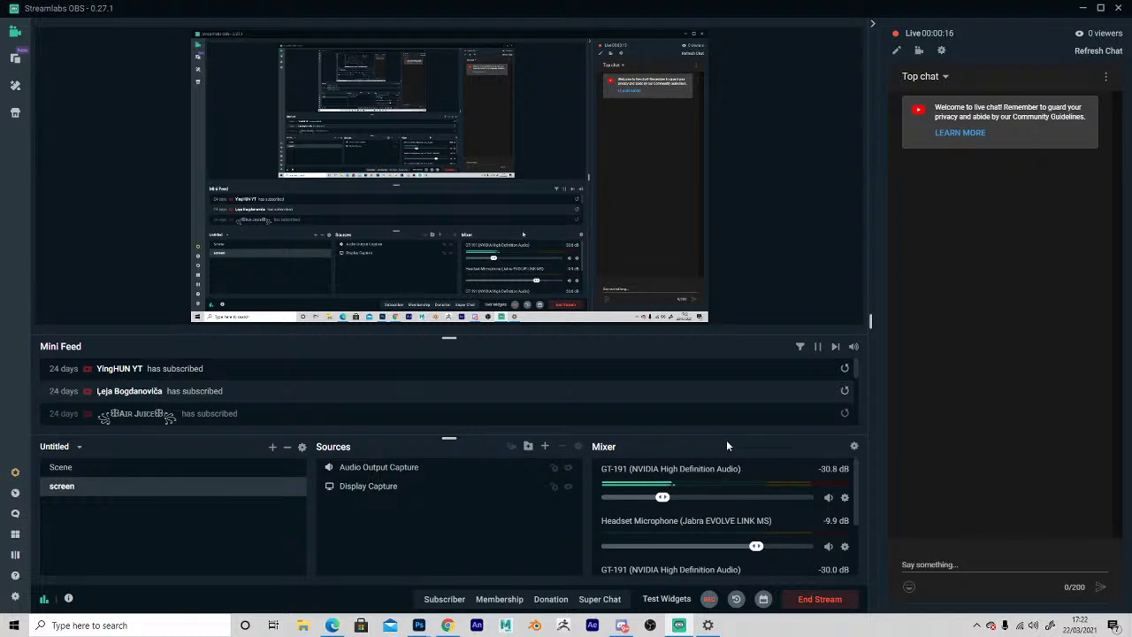
Lower the volume of the first GT-191 audio source in the mixer.
drag(662, 497, 637, 497)
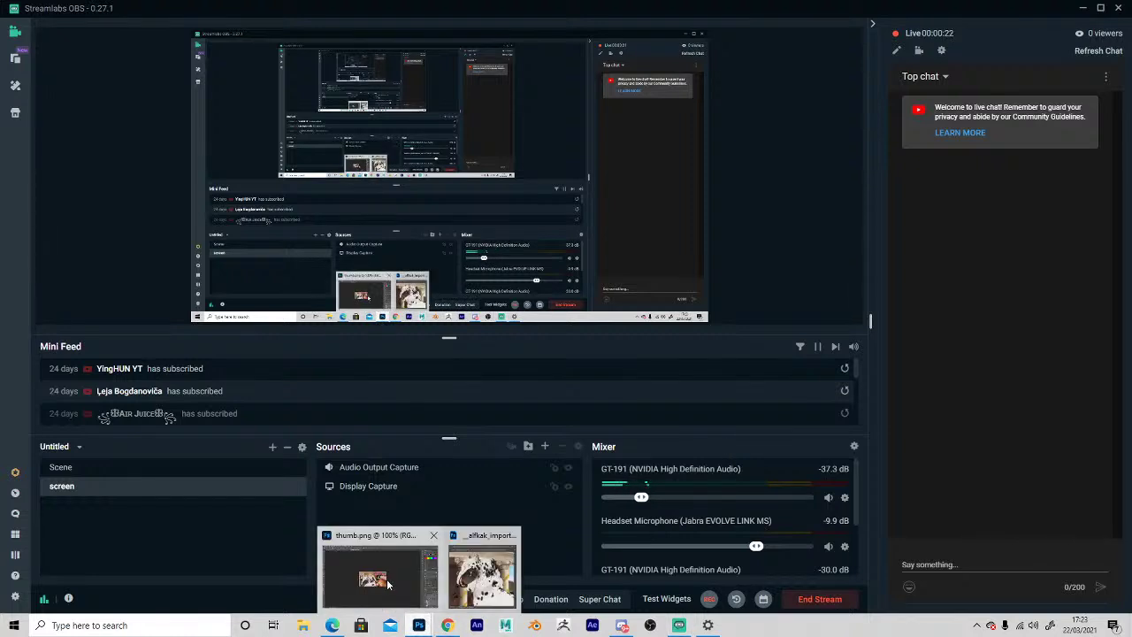
Switch to Photoshop and close thumb.png and thumb.jpg without saving their changes.
click(410, 607)
click(375, 42)
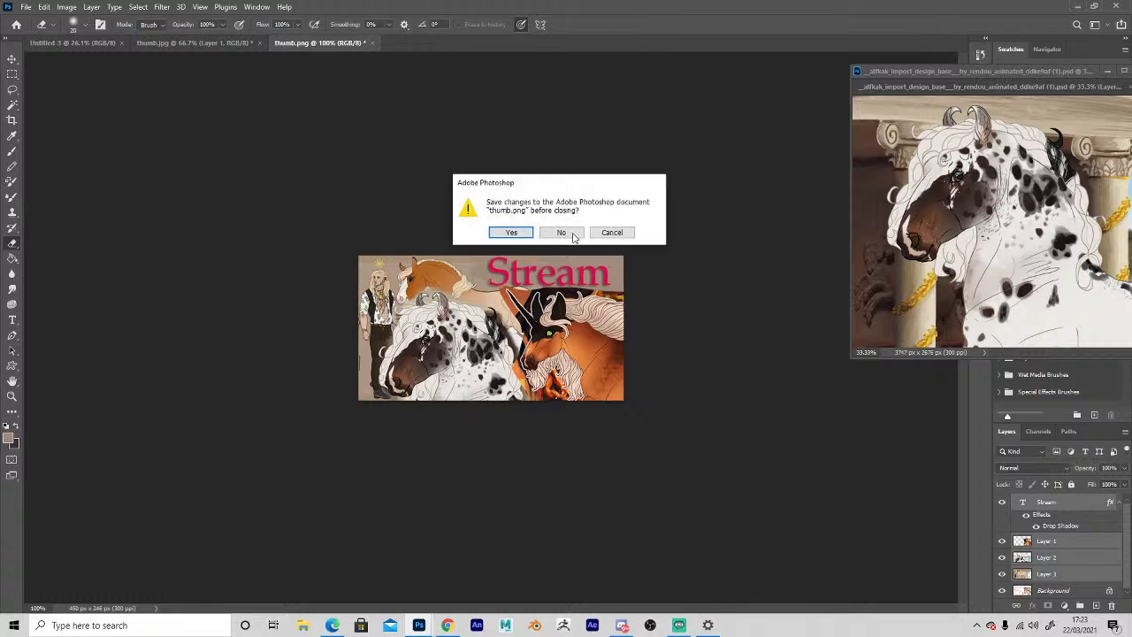
click(561, 230)
click(256, 42)
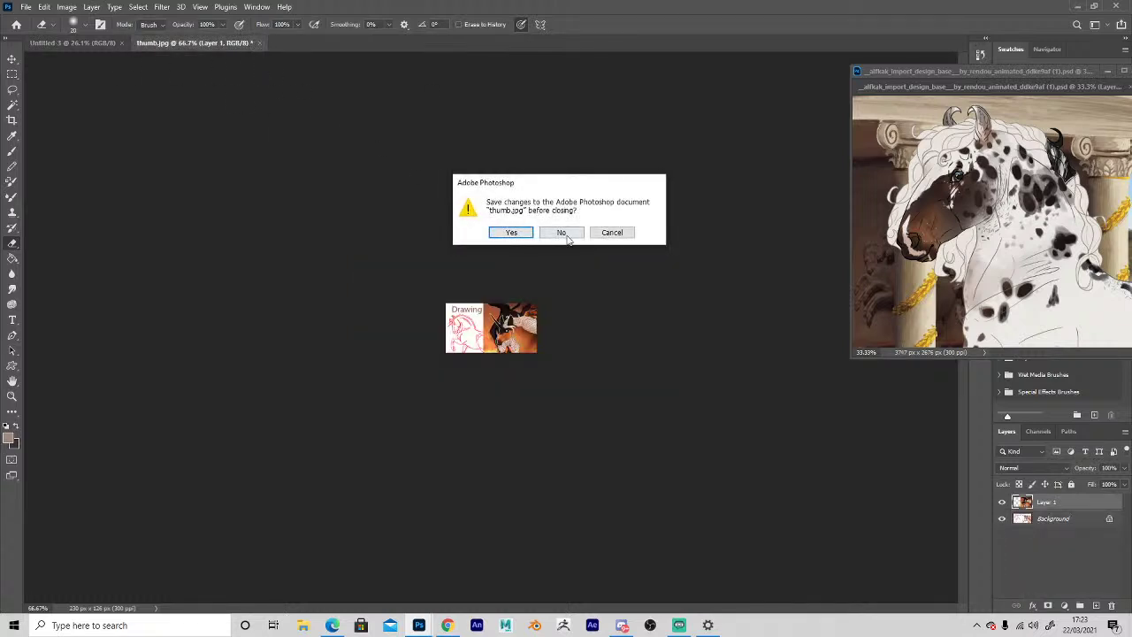
click(561, 231)
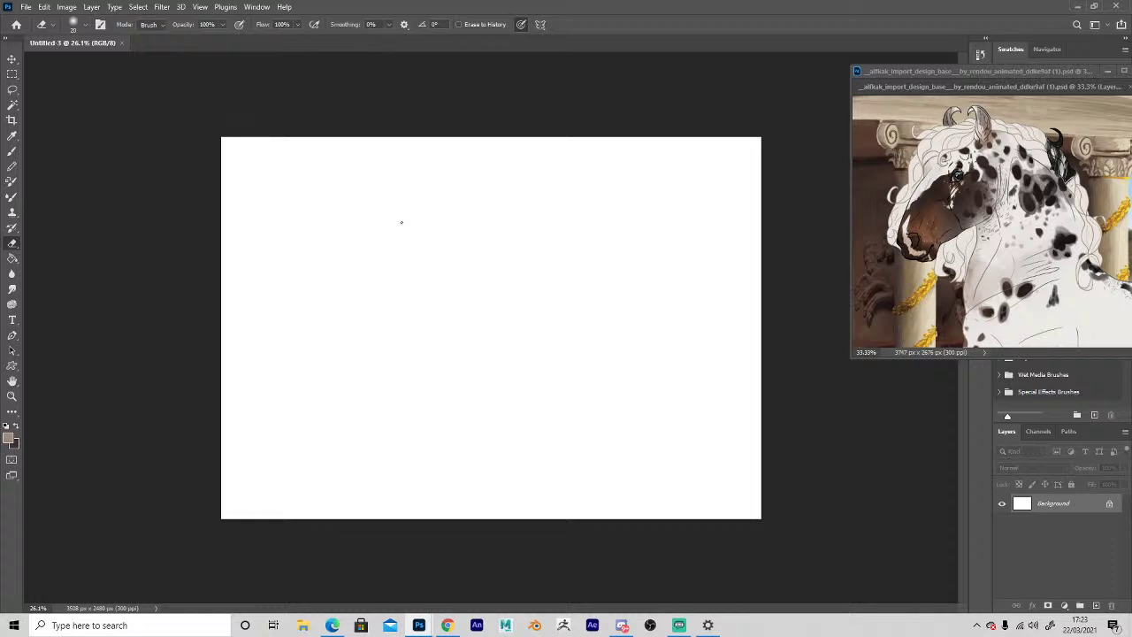
Add an empty layer to the Untitled-3 canvas and display the Untitled-2 artwork, zoomed out, in the floating document window.
click(1095, 605)
click(1009, 71)
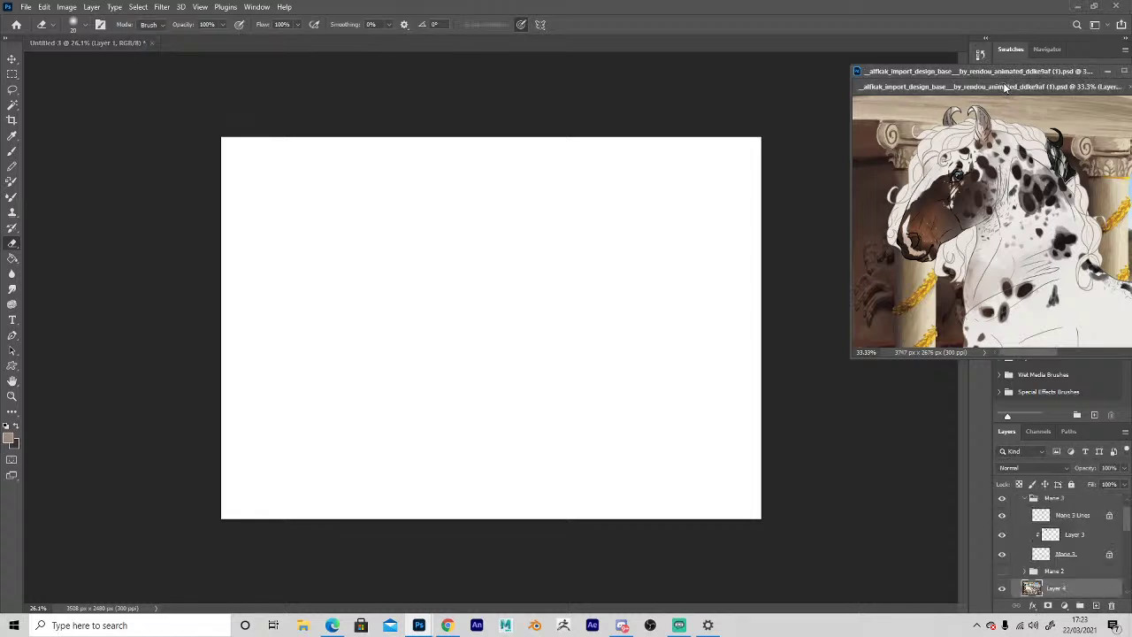
drag(1026, 75, 814, 63)
click(944, 75)
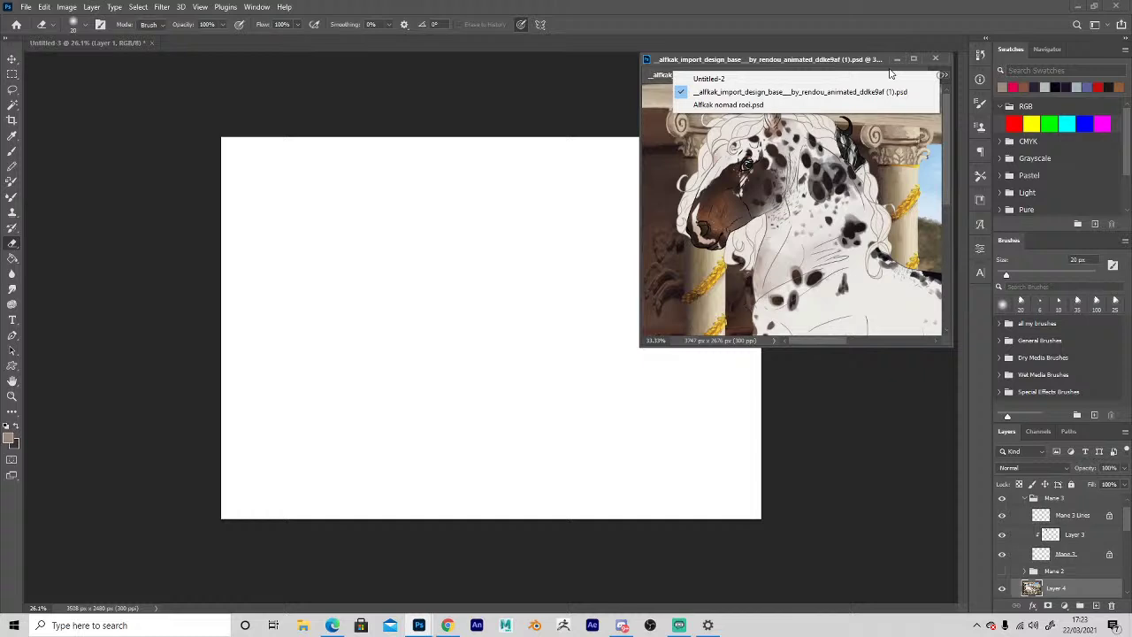
click(695, 78)
key(z)
click(762, 232)
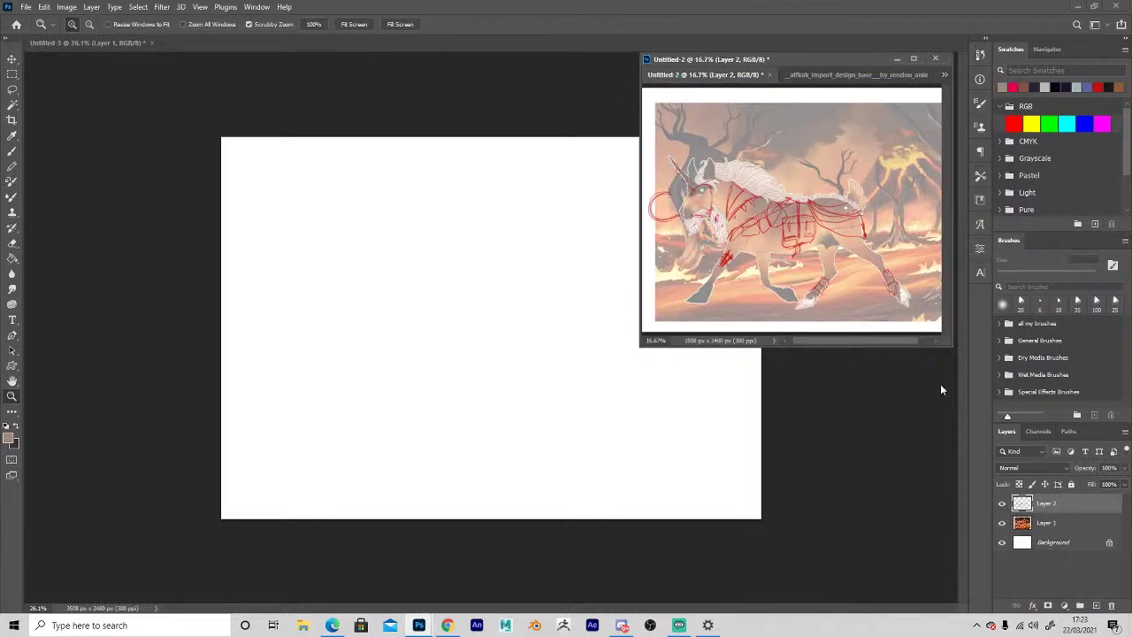
Set Layer 1 of Untitled-2 to 100% opacity and move the floating reference window clear of the blank canvas.
click(1045, 528)
click(1124, 468)
drag(1112, 484, 1130, 484)
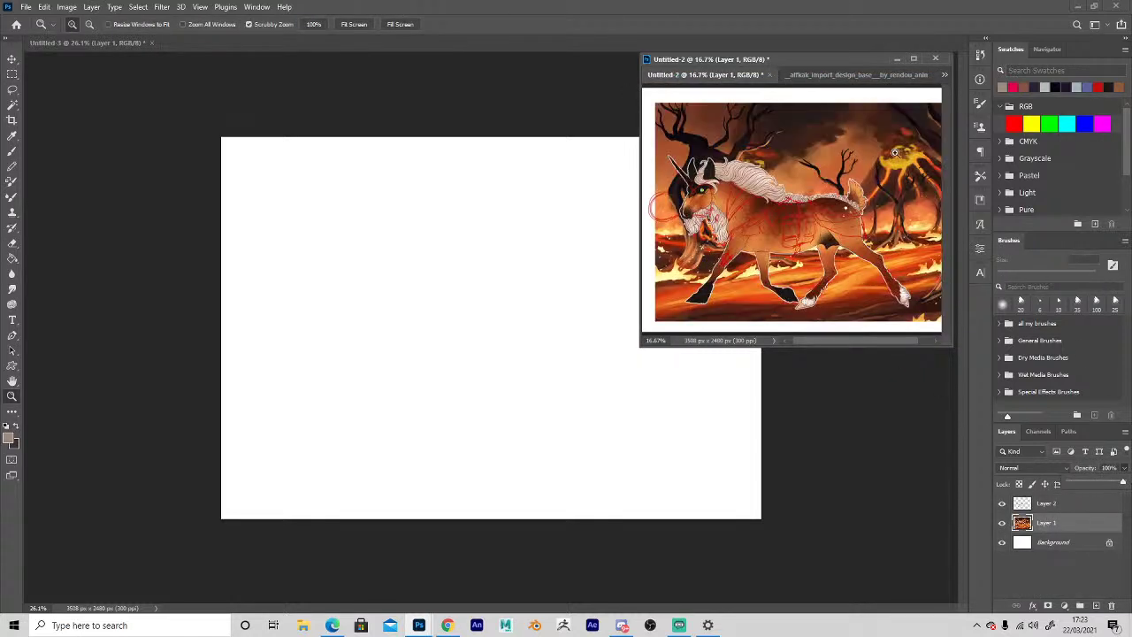
click(757, 61)
drag(756, 60, 964, 94)
click(477, 246)
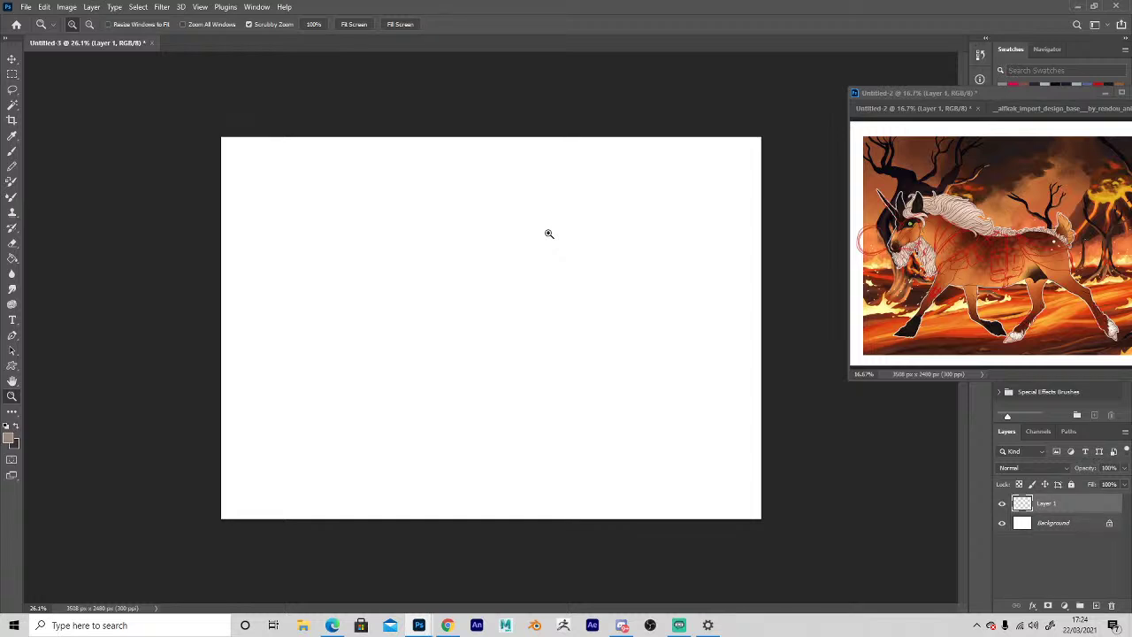
Activate the Brush tool on the blank canvas and set the foreground colour to dark purple #581352.
click(501, 361)
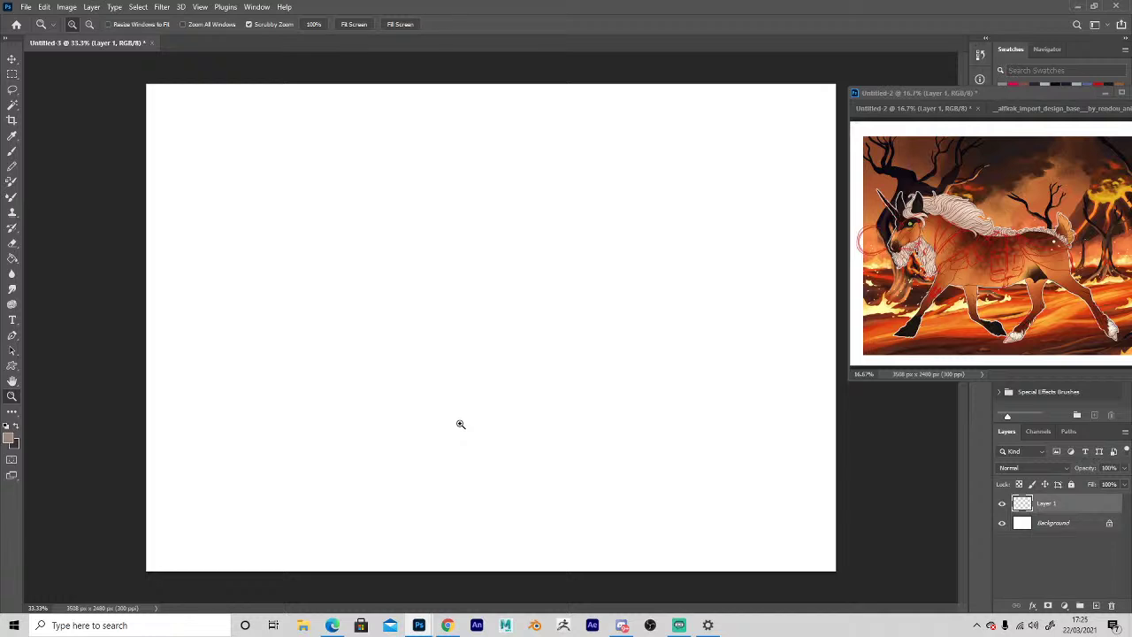
key(b)
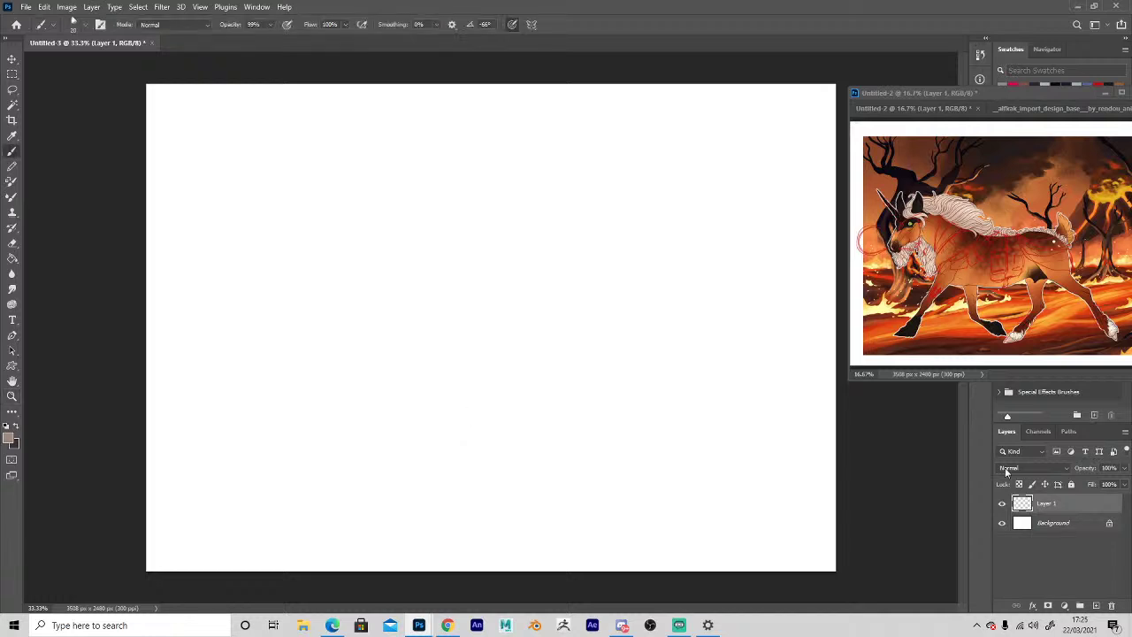
click(9, 439)
click(831, 413)
click(876, 347)
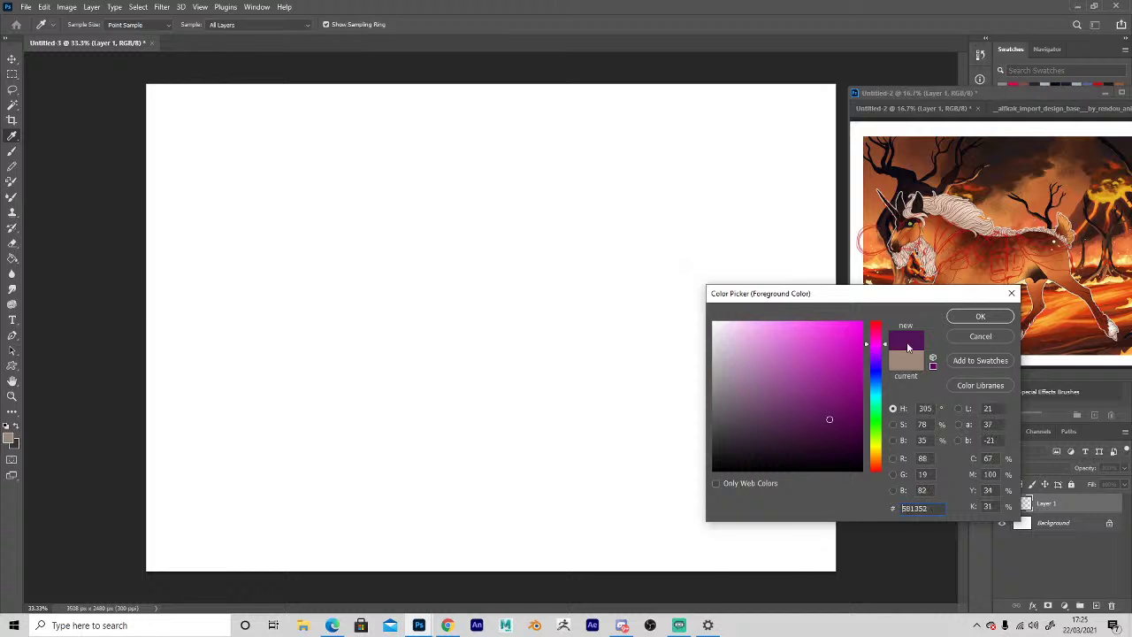
click(969, 317)
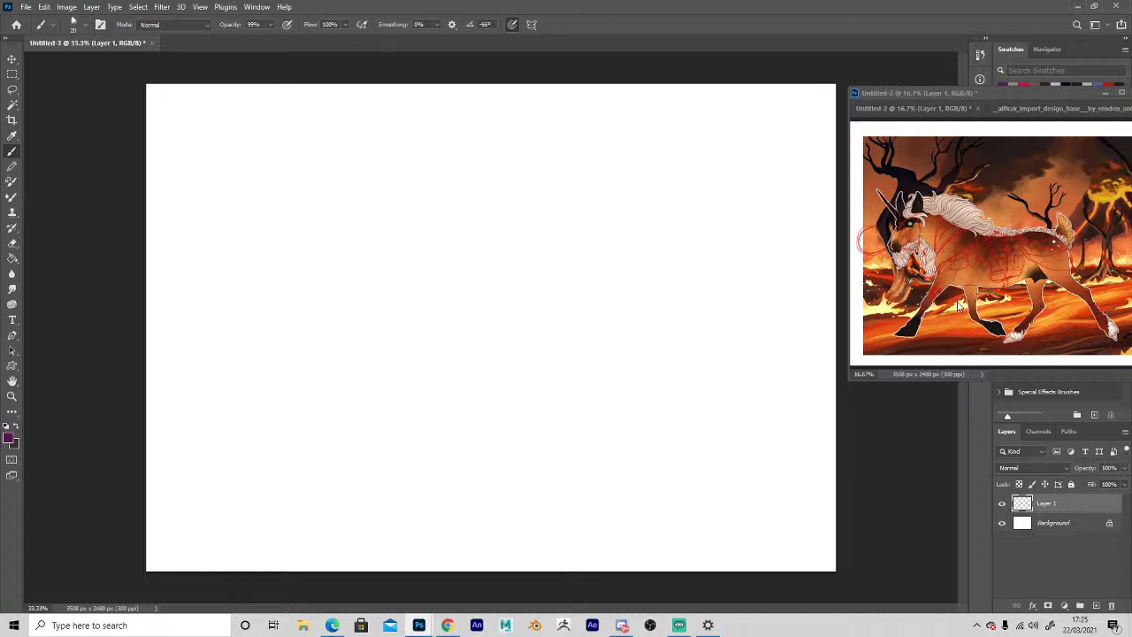
Test the current brush, switch to the Hard Round Min Diam brush and reduce its size.
drag(371, 235, 412, 328)
click(84, 25)
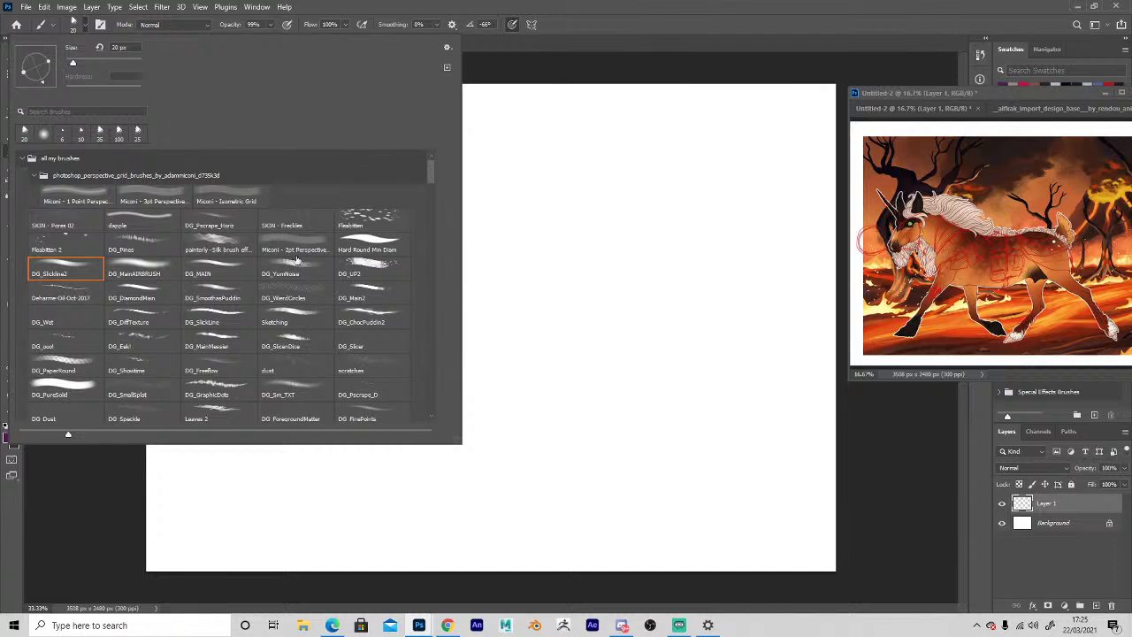
double_click(362, 243)
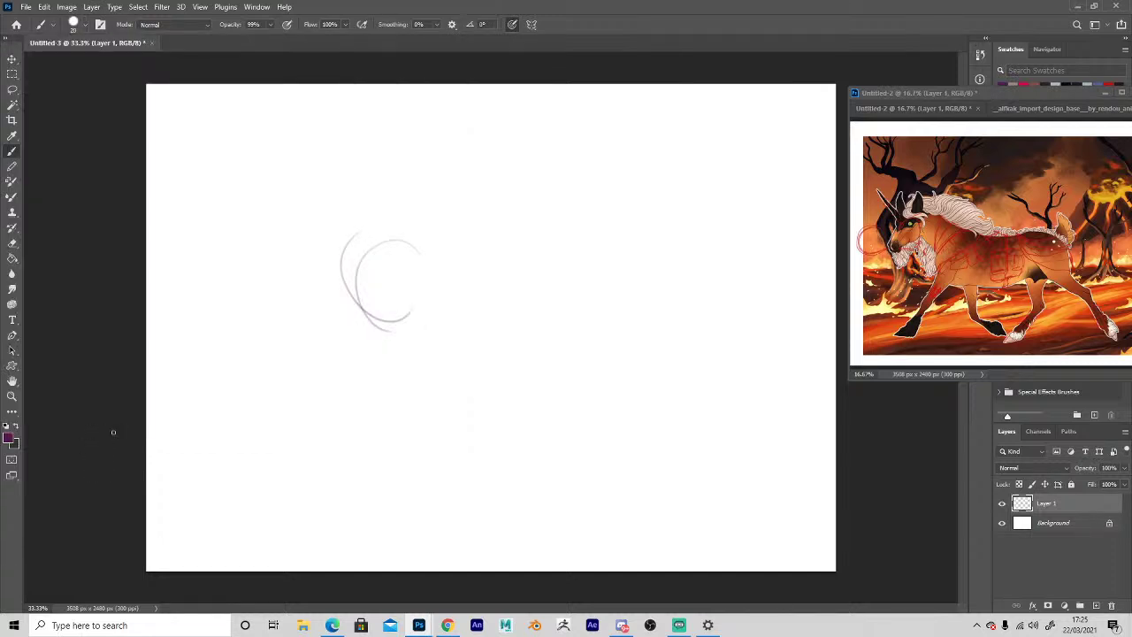
key(bracketleft)
Sketch the horse's chest as several loose overlapping circles slightly left of the canvas centre.
mouse_move(359, 247)
mouse_down()
mouse_move(485, 300)
mouse_move(455, 232)
mouse_up()
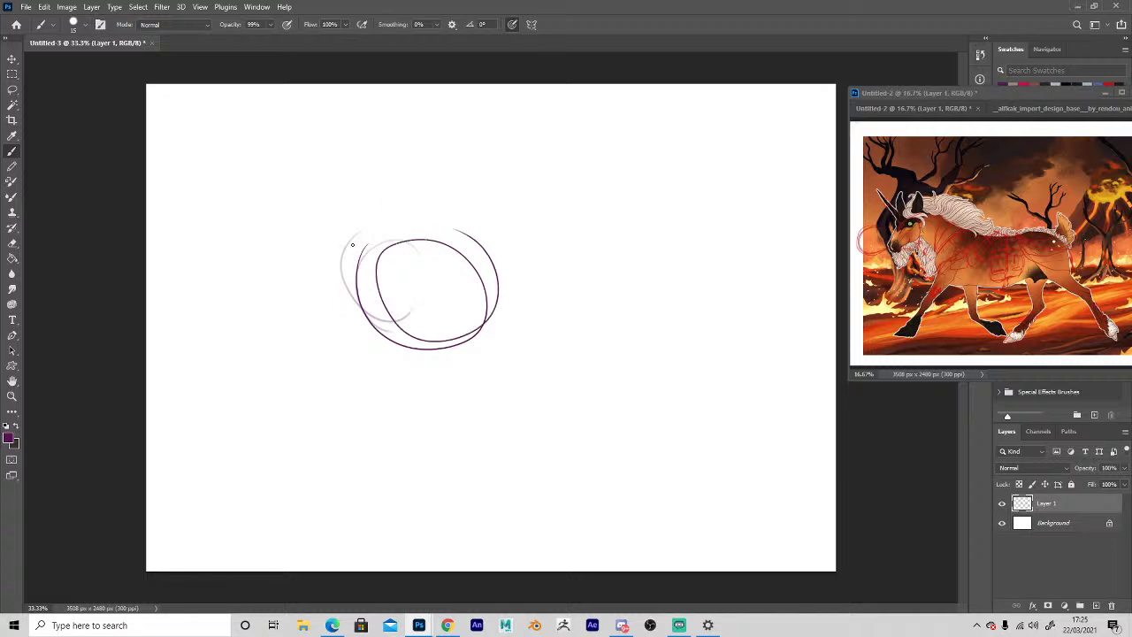
mouse_move(371, 258)
mouse_down()
mouse_move(366, 308)
mouse_move(453, 242)
mouse_move(383, 260)
mouse_move(478, 338)
mouse_move(456, 352)
mouse_up()
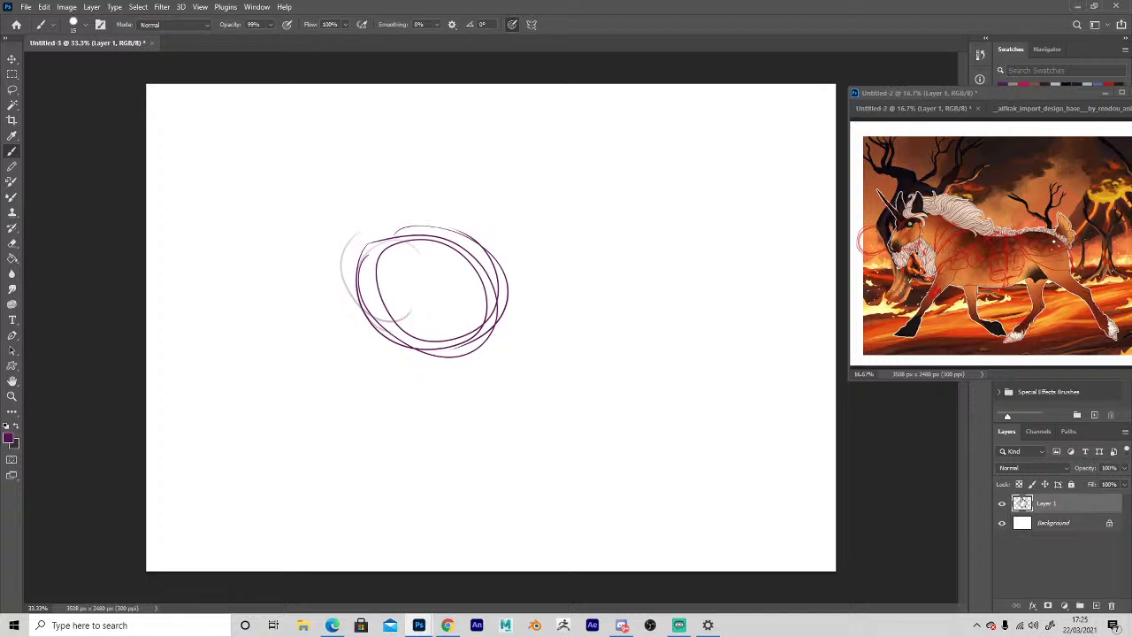
drag(492, 338, 480, 262)
Give the Eraser the Hard Round Min Diam tip and clean up the stray outer strokes around the chest circle.
key(e)
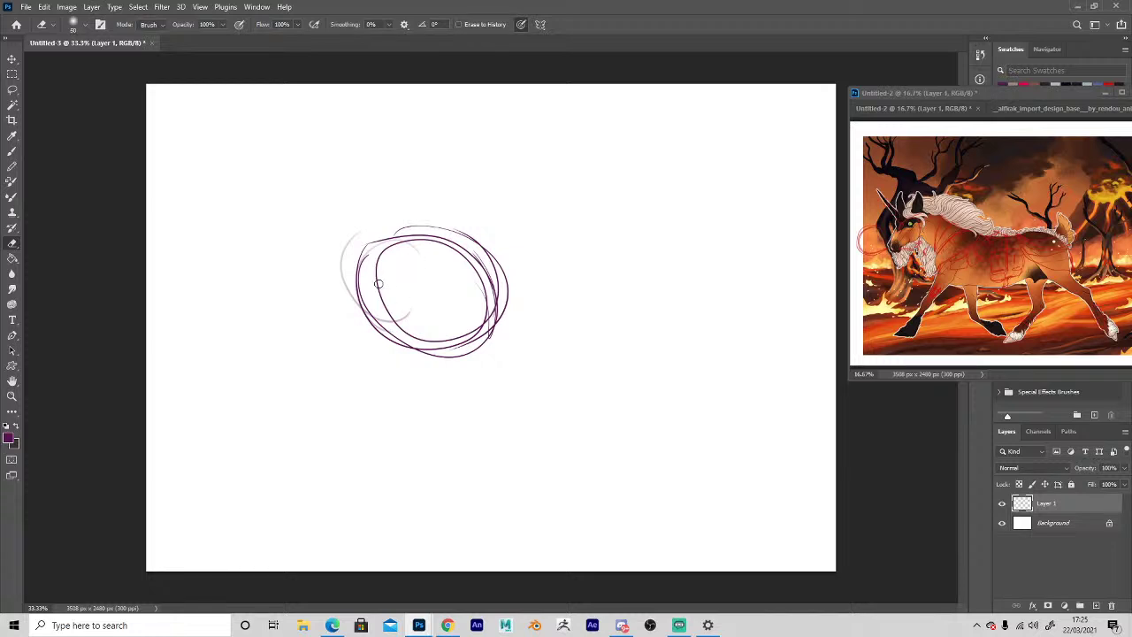
mouse_move(378, 285)
mouse_down()
mouse_move(393, 321)
mouse_move(438, 331)
mouse_move(477, 304)
mouse_up()
click(84, 26)
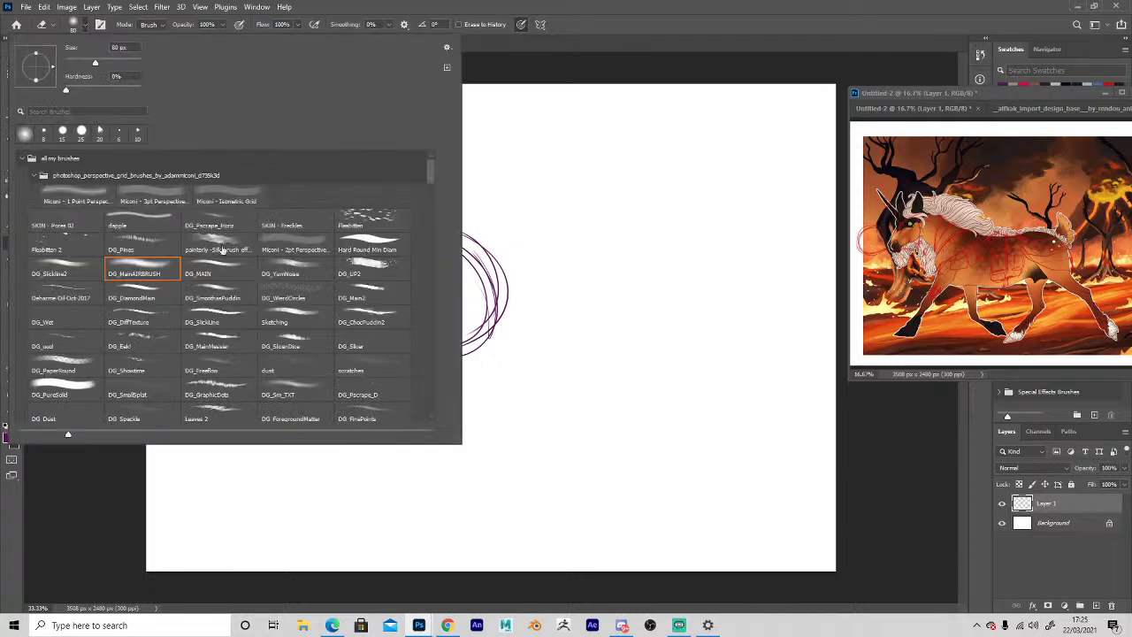
click(343, 248)
click(118, 480)
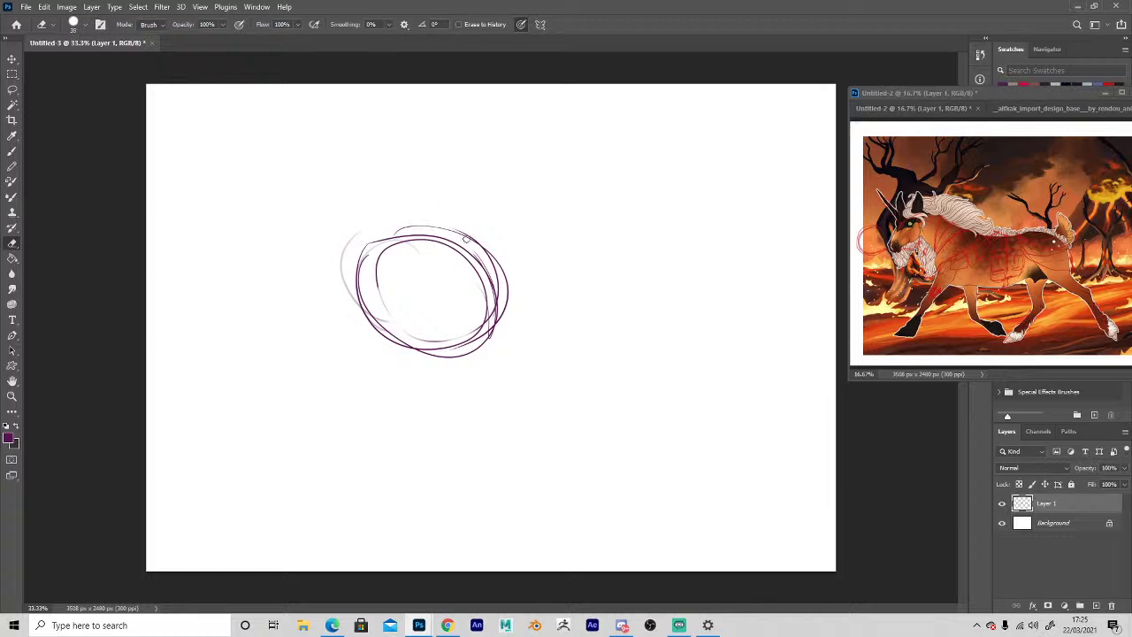
mouse_move(465, 227)
mouse_down()
mouse_move(491, 262)
mouse_move(504, 337)
mouse_up()
mouse_move(353, 240)
mouse_down()
mouse_move(351, 317)
mouse_move(345, 279)
mouse_move(452, 240)
mouse_move(331, 281)
mouse_move(487, 341)
mouse_move(380, 276)
mouse_move(487, 334)
mouse_move(387, 328)
mouse_move(445, 261)
mouse_up()
Sketch a narrow front leg slanting down and back from beneath the chest circle.
key(b)
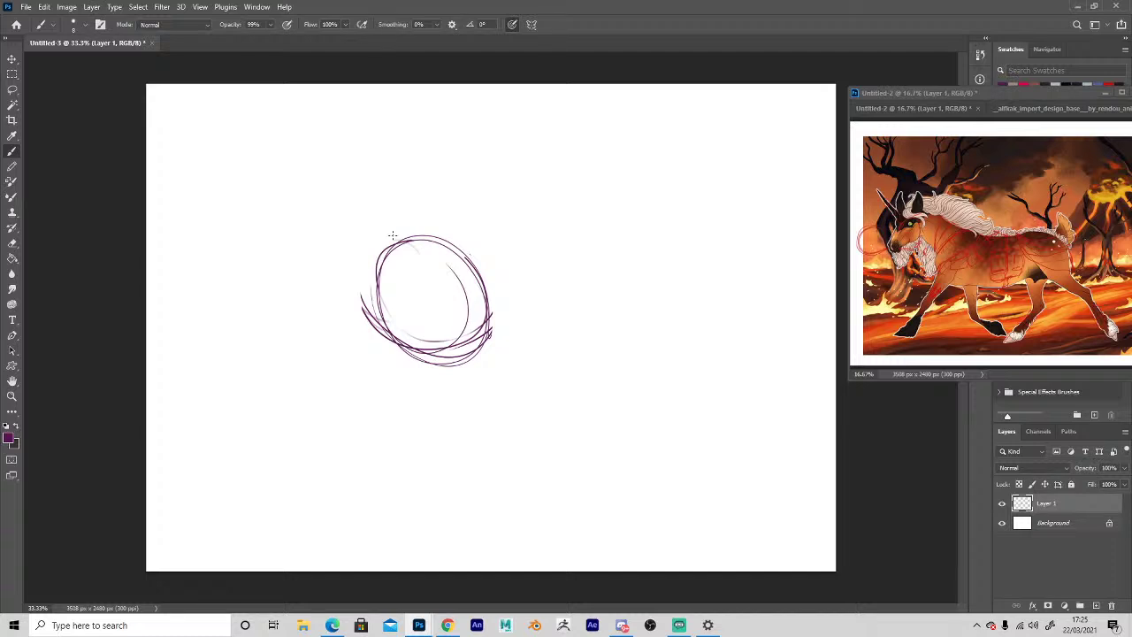
mouse_move(404, 347)
mouse_down()
mouse_move(440, 451)
mouse_move(455, 338)
mouse_up()
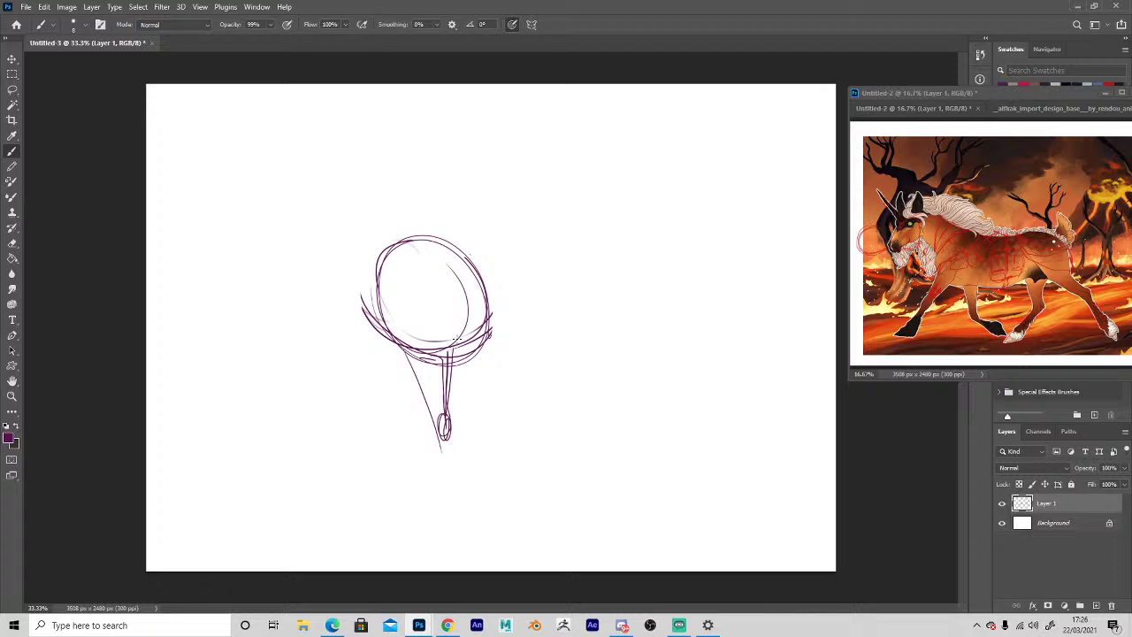
mouse_move(422, 359)
mouse_down()
mouse_move(467, 430)
mouse_move(483, 423)
mouse_move(420, 375)
mouse_move(478, 444)
mouse_up()
key(e)
key(b)
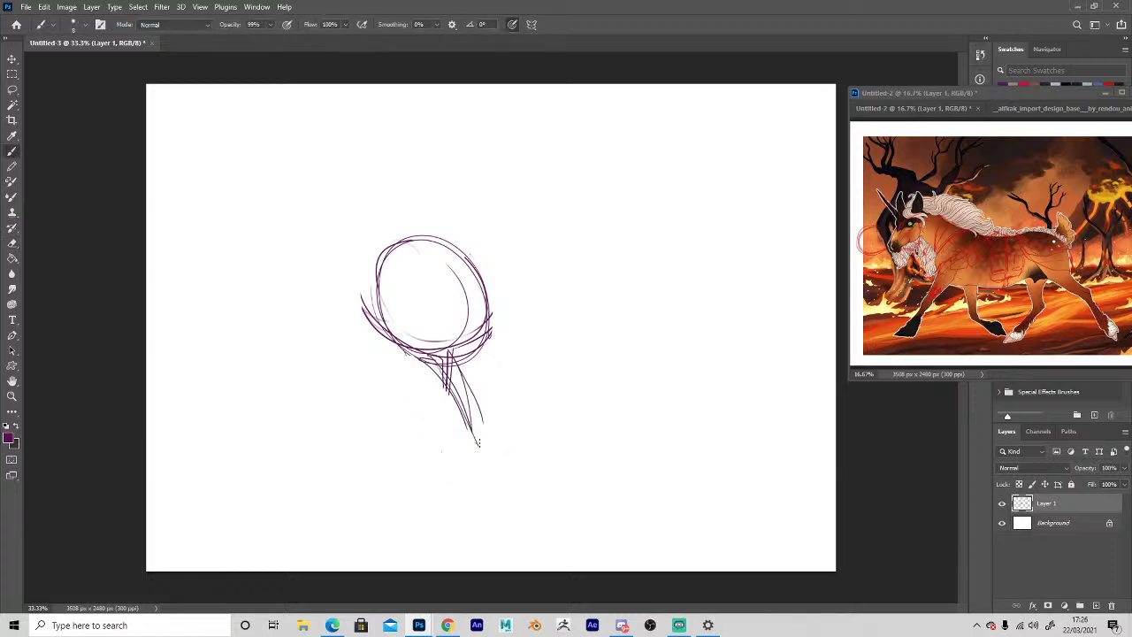
drag(458, 354, 478, 443)
drag(456, 377, 483, 459)
Rough in the second front leg behind the chest and sketch the large body and rump oval extending back from it.
drag(491, 338, 526, 359)
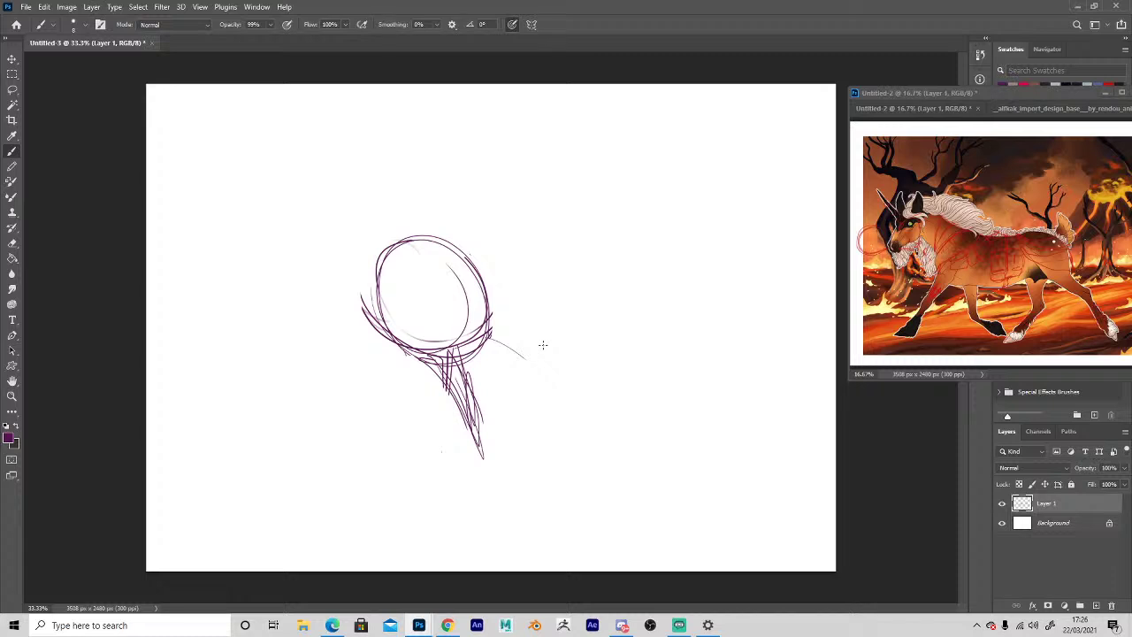
drag(485, 337, 544, 388)
mouse_move(501, 334)
mouse_down()
mouse_move(558, 250)
mouse_move(543, 334)
mouse_move(474, 236)
mouse_move(559, 334)
mouse_up()
mouse_move(405, 251)
mouse_down()
mouse_move(584, 235)
mouse_move(522, 333)
mouse_up()
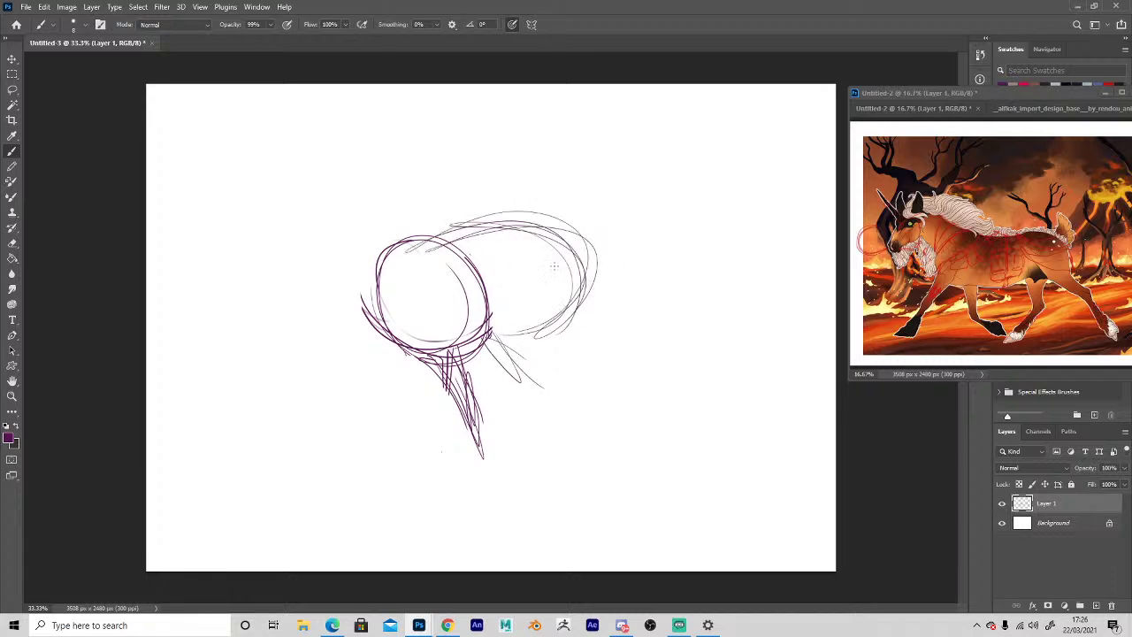
Rough in two hind legs stretching out behind the rump and add strokes to the second front leg.
mouse_move(589, 298)
mouse_down()
mouse_move(637, 295)
mouse_move(664, 320)
mouse_up()
mouse_move(555, 330)
mouse_down()
mouse_move(629, 345)
mouse_move(710, 405)
mouse_move(652, 361)
mouse_up()
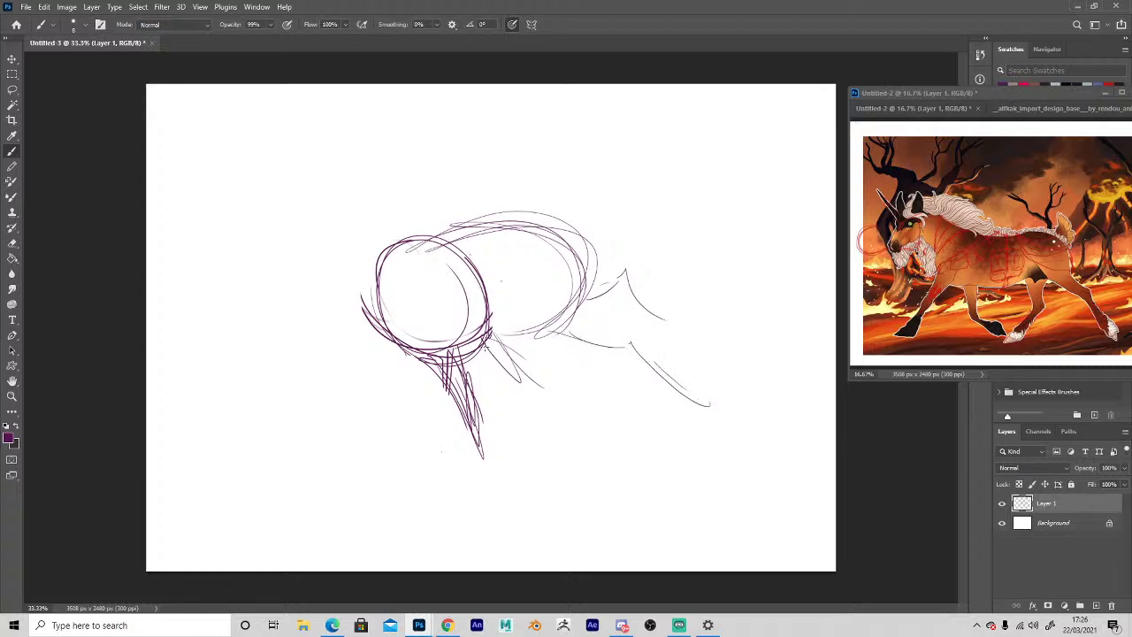
drag(485, 347, 522, 329)
Sketch a small round head in front of the chest, with a curved neck line and an upright ear.
mouse_move(379, 280)
mouse_down()
mouse_move(322, 337)
mouse_move(315, 312)
mouse_move(335, 357)
mouse_move(288, 340)
mouse_move(325, 330)
mouse_move(327, 375)
mouse_move(292, 324)
mouse_move(286, 287)
mouse_move(299, 334)
mouse_up()
drag(298, 296, 299, 327)
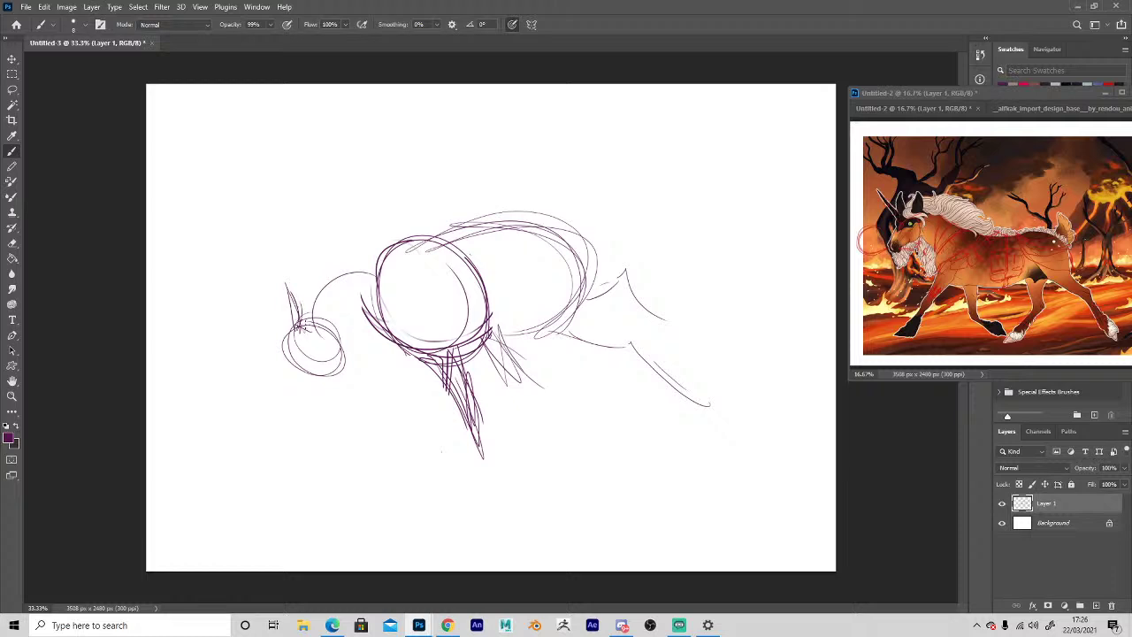
mouse_move(288, 279)
mouse_down()
mouse_move(314, 325)
mouse_move(286, 285)
mouse_up()
drag(286, 285, 294, 332)
Build up the neck's crest and underside with strokes joining the head to the chest and shoulder.
mouse_move(345, 362)
mouse_down()
mouse_move(343, 331)
mouse_move(360, 306)
mouse_up()
drag(341, 323, 384, 302)
drag(307, 293, 356, 254)
drag(334, 268, 386, 268)
mouse_move(330, 339)
mouse_down()
mouse_move(384, 329)
mouse_move(321, 336)
mouse_move(422, 315)
mouse_up()
mouse_move(379, 256)
mouse_down()
mouse_move(413, 237)
mouse_move(492, 270)
mouse_up()
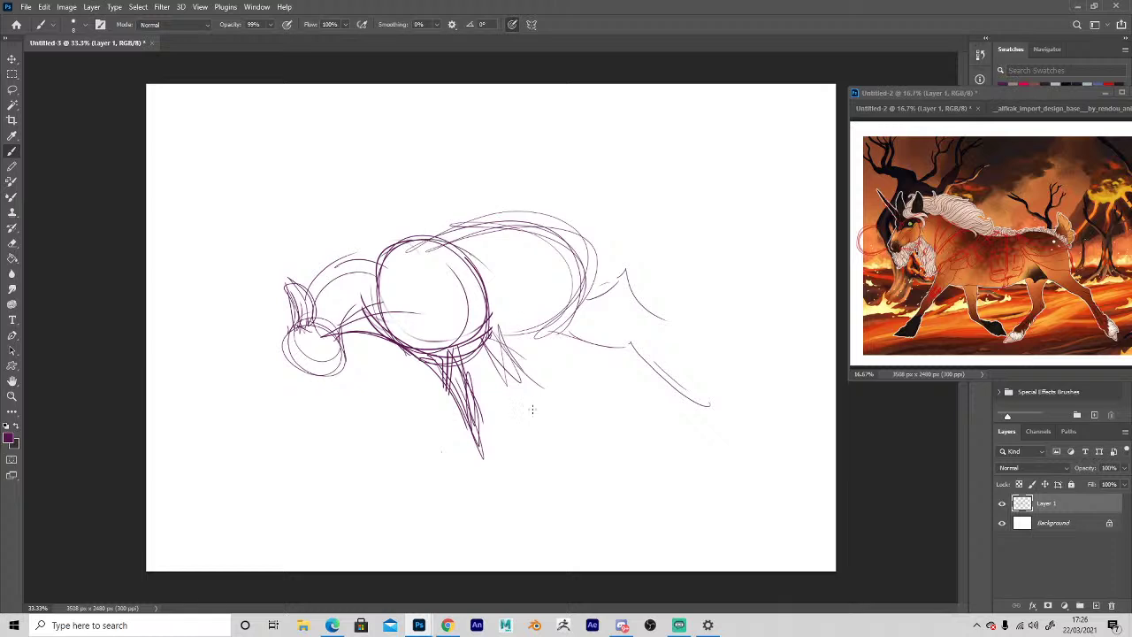
Erase the first front leg below the chest and try out replacement leg strokes.
drag(398, 364, 368, 384)
key(e)
mouse_move(437, 367)
mouse_down()
mouse_move(486, 461)
mouse_move(496, 433)
mouse_up()
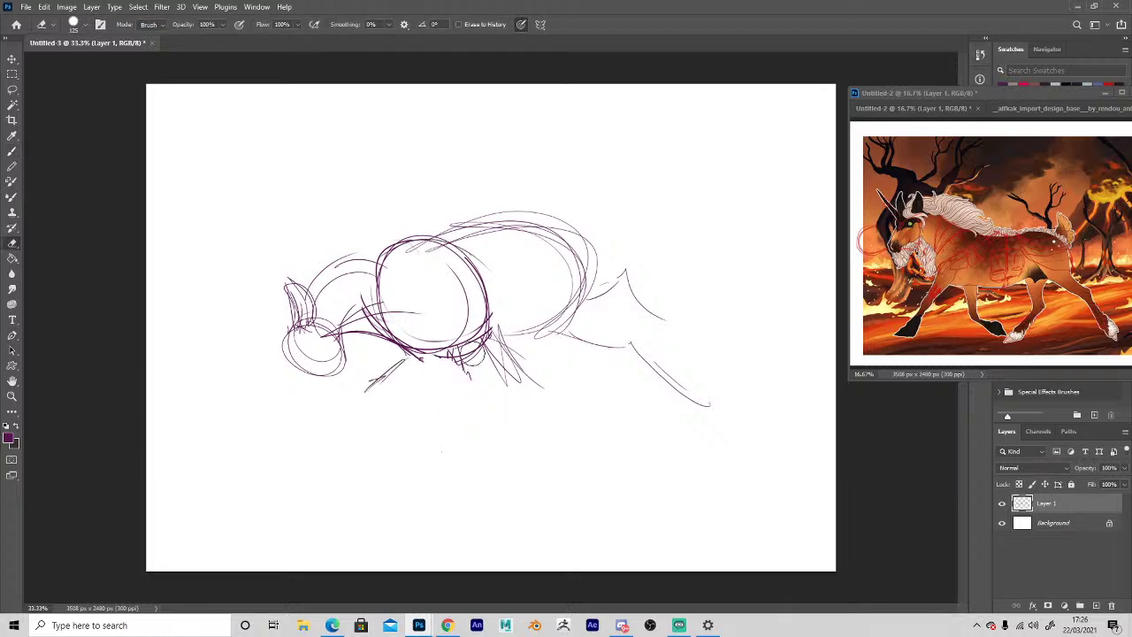
key(b)
drag(481, 354, 535, 493)
key(e)
mouse_move(487, 405)
mouse_down()
mouse_move(464, 378)
mouse_move(464, 451)
mouse_up()
key(b)
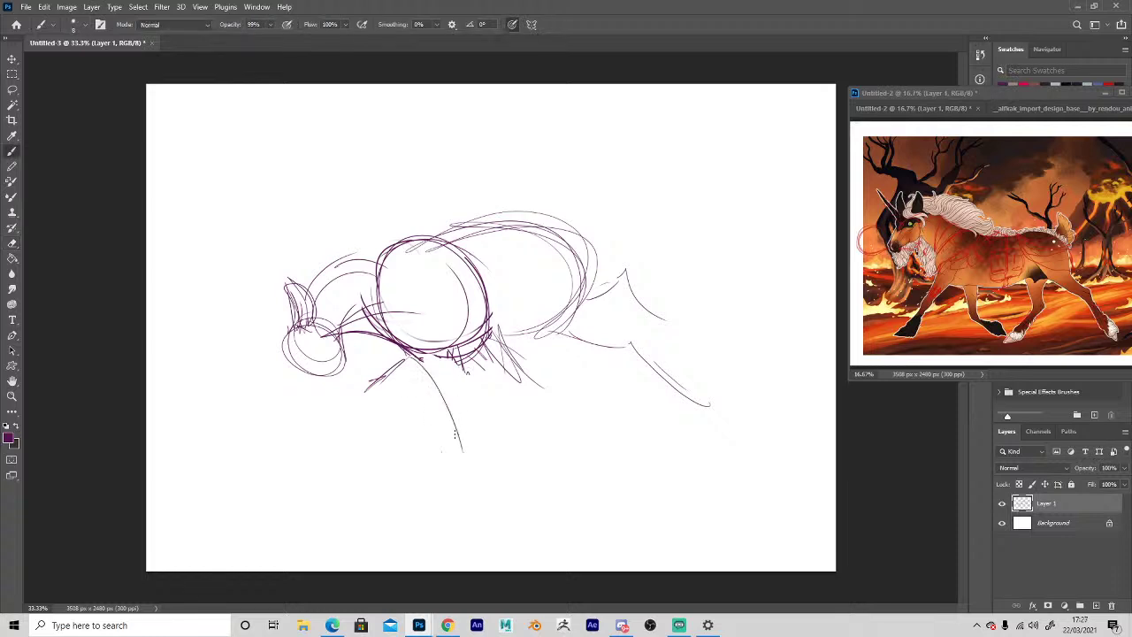
Sketch a curved near front leg below the chest and a folded far front leg with a horizontal lower part.
drag(426, 368, 469, 504)
mouse_move(486, 464)
mouse_down()
mouse_move(467, 372)
mouse_move(550, 401)
mouse_up()
drag(482, 332, 474, 390)
drag(482, 303, 506, 349)
mouse_move(477, 307)
mouse_down()
mouse_move(469, 389)
mouse_move(559, 390)
mouse_up()
Erase the stray strokes in front of the chest and reinforce the front contour of the curved near leg.
key(e)
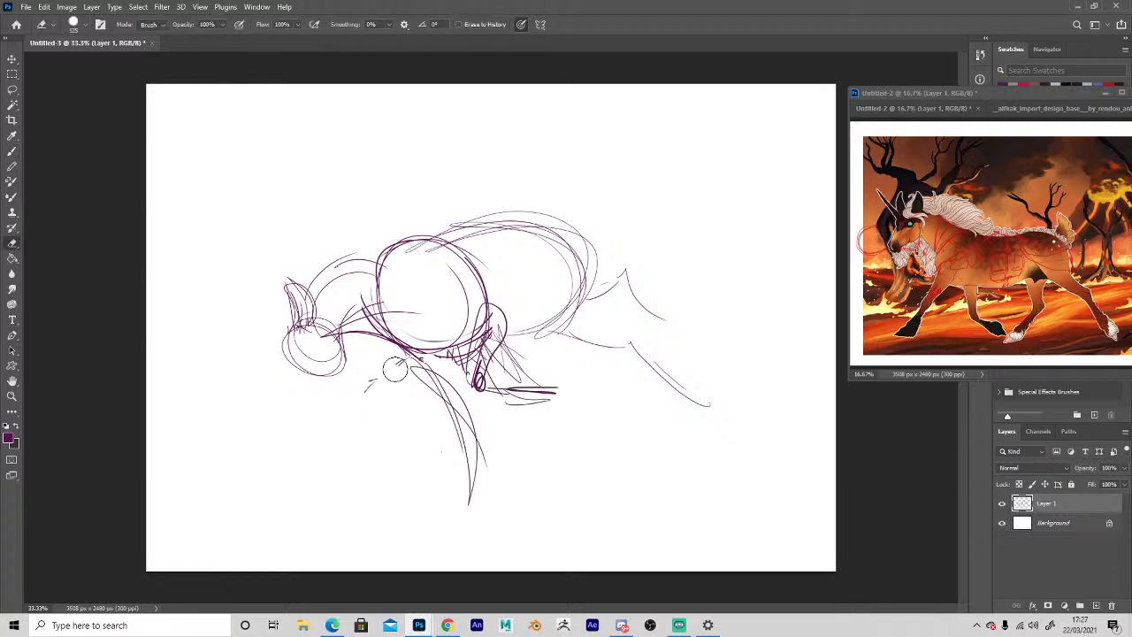
key(b)
mouse_move(407, 358)
mouse_down()
mouse_move(366, 389)
mouse_move(474, 444)
mouse_up()
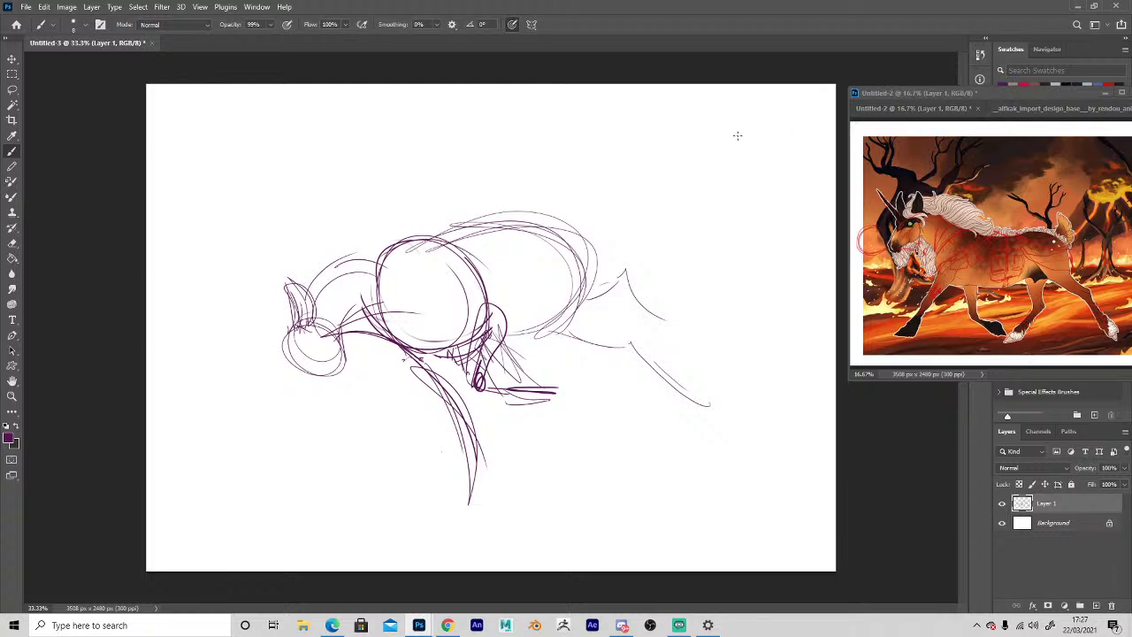
Erase the curved near front leg and redraw it slanting down and back with an oval knee.
key(e)
drag(423, 372, 472, 502)
key(b)
drag(410, 352, 471, 428)
drag(476, 415, 480, 432)
drag(456, 379, 485, 430)
drag(446, 353, 506, 463)
drag(468, 421, 515, 488)
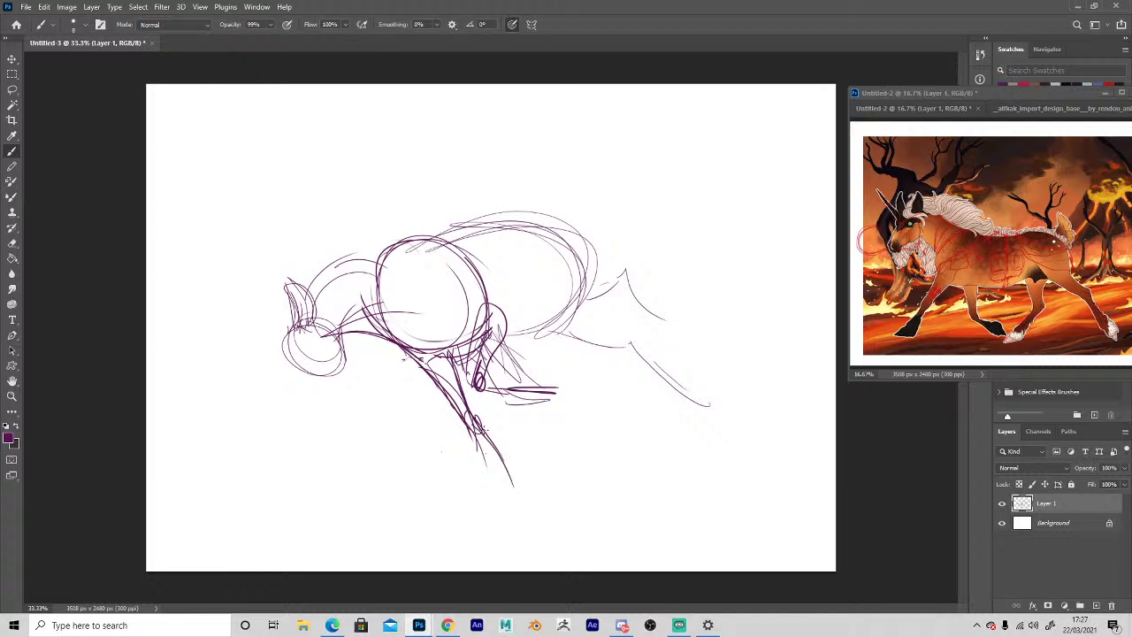
Complete the near front leg with its cannon, fetlock and hoof, and strengthen the lines around the knee.
drag(467, 396, 518, 490)
mouse_move(468, 430)
mouse_down()
mouse_move(506, 492)
mouse_move(522, 487)
mouse_up()
mouse_move(502, 485)
mouse_down()
mouse_move(520, 502)
mouse_move(483, 504)
mouse_up()
mouse_move(479, 504)
mouse_down()
mouse_move(507, 506)
mouse_move(490, 475)
mouse_move(492, 507)
mouse_move(522, 504)
mouse_move(513, 463)
mouse_move(485, 436)
mouse_up()
key(e)
key(b)
drag(486, 435, 458, 368)
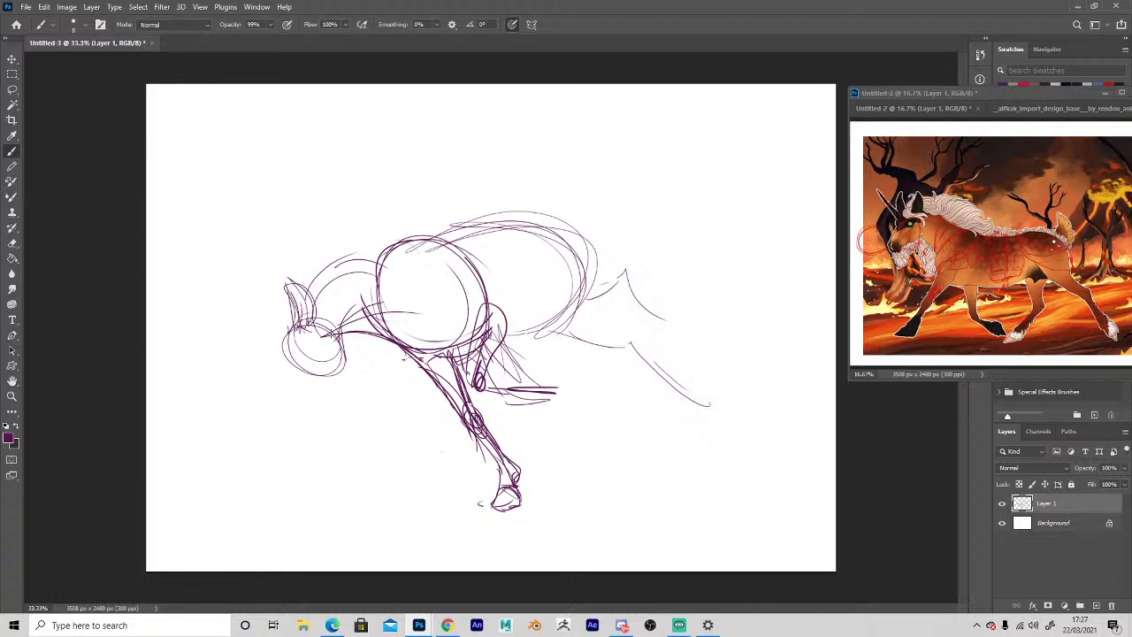
Extend the cheek line at the back of the head and draw a long pointed horn slanting up and forward from the forehead.
mouse_move(324, 325)
mouse_down()
mouse_move(356, 373)
mouse_move(347, 378)
mouse_up()
mouse_move(283, 343)
mouse_down()
mouse_move(252, 311)
mouse_move(287, 342)
mouse_up()
mouse_move(226, 299)
mouse_down()
mouse_move(282, 345)
mouse_move(216, 290)
mouse_up()
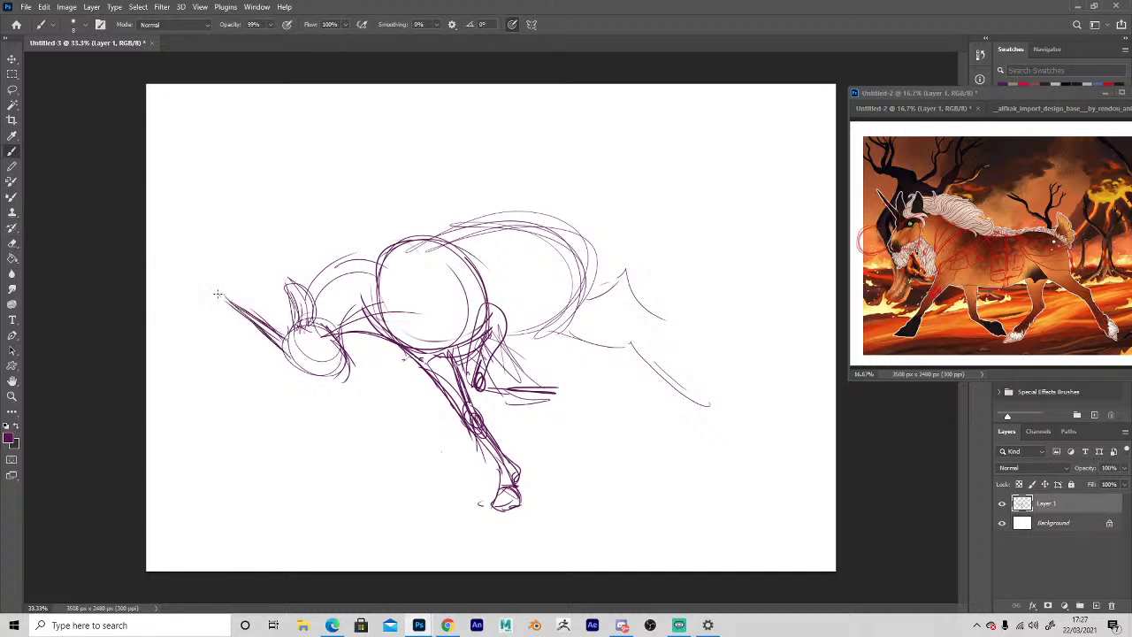
mouse_move(300, 341)
mouse_down()
mouse_move(201, 280)
mouse_move(242, 308)
mouse_up()
Erase the oval knee and the front contour of the near front leg along with the stray marks beside it.
key(e)
drag(479, 453, 467, 425)
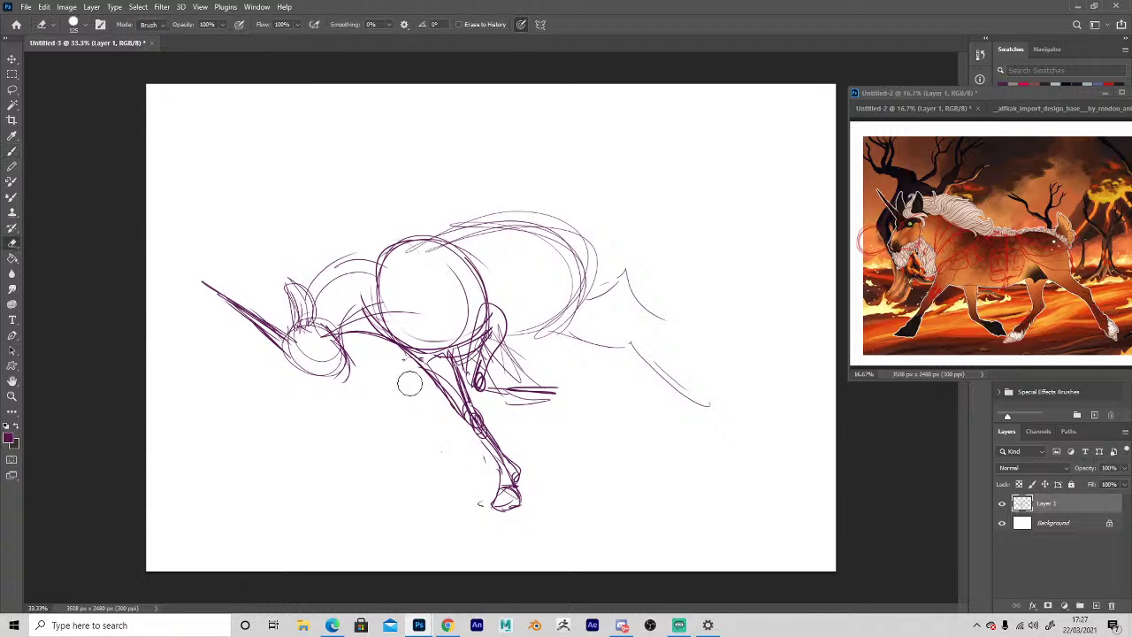
key(b)
key(e)
drag(428, 363, 511, 477)
key(b)
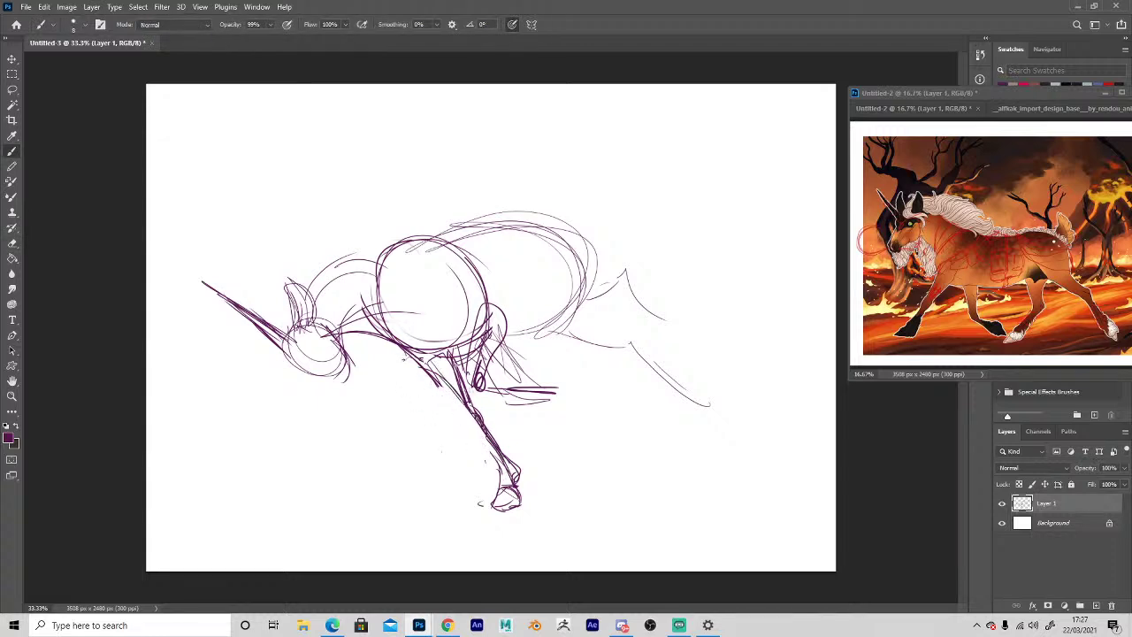
Redraw the contours of the near front leg and outline the upper part and knee of the folded front leg.
drag(462, 383, 514, 470)
drag(468, 388, 511, 466)
mouse_move(478, 387)
mouse_down()
mouse_move(492, 386)
mouse_move(502, 334)
mouse_move(473, 382)
mouse_up()
mouse_move(507, 324)
mouse_down()
mouse_move(497, 371)
mouse_move(490, 303)
mouse_move(505, 313)
mouse_up()
key(e)
key(b)
Add a curved neck crest and rounded jaw, and sketch a muzzle tapering downward from the head.
mouse_move(442, 251)
mouse_down()
mouse_move(486, 297)
mouse_move(412, 246)
mouse_move(363, 248)
mouse_move(322, 283)
mouse_up()
mouse_move(335, 333)
mouse_down()
mouse_move(421, 346)
mouse_move(394, 340)
mouse_move(325, 389)
mouse_move(345, 393)
mouse_up()
mouse_move(288, 346)
mouse_down()
mouse_move(287, 393)
mouse_move(310, 359)
mouse_move(325, 365)
mouse_move(323, 377)
mouse_up()
mouse_move(338, 395)
mouse_down()
mouse_move(292, 442)
mouse_move(318, 437)
mouse_up()
mouse_move(292, 399)
mouse_down()
mouse_move(311, 444)
mouse_move(304, 459)
mouse_up()
drag(334, 391, 311, 457)
drag(329, 414, 315, 449)
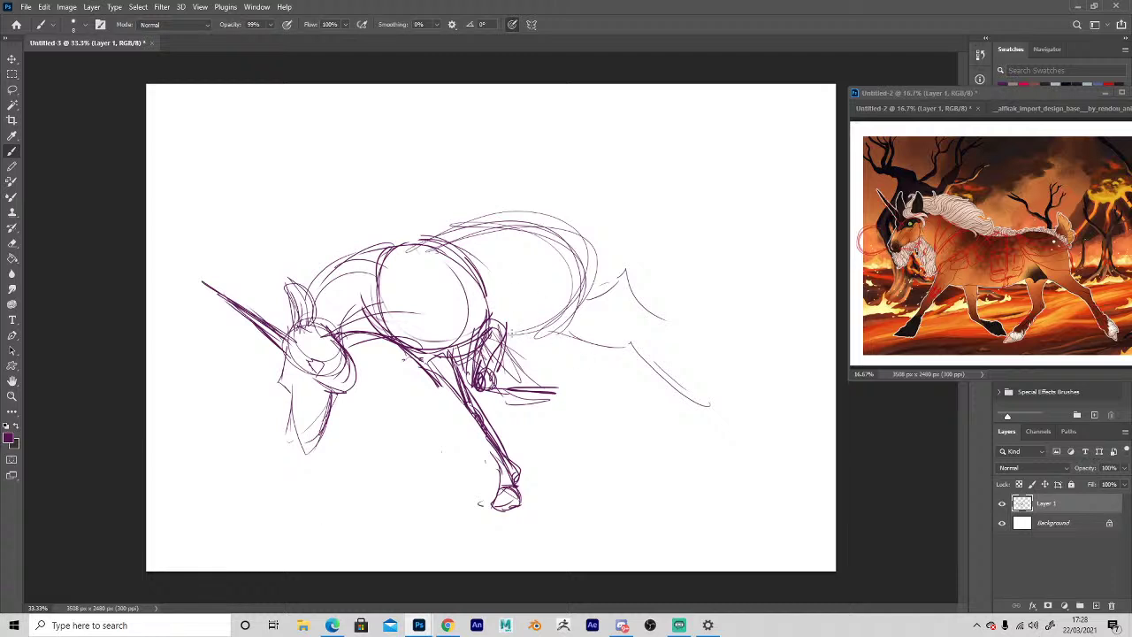
Strengthen the topline from neck to back and draw a raised, rounded rump behind the body.
mouse_move(509, 341)
mouse_down()
mouse_move(541, 332)
mouse_move(583, 278)
mouse_move(483, 223)
mouse_move(606, 248)
mouse_move(575, 302)
mouse_move(531, 205)
mouse_move(412, 242)
mouse_up()
drag(492, 225, 415, 242)
mouse_move(534, 204)
mouse_down()
mouse_move(411, 248)
mouse_move(380, 242)
mouse_move(313, 281)
mouse_up()
Erase the chest construction circle and the overlapping strokes inside the folded front leg, keeping a clean shoulder area.
key(e)
mouse_move(386, 338)
mouse_down()
mouse_move(345, 354)
mouse_move(398, 272)
mouse_move(449, 303)
mouse_up()
key(b)
key(e)
mouse_move(499, 332)
mouse_down()
mouse_move(491, 376)
mouse_move(482, 350)
mouse_move(469, 384)
mouse_move(505, 351)
mouse_move(488, 283)
mouse_move(500, 301)
mouse_up()
key(b)
key(e)
key(b)
key(e)
mouse_move(469, 238)
mouse_down()
mouse_move(446, 288)
mouse_move(446, 333)
mouse_up()
key(b)
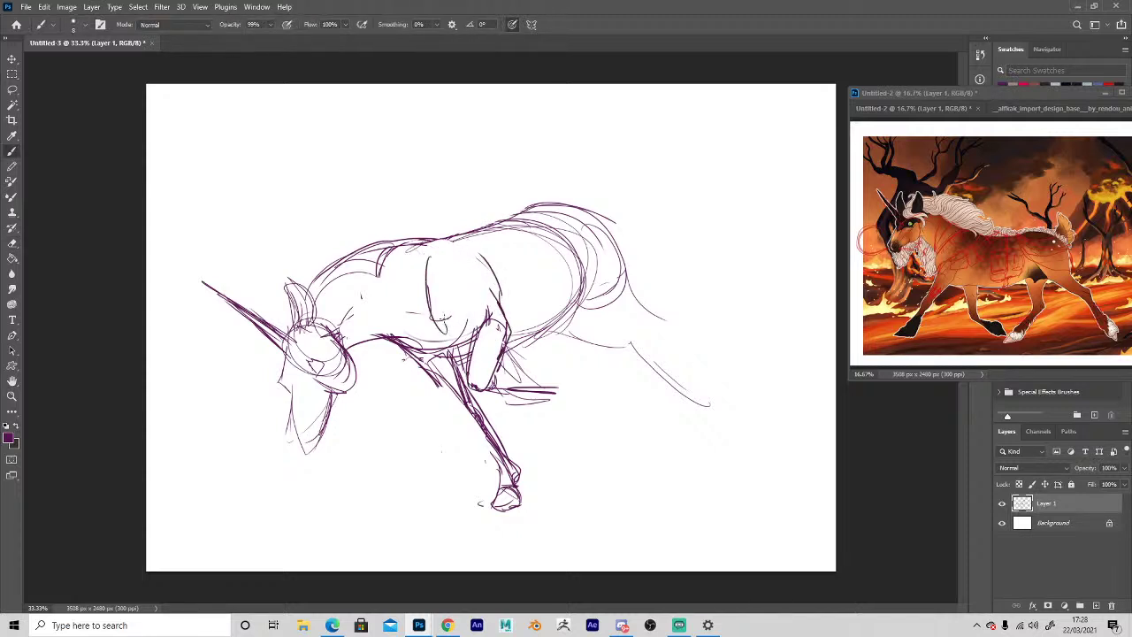
Draw a narrow curved shoulder line running from the withers down to the elbow.
drag(437, 248, 445, 323)
mouse_move(435, 251)
mouse_down()
mouse_move(453, 339)
mouse_move(446, 331)
mouse_move(469, 337)
mouse_up()
key(e)
key(b)
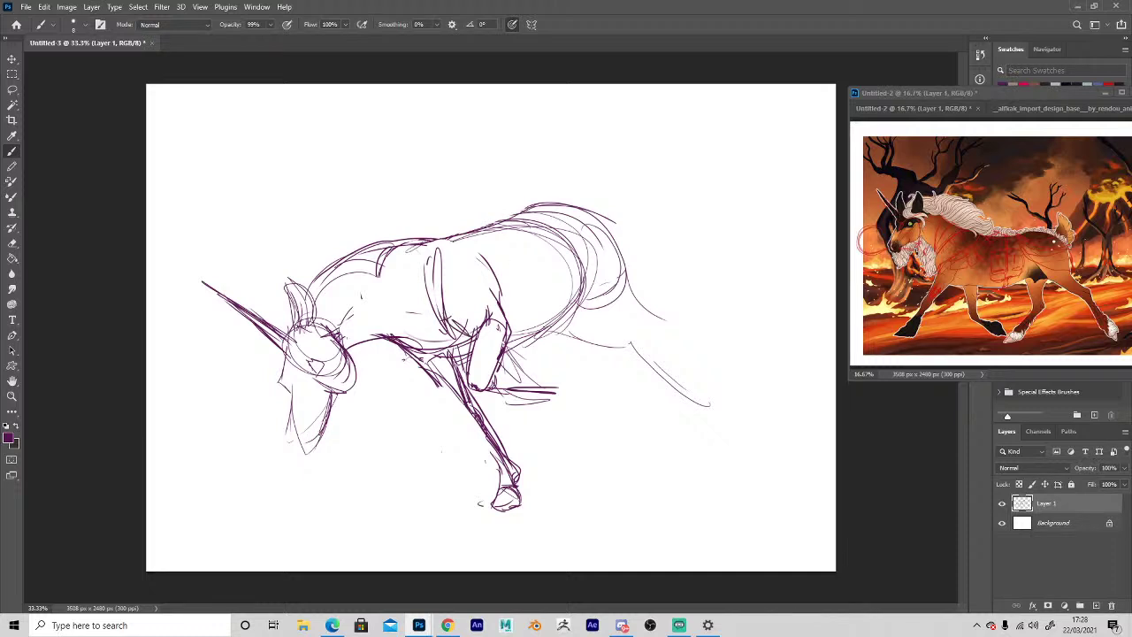
Darken the rump contour and round off the back and lower edge of the haunch.
mouse_move(576, 302)
mouse_down()
mouse_move(610, 307)
mouse_move(596, 219)
mouse_move(528, 209)
mouse_up()
mouse_move(528, 210)
mouse_down()
mouse_move(627, 260)
mouse_move(579, 308)
mouse_up()
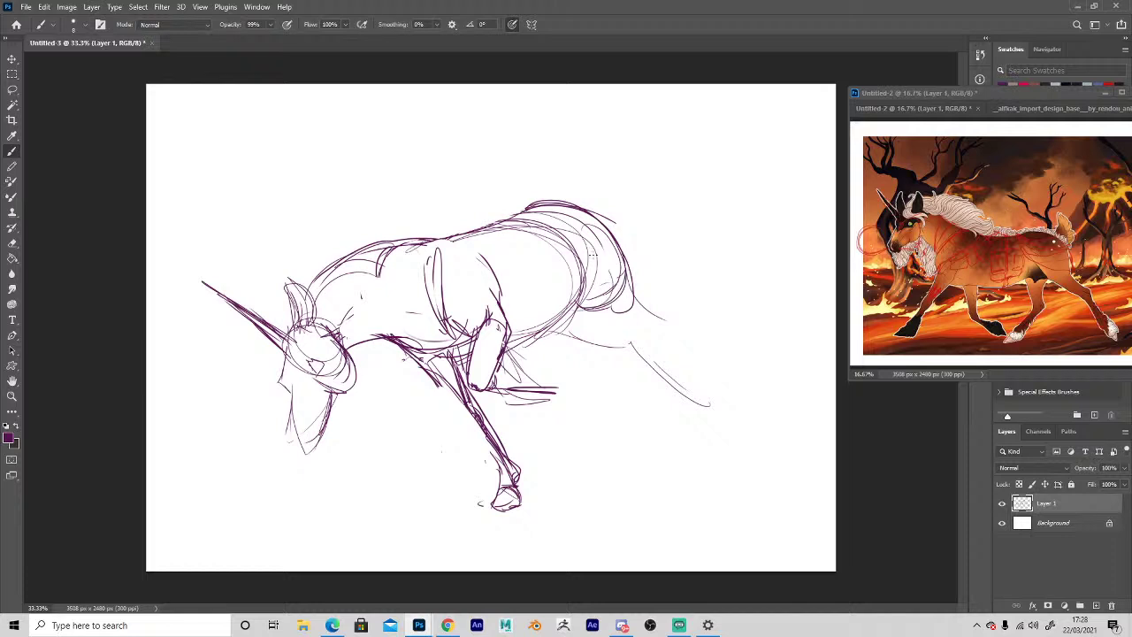
drag(594, 255, 580, 305)
Add a fetlock and rounded hoof to the folded front leg and thicken the near front leg with extra contour strokes.
mouse_move(486, 370)
mouse_down()
mouse_move(542, 388)
mouse_move(520, 403)
mouse_move(541, 380)
mouse_move(559, 401)
mouse_move(570, 389)
mouse_move(559, 401)
mouse_up()
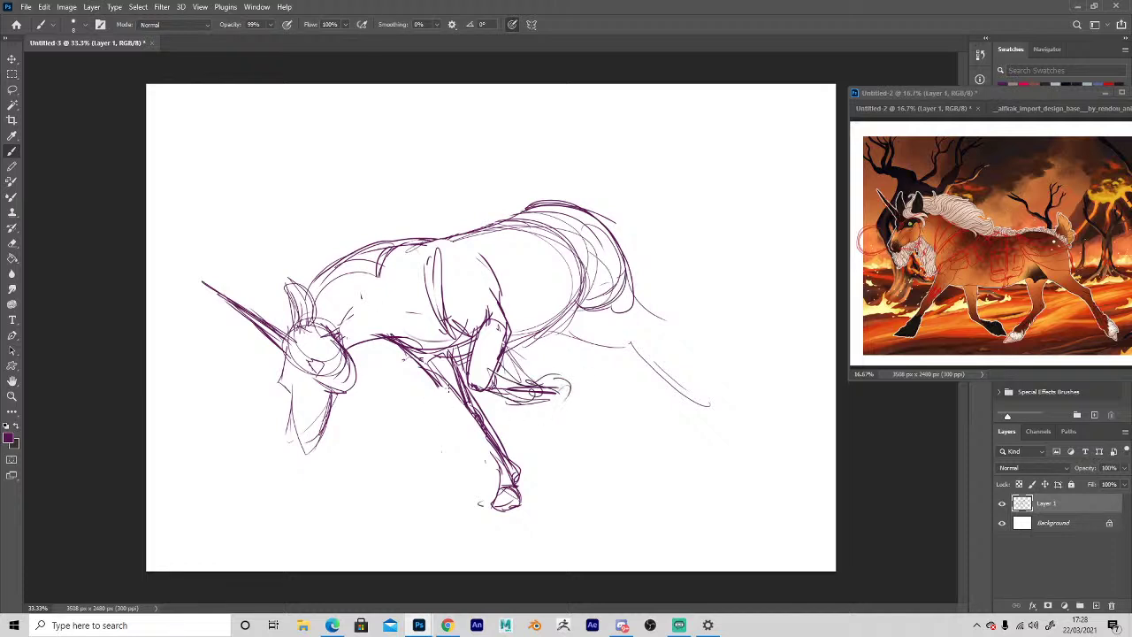
mouse_move(443, 380)
mouse_down()
mouse_move(497, 451)
mouse_move(508, 499)
mouse_up()
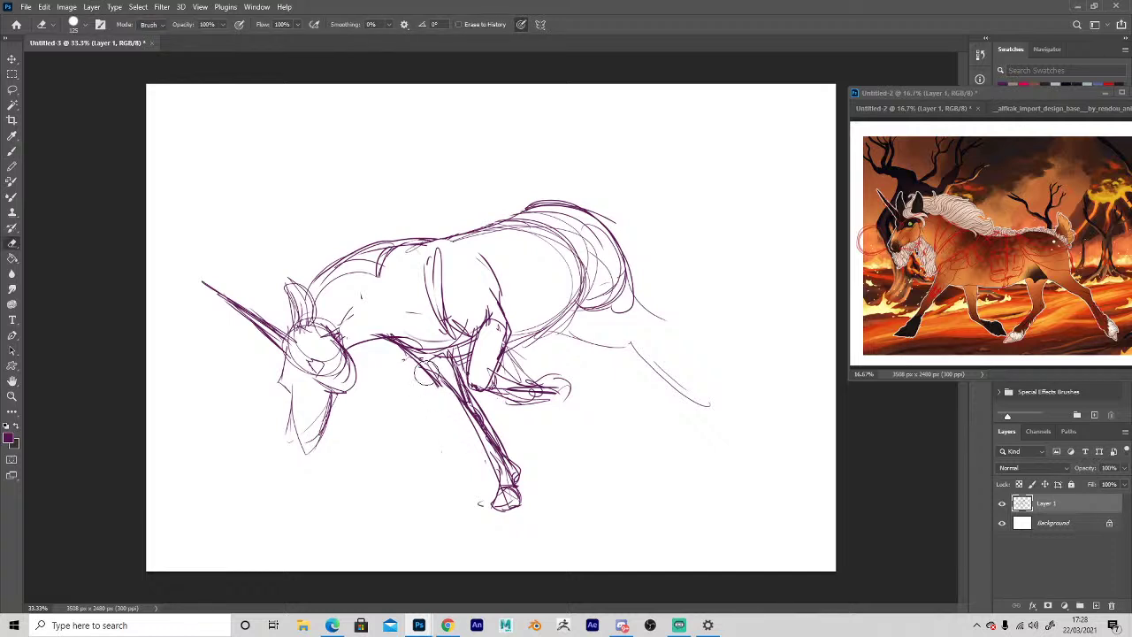
Reinforce the curves behind the folded leg and at the front of the haunch, and erase loose strokes inside the haunch.
drag(504, 302, 513, 334)
drag(485, 251, 511, 329)
drag(532, 223, 569, 310)
key(e)
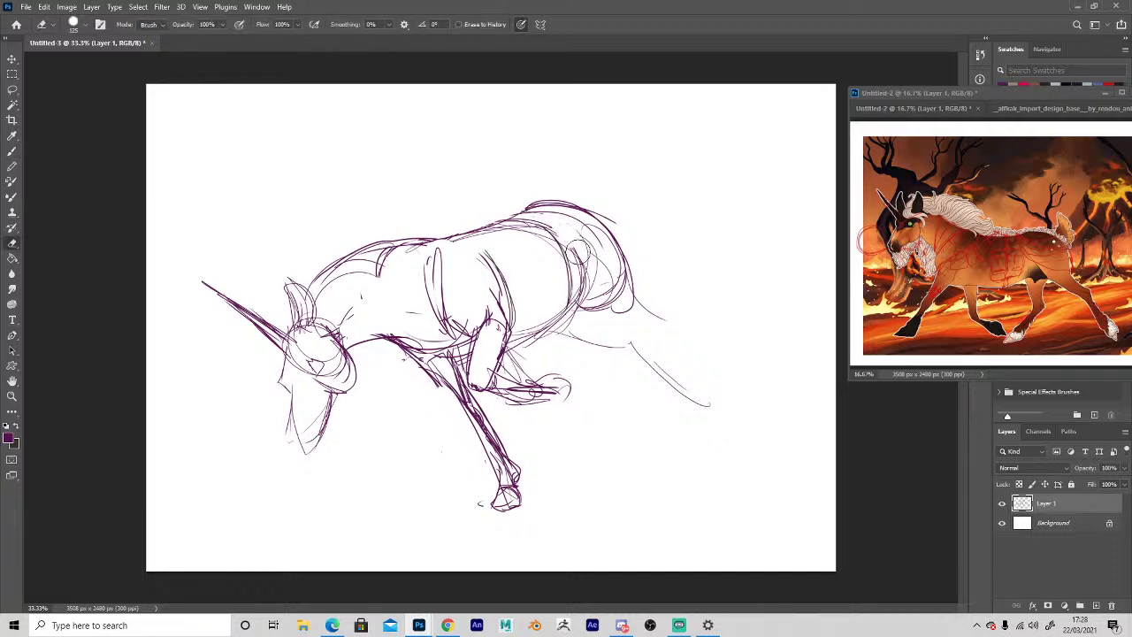
drag(576, 251, 584, 292)
key(b)
Erase the messy haunch strokes and redraw the rear curve of the barrel, the back contour and the shoulder line.
key(e)
mouse_move(546, 207)
mouse_down()
mouse_move(618, 297)
mouse_move(623, 283)
mouse_move(610, 305)
mouse_move(562, 322)
mouse_up()
key(b)
drag(566, 243, 523, 347)
mouse_move(547, 219)
mouse_down()
mouse_move(419, 234)
mouse_move(448, 324)
mouse_up()
Clean up the shoulder loop and rebuild the near front leg with heavier contours, a bent fetlock and a hoof.
key(e)
mouse_move(430, 244)
mouse_down()
mouse_move(433, 318)
mouse_move(456, 361)
mouse_up()
key(b)
mouse_move(426, 324)
mouse_down()
mouse_move(457, 363)
mouse_move(448, 385)
mouse_move(497, 421)
mouse_move(519, 491)
mouse_up()
key(e)
drag(497, 433, 483, 522)
key(b)
drag(467, 412, 524, 515)
drag(473, 399, 509, 484)
Erase the front contour of the chest and redraw it as a short angular point leading into the near front leg.
key(e)
drag(389, 345, 462, 406)
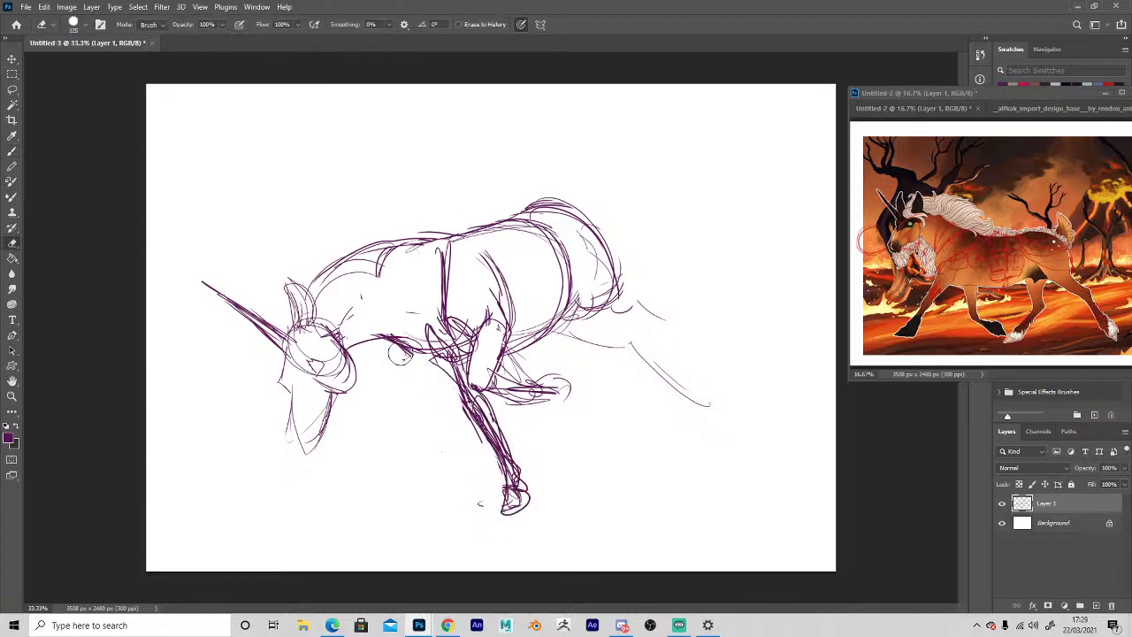
key(b)
drag(412, 365, 451, 384)
drag(391, 341, 435, 380)
mouse_move(389, 338)
mouse_down()
mouse_move(426, 375)
mouse_move(434, 338)
mouse_up()
key(e)
key(b)
mouse_move(380, 342)
mouse_down()
mouse_move(430, 338)
mouse_move(421, 365)
mouse_move(407, 361)
mouse_up()
drag(405, 354, 451, 381)
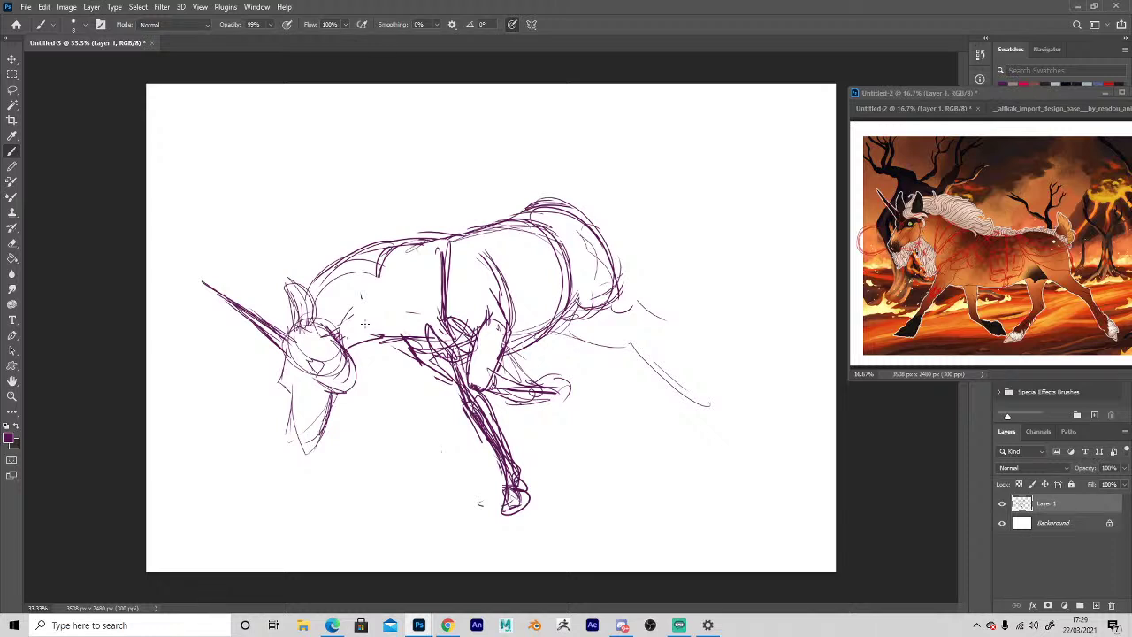
Erase the heavy line under the neck and replace it with a thin arched throat line.
key(e)
mouse_move(424, 340)
mouse_down()
mouse_move(359, 339)
mouse_move(431, 330)
mouse_up()
key(b)
key(e)
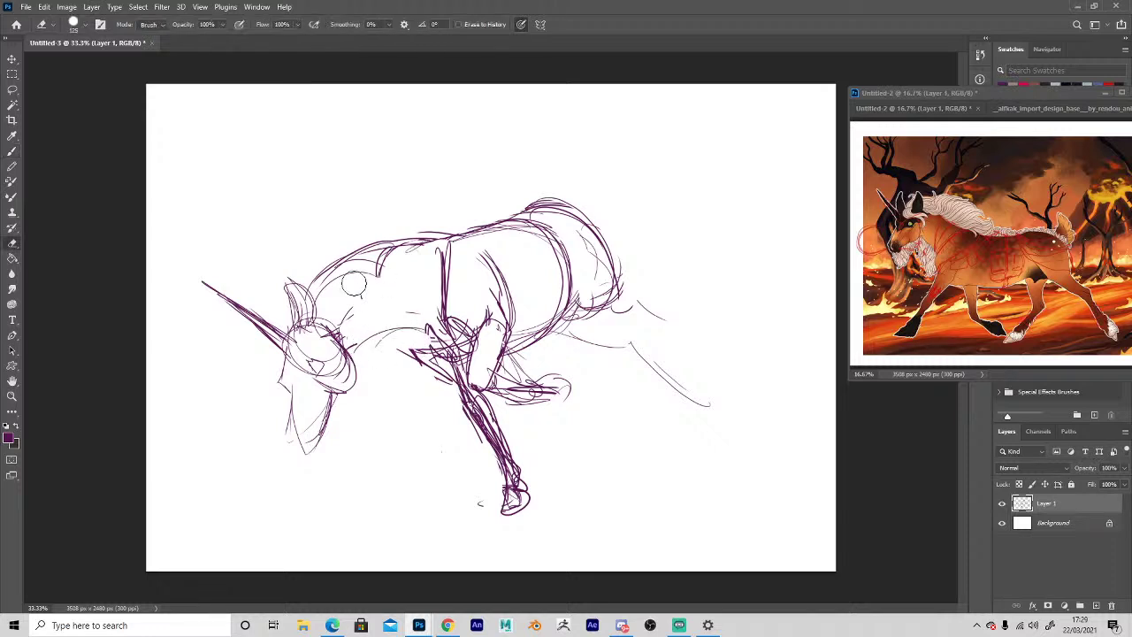
Erase the heavy neck crest and rump strokes and redraw both contours with cleaner, lower lines.
mouse_move(354, 283)
mouse_down()
mouse_move(382, 257)
mouse_move(357, 254)
mouse_move(430, 240)
mouse_move(419, 231)
mouse_up()
key(b)
key(e)
key(b)
mouse_move(517, 205)
mouse_down()
mouse_move(571, 199)
mouse_move(621, 302)
mouse_up()
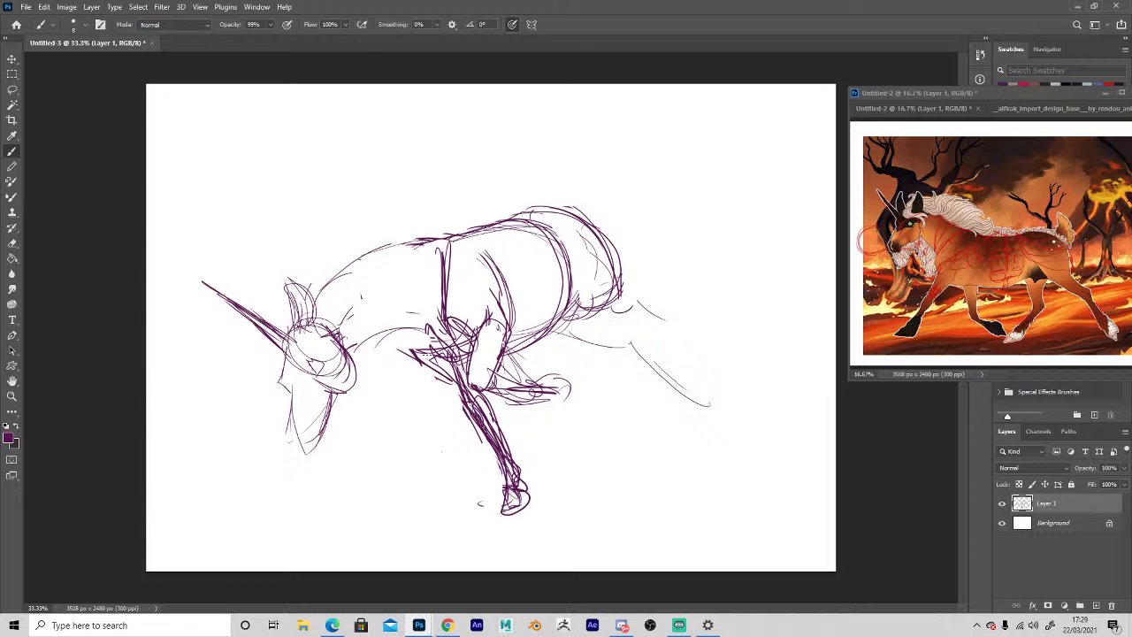
Connect the throat line to the chest, darken the eye, and reshape the muzzle with a blunt end and defined brow.
drag(407, 329, 422, 364)
mouse_move(409, 330)
mouse_down()
mouse_move(421, 363)
mouse_move(351, 355)
mouse_move(355, 380)
mouse_move(338, 393)
mouse_move(311, 380)
mouse_move(322, 372)
mouse_move(324, 437)
mouse_move(296, 451)
mouse_move(286, 419)
mouse_up()
drag(293, 372, 288, 446)
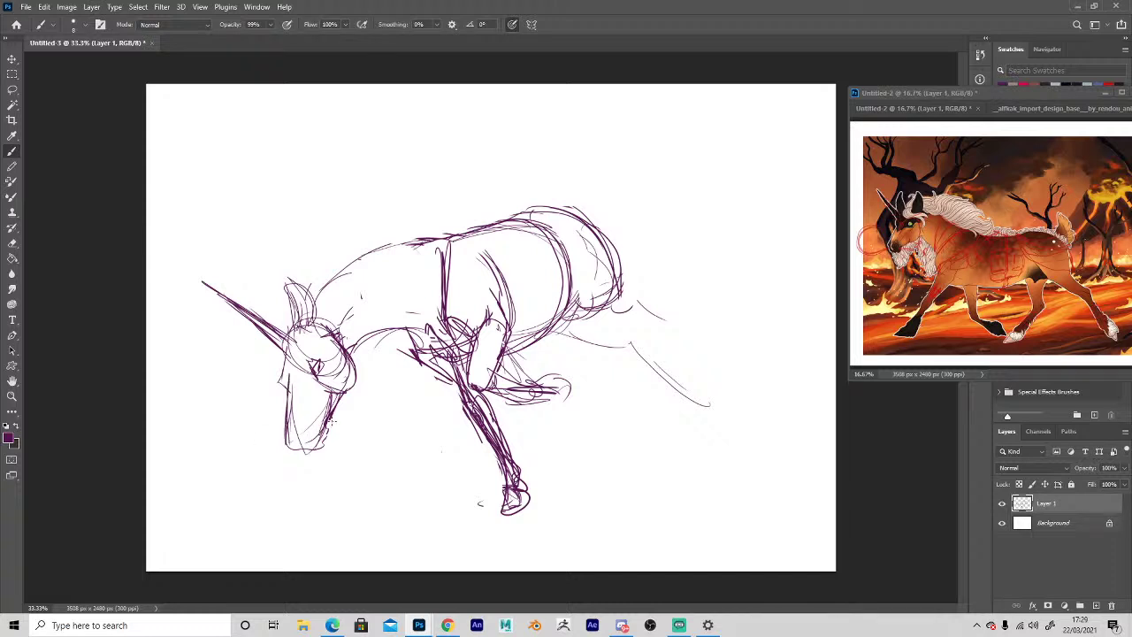
key(e)
mouse_move(288, 386)
mouse_down()
mouse_move(289, 447)
mouse_move(290, 421)
mouse_up()
key(b)
mouse_move(288, 352)
mouse_down()
mouse_move(281, 380)
mouse_move(286, 361)
mouse_up()
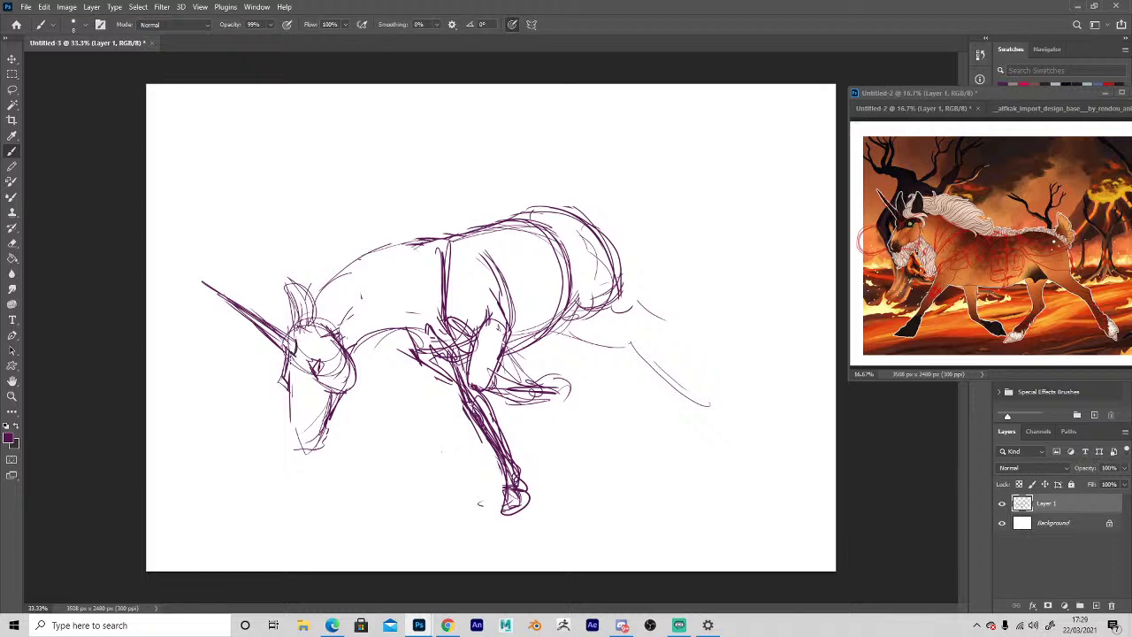
Thicken the base of the horn and erase its tip to shorten it.
drag(232, 313, 271, 343)
key(e)
drag(207, 281, 244, 302)
key(b)
Sketch a flowing mane of curved locks sweeping up and back from the neck crest.
mouse_move(312, 294)
mouse_down()
mouse_move(356, 212)
mouse_move(344, 254)
mouse_move(362, 222)
mouse_move(390, 218)
mouse_move(423, 177)
mouse_up()
drag(400, 221, 443, 181)
mouse_move(432, 231)
mouse_down()
mouse_move(440, 188)
mouse_move(429, 176)
mouse_move(350, 264)
mouse_up()
drag(349, 265, 331, 281)
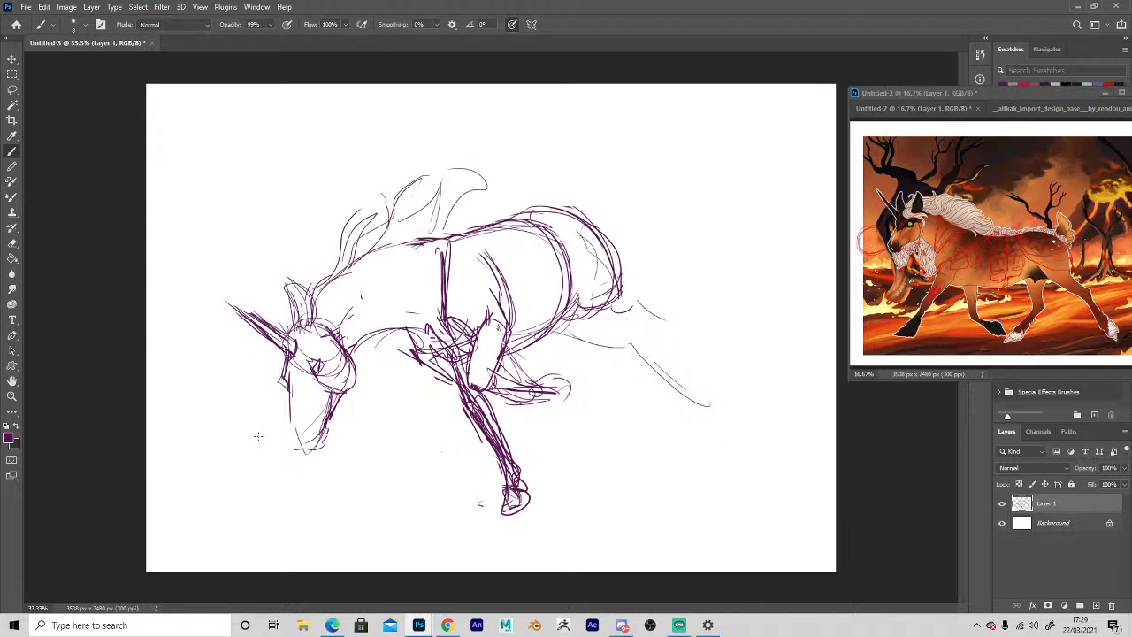
Clean up the rump contour and reinforce the back edge of the haunch.
mouse_move(575, 306)
mouse_down()
mouse_move(619, 306)
mouse_move(620, 269)
mouse_move(533, 209)
mouse_move(607, 253)
mouse_up()
key(e)
key(b)
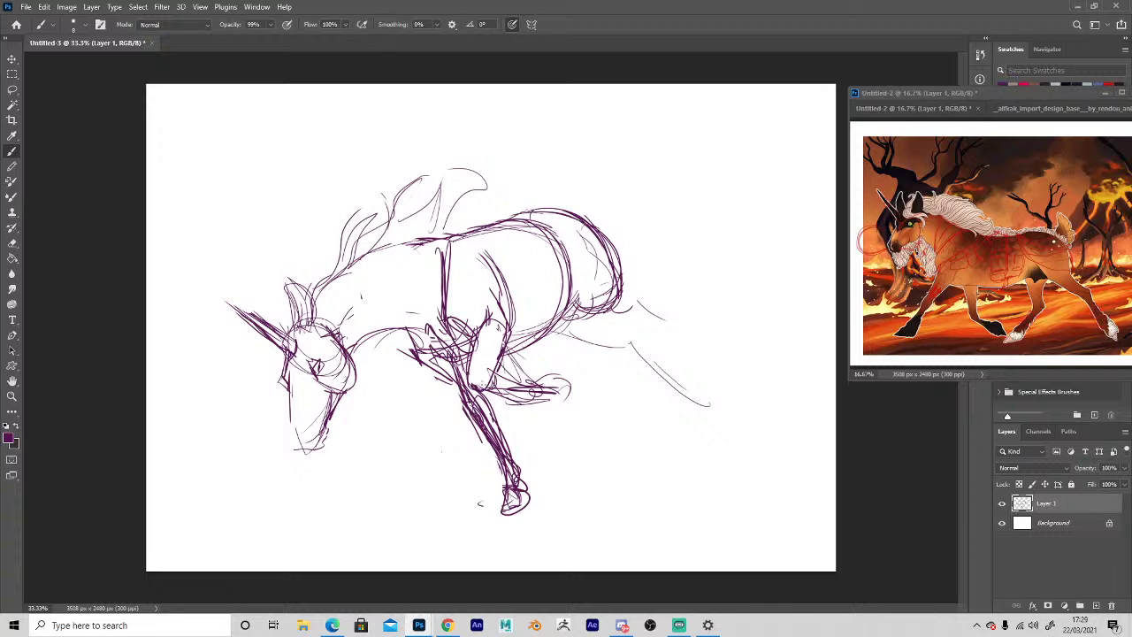
key(e)
key(b)
Slim the near front leg, sketch a larger hoof pointing forward, and erase the surplus hoof strokes.
mouse_move(460, 403)
mouse_down()
mouse_move(501, 490)
mouse_move(486, 512)
mouse_move(517, 523)
mouse_move(528, 480)
mouse_move(515, 520)
mouse_up()
key(e)
key(b)
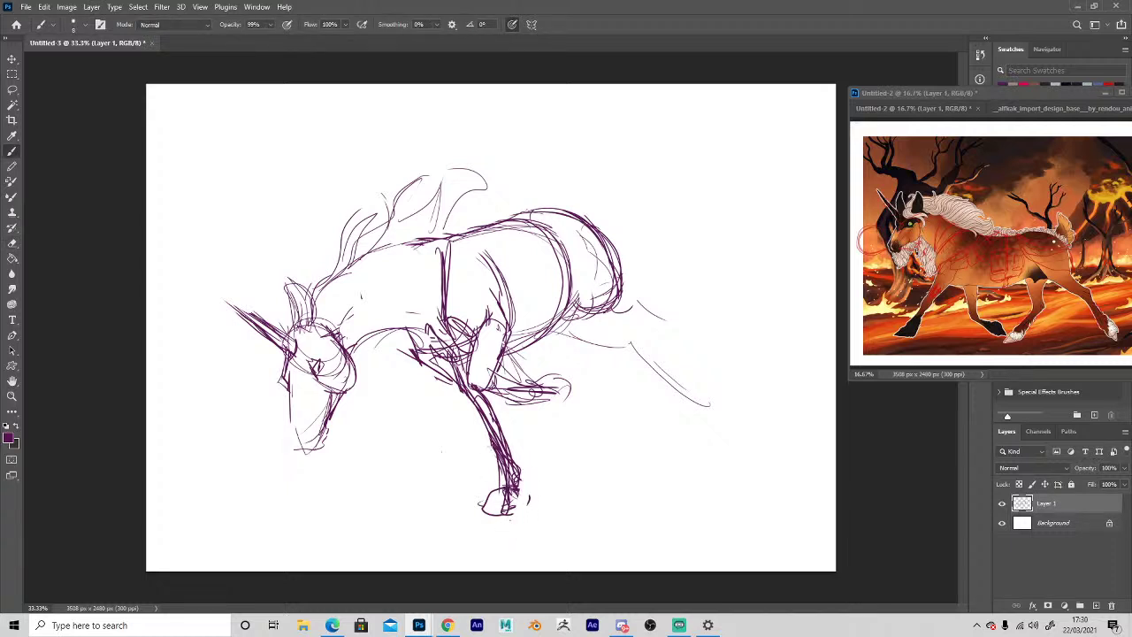
key(e)
mouse_move(513, 486)
mouse_down()
mouse_move(506, 508)
mouse_move(522, 510)
mouse_move(486, 513)
mouse_move(496, 495)
mouse_move(486, 508)
mouse_up()
key(b)
Redraw the near front hoof as a small wedge and reinforce the fetlock and cannon above it.
key(e)
key(b)
mouse_move(486, 505)
mouse_down()
mouse_move(501, 514)
mouse_move(516, 506)
mouse_up()
mouse_move(512, 481)
mouse_down()
mouse_move(519, 505)
mouse_move(518, 469)
mouse_move(515, 503)
mouse_move(474, 519)
mouse_move(502, 495)
mouse_up()
key(e)
key(b)
drag(490, 446, 503, 467)
Mark the knee of the folded front leg with a circle and rework the strokes around its upper part and elbow.
mouse_move(488, 392)
mouse_down()
mouse_move(504, 432)
mouse_move(496, 413)
mouse_move(518, 369)
mouse_move(491, 393)
mouse_move(474, 361)
mouse_move(497, 329)
mouse_move(469, 247)
mouse_move(505, 349)
mouse_up()
key(e)
key(b)
key(e)
key(b)
mouse_move(501, 271)
mouse_down()
mouse_move(510, 318)
mouse_move(444, 360)
mouse_up()
Thin the shoulder line, erase the clutter around the elbow and chest, and enable pen-pressure opacity for the brush.
key(e)
mouse_move(451, 315)
mouse_down()
mouse_move(425, 363)
mouse_move(437, 245)
mouse_up()
drag(446, 347, 438, 269)
key(b)
mouse_move(451, 322)
mouse_down()
mouse_move(463, 359)
mouse_move(475, 337)
mouse_move(437, 367)
mouse_up()
click(287, 26)
mouse_move(434, 366)
mouse_down()
mouse_move(465, 392)
mouse_move(441, 361)
mouse_up()
key(e)
mouse_move(442, 338)
mouse_down()
mouse_move(477, 358)
mouse_move(474, 380)
mouse_up()
key(b)
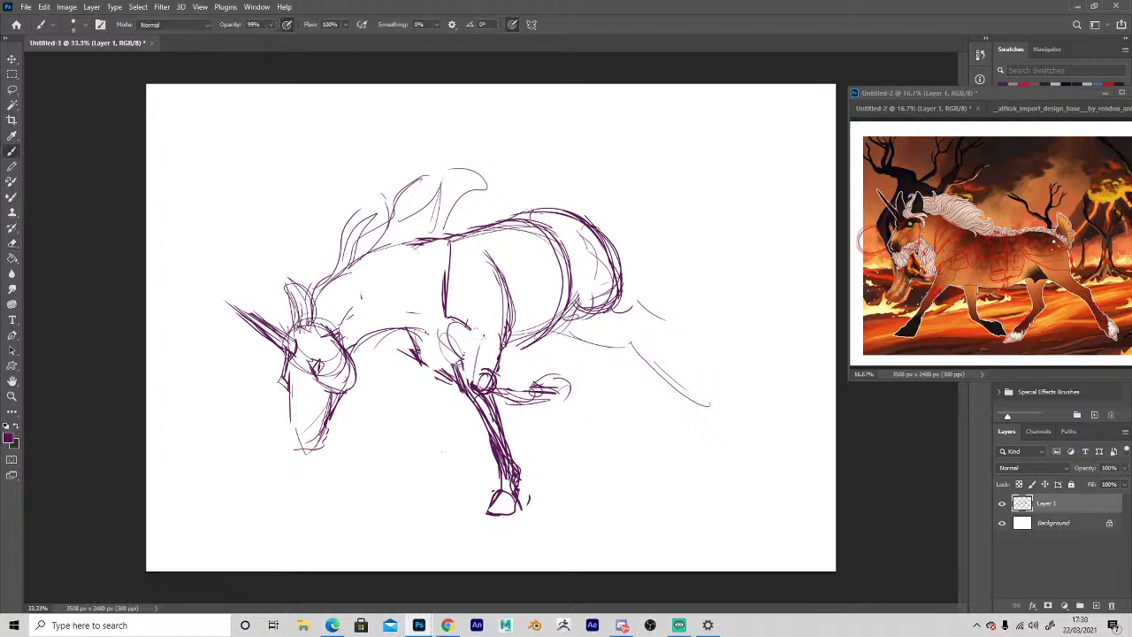
Redraw the top and rear contour of the folded front leg from the elbow down to its knee.
drag(484, 336, 506, 332)
drag(508, 338, 498, 375)
drag(514, 297, 503, 362)
Sketch a hind leg stretching back from the haunch, and erase its lower part to leave only the thigh.
mouse_move(602, 311)
mouse_down()
mouse_move(641, 325)
mouse_move(644, 300)
mouse_move(694, 337)
mouse_move(669, 342)
mouse_move(698, 333)
mouse_move(633, 296)
mouse_move(620, 252)
mouse_up()
key(e)
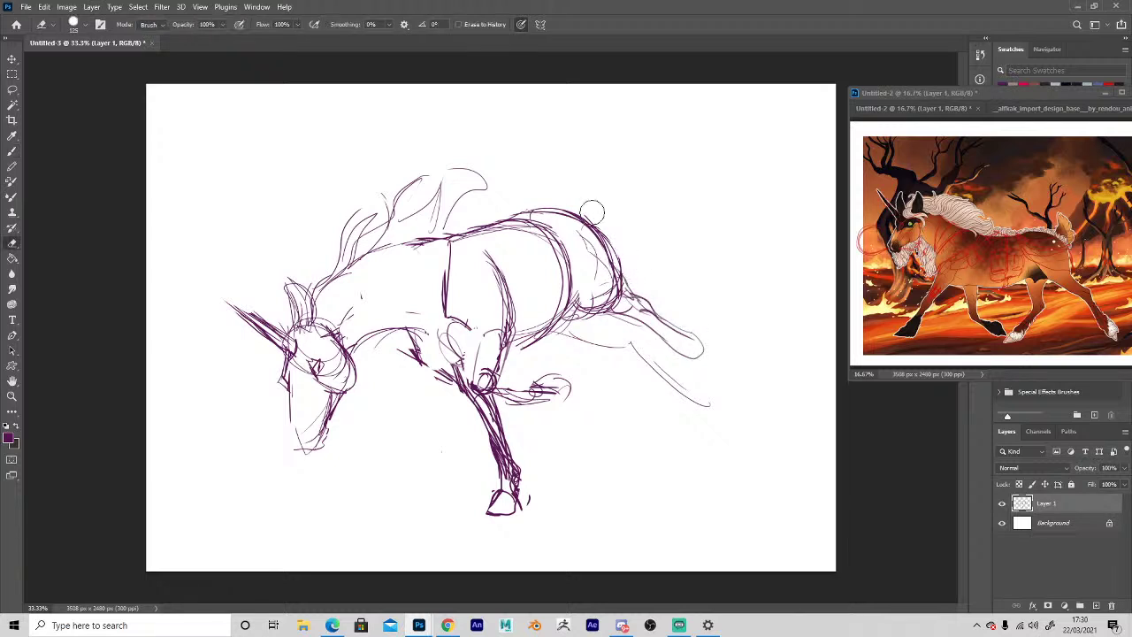
key(b)
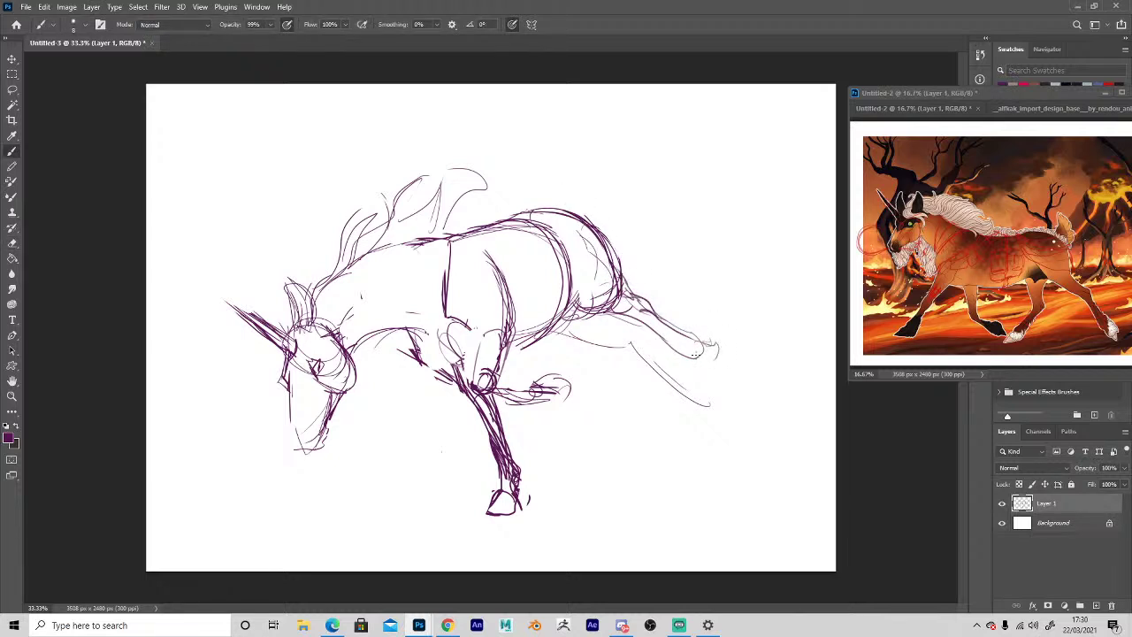
mouse_move(696, 354)
mouse_down()
mouse_move(718, 346)
mouse_move(721, 365)
mouse_move(704, 358)
mouse_move(735, 377)
mouse_up()
key(e)
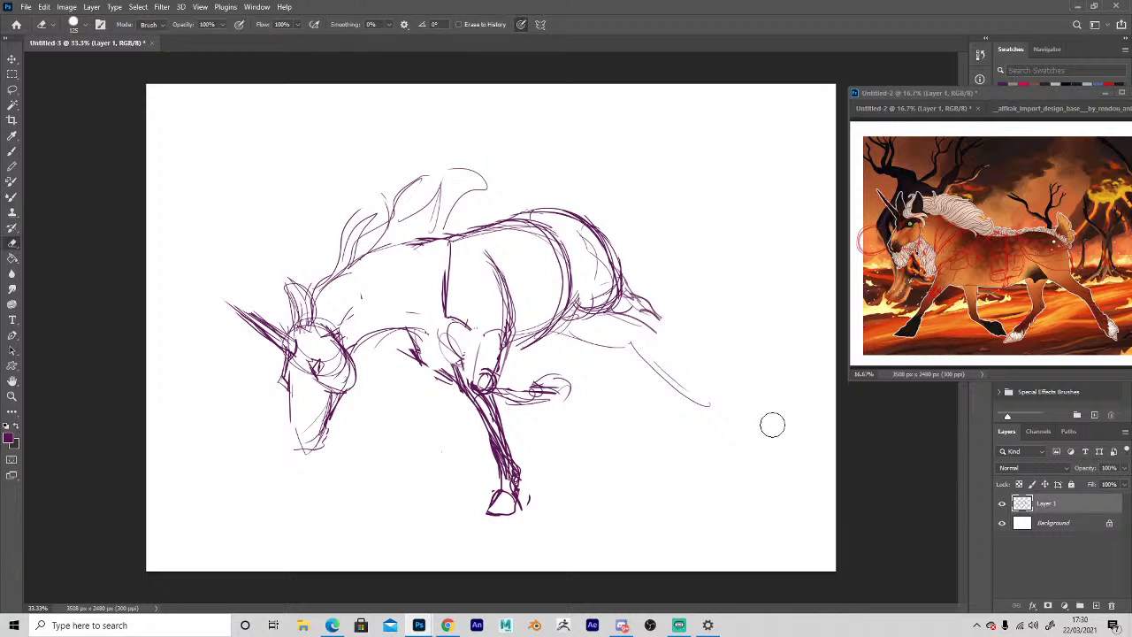
Redraw the folded front leg with a thin forearm line, a fetlock and a compact hoof, and erase the surplus strokes.
key(b)
drag(485, 334, 473, 383)
mouse_move(497, 384)
mouse_down()
mouse_move(528, 383)
mouse_move(531, 399)
mouse_move(539, 375)
mouse_up()
mouse_move(536, 375)
mouse_down()
mouse_move(557, 406)
mouse_move(558, 395)
mouse_up()
key(e)
key(b)
key(e)
mouse_move(483, 346)
mouse_down()
mouse_move(476, 367)
mouse_move(501, 327)
mouse_move(505, 357)
mouse_up()
Replace the heavy curve behind the shoulder with a thin line and extend the forearm's front contour up toward the elbow.
key(b)
drag(492, 266, 506, 329)
key(e)
key(b)
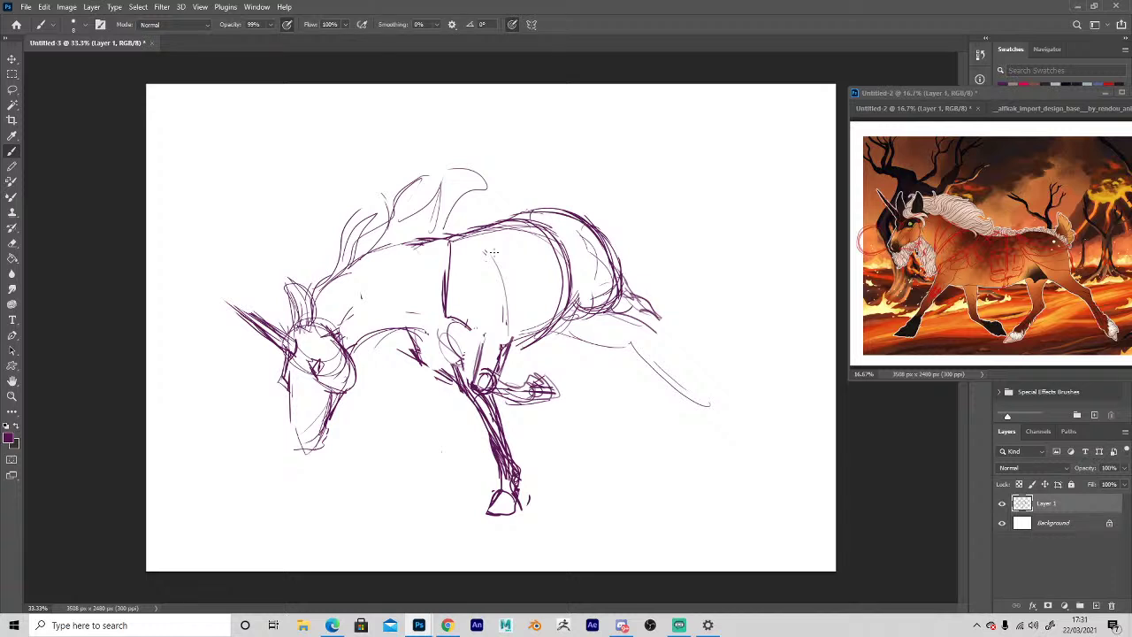
drag(479, 348, 473, 308)
key(e)
key(b)
Erase stray strokes near the elbow and redraw the chest contour running down into the front legs.
drag(409, 244, 351, 268)
key(e)
drag(453, 387, 442, 378)
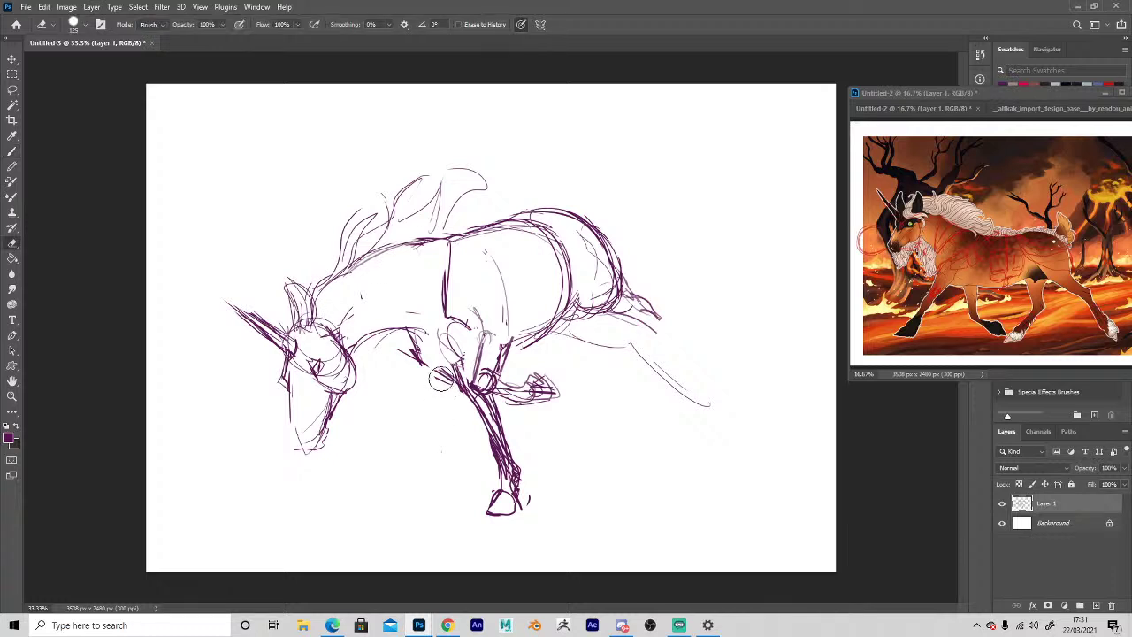
key(b)
mouse_move(418, 331)
mouse_down()
mouse_move(427, 361)
mouse_move(455, 380)
mouse_up()
mouse_move(453, 340)
mouse_down()
mouse_move(464, 360)
mouse_move(478, 352)
mouse_move(461, 357)
mouse_up()
drag(530, 339, 508, 352)
Sketch the upper hind leg behind the haunch with a pointed hock and a long cannon stretching back.
mouse_move(620, 300)
mouse_down()
mouse_move(646, 277)
mouse_move(676, 326)
mouse_move(619, 316)
mouse_move(630, 308)
mouse_up()
mouse_move(649, 274)
mouse_down()
mouse_move(639, 277)
mouse_move(699, 347)
mouse_up()
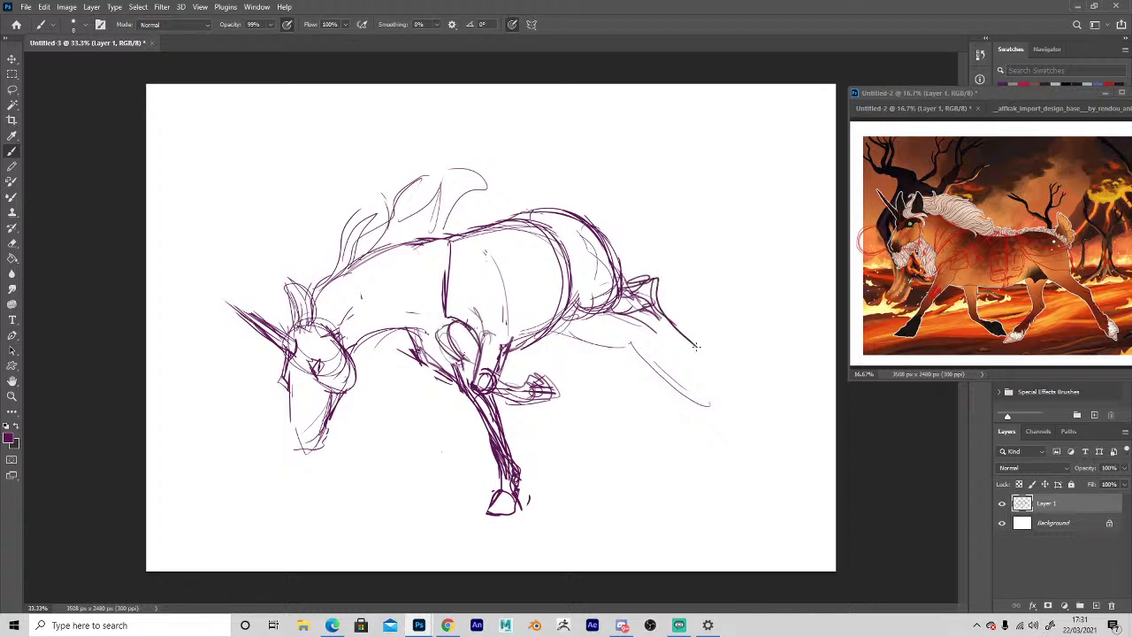
drag(661, 304, 700, 349)
drag(655, 278, 665, 313)
key(e)
key(b)
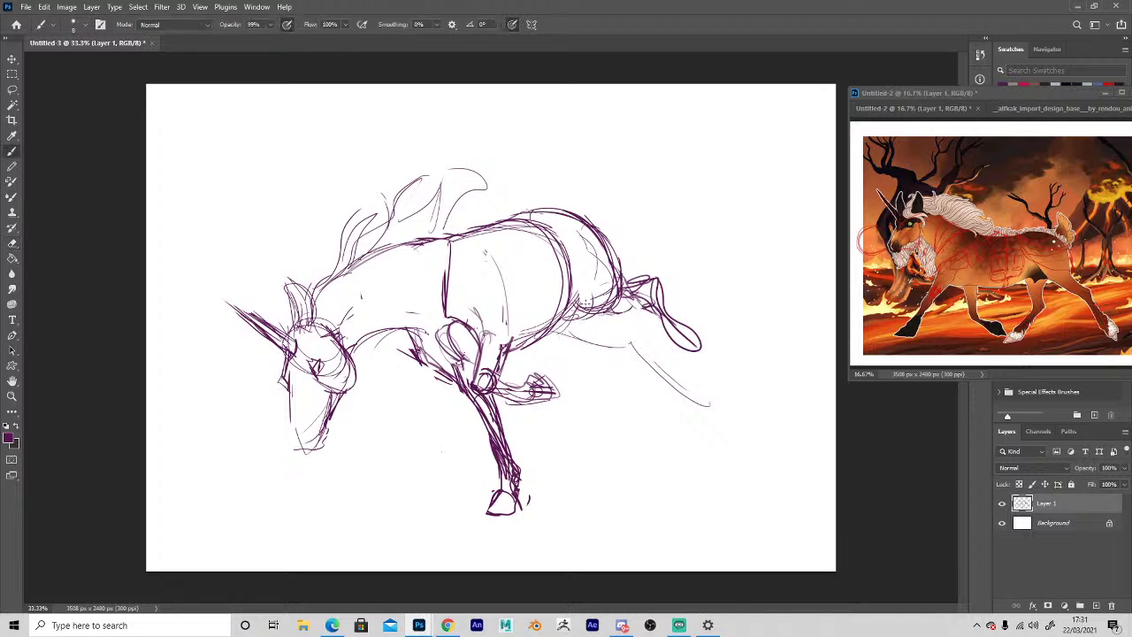
Erase the overlapping construction lines on the haunch and clean up the underside of the thigh.
key(e)
mouse_move(594, 306)
mouse_down()
mouse_move(630, 299)
mouse_move(571, 221)
mouse_move(610, 283)
mouse_move(587, 317)
mouse_move(655, 311)
mouse_move(672, 343)
mouse_up()
key(b)
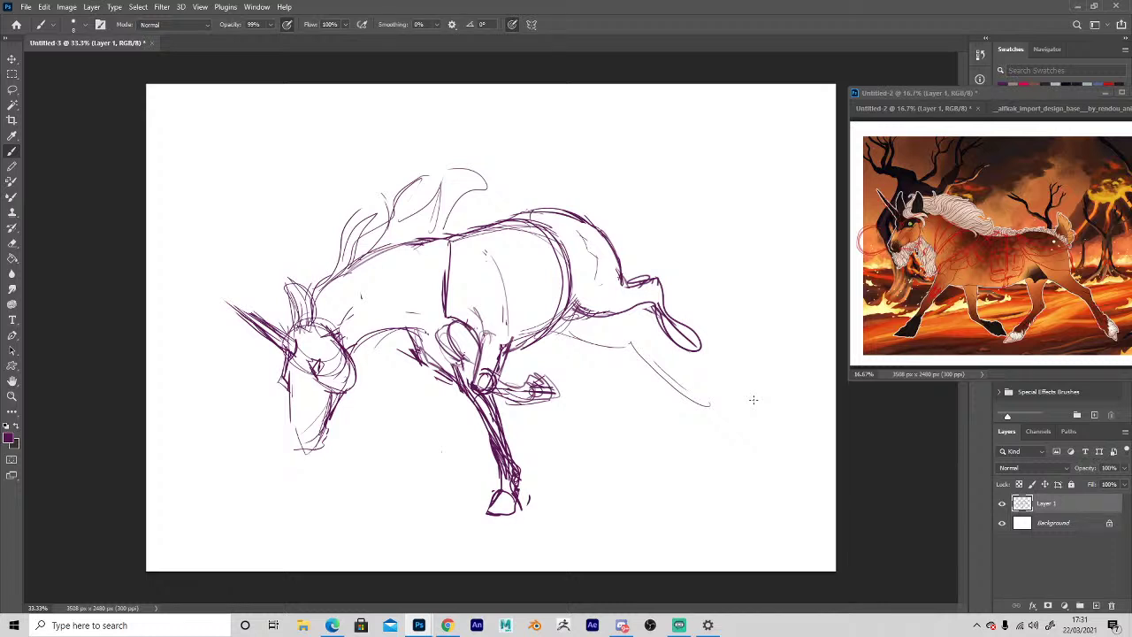
Sketch the lower hind leg stretching back with a fetlock and hoof, and add a rounded hoof to the upper hind leg.
mouse_move(573, 313)
mouse_down()
mouse_move(636, 341)
mouse_move(682, 402)
mouse_up()
mouse_move(635, 340)
mouse_down()
mouse_move(695, 394)
mouse_move(667, 393)
mouse_move(620, 353)
mouse_move(560, 346)
mouse_up()
mouse_move(693, 406)
mouse_down()
mouse_move(713, 392)
mouse_move(732, 417)
mouse_move(704, 389)
mouse_move(690, 405)
mouse_move(695, 397)
mouse_move(619, 334)
mouse_move(635, 334)
mouse_move(582, 313)
mouse_up()
mouse_move(690, 405)
mouse_down()
mouse_move(626, 360)
mouse_move(553, 345)
mouse_move(715, 462)
mouse_move(645, 331)
mouse_move(570, 316)
mouse_up()
key(l)
click(11, 59)
key(ctrl+d)
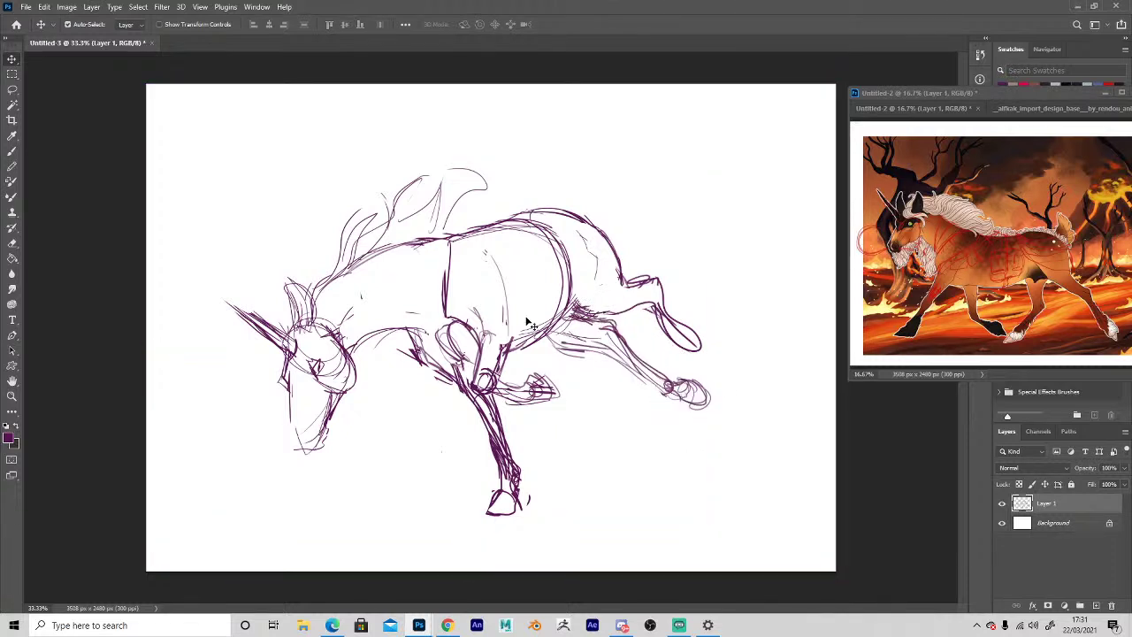
key(b)
mouse_move(695, 315)
mouse_down()
mouse_move(671, 345)
mouse_move(645, 300)
mouse_move(711, 361)
mouse_move(710, 334)
mouse_up()
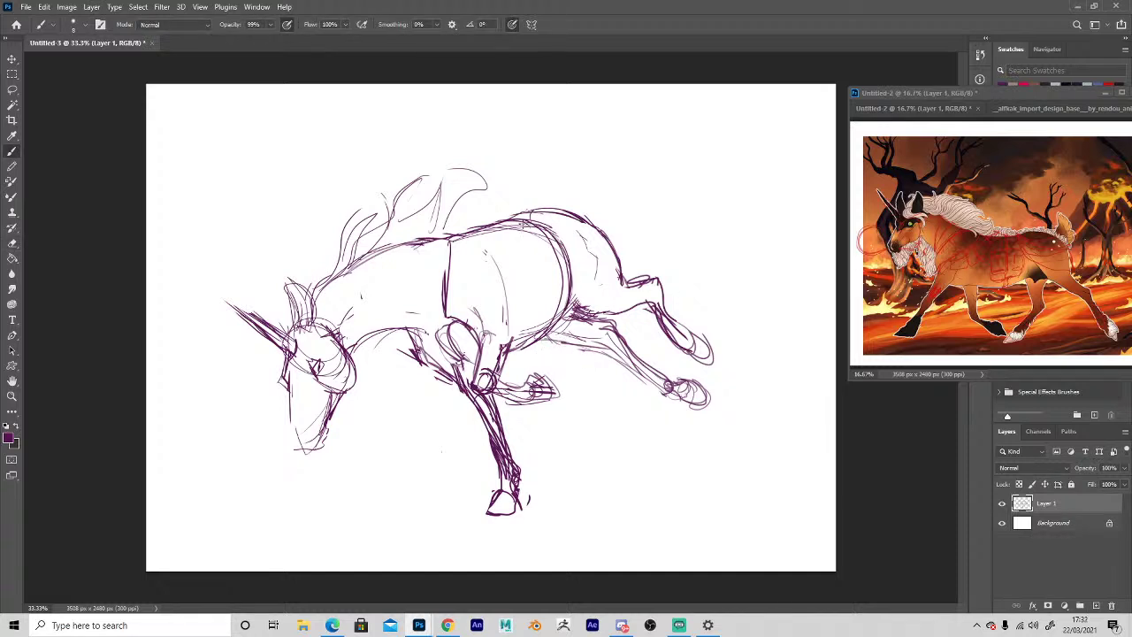
Sketch a short tufted tail on the rump and reinforce the back line and the underside of the neck.
mouse_move(560, 209)
mouse_down()
mouse_move(548, 177)
mouse_move(582, 182)
mouse_move(595, 210)
mouse_move(405, 237)
mouse_move(363, 260)
mouse_up()
drag(352, 357, 432, 334)
mouse_move(402, 332)
mouse_down()
mouse_move(455, 381)
mouse_move(443, 334)
mouse_move(467, 359)
mouse_move(445, 285)
mouse_move(460, 320)
mouse_move(447, 320)
mouse_up()
Erase the heavy vertical shoulder line and redraw it thinner, curving down to the elbow with short muscle strokes.
key(e)
key(b)
key(e)
key(b)
key(e)
drag(459, 239, 447, 323)
key(b)
drag(446, 270, 453, 316)
mouse_move(468, 327)
mouse_down()
mouse_move(480, 337)
mouse_move(492, 318)
mouse_move(488, 331)
mouse_up()
drag(465, 310, 472, 316)
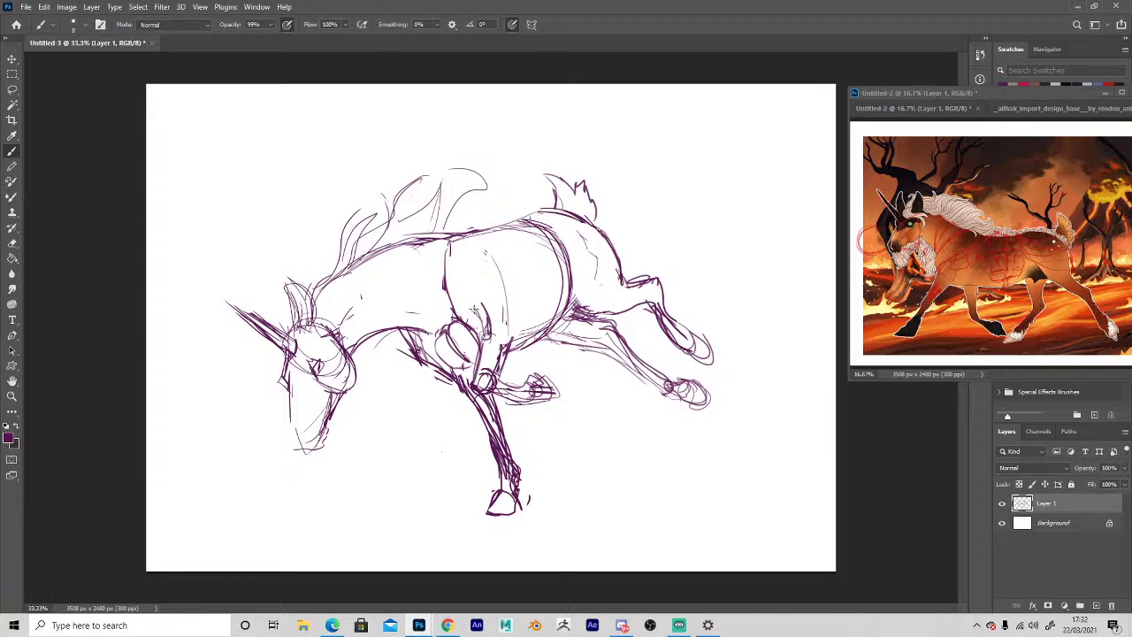
Erase surplus strokes along the extended front leg and flip the canvas horizontally.
key(e)
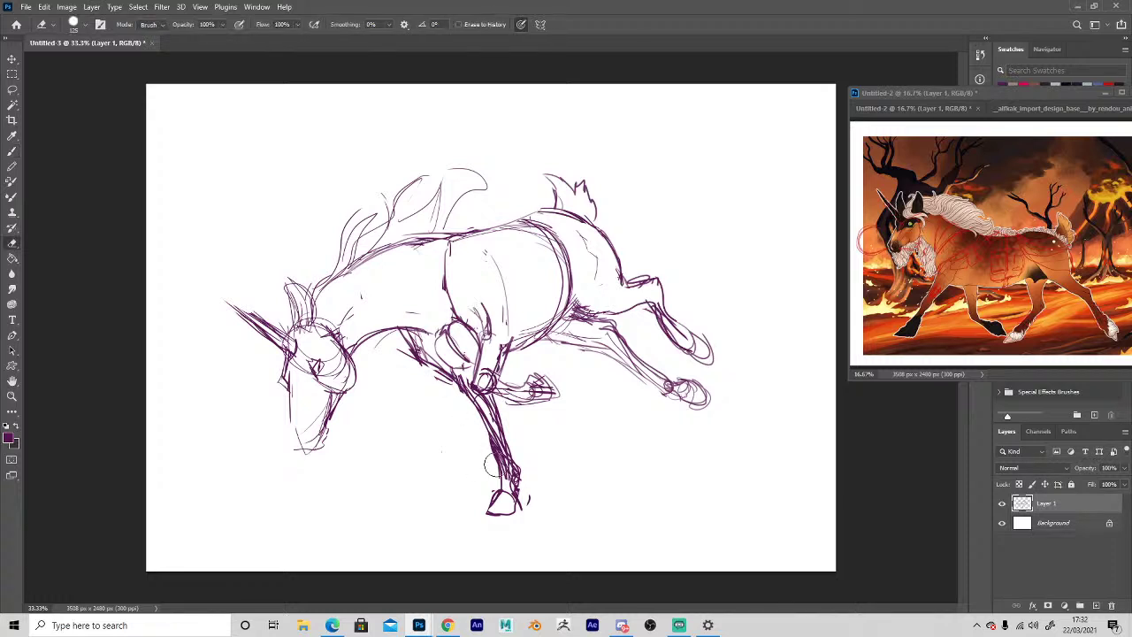
key(b)
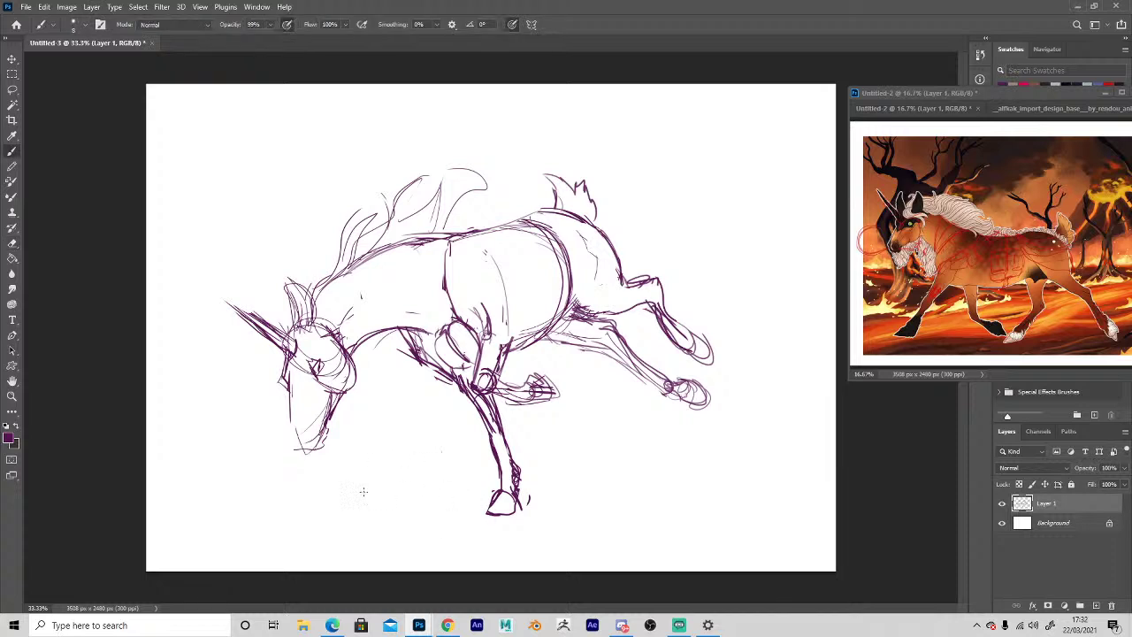
drag(329, 328, 354, 384)
key(ctrl+shift+h)
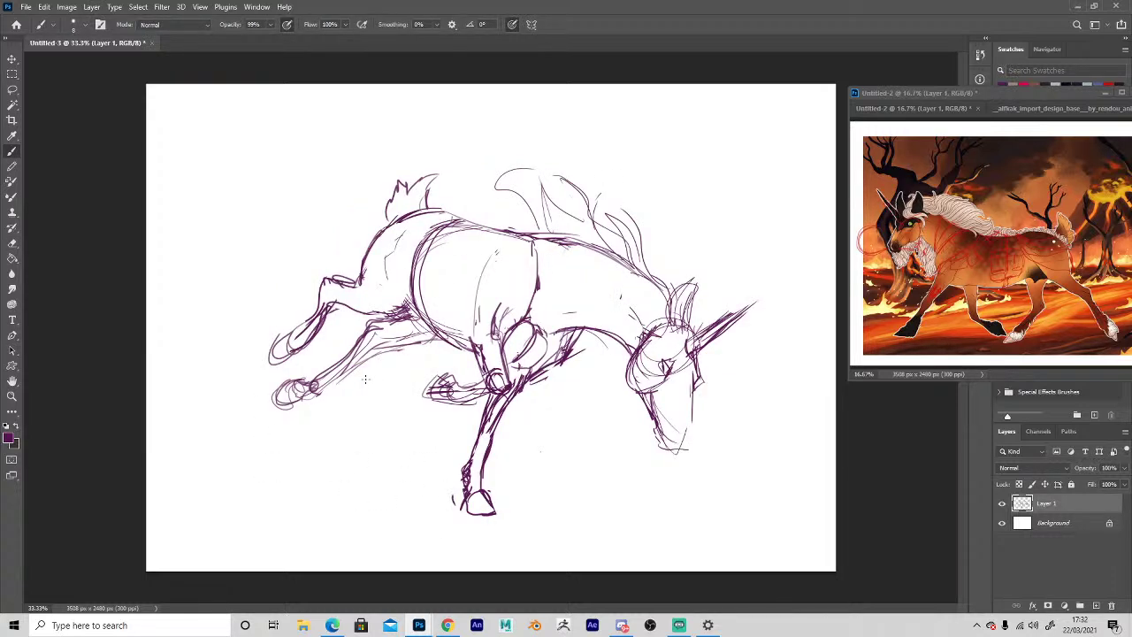
Erase the extended front leg below the elbow and rough in guide lines for one slanting back under the body.
key(e)
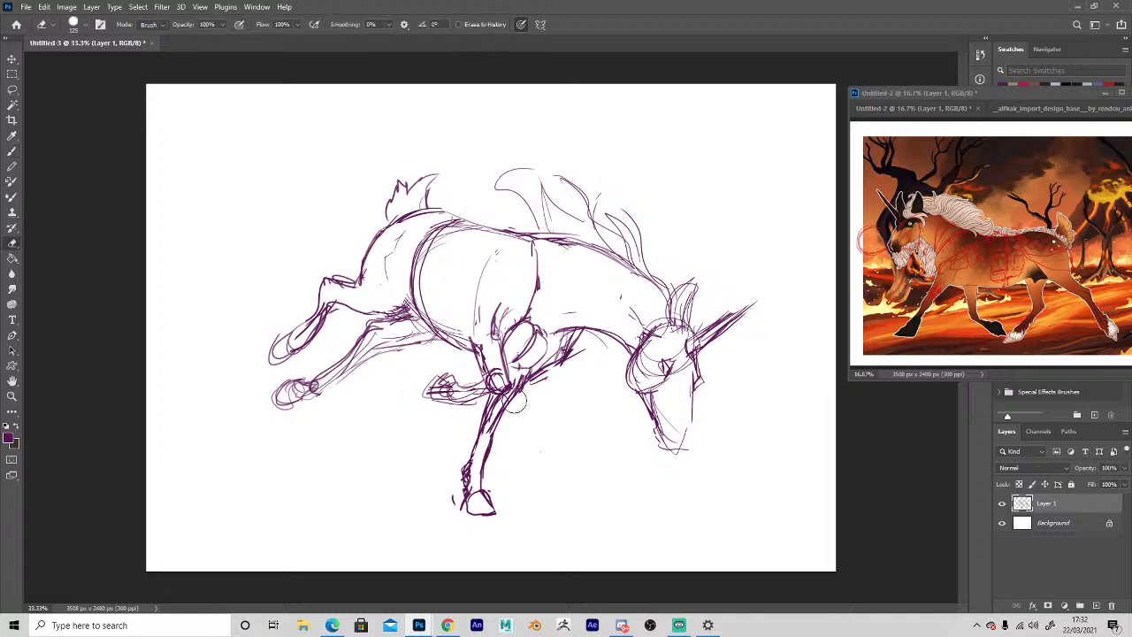
mouse_move(499, 446)
mouse_down()
mouse_move(455, 505)
mouse_move(478, 513)
mouse_up()
key(b)
mouse_move(455, 458)
mouse_down()
mouse_move(503, 400)
mouse_move(424, 518)
mouse_move(499, 395)
mouse_move(407, 480)
mouse_up()
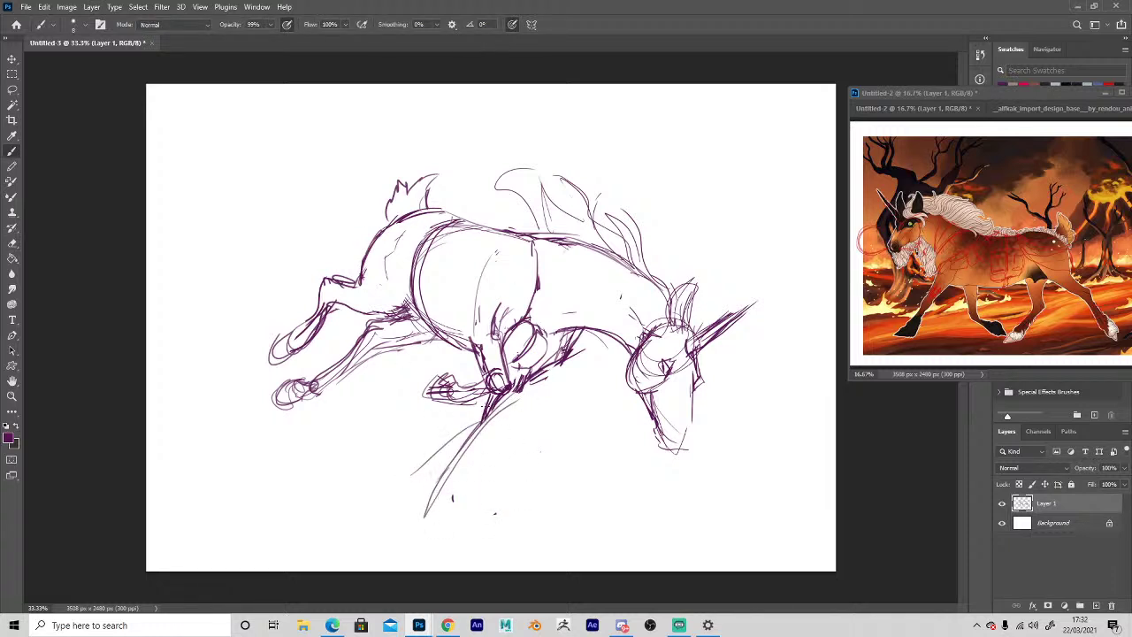
Sketch the slanted front leg over the guide lines with a knee, narrow cannon, round fetlock and rough hoof.
mouse_move(488, 407)
mouse_down()
mouse_move(425, 494)
mouse_move(575, 350)
mouse_move(469, 408)
mouse_move(446, 406)
mouse_move(457, 387)
mouse_up()
key(e)
key(b)
key(e)
key(b)
drag(486, 391, 441, 381)
mouse_move(488, 413)
mouse_down()
mouse_move(422, 481)
mouse_move(437, 473)
mouse_move(430, 499)
mouse_move(403, 504)
mouse_move(421, 513)
mouse_up()
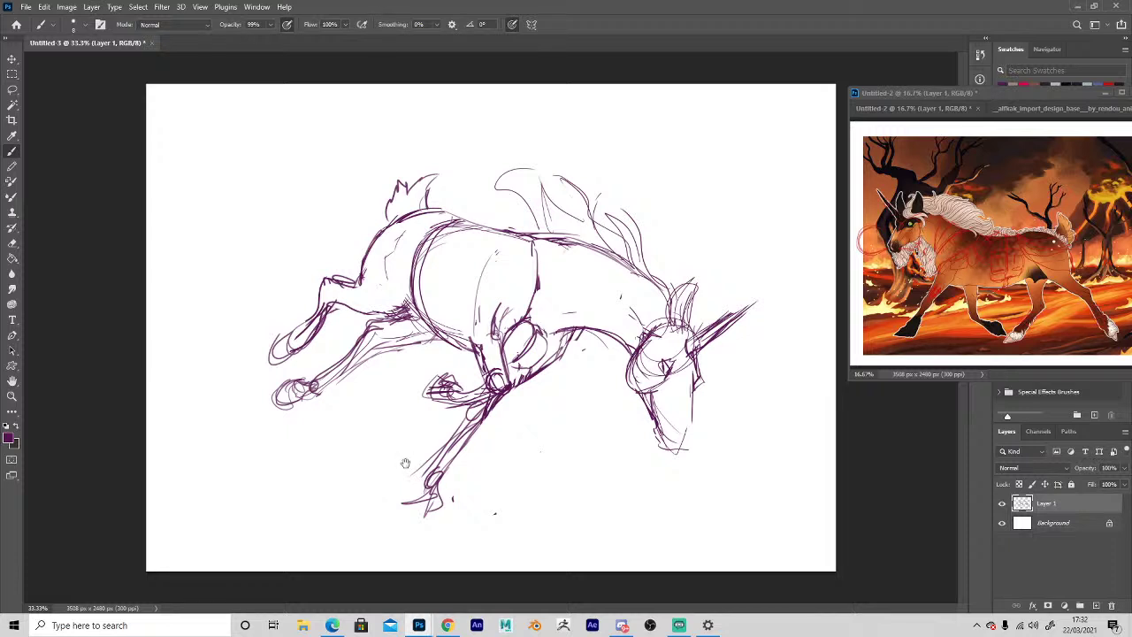
Trim the slanted front leg's contour and redraw its knee, cannon and fetlock.
key(e)
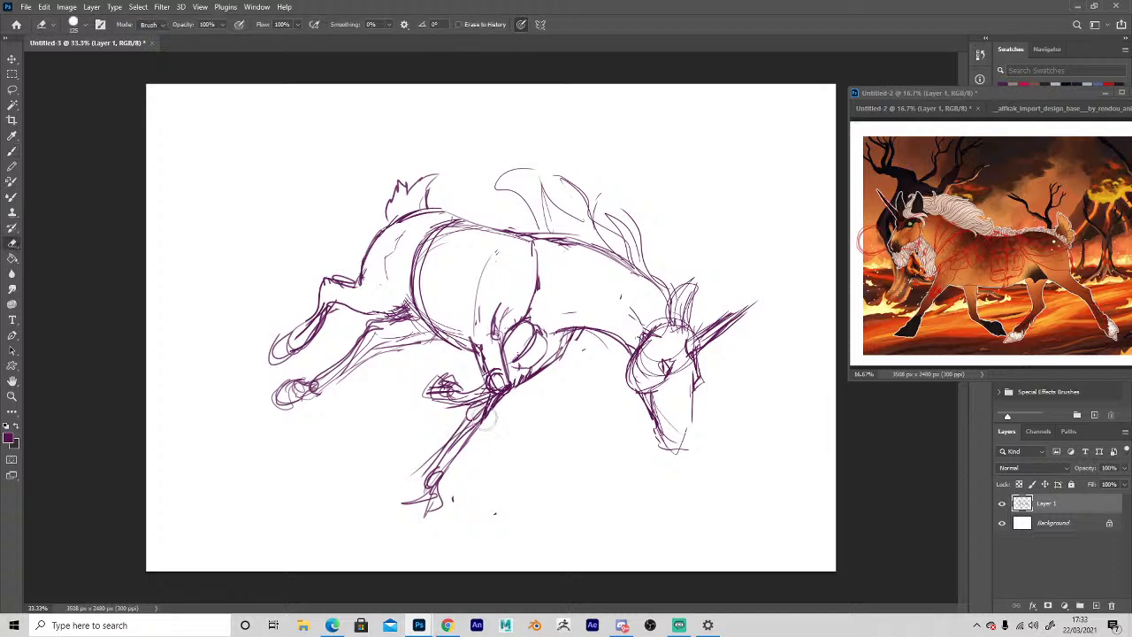
key(b)
mouse_move(488, 420)
mouse_down()
mouse_move(441, 479)
mouse_move(460, 435)
mouse_move(434, 464)
mouse_up()
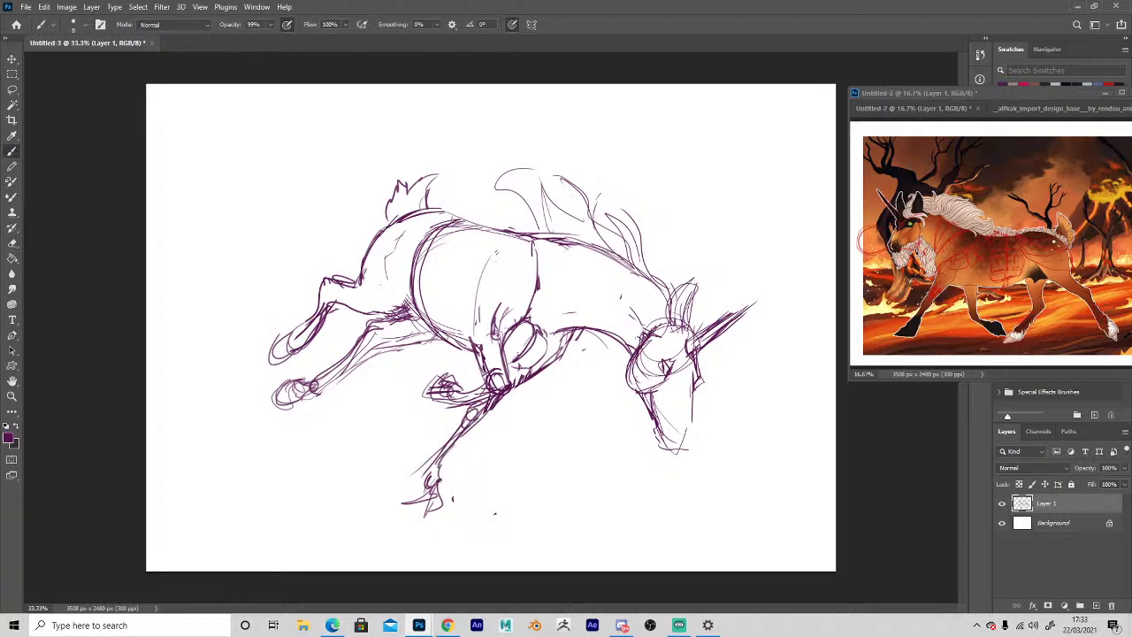
key(e)
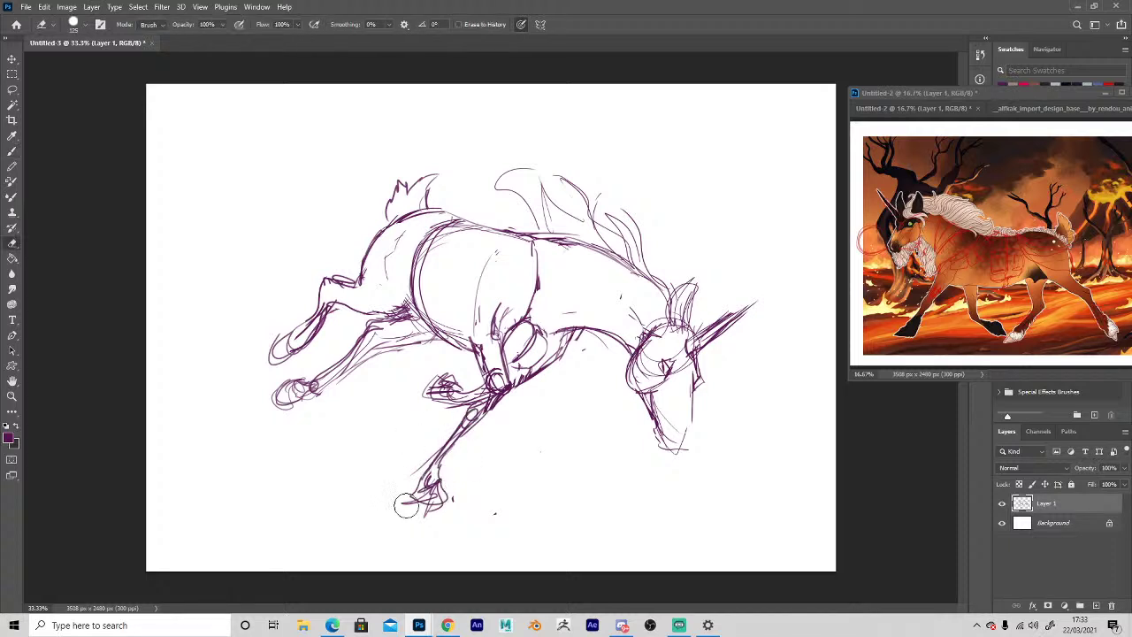
Define the muzzle with a nostril, and sketch a curling shape from the lips and thick strokes at the chin.
key(b)
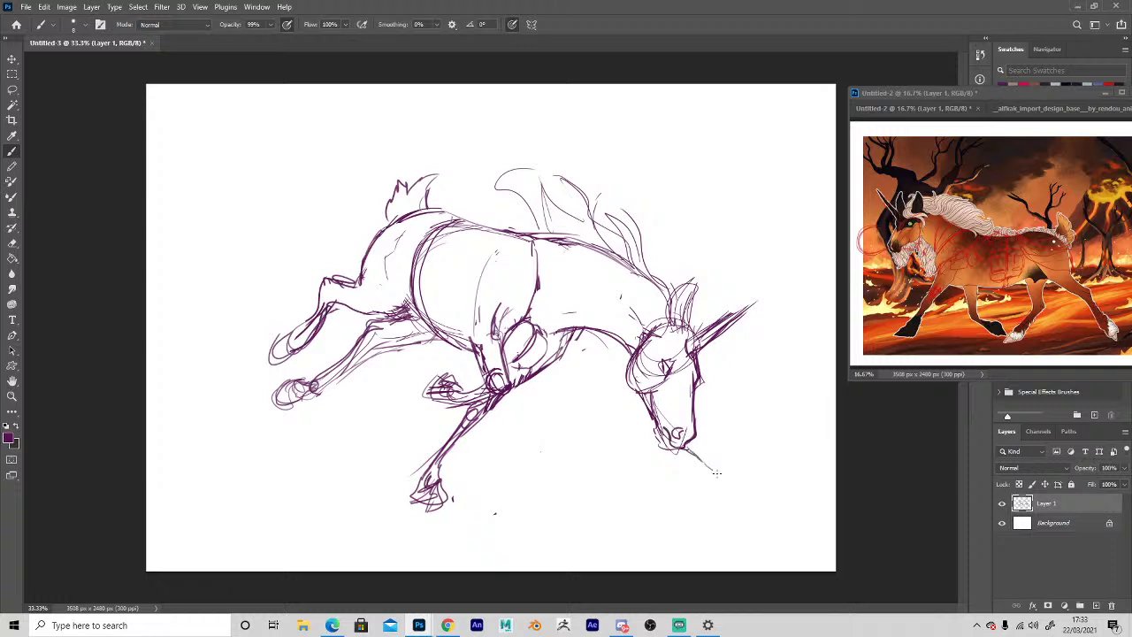
mouse_move(716, 473)
mouse_down()
mouse_move(742, 467)
mouse_move(727, 419)
mouse_up()
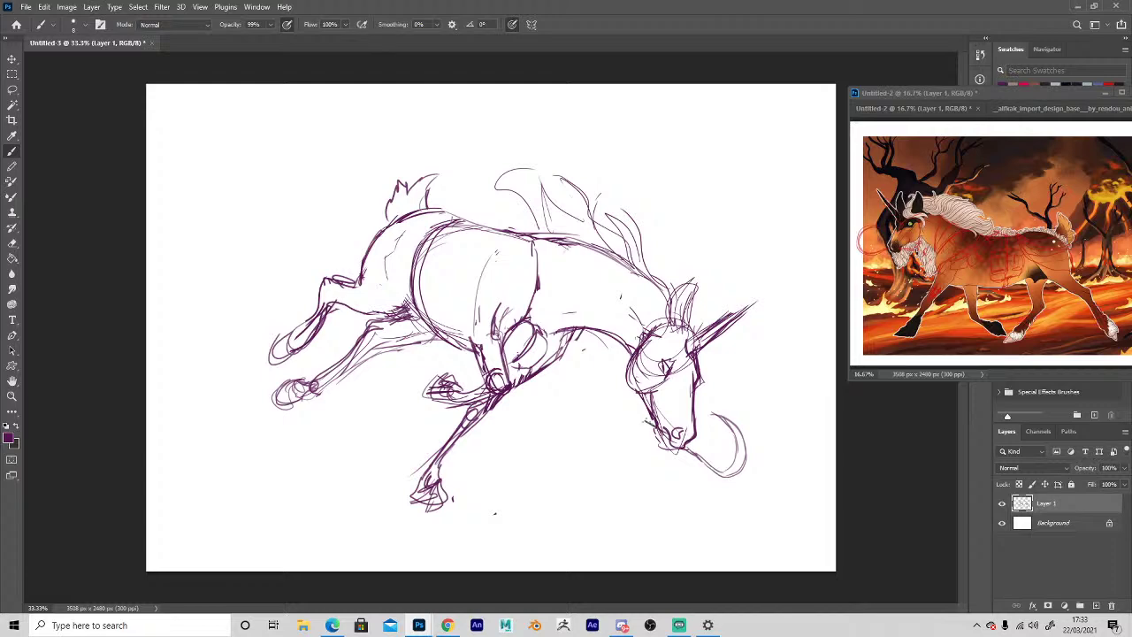
drag(637, 418, 666, 436)
Erase the construction circles from the head and define the rounded cheek outline.
key(z)
click(646, 471)
click(633, 451)
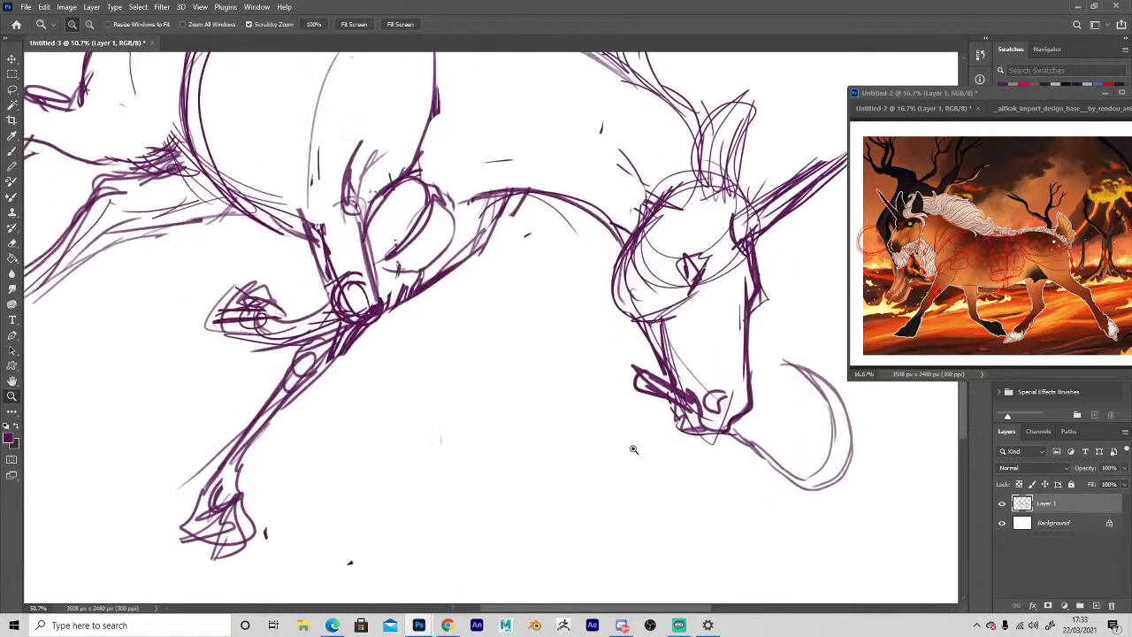
key(h)
mouse_move(580, 454)
mouse_down()
mouse_move(460, 378)
mouse_move(495, 381)
mouse_move(515, 367)
mouse_up()
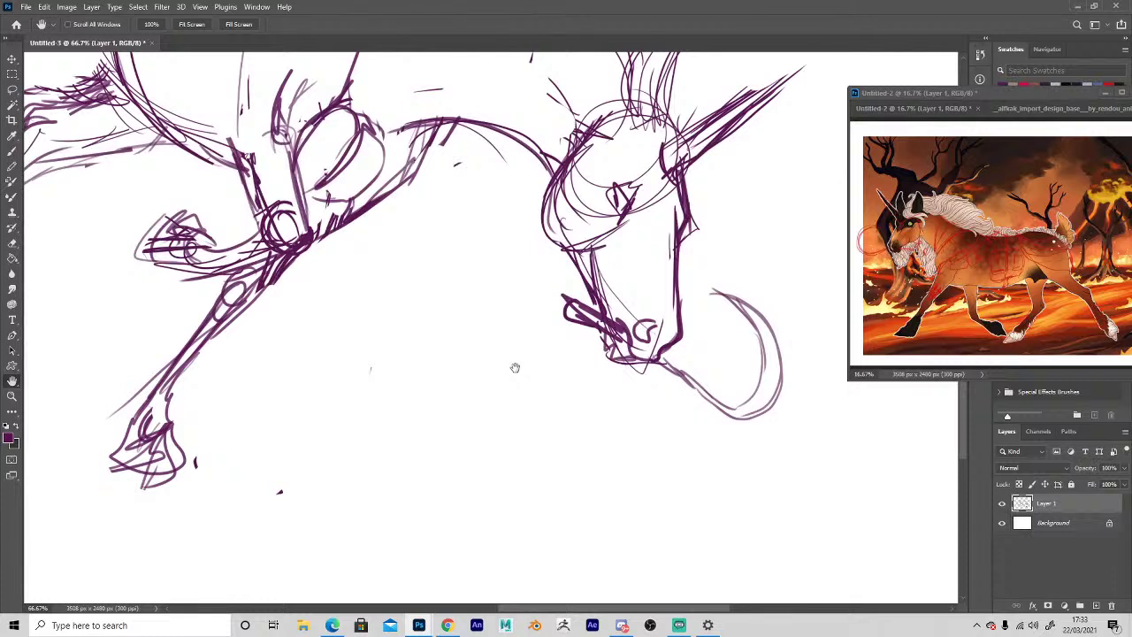
key(b)
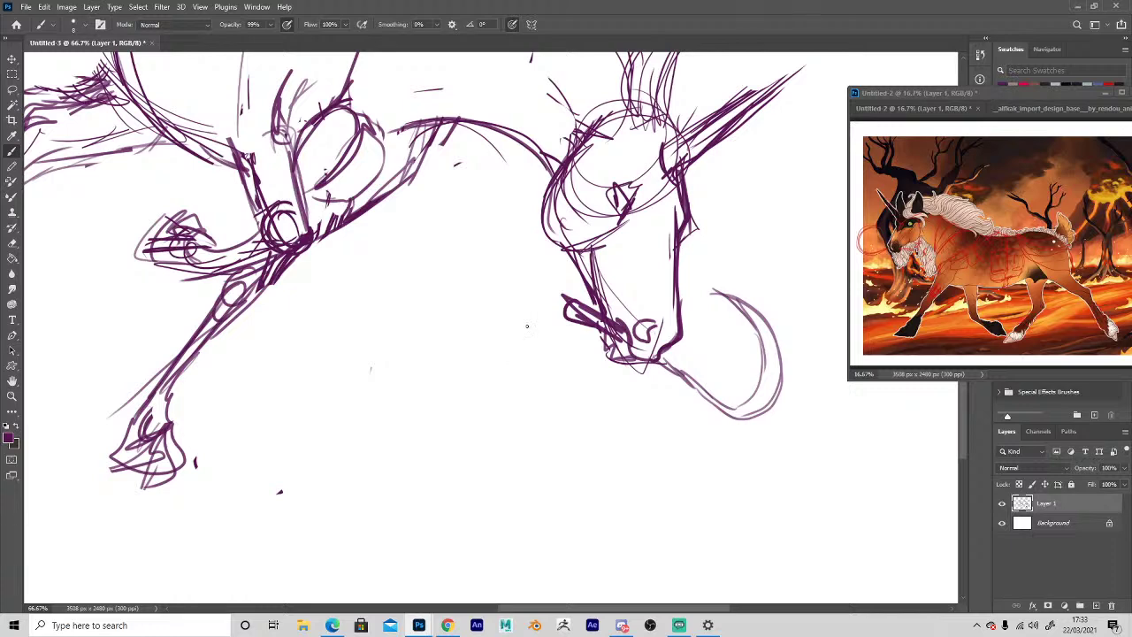
key(h)
drag(494, 390, 470, 430)
key(b)
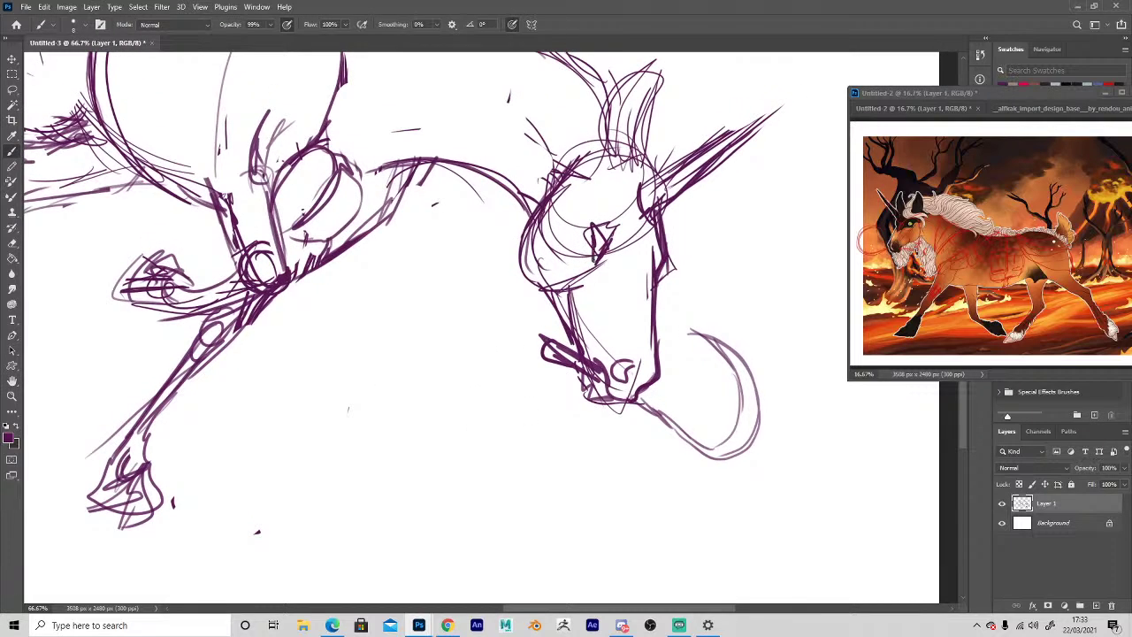
mouse_move(610, 253)
mouse_down()
mouse_move(618, 227)
mouse_move(593, 222)
mouse_move(582, 267)
mouse_move(557, 249)
mouse_move(541, 256)
mouse_move(579, 181)
mouse_move(549, 168)
mouse_move(564, 175)
mouse_move(523, 237)
mouse_move(563, 285)
mouse_move(584, 230)
mouse_move(600, 276)
mouse_up()
key(e)
key(b)
key(e)
key(b)
Redraw the eye as a dark triangular shape and erase the surplus lines around it.
drag(590, 225, 601, 260)
drag(608, 233, 599, 259)
key(e)
key(b)
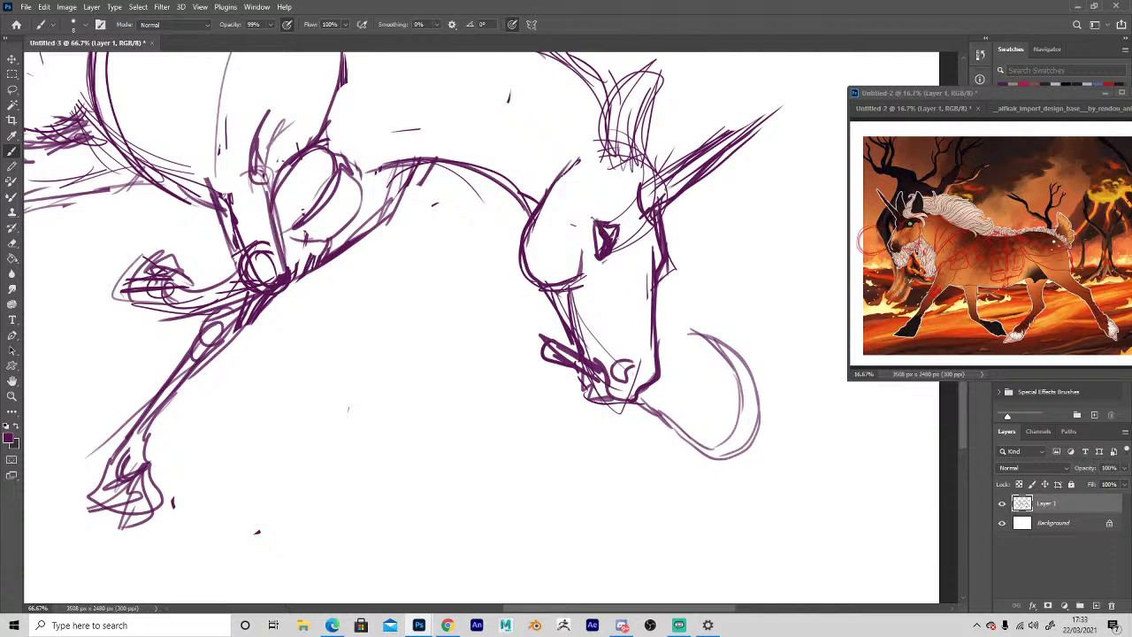
Draw a facial plane line from beside the eye toward the muzzle, and redraw the cheek with a thinner curve.
drag(627, 259, 632, 339)
key(e)
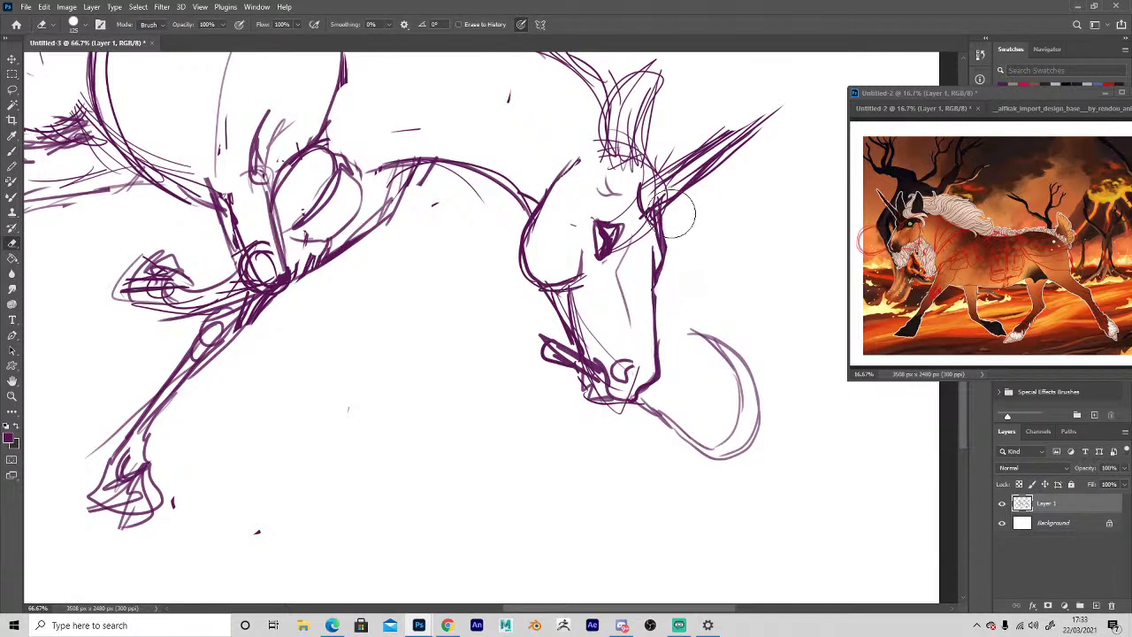
mouse_move(534, 256)
mouse_down()
mouse_move(518, 284)
mouse_move(530, 195)
mouse_move(566, 282)
mouse_move(589, 221)
mouse_up()
key(b)
key(e)
click(570, 229)
key(b)
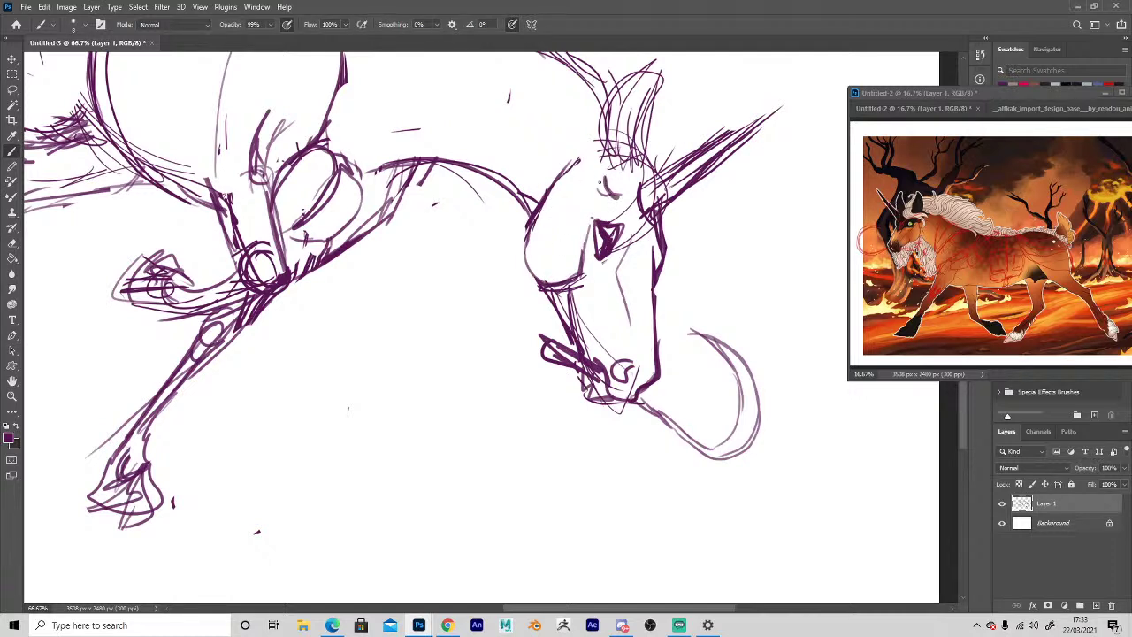
Erase the doubled strokes along the jaw and redraw a single jaw line with a firmer cheekbone edge.
key(e)
mouse_move(577, 296)
mouse_down()
mouse_move(582, 321)
mouse_move(581, 276)
mouse_up()
key(b)
key(e)
key(b)
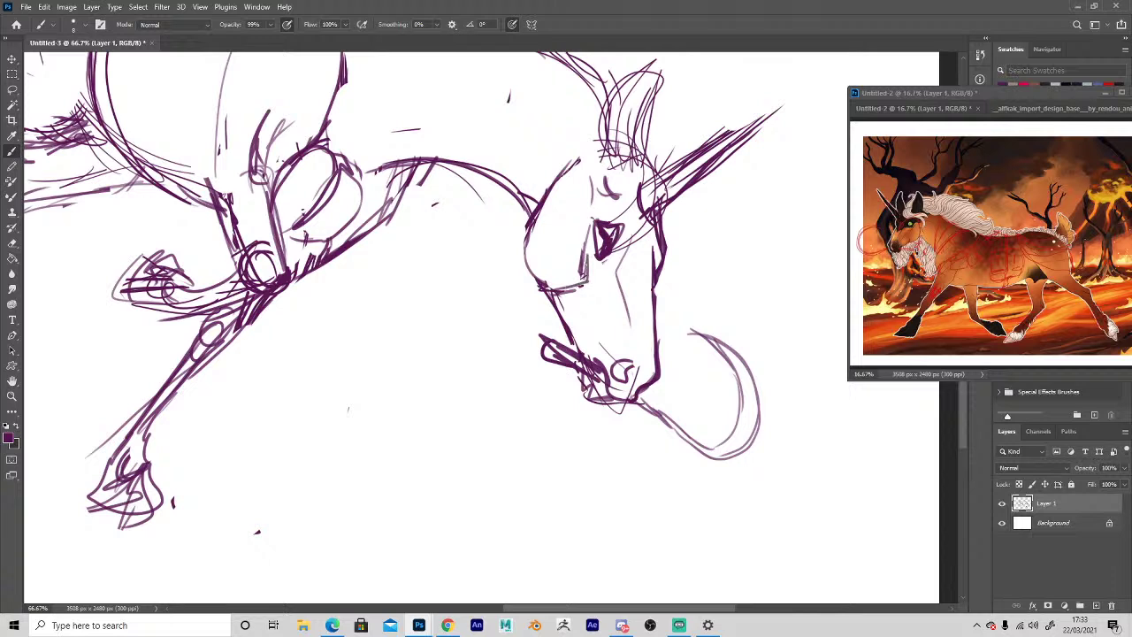
Trim and reshape the eye, and flip the canvas horizontally back to its original direction.
key(e)
mouse_move(586, 228)
mouse_down()
mouse_move(581, 258)
mouse_move(611, 258)
mouse_up()
key(b)
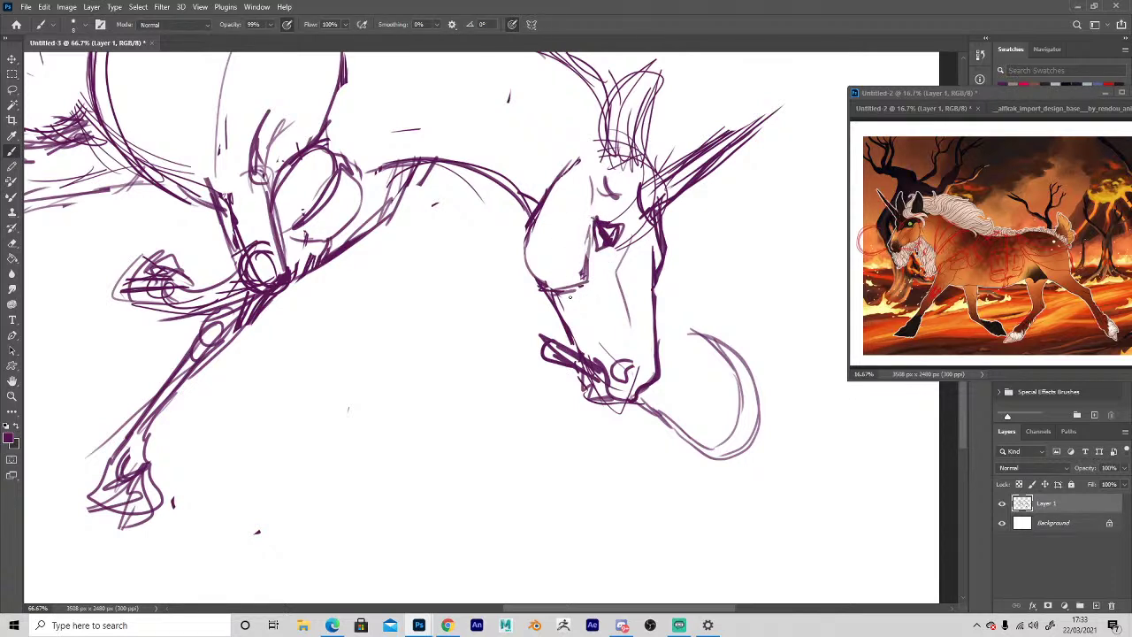
key(ctrl+shift+h)
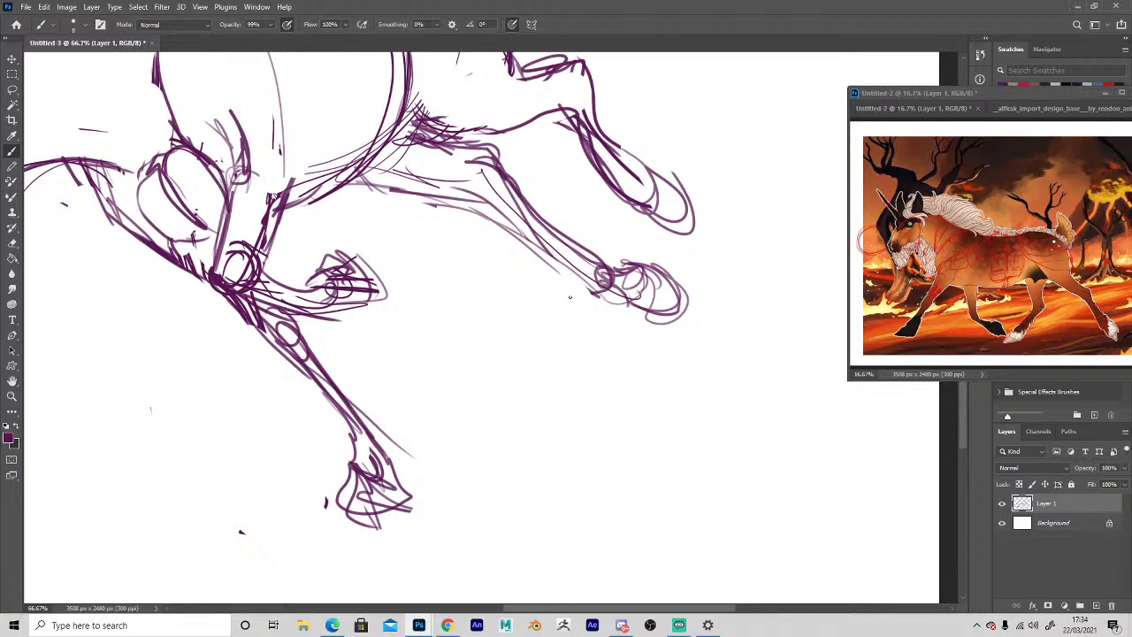
Erase part of the cheek outline and redraw it as a bolder curve from behind the ear to the jaw corner.
key(g)
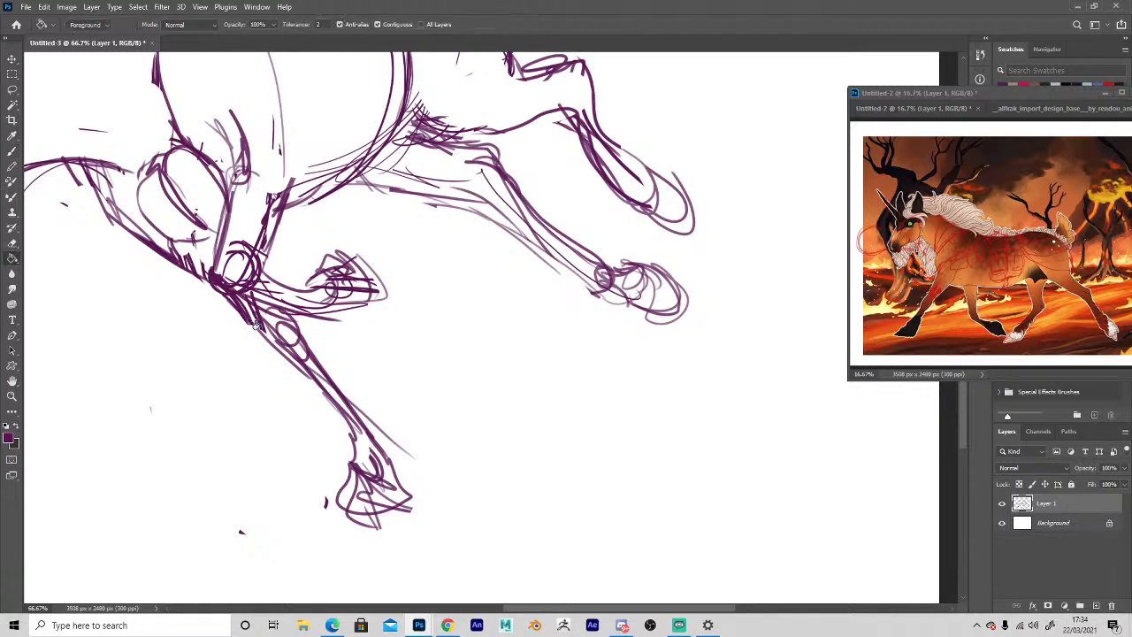
key(h)
drag(242, 351, 816, 381)
key(b)
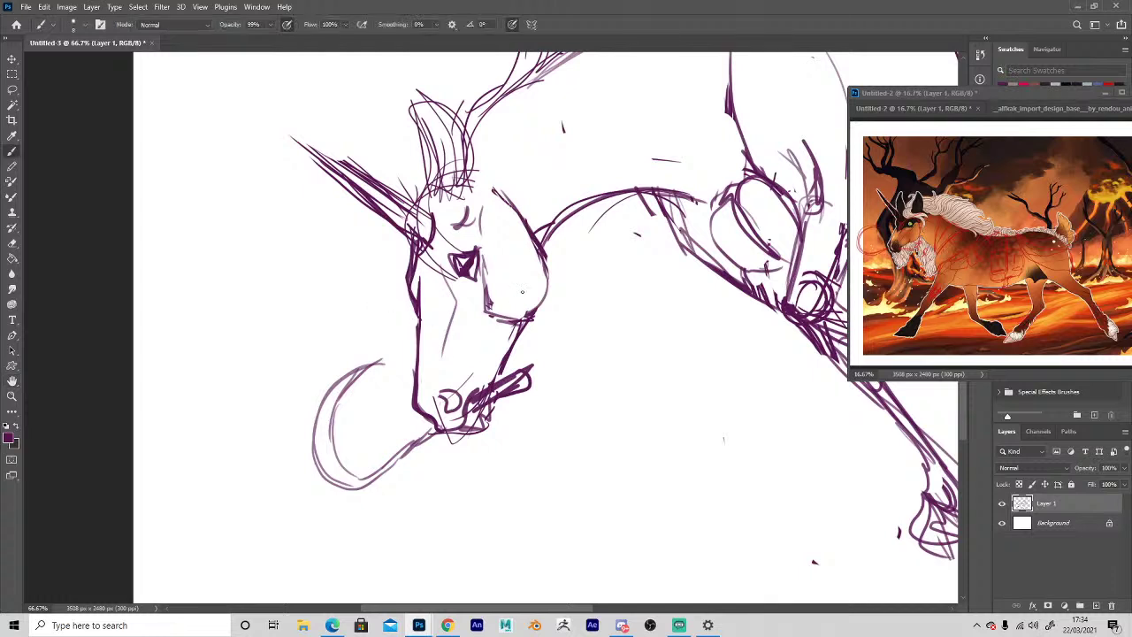
drag(492, 194, 549, 255)
mouse_move(491, 189)
mouse_down()
mouse_move(543, 241)
mouse_move(549, 279)
mouse_move(476, 179)
mouse_up()
key(e)
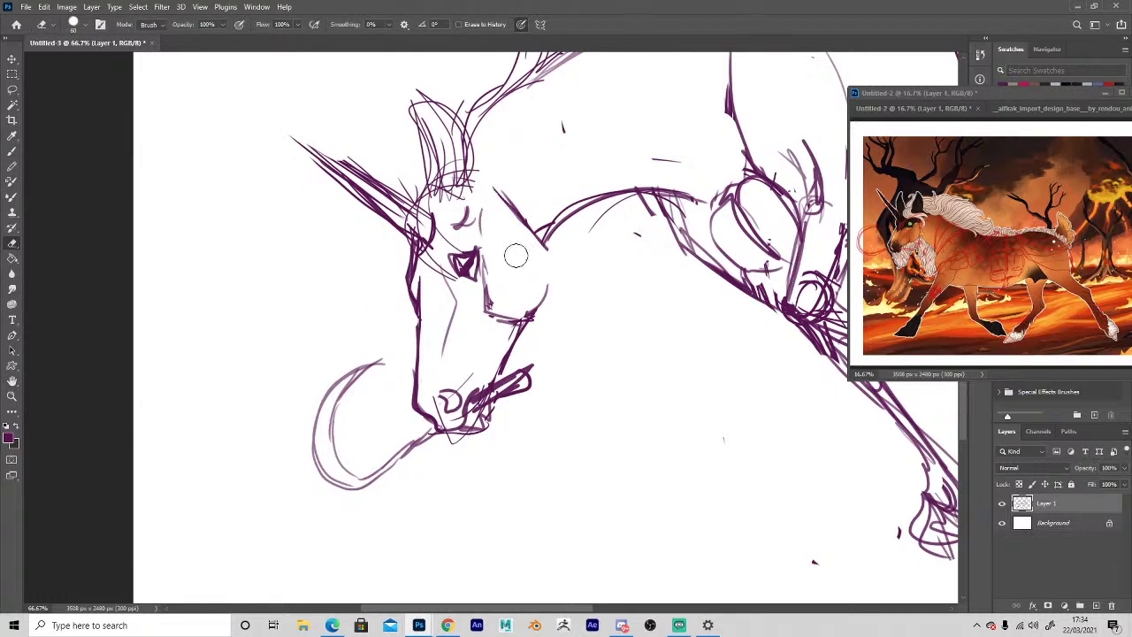
key(b)
mouse_move(549, 262)
mouse_down()
mouse_move(529, 319)
mouse_move(534, 309)
mouse_up()
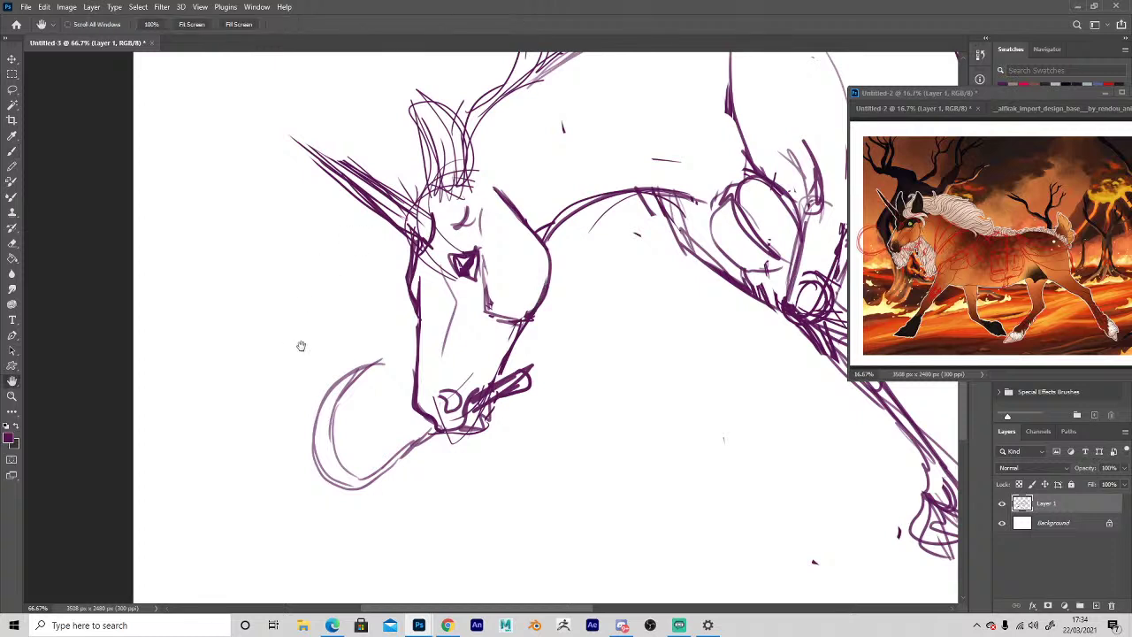
Reinforce the lower edge of the cheek and rework the strokes around the mouth and chin.
drag(300, 346, 330, 284)
mouse_move(528, 322)
mouse_down()
mouse_move(518, 360)
mouse_move(498, 375)
mouse_move(528, 360)
mouse_move(491, 320)
mouse_up()
key(e)
key(b)
key(e)
key(b)
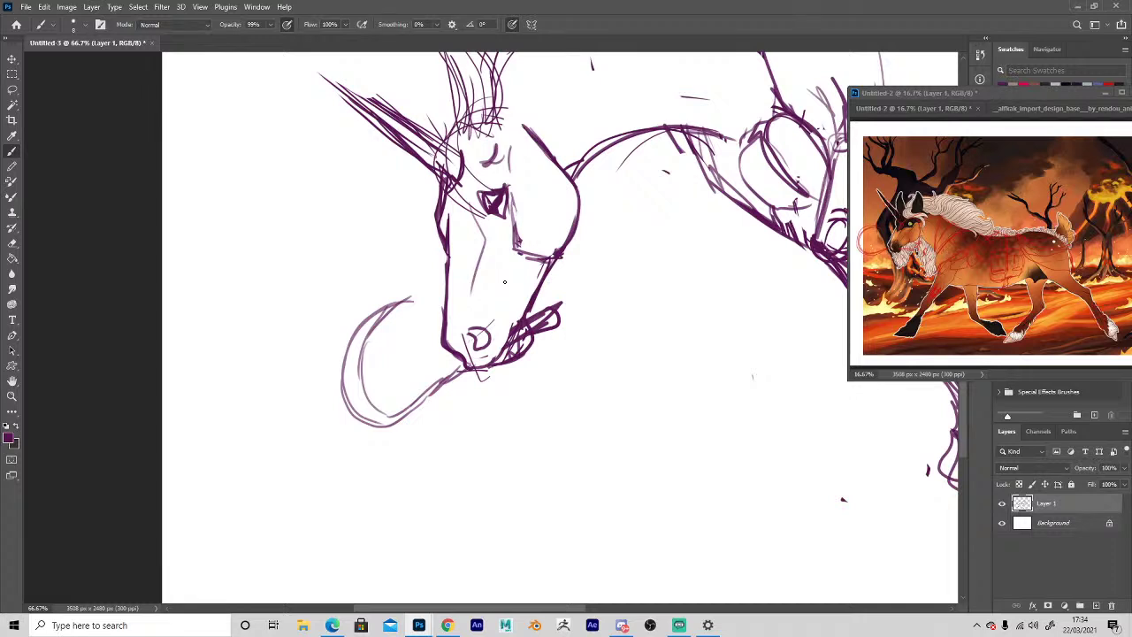
Erase the crossing lines between the horn base and eye, and draw a straight line along the nose bridge.
key(e)
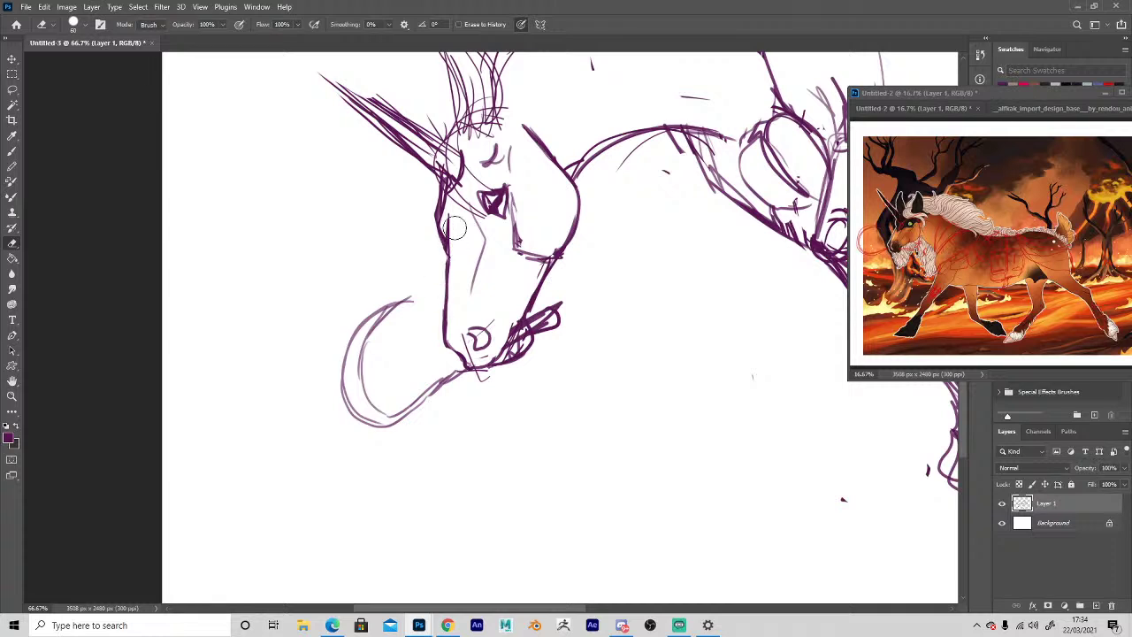
key(b)
key(e)
mouse_move(466, 215)
mouse_down()
mouse_move(482, 287)
mouse_move(462, 185)
mouse_move(480, 163)
mouse_up()
key(b)
key(e)
key(b)
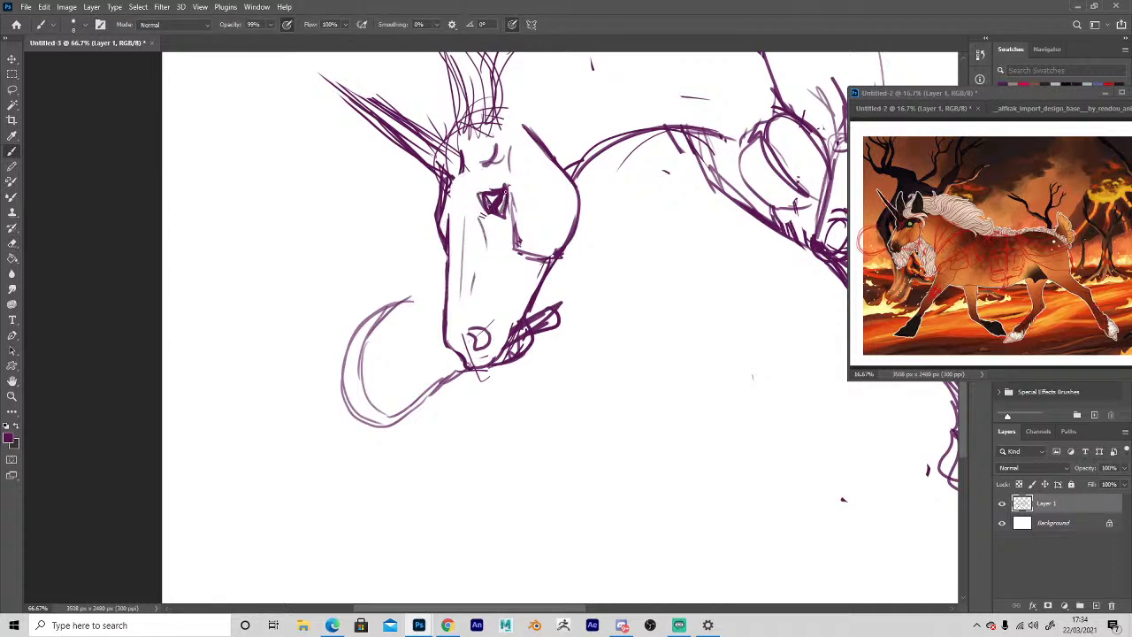
Clean up the corner of the cheek line, darken the nostril and add contour lines down the face.
key(e)
mouse_move(520, 234)
mouse_down()
mouse_move(516, 182)
mouse_move(513, 246)
mouse_move(468, 302)
mouse_up()
key(b)
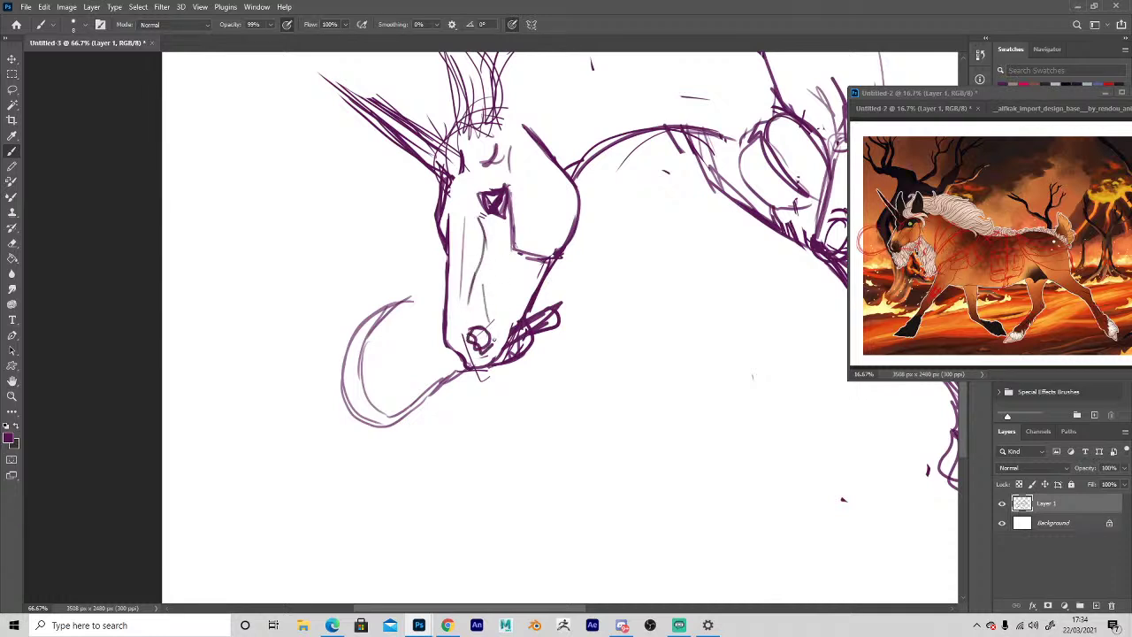
Erase the messy strokes around the mouth and chin, and reinforce the curling line extending from the muzzle.
key(e)
mouse_move(524, 342)
mouse_down()
mouse_move(508, 355)
mouse_move(550, 315)
mouse_move(531, 319)
mouse_up()
key(b)
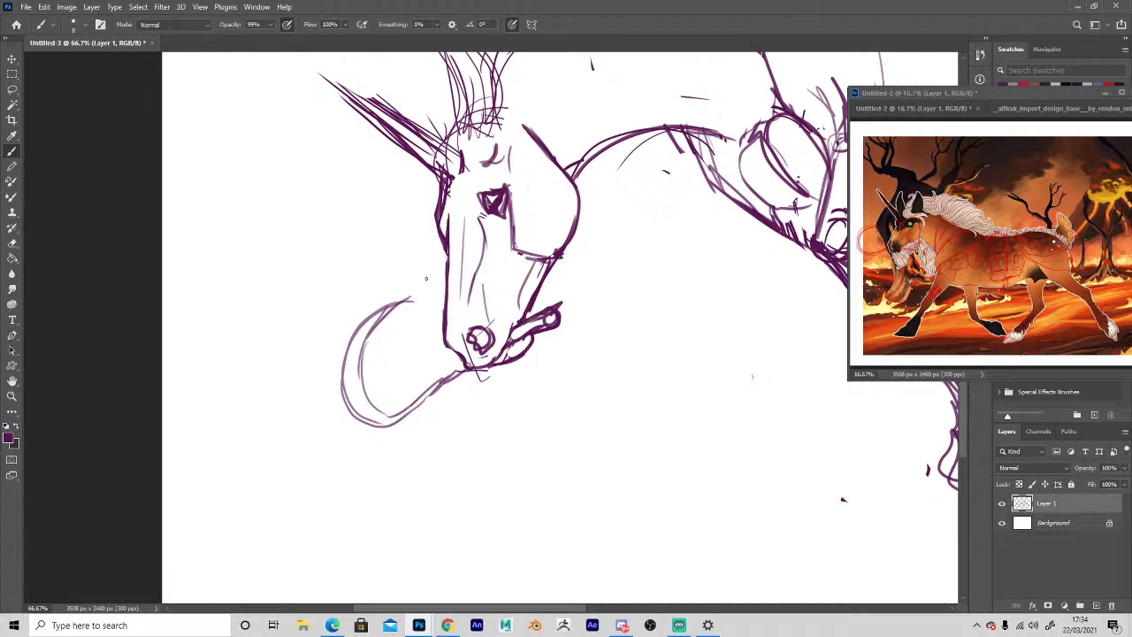
mouse_move(449, 374)
mouse_down()
mouse_move(379, 409)
mouse_move(363, 356)
mouse_move(424, 304)
mouse_move(344, 386)
mouse_up()
drag(390, 419, 464, 364)
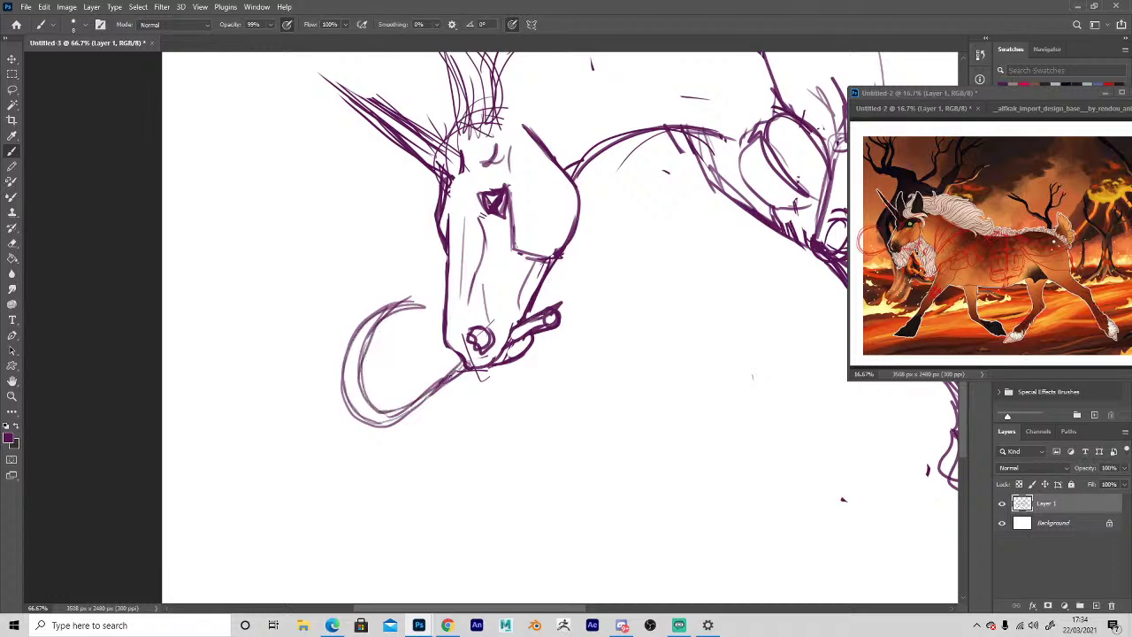
Erase stray lines in the neck and draw long muscle contours following the crest and underside from head to shoulder.
key(space)
drag(695, 307, 528, 492)
key(e)
mouse_move(400, 344)
mouse_down()
mouse_move(521, 295)
mouse_move(464, 276)
mouse_move(522, 310)
mouse_up()
key(b)
mouse_move(418, 323)
mouse_down()
mouse_move(486, 286)
mouse_move(592, 295)
mouse_up()
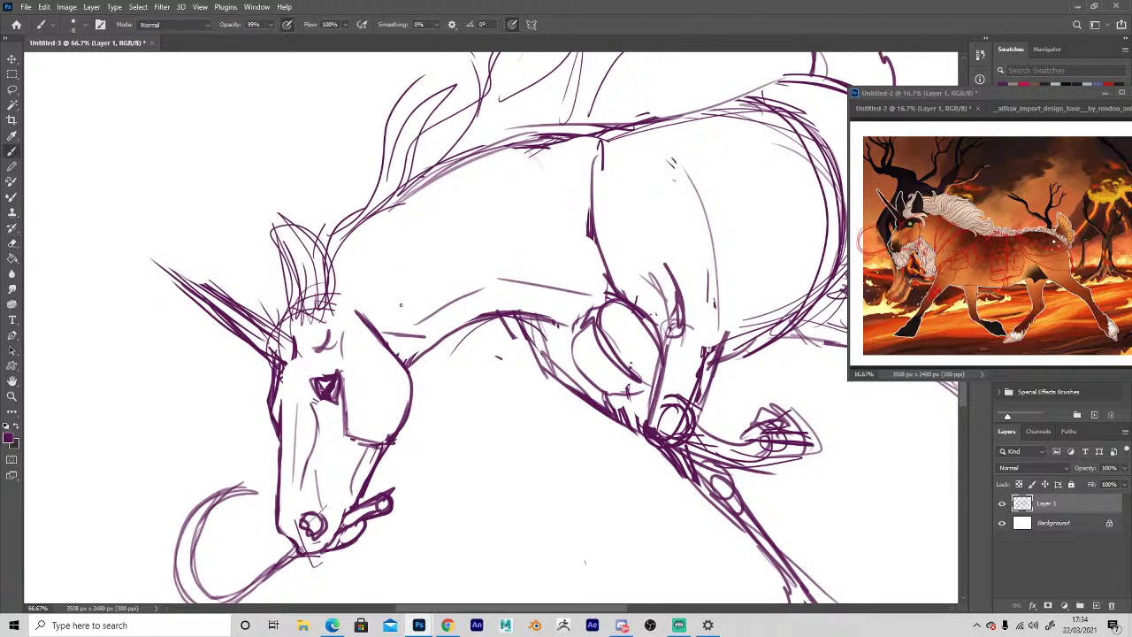
drag(400, 305, 580, 243)
drag(342, 282, 566, 163)
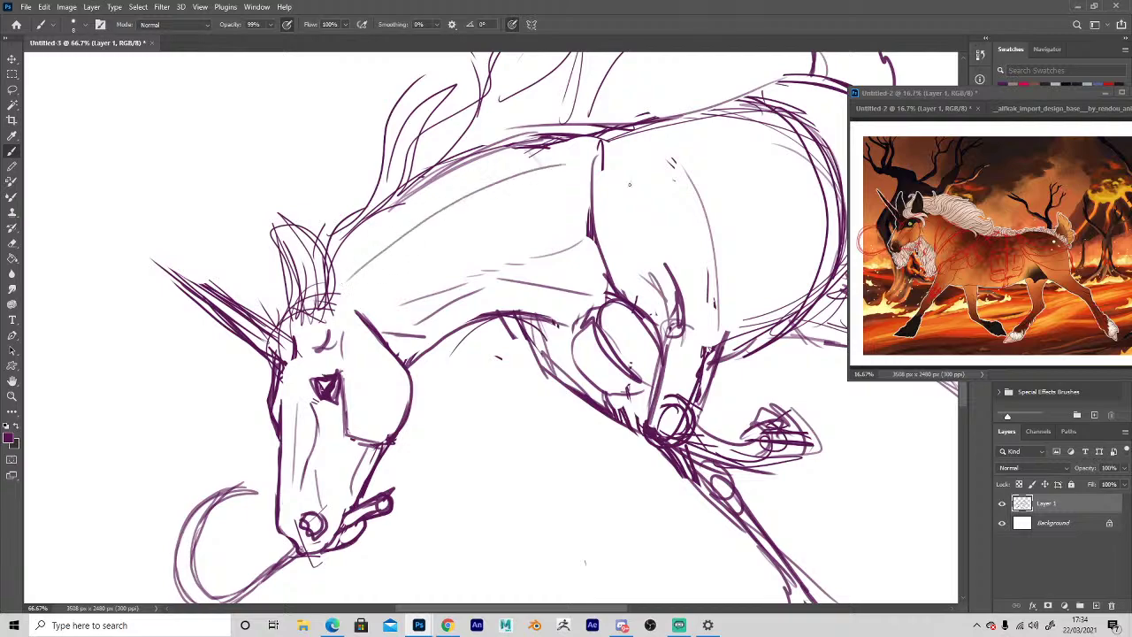
Select the whole head with its horn and muzzle curl using the Lasso, move it slightly closer to the body, and deselect.
key(space)
mouse_move(517, 448)
mouse_down()
mouse_move(619, 477)
mouse_move(583, 468)
mouse_up()
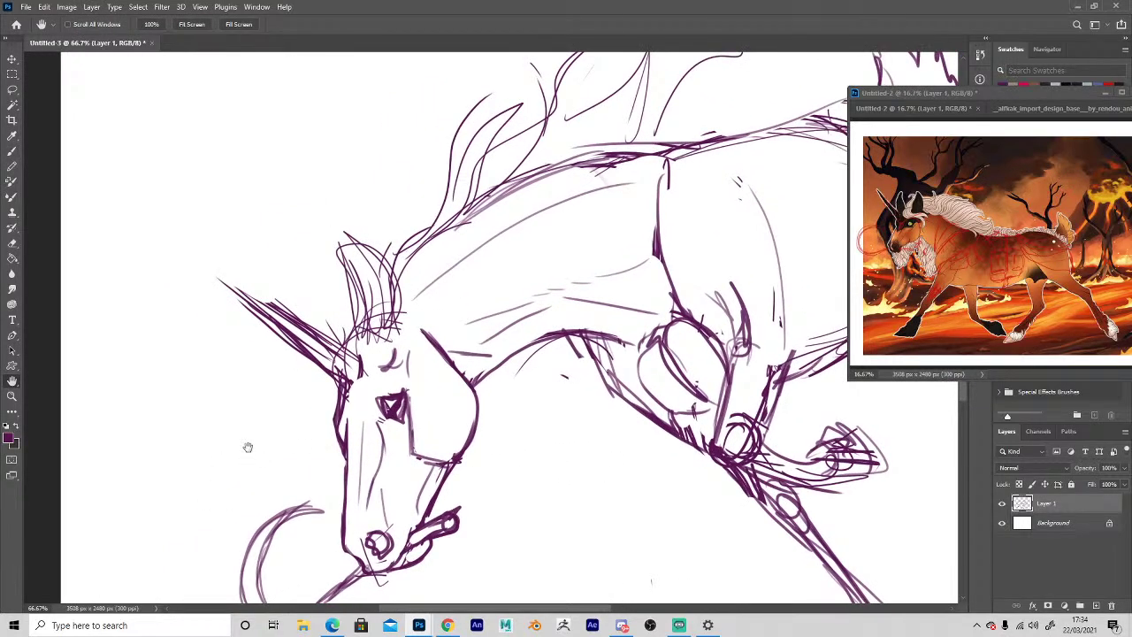
drag(247, 447, 345, 317)
drag(645, 385, 692, 371)
alt+click(695, 371)
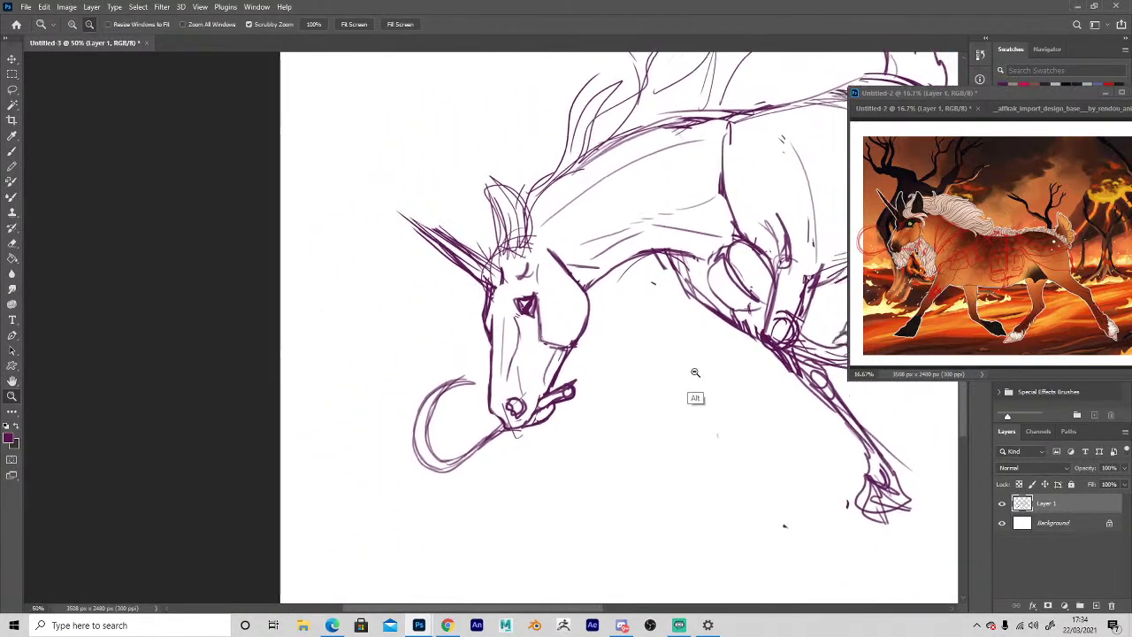
alt+click(695, 371)
key(l)
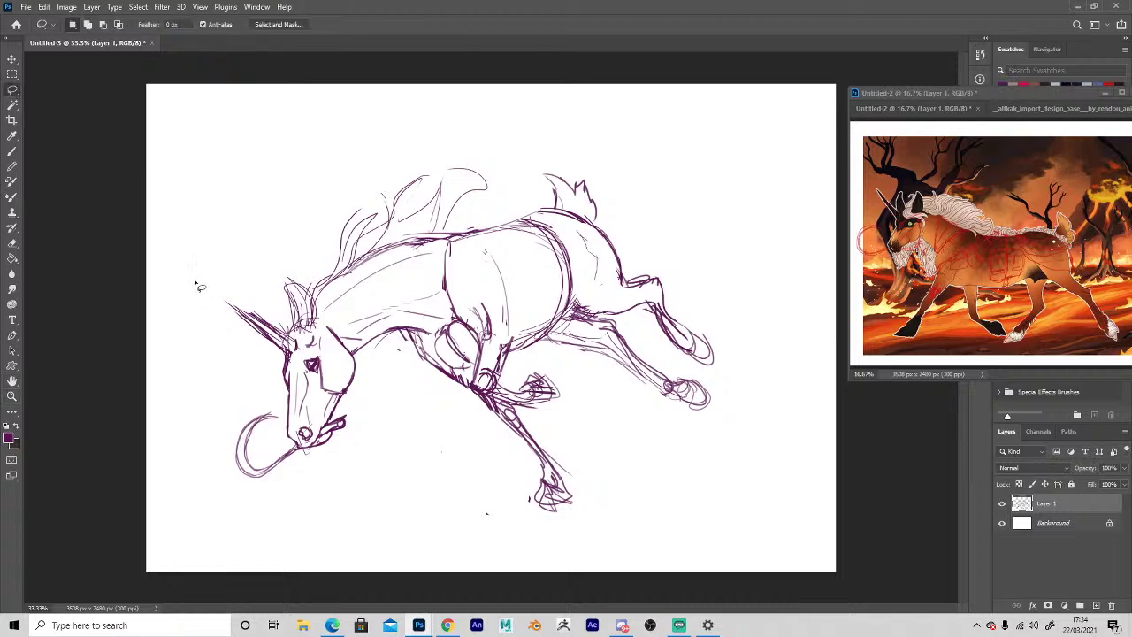
mouse_move(195, 283)
mouse_down()
mouse_move(404, 473)
mouse_move(212, 199)
mouse_up()
key(v)
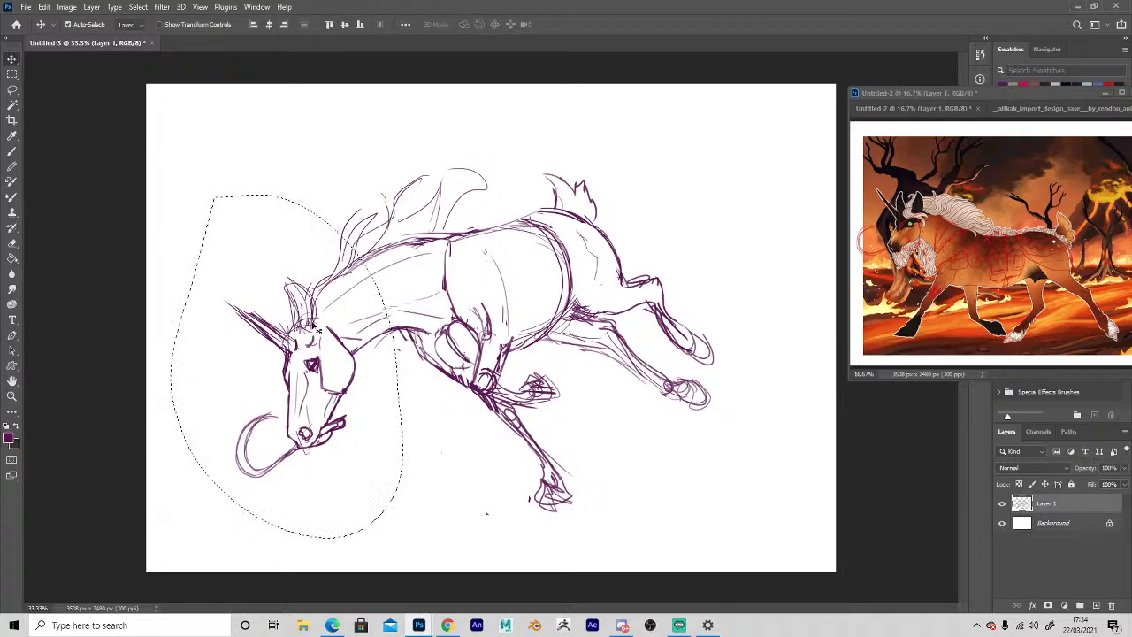
drag(322, 297, 337, 291)
key(ctrl+d)
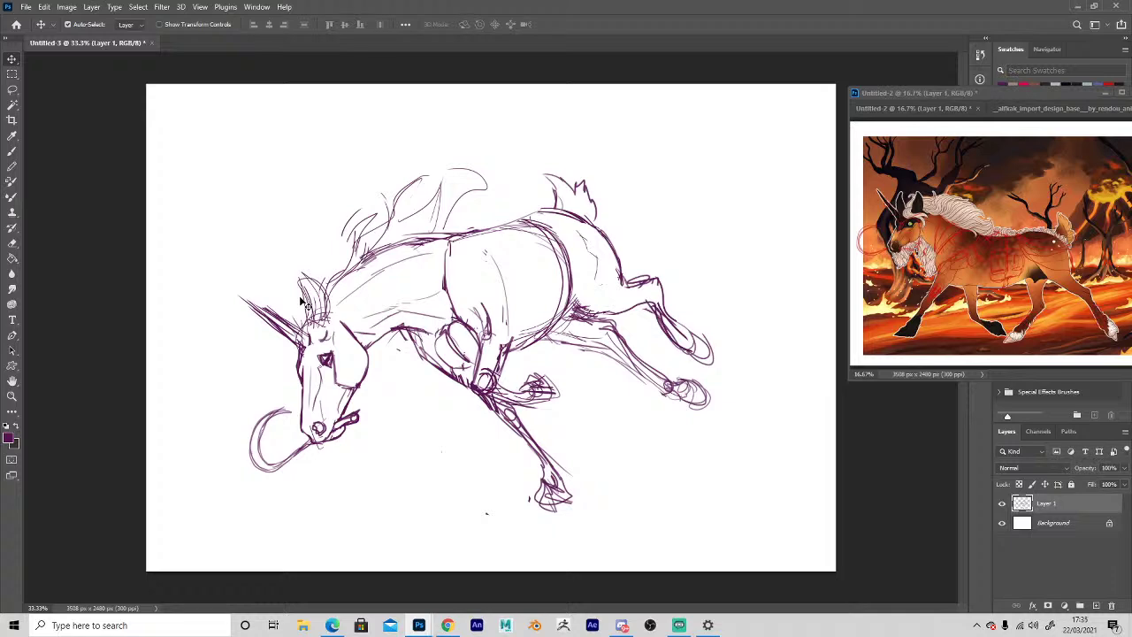
Erase the rough lines along the back and redraw it as a bolder contour from the withers over the croup.
key(z)
click(409, 370)
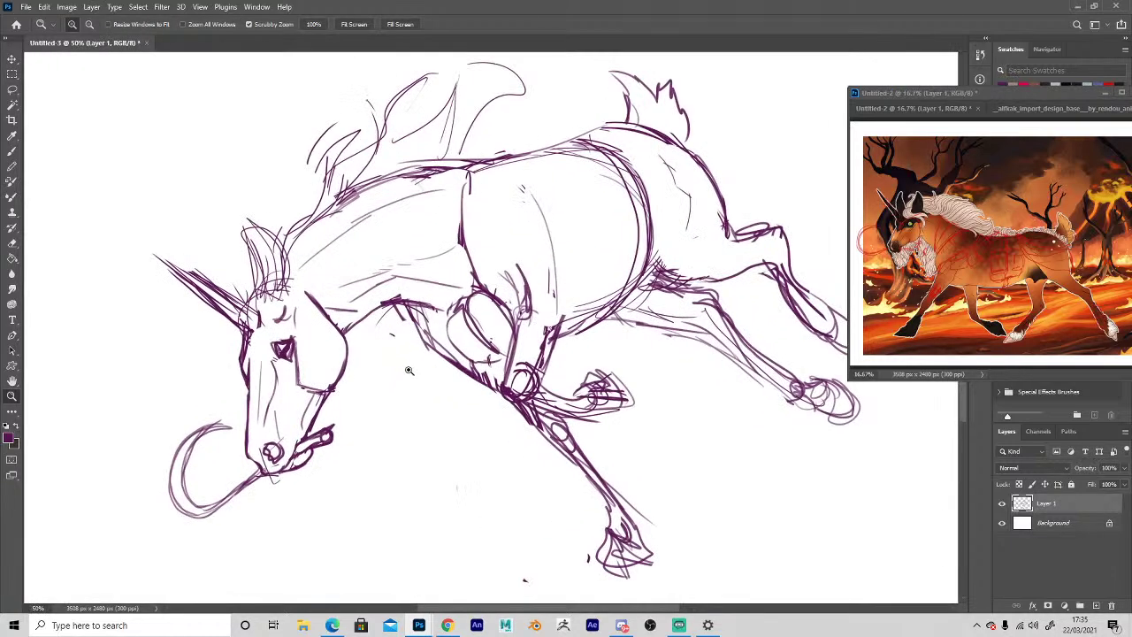
key(b)
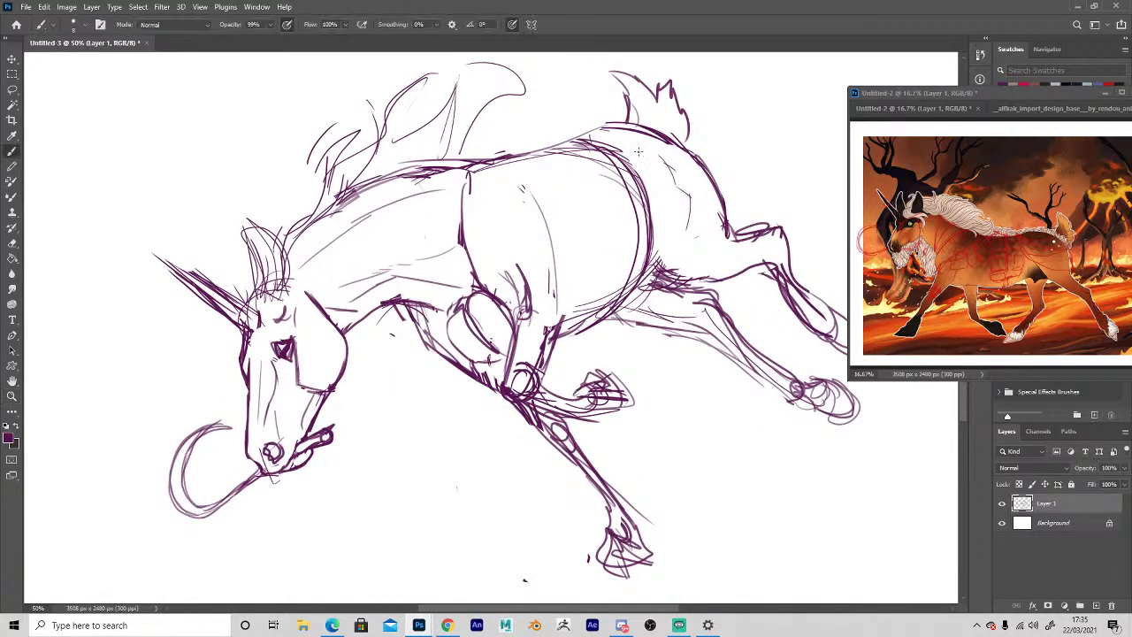
key(e)
mouse_move(605, 122)
mouse_down()
mouse_move(683, 145)
mouse_move(434, 165)
mouse_up()
key(b)
Erase the joint circle on the bent foreleg and redraw its elbow, forearm and knee with cleaner outlines.
key(e)
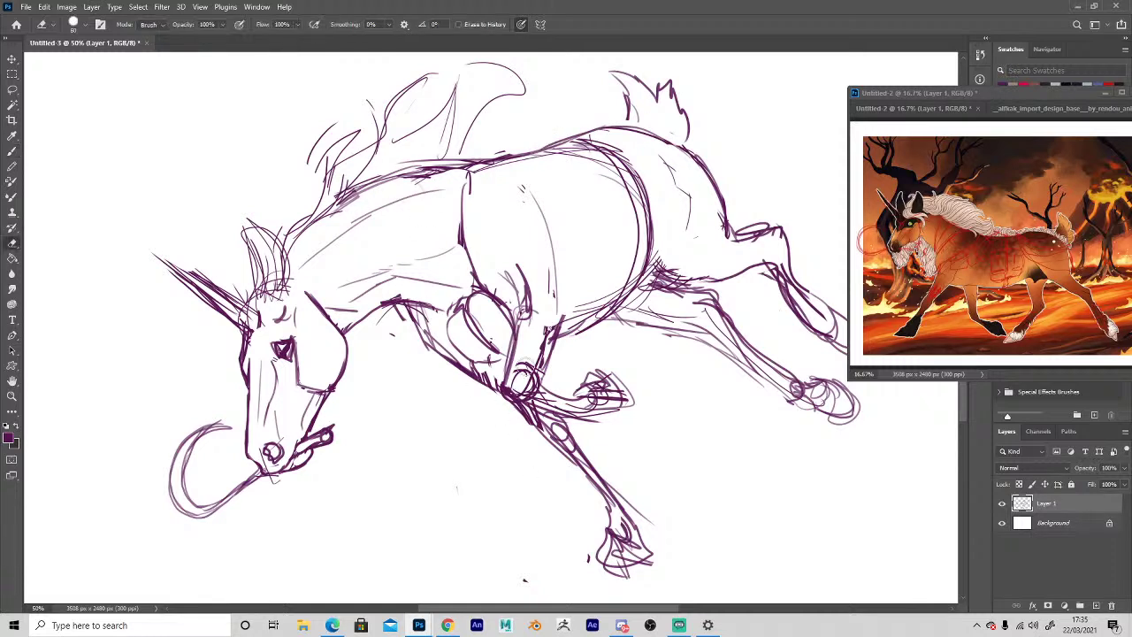
mouse_move(522, 398)
mouse_down()
mouse_move(543, 322)
mouse_move(531, 317)
mouse_move(520, 384)
mouse_move(578, 406)
mouse_move(528, 384)
mouse_move(524, 369)
mouse_move(519, 385)
mouse_move(540, 398)
mouse_move(515, 392)
mouse_move(529, 331)
mouse_move(513, 379)
mouse_move(484, 368)
mouse_up()
key(b)
key(e)
mouse_move(516, 317)
mouse_down()
mouse_move(503, 270)
mouse_move(531, 309)
mouse_up()
key(b)
mouse_move(516, 332)
mouse_down()
mouse_move(529, 313)
mouse_move(527, 360)
mouse_up()
Replace the heavy shoulder line with lighter contour strokes running down the shoulder and upper foreleg.
key(e)
mouse_move(548, 276)
mouse_down()
mouse_move(551, 308)
mouse_move(552, 230)
mouse_up()
key(b)
drag(511, 185, 516, 249)
key(e)
drag(465, 190, 493, 298)
key(b)
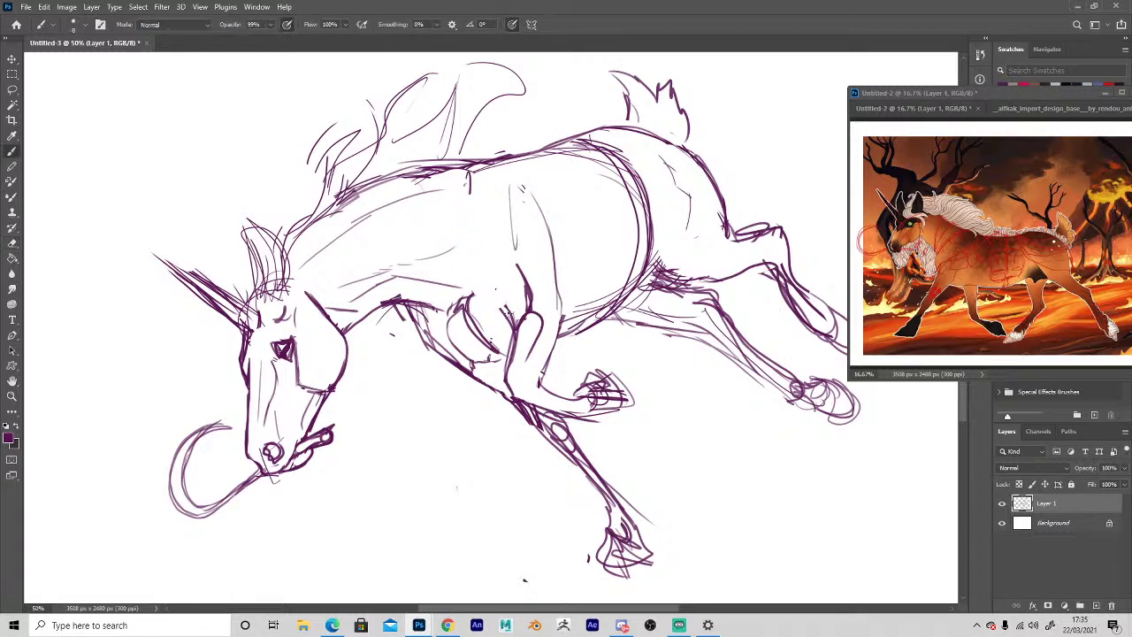
drag(466, 184, 471, 290)
mouse_move(477, 224)
mouse_down()
mouse_move(481, 288)
mouse_move(451, 262)
mouse_up()
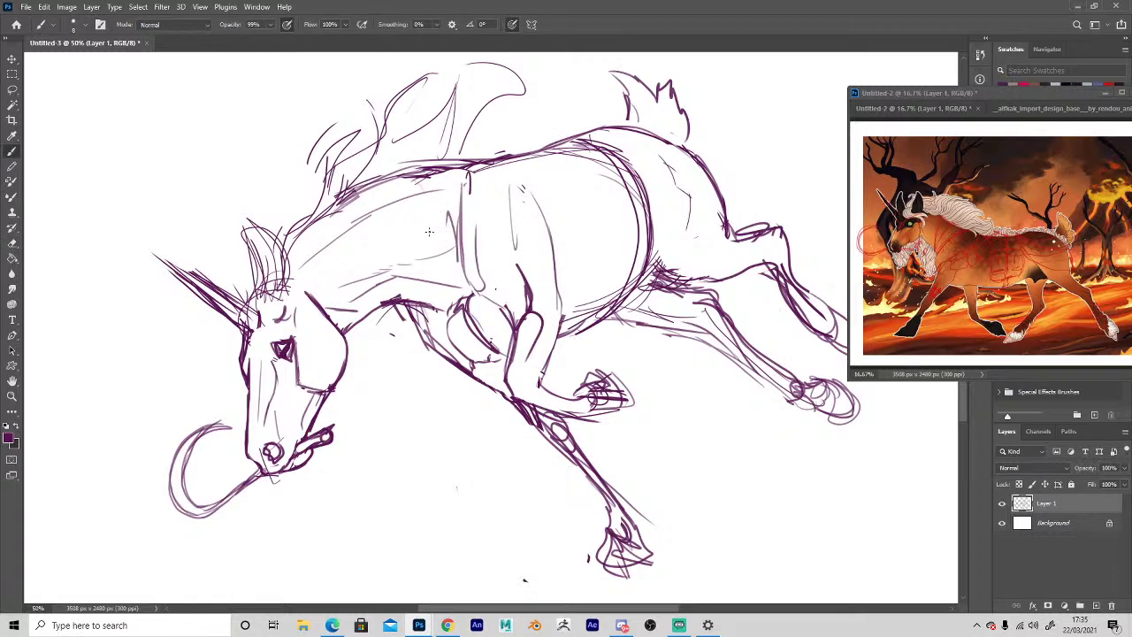
Erase the circular construction lines around the barrel and haunch, and draw a heart-shaped curve on the flank.
key(e)
mouse_move(580, 320)
mouse_down()
mouse_move(633, 250)
mouse_move(620, 180)
mouse_move(563, 154)
mouse_up()
key(b)
mouse_move(641, 160)
mouse_down()
mouse_move(591, 177)
mouse_move(650, 237)
mouse_up()
key(e)
mouse_move(571, 183)
mouse_down()
mouse_move(614, 152)
mouse_move(512, 173)
mouse_move(623, 135)
mouse_move(716, 222)
mouse_up()
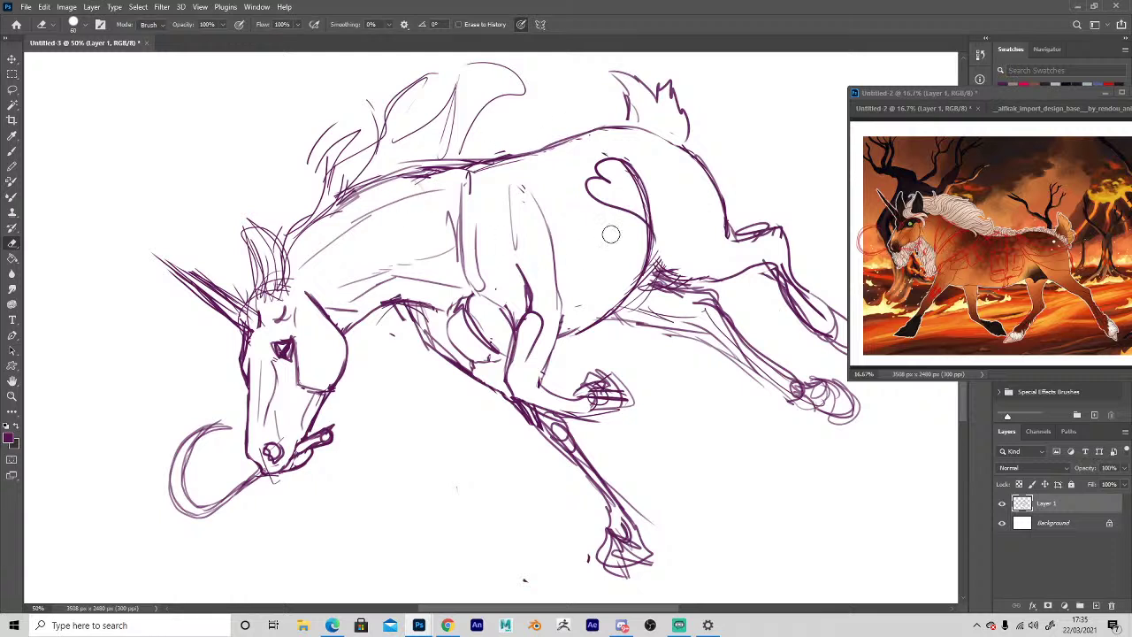
Redraw the outline of the hindquarters from the croup down to the hock of the raised hind leg.
key(b)
mouse_move(635, 133)
mouse_down()
mouse_move(700, 161)
mouse_move(727, 225)
mouse_move(782, 238)
mouse_move(719, 240)
mouse_move(756, 232)
mouse_up()
key(e)
key(b)
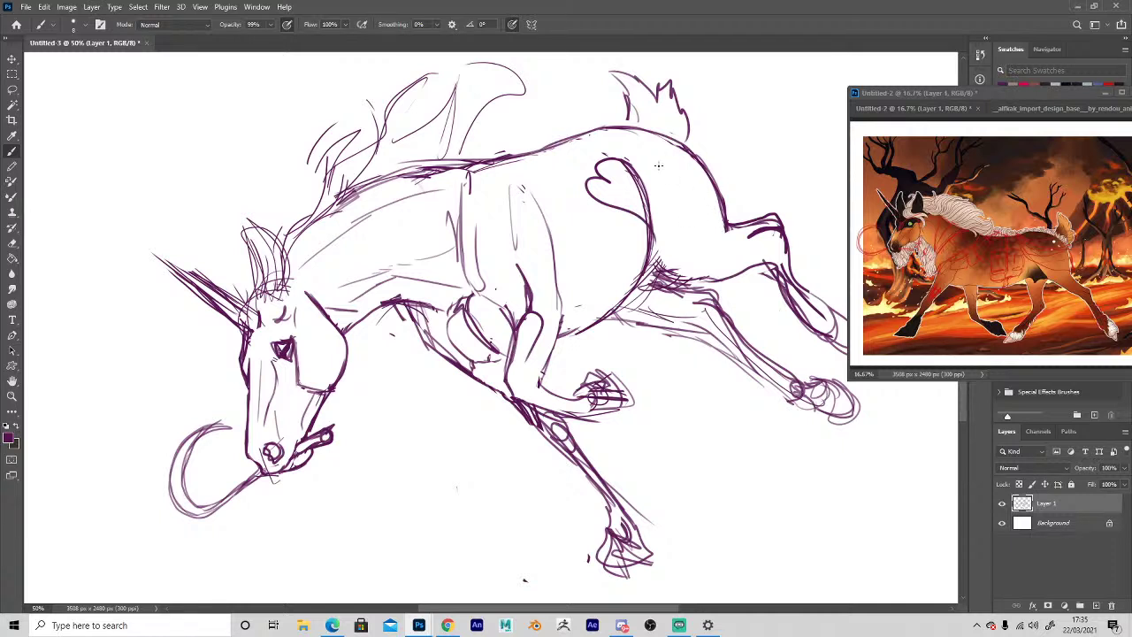
Thin out the doubled lines along the middle of the back so that one contour runs toward the croup.
key(space)
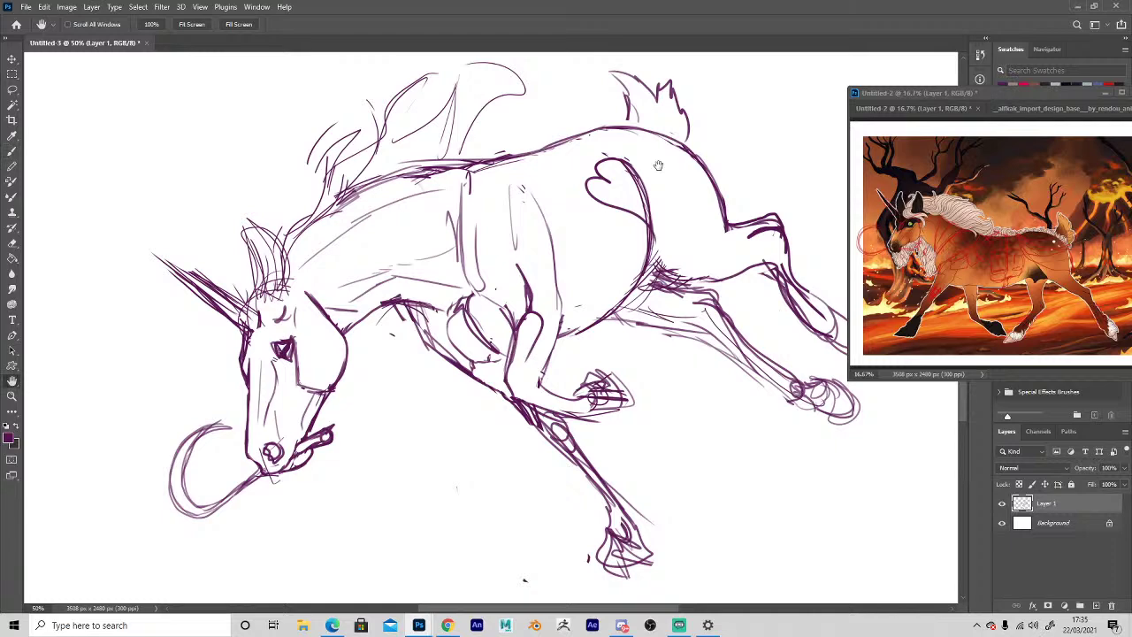
drag(486, 511, 384, 417)
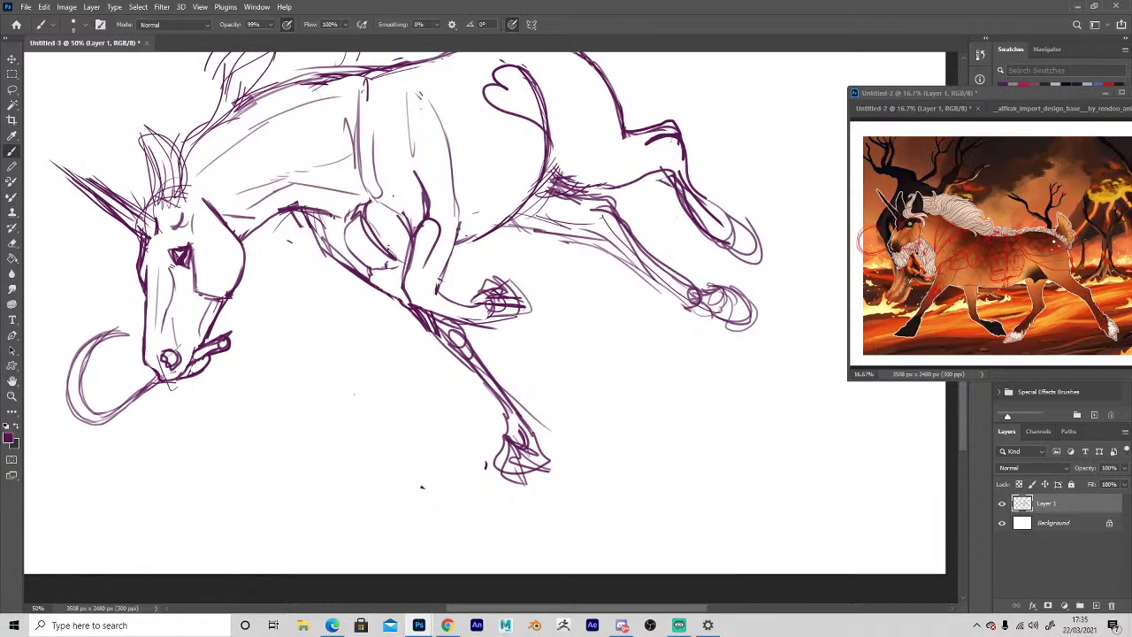
key(e)
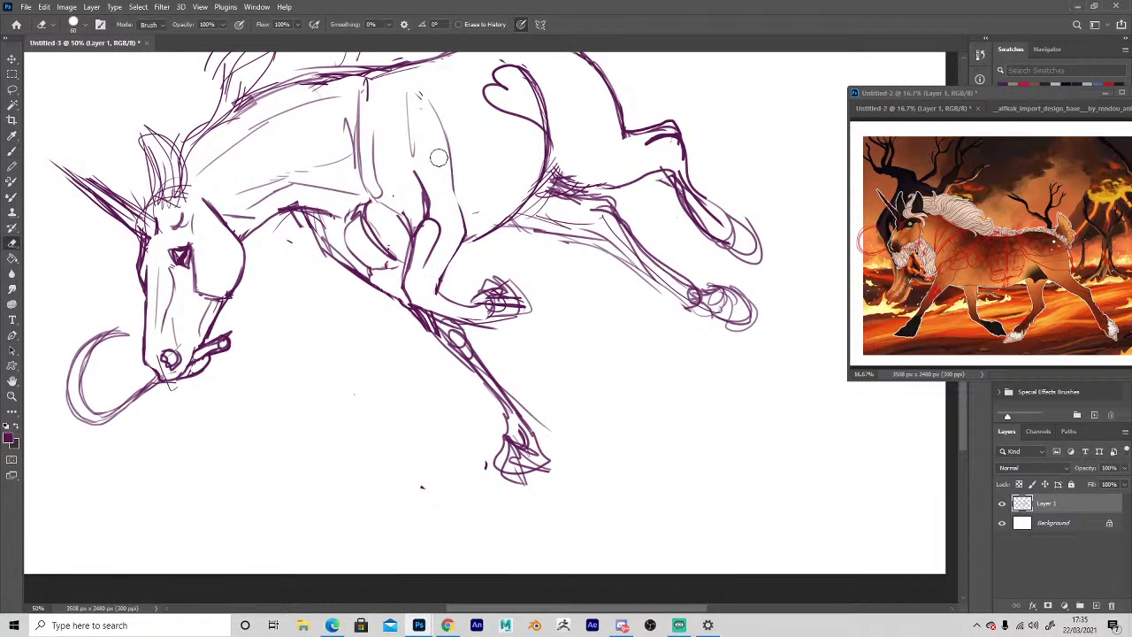
key(space)
drag(528, 293, 589, 343)
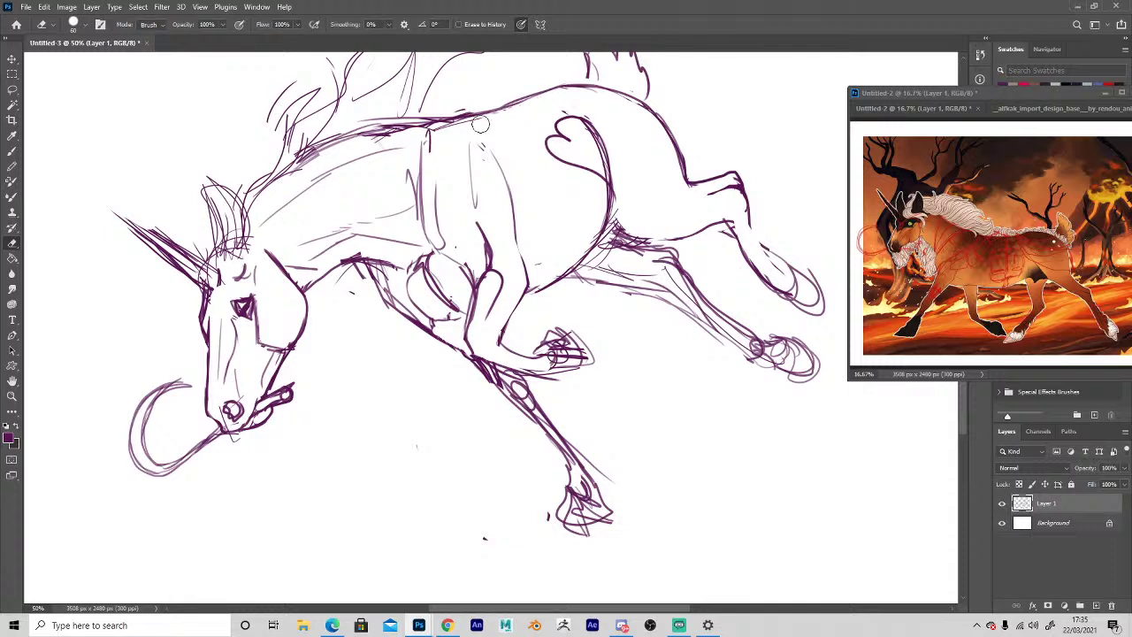
mouse_move(438, 110)
mouse_down()
mouse_move(570, 86)
mouse_move(556, 82)
mouse_up()
key(b)
key(e)
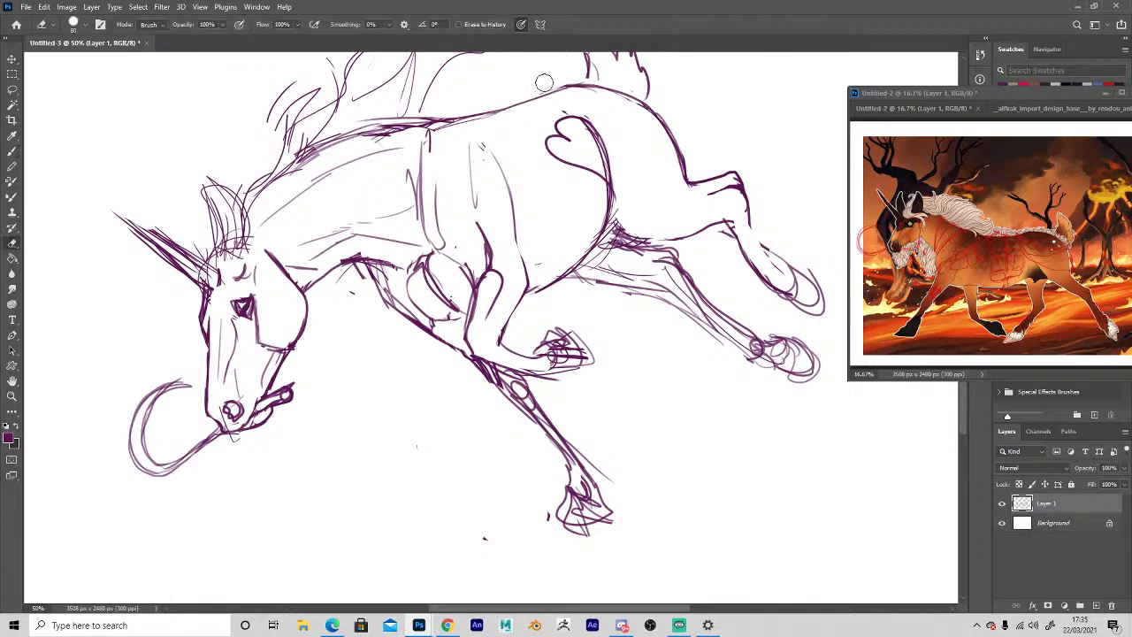
key(b)
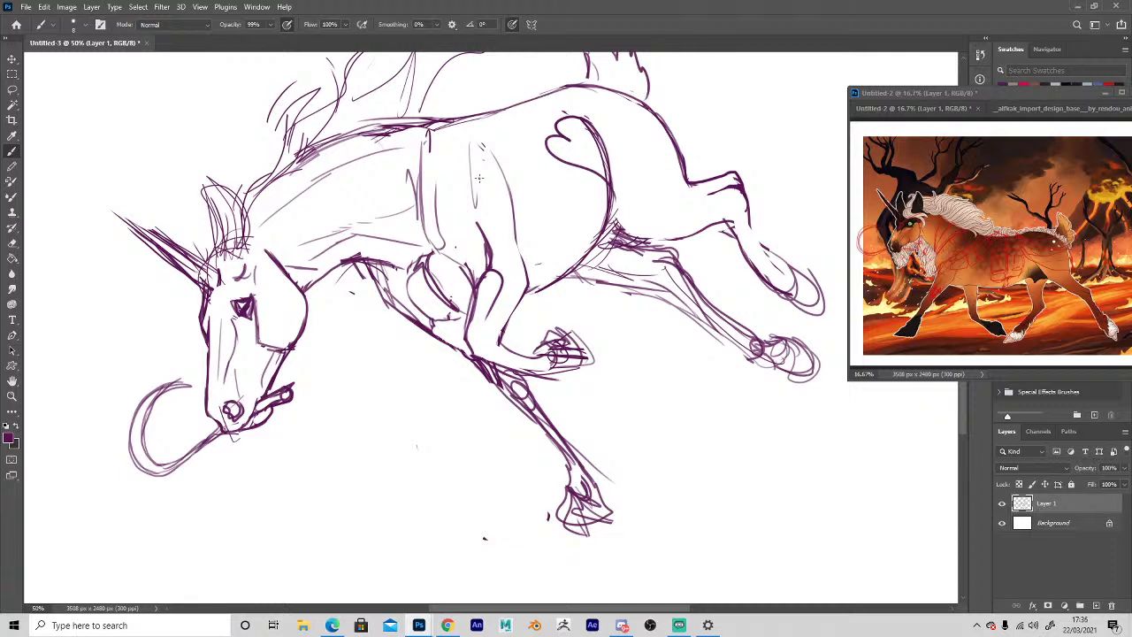
Clean up the neck crest and redraw it as a smoother line from the withers toward the ear.
key(e)
key(b)
mouse_move(401, 120)
mouse_down()
mouse_move(450, 112)
mouse_move(282, 182)
mouse_up()
key(e)
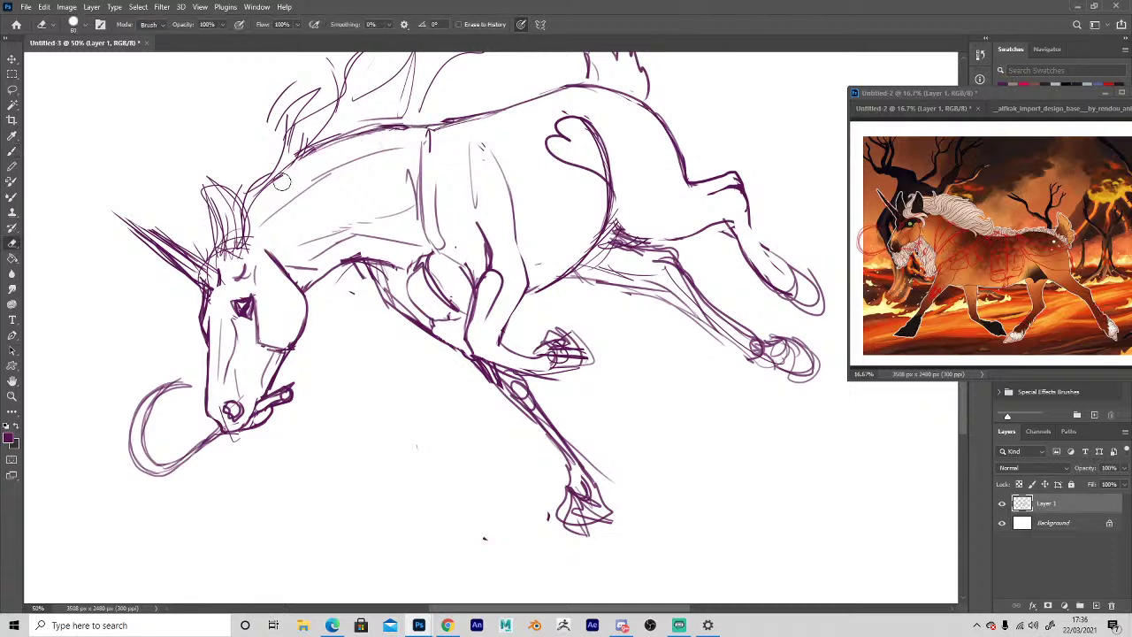
key(b)
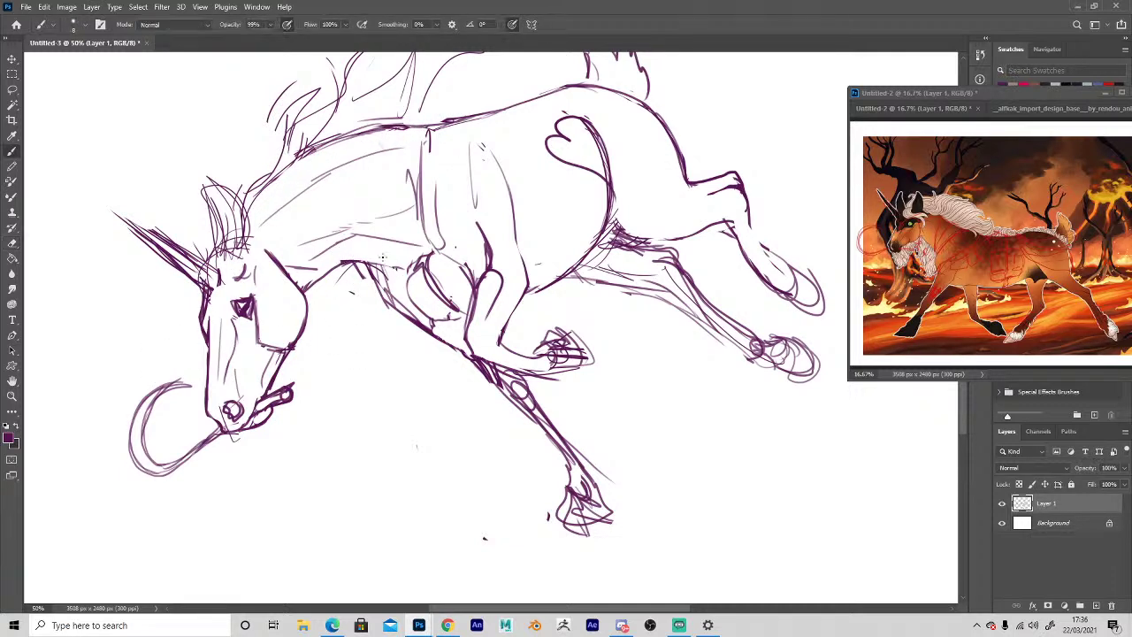
Erase the overlapping chest lines and the joint circle on the extended foreleg, and redraw its upper outline.
key(e)
mouse_move(430, 268)
mouse_down()
mouse_move(455, 306)
mouse_move(418, 312)
mouse_up()
key(b)
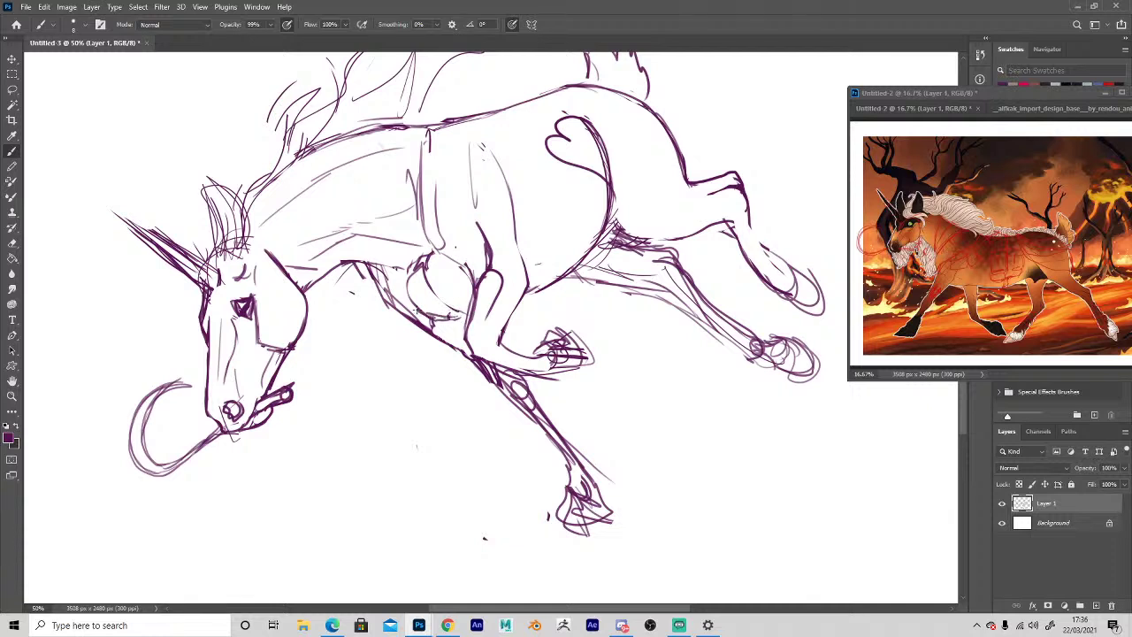
key(e)
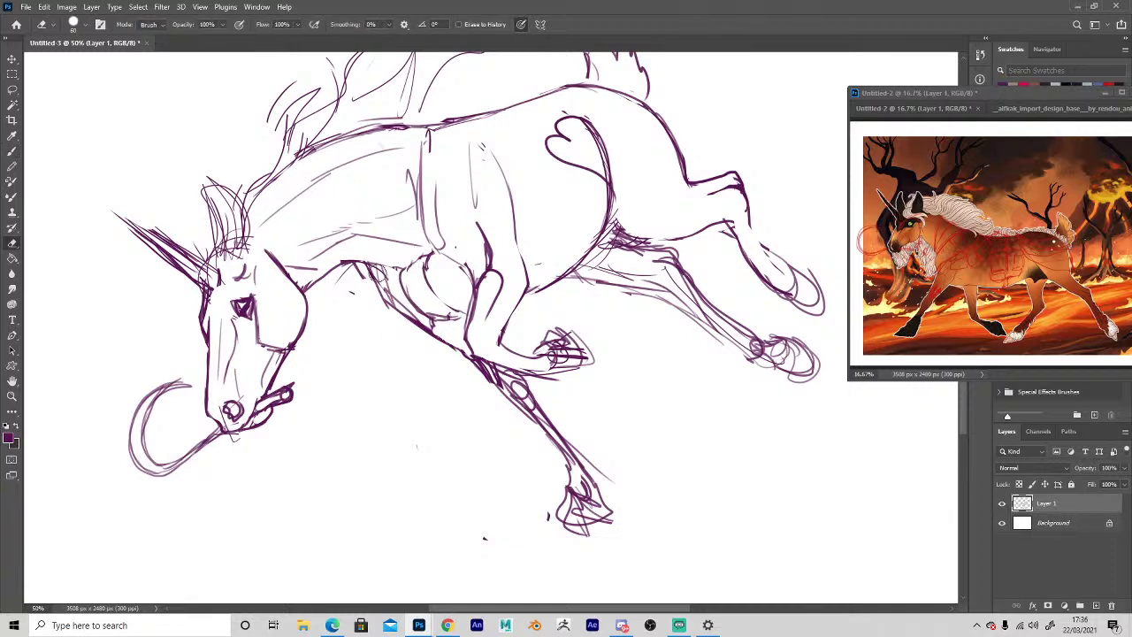
mouse_move(379, 274)
mouse_down()
mouse_move(421, 325)
mouse_move(527, 398)
mouse_up()
key(b)
key(e)
key(b)
drag(469, 338, 517, 370)
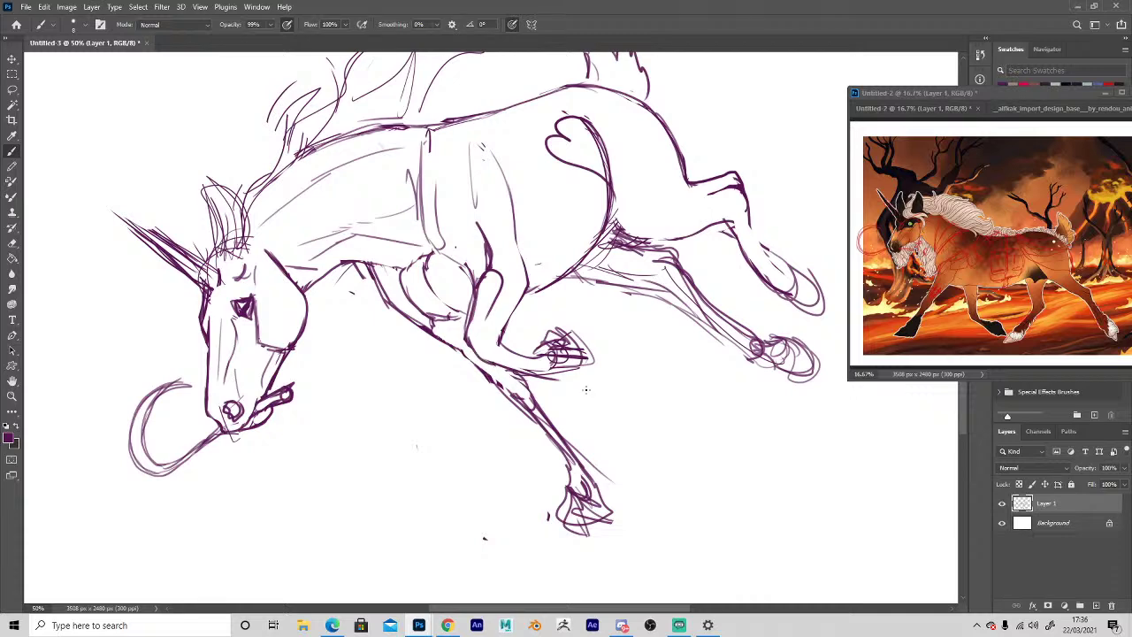
Erase the scribbled construction lines inside the hoof and fetlock of the bent foreleg.
key(space)
drag(422, 391, 425, 423)
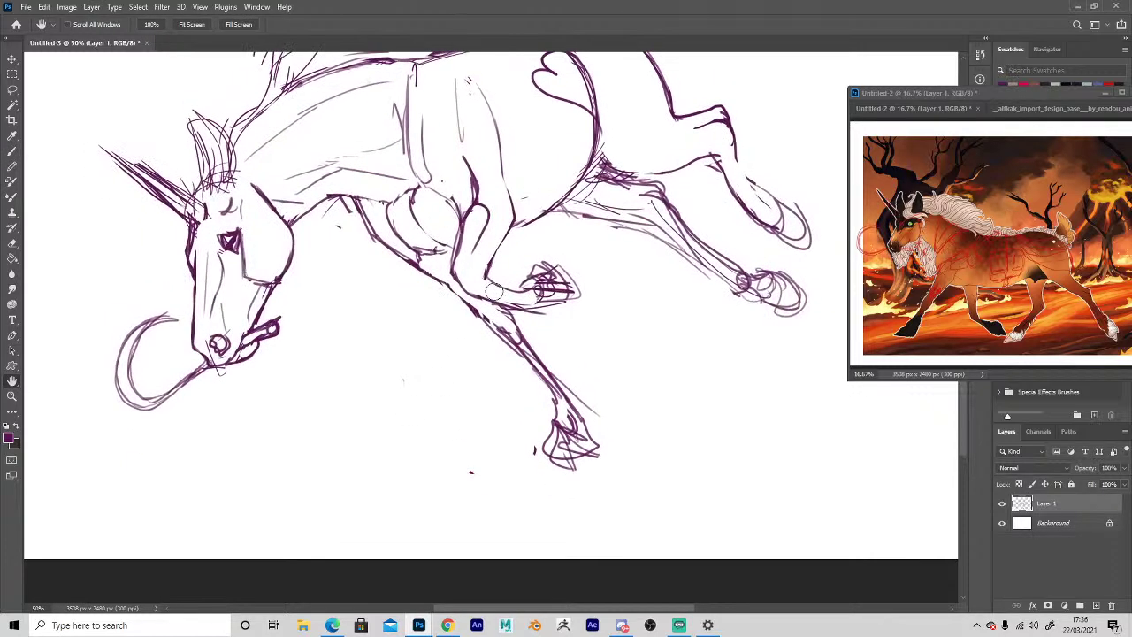
key(e)
mouse_move(536, 273)
mouse_down()
mouse_move(547, 285)
mouse_move(540, 302)
mouse_move(526, 291)
mouse_up()
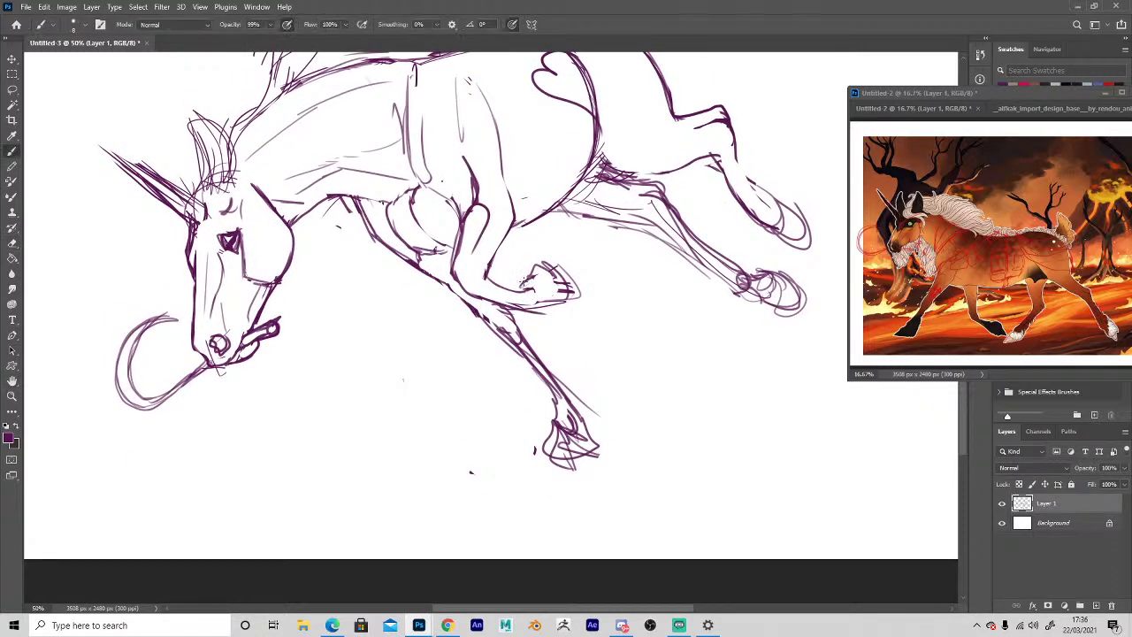
Redraw the hoof of the raised hind leg with darker, more defined curves.
key(h)
mouse_move(441, 400)
mouse_down()
mouse_move(480, 485)
mouse_move(427, 424)
mouse_move(447, 412)
mouse_move(446, 469)
mouse_up()
key(b)
mouse_move(737, 258)
mouse_down()
mouse_move(760, 329)
mouse_move(787, 329)
mouse_move(800, 358)
mouse_move(818, 338)
mouse_move(815, 352)
mouse_up()
Erase the lower part of the raised hind leg and redraw its front and back edges from hock to fetlock.
key(e)
drag(716, 290, 765, 329)
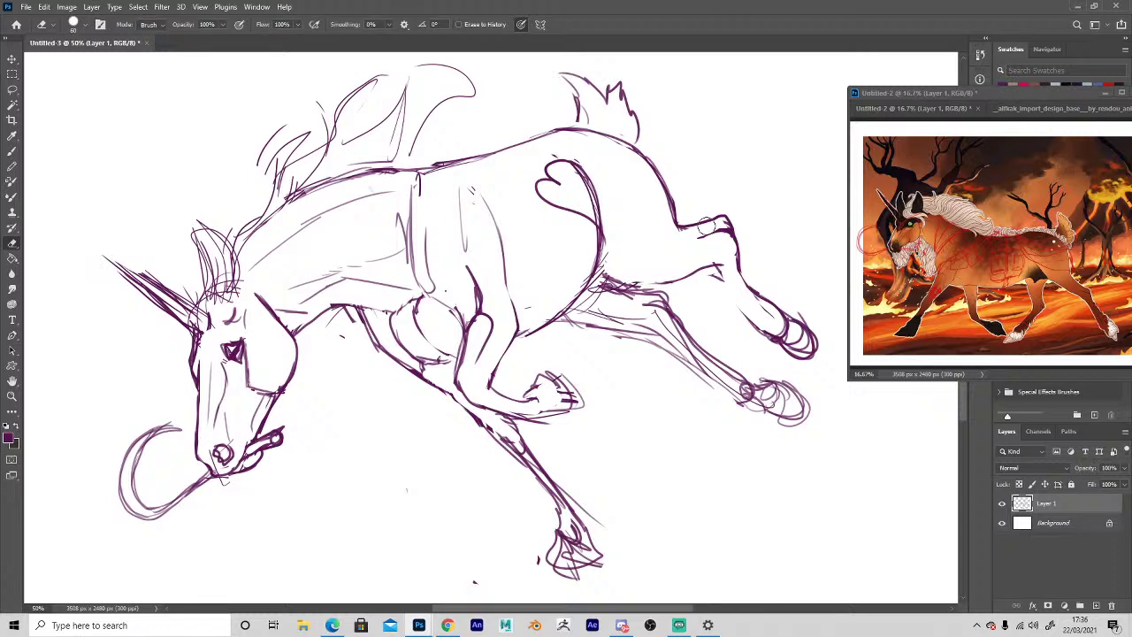
drag(705, 227, 632, 193)
key(b)
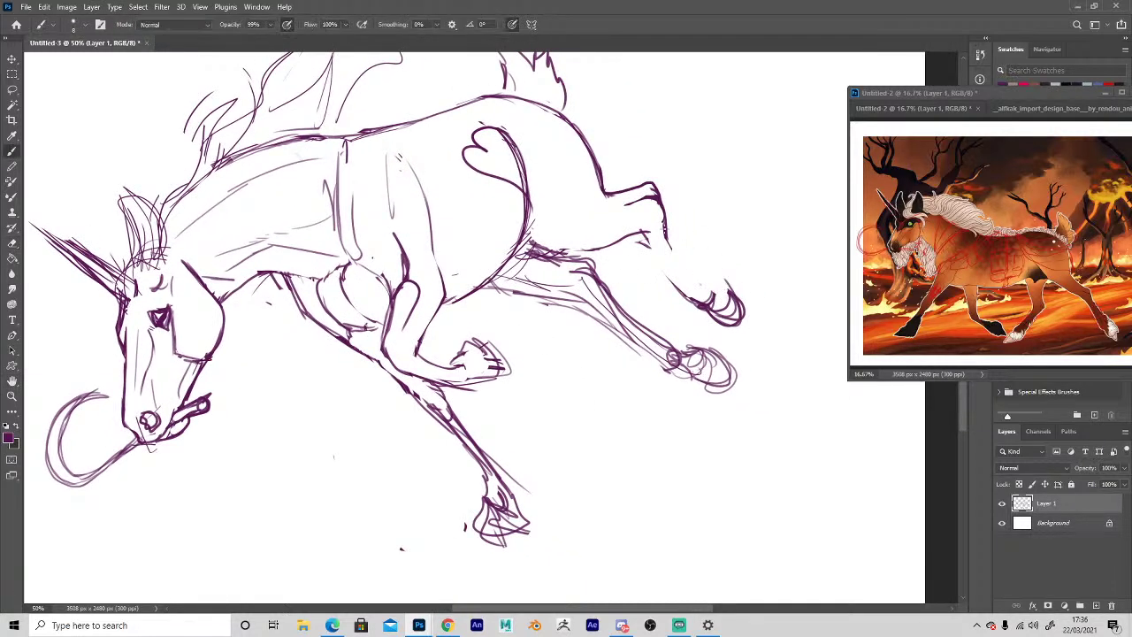
drag(665, 230, 699, 289)
mouse_move(667, 225)
mouse_down()
mouse_move(695, 277)
mouse_move(688, 291)
mouse_move(699, 283)
mouse_move(713, 304)
mouse_up()
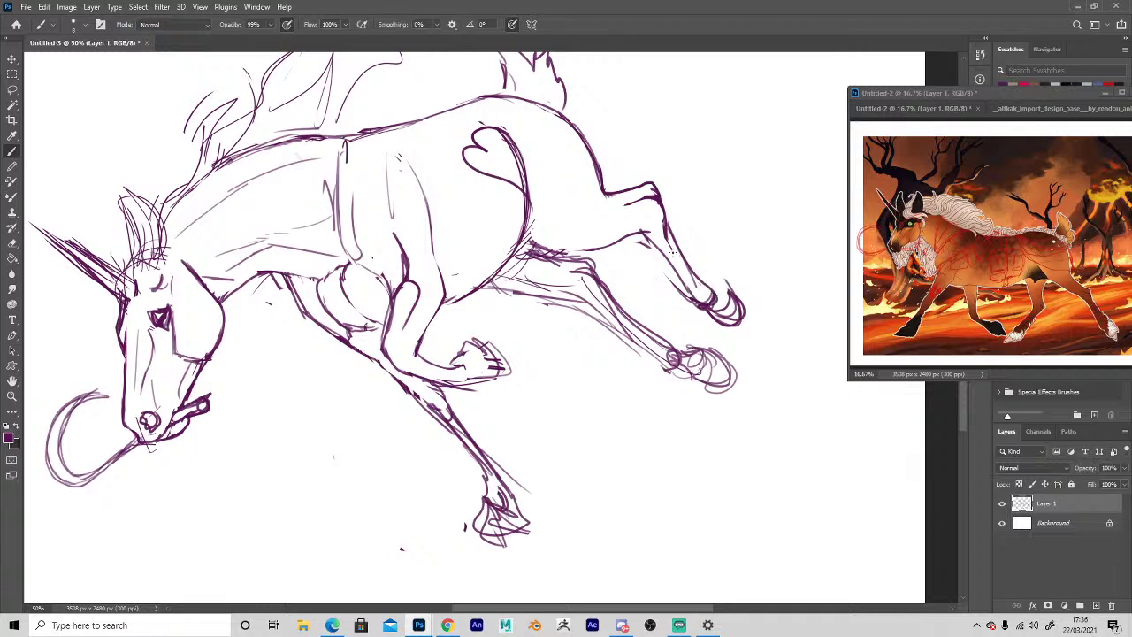
Refine the fetlock and hoof of the raised hind leg with tighter, bolder outlines.
key(e)
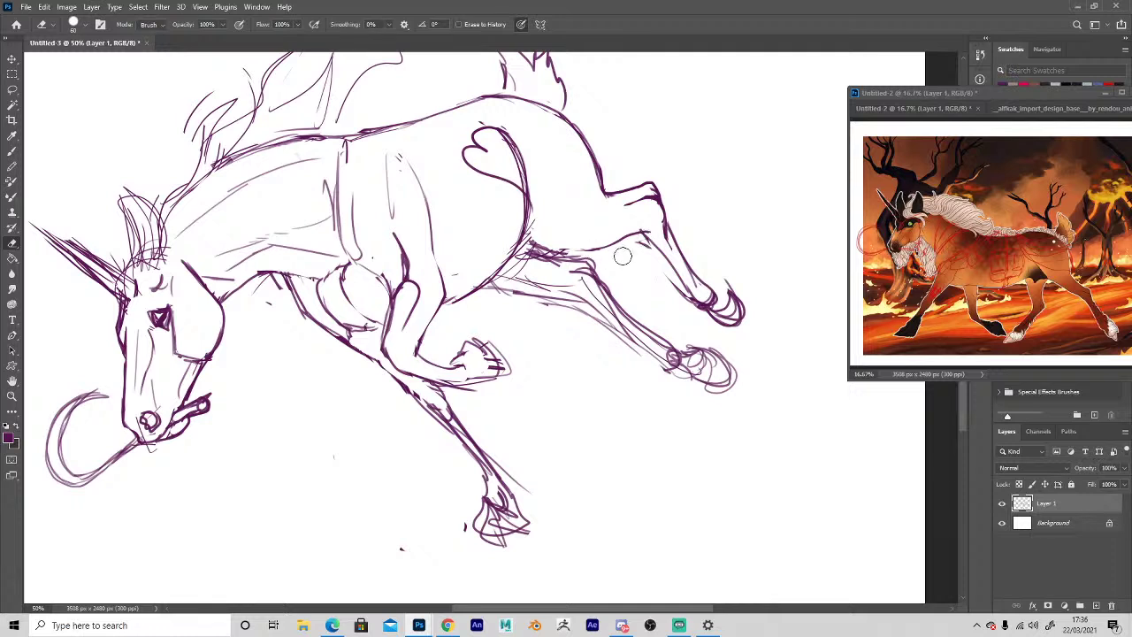
key(b)
drag(712, 287, 744, 327)
key(e)
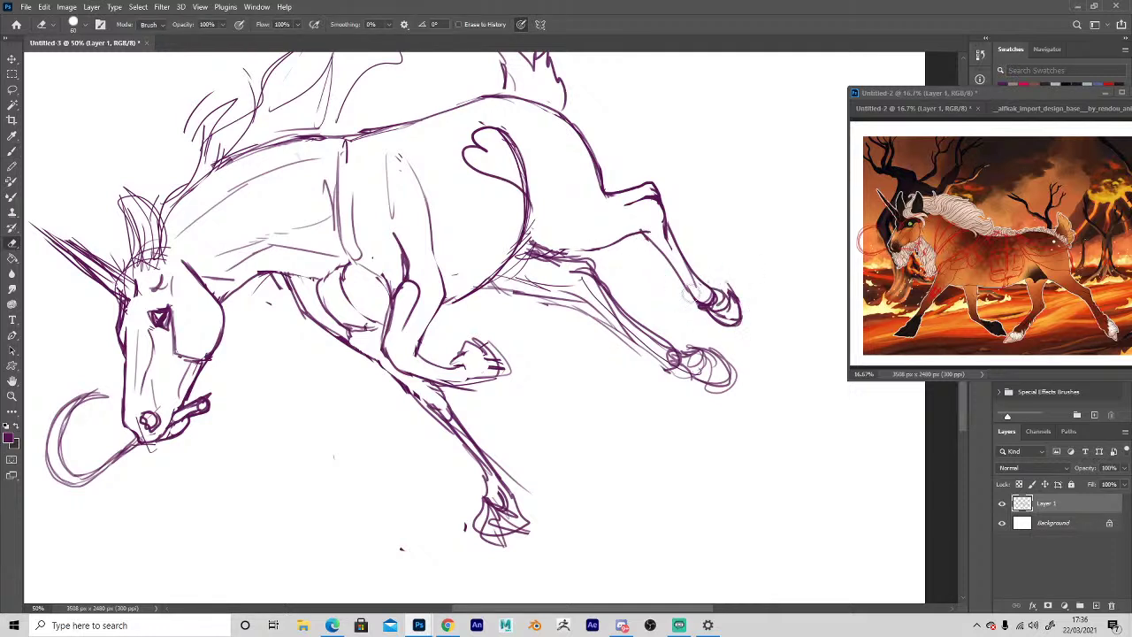
Darken the flank line where the belly meets the hind legs and erase the scribbles around that joint.
key(b)
mouse_move(553, 251)
mouse_down()
mouse_move(531, 230)
mouse_move(535, 197)
mouse_up()
key(e)
drag(521, 240, 600, 262)
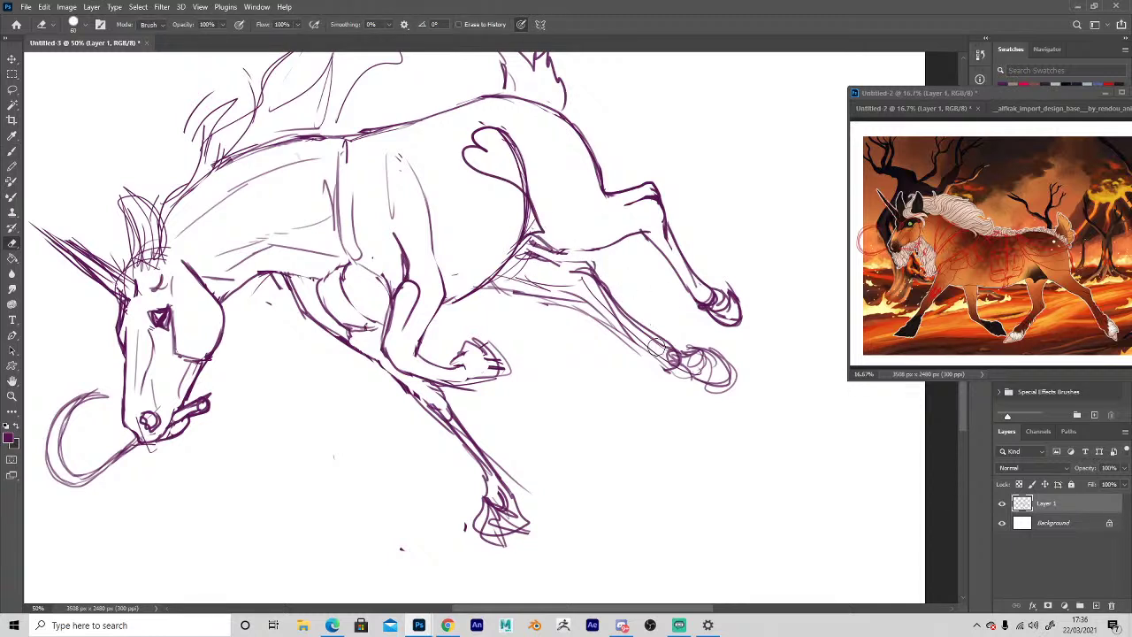
Redraw the hoof of the lower hind leg with bolder outlines and erase its loose sketch lines.
key(b)
mouse_move(699, 356)
mouse_down()
mouse_move(676, 372)
mouse_move(733, 365)
mouse_move(733, 386)
mouse_up()
key(e)
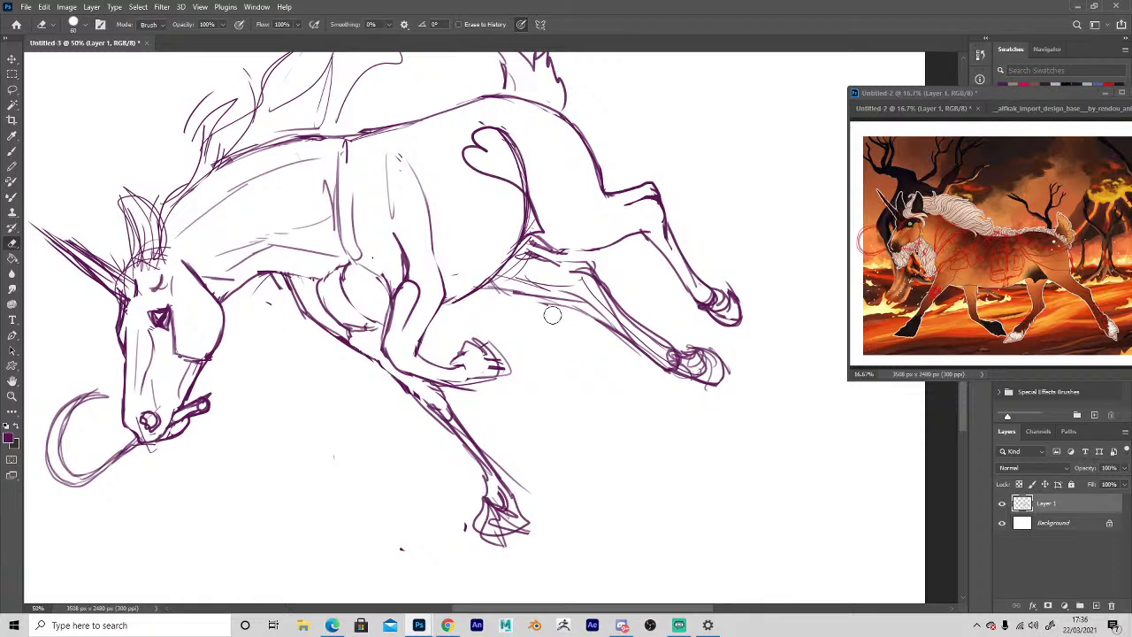
Select the lower part of the lower hind leg and move it toward the body to shorten the leg.
key(b)
key(l)
mouse_move(628, 309)
mouse_down()
mouse_move(710, 419)
mouse_move(613, 295)
mouse_up()
key(v)
key(ctrl+d)
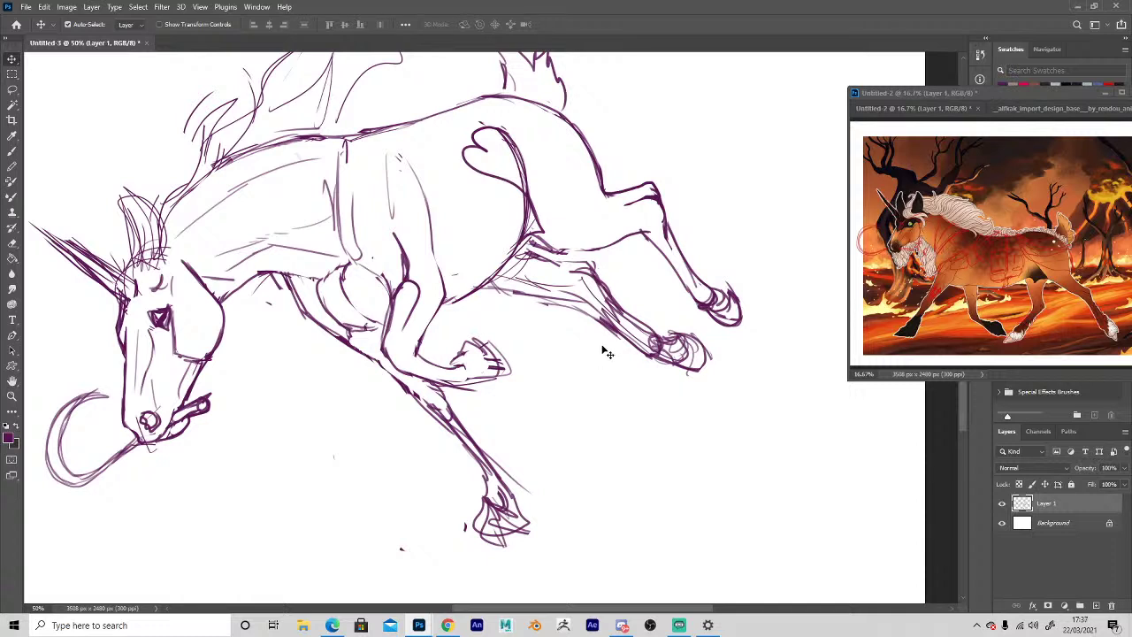
Redraw the lower hind leg's edges from belly to fetlock, cleaning up the hock and the flank joint.
key(e)
key(b)
mouse_move(637, 345)
mouse_down()
mouse_move(544, 300)
mouse_move(482, 288)
mouse_up()
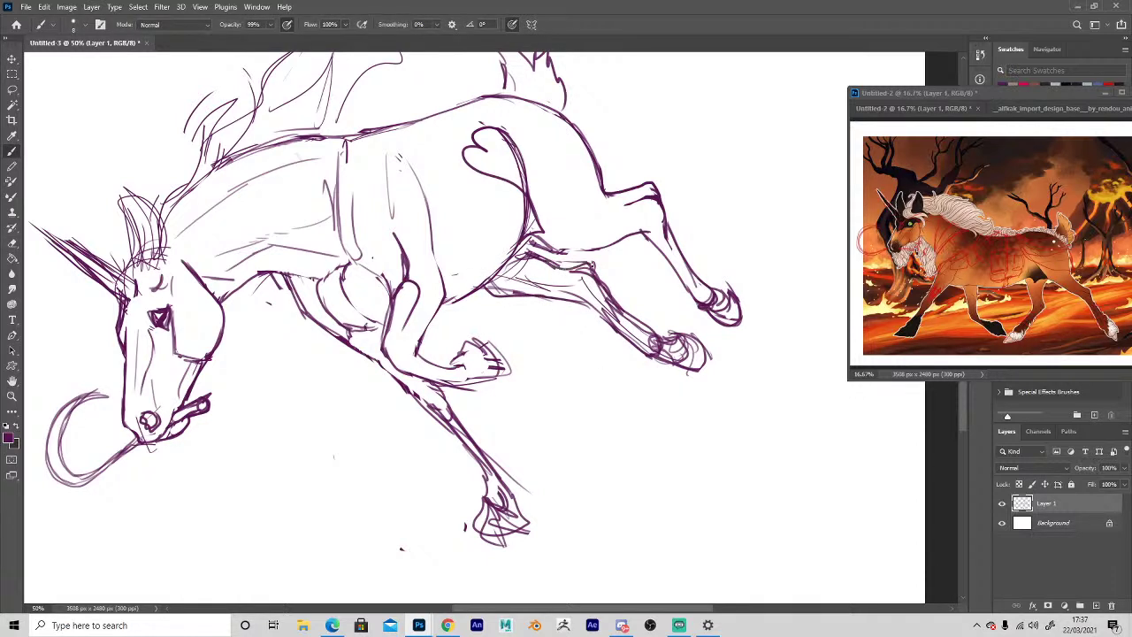
mouse_move(592, 265)
mouse_down()
mouse_move(633, 329)
mouse_move(593, 287)
mouse_move(633, 337)
mouse_move(649, 327)
mouse_move(709, 372)
mouse_move(684, 334)
mouse_up()
key(e)
key(b)
mouse_move(596, 267)
mouse_down()
mouse_move(547, 260)
mouse_move(528, 243)
mouse_move(593, 262)
mouse_up()
key(e)
key(b)
mouse_move(517, 249)
mouse_down()
mouse_move(550, 237)
mouse_move(437, 318)
mouse_move(493, 269)
mouse_up()
Flip the drawing horizontally to check its proportions with the whole canvas in view.
drag(348, 488, 522, 456)
alt+click(505, 401)
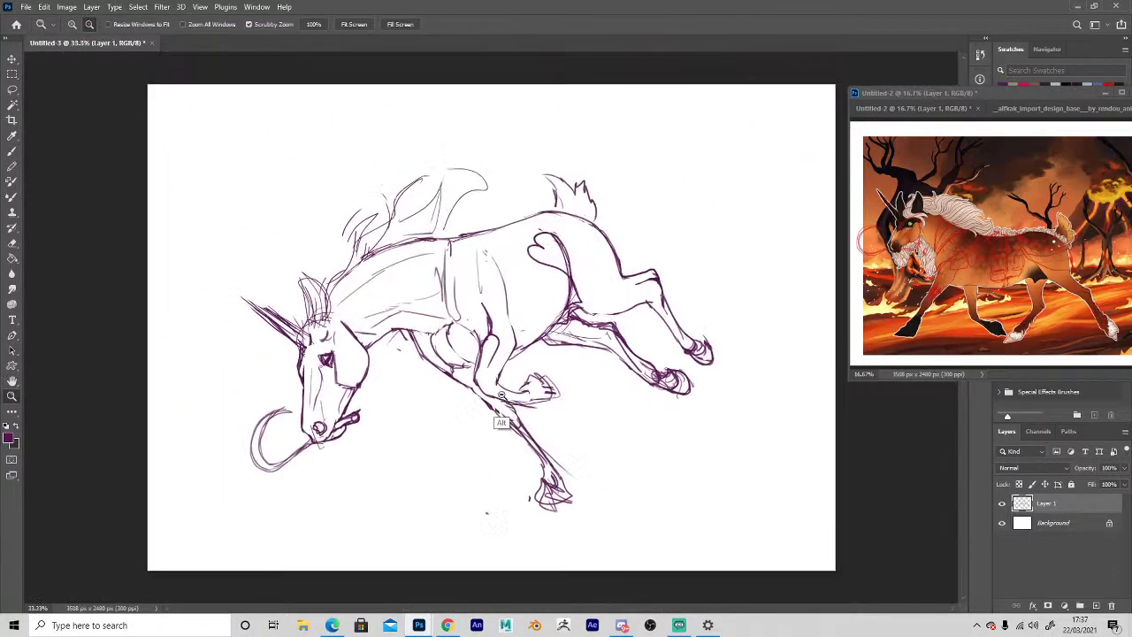
key(ctrl+shift+h)
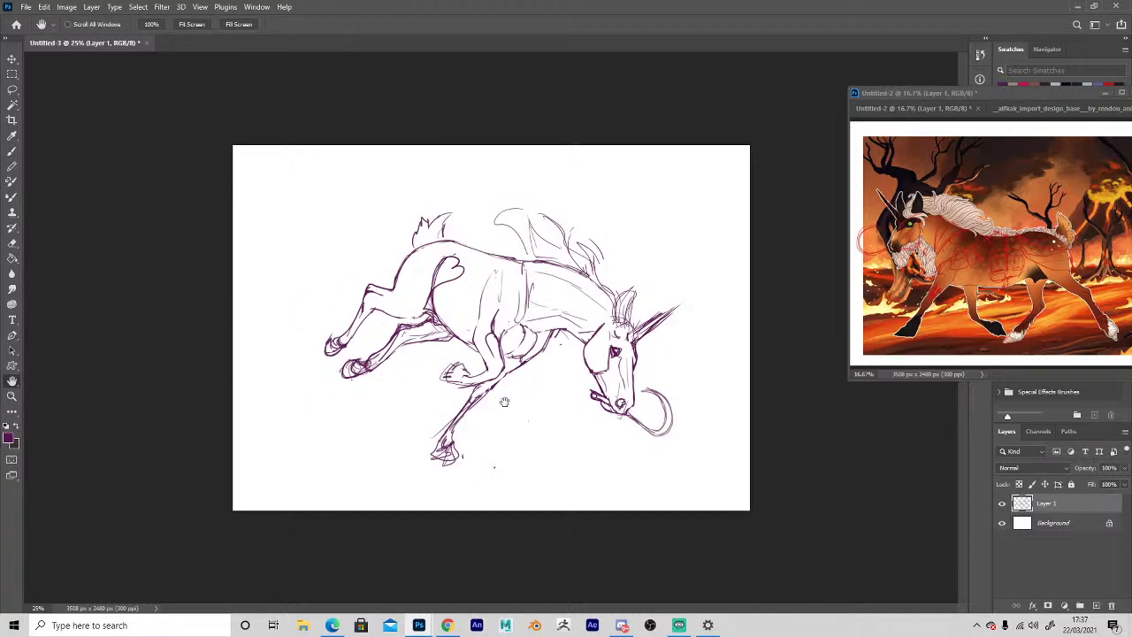
Select the whole head with its horn, scale it to about 94% and shift it closer to the neck.
key(z)
click(423, 420)
key(l)
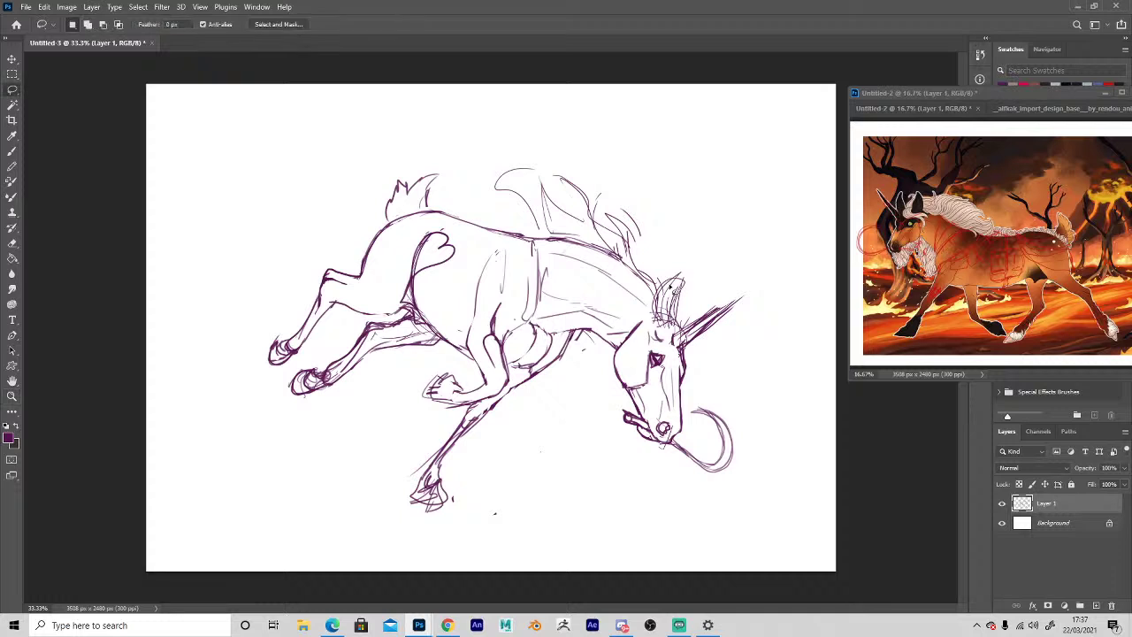
mouse_move(680, 264)
mouse_down()
mouse_move(605, 397)
mouse_move(700, 240)
mouse_move(670, 233)
mouse_up()
key(ctrl+t)
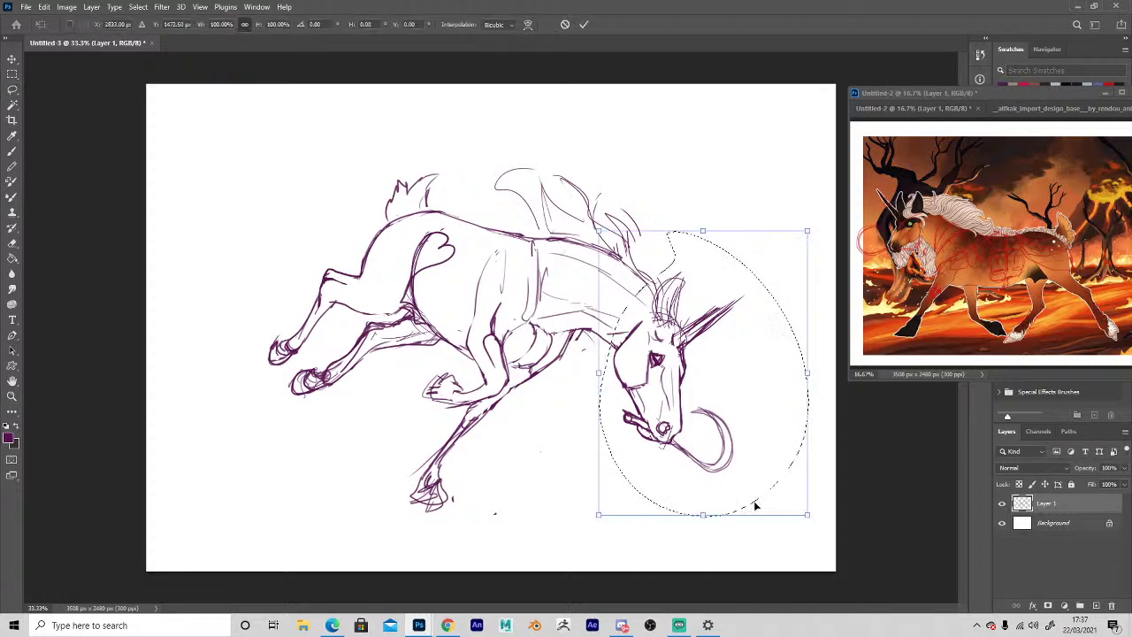
mouse_move(807, 517)
mouse_down()
mouse_move(811, 470)
mouse_move(792, 469)
mouse_up()
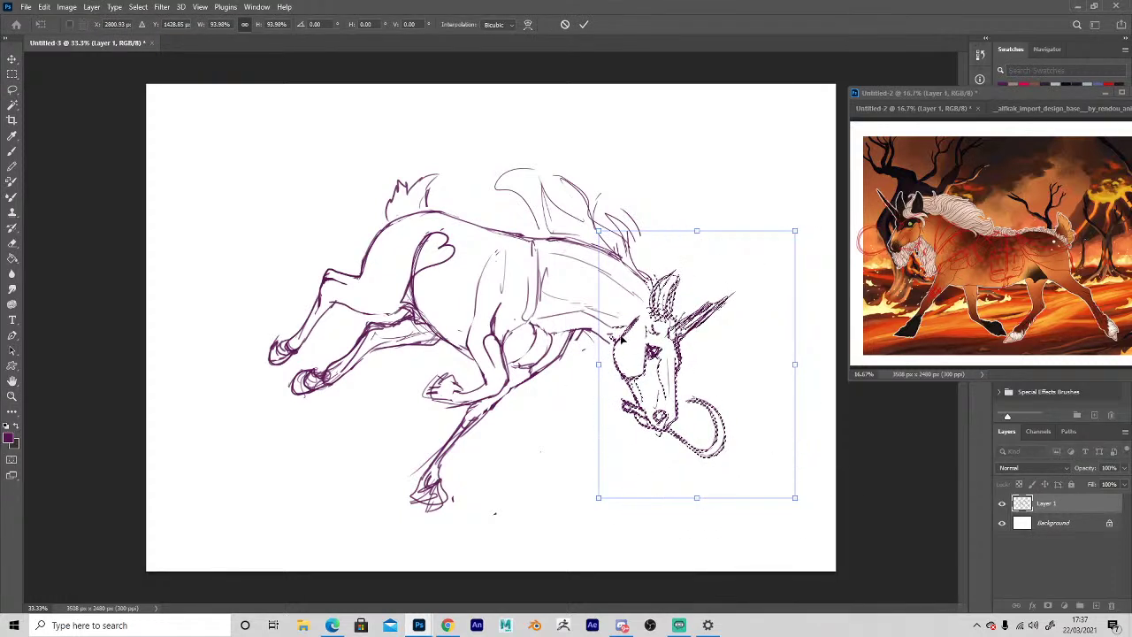
drag(604, 313, 596, 311)
key(Return)
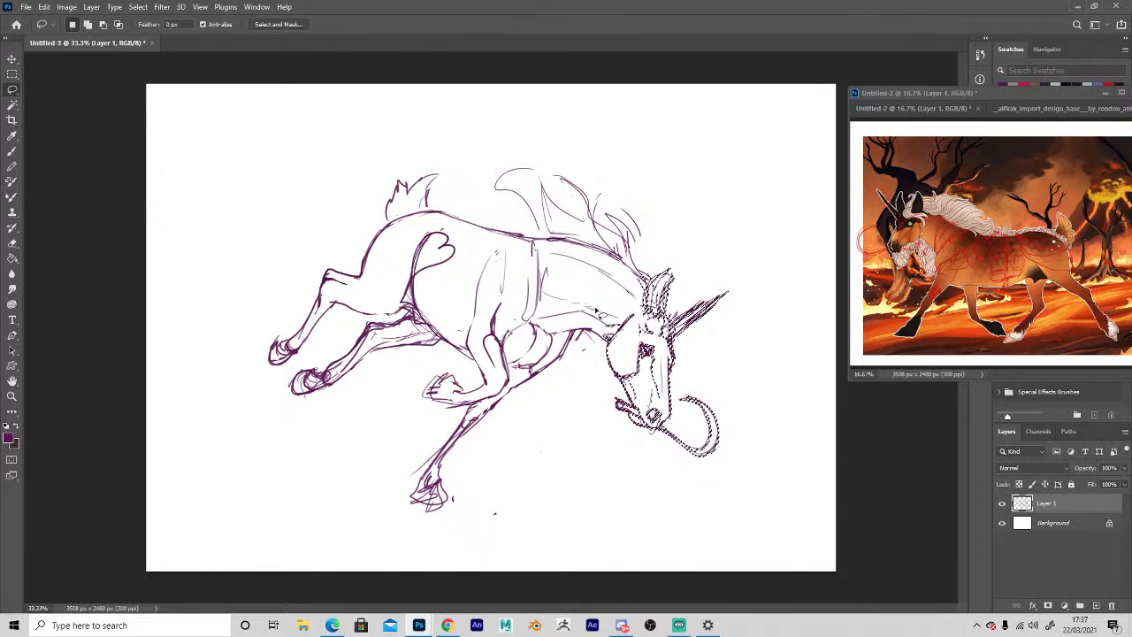
key(ctrl+d)
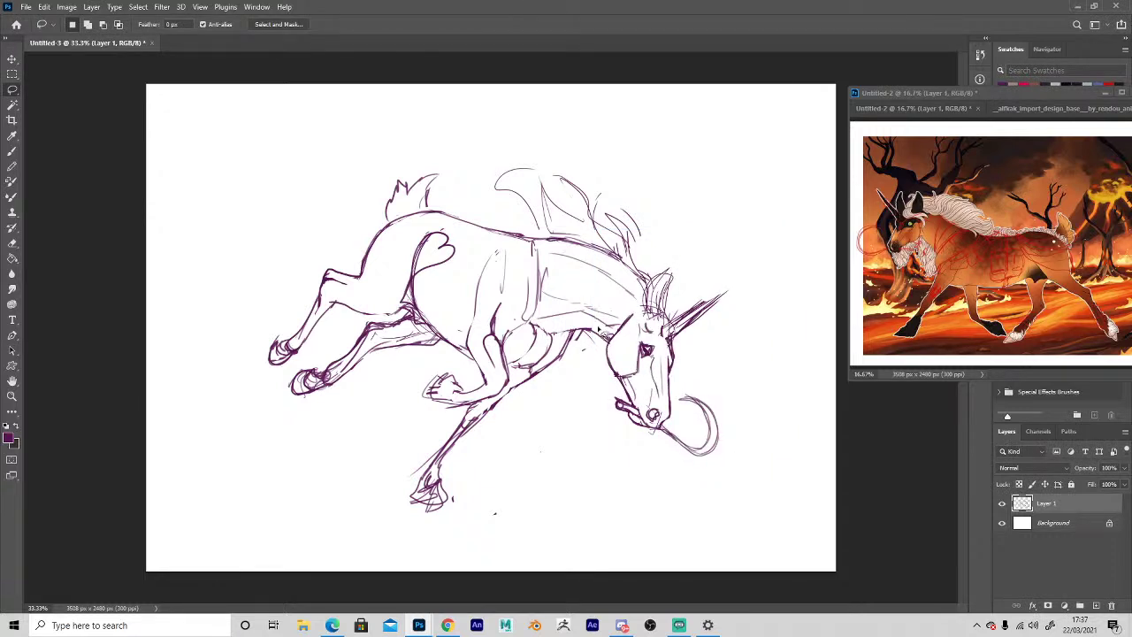
Erase the mismatched neck lines behind the head and redraw the throat and crest to meet the resized head.
key(b)
key(e)
drag(602, 333, 567, 327)
key(b)
key(e)
mouse_move(597, 258)
mouse_down()
mouse_move(645, 297)
mouse_move(550, 236)
mouse_move(634, 282)
mouse_up()
key(b)
drag(521, 238, 594, 253)
Strengthen the outlines of the extended foreleg from the elbow down to the hoof.
key(space)
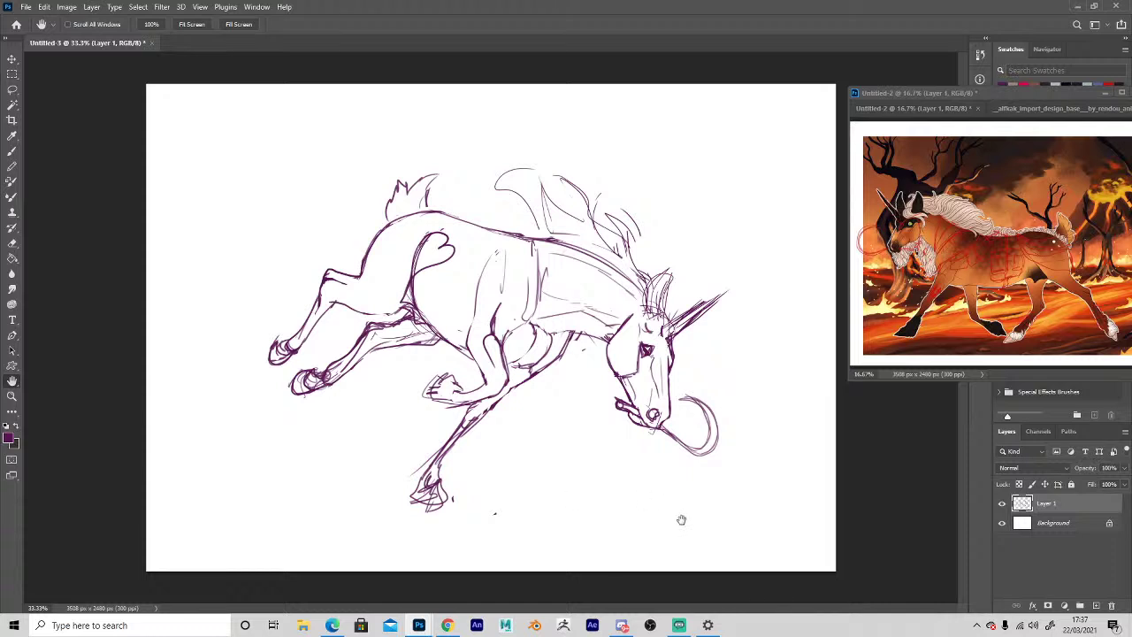
key(b)
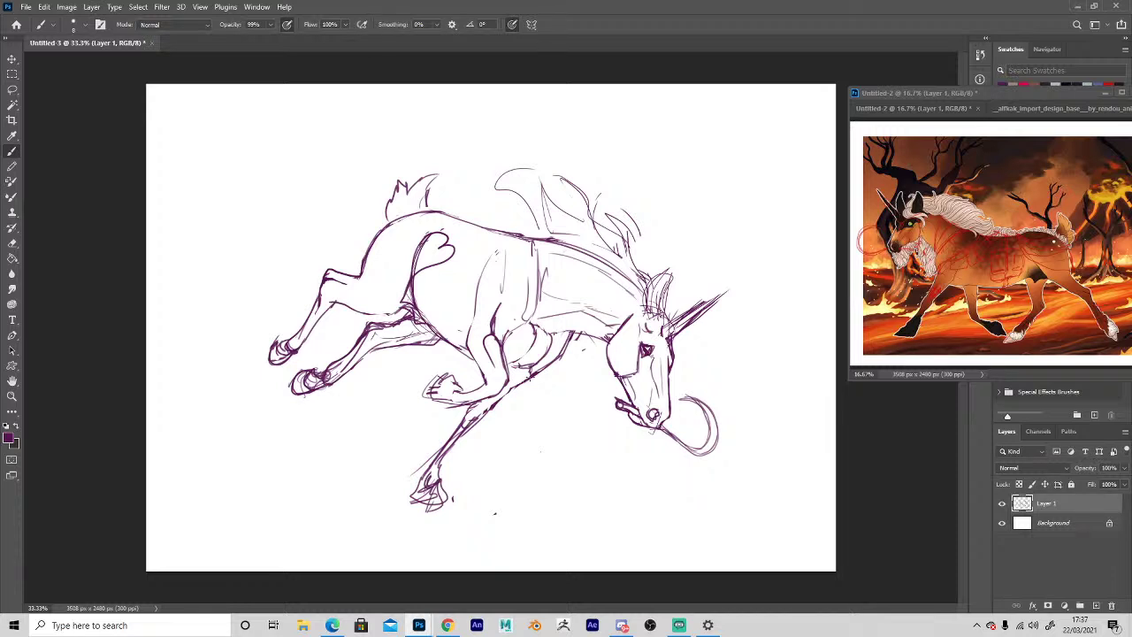
drag(528, 374, 432, 486)
Erase the raised hind leg below the hock and redraw it at a higher angle with a new hoof.
mouse_move(331, 310)
mouse_down()
mouse_move(285, 318)
mouse_move(280, 357)
mouse_up()
key(e)
mouse_move(354, 271)
mouse_down()
mouse_move(334, 263)
mouse_move(347, 283)
mouse_move(326, 280)
mouse_move(339, 274)
mouse_up()
key(b)
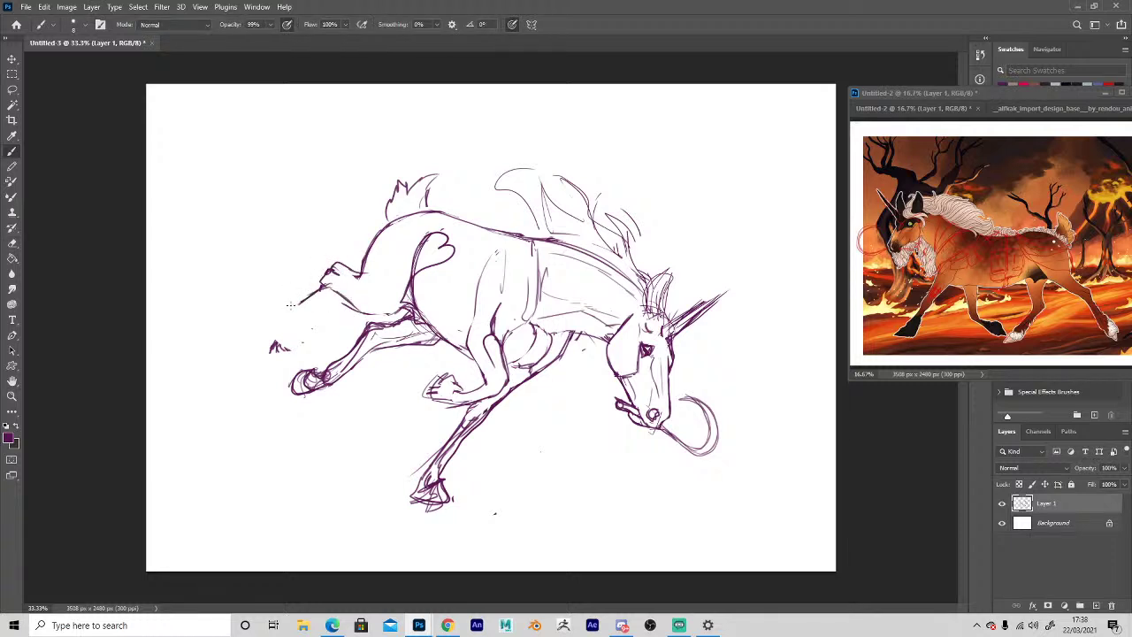
mouse_move(329, 277)
mouse_down()
mouse_move(282, 318)
mouse_move(265, 308)
mouse_move(292, 320)
mouse_move(400, 299)
mouse_up()
key(e)
key(b)
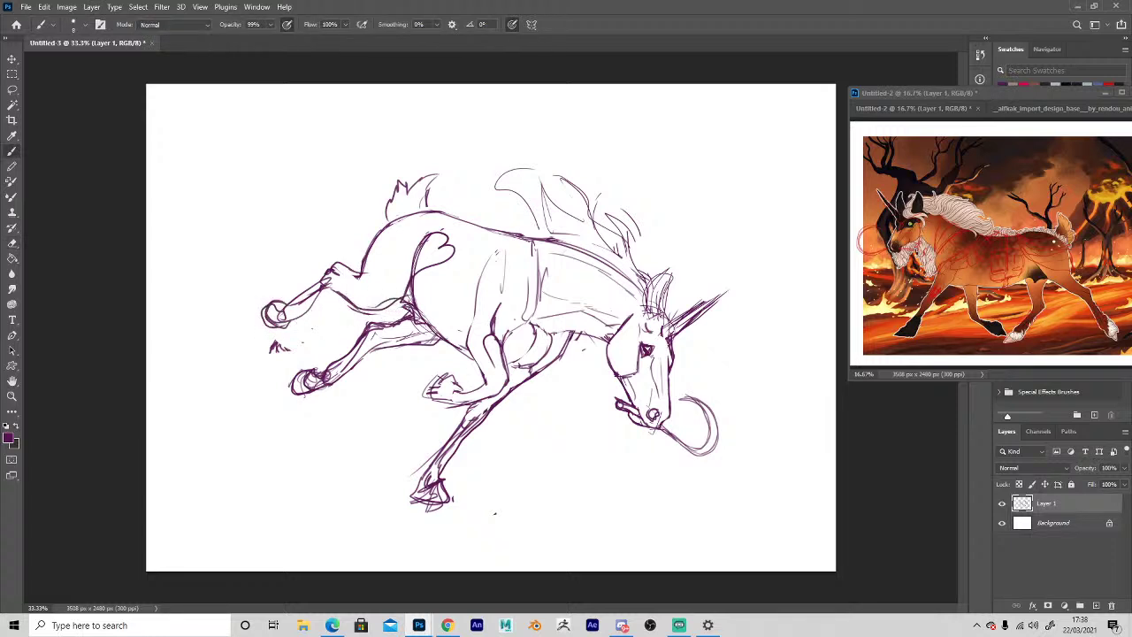
Rework the flank line in front of the thigh and the heart-shaped curve at its upper end.
key(e)
mouse_move(417, 280)
mouse_down()
mouse_move(429, 255)
mouse_move(417, 277)
mouse_move(434, 264)
mouse_up()
key(b)
drag(449, 241, 433, 249)
Erase the leftover marks of the old raised hoof and refine the underside and hoof of the lower hind leg.
key(e)
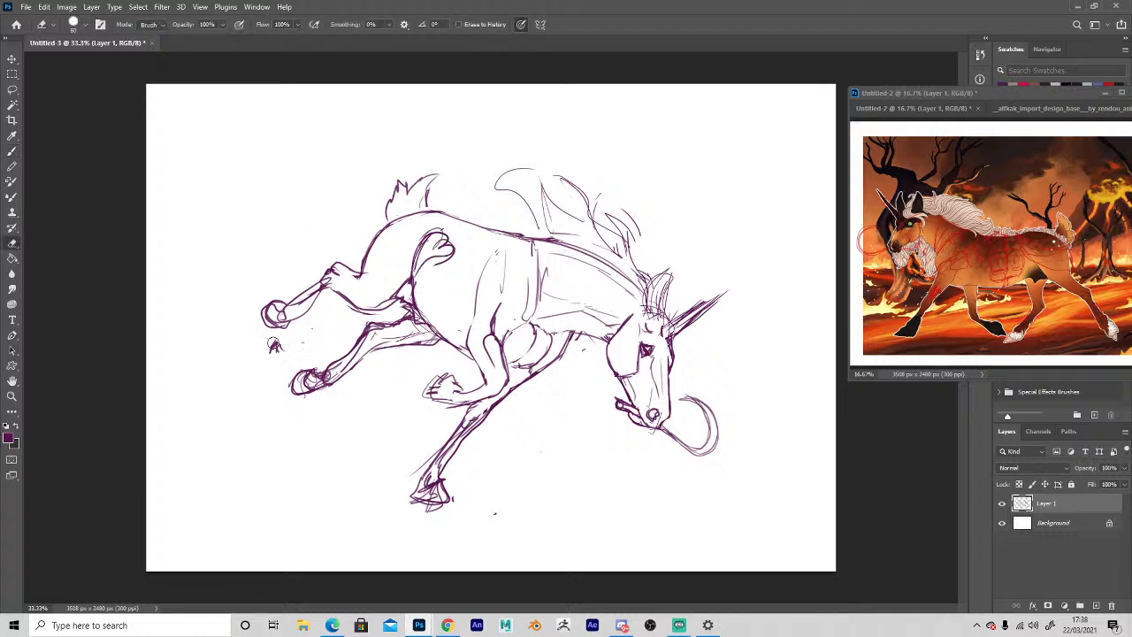
drag(273, 344, 268, 354)
key(b)
mouse_move(432, 340)
mouse_down()
mouse_move(284, 387)
mouse_move(358, 345)
mouse_up()
key(e)
key(b)
key(e)
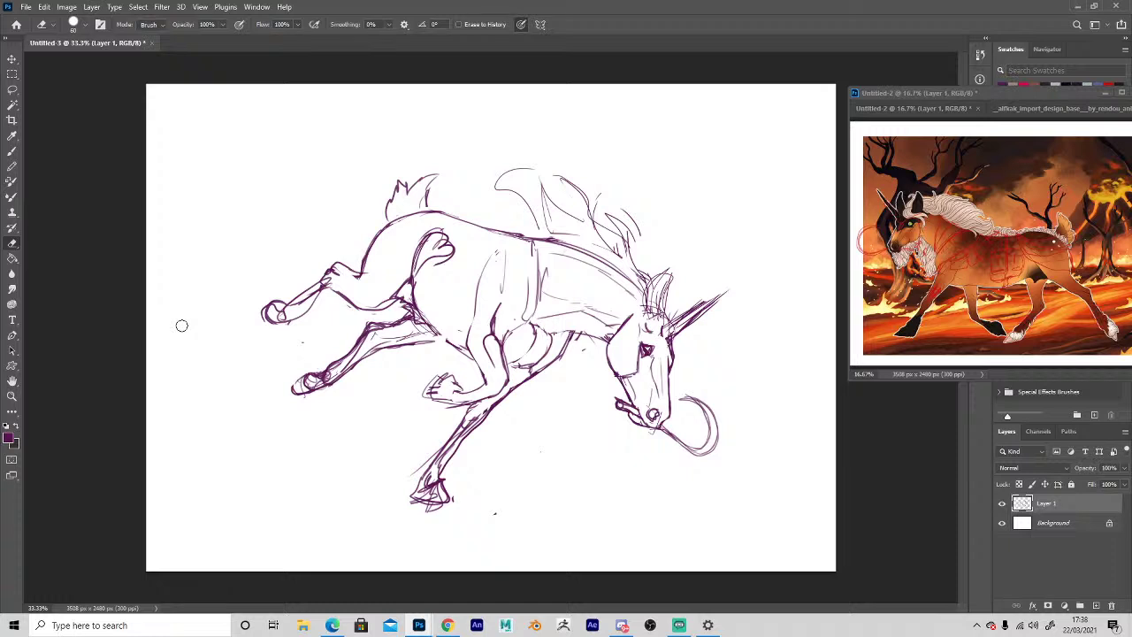
Nudge the selected muzzle and its curled loop slightly toward the head, and flip the drawing back horizontally.
key(l)
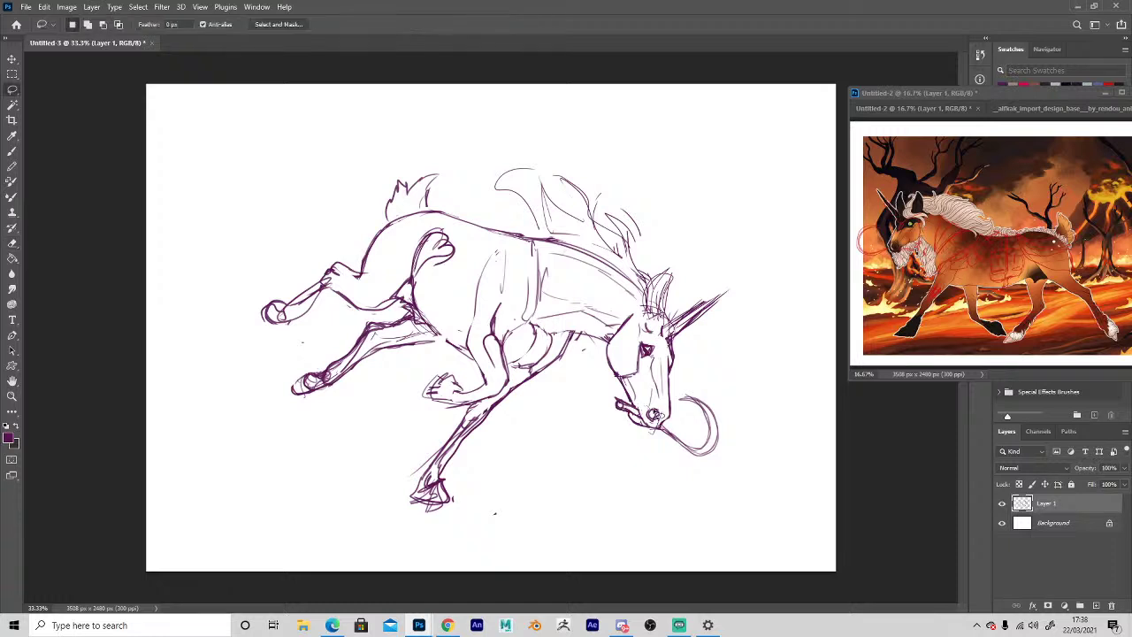
mouse_move(685, 420)
mouse_down()
mouse_move(637, 475)
mouse_move(626, 399)
mouse_up()
click(11, 58)
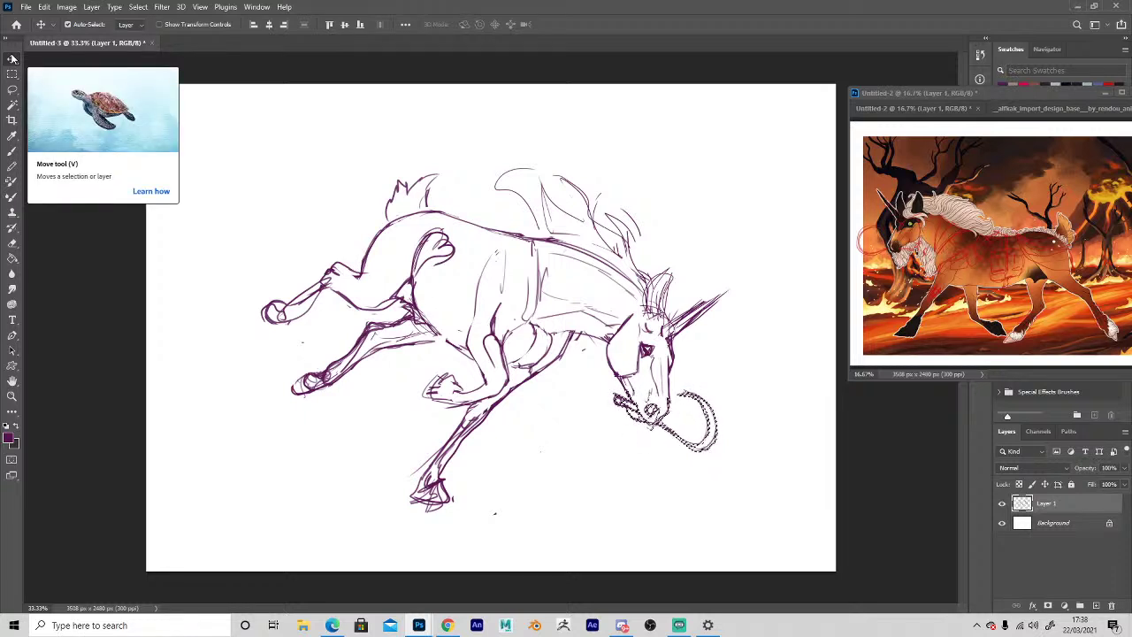
key(ctrl+d)
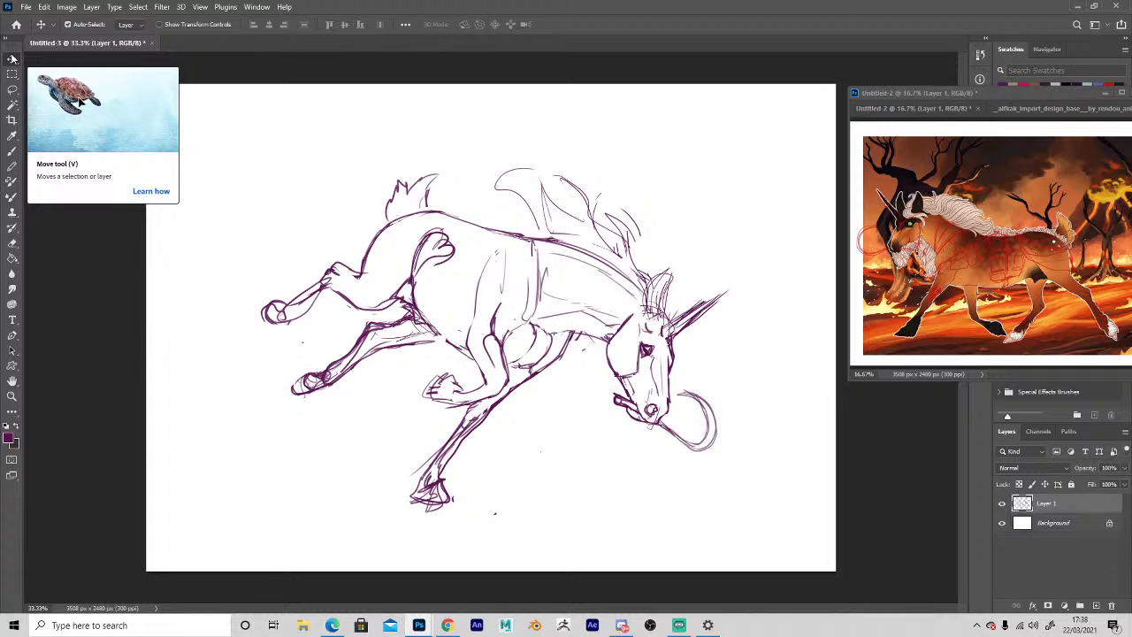
key(ctrl+shift+h)
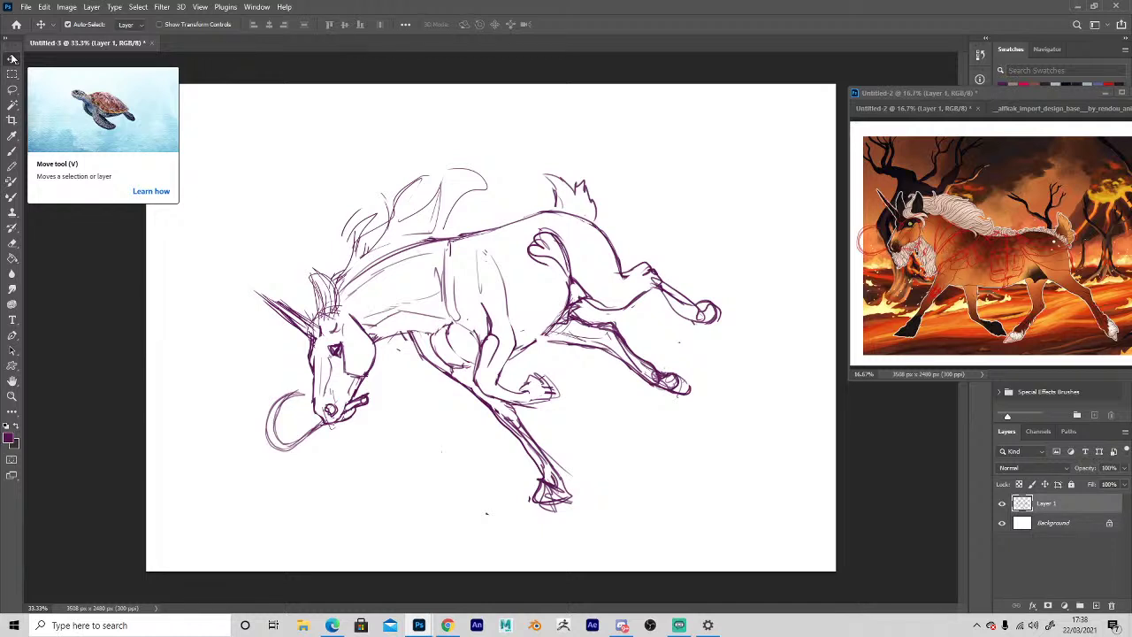
Erase the rough hoof of the bent foreleg and redraw its fetlock and hoof with a rounder shape.
key(b)
key(e)
mouse_move(519, 391)
mouse_down()
mouse_move(537, 386)
mouse_move(533, 376)
mouse_move(553, 395)
mouse_move(547, 385)
mouse_up()
key(b)
key(e)
key(b)
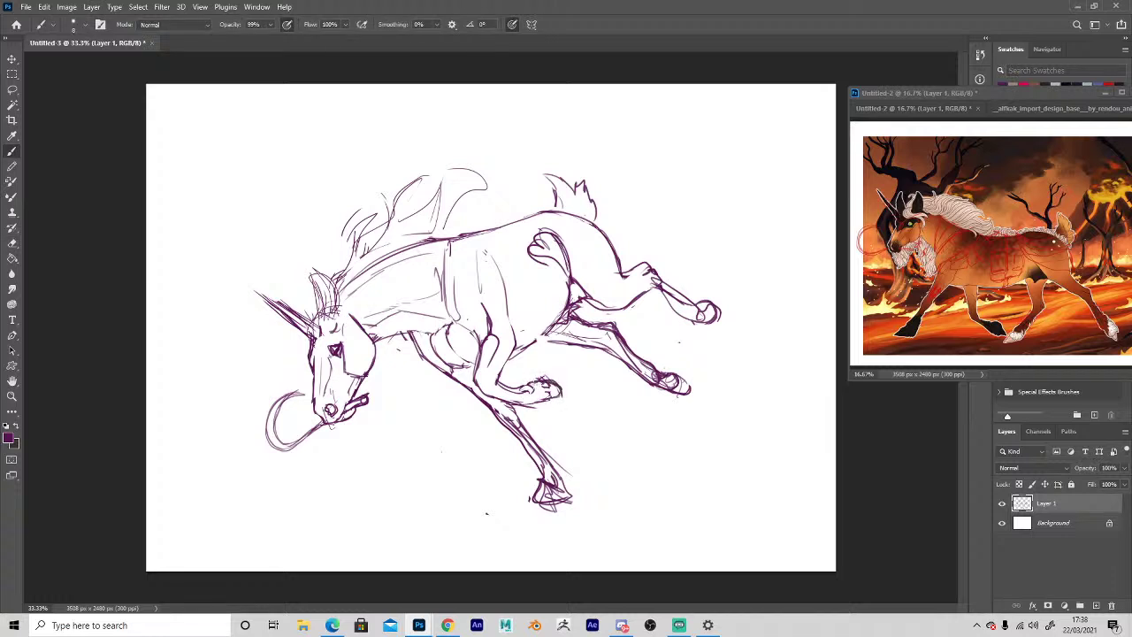
Clean up the raised hind leg's hock and redraw the edges of its cannon down to the fetlock.
key(e)
mouse_move(595, 294)
mouse_down()
mouse_move(603, 302)
mouse_move(645, 263)
mouse_move(685, 298)
mouse_up()
key(b)
key(e)
key(b)
key(e)
key(b)
key(e)
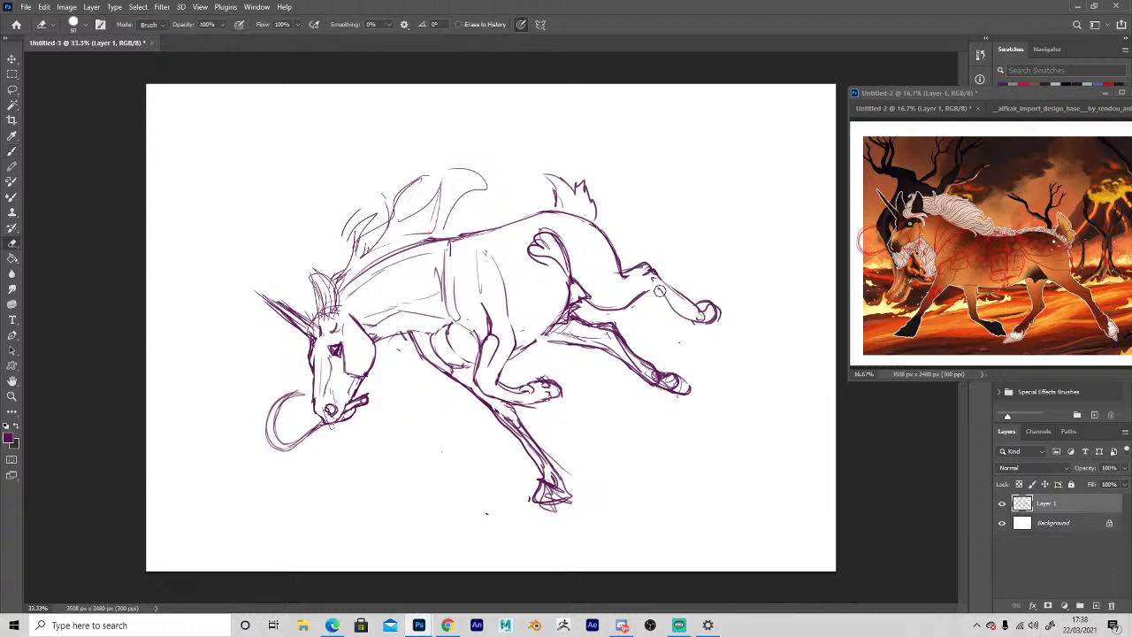
key(b)
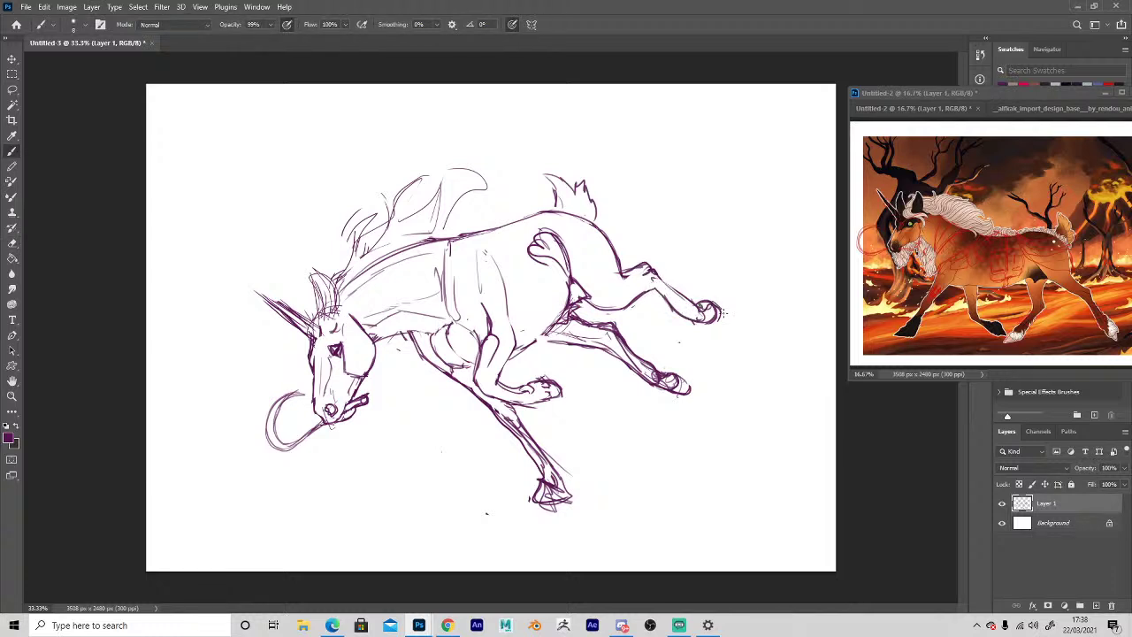
Refine the hoof of the raised hind leg and redraw the underside of its thigh.
drag(723, 312, 722, 303)
key(e)
mouse_move(605, 311)
mouse_down()
mouse_move(635, 298)
mouse_move(647, 263)
mouse_move(617, 270)
mouse_move(643, 298)
mouse_move(626, 300)
mouse_up()
key(b)
key(e)
key(b)
key(e)
key(b)
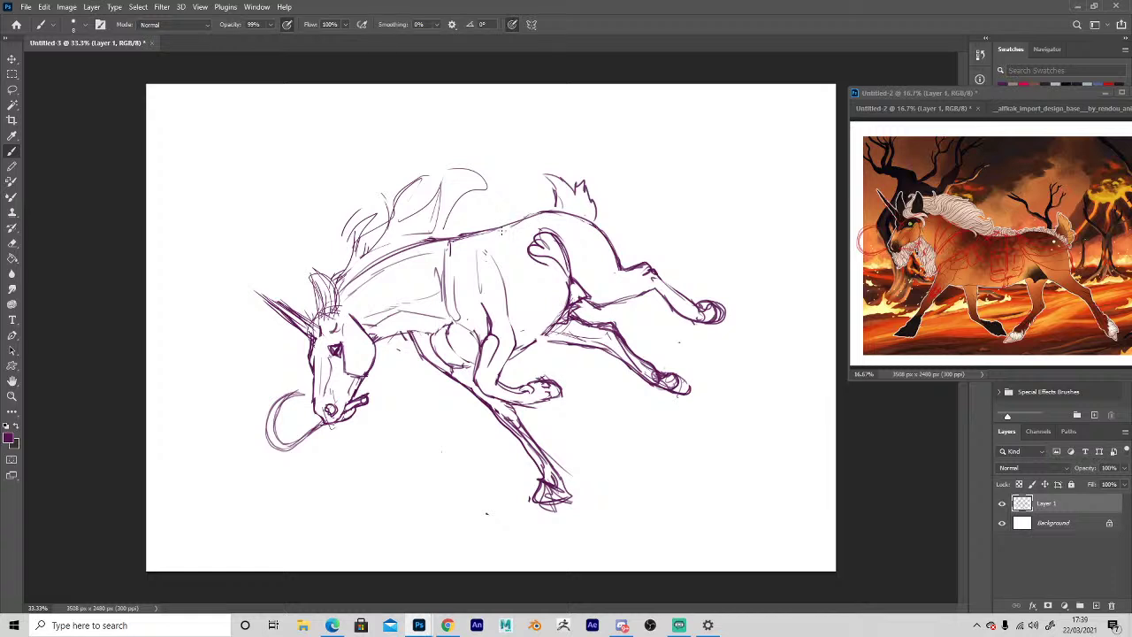
Tidy the line of the back ahead of the rump and reinforce the belly line toward the flank.
key(e)
mouse_move(509, 230)
mouse_down()
mouse_move(465, 236)
mouse_move(509, 224)
mouse_move(486, 235)
mouse_up()
key(b)
drag(512, 355, 565, 305)
Switch to the Pinterest page in Chrome and clear the old search term.
key(super)
click(446, 625)
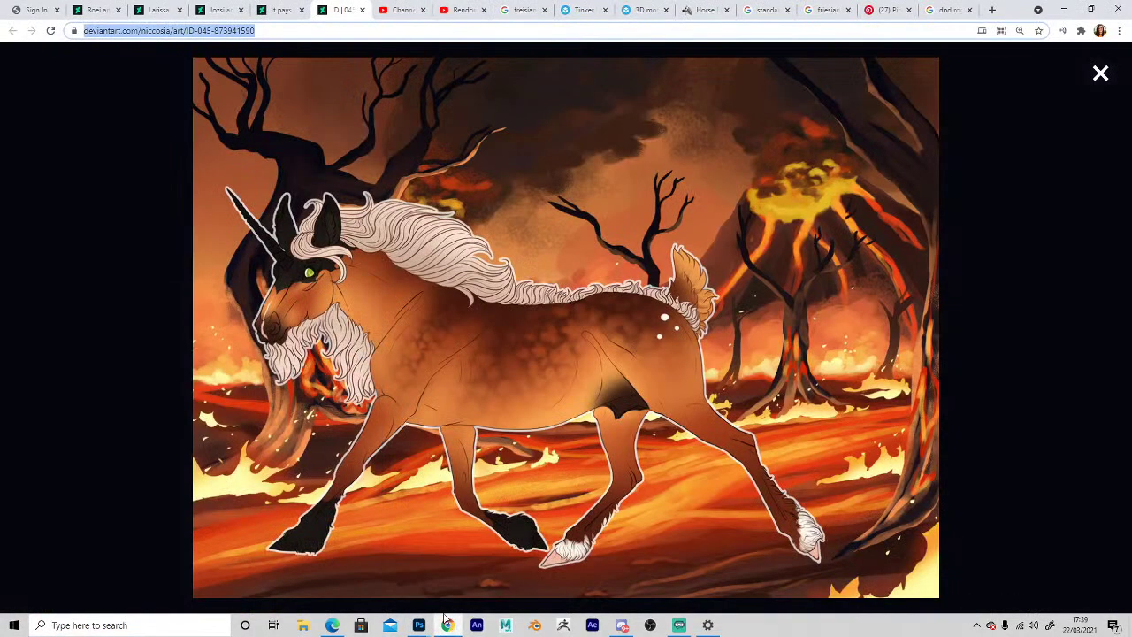
click(443, 610)
click(888, 10)
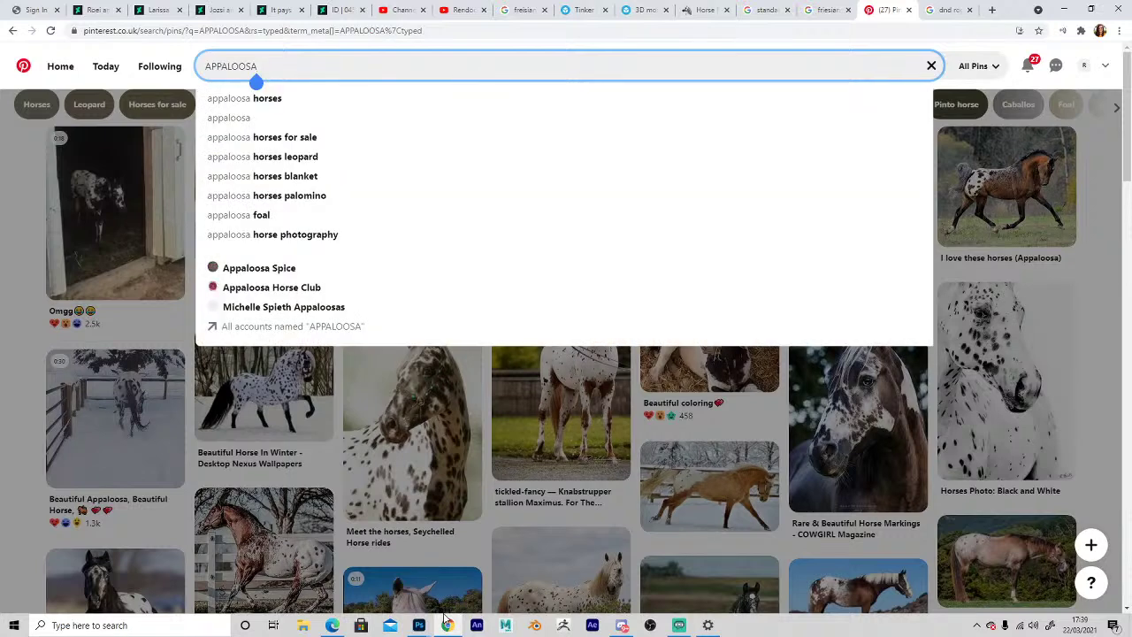
key(BackSpace)
key(BackSpace)
key(BackSpace)
key(BackSpace)
key(BackSpace)
key(BackSpace)
key(BackSpace)
key(BackSpace)
key(BackSpace)
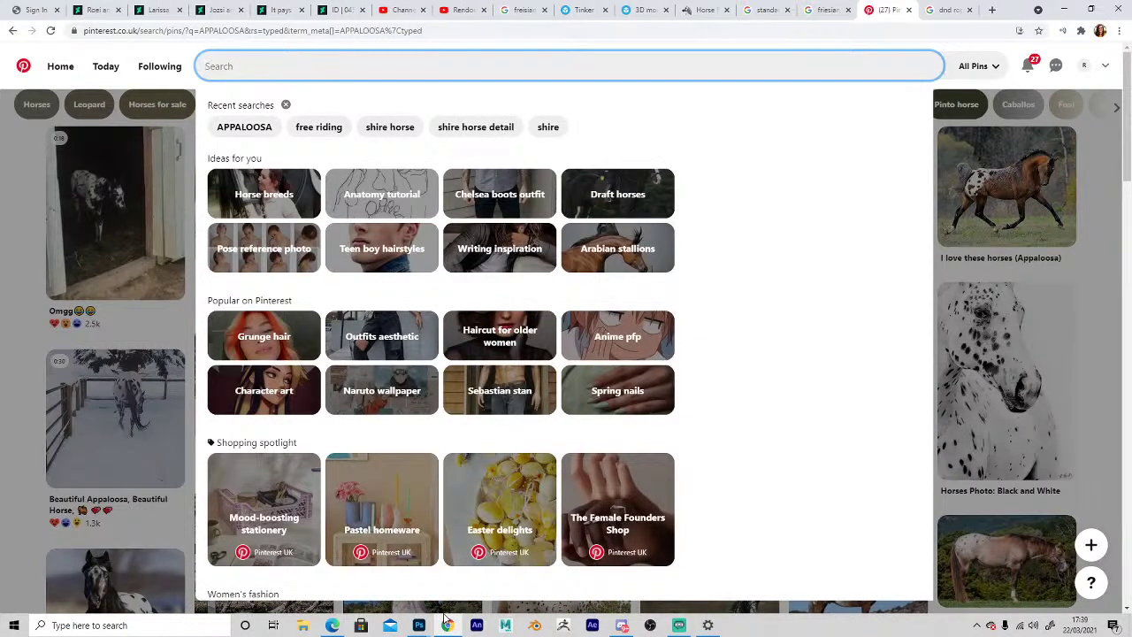
Search Pinterest for "horse prancing" and look through the results for leg pose references.
text(horse)
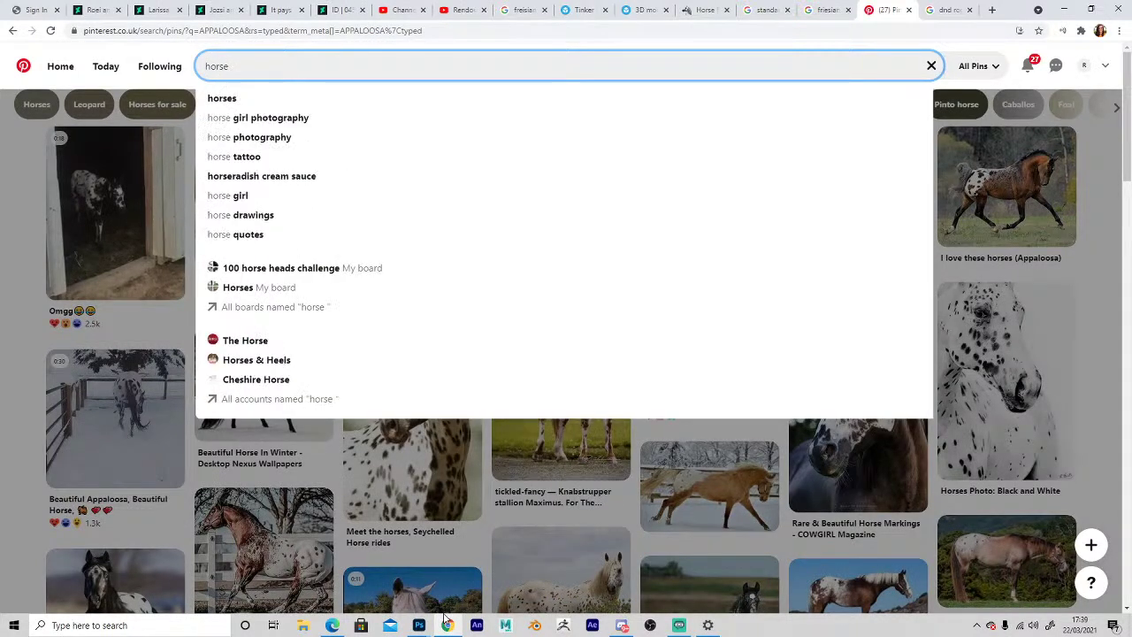
text( pranc)
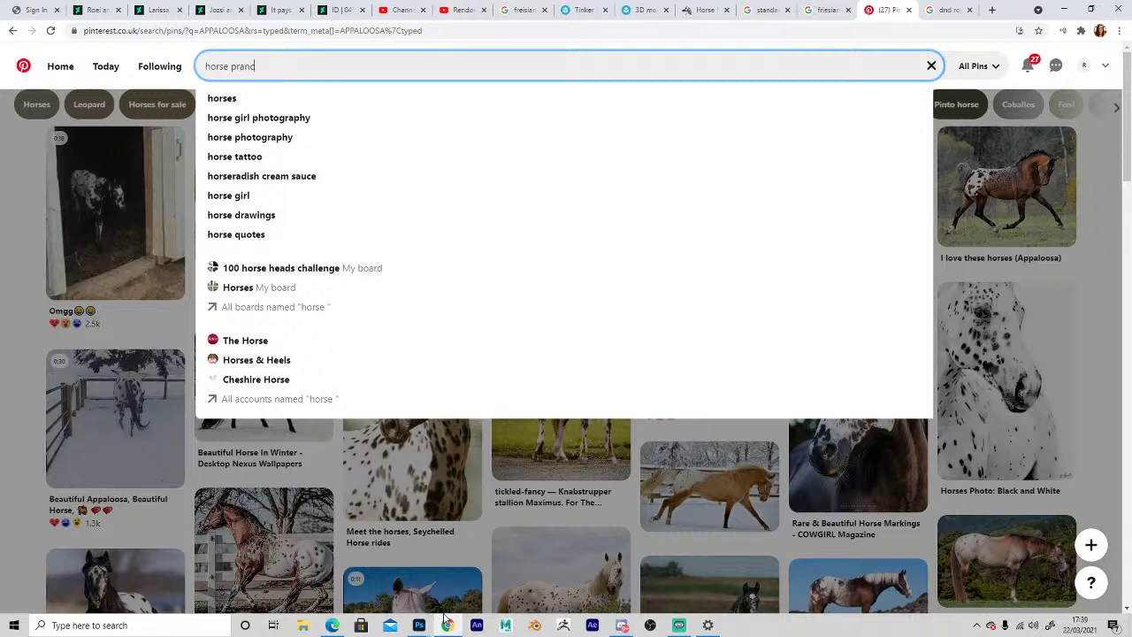
text(ing)
key(Return)
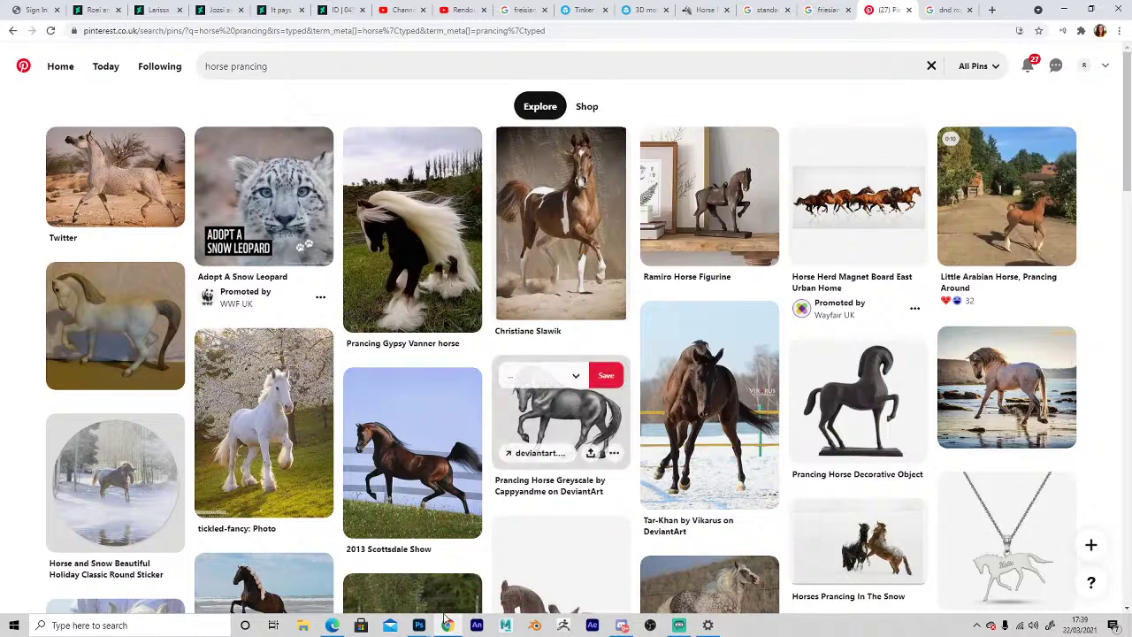
scroll(562, 407, down, 4)
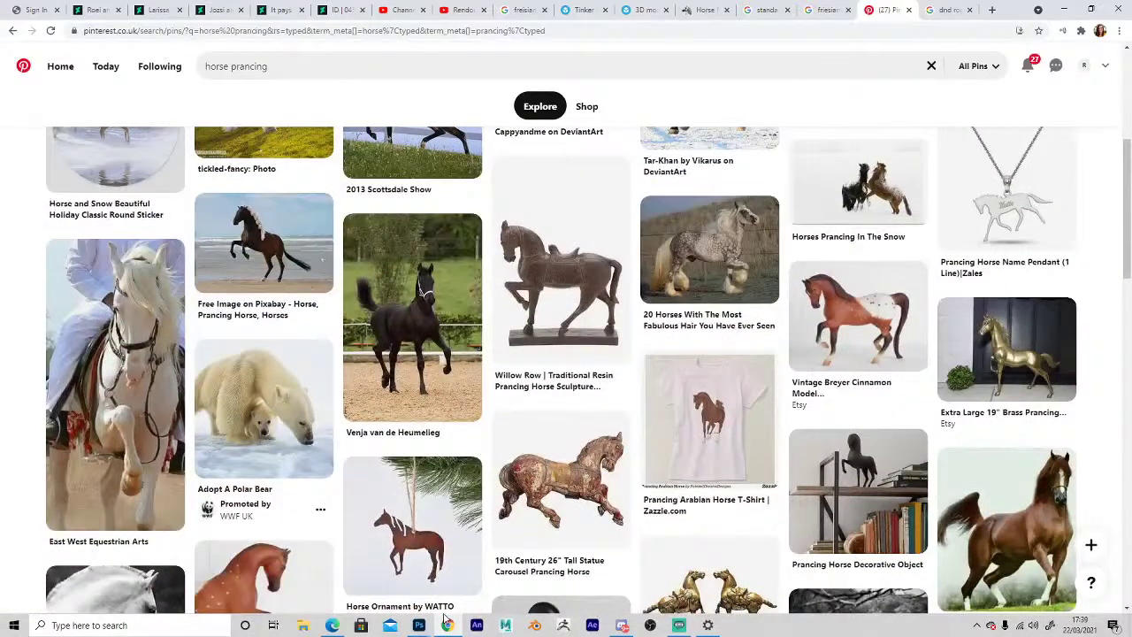
scroll(566, 496, down, 5)
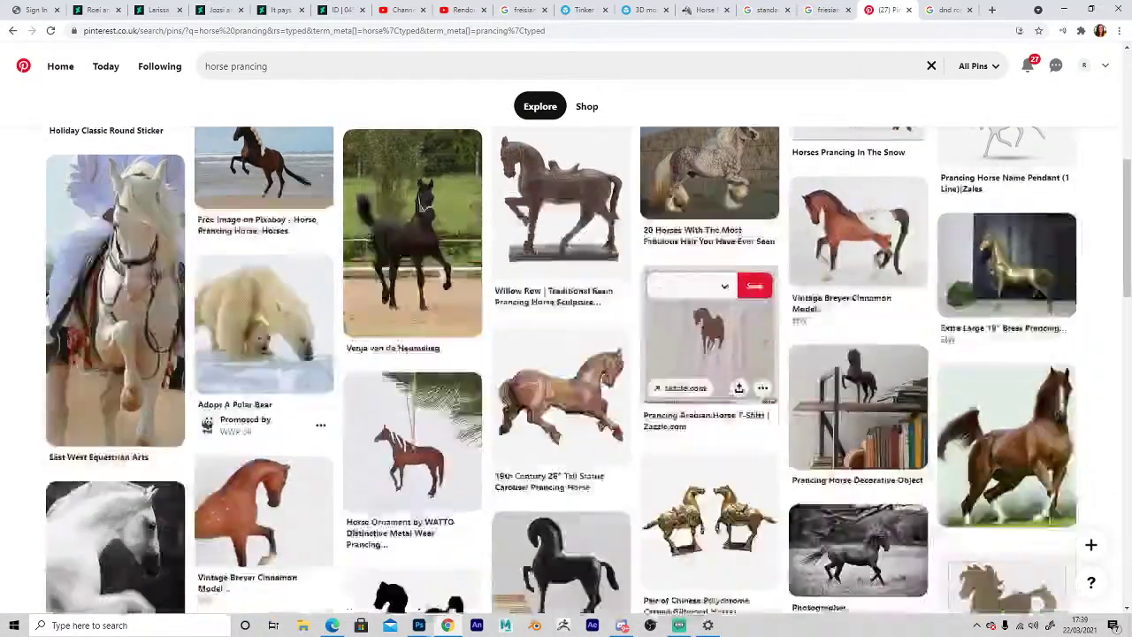
scroll(566, 398, down, 3)
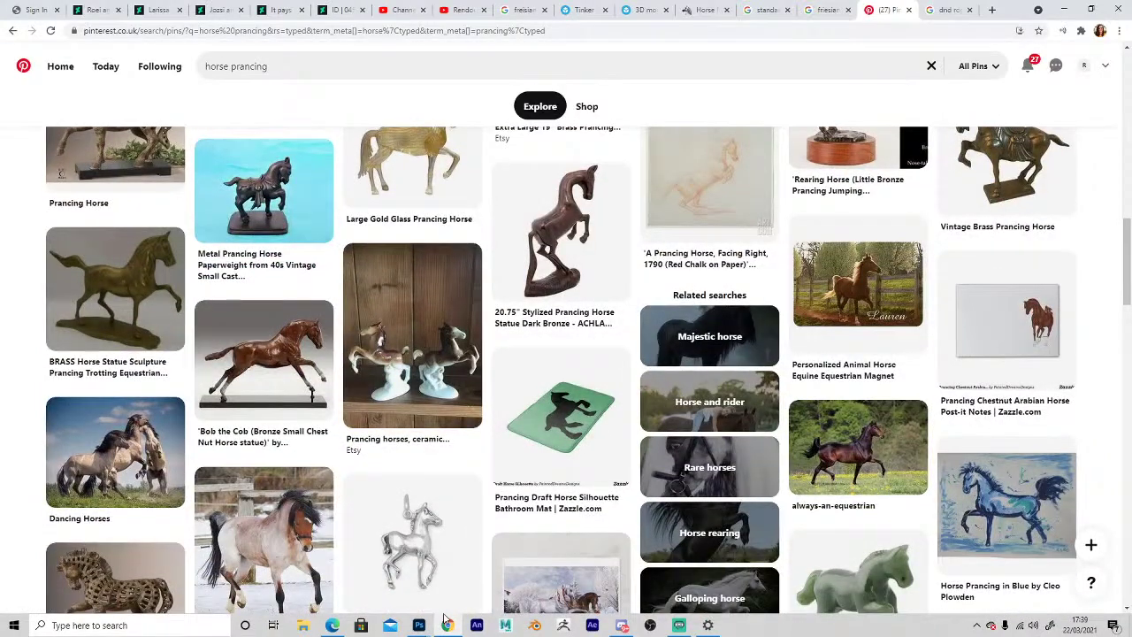
scroll(447, 620, down, 3)
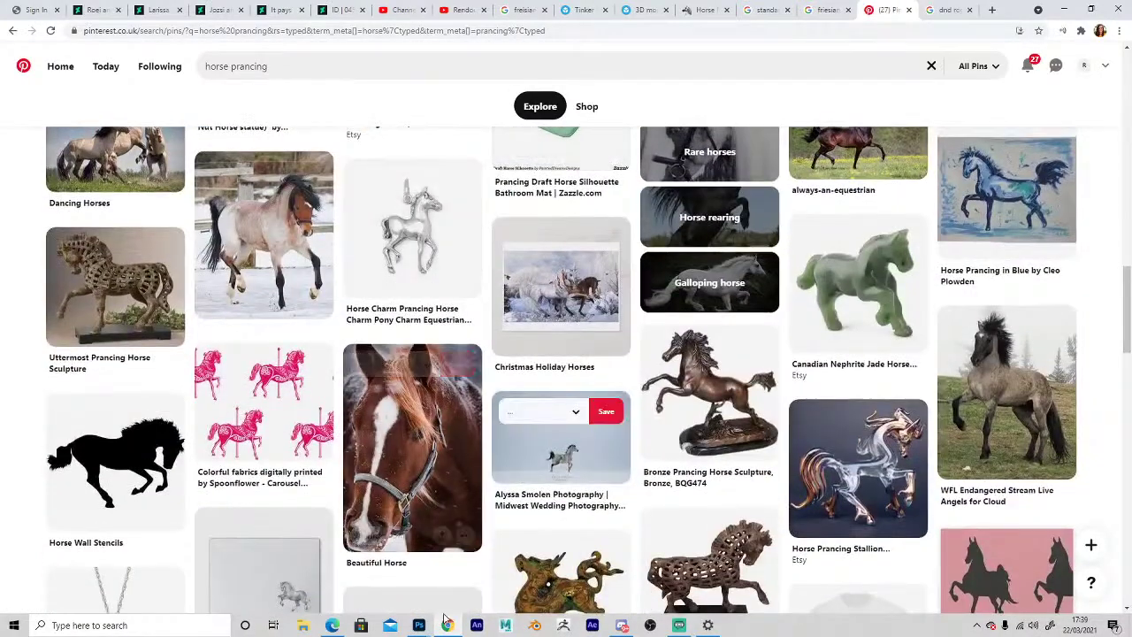
scroll(447, 619, down, 7)
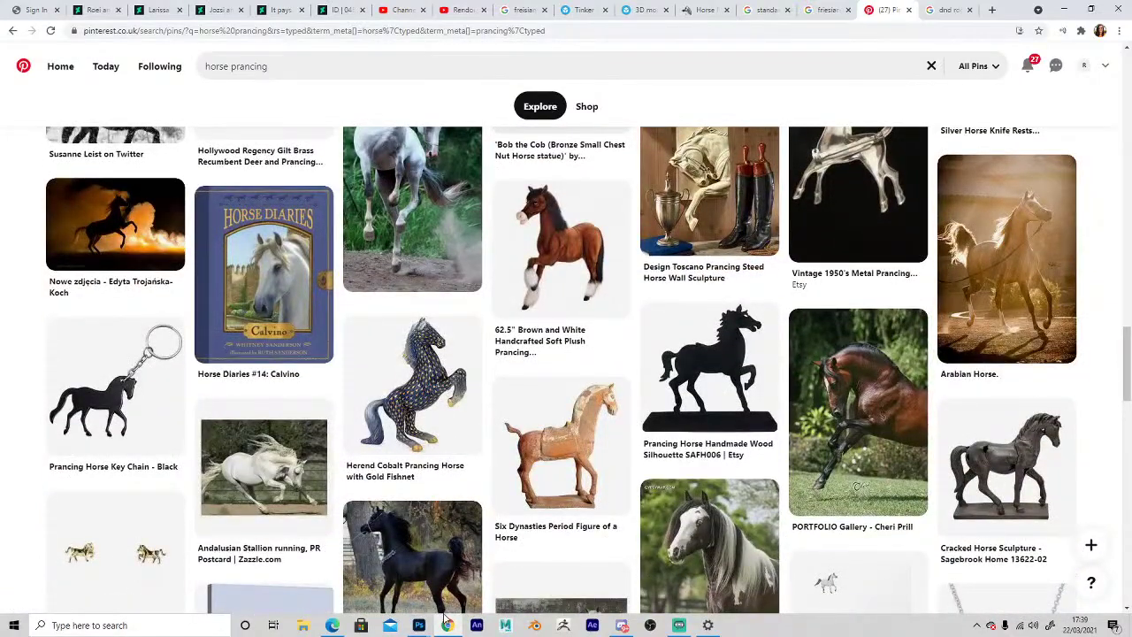
scroll(446, 619, down, 3)
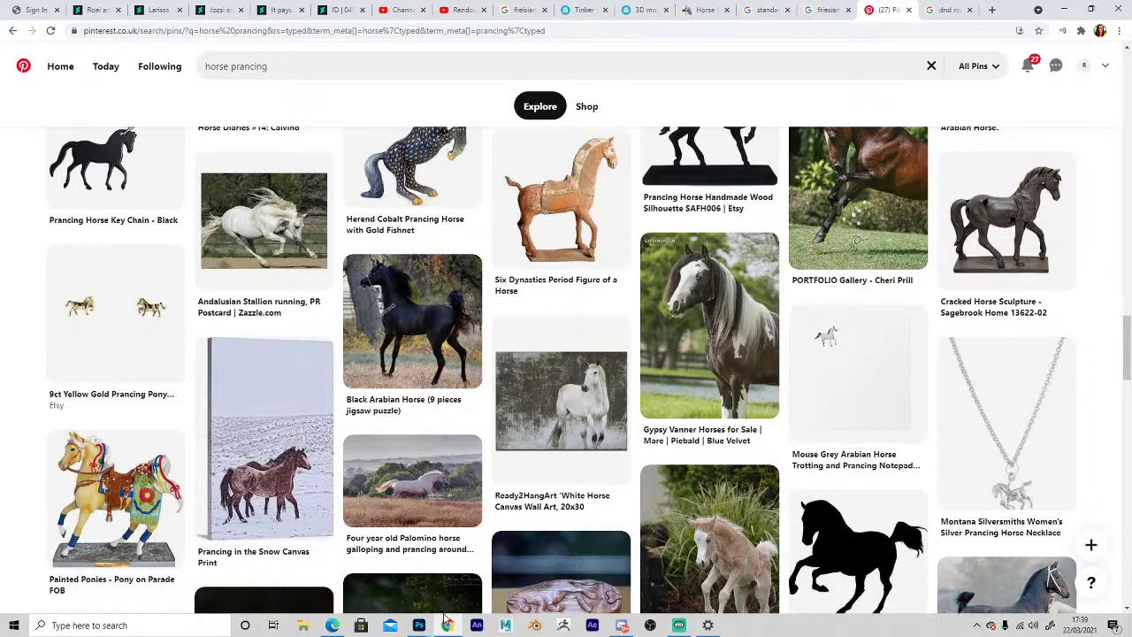
Switch back to the horse sketch in Photoshop and tidy the line from back to neck and the underside of the neck.
mouse_move(419, 623)
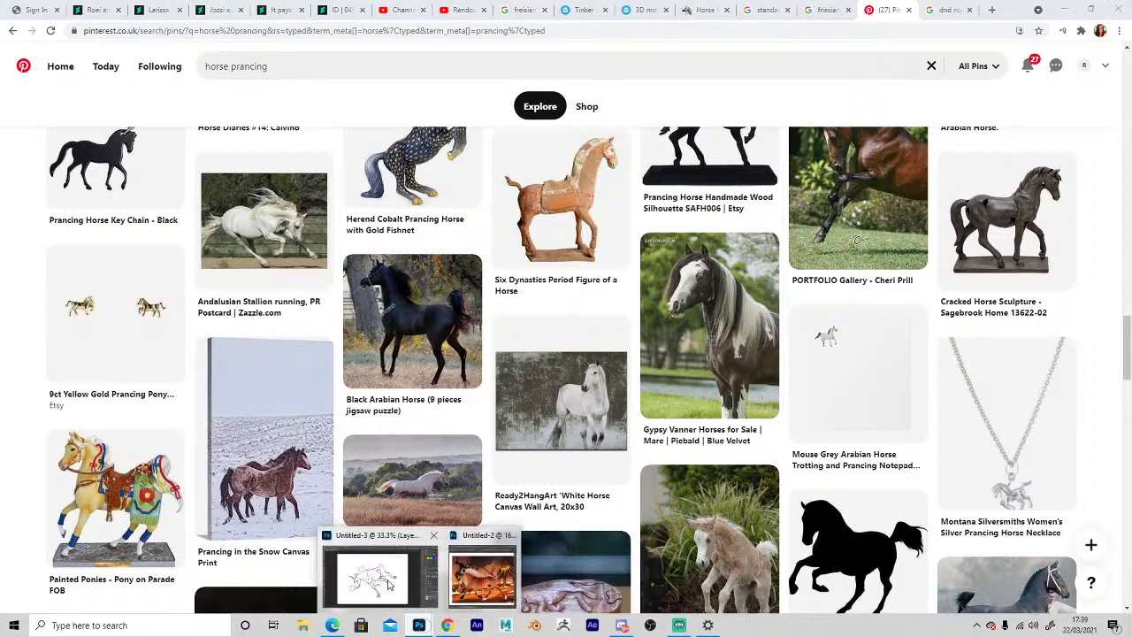
click(382, 588)
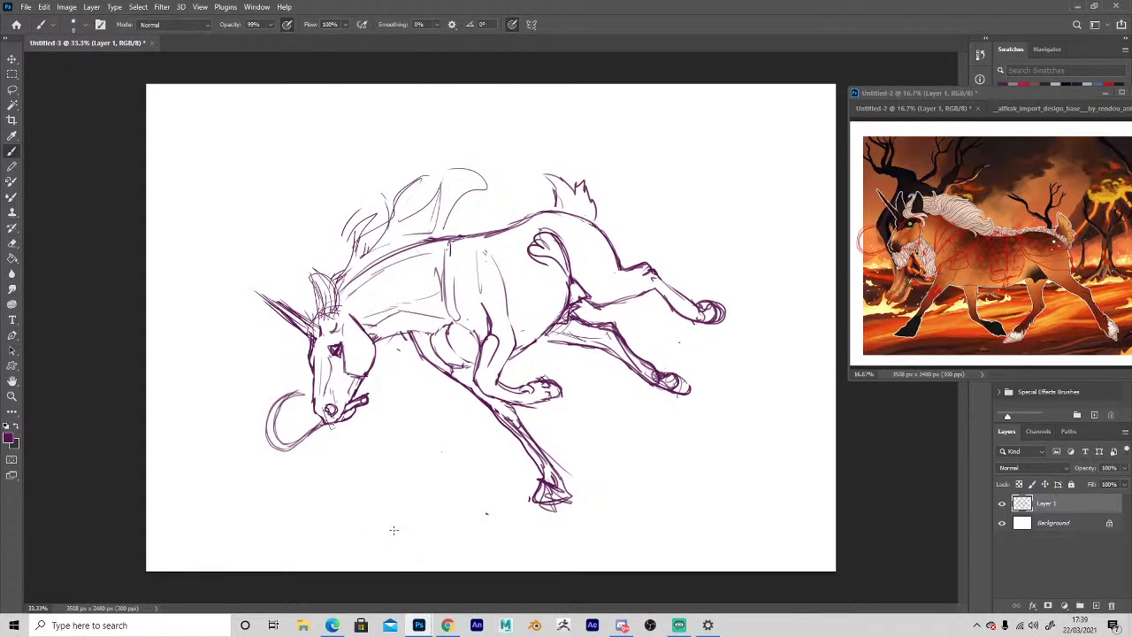
key(e)
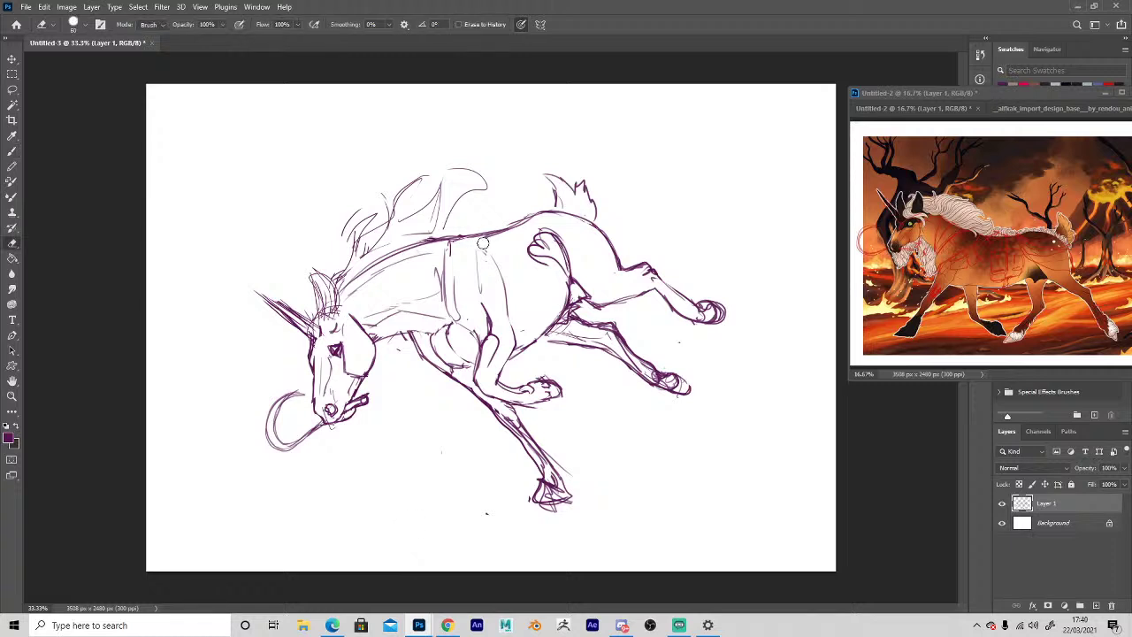
key(b)
drag(489, 230, 362, 268)
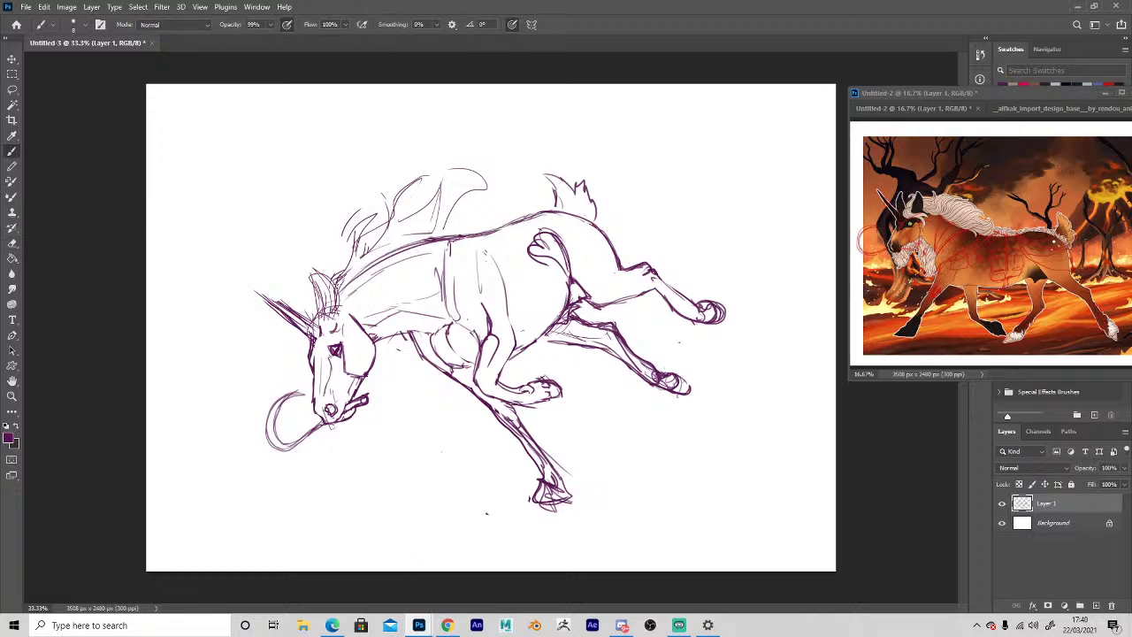
drag(375, 339, 430, 331)
key(e)
key(b)
key(e)
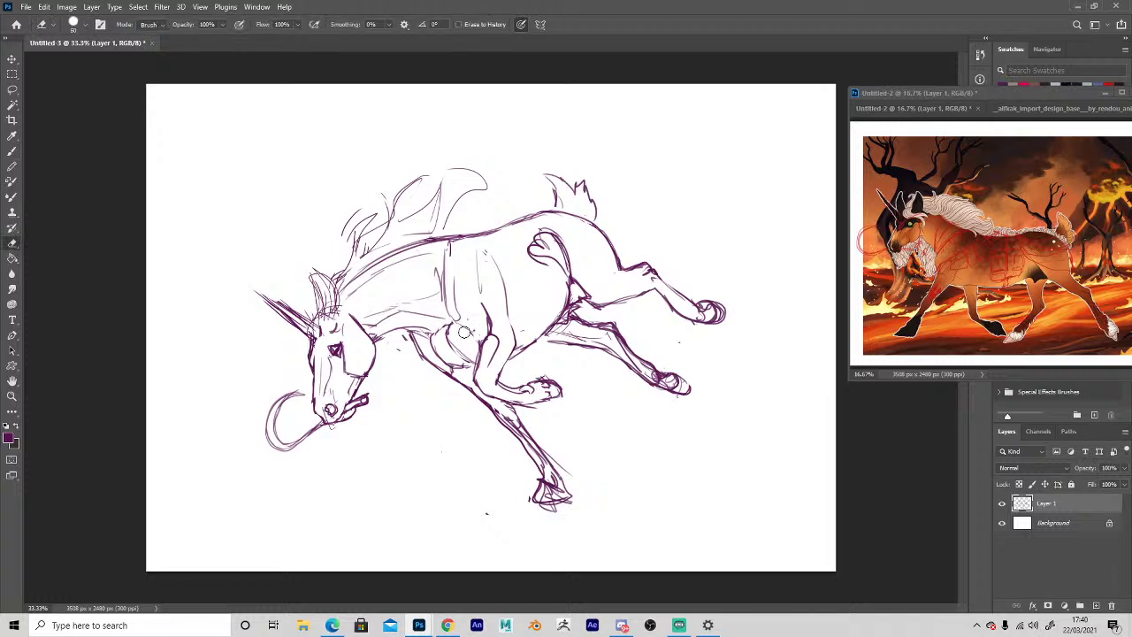
Touch up the elbow and belly lines, the groin, and the cannon edge of the raised hind leg.
key(b)
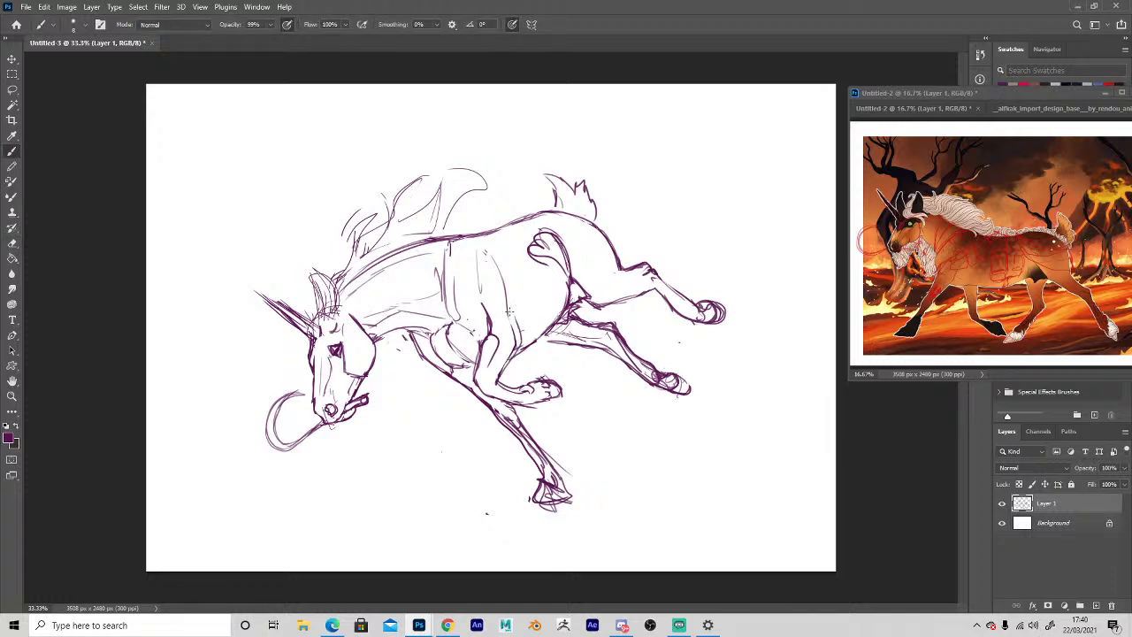
key(e)
key(b)
key(e)
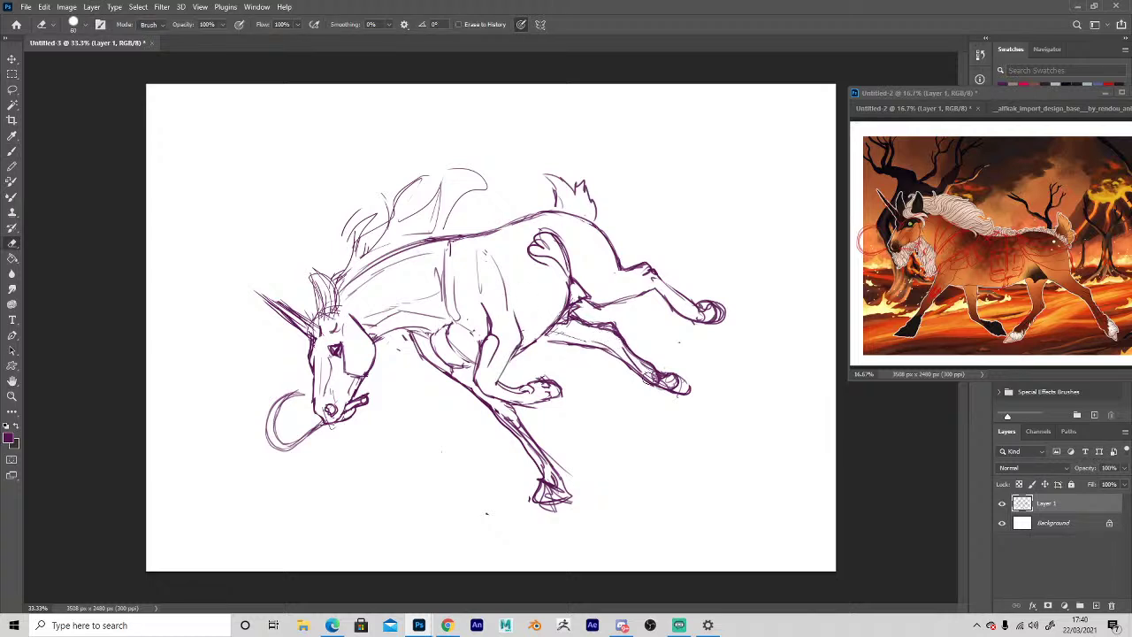
key(b)
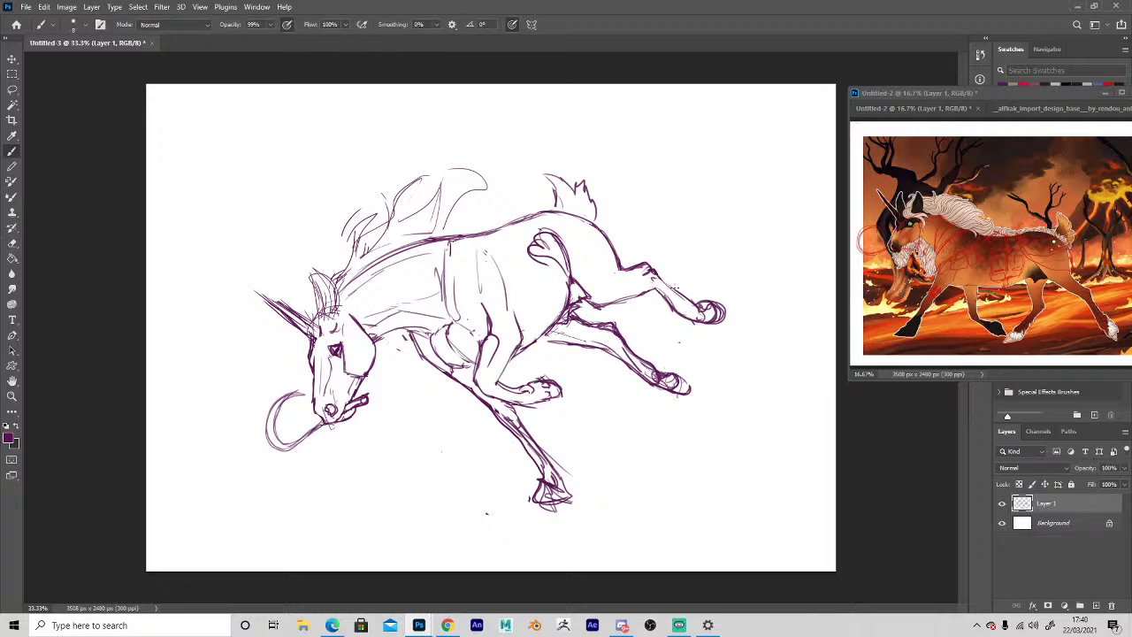
drag(673, 288, 695, 299)
key(e)
Clean up the extended front leg, redrawing its cannon edges, fetlock and hoof and erasing stray strokes.
drag(506, 409, 553, 465)
key(b)
key(e)
mouse_move(521, 430)
mouse_down()
mouse_move(568, 492)
mouse_move(558, 484)
mouse_move(564, 515)
mouse_up()
key(b)
key(e)
key(b)
key(e)
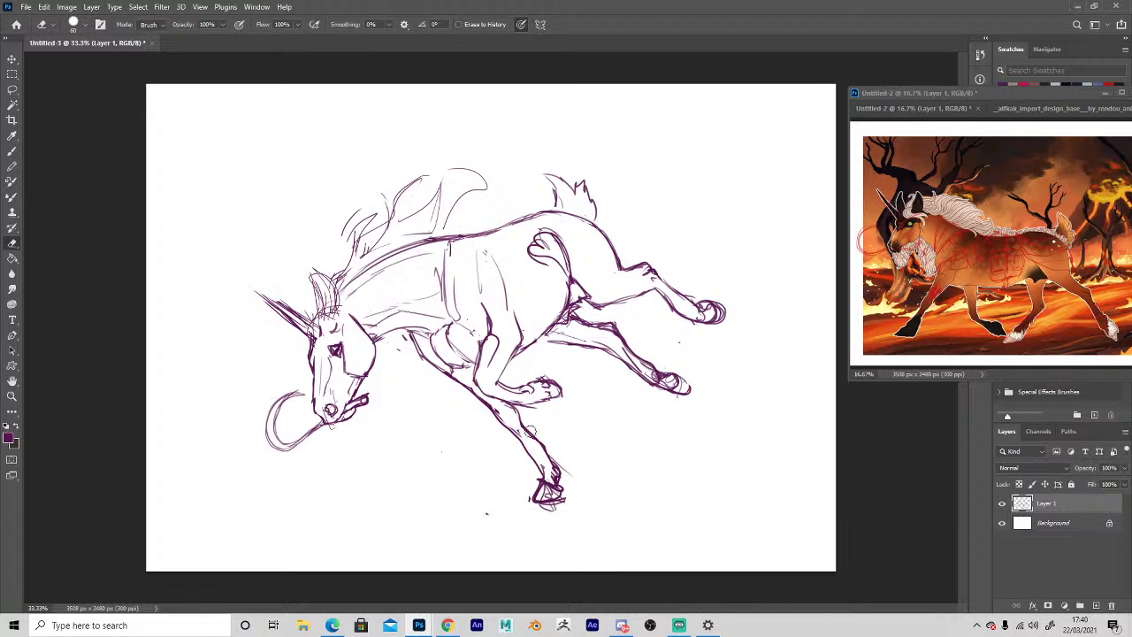
key(b)
drag(531, 432, 549, 467)
mouse_move(520, 411)
mouse_down()
mouse_move(545, 468)
mouse_move(546, 451)
mouse_up()
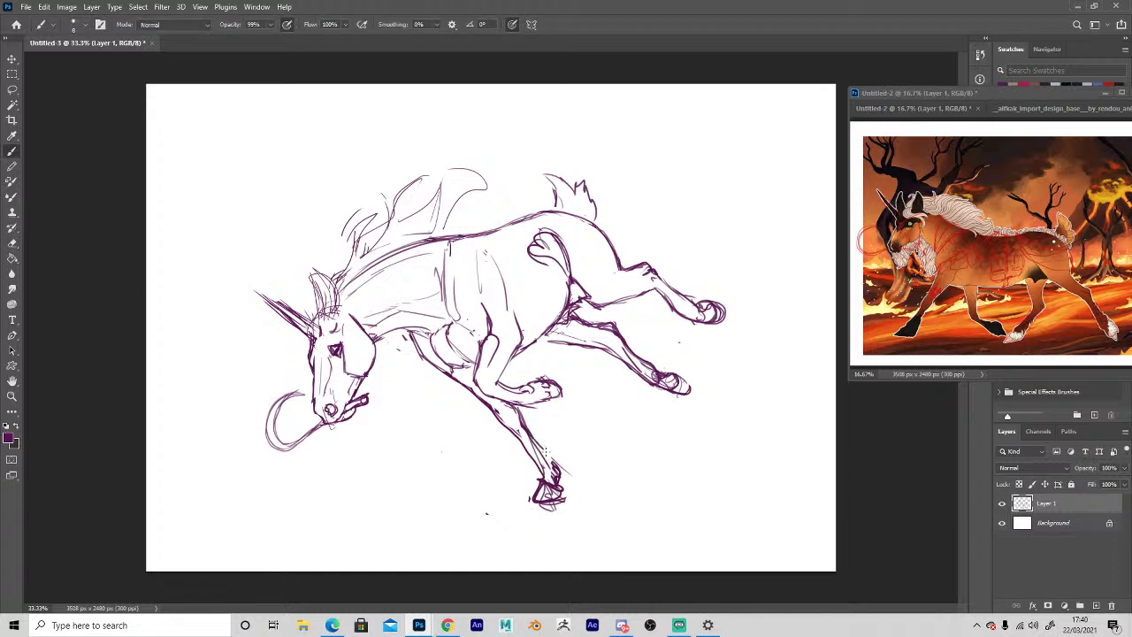
key(e)
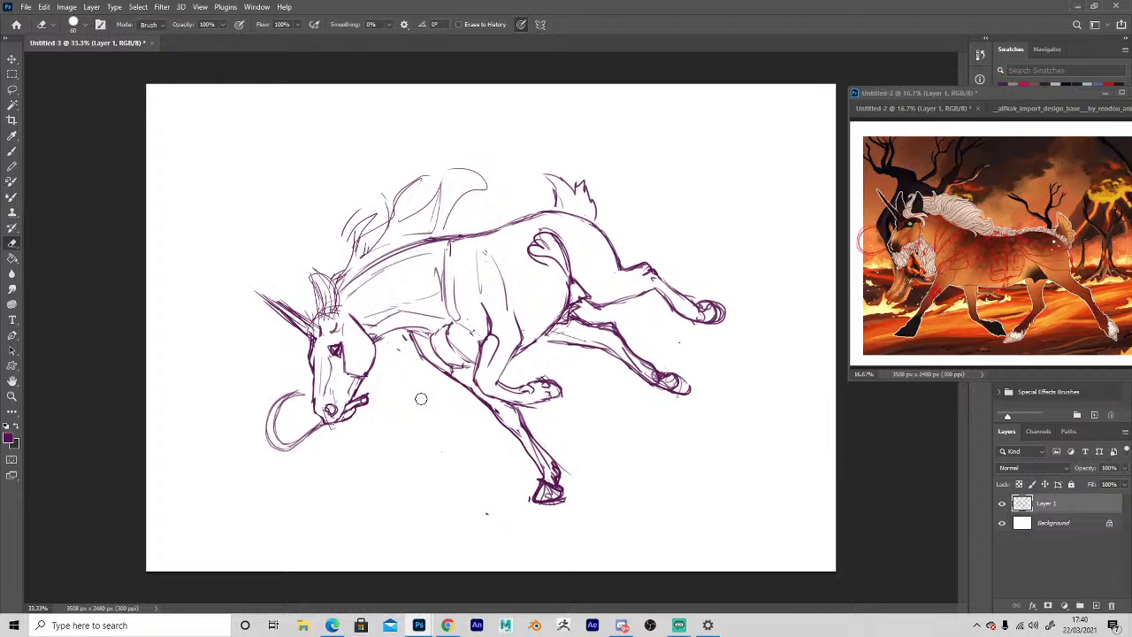
Clean the area between jaw and chest and sketch a tuft under the jaw and the first fur strokes on the chest.
key(b)
scroll(366, 451, up, 1)
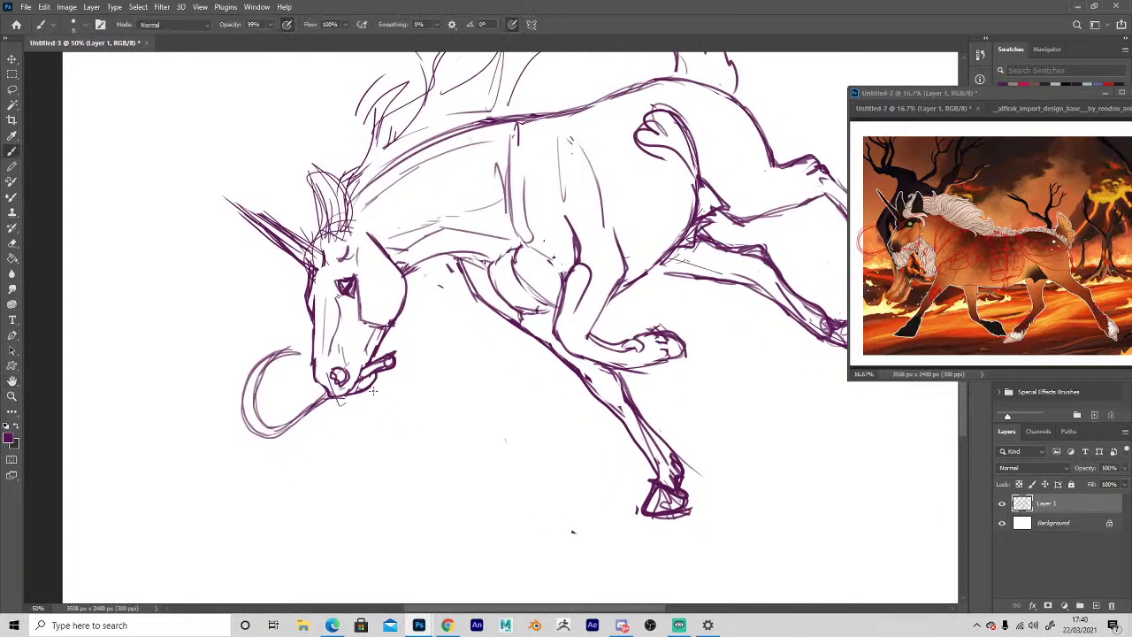
key(e)
mouse_move(355, 393)
mouse_down()
mouse_move(379, 389)
mouse_move(408, 347)
mouse_move(442, 327)
mouse_move(426, 319)
mouse_move(442, 315)
mouse_up()
key(b)
drag(485, 283, 511, 295)
mouse_move(511, 283)
mouse_down()
mouse_move(533, 292)
mouse_move(444, 257)
mouse_move(497, 286)
mouse_move(476, 291)
mouse_move(529, 285)
mouse_up()
Extend the shaggy fur from the shoulder along the underside of the neck to the throat.
key(e)
key(b)
key(e)
key(b)
drag(521, 269, 549, 302)
mouse_move(466, 262)
mouse_down()
mouse_move(500, 280)
mouse_move(440, 282)
mouse_up()
drag(448, 264, 412, 280)
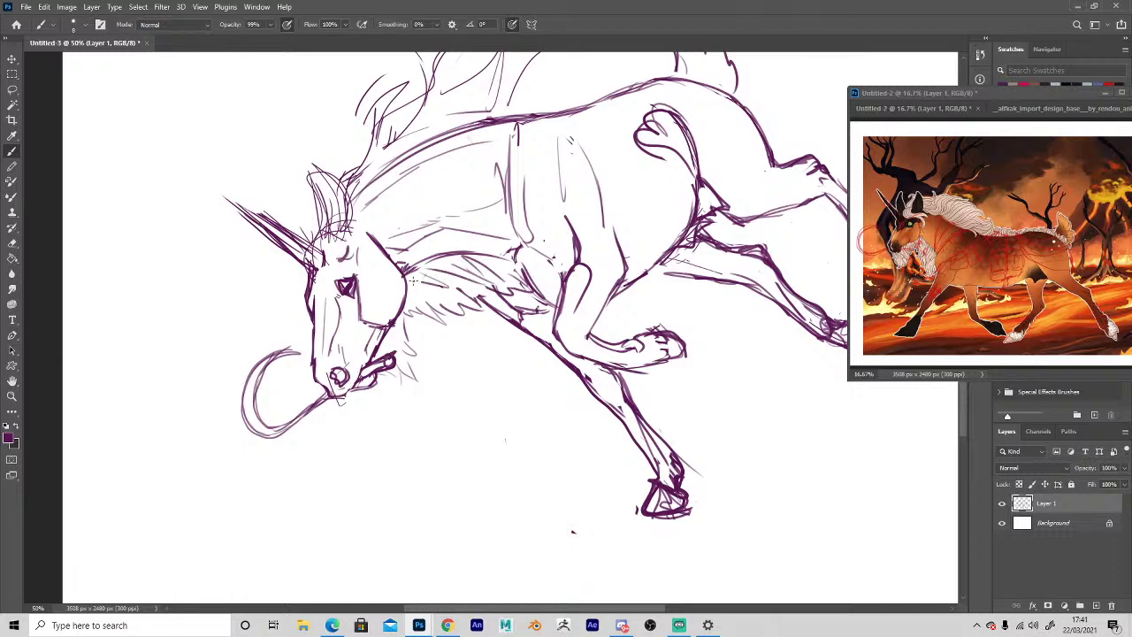
Clean up the line at the withers and redraw the neck's crest down toward the ears.
key(space)
mouse_move(522, 429)
mouse_down()
mouse_move(443, 510)
mouse_move(432, 501)
mouse_up()
key(e)
mouse_move(506, 173)
mouse_down()
mouse_move(556, 150)
mouse_move(494, 184)
mouse_move(426, 195)
mouse_up()
key(b)
key(e)
key(b)
mouse_move(453, 194)
mouse_down()
mouse_move(338, 211)
mouse_move(320, 220)
mouse_move(385, 200)
mouse_move(267, 260)
mouse_up()
key(e)
key(b)
Tidy the belly and thigh lines where the lower hind leg meets the body.
key(space)
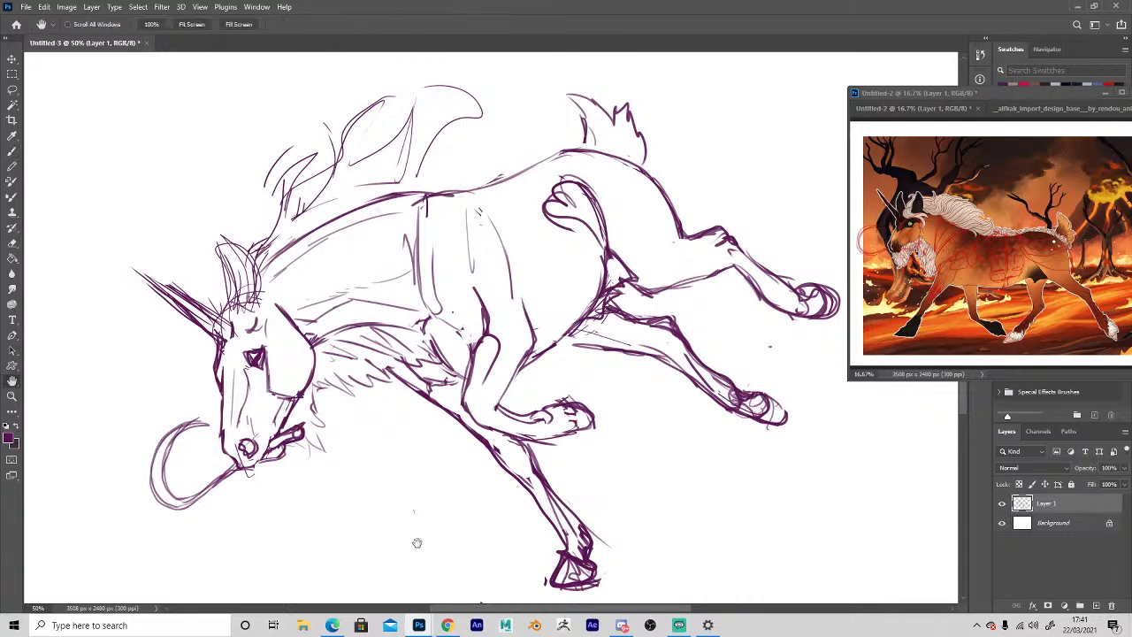
drag(420, 540, 500, 478)
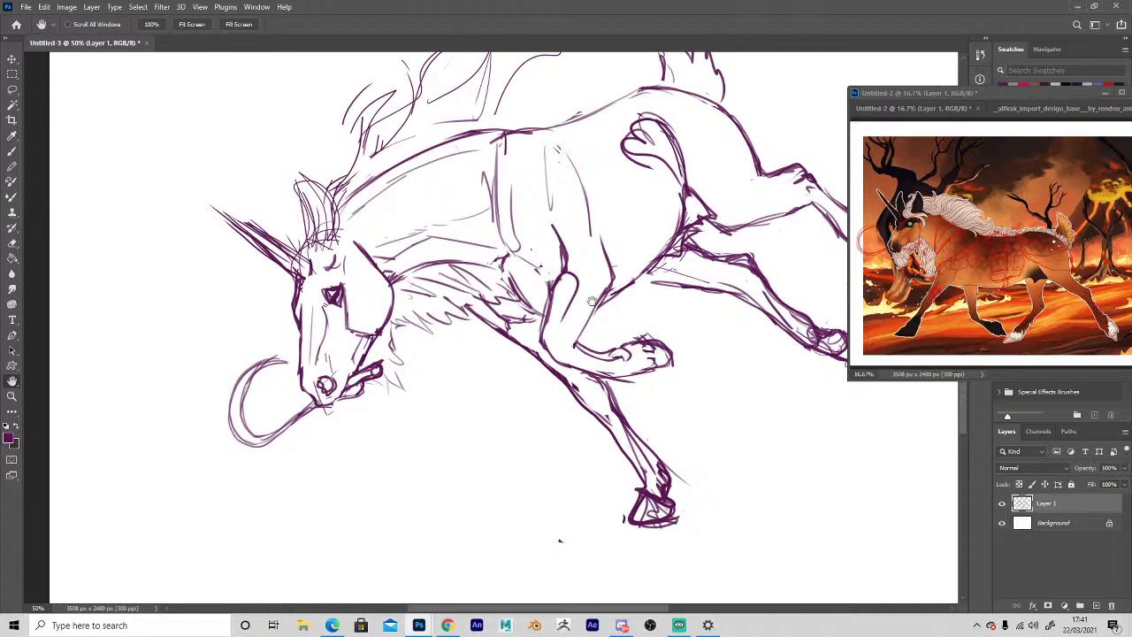
key(b)
mouse_move(635, 280)
mouse_down()
mouse_move(742, 286)
mouse_move(681, 257)
mouse_move(726, 267)
mouse_move(757, 256)
mouse_move(759, 271)
mouse_up()
key(e)
key(b)
Lasso the lower hind leg and cut it out of Layer 1.
key(h)
mouse_move(753, 387)
mouse_down()
mouse_move(622, 381)
mouse_move(626, 407)
mouse_up()
drag(479, 493, 318, 455)
key(z)
alt+click(354, 467)
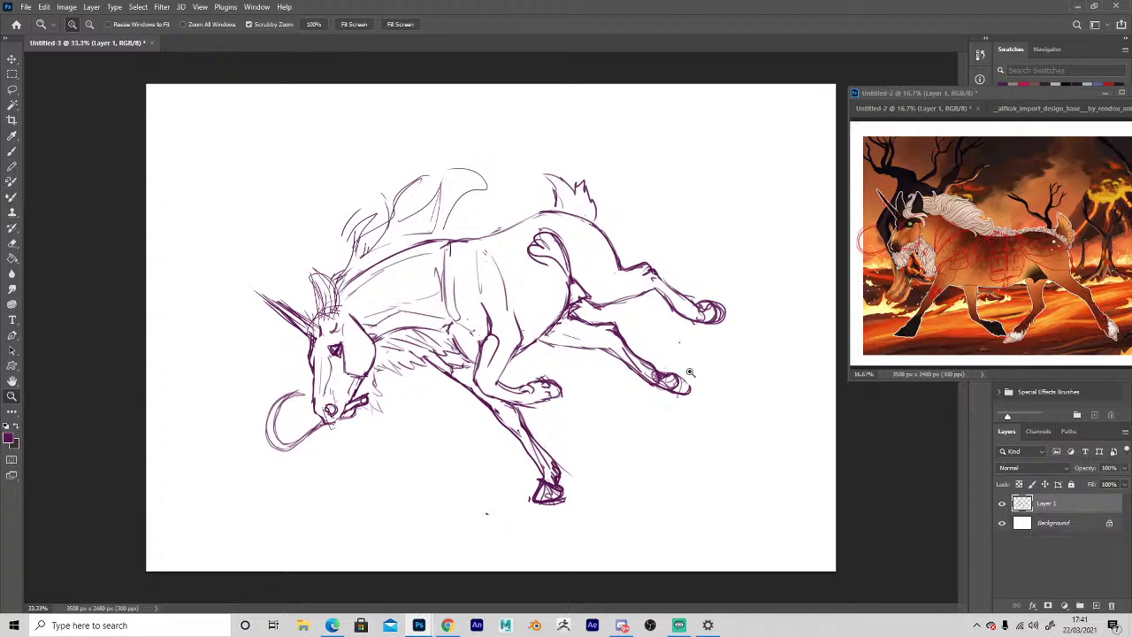
click(662, 379)
key(l)
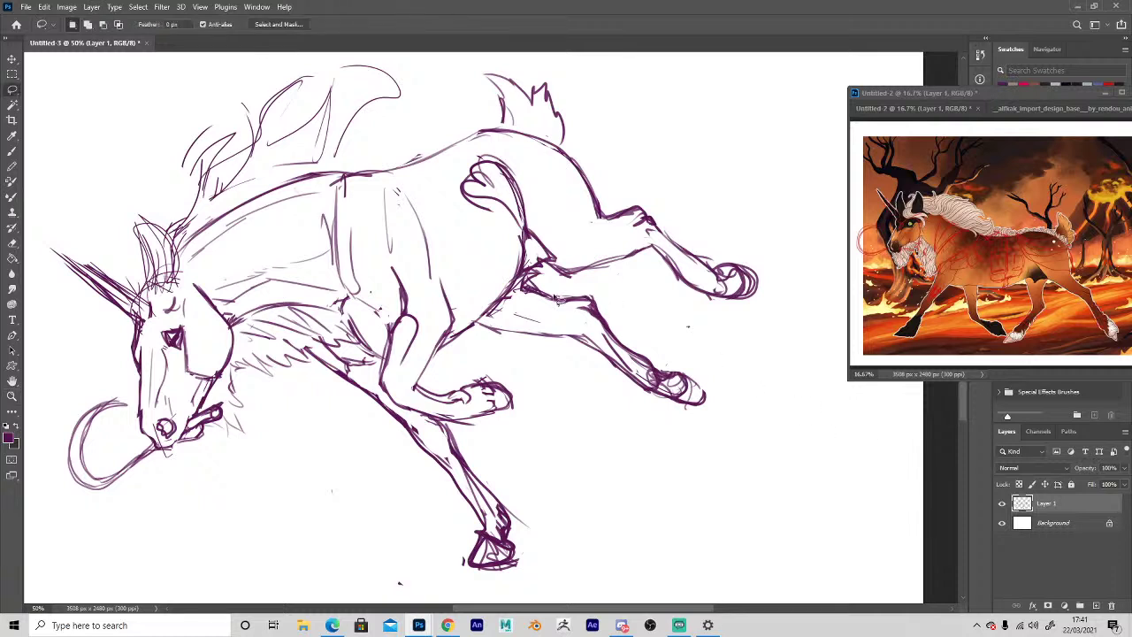
mouse_move(520, 290)
mouse_down()
mouse_move(720, 480)
mouse_move(613, 292)
mouse_move(518, 287)
mouse_up()
key(Delete)
key(ctrl+d)
Paste the cut leg in place on a new layer beneath Layer 1, hide that layer and return to Layer 1.
ctrl+click(1095, 605)
key(ctrl+shift+v)
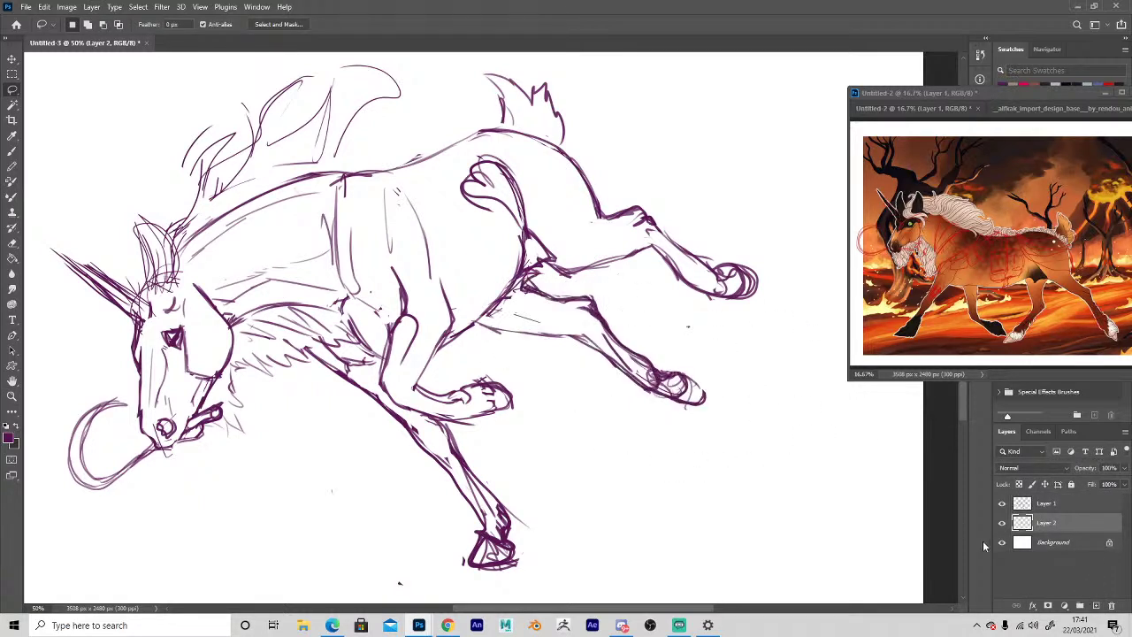
click(1002, 524)
click(1021, 501)
Sketch a replacement lower hind leg bent at the hock, with its cannon hanging down to a rough hoof.
key(b)
mouse_move(522, 270)
mouse_down()
mouse_move(536, 301)
mouse_move(580, 290)
mouse_move(593, 373)
mouse_up()
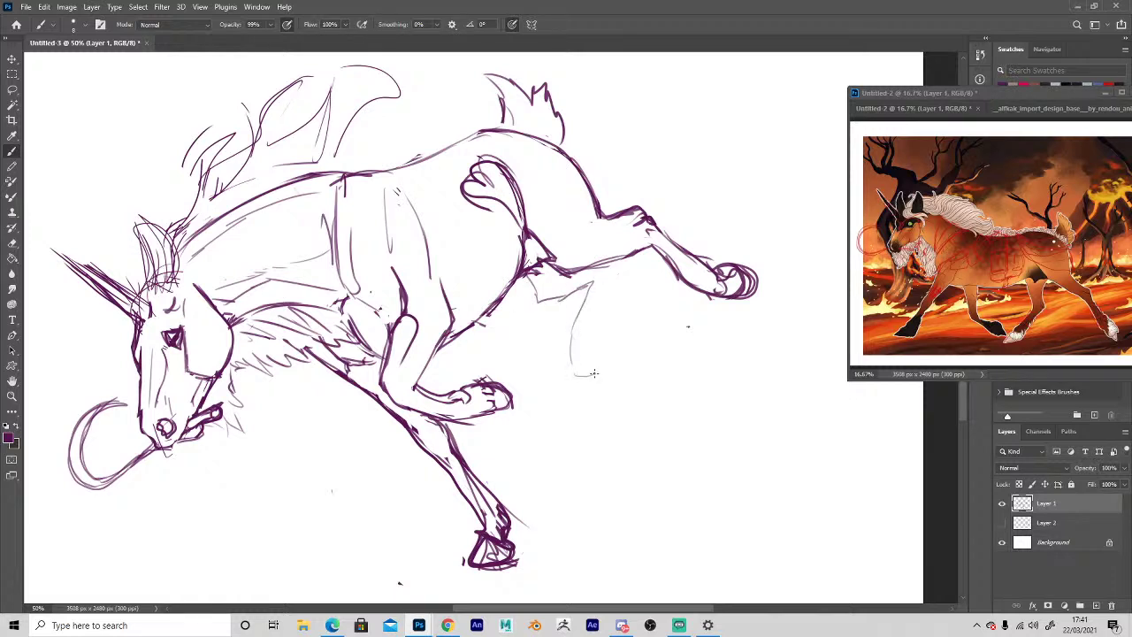
mouse_move(496, 325)
mouse_down()
mouse_move(528, 339)
mouse_move(553, 334)
mouse_move(561, 368)
mouse_move(584, 323)
mouse_move(573, 371)
mouse_move(594, 293)
mouse_move(546, 297)
mouse_move(549, 335)
mouse_move(497, 341)
mouse_up()
mouse_move(563, 297)
mouse_down()
mouse_move(591, 297)
mouse_move(568, 396)
mouse_move(563, 329)
mouse_up()
mouse_move(593, 288)
mouse_down()
mouse_move(534, 304)
mouse_move(541, 271)
mouse_up()
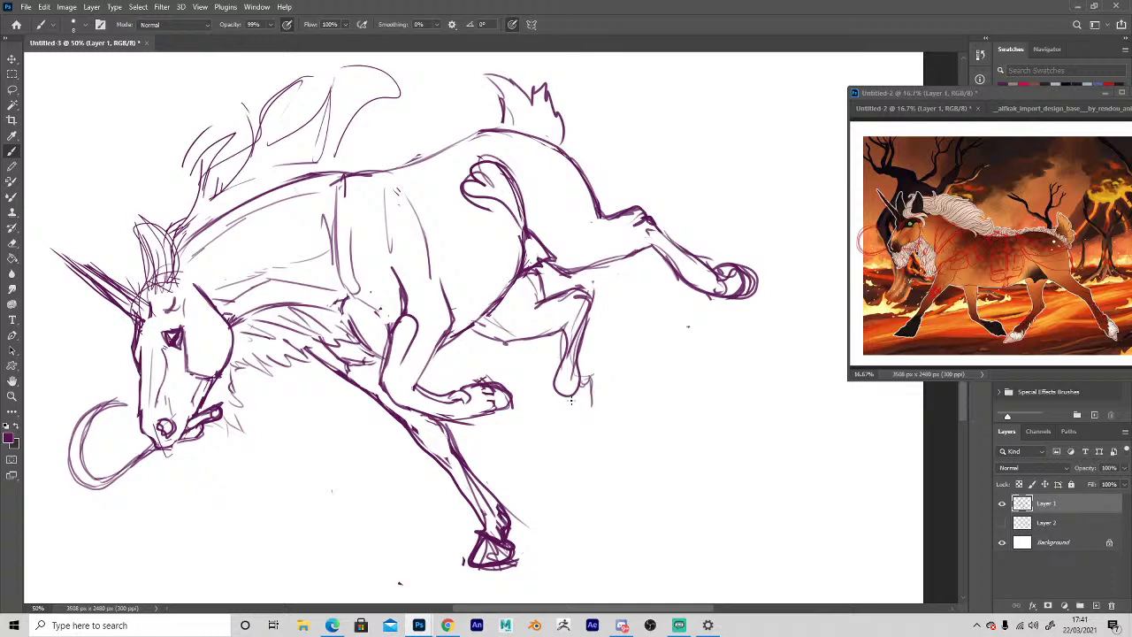
mouse_move(571, 400)
mouse_down()
mouse_move(612, 409)
mouse_move(610, 380)
mouse_move(614, 409)
mouse_up()
Firm up the thigh and underside lines of the new bent hind leg.
key(space)
mouse_move(652, 493)
mouse_down()
mouse_move(675, 474)
mouse_move(743, 461)
mouse_up()
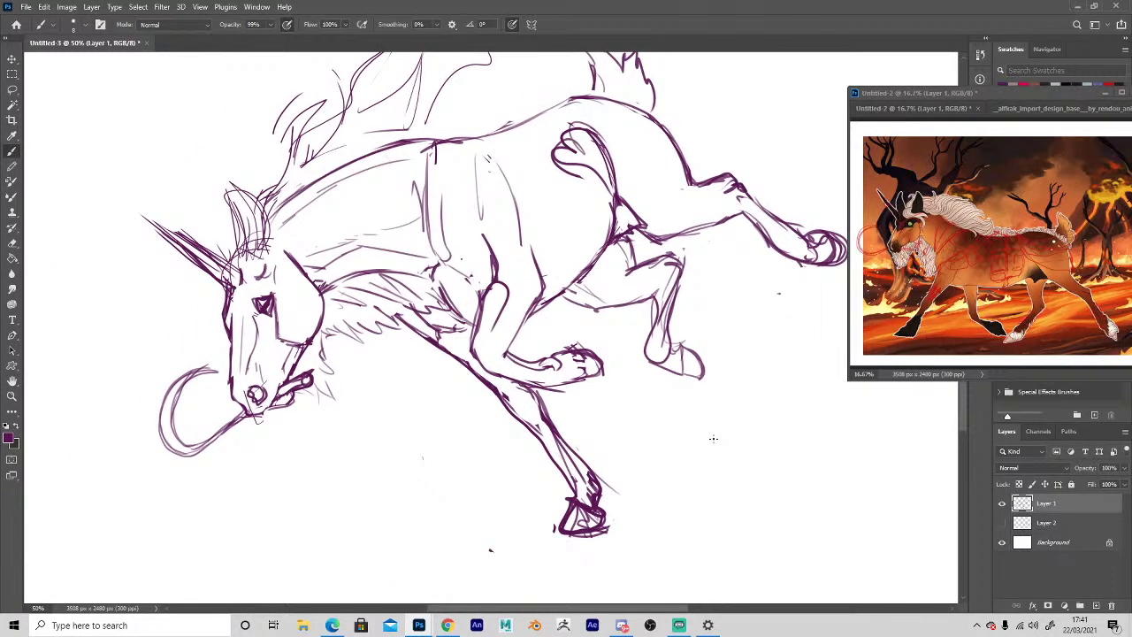
key(e)
key(b)
mouse_move(622, 311)
mouse_down()
mouse_move(579, 304)
mouse_move(647, 302)
mouse_up()
drag(569, 292, 614, 305)
key(e)
key(b)
Refine the bent hind leg's hock, cannon, fetlock and hoof, and clean up where its thigh joins the belly.
key(e)
mouse_move(679, 253)
mouse_down()
mouse_move(625, 278)
mouse_move(659, 343)
mouse_up()
key(b)
key(e)
key(b)
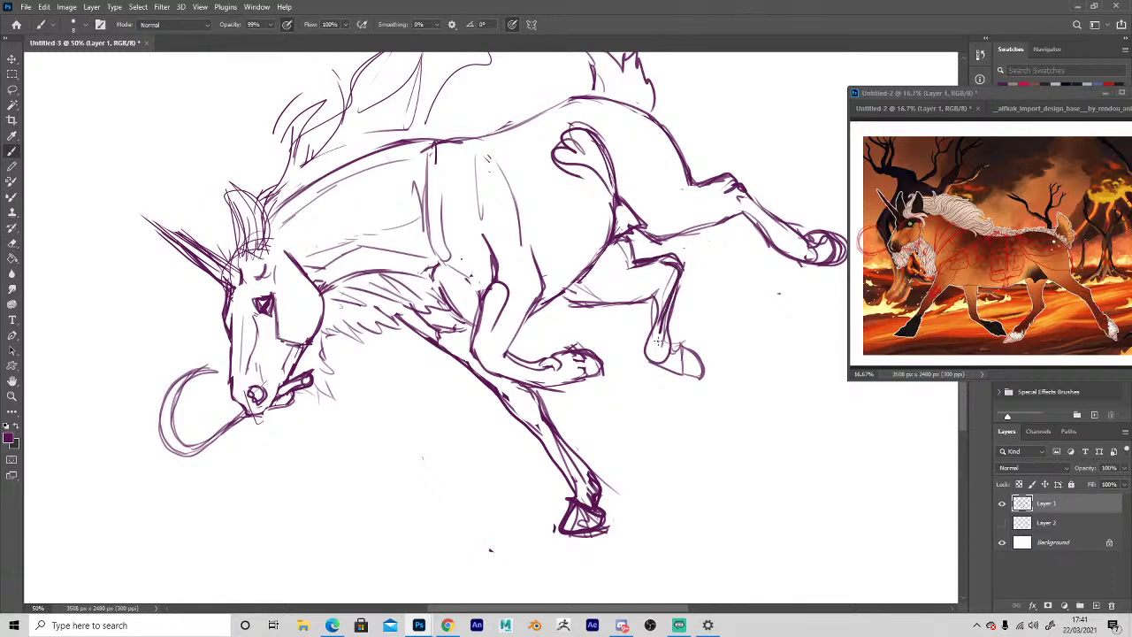
mouse_move(674, 279)
mouse_down()
mouse_move(669, 336)
mouse_move(686, 375)
mouse_move(704, 369)
mouse_move(660, 372)
mouse_move(644, 293)
mouse_move(600, 306)
mouse_move(564, 294)
mouse_up()
key(e)
key(b)
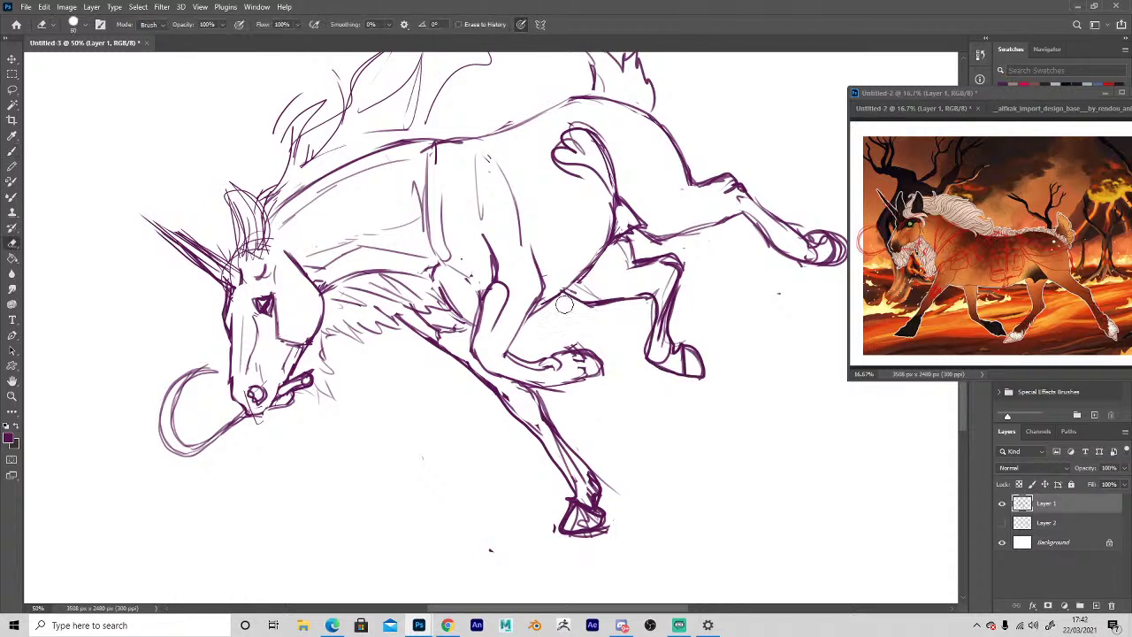
drag(644, 263, 612, 274)
Flip the whole canvas horizontally to check the horse's pose.
key(z)
alt+click(695, 459)
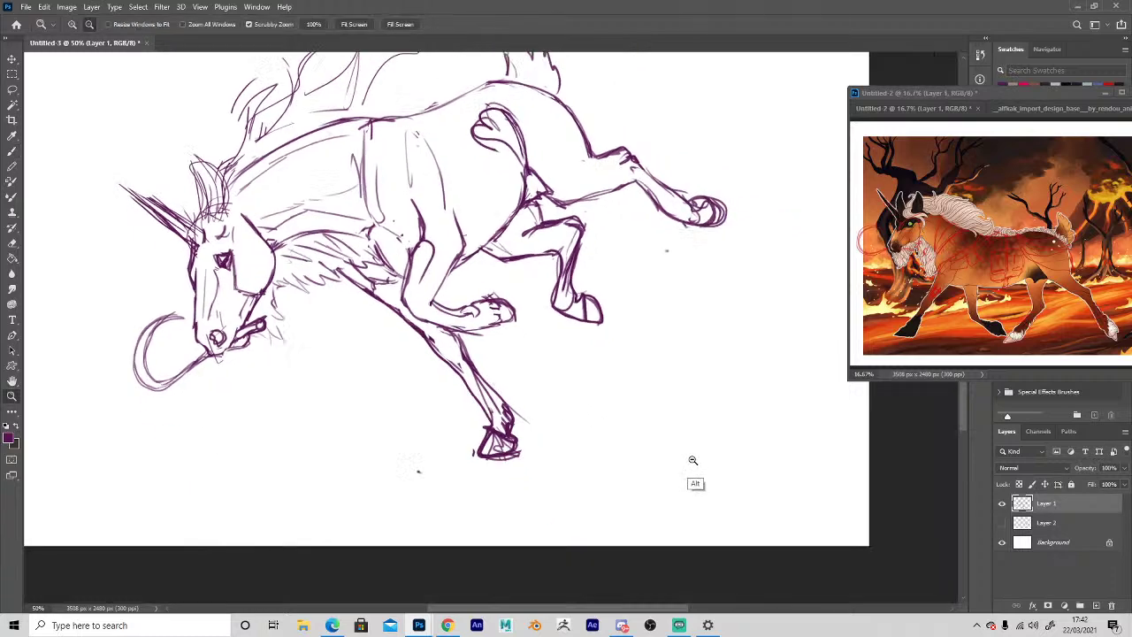
alt+click(697, 459)
click(527, 481)
click(526, 480)
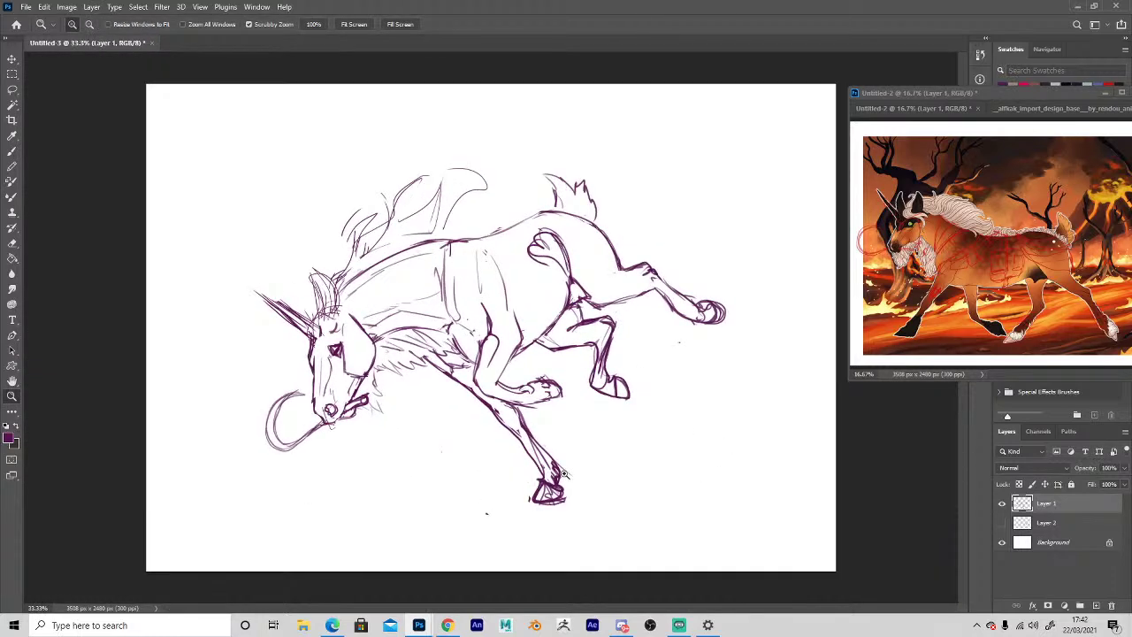
key(l)
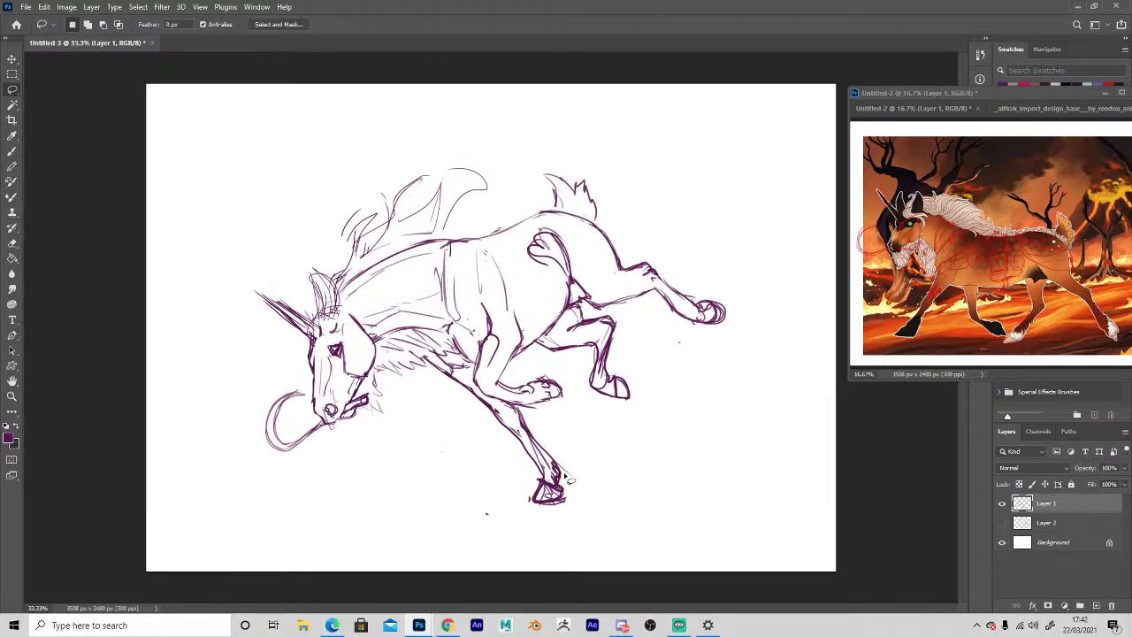
key(ctrl+shift+h)
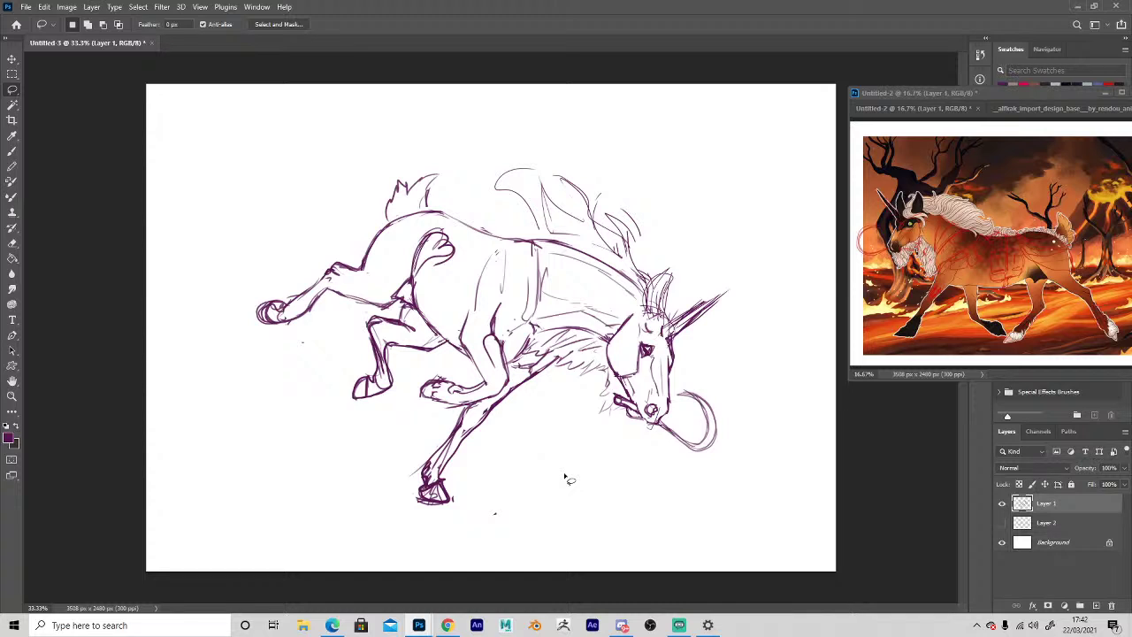
Cut the stretched-back hind leg out of Layer 1, add a new layer above Layer 2, and return to Layer 1.
mouse_move(241, 270)
mouse_down()
mouse_move(321, 327)
mouse_move(402, 313)
mouse_move(403, 276)
mouse_move(208, 278)
mouse_up()
key(ctrl+x)
click(1048, 523)
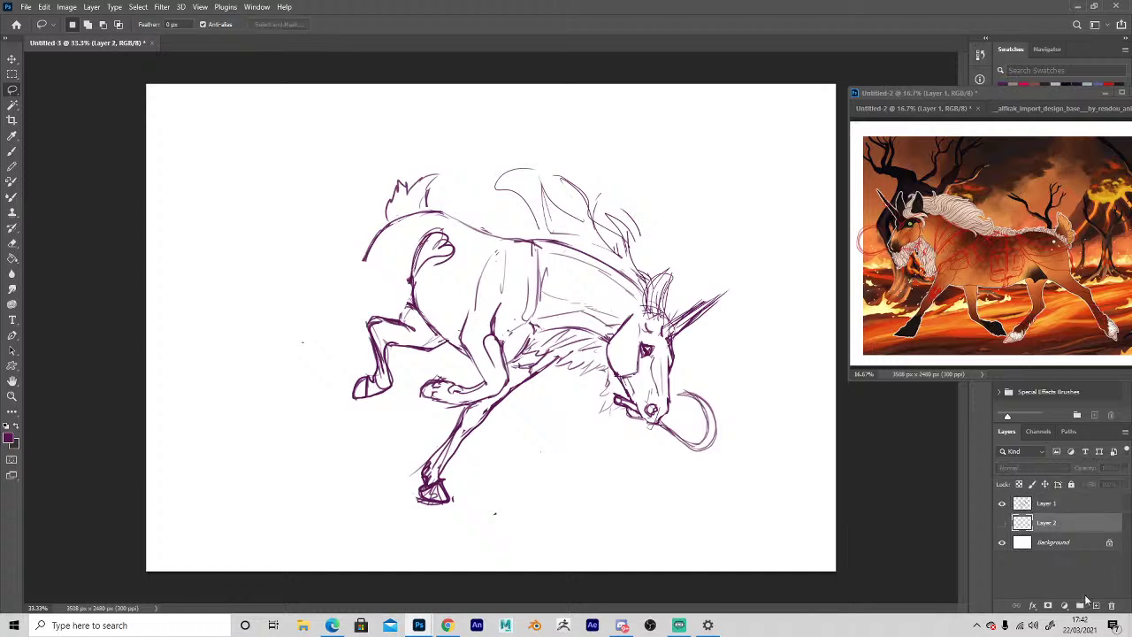
click(1093, 604)
click(1013, 502)
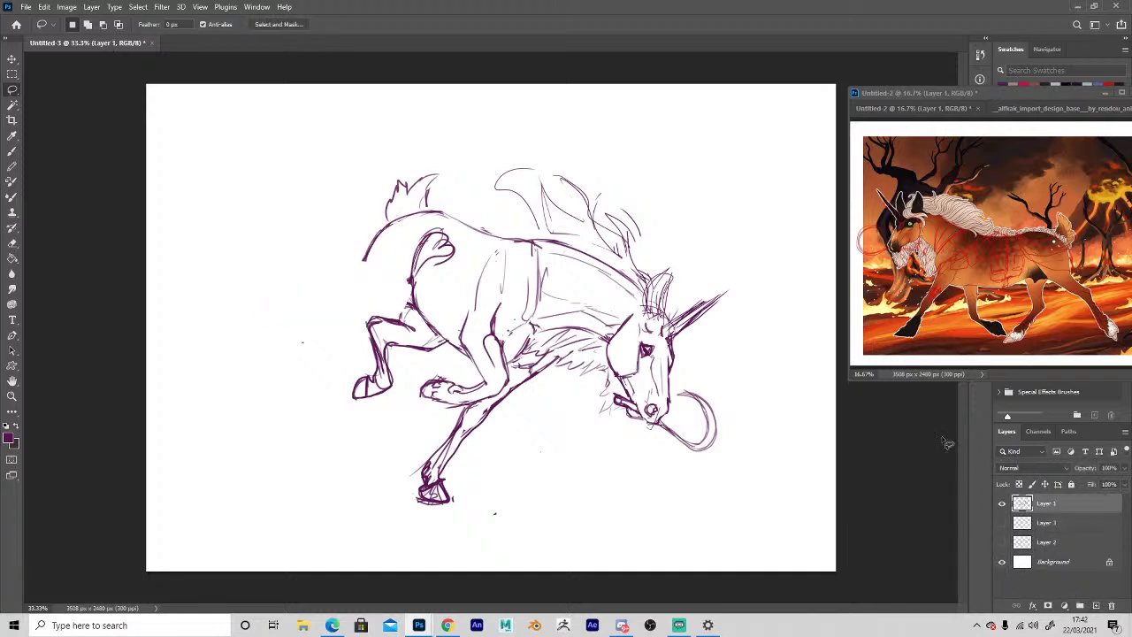
Lightly sketch a longer replacement hind leg stretched out behind the rump, ending in a rough hoof.
key(b)
mouse_move(409, 285)
mouse_down()
mouse_move(357, 291)
mouse_move(365, 271)
mouse_move(288, 299)
mouse_up()
mouse_move(373, 299)
mouse_down()
mouse_move(329, 298)
mouse_move(248, 329)
mouse_up()
mouse_move(343, 271)
mouse_down()
mouse_move(284, 302)
mouse_move(327, 299)
mouse_move(249, 331)
mouse_move(266, 313)
mouse_move(234, 341)
mouse_up()
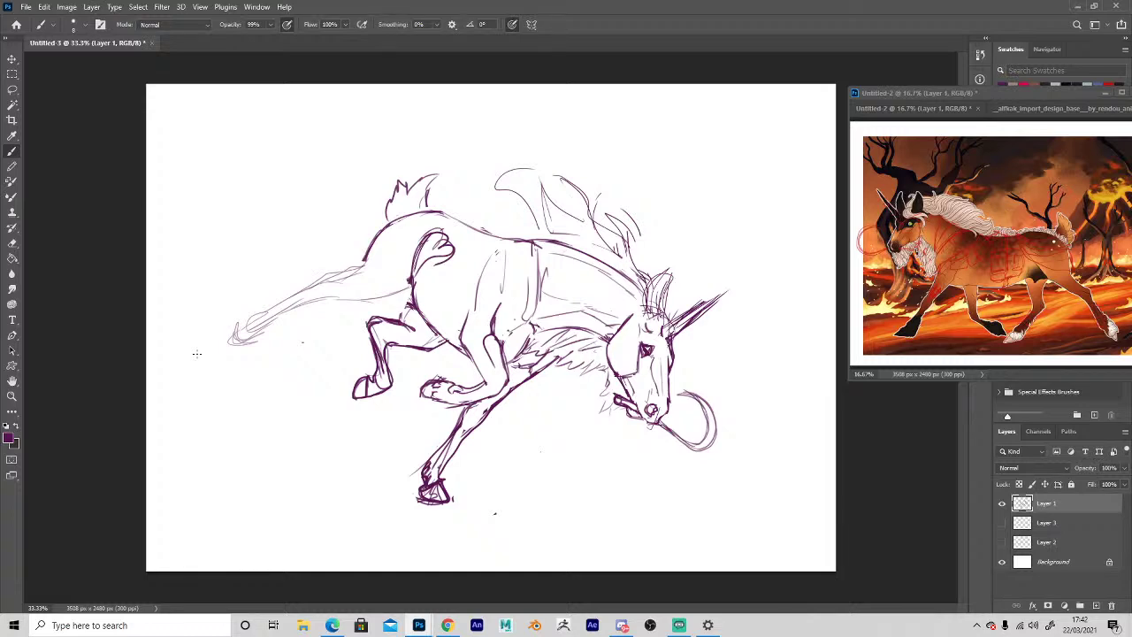
Firm up the thigh, hock and cannon outlines of the new stretched hind leg.
scroll(265, 349, up, 3)
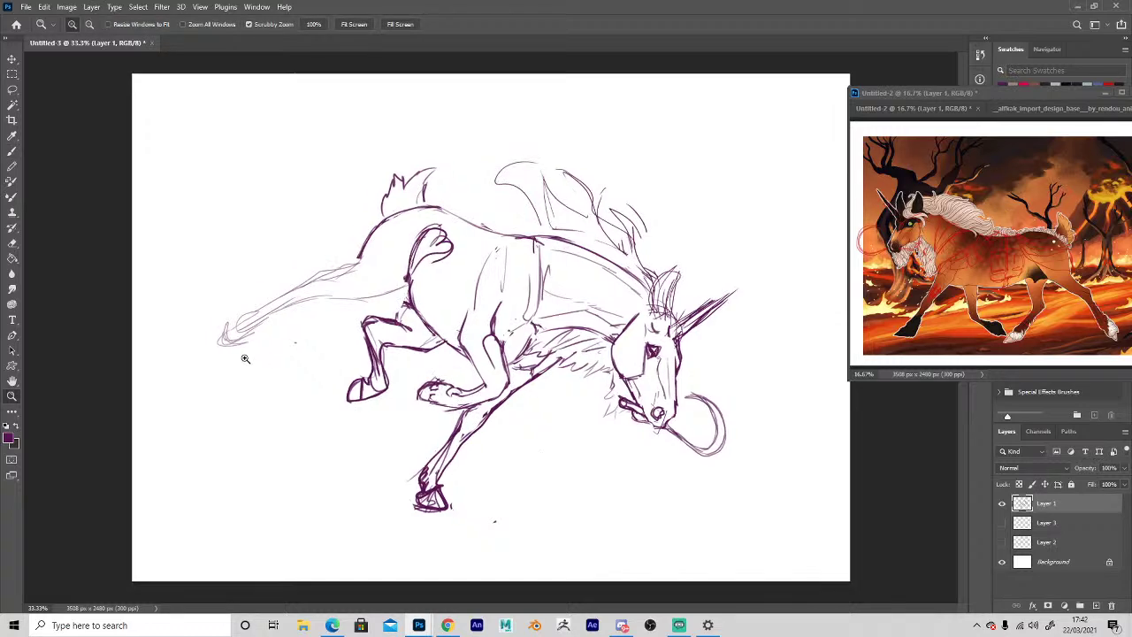
drag(473, 146, 455, 181)
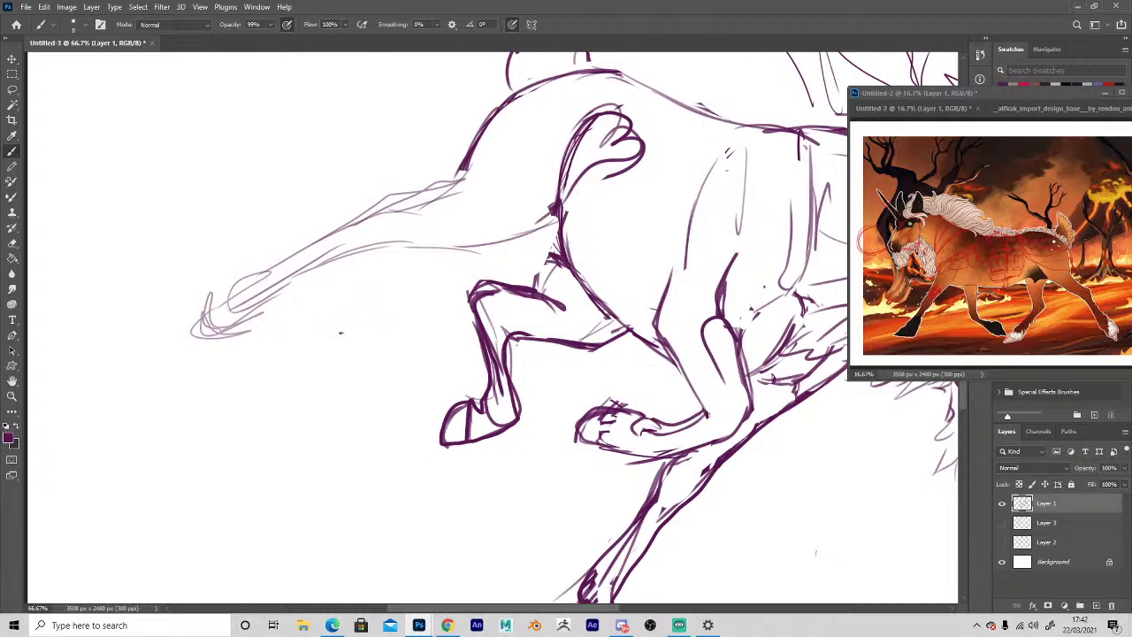
mouse_move(550, 211)
mouse_down()
mouse_move(497, 238)
mouse_move(421, 245)
mouse_up()
mouse_move(462, 171)
mouse_down()
mouse_move(437, 196)
mouse_move(377, 205)
mouse_move(401, 212)
mouse_move(411, 204)
mouse_move(377, 199)
mouse_up()
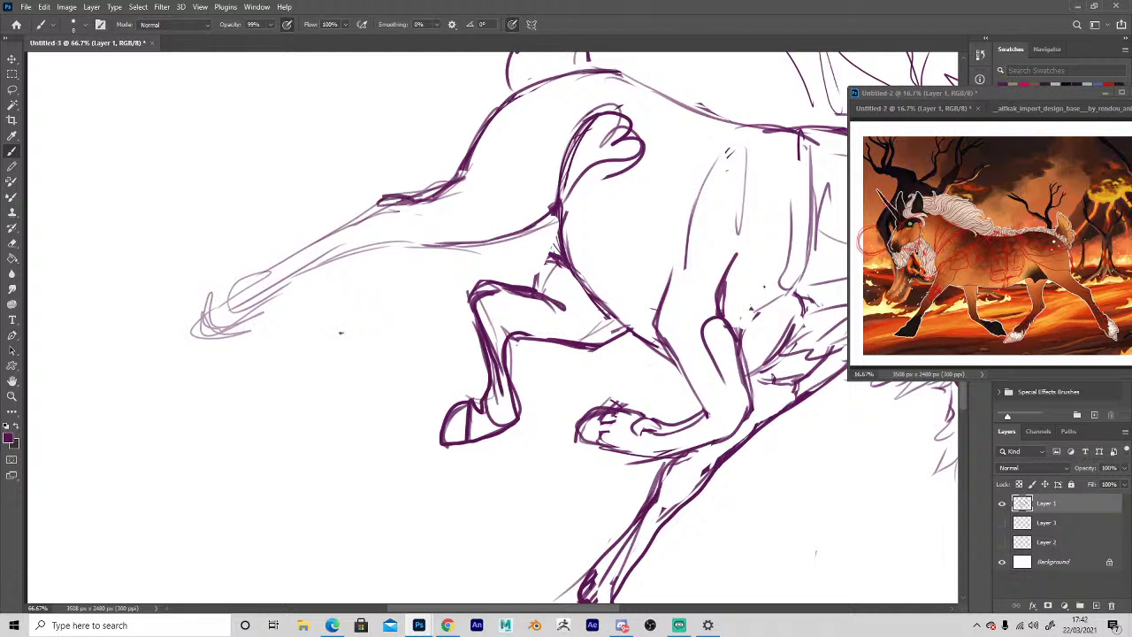
mouse_move(439, 243)
mouse_down()
mouse_move(375, 244)
mouse_move(283, 282)
mouse_up()
drag(364, 214, 292, 264)
mouse_move(375, 205)
mouse_down()
mouse_move(267, 289)
mouse_move(266, 272)
mouse_move(343, 232)
mouse_up()
Clean up stray lines around the stretched leg's hock and strengthen the rump and back contour.
key(e)
mouse_move(440, 179)
mouse_down()
mouse_move(386, 191)
mouse_move(462, 172)
mouse_move(520, 92)
mouse_move(609, 71)
mouse_move(681, 109)
mouse_up()
key(b)
key(e)
key(b)
drag(605, 84, 813, 132)
key(space)
mouse_move(379, 477)
mouse_down()
mouse_move(583, 435)
mouse_move(583, 452)
mouse_up()
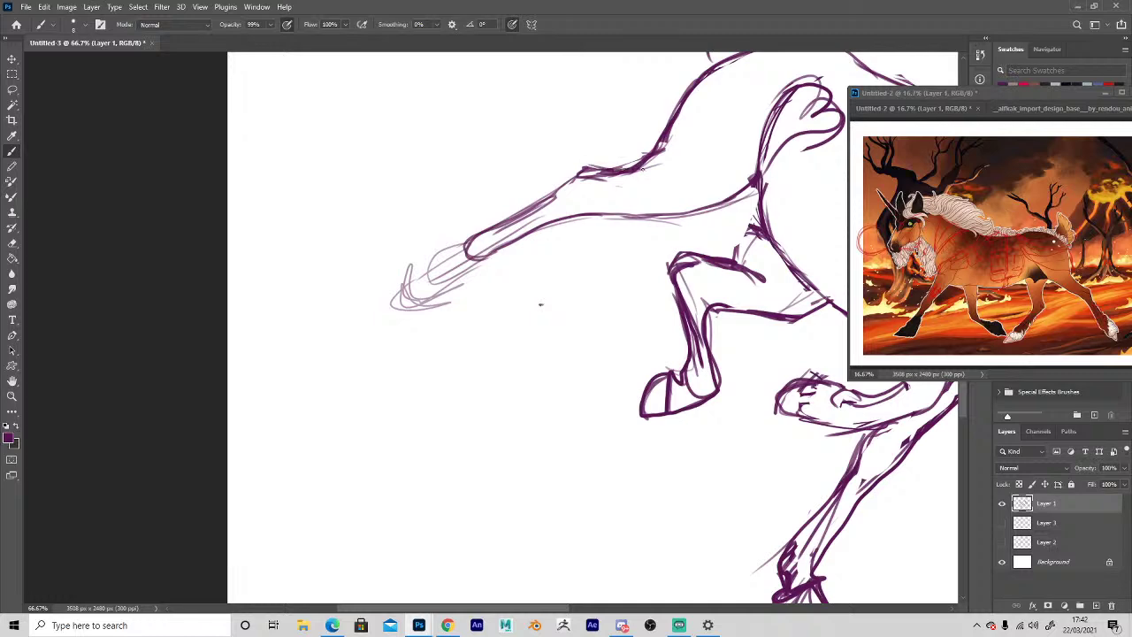
Tidy the stretched leg's cannon and draw its rounded fetlock and hoof over the rough lines.
key(e)
mouse_move(561, 196)
mouse_down()
mouse_move(481, 240)
mouse_move(485, 260)
mouse_up()
key(b)
mouse_move(455, 250)
mouse_down()
mouse_move(429, 265)
mouse_move(467, 275)
mouse_up()
mouse_move(447, 252)
mouse_down()
mouse_move(425, 275)
mouse_move(403, 267)
mouse_move(437, 301)
mouse_up()
key(e)
key(space)
drag(518, 374, 231, 476)
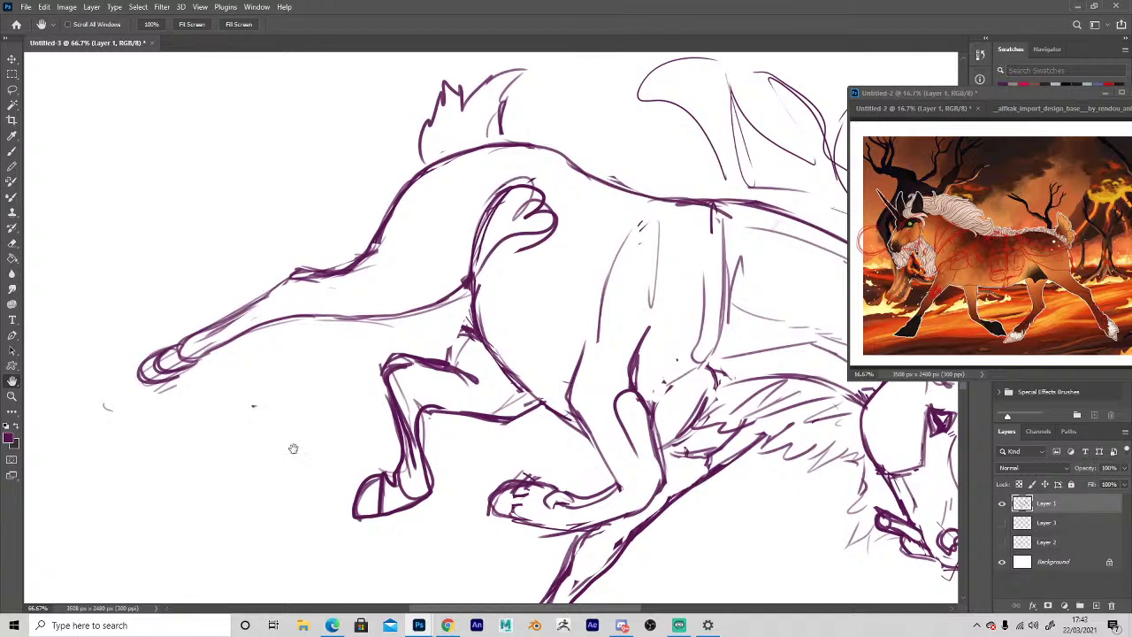
Strengthen the upper cannon line of the stretched hind leg and erase stray strokes beside it.
key(z)
alt+click(261, 484)
alt+click(281, 520)
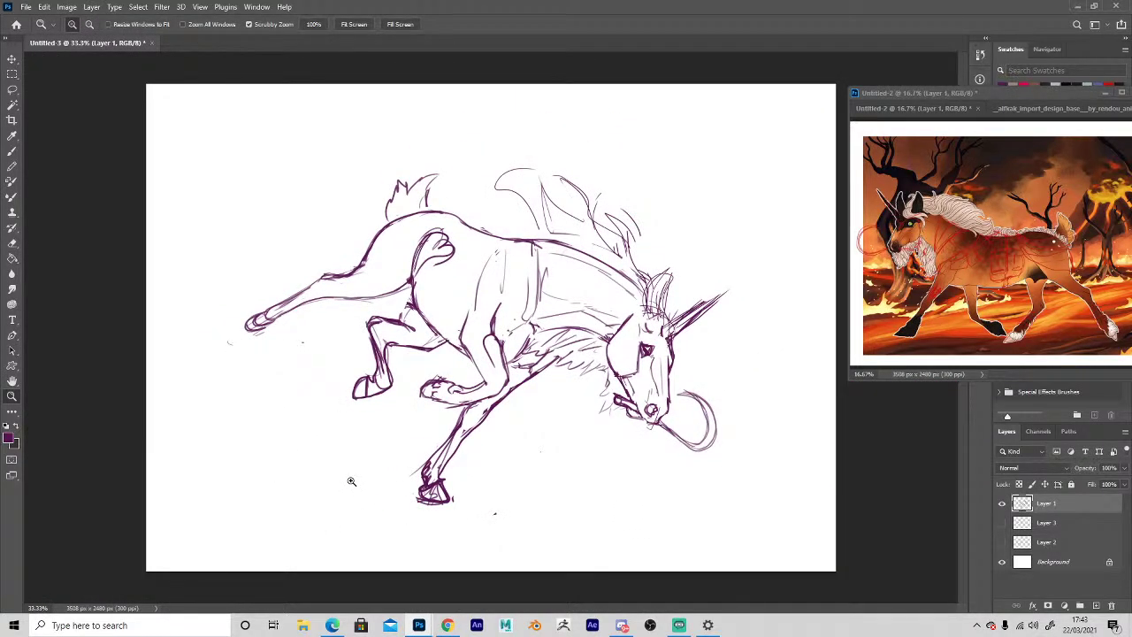
click(240, 363)
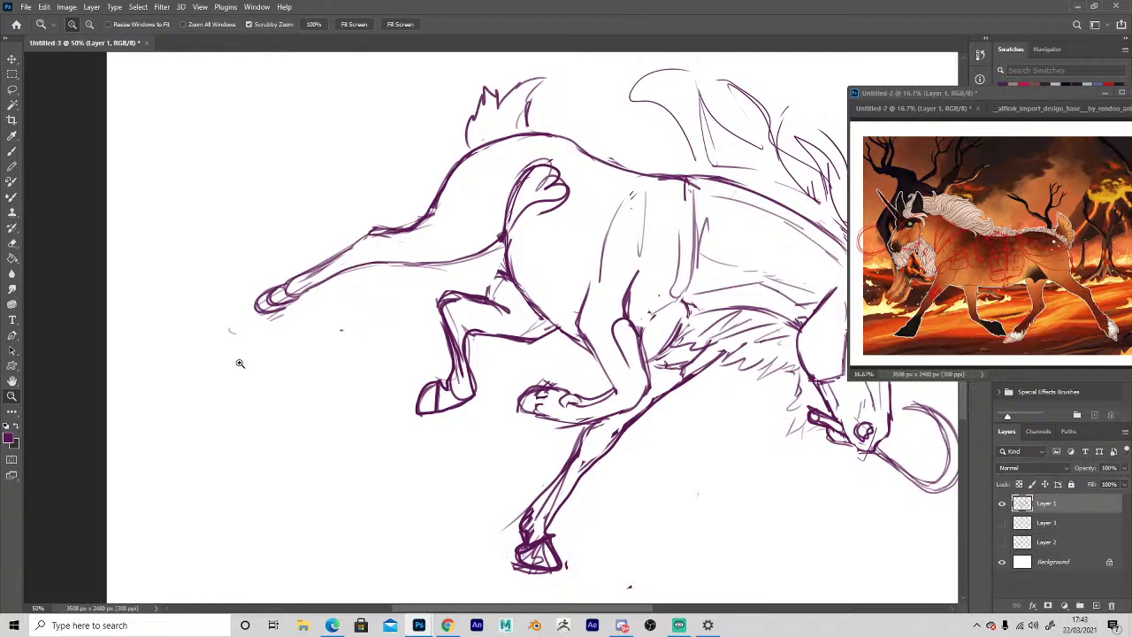
click(253, 341)
key(b)
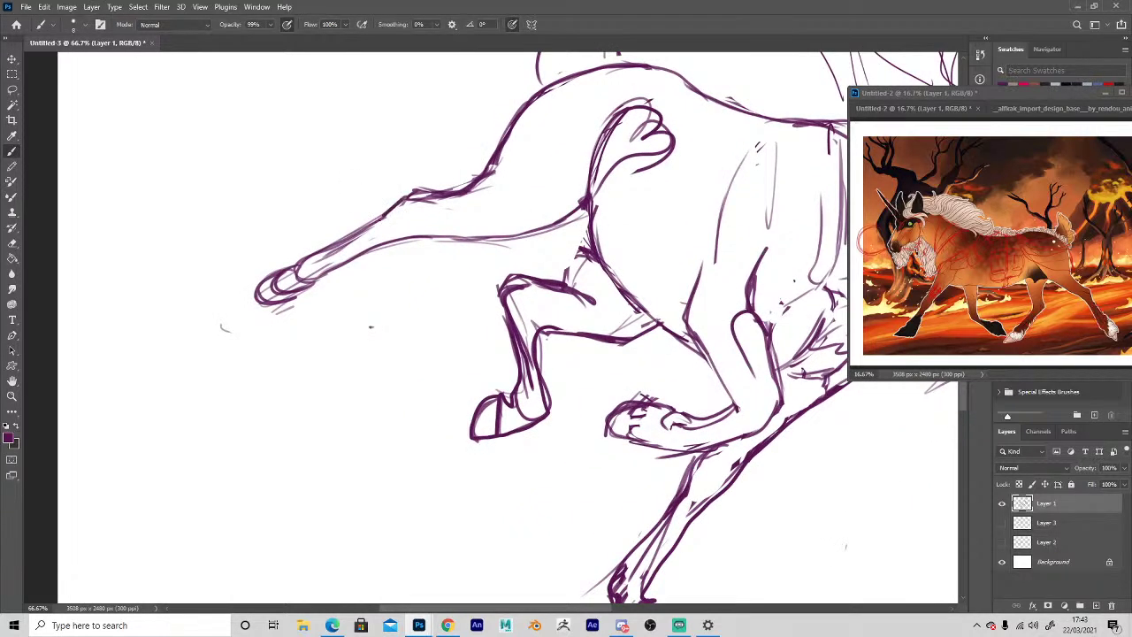
key(e)
mouse_move(333, 244)
mouse_down()
mouse_move(306, 257)
mouse_move(311, 312)
mouse_up()
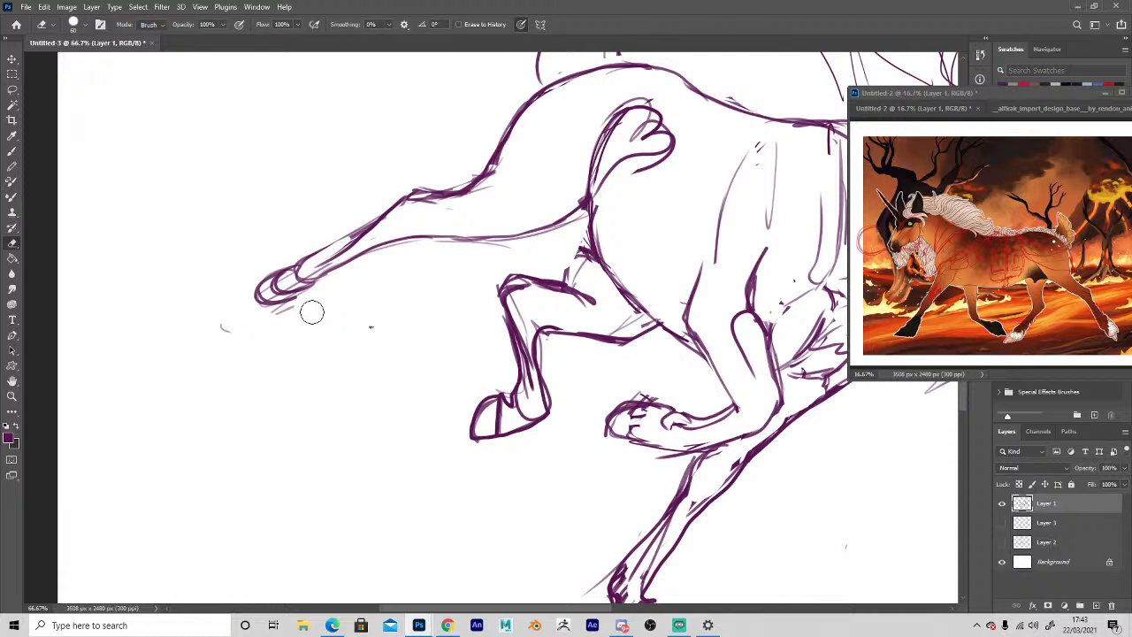
Redraw the bent hind leg's thigh lines where they meet the belly and groin, erasing the rough overlaps.
key(space)
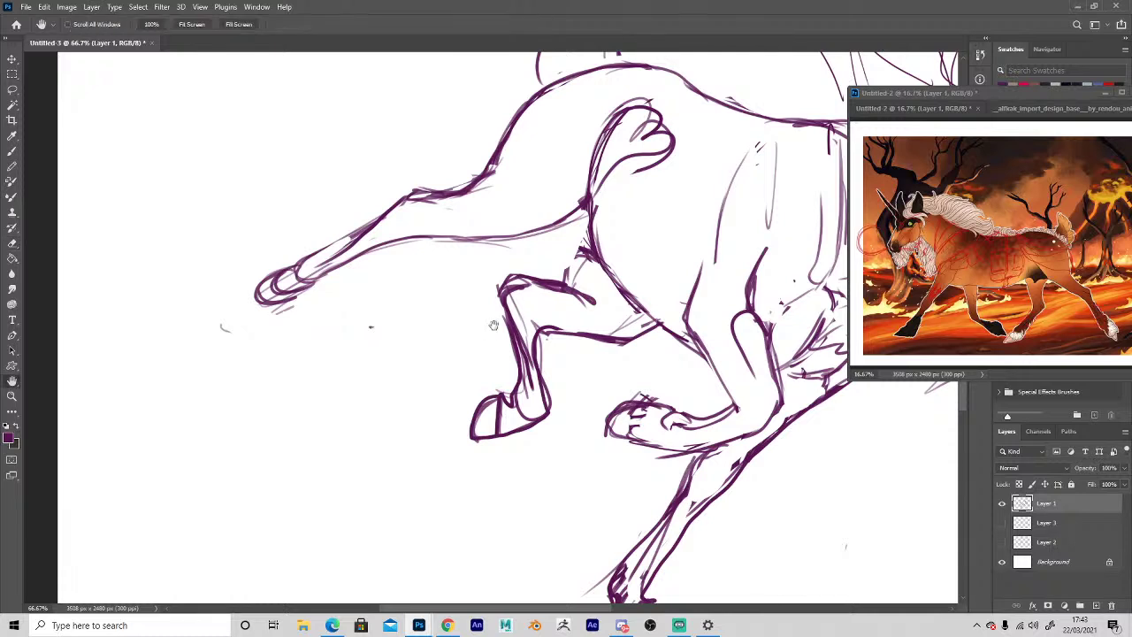
mouse_move(532, 271)
mouse_down()
mouse_move(560, 280)
mouse_move(574, 250)
mouse_up()
key(b)
mouse_move(572, 291)
mouse_down()
mouse_move(588, 256)
mouse_move(623, 312)
mouse_move(593, 231)
mouse_move(603, 246)
mouse_move(601, 208)
mouse_move(608, 255)
mouse_move(668, 323)
mouse_up()
key(e)
key(b)
mouse_move(592, 221)
mouse_down()
mouse_move(618, 285)
mouse_move(692, 343)
mouse_up()
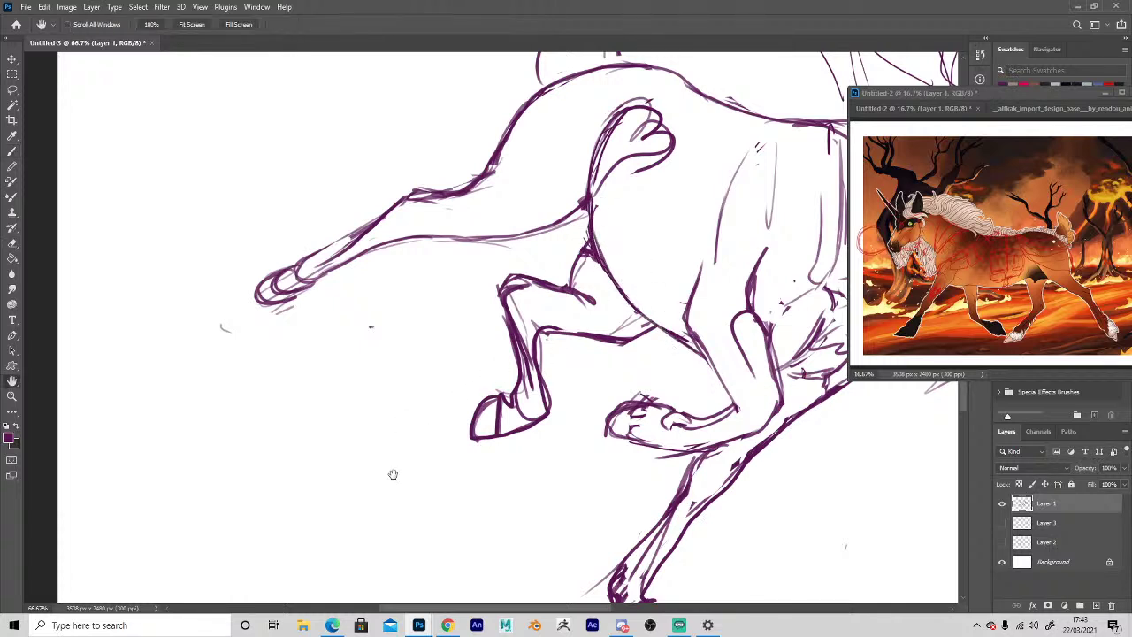
Reshape the stretched hind leg's hock into a clearer bony point and clean up the adjoining cannon lines.
drag(391, 472, 505, 501)
mouse_move(518, 224)
mouse_down()
mouse_move(558, 235)
mouse_move(584, 221)
mouse_move(619, 159)
mouse_move(720, 100)
mouse_move(808, 117)
mouse_up()
key(e)
key(b)
key(e)
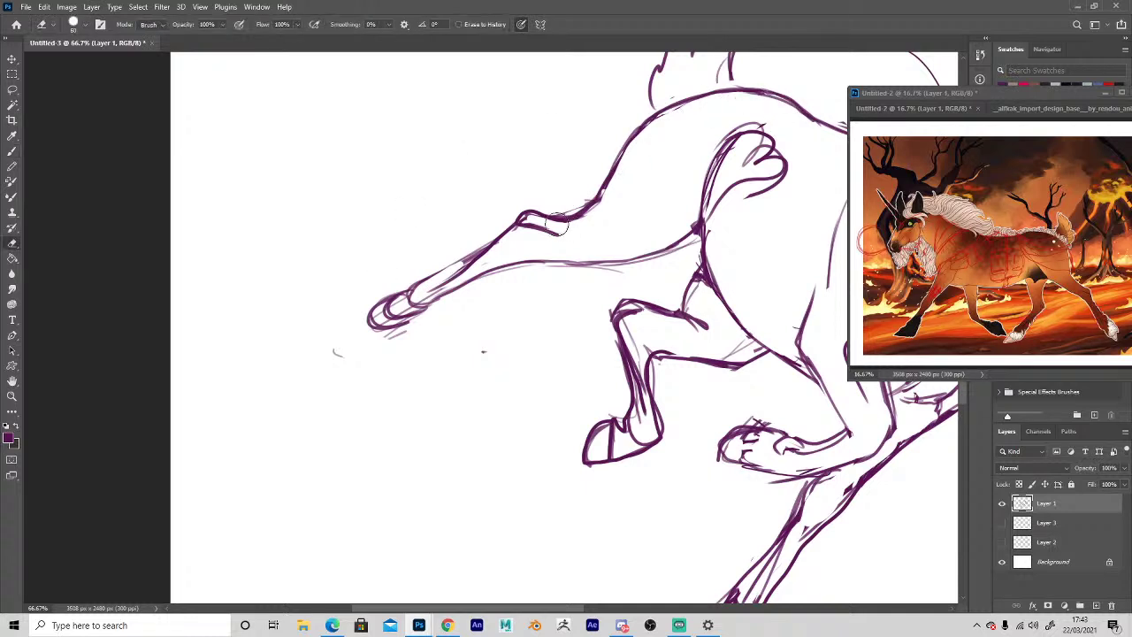
key(b)
drag(560, 227, 596, 210)
key(e)
key(b)
mouse_move(434, 288)
mouse_down()
mouse_move(479, 261)
mouse_move(439, 278)
mouse_up()
key(e)
drag(561, 239, 547, 232)
key(b)
Flip the canvas horizontally back to its original orientation and check the whole drawing.
key(space)
drag(499, 426, 270, 500)
key(ctrl+shift+h)
key(ctrl+space)
alt+click(531, 502)
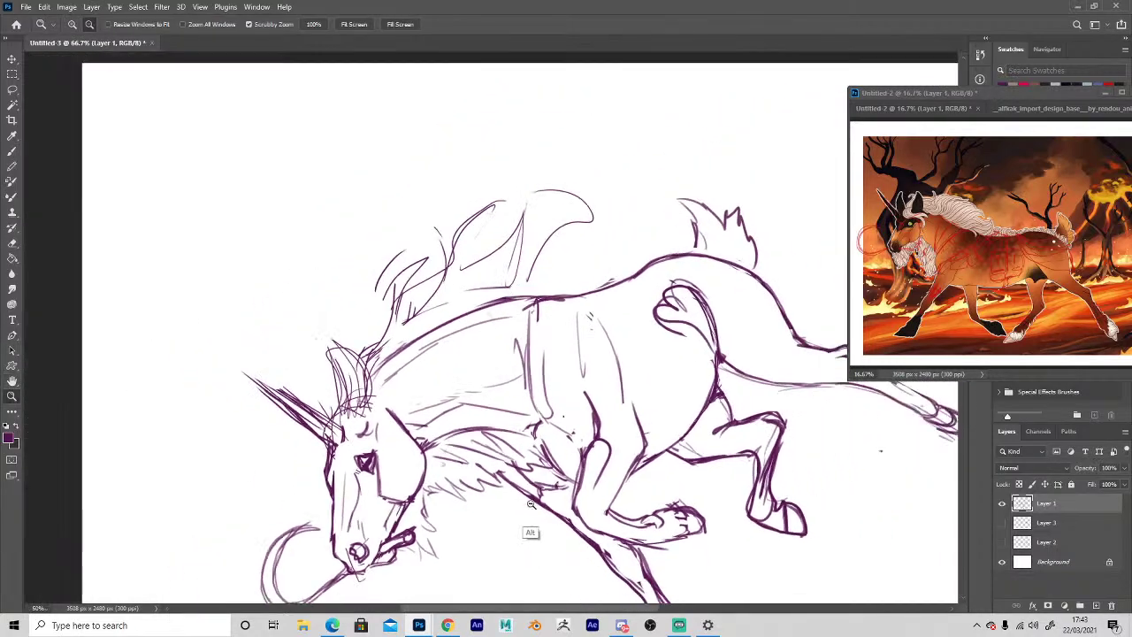
alt+click(535, 499)
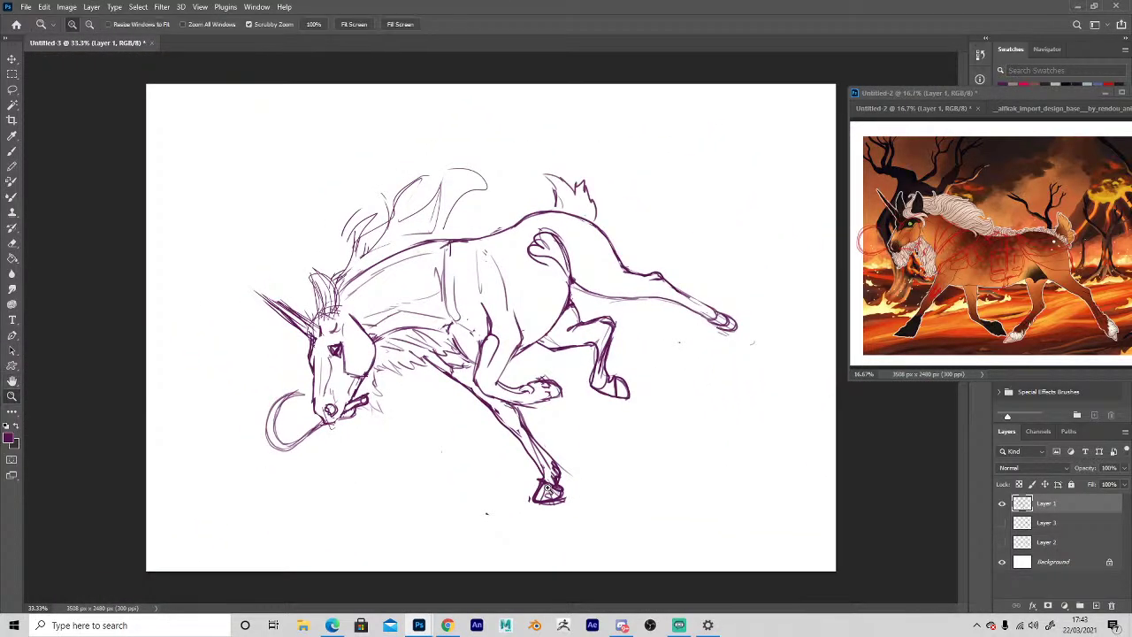
Slim the bent hind leg's cannon and redefine its fetlock and hoof with cleaner lines.
click(656, 348)
key(e)
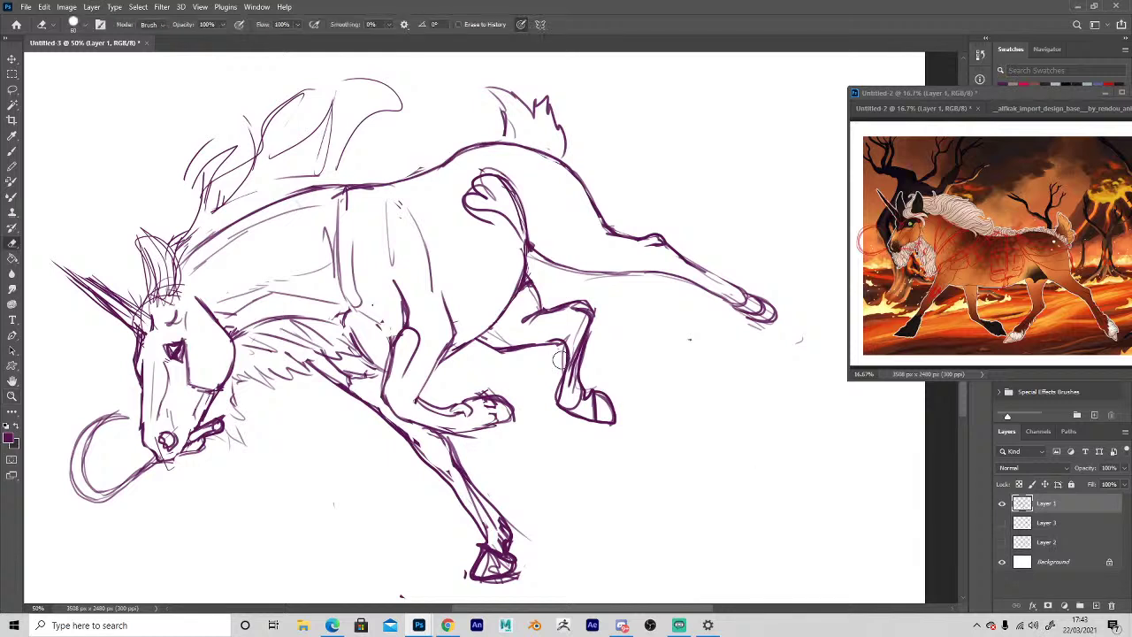
key(b)
mouse_move(561, 359)
mouse_down()
mouse_move(549, 413)
mouse_move(567, 396)
mouse_up()
key(e)
mouse_move(596, 331)
mouse_down()
mouse_move(583, 386)
mouse_move(590, 329)
mouse_move(618, 418)
mouse_up()
key(b)
key(e)
key(b)
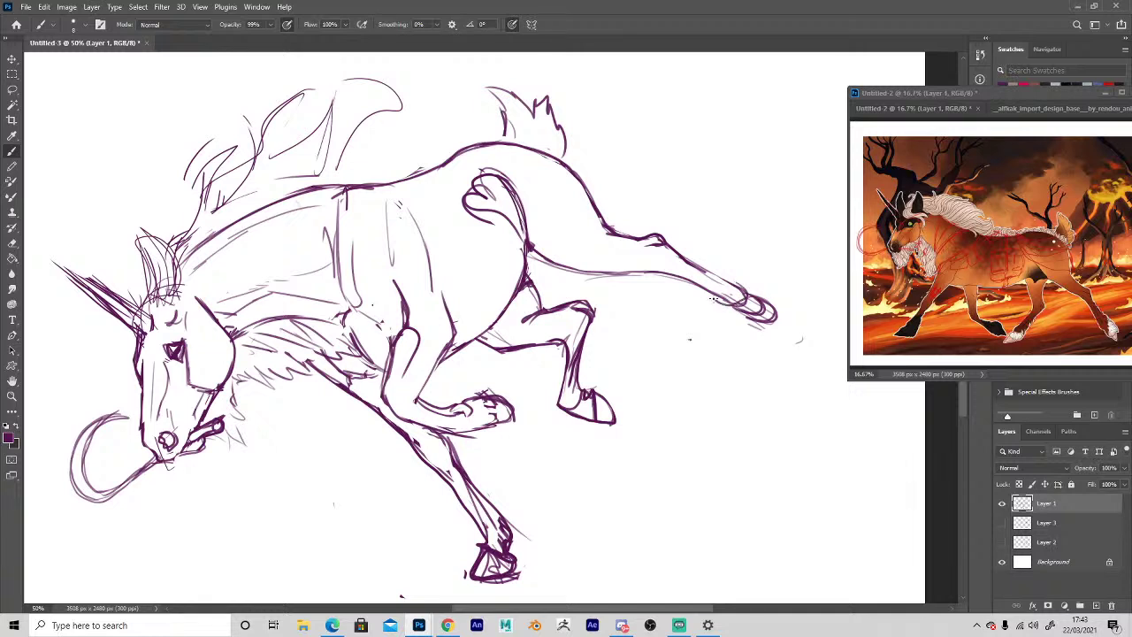
Refine the stretched hind leg's lower cannon and redraw its fetlock and a fuller rounded hoof.
mouse_move(697, 281)
mouse_down()
mouse_move(783, 322)
mouse_move(758, 324)
mouse_move(757, 297)
mouse_move(765, 322)
mouse_move(699, 278)
mouse_move(727, 301)
mouse_move(735, 294)
mouse_up()
key(e)
key(b)
key(e)
key(b)
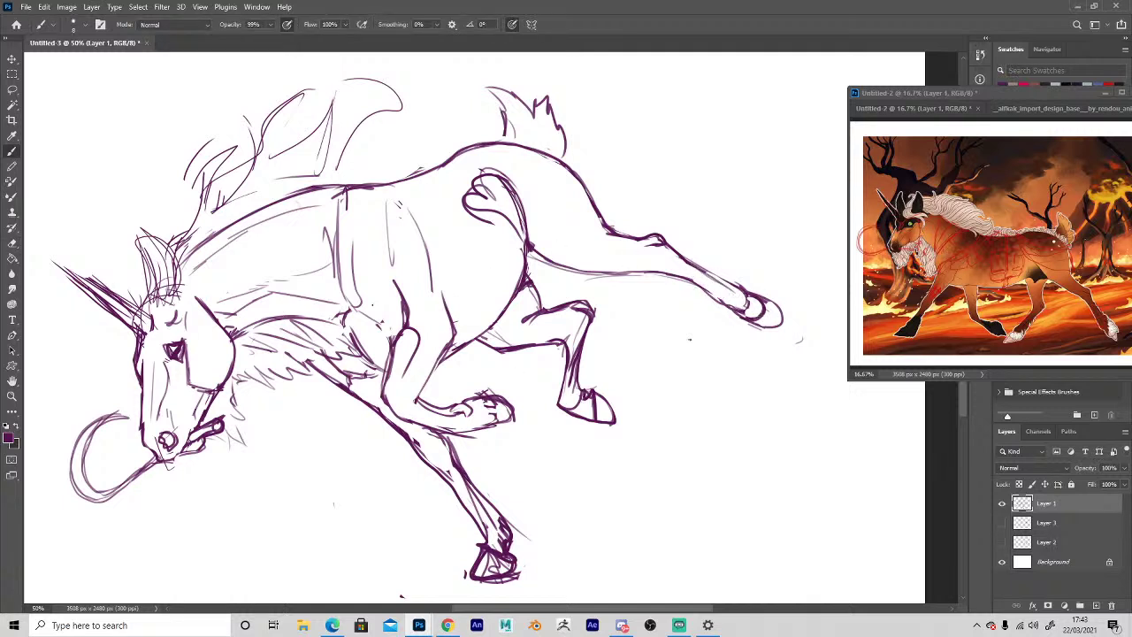
Redraw the line joining the stretched hind leg's underside to the groin.
key(space)
mouse_move(559, 269)
mouse_down()
mouse_move(528, 264)
mouse_move(550, 264)
mouse_up()
key(e)
key(b)
key(z)
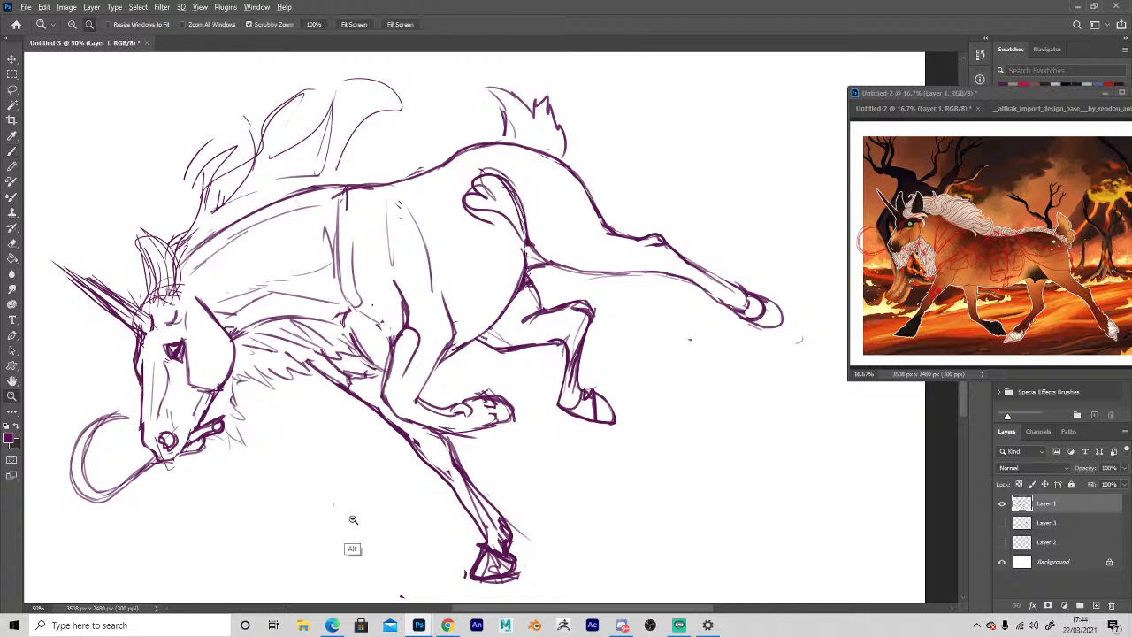
alt+click(352, 519)
alt+click(350, 519)
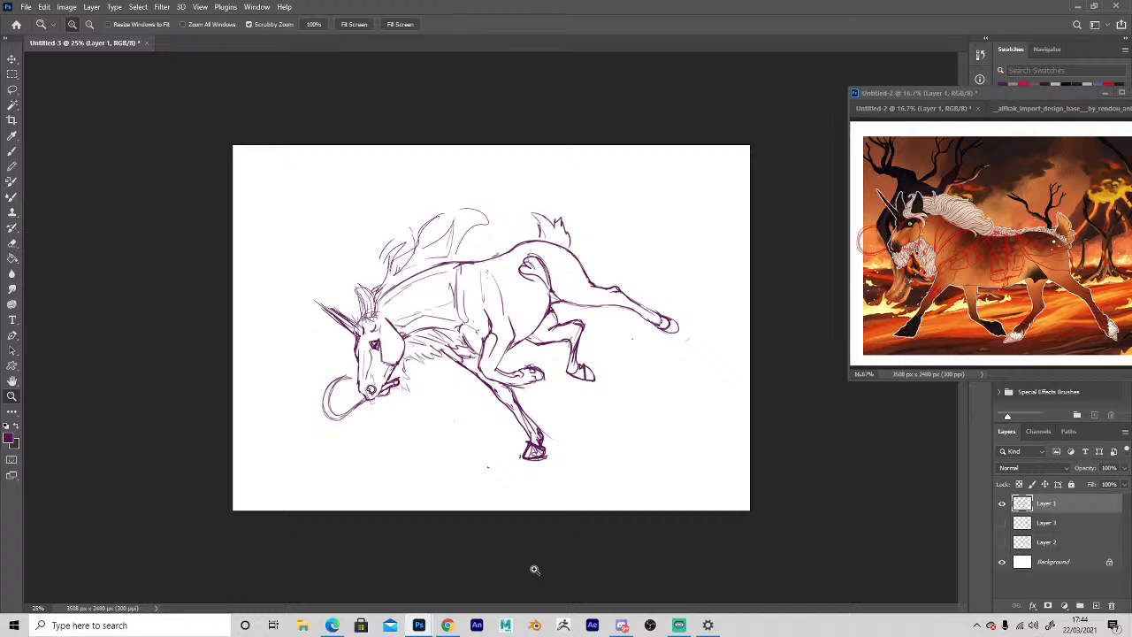
Clean up the back line between withers and rump and sketch light fur tufts along it.
click(430, 368)
click(428, 335)
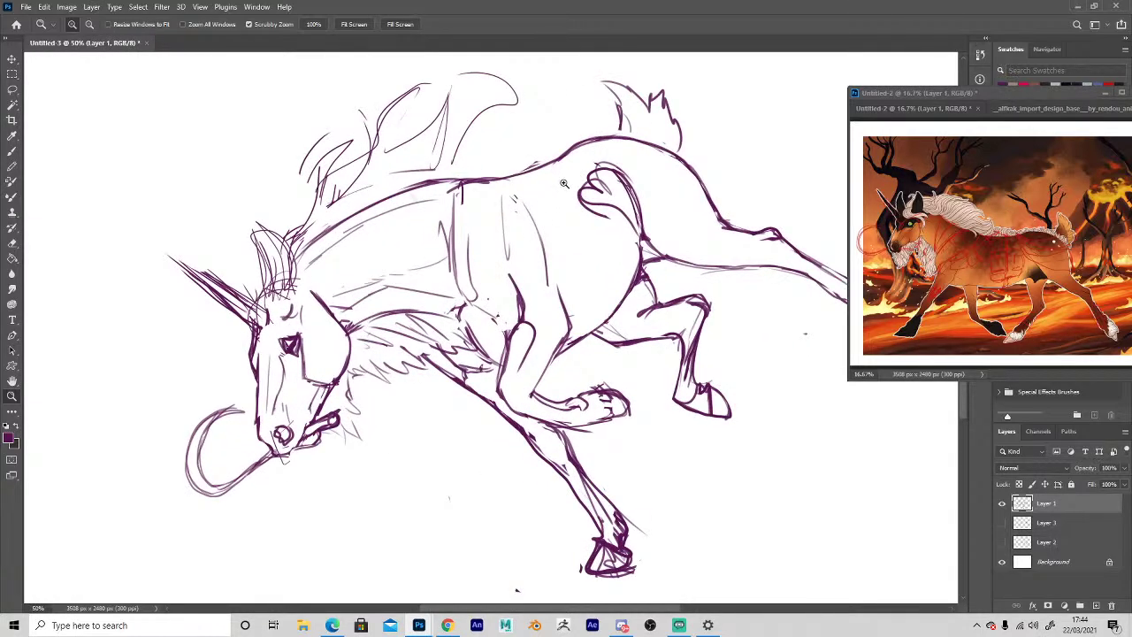
key(e)
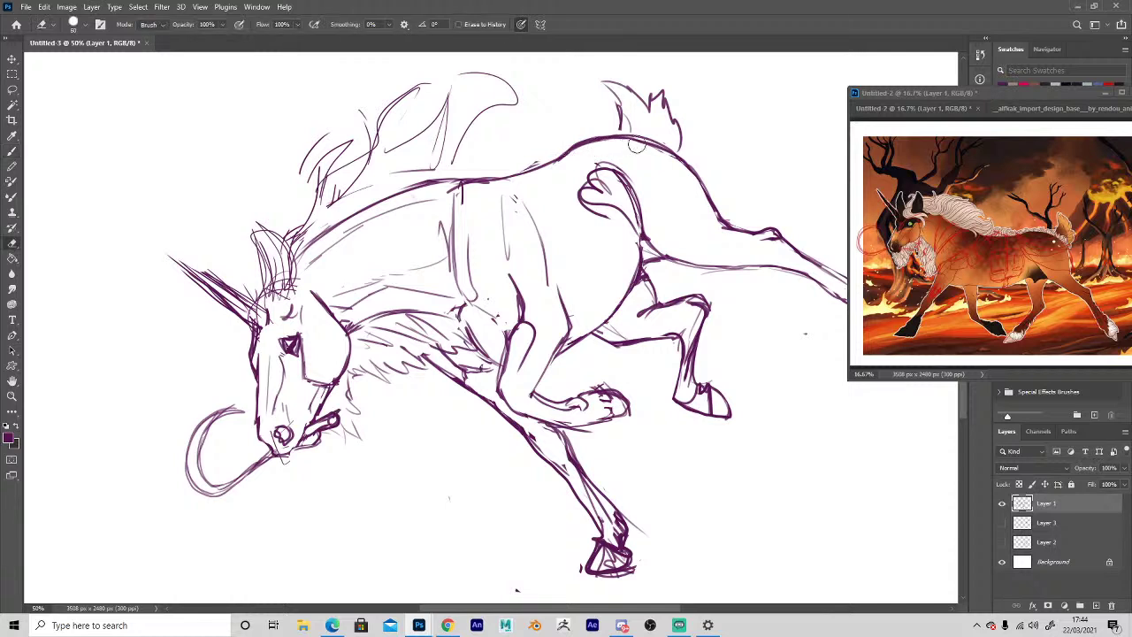
key(b)
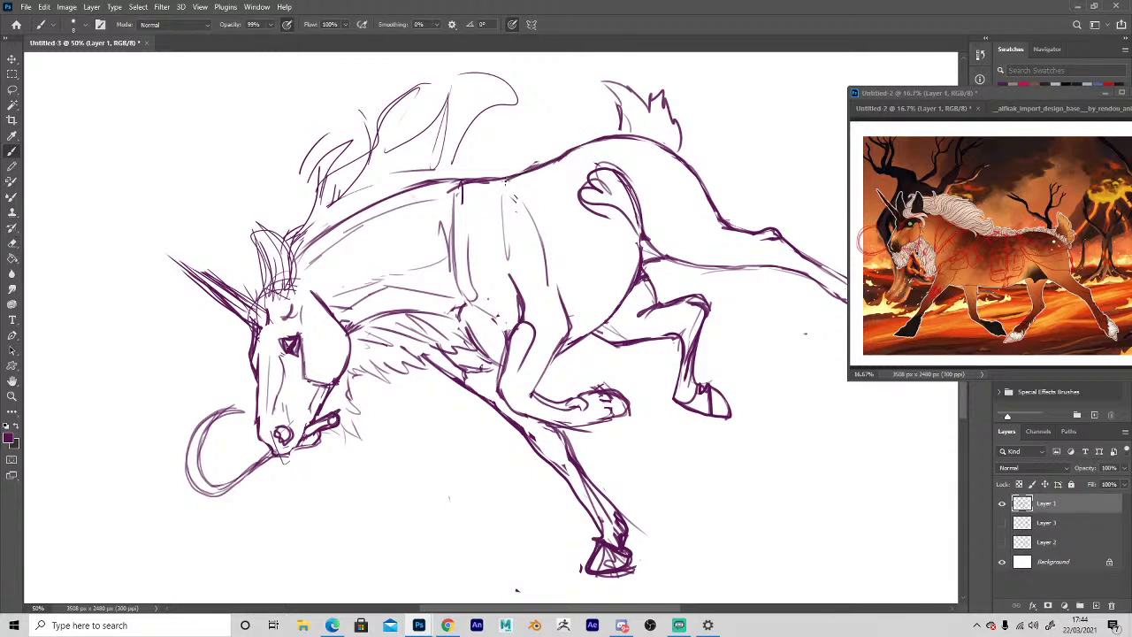
key(e)
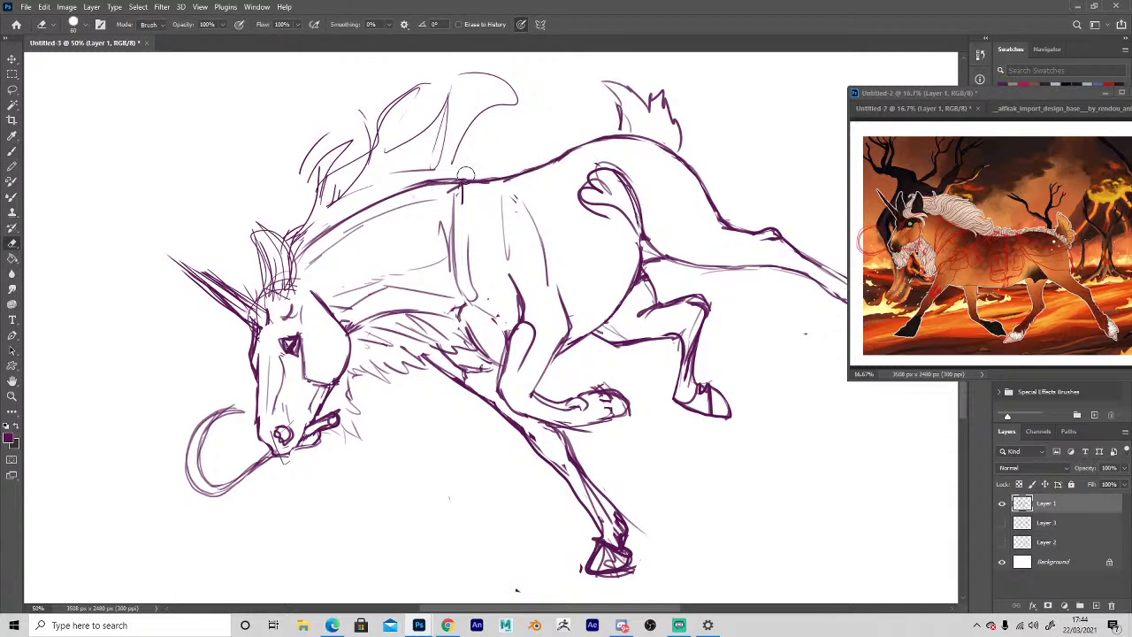
key(b)
key(space)
mouse_move(432, 557)
mouse_down()
mouse_move(470, 495)
mouse_move(544, 473)
mouse_move(496, 535)
mouse_move(536, 430)
mouse_move(551, 428)
mouse_up()
key(space)
drag(515, 475, 582, 489)
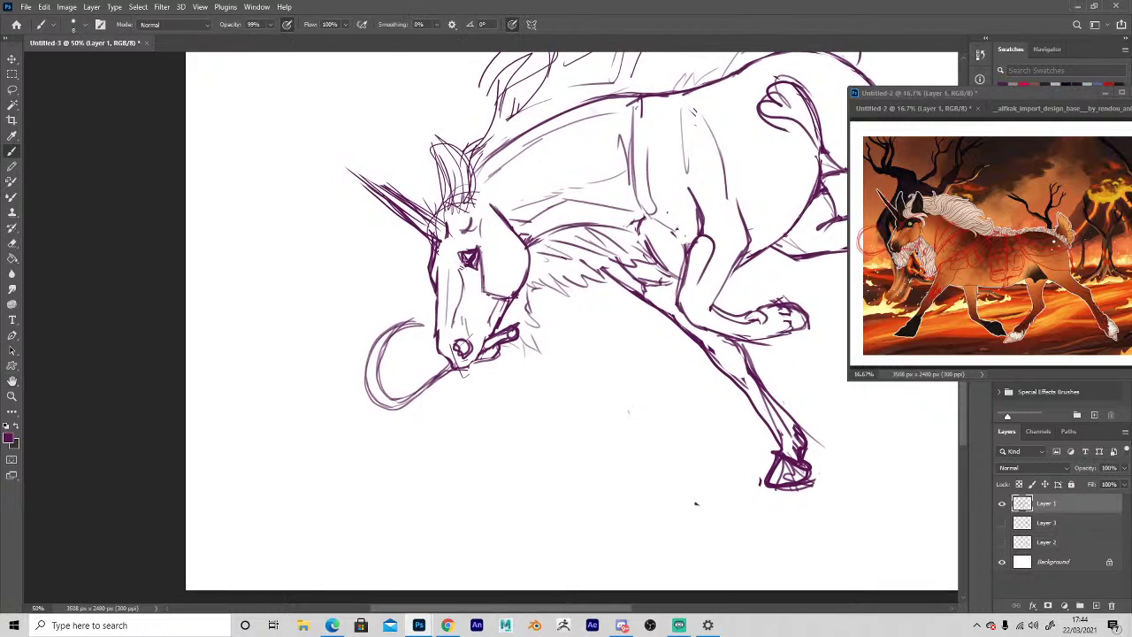
Rework the line behind the horse's cheek and clean up the ear and horn lines.
mouse_move(497, 217)
mouse_down()
mouse_move(533, 266)
mouse_move(504, 224)
mouse_up()
key(e)
key(b)
mouse_move(473, 175)
mouse_down()
mouse_move(463, 219)
mouse_move(471, 197)
mouse_up()
mouse_move(442, 140)
mouse_down()
mouse_move(463, 207)
mouse_move(380, 182)
mouse_up()
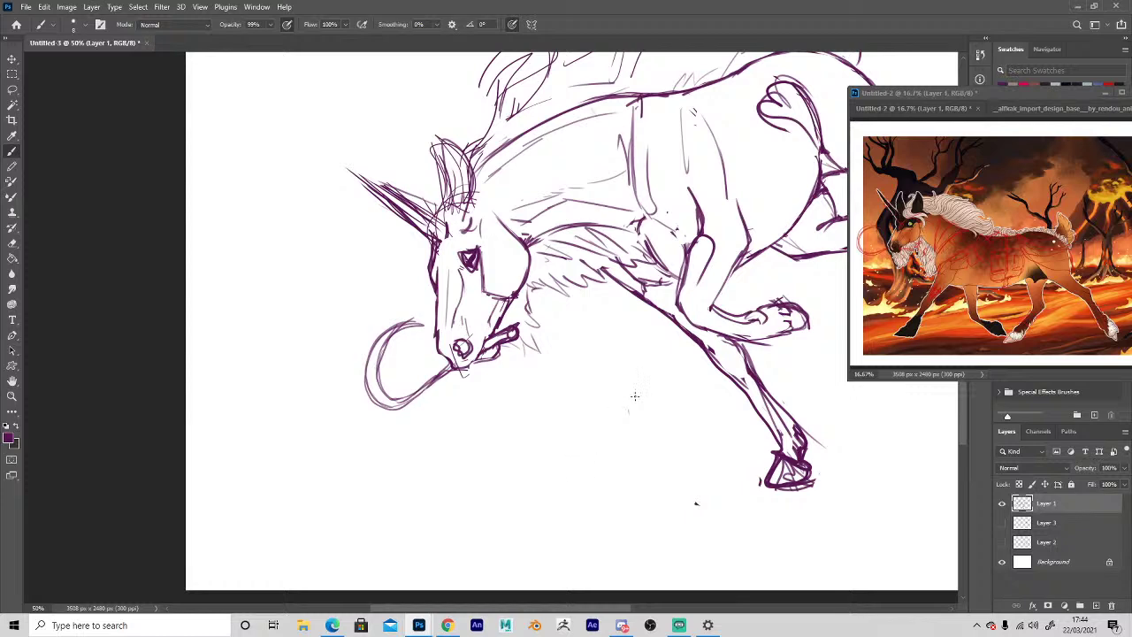
Mirror the canvas horizontally and scale the tucked hind leg down to about 89% of its size.
key(z)
alt+click(641, 393)
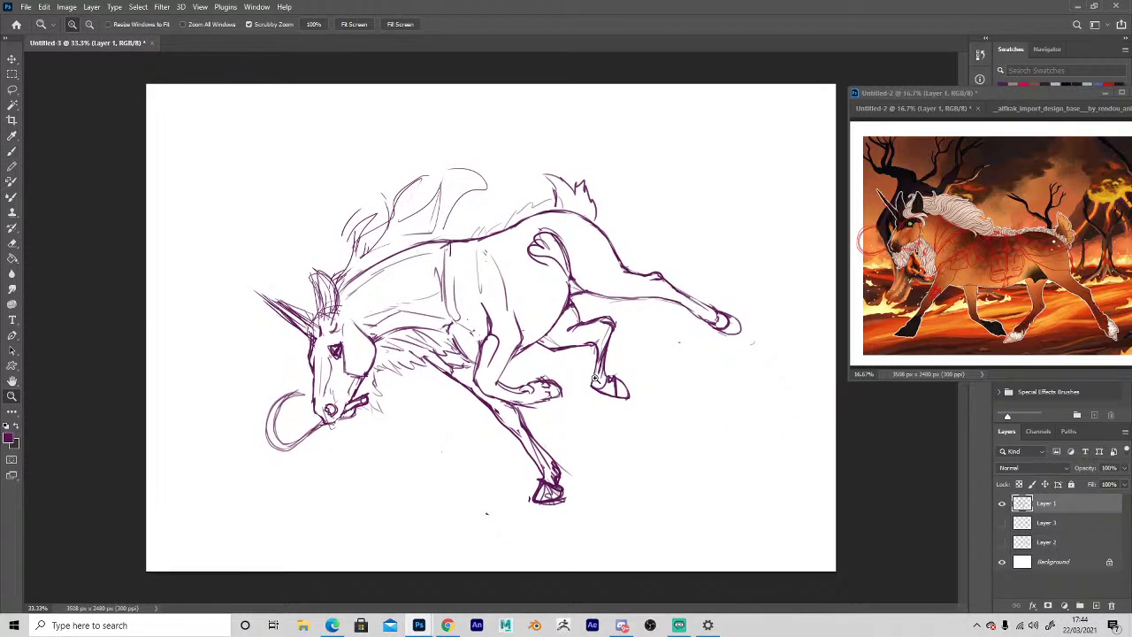
key(b)
key(ctrl+shift+h)
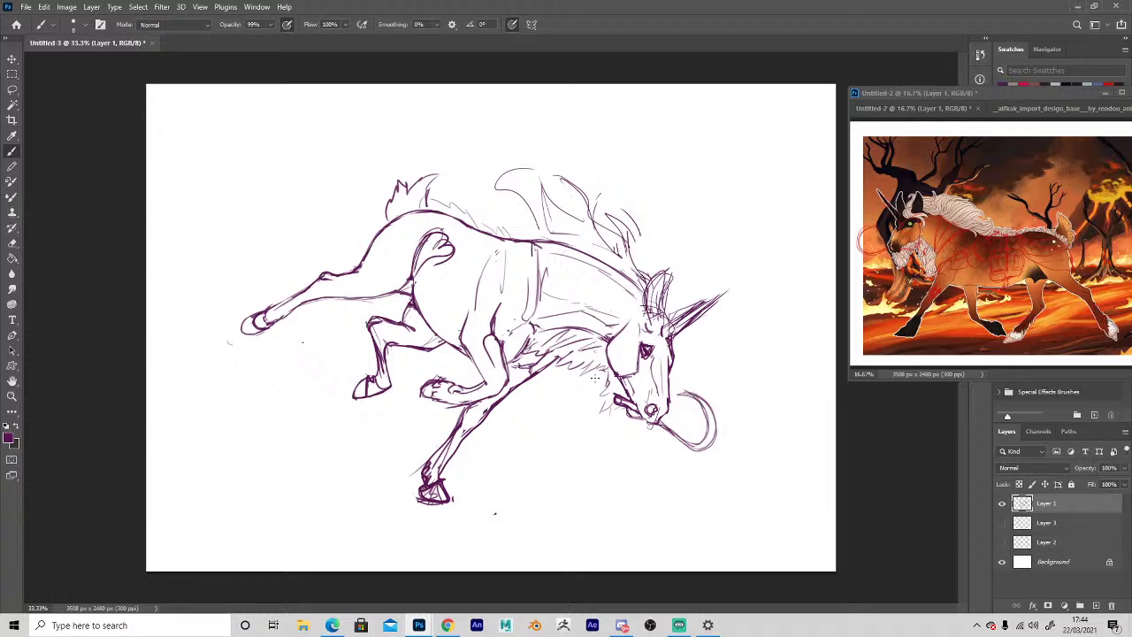
key(l)
mouse_move(302, 347)
mouse_down()
mouse_move(306, 371)
mouse_move(405, 400)
mouse_move(447, 358)
mouse_move(423, 324)
mouse_move(342, 338)
mouse_move(333, 350)
mouse_up()
key(ctrl+t)
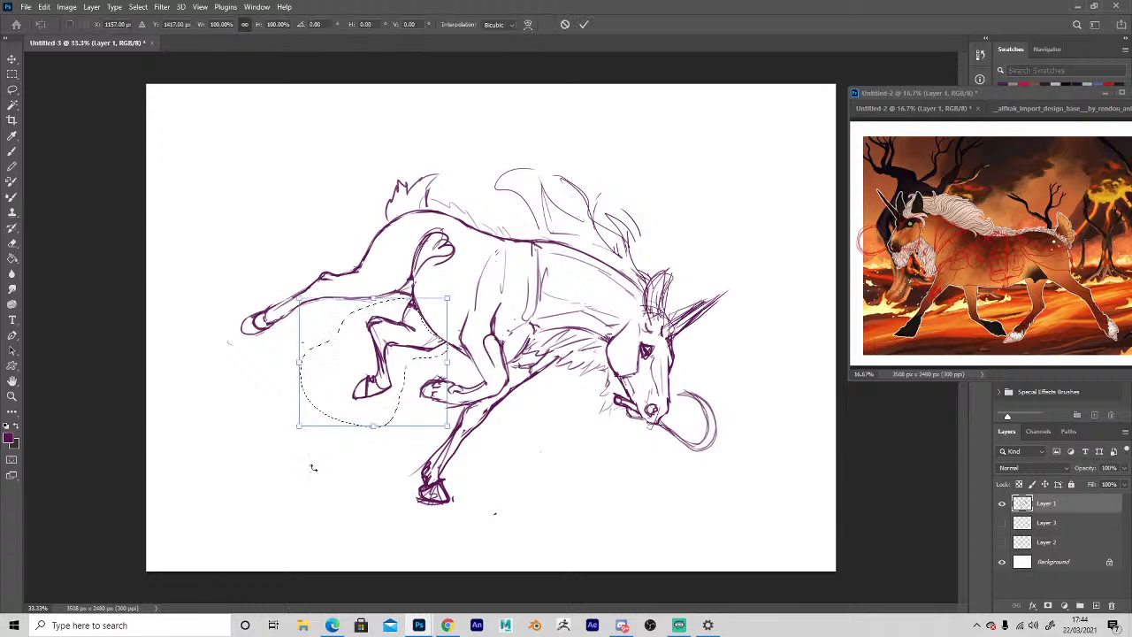
drag(299, 425, 311, 411)
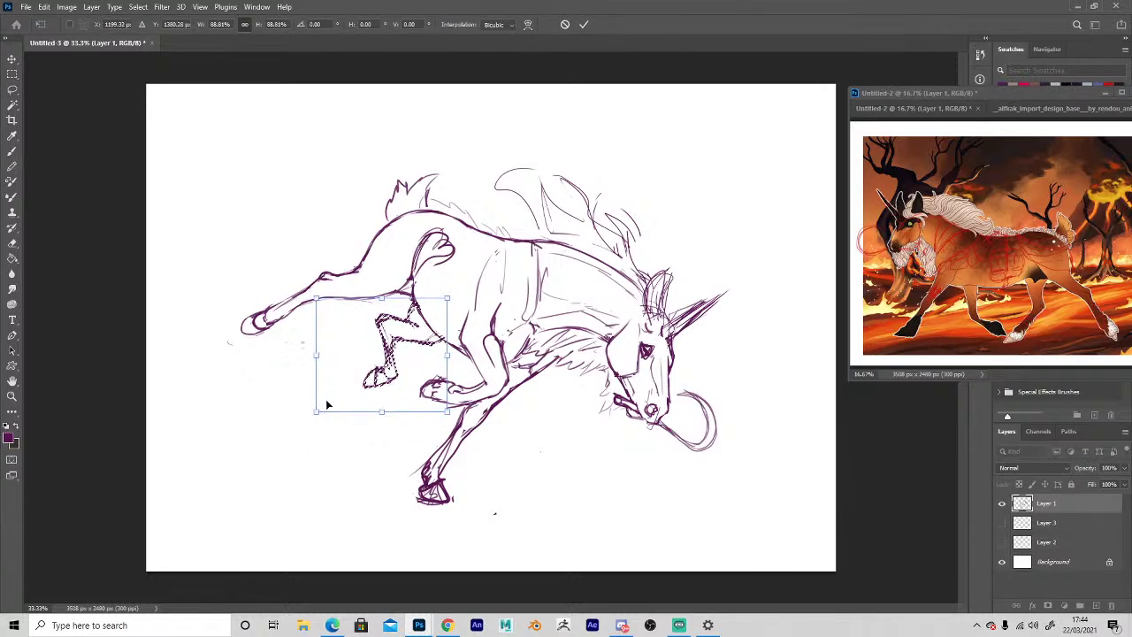
key(Return)
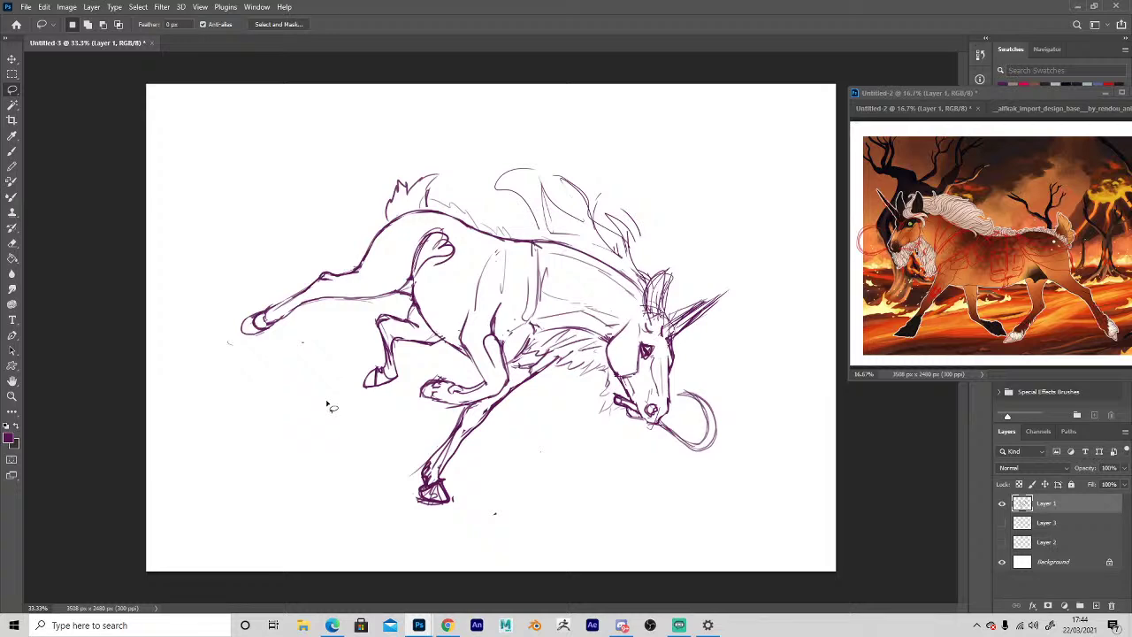
Redraw both contours of the extended foreleg from the chest down through the knee and cannon.
key(b)
scroll(380, 522, up, 1)
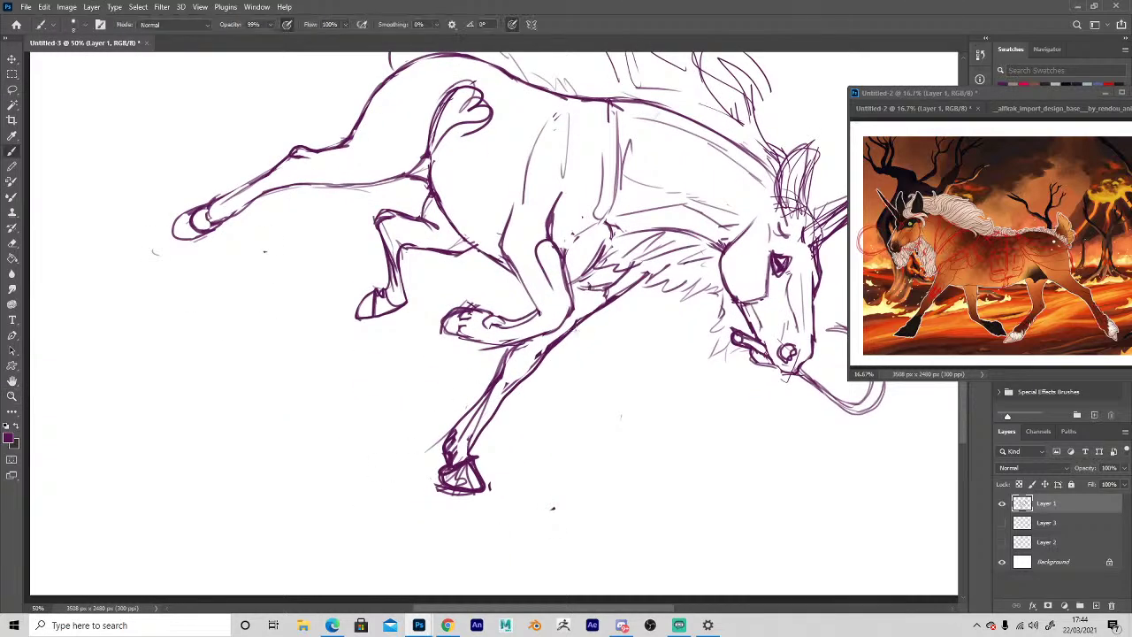
drag(612, 287, 599, 302)
key(e)
key(b)
drag(648, 271, 606, 300)
drag(612, 286, 599, 306)
drag(575, 324, 504, 387)
key(e)
mouse_move(537, 347)
mouse_down()
mouse_move(499, 391)
mouse_move(481, 431)
mouse_up()
key(b)
mouse_move(505, 395)
mouse_down()
mouse_move(470, 466)
mouse_move(446, 466)
mouse_move(477, 455)
mouse_move(476, 472)
mouse_move(456, 458)
mouse_move(456, 432)
mouse_move(451, 464)
mouse_up()
Rework the extended foreleg's fetlock and pastern and erase the overlapping lines along its cannon.
key(e)
key(b)
key(e)
key(b)
key(e)
key(b)
key(e)
key(b)
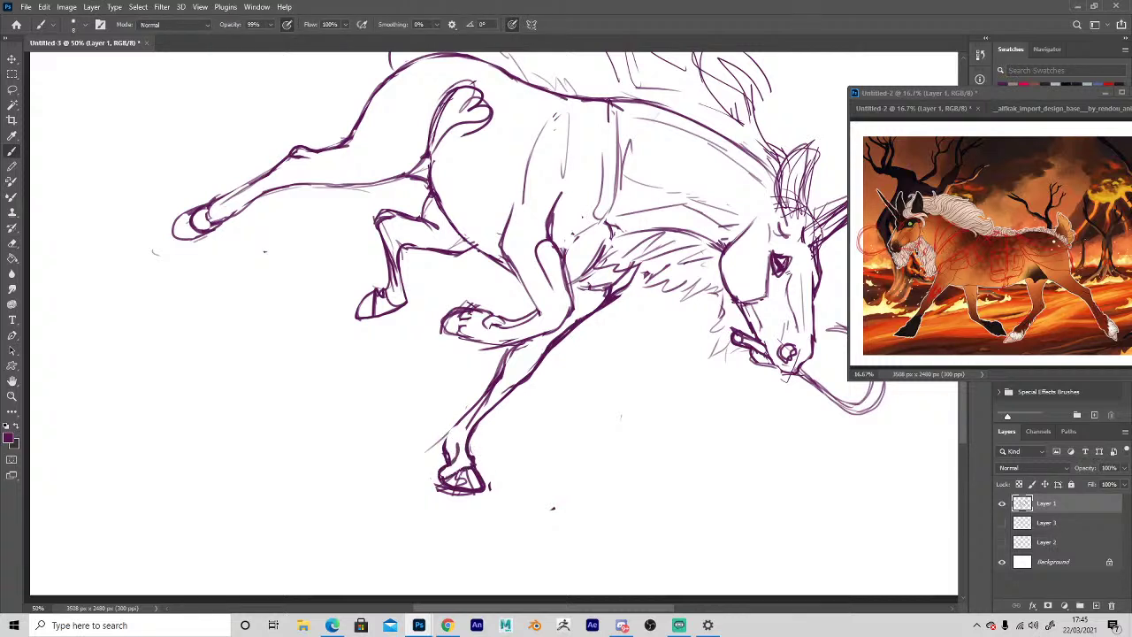
key(e)
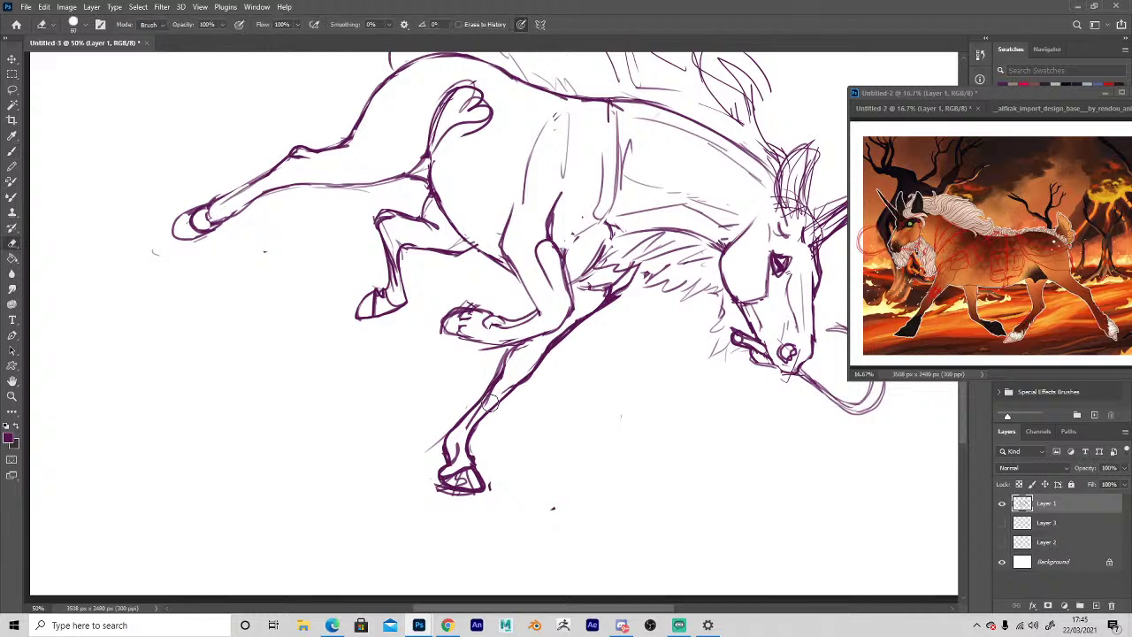
drag(490, 404, 528, 342)
Clean the scribbles out of the extended foreleg's hoof, tidy its outline, and mirror the canvas back.
key(b)
key(e)
mouse_move(430, 445)
mouse_down()
mouse_move(478, 476)
mouse_move(460, 476)
mouse_move(462, 492)
mouse_up()
key(b)
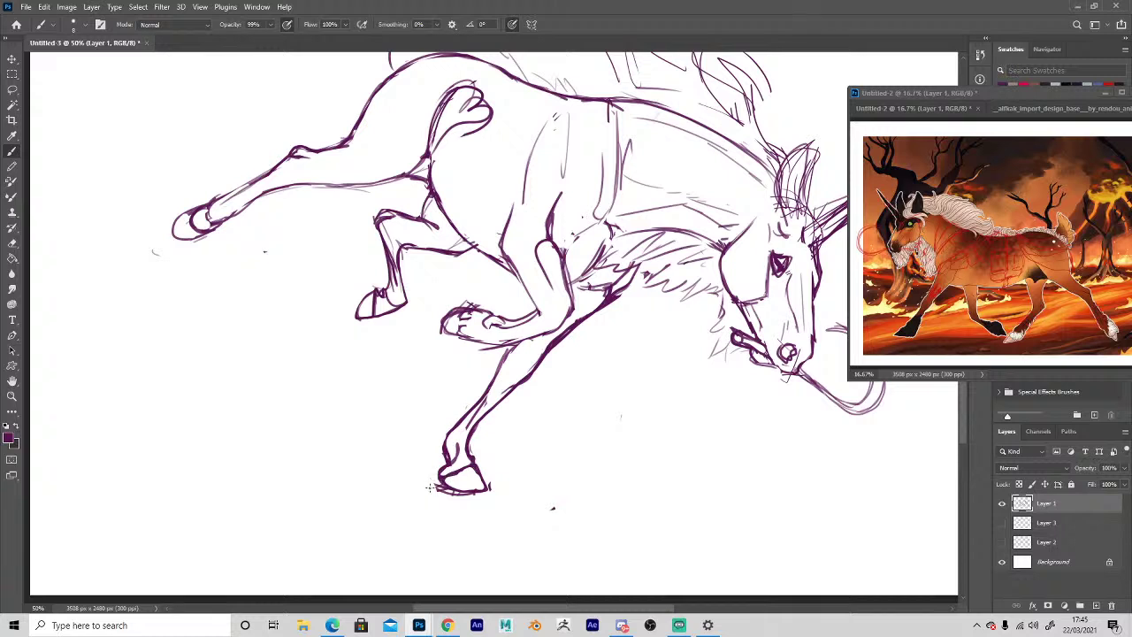
key(e)
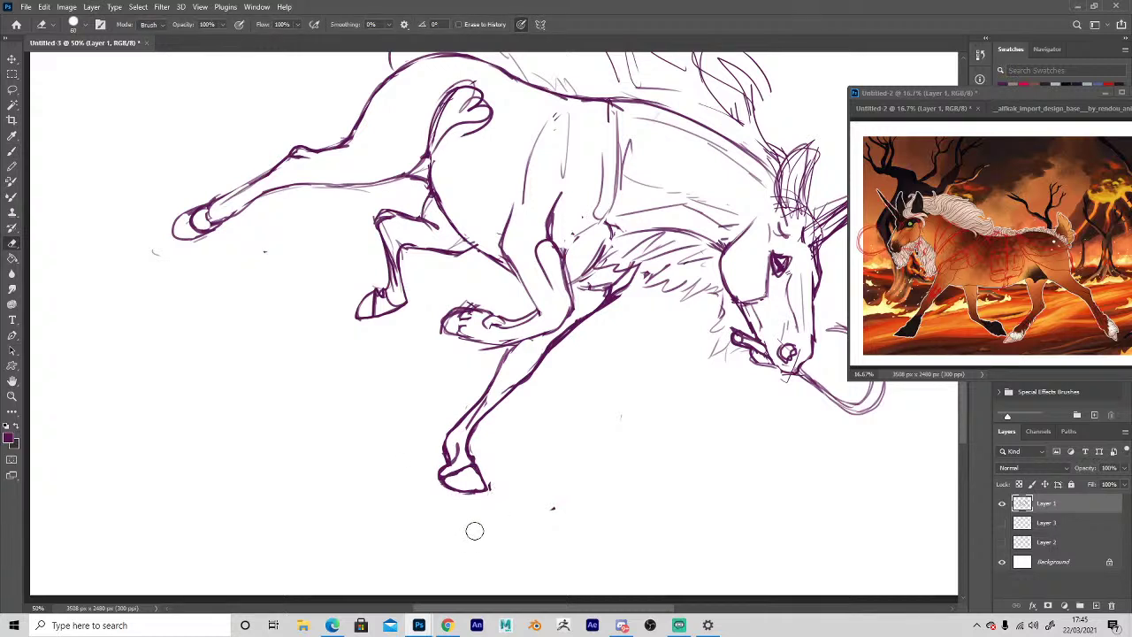
key(b)
drag(472, 463, 492, 490)
key(e)
key(b)
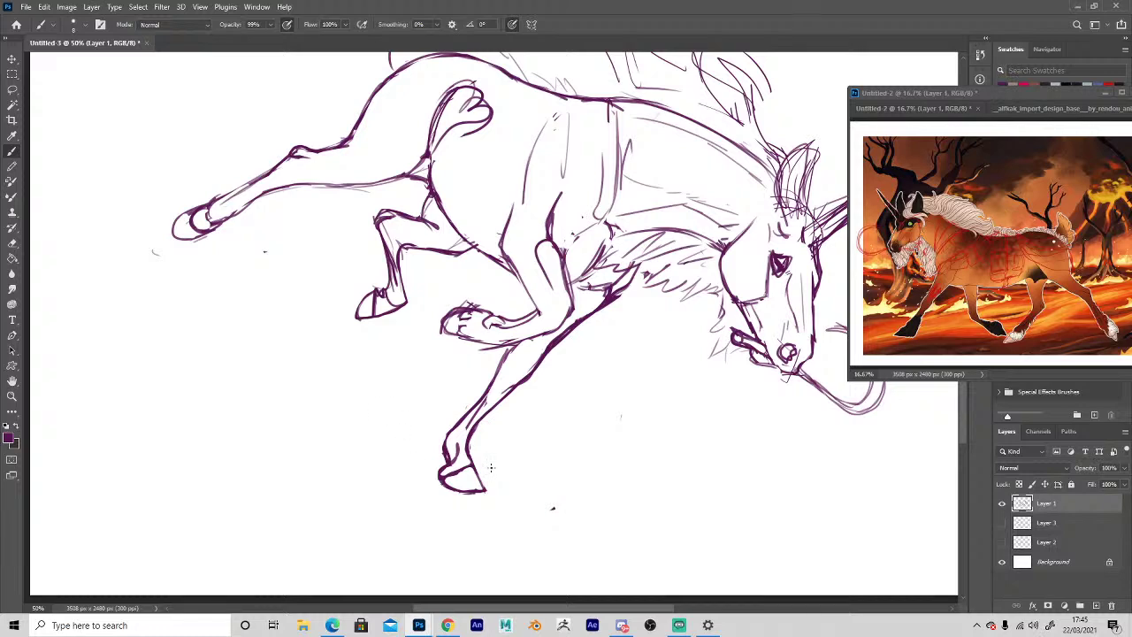
alt+click(591, 444)
key(ctrl+shift+h)
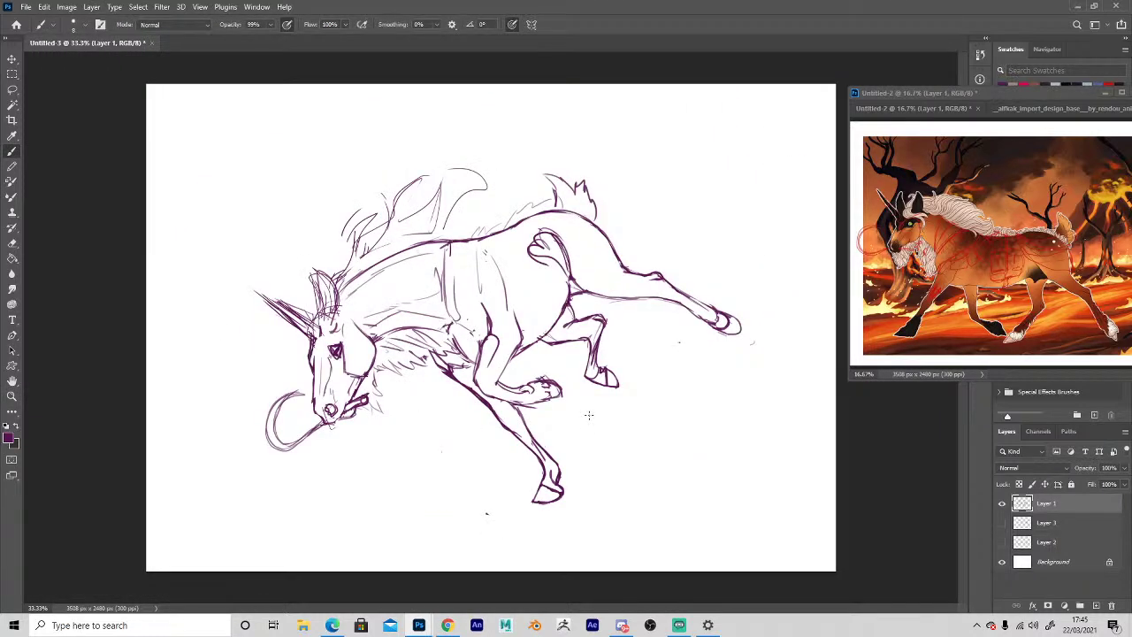
Fade the rough sketch layer to 32% opacity and create a new layer above it.
ctrl+click(540, 340)
ctrl+click(540, 339)
mouse_move(494, 369)
mouse_down()
mouse_move(564, 325)
mouse_move(602, 265)
mouse_move(498, 364)
mouse_up()
key(e)
mouse_move(560, 320)
mouse_down()
mouse_move(597, 262)
mouse_move(556, 191)
mouse_move(544, 205)
mouse_move(511, 176)
mouse_move(458, 223)
mouse_up()
key(space)
drag(359, 498, 539, 396)
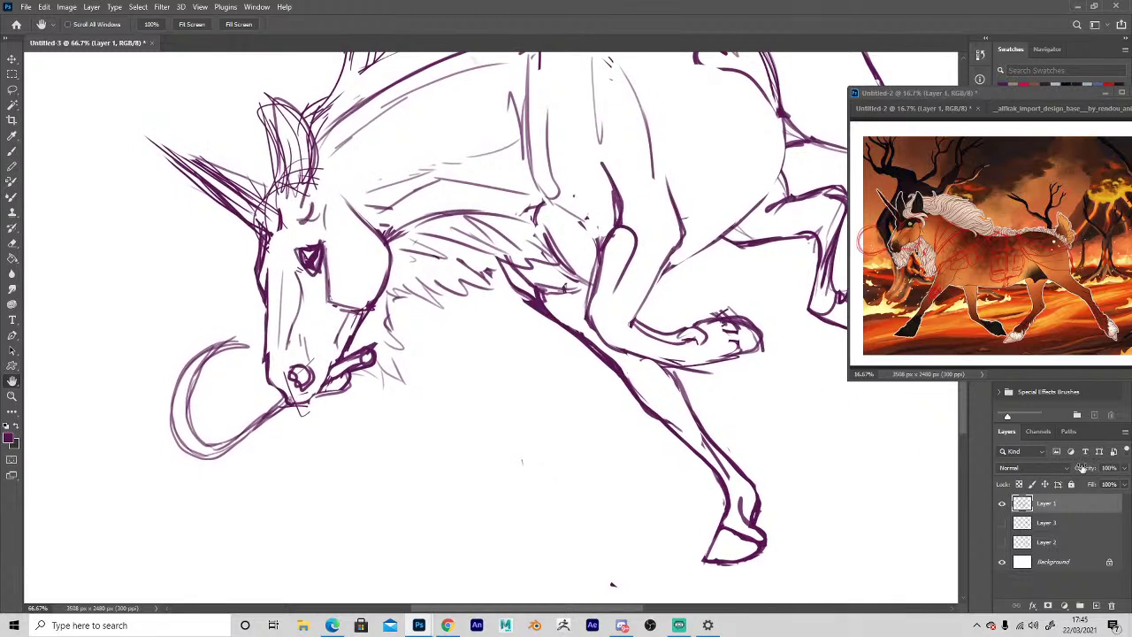
click(1124, 468)
drag(1121, 483, 1082, 484)
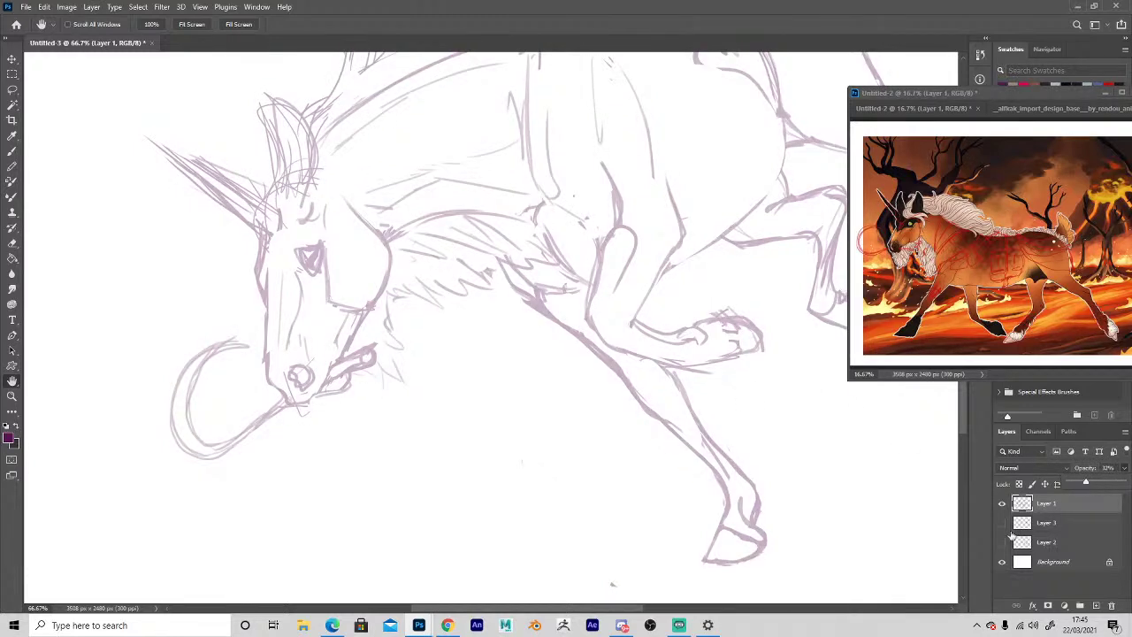
click(1082, 585)
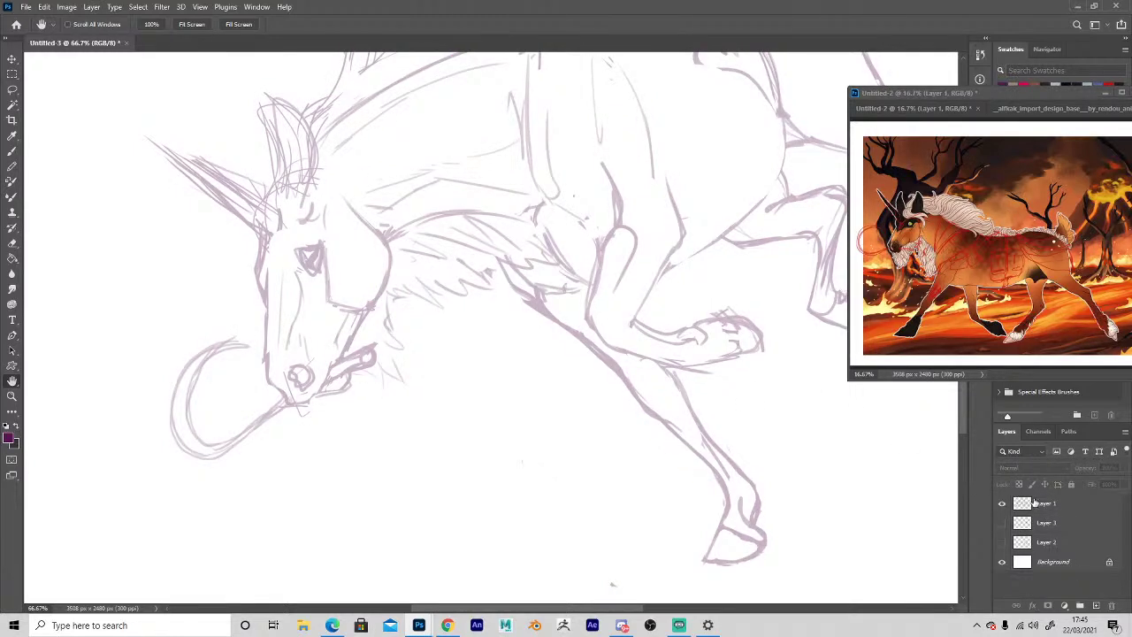
click(1096, 605)
Frame the sketched head at 100% and enlarge the fiery reference artwork to 33.33%, centred on its unicorn's head.
key(z)
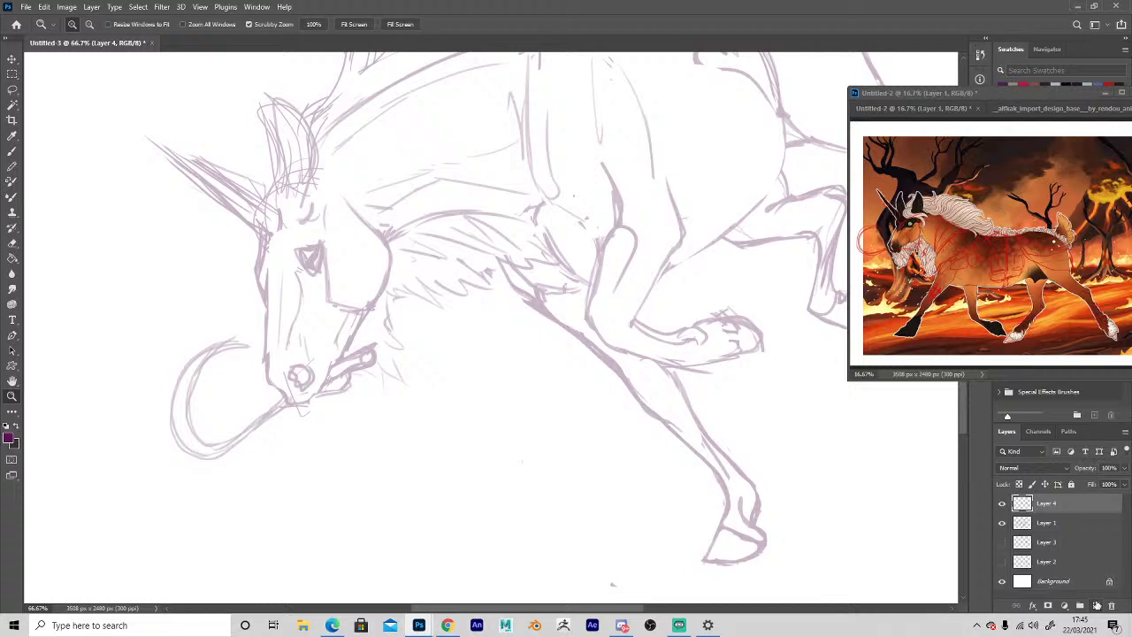
click(202, 287)
click(208, 324)
key(h)
drag(237, 338, 274, 193)
key(z)
click(884, 230)
click(887, 239)
key(h)
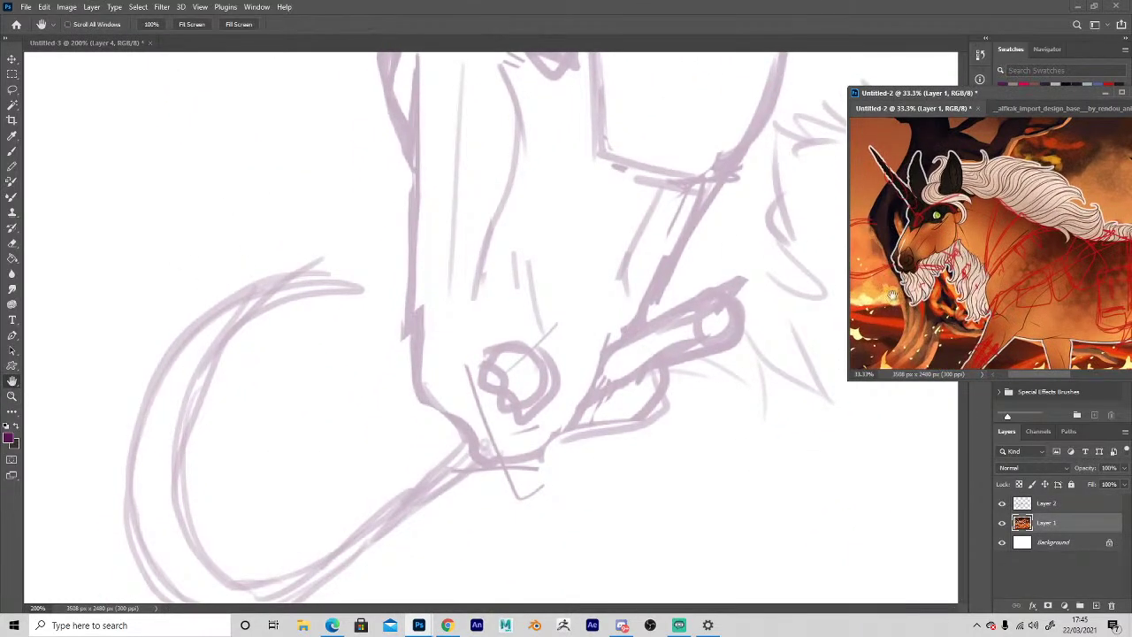
drag(893, 296, 941, 301)
mouse_move(505, 204)
mouse_down()
mouse_move(438, 344)
mouse_move(492, 372)
mouse_up()
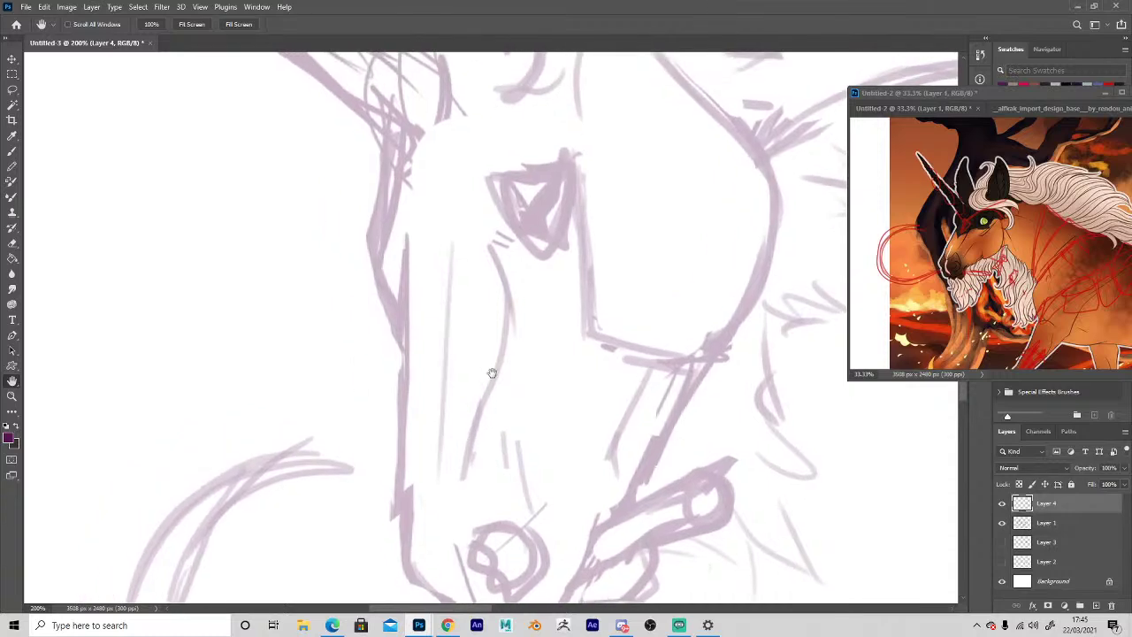
key(z)
alt+click(490, 362)
Change the foreground colour to a very dark navy, test it along the cheek, and set the brush opacity to 100%.
key(i)
click(9, 438)
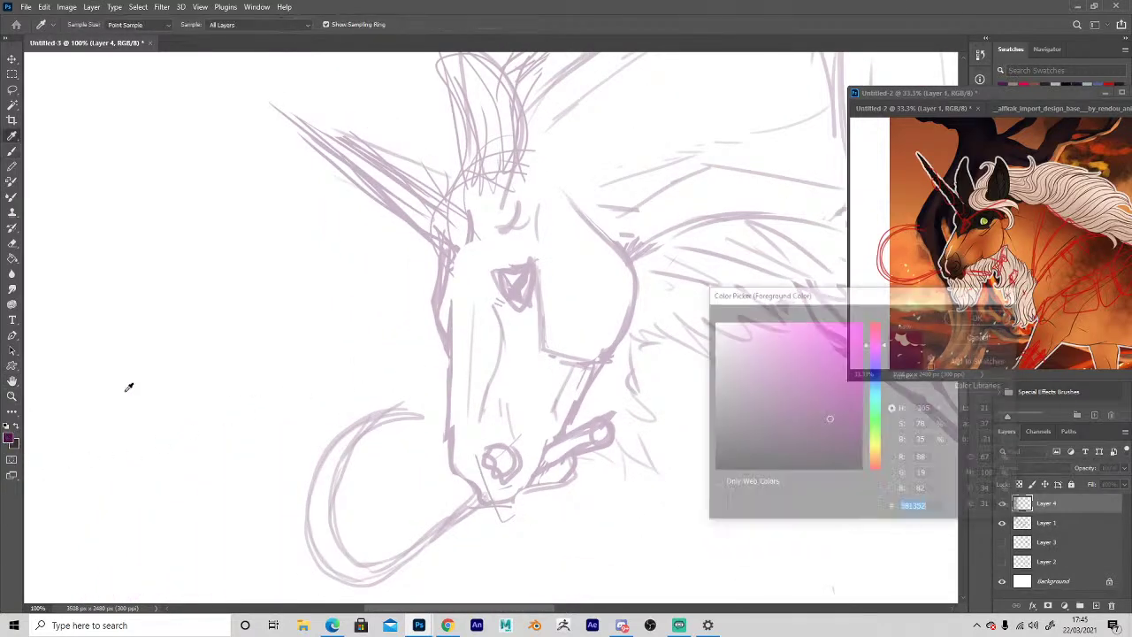
drag(871, 411, 873, 363)
key(Return)
key(b)
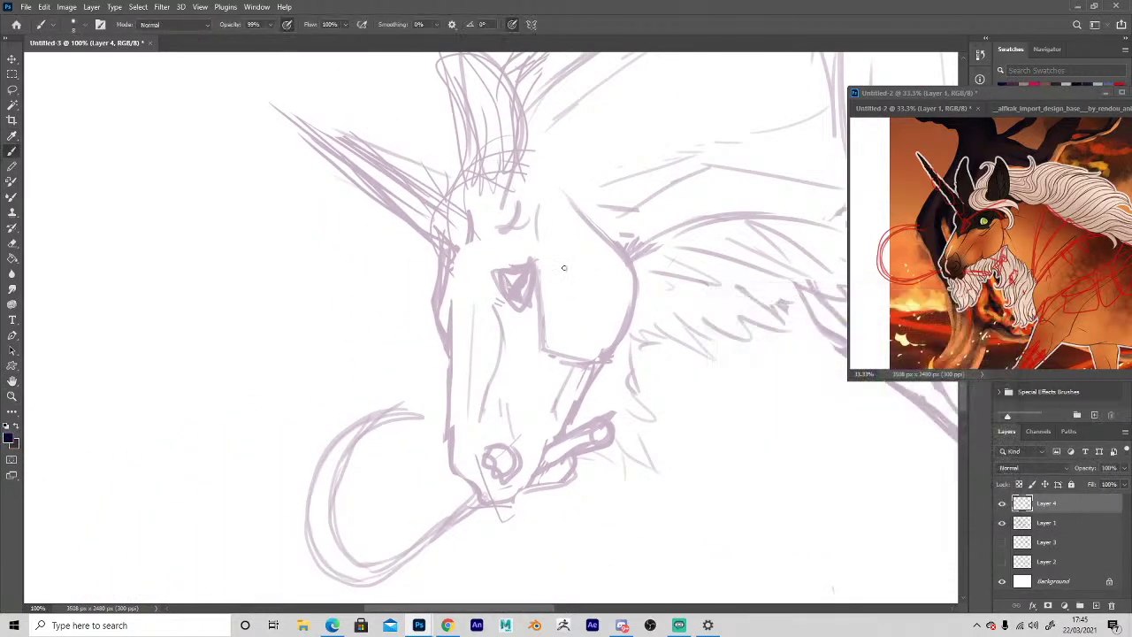
drag(558, 186, 612, 246)
drag(579, 210, 627, 265)
click(271, 25)
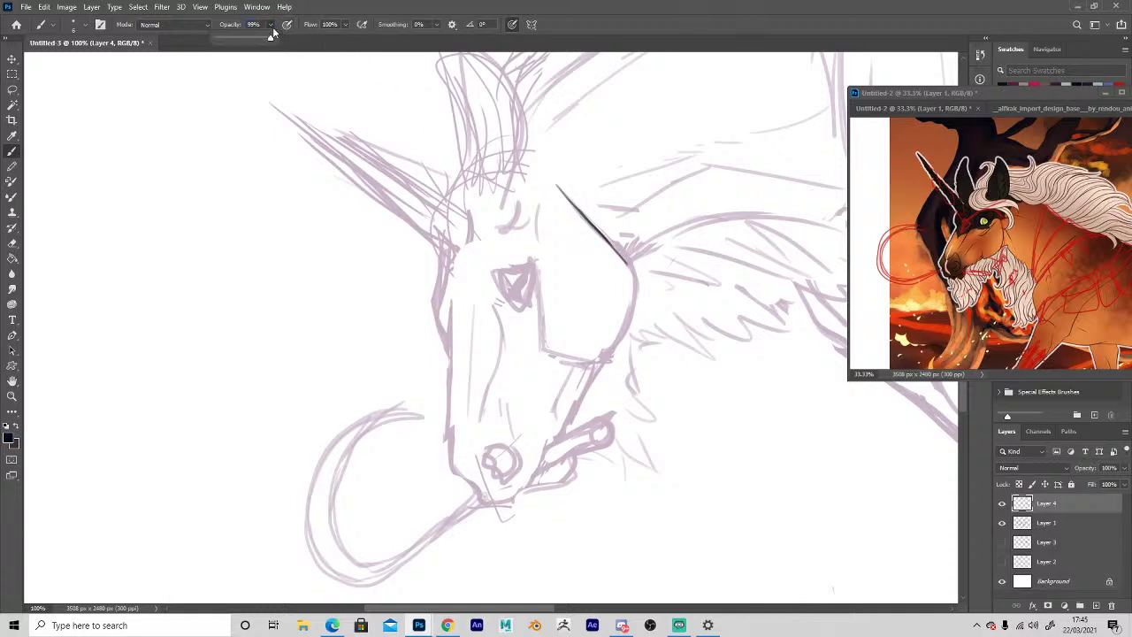
drag(272, 38, 282, 41)
click(629, 246)
Ink the curved cheek and jaw line, the eye, the brow creases and the long facial lines.
mouse_move(554, 184)
mouse_down()
mouse_move(631, 269)
mouse_move(624, 334)
mouse_up()
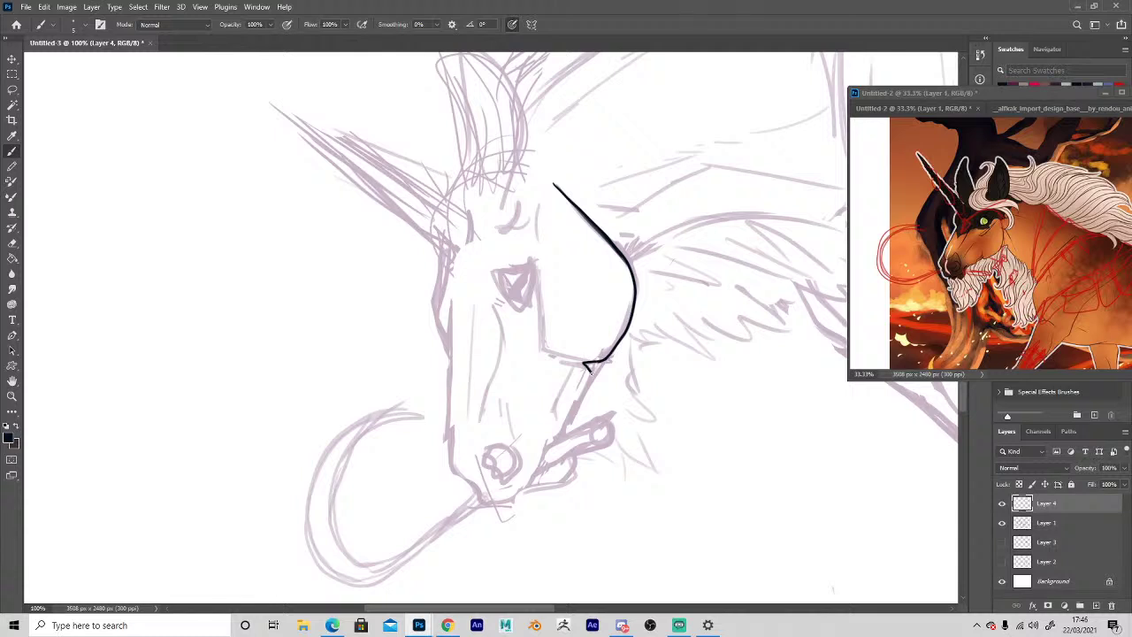
scroll(542, 190, down, 3)
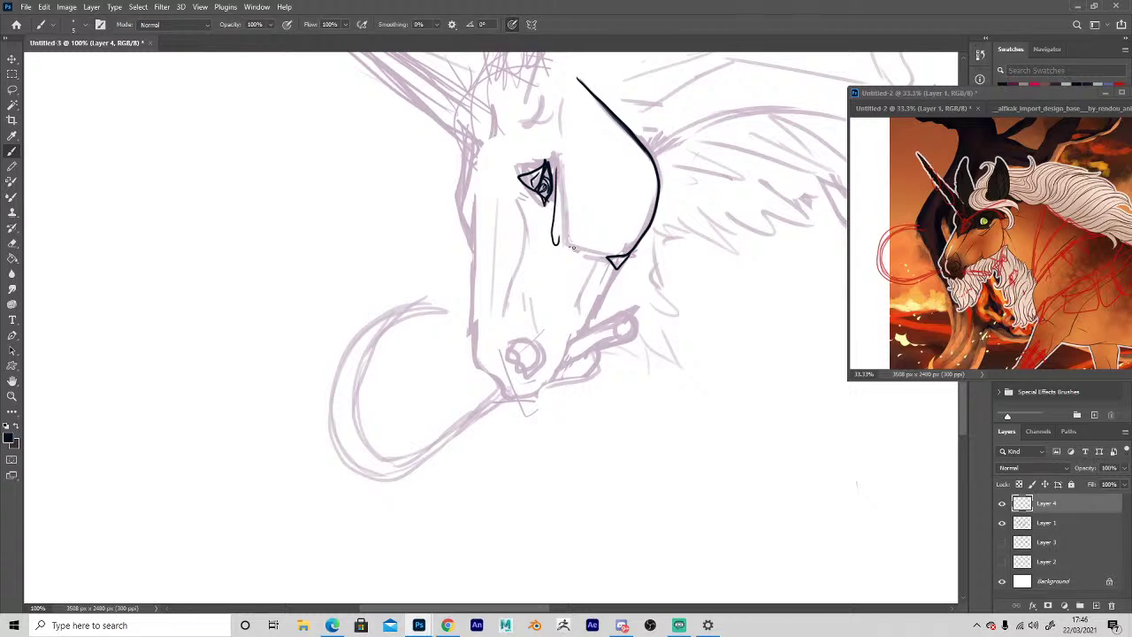
mouse_move(528, 196)
mouse_down()
mouse_move(505, 319)
mouse_move(494, 311)
mouse_up()
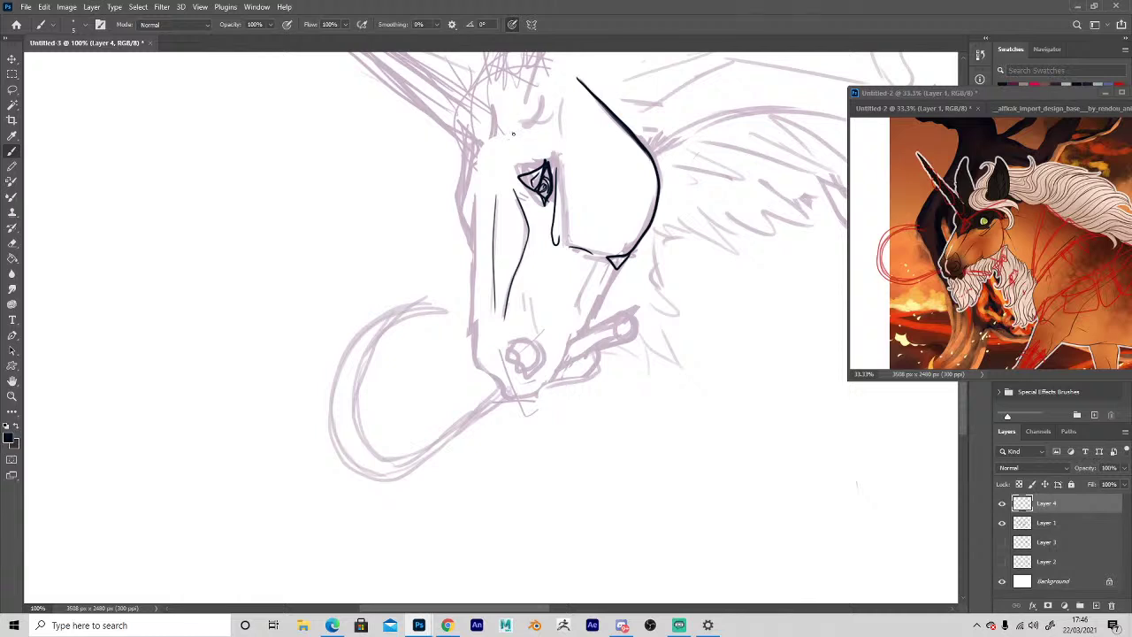
mouse_move(513, 135)
mouse_down()
mouse_move(553, 100)
mouse_move(563, 133)
mouse_up()
Ink the front profile from the forehead down to the muzzle, including the nostril and mouth corner.
mouse_move(470, 146)
mouse_down()
mouse_move(462, 190)
mouse_move(480, 351)
mouse_move(512, 394)
mouse_move(541, 389)
mouse_move(569, 326)
mouse_move(555, 331)
mouse_move(557, 314)
mouse_move(530, 354)
mouse_move(508, 346)
mouse_move(539, 341)
mouse_move(541, 375)
mouse_move(520, 365)
mouse_move(512, 341)
mouse_move(532, 368)
mouse_move(474, 290)
mouse_move(499, 383)
mouse_up()
key(e)
key(b)
key(e)
key(b)
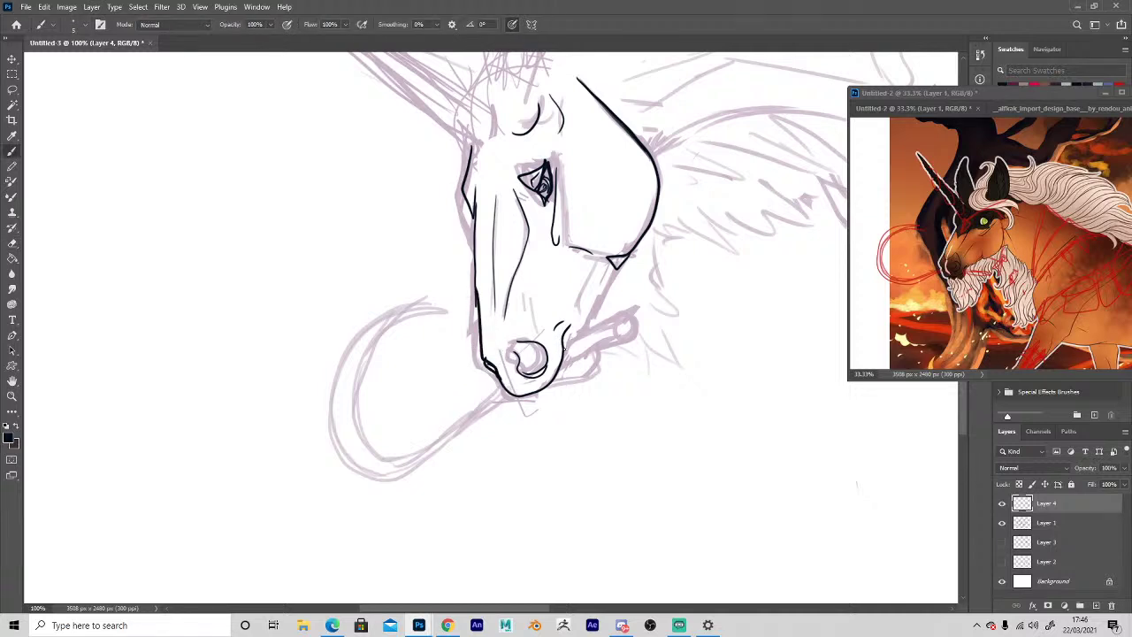
Ink the round-ended handle held in the mouth, the lower lip and the underside of the jaw.
mouse_move(563, 349)
mouse_down()
mouse_move(619, 315)
mouse_move(619, 336)
mouse_move(622, 314)
mouse_move(562, 365)
mouse_up()
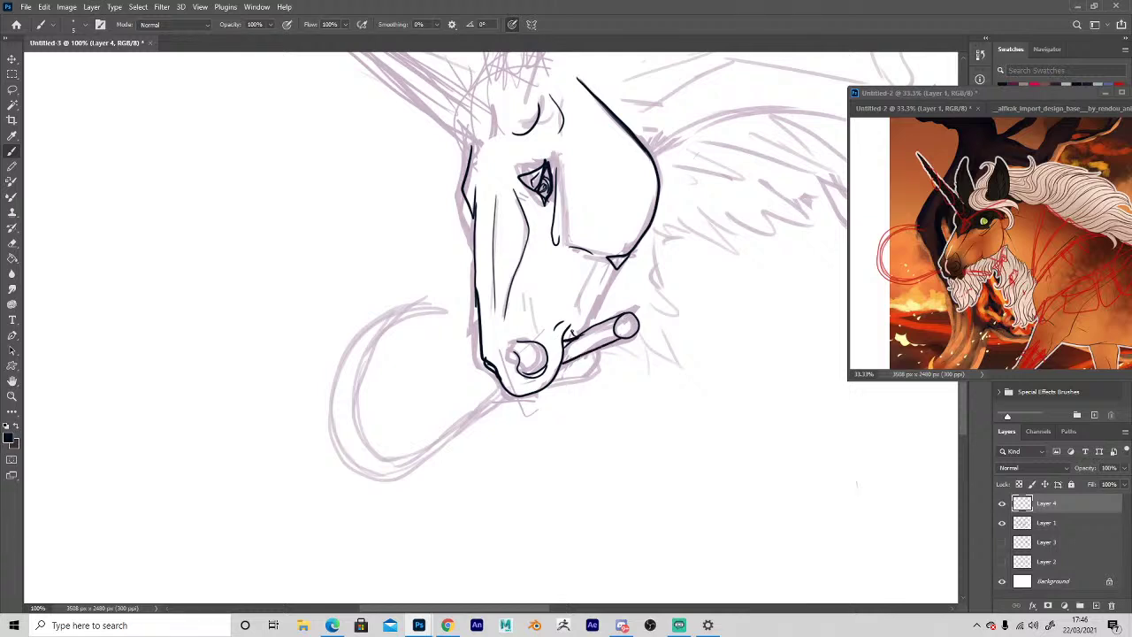
mouse_move(584, 335)
mouse_down()
mouse_move(616, 265)
mouse_move(581, 311)
mouse_up()
drag(590, 352, 555, 386)
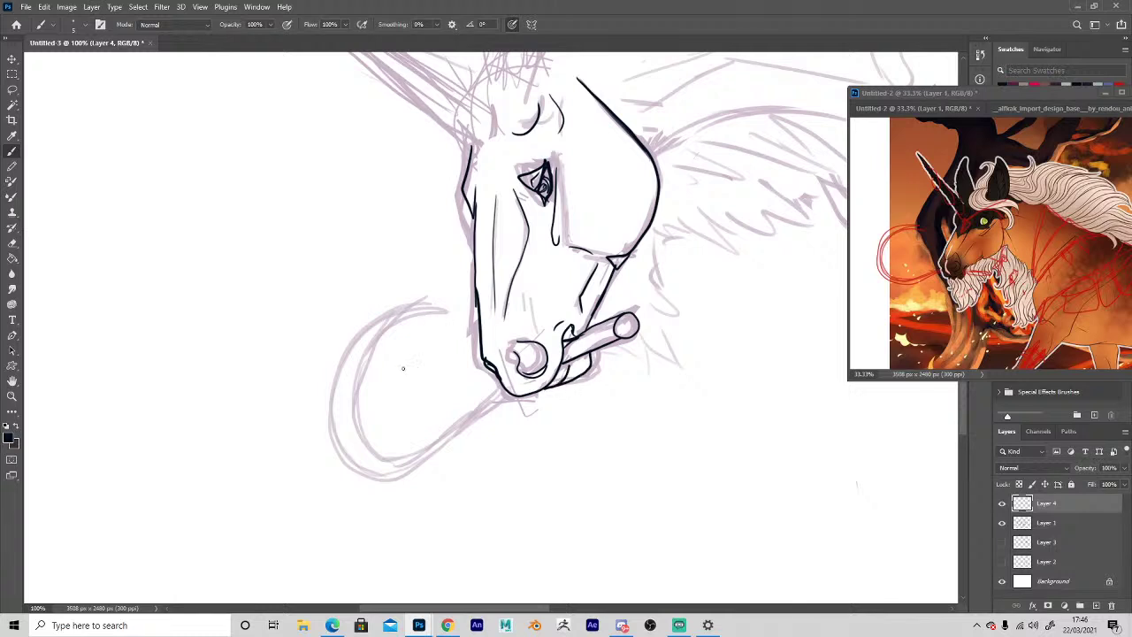
key(space)
mouse_move(625, 469)
mouse_down()
mouse_move(680, 510)
mouse_move(657, 490)
mouse_up()
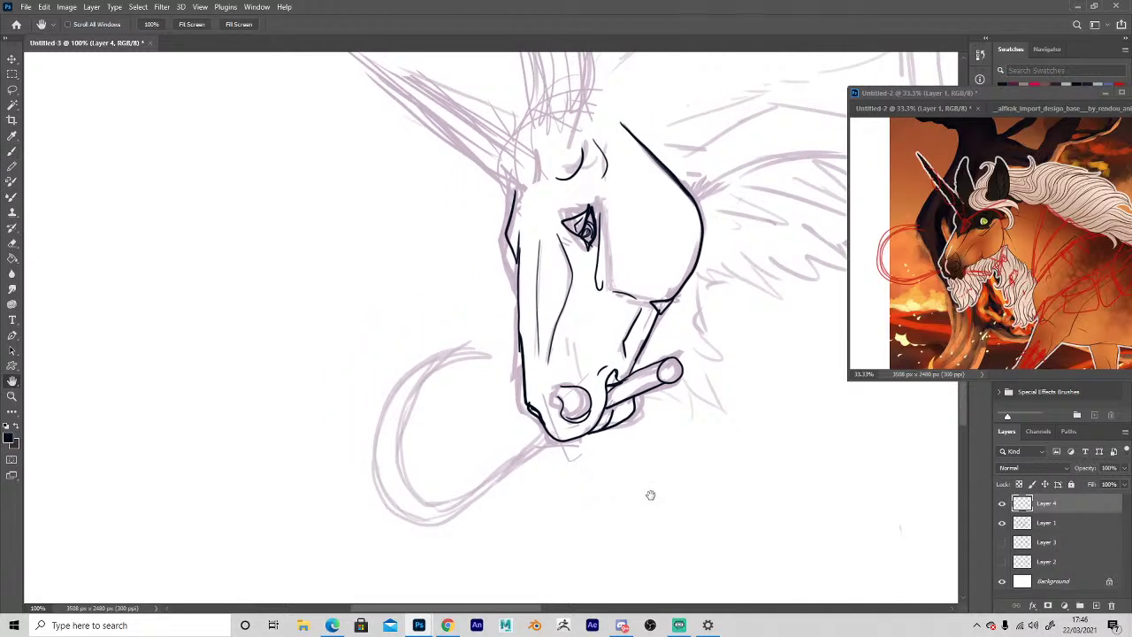
Ink the wavy beard tufts under the jaw and the first fur locks and throat line behind the cheek.
key(space)
mouse_move(607, 519)
mouse_down()
mouse_move(563, 505)
mouse_move(550, 421)
mouse_move(588, 428)
mouse_move(640, 373)
mouse_move(654, 379)
mouse_move(622, 377)
mouse_move(635, 365)
mouse_move(678, 364)
mouse_move(628, 344)
mouse_move(563, 365)
mouse_move(641, 331)
mouse_move(597, 400)
mouse_move(607, 309)
mouse_move(635, 297)
mouse_move(657, 330)
mouse_move(645, 297)
mouse_move(636, 323)
mouse_move(662, 352)
mouse_up()
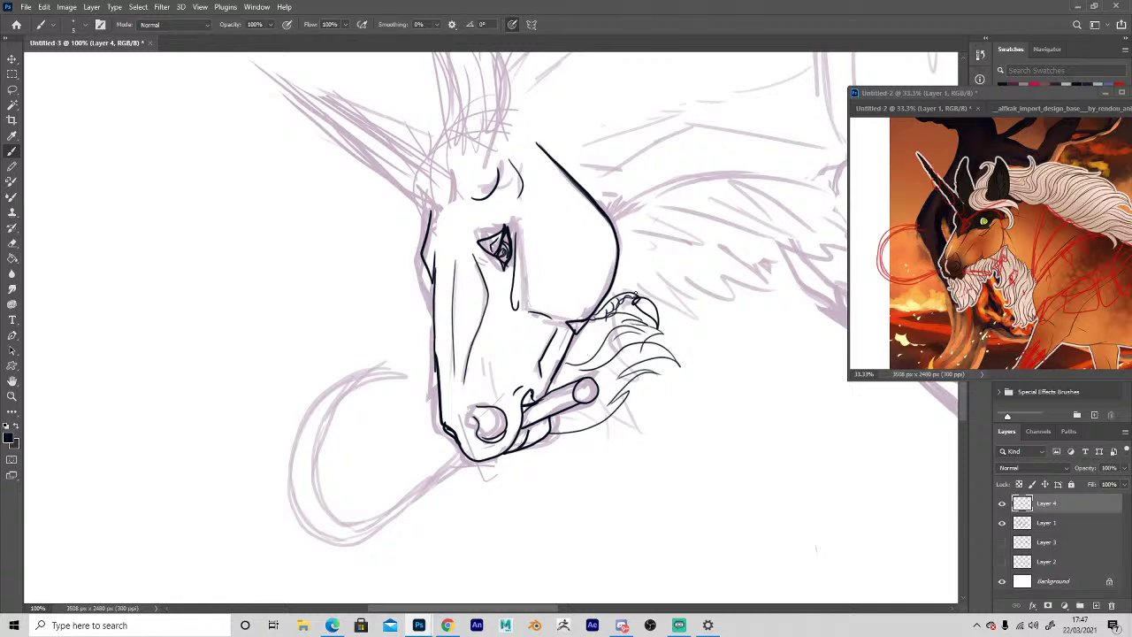
mouse_move(637, 292)
mouse_down()
mouse_move(720, 304)
mouse_move(651, 277)
mouse_move(683, 288)
mouse_up()
mouse_move(638, 271)
mouse_down()
mouse_move(703, 284)
mouse_move(523, 239)
mouse_move(536, 231)
mouse_move(614, 252)
mouse_move(614, 276)
mouse_move(492, 233)
mouse_move(555, 207)
mouse_move(706, 202)
mouse_up()
mouse_move(545, 271)
mouse_down()
mouse_move(624, 285)
mouse_move(525, 253)
mouse_up()
Ink the collar in front of the muzzle and the inner and outer curves of the sickle blade.
key(space)
drag(592, 489, 837, 402)
mouse_move(585, 374)
mouse_down()
mouse_move(568, 395)
mouse_move(594, 386)
mouse_up()
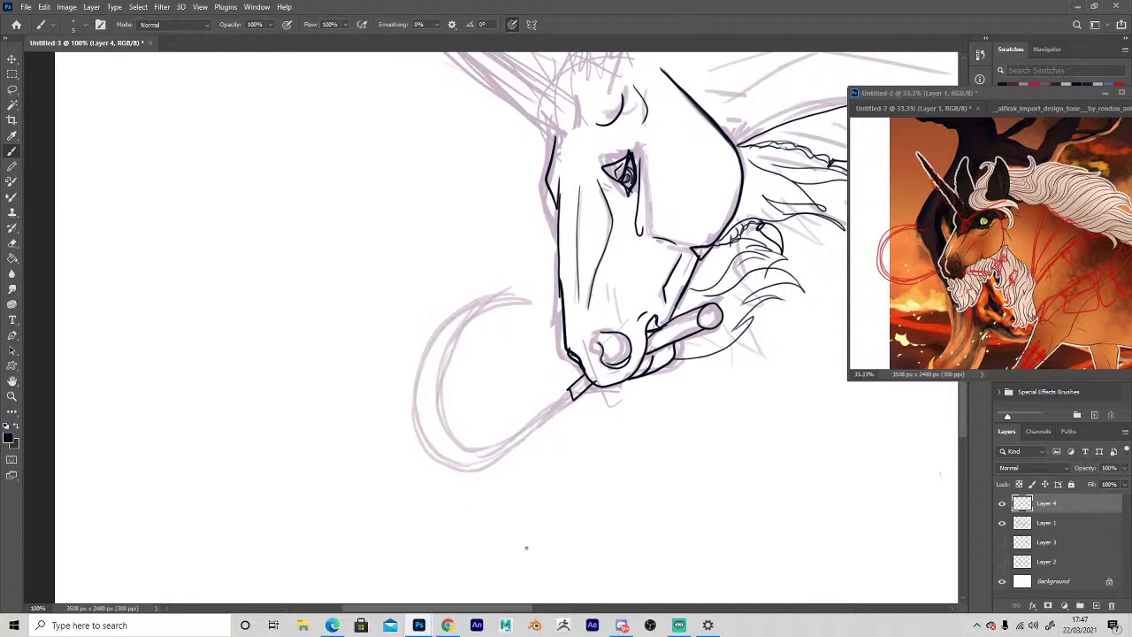
mouse_move(573, 393)
mouse_down()
mouse_move(460, 452)
mouse_move(439, 380)
mouse_move(491, 306)
mouse_move(529, 301)
mouse_move(425, 343)
mouse_move(437, 452)
mouse_move(475, 469)
mouse_up()
key(ctrl+z)
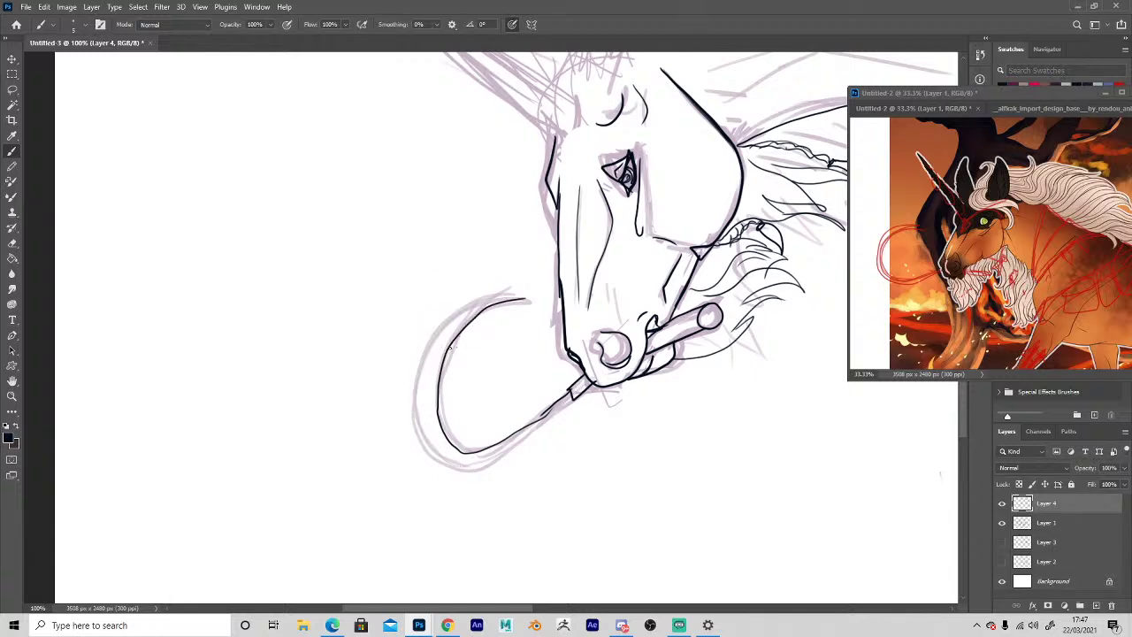
mouse_move(520, 298)
mouse_down()
mouse_move(476, 307)
mouse_move(430, 343)
mouse_move(417, 411)
mouse_move(431, 450)
mouse_move(467, 466)
mouse_move(506, 451)
mouse_move(573, 394)
mouse_up()
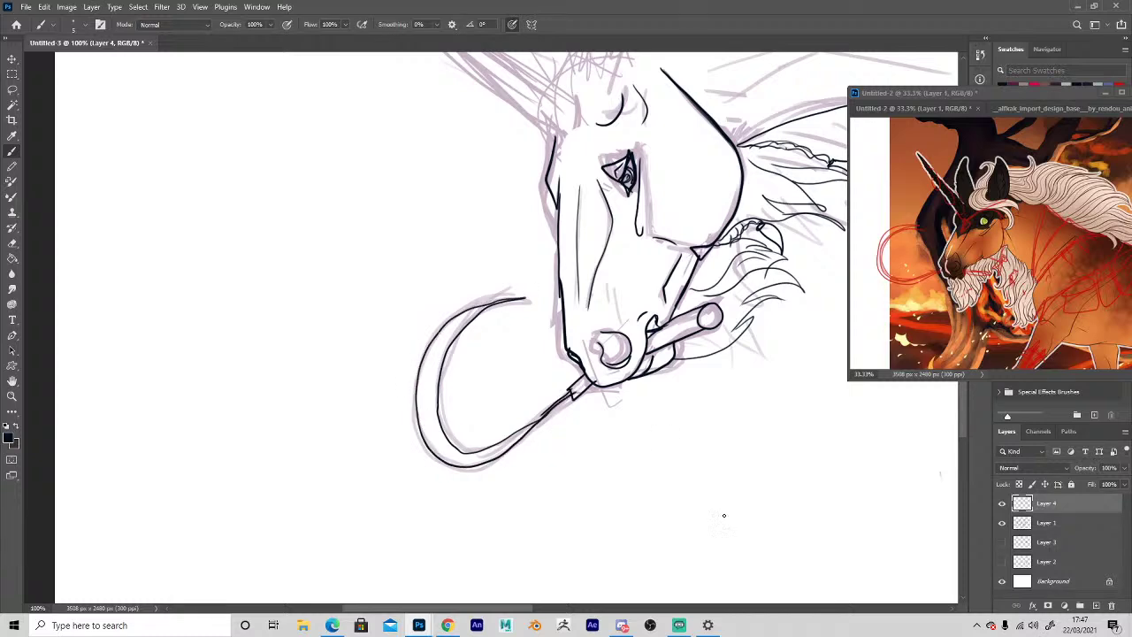
Ink the neck line behind the cheek and the layered fur locks along the throat and chest.
key(space)
drag(610, 435, 569, 498)
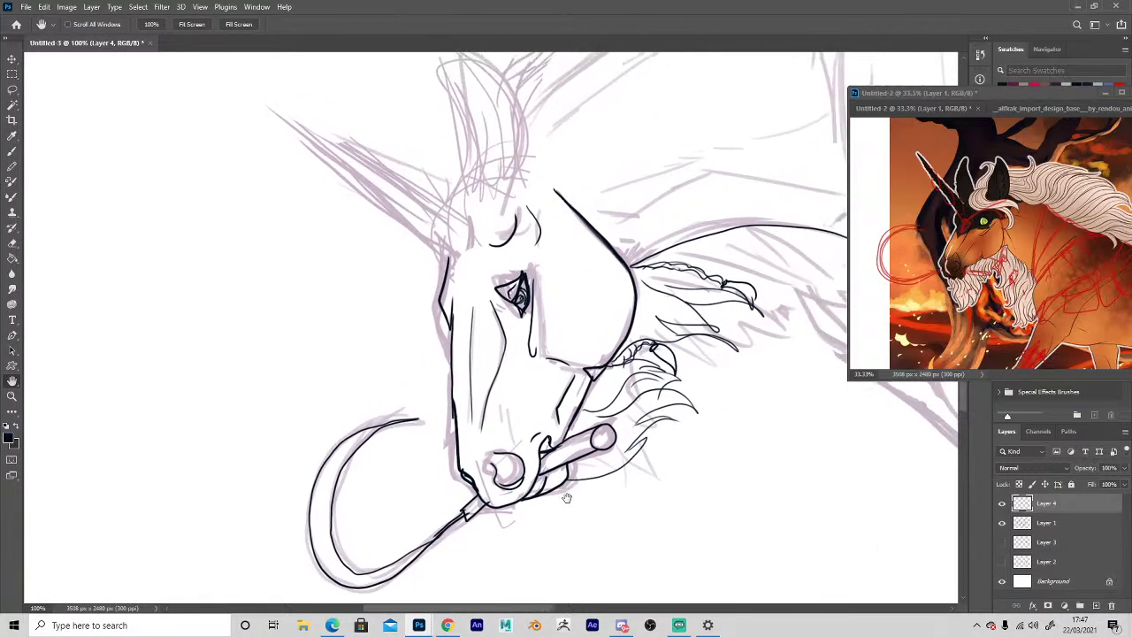
drag(690, 495, 512, 532)
mouse_move(396, 259)
mouse_down()
mouse_move(463, 284)
mouse_move(490, 232)
mouse_move(538, 211)
mouse_move(647, 239)
mouse_move(616, 263)
mouse_move(659, 282)
mouse_up()
drag(562, 340, 623, 350)
mouse_move(580, 310)
mouse_down()
mouse_move(656, 362)
mouse_move(527, 289)
mouse_move(645, 304)
mouse_up()
mouse_move(557, 277)
mouse_down()
mouse_move(638, 292)
mouse_move(669, 352)
mouse_move(658, 355)
mouse_move(723, 371)
mouse_up()
drag(655, 277, 722, 370)
drag(521, 297, 565, 325)
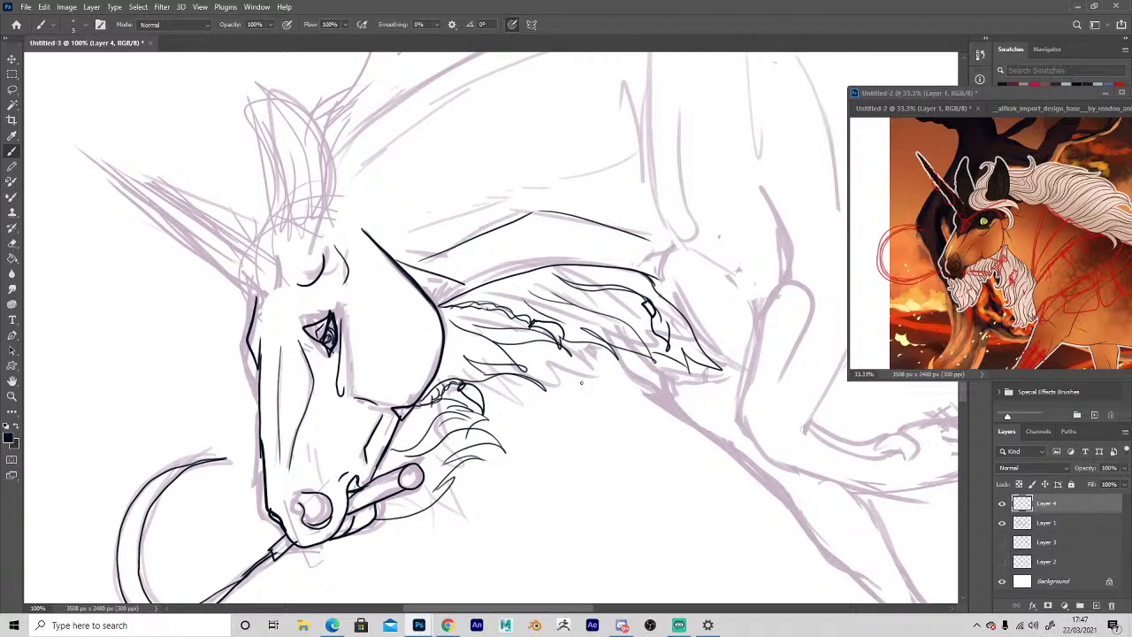
drag(522, 358, 571, 361)
Ink the long crease lines and short dashed guide lines running along the side of the neck.
drag(467, 297, 549, 290)
mouse_move(610, 477)
mouse_down()
mouse_move(631, 490)
mouse_move(644, 527)
mouse_up()
drag(438, 315, 522, 297)
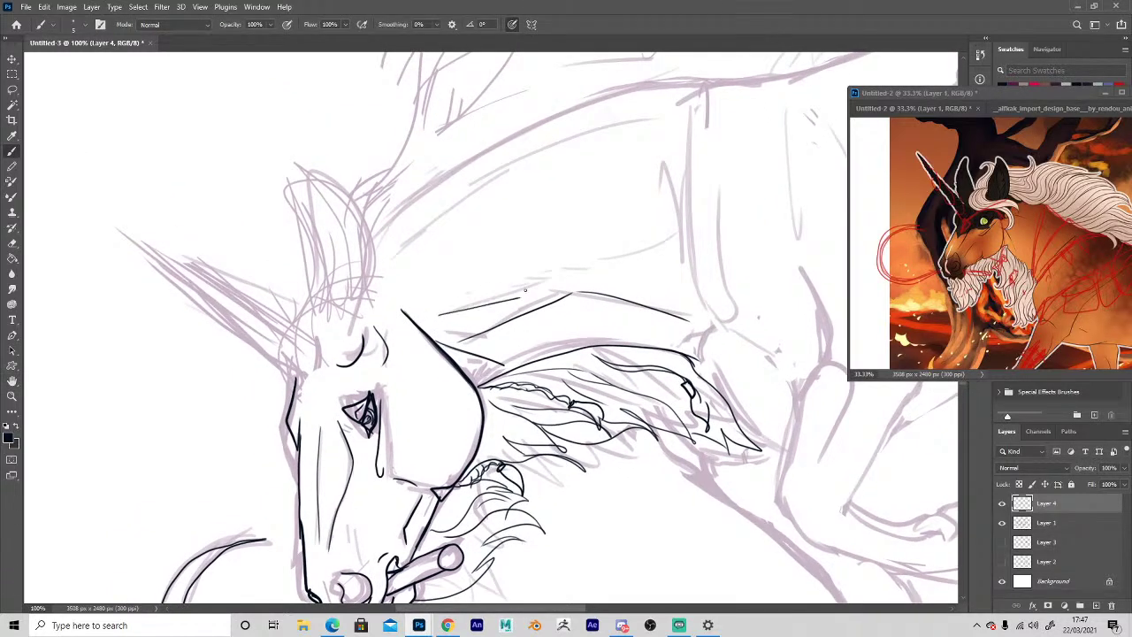
drag(587, 272, 673, 246)
drag(385, 255, 482, 188)
drag(581, 133, 688, 105)
Ink a narrow diamond marking on the forehead above the bridge of the nose.
key(space)
drag(258, 434, 594, 362)
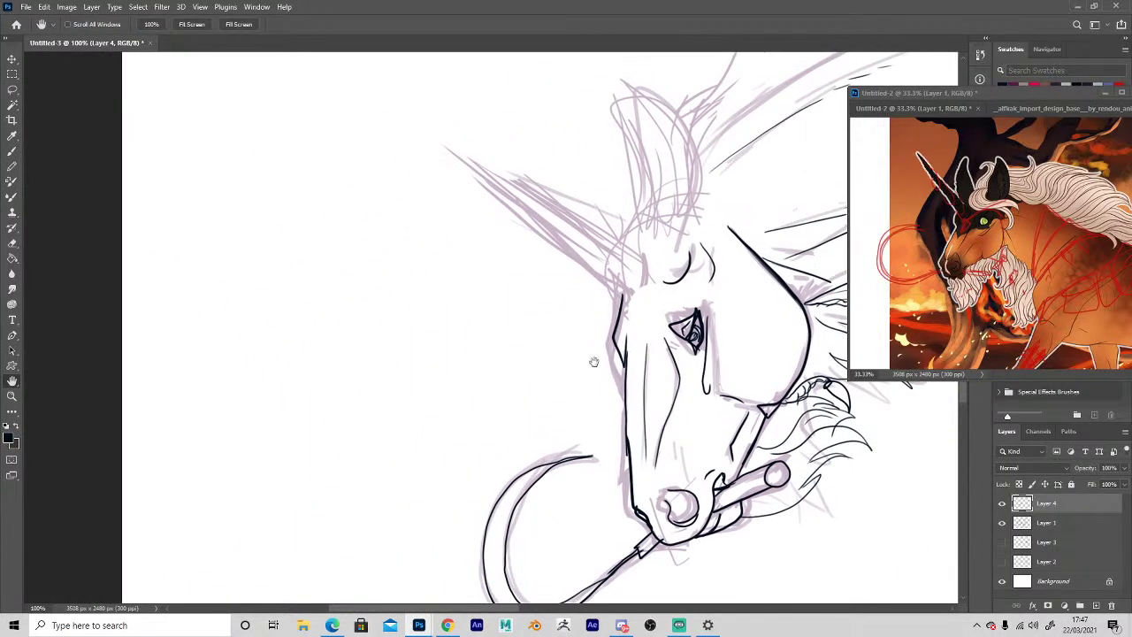
key(b)
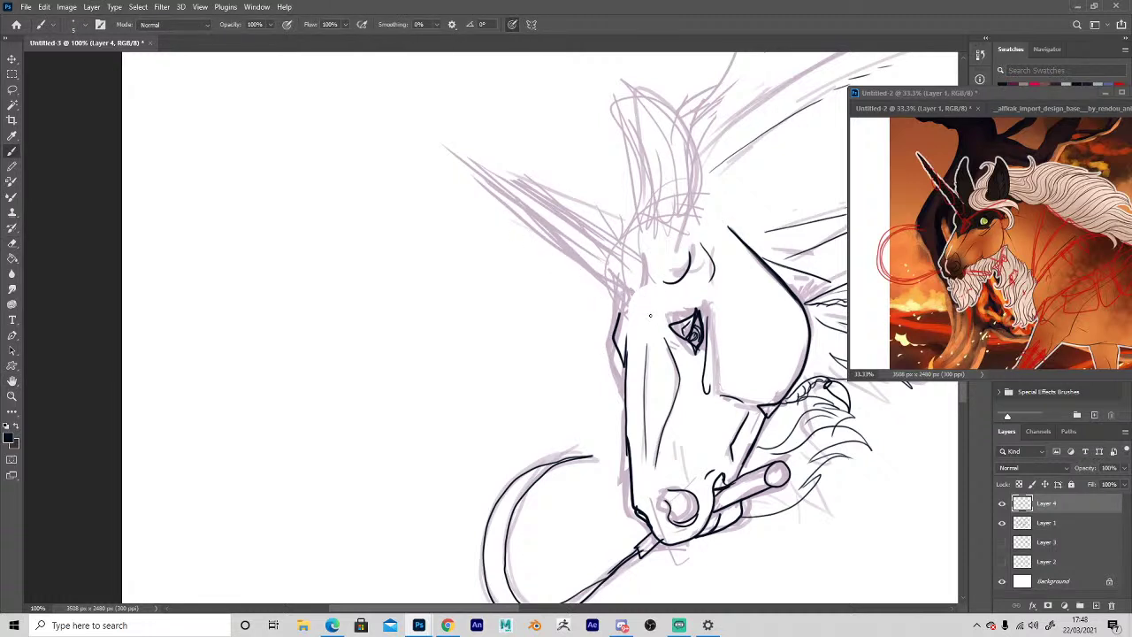
mouse_move(651, 305)
mouse_down()
mouse_move(643, 344)
mouse_move(632, 326)
mouse_move(645, 303)
mouse_move(638, 349)
mouse_move(644, 327)
mouse_up()
key(e)
key(b)
Ink the horn's outline as a long tapering spike pointing forward from the forehead, clearing stray lines at its base.
mouse_move(617, 290)
mouse_down()
mouse_move(653, 297)
mouse_move(624, 259)
mouse_move(605, 258)
mouse_move(621, 290)
mouse_move(558, 258)
mouse_up()
key(h)
drag(492, 422, 277, 400)
key(b)
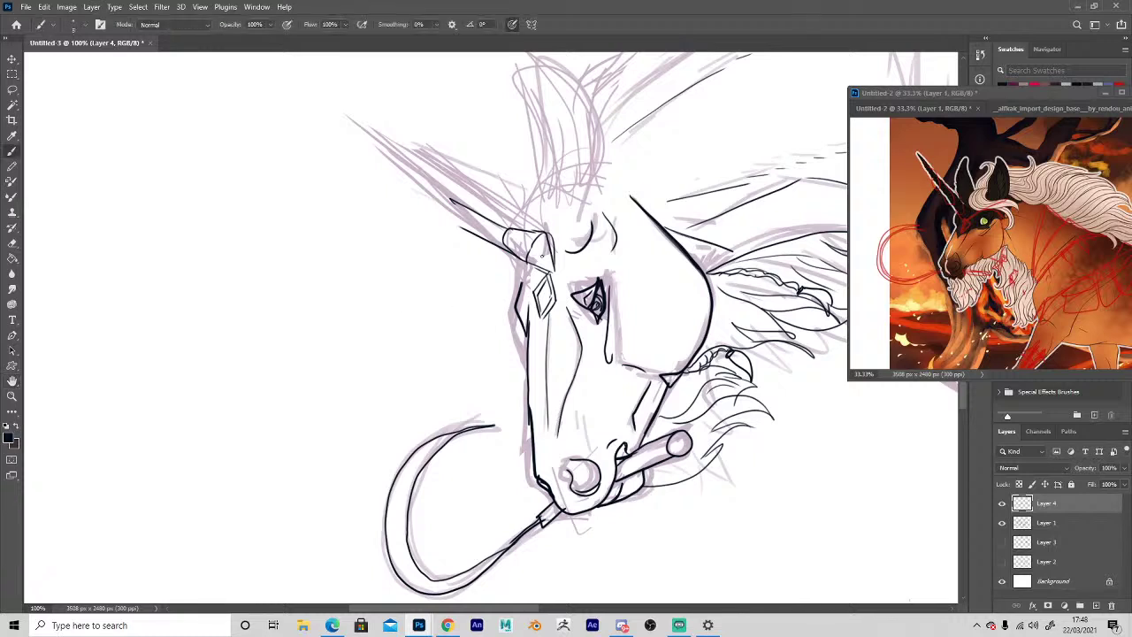
drag(532, 260, 370, 198)
drag(524, 234, 323, 173)
mouse_move(323, 174)
mouse_down()
mouse_move(548, 272)
mouse_move(453, 201)
mouse_move(552, 248)
mouse_up()
key(e)
key(b)
Ink the curved ridges across the horn from base to tip and the brow line beneath its base.
drag(552, 246, 555, 267)
mouse_move(531, 235)
mouse_down()
mouse_move(525, 263)
mouse_move(504, 243)
mouse_up()
mouse_move(508, 230)
mouse_down()
mouse_move(504, 251)
mouse_move(477, 232)
mouse_up()
drag(481, 219, 477, 235)
mouse_move(442, 207)
mouse_down()
mouse_move(444, 223)
mouse_move(345, 183)
mouse_up()
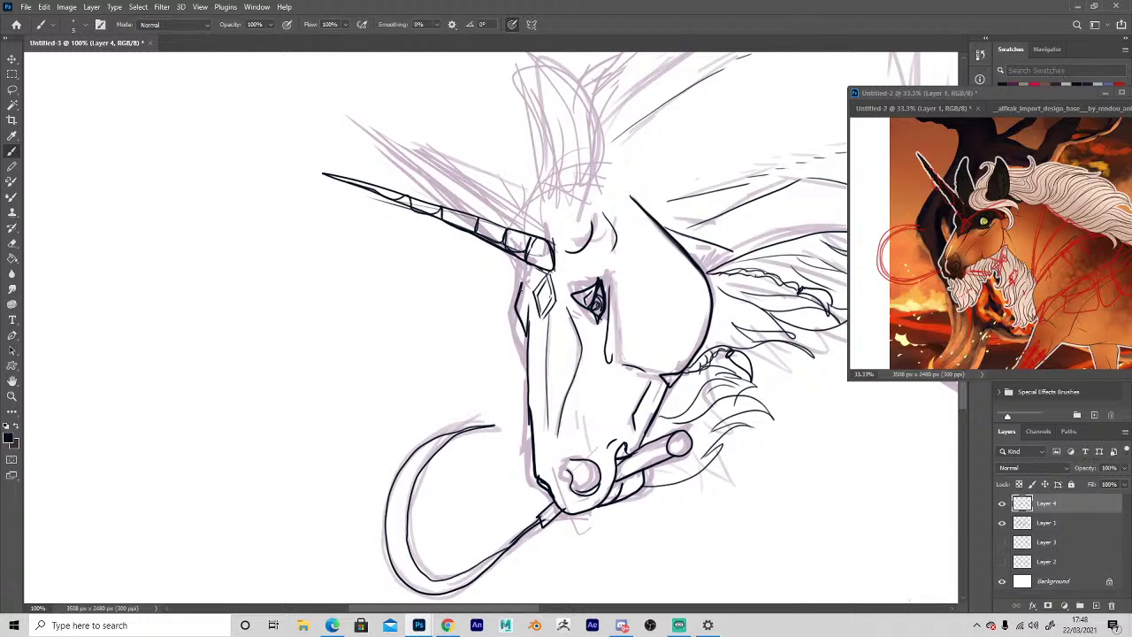
drag(528, 259, 518, 294)
Ink the near ear with its curved tip, inner fold and jagged inner fur.
key(space)
drag(471, 289, 469, 388)
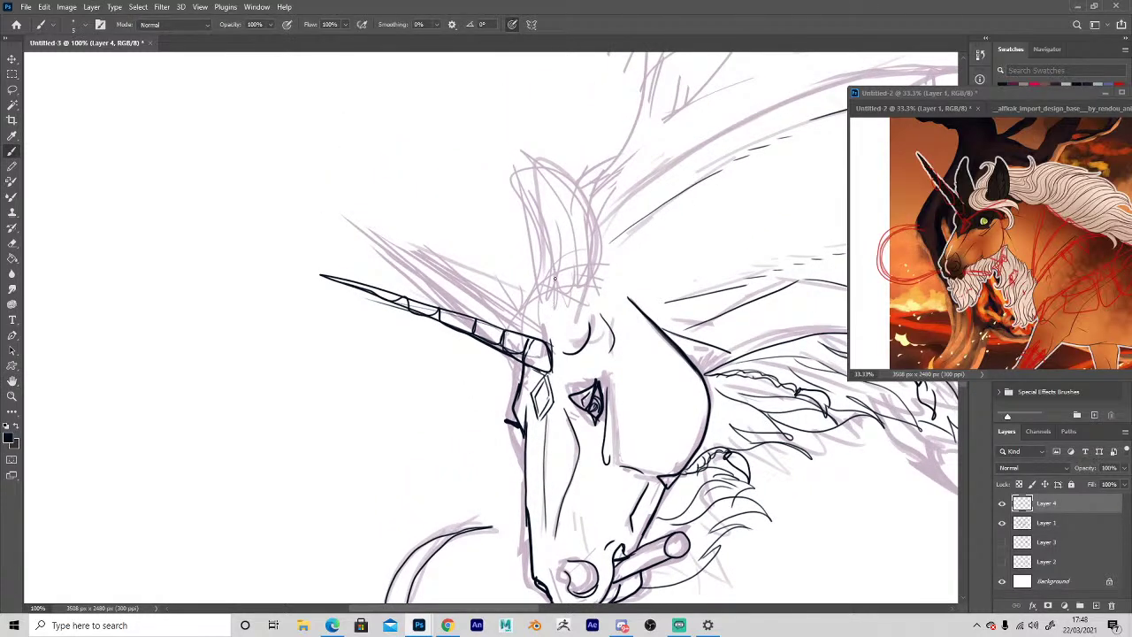
mouse_move(550, 319)
mouse_down()
mouse_move(546, 248)
mouse_move(517, 181)
mouse_move(543, 169)
mouse_move(599, 232)
mouse_move(588, 302)
mouse_move(550, 200)
mouse_move(579, 225)
mouse_move(593, 314)
mouse_up()
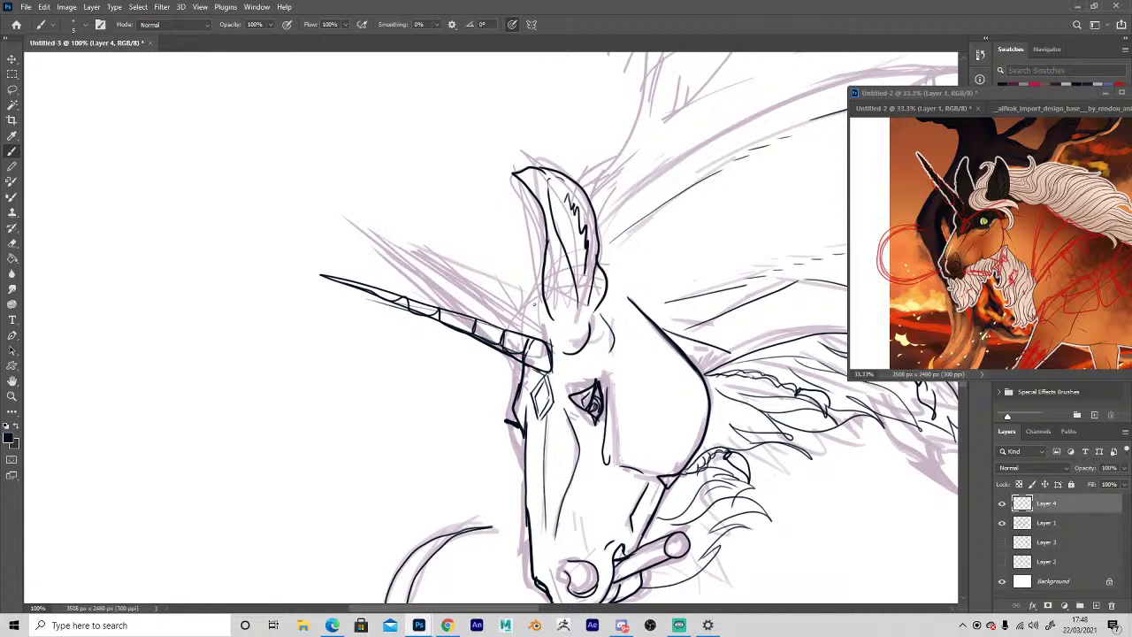
Lasso the inked near ear and transform it into a shorter ear with its tip leaning forward.
key(l)
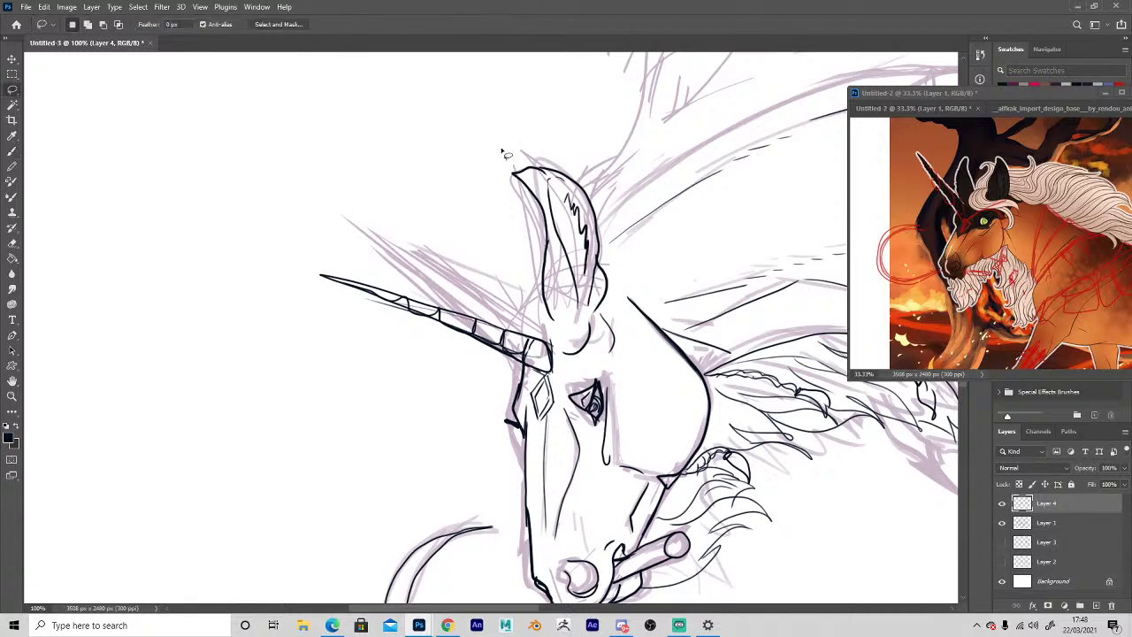
mouse_move(500, 149)
mouse_down()
mouse_move(542, 323)
mouse_move(588, 329)
mouse_move(610, 316)
mouse_move(454, 157)
mouse_move(426, 166)
mouse_up()
key(ctrl+t)
drag(523, 272, 533, 260)
key(Return)
key(ctrl+d)
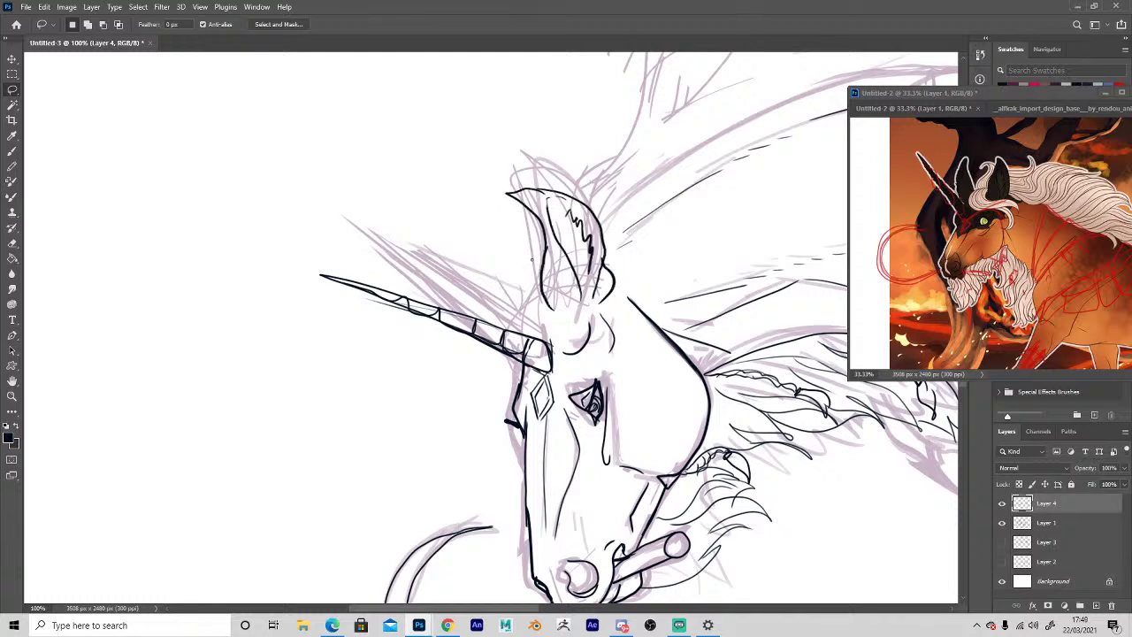
Ink the base of the near ear and the pointed far ear with fur behind the horn.
key(b)
mouse_move(551, 308)
mouse_down()
mouse_move(548, 344)
mouse_move(609, 301)
mouse_up()
drag(590, 308, 550, 345)
mouse_move(547, 305)
mouse_down()
mouse_move(538, 336)
mouse_move(520, 342)
mouse_move(543, 299)
mouse_move(506, 301)
mouse_move(443, 242)
mouse_move(439, 287)
mouse_up()
drag(453, 285, 460, 297)
drag(442, 259, 452, 320)
drag(479, 283, 530, 304)
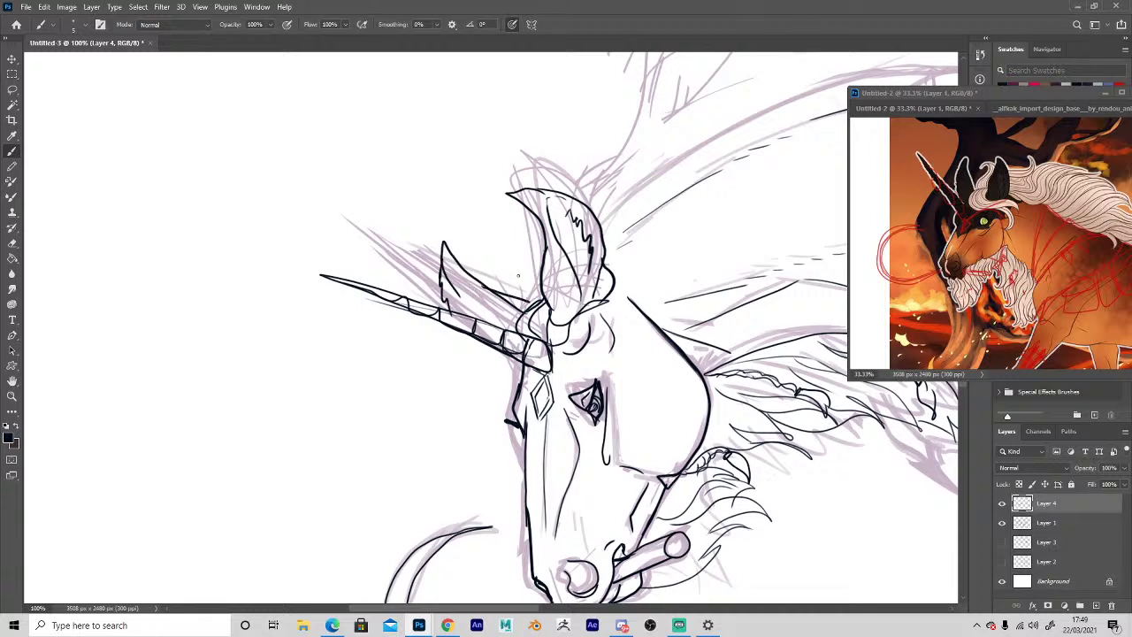
Clean up and thicken the front edge of the near ear.
key(e)
drag(513, 195, 543, 256)
key(b)
key(e)
key(b)
Ink the first flame-like mane locks rising from behind the ear and along the neck crest.
key(space)
drag(376, 449, 207, 504)
mouse_move(435, 282)
mouse_down()
mouse_move(555, 161)
mouse_move(455, 230)
mouse_move(555, 156)
mouse_move(452, 203)
mouse_move(531, 141)
mouse_up()
key(space)
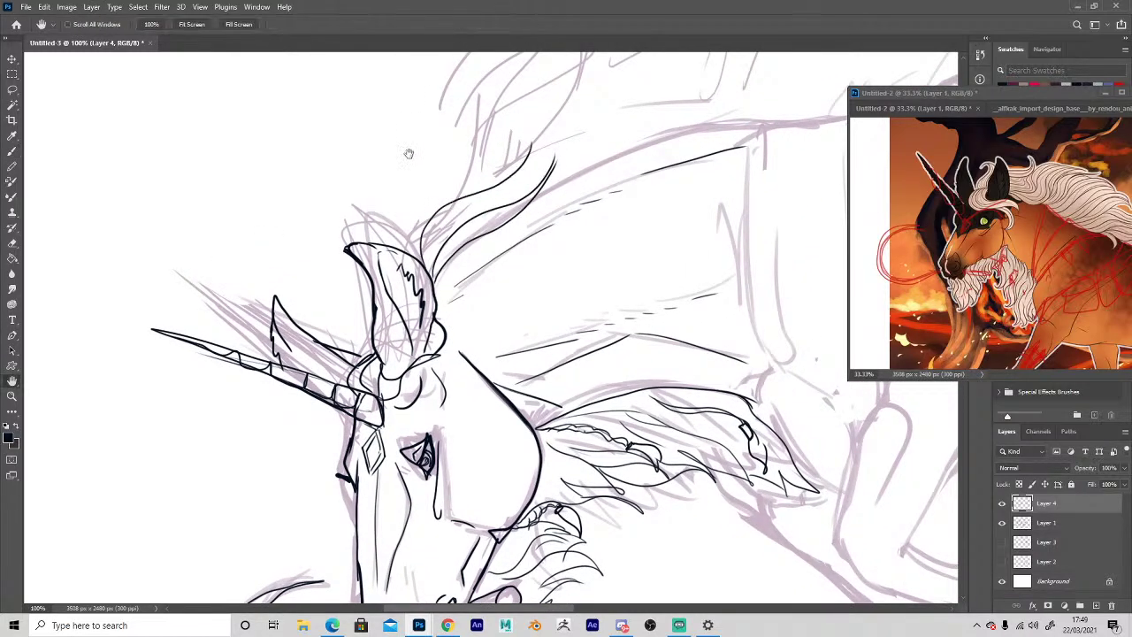
drag(410, 151, 346, 261)
mouse_move(387, 310)
mouse_down()
mouse_move(434, 254)
mouse_move(404, 189)
mouse_up()
mouse_move(405, 190)
mouse_down()
mouse_move(446, 260)
mouse_move(531, 106)
mouse_move(527, 201)
mouse_up()
mouse_move(467, 322)
mouse_down()
mouse_move(528, 284)
mouse_move(626, 160)
mouse_up()
Ink the tall pointed mane lock above the middle of the neck.
key(space)
drag(521, 145, 423, 237)
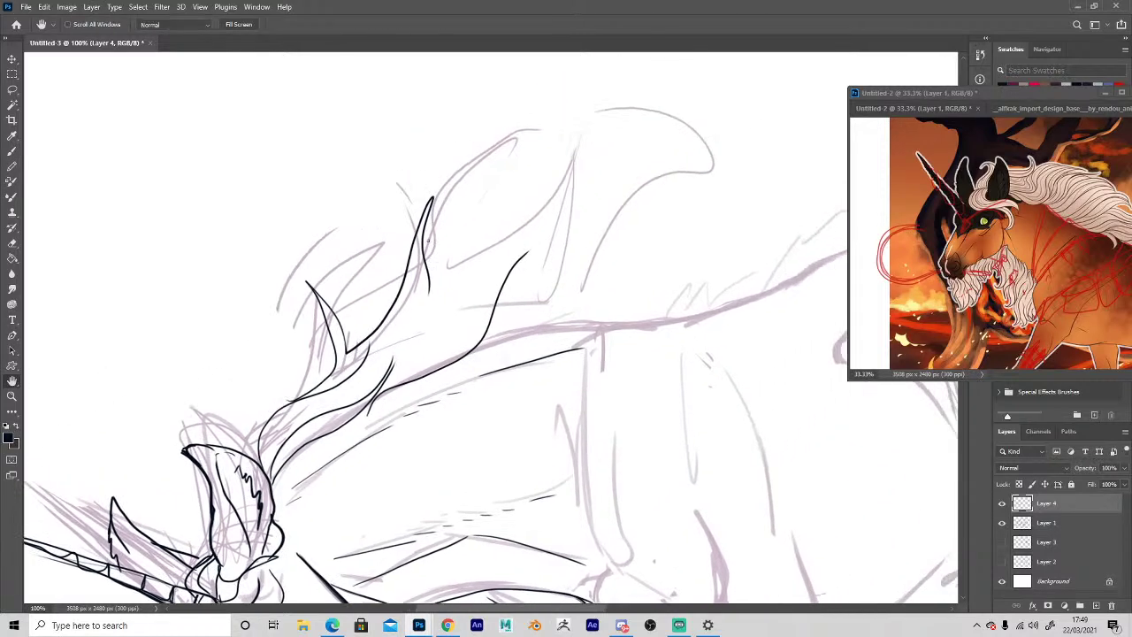
mouse_move(429, 279)
mouse_down()
mouse_move(488, 175)
mouse_move(479, 222)
mouse_up()
mouse_move(480, 221)
mouse_down()
mouse_move(536, 162)
mouse_move(580, 159)
mouse_up()
mouse_move(581, 160)
mouse_down()
mouse_move(553, 223)
mouse_move(491, 294)
mouse_up()
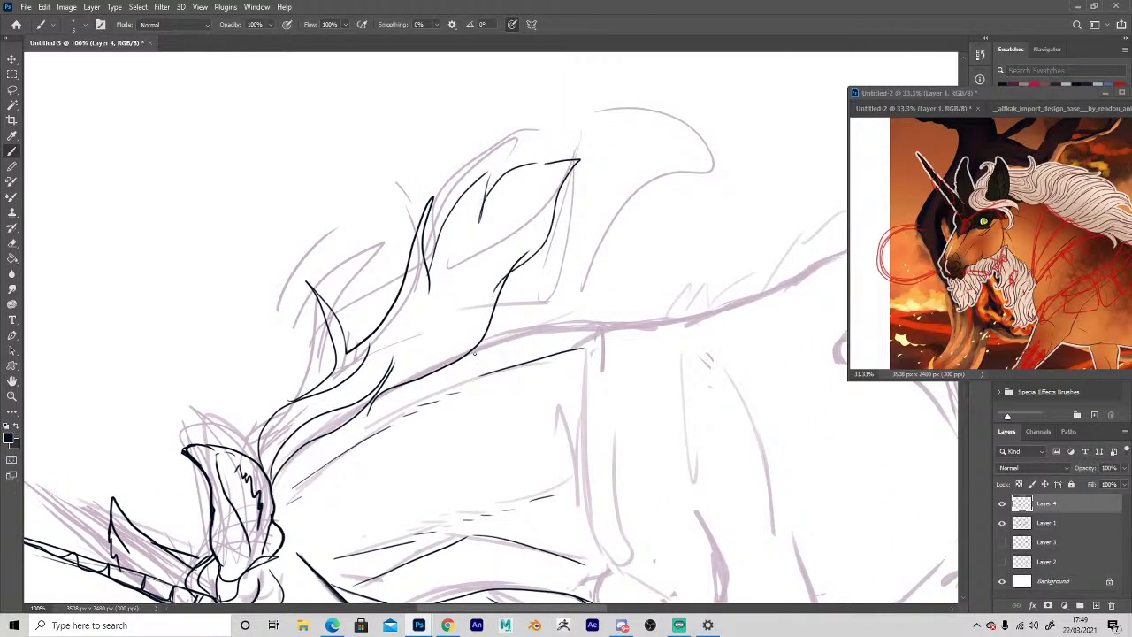
Ink the neck's top line and the swept-back mane locks above the withers.
mouse_move(462, 361)
mouse_down()
mouse_move(515, 338)
mouse_move(559, 281)
mouse_up()
drag(605, 240, 546, 297)
mouse_move(560, 234)
mouse_down()
mouse_move(643, 191)
mouse_move(580, 238)
mouse_up()
mouse_move(557, 299)
mouse_down()
mouse_move(523, 338)
mouse_move(594, 326)
mouse_up()
drag(623, 301, 684, 233)
mouse_move(684, 233)
mouse_down()
mouse_move(593, 328)
mouse_move(729, 234)
mouse_up()
drag(729, 235, 620, 310)
mouse_move(658, 274)
mouse_down()
mouse_move(704, 240)
mouse_move(588, 275)
mouse_move(612, 244)
mouse_up()
Fill the mane with inner strands between the tall locks and down toward the ear.
mouse_move(594, 227)
mouse_down()
mouse_move(642, 236)
mouse_move(601, 214)
mouse_up()
drag(600, 214, 637, 184)
drag(554, 207, 601, 184)
drag(559, 172, 444, 308)
mouse_move(446, 309)
mouse_down()
mouse_move(393, 370)
mouse_move(451, 302)
mouse_up()
mouse_move(449, 304)
mouse_down()
mouse_move(482, 209)
mouse_move(433, 255)
mouse_move(357, 382)
mouse_up()
Ink the bridle straps across the forehead and behind the cheek, ending in a hanging bead ornament.
mouse_move(384, 477)
mouse_down()
mouse_move(387, 381)
mouse_move(501, 252)
mouse_up()
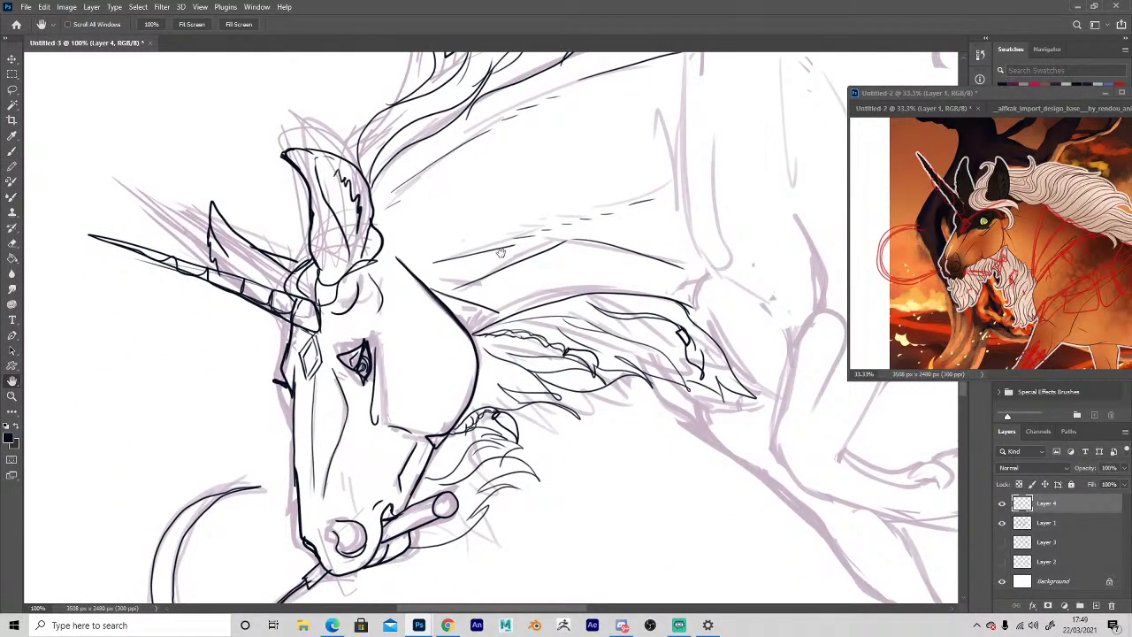
drag(530, 283, 403, 432)
mouse_move(497, 480)
mouse_down()
mouse_move(634, 310)
mouse_move(812, 215)
mouse_up()
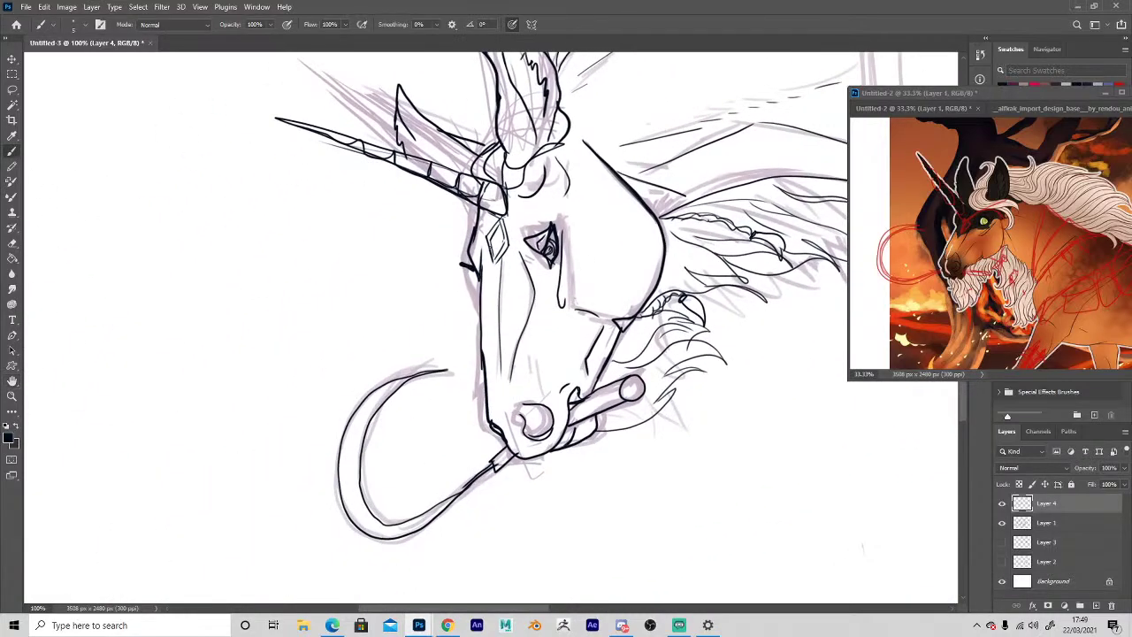
mouse_move(500, 235)
mouse_down()
mouse_move(527, 187)
mouse_move(583, 141)
mouse_move(668, 199)
mouse_move(672, 239)
mouse_up()
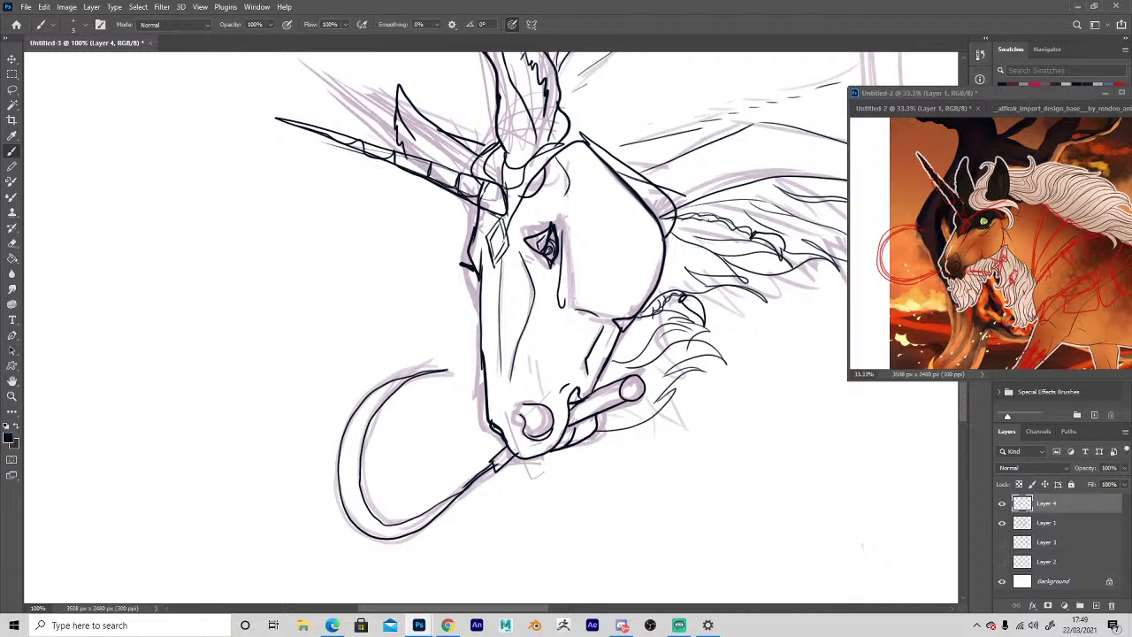
drag(558, 97, 608, 152)
mouse_move(669, 232)
mouse_down()
mouse_move(675, 246)
mouse_move(670, 233)
mouse_move(688, 244)
mouse_move(679, 241)
mouse_up()
mouse_move(680, 243)
mouse_down()
mouse_move(690, 263)
mouse_move(676, 246)
mouse_up()
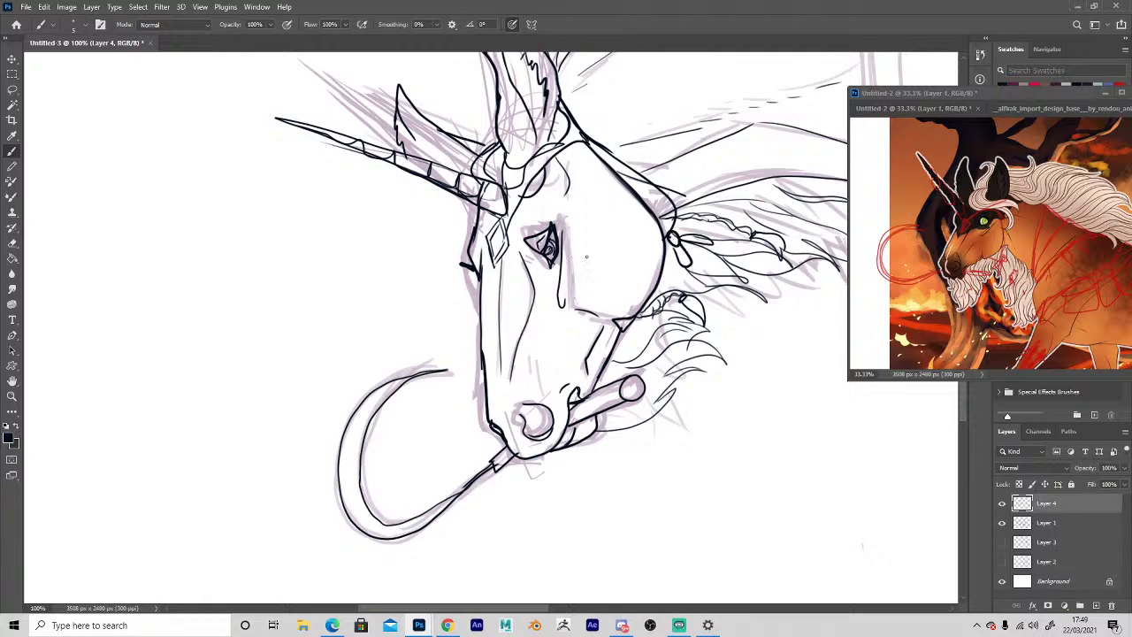
Ink a triangular cloth draped over the base of the neck, with a centre fold and bordered side edges.
key(space)
mouse_move(736, 452)
mouse_down()
mouse_move(620, 498)
mouse_move(569, 546)
mouse_up()
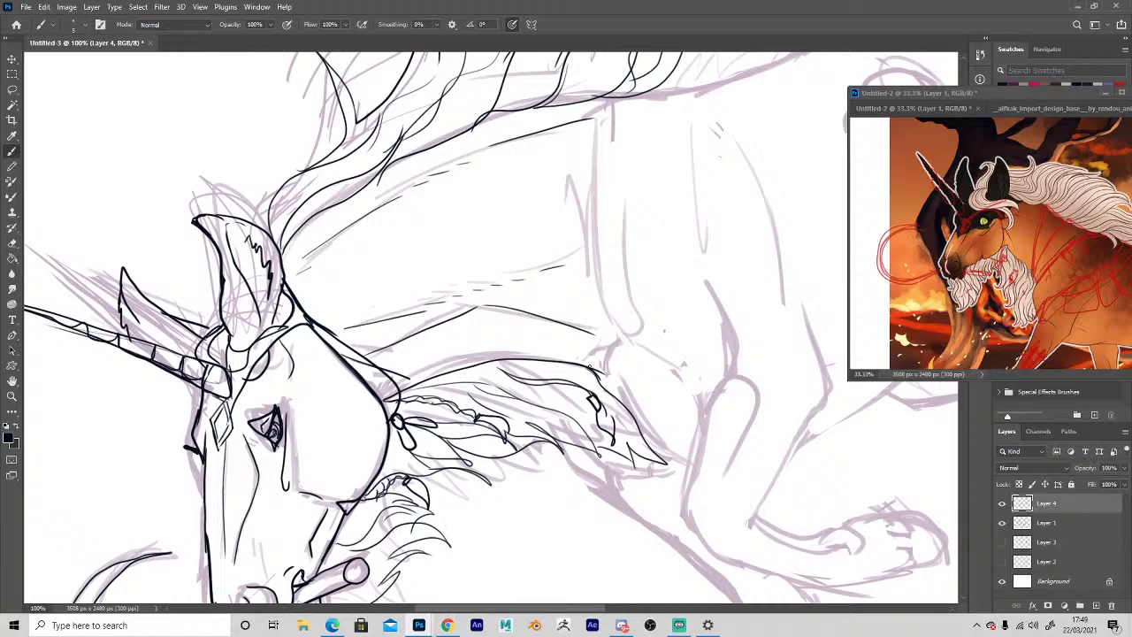
mouse_move(594, 347)
mouse_down()
mouse_move(490, 180)
mouse_move(471, 129)
mouse_move(567, 133)
mouse_move(597, 369)
mouse_move(616, 208)
mouse_move(649, 114)
mouse_move(618, 97)
mouse_up()
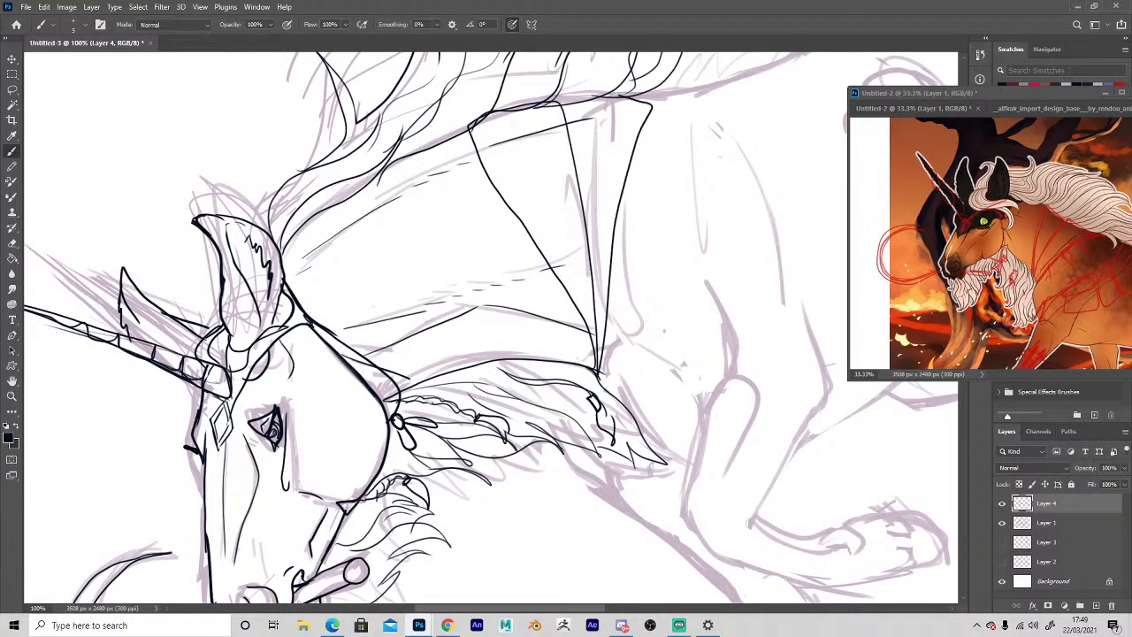
key(e)
mouse_move(541, 142)
mouse_down()
mouse_move(462, 140)
mouse_move(497, 168)
mouse_move(586, 311)
mouse_move(595, 354)
mouse_up()
key(b)
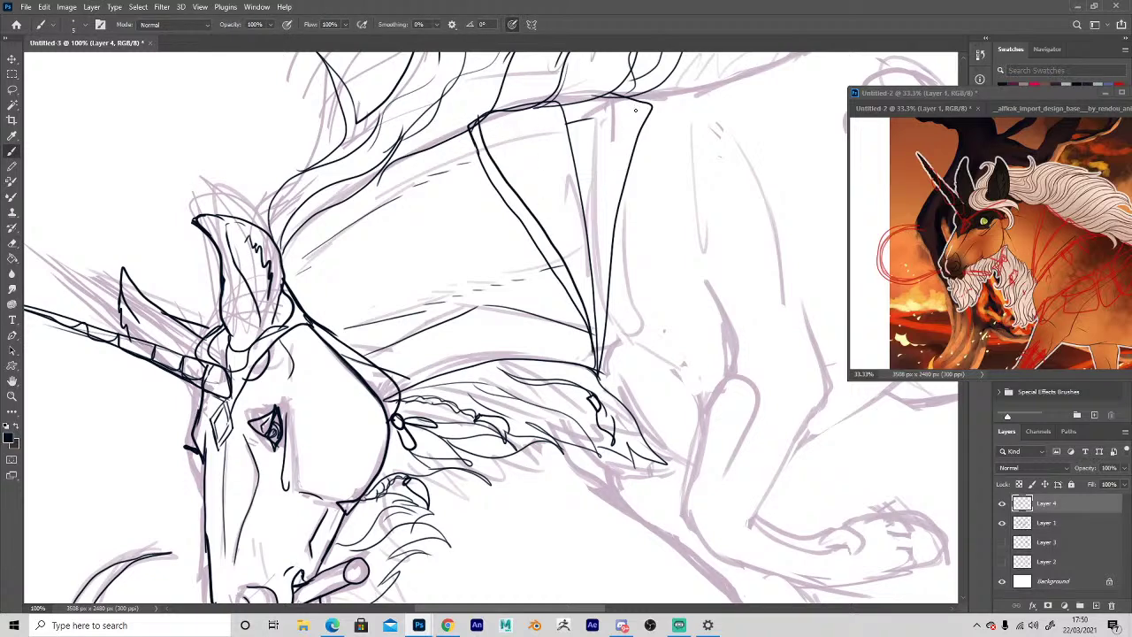
mouse_move(647, 103)
mouse_down()
mouse_move(596, 299)
mouse_move(596, 373)
mouse_up()
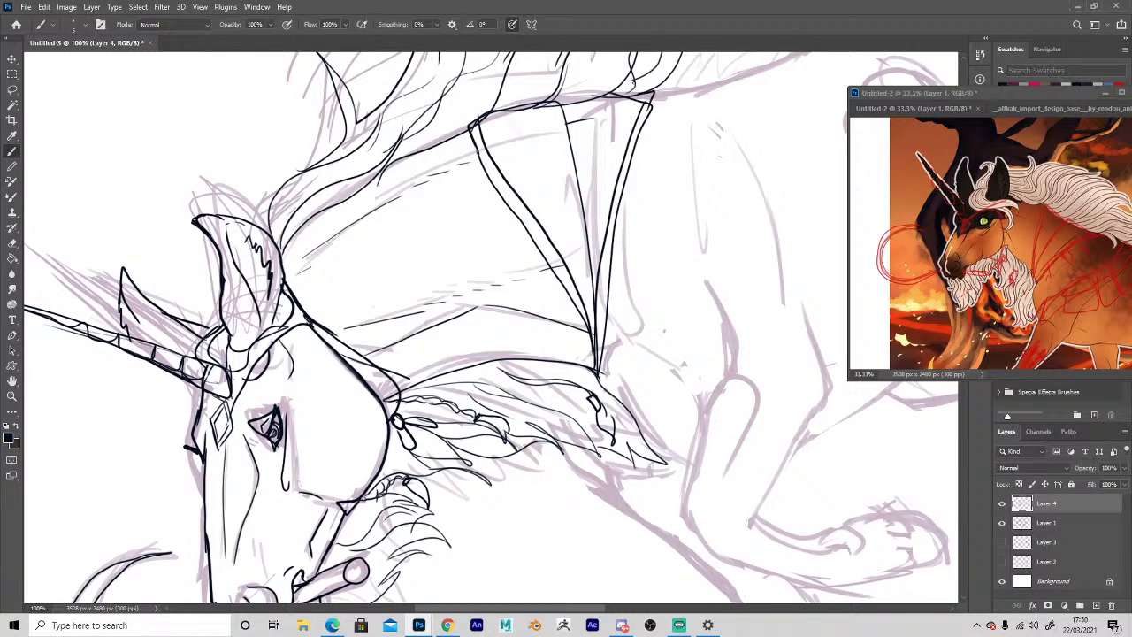
Lower the opacity of the painting layer in the reference document and select the red sketch layer above it.
key(space)
drag(541, 481, 306, 412)
key(z)
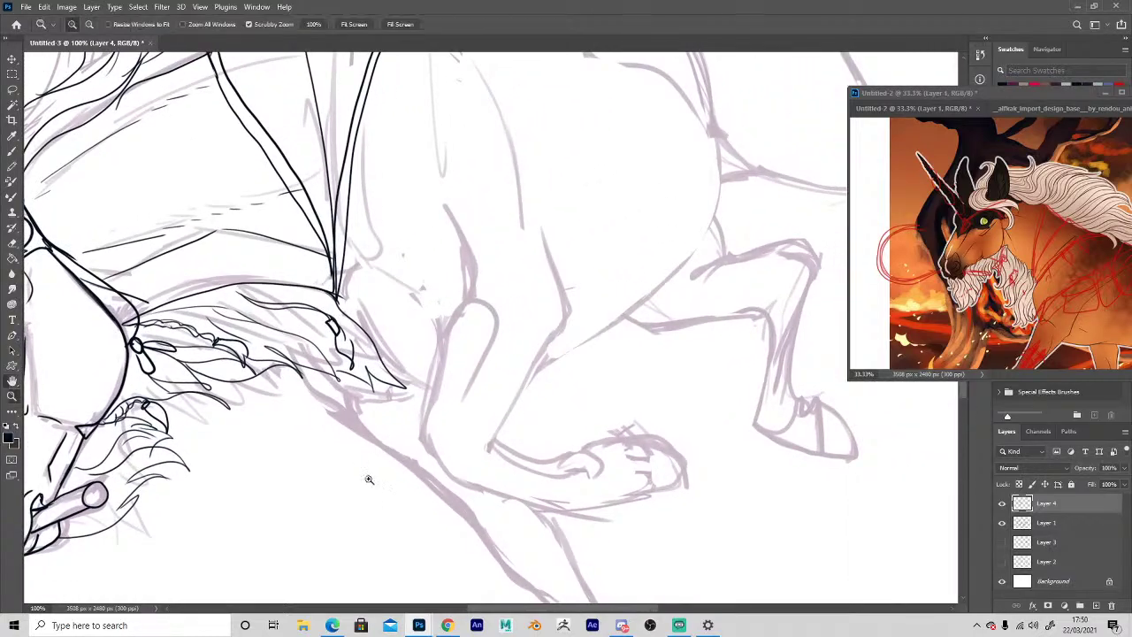
alt+click(369, 476)
click(987, 275)
alt+click(979, 317)
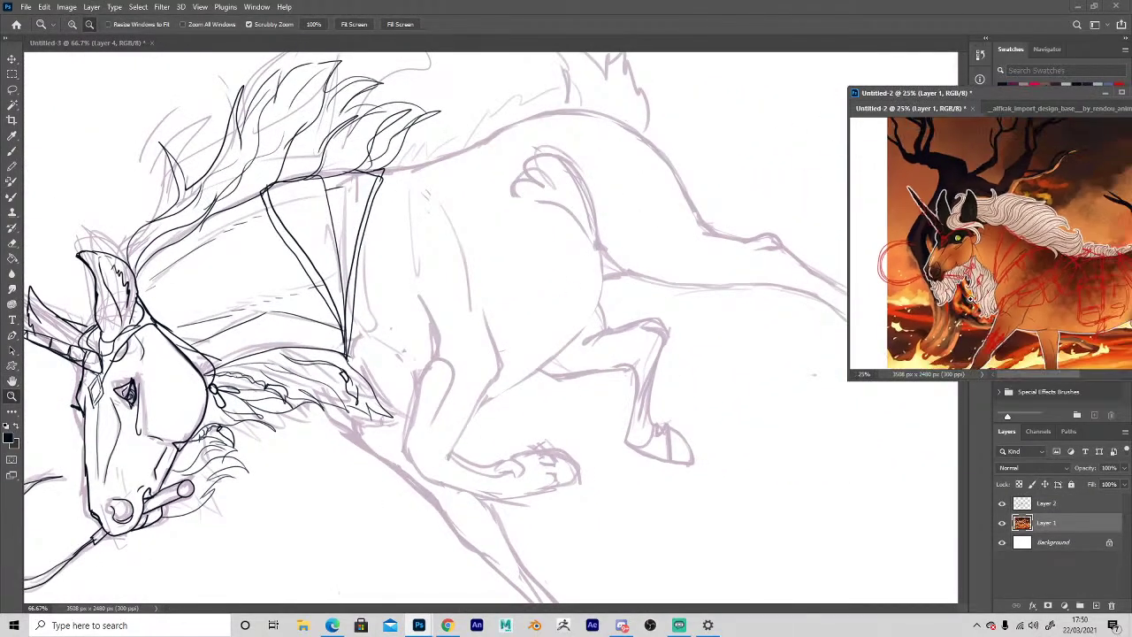
key(space)
drag(1007, 320, 914, 237)
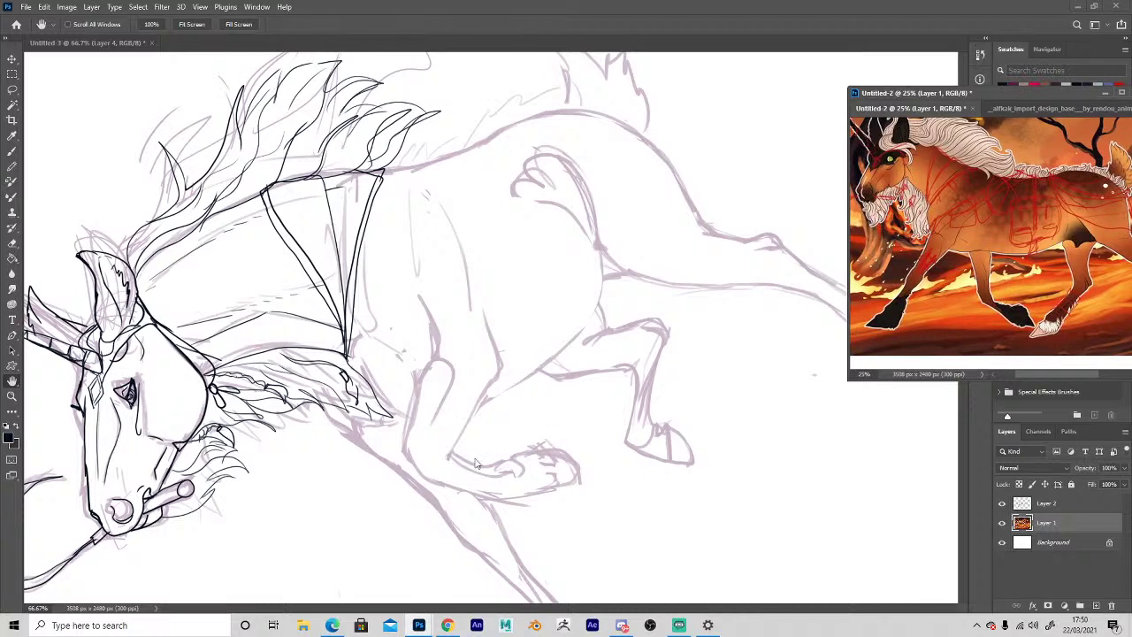
drag(403, 502, 615, 405)
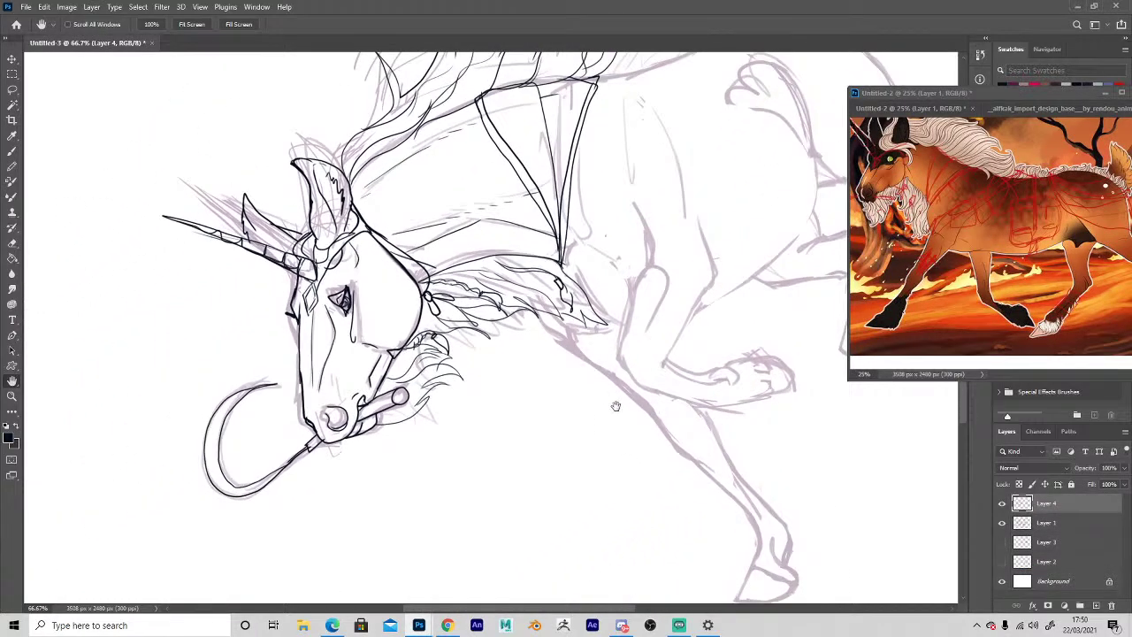
click(971, 248)
click(1124, 468)
drag(1120, 485, 1099, 485)
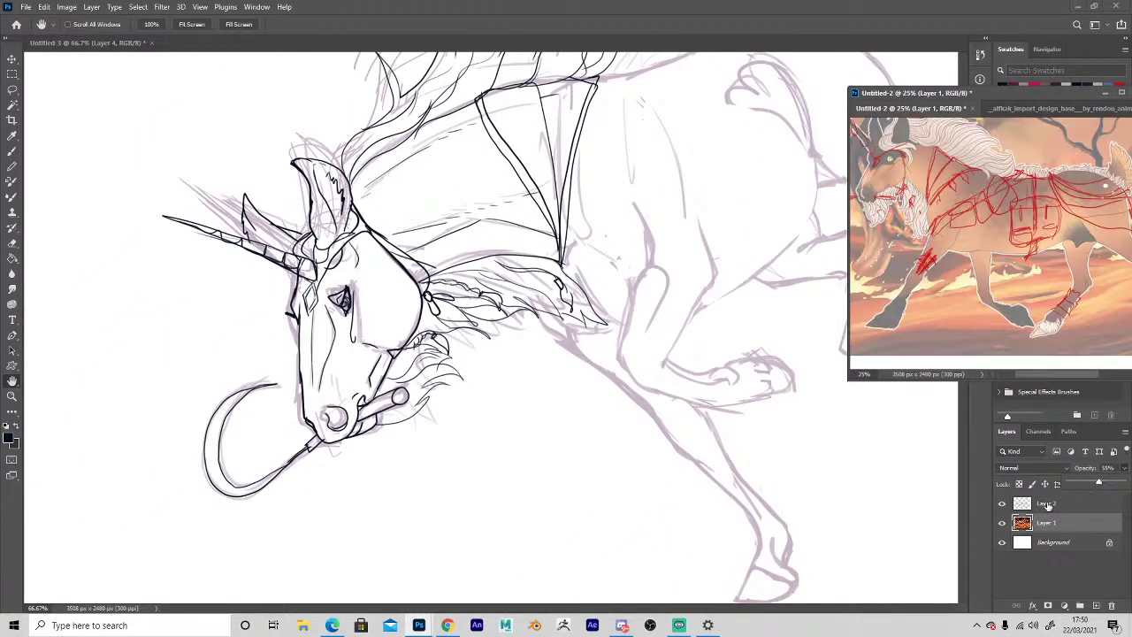
click(1026, 506)
Compare the full reference image and its red harness sketch with the inked horse's chest and front legs.
key(b)
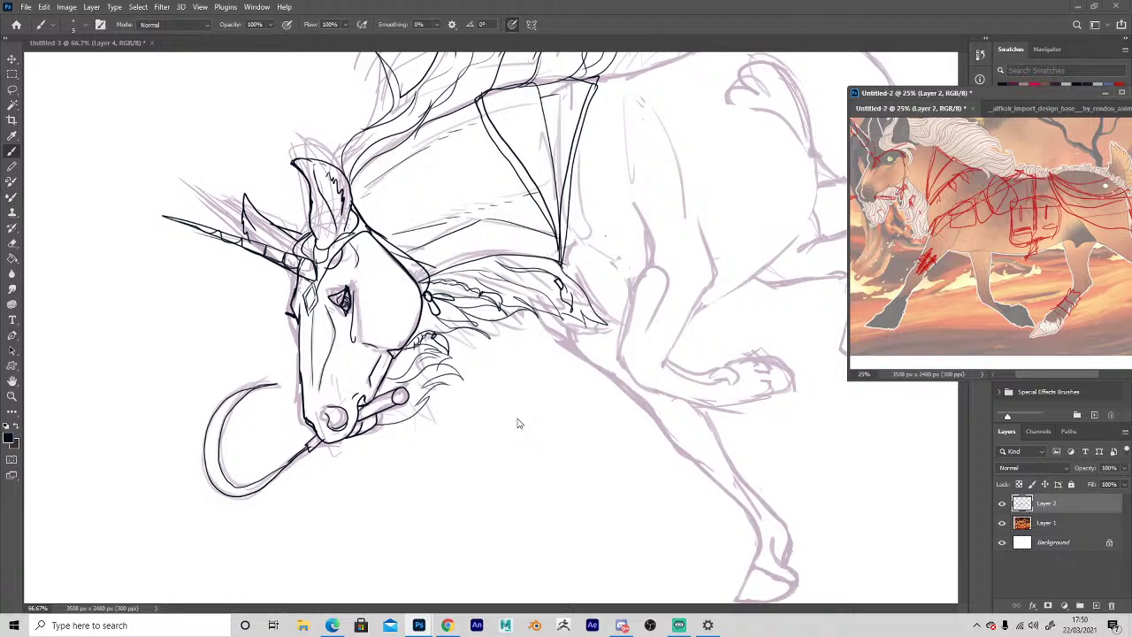
key(space)
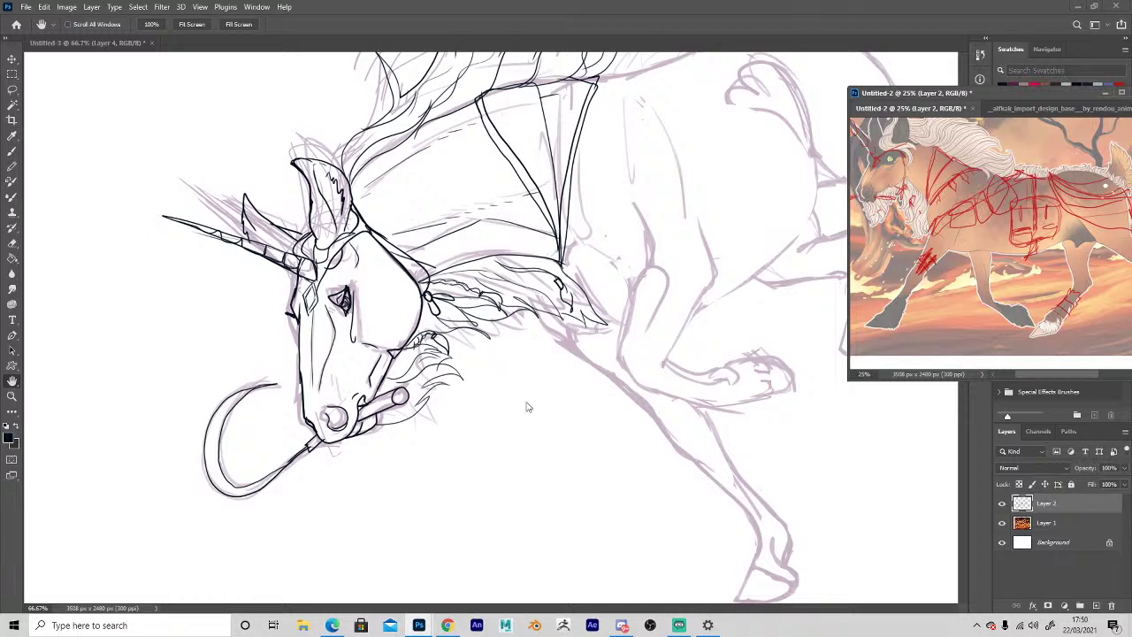
mouse_move(525, 405)
mouse_down()
mouse_move(528, 433)
mouse_move(543, 425)
mouse_move(520, 443)
mouse_move(542, 463)
mouse_move(553, 454)
mouse_up()
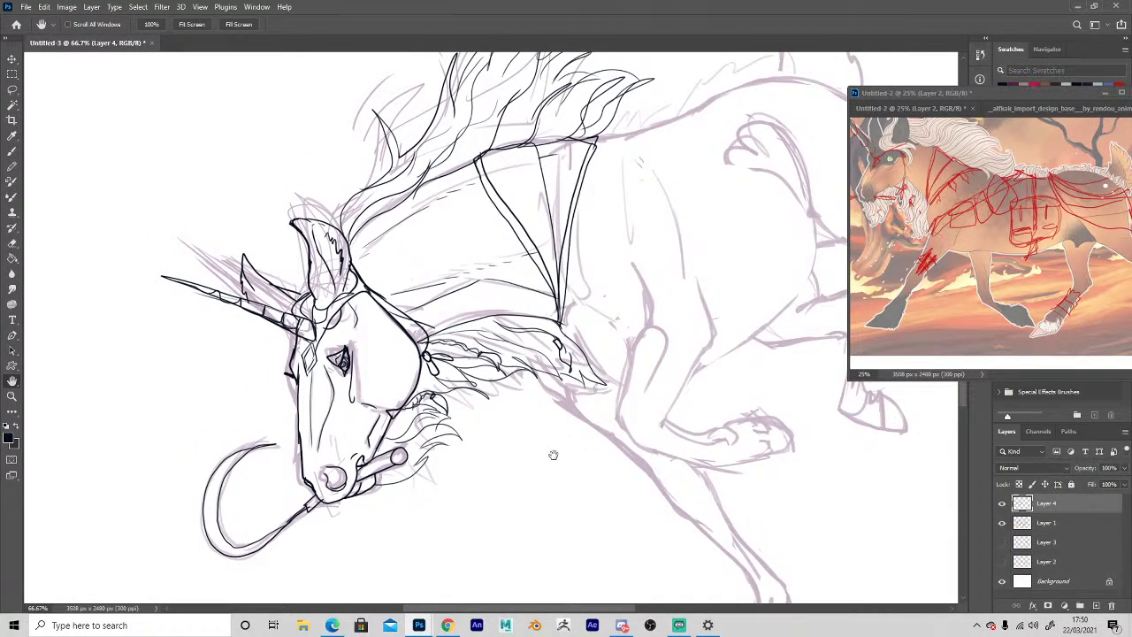
key(z)
alt+click(935, 256)
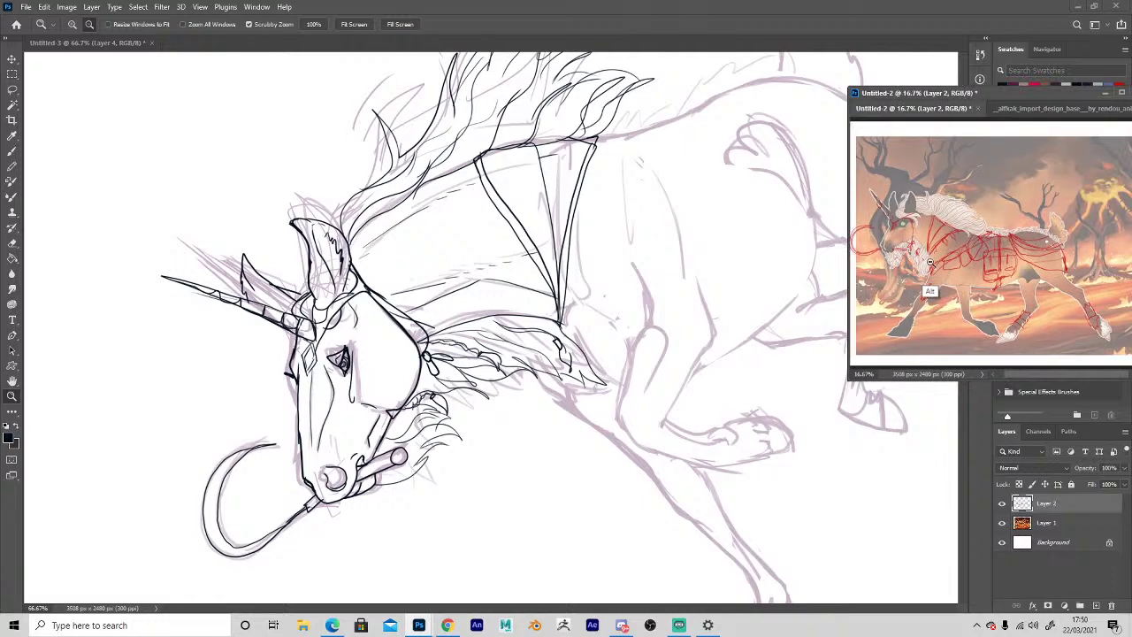
key(h)
click(547, 392)
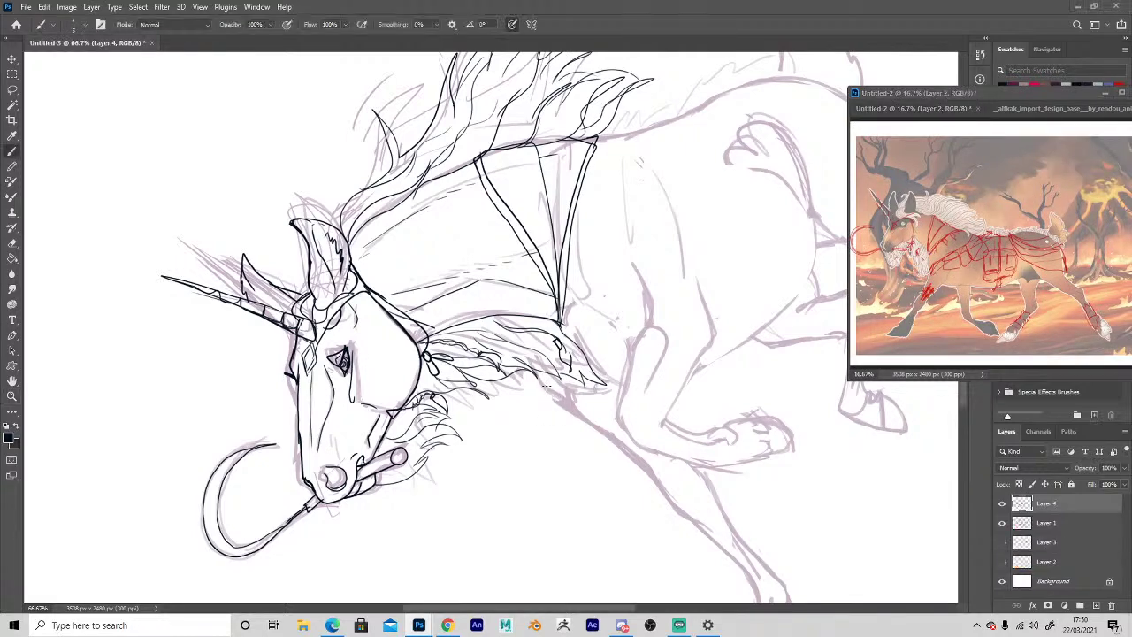
mouse_move(544, 483)
mouse_down()
mouse_move(556, 298)
mouse_move(558, 333)
mouse_up()
key(b)
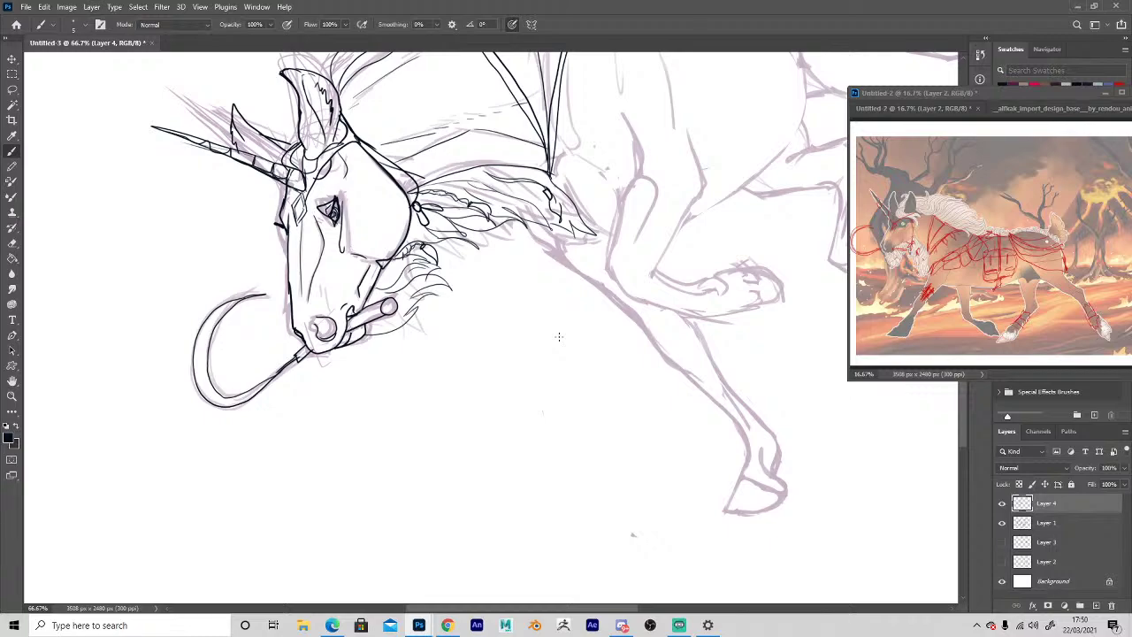
key(h)
mouse_move(495, 404)
mouse_down()
mouse_move(511, 454)
mouse_move(578, 525)
mouse_move(597, 522)
mouse_move(569, 513)
mouse_move(431, 538)
mouse_move(314, 542)
mouse_move(586, 336)
mouse_move(549, 365)
mouse_up()
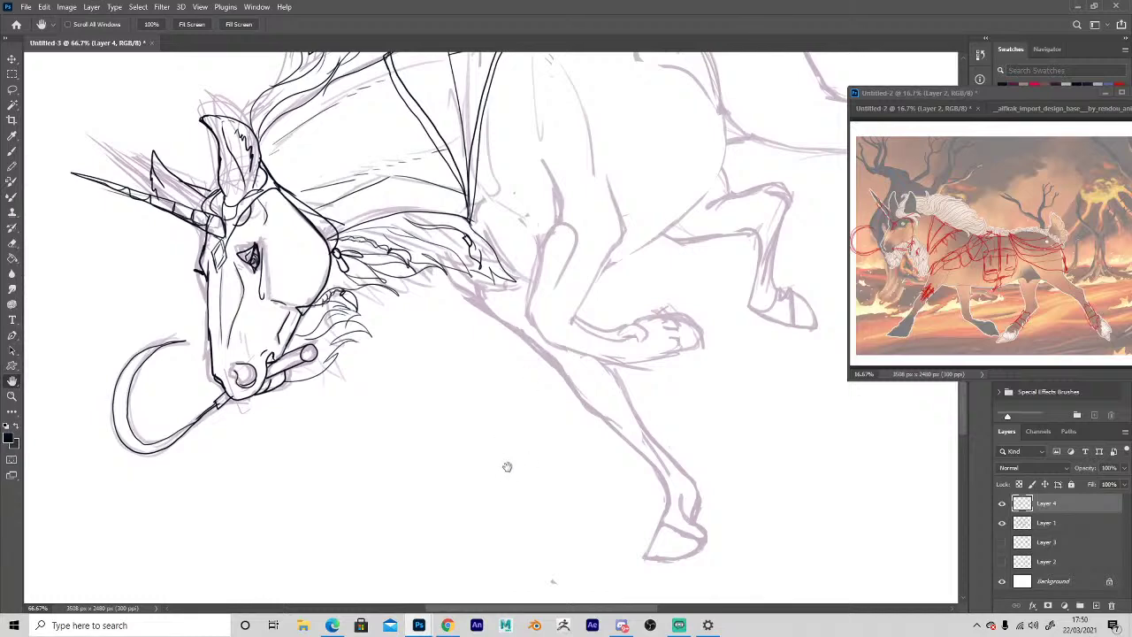
mouse_move(477, 443)
mouse_down()
mouse_move(516, 487)
mouse_move(516, 477)
mouse_up()
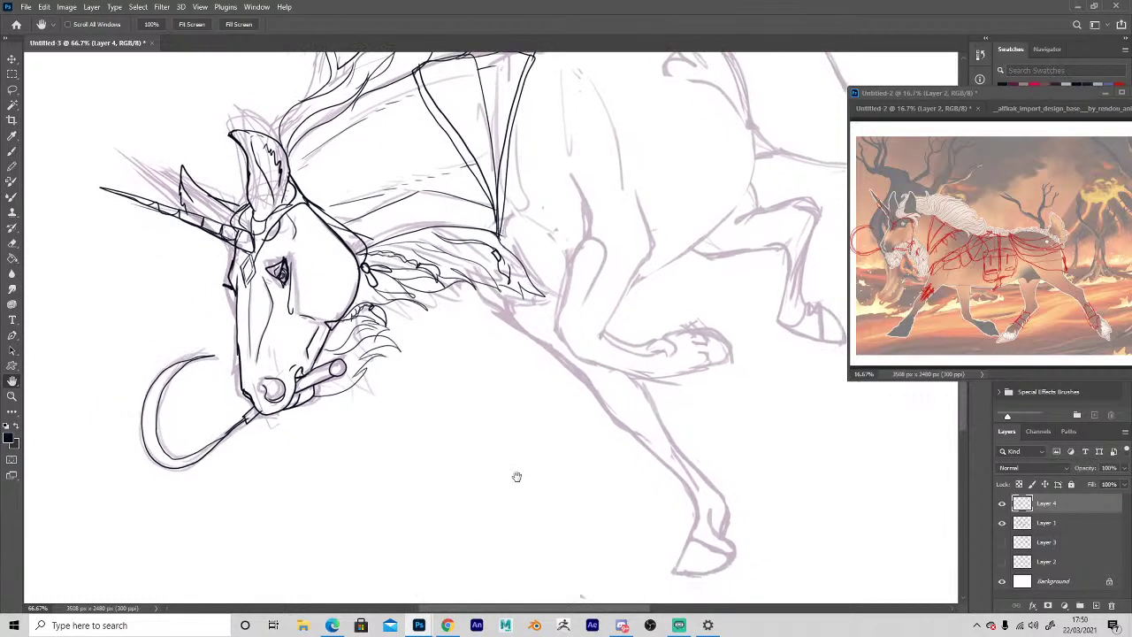
scroll(517, 477, down, 1)
key(b)
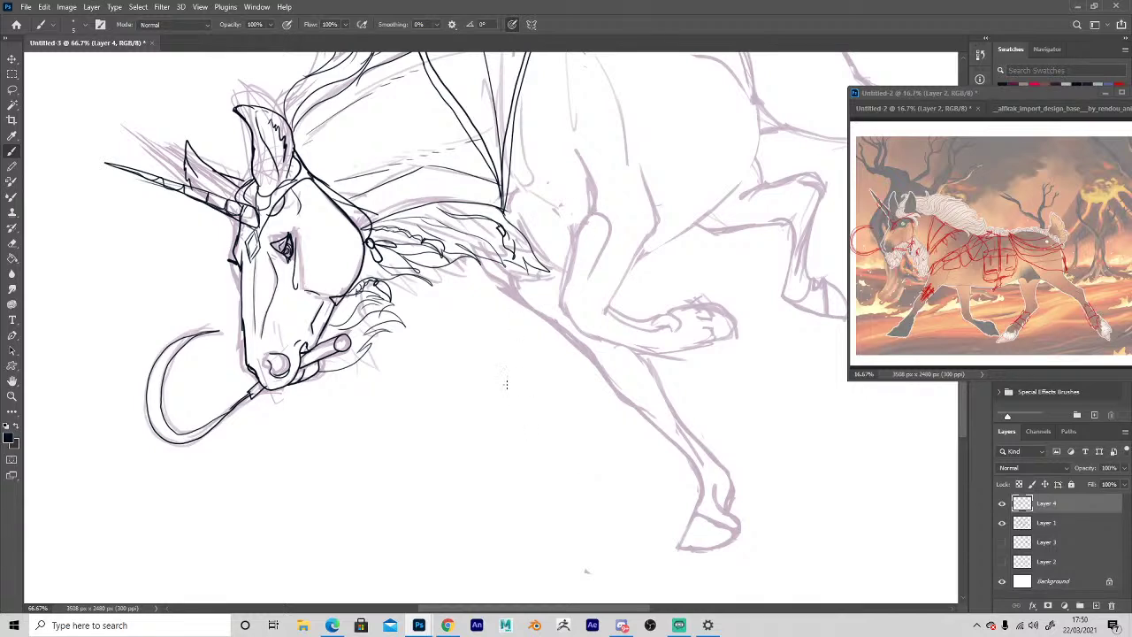
Ink the upper section of the raised front leg, with a rounded top and crossed bandage straps wrapped around it.
key(h)
mouse_move(506, 384)
mouse_down()
mouse_move(556, 510)
mouse_move(521, 406)
mouse_move(520, 432)
mouse_up()
key(b)
mouse_move(572, 221)
mouse_down()
mouse_move(597, 251)
mouse_move(559, 251)
mouse_move(544, 317)
mouse_move(598, 313)
mouse_move(573, 311)
mouse_up()
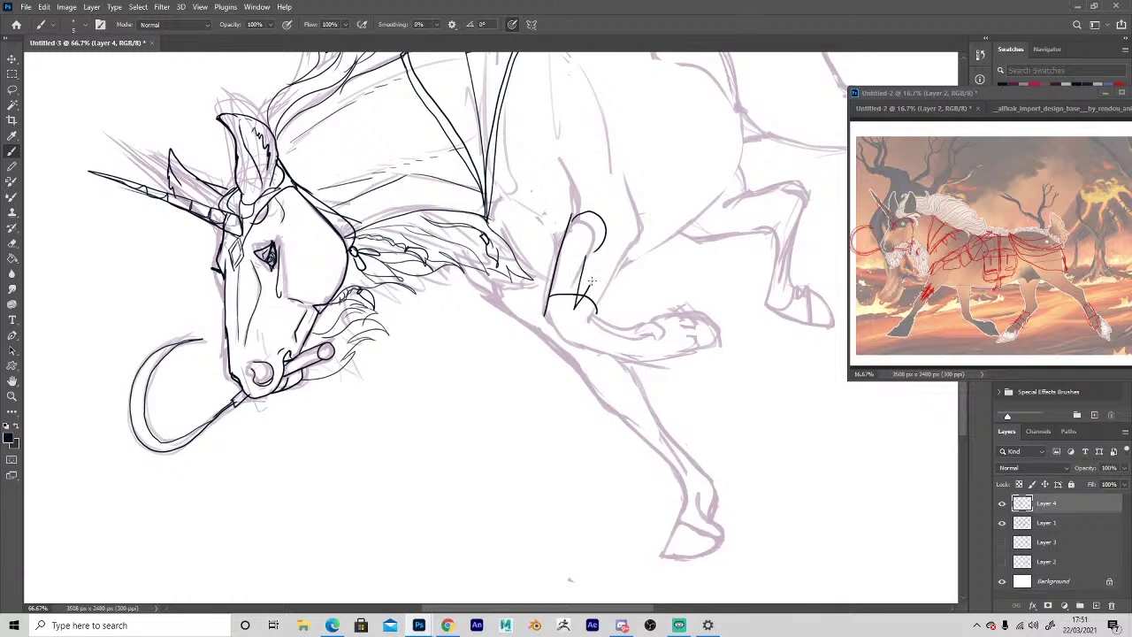
mouse_move(603, 258)
mouse_down()
mouse_move(587, 287)
mouse_move(603, 229)
mouse_up()
key(e)
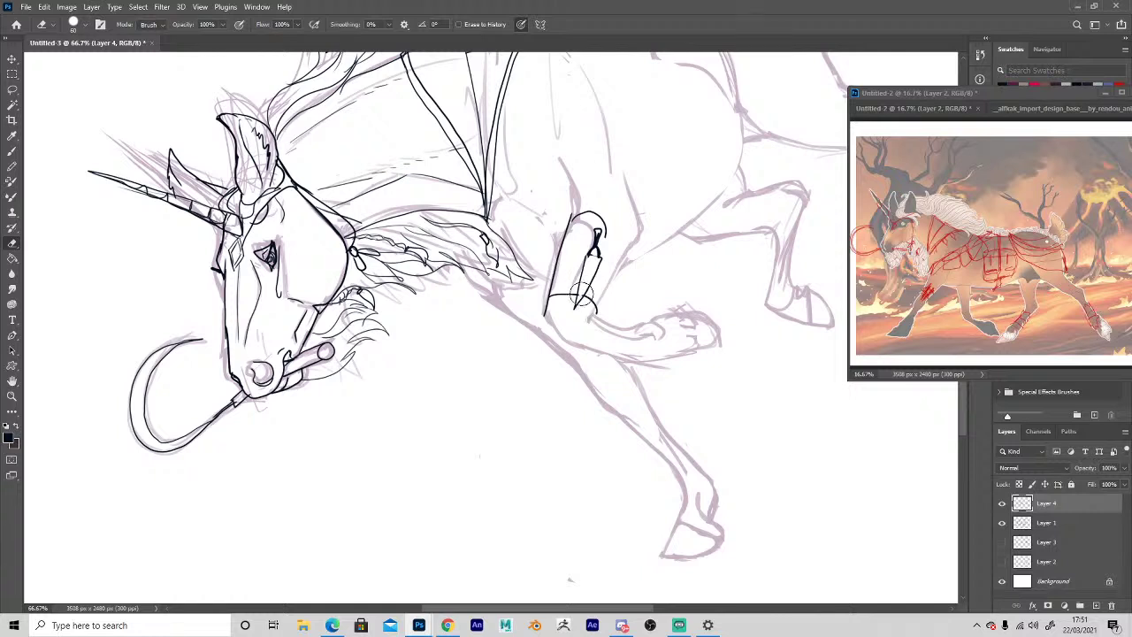
key(b)
mouse_move(550, 290)
mouse_down()
mouse_move(589, 283)
mouse_move(599, 310)
mouse_move(598, 297)
mouse_move(568, 295)
mouse_move(603, 303)
mouse_move(557, 252)
mouse_move(613, 264)
mouse_move(587, 283)
mouse_move(637, 237)
mouse_move(622, 177)
mouse_up()
Ink the folded lower part of the raised front leg, ending in a hoof with jagged fetlock fur.
key(space)
mouse_move(503, 404)
mouse_down()
mouse_move(528, 488)
mouse_move(442, 498)
mouse_move(455, 472)
mouse_move(473, 492)
mouse_up()
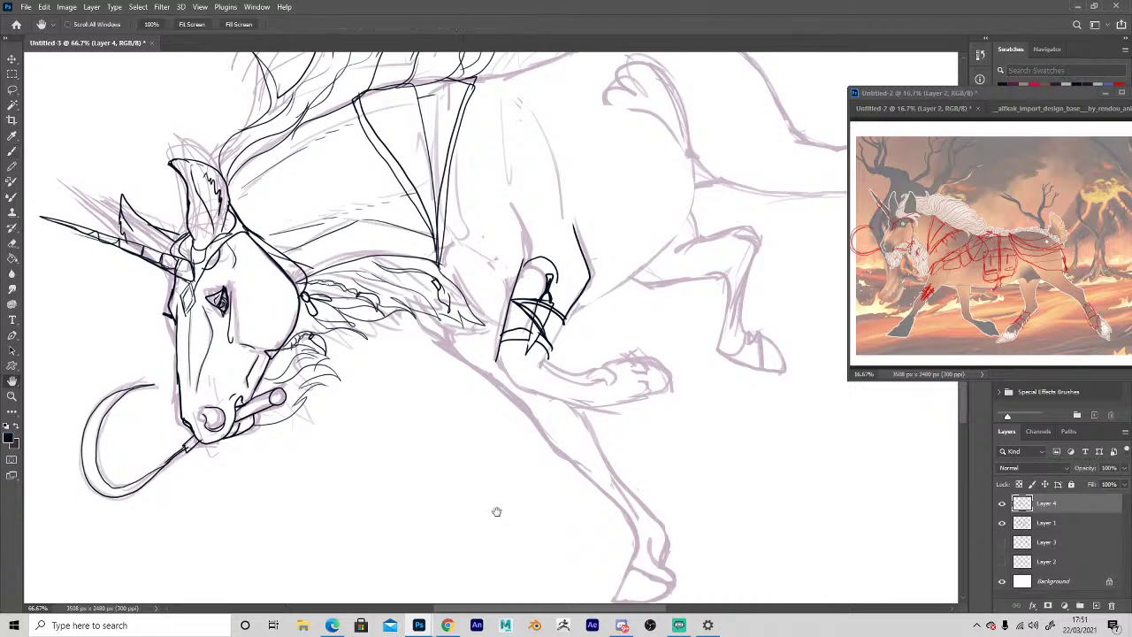
drag(495, 510, 503, 481)
mouse_move(493, 323)
mouse_down()
mouse_move(515, 360)
mouse_move(542, 335)
mouse_move(558, 352)
mouse_move(609, 356)
mouse_up()
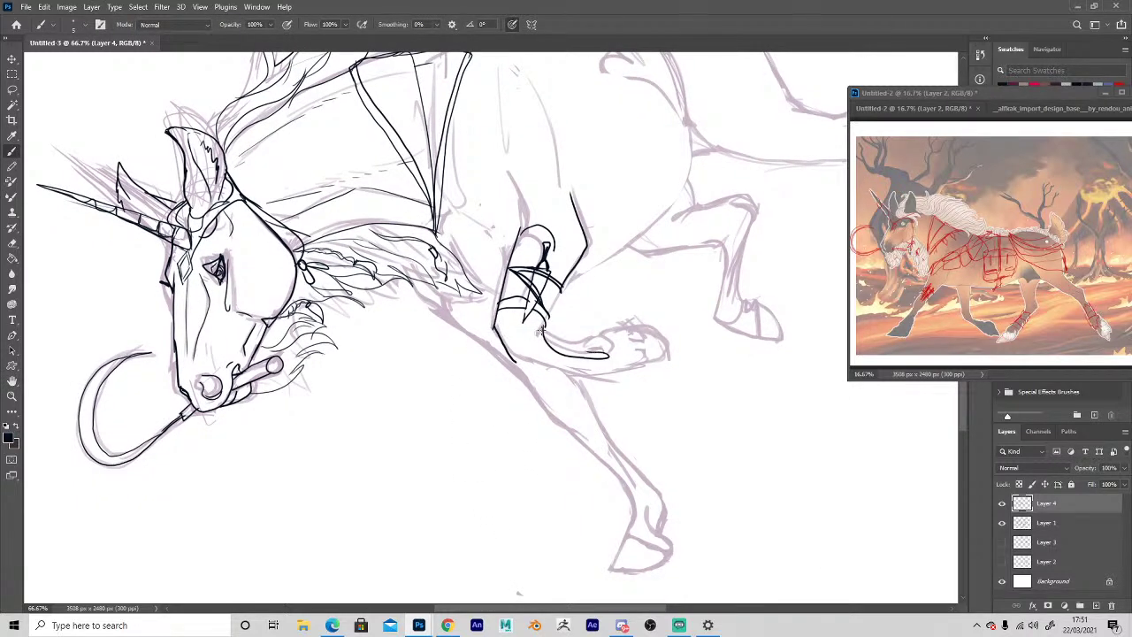
mouse_move(541, 327)
mouse_down()
mouse_move(612, 341)
mouse_move(589, 326)
mouse_move(630, 316)
mouse_move(653, 345)
mouse_move(649, 365)
mouse_move(591, 376)
mouse_move(511, 357)
mouse_up()
mouse_move(646, 368)
mouse_down()
mouse_move(673, 343)
mouse_move(614, 317)
mouse_up()
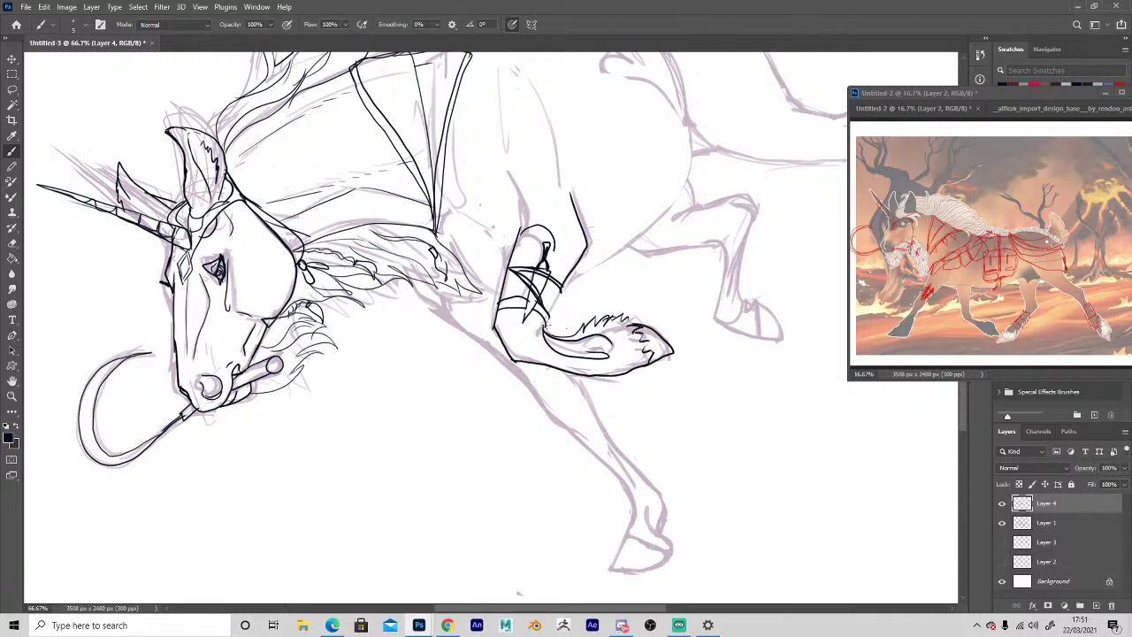
Ink the belly line from the wrapped front leg back to a pointed tuft at the flank.
mouse_move(547, 327)
mouse_down()
mouse_move(571, 274)
mouse_move(667, 211)
mouse_move(695, 153)
mouse_move(716, 147)
mouse_move(686, 111)
mouse_move(705, 144)
mouse_up()
key(e)
key(b)
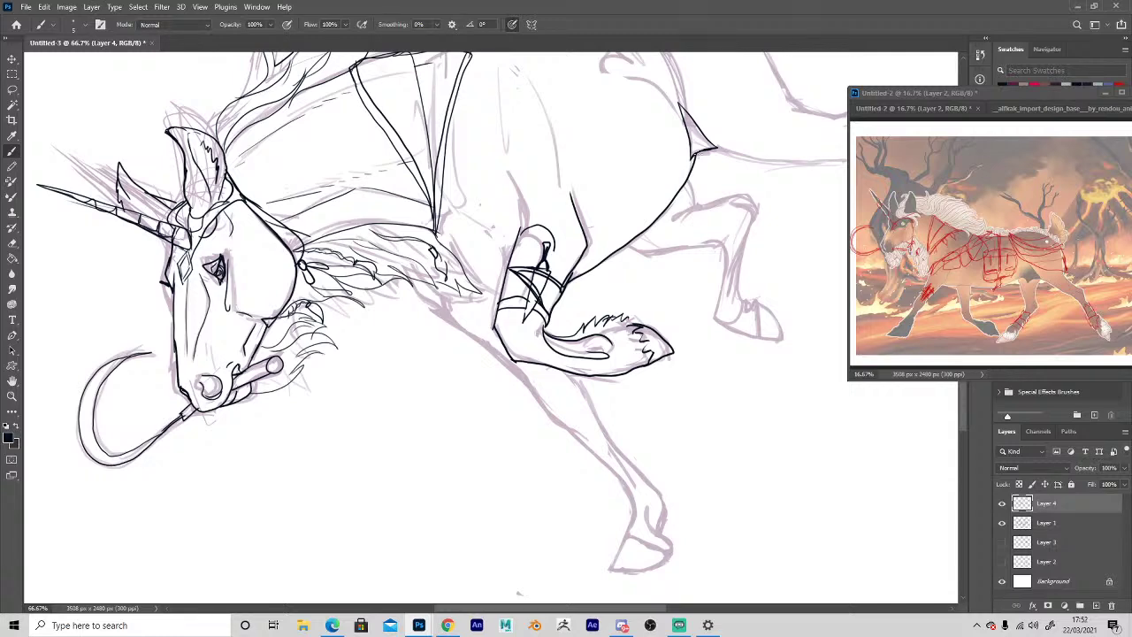
Ink the shoulder and rib contour lines on the body behind the draped neck cloth.
drag(499, 425, 531, 486)
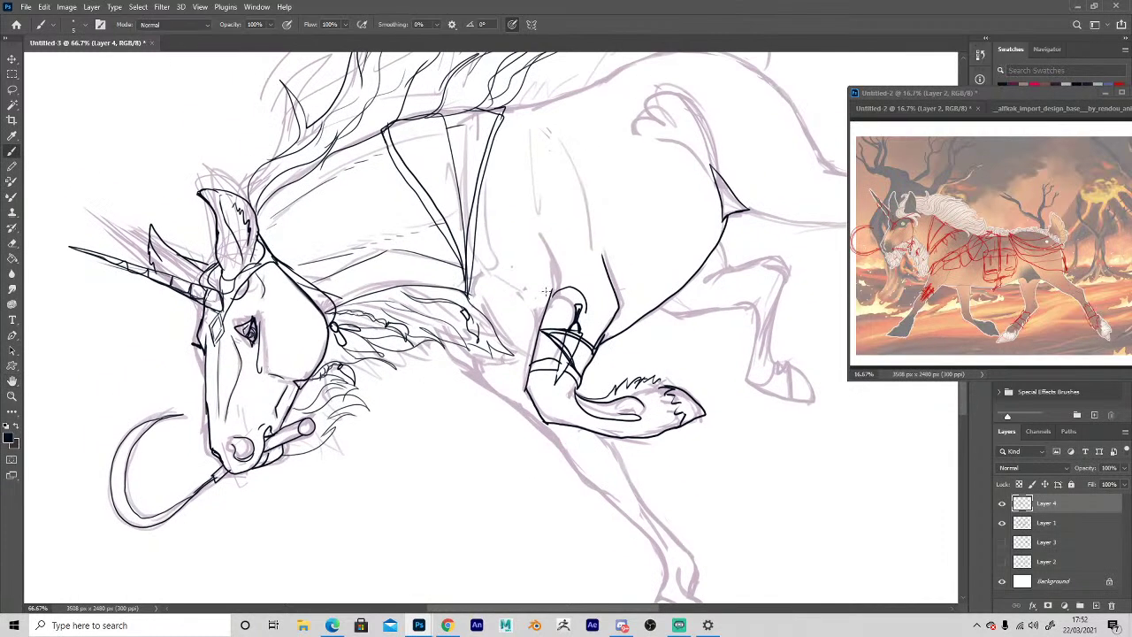
drag(558, 283, 547, 244)
drag(572, 146, 594, 241)
drag(542, 135, 557, 226)
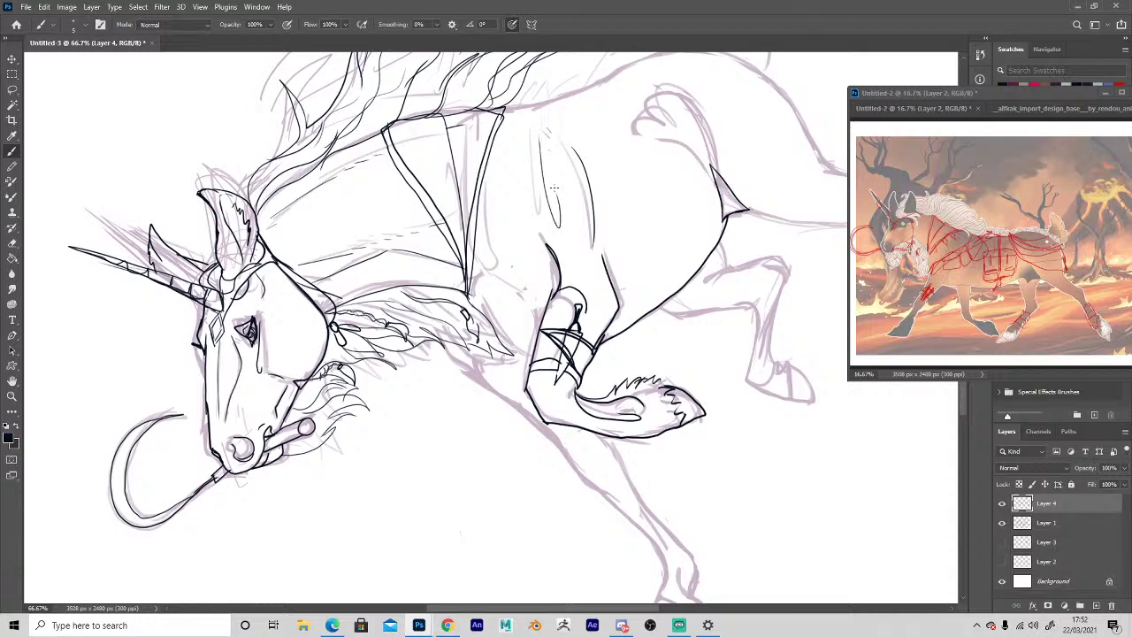
mouse_move(498, 139)
mouse_down()
mouse_move(499, 219)
mouse_move(526, 270)
mouse_up()
drag(498, 185, 489, 260)
drag(491, 185, 485, 256)
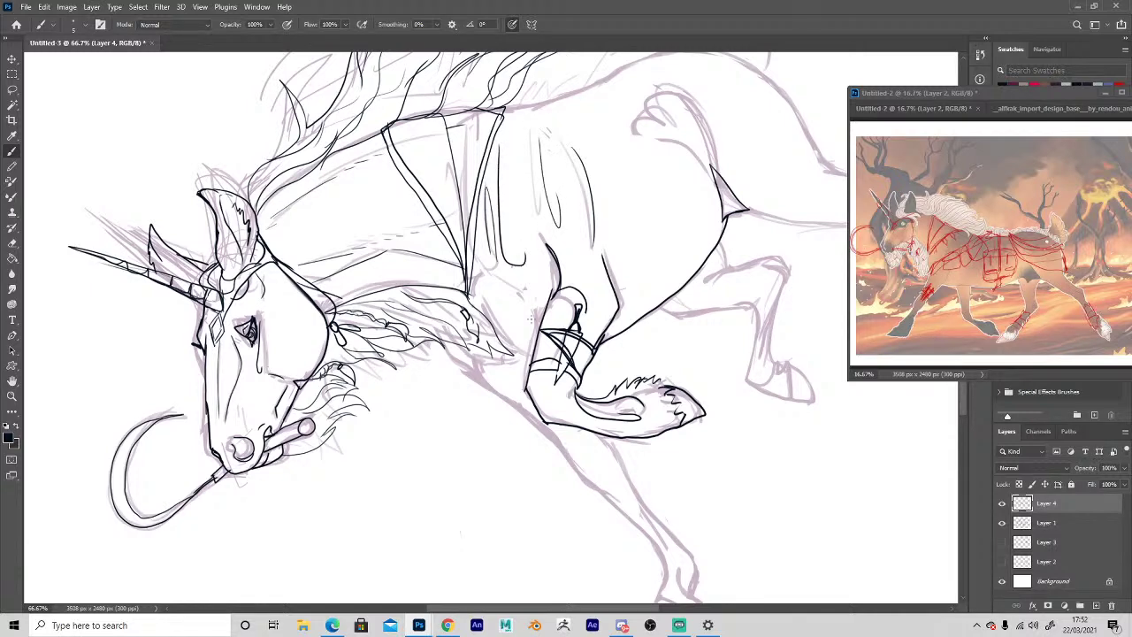
Ink the chest contour and the upper part of the extended front leg down to the knee.
mouse_move(542, 315)
mouse_down()
mouse_move(485, 303)
mouse_move(518, 350)
mouse_up()
drag(441, 341, 621, 487)
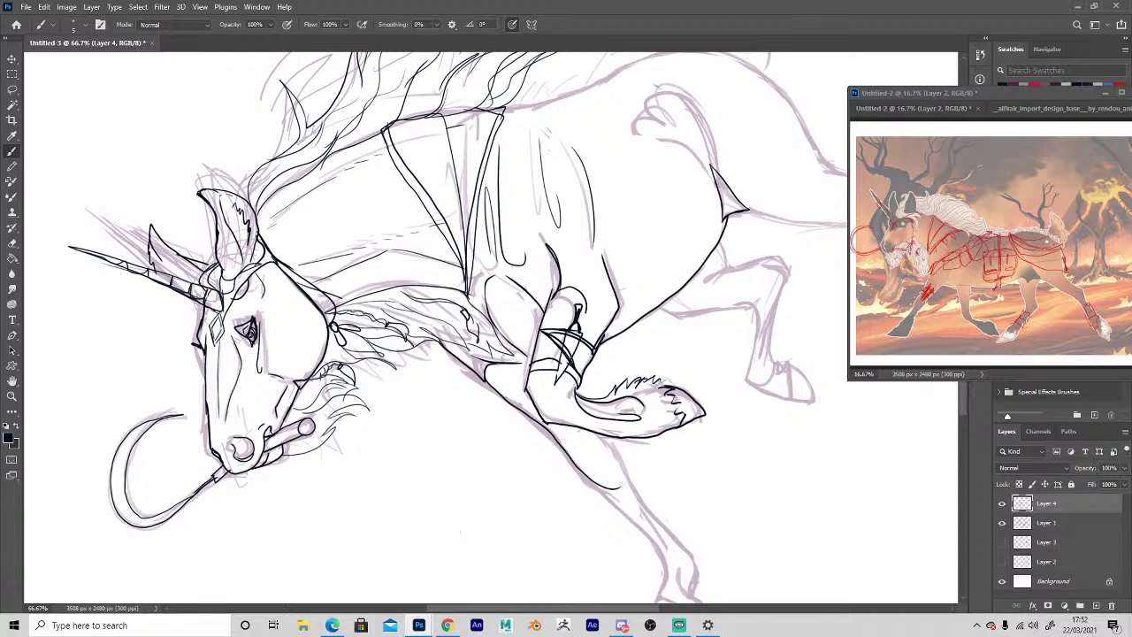
drag(560, 505, 546, 346)
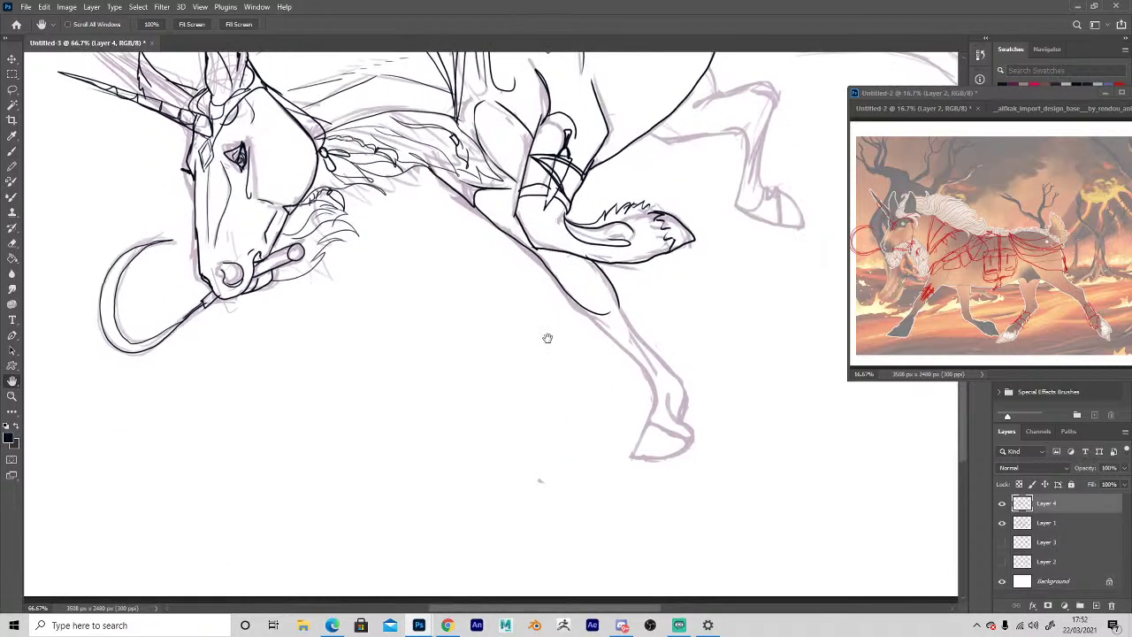
key(space)
key(space)
drag(533, 412, 535, 423)
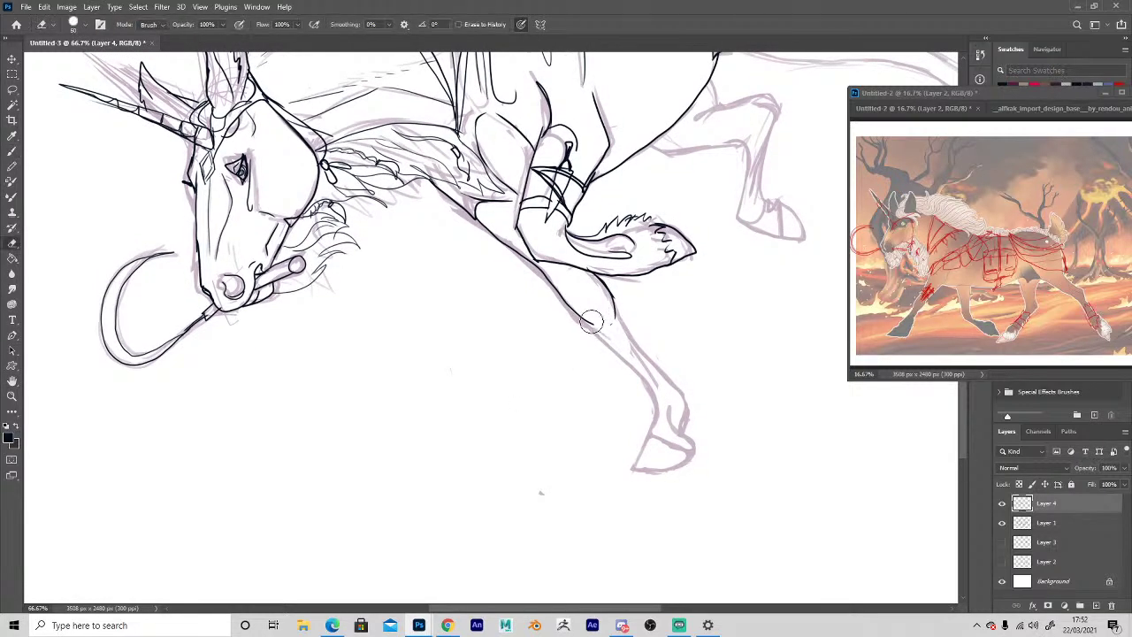
Ink the lower part of the extended front leg, with spiky fetlock fur and a hoof.
drag(612, 310, 643, 372)
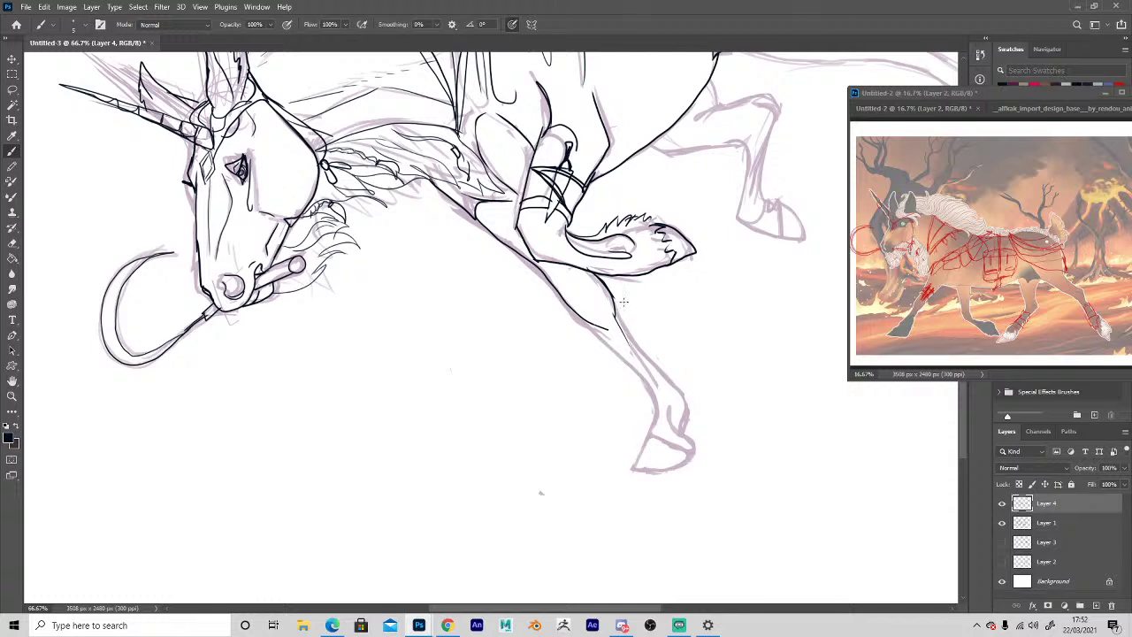
mouse_move(615, 324)
mouse_down()
mouse_move(657, 383)
mouse_move(652, 358)
mouse_move(712, 403)
mouse_move(699, 429)
mouse_move(706, 436)
mouse_move(674, 414)
mouse_move(681, 394)
mouse_move(659, 367)
mouse_up()
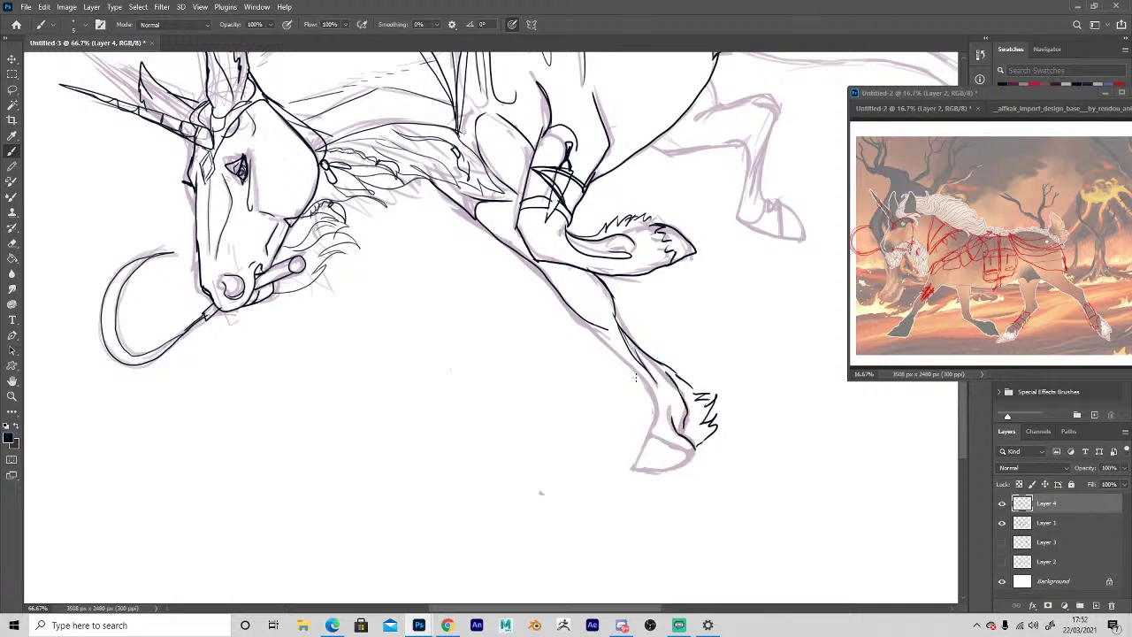
mouse_move(590, 328)
mouse_down()
mouse_move(652, 394)
mouse_move(654, 435)
mouse_move(636, 466)
mouse_move(664, 474)
mouse_move(691, 444)
mouse_up()
drag(651, 434, 695, 451)
key(e)
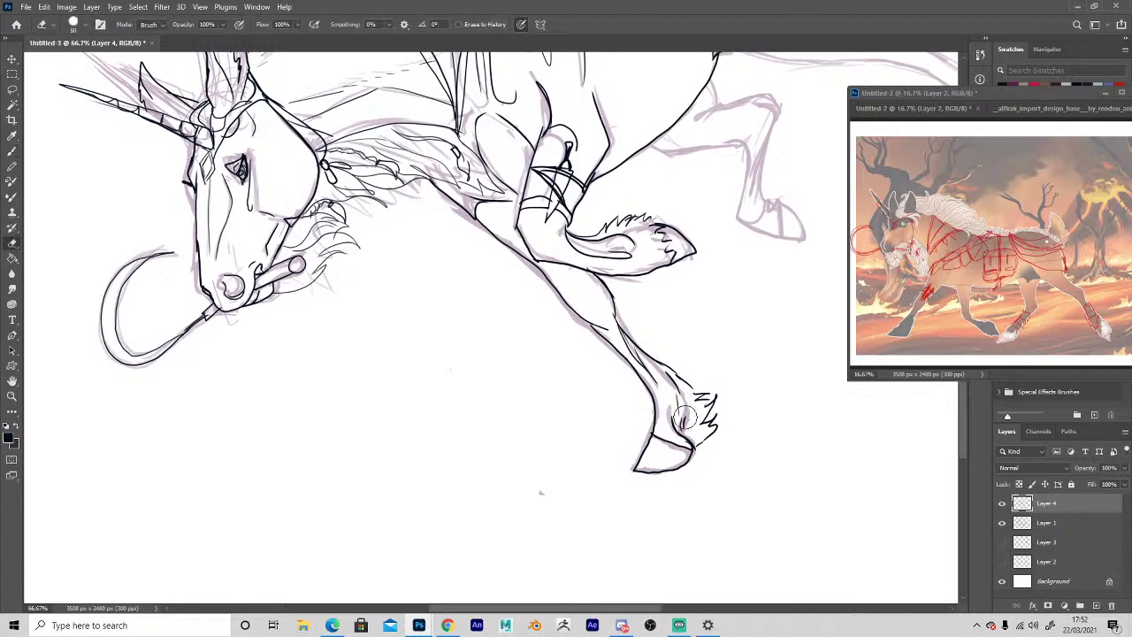
Erase and redraw the stray ink lines around the knee of the extended front leg.
key(space)
drag(549, 408, 577, 506)
key(b)
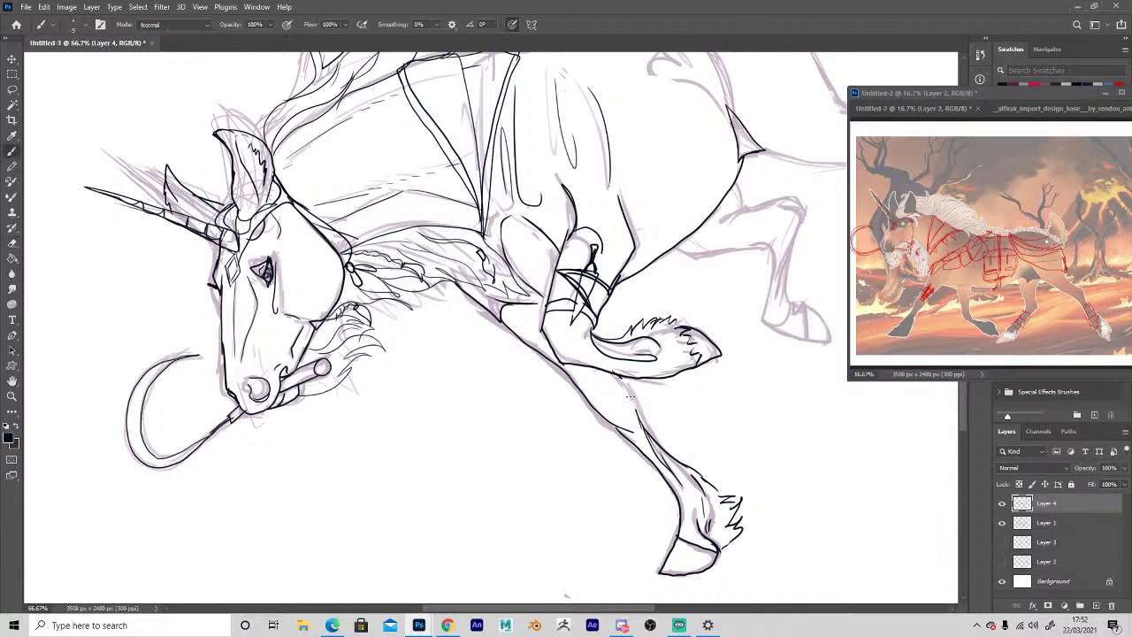
key(e)
mouse_move(650, 438)
mouse_down()
mouse_move(673, 452)
mouse_move(637, 414)
mouse_move(602, 407)
mouse_move(621, 380)
mouse_up()
key(b)
key(b)
Ink the heart-shaped curl above the flank and the contour running along the back and over the rump.
key(space)
drag(538, 404, 530, 478)
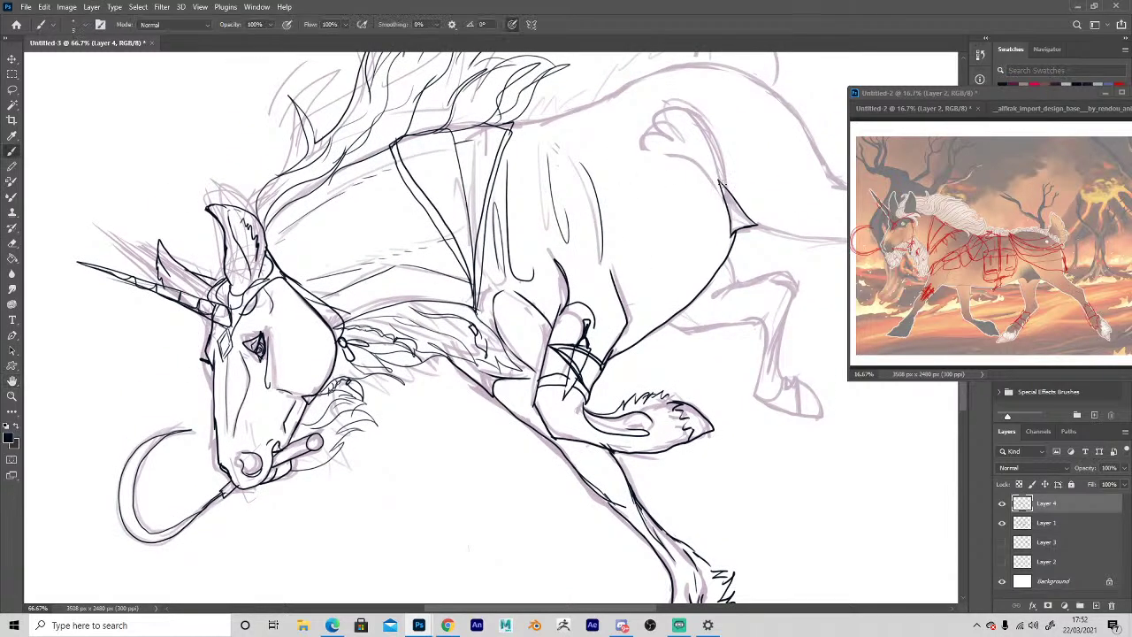
mouse_move(715, 187)
mouse_down()
mouse_move(675, 124)
mouse_move(644, 140)
mouse_move(733, 203)
mouse_up()
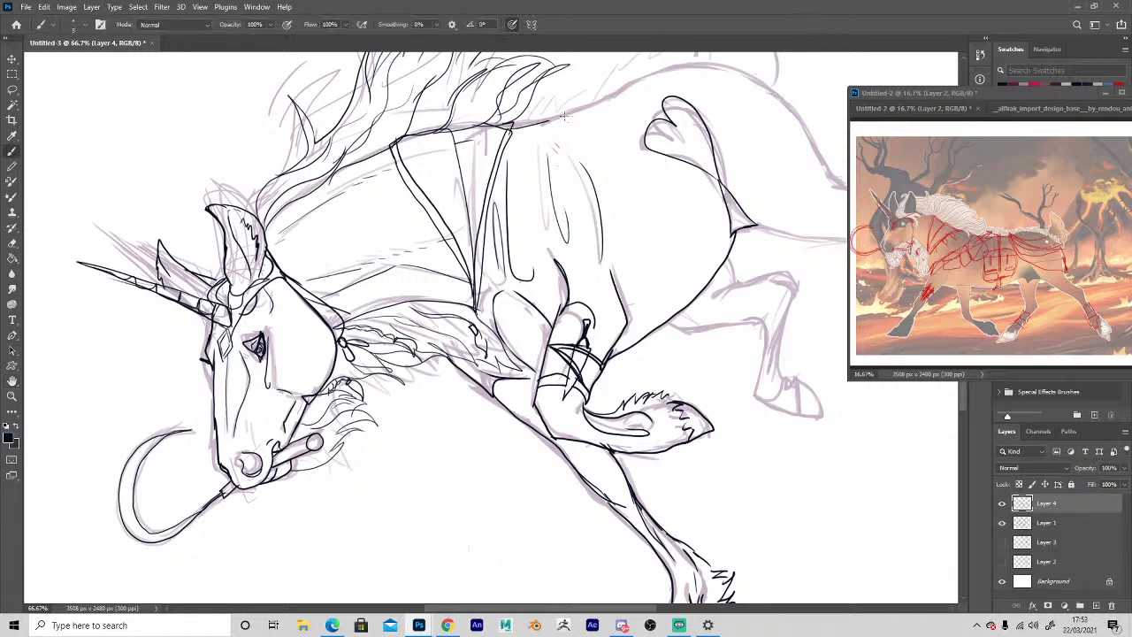
mouse_move(599, 104)
mouse_down()
mouse_move(501, 181)
mouse_move(559, 152)
mouse_move(708, 197)
mouse_move(739, 263)
mouse_up()
Ink the bent far hind leg from thigh to shin, with a fur cuff at the hock and a wrap below.
drag(571, 369, 468, 245)
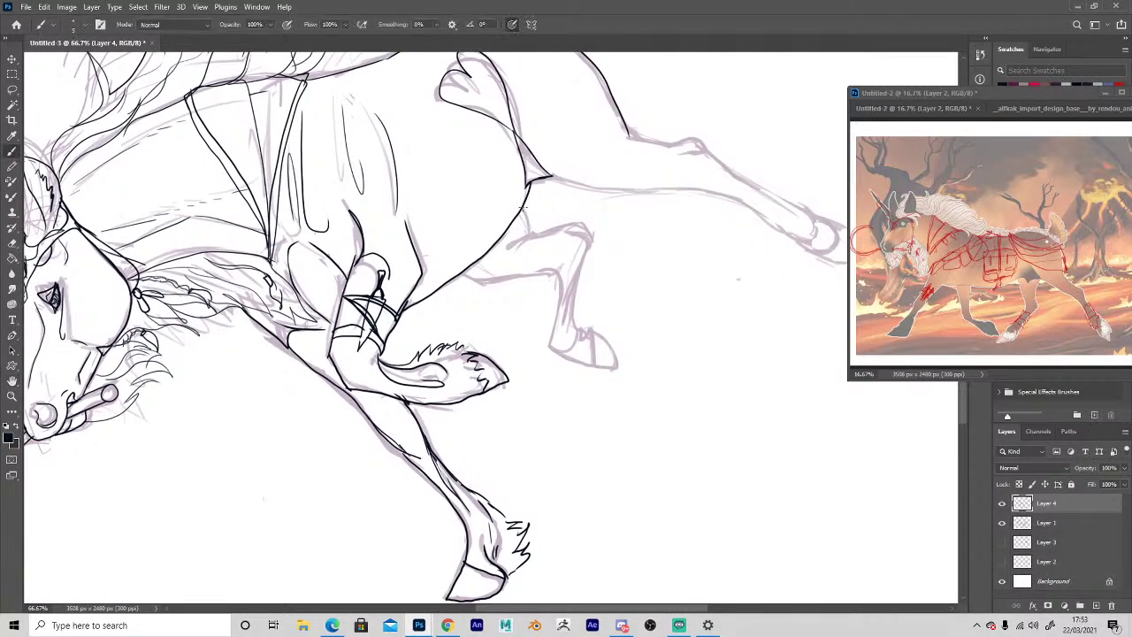
mouse_move(521, 209)
mouse_down()
mouse_move(540, 232)
mouse_move(516, 249)
mouse_move(535, 233)
mouse_move(589, 227)
mouse_move(574, 233)
mouse_move(555, 213)
mouse_move(567, 179)
mouse_move(576, 257)
mouse_move(587, 237)
mouse_move(582, 262)
mouse_move(550, 266)
mouse_move(584, 264)
mouse_move(576, 328)
mouse_up()
key(e)
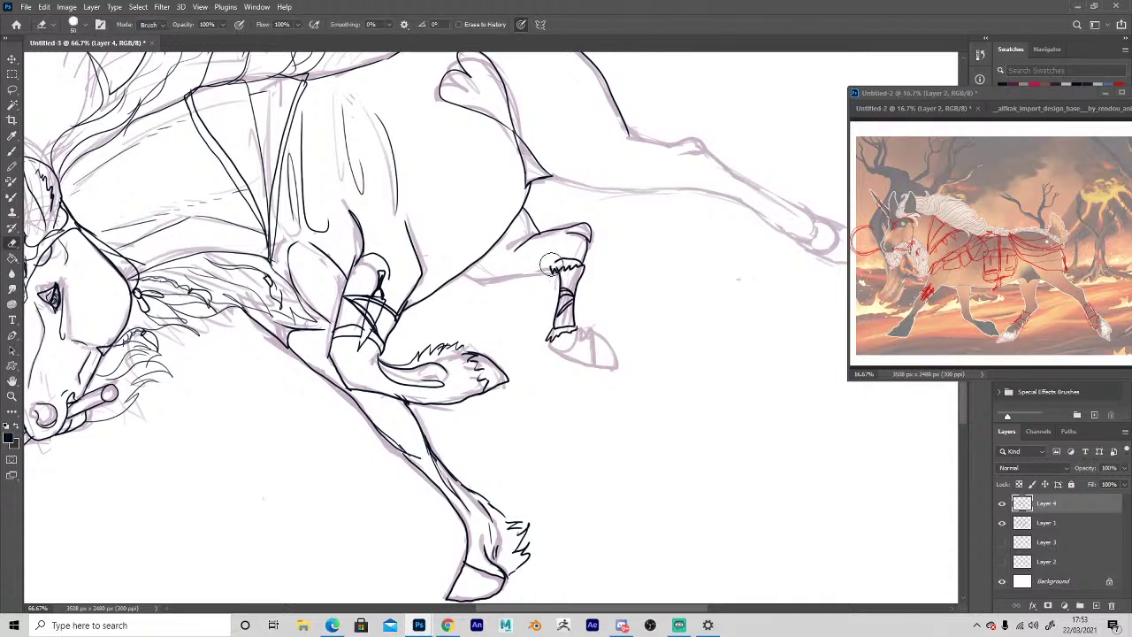
key(b)
drag(553, 263, 567, 265)
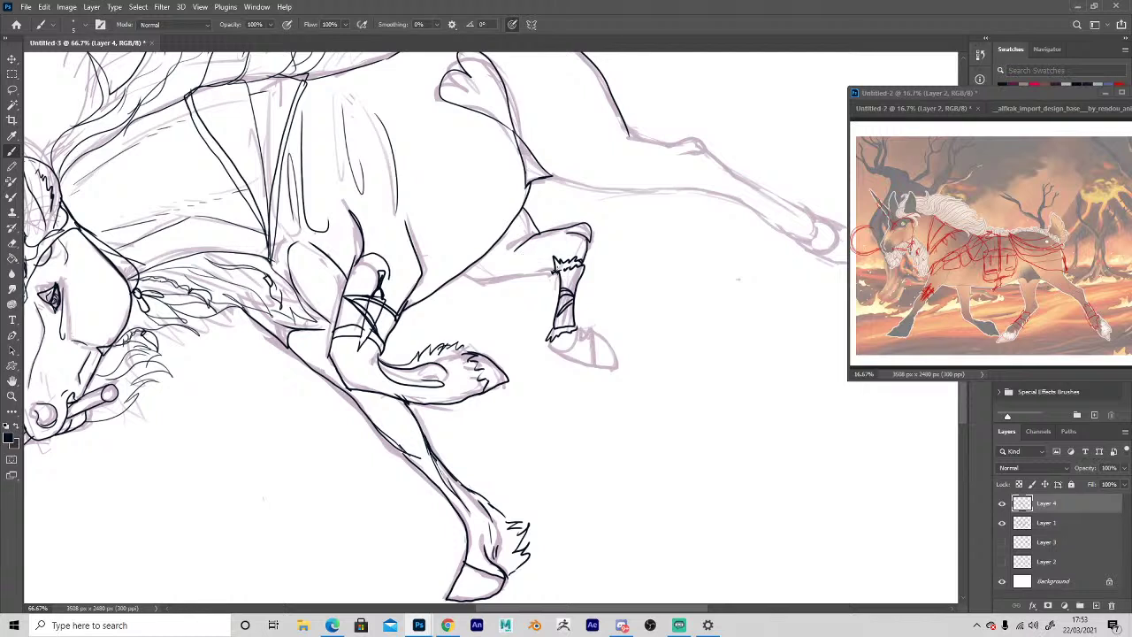
drag(559, 272, 460, 283)
Ink the far hind leg's hoof with spiky fetlock fur above it.
mouse_move(578, 326)
mouse_down()
mouse_move(598, 352)
mouse_move(574, 364)
mouse_move(550, 345)
mouse_up()
mouse_move(583, 306)
mouse_down()
mouse_move(610, 350)
mouse_move(597, 366)
mouse_move(580, 343)
mouse_move(590, 324)
mouse_up()
key(e)
key(b)
mouse_move(575, 319)
mouse_down()
mouse_move(583, 310)
mouse_move(602, 349)
mouse_up()
key(e)
key(b)
drag(583, 313, 602, 329)
Clean up the fetlock lines just above the hoof of the extended front leg.
key(space)
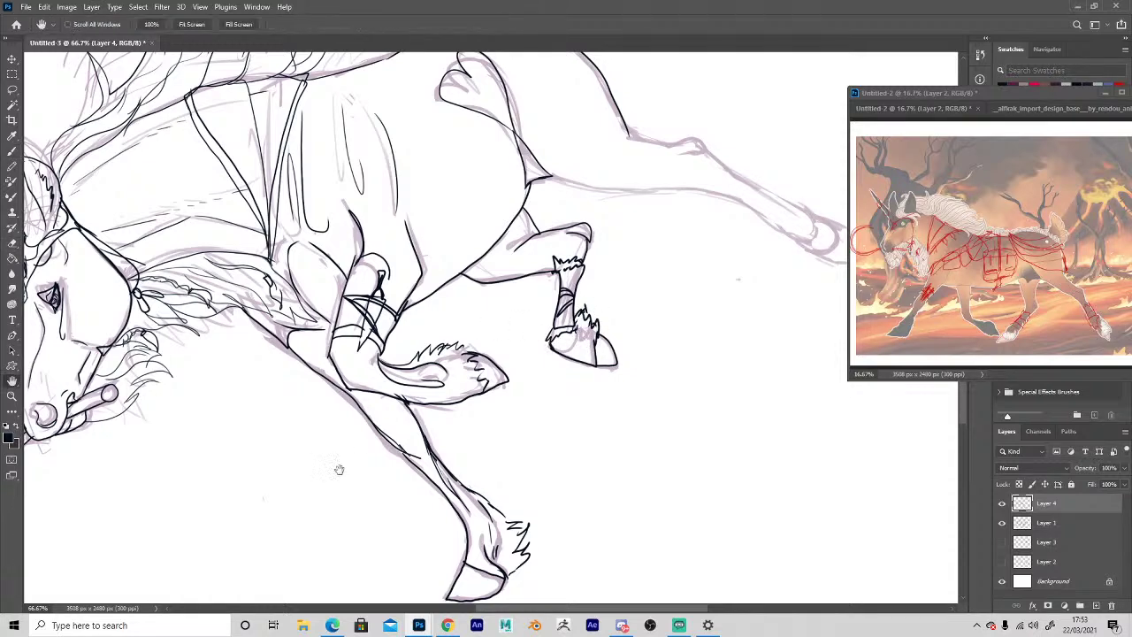
drag(319, 500, 316, 448)
key(e)
mouse_move(501, 522)
mouse_down()
mouse_move(489, 508)
mouse_move(513, 510)
mouse_move(500, 517)
mouse_up()
key(b)
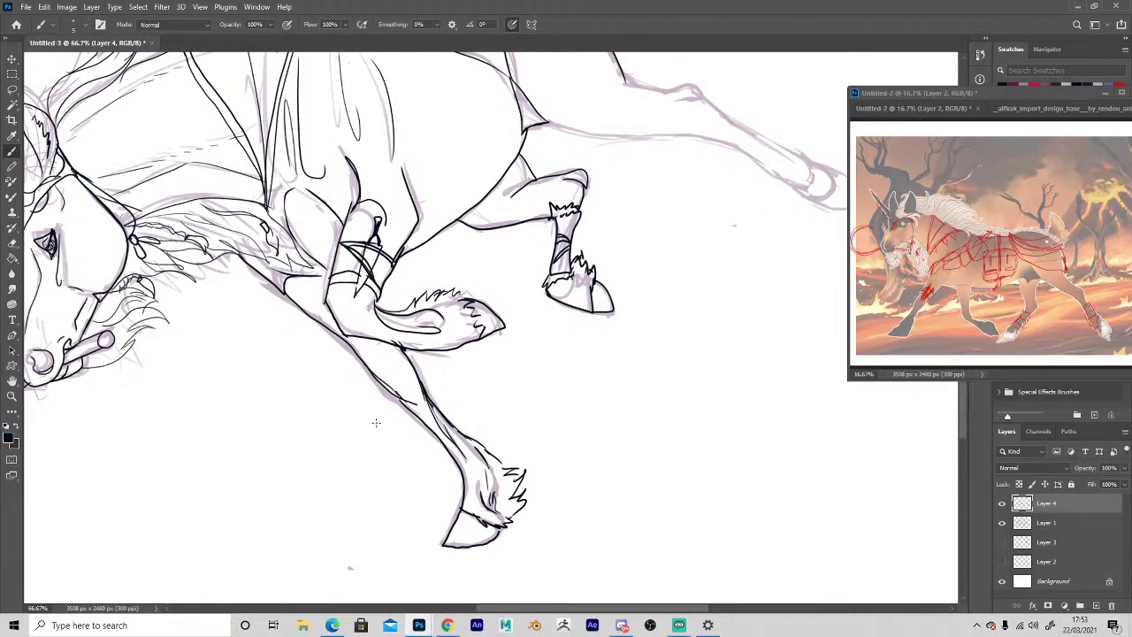
Ink the outstretched near hind leg's upper and lower contours, with a fur-edged bandage wrap around the shin.
key(space)
mouse_move(697, 301)
mouse_down()
mouse_move(601, 447)
mouse_move(587, 447)
mouse_up()
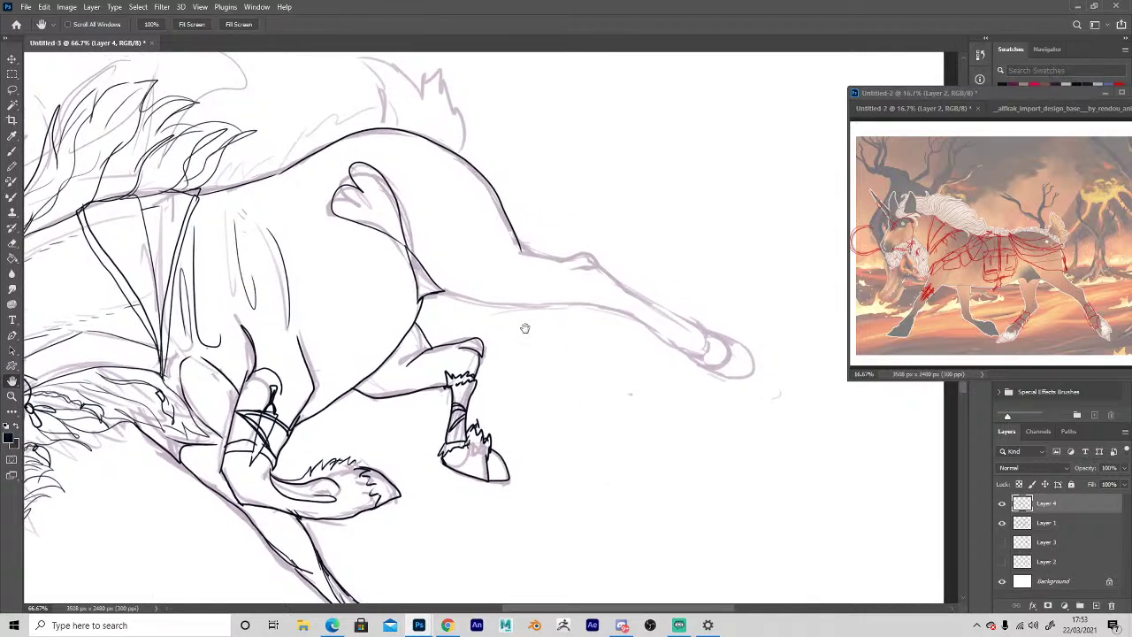
mouse_move(522, 251)
mouse_down()
mouse_move(601, 269)
mouse_move(657, 320)
mouse_up()
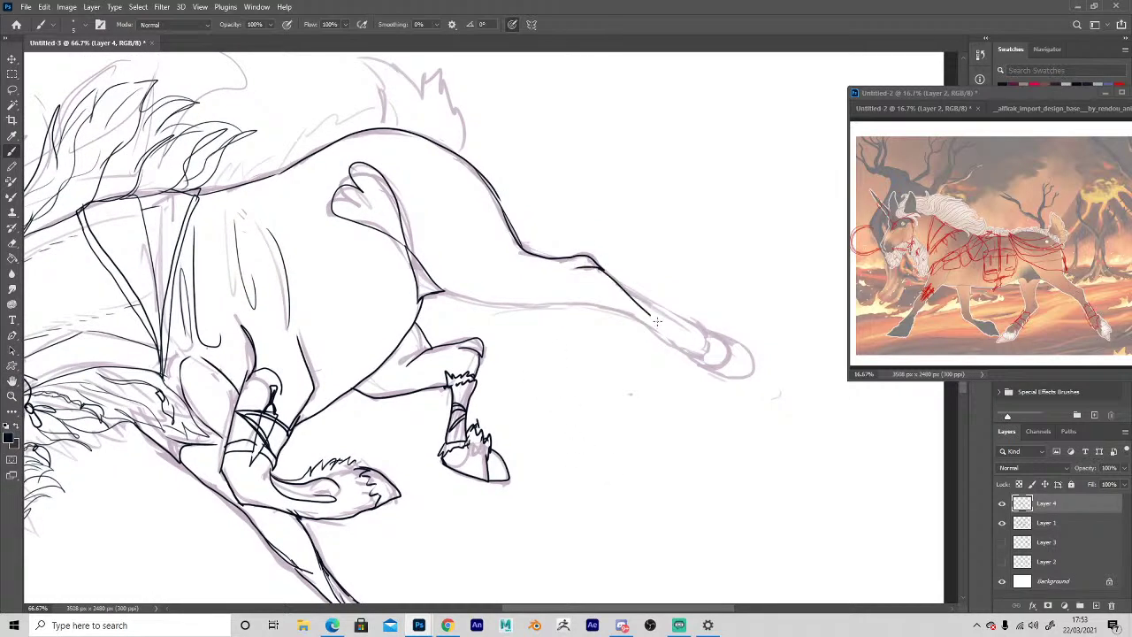
mouse_move(605, 272)
mouse_down()
mouse_move(674, 334)
mouse_move(716, 325)
mouse_move(647, 313)
mouse_move(676, 338)
mouse_move(639, 323)
mouse_move(646, 303)
mouse_move(624, 302)
mouse_move(631, 317)
mouse_move(632, 299)
mouse_up()
key(e)
key(b)
key(e)
key(b)
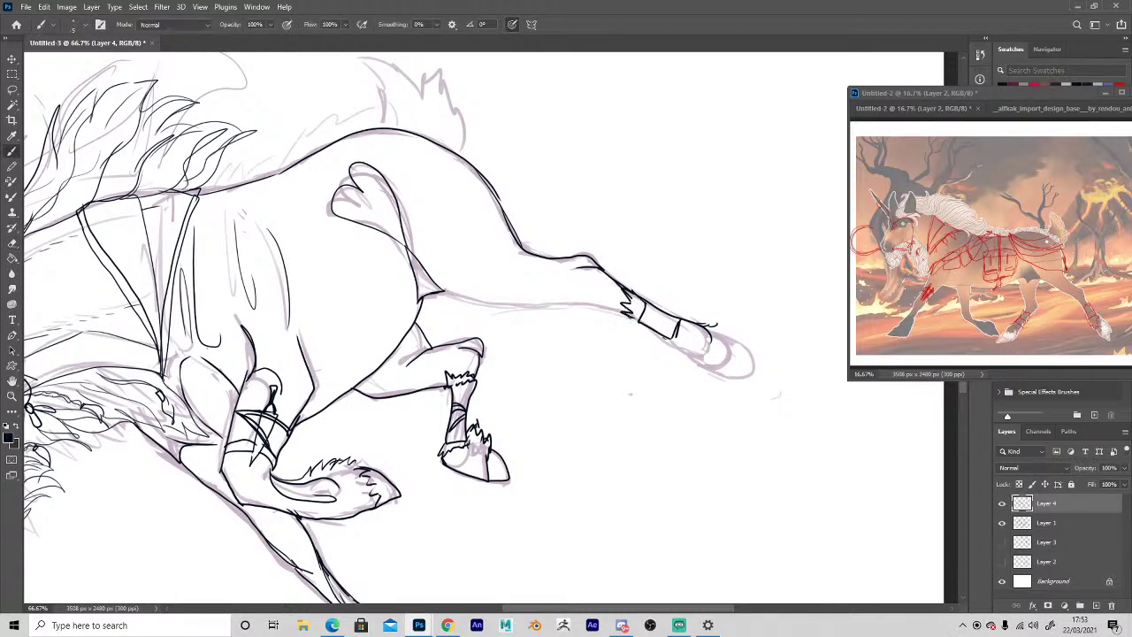
drag(669, 345, 688, 333)
drag(682, 323, 688, 340)
mouse_move(621, 311)
mouse_down()
mouse_move(498, 303)
mouse_move(432, 285)
mouse_up()
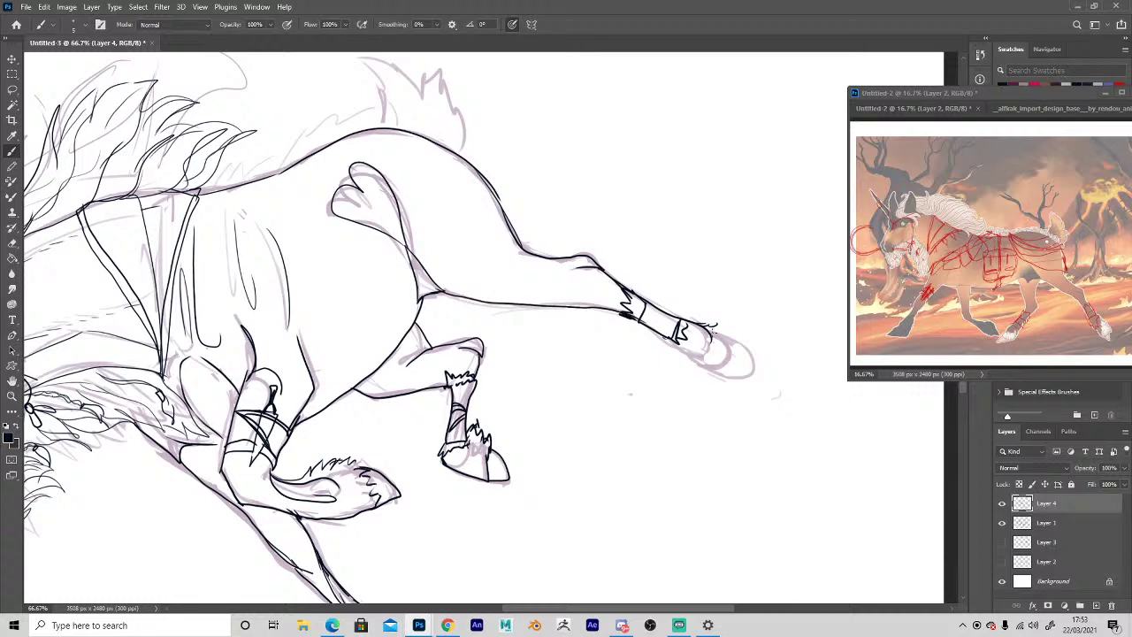
Ink the outstretched hind leg's fetlock and hoof, with a jagged tuft of fur on top.
mouse_move(713, 331)
mouse_down()
mouse_move(726, 361)
mouse_move(700, 366)
mouse_move(696, 345)
mouse_move(726, 361)
mouse_move(725, 336)
mouse_move(749, 362)
mouse_up()
key(e)
key(b)
mouse_move(748, 362)
mouse_down()
mouse_move(711, 374)
mouse_move(704, 365)
mouse_up()
mouse_move(698, 318)
mouse_down()
mouse_move(724, 319)
mouse_move(728, 334)
mouse_move(729, 346)
mouse_move(693, 356)
mouse_move(707, 364)
mouse_up()
key(e)
key(b)
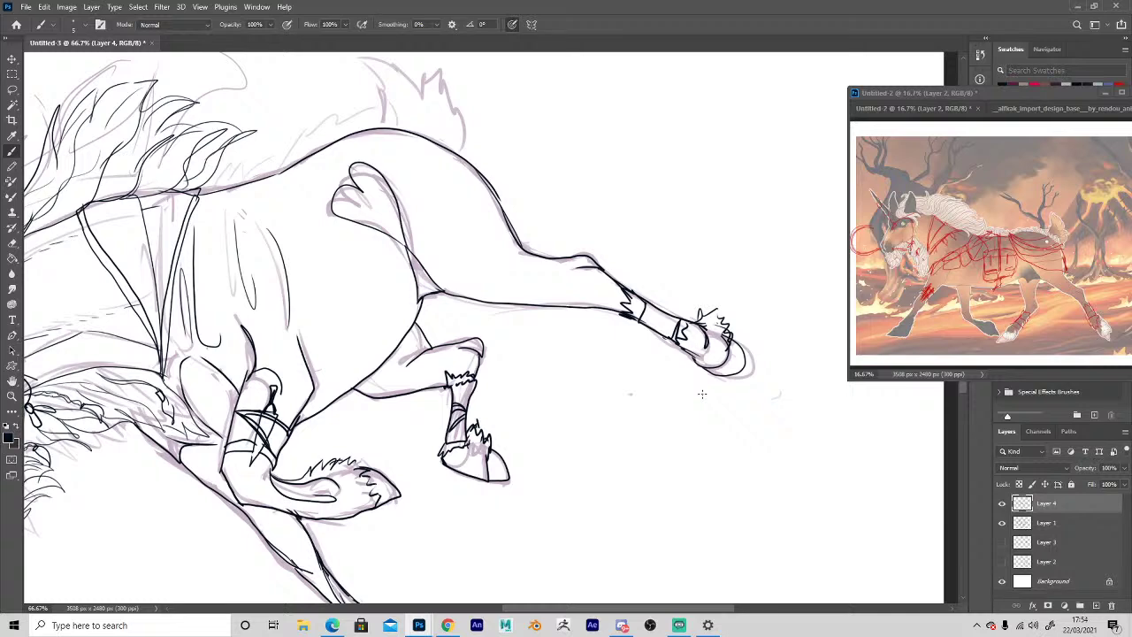
Refine the outstretched hind hoof by erasing overlapping lines and redrawing its edge and fetlock fur.
key(space)
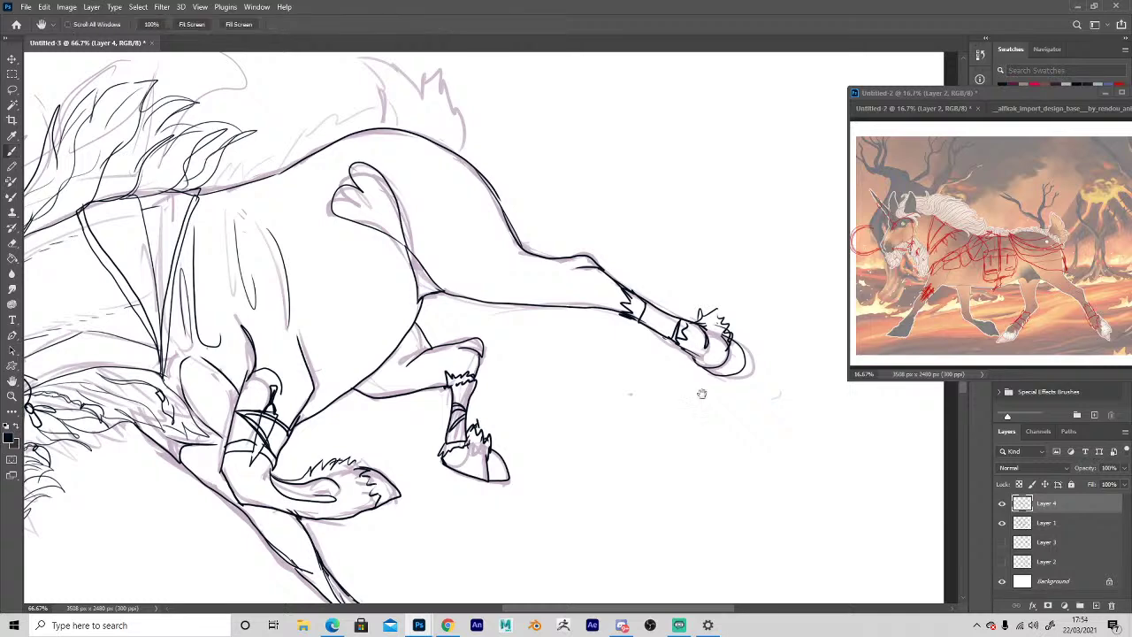
mouse_move(592, 485)
mouse_down()
mouse_move(629, 496)
mouse_move(653, 448)
mouse_up()
key(e)
mouse_move(738, 305)
mouse_down()
mouse_move(768, 342)
mouse_move(727, 357)
mouse_up()
key(b)
key(e)
key(b)
key(e)
mouse_move(767, 326)
mouse_down()
mouse_move(764, 358)
mouse_move(768, 339)
mouse_up()
key(b)
drag(744, 327, 761, 338)
Ink a jagged ridge of fur along the back and rump, ending in a short upright spiky tail.
key(space)
drag(610, 477, 665, 445)
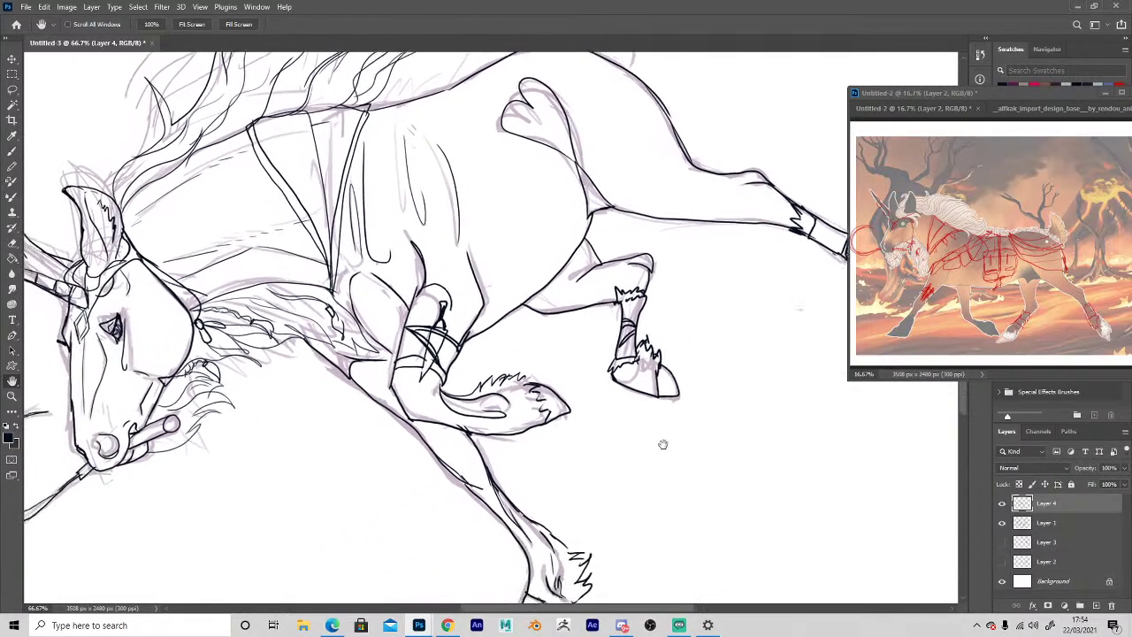
mouse_move(382, 488)
mouse_down()
mouse_move(483, 539)
mouse_move(474, 548)
mouse_move(346, 536)
mouse_up()
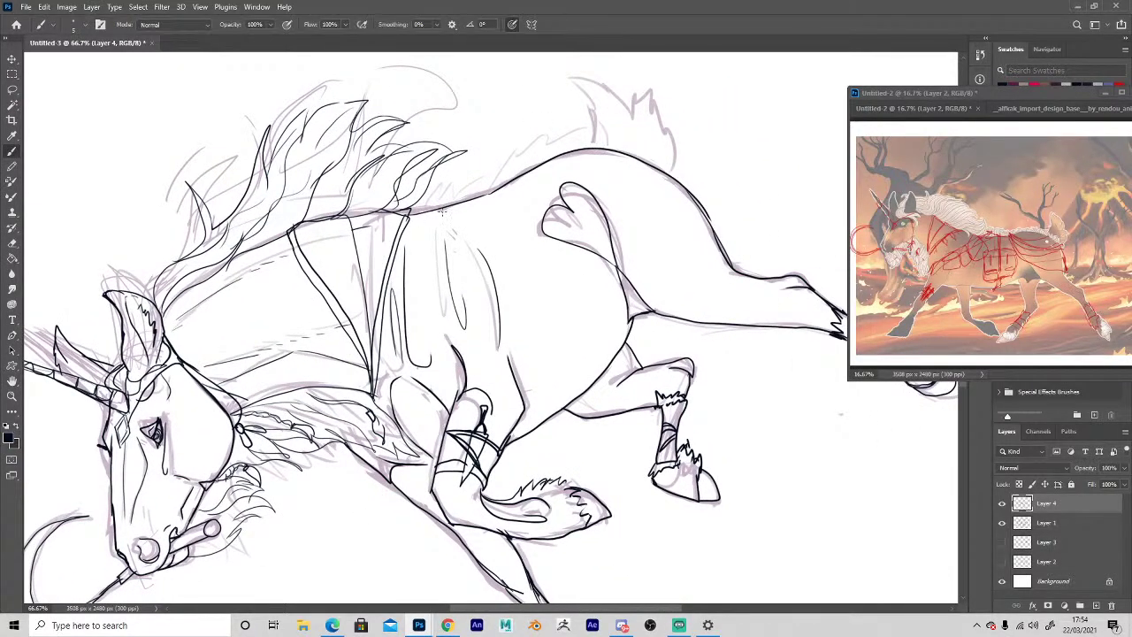
mouse_move(408, 214)
mouse_down()
mouse_move(594, 132)
mouse_move(672, 170)
mouse_up()
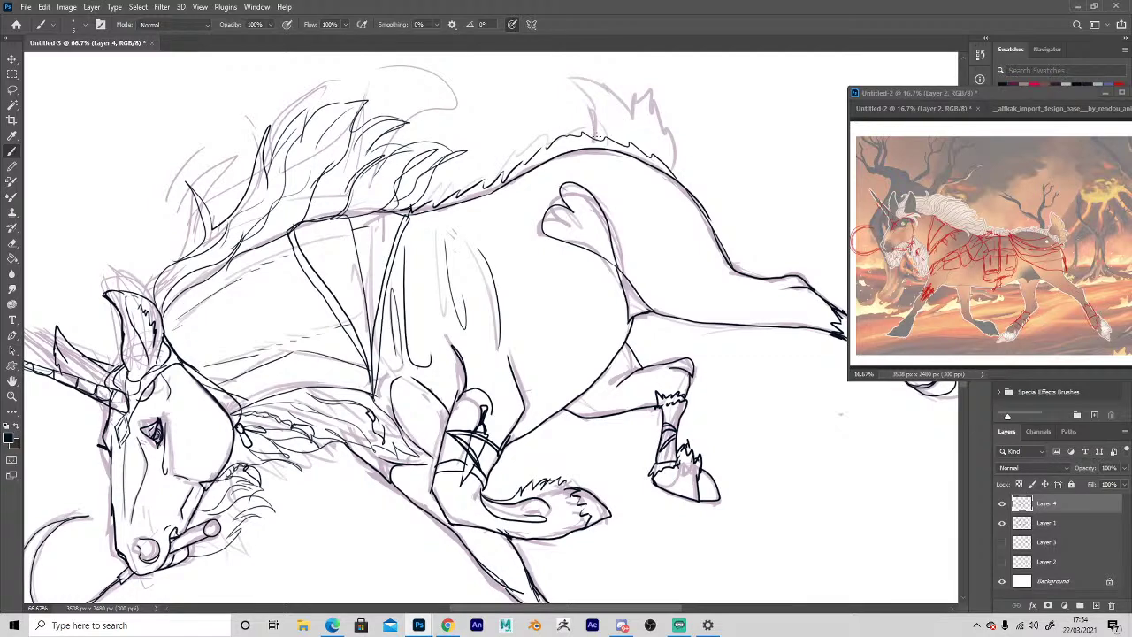
mouse_move(598, 138)
mouse_down()
mouse_move(575, 71)
mouse_move(619, 89)
mouse_move(616, 78)
mouse_move(638, 78)
mouse_move(673, 166)
mouse_up()
Hide the rough sketch Layer 1 and add a new layer above the line art.
key(space)
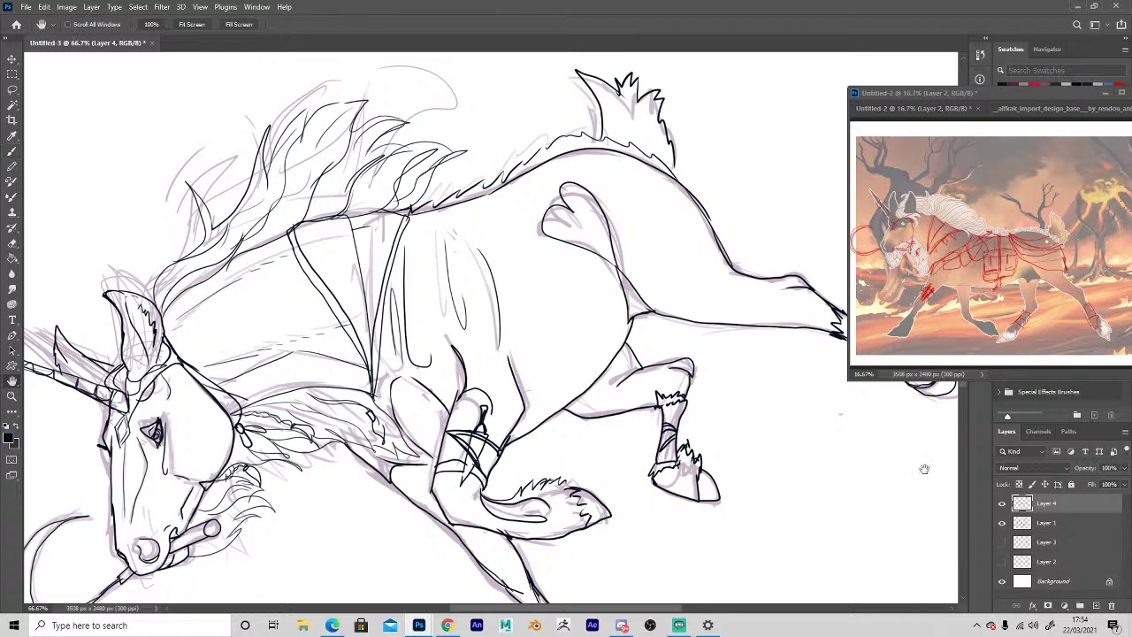
click(1002, 523)
click(1096, 605)
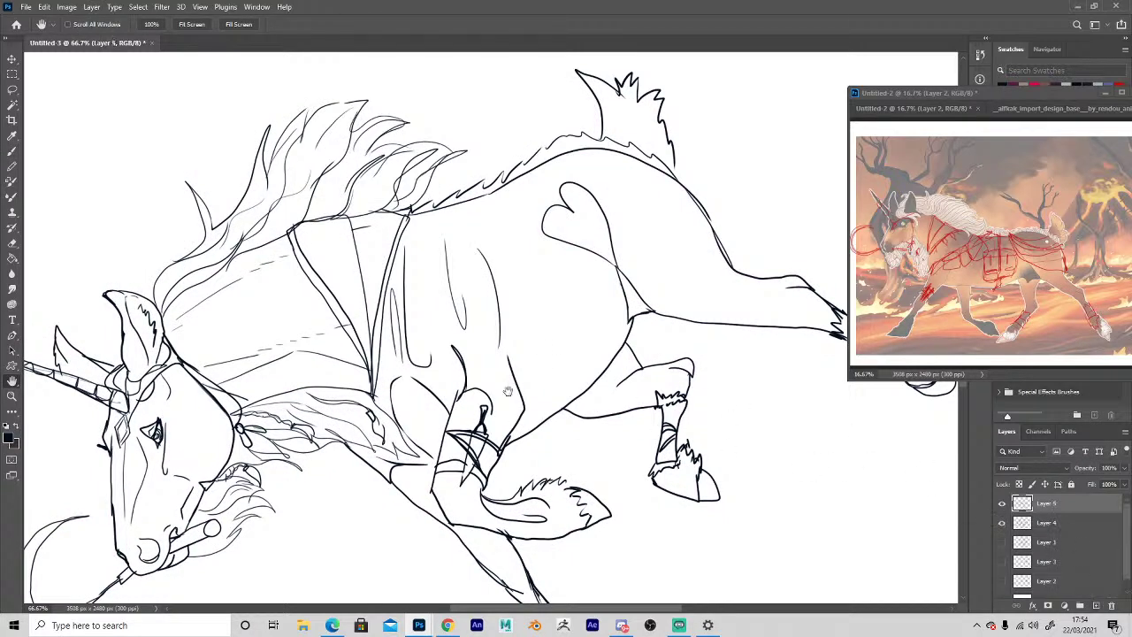
Change the brush colour to dark red and sketch draped cloth with fold lines over the rump.
click(12, 439)
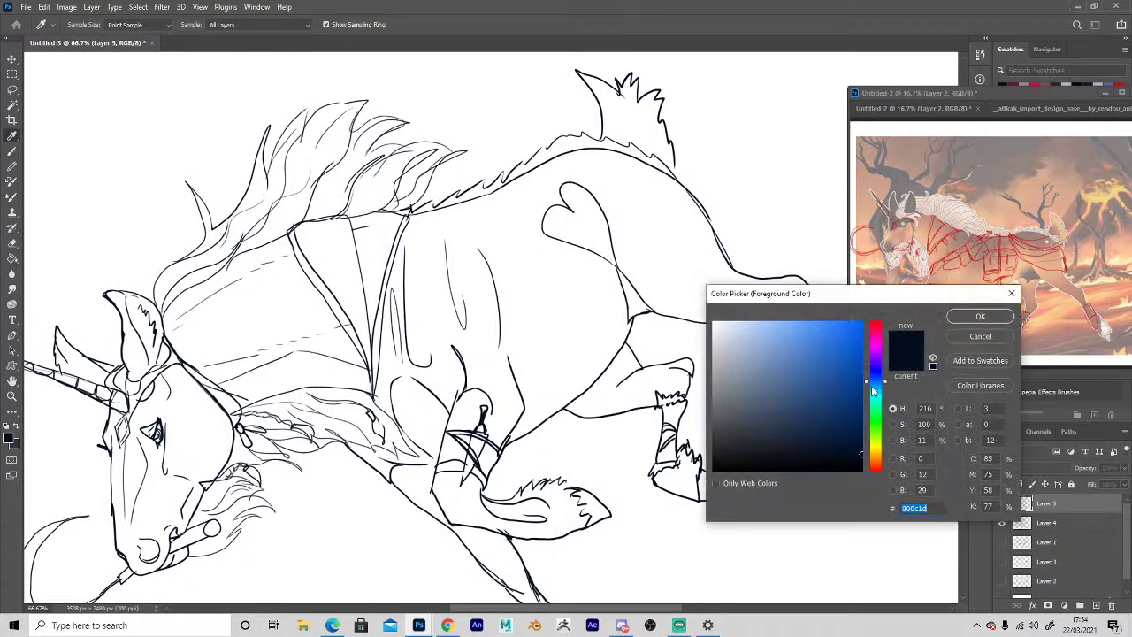
drag(873, 391, 873, 465)
click(980, 316)
key(space)
mouse_move(502, 430)
mouse_down()
mouse_move(447, 396)
mouse_move(332, 418)
mouse_up()
mouse_move(361, 168)
mouse_down()
mouse_move(468, 147)
mouse_move(407, 186)
mouse_move(530, 180)
mouse_move(557, 226)
mouse_move(524, 229)
mouse_move(472, 209)
mouse_move(508, 231)
mouse_move(426, 212)
mouse_up()
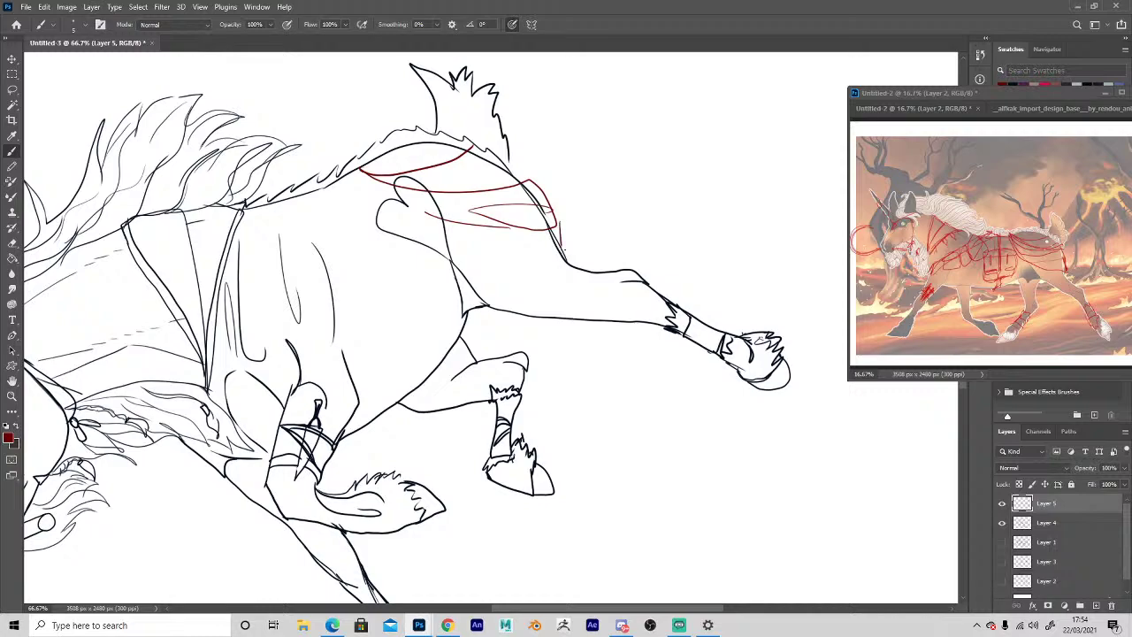
mouse_move(564, 249)
mouse_down()
mouse_move(525, 261)
mouse_move(433, 242)
mouse_move(402, 215)
mouse_move(473, 237)
mouse_move(378, 201)
mouse_move(348, 166)
mouse_up()
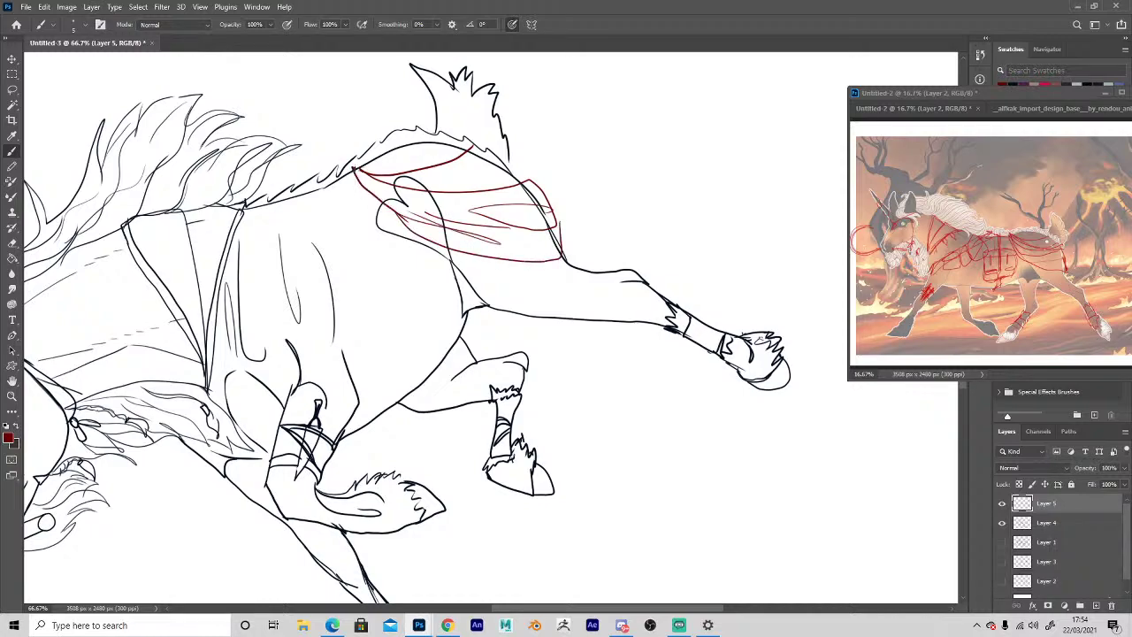
Sketch a saddlebag with flap, buckles and two pockets on the flank, held by straps from the back and under the belly.
key(space)
mouse_move(345, 250)
mouse_down()
mouse_move(557, 117)
mouse_move(564, 170)
mouse_up()
mouse_move(543, 101)
mouse_down()
mouse_move(585, 150)
mouse_move(541, 184)
mouse_move(559, 207)
mouse_move(642, 165)
mouse_move(624, 141)
mouse_move(646, 167)
mouse_up()
mouse_move(584, 184)
mouse_down()
mouse_move(615, 162)
mouse_move(621, 195)
mouse_move(583, 182)
mouse_move(588, 201)
mouse_move(662, 189)
mouse_move(631, 200)
mouse_move(655, 221)
mouse_move(665, 205)
mouse_up()
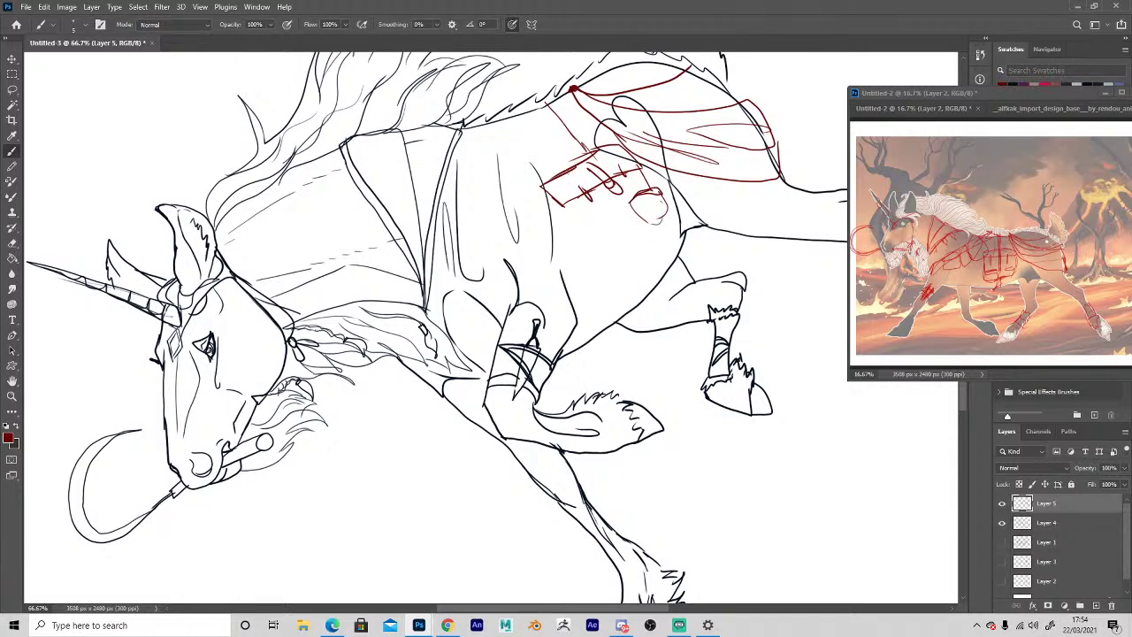
drag(564, 206, 578, 225)
mouse_move(553, 201)
mouse_down()
mouse_move(574, 236)
mouse_move(610, 215)
mouse_move(585, 249)
mouse_move(571, 234)
mouse_move(609, 269)
mouse_move(667, 209)
mouse_move(559, 212)
mouse_move(592, 267)
mouse_up()
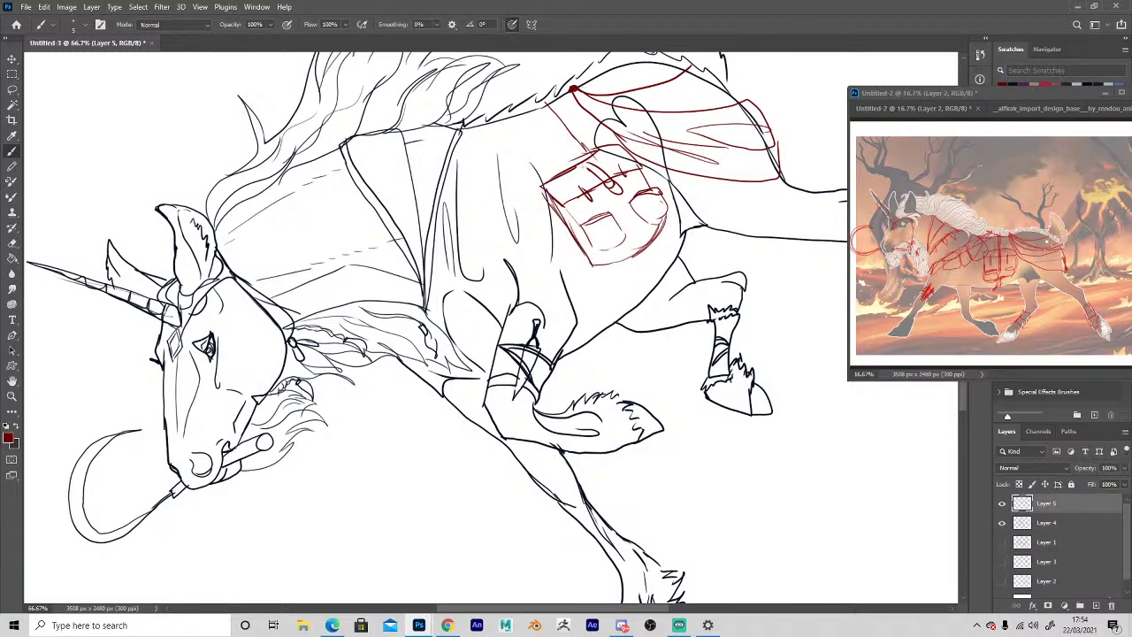
drag(543, 109, 582, 164)
drag(534, 99, 571, 142)
drag(628, 258, 646, 309)
Sketch a long double-edged girth strap from the back down behind the shoulder to the chest.
key(space)
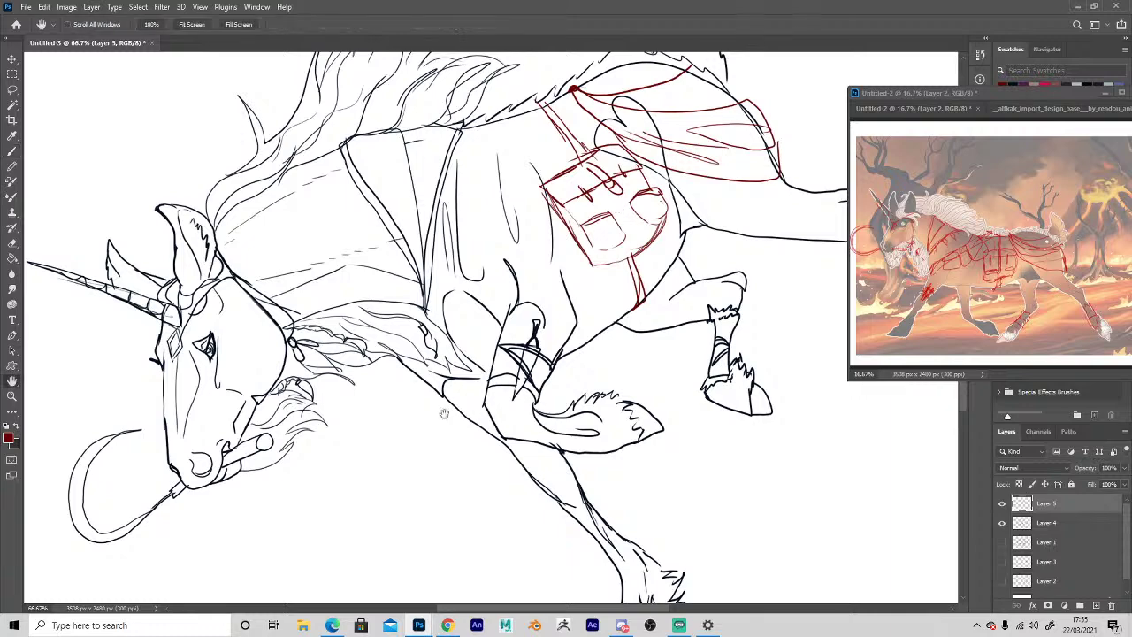
mouse_move(444, 416)
mouse_down()
mouse_move(515, 498)
mouse_move(494, 477)
mouse_up()
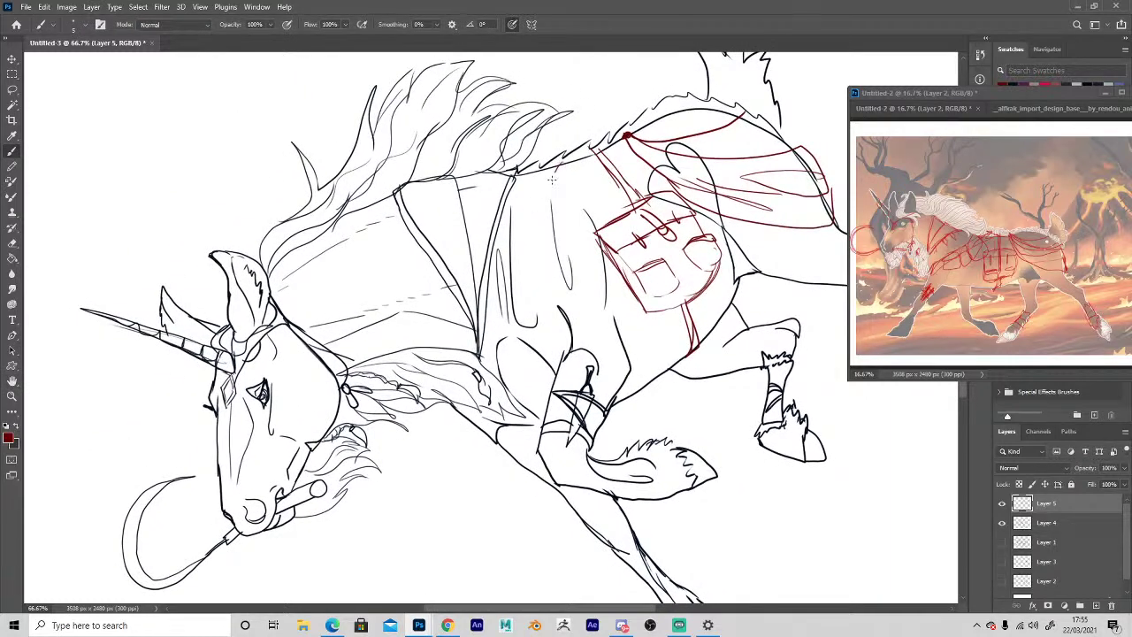
mouse_move(551, 179)
mouse_down()
mouse_move(523, 271)
mouse_move(509, 393)
mouse_up()
drag(520, 343, 512, 462)
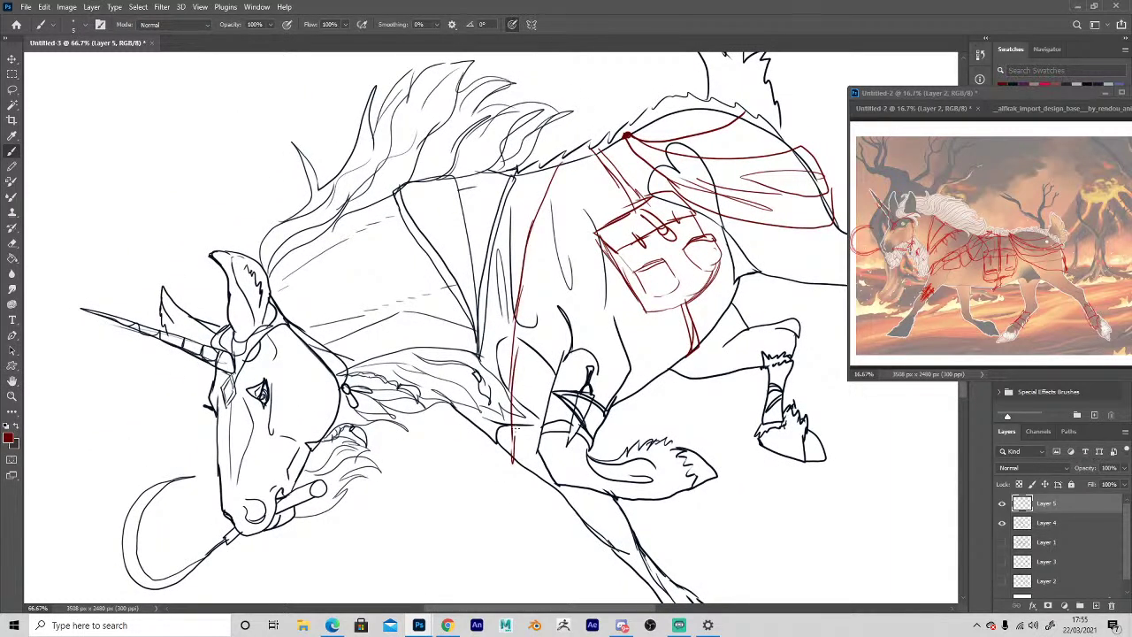
drag(522, 364, 512, 437)
mouse_move(560, 163)
mouse_down()
mouse_move(577, 174)
mouse_move(522, 378)
mouse_move(514, 465)
mouse_up()
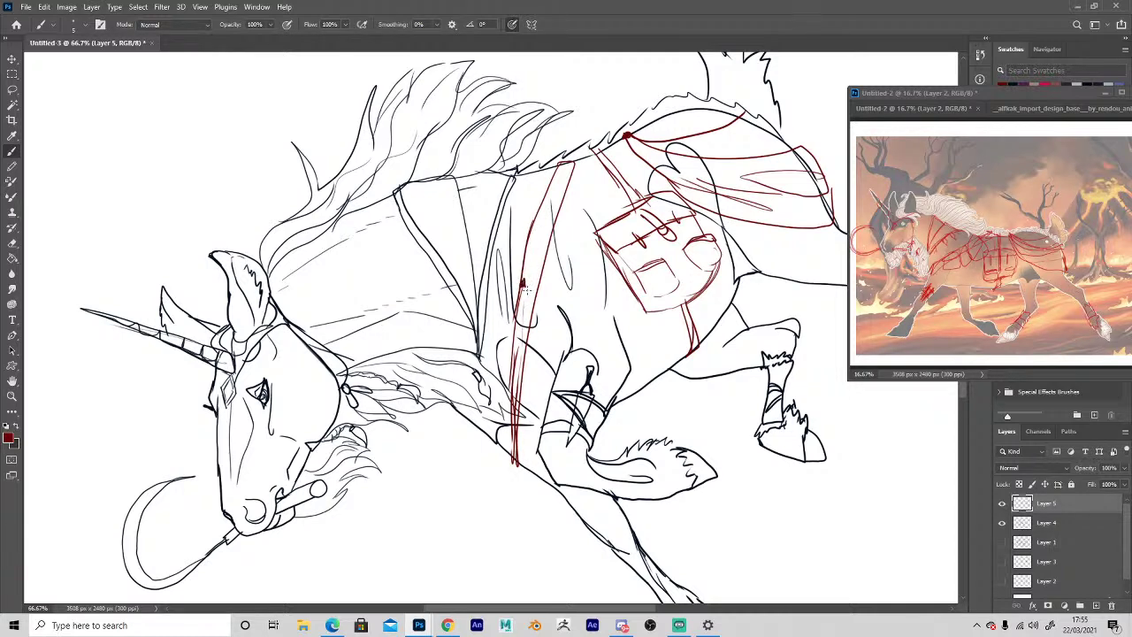
Sketch a small round pouch and a boxier pouch above it on the girth strap, erasing overlapping strap lines.
mouse_move(524, 280)
mouse_down()
mouse_move(551, 318)
mouse_move(516, 301)
mouse_move(537, 327)
mouse_up()
key(e)
key(b)
mouse_move(516, 263)
mouse_down()
mouse_move(577, 254)
mouse_move(534, 219)
mouse_move(522, 263)
mouse_move(555, 253)
mouse_move(533, 228)
mouse_move(546, 243)
mouse_up()
key(e)
key(b)
mouse_move(547, 244)
mouse_down()
mouse_move(541, 209)
mouse_move(524, 221)
mouse_move(571, 223)
mouse_move(569, 257)
mouse_move(546, 217)
mouse_move(550, 276)
mouse_move(559, 239)
mouse_up()
key(e)
key(b)
key(e)
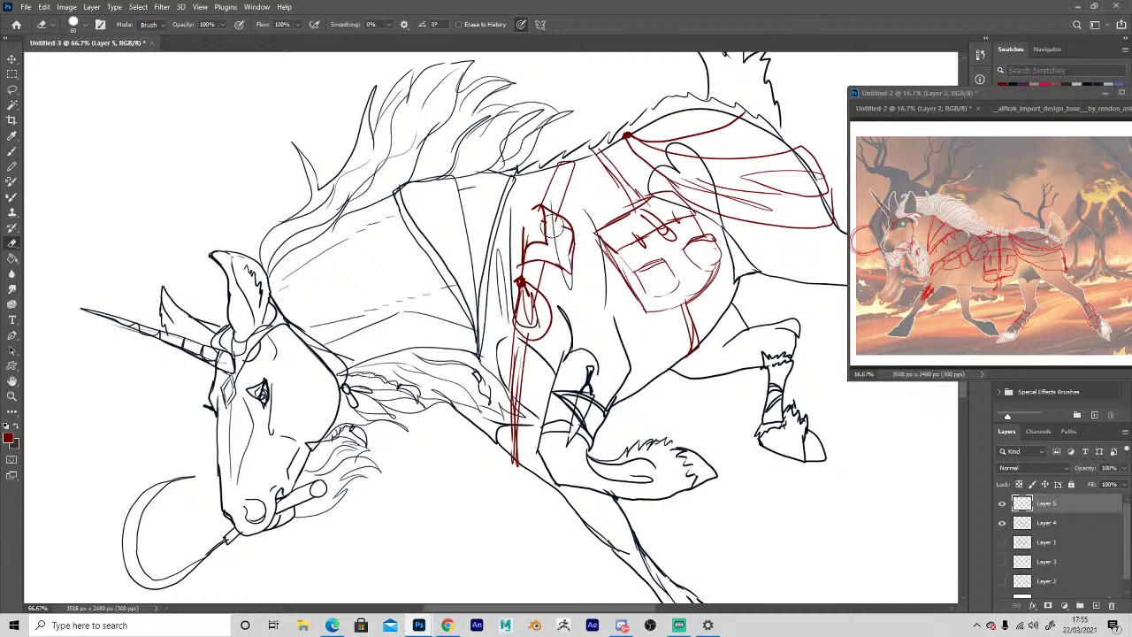
Refine the upper pouch's rounded outline and front edge, erasing stray marks near its lower corner.
key(b)
mouse_move(536, 215)
mouse_down()
mouse_move(578, 261)
mouse_move(522, 267)
mouse_up()
key(e)
key(b)
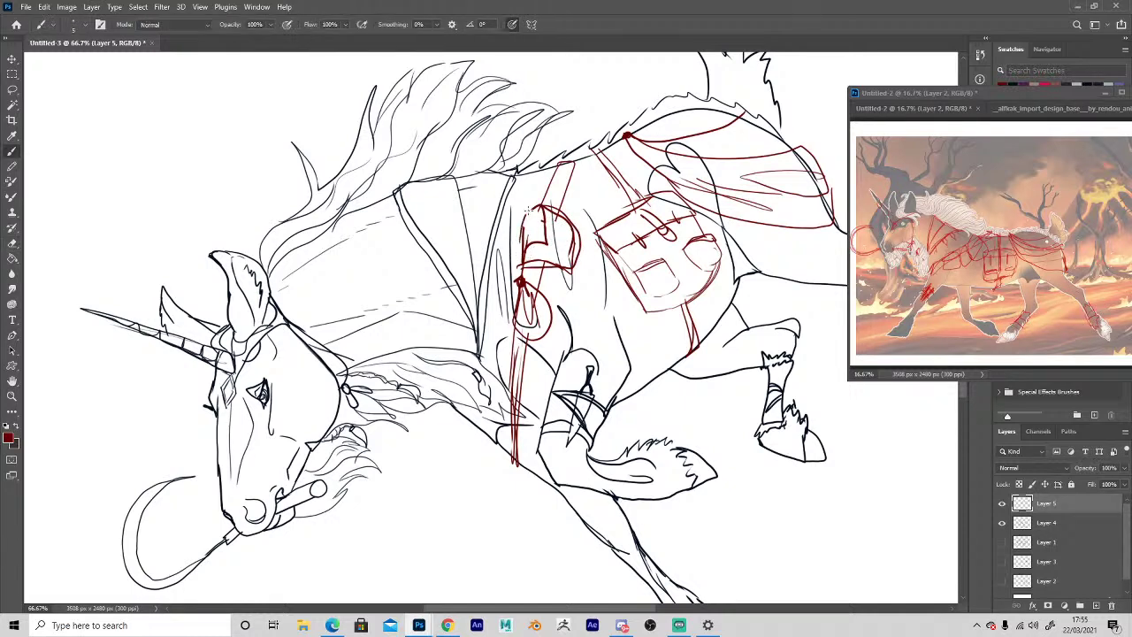
drag(525, 227, 543, 206)
key(e)
mouse_move(568, 256)
mouse_down()
mouse_move(561, 221)
mouse_move(573, 221)
mouse_move(557, 270)
mouse_up()
key(b)
Sketch a small round fitting with a curved base where the girth strap meets the back.
mouse_move(557, 178)
mouse_down()
mouse_move(572, 155)
mouse_move(542, 165)
mouse_move(555, 170)
mouse_up()
key(e)
key(b)
drag(542, 164, 545, 179)
Flip the whole canvas horizontally to check the drawing in mirror view.
key(z)
alt+click(486, 489)
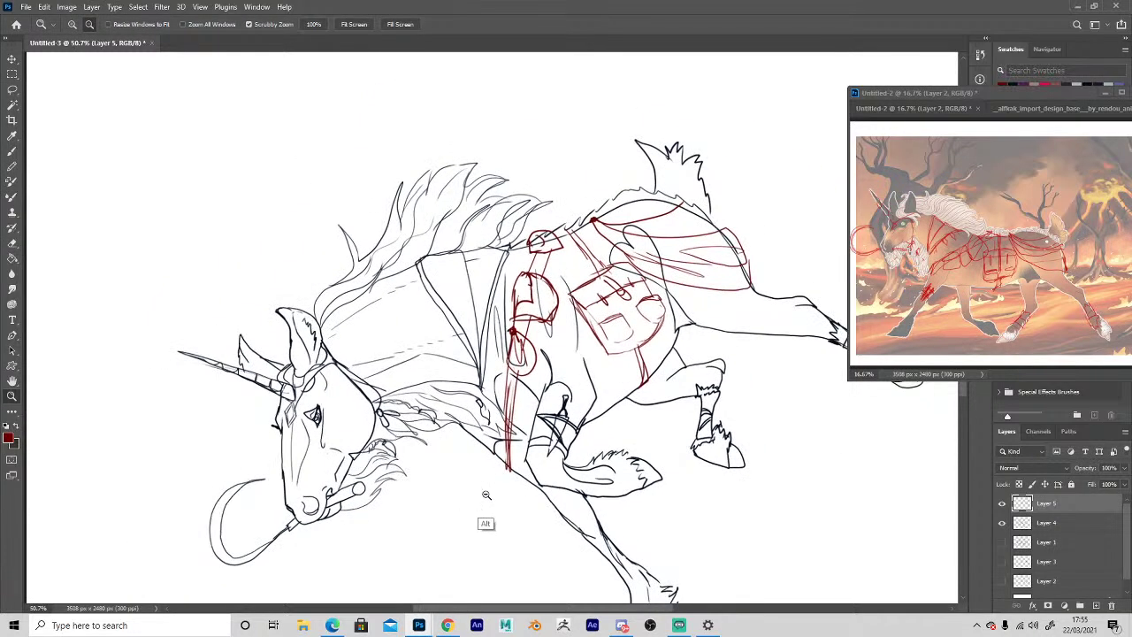
alt+click(488, 495)
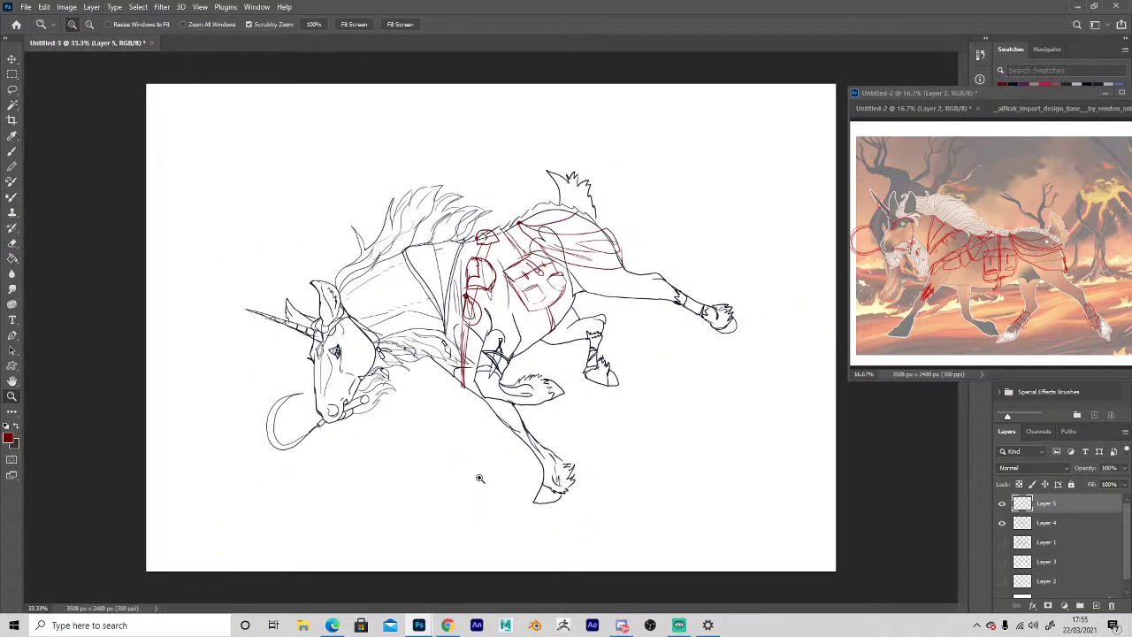
key(b)
key(ctrl+shift+h)
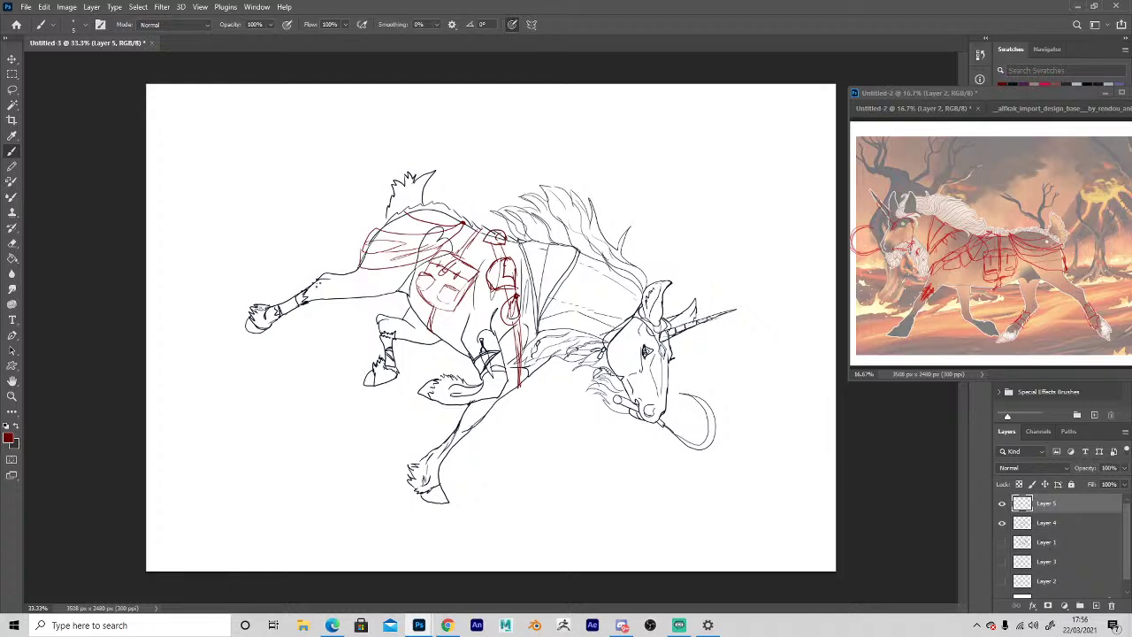
On Layer 4, rework the outstretched hind leg's hock and underside with the sampled dark line colour, erasing overlapping lines.
click(1046, 522)
key(z)
click(283, 311)
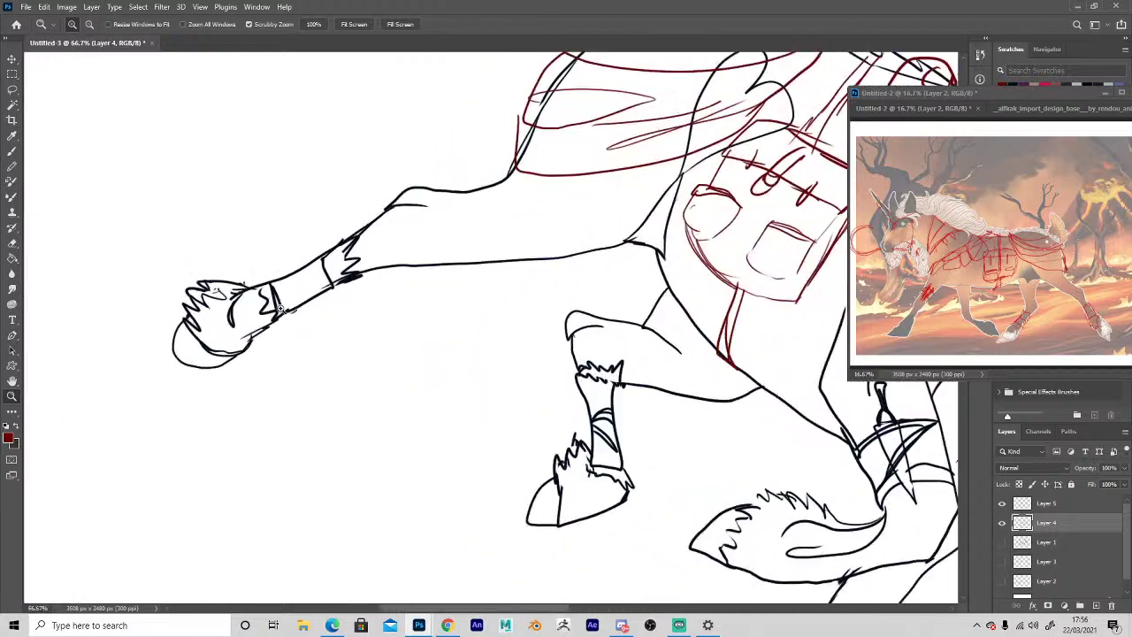
key(i)
key(b)
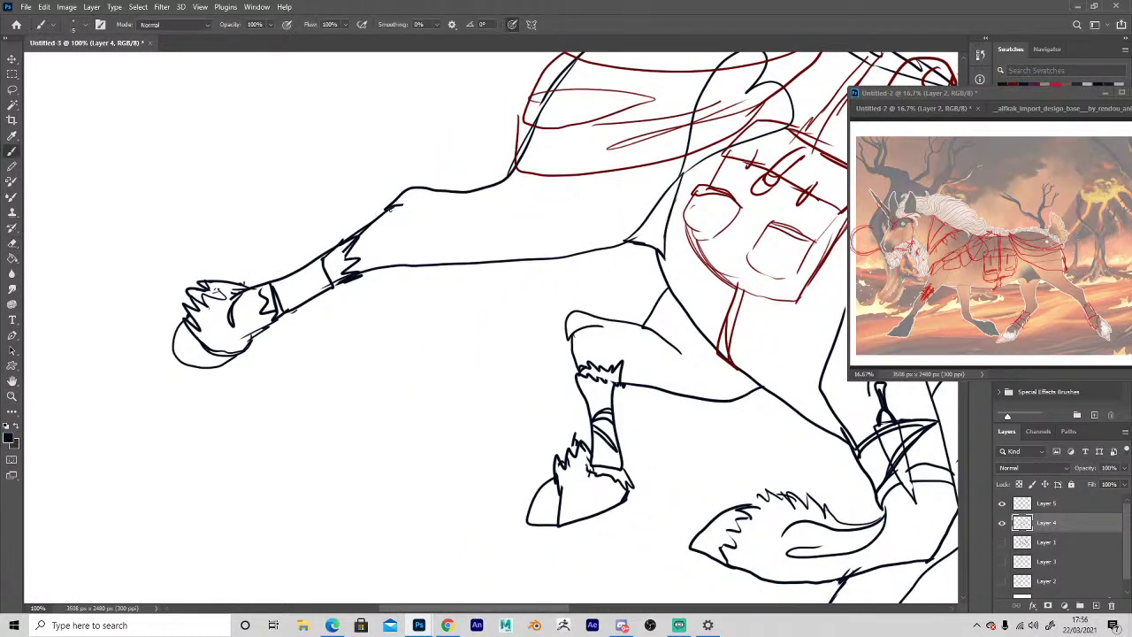
key(e)
mouse_move(390, 207)
mouse_down()
mouse_move(375, 230)
mouse_move(400, 267)
mouse_move(459, 281)
mouse_move(371, 268)
mouse_up()
key(b)
key(e)
key(b)
drag(369, 273, 616, 248)
key(e)
key(b)
key(e)
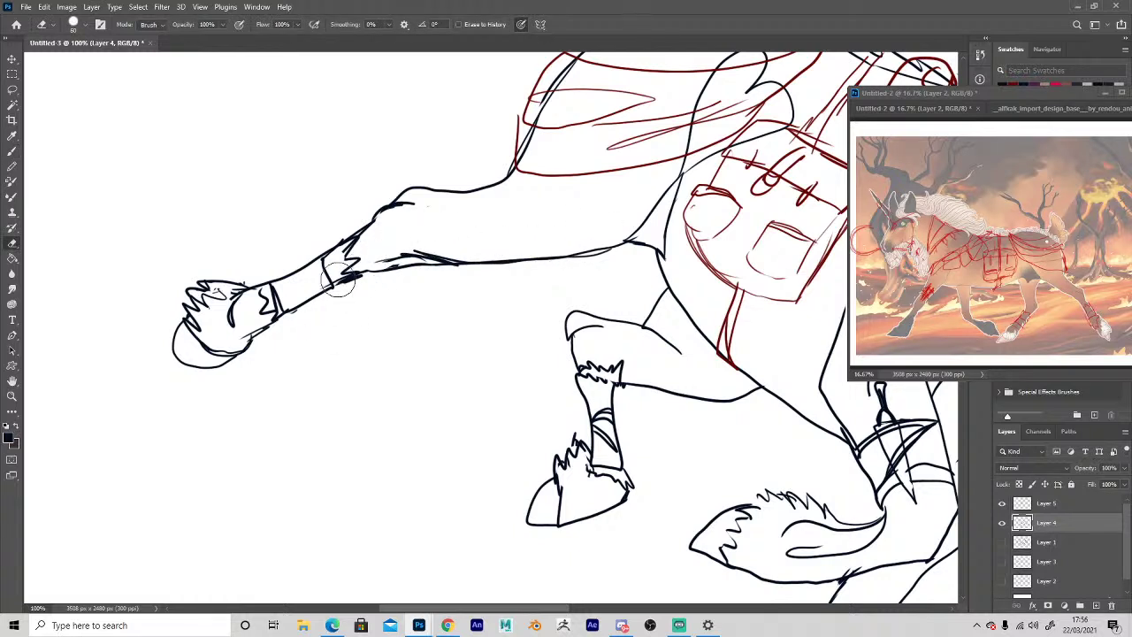
key(b)
Flip the whole canvas back to its original orientation.
key(ctrl+minus)
key(ctrl+minus)
key(ctrl+minus)
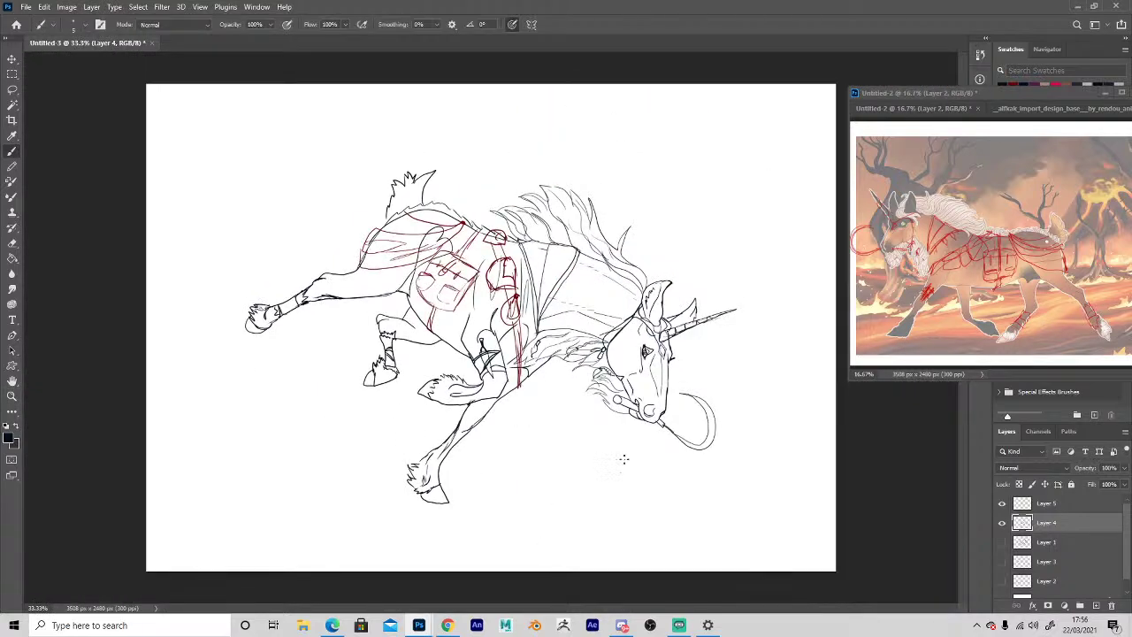
key(ctrl+shift+h)
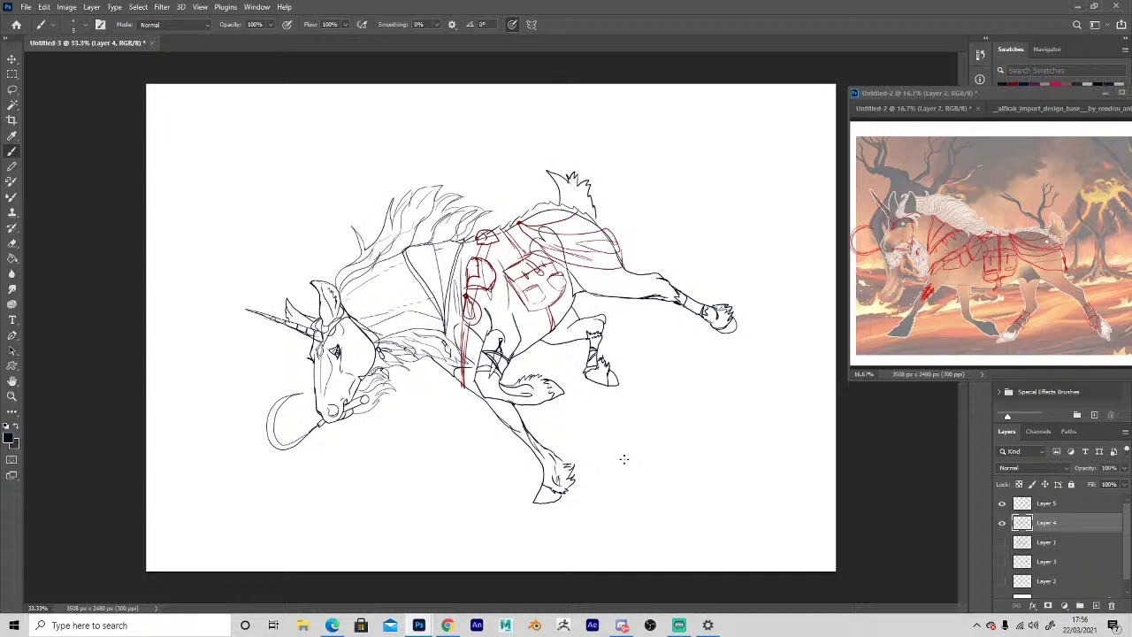
Strengthen the curved lower neck line up to the shoulder strap, cleaning up where the lines meet.
scroll(398, 379, up, 1)
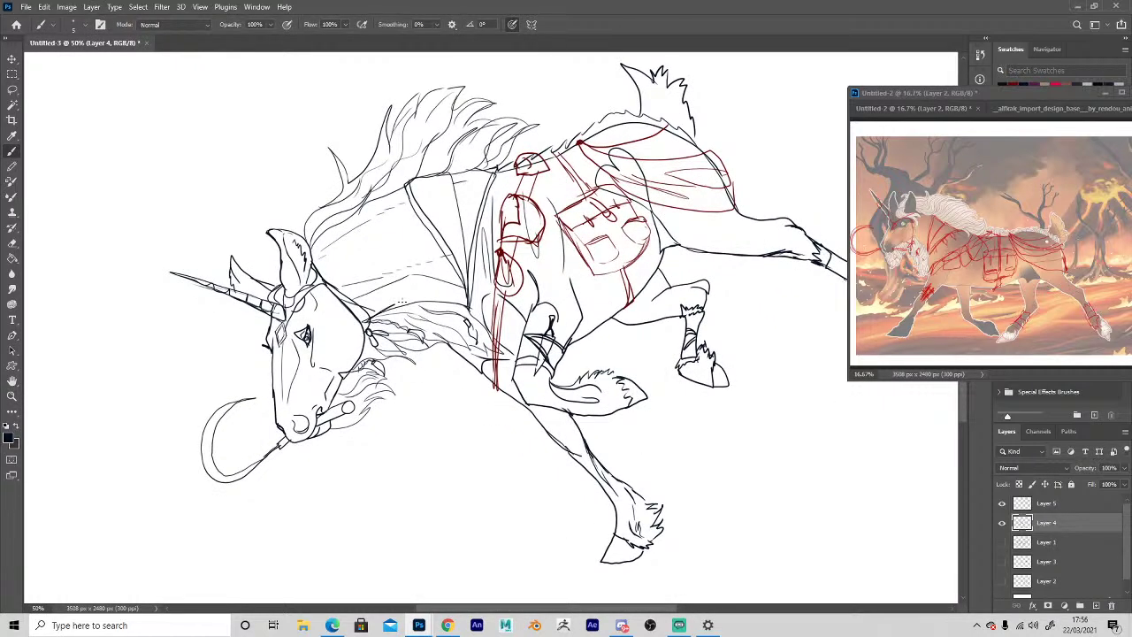
drag(410, 300, 463, 306)
mouse_move(454, 266)
mouse_down()
mouse_move(463, 307)
mouse_move(466, 281)
mouse_up()
key(e)
key(b)
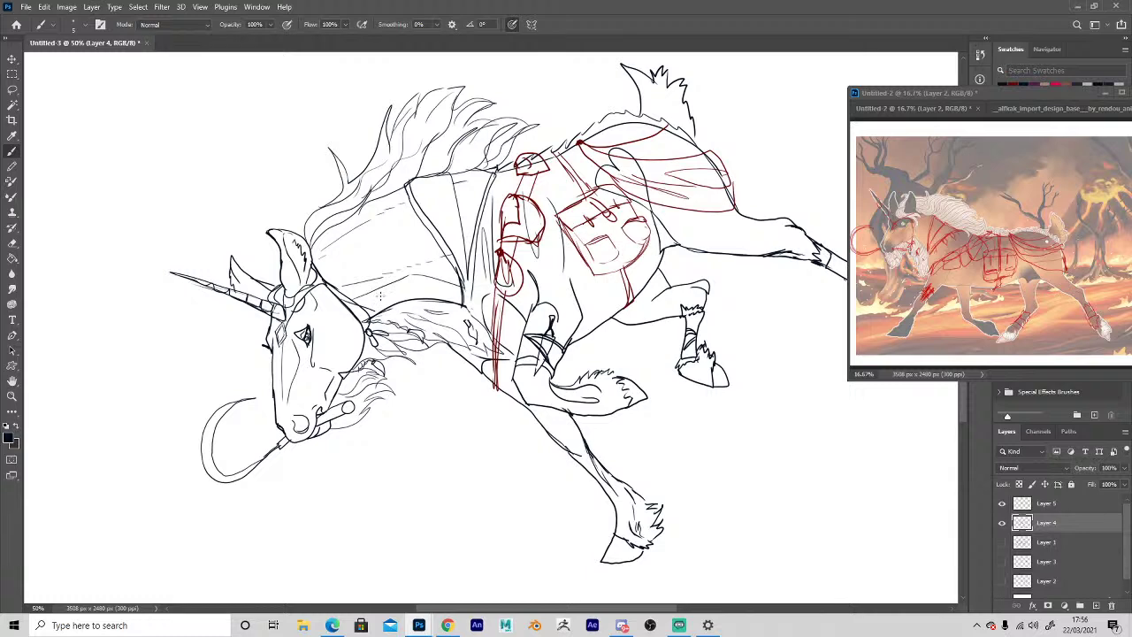
key(ctrl+shift+z)
key(z)
alt+click(510, 441)
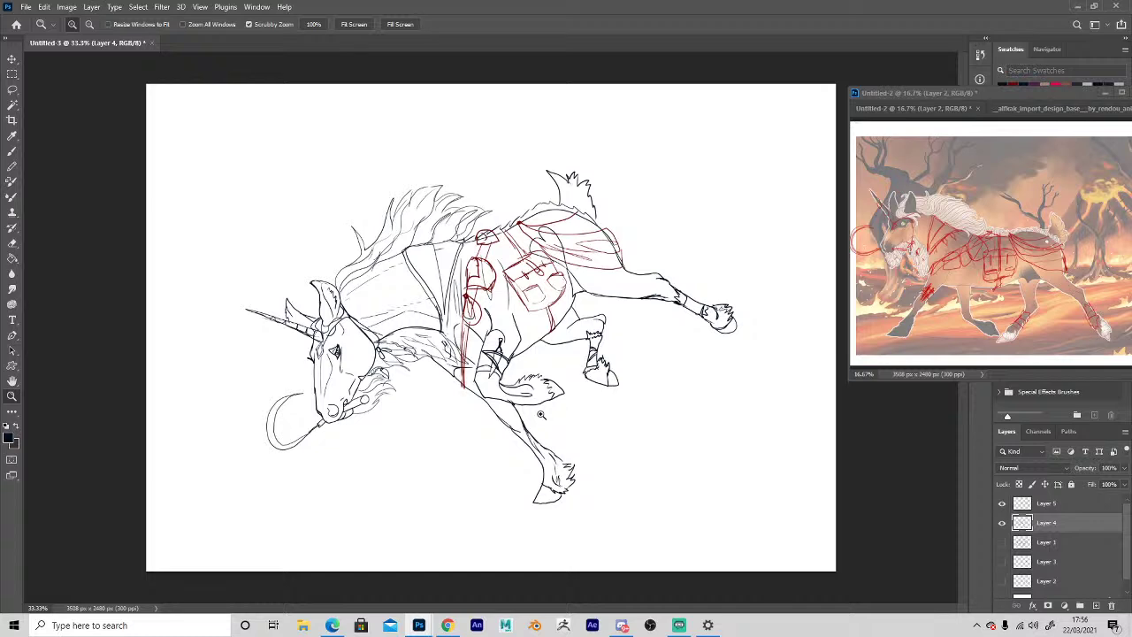
key(b)
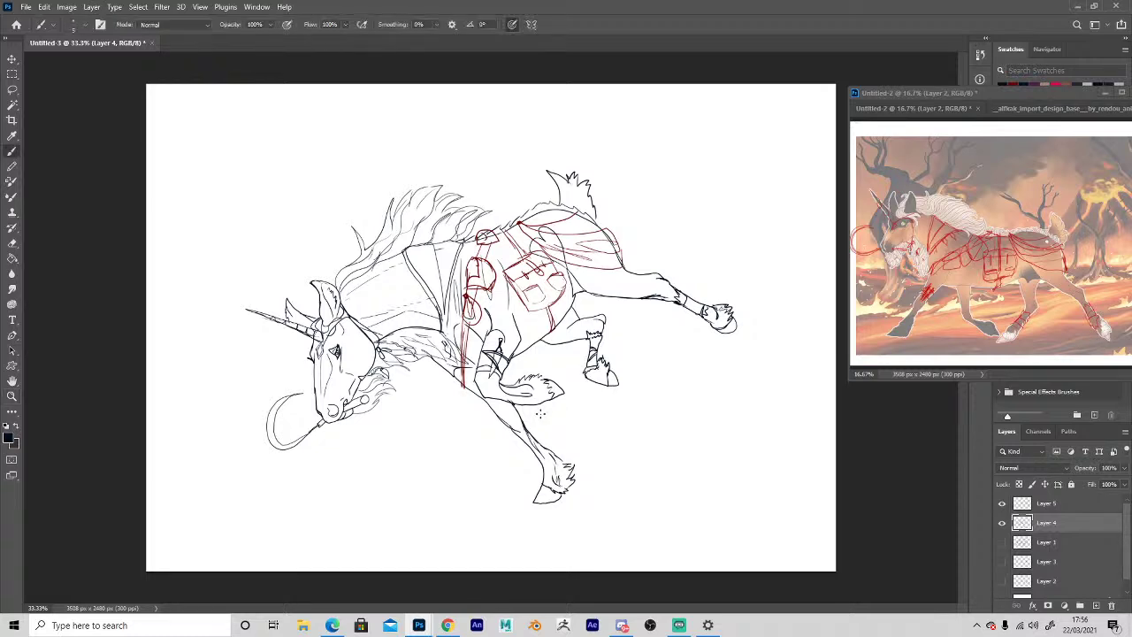
Lasso the bent hind leg, enlarge it to about 119%, and reposition it against the belly.
key(ctrl+plus)
key(l)
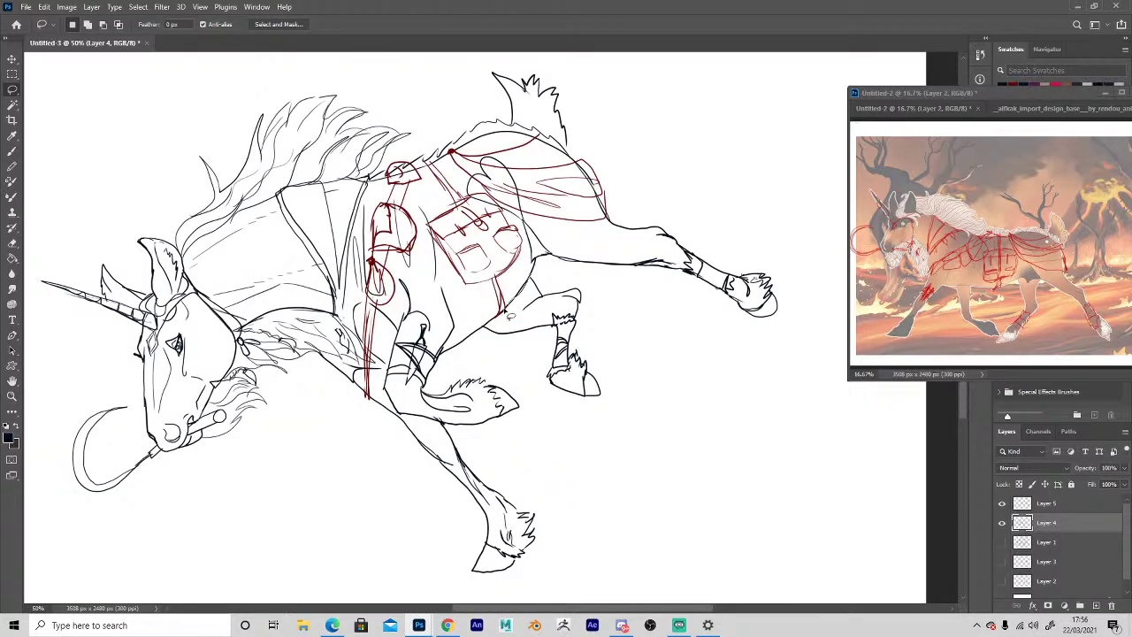
mouse_move(497, 316)
mouse_down()
mouse_move(610, 442)
mouse_move(570, 274)
mouse_move(508, 351)
mouse_up()
key(ctrl+t)
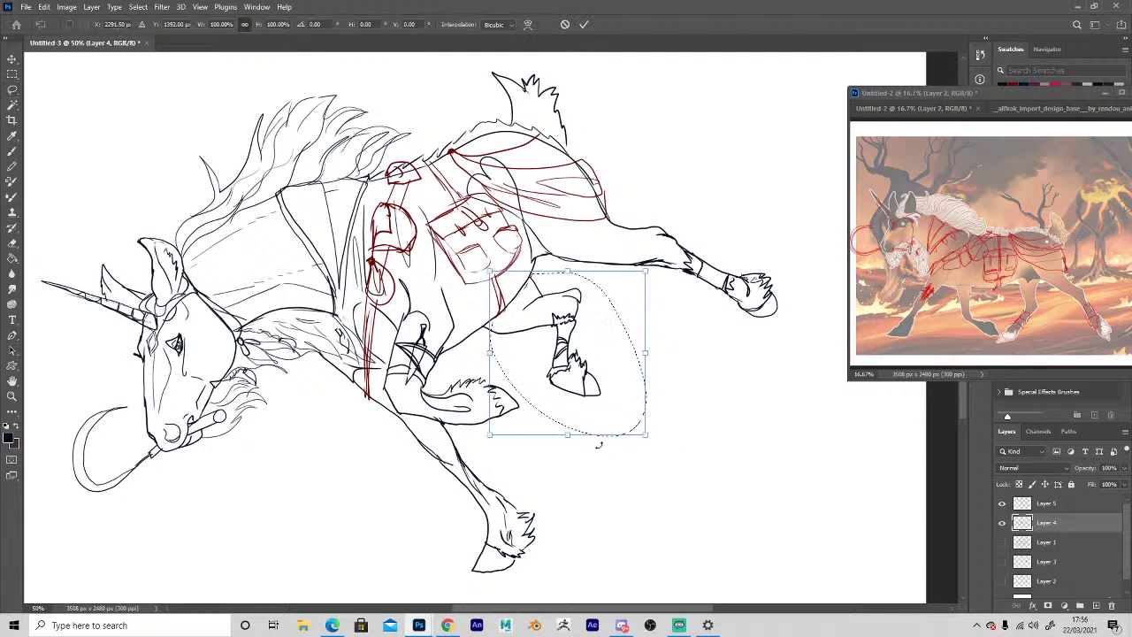
mouse_move(491, 436)
mouse_down()
mouse_move(462, 463)
mouse_move(473, 480)
mouse_up()
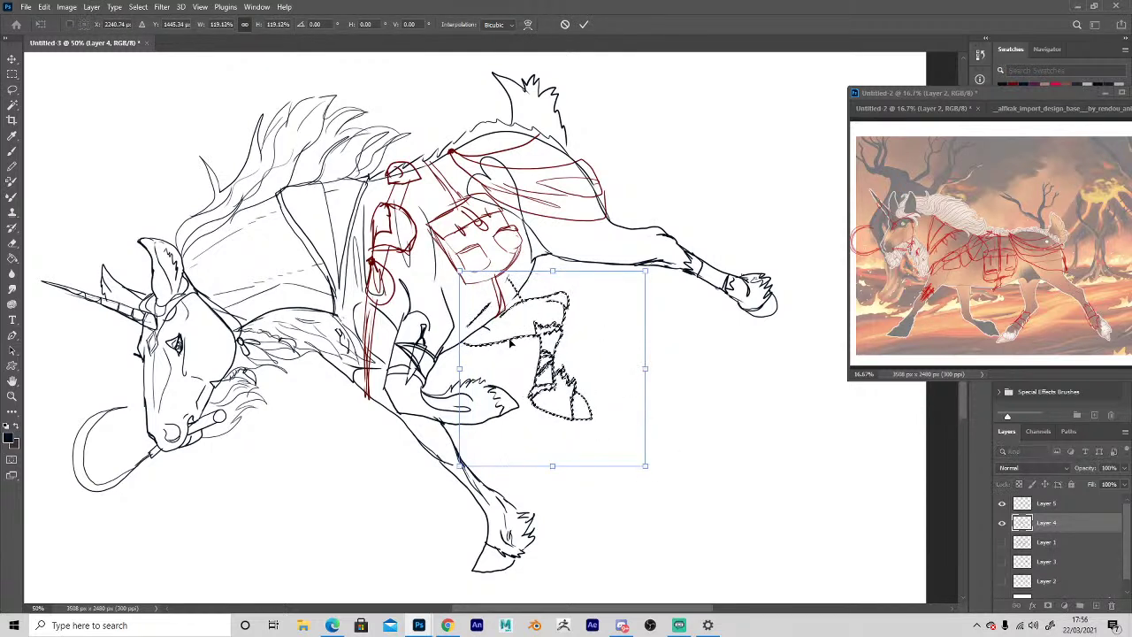
drag(508, 341, 519, 334)
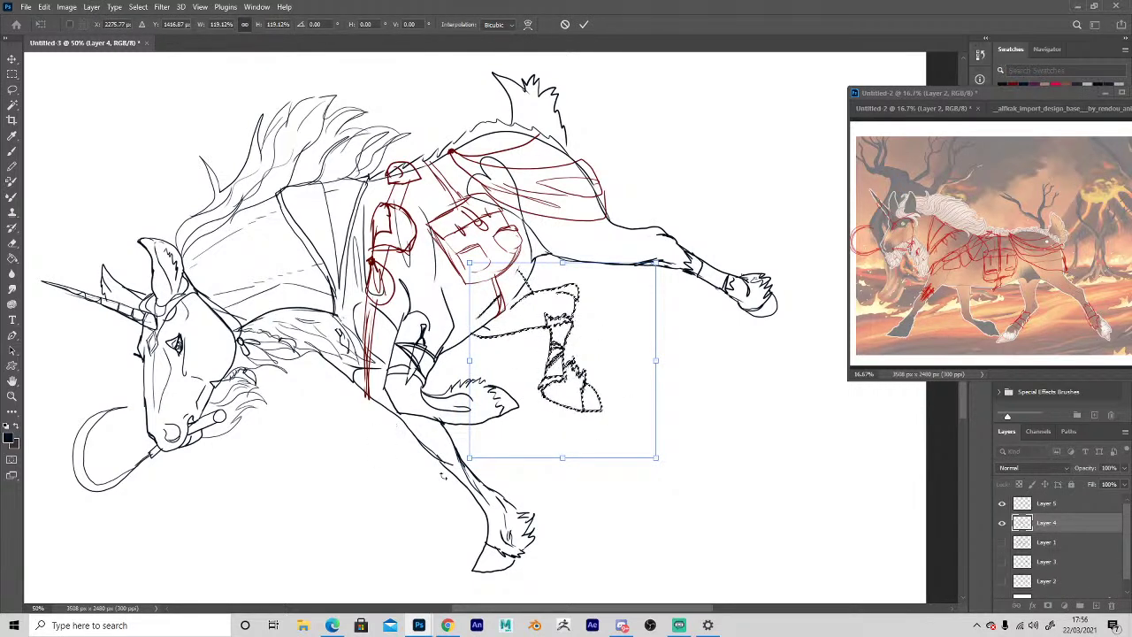
key(Return)
key(ctrl+d)
key(z)
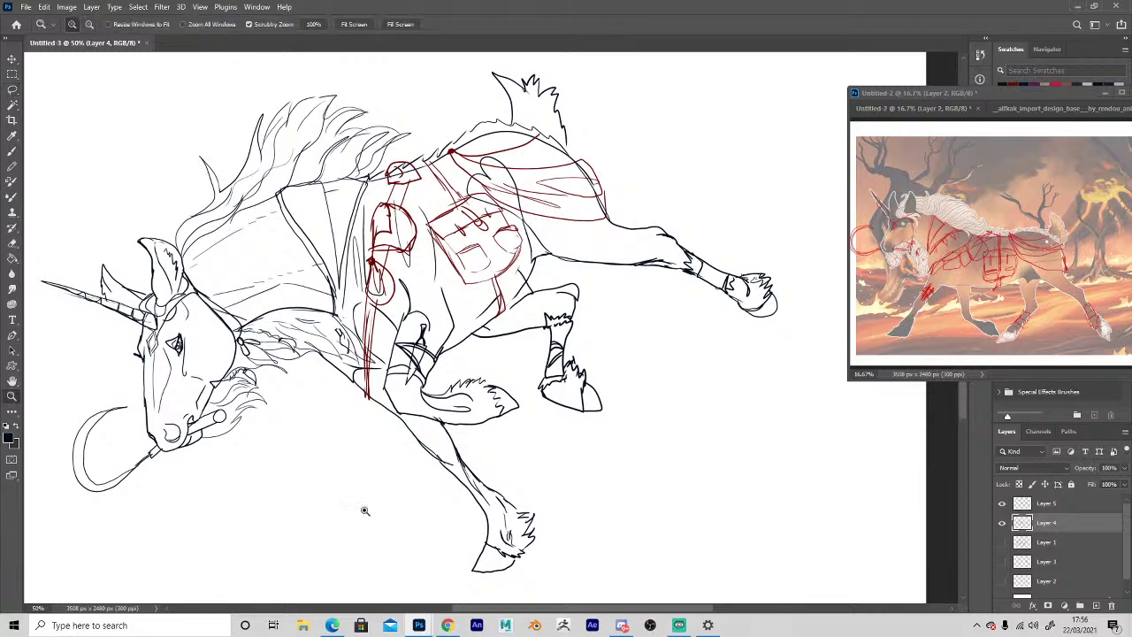
alt+click(360, 504)
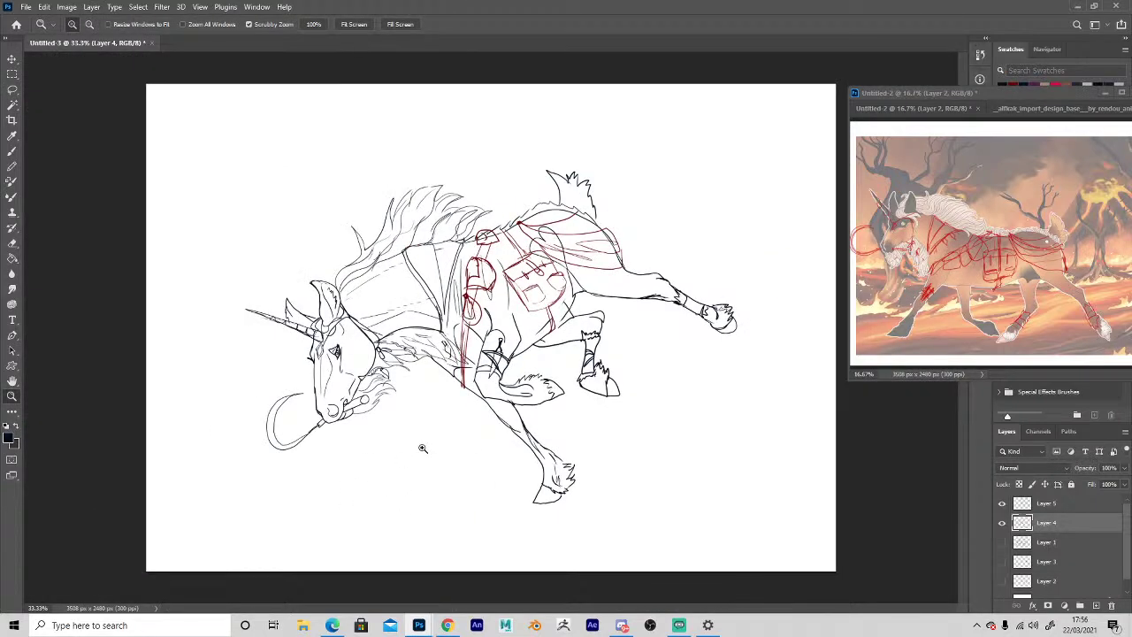
Erase stray line work along the fur ridge on the back, in front of the rump.
click(666, 252)
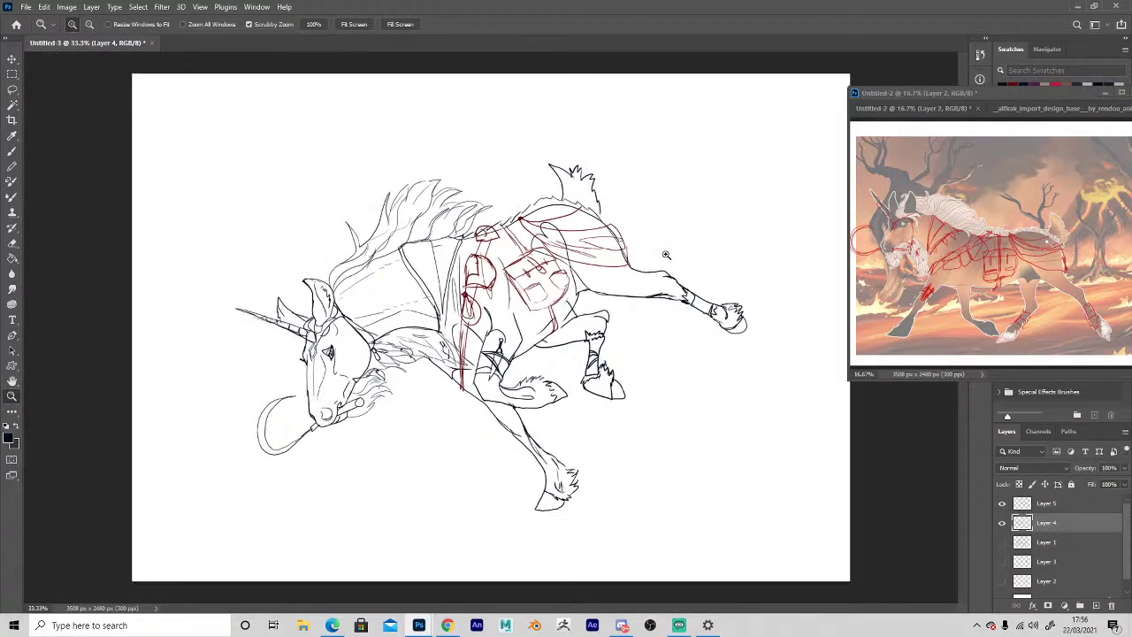
click(663, 255)
key(b)
key(e)
mouse_move(409, 169)
mouse_down()
mouse_move(497, 166)
mouse_move(552, 212)
mouse_move(382, 184)
mouse_up()
key(b)
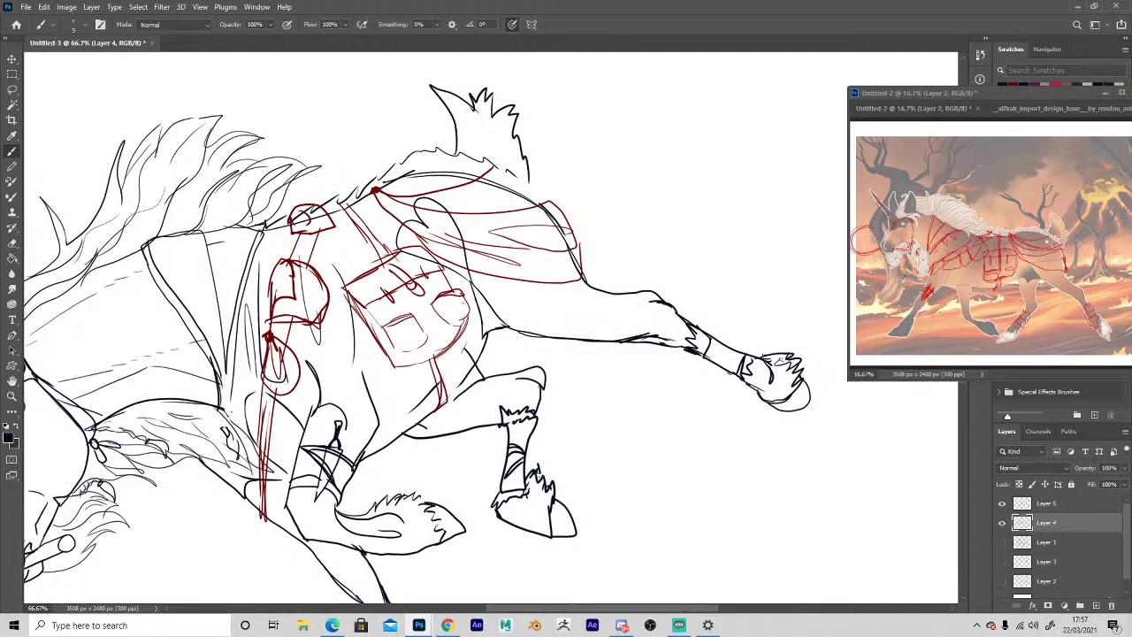
key(z)
alt+click(627, 476)
alt+click(627, 476)
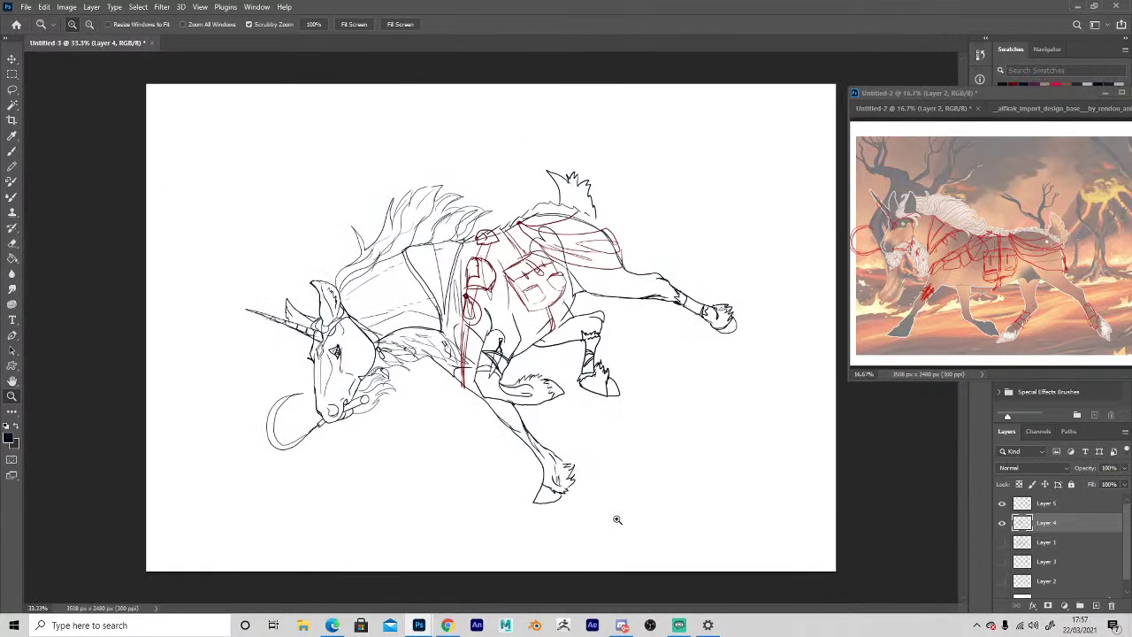
Lasso the rump, tail and outstretched hind leg and nudge them slightly away from the body to lengthen the hindquarters.
key(l)
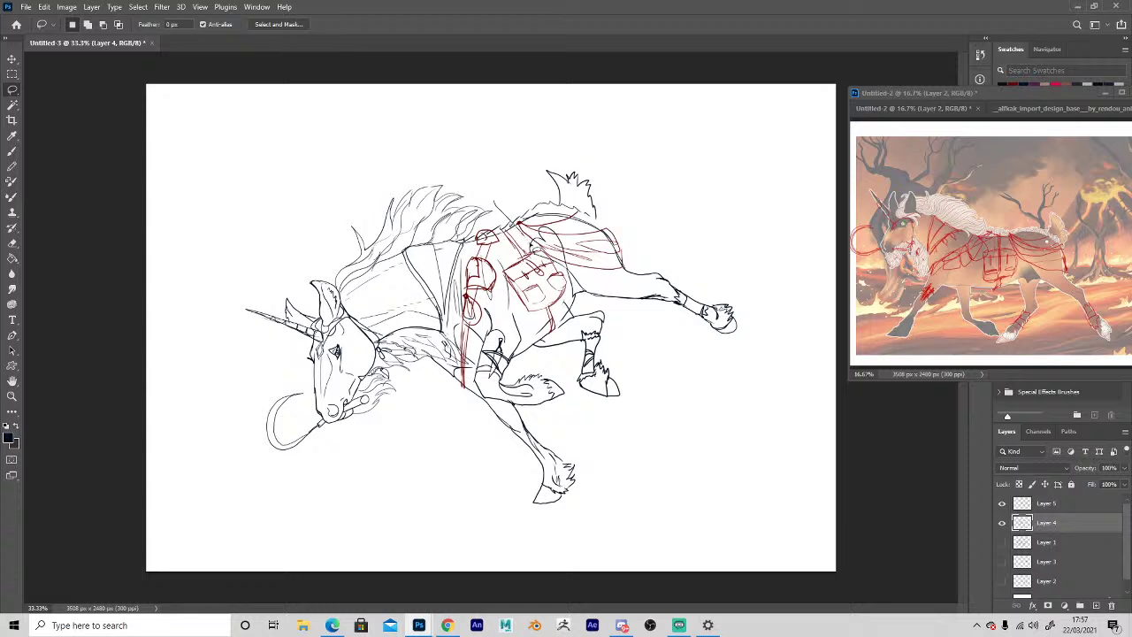
mouse_move(603, 306)
mouse_down()
mouse_move(602, 166)
mouse_move(493, 200)
mouse_up()
click(11, 59)
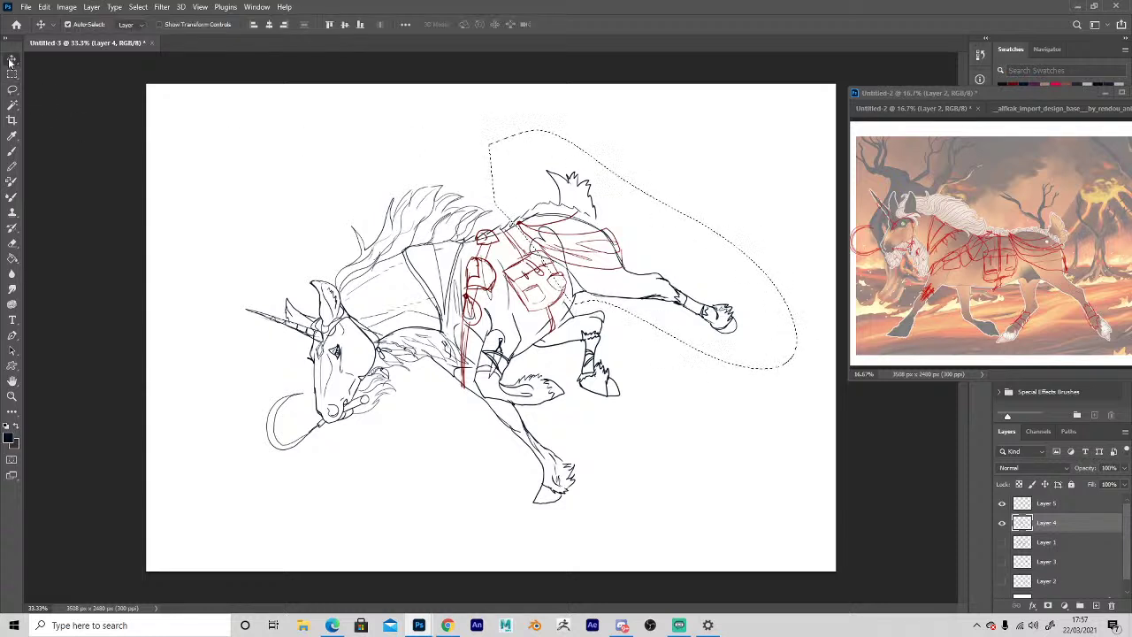
key(Right)
key(Right)
key(Right)
key(Right)
key(Right)
key(Right)
key(Right)
key(Right)
key(Right)
key(Right)
key(Right)
key(Right)
key(Right)
key(Right)
key(Right)
key(Right)
key(Right)
key(Right)
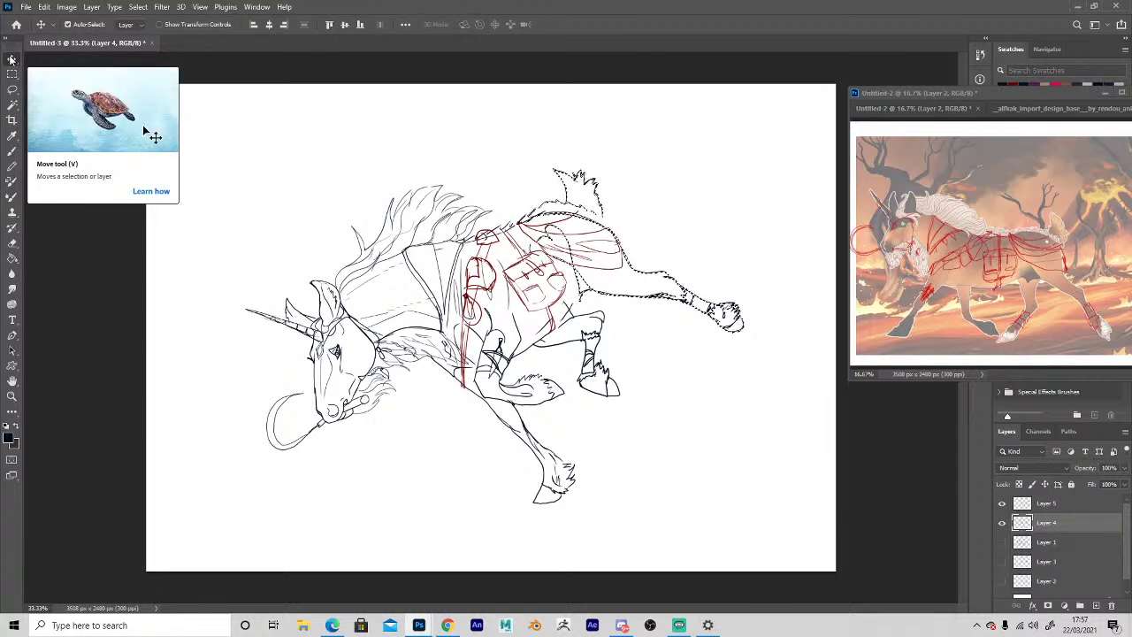
Nudge the selected rump, tail and outstretched hind leg slightly upward and drop the selection.
key(Up)
key(Up)
key(Up)
key(Up)
key(Up)
key(Up)
key(Up)
key(Up)
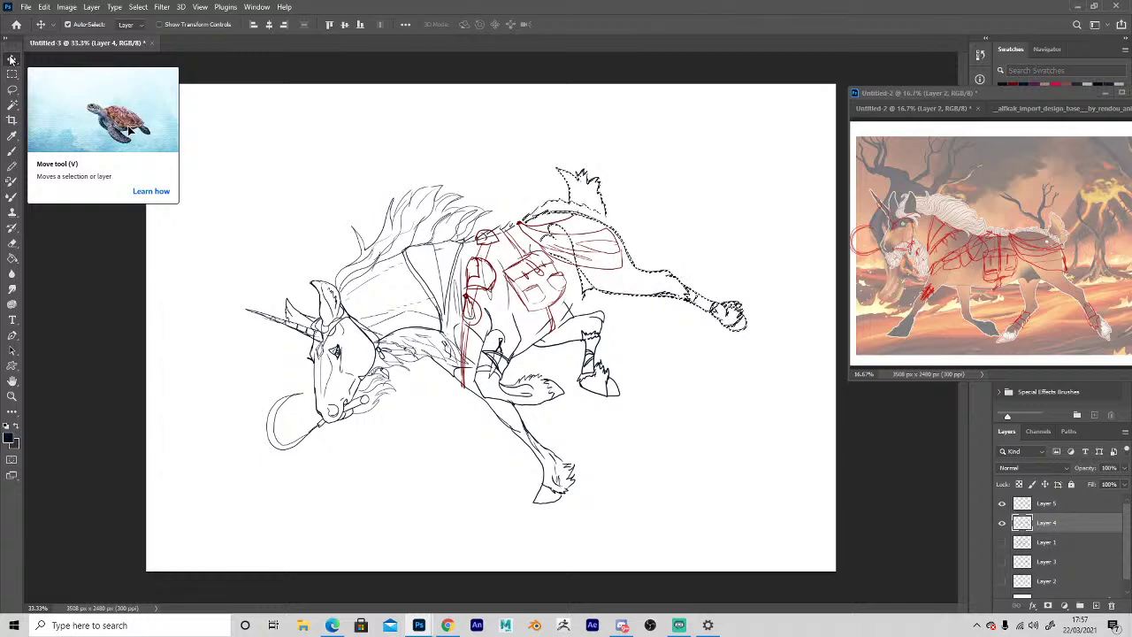
key(ctrl+d)
Redraw the inner thigh and flank lines where the shifted hindquarters meet the belly, behind the saddlebag.
key(e)
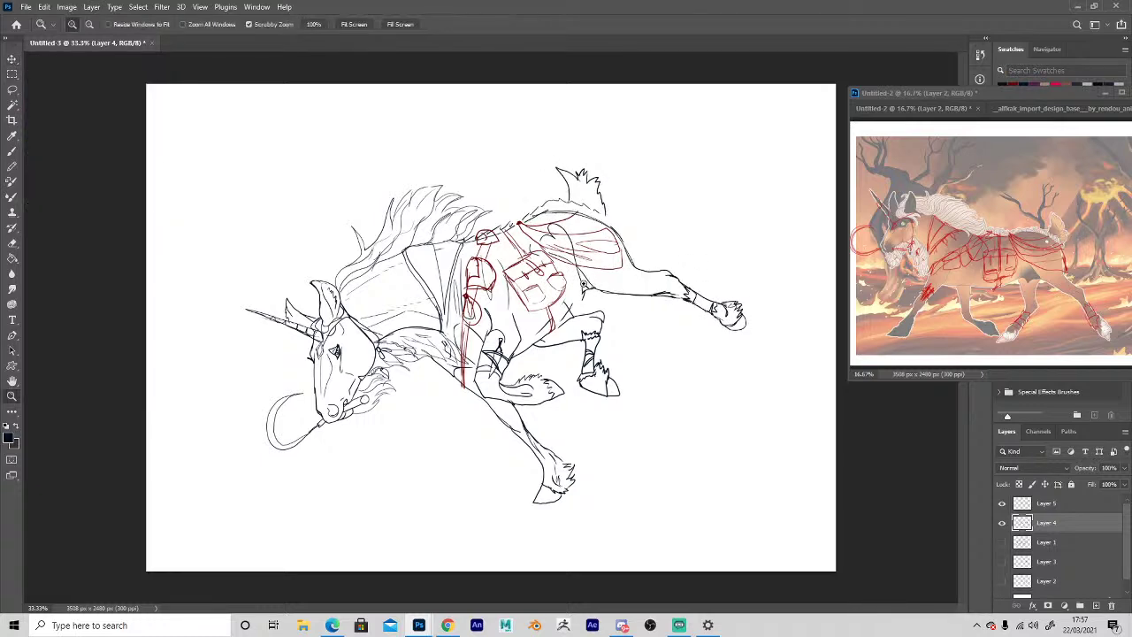
scroll(586, 283, up, 1)
key(b)
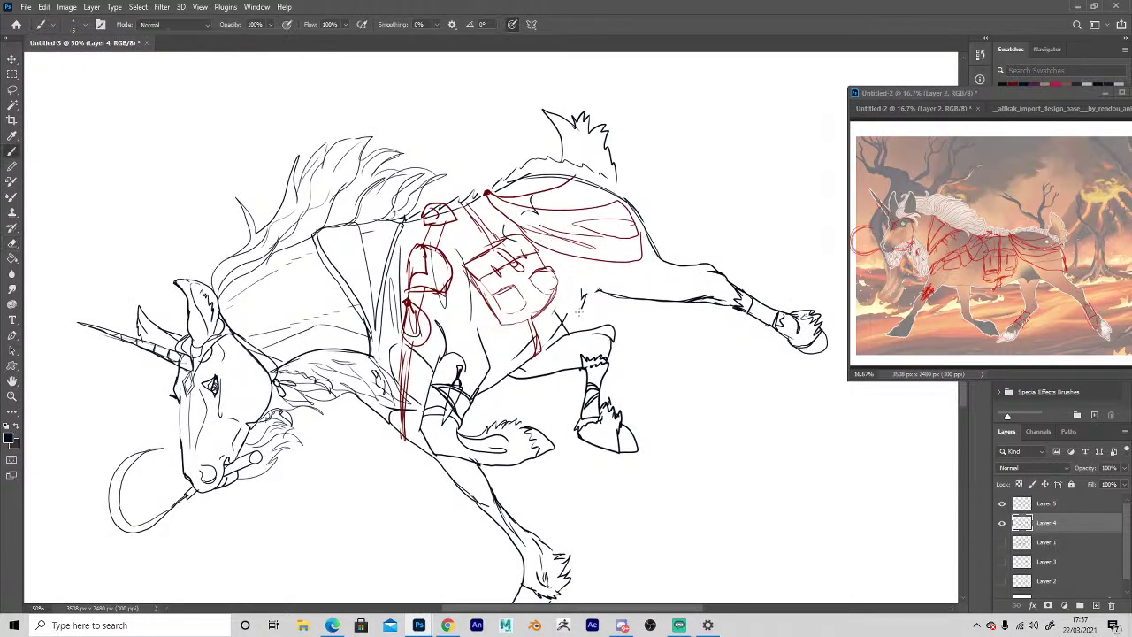
drag(566, 258, 573, 311)
drag(548, 221, 501, 235)
Erase the upright tail and redraw it shorter and lower, with a jagged fur edge running down to the rump.
key(e)
mouse_move(561, 159)
mouse_down()
mouse_move(571, 115)
mouse_move(583, 117)
mouse_move(603, 138)
mouse_move(547, 122)
mouse_move(563, 172)
mouse_up()
key(b)
key(e)
mouse_move(562, 128)
mouse_down()
mouse_move(600, 147)
mouse_move(588, 152)
mouse_move(625, 196)
mouse_up()
key(b)
mouse_move(572, 161)
mouse_down()
mouse_move(550, 152)
mouse_move(539, 129)
mouse_move(595, 141)
mouse_move(609, 173)
mouse_up()
key(e)
key(b)
drag(607, 165, 625, 195)
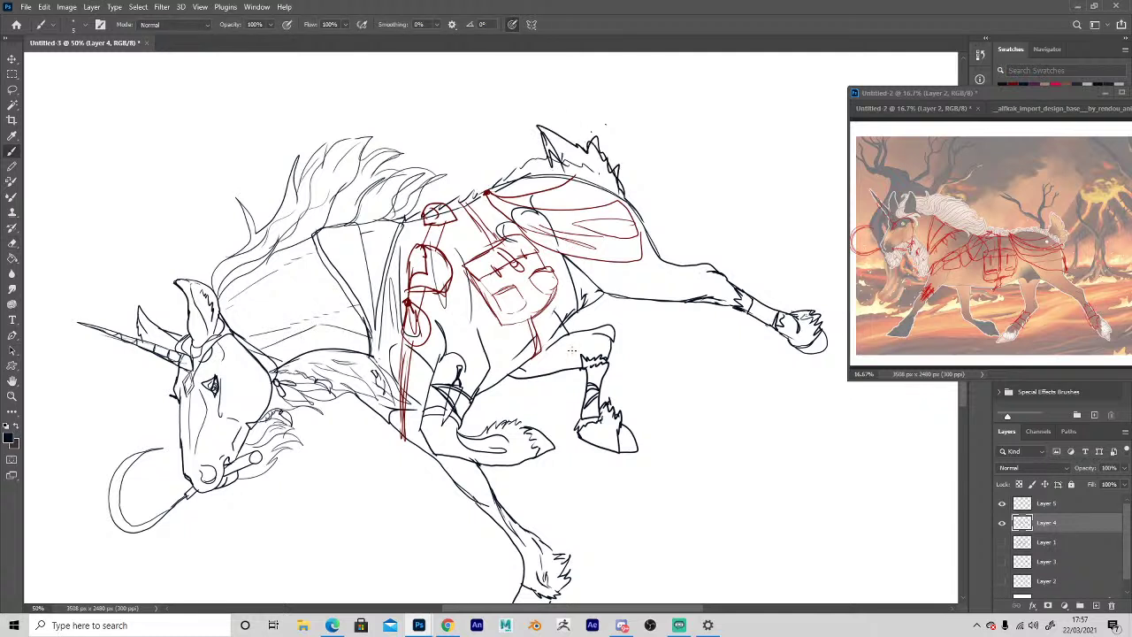
Join the outstretched hind leg's underside to the thigh and bent hind leg, cleaning up where the lines meet.
key(e)
key(b)
drag(601, 295, 579, 314)
drag(563, 258, 624, 296)
drag(412, 528, 449, 444)
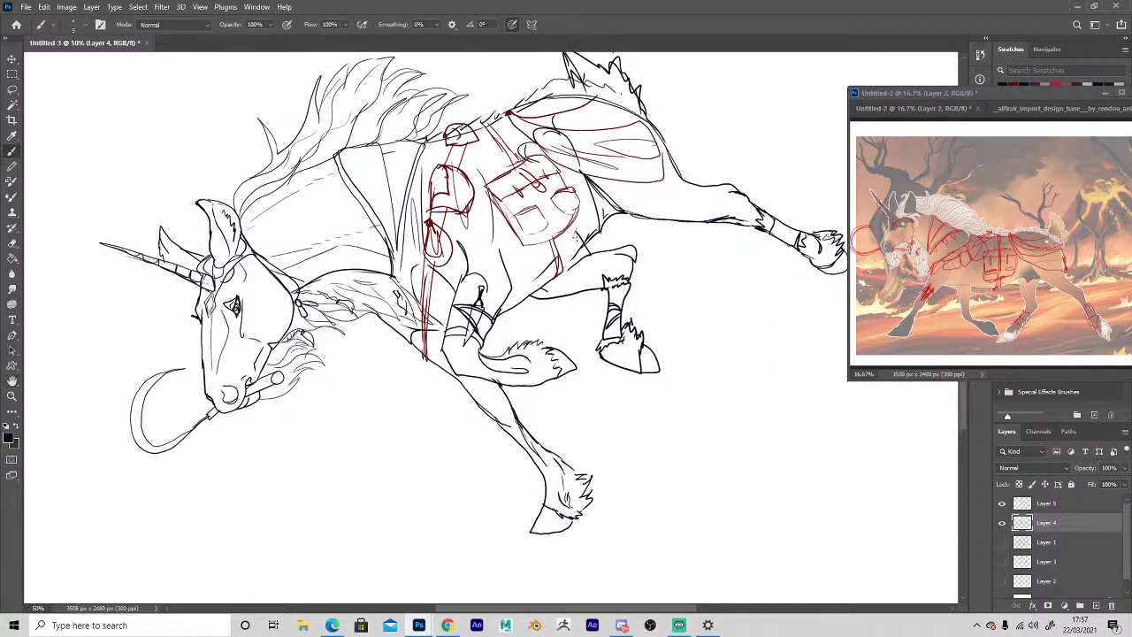
key(e)
mouse_move(604, 232)
mouse_down()
mouse_move(610, 217)
mouse_move(539, 284)
mouse_move(556, 273)
mouse_move(550, 264)
mouse_up()
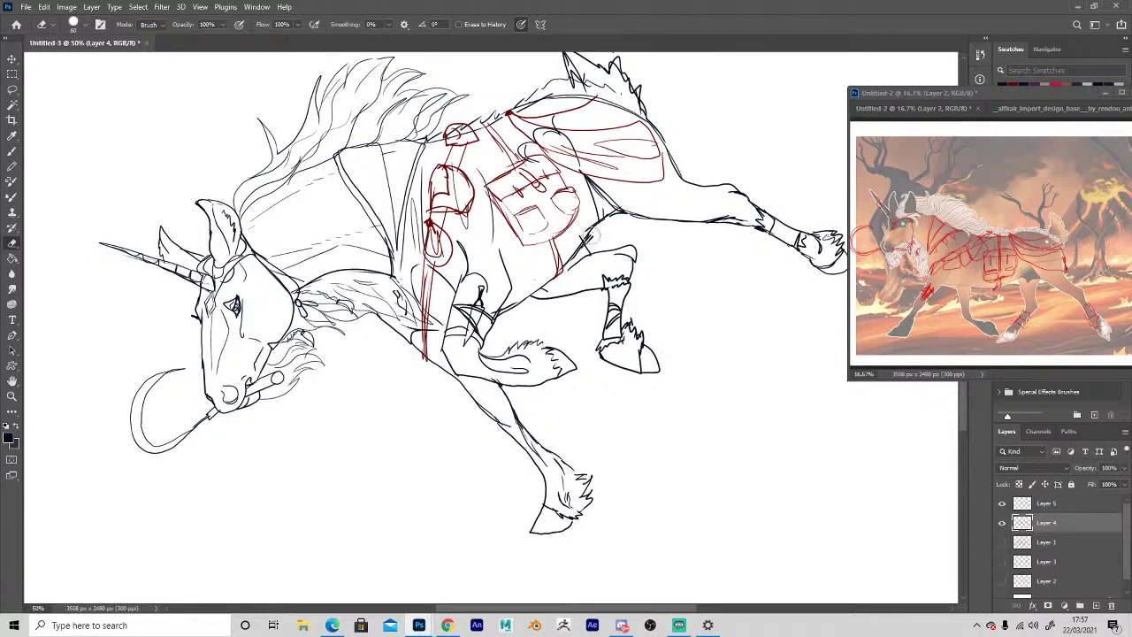
Clean up and strengthen the body line running down behind the bent foreleg's knee, below the saddlebag.
key(space)
drag(399, 424, 502, 485)
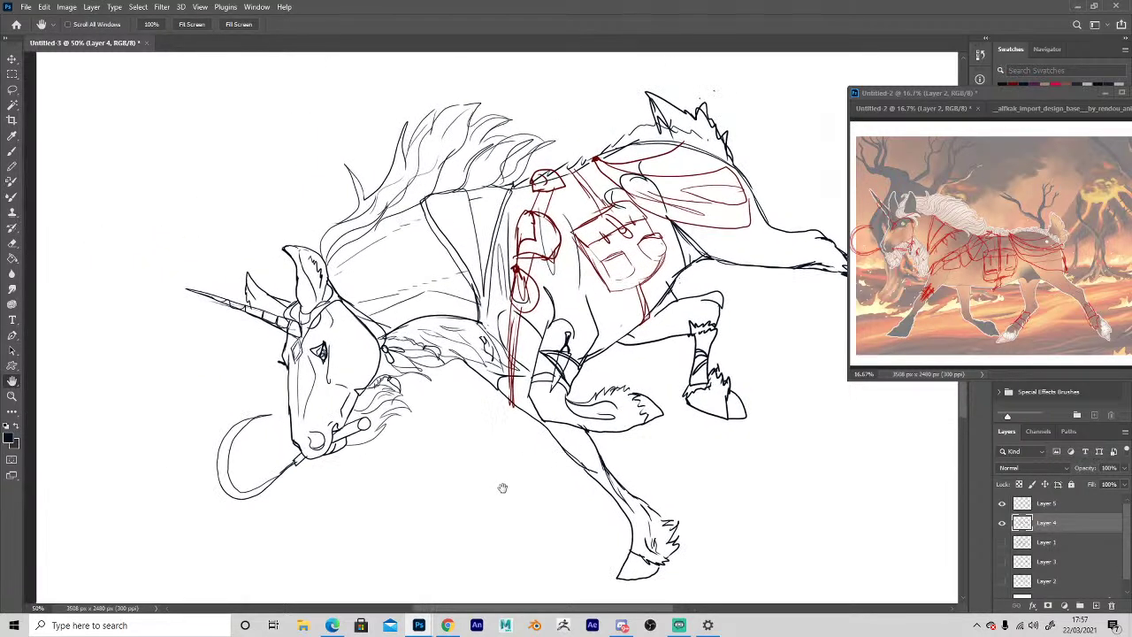
key(b)
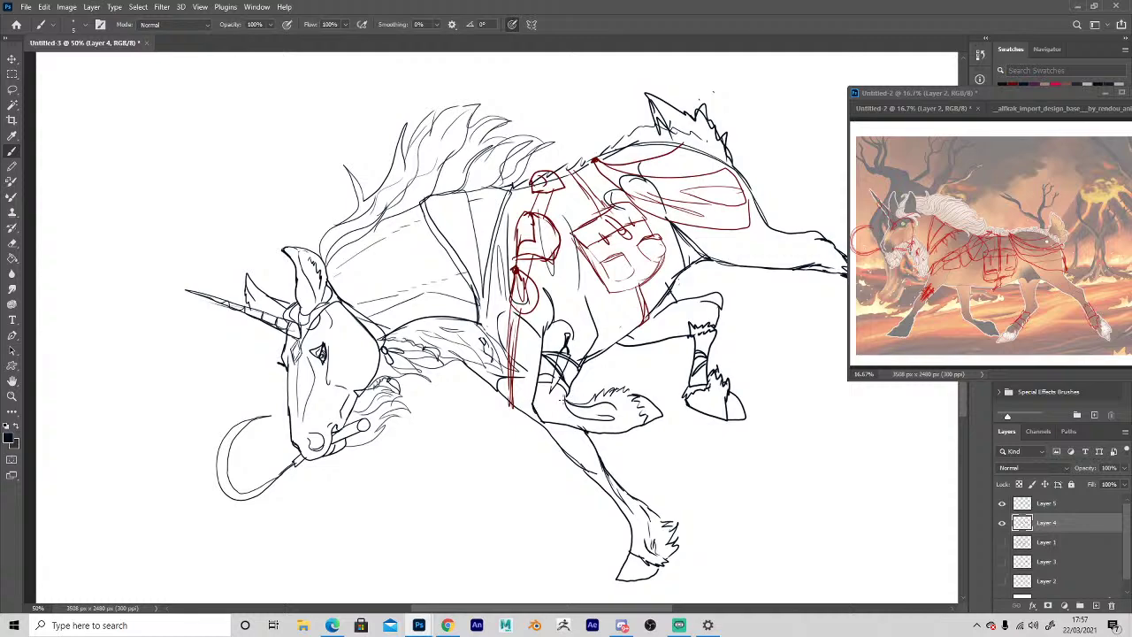
key(e)
mouse_move(559, 390)
mouse_down()
mouse_move(566, 413)
mouse_move(588, 361)
mouse_move(580, 279)
mouse_up()
key(space)
key(b)
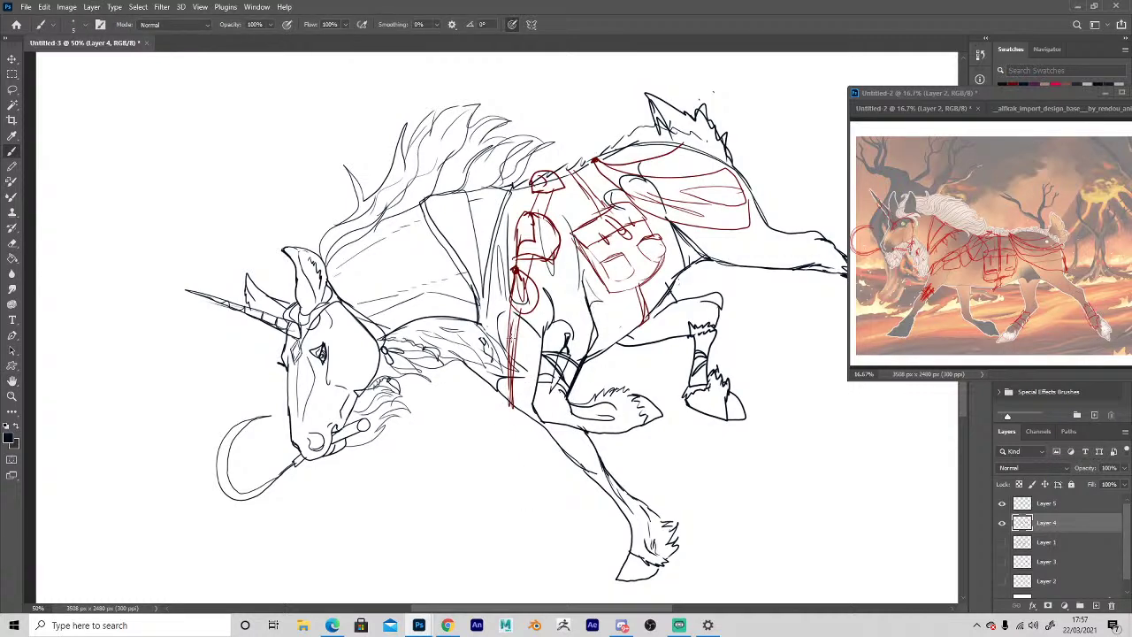
Erase the outstretched hind leg's hoof and redraw it slimmer and elongated, with a spiky fur tuft above it.
key(space)
mouse_move(477, 477)
mouse_down()
mouse_move(410, 480)
mouse_move(399, 504)
mouse_move(369, 519)
mouse_up()
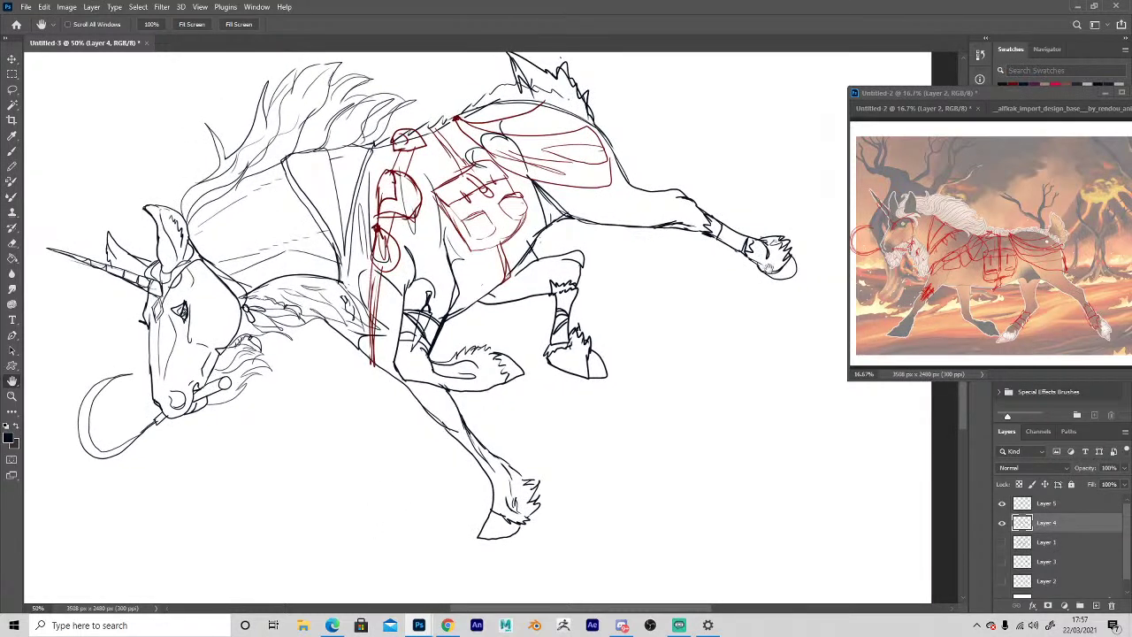
key(e)
mouse_move(768, 268)
mouse_down()
mouse_move(767, 239)
mouse_move(757, 254)
mouse_up()
key(b)
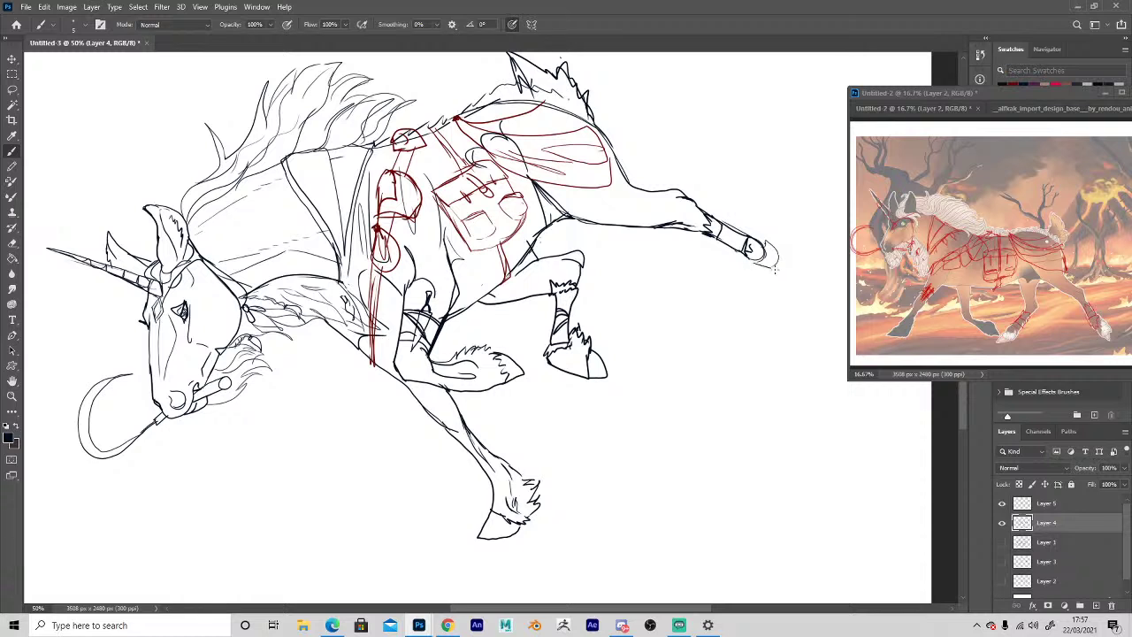
mouse_move(775, 268)
mouse_down()
mouse_move(780, 240)
mouse_move(765, 237)
mouse_move(796, 263)
mouse_move(756, 262)
mouse_move(758, 223)
mouse_move(759, 258)
mouse_up()
key(e)
key(b)
key(e)
key(b)
key(e)
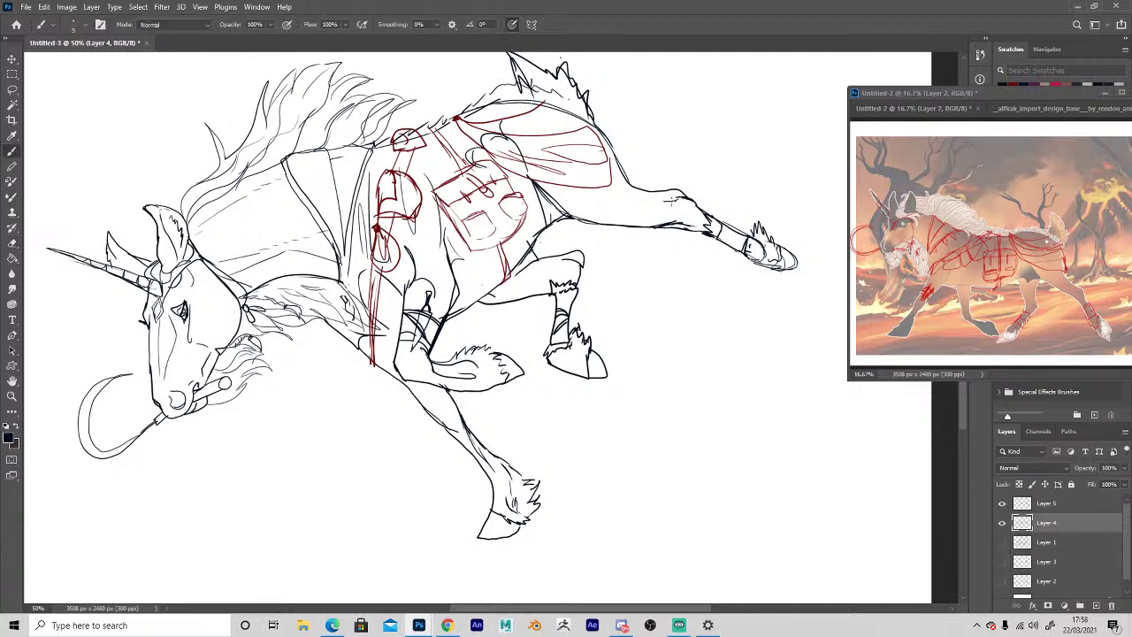
Strengthen the outstretched hind leg's contour from the hock along its underside towards the thigh.
key(b)
mouse_move(652, 229)
mouse_down()
mouse_move(715, 234)
mouse_move(593, 223)
mouse_up()
key(z)
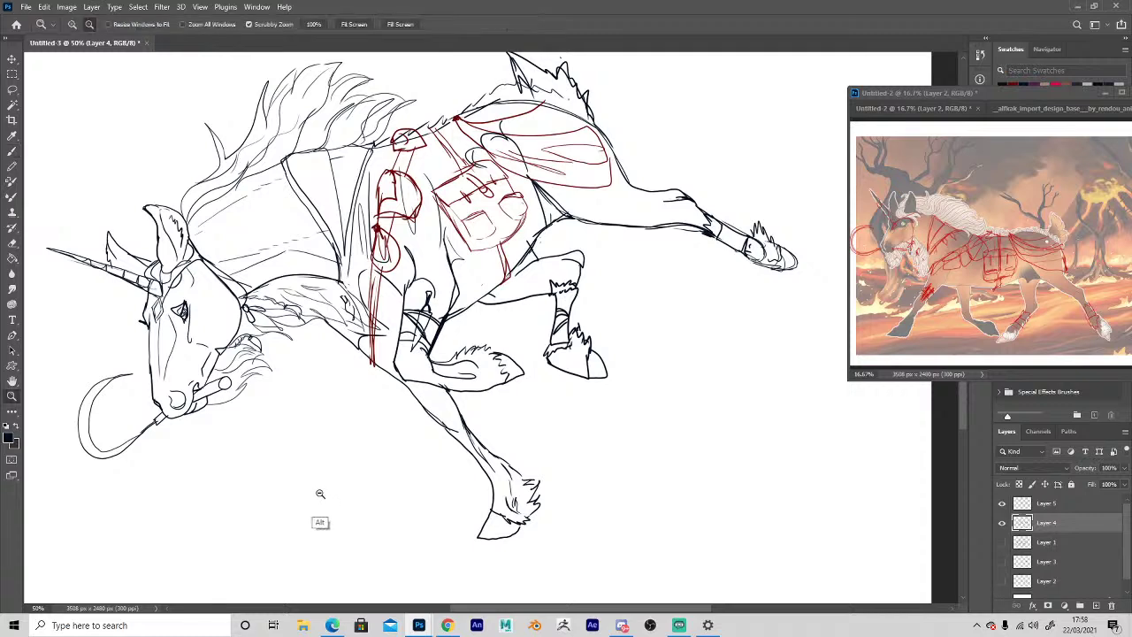
alt+click(345, 492)
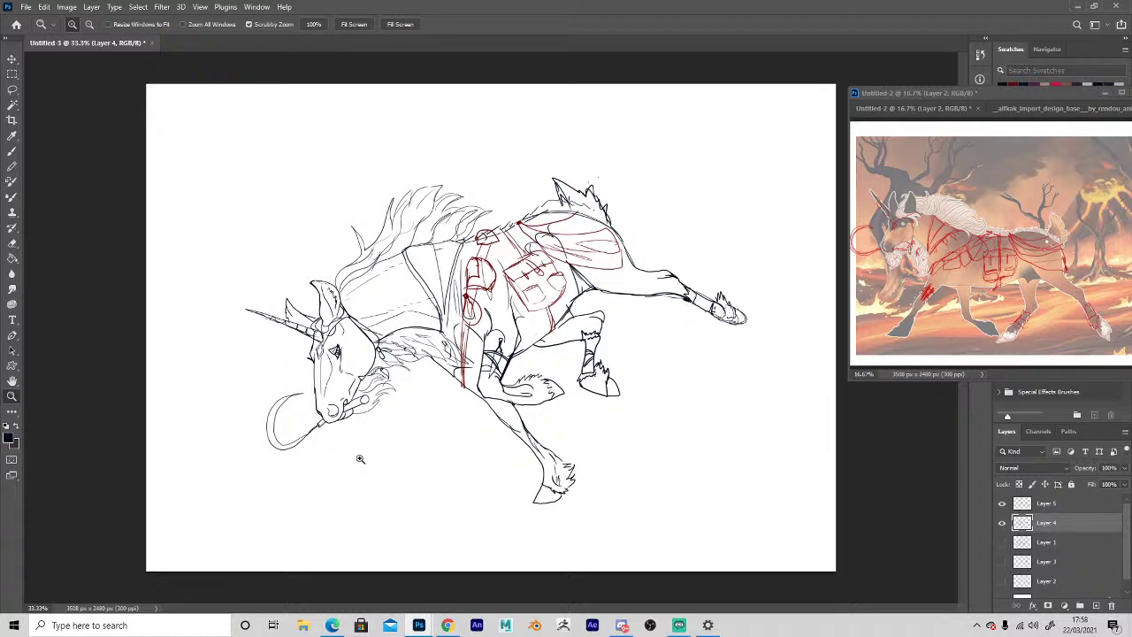
Draw a clean back line from the rump to the base of the mane, replacing the broken fur strokes.
key(b)
mouse_move(531, 215)
mouse_down()
mouse_move(493, 238)
mouse_move(458, 246)
mouse_move(523, 219)
mouse_move(449, 244)
mouse_up()
key(e)
key(b)
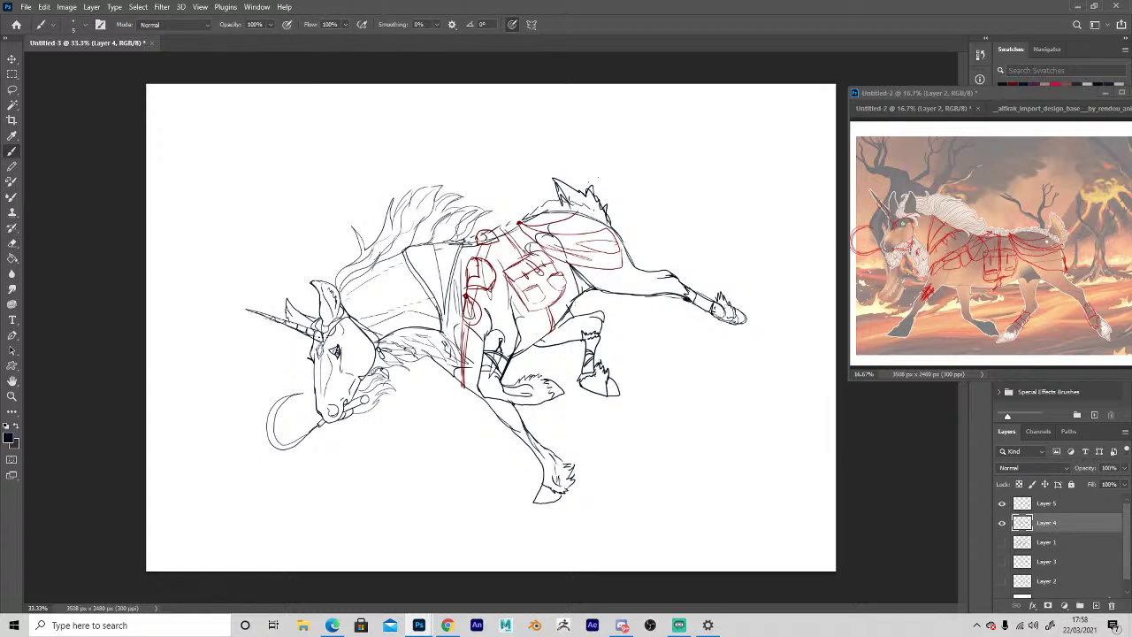
key(e)
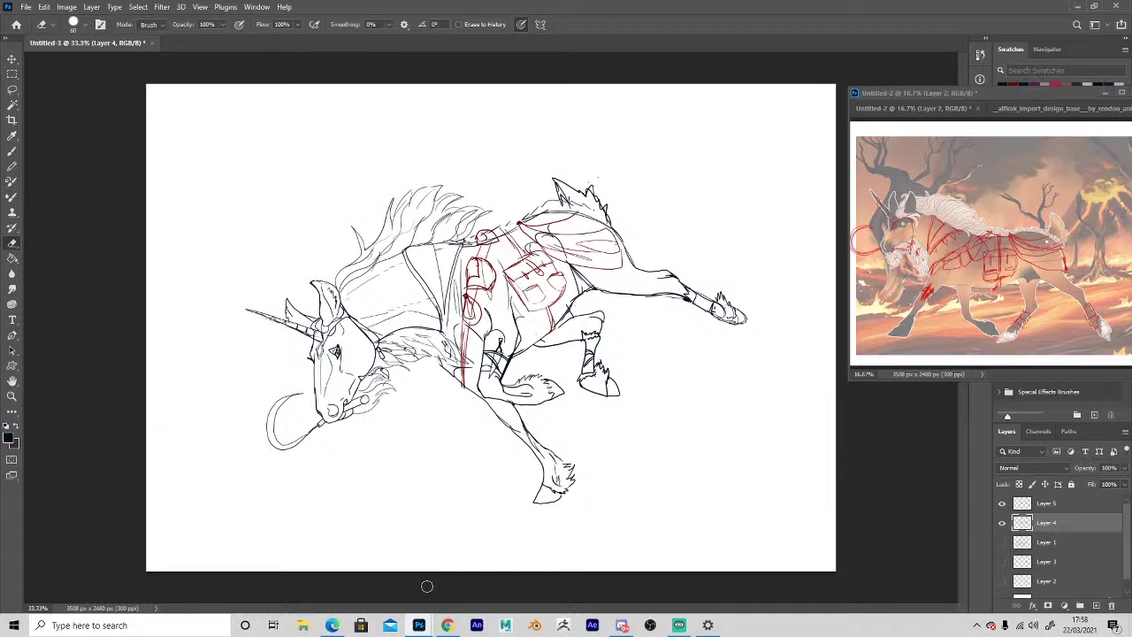
Erase the outstretched foreleg's hoof and fetlock lines and redraw them with a smaller rounded shape.
key(z)
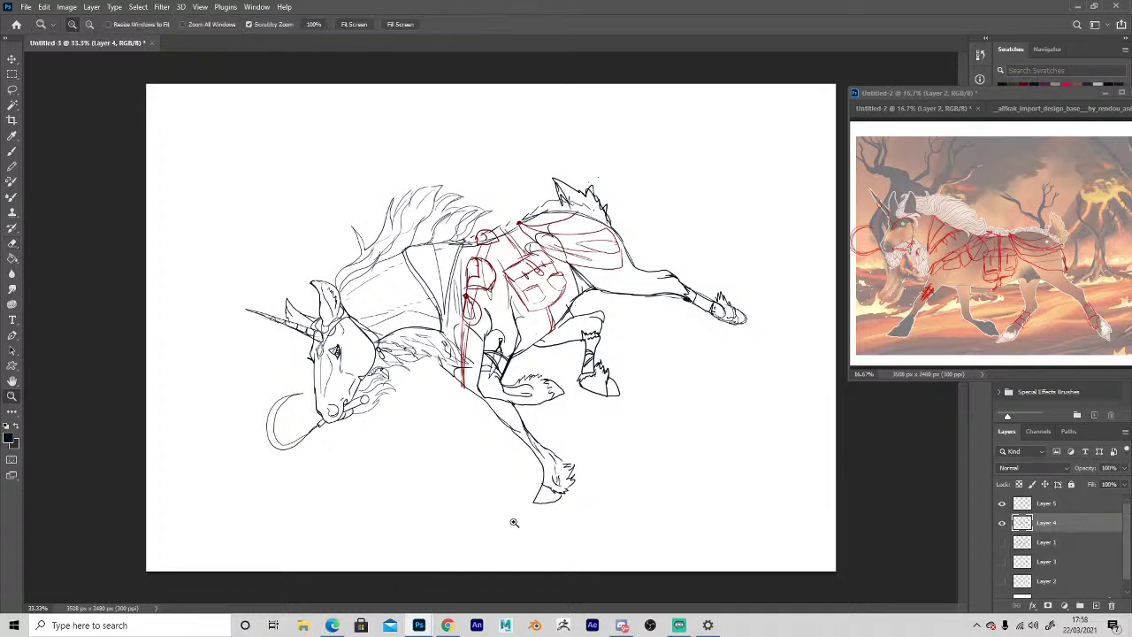
drag(510, 532, 518, 525)
key(e)
mouse_move(559, 434)
mouse_down()
mouse_move(624, 453)
mouse_move(582, 418)
mouse_move(586, 364)
mouse_move(640, 367)
mouse_move(596, 385)
mouse_move(650, 414)
mouse_move(585, 413)
mouse_move(600, 366)
mouse_up()
key(b)
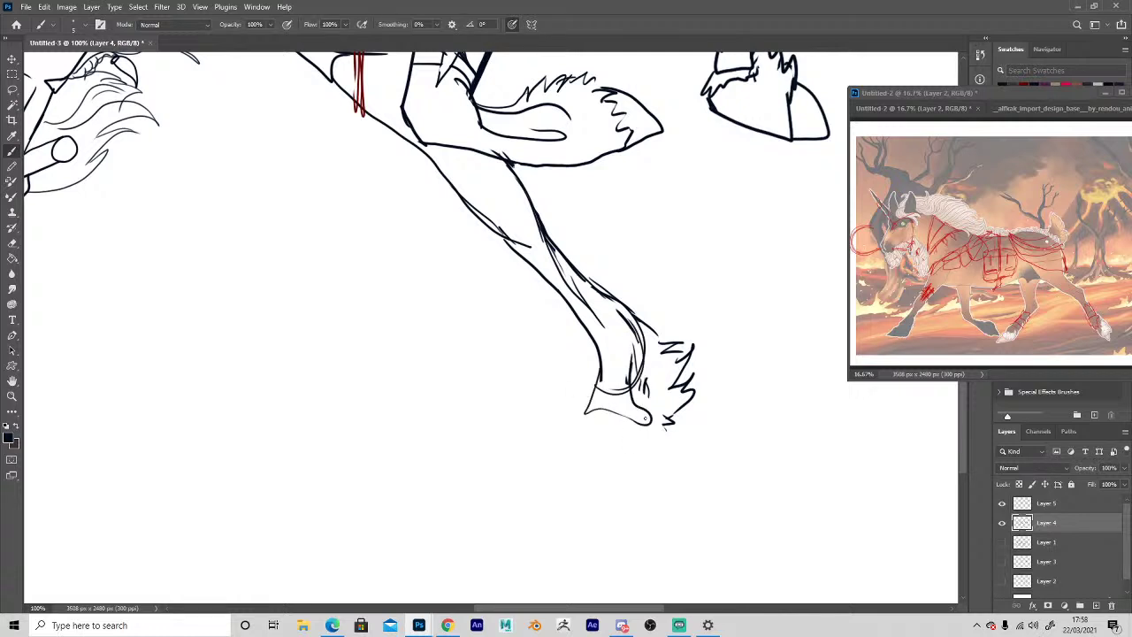
Sketch the hoof and shaggy fetlock fur at the end of the extended foreleg, erasing the overlapping lines.
mouse_move(655, 416)
mouse_down()
mouse_move(608, 457)
mouse_move(586, 408)
mouse_move(570, 447)
mouse_up()
key(e)
mouse_move(616, 396)
mouse_down()
mouse_move(622, 352)
mouse_move(654, 382)
mouse_move(633, 423)
mouse_up()
key(b)
mouse_move(631, 393)
mouse_down()
mouse_move(631, 422)
mouse_move(603, 378)
mouse_up()
mouse_move(619, 407)
mouse_down()
mouse_move(613, 358)
mouse_move(626, 394)
mouse_move(628, 355)
mouse_move(667, 414)
mouse_up()
key(e)
key(b)
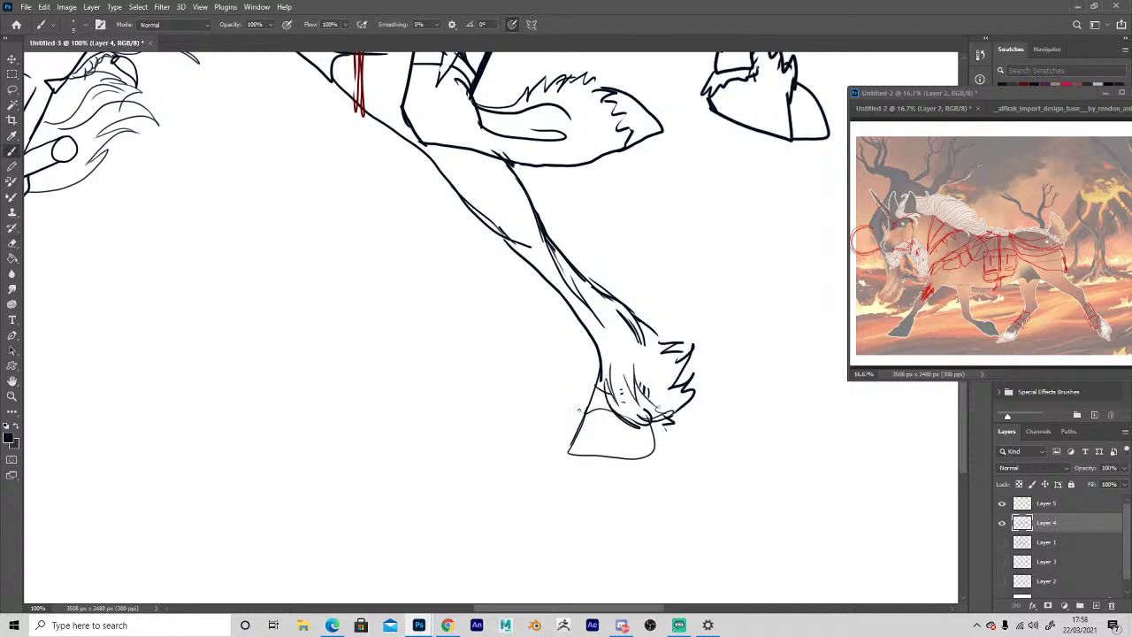
Redraw the extended foreleg's hoof outline with firmer front, back and sole lines.
key(z)
alt+click(459, 448)
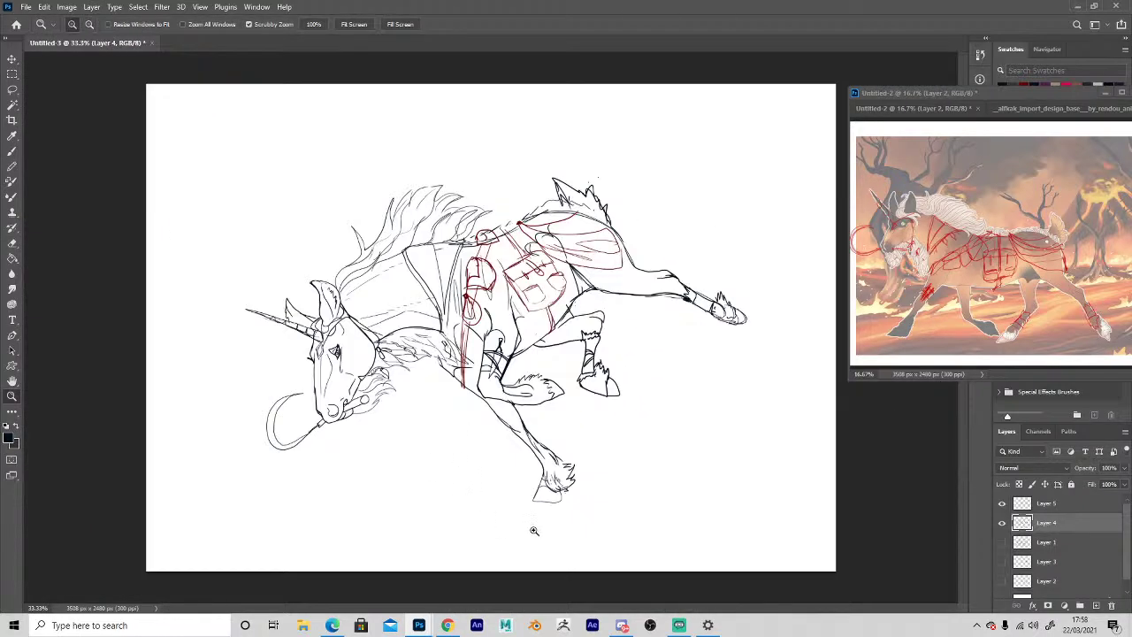
click(533, 528)
click(536, 534)
key(b)
drag(546, 398, 539, 431)
mouse_move(611, 411)
mouse_down()
mouse_move(592, 449)
mouse_move(620, 441)
mouse_move(532, 440)
mouse_up()
key(e)
key(b)
drag(544, 398, 523, 440)
key(e)
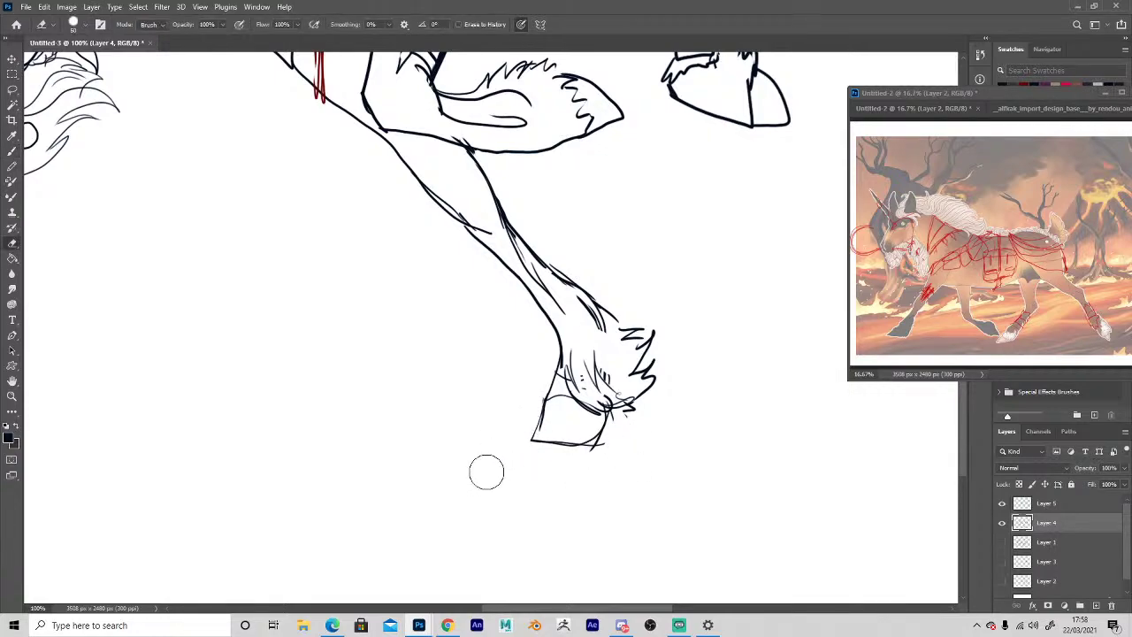
Add shoulder contour lines and darker chest fur strokes where the neck meets the front legs, erasing a stray bit.
key(z)
alt+click(404, 443)
alt+click(405, 442)
alt+click(408, 439)
click(454, 430)
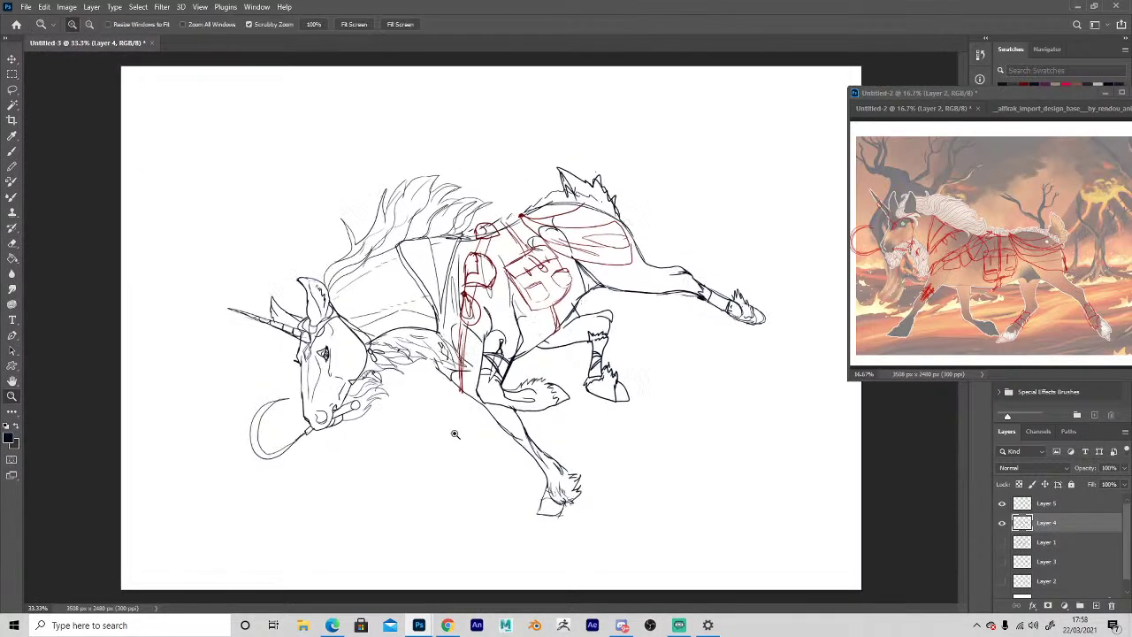
key(e)
key(b)
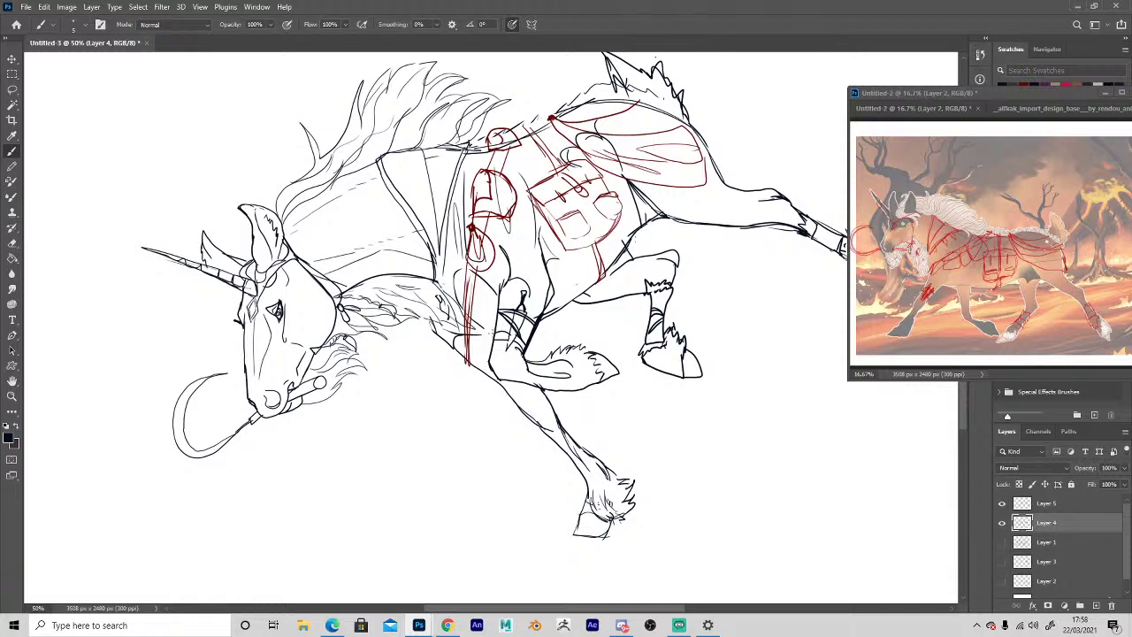
drag(465, 263, 455, 305)
drag(484, 264, 456, 278)
key(e)
drag(455, 336, 459, 348)
key(b)
mouse_move(421, 311)
mouse_down()
mouse_move(436, 328)
mouse_move(406, 312)
mouse_up()
drag(433, 320, 398, 294)
drag(447, 302, 376, 277)
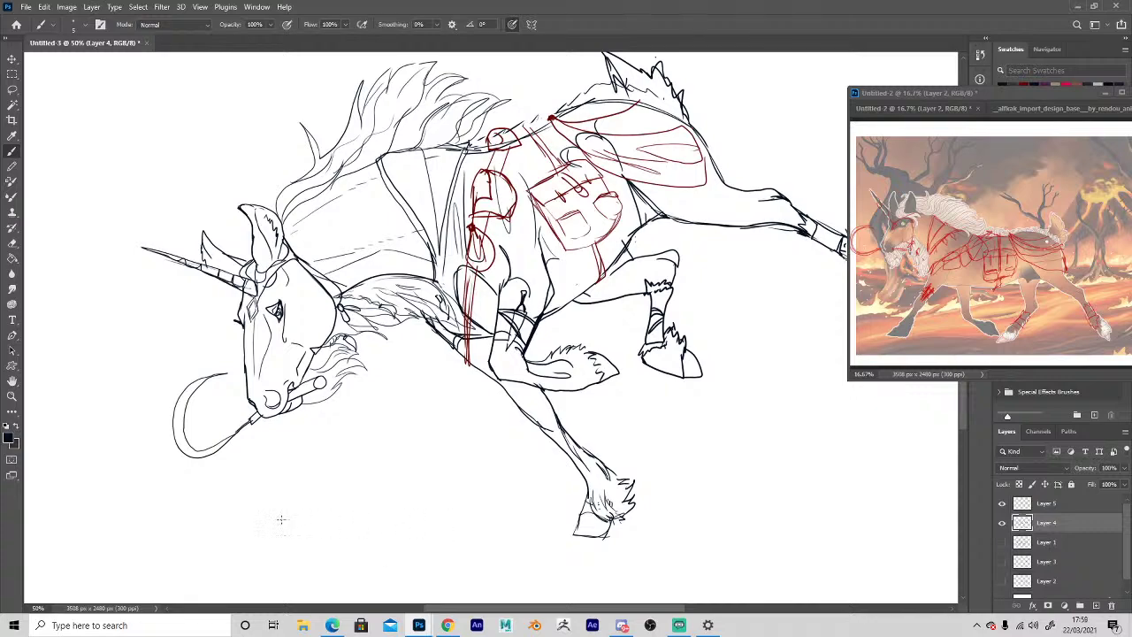
Sketch a short crease line above the nostril on the unicorn's muzzle.
key(z)
alt+click(276, 494)
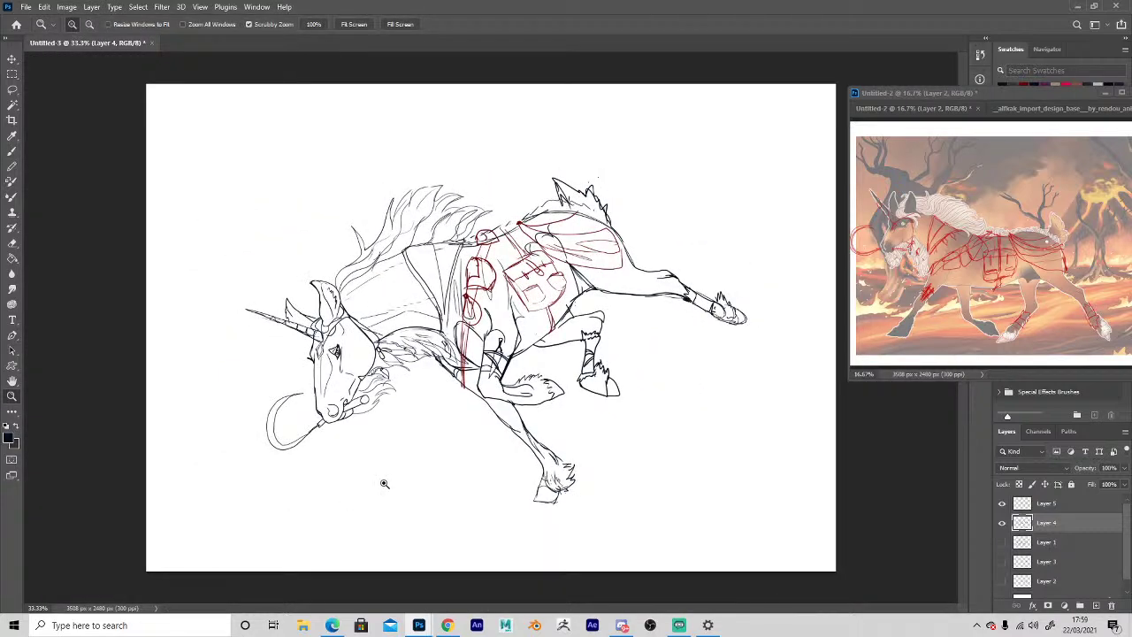
click(246, 392)
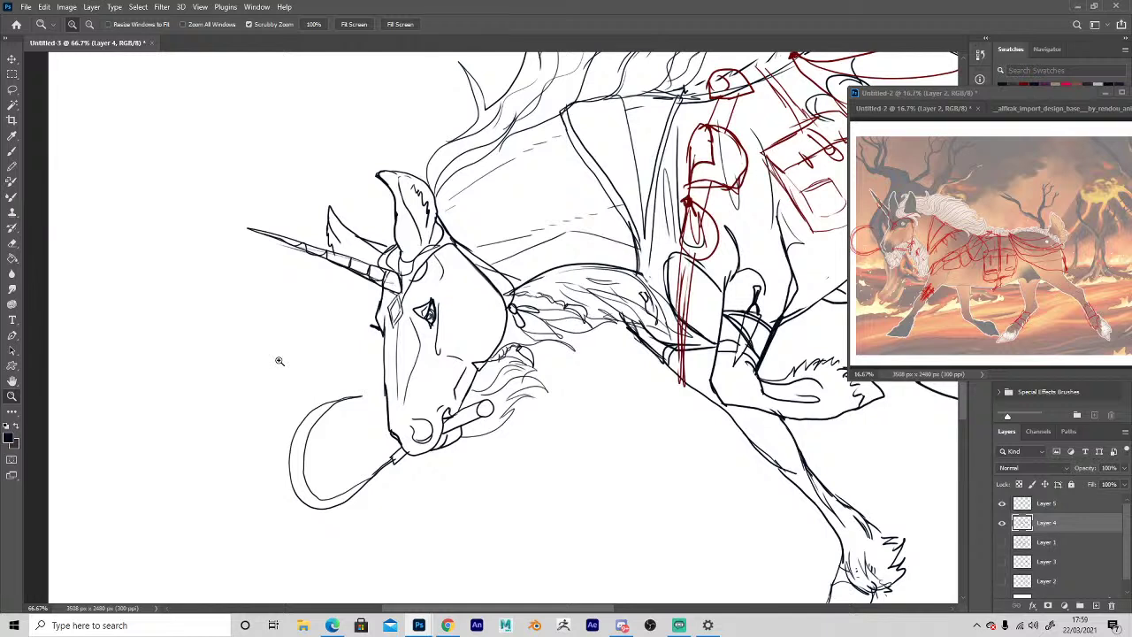
key(b)
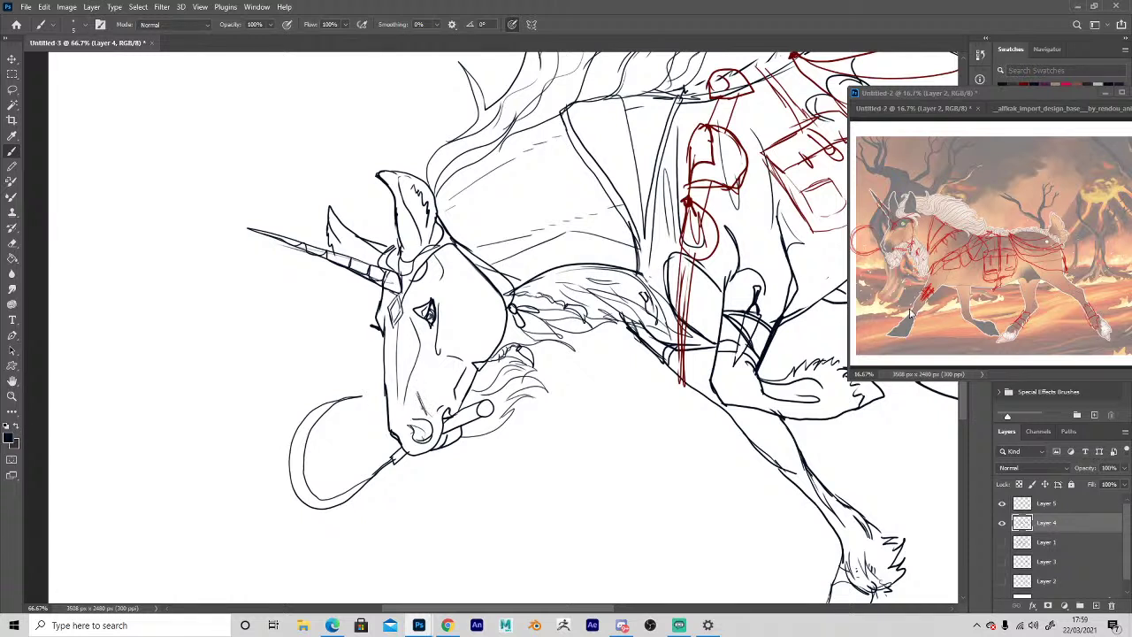
Set Layer 1 of the Untitled-2 reference to 100% opacity and enlarge its view around the unicorn's head.
click(897, 299)
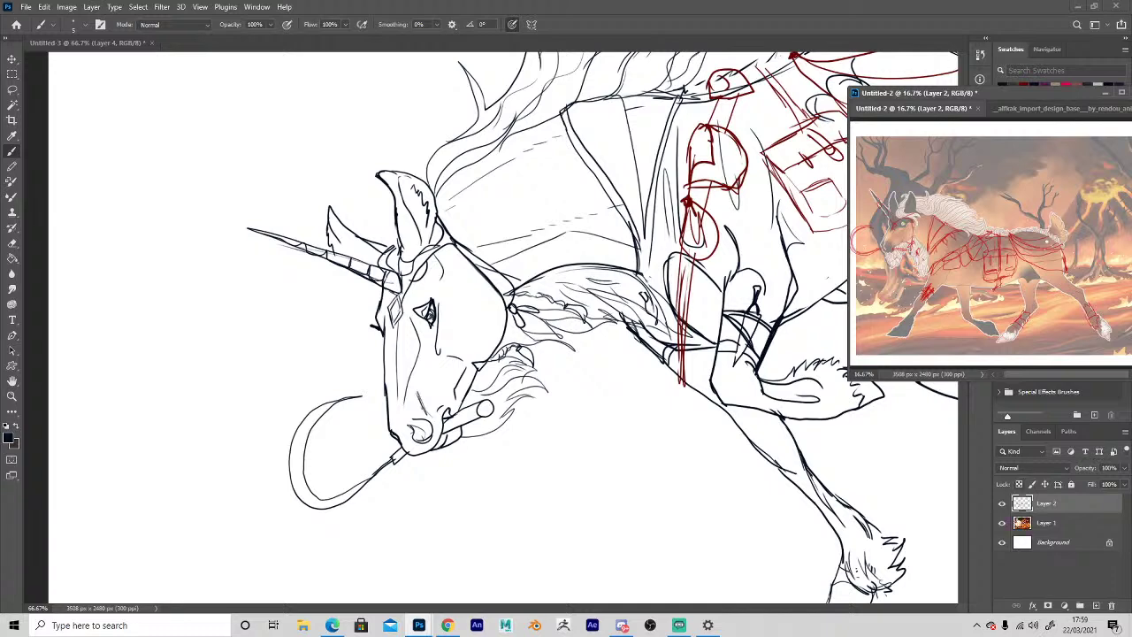
click(1053, 523)
click(1124, 470)
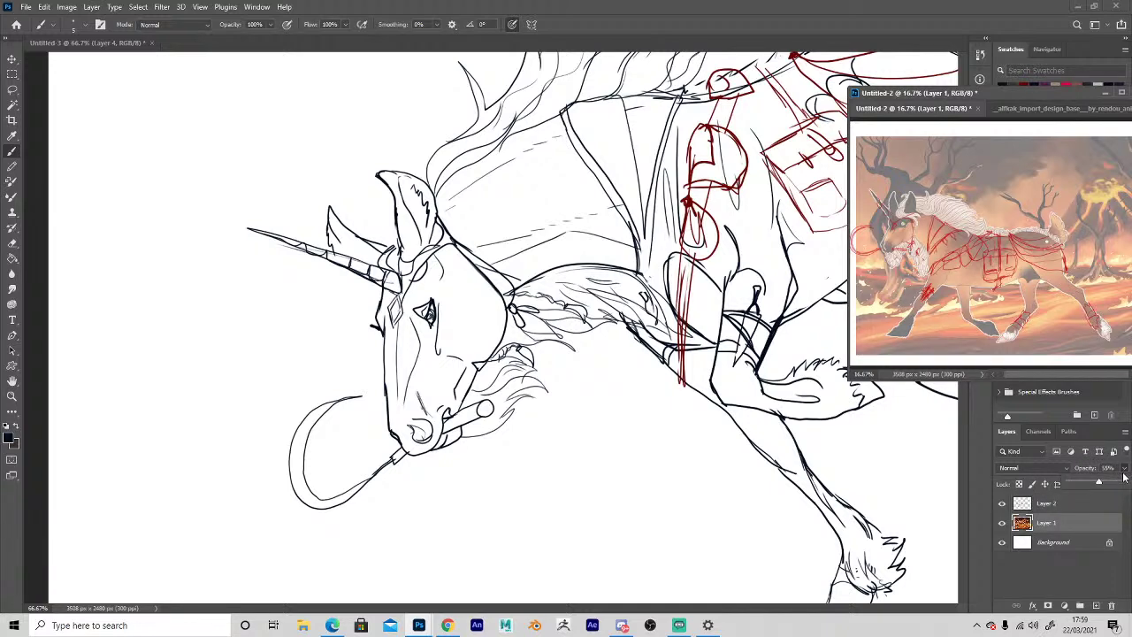
drag(1124, 477, 1130, 482)
key(z)
click(873, 221)
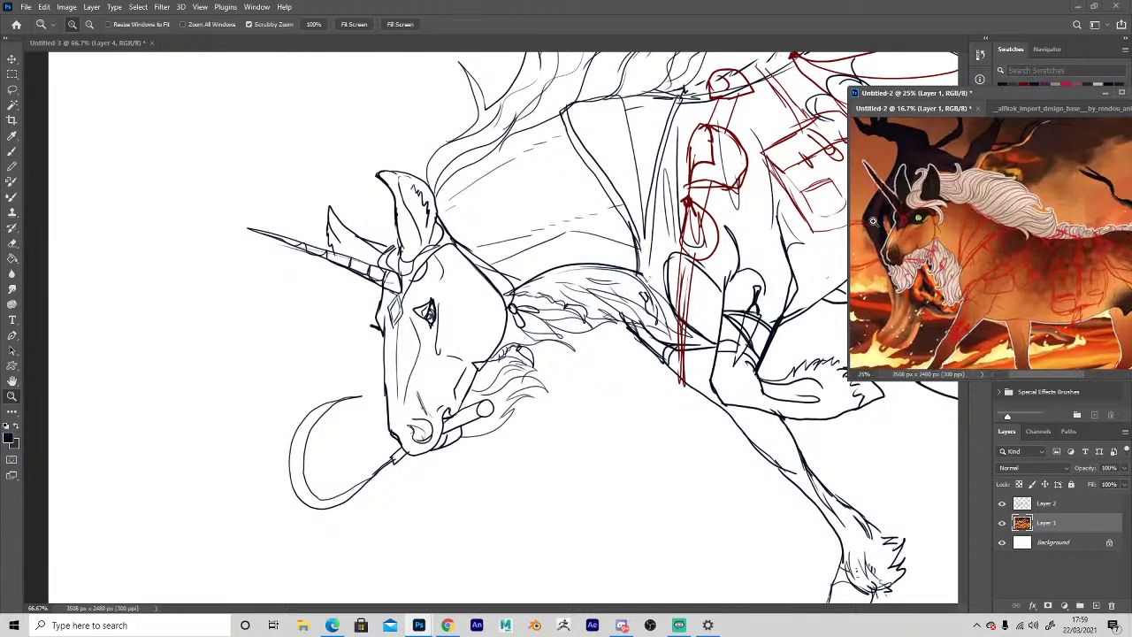
click(873, 221)
In Untitled-3, fade the Layer 4 and Layer 5 sketches to 30% opacity and add a new layer above Layer 4.
click(320, 394)
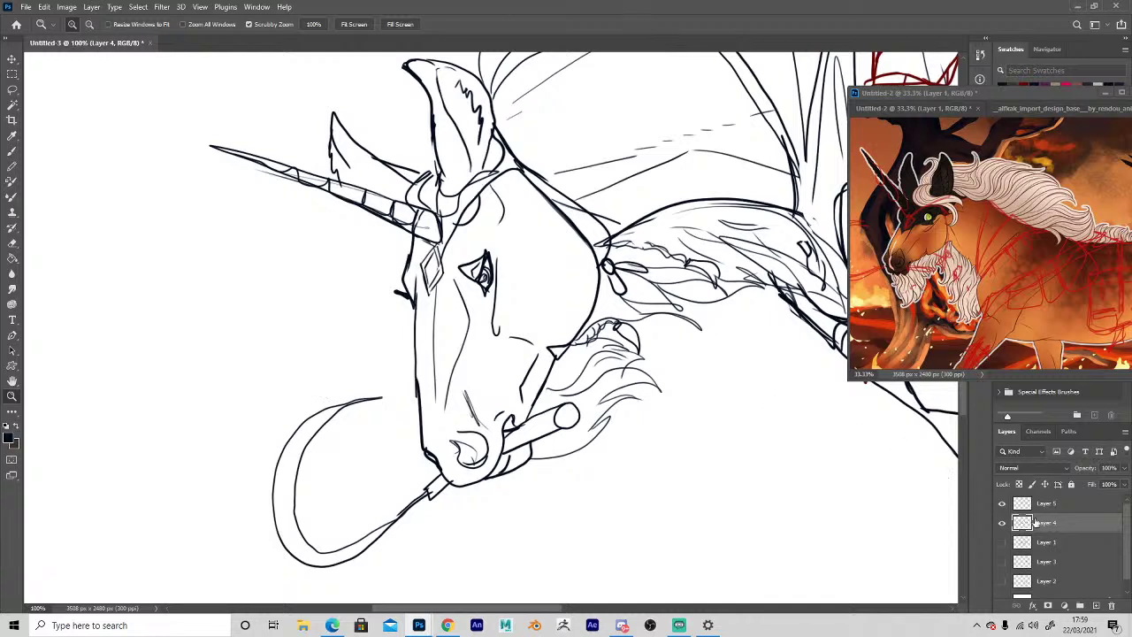
shift+click(1061, 503)
click(1124, 468)
drag(1124, 482, 1088, 485)
key(ctrl+shift+alt+n)
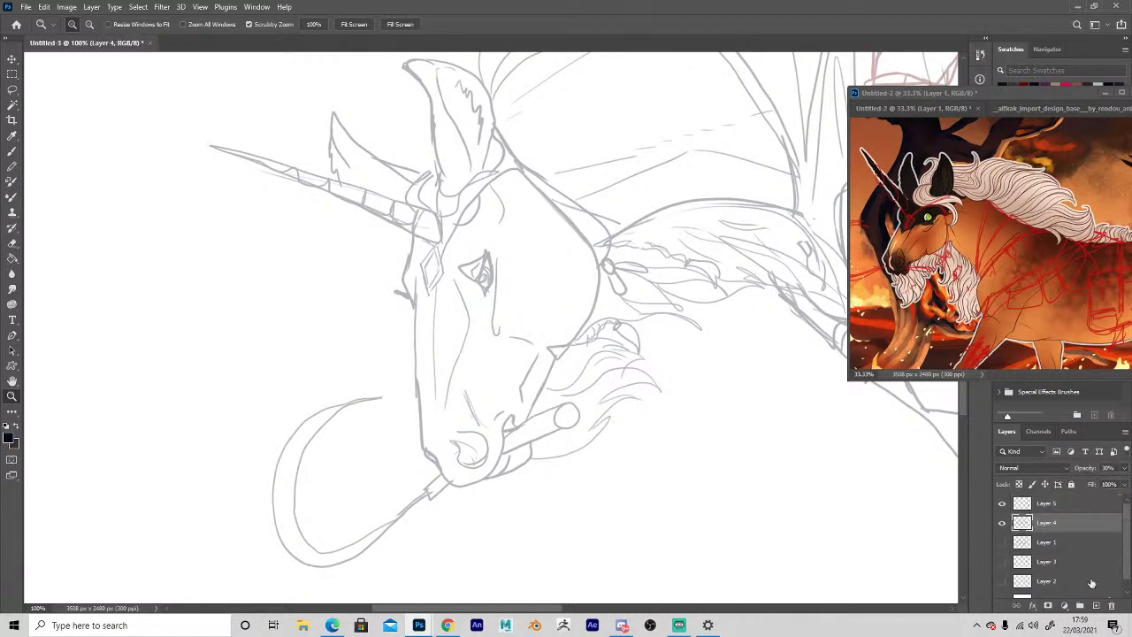
Ink the unicorn's eye on the new layer with black outlines, a thick slanted lid line and a pupil.
click(407, 285)
key(h)
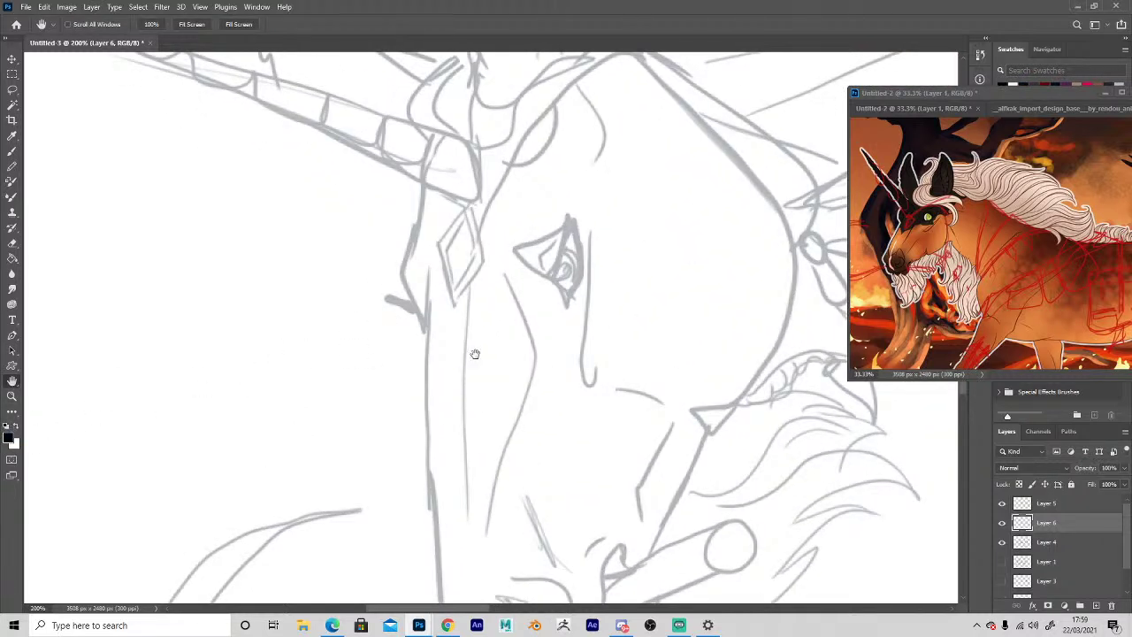
drag(458, 360, 396, 341)
key(b)
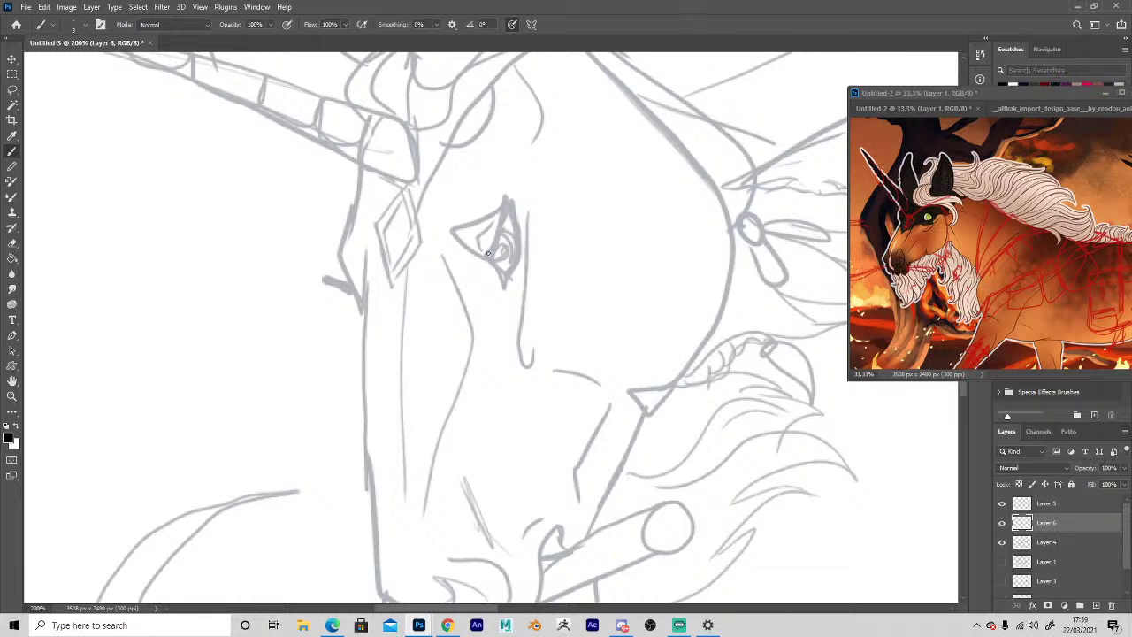
drag(485, 268, 499, 225)
mouse_move(486, 267)
mouse_down()
mouse_move(512, 204)
mouse_move(485, 265)
mouse_up()
mouse_move(506, 272)
mouse_down()
mouse_move(502, 289)
mouse_move(521, 252)
mouse_move(511, 202)
mouse_up()
mouse_move(482, 257)
mouse_down()
mouse_move(485, 228)
mouse_move(511, 202)
mouse_move(453, 229)
mouse_move(484, 260)
mouse_up()
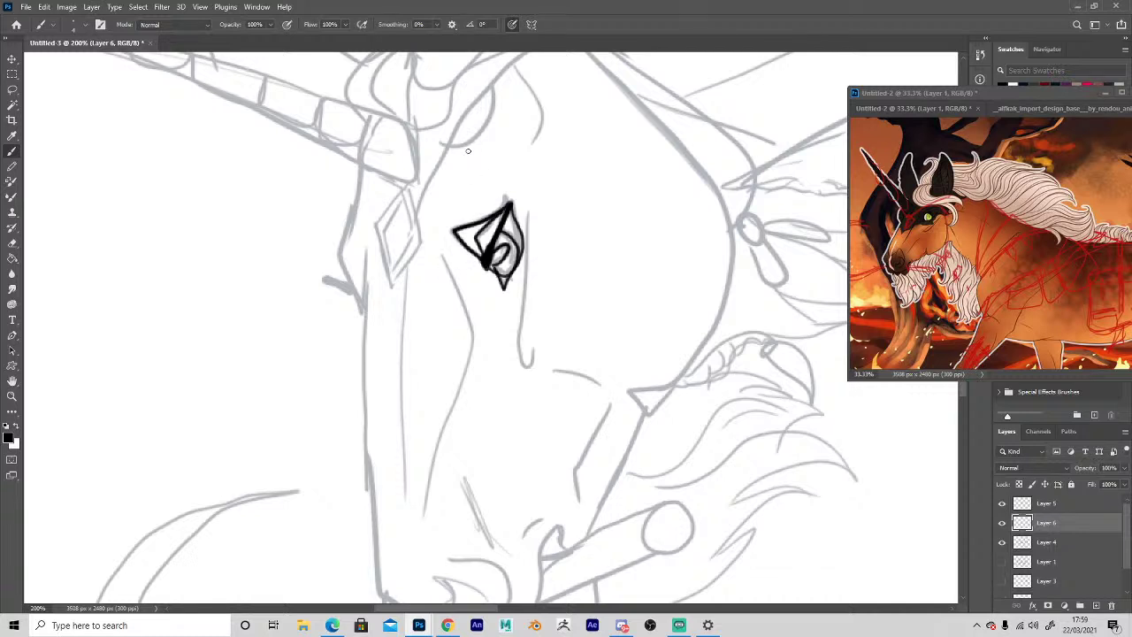
Ink the vertical line behind the eye, the creases below it, and the rounded cheek outline up to the crown.
drag(527, 197, 521, 375)
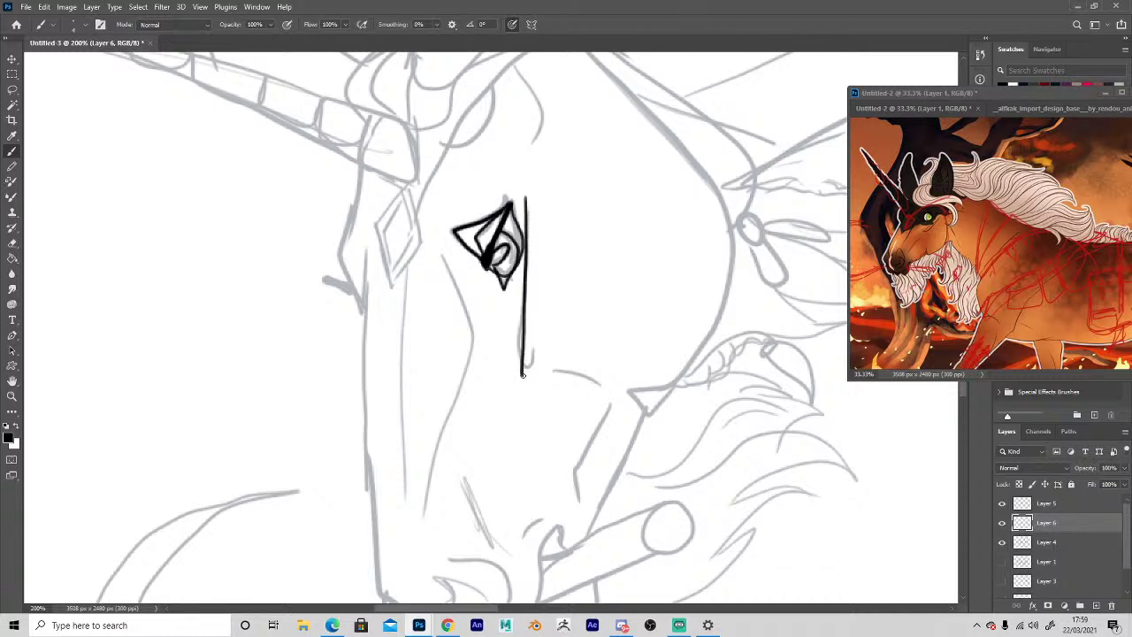
mouse_move(501, 329)
mouse_down()
mouse_move(506, 356)
mouse_move(485, 360)
mouse_up()
mouse_move(427, 415)
mouse_down()
mouse_move(445, 315)
mouse_move(462, 291)
mouse_up()
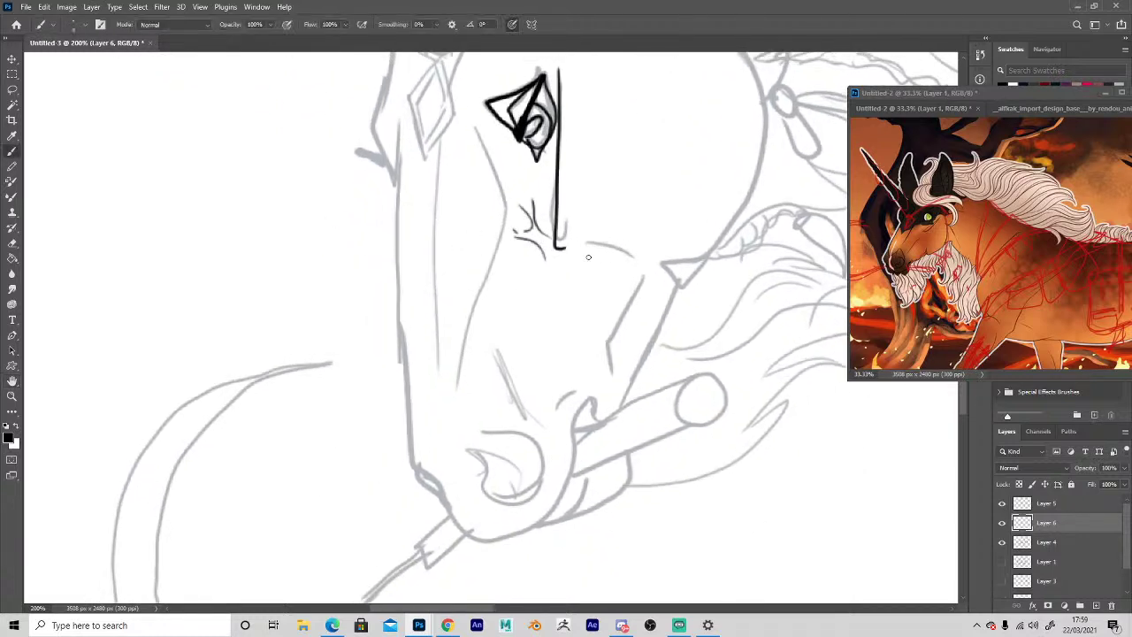
mouse_move(586, 244)
mouse_down()
mouse_move(703, 257)
mouse_move(679, 288)
mouse_move(759, 173)
mouse_up()
key(space)
drag(683, 208, 655, 320)
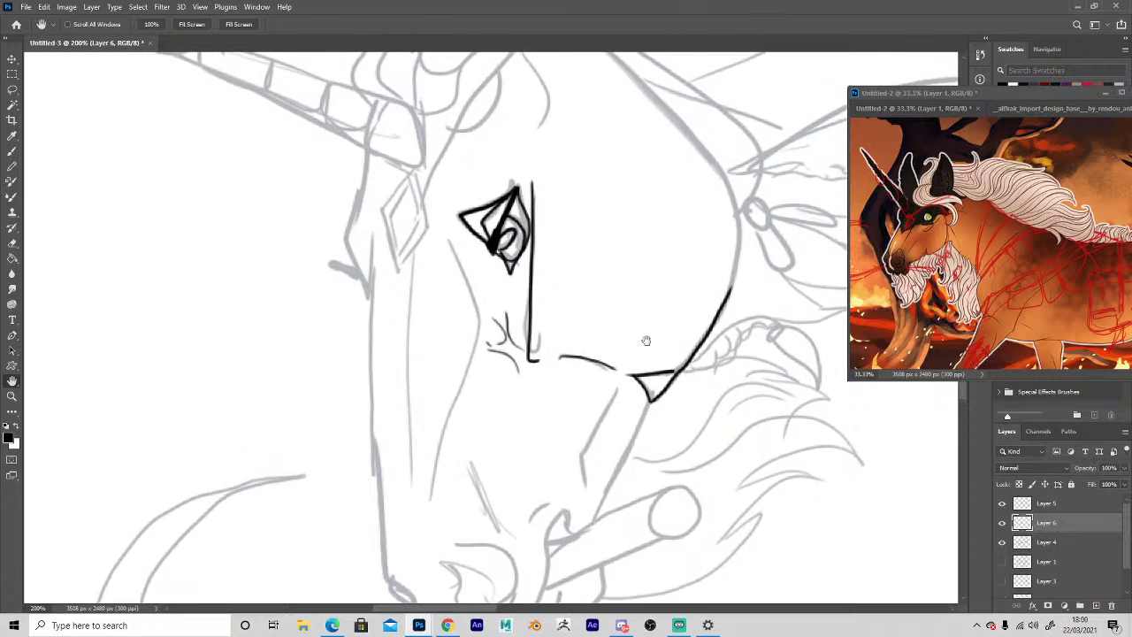
mouse_move(732, 288)
mouse_down()
mouse_move(741, 223)
mouse_move(697, 144)
mouse_move(607, 53)
mouse_up()
key(space)
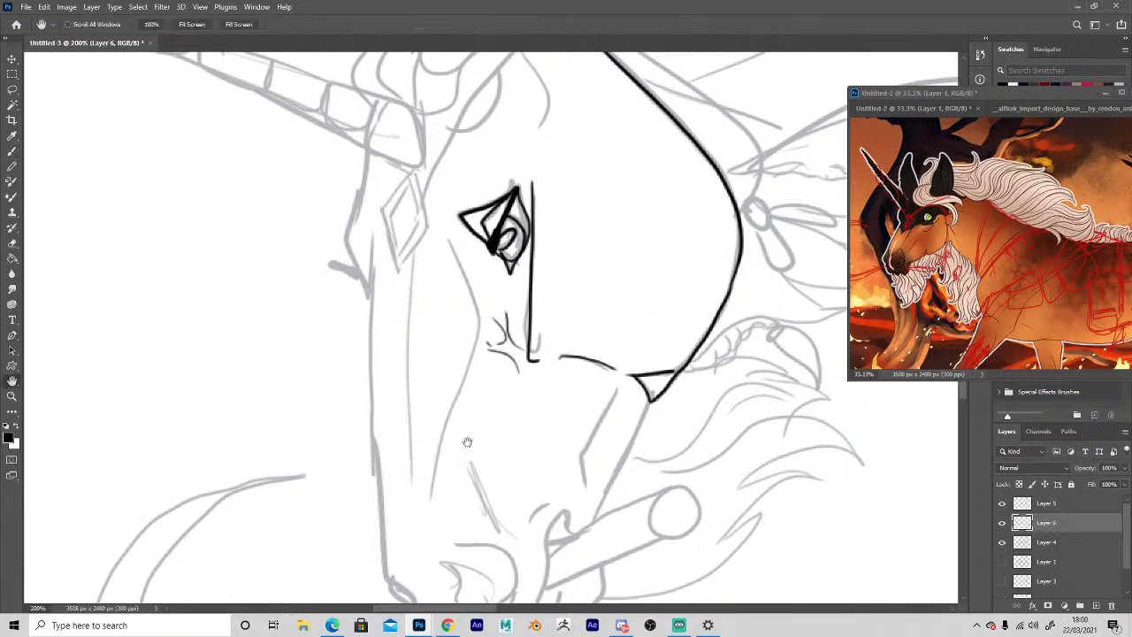
Ink the nose bridge, muzzle outline, nostril and facial contour lines, plus the jaw line running towards the mouth.
mouse_move(456, 257)
mouse_down()
mouse_move(541, 107)
mouse_move(570, 141)
mouse_move(534, 364)
mouse_up()
drag(500, 106, 509, 390)
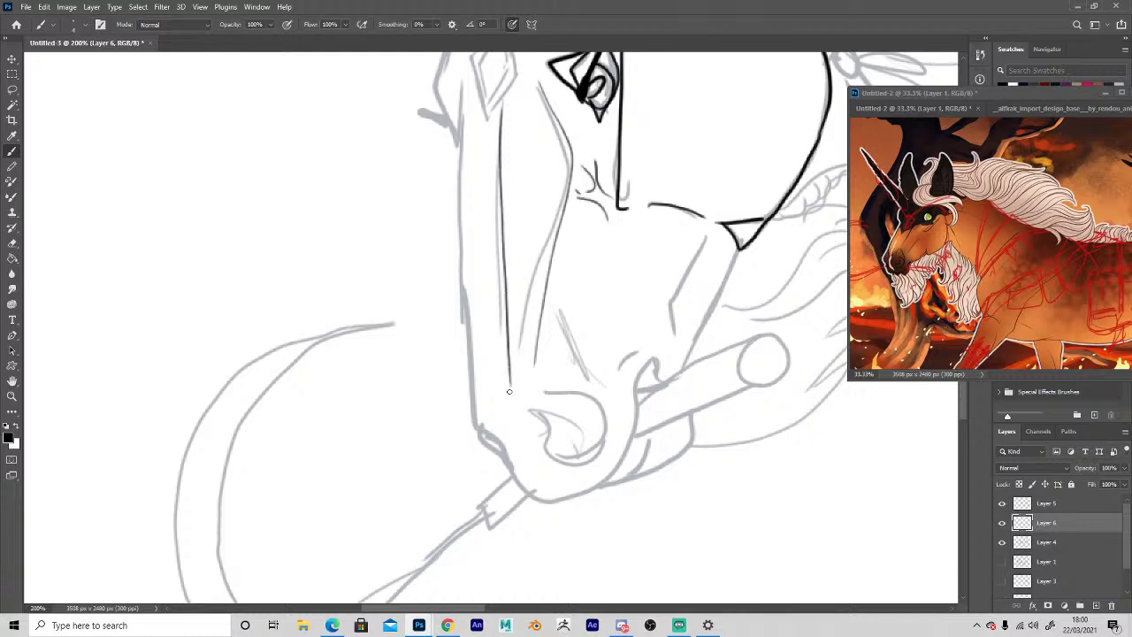
mouse_move(461, 91)
mouse_down()
mouse_move(479, 440)
mouse_move(496, 451)
mouse_move(480, 427)
mouse_move(536, 499)
mouse_move(595, 488)
mouse_move(620, 460)
mouse_move(642, 345)
mouse_up()
mouse_move(537, 406)
mouse_down()
mouse_move(590, 403)
mouse_move(602, 444)
mouse_move(563, 466)
mouse_move(538, 416)
mouse_move(582, 444)
mouse_up()
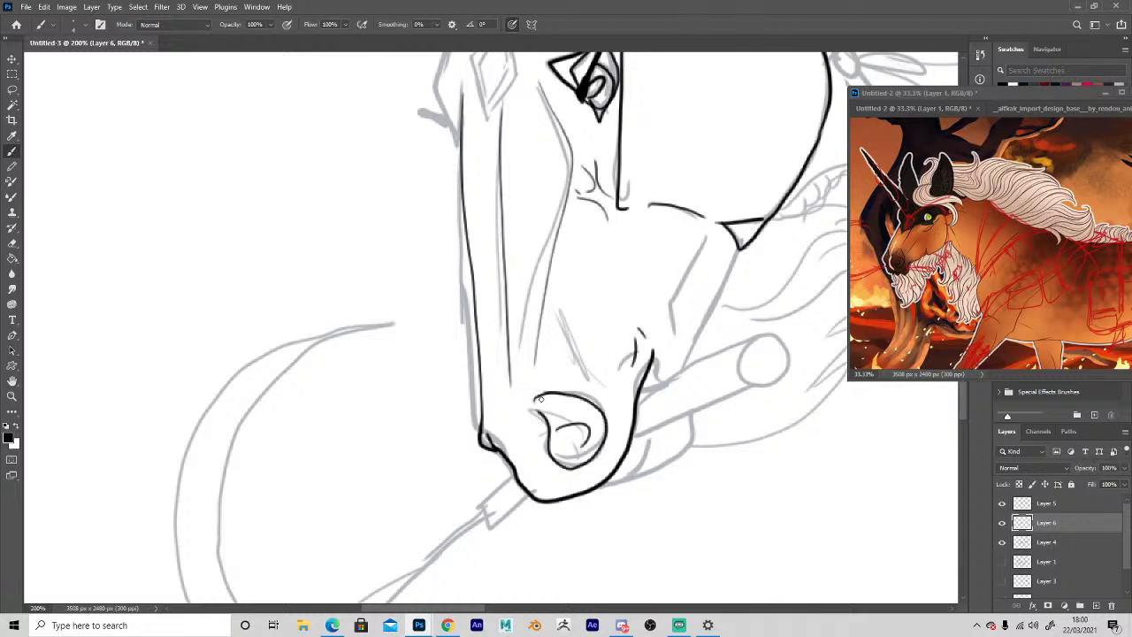
mouse_move(560, 312)
mouse_down()
mouse_move(591, 386)
mouse_move(536, 344)
mouse_move(470, 424)
mouse_move(528, 346)
mouse_up()
drag(696, 281, 648, 390)
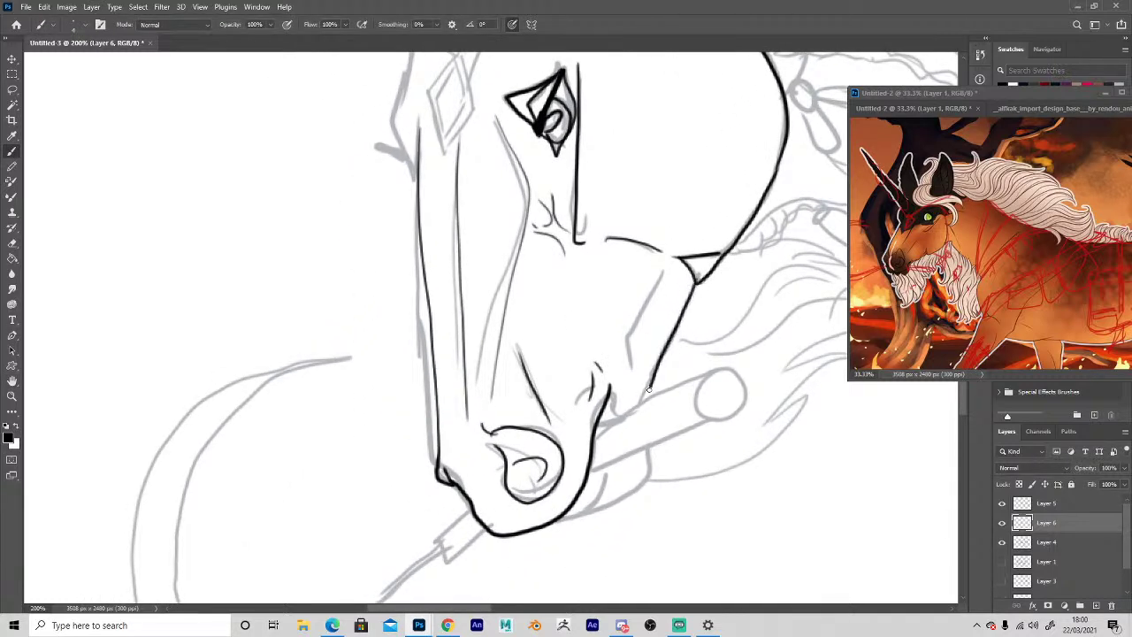
Ink the banded sickle handle held in the mouth with its round end, and the lower lip and chin beneath it.
mouse_move(608, 429)
mouse_down()
mouse_move(701, 373)
mouse_move(723, 366)
mouse_move(742, 380)
mouse_move(738, 410)
mouse_move(701, 411)
mouse_move(700, 376)
mouse_up()
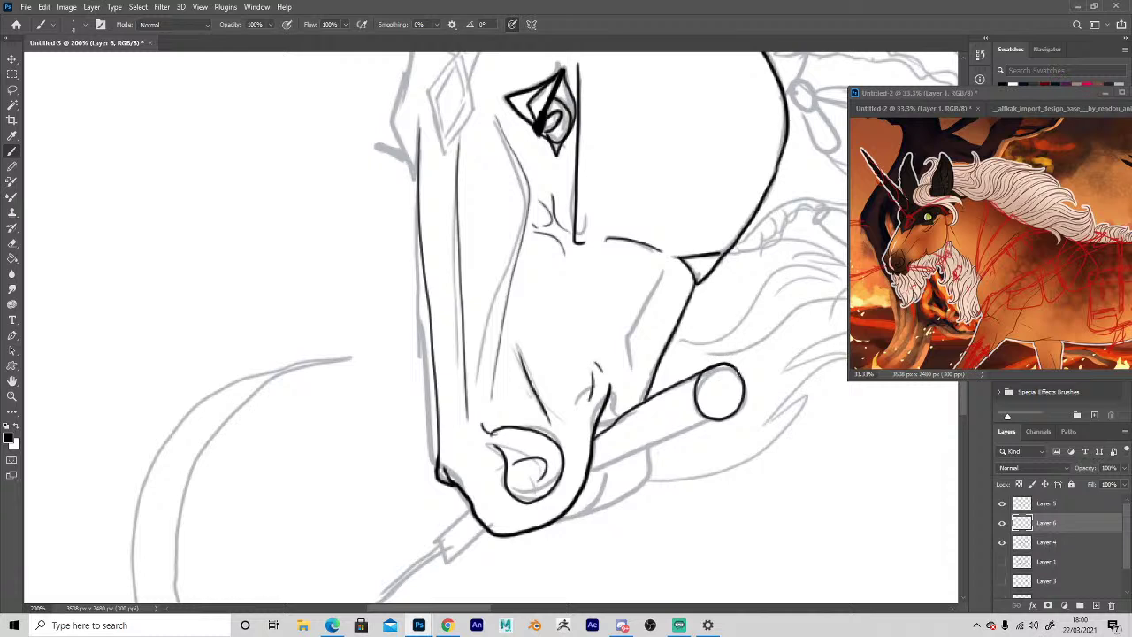
mouse_move(698, 425)
mouse_down()
mouse_move(594, 467)
mouse_move(616, 416)
mouse_move(637, 433)
mouse_move(678, 433)
mouse_up()
key(e)
key(b)
key(space)
mouse_move(609, 506)
mouse_down()
mouse_move(544, 377)
mouse_move(542, 343)
mouse_up()
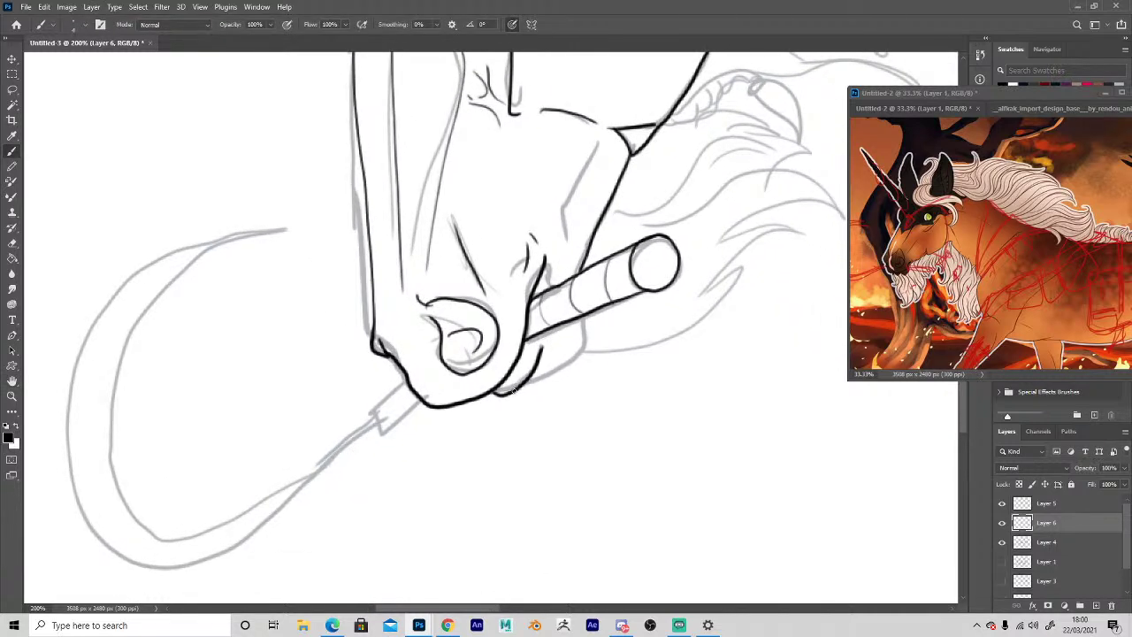
drag(528, 384, 585, 340)
Ink the front edge of the forehead below the horn, including the small lash marks of the far eye.
drag(608, 383, 669, 495)
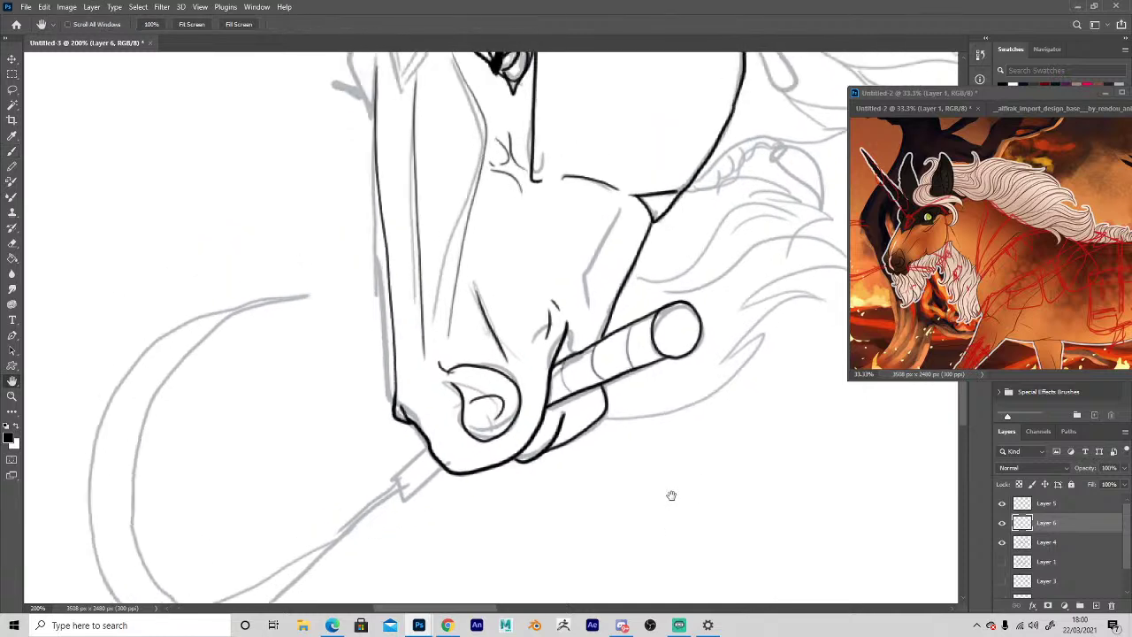
drag(355, 406, 427, 501)
mouse_move(475, 150)
mouse_down()
mouse_move(460, 279)
mouse_move(478, 315)
mouse_move(467, 298)
mouse_up()
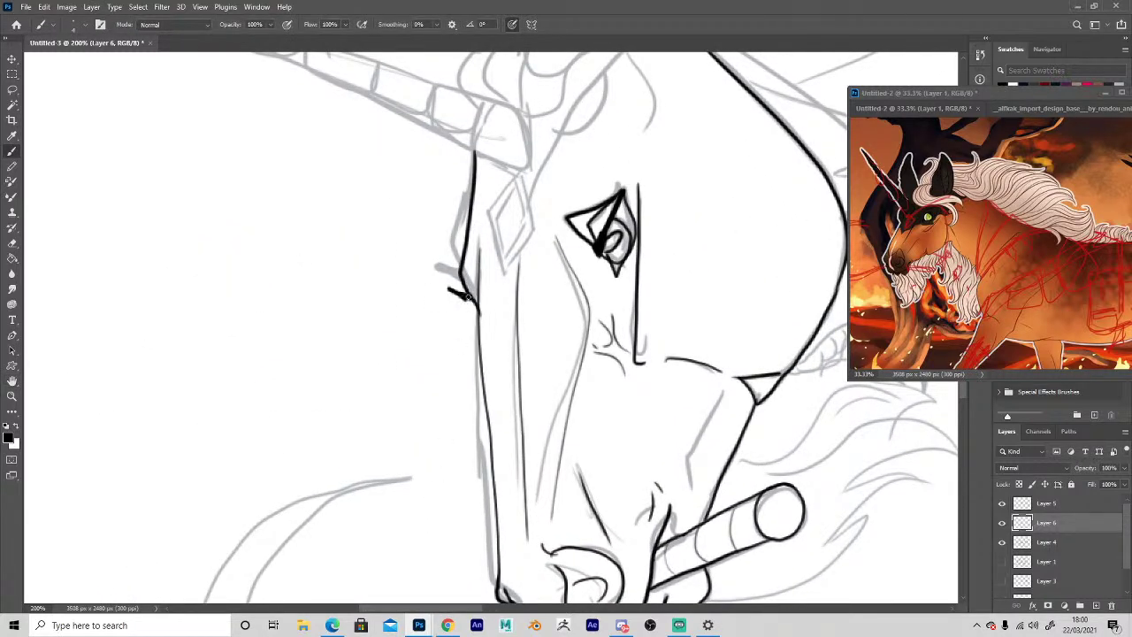
Ink the sickle's collar and curved blade in front of the muzzle, with a thin inner line along the blade.
mouse_move(381, 432)
mouse_down()
mouse_move(425, 210)
mouse_move(462, 152)
mouse_move(473, 100)
mouse_up()
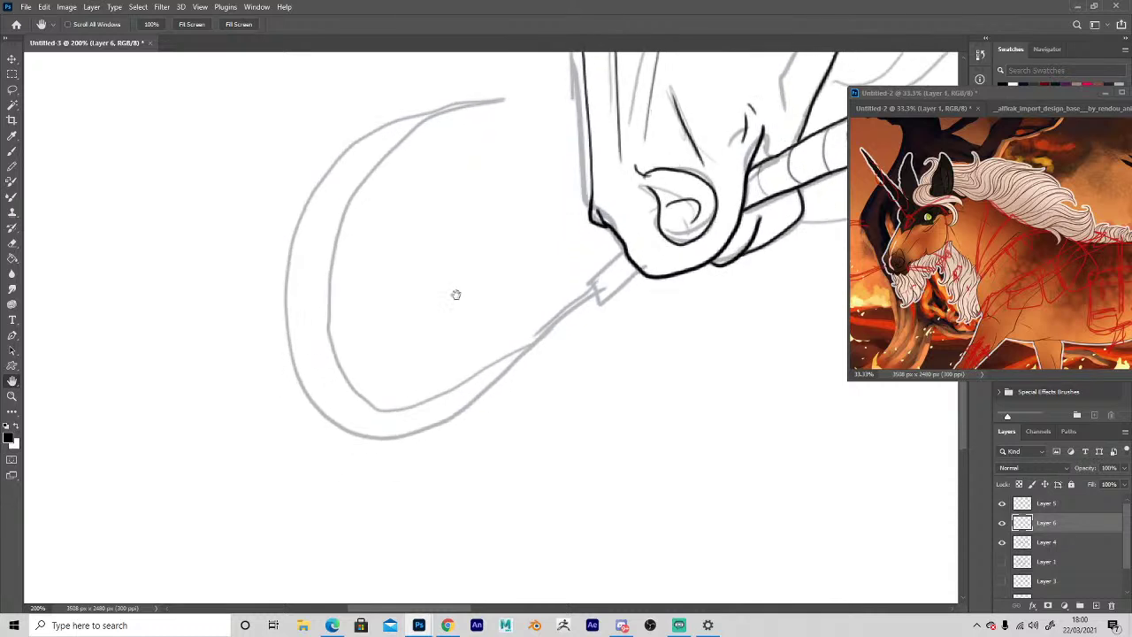
drag(454, 295, 484, 360)
mouse_move(640, 323)
mouse_down()
mouse_move(652, 351)
mouse_move(598, 380)
mouse_move(494, 480)
mouse_move(433, 510)
mouse_move(368, 512)
mouse_move(320, 453)
mouse_move(309, 348)
mouse_move(345, 257)
mouse_move(433, 194)
mouse_move(539, 181)
mouse_move(479, 191)
mouse_move(401, 241)
mouse_move(366, 311)
mouse_move(360, 398)
mouse_move(380, 454)
mouse_move(433, 474)
mouse_move(491, 451)
mouse_move(527, 400)
mouse_move(635, 333)
mouse_up()
key(e)
key(b)
mouse_move(525, 188)
mouse_down()
mouse_move(507, 196)
mouse_move(549, 182)
mouse_move(501, 176)
mouse_up()
key(space)
mouse_move(762, 445)
mouse_down()
mouse_move(651, 480)
mouse_move(655, 460)
mouse_move(688, 450)
mouse_up()
mouse_move(287, 284)
mouse_down()
mouse_move(258, 397)
mouse_move(292, 468)
mouse_move(382, 492)
mouse_up()
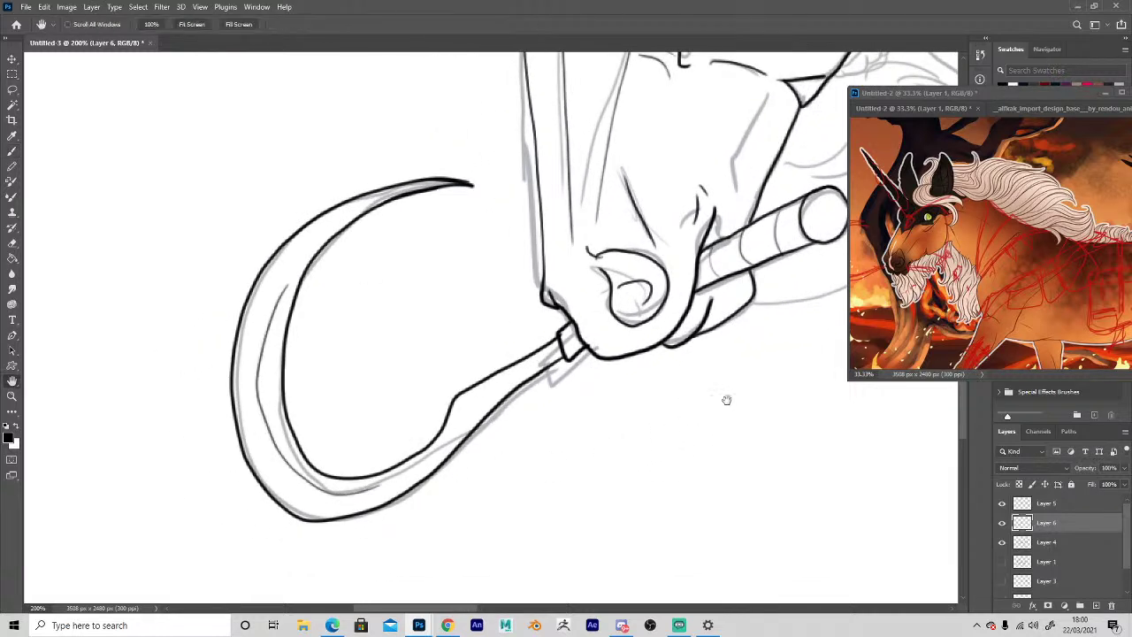
Ink the flowing beard strands behind the sickle handle, from the chin up to the jaw corner.
drag(725, 399, 648, 504)
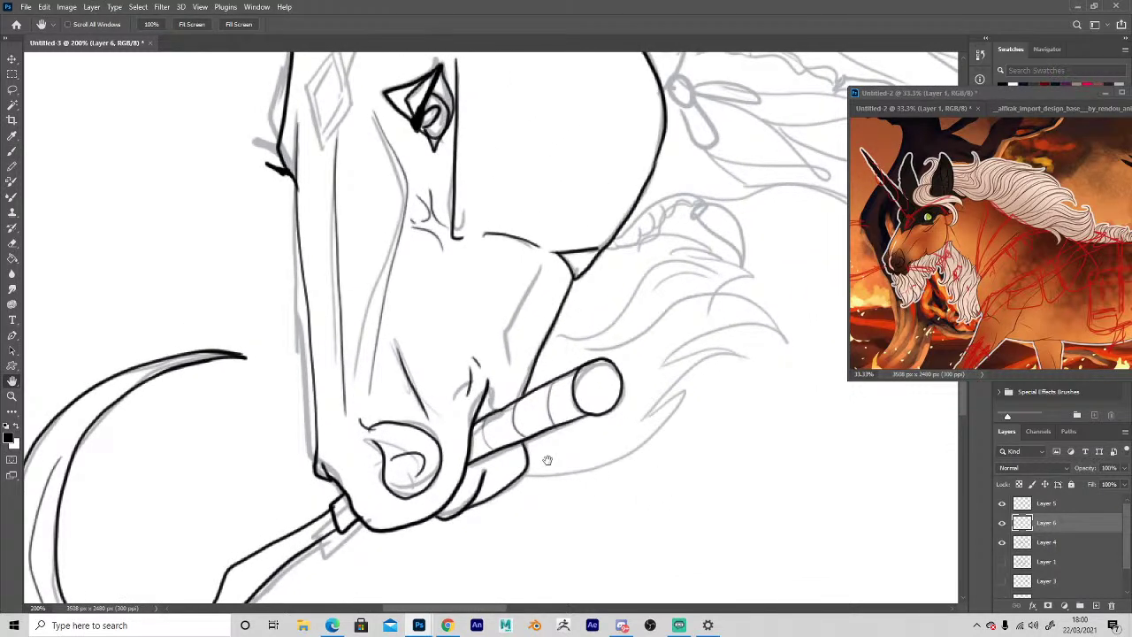
mouse_move(500, 485)
mouse_down()
mouse_move(566, 492)
mouse_move(551, 481)
mouse_move(574, 453)
mouse_move(549, 437)
mouse_move(625, 459)
mouse_move(681, 405)
mouse_up()
drag(686, 401, 616, 437)
mouse_move(630, 424)
mouse_down()
mouse_move(683, 367)
mouse_move(727, 356)
mouse_up()
mouse_move(729, 354)
mouse_down()
mouse_move(640, 368)
mouse_move(730, 361)
mouse_up()
key(e)
key(b)
drag(653, 389, 753, 361)
mouse_move(752, 361)
mouse_down()
mouse_move(649, 364)
mouse_move(707, 339)
mouse_move(778, 334)
mouse_move(682, 306)
mouse_move(712, 302)
mouse_move(654, 304)
mouse_move(568, 352)
mouse_move(710, 259)
mouse_move(598, 276)
mouse_up()
Ink the angled inner jaw line and a long crease running down the middle of the cheek.
key(space)
drag(682, 442, 698, 509)
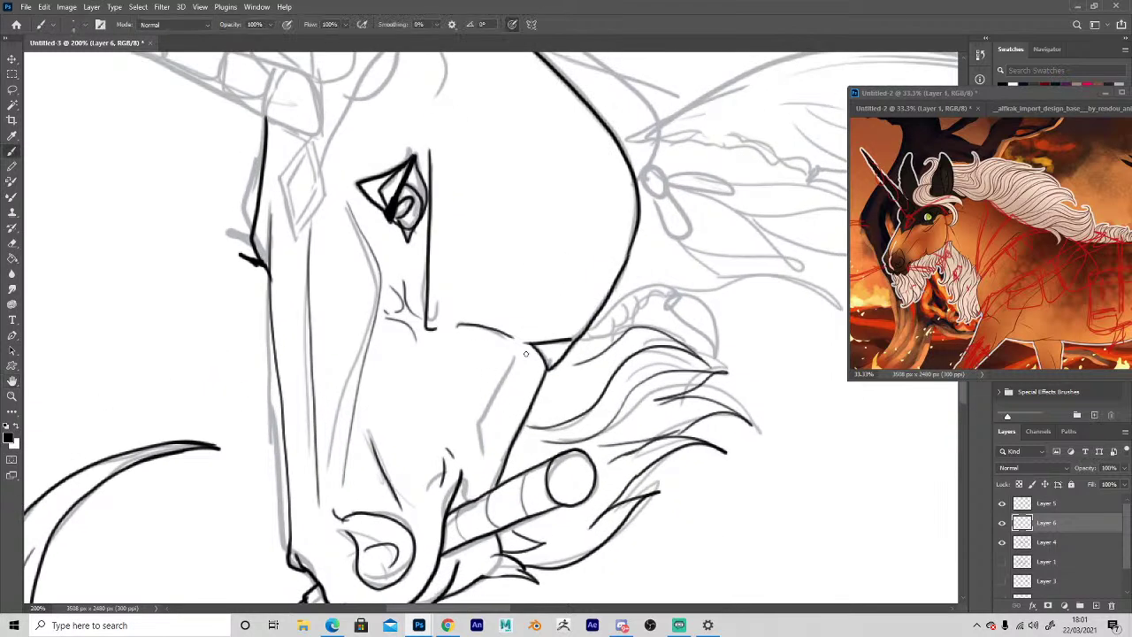
drag(529, 352, 483, 451)
key(space)
drag(425, 351, 439, 437)
Ink the small braid extending from behind the jaw and the loose hair tuft at its end.
key(space)
drag(757, 454, 667, 509)
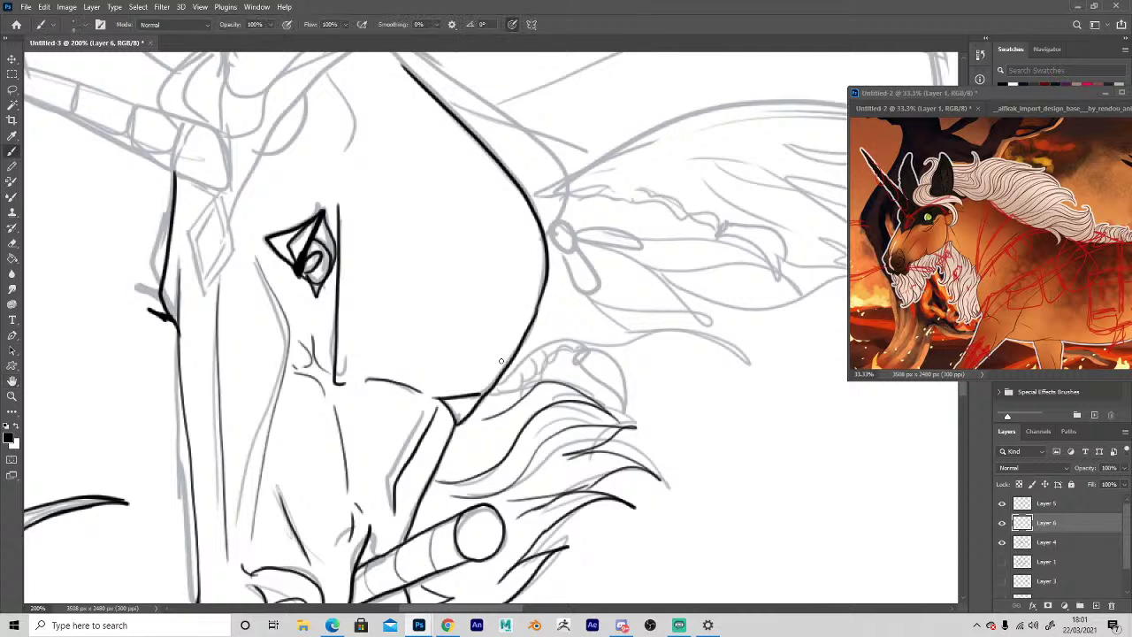
mouse_move(484, 399)
mouse_down()
mouse_move(507, 384)
mouse_move(498, 386)
mouse_move(531, 371)
mouse_up()
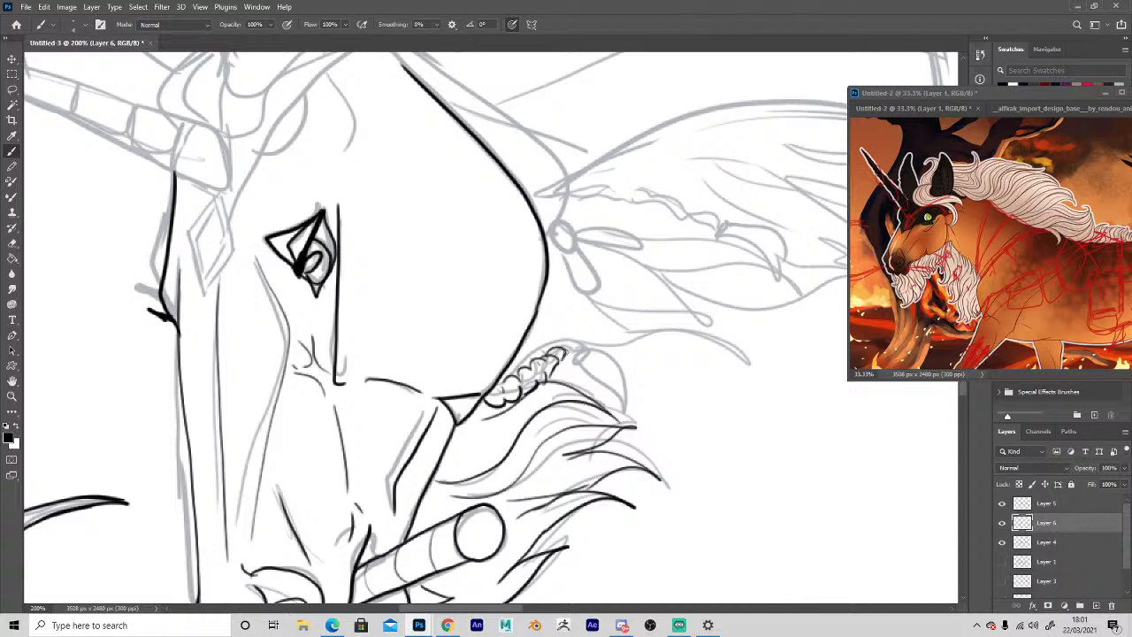
drag(594, 370, 647, 403)
drag(635, 364, 649, 404)
mouse_move(573, 346)
mouse_down()
mouse_move(635, 352)
mouse_move(557, 349)
mouse_up()
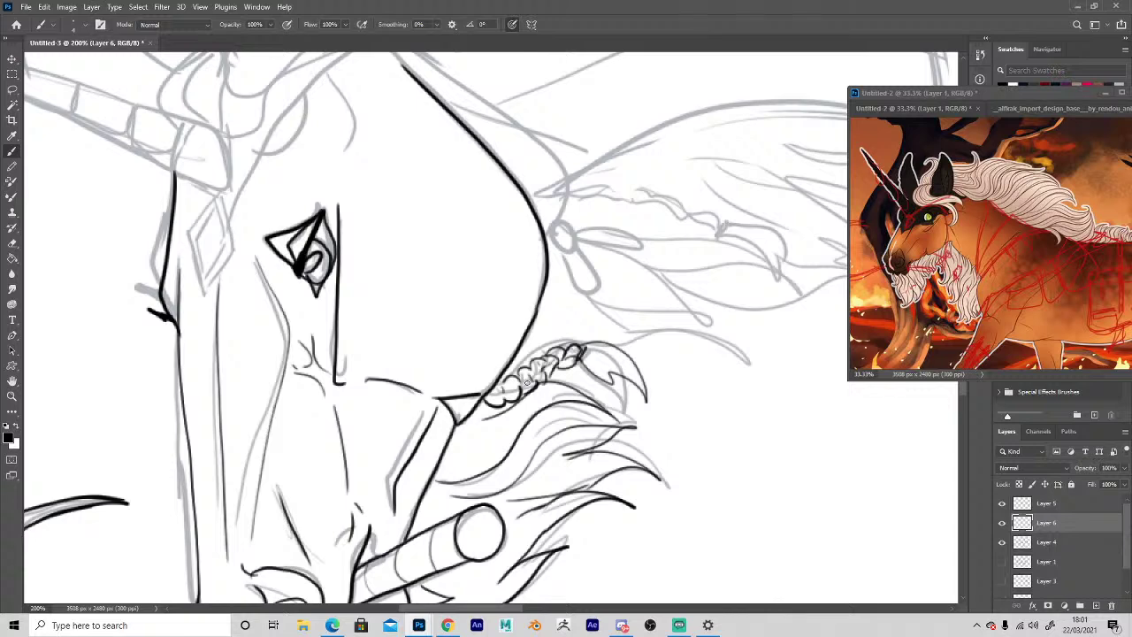
Ink the wavy loose hair strands flowing out behind the cheek, above the small braid.
mouse_move(577, 386)
mouse_down()
mouse_move(617, 384)
mouse_move(681, 332)
mouse_move(736, 347)
mouse_up()
mouse_move(573, 315)
mouse_down()
mouse_move(723, 332)
mouse_move(600, 256)
mouse_up()
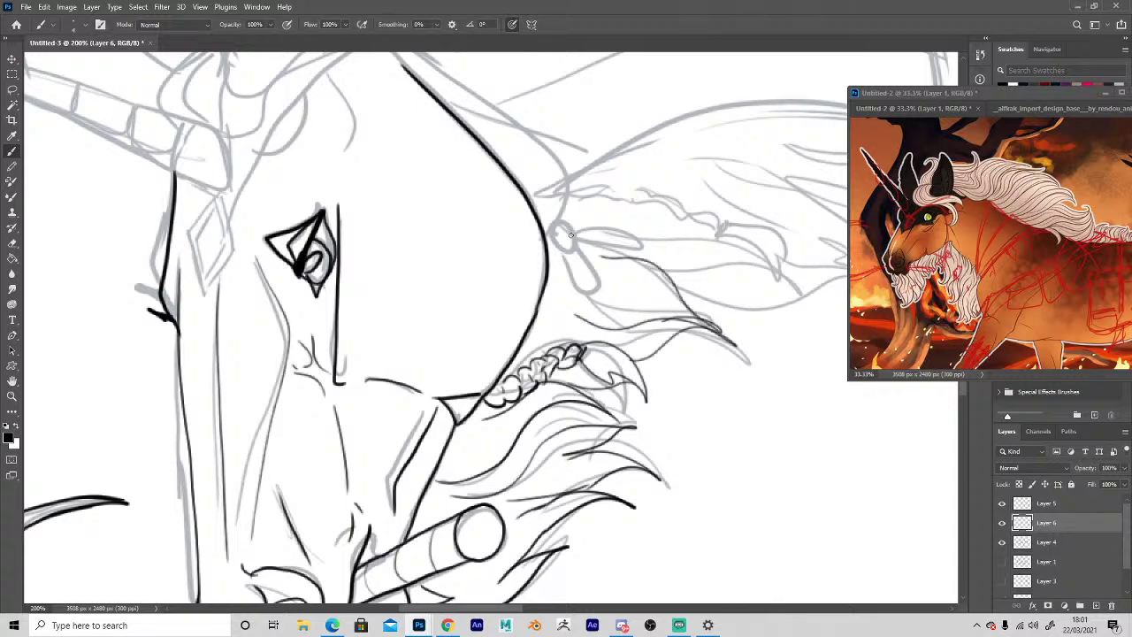
mouse_move(539, 326)
mouse_down()
mouse_move(580, 336)
mouse_move(679, 290)
mouse_up()
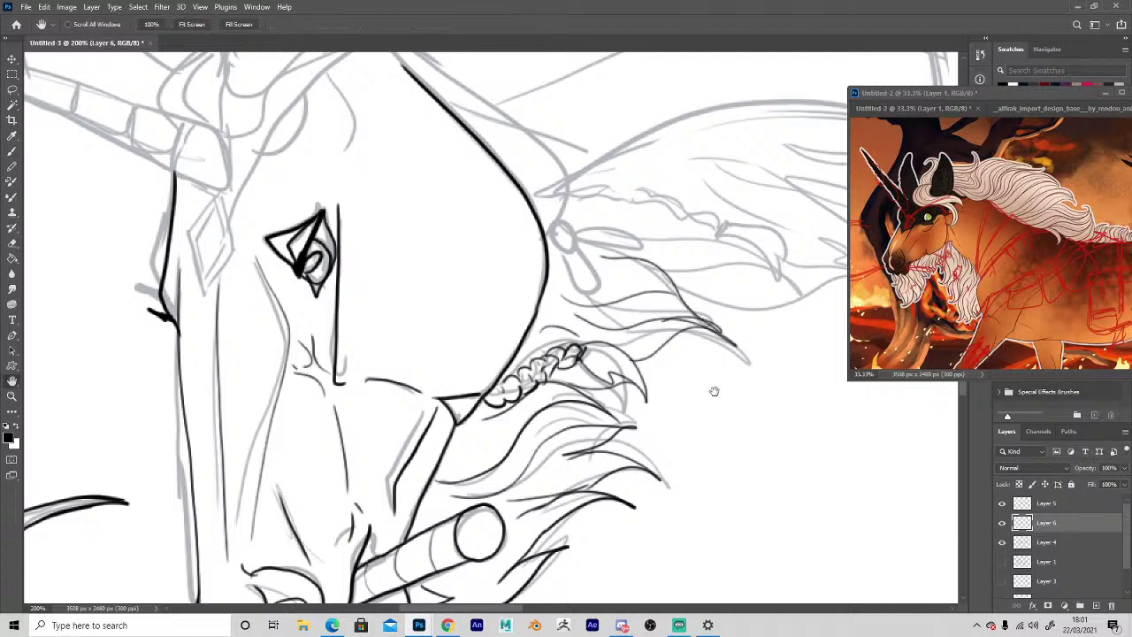
drag(772, 354, 655, 475)
drag(560, 414, 757, 396)
drag(757, 395, 659, 401)
mouse_move(498, 442)
mouse_down()
mouse_move(632, 396)
mouse_move(674, 404)
mouse_up()
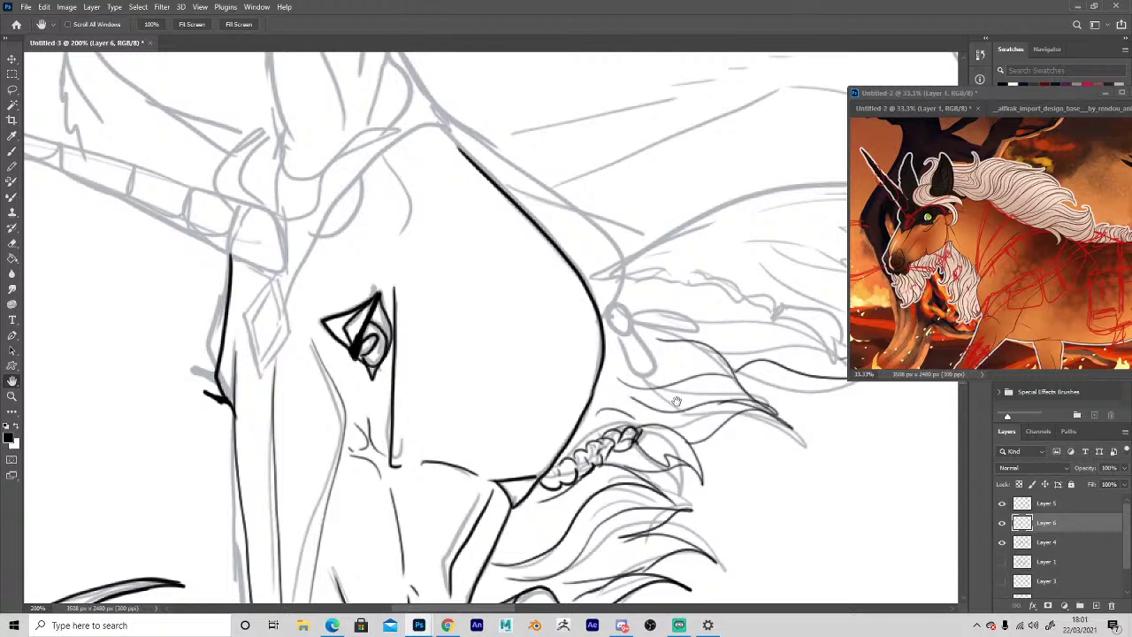
Ink the horn's rounded base block on the forehead and the wide segments next to it.
mouse_move(677, 402)
mouse_down()
mouse_move(711, 461)
mouse_move(736, 454)
mouse_up()
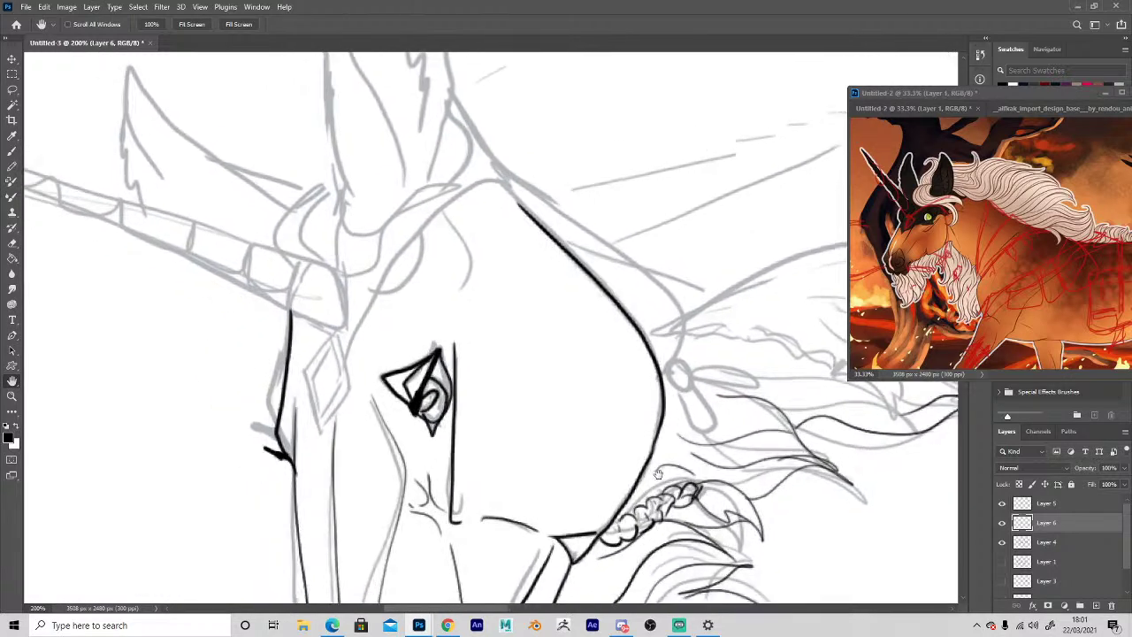
mouse_move(235, 355)
mouse_down()
mouse_move(474, 358)
mouse_move(520, 383)
mouse_up()
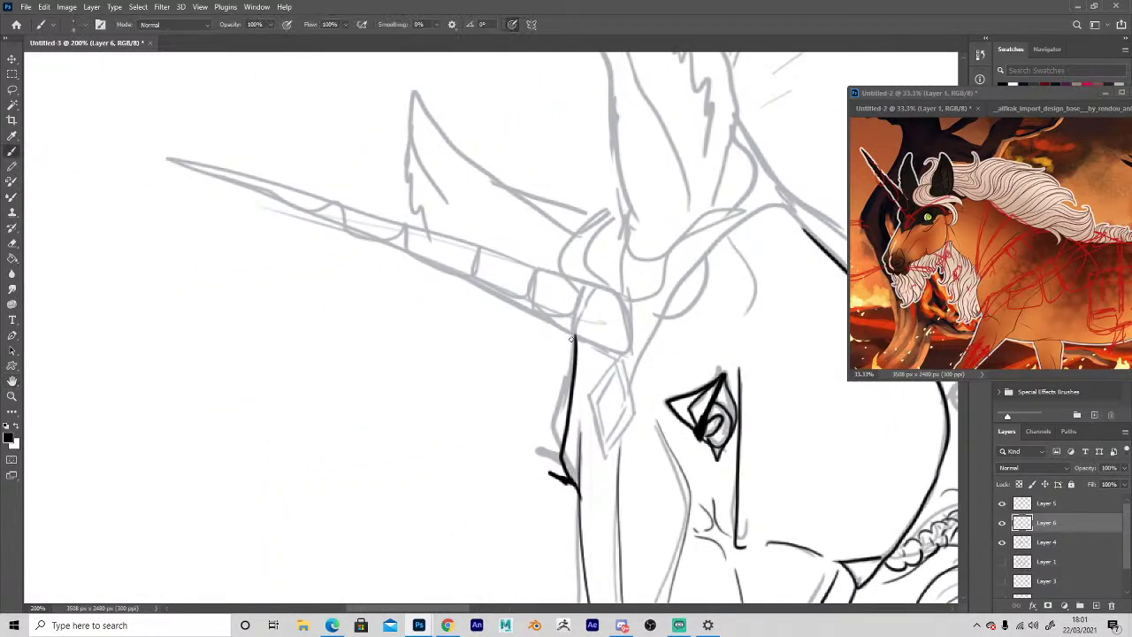
mouse_move(573, 338)
mouse_down()
mouse_move(617, 361)
mouse_move(634, 318)
mouse_move(575, 284)
mouse_up()
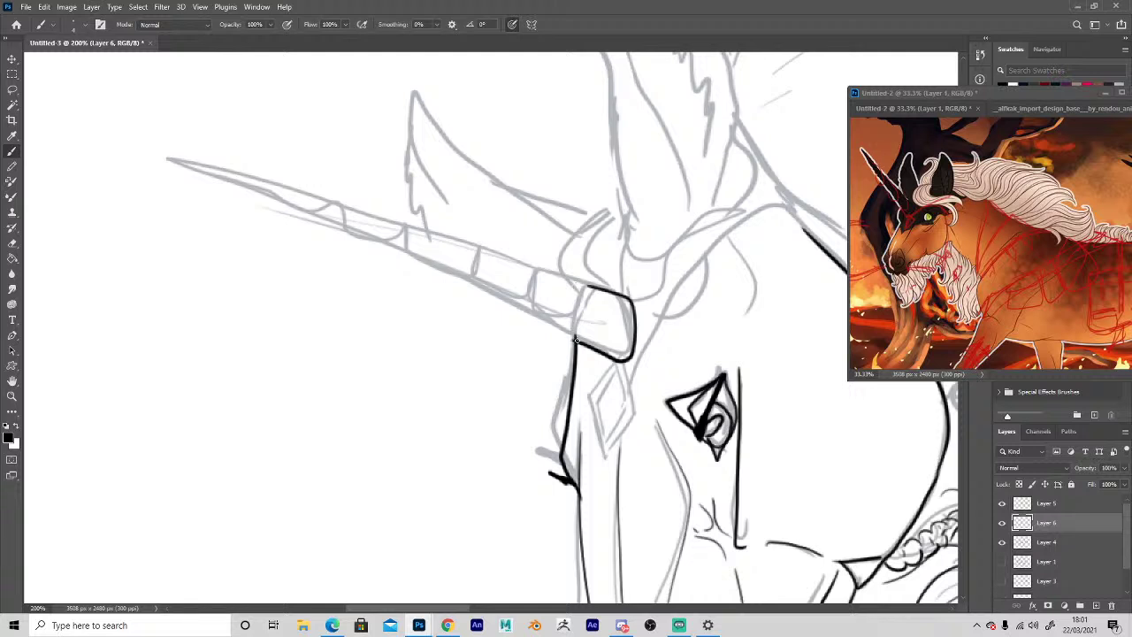
mouse_move(576, 339)
mouse_down()
mouse_move(587, 284)
mouse_move(531, 288)
mouse_move(598, 285)
mouse_up()
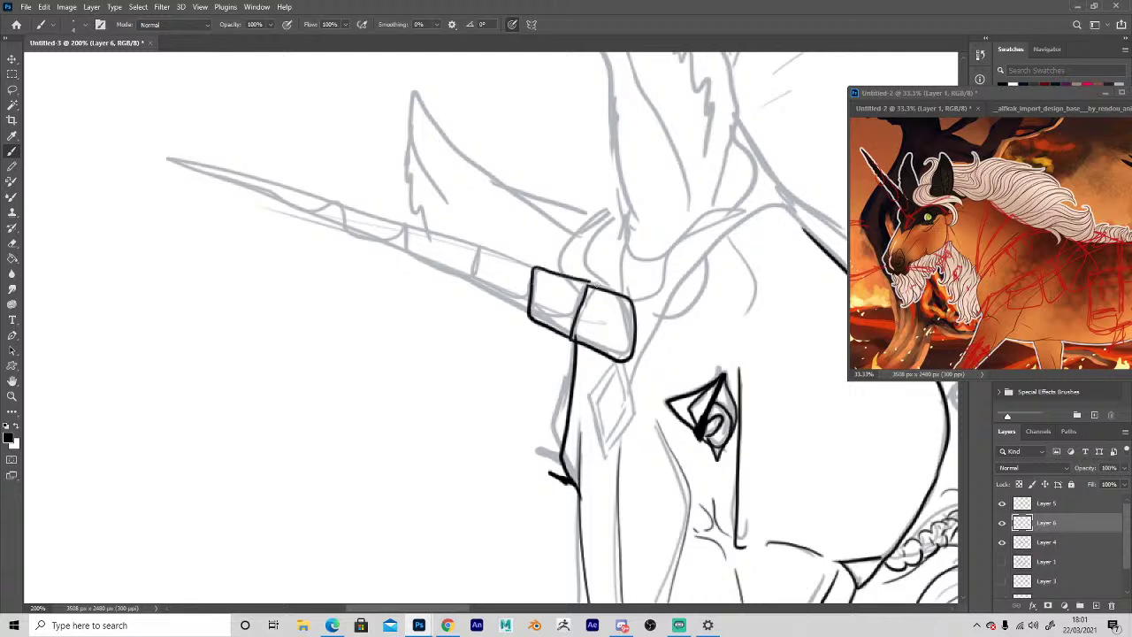
mouse_move(529, 314)
mouse_down()
mouse_move(472, 283)
mouse_move(513, 261)
mouse_move(536, 267)
mouse_move(419, 239)
mouse_move(399, 258)
mouse_move(482, 288)
mouse_up()
mouse_move(419, 235)
mouse_down()
mouse_move(352, 228)
mouse_move(404, 258)
mouse_up()
Ink the horn's remaining narrow segments out to the pointed tip, erasing stray line work between them.
key(e)
mouse_move(331, 226)
mouse_down()
mouse_move(359, 247)
mouse_move(291, 207)
mouse_up()
key(b)
mouse_move(291, 206)
mouse_down()
mouse_move(360, 247)
mouse_move(228, 187)
mouse_move(309, 213)
mouse_up()
key(e)
key(b)
mouse_move(231, 190)
mouse_down()
mouse_move(174, 168)
mouse_move(281, 214)
mouse_up()
Ink the curved brow line beside the horn base and the angular temple line above the eye.
key(space)
mouse_move(509, 367)
mouse_down()
mouse_move(434, 268)
mouse_move(330, 386)
mouse_move(372, 462)
mouse_move(543, 352)
mouse_move(558, 308)
mouse_up()
drag(575, 281, 582, 393)
Ink the arched upper outline of the hair mass behind the cheek, broken by jagged tufts.
key(space)
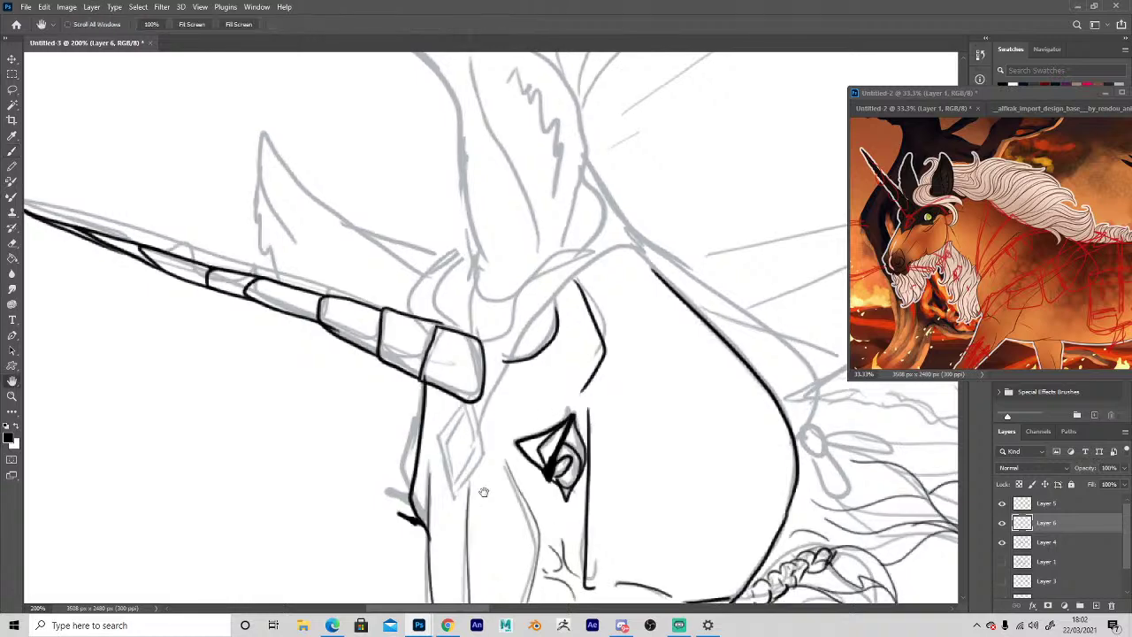
mouse_move(478, 512)
mouse_down()
mouse_move(345, 247)
mouse_move(345, 429)
mouse_move(258, 479)
mouse_up()
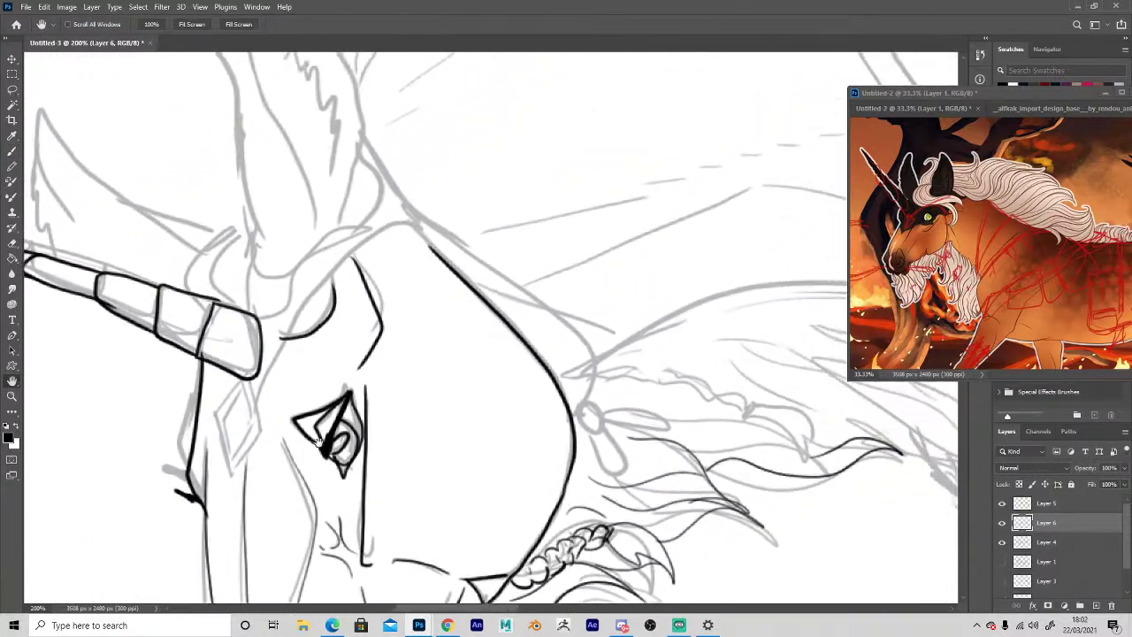
drag(490, 384, 226, 495)
mouse_move(292, 483)
mouse_down()
mouse_move(385, 428)
mouse_move(520, 430)
mouse_up()
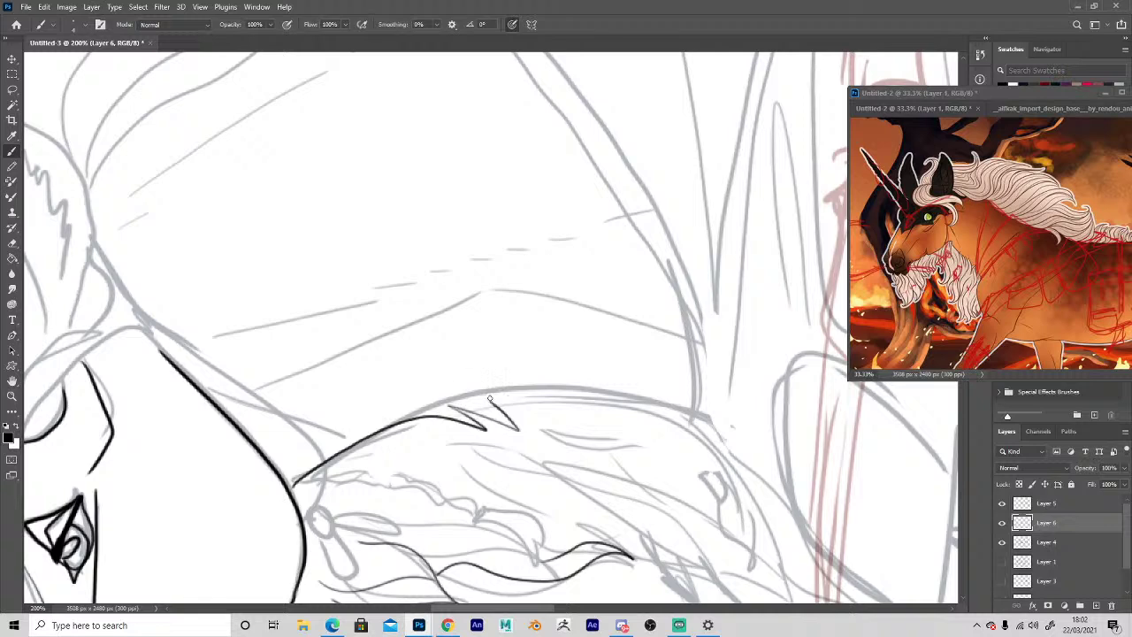
mouse_move(477, 387)
mouse_down()
mouse_move(593, 395)
mouse_move(723, 443)
mouse_up()
key(space)
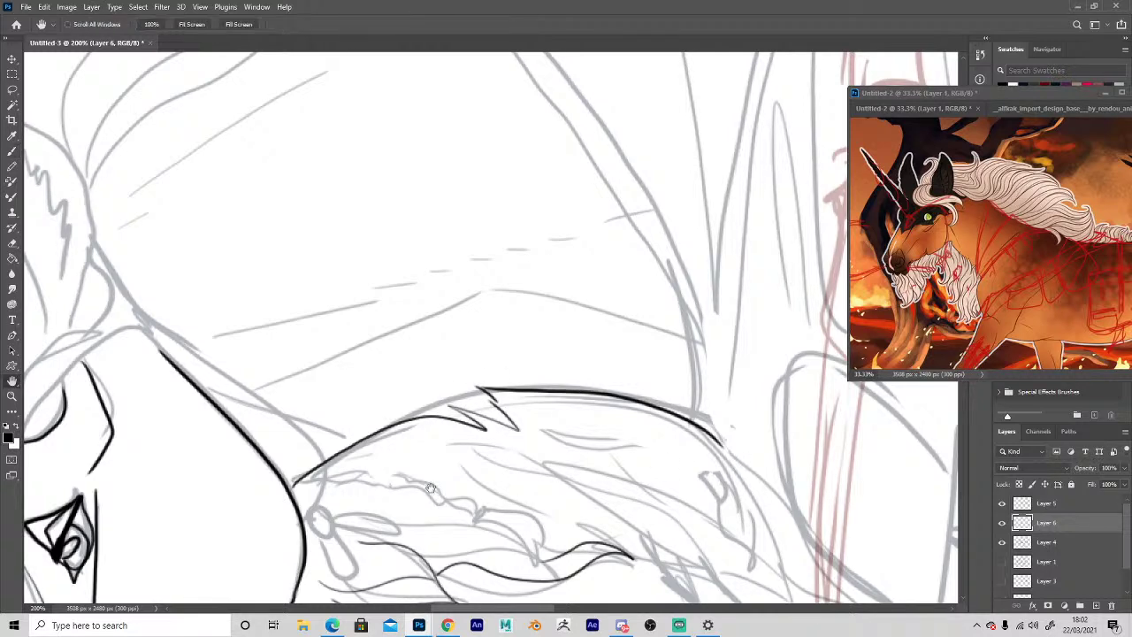
drag(421, 432, 413, 241)
drag(446, 202, 416, 191)
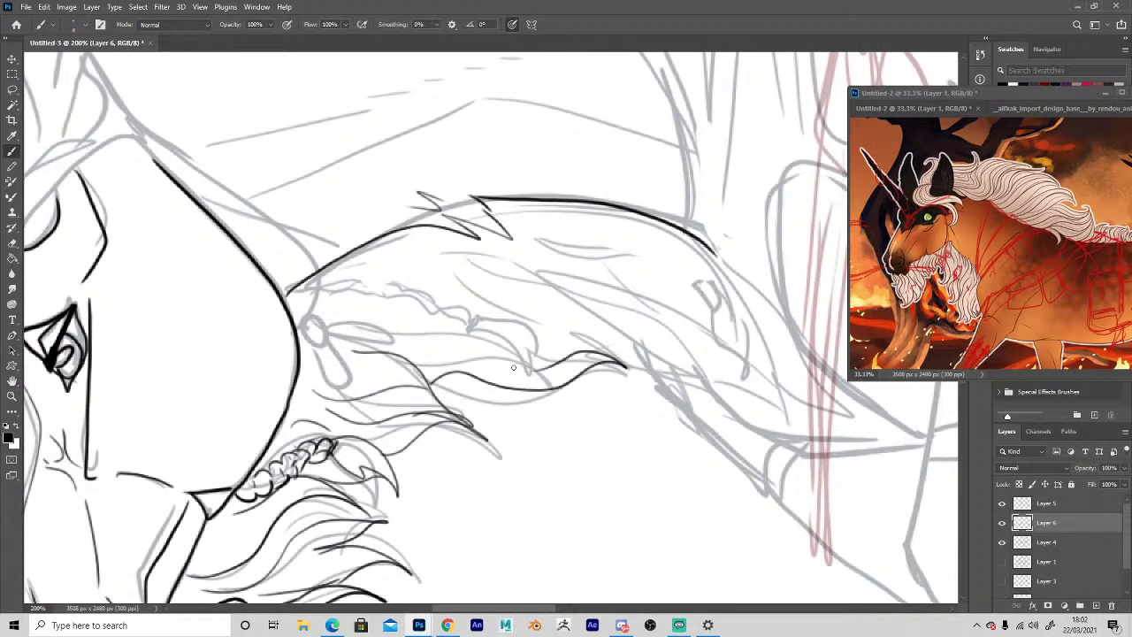
Ink the long braid behind the cheek with its pointed tail, its root lines and the wavy strands beside it.
mouse_move(533, 374)
mouse_down()
mouse_move(518, 320)
mouse_move(471, 332)
mouse_move(475, 320)
mouse_move(357, 286)
mouse_up()
drag(369, 299, 375, 302)
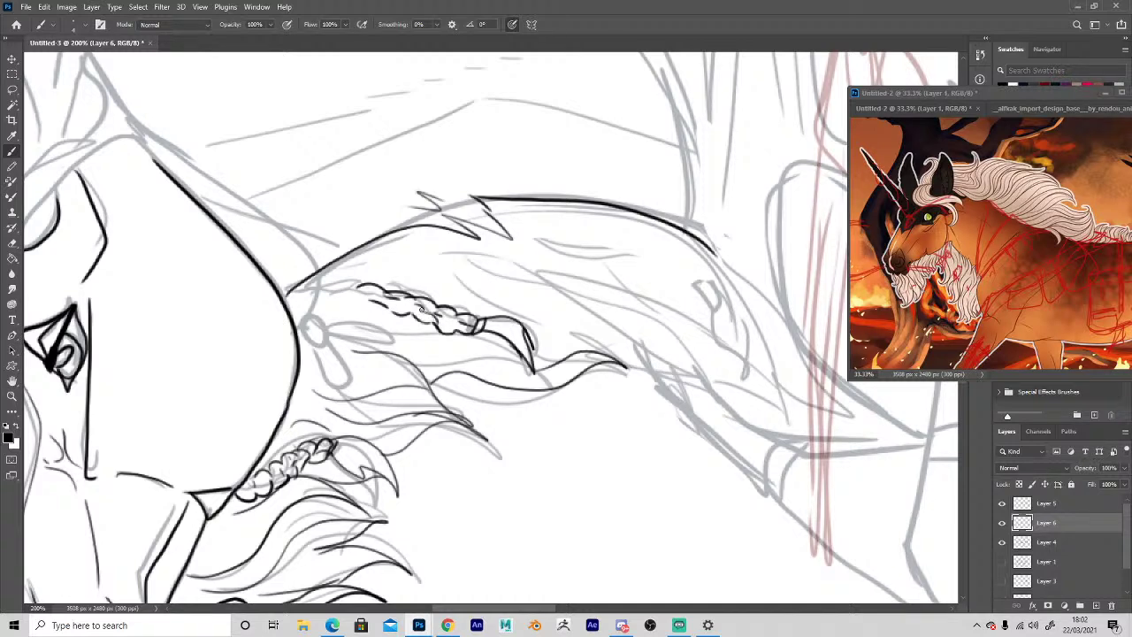
drag(371, 303, 305, 287)
drag(305, 302, 446, 329)
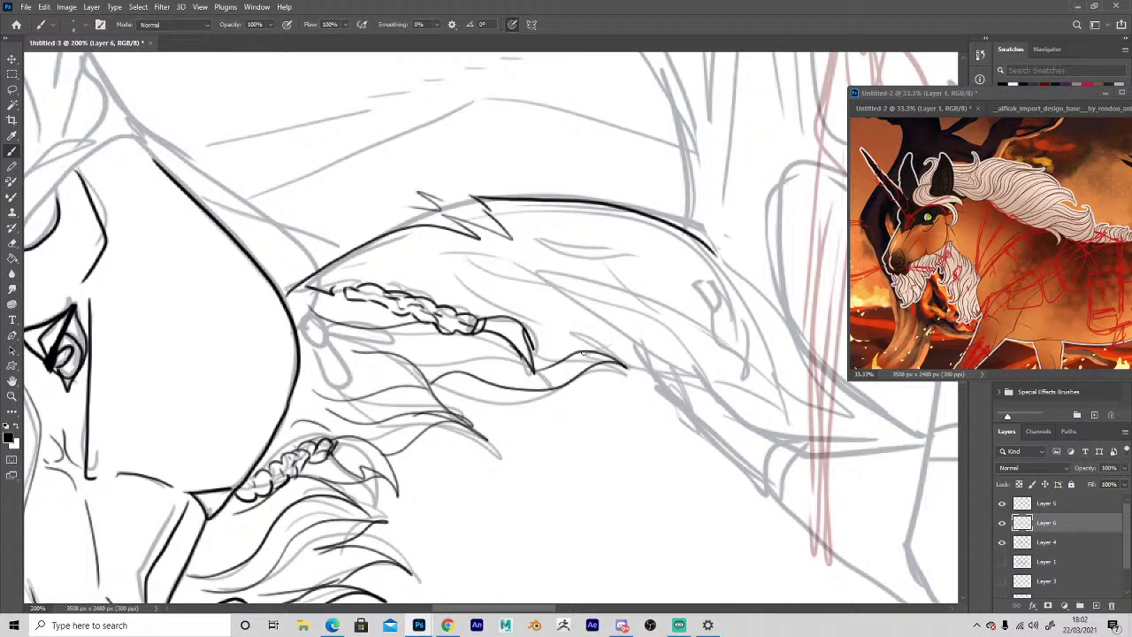
mouse_move(582, 353)
mouse_down()
mouse_move(412, 266)
mouse_move(524, 244)
mouse_move(653, 304)
mouse_move(674, 348)
mouse_up()
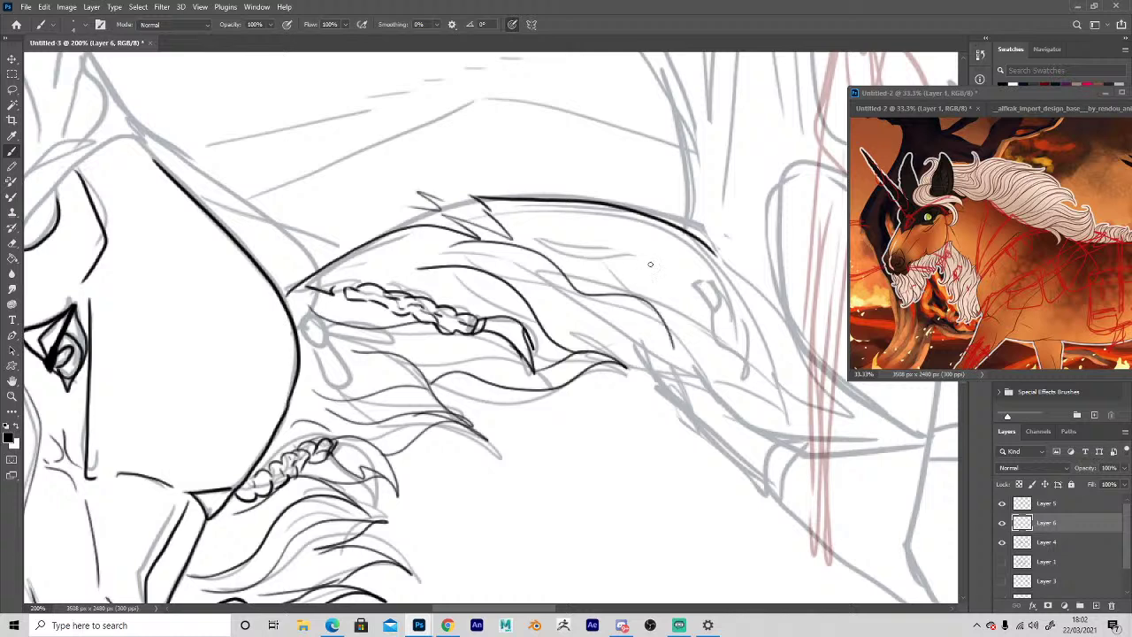
Ink the second braid curving down the far end of the hair mass, with its loose tip and short strands leading in.
mouse_move(604, 250)
mouse_down()
mouse_move(680, 237)
mouse_move(717, 307)
mouse_up()
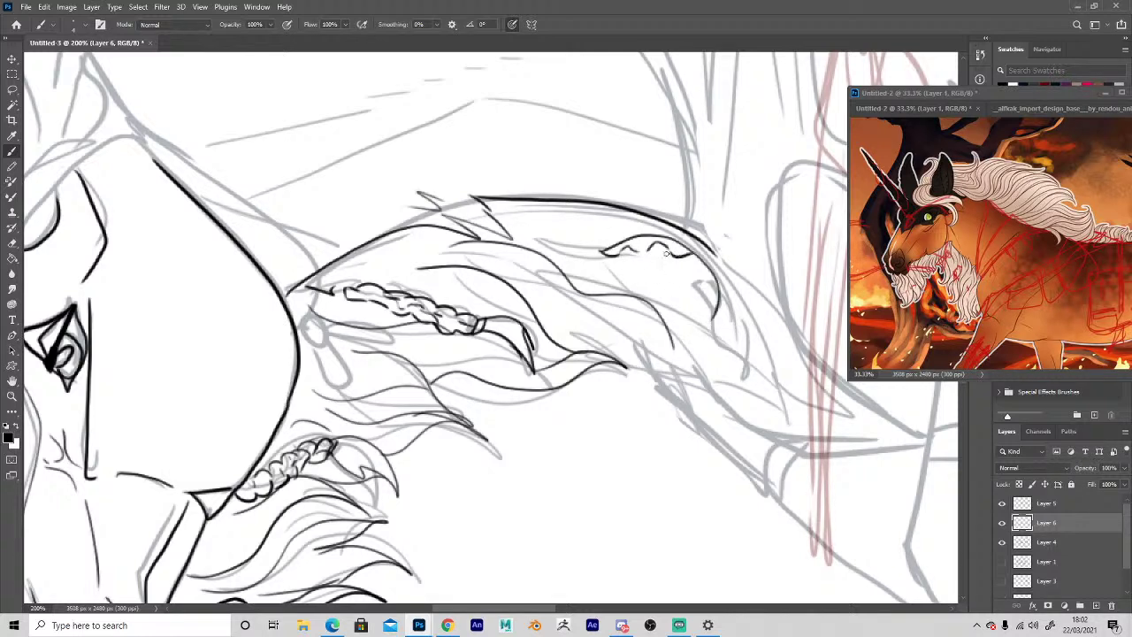
drag(691, 262, 749, 368)
drag(712, 319, 727, 401)
drag(748, 350, 726, 401)
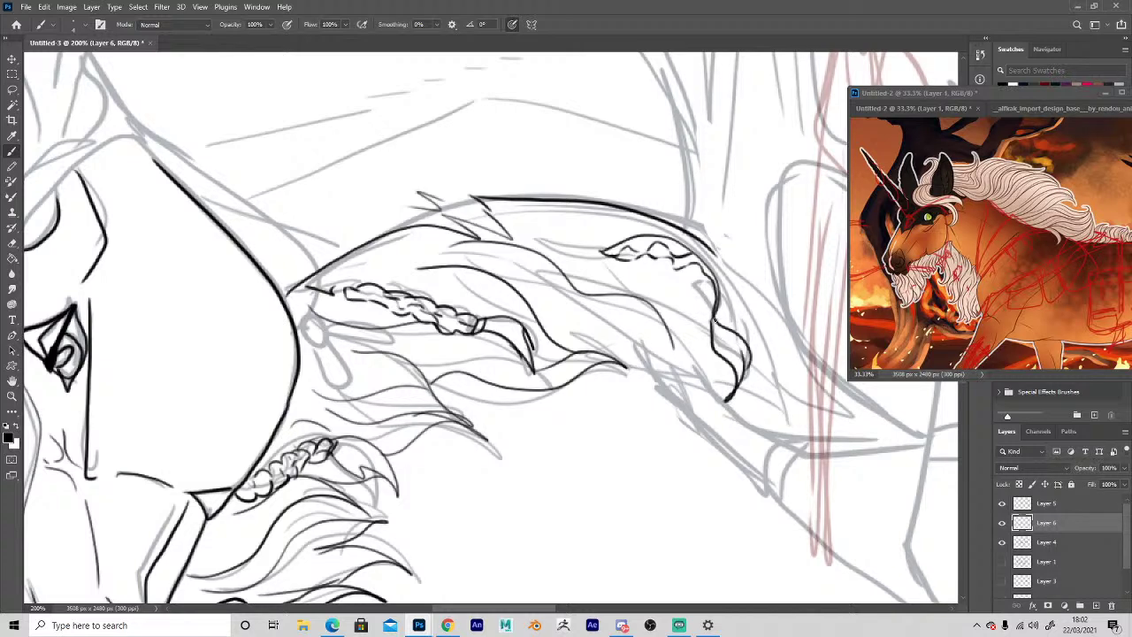
drag(715, 306, 704, 307)
mouse_move(704, 307)
mouse_down()
mouse_move(712, 324)
mouse_move(690, 264)
mouse_up()
drag(549, 232, 613, 245)
drag(521, 202, 542, 224)
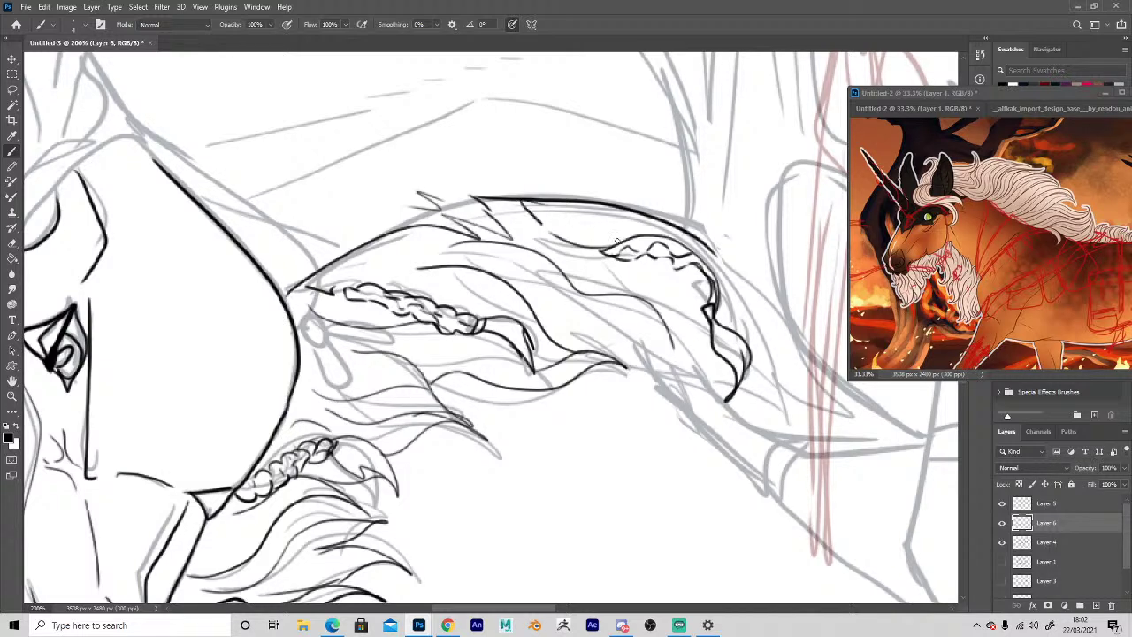
Ink the hair mass's lower edge, pointed end and outer back edge, plus the short body line beneath it.
mouse_move(612, 353)
mouse_down()
mouse_move(716, 407)
mouse_move(802, 429)
mouse_up()
mouse_move(802, 429)
mouse_down()
mouse_move(769, 381)
mouse_move(815, 416)
mouse_up()
mouse_move(816, 416)
mouse_down()
mouse_move(737, 271)
mouse_move(693, 228)
mouse_up()
key(space)
mouse_move(617, 505)
mouse_down()
mouse_move(487, 407)
mouse_move(463, 359)
mouse_up()
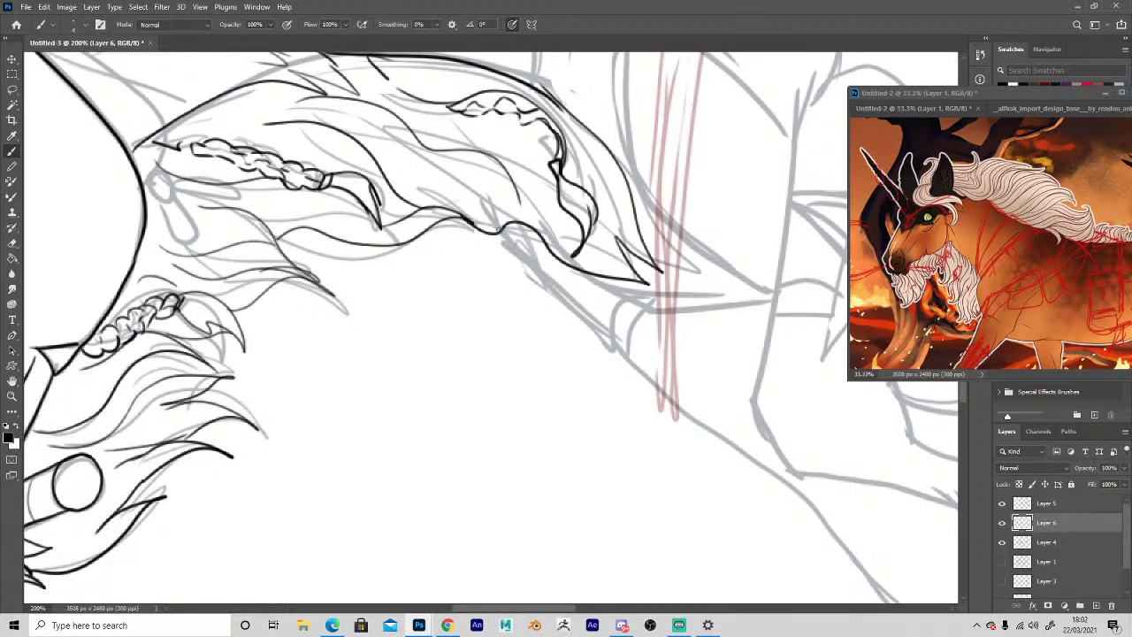
Rework the cheek's outer contour with a second line and ink the short line joining it to the hair.
key(z)
alt+click(466, 413)
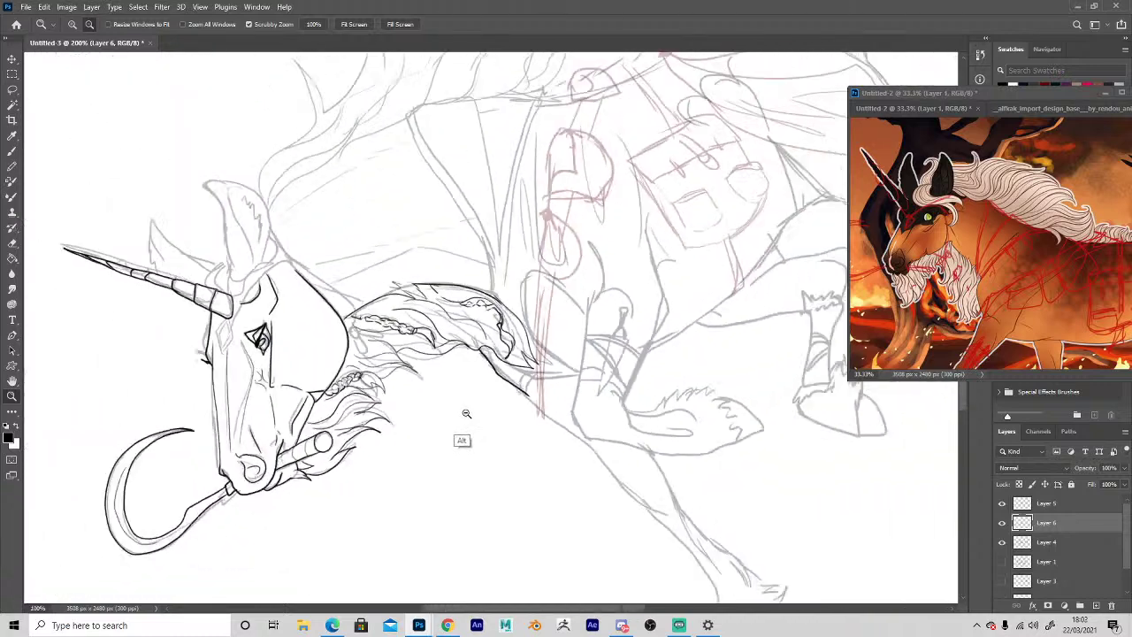
alt+click(466, 413)
alt+click(429, 498)
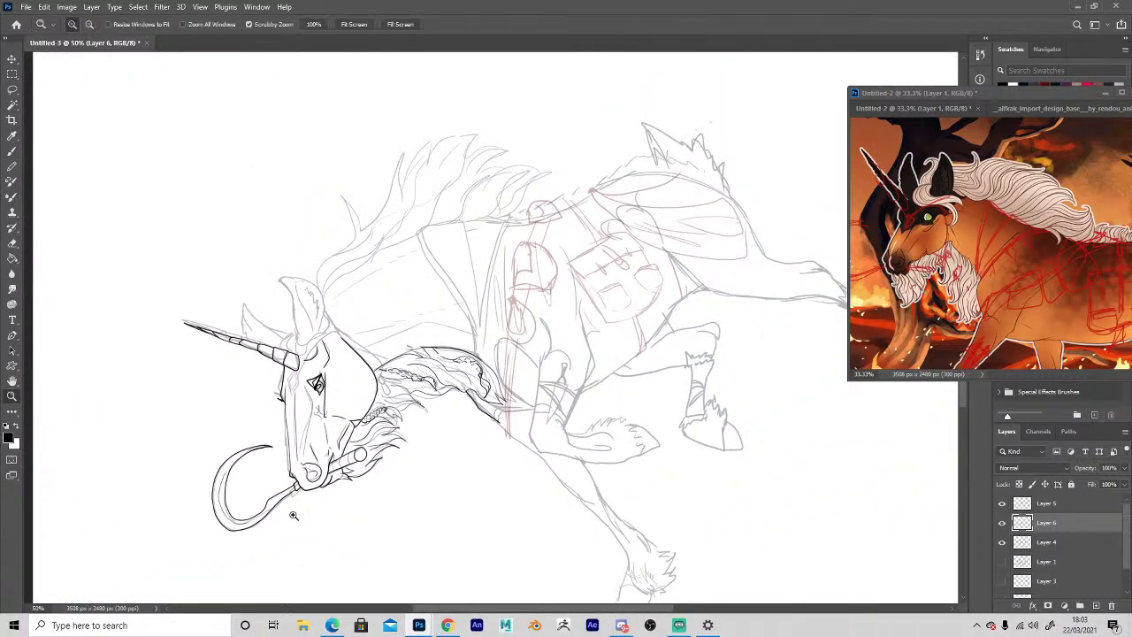
click(287, 515)
click(227, 380)
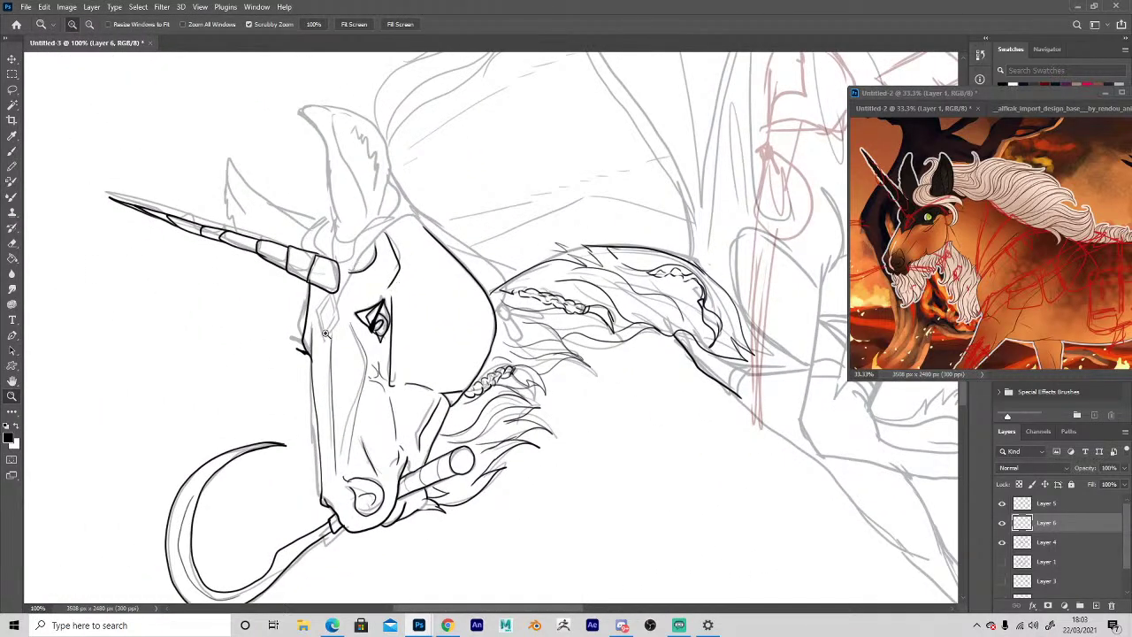
click(225, 382)
key(b)
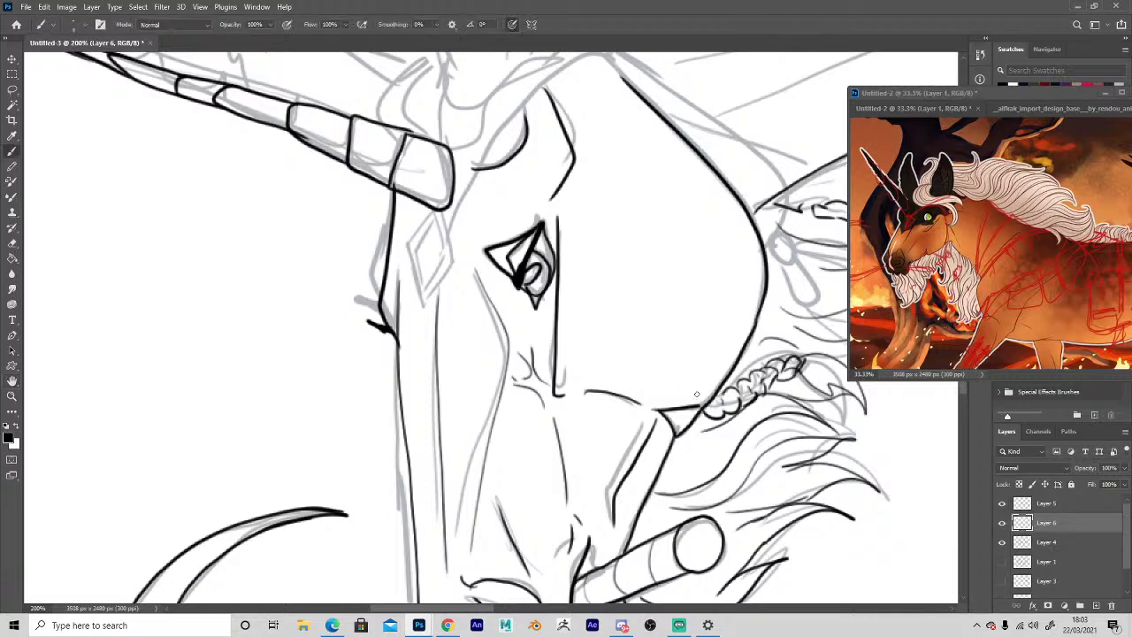
mouse_move(721, 387)
mouse_down()
mouse_move(762, 260)
mouse_move(622, 78)
mouse_move(706, 146)
mouse_move(773, 309)
mouse_move(743, 316)
mouse_move(762, 266)
mouse_move(743, 224)
mouse_up()
key(e)
key(b)
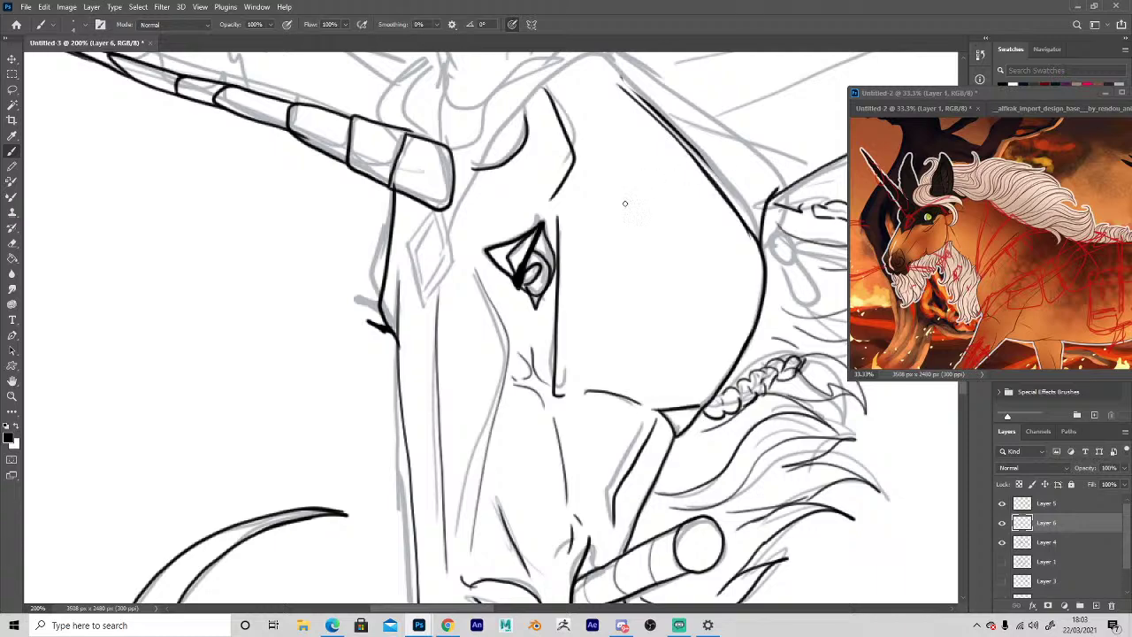
Ink the angled muscle lines on the neck, from behind the cheek toward the shoulder.
mouse_move(625, 203)
mouse_down()
mouse_move(594, 374)
mouse_move(522, 491)
mouse_up()
drag(534, 305, 665, 346)
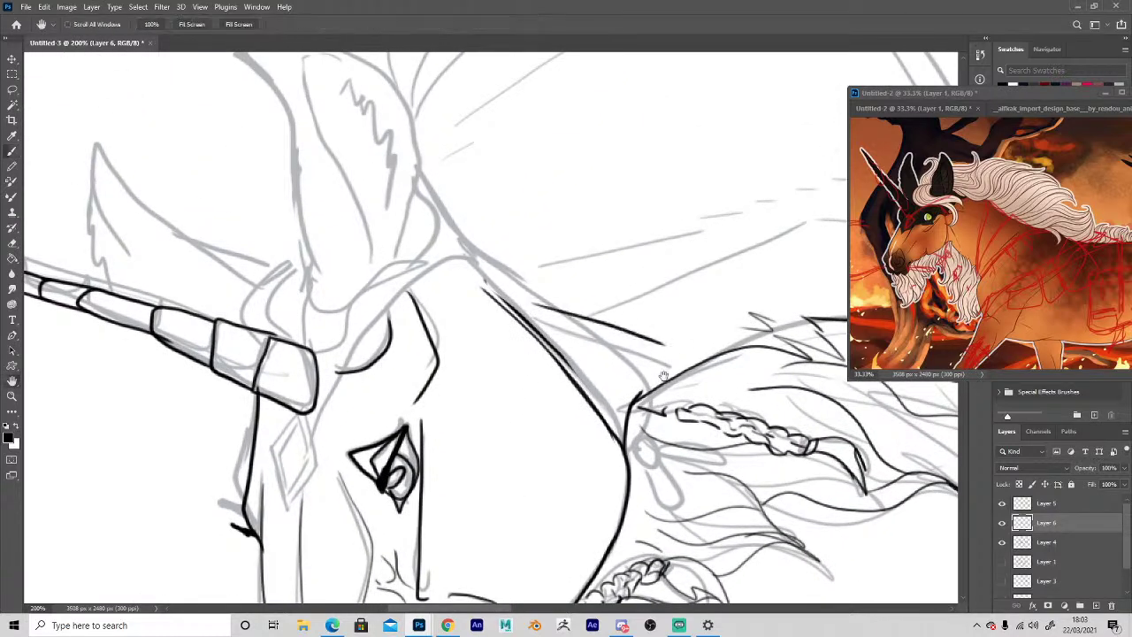
mouse_move(564, 437)
mouse_down()
mouse_move(354, 449)
mouse_move(257, 486)
mouse_up()
drag(318, 353, 529, 266)
drag(569, 259, 695, 312)
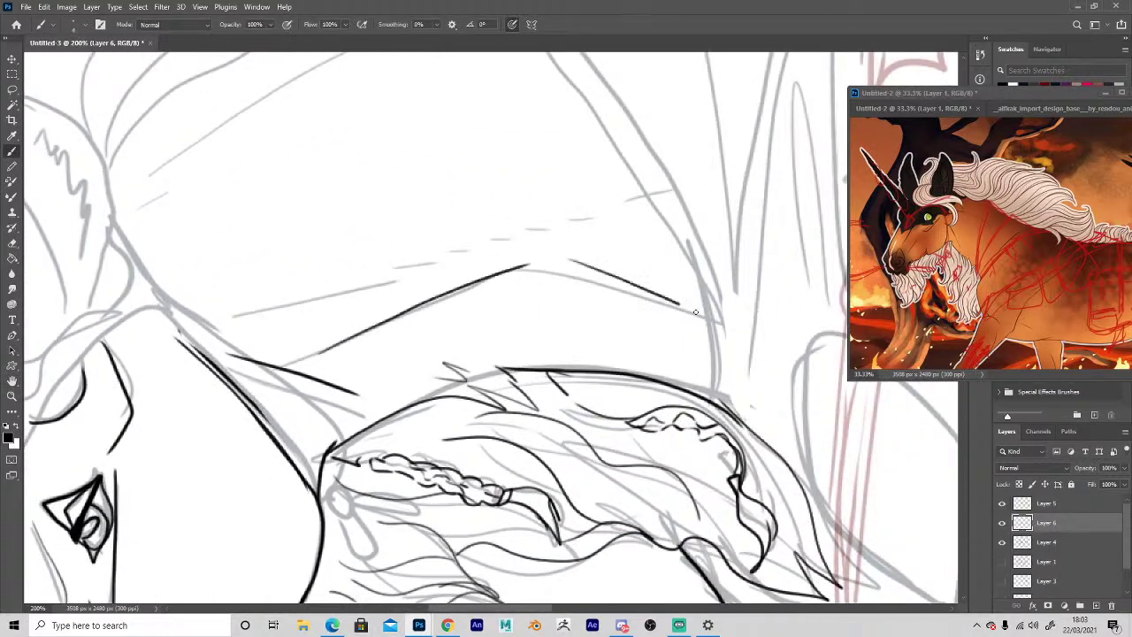
Ink the two long contour lines across the neck, each breaking into short dashes before continuing toward the shoulder.
drag(232, 314, 477, 258)
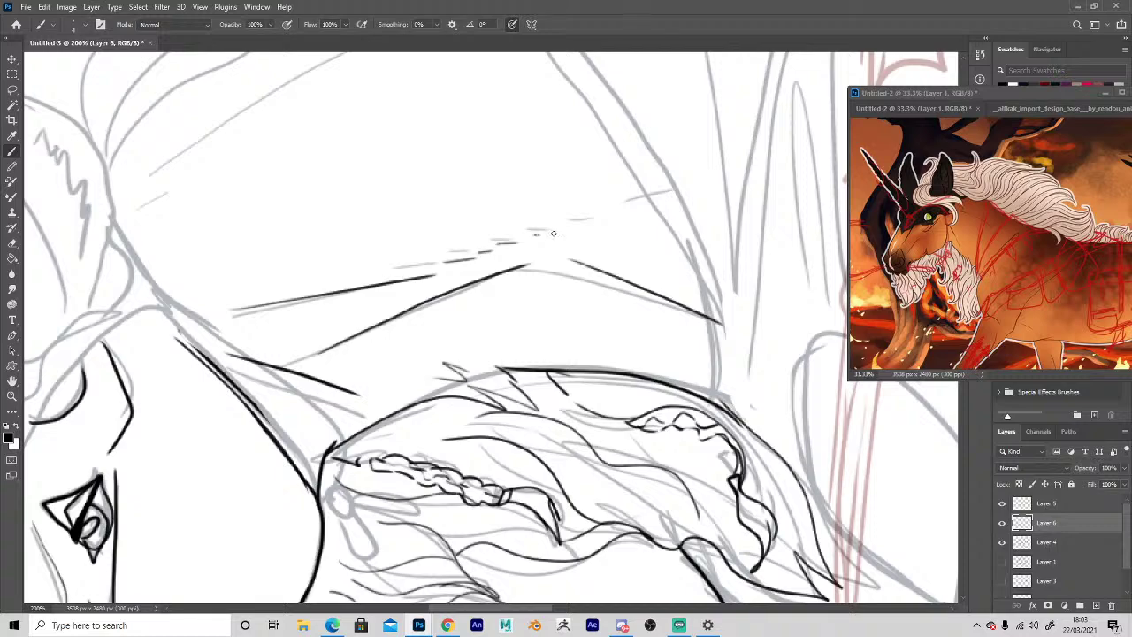
drag(573, 223, 723, 173)
mouse_move(165, 203)
mouse_down()
mouse_move(276, 221)
mouse_move(283, 353)
mouse_up()
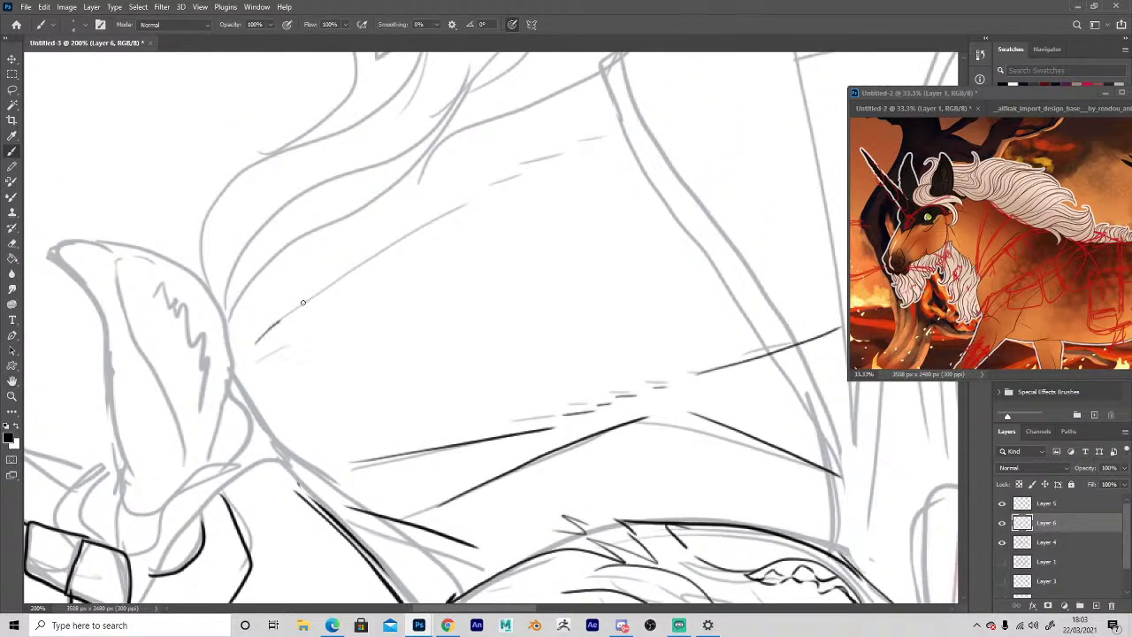
drag(303, 302, 517, 162)
drag(626, 100, 801, 45)
Ink the near ear's outline and inner fold, with jagged fur tufts inside it.
key(space)
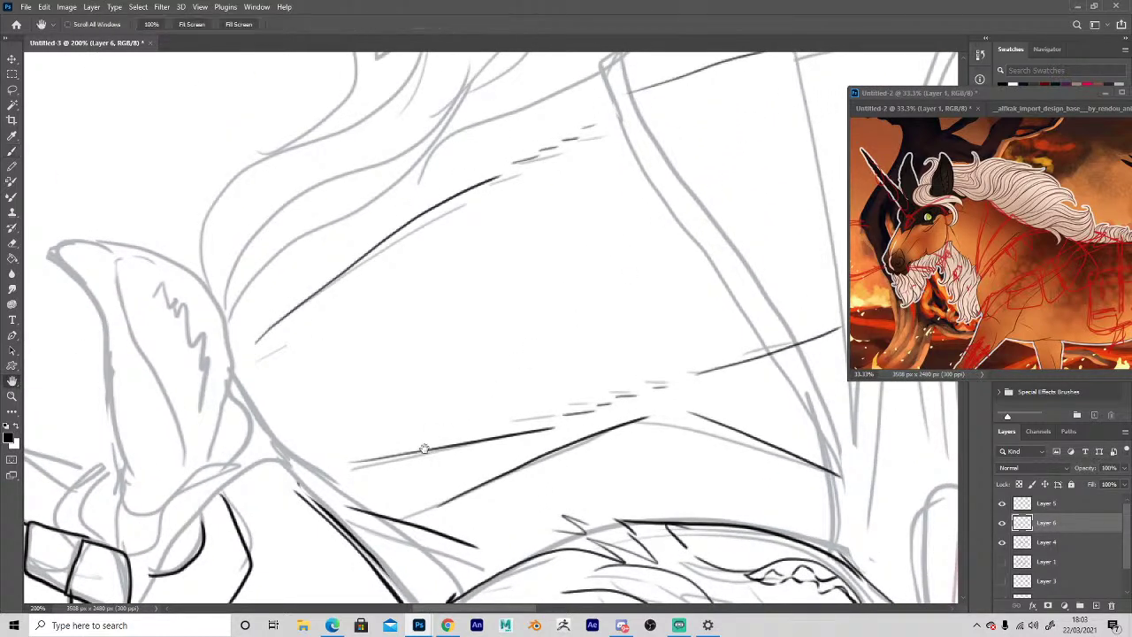
mouse_move(425, 449)
mouse_down()
mouse_move(697, 317)
mouse_move(802, 320)
mouse_move(775, 383)
mouse_up()
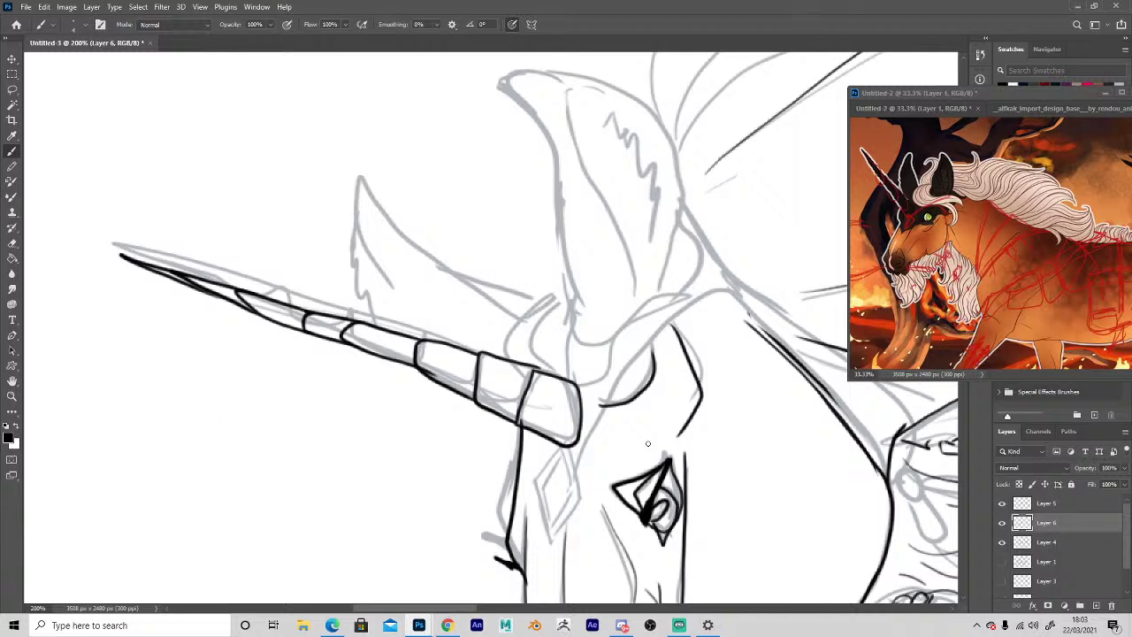
mouse_move(567, 298)
mouse_down()
mouse_move(546, 133)
mouse_move(508, 79)
mouse_move(557, 73)
mouse_move(623, 89)
mouse_move(669, 128)
mouse_move(681, 179)
mouse_move(664, 266)
mouse_up()
mouse_move(677, 214)
mouse_down()
mouse_move(681, 289)
mouse_move(613, 214)
mouse_move(562, 85)
mouse_up()
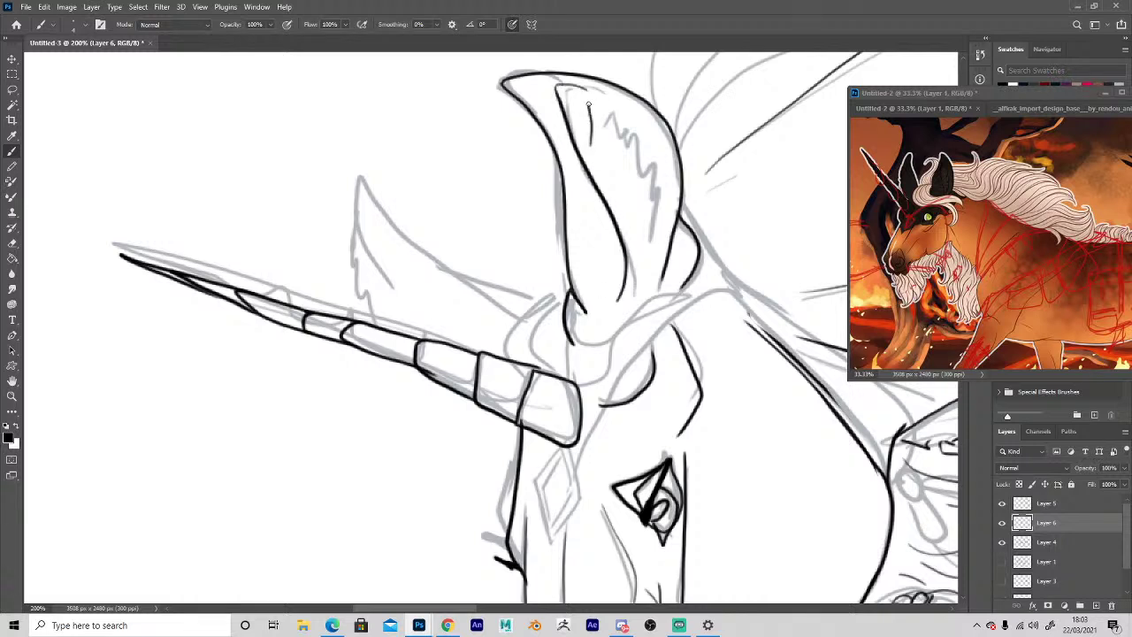
mouse_move(609, 115)
mouse_down()
mouse_move(638, 154)
mouse_move(647, 139)
mouse_move(649, 205)
mouse_move(666, 201)
mouse_move(661, 242)
mouse_move(654, 285)
mouse_up()
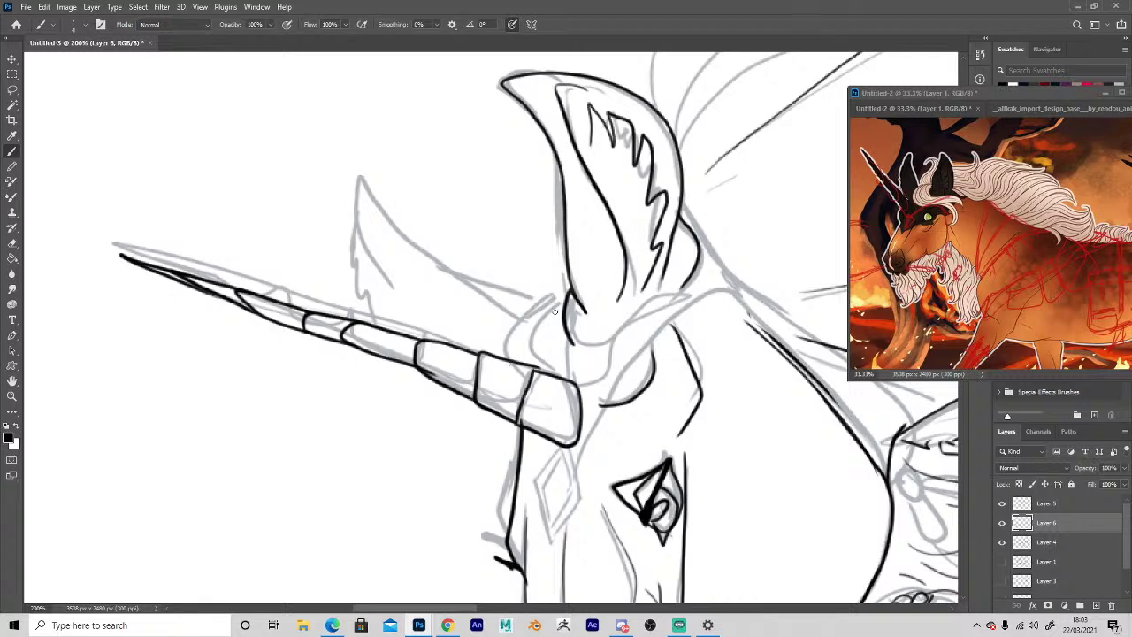
Ink the forelock curls between the horn base and near ear, with strands sweeping under the ear.
drag(535, 315, 542, 354)
mouse_move(559, 297)
mouse_down()
mouse_move(511, 361)
mouse_move(586, 355)
mouse_up()
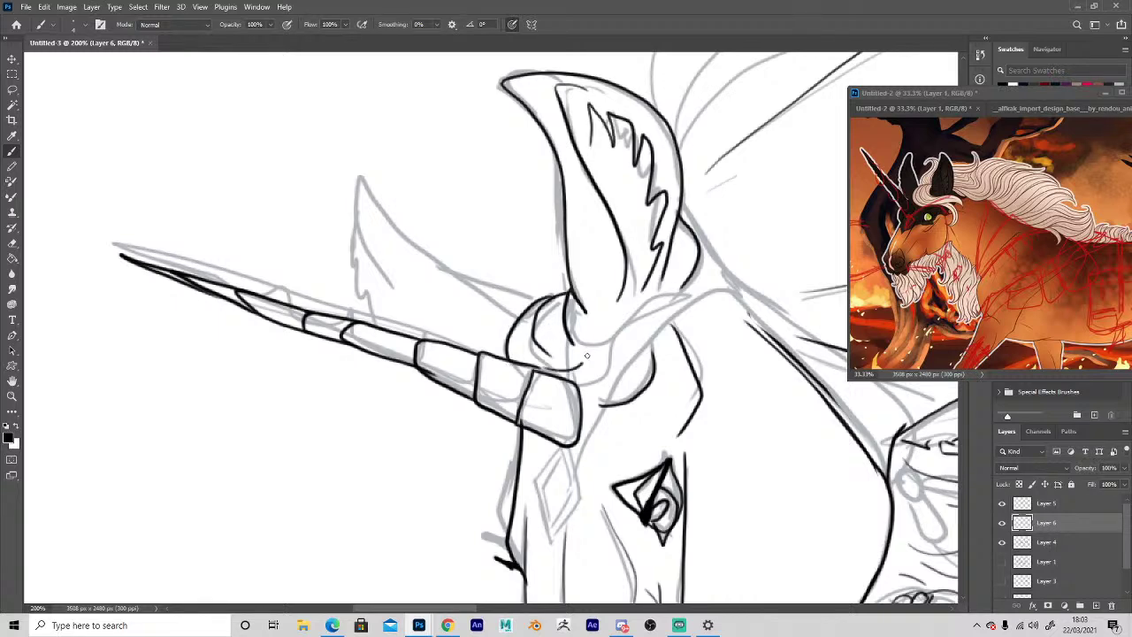
mouse_move(569, 306)
mouse_down()
mouse_move(624, 328)
mouse_move(657, 303)
mouse_up()
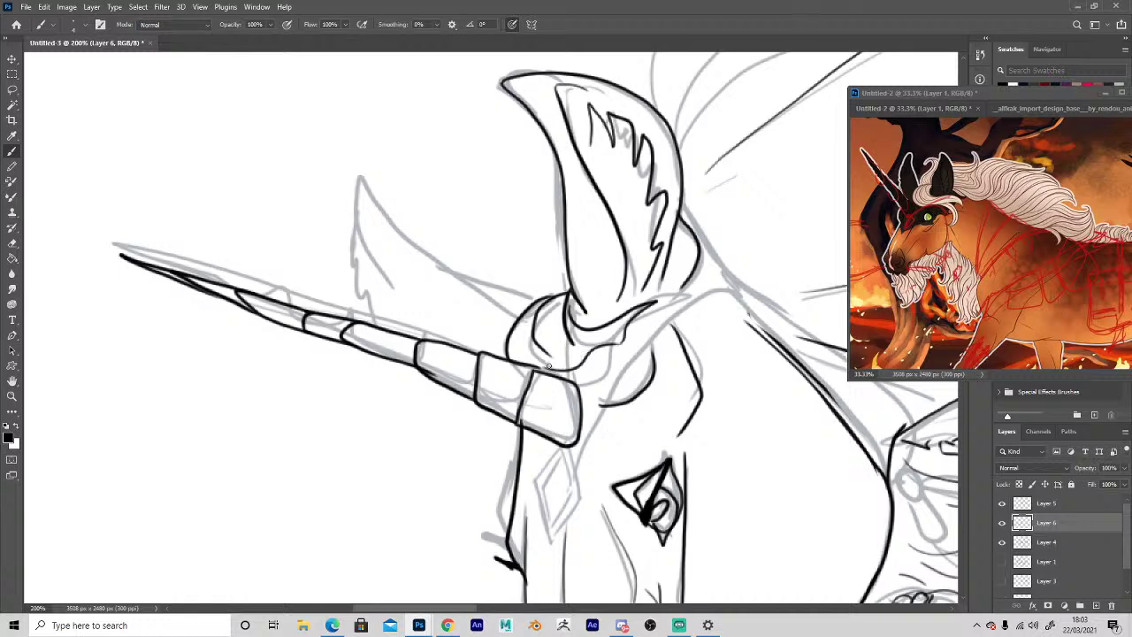
mouse_move(548, 366)
mouse_down()
mouse_move(588, 373)
mouse_move(689, 297)
mouse_up()
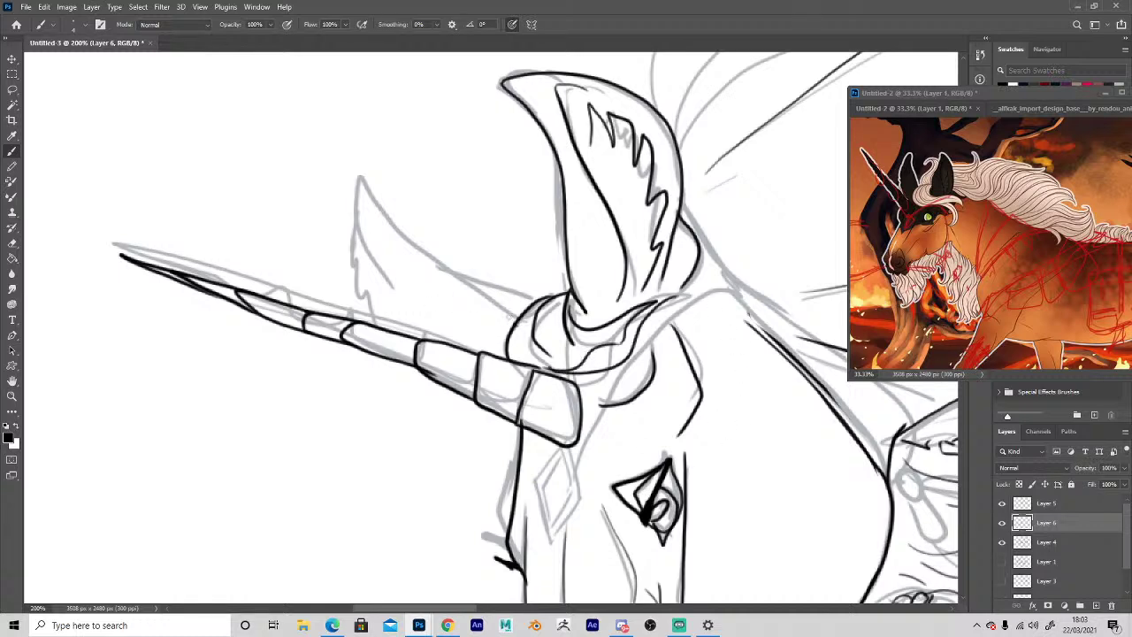
Ink the far ear's outline behind the horn, with a jagged fur edge along its front side.
mouse_move(535, 303)
mouse_down()
mouse_move(402, 243)
mouse_move(369, 263)
mouse_move(423, 329)
mouse_up()
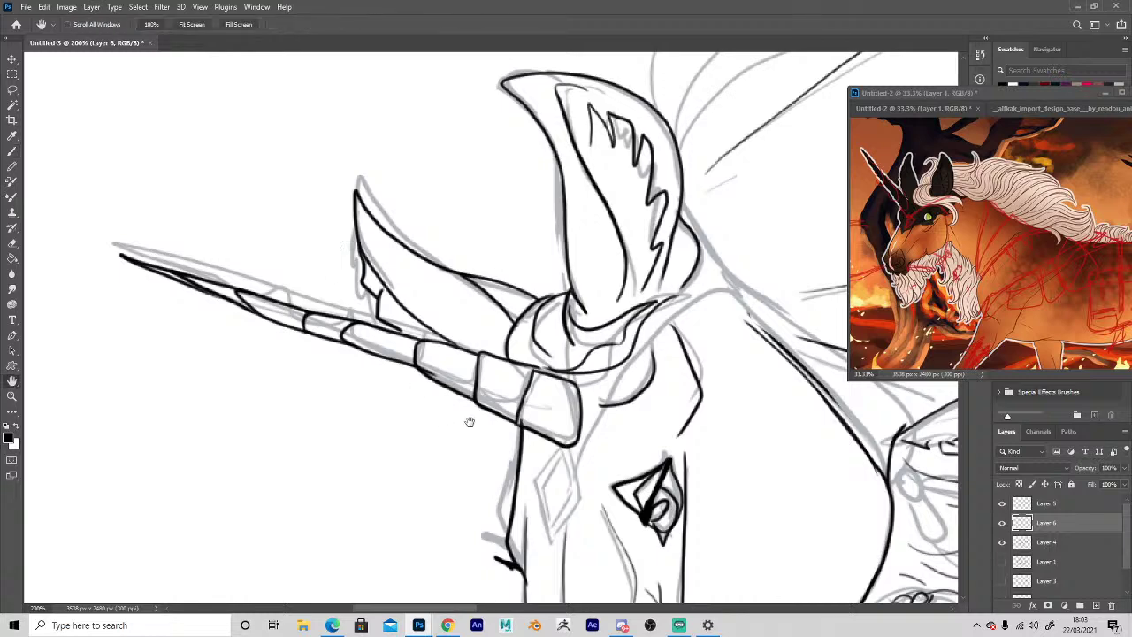
drag(480, 407, 520, 439)
Ink the first wavy mane locks rising from behind the near ear, including the upper contour.
key(space)
drag(434, 463, 360, 551)
drag(385, 314, 274, 504)
key(b)
mouse_move(511, 403)
mouse_down()
mouse_move(663, 306)
mouse_move(730, 199)
mouse_move(535, 320)
mouse_up()
key(e)
drag(710, 199, 743, 190)
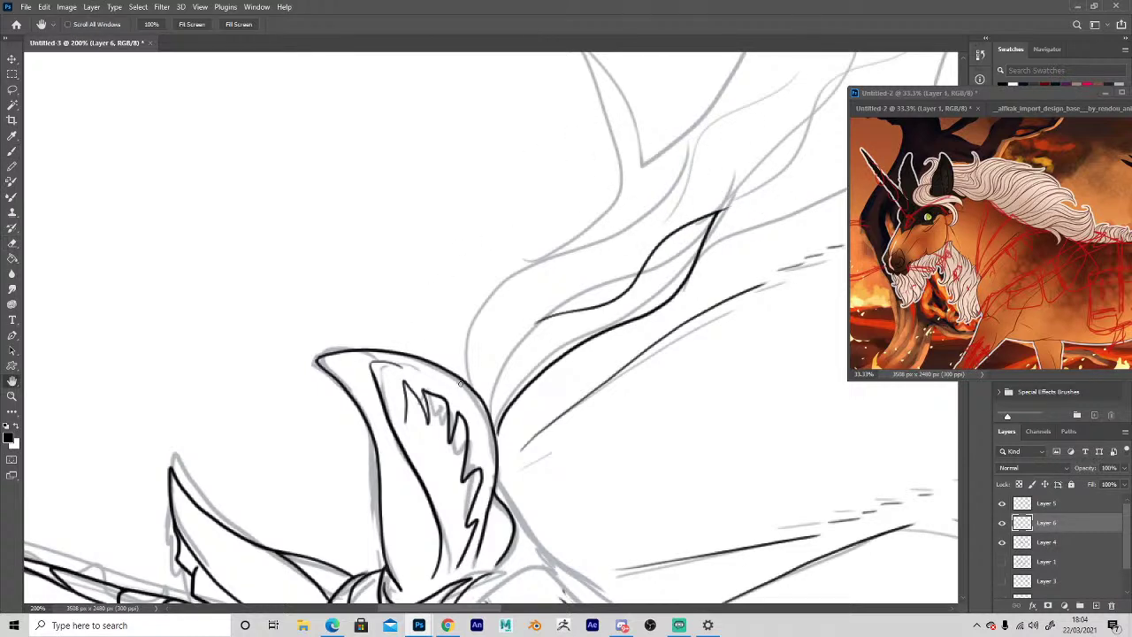
key(b)
mouse_move(511, 366)
mouse_down()
mouse_move(489, 399)
mouse_move(467, 375)
mouse_move(498, 293)
mouse_move(657, 177)
mouse_up()
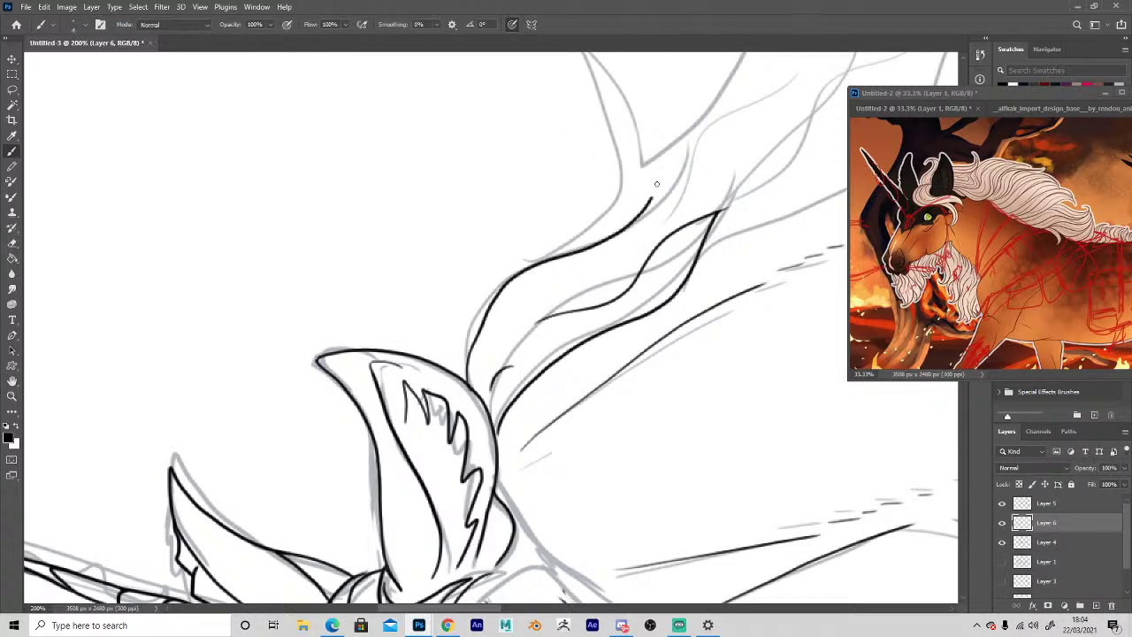
Ink the pointed stray lock standing up from the front of the mane, erasing excess line at its base.
key(space)
drag(493, 230, 370, 357)
mouse_move(466, 358)
mouse_down()
mouse_move(482, 186)
mouse_move(527, 336)
mouse_move(566, 258)
mouse_up()
key(space)
drag(485, 209, 405, 281)
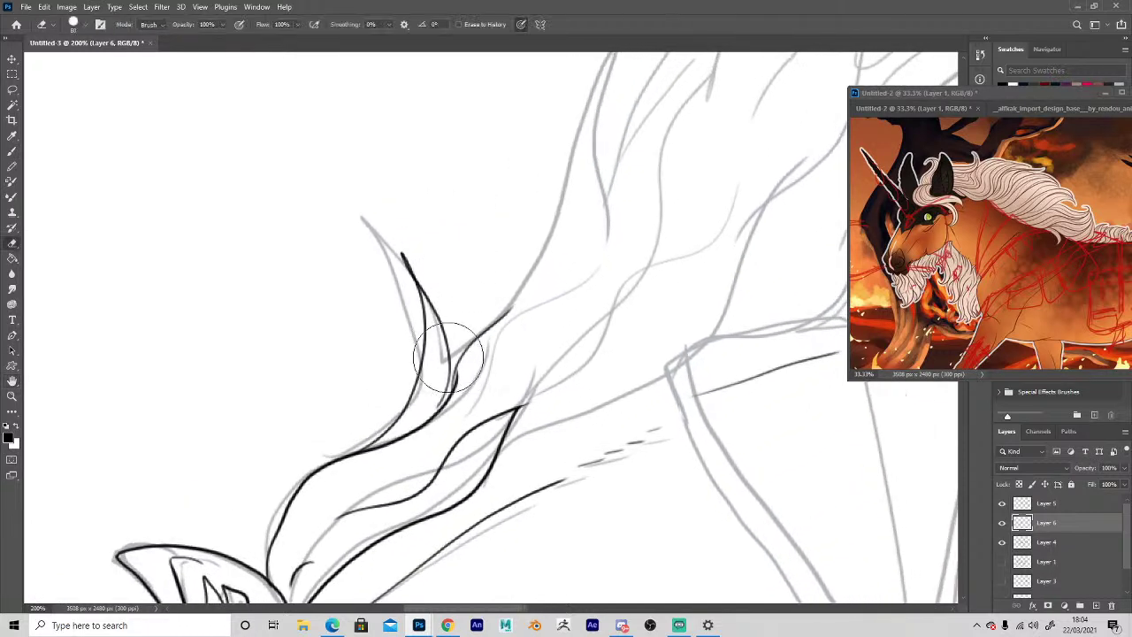
drag(462, 379, 501, 307)
key(e)
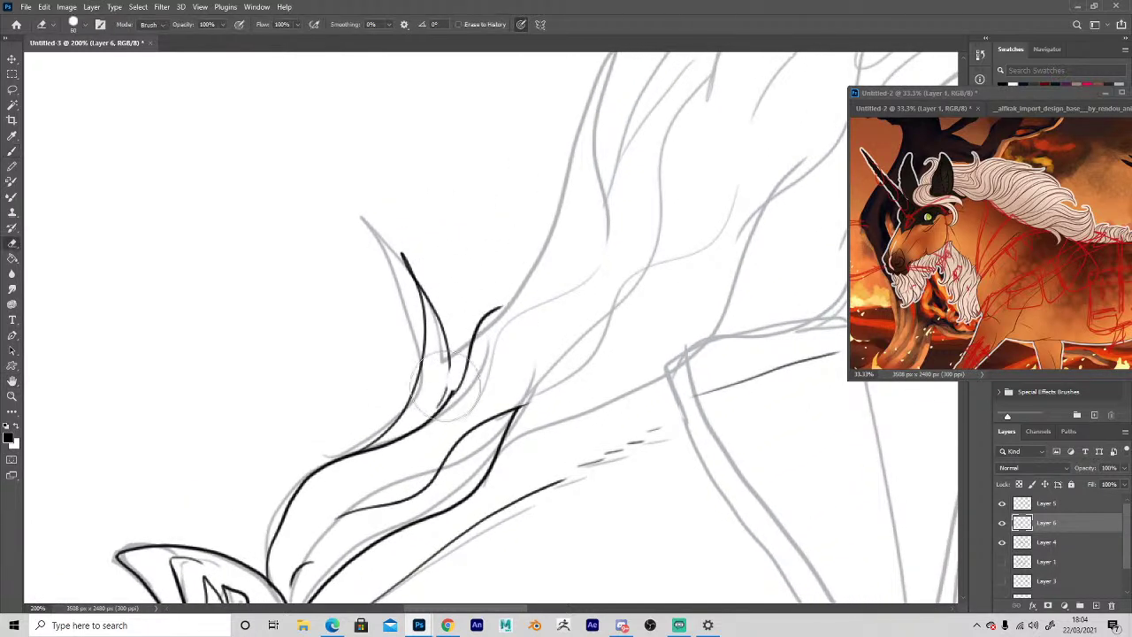
drag(446, 396, 449, 382)
Ink long wavy strands through the mane and its lower edge along the neck's crest.
key(b)
mouse_move(447, 343)
mouse_down()
mouse_move(438, 412)
mouse_move(496, 307)
mouse_move(571, 206)
mouse_up()
mouse_move(506, 448)
mouse_down()
mouse_move(628, 391)
mouse_move(730, 287)
mouse_move(816, 172)
mouse_up()
Ink the wavy locks along the mane's upper edge, ending in pointed tips above the middle of the neck.
key(space)
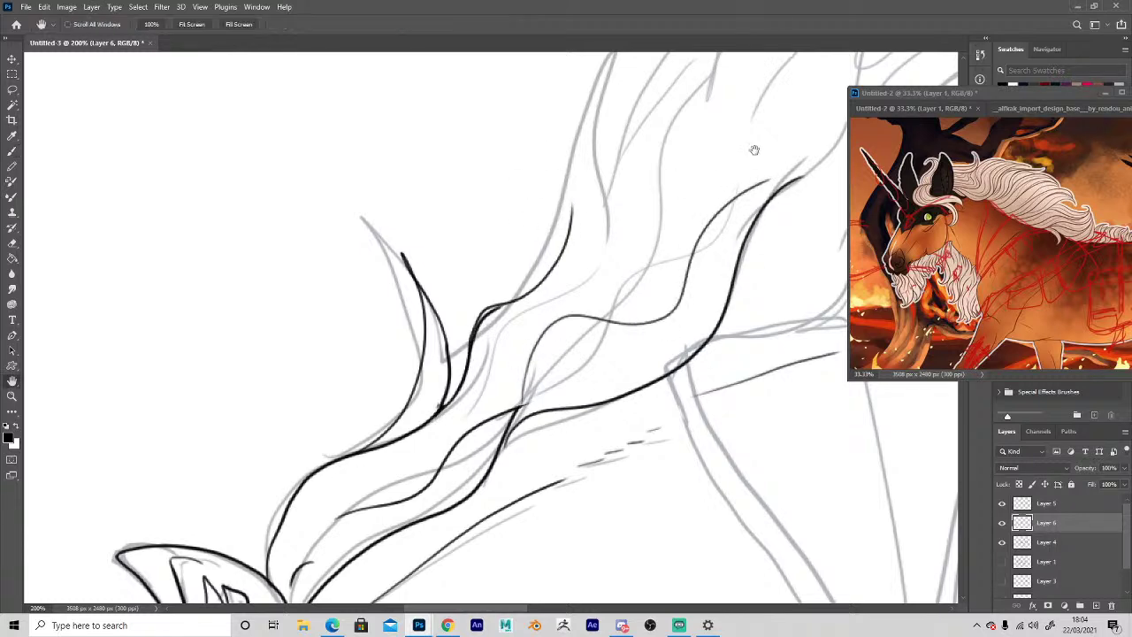
drag(753, 147, 480, 297)
ctrl+alt+click(531, 501)
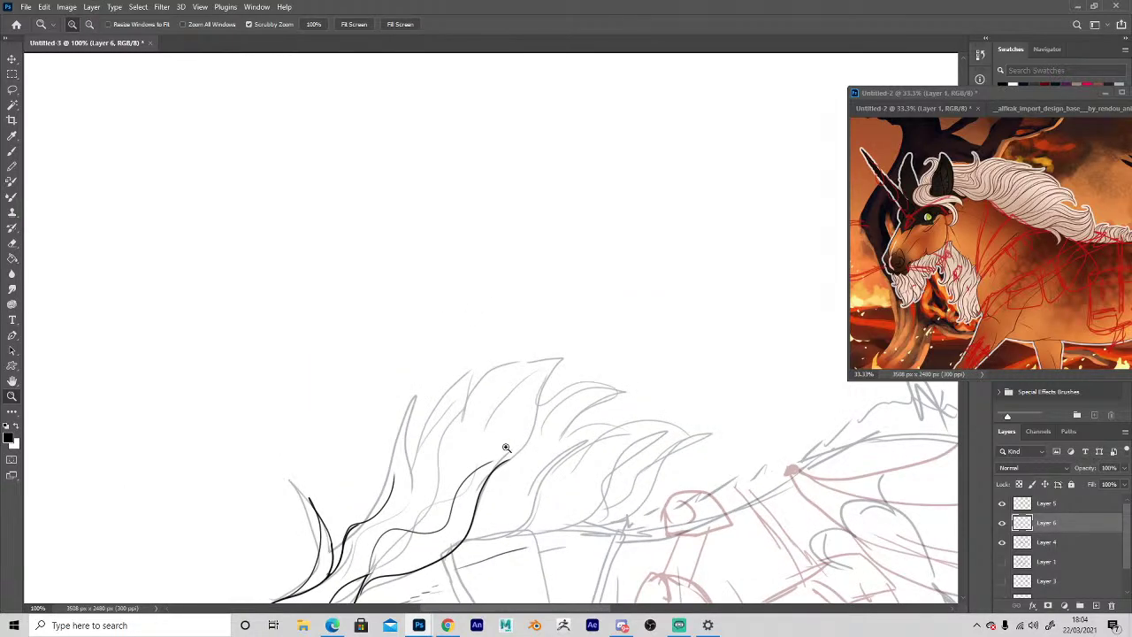
key(space)
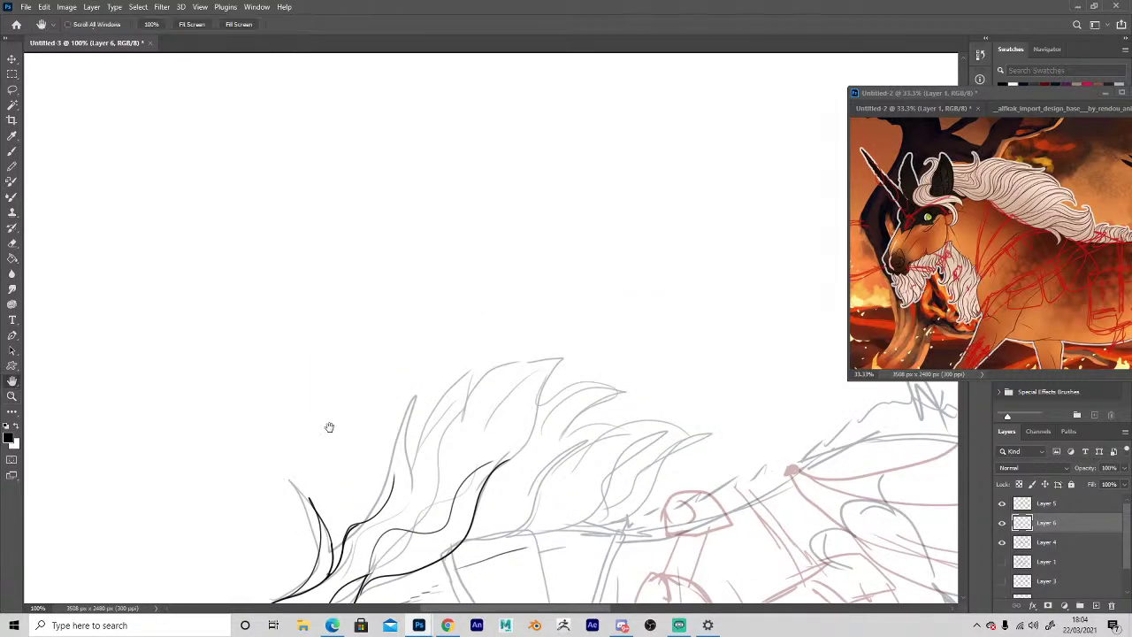
drag(329, 427, 344, 133)
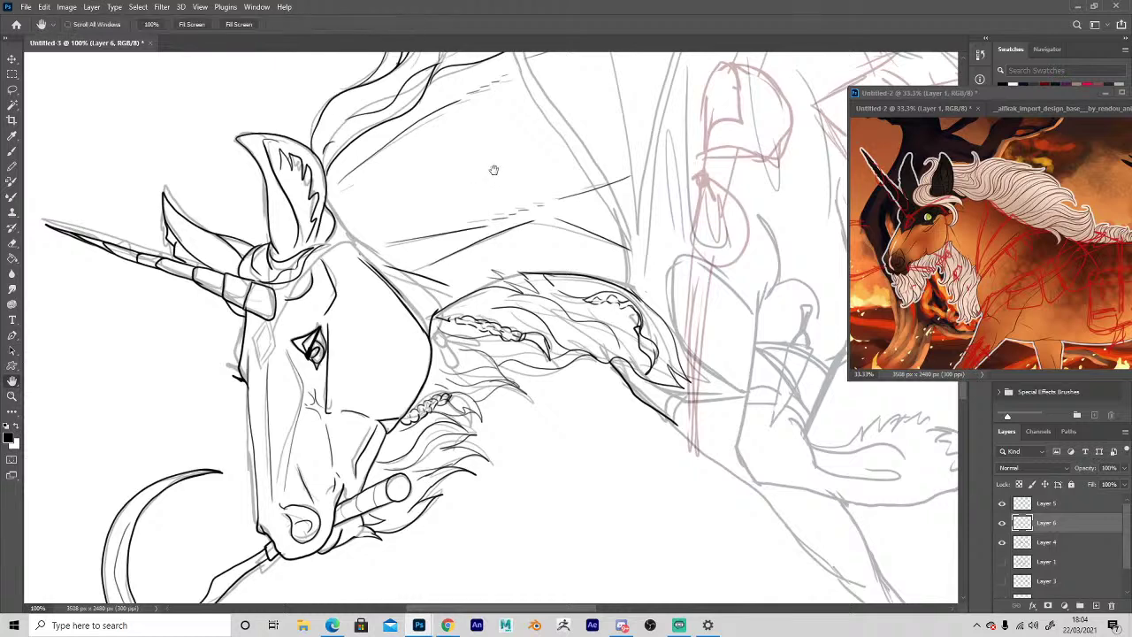
drag(493, 171, 465, 387)
drag(420, 150, 409, 251)
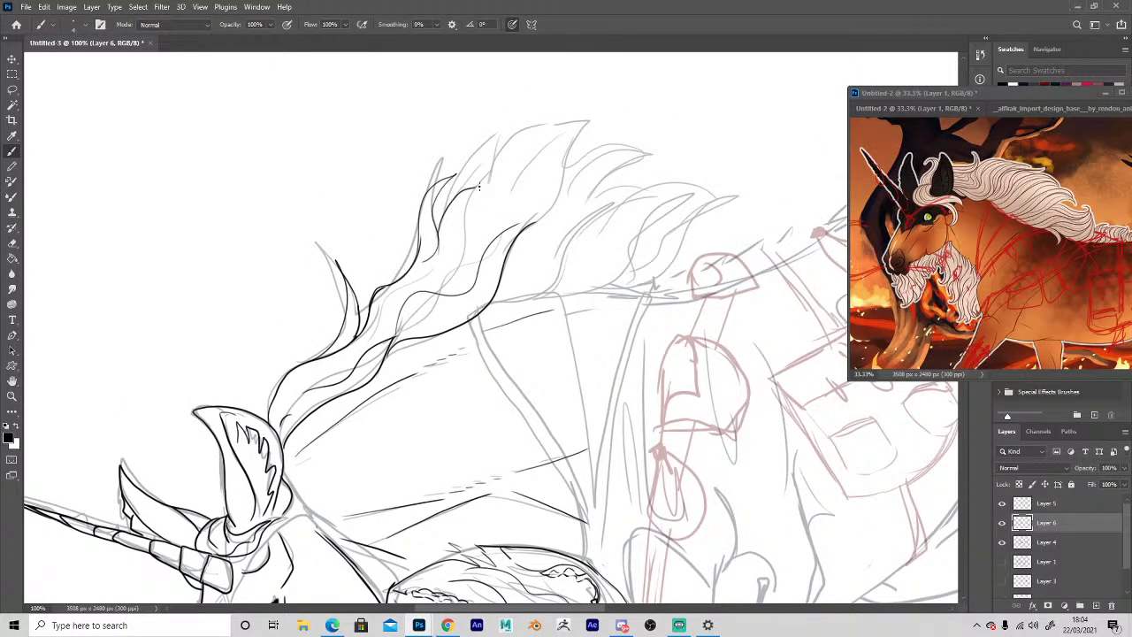
mouse_move(480, 186)
mouse_down()
mouse_move(503, 152)
mouse_move(490, 177)
mouse_up()
Ink the tall pointed locks at the mane's peak, with inner strands and curved locks beneath them.
key(ctrl+space)
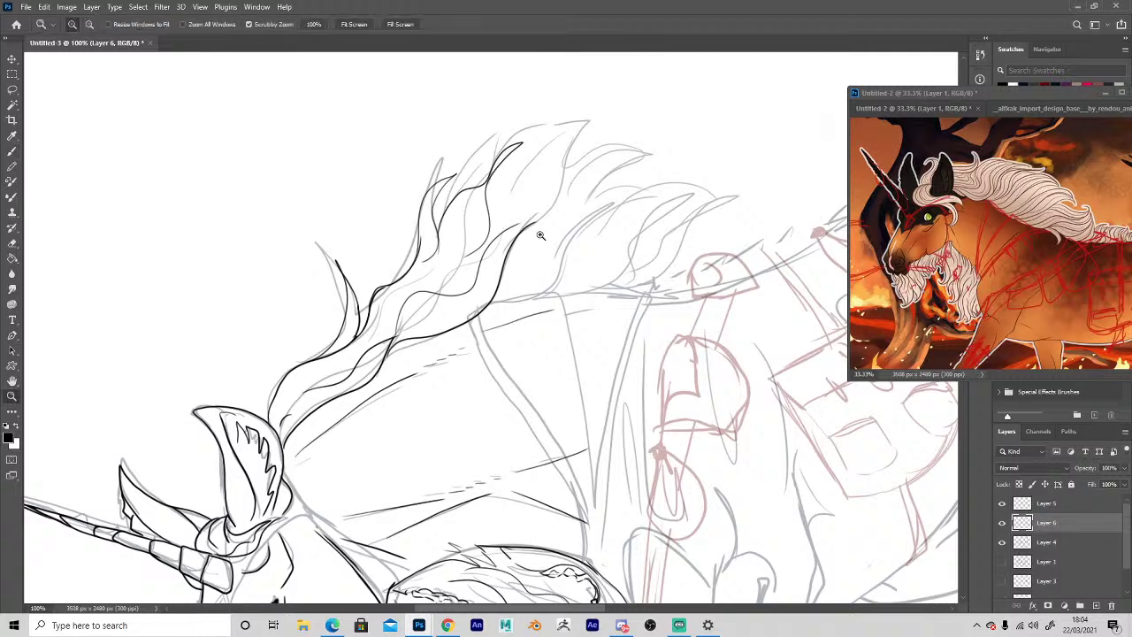
click(539, 235)
drag(525, 361, 455, 453)
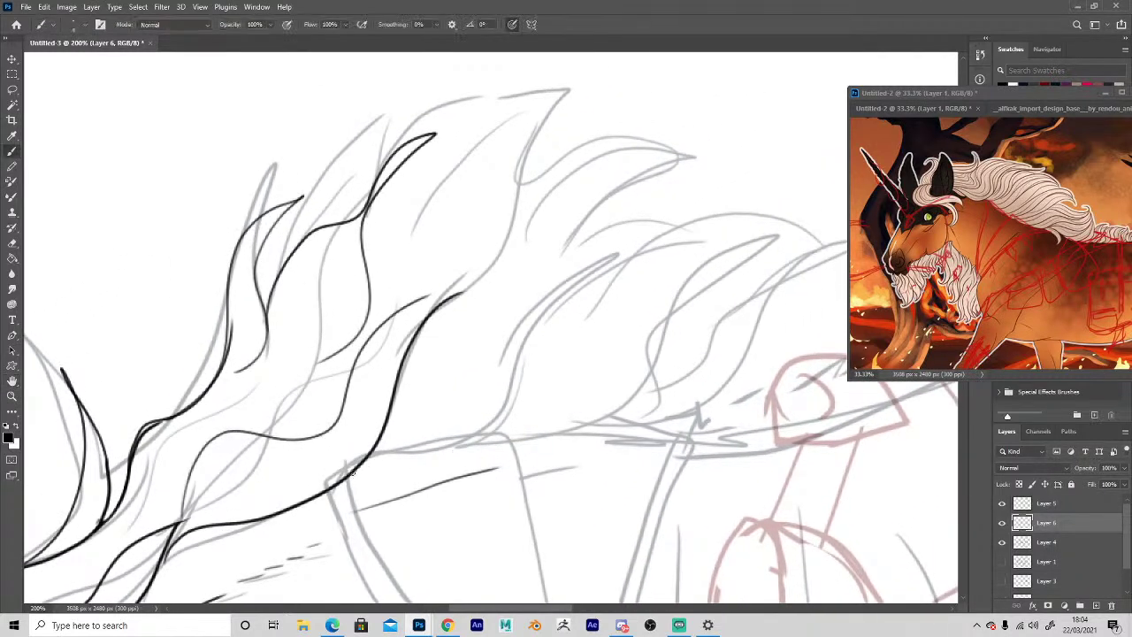
mouse_move(358, 467)
mouse_down()
mouse_move(414, 463)
mouse_move(500, 427)
mouse_move(568, 306)
mouse_move(628, 260)
mouse_move(525, 315)
mouse_move(444, 412)
mouse_move(471, 338)
mouse_move(564, 262)
mouse_up()
mouse_move(417, 150)
mouse_down()
mouse_move(566, 121)
mouse_move(497, 225)
mouse_move(575, 157)
mouse_move(701, 127)
mouse_move(485, 256)
mouse_up()
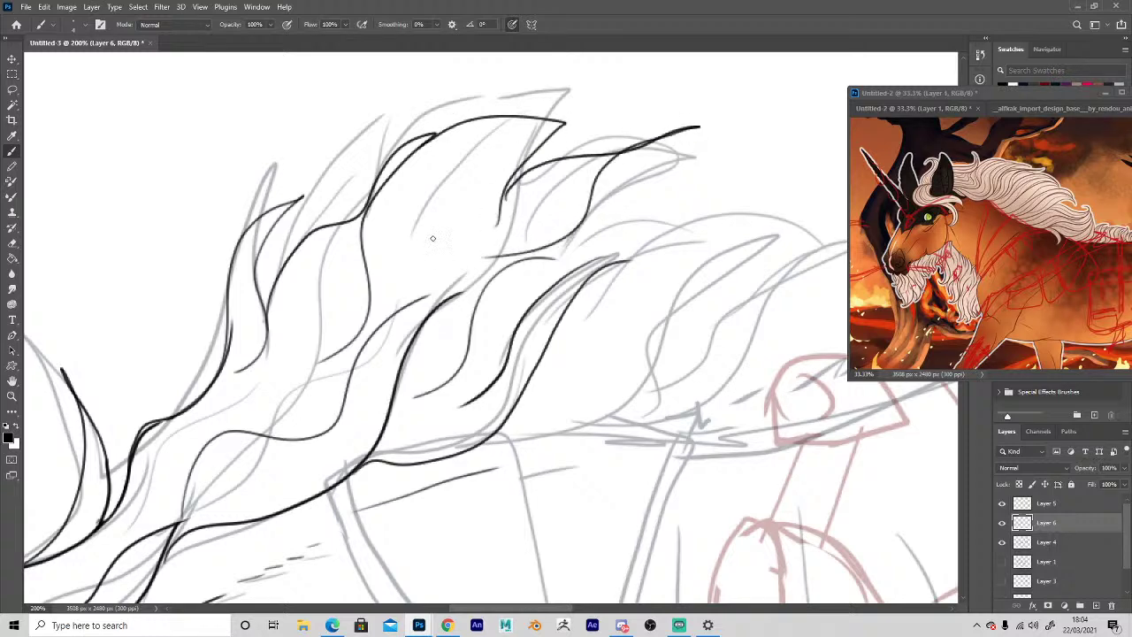
drag(477, 164, 409, 252)
mouse_move(562, 241)
mouse_down()
mouse_move(653, 223)
mouse_move(675, 268)
mouse_move(670, 332)
mouse_up()
Ink the overlapping mane locks toward the withers, erasing and redrawing the upper lock and adding inner strands.
key(space)
drag(536, 475, 355, 441)
mouse_move(305, 405)
mouse_down()
mouse_move(469, 382)
mouse_move(592, 282)
mouse_move(437, 344)
mouse_up()
mouse_move(481, 292)
mouse_down()
mouse_move(598, 216)
mouse_move(623, 221)
mouse_up()
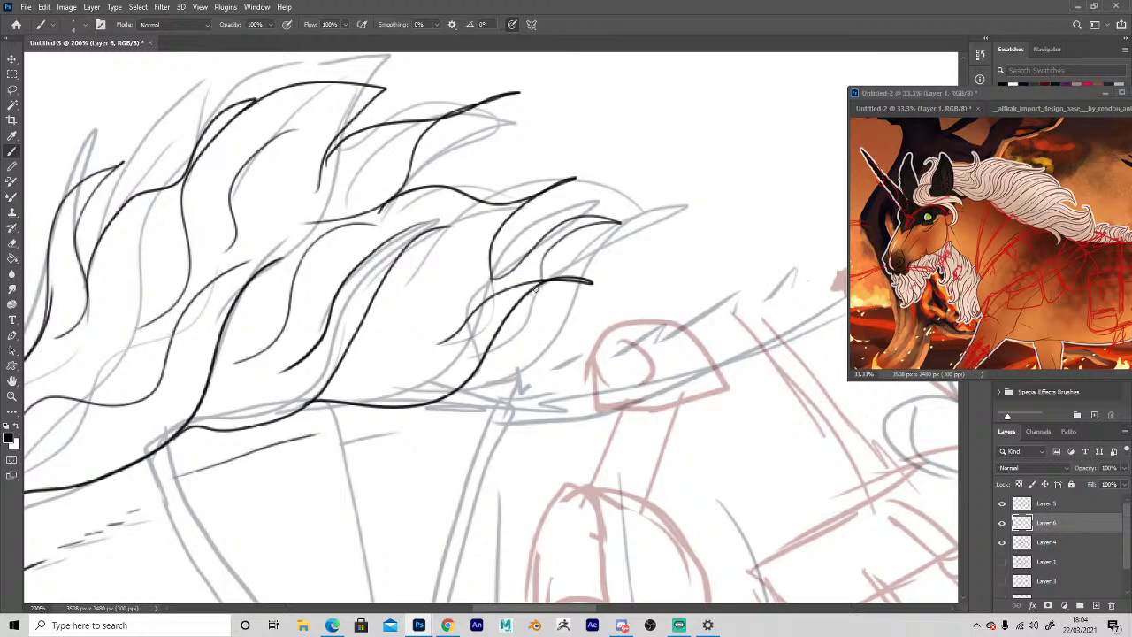
key(e)
mouse_move(496, 265)
mouse_down()
mouse_move(516, 220)
mouse_move(632, 196)
mouse_up()
key(b)
drag(500, 204, 613, 187)
mouse_move(619, 222)
mouse_down()
mouse_move(526, 230)
mouse_move(510, 279)
mouse_move(385, 345)
mouse_up()
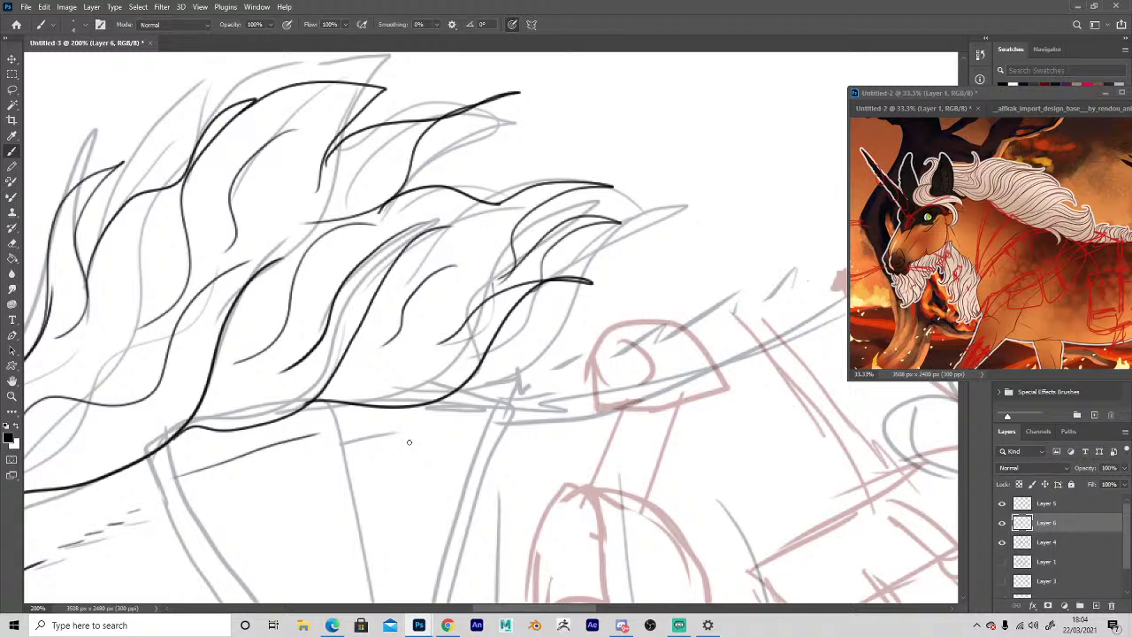
Ink the last mane locks at the withers, their tips sweeping back over the sketched saddle gear.
drag(466, 408, 634, 296)
drag(590, 300, 527, 343)
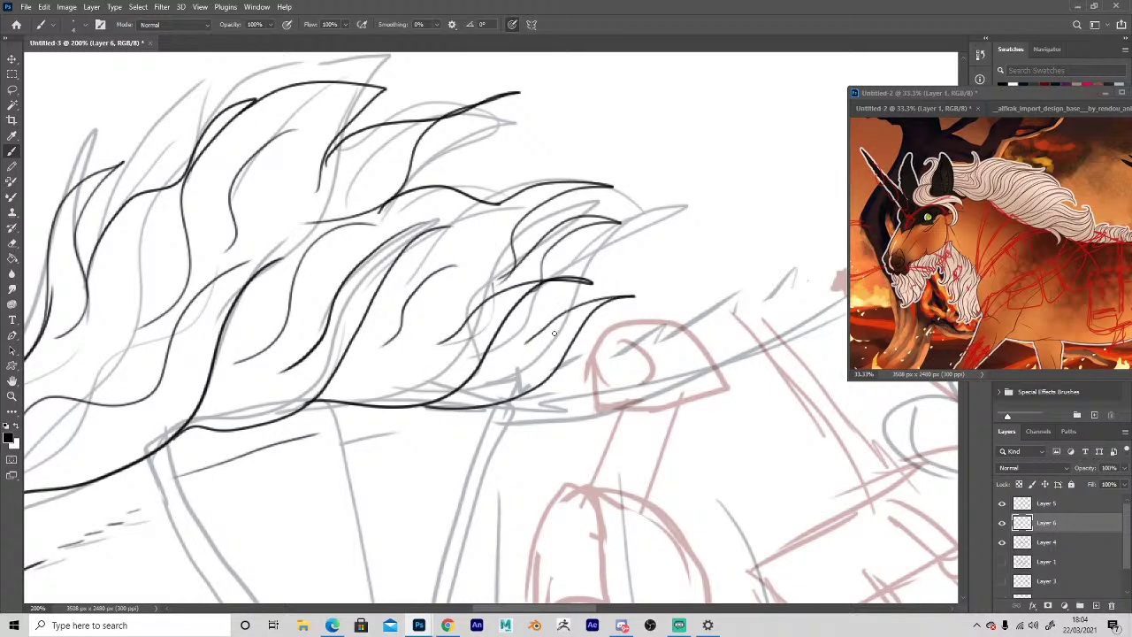
mouse_move(498, 402)
mouse_down()
mouse_move(617, 320)
mouse_move(602, 265)
mouse_move(539, 262)
mouse_up()
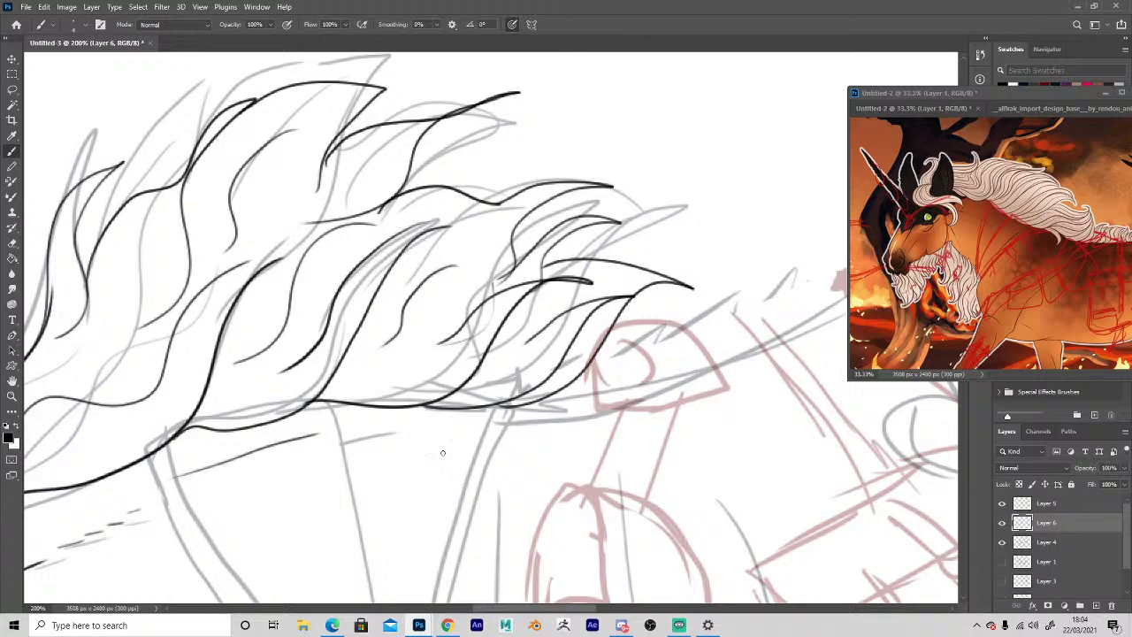
Erase the line at the mouth corner and redraw it curling over the sickle handle.
key(z)
alt+click(348, 498)
alt+click(348, 498)
key(h)
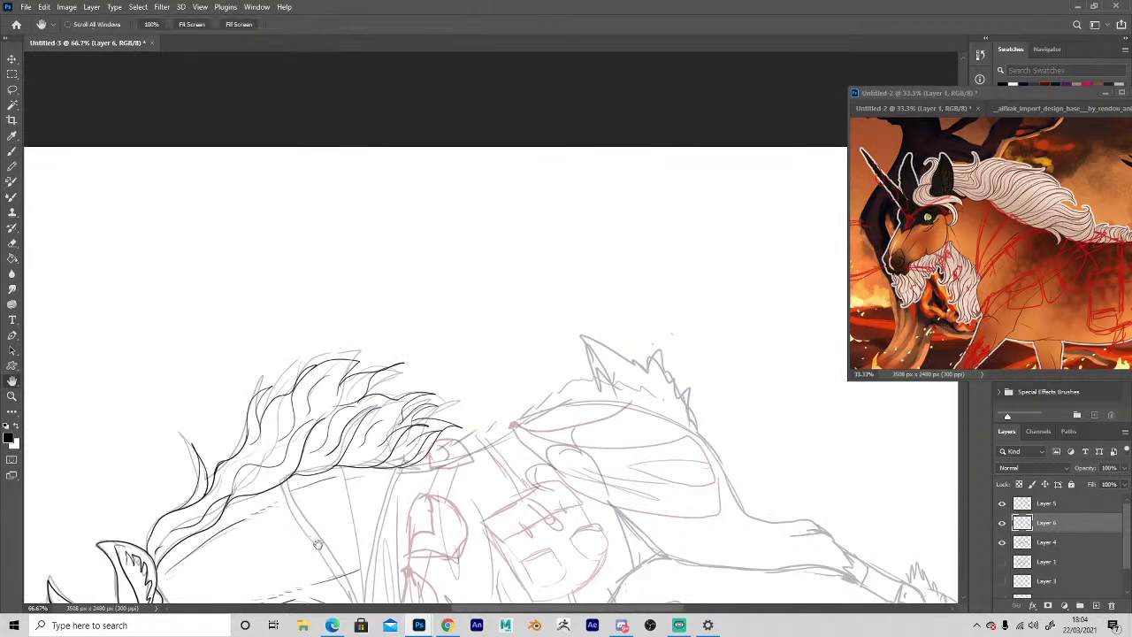
drag(315, 541, 456, 172)
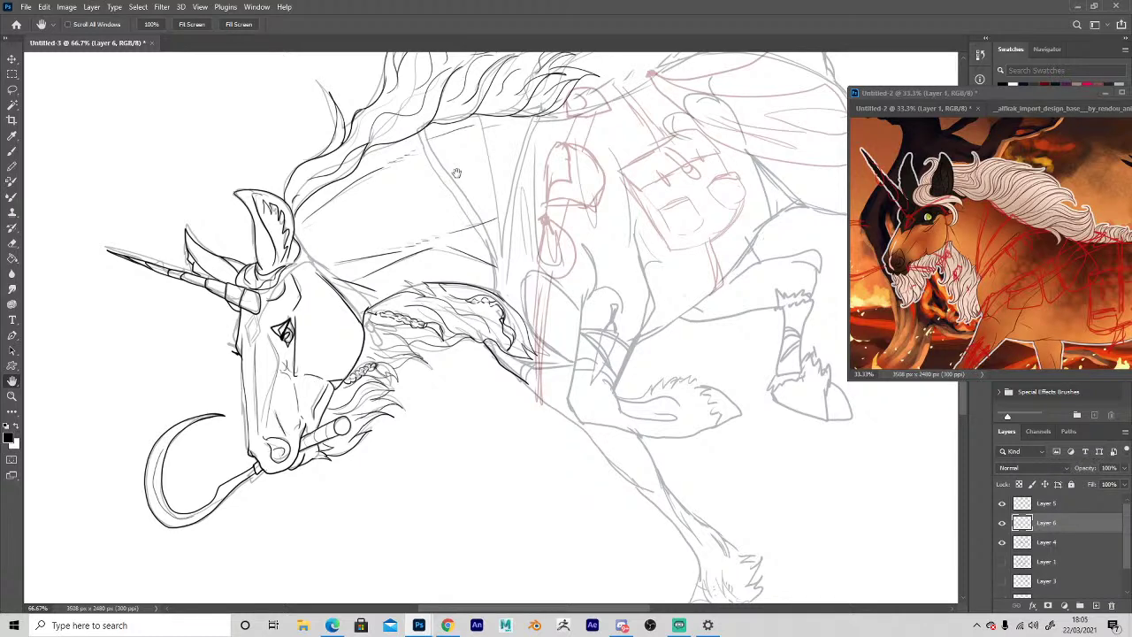
key(z)
drag(312, 473, 374, 472)
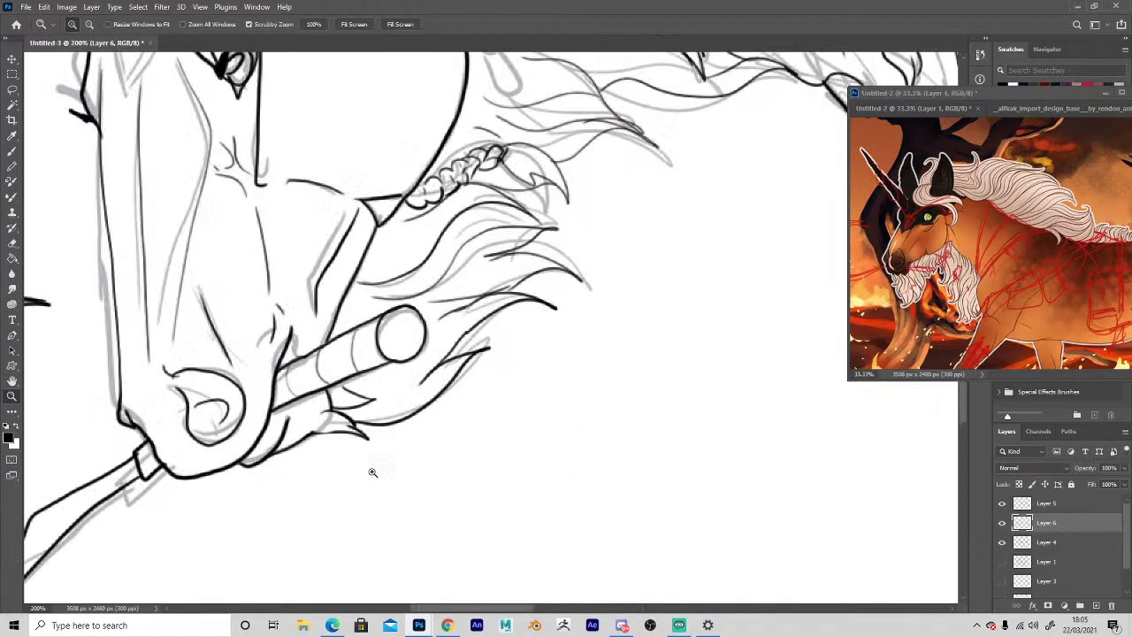
key(h)
drag(503, 466, 638, 483)
key(e)
drag(424, 346, 410, 383)
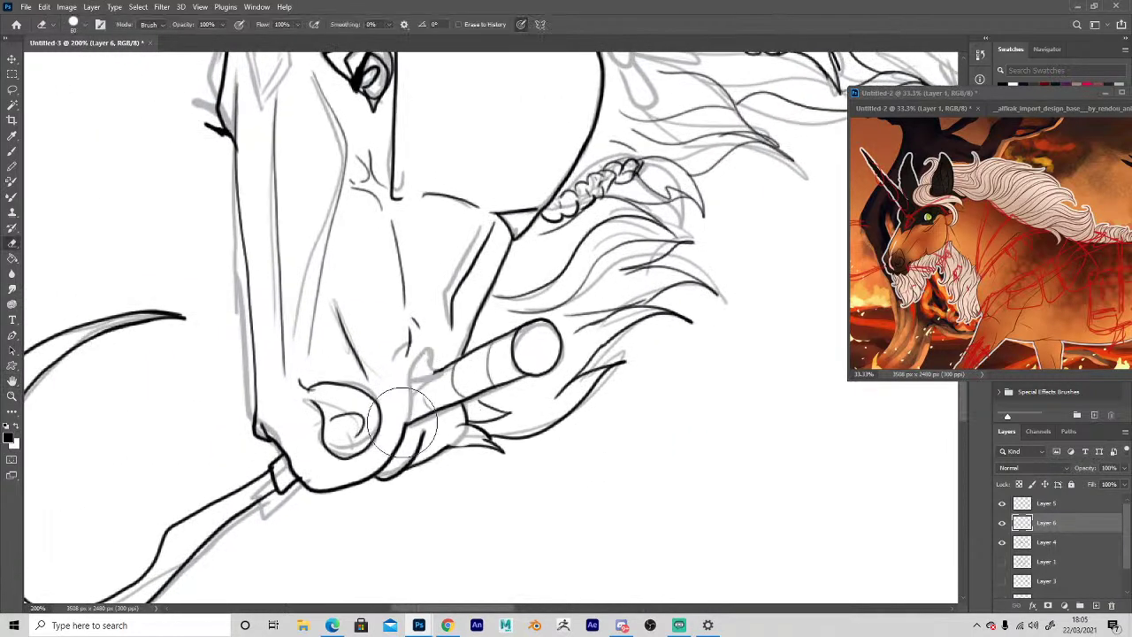
key(b)
drag(409, 447, 422, 363)
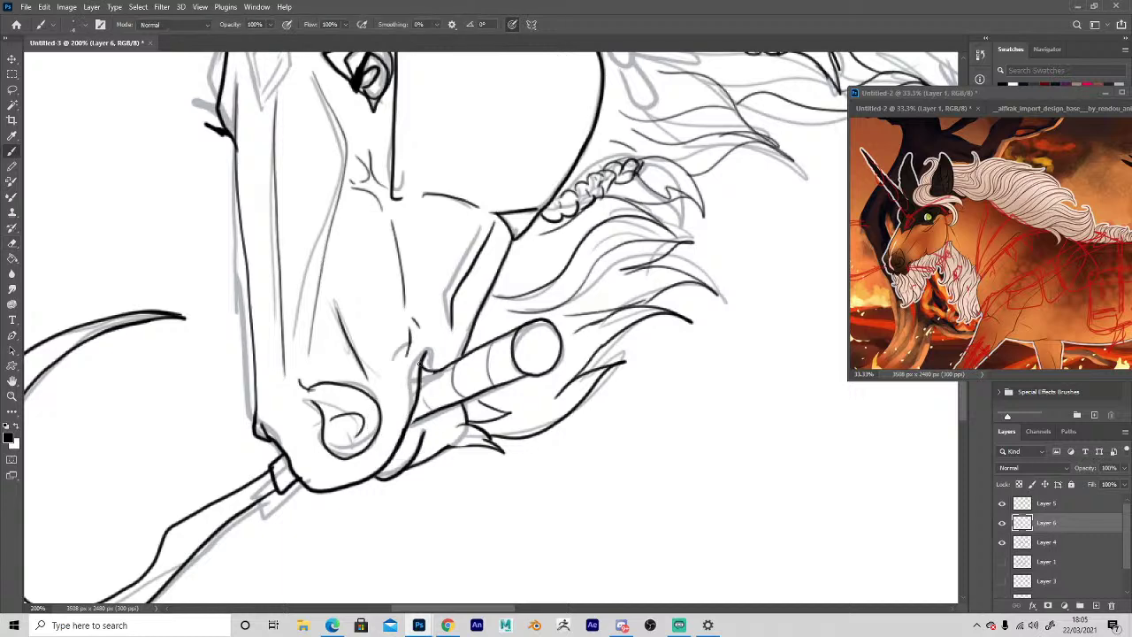
Rework the muzzle's lower contour where it meets the sickle's collar, erasing the stray line.
key(h)
drag(559, 482, 669, 457)
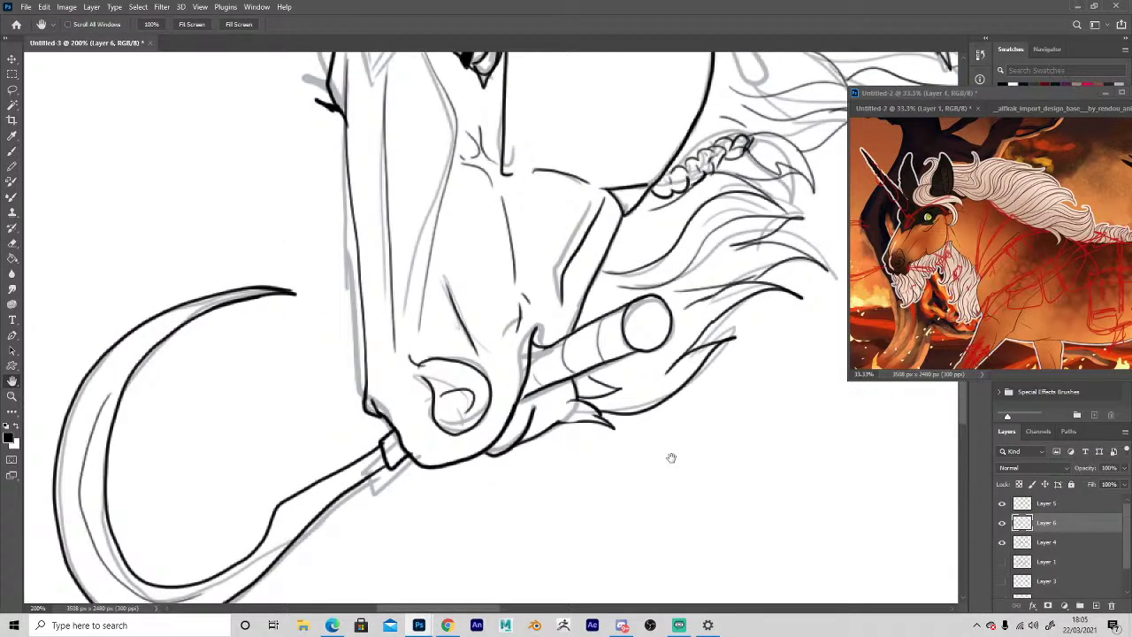
key(b)
mouse_move(388, 420)
mouse_down()
mouse_move(415, 456)
mouse_move(479, 466)
mouse_up()
key(e)
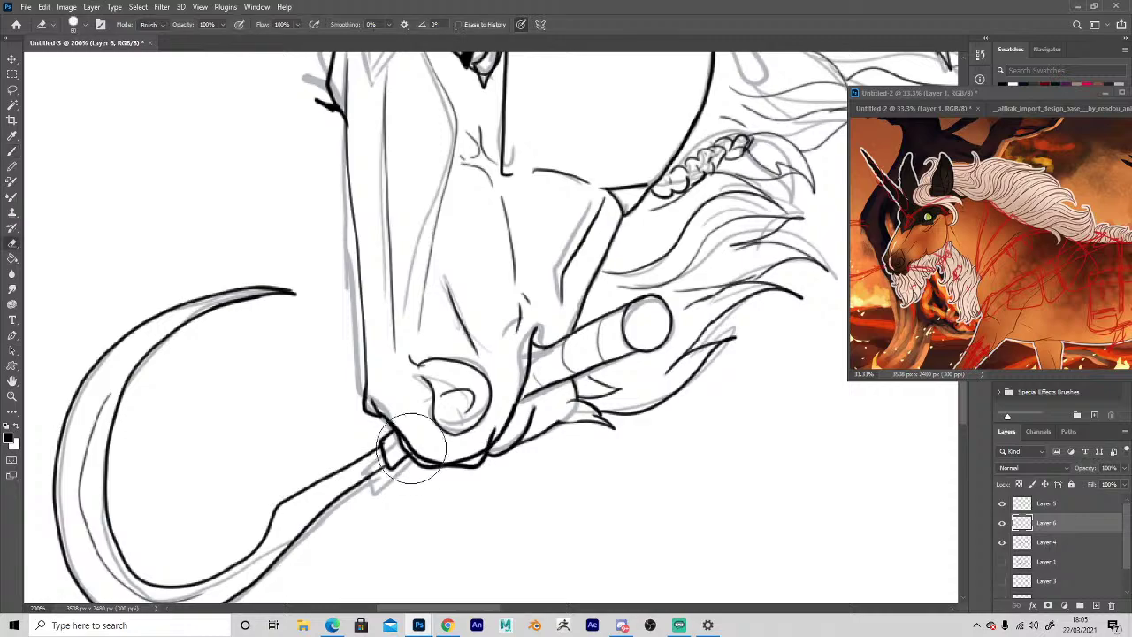
mouse_move(397, 437)
mouse_down()
mouse_move(468, 468)
mouse_move(477, 456)
mouse_move(408, 449)
mouse_move(487, 463)
mouse_move(506, 421)
mouse_up()
key(b)
Ink an extra wavy lock beneath the mane's lower edge, above the dashed neck contour.
key(h)
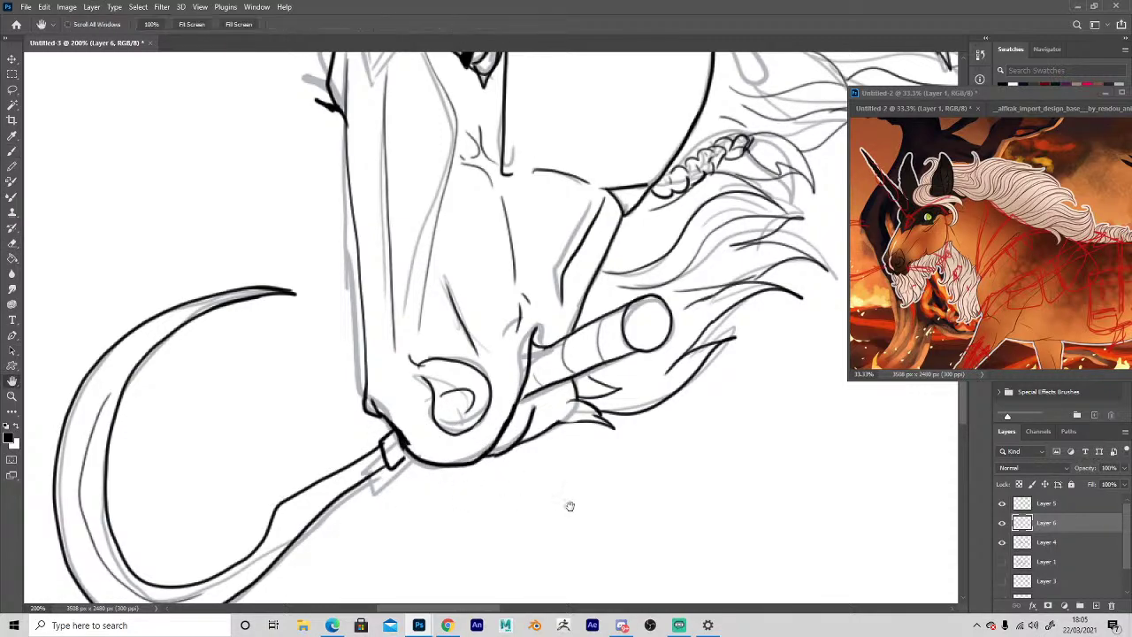
drag(569, 505, 647, 589)
mouse_move(359, 319)
mouse_down()
mouse_move(326, 389)
mouse_move(191, 467)
mouse_move(137, 543)
mouse_up()
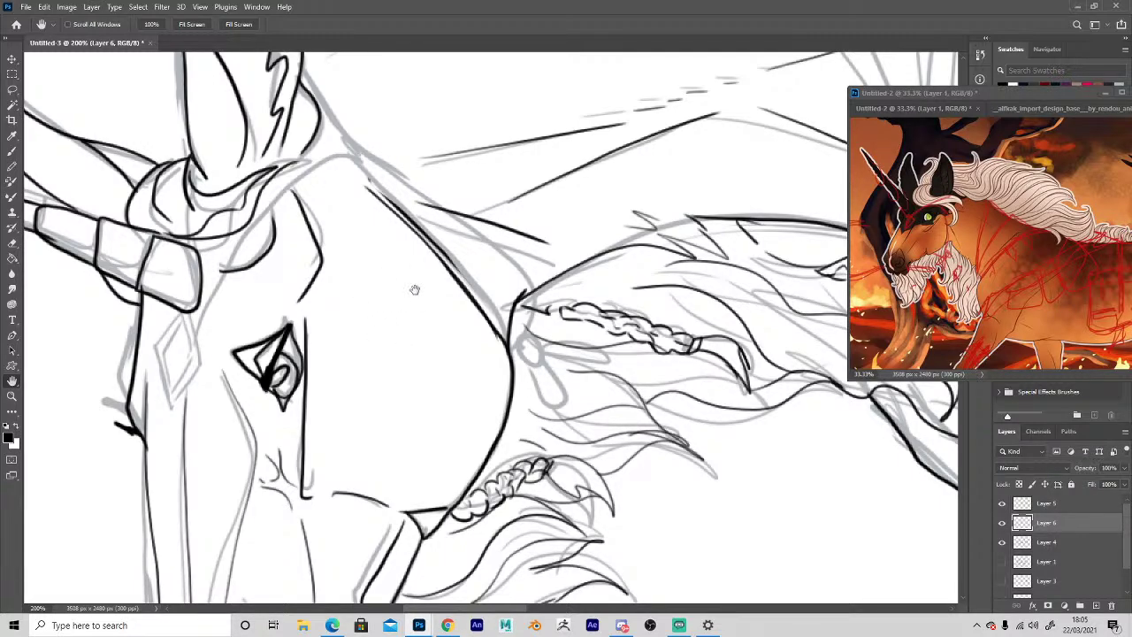
drag(460, 307, 587, 570)
drag(592, 320, 378, 498)
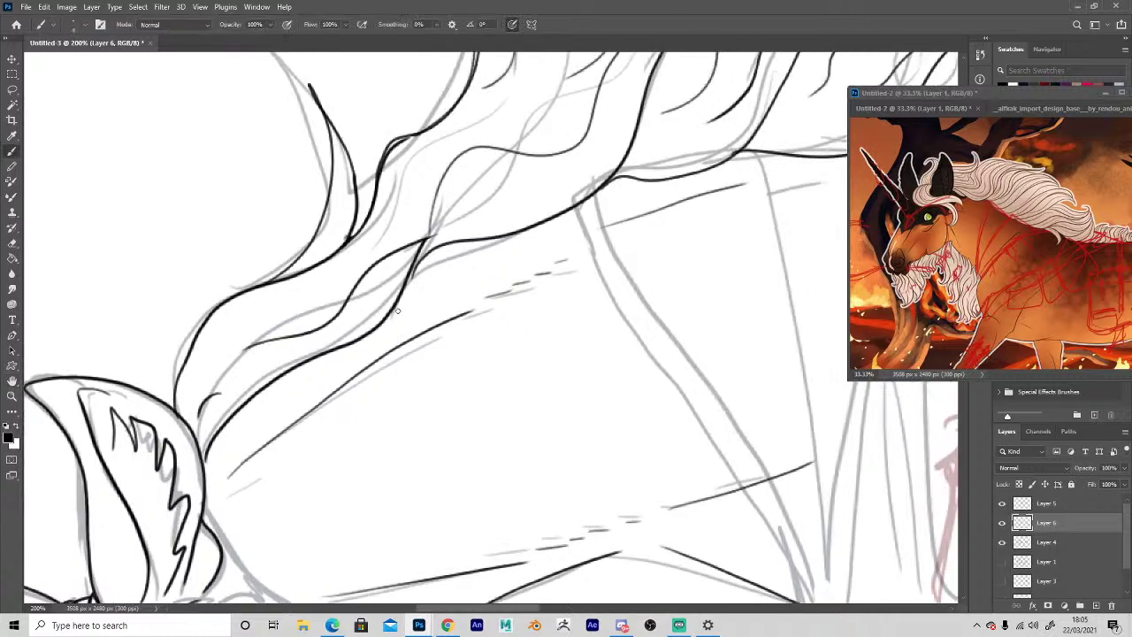
mouse_move(522, 226)
mouse_down()
mouse_move(445, 273)
mouse_move(394, 235)
mouse_move(407, 263)
mouse_up()
Ink both edges of the narrow strap running down the neck from the mane to the chest fur.
mouse_move(394, 387)
mouse_down()
mouse_move(436, 366)
mouse_move(440, 431)
mouse_move(427, 364)
mouse_up()
drag(397, 128, 346, 139)
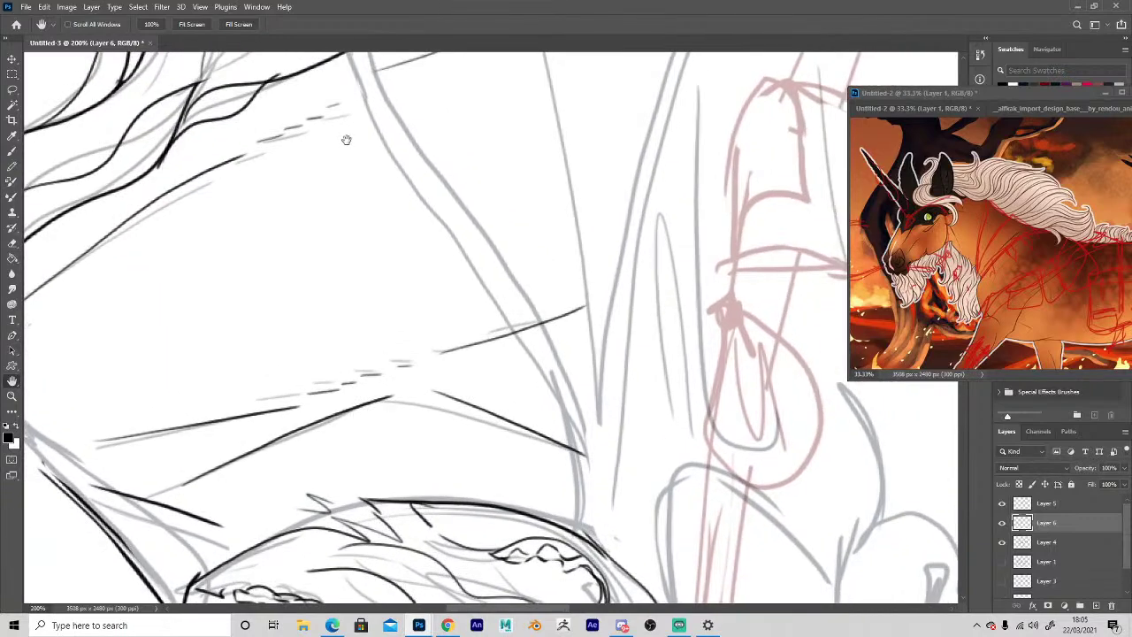
mouse_move(345, 48)
mouse_down()
mouse_move(390, 146)
mouse_move(342, 46)
mouse_up()
drag(378, 213, 376, 245)
mouse_move(339, 78)
mouse_down()
mouse_move(473, 315)
mouse_move(569, 564)
mouse_move(551, 447)
mouse_move(454, 237)
mouse_move(348, 60)
mouse_up()
Erase the neck muscle lines crossing inside the strap with a smaller eraser.
key(e)
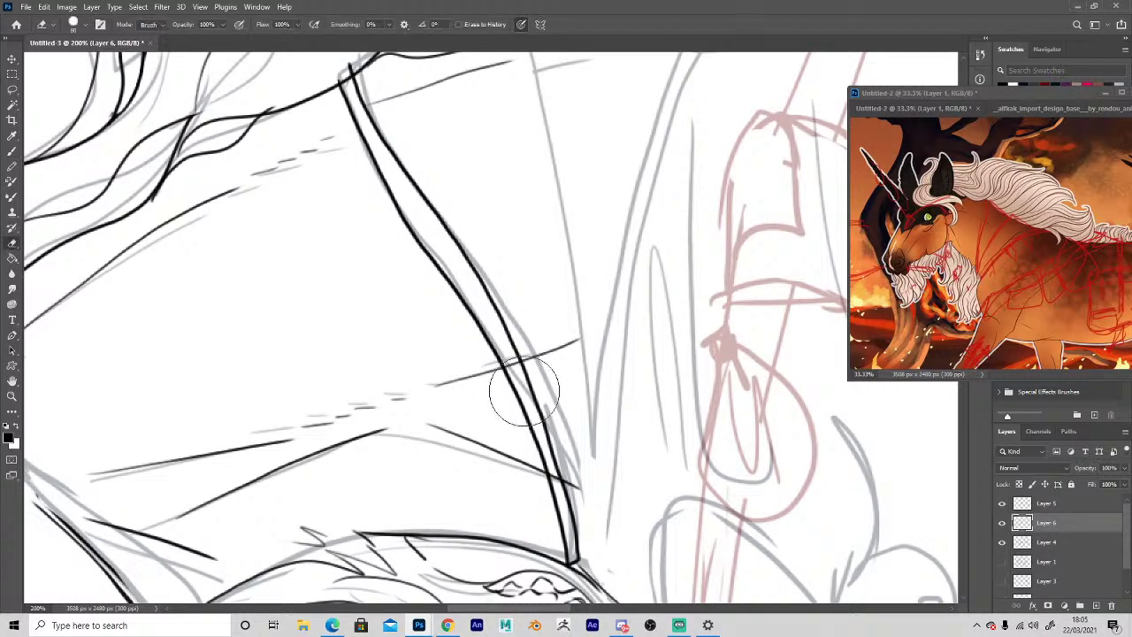
key(bracketleft)
key(bracketleft)
key(bracketleft)
key(bracketleft)
key(bracketleft)
key(bracketleft)
drag(508, 370, 515, 365)
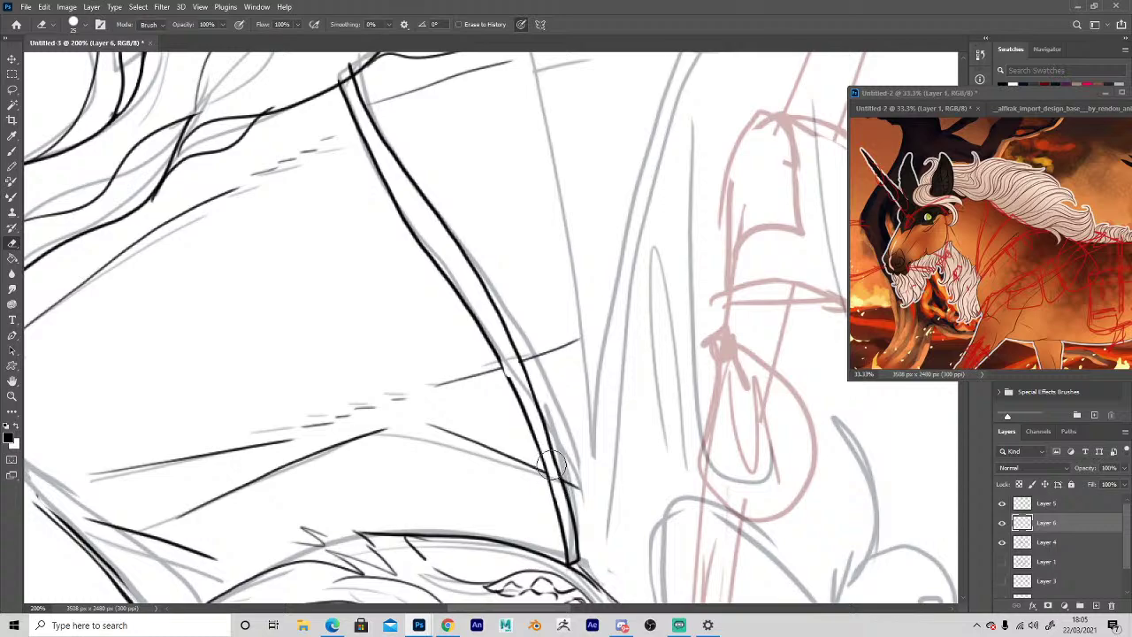
Ink both edges of a second narrow strap running from the mane's rear end down to the chest fur.
key(b)
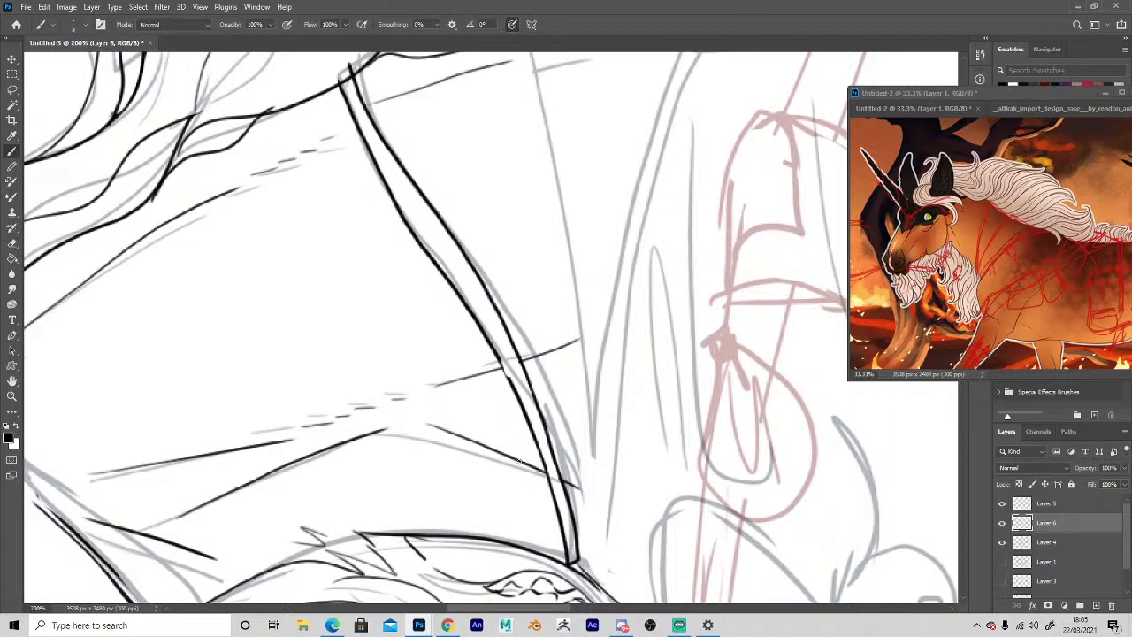
key(z)
alt+click(515, 474)
key(h)
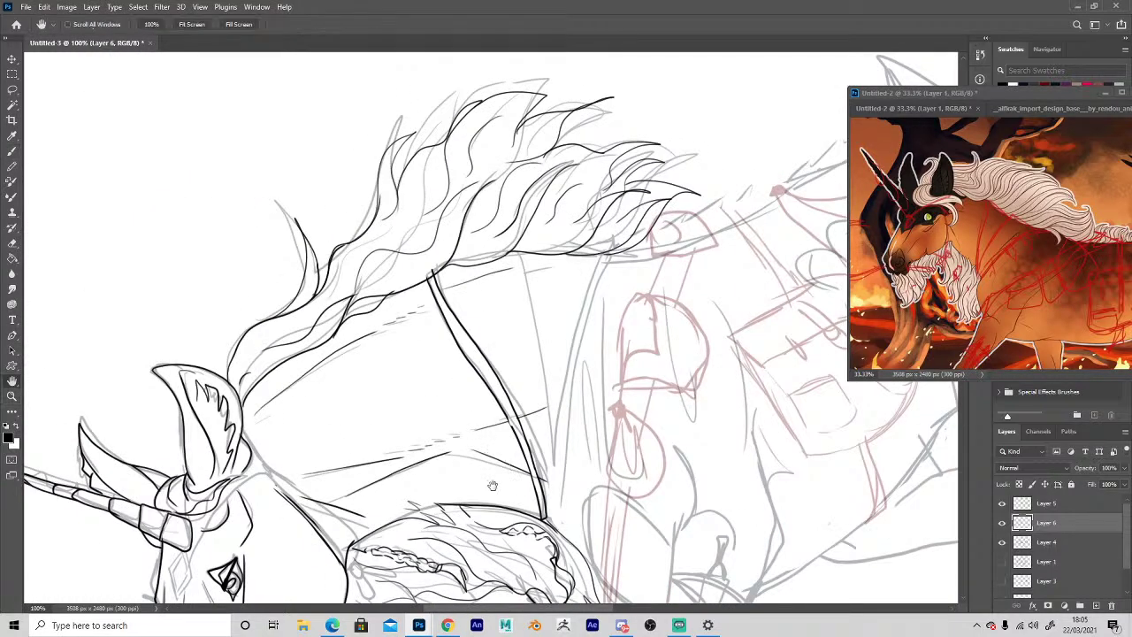
drag(508, 481, 486, 403)
key(z)
click(492, 382)
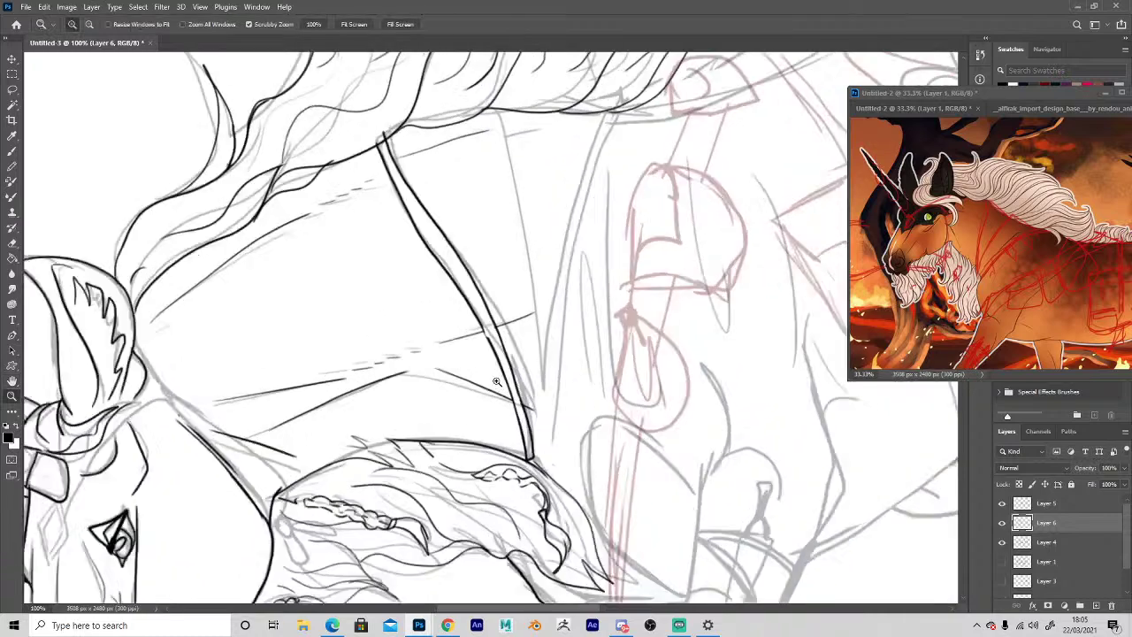
key(b)
key(h)
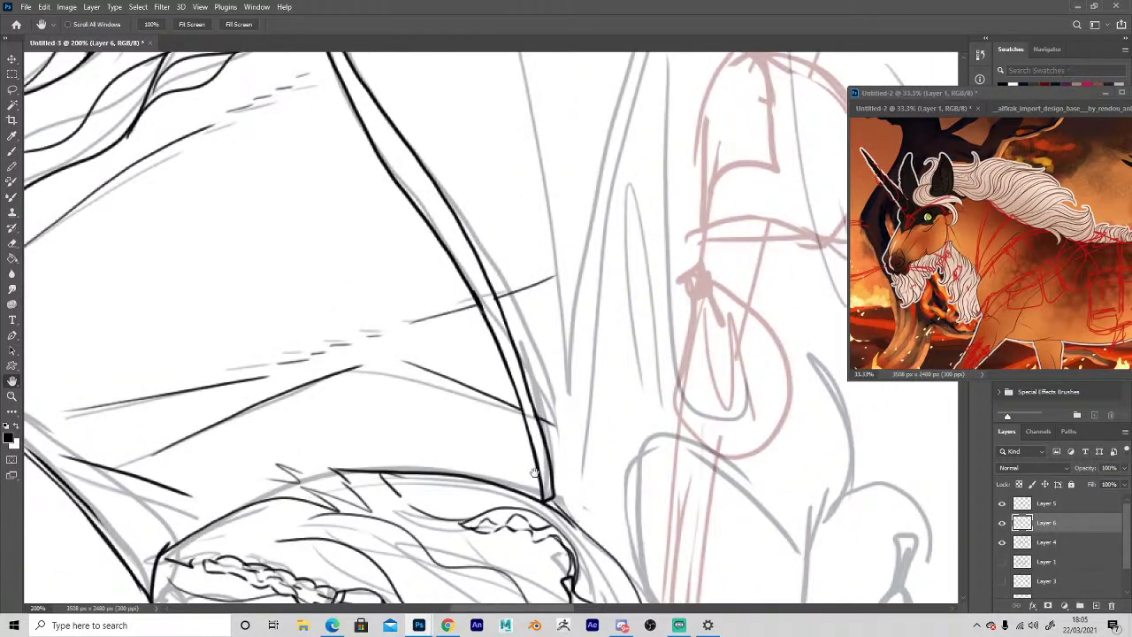
mouse_move(548, 491)
mouse_down()
mouse_move(518, 400)
mouse_move(509, 403)
mouse_move(555, 210)
mouse_up()
key(b)
key(h)
drag(513, 250, 496, 373)
key(e)
mouse_move(536, 342)
mouse_down()
mouse_move(498, 527)
mouse_move(534, 221)
mouse_move(496, 443)
mouse_move(565, 234)
mouse_move(566, 278)
mouse_move(522, 442)
mouse_move(479, 499)
mouse_up()
key(b)
key(space)
key(space)
mouse_move(480, 500)
mouse_down()
mouse_move(473, 295)
mouse_move(535, 141)
mouse_up()
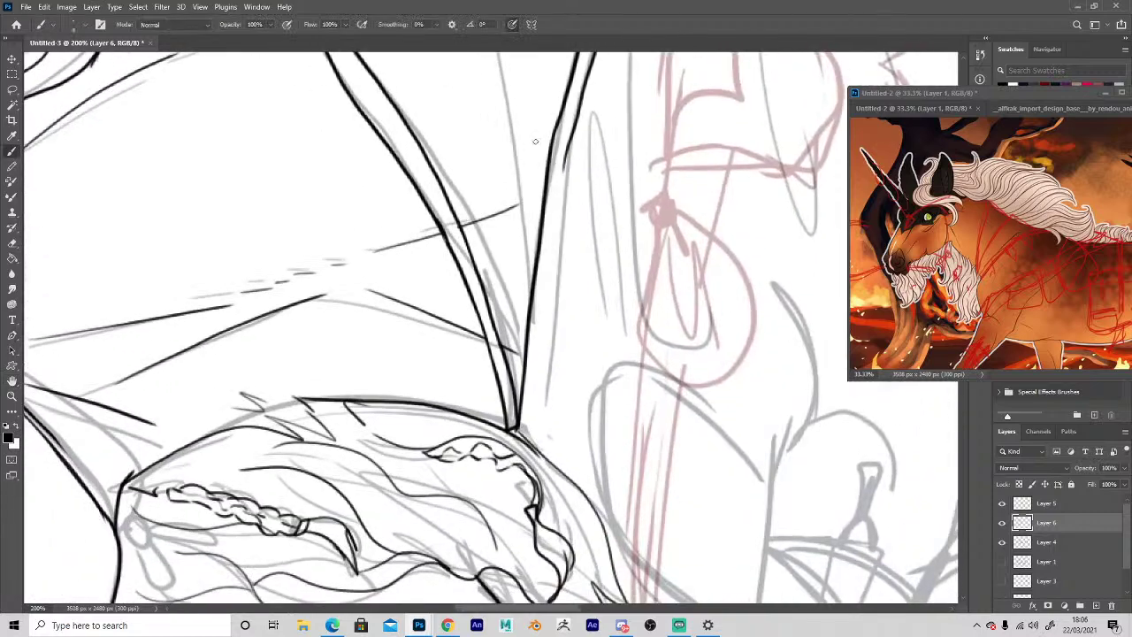
drag(560, 182, 520, 435)
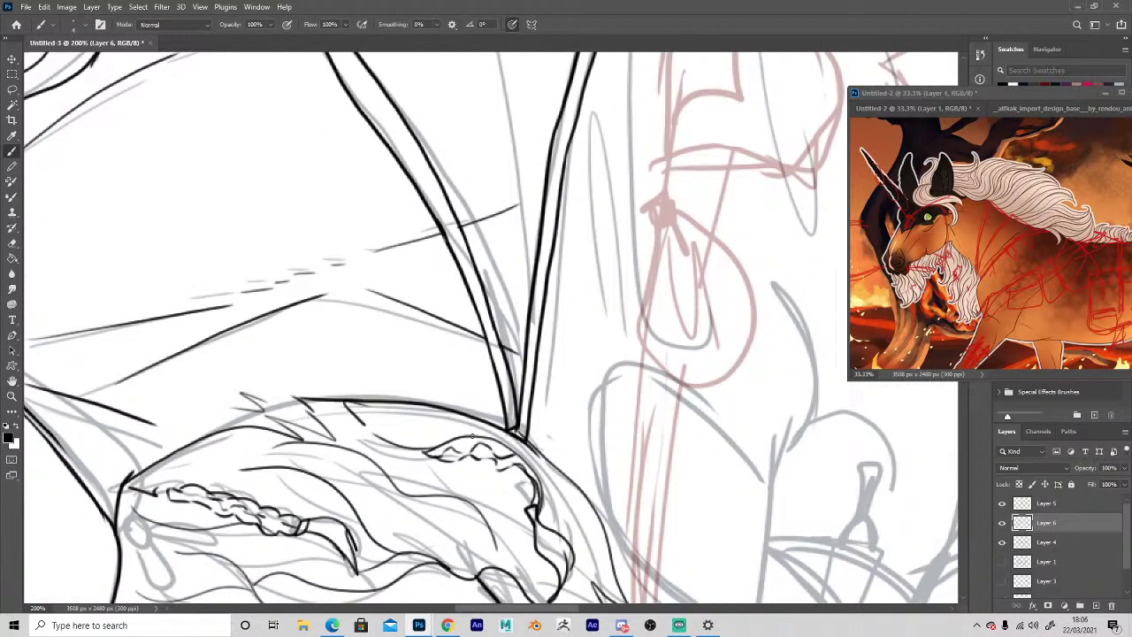
Ink the thin line between the two straps down to where they meet, and erase the neck muscle line crossing the front strap.
key(space)
drag(425, 331, 533, 509)
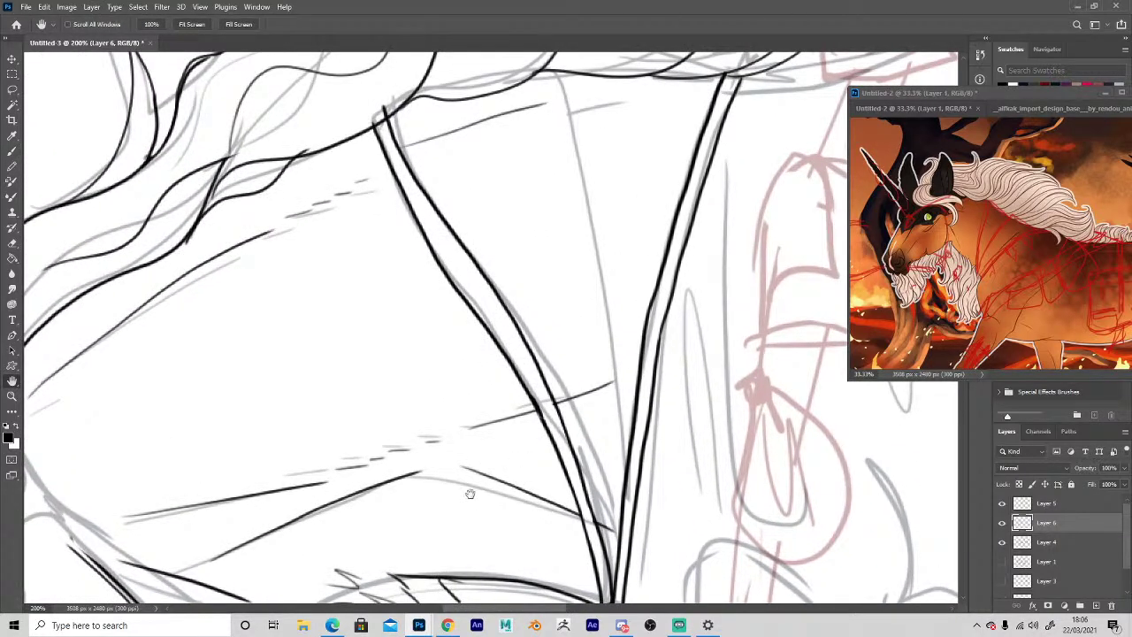
mouse_move(470, 493)
mouse_down()
mouse_move(472, 296)
mouse_move(549, 434)
mouse_move(419, 276)
mouse_move(437, 404)
mouse_up()
key(h)
mouse_move(547, 123)
mouse_down()
mouse_move(583, 205)
mouse_move(619, 467)
mouse_move(616, 542)
mouse_up()
mouse_move(616, 541)
mouse_down()
mouse_move(512, 424)
mouse_move(474, 179)
mouse_up()
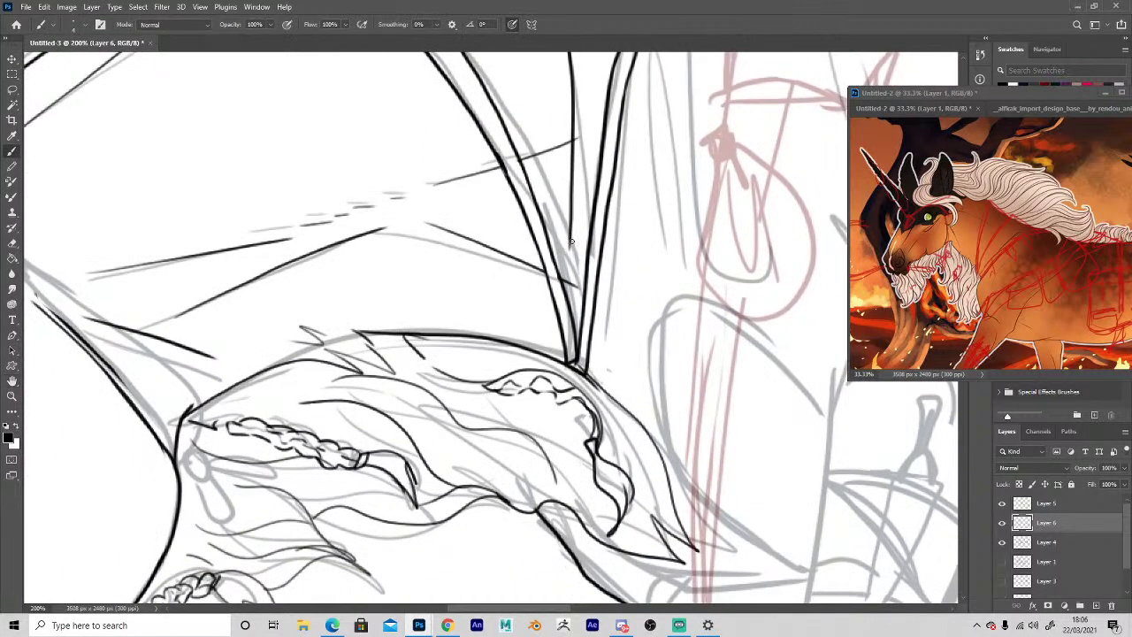
drag(570, 240, 579, 349)
key(e)
drag(563, 261, 576, 291)
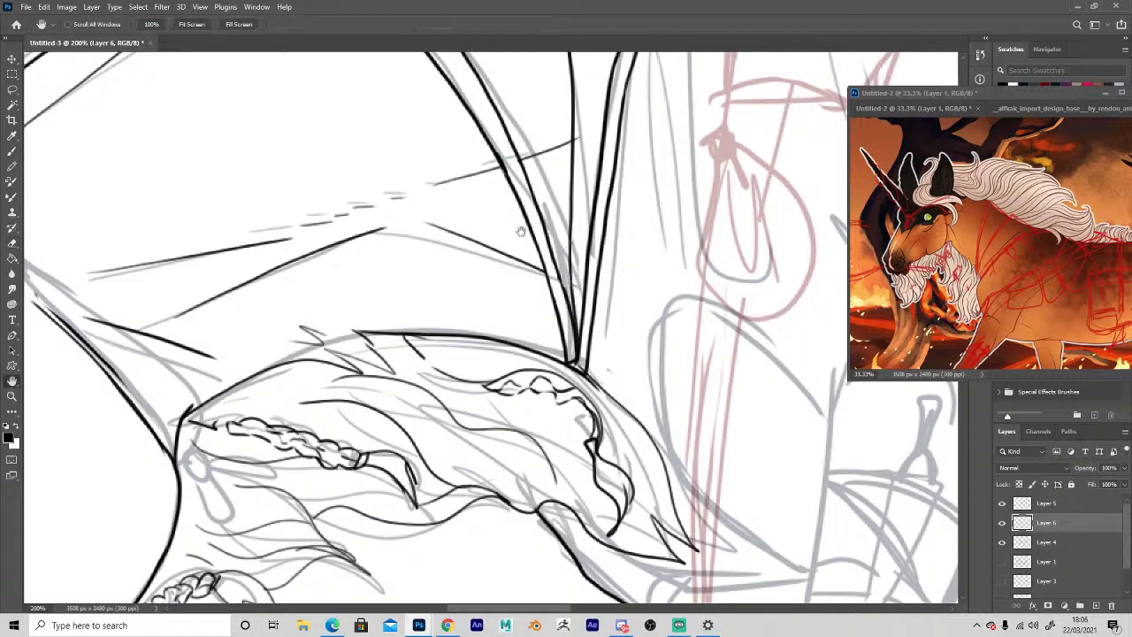
Ink the raised foreleg's shoulder curves and front contour, rounding the knee onto the underside of the lower leg.
drag(509, 270, 530, 460)
alt+click(522, 462)
alt+click(523, 462)
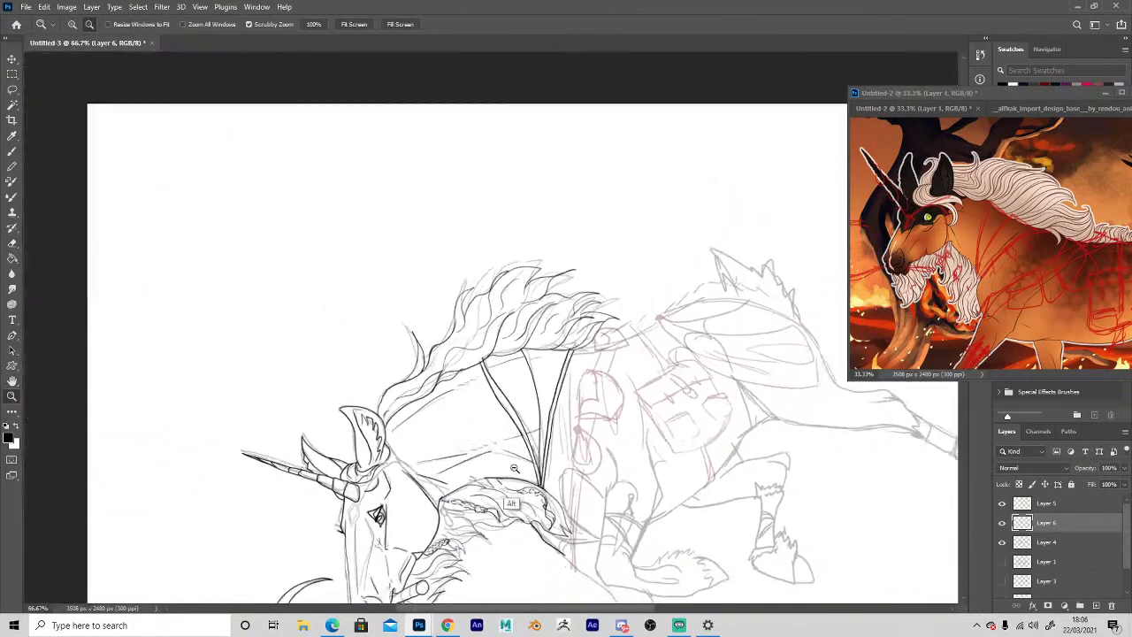
alt+click(505, 493)
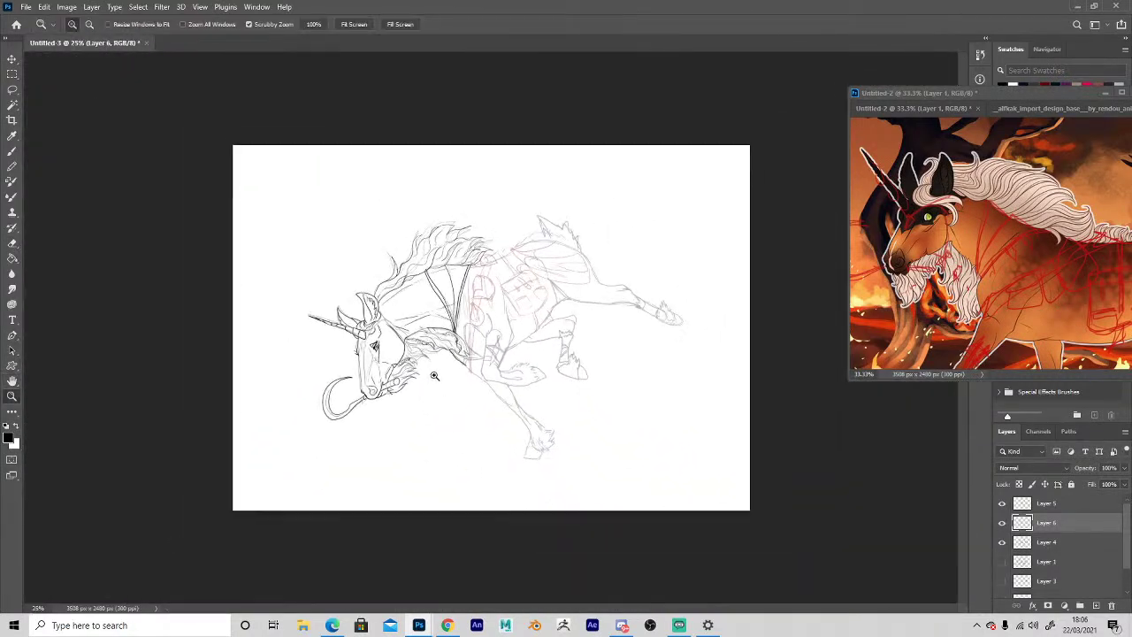
click(451, 358)
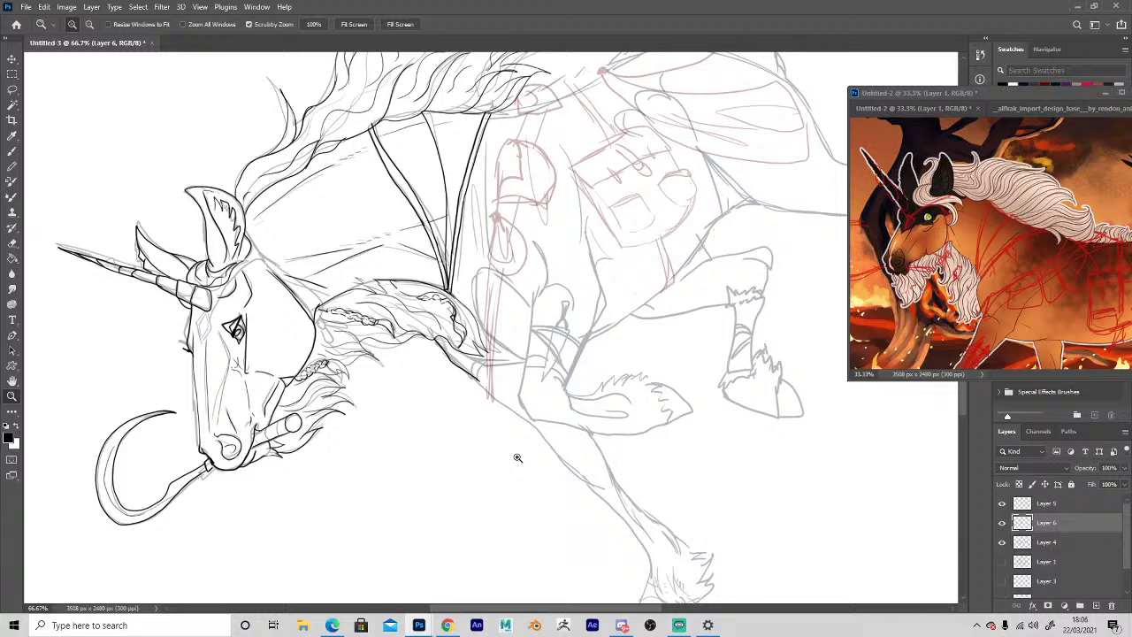
click(495, 433)
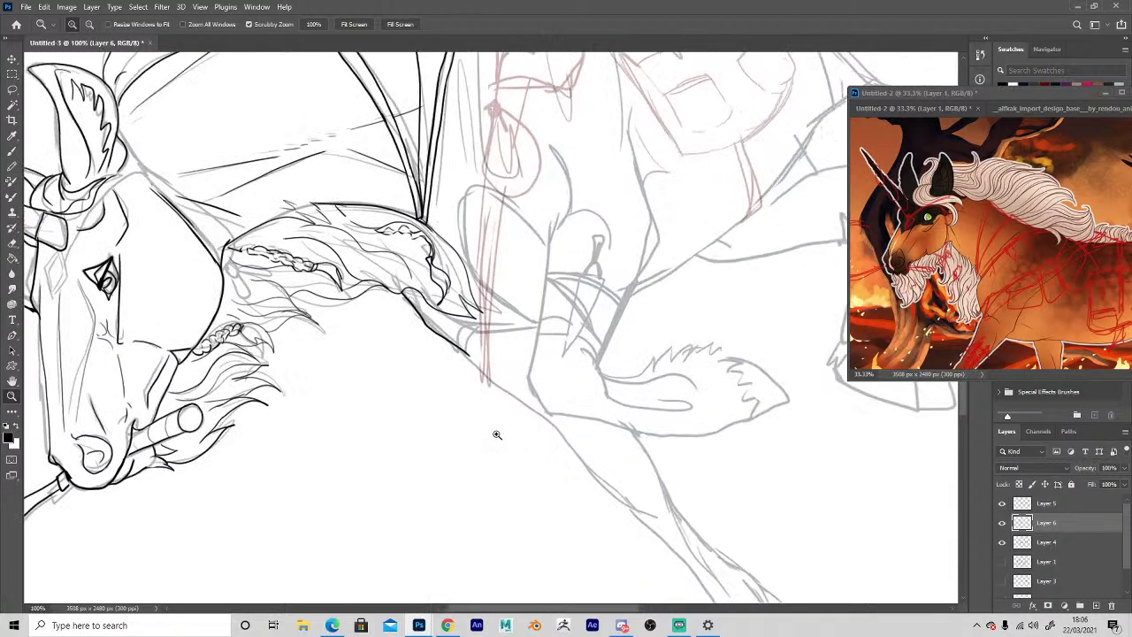
key(b)
mouse_move(556, 227)
mouse_down()
mouse_move(597, 210)
mouse_move(565, 212)
mouse_move(574, 137)
mouse_up()
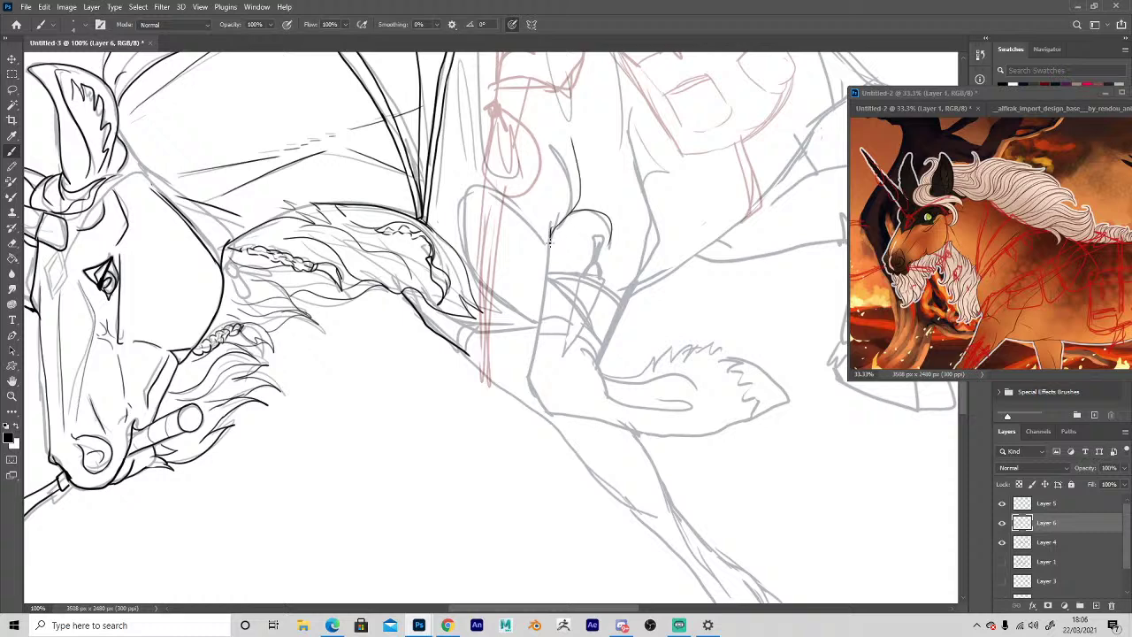
drag(551, 237, 530, 405)
key(e)
drag(547, 305, 531, 389)
key(b)
mouse_move(546, 292)
mouse_down()
mouse_move(531, 370)
mouse_move(549, 411)
mouse_move(647, 430)
mouse_up()
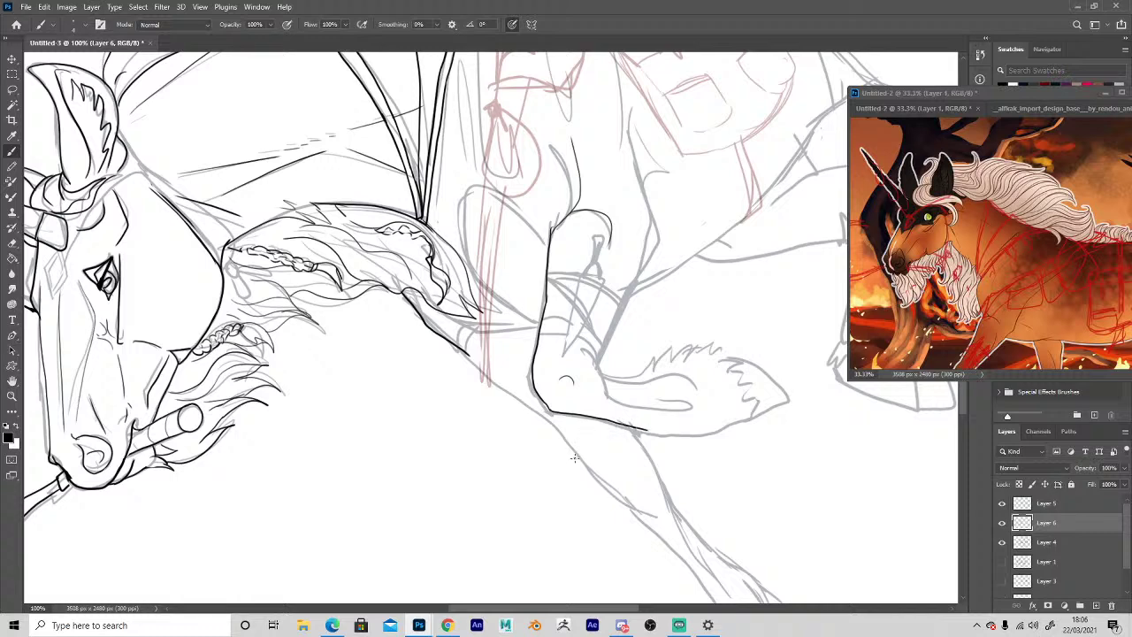
Ink the raised foreleg's rear contour with its elbow fold, and the extended foreleg's upper contours down to the knee.
key(space)
mouse_move(597, 357)
mouse_down()
mouse_move(655, 228)
mouse_move(633, 142)
mouse_up()
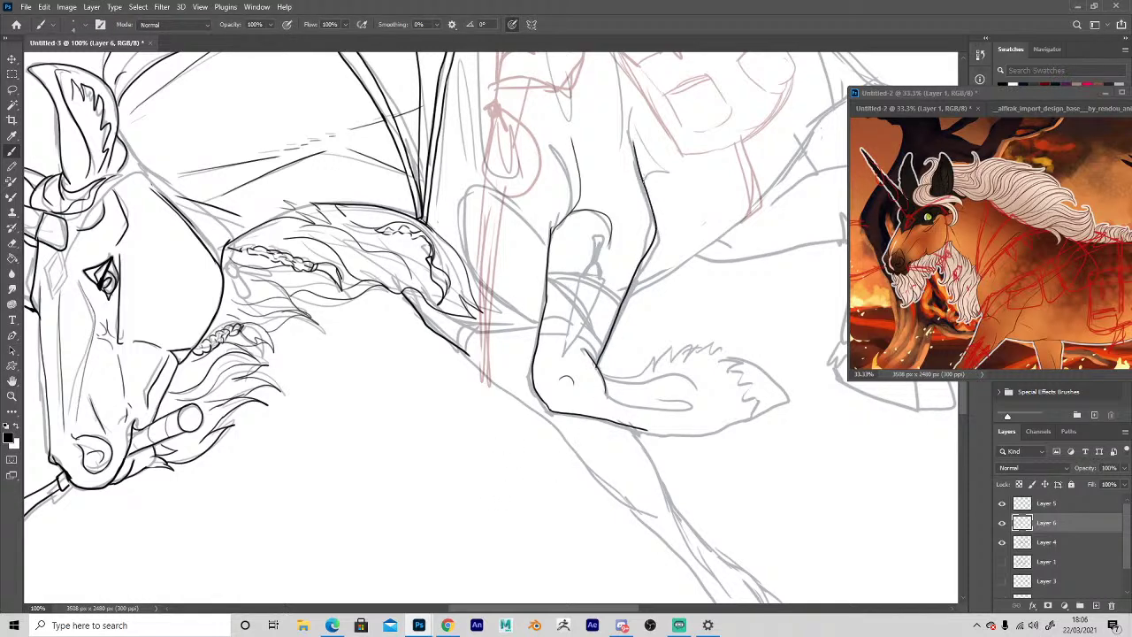
drag(674, 185, 631, 125)
mouse_move(536, 320)
mouse_down()
mouse_move(493, 294)
mouse_move(465, 252)
mouse_move(460, 203)
mouse_move(511, 213)
mouse_move(535, 279)
mouse_up()
mouse_move(538, 334)
mouse_down()
mouse_move(461, 323)
mouse_move(468, 354)
mouse_move(493, 353)
mouse_move(471, 355)
mouse_move(512, 399)
mouse_move(653, 513)
mouse_move(666, 509)
mouse_move(658, 472)
mouse_move(624, 426)
mouse_up()
Ink the extended foreleg's lower rear edge, its inner tendon line and the jagged fur tufts at the fetlock.
key(space)
mouse_move(534, 501)
mouse_down()
mouse_move(451, 330)
mouse_move(435, 268)
mouse_up()
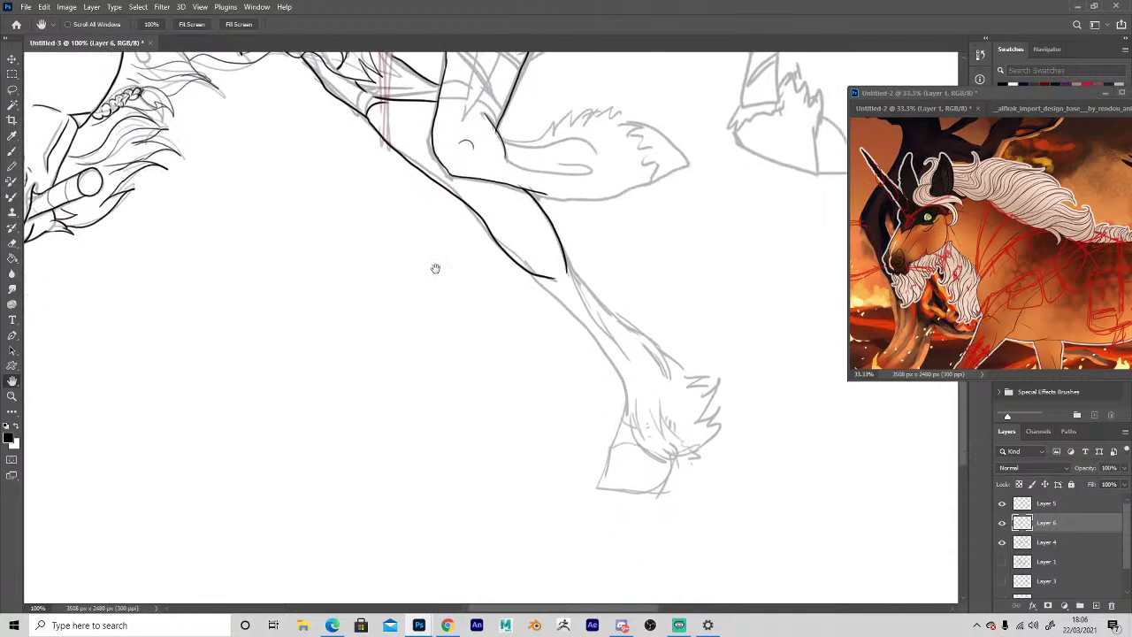
drag(567, 270, 631, 357)
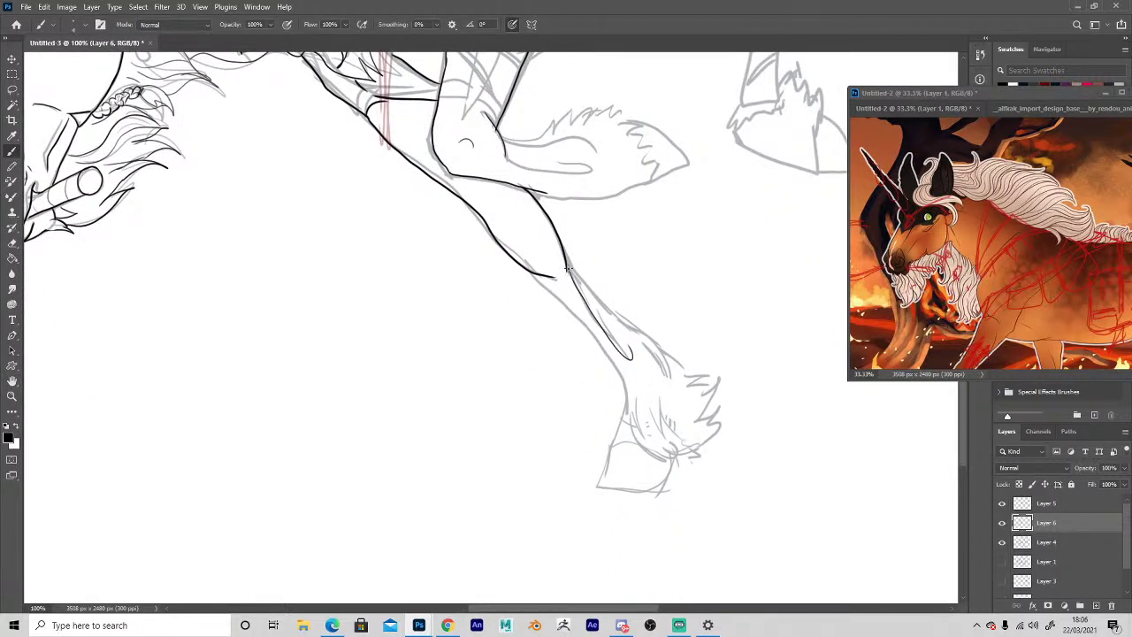
mouse_move(567, 268)
mouse_down()
mouse_move(607, 314)
mouse_move(715, 395)
mouse_up()
mouse_move(714, 395)
mouse_down()
mouse_move(704, 420)
mouse_move(674, 421)
mouse_move(683, 441)
mouse_move(698, 442)
mouse_move(656, 413)
mouse_up()
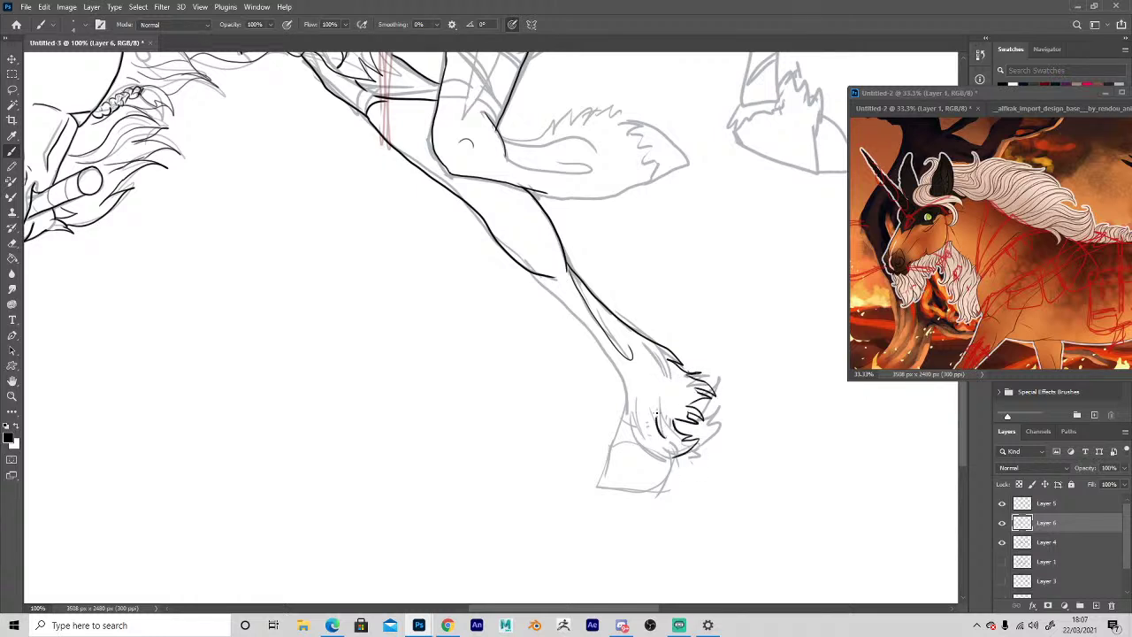
Ink the extended foreleg's front edge from the knee to the fetlock and outline its hoof.
drag(672, 455, 639, 449)
mouse_move(534, 276)
mouse_down()
mouse_move(606, 353)
mouse_move(623, 436)
mouse_up()
mouse_move(628, 398)
mouse_down()
mouse_move(612, 449)
mouse_move(629, 448)
mouse_move(602, 482)
mouse_move(637, 490)
mouse_up()
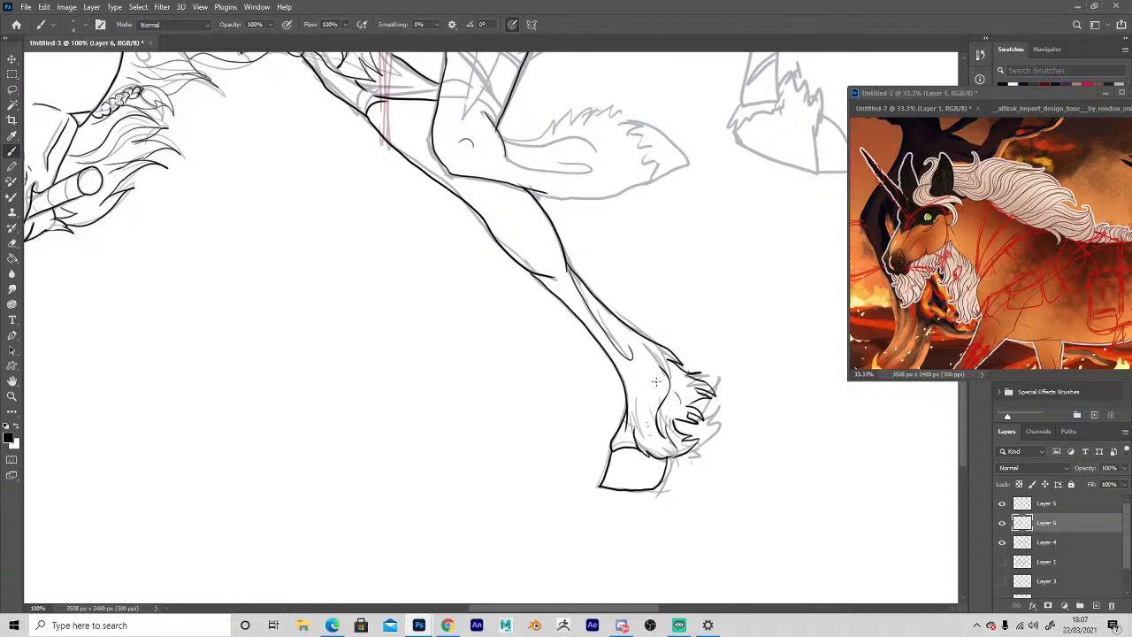
Ink the long pointed muscle folds on the shoulder just behind the second strap.
key(space)
drag(505, 434, 559, 516)
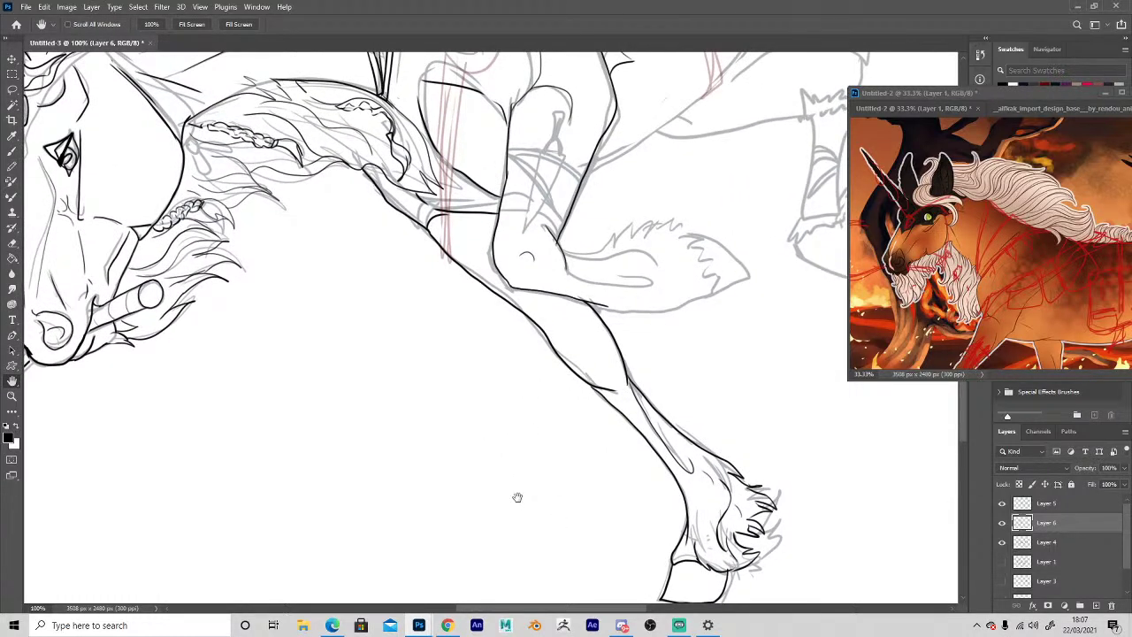
drag(516, 393, 625, 510)
drag(518, 430, 597, 483)
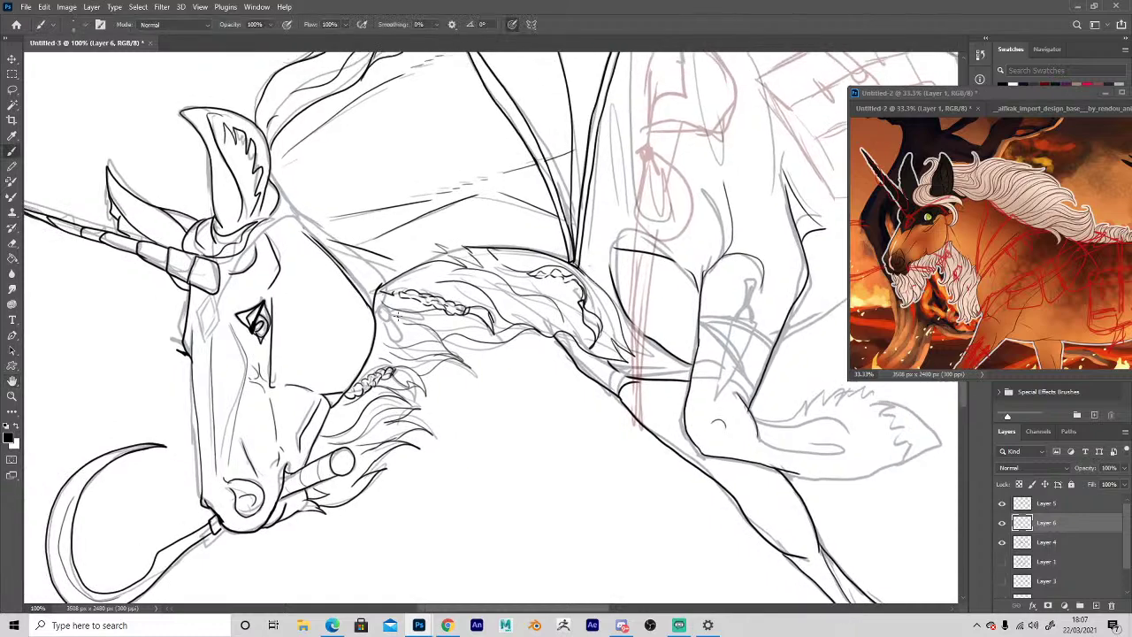
key(space)
drag(445, 369, 573, 461)
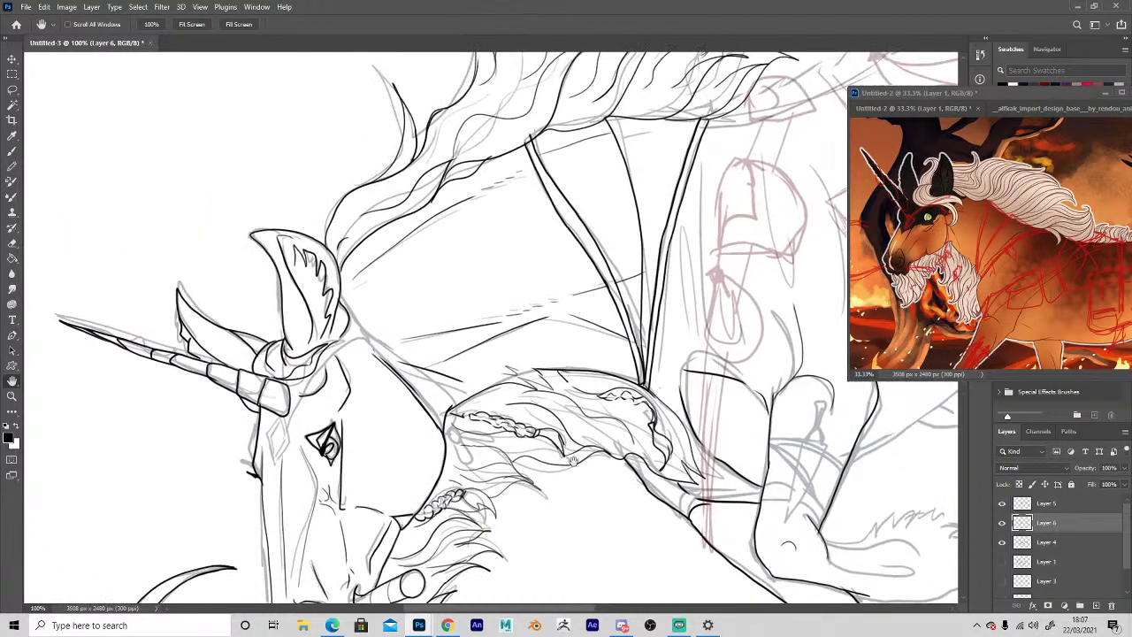
drag(625, 327, 353, 286)
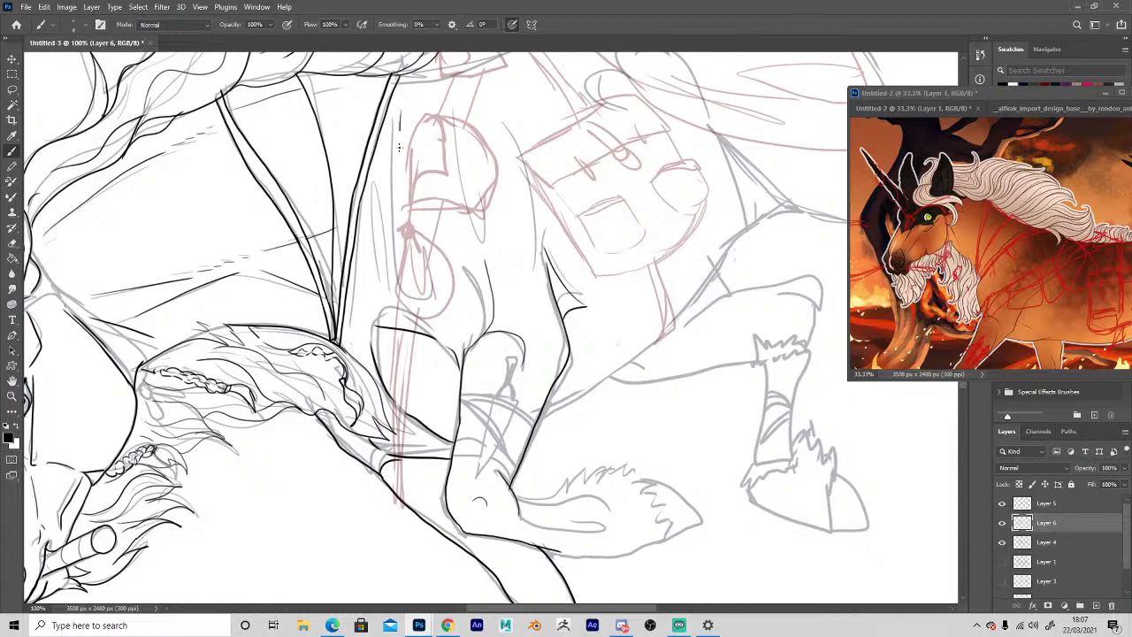
mouse_move(399, 147)
mouse_down()
mouse_move(392, 239)
mouse_move(419, 291)
mouse_up()
drag(420, 246, 419, 290)
drag(379, 178, 382, 247)
mouse_move(377, 179)
mouse_down()
mouse_move(368, 225)
mouse_move(367, 209)
mouse_up()
Ink the narrow fold and the long flank line on the shoulder above the raised foreleg.
key(space)
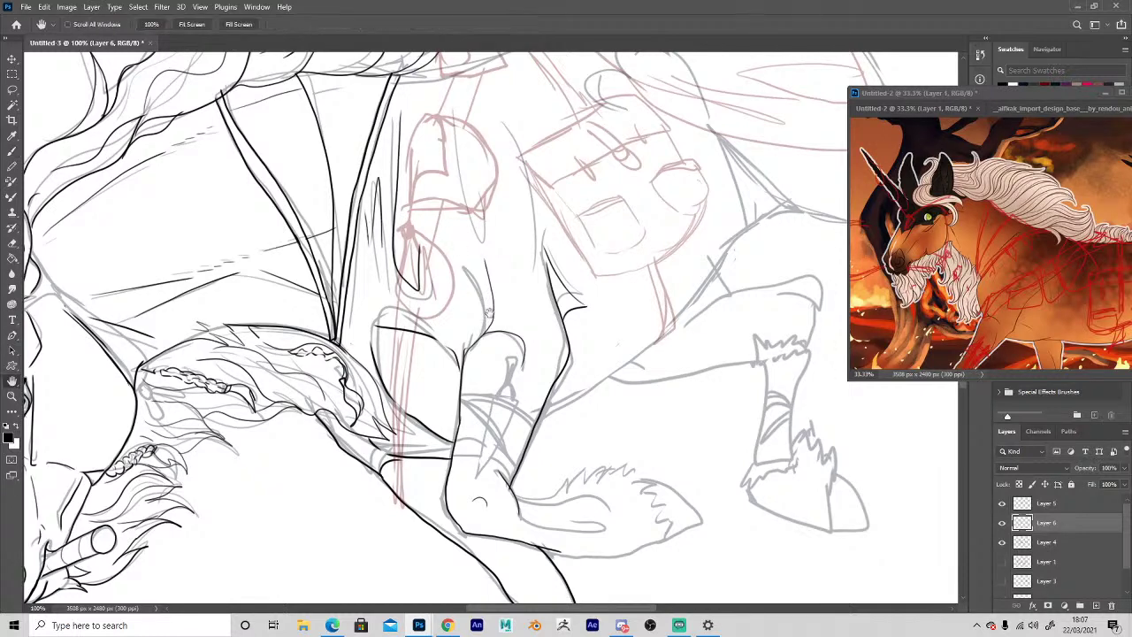
drag(489, 312, 498, 452)
drag(551, 382, 537, 282)
mouse_move(475, 260)
mouse_down()
mouse_move(497, 392)
mouse_move(501, 363)
mouse_move(499, 415)
mouse_up()
key(space)
key(e)
key(space)
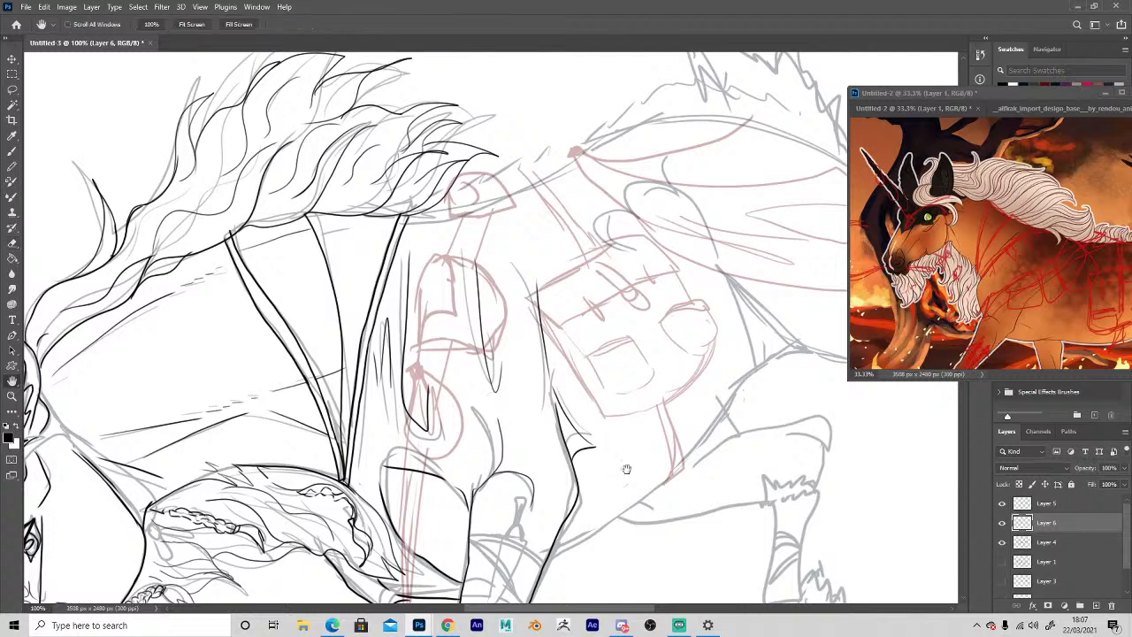
Ink the belly contour from the elbow to the hind leg, plus the two flank fold lines above the groin.
mouse_move(626, 469)
mouse_down()
mouse_move(428, 365)
mouse_move(387, 310)
mouse_up()
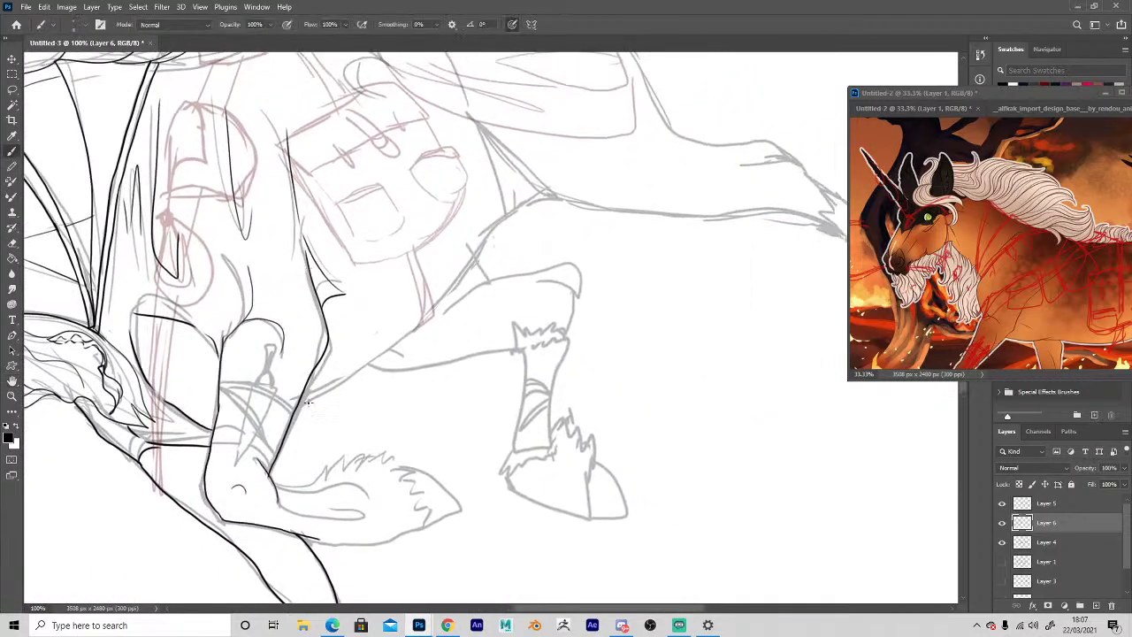
mouse_move(296, 409)
mouse_down()
mouse_move(391, 346)
mouse_move(476, 247)
mouse_move(530, 205)
mouse_up()
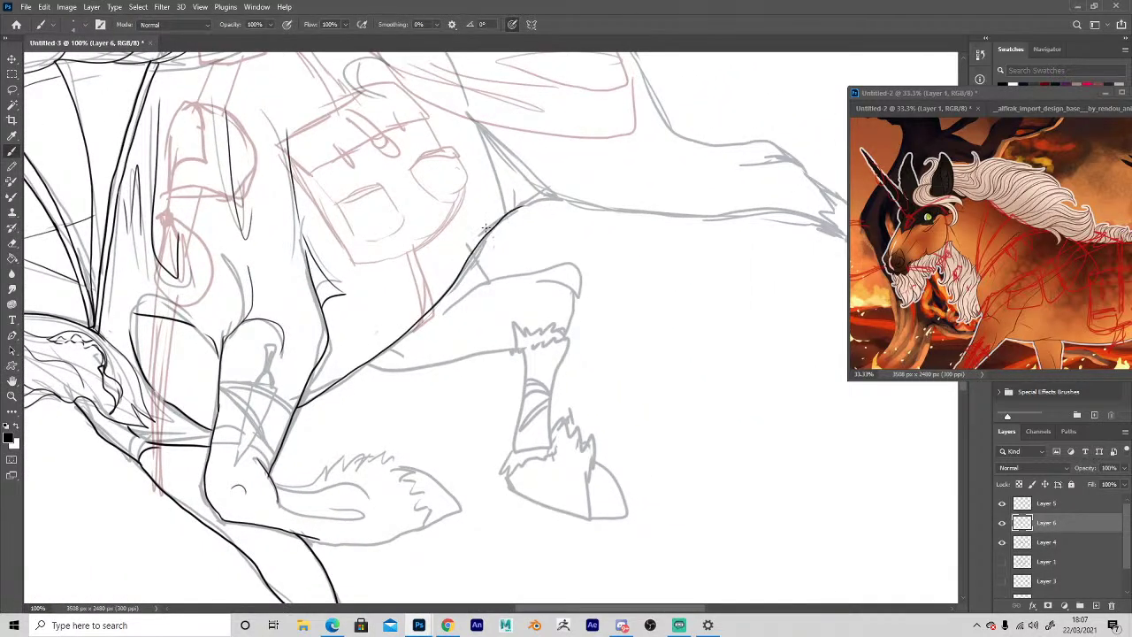
drag(480, 126, 549, 188)
drag(480, 125, 502, 214)
Ink the underside of the outstretched hind leg from the groin to the fur above its ankle band.
key(e)
mouse_move(495, 246)
mouse_down()
mouse_move(545, 239)
mouse_move(520, 214)
mouse_move(517, 191)
mouse_move(531, 253)
mouse_move(588, 224)
mouse_move(805, 245)
mouse_up()
key(b)
key(space)
mouse_move(760, 325)
mouse_down()
mouse_move(474, 339)
mouse_move(502, 339)
mouse_up()
key(e)
key(b)
mouse_move(486, 265)
mouse_down()
mouse_move(578, 254)
mouse_move(521, 255)
mouse_move(609, 274)
mouse_up()
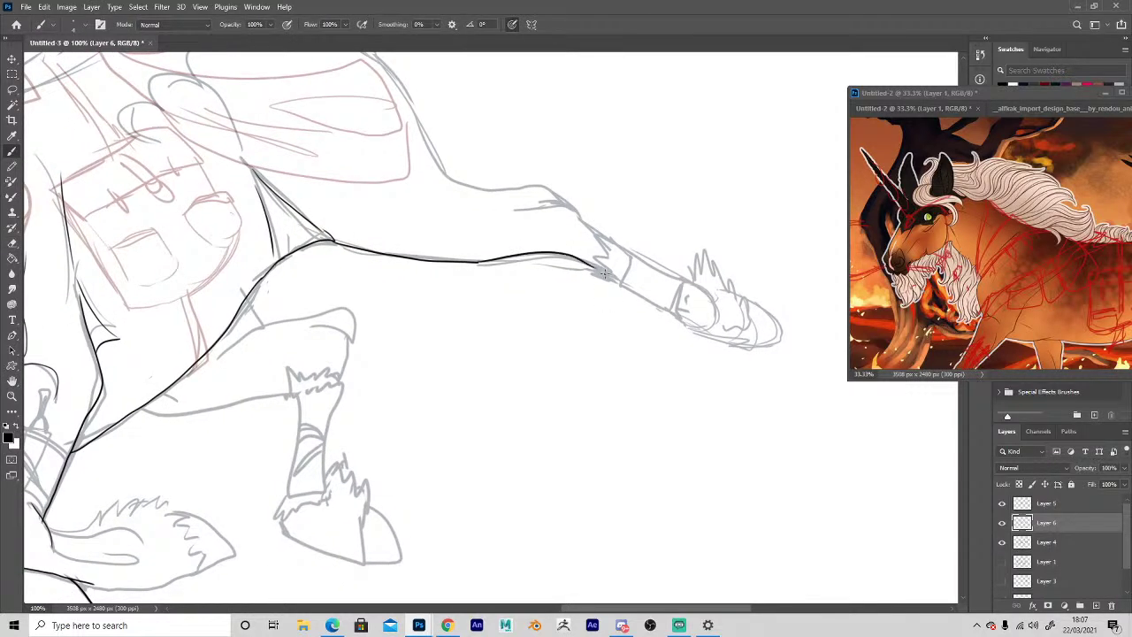
Ink the raised foreleg's folded lower section, with its spiky fetlock fur, underside and pointed hoof.
key(space)
mouse_move(515, 472)
mouse_down()
mouse_move(622, 364)
mouse_move(735, 292)
mouse_up()
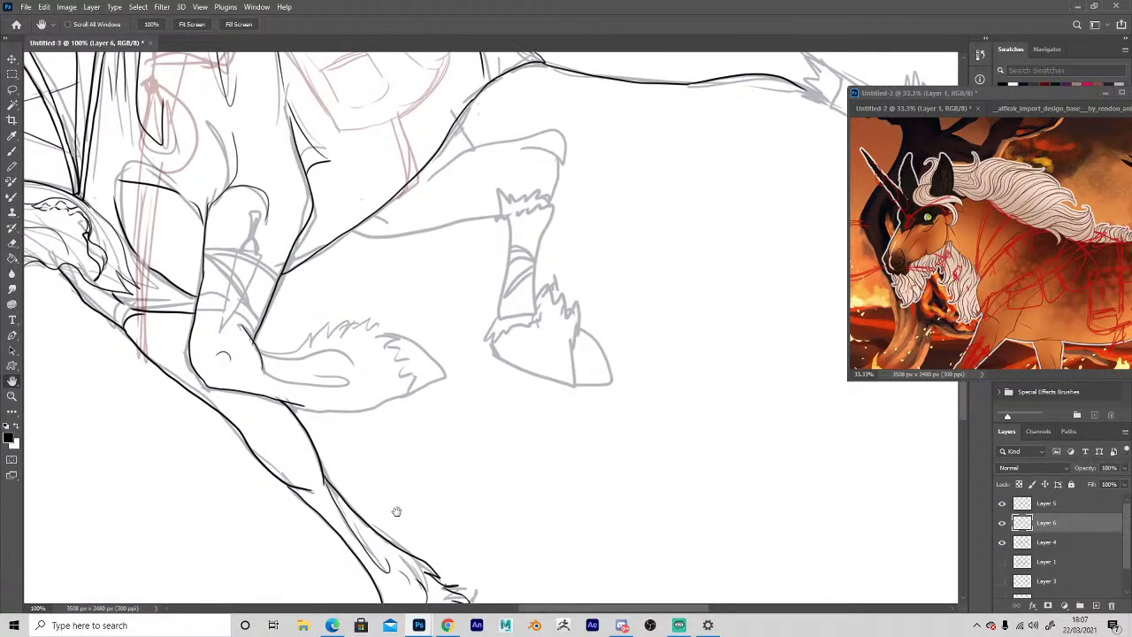
mouse_move(396, 511)
mouse_down()
mouse_move(560, 483)
mouse_move(584, 517)
mouse_up()
mouse_move(499, 380)
mouse_down()
mouse_move(435, 347)
mouse_move(510, 326)
mouse_move(528, 335)
mouse_move(544, 309)
mouse_move(570, 306)
mouse_move(583, 331)
mouse_up()
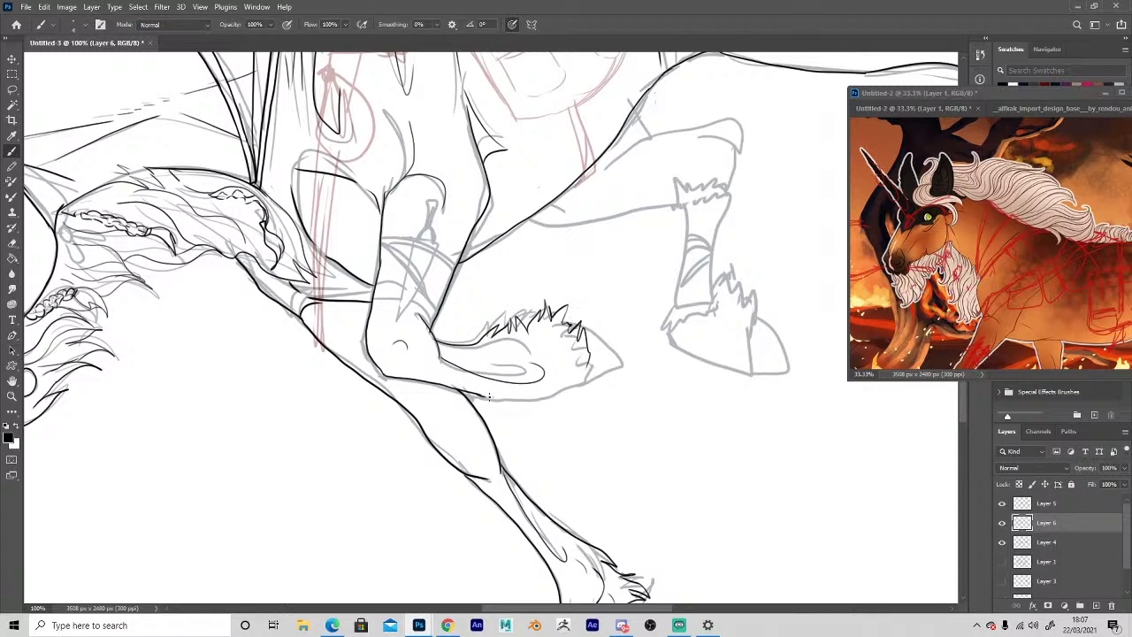
mouse_move(489, 397)
mouse_down()
mouse_move(543, 400)
mouse_move(609, 370)
mouse_move(605, 343)
mouse_move(566, 320)
mouse_move(531, 355)
mouse_up()
Add a short curved line beside the small fur tuft on the raised foreleg's fetlock.
key(e)
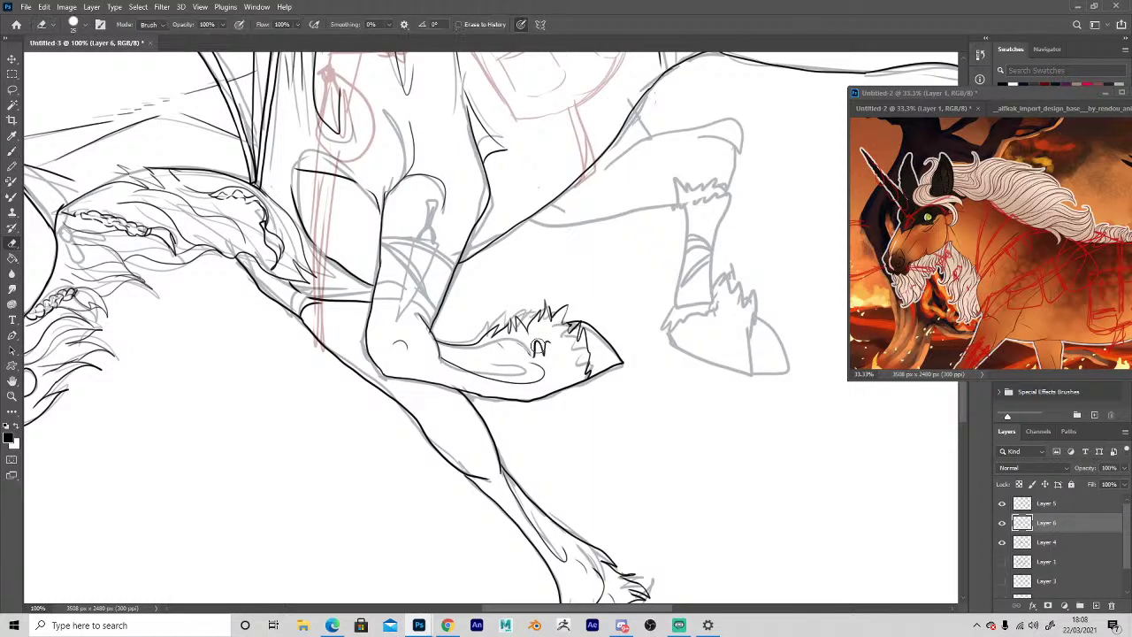
scroll(537, 348, down, 5)
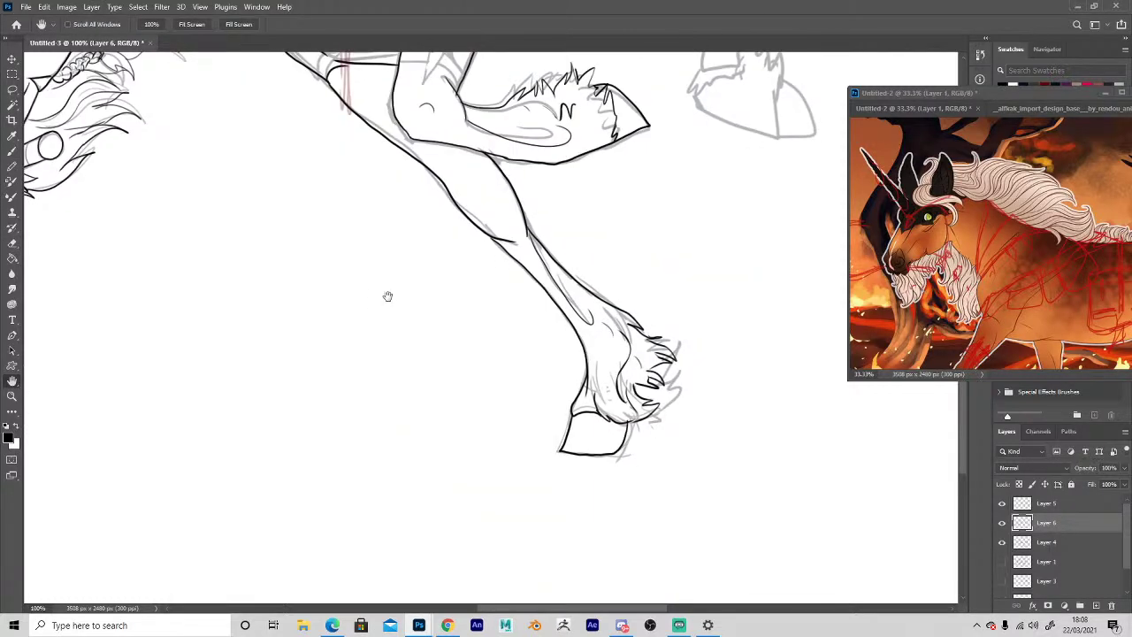
scroll(386, 295, up, 5)
key(b)
drag(527, 342, 488, 336)
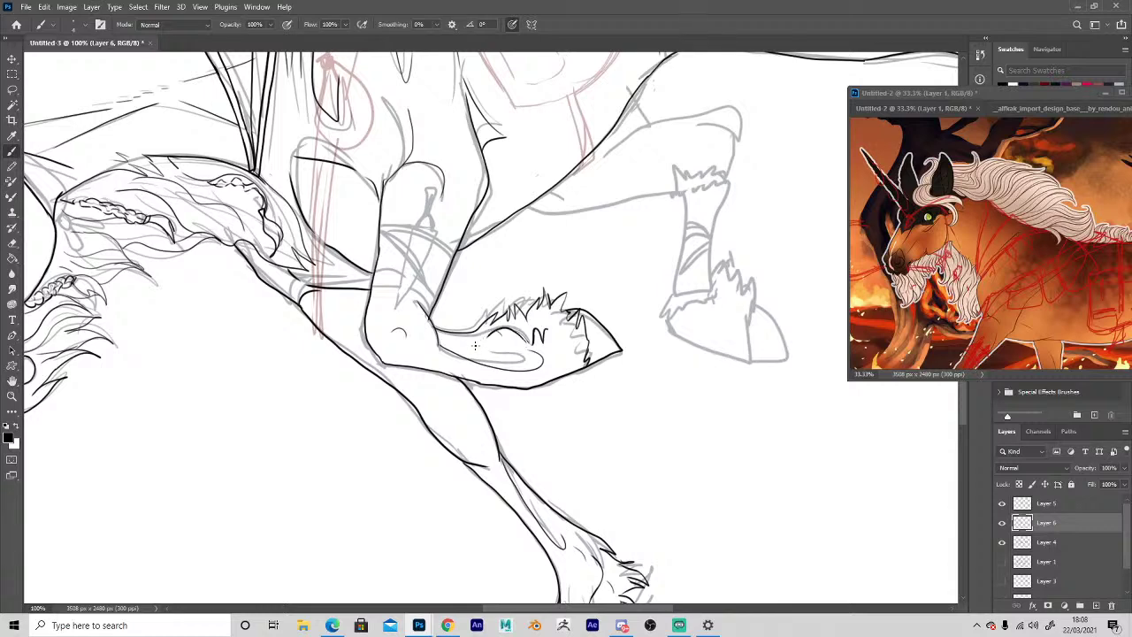
Ink the tucked hind leg's underside, the spiky fur at its joint, and the lower leg band with its crossing wraps.
key(space)
drag(648, 454, 616, 483)
key(b)
mouse_move(459, 281)
mouse_down()
mouse_move(606, 263)
mouse_move(644, 239)
mouse_move(639, 349)
mouse_move(607, 366)
mouse_move(611, 258)
mouse_up()
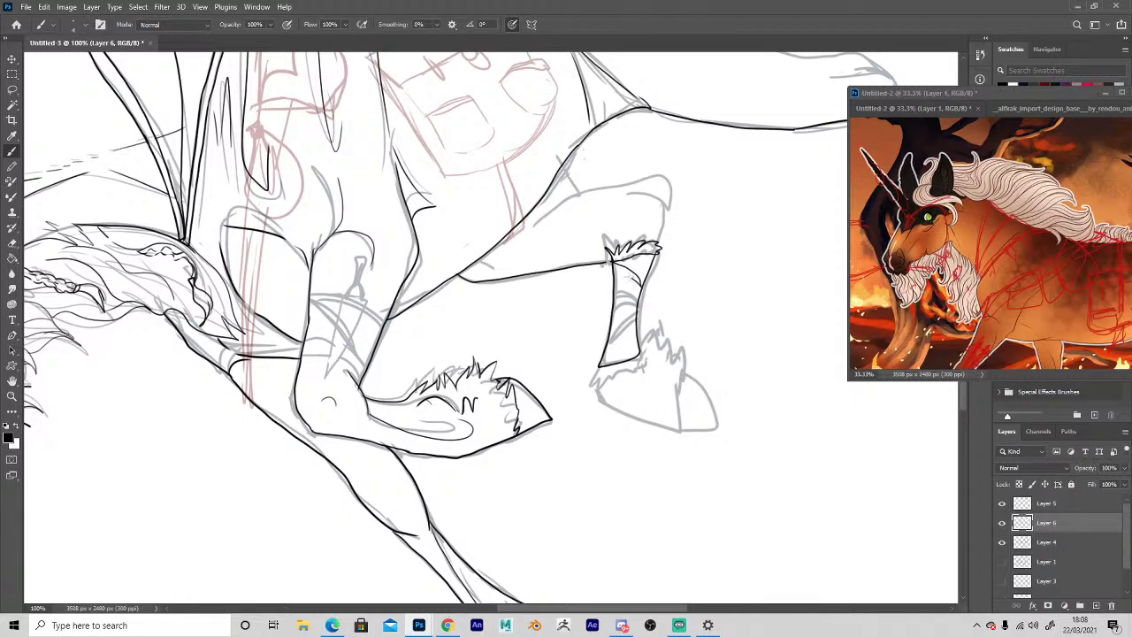
mouse_move(610, 299)
mouse_down()
mouse_move(643, 310)
mouse_move(609, 328)
mouse_up()
key(space)
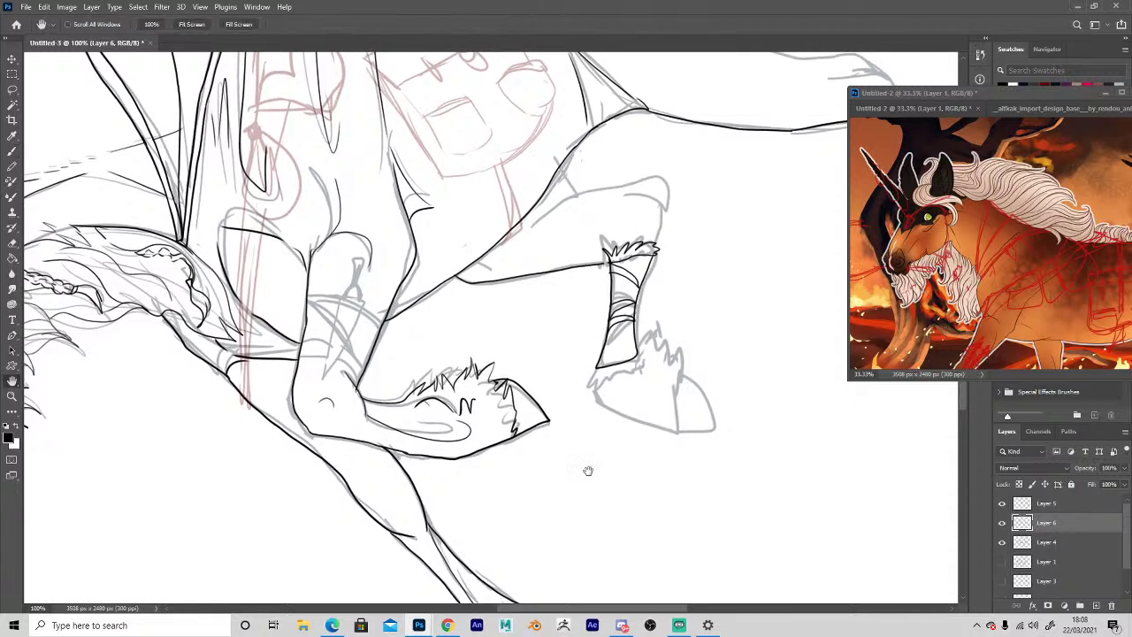
Ink the tucked hind leg's foot with its jagged fetlock fur, the underside and the pointed hoof.
drag(586, 469, 498, 474)
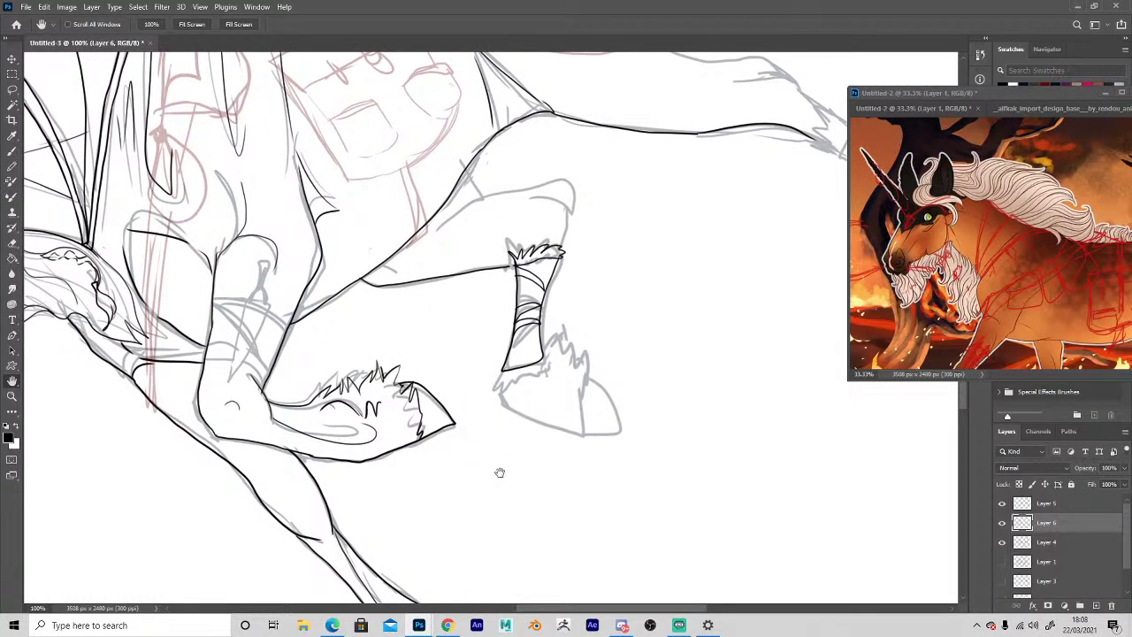
key(e)
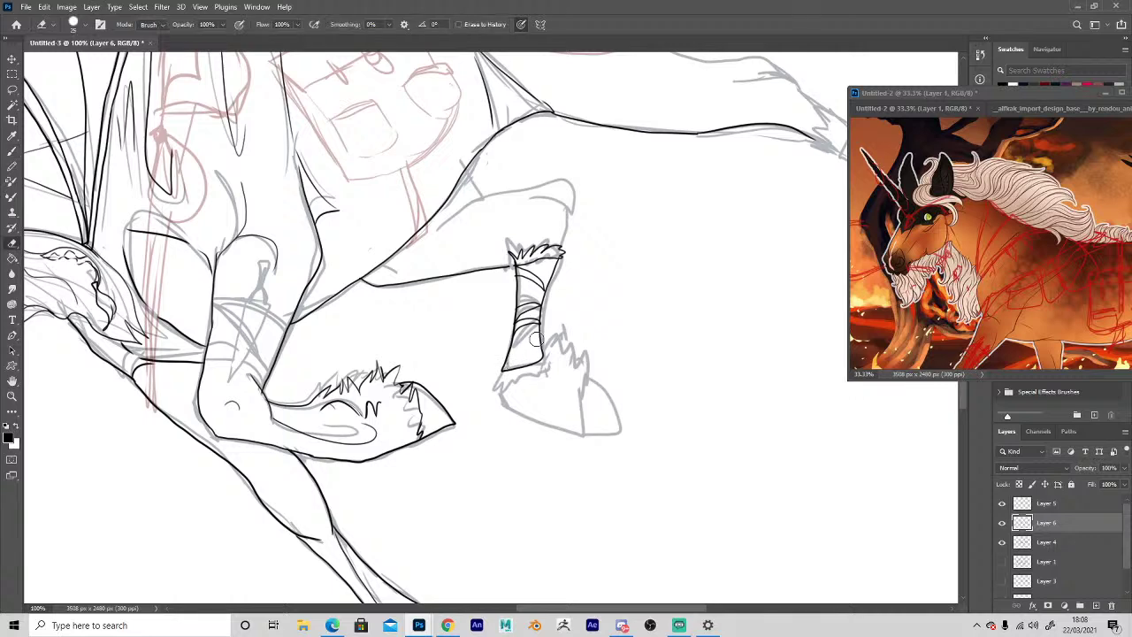
key(b)
mouse_move(541, 355)
mouse_down()
mouse_move(577, 339)
mouse_move(592, 375)
mouse_move(584, 433)
mouse_up()
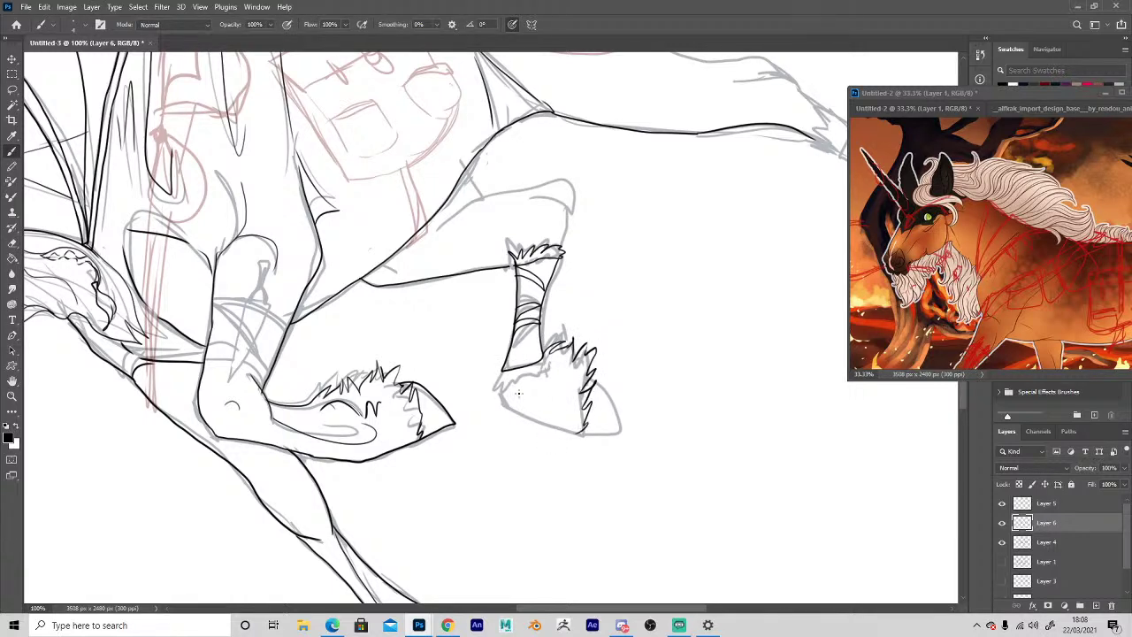
mouse_move(509, 382)
mouse_down()
mouse_move(545, 376)
mouse_move(573, 430)
mouse_move(593, 436)
mouse_move(621, 426)
mouse_move(591, 370)
mouse_up()
Ink the tucked hind leg's upper edge and bent joint, plus the rounded folded shapes on the hip.
key(space)
drag(598, 408, 615, 502)
mouse_move(577, 350)
mouse_down()
mouse_move(546, 278)
mouse_move(473, 301)
mouse_up()
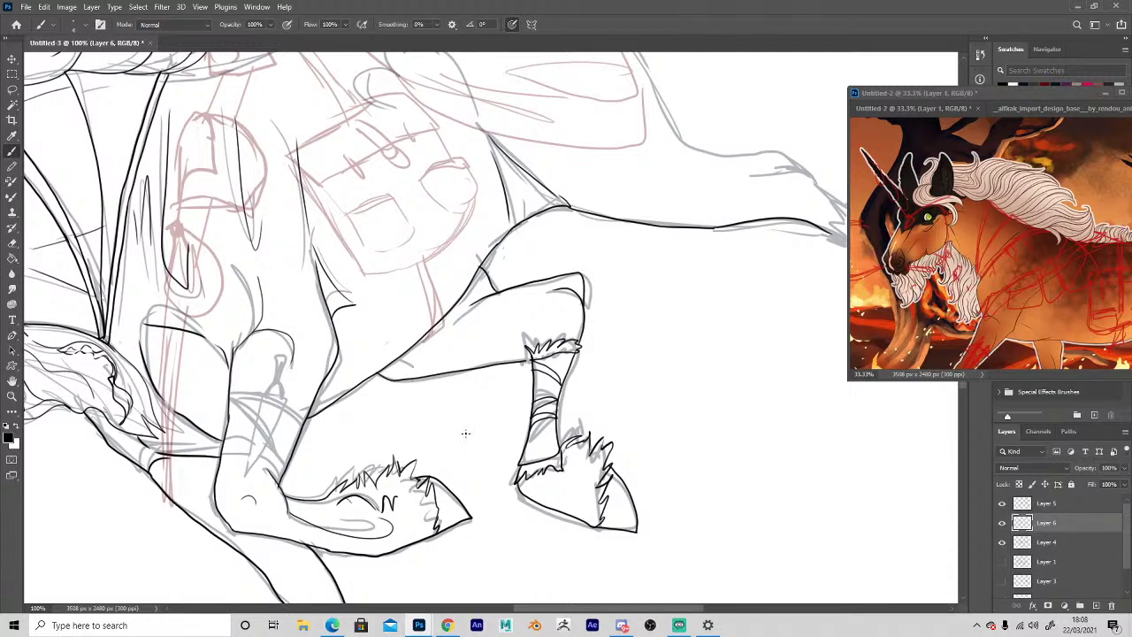
drag(487, 460, 504, 495)
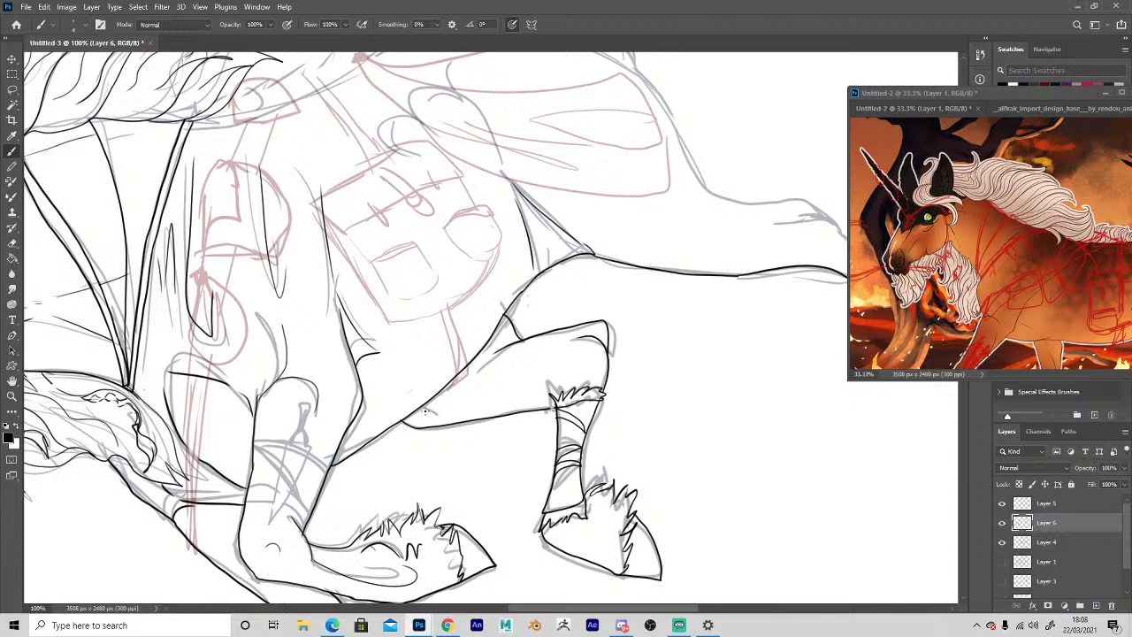
key(space)
drag(498, 468, 498, 589)
mouse_move(502, 285)
mouse_down()
mouse_move(481, 232)
mouse_move(437, 235)
mouse_move(389, 270)
mouse_move(475, 284)
mouse_up()
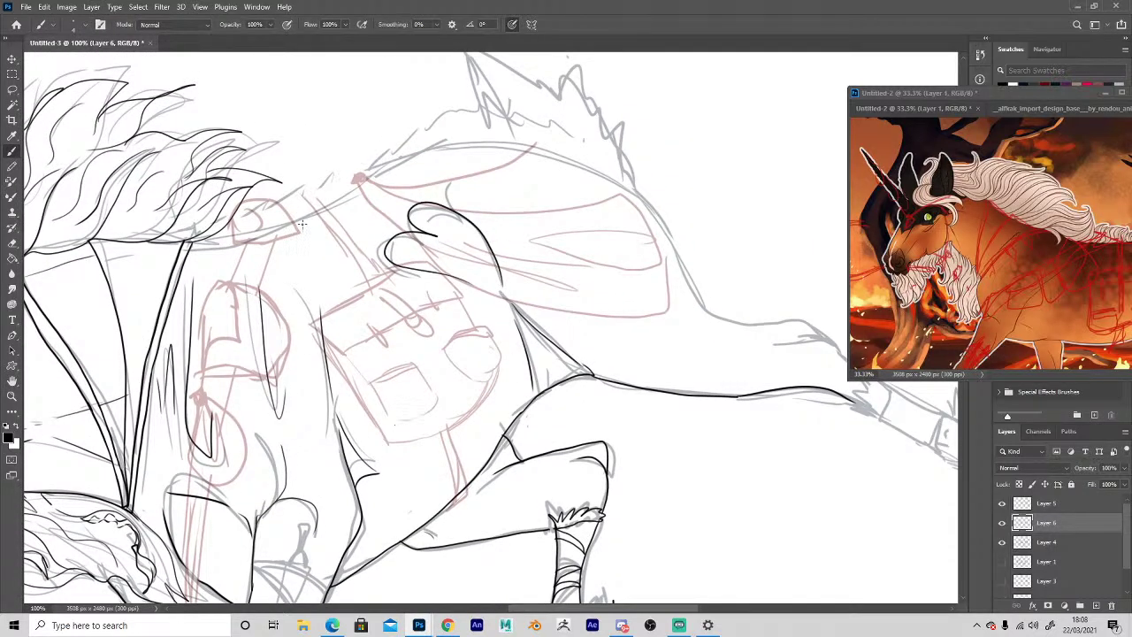
Ink the back contour from the mane over the rump, with a ridge of short spiky fur along it.
mouse_move(200, 245)
mouse_down()
mouse_move(503, 144)
mouse_move(647, 198)
mouse_move(708, 305)
mouse_move(821, 336)
mouse_move(771, 345)
mouse_up()
mouse_move(657, 474)
mouse_down()
mouse_move(755, 487)
mouse_move(794, 509)
mouse_up()
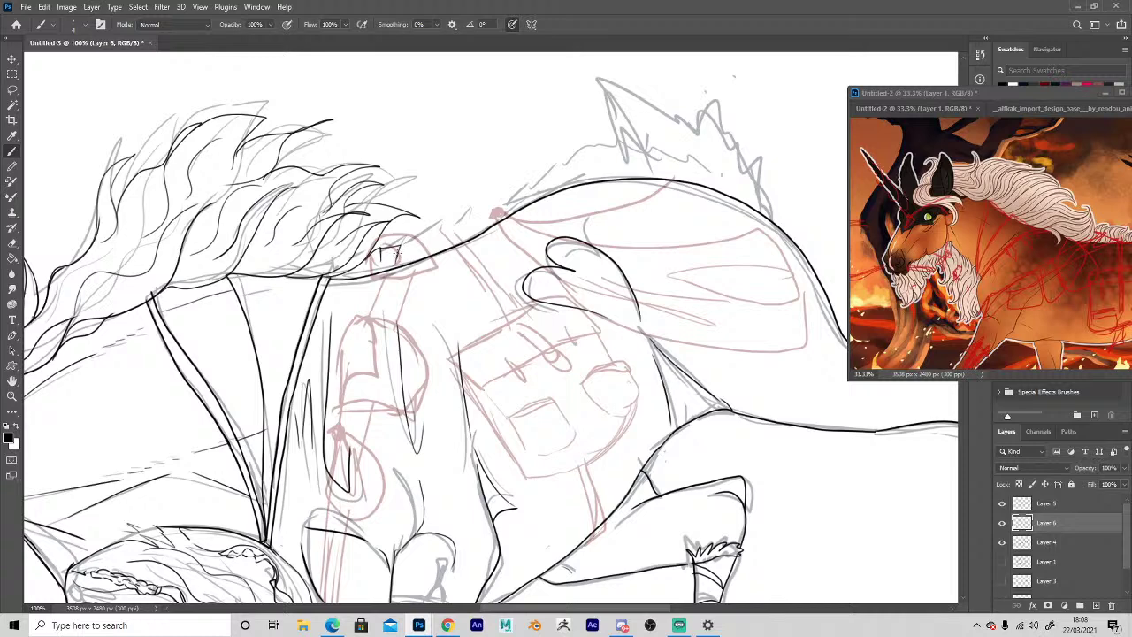
mouse_move(405, 250)
mouse_down()
mouse_move(521, 187)
mouse_move(642, 164)
mouse_up()
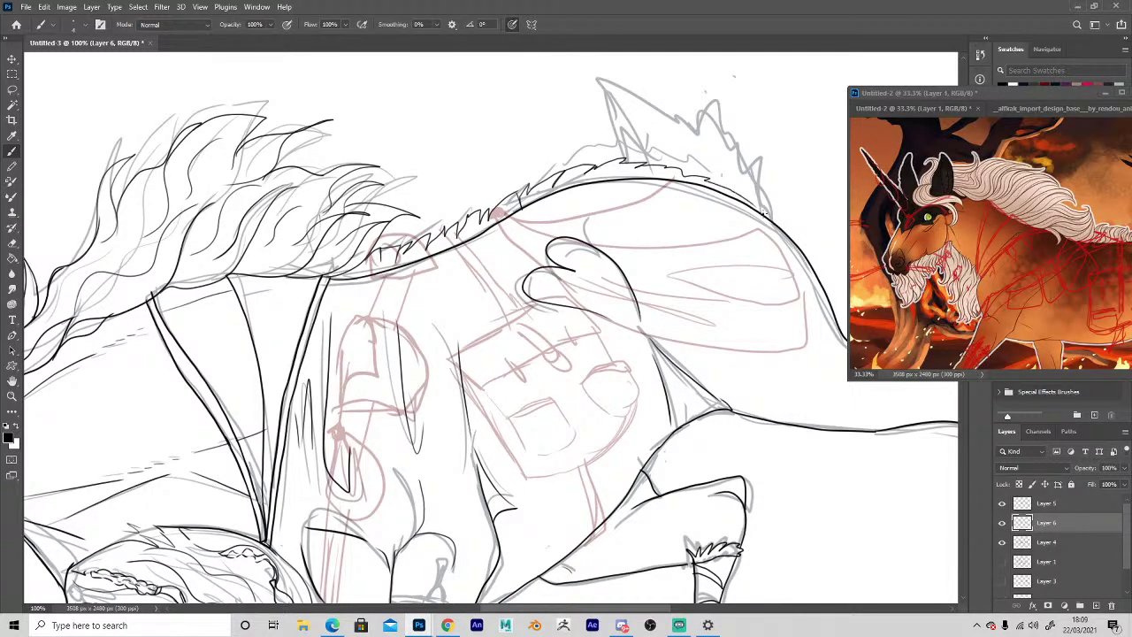
Bring the reference's hind legs into view and ink the outstretched hind leg's upper contour past the hock to the ankle fur.
key(space)
drag(484, 428, 227, 212)
drag(1066, 270, 862, 258)
drag(1118, 292, 992, 252)
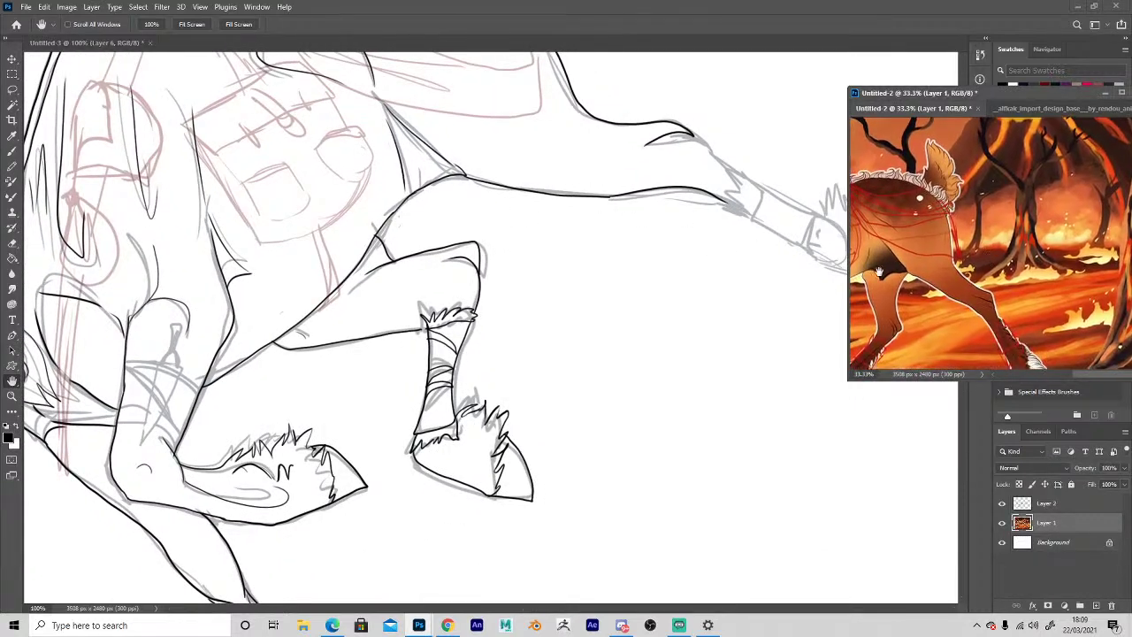
drag(684, 424, 538, 405)
key(b)
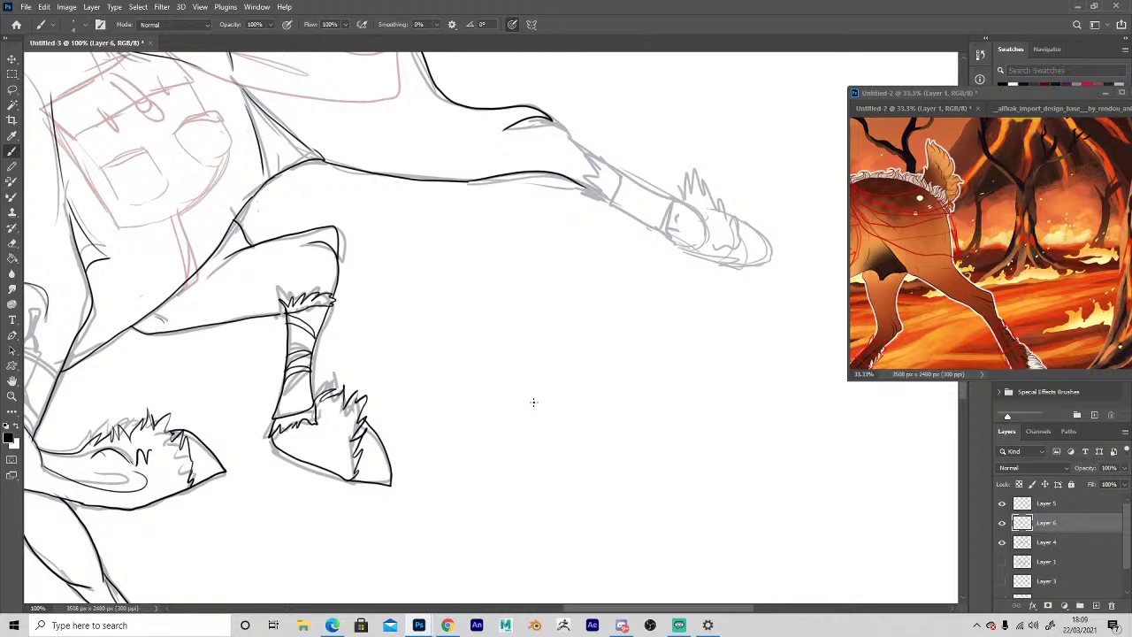
key(h)
drag(533, 403, 620, 445)
click(933, 263)
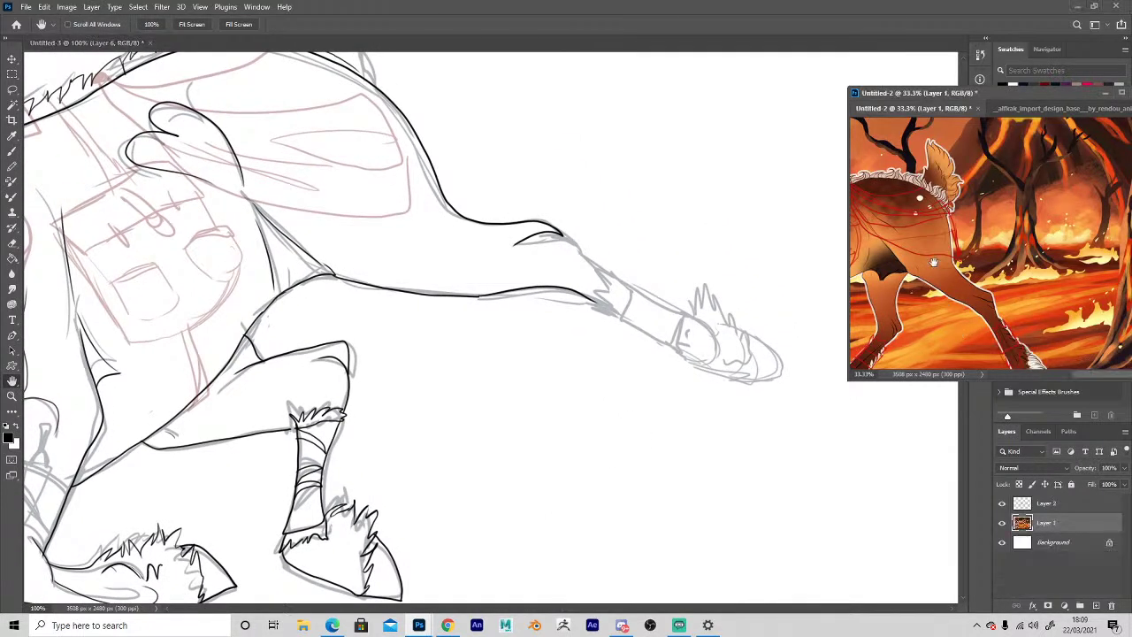
drag(933, 262, 907, 202)
key(b)
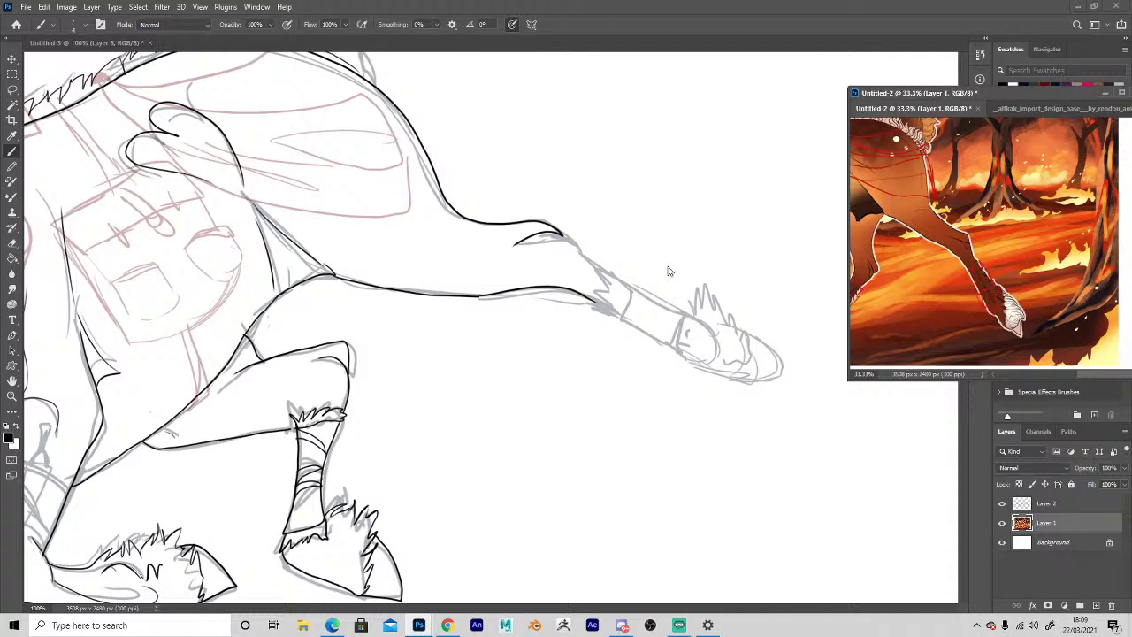
click(562, 237)
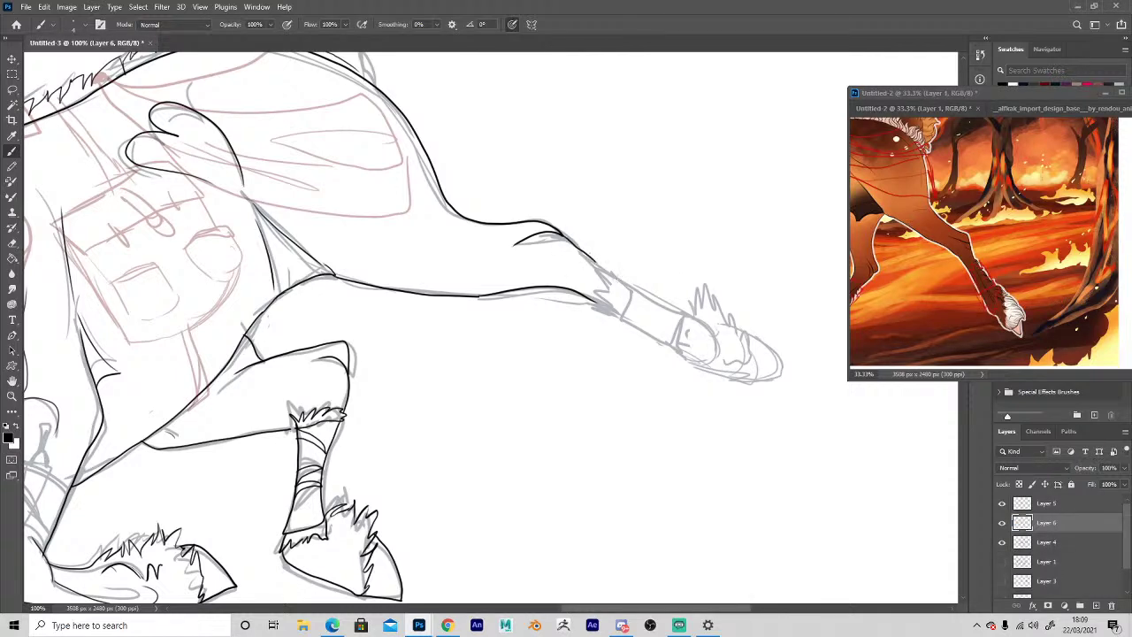
Ink the outstretched hind leg's ankle band with fur tufts at both ends and crossing wraps, and strengthen the contour above it.
mouse_move(628, 283)
mouse_down()
mouse_move(608, 307)
mouse_move(678, 343)
mouse_move(674, 310)
mouse_move(626, 283)
mouse_up()
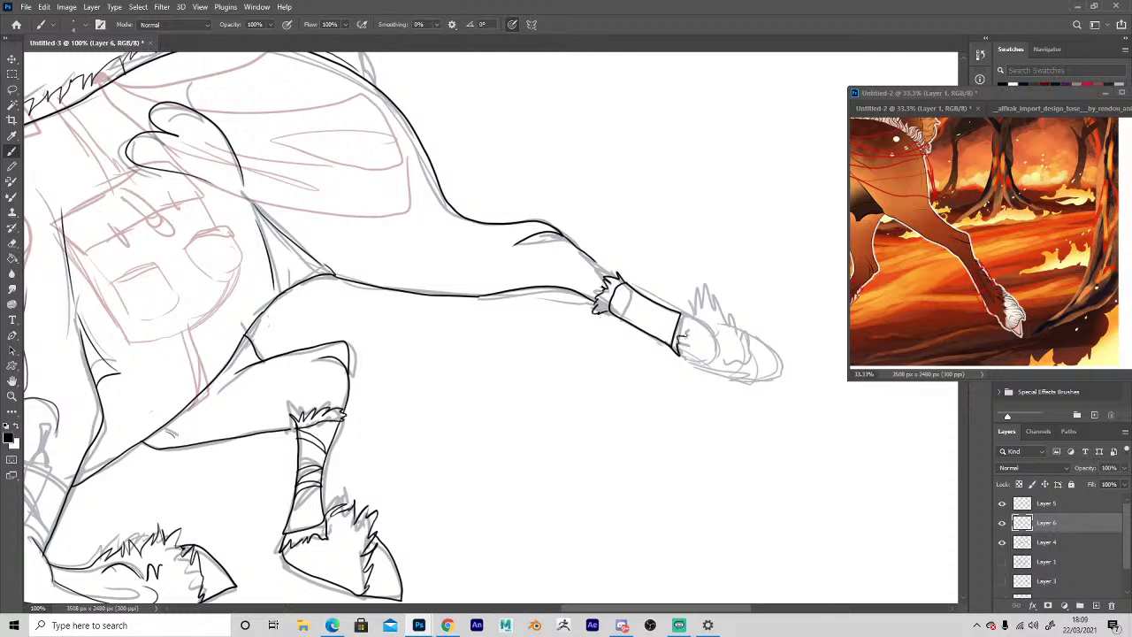
mouse_move(645, 294)
mouse_down()
mouse_move(625, 320)
mouse_move(657, 330)
mouse_up()
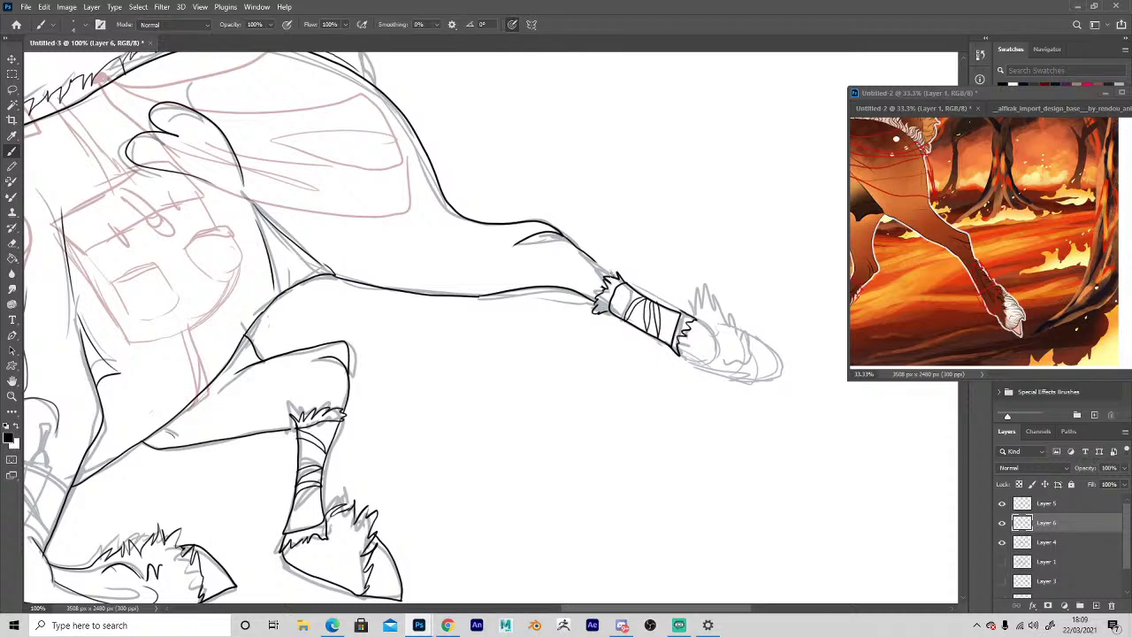
drag(585, 257, 613, 276)
Ink the outstretched hind leg's spiky fetlock fur and underside, and finish the foot with a rounded hoof.
drag(748, 327, 756, 361)
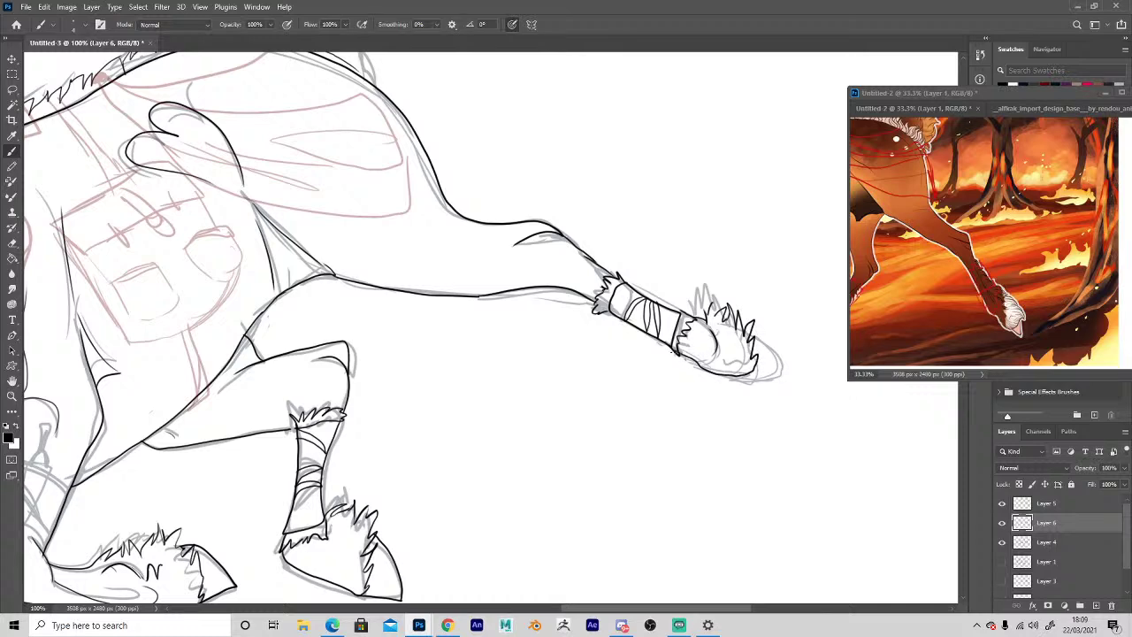
key(e)
drag(679, 357, 697, 366)
key(b)
mouse_move(740, 380)
mouse_down()
mouse_move(780, 380)
mouse_move(776, 354)
mouse_move(763, 380)
mouse_move(780, 377)
mouse_move(760, 342)
mouse_up()
key(ctrl+z)
key(ctrl+z)
drag(759, 380, 757, 336)
Clean up and redraw the lines where the outstretched leg's ankle band meets the fetlock fur.
key(z)
alt+click(523, 425)
alt+click(525, 430)
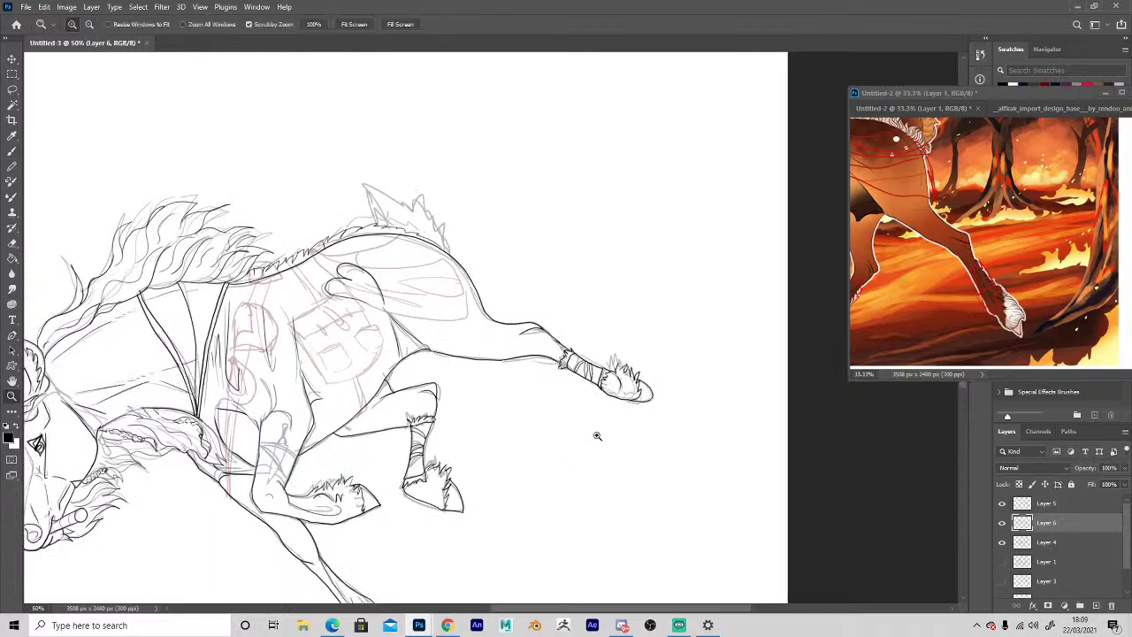
click(595, 431)
click(595, 432)
click(607, 409)
click(607, 410)
key(b)
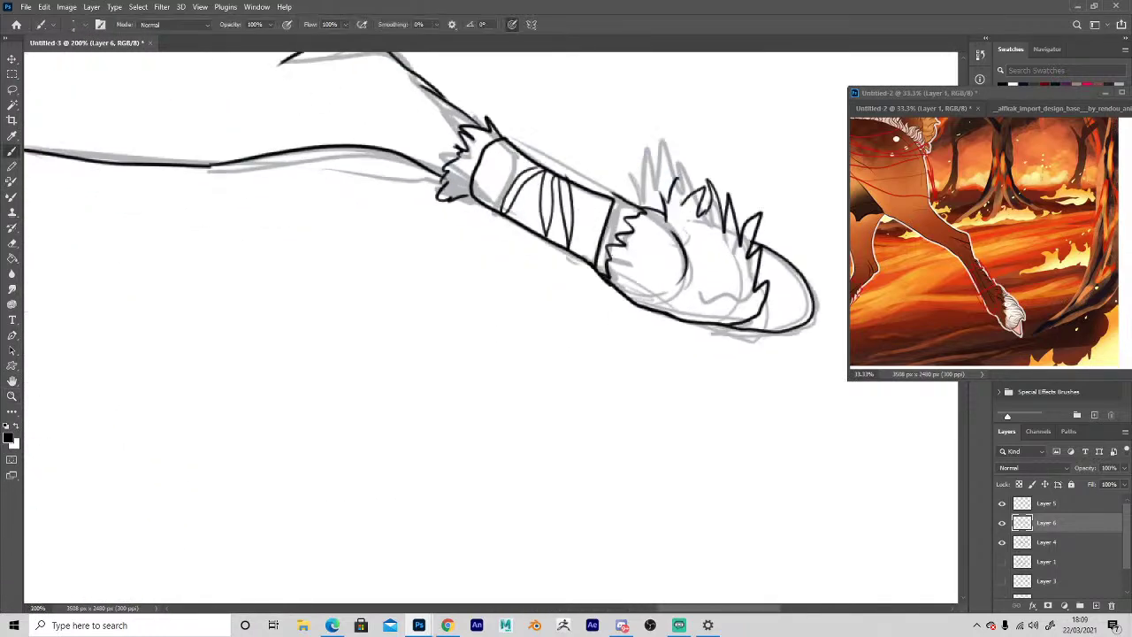
key(e)
mouse_move(631, 203)
mouse_down()
mouse_move(629, 238)
mouse_move(613, 243)
mouse_move(610, 266)
mouse_move(643, 212)
mouse_up()
key(b)
key(e)
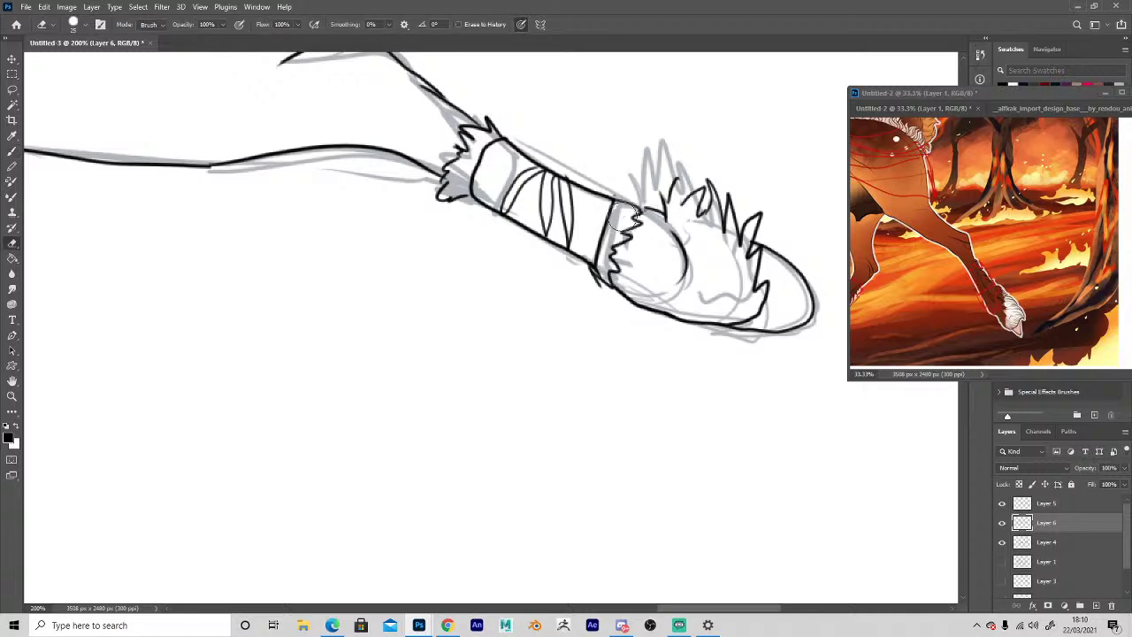
key(b)
Ink the raised tail's front edge and jagged fur outline down to the rump, using the reference's tail as a guide.
key(space)
drag(567, 274, 845, 602)
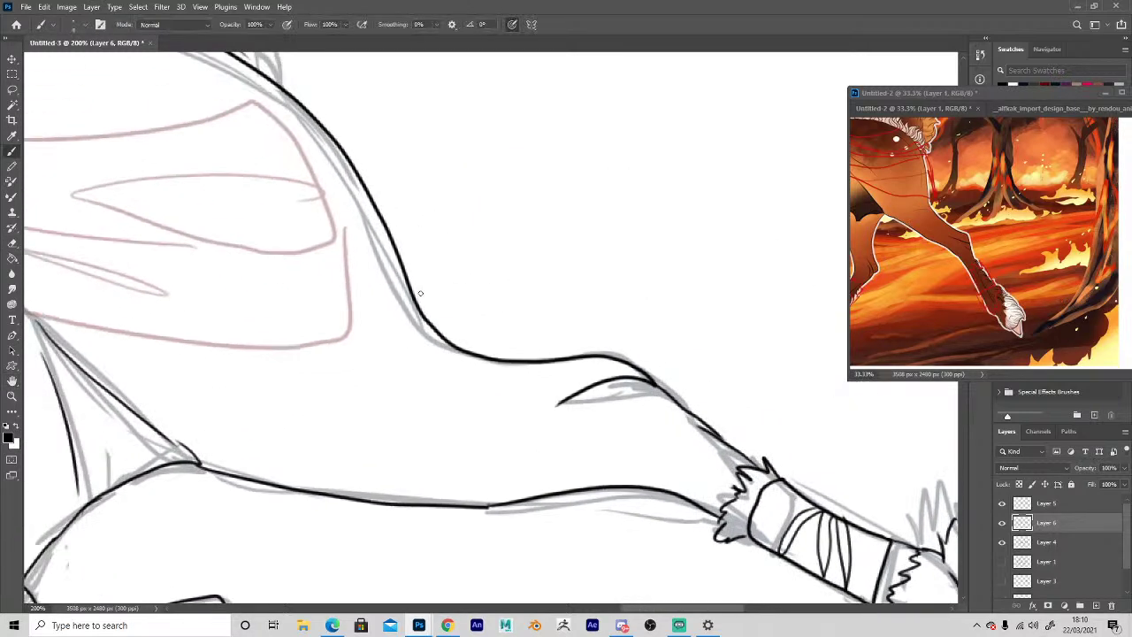
key(space)
drag(445, 337, 720, 465)
drag(585, 306, 790, 533)
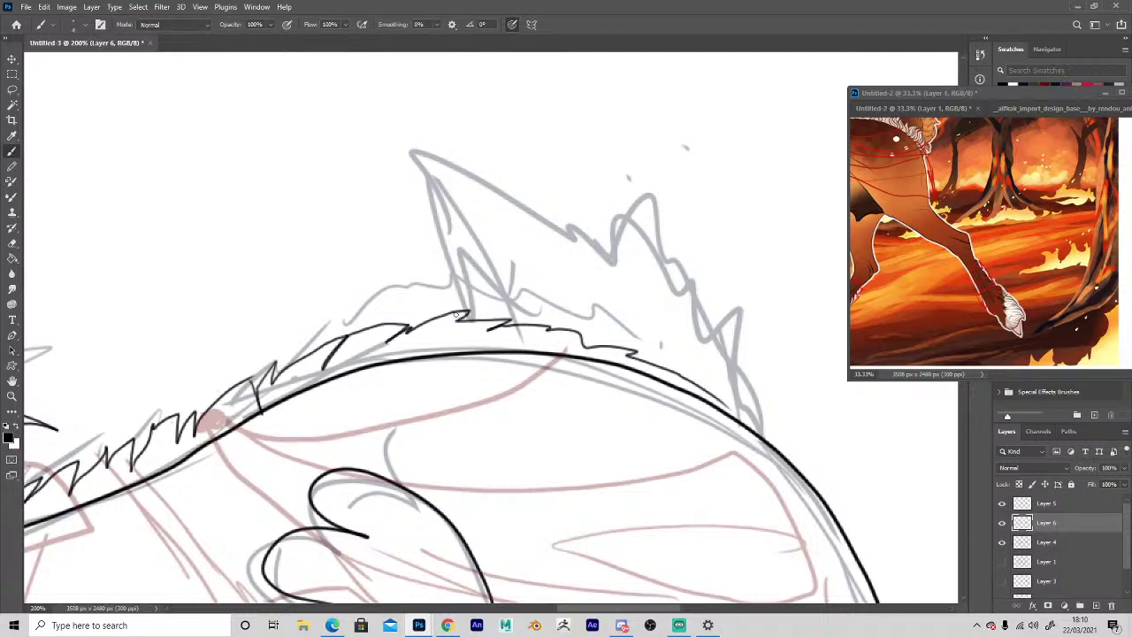
mouse_move(458, 314)
mouse_down()
mouse_move(445, 232)
mouse_move(414, 161)
mouse_move(481, 189)
mouse_move(484, 165)
mouse_move(499, 199)
mouse_up()
key(h)
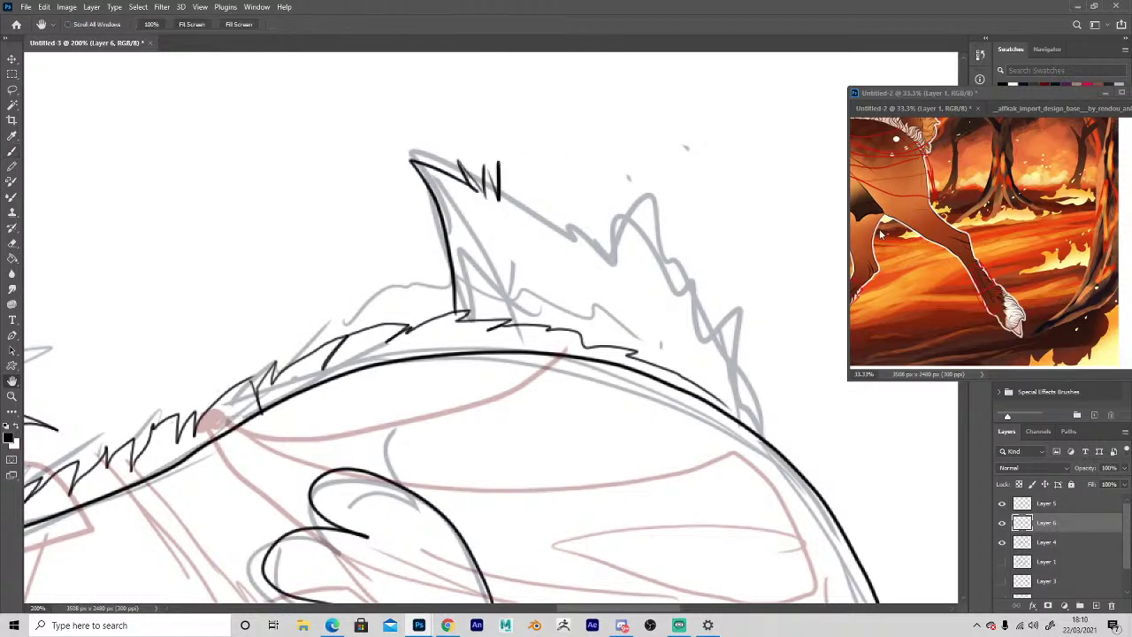
drag(880, 235, 907, 314)
key(b)
click(477, 188)
mouse_move(500, 163)
mouse_down()
mouse_move(537, 171)
mouse_move(551, 207)
mouse_move(550, 179)
mouse_move(581, 217)
mouse_move(592, 195)
mouse_move(607, 200)
mouse_move(623, 239)
mouse_move(634, 226)
mouse_move(656, 245)
mouse_move(680, 284)
mouse_up()
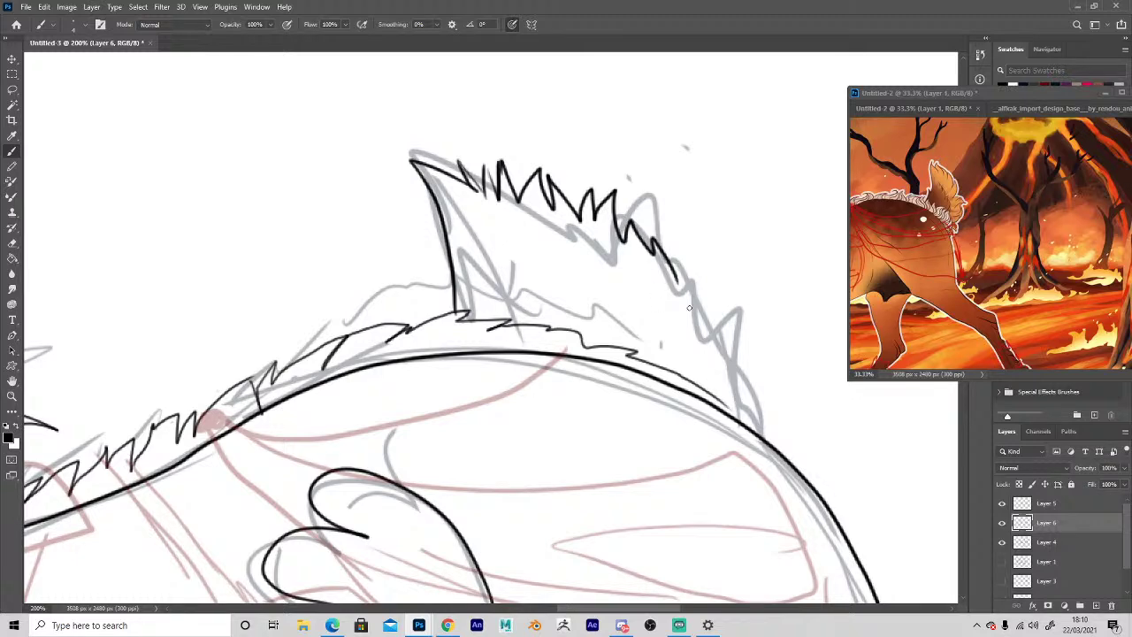
mouse_move(677, 281)
mouse_down()
mouse_move(709, 292)
mouse_move(738, 416)
mouse_move(692, 358)
mouse_up()
Add short fur strokes inside the tail and a second line along its front edge.
drag(631, 279, 648, 310)
drag(607, 264, 634, 297)
drag(588, 257, 594, 276)
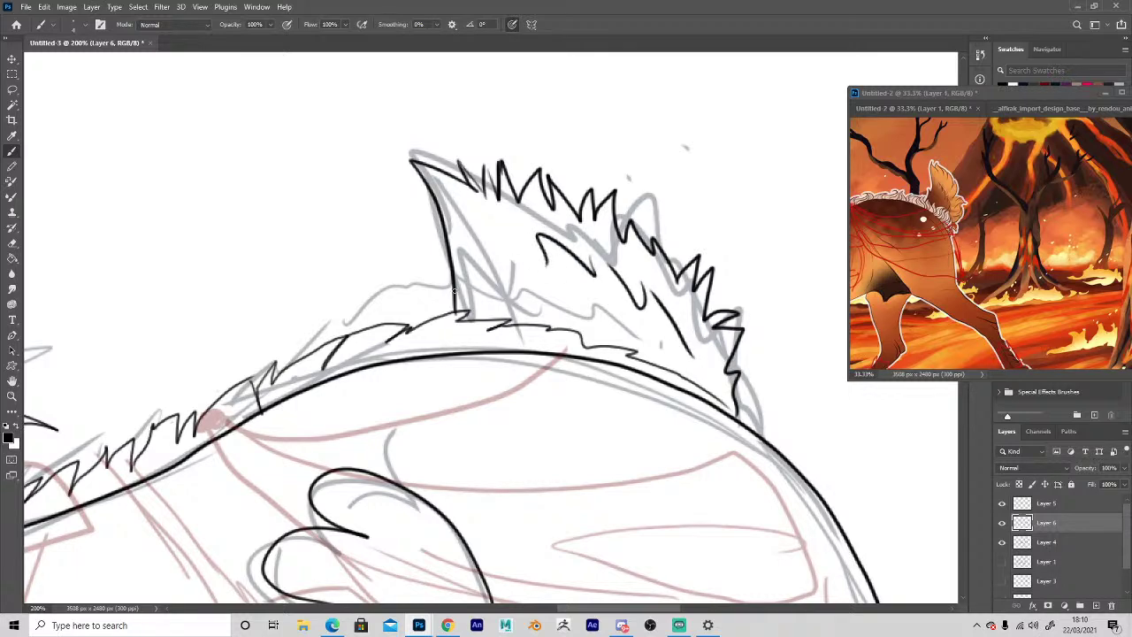
drag(424, 326, 429, 190)
Erase the tail's front edge and redraw it as a single line joining the fur ridge at the tail's base.
key(z)
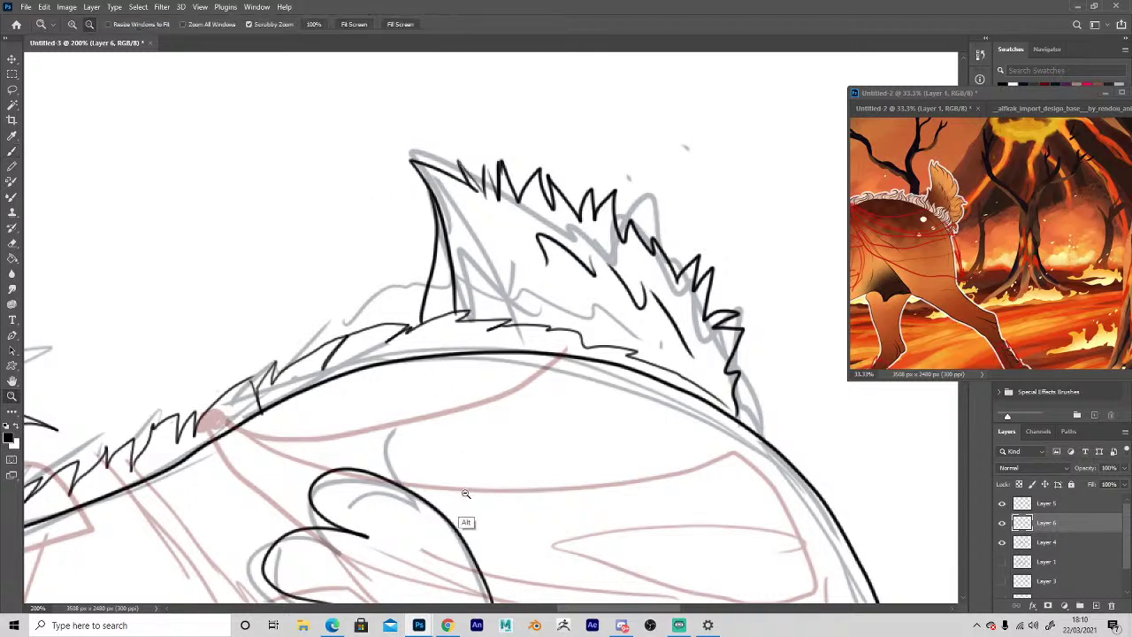
alt+click(468, 524)
alt+click(466, 522)
alt+click(468, 502)
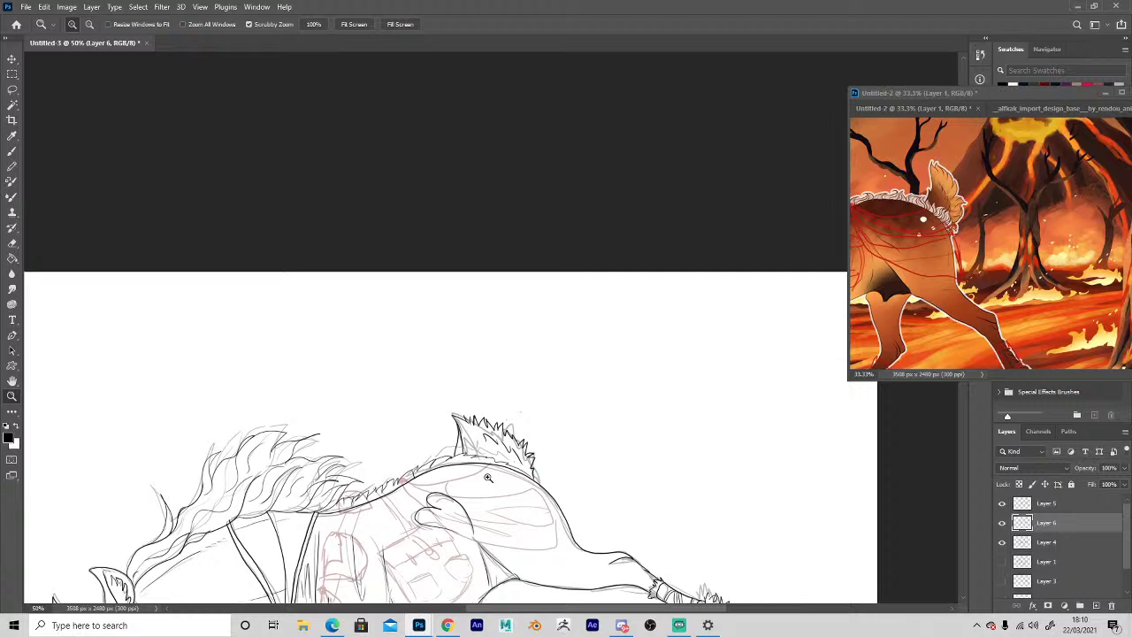
key(h)
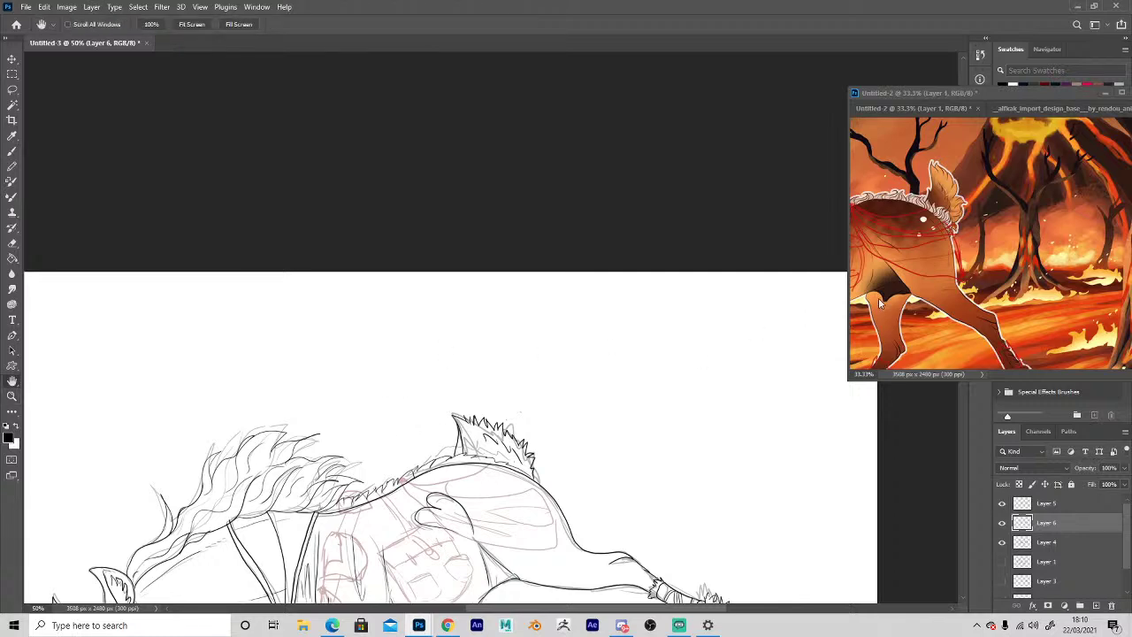
drag(889, 298, 1022, 242)
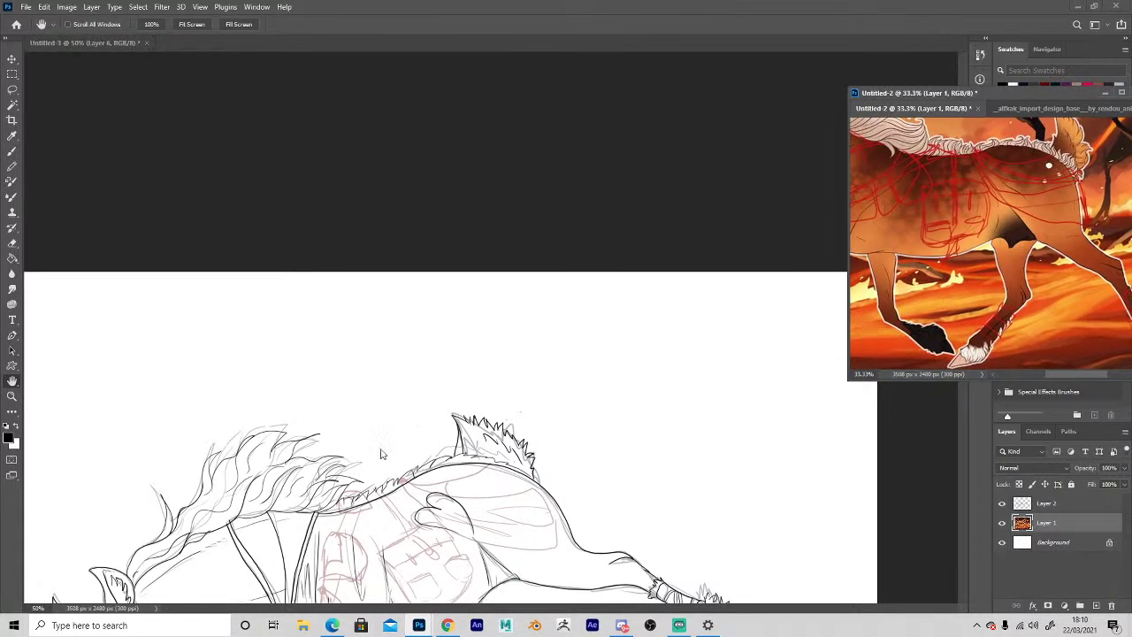
mouse_move(353, 493)
mouse_down()
mouse_move(442, 318)
mouse_move(454, 209)
mouse_up()
key(z)
click(570, 179)
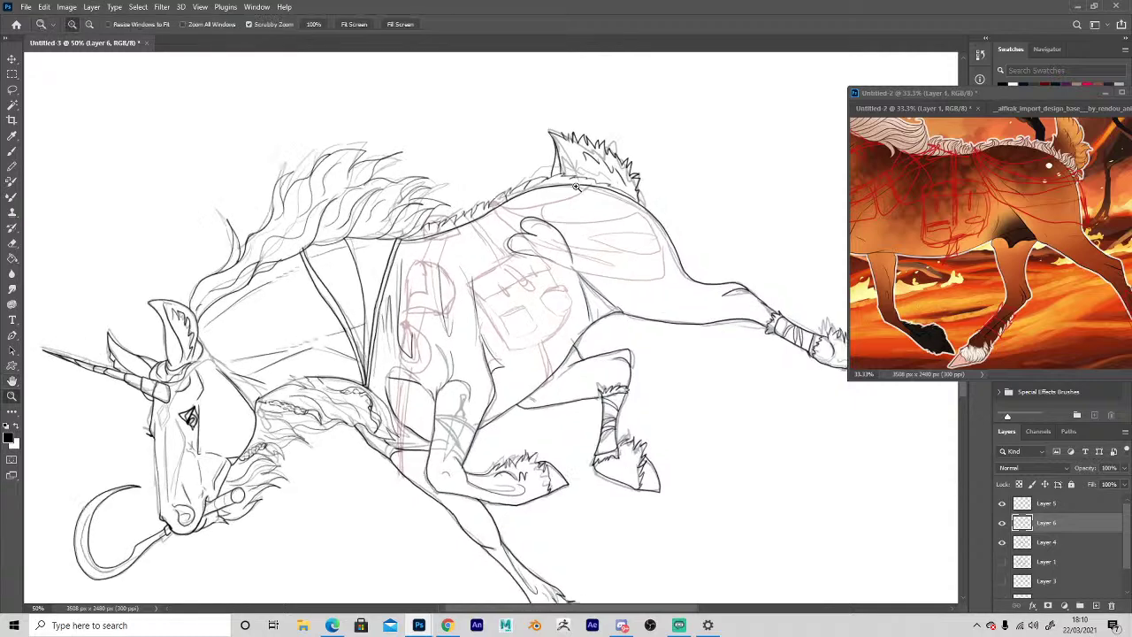
click(570, 179)
click(571, 179)
key(e)
drag(454, 106, 470, 256)
mouse_move(548, 269)
mouse_down()
mouse_move(511, 141)
mouse_move(603, 311)
mouse_up()
key(b)
key(e)
key(b)
mouse_move(485, 329)
mouse_down()
mouse_move(543, 285)
mouse_move(544, 309)
mouse_move(583, 301)
mouse_up()
key(e)
key(b)
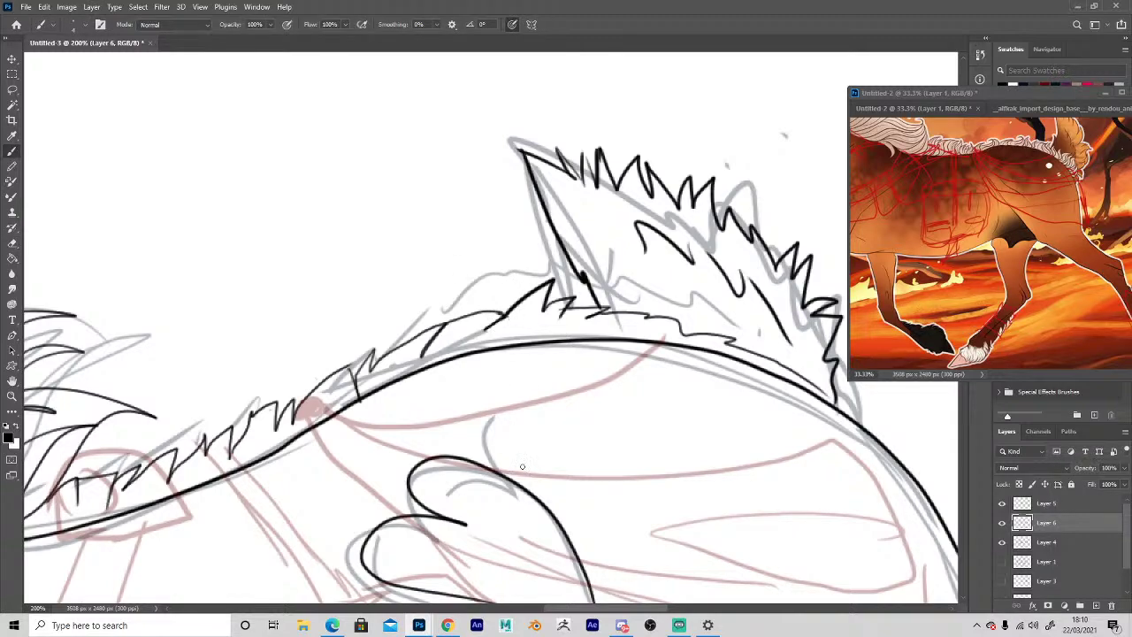
Show the whole drawing and hide the grey sketch on Layer 4 to check the line art.
key(z)
alt+click(527, 497)
alt+click(528, 500)
alt+click(527, 511)
alt+click(525, 524)
alt+click(523, 531)
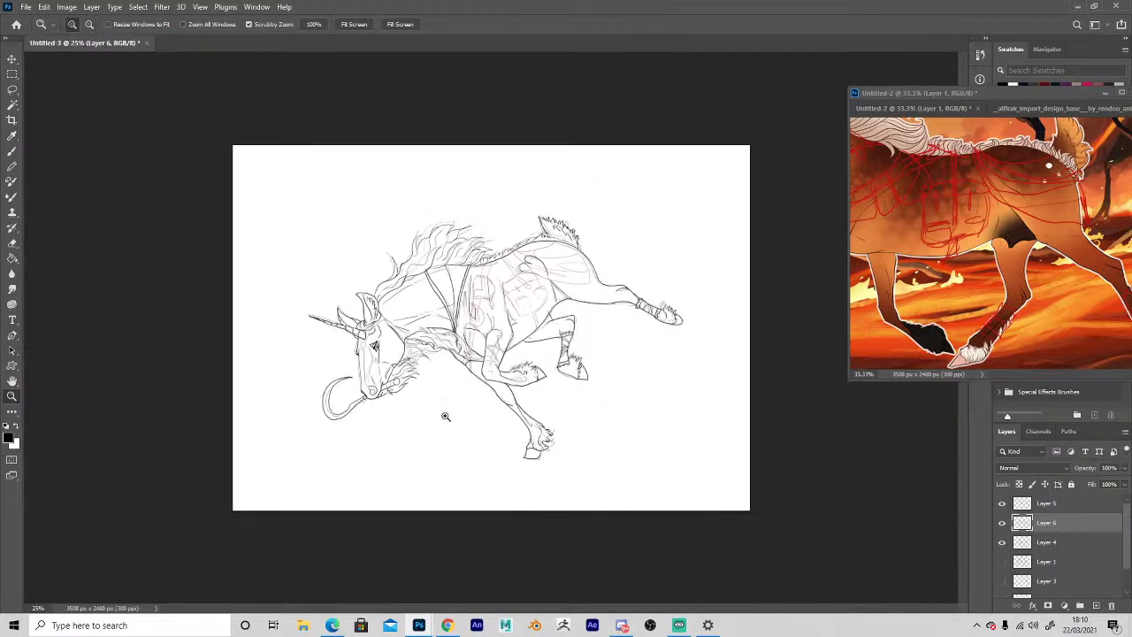
scroll(465, 383, up, 1)
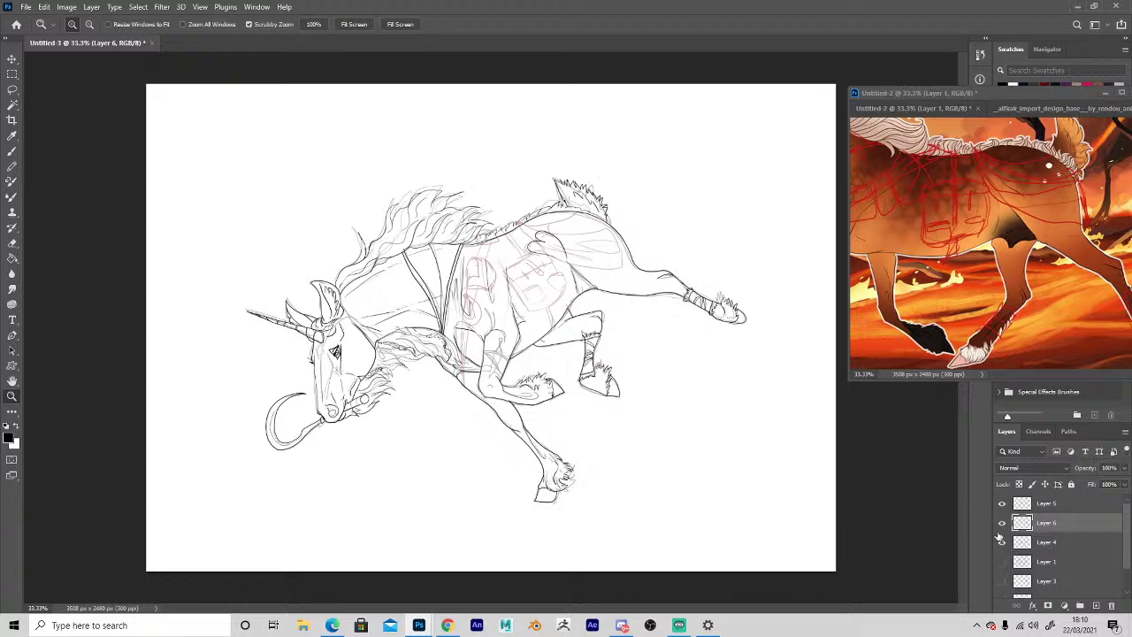
click(1002, 543)
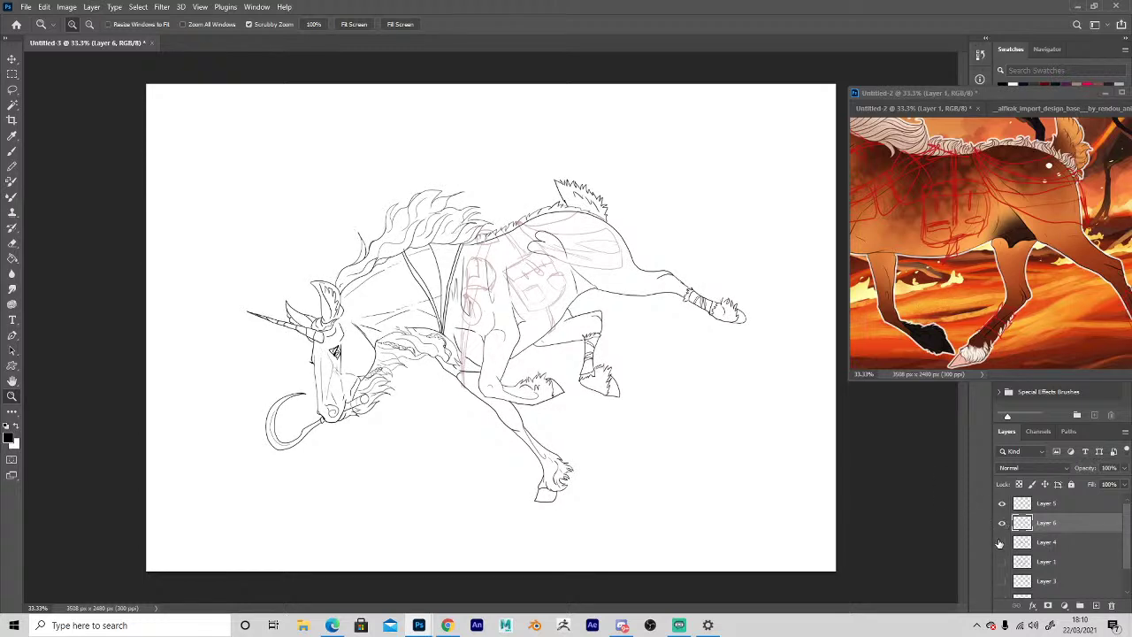
Compare the line art with and without the grey sketch on Layer 4, leaving the sketch shown.
click(1003, 543)
click(1002, 543)
click(1002, 543)
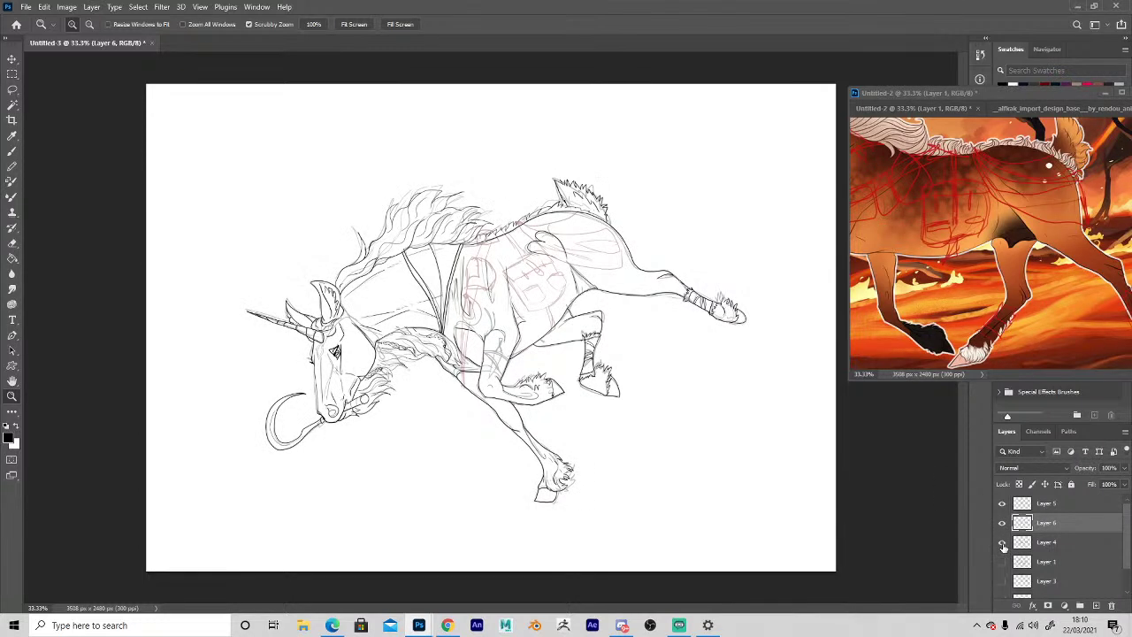
click(1002, 545)
click(1002, 543)
click(1002, 543)
click(1002, 543)
Add a new layer above Layer 5 and ink the small dagger on the bent foreleg.
click(1040, 504)
click(1096, 605)
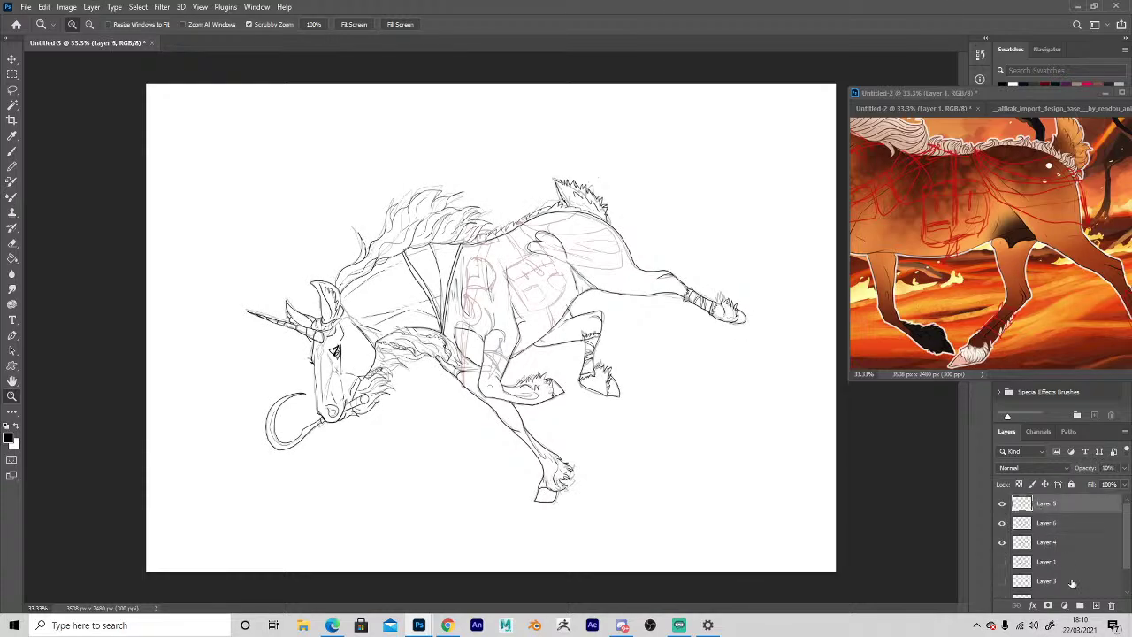
click(358, 402)
click(531, 387)
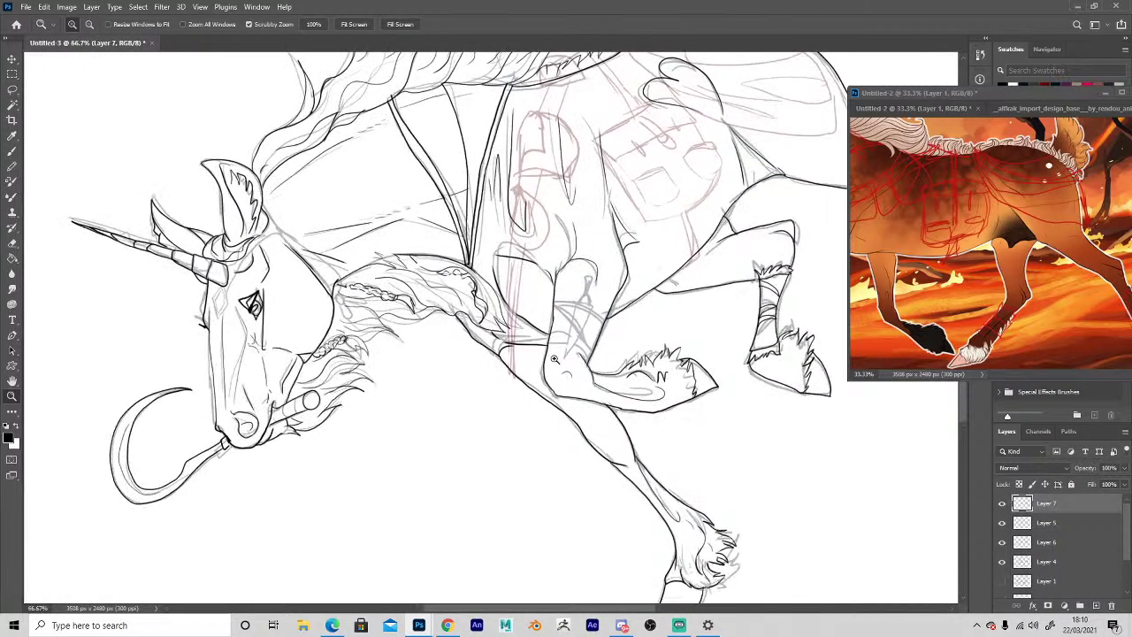
click(549, 354)
click(548, 354)
key(b)
mouse_move(621, 204)
mouse_down()
mouse_move(604, 288)
mouse_move(614, 332)
mouse_move(675, 216)
mouse_move(631, 239)
mouse_move(608, 317)
mouse_move(672, 214)
mouse_move(655, 186)
mouse_move(622, 205)
mouse_move(678, 136)
mouse_move(654, 170)
mouse_up()
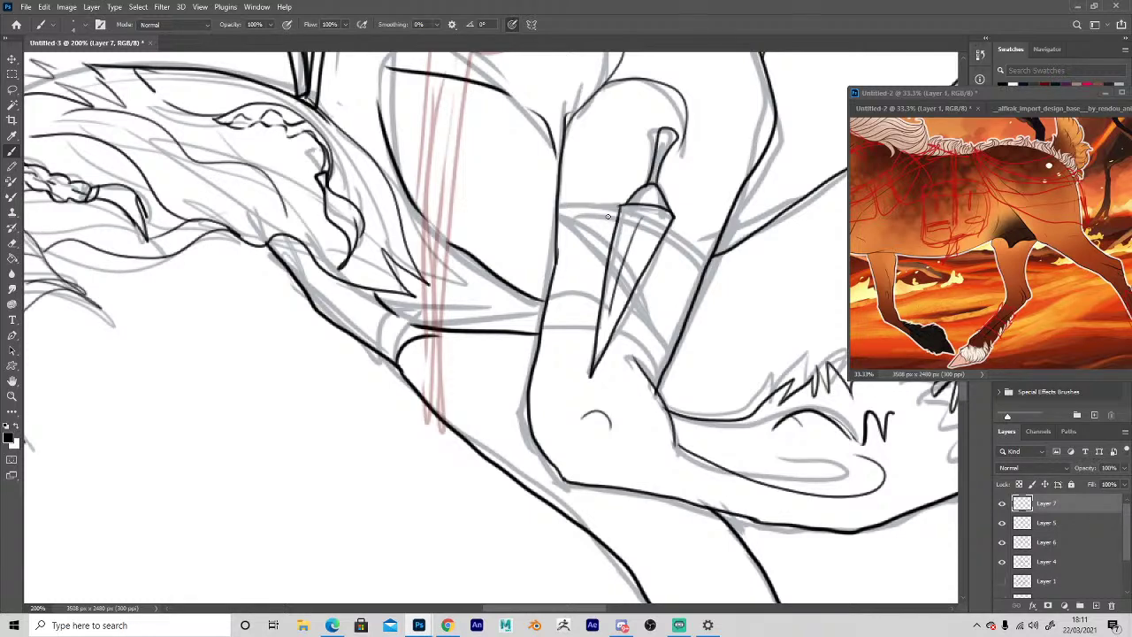
Ink the curved bands around the bent foreleg and the crossing straps that hold the dagger.
mouse_move(542, 334)
mouse_down()
mouse_move(597, 333)
mouse_move(659, 380)
mouse_move(634, 332)
mouse_up()
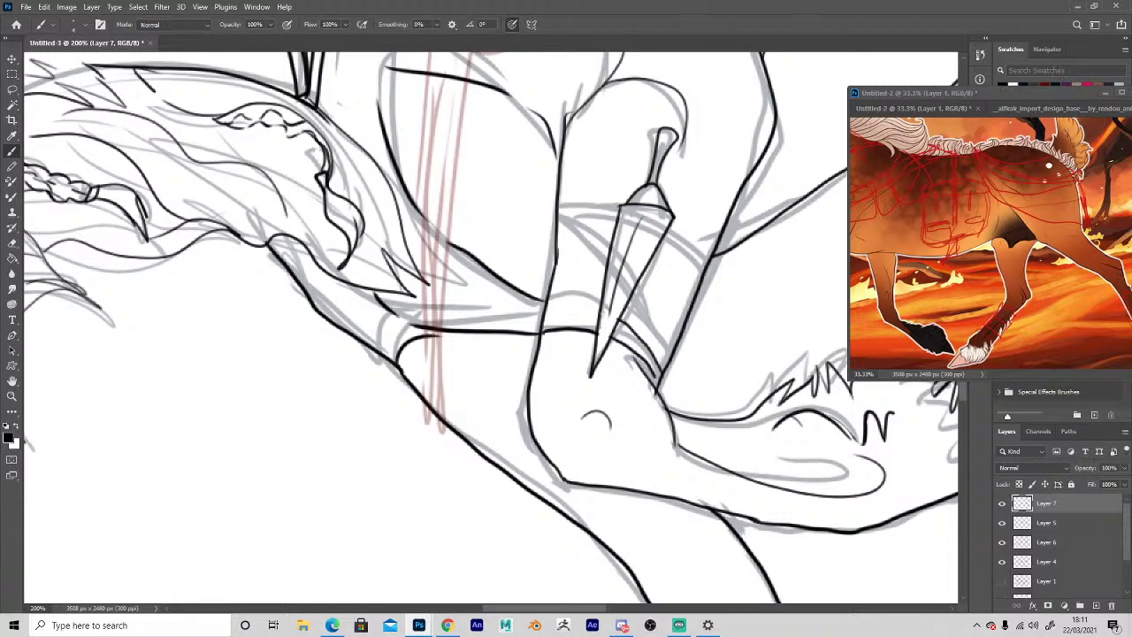
drag(566, 311, 553, 313)
drag(548, 297, 587, 299)
mouse_move(668, 358)
mouse_down()
mouse_move(646, 294)
mouse_move(648, 344)
mouse_up()
mouse_move(570, 223)
mouse_down()
mouse_move(658, 321)
mouse_move(569, 227)
mouse_move(619, 216)
mouse_move(709, 266)
mouse_up()
drag(651, 228, 703, 265)
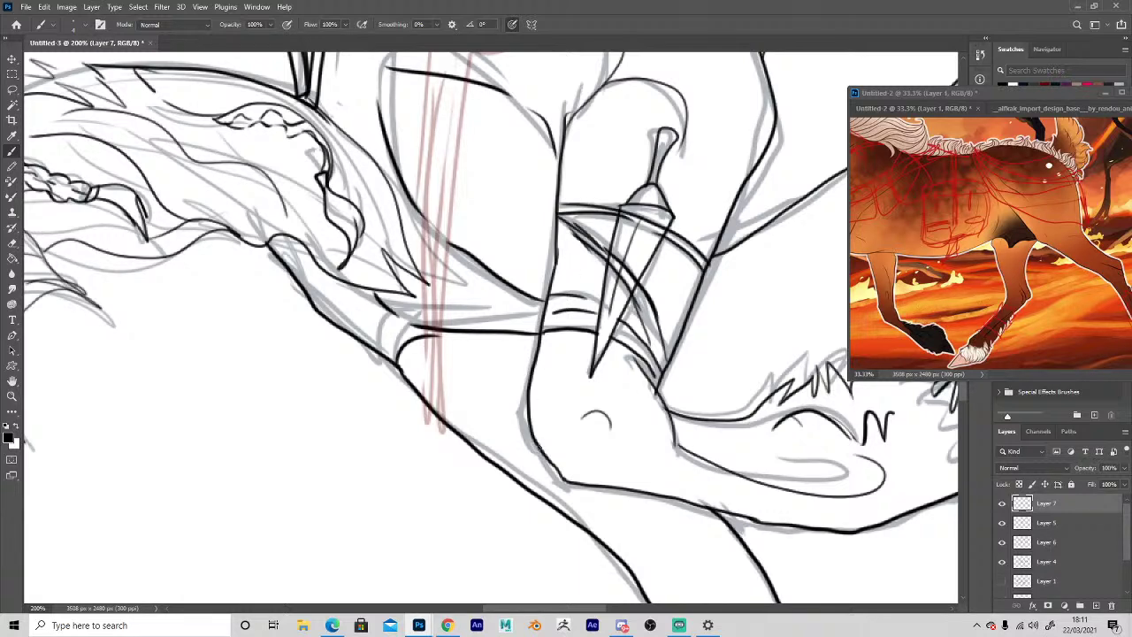
Ink the double-outlined diamond ornament on the forehead just below the horn's base.
key(space)
mouse_move(435, 456)
mouse_down()
mouse_move(553, 475)
mouse_move(684, 540)
mouse_move(649, 495)
mouse_move(801, 519)
mouse_move(872, 488)
mouse_up()
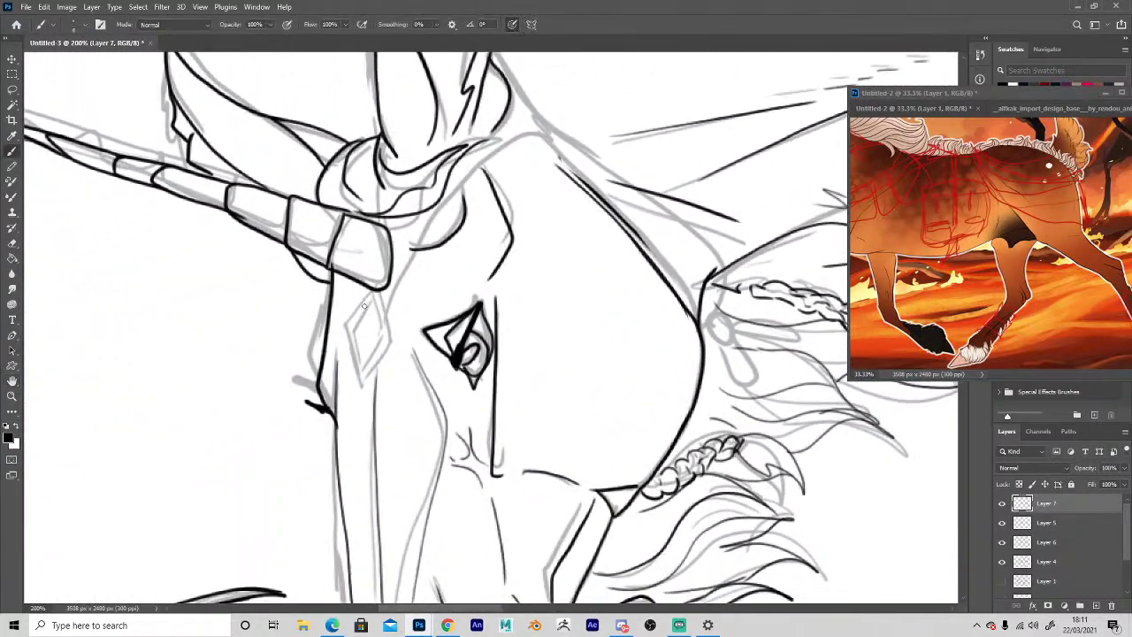
mouse_move(372, 293)
mouse_down()
mouse_move(349, 354)
mouse_move(369, 411)
mouse_move(397, 351)
mouse_move(375, 295)
mouse_move(389, 350)
mouse_move(369, 386)
mouse_move(360, 346)
mouse_move(375, 315)
mouse_up()
Ink the bridle cords from the diamond up to the ear and down the jaw, ending in a round bead with tassels.
drag(458, 504, 492, 555)
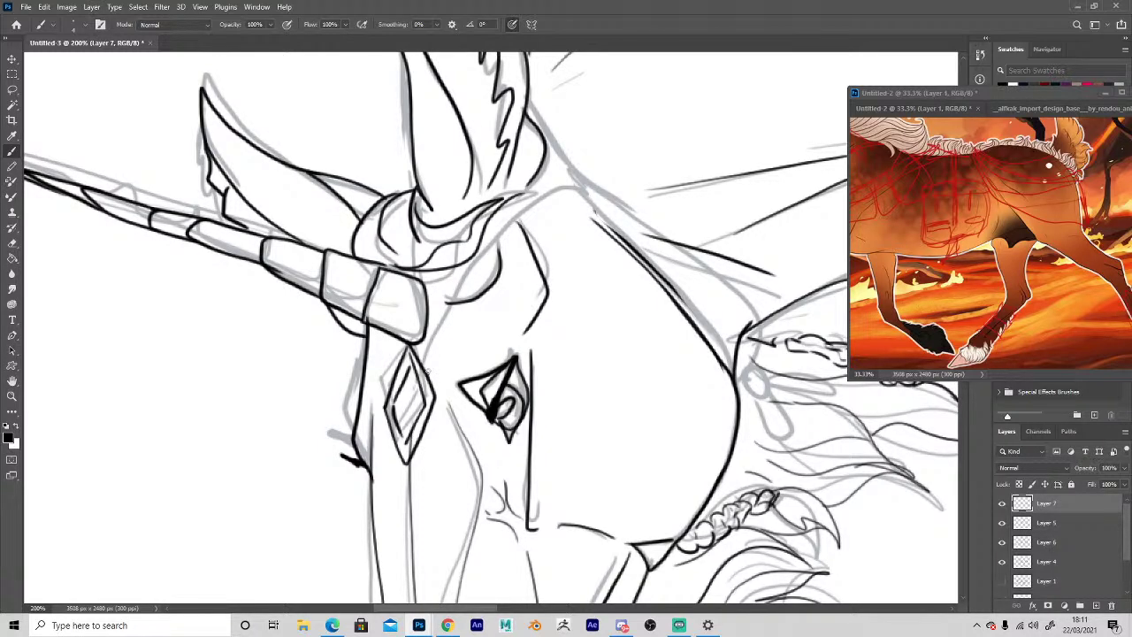
mouse_move(428, 374)
mouse_down()
mouse_move(513, 212)
mouse_move(589, 186)
mouse_up()
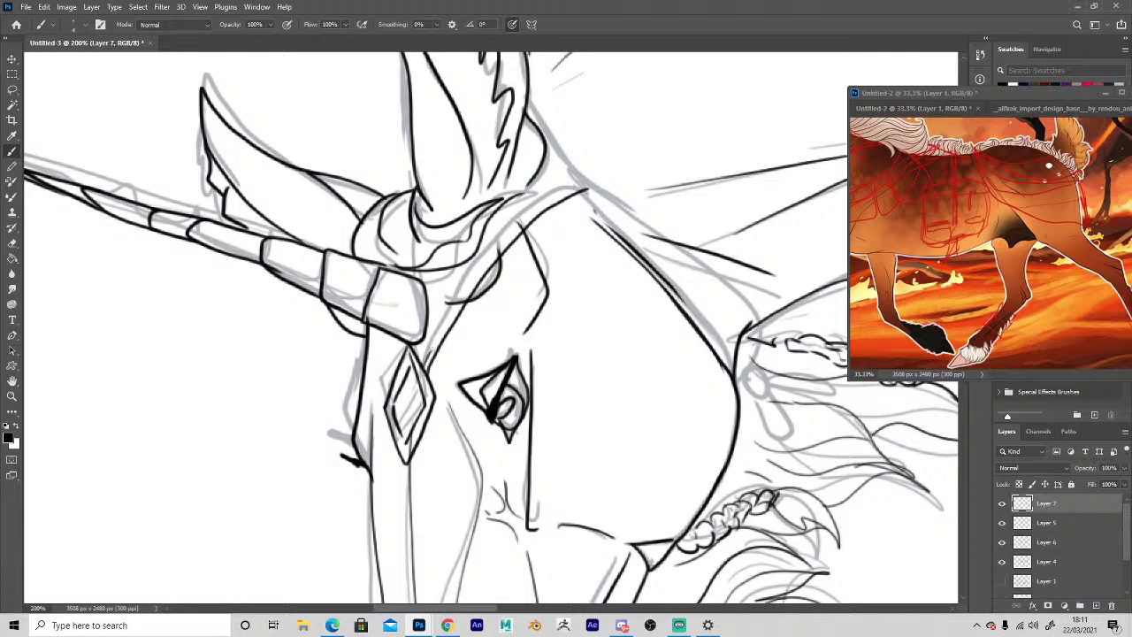
mouse_move(430, 352)
mouse_down()
mouse_move(459, 296)
mouse_move(529, 217)
mouse_move(585, 189)
mouse_move(543, 142)
mouse_move(598, 190)
mouse_move(656, 276)
mouse_move(602, 189)
mouse_move(712, 287)
mouse_move(763, 352)
mouse_move(770, 386)
mouse_up()
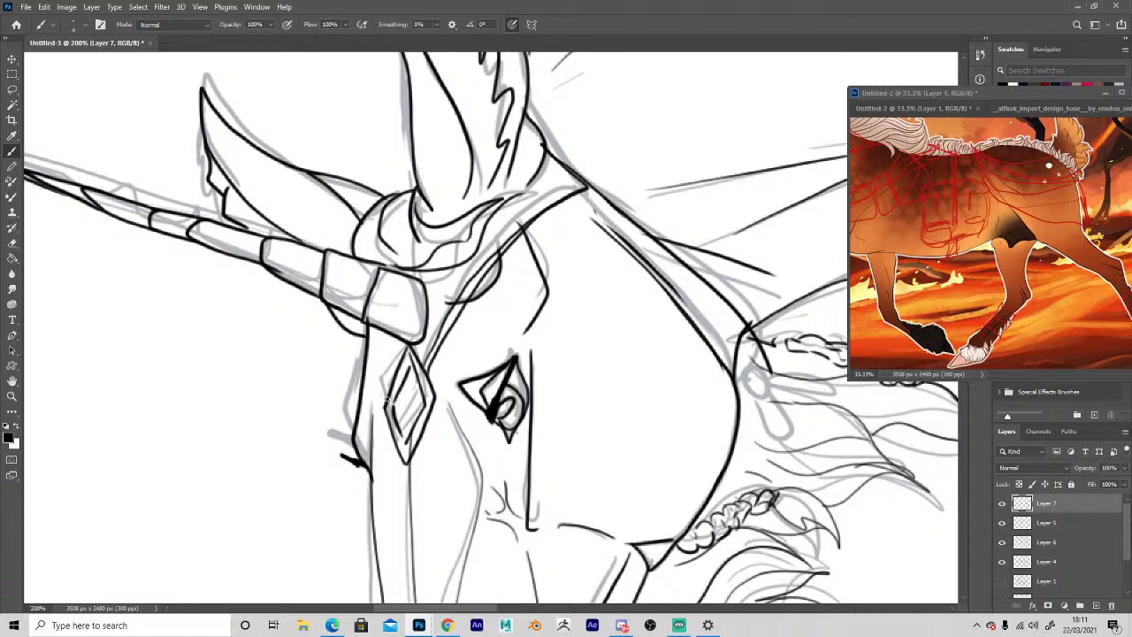
key(space)
drag(617, 502, 418, 500)
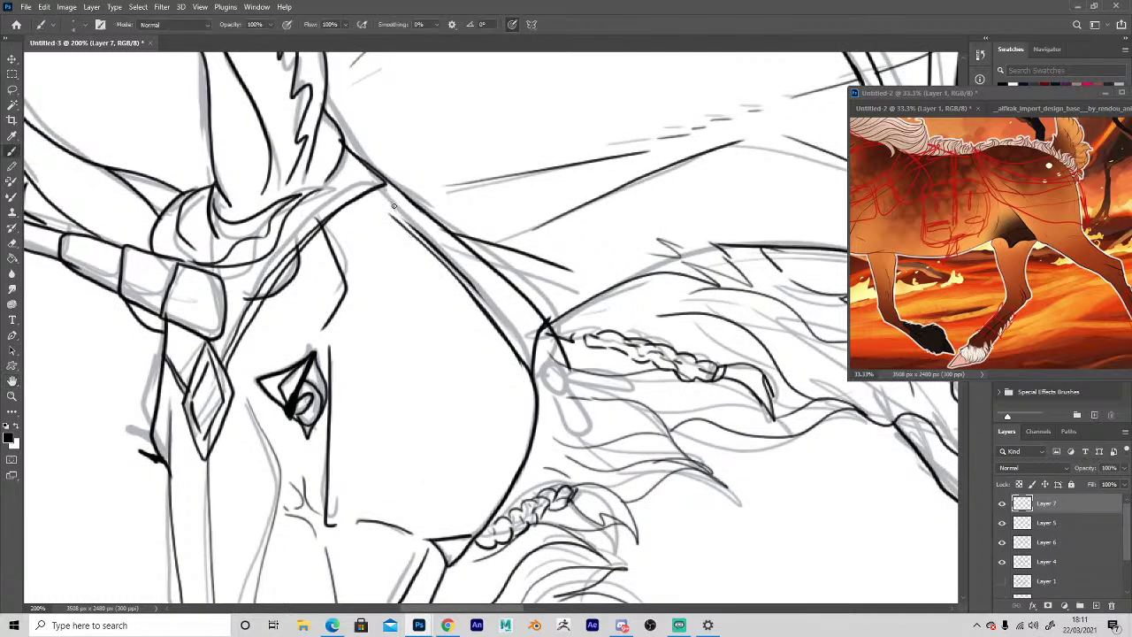
mouse_move(340, 149)
mouse_down()
mouse_move(544, 324)
mouse_move(567, 368)
mouse_move(561, 389)
mouse_move(581, 382)
mouse_move(573, 437)
mouse_move(573, 397)
mouse_move(624, 445)
mouse_move(585, 391)
mouse_up()
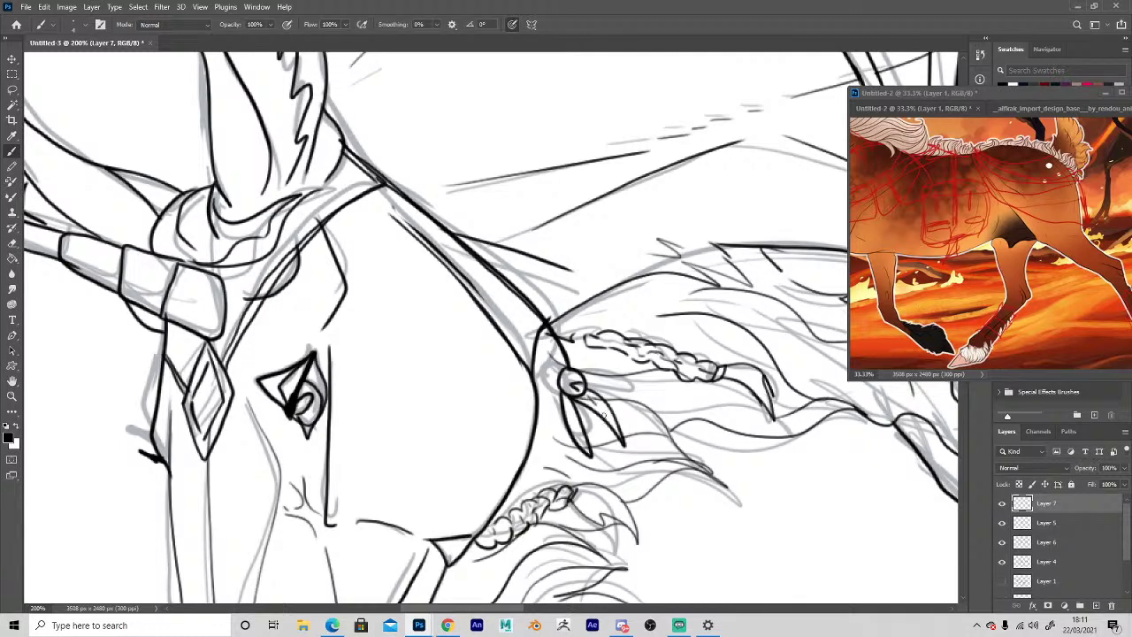
Review the inked bridle and foreleg straps in the whole drawing and close up around the muzzle and beard.
key(space)
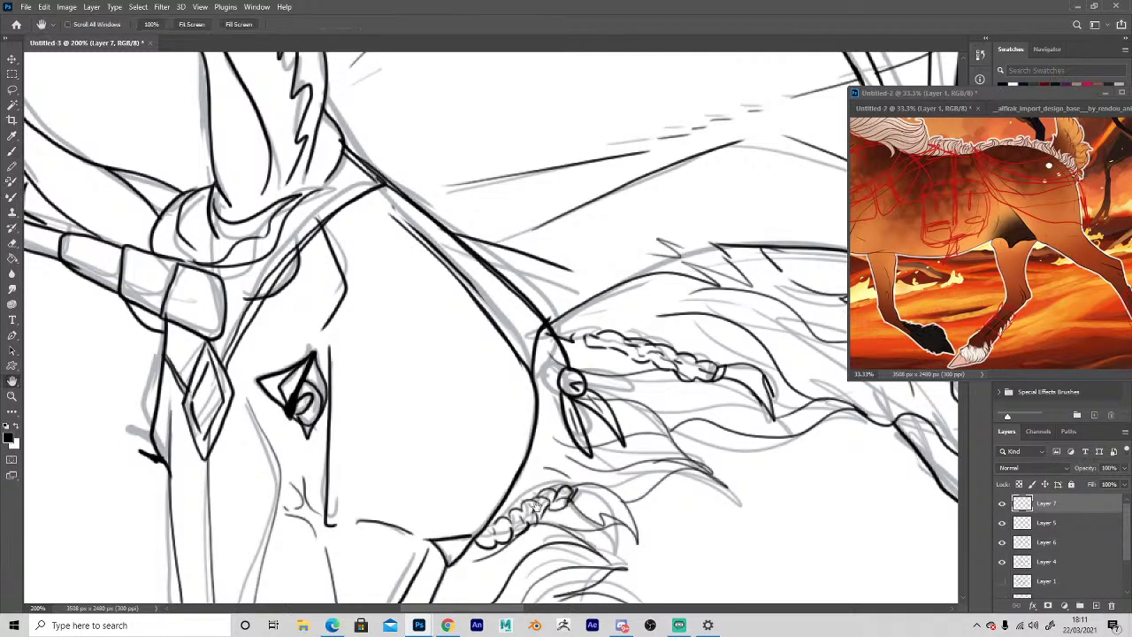
drag(822, 314, 651, 433)
alt+click(652, 434)
alt+click(665, 467)
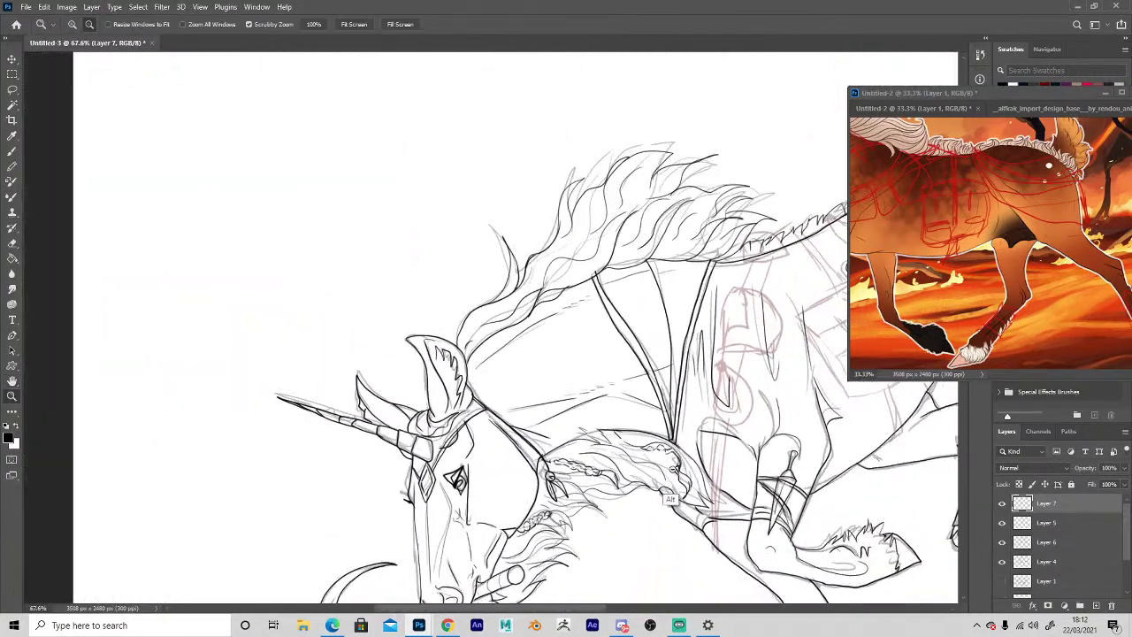
alt+click(684, 475)
alt+click(684, 475)
ctrl+click(464, 330)
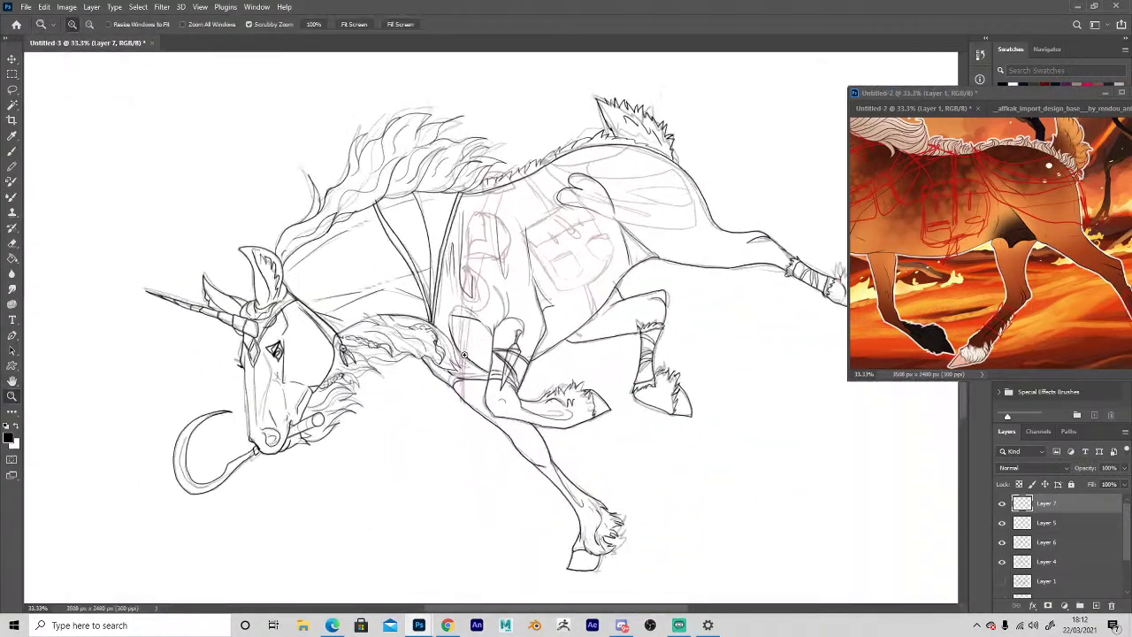
ctrl+click(265, 468)
ctrl+click(267, 470)
ctrl+click(287, 453)
drag(686, 258, 531, 499)
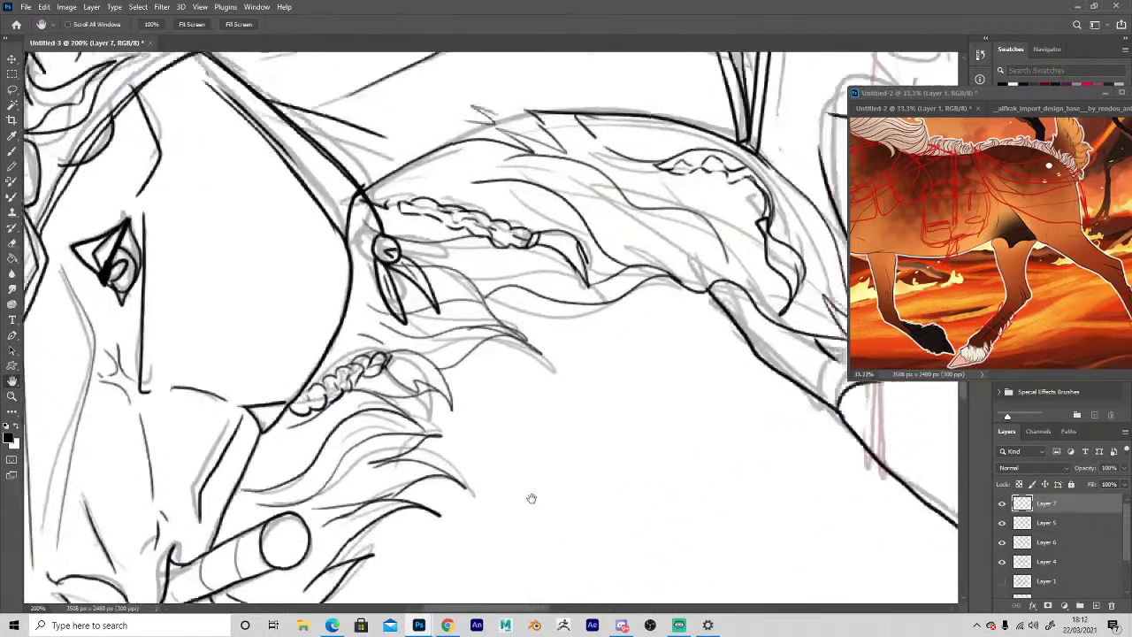
alt+click(661, 452)
alt+click(662, 452)
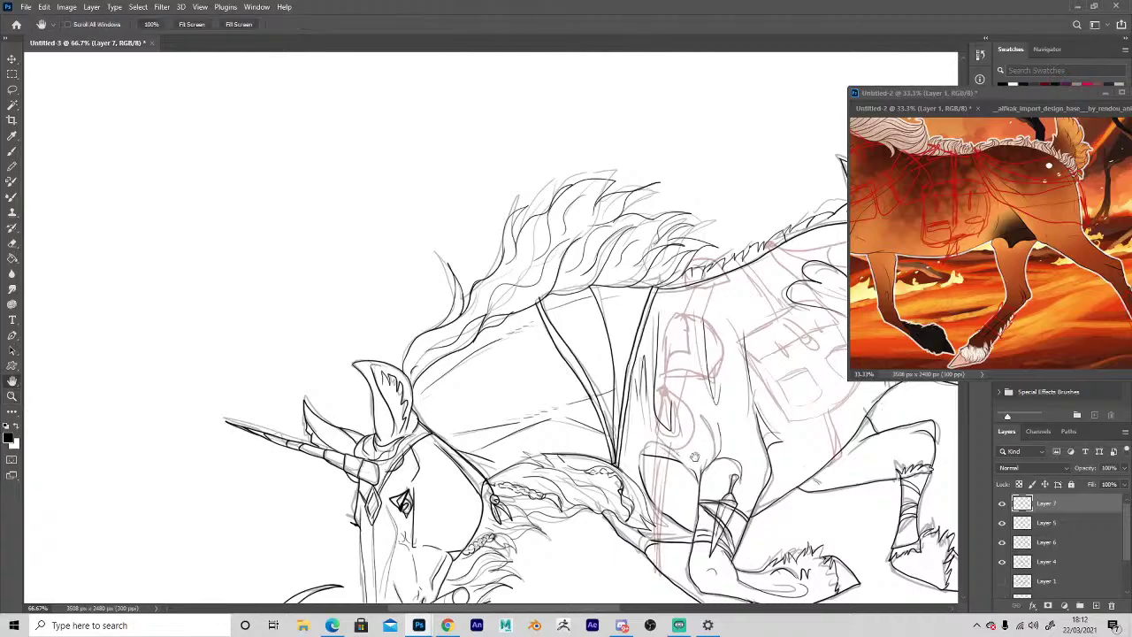
ctrl+click(691, 488)
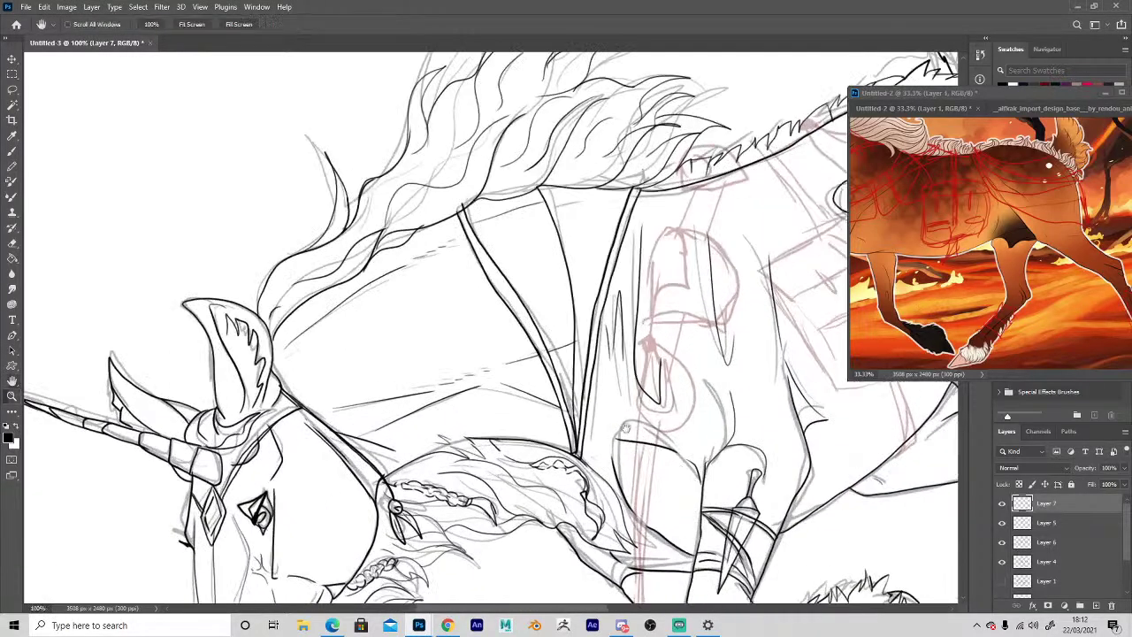
Ink the oval ring on the back and the long curved straps sweeping from it across the rump and thigh.
drag(625, 428, 550, 559)
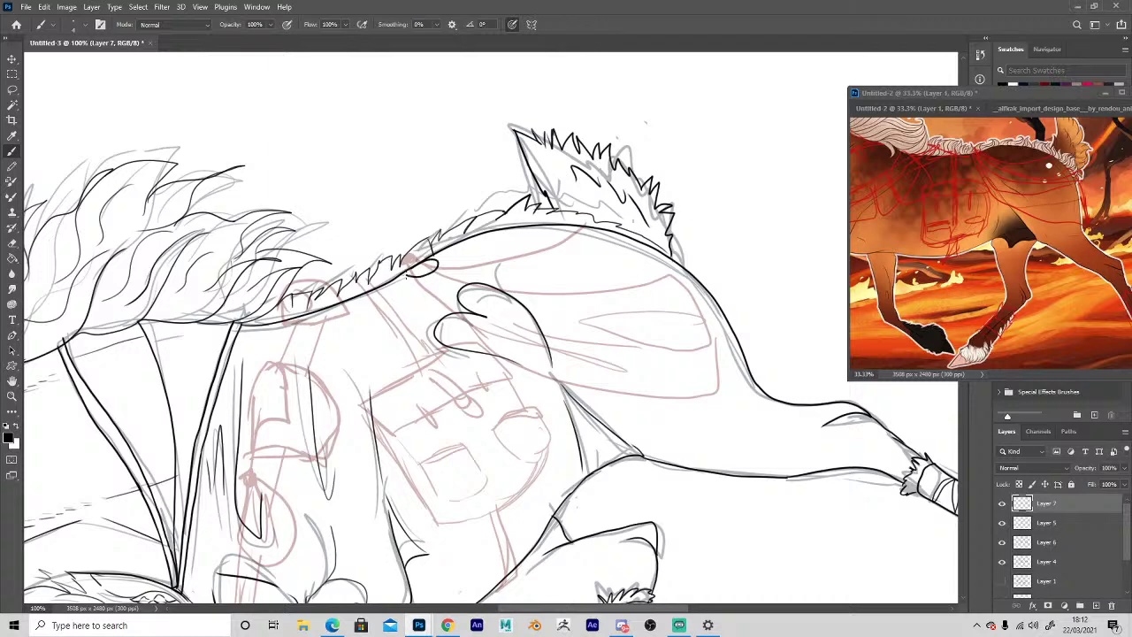
mouse_move(433, 266)
mouse_down()
mouse_move(544, 248)
mouse_move(582, 228)
mouse_up()
mouse_move(451, 273)
mouse_down()
mouse_move(576, 294)
mouse_move(695, 272)
mouse_move(731, 330)
mouse_move(640, 341)
mouse_move(704, 317)
mouse_up()
drag(612, 307, 704, 315)
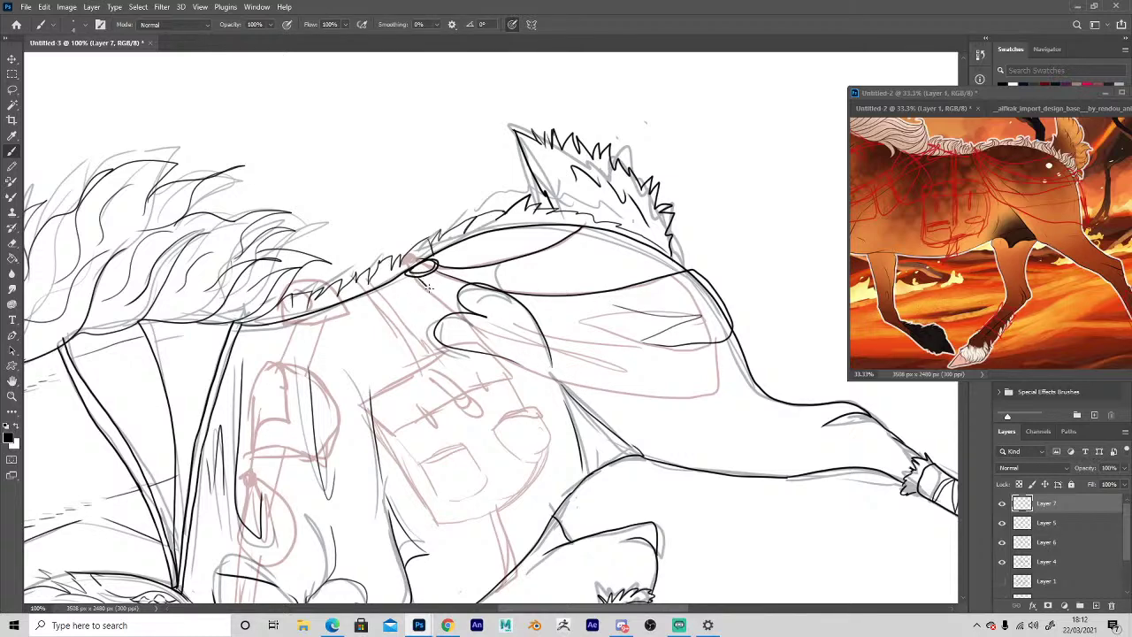
mouse_move(428, 287)
mouse_down()
mouse_move(597, 343)
mouse_move(665, 351)
mouse_up()
mouse_move(418, 281)
mouse_down()
mouse_move(457, 311)
mouse_move(603, 375)
mouse_move(756, 358)
mouse_move(734, 325)
mouse_move(750, 367)
mouse_up()
key(e)
key(b)
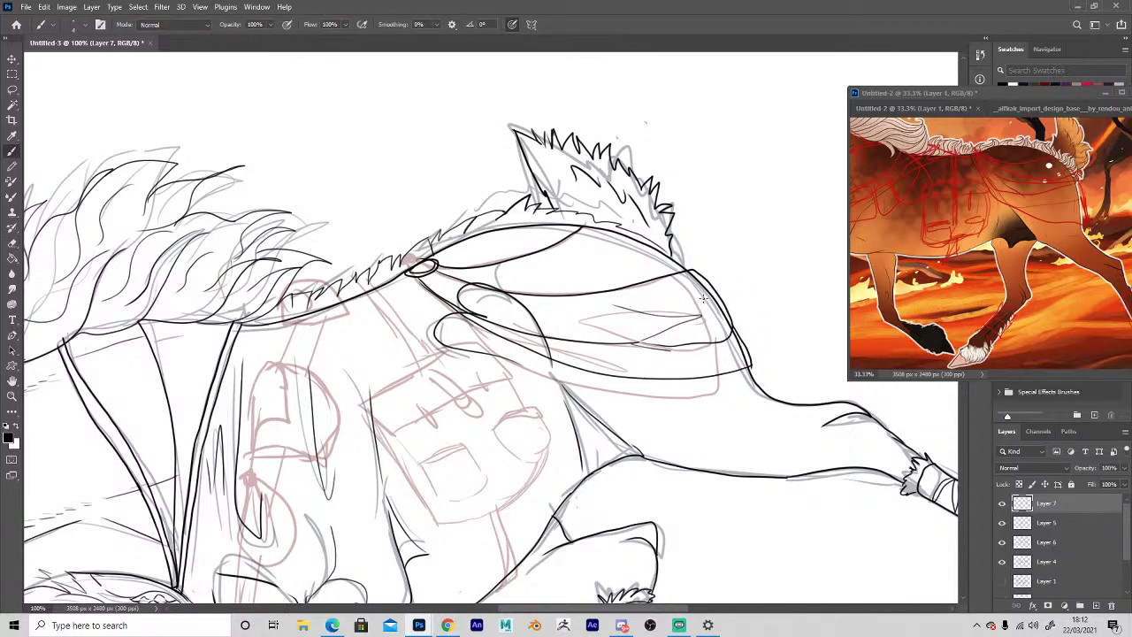
drag(691, 289, 601, 304)
Hide the body line art on Layer 6 to expose the bag sketch and make Layer 7 active.
key(space)
key(space)
mouse_move(346, 473)
mouse_down()
mouse_move(504, 307)
mouse_move(550, 328)
mouse_up()
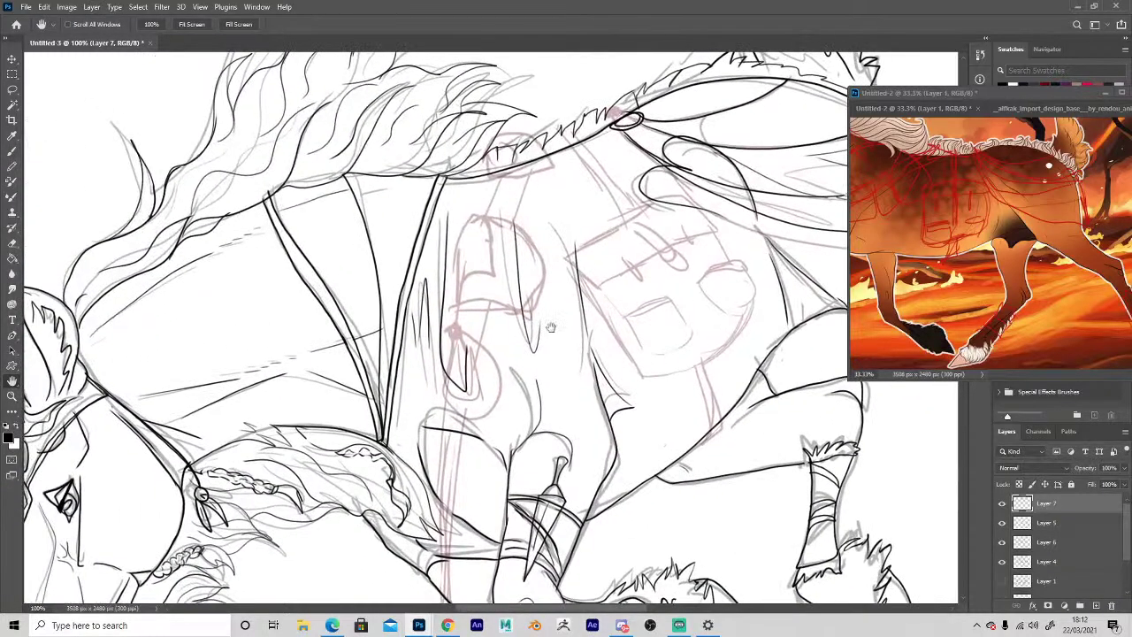
click(1028, 542)
click(1001, 543)
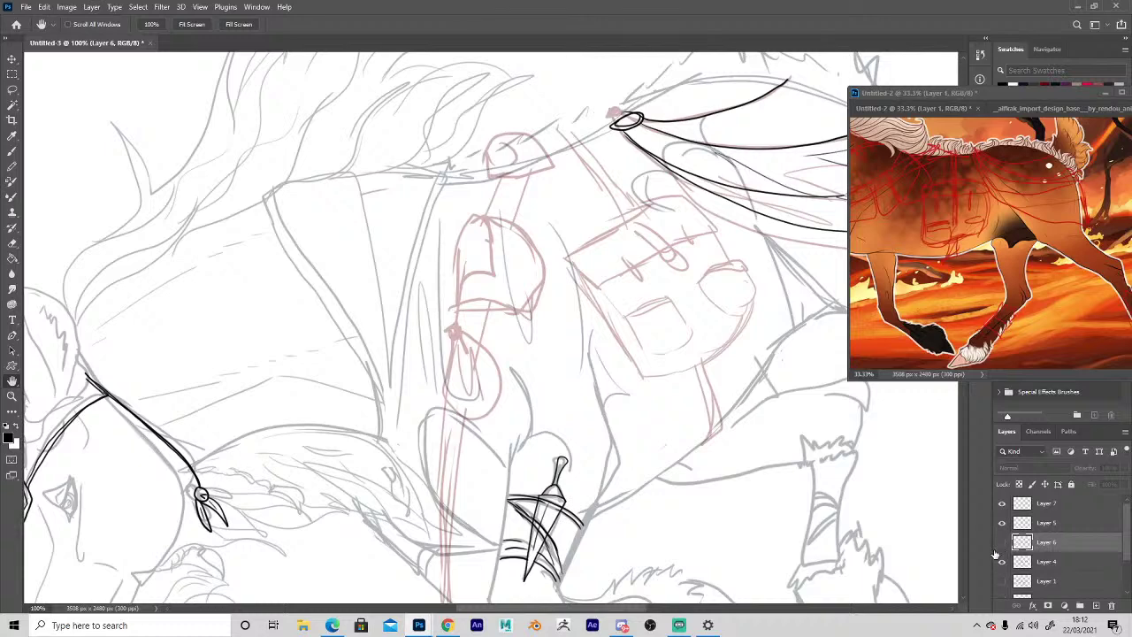
click(1023, 503)
Ink the narrow strap running from the back down to the top of the large saddlebag.
key(z)
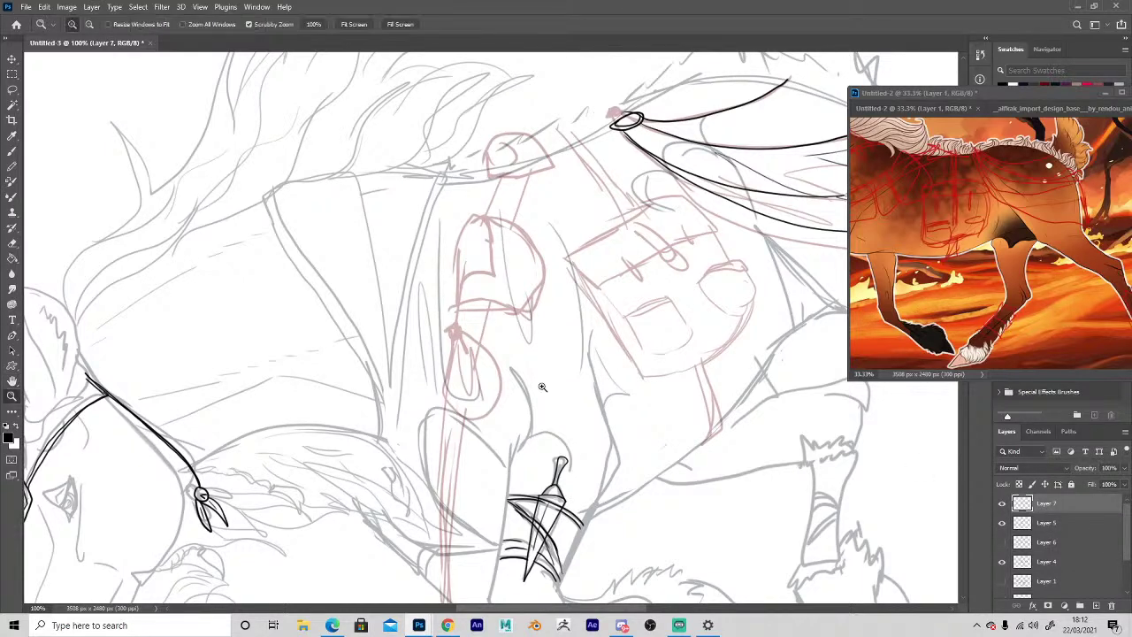
click(631, 230)
key(h)
drag(608, 246, 550, 368)
key(b)
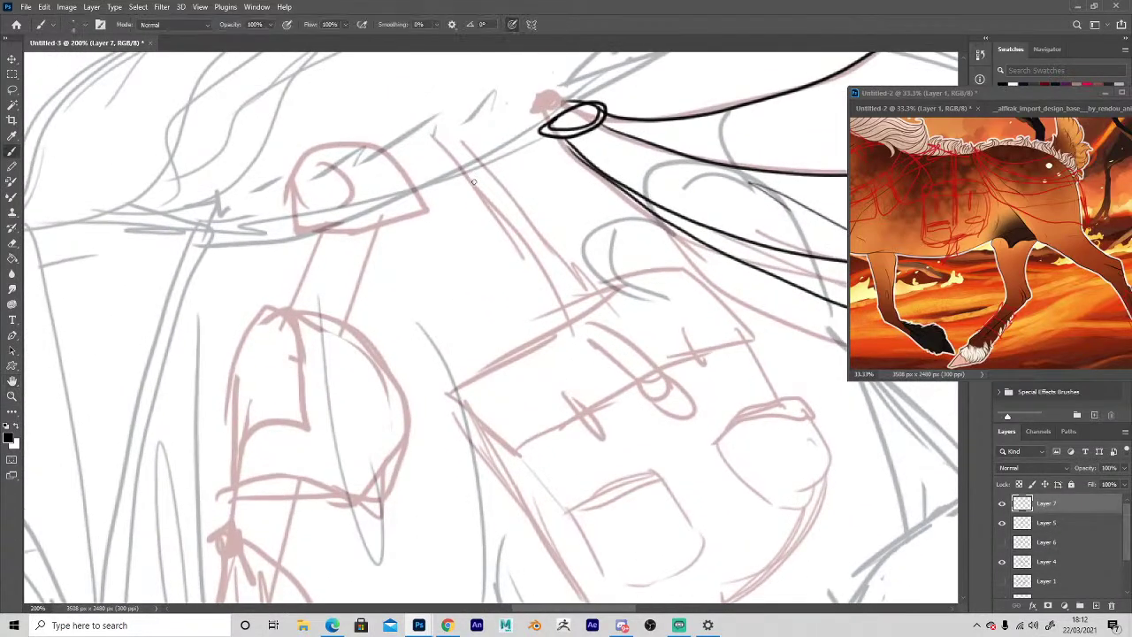
mouse_move(458, 166)
mouse_down()
mouse_move(561, 324)
mouse_move(523, 210)
mouse_move(459, 165)
mouse_up()
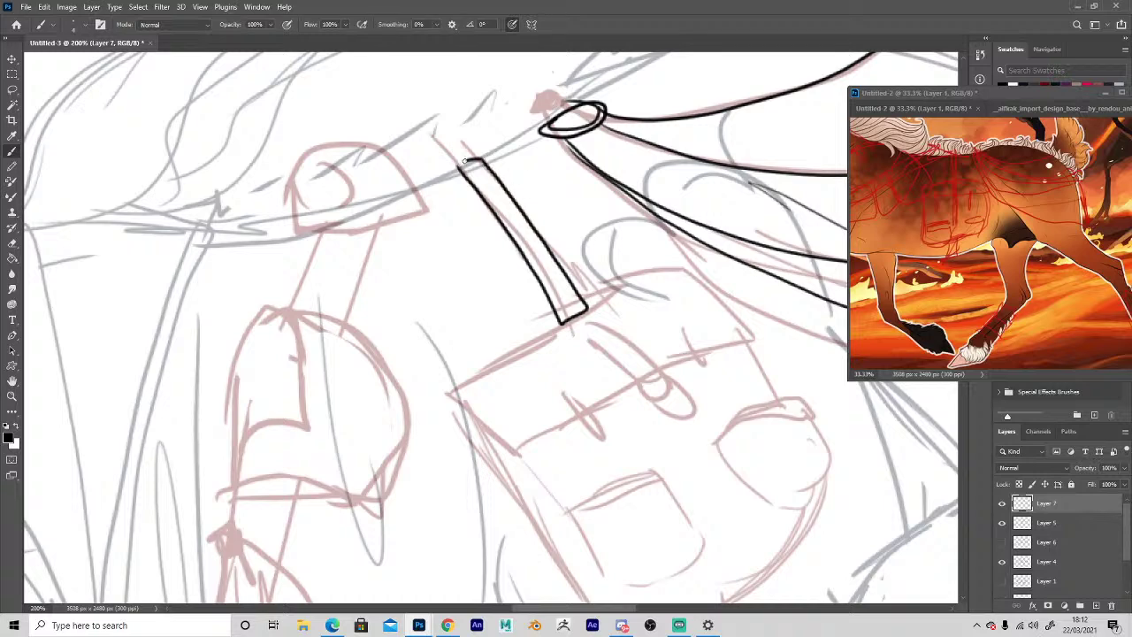
Ink the saddlebag's central fastening as a curved strap with a ring and a hanging rounded tab.
key(space)
drag(460, 354, 372, 220)
key(b)
mouse_move(506, 196)
mouse_down()
mouse_move(573, 244)
mouse_move(564, 273)
mouse_move(573, 252)
mouse_move(494, 208)
mouse_up()
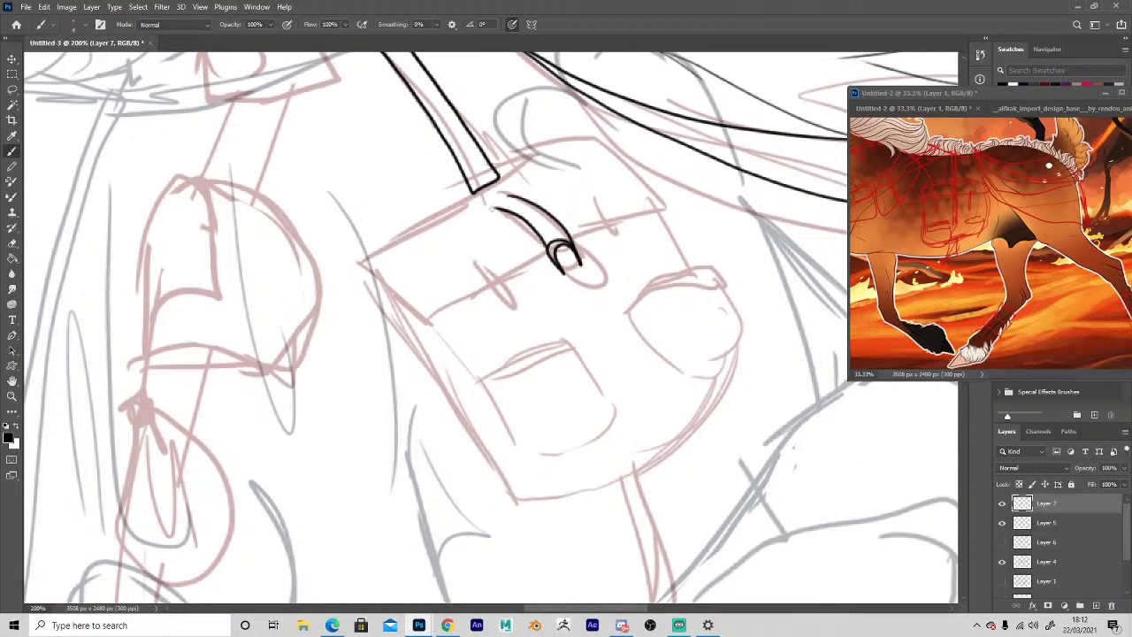
drag(580, 259, 597, 319)
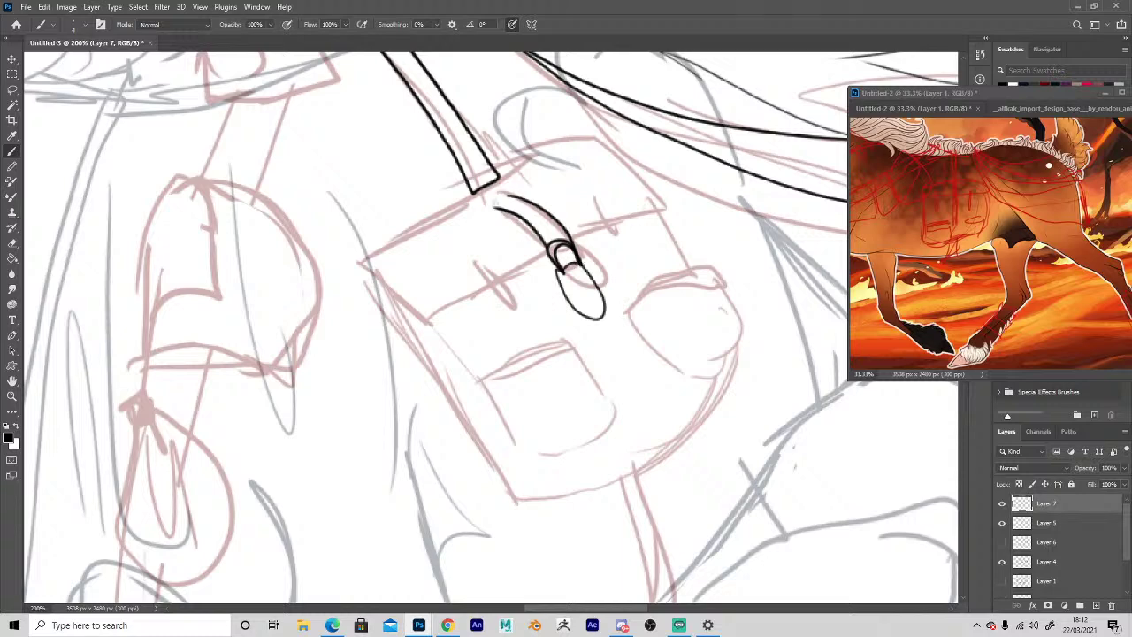
Ink the saddlebag flap's upper and rear edges, its lower edge and the two narrow buckle straps, cleaning overlapping lines.
mouse_move(498, 181)
mouse_down()
mouse_move(598, 141)
mouse_move(647, 184)
mouse_move(623, 215)
mouse_move(495, 282)
mouse_move(521, 324)
mouse_move(505, 327)
mouse_move(474, 268)
mouse_up()
key(e)
mouse_move(610, 226)
mouse_down()
mouse_move(626, 213)
mouse_move(599, 226)
mouse_move(641, 255)
mouse_move(598, 202)
mouse_up()
key(b)
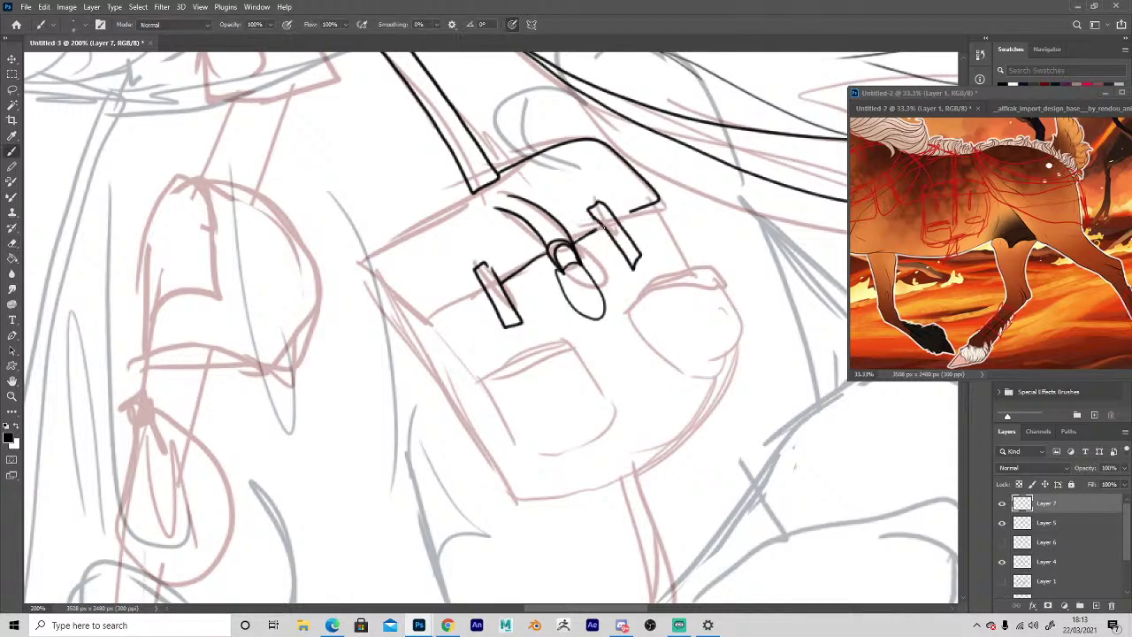
Ink the rest of the saddlebag's outline with a double line along its front side and bottom for thickness.
key(space)
drag(481, 472, 509, 465)
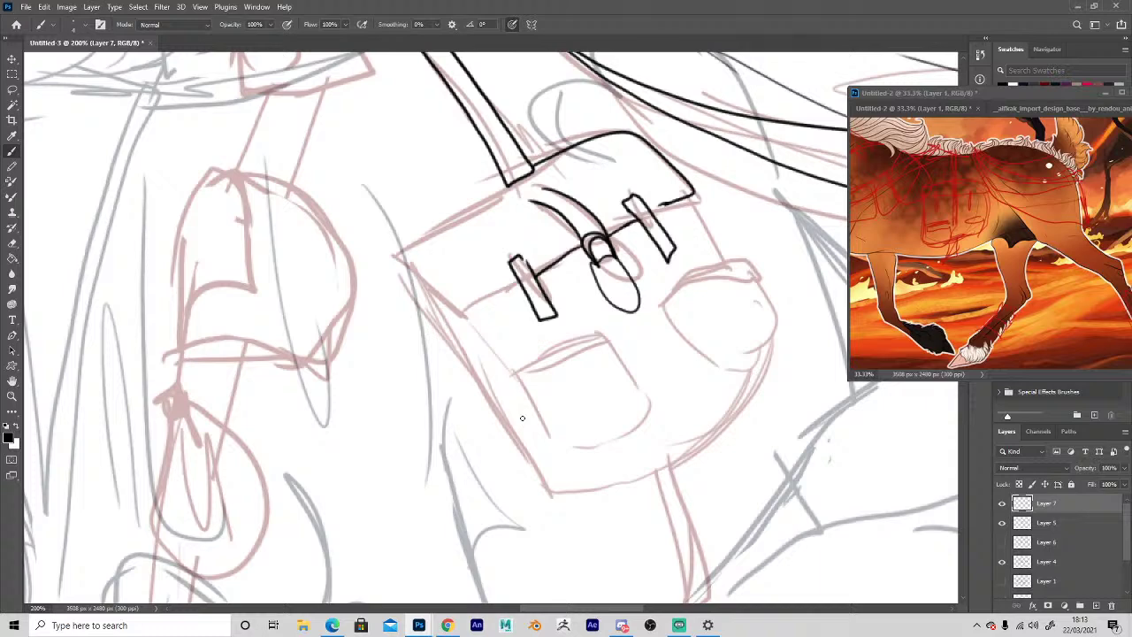
mouse_move(493, 182)
mouse_down()
mouse_move(402, 265)
mouse_move(478, 313)
mouse_move(520, 297)
mouse_up()
drag(407, 276, 548, 491)
mouse_move(541, 447)
mouse_down()
mouse_move(526, 398)
mouse_move(460, 309)
mouse_up()
mouse_move(559, 458)
mouse_down()
mouse_move(629, 460)
mouse_move(713, 415)
mouse_move(766, 361)
mouse_up()
mouse_move(549, 494)
mouse_down()
mouse_move(642, 475)
mouse_move(739, 409)
mouse_move(766, 363)
mouse_up()
Ink the saddlebag's two rounded front pockets with their flaps, tidying the rear pocket's flap and closing the front pocket's side.
mouse_move(676, 281)
mouse_down()
mouse_move(660, 316)
mouse_move(758, 271)
mouse_move(700, 240)
mouse_move(768, 298)
mouse_move(772, 338)
mouse_move(698, 324)
mouse_move(742, 338)
mouse_up()
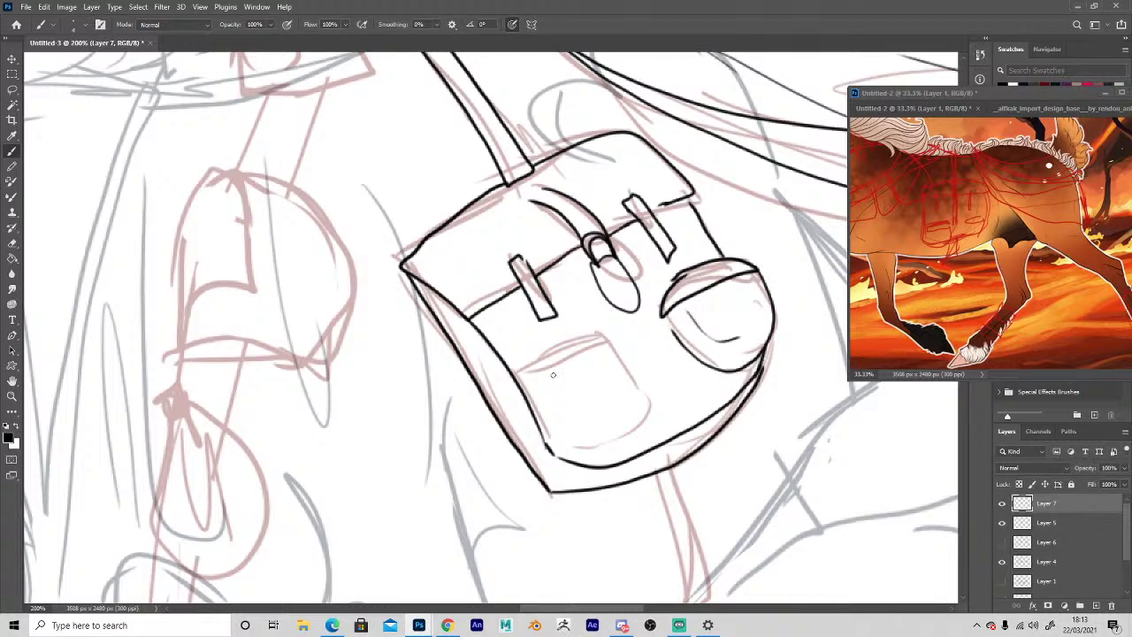
mouse_move(570, 454)
mouse_down()
mouse_move(622, 433)
mouse_move(640, 398)
mouse_move(614, 347)
mouse_move(529, 392)
mouse_move(532, 364)
mouse_move(591, 330)
mouse_up()
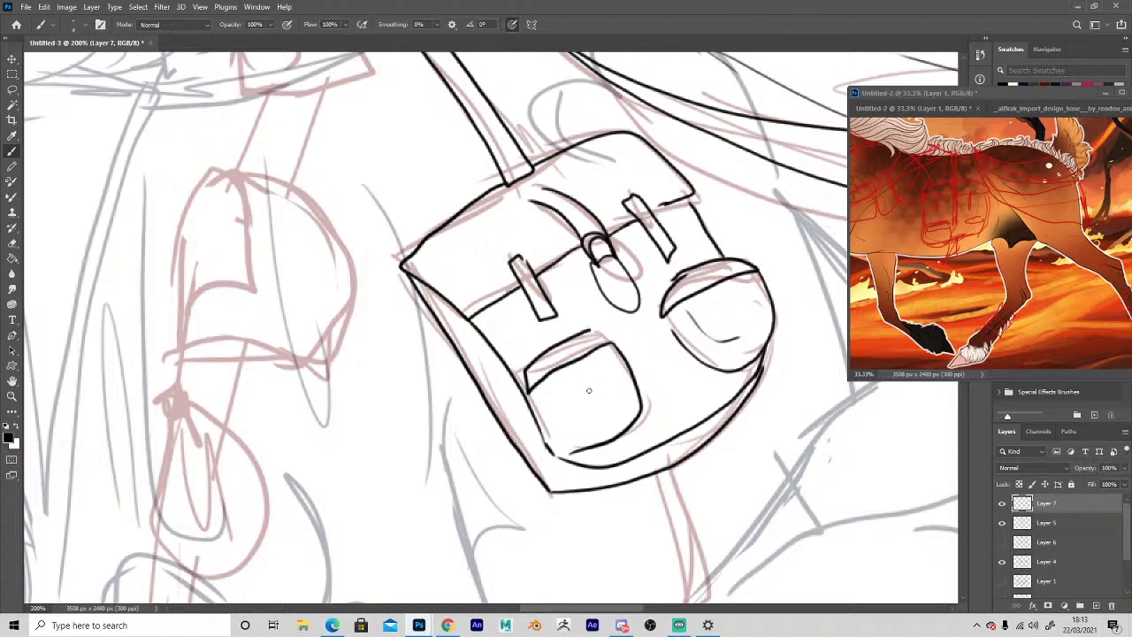
key(e)
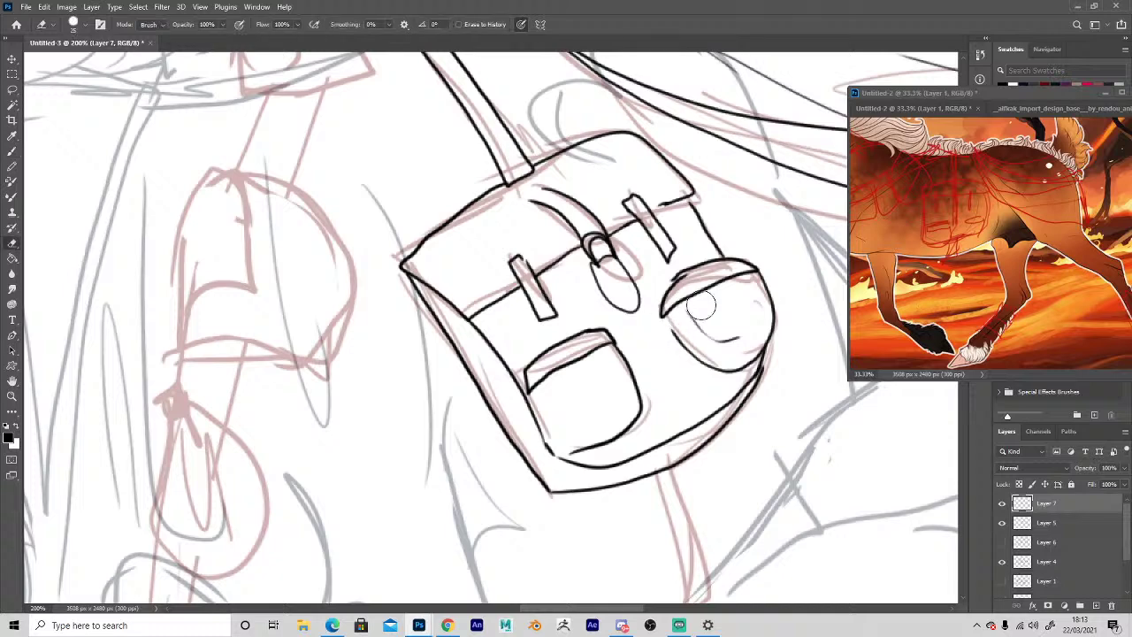
mouse_move(763, 276)
mouse_down()
mouse_move(777, 301)
mouse_move(732, 259)
mouse_move(676, 269)
mouse_move(703, 260)
mouse_move(672, 296)
mouse_up()
key(b)
key(e)
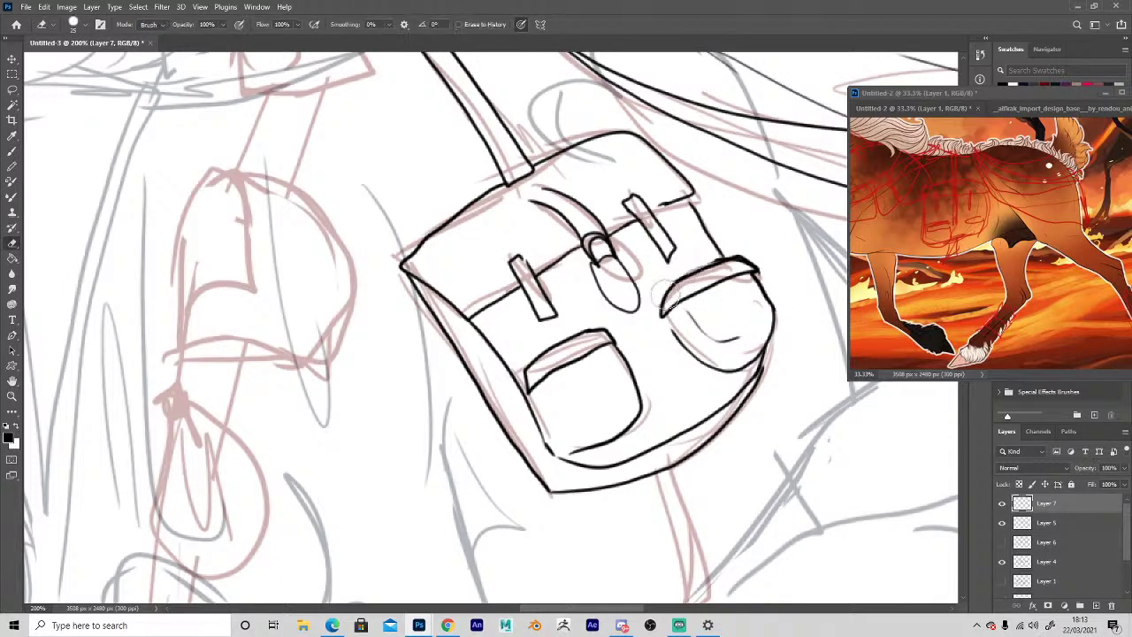
key(b)
drag(528, 391, 560, 445)
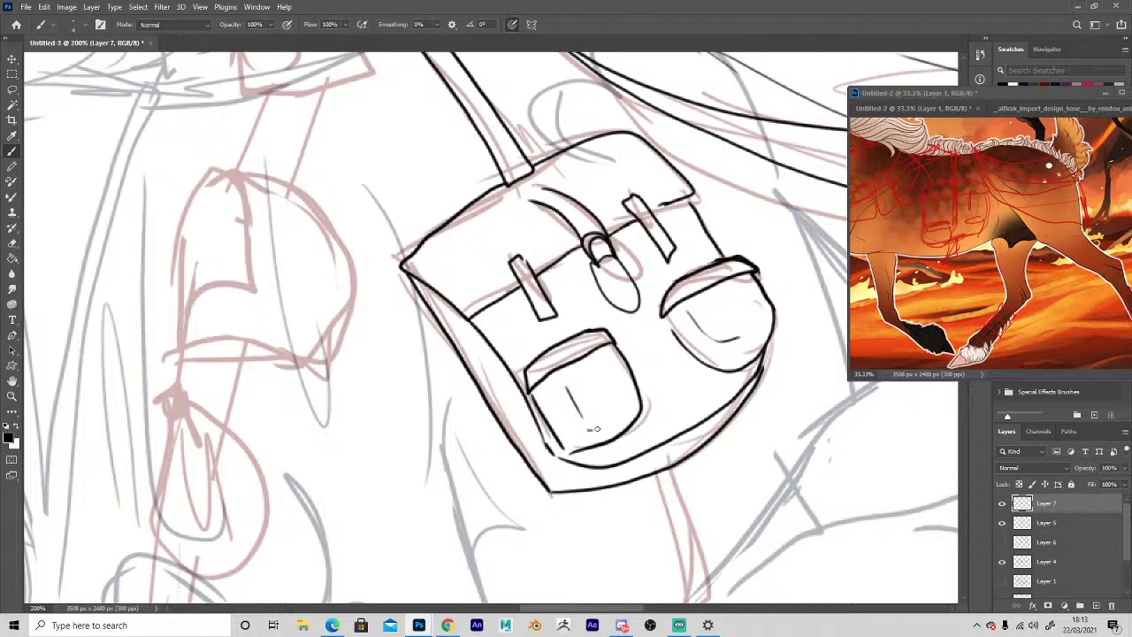
Tidy the side line of the saddlebag's front pocket and ink short inner contour lines along its edge.
key(e)
mouse_move(568, 387)
mouse_down()
mouse_move(599, 424)
mouse_move(548, 390)
mouse_move(561, 421)
mouse_up()
key(b)
drag(570, 433, 595, 434)
Ink the small rounded pouch at the top of the front girth strap on the unicorn's back, including its inner fold.
key(z)
drag(494, 487, 480, 478)
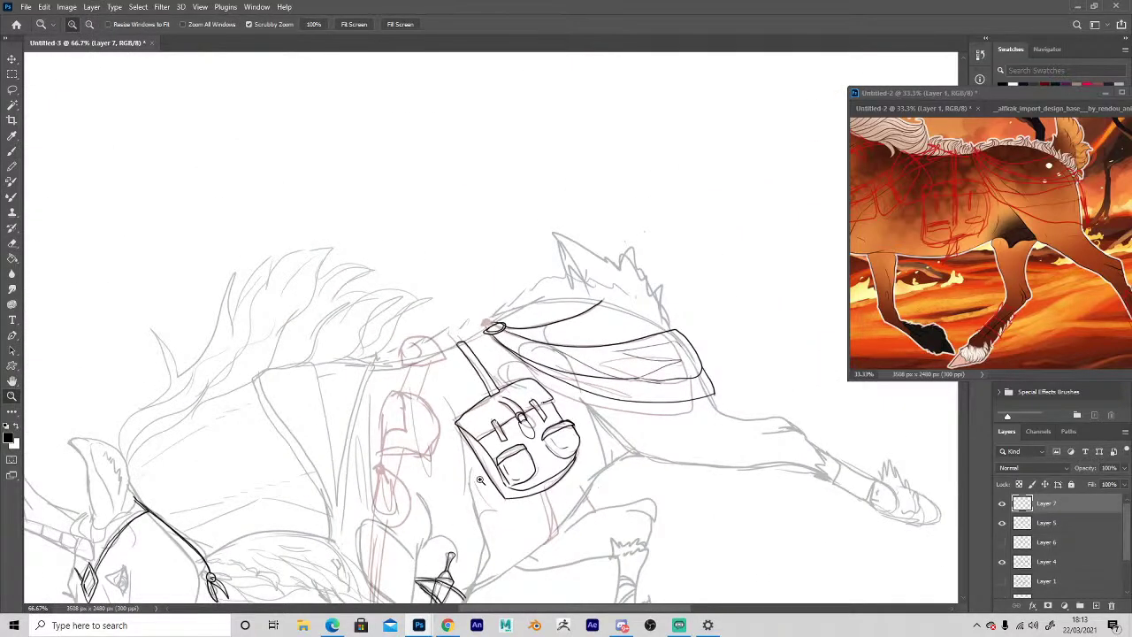
alt+click(455, 518)
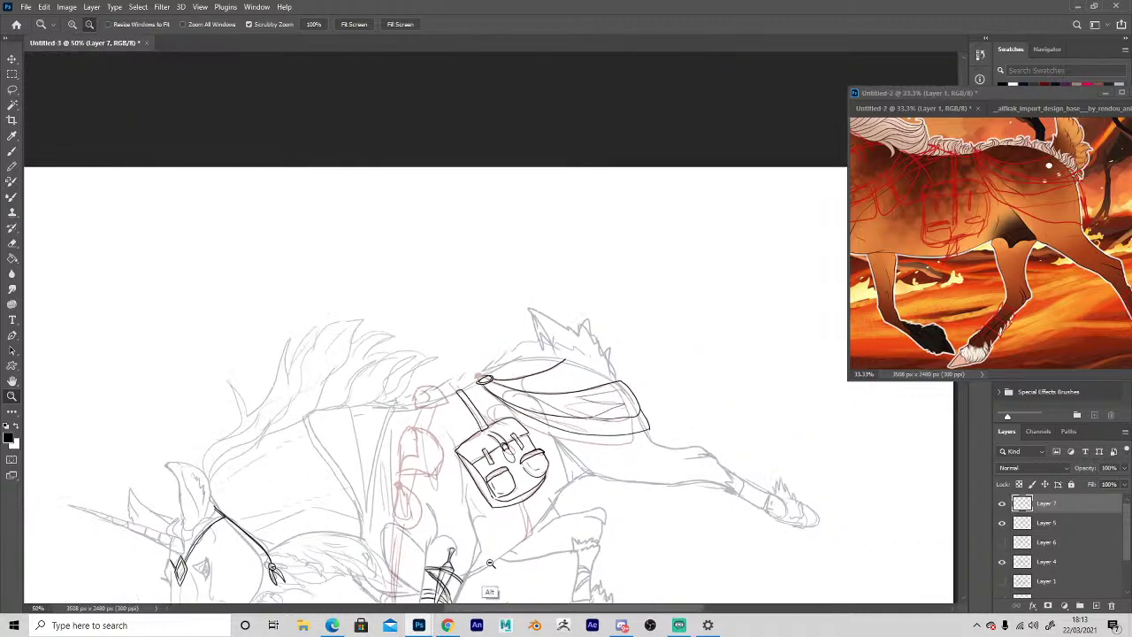
alt+click(455, 518)
mouse_move(561, 317)
mouse_down()
mouse_move(500, 272)
mouse_move(529, 349)
mouse_move(527, 384)
mouse_move(550, 359)
mouse_move(508, 247)
mouse_up()
key(b)
drag(436, 360, 618, 529)
mouse_move(444, 370)
mouse_down()
mouse_move(548, 470)
mouse_move(699, 354)
mouse_up()
mouse_move(459, 283)
mouse_down()
mouse_move(533, 220)
mouse_move(531, 358)
mouse_up()
drag(547, 272, 541, 388)
key(b)
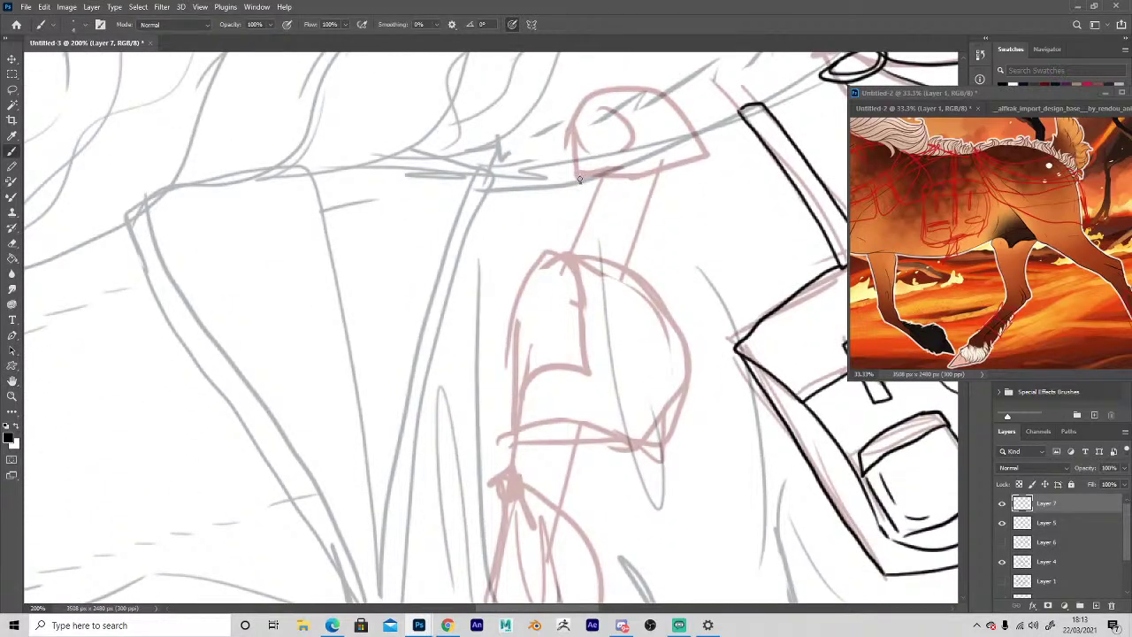
mouse_move(579, 180)
mouse_down()
mouse_move(579, 128)
mouse_move(636, 134)
mouse_move(581, 185)
mouse_move(659, 180)
mouse_move(708, 155)
mouse_move(580, 124)
mouse_up()
Ink the strap's rear edge below the small pouch and the larger rounded pouch with its front flap and contour line.
key(h)
mouse_move(547, 445)
mouse_down()
mouse_move(551, 405)
mouse_move(580, 357)
mouse_up()
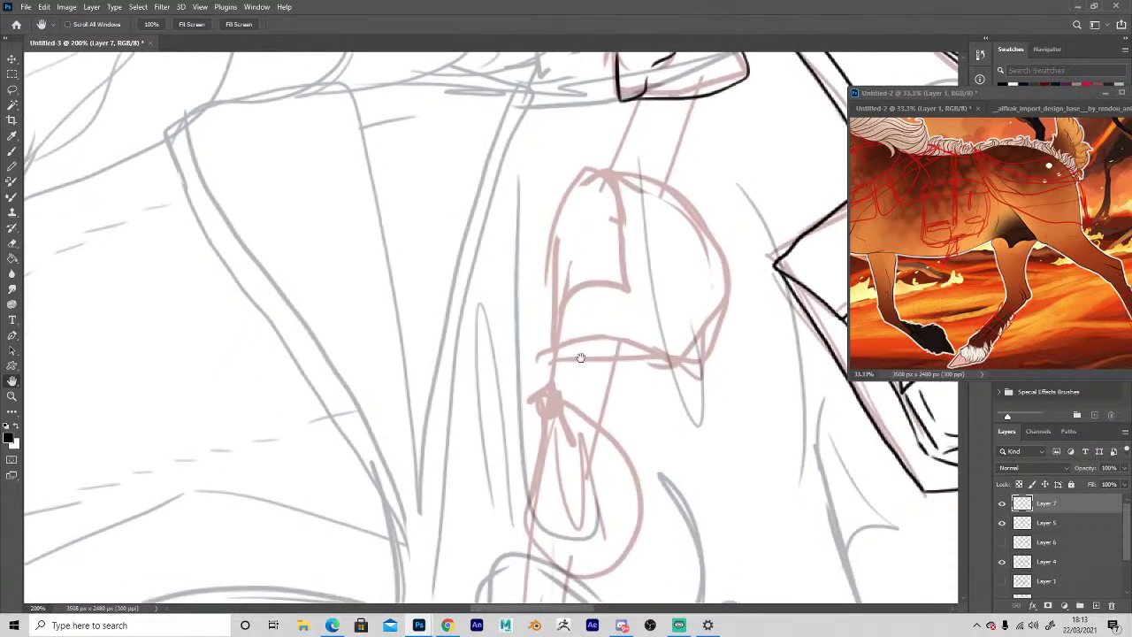
key(b)
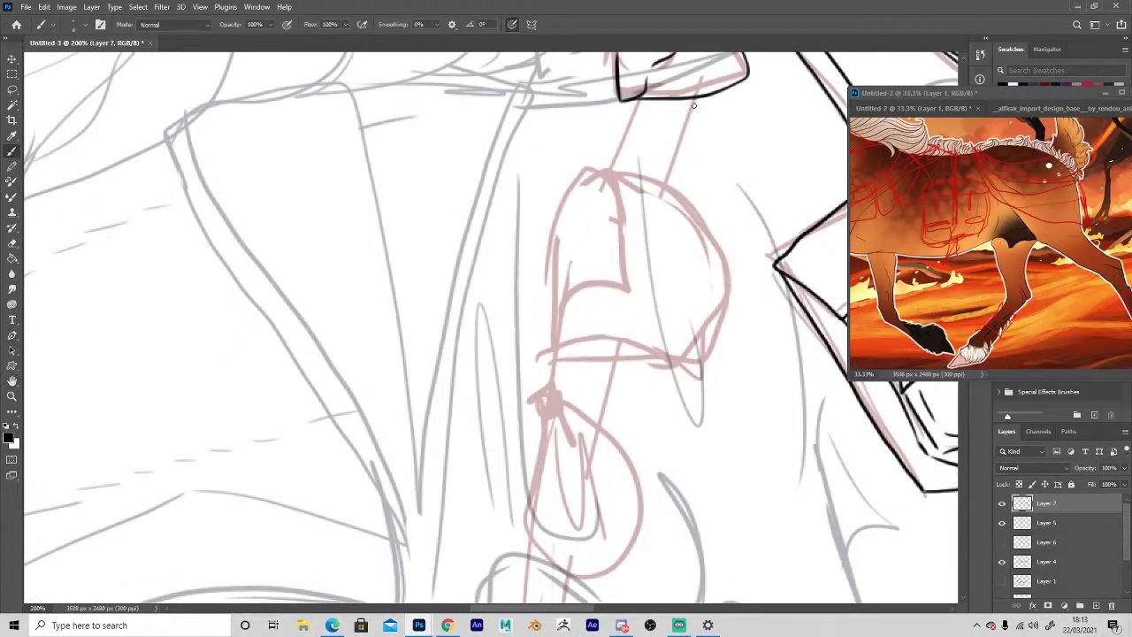
mouse_move(693, 99)
mouse_down()
mouse_move(623, 252)
mouse_move(598, 293)
mouse_move(551, 332)
mouse_move(571, 188)
mouse_move(604, 176)
mouse_move(667, 180)
mouse_move(728, 227)
mouse_move(720, 325)
mouse_move(673, 346)
mouse_move(550, 336)
mouse_up()
drag(615, 301, 670, 303)
Ink a narrow horizontal fastening strap across the rounded pouch's flap, erasing the first version and redrawing it with a squared end.
key(space)
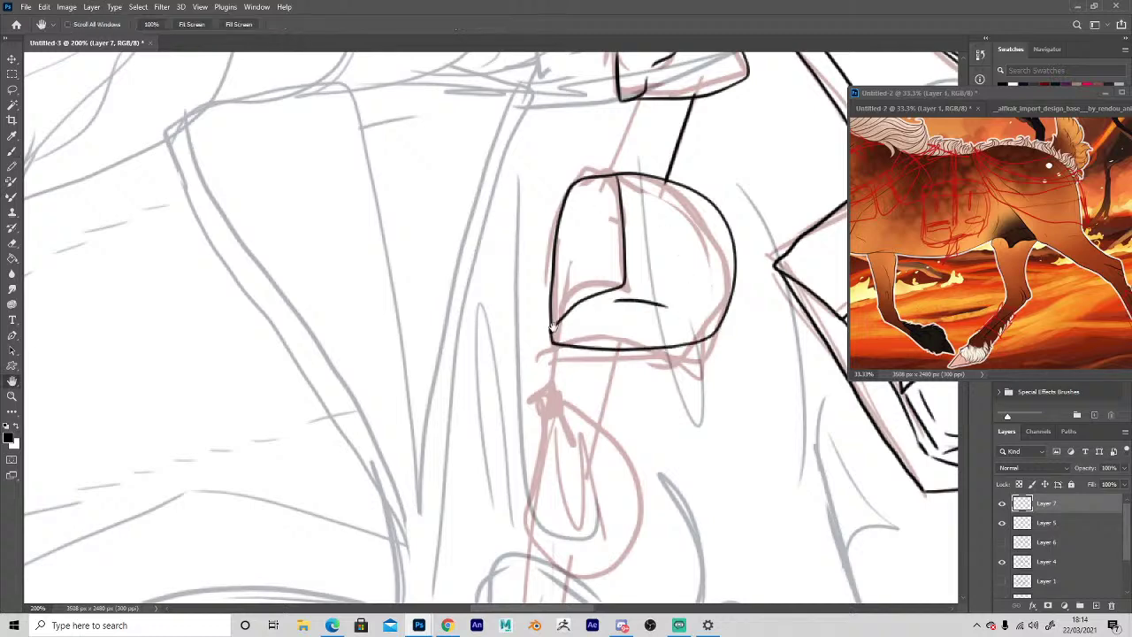
drag(565, 440, 599, 378)
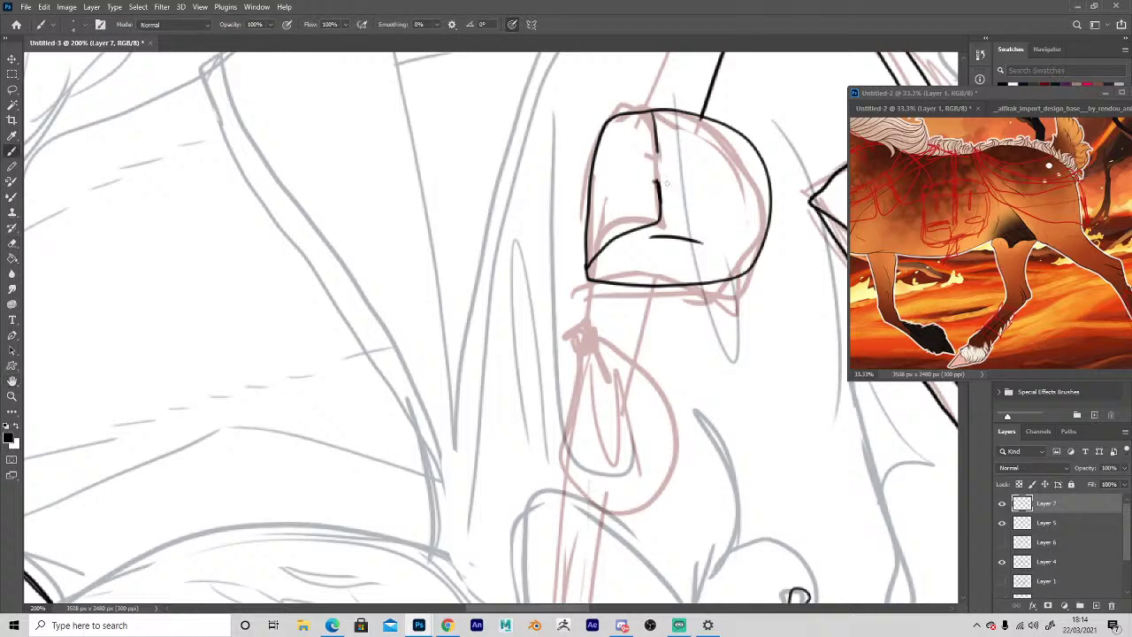
mouse_move(655, 183)
mouse_down()
mouse_move(695, 167)
mouse_move(699, 186)
mouse_move(649, 181)
mouse_move(648, 168)
mouse_move(731, 181)
mouse_up()
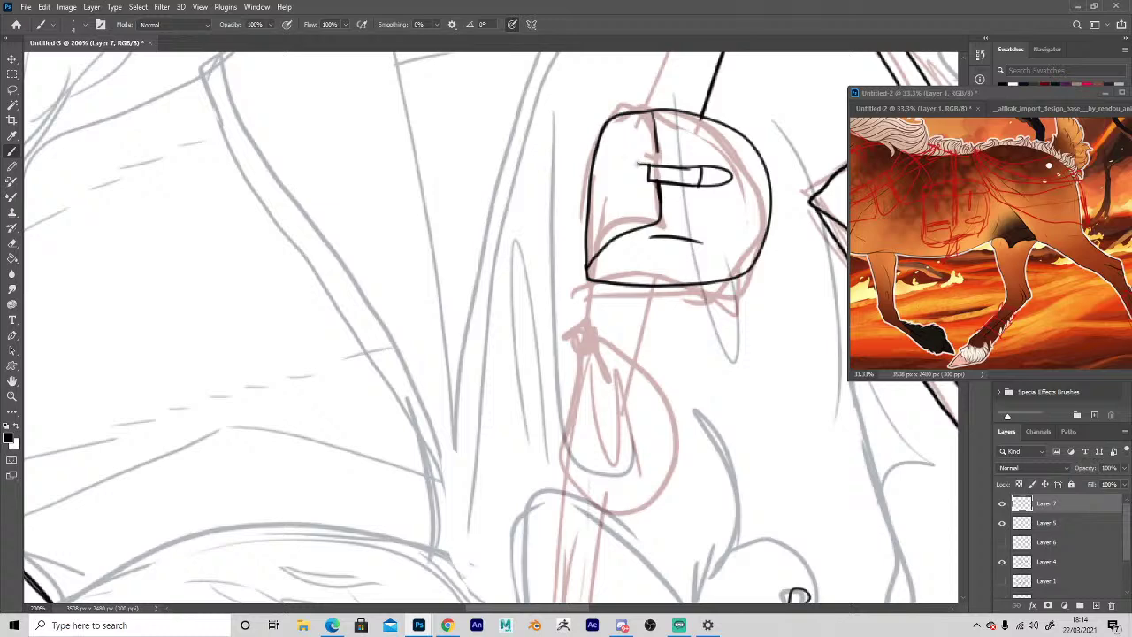
key(e)
mouse_move(644, 174)
mouse_down()
mouse_move(715, 185)
mouse_move(643, 171)
mouse_move(654, 179)
mouse_move(634, 166)
mouse_move(635, 190)
mouse_move(711, 167)
mouse_move(676, 187)
mouse_move(721, 185)
mouse_up()
key(b)
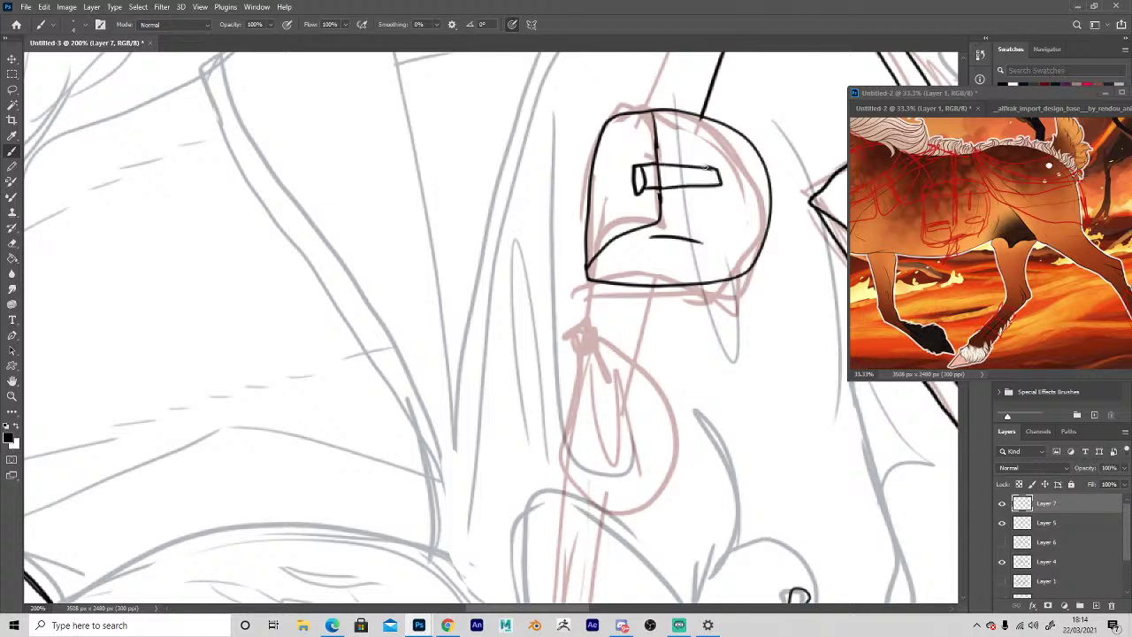
Ink the hanging drawstring pouch with a ruffled top, knot and crease lines, plus the strap's rear edge above it.
drag(570, 434, 599, 126)
drag(568, 236, 565, 407)
mouse_move(677, 150)
mouse_down()
mouse_move(657, 227)
mouse_move(583, 202)
mouse_move(586, 190)
mouse_move(627, 184)
mouse_move(612, 210)
mouse_move(628, 316)
mouse_move(655, 270)
mouse_up()
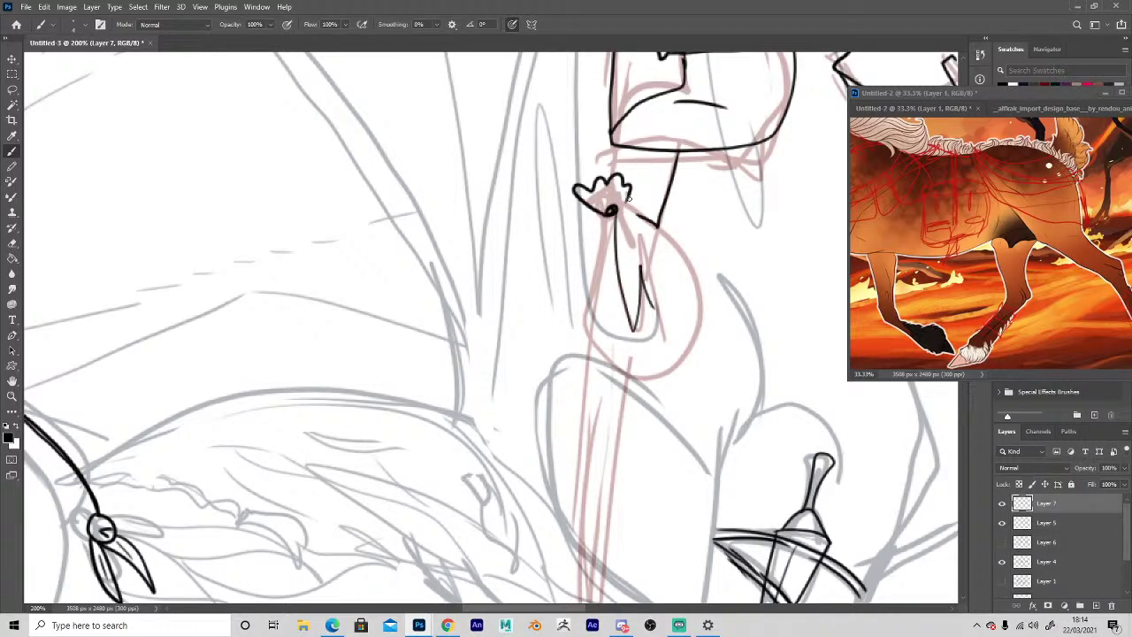
mouse_move(628, 198)
mouse_down()
mouse_move(695, 348)
mouse_move(595, 336)
mouse_move(610, 217)
mouse_up()
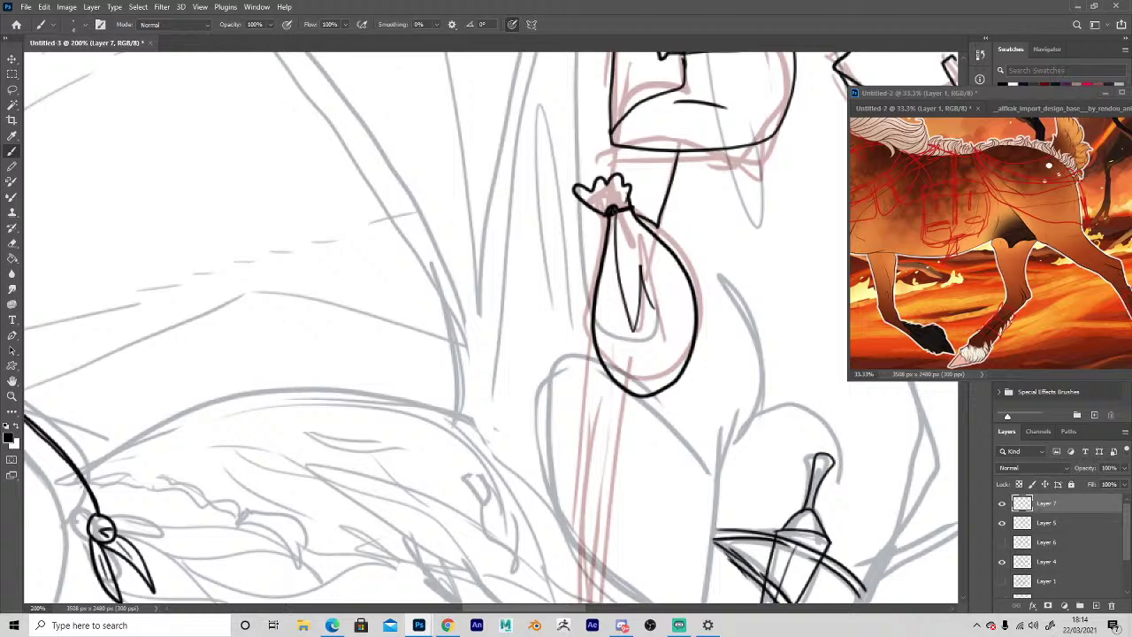
Ink the girth strap below the drawstring pouch, adding both edges, an oval buckle, a squared end and a row of holes.
drag(616, 145, 610, 181)
drag(524, 349, 531, 103)
mouse_move(632, 140)
mouse_down()
mouse_move(607, 303)
mouse_move(600, 274)
mouse_move(575, 254)
mouse_move(570, 332)
mouse_up()
mouse_move(573, 305)
mouse_down()
mouse_move(596, 301)
mouse_move(607, 318)
mouse_up()
mouse_move(585, 274)
mouse_down()
mouse_move(586, 310)
mouse_move(596, 291)
mouse_move(608, 297)
mouse_move(606, 350)
mouse_move(569, 332)
mouse_move(606, 338)
mouse_move(591, 410)
mouse_move(571, 373)
mouse_move(586, 329)
mouse_move(606, 343)
mouse_move(602, 486)
mouse_move(575, 414)
mouse_up()
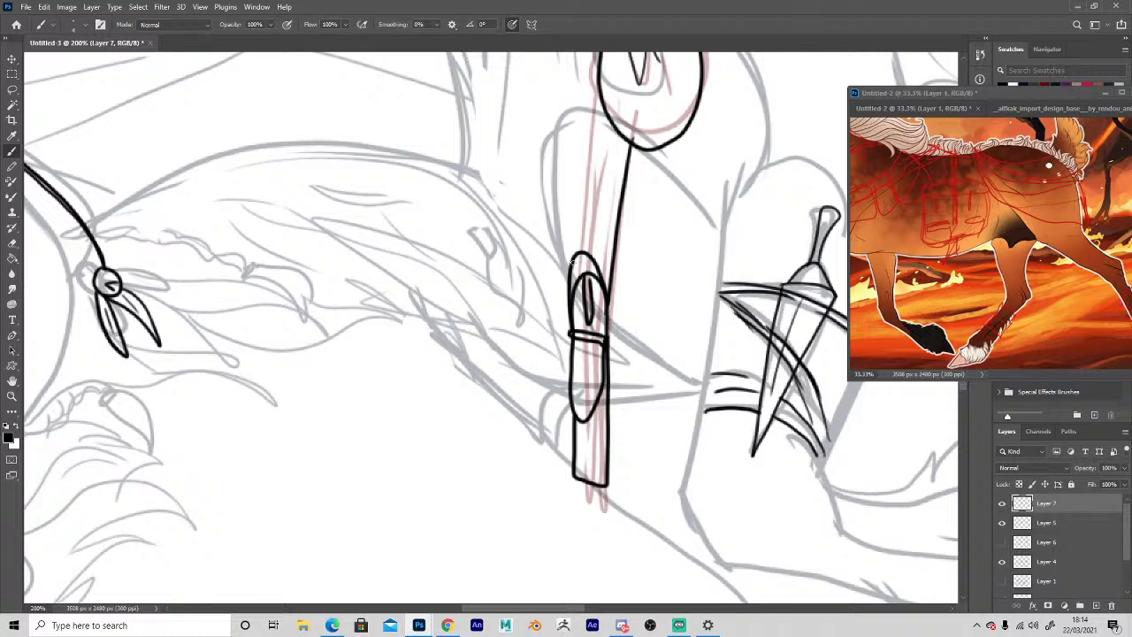
drag(572, 262, 596, 72)
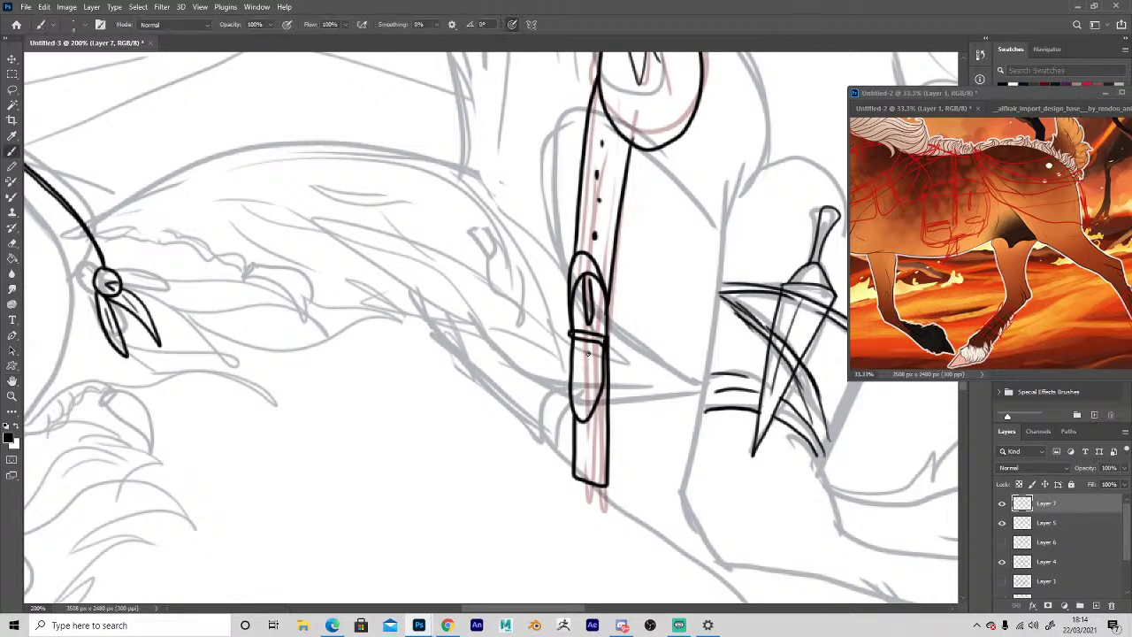
Ink the strap's missing front edge between the small top pouch and the rounded pouch.
key(space)
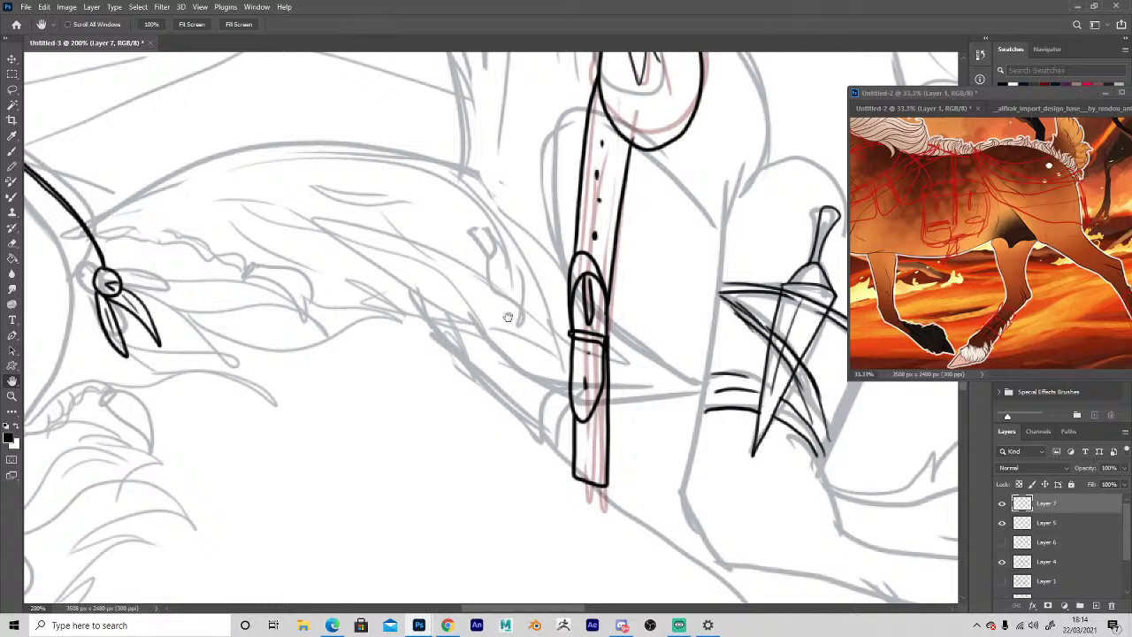
drag(557, 92, 453, 485)
key(e)
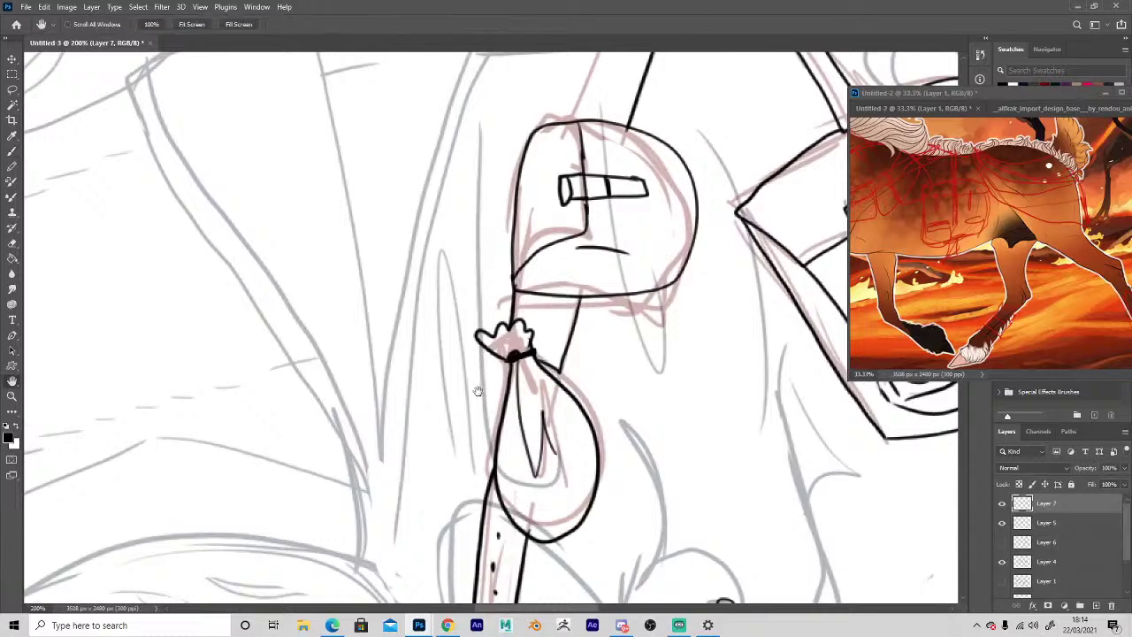
key(b)
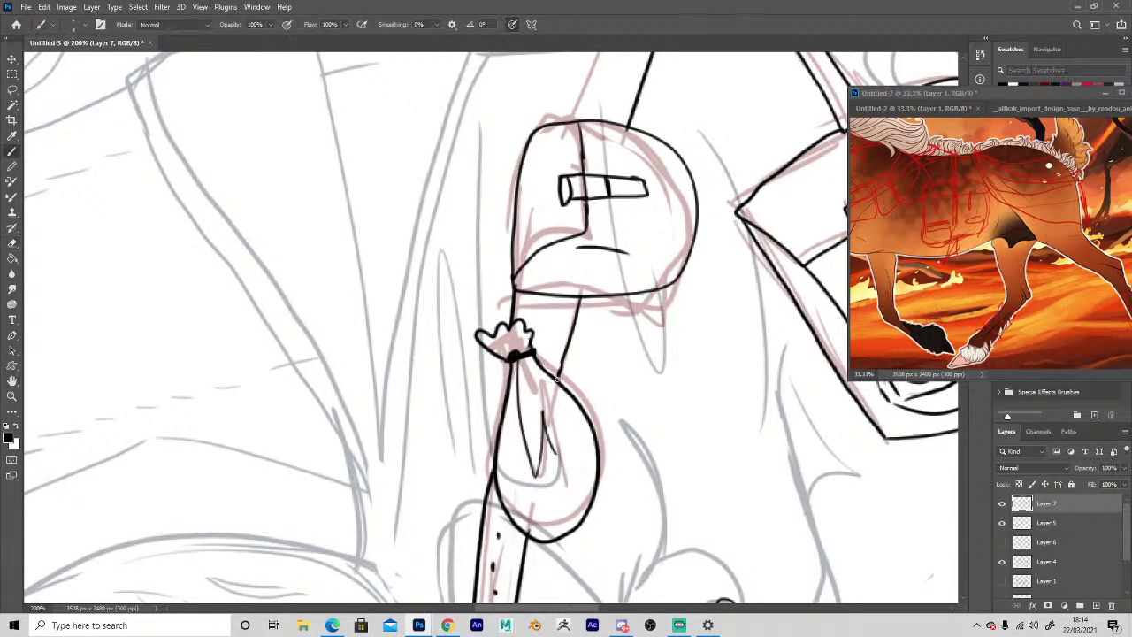
drag(477, 82, 409, 463)
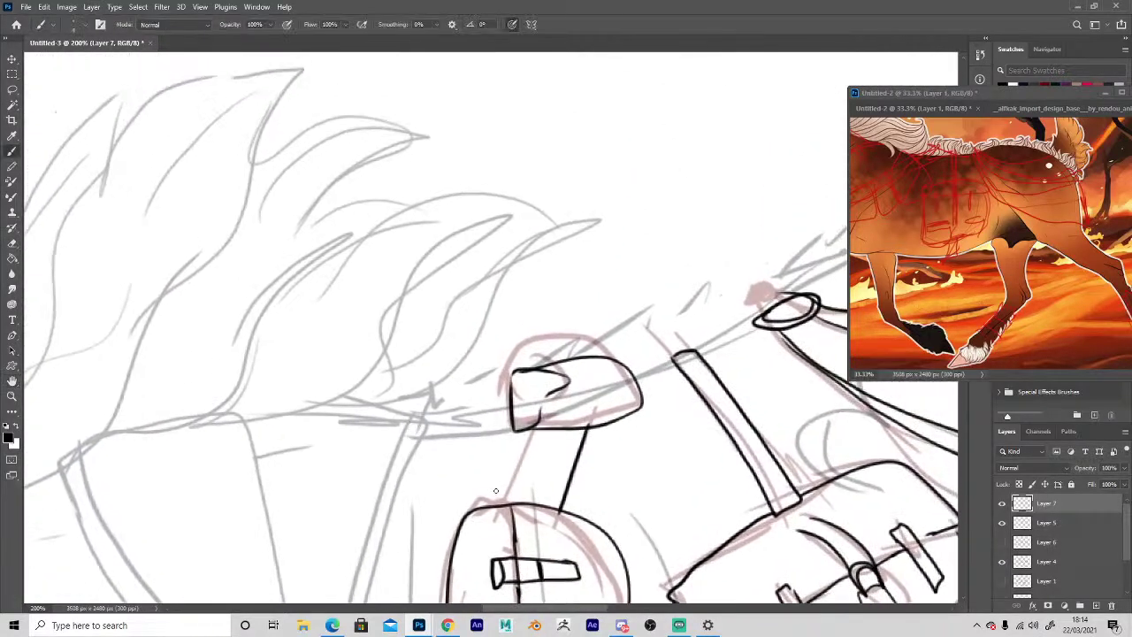
mouse_move(509, 486)
mouse_down()
mouse_move(531, 423)
mouse_move(564, 384)
mouse_up()
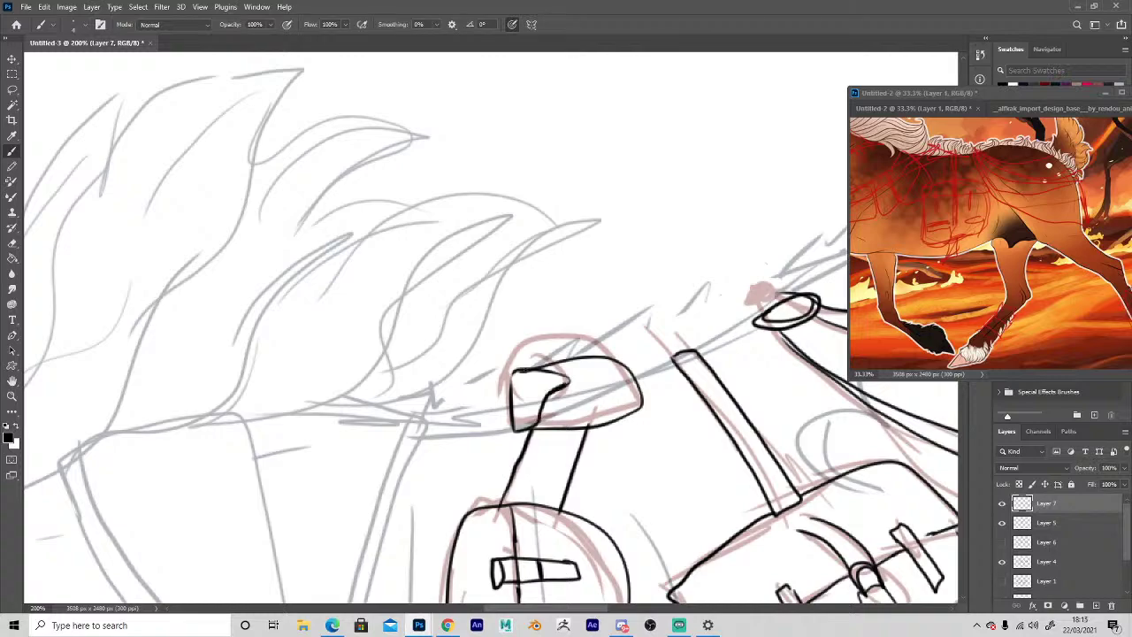
Hide sketch layers Layer 5 and Layer 4, show Layer 6 and move it directly below Layer 7.
key(z)
alt+click(649, 439)
alt+click(649, 441)
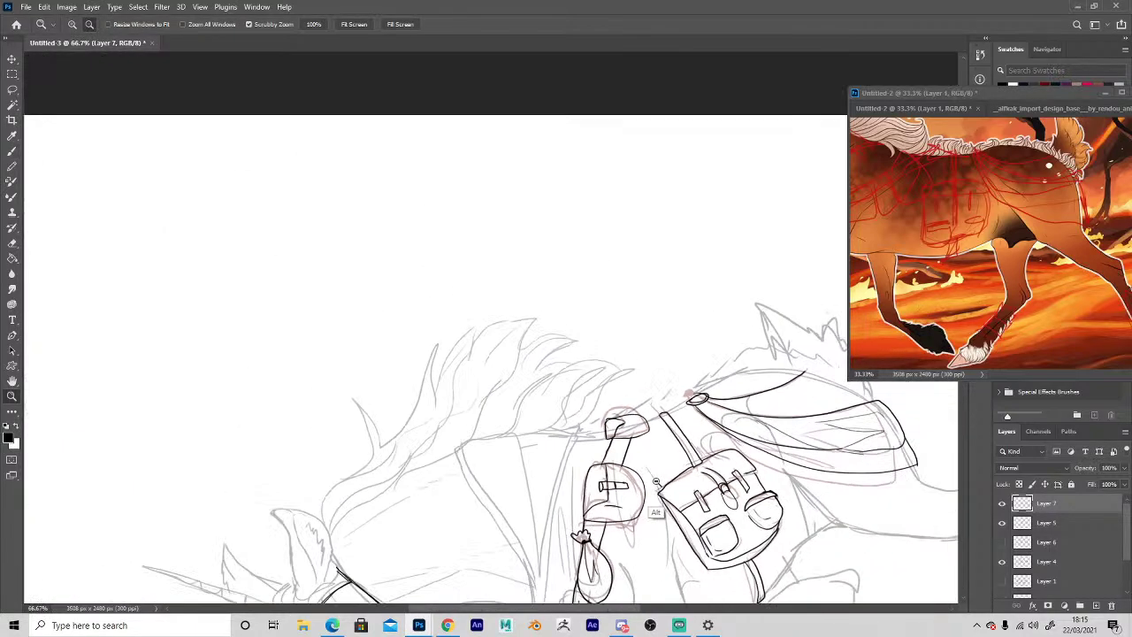
alt+click(657, 480)
alt+click(658, 502)
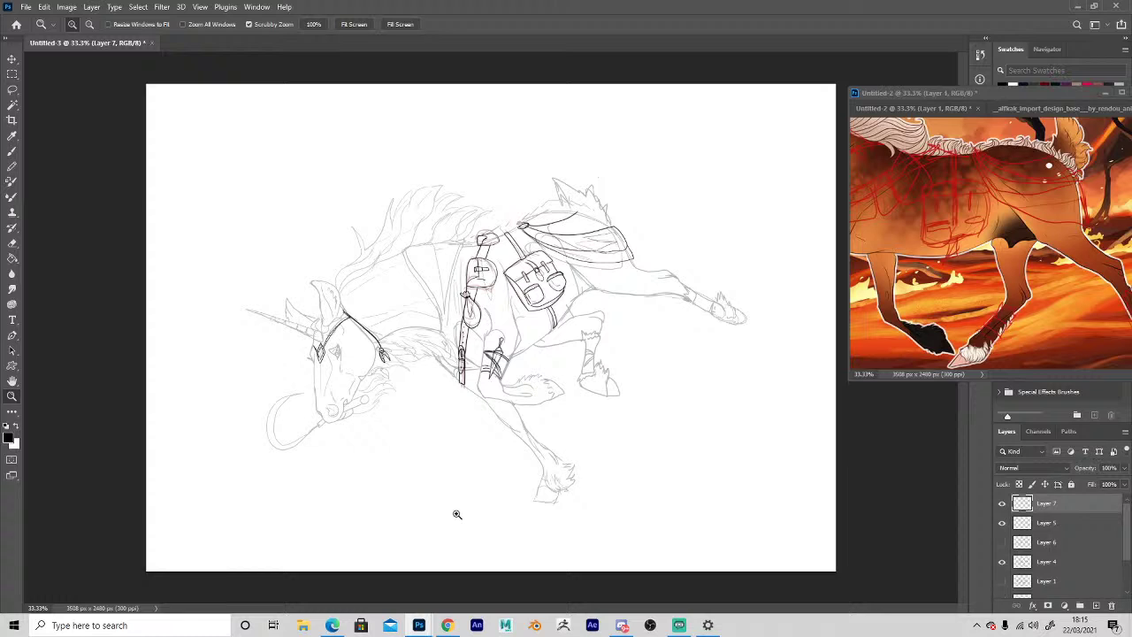
click(1002, 529)
click(1002, 563)
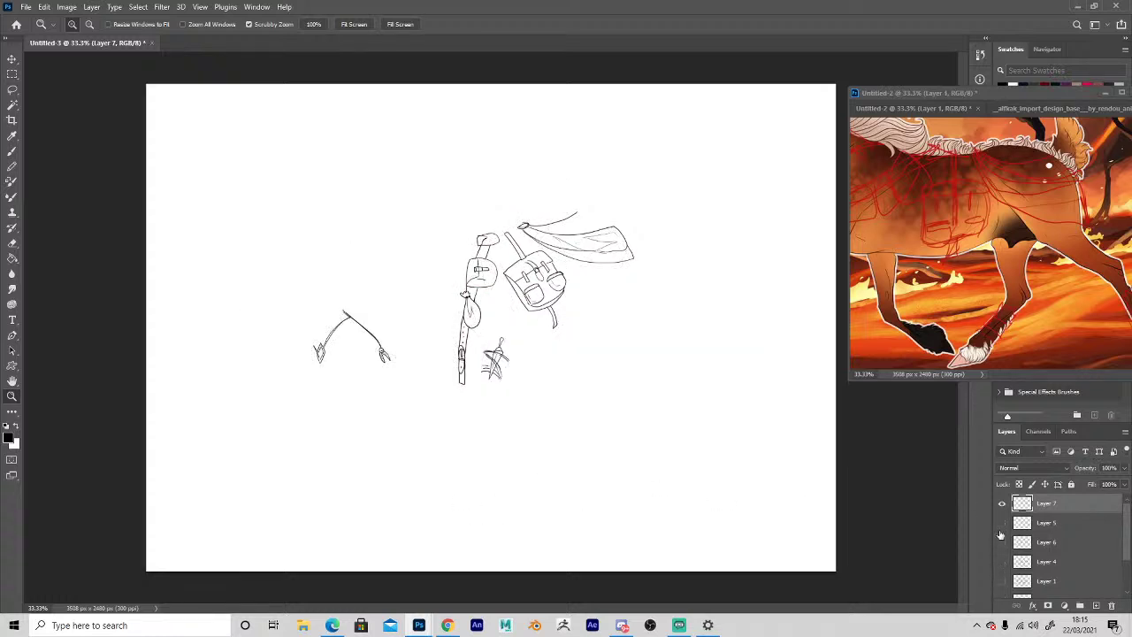
click(1002, 542)
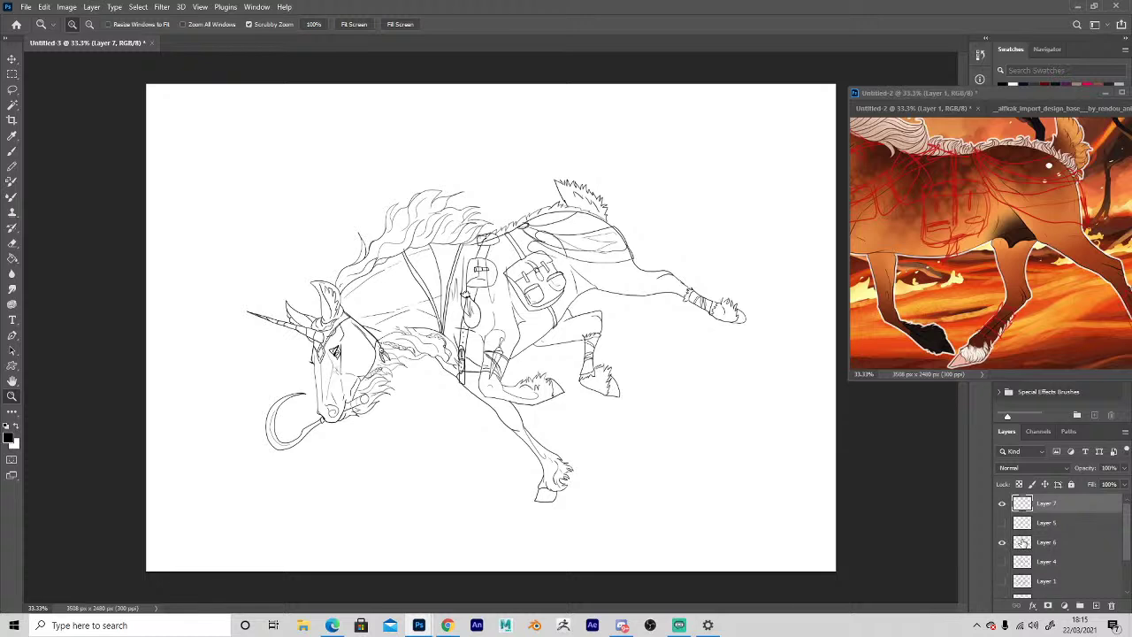
drag(1022, 542, 1008, 506)
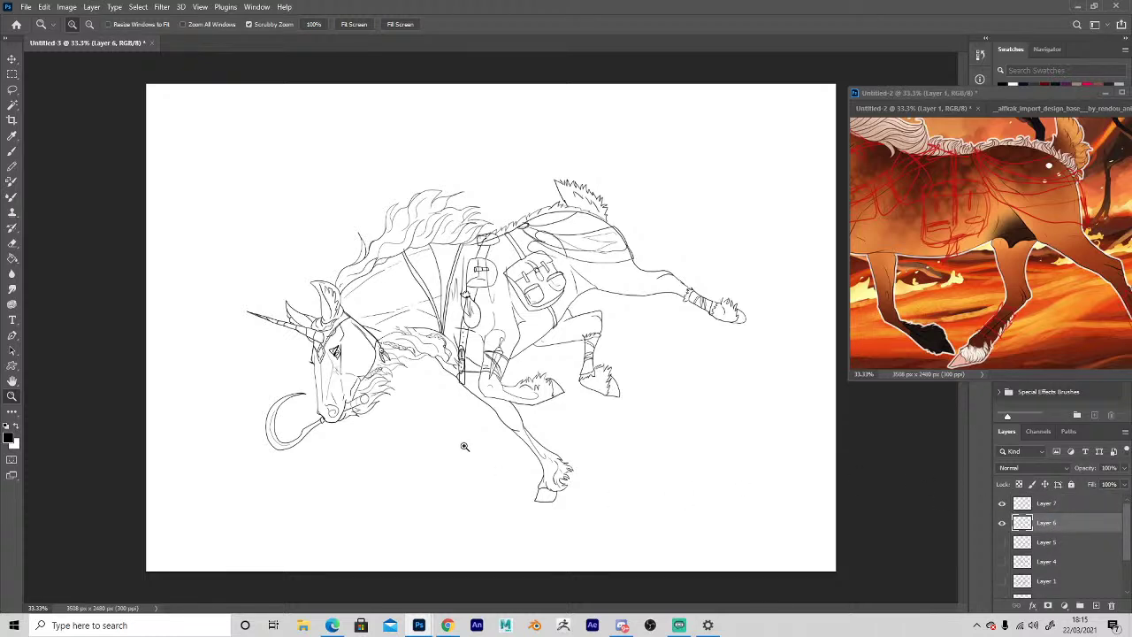
Flip the canvas horizontally, then ink a curved contour on the bent hind knee and close the outline gap above the leg wrap.
key(b)
key(ctrl+shift+h)
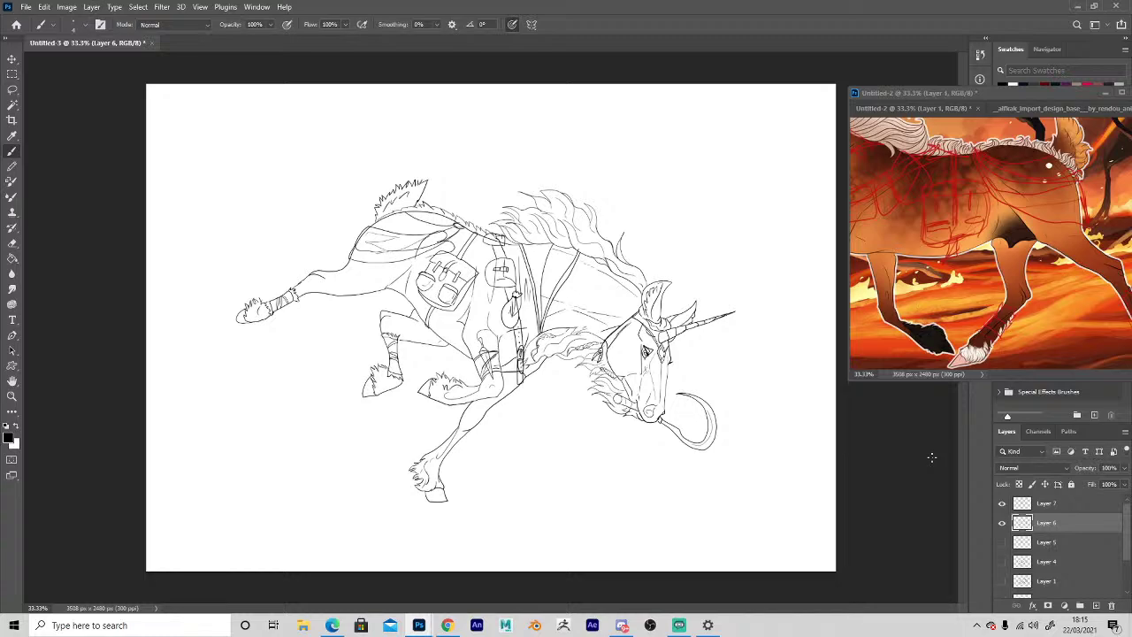
key(z)
mouse_move(356, 328)
mouse_down()
mouse_move(349, 315)
mouse_move(362, 309)
mouse_up()
key(e)
mouse_move(725, 343)
mouse_down()
mouse_move(521, 274)
mouse_move(510, 286)
mouse_move(682, 306)
mouse_move(717, 364)
mouse_up()
key(b)
drag(571, 325, 603, 389)
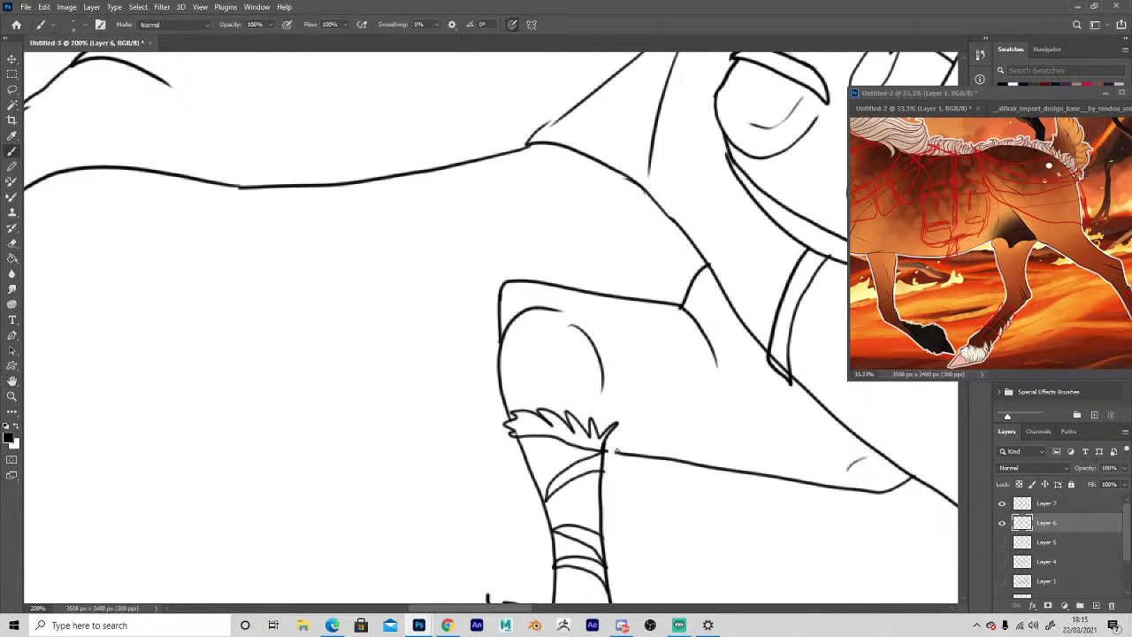
drag(600, 449, 621, 454)
Erase the front of the unicorn's muzzle on Layer 6 and redraw the nose bridge, nose tip and lip outline.
mouse_move(768, 520)
mouse_down()
mouse_move(366, 371)
mouse_move(304, 361)
mouse_up()
alt+click(634, 423)
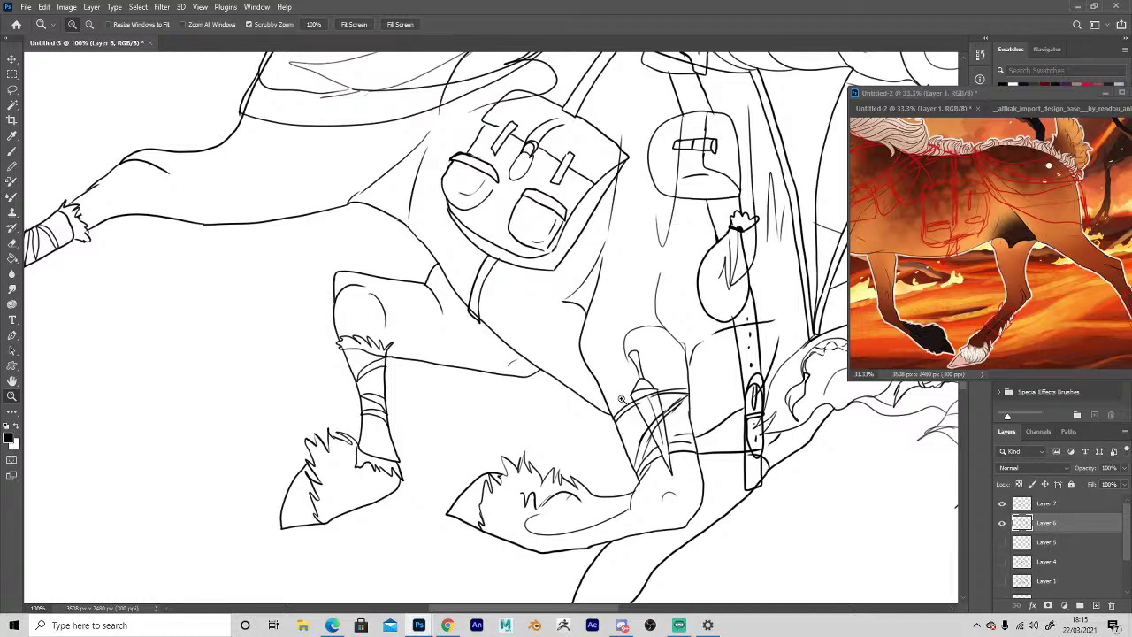
drag(772, 497, 440, 394)
drag(650, 442, 458, 396)
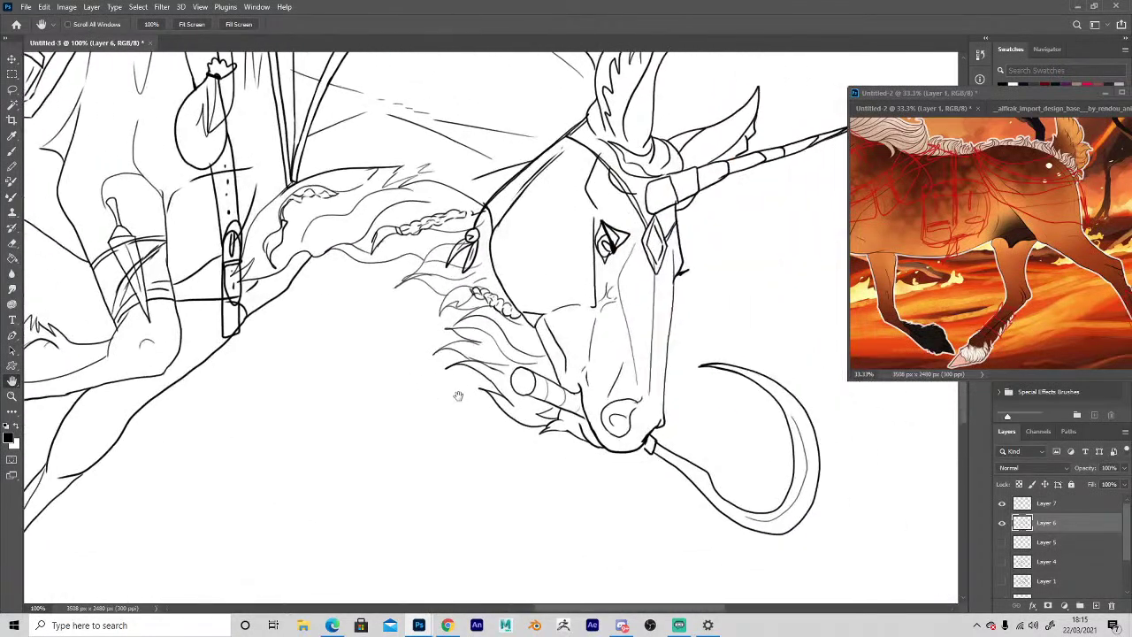
key(z)
click(605, 467)
key(h)
drag(516, 452, 488, 596)
key(r)
mouse_move(210, 272)
mouse_down()
mouse_move(323, 480)
mouse_move(358, 507)
mouse_move(341, 498)
mouse_up()
key(h)
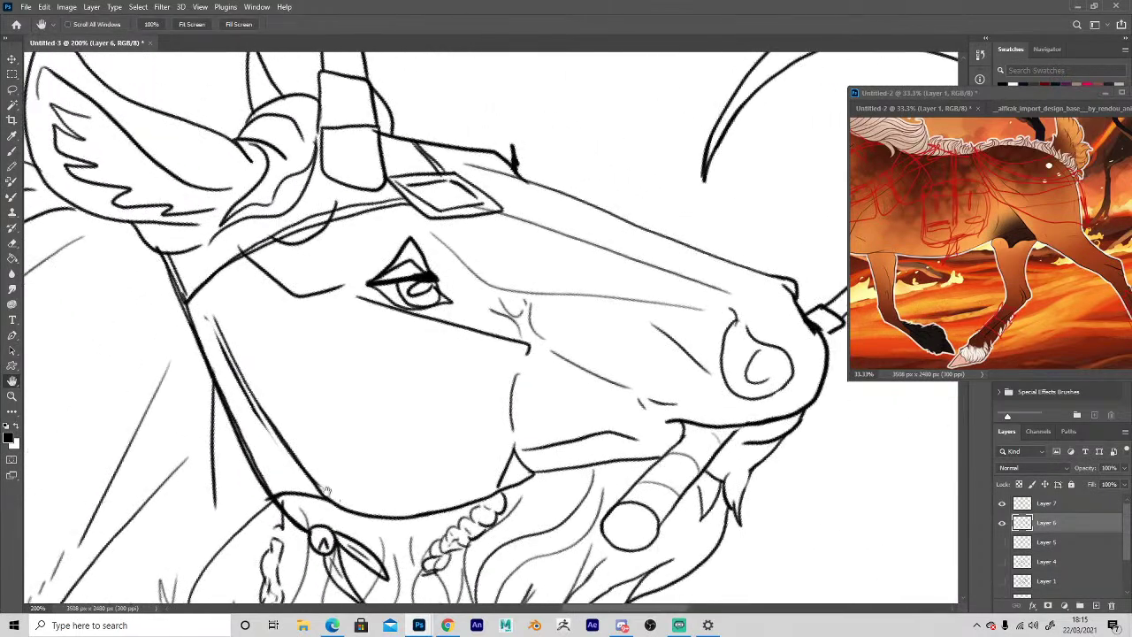
key(e)
key(h)
drag(505, 479, 380, 469)
key(e)
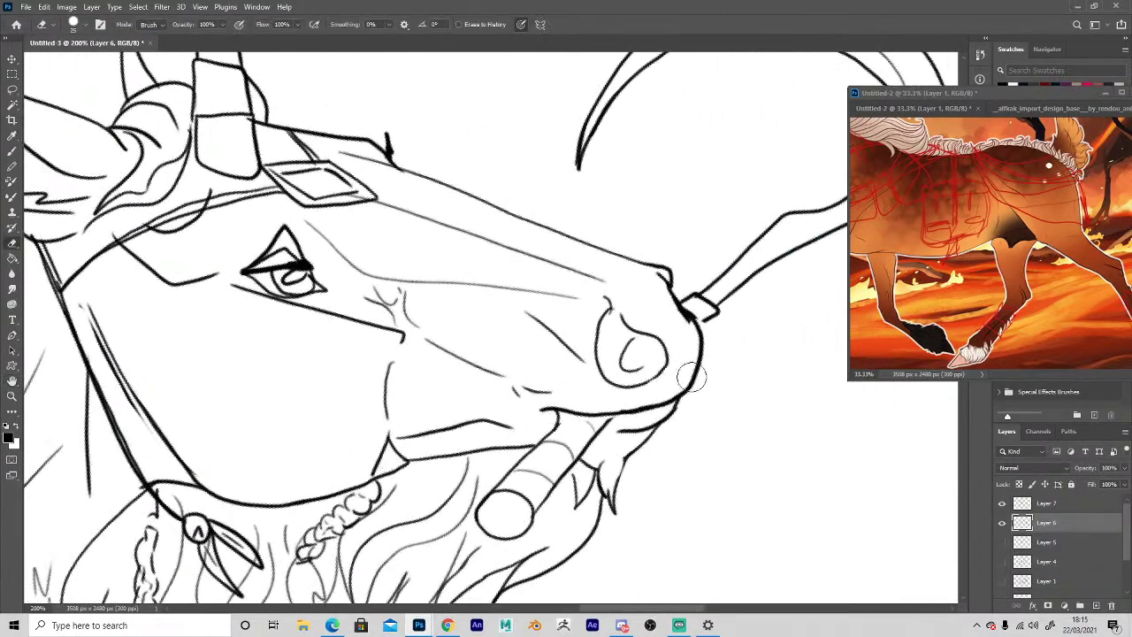
drag(689, 361, 662, 265)
mouse_move(536, 221)
mouse_down()
mouse_move(386, 170)
mouse_move(385, 125)
mouse_move(390, 184)
mouse_move(670, 260)
mouse_move(695, 378)
mouse_up()
key(b)
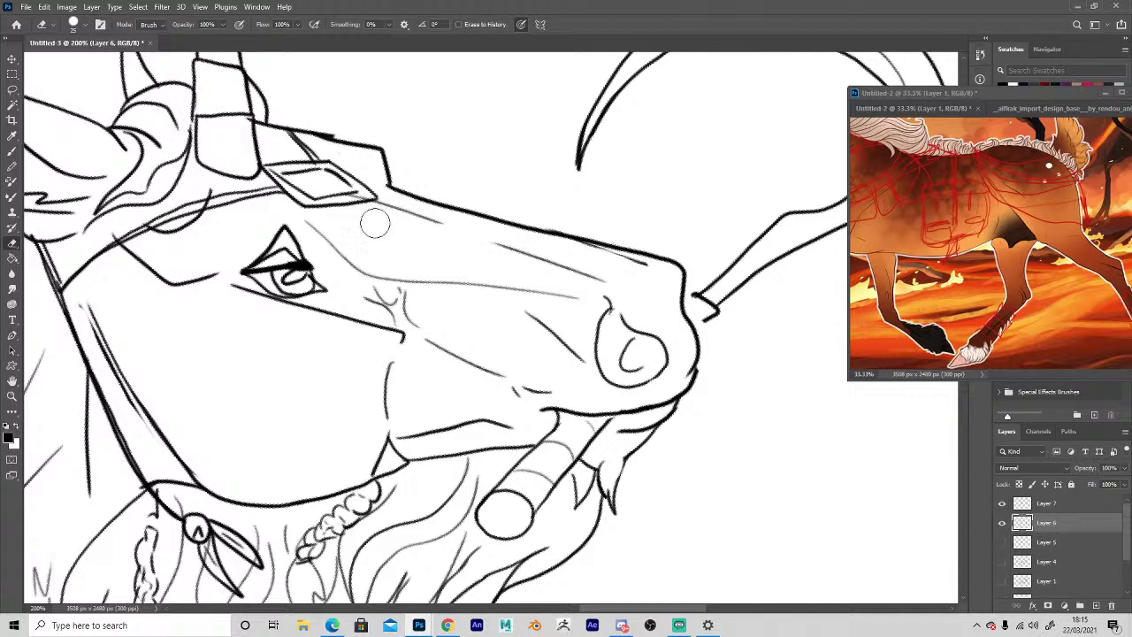
Redraw the nose bridge as a smoother raised curve, erase the old lines beneath it and re-ink the inner contour.
drag(385, 183, 651, 259)
key(e)
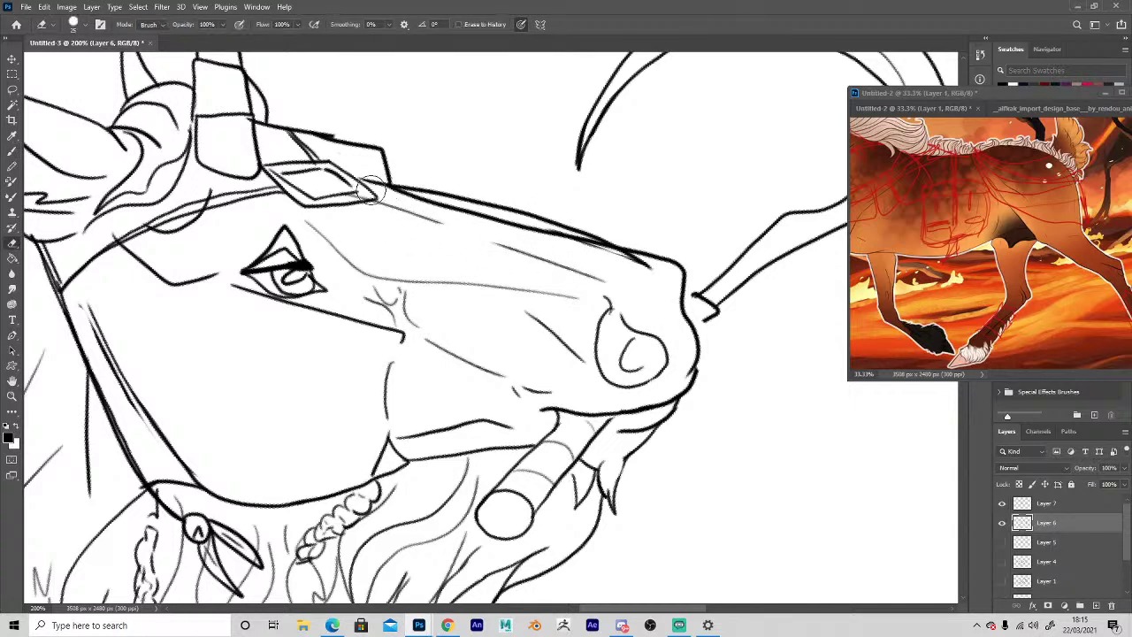
drag(389, 200, 656, 274)
drag(477, 238, 608, 278)
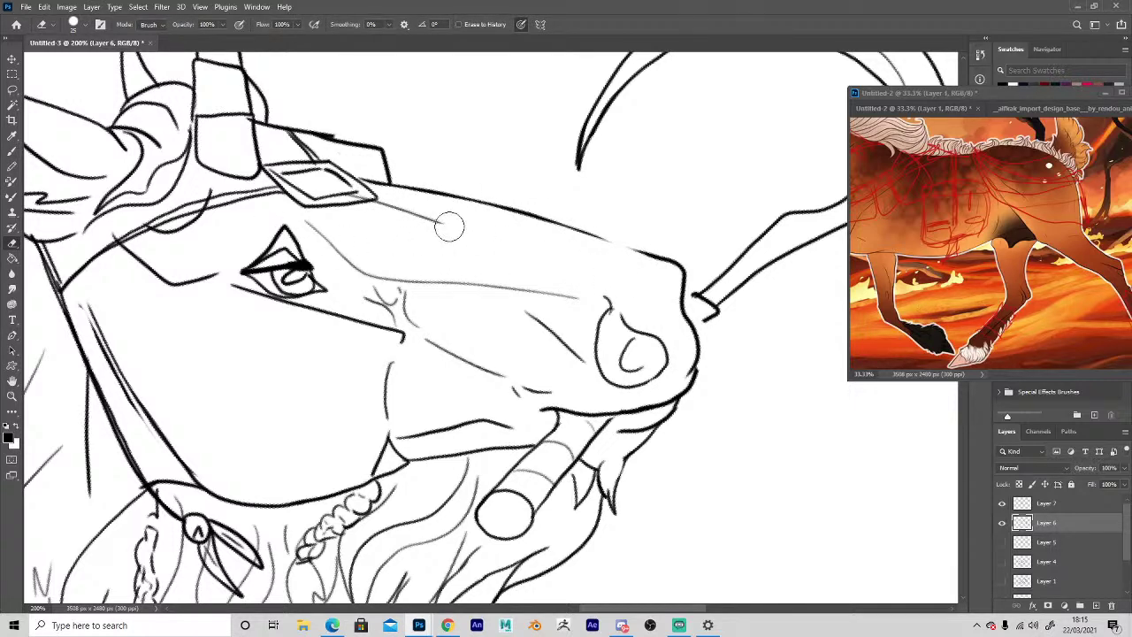
key(b)
mouse_move(448, 226)
mouse_down()
mouse_move(382, 206)
mouse_move(643, 281)
mouse_up()
Redraw the far brow between the horn and nose bridge, adding thick dark lash lines for the far eye.
mouse_move(404, 189)
mouse_down()
mouse_move(379, 152)
mouse_move(398, 184)
mouse_up()
key(e)
key(b)
mouse_move(305, 144)
mouse_down()
mouse_move(378, 148)
mouse_move(336, 134)
mouse_move(358, 134)
mouse_up()
key(e)
key(b)
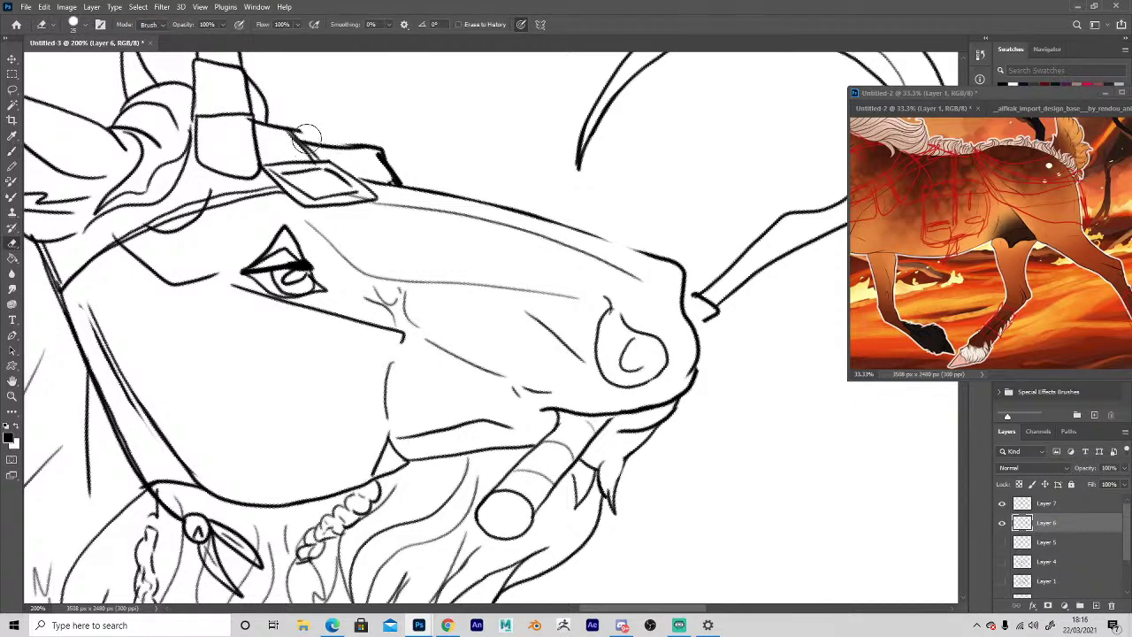
key(space)
mouse_move(412, 531)
mouse_down()
mouse_move(509, 541)
mouse_move(508, 559)
mouse_up()
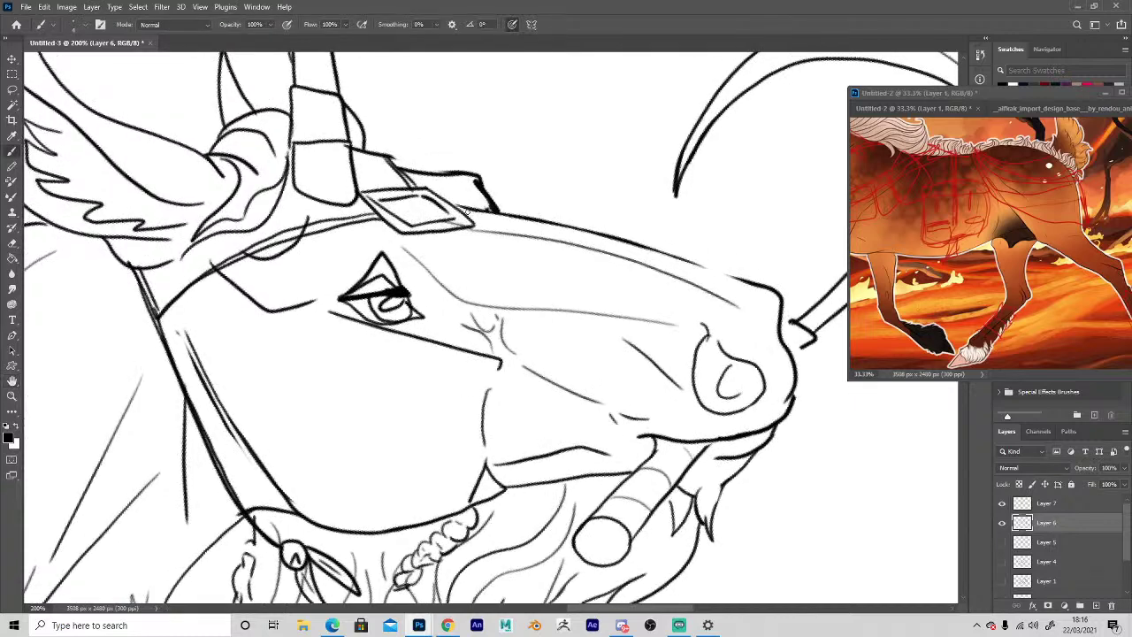
drag(489, 184, 497, 211)
drag(580, 439, 566, 346)
key(e)
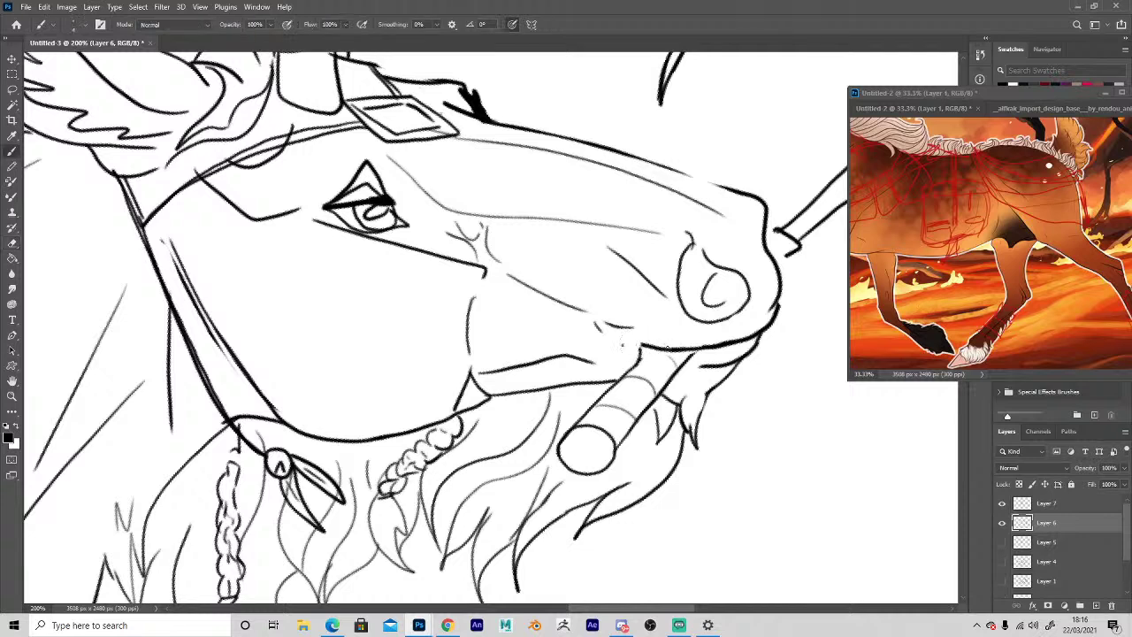
Erase the unicorn's old nostril lines and redraw the nostril as a single narrow teardrop outline.
mouse_move(726, 267)
mouse_down()
mouse_move(721, 297)
mouse_move(705, 278)
mouse_move(714, 305)
mouse_move(697, 242)
mouse_move(680, 270)
mouse_move(729, 302)
mouse_move(694, 237)
mouse_move(687, 250)
mouse_move(719, 281)
mouse_up()
key(b)
key(e)
key(b)
drag(706, 243, 715, 281)
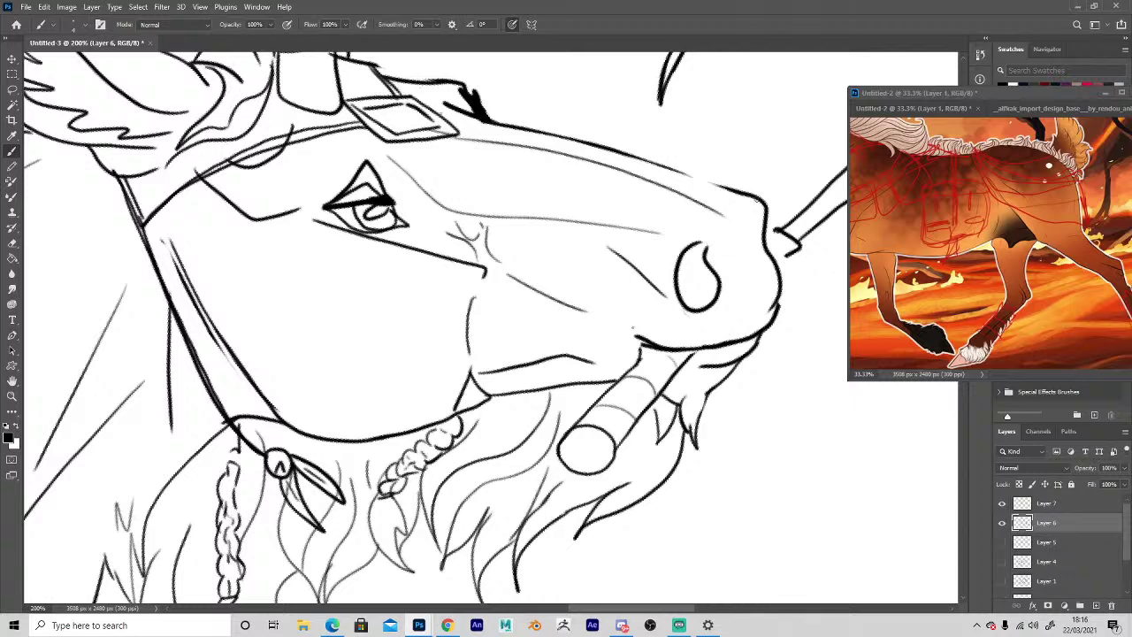
Ink the missing outer nose bridge line down to the nose tip and thicken the front contour of the muzzle.
mouse_move(762, 228)
mouse_down()
mouse_move(753, 210)
mouse_move(666, 165)
mouse_up()
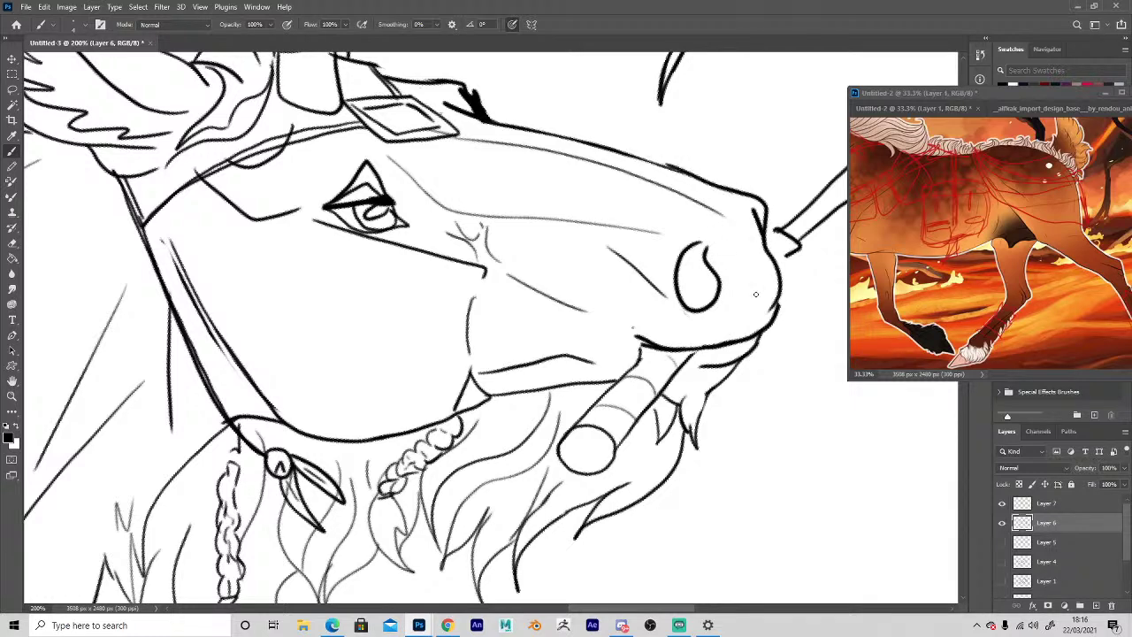
key(e)
key(b)
drag(779, 271, 773, 322)
key(e)
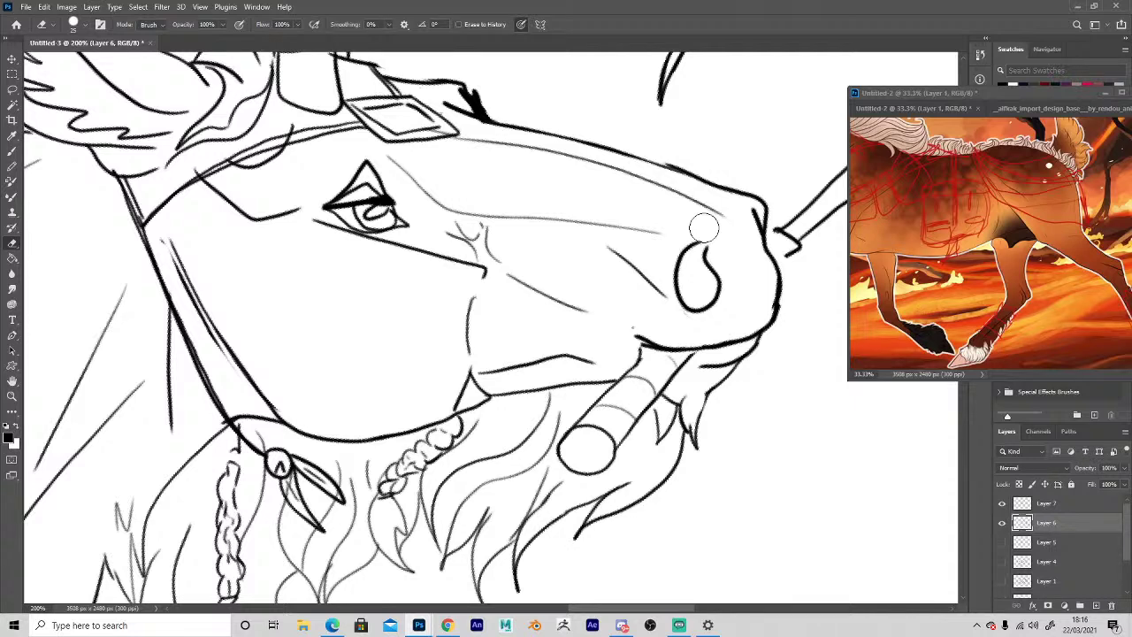
Extend the nostril's lower curve downward, erase its old bottom edge, and thin the heavy overlap on the outer nose bridge.
key(h)
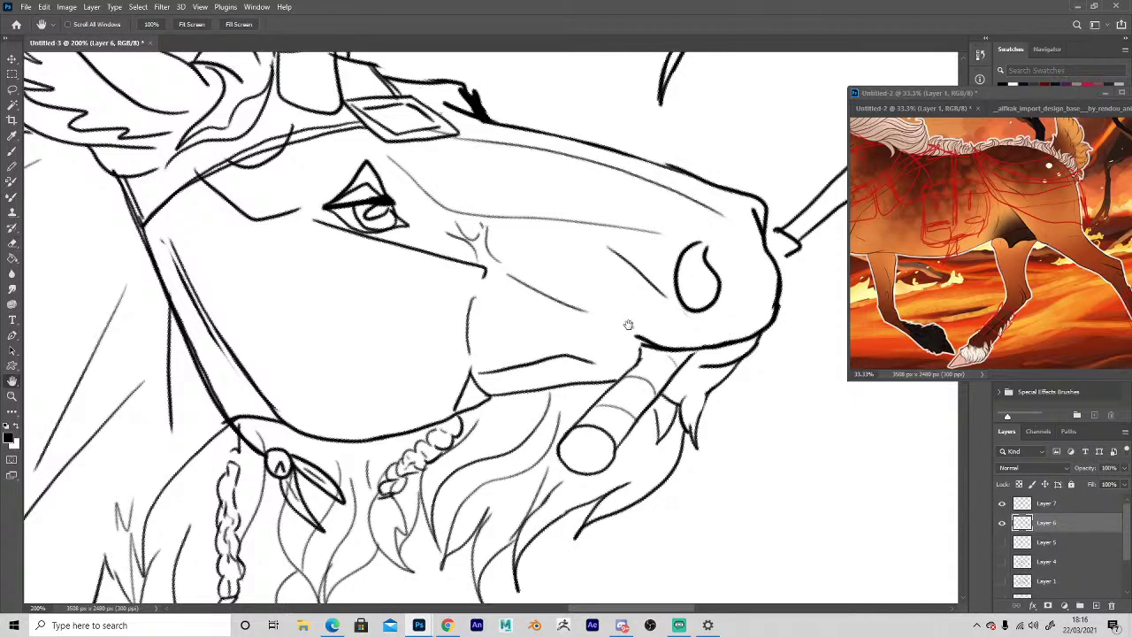
key(b)
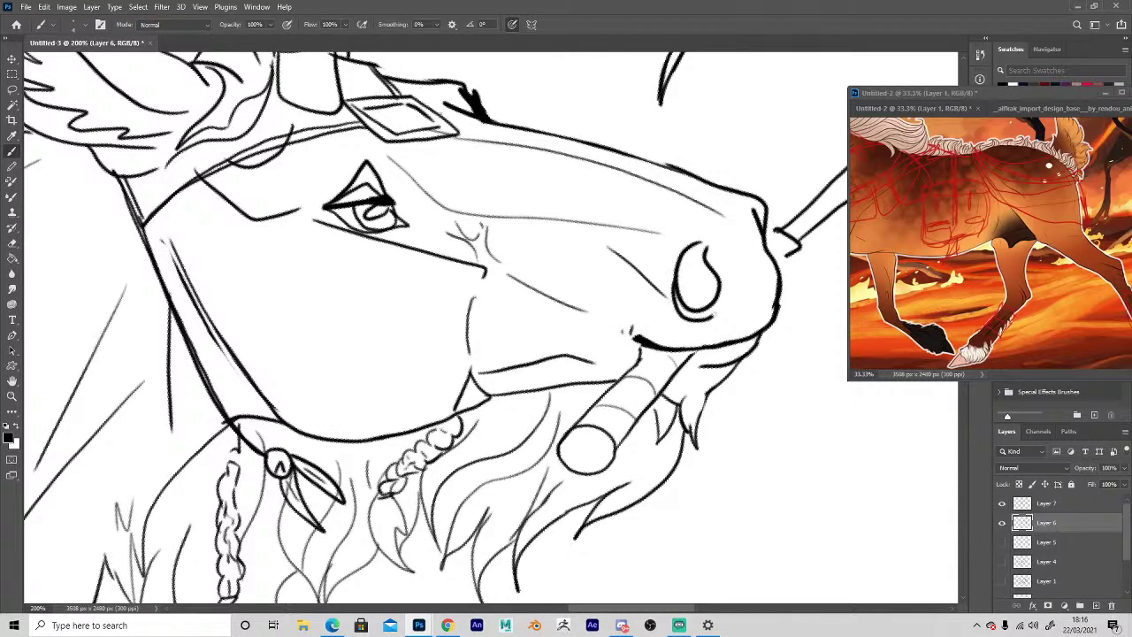
key(e)
mouse_move(683, 288)
mouse_down()
mouse_move(707, 305)
mouse_move(697, 275)
mouse_up()
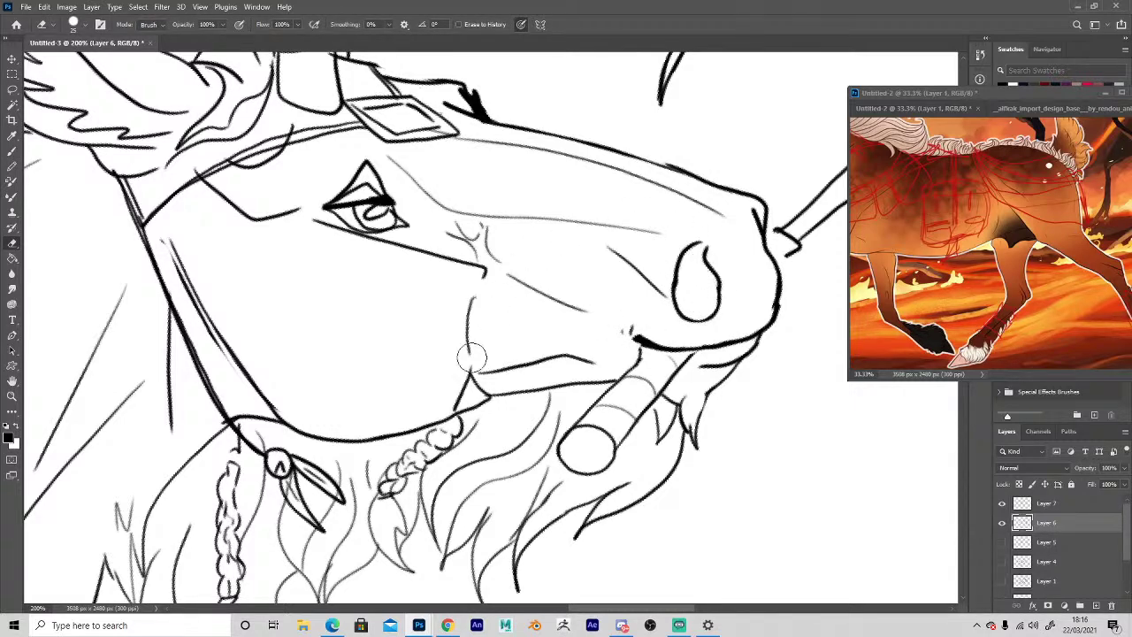
mouse_move(674, 194)
mouse_down()
mouse_move(699, 171)
mouse_move(770, 194)
mouse_move(666, 158)
mouse_move(768, 194)
mouse_up()
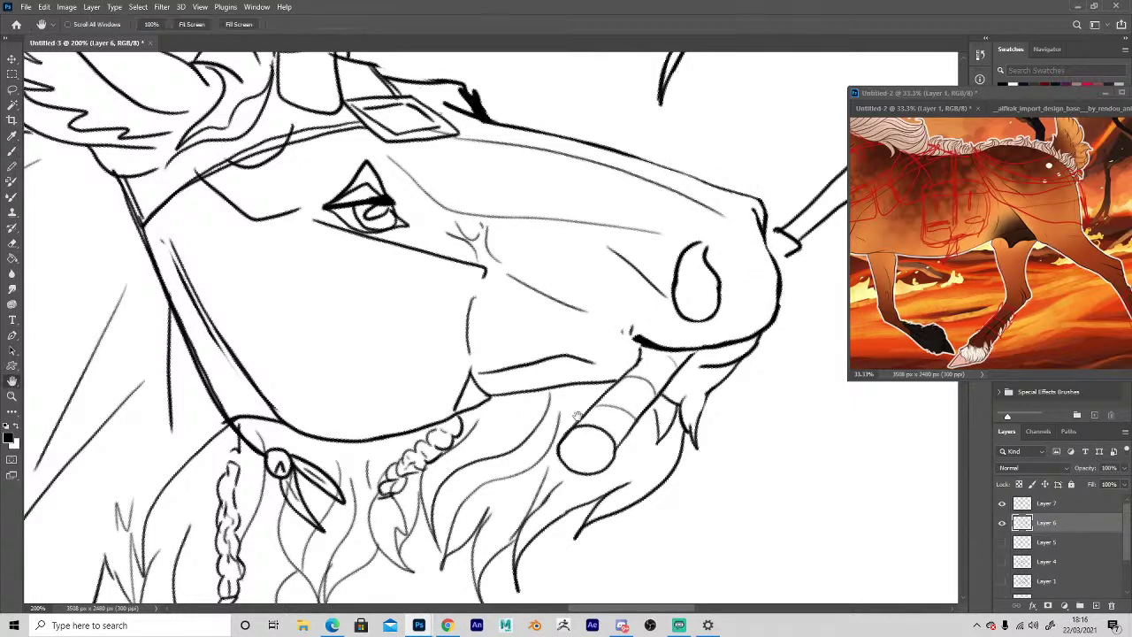
Ink a thick mouth corner running into the dagger handle and erase the cheek line's junction above the lower jaw.
key(b)
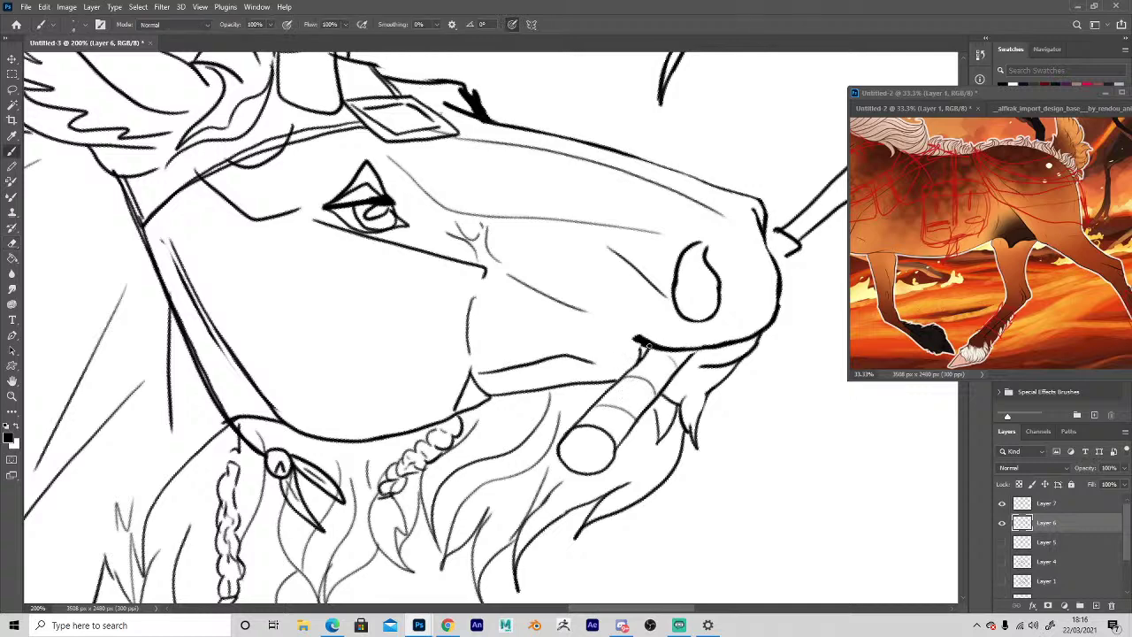
key(e)
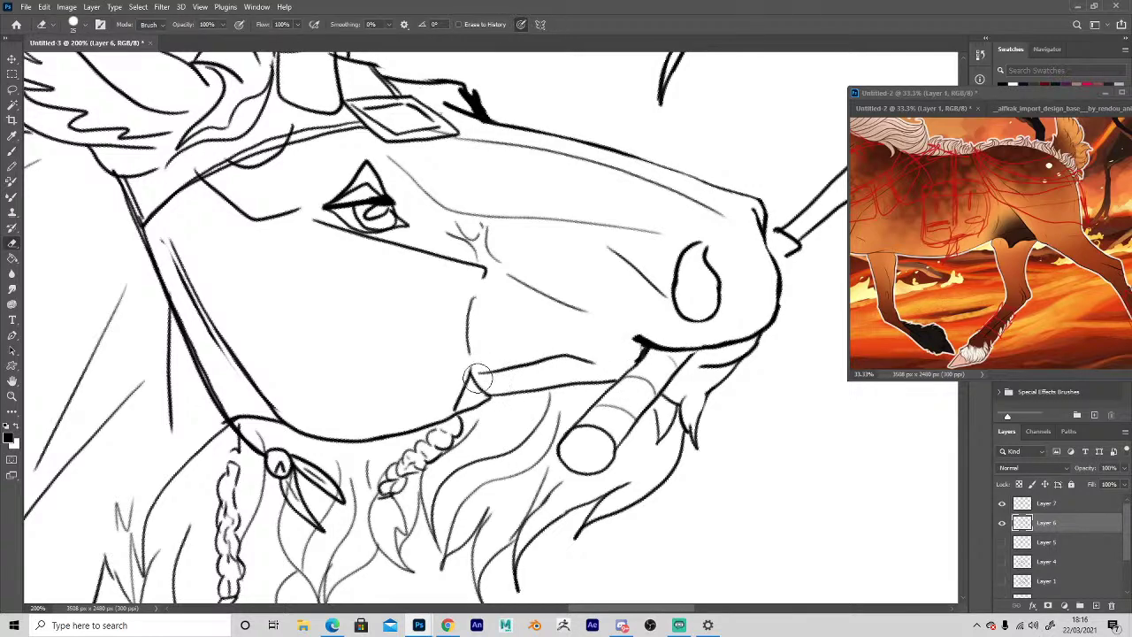
drag(482, 374, 605, 358)
key(b)
Re-ink the upper nose bridge as one continuous contour from the far brow to the nose and trim the stray overlap.
key(space)
mouse_move(412, 380)
mouse_down()
mouse_move(454, 531)
mouse_move(253, 447)
mouse_move(243, 460)
mouse_up()
mouse_move(714, 358)
mouse_down()
mouse_move(692, 316)
mouse_move(710, 325)
mouse_move(699, 291)
mouse_move(696, 304)
mouse_move(517, 234)
mouse_up()
key(e)
key(b)
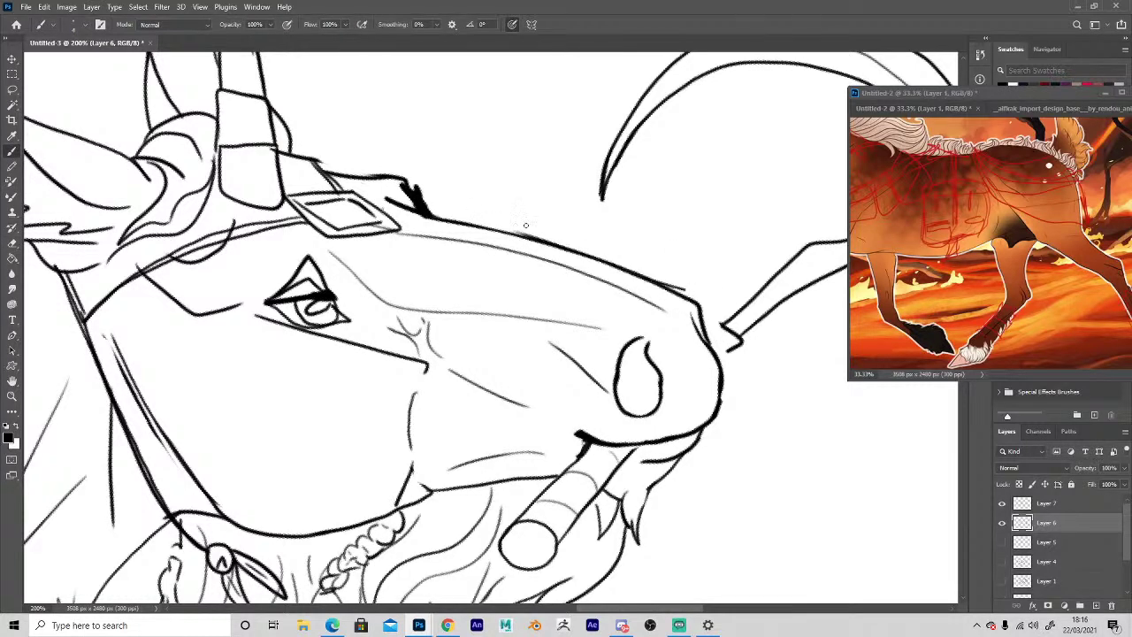
key(e)
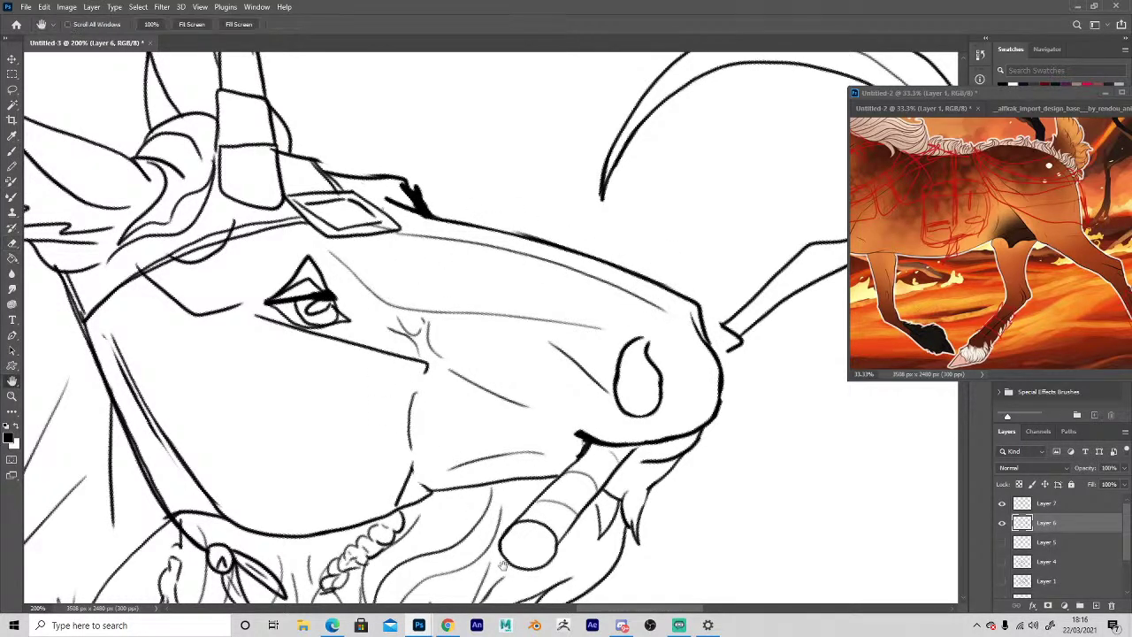
mouse_move(633, 329)
mouse_down()
mouse_move(630, 281)
mouse_move(642, 257)
mouse_up()
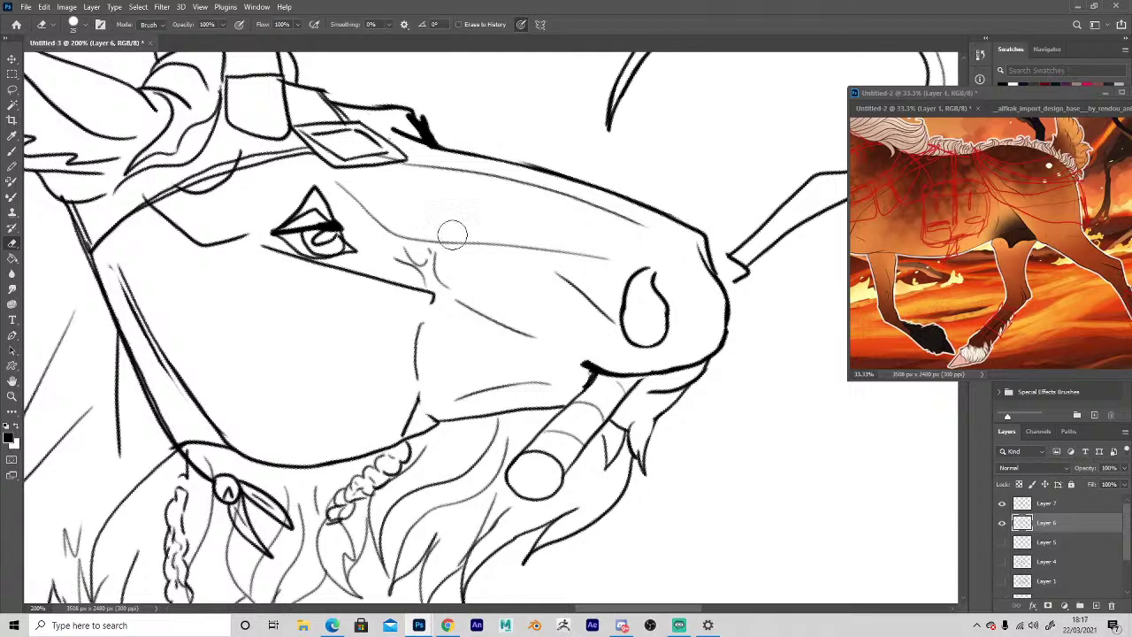
Erase the far eye's lashes and redraw them as a thick, more upright spike where the brow meets the nose bridge.
key(space)
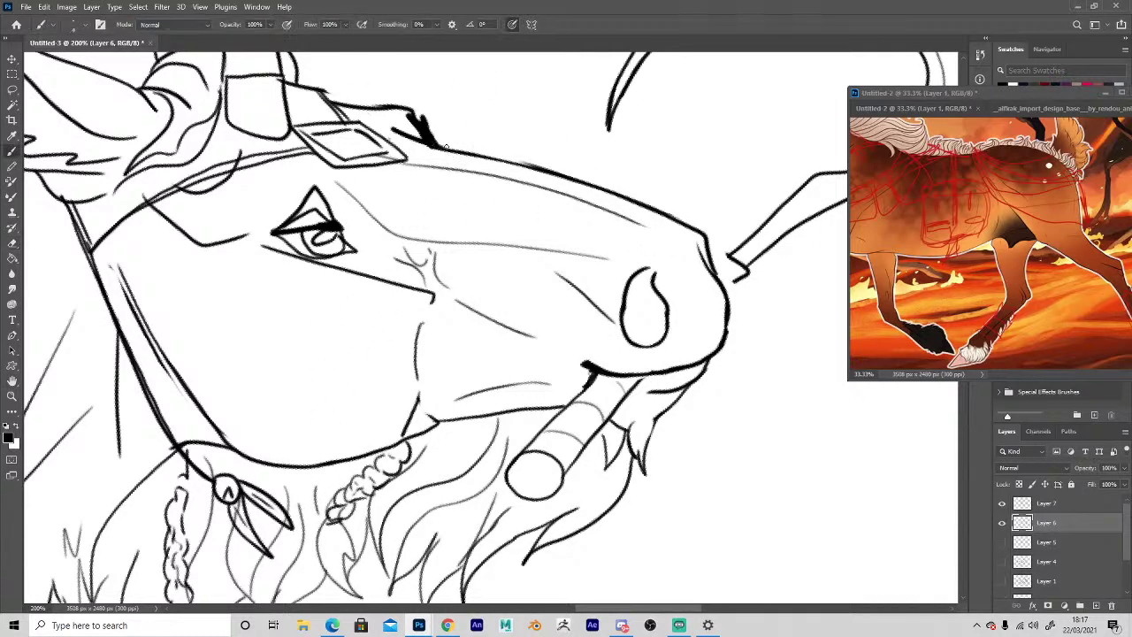
mouse_move(446, 150)
mouse_down()
mouse_move(387, 102)
mouse_move(438, 145)
mouse_up()
key(b)
drag(444, 111, 439, 142)
key(e)
key(b)
mouse_move(417, 97)
mouse_down()
mouse_move(365, 96)
mouse_move(441, 140)
mouse_up()
mouse_move(445, 113)
mouse_down()
mouse_move(442, 146)
mouse_move(388, 130)
mouse_move(446, 146)
mouse_up()
key(e)
key(b)
key(e)
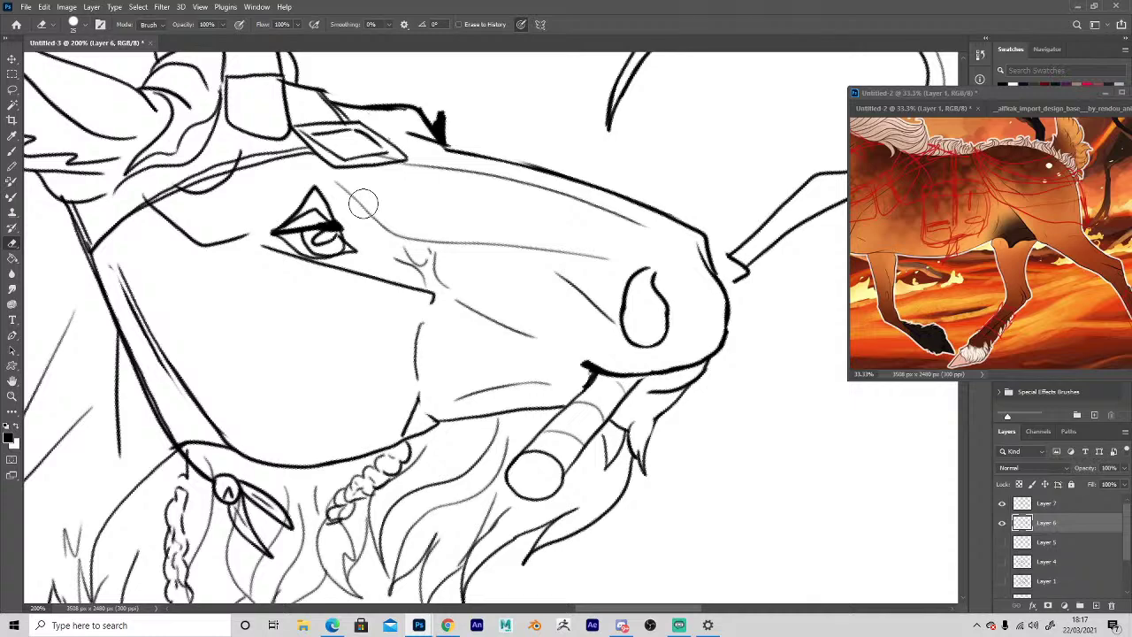
Compare the whole unicorn line art with the full reference painting in the floating window.
key(z)
alt+click(415, 520)
alt+click(415, 520)
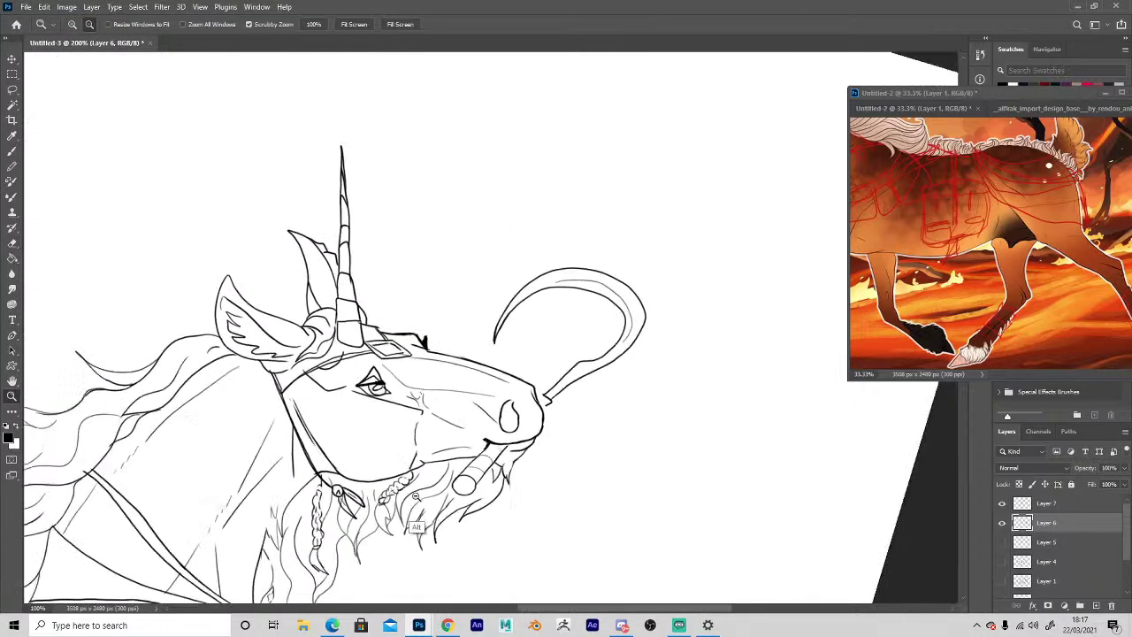
alt+click(415, 522)
alt+click(415, 522)
alt+click(409, 517)
key(e)
click(892, 310)
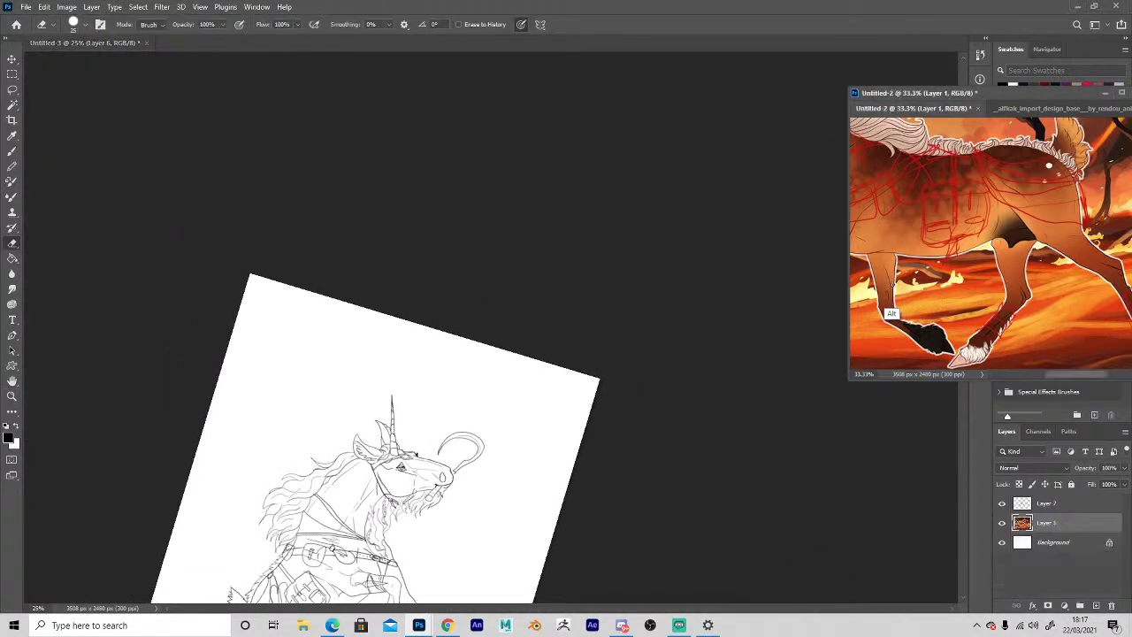
key(z)
alt+click(889, 336)
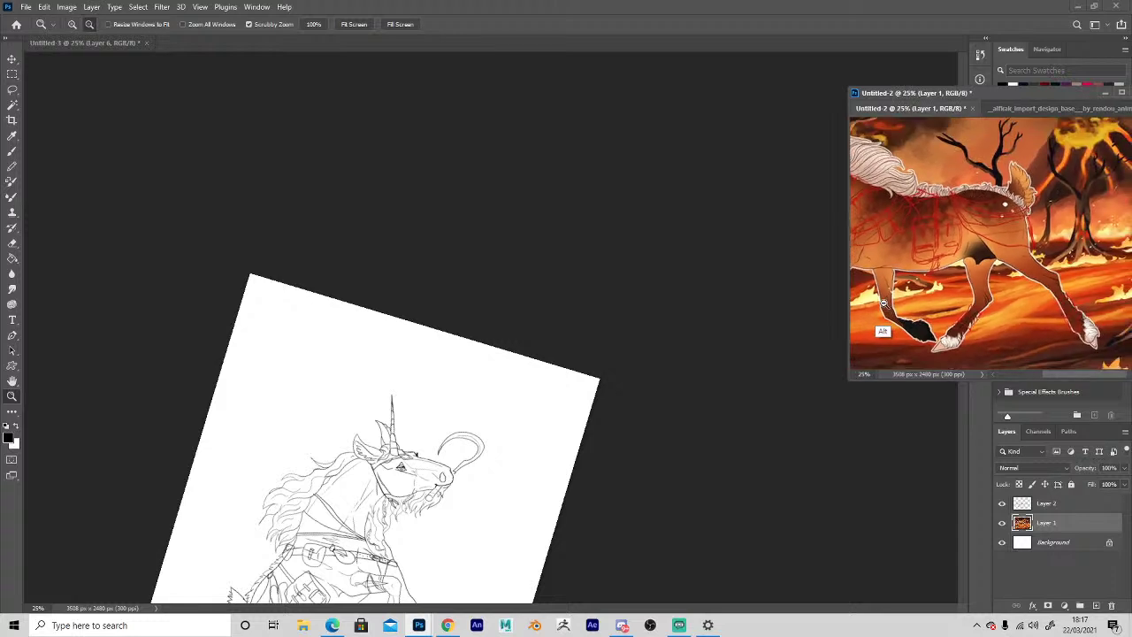
alt+click(883, 330)
key(h)
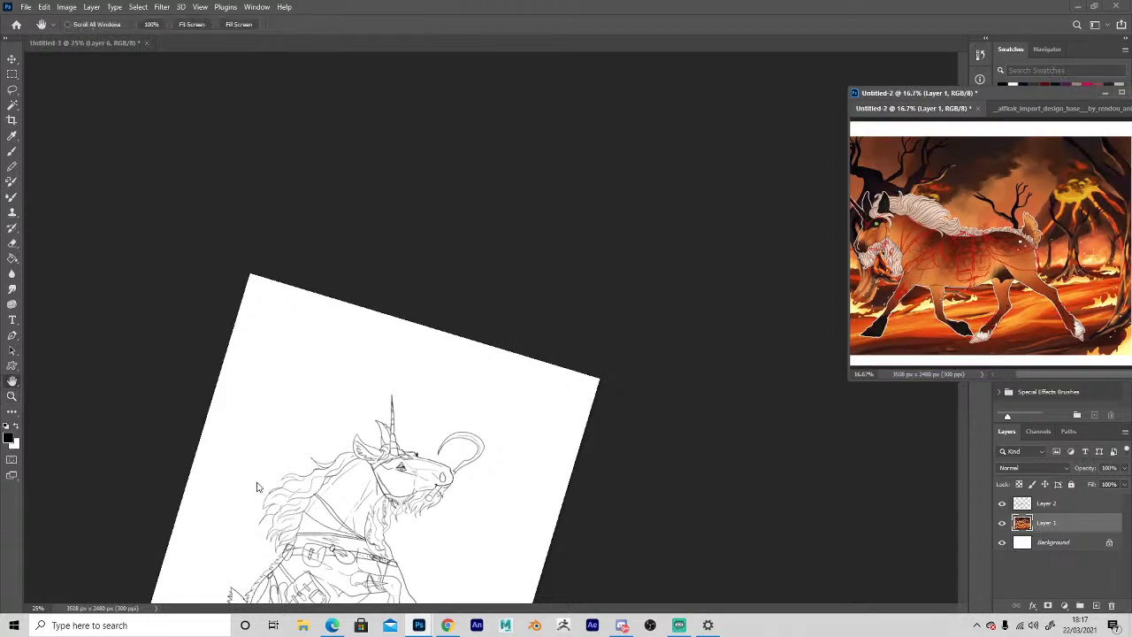
Restore Layer 6's opacity to 100%, reset the canvas rotation, and flip the canvas horizontally so the unicorn faces left.
drag(248, 491, 369, 214)
key(4)
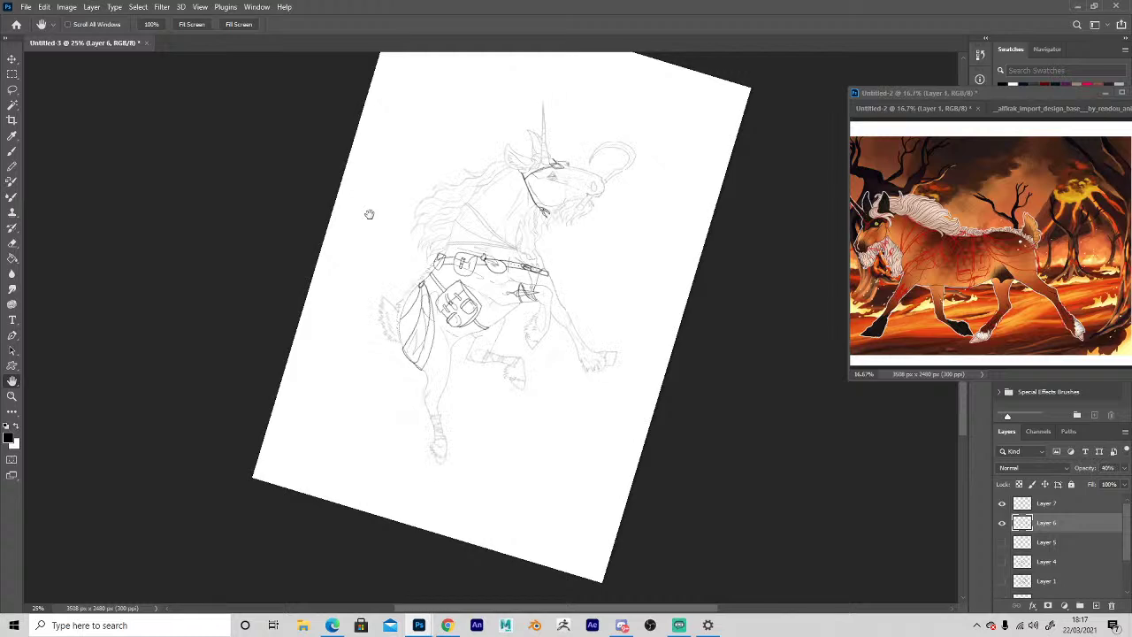
drag(1124, 467, 1129, 475)
key(r)
click(176, 26)
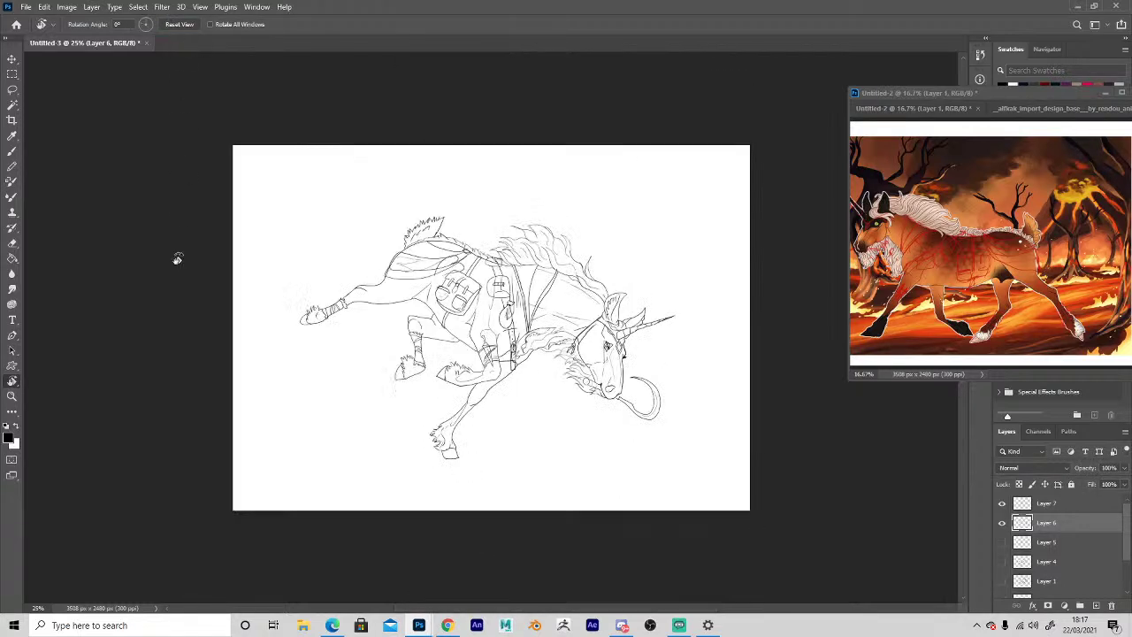
key(z)
click(468, 472)
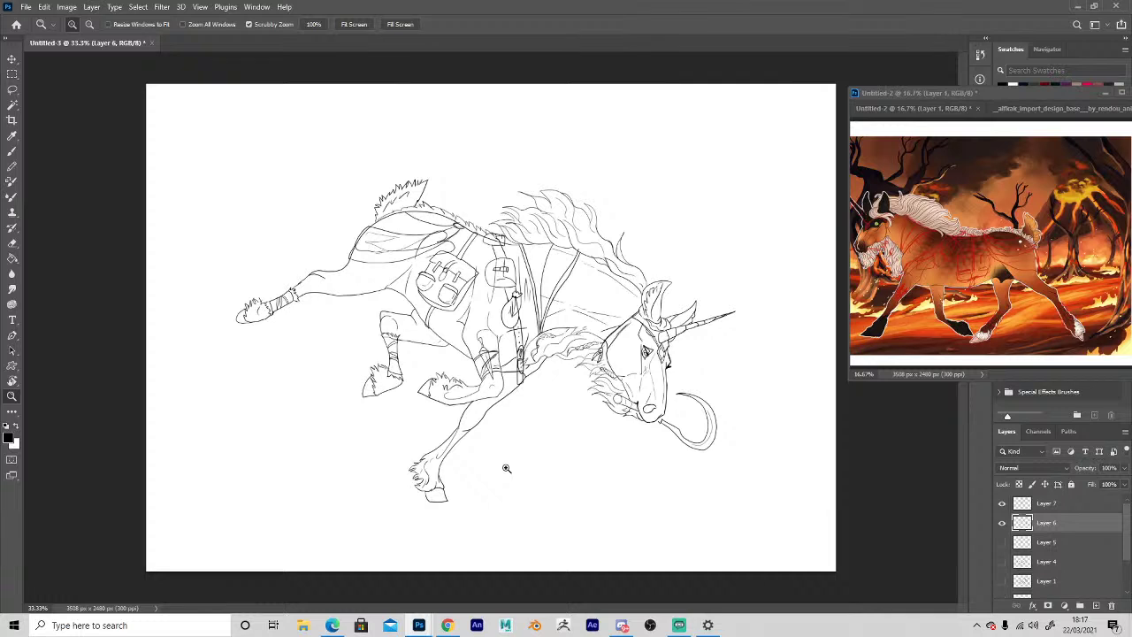
key(ctrl+shift+h)
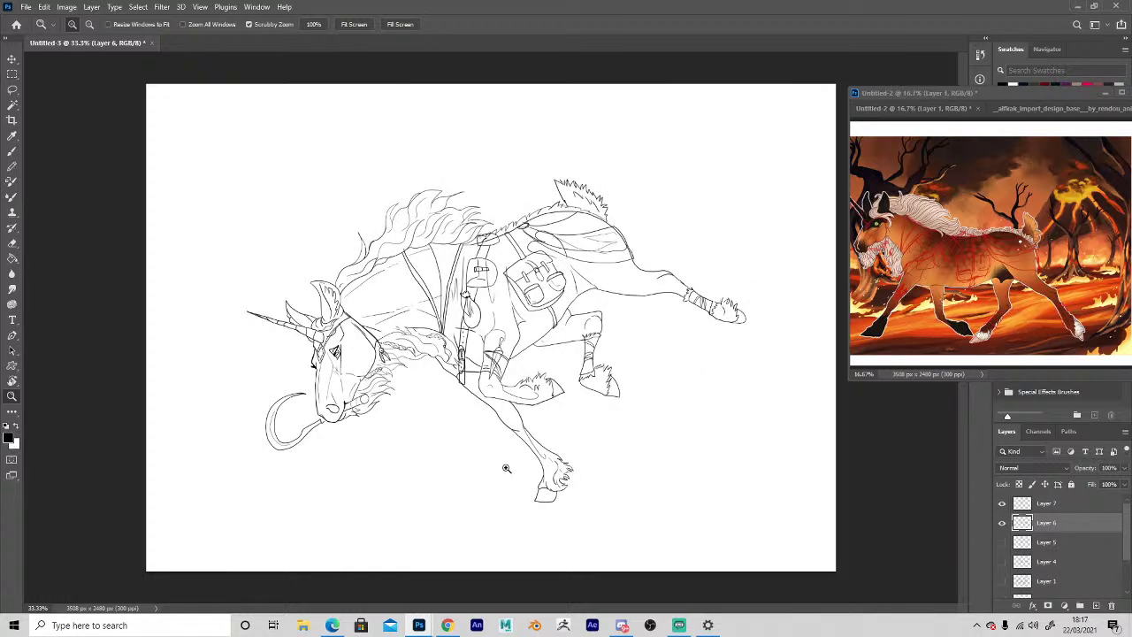
key(ctrl+shift+h)
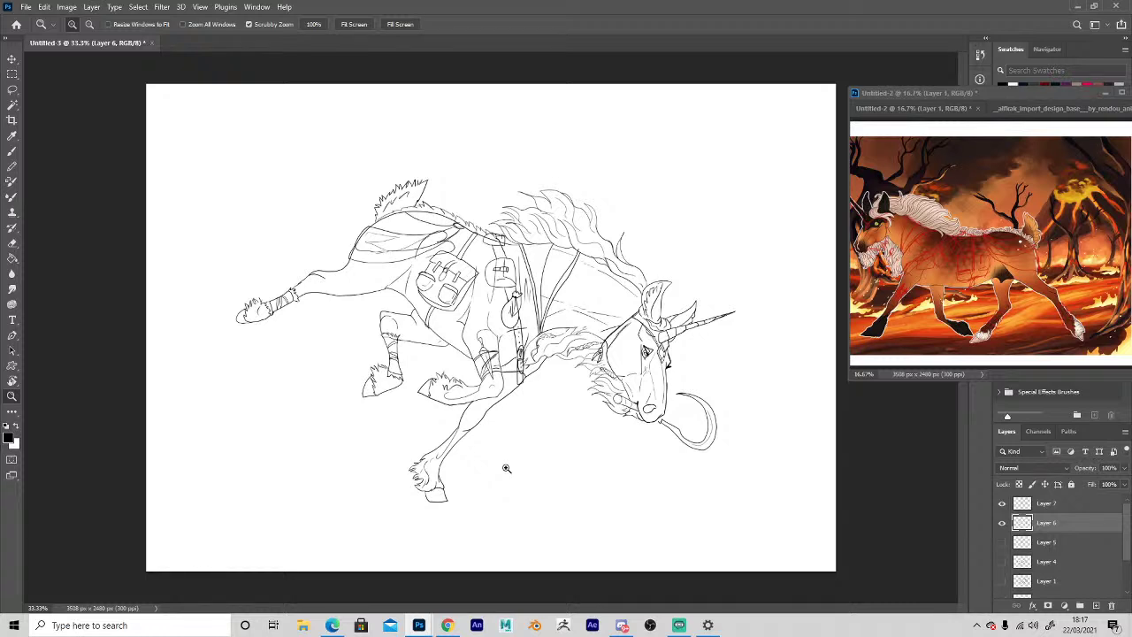
key(ctrl+shift+h)
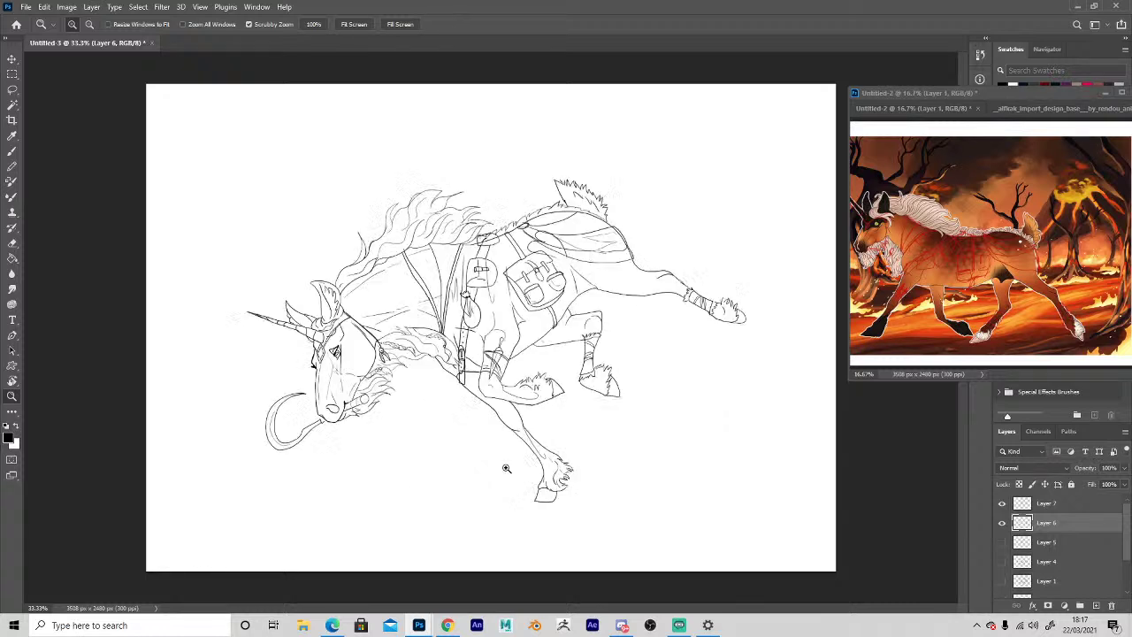
Erase the outer nose bridge line on the unicorn's head and redraw it as a straighter contour set slightly further in.
click(385, 451)
click(320, 475)
click(325, 476)
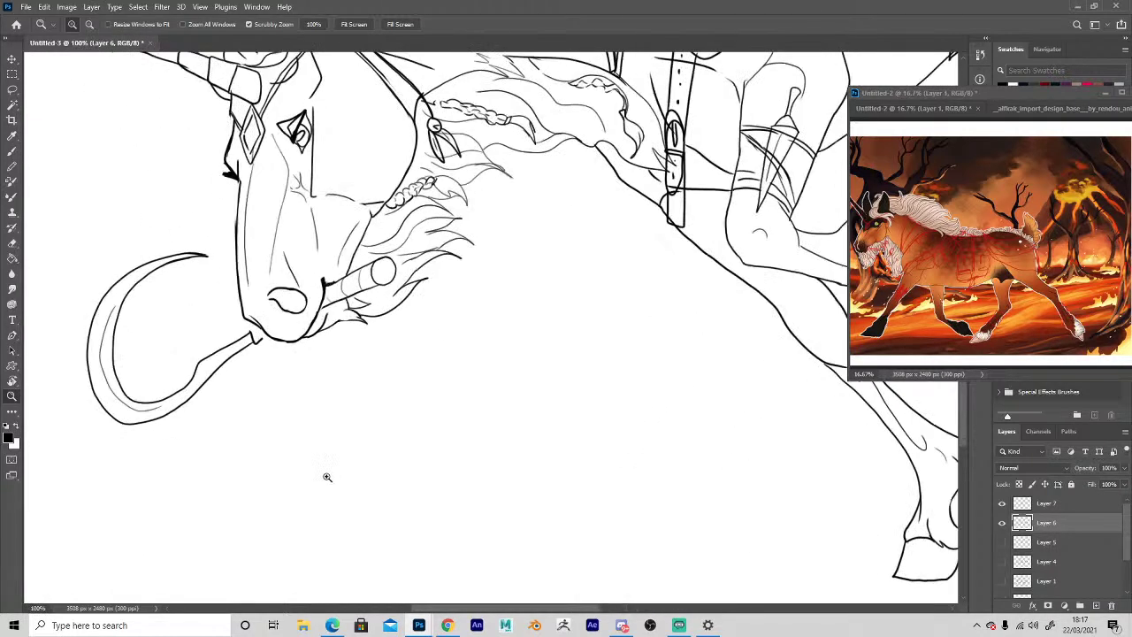
key(h)
mouse_move(372, 430)
mouse_down()
mouse_move(511, 491)
mouse_move(536, 514)
mouse_move(613, 493)
mouse_up()
key(b)
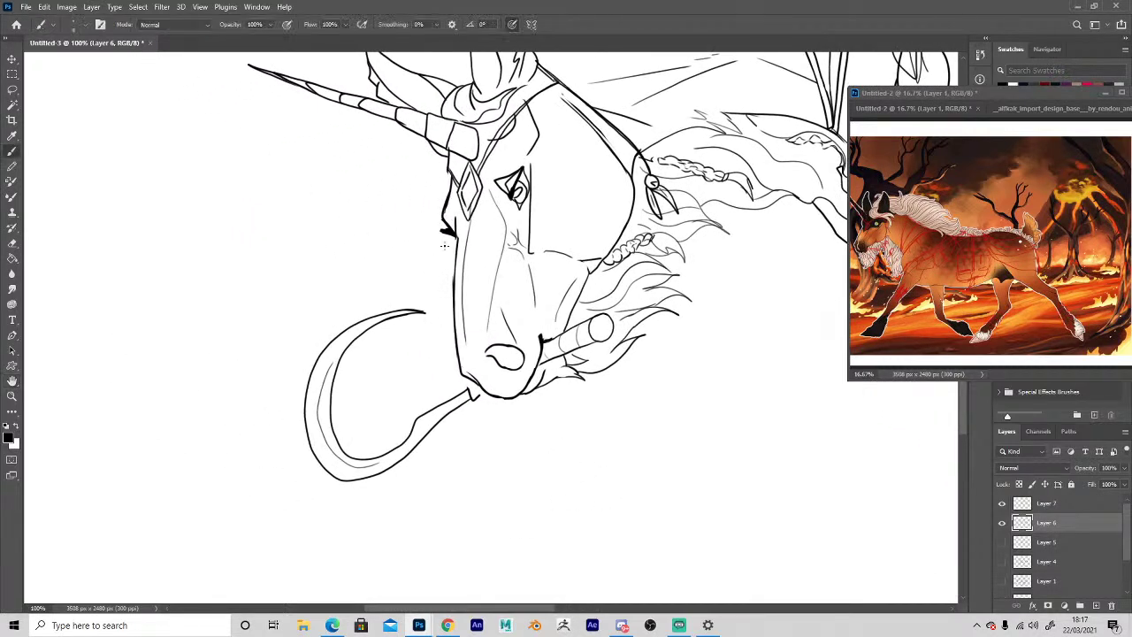
key(e)
drag(452, 272, 461, 361)
key(b)
drag(456, 257, 462, 365)
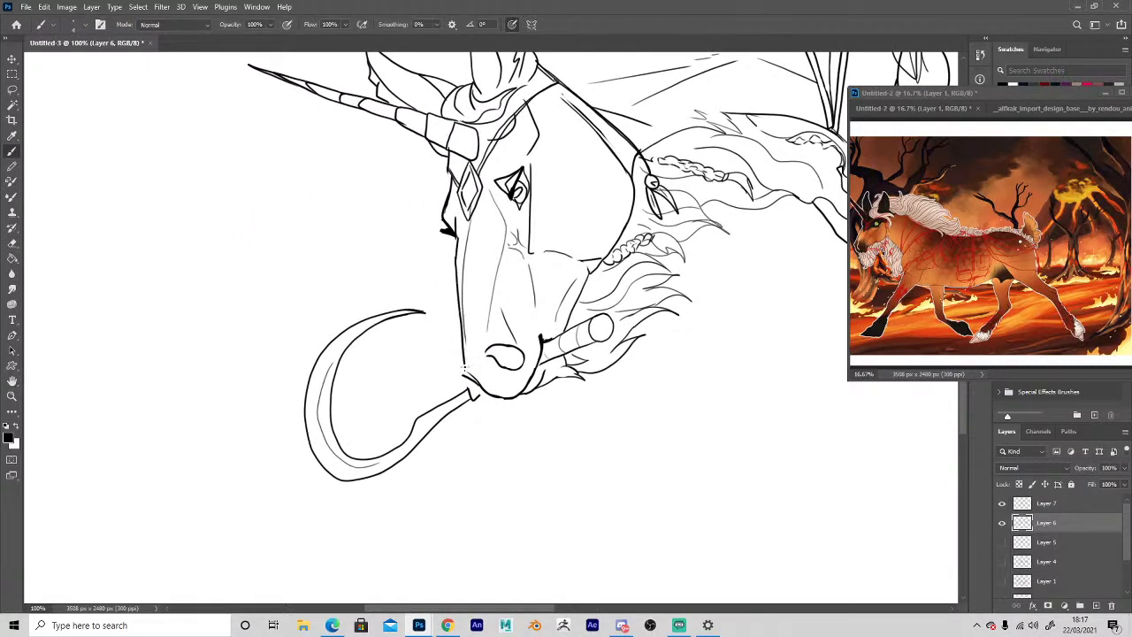
Join the new nose bridge line to the nose tip and clean up the overlap beside the dagger handle.
key(e)
key(b)
key(e)
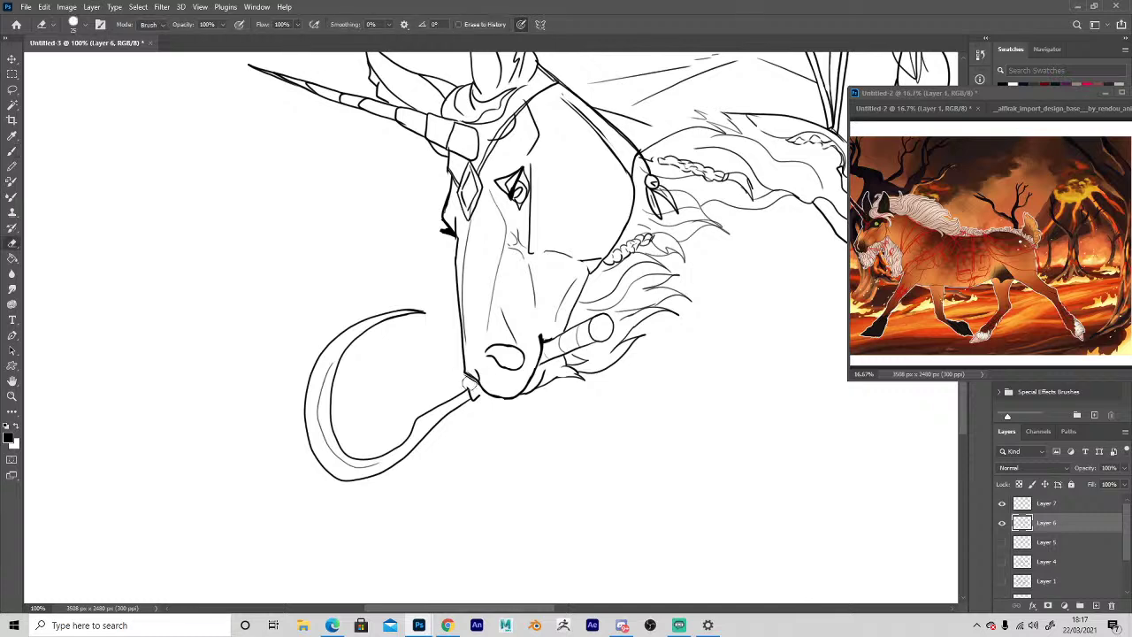
key(b)
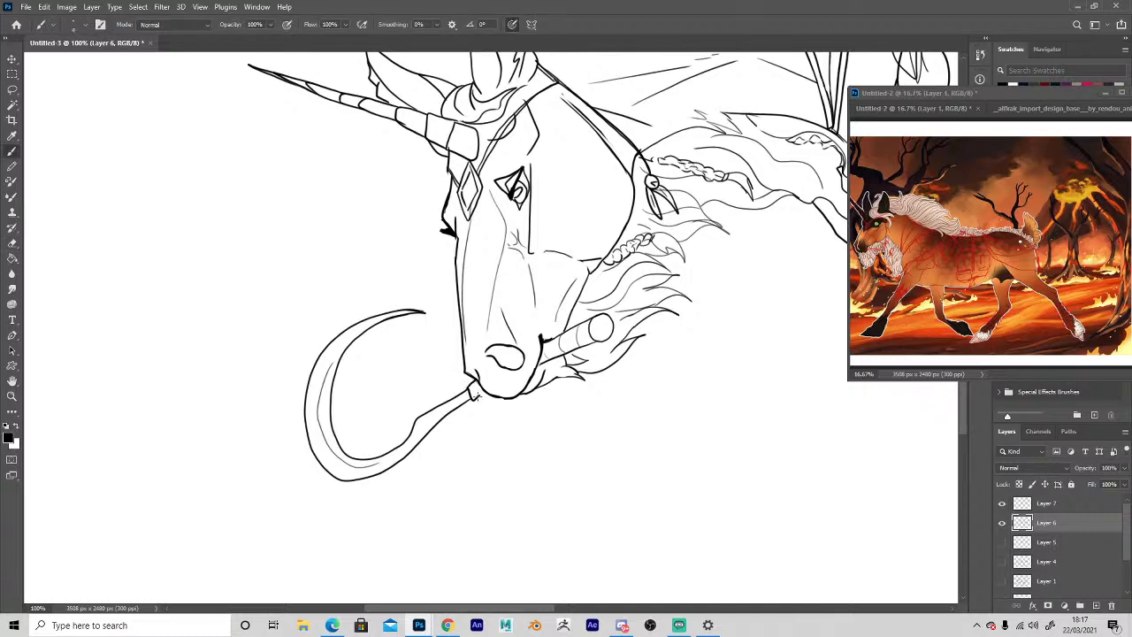
Examine the full unicorn line art, including the neck, chest straps and mane at closer range.
key(z)
alt+click(566, 450)
alt+click(566, 449)
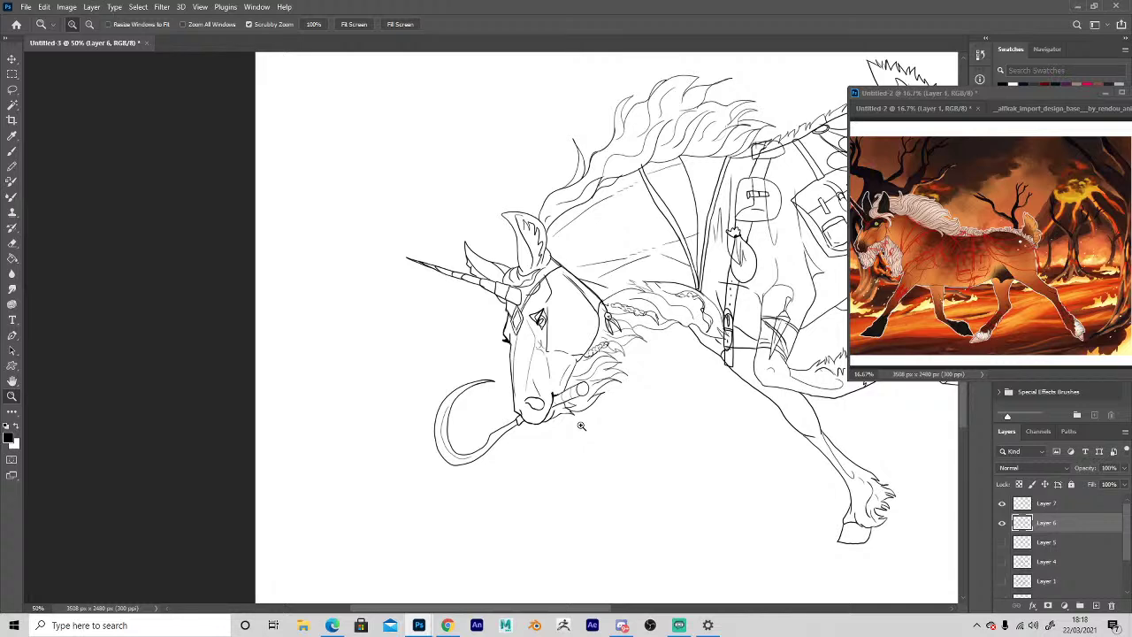
alt+click(614, 445)
click(442, 425)
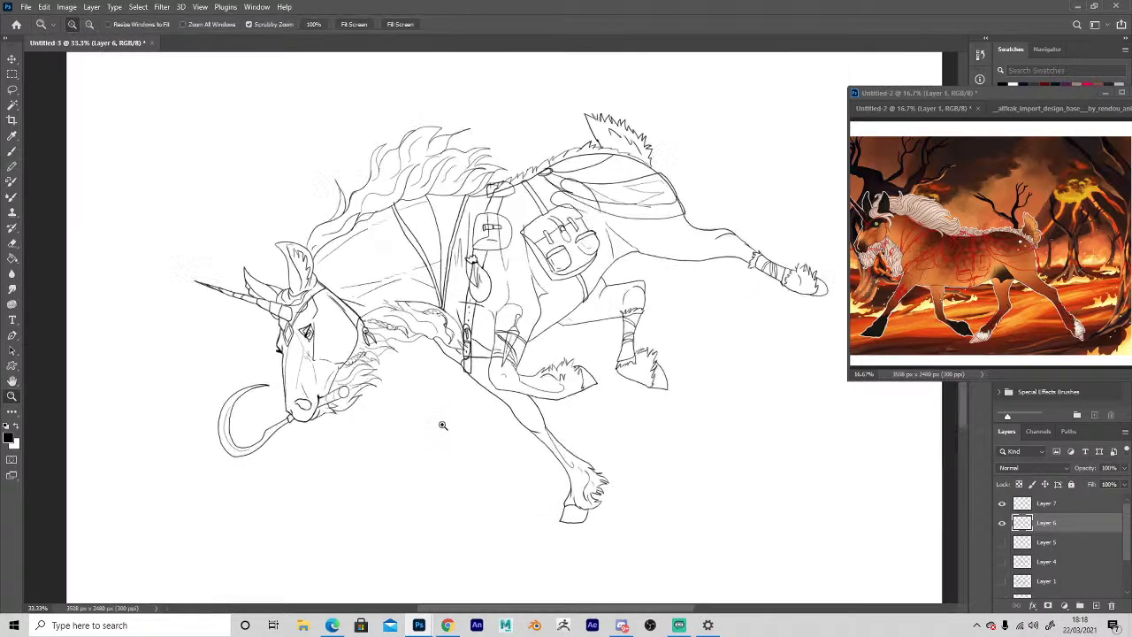
alt+click(455, 443)
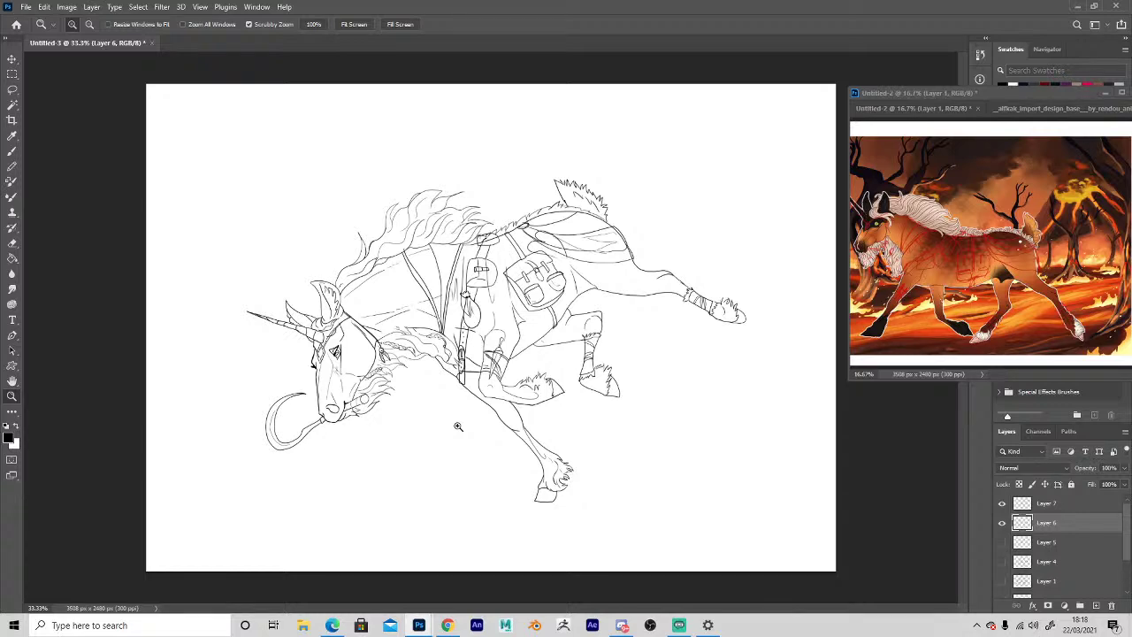
click(412, 279)
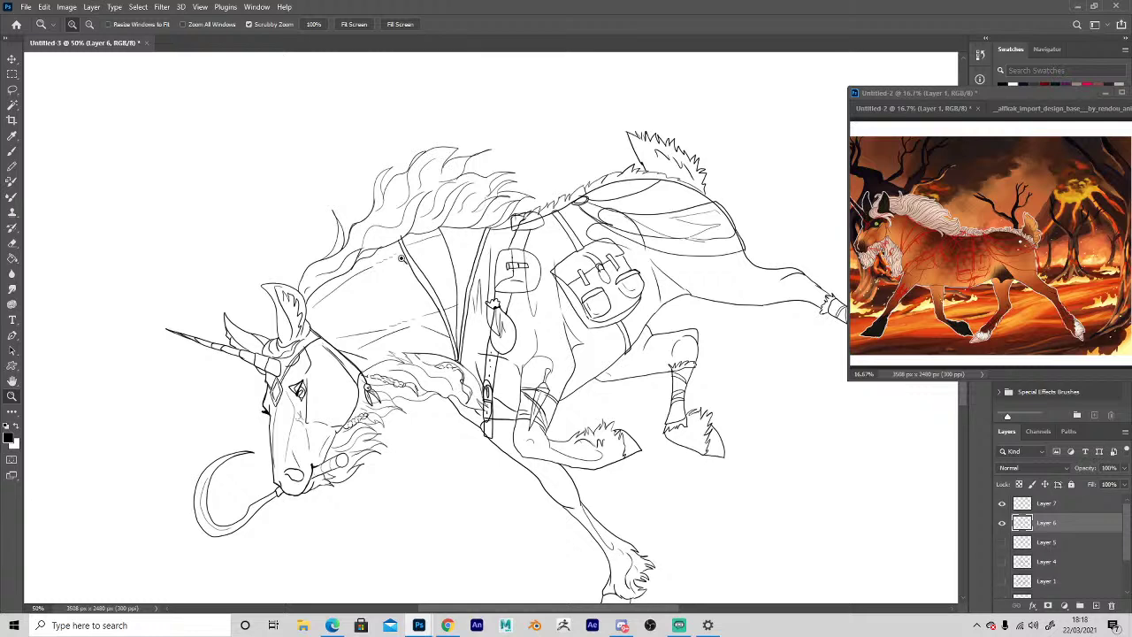
click(402, 258)
key(b)
key(e)
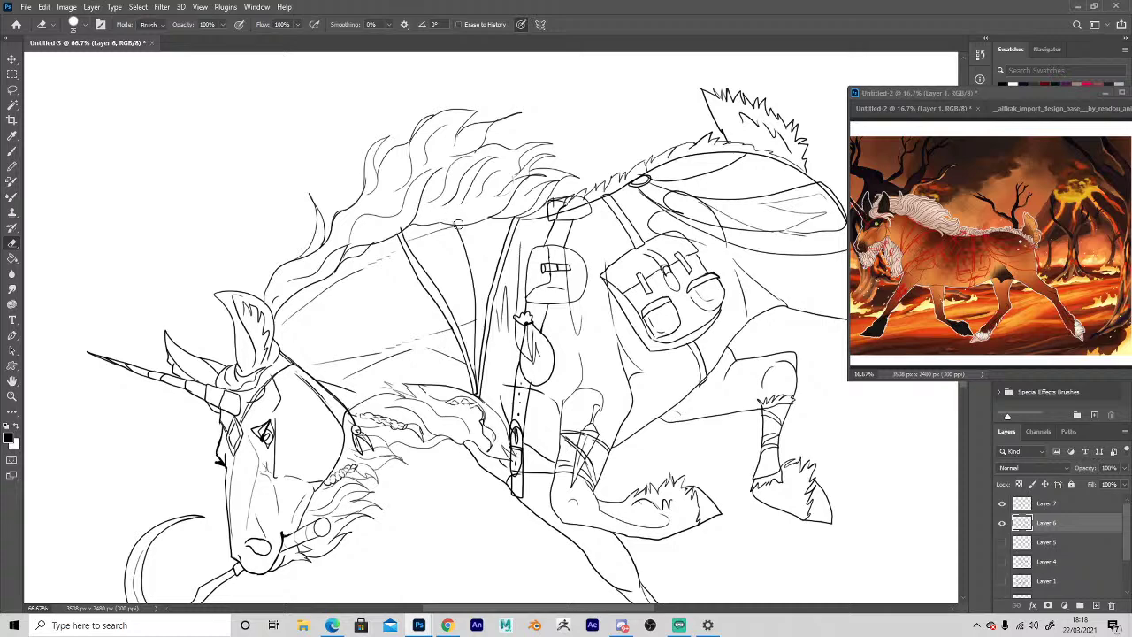
key(b)
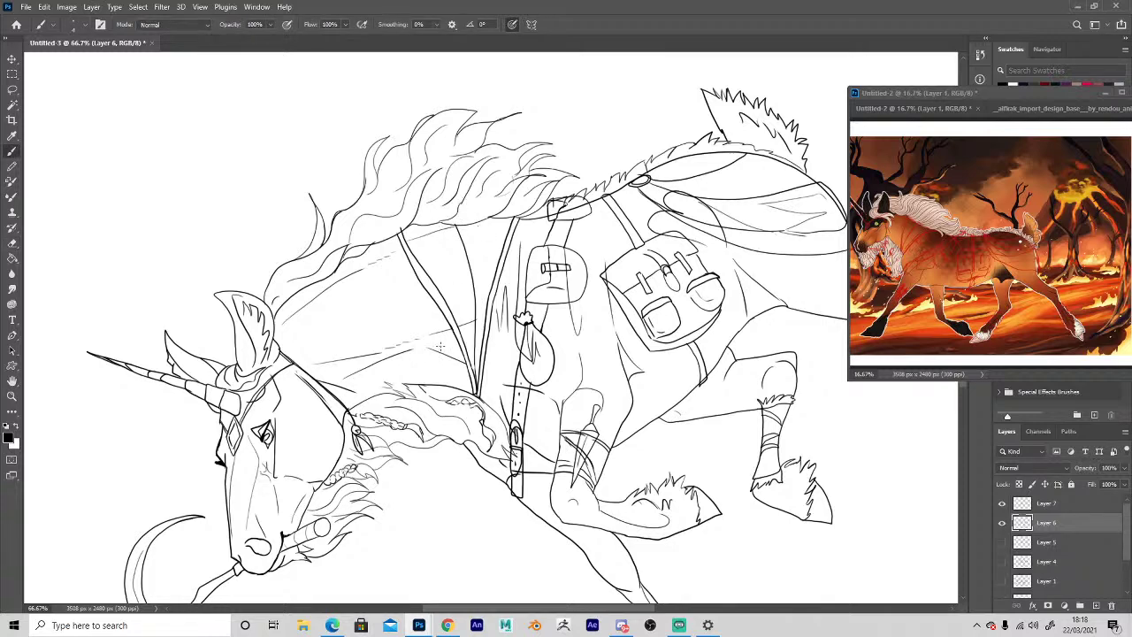
Redraw the belly line where it meets the raised foreleg and erase its overlapping end.
key(z)
alt+click(456, 523)
alt+click(454, 522)
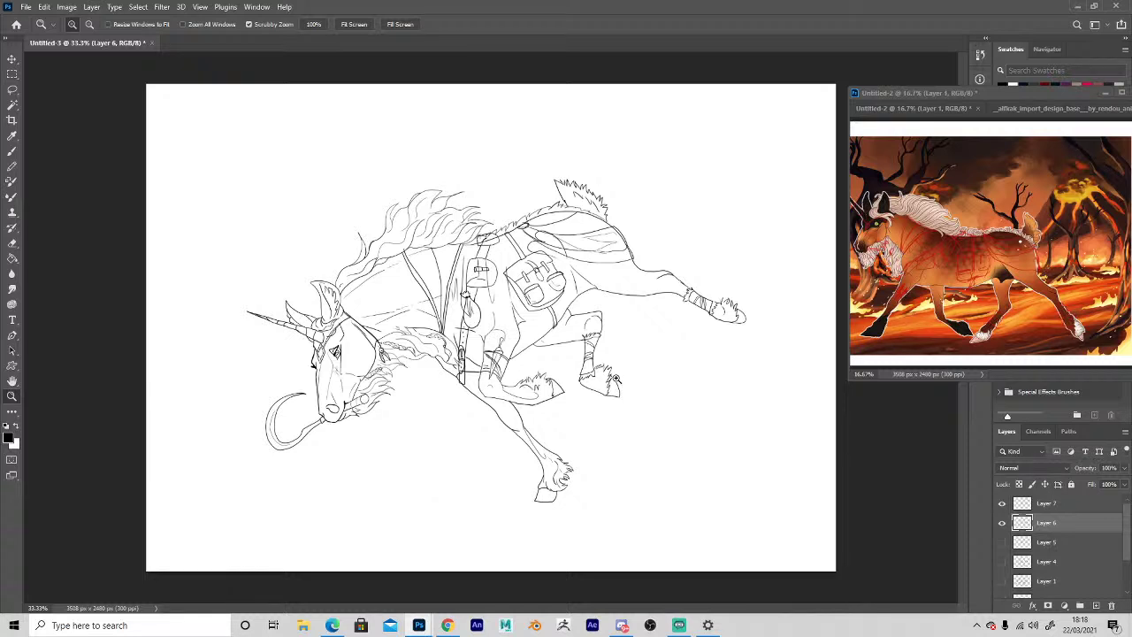
click(536, 357)
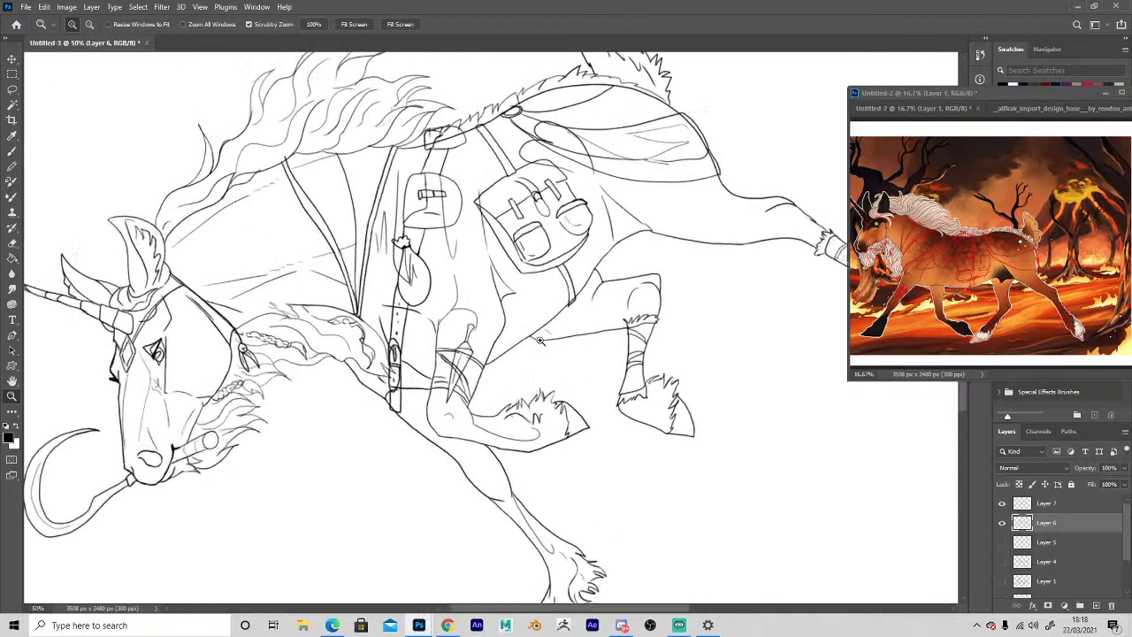
click(528, 353)
click(528, 353)
key(b)
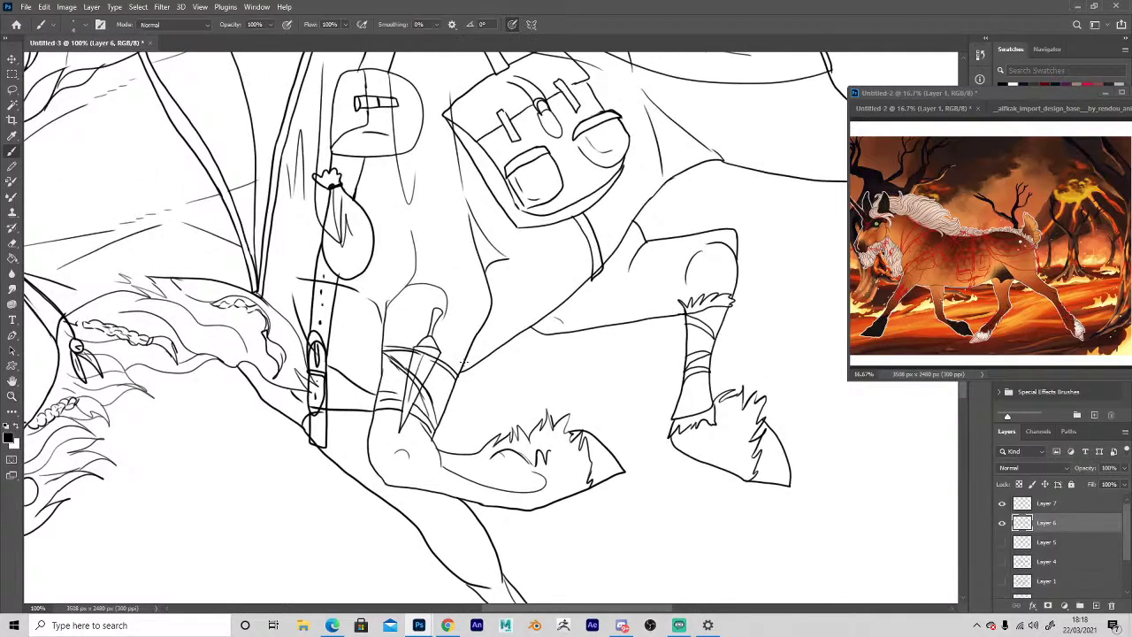
drag(460, 368, 548, 315)
key(e)
mouse_move(466, 372)
mouse_down()
mouse_move(512, 343)
mouse_move(464, 375)
mouse_up()
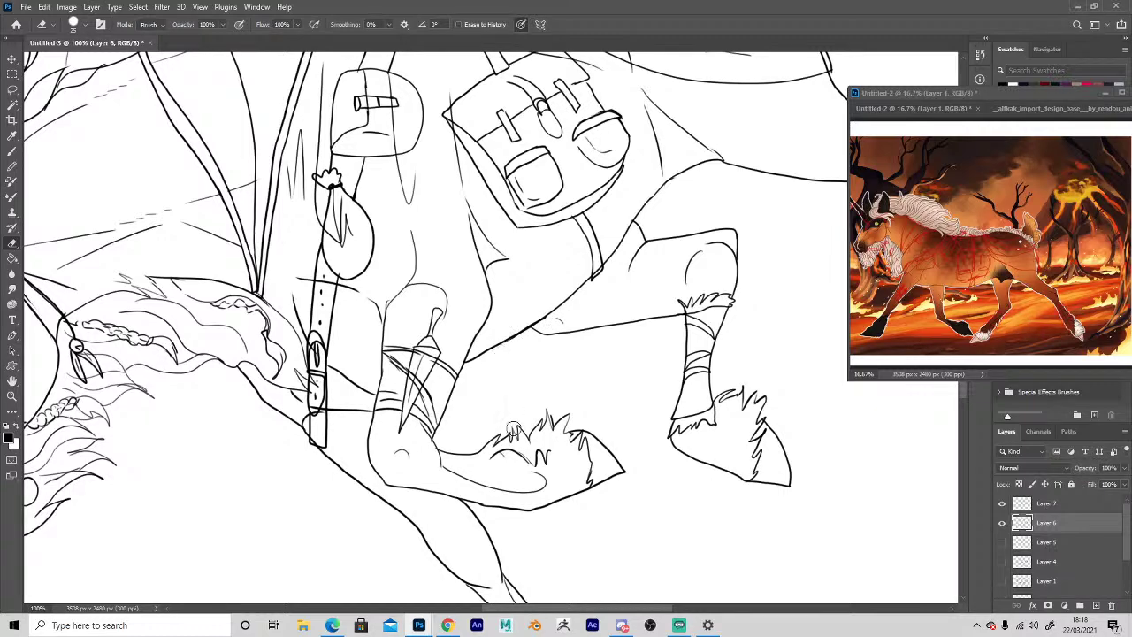
Shorten the upper end of the crease line above the unicorn's nostril with the eraser.
key(z)
alt+click(580, 496)
alt+click(579, 497)
alt+click(481, 530)
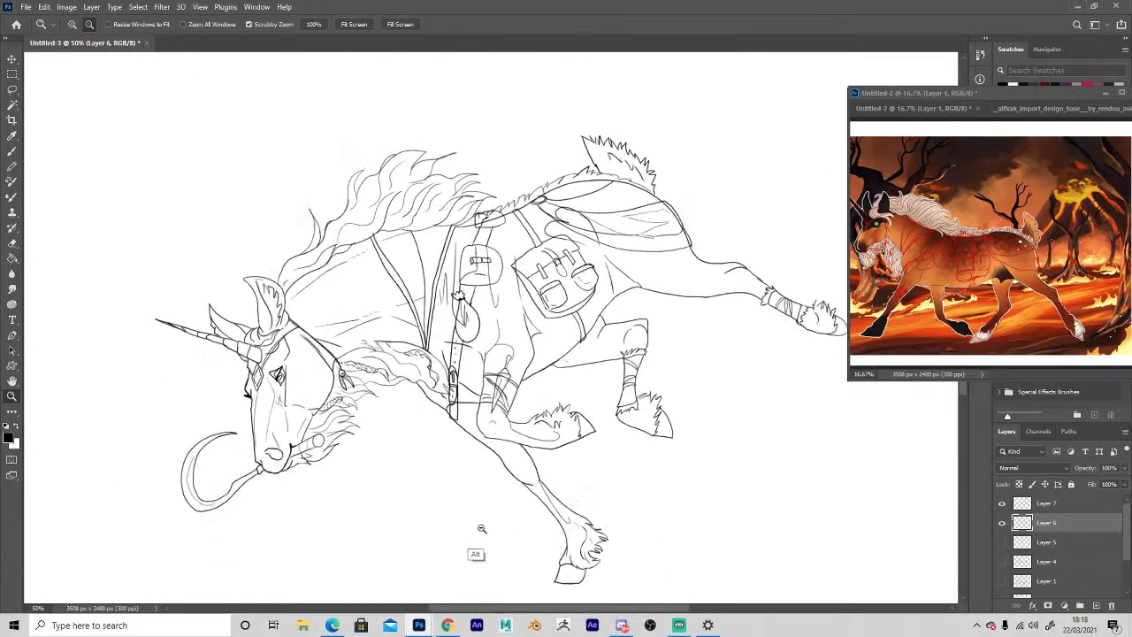
alt+click(478, 512)
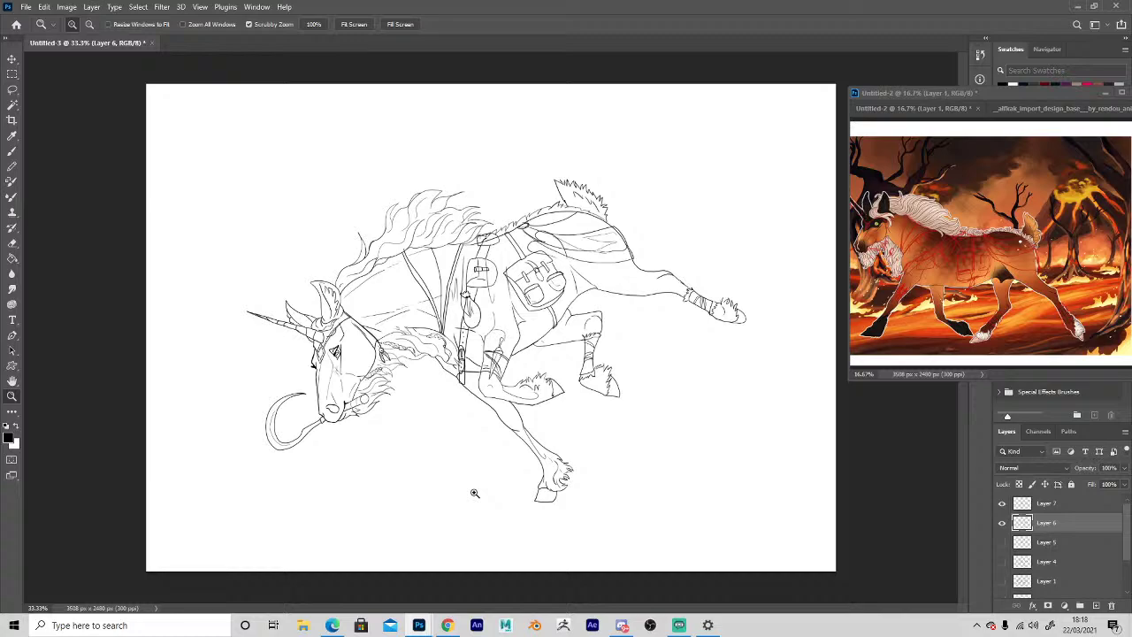
click(309, 450)
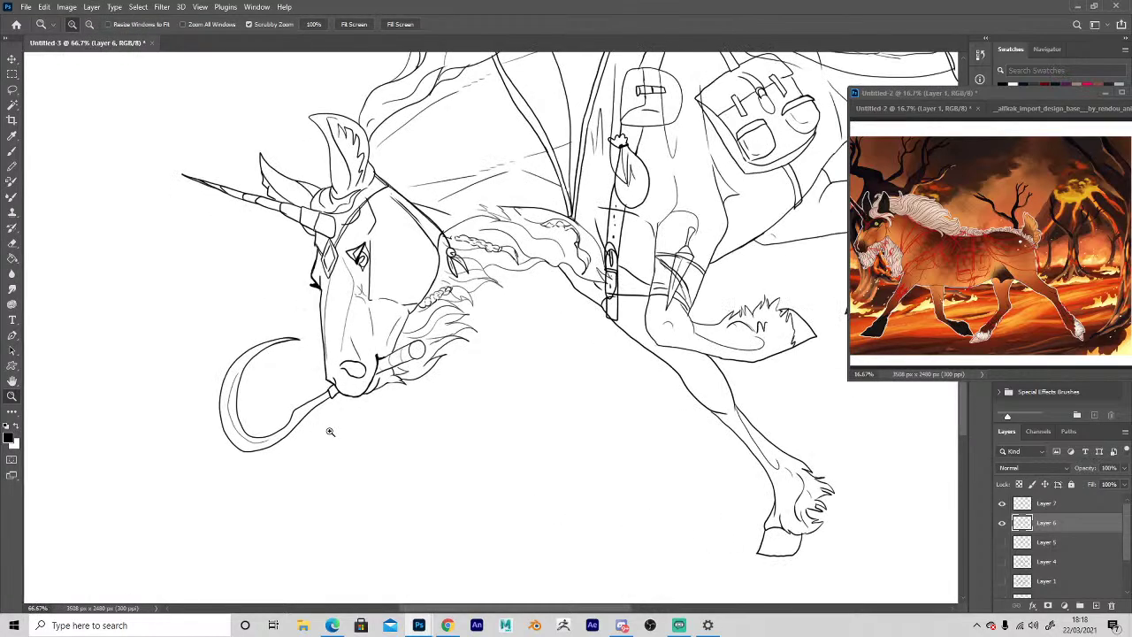
click(323, 435)
click(321, 444)
click(343, 445)
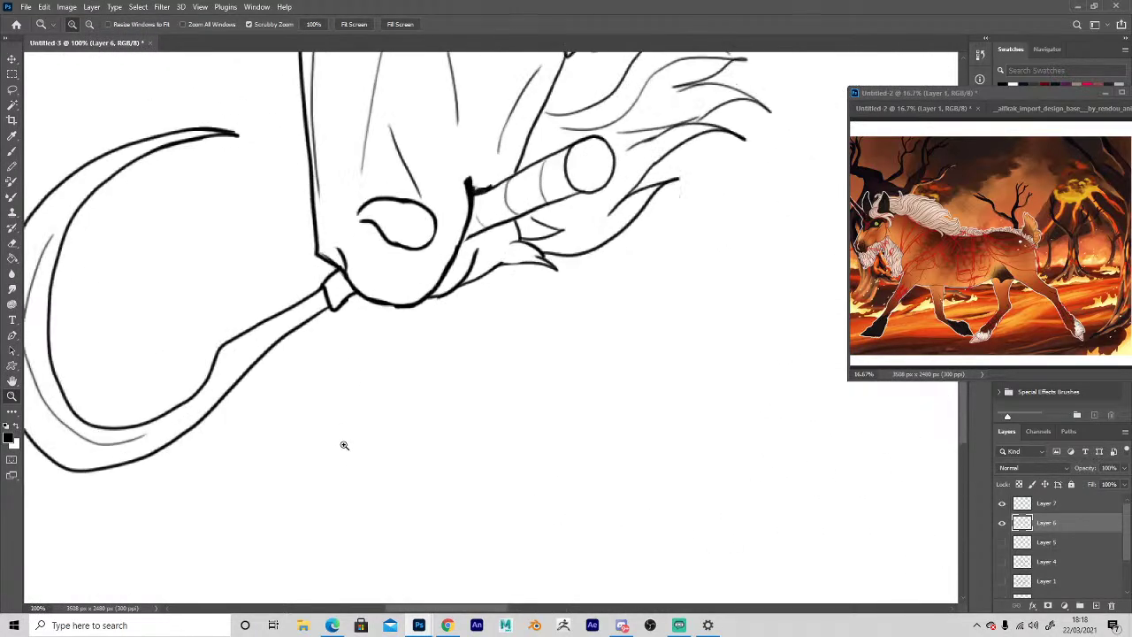
key(h)
drag(483, 357, 606, 466)
key(e)
mouse_move(487, 320)
mouse_down()
mouse_move(504, 303)
mouse_move(550, 333)
mouse_move(489, 319)
mouse_up()
key(b)
key(e)
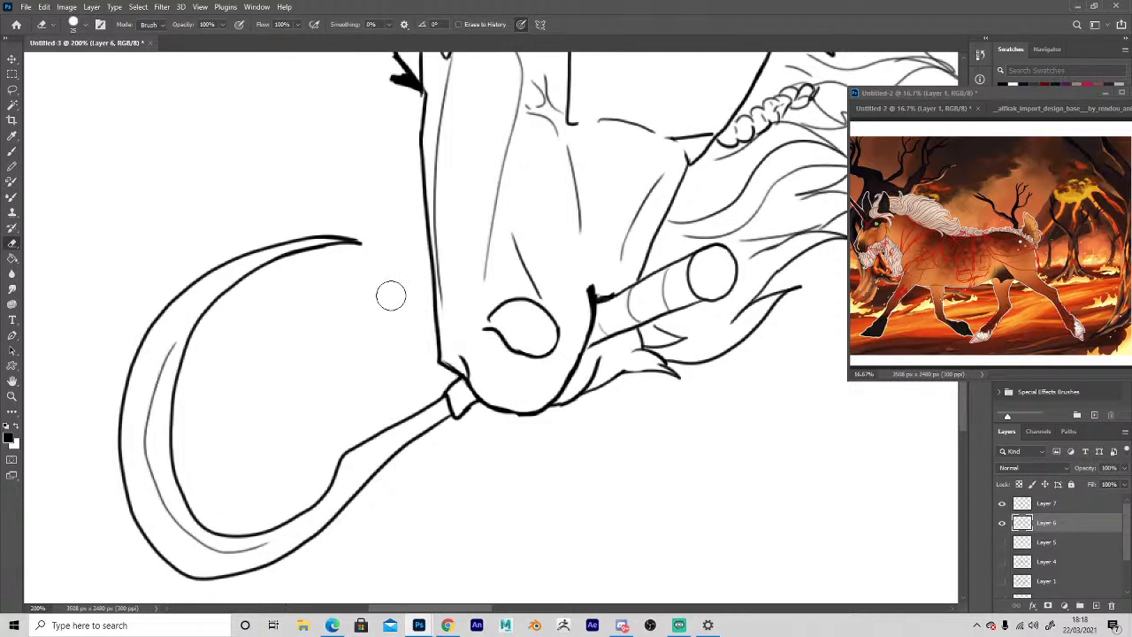
key(b)
key(e)
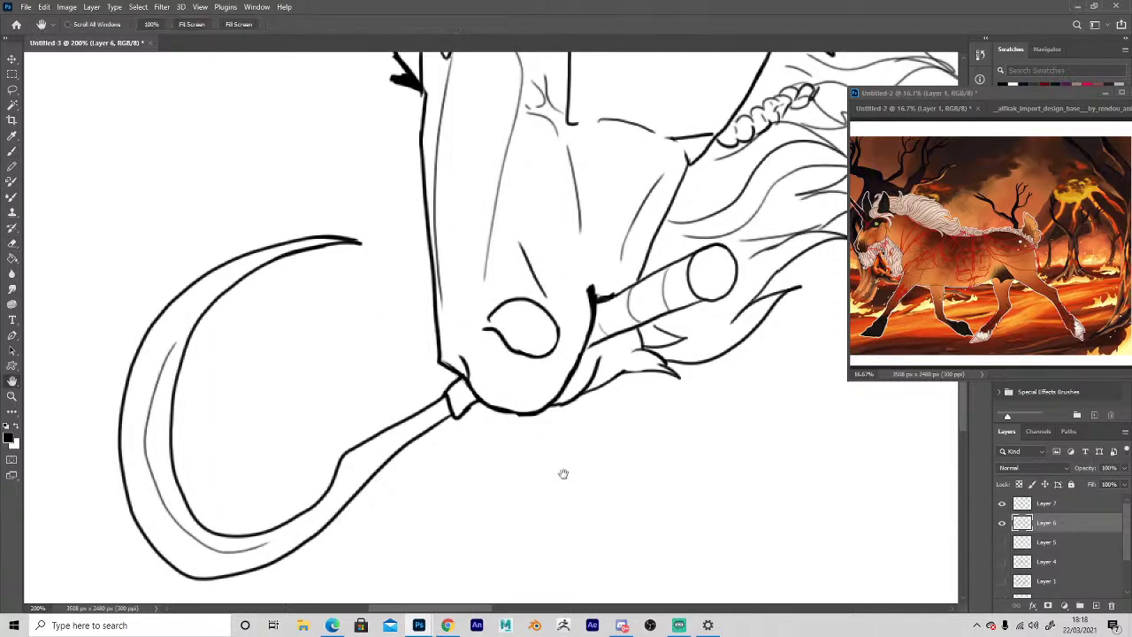
Reinforce the rear outline of the unicorn's eye with a short brush stroke.
scroll(563, 473, up, 5)
mouse_move(639, 408)
mouse_down()
mouse_move(635, 204)
mouse_move(638, 367)
mouse_move(651, 375)
mouse_up()
key(b)
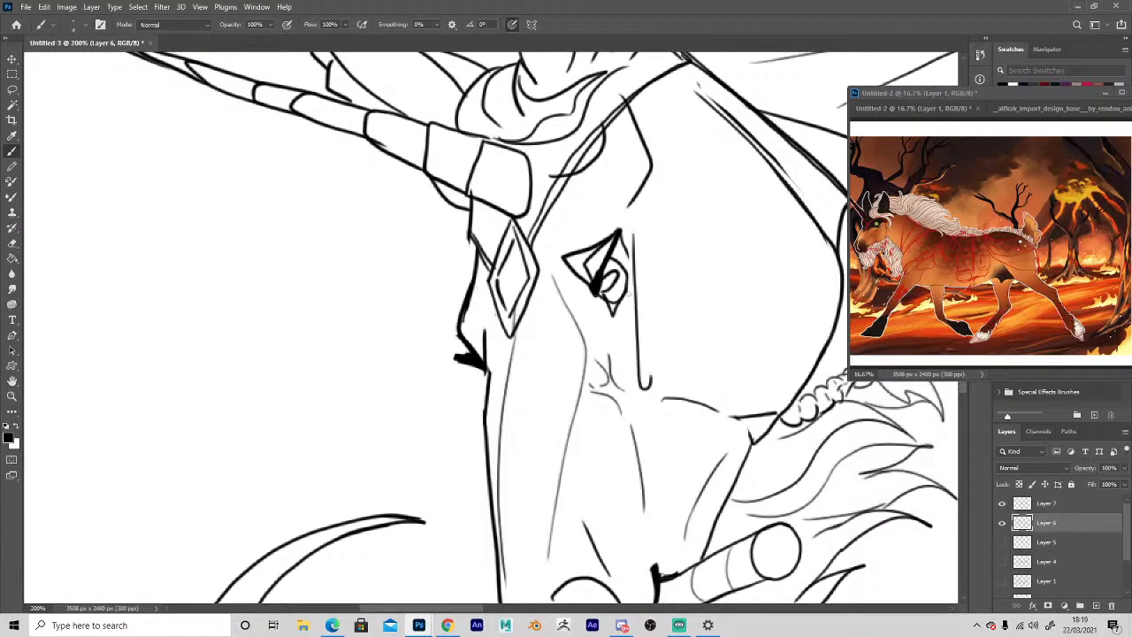
drag(629, 285, 621, 239)
Redraw the brow contour below the horn base as one smooth curve, and erase the bridle strap projecting past it on Layer 7.
key(z)
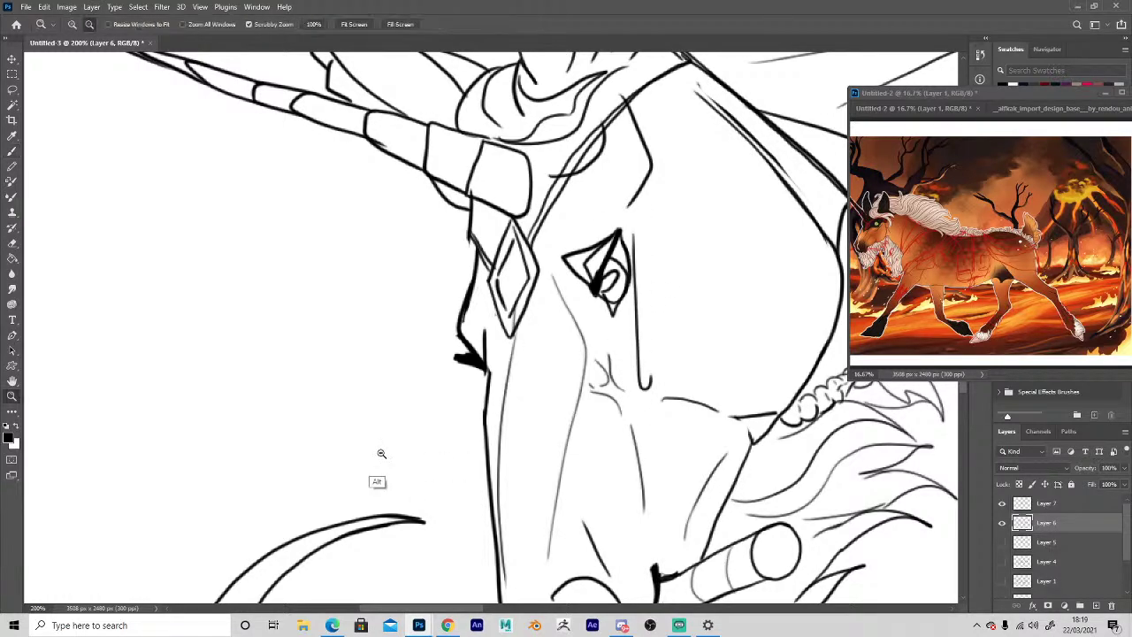
alt+click(379, 455)
alt+click(328, 467)
drag(341, 460, 363, 460)
key(b)
mouse_move(491, 265)
mouse_down()
mouse_move(499, 365)
mouse_move(470, 328)
mouse_up()
key(e)
key(b)
mouse_move(500, 257)
mouse_down()
mouse_move(491, 298)
mouse_move(470, 222)
mouse_move(482, 205)
mouse_up()
key(e)
key(b)
mouse_move(498, 270)
mouse_down()
mouse_move(484, 200)
mouse_move(480, 260)
mouse_move(477, 228)
mouse_move(468, 235)
mouse_move(477, 241)
mouse_up()
key(e)
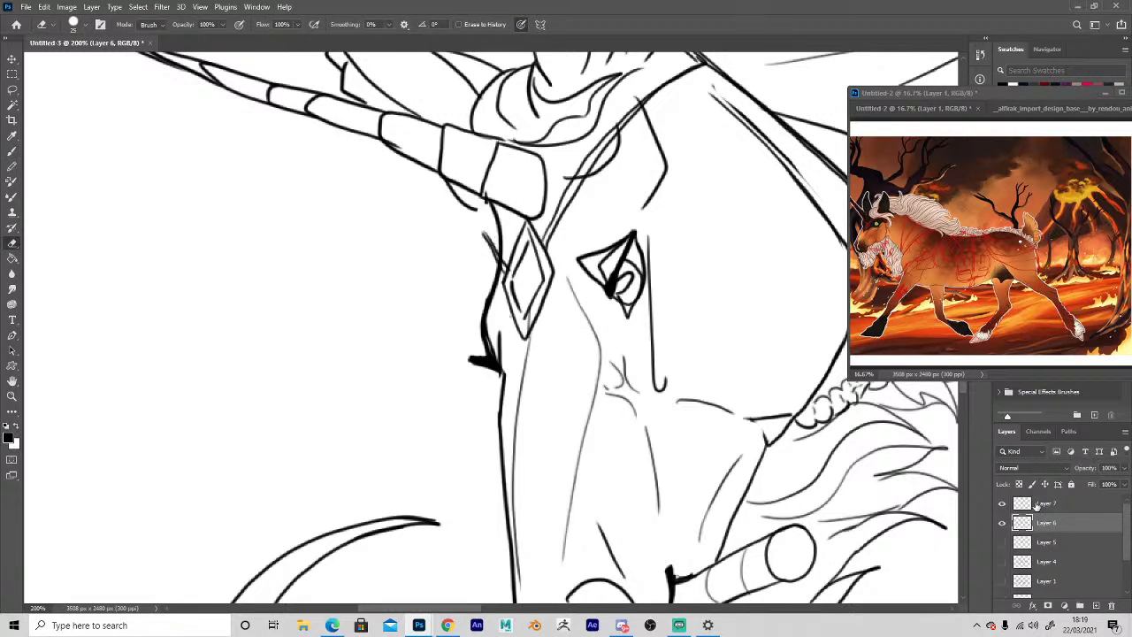
key(alt+bracketright)
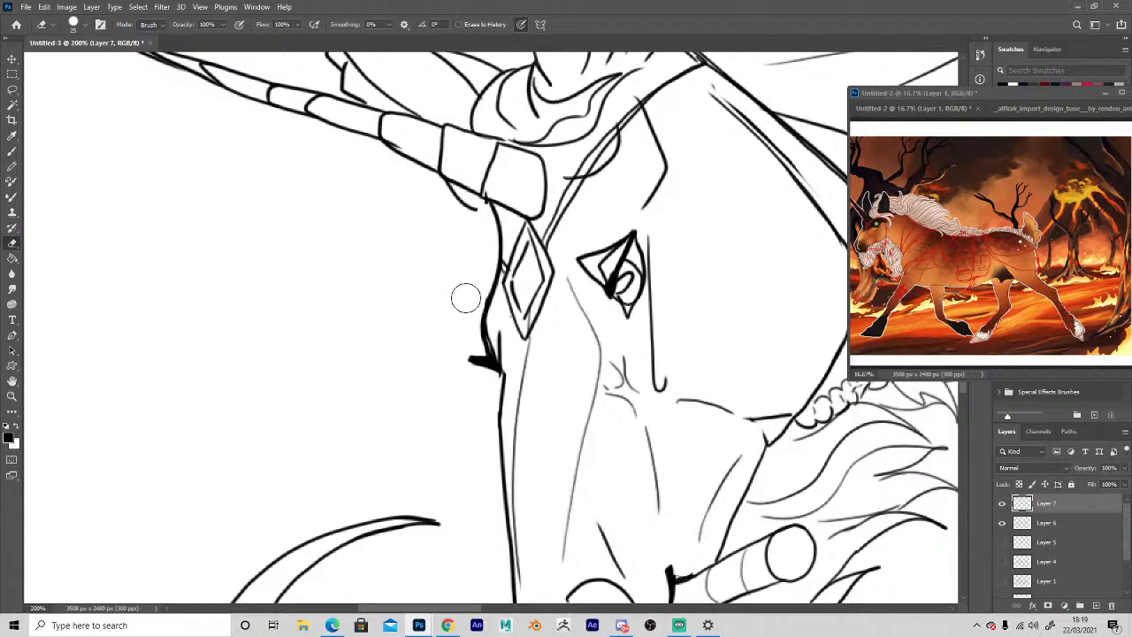
On Layer 6, draw a second line alongside the vertical marking below the unicorn's eye.
key(z)
alt+click(460, 474)
alt+click(460, 474)
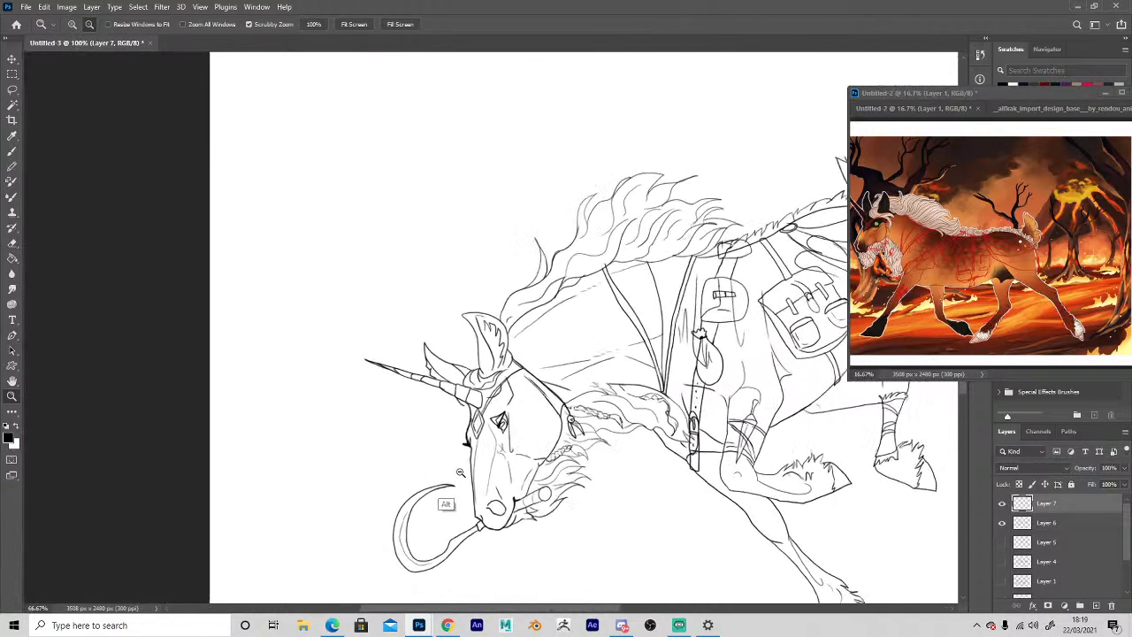
alt+click(428, 465)
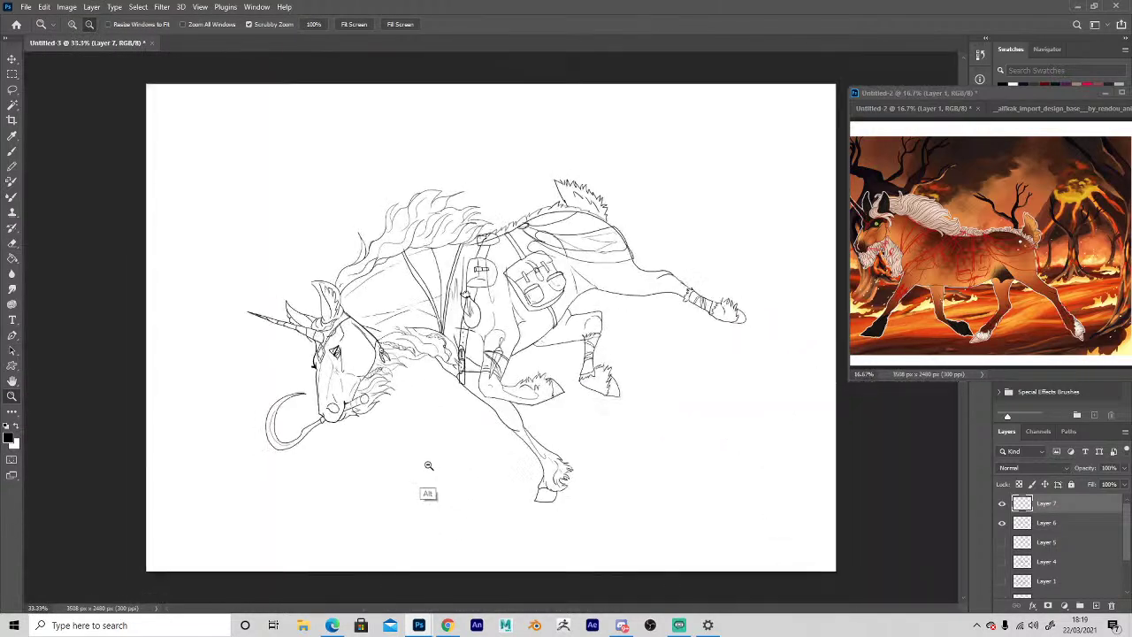
click(316, 455)
drag(258, 358, 283, 321)
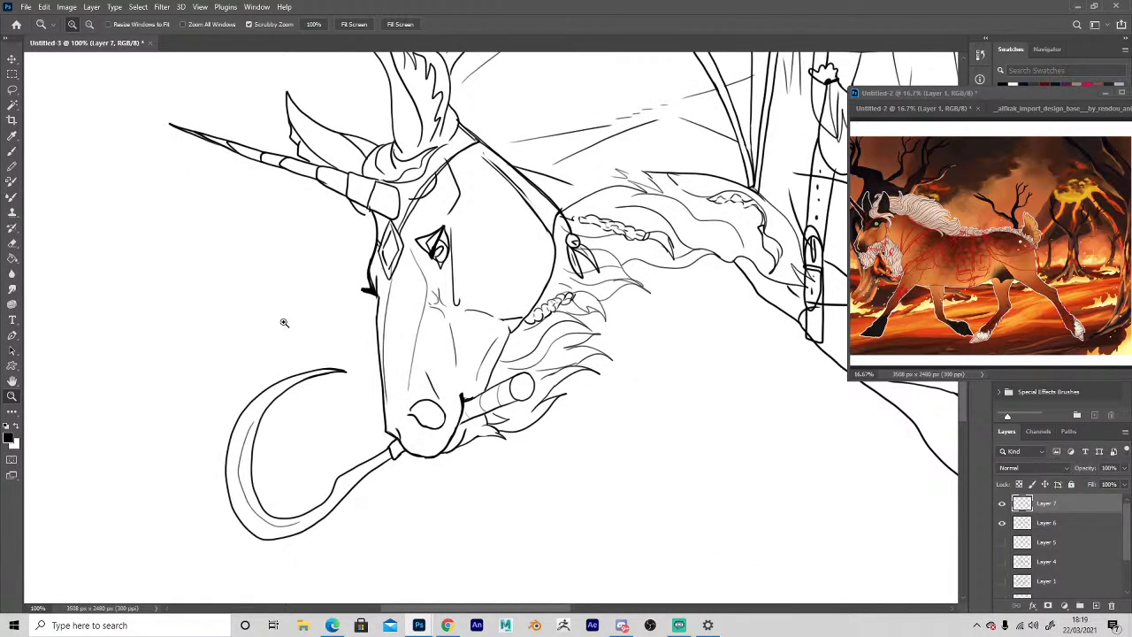
click(1019, 517)
key(e)
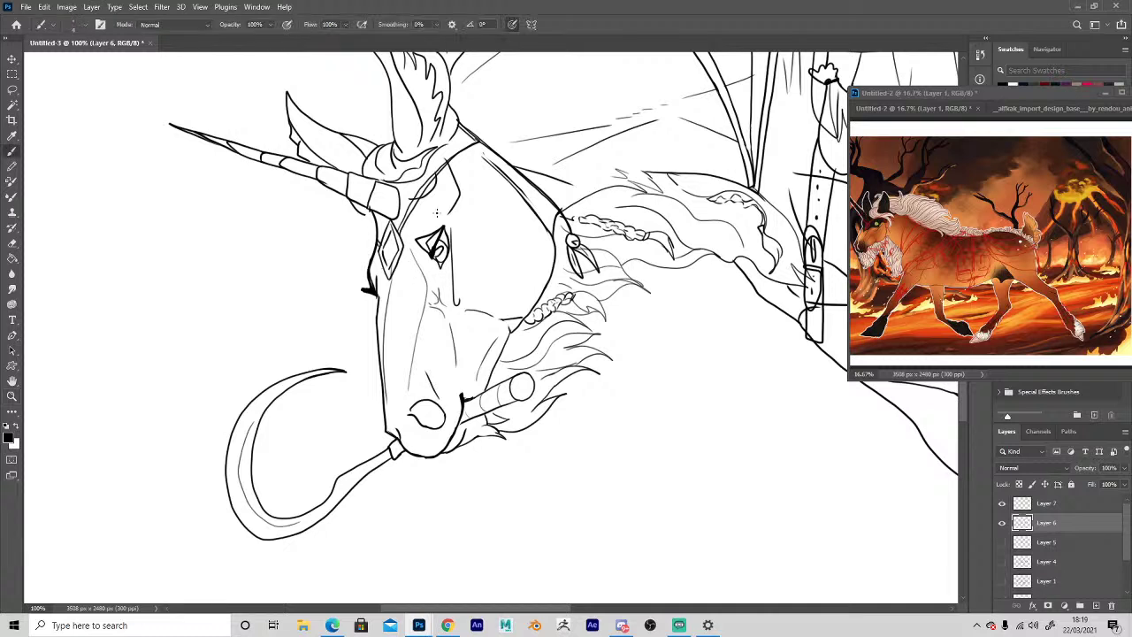
key(b)
Erase the small wrinkle lines below the eye and redraw the vertical marking's second edge as a narrow, closed stripe.
key(z)
alt+click(573, 505)
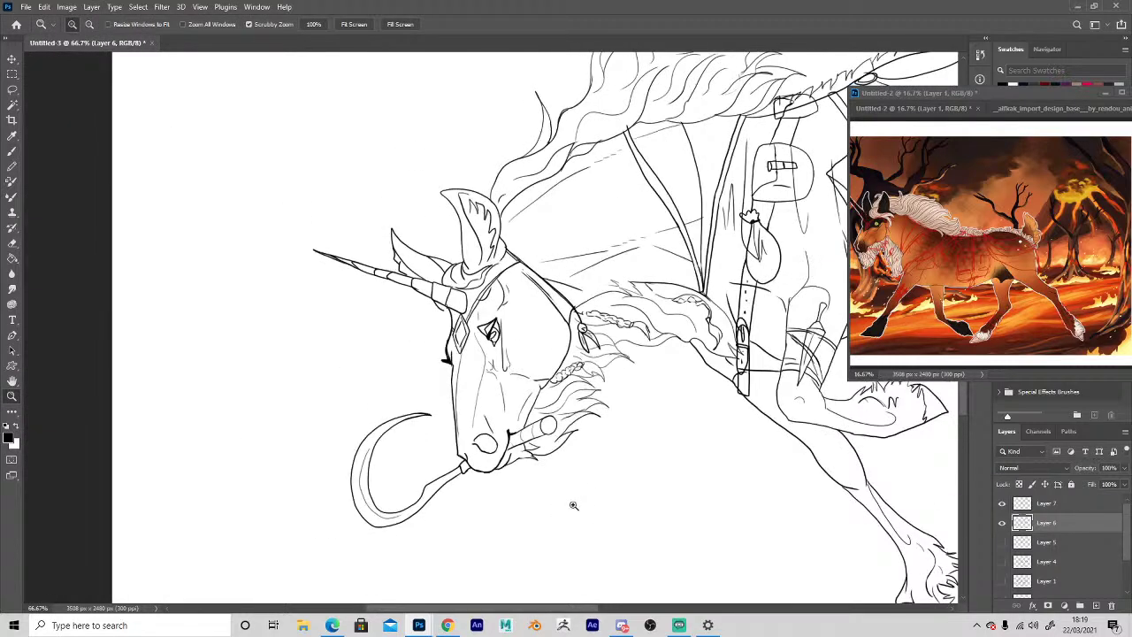
click(504, 492)
click(504, 492)
key(e)
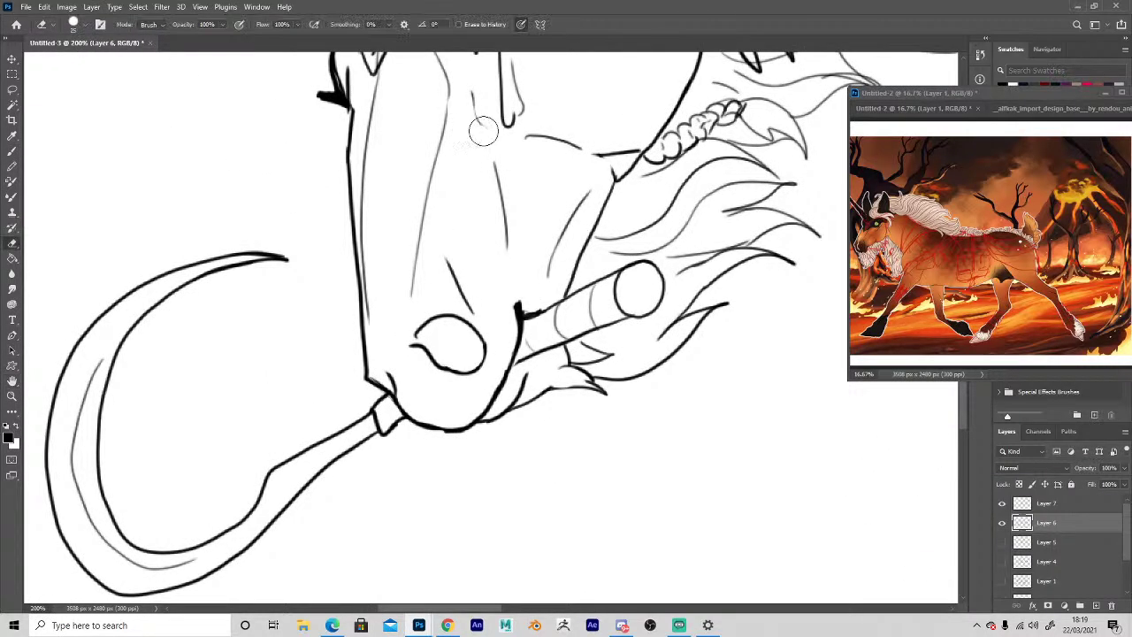
drag(483, 132, 493, 76)
key(space)
drag(457, 197, 468, 318)
mouse_move(518, 185)
mouse_down()
mouse_move(509, 66)
mouse_move(513, 202)
mouse_move(526, 234)
mouse_up()
key(b)
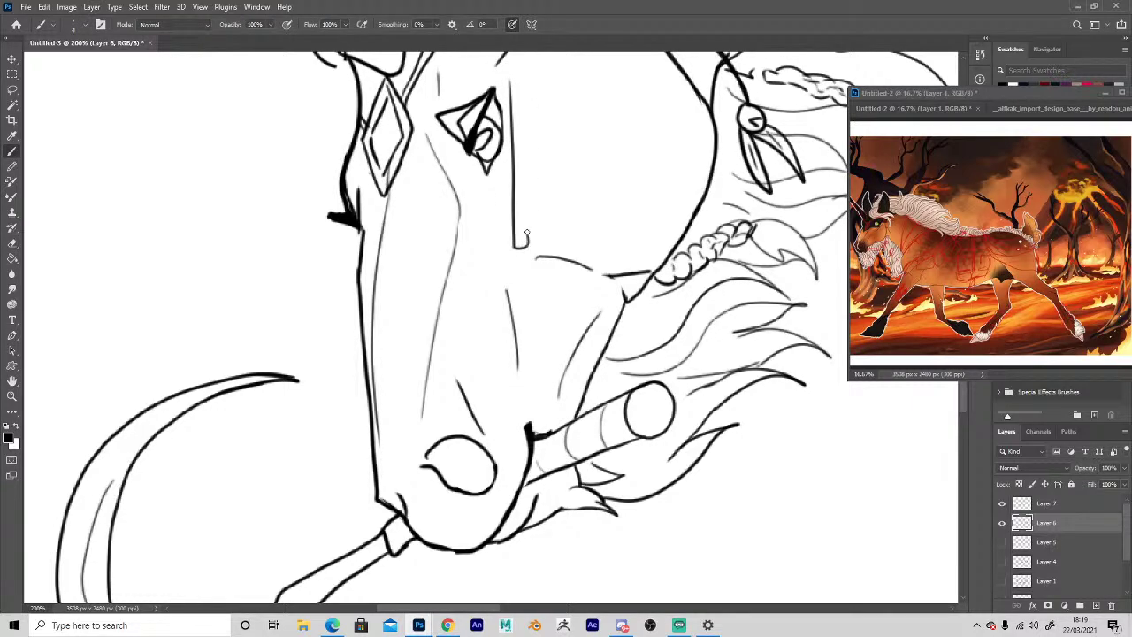
Hide Layer 7 and select the empty background around the unicorn on Layer 6 with the Magic Wand.
key(z)
alt+click(687, 495)
alt+click(687, 496)
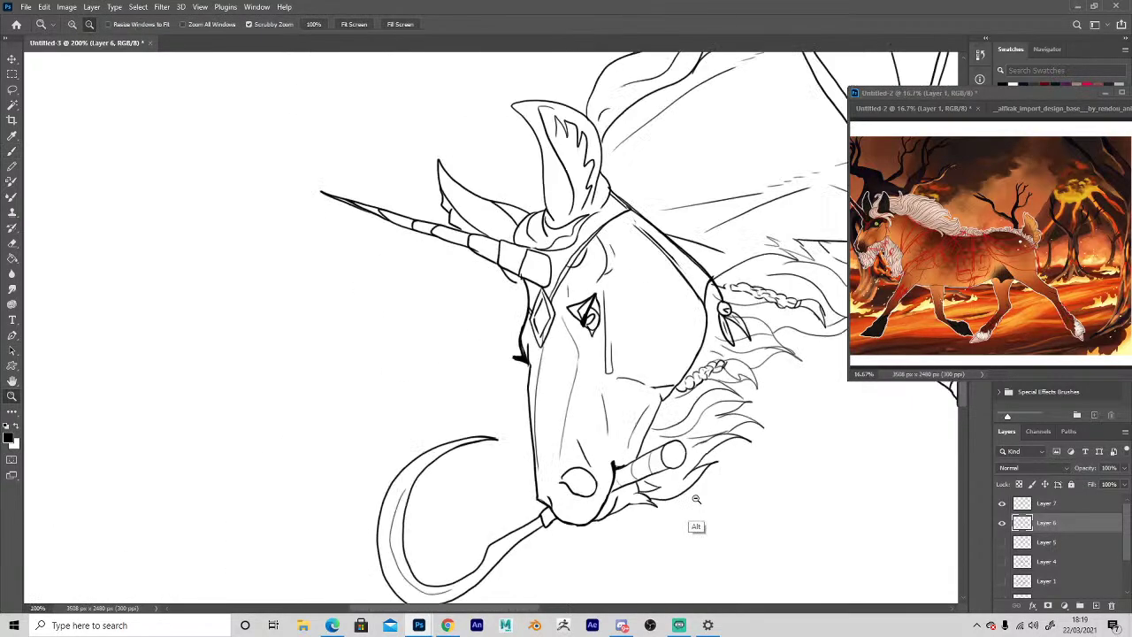
alt+click(690, 497)
alt+click(690, 497)
alt+click(686, 503)
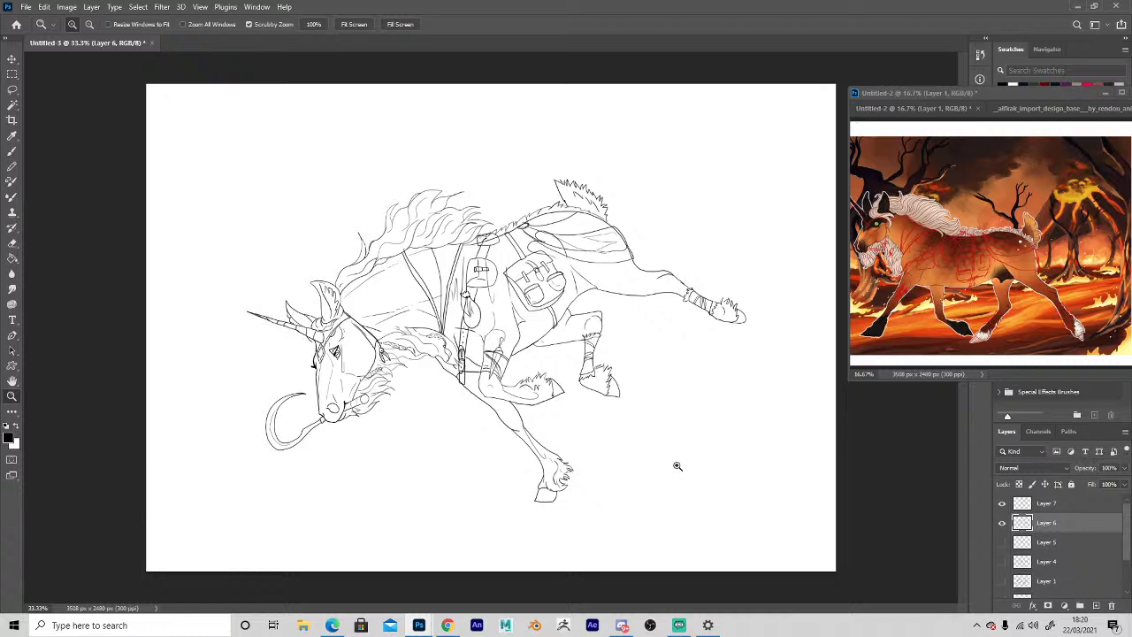
click(1002, 504)
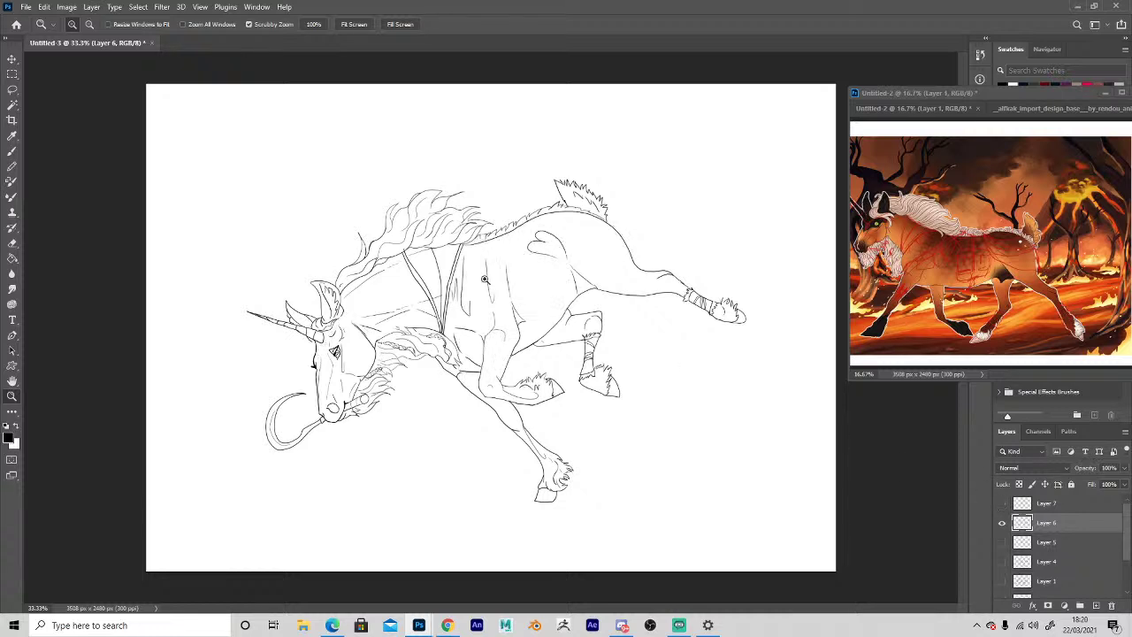
click(12, 105)
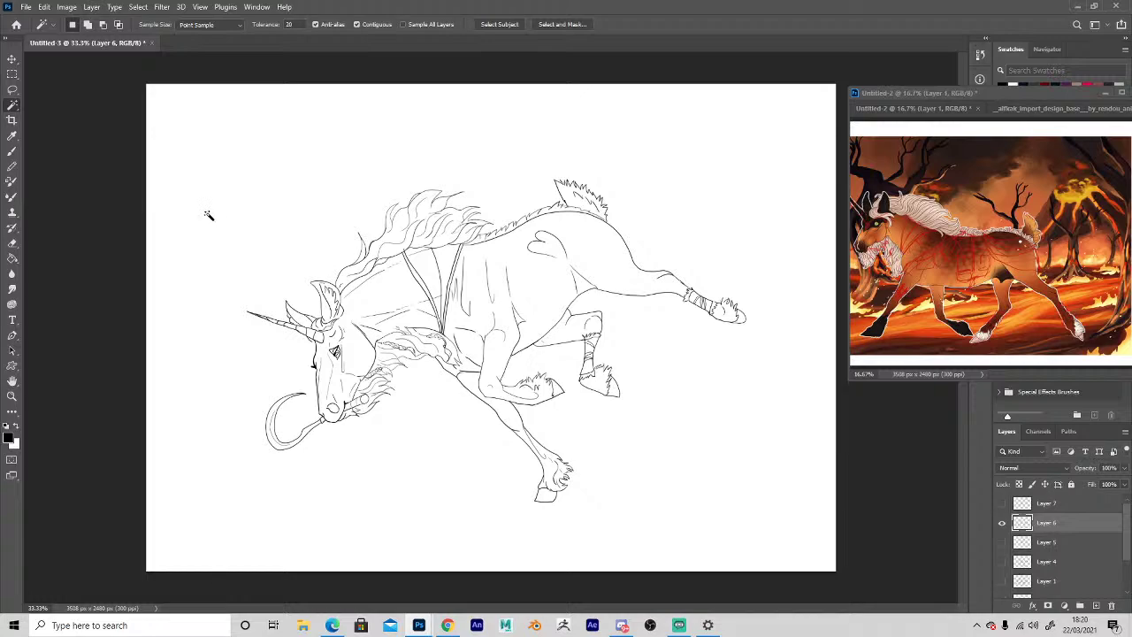
click(208, 216)
Deselect the background, close the gaps in the extended hind leg's fur tufts, and add short fur strokes above the hoof.
key(z)
click(179, 386)
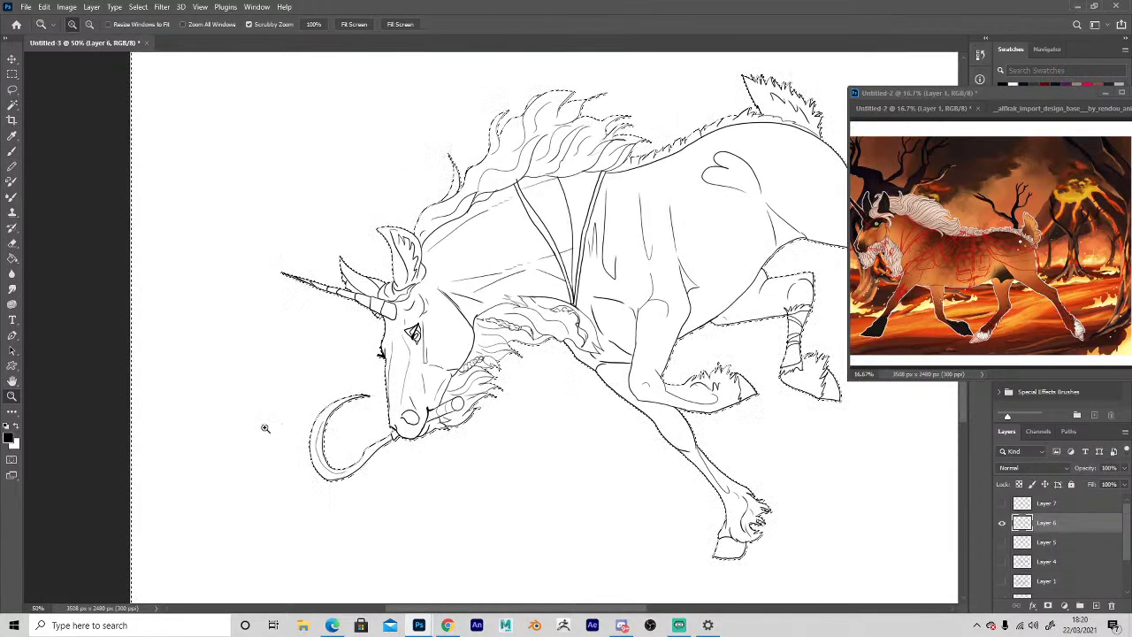
alt+click(579, 462)
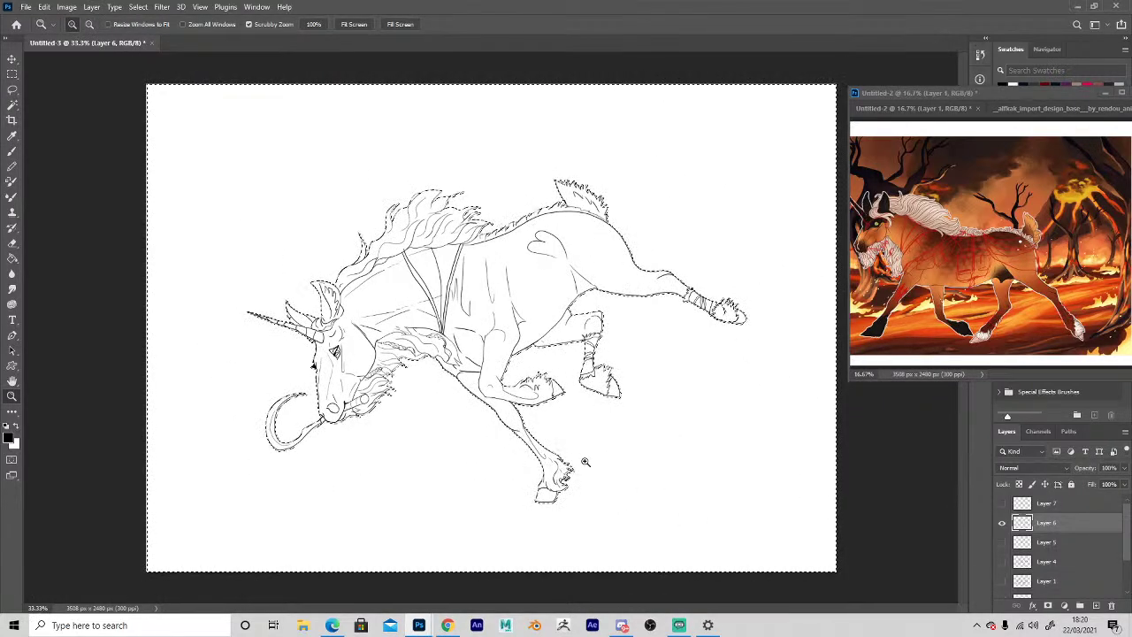
drag(583, 394, 742, 312)
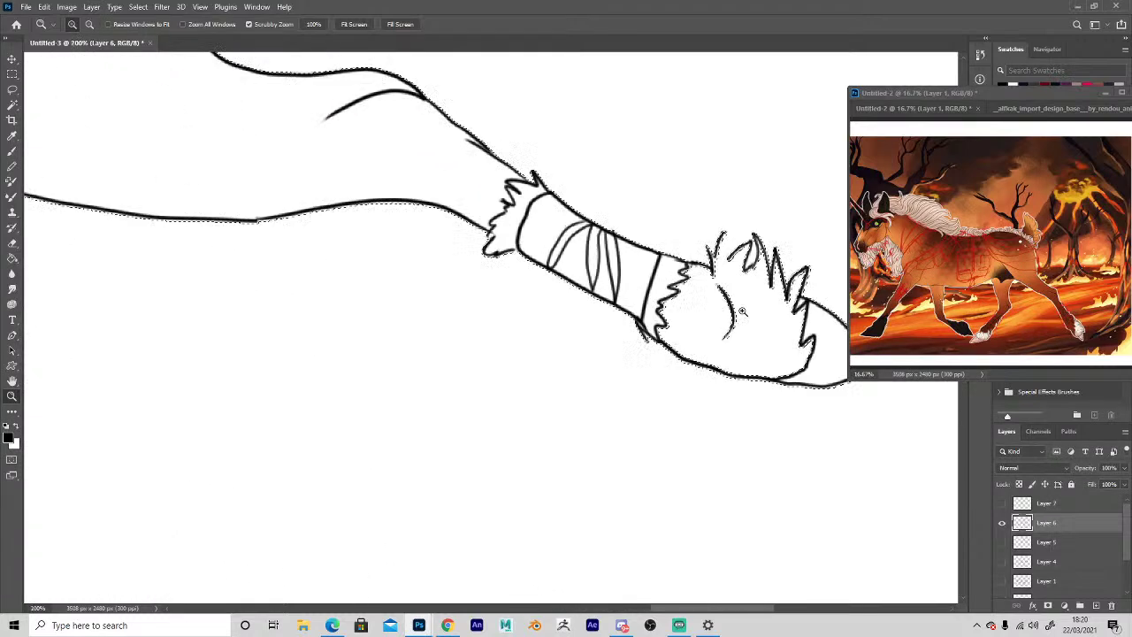
key(ctrl+d)
key(b)
drag(720, 237, 732, 262)
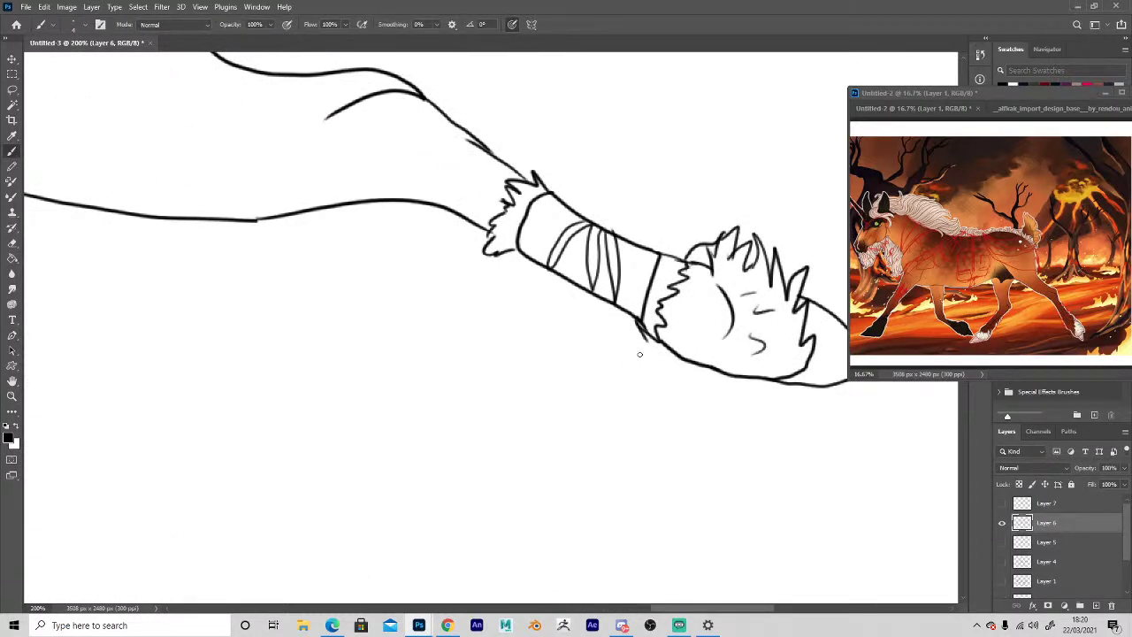
key(z)
key(b)
drag(491, 236, 488, 245)
Examine the whole unicorn line art with the strap and saddlebag layer hidden.
key(z)
alt+click(407, 408)
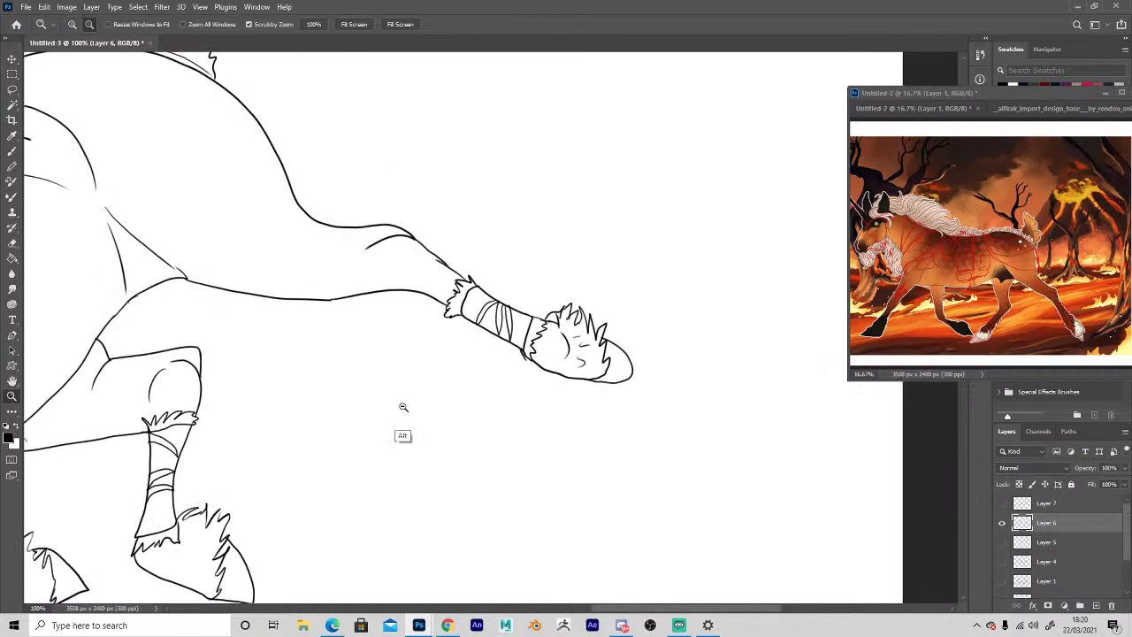
alt+click(404, 417)
alt+click(404, 435)
alt+click(405, 449)
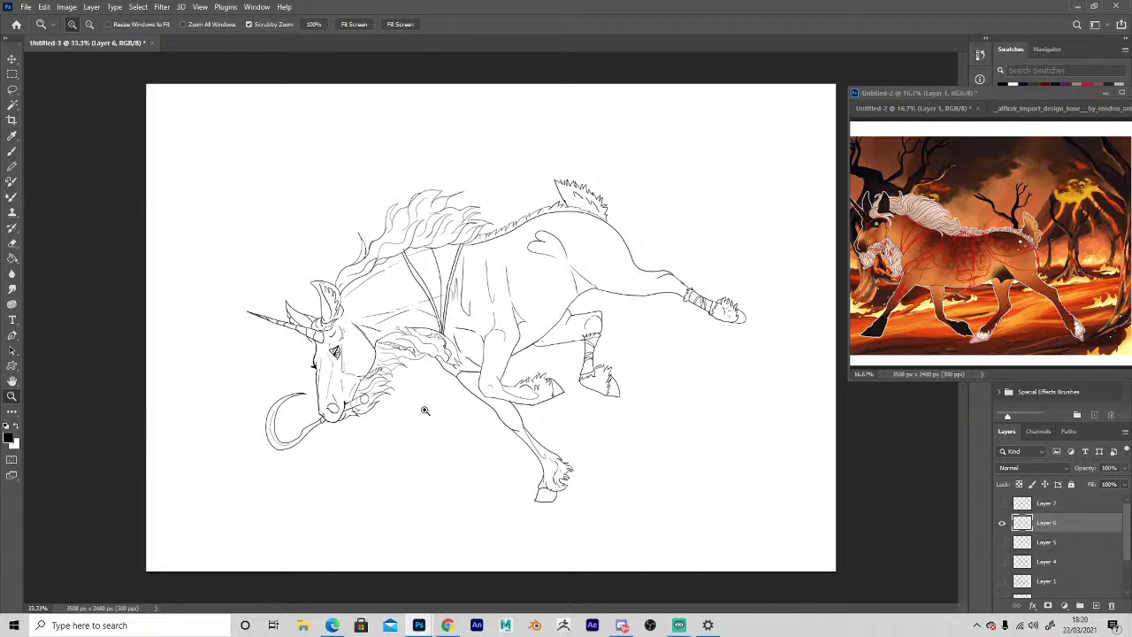
click(457, 451)
alt+click(495, 438)
click(470, 445)
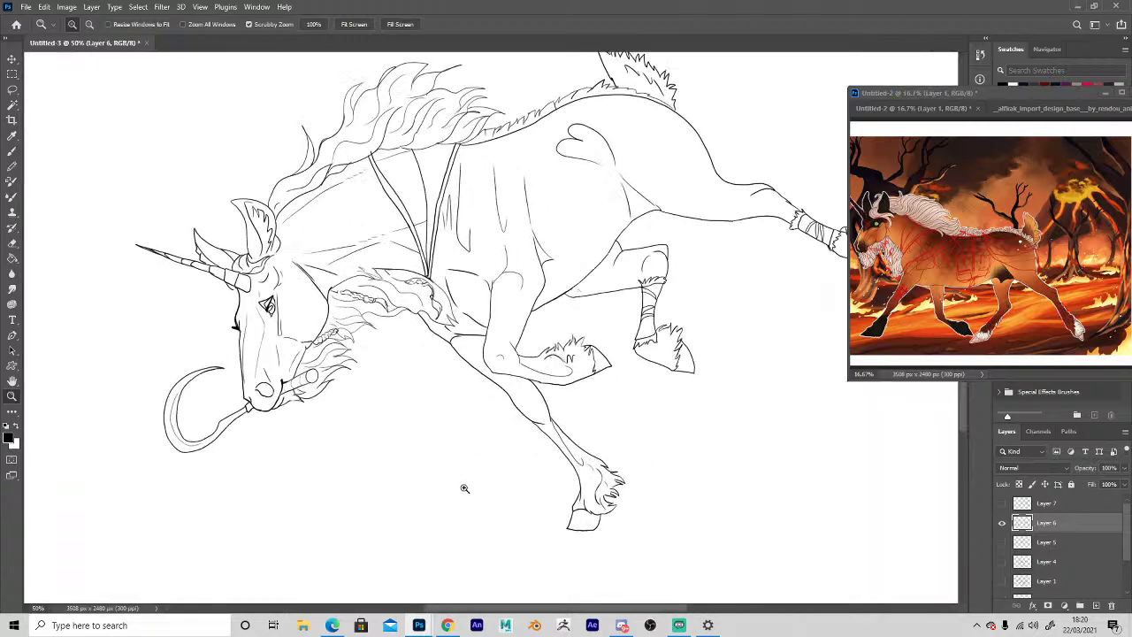
alt+click(463, 460)
Redraw the rounded base of the horn slightly further out and erase the former inner edge.
click(269, 401)
drag(214, 420, 432, 299)
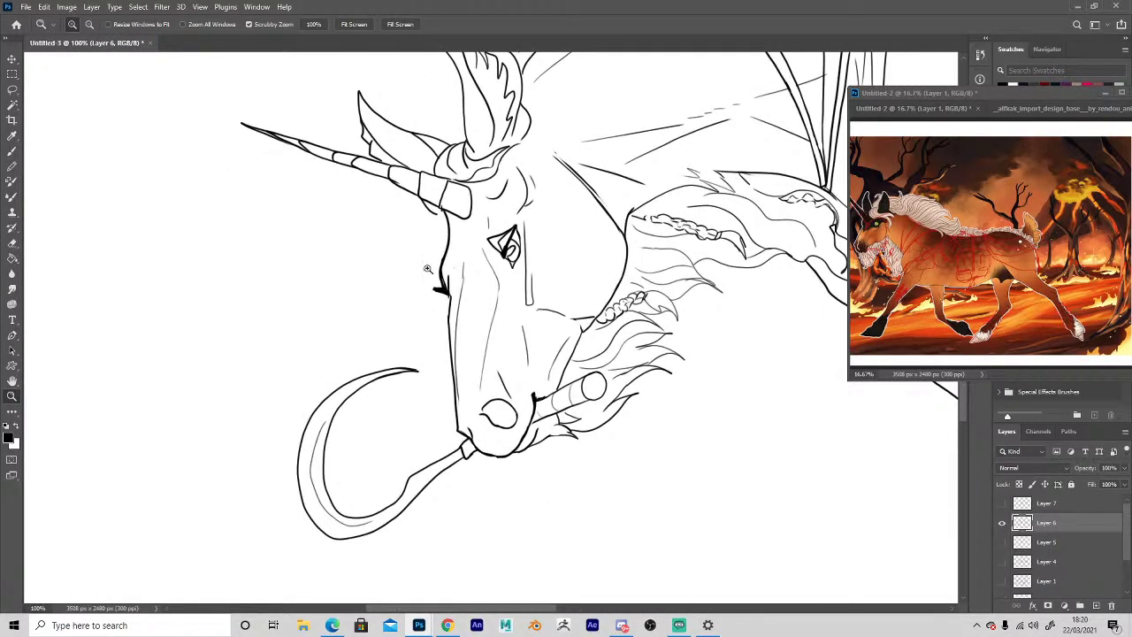
key(e)
key(b)
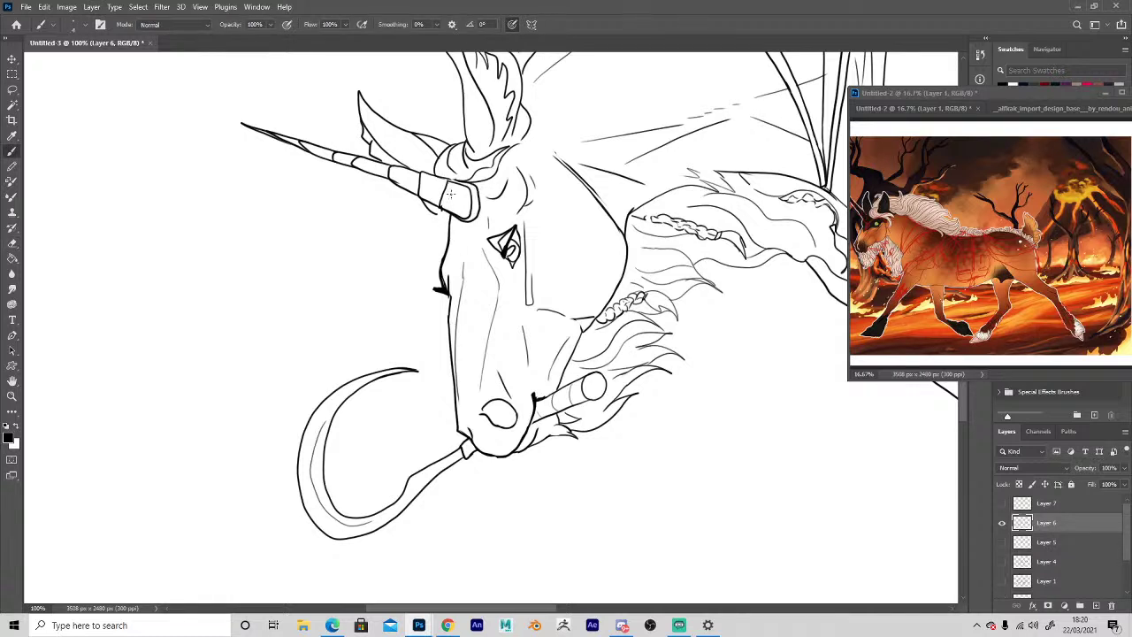
key(e)
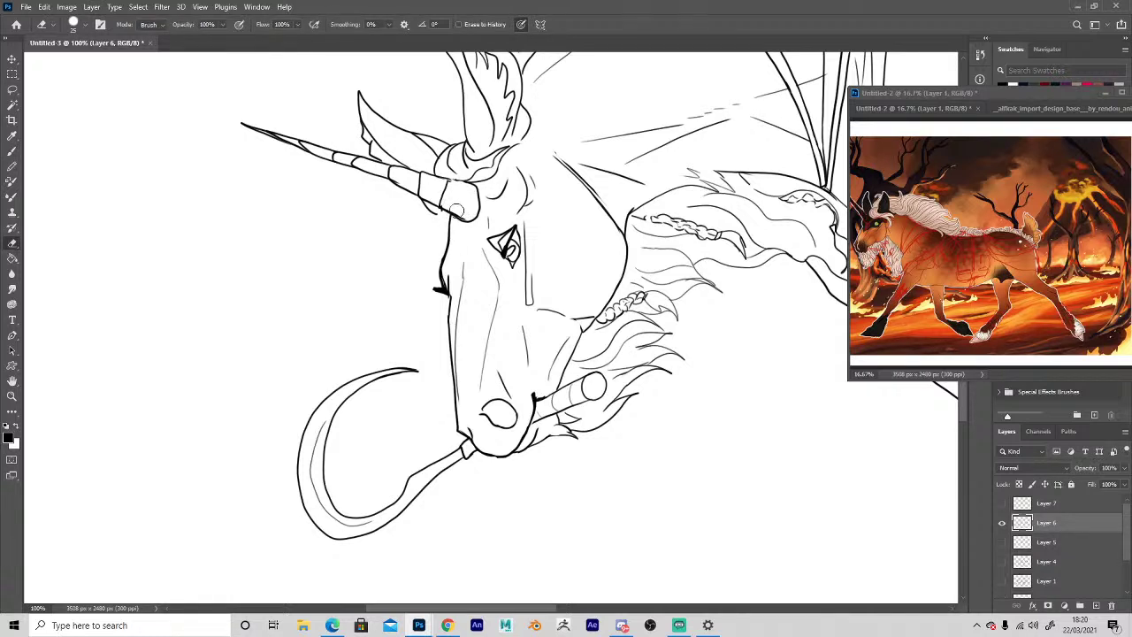
Clean up the stray line at the rounded base of the horn with the Eraser.
key(b)
key(e)
drag(478, 186, 461, 181)
key(b)
key(e)
key(b)
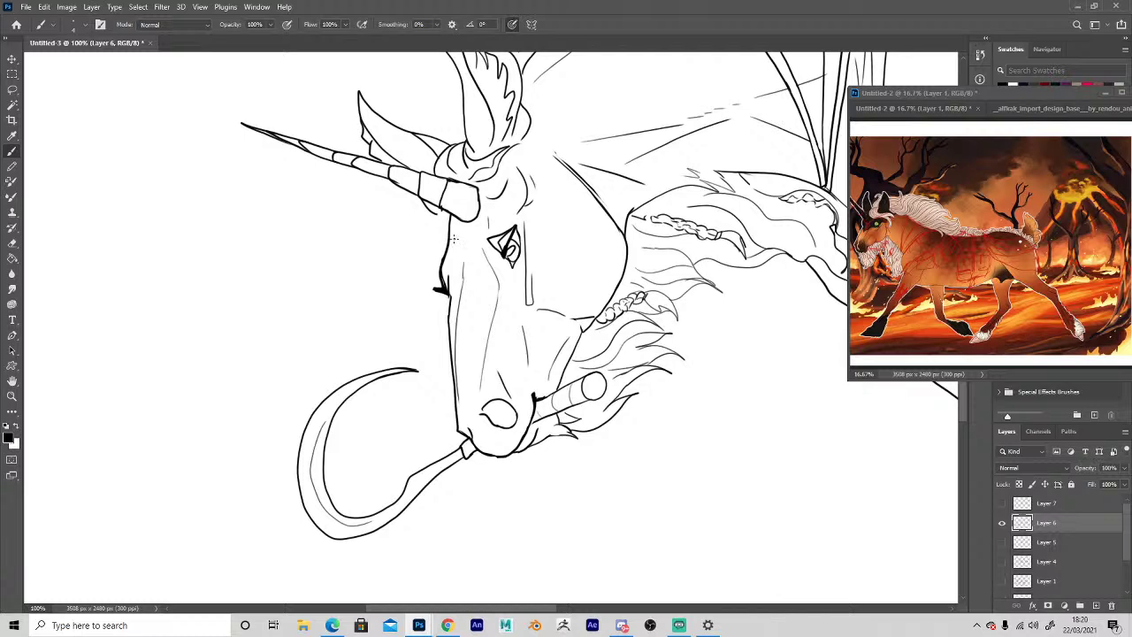
Show Layer 7 and select the empty background around the unicorn on Layer 6 with the Magic Wand.
key(z)
alt+click(633, 485)
alt+click(635, 483)
alt+click(637, 483)
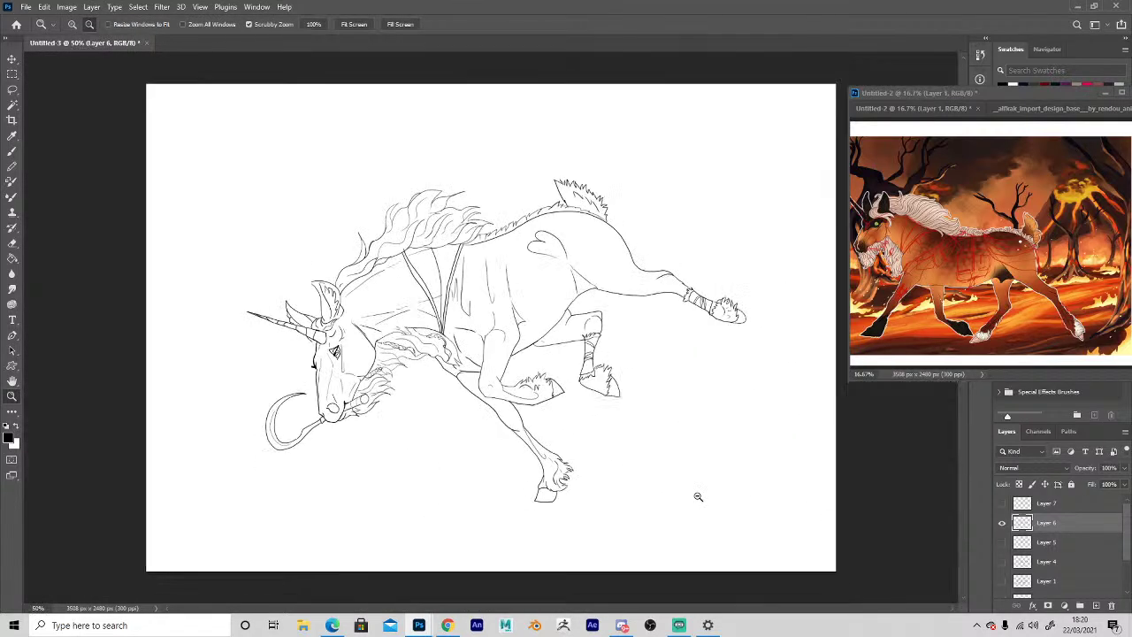
click(1001, 505)
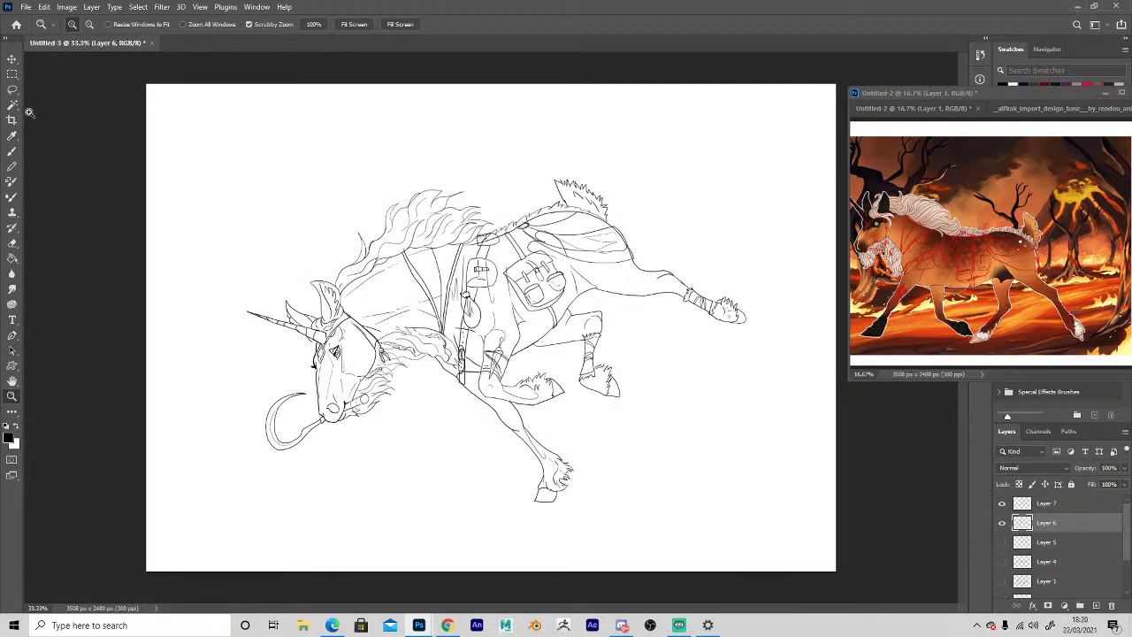
key(w)
click(213, 169)
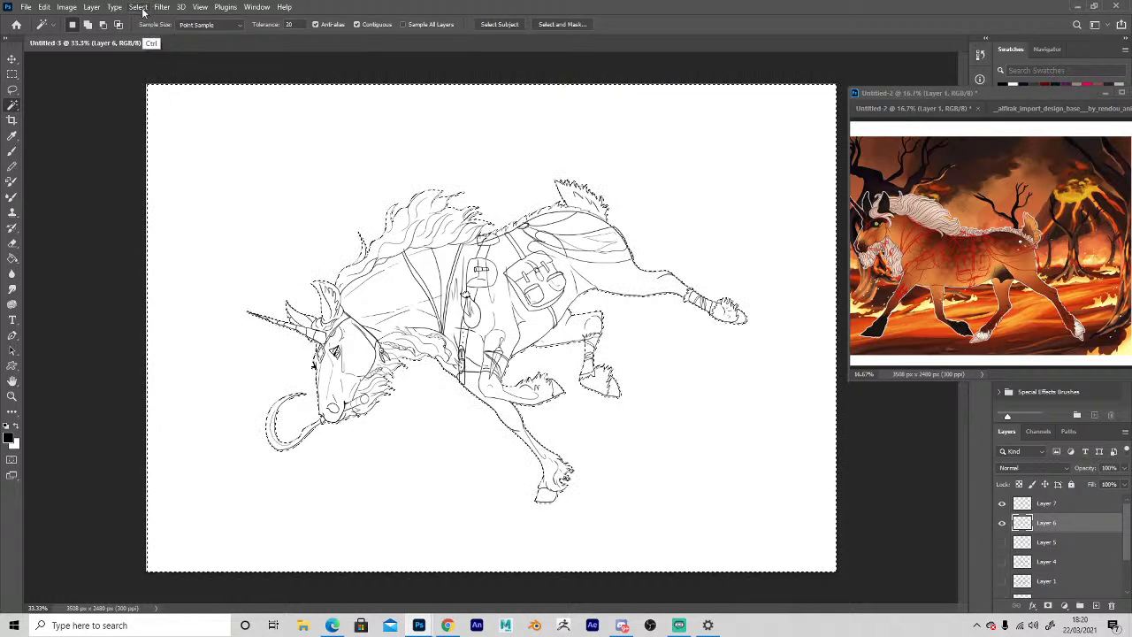
key(ctrl+d)
key(ctrl+z)
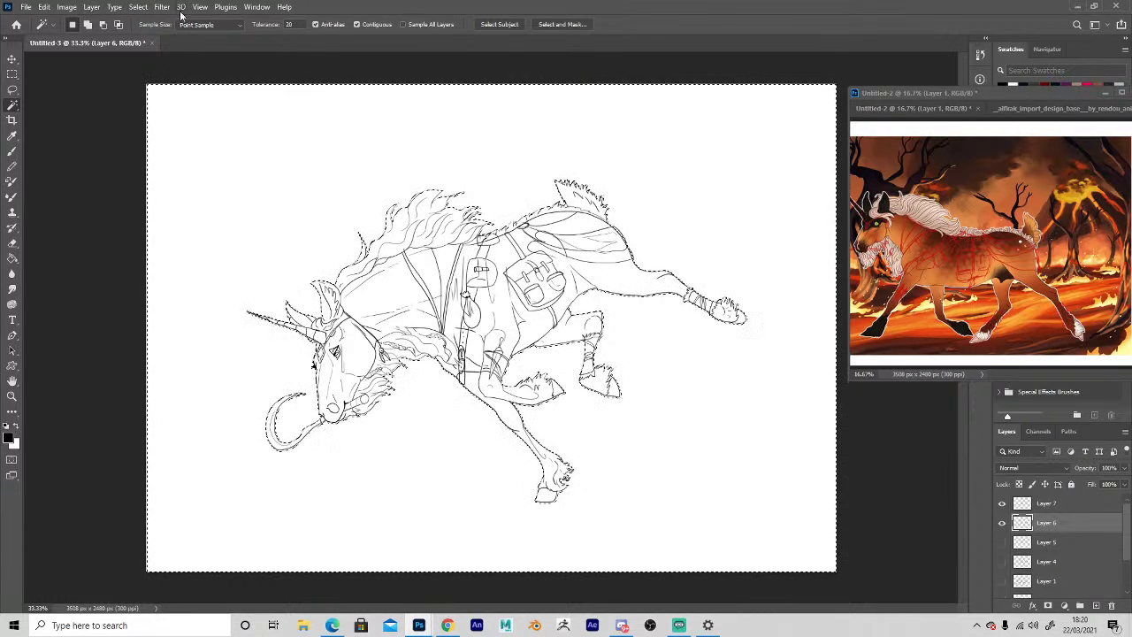
Expand the background selection and invert it so it covers the unicorn's body and dagger.
click(138, 6)
mouse_move(148, 185)
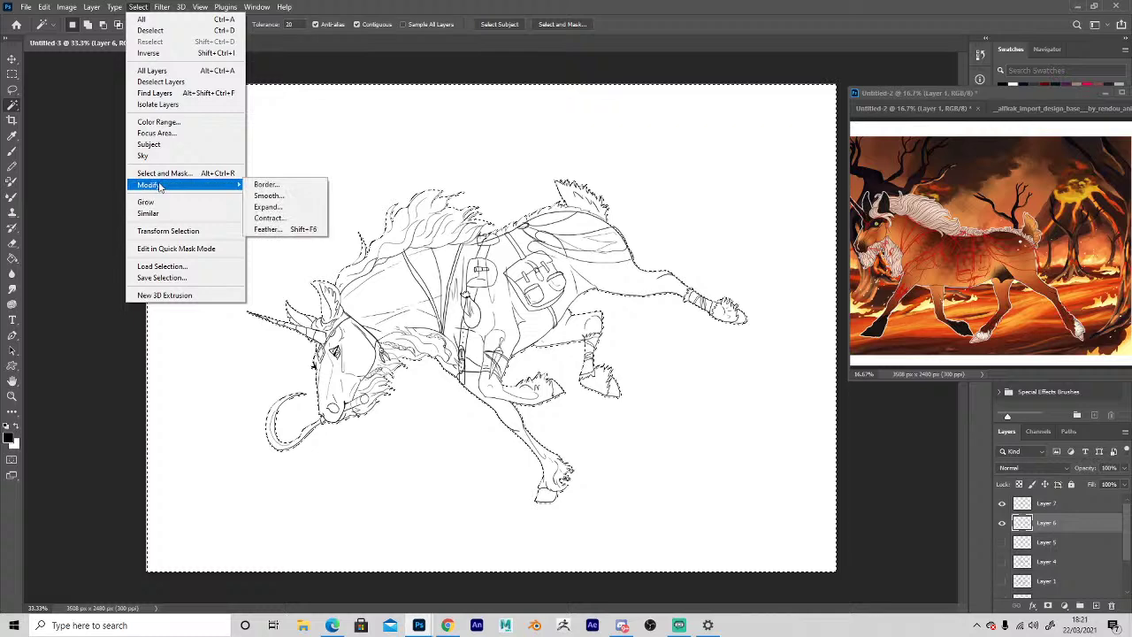
click(270, 206)
key(Return)
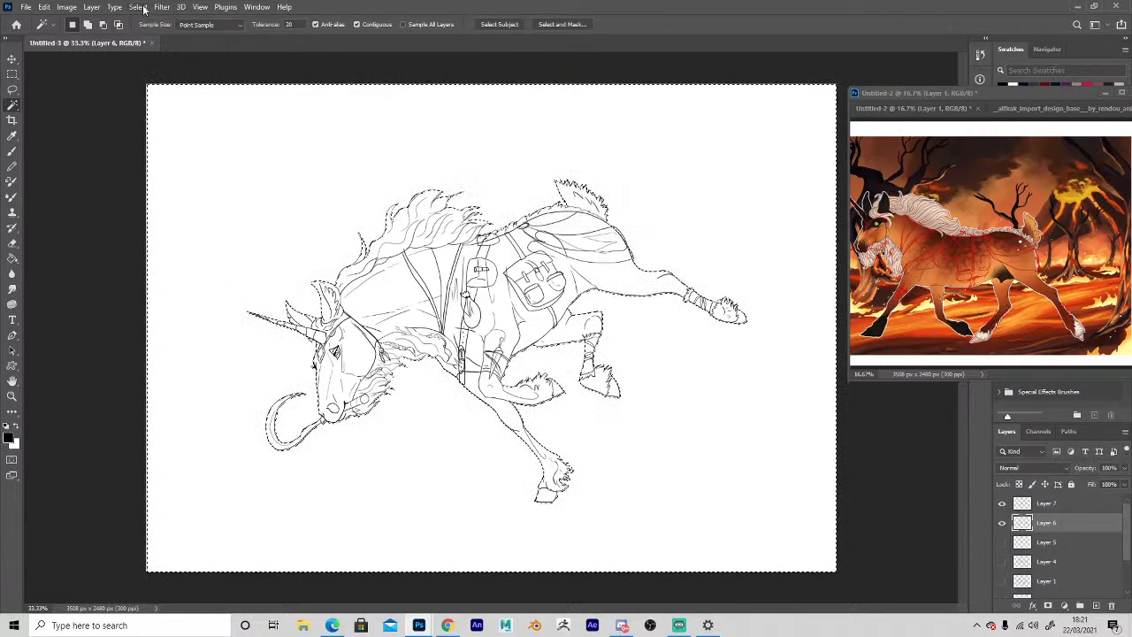
click(138, 6)
click(147, 53)
Add a new layer beneath Layer 6, fill the selection with orange sampled from the reference horse's coat, and deselect.
click(1042, 545)
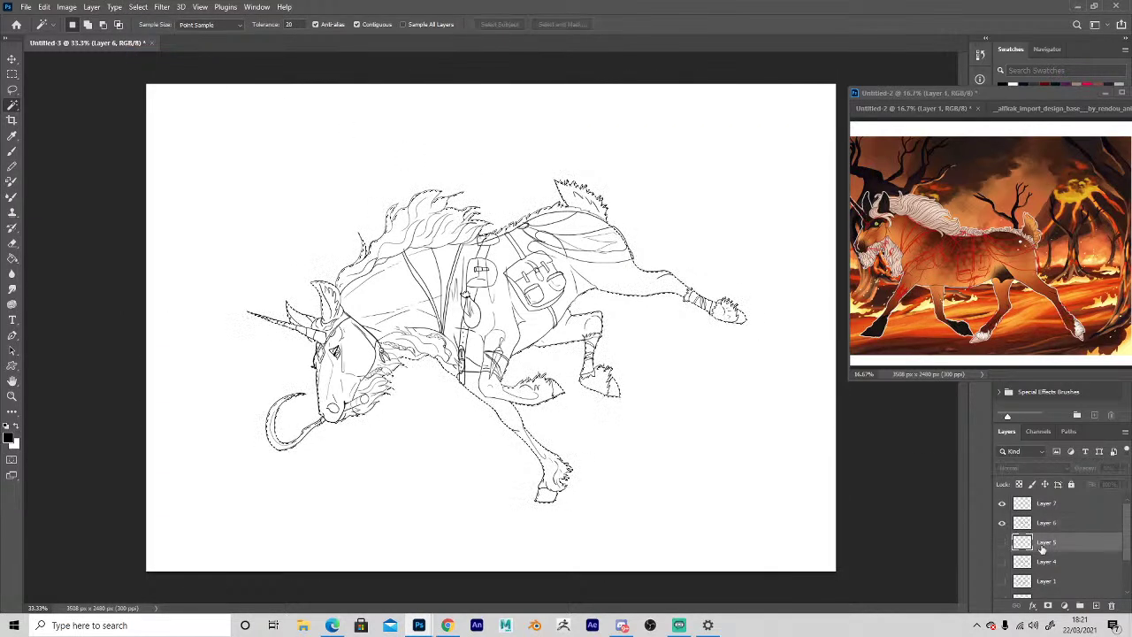
click(1096, 606)
key(i)
click(952, 272)
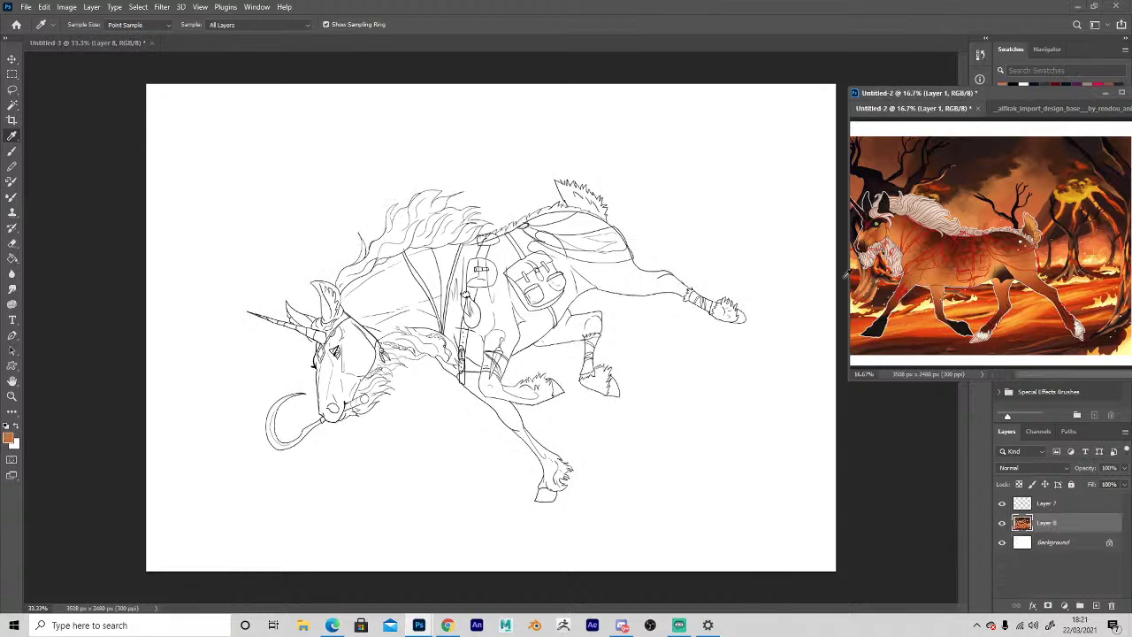
key(g)
click(536, 307)
click(534, 307)
key(ctrl+d)
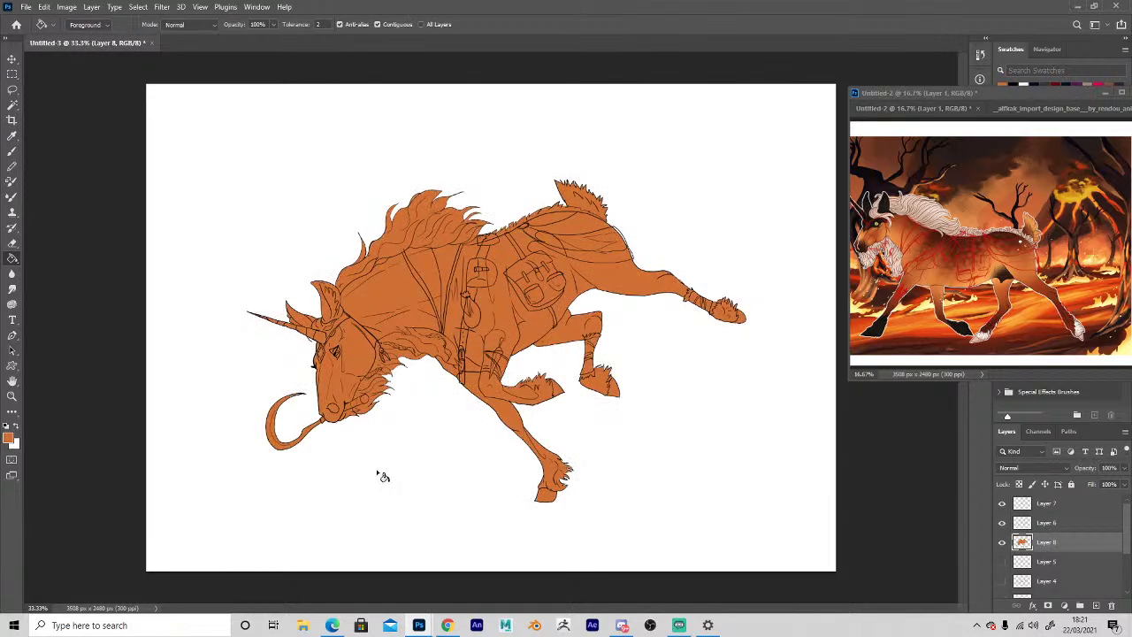
Crop the canvas closer around the unicorn, to about 2624 x 1743 px.
key(c)
drag(147, 85, 196, 129)
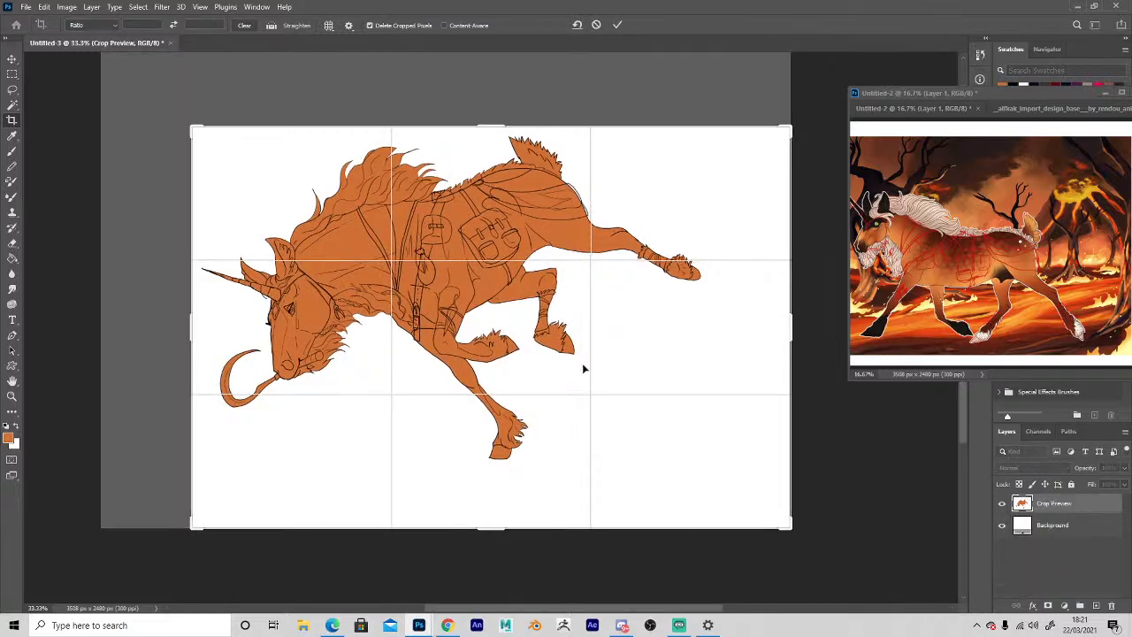
drag(787, 524, 747, 496)
key(Return)
key(z)
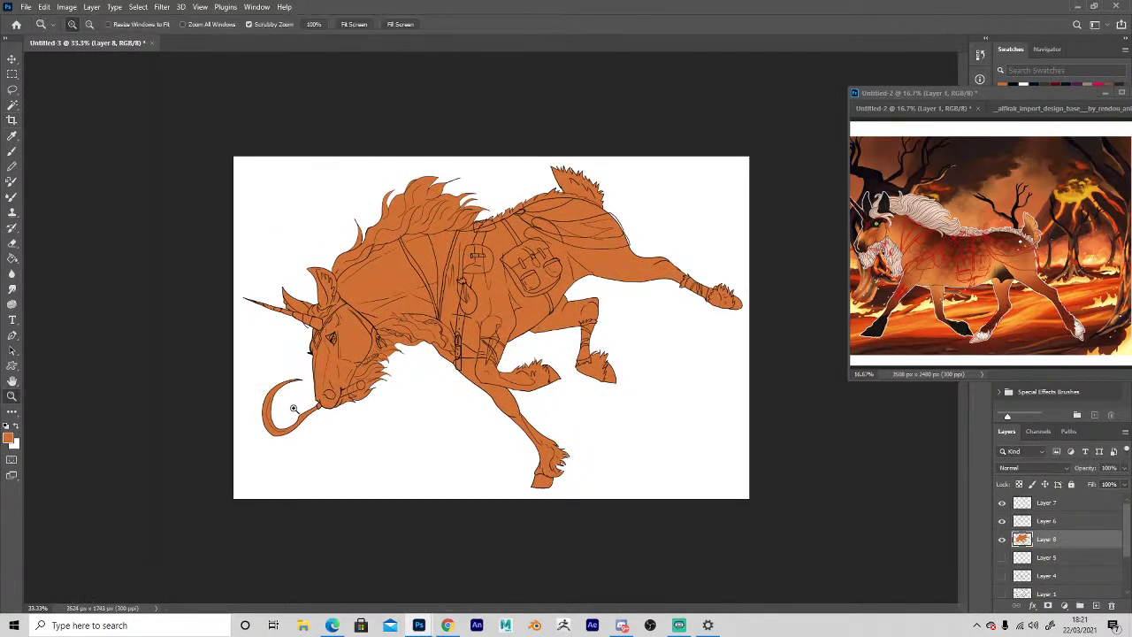
click(334, 389)
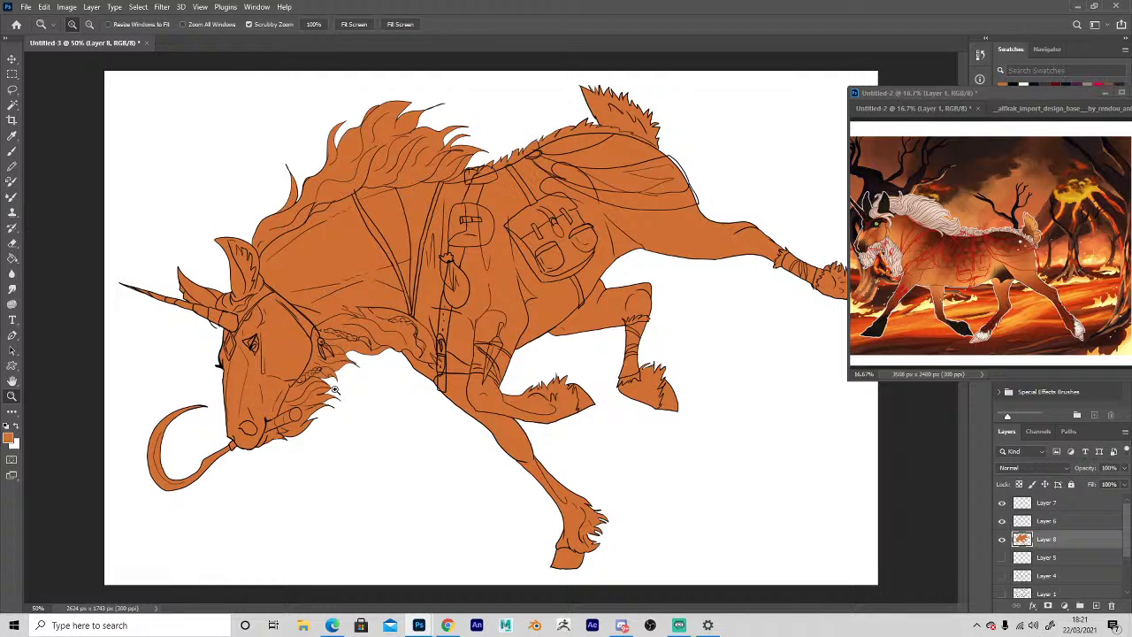
Select the empty area on Layer 7 with the Magic Wand, expand the selection, and invert it onto the straps and bags.
click(1026, 502)
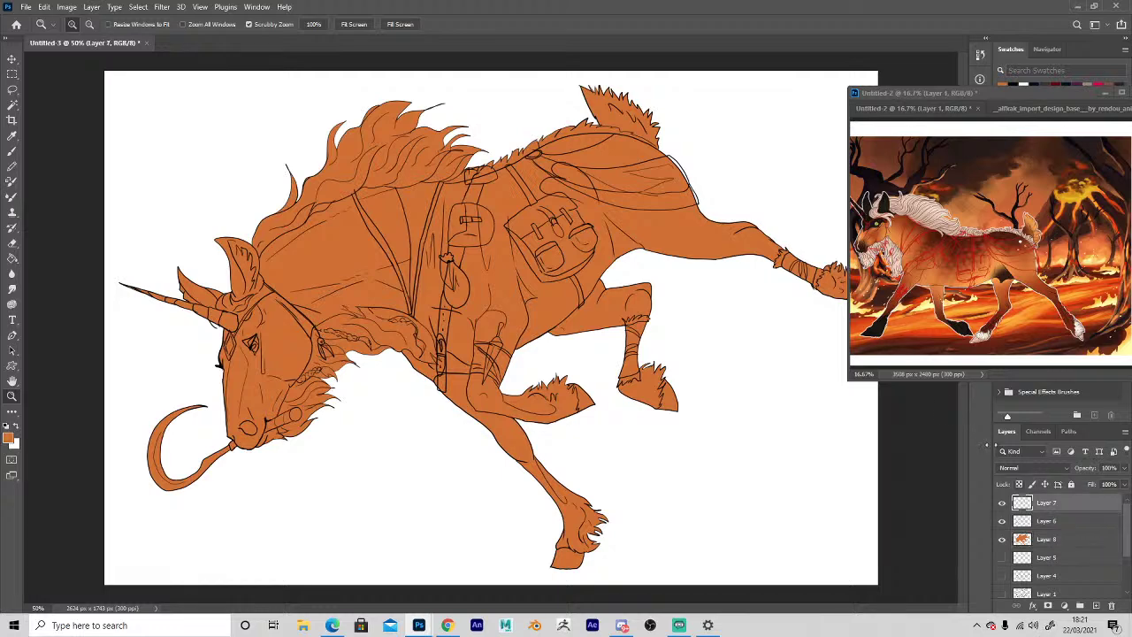
click(14, 106)
click(159, 121)
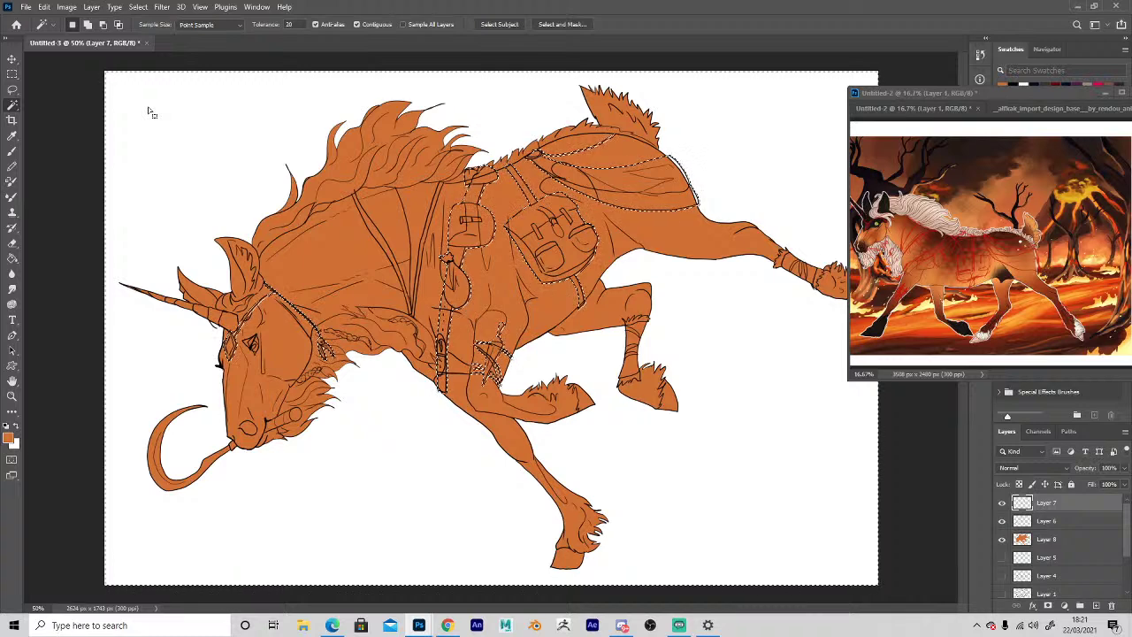
click(138, 6)
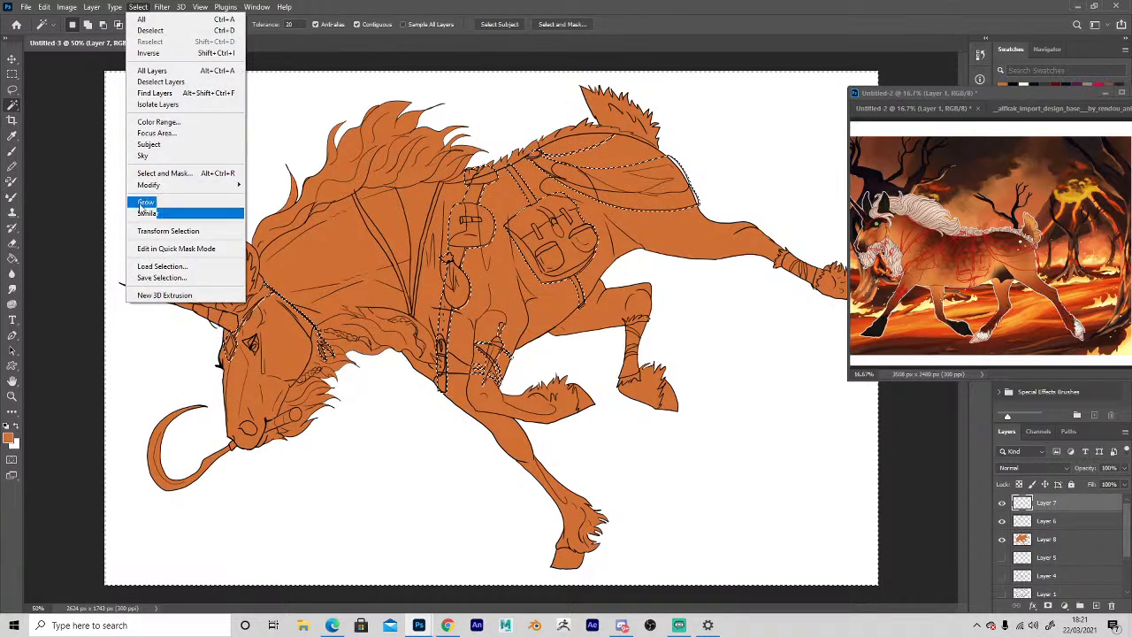
mouse_move(141, 185)
click(62, 203)
click(630, 195)
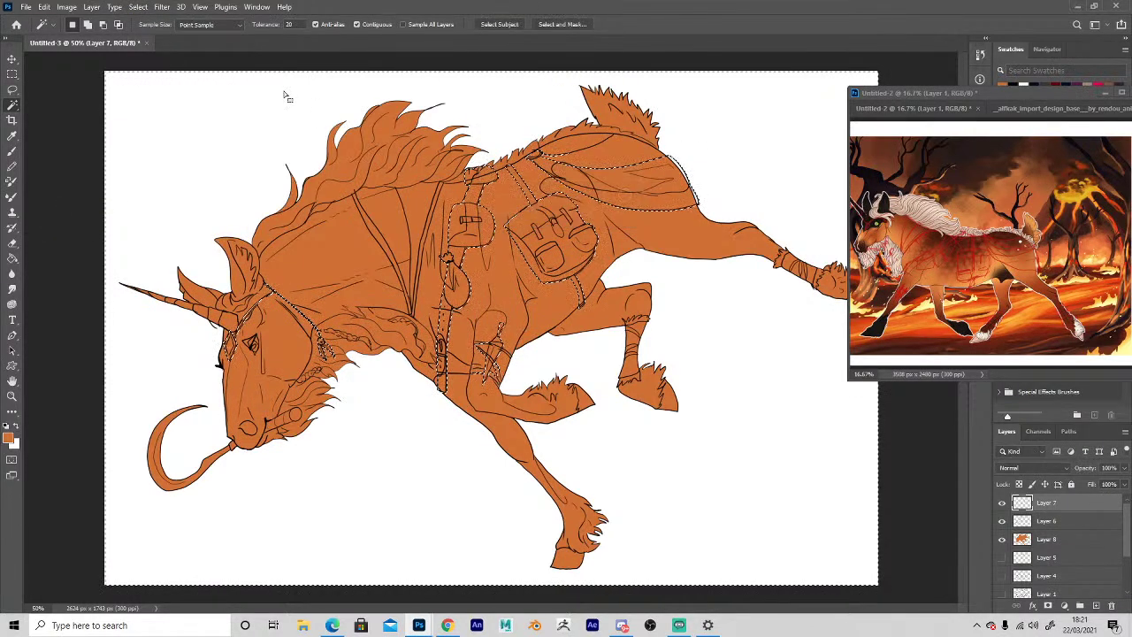
click(138, 6)
click(159, 54)
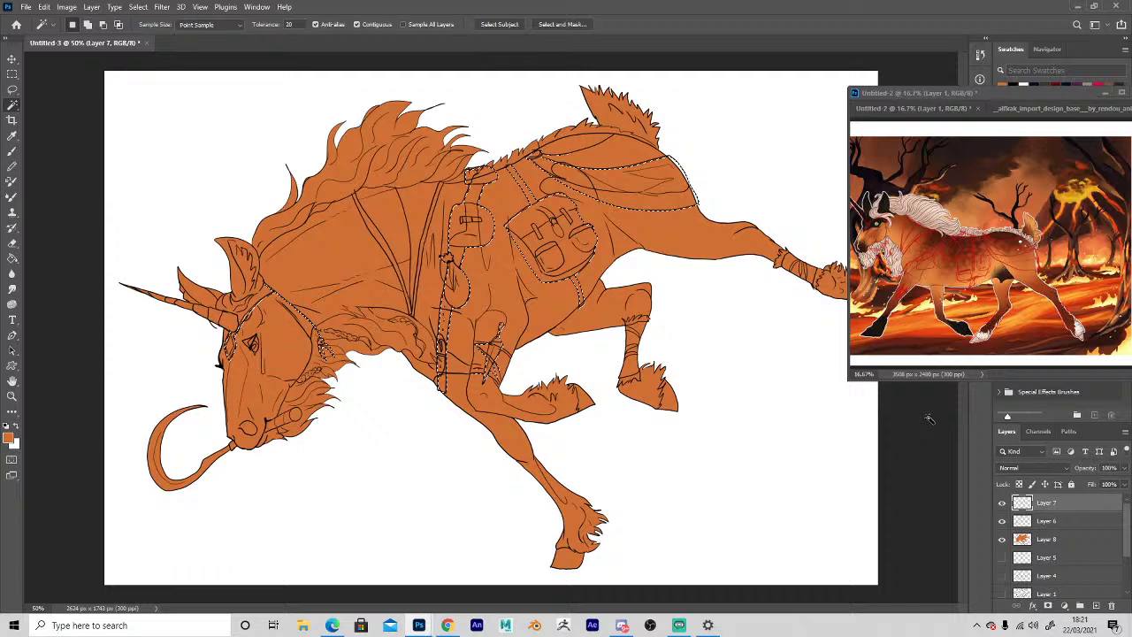
Add a new layer above Layer 6, fill the selected straps, bags and cloth with crimson pink, and deselect.
click(1032, 523)
click(1096, 606)
click(1086, 84)
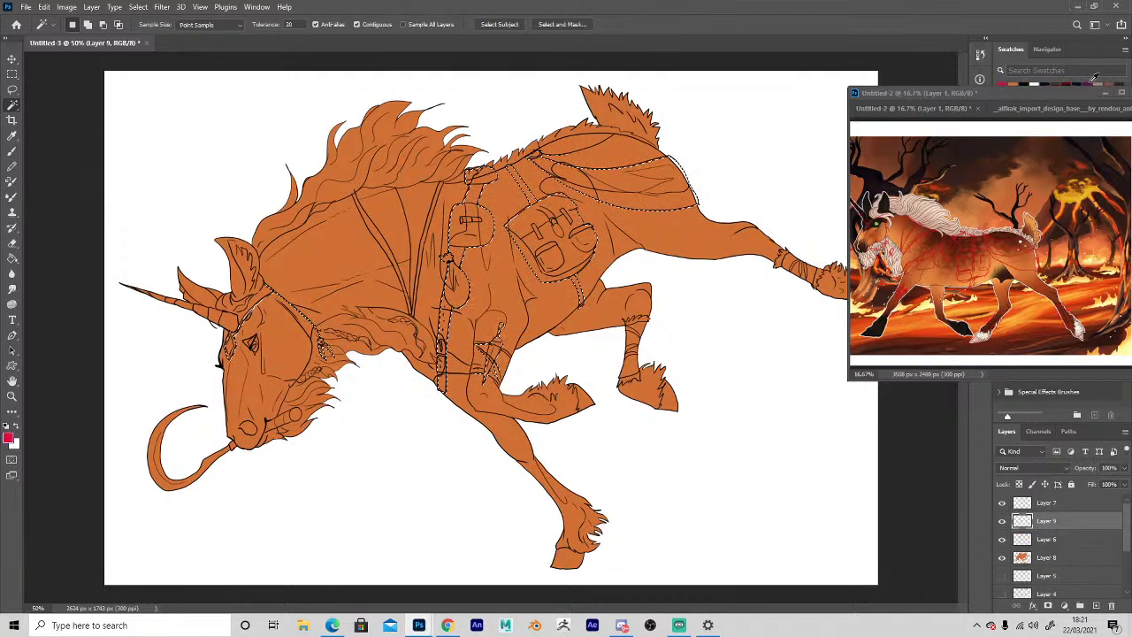
key(g)
click(449, 256)
key(ctrl+d)
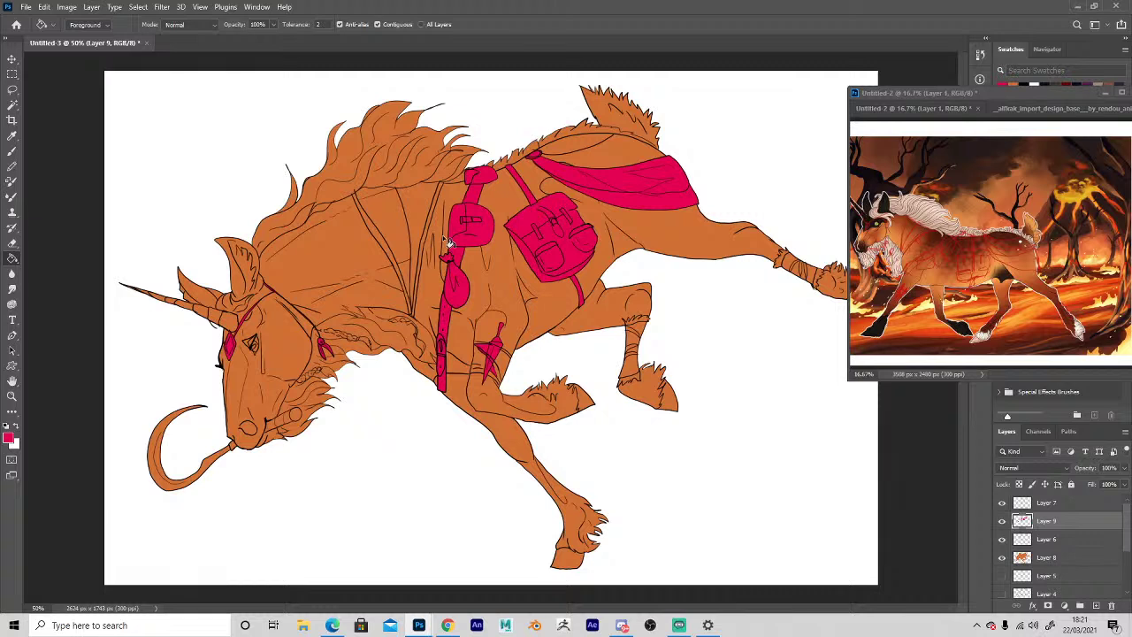
Lock the transparent pixels of Layer 8 and enlarge the reference horse window with its image at 25%.
click(1046, 558)
click(1017, 484)
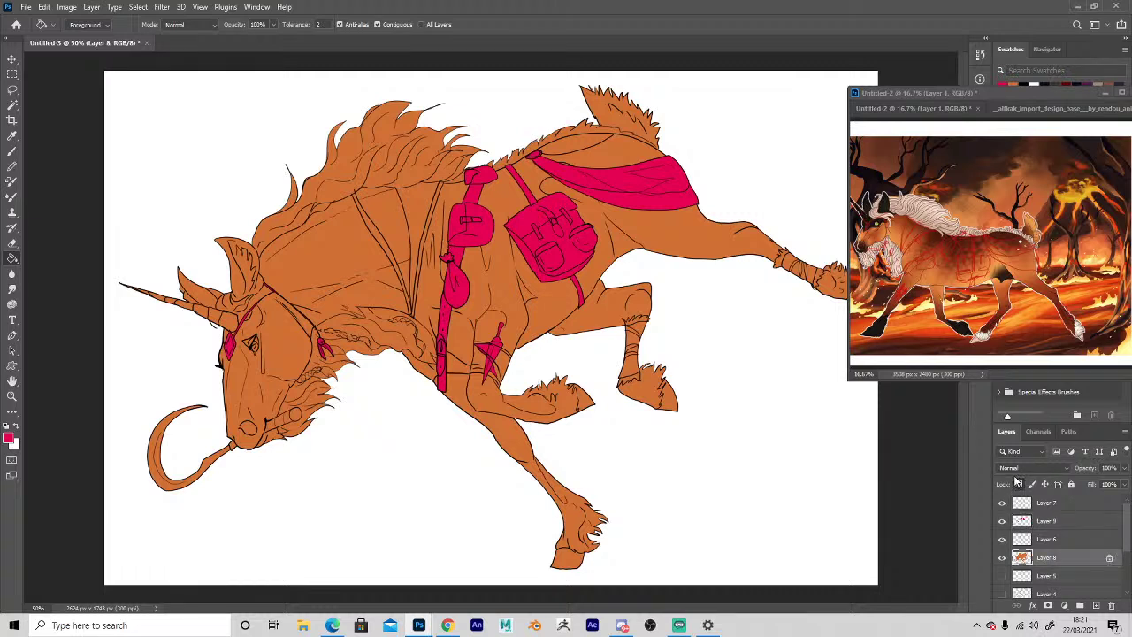
key(z)
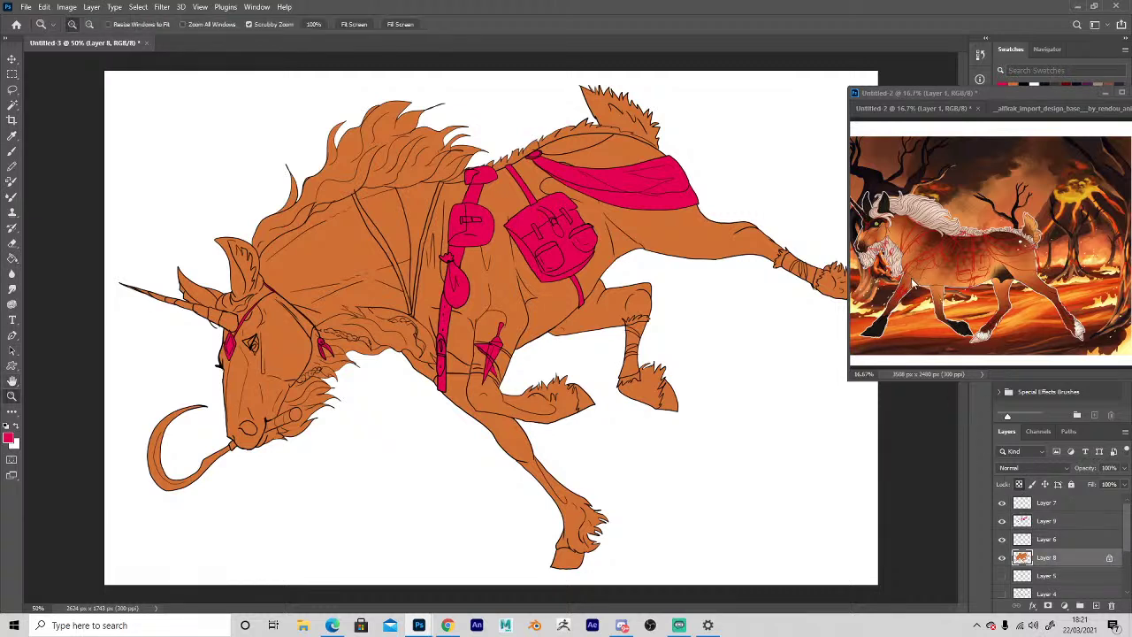
click(911, 282)
key(space)
drag(845, 381, 717, 377)
drag(768, 322, 827, 310)
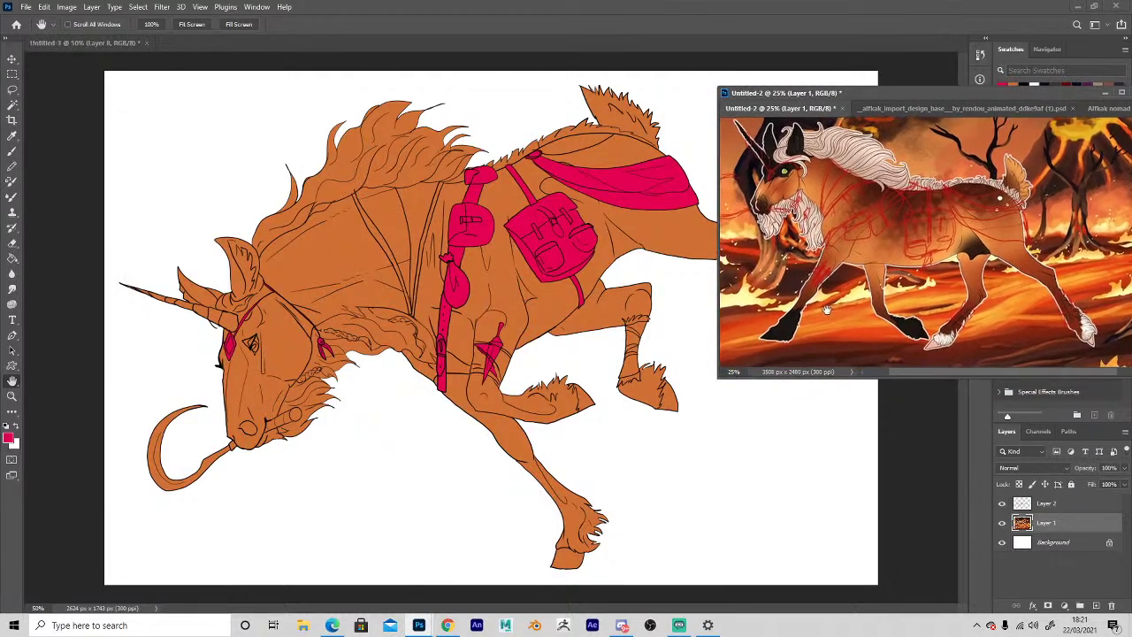
click(414, 476)
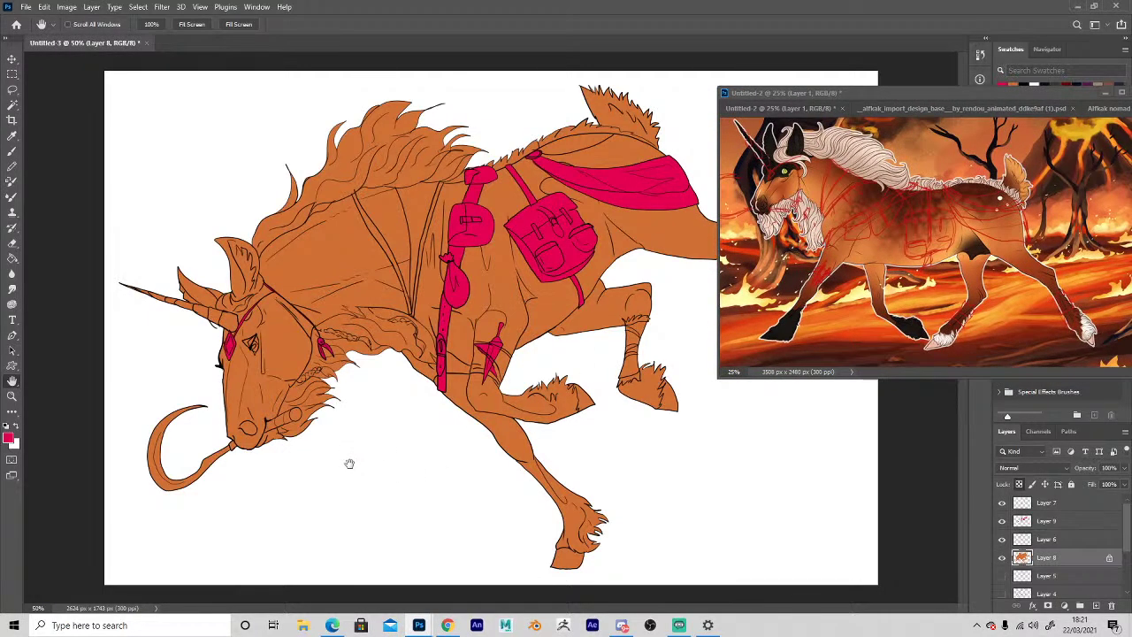
Shade the unicorn's back and mane in dark brown sampled from the reference, using the DG_MainAIRBRUSH brush at 1000 px.
key(i)
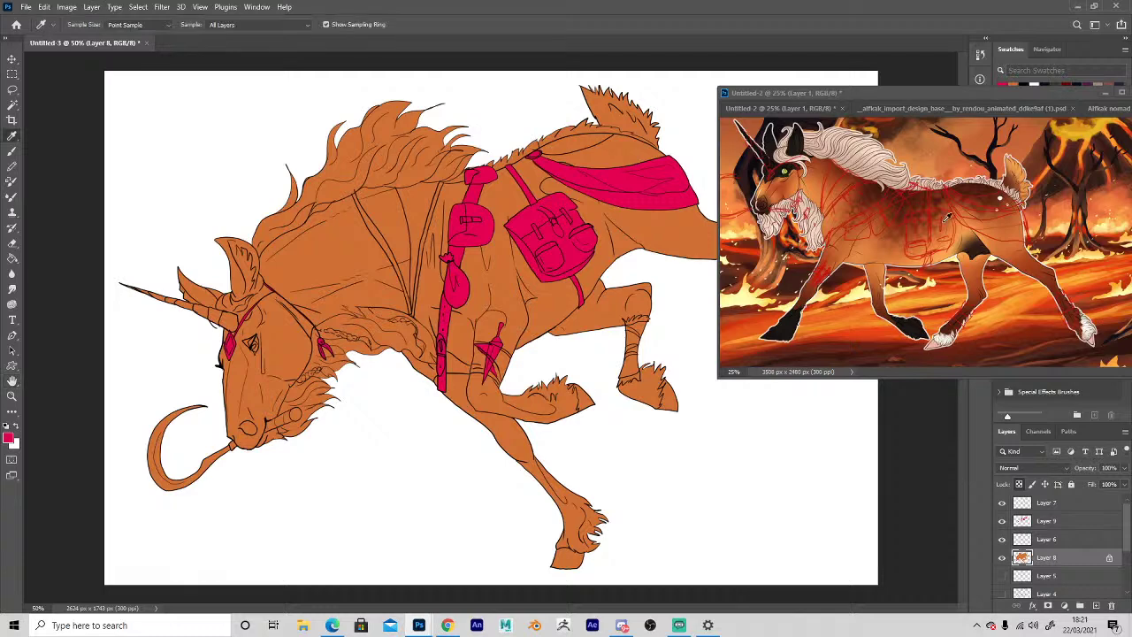
click(967, 181)
key(b)
click(82, 28)
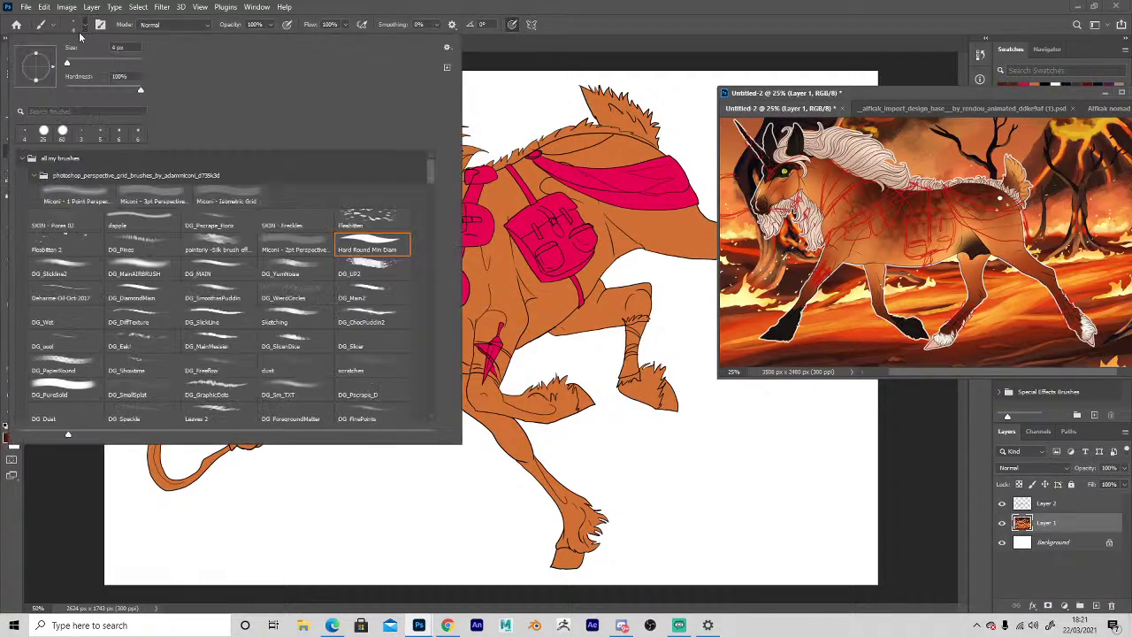
click(133, 266)
click(221, 459)
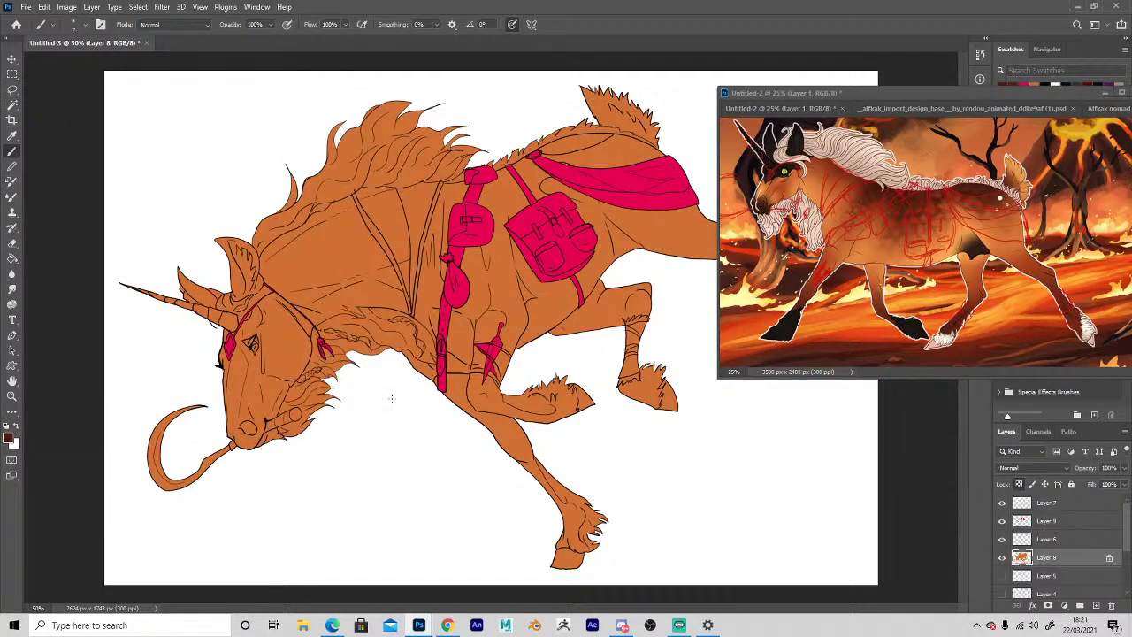
key(bracketright)
key(bracketright)
key(bracketright)
key(bracketright)
key(bracketright)
key(bracketright)
key(bracketright)
key(bracketright)
key(bracketright)
key(bracketright)
key(bracketright)
key(bracketright)
key(bracketright)
key(bracketright)
mouse_move(430, 184)
mouse_down()
mouse_move(473, 173)
mouse_move(521, 121)
mouse_up()
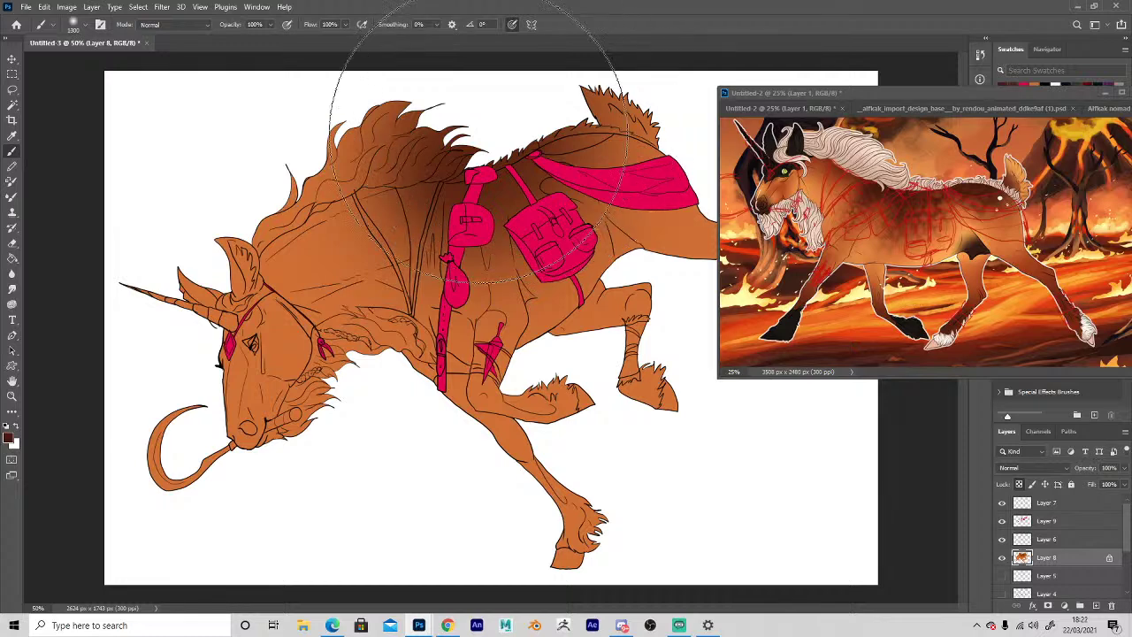
Deepen the dark brown shading over the withers and lower mane with the airbrush at 500 px.
key(bracketleft)
key(bracketleft)
key(bracketleft)
key(bracketleft)
key(bracketleft)
key(bracketleft)
key(bracketleft)
mouse_move(440, 177)
mouse_down()
mouse_move(446, 231)
mouse_move(515, 228)
mouse_move(535, 138)
mouse_move(570, 110)
mouse_move(407, 186)
mouse_up()
Lighten the belly and haunch with pale tan and warm the flank with orange, both sampled from the reference.
key(i)
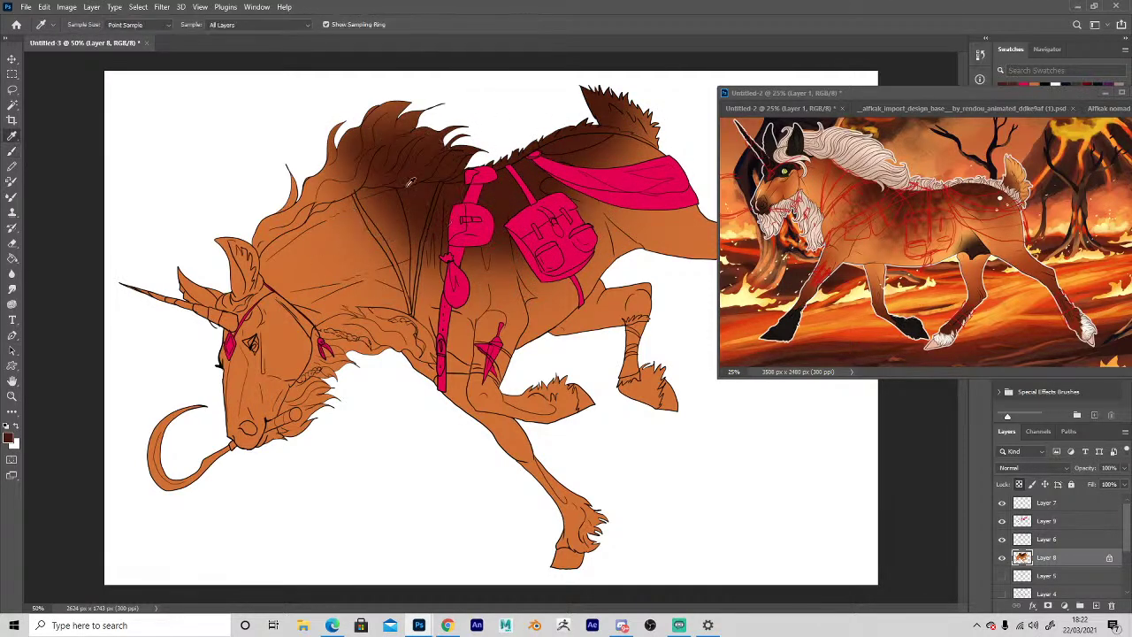
click(948, 251)
key(b)
mouse_move(568, 322)
mouse_down()
mouse_move(599, 254)
mouse_move(629, 243)
mouse_move(679, 270)
mouse_move(701, 247)
mouse_up()
key(i)
click(849, 243)
key(b)
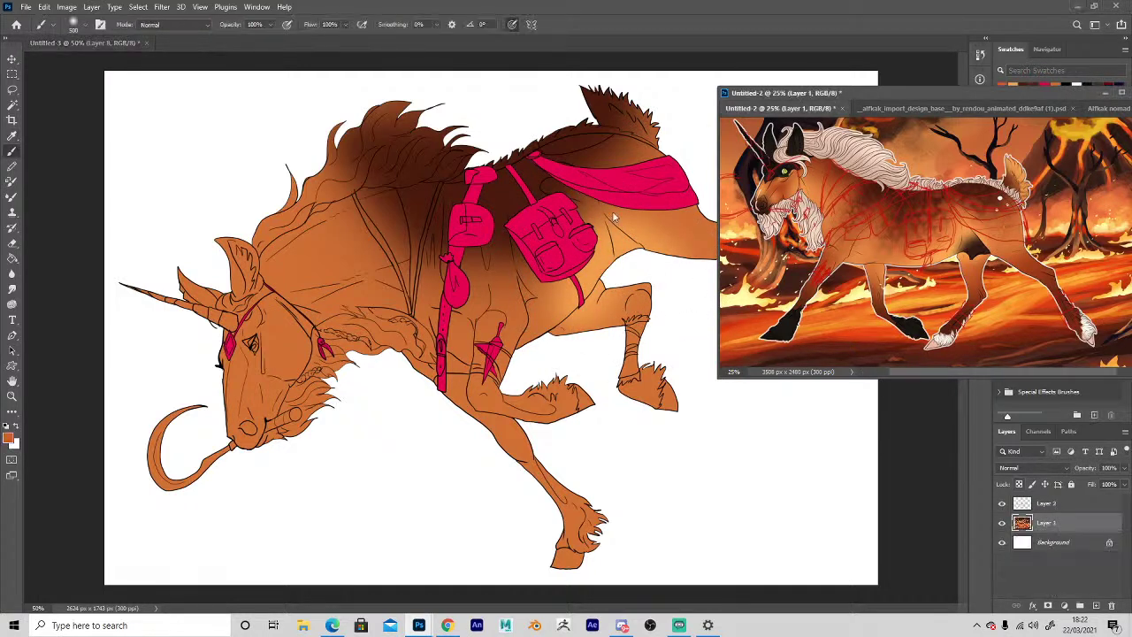
mouse_move(614, 215)
mouse_down()
mouse_move(630, 184)
mouse_move(565, 246)
mouse_move(446, 263)
mouse_move(385, 249)
mouse_move(368, 221)
mouse_move(448, 283)
mouse_move(465, 278)
mouse_move(417, 214)
mouse_move(353, 190)
mouse_move(465, 294)
mouse_up()
Blend a reddish brown sampled from the unicorn's shoulder shading across the shoulder and neck.
key(i)
click(962, 200)
key(b)
key(i)
click(389, 207)
key(b)
mouse_move(407, 221)
mouse_down()
mouse_move(312, 220)
mouse_move(300, 279)
mouse_up()
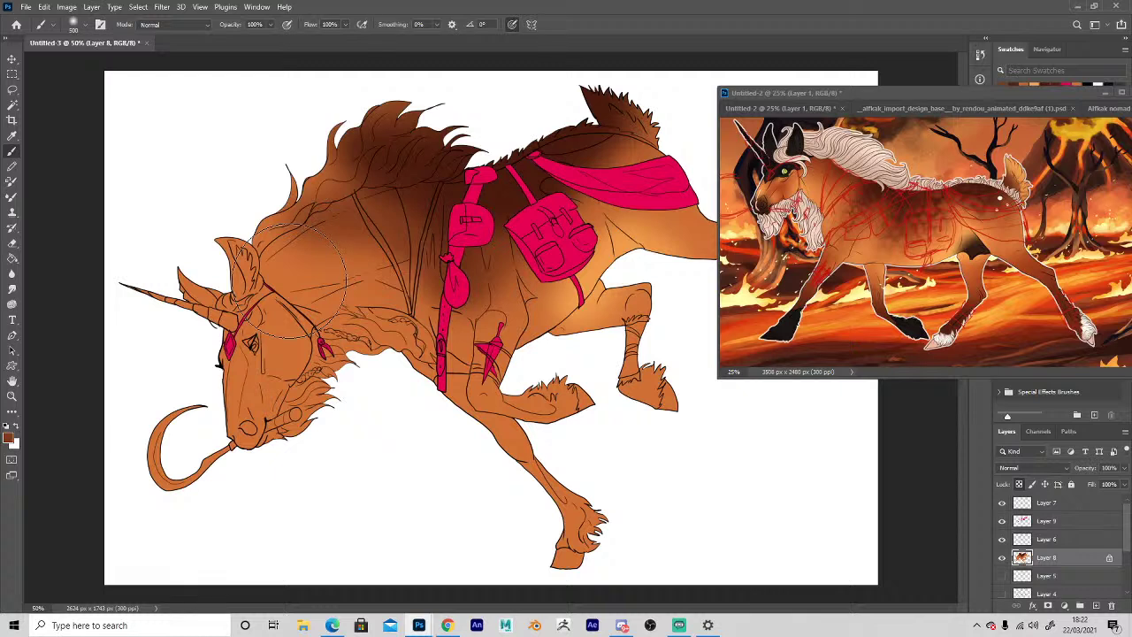
Sample rust orange from the reference horse's face and airbrush it over the unicorn's cheek at 400 px.
key(i)
click(777, 190)
key(b)
click(293, 391)
key(bracketleft)
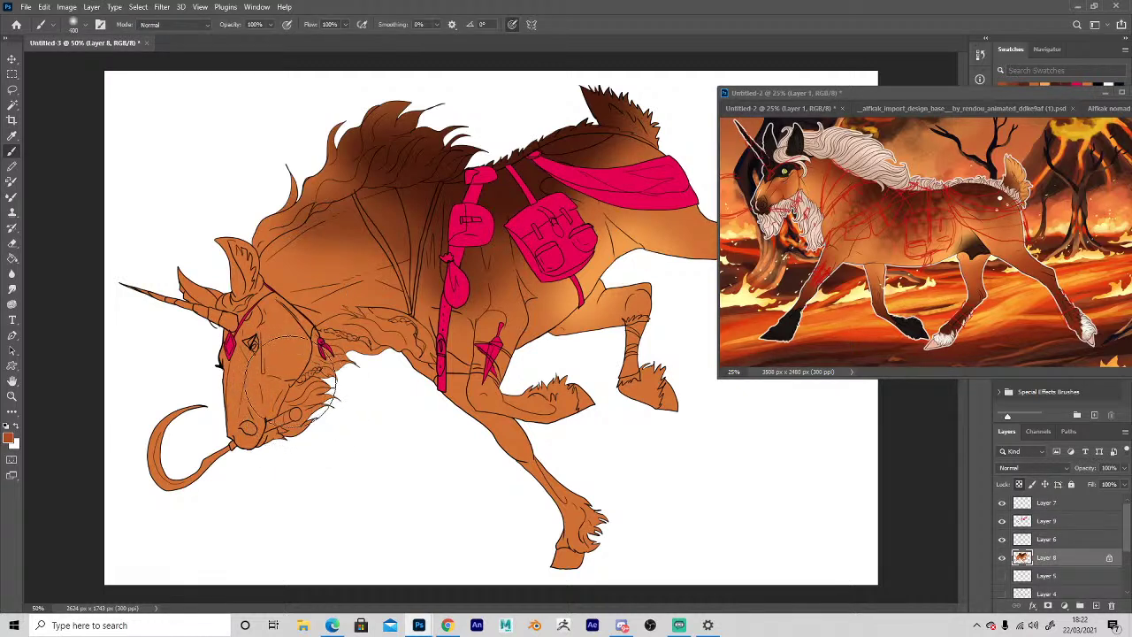
mouse_move(291, 380)
mouse_down()
mouse_move(261, 376)
mouse_move(253, 342)
mouse_move(252, 388)
mouse_up()
Sample the near-black of the reference horse's muzzle and airbrush it over the unicorn's nose and mouth with a smaller brush.
key(i)
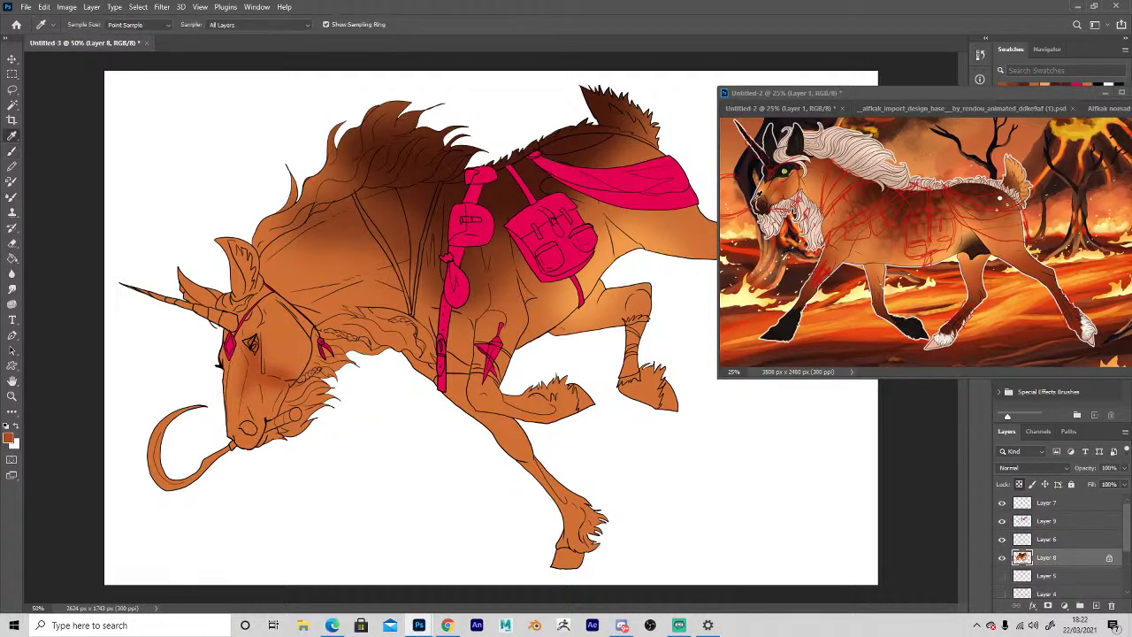
click(765, 206)
key(b)
click(245, 457)
key(bracketleft)
key(bracketleft)
key(bracketleft)
key(bracketleft)
mouse_move(245, 458)
mouse_down()
mouse_move(256, 455)
mouse_move(241, 431)
mouse_move(265, 438)
mouse_move(239, 433)
mouse_up()
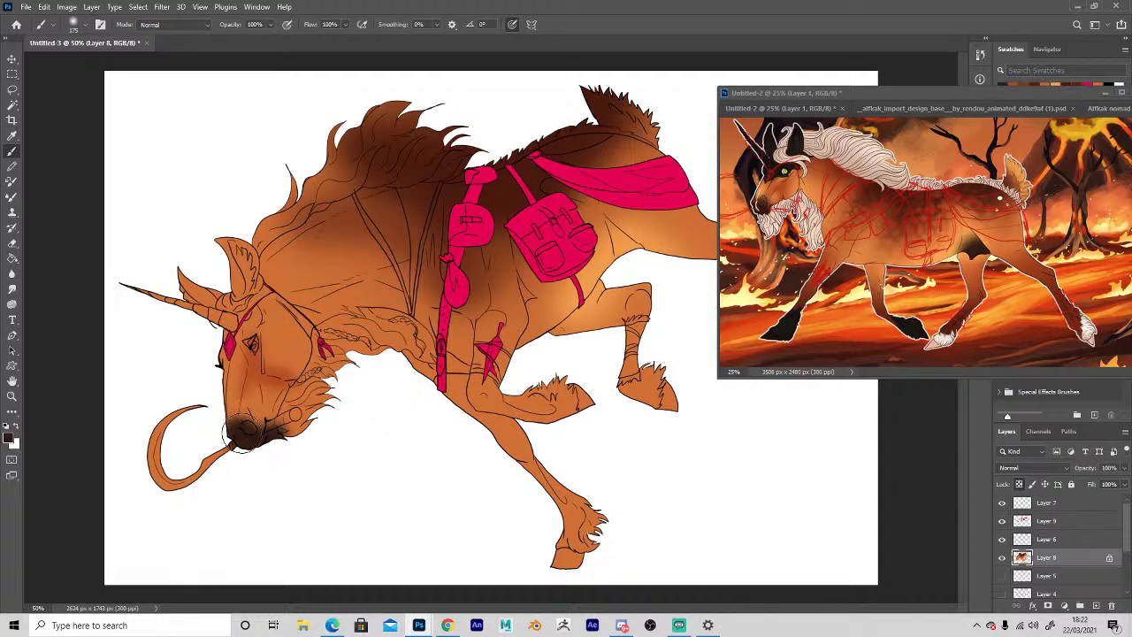
key(i)
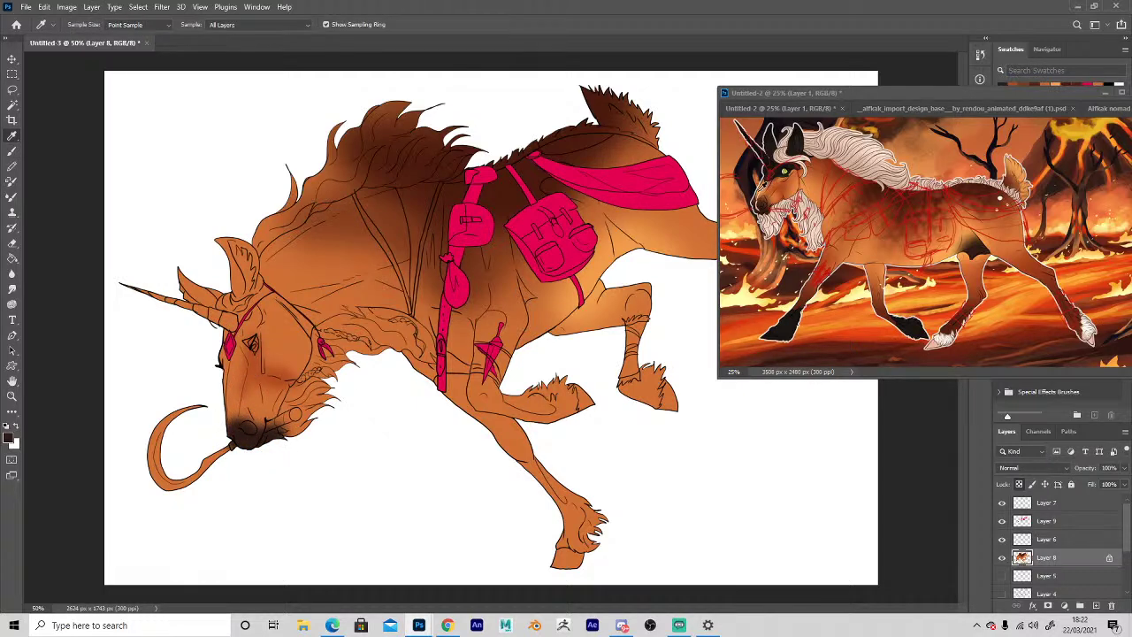
Sample light orange from the reference horse's face and airbrush it along the unicorn's nose bridge and face.
click(761, 187)
key(b)
click(232, 398)
mouse_move(231, 398)
mouse_down()
mouse_move(239, 421)
mouse_move(233, 394)
mouse_move(255, 371)
mouse_up()
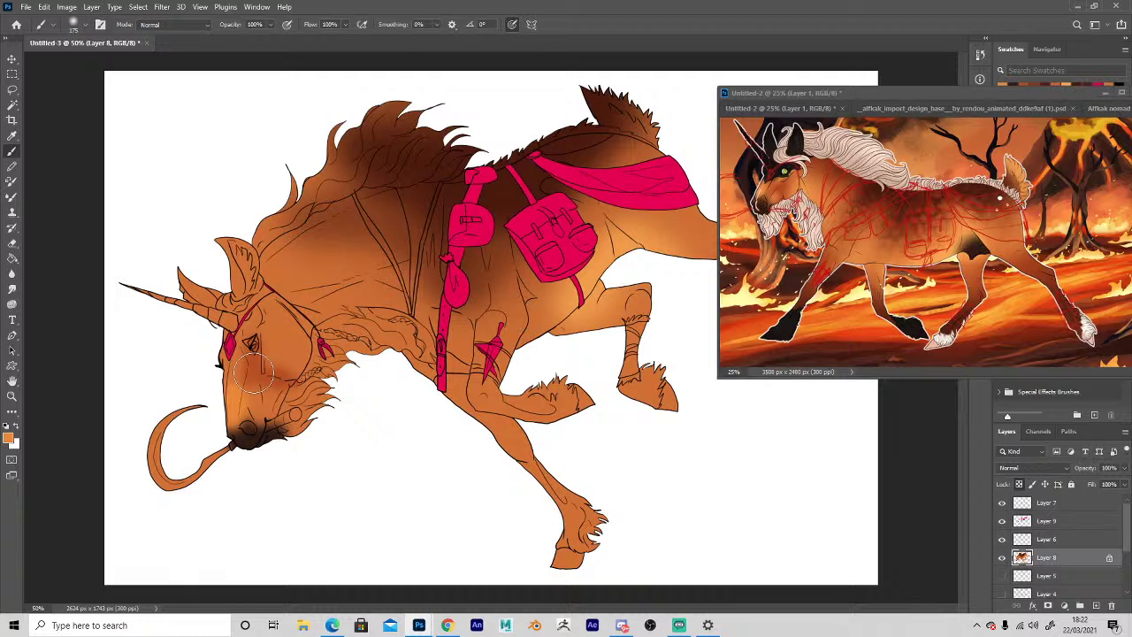
mouse_move(254, 369)
mouse_down()
mouse_move(264, 417)
mouse_move(250, 407)
mouse_move(263, 377)
mouse_move(252, 417)
mouse_move(264, 390)
mouse_up()
Blend the area below the unicorn's eye with rust orange sampled from the reference, resampling neighbouring face tones with a smaller brush.
alt+click(770, 189)
click(251, 376)
alt+click(257, 382)
alt+click(258, 396)
alt+click(256, 394)
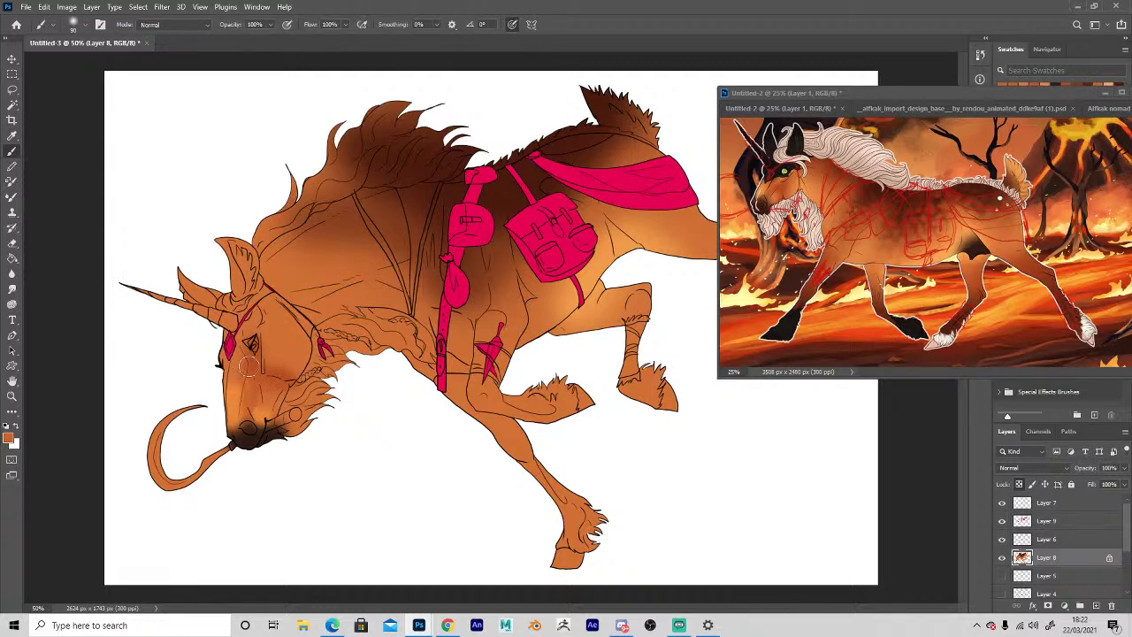
key(alt)
Lighten the unicorn's rear cheek with light orange sampled from the reference, blending it using tones resampled from the cheek.
alt+click(803, 181)
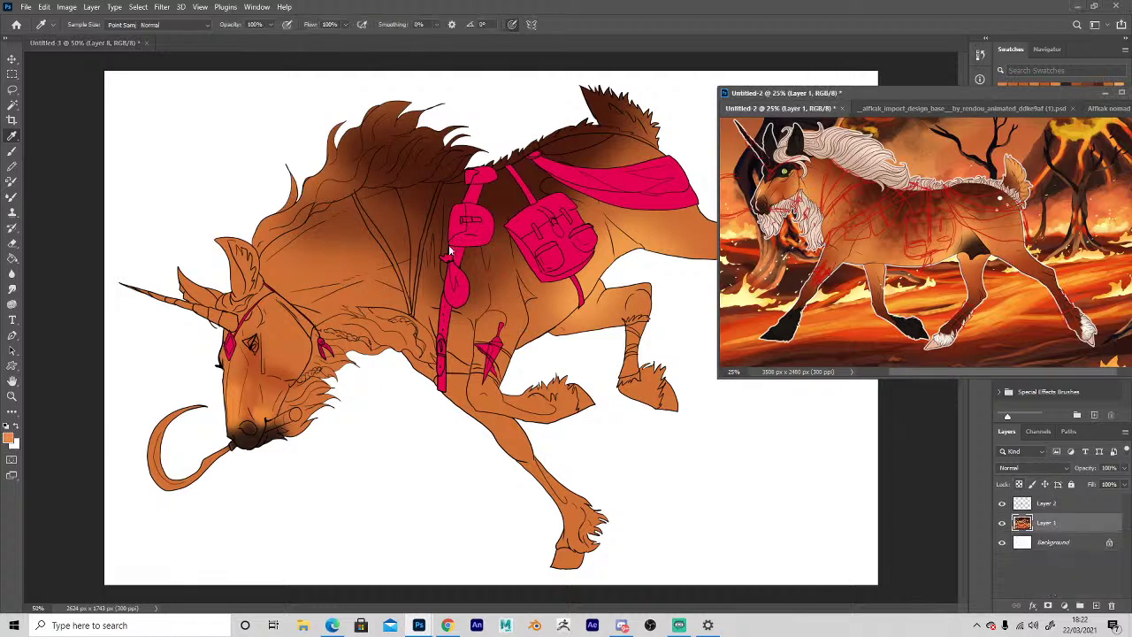
click(303, 341)
mouse_move(303, 342)
mouse_down()
mouse_move(291, 317)
mouse_move(311, 348)
mouse_up()
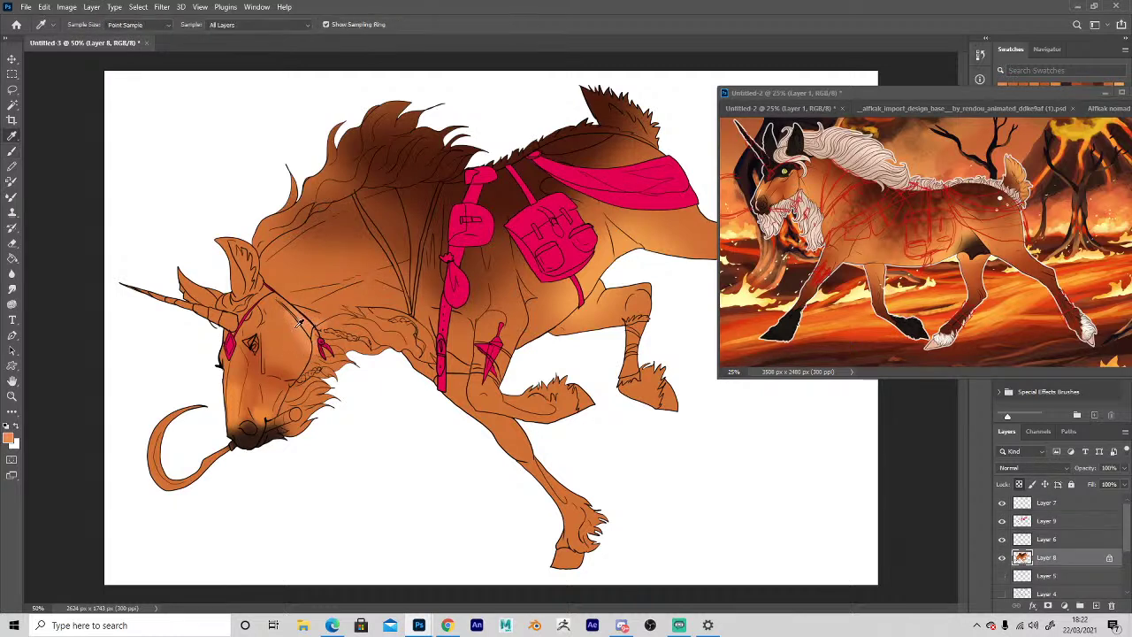
alt+click(308, 354)
alt+click(303, 352)
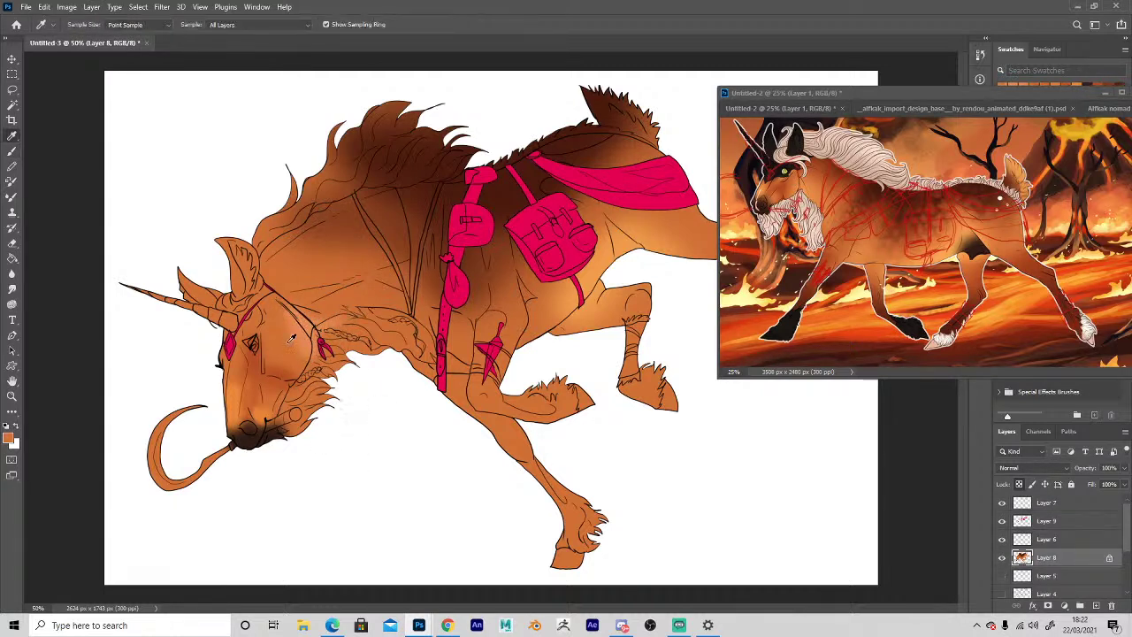
alt+click(301, 344)
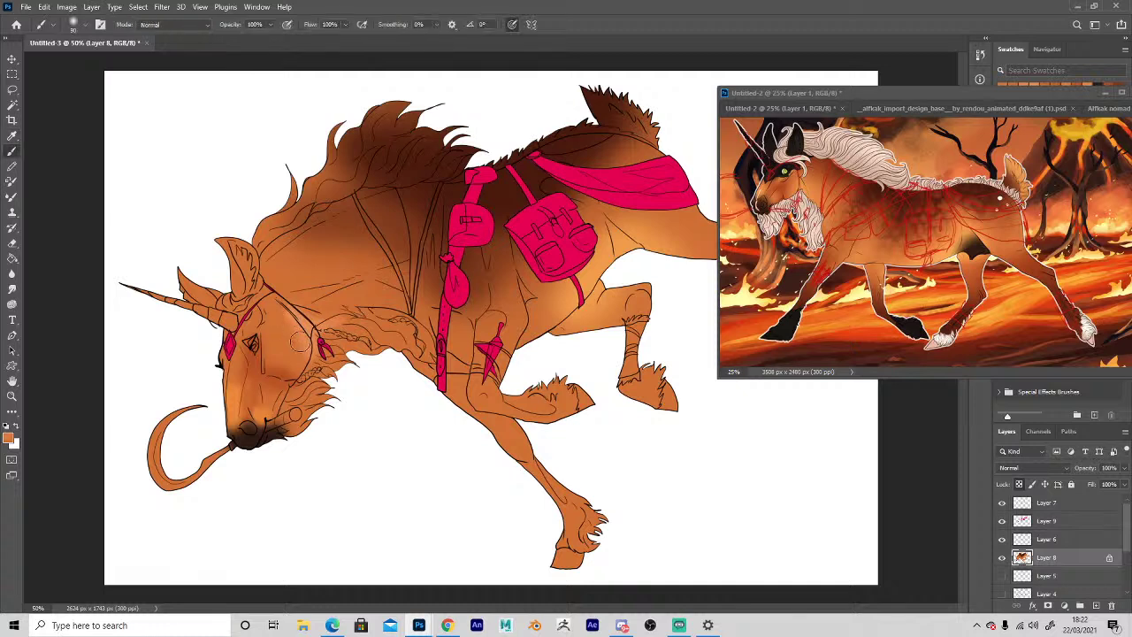
drag(299, 339, 300, 346)
alt+click(274, 360)
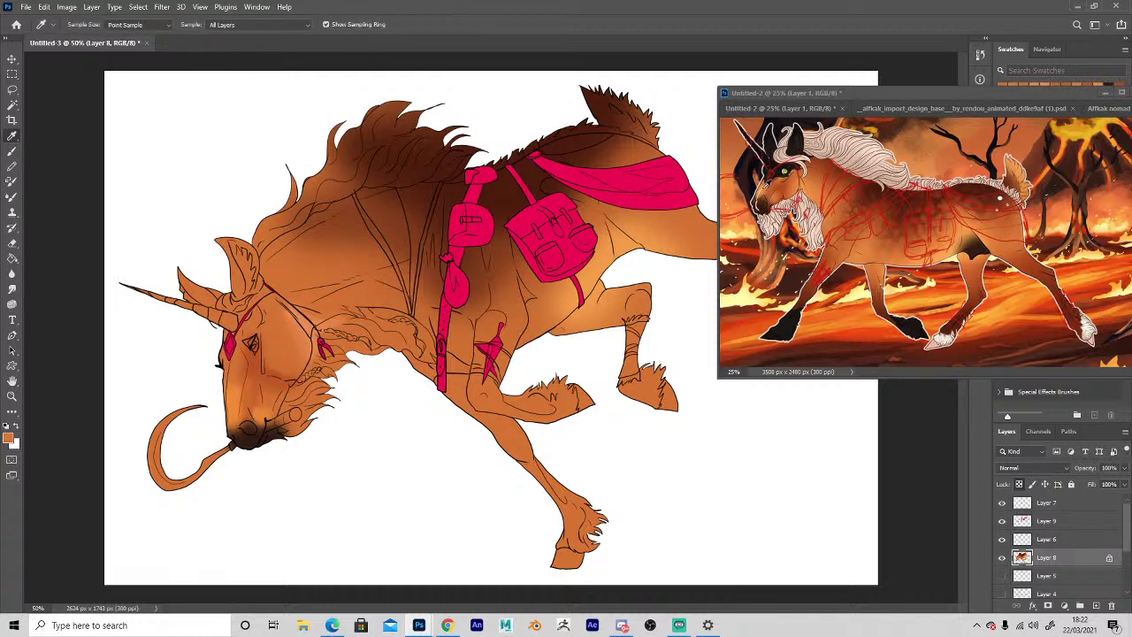
Soften the edge of the unicorn's dark muzzle with orange and dark tones sampled from the reference horse's muzzle.
alt+click(767, 187)
click(234, 405)
key(alt)
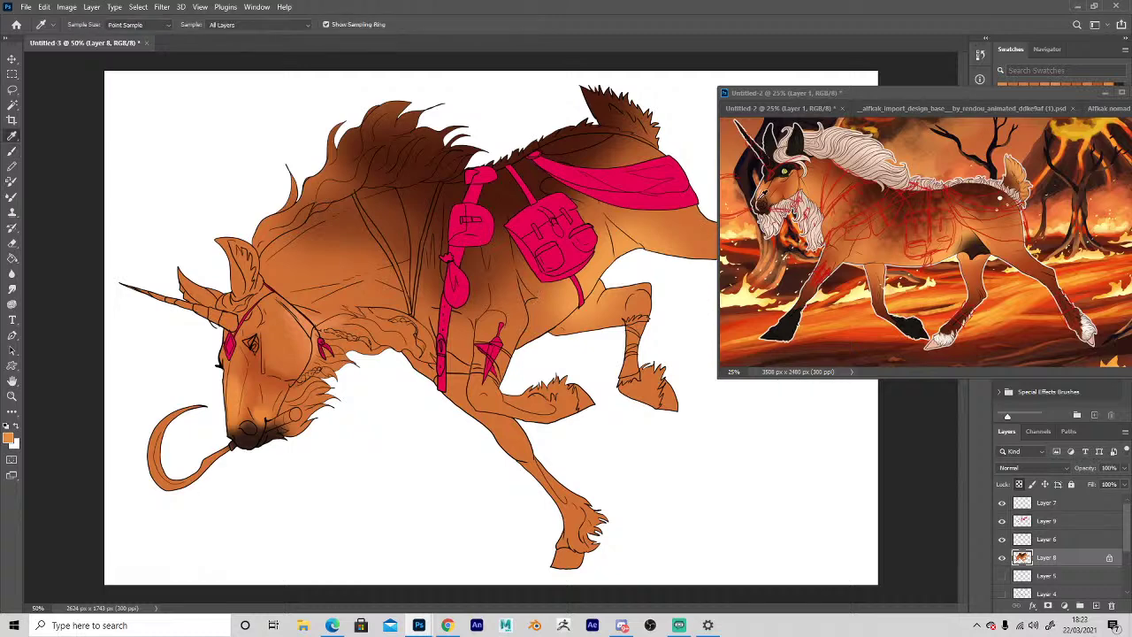
alt+click(761, 198)
click(236, 423)
mouse_move(236, 424)
mouse_down()
mouse_move(252, 419)
mouse_move(231, 420)
mouse_up()
alt+click(247, 404)
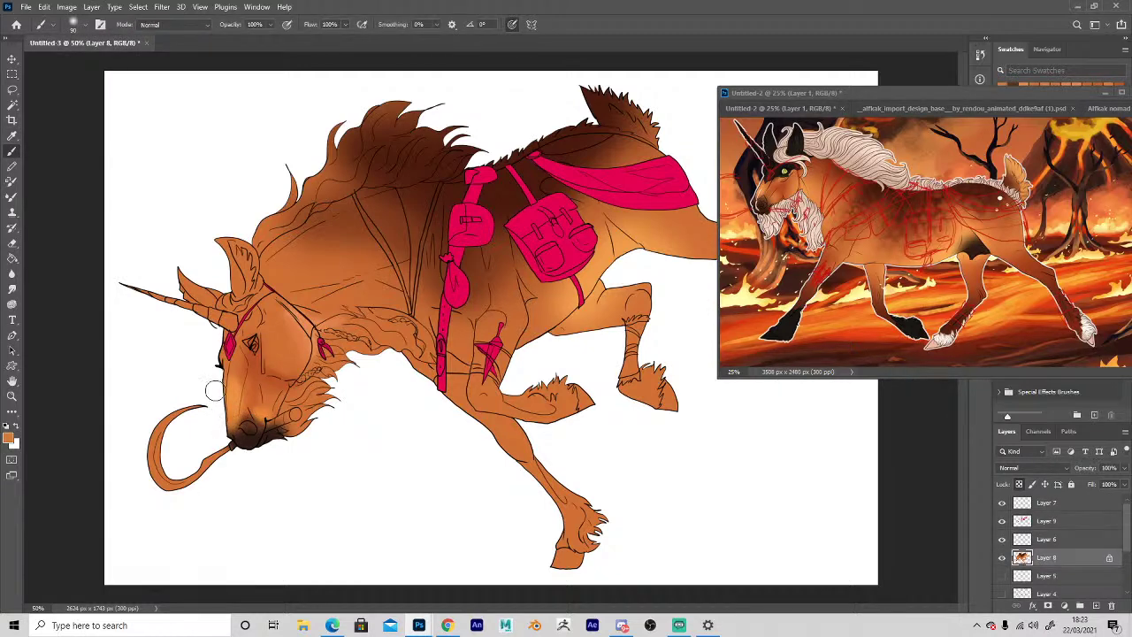
key(alt)
Sample bright orange from the reference horse's throat and airbrush it along the underside of the unicorn's neck and chest.
alt+click(809, 187)
click(309, 320)
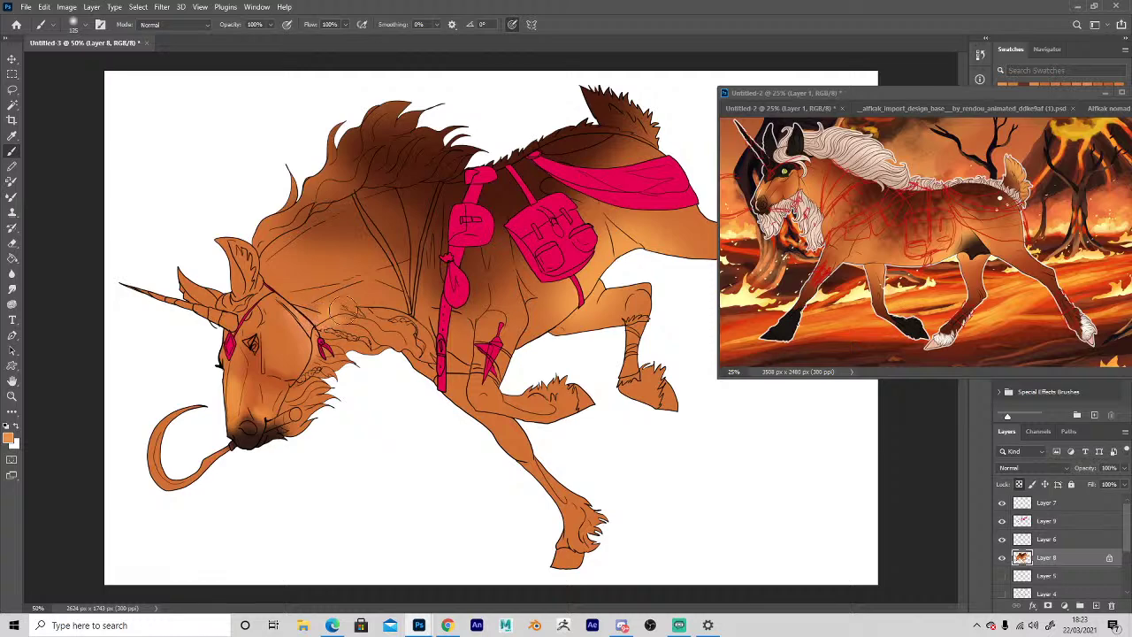
drag(342, 312, 421, 327)
mouse_move(301, 296)
mouse_down()
mouse_move(398, 314)
mouse_move(425, 306)
mouse_up()
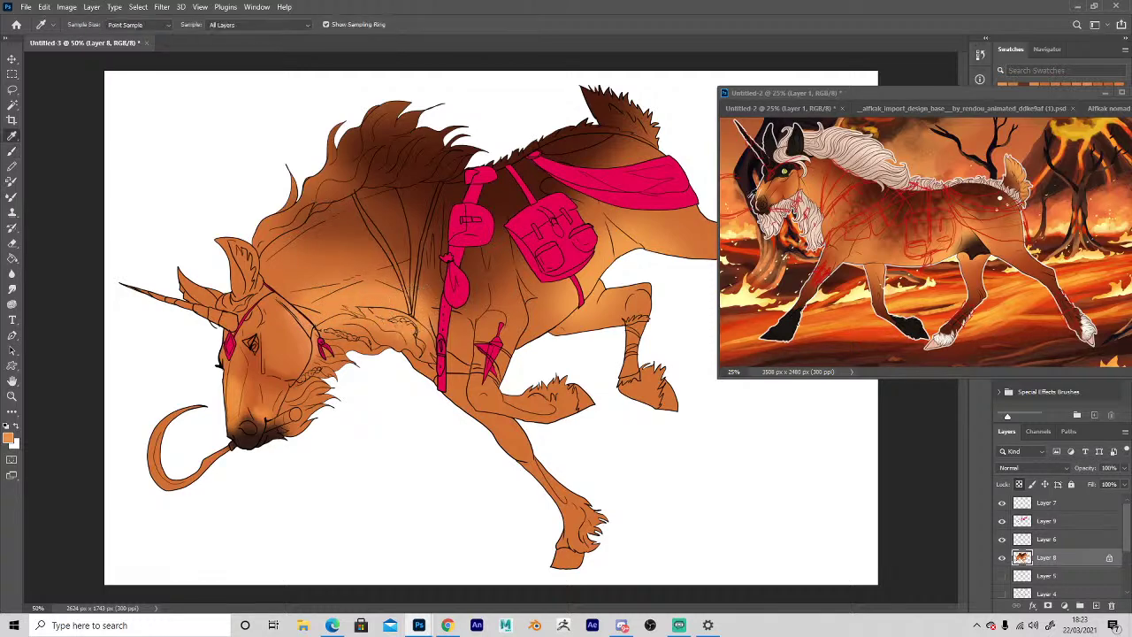
Shade the middle and upper neck with rust brown and darker brown sampled from the reference neck, blending with resampled coat tones.
alt+click(803, 169)
alt+click(818, 165)
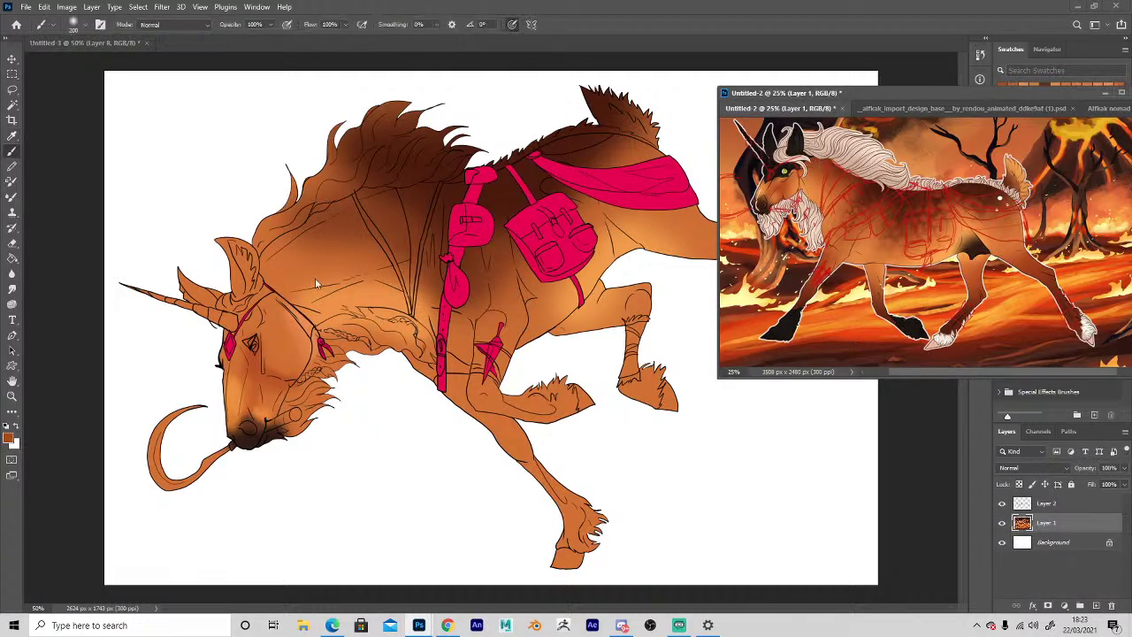
click(314, 281)
mouse_move(297, 268)
mouse_down()
mouse_move(367, 263)
mouse_move(290, 248)
mouse_up()
alt+click(281, 260)
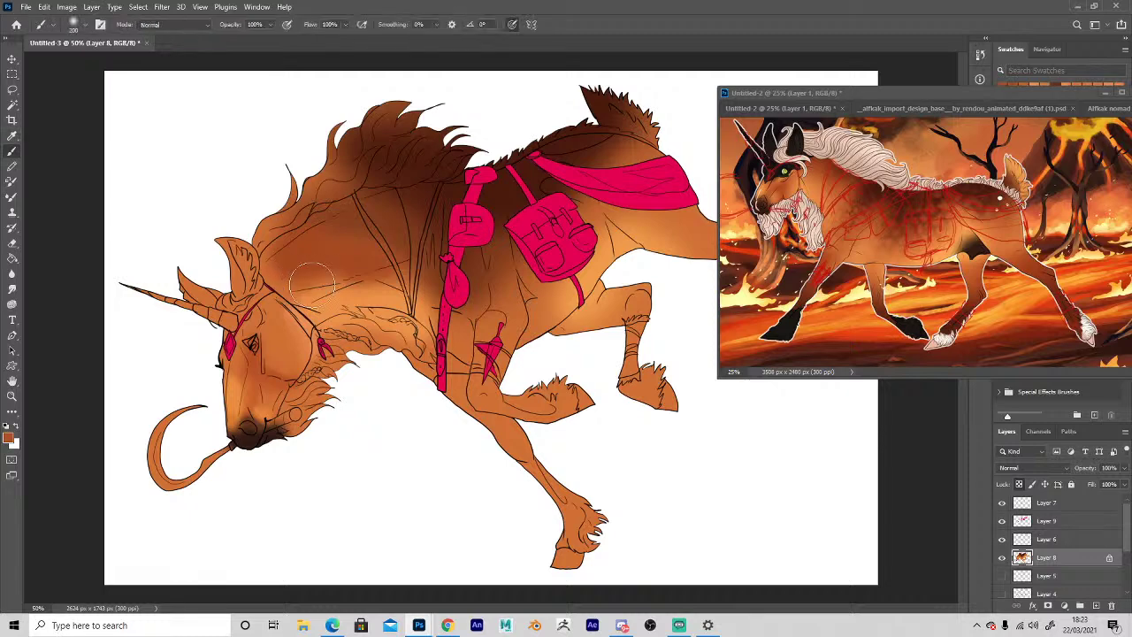
drag(312, 284, 411, 278)
alt+click(364, 248)
mouse_move(356, 239)
mouse_down()
mouse_move(380, 245)
mouse_move(351, 214)
mouse_up()
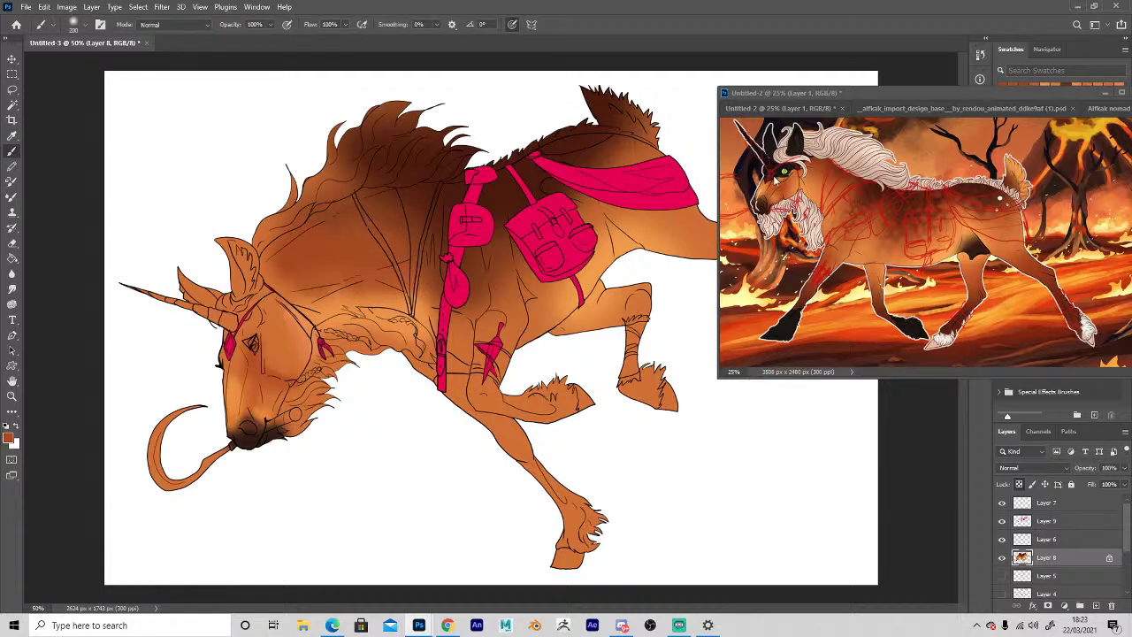
alt+click(841, 169)
click(369, 200)
Sample reddish brown from the haunch and blend it over the unicorn's rump and tail base.
key(space)
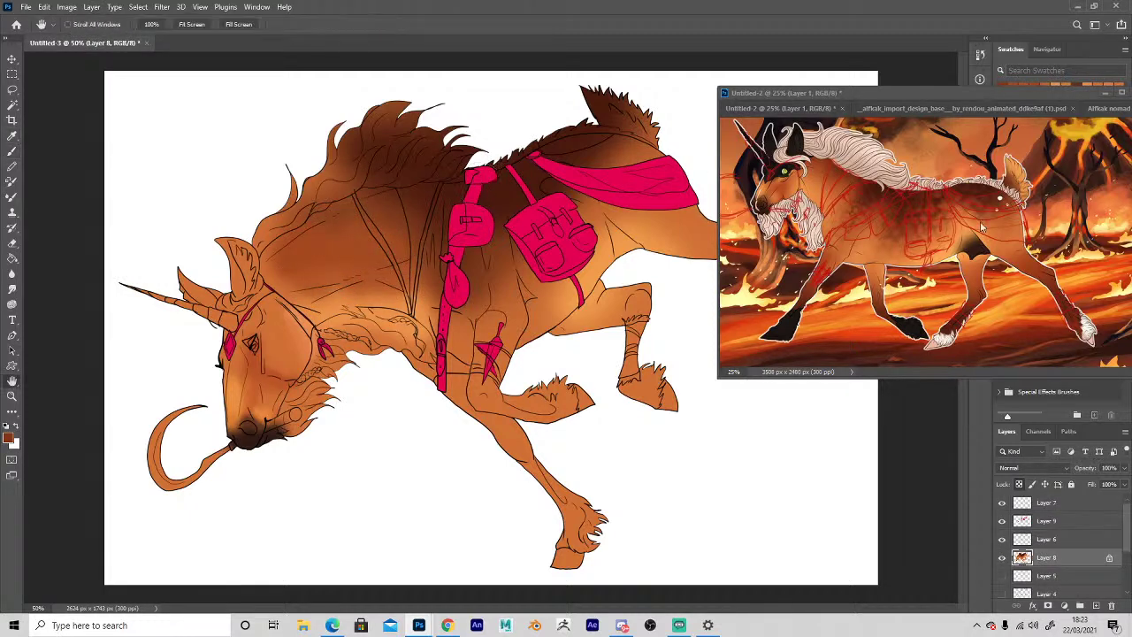
alt+click(1010, 215)
click(601, 288)
key(space)
alt+click(621, 160)
mouse_move(624, 168)
mouse_down()
mouse_move(614, 134)
mouse_move(597, 111)
mouse_up()
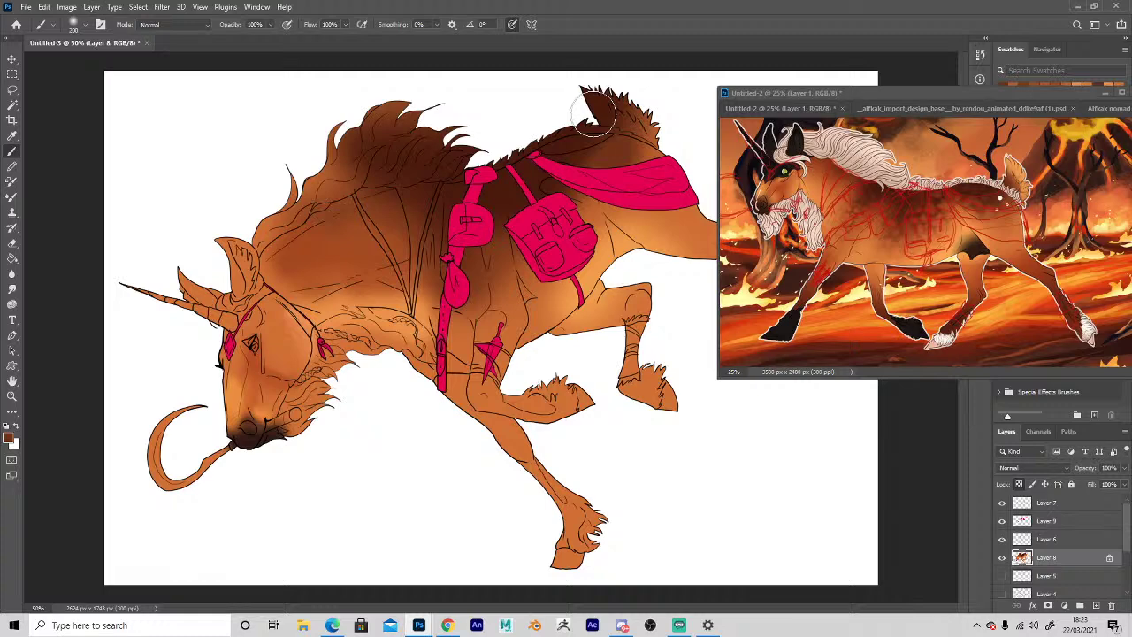
key(z)
alt+click(668, 485)
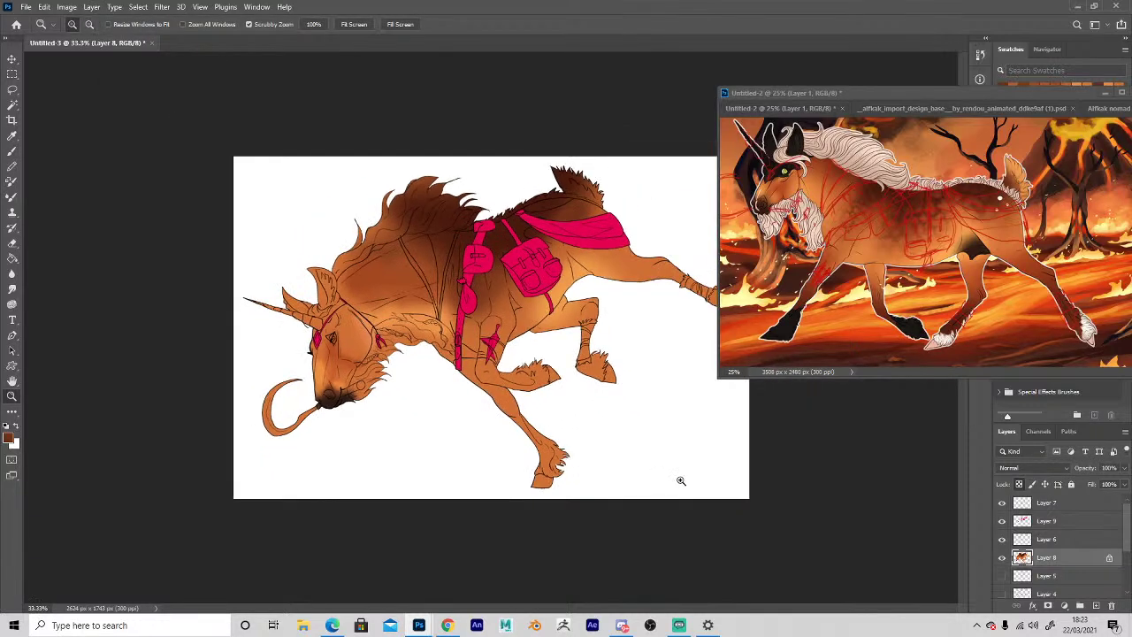
alt+click(606, 481)
key(ctrl+space)
click(605, 408)
click(621, 437)
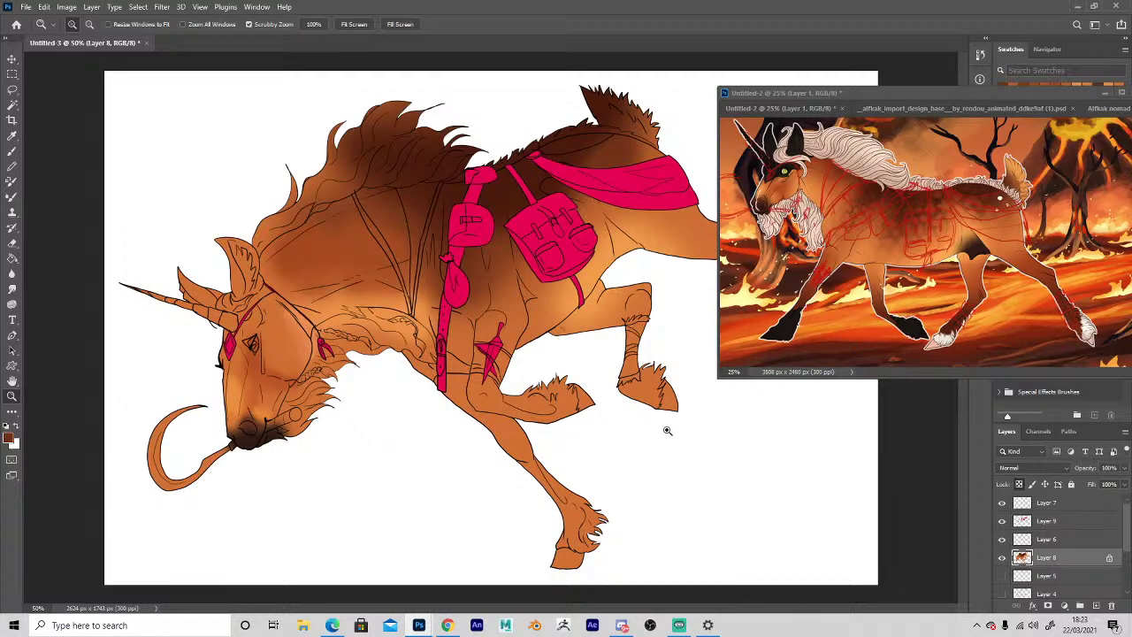
key(h)
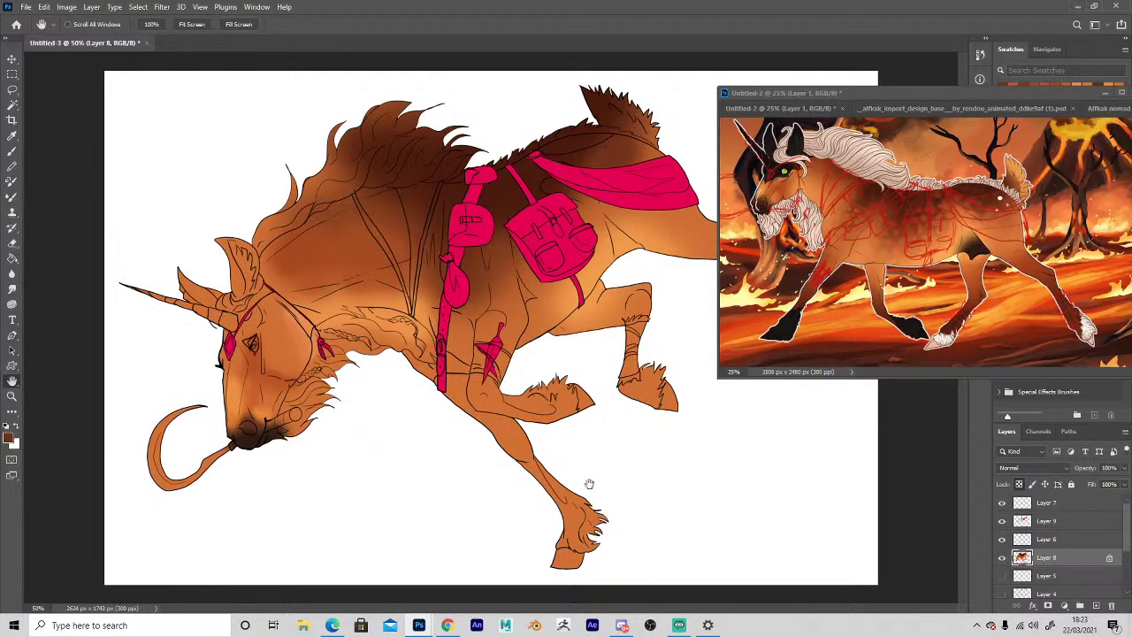
Sample dark reddish brown from the reference horse's hind leg and airbrush it over both lower front legs with a larger brush.
alt+click(1066, 301)
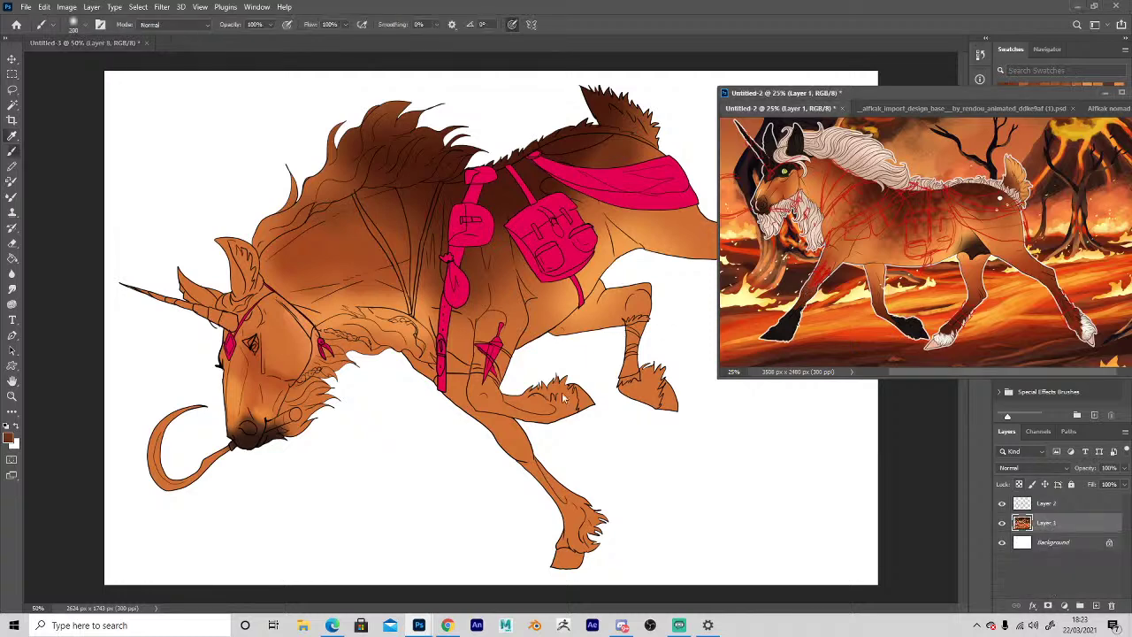
click(495, 418)
drag(513, 410, 576, 400)
mouse_move(531, 363)
mouse_down()
mouse_move(509, 424)
mouse_move(614, 543)
mouse_up()
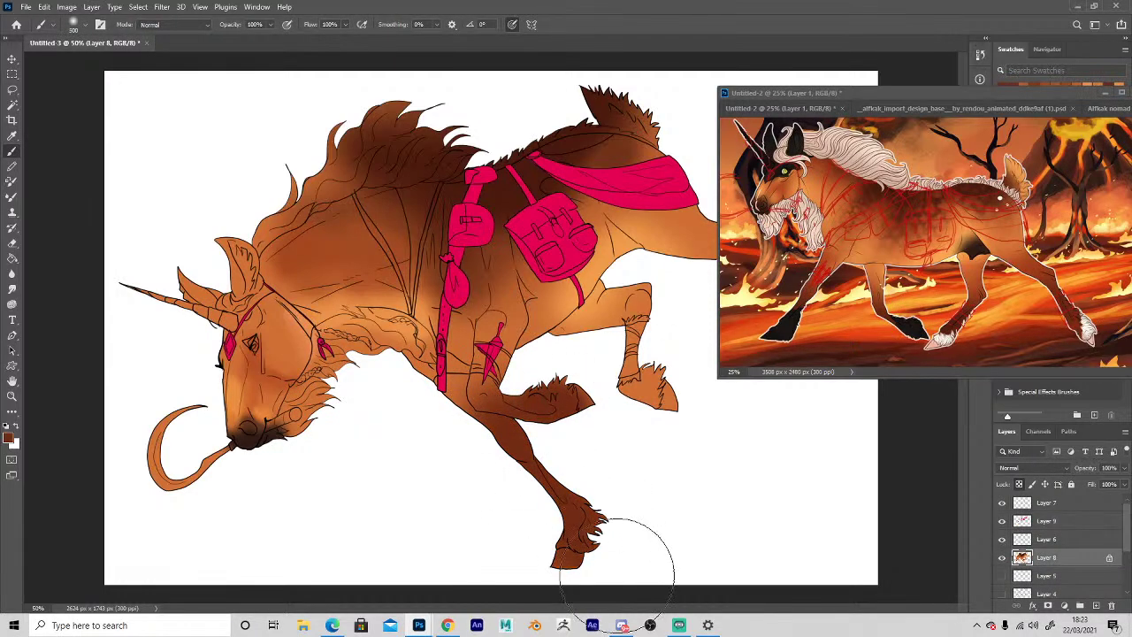
Sample orange from the reference horse's upper foreleg and airbrush it over the unicorn's chest and upper front legs.
key(i)
alt+click(872, 267)
click(445, 376)
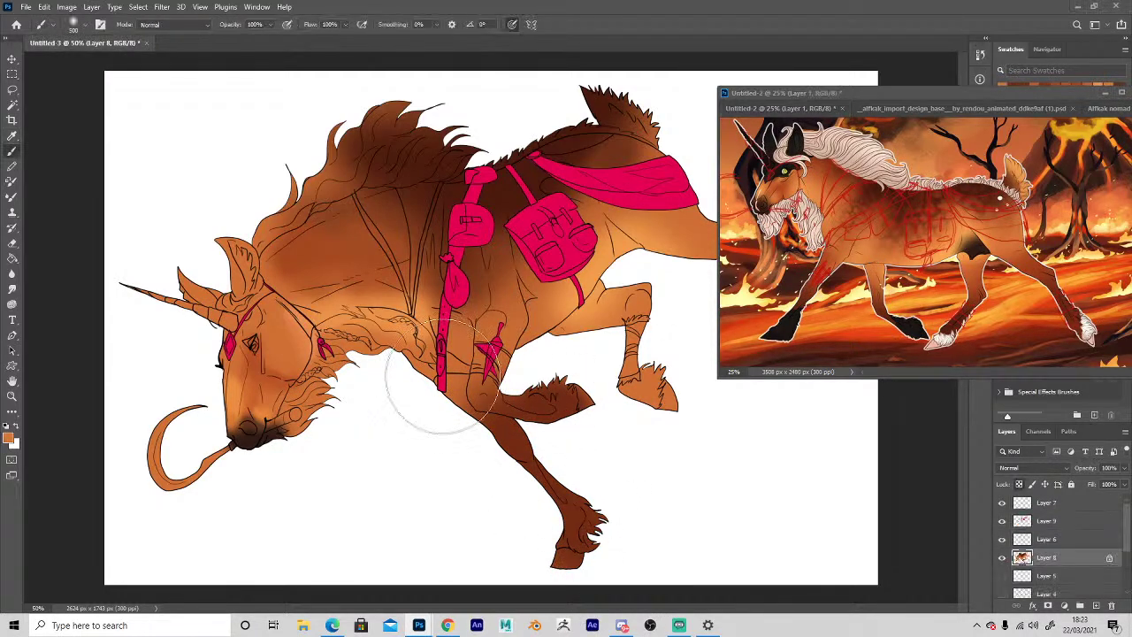
drag(445, 376, 478, 315)
key(b)
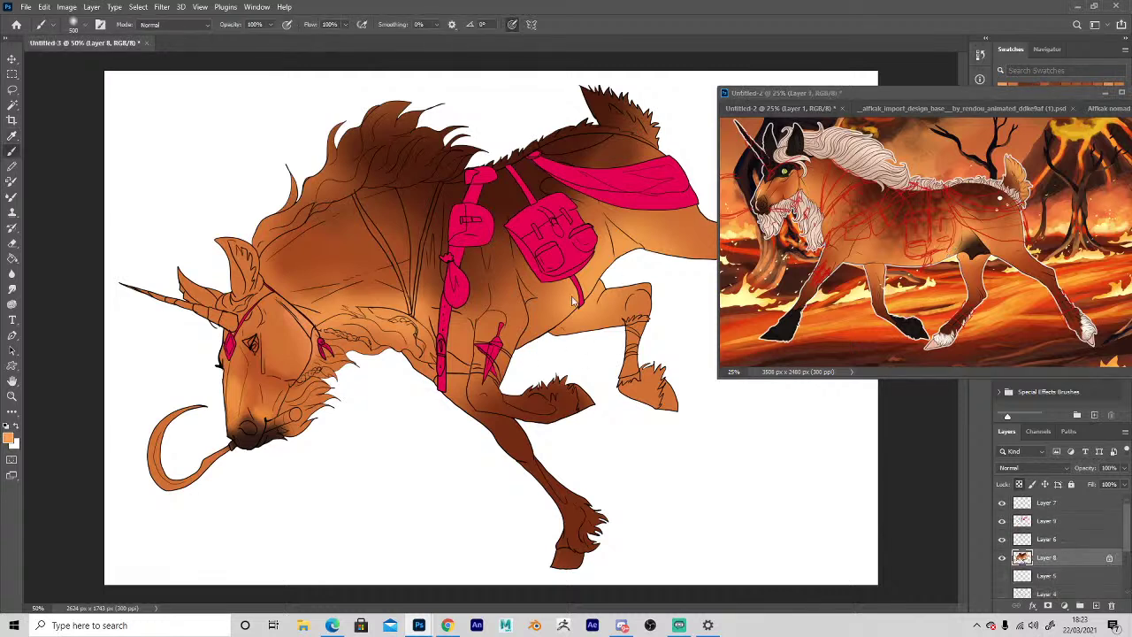
Sample dark brown from the reference horse's groin and airbrush it into the fold between the unicorn's belly and far-stretched hind leg.
key(i)
alt+click(965, 240)
click(680, 278)
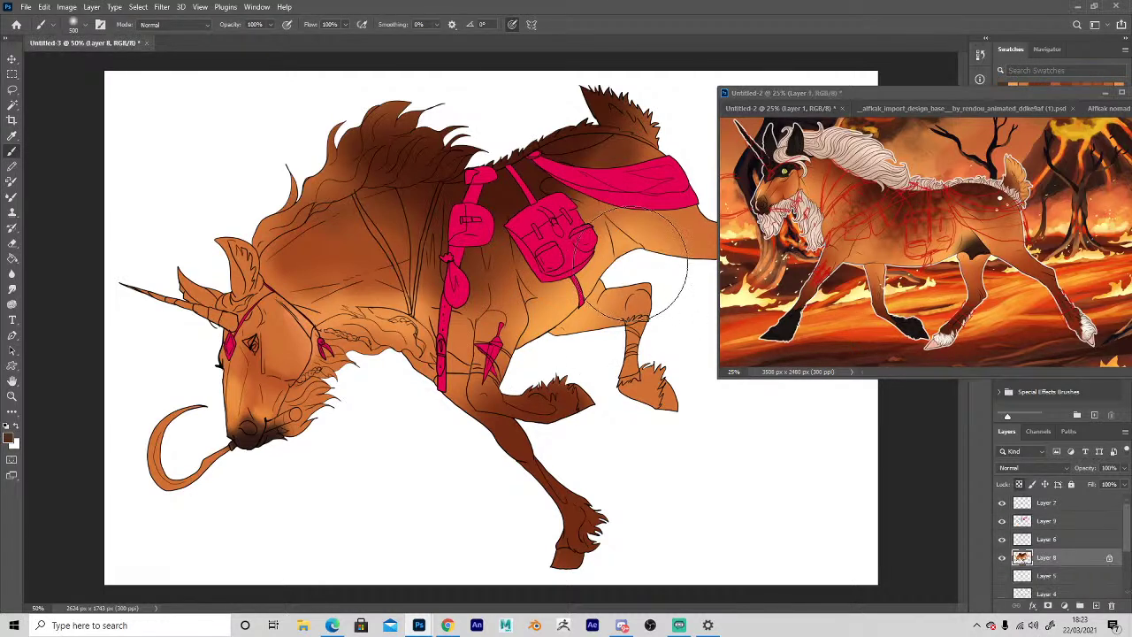
drag(634, 272, 618, 273)
key(i)
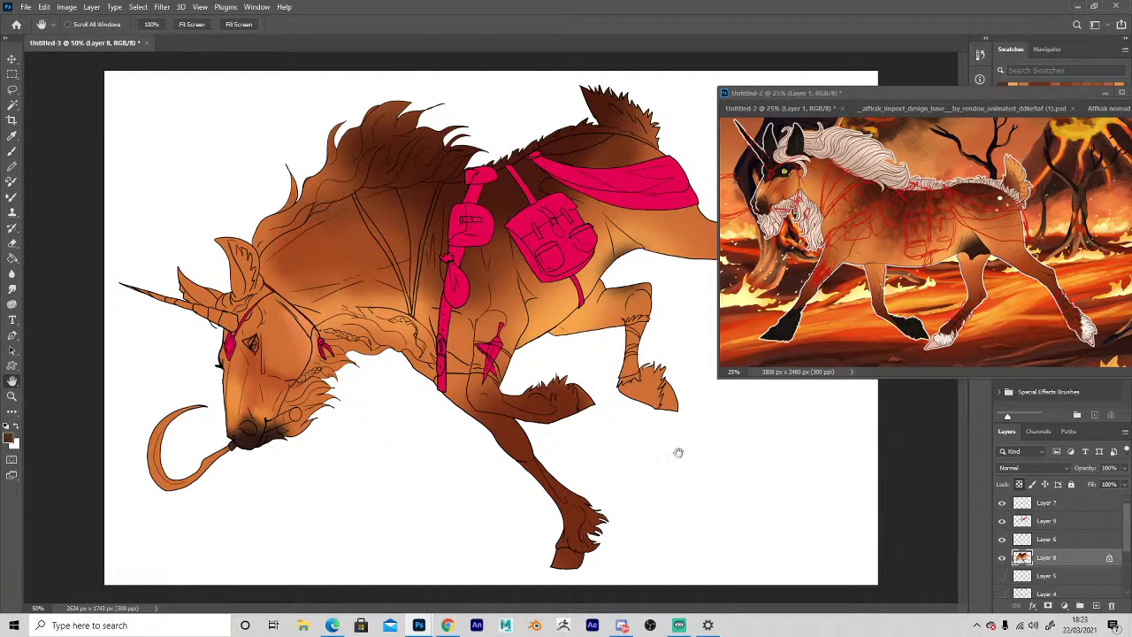
key(b)
key(h)
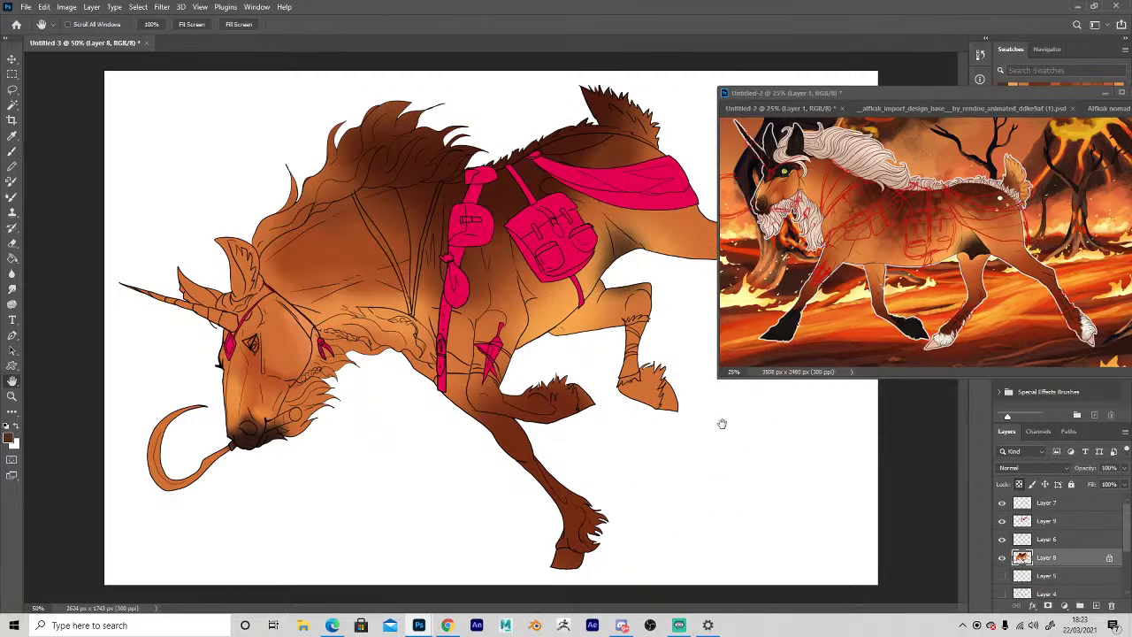
Move the reference window off the hind leg and airbrush rust sampled from the reference hind leg over the bent hock at 125 px.
drag(752, 98, 837, 98)
click(746, 436)
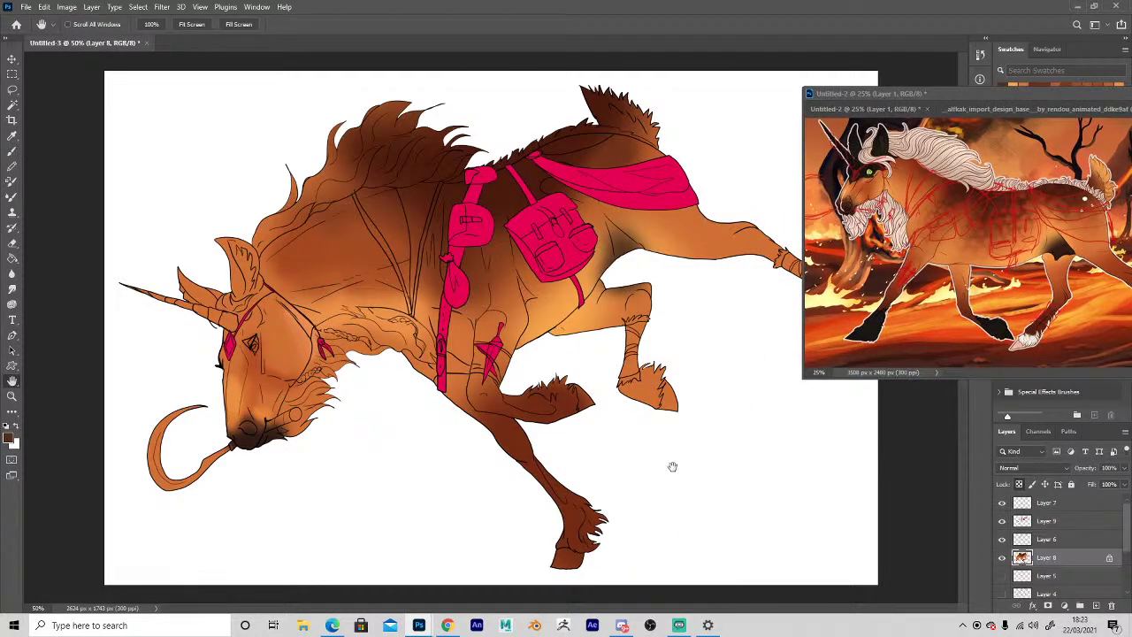
key(i)
click(1062, 281)
key(b)
click(631, 320)
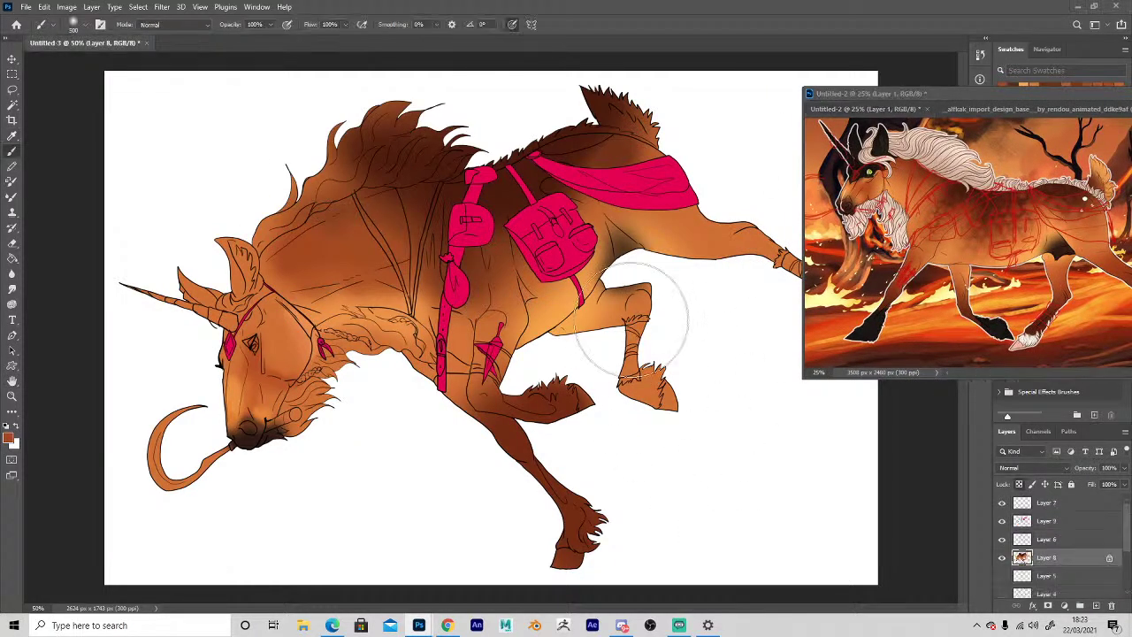
key(bracketleft)
key(bracketleft)
key(bracketleft)
key(bracketleft)
key(bracketleft)
key(bracketleft)
key(bracketleft)
drag(633, 297, 636, 293)
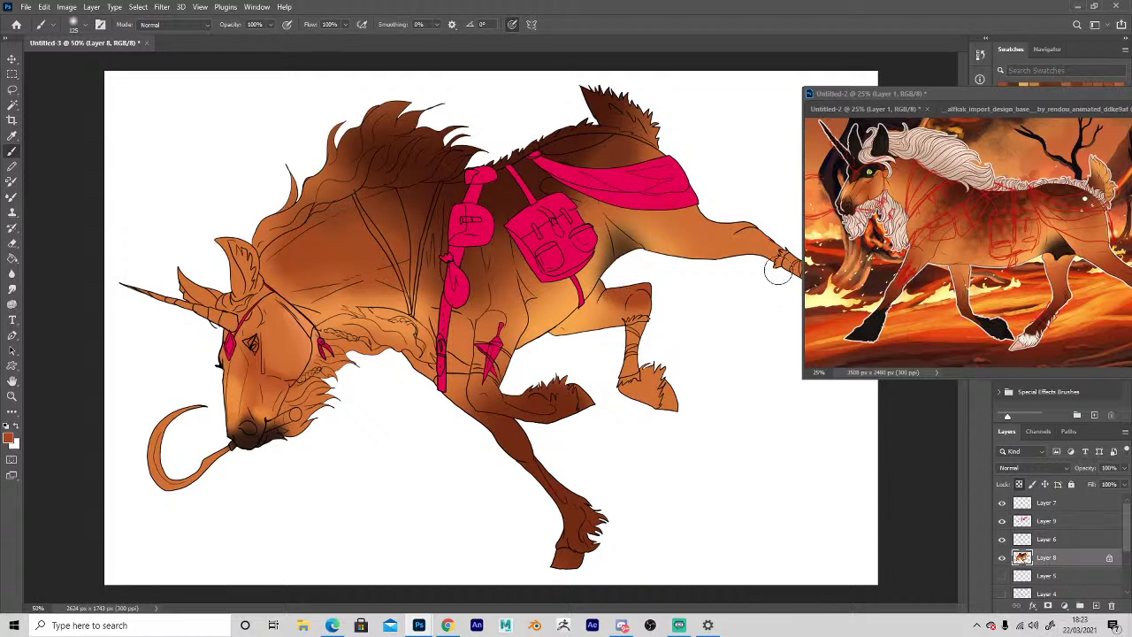
Blend the belly and upper thigh of the bent hind leg with light orange tones sampled from the reference and the coat.
key(i)
click(1049, 256)
key(b)
click(587, 320)
mouse_move(589, 324)
mouse_down()
mouse_move(577, 332)
mouse_move(624, 315)
mouse_move(588, 313)
mouse_move(587, 325)
mouse_move(582, 309)
mouse_up()
key(i)
click(1065, 260)
key(b)
click(606, 303)
alt+click(602, 288)
alt+click(576, 300)
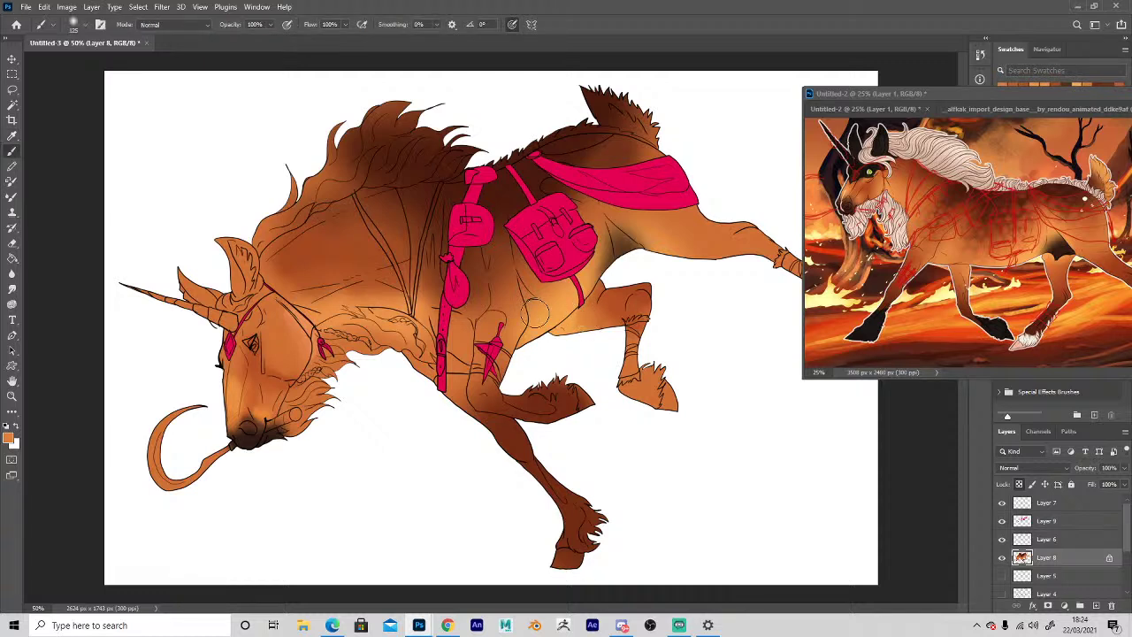
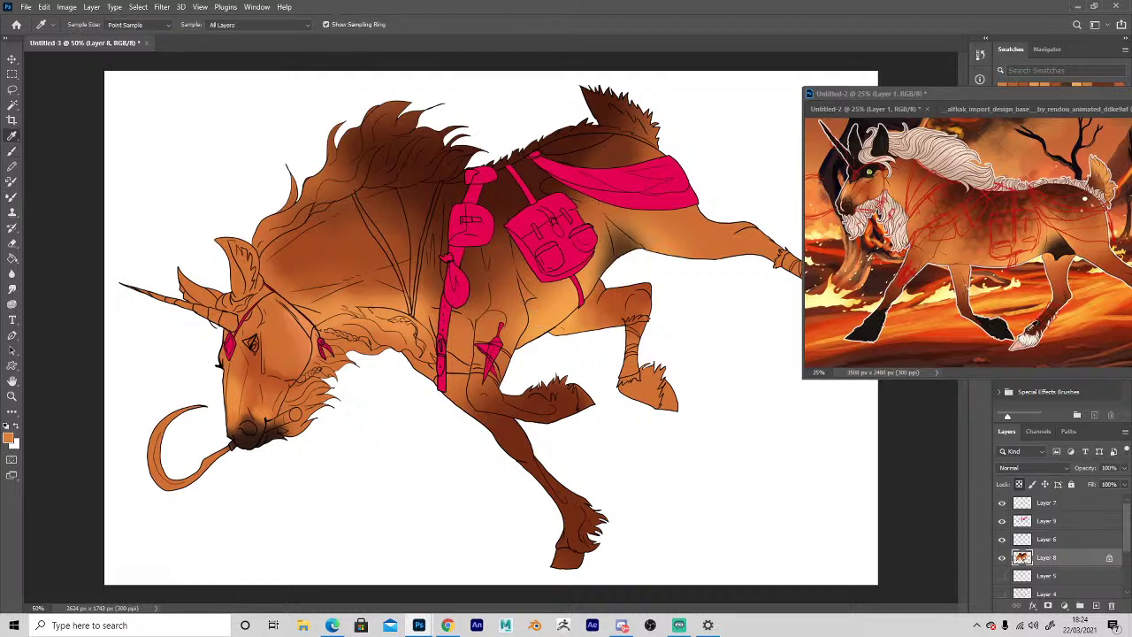
Sample dark reddish brown from the reference horse's hind fetlock and airbrush it over the bent hind leg's lower part and hoof.
alt+click(1037, 328)
click(745, 442)
key(bracketright)
mouse_move(635, 356)
mouse_down()
mouse_move(626, 381)
mouse_move(655, 407)
mouse_move(661, 380)
mouse_move(650, 327)
mouse_up()
key(h)
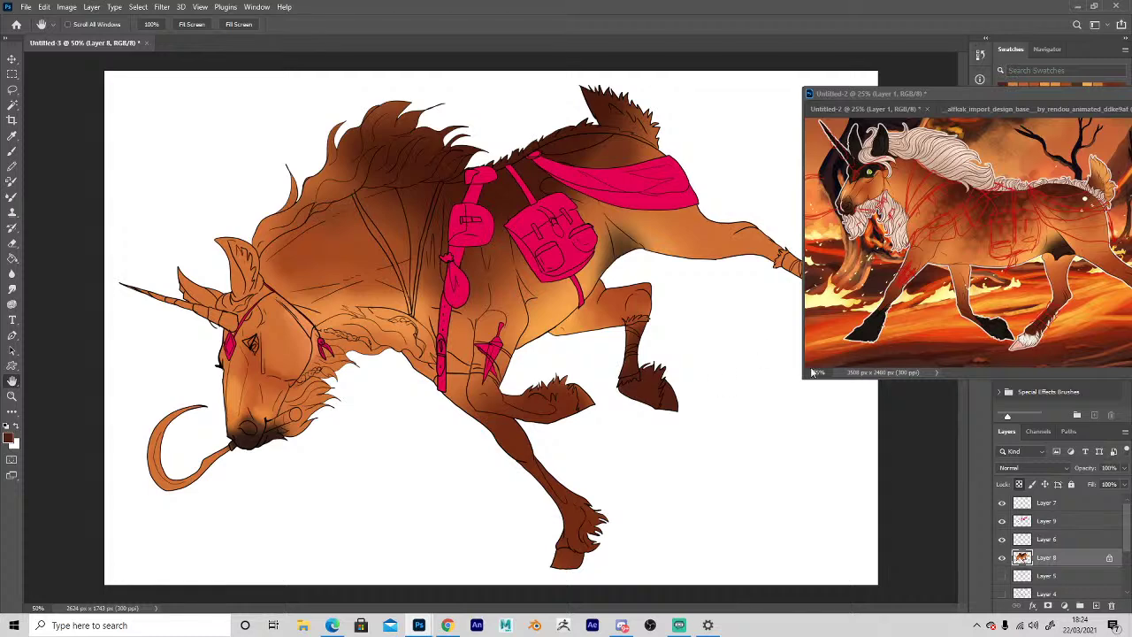
Touch up the raised hind leg's lower part, then reposition and enlarge the reference window to show the horse's tail.
mouse_move(806, 255)
mouse_down()
mouse_move(872, 255)
mouse_move(831, 283)
mouse_move(789, 283)
mouse_up()
key(b)
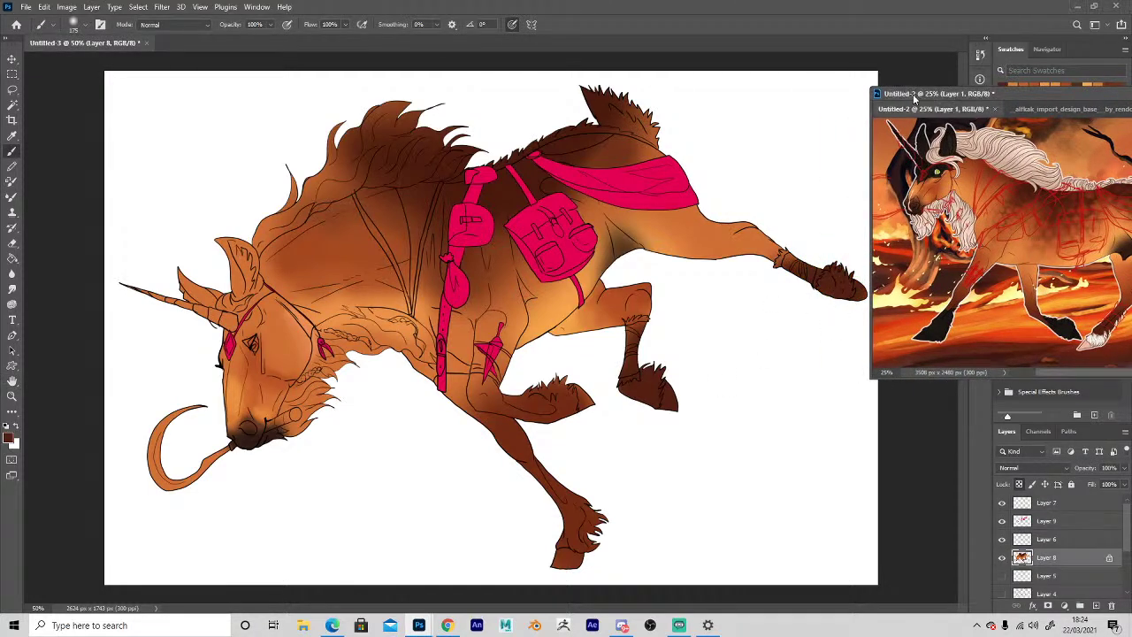
drag(919, 97, 752, 95)
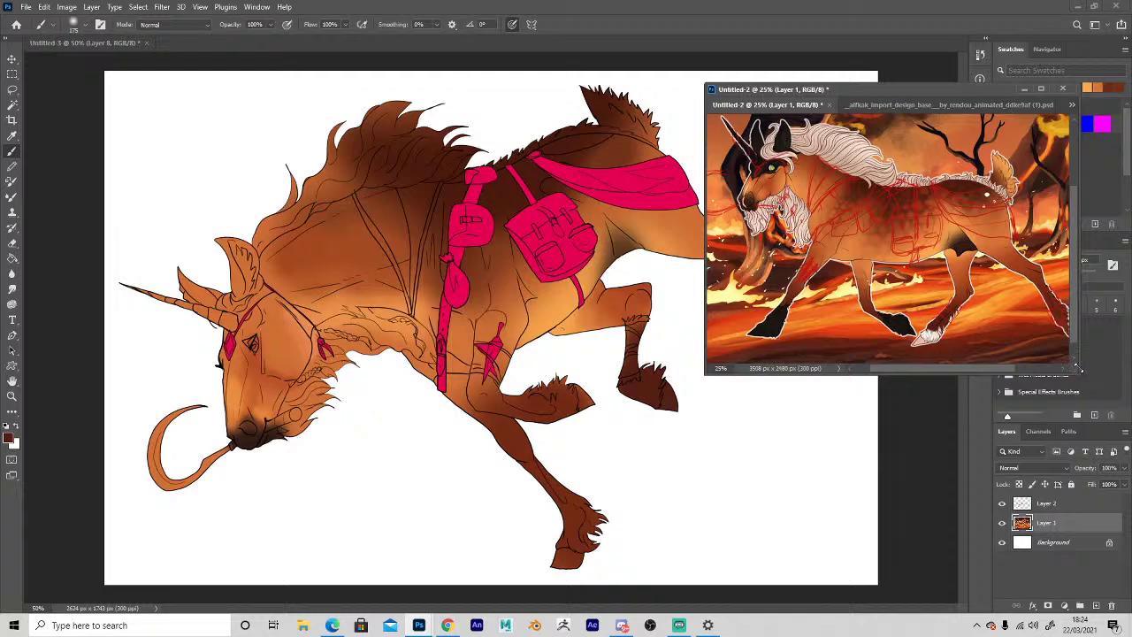
drag(1078, 368, 1106, 371)
key(space)
drag(758, 91, 803, 101)
Repaint the horse's tail light orange with colours sampled from the tail in the reference image.
key(alt)
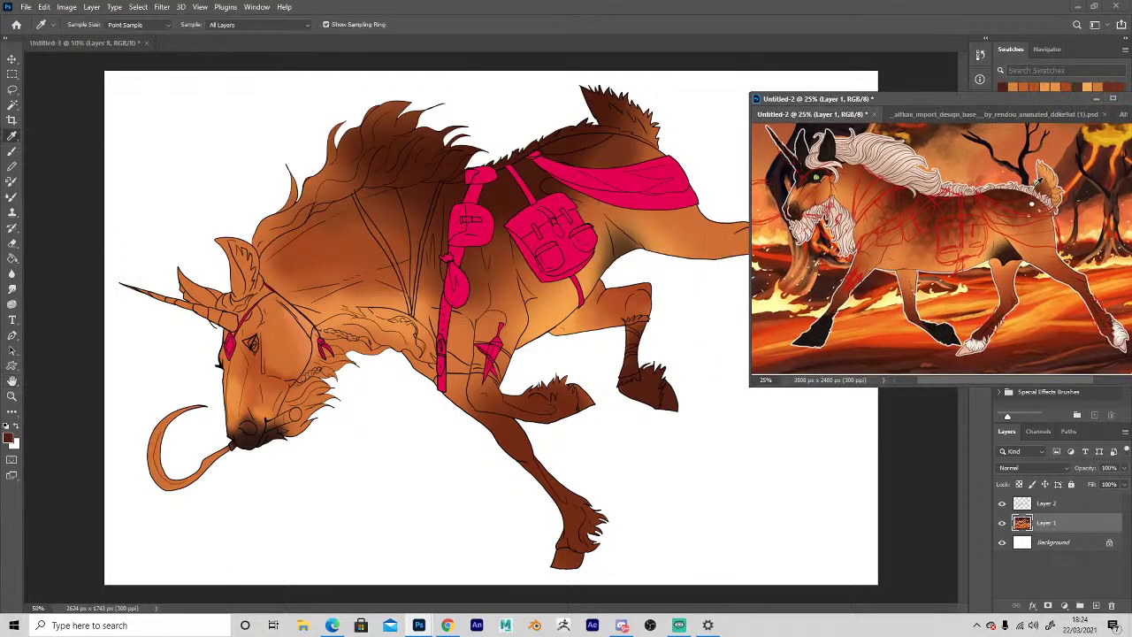
alt+click(1040, 182)
click(638, 129)
drag(612, 124, 630, 132)
key(alt)
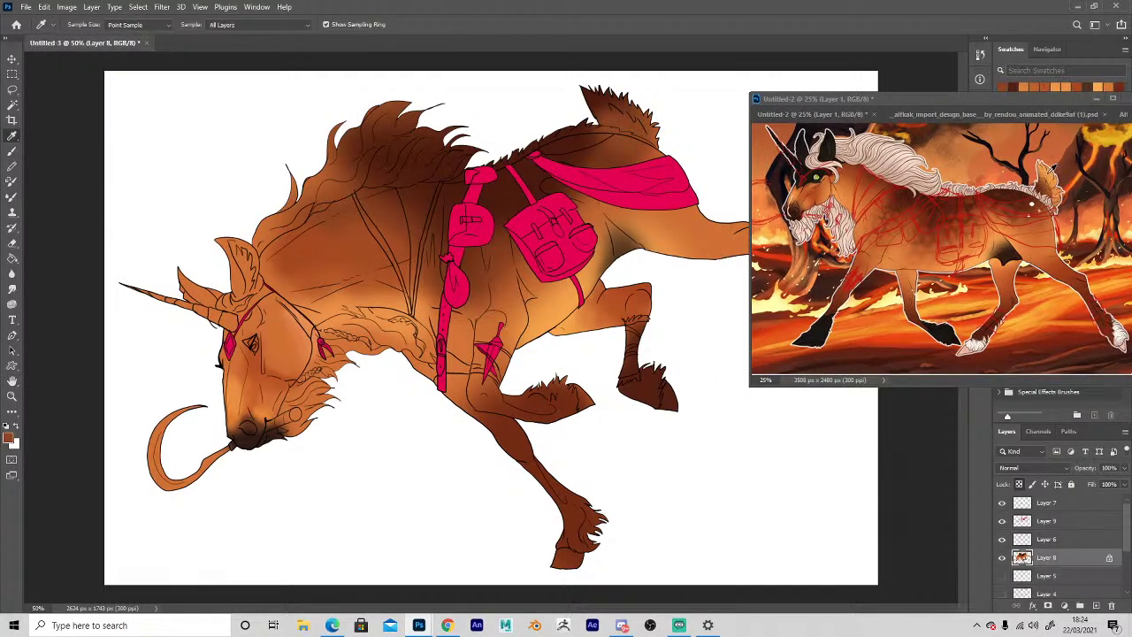
alt+click(1051, 170)
click(590, 92)
drag(584, 90, 662, 107)
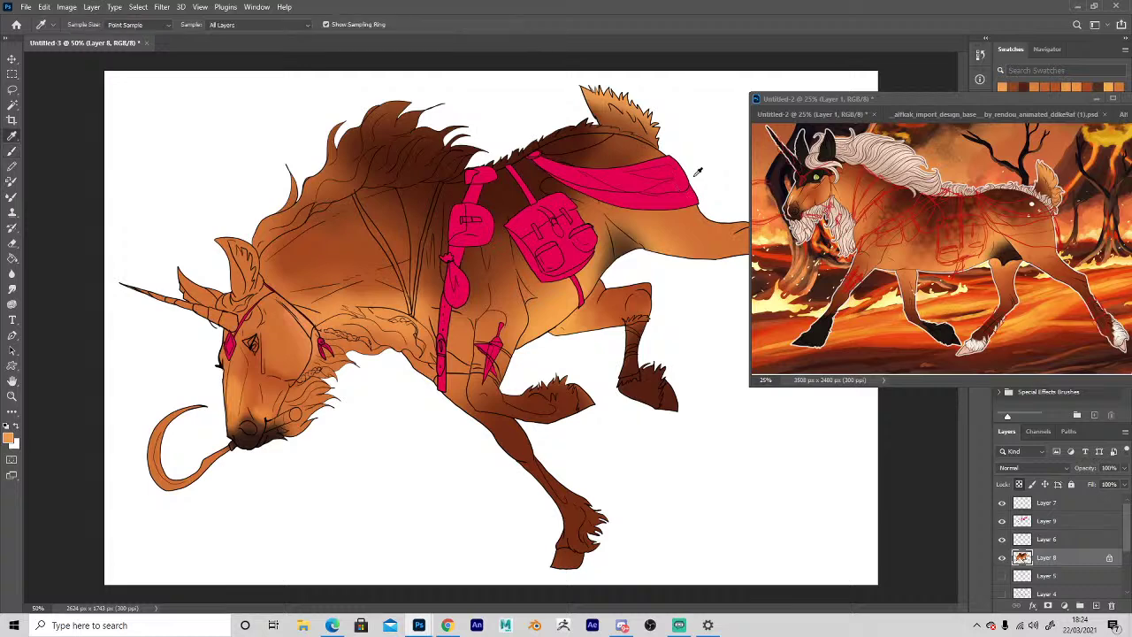
Choose the dapple brush and add a clipped layer directly above Layer 8.
click(75, 27)
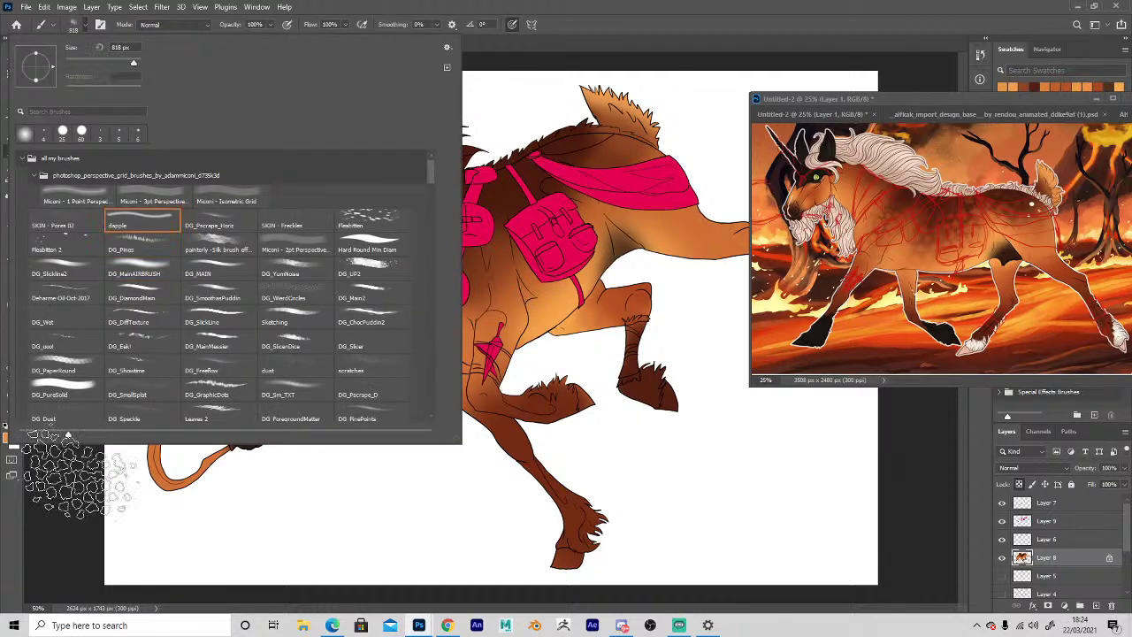
double_click(134, 228)
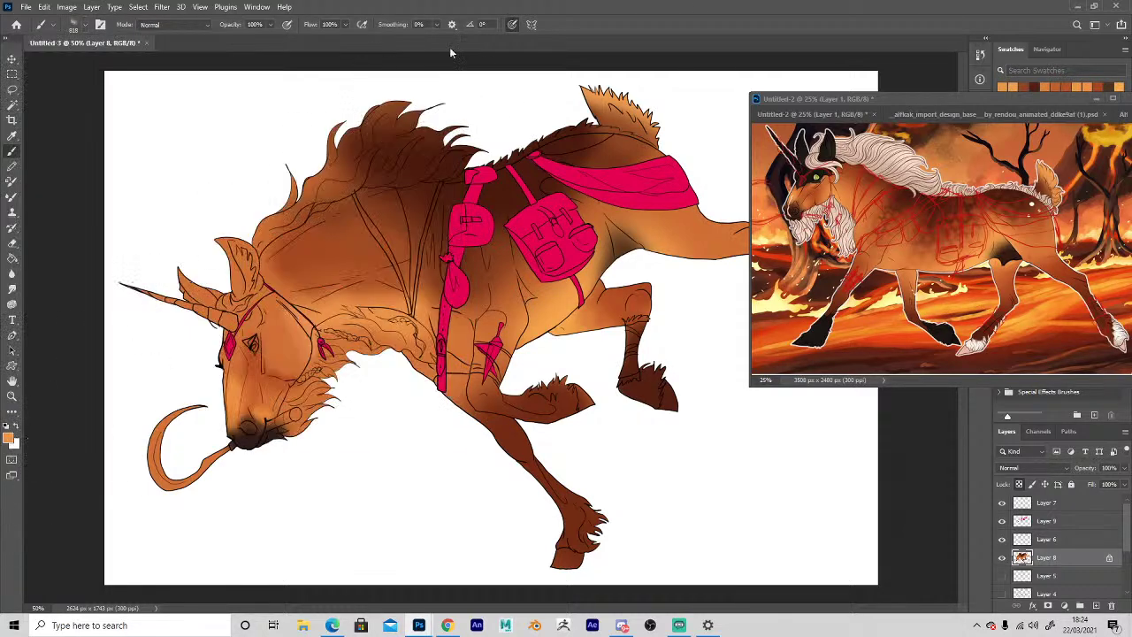
click(1096, 606)
Stamp light orange dapples over the horse's barrel, shoulder and hindquarters with a brush of about 1100 to 1200 px.
click(544, 309)
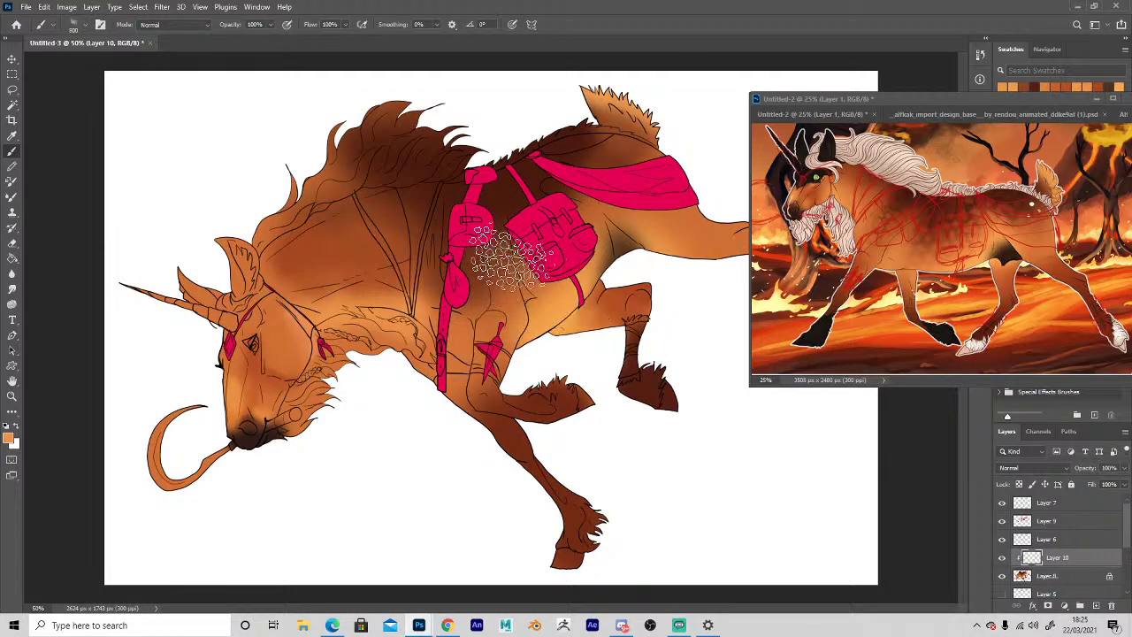
key(bracketright)
click(557, 228)
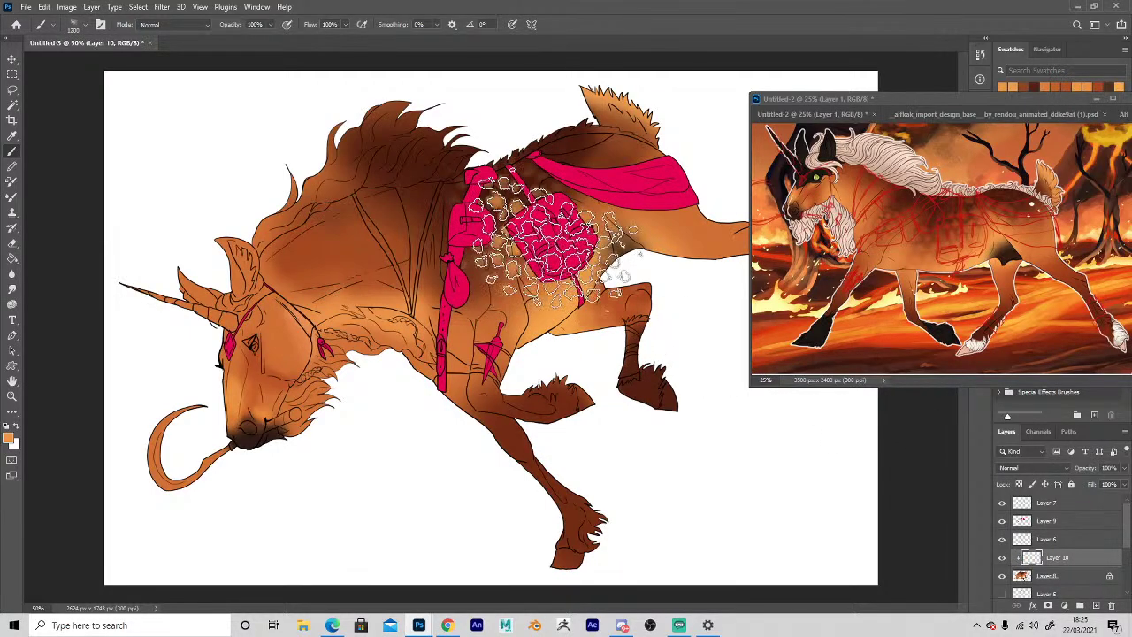
click(426, 264)
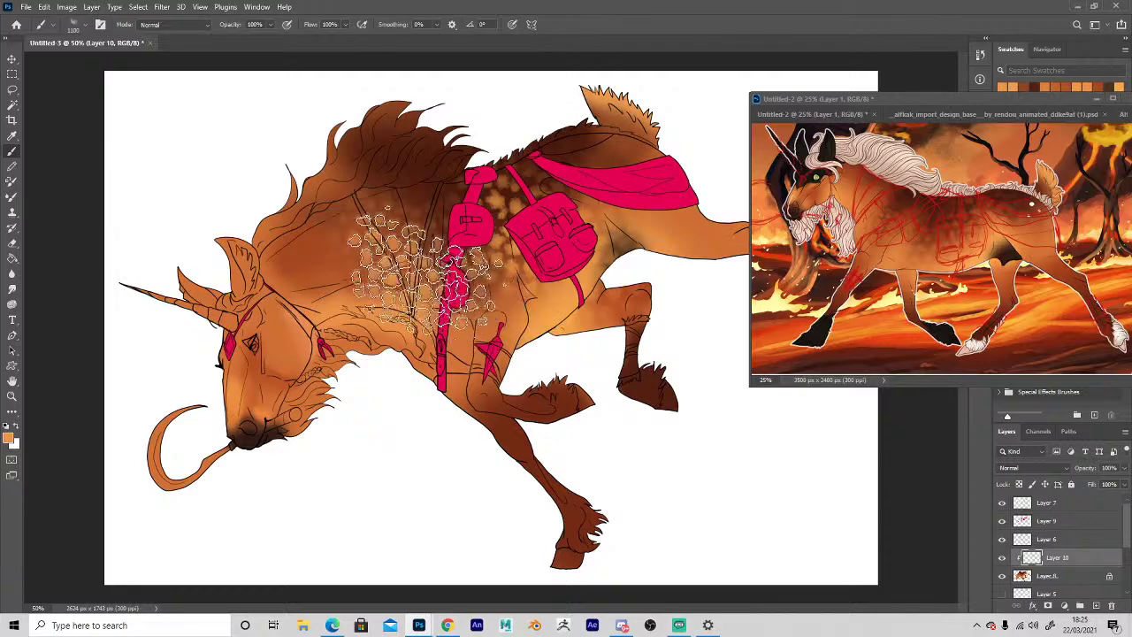
click(619, 202)
Fade the dapples across the shoulder and barrel with a large soft eraser of about 500 px.
key(e)
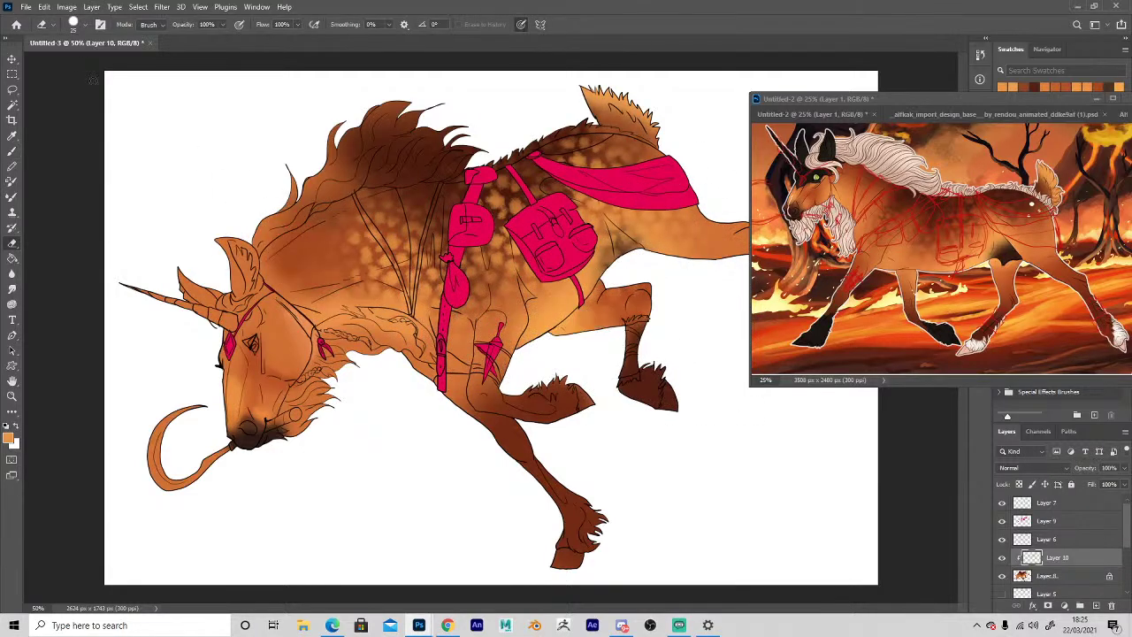
click(85, 24)
click(132, 273)
click(83, 459)
key(])
key(])
key(])
key(])
key(])
key(])
key(])
key(])
key(])
key(])
key(])
key(])
key(])
key(])
key(])
key(])
key(])
key(])
key(])
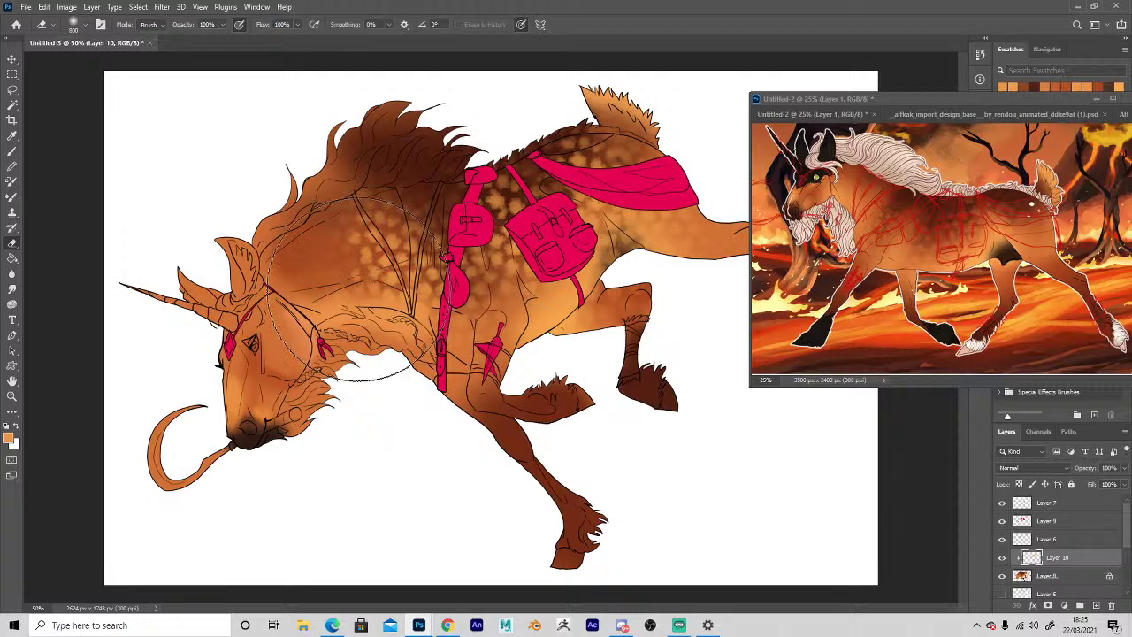
key([)
key([)
key([)
mouse_move(358, 252)
mouse_down()
mouse_move(447, 203)
mouse_move(543, 272)
mouse_up()
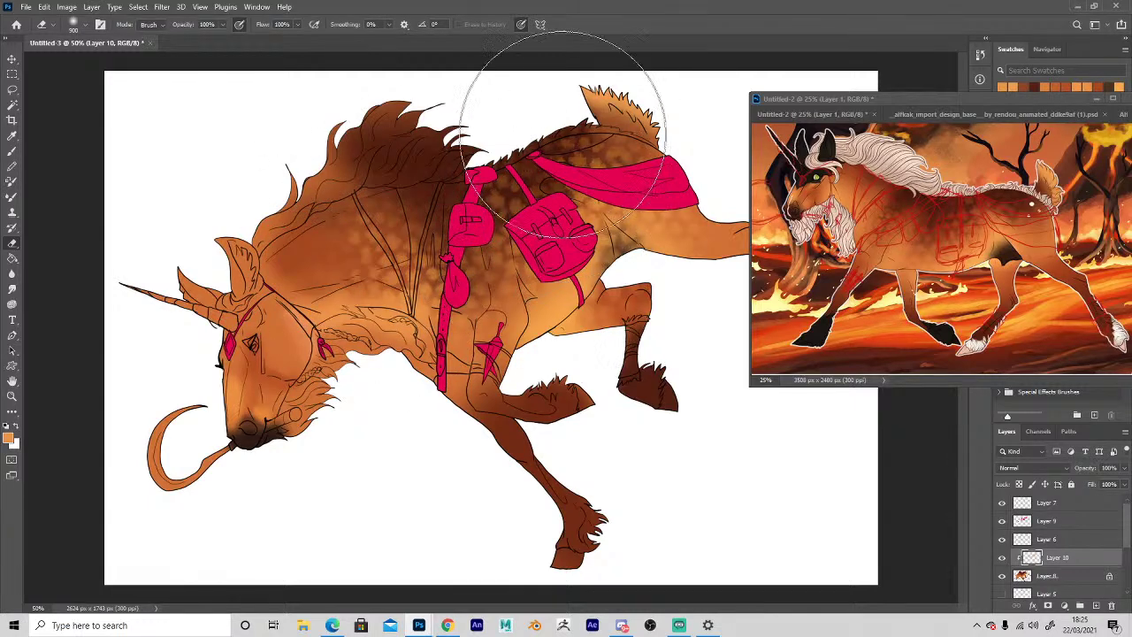
Soften the remaining dapples on the shoulder and hindquarters with the eraser reduced to 200 px.
key(bracketleft)
key(bracketleft)
key(bracketleft)
key(bracketleft)
key(bracketleft)
key(bracketleft)
key(bracketleft)
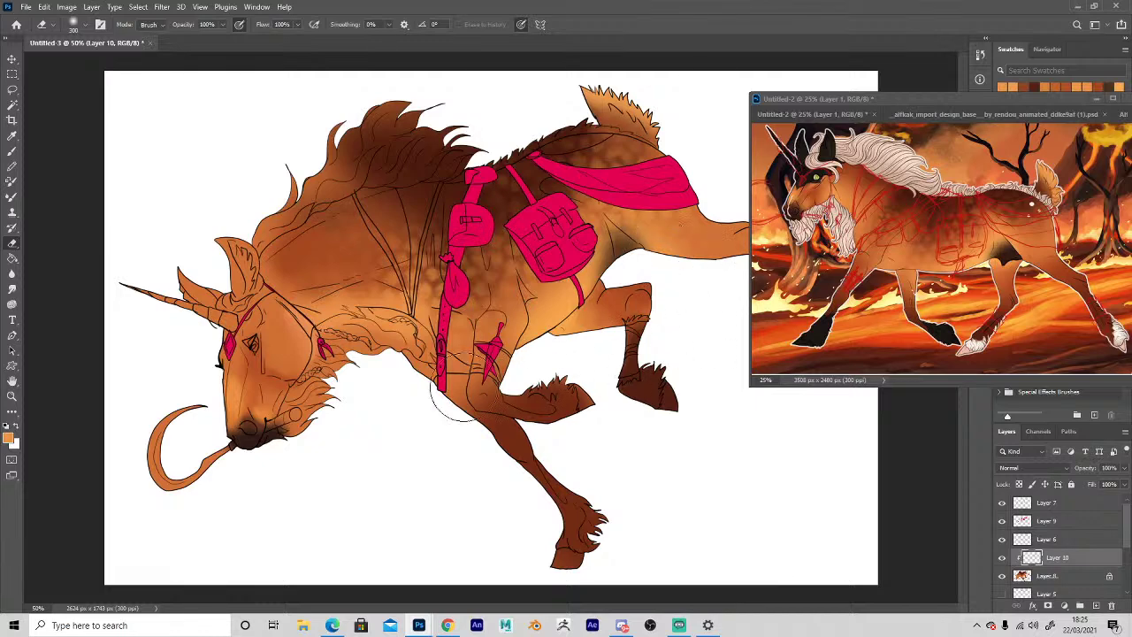
key(h)
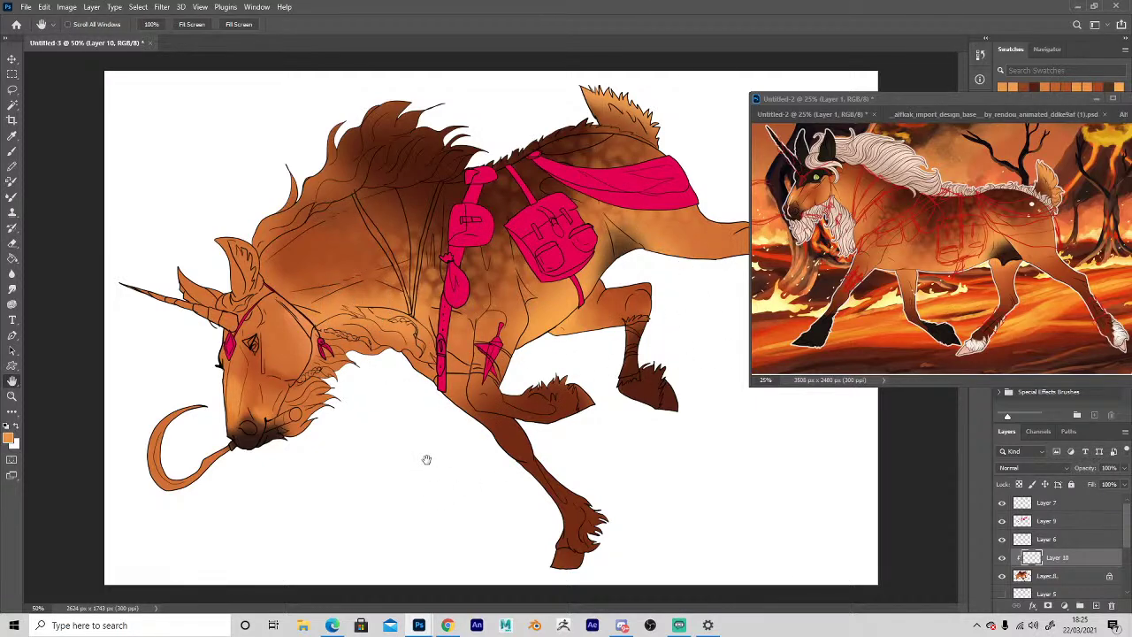
Add a clipped layer above Layer 10 and sample the black of the front hoof in the reference image.
click(1064, 577)
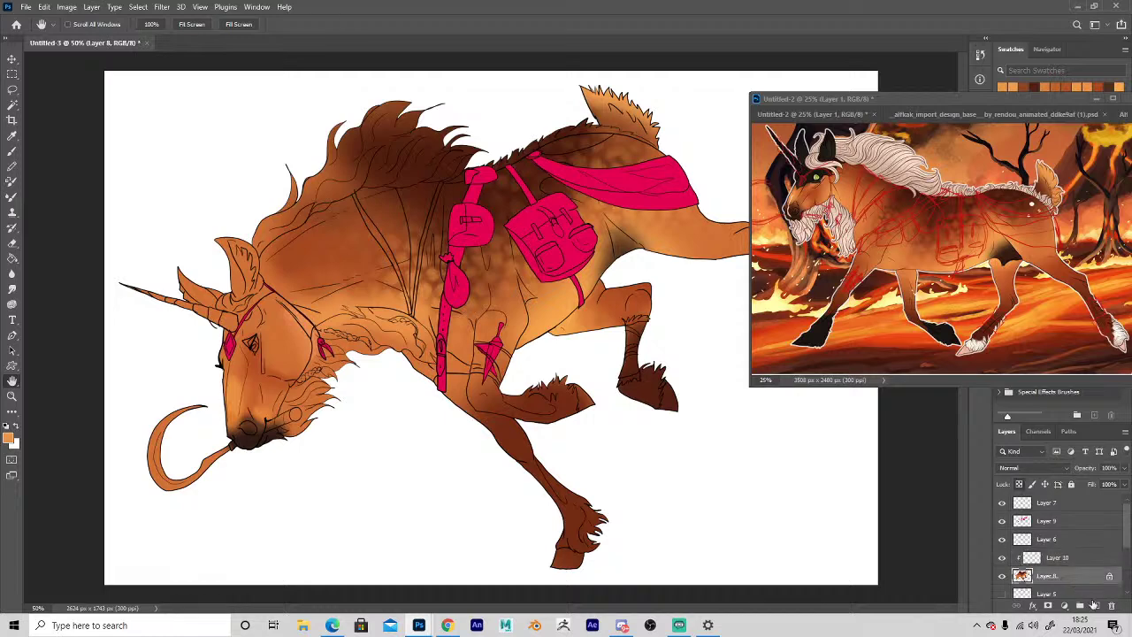
click(1096, 606)
drag(1037, 575, 1024, 546)
key(i)
click(822, 333)
key(b)
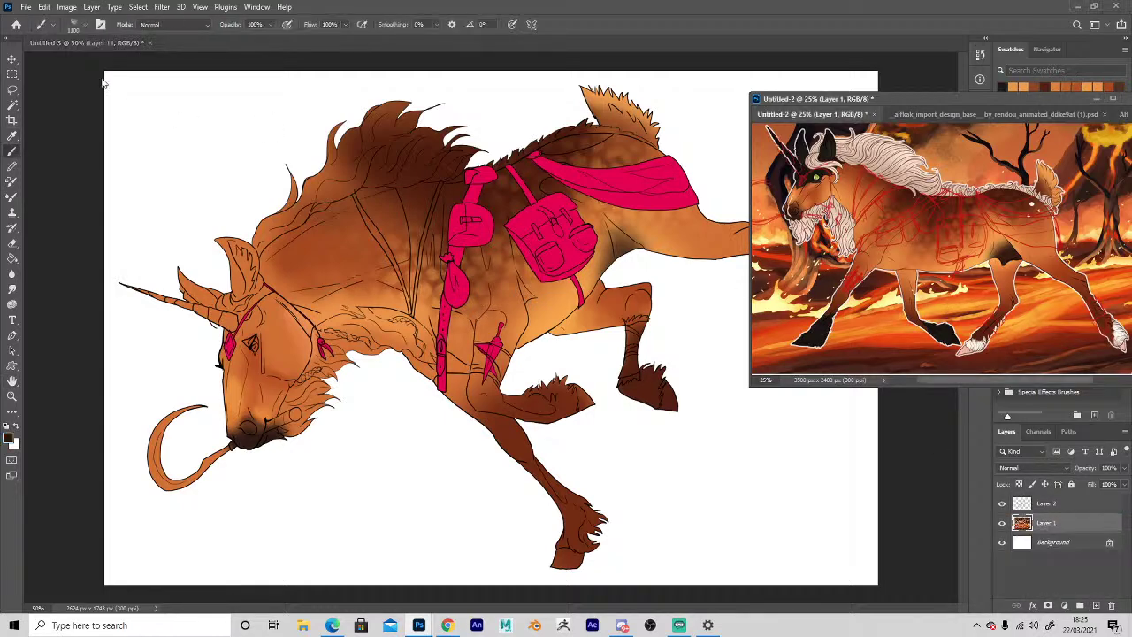
Paint both front feet and their feathering black with the DG_Slickline2 brush.
click(76, 28)
click(352, 246)
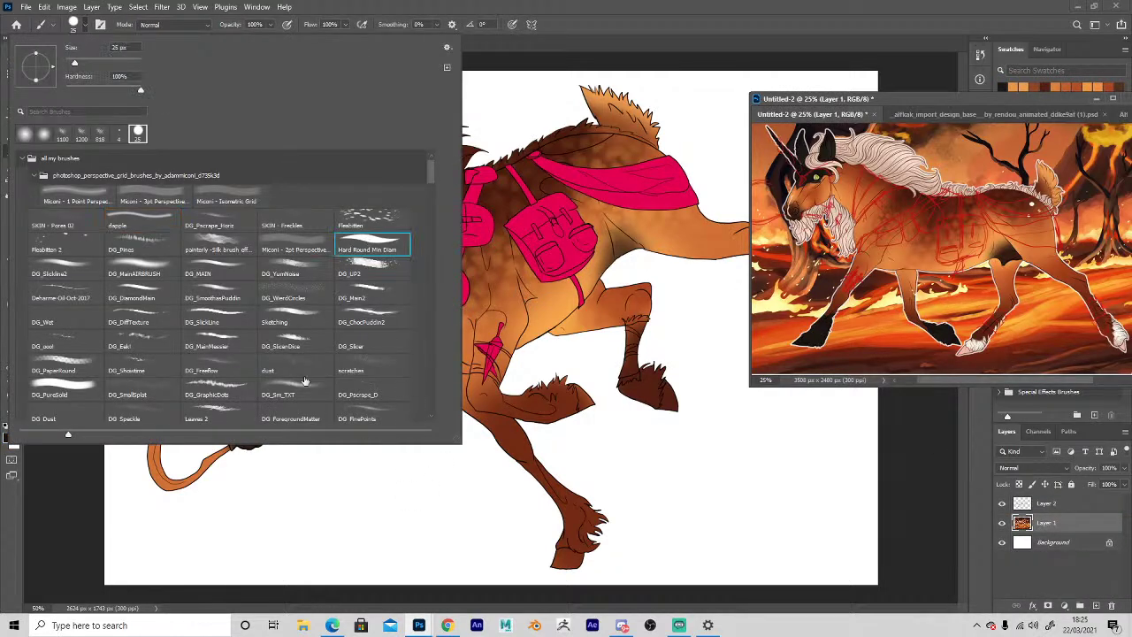
click(60, 266)
click(382, 523)
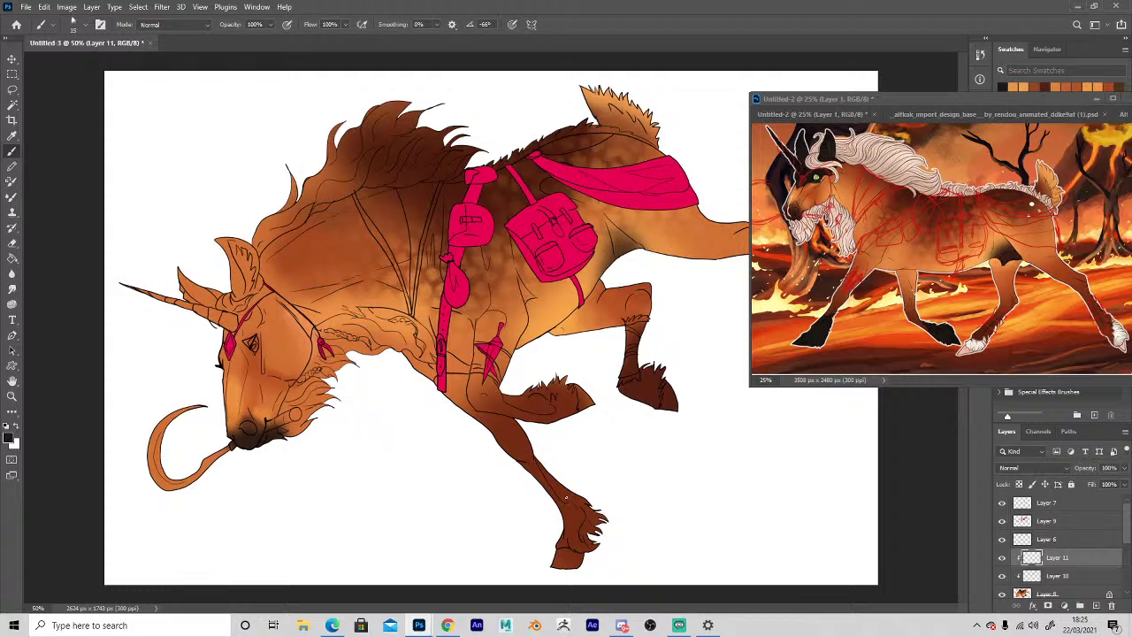
mouse_move(565, 488)
mouse_down()
mouse_move(562, 535)
mouse_move(581, 487)
mouse_move(563, 574)
mouse_move(586, 530)
mouse_move(599, 542)
mouse_up()
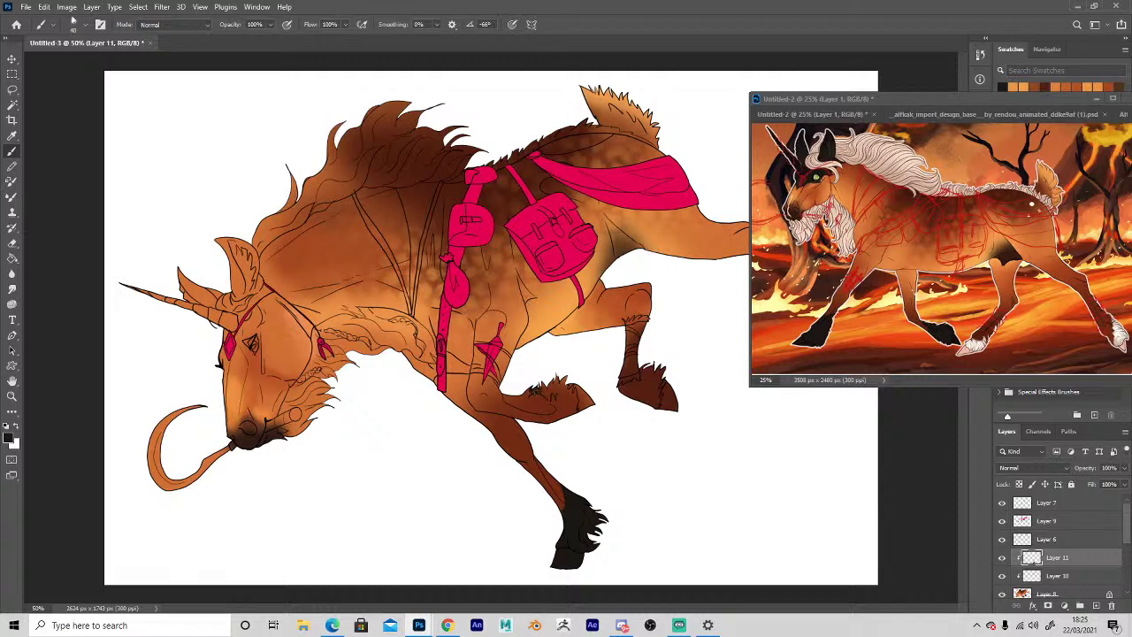
mouse_move(527, 395)
mouse_down()
mouse_move(527, 416)
mouse_move(528, 387)
mouse_up()
mouse_move(549, 418)
mouse_down()
mouse_move(535, 378)
mouse_move(557, 416)
mouse_move(548, 385)
mouse_move(574, 406)
mouse_move(539, 371)
mouse_move(590, 404)
mouse_move(569, 374)
mouse_move(595, 407)
mouse_up()
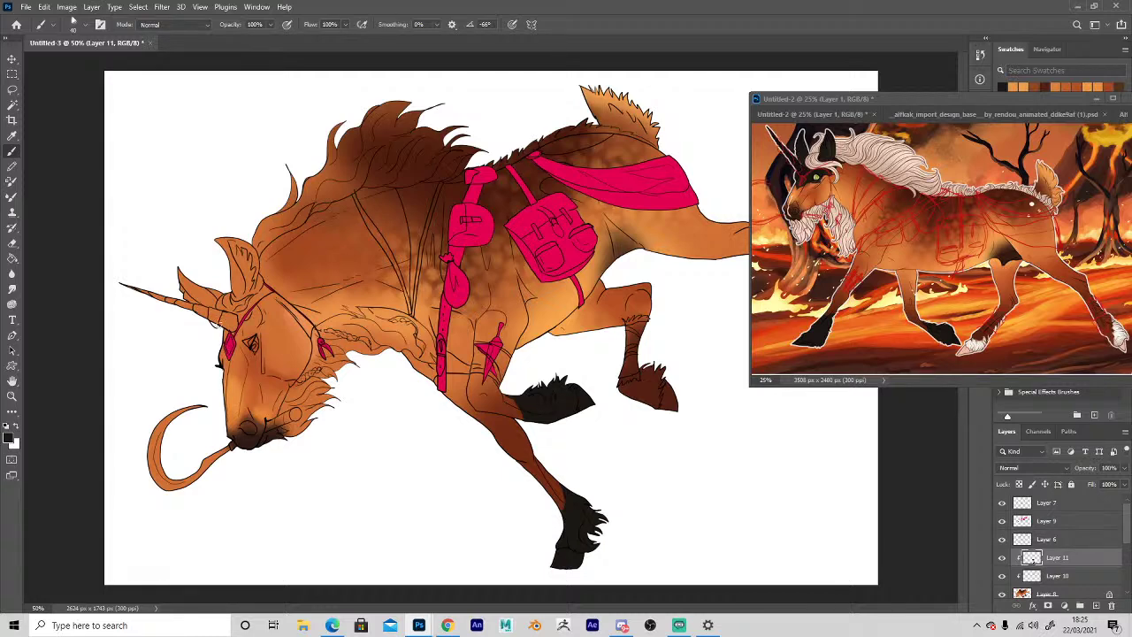
Paint the mask around the horse's eyes, the forehead, ears and horn solid black, filling the enclosed gaps.
mouse_move(222, 362)
mouse_down()
mouse_move(229, 377)
mouse_move(267, 343)
mouse_up()
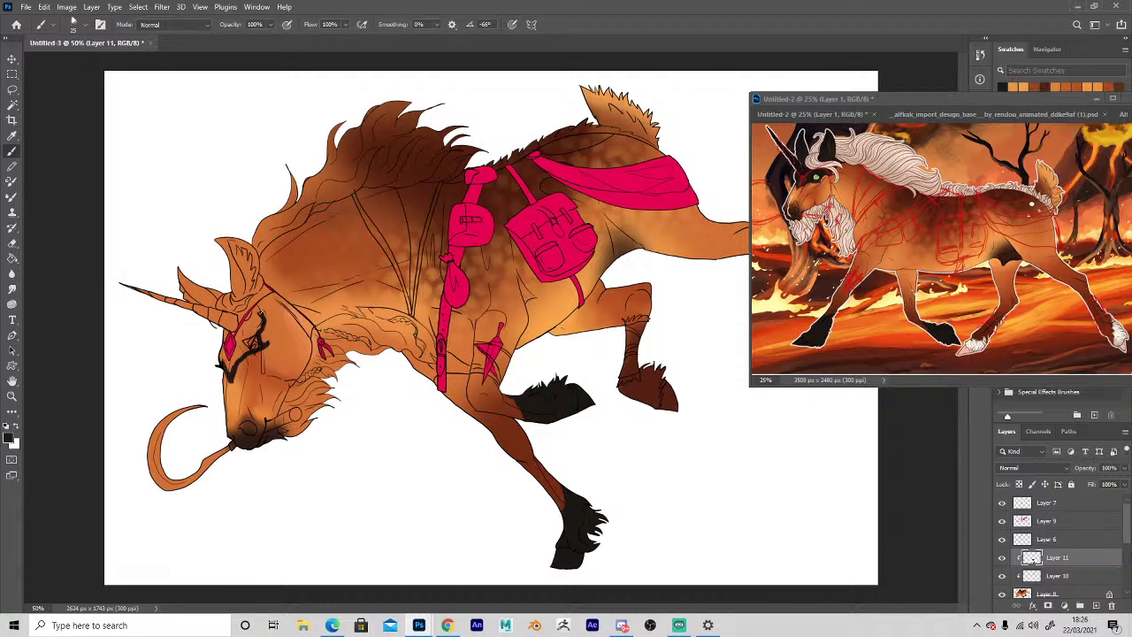
drag(261, 297, 256, 232)
key(g)
click(228, 359)
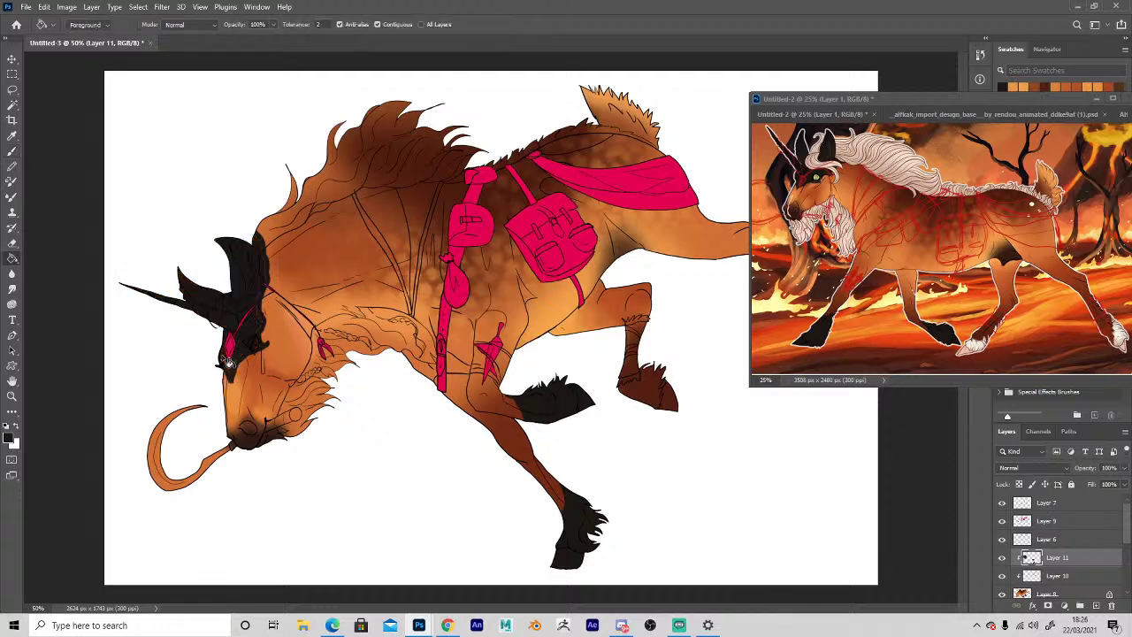
key(b)
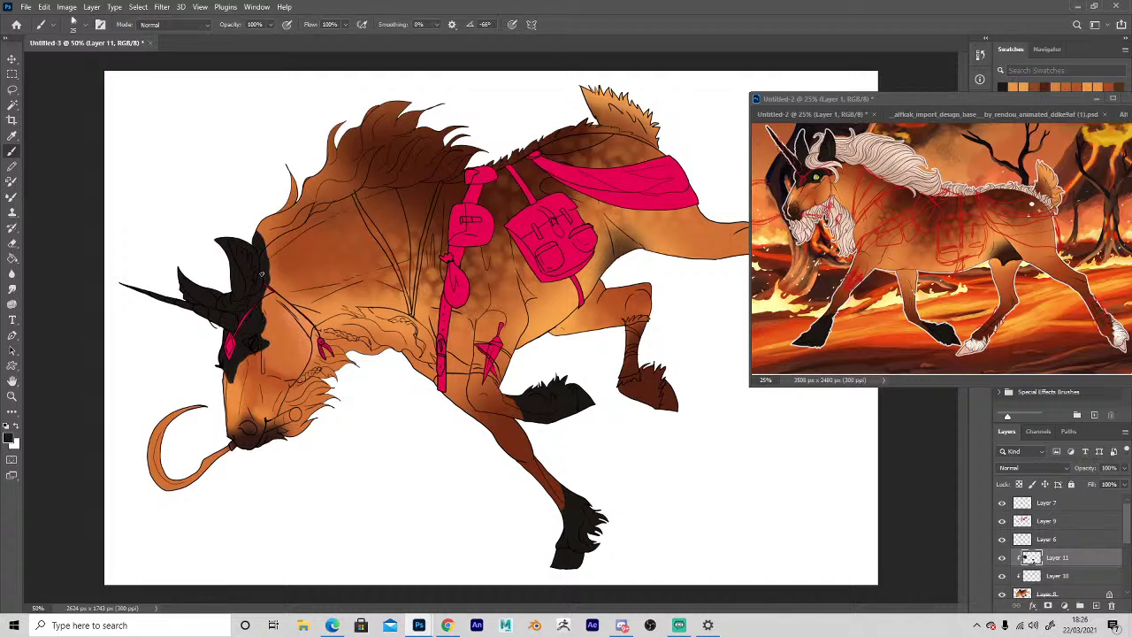
Trim the edges of the black head marking near the mane with a small eraser of about 45 px.
key(e)
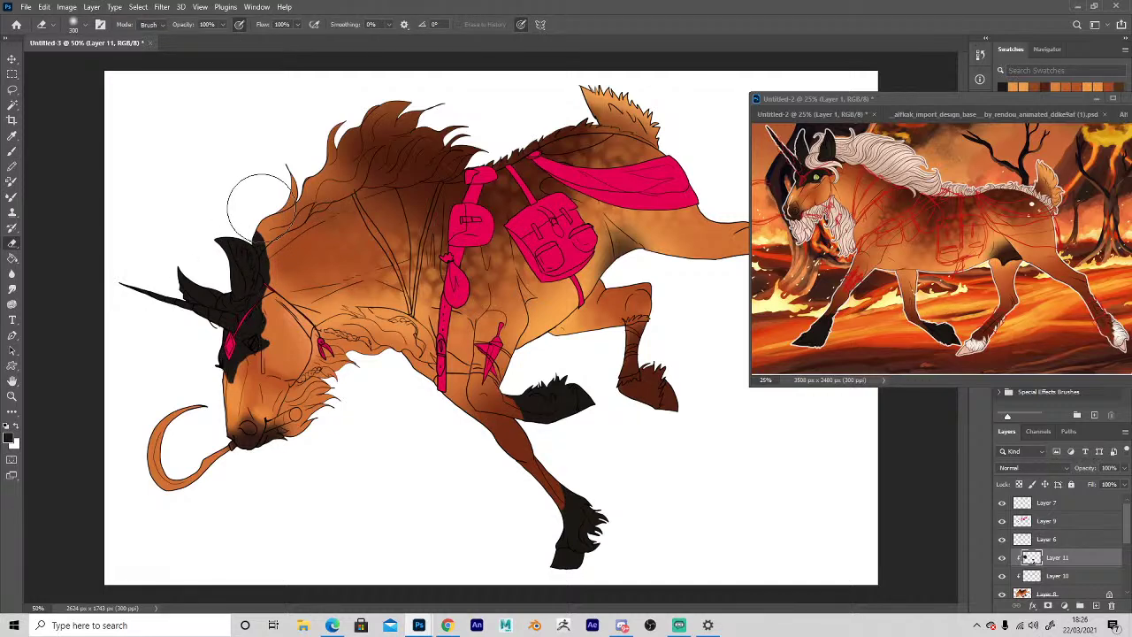
key(bracketleft)
key(bracketleft)
key(bracketleft)
key(bracketleft)
key(bracketleft)
key(bracketleft)
key(bracketleft)
key(bracketleft)
key(bracketleft)
key(bracketleft)
key(bracketleft)
key(bracketleft)
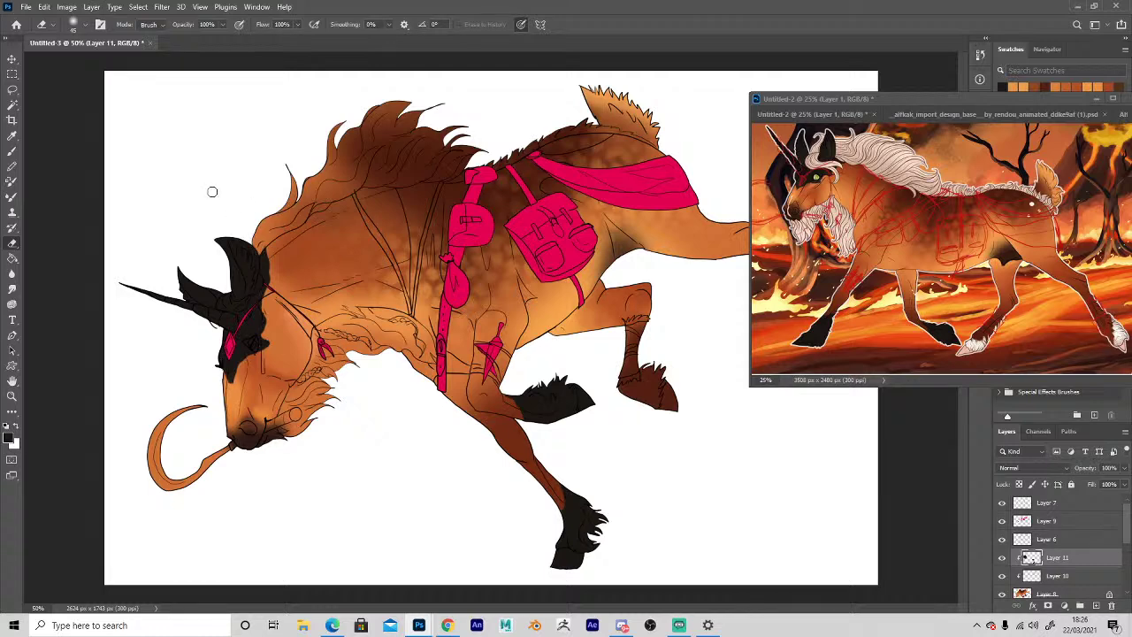
key(b)
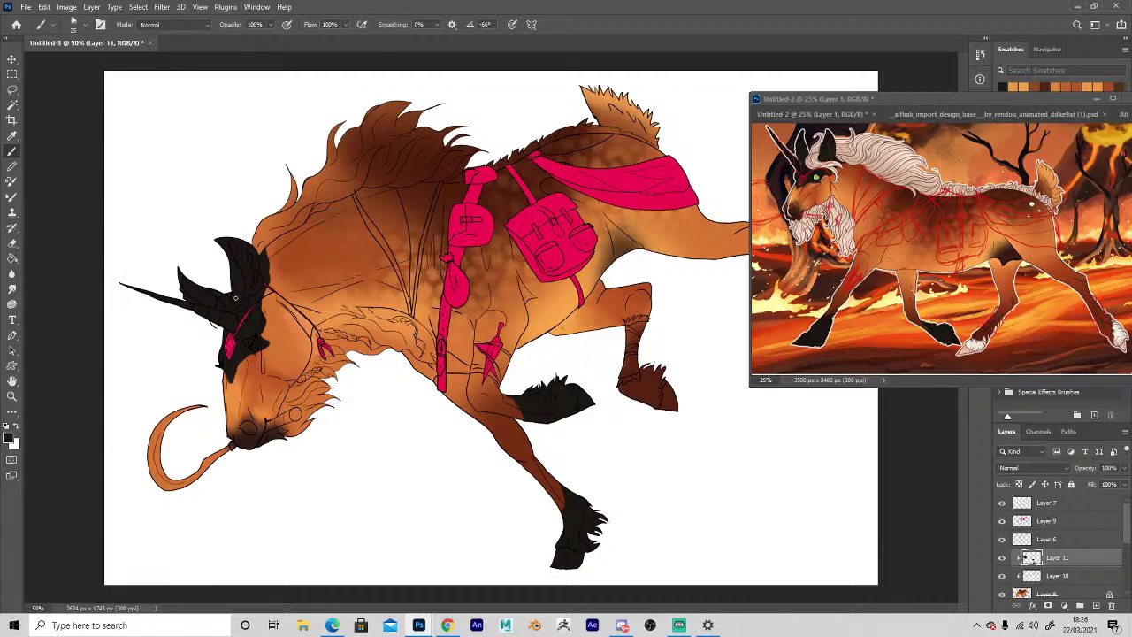
Add a clipped layer above Layer 10 and paint the near hind hoof and feathering white, sampled from the reference hoof.
click(1051, 576)
click(1095, 606)
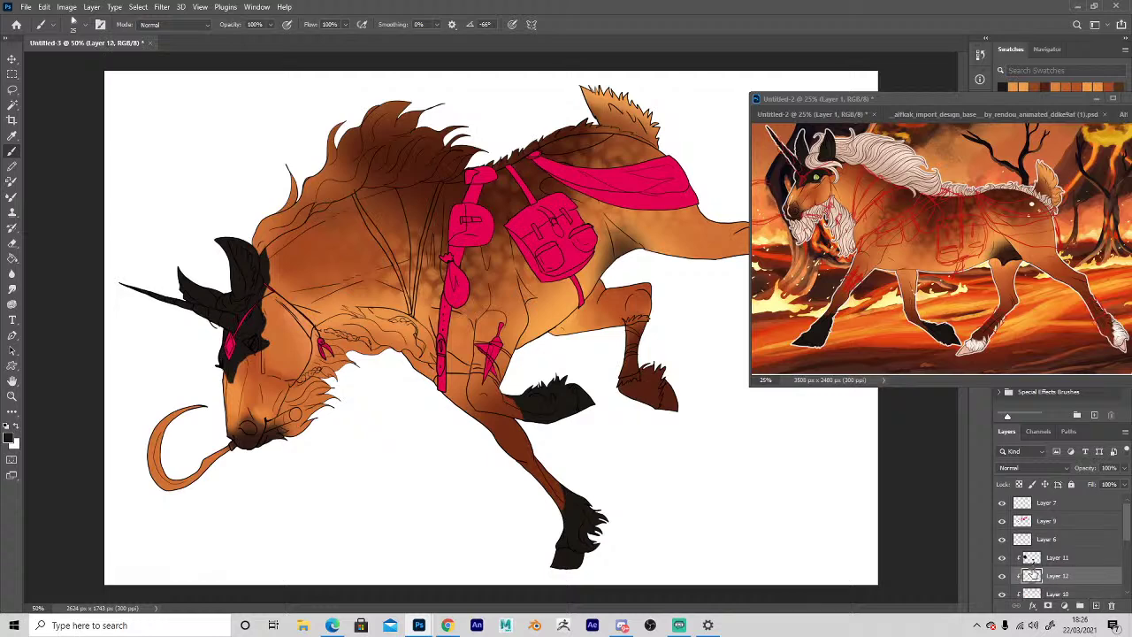
key(i)
alt+click(974, 342)
key(space)
click(629, 419)
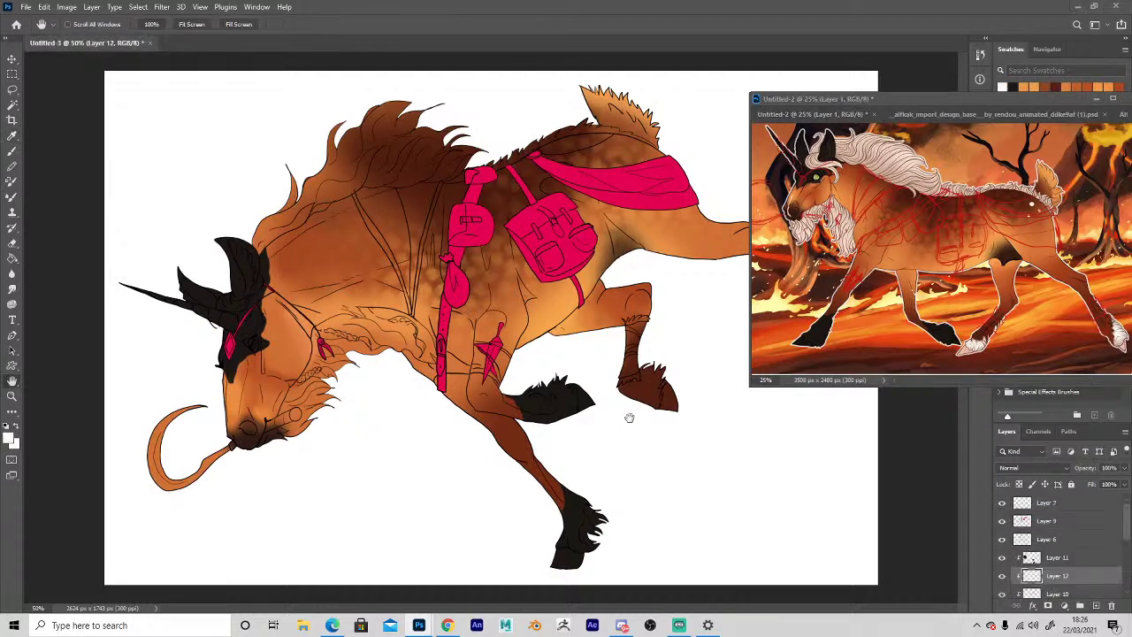
mouse_move(647, 399)
mouse_down()
mouse_move(654, 376)
mouse_move(643, 370)
mouse_move(656, 400)
mouse_move(667, 389)
mouse_move(677, 402)
mouse_move(647, 365)
mouse_up()
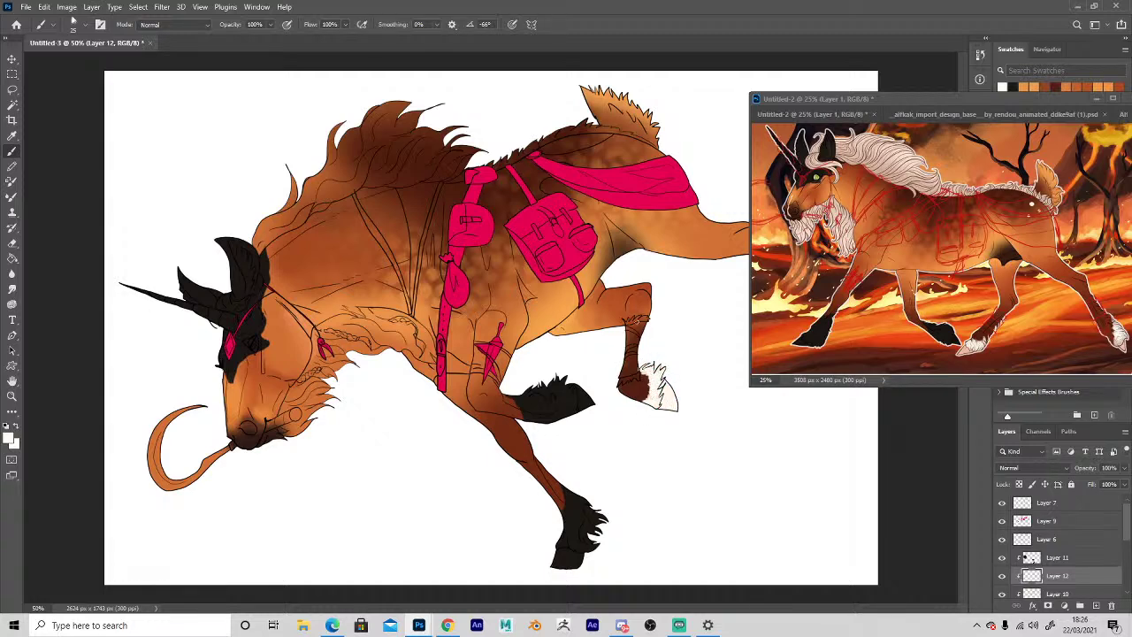
Move the reference window aside, paint the raised hind foot white, and return the window beside the horse.
drag(769, 101, 881, 95)
mouse_move(820, 285)
mouse_down()
mouse_move(833, 270)
mouse_move(828, 296)
mouse_move(828, 256)
mouse_move(844, 299)
mouse_move(851, 265)
mouse_move(855, 305)
mouse_up()
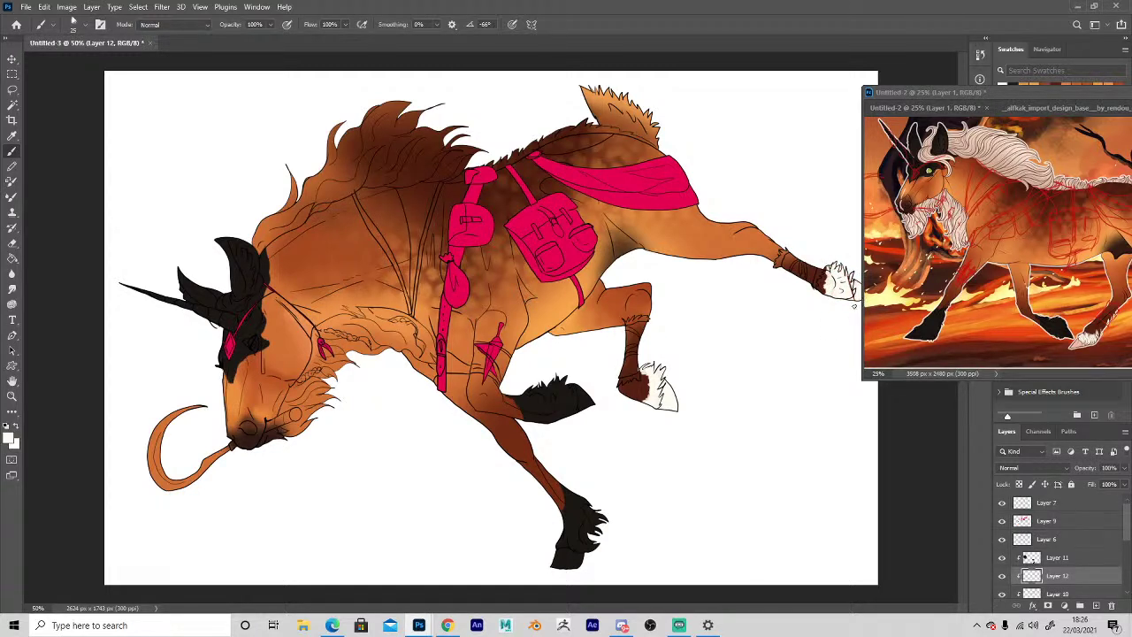
drag(828, 266, 823, 272)
drag(903, 93, 782, 95)
key(space)
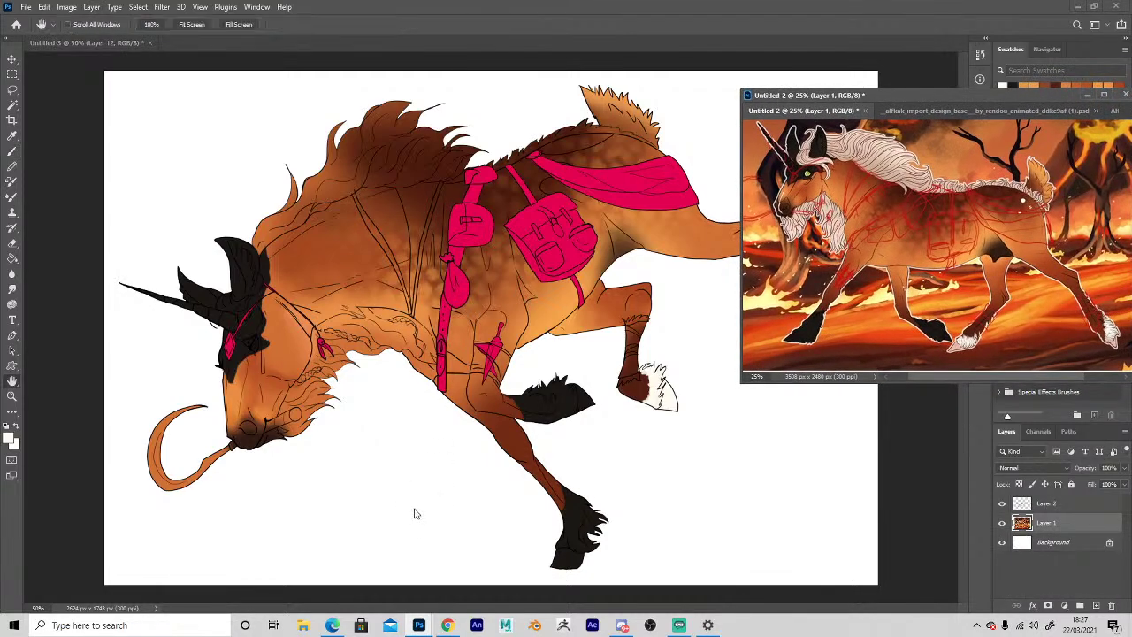
Add a clipped layer above Layer 12 and sample the pale beard colour from the reference image.
key(b)
click(716, 465)
click(1095, 605)
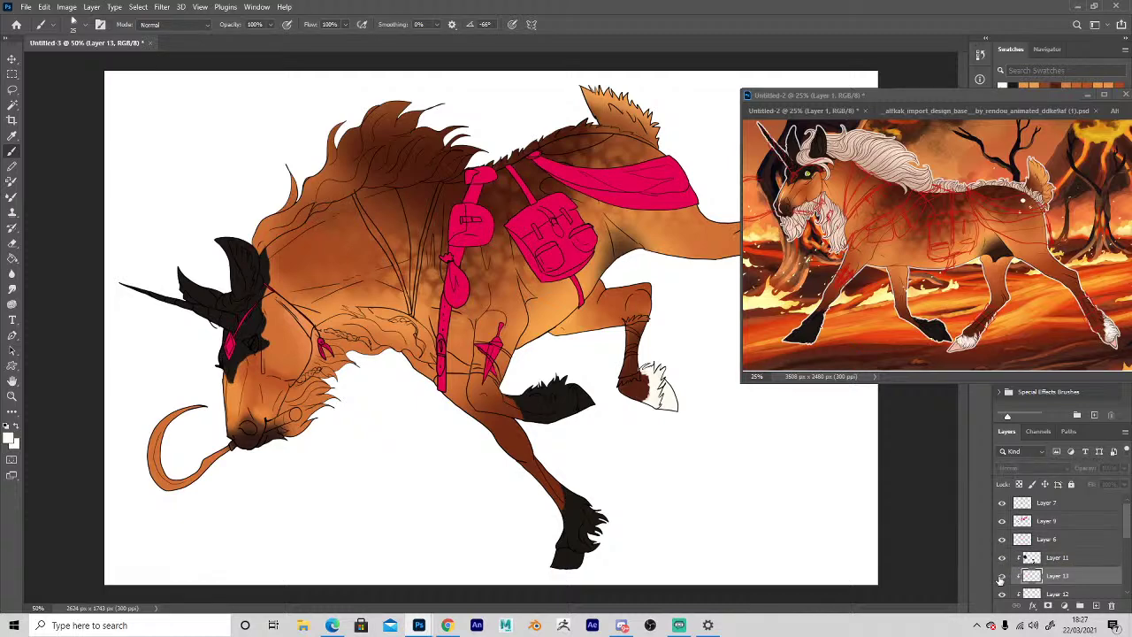
key(i)
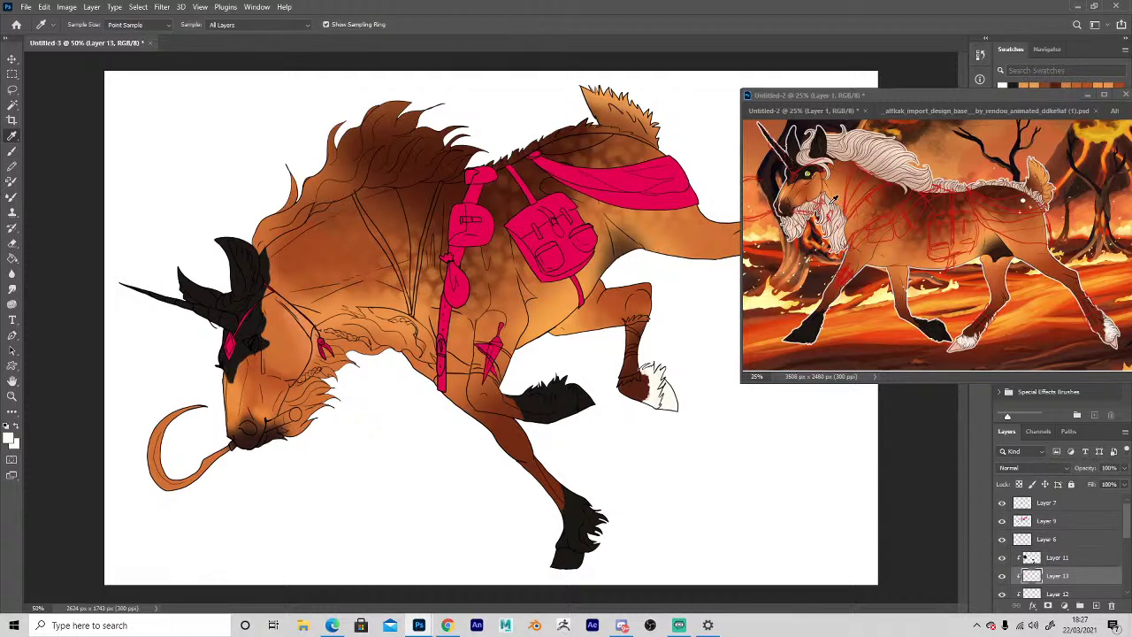
click(833, 193)
key(b)
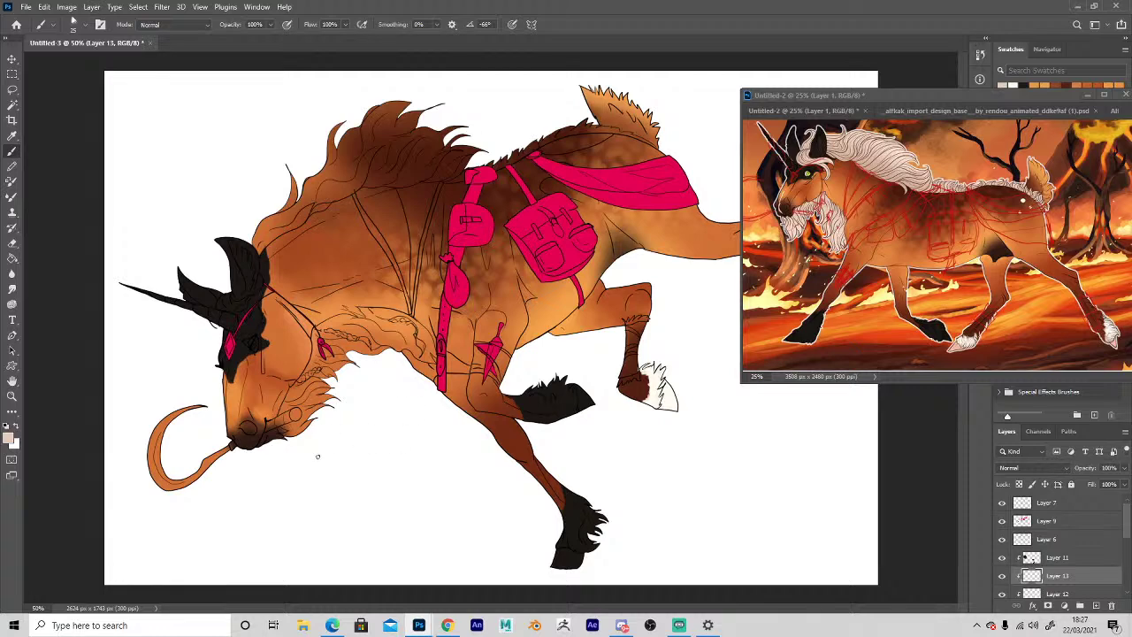
Paint the chin beard and the strip along the jaw in the sampled pale colour, tidying the paint edge along the cheek.
ctrl+click(305, 455)
ctrl+click(310, 455)
mouse_move(320, 405)
mouse_down()
mouse_move(501, 431)
mouse_move(433, 449)
mouse_move(455, 424)
mouse_move(462, 447)
mouse_move(495, 424)
mouse_move(499, 409)
mouse_move(469, 453)
mouse_move(486, 389)
mouse_move(485, 416)
mouse_move(473, 381)
mouse_move(517, 407)
mouse_move(536, 386)
mouse_move(521, 363)
mouse_move(535, 349)
mouse_move(505, 335)
mouse_move(438, 407)
mouse_move(464, 350)
mouse_move(447, 403)
mouse_move(469, 372)
mouse_move(472, 396)
mouse_move(482, 336)
mouse_move(454, 364)
mouse_move(485, 327)
mouse_move(471, 361)
mouse_move(481, 376)
mouse_move(488, 369)
mouse_move(511, 231)
mouse_up()
key(bracketleft)
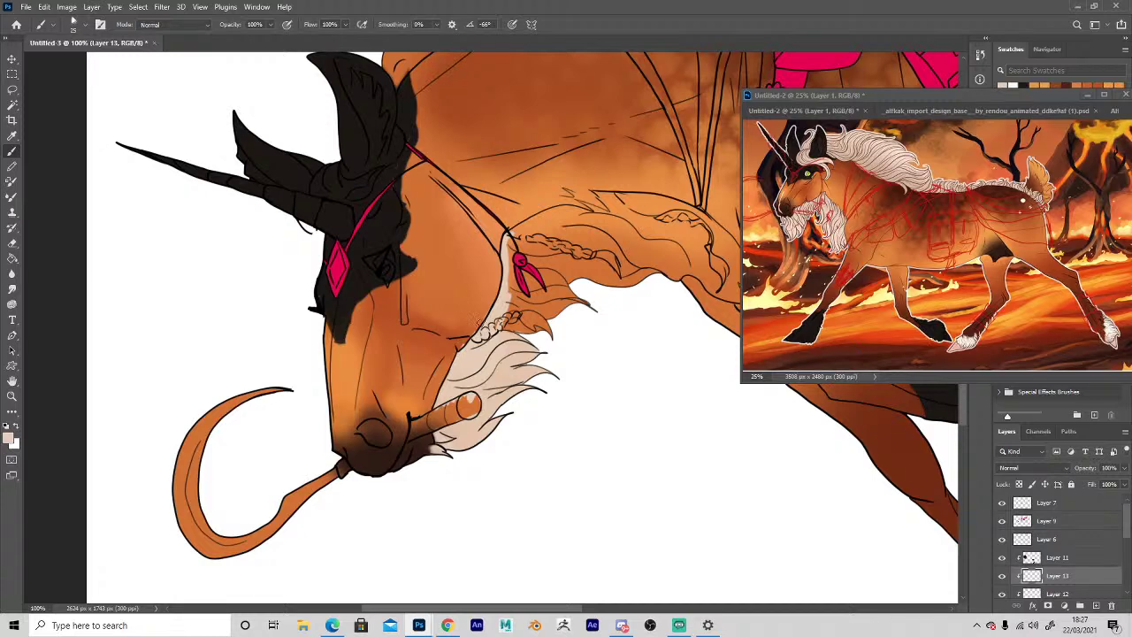
key(e)
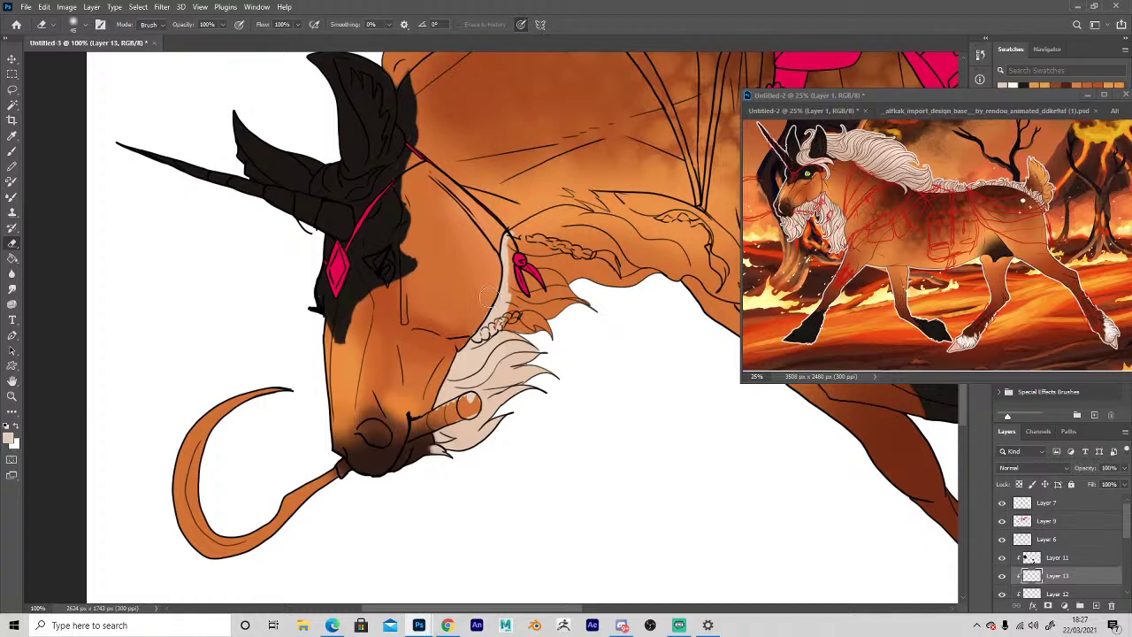
Paint the beard tufts around the pink bow and the front of the throat beard in the pale colour.
key(h)
drag(560, 406, 474, 465)
key(b)
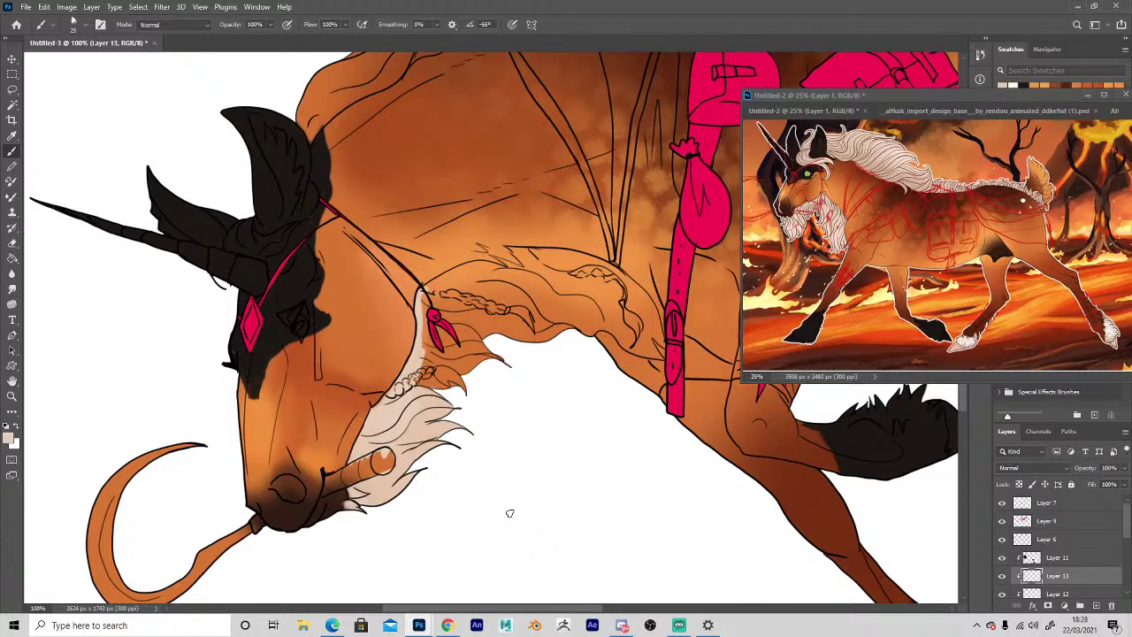
mouse_move(408, 389)
mouse_down()
mouse_move(432, 349)
mouse_move(451, 376)
mouse_move(478, 352)
mouse_move(495, 359)
mouse_move(496, 386)
mouse_move(469, 386)
mouse_up()
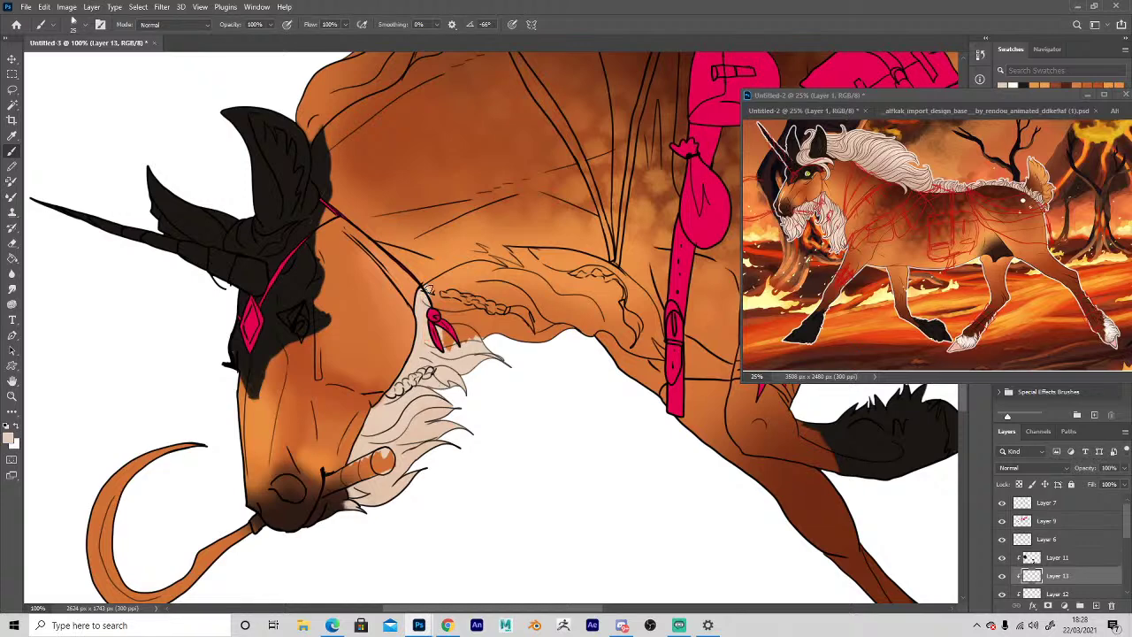
mouse_move(428, 293)
mouse_down()
mouse_move(463, 269)
mouse_move(524, 299)
mouse_up()
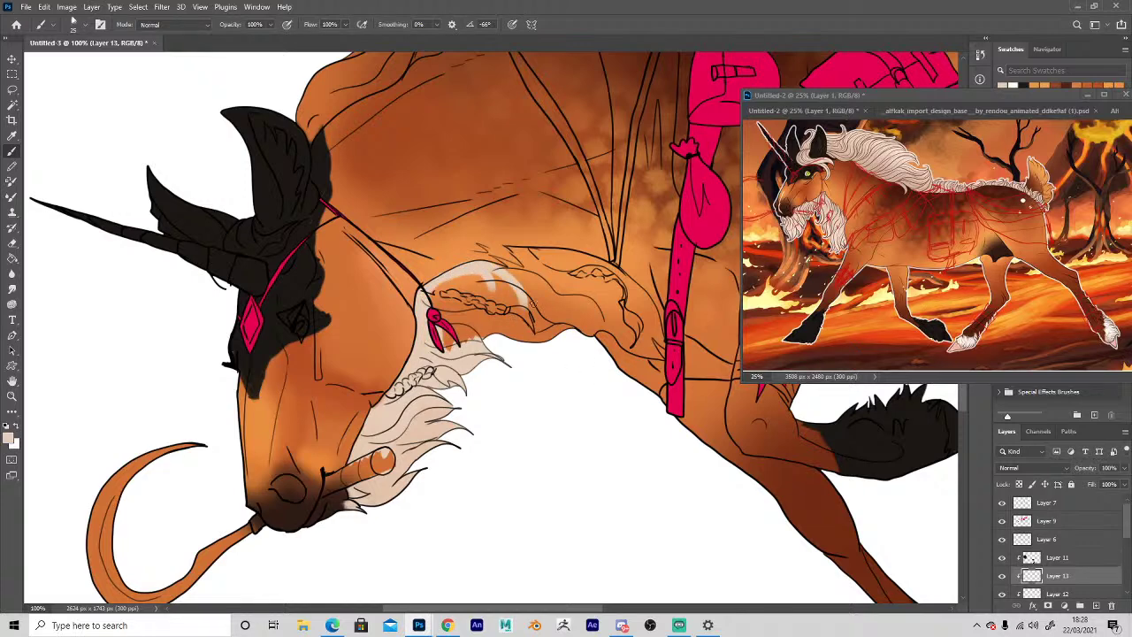
mouse_move(448, 323)
mouse_down()
mouse_move(440, 299)
mouse_move(441, 332)
mouse_move(475, 348)
mouse_move(488, 327)
mouse_up()
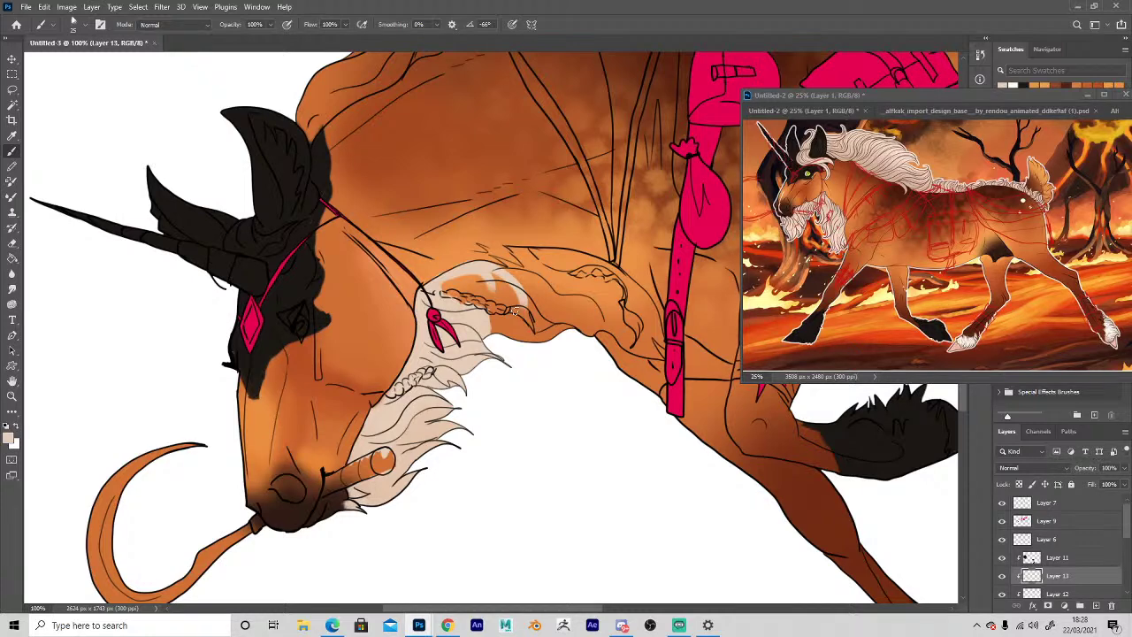
mouse_move(487, 336)
mouse_down()
mouse_move(511, 331)
mouse_move(493, 322)
mouse_up()
Outline the throat beard in the pale colour along its upper and lower edges towards the chest strap.
key(space)
drag(490, 267, 540, 284)
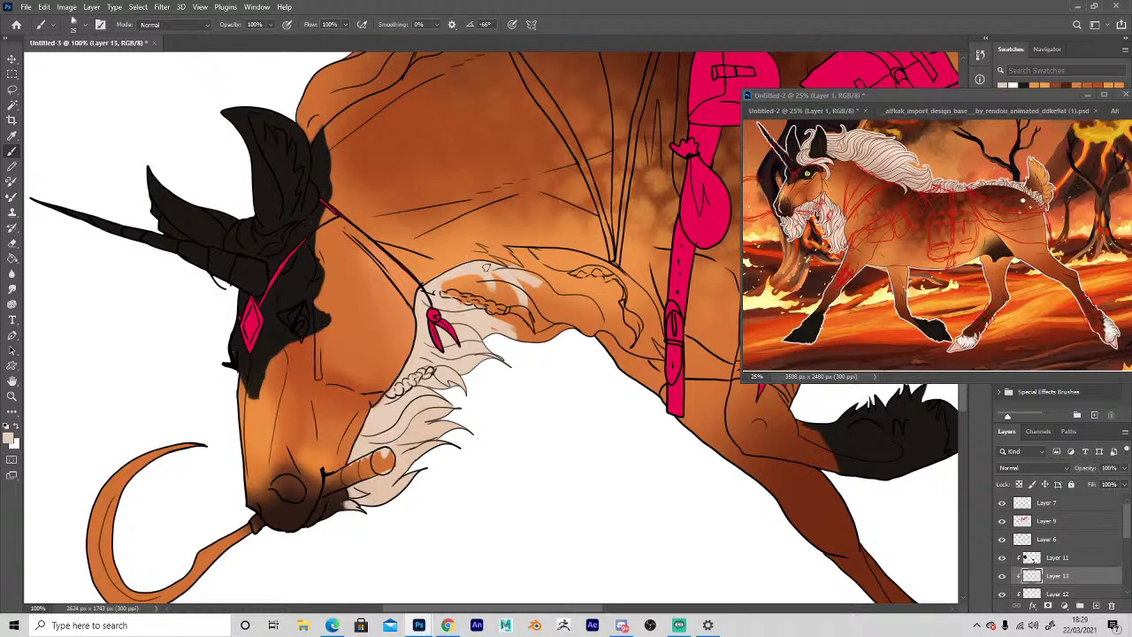
mouse_move(510, 264)
mouse_down()
mouse_move(599, 268)
mouse_move(566, 253)
mouse_move(632, 287)
mouse_move(627, 276)
mouse_move(660, 340)
mouse_move(646, 311)
mouse_up()
key(space)
drag(556, 440, 542, 478)
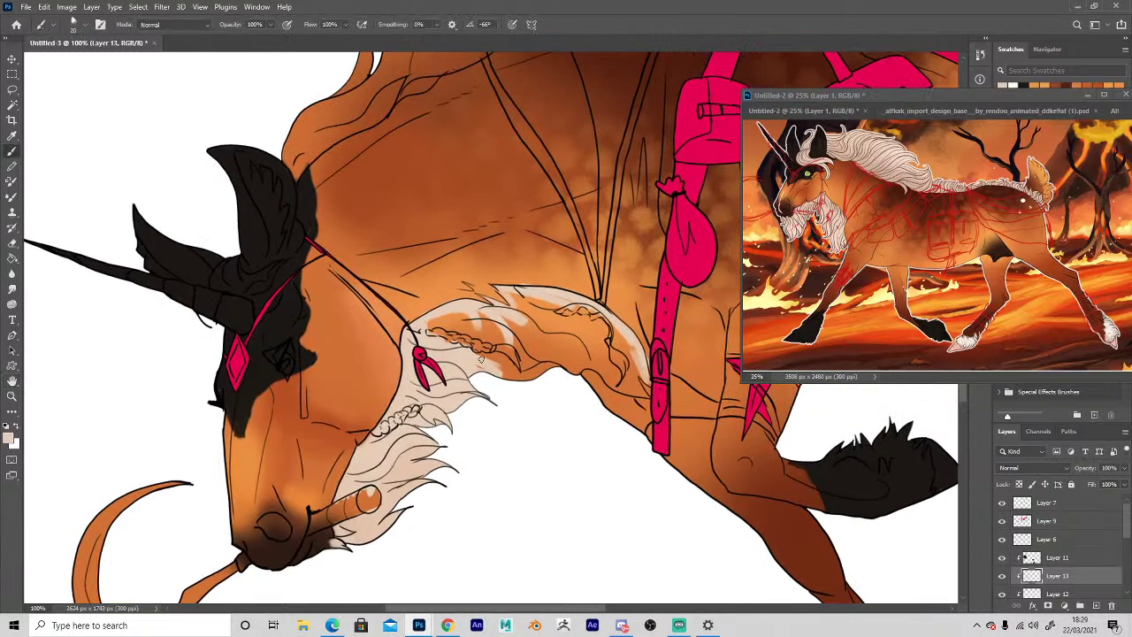
mouse_move(482, 363)
mouse_down()
mouse_move(520, 379)
mouse_move(569, 356)
mouse_move(575, 370)
mouse_move(594, 365)
mouse_move(614, 381)
mouse_move(595, 366)
mouse_move(645, 392)
mouse_move(622, 356)
mouse_move(632, 382)
mouse_up()
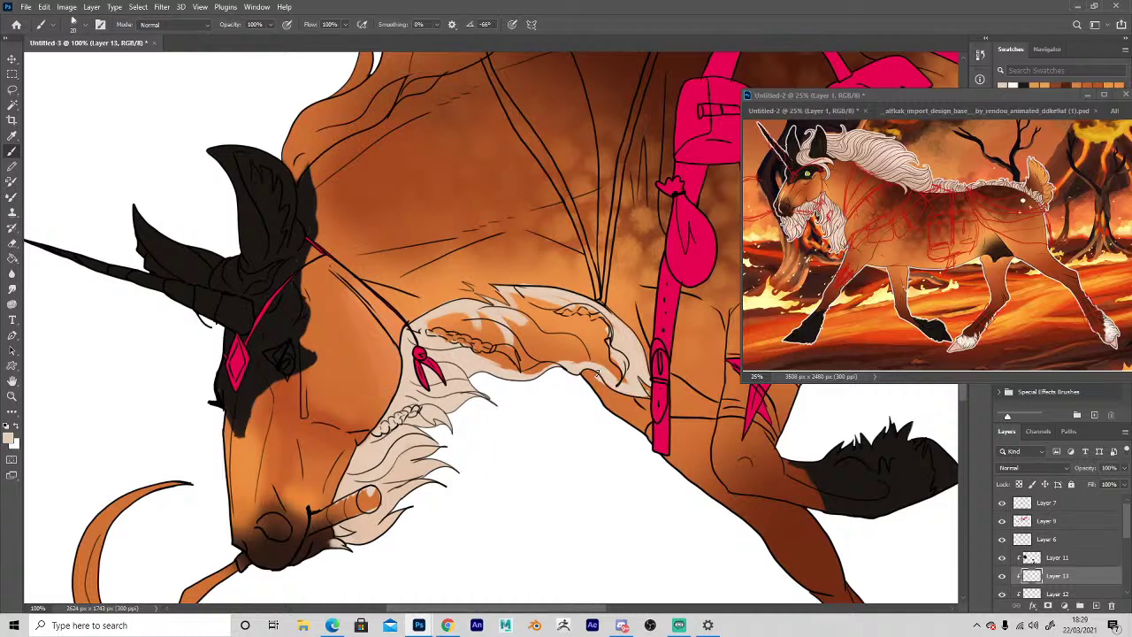
Clean up the throat beard's lower edge with the eraser and fill its remaining orange areas and braids with the pale colour.
key(e)
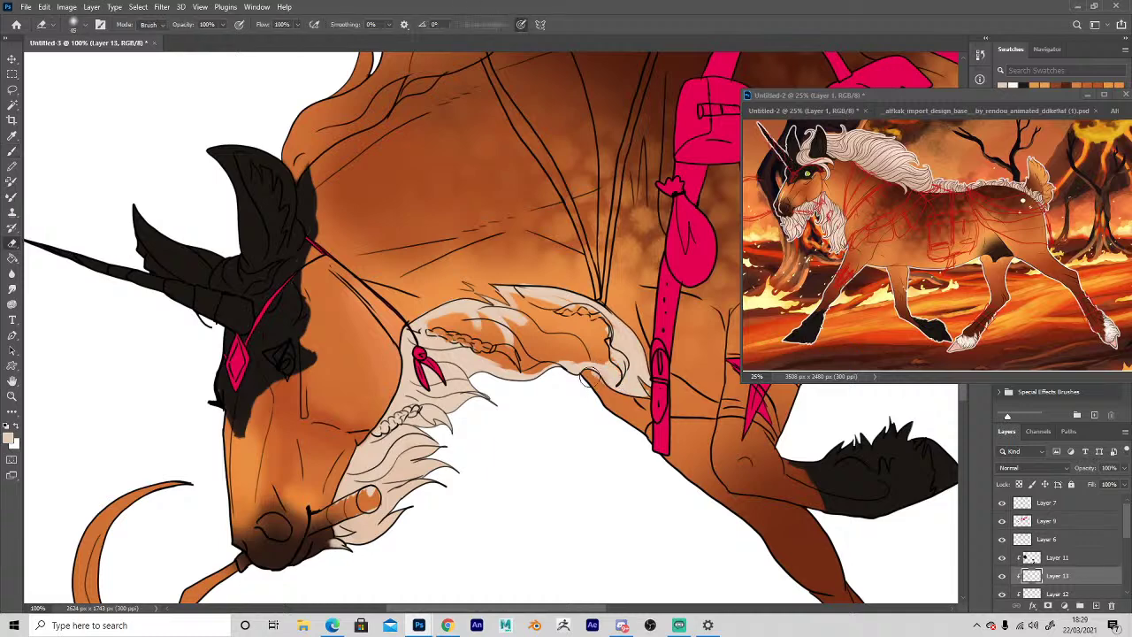
click(84, 25)
click(366, 245)
key(b)
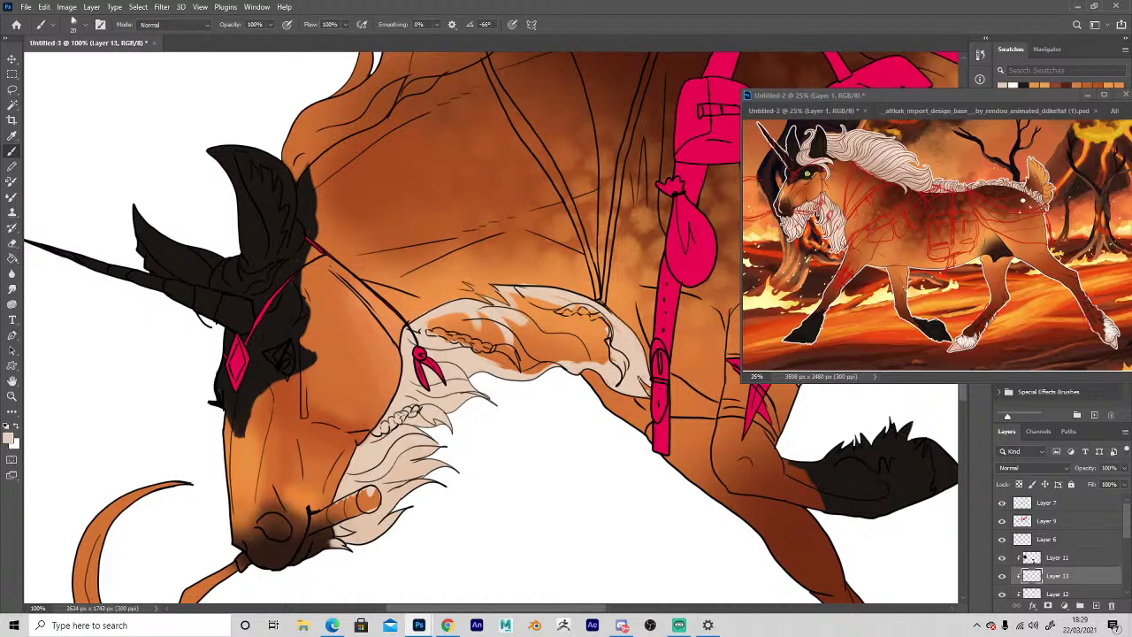
key(e)
key(b)
key(space)
mouse_move(482, 367)
mouse_down()
mouse_move(573, 363)
mouse_move(516, 380)
mouse_move(521, 371)
mouse_move(488, 352)
mouse_move(504, 349)
mouse_move(493, 330)
mouse_move(441, 325)
mouse_move(499, 334)
mouse_move(480, 359)
mouse_move(511, 367)
mouse_move(546, 351)
mouse_move(541, 338)
mouse_move(523, 340)
mouse_move(576, 339)
mouse_move(568, 354)
mouse_move(583, 360)
mouse_move(609, 354)
mouse_move(593, 328)
mouse_move(566, 321)
mouse_move(538, 334)
mouse_move(445, 316)
mouse_move(513, 295)
mouse_move(547, 359)
mouse_move(471, 348)
mouse_move(496, 358)
mouse_move(581, 339)
mouse_move(595, 347)
mouse_move(559, 342)
mouse_up()
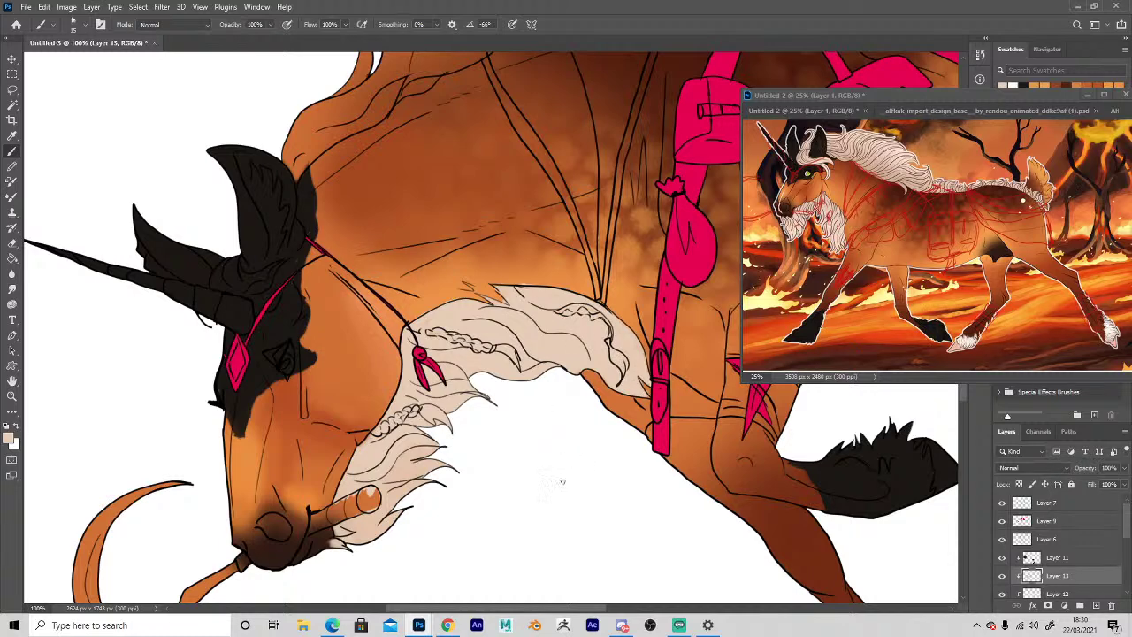
Move Layer 13 above Layer 11 and paint the forelock between the ears and the mane's base behind the ear pale.
key(space)
drag(561, 480, 578, 541)
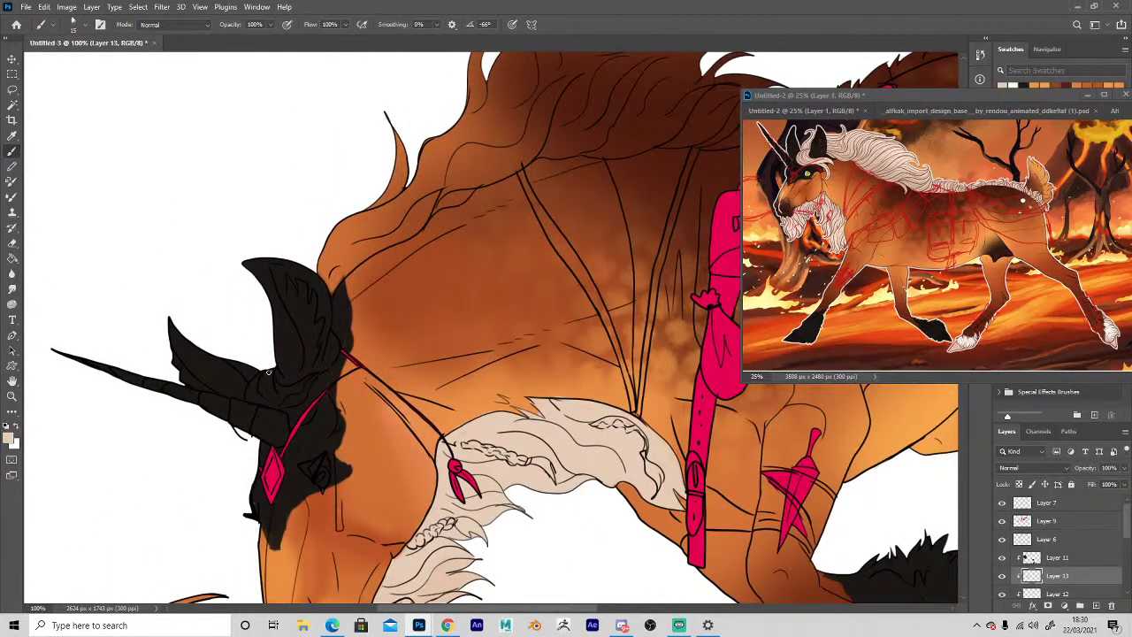
drag(1026, 574, 1030, 550)
mouse_move(264, 386)
mouse_down()
mouse_move(305, 396)
mouse_move(300, 374)
mouse_move(278, 370)
mouse_move(257, 392)
mouse_move(279, 400)
mouse_move(283, 391)
mouse_move(254, 398)
mouse_up()
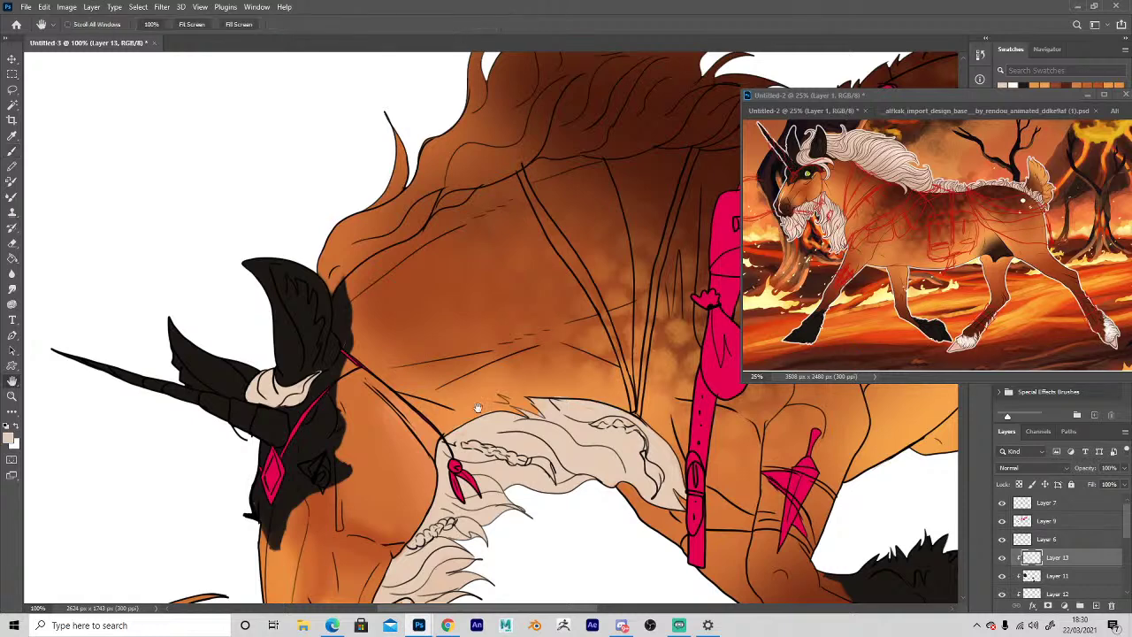
scroll(330, 321, up, 5)
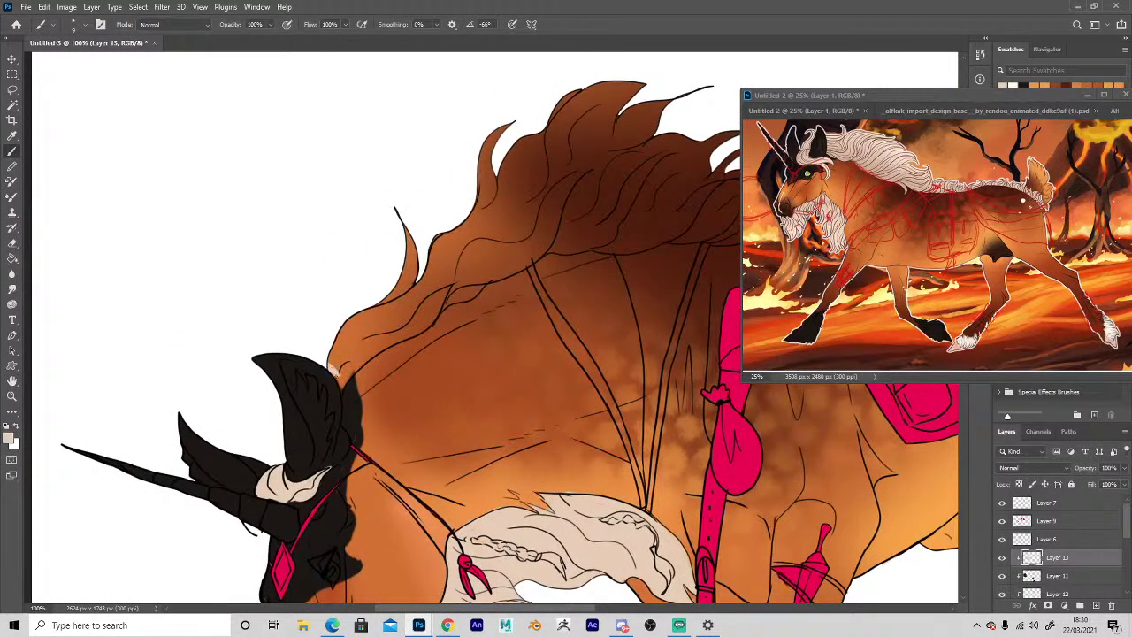
key(space)
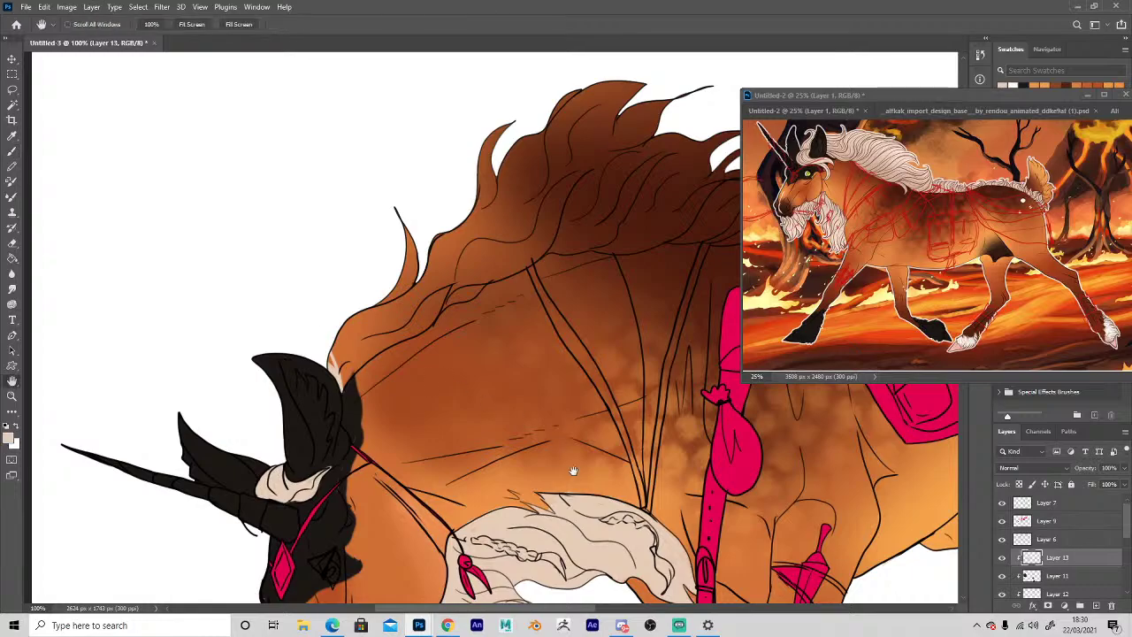
drag(573, 471, 419, 472)
Switch to Chrome and examine the unicorn's reference artwork and trait description on the DeviantArt page ID | 045.
click(448, 625)
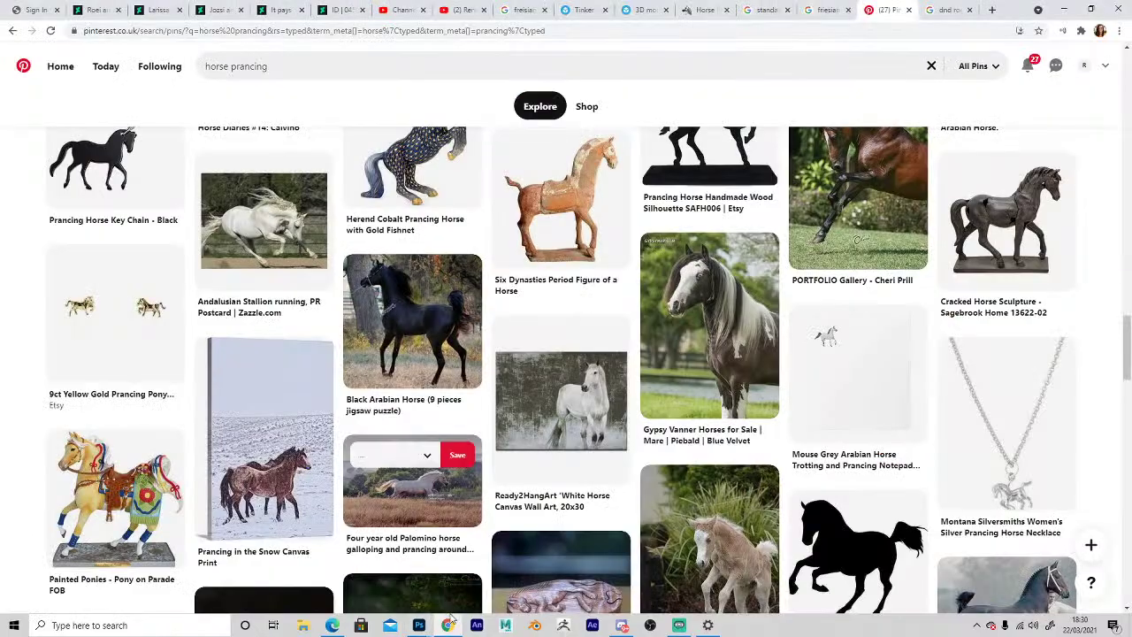
click(450, 623)
key(ctrl+Tab)
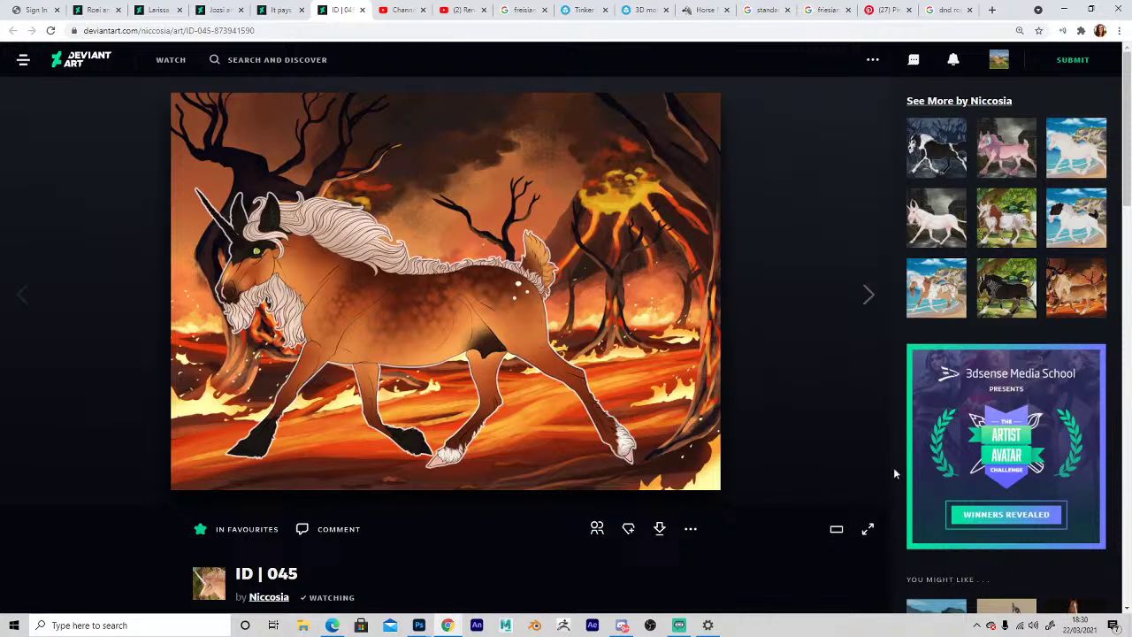
scroll(587, 439, down, 5)
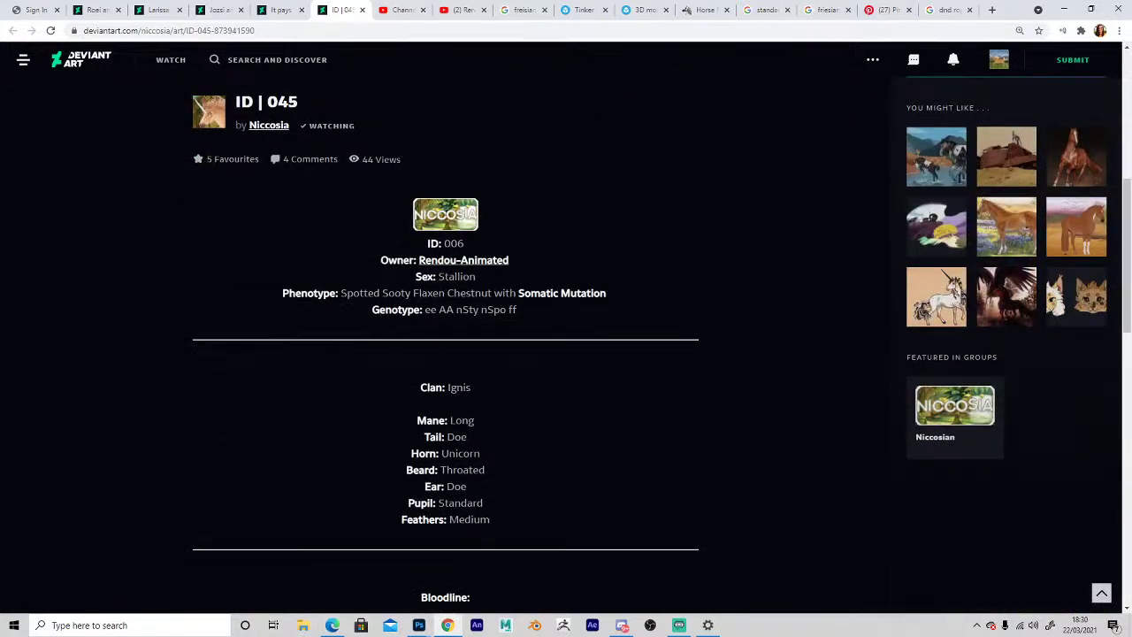
scroll(560, 339, up, 5)
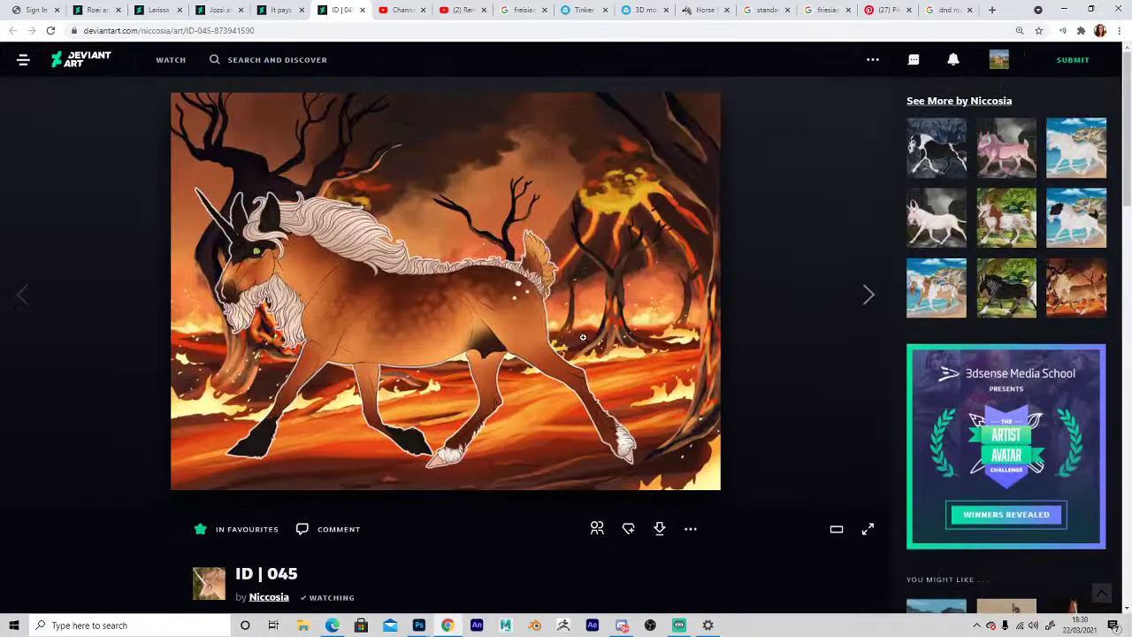
Search Google Images in a new tab for "tin can coat colour sso" and look through the horse pictures.
click(991, 10)
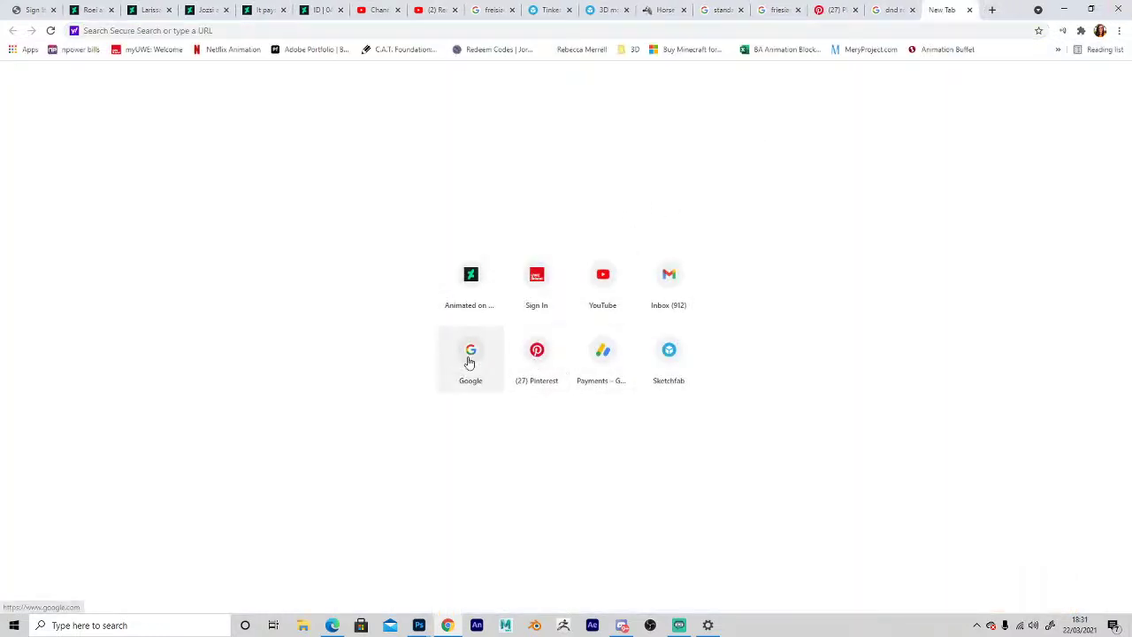
click(467, 359)
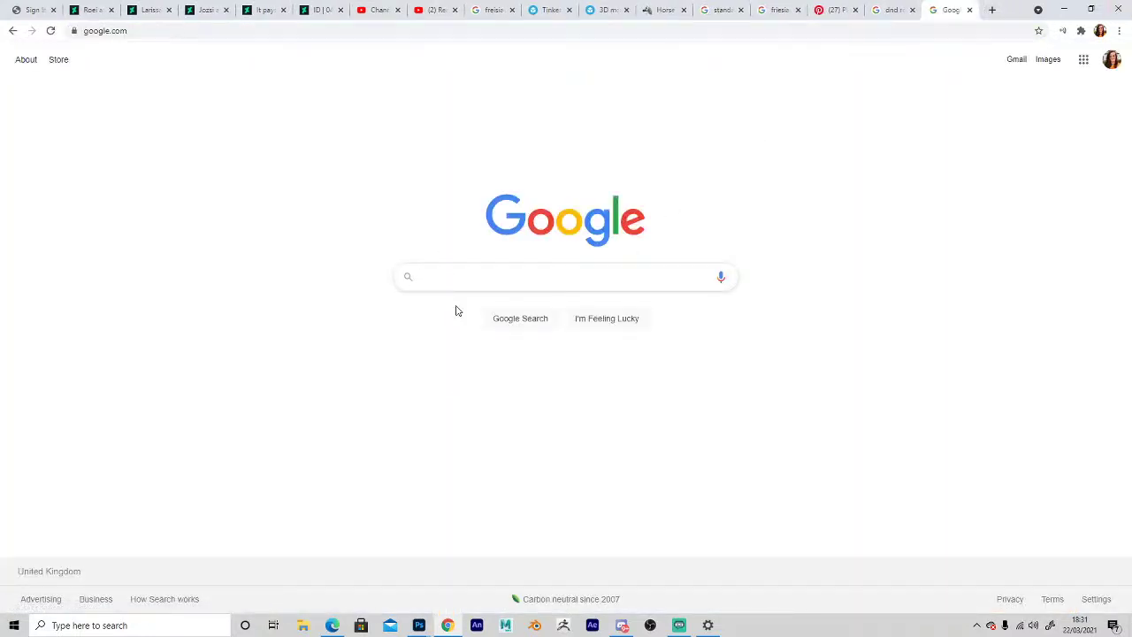
click(521, 289)
text(tin can)
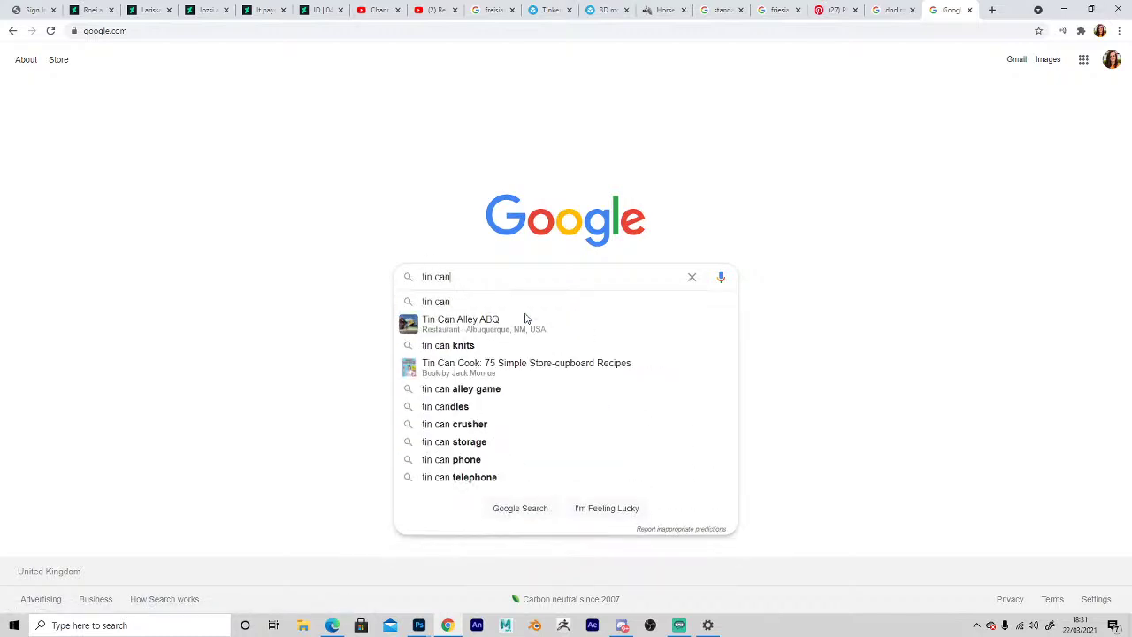
text( coat colour sso)
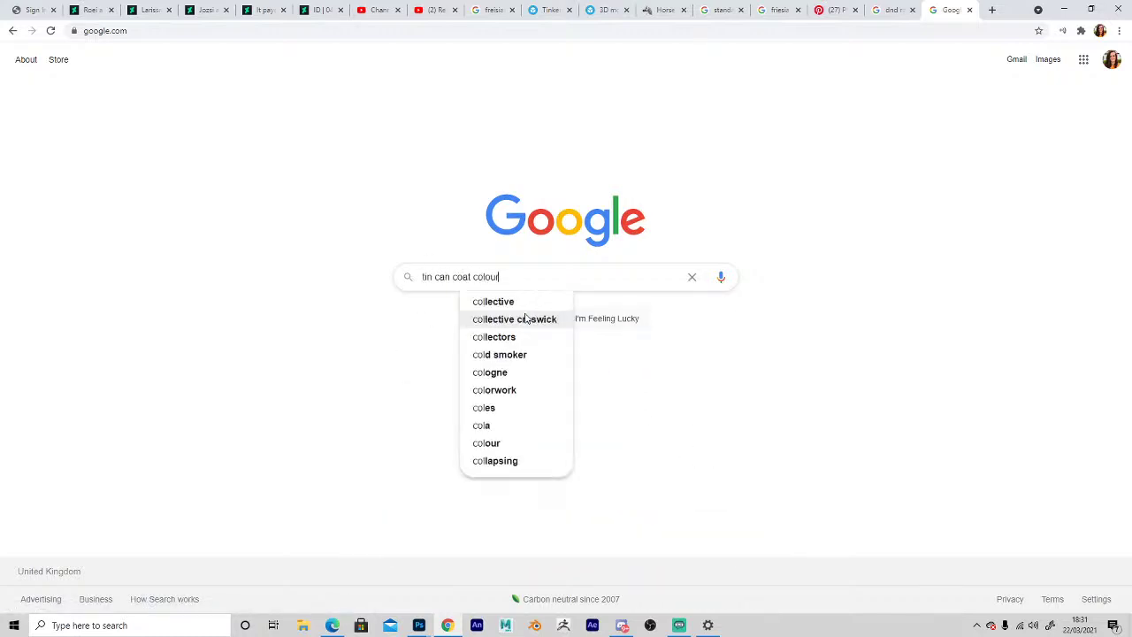
key(Return)
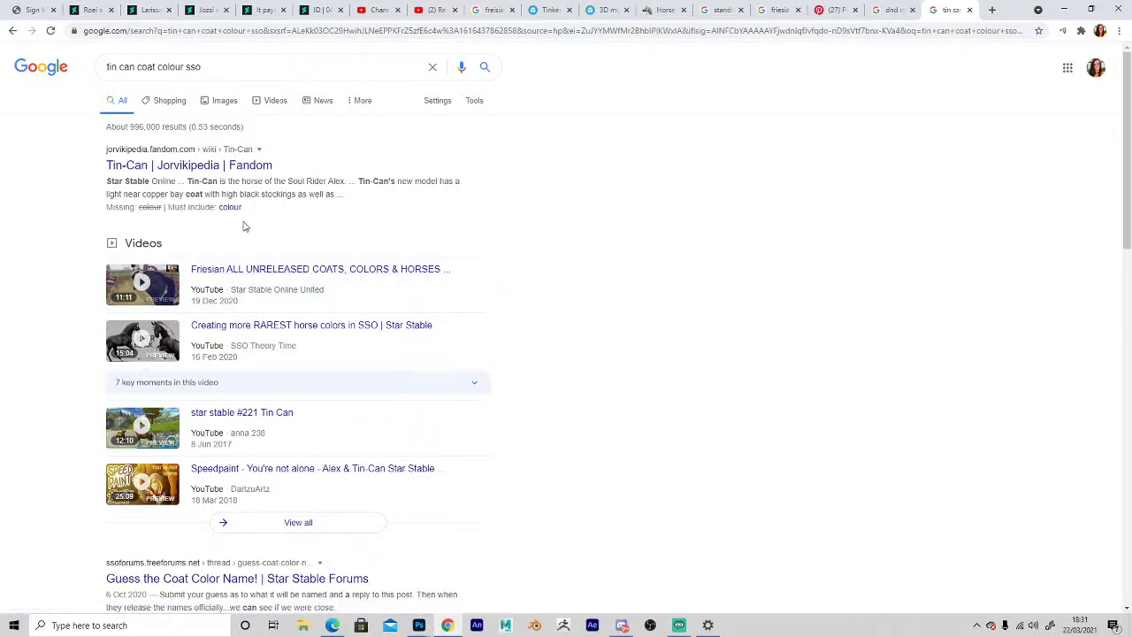
click(223, 101)
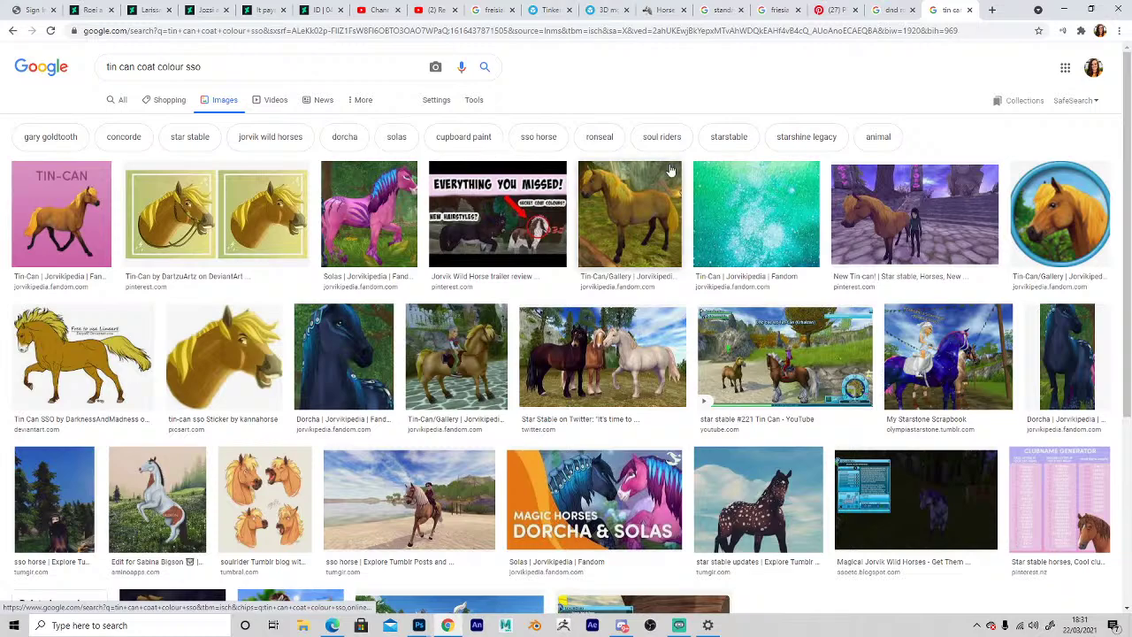
scroll(670, 170, down, 3)
scroll(623, 508, up, 4)
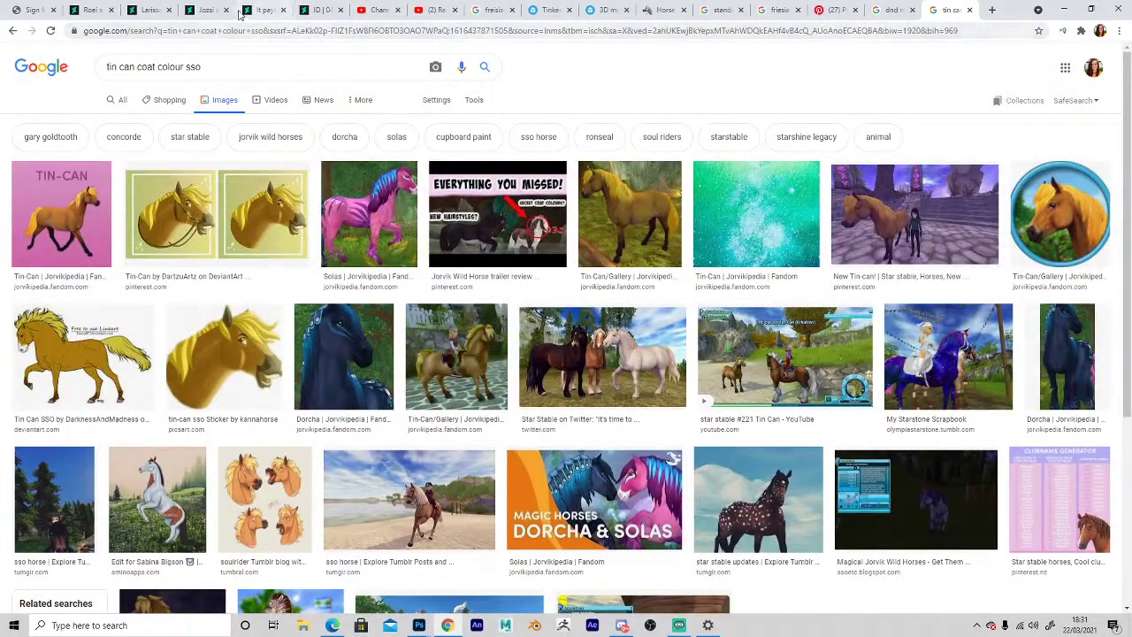
Look at the other open DeviantArt unicorn artwork, including "It pays to have friends", and return to the Photoshop drawing.
click(204, 8)
click(259, 9)
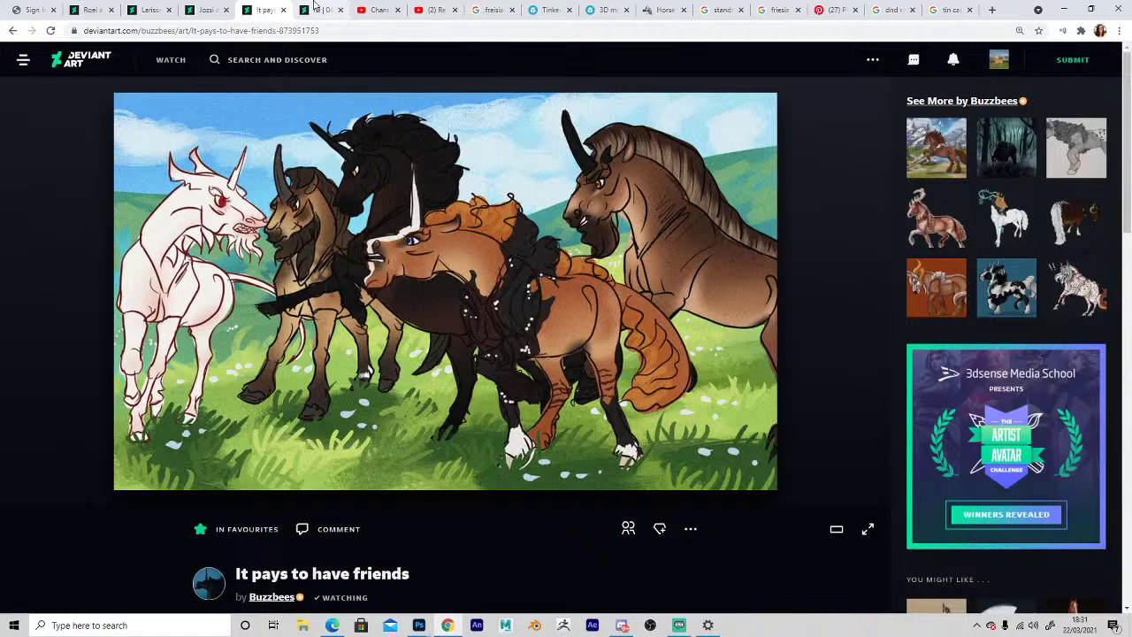
mouse_move(418, 624)
click(414, 584)
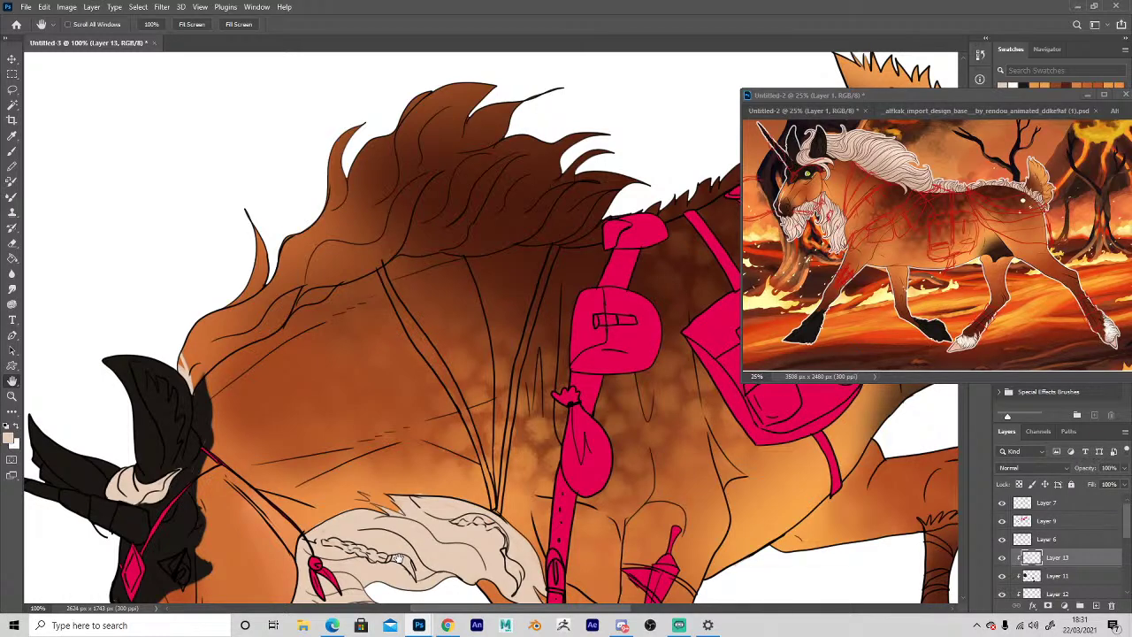
Paint pale strokes through the mane on Layer 13, from behind the ear along its lower locks to the tip at the withers.
mouse_move(379, 492)
mouse_down()
mouse_move(444, 386)
mouse_move(498, 373)
mouse_up()
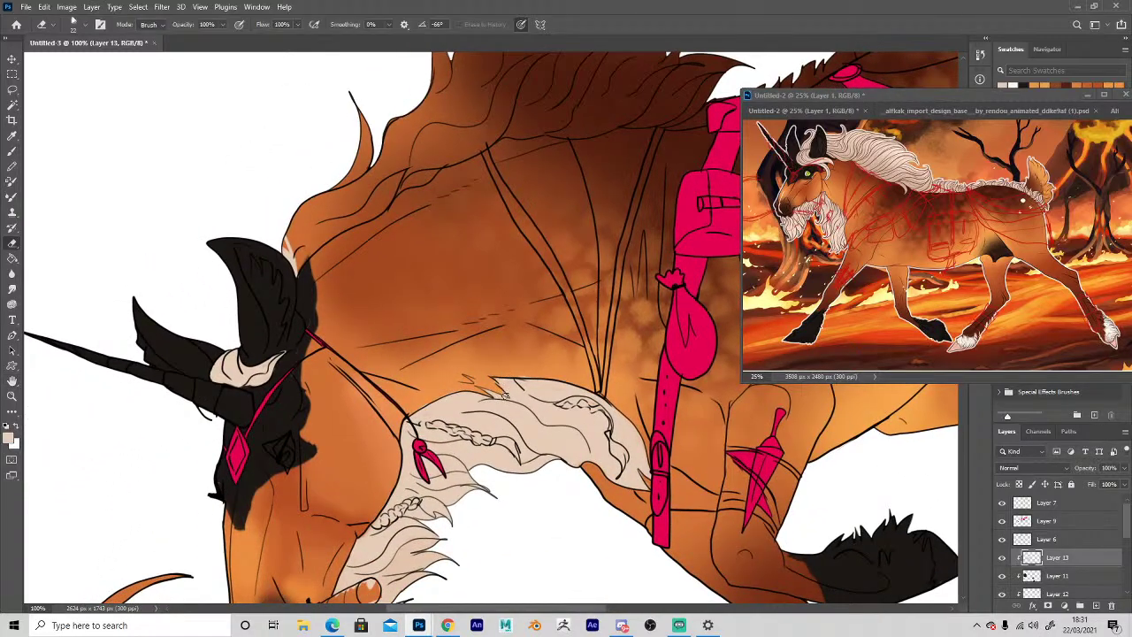
key(b)
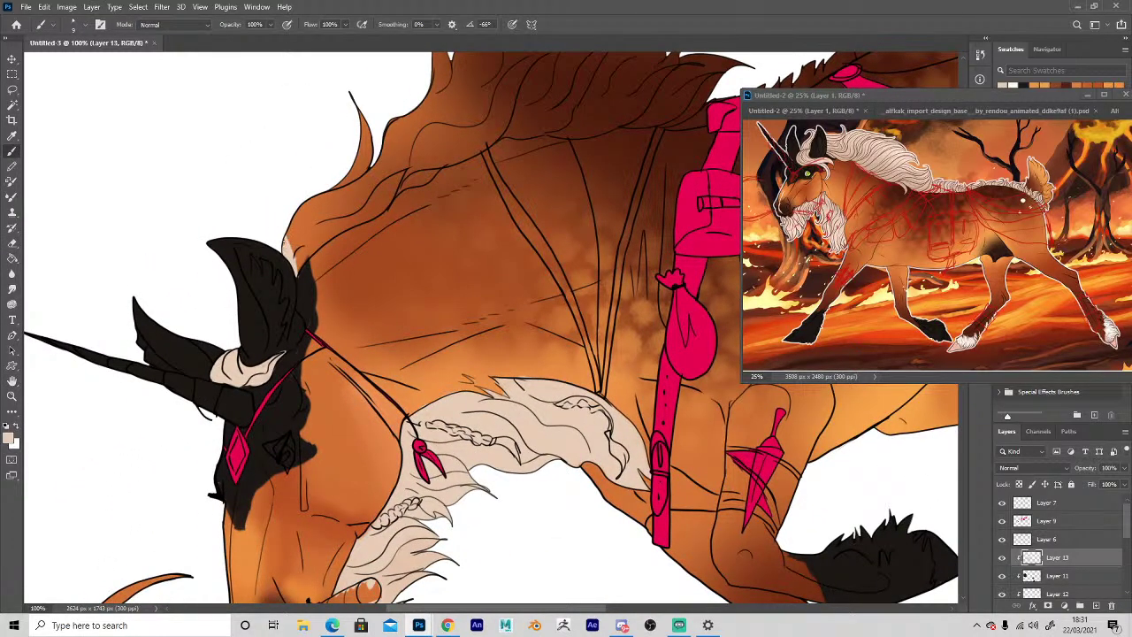
drag(297, 268, 333, 220)
mouse_move(299, 265)
mouse_down()
mouse_move(333, 224)
mouse_move(307, 257)
mouse_move(375, 213)
mouse_move(413, 130)
mouse_up()
drag(389, 197, 417, 118)
drag(458, 361, 428, 494)
mouse_move(366, 322)
mouse_down()
mouse_move(395, 315)
mouse_move(421, 271)
mouse_up()
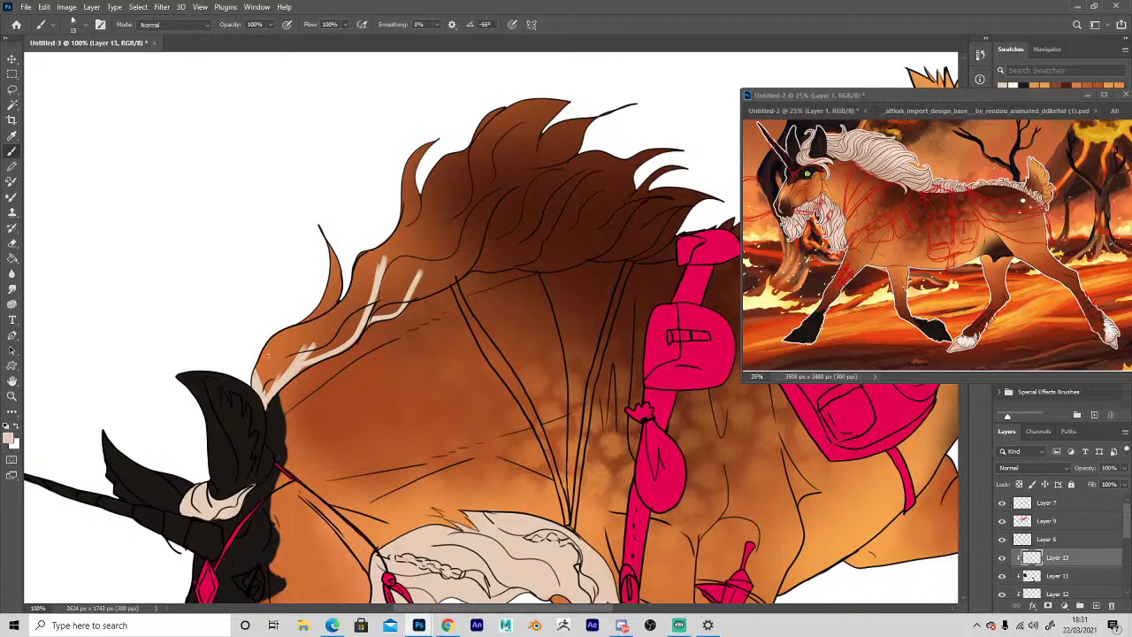
mouse_move(699, 206)
mouse_down()
mouse_move(456, 251)
mouse_move(408, 298)
mouse_move(387, 280)
mouse_up()
Add pale streaks through the mane's front locks, from the lower neck up into the upright lock at its crest.
key(space)
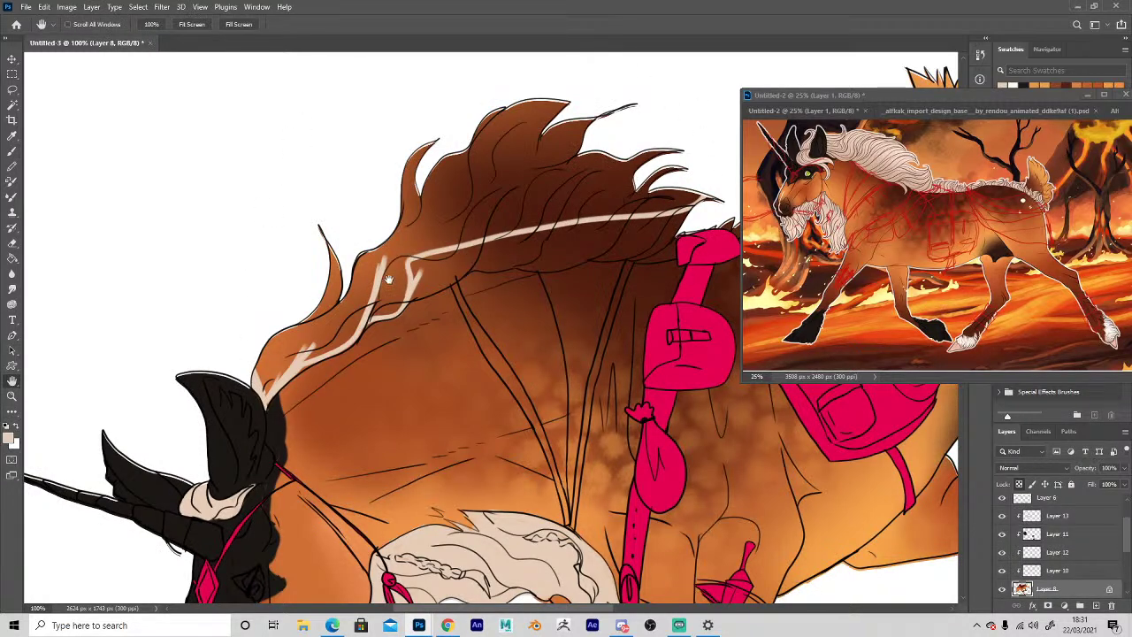
key(g)
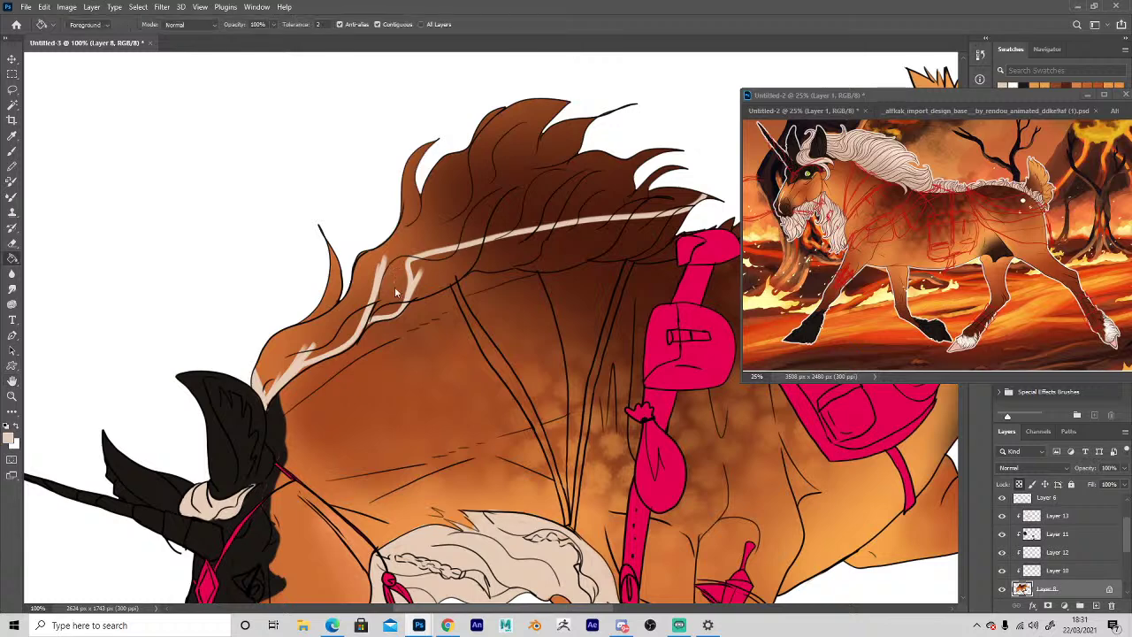
drag(413, 155, 341, 329)
drag(399, 230, 321, 346)
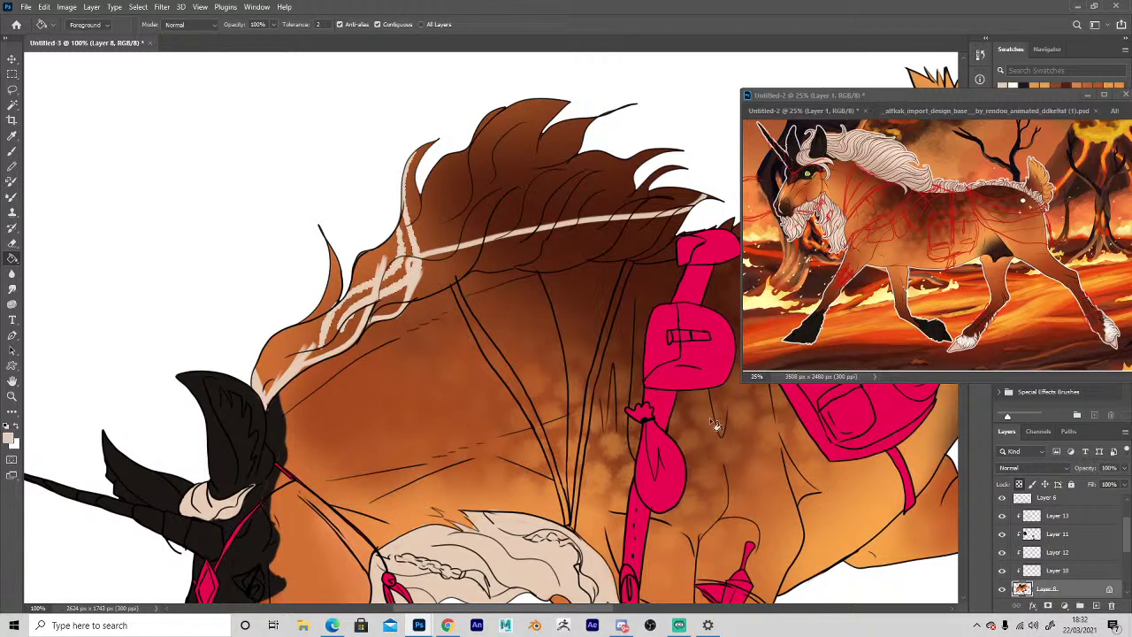
Select Layer 13 and fill the mane's upper section with the pale beige colour using the Paint Bucket.
click(11, 60)
click(412, 300)
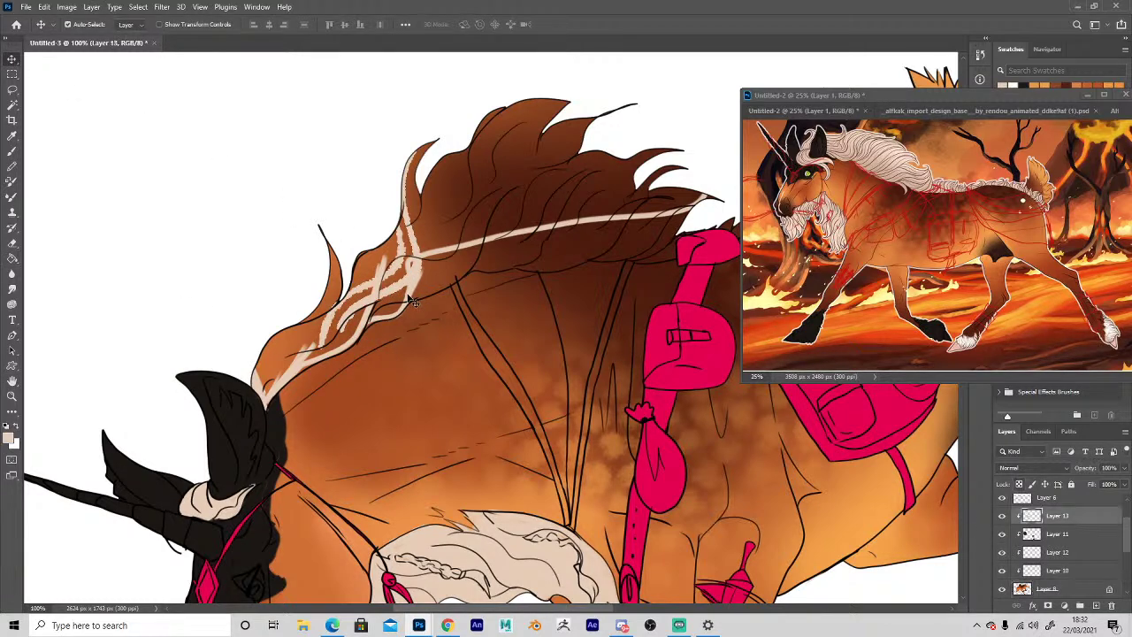
key(g)
click(397, 256)
key(b)
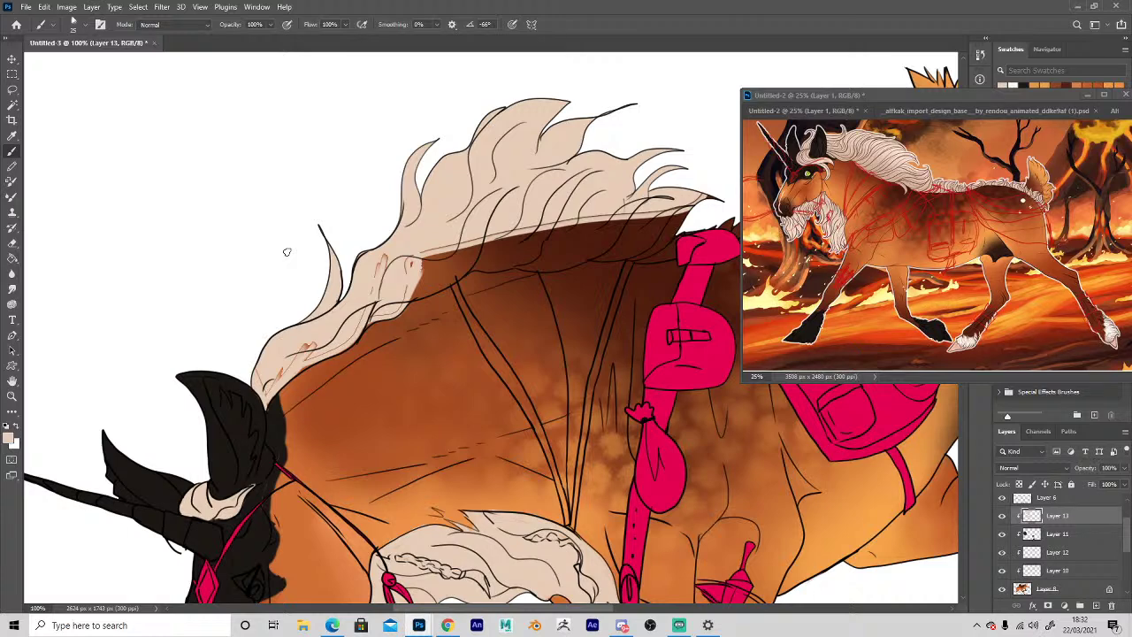
View the whole reference image, check the unicorn artworks ID | 025 and ID | 045 on DeviantArt in Chrome, and return to the Photoshop drawing.
click(842, 212)
key(z)
alt+click(842, 221)
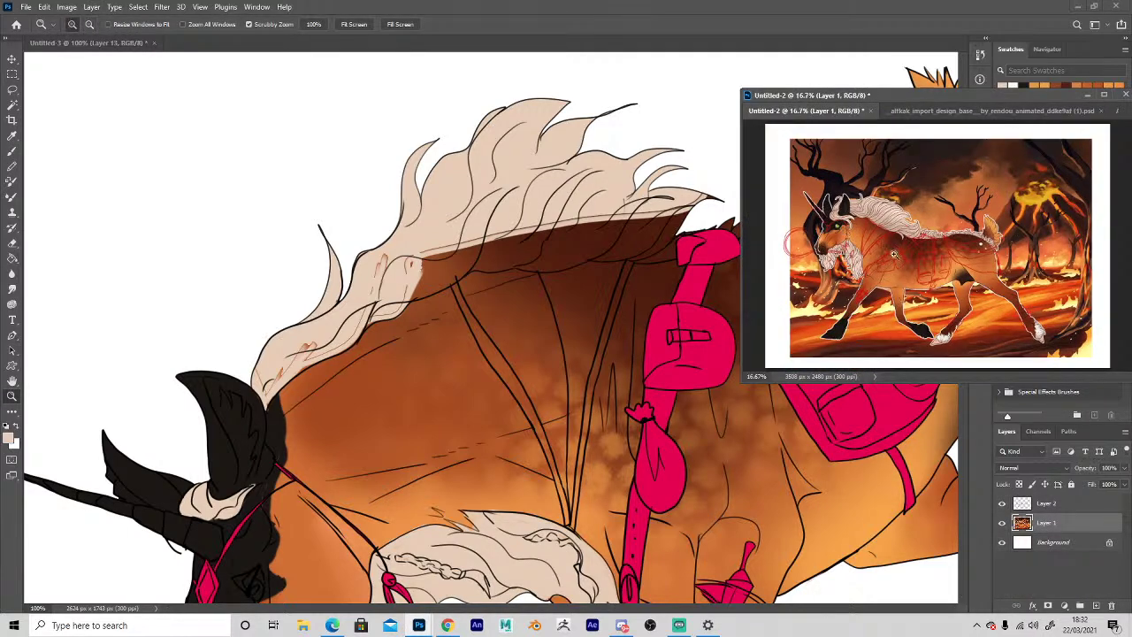
click(918, 257)
alt+click(898, 257)
click(448, 626)
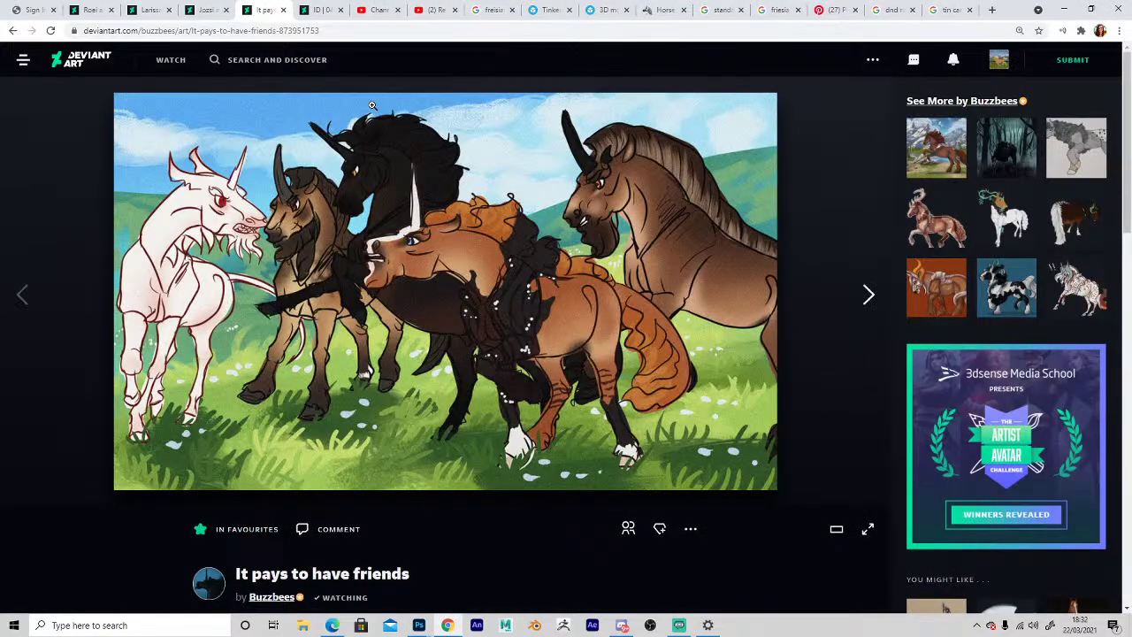
click(319, 10)
click(1012, 222)
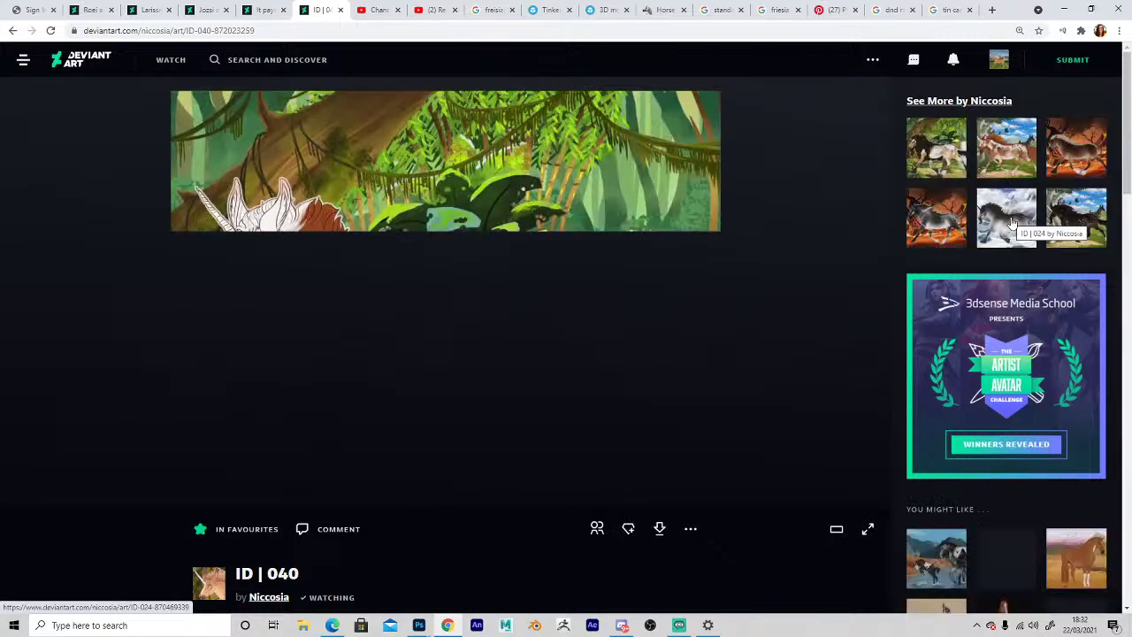
click(937, 212)
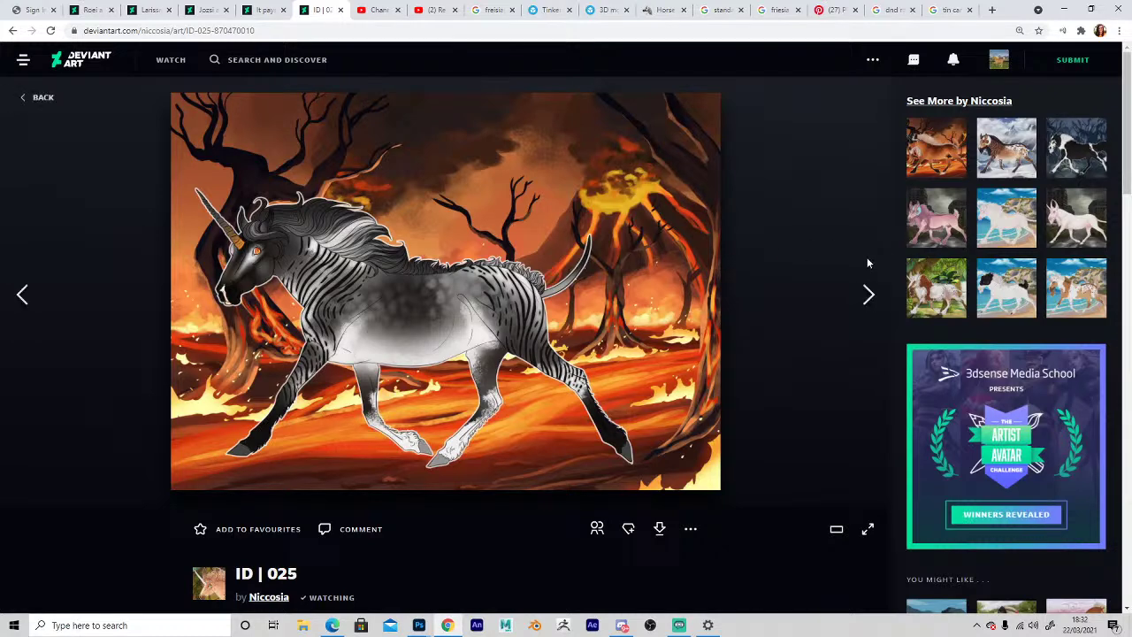
click(936, 148)
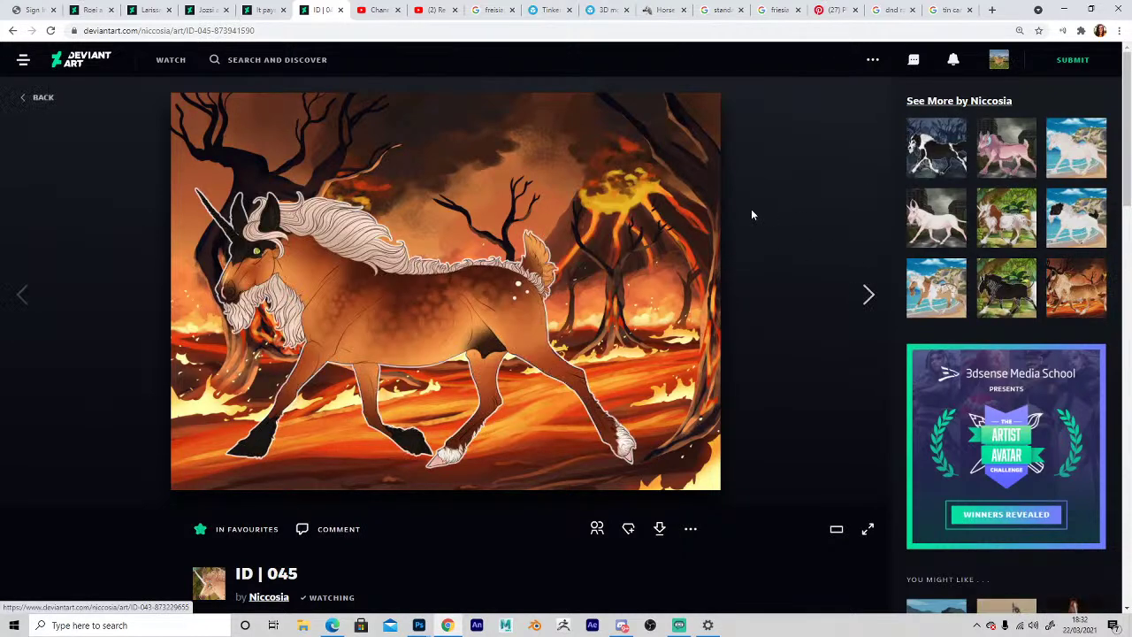
mouse_move(418, 623)
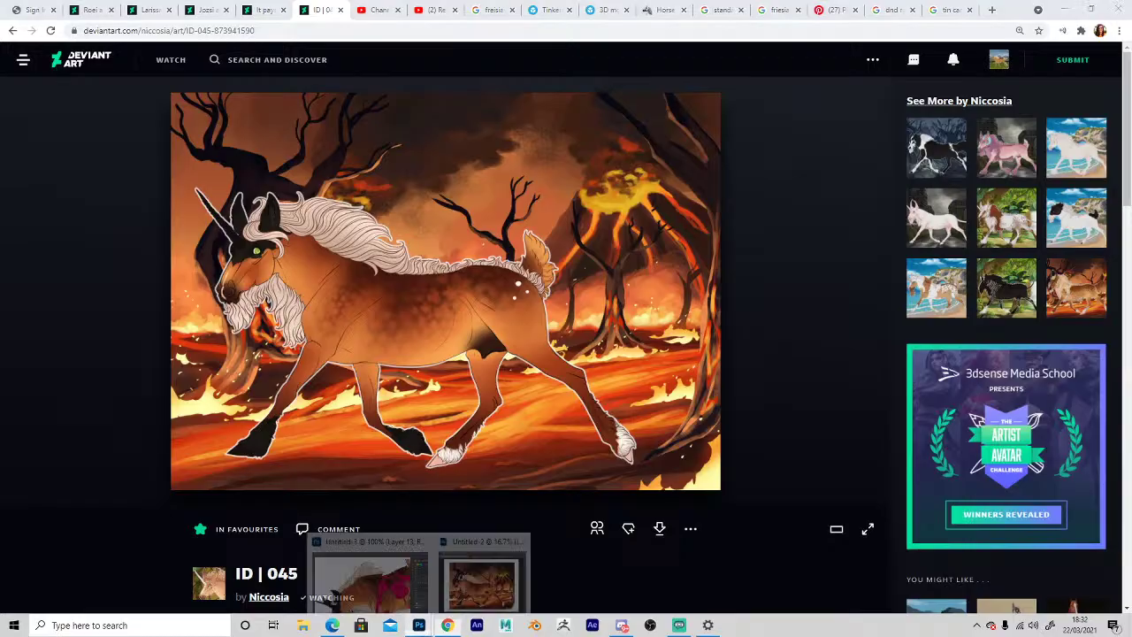
click(402, 595)
Brush over the leftover brown gaps in the mane on Layer 13 and extend the pale colour down to its lower edge along the neck.
key(b)
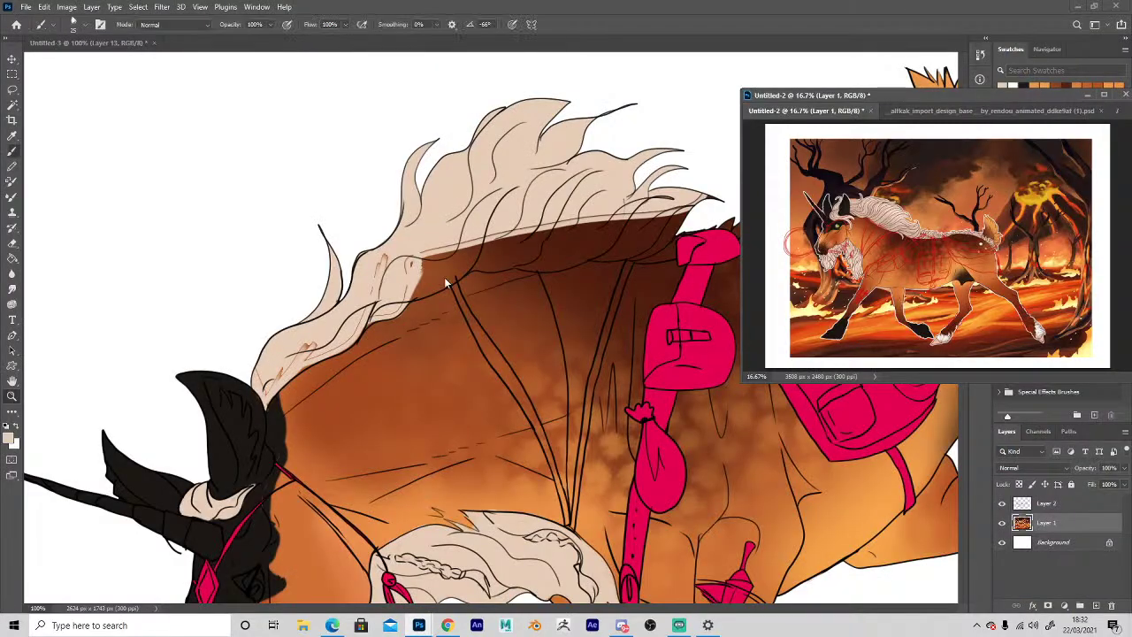
click(404, 297)
mouse_move(389, 262)
mouse_down()
mouse_move(352, 320)
mouse_move(308, 341)
mouse_move(271, 383)
mouse_up()
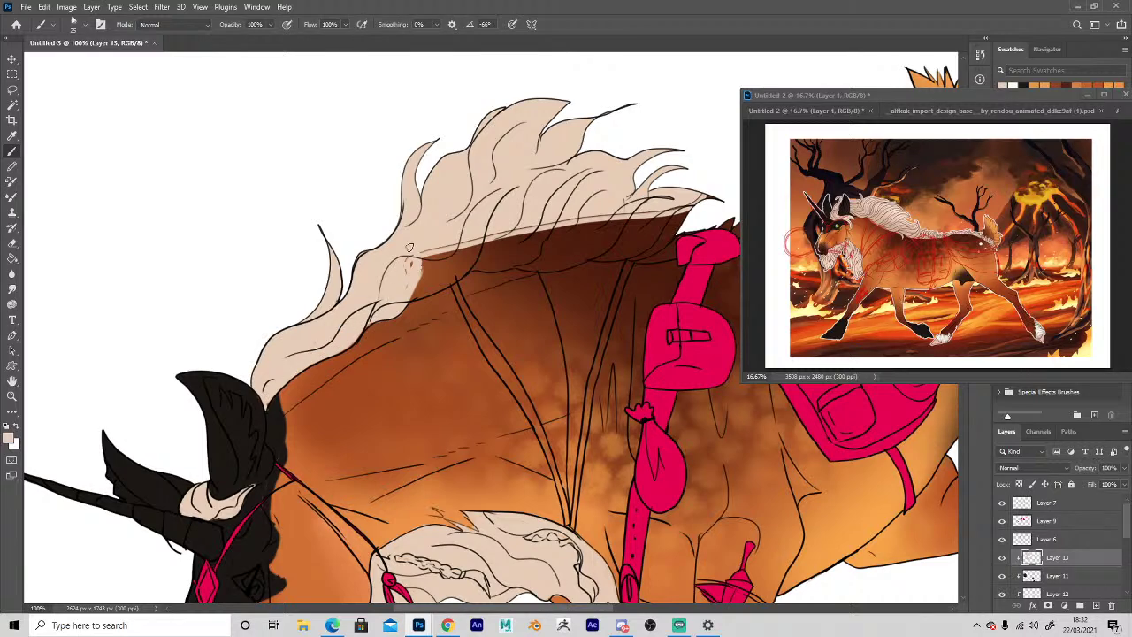
mouse_move(409, 251)
mouse_down()
mouse_move(401, 295)
mouse_move(448, 271)
mouse_move(405, 297)
mouse_move(470, 256)
mouse_move(456, 277)
mouse_move(487, 216)
mouse_move(431, 272)
mouse_move(445, 245)
mouse_move(422, 256)
mouse_move(494, 234)
mouse_move(467, 267)
mouse_move(570, 262)
mouse_move(597, 249)
mouse_move(637, 179)
mouse_move(619, 228)
mouse_up()
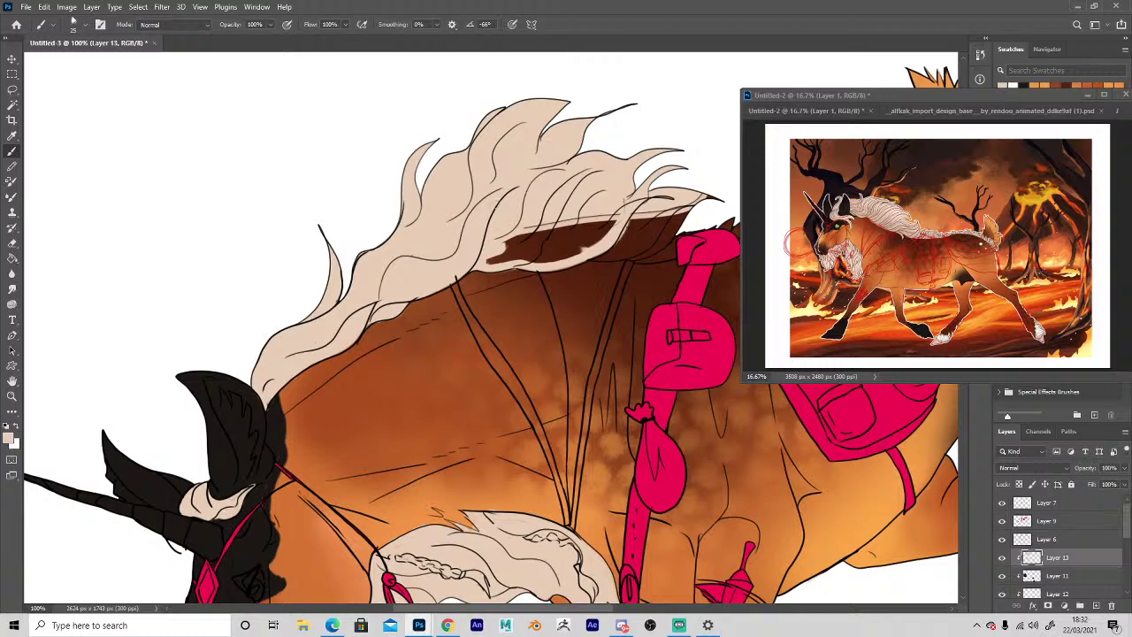
key(ctrl+alt+z)
mouse_move(485, 263)
mouse_down()
mouse_move(540, 262)
mouse_move(609, 230)
mouse_move(515, 236)
mouse_move(548, 226)
mouse_up()
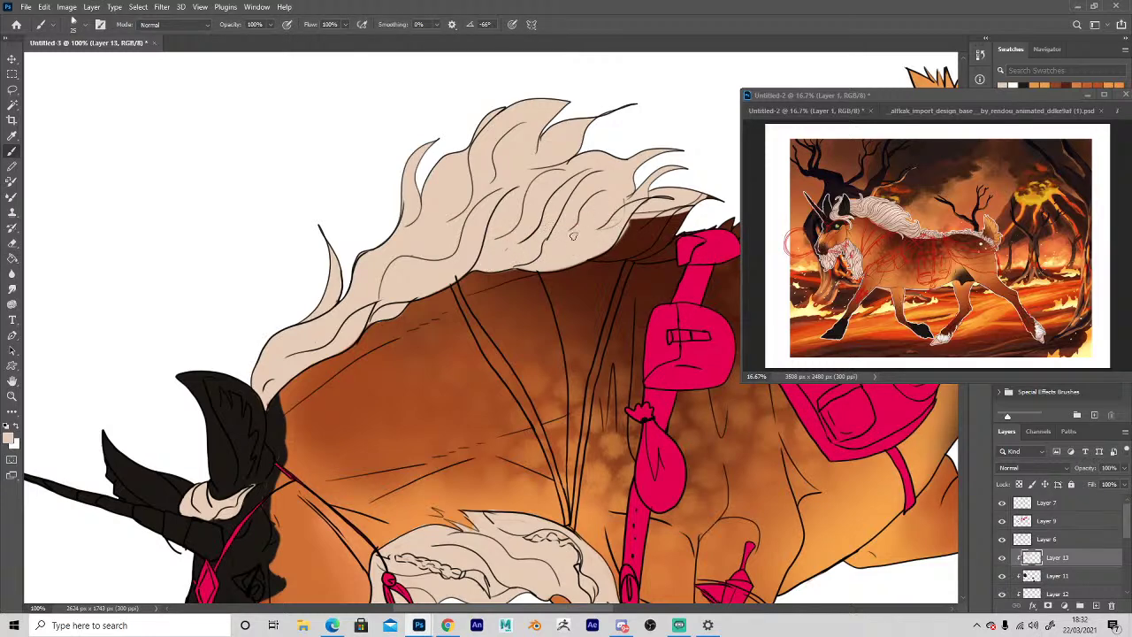
Paint the remaining brown locks at the mane's rear tip pale, up to the pink pouch at the withers.
key(space)
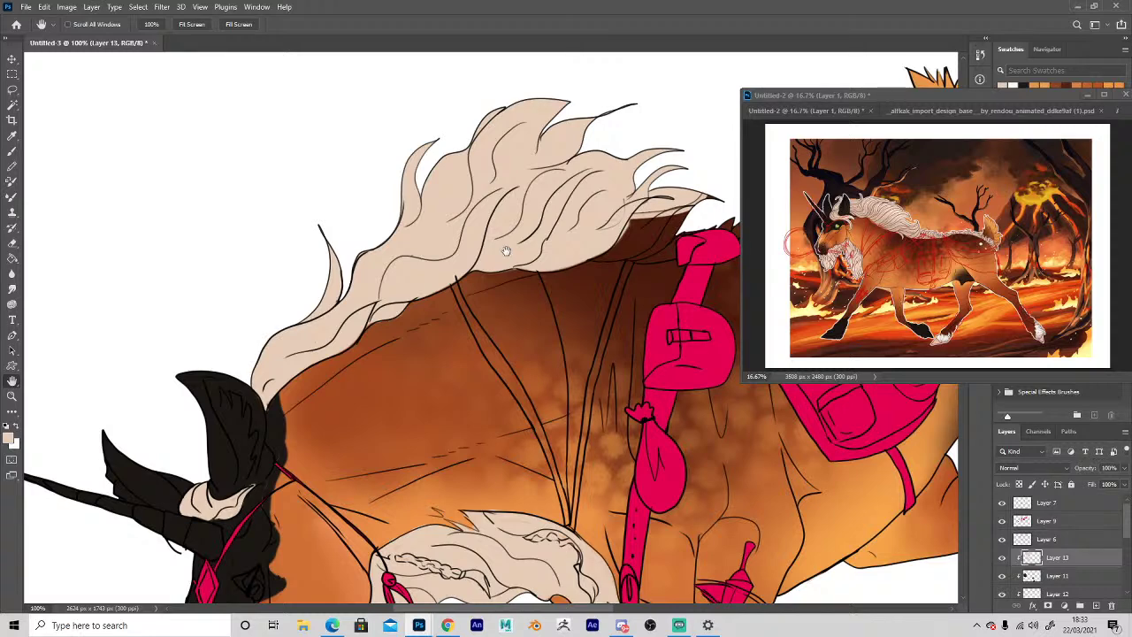
drag(506, 251, 453, 302)
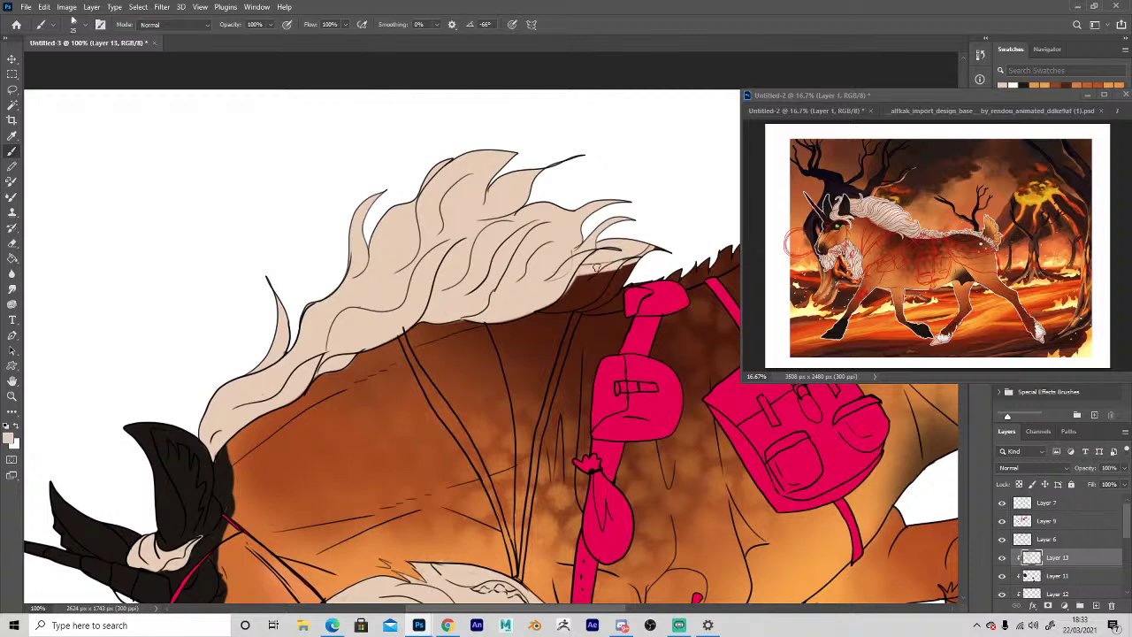
mouse_move(628, 254)
mouse_down()
mouse_move(533, 306)
mouse_move(610, 308)
mouse_move(634, 299)
mouse_move(619, 286)
mouse_move(641, 288)
mouse_up()
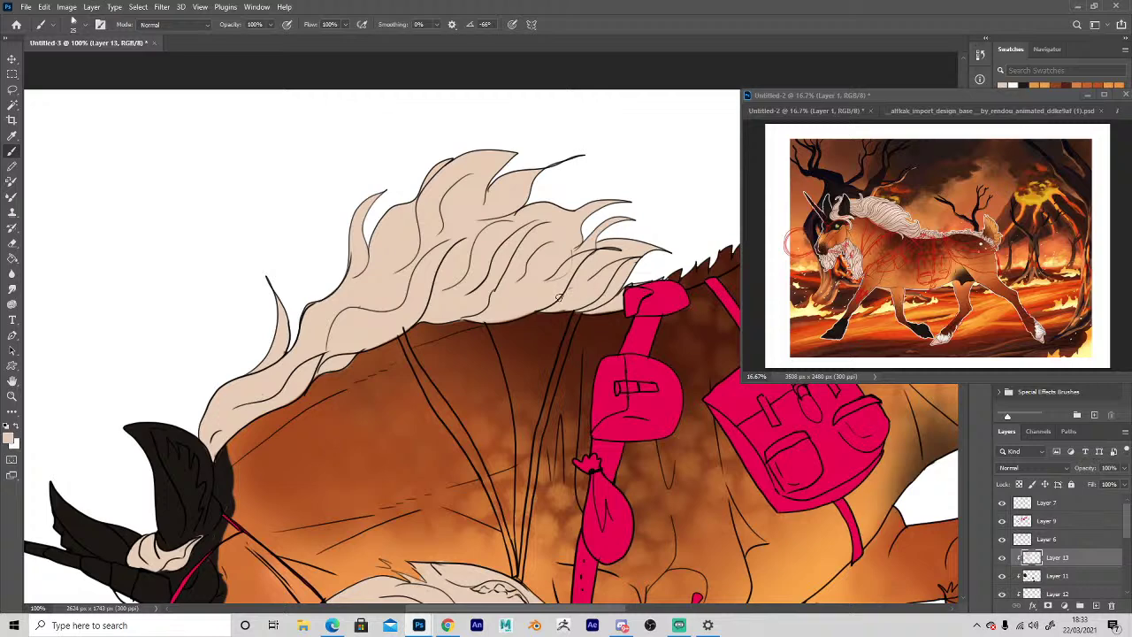
mouse_move(561, 328)
mouse_down()
mouse_move(408, 412)
mouse_move(535, 372)
mouse_move(506, 377)
mouse_move(579, 339)
mouse_up()
Paint the short mane strip pale along the back, from the saddle bags over the rump to the base of the tail.
key(e)
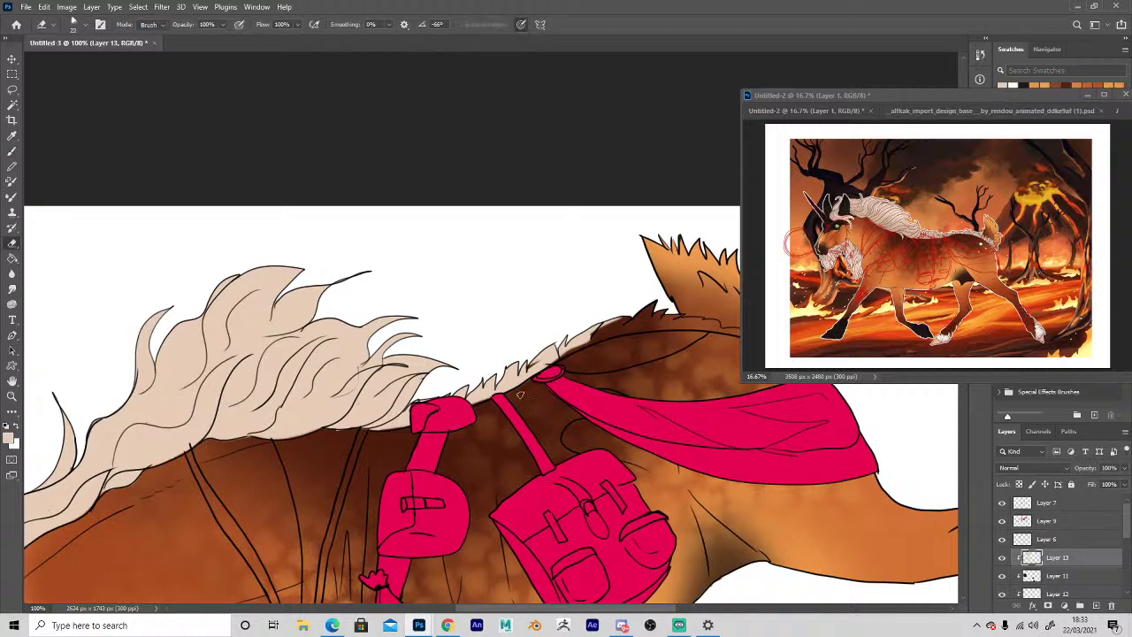
key(b)
drag(514, 396, 345, 418)
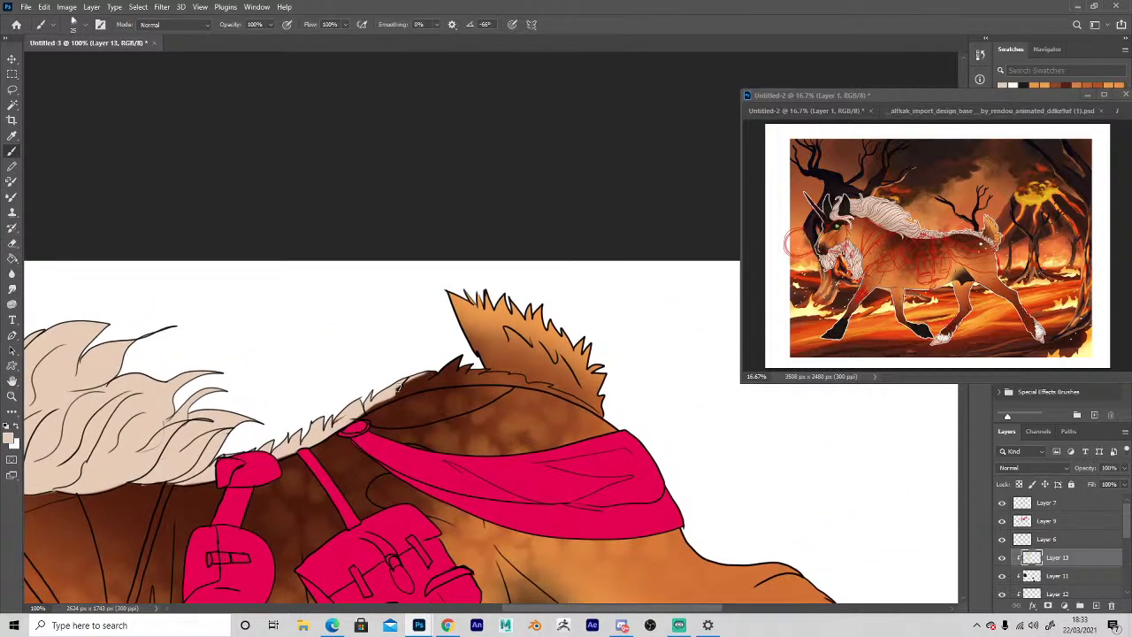
drag(398, 387, 477, 366)
mouse_move(393, 385)
mouse_down()
mouse_move(365, 411)
mouse_move(451, 380)
mouse_move(345, 420)
mouse_up()
mouse_move(464, 377)
mouse_down()
mouse_move(548, 386)
mouse_move(598, 411)
mouse_move(516, 375)
mouse_move(462, 371)
mouse_move(582, 405)
mouse_up()
Trim the edge of the pale strip below the tail with the Eraser so it tapers along the rump.
key(e)
mouse_move(535, 372)
mouse_down()
mouse_move(598, 400)
mouse_move(580, 392)
mouse_move(593, 413)
mouse_move(552, 397)
mouse_move(595, 418)
mouse_move(573, 388)
mouse_move(608, 410)
mouse_up()
mouse_move(558, 385)
mouse_down()
mouse_move(527, 366)
mouse_move(530, 381)
mouse_move(552, 381)
mouse_move(491, 366)
mouse_move(525, 371)
mouse_move(520, 382)
mouse_move(482, 374)
mouse_up()
key(b)
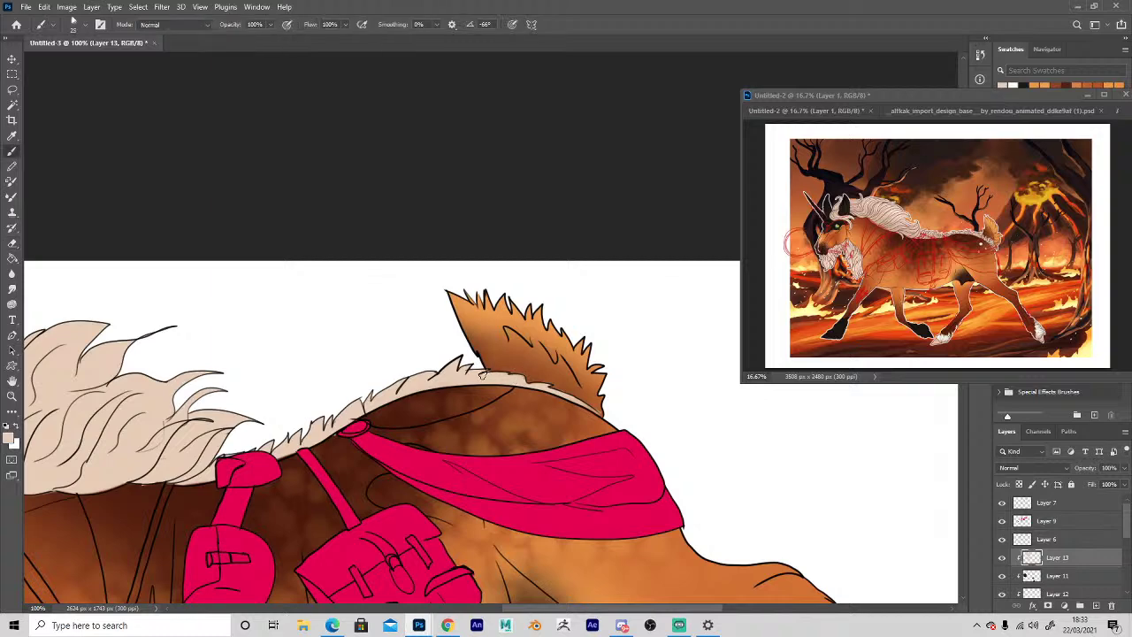
Add a Drop Shadow to Layer 8 with a distance of 8 px and spread of 5%, and adjust the shadow's size.
key(z)
alt+click(259, 527)
alt+click(260, 530)
alt+click(260, 531)
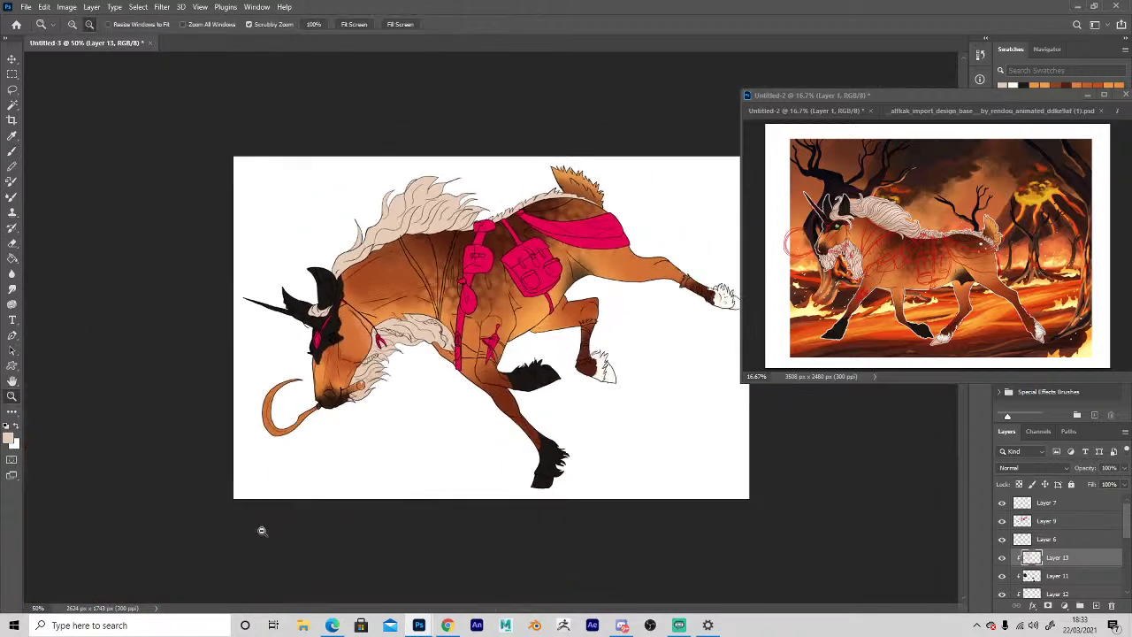
click(559, 323)
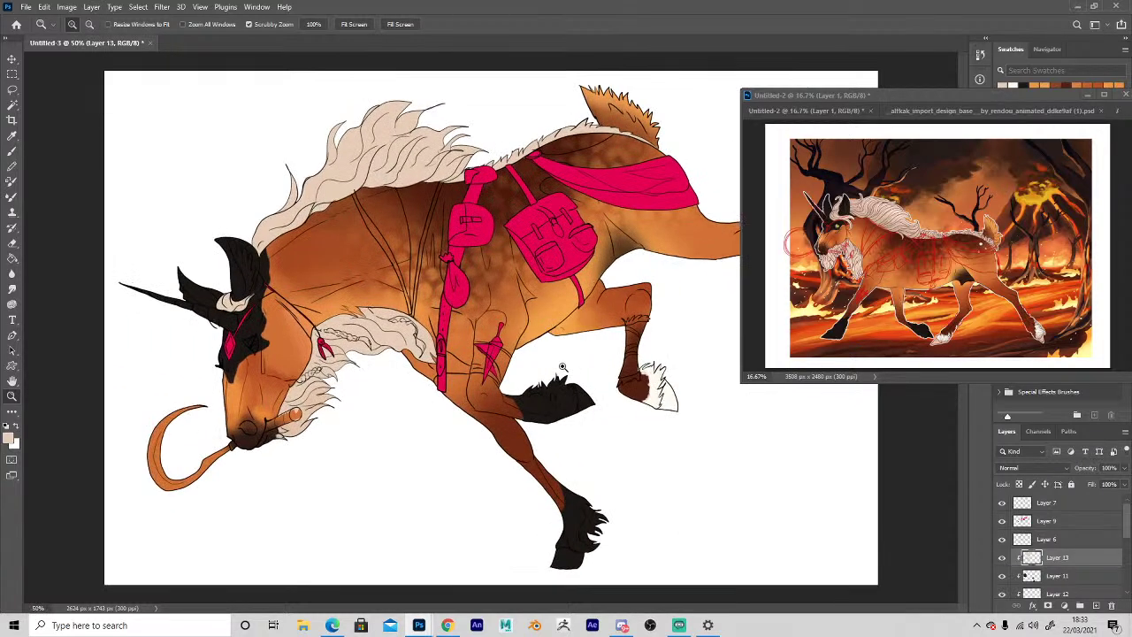
scroll(1061, 539, down, 4)
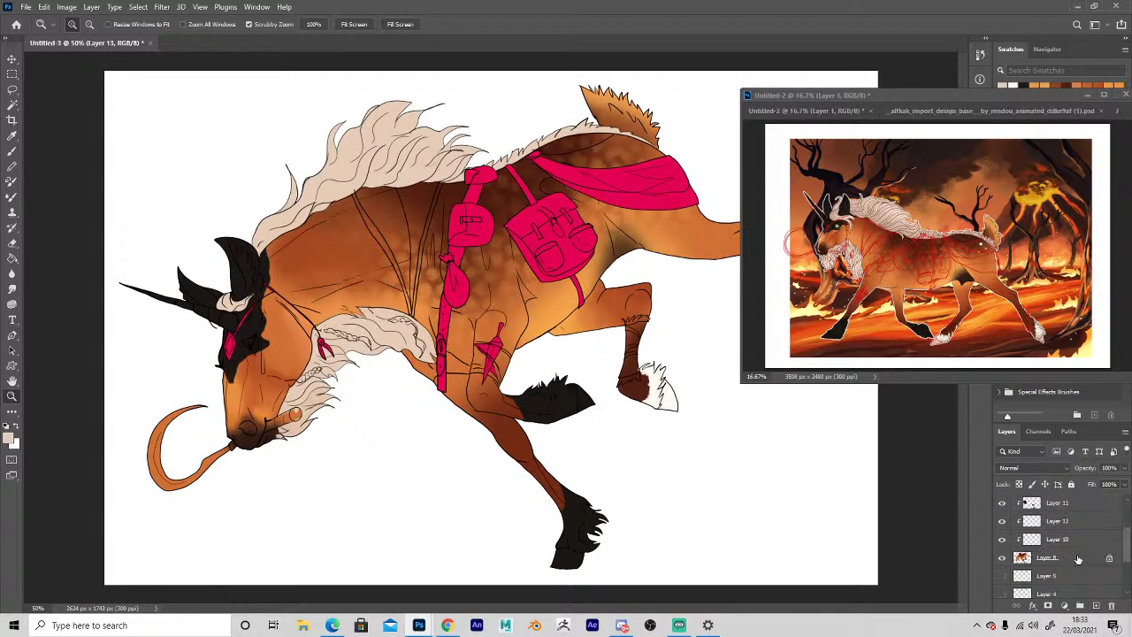
right_click(1057, 558)
click(1010, 73)
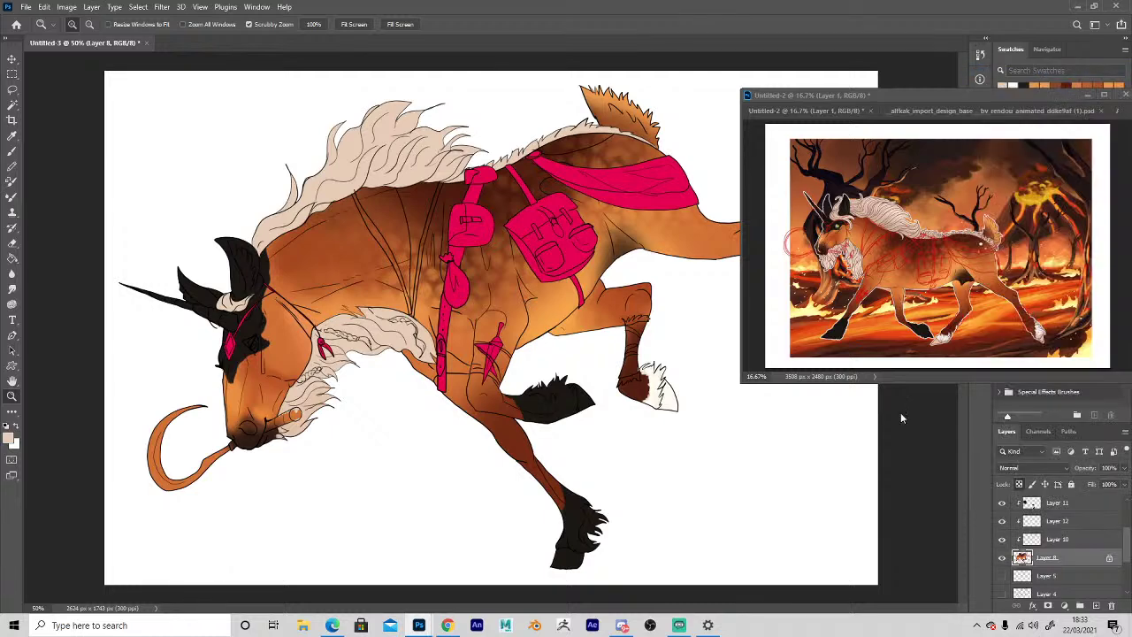
click(658, 338)
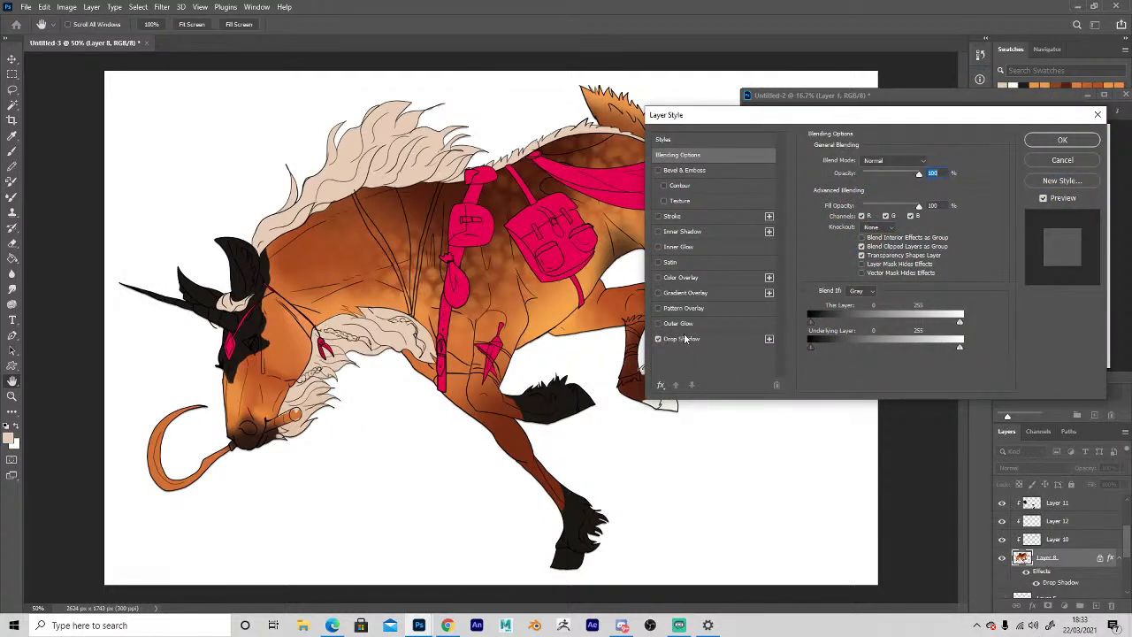
click(684, 339)
drag(874, 215, 859, 241)
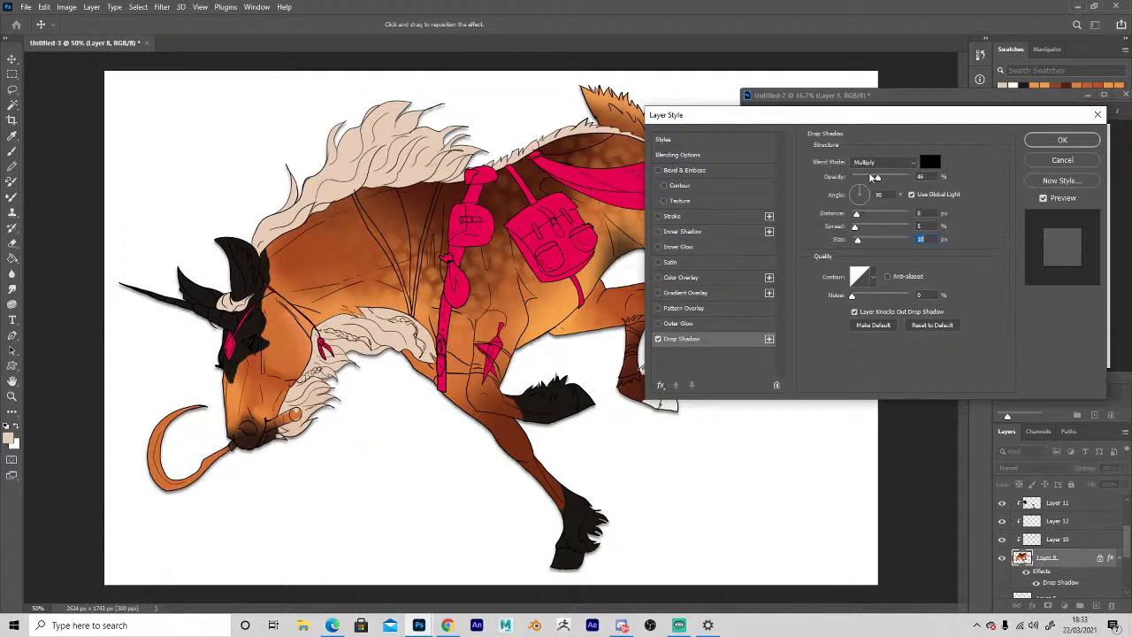
drag(857, 240, 862, 242)
click(1060, 142)
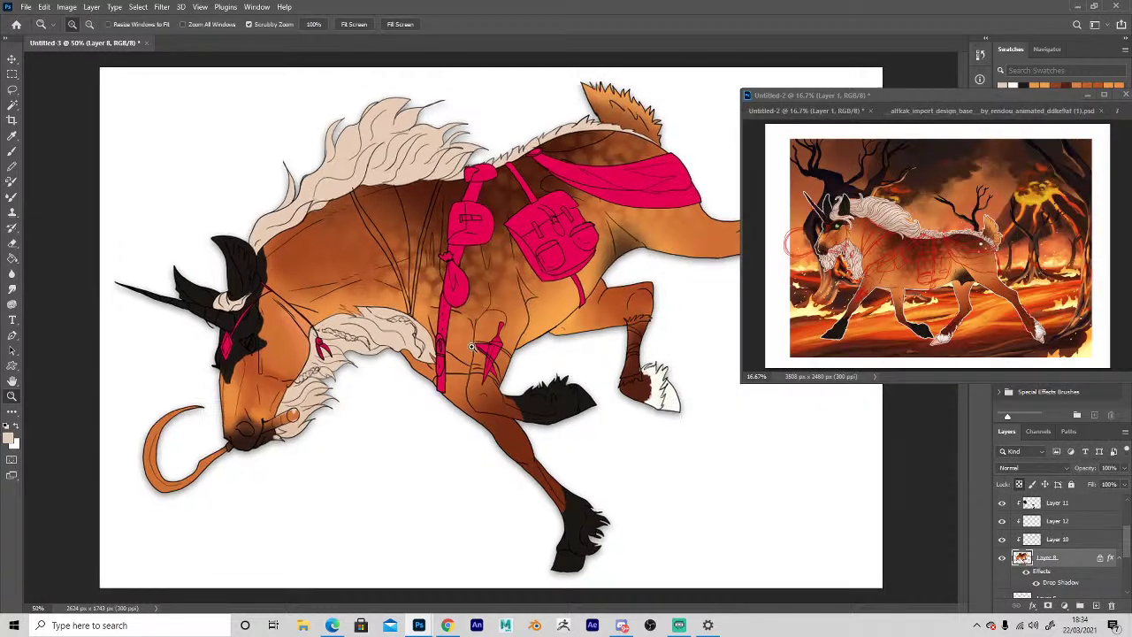
Select Layer 11, which holds the black markings, and lock its transparent pixels.
click(471, 347)
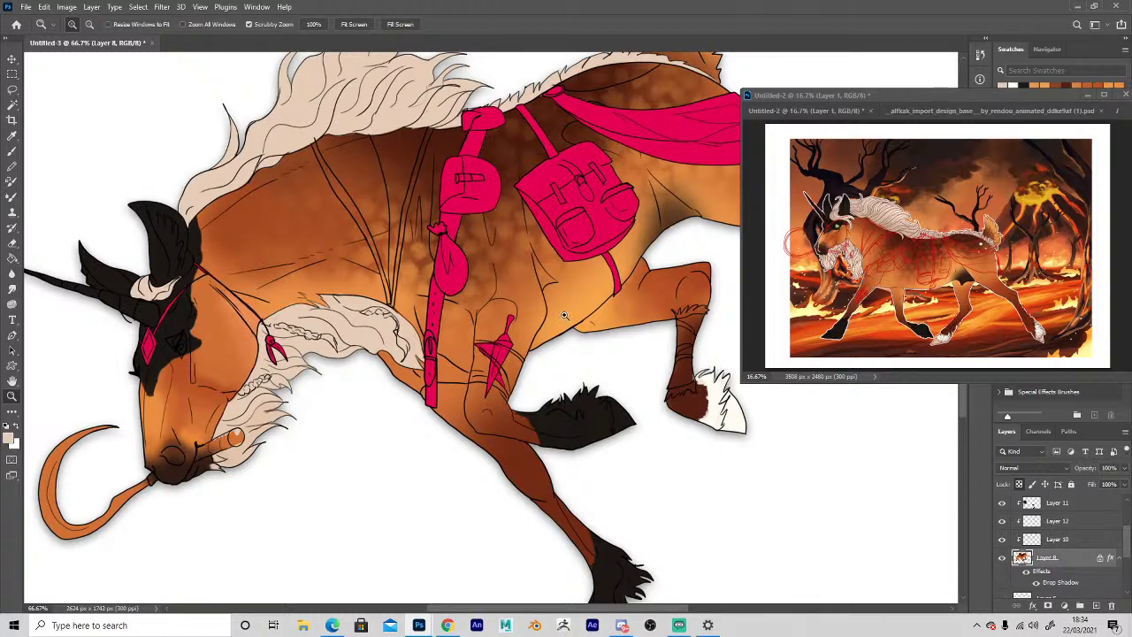
key(v)
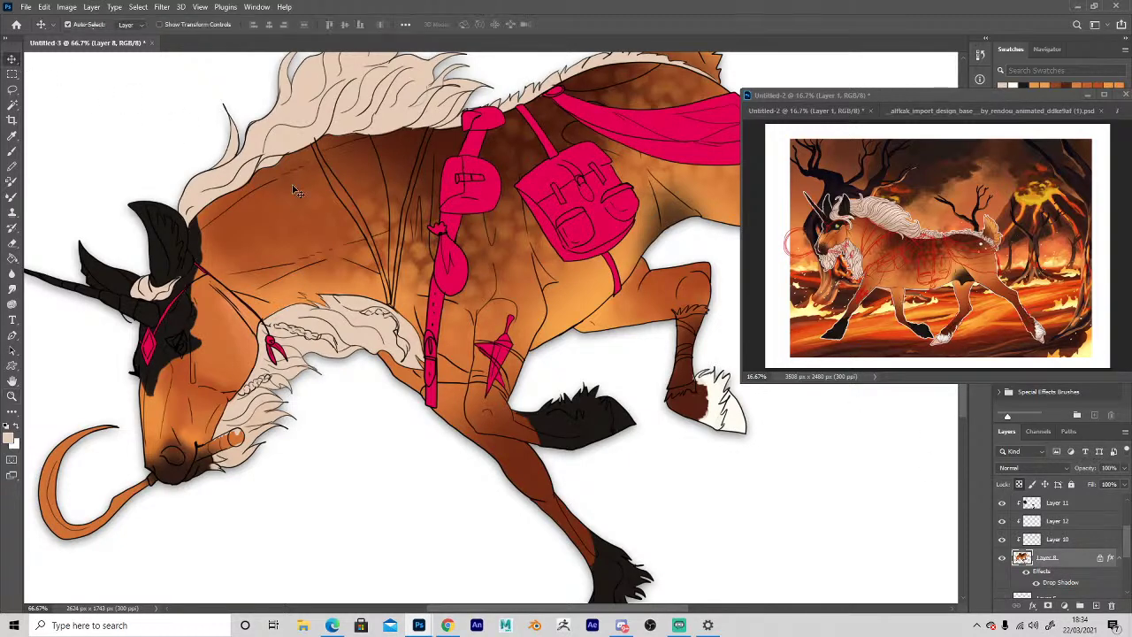
click(621, 423)
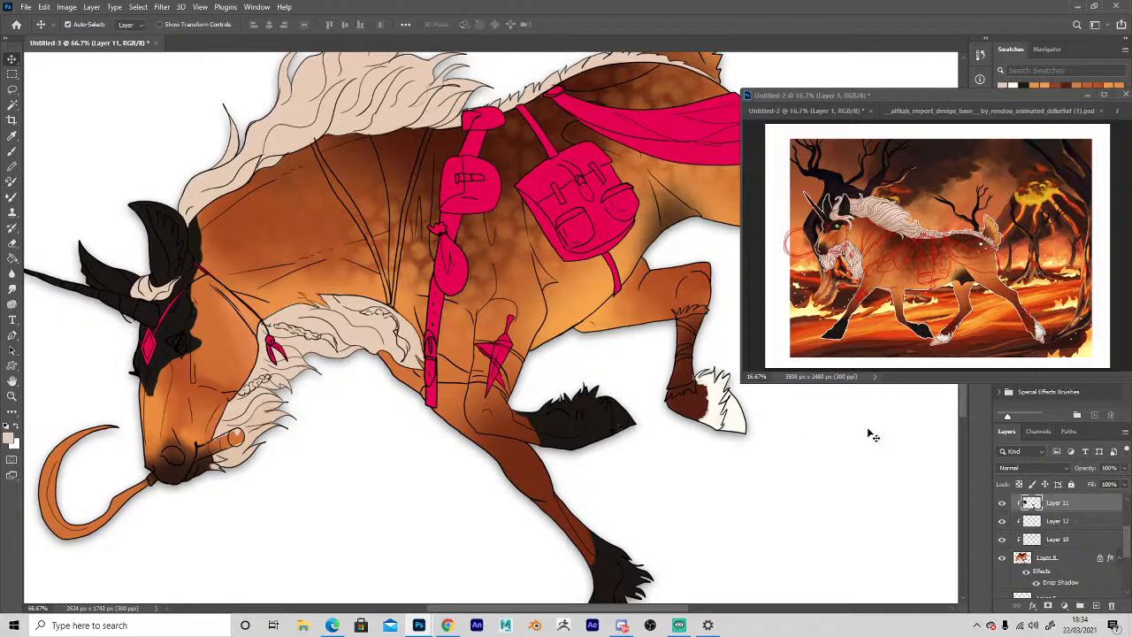
click(1019, 484)
Paint both front hooves near-black with colour #0e0c0c on the black markings layer.
key(h)
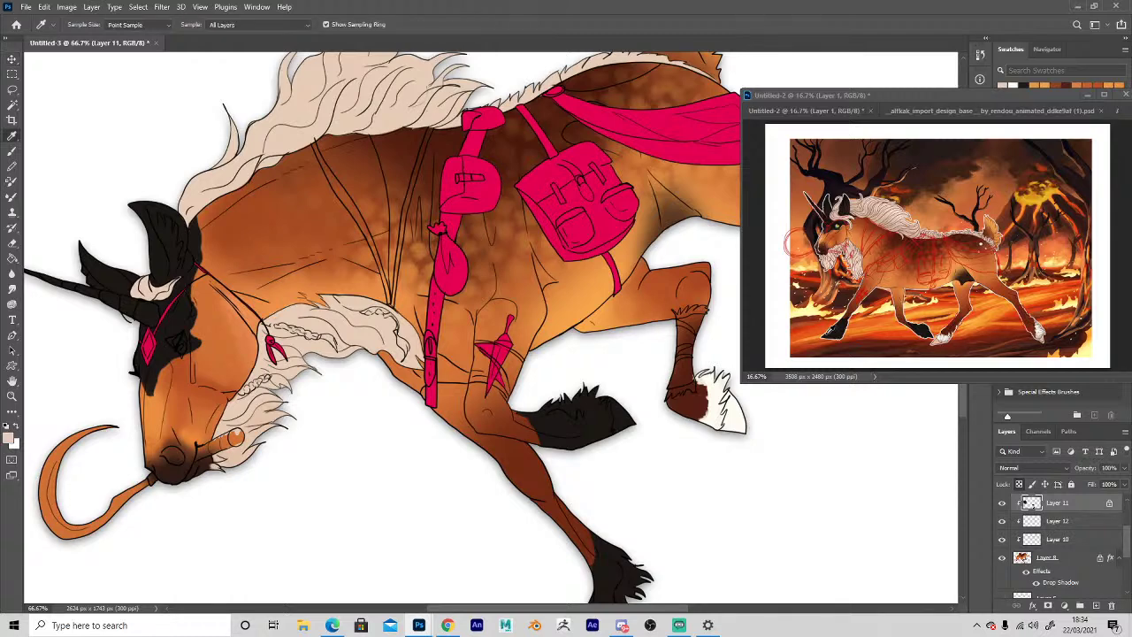
click(874, 382)
mouse_move(634, 458)
mouse_down()
mouse_move(645, 450)
mouse_move(644, 374)
mouse_move(662, 358)
mouse_up()
key(b)
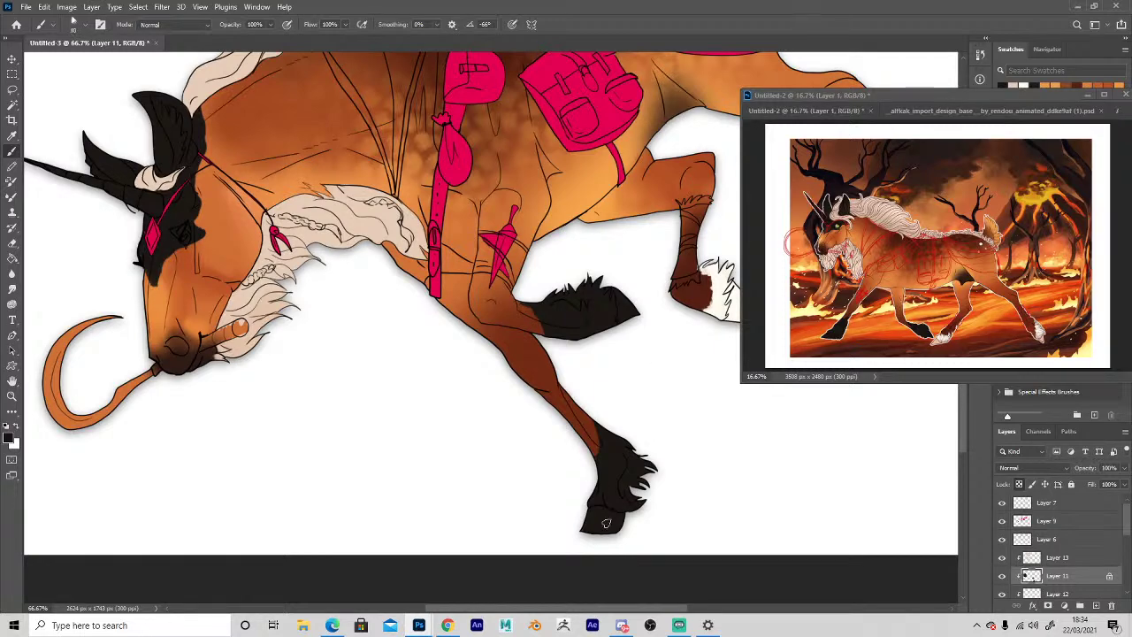
key(i)
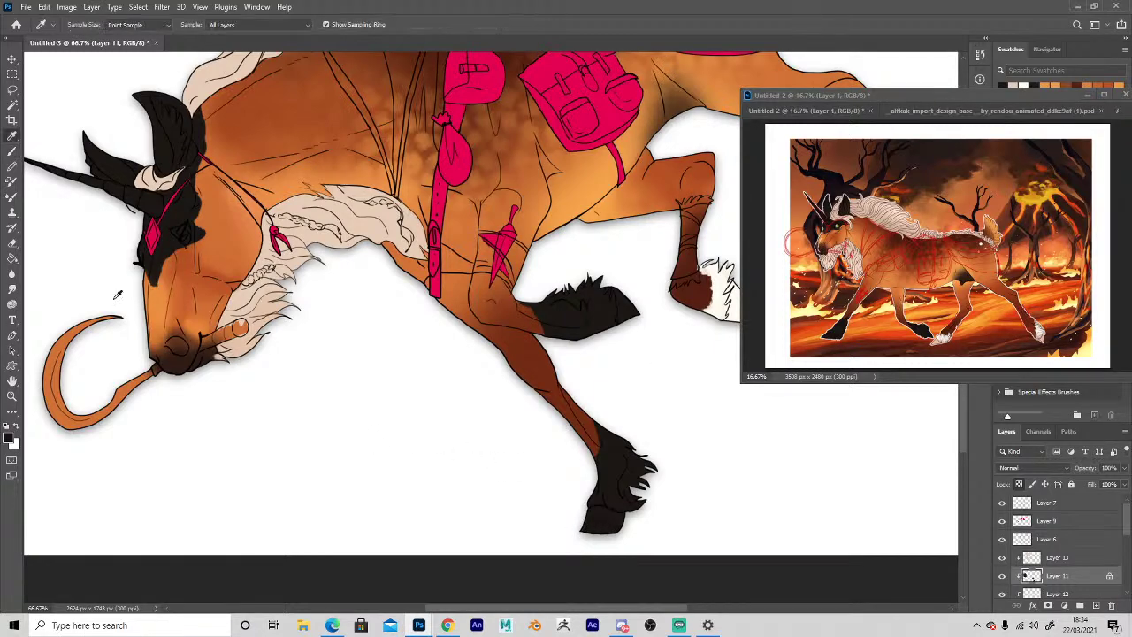
click(9, 440)
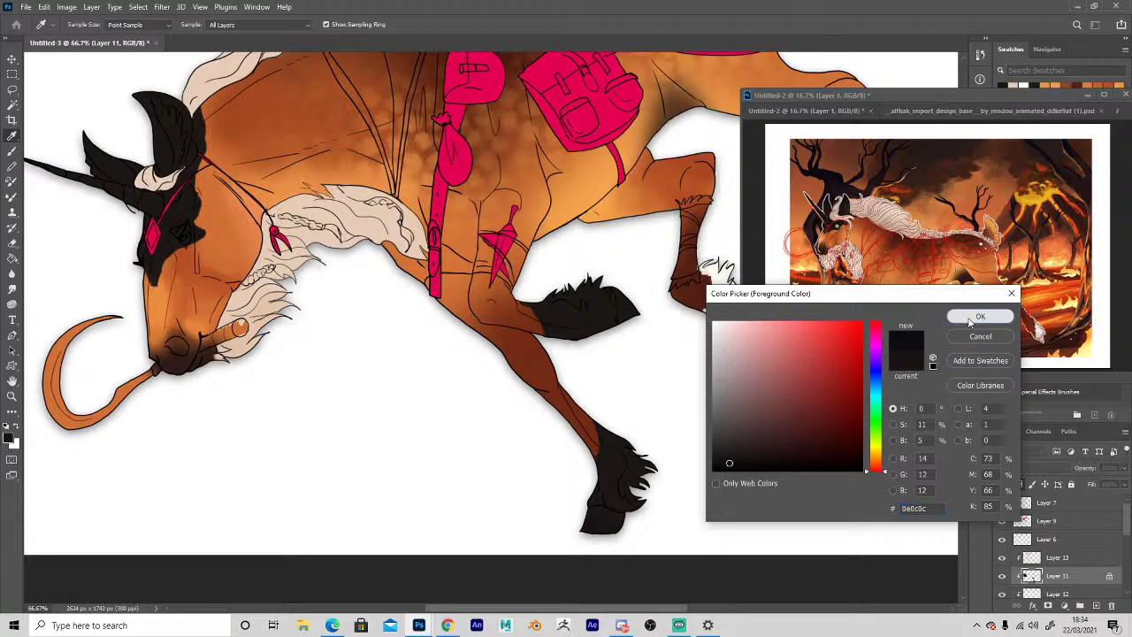
click(973, 315)
key(b)
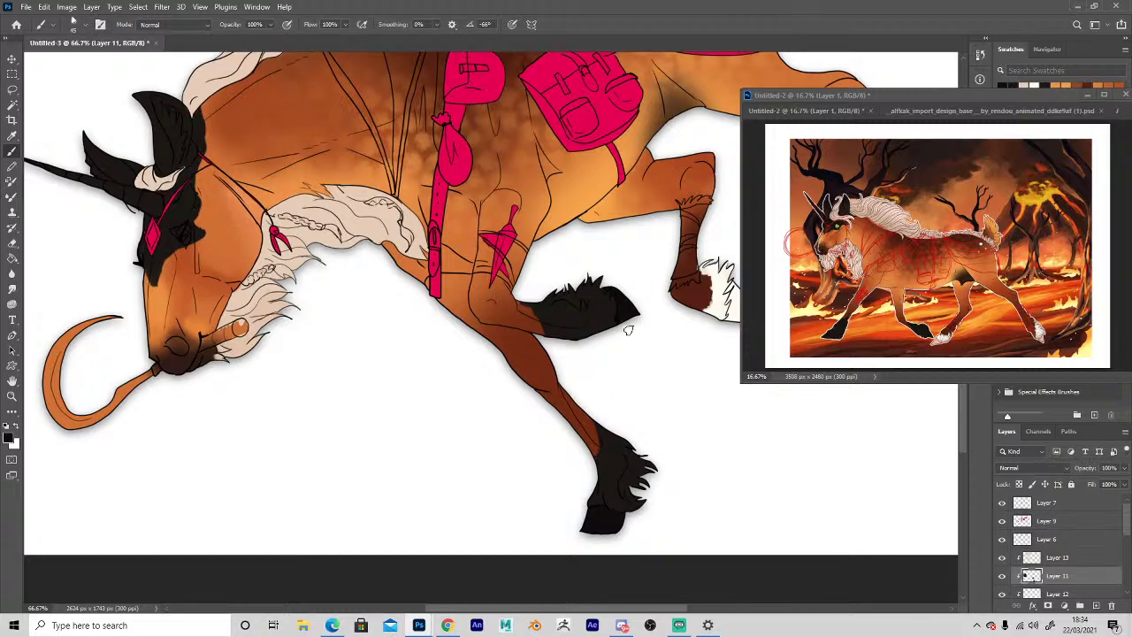
Lock the transparent pixels of the white markings on Layer 12 and paint both hind hooves pale pink.
key(space)
drag(462, 487, 366, 560)
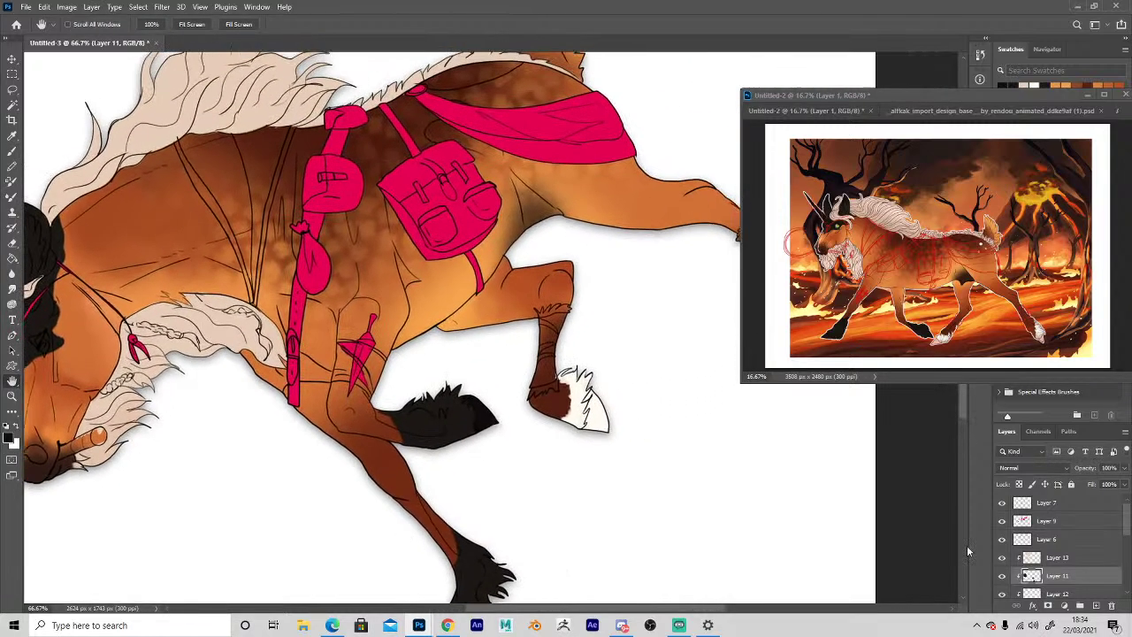
click(12, 60)
click(605, 418)
key(b)
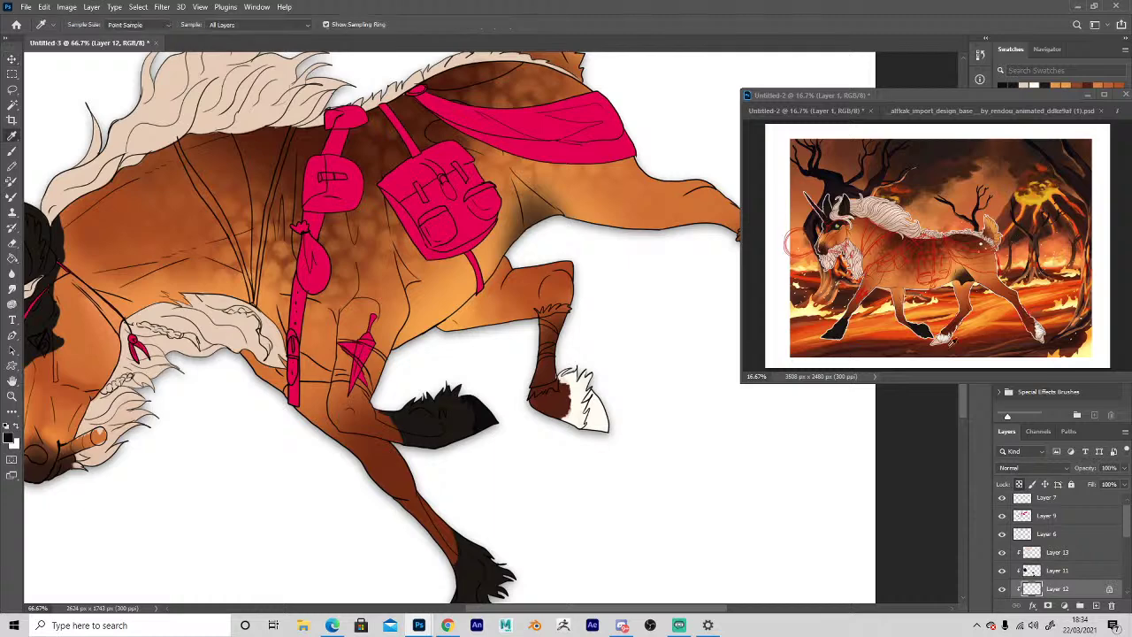
key(slash)
mouse_move(601, 415)
mouse_down()
mouse_move(603, 433)
mouse_move(594, 395)
mouse_move(594, 416)
mouse_up()
key(space)
drag(603, 476, 476, 519)
key(space)
mouse_move(723, 302)
mouse_down()
mouse_move(716, 329)
mouse_move(719, 301)
mouse_move(729, 316)
mouse_move(713, 311)
mouse_up()
alt+click(704, 305)
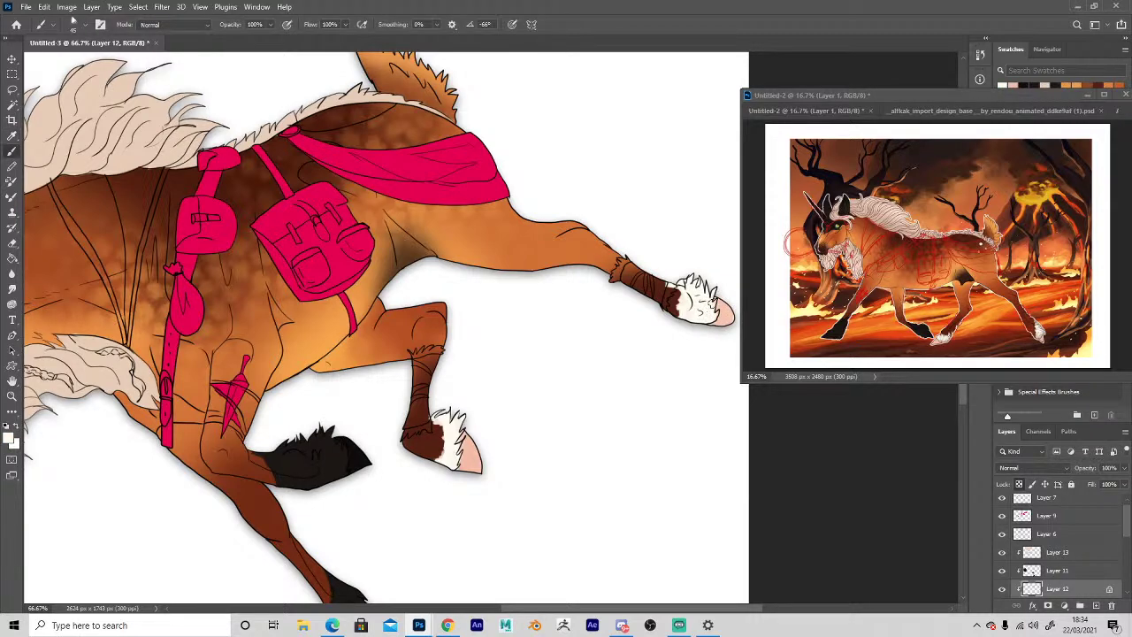
alt+click(730, 312)
Add a new clipped layer and place it directly above Layer 13.
key(z)
alt+click(517, 477)
alt+click(518, 476)
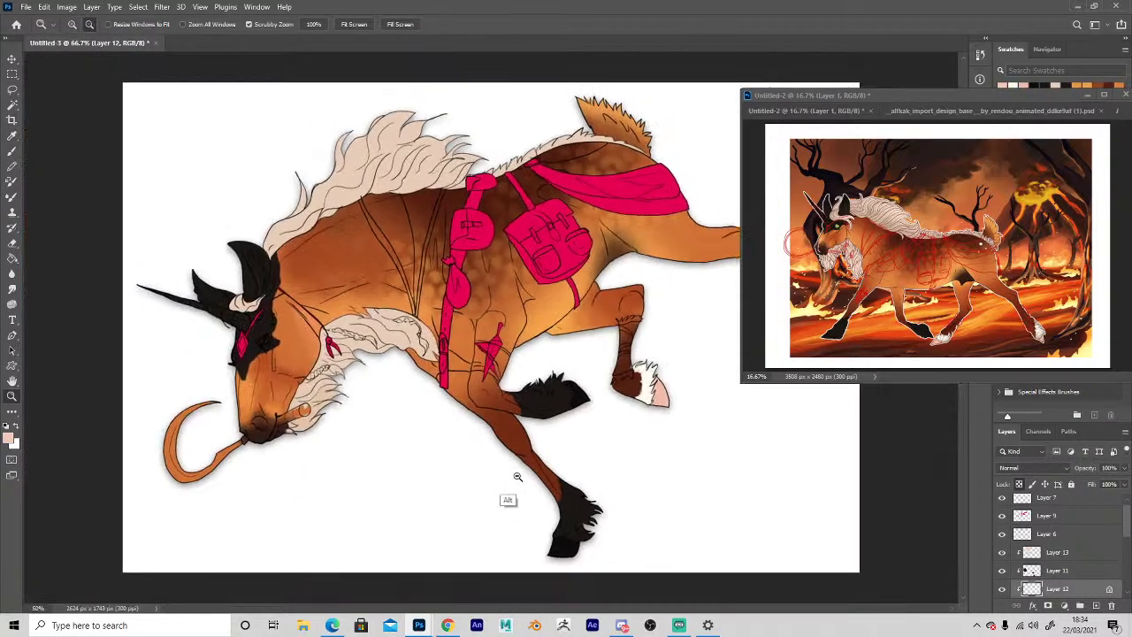
click(422, 396)
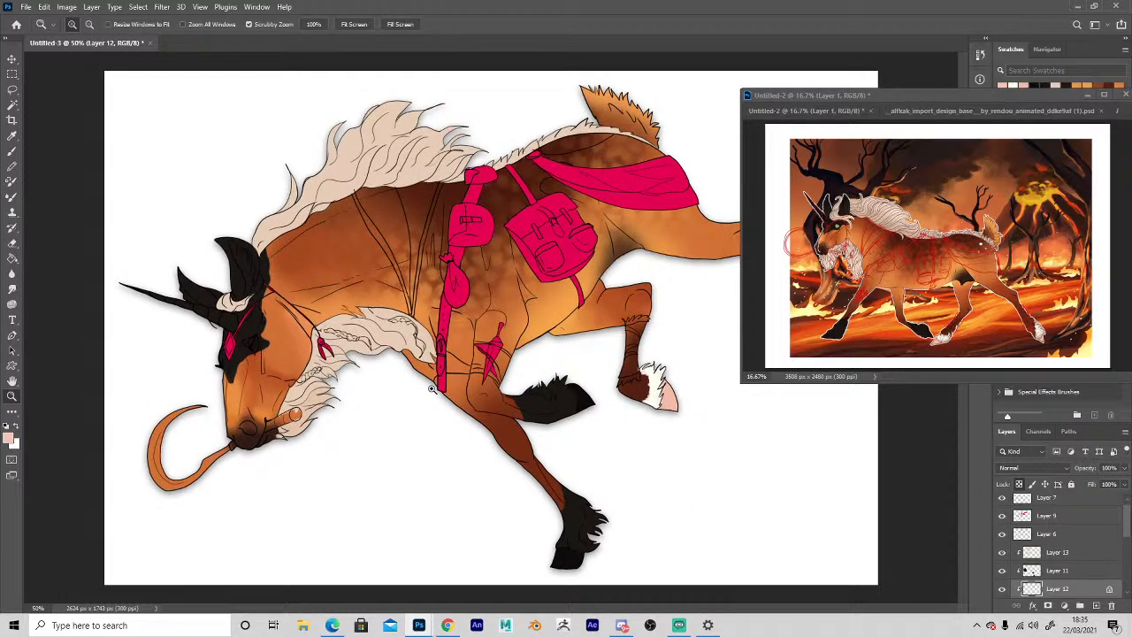
click(1072, 568)
click(1096, 606)
drag(1029, 568, 1018, 541)
Paint the handle of the sickle held in the mouth dark brown with colour #2b190e.
click(328, 455)
click(328, 454)
key(space)
drag(394, 450, 700, 461)
key(i)
click(12, 440)
click(814, 446)
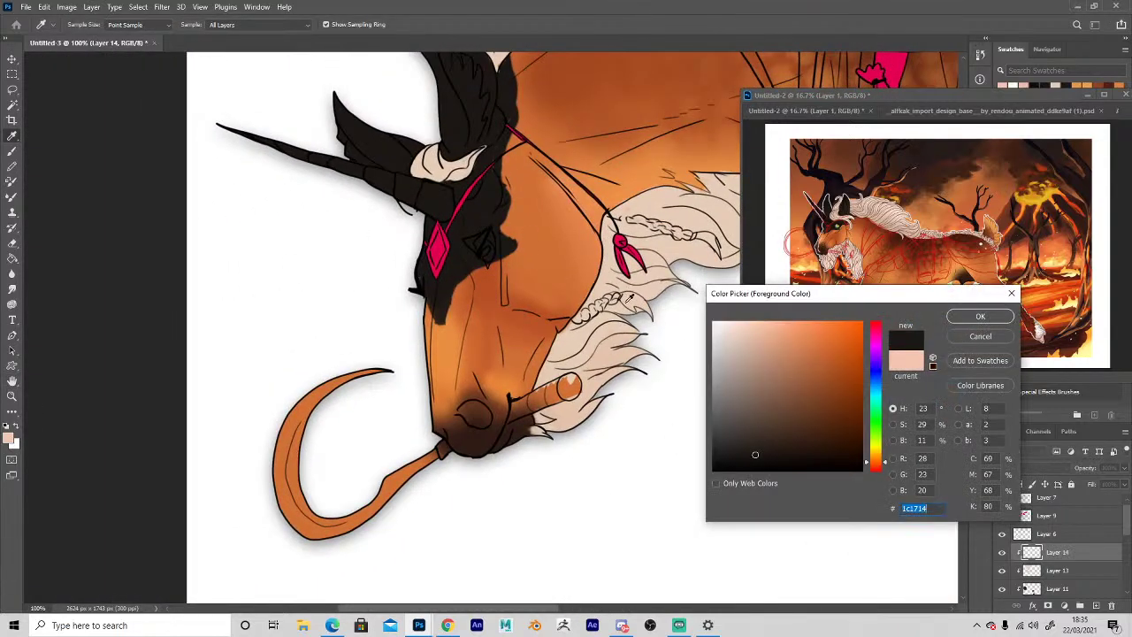
click(977, 316)
key(b)
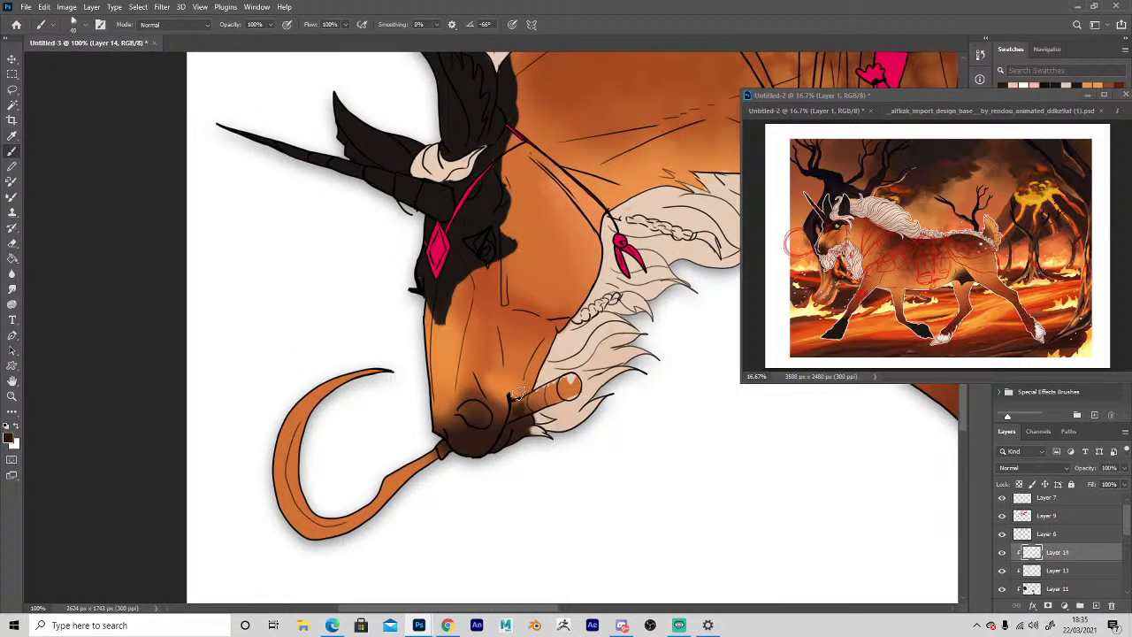
mouse_move(522, 410)
mouse_down()
mouse_move(573, 389)
mouse_move(571, 379)
mouse_move(531, 408)
mouse_move(565, 398)
mouse_up()
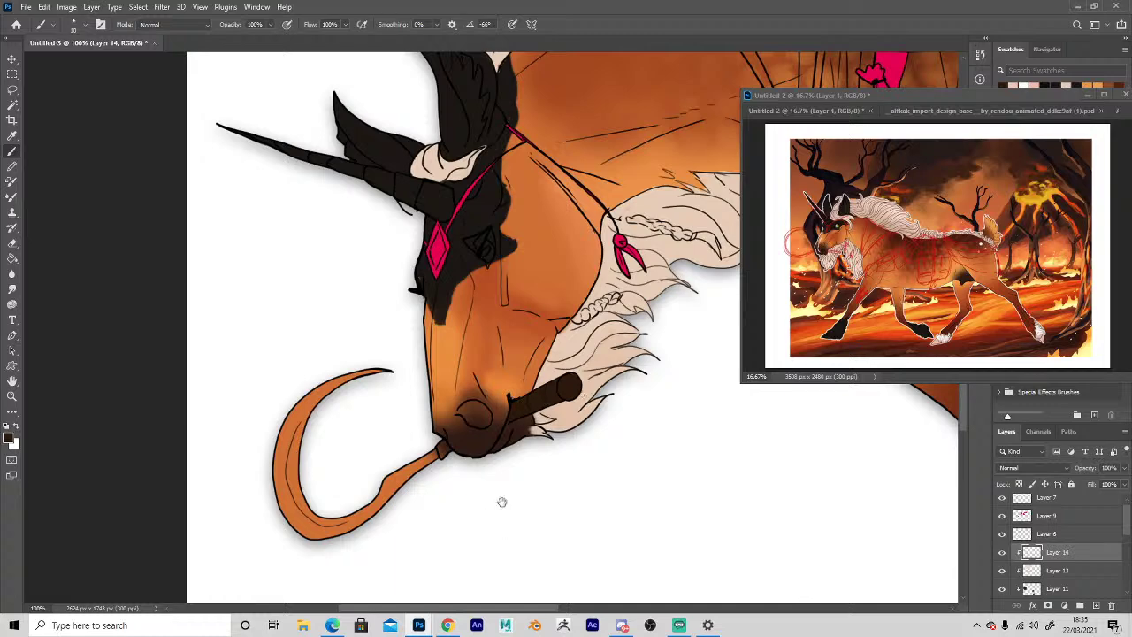
Paint the sickle's whole curved blade dark grey, from the collar at the mouth to the tip.
key(space)
drag(545, 524, 617, 533)
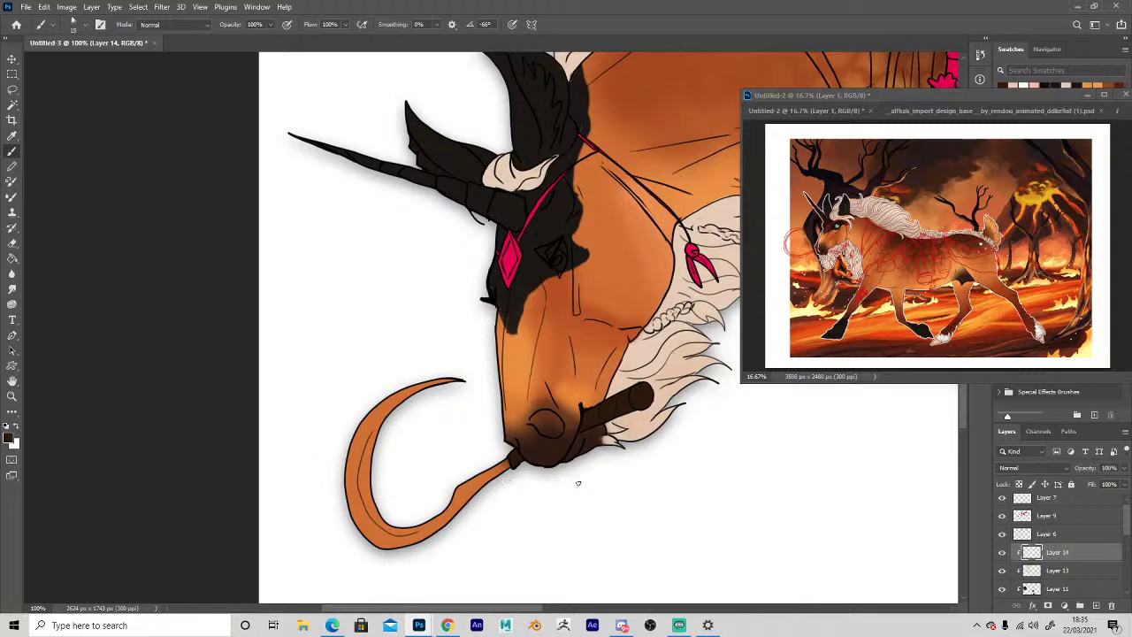
key(i)
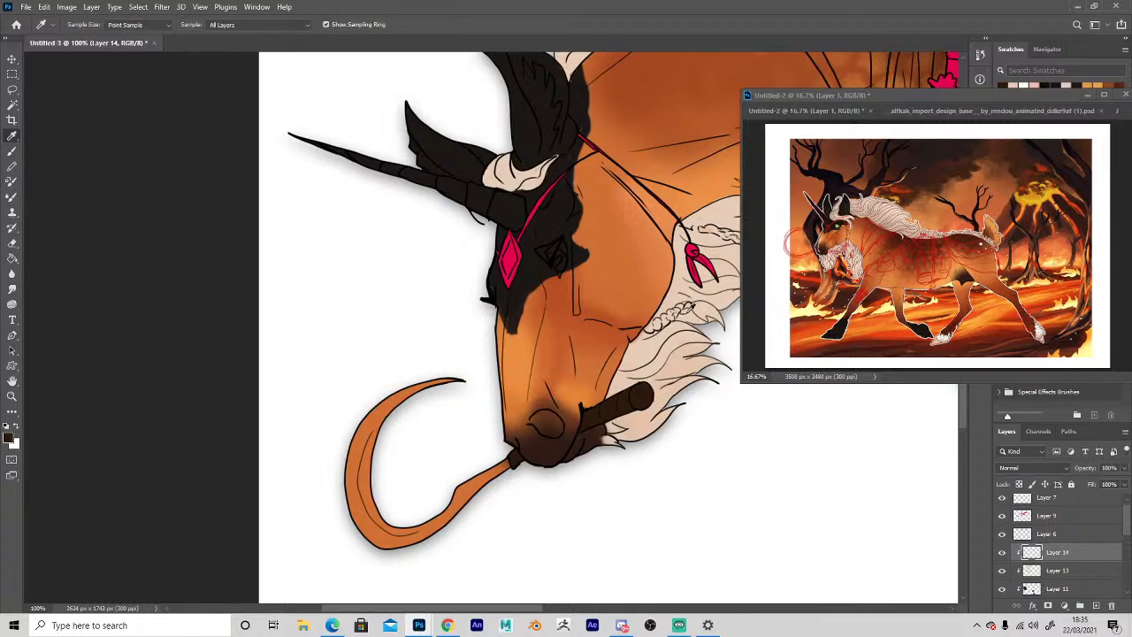
click(9, 438)
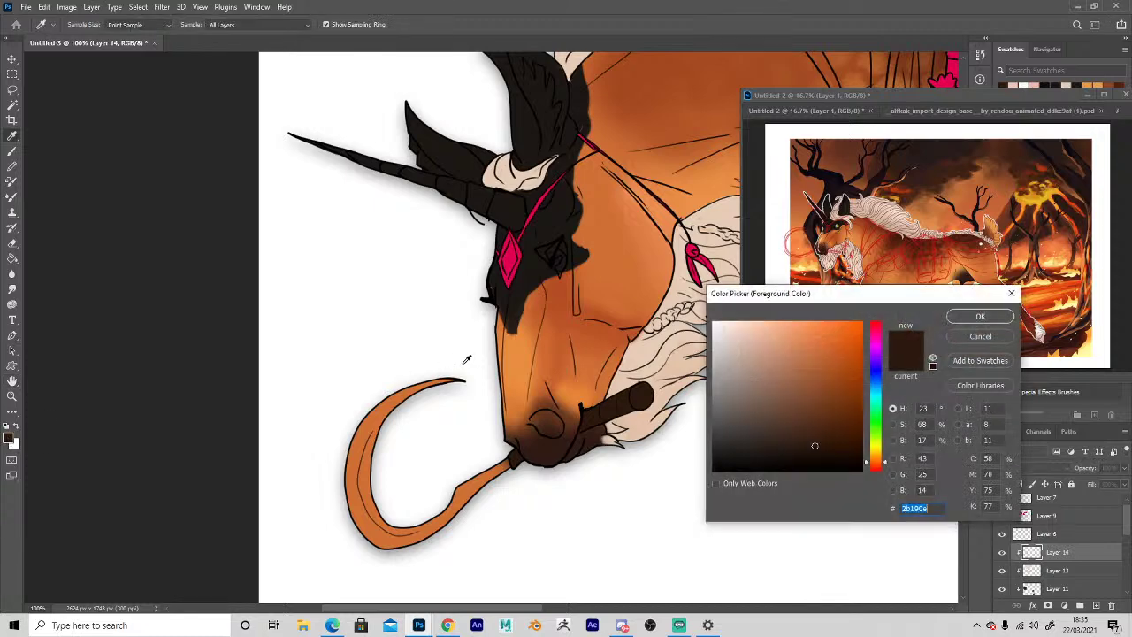
click(721, 422)
click(980, 316)
key(h)
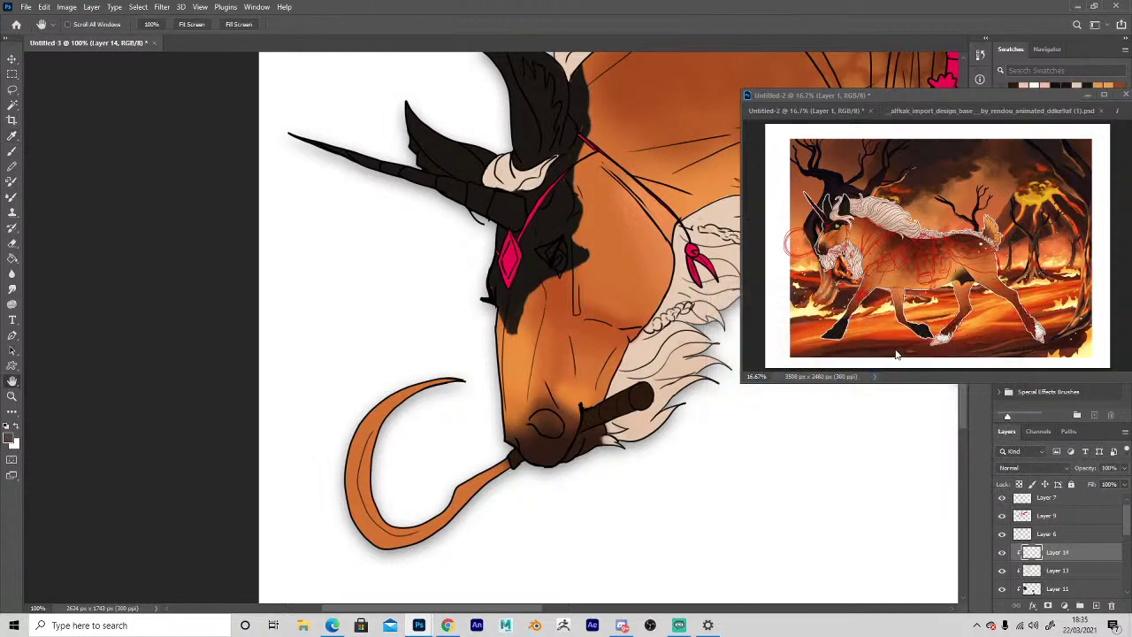
key(b)
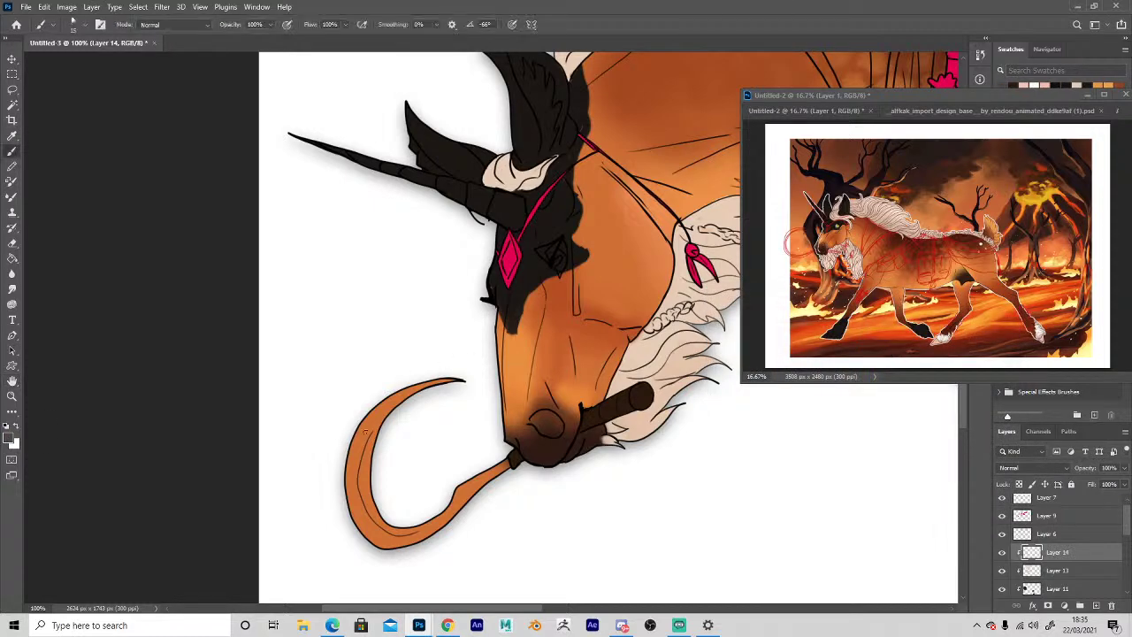
mouse_move(352, 442)
mouse_down()
mouse_move(381, 546)
mouse_move(382, 479)
mouse_move(425, 522)
mouse_move(458, 466)
mouse_move(496, 473)
mouse_up()
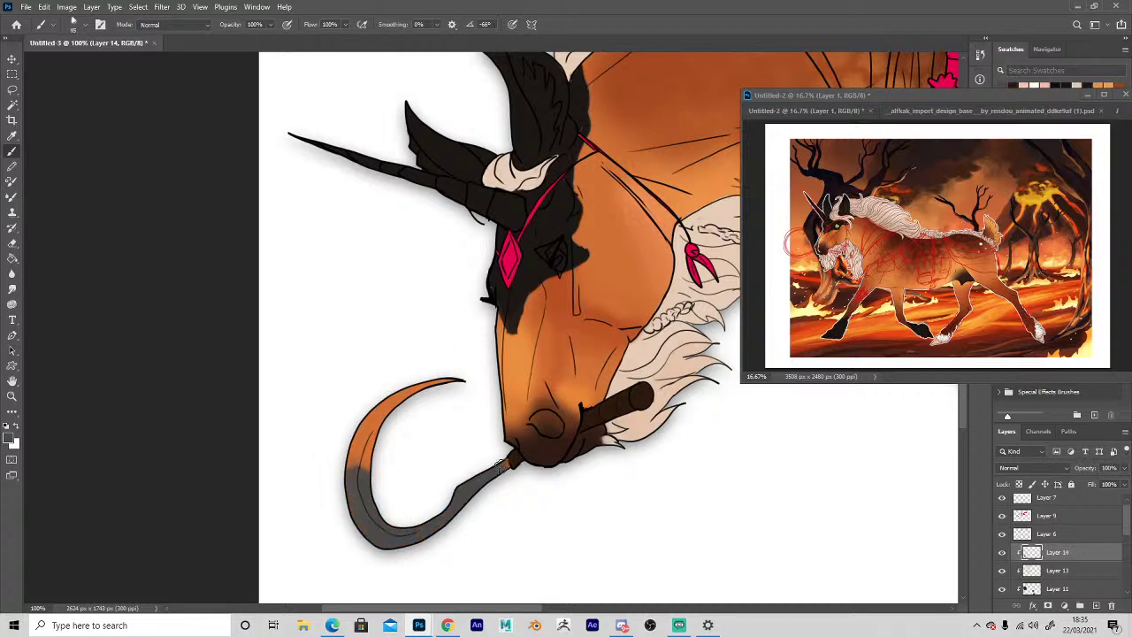
mouse_move(345, 473)
mouse_down()
mouse_move(381, 473)
mouse_move(365, 440)
mouse_move(378, 443)
mouse_move(384, 414)
mouse_move(437, 407)
mouse_move(401, 383)
mouse_move(459, 378)
mouse_move(336, 418)
mouse_move(390, 397)
mouse_move(342, 479)
mouse_move(374, 426)
mouse_move(369, 471)
mouse_up()
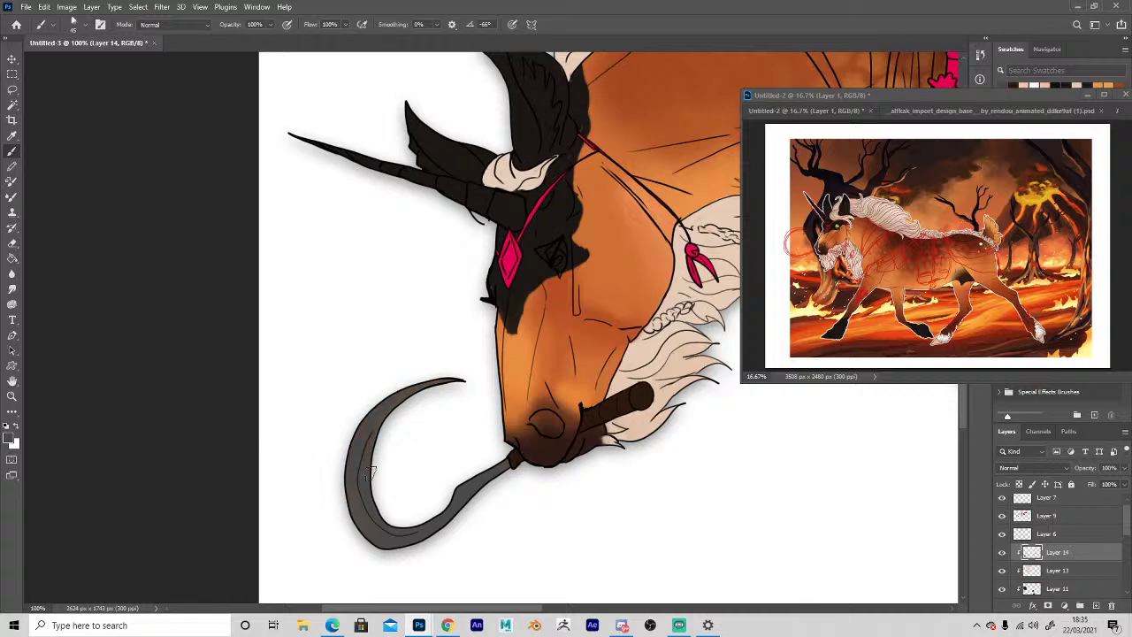
Choose a lighter grey and paint the sickle's cutting edge along the inside of the blade's curve.
click(11, 441)
click(962, 312)
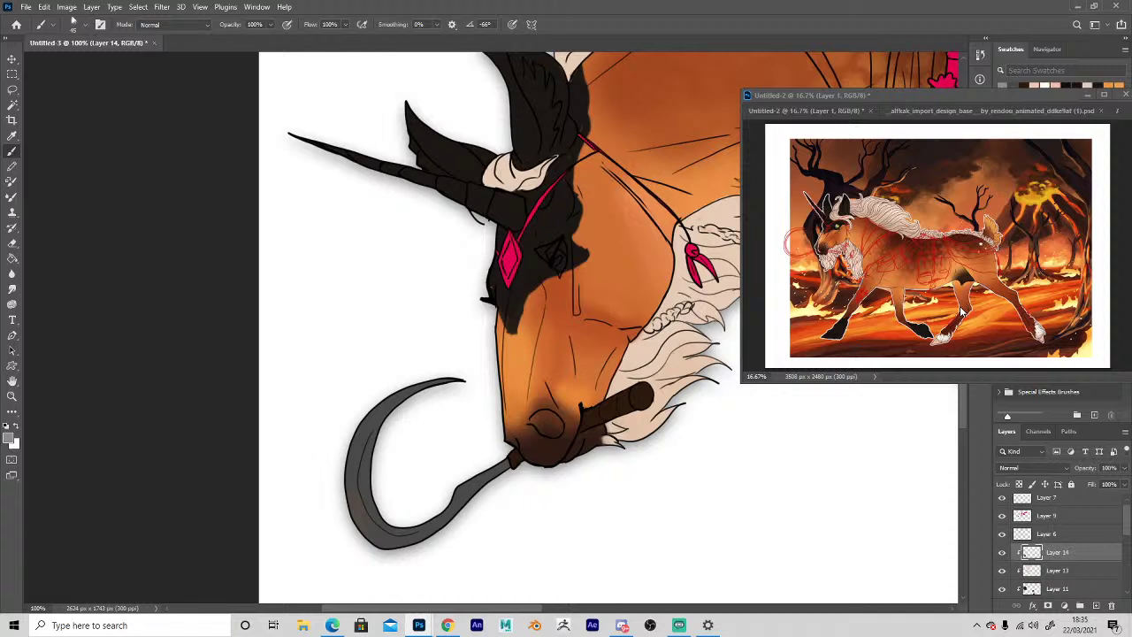
mouse_move(378, 495)
mouse_down()
mouse_move(372, 444)
mouse_move(402, 403)
mouse_up()
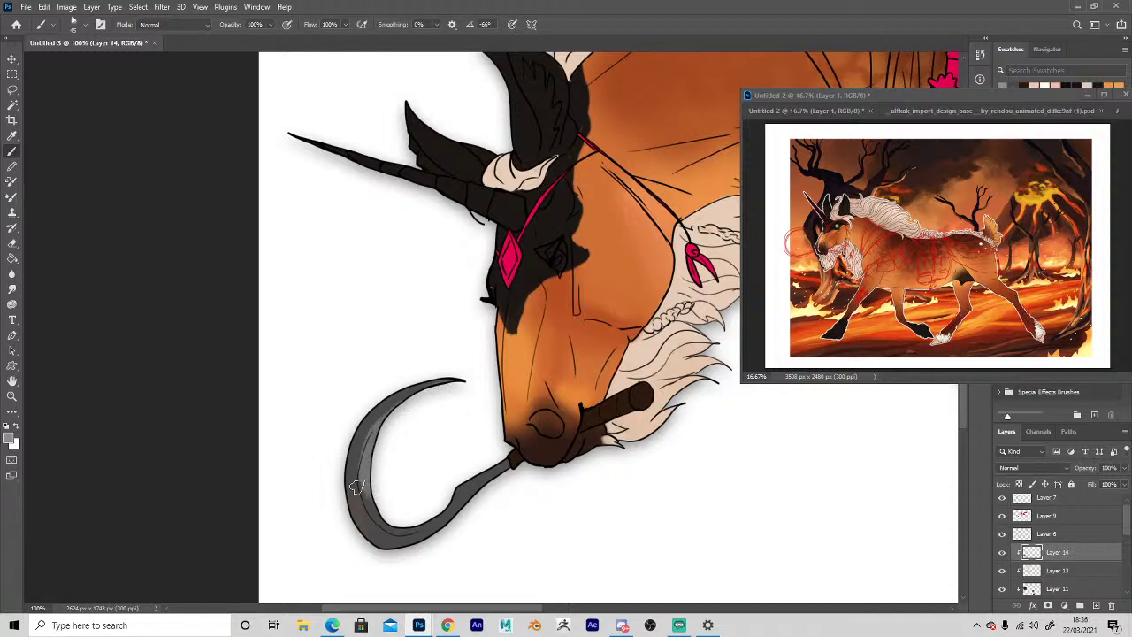
mouse_move(375, 458)
mouse_down()
mouse_move(364, 495)
mouse_move(400, 525)
mouse_move(371, 448)
mouse_move(457, 398)
mouse_up()
mouse_move(381, 509)
mouse_down()
mouse_move(404, 524)
mouse_move(369, 498)
mouse_move(398, 522)
mouse_move(445, 507)
mouse_up()
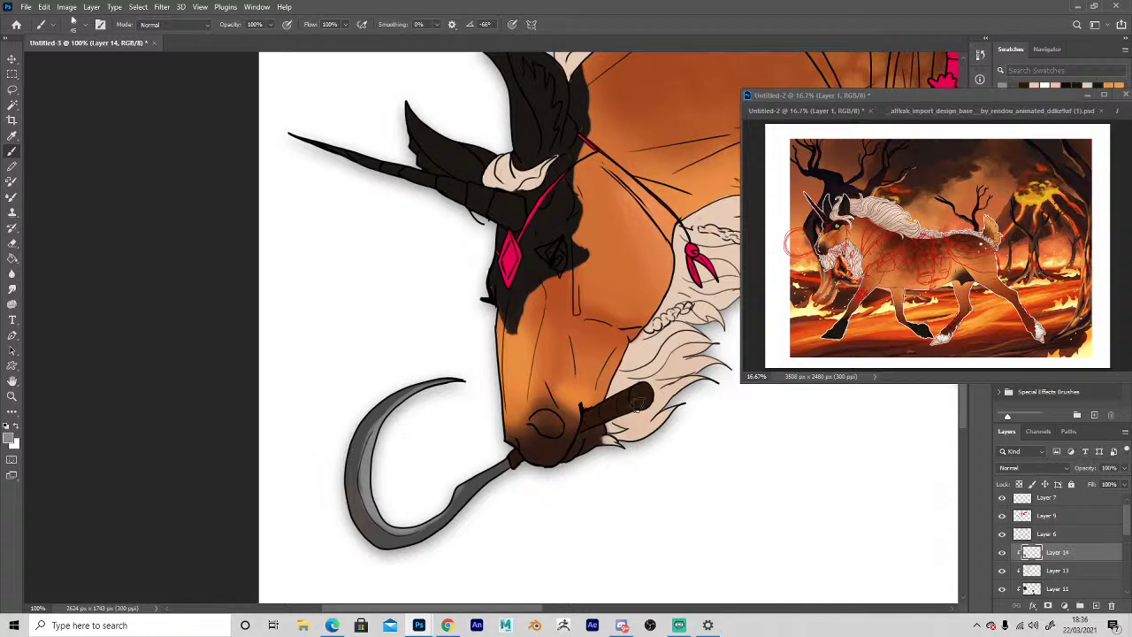
Add another clipped layer and move it directly above Layer 14.
alt+click(660, 523)
alt+click(659, 517)
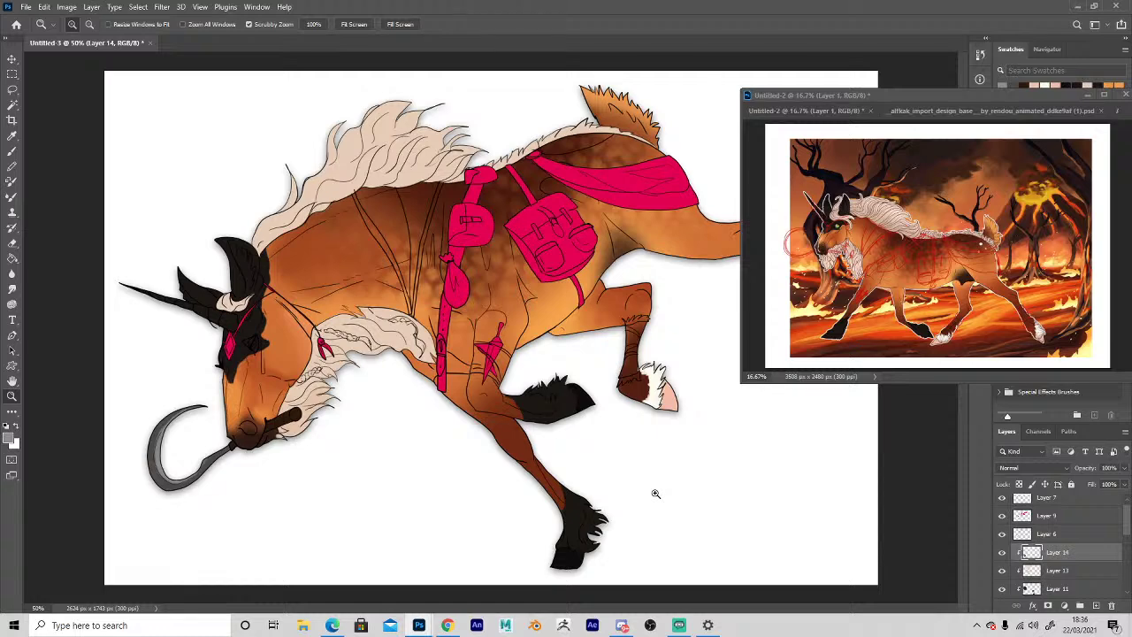
click(1053, 574)
click(1095, 605)
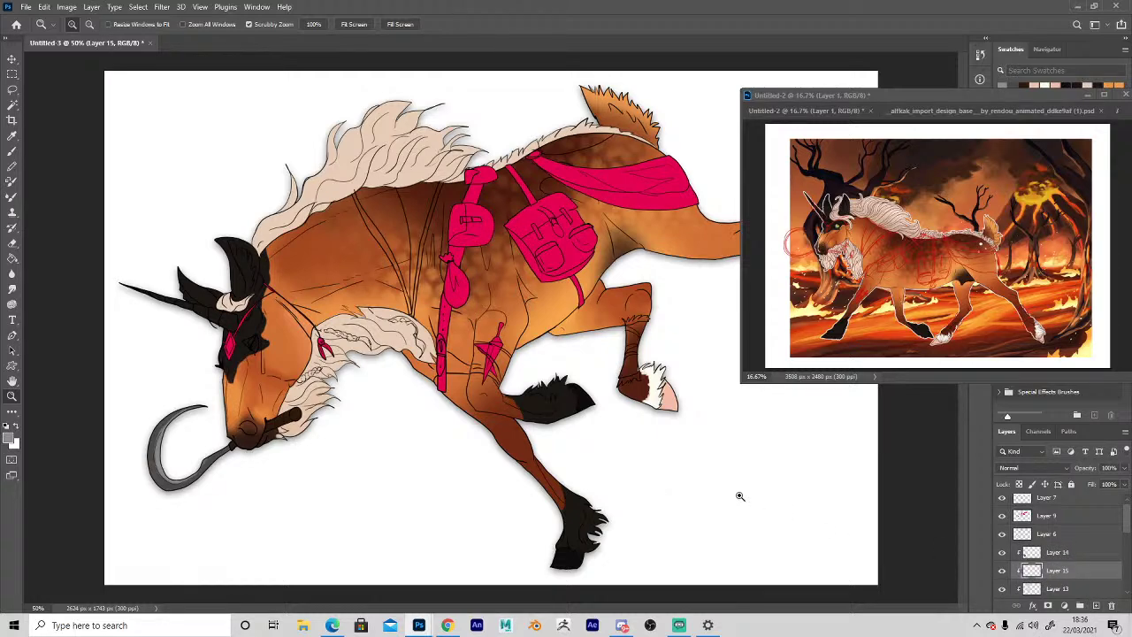
drag(1070, 570, 1071, 550)
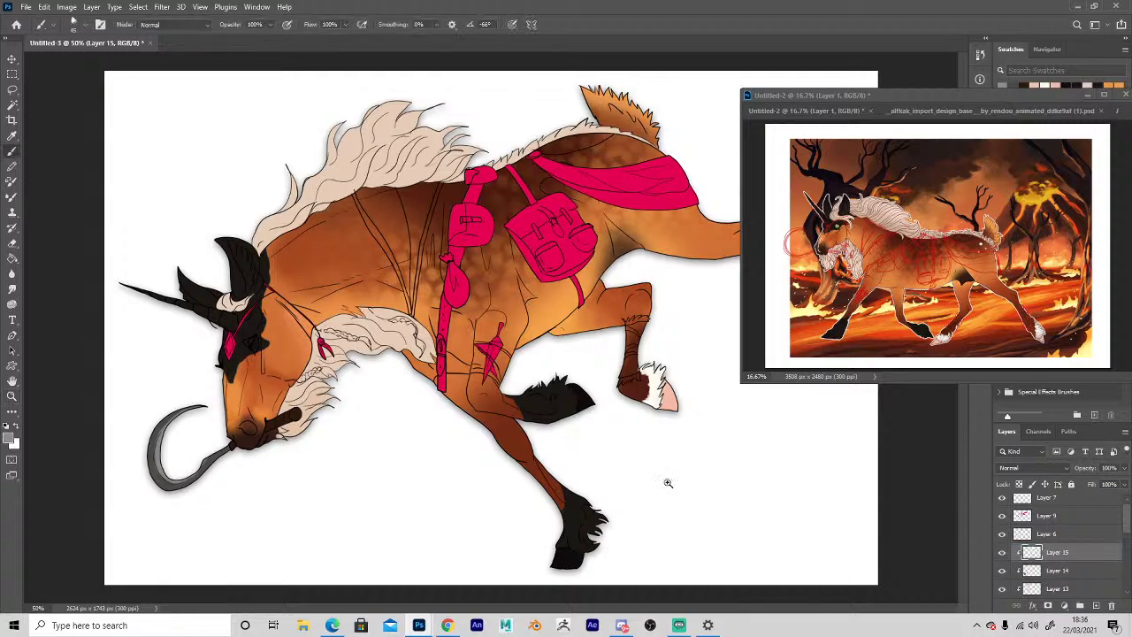
Paint the wrap on the bent hind leg dark brown with colour #382019, between its upper and lower fur trims.
click(673, 476)
click(674, 476)
click(683, 395)
key(space)
drag(595, 380, 679, 523)
click(12, 440)
click(593, 228)
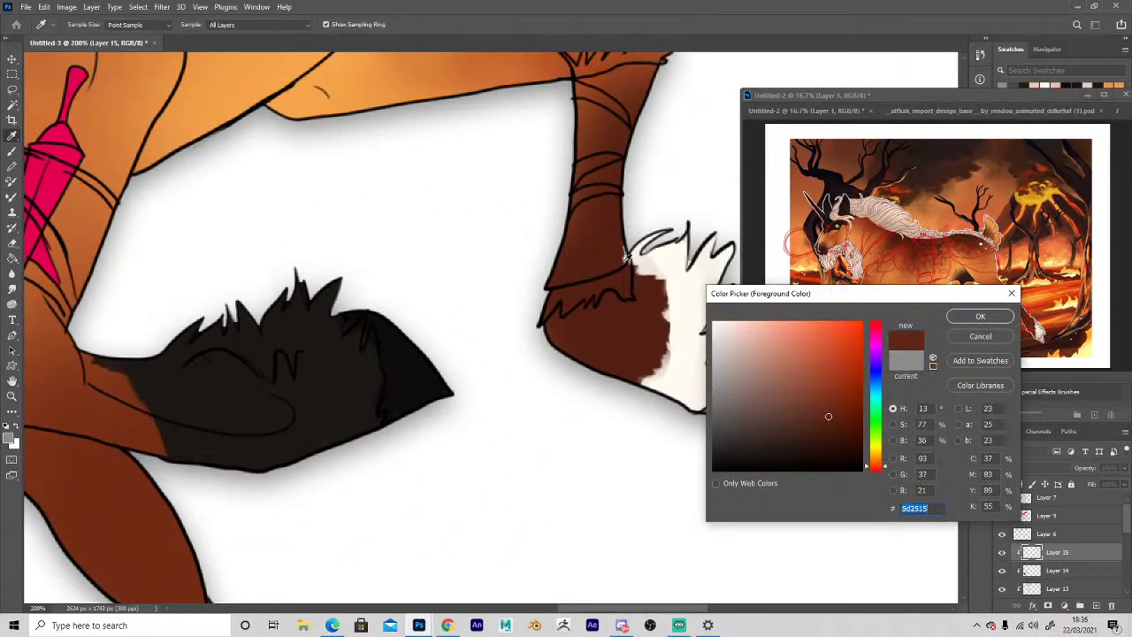
mouse_move(806, 429)
mouse_down()
mouse_move(781, 413)
mouse_move(794, 439)
mouse_up()
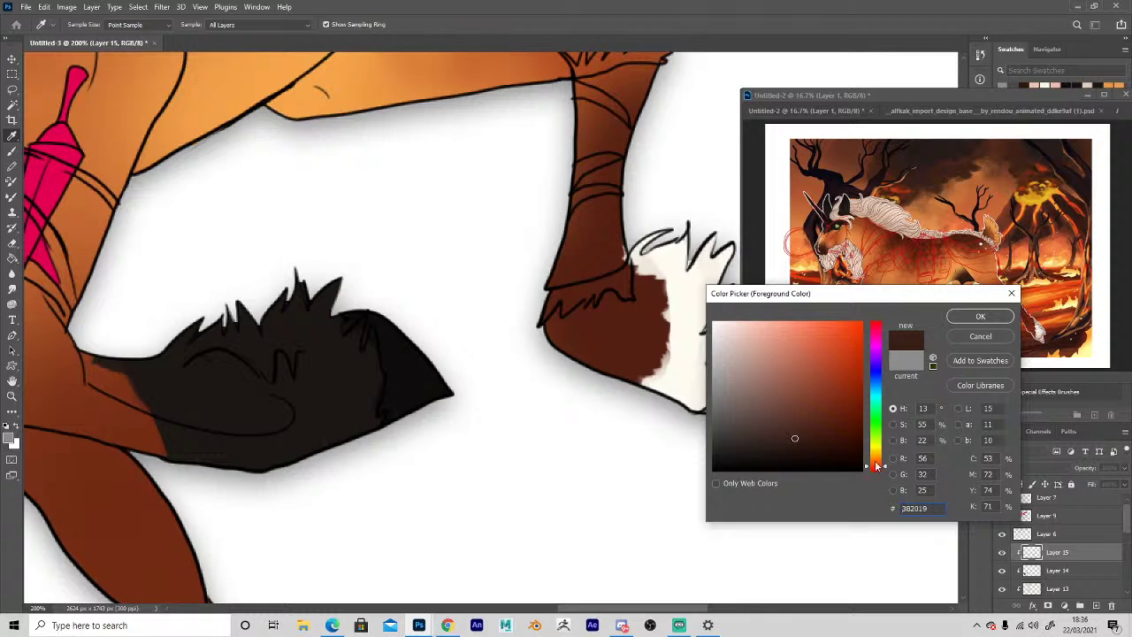
click(978, 315)
mouse_move(579, 266)
mouse_down()
mouse_move(550, 208)
mouse_move(630, 177)
mouse_move(583, 101)
mouse_up()
key(space)
drag(531, 138, 462, 275)
mouse_move(511, 231)
mouse_down()
mouse_move(613, 222)
mouse_move(513, 228)
mouse_up()
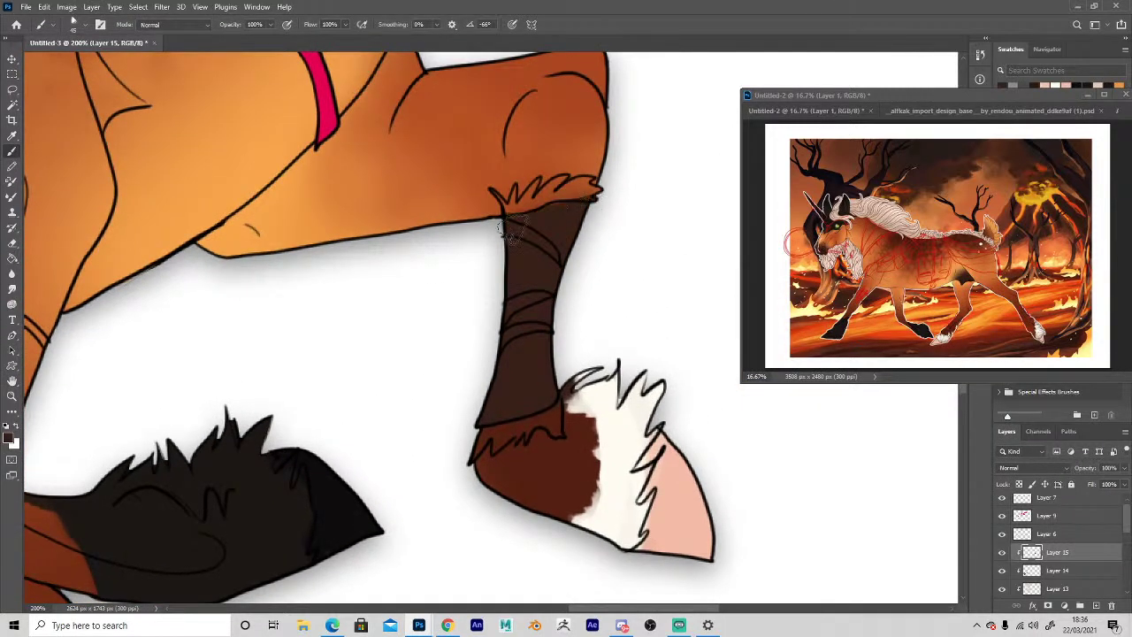
Choose a pale beige, reduce the brush size and paint the fur trim at the lower end of the hind leg wrap.
click(10, 439)
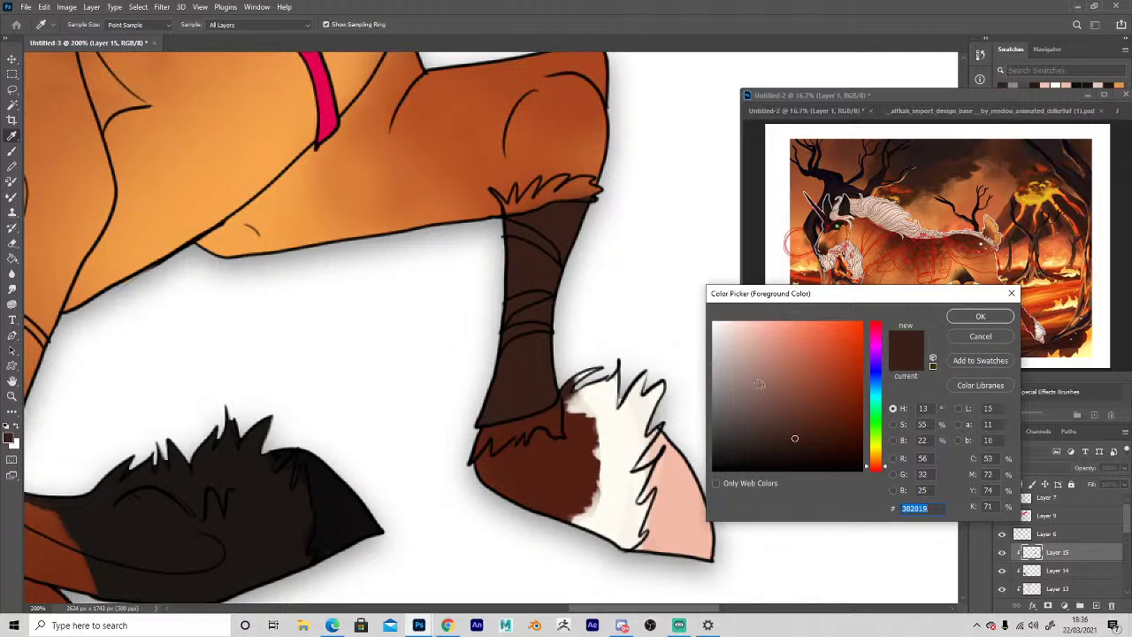
click(740, 336)
click(980, 316)
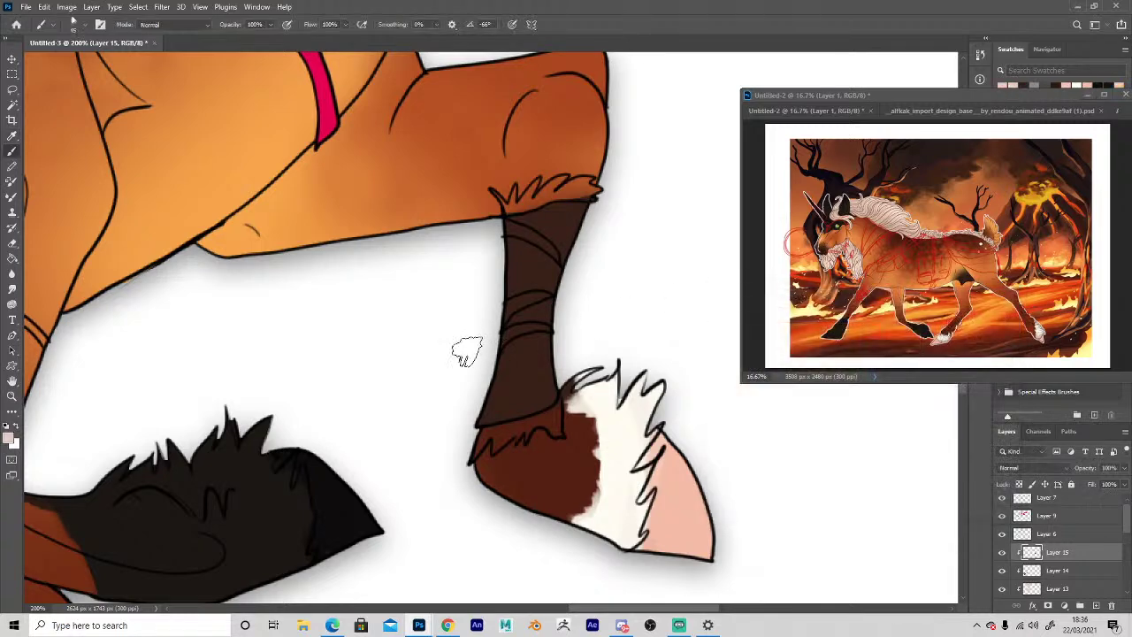
click(490, 428)
key(ctrl+z)
key(bracketleft)
key(bracketleft)
key(bracketleft)
key(bracketleft)
mouse_move(483, 433)
mouse_down()
mouse_move(481, 450)
mouse_move(493, 435)
mouse_move(504, 443)
mouse_move(553, 409)
mouse_up()
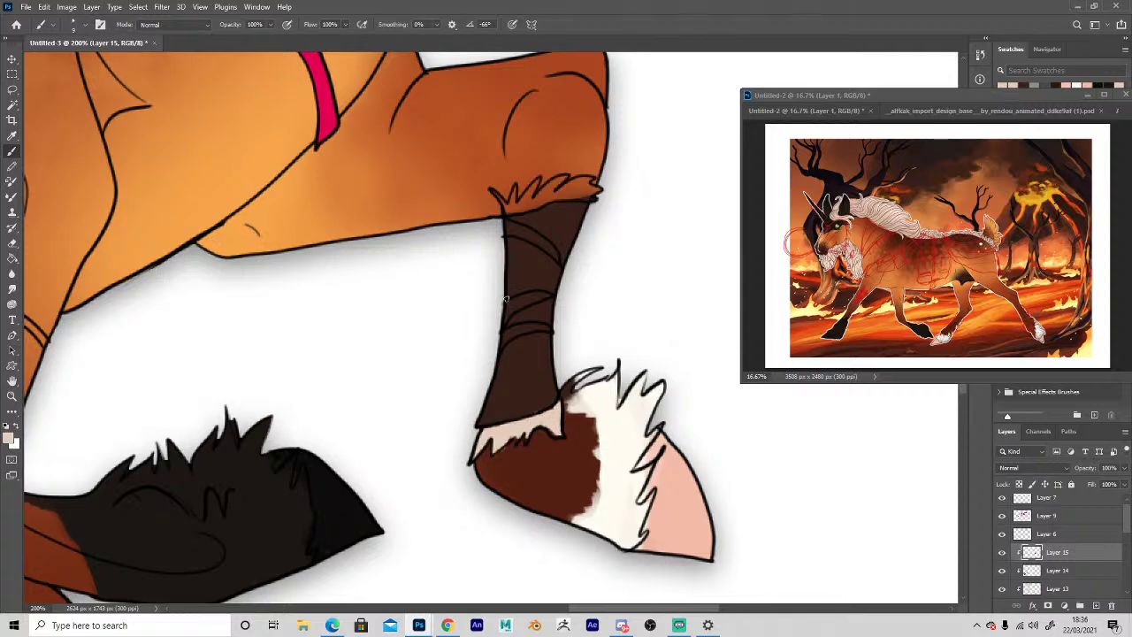
Paint the fur trim at the upper end of the hind leg wrap pale beige and clean its edge with the Eraser.
mouse_move(503, 203)
mouse_down()
mouse_move(597, 190)
mouse_move(537, 193)
mouse_move(565, 186)
mouse_move(537, 181)
mouse_move(494, 193)
mouse_up()
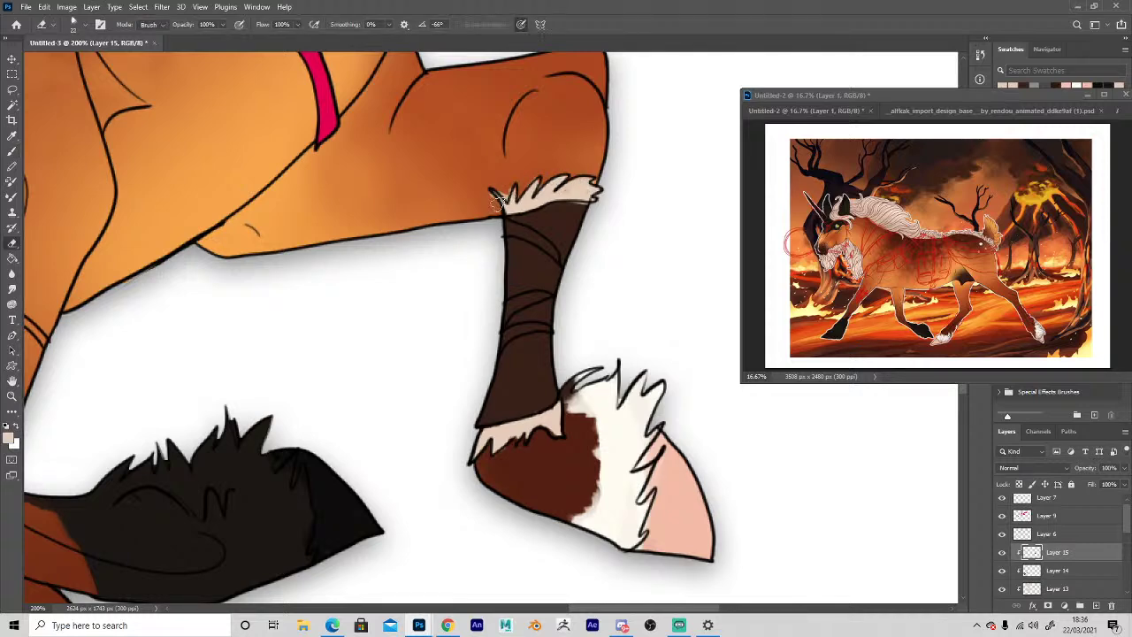
mouse_move(495, 192)
mouse_down()
mouse_move(505, 177)
mouse_move(515, 191)
mouse_up()
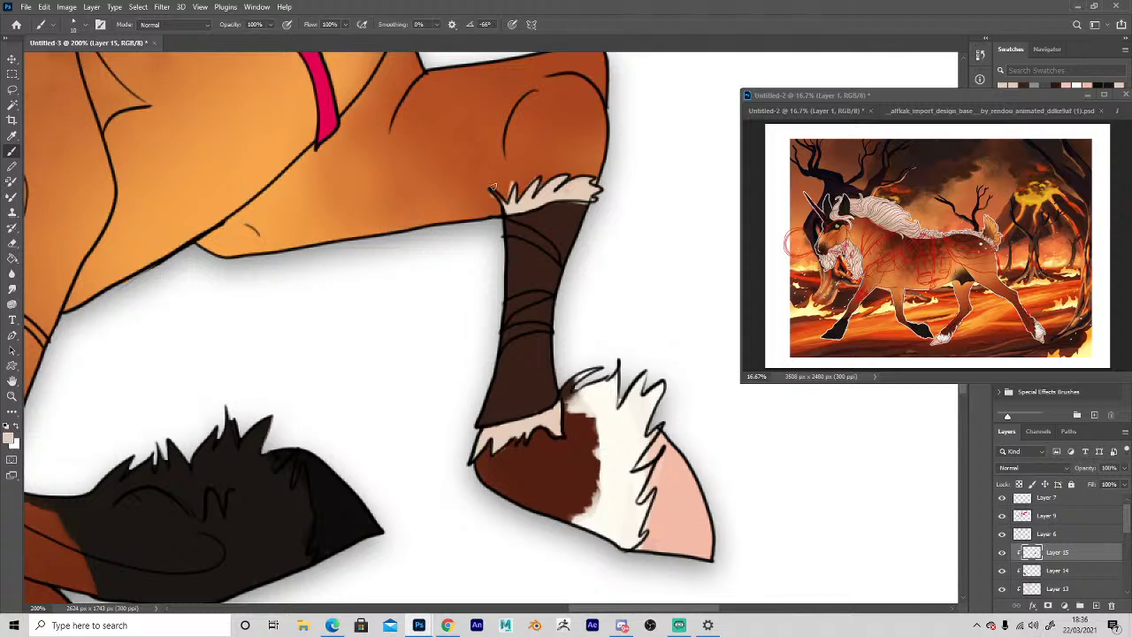
key(e)
key(b)
key(z)
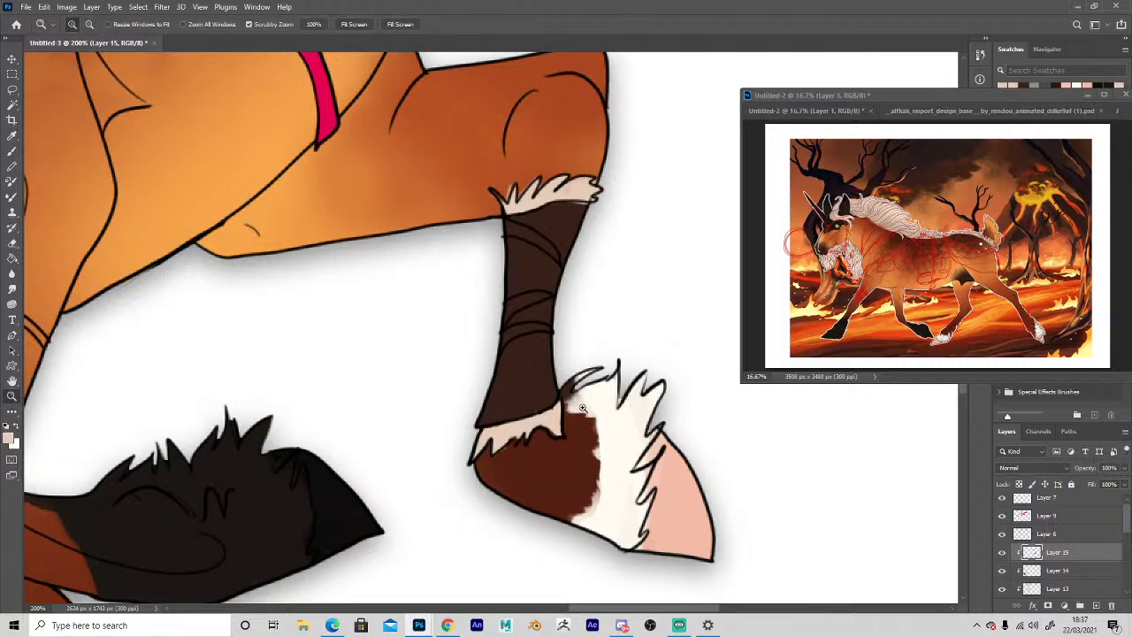
Paint the dark patch beside the lower trim of the bent hind leg wrap off-white to match the fetlock fur.
key(b)
drag(571, 360, 501, 426)
key(i)
key(b)
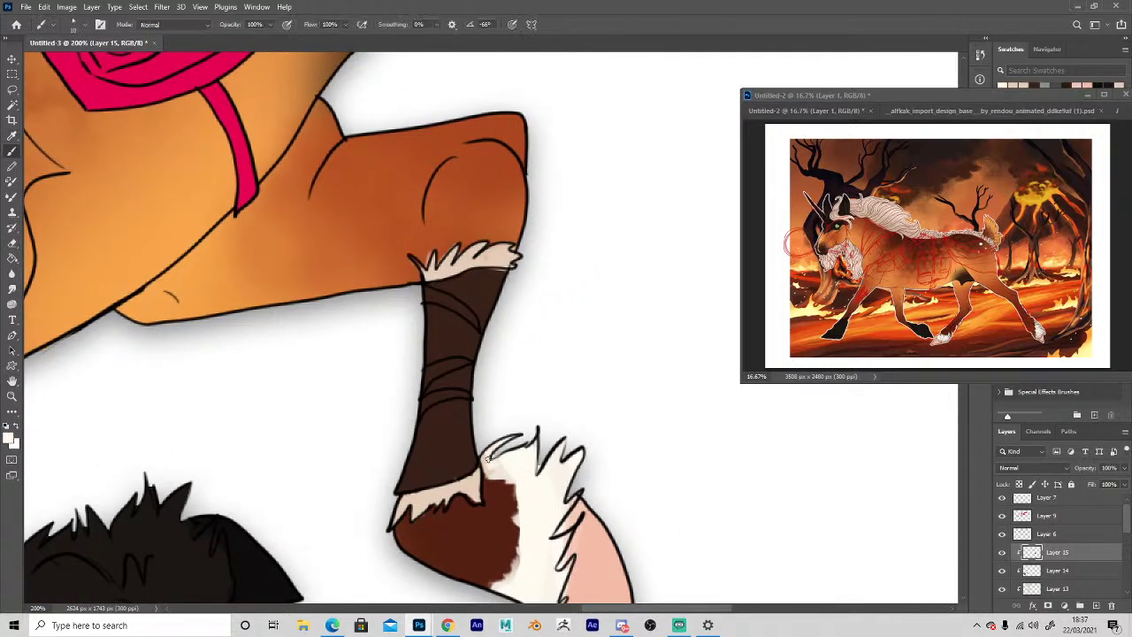
Paint the crossing straps on the bent hind leg's wrap a lighter brown sampled from the drawing.
key(i)
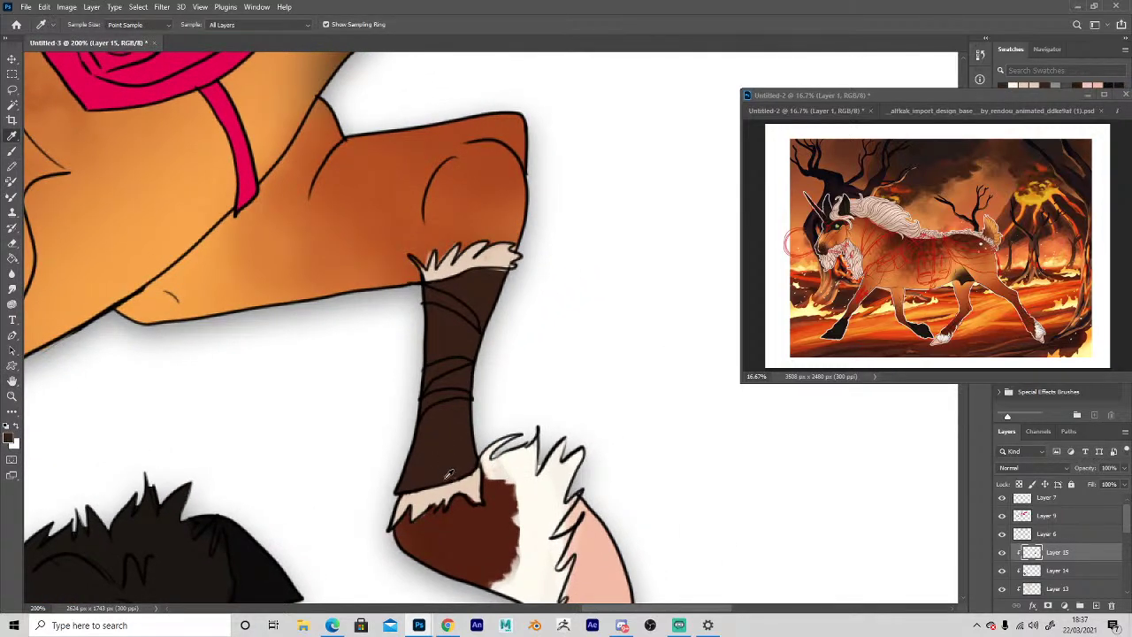
click(379, 235)
mouse_move(423, 405)
mouse_down()
mouse_move(468, 397)
mouse_move(426, 403)
mouse_move(438, 375)
mouse_move(425, 384)
mouse_move(469, 363)
mouse_up()
alt+click(431, 401)
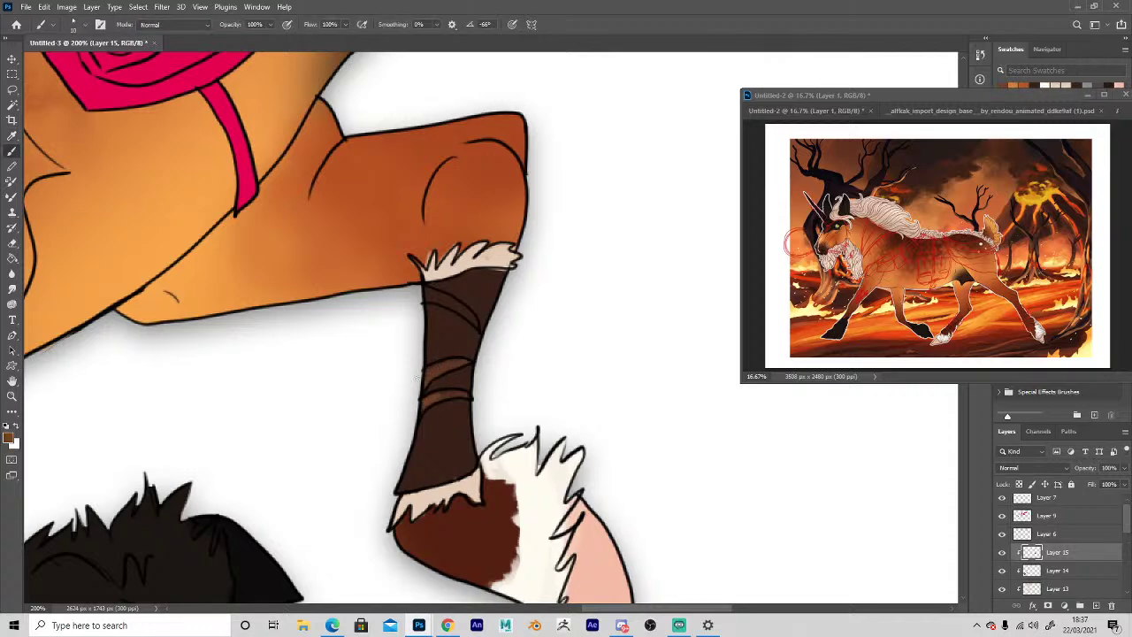
drag(430, 294, 478, 328)
Paint the wrap on the extended hind leg dark brown between its two fur trims.
key(space)
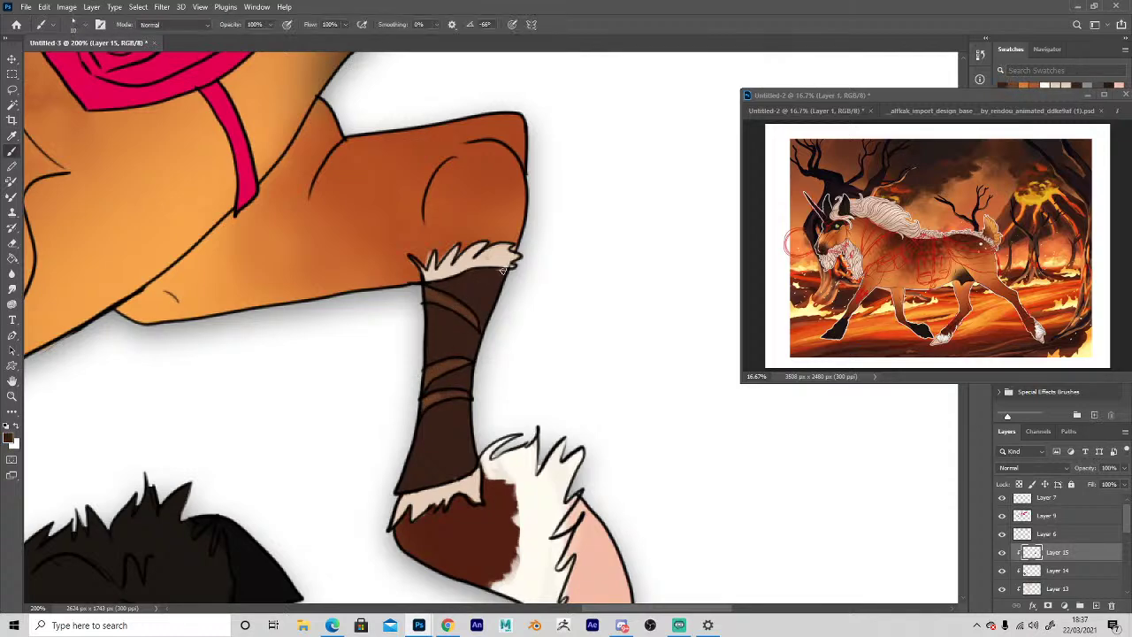
mouse_move(602, 253)
mouse_down()
mouse_move(440, 442)
mouse_move(398, 451)
mouse_up()
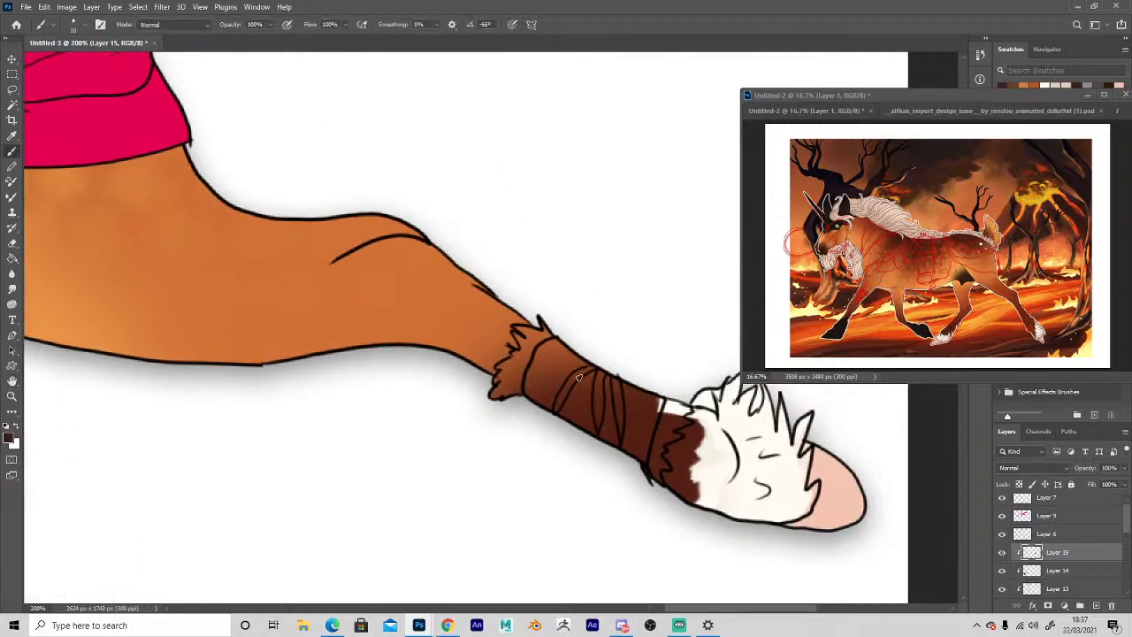
mouse_move(540, 374)
mouse_down()
mouse_move(574, 419)
mouse_move(627, 388)
mouse_move(622, 454)
mouse_up()
drag(566, 366, 553, 365)
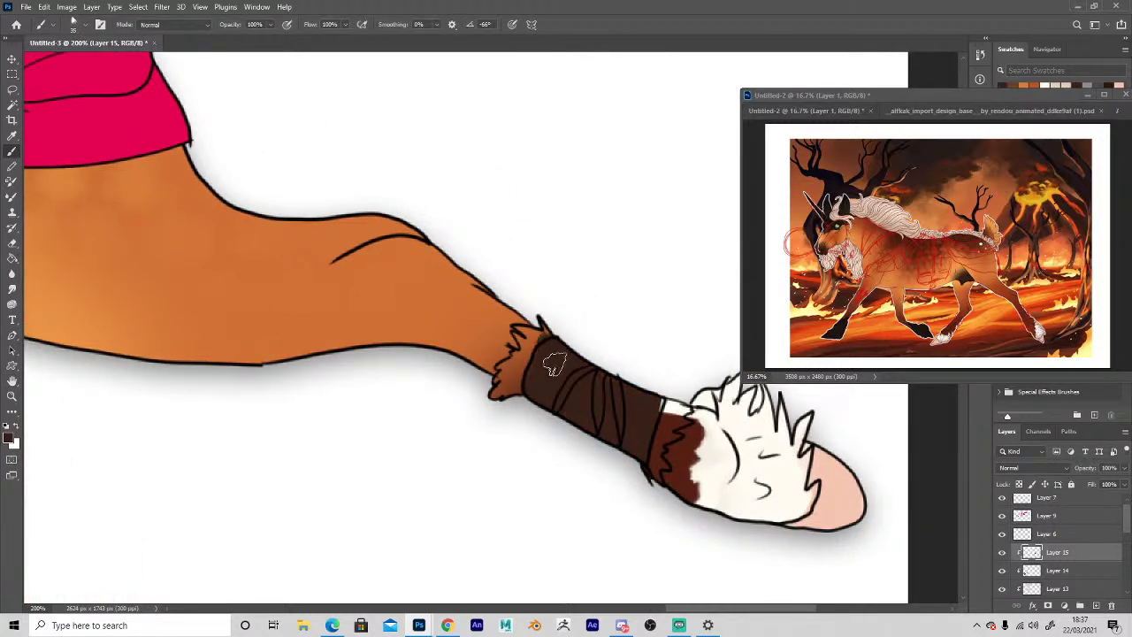
Sample the lighter strap brown from the bent hind leg and paint the straps on the extended hind leg's wrap.
key(space)
drag(393, 542, 693, 95)
key(alt)
alt+click(207, 290)
key(space)
drag(530, 342, 363, 571)
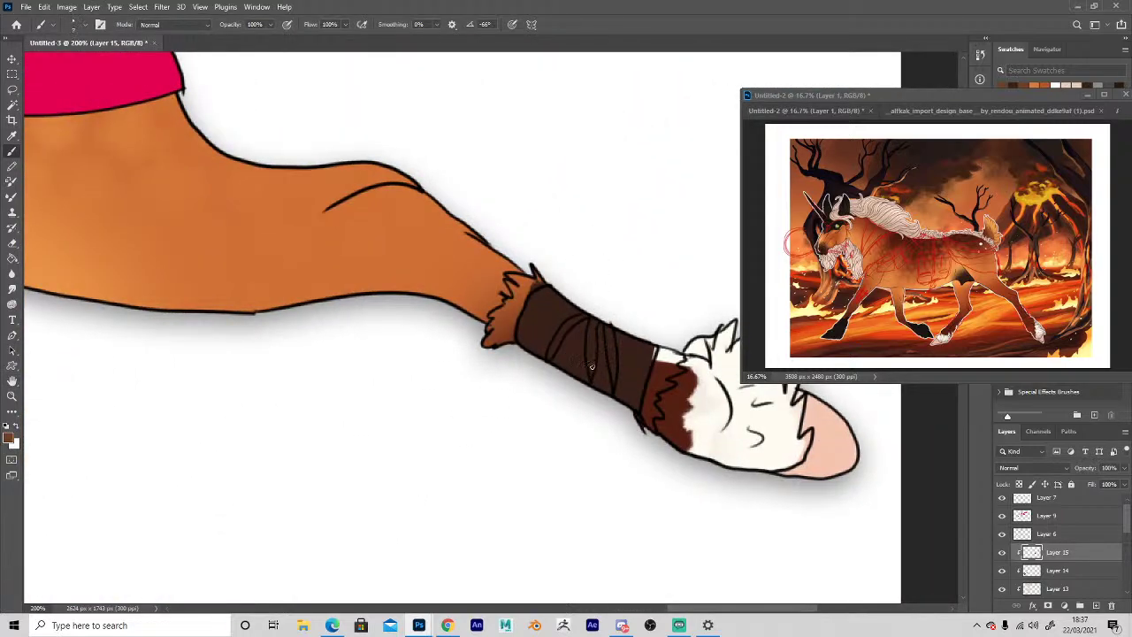
mouse_move(590, 371)
mouse_down()
mouse_move(590, 320)
mouse_move(589, 368)
mouse_move(614, 380)
mouse_up()
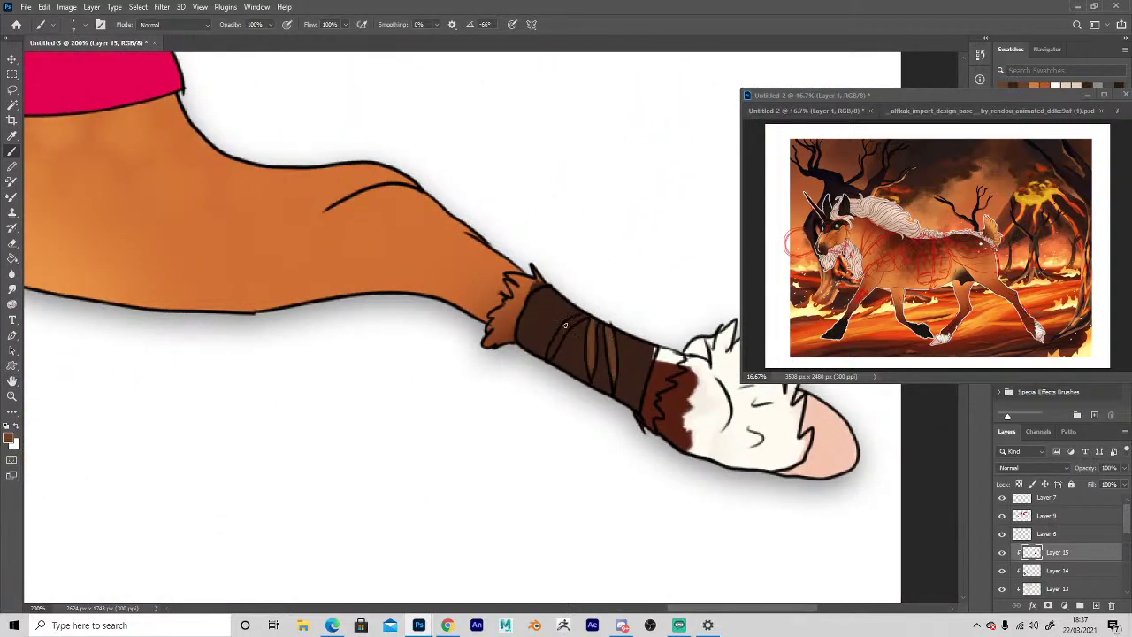
drag(556, 345, 577, 321)
Sample the pale beige trim colour and paint both fur trims of the extended hind leg's wrap.
key(space)
drag(404, 422, 705, 313)
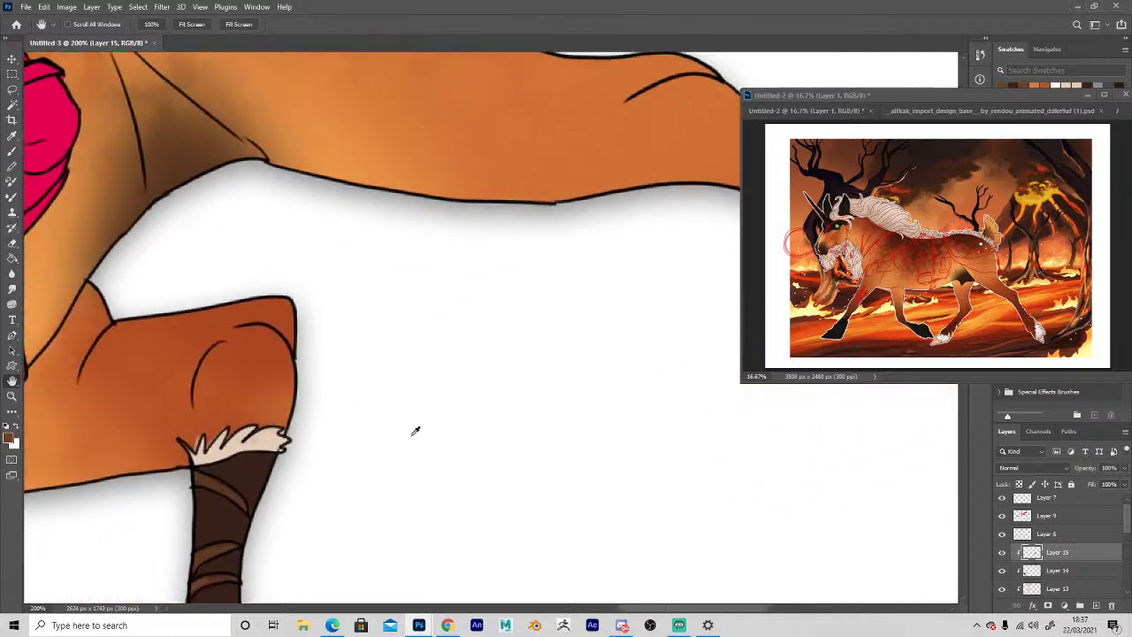
click(235, 441)
key(b)
key(space)
drag(637, 350, 459, 436)
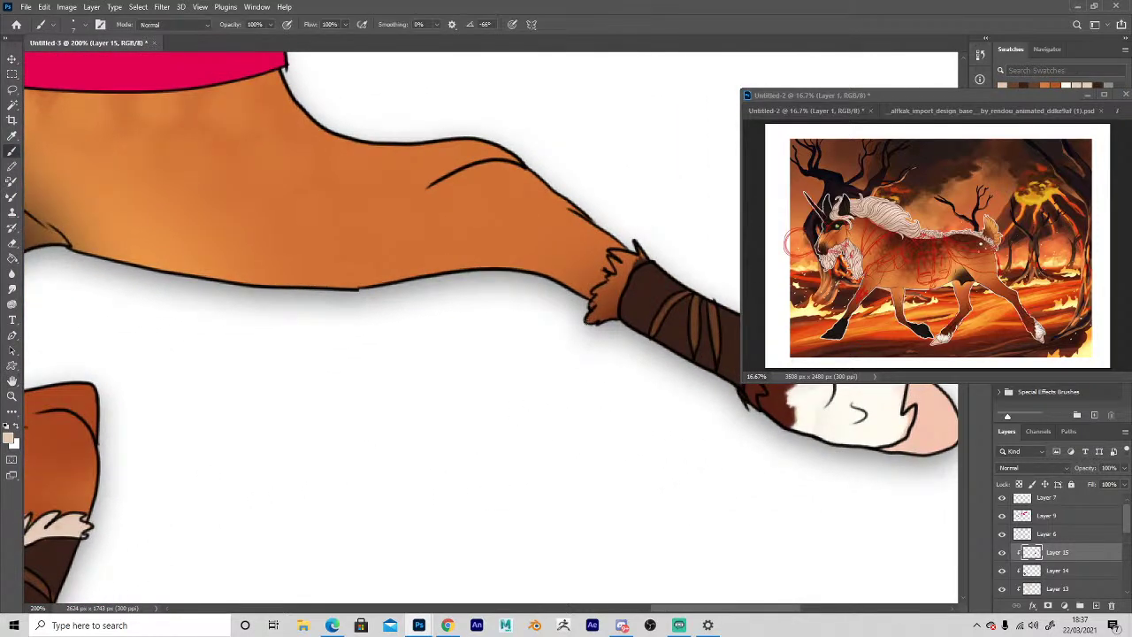
mouse_move(615, 281)
mouse_down()
mouse_move(593, 320)
mouse_move(603, 290)
mouse_move(610, 319)
mouse_move(635, 246)
mouse_move(618, 257)
mouse_up()
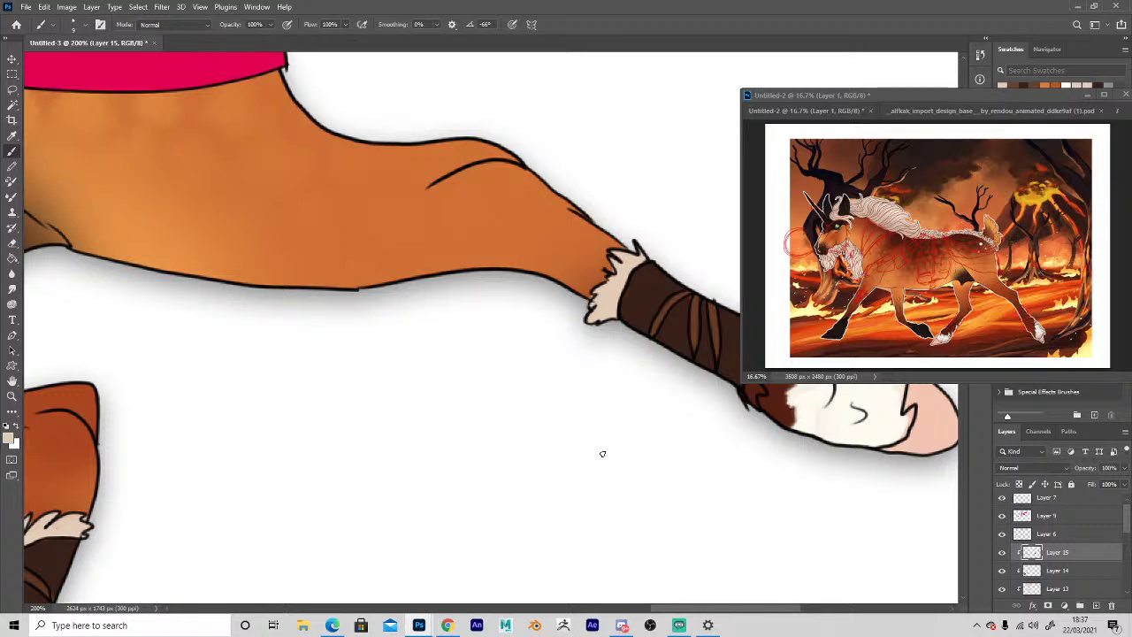
drag(650, 465, 531, 487)
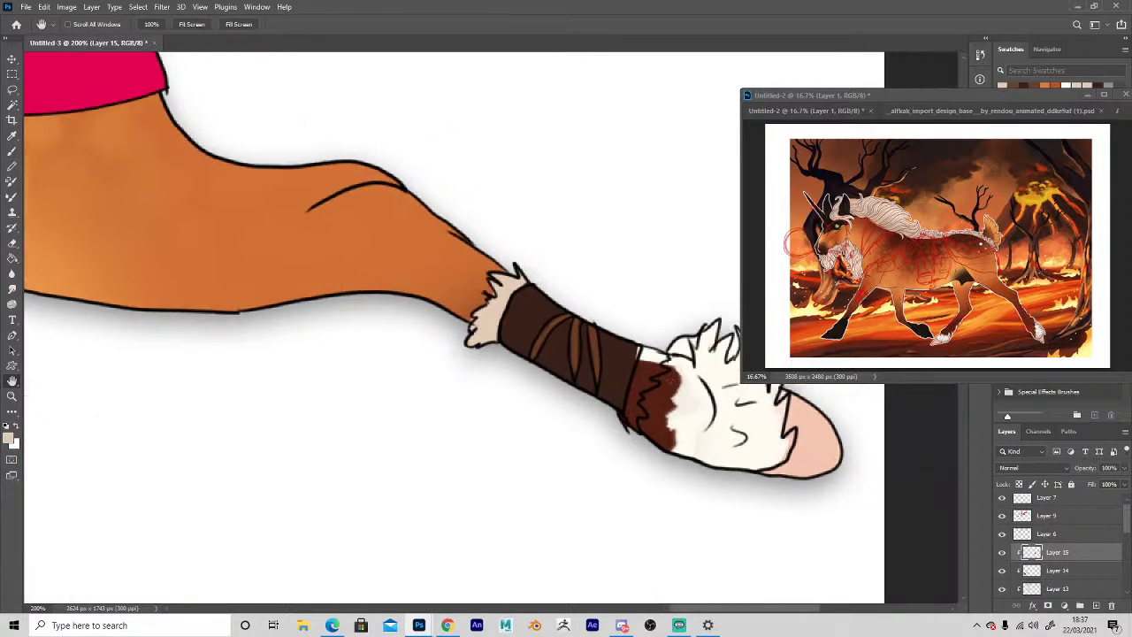
mouse_move(640, 413)
mouse_down()
mouse_move(640, 357)
mouse_move(631, 403)
mouse_move(644, 366)
mouse_move(656, 356)
mouse_up()
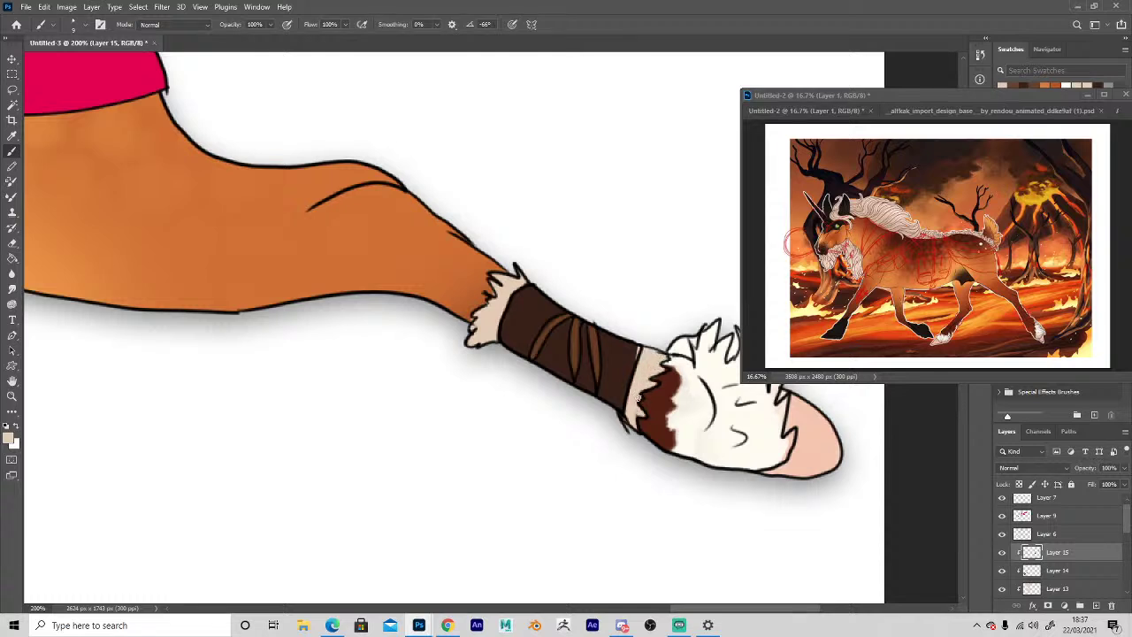
Paint the band behind the dagger on the raised front leg dark brown, with a lighter brown middle.
alt+click(633, 357)
key(z)
drag(621, 312, 422, 485)
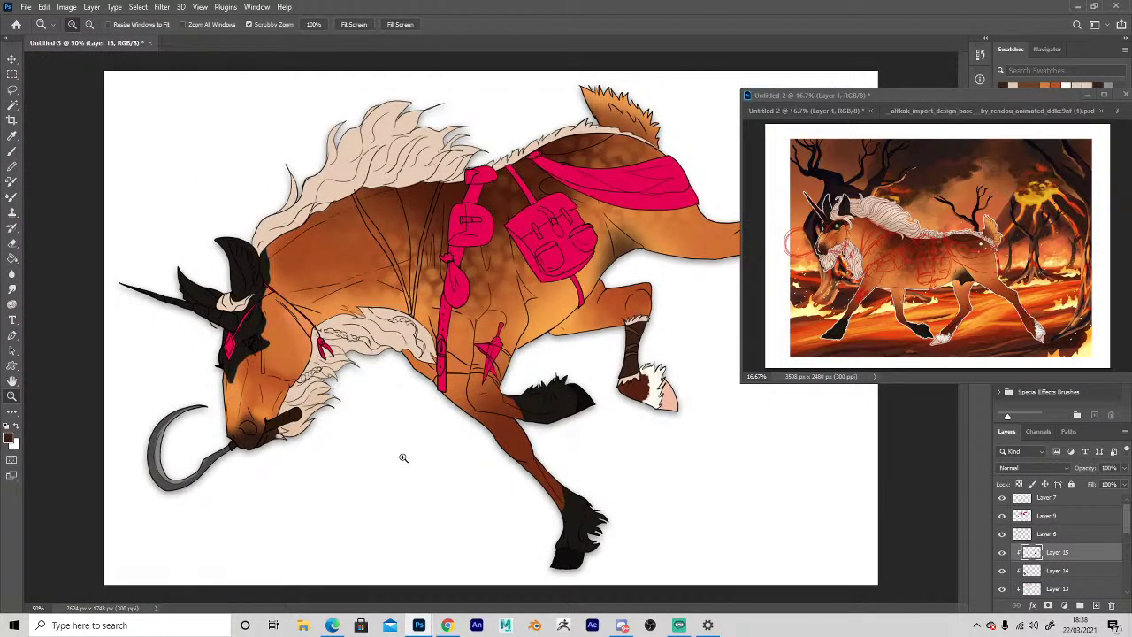
drag(444, 404, 469, 332)
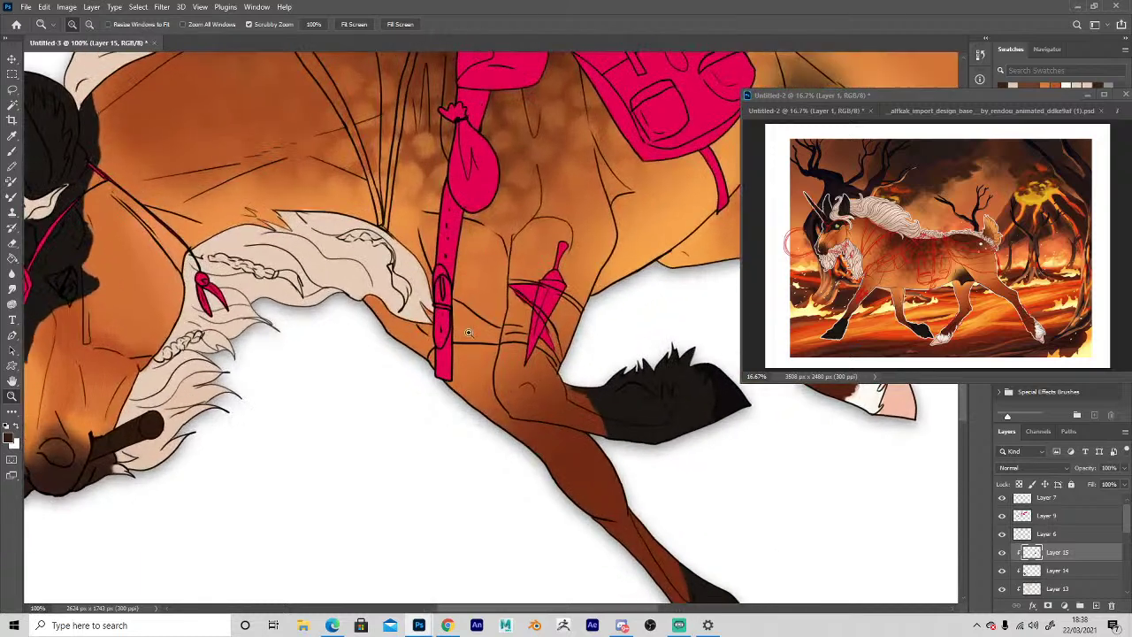
key(b)
mouse_move(511, 292)
mouse_down()
mouse_move(531, 333)
mouse_move(518, 289)
mouse_move(508, 337)
mouse_move(550, 351)
mouse_move(538, 329)
mouse_move(572, 341)
mouse_move(548, 309)
mouse_move(566, 314)
mouse_move(554, 292)
mouse_move(568, 300)
mouse_move(511, 283)
mouse_up()
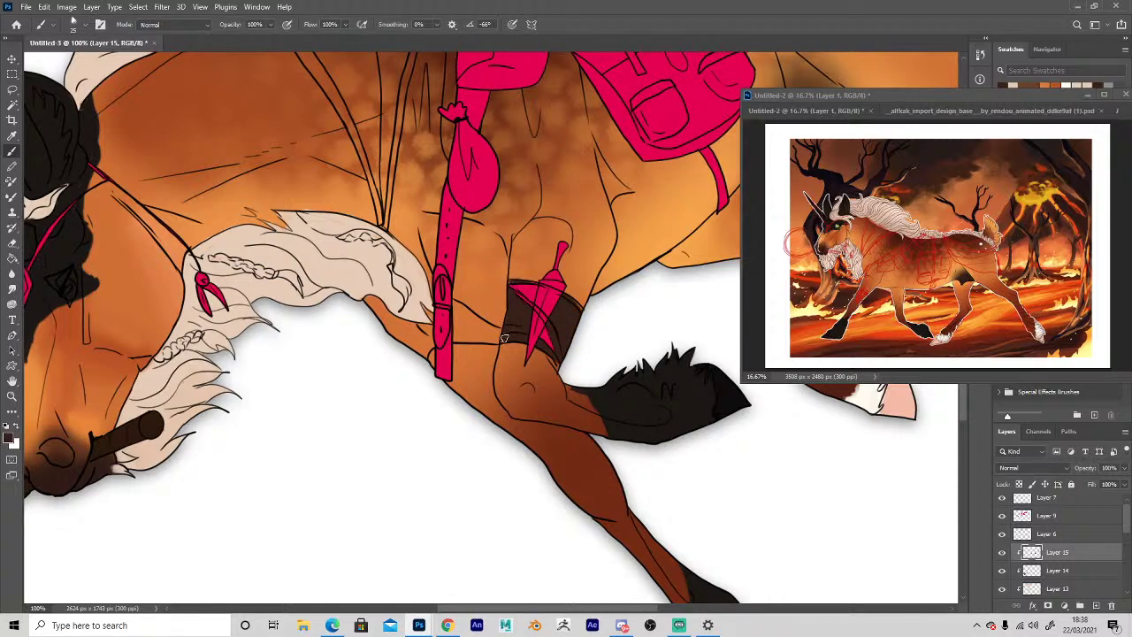
mouse_move(504, 339)
mouse_down()
mouse_move(555, 346)
mouse_move(524, 319)
mouse_move(544, 329)
mouse_move(538, 294)
mouse_move(562, 305)
mouse_move(554, 345)
mouse_move(558, 310)
mouse_up()
alt+click(528, 379)
alt+click(556, 319)
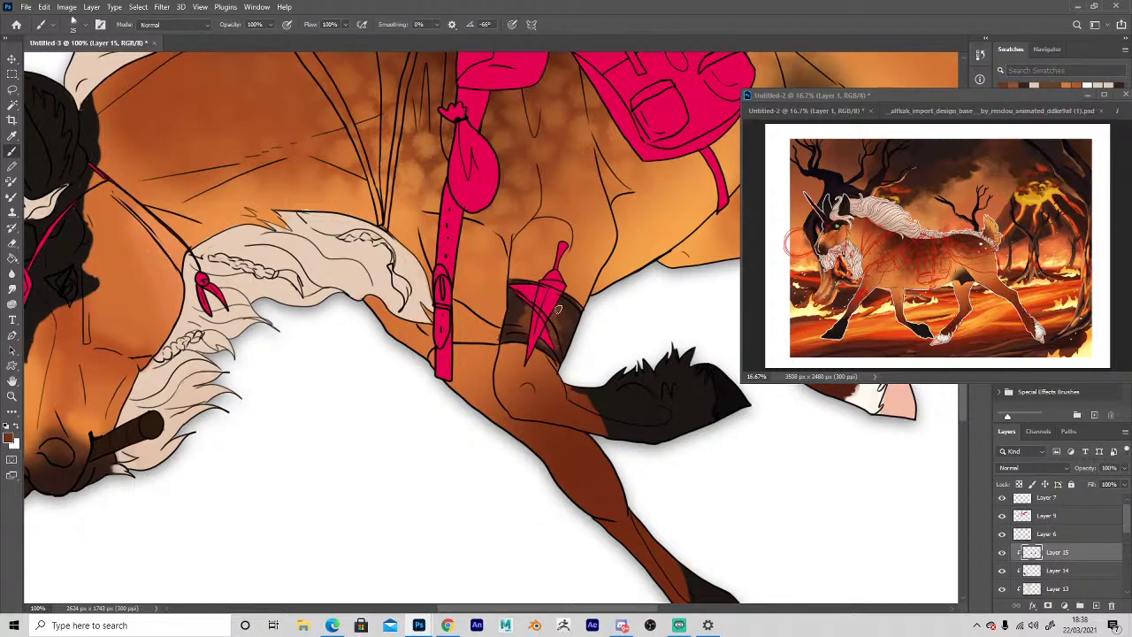
Add another clipped layer and place it directly above Layer 15.
ctrl+alt+click(457, 477)
ctrl+alt+click(453, 476)
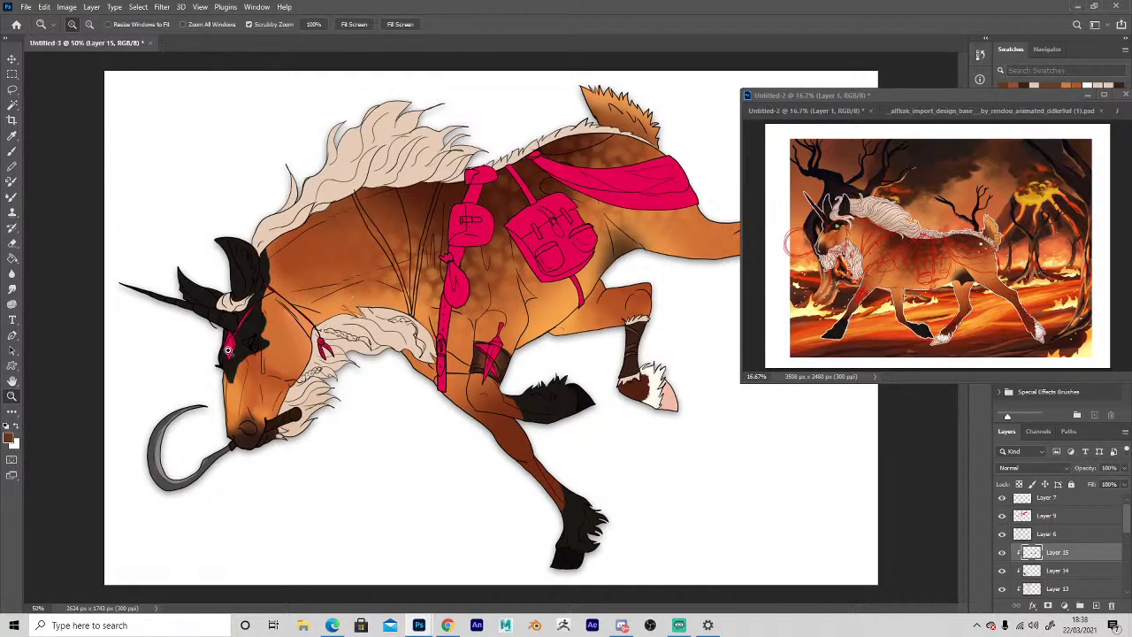
click(230, 349)
click(1054, 571)
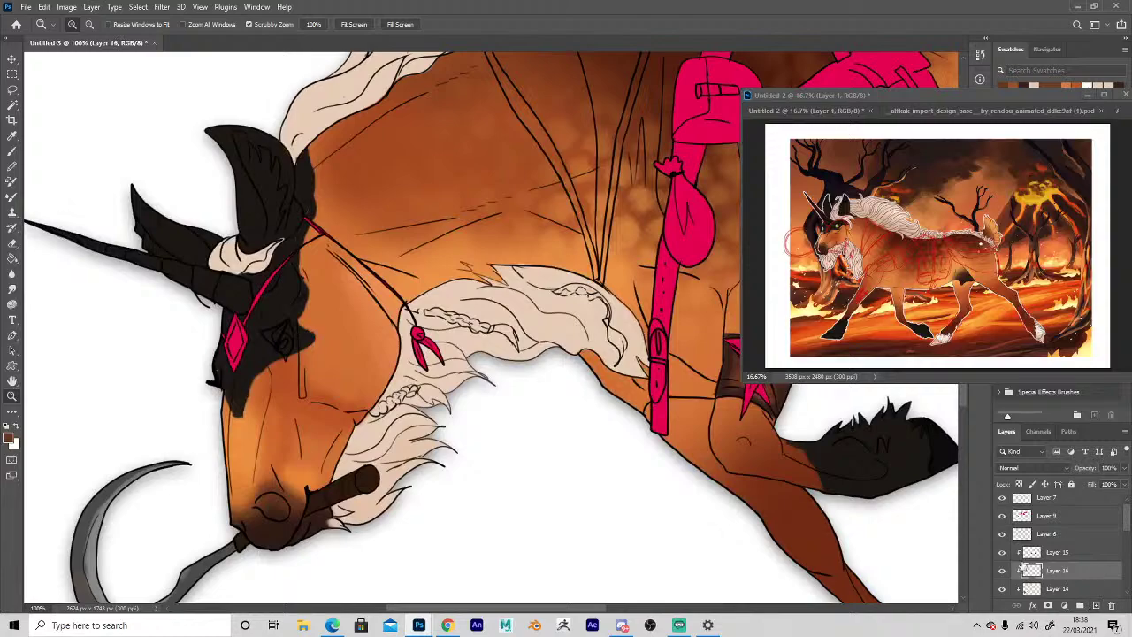
click(1094, 607)
Sample white from the eye in the reference image and paint the white of the unicorn's eye.
click(285, 286)
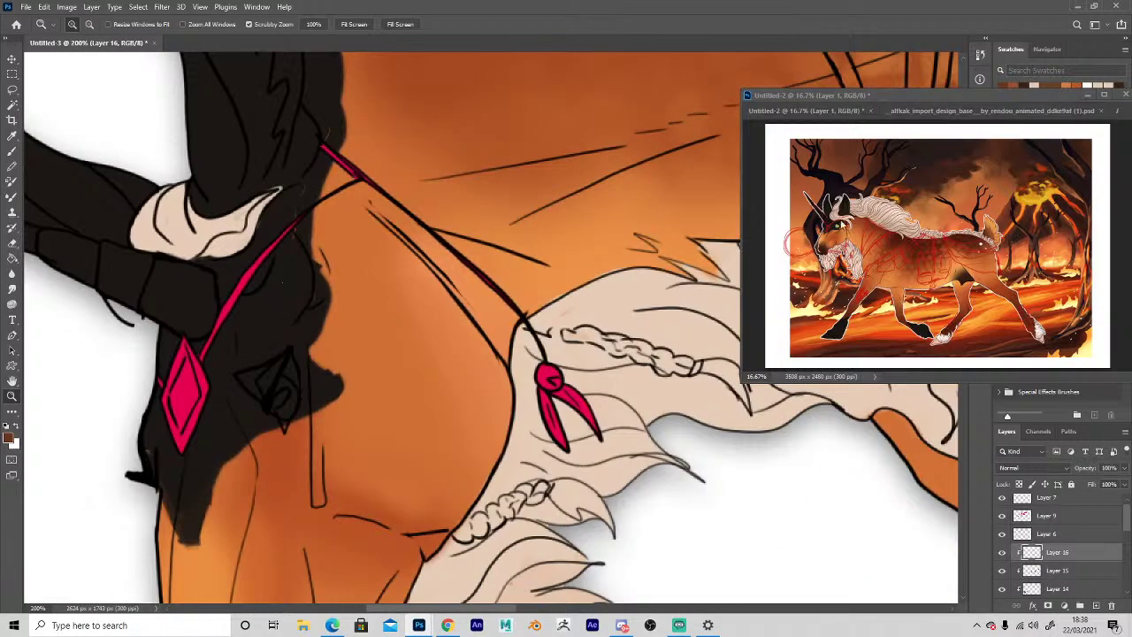
drag(842, 233, 842, 233)
key(i)
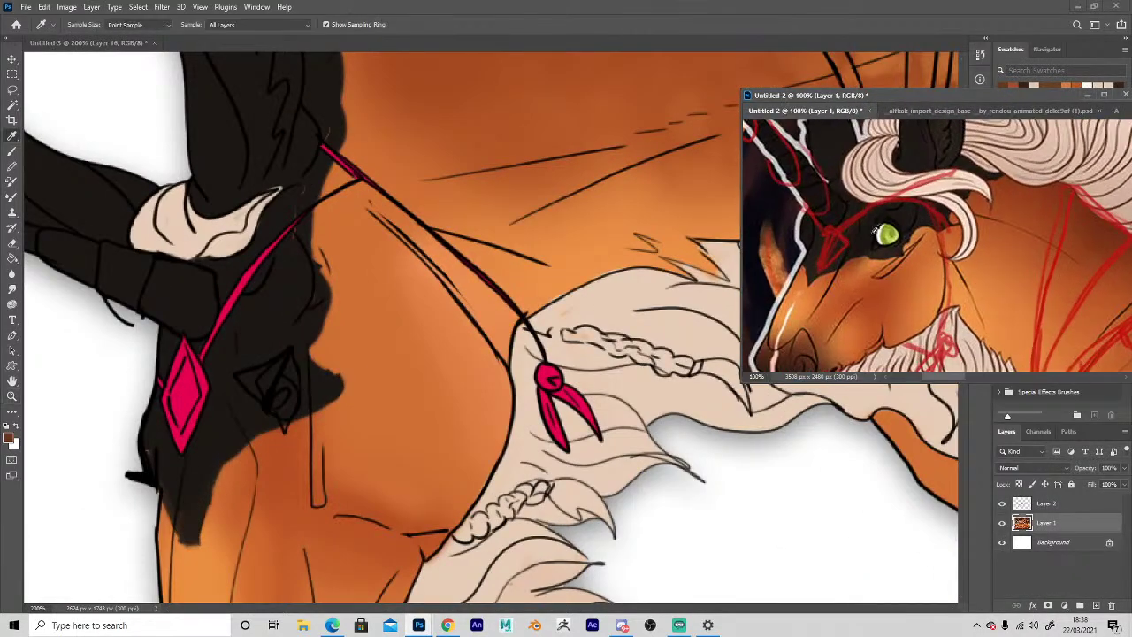
click(881, 233)
key(h)
drag(585, 349, 821, 303)
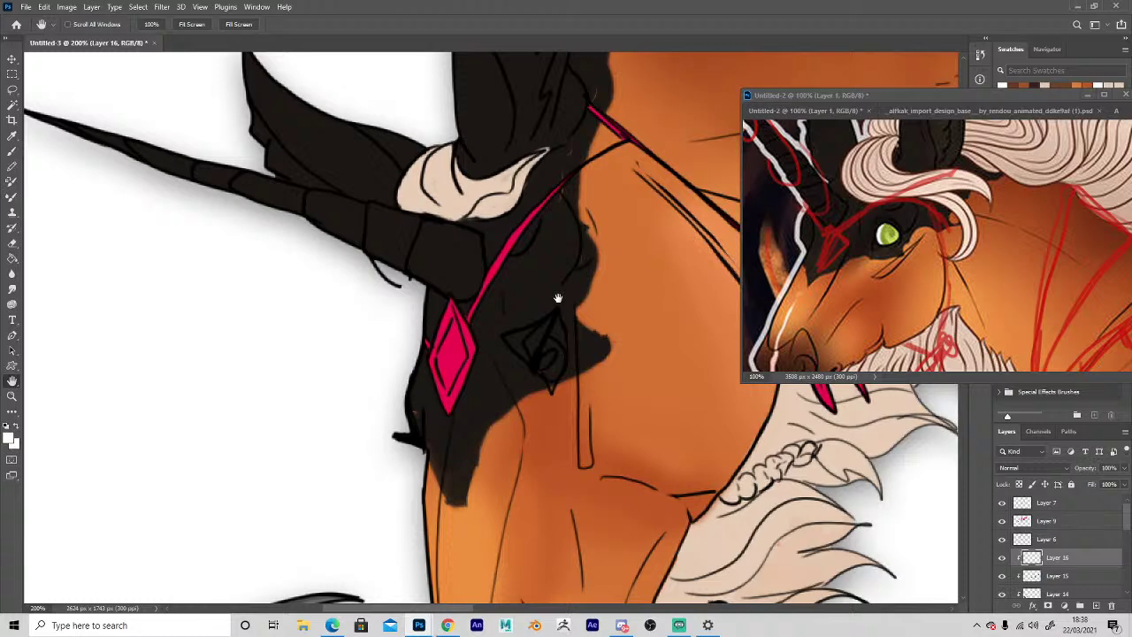
key(b)
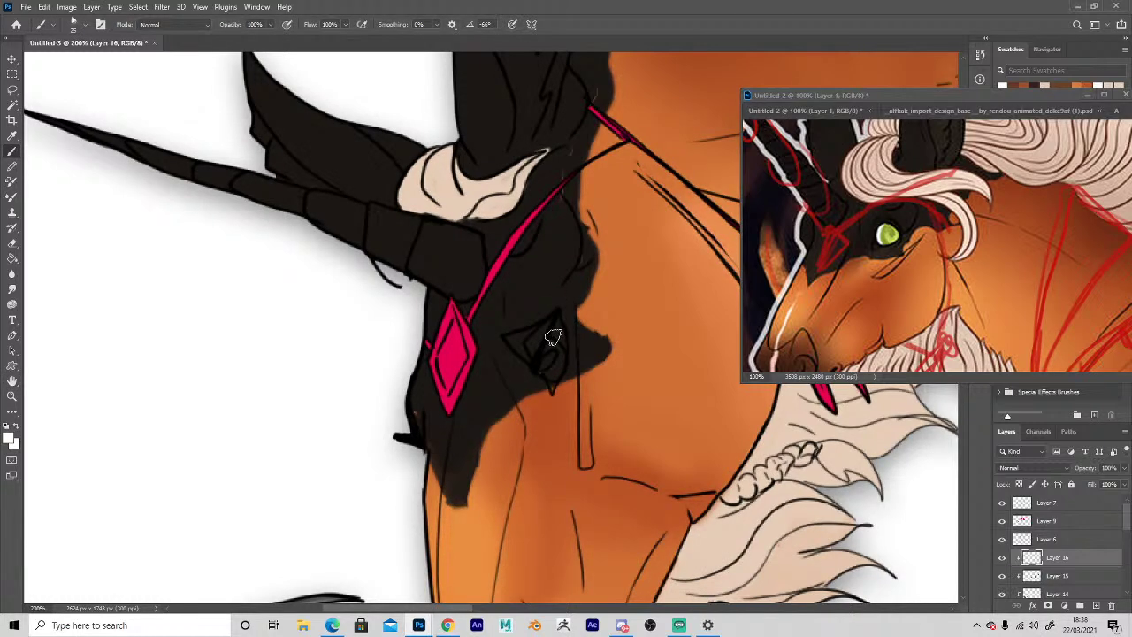
mouse_move(553, 337)
mouse_down()
mouse_move(556, 372)
mouse_move(557, 353)
mouse_up()
Colour the iris yellow-green and the lower corner of the eye pale pink, using colours sampled from the reference.
alt+click(888, 236)
alt+click(894, 237)
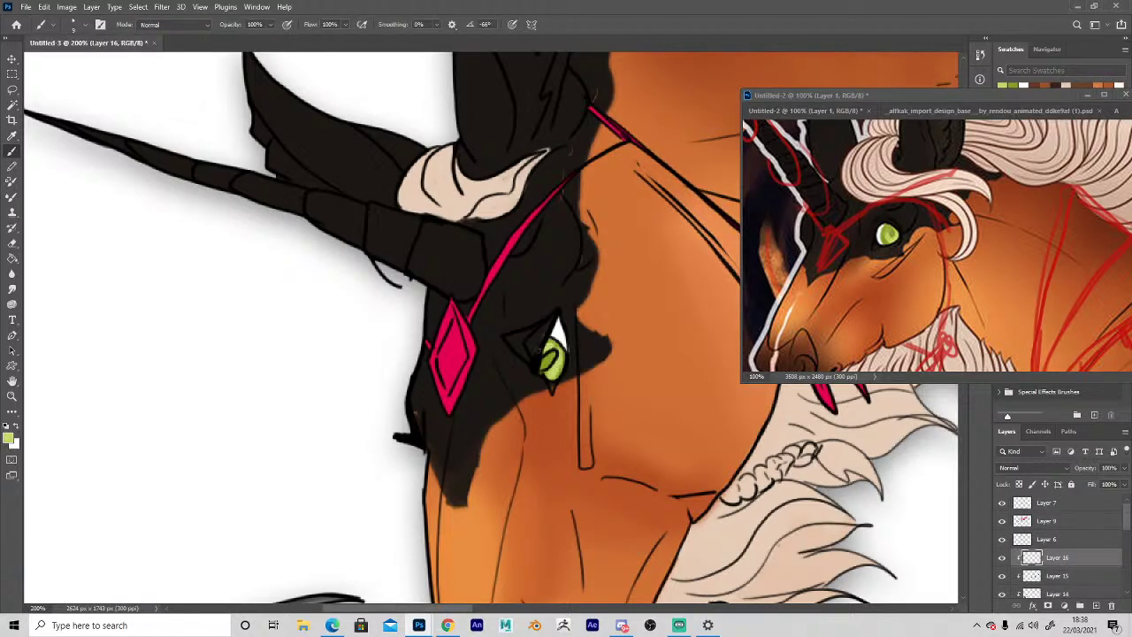
alt+click(772, 356)
click(550, 388)
Paint the pale pink marking along the front of the muzzle and lip, then clean its end with the Eraser.
key(space)
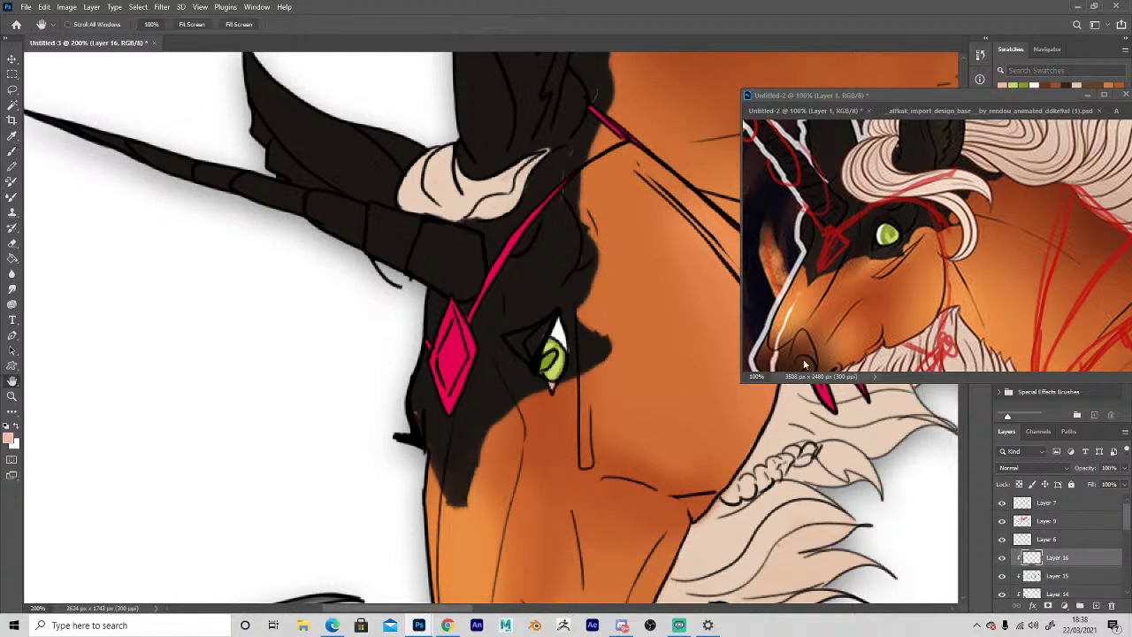
drag(803, 358, 829, 198)
drag(472, 431, 579, 139)
mouse_move(556, 332)
mouse_down()
mouse_move(579, 428)
mouse_move(592, 447)
mouse_move(629, 452)
mouse_move(587, 424)
mouse_move(556, 322)
mouse_up()
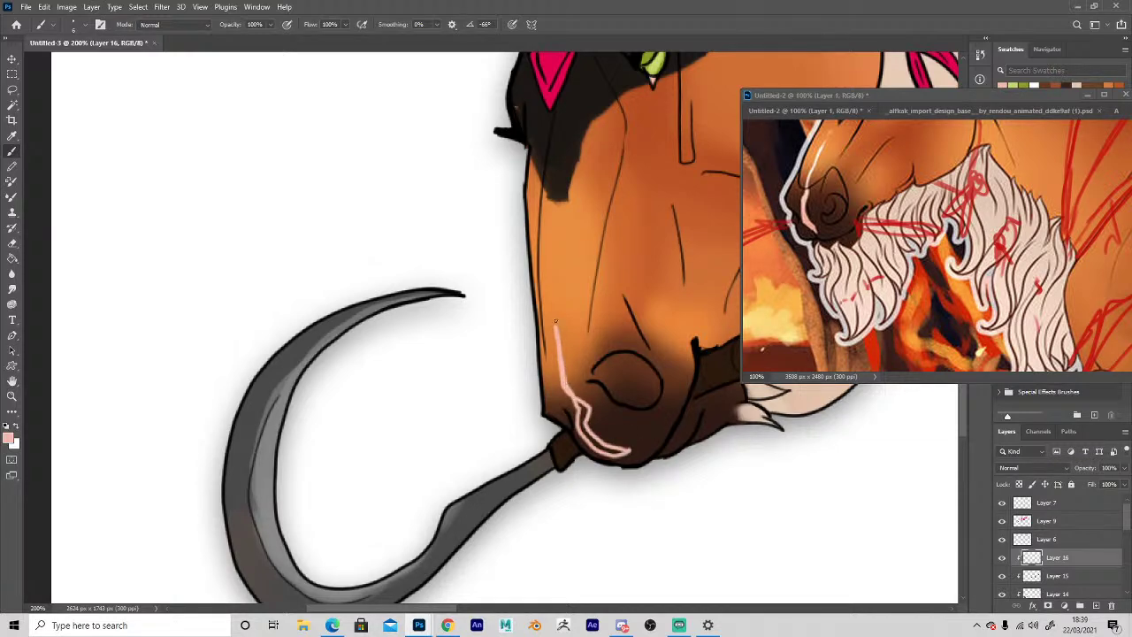
drag(579, 413, 619, 452)
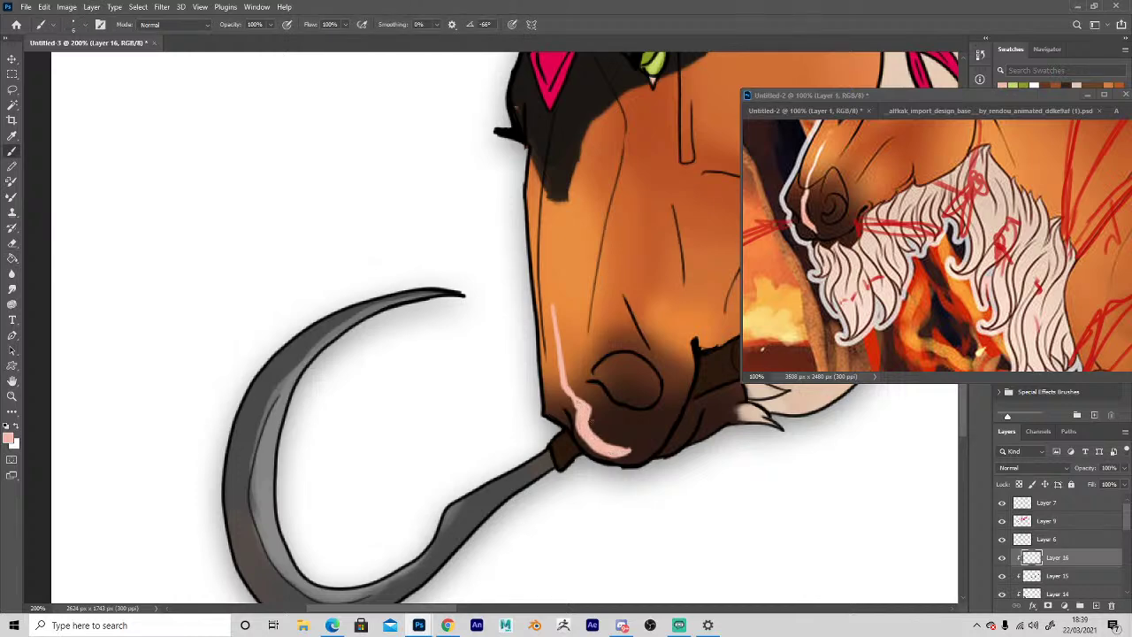
key(e)
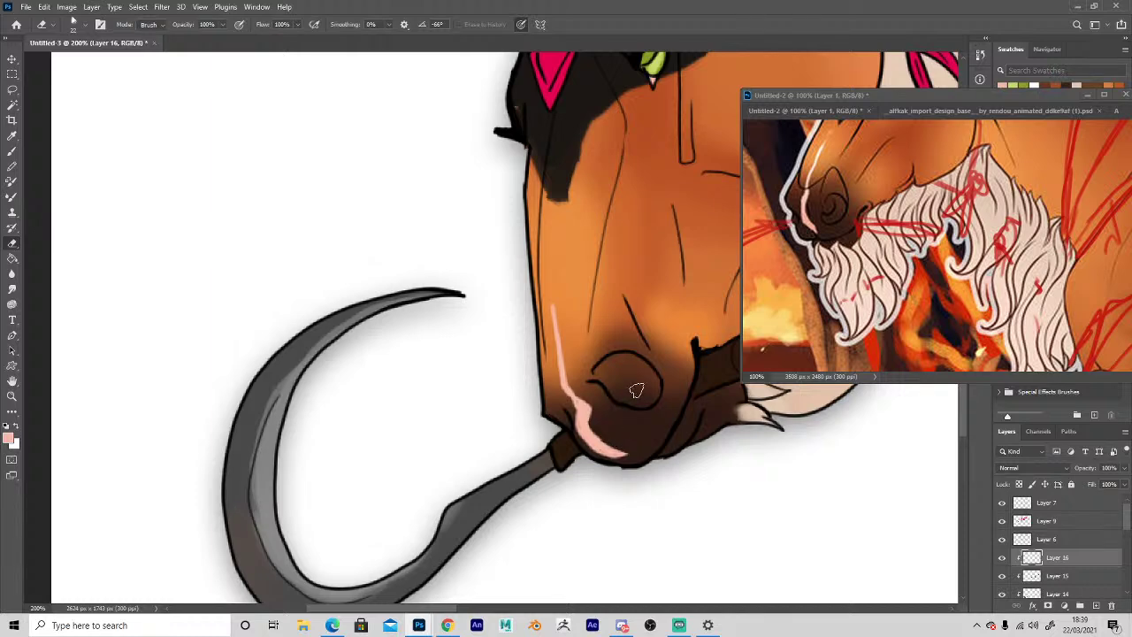
Sample the pale cream of the reference's nose stripe and paint the upper part of the muzzle marking with it.
key(i)
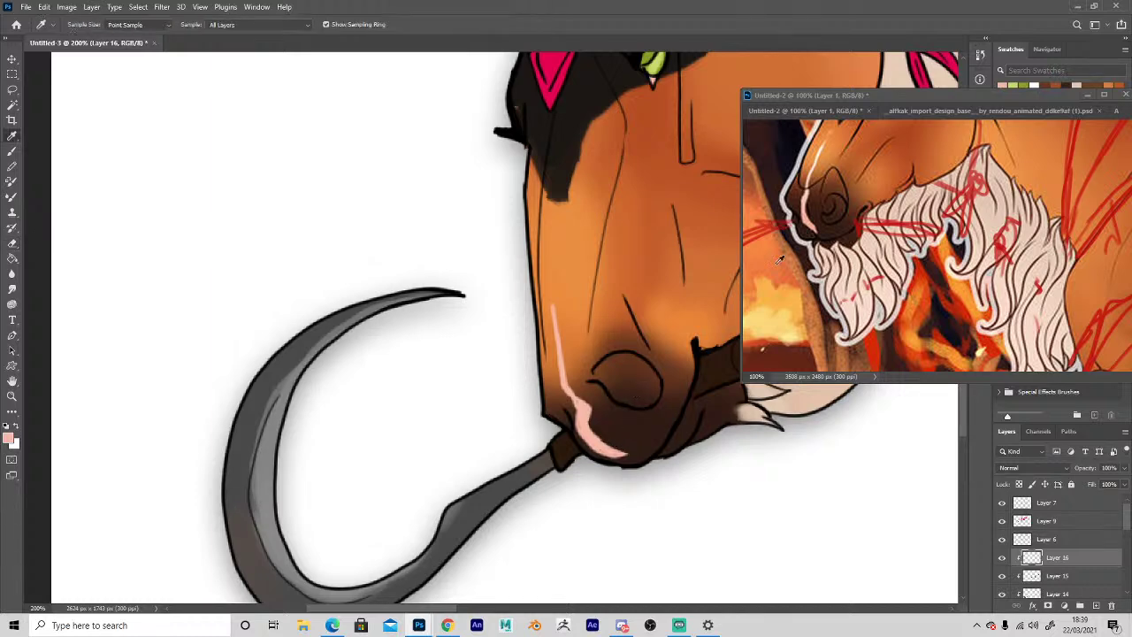
click(821, 147)
key(b)
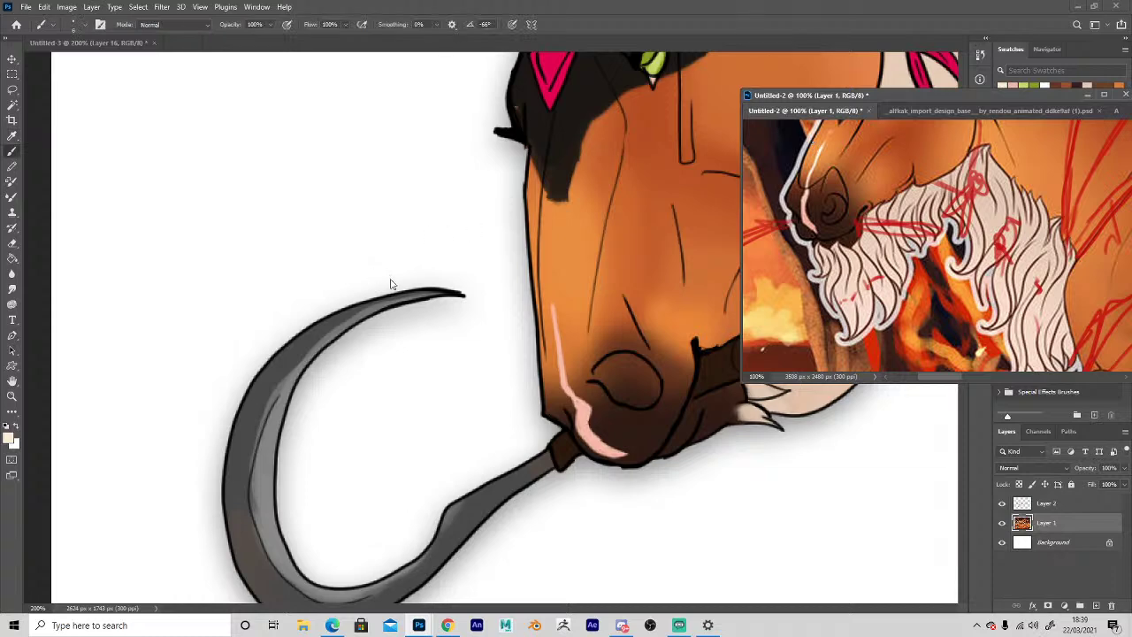
click(552, 308)
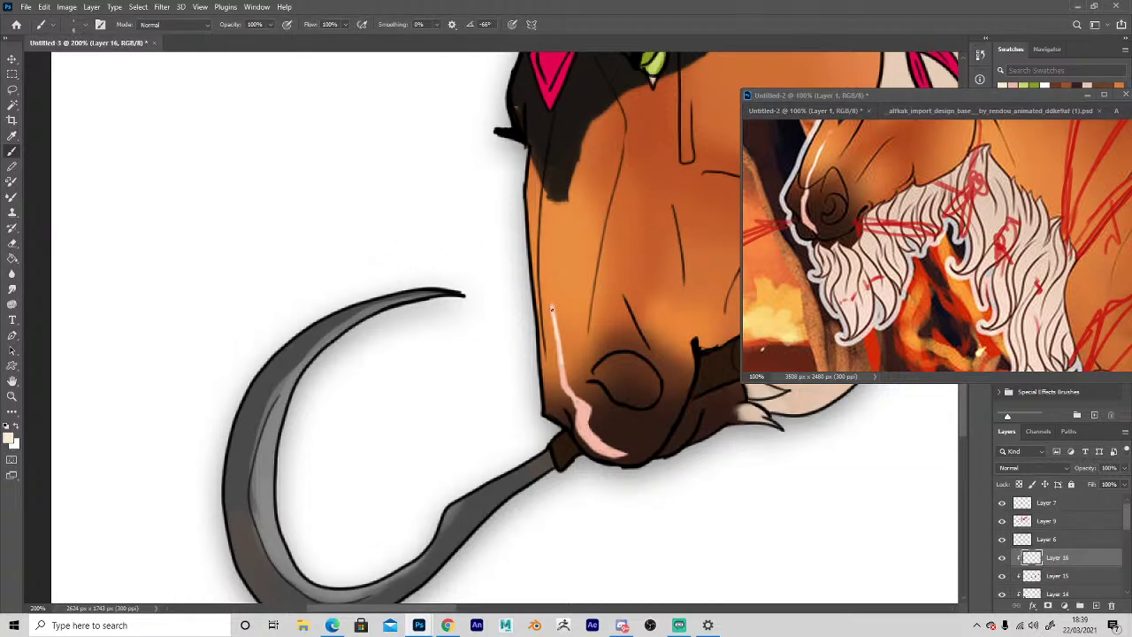
drag(549, 289, 552, 308)
Add a new clipped layer between Layer 15 and Layer 16.
key(z)
alt+click(677, 487)
alt+click(688, 487)
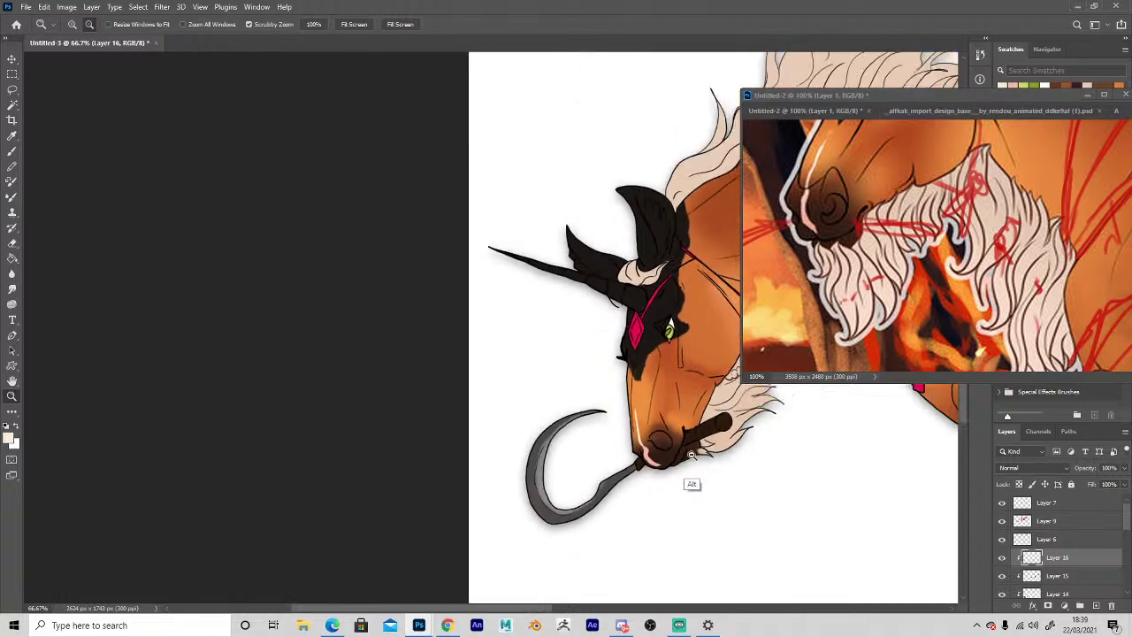
alt+click(680, 465)
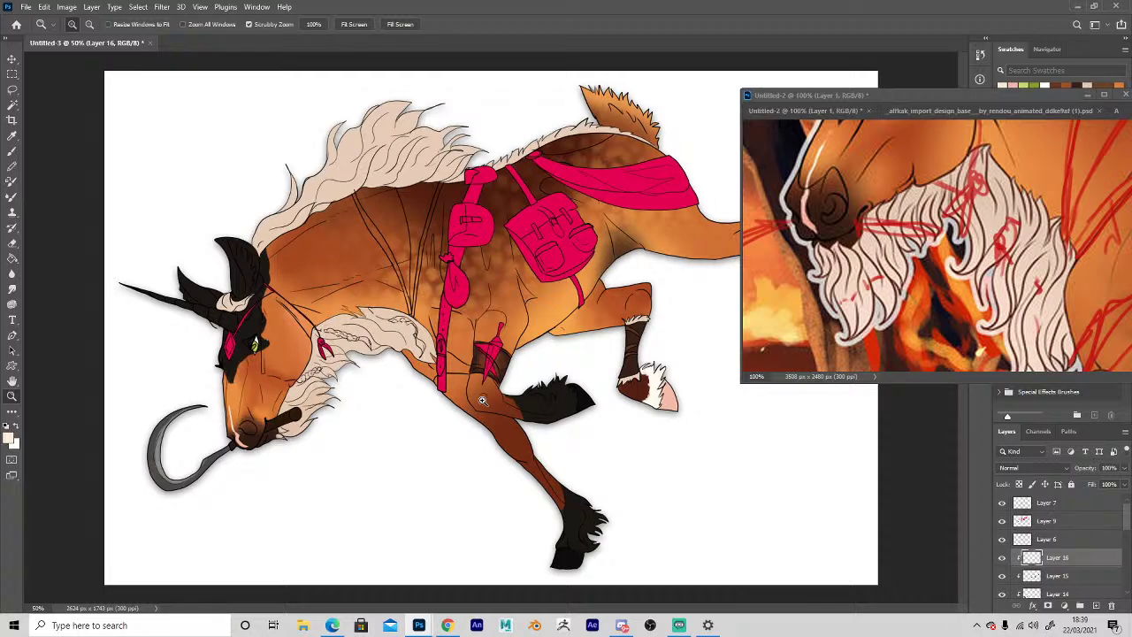
click(373, 237)
click(366, 224)
click(1052, 580)
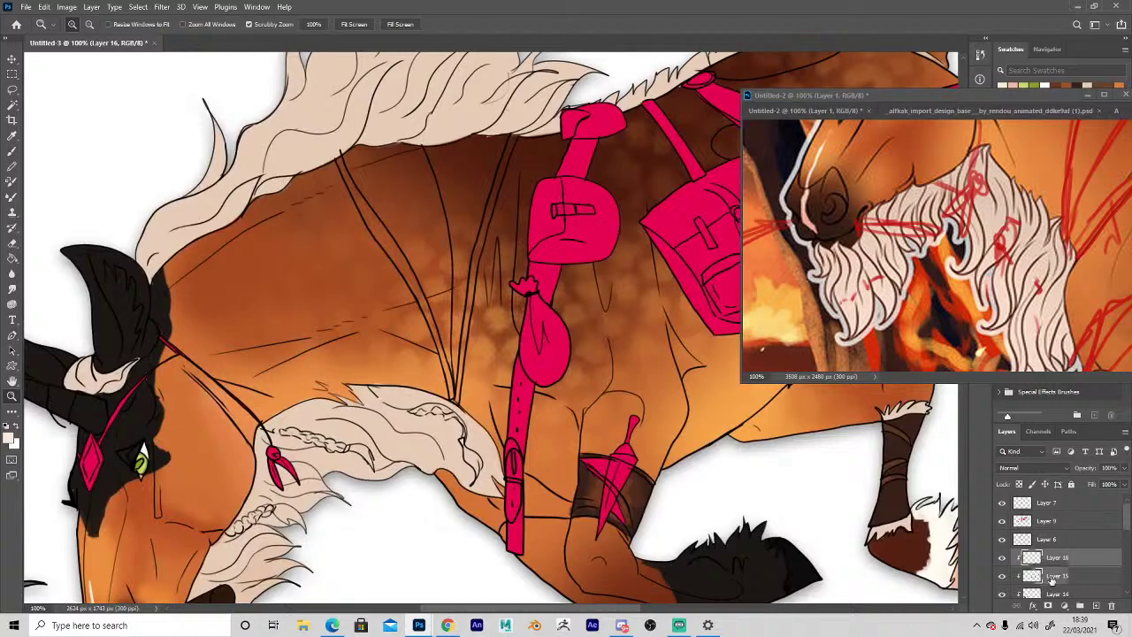
click(1053, 579)
click(1096, 606)
key(h)
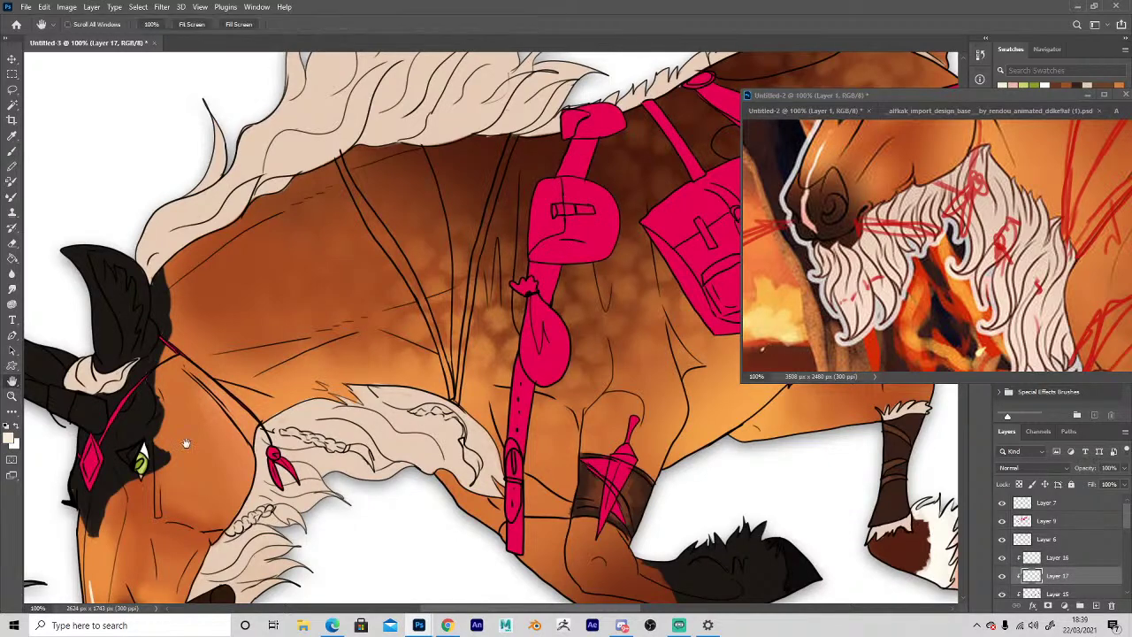
Set the paint colour to a golden ochre and paint inside the edges of the triangular cloth on the unicorn's neck.
click(10, 438)
click(845, 354)
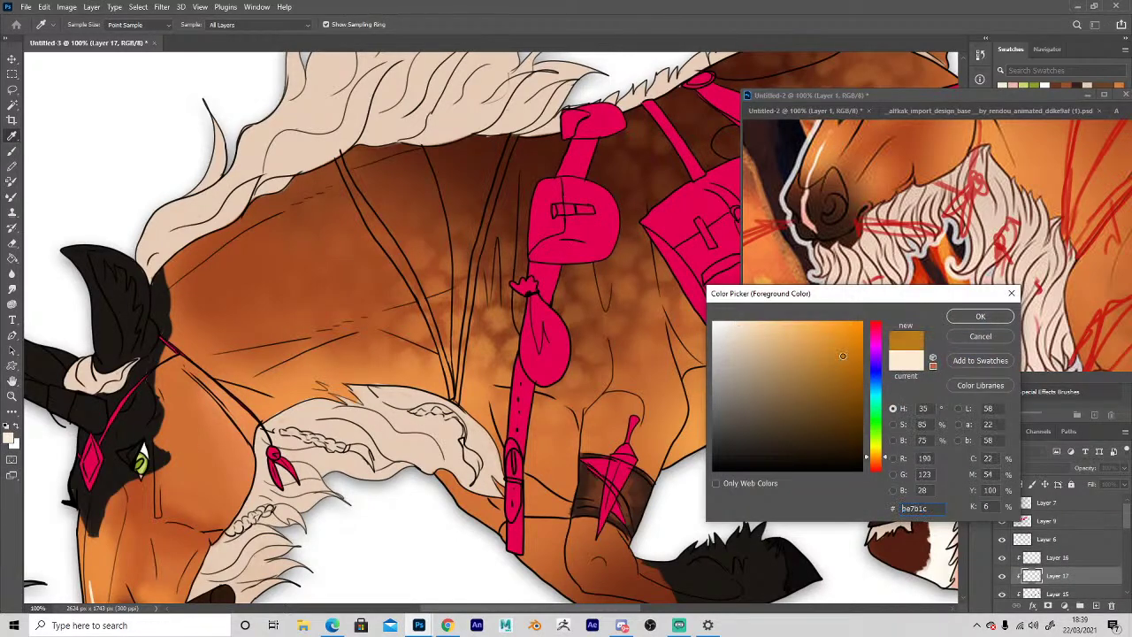
click(980, 318)
key(b)
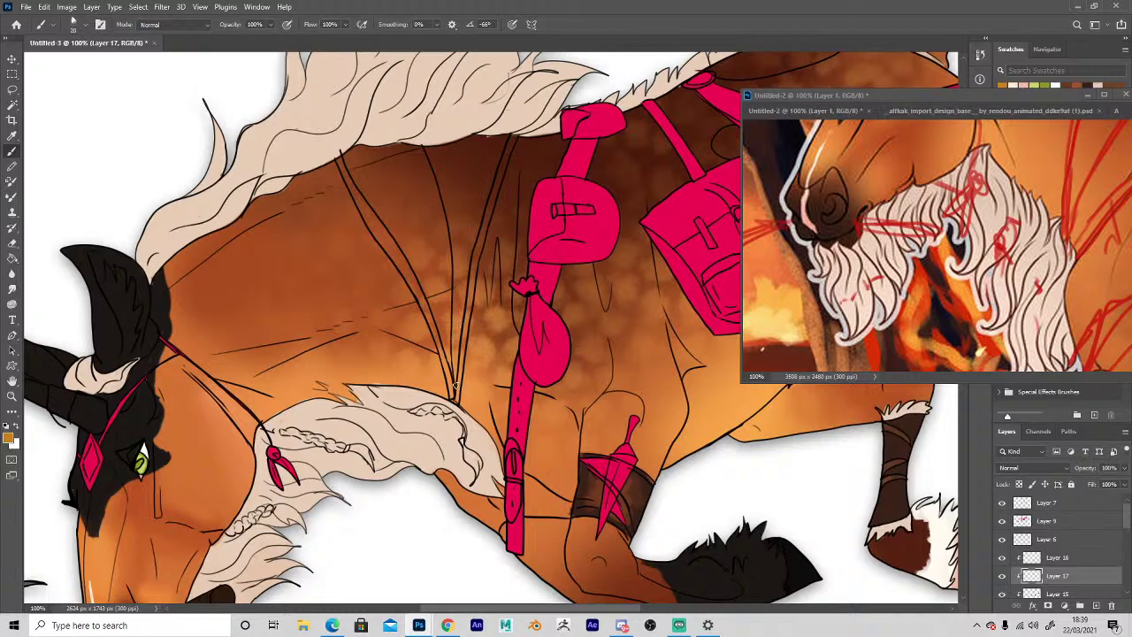
mouse_move(455, 387)
mouse_down()
mouse_move(467, 287)
mouse_move(458, 372)
mouse_move(446, 302)
mouse_move(450, 390)
mouse_move(399, 245)
mouse_move(437, 322)
mouse_move(401, 243)
mouse_move(463, 256)
mouse_move(466, 314)
mouse_move(502, 158)
mouse_move(481, 230)
mouse_move(508, 155)
mouse_up()
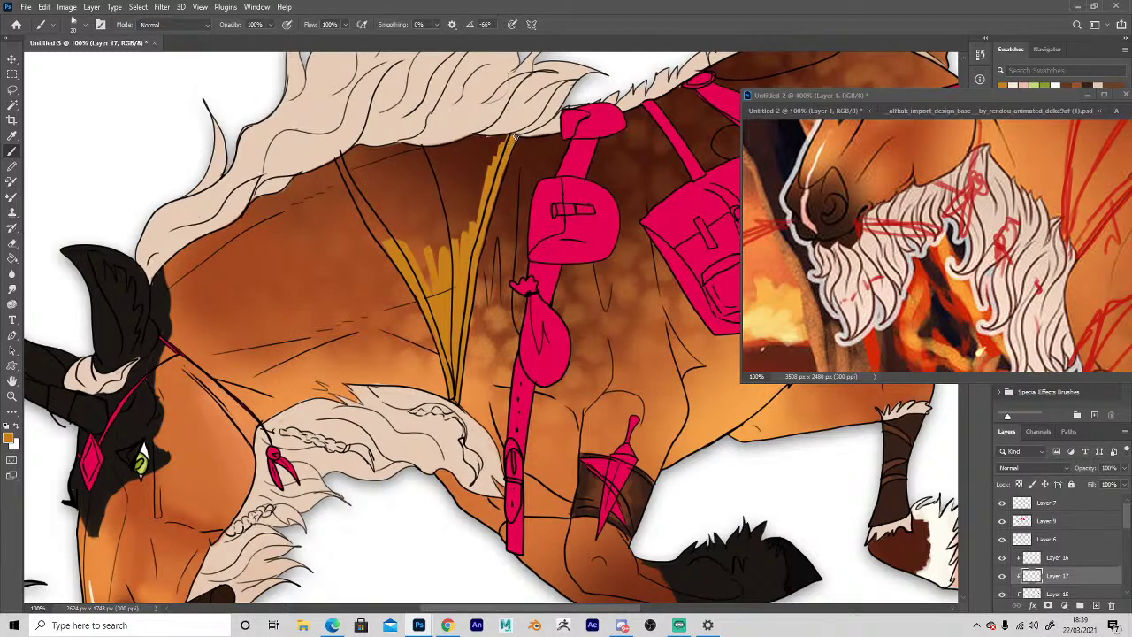
drag(333, 145, 391, 254)
Move Layer 17 below Layer 13, fill the rest of the neck cloth with the ochre and touch up its edge.
drag(1026, 573, 1023, 542)
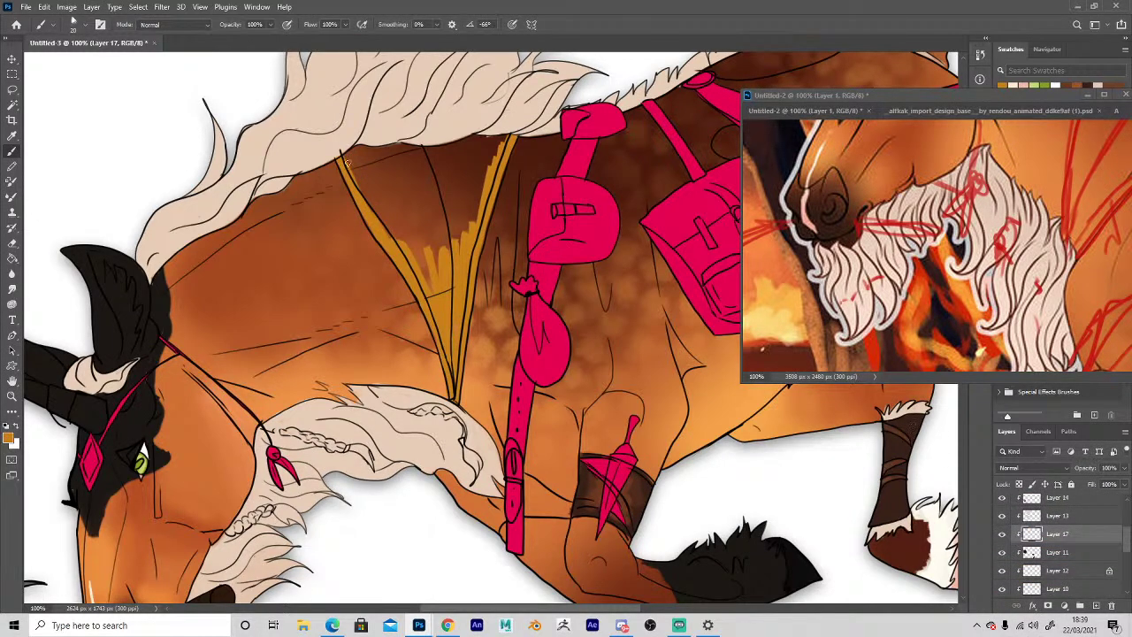
key(g)
click(431, 190)
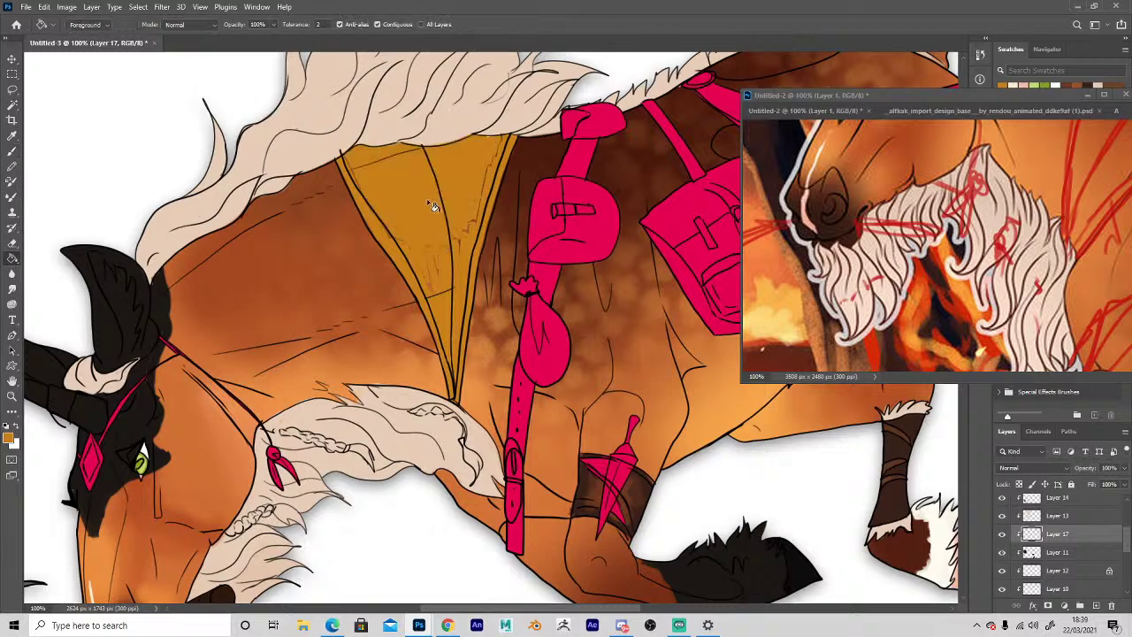
key(b)
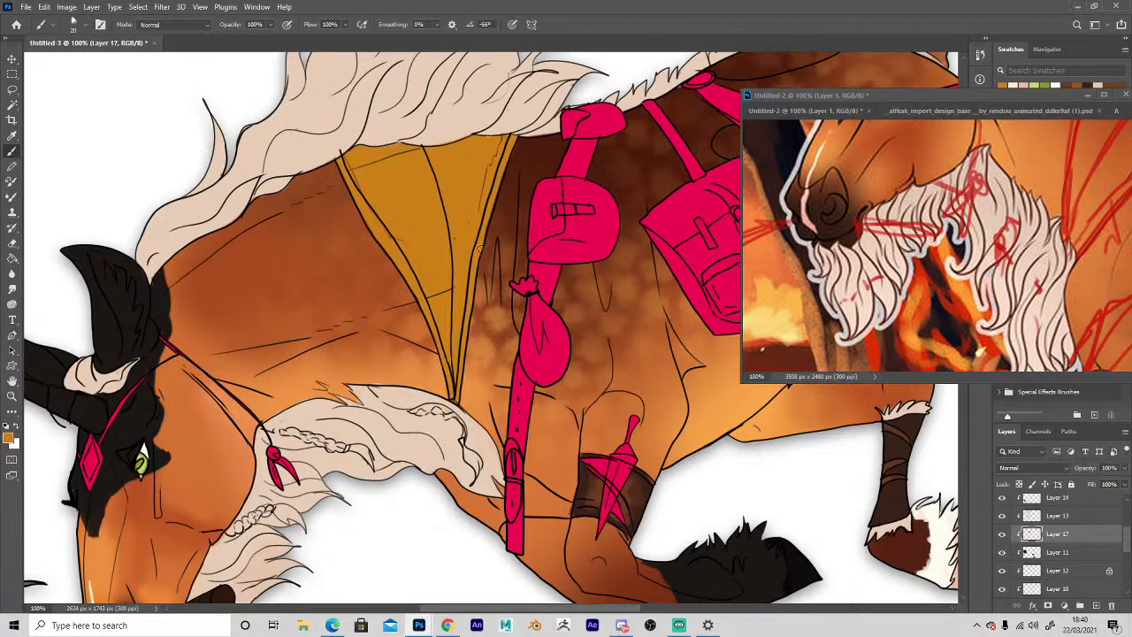
drag(500, 148, 481, 183)
key(z)
alt+click(404, 515)
alt+click(398, 511)
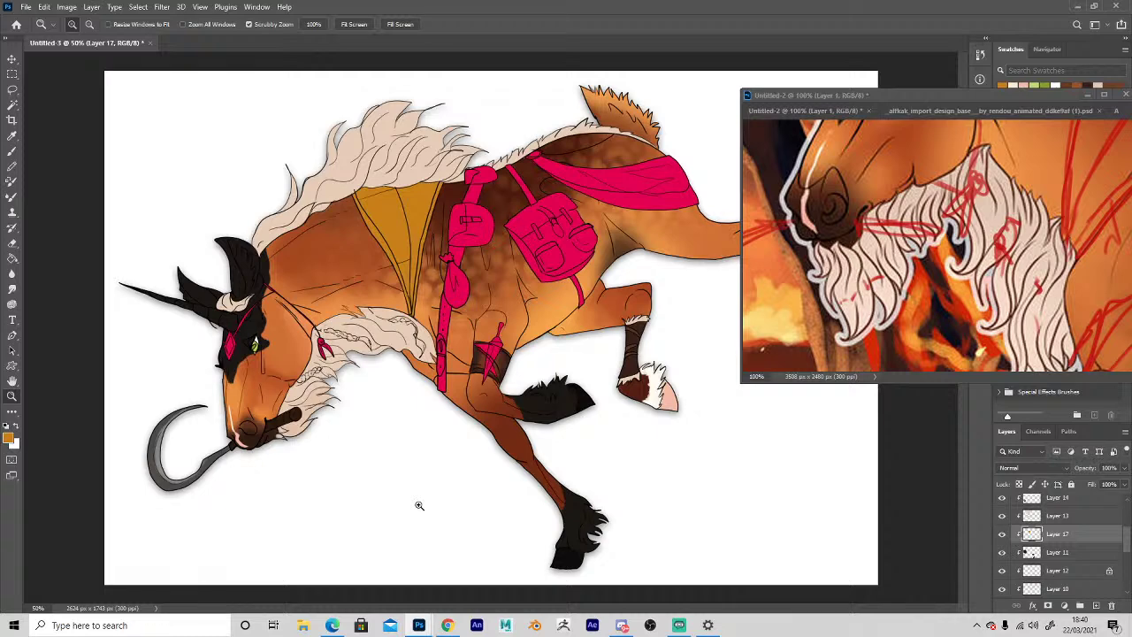
Lock Layer 13's transparent pixels and repaint the mane and beard with the pale pink sampled from the reference, using a large brush.
click(1044, 516)
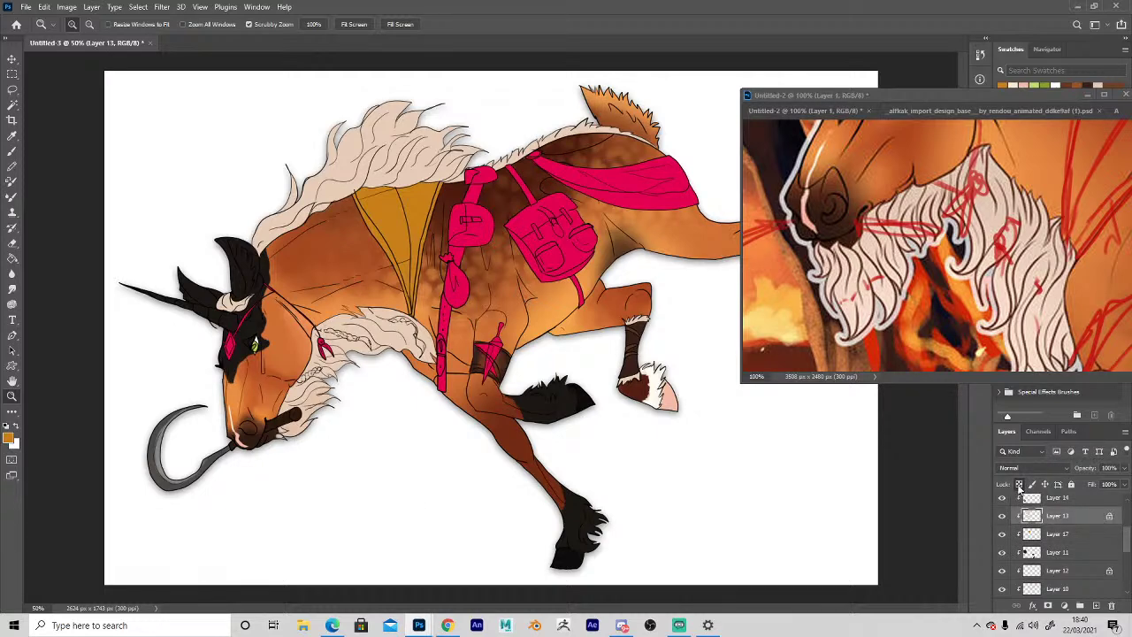
key(i)
click(860, 321)
key(b)
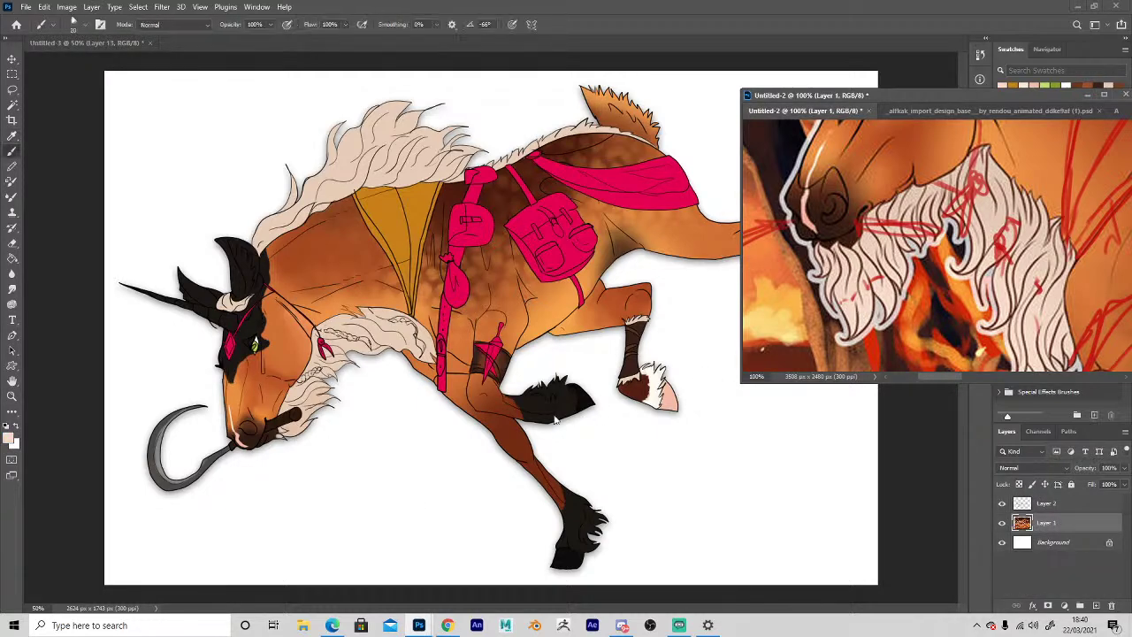
click(368, 244)
key(bracketright)
key(bracketright)
key(bracketright)
key(bracketright)
key(bracketright)
key(bracketright)
key(bracketright)
key(bracketright)
key(bracketright)
key(bracketright)
key(bracketright)
key(bracketright)
key(bracketright)
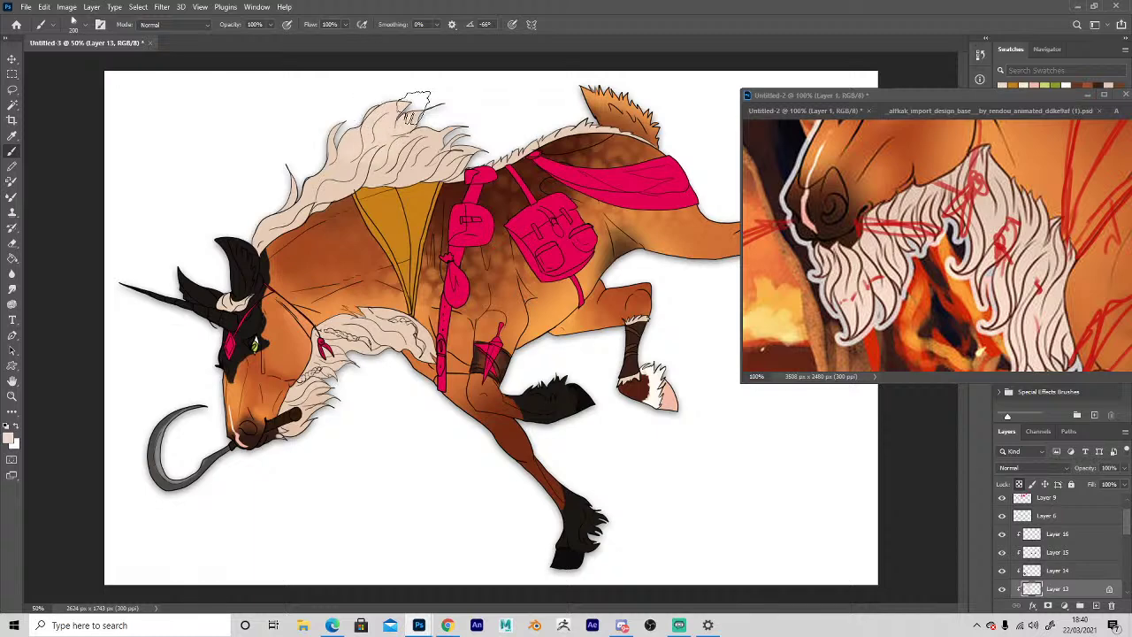
key(bracketleft)
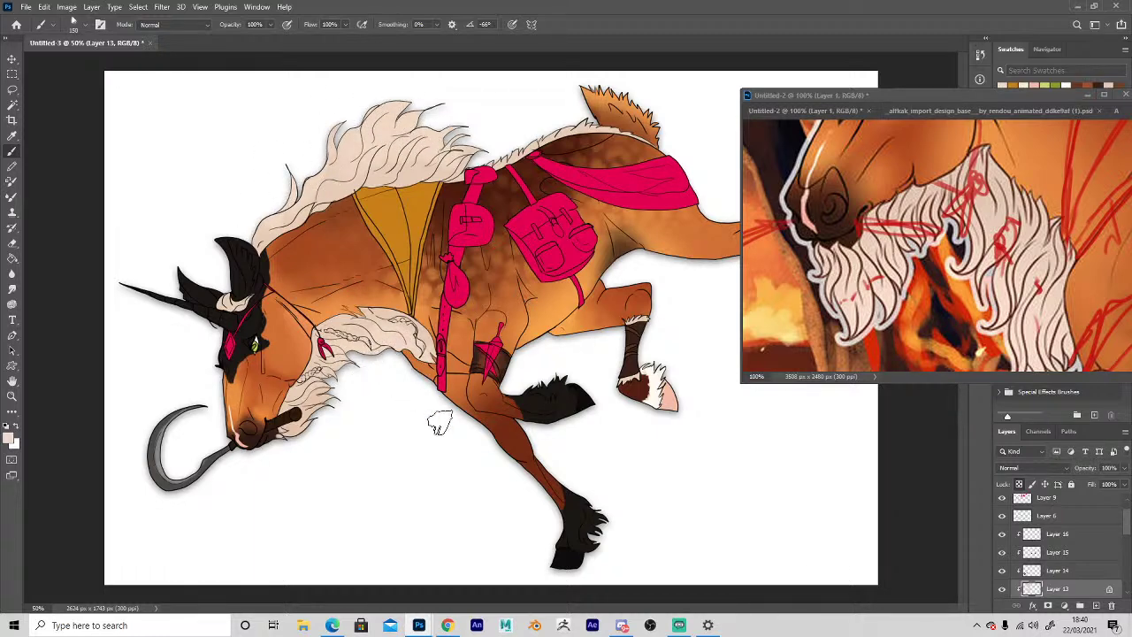
key(bracketleft)
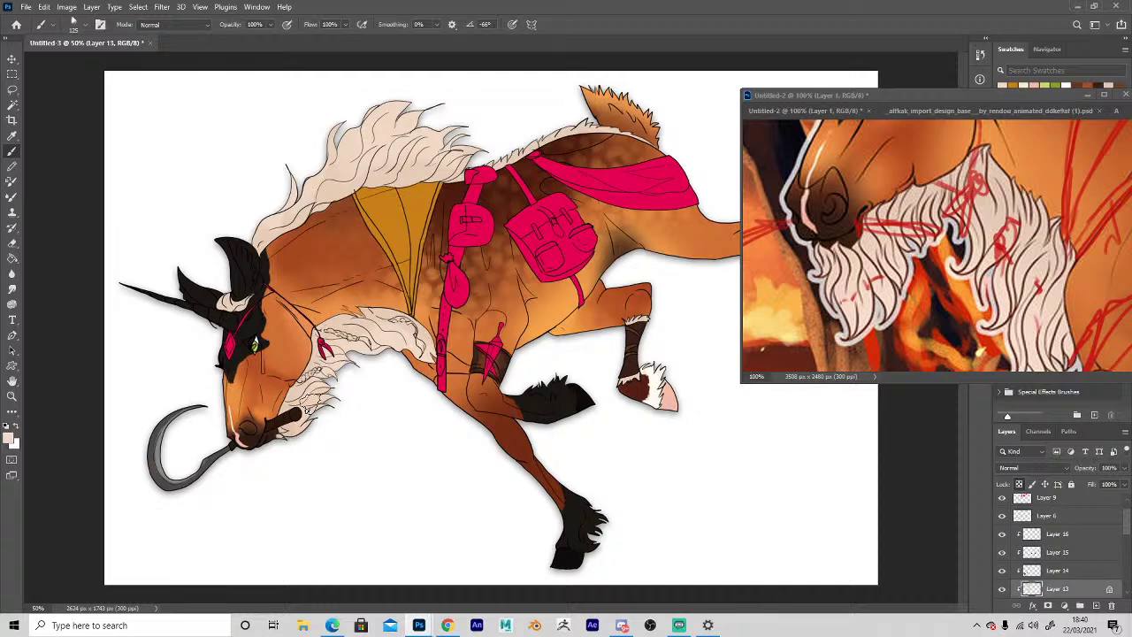
Select Layer 9, which holds the bright pink gear, and lock its transparent pixels.
key(h)
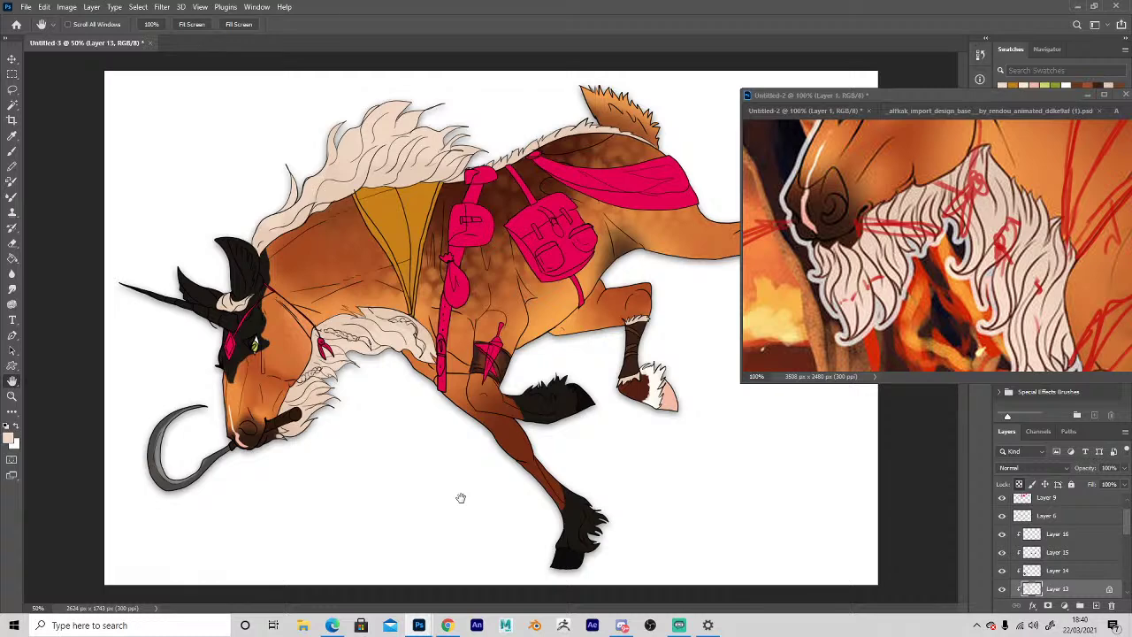
key(z)
click(455, 277)
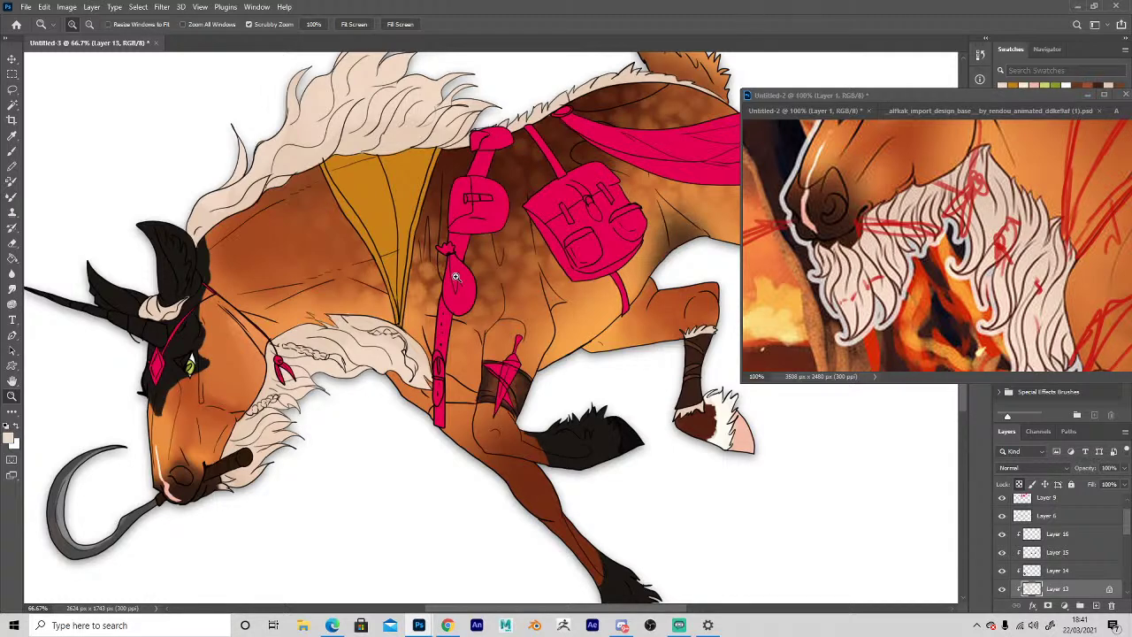
key(h)
drag(454, 549, 553, 513)
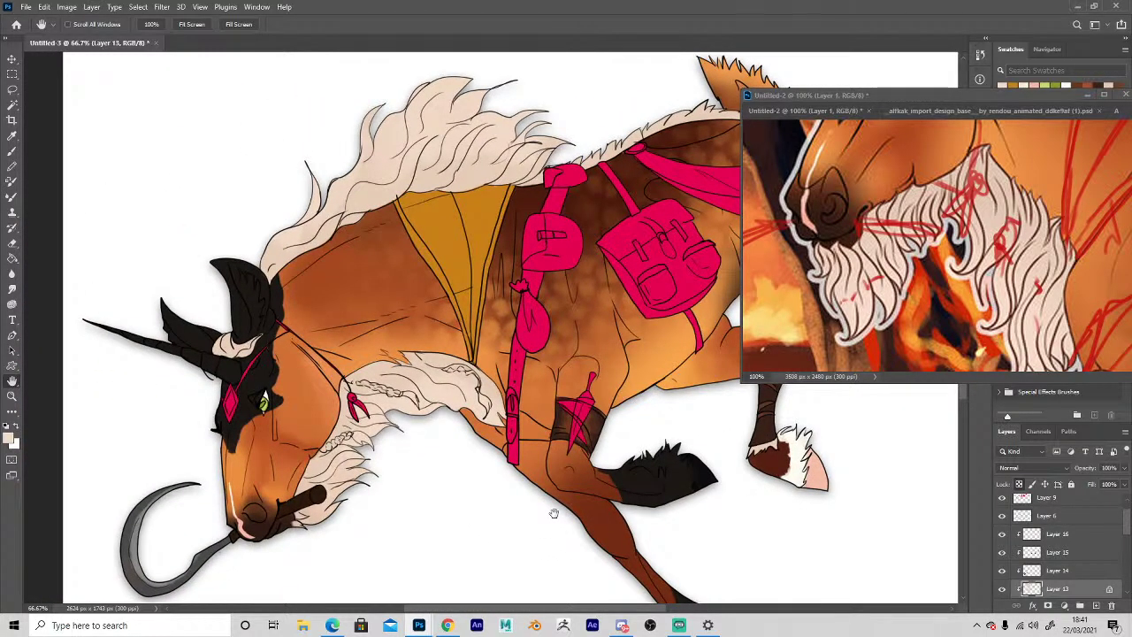
drag(442, 495, 251, 500)
click(12, 58)
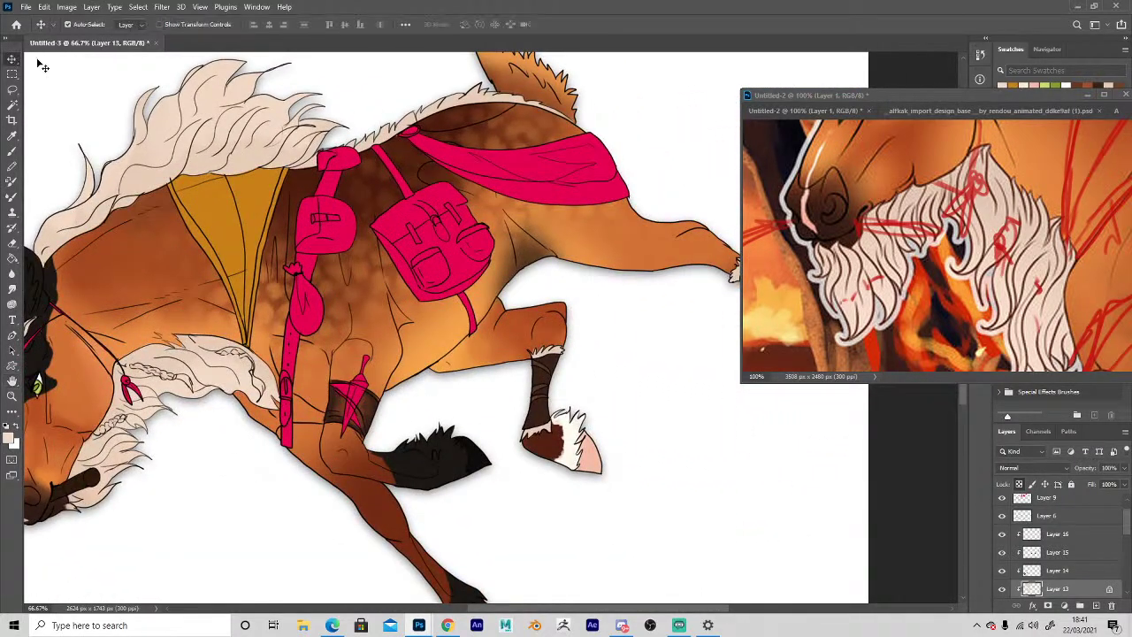
click(339, 228)
click(1019, 485)
Sample the dark brown of the front leg wrap and fill the chest strap, its pouches and the saddlebag with it.
key(h)
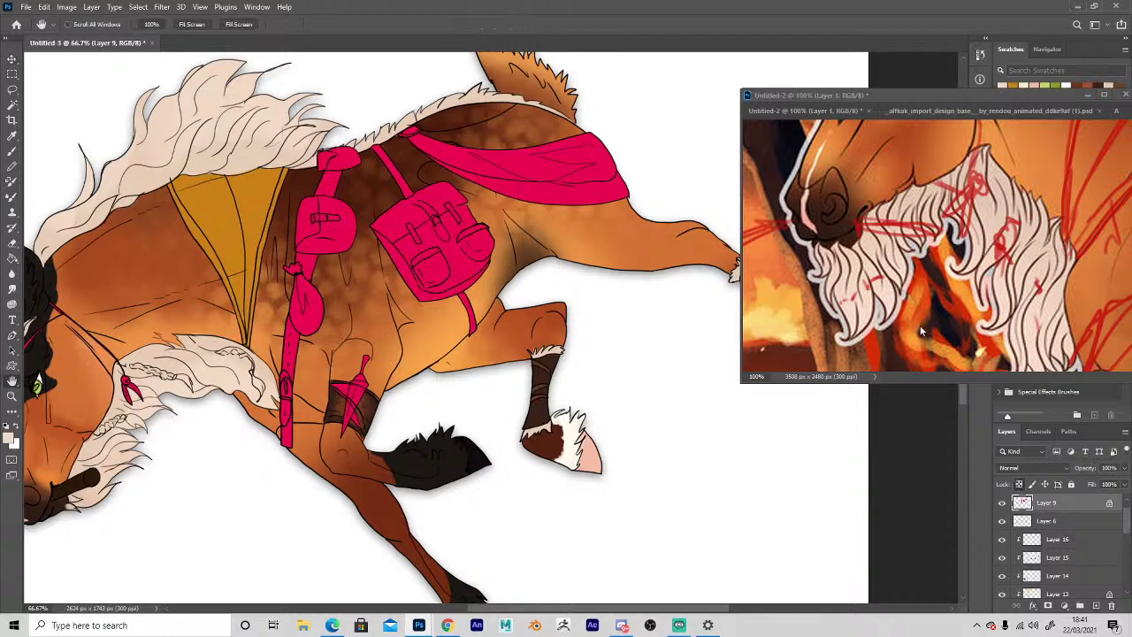
drag(1122, 259, 861, 281)
alt+click(860, 276)
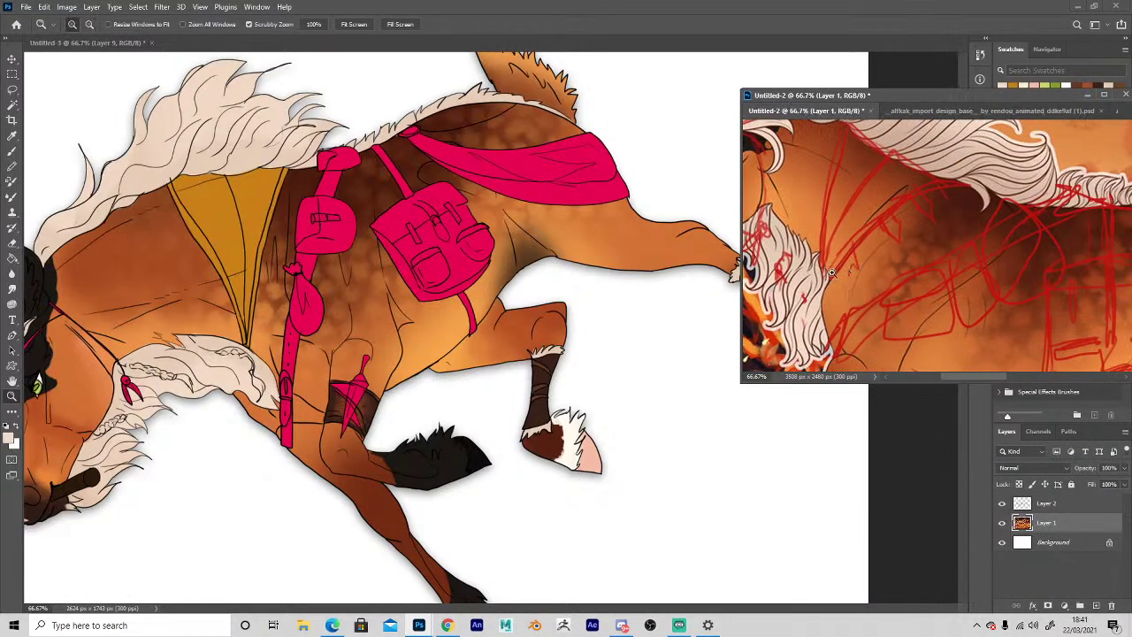
drag(296, 497, 523, 466)
key(i)
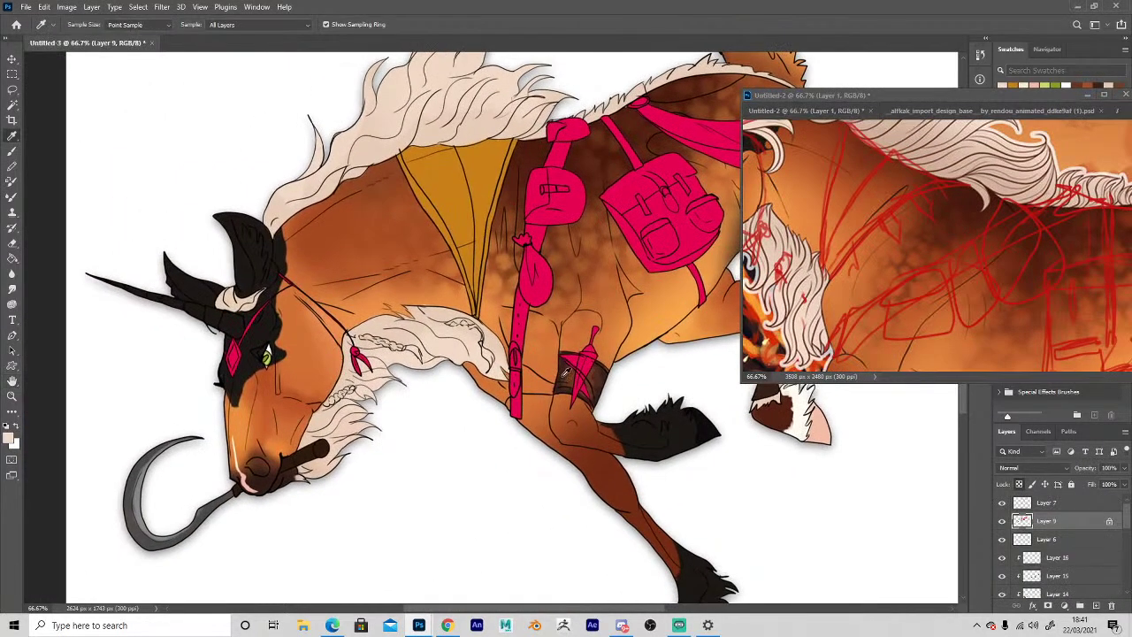
click(568, 373)
key(g)
click(525, 279)
click(661, 241)
Fill the hip cloth, the dagger on the front leg, the neck pendant and the head ornament with the same dark brown.
key(h)
drag(604, 323, 380, 459)
key(g)
click(596, 261)
key(space)
drag(307, 442, 517, 285)
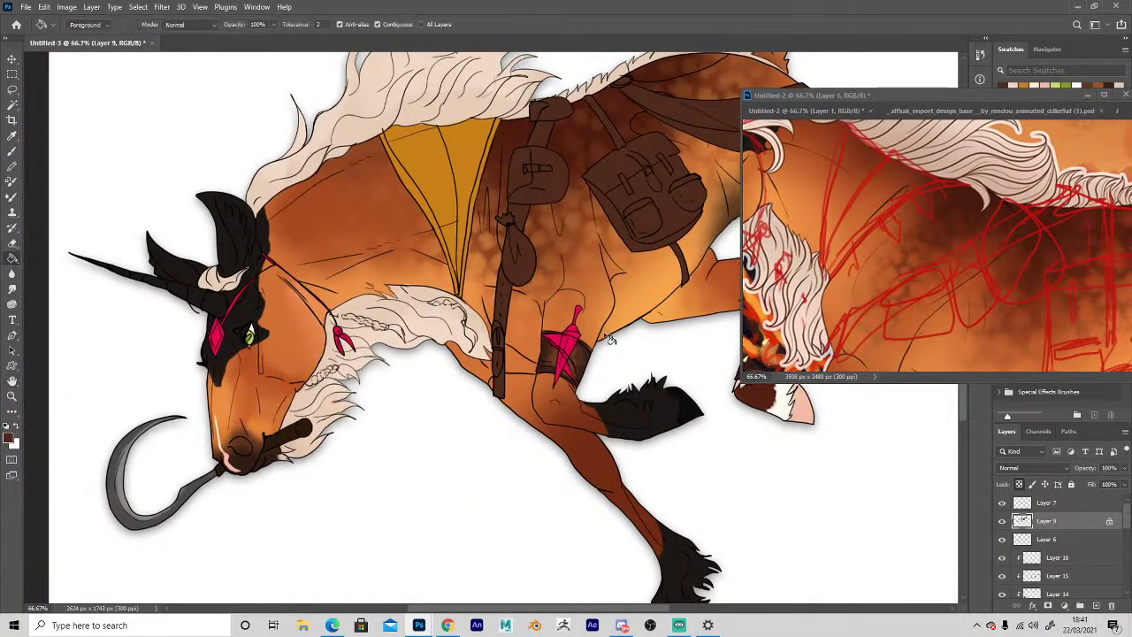
click(566, 347)
click(344, 342)
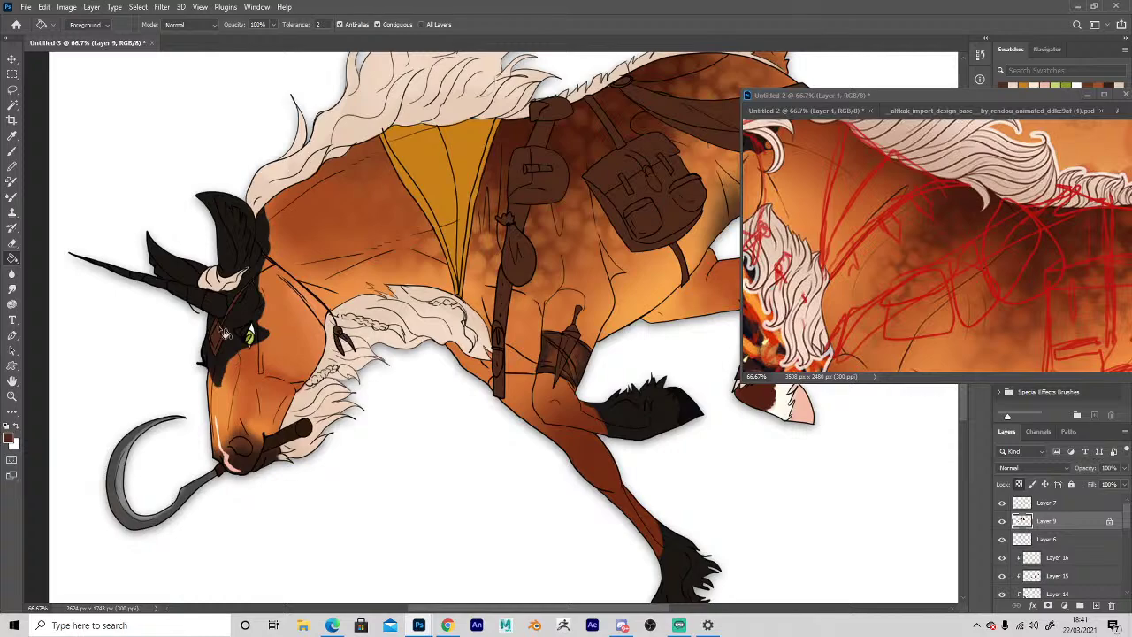
Add a new layer directly above Layer 9 and clip it to the gear.
key(space)
drag(389, 394, 328, 551)
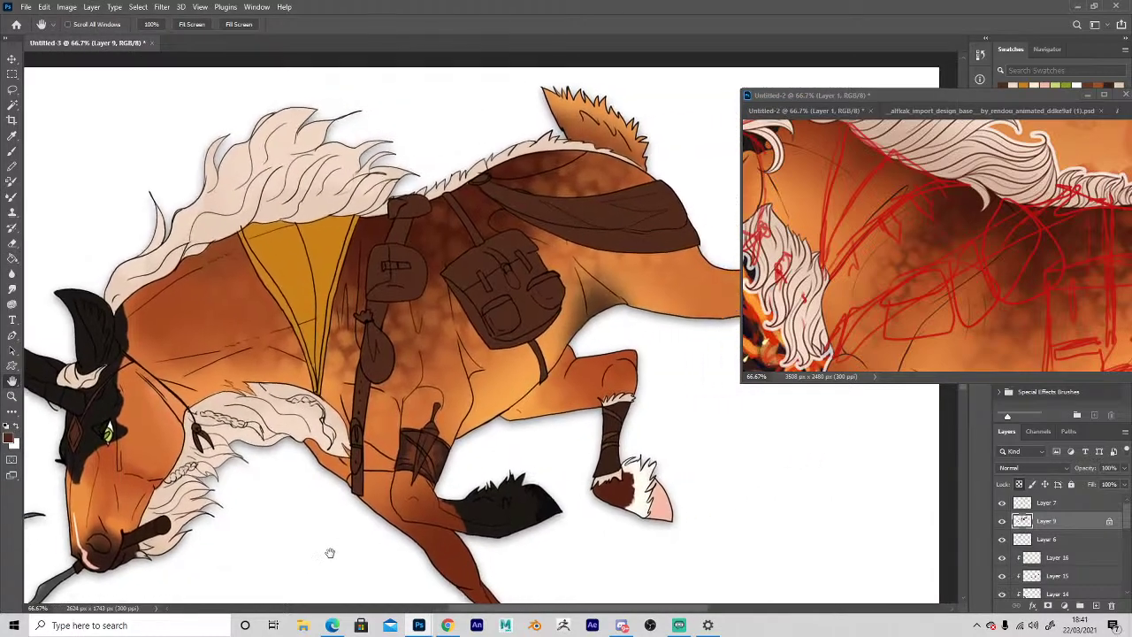
click(1096, 605)
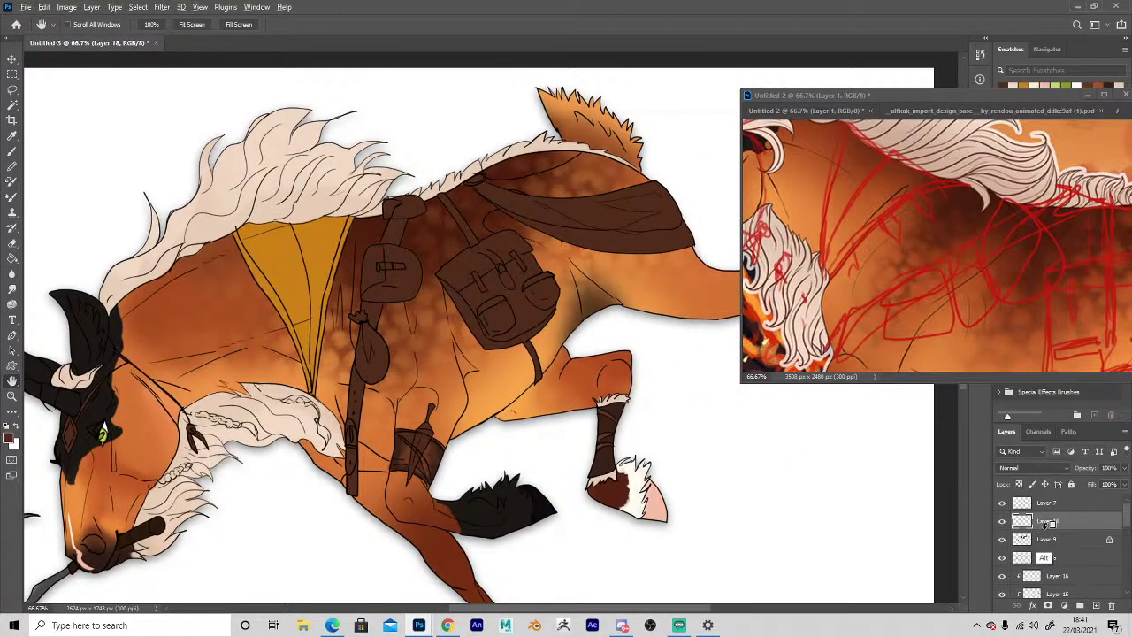
key(ctrl+alt+g)
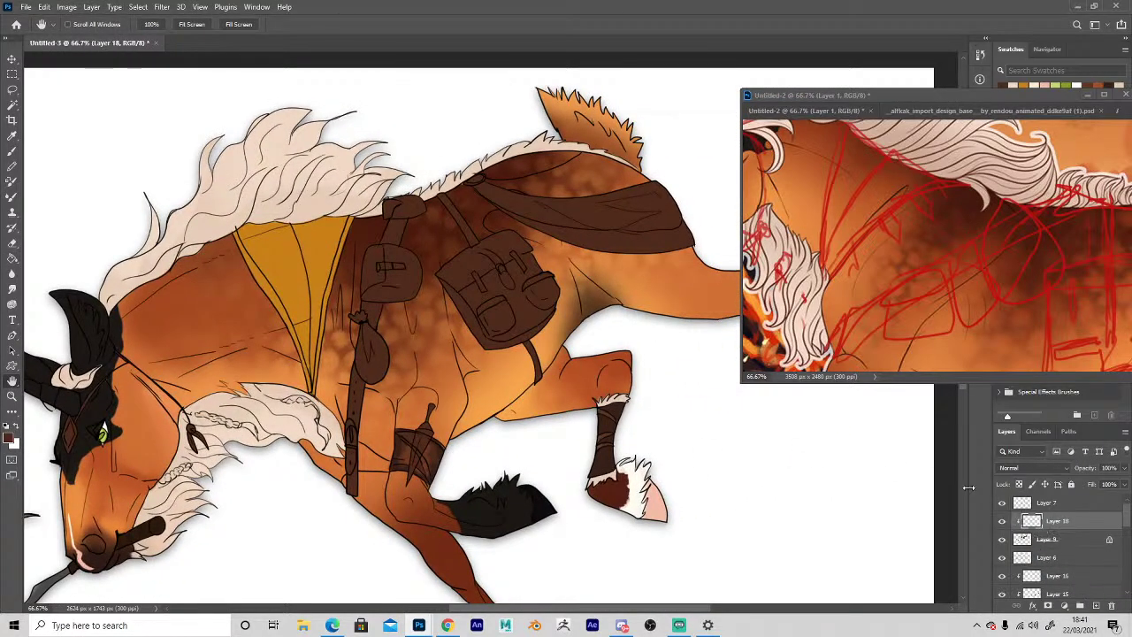
Set the paint colour to the muted green #2f775b.
click(11, 438)
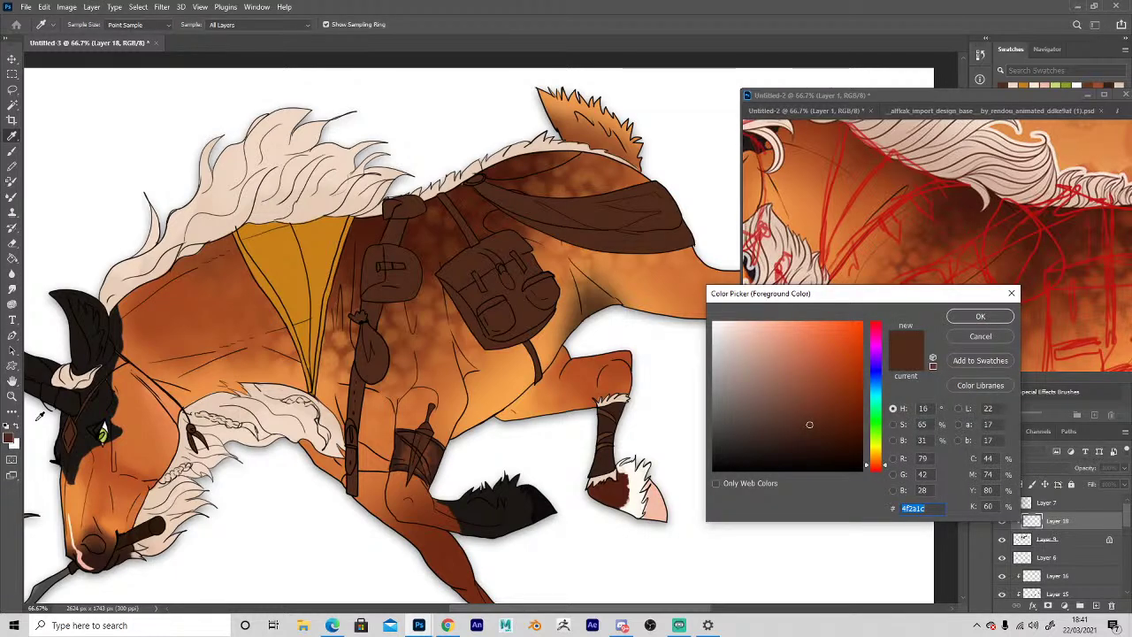
drag(875, 432, 876, 410)
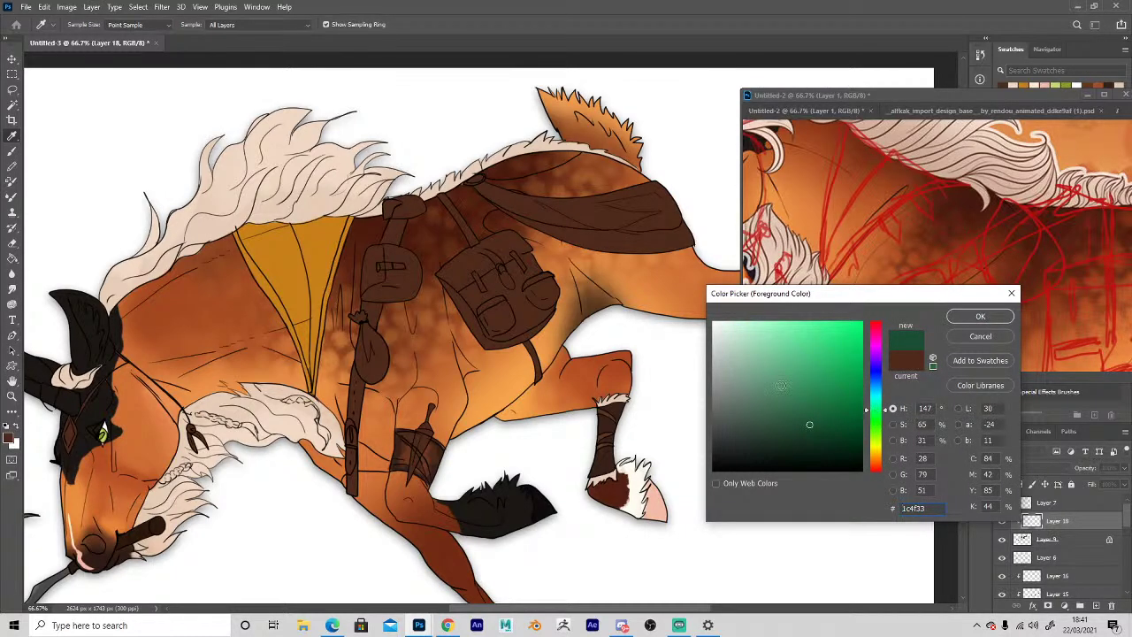
click(805, 389)
drag(800, 399, 803, 402)
click(875, 409)
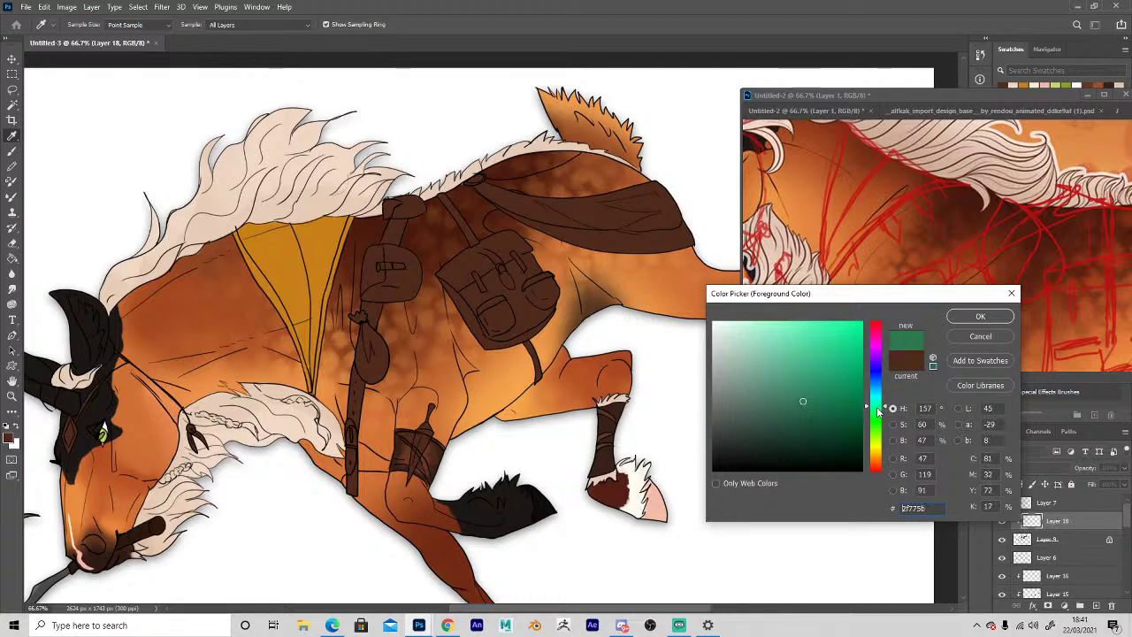
click(953, 318)
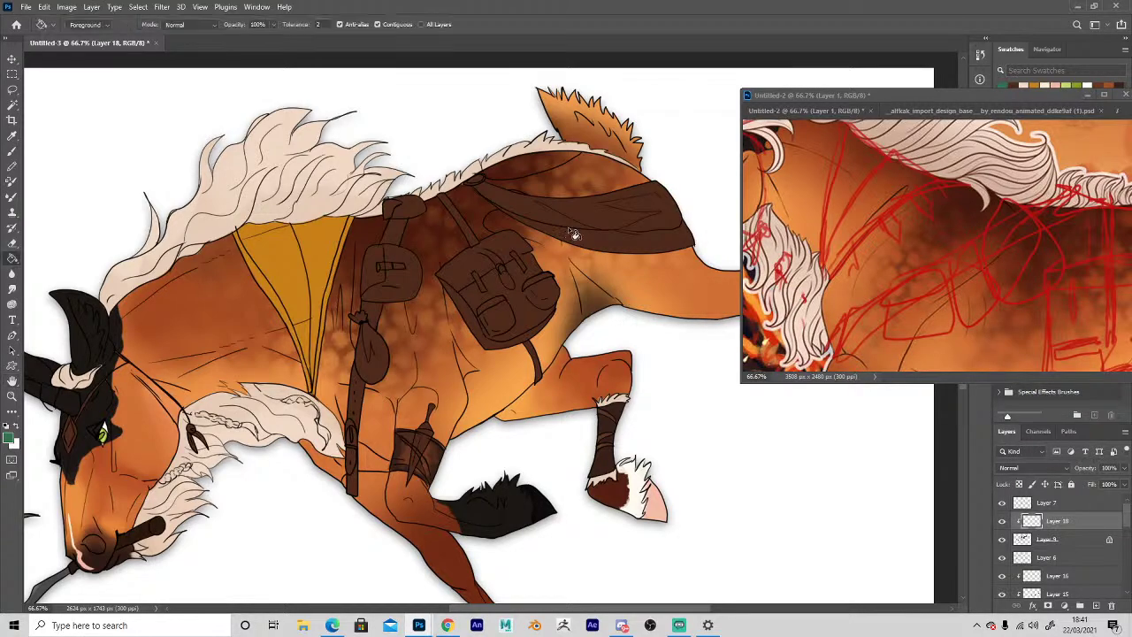
key(alt+BackSpace)
drag(584, 343, 656, 315)
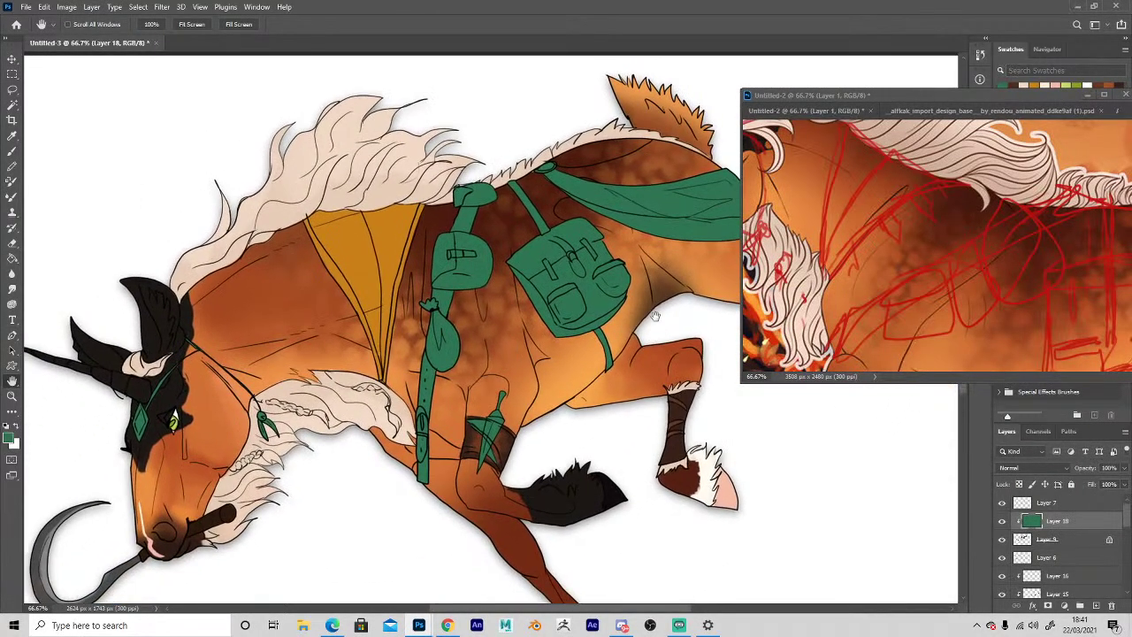
key(ctrl+z)
Paint the draped cloth over the hip green with the Brush on the clipped layer.
mouse_move(582, 215)
mouse_down()
mouse_move(498, 242)
mouse_move(438, 216)
mouse_move(416, 235)
mouse_move(444, 249)
mouse_move(628, 276)
mouse_move(535, 229)
mouse_up()
key(b)
mouse_move(449, 240)
mouse_down()
mouse_move(575, 219)
mouse_move(395, 228)
mouse_up()
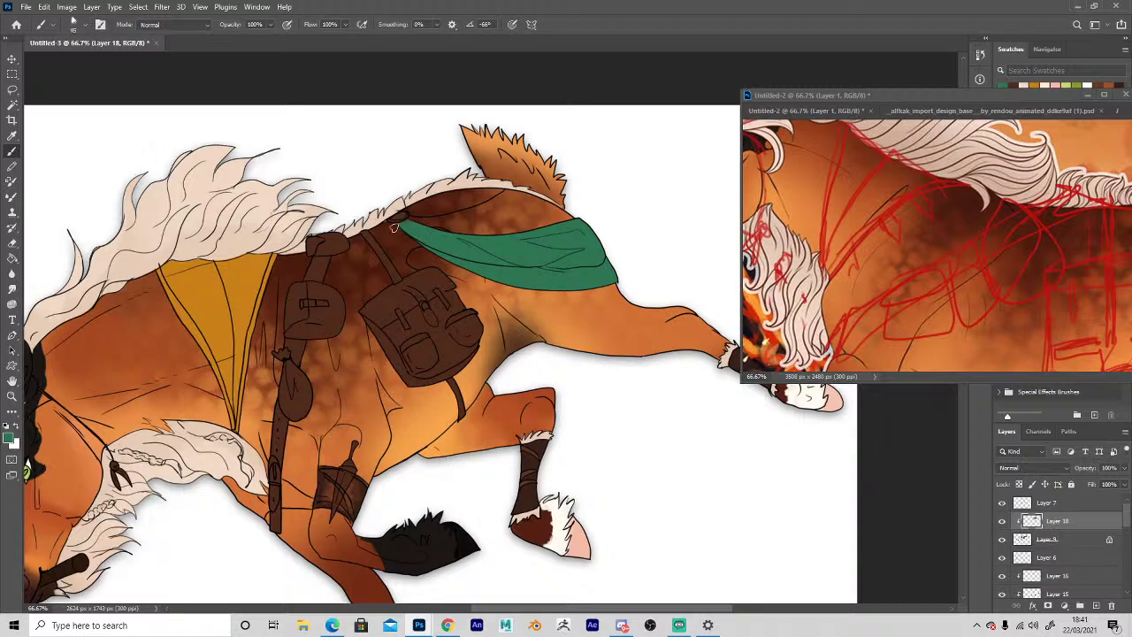
key(h)
drag(487, 487, 555, 458)
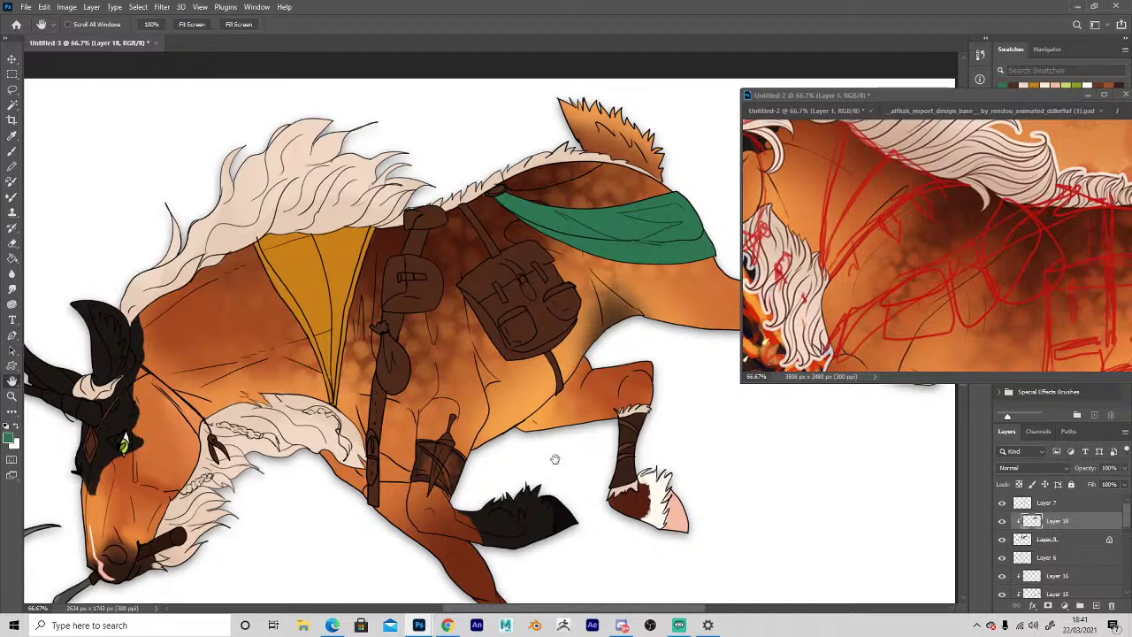
Paint the drawstring pouch hanging from the chest strap pale grey, including its gathered top.
drag(576, 536, 791, 493)
key(i)
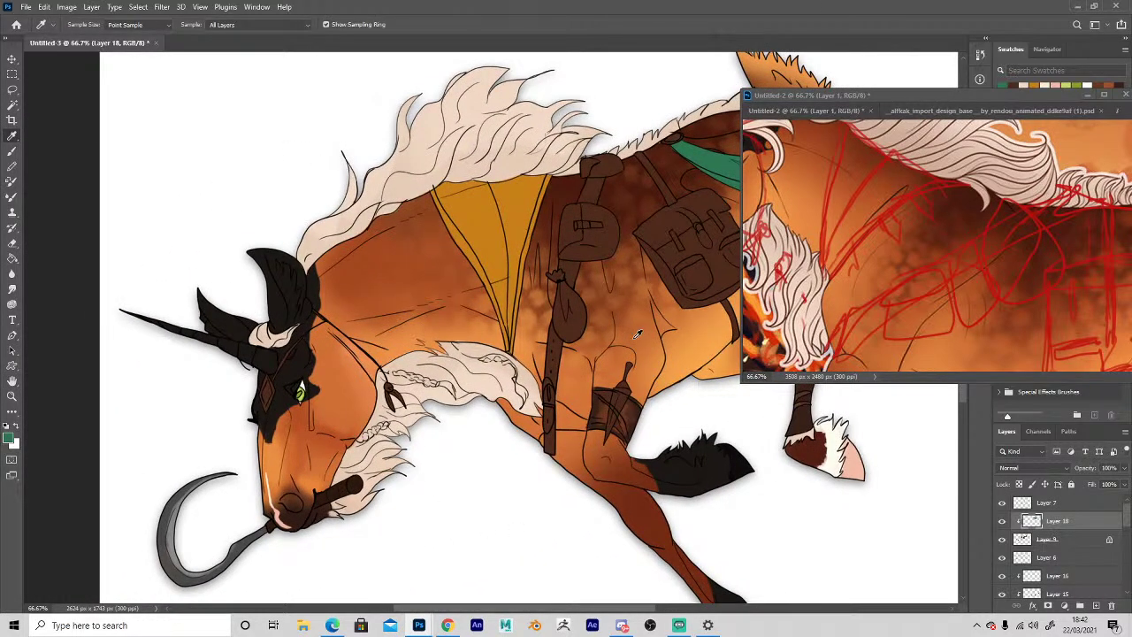
key(h)
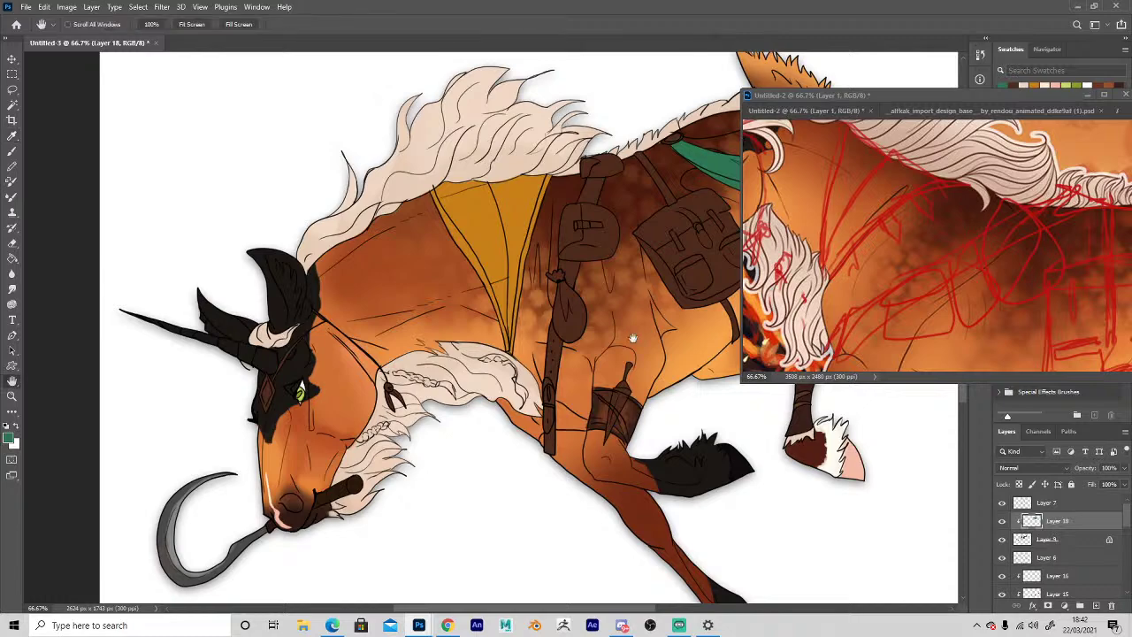
click(812, 270)
drag(784, 236, 824, 252)
mouse_move(504, 539)
mouse_down()
mouse_move(392, 543)
mouse_move(369, 470)
mouse_move(362, 531)
mouse_up()
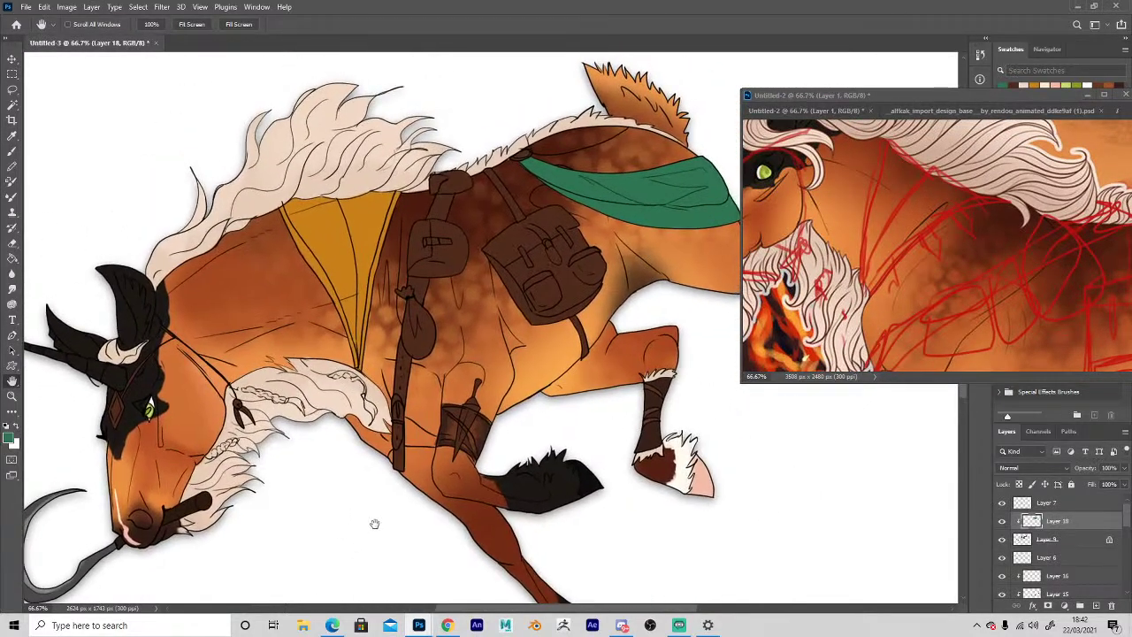
key(i)
click(456, 431)
key(b)
mouse_move(412, 322)
mouse_down()
mouse_move(434, 341)
mouse_move(416, 349)
mouse_move(407, 328)
mouse_move(423, 351)
mouse_move(429, 314)
mouse_move(420, 321)
mouse_move(410, 304)
mouse_move(424, 307)
mouse_move(421, 328)
mouse_move(409, 311)
mouse_move(416, 350)
mouse_move(413, 309)
mouse_up()
click(9, 438)
click(740, 369)
click(979, 317)
key(i)
click(424, 310)
key(b)
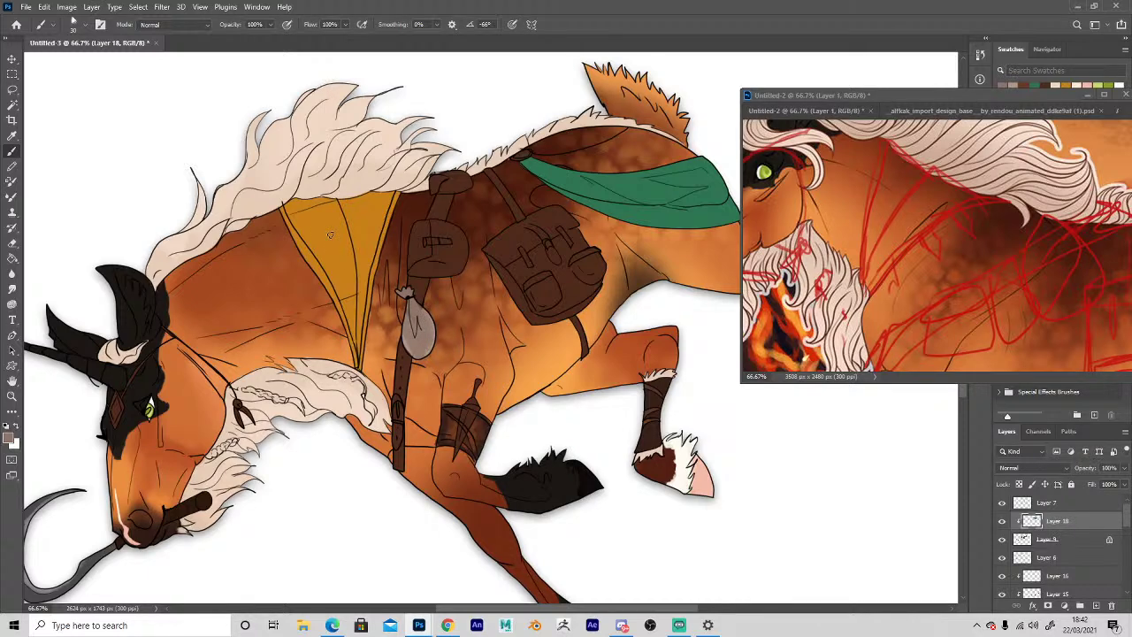
Paint the square pouch and the small upper pouch on the chest strap a lighter orange-brown.
alt+click(384, 275)
mouse_move(398, 270)
mouse_down()
mouse_move(452, 270)
mouse_move(400, 273)
mouse_move(456, 263)
mouse_move(407, 249)
mouse_move(469, 244)
mouse_move(418, 227)
mouse_up()
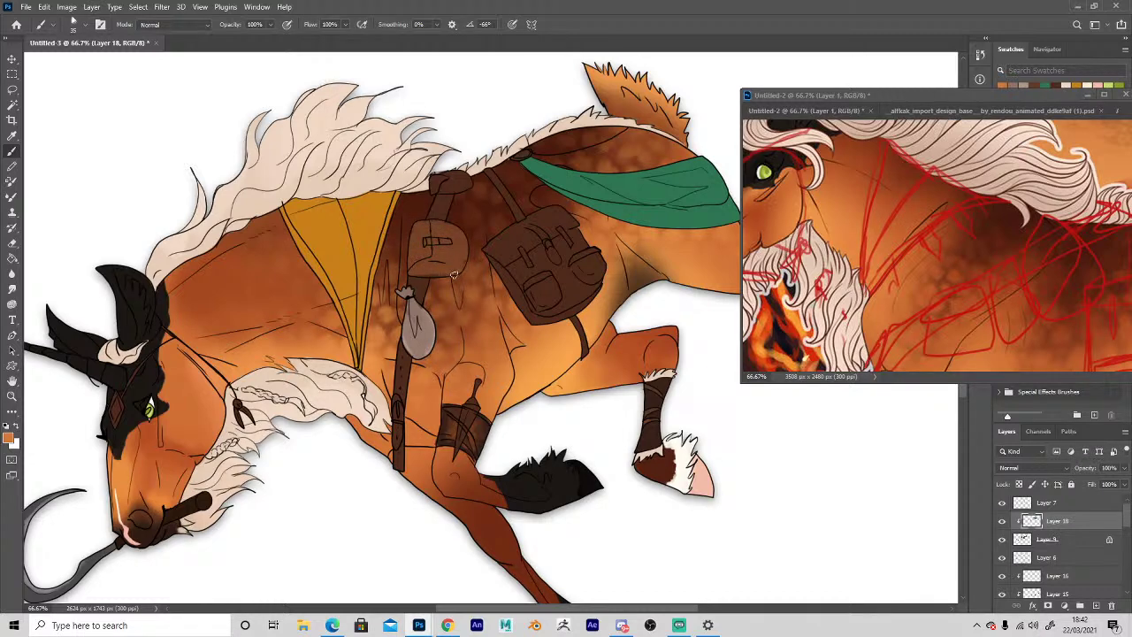
drag(454, 275, 416, 249)
mouse_move(449, 196)
mouse_down()
mouse_move(442, 177)
mouse_move(456, 170)
mouse_up()
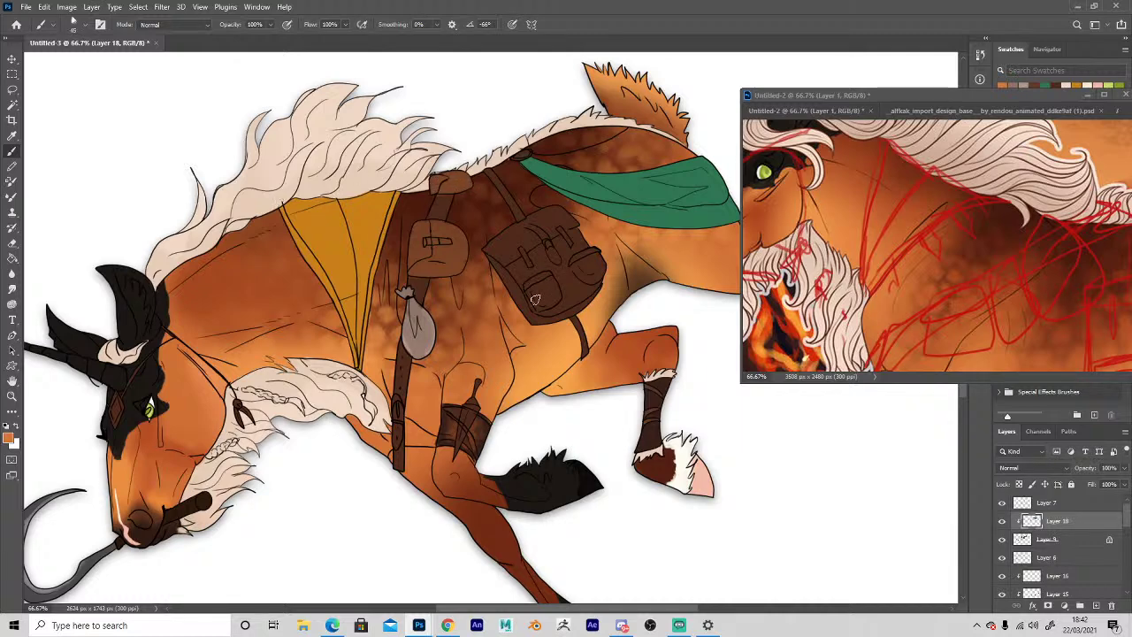
Paint the two front pockets of the large saddlebag a lighter brown than the bag itself.
key(i)
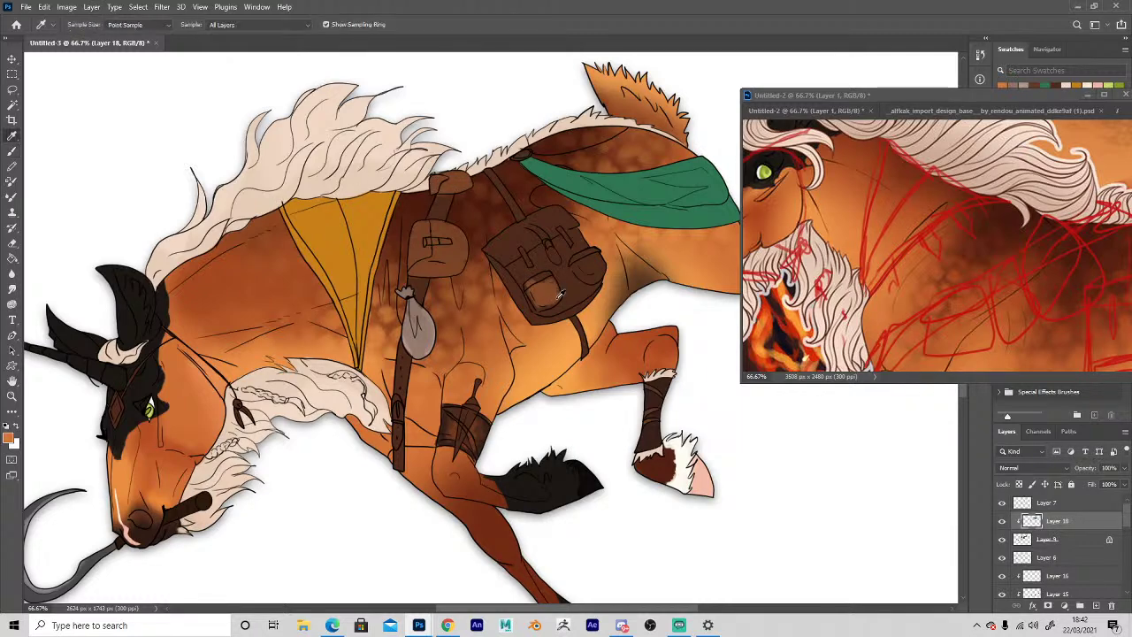
click(558, 297)
key(b)
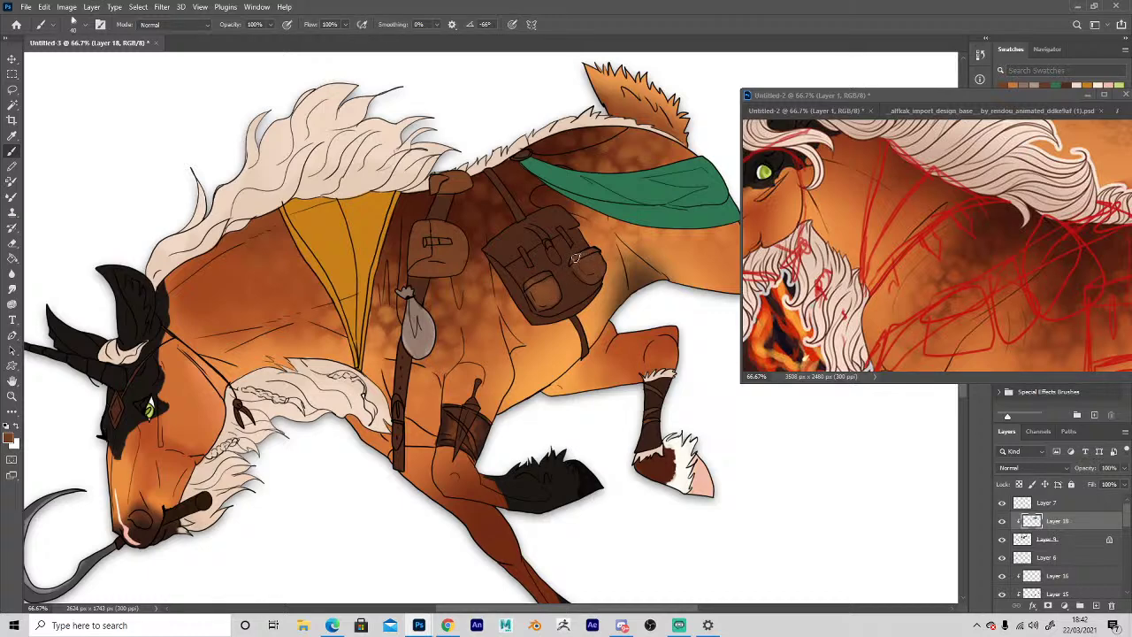
Paint the dagger strapped to the upper foreleg grey.
key(space)
mouse_move(362, 465)
mouse_down()
mouse_move(380, 455)
mouse_move(476, 470)
mouse_up()
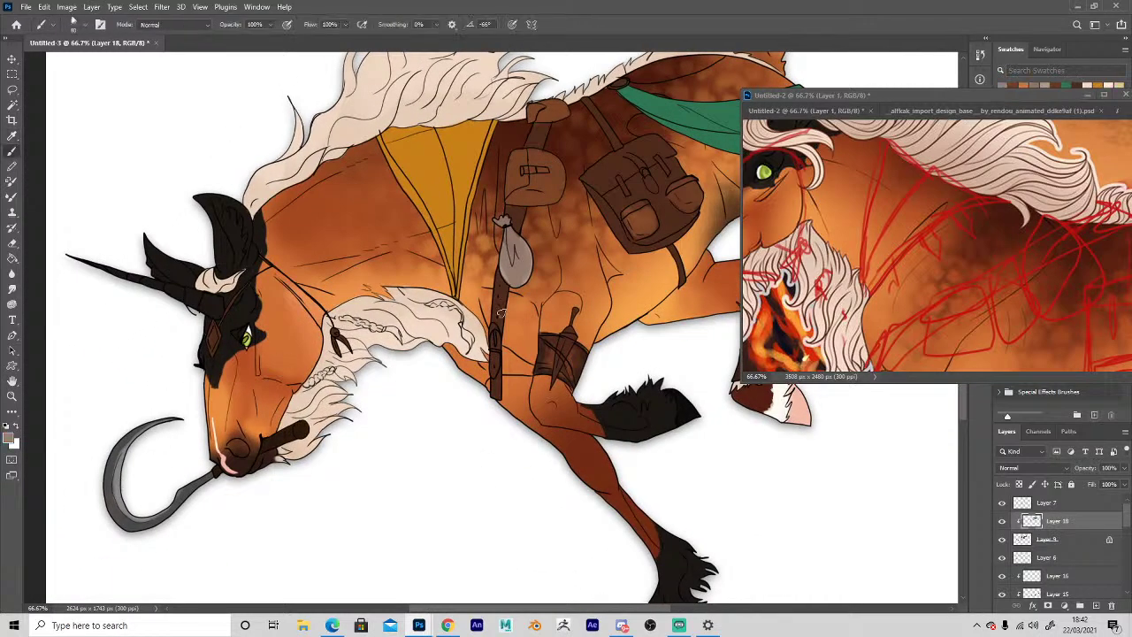
drag(555, 368, 557, 377)
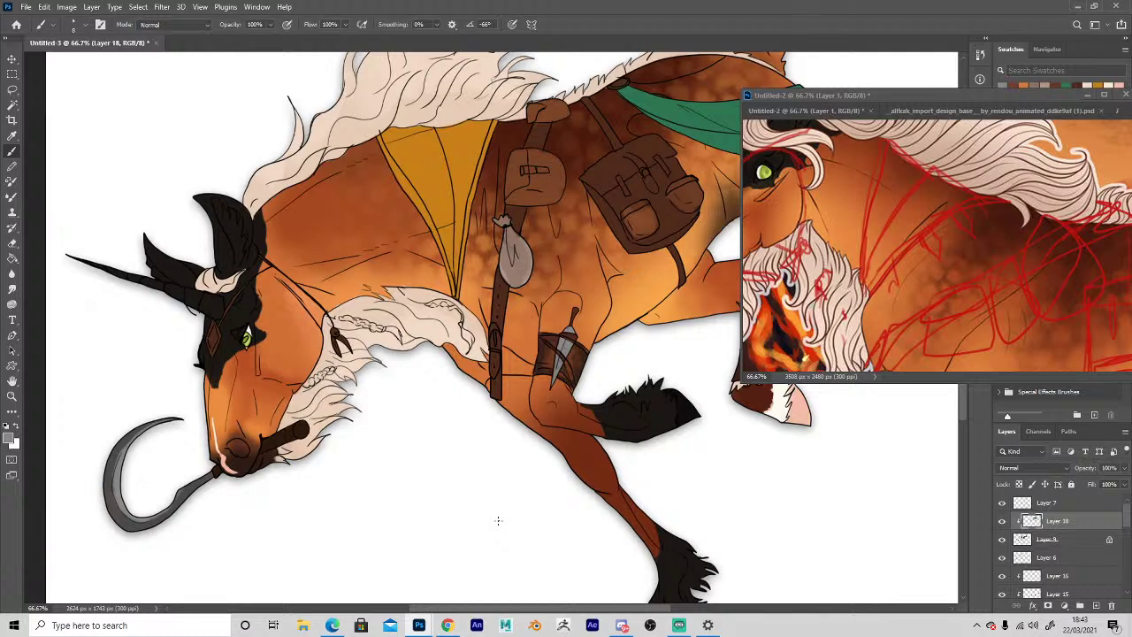
Add a new layer directly above Layer 18, clipped to the gear, for the gold details.
key(space)
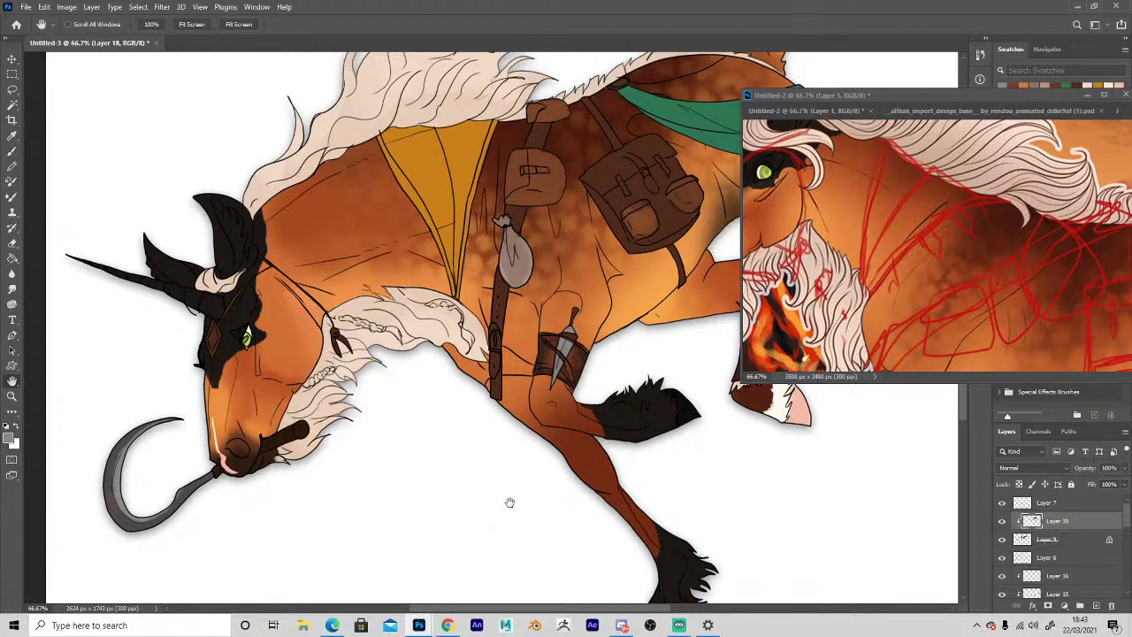
drag(508, 503, 380, 547)
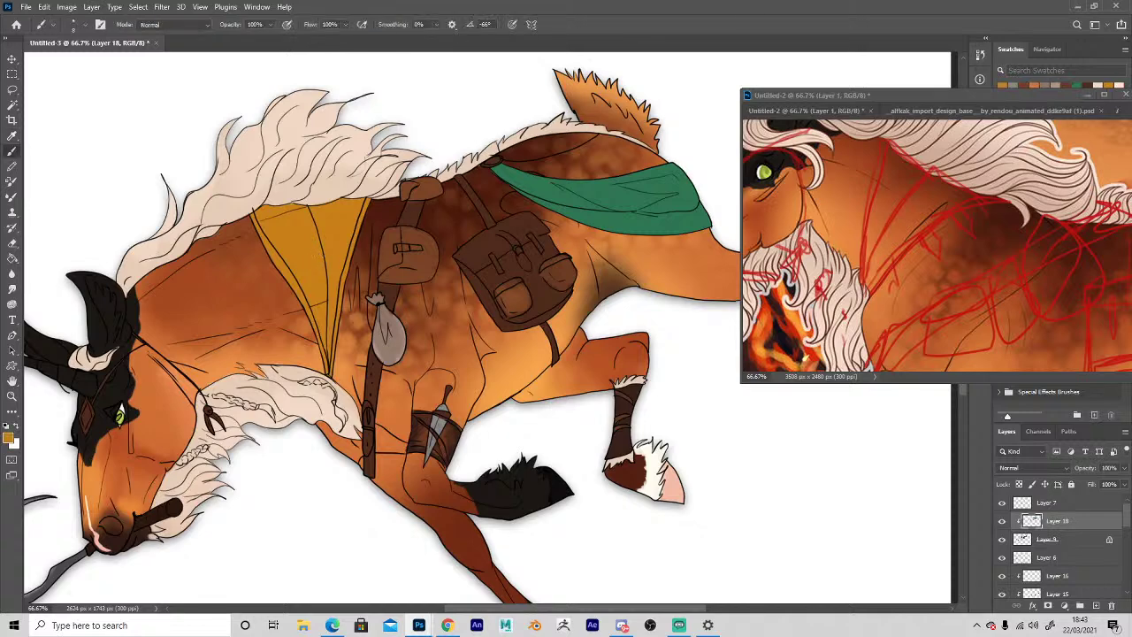
click(1070, 542)
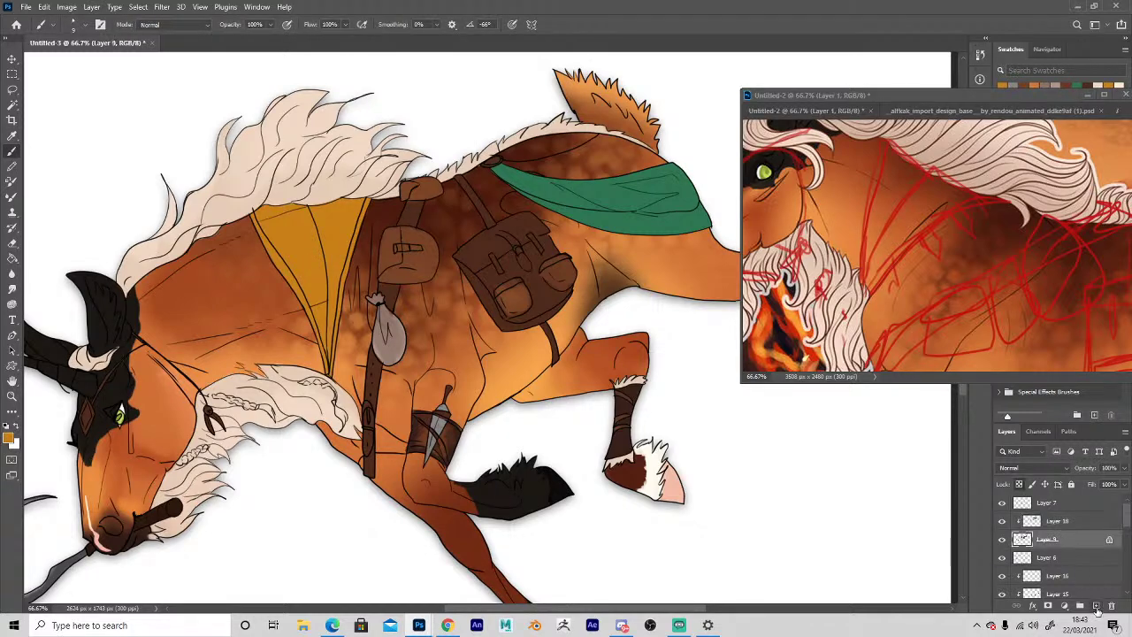
click(1096, 605)
drag(1039, 541, 1039, 518)
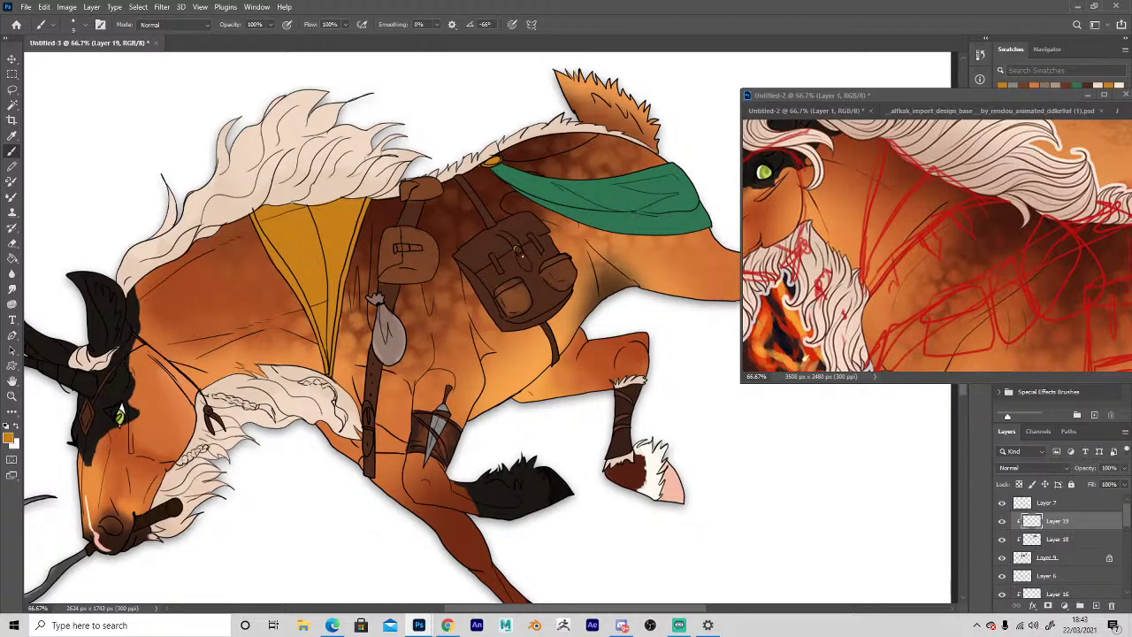
Paint the bag, pouch and chest-strap buckles and the diamond ornament on the forehead gold.
key(e)
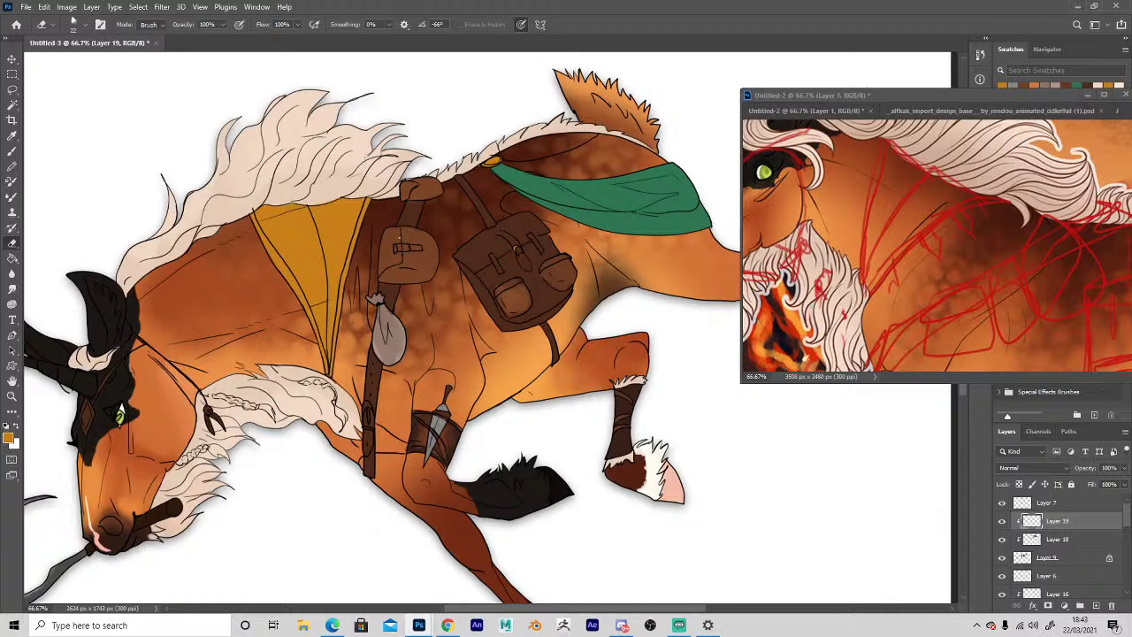
key(b)
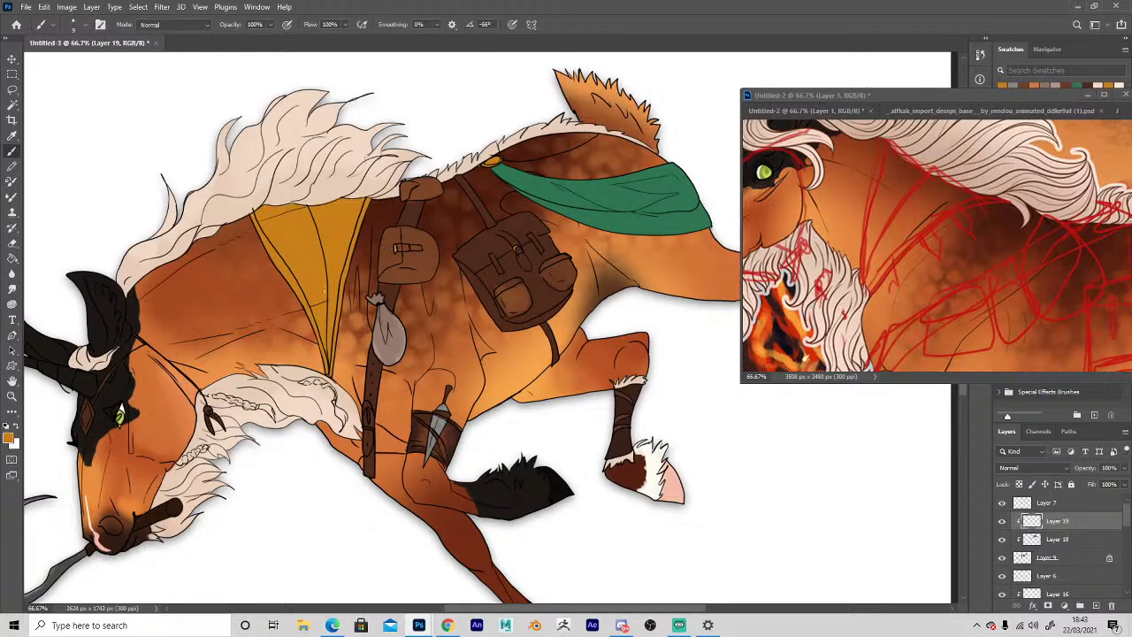
key(space)
key(e)
drag(370, 423, 492, 361)
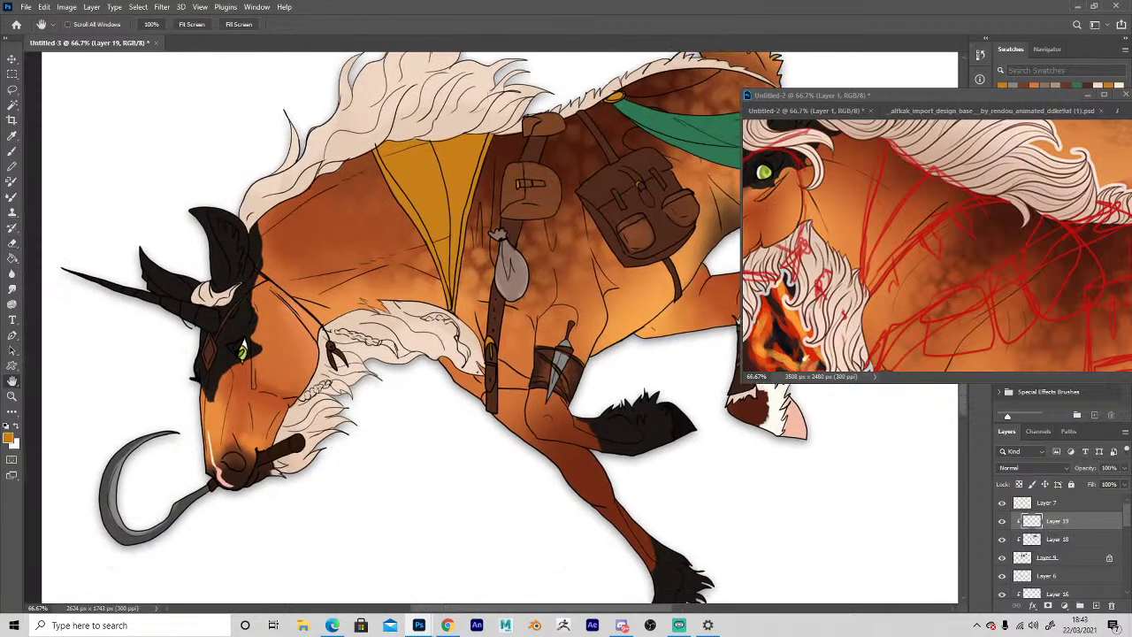
key(b)
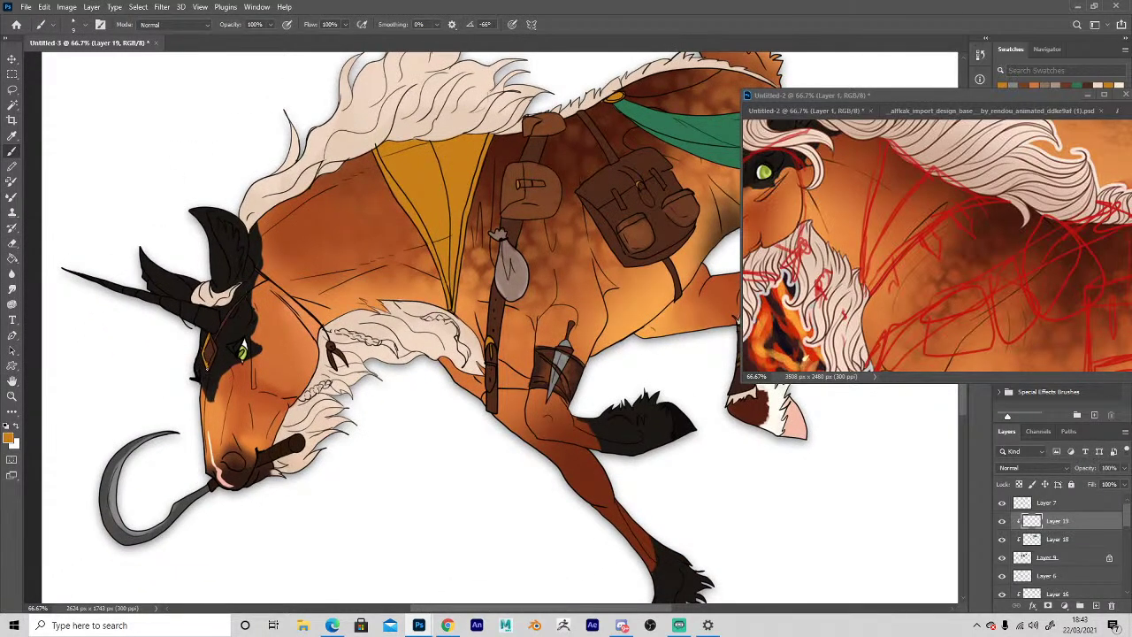
Paint gold wavy lines along the green cloth draped over the hip.
drag(206, 309, 52, 418)
mouse_move(522, 255)
mouse_down()
mouse_move(582, 279)
mouse_move(571, 273)
mouse_move(637, 264)
mouse_move(672, 275)
mouse_move(578, 235)
mouse_up()
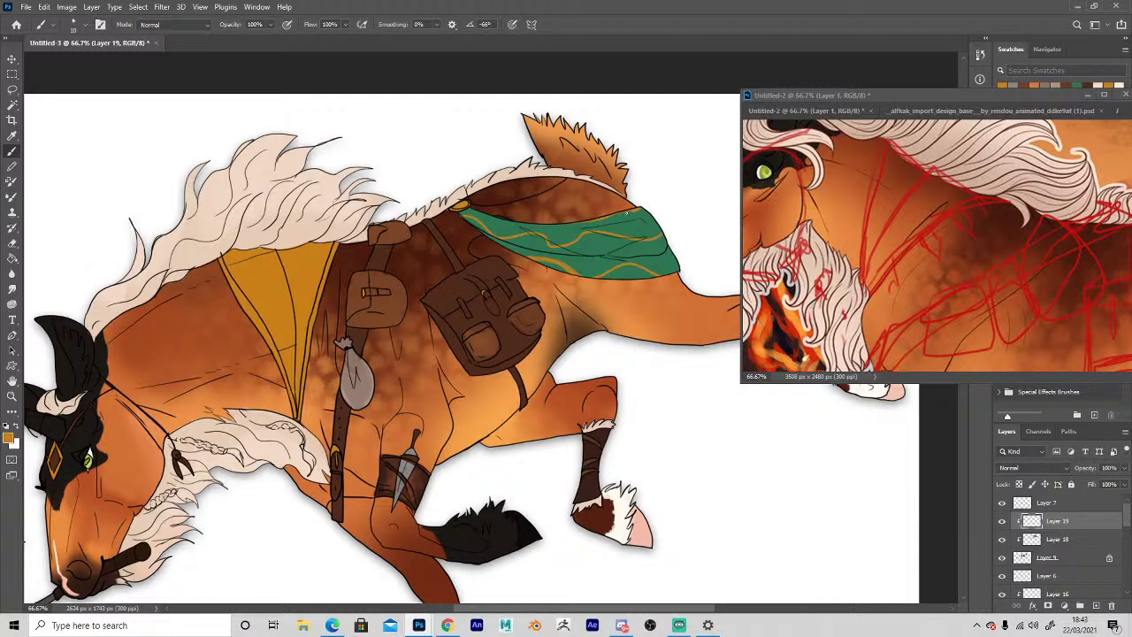
drag(626, 213, 546, 225)
Lock the transparent pixels of Layer 19 and set the paint colour to the dark red-brown #602001.
click(1019, 484)
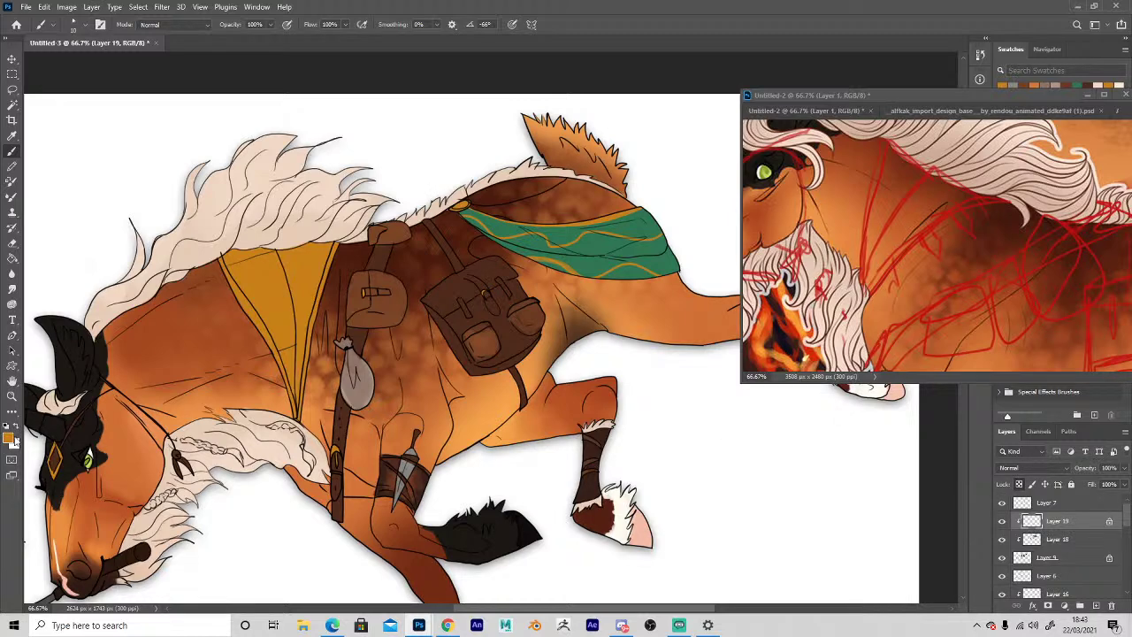
click(9, 437)
click(861, 414)
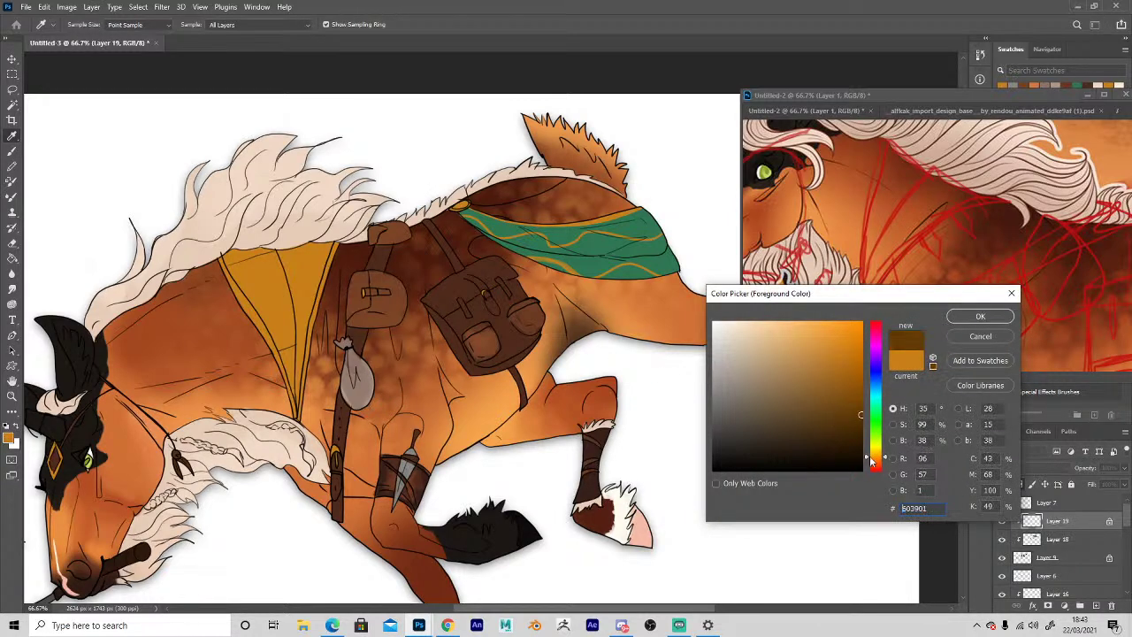
drag(871, 458, 874, 464)
click(955, 318)
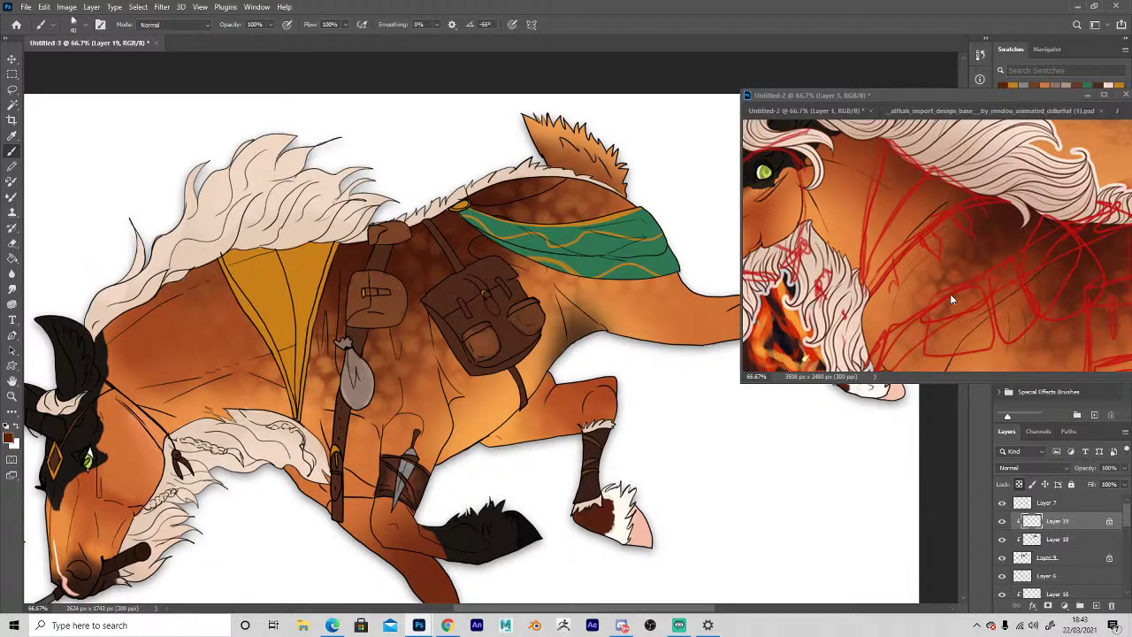
Enlarge the brush to 125 and shade the front part of the green cloth's wavy lines dark red-brown.
key(bracketright)
key(bracketright)
key(bracketright)
key(bracketright)
key(bracketright)
key(bracketright)
mouse_move(487, 216)
mouse_down()
mouse_move(501, 258)
mouse_move(505, 236)
mouse_up()
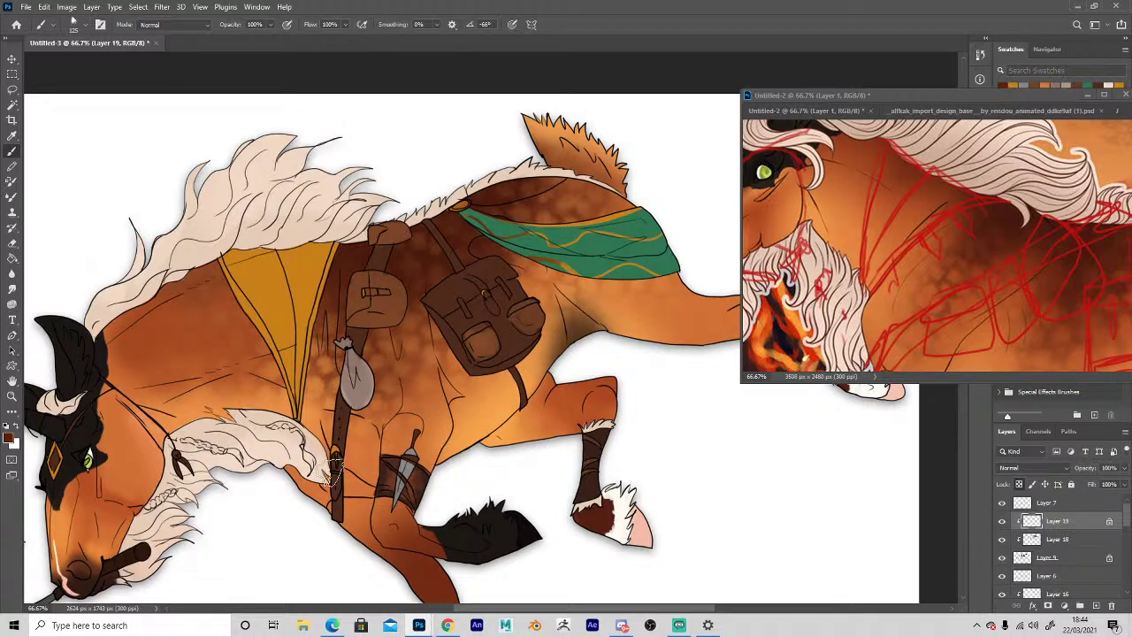
Mix a golden-brown paint colour for the wavy lines on the green cloth.
key(i)
click(9, 437)
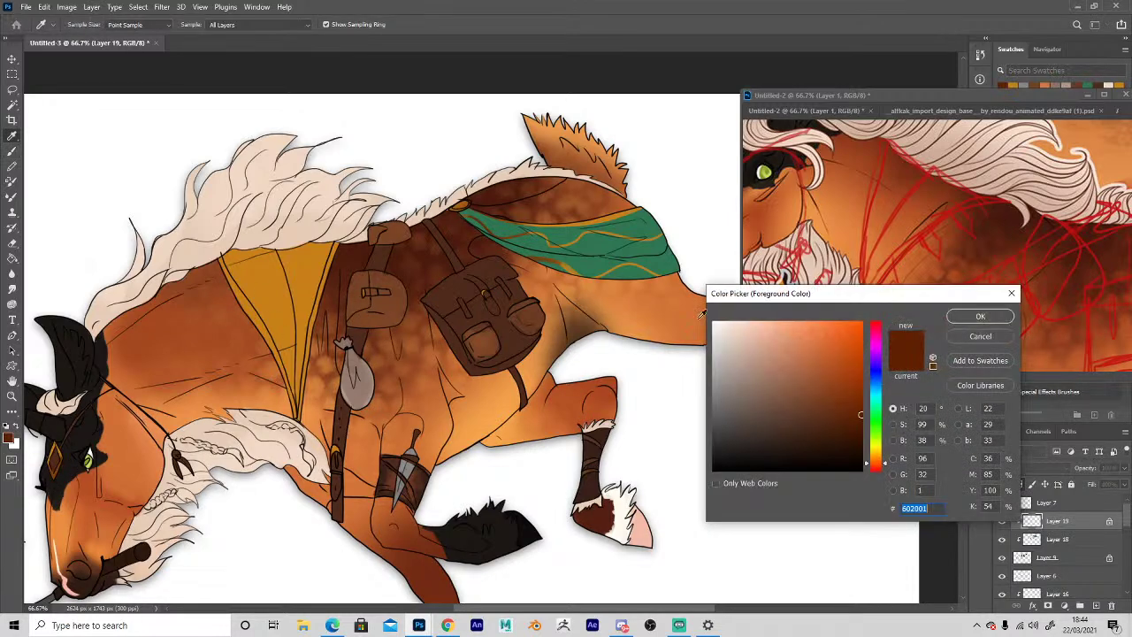
drag(860, 414, 852, 371)
click(980, 316)
key(b)
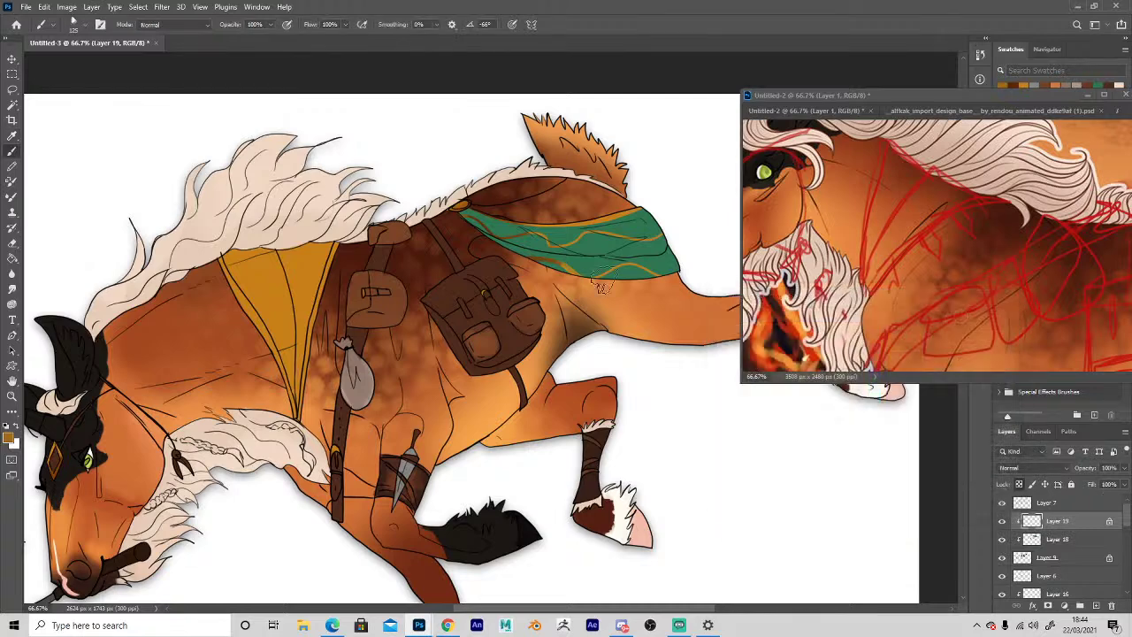
Set the paint colour to yellow #f0dd3d and highlight the middle of the green cloth's wavy lines.
key(i)
click(9, 437)
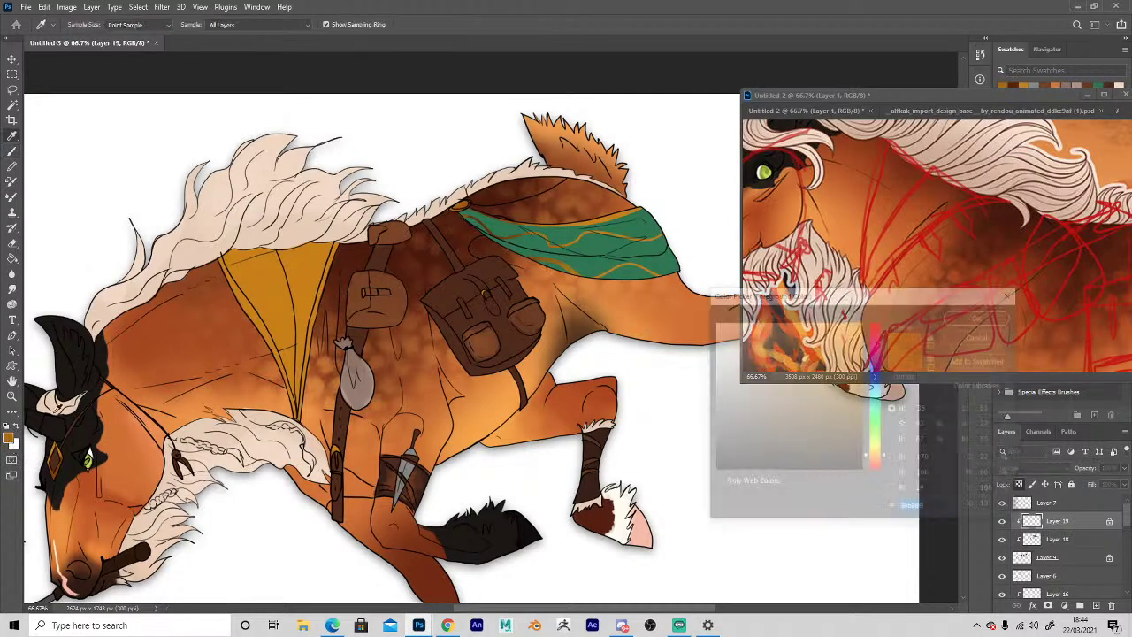
click(822, 331)
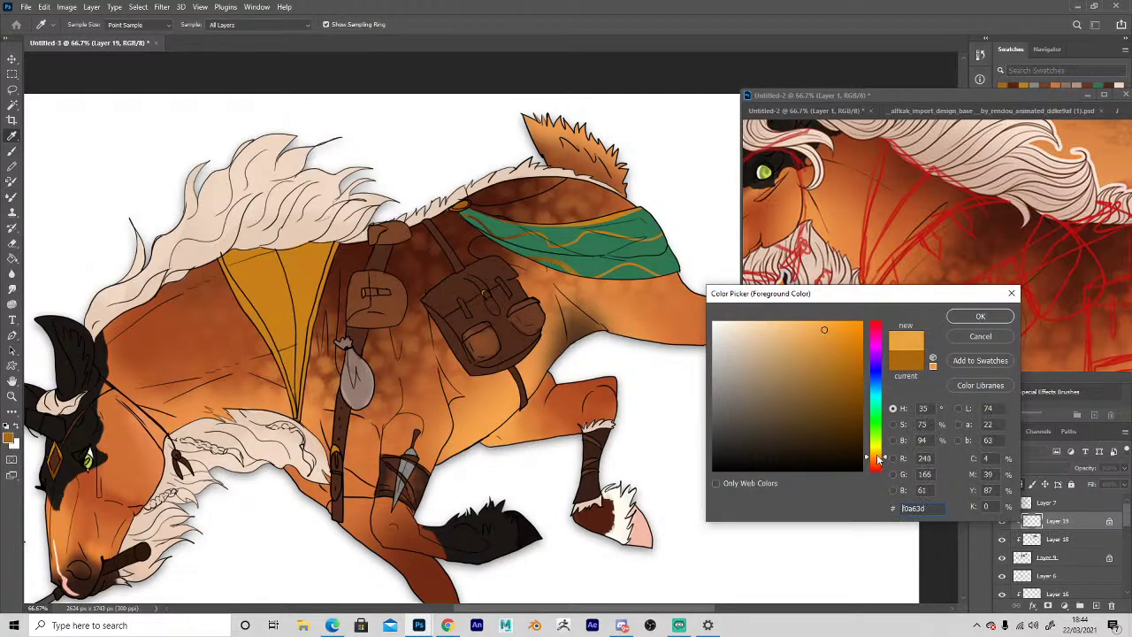
drag(876, 456, 877, 449)
click(953, 316)
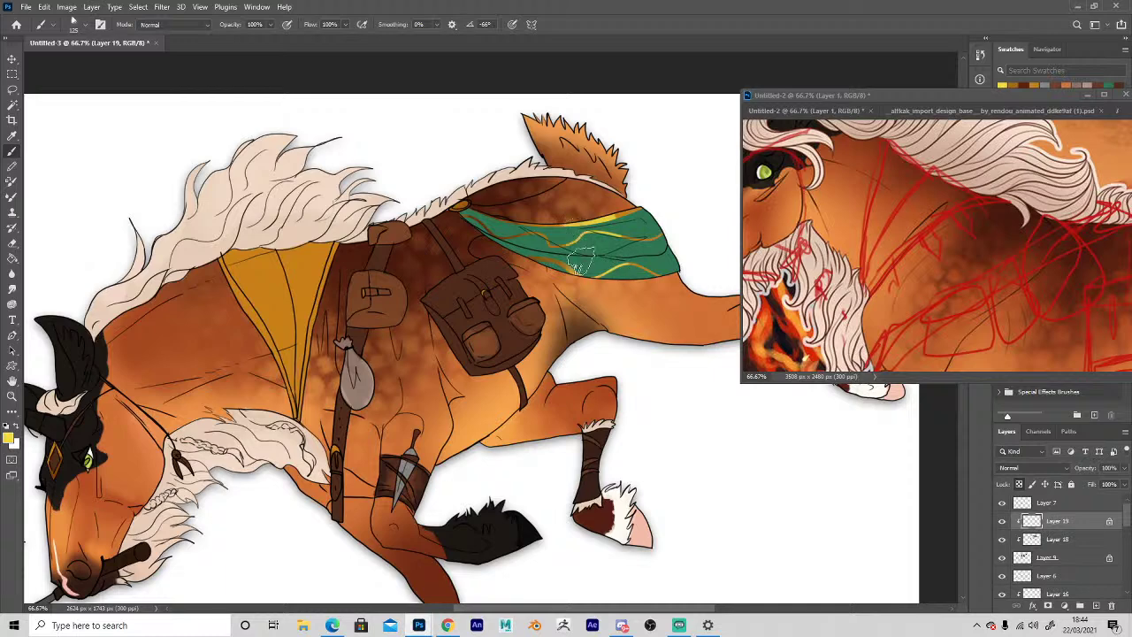
Highlight the green cloth's clasp and the strap and pouch buckles yellow with a smaller brush.
key(bracketleft)
key(bracketleft)
key(bracketleft)
key(bracketleft)
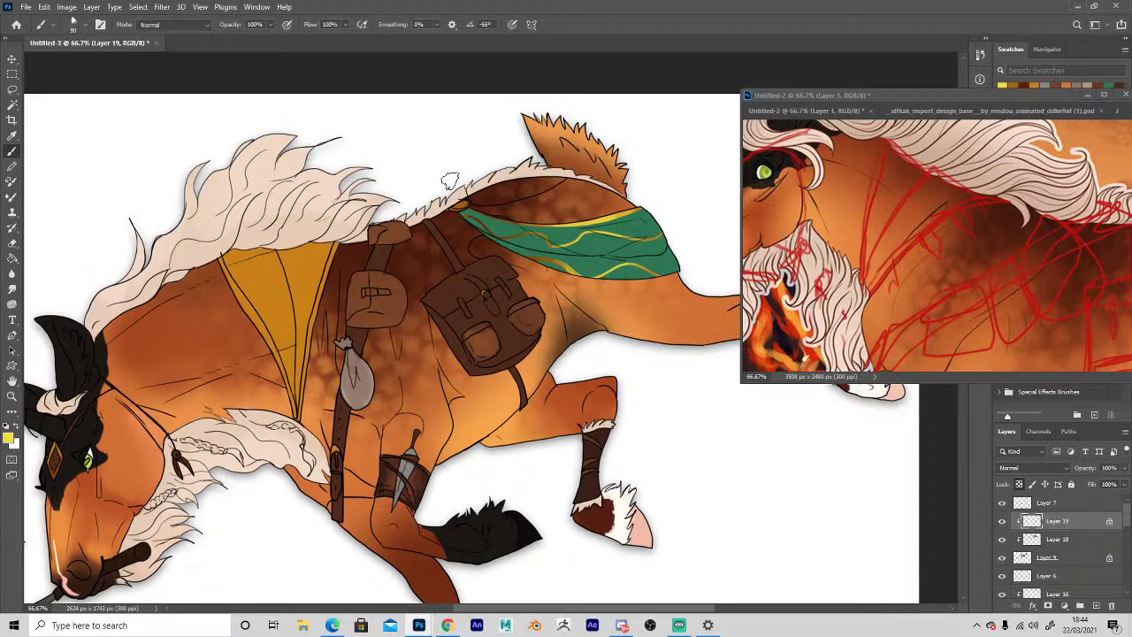
drag(458, 204, 466, 203)
Brighten the clasp and buckle highlights with a paler yellow, and sample the dark gold of the cloth's lines.
click(13, 447)
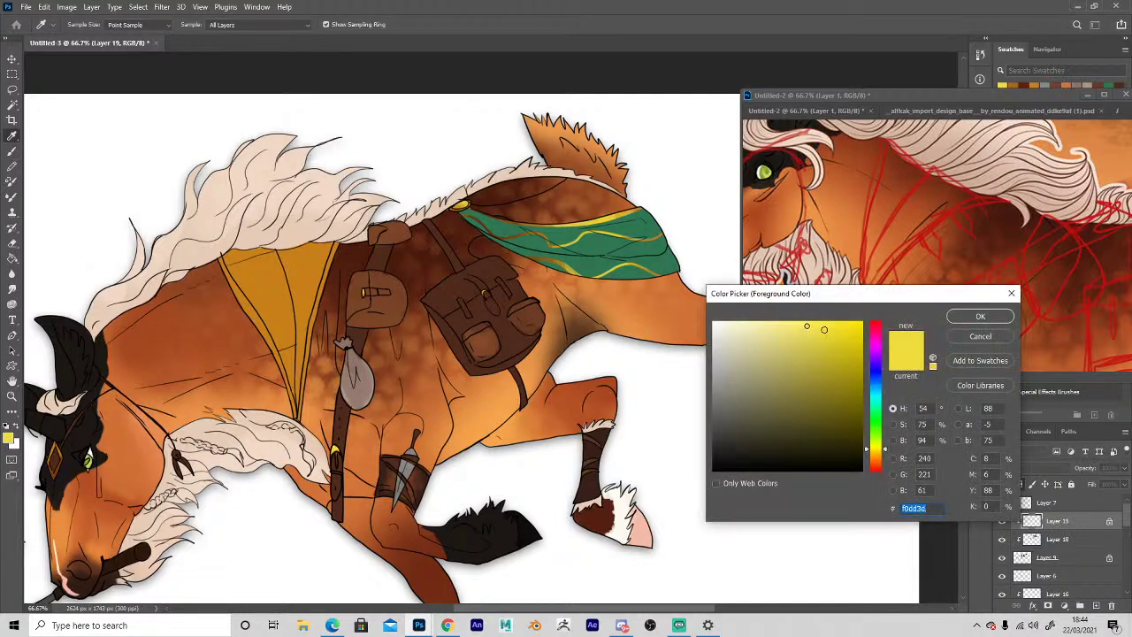
click(980, 316)
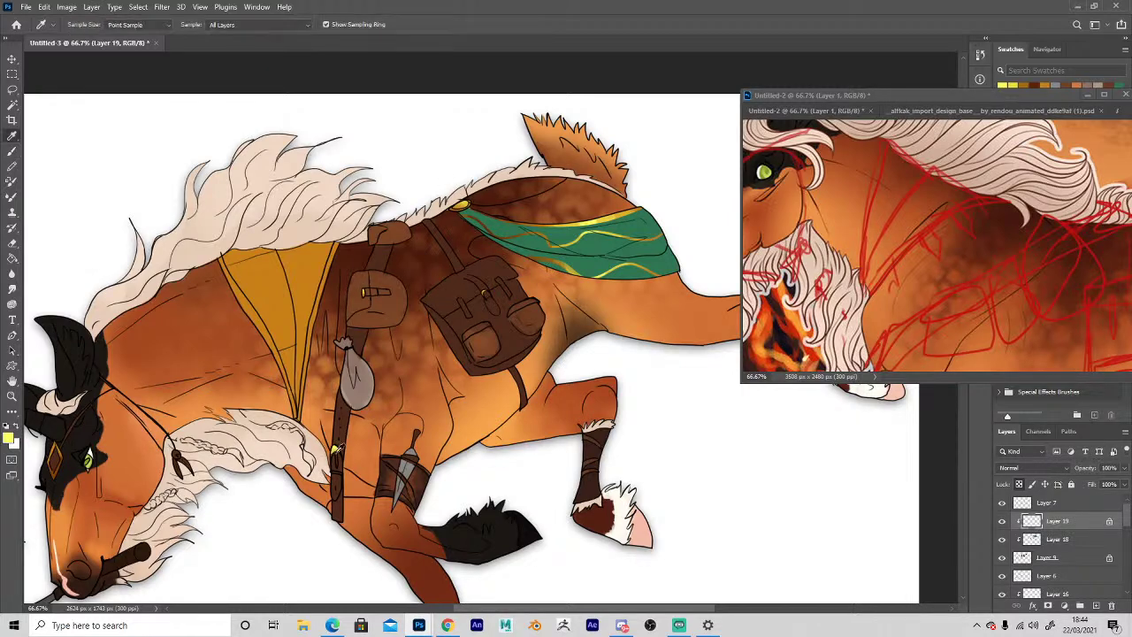
alt+click(336, 453)
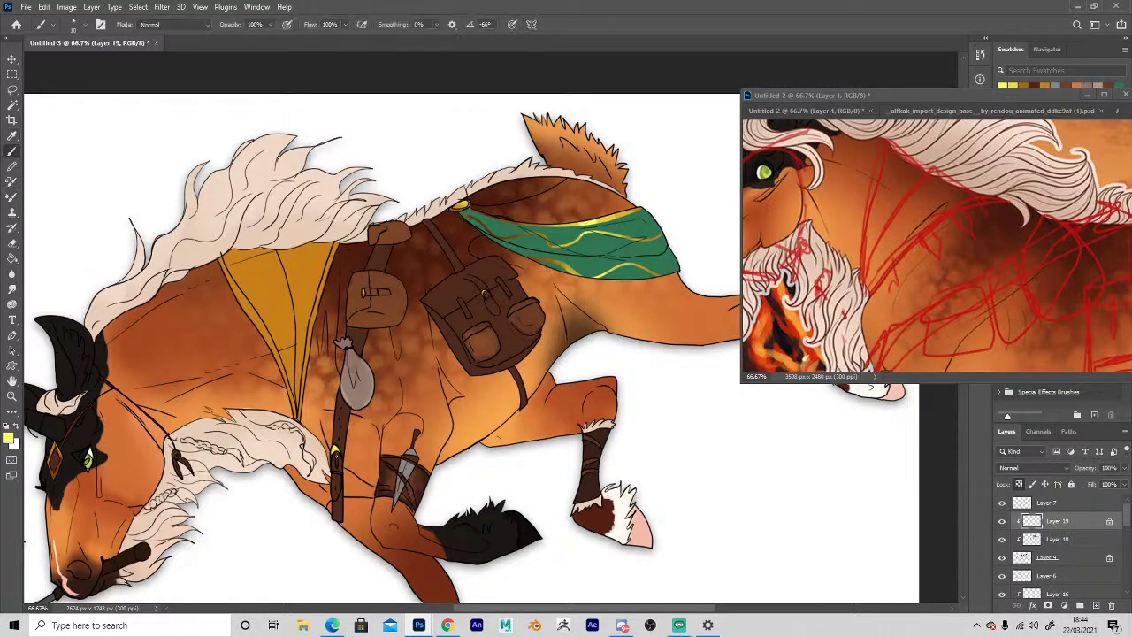
alt+click(544, 252)
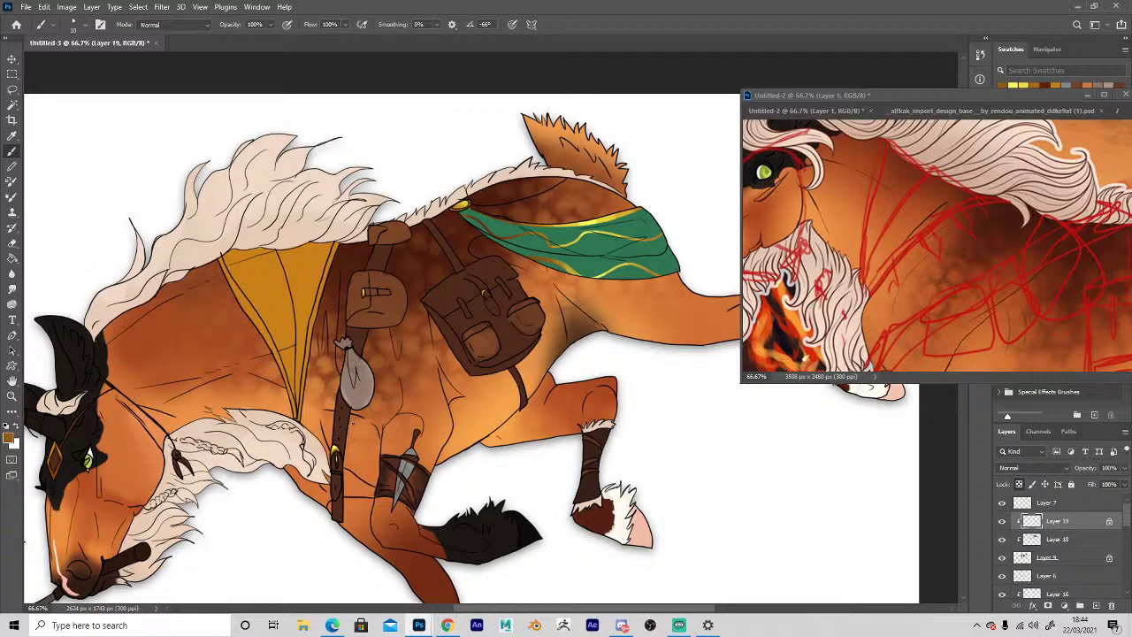
Inspect the head ornament, the gear and the overall drawing at different magnifications.
key(h)
drag(274, 563, 366, 518)
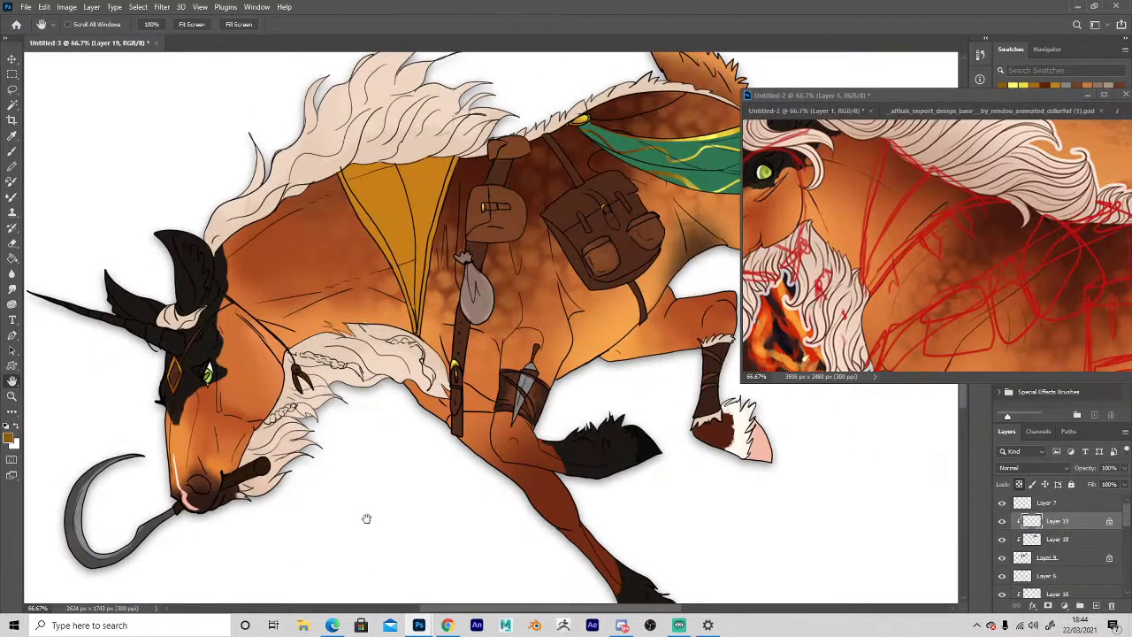
drag(366, 519, 566, 421)
key(z)
click(377, 343)
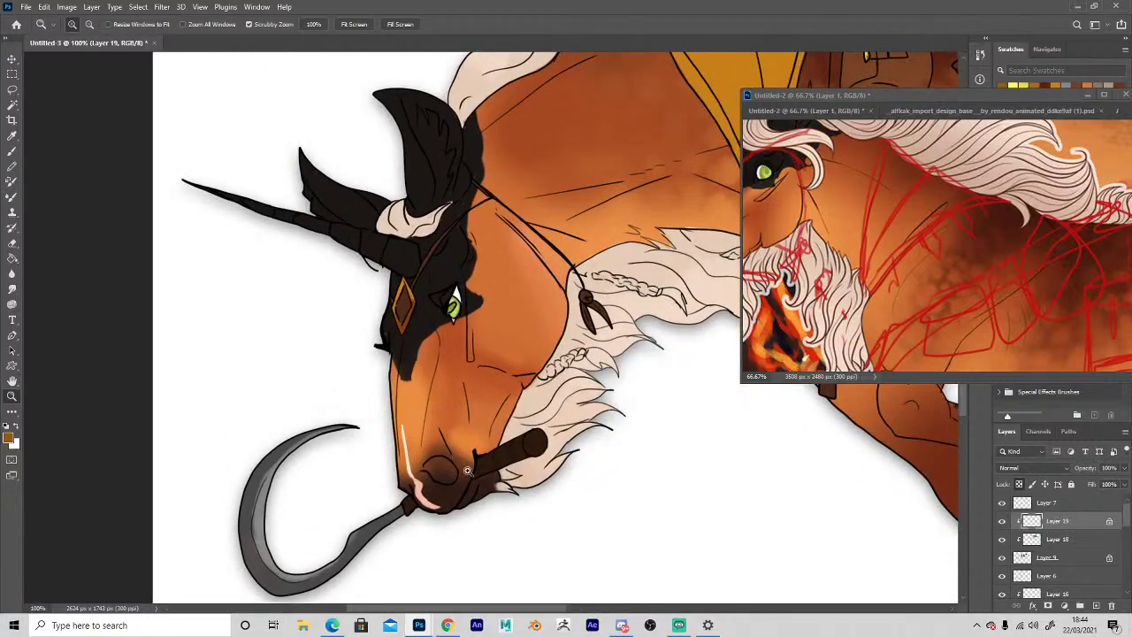
alt+click(483, 377)
alt+click(482, 377)
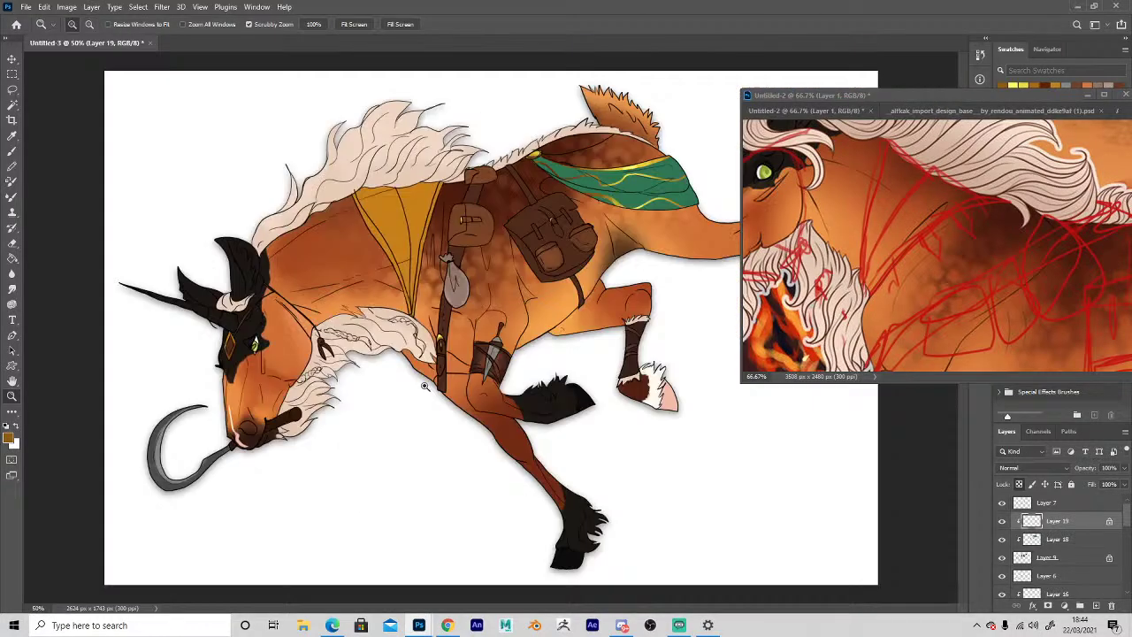
click(168, 359)
key(h)
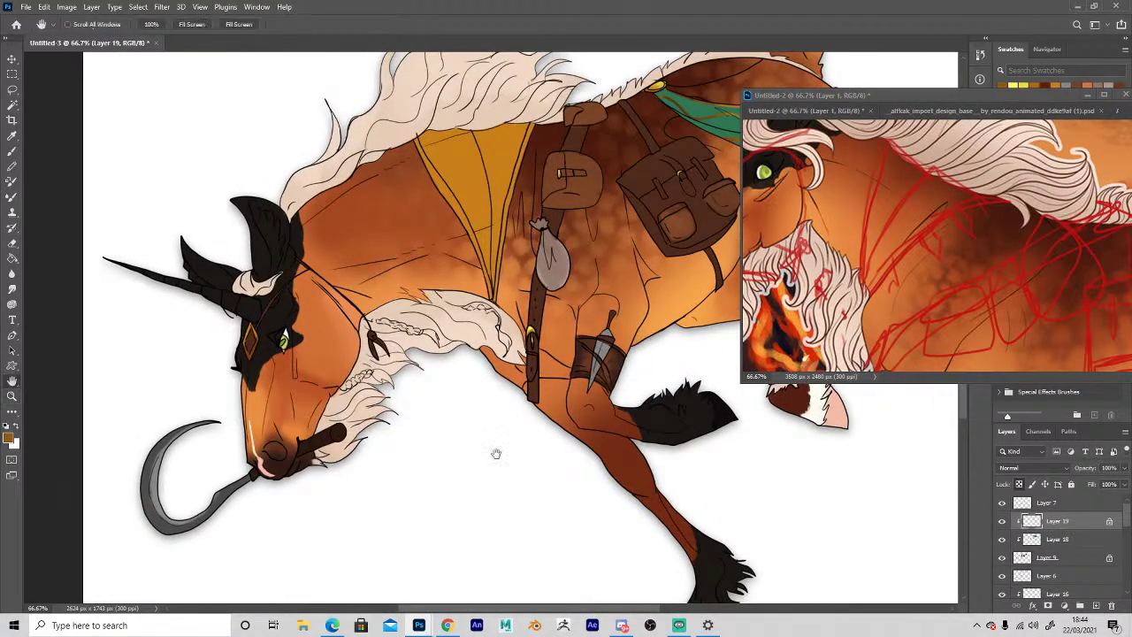
drag(495, 455, 374, 517)
Compare the drawing with and without the gold details on Layer 19.
click(1003, 524)
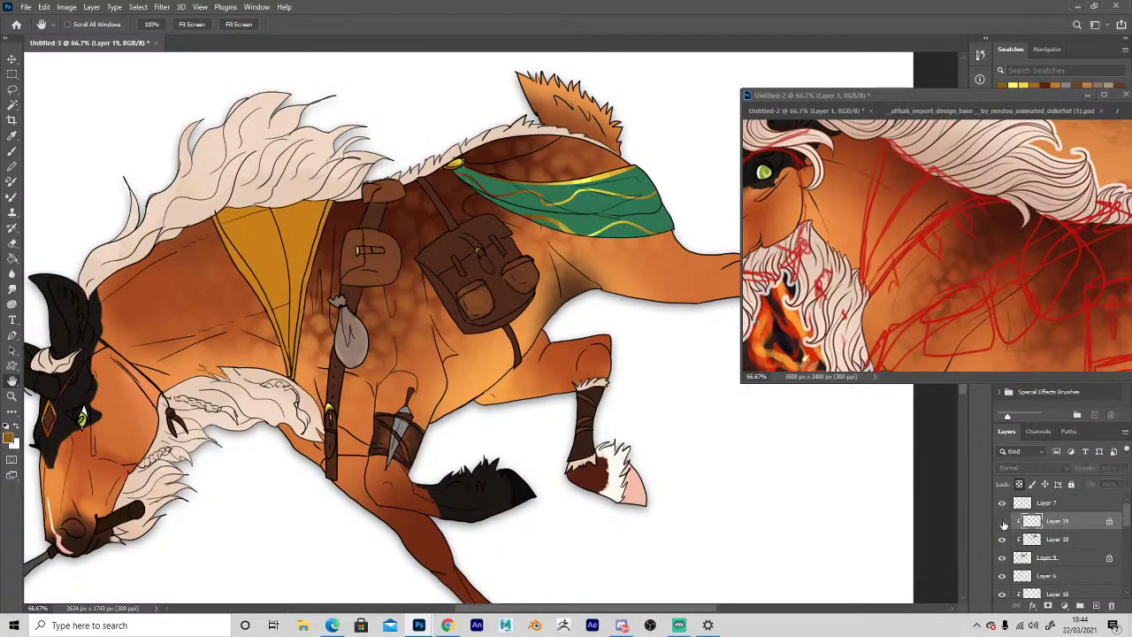
click(1003, 524)
click(1002, 522)
click(1002, 523)
Sample the bright yellow and deeper gold of the green cloth's trim as brush colours on Layer 19.
key(i)
click(590, 177)
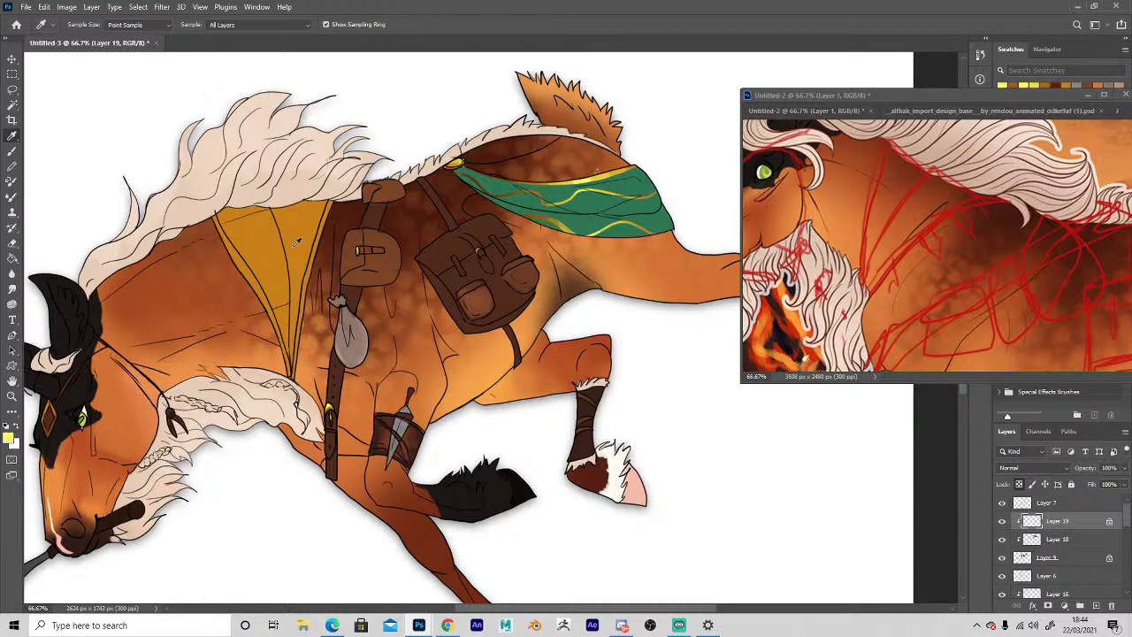
key(b)
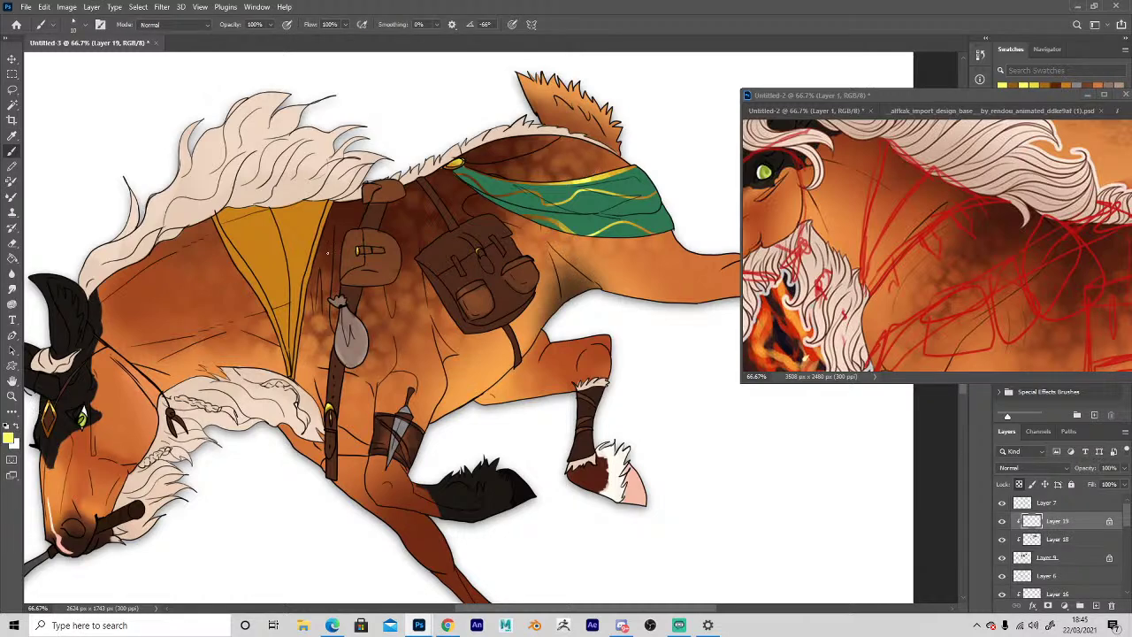
key(i)
click(606, 177)
key(b)
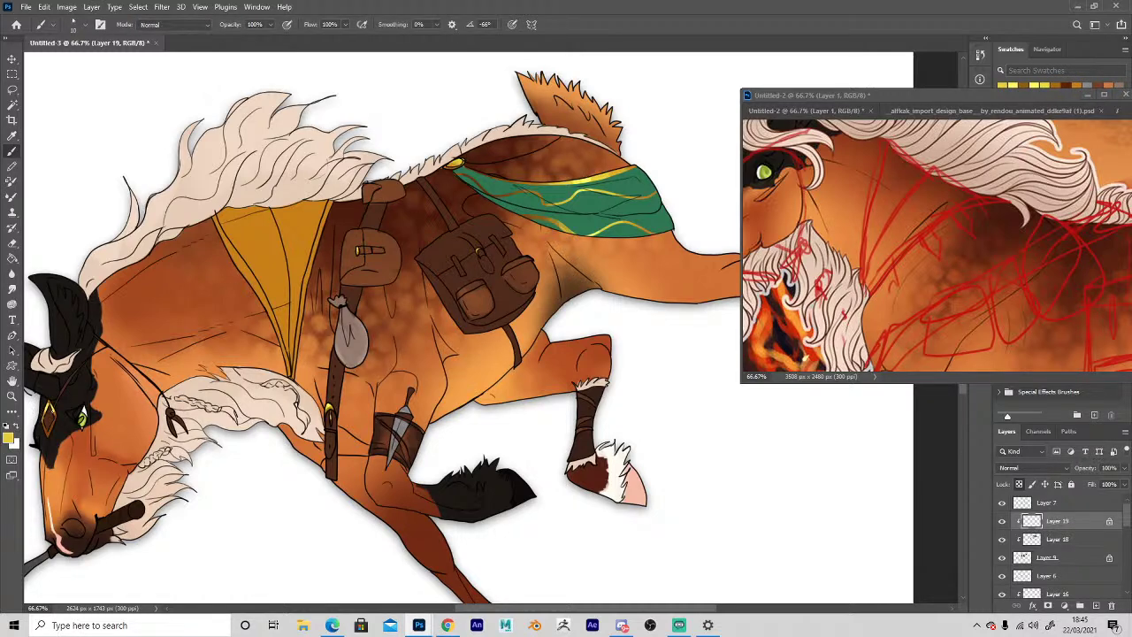
Paint the head ornament's gem on Layer 18 with the green sampled from the hindquarter cloth.
key(h)
mouse_move(275, 533)
mouse_down()
mouse_move(488, 437)
mouse_move(501, 447)
mouse_up()
click(1033, 542)
key(b)
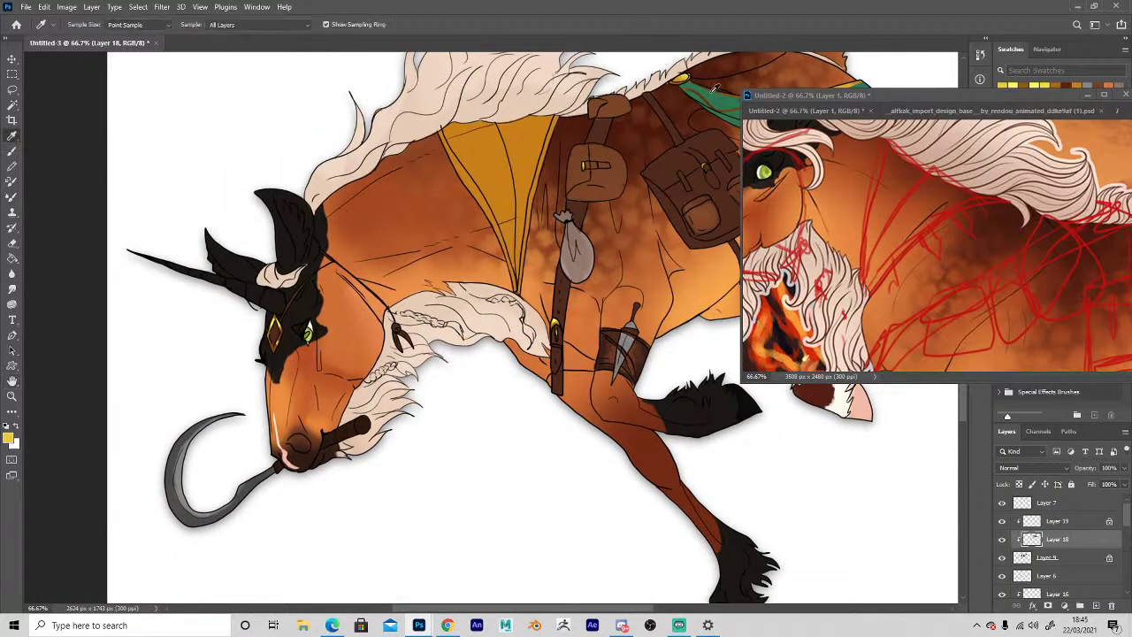
alt+click(703, 105)
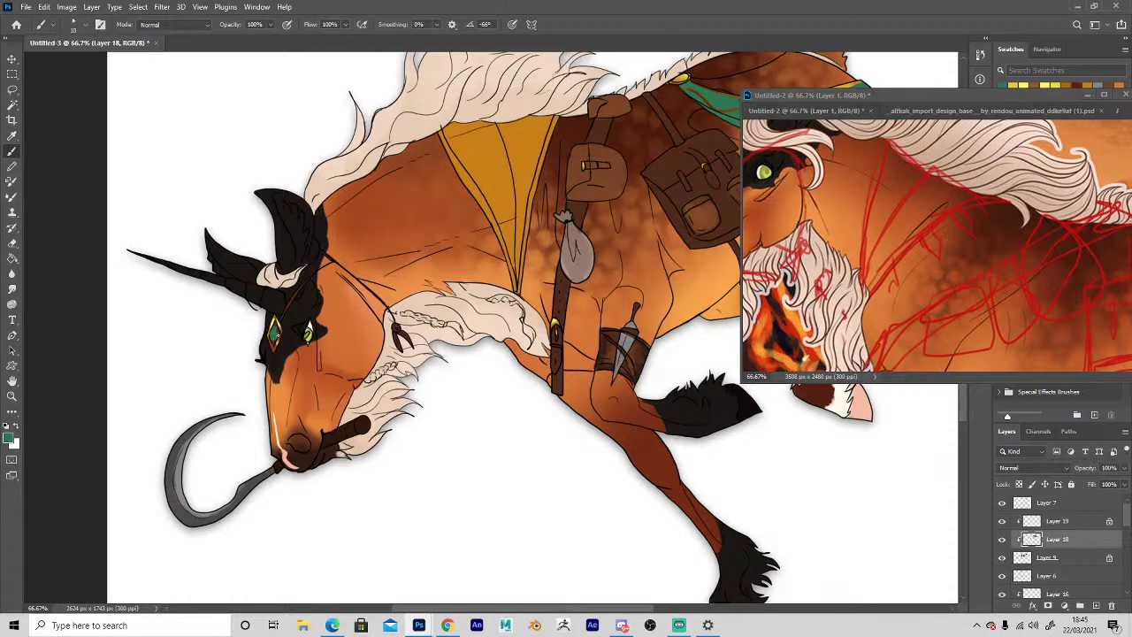
Switch to the Horse Reality page in Chrome, look through the Lusitano and Undefined horse lists, and return to the Photoshop drawing.
click(447, 625)
click(663, 10)
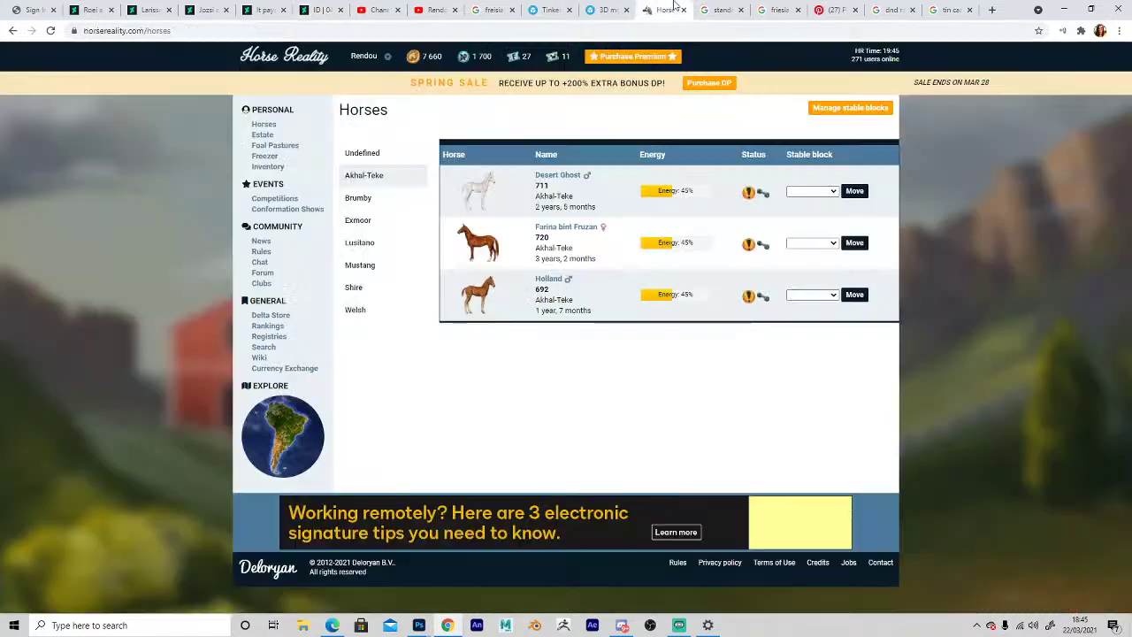
click(360, 244)
scroll(533, 237, down, 4)
scroll(533, 237, down, 2)
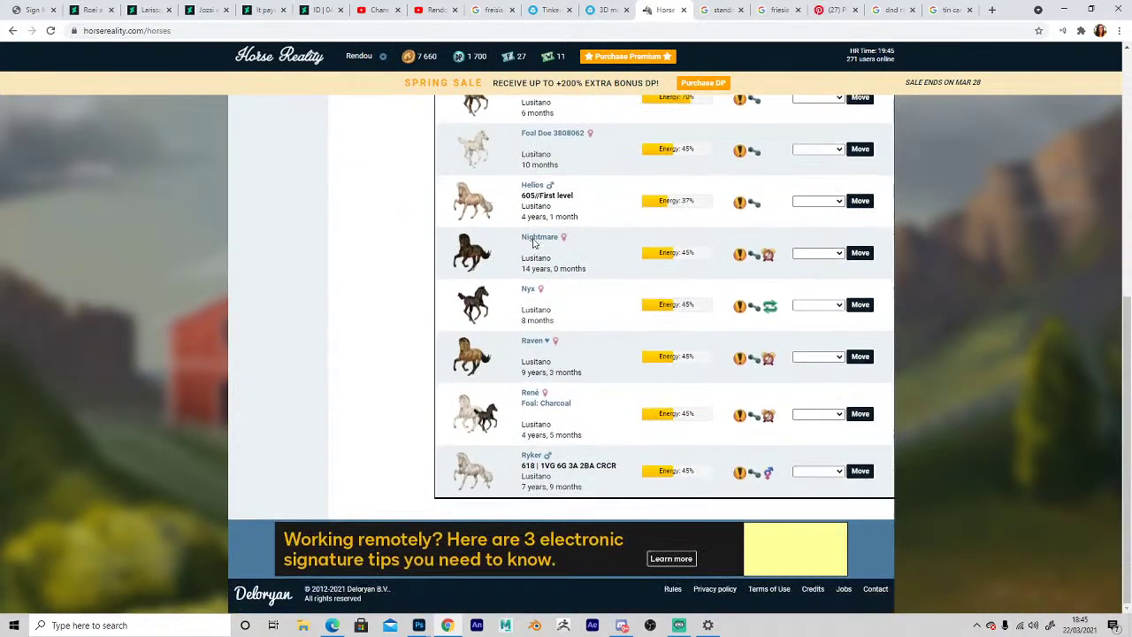
scroll(398, 233, up, 6)
click(355, 153)
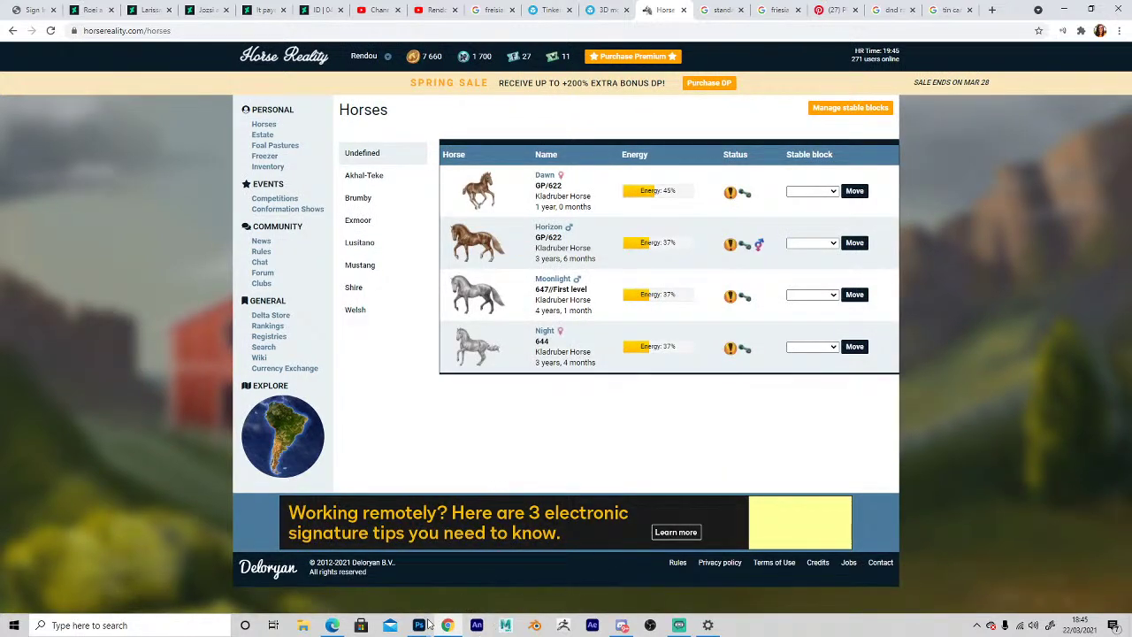
mouse_move(419, 625)
click(403, 588)
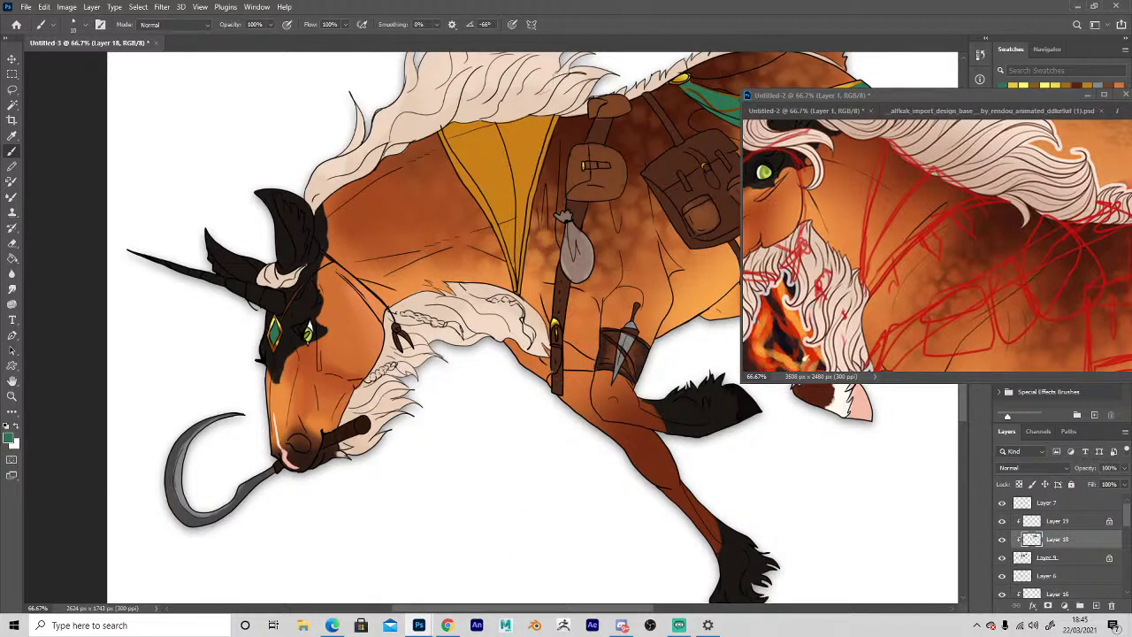
Choose a darker green for shading the cloth and lock Layer 18's transparent pixels.
key(space)
mouse_move(426, 509)
mouse_down()
mouse_move(492, 539)
mouse_move(662, 564)
mouse_move(637, 536)
mouse_move(462, 470)
mouse_move(369, 478)
mouse_up()
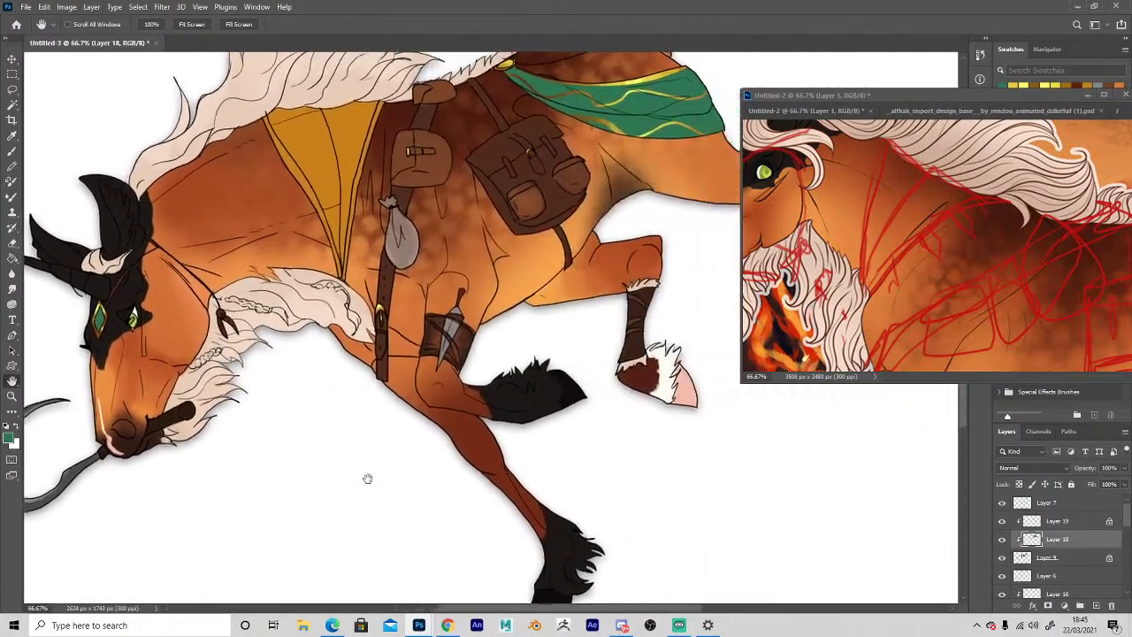
drag(770, 521, 705, 525)
drag(640, 409, 677, 474)
click(9, 438)
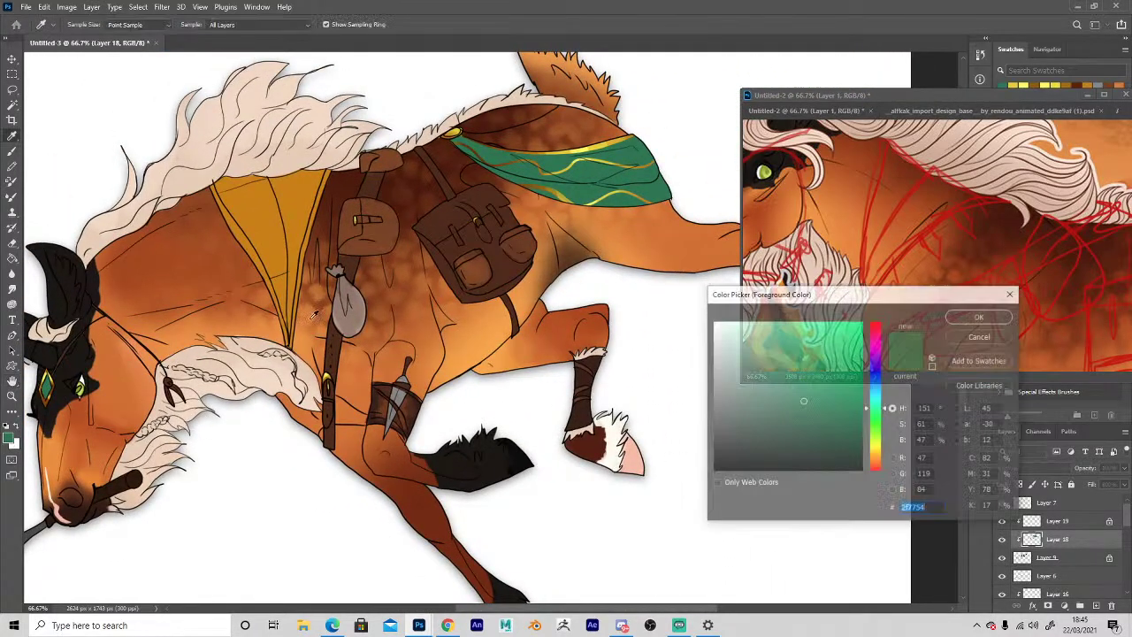
key(Return)
key(b)
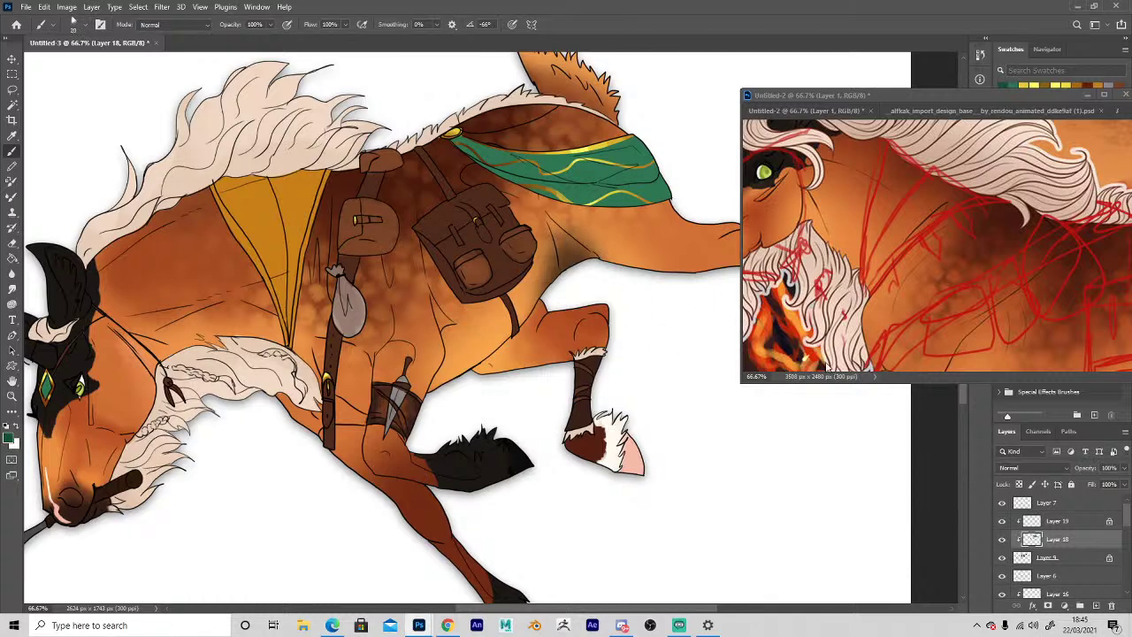
click(1018, 485)
Shade the folds of the green cloth with the darker green and a larger brush.
key(bracketright)
key(bracketright)
key(bracketright)
key(bracketright)
key(bracketright)
mouse_move(565, 181)
mouse_down()
mouse_move(630, 165)
mouse_move(623, 184)
mouse_move(648, 181)
mouse_move(570, 179)
mouse_move(549, 166)
mouse_move(546, 177)
mouse_move(475, 155)
mouse_move(550, 174)
mouse_move(525, 155)
mouse_move(581, 180)
mouse_move(619, 169)
mouse_move(613, 158)
mouse_move(635, 149)
mouse_move(604, 162)
mouse_move(658, 179)
mouse_move(544, 186)
mouse_up()
key(space)
mouse_move(630, 496)
mouse_down()
mouse_move(692, 452)
mouse_move(882, 441)
mouse_up()
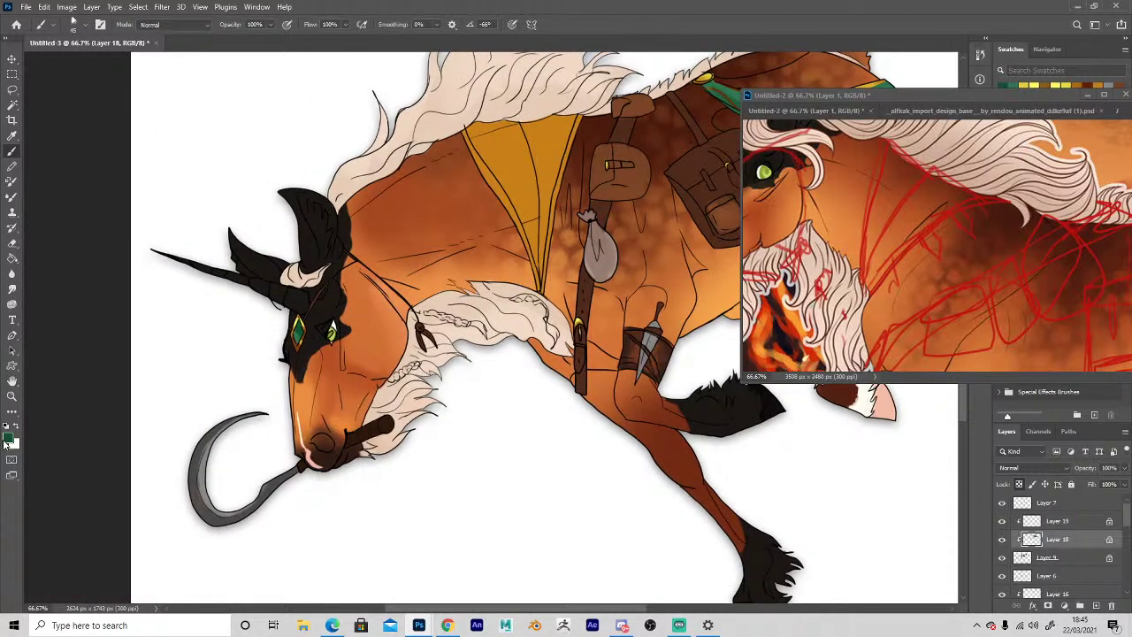
Set the foreground colour to light green 31ae71 and highlight the folds of the green cloth.
click(9, 440)
drag(797, 385, 820, 368)
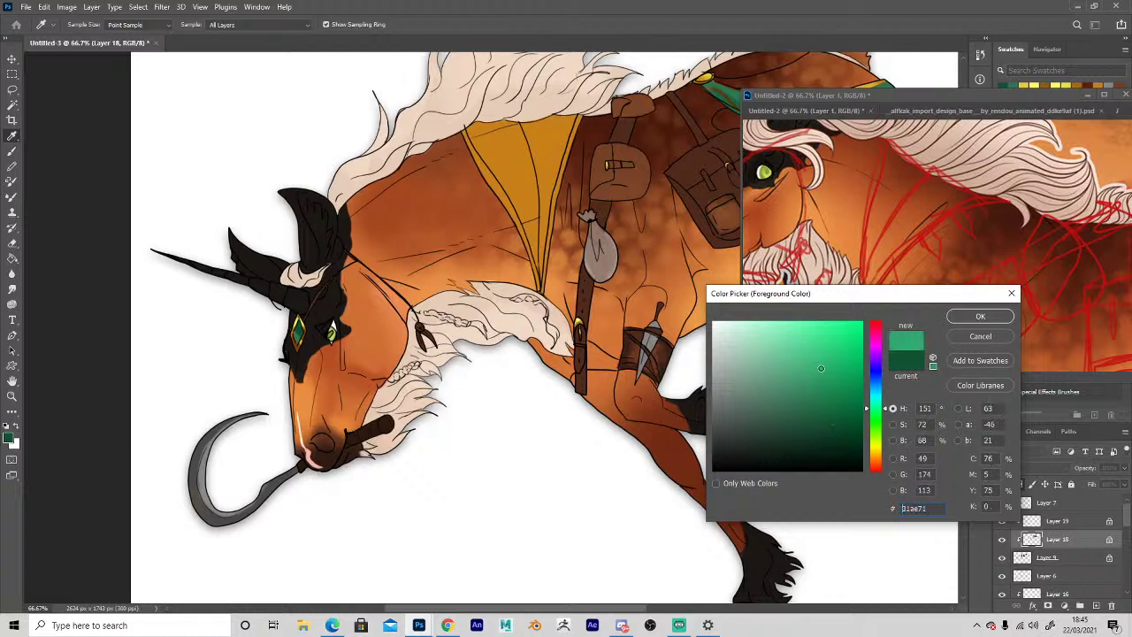
click(979, 315)
key(space)
drag(557, 455, 438, 517)
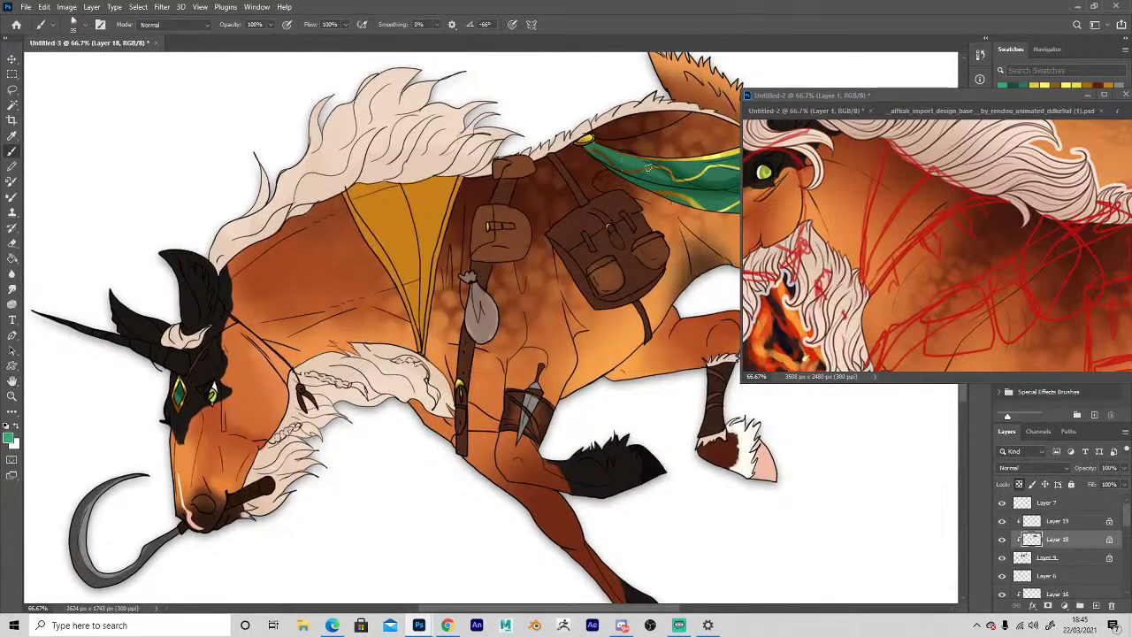
key(space)
drag(648, 166, 538, 191)
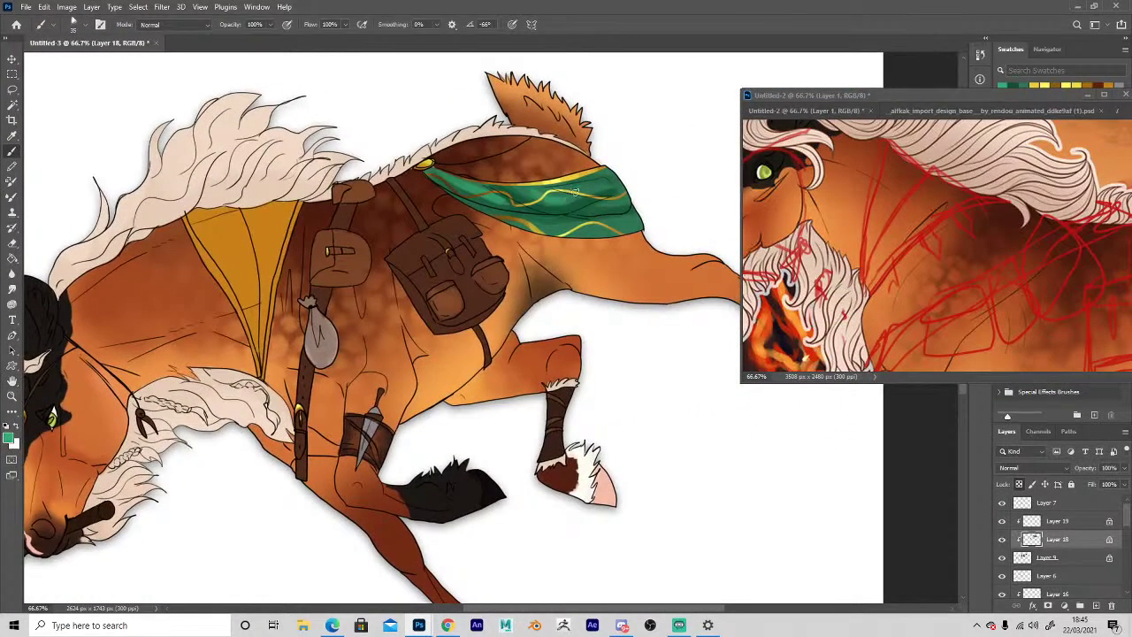
Highlight the green gem of the head ornament with the light green brush.
key(space)
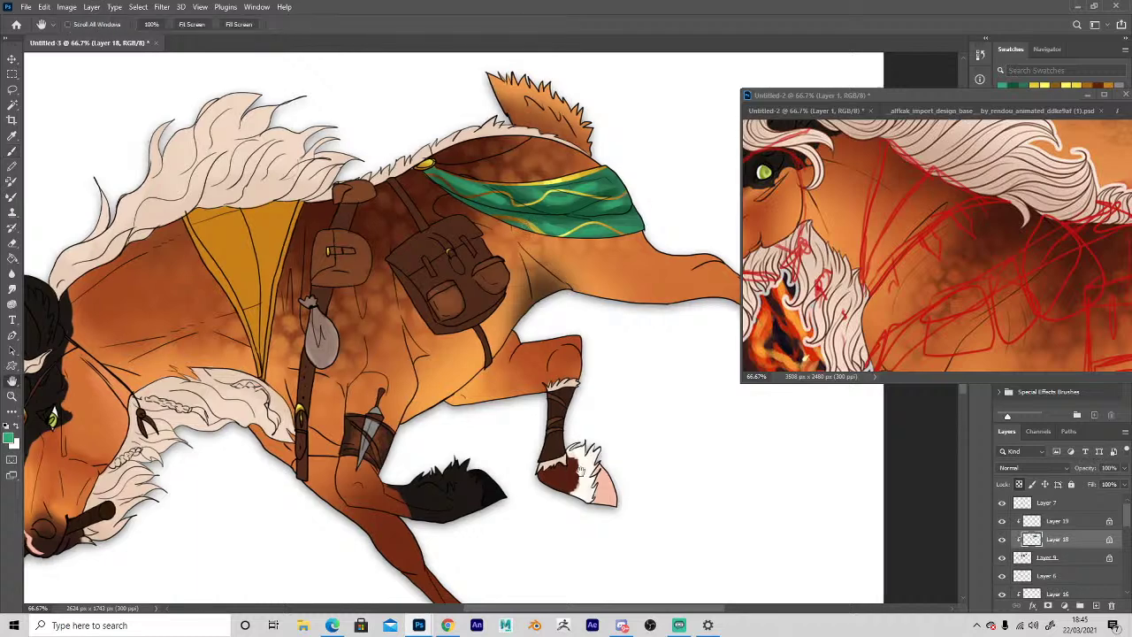
mouse_move(579, 468)
mouse_down()
mouse_move(818, 406)
mouse_move(854, 414)
mouse_up()
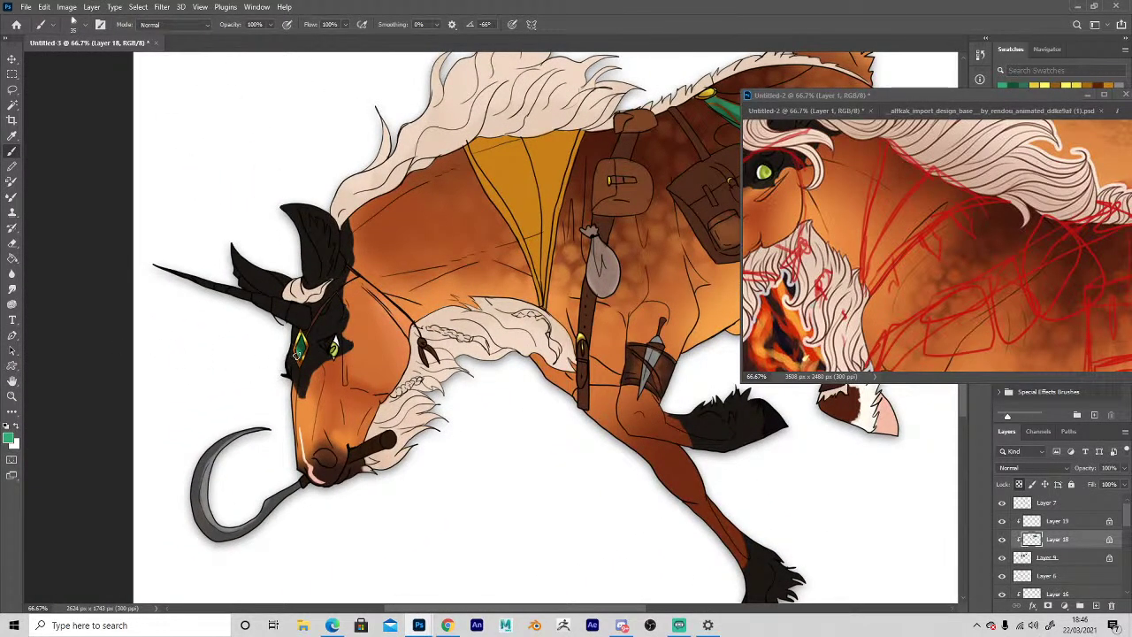
key(j)
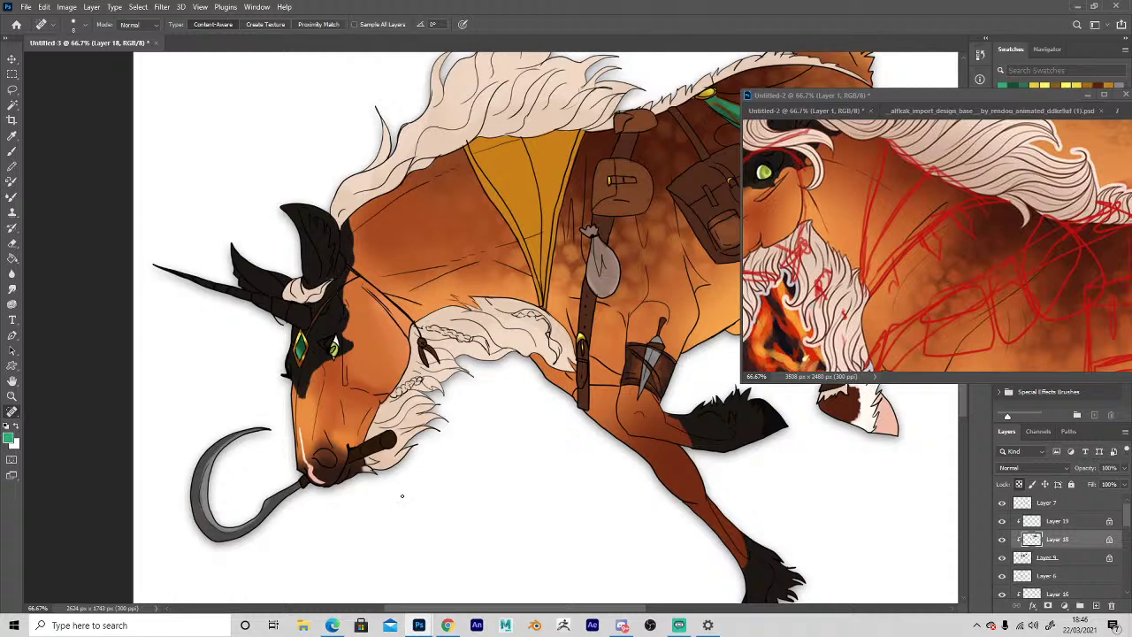
key(b)
mouse_move(434, 498)
mouse_down()
mouse_move(222, 516)
mouse_move(222, 470)
mouse_up()
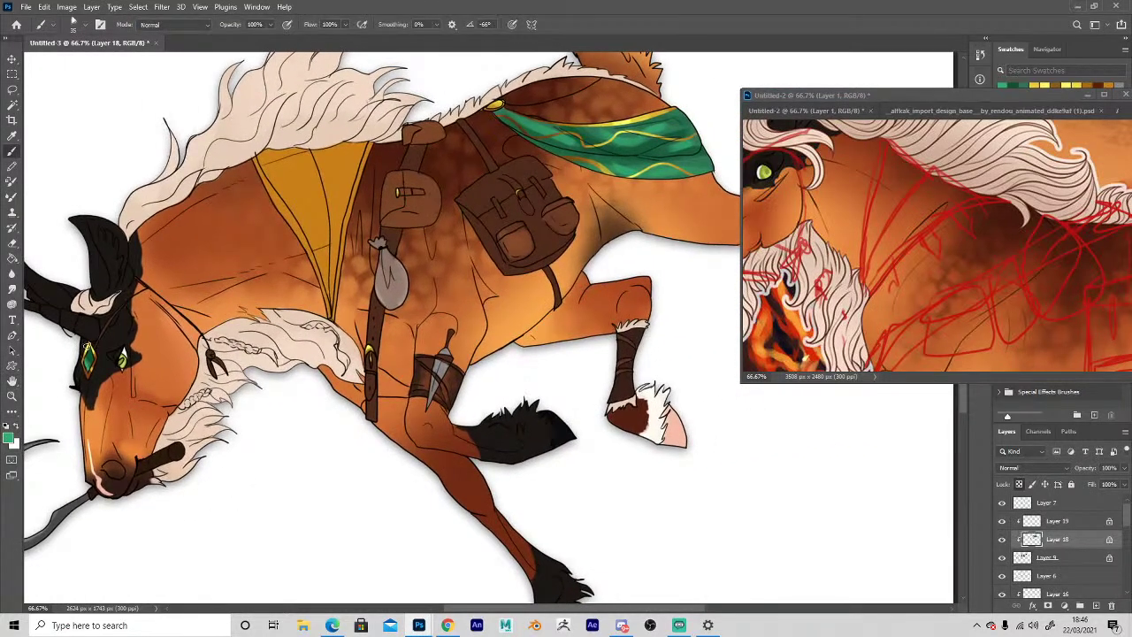
Make Layer 9 active and set the foreground colour to dark brown 281109 for the leather shading.
click(12, 200)
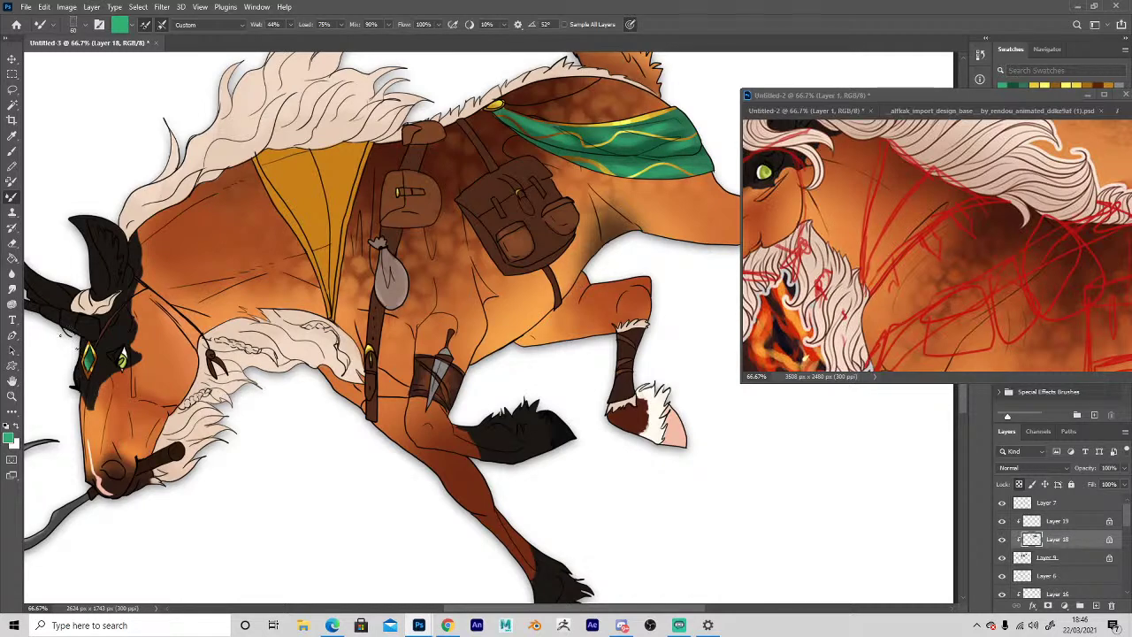
click(1021, 559)
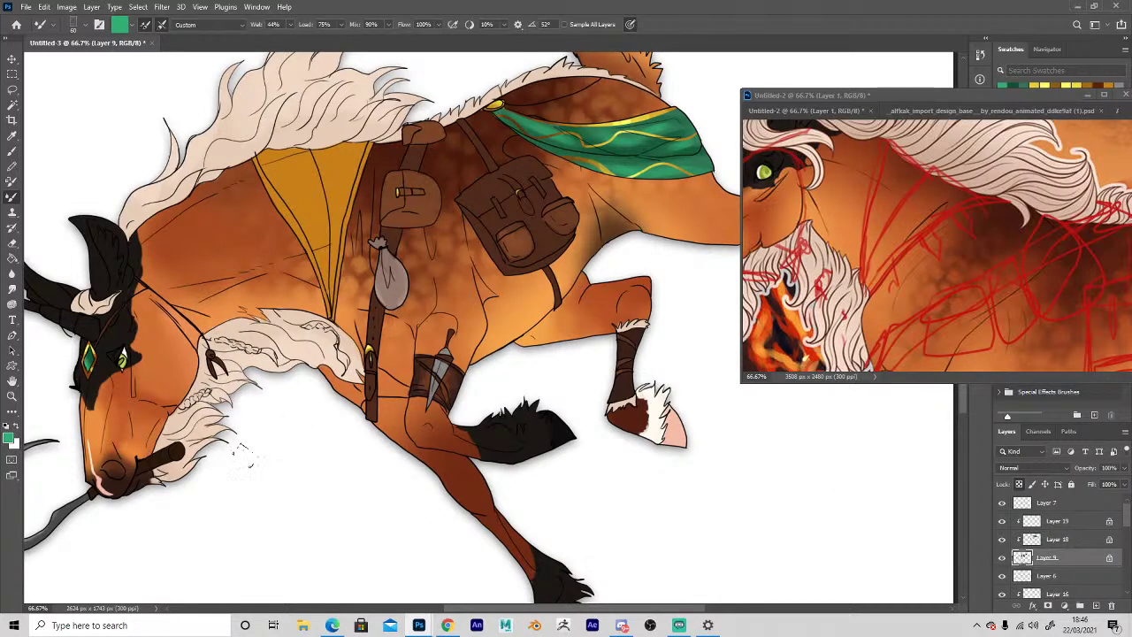
click(8, 438)
click(523, 245)
click(830, 447)
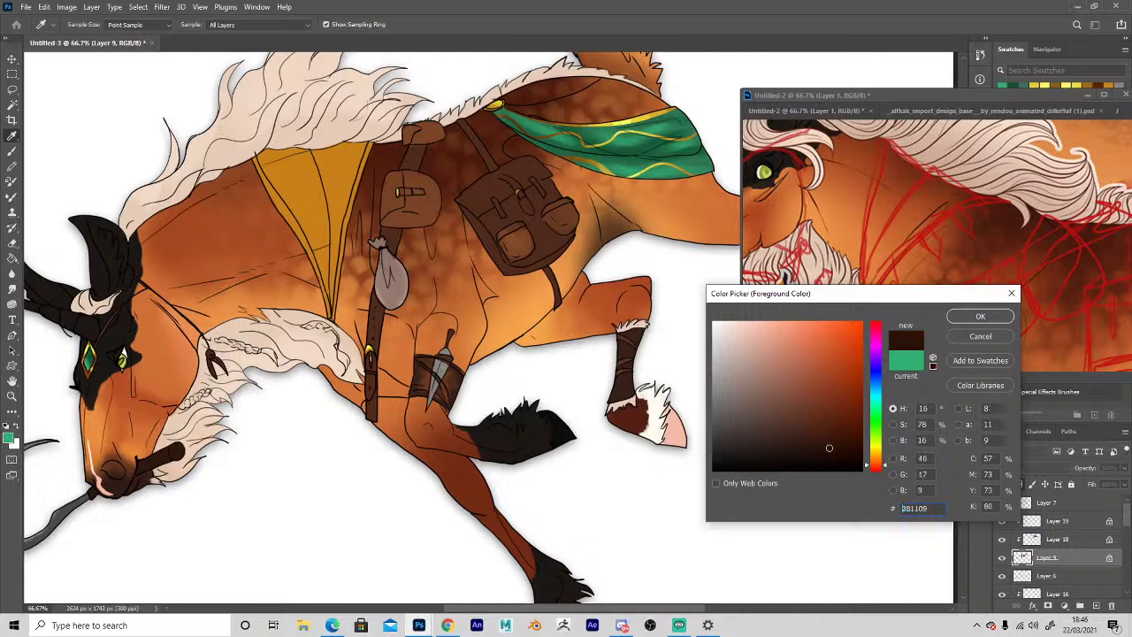
click(980, 315)
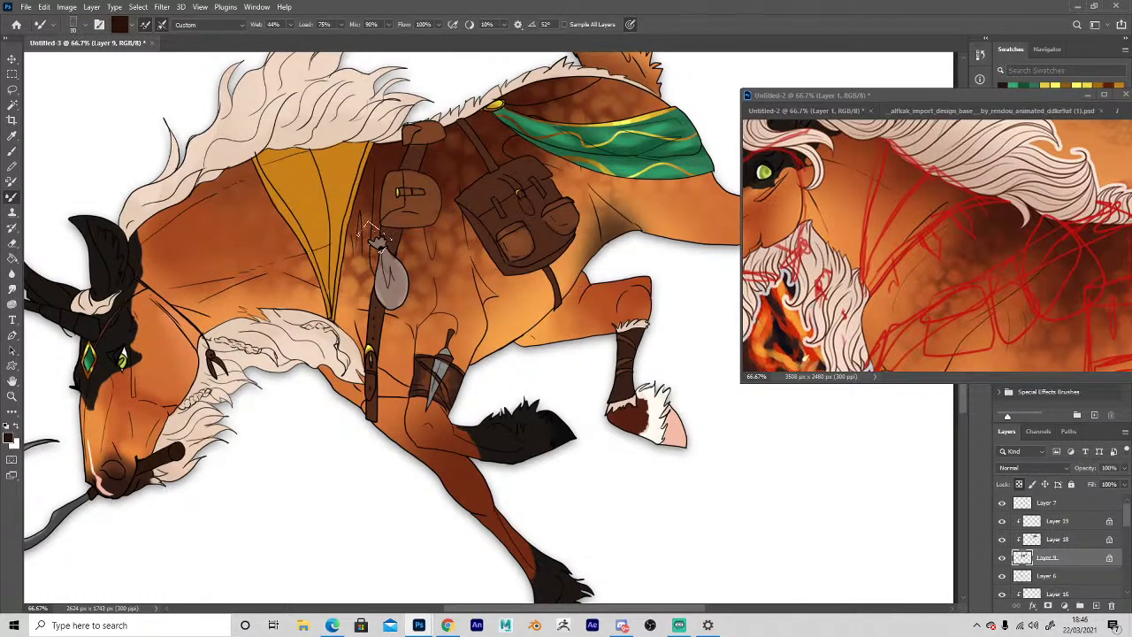
Shade the large bag's lower edge and sides with soft dark brown brush strokes.
click(12, 152)
mouse_move(500, 266)
mouse_down()
mouse_move(458, 203)
mouse_move(517, 272)
mouse_move(507, 270)
mouse_move(562, 254)
mouse_up()
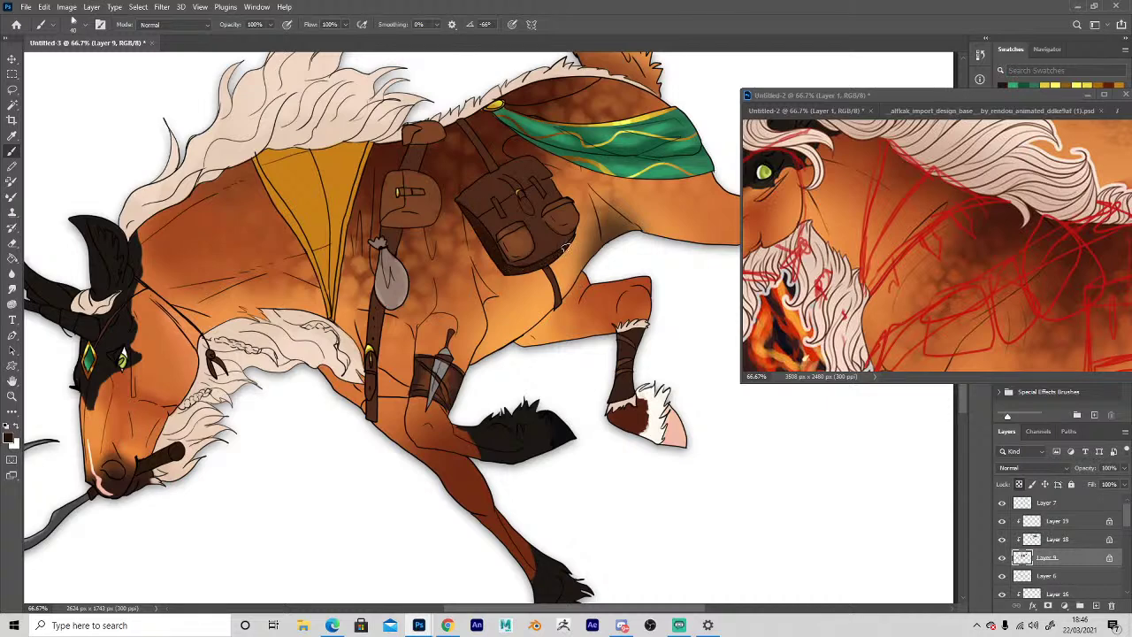
mouse_move(478, 225)
mouse_down()
mouse_move(490, 211)
mouse_move(461, 205)
mouse_move(496, 210)
mouse_move(516, 197)
mouse_move(525, 213)
mouse_move(534, 186)
mouse_up()
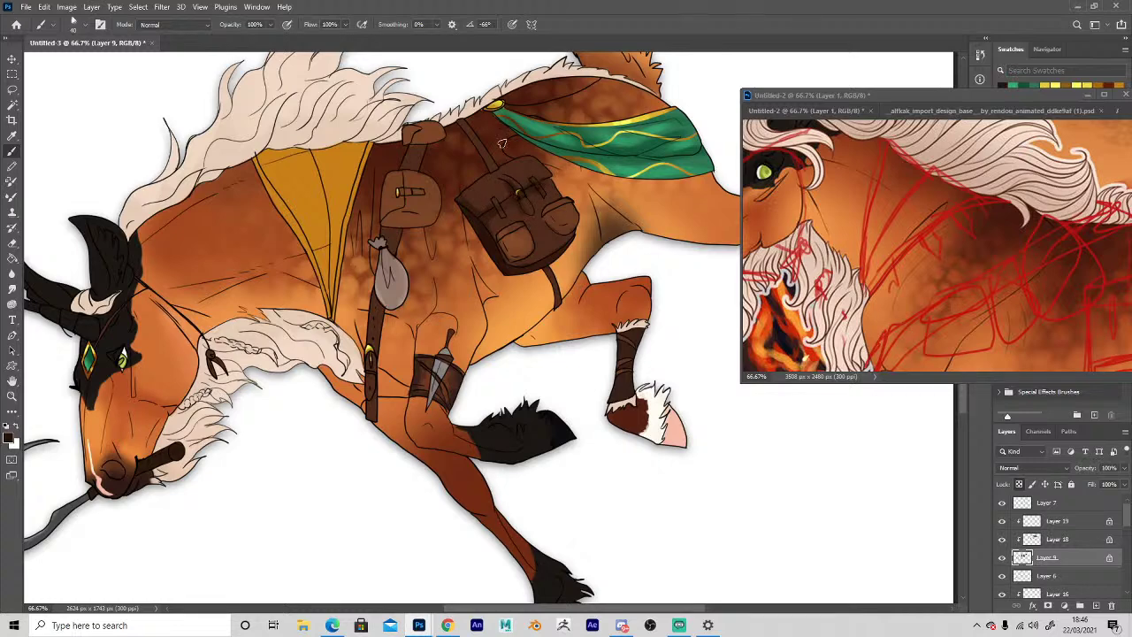
Refine the shading around the large bag's flap, straps and pockets with a smaller brush and sampled browns.
key(bracketleft)
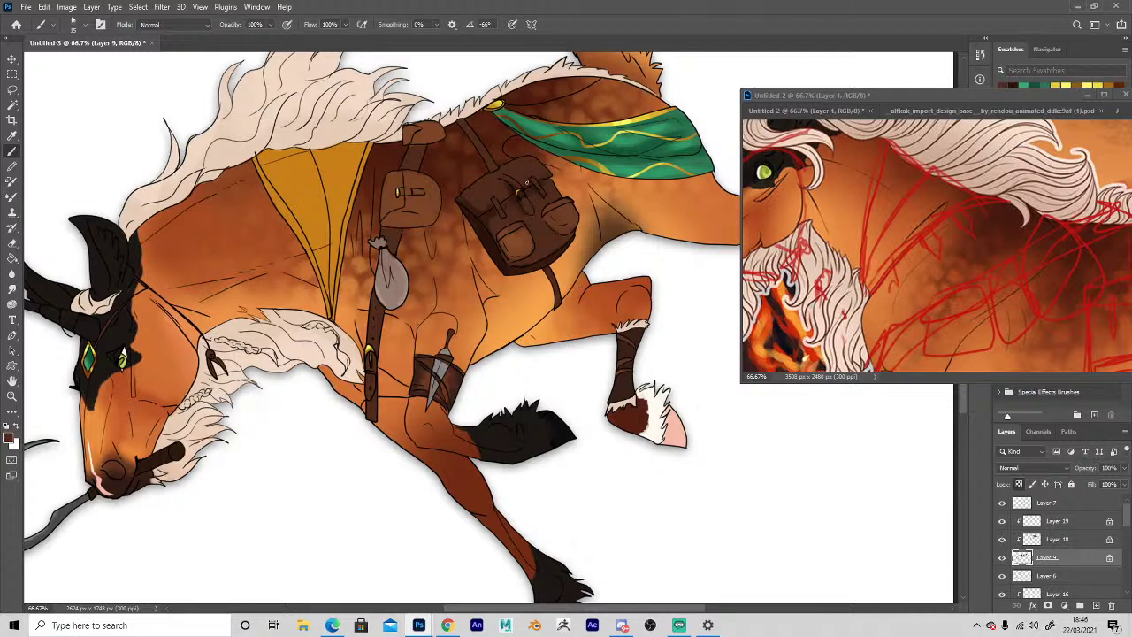
alt+click(528, 183)
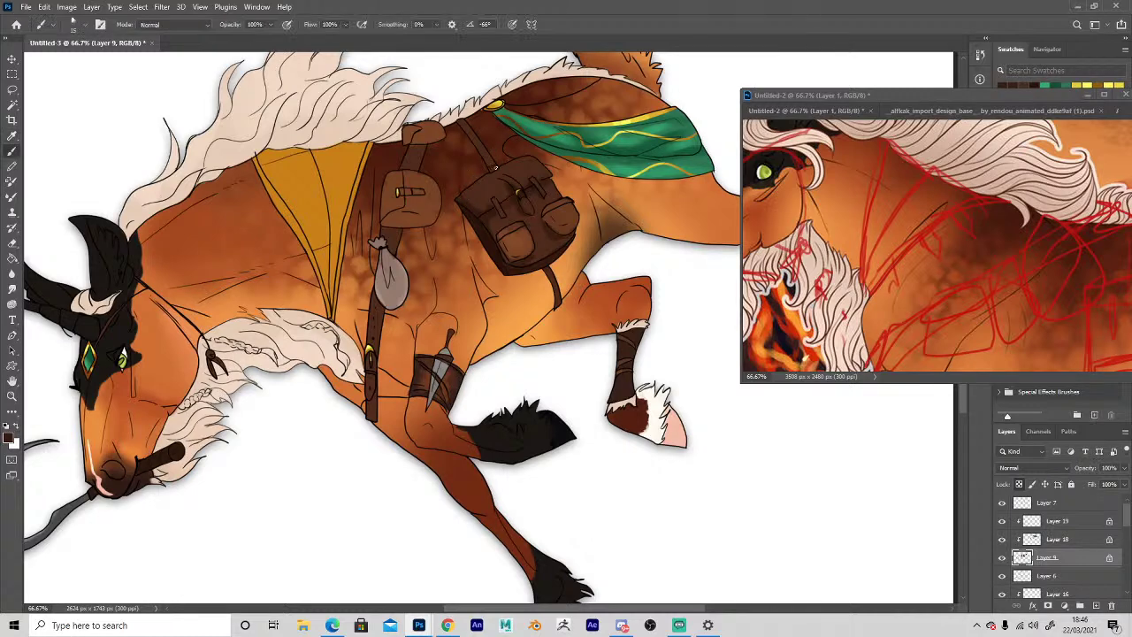
key(space)
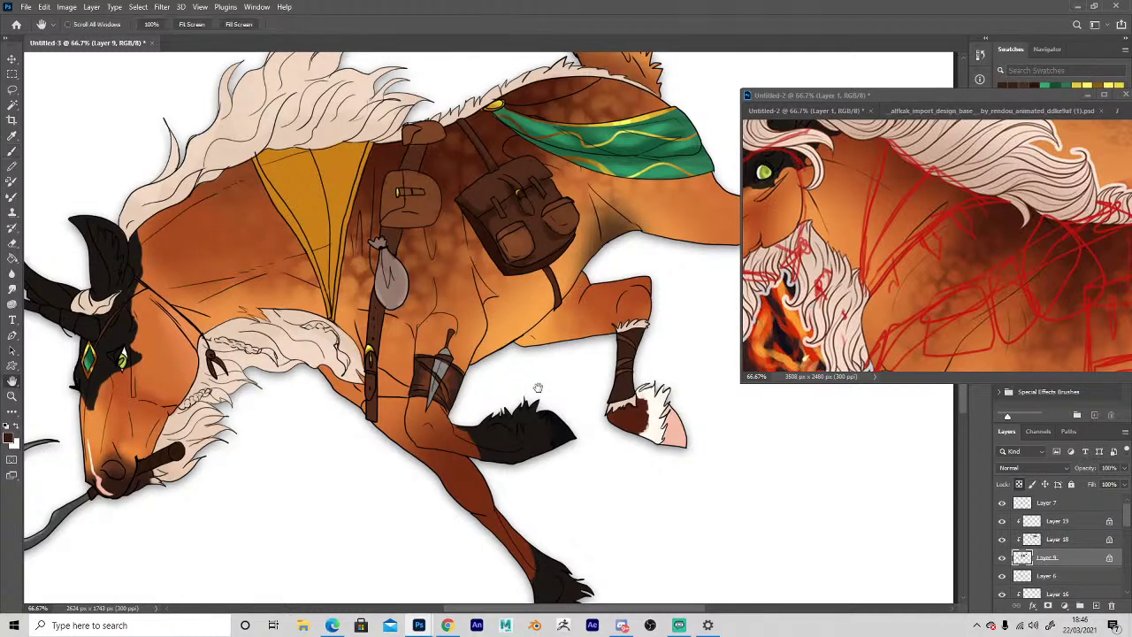
drag(586, 456, 644, 468)
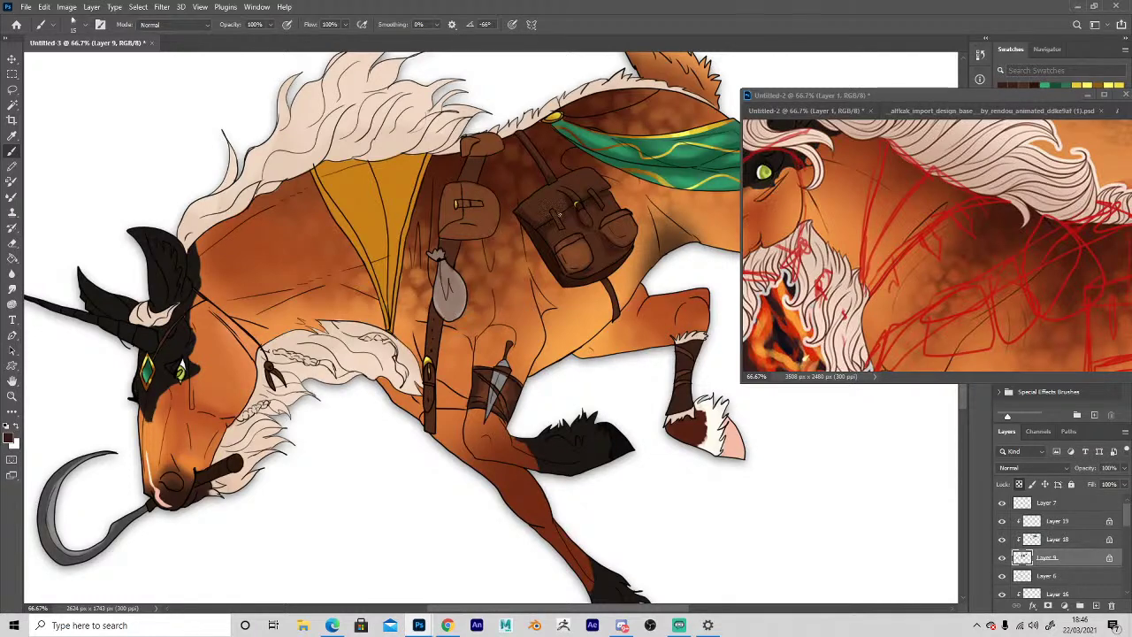
drag(452, 322, 483, 346)
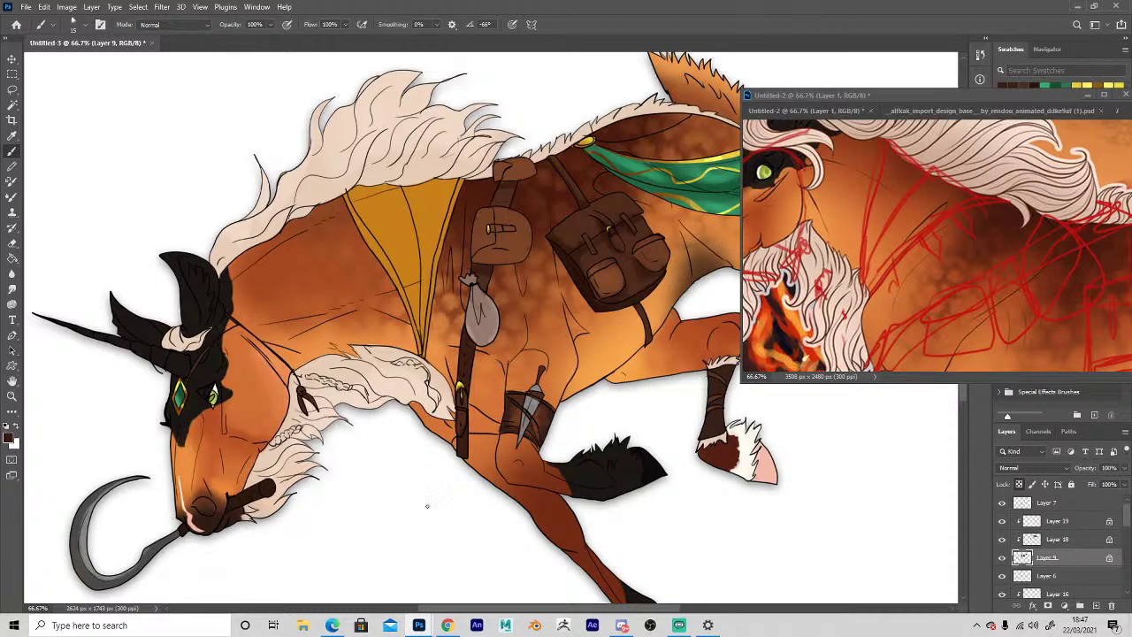
Choose a darker, near-black brown as the brush colour for deepening the leather shading on Layer 9.
key(space)
mouse_move(427, 506)
mouse_down()
mouse_move(392, 533)
mouse_move(324, 530)
mouse_move(375, 538)
mouse_move(362, 531)
mouse_up()
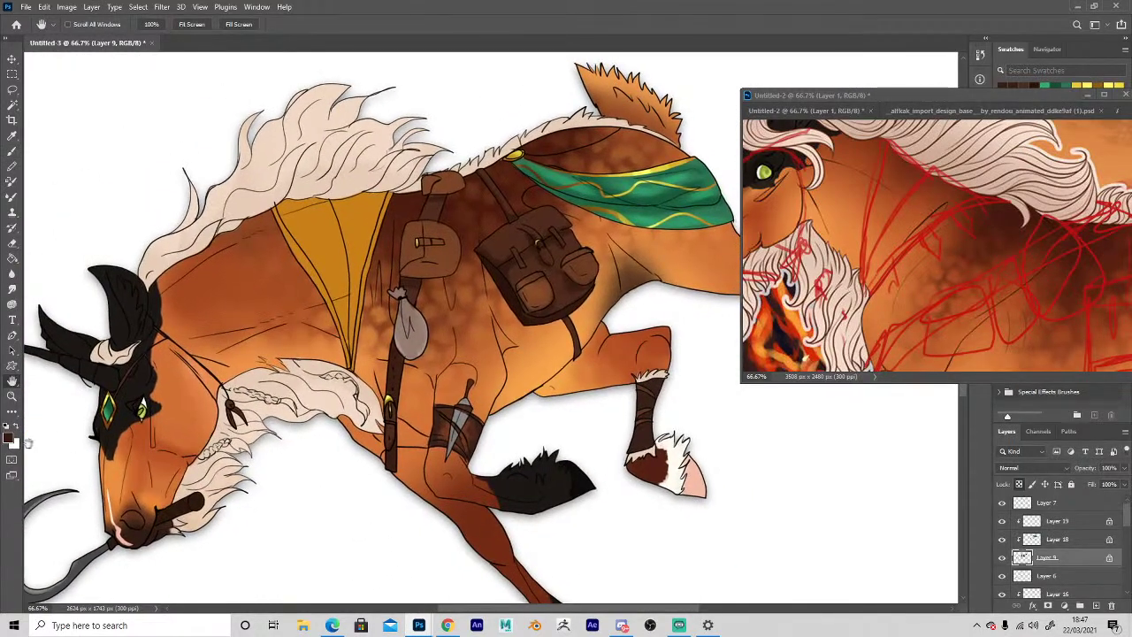
click(11, 439)
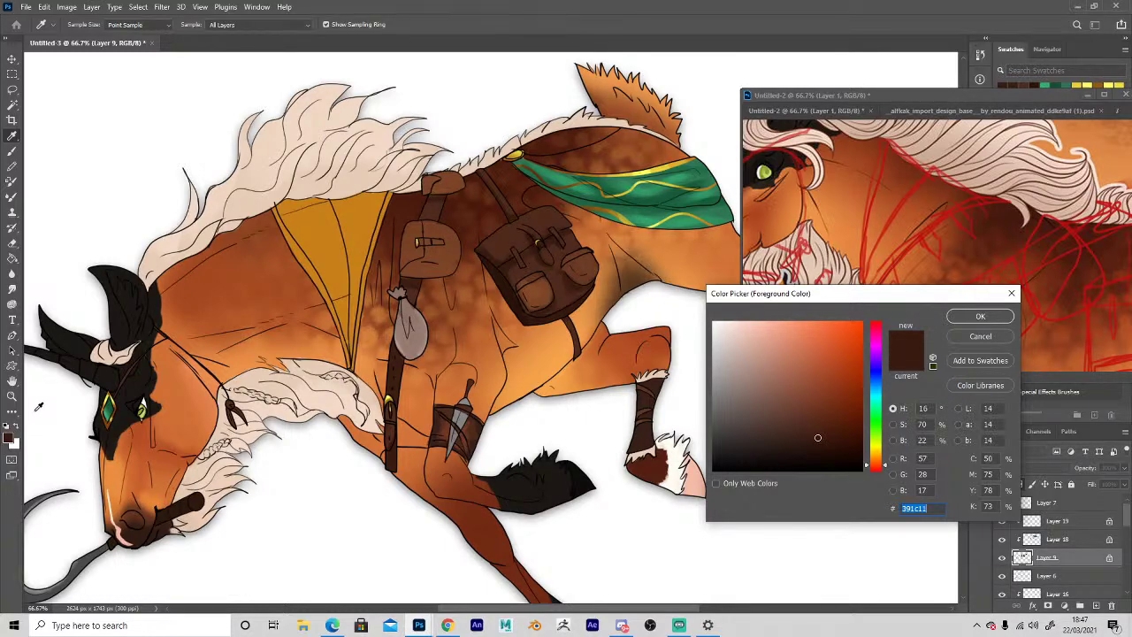
click(397, 367)
click(961, 315)
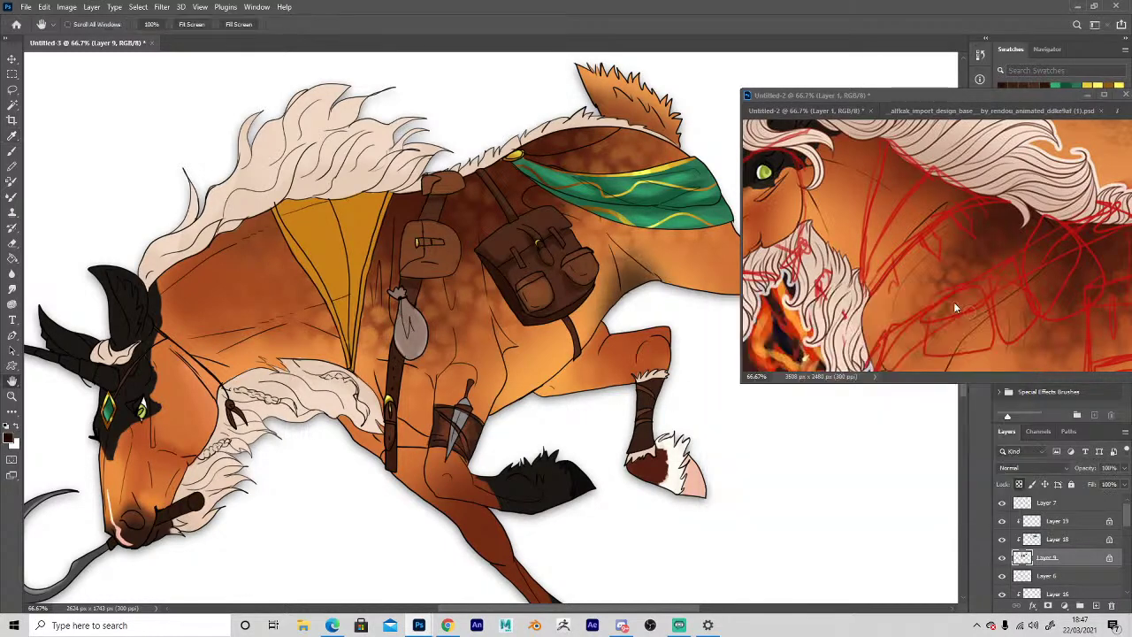
key(b)
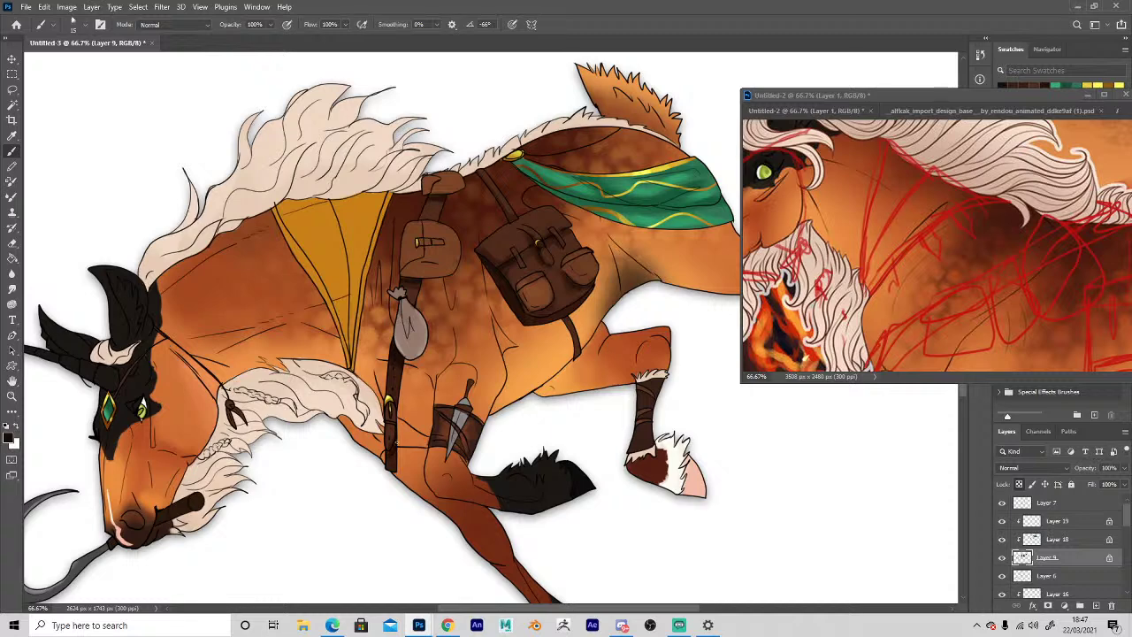
Set the foreground colour to medium brown 6e4232 for painting the leather on Layer 9.
click(11, 441)
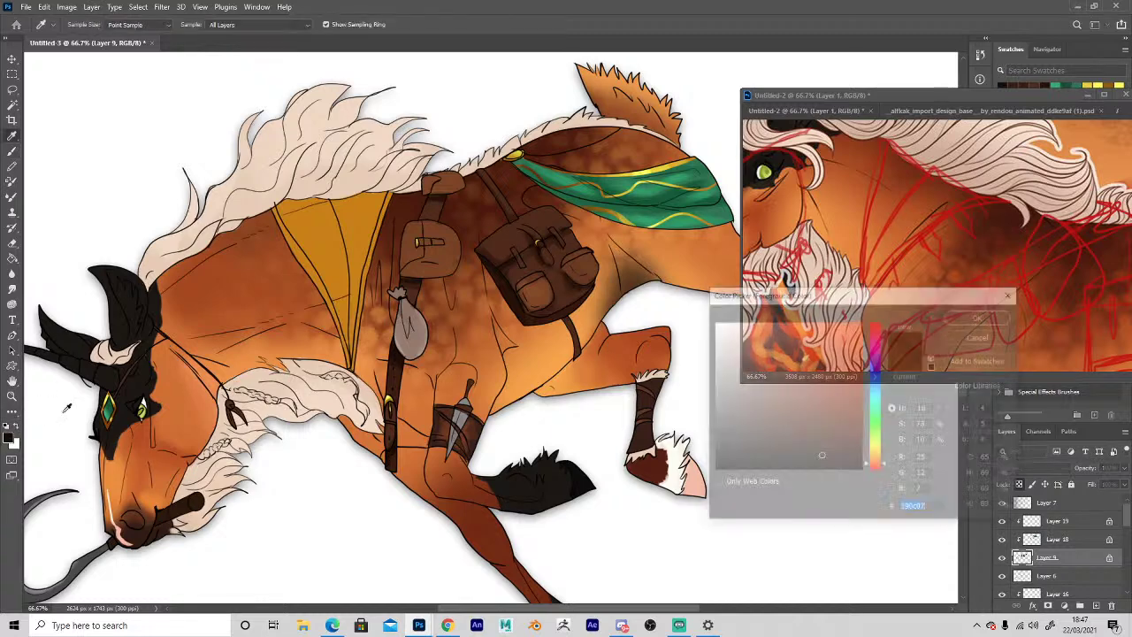
click(794, 406)
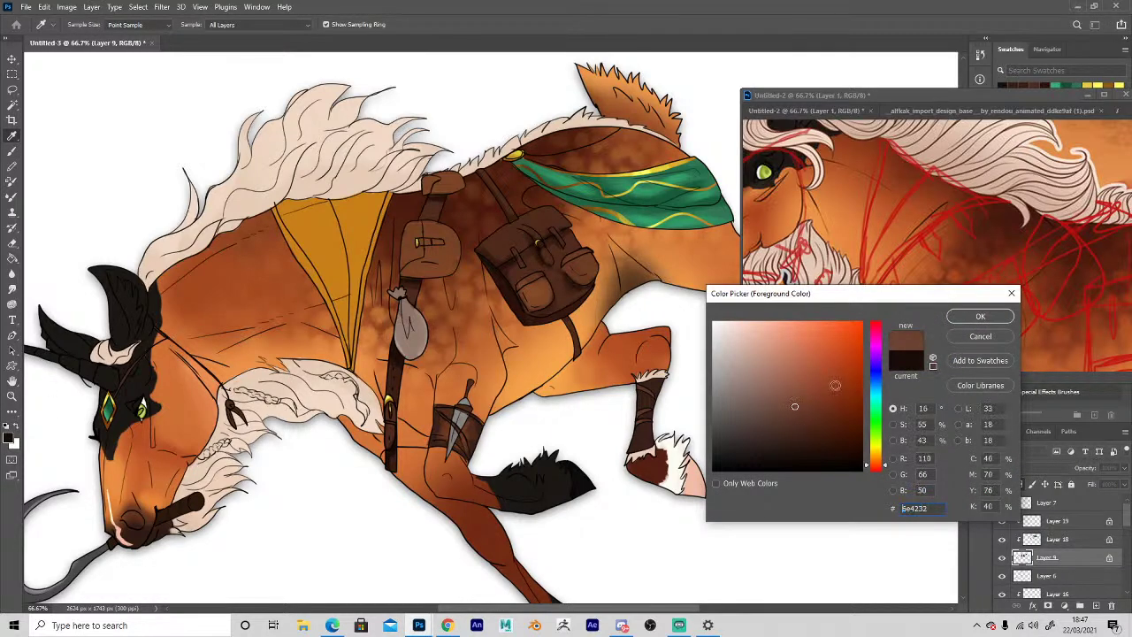
click(980, 316)
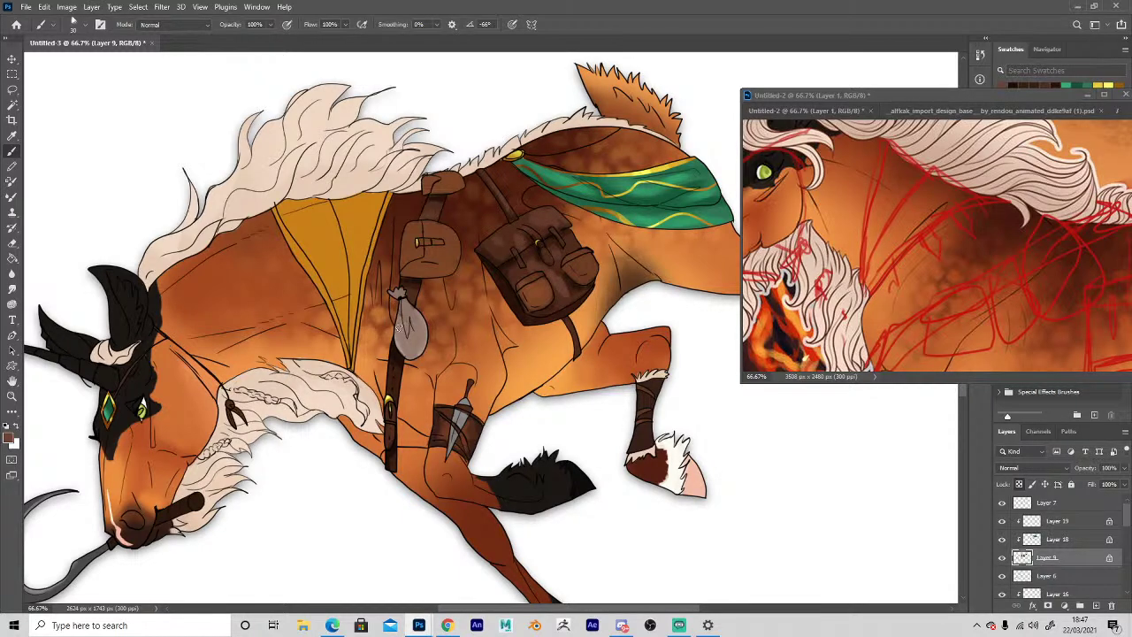
key(shift+b)
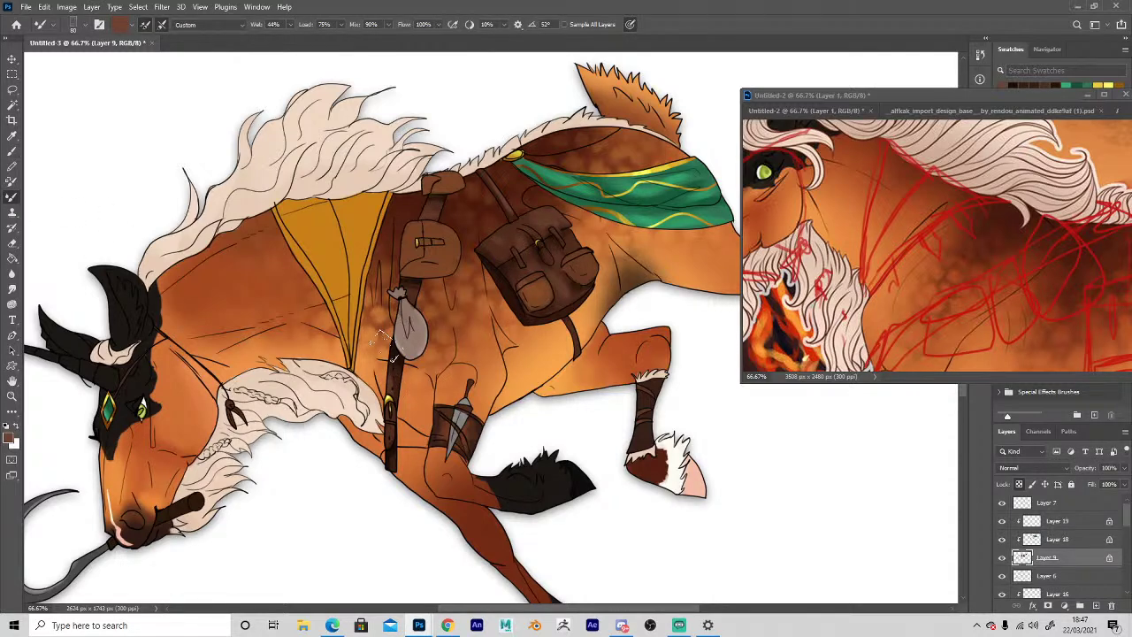
Sample the strap's dark brown and shade the lower edge of the small pouch with a larger brush.
key(z)
alt+click(408, 463)
click(407, 387)
key(i)
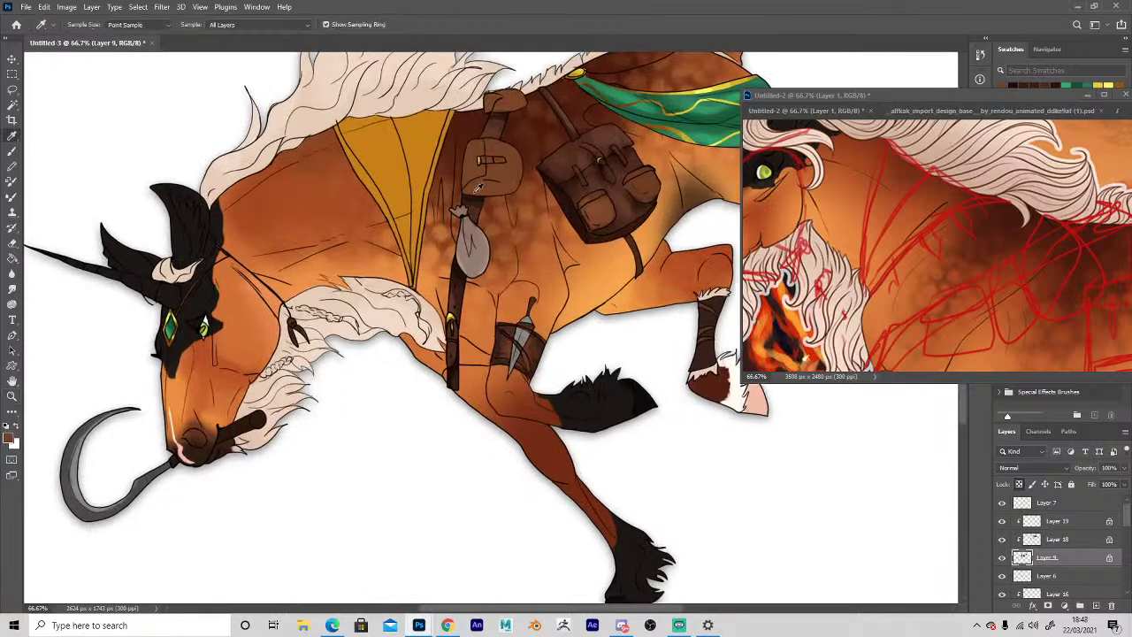
click(470, 204)
key(b)
click(12, 151)
key(])
key(])
key(])
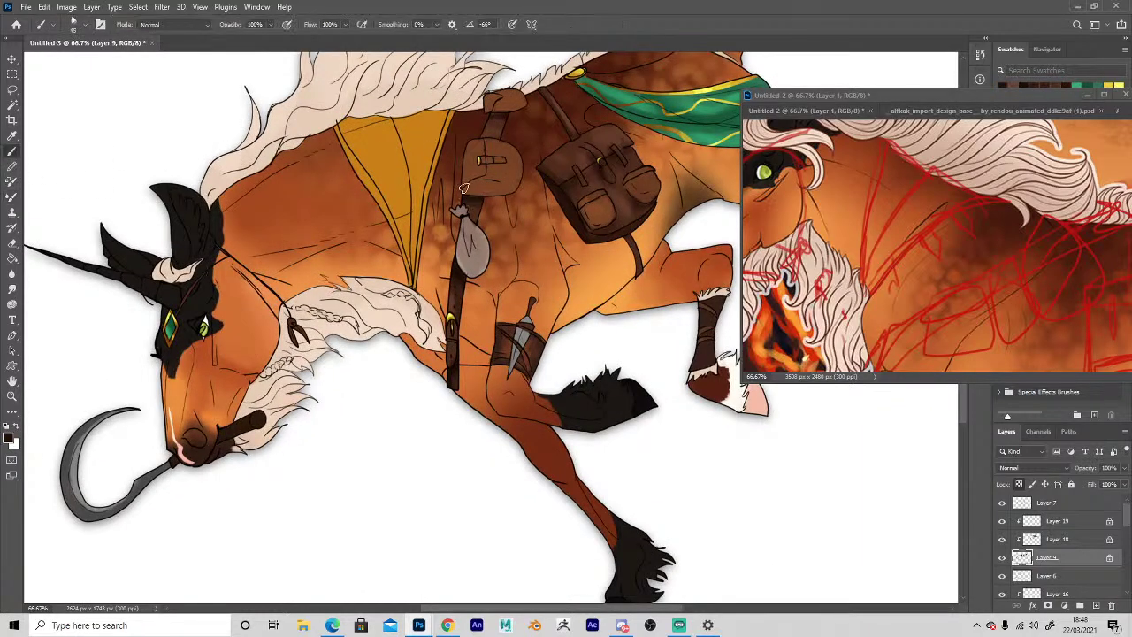
drag(464, 187, 507, 192)
Shade the little pouch at the upper end of the chest strap with sampled dark brown.
key(i)
mouse_move(488, 108)
mouse_down()
mouse_move(522, 106)
mouse_move(498, 90)
mouse_up()
click(509, 100)
key(b)
key(i)
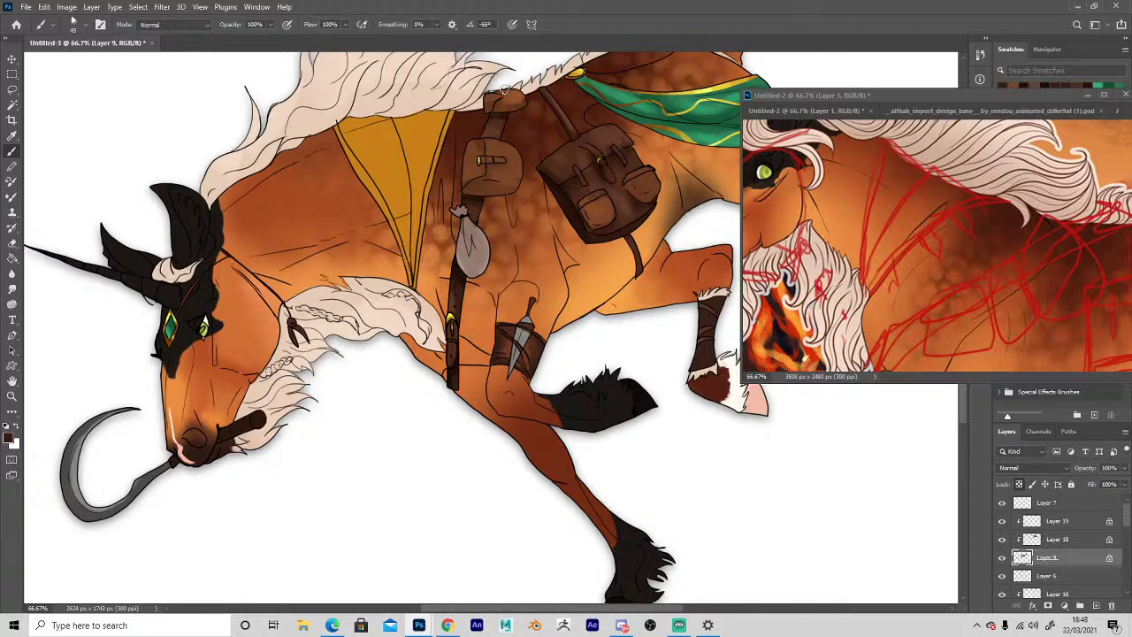
Make the mane's Layer 13 active and choose a muted, darker beige as the brush colour for shading it.
key(ctrl+minus)
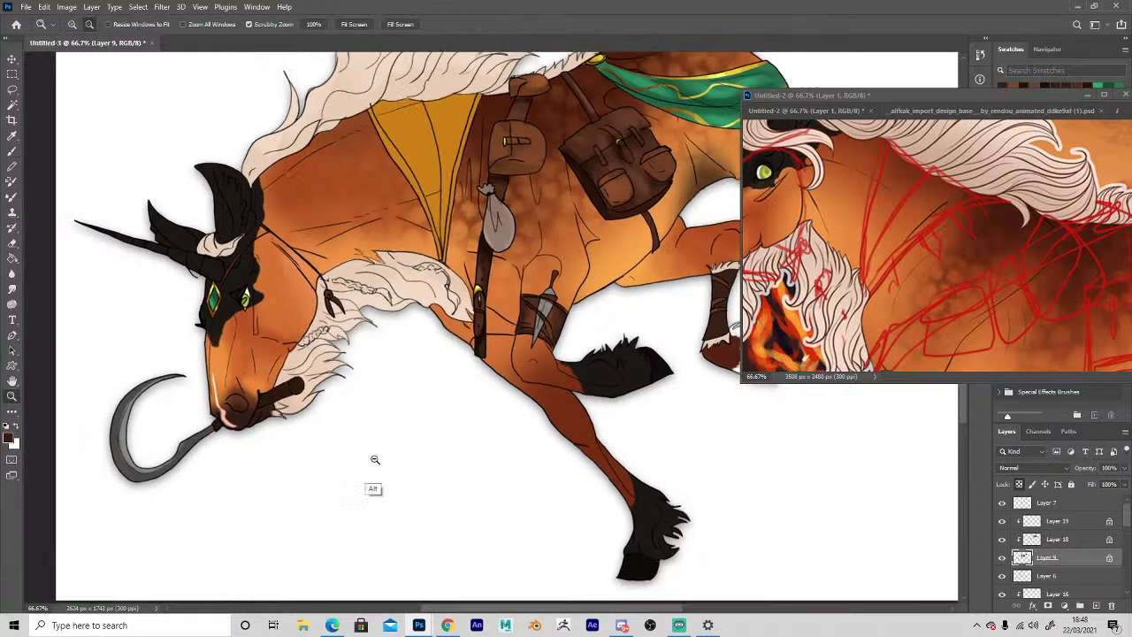
click(385, 142)
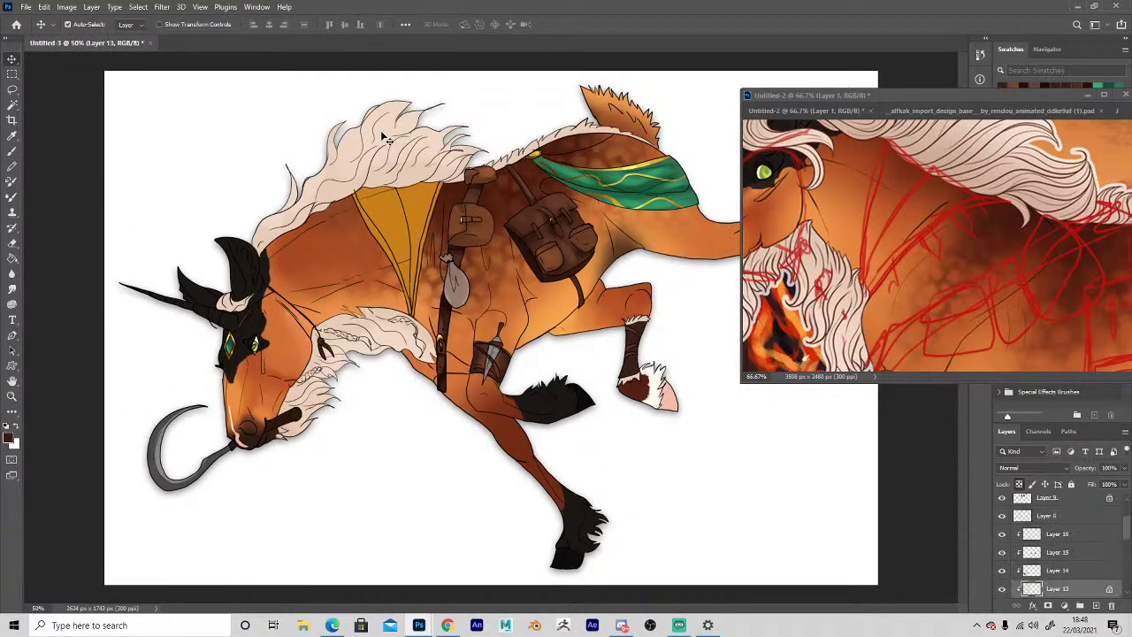
key(z)
click(160, 203)
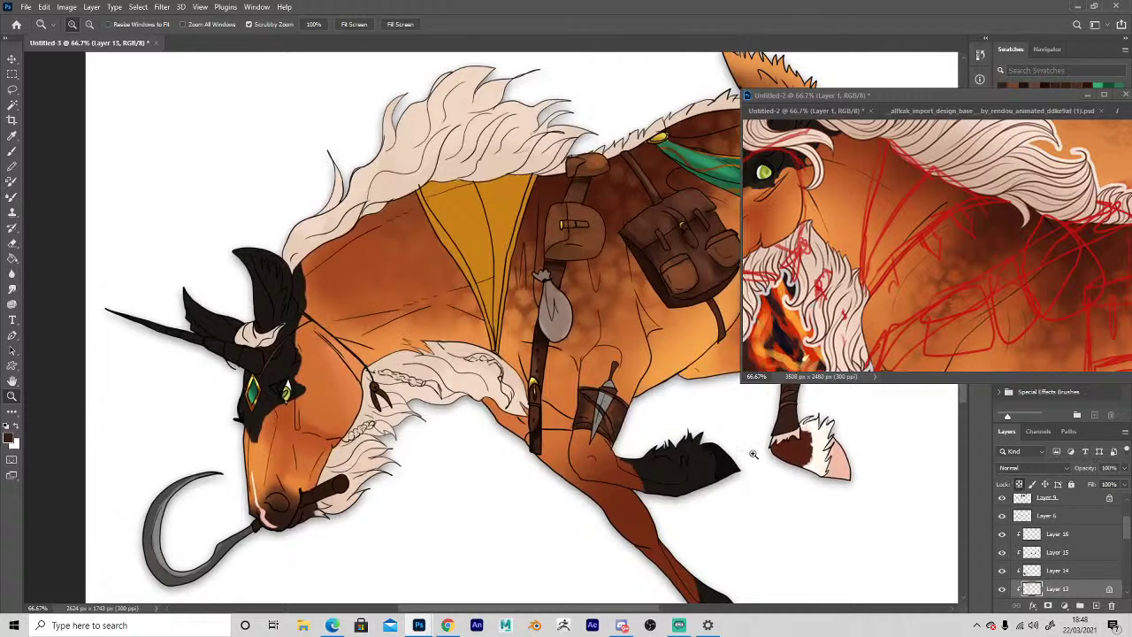
click(10, 441)
click(933, 152)
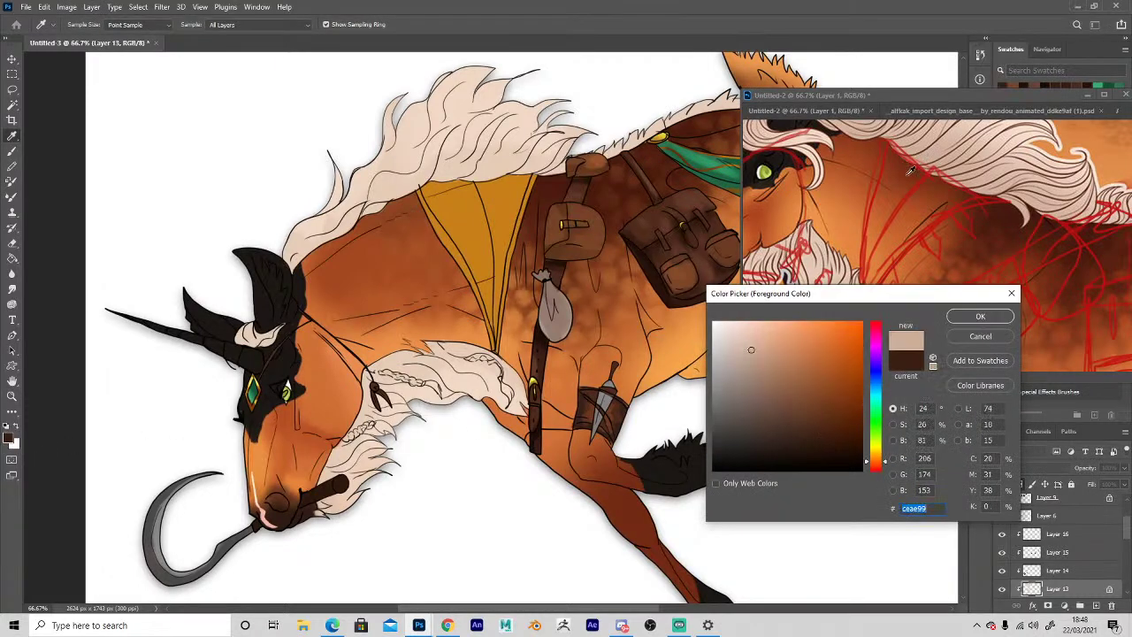
click(758, 370)
click(971, 317)
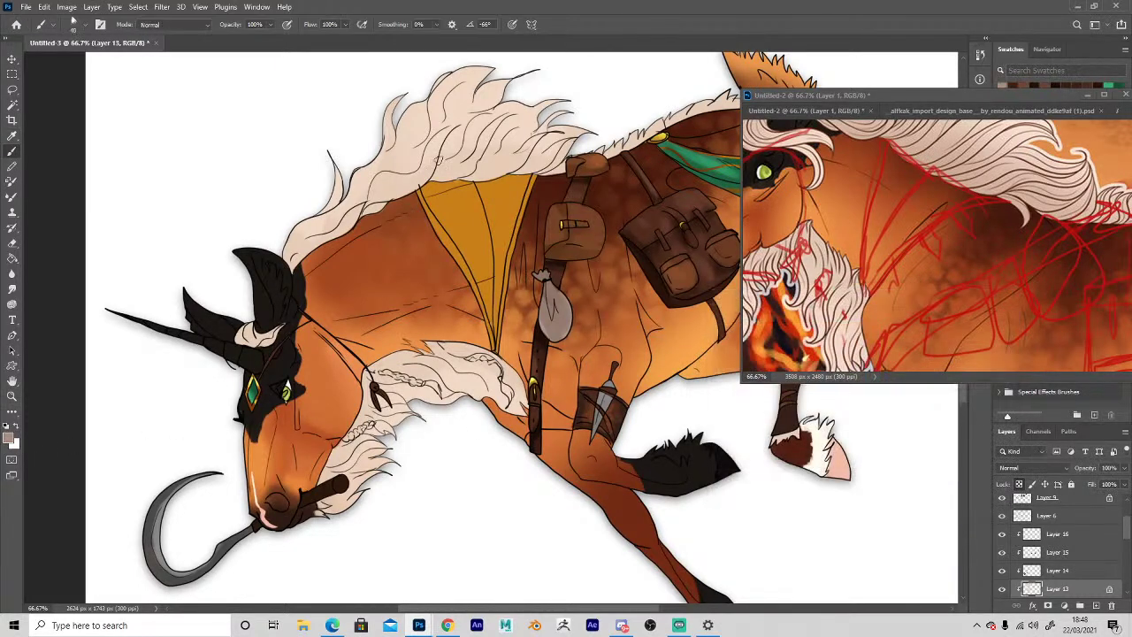
Paint darker beige shading along the lower locks, neck edge and upper strands of the mane.
mouse_move(440, 163)
mouse_down()
mouse_move(451, 136)
mouse_move(453, 174)
mouse_move(500, 171)
mouse_move(536, 138)
mouse_move(488, 173)
mouse_move(557, 154)
mouse_up()
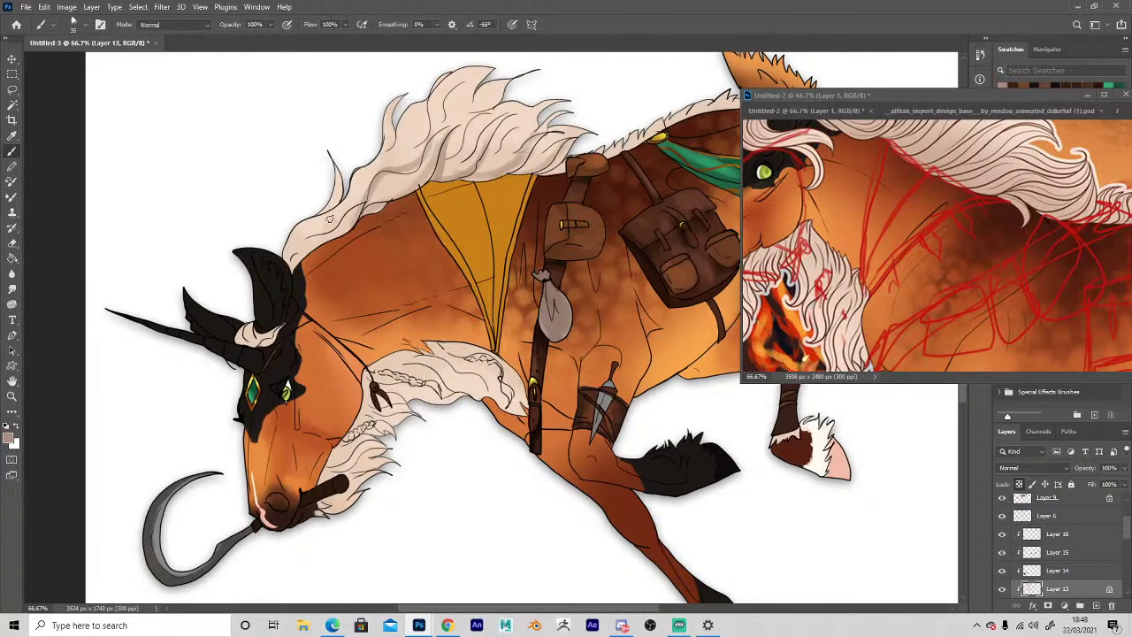
mouse_move(350, 218)
mouse_down()
mouse_move(296, 237)
mouse_move(401, 159)
mouse_move(408, 139)
mouse_move(392, 160)
mouse_move(431, 94)
mouse_up()
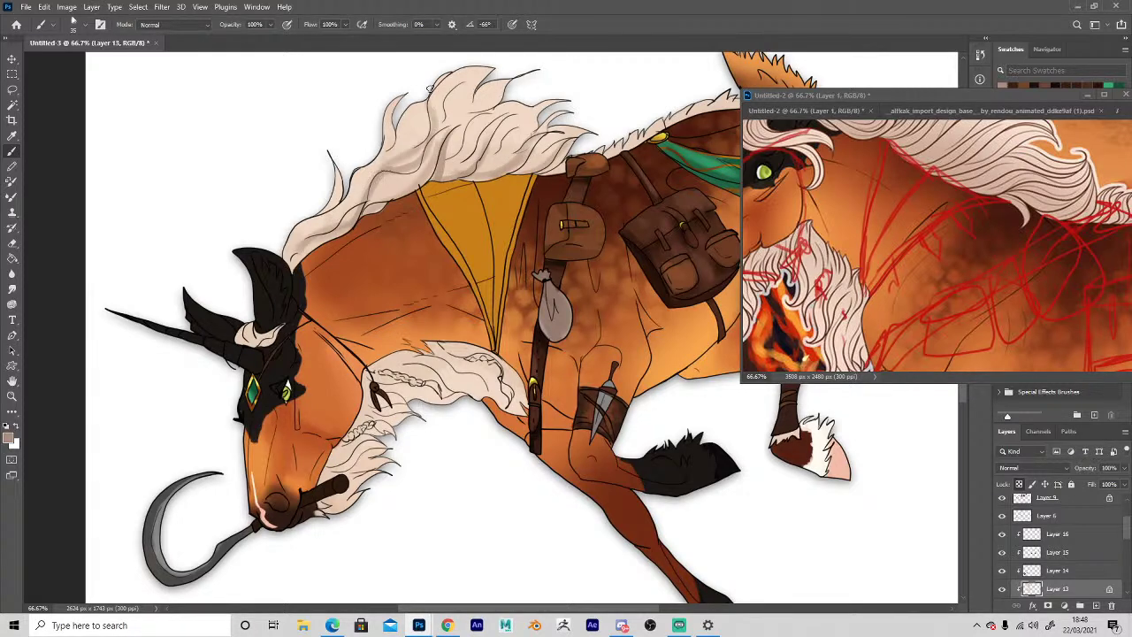
drag(429, 140, 472, 110)
Add the same beige shading to the forelock and the braided chest fur.
drag(251, 334, 270, 331)
mouse_move(377, 377)
mouse_down()
mouse_move(423, 391)
mouse_move(419, 354)
mouse_up()
mouse_move(426, 357)
mouse_down()
mouse_move(461, 387)
mouse_move(483, 384)
mouse_up()
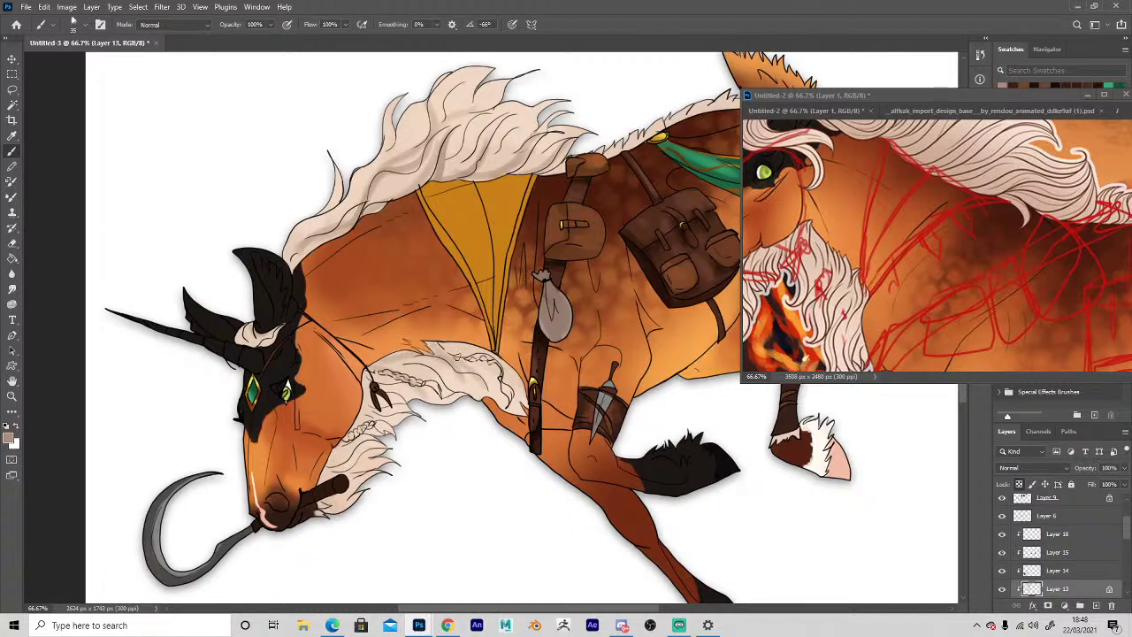
drag(474, 346, 490, 353)
Sample the mane's light cream and soften the shading in its lower locks.
key(i)
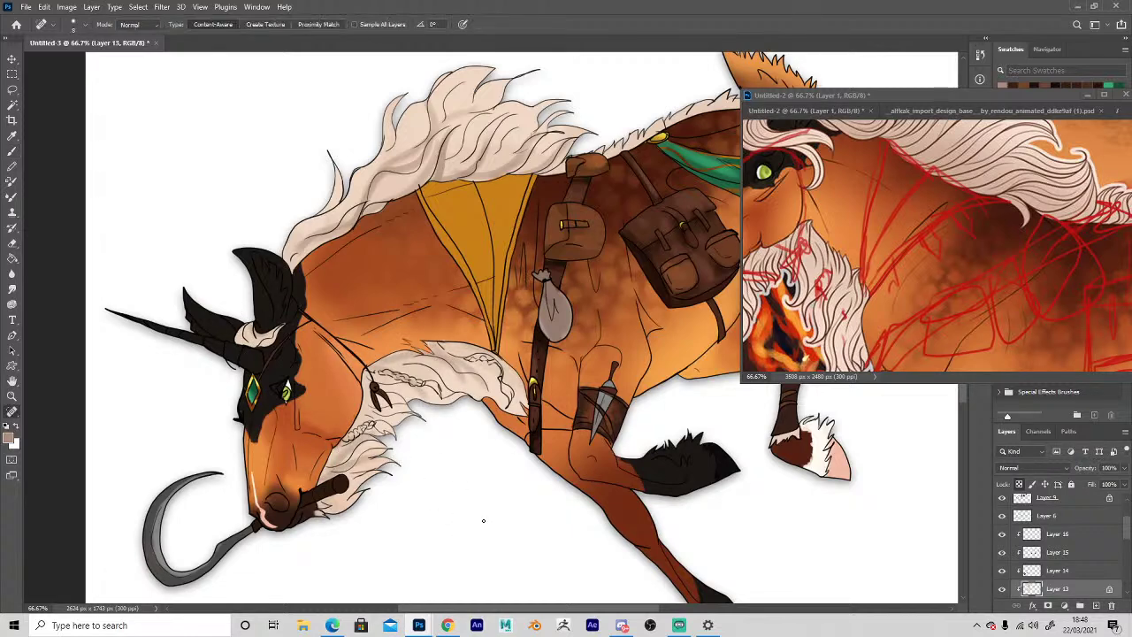
click(495, 155)
key(b)
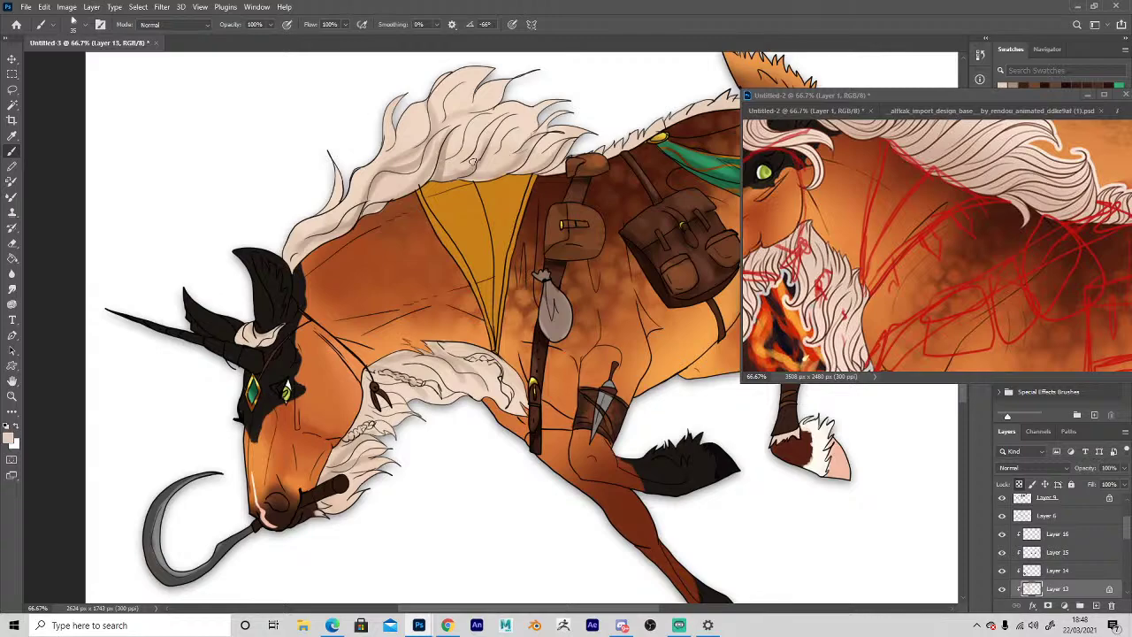
drag(448, 171, 441, 154)
Make the line art on Layer 6 active and open the Liquify filter for it.
key(space)
drag(465, 534, 321, 533)
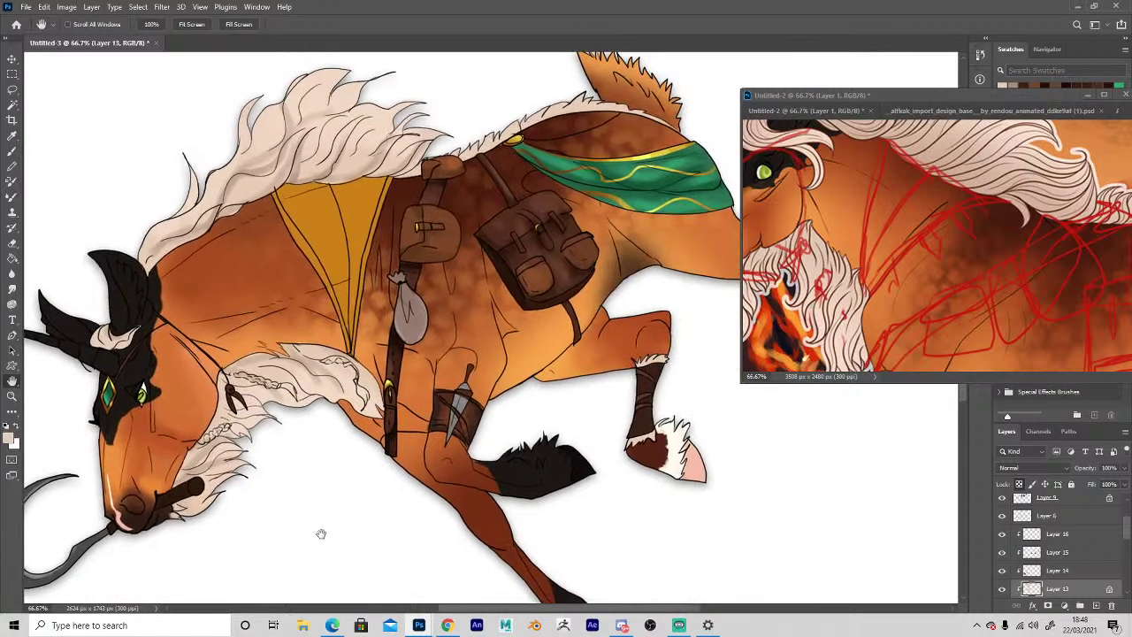
alt+click(342, 518)
alt+click(399, 501)
alt+click(409, 495)
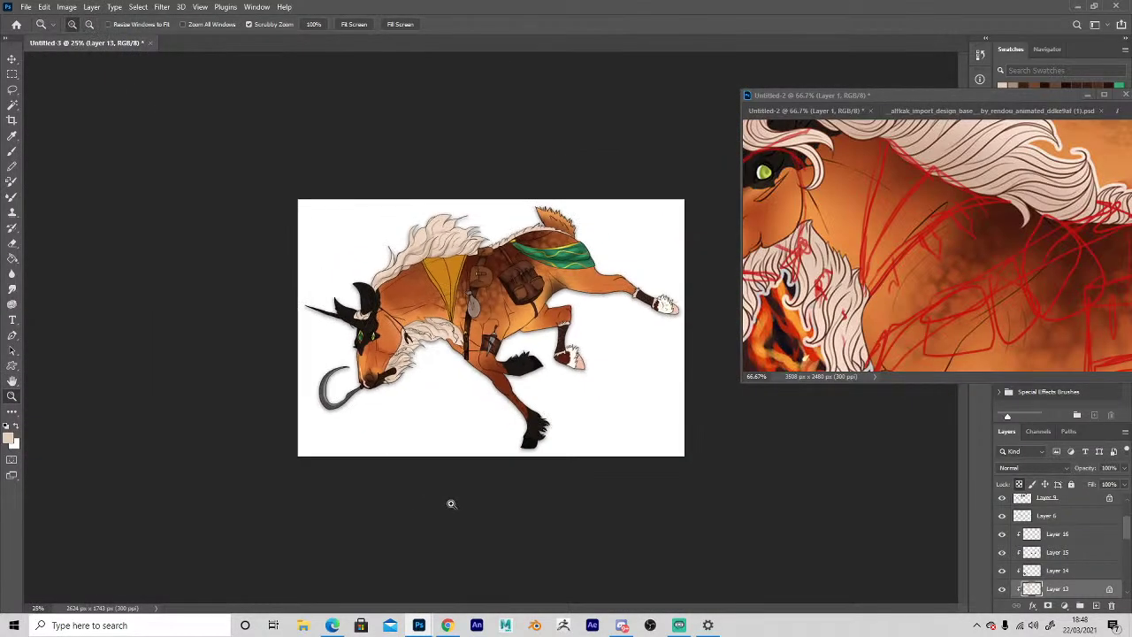
click(374, 364)
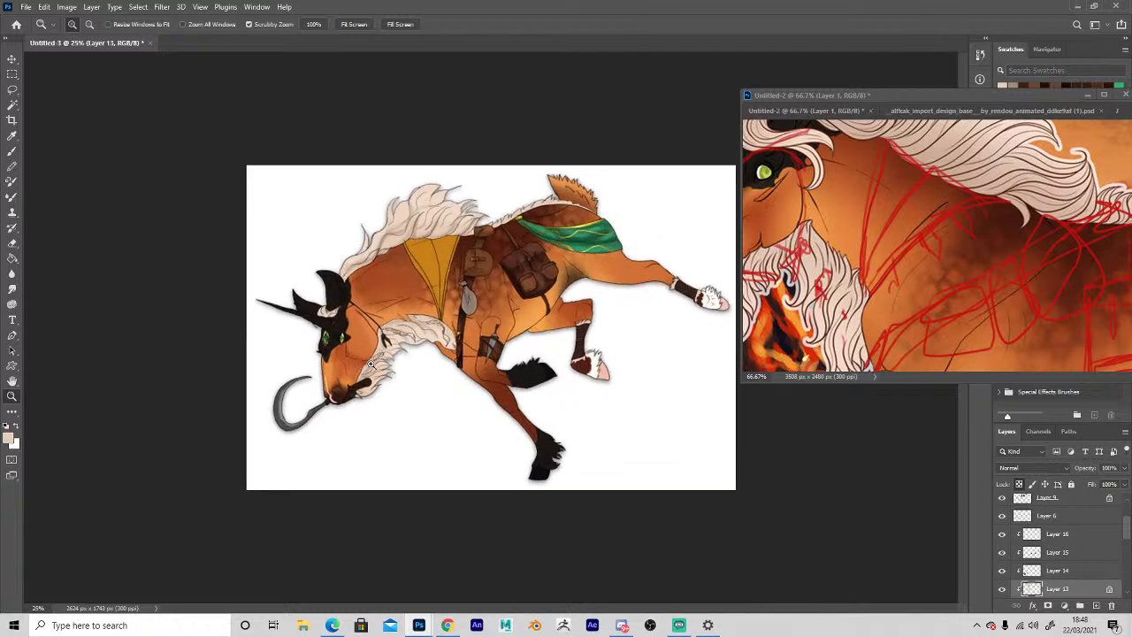
click(354, 364)
click(213, 375)
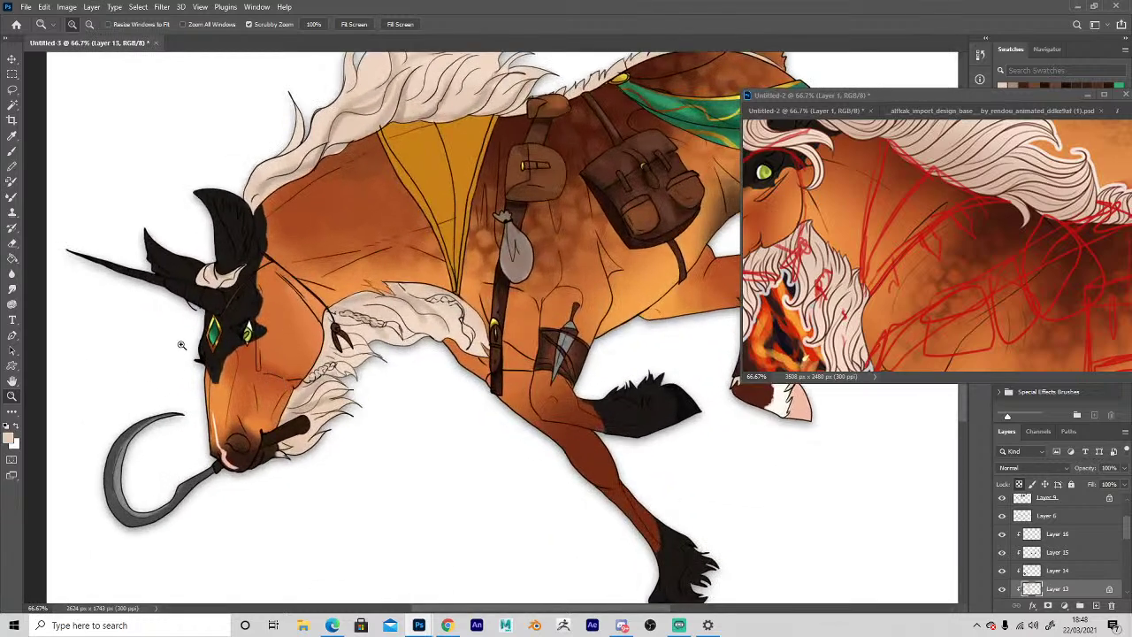
click(1002, 515)
click(1002, 516)
click(1026, 515)
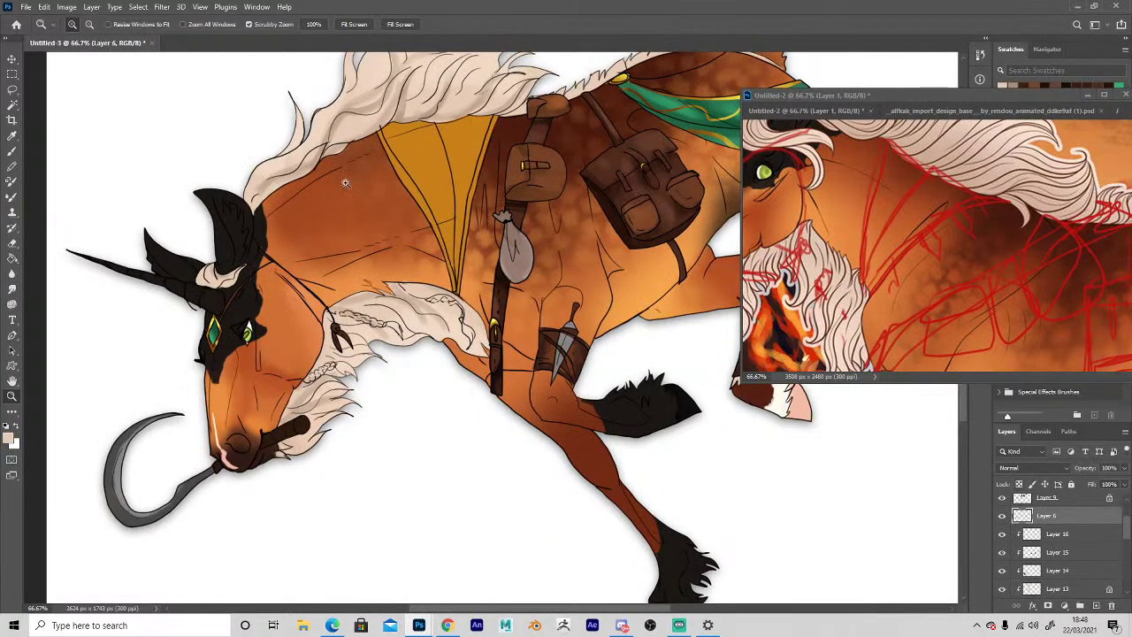
click(162, 6)
click(162, 114)
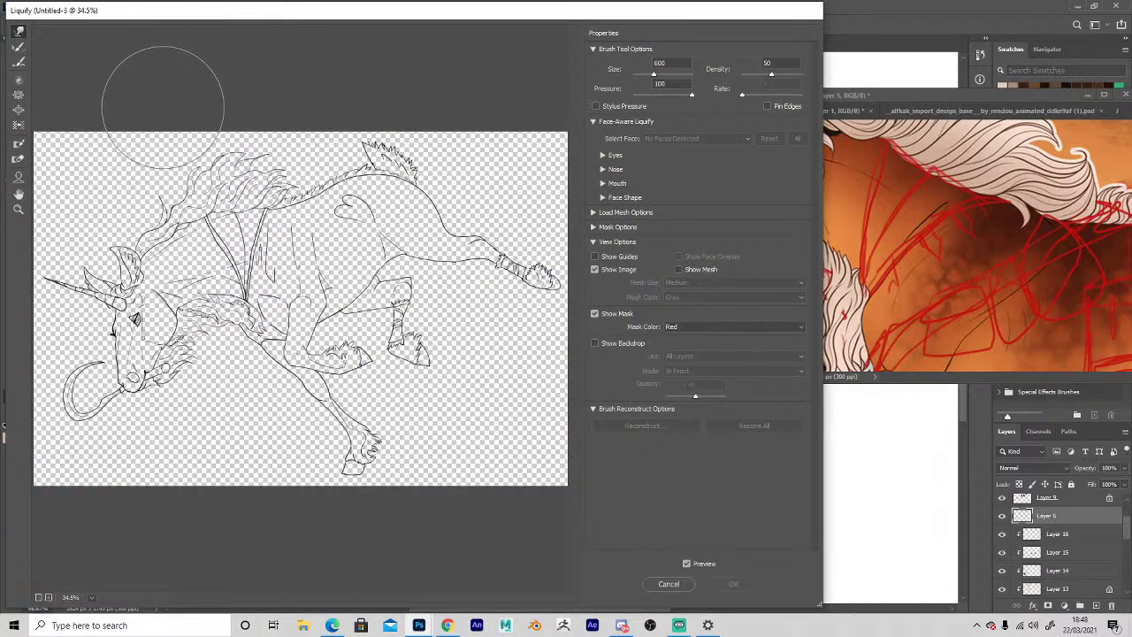
Reduce the Forward Warp brush to size 125 and nudge the unicorn's eye lines into shape.
key(z)
click(98, 341)
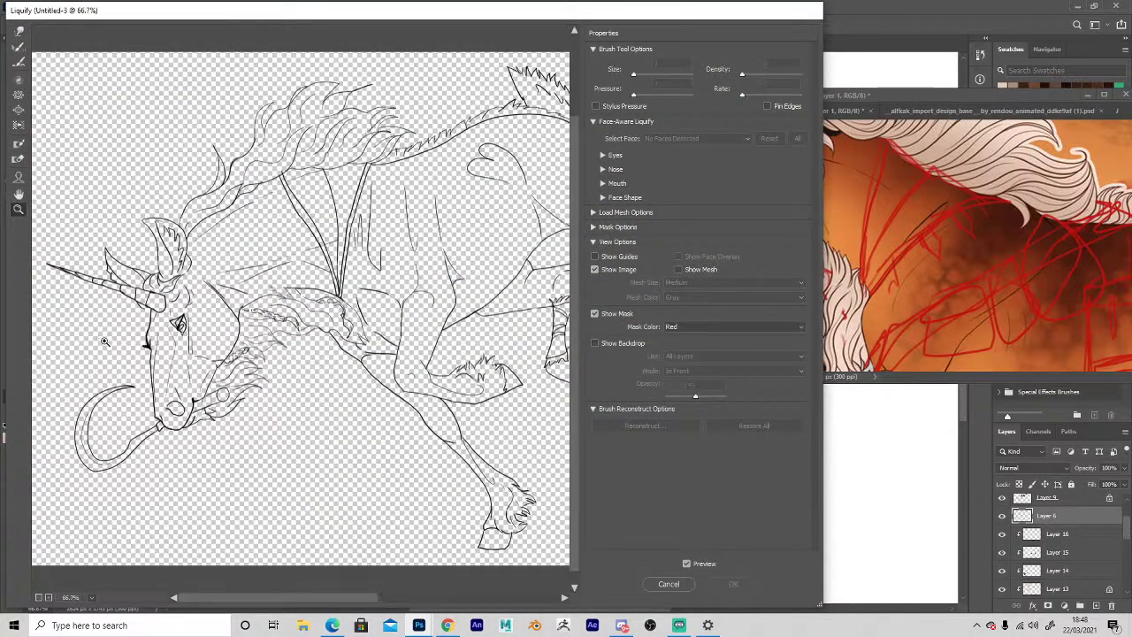
click(105, 341)
key(w)
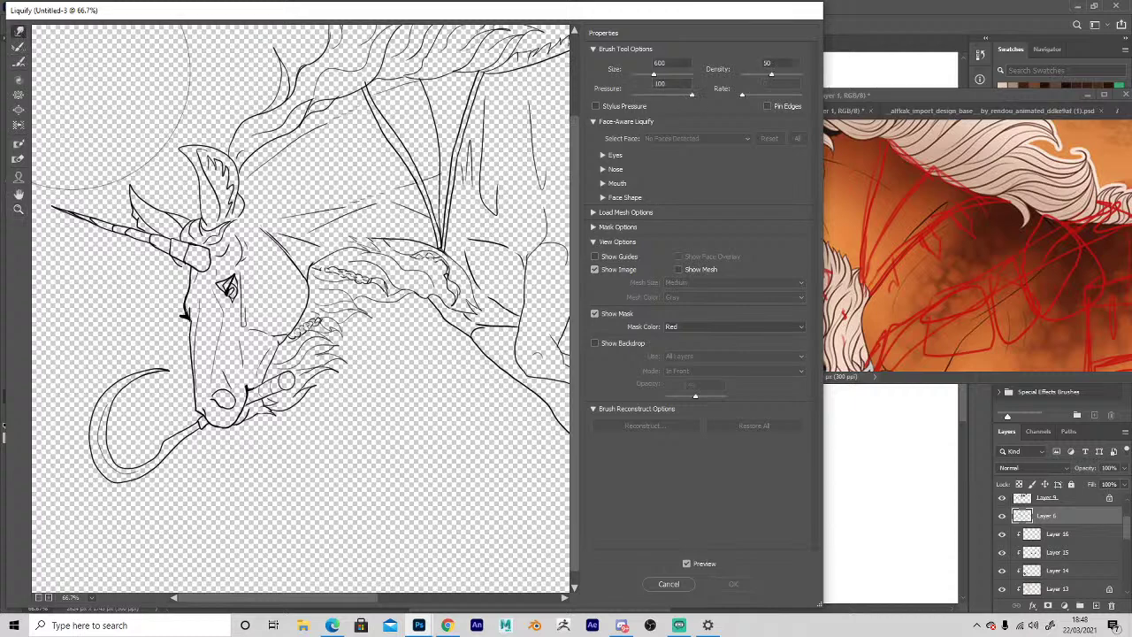
key([)
key([)
key([)
key([)
key([)
key([)
key([)
key([)
mouse_move(232, 289)
mouse_down()
mouse_move(226, 305)
mouse_move(231, 282)
mouse_up()
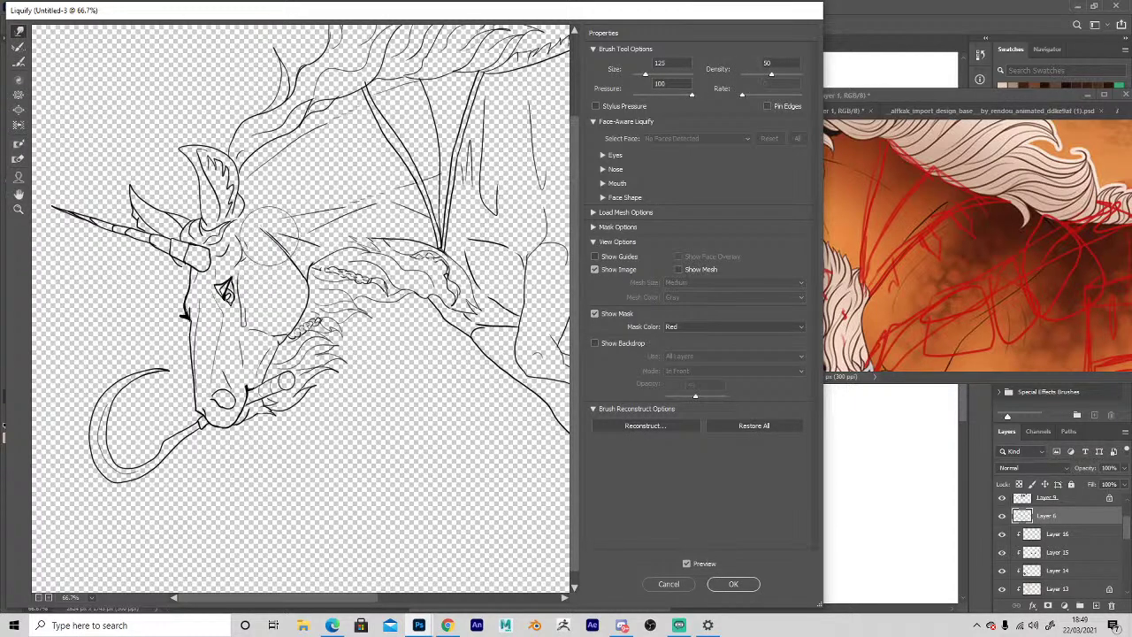
Warp the unicorn's cheek, jaw and face outline using brush sizes between 125 and 175.
key(bracketright)
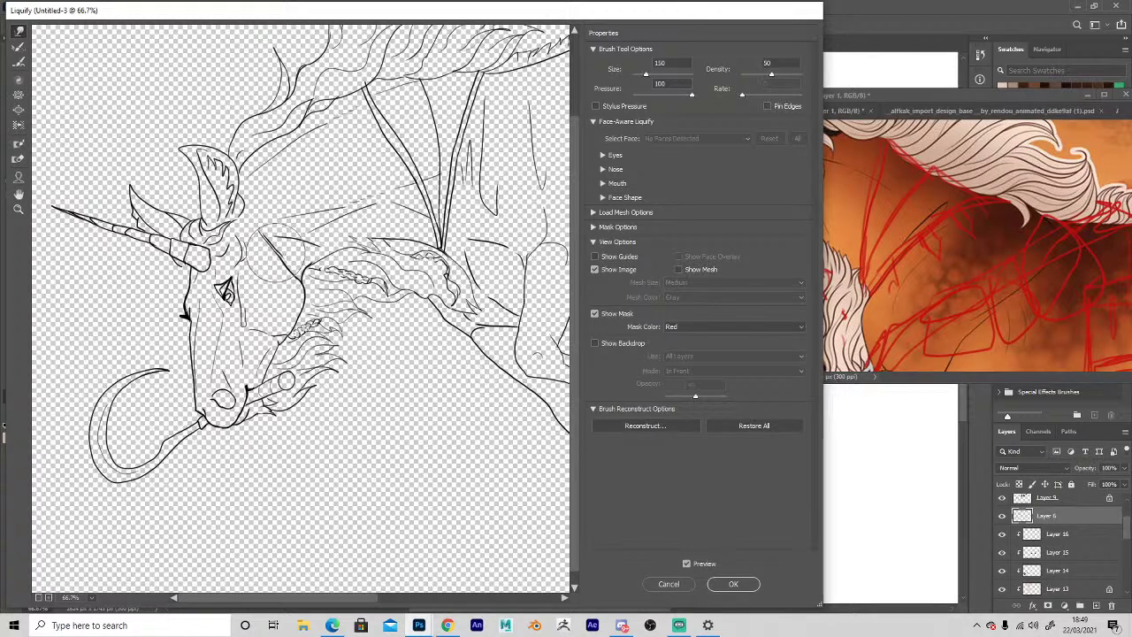
key(bracketleft)
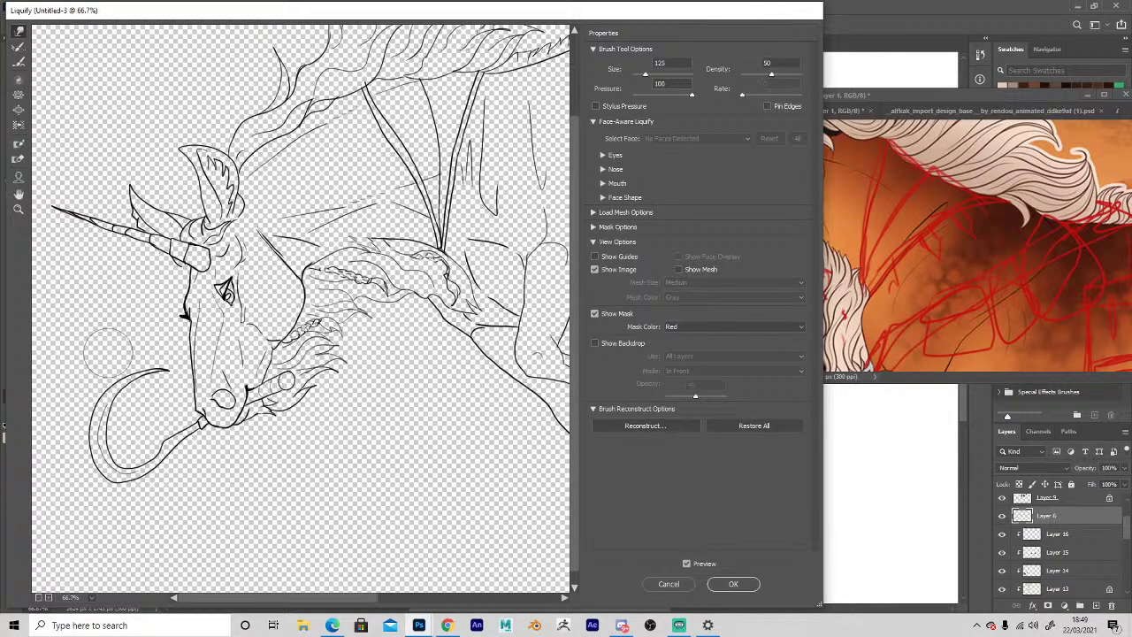
key(bracketright)
key(bracketright)
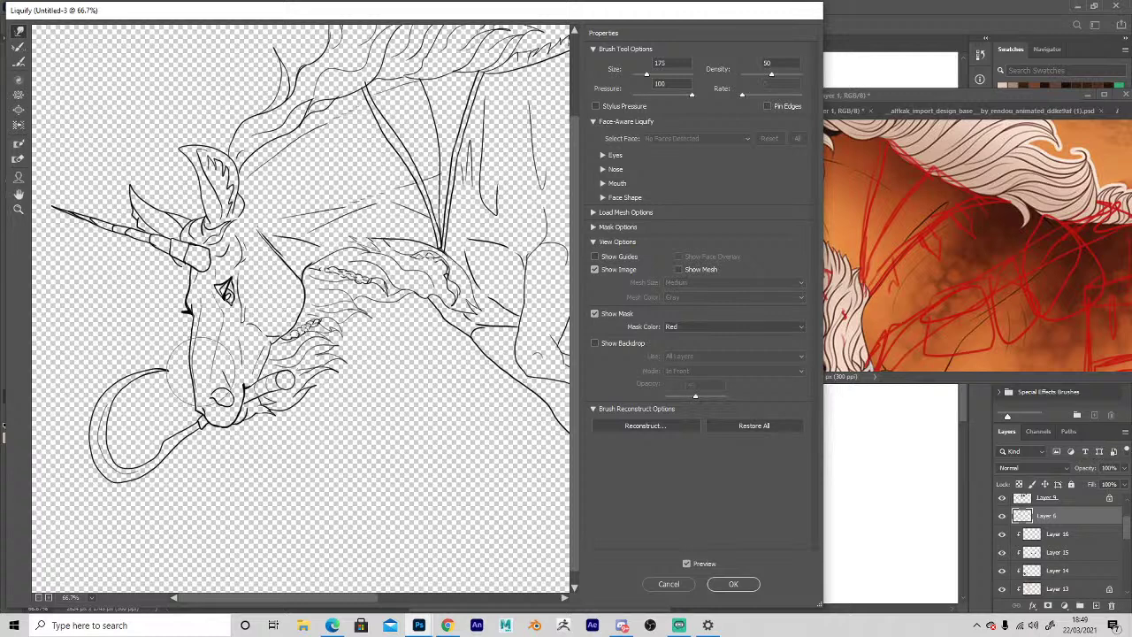
Refine the mouth and pipe lines with the warp brush reduced to size 90.
key(bracketleft)
key(bracketleft)
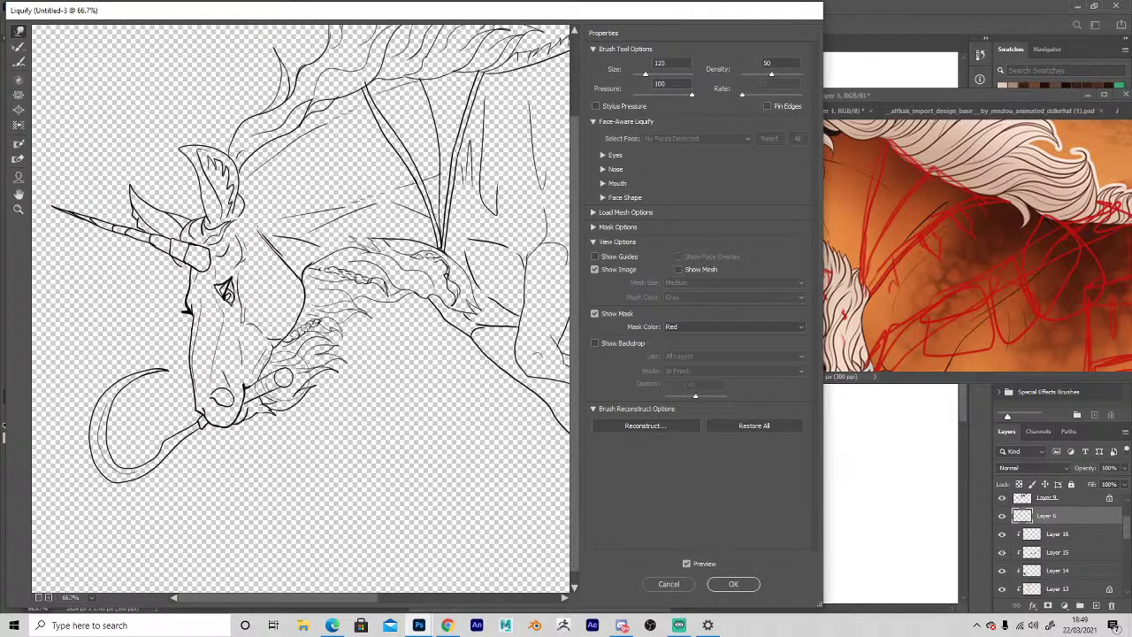
key(bracketleft)
key(bracketleft)
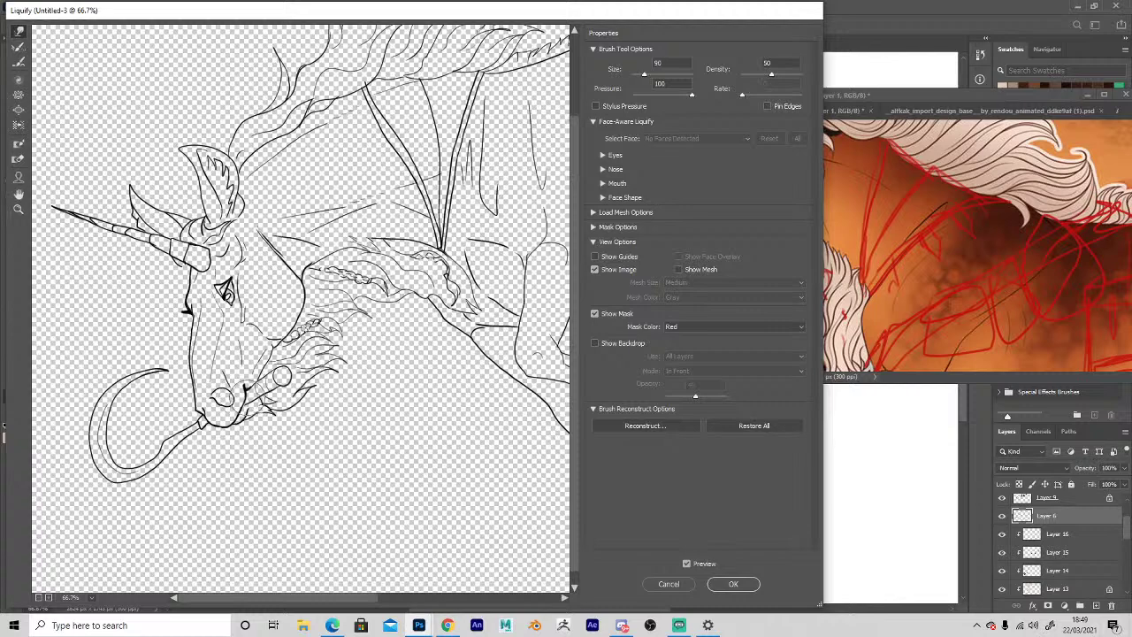
drag(239, 388, 248, 396)
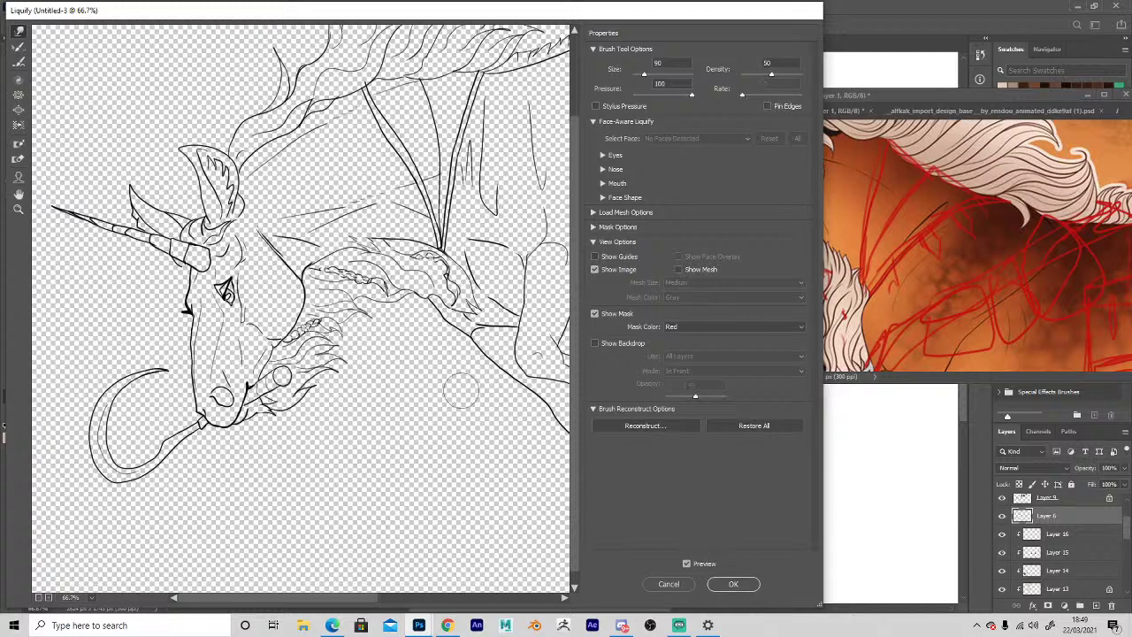
Adjust the eye lines with a smaller warp brush and apply the Liquify changes.
key(bracketleft)
key(bracketleft)
key(bracketleft)
drag(231, 278, 229, 283)
click(733, 584)
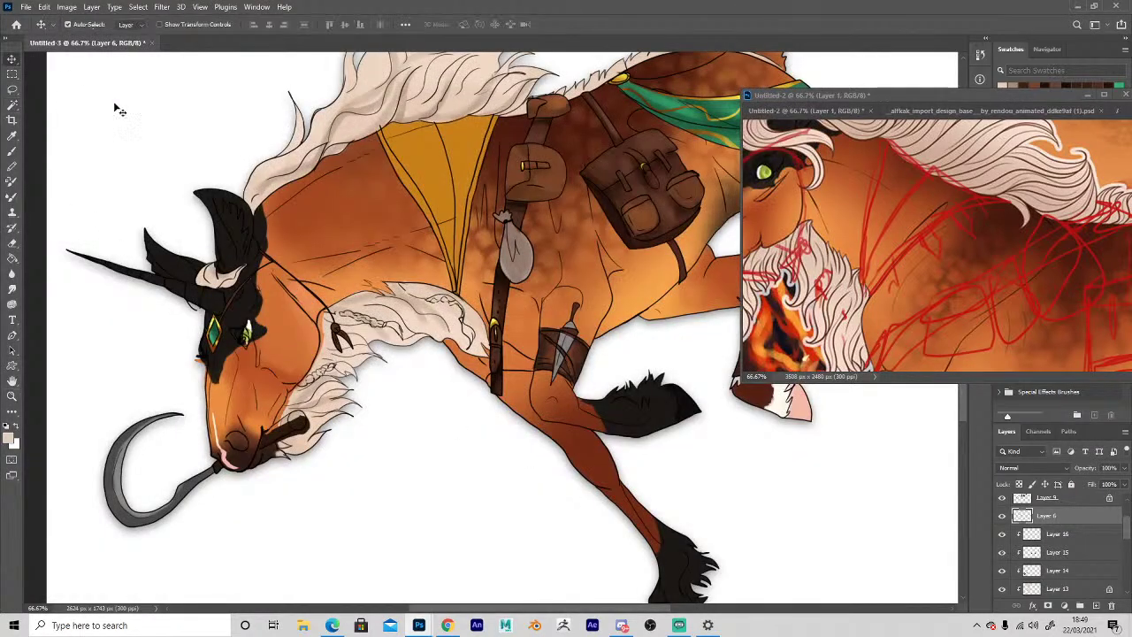
Reapply the last Liquify filter to the unicorn's base Layer 8 and to clipped Layer 13.
click(312, 204)
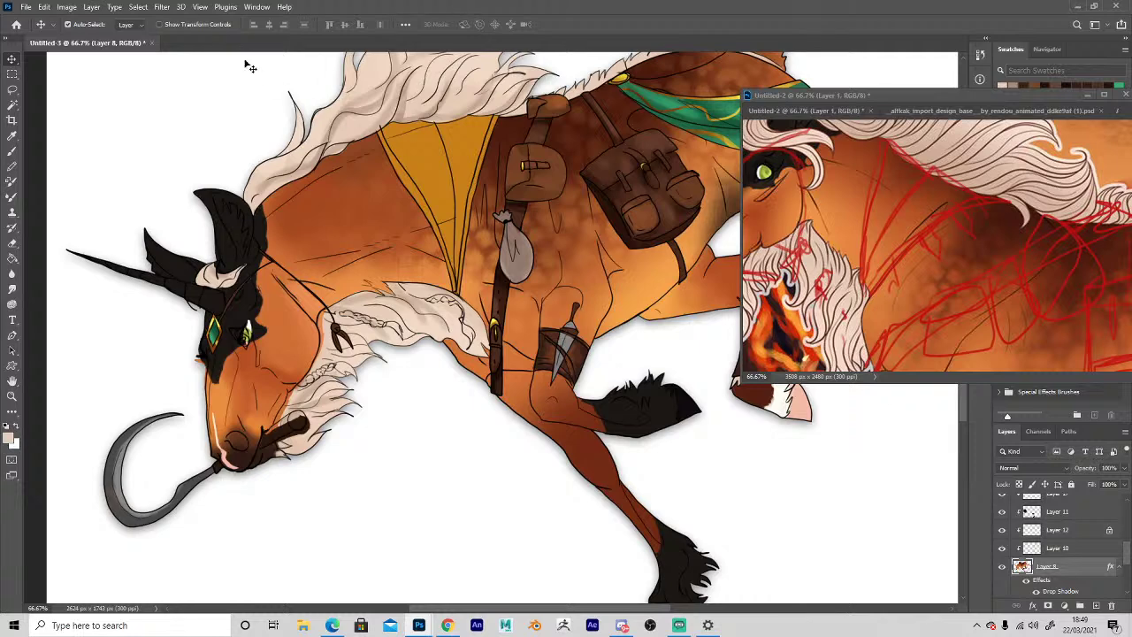
click(162, 7)
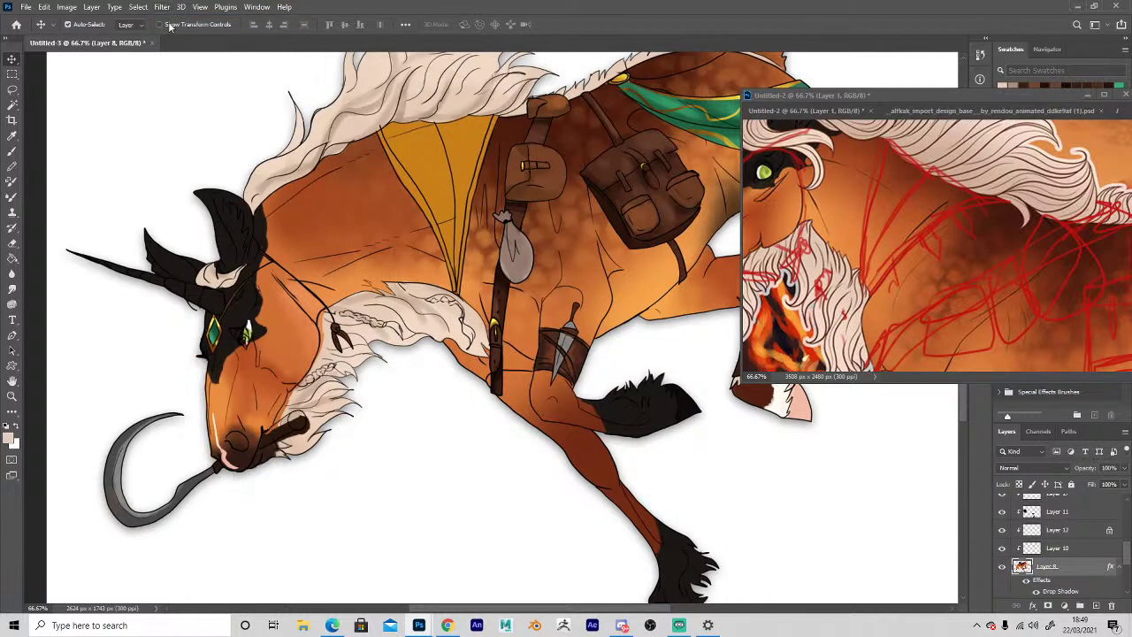
click(297, 398)
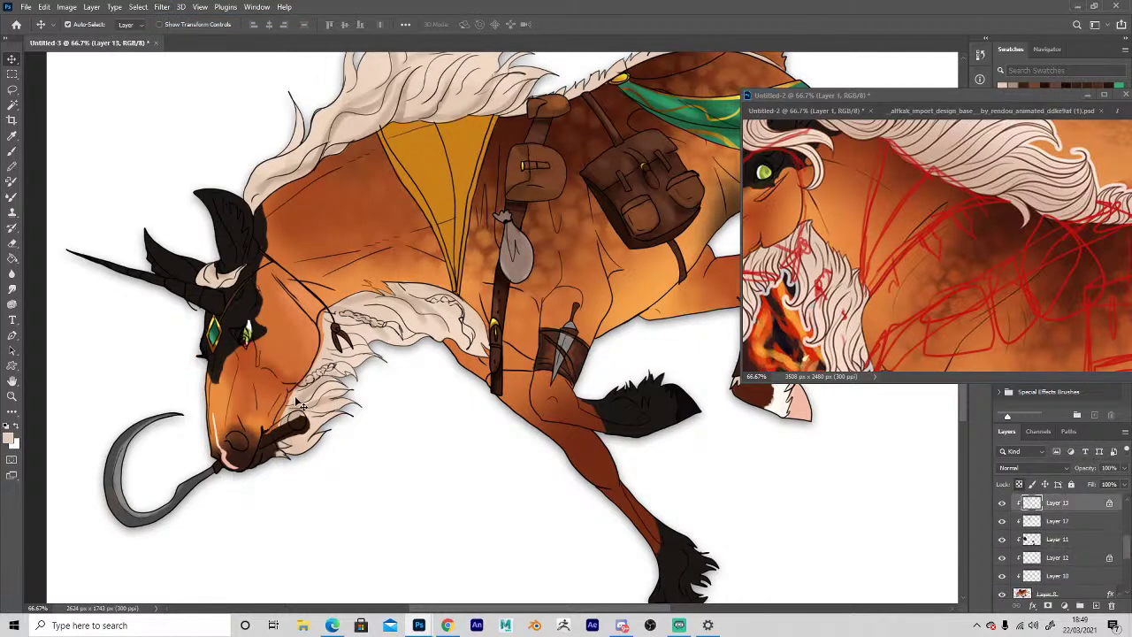
click(162, 7)
click(162, 7)
Reapply the last Liquify filter to Layer 10, then to Layer 13 with its transparent pixels unlocked.
click(1032, 579)
click(161, 7)
click(167, 22)
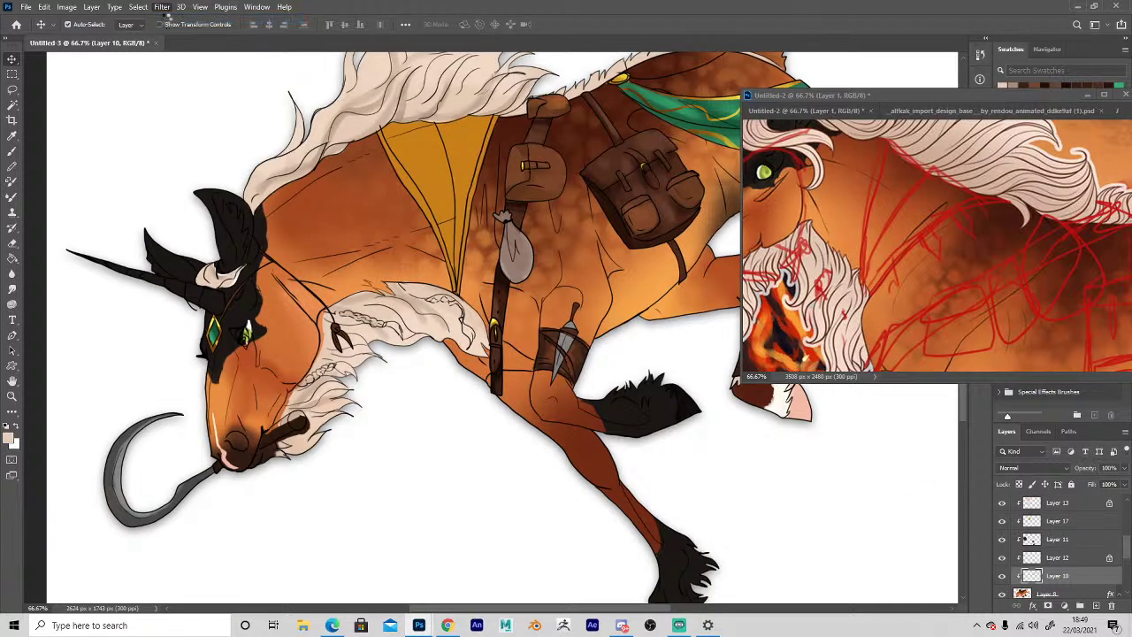
click(1031, 502)
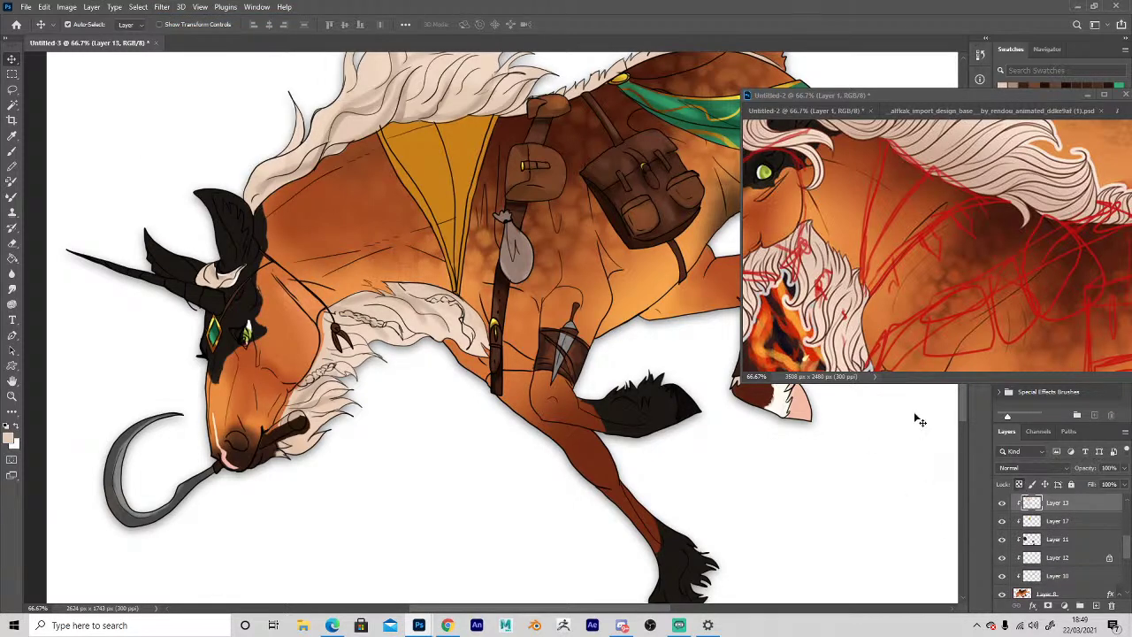
click(162, 7)
click(162, 13)
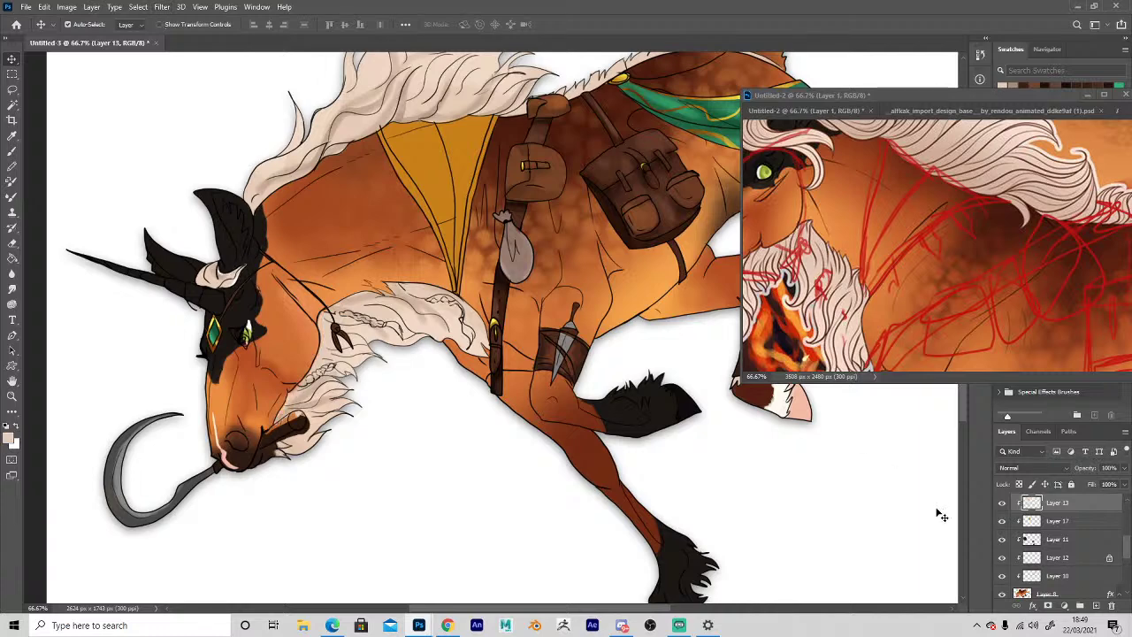
Unlock Layer 12's transparent pixels and reapply the last Liquify filter to Layer 12 and Layer 11.
click(1031, 558)
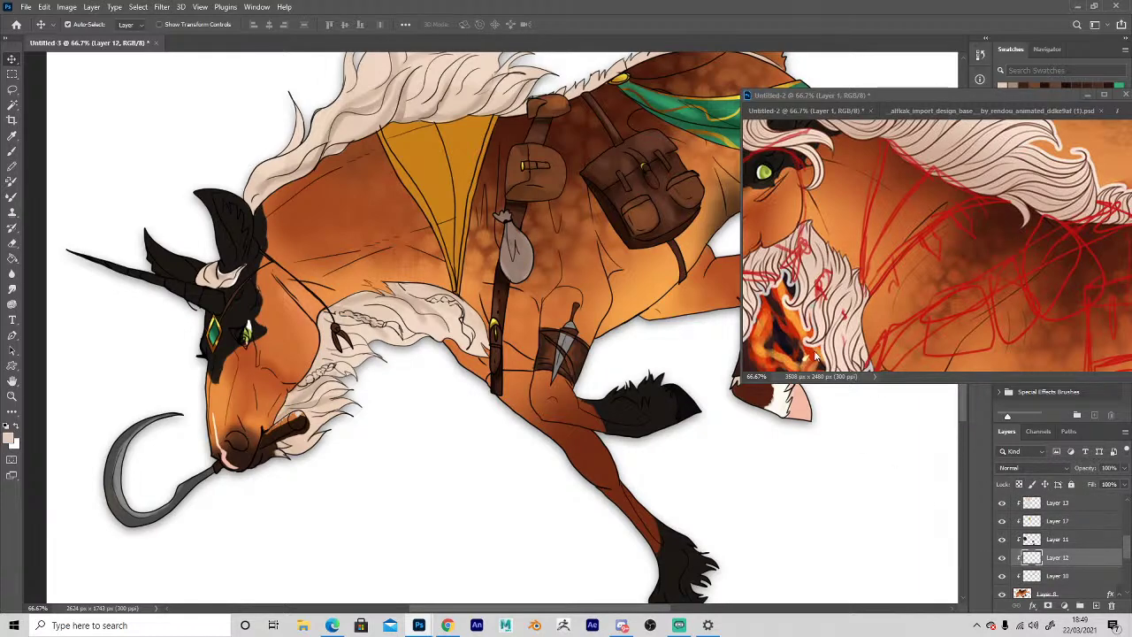
click(162, 7)
click(163, 17)
click(1030, 536)
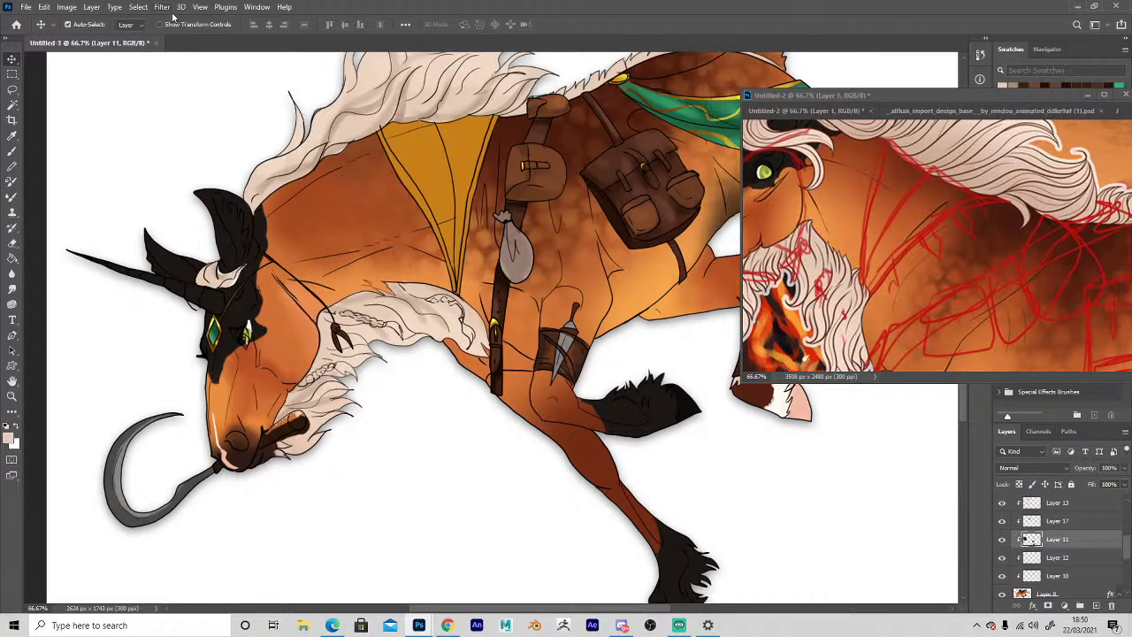
click(162, 7)
click(170, 19)
Reapply the last Liquify filter to clipped Layer 17 and Layer 14.
click(1029, 521)
click(163, 7)
click(168, 19)
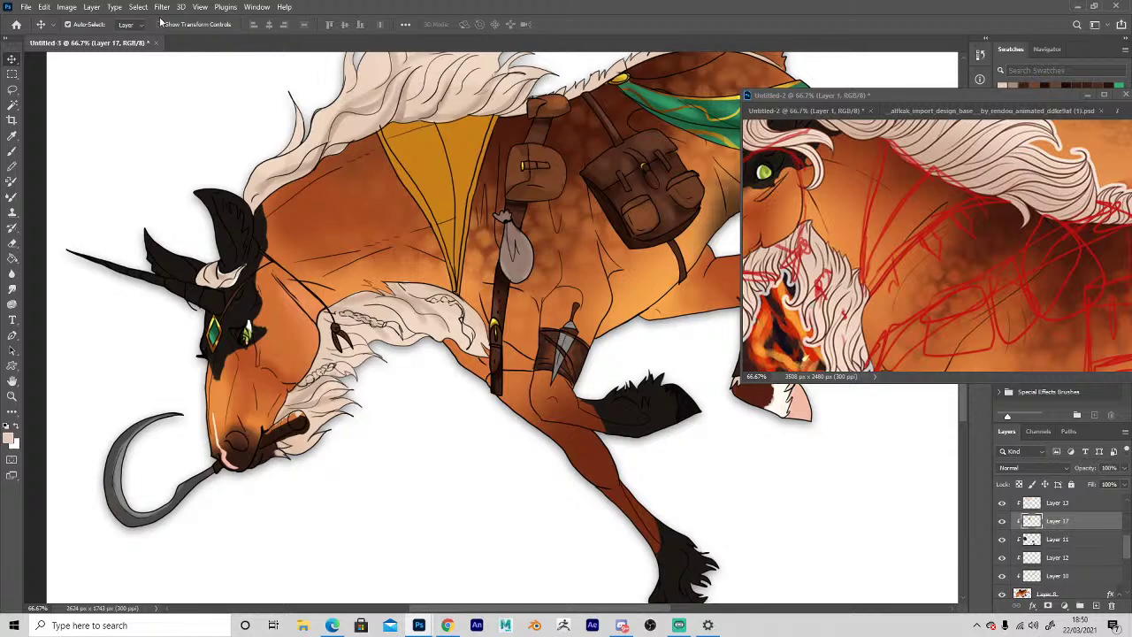
click(1031, 502)
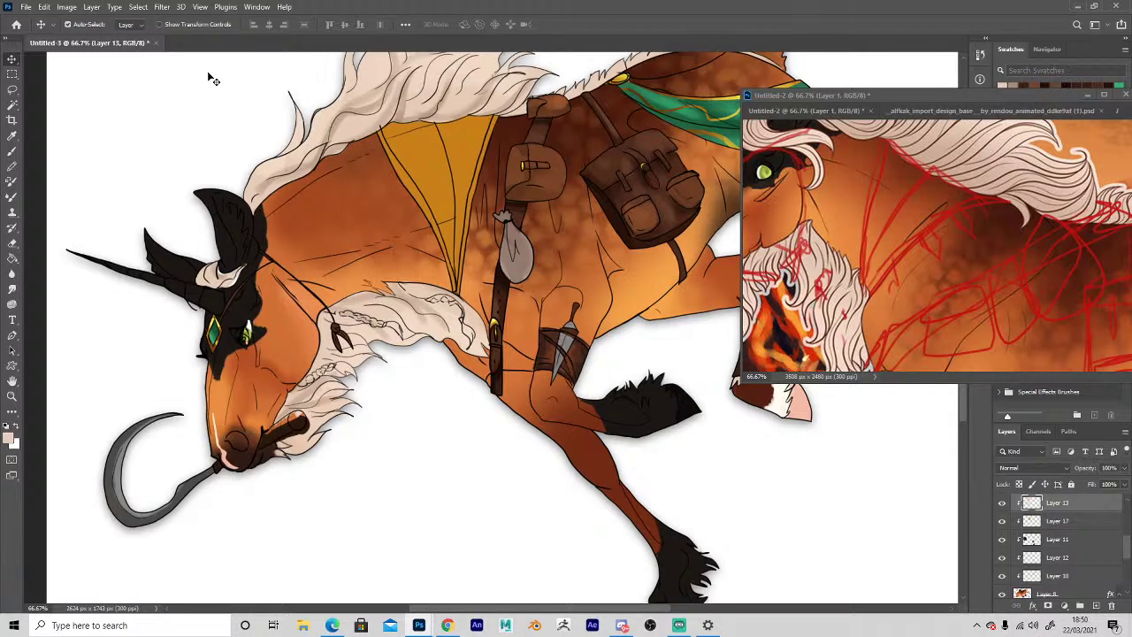
drag(1126, 547, 1121, 533)
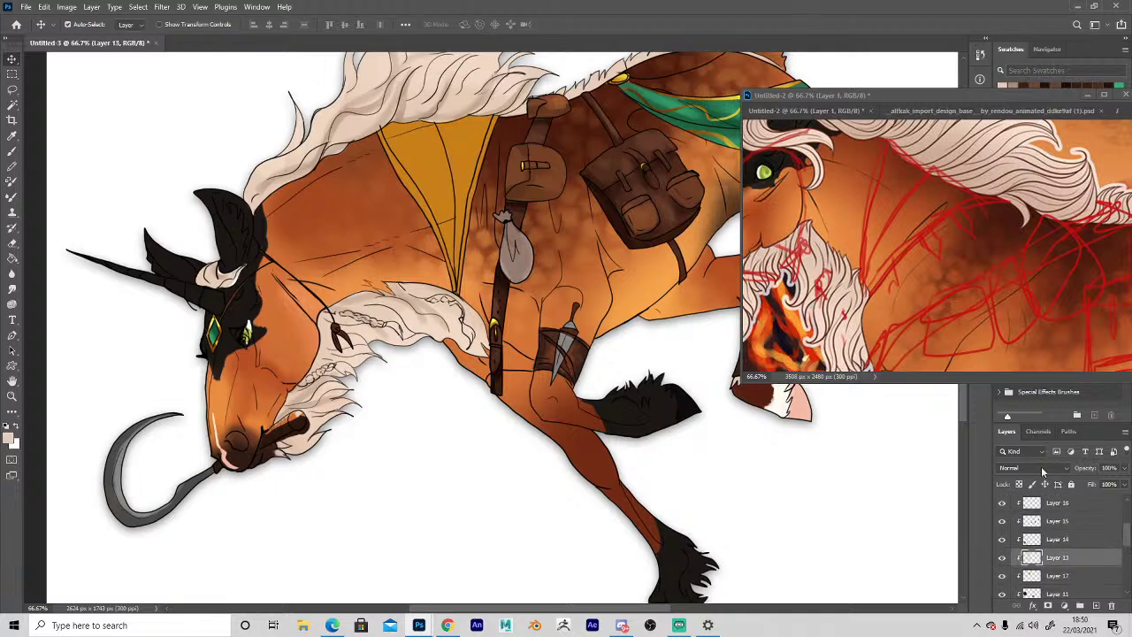
key(alt+bracketright)
click(162, 7)
click(165, 19)
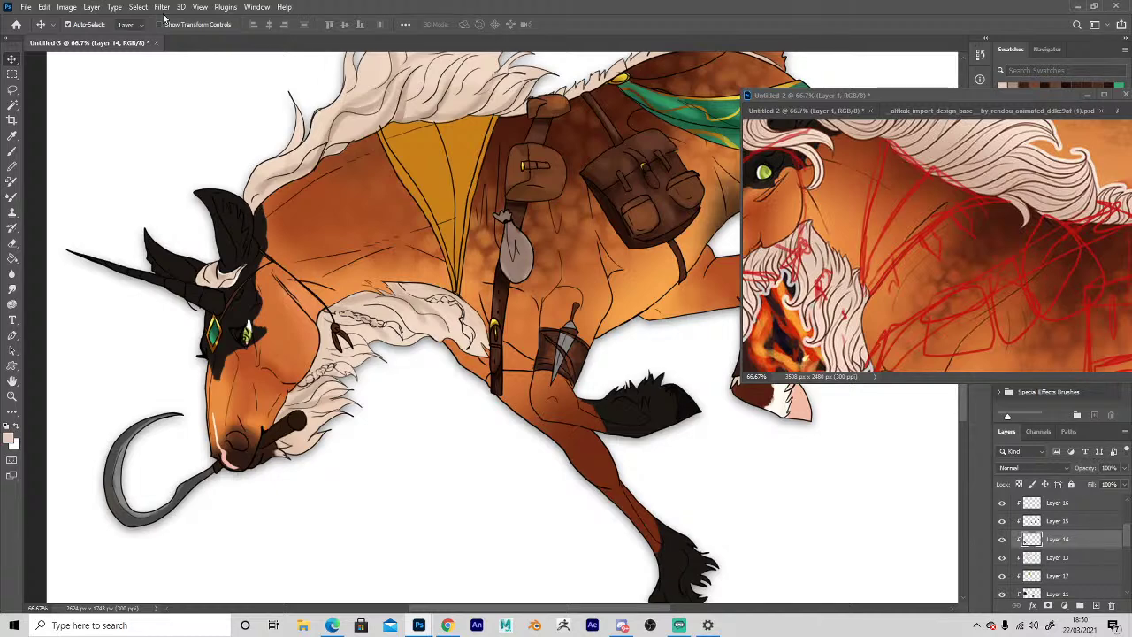
Reapply the last Liquify filter to clipped Layer 15 and Layer 16.
key(alt+bracketright)
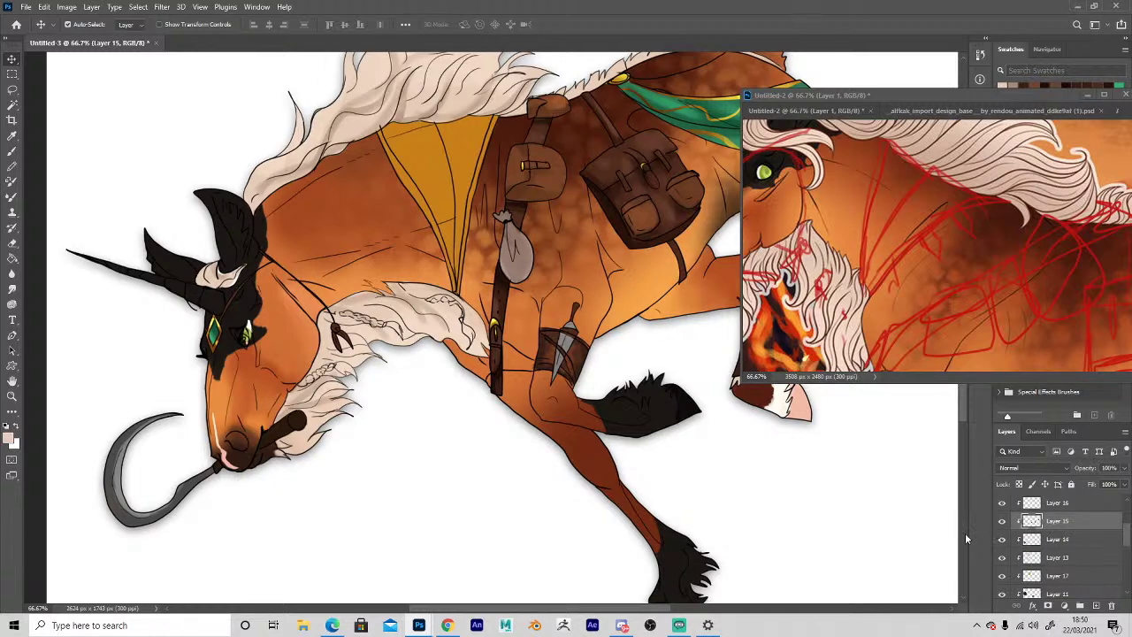
click(162, 7)
click(161, 8)
key(alt+bracketright)
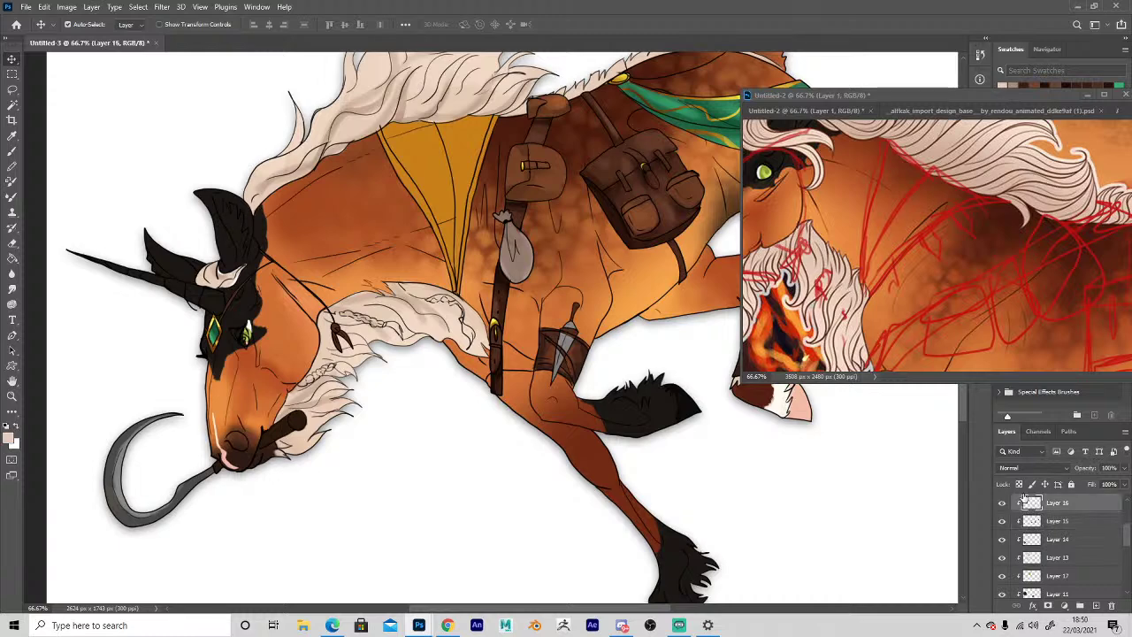
click(162, 7)
click(161, 19)
scroll(1028, 531, up, 2)
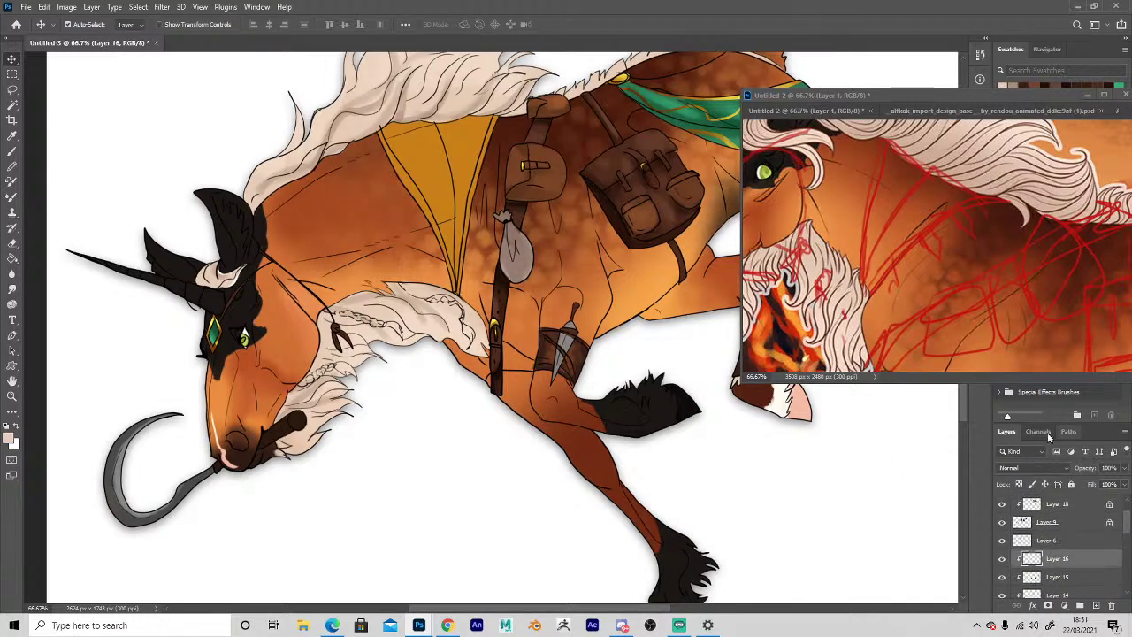
key(z)
alt+click(409, 429)
alt+click(410, 429)
alt+click(433, 424)
click(444, 418)
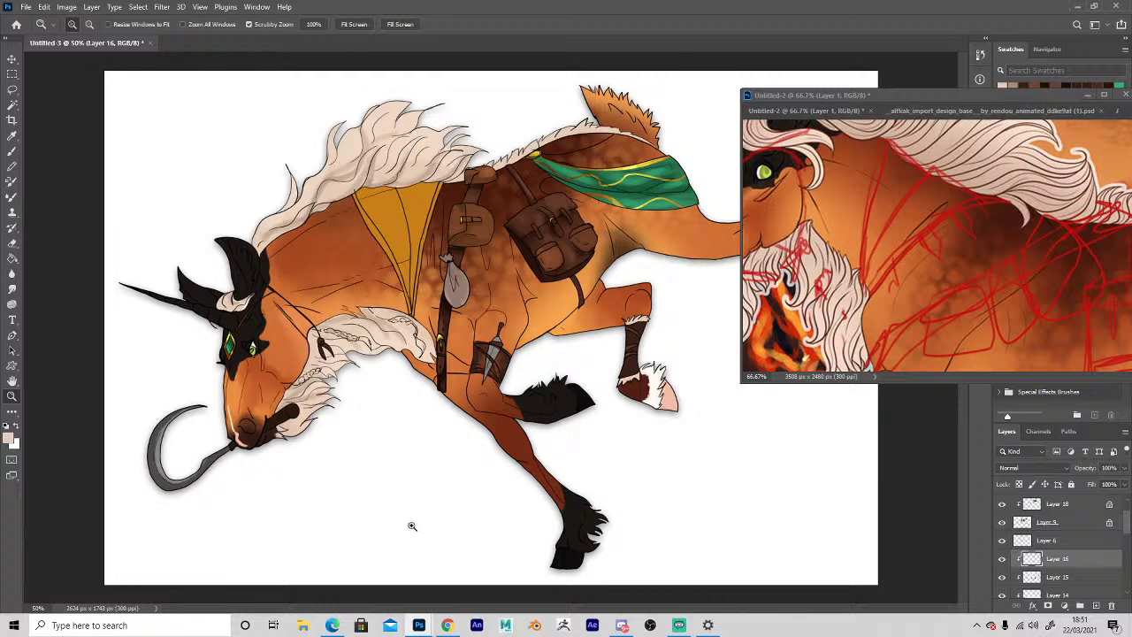
Create a new landscape A4 document at 300 ppi and add a blank layer above the background.
click(27, 8)
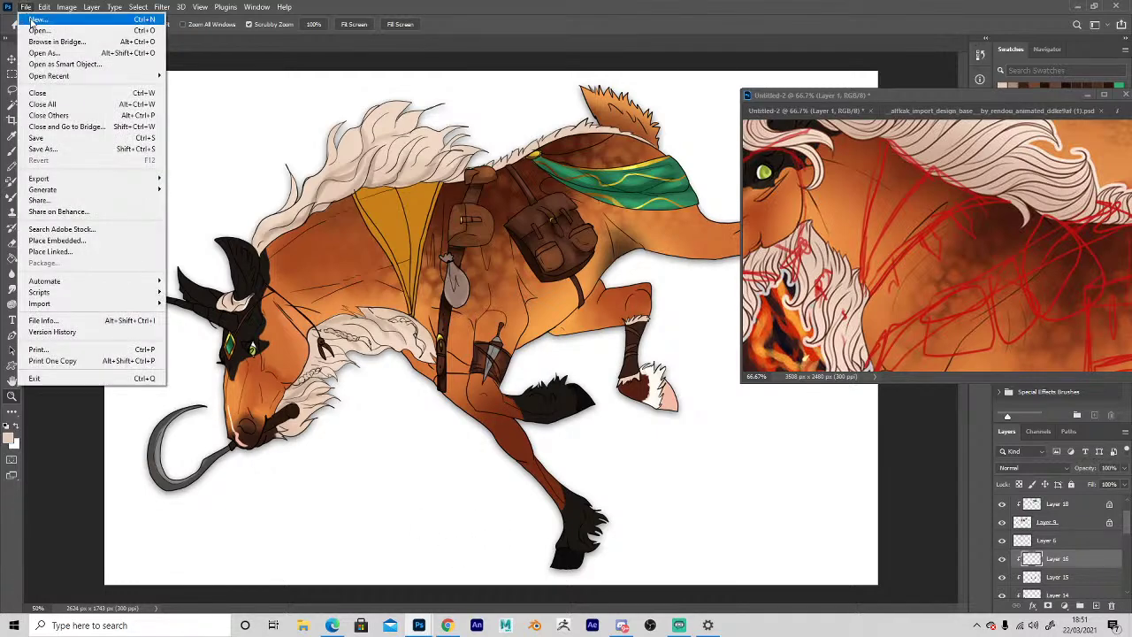
click(35, 24)
click(524, 327)
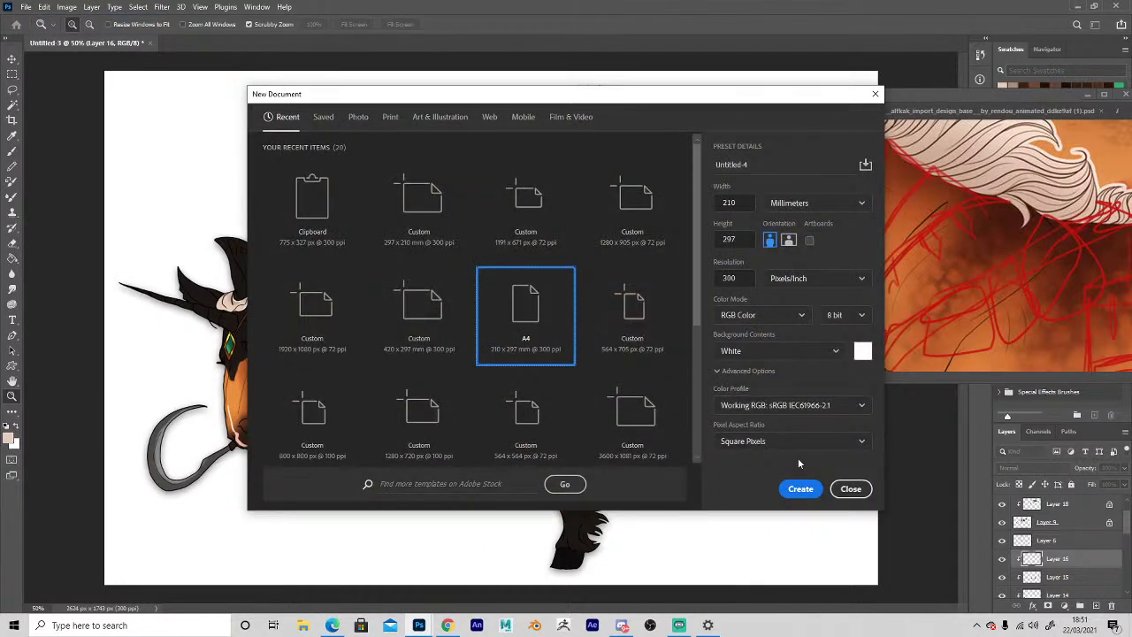
click(794, 489)
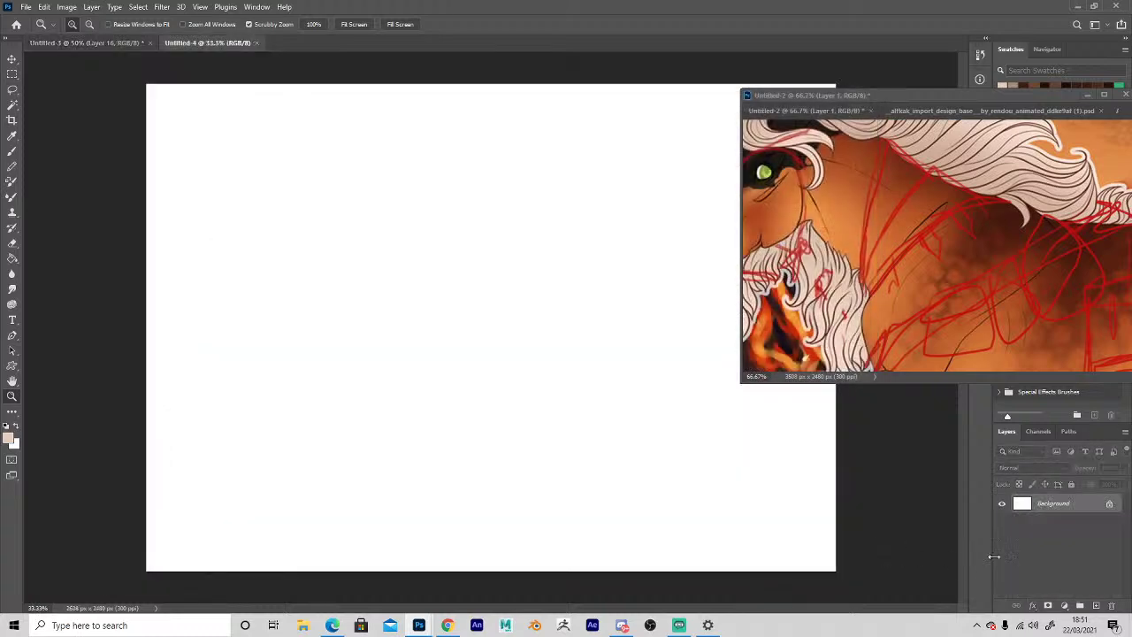
click(1094, 606)
Set the foreground colour to dark purple (RGB 57, 16, 67) and choose the Hard Round brush at 25 px.
key(i)
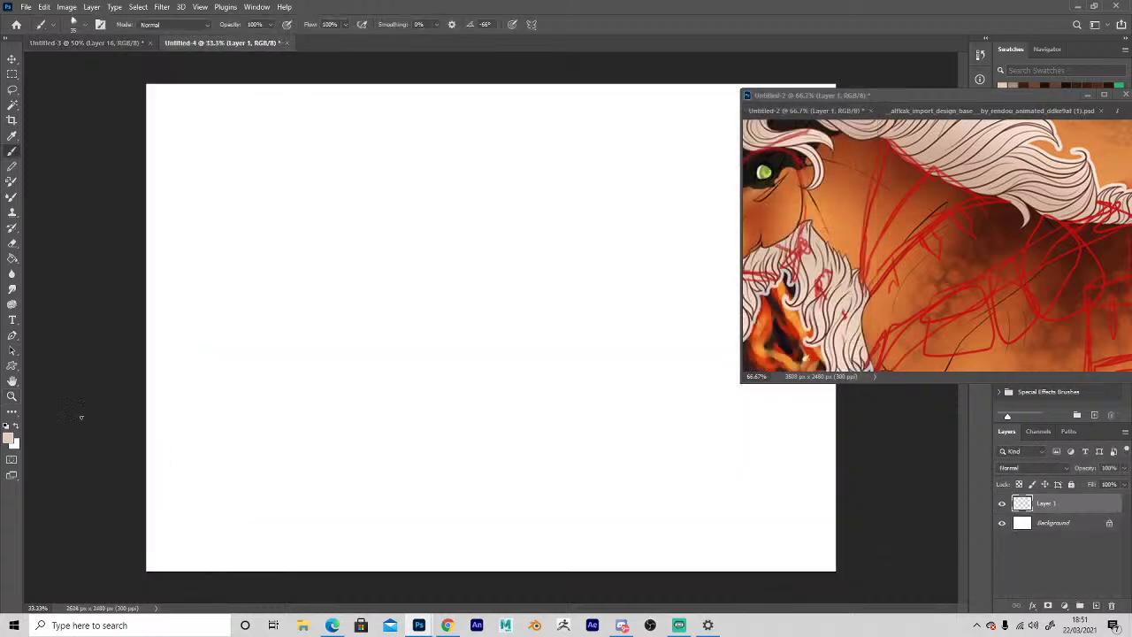
click(10, 438)
click(846, 427)
click(874, 351)
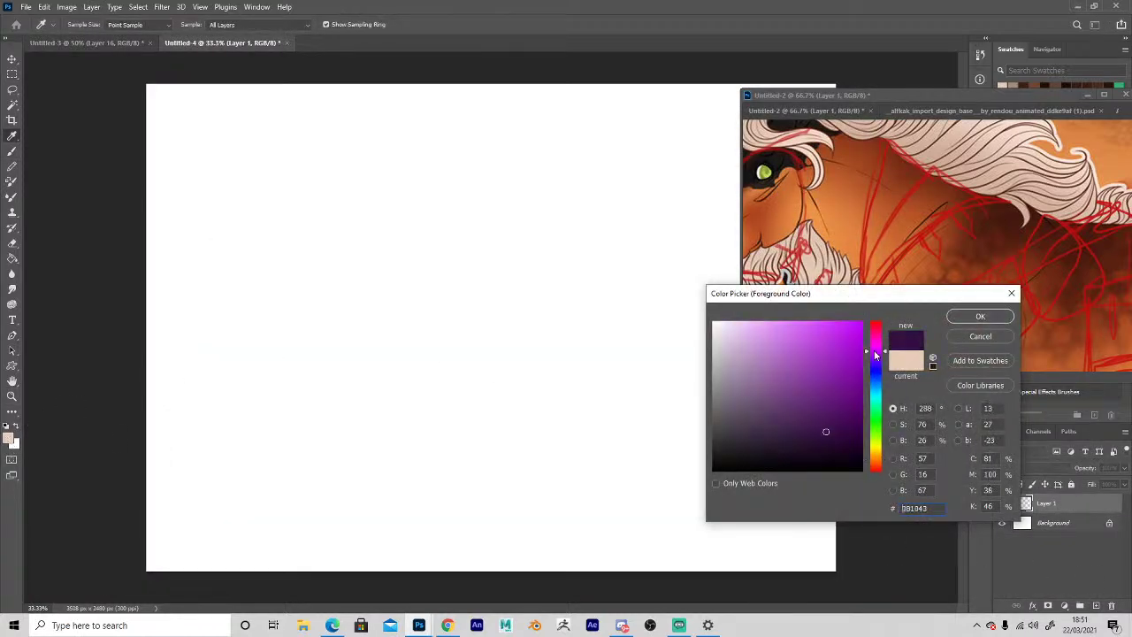
click(980, 315)
key(b)
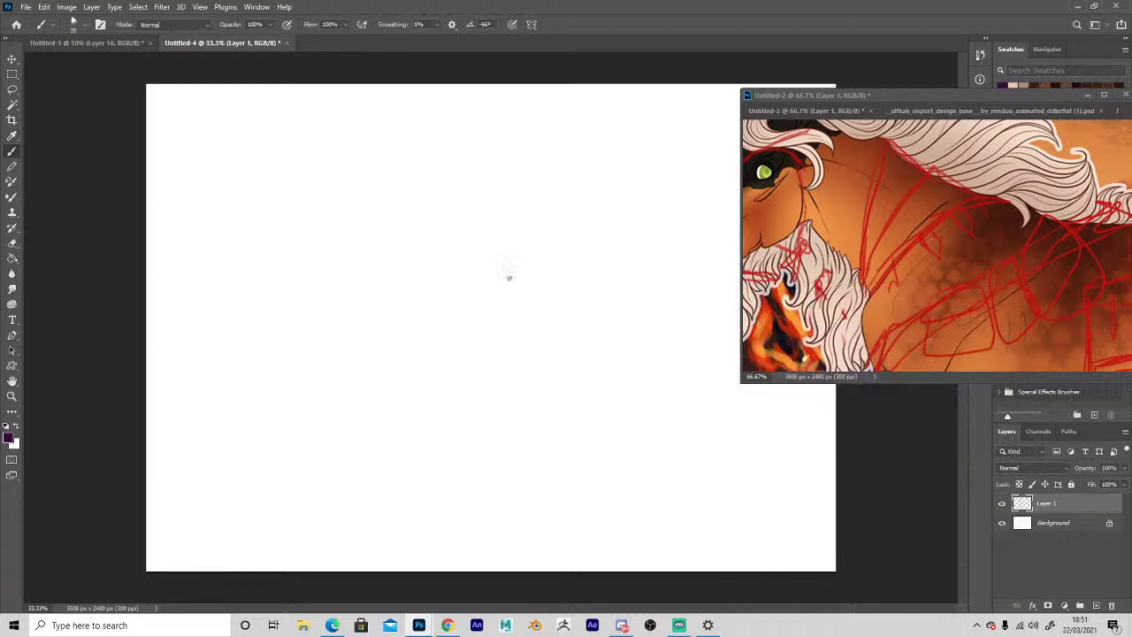
click(74, 23)
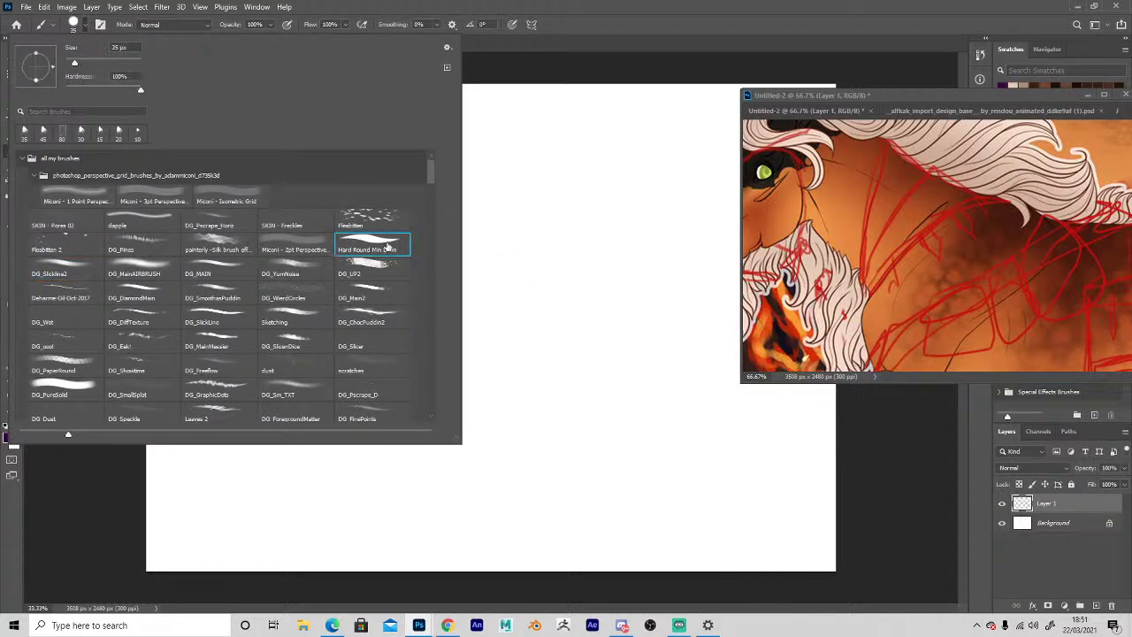
double_click(386, 248)
Rough in a wing on the blank layer as a rounded block with long feather outlines fanning out to one side.
mouse_move(476, 227)
mouse_down()
mouse_move(445, 353)
mouse_move(622, 420)
mouse_move(695, 298)
mouse_move(252, 144)
mouse_move(203, 115)
mouse_move(260, 192)
mouse_move(246, 188)
mouse_up()
drag(216, 193, 414, 226)
drag(221, 192, 175, 210)
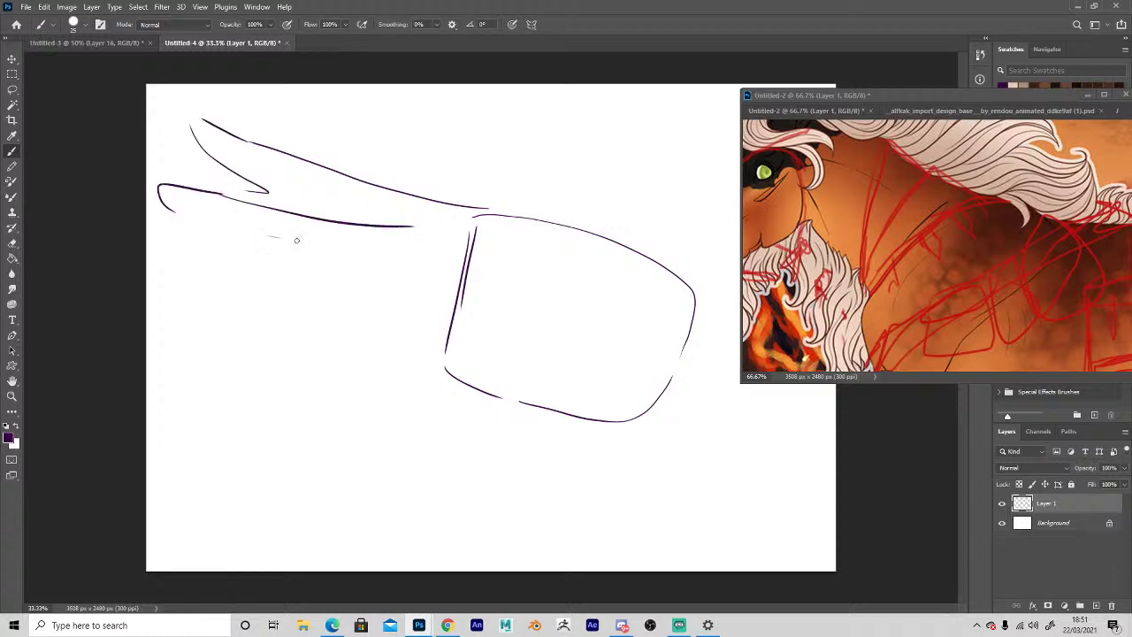
drag(308, 241, 182, 244)
mouse_move(157, 250)
mouse_down()
mouse_move(215, 278)
mouse_move(353, 291)
mouse_up()
mouse_move(329, 300)
mouse_down()
mouse_move(224, 347)
mouse_move(353, 350)
mouse_up()
mouse_move(330, 364)
mouse_down()
mouse_move(357, 401)
mouse_move(433, 363)
mouse_up()
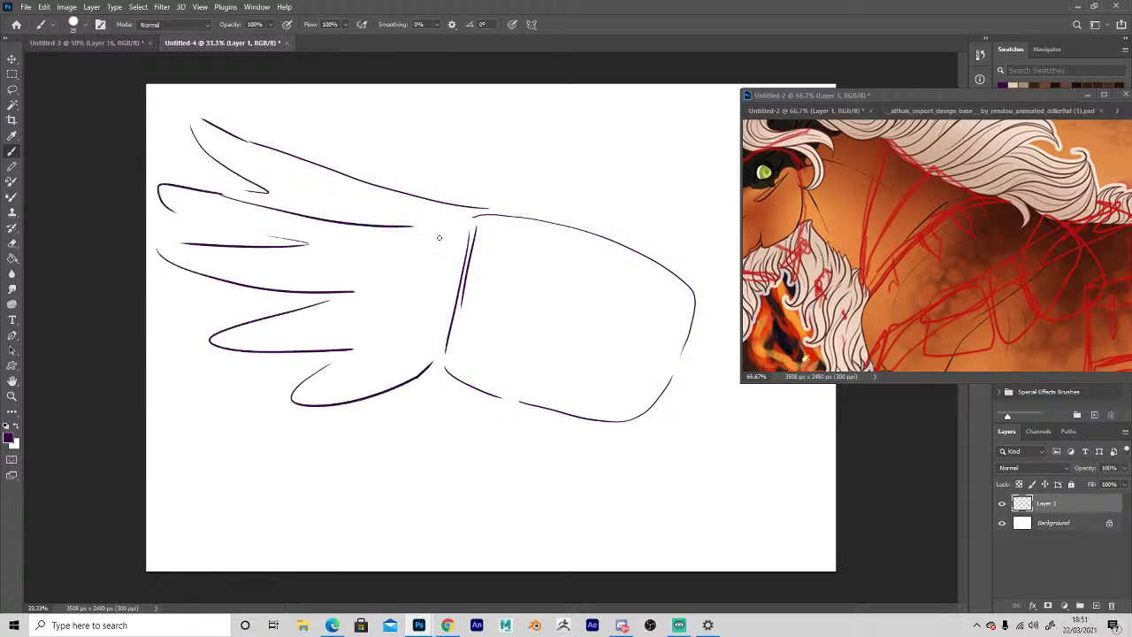
Draw the wing's thick upper edge, wavy inner feather line and scalloped lower edge, and build up the lowest long feathers.
mouse_move(438, 198)
mouse_down()
mouse_move(372, 212)
mouse_move(412, 230)
mouse_up()
mouse_move(419, 250)
mouse_down()
mouse_move(614, 299)
mouse_move(696, 305)
mouse_up()
mouse_move(427, 190)
mouse_down()
mouse_move(684, 263)
mouse_move(388, 222)
mouse_move(492, 262)
mouse_up()
mouse_move(458, 293)
mouse_down()
mouse_move(444, 370)
mouse_move(510, 405)
mouse_move(615, 432)
mouse_move(681, 382)
mouse_up()
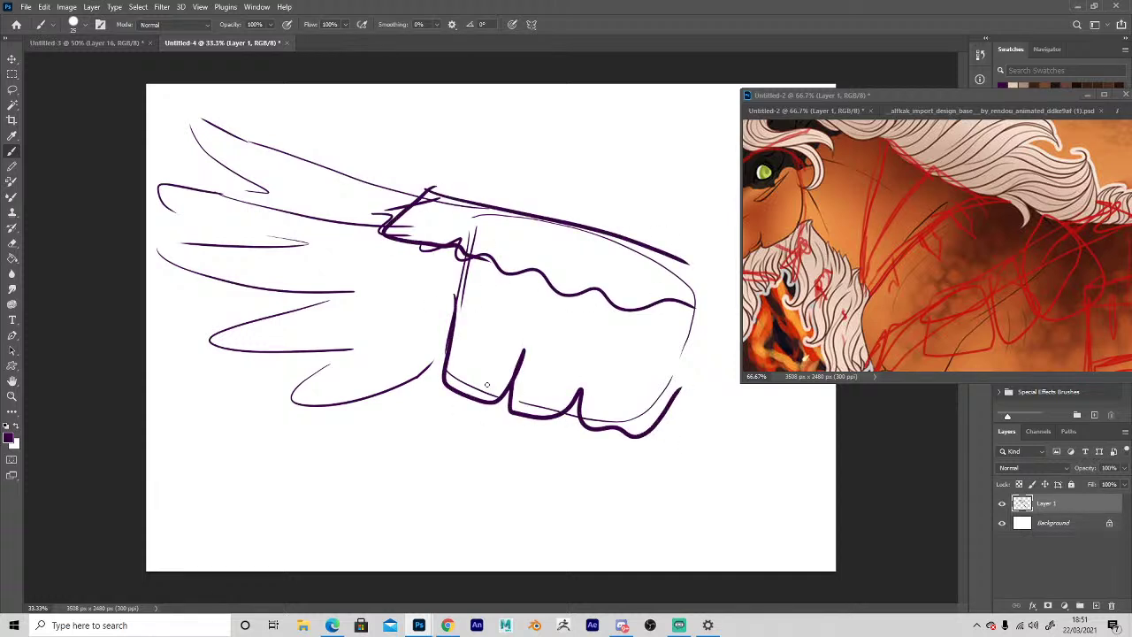
drag(430, 372, 302, 406)
drag(303, 407, 425, 335)
drag(332, 330, 385, 320)
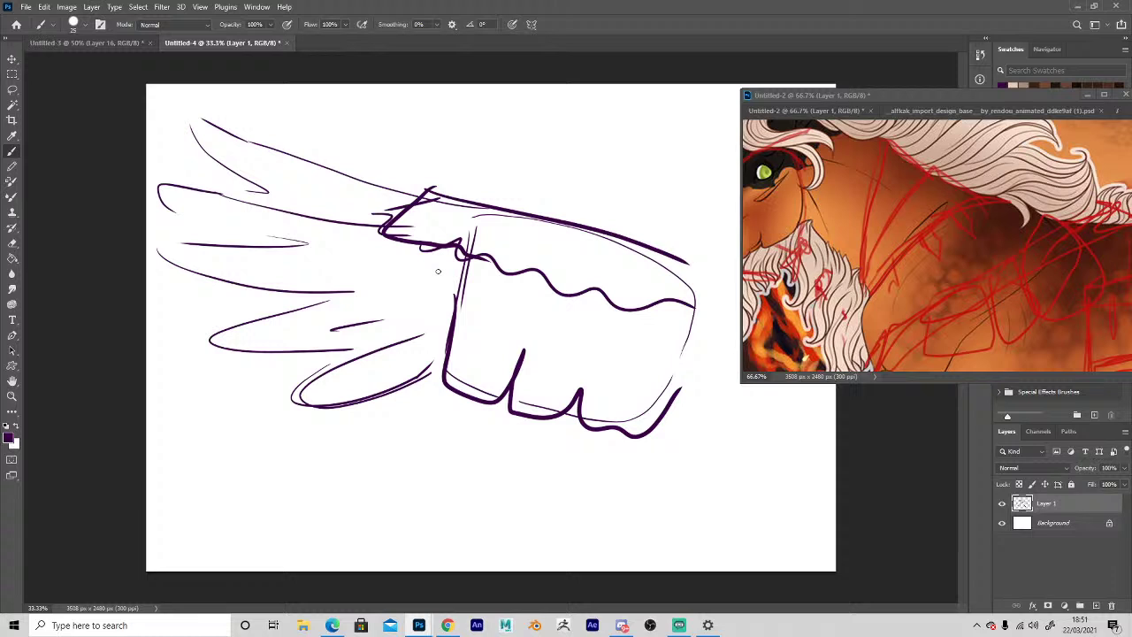
Redraw the wing's upper and middle long feathers with extra overlapping, bolder strokes.
key(e)
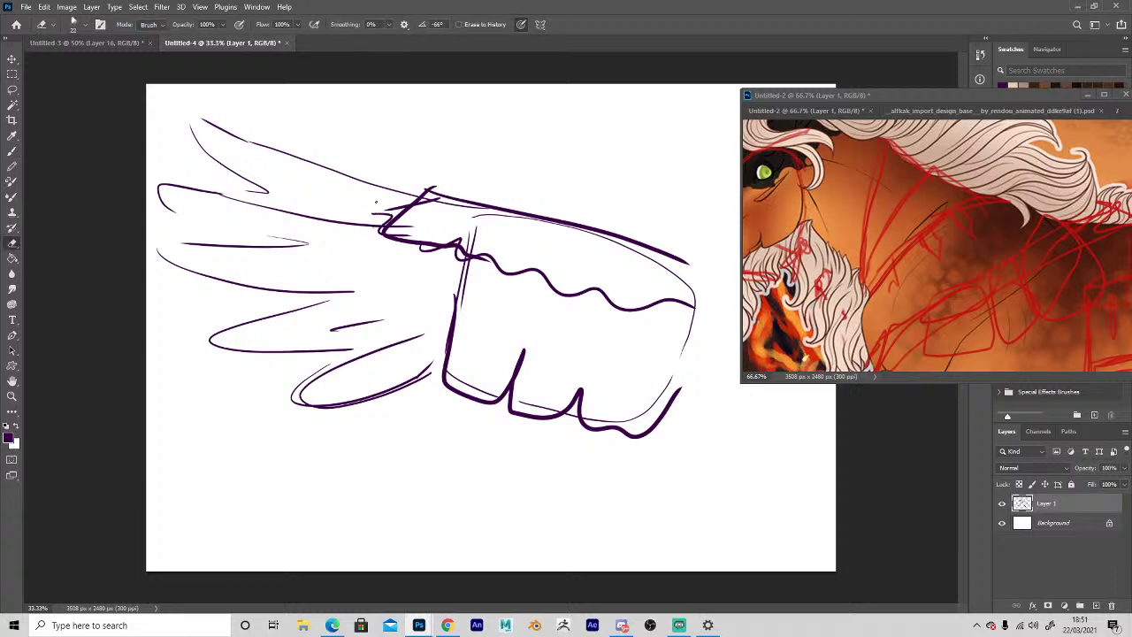
key(b)
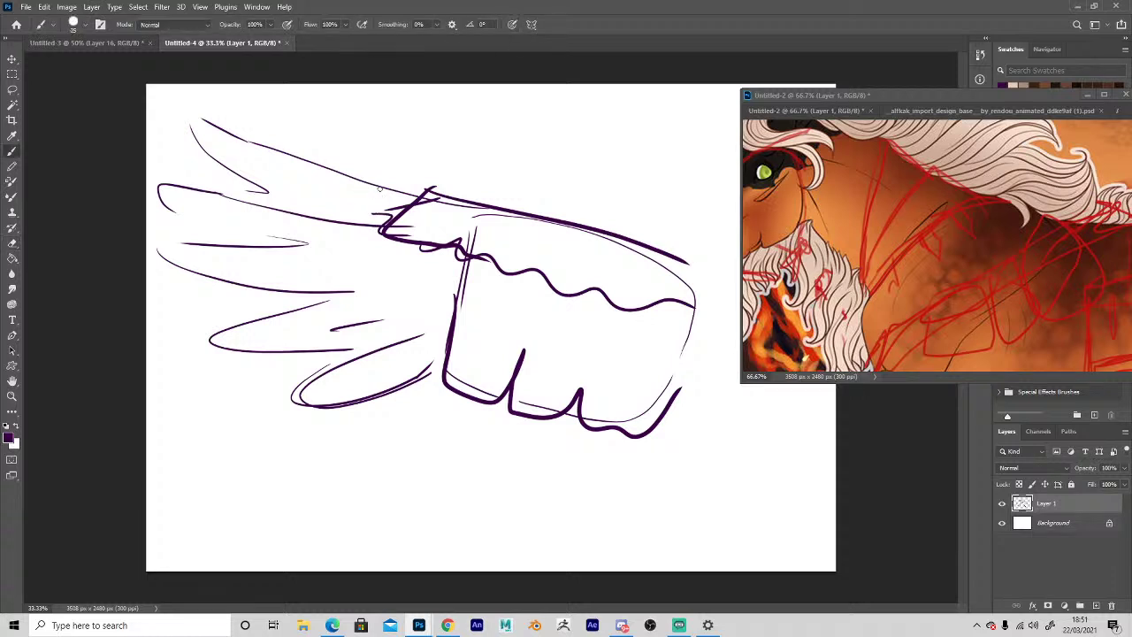
mouse_move(389, 193)
mouse_down()
mouse_move(192, 108)
mouse_move(279, 184)
mouse_up()
drag(207, 168, 301, 210)
mouse_move(165, 198)
mouse_down()
mouse_move(335, 242)
mouse_move(173, 263)
mouse_move(387, 281)
mouse_move(442, 274)
mouse_up()
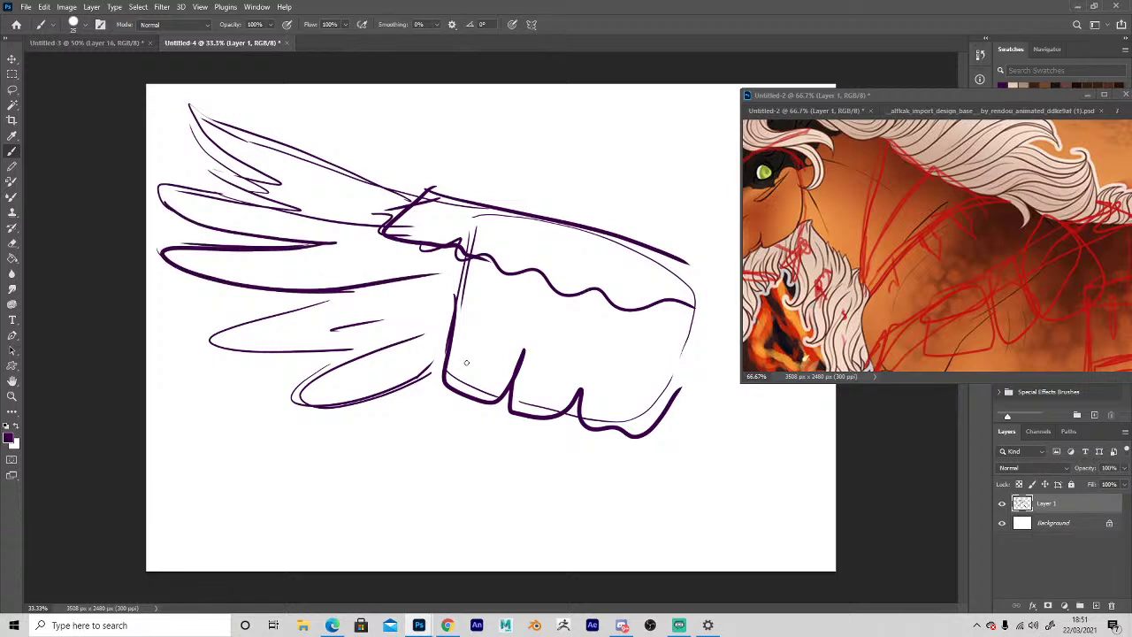
Add dividing lines to the wing's short feathers, strengthen its inner edge and thicken the lines around the wing joint.
drag(498, 313, 475, 398)
mouse_move(555, 343)
mouse_down()
mouse_move(540, 412)
mouse_move(635, 427)
mouse_up()
drag(640, 383, 634, 408)
mouse_move(634, 439)
mouse_down()
mouse_move(676, 389)
mouse_move(697, 267)
mouse_move(714, 274)
mouse_up()
drag(381, 278, 403, 272)
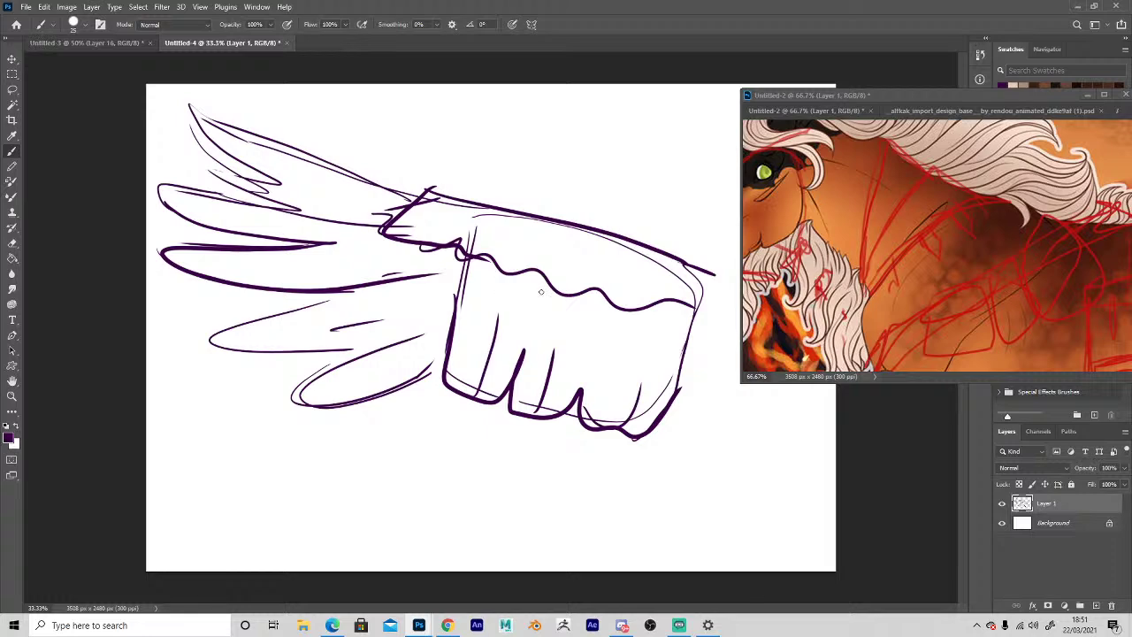
mouse_move(478, 225)
mouse_down()
mouse_move(387, 228)
mouse_move(467, 186)
mouse_move(398, 237)
mouse_move(506, 265)
mouse_up()
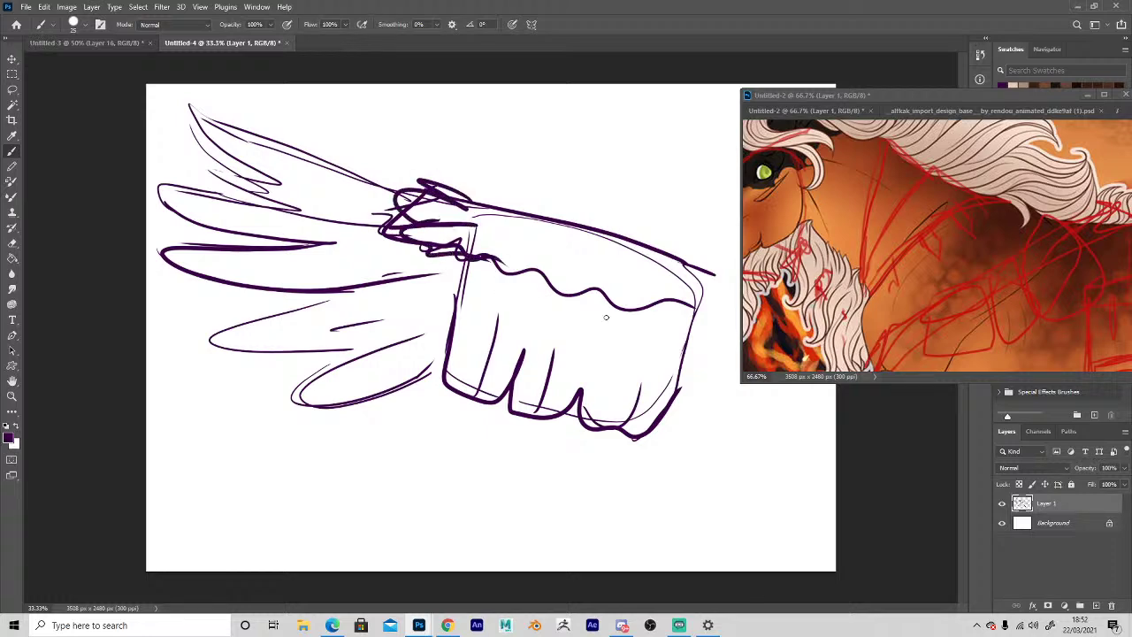
Return to the Untitled-3 unicorn drawing, select the yellow neck cloth's Layer 17 and lock its transparent pixels.
click(67, 42)
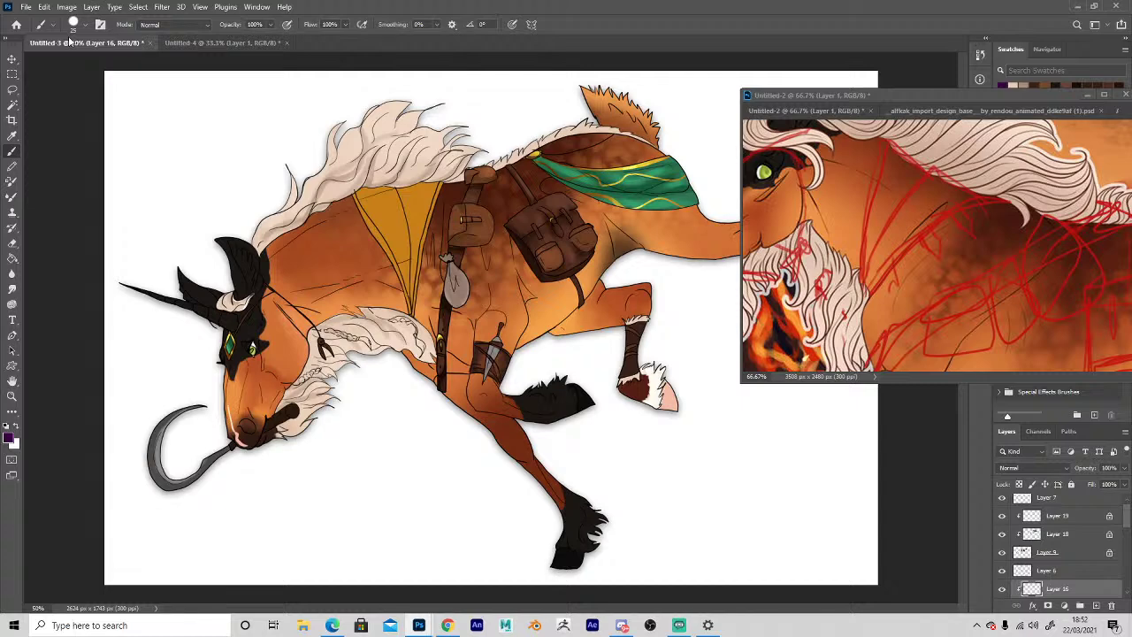
click(11, 58)
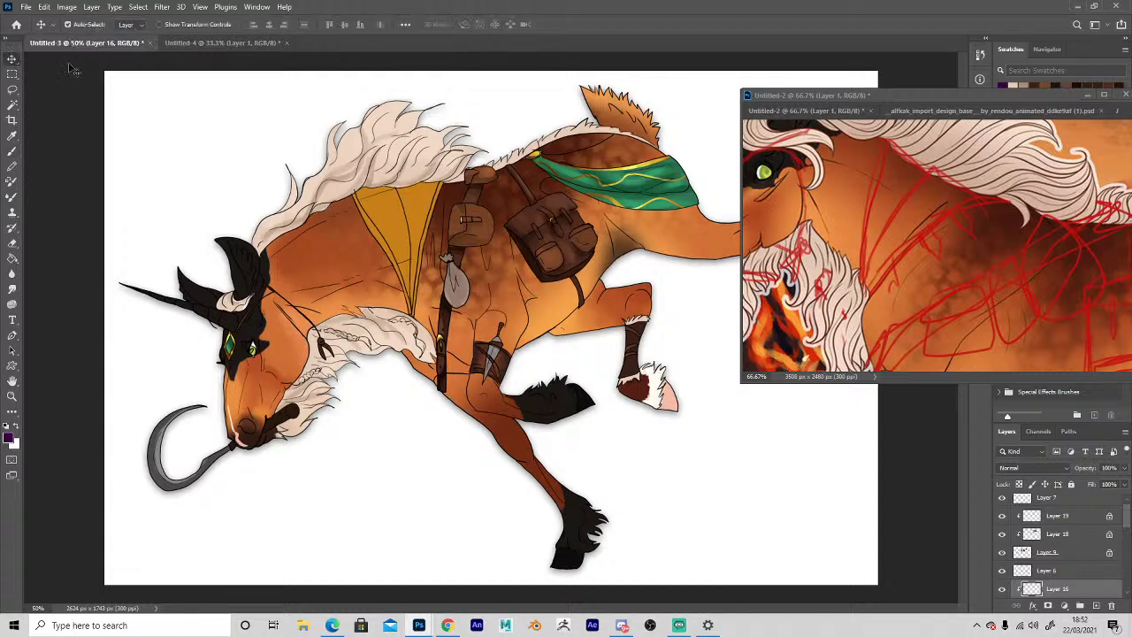
click(399, 234)
click(1019, 484)
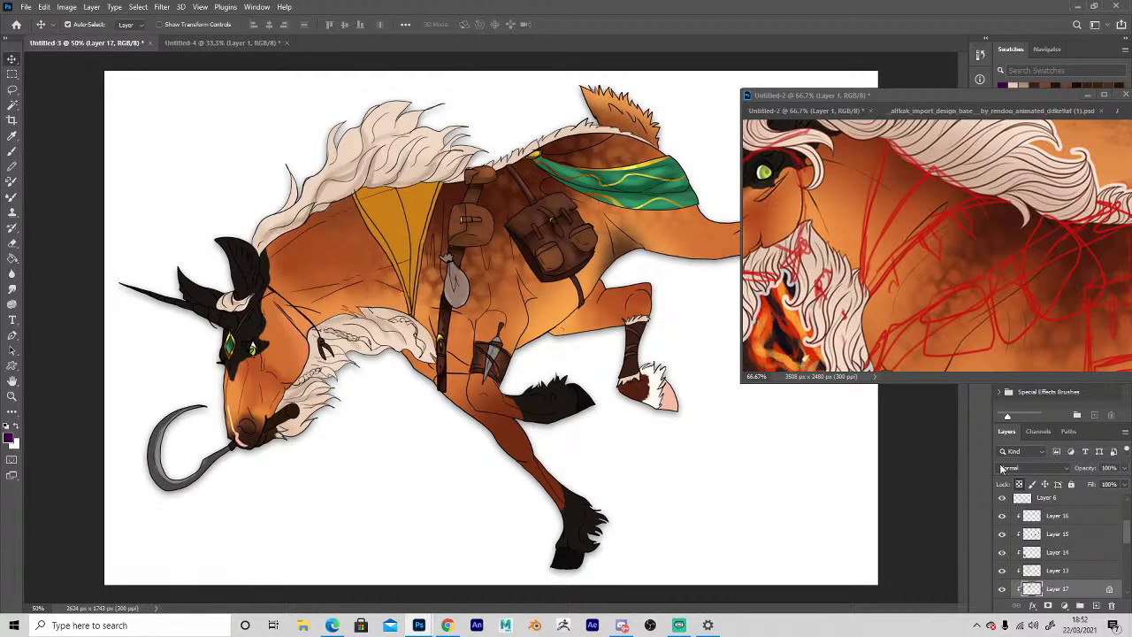
Paint dark brown shadows down the central fold of the yellow neck cloth with a textured brush.
key(i)
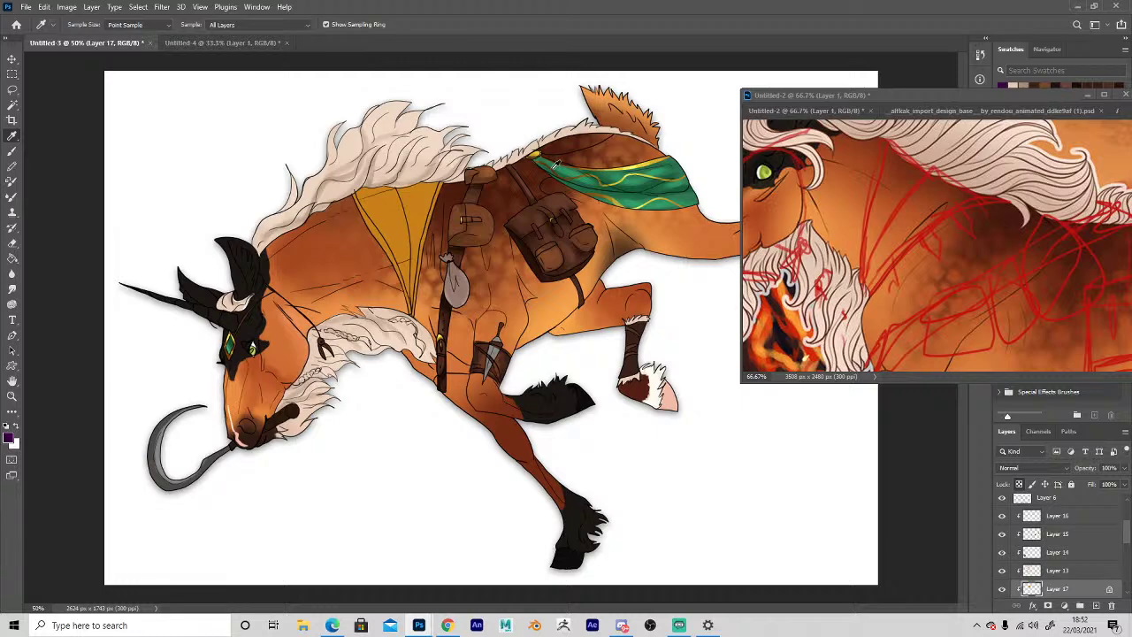
click(555, 161)
key(b)
click(82, 26)
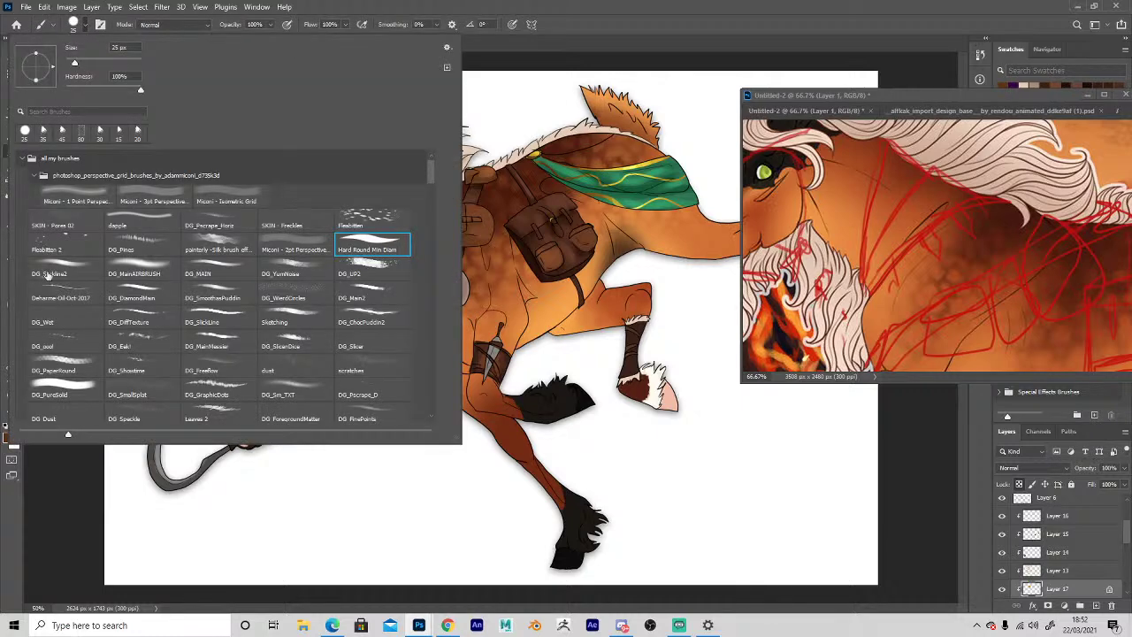
double_click(51, 273)
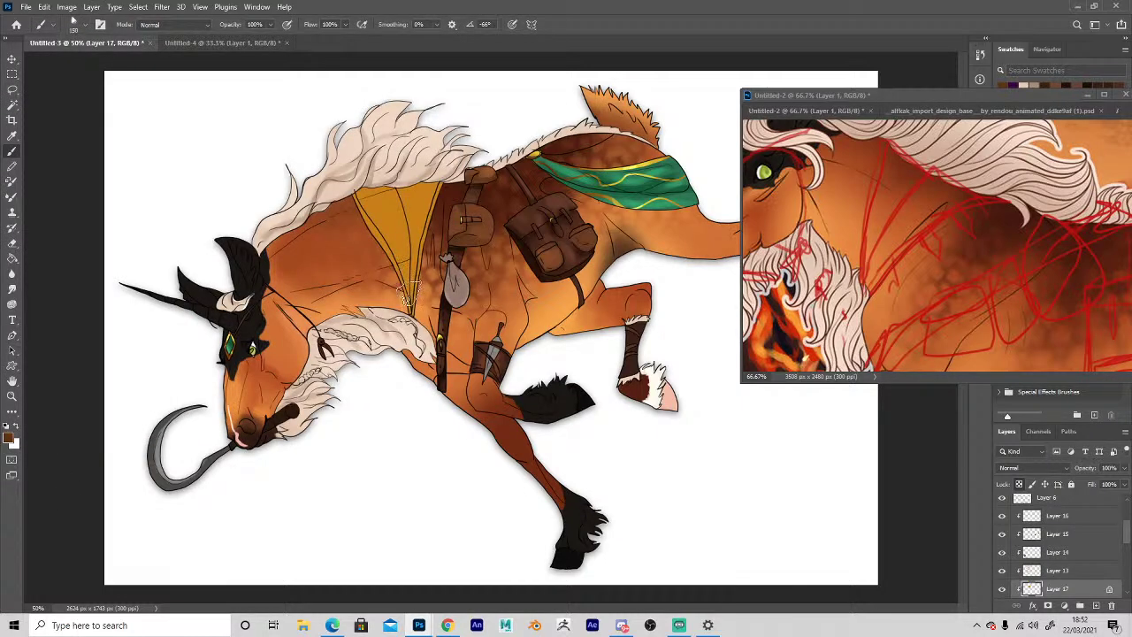
mouse_move(409, 282)
mouse_down()
mouse_move(402, 190)
mouse_move(407, 212)
mouse_up()
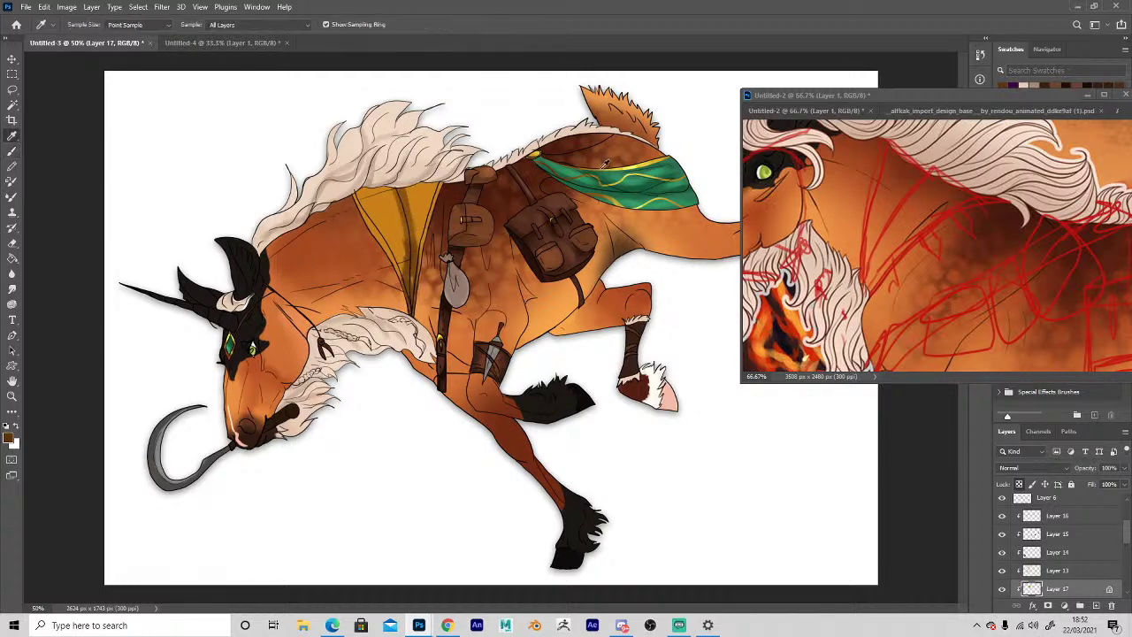
alt+click(597, 168)
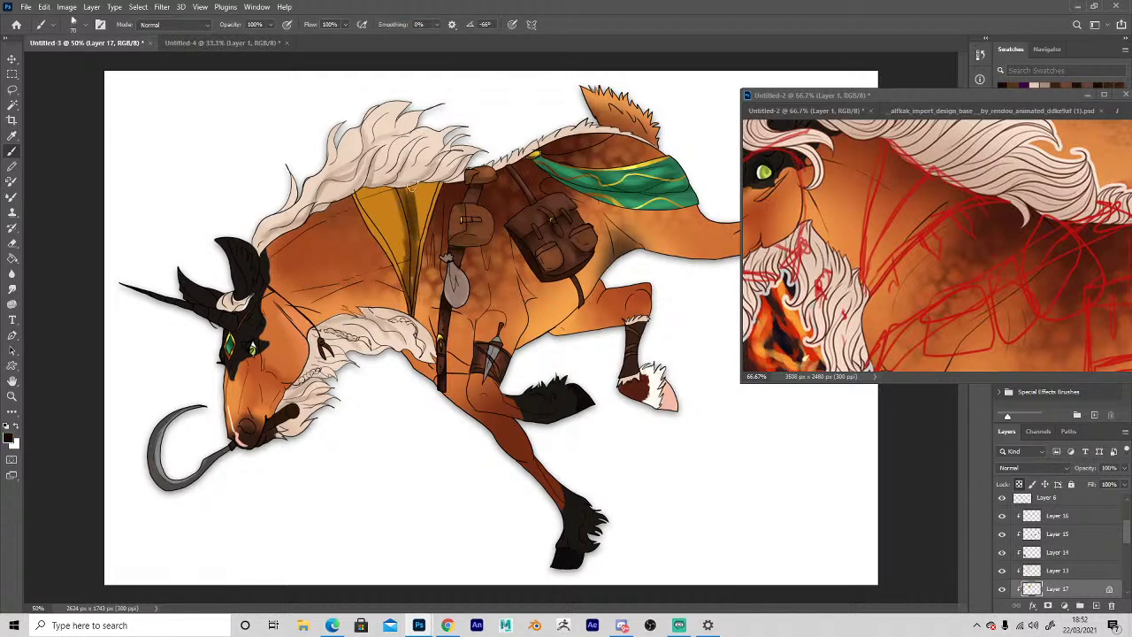
alt+click(413, 213)
drag(406, 192, 404, 273)
Build up golden and lighter yellow tones on both sides of the neck cloth's central fold.
alt+click(654, 160)
alt+click(656, 159)
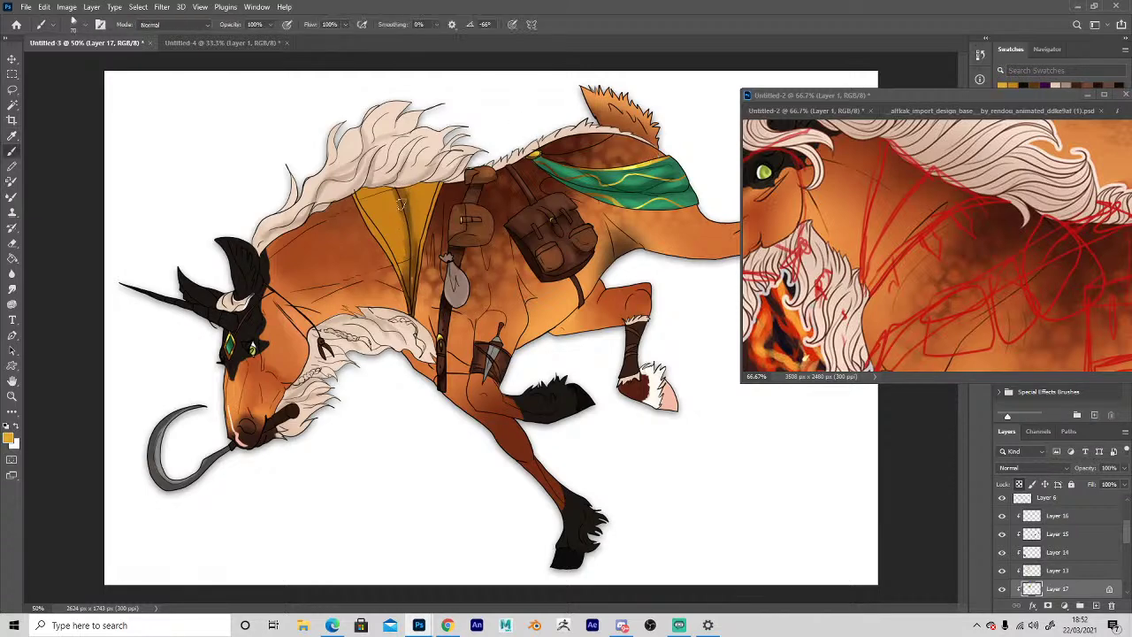
drag(411, 186, 420, 240)
drag(375, 189, 397, 237)
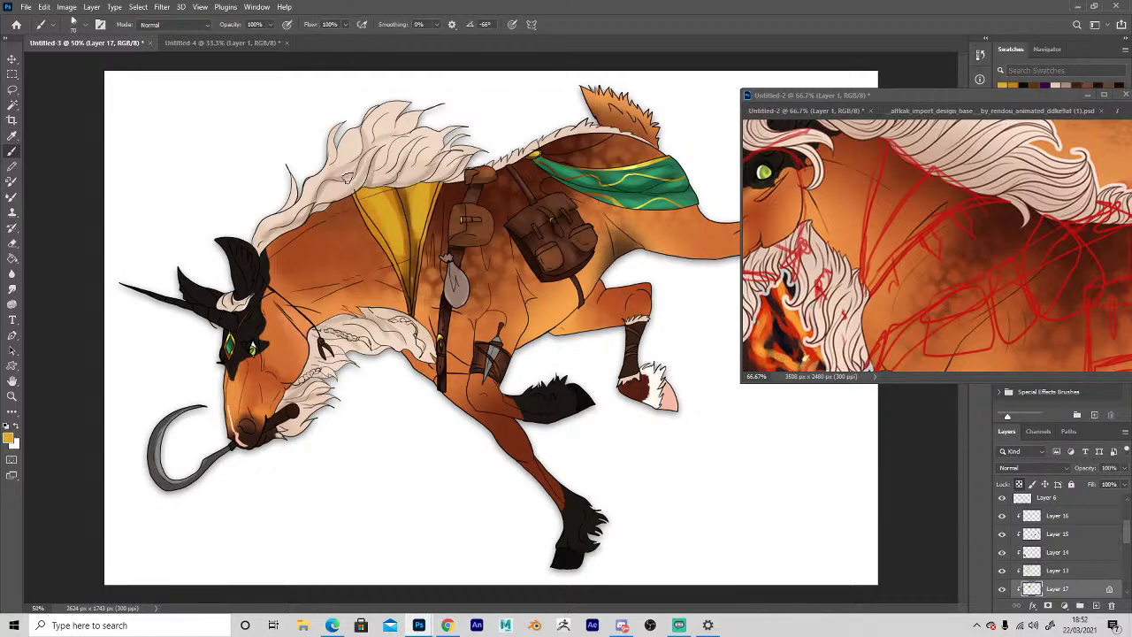
alt+click(371, 202)
key(bracketleft)
key(bracketleft)
mouse_move(375, 195)
mouse_down()
mouse_move(399, 246)
mouse_move(423, 198)
mouse_move(375, 241)
mouse_move(382, 248)
mouse_move(358, 212)
mouse_move(398, 287)
mouse_move(410, 289)
mouse_move(427, 238)
mouse_up()
Add fine bright yellow highlights along the neck cloth's edges and folds with a smaller brush.
key(bracketleft)
key(bracketleft)
key(bracketleft)
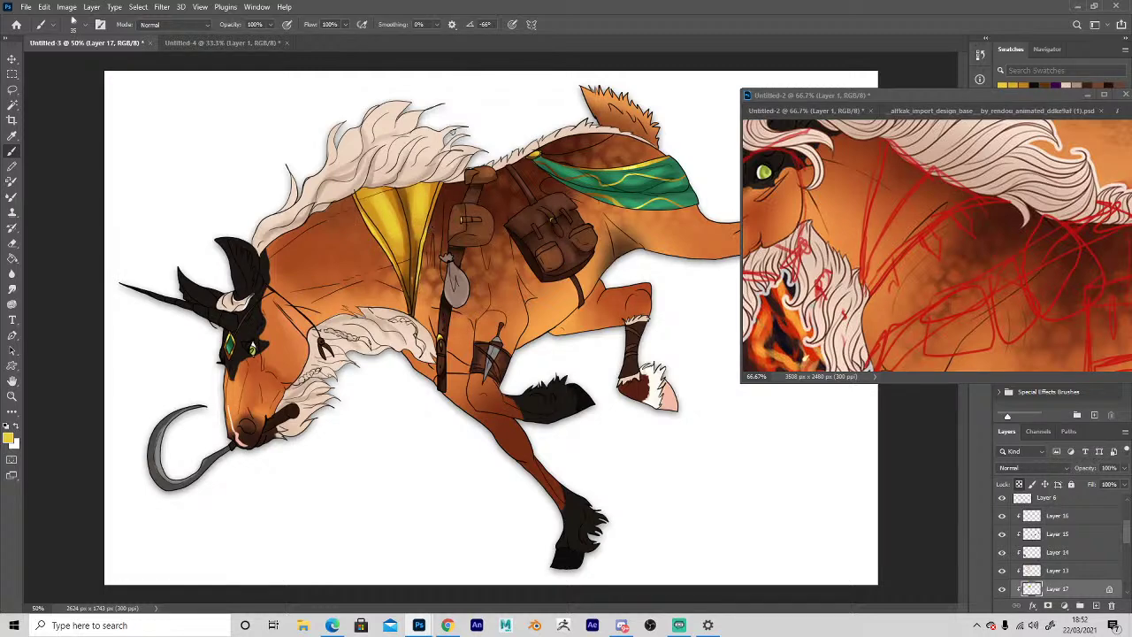
alt+click(629, 166)
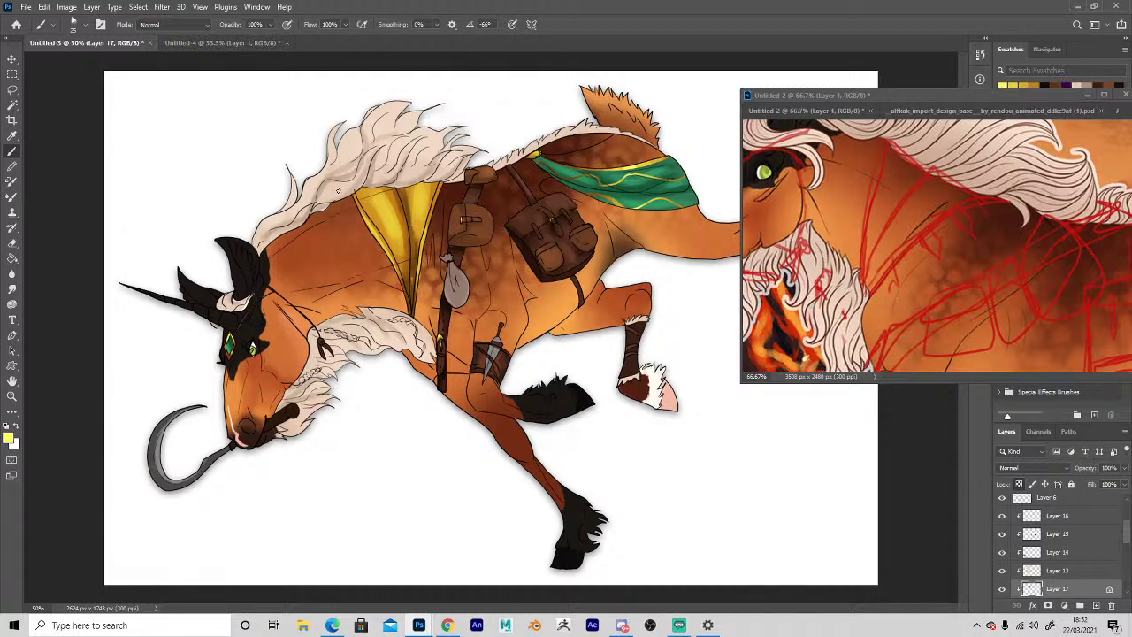
drag(376, 231, 384, 248)
drag(375, 191, 397, 237)
drag(418, 186, 422, 267)
drag(432, 211, 439, 187)
mouse_move(413, 242)
mouse_down()
mouse_move(411, 262)
mouse_move(403, 193)
mouse_up()
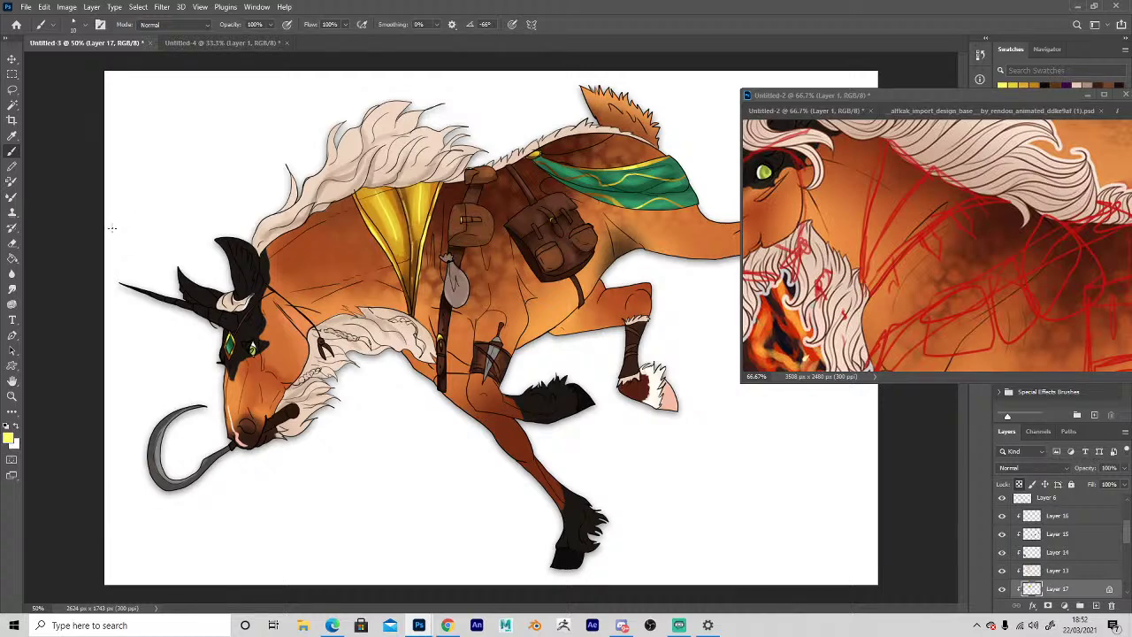
Touch up the narrow lower part of the neck cloth with brown and gold sampled from its folds.
alt+click(418, 266)
drag(420, 264, 416, 285)
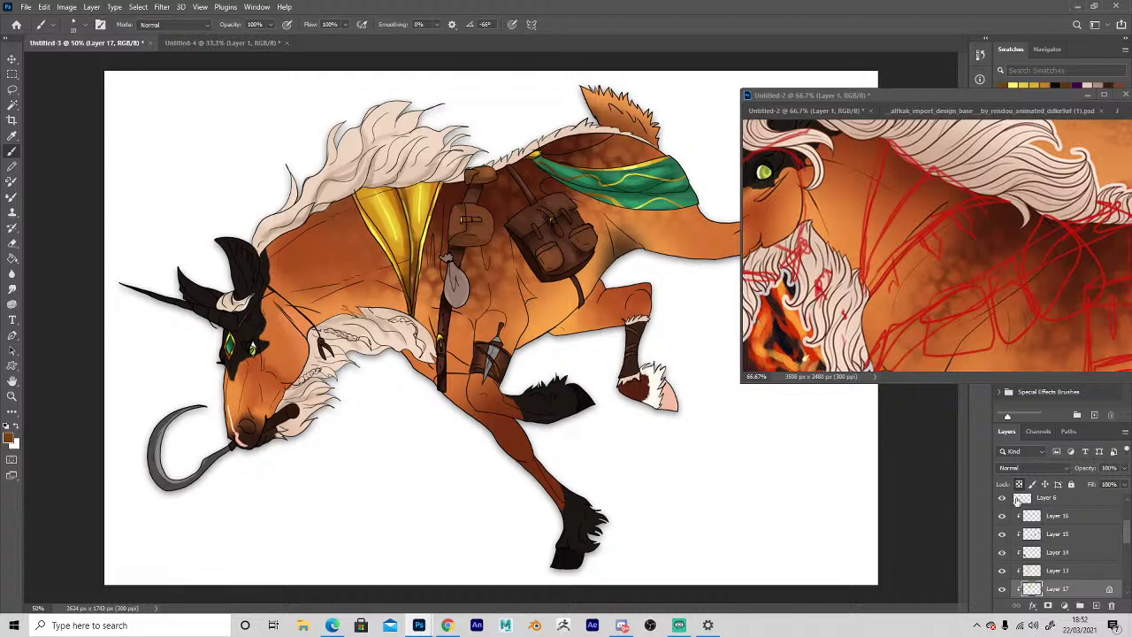
alt+click(418, 270)
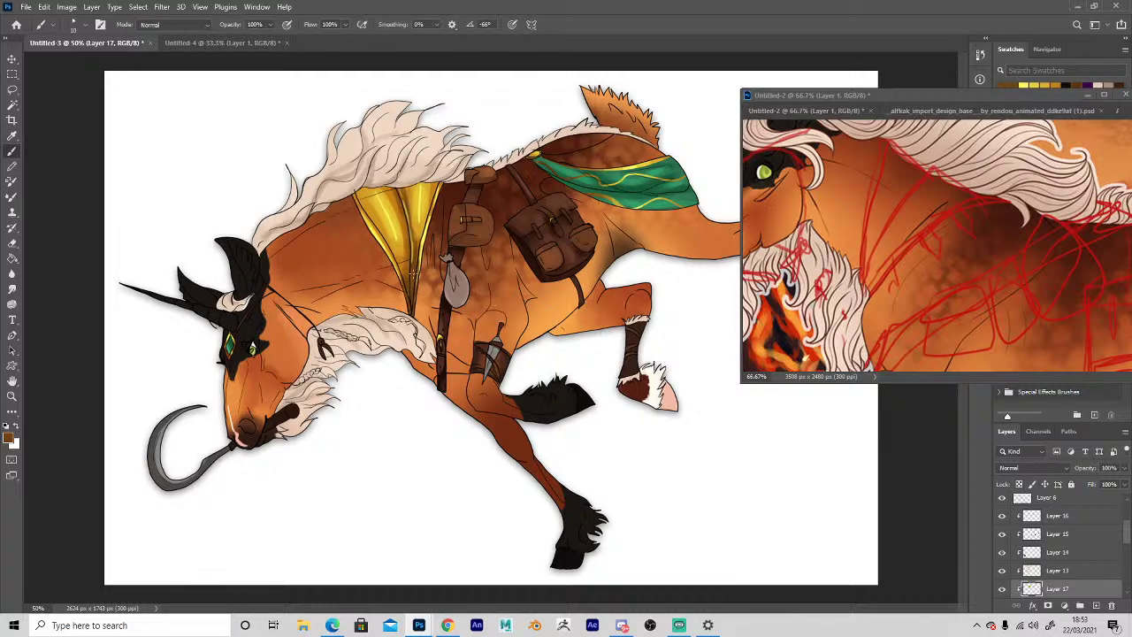
alt+click(412, 269)
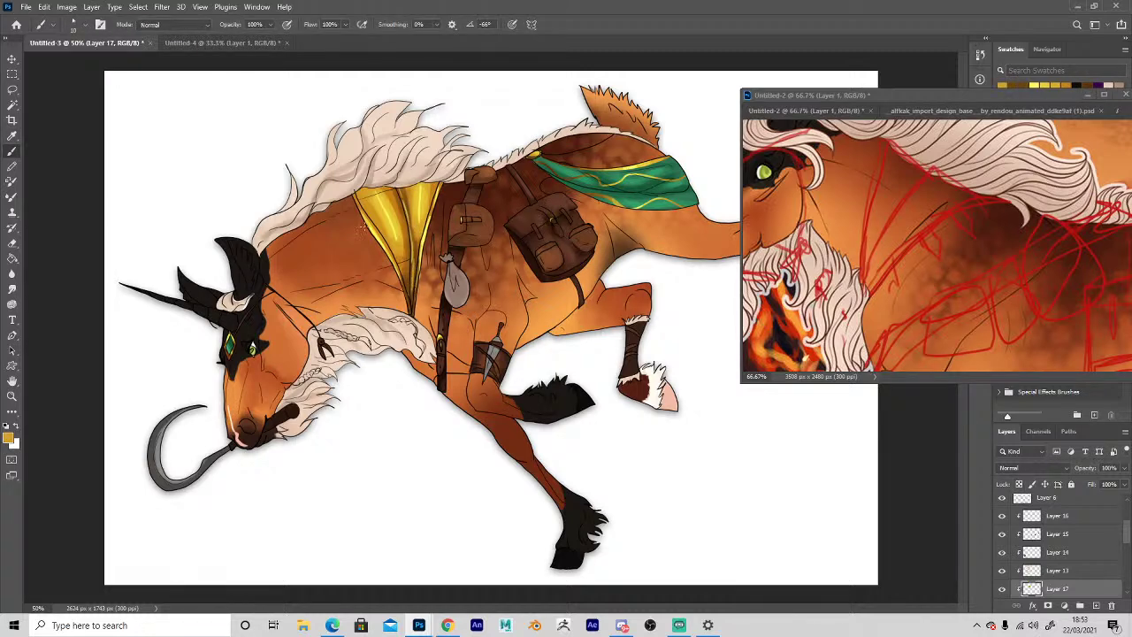
key(e)
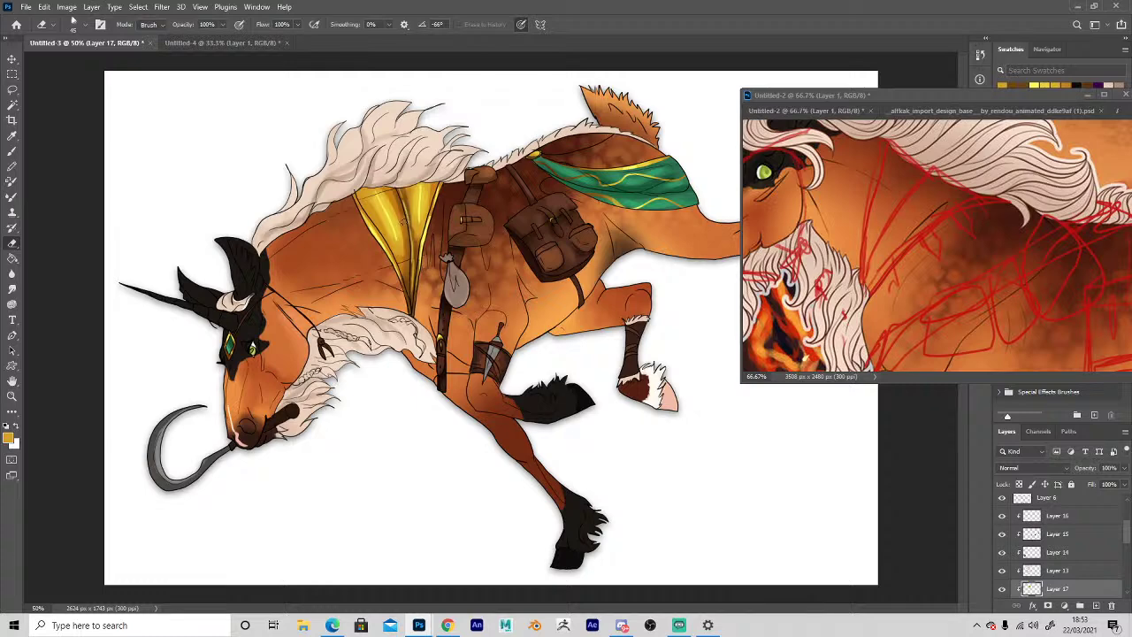
key(b)
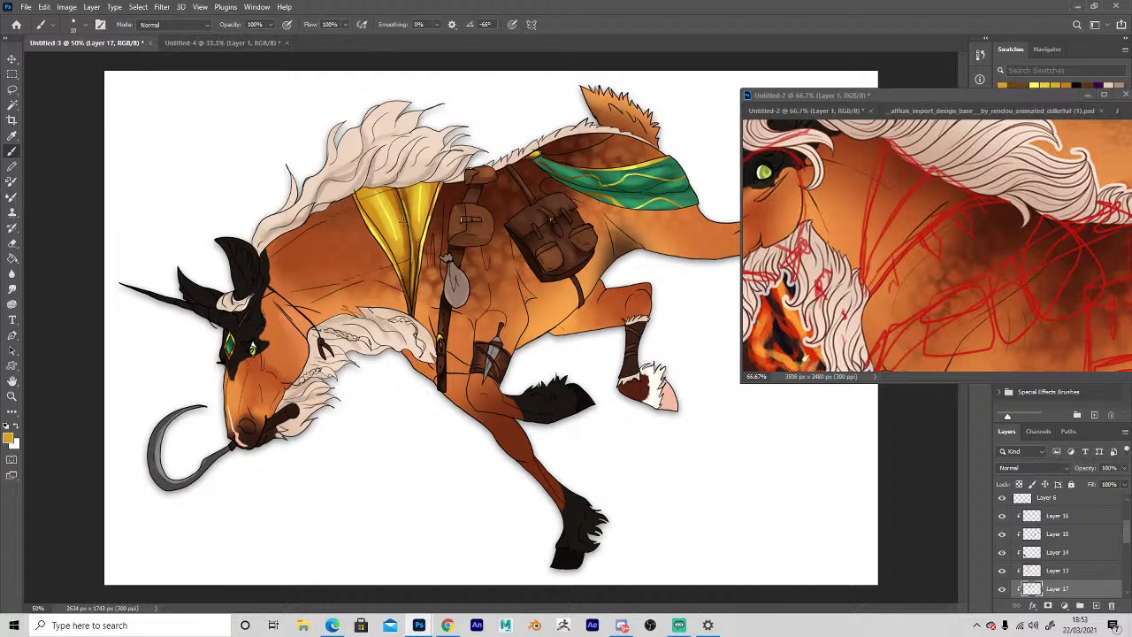
Locate the dark chest strap's layer and select Layer 7, which holds the accessories' line art.
click(12, 61)
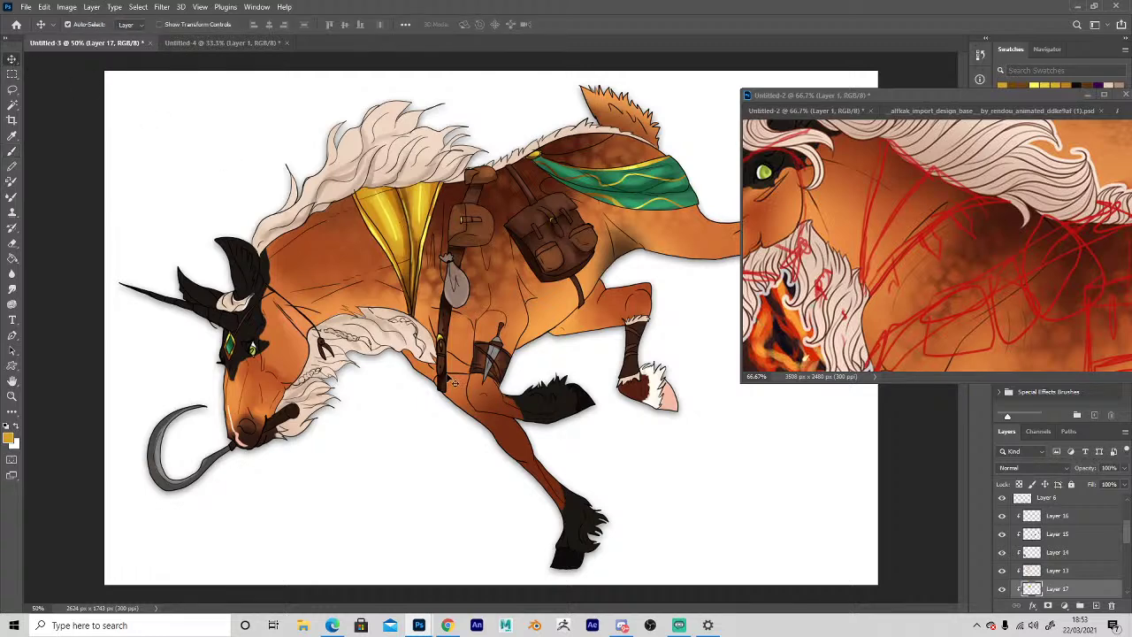
click(441, 379)
click(1126, 499)
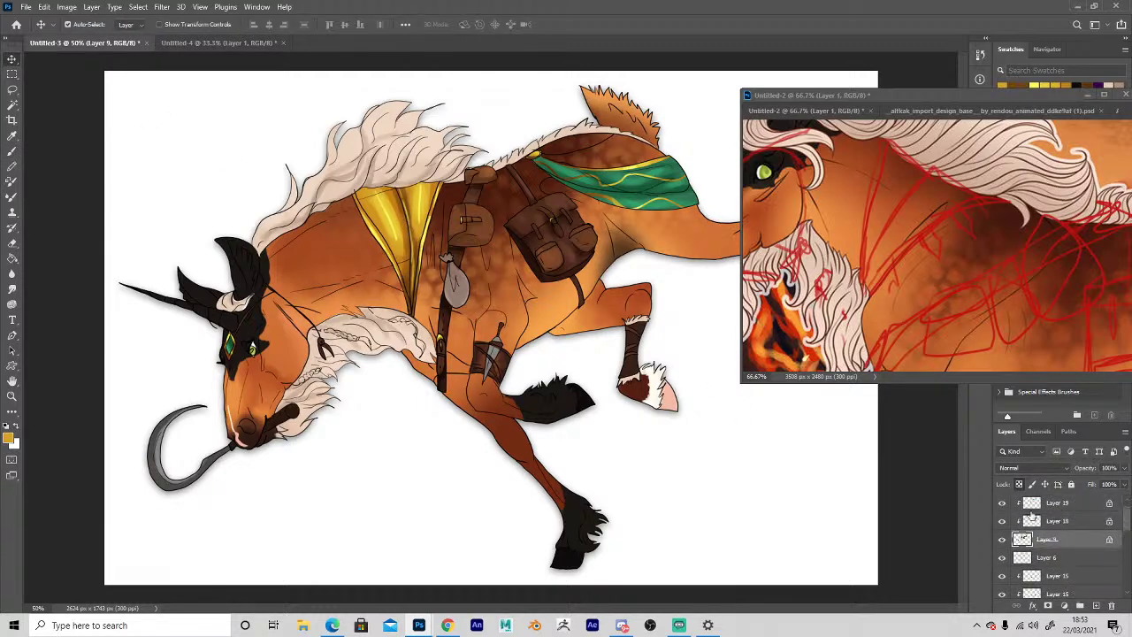
click(1028, 505)
click(1126, 499)
click(1026, 506)
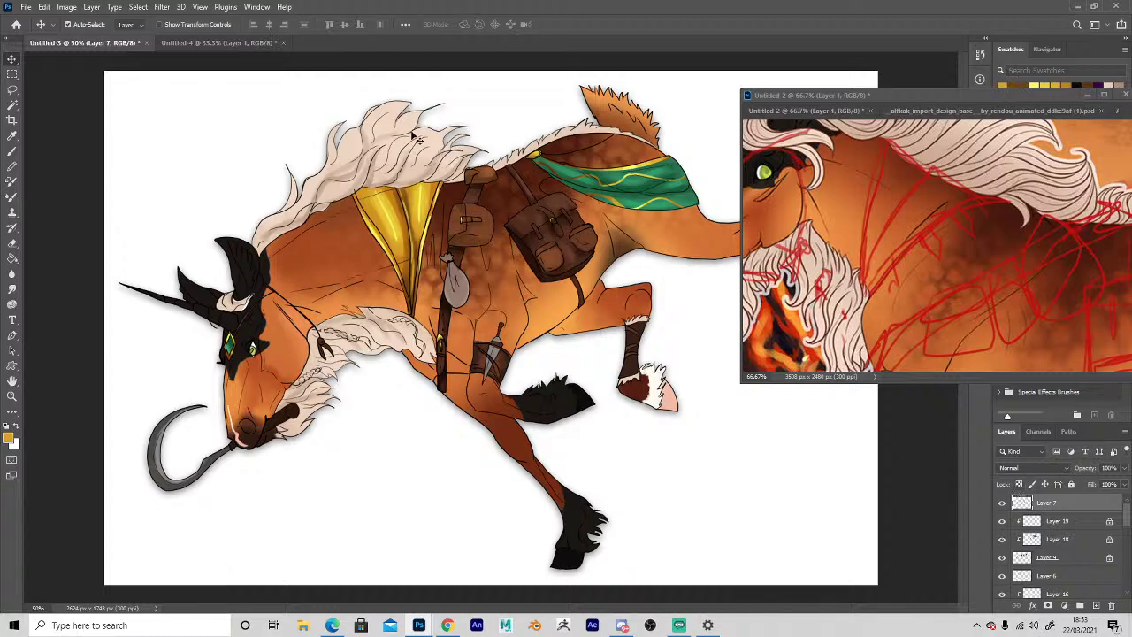
Liquify the accessories' line art with the full drawing as backdrop, reshaping the chest strap's lower end with a size 90 brush.
click(162, 7)
click(174, 117)
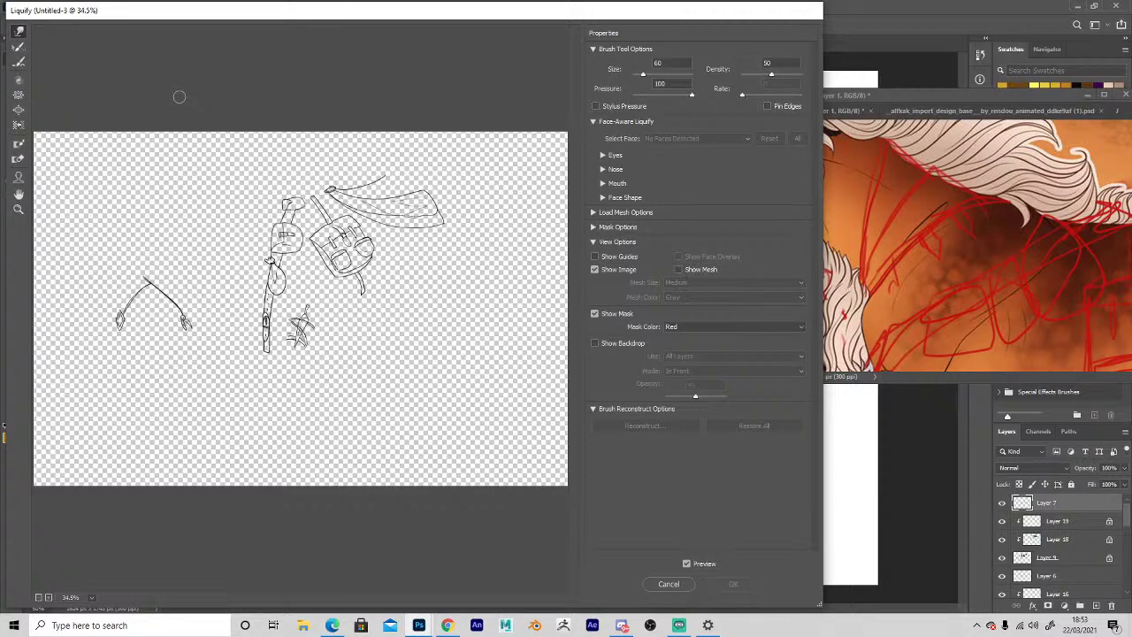
click(594, 343)
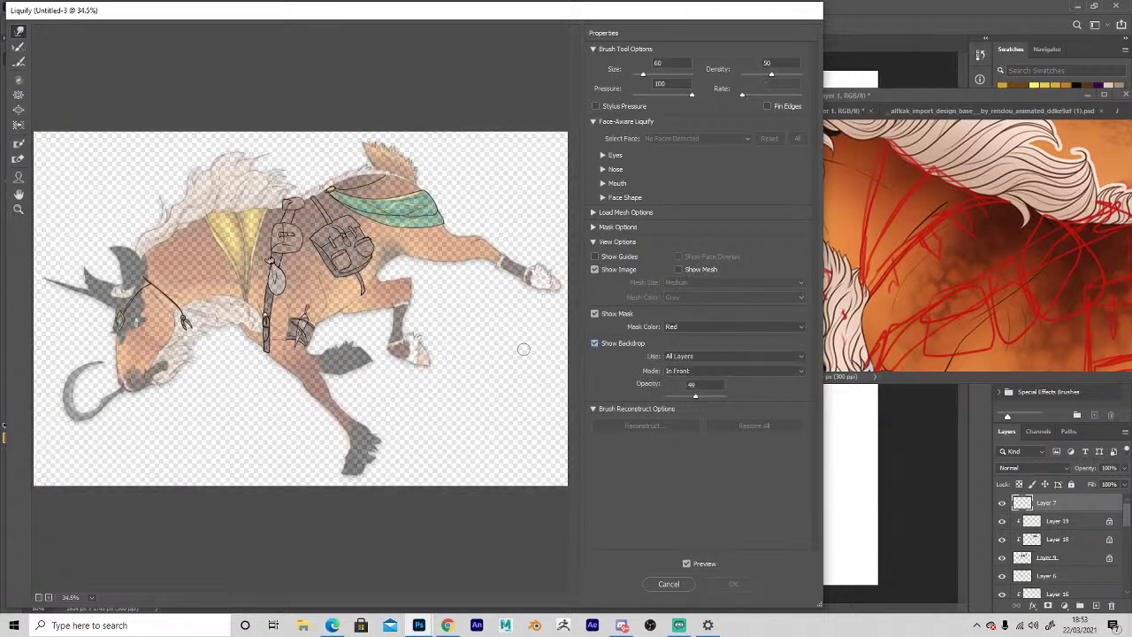
key(bracketright)
key(bracketright)
key(bracketright)
click(265, 350)
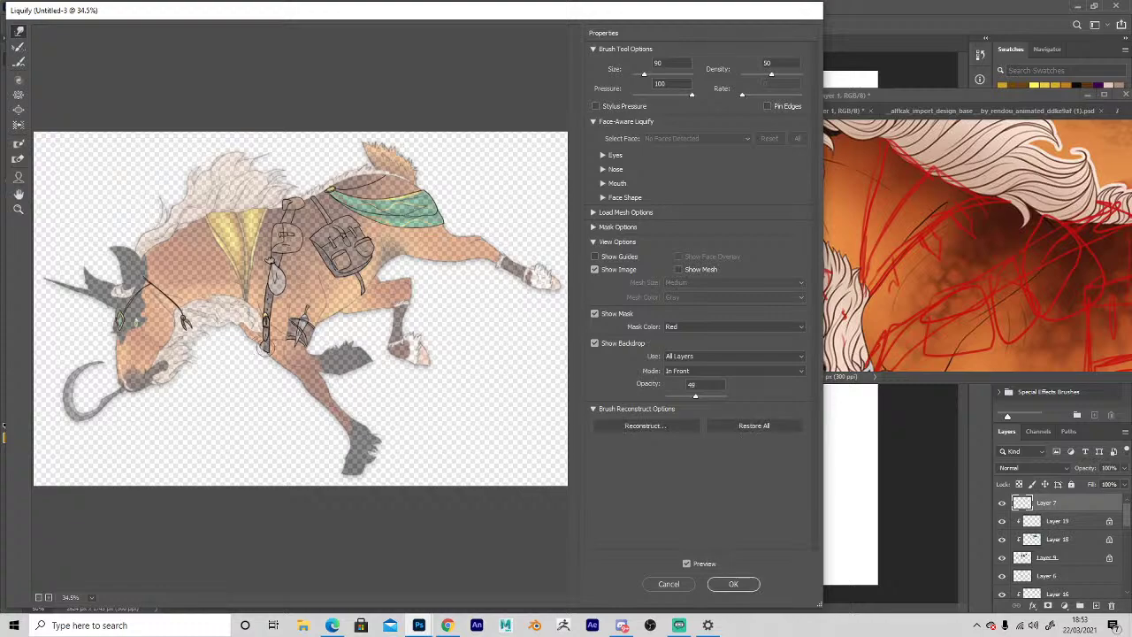
drag(268, 349, 263, 344)
click(733, 584)
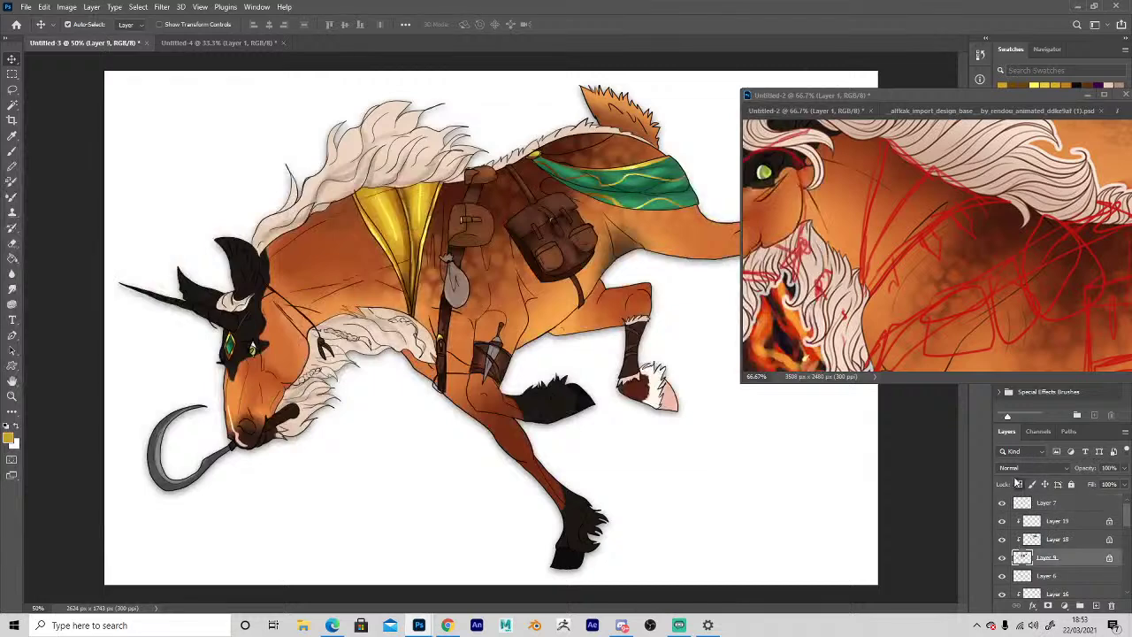
Unlock Layer 9's transparent pixels and apply Liquify to its strap colour to match the reshaped lines.
click(162, 7)
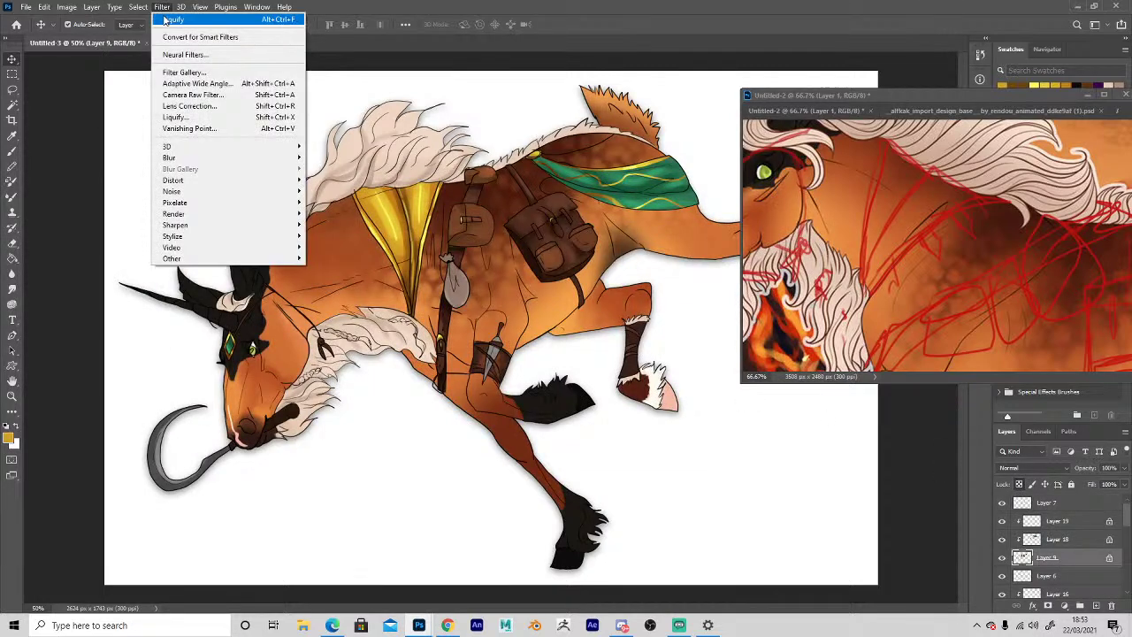
click(177, 20)
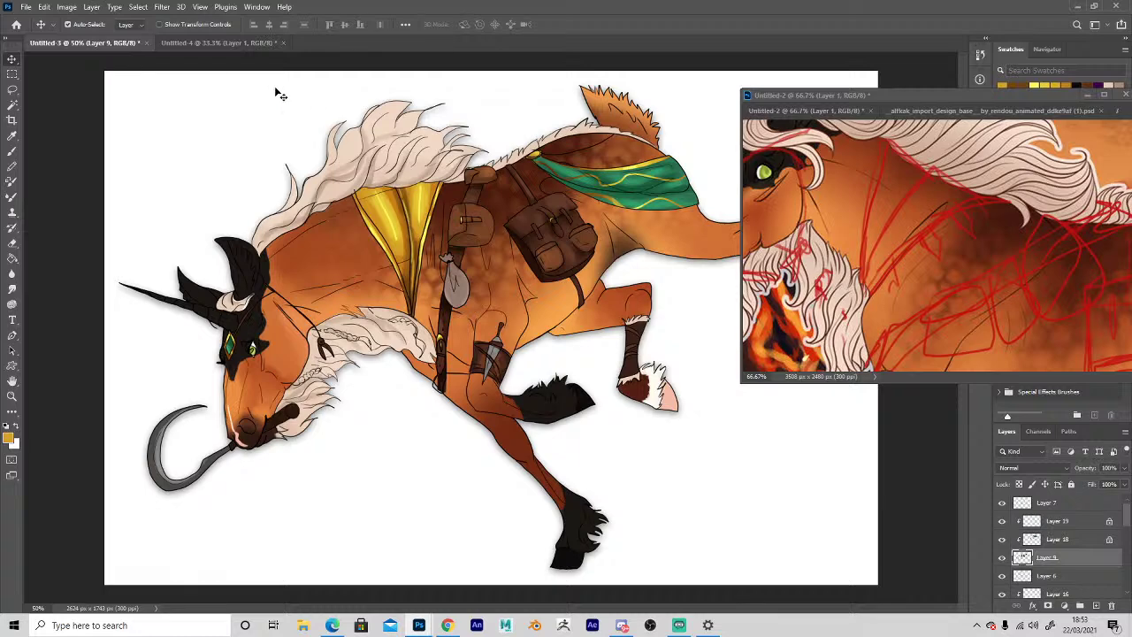
click(162, 7)
click(163, 20)
Add a new clipped layer above the body's base colour and place it directly above Layer 12.
click(533, 314)
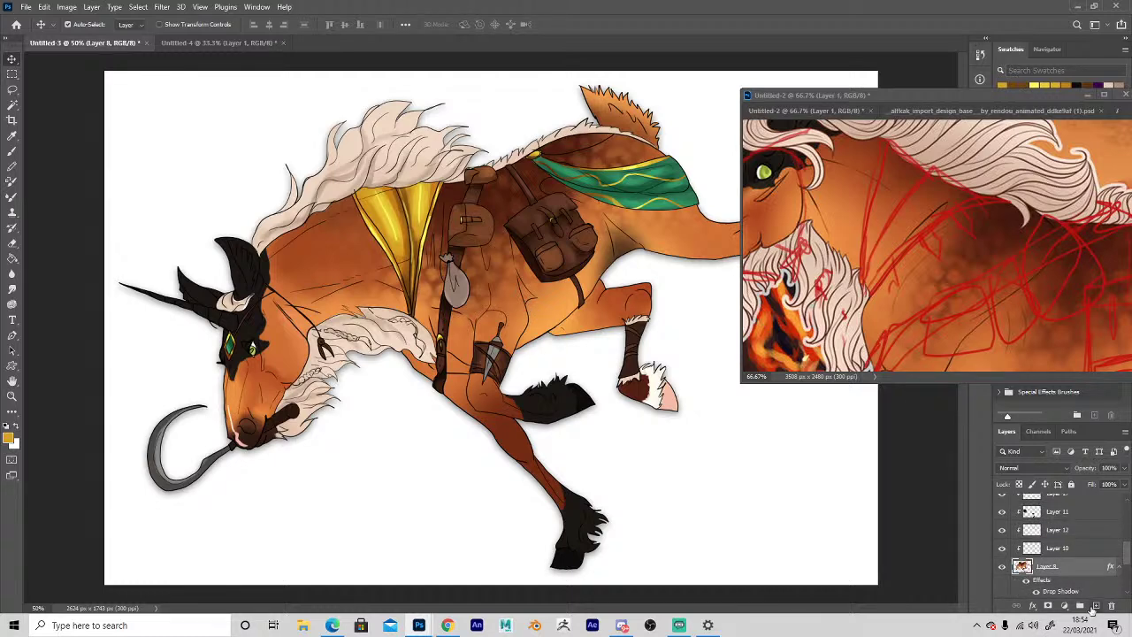
click(1002, 548)
click(1002, 548)
click(1095, 605)
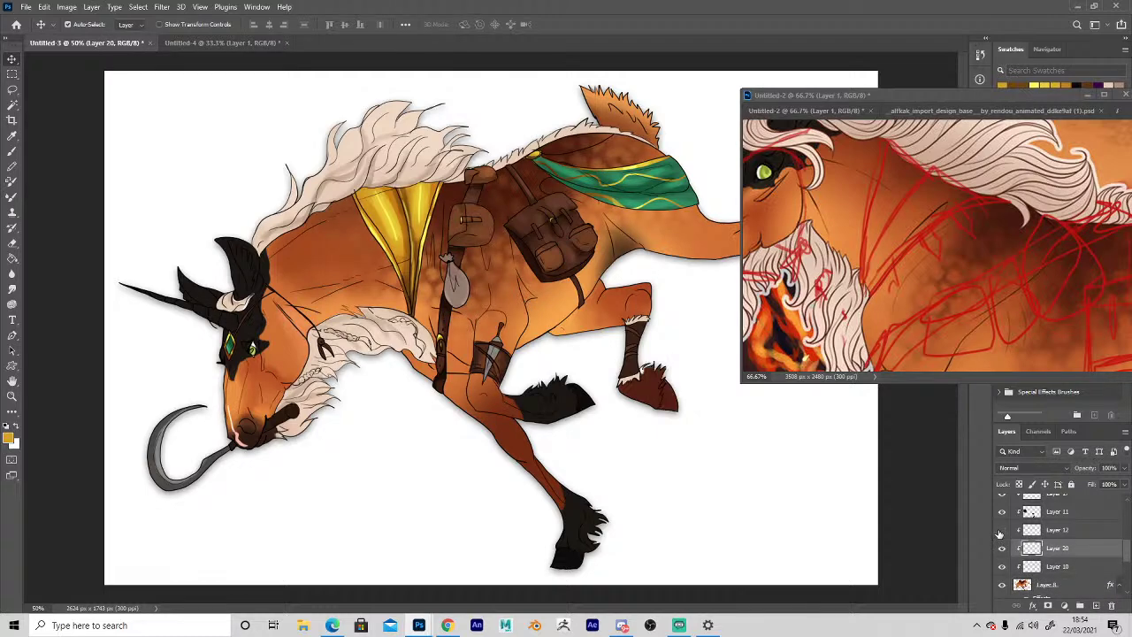
click(1002, 529)
click(1002, 529)
drag(1037, 548, 1035, 529)
Set the foreground colour to dark navy 0b0135 and paint shadows on the unicorn's neck, cheek and muzzle.
click(9, 437)
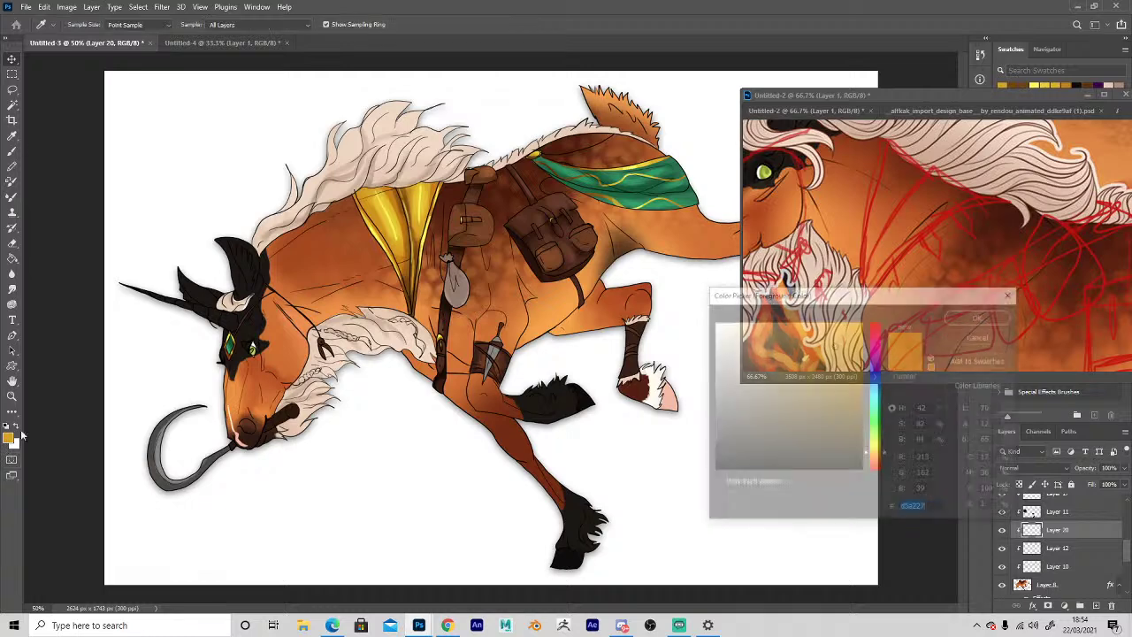
click(855, 448)
click(874, 366)
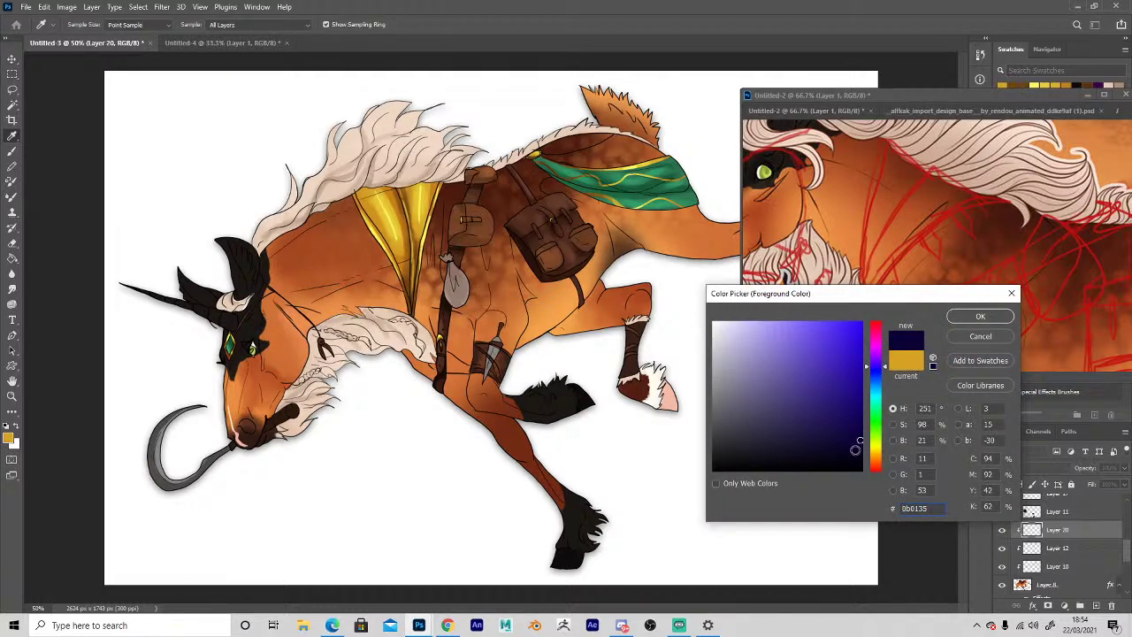
click(978, 316)
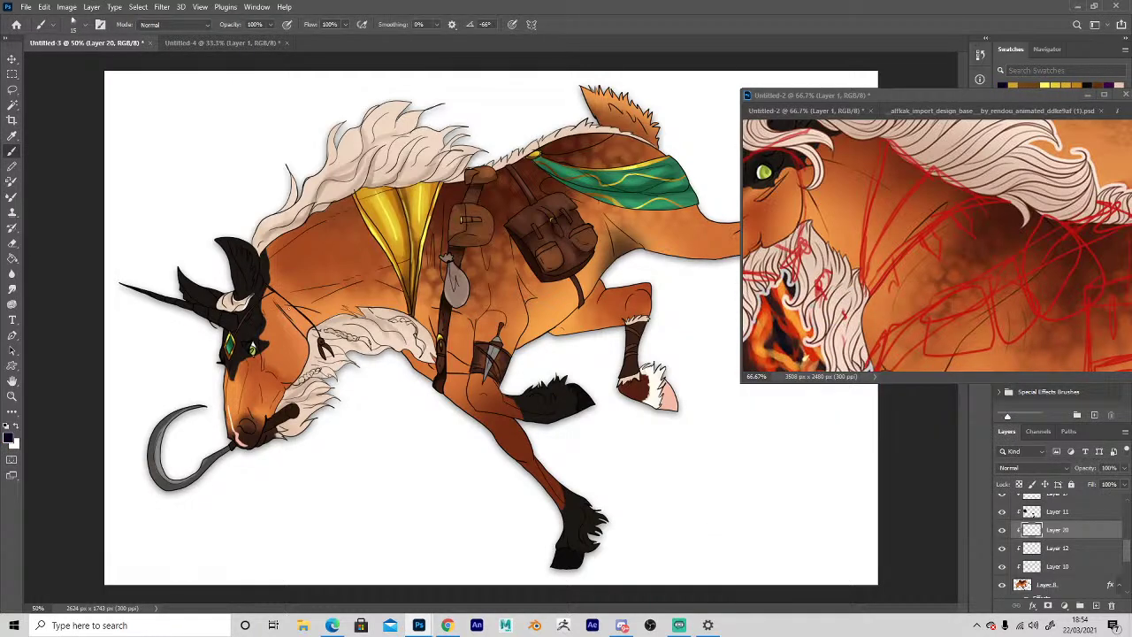
mouse_move(272, 290)
mouse_down()
mouse_move(316, 321)
mouse_move(406, 291)
mouse_move(358, 203)
mouse_move(403, 292)
mouse_move(349, 292)
mouse_move(357, 286)
mouse_move(317, 300)
mouse_move(380, 279)
mouse_move(284, 290)
mouse_move(369, 274)
mouse_move(289, 292)
mouse_move(271, 271)
mouse_move(334, 219)
mouse_move(282, 249)
mouse_move(377, 204)
mouse_move(290, 309)
mouse_move(285, 377)
mouse_move(261, 366)
mouse_move(265, 395)
mouse_move(251, 360)
mouse_move(258, 439)
mouse_up()
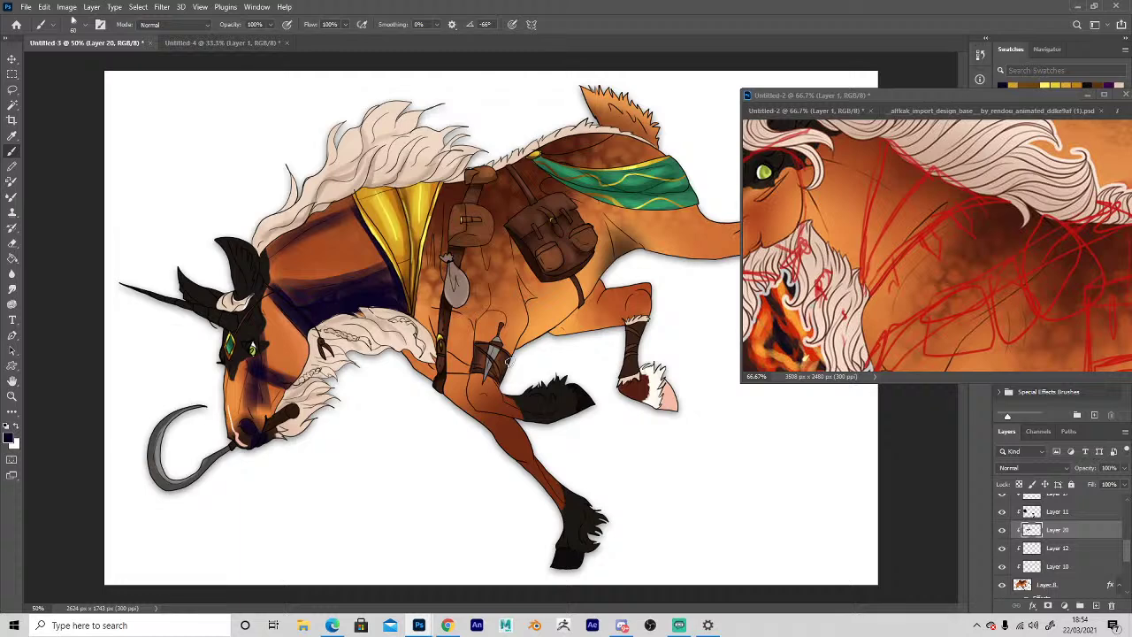
Paint navy shadows on the chest, around the upper foreleg and beside the hanging straps and pouch.
mouse_move(473, 334)
mouse_down()
mouse_move(461, 391)
mouse_move(488, 263)
mouse_move(489, 295)
mouse_move(468, 320)
mouse_move(485, 307)
mouse_move(456, 307)
mouse_move(482, 243)
mouse_up()
drag(483, 199, 486, 185)
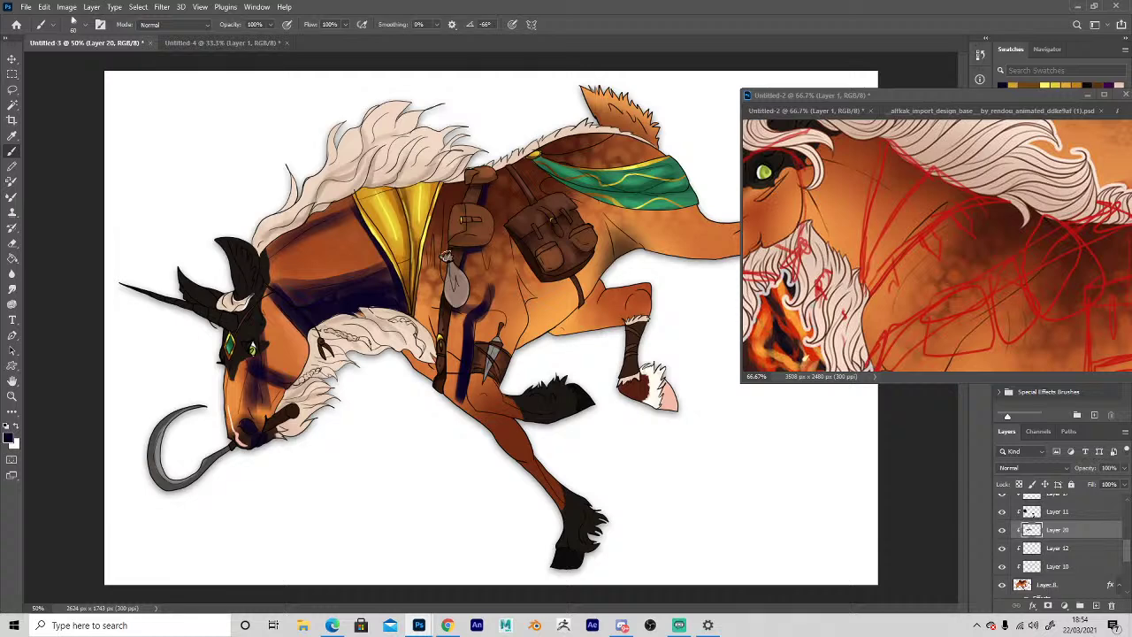
mouse_move(459, 303)
mouse_down()
mouse_move(465, 355)
mouse_move(484, 288)
mouse_move(504, 310)
mouse_move(486, 270)
mouse_move(447, 313)
mouse_move(458, 381)
mouse_move(423, 367)
mouse_move(444, 306)
mouse_move(425, 310)
mouse_move(425, 234)
mouse_move(404, 350)
mouse_up()
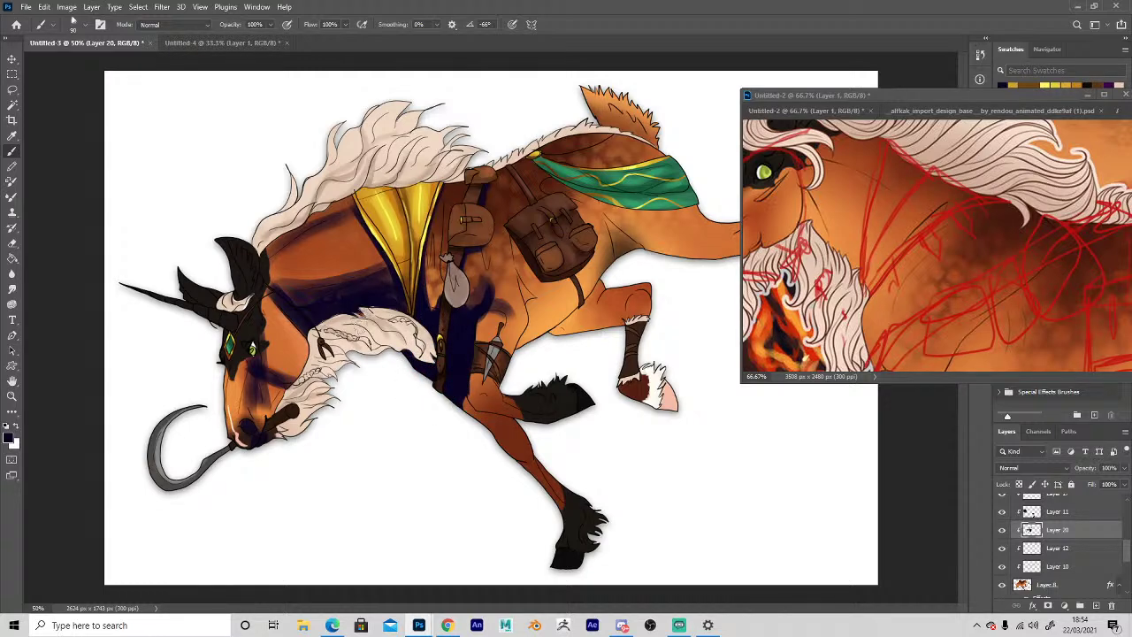
Move the shadow layer just below Layer 14 and extend the navy shading over the beard and front leg.
mouse_move(1011, 528)
mouse_down()
mouse_move(1013, 518)
mouse_move(1009, 588)
mouse_up()
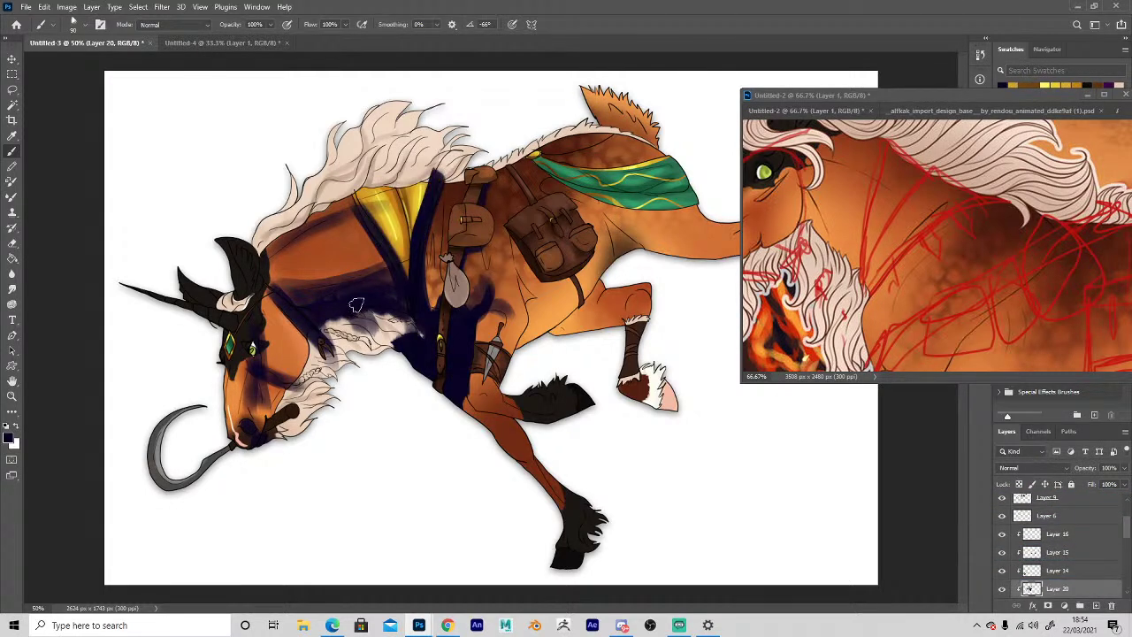
mouse_move(355, 305)
mouse_down()
mouse_move(424, 344)
mouse_move(383, 309)
mouse_move(399, 351)
mouse_move(393, 307)
mouse_move(347, 322)
mouse_move(315, 311)
mouse_up()
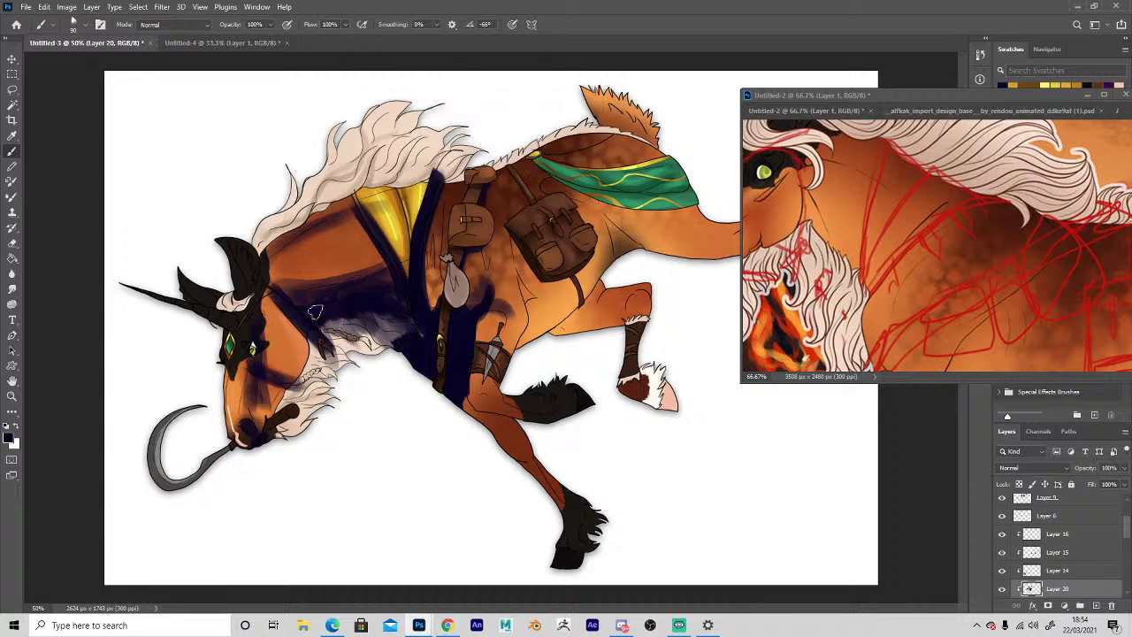
mouse_move(297, 382)
mouse_down()
mouse_move(311, 382)
mouse_move(323, 334)
mouse_up()
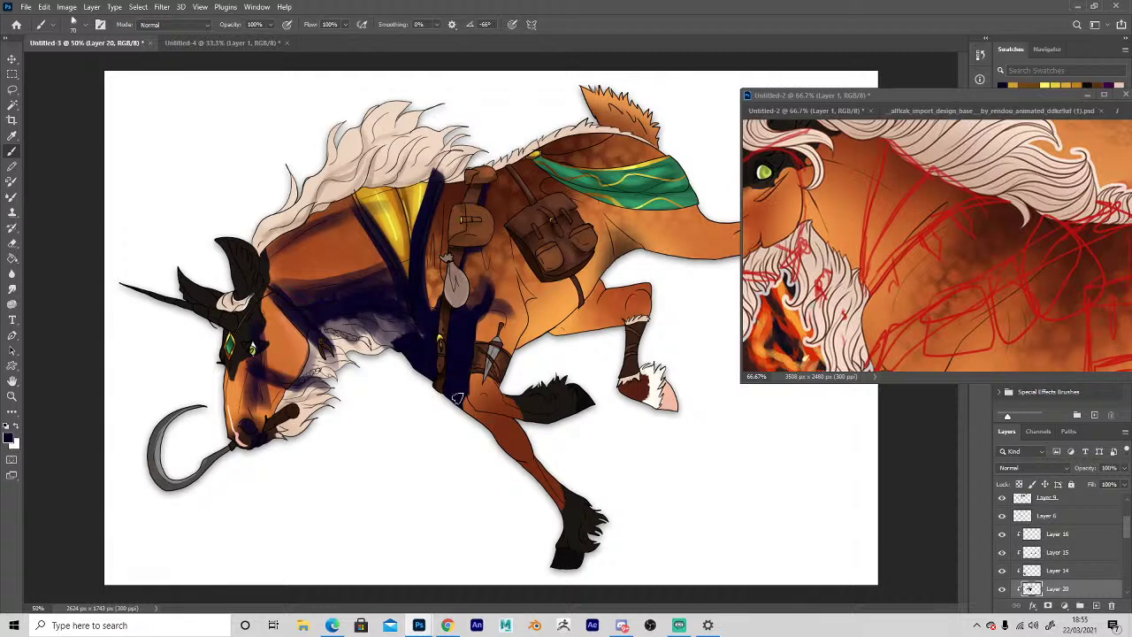
drag(469, 413, 520, 435)
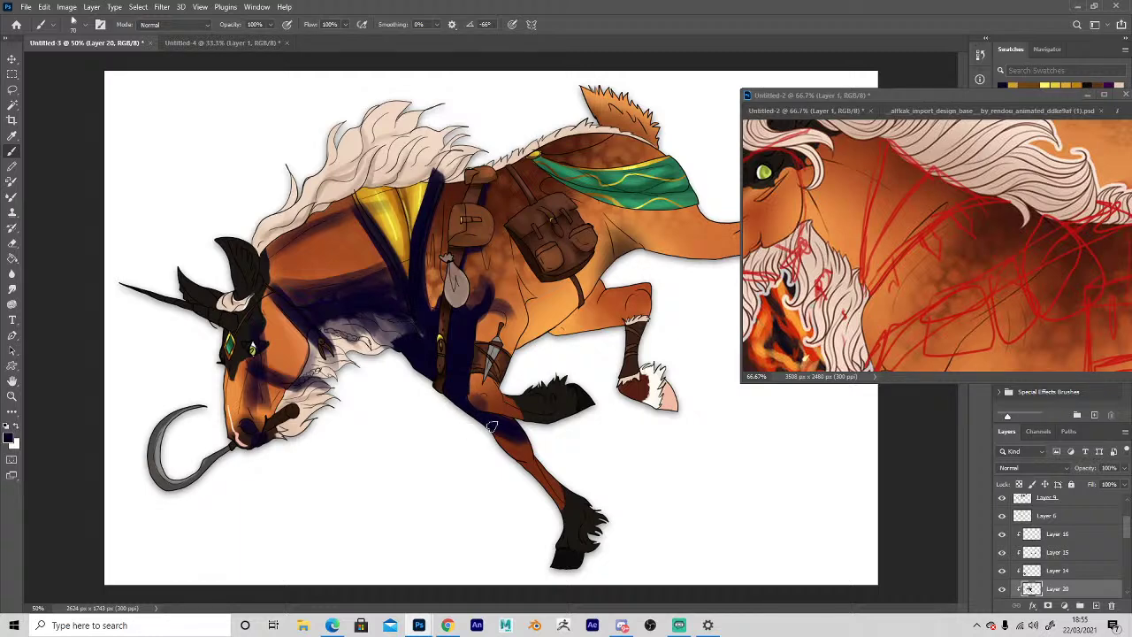
Paint dark shadows on Layer 20 over the lower foreleg, the belly and inner hind leg, and beneath the green cloth.
drag(525, 441, 554, 483)
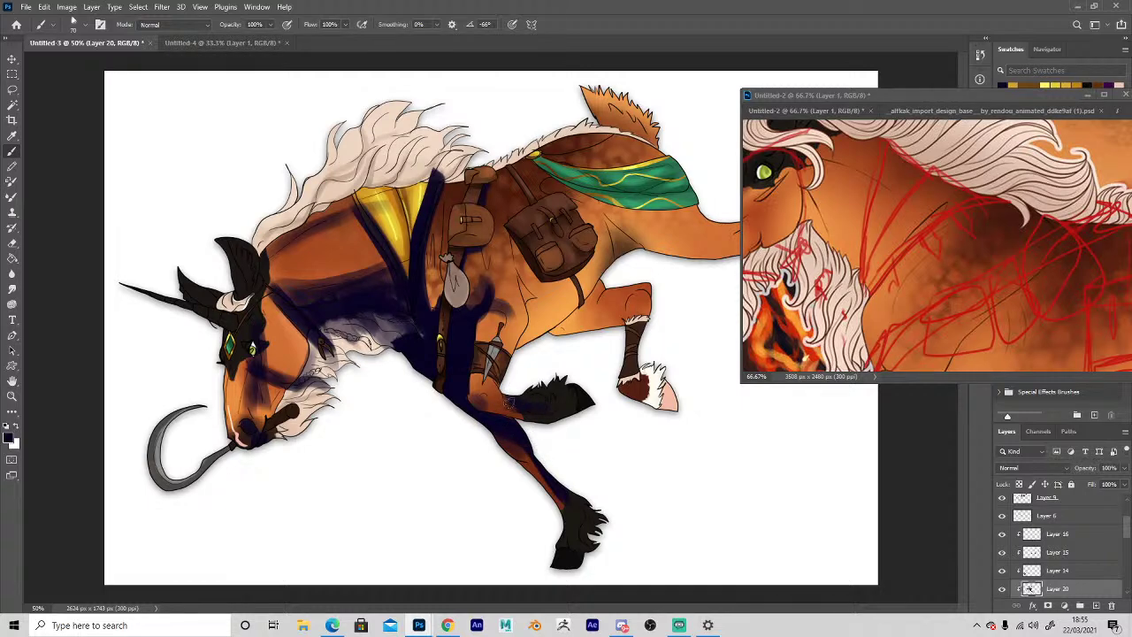
mouse_move(535, 313)
mouse_down()
mouse_move(566, 311)
mouse_move(568, 329)
mouse_move(584, 302)
mouse_move(592, 323)
mouse_move(625, 282)
mouse_move(600, 323)
mouse_move(633, 284)
mouse_move(609, 333)
mouse_move(631, 291)
mouse_move(665, 312)
mouse_move(593, 294)
mouse_move(611, 252)
mouse_up()
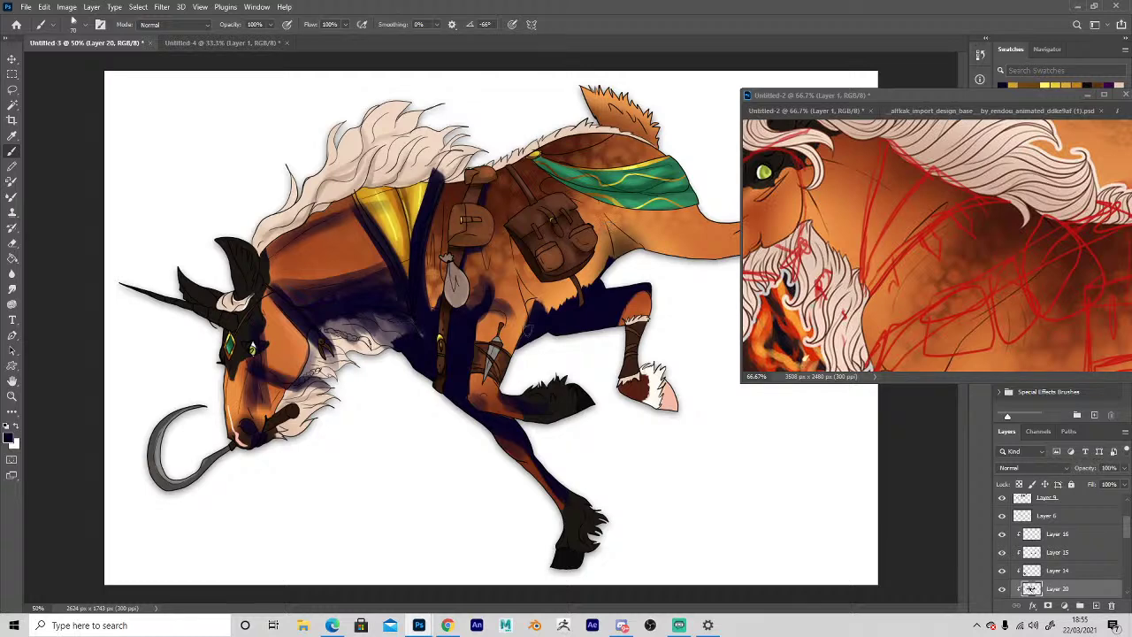
mouse_move(535, 319)
mouse_down()
mouse_move(520, 260)
mouse_move(543, 316)
mouse_move(550, 277)
mouse_move(565, 290)
mouse_move(585, 279)
mouse_move(575, 300)
mouse_move(572, 280)
mouse_move(547, 281)
mouse_move(520, 257)
mouse_move(530, 303)
mouse_move(506, 209)
mouse_move(575, 274)
mouse_move(587, 253)
mouse_move(561, 315)
mouse_move(540, 281)
mouse_up()
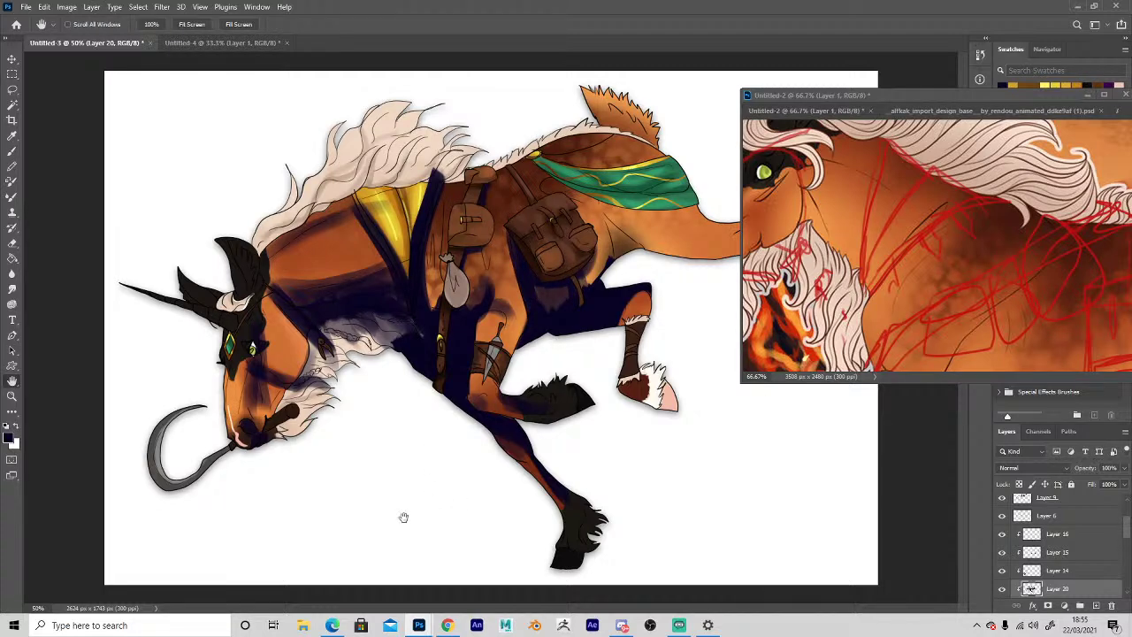
mouse_move(545, 169)
mouse_down()
mouse_move(645, 214)
mouse_move(654, 194)
mouse_move(615, 221)
mouse_move(623, 262)
mouse_move(629, 221)
mouse_move(600, 200)
mouse_move(665, 209)
mouse_up()
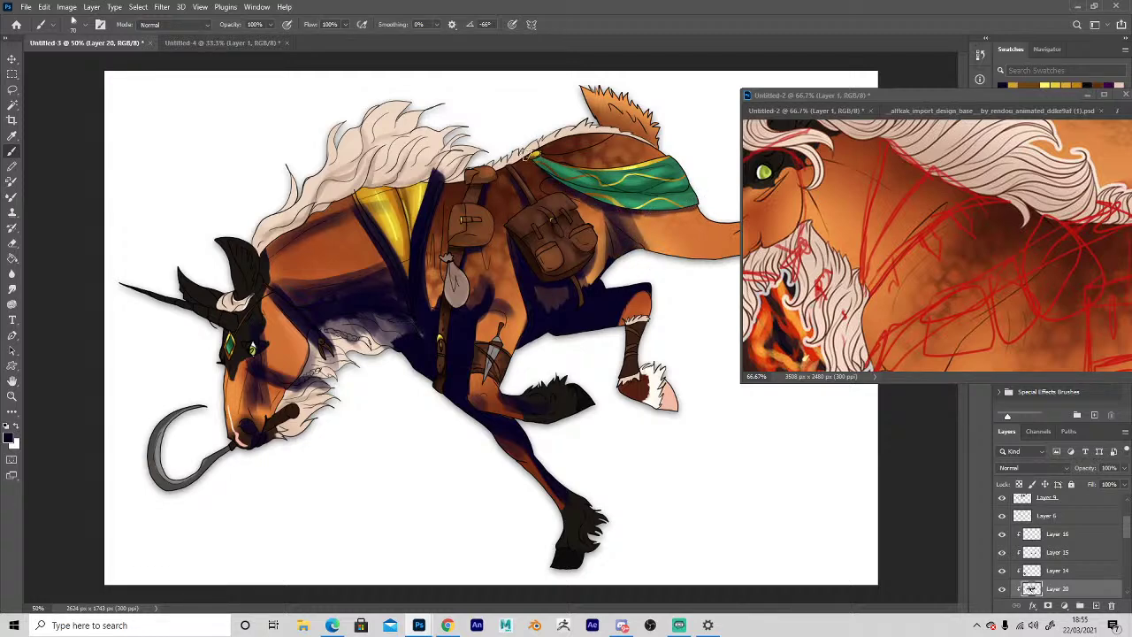
Reduce Layer 20's opacity to 27% and erase the shadow spilling over the yellow cloth.
key(h)
click(1124, 468)
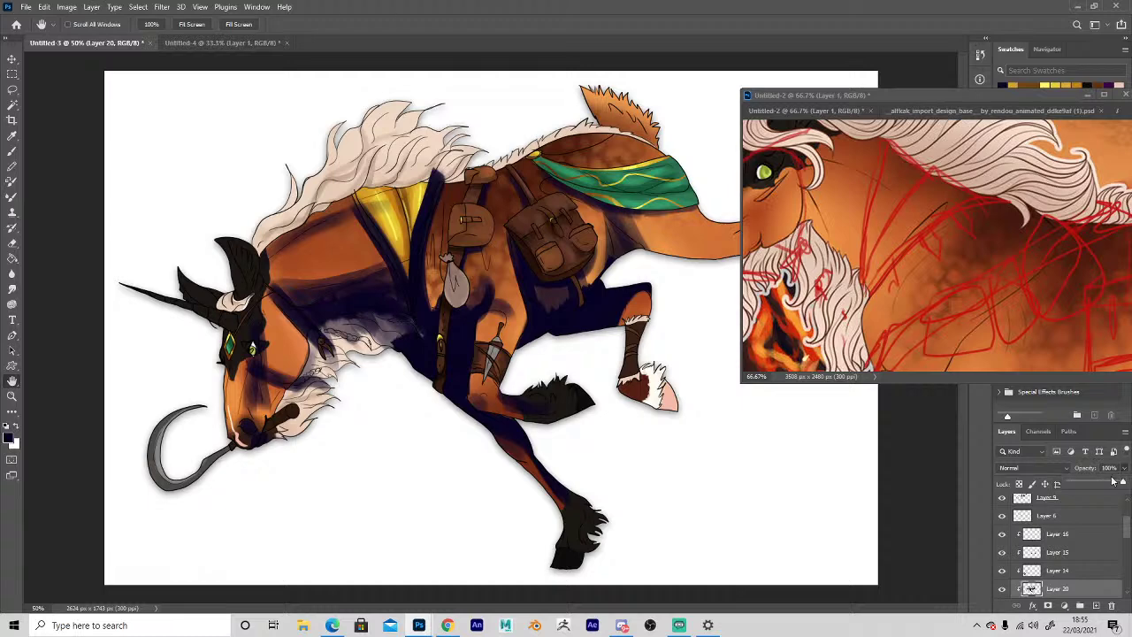
drag(1116, 483, 1089, 486)
key(b)
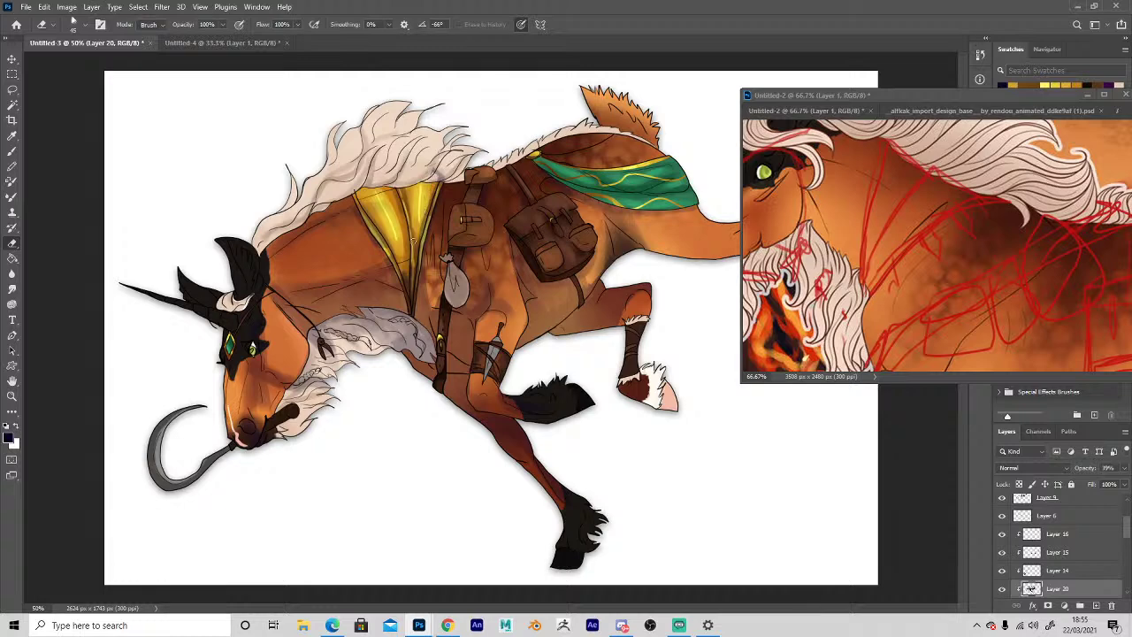
key(b)
key(e)
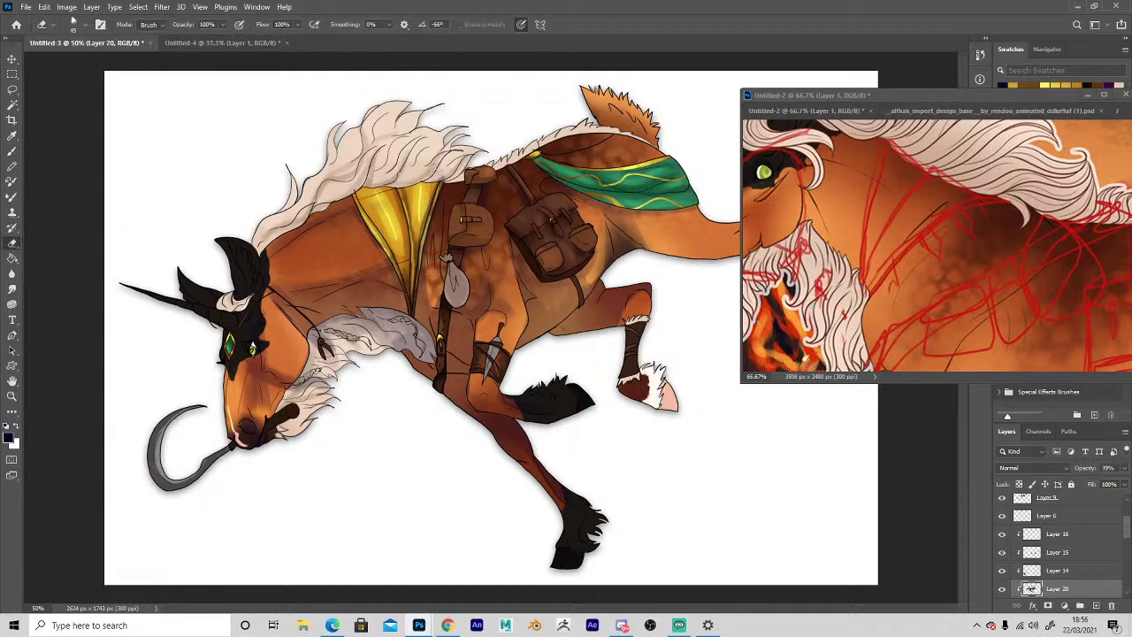
key(b)
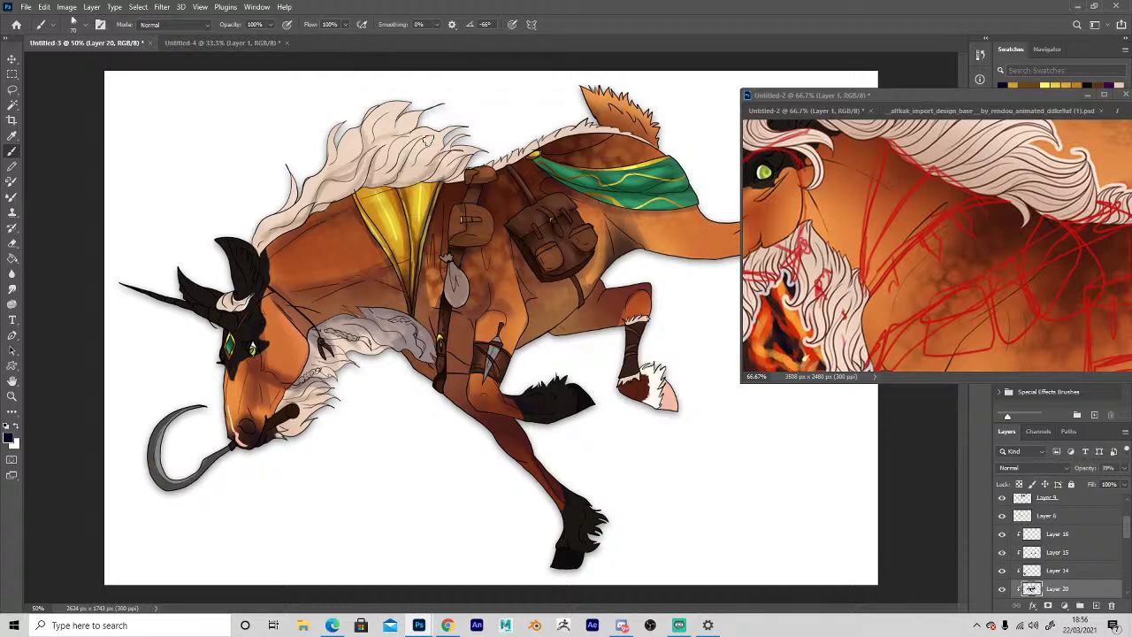
click(1124, 468)
drag(1089, 484, 1084, 484)
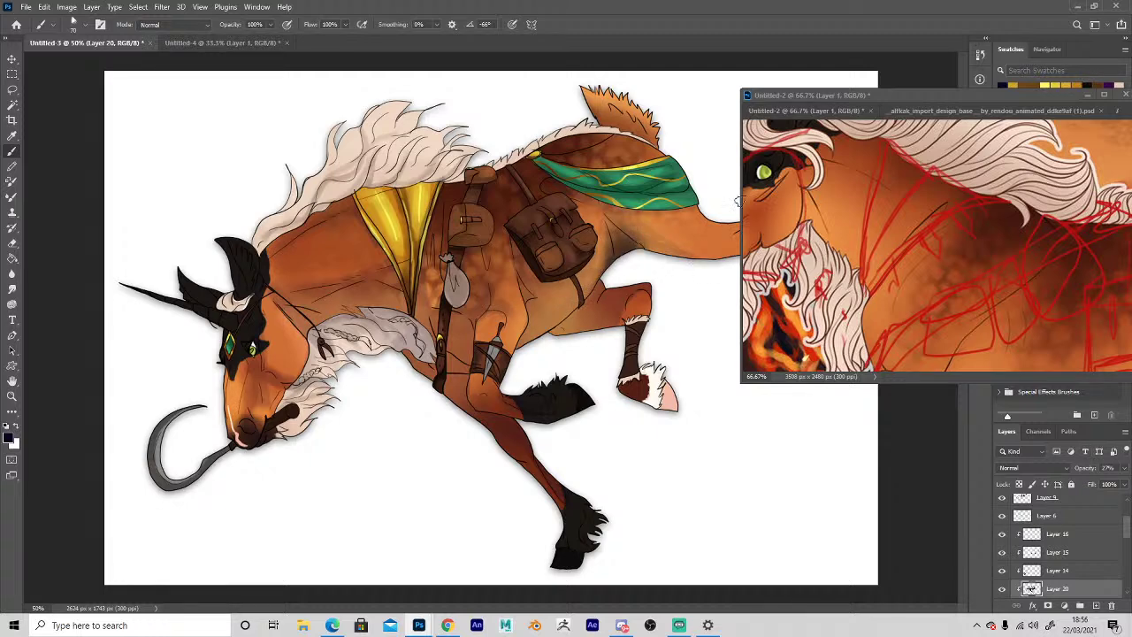
Move the floating reference window clear of the extended hind leg and touch up the shading there and beside the yellow cloth.
drag(766, 99, 893, 95)
click(680, 246)
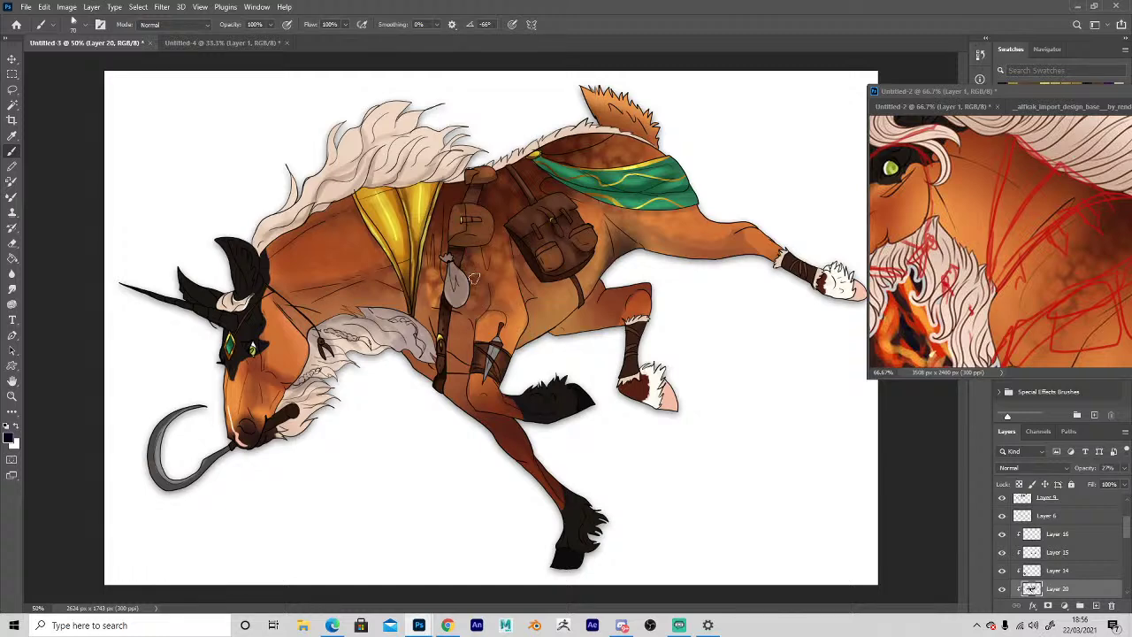
key(e)
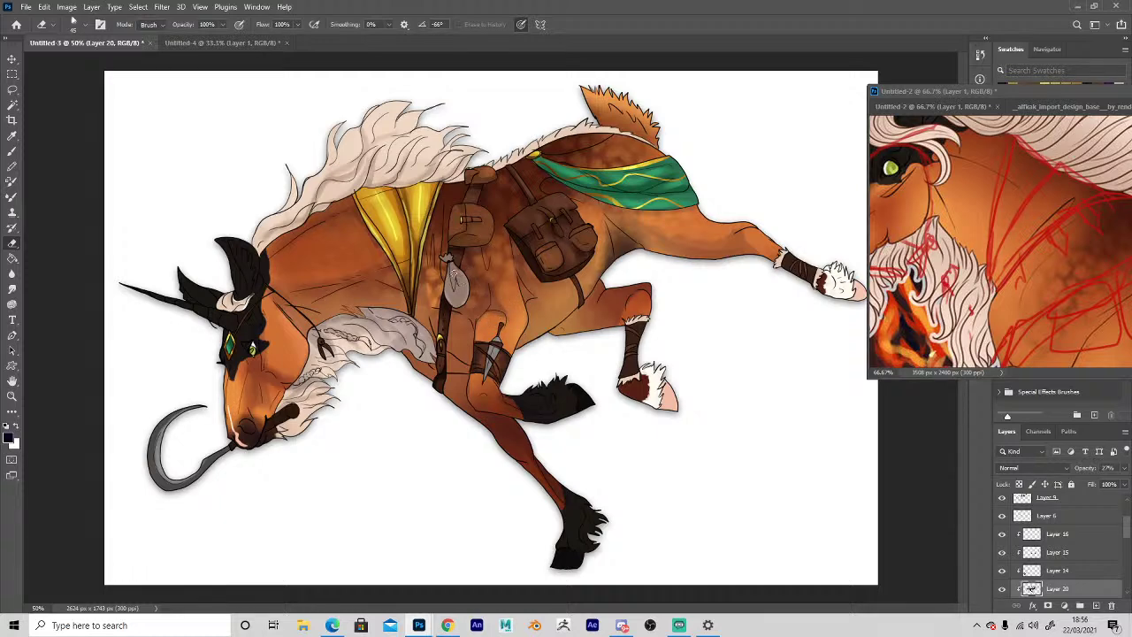
mouse_move(417, 276)
mouse_down()
mouse_move(433, 305)
mouse_move(428, 255)
mouse_move(430, 265)
mouse_up()
key(b)
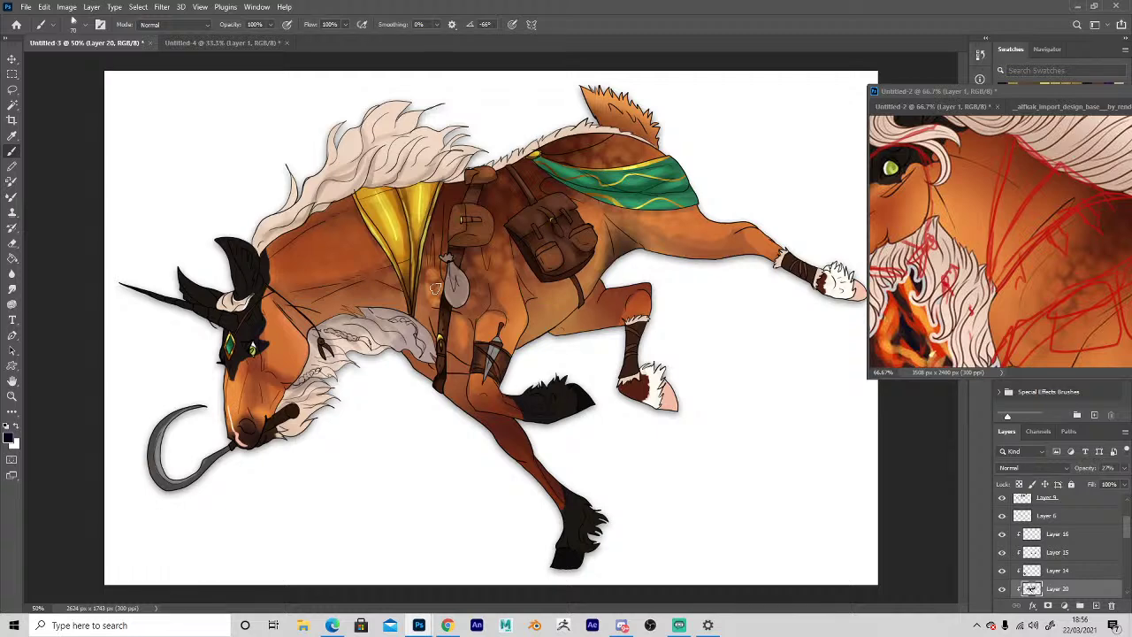
Refine the shadows on the extended hind leg and the white hoof feathering by alternating between eraser and brush.
key(e)
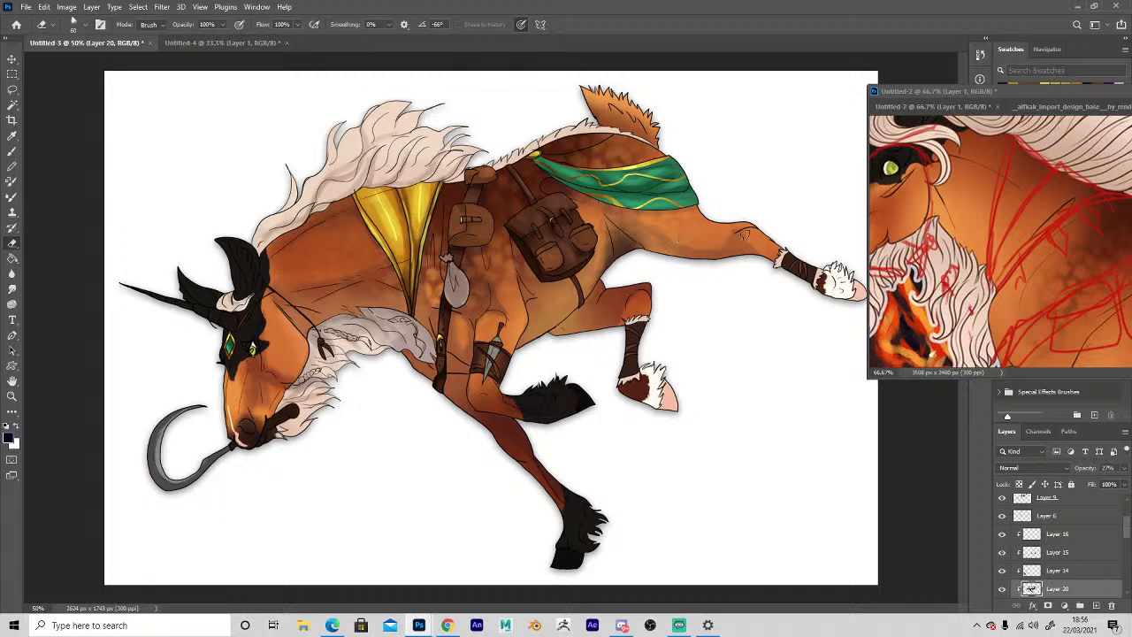
key(b)
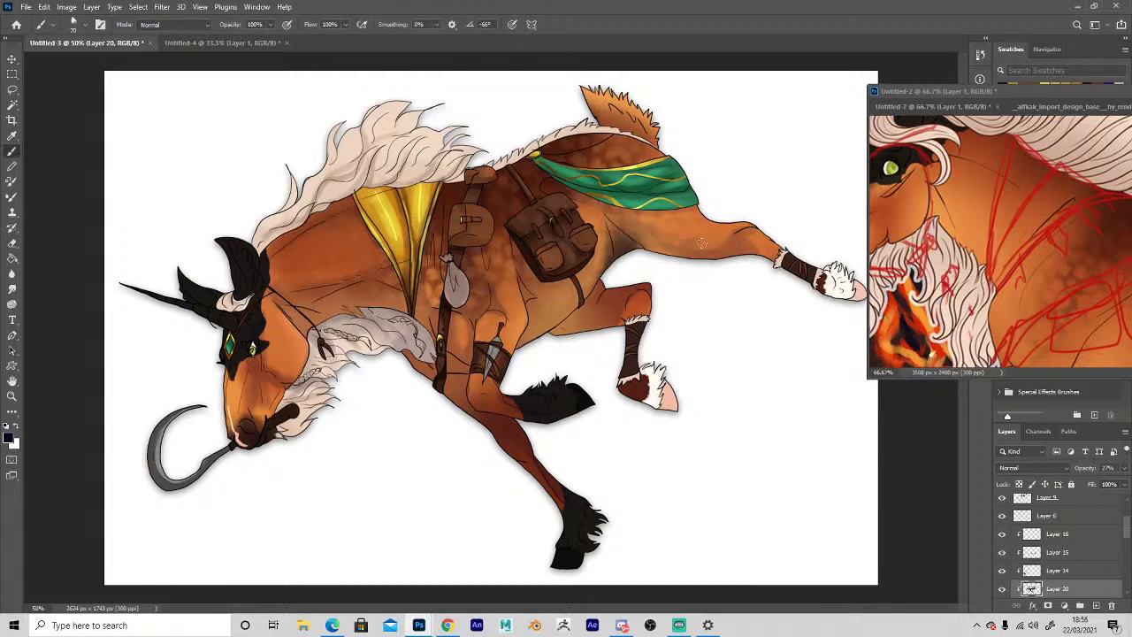
key(e)
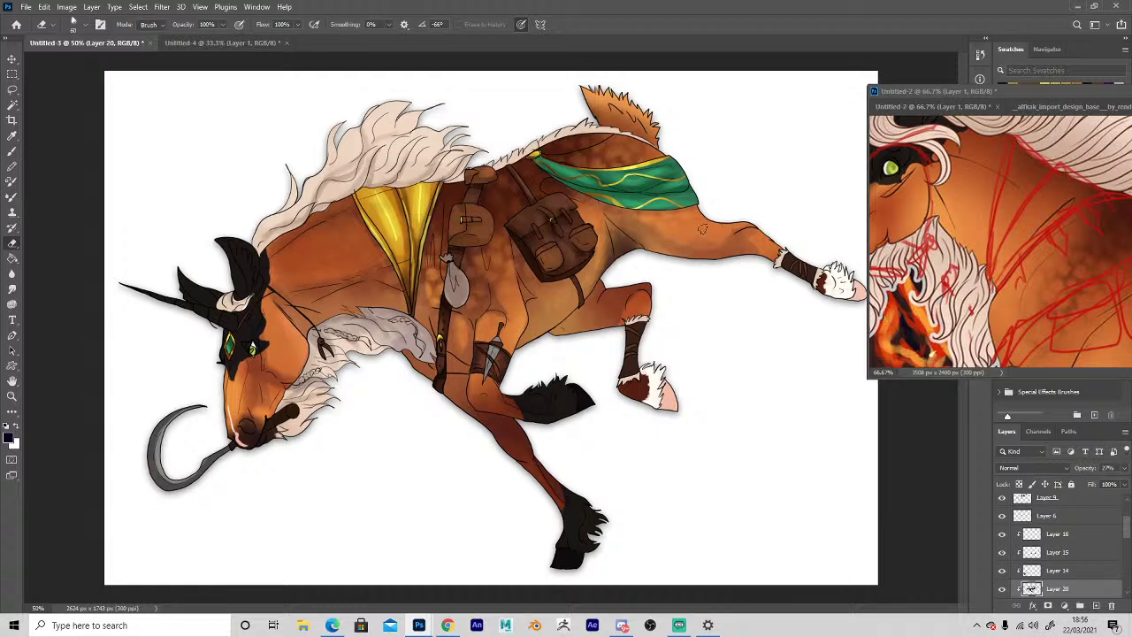
key(b)
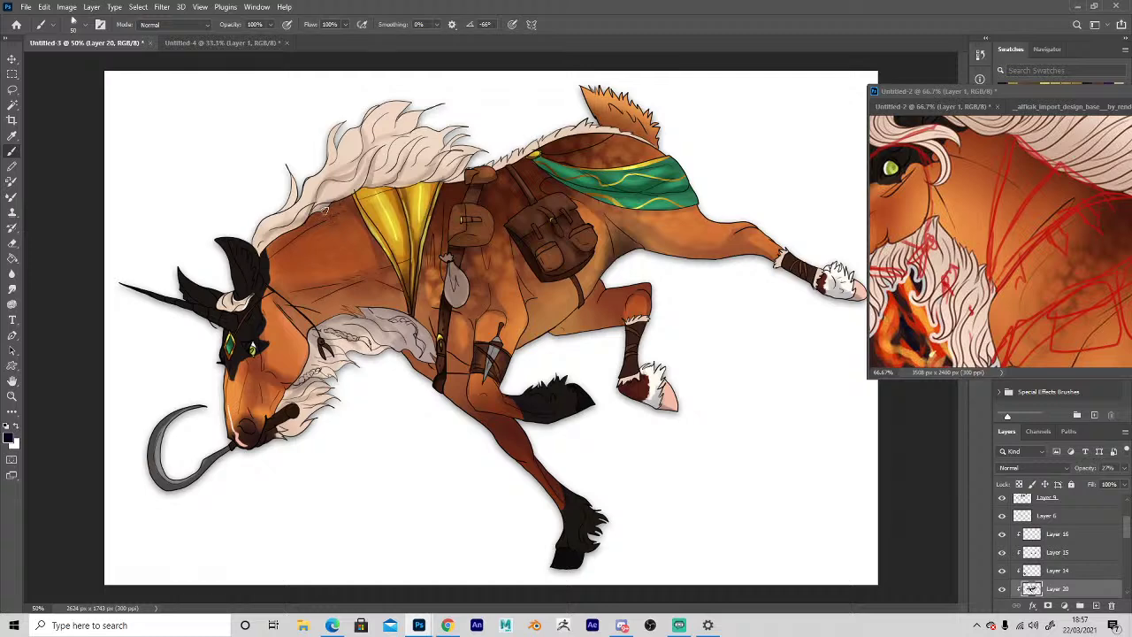
Paint soft shadows along the strands of the white mane and near the base of the tail.
drag(351, 191, 398, 130)
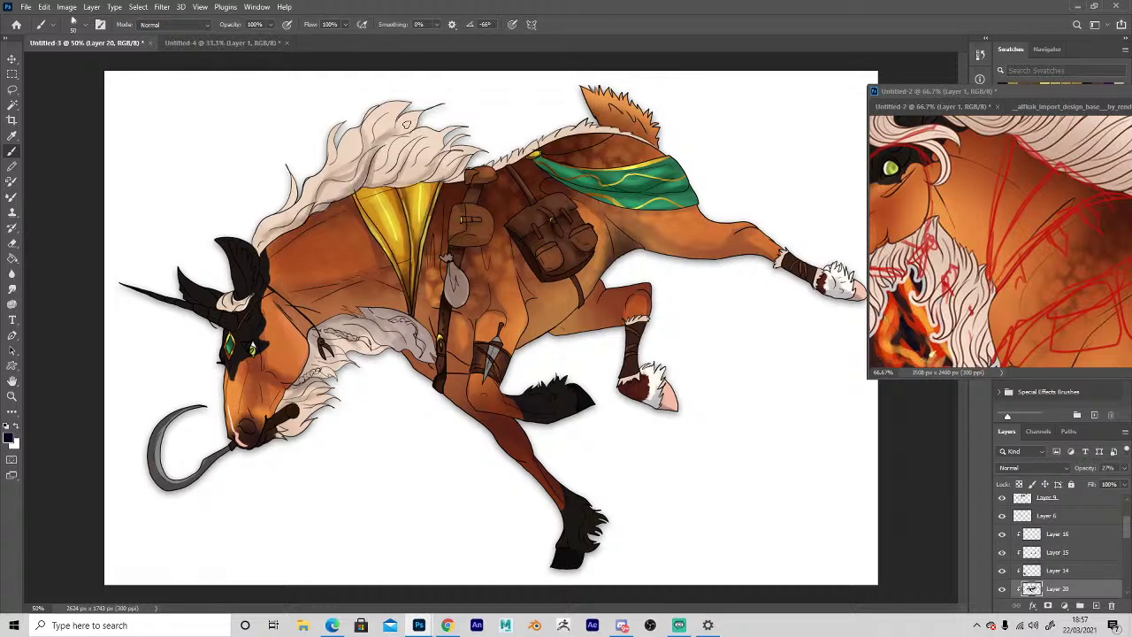
mouse_move(384, 185)
mouse_down()
mouse_move(427, 130)
mouse_move(410, 188)
mouse_up()
mouse_move(391, 139)
mouse_down()
mouse_move(413, 127)
mouse_move(363, 151)
mouse_move(302, 214)
mouse_move(308, 193)
mouse_move(258, 256)
mouse_up()
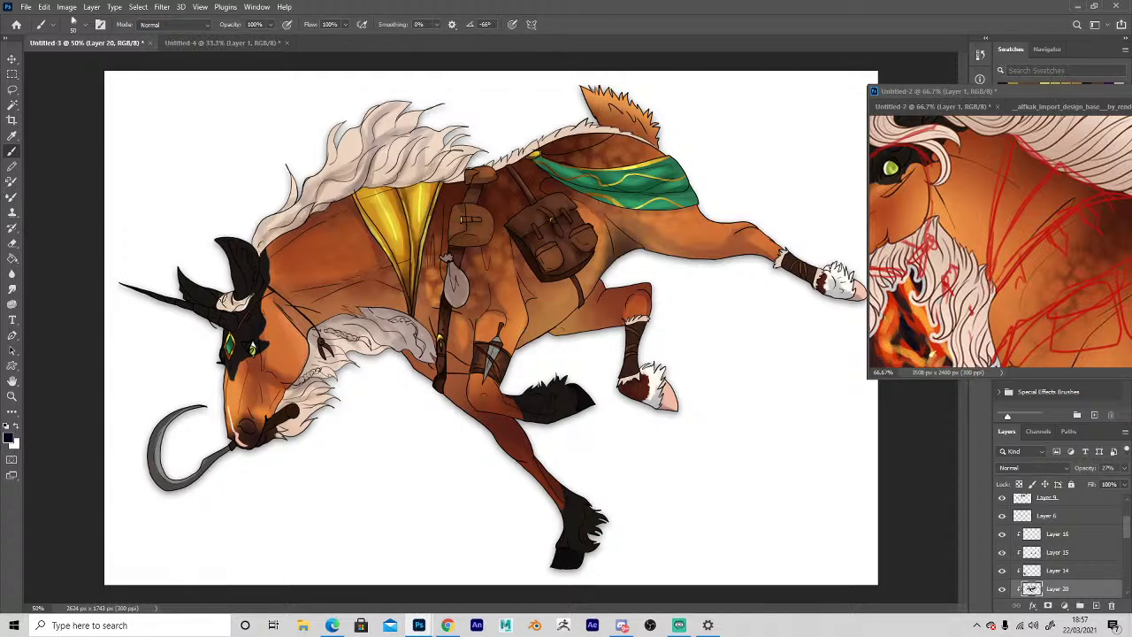
drag(422, 183, 460, 137)
mouse_move(612, 125)
mouse_down()
mouse_move(631, 131)
mouse_move(631, 99)
mouse_move(642, 124)
mouse_move(611, 120)
mouse_up()
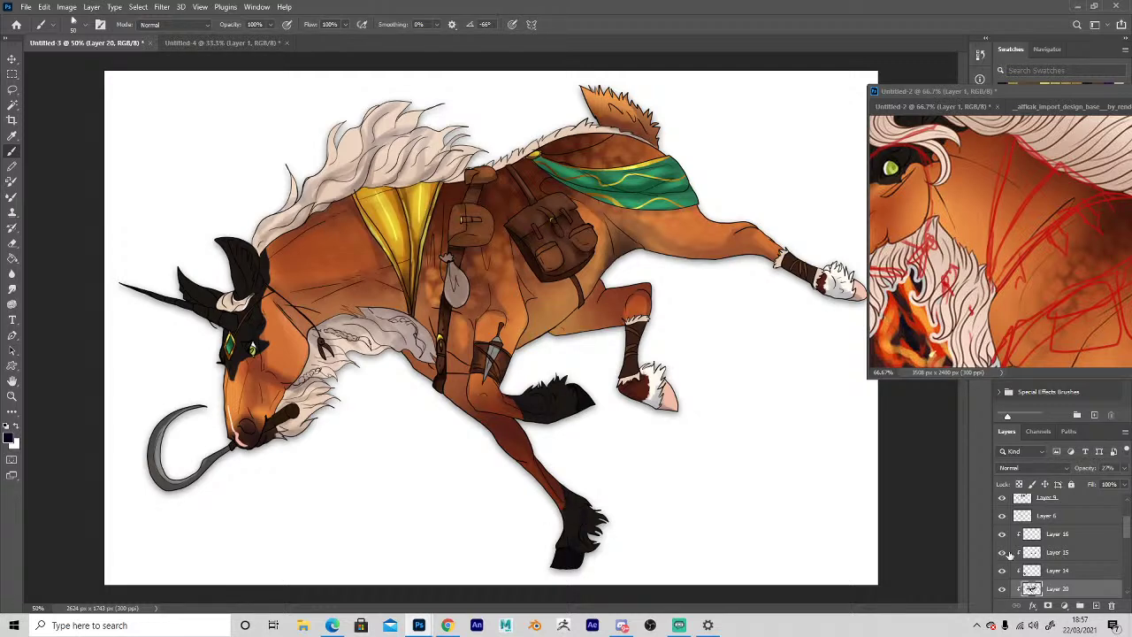
Add a new layer above Layer 20 and paint deeper shadows around the saddlebag strap, belly and chest.
click(1097, 606)
mouse_move(529, 335)
mouse_down()
mouse_move(530, 317)
mouse_move(544, 332)
mouse_move(563, 325)
mouse_move(575, 291)
mouse_move(558, 278)
mouse_up()
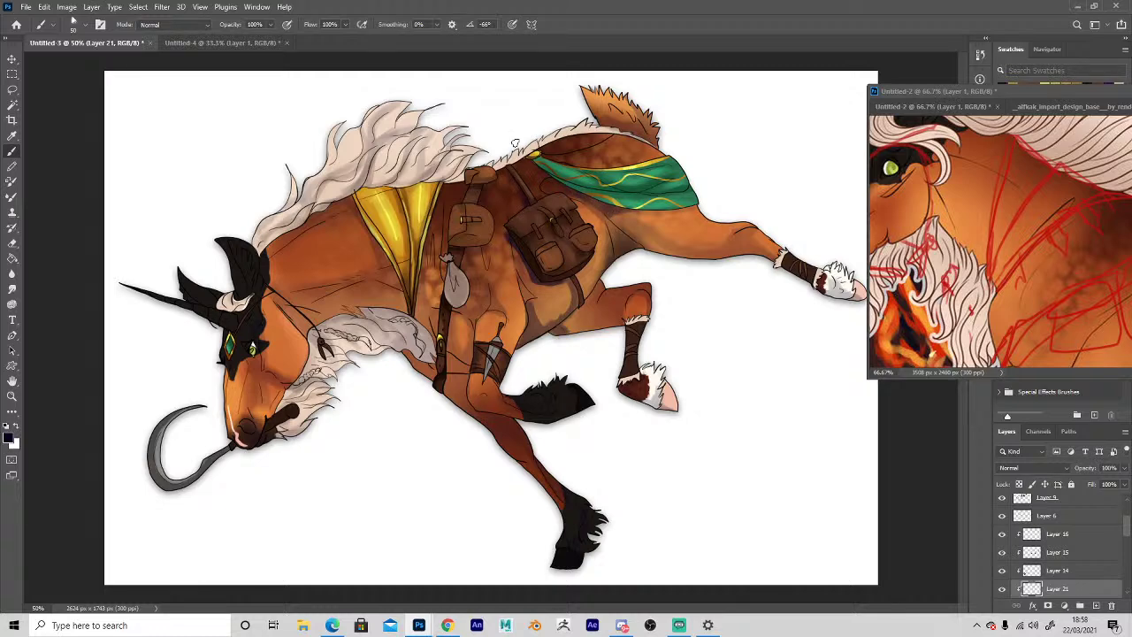
mouse_move(560, 330)
mouse_down()
mouse_move(533, 339)
mouse_move(516, 311)
mouse_move(458, 318)
mouse_move(567, 327)
mouse_move(580, 300)
mouse_move(566, 268)
mouse_move(579, 318)
mouse_move(570, 318)
mouse_move(588, 334)
mouse_move(582, 312)
mouse_move(604, 325)
mouse_move(596, 292)
mouse_up()
mouse_move(462, 345)
mouse_down()
mouse_move(472, 375)
mouse_move(440, 350)
mouse_move(460, 375)
mouse_move(447, 382)
mouse_move(464, 380)
mouse_move(451, 331)
mouse_move(435, 367)
mouse_move(407, 350)
mouse_up()
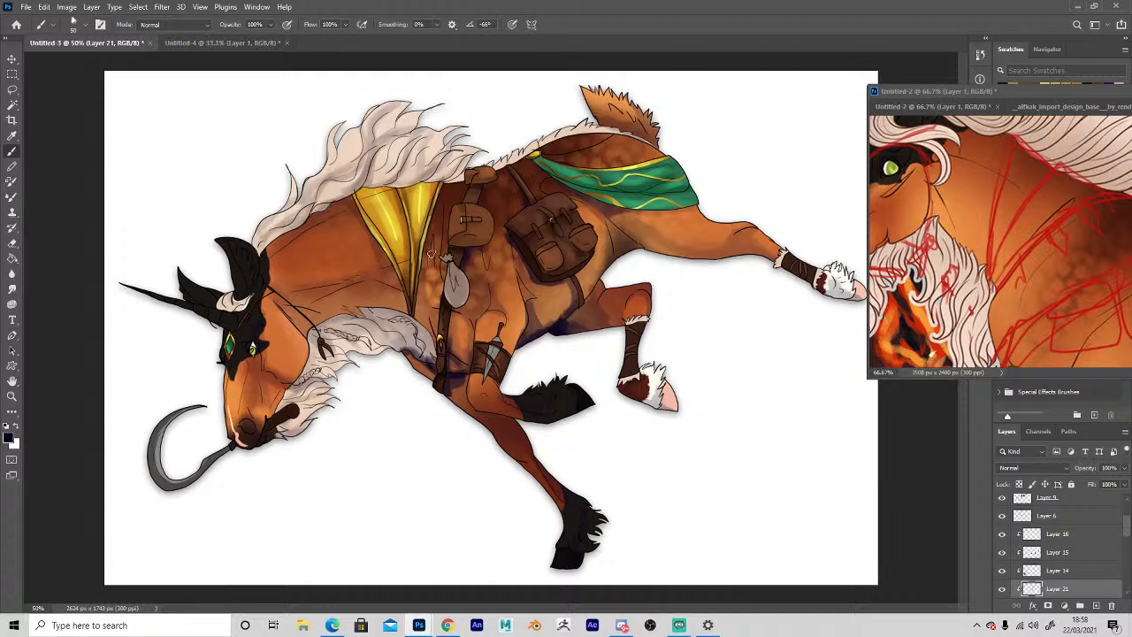
Deepen the shadows beside the yellow cloth, on the upper foreleg and along the neck up to the head strap.
drag(419, 324, 421, 259)
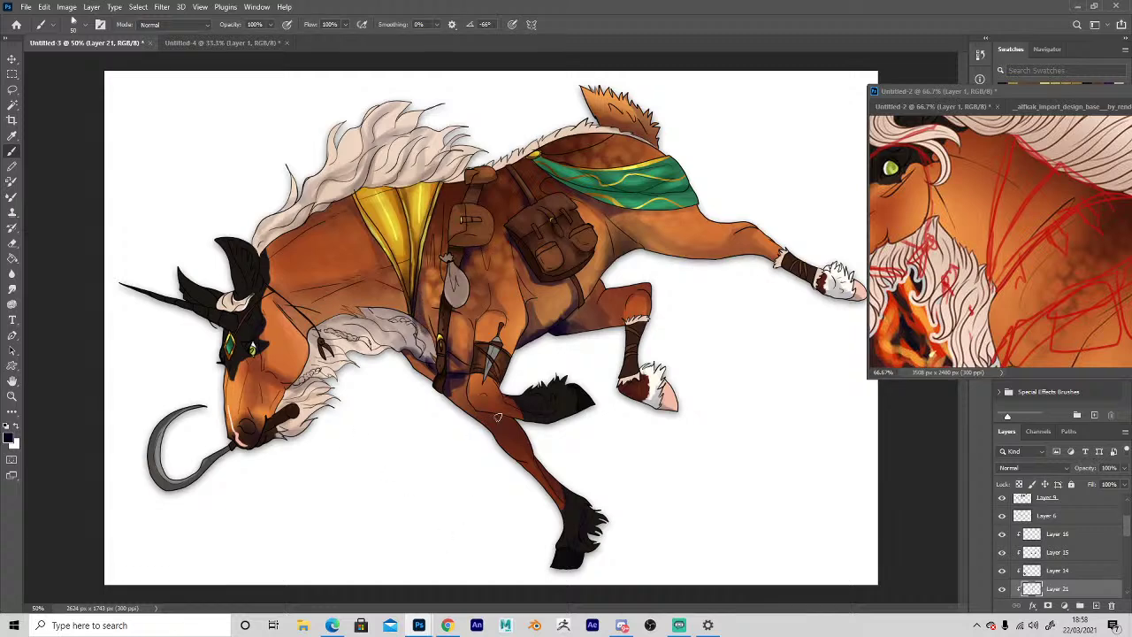
drag(498, 417, 519, 429)
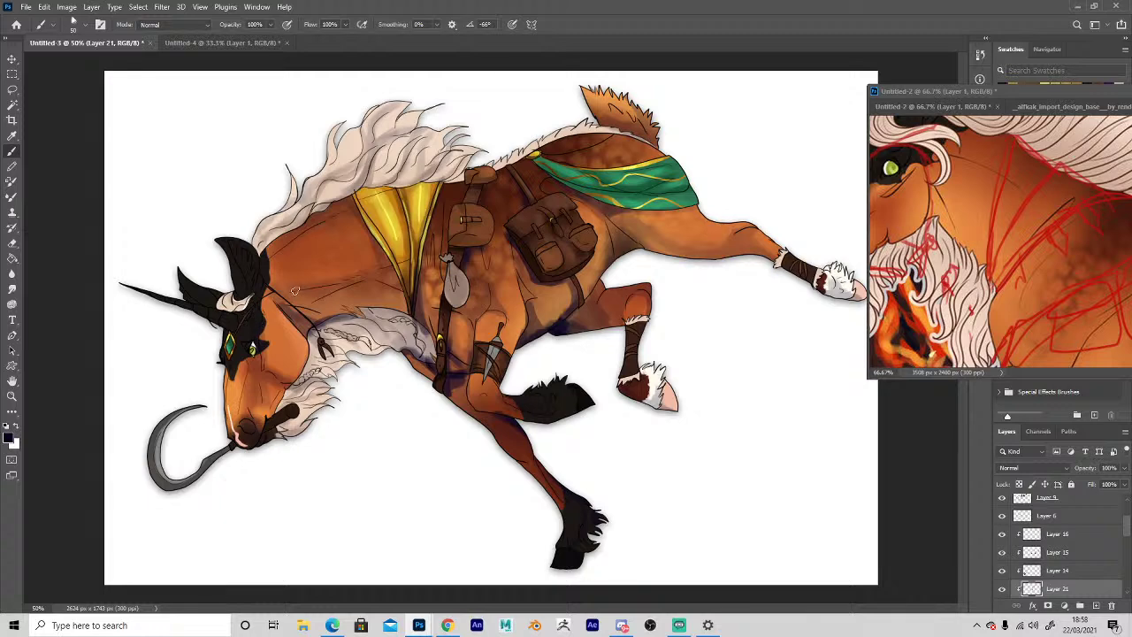
drag(343, 281, 406, 267)
drag(344, 284, 274, 294)
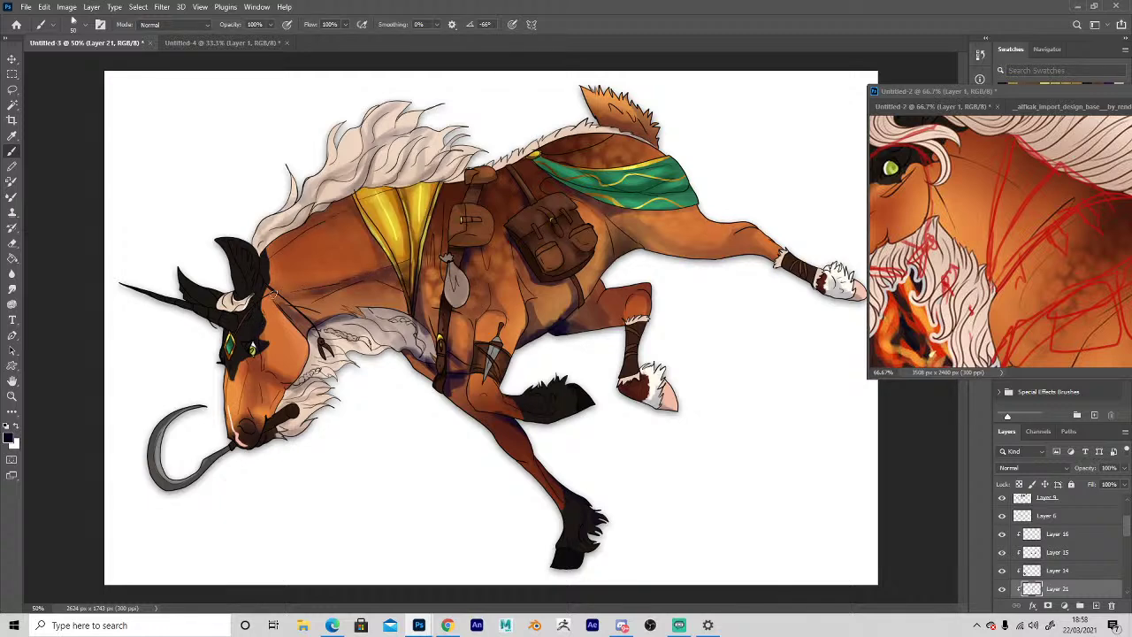
Switch to Chrome and open the artist's DeviantArt gallery from the page of the standing chestnut horse drawing.
click(447, 624)
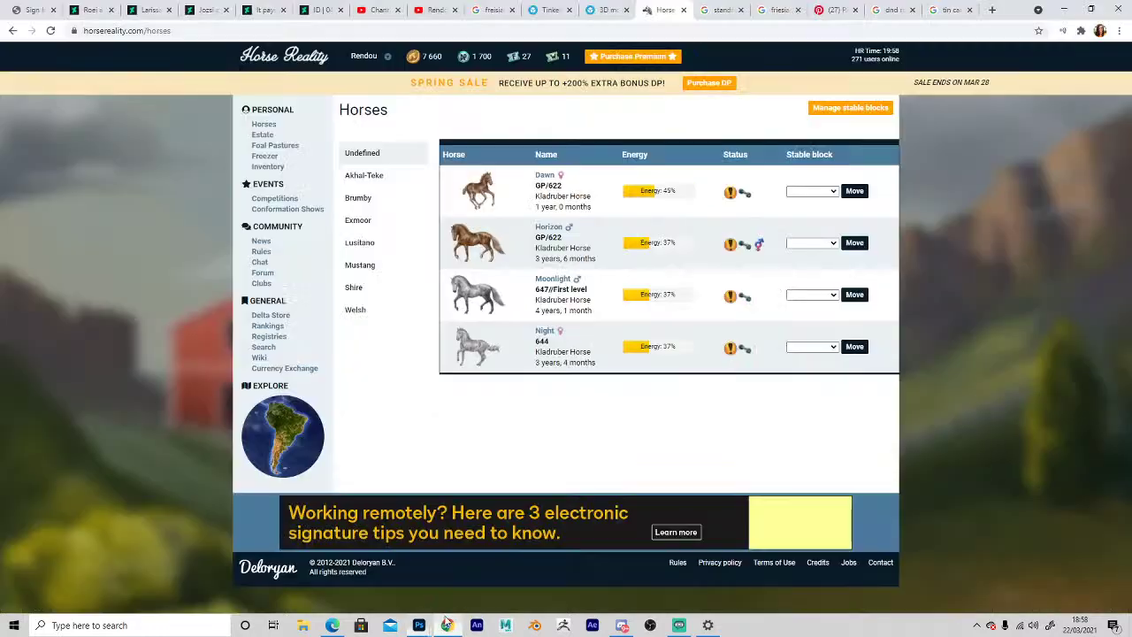
click(202, 9)
click(145, 10)
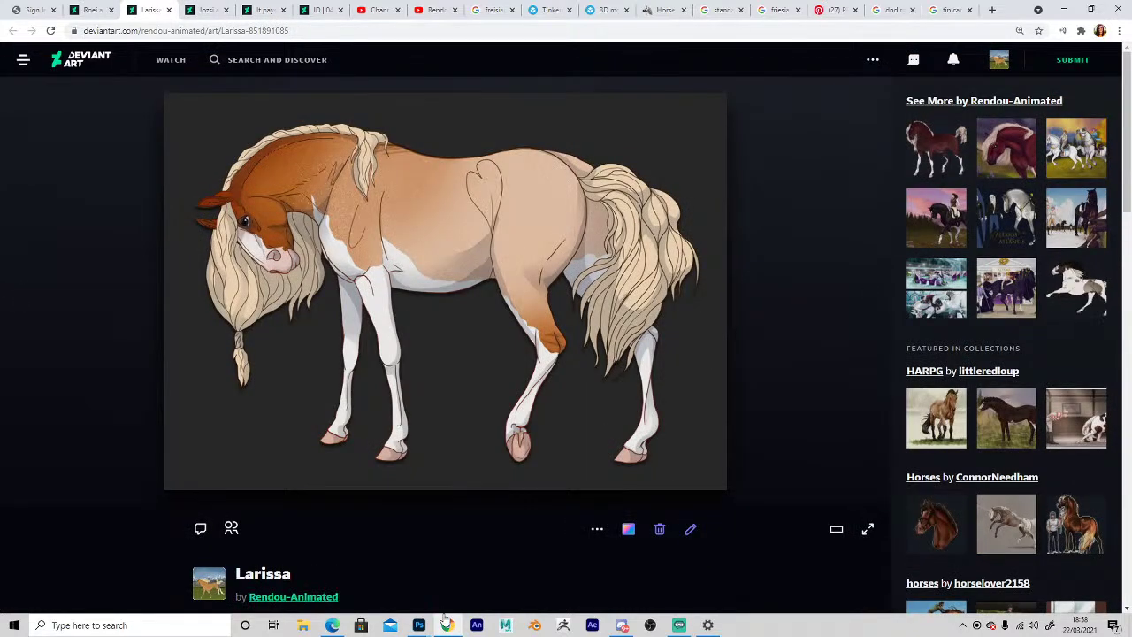
click(294, 597)
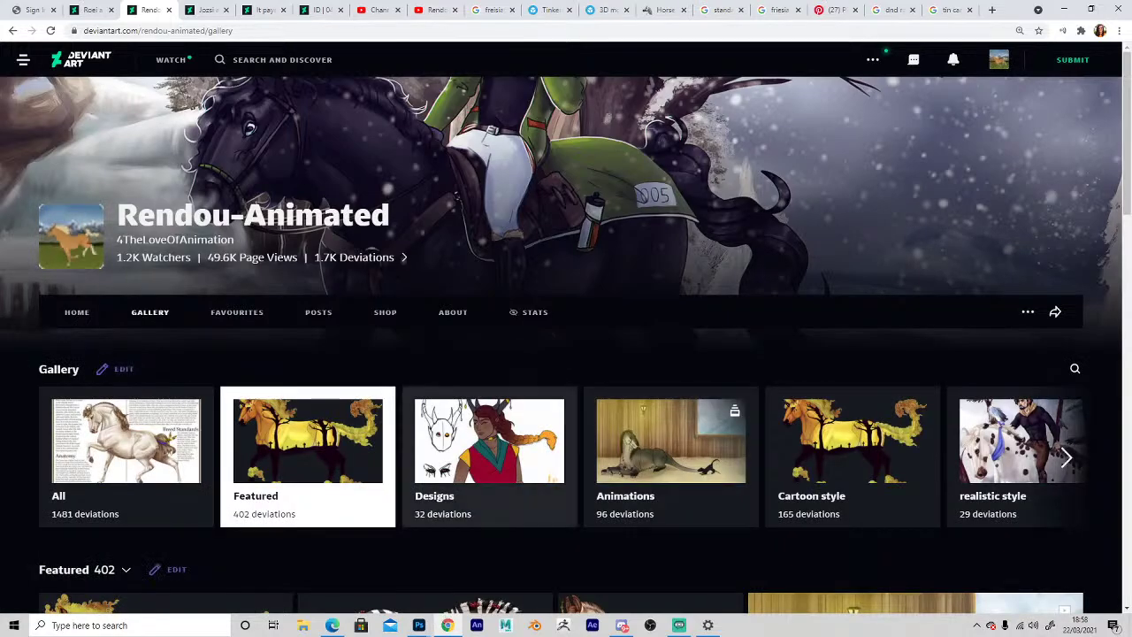
Look through the artist's Featured gallery folder for earlier horse artworks.
scroll(444, 610, down, 10)
scroll(446, 610, down, 4)
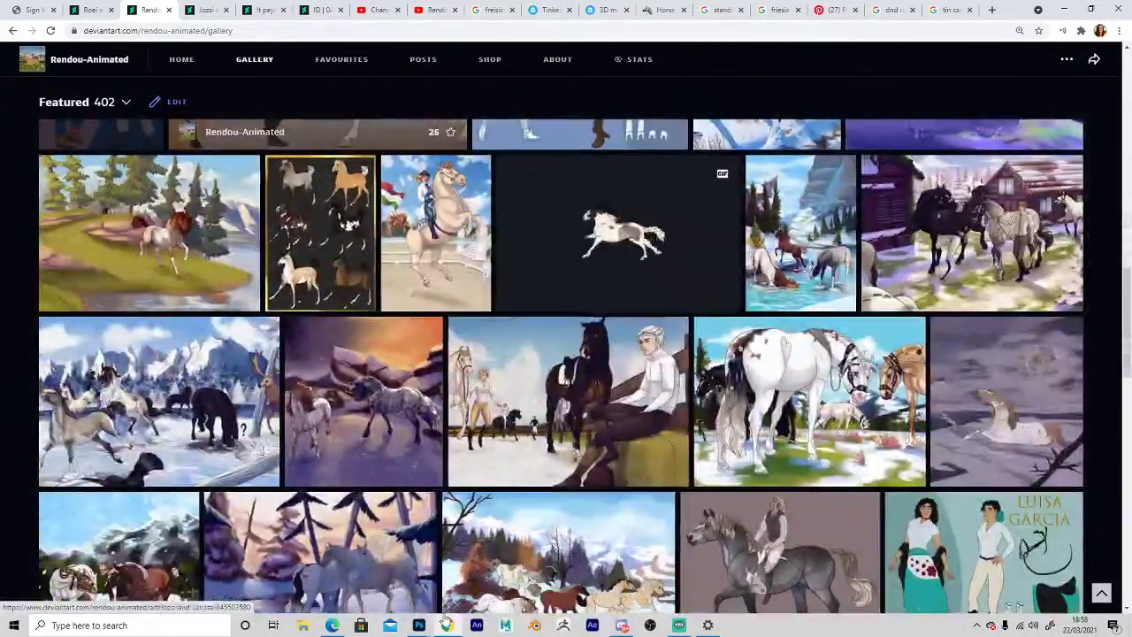
scroll(446, 610, down, 5)
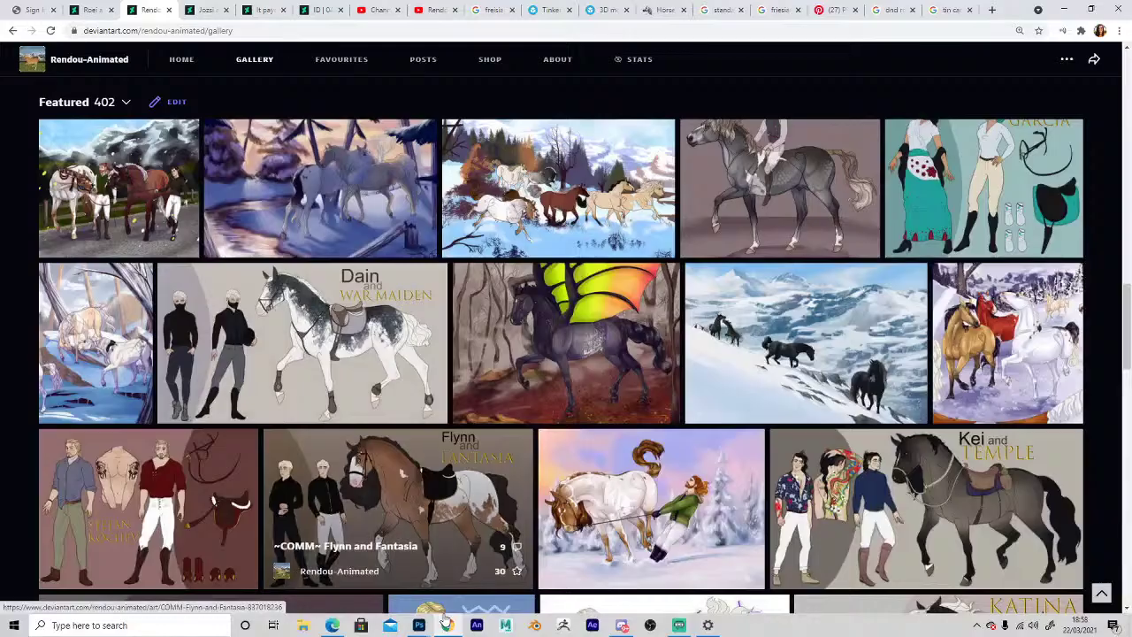
scroll(447, 354, down, 15)
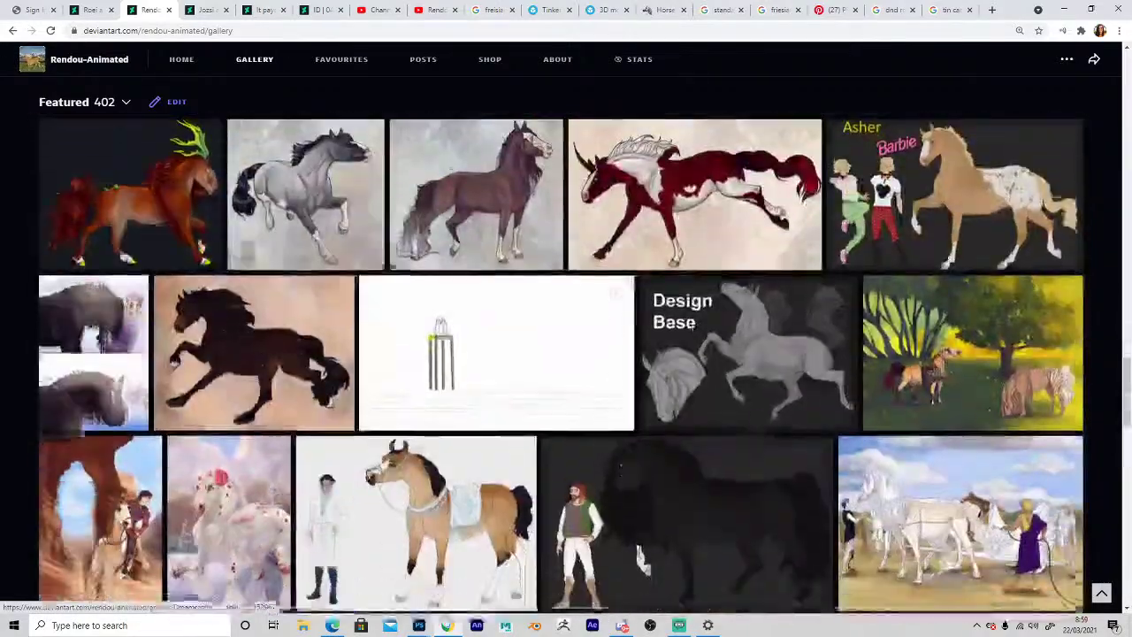
scroll(416, 265, down, 10)
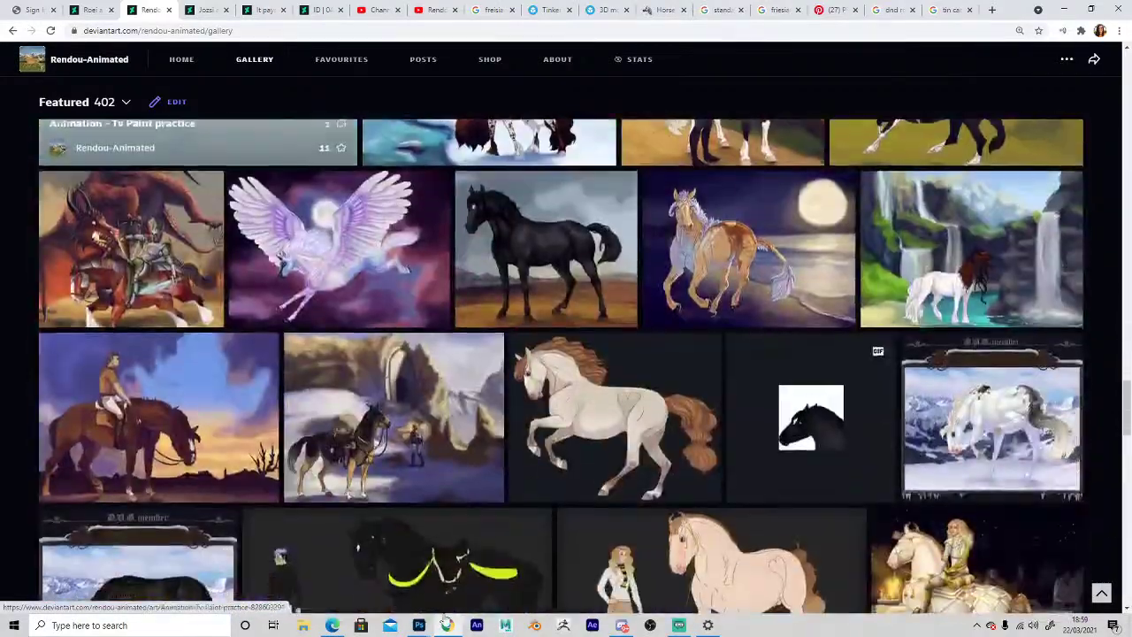
scroll(425, 168, down, 10)
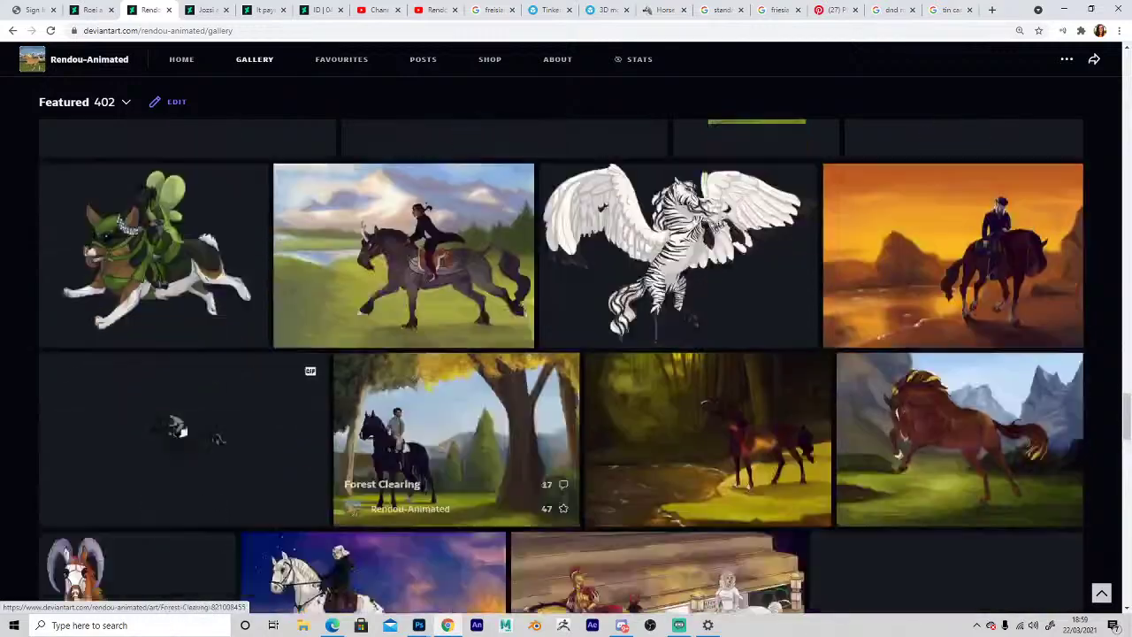
scroll(424, 168, up, 20)
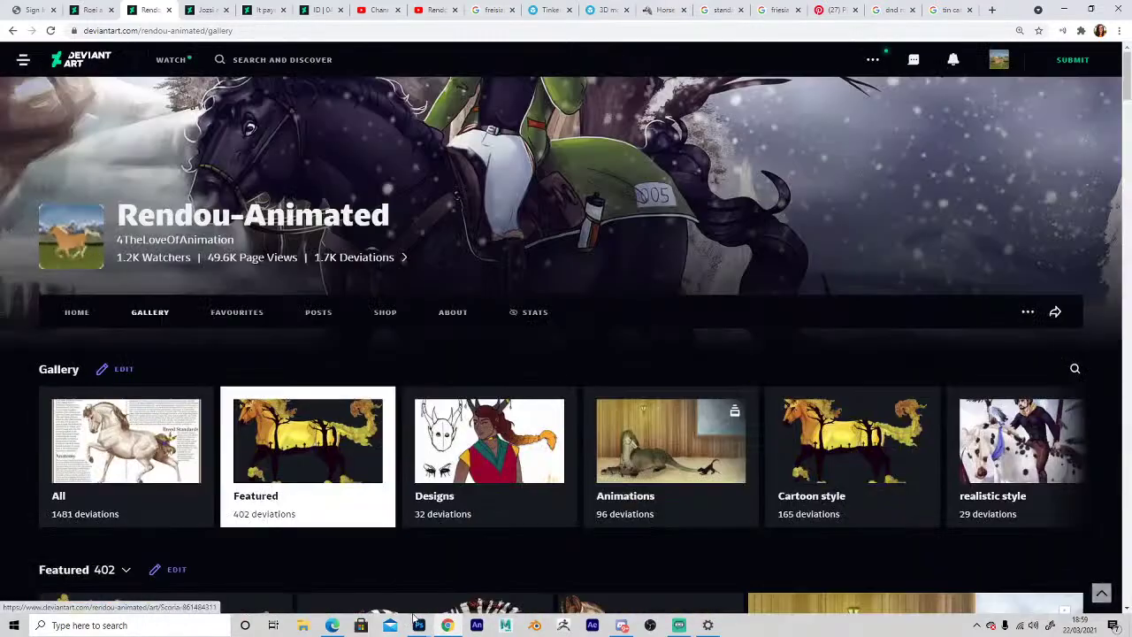
Browse the gallery's All folder and open the Dragon fight artwork with the armoured knight on horseback.
scroll(395, 513, down, 5)
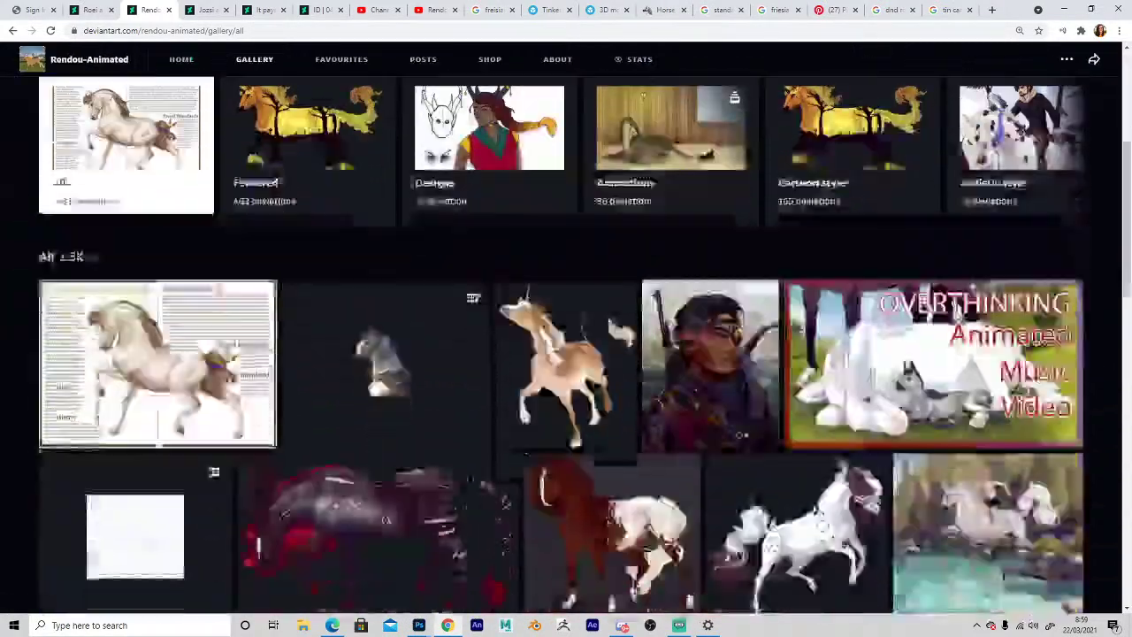
scroll(395, 513, down, 20)
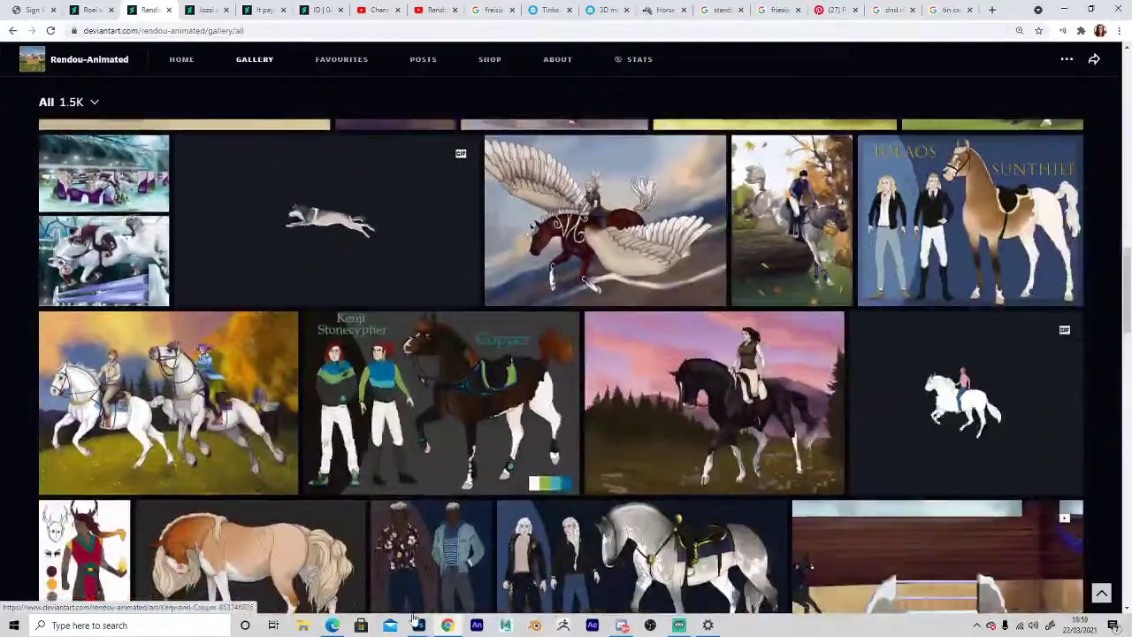
scroll(414, 618, down, 15)
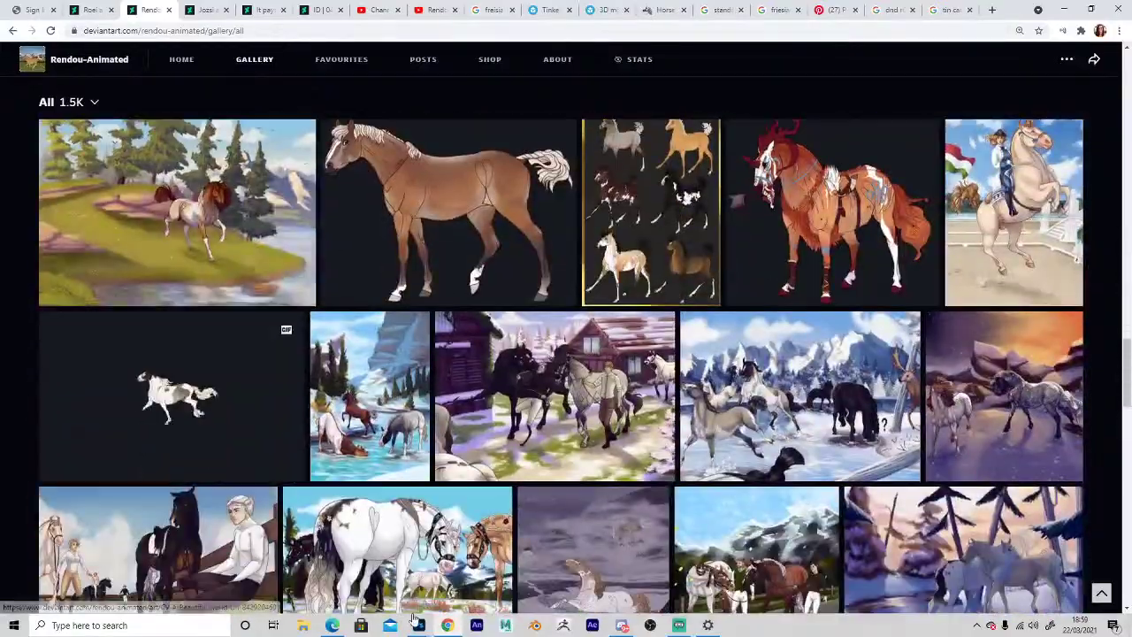
scroll(414, 617, down, 15)
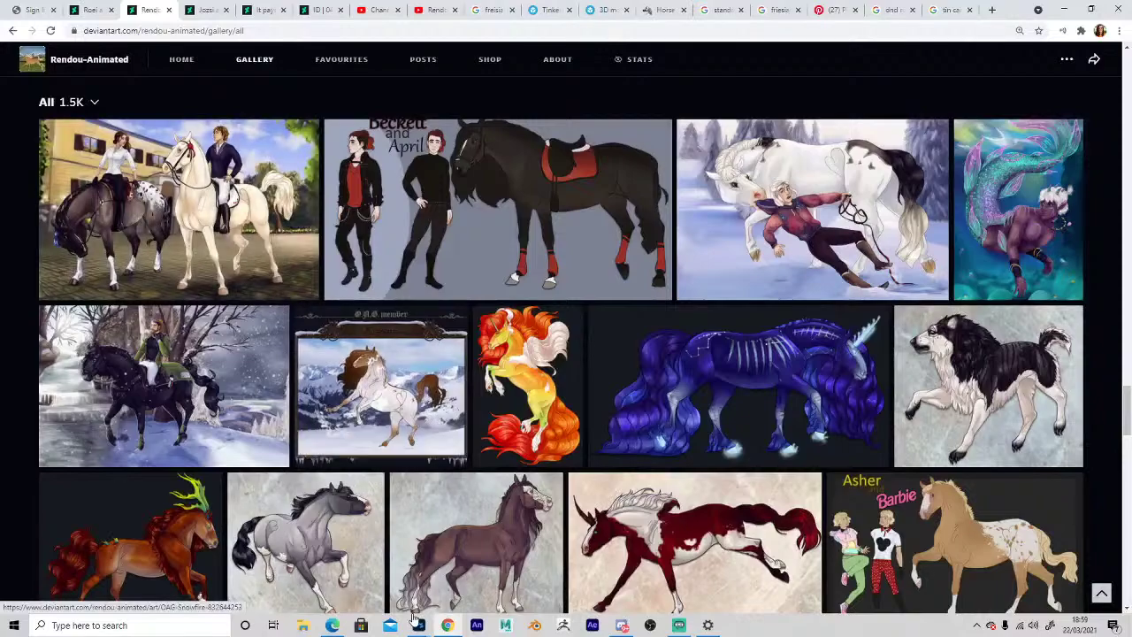
scroll(414, 618, down, 12)
scroll(414, 617, down, 5)
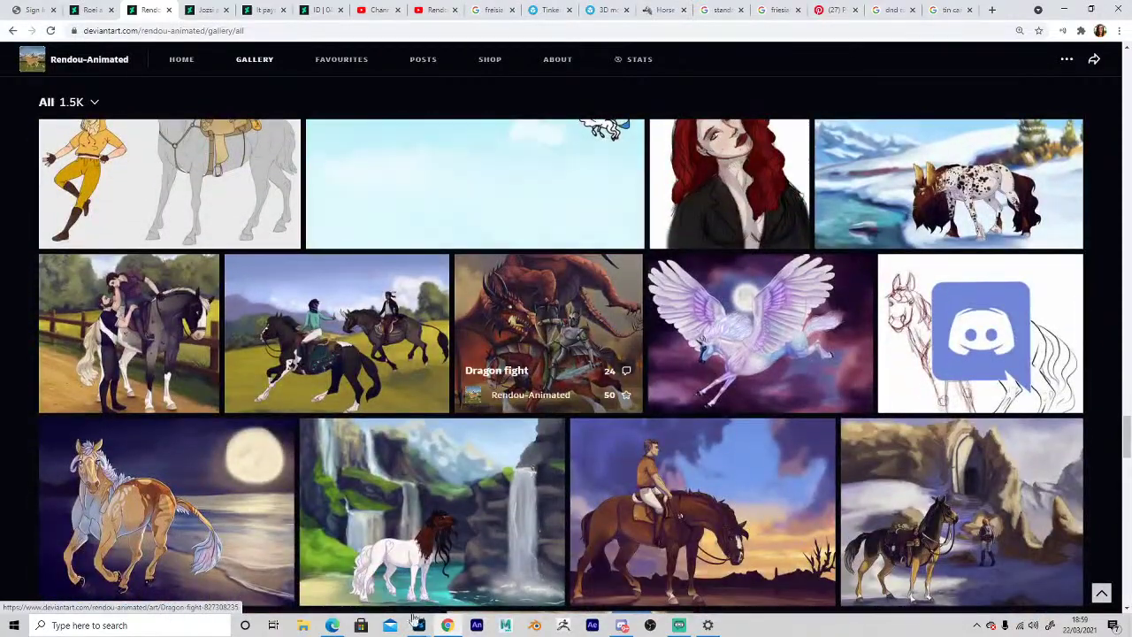
click(548, 332)
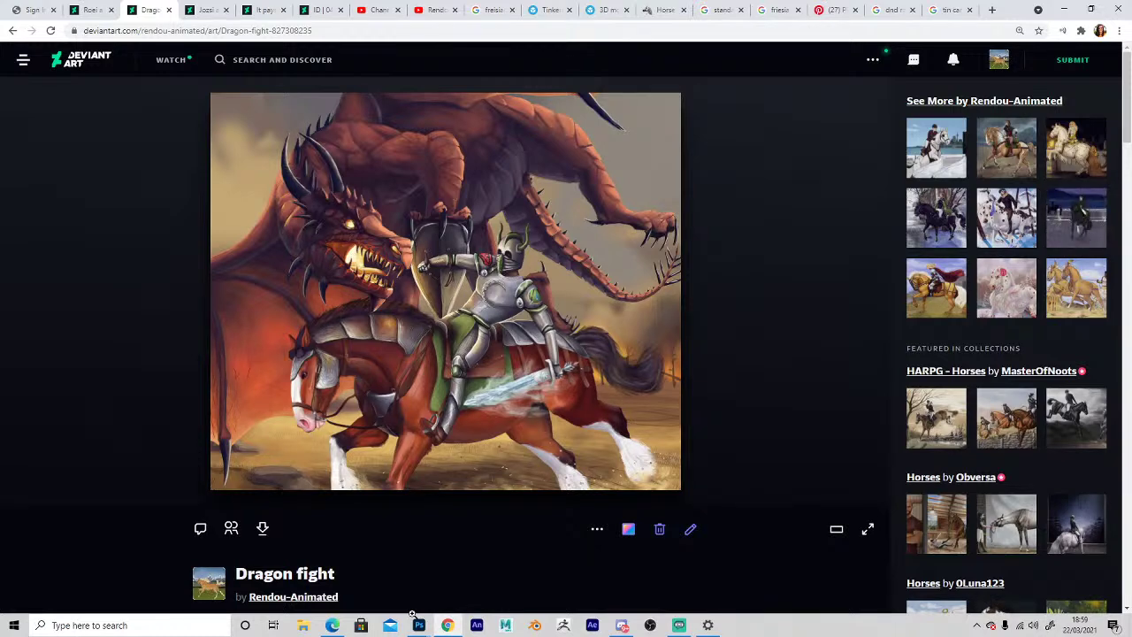
Compare Dragon fight with the horse drawing in Photoshop, and set the opacity of shadow Layer 21 to 32%.
mouse_move(417, 623)
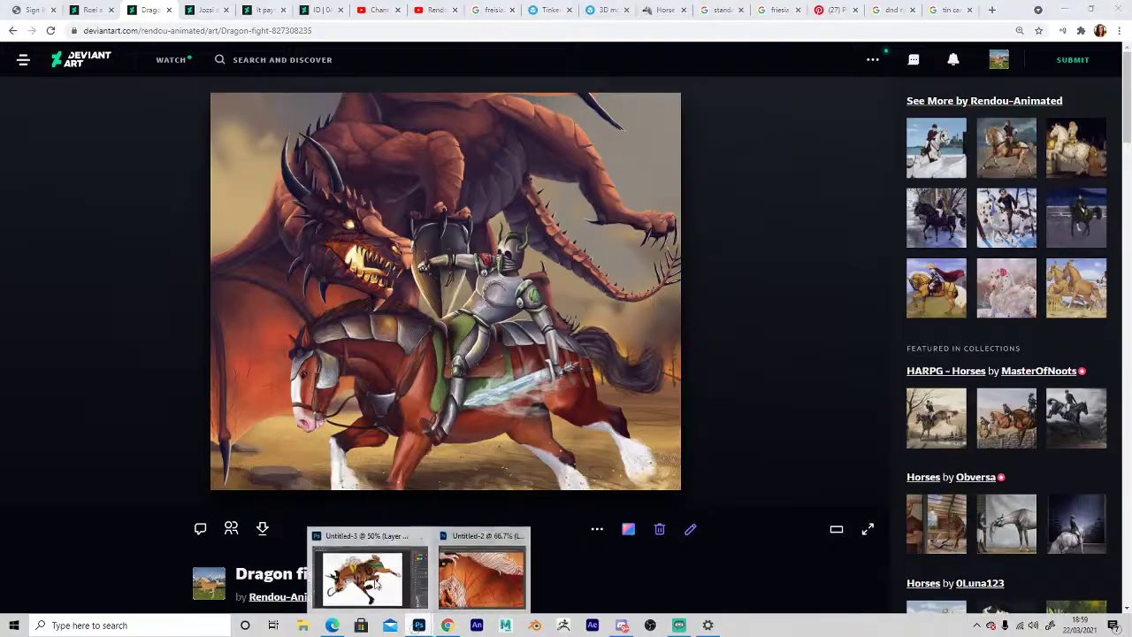
click(363, 570)
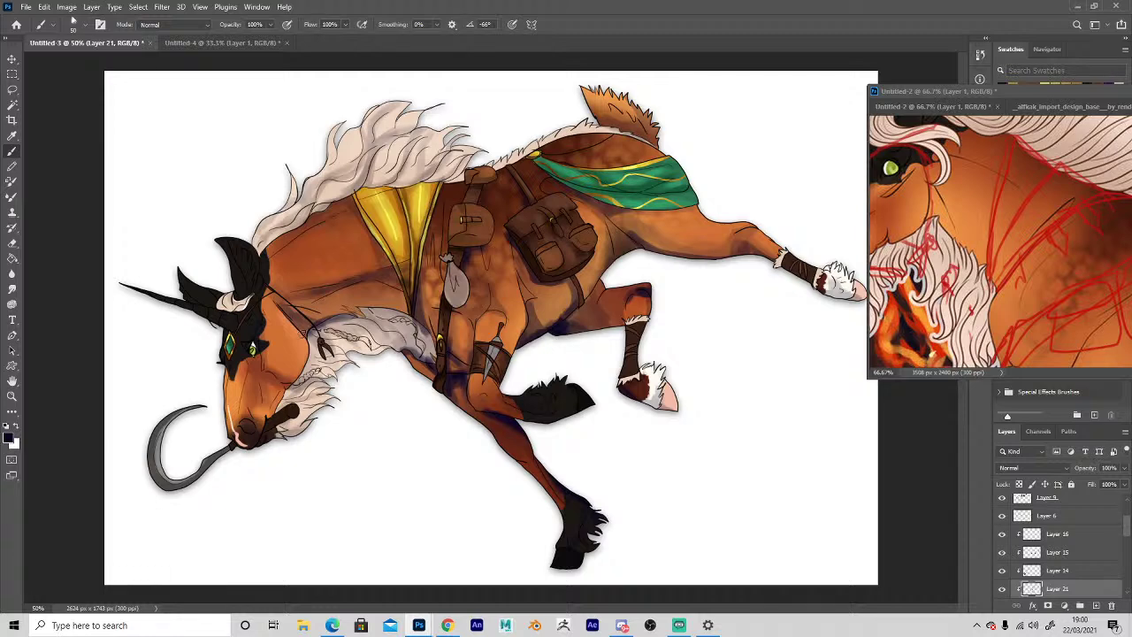
click(448, 624)
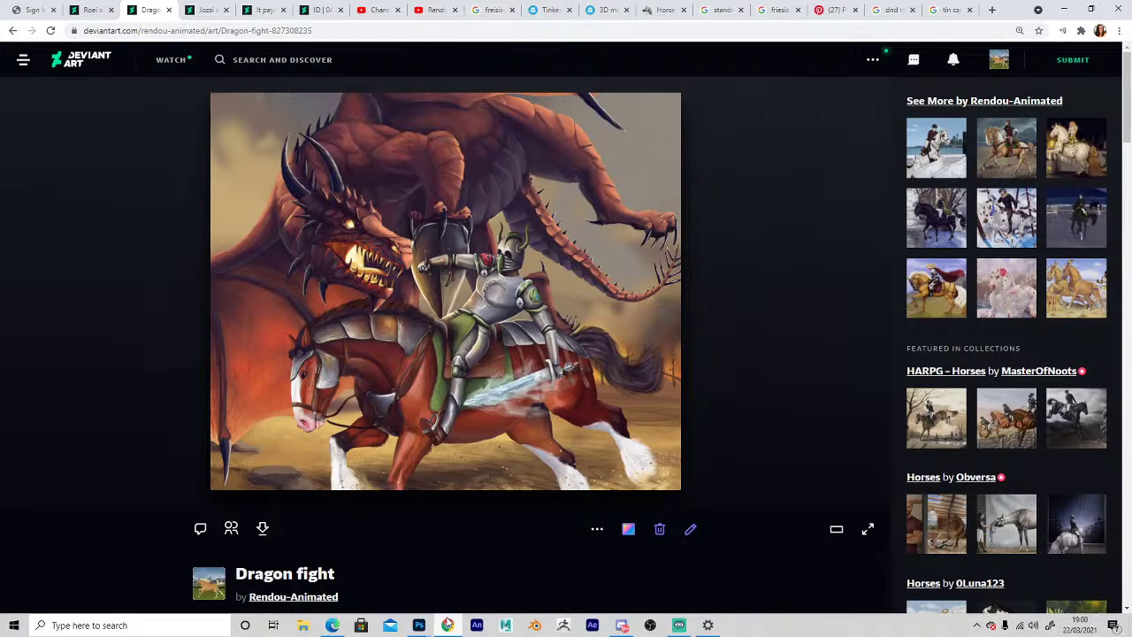
mouse_move(419, 625)
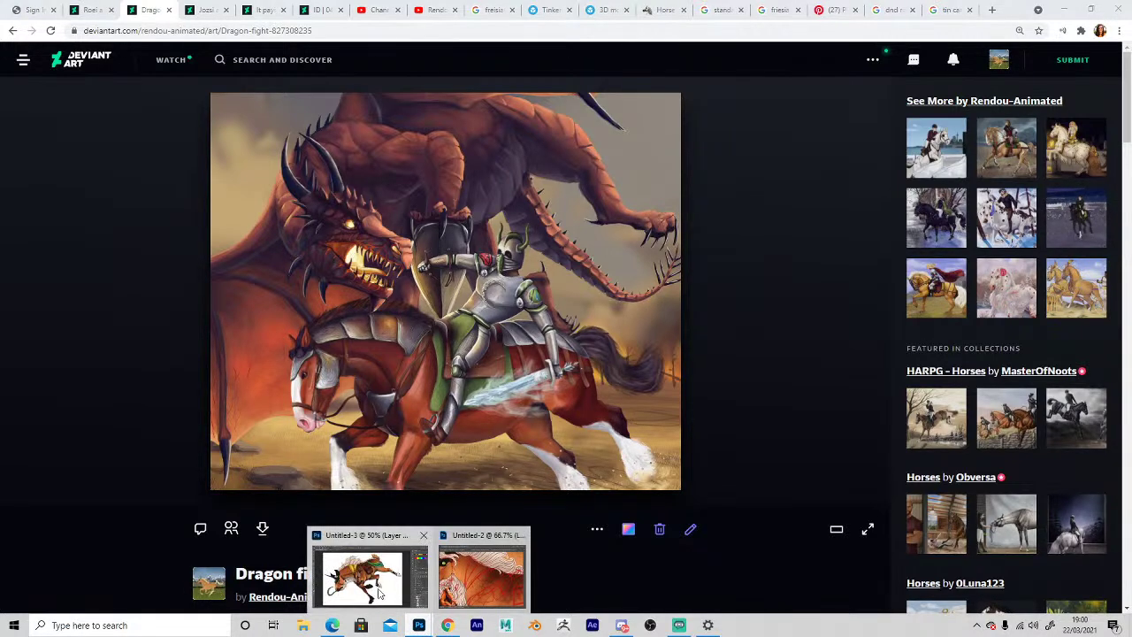
click(371, 579)
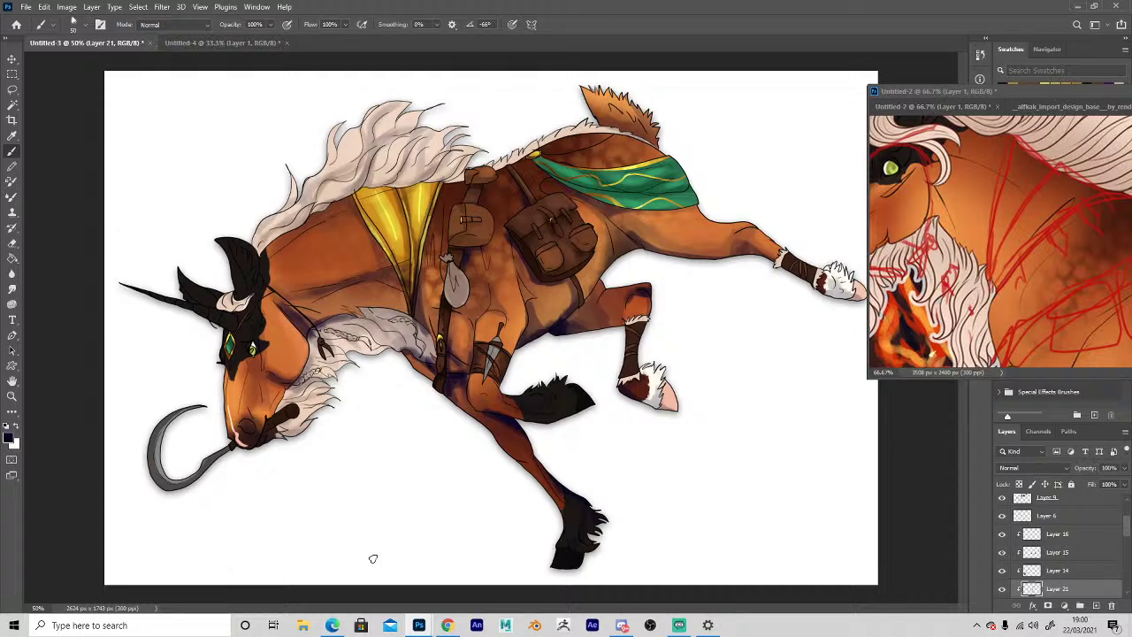
drag(1124, 468, 1082, 484)
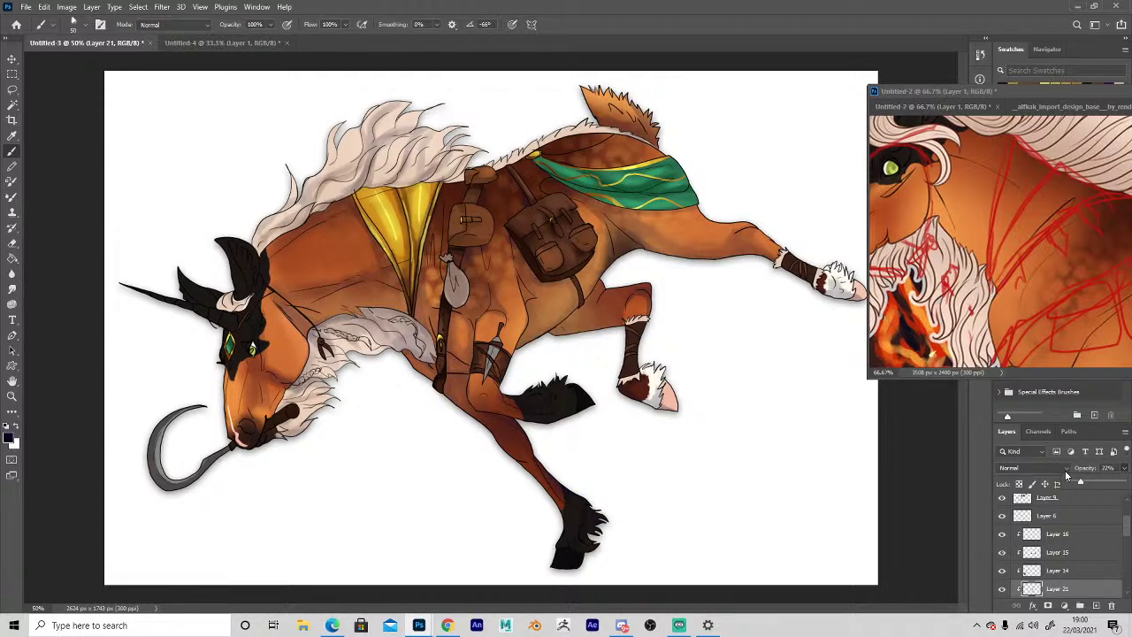
Select Layer 9 from the gear on the canvas and lock its transparent pixels.
click(377, 263)
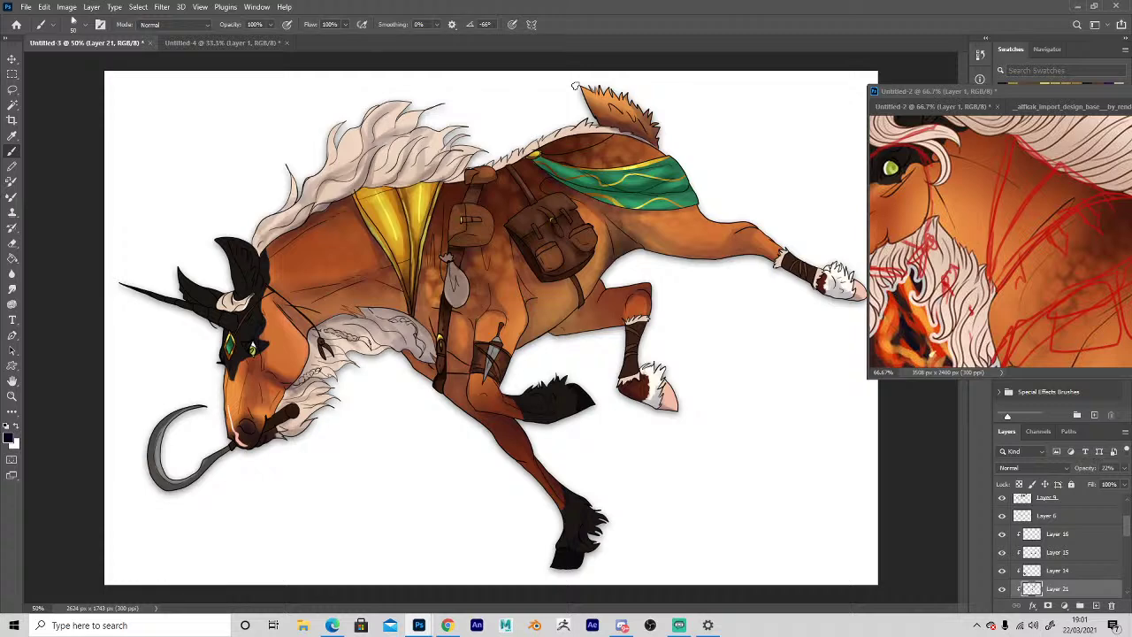
key(v)
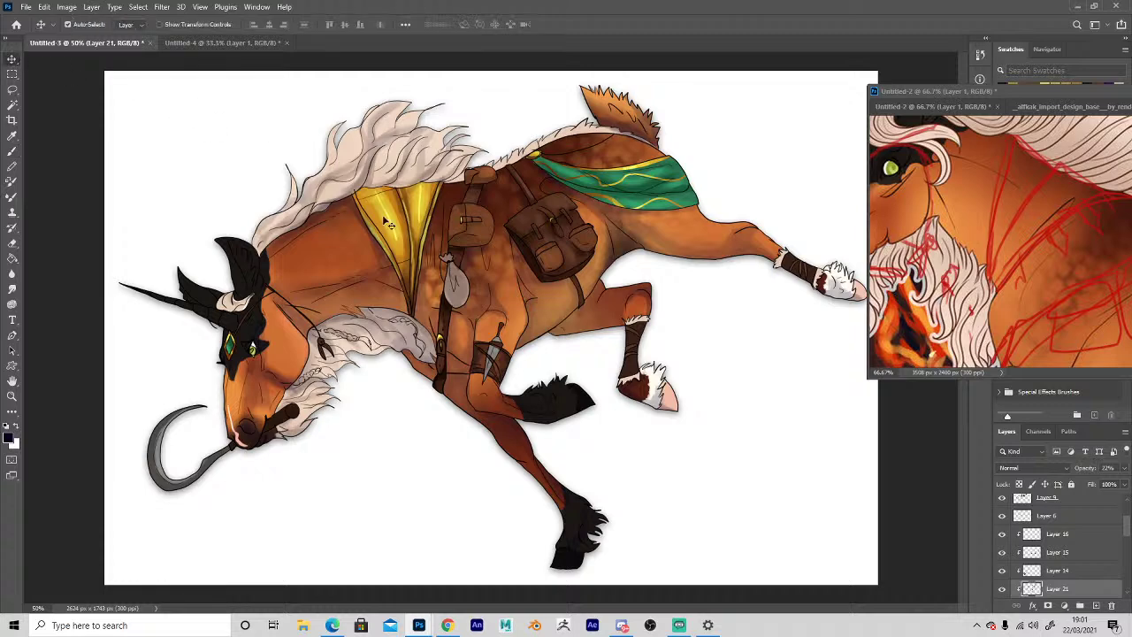
ctrl+click(460, 258)
key(b)
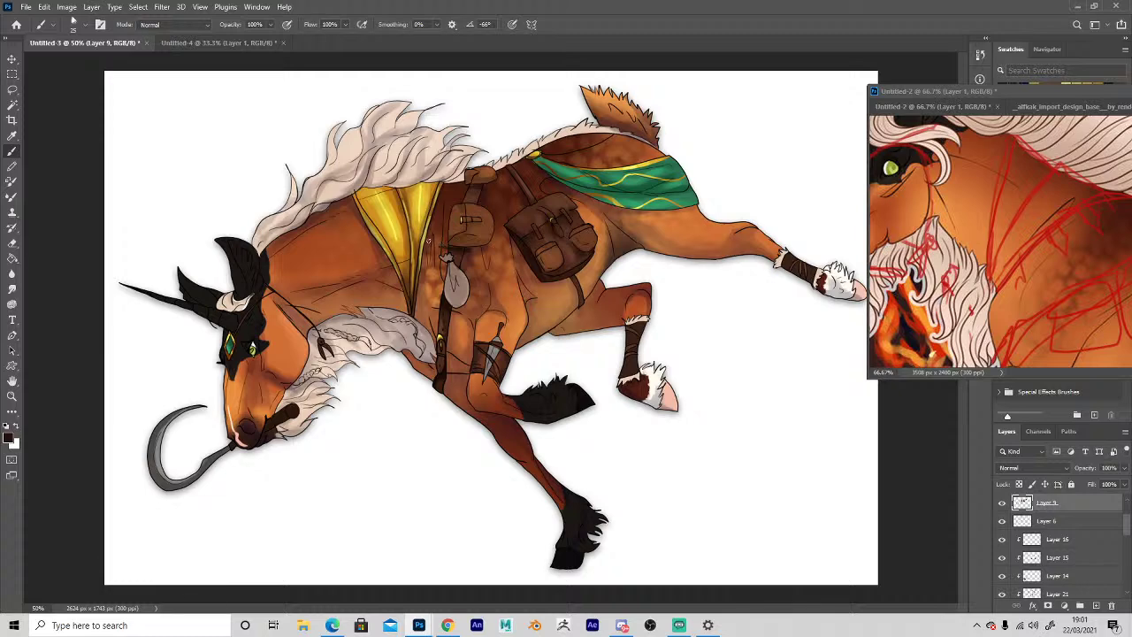
click(1019, 483)
click(11, 59)
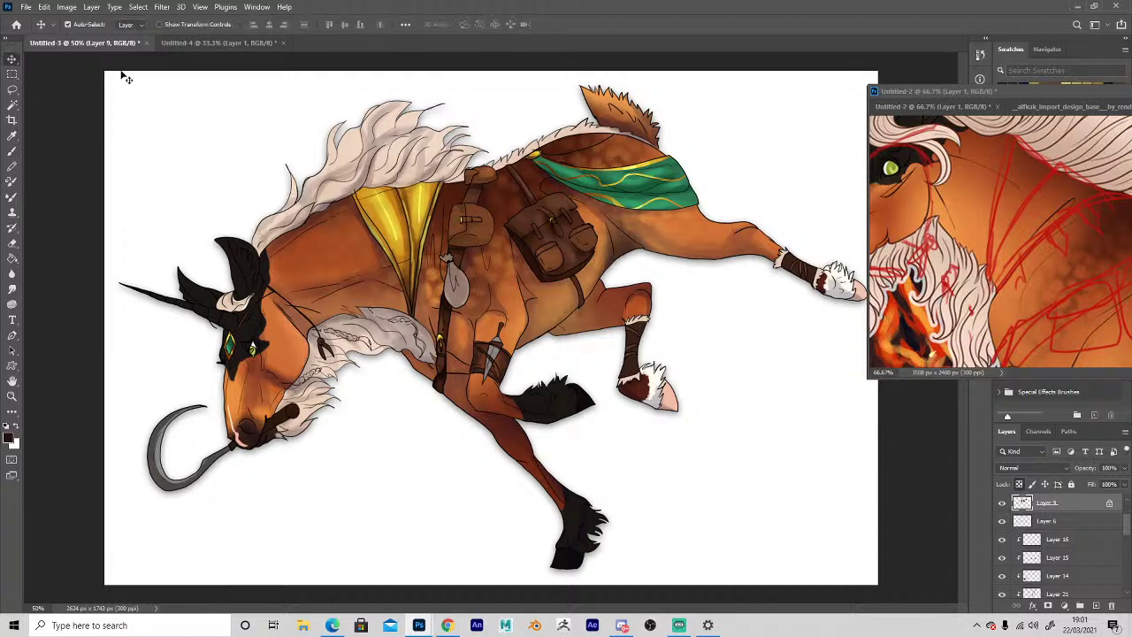
Add a new layer above Layer 20 and set the foreground colour to golden yellow.
click(476, 303)
key(e)
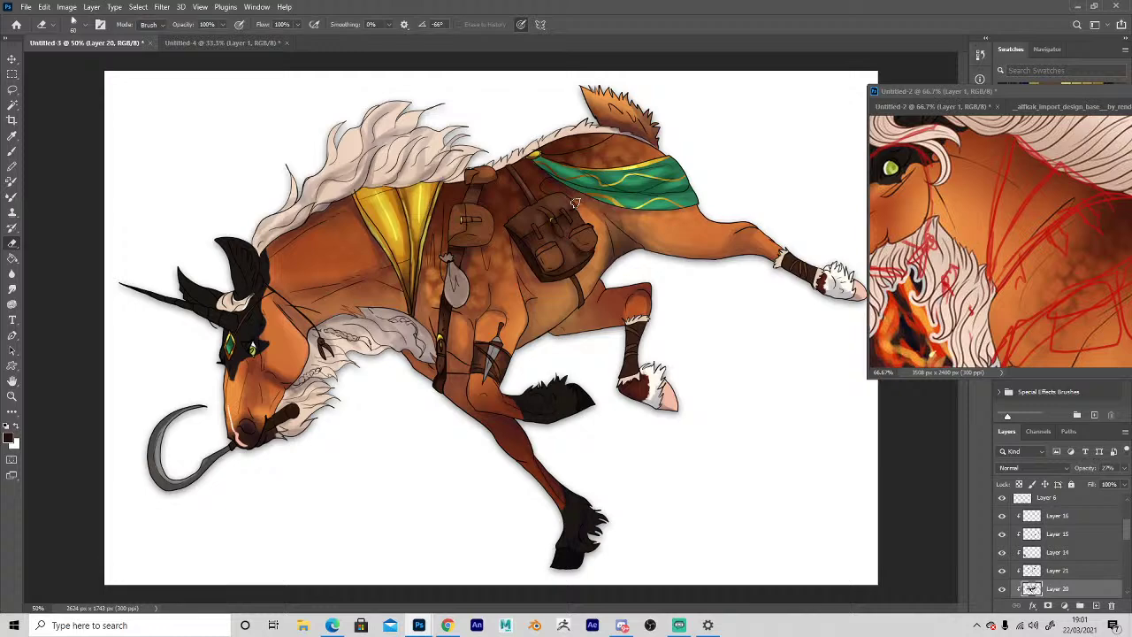
click(1096, 605)
click(7, 443)
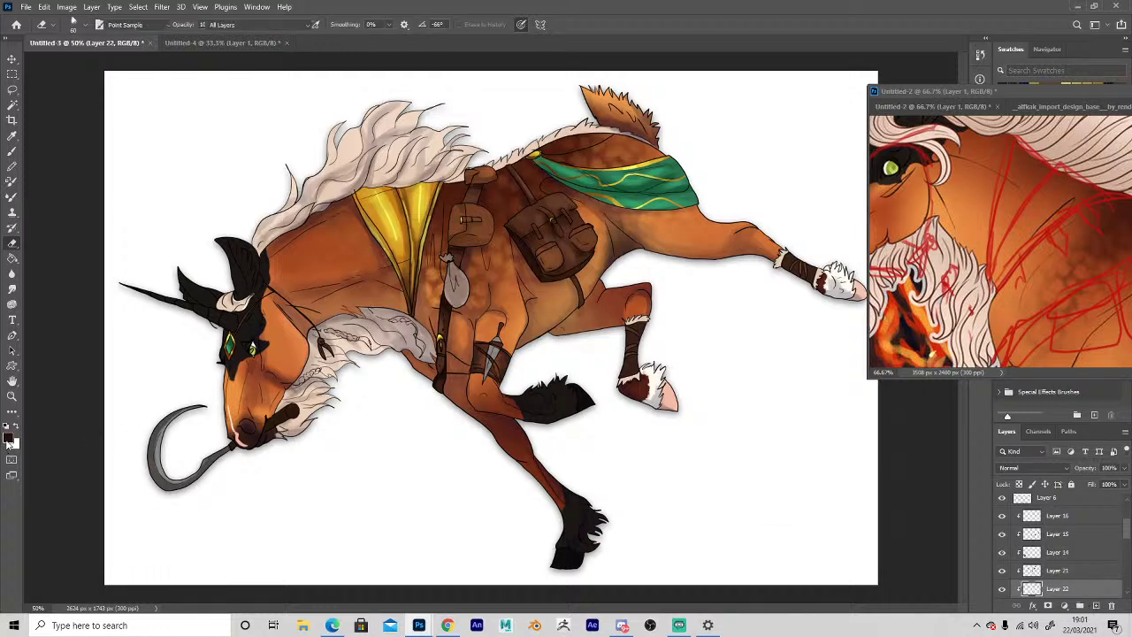
click(412, 250)
click(816, 322)
click(972, 319)
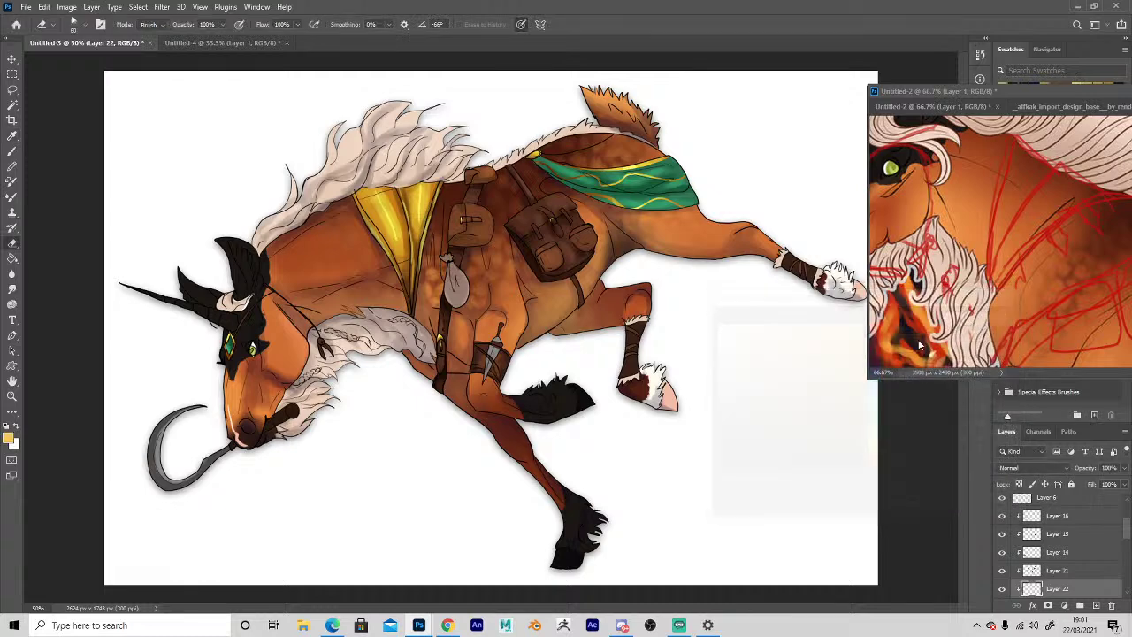
Paint soft golden highlights along the horse's neck, starting with a 125-pixel brush and reducing it to 70.
key(b)
key(bracketright)
key(bracketright)
key(bracketright)
key(bracketright)
key(bracketright)
key(bracketright)
key(bracketright)
key(bracketright)
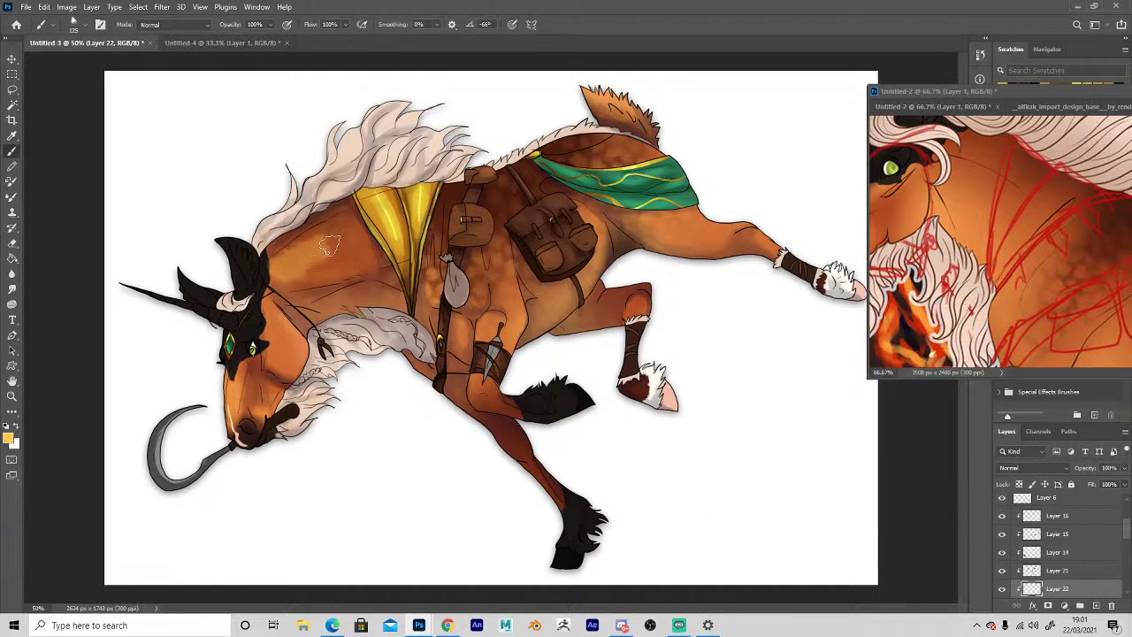
key(bracketleft)
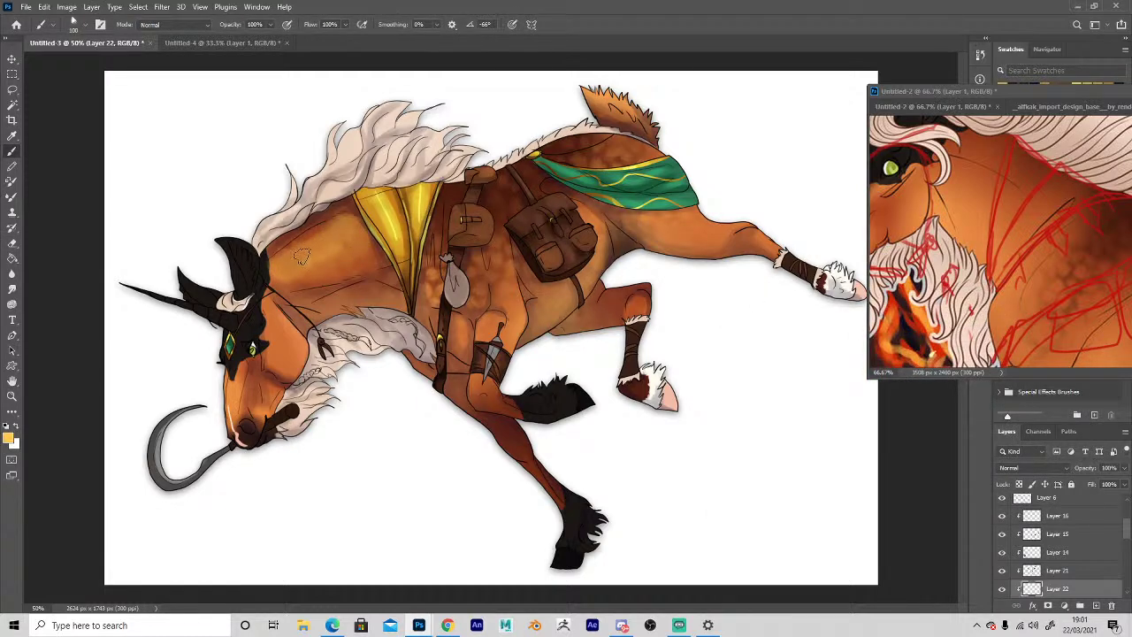
key(bracketleft)
key(bracketleft)
key(bracketleft)
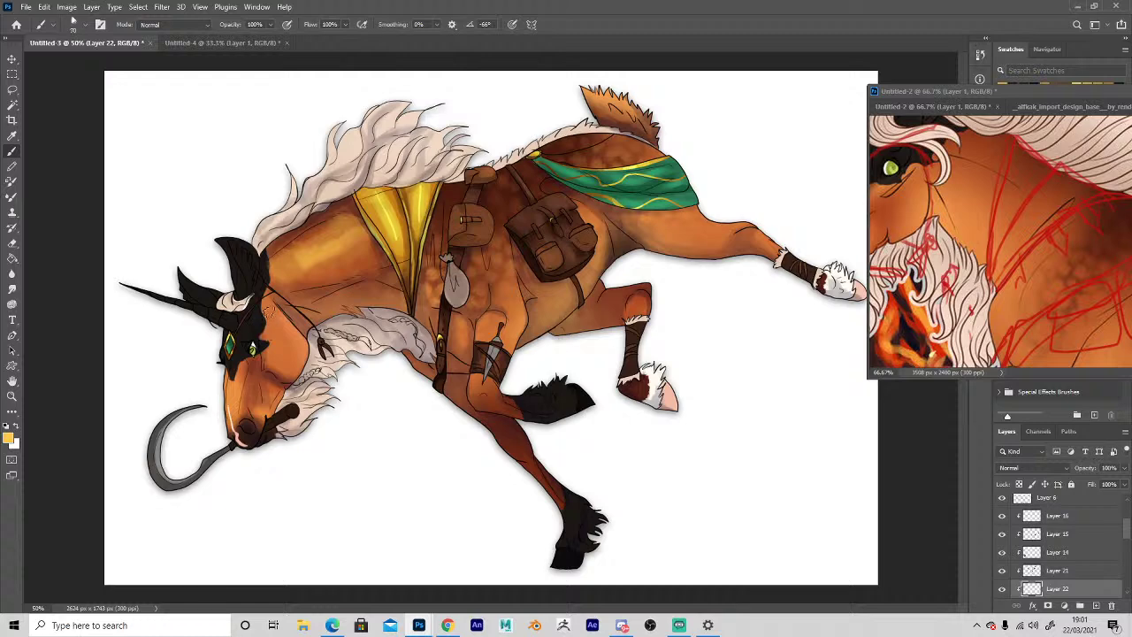
Paint golden highlights down the cheek and face, on the black ear and along the horn with a smaller brush.
mouse_move(268, 314)
mouse_down()
mouse_move(276, 360)
mouse_move(234, 395)
mouse_move(232, 371)
mouse_move(232, 430)
mouse_up()
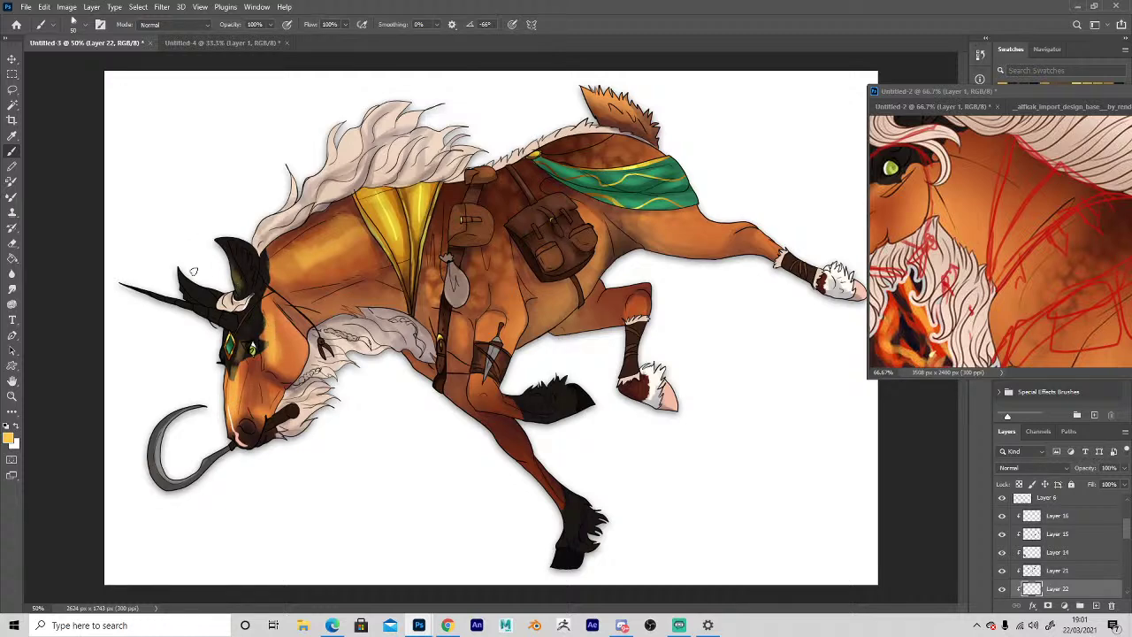
drag(202, 295, 186, 279)
key(bracketleft)
drag(231, 326, 228, 316)
drag(218, 320, 205, 309)
drag(187, 308, 184, 300)
drag(172, 304, 169, 297)
Set Layer 22's blend mode to Soft Light and add golden highlights to the hindquarters, shoulder, legs and raised black hoof.
click(1034, 467)
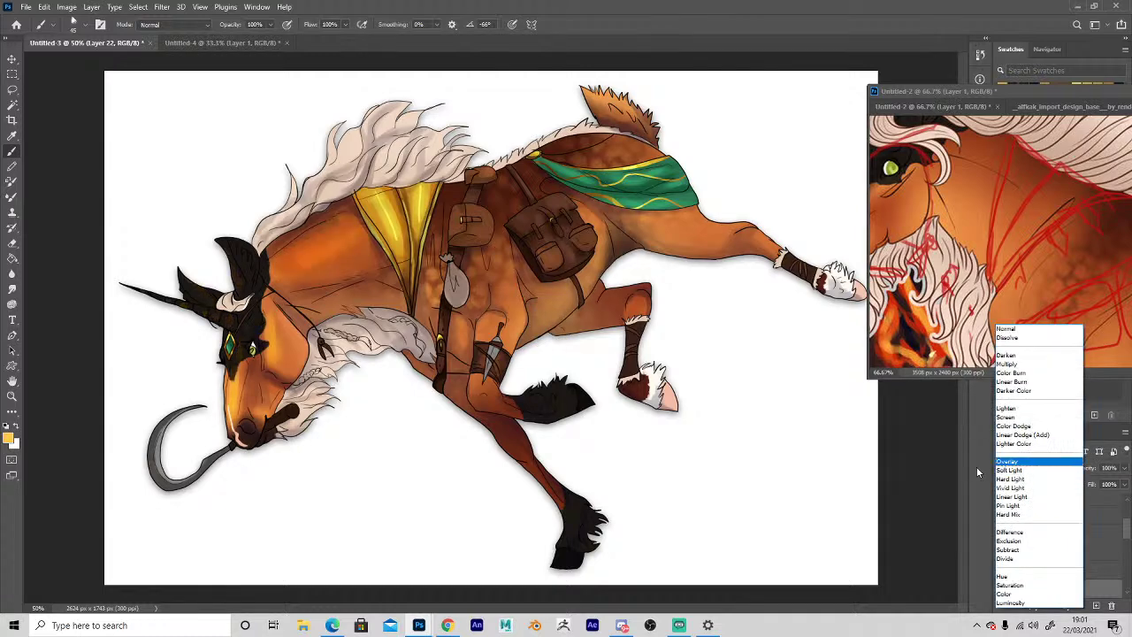
click(1008, 470)
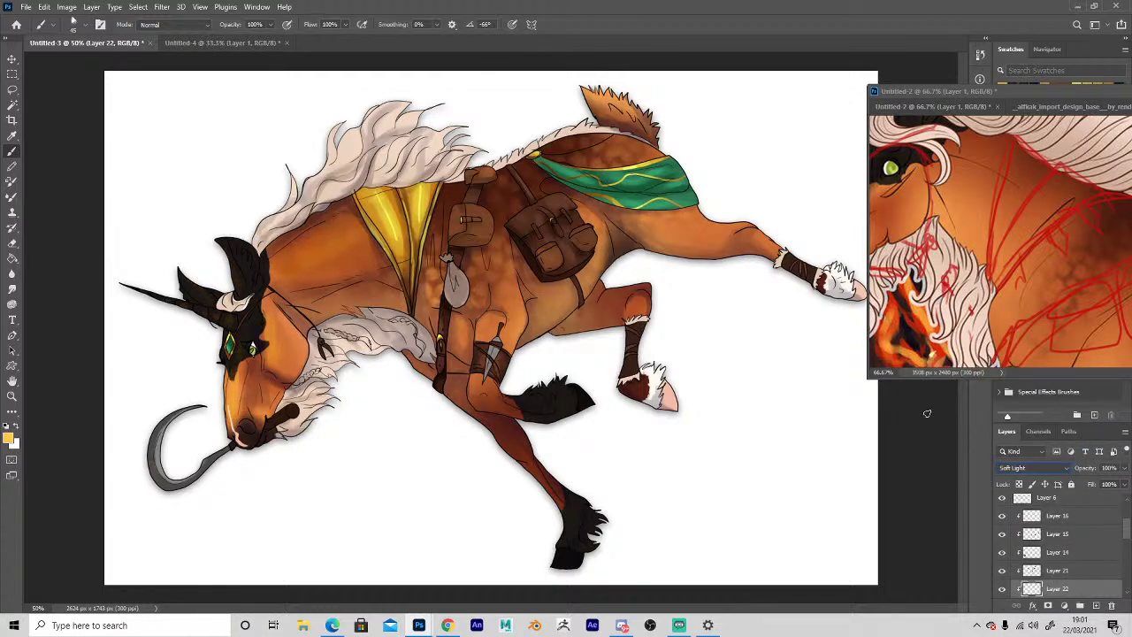
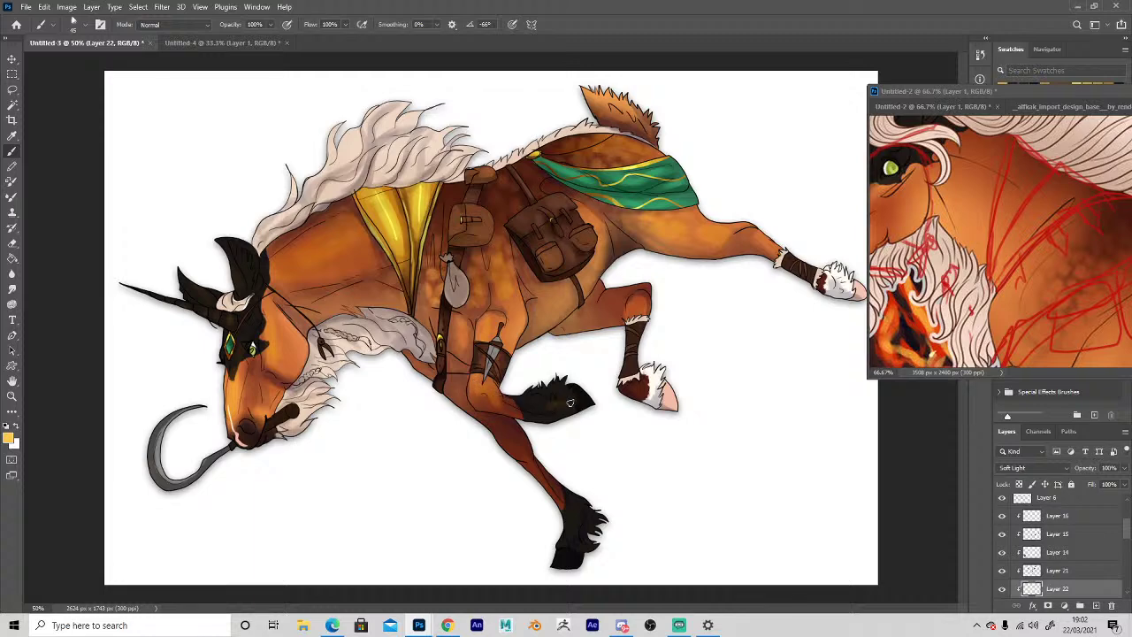
drag(571, 402, 549, 385)
key(e)
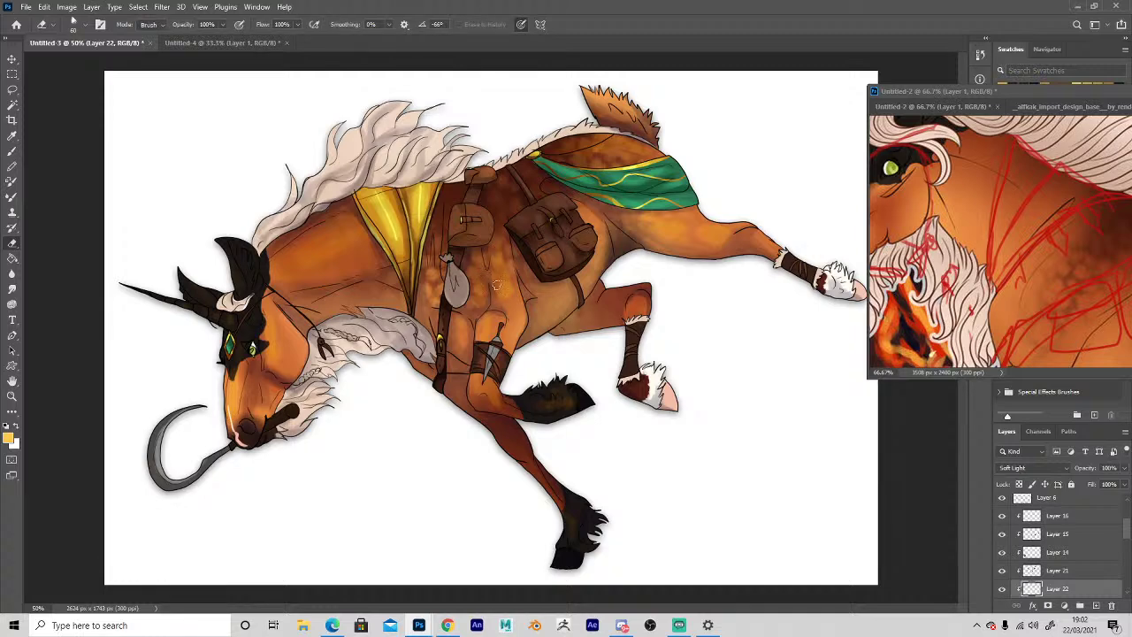
key(b)
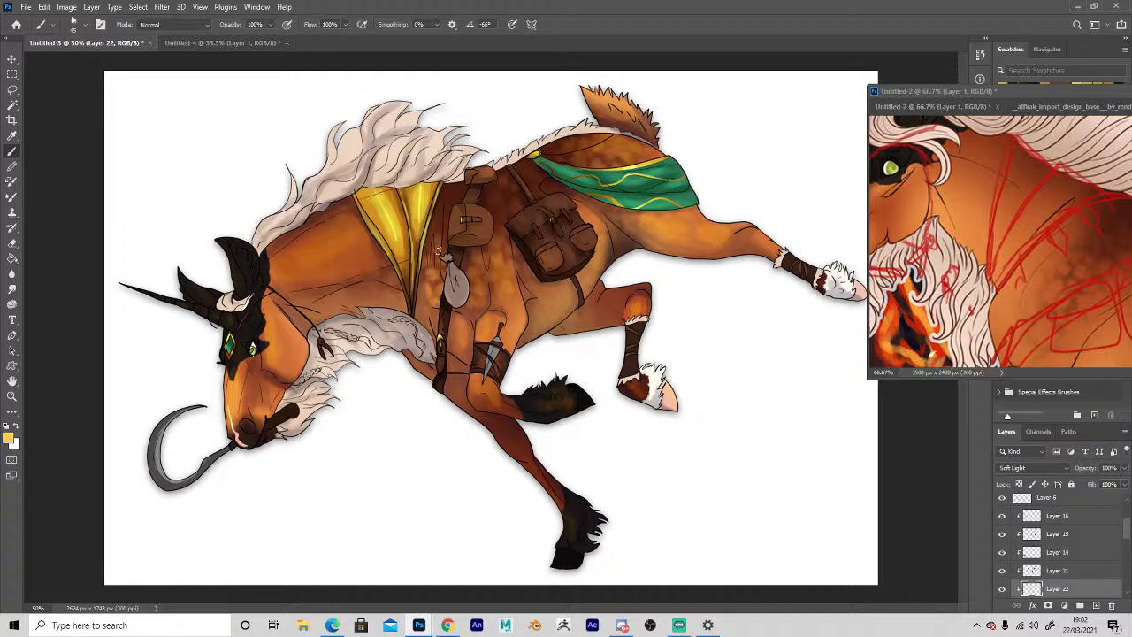
click(12, 58)
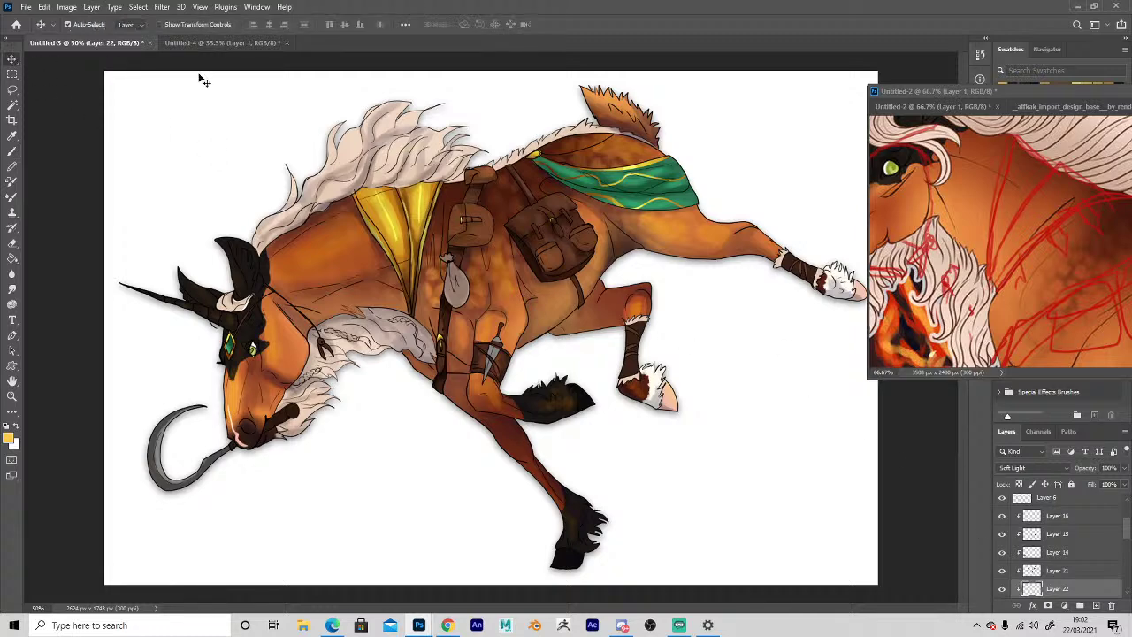
Lock the transparent pixels of the mane's Layer 20 and of Layer 13, sampling the pale mane colour for the brush.
click(391, 145)
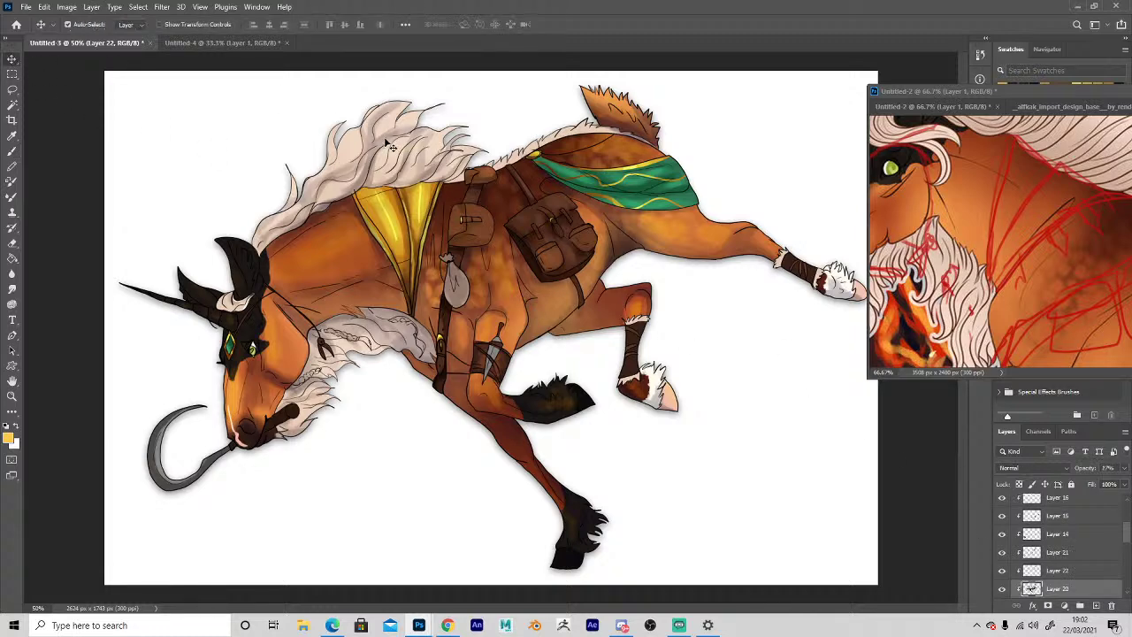
click(1019, 484)
key(i)
click(414, 152)
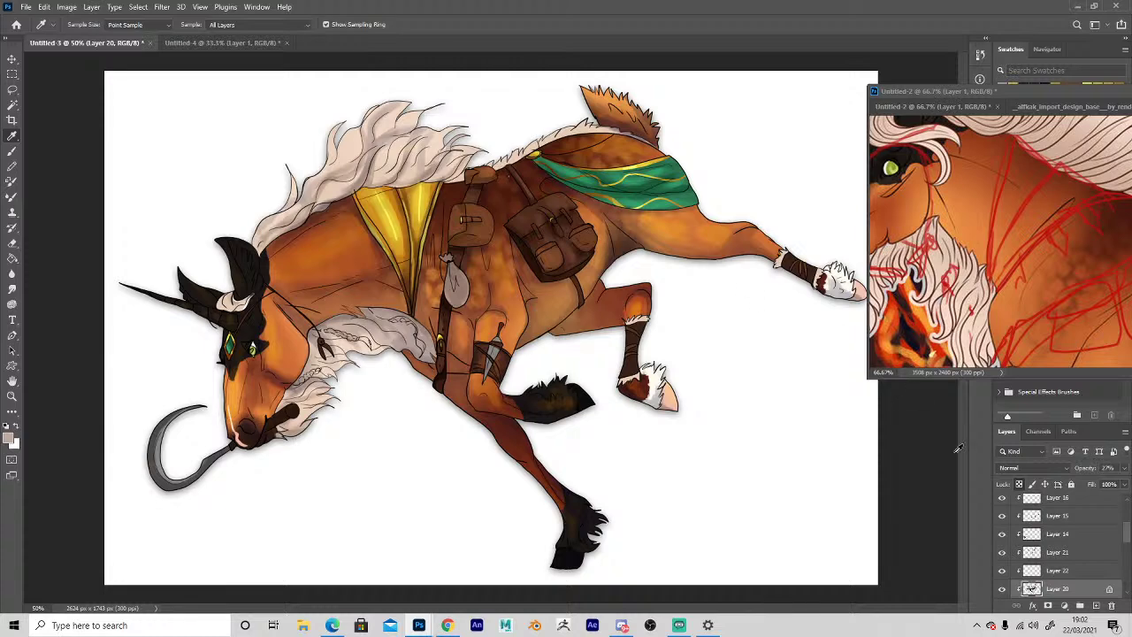
key(v)
click(554, 144)
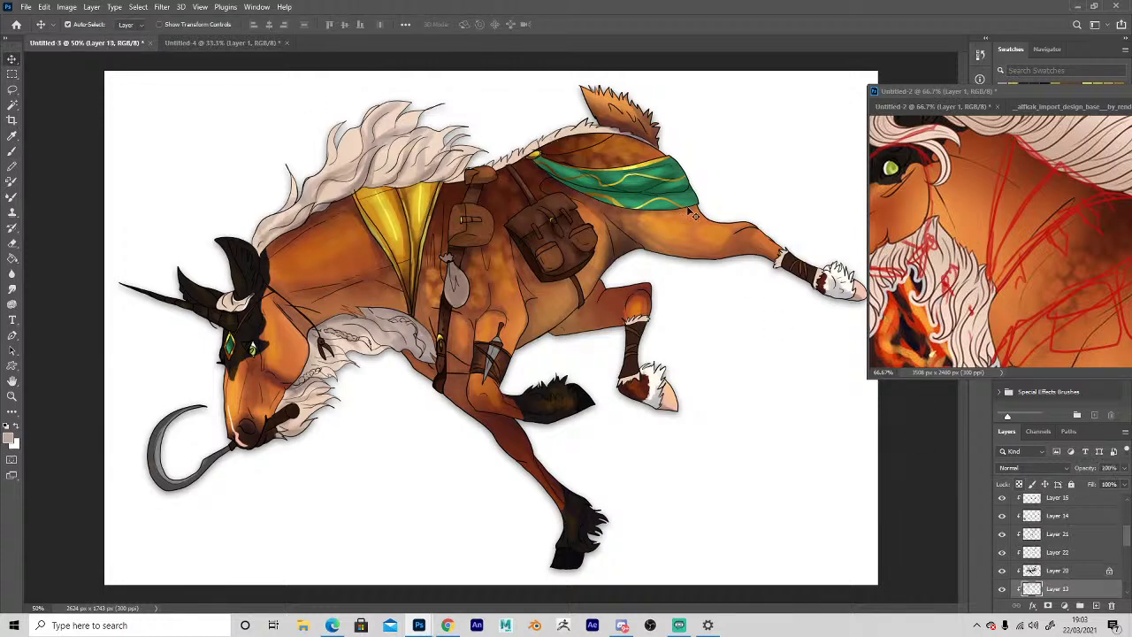
click(1018, 484)
key(i)
key(b)
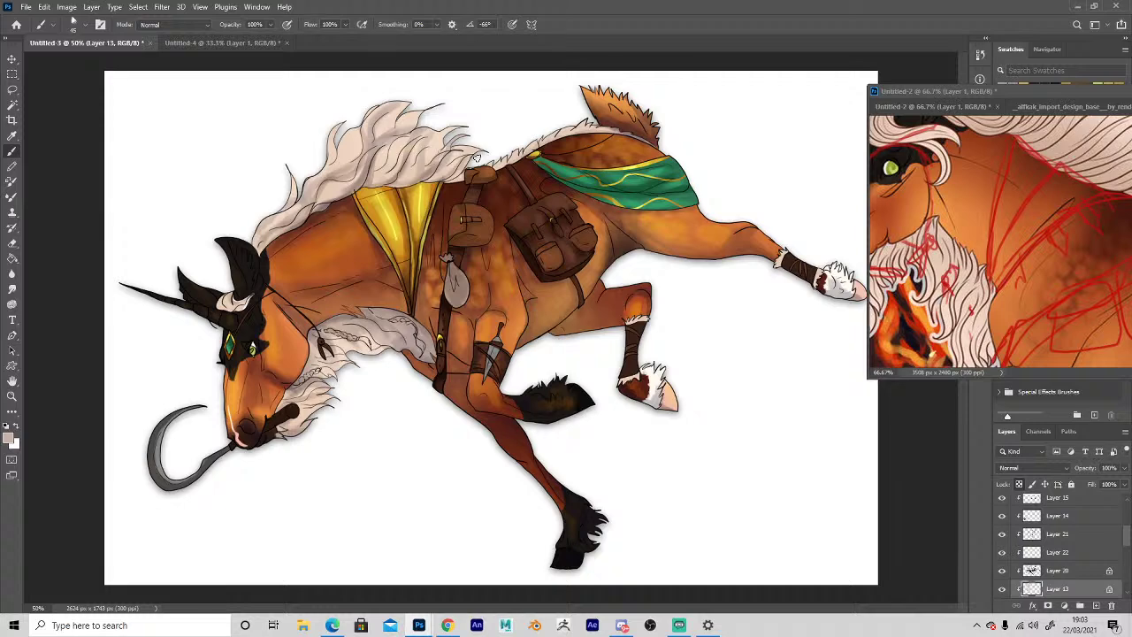
Lock the transparent pixels of Layer 6 and Layer 15, and sample near-black from the head mask.
scroll(1127, 541, up, 3)
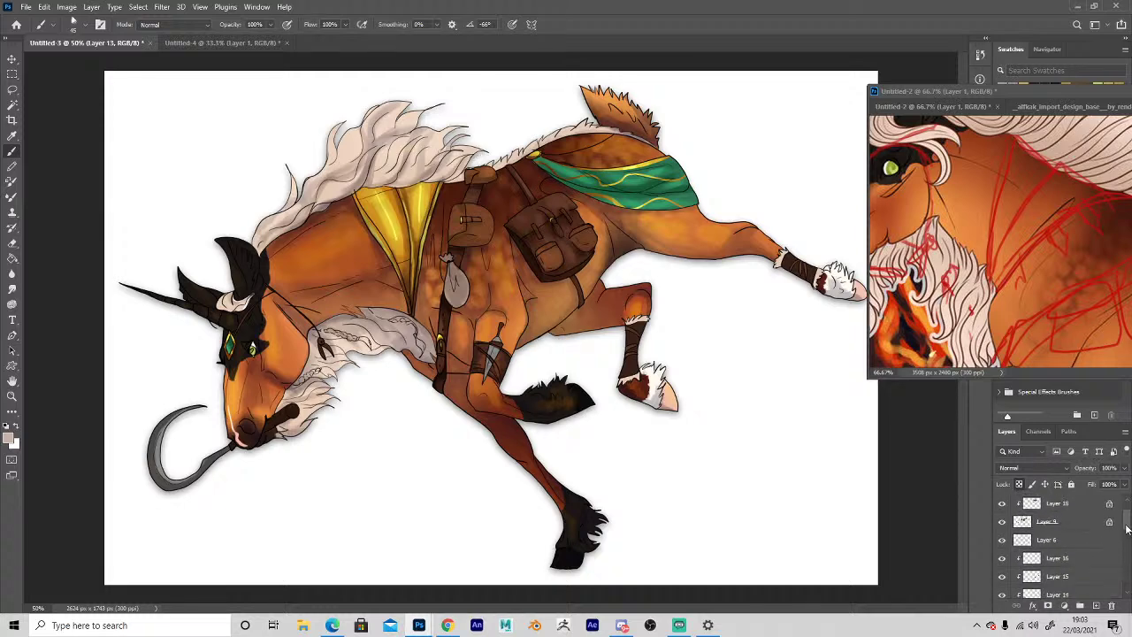
click(1027, 553)
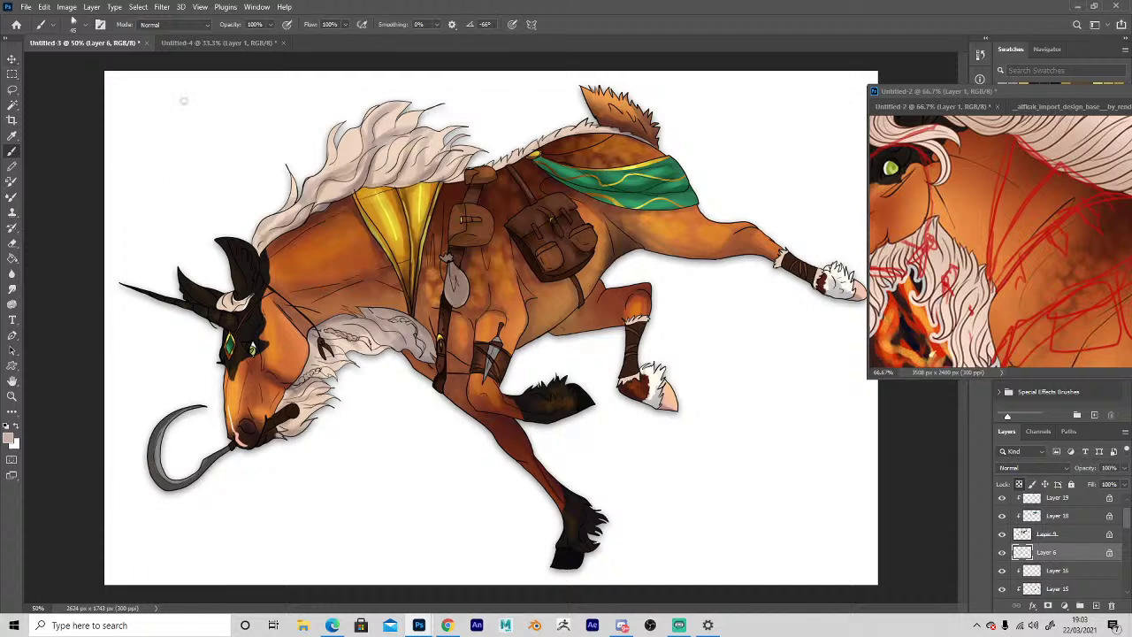
click(11, 58)
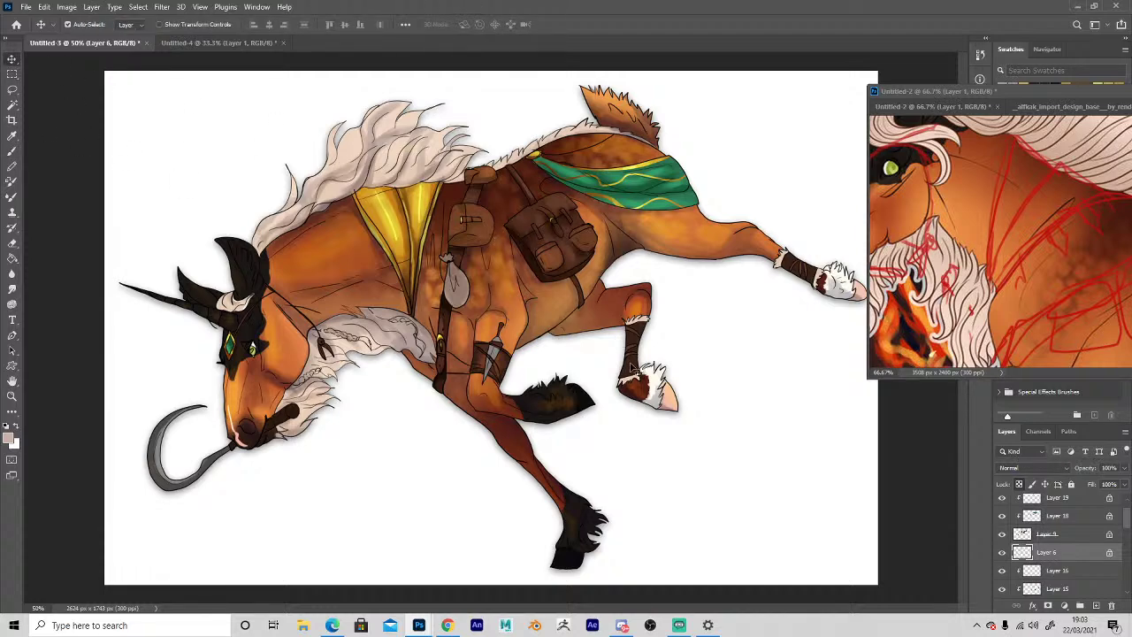
click(635, 366)
key(b)
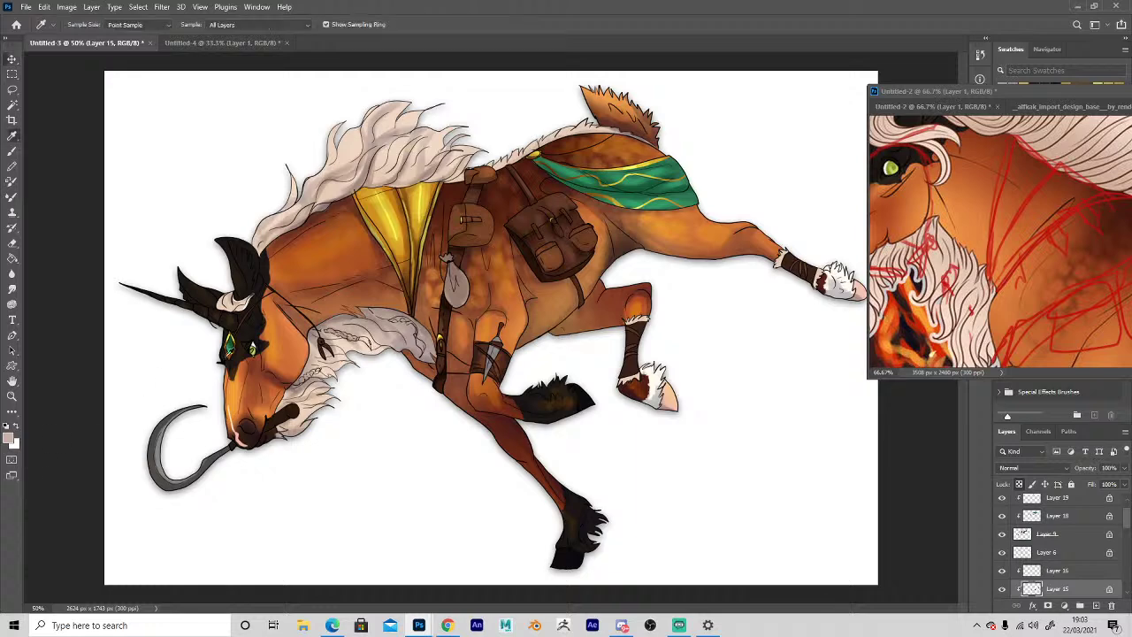
alt+click(252, 335)
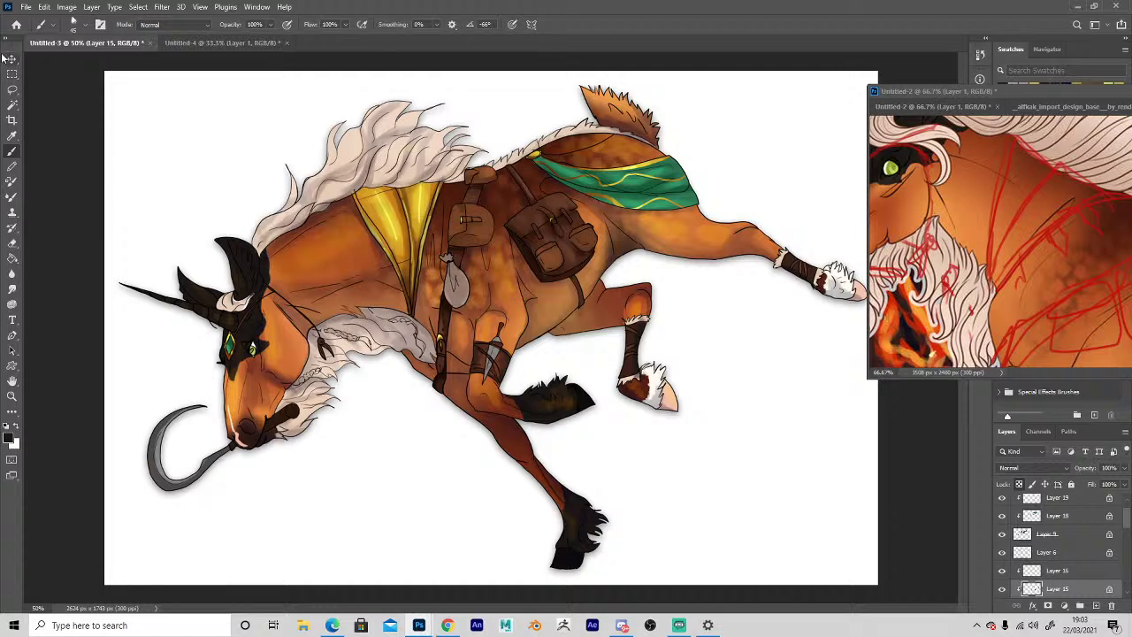
Tint the Layer 6 line art around the front legs and belly with dark brown 2b0900.
click(1035, 571)
click(1030, 554)
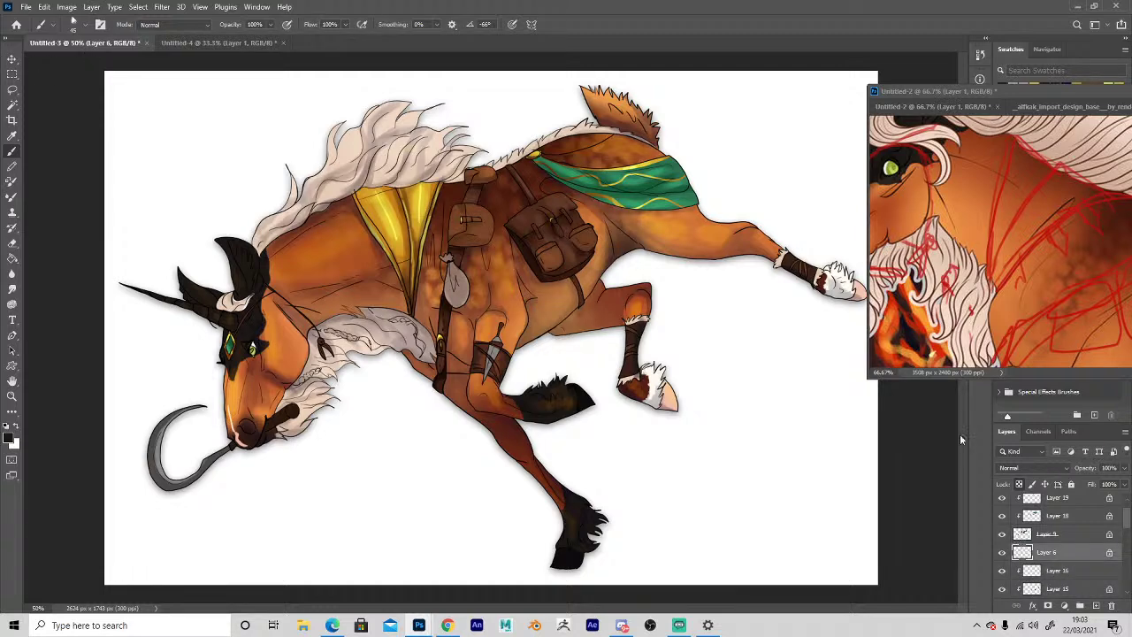
click(10, 437)
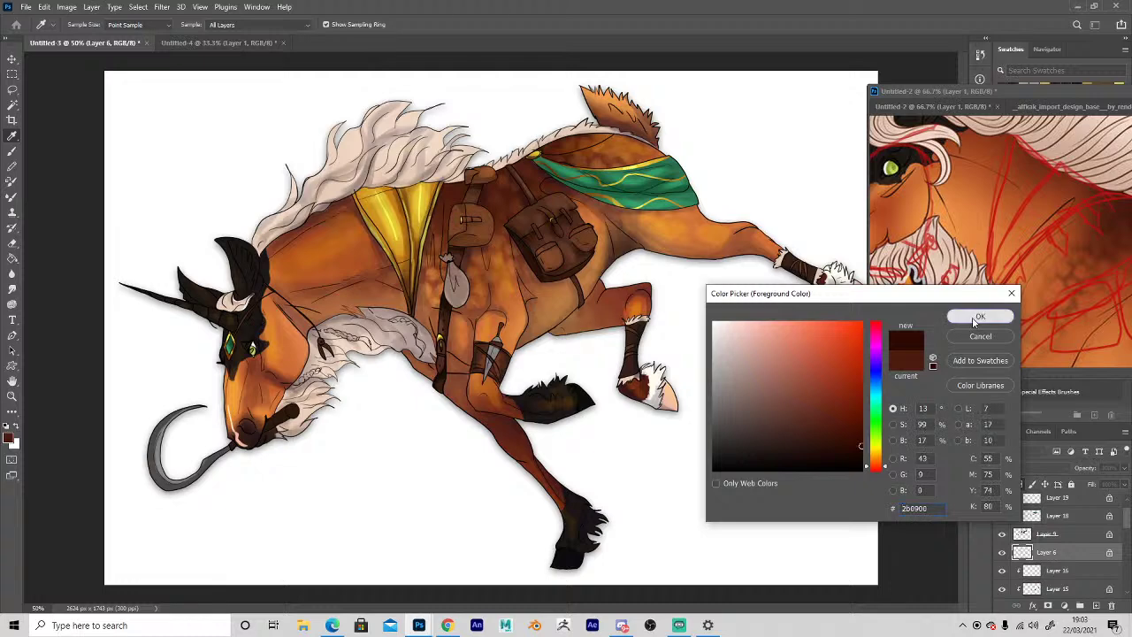
click(978, 318)
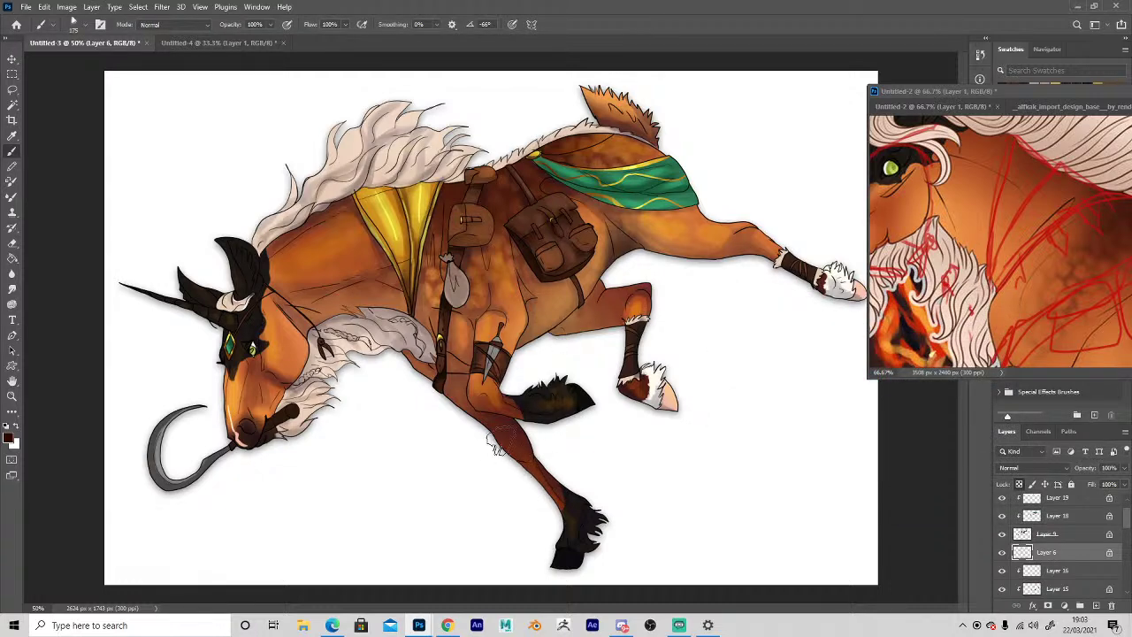
mouse_move(463, 398)
mouse_down()
mouse_move(507, 371)
mouse_move(494, 325)
mouse_move(445, 280)
mouse_move(446, 400)
mouse_move(440, 260)
mouse_move(529, 325)
mouse_up()
Choose a muted brown based on a colour sampled at the beard and tint the beard's outlines on Layer 6.
click(9, 435)
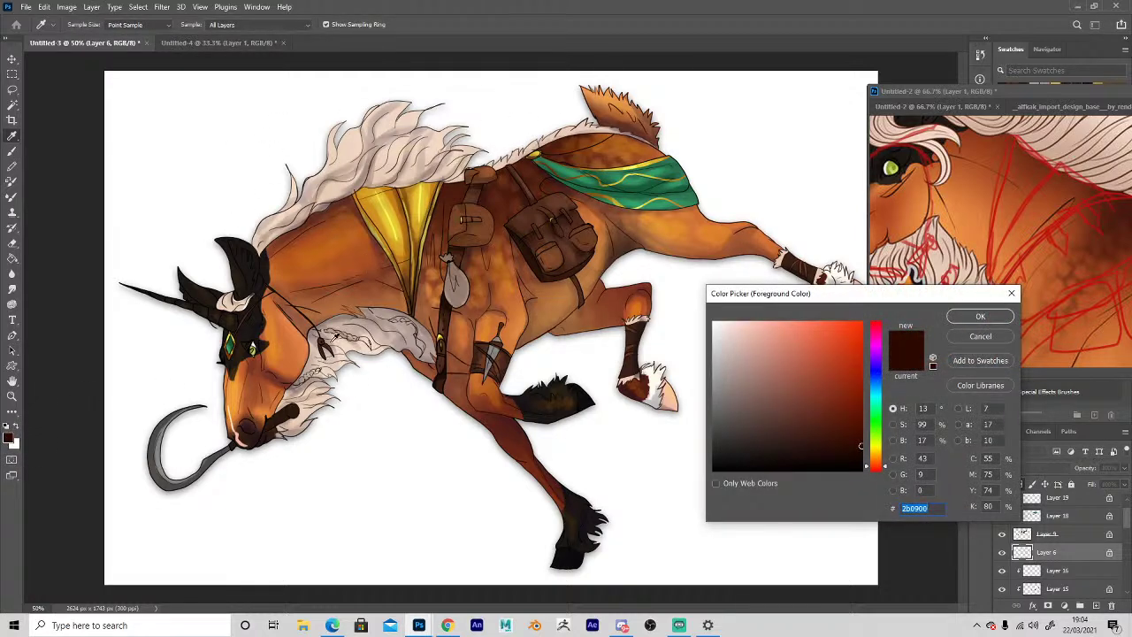
click(326, 334)
click(756, 400)
click(976, 316)
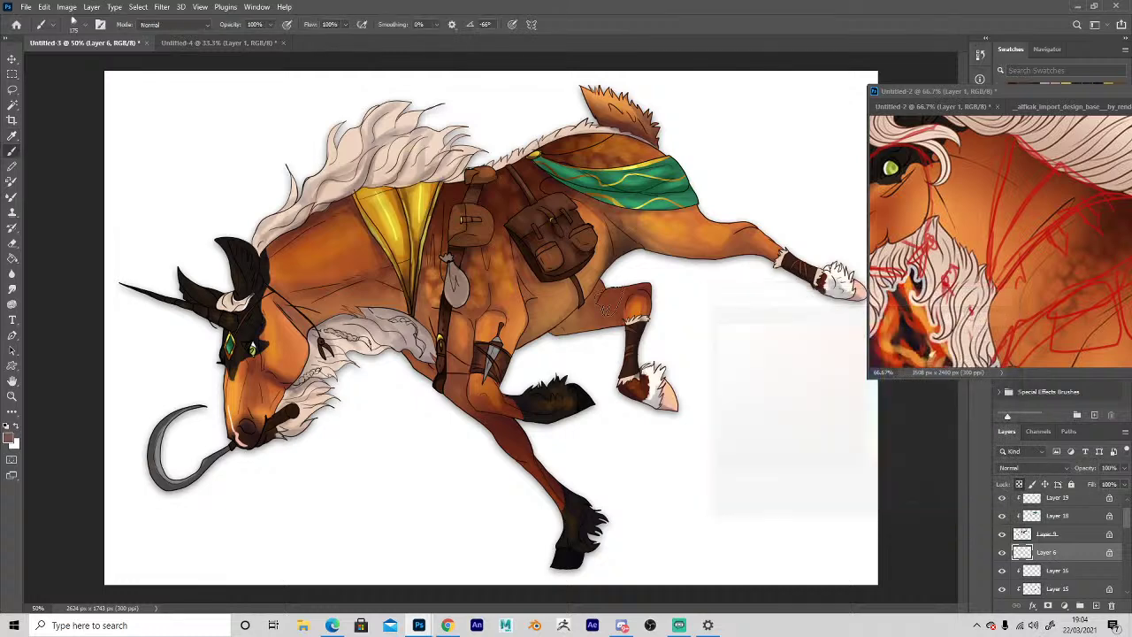
mouse_move(321, 407)
mouse_down()
mouse_move(331, 369)
mouse_move(377, 347)
mouse_move(410, 348)
mouse_move(407, 328)
mouse_up()
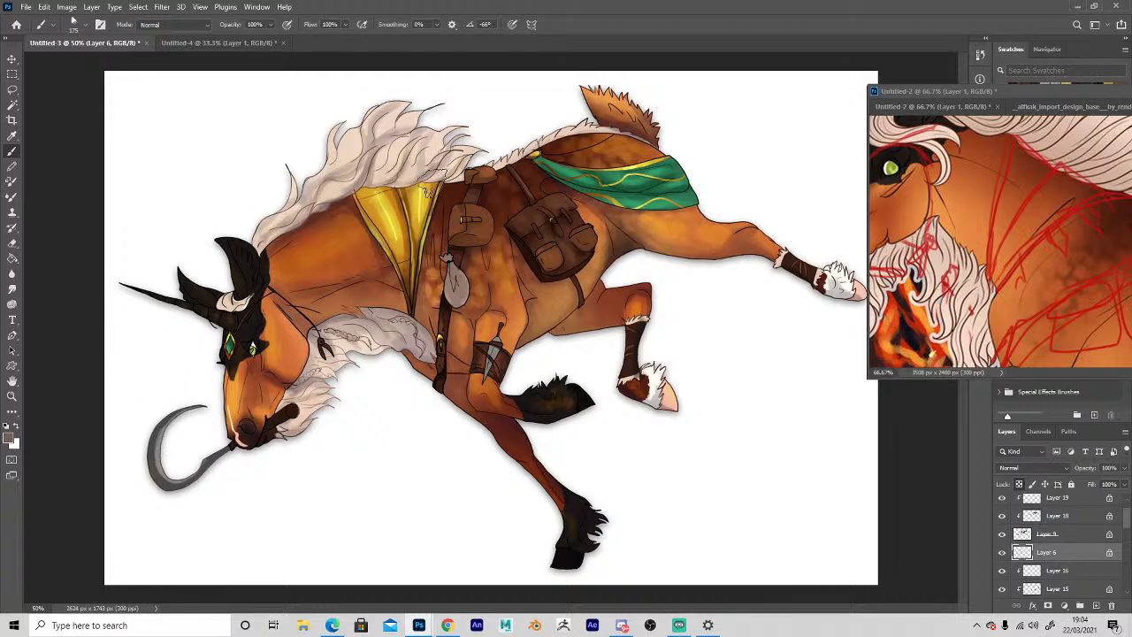
Set the foreground colour to dark red and tint the yellow cloth's outlines on Layer 6.
click(11, 439)
click(407, 252)
drag(845, 428, 862, 424)
click(876, 469)
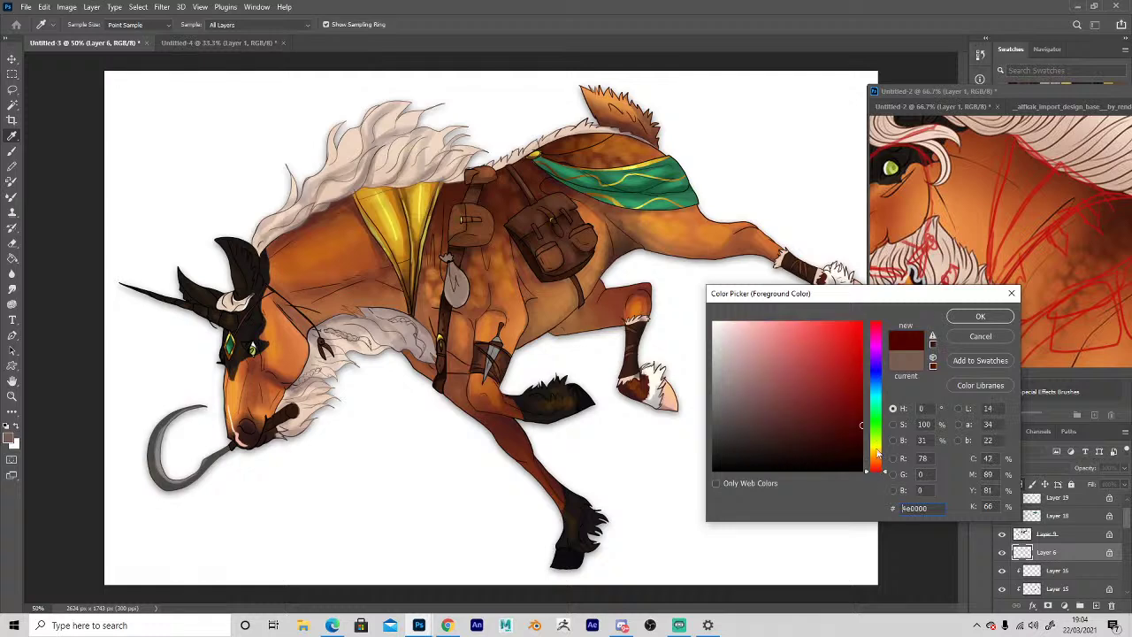
click(962, 320)
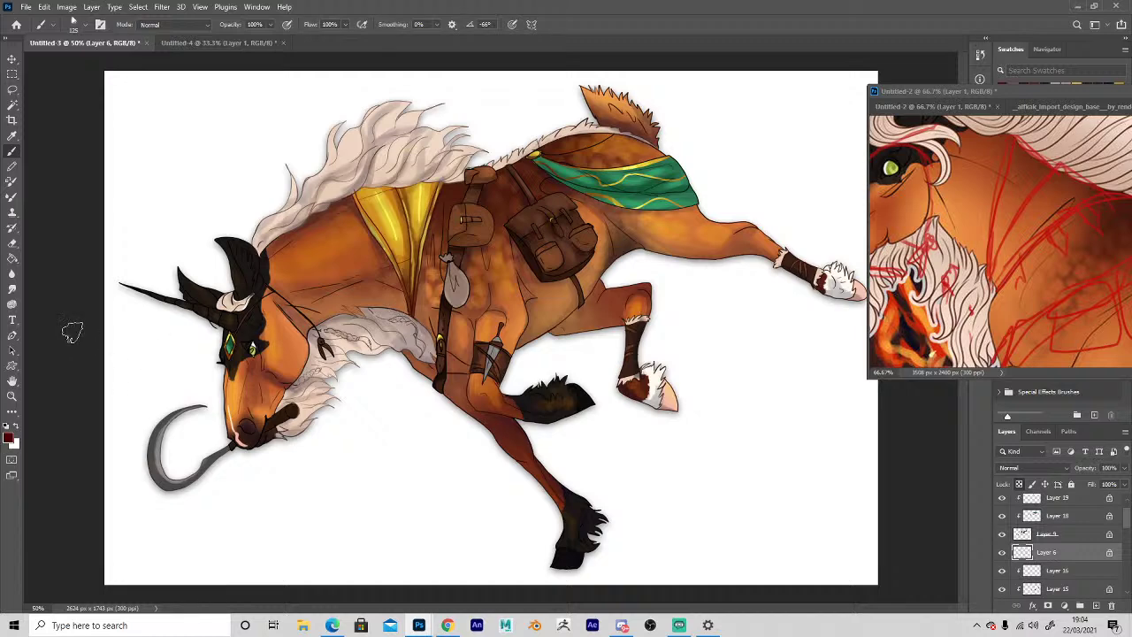
Select Layer 7 and lock its transparent pixels for painting.
key(v)
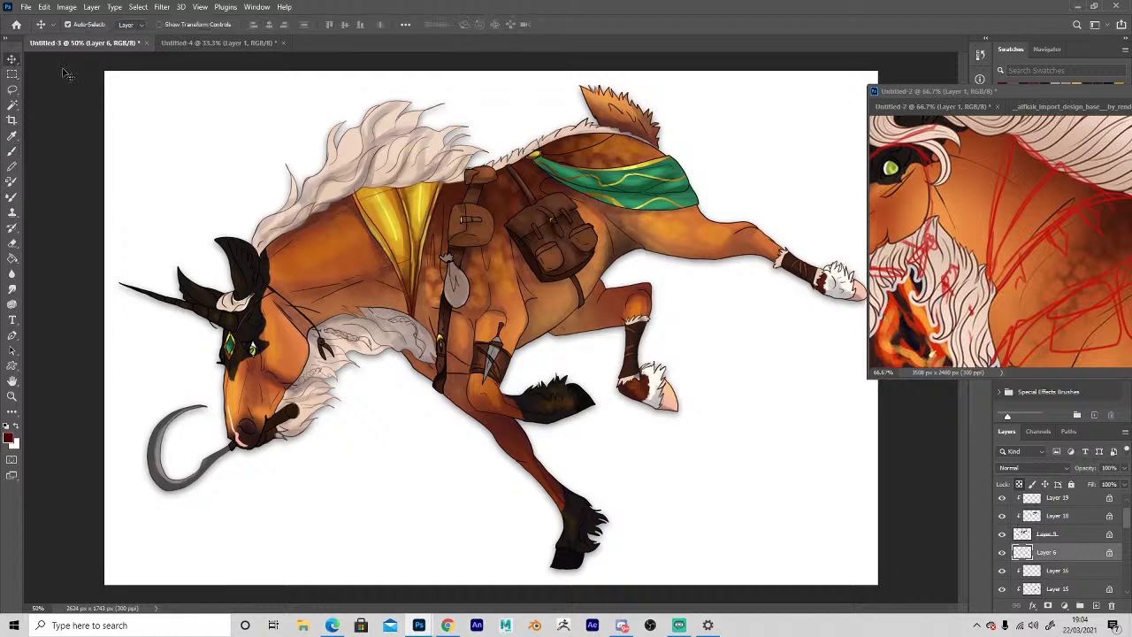
click(608, 174)
drag(1125, 518, 1123, 500)
click(1017, 503)
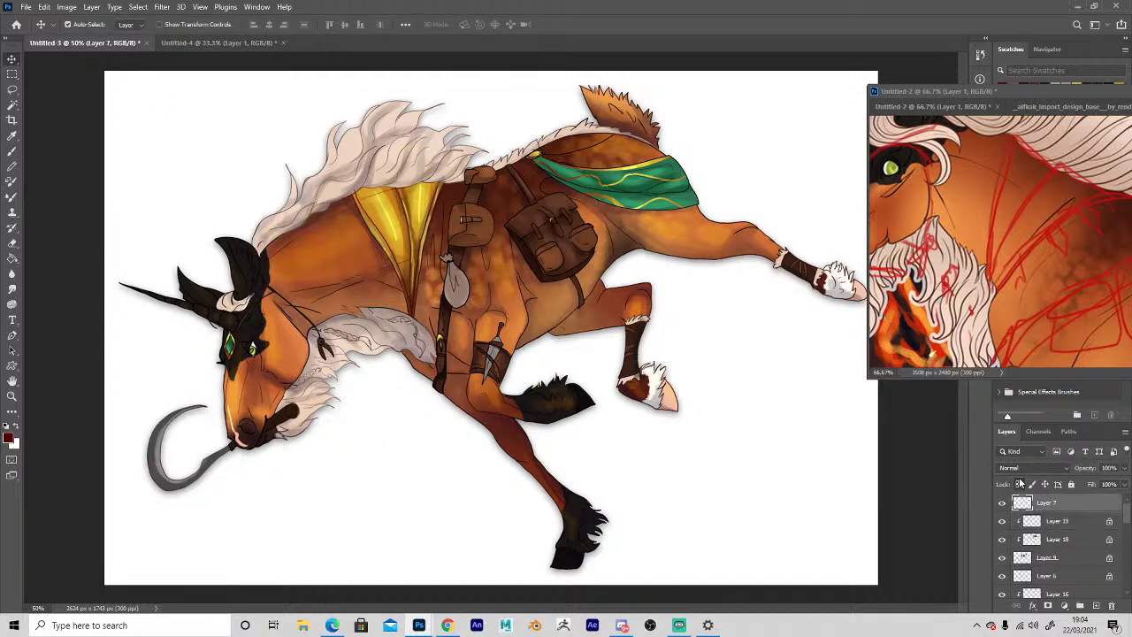
key(b)
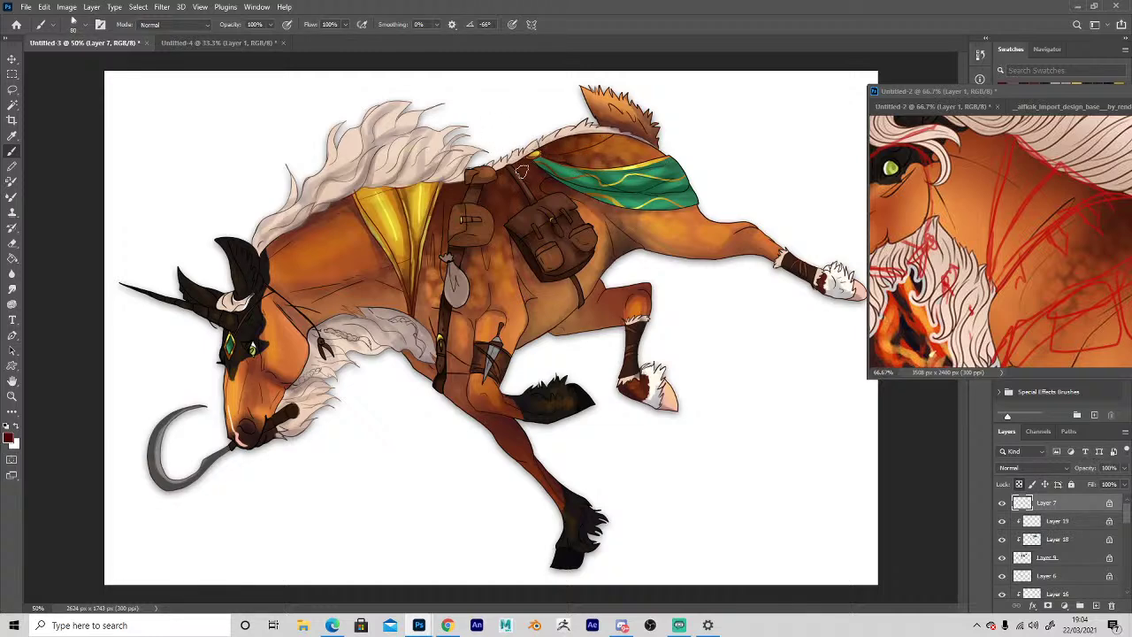
Recolour the thin cord across the hindquarters on Layer 7 with yellow and gold sampled from the green cloth's trim.
alt+click(632, 164)
drag(610, 139, 556, 156)
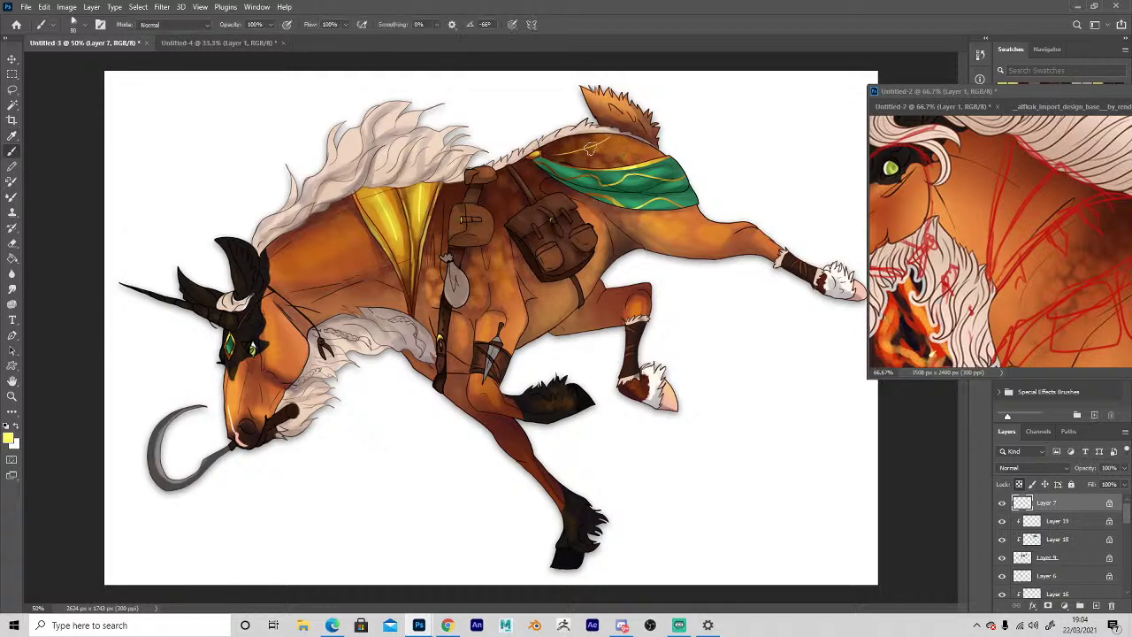
alt+click(631, 165)
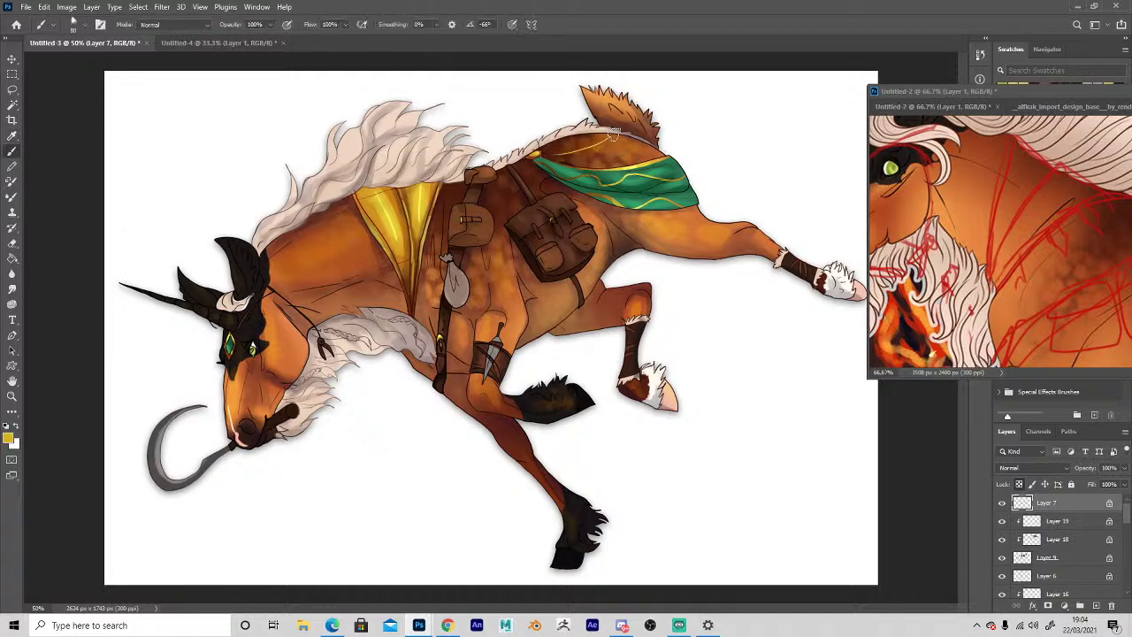
alt+click(536, 154)
alt+click(629, 165)
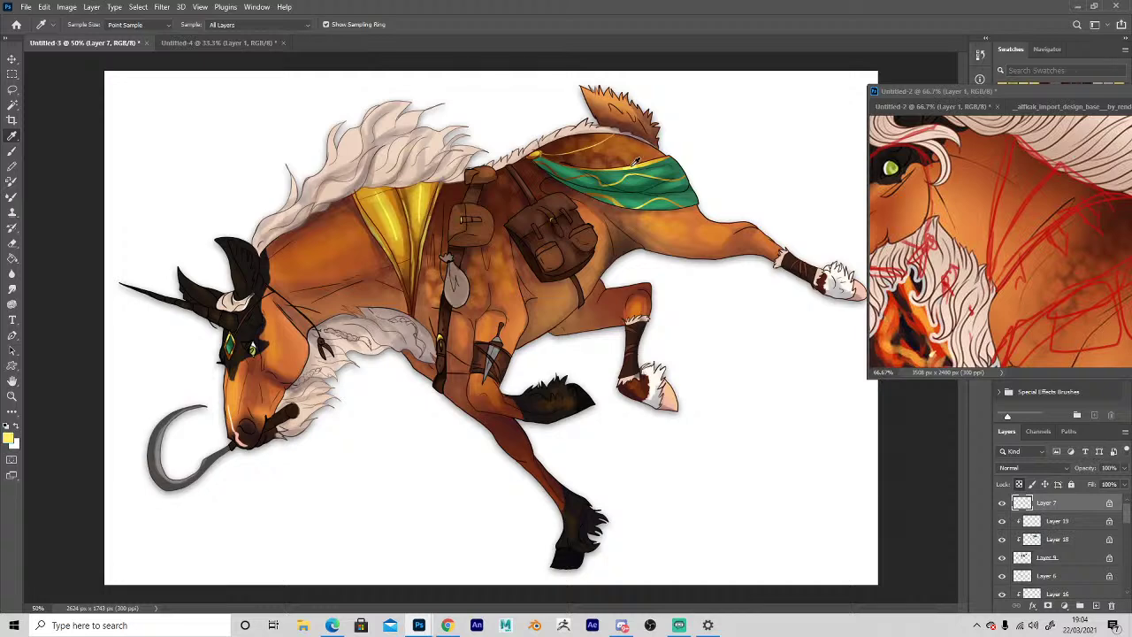
alt+click(632, 166)
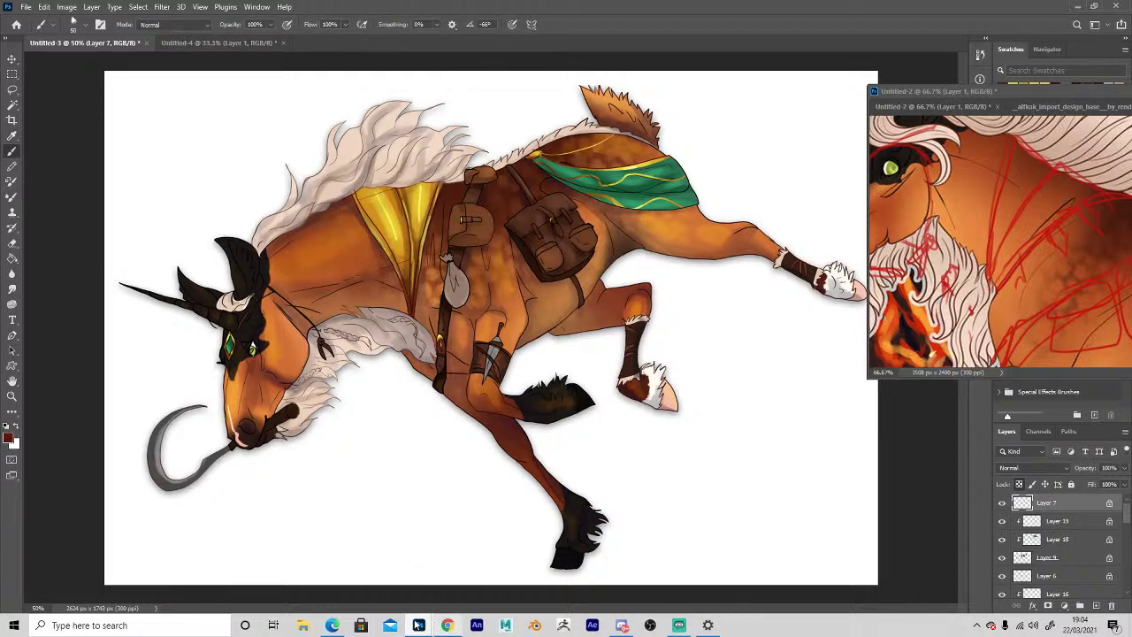
click(329, 624)
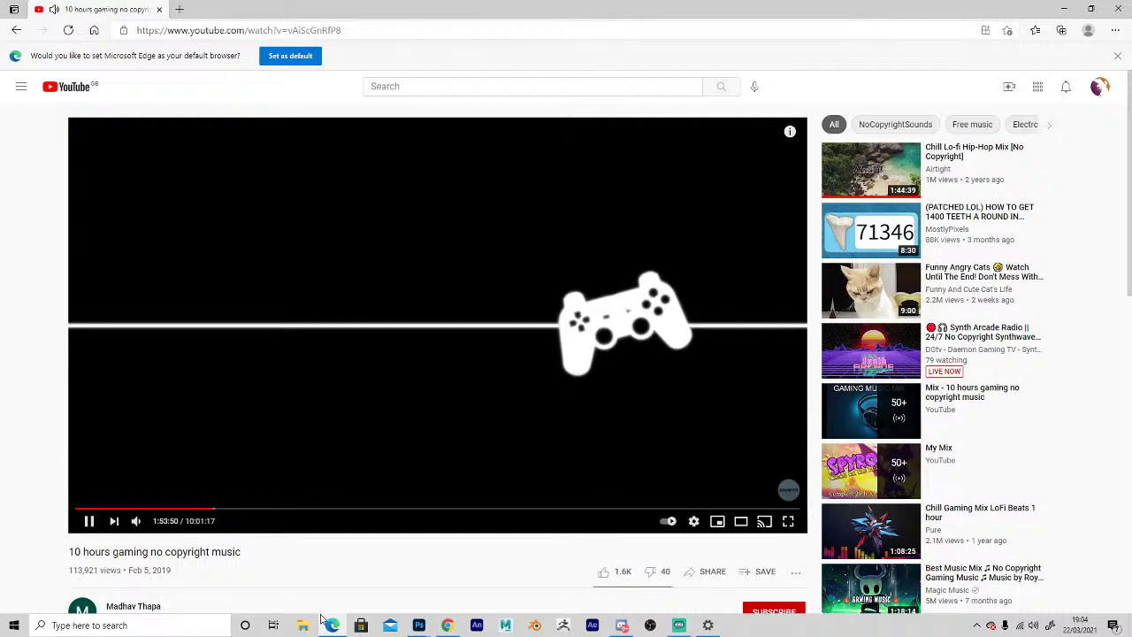
mouse_move(416, 625)
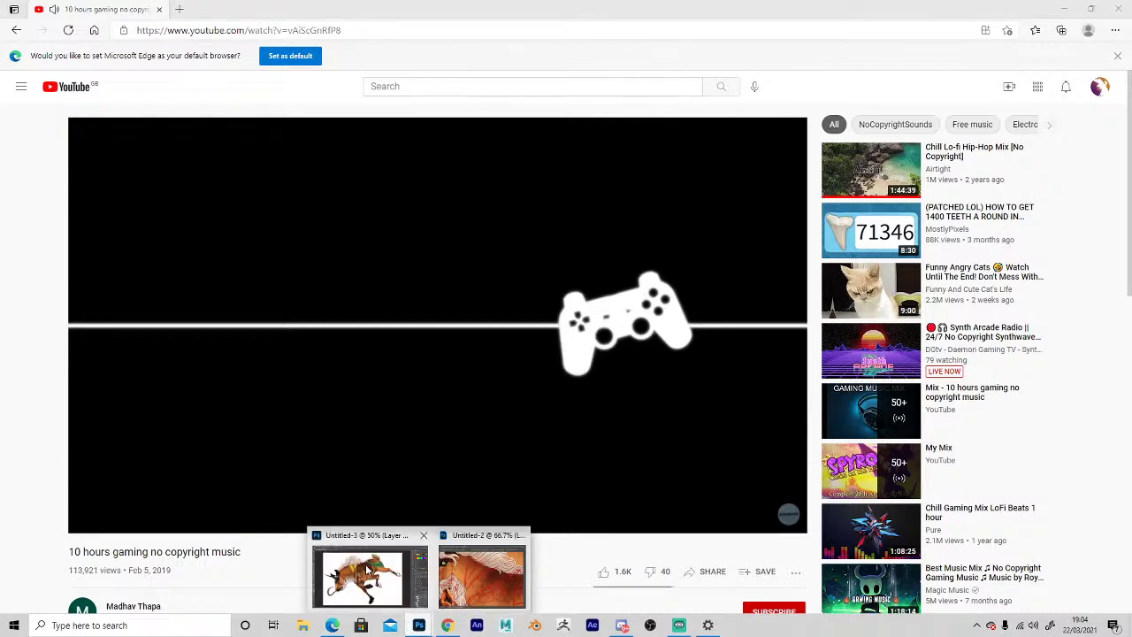
click(369, 570)
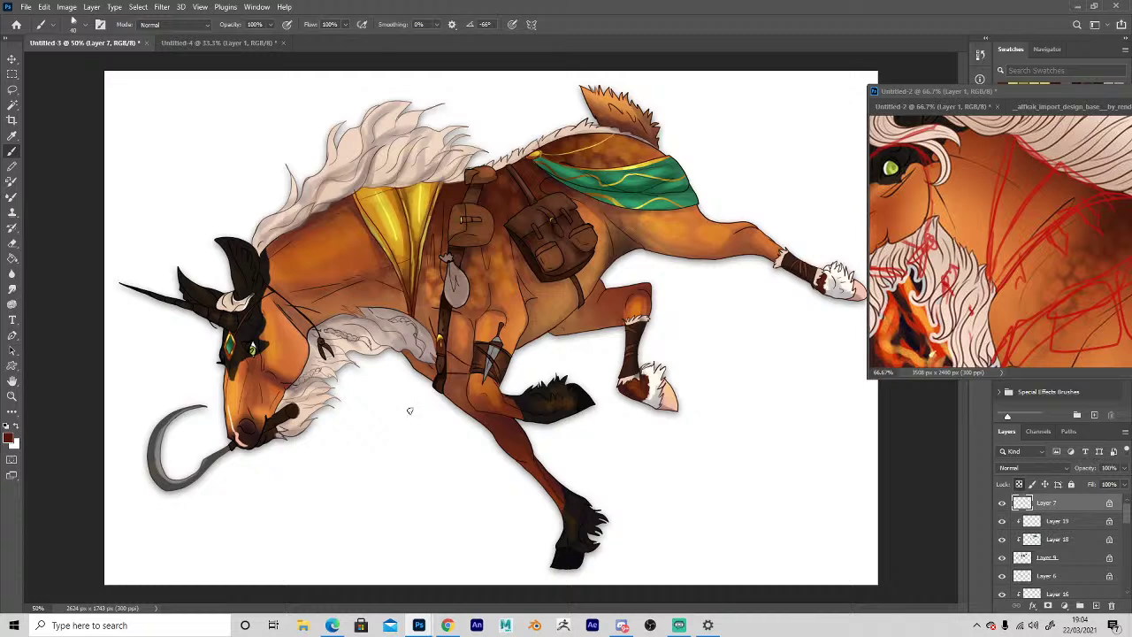
Paint the bead of the neck pendant on Layer 9 with green sampled from the hip cloth.
click(1023, 563)
key(i)
click(589, 176)
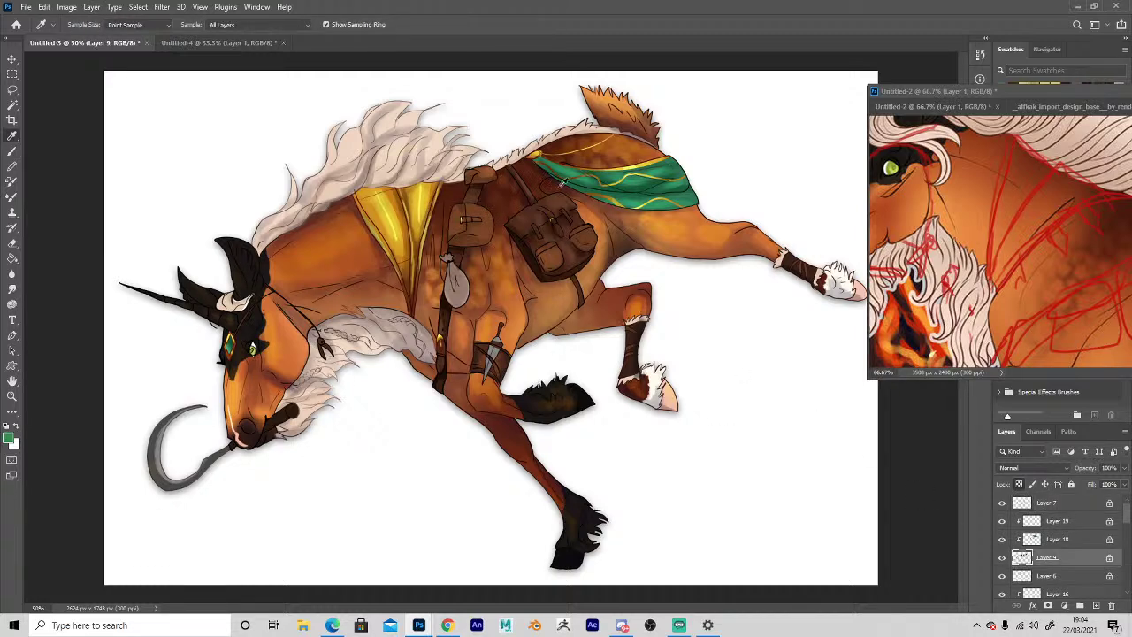
key(b)
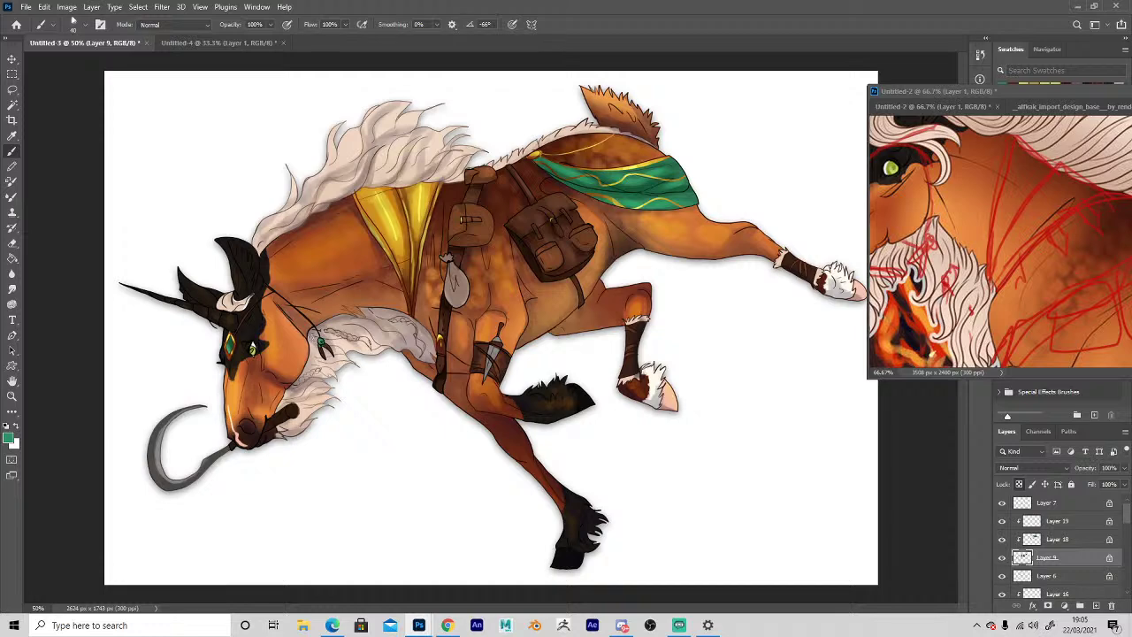
Paint the hanging parts of the neck pendant with light yellow-green sampled from the eye.
key(i)
click(249, 350)
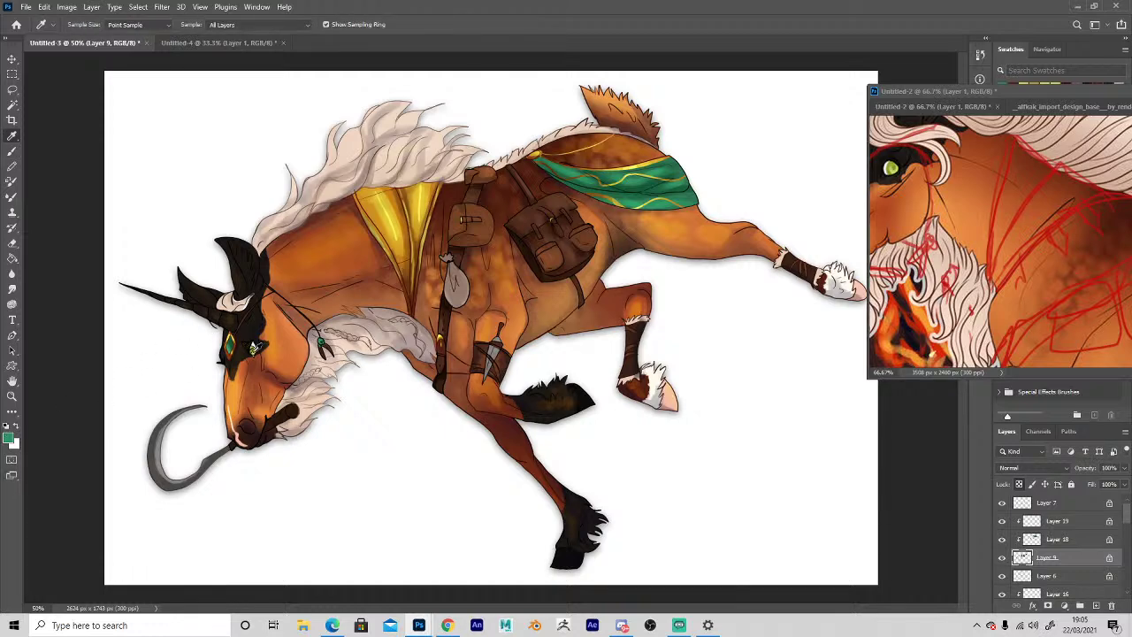
key(b)
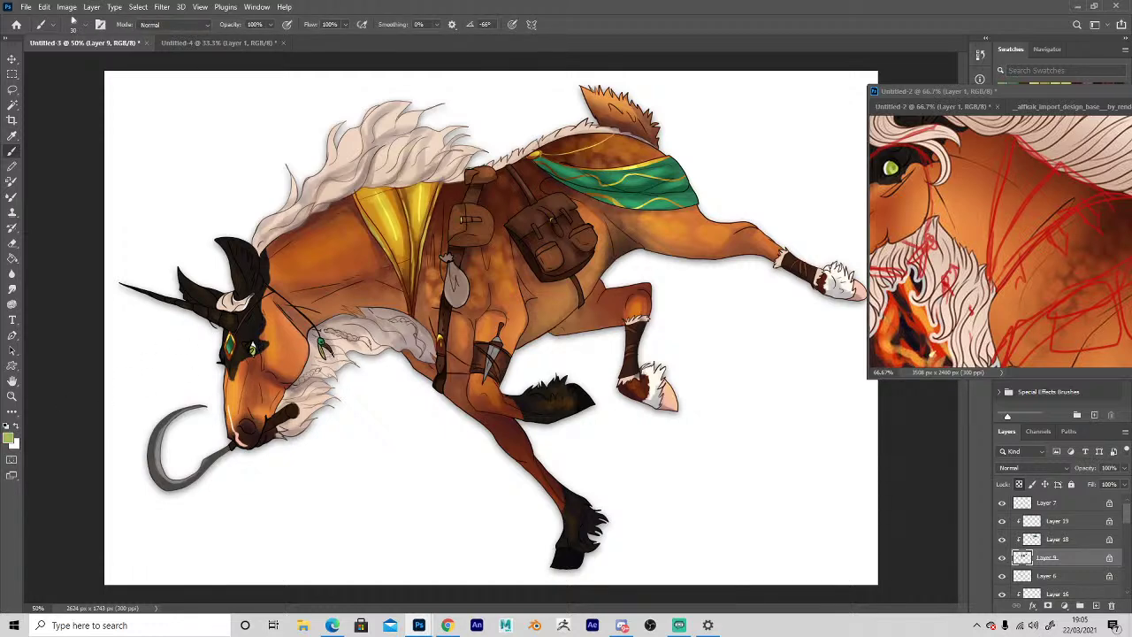
drag(330, 354, 324, 345)
Soften the beard and chest line art on Layer 6 with brown tones sampled from the surrounding fur and coat.
click(1024, 504)
key(i)
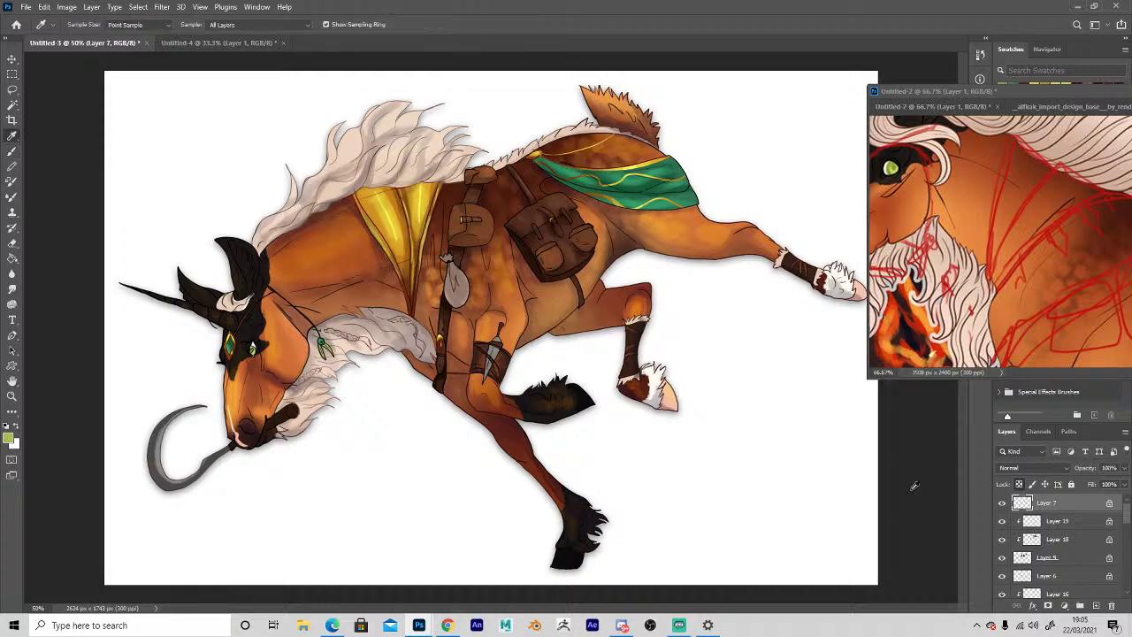
click(364, 303)
key(b)
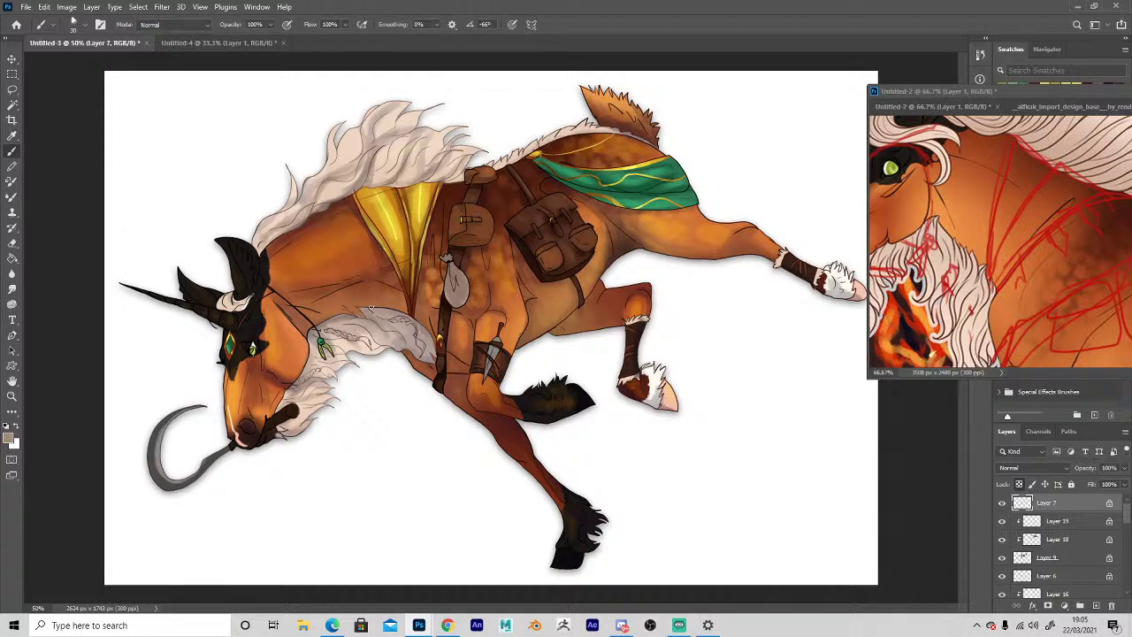
click(1026, 576)
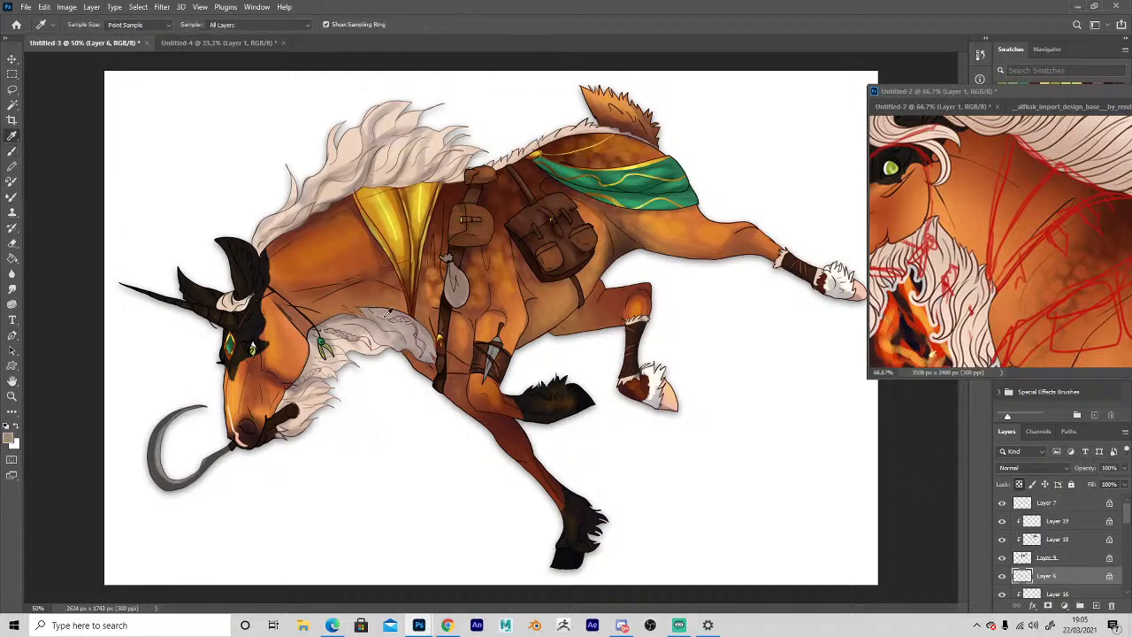
key(i)
click(326, 317)
click(346, 309)
key(b)
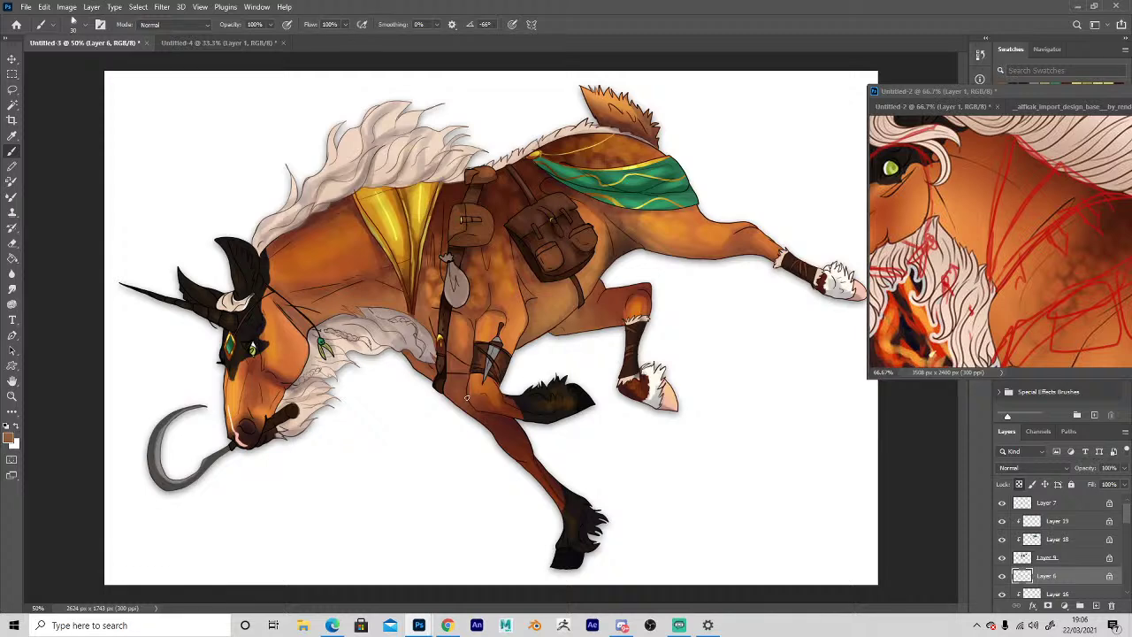
Touch up the mane shading on Layer 20 with pale cream sampled from the mane.
click(11, 58)
click(362, 155)
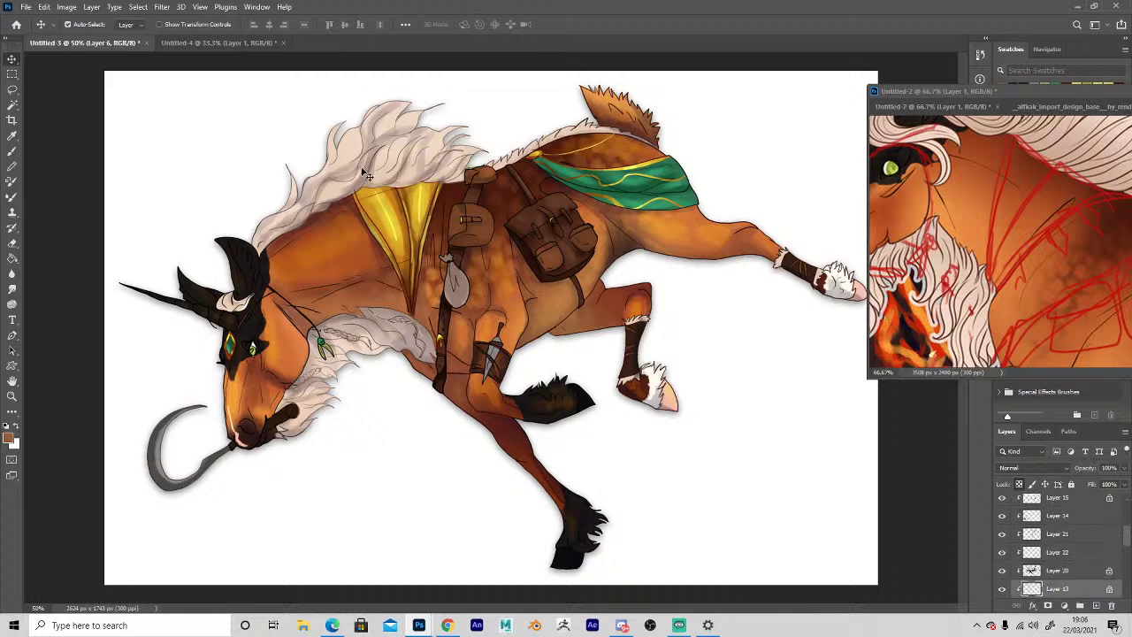
click(370, 173)
key(i)
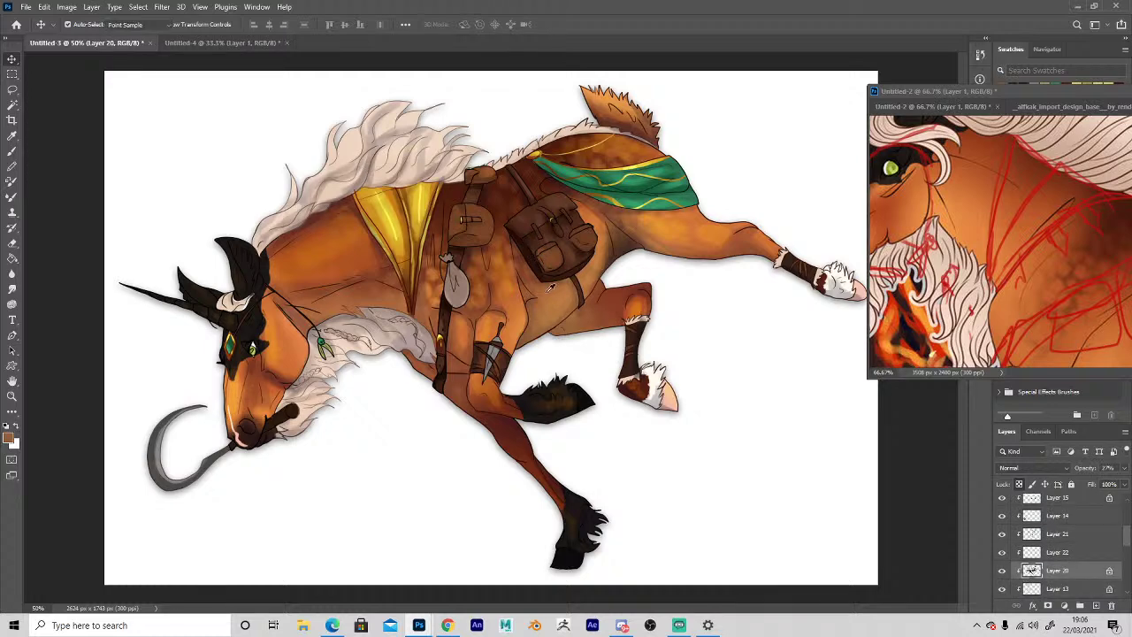
click(360, 180)
key(b)
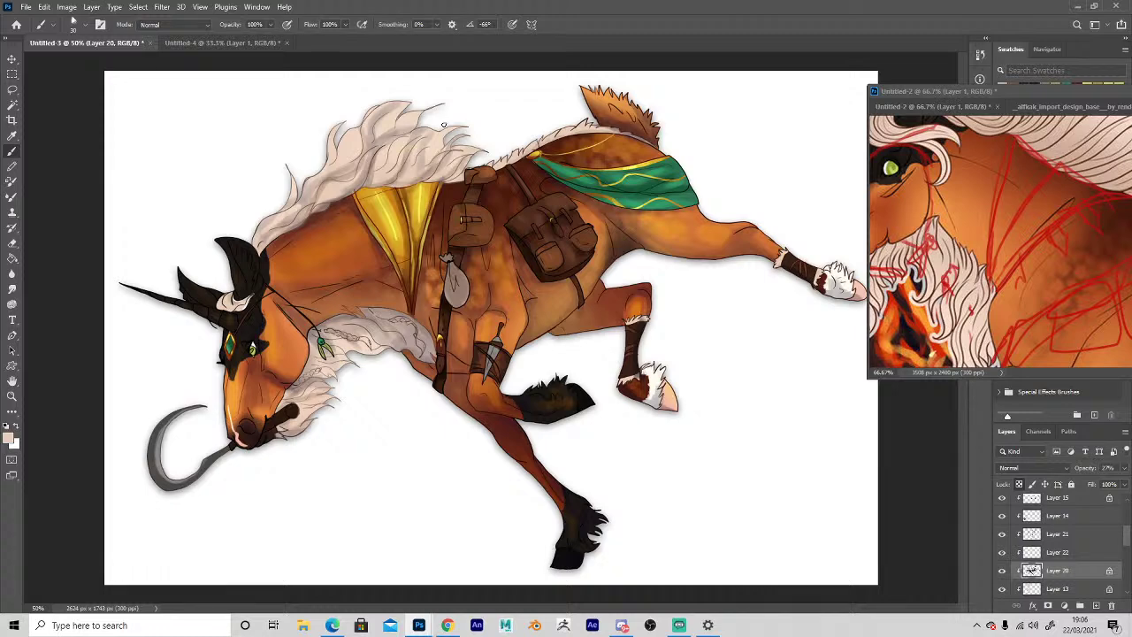
Check the illustration by mirroring the canvas horizontally and back, and hide the Background layer.
key(F2)
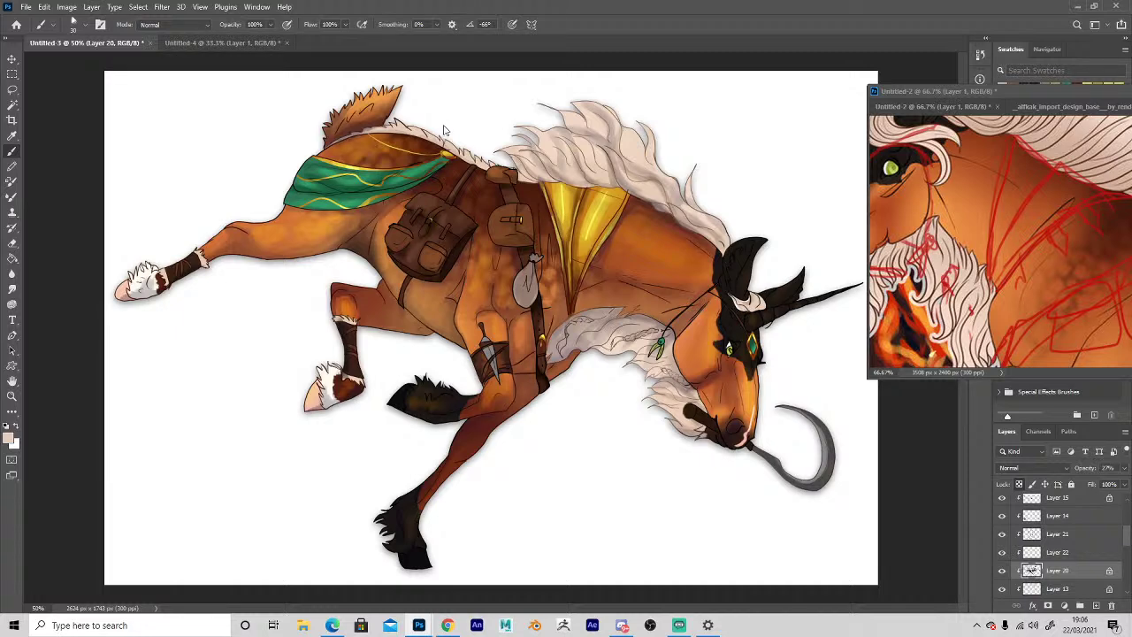
key(ctrl+shift+h)
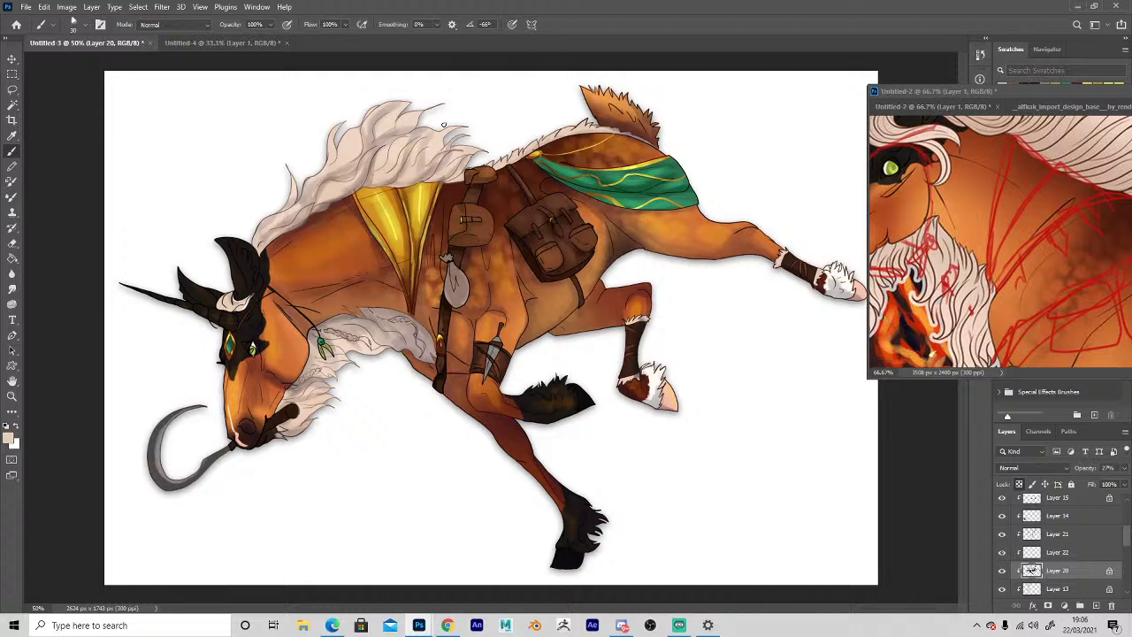
drag(1126, 537, 1126, 585)
click(1002, 588)
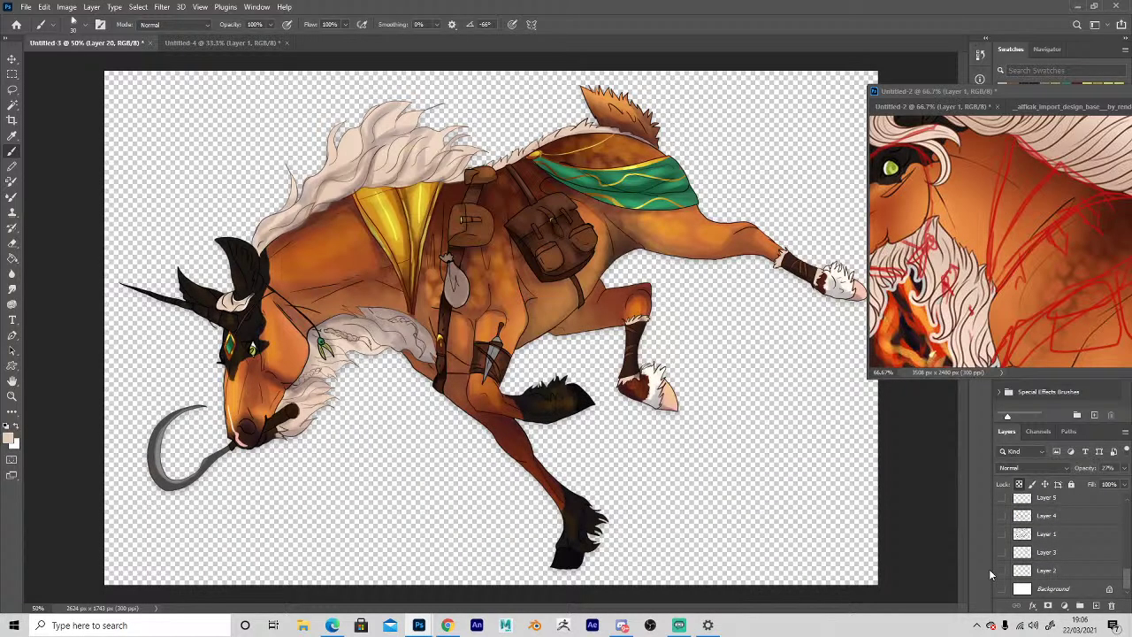
Switch to Chrome, examine the HoneyLemon artwork from the artist's DeviantArt profile as a reference, and return to Photoshop.
click(448, 625)
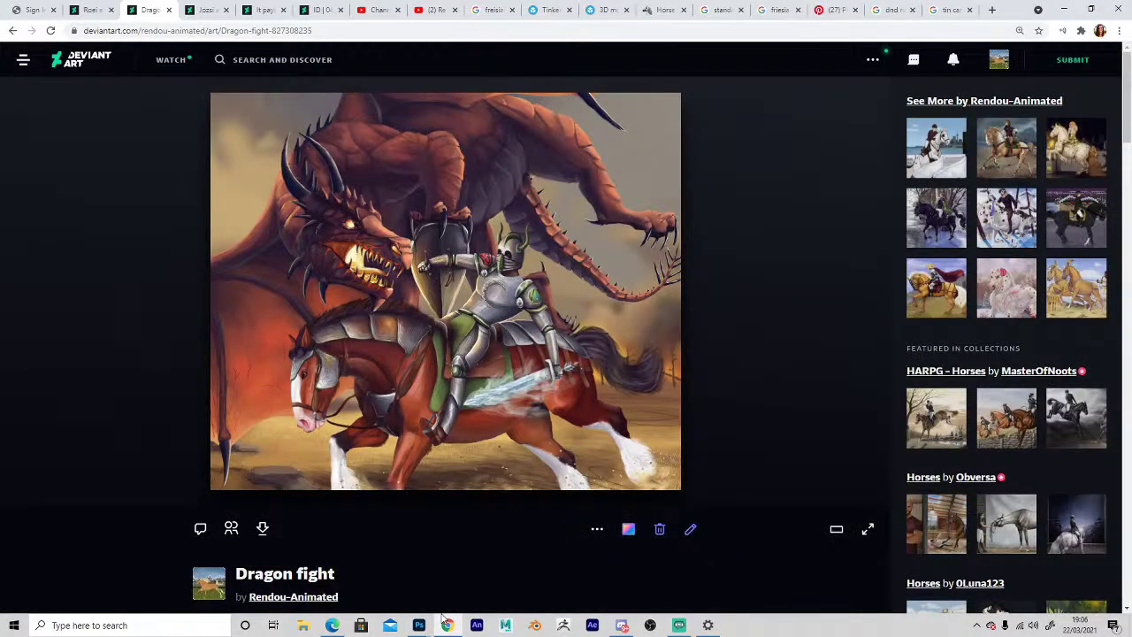
click(279, 592)
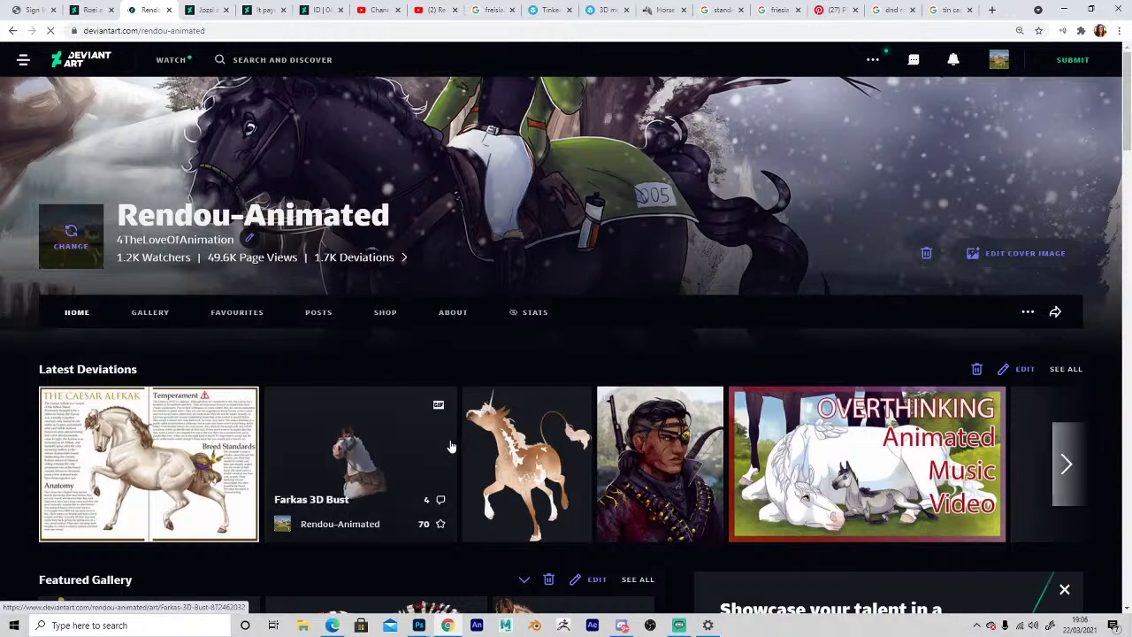
click(497, 442)
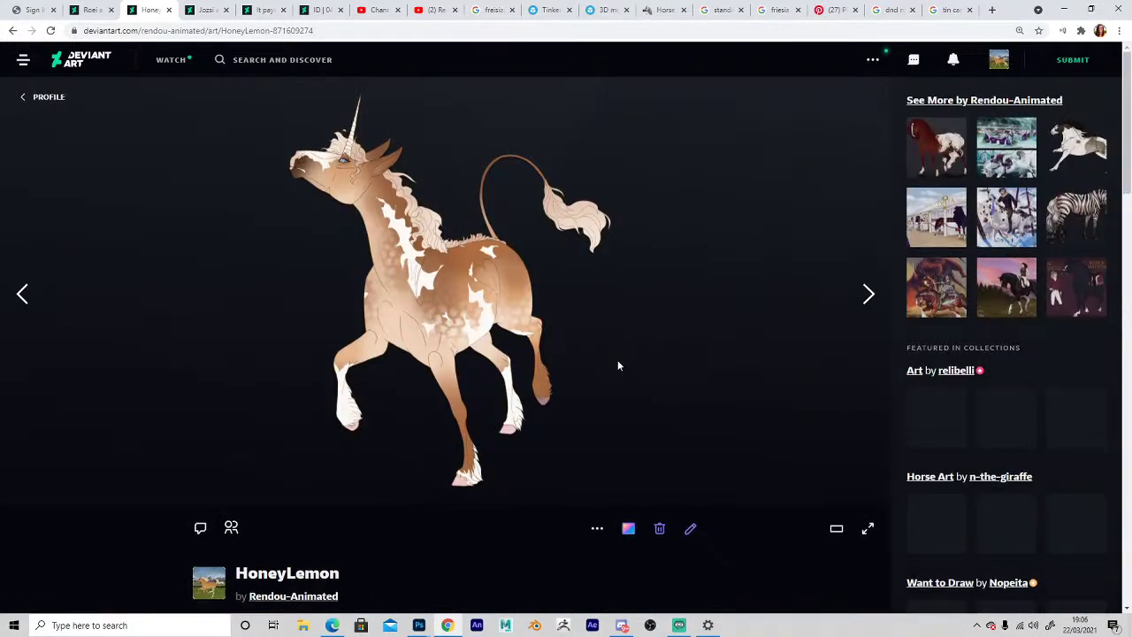
scroll(617, 364, down, 5)
scroll(617, 364, up, 5)
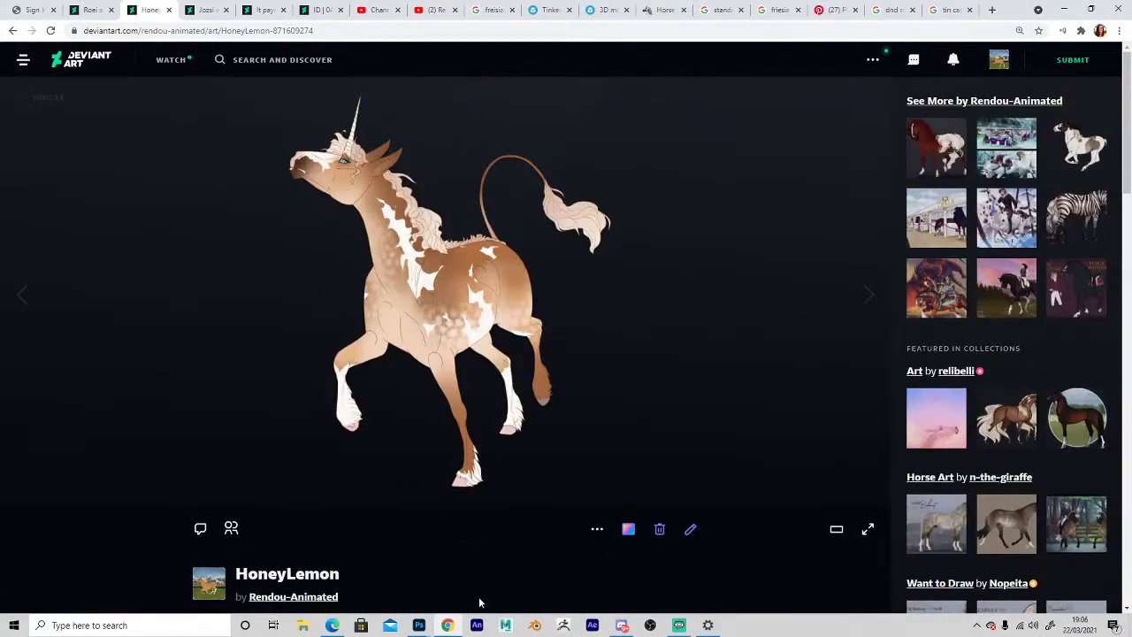
mouse_move(418, 625)
click(363, 566)
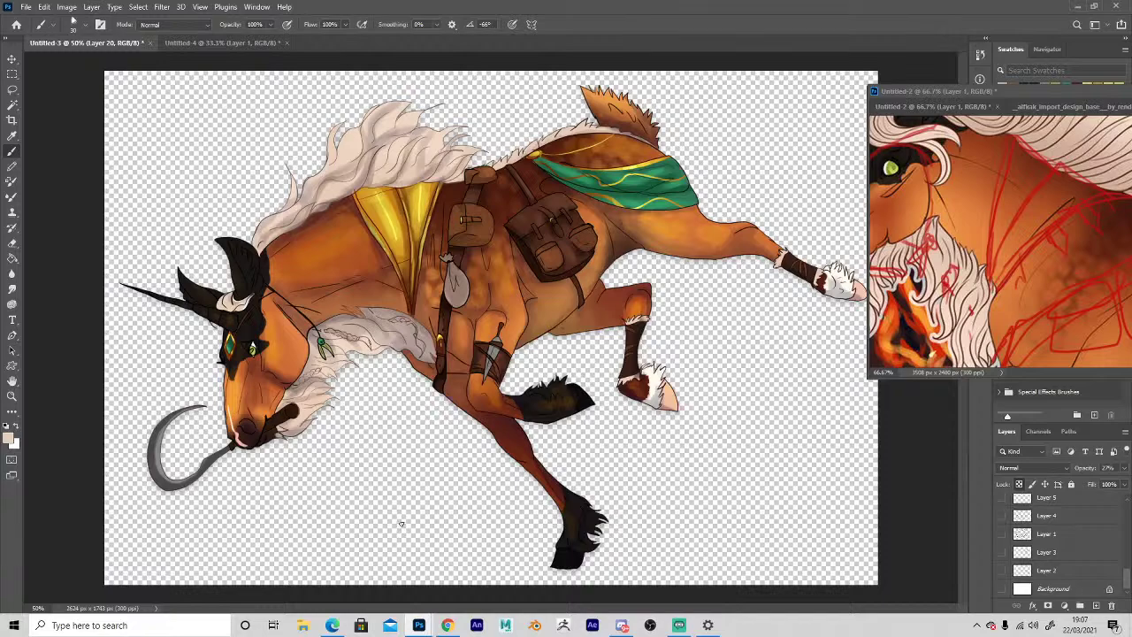
Shift the reference window slightly away from the canvas and add a new clipped layer above Layer 15 for the mane.
key(z)
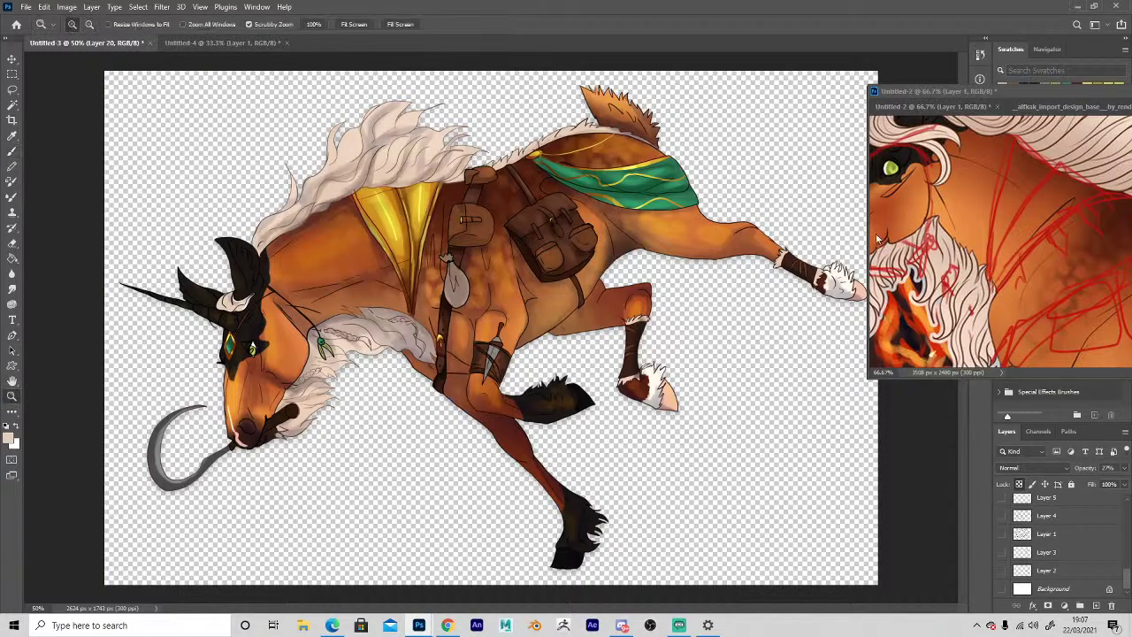
drag(892, 91, 913, 91)
key(alt)
click(700, 400)
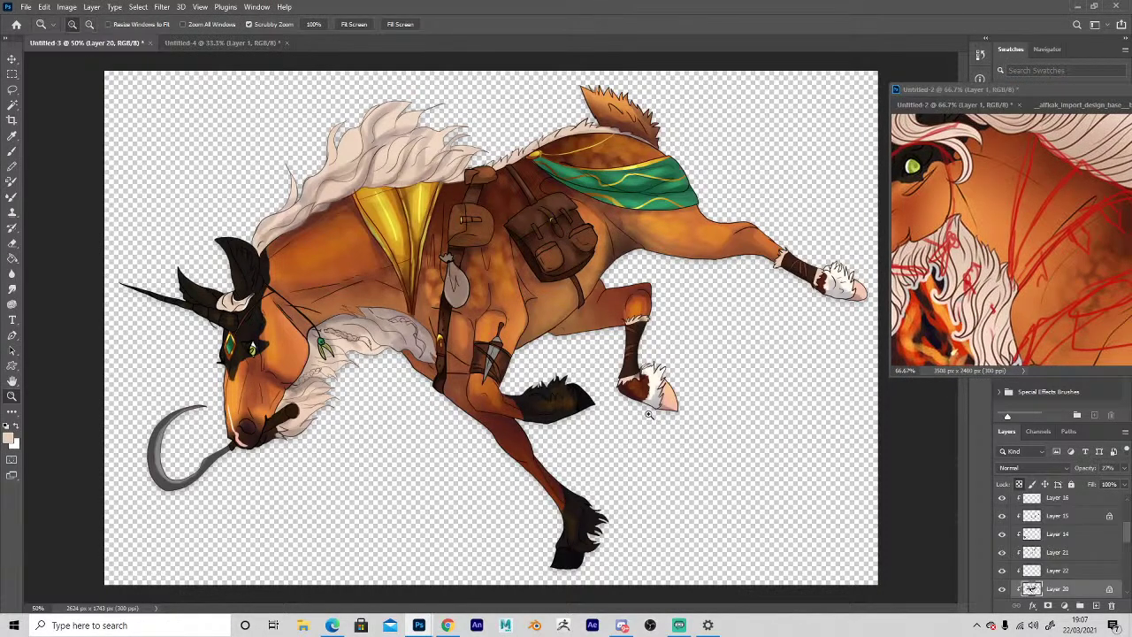
click(12, 58)
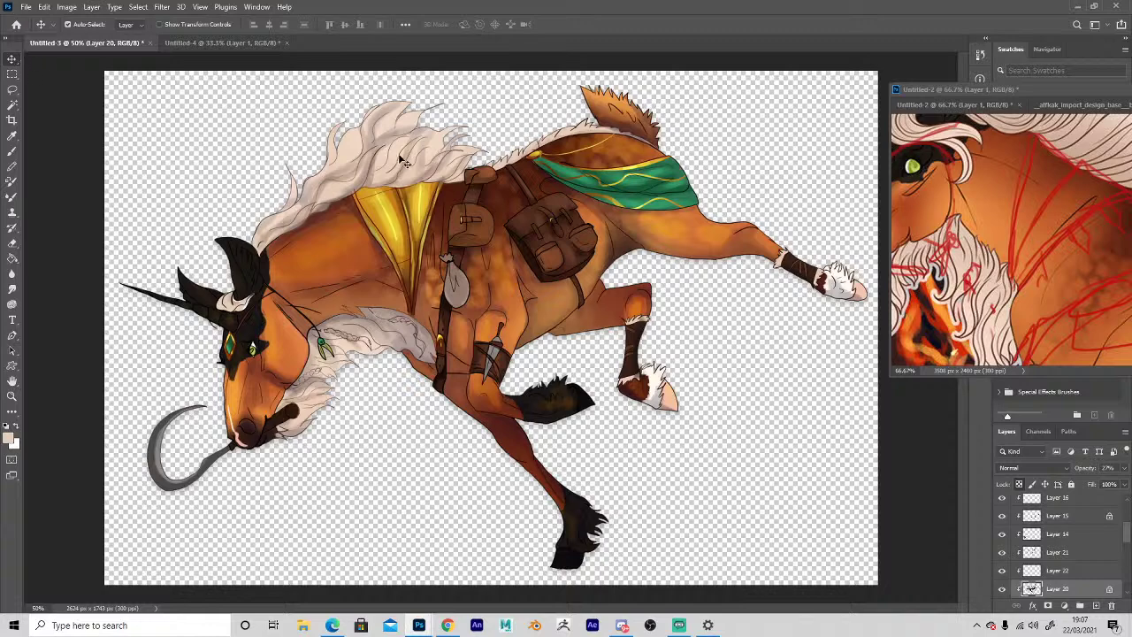
click(439, 134)
click(1095, 606)
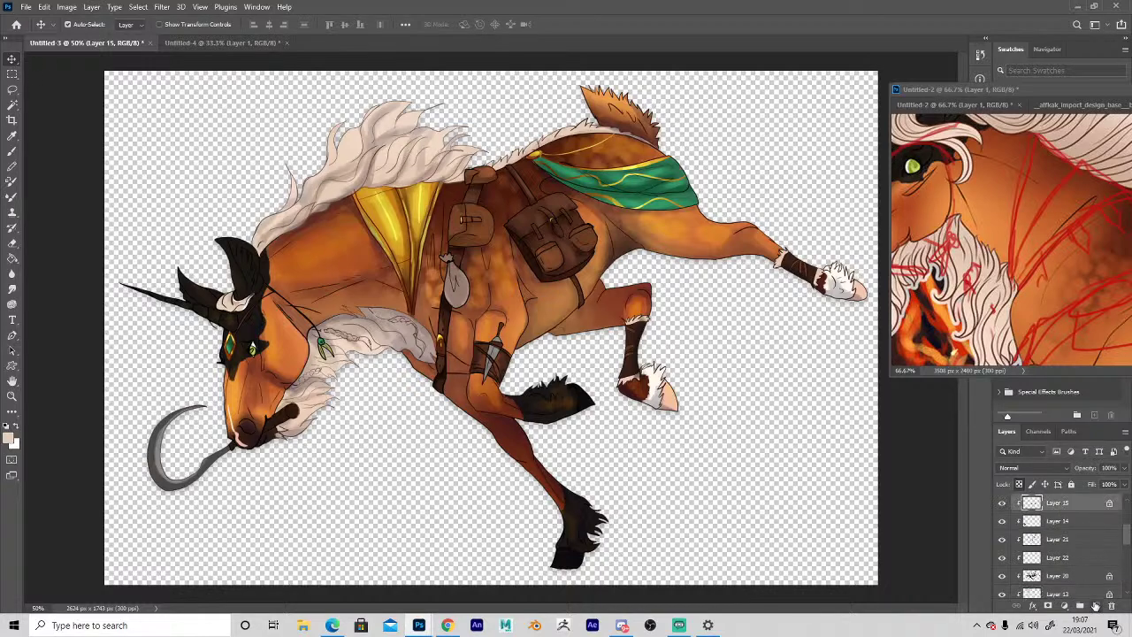
Paint highlights along the mane strands on Layer 23, using a sampled mane tone and the lighter cream faeee4.
key(b)
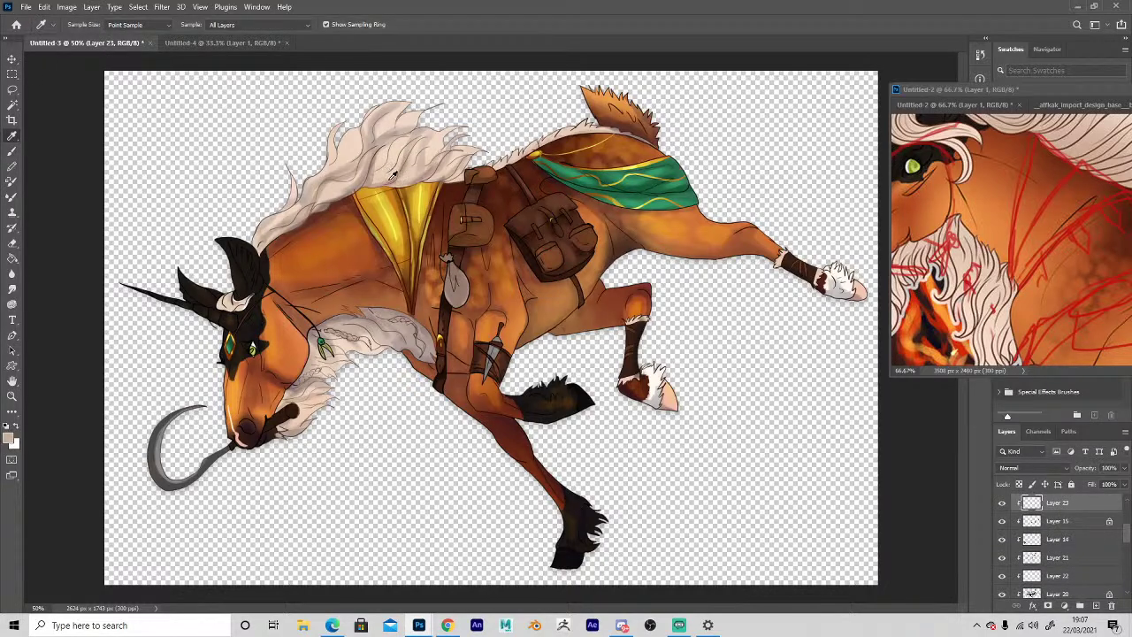
drag(378, 154, 376, 169)
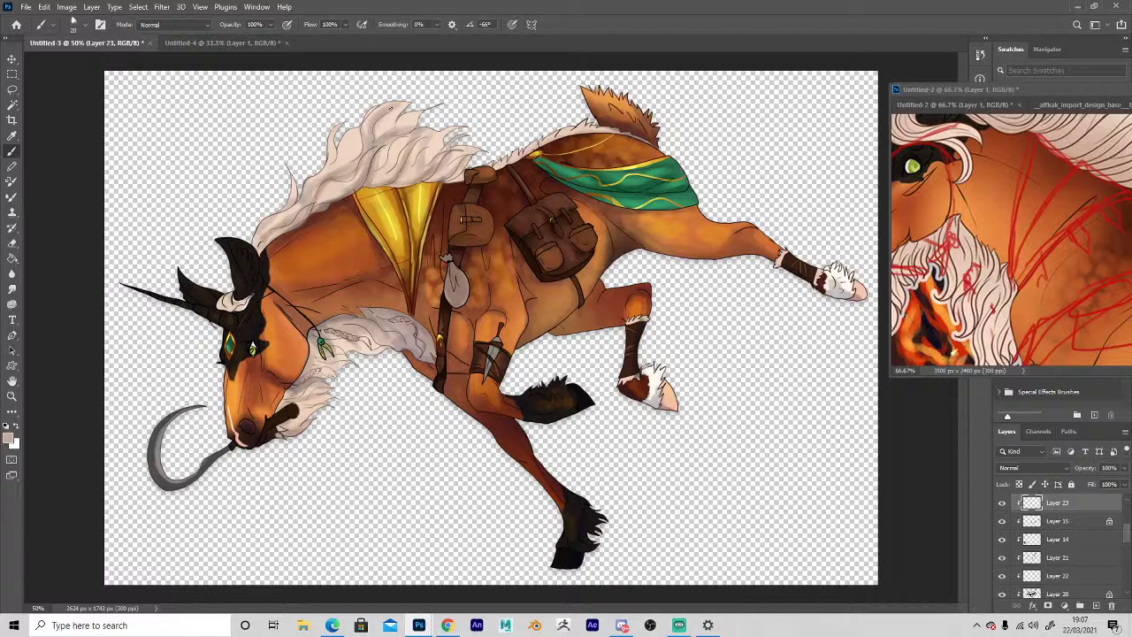
alt+click(366, 339)
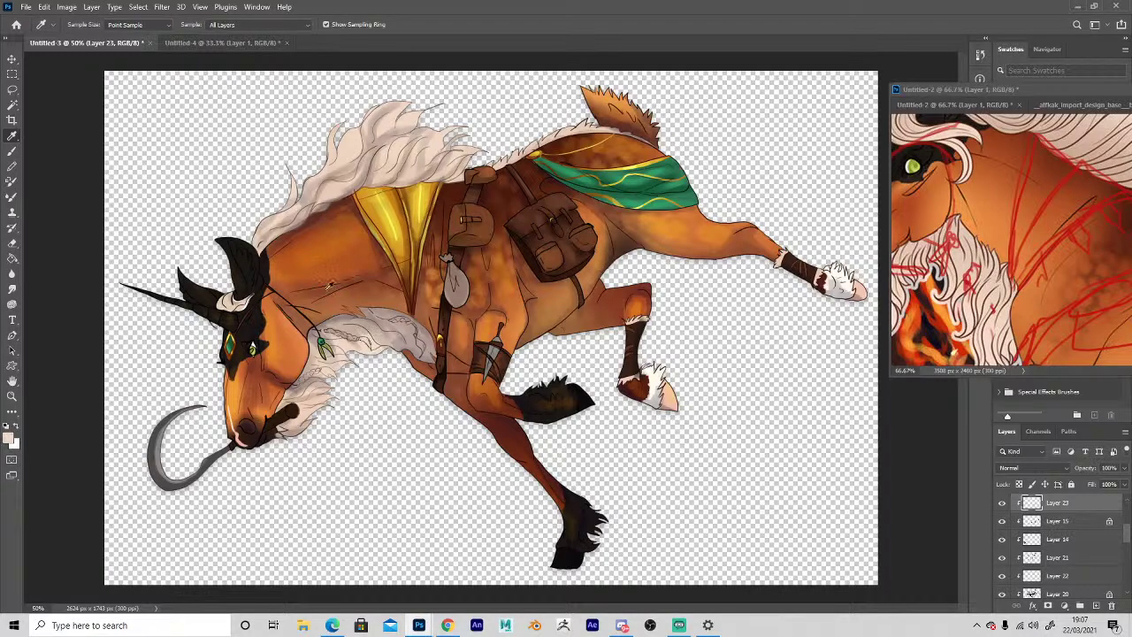
click(8, 439)
click(727, 324)
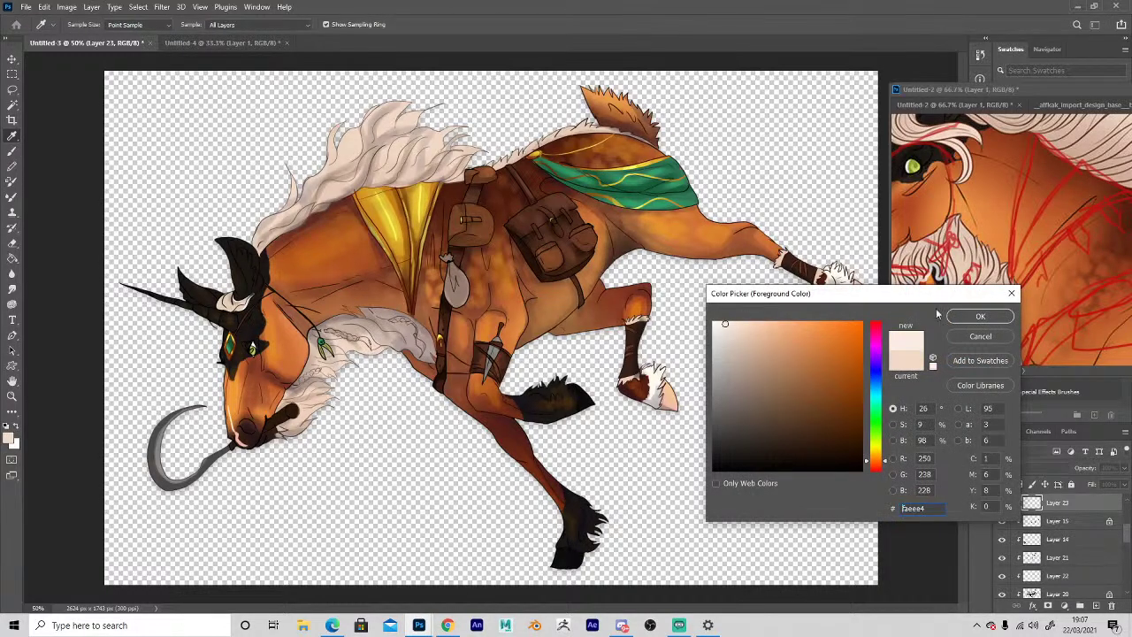
click(979, 316)
mouse_move(338, 163)
mouse_down()
mouse_move(377, 164)
mouse_move(405, 142)
mouse_move(406, 113)
mouse_move(428, 154)
mouse_move(457, 148)
mouse_up()
mouse_move(338, 184)
mouse_down()
mouse_move(331, 200)
mouse_move(310, 189)
mouse_move(278, 219)
mouse_move(288, 231)
mouse_up()
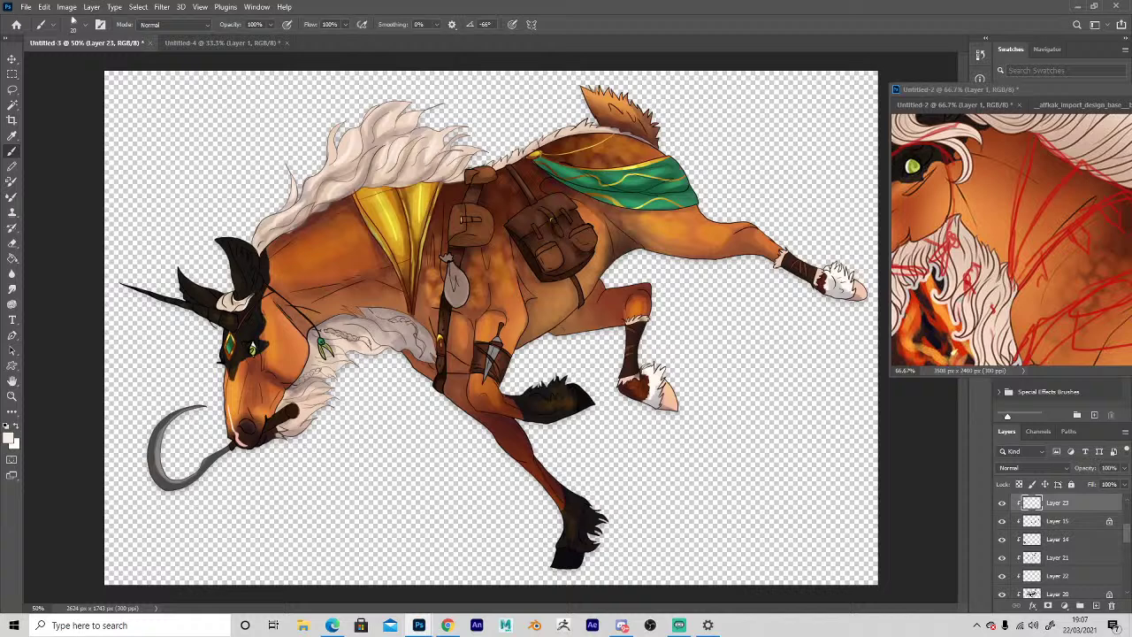
Paint near-black streaks sampled from the face into the forelock and lower mane, softening them with a pale tone sampled from the mane.
drag(230, 294, 223, 306)
alt+click(241, 317)
mouse_move(256, 253)
mouse_down()
mouse_move(317, 201)
mouse_move(281, 221)
mouse_move(293, 204)
mouse_move(281, 228)
mouse_move(338, 173)
mouse_up()
drag(265, 246, 297, 230)
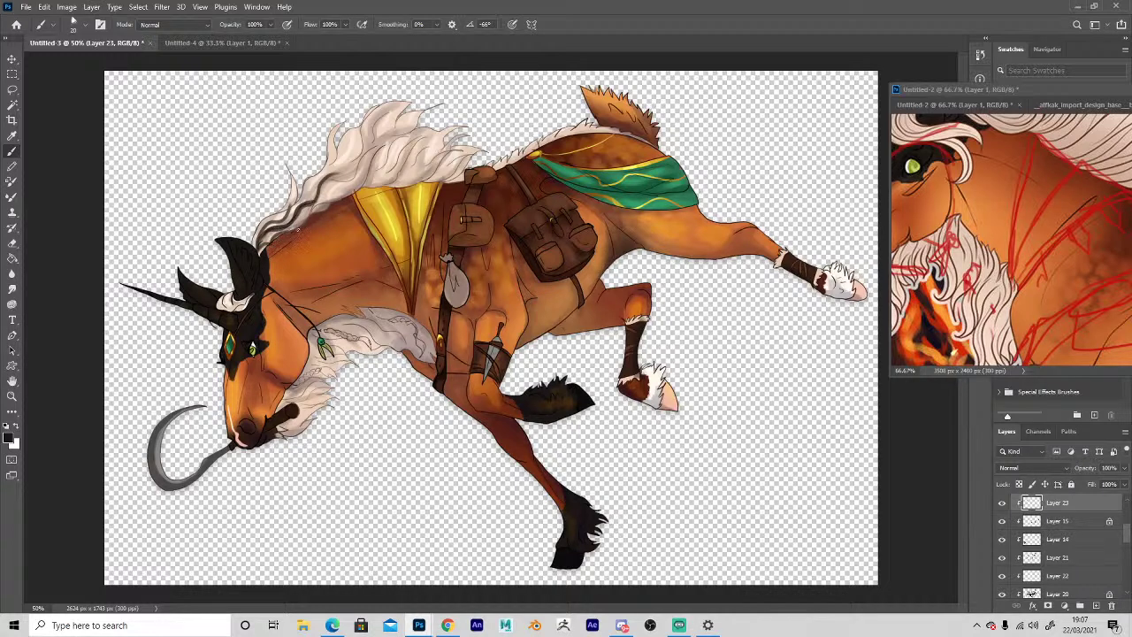
mouse_move(230, 293)
mouse_down()
mouse_move(221, 309)
mouse_move(235, 292)
mouse_move(248, 308)
mouse_up()
alt+click(317, 180)
mouse_move(297, 206)
mouse_down()
mouse_move(291, 215)
mouse_move(294, 205)
mouse_up()
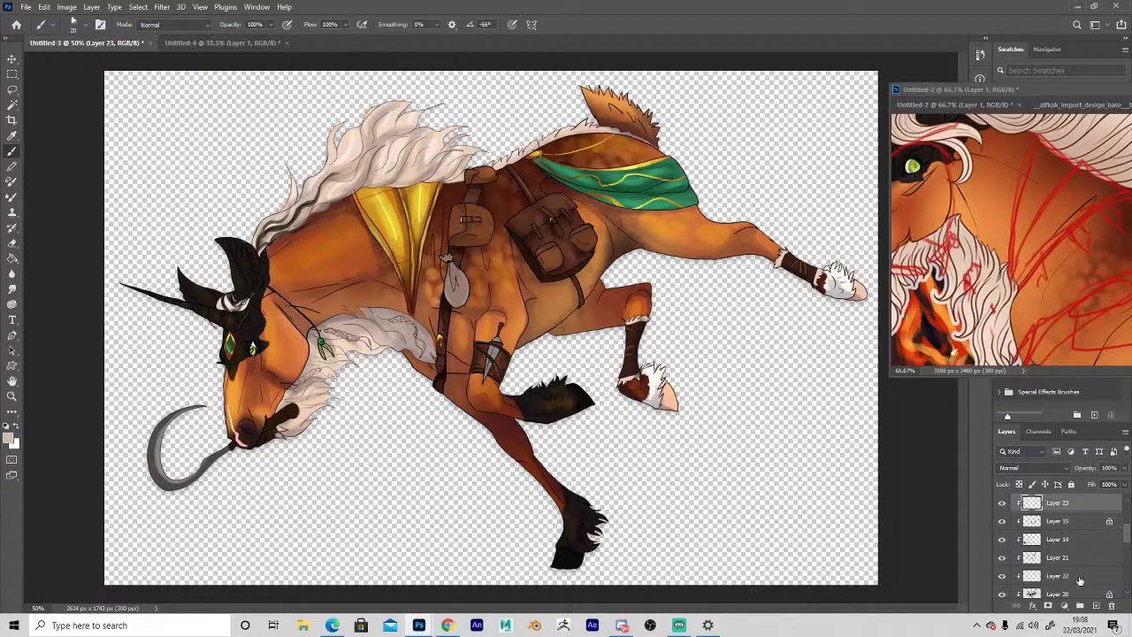
Brush white over the edge of the sickle held in the mouth on Layer 6 with an enlarged brush.
scroll(1119, 501, up, 3)
click(1032, 523)
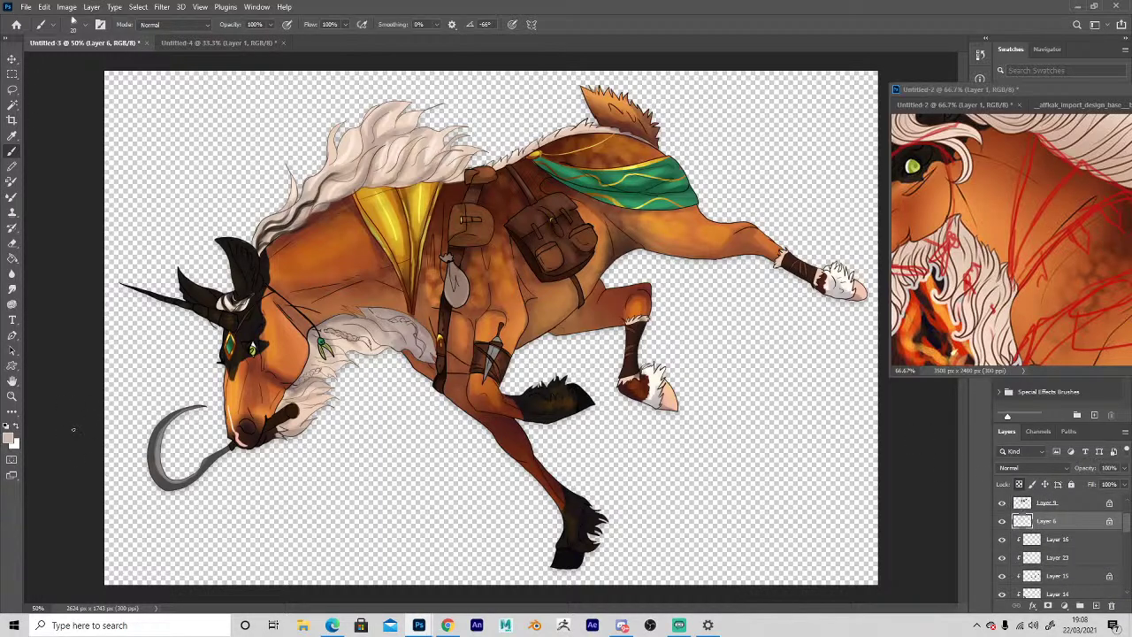
click(11, 439)
click(672, 352)
click(979, 316)
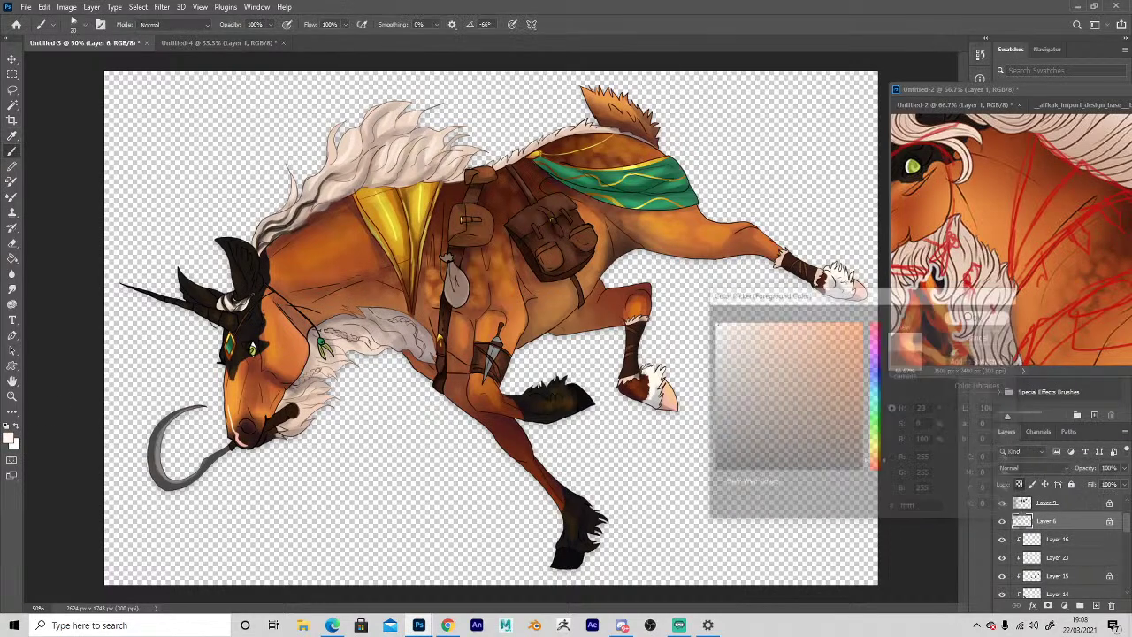
key(bracketright)
key(bracketright)
key(bracketright)
key(bracketright)
key(bracketright)
mouse_move(192, 469)
mouse_down()
mouse_move(164, 466)
mouse_move(161, 447)
mouse_move(168, 474)
mouse_move(161, 449)
mouse_move(187, 414)
mouse_move(213, 413)
mouse_move(176, 407)
mouse_move(149, 465)
mouse_move(178, 491)
mouse_move(229, 449)
mouse_up()
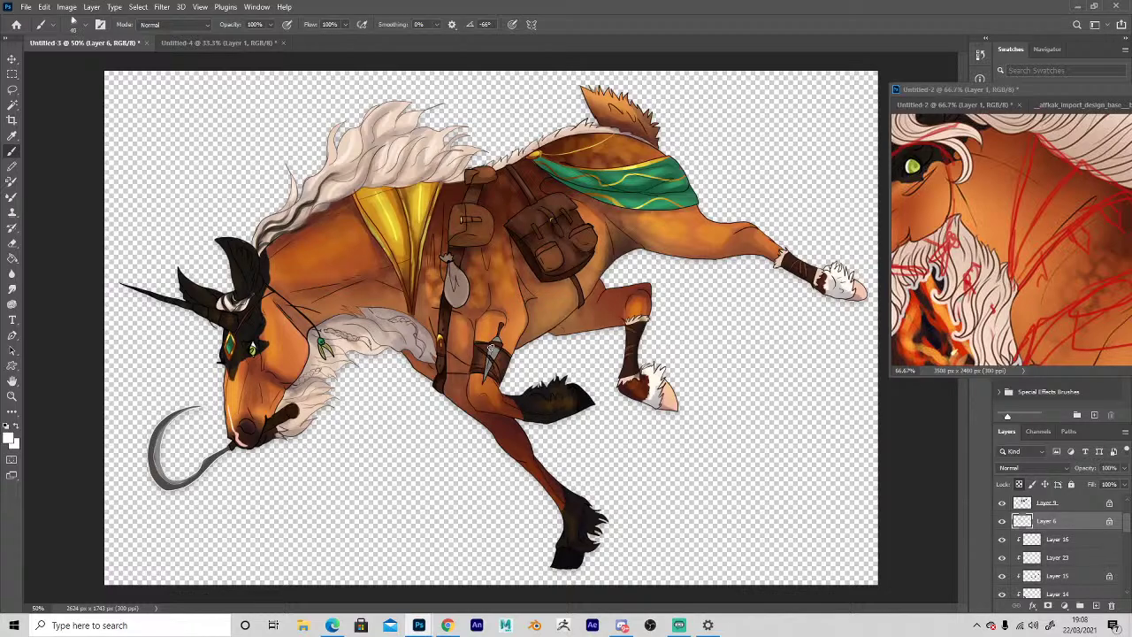
Paint the dagger strapped to the foreleg on Layer 18 with grey tones sampled from the sickle and white.
click(13, 60)
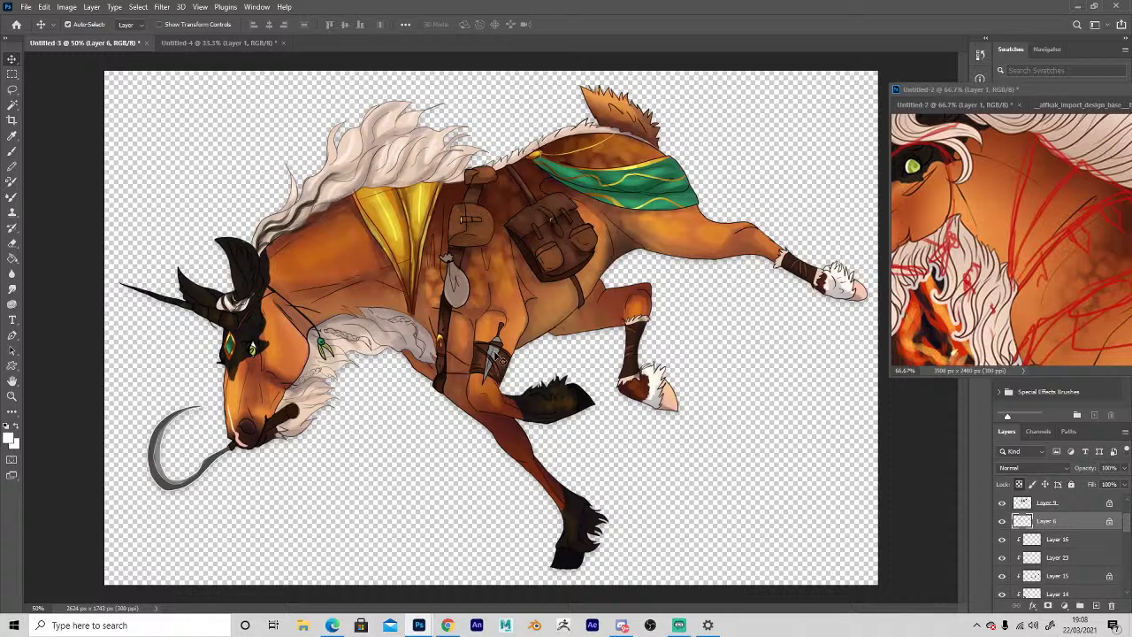
click(493, 351)
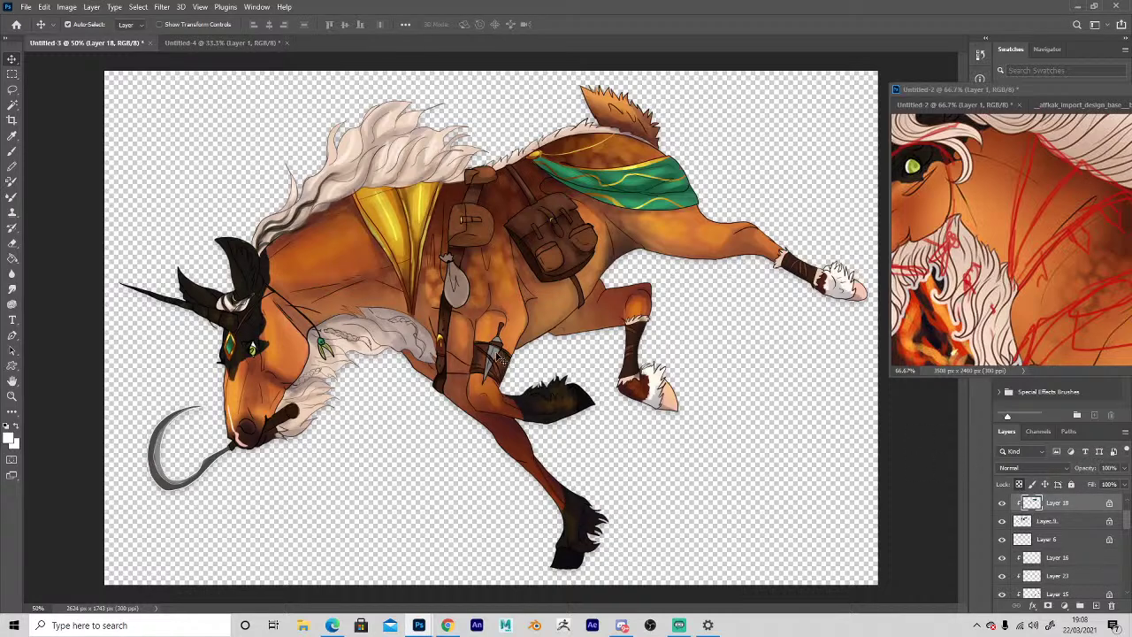
key(i)
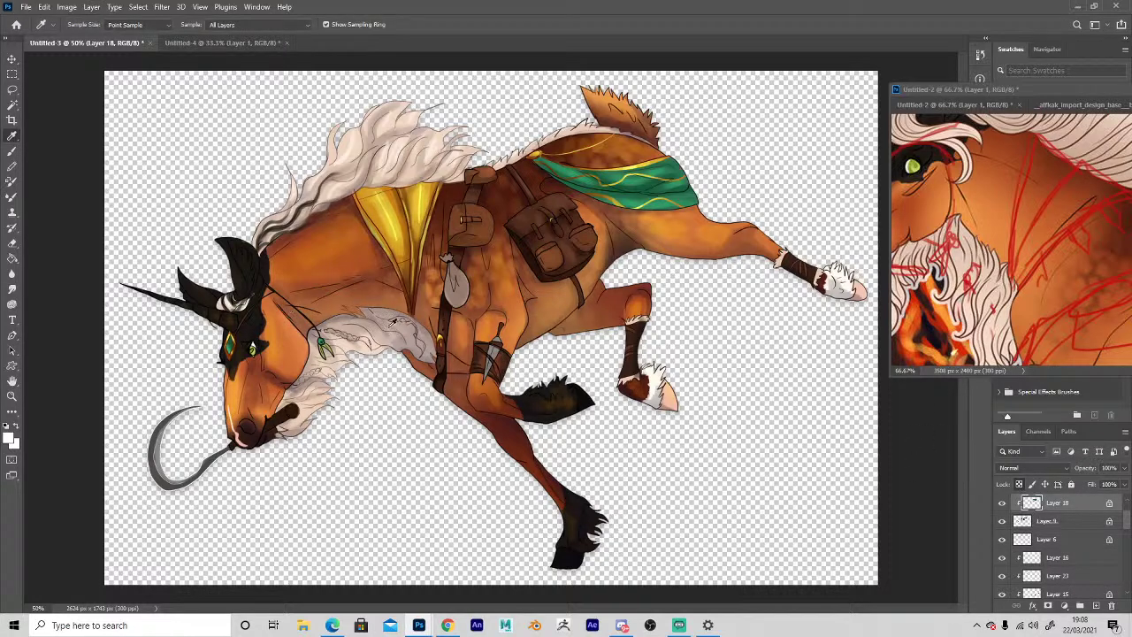
click(164, 473)
key(b)
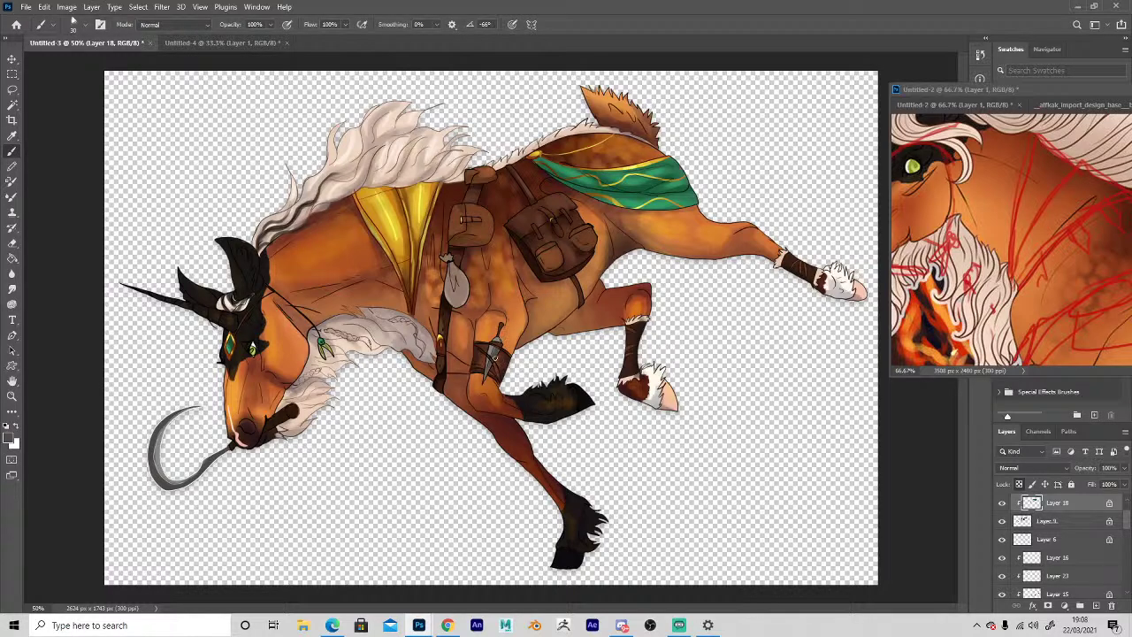
key(i)
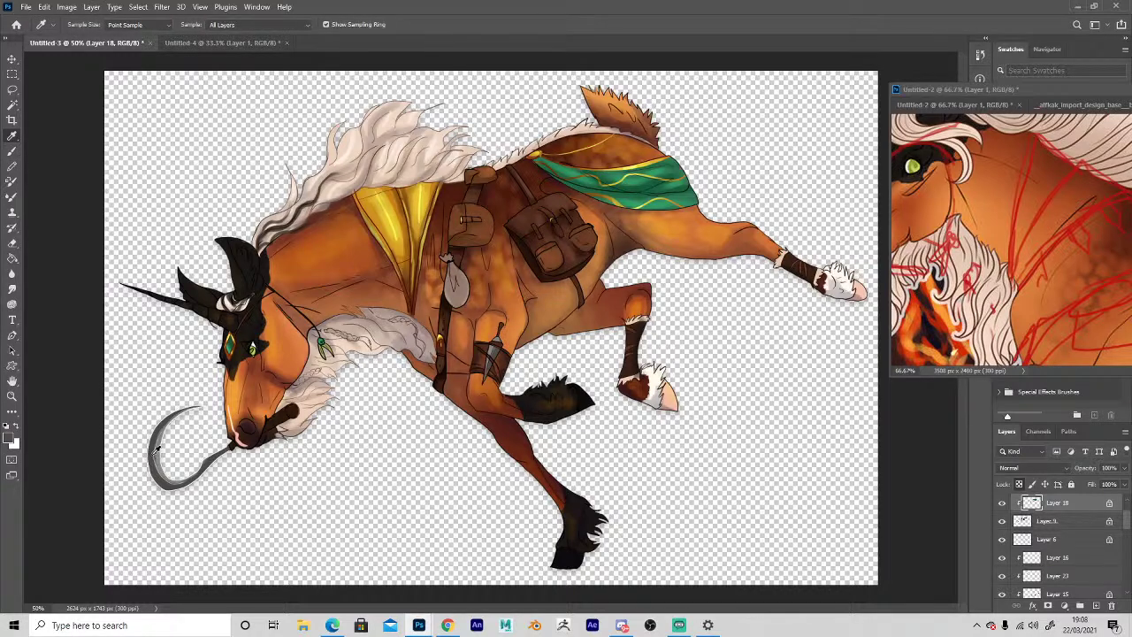
click(156, 449)
key(b)
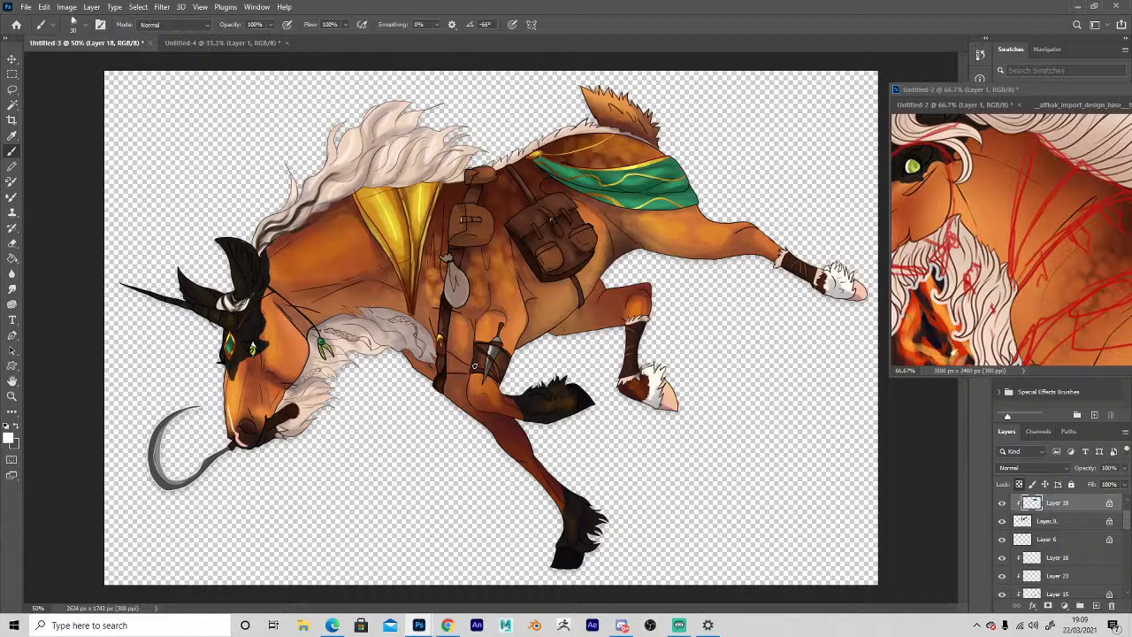
Shade the small saddlebag and its strap on Layer 18 with dark brown sampled from the large backpack.
key(v)
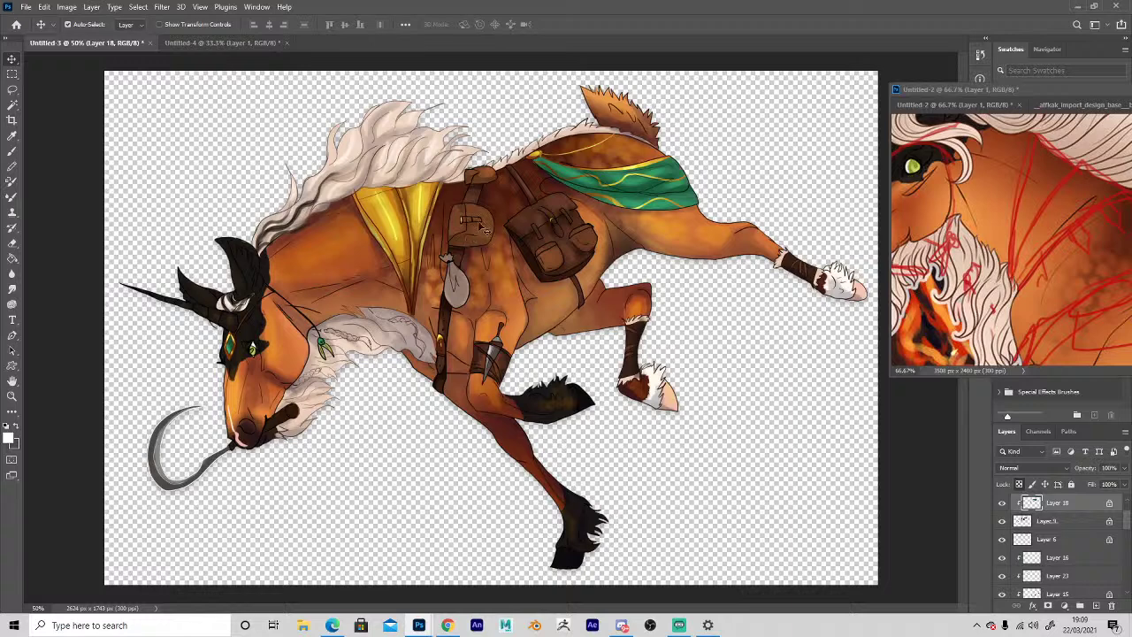
key(i)
click(526, 244)
key(b)
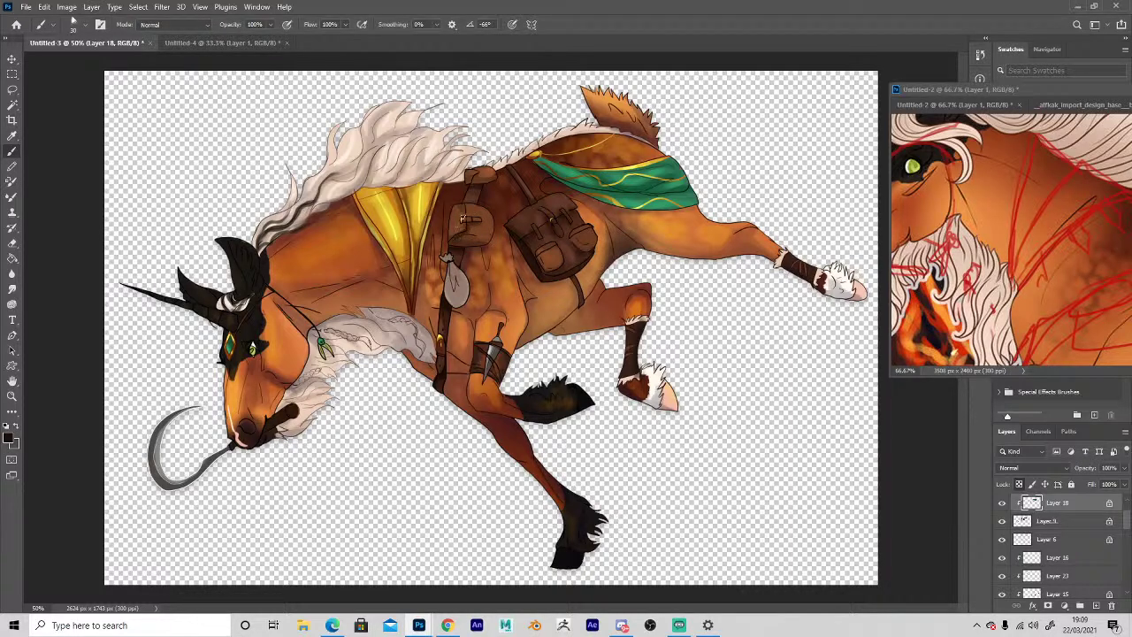
drag(471, 184, 492, 181)
Shade the hanging pouch on Layer 18 with grey-brown tones sampled from the pouch itself.
drag(447, 273, 462, 305)
alt+click(453, 298)
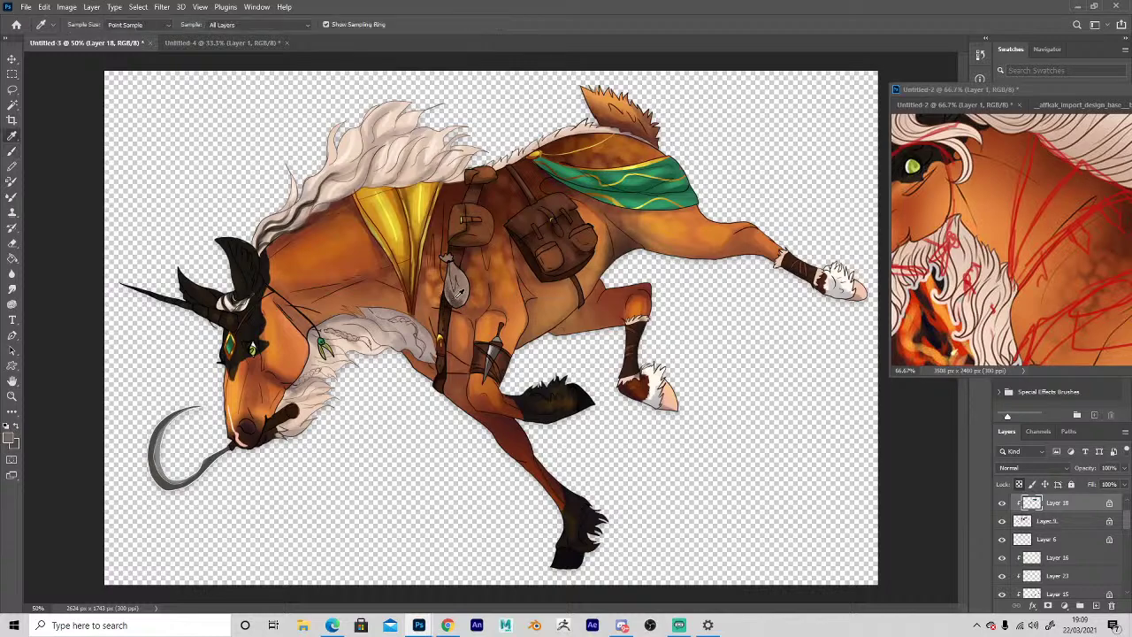
alt+click(455, 299)
drag(448, 293, 465, 302)
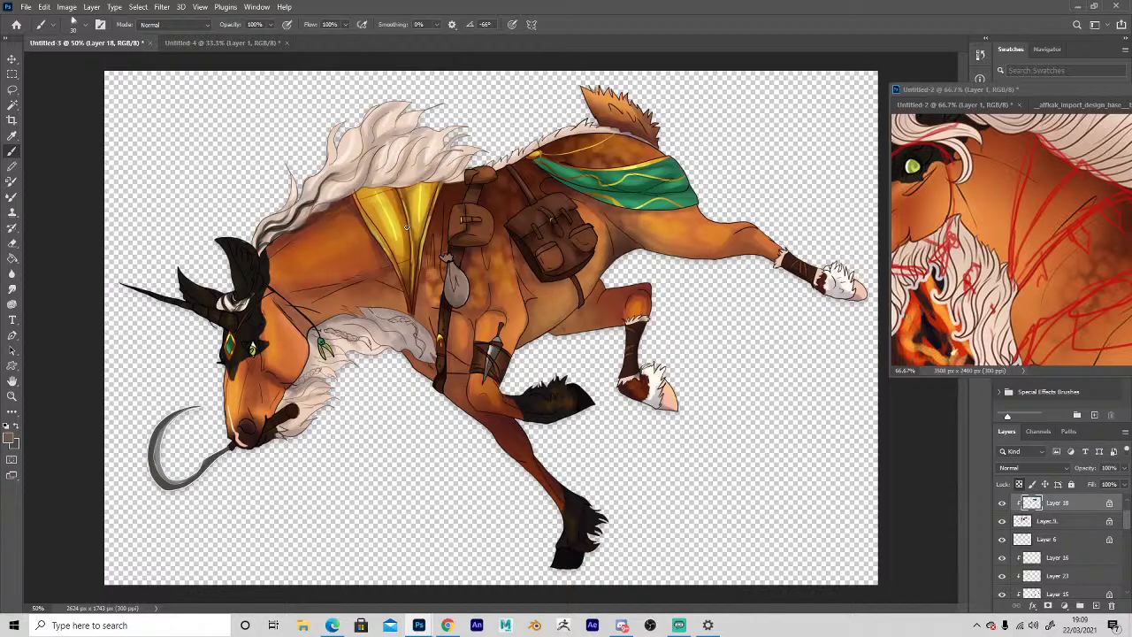
Add a new layer above Layer 18, and show the Background layer filled with dark green.
click(1097, 606)
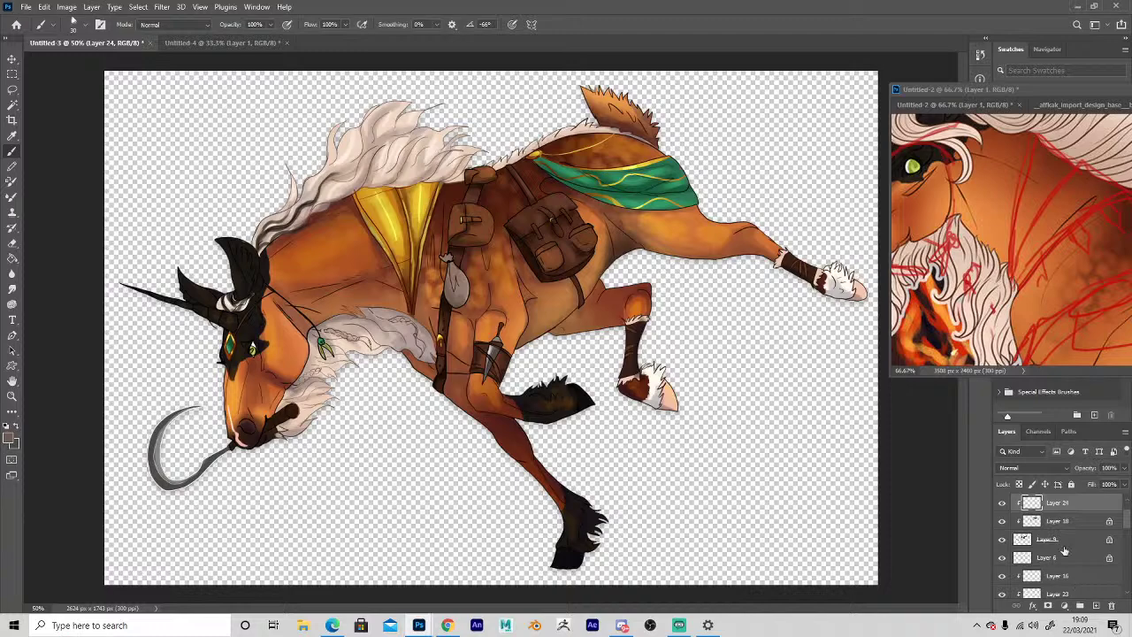
drag(1127, 520, 1122, 619)
click(1002, 590)
click(1023, 590)
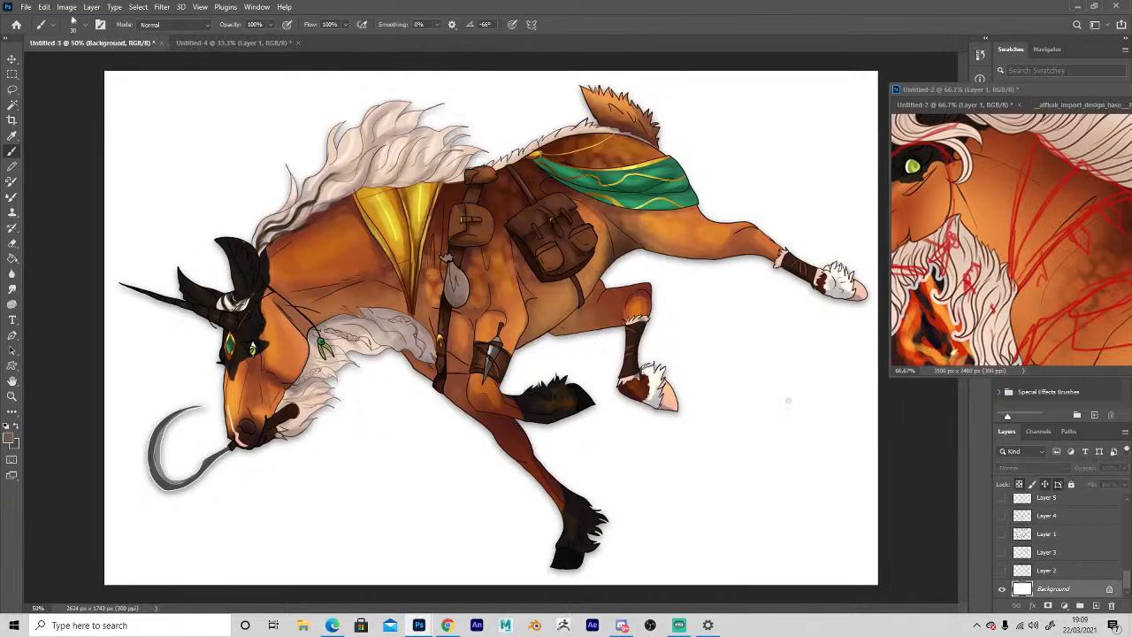
key(g)
key(shift+g)
click(734, 347)
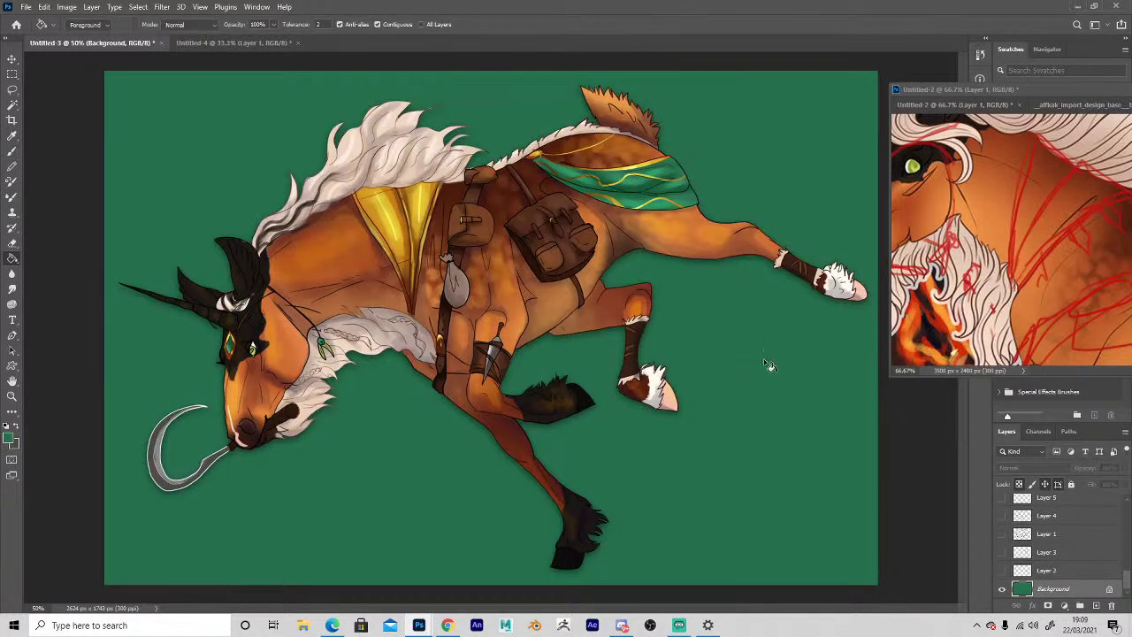
Add a new empty layer directly above Layer 7.
scroll(1093, 557, up, 10)
click(1048, 502)
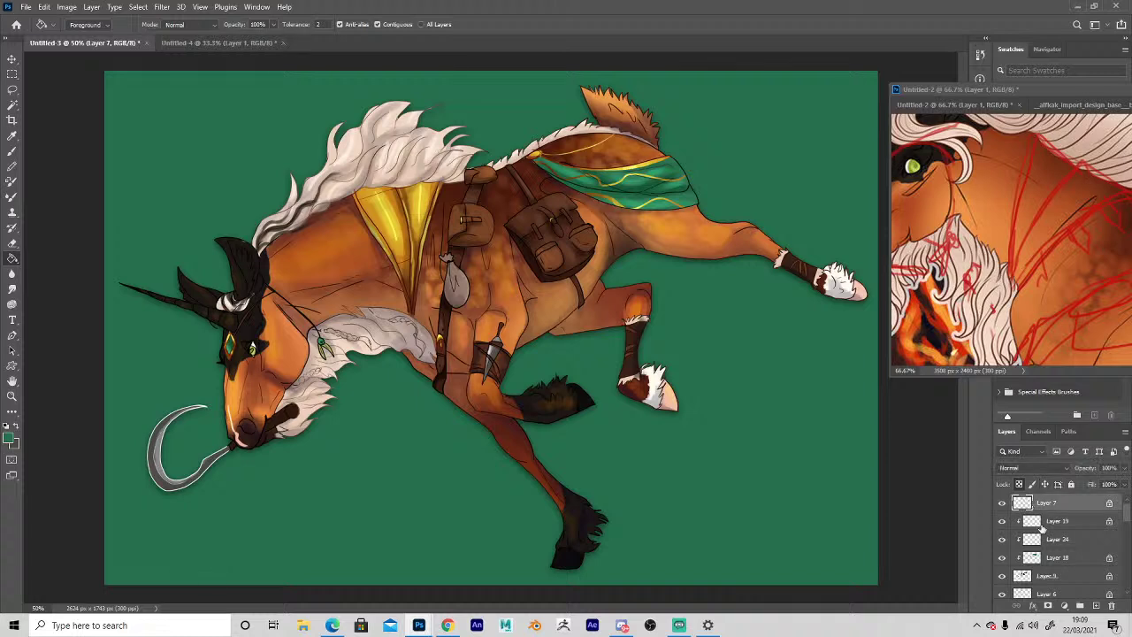
click(1096, 604)
key(i)
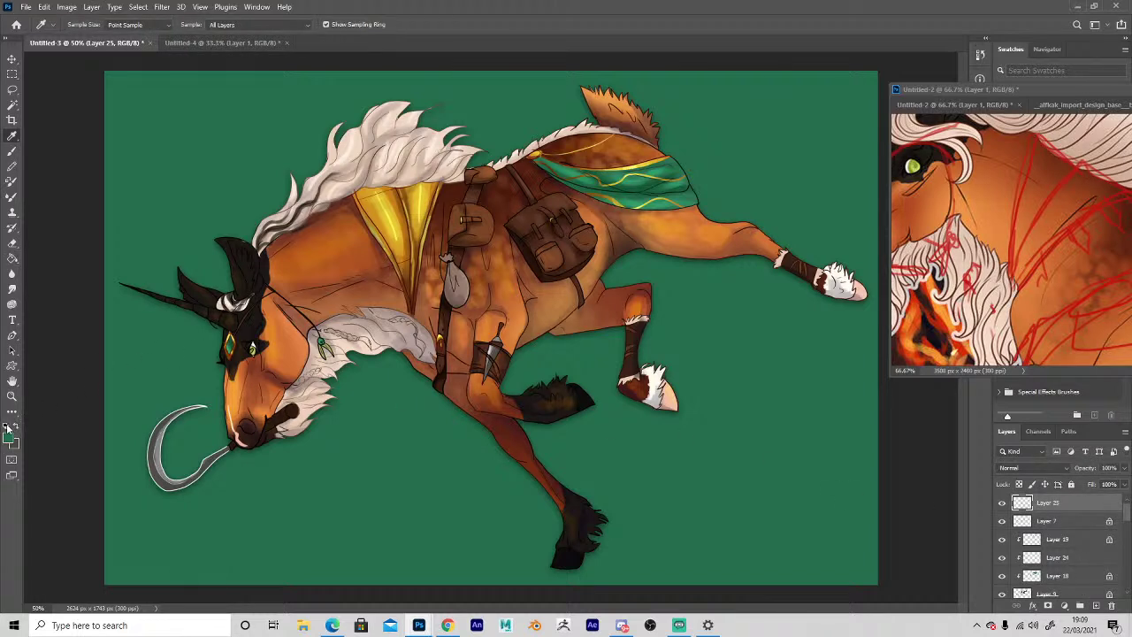
key(b)
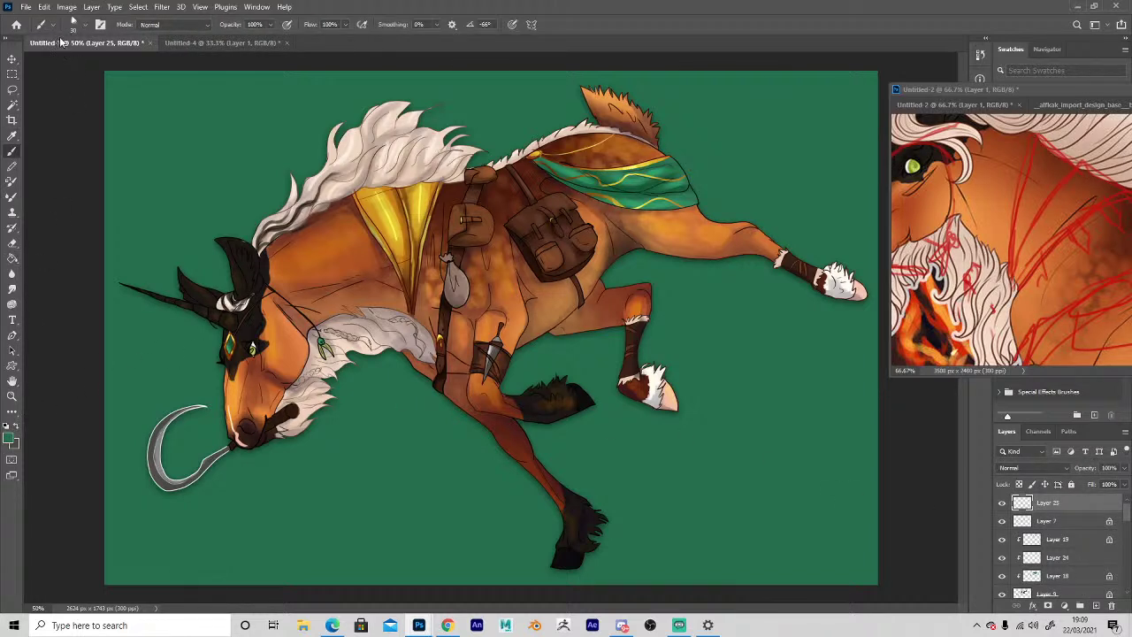
Choose the Lens Flare brush from the saved brush presets.
click(78, 25)
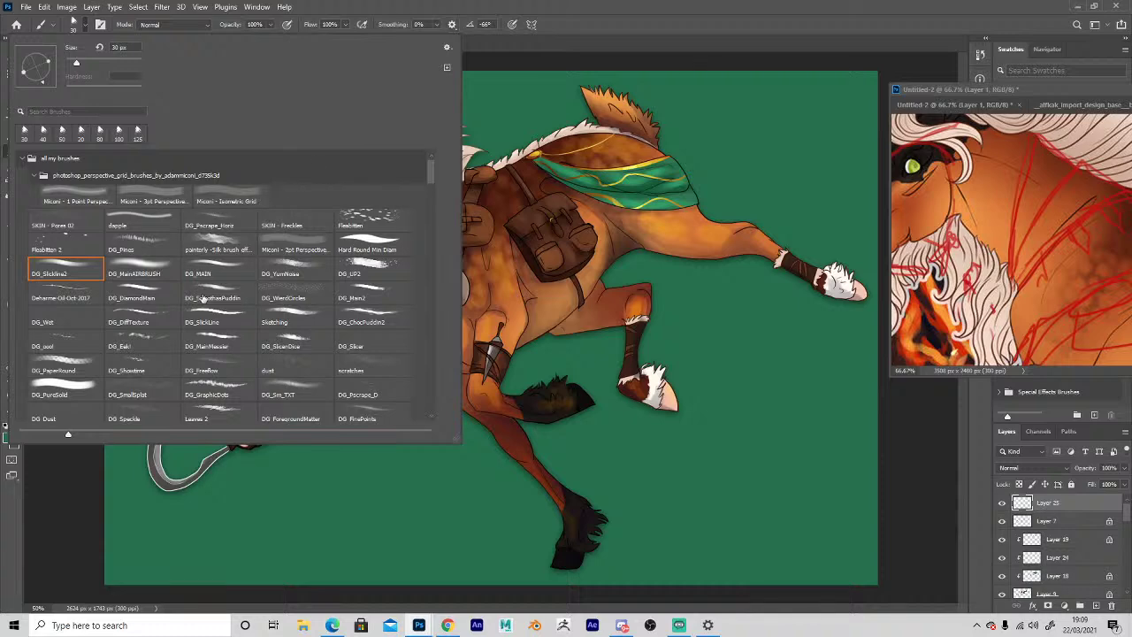
scroll(204, 299, down, 3)
scroll(203, 299, down, 2)
scroll(203, 300, down, 10)
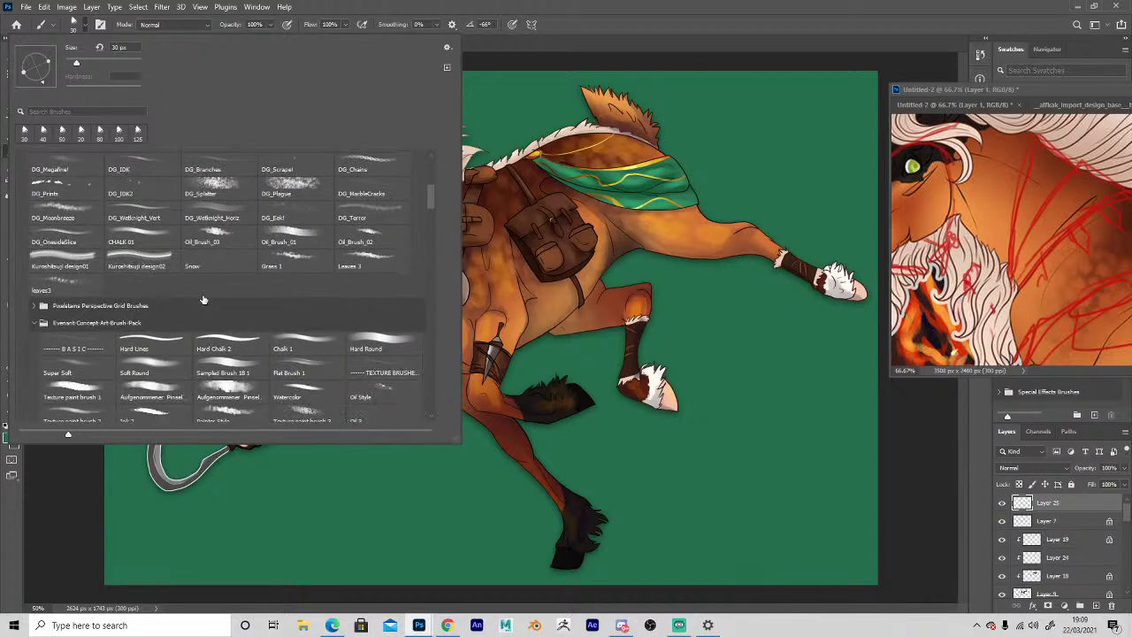
scroll(202, 301, down, 7)
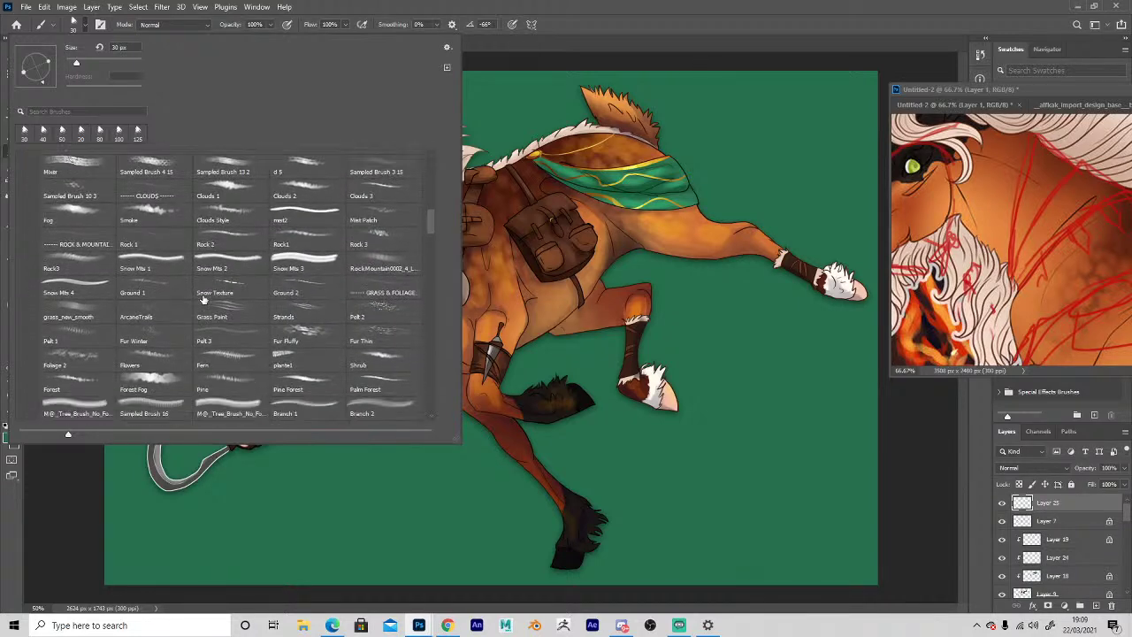
scroll(202, 301, down, 2)
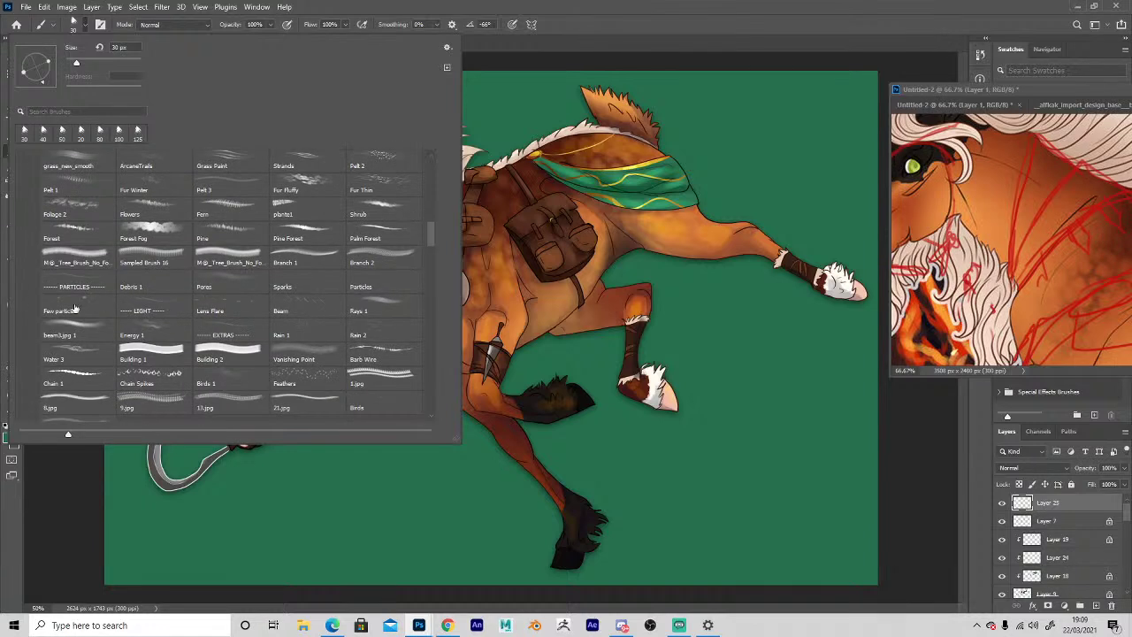
click(203, 303)
click(486, 345)
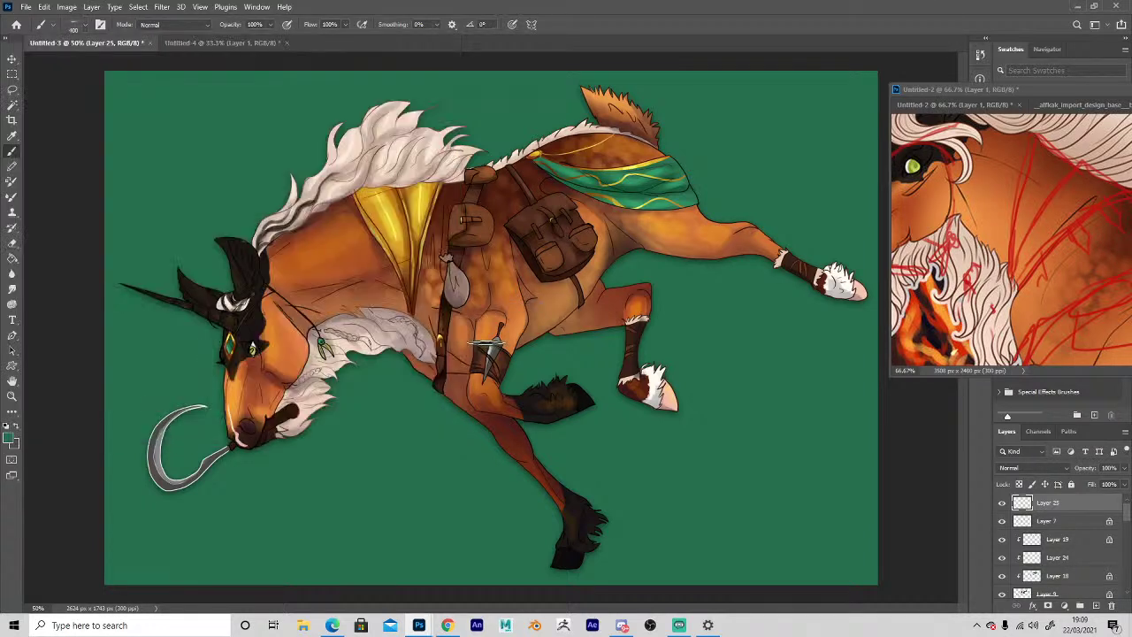
Stamp a white lens flare over the upper part of the sickle blade on Layer 25.
click(6, 427)
click(16, 427)
click(150, 420)
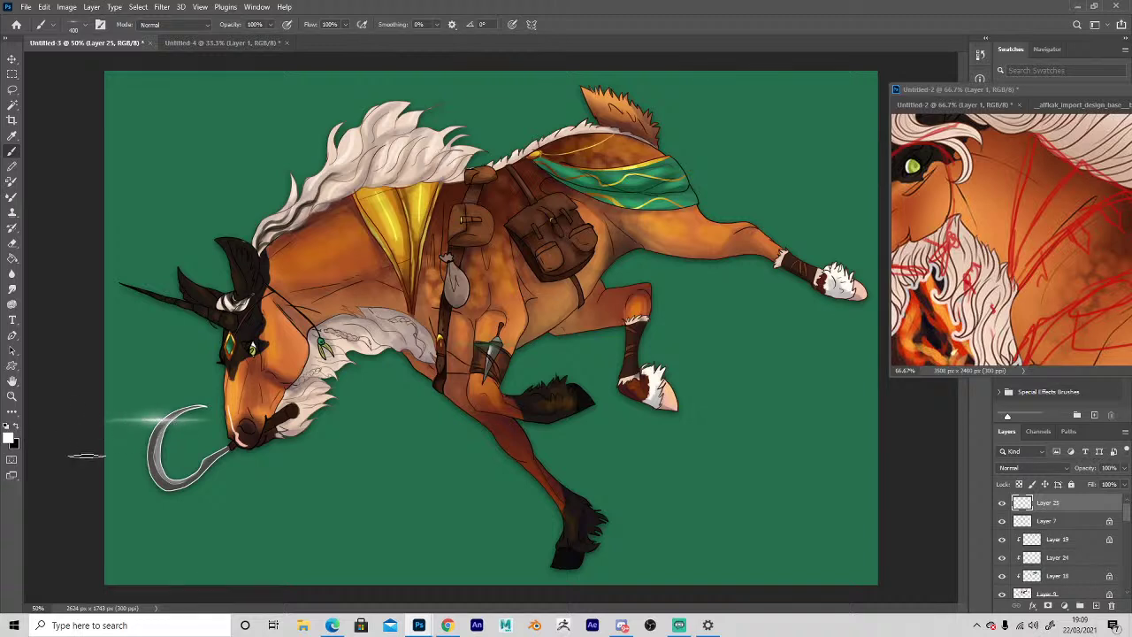
key(ctrl+z)
key(ctrl+z)
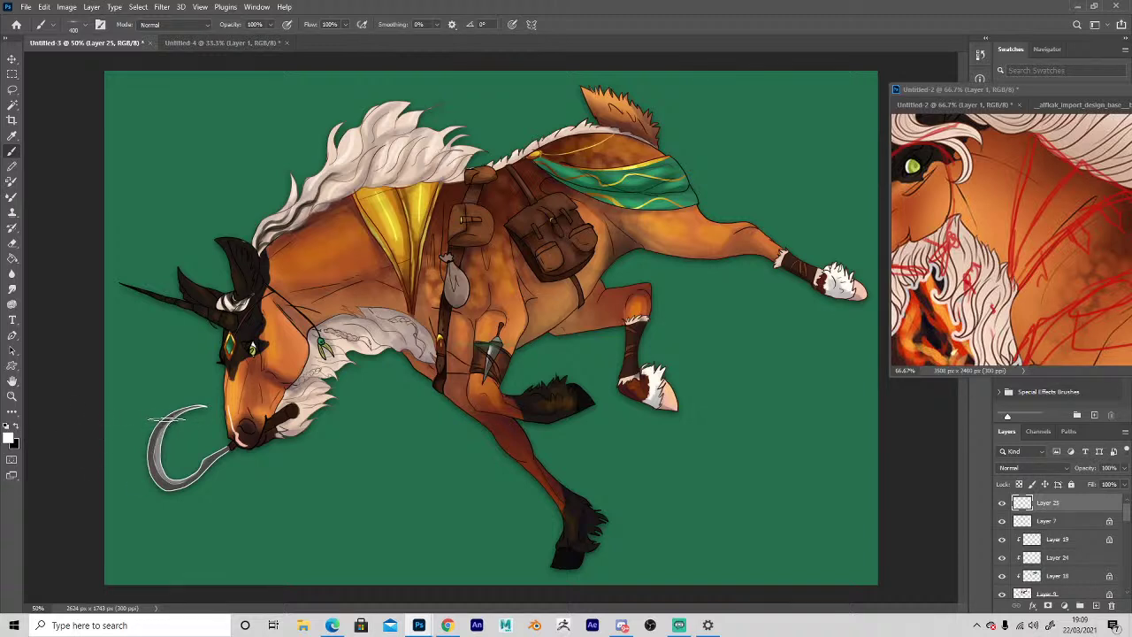
click(163, 420)
click(165, 421)
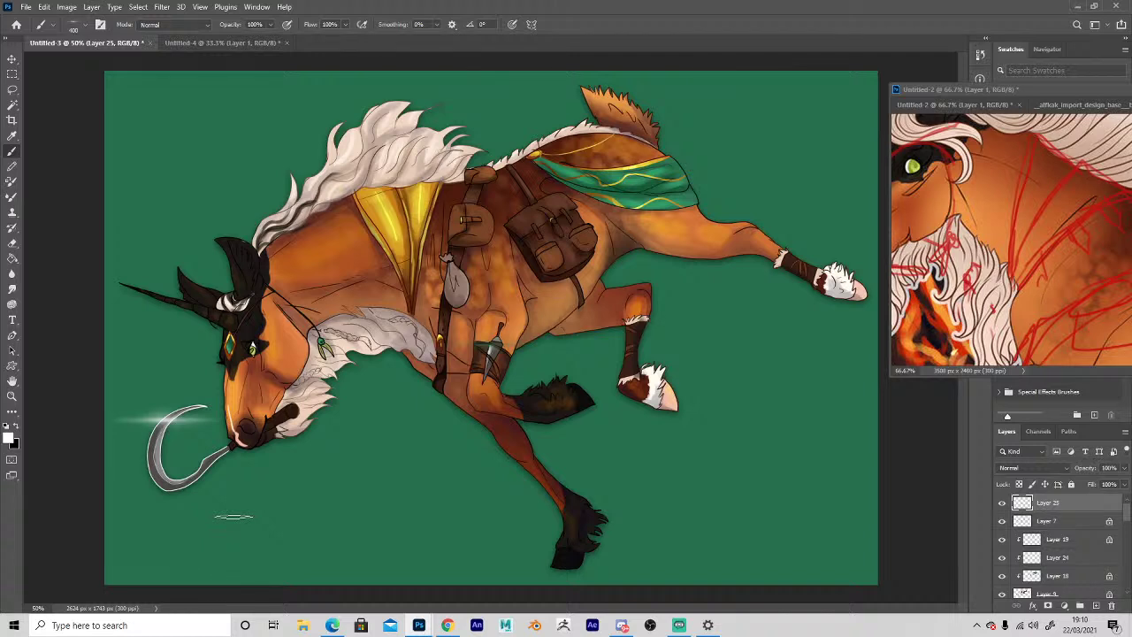
Hide the green Background layer.
drag(1126, 520, 1126, 575)
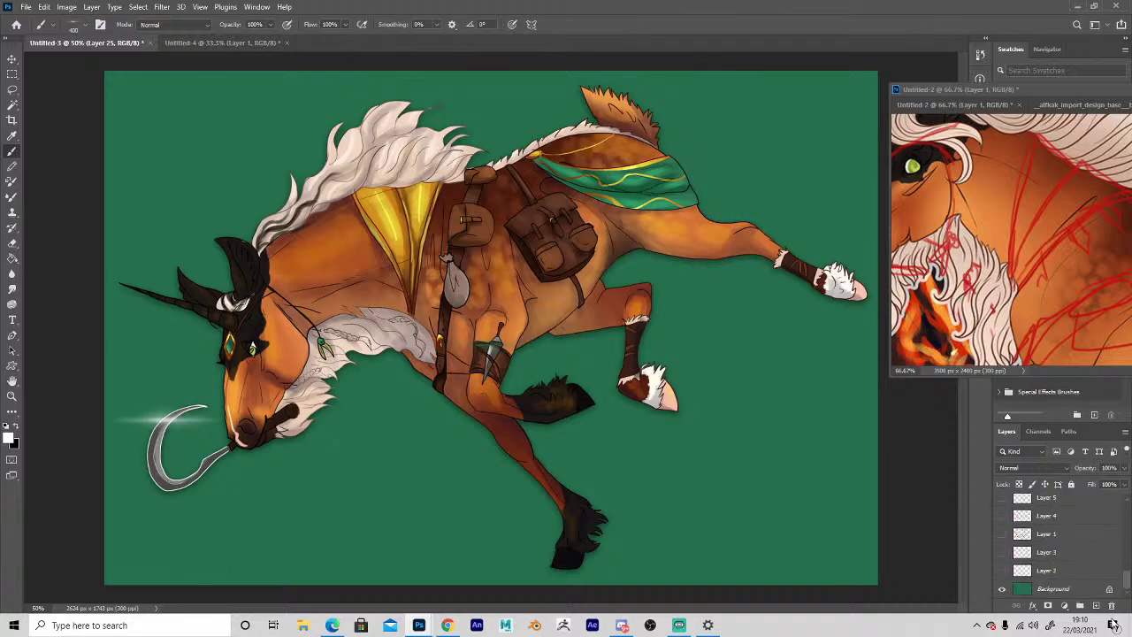
click(1001, 588)
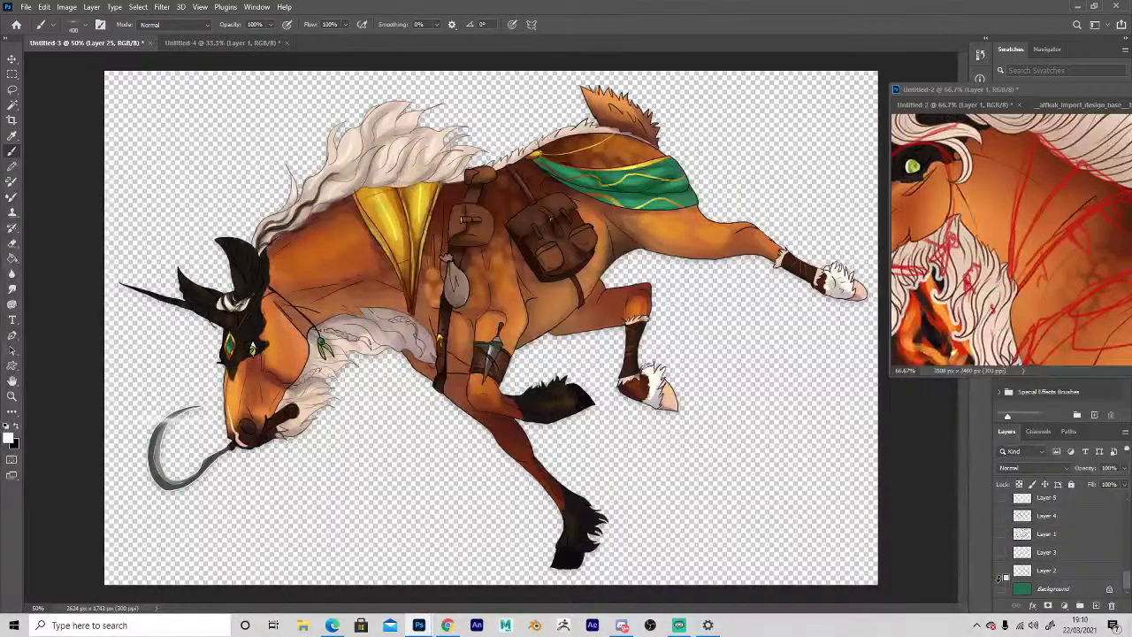
key(ctrl+alt+s)
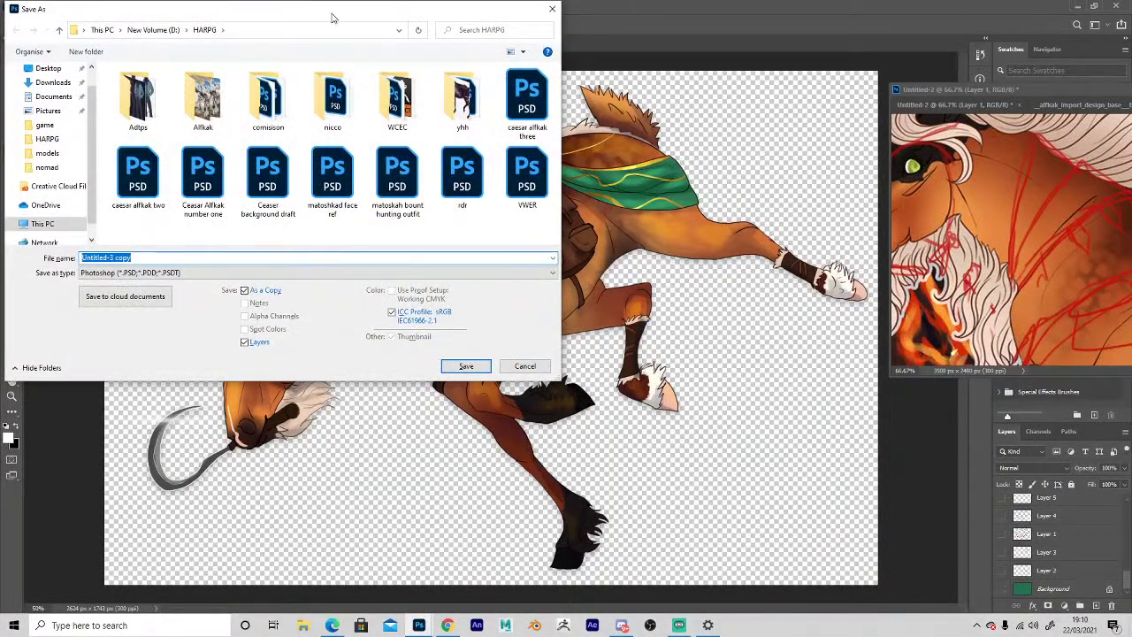
drag(331, 17, 1110, 119)
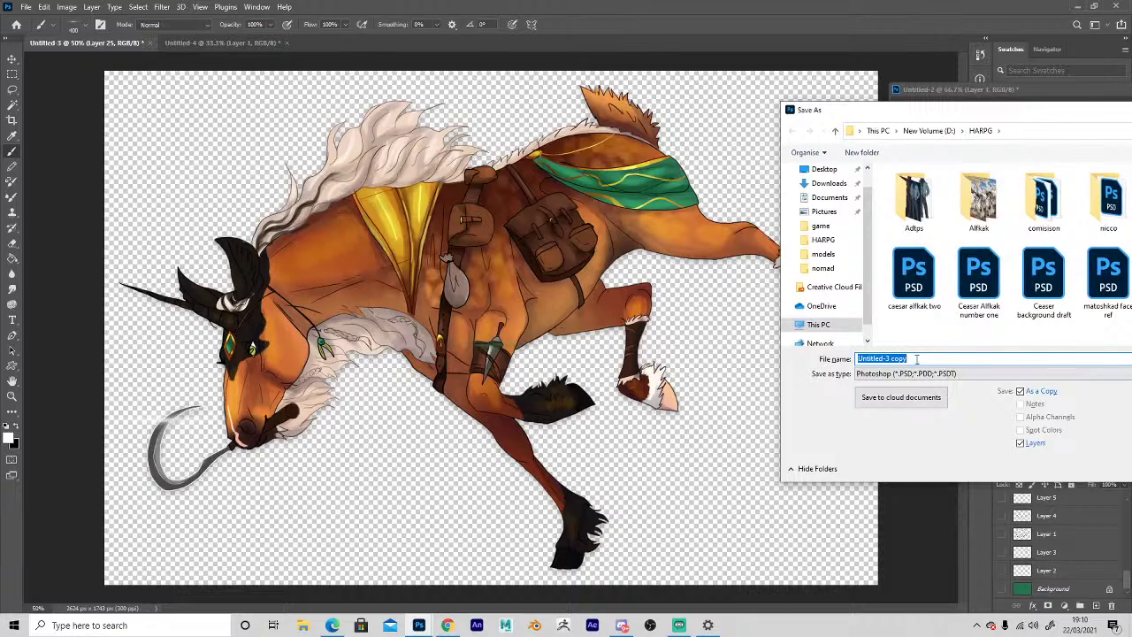
key(BackSpace)
double_click(1108, 199)
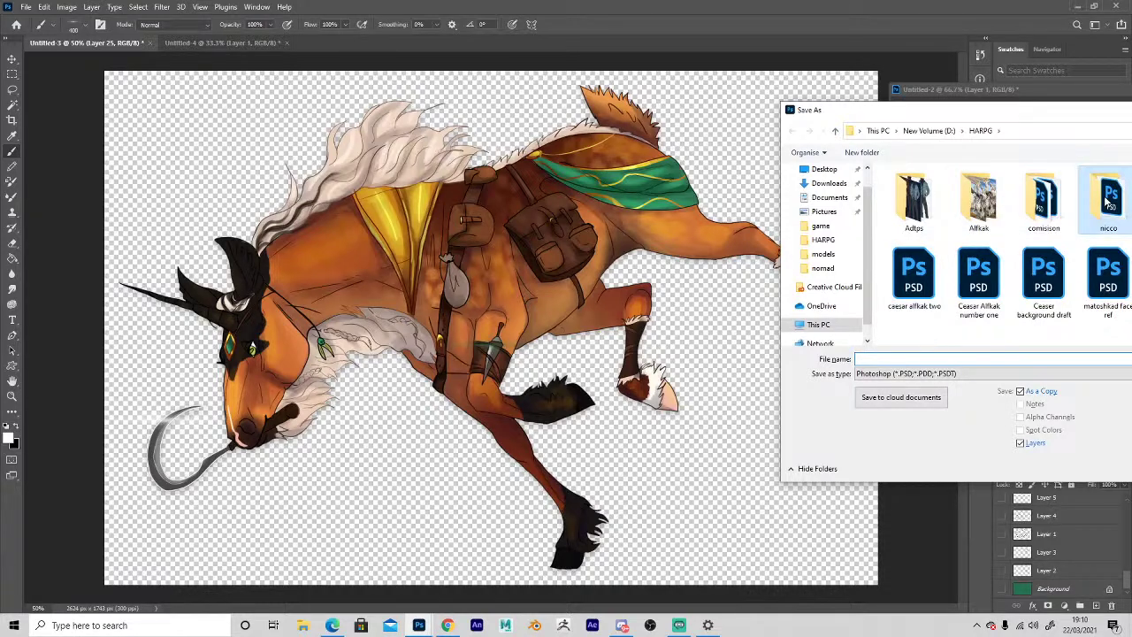
click(895, 361)
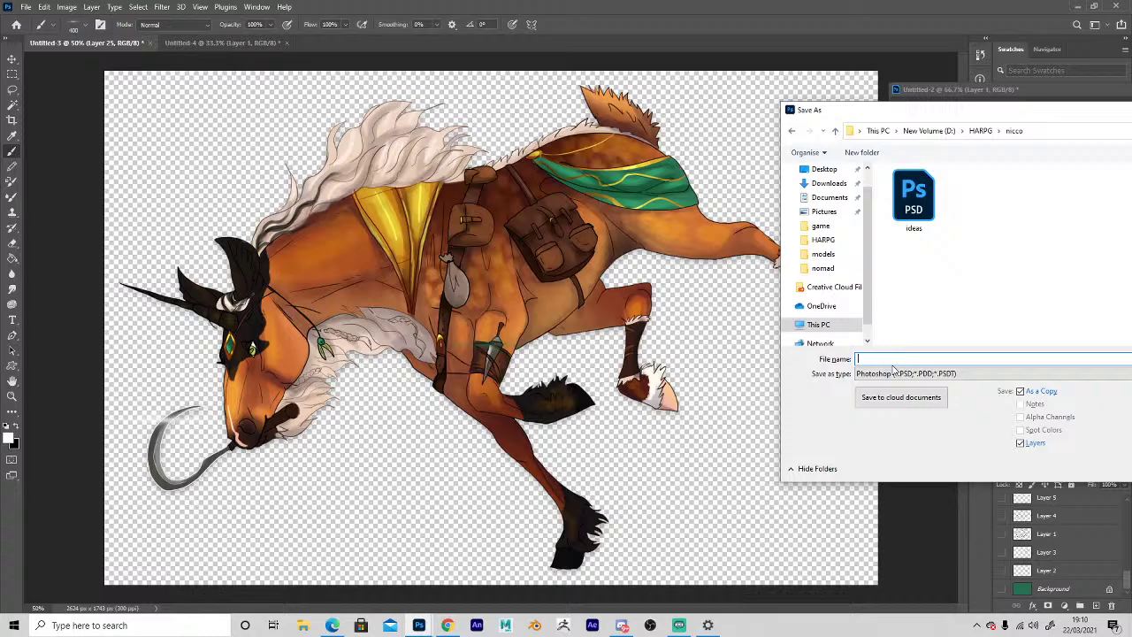
Switch to Chrome to review the HoneyLemon artwork and character description on DeviantArt, and return to Photoshop.
click(447, 625)
scroll(354, 310, down, 3)
scroll(485, 262, down, 3)
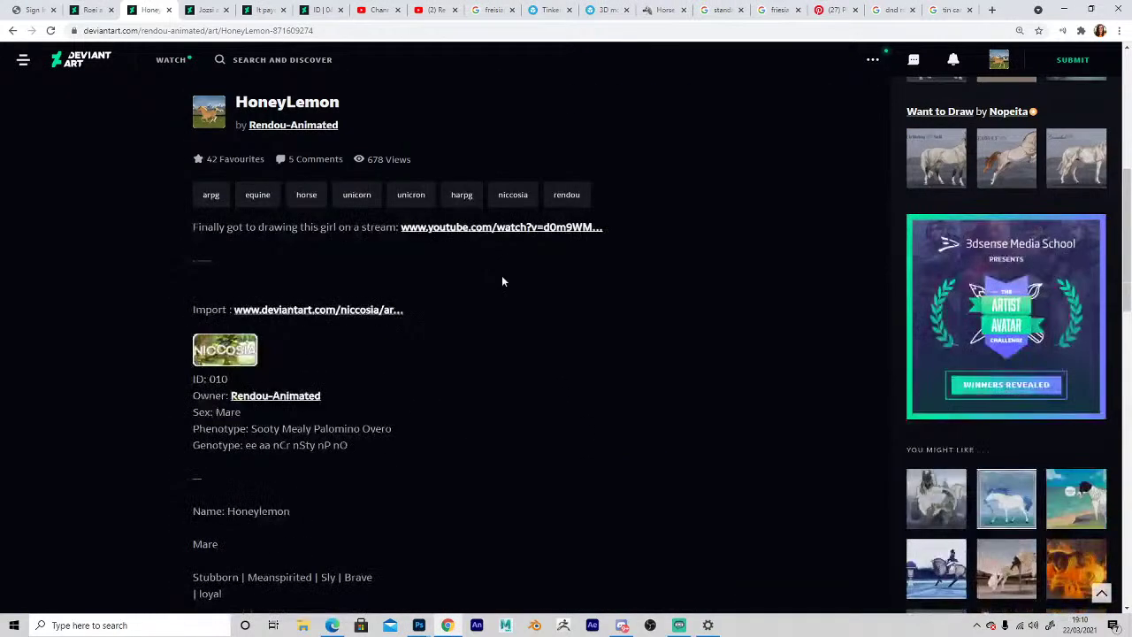
scroll(502, 275, up, 5)
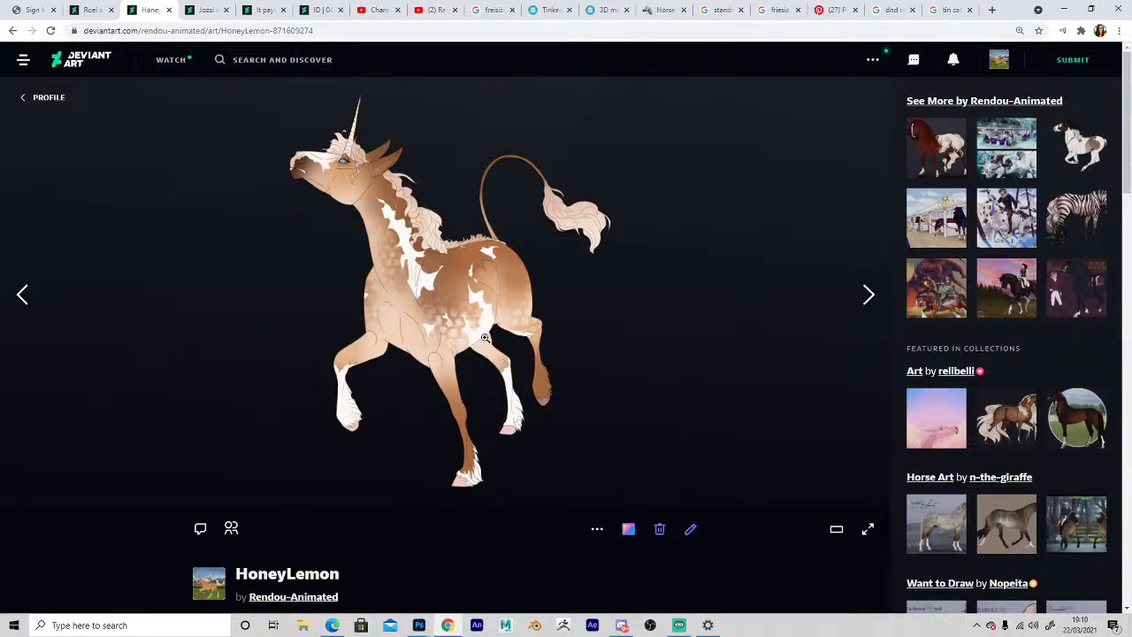
scroll(487, 301, down, 8)
mouse_move(421, 626)
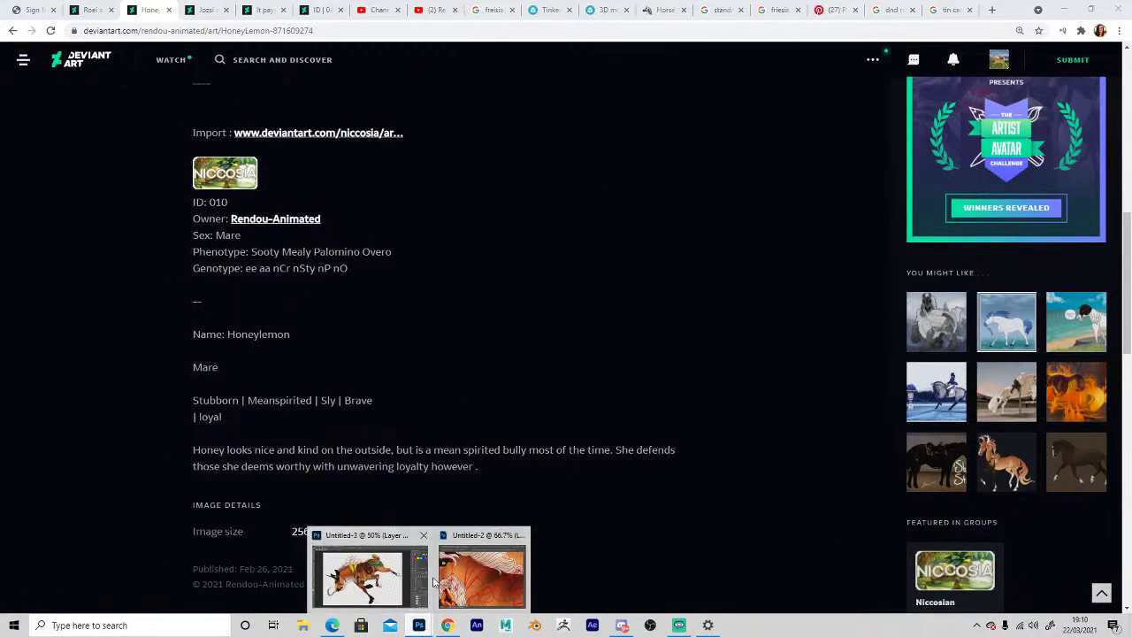
click(367, 576)
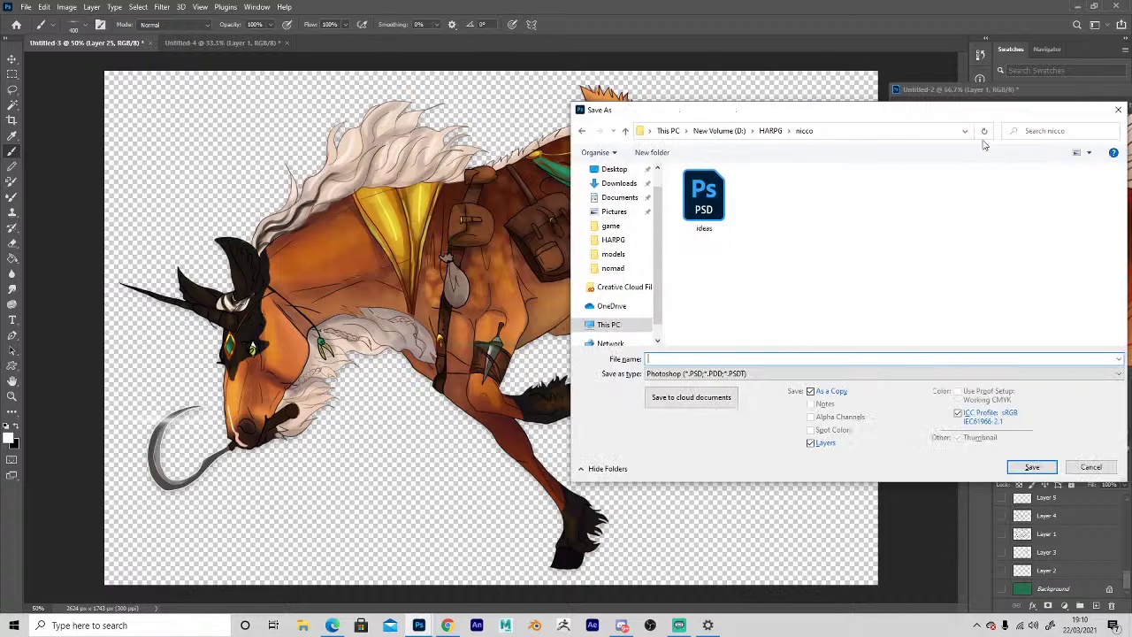
drag(925, 113, 960, 118)
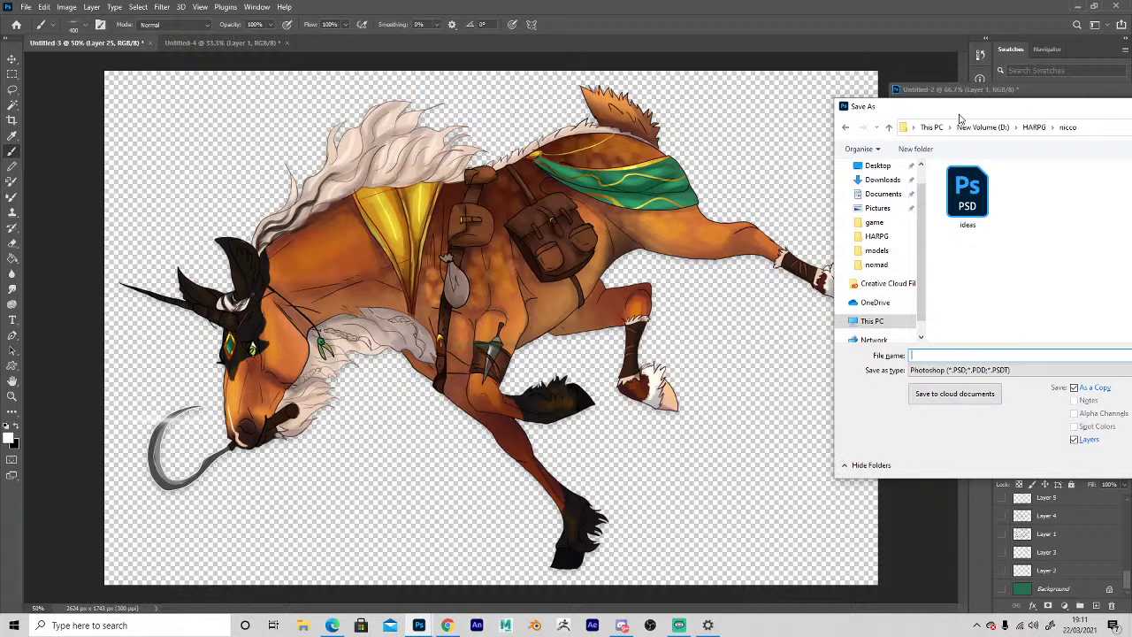
mouse_move(446, 626)
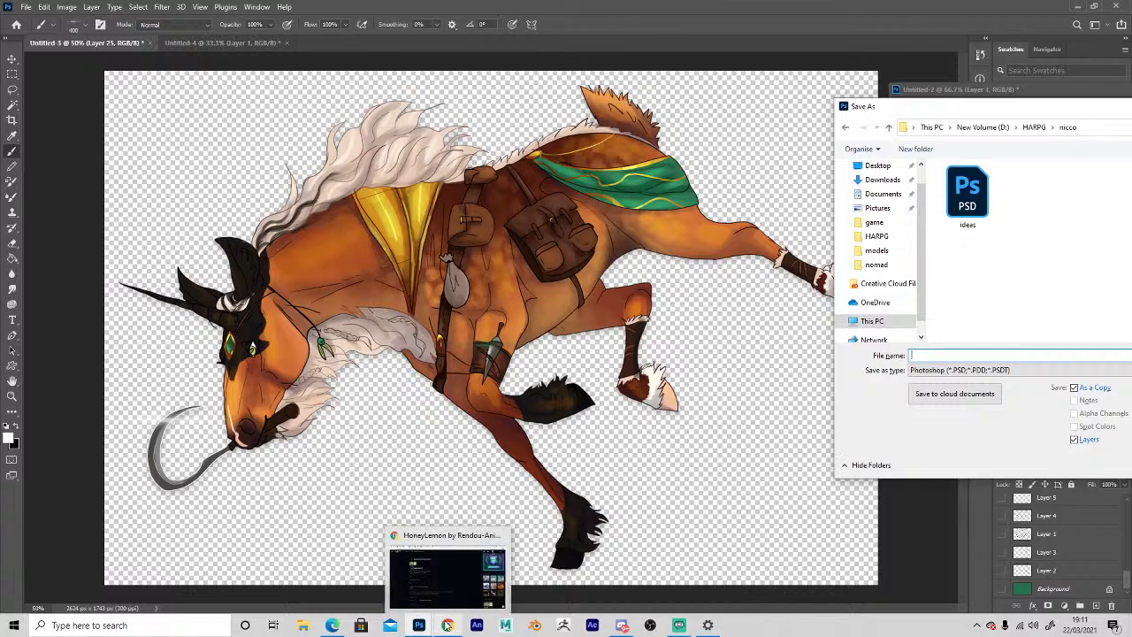
click(486, 345)
drag(1036, 106, 369, 169)
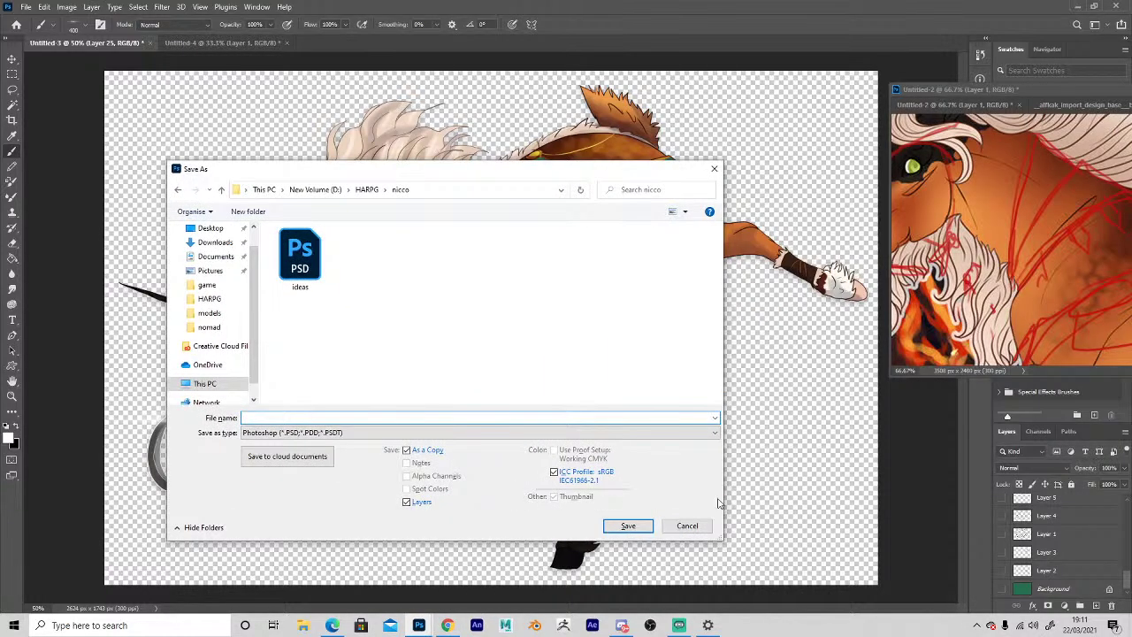
click(686, 526)
Lasso and delete the stray green flare over the foreleg dagger on Layer 25.
key(z)
drag(482, 340, 482, 339)
key(v)
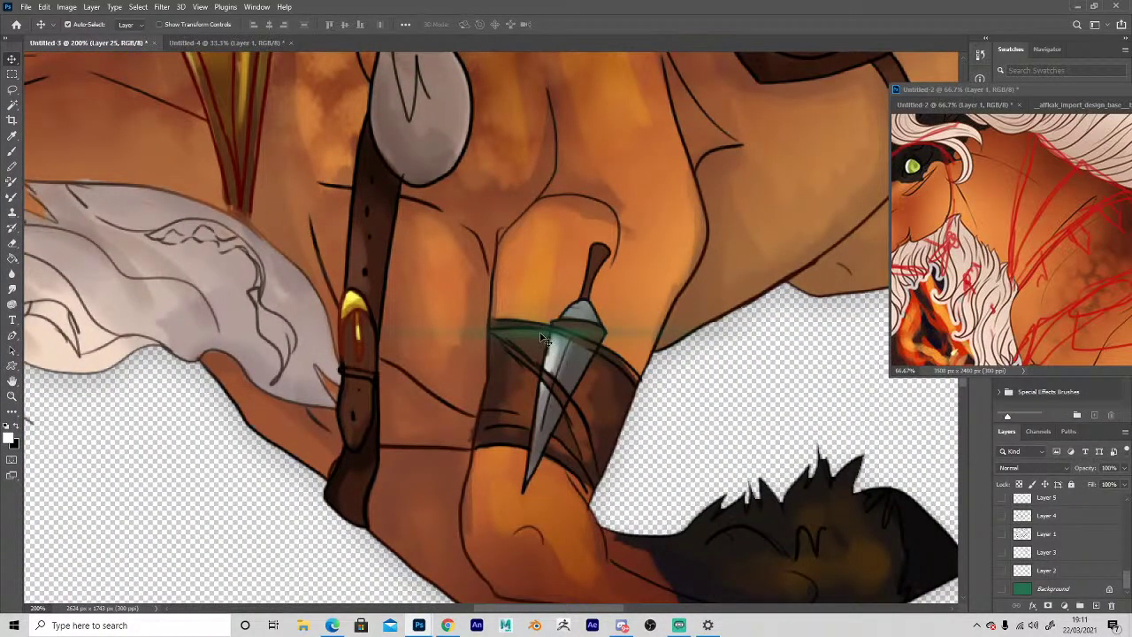
click(539, 335)
click(552, 340)
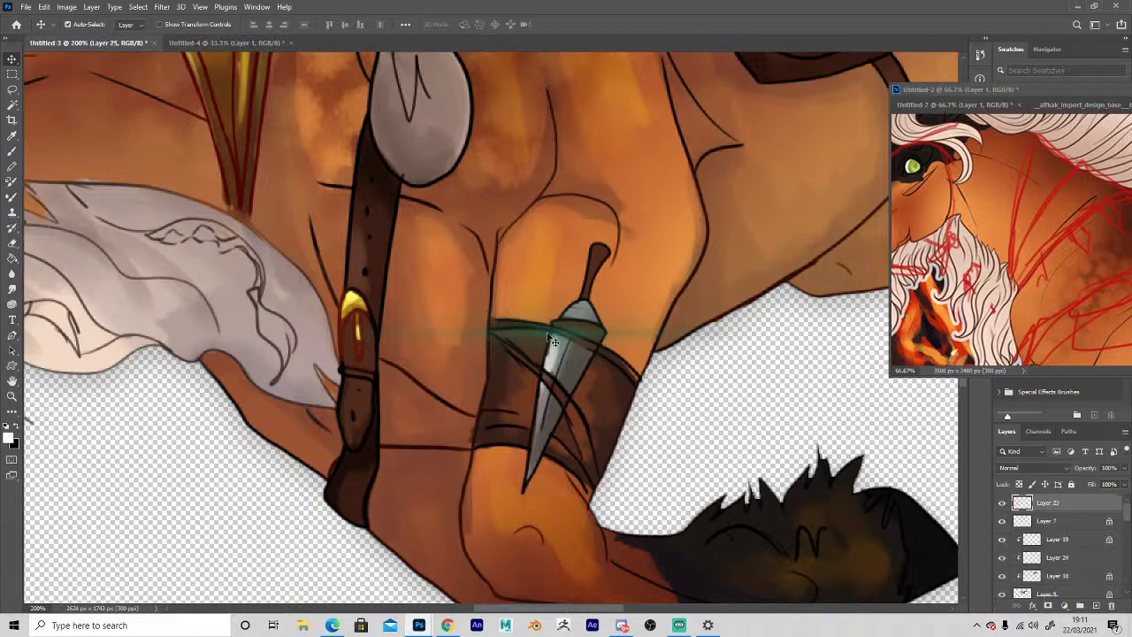
key(l)
mouse_move(440, 294)
mouse_down()
mouse_move(735, 359)
mouse_move(416, 267)
mouse_up()
key(Delete)
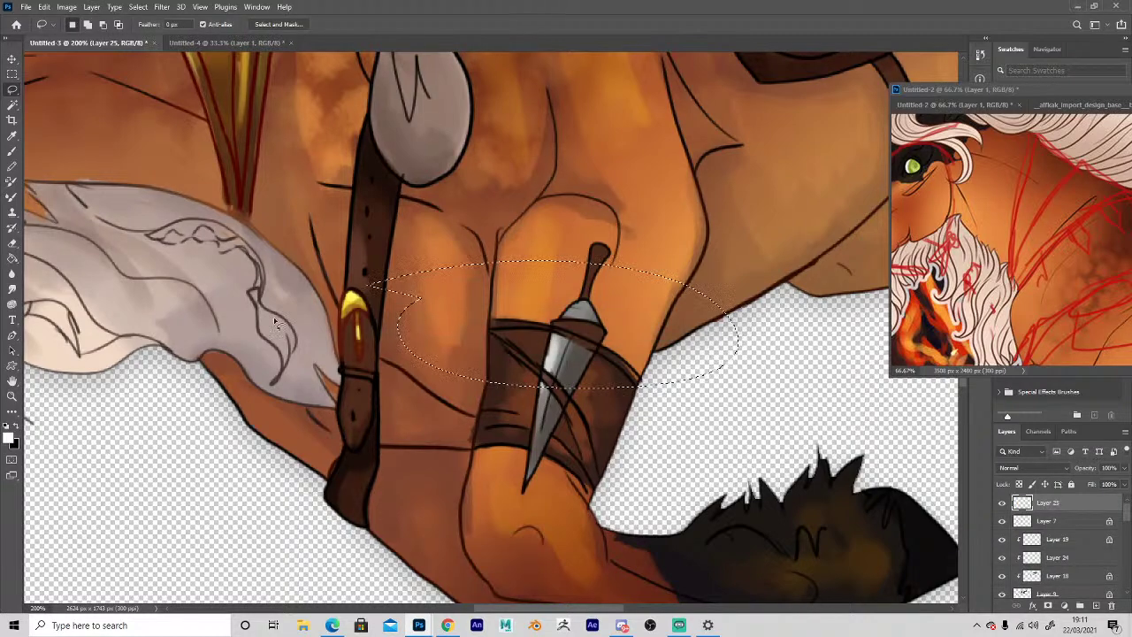
key(ctrl+d)
Lasso and delete the remaining flare streak over the hanging strap beside the foreleg on Layer 25.
drag(292, 339, 226, 313)
key(Delete)
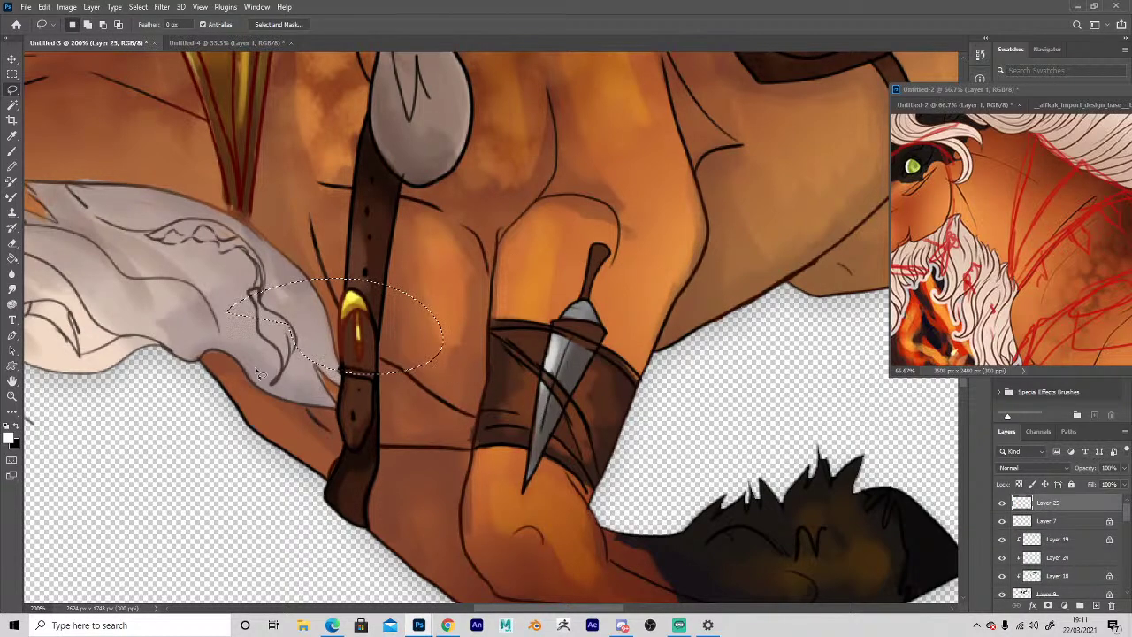
key(ctrl+d)
key(ctrl+minus)
key(ctrl+minus)
key(ctrl+minus)
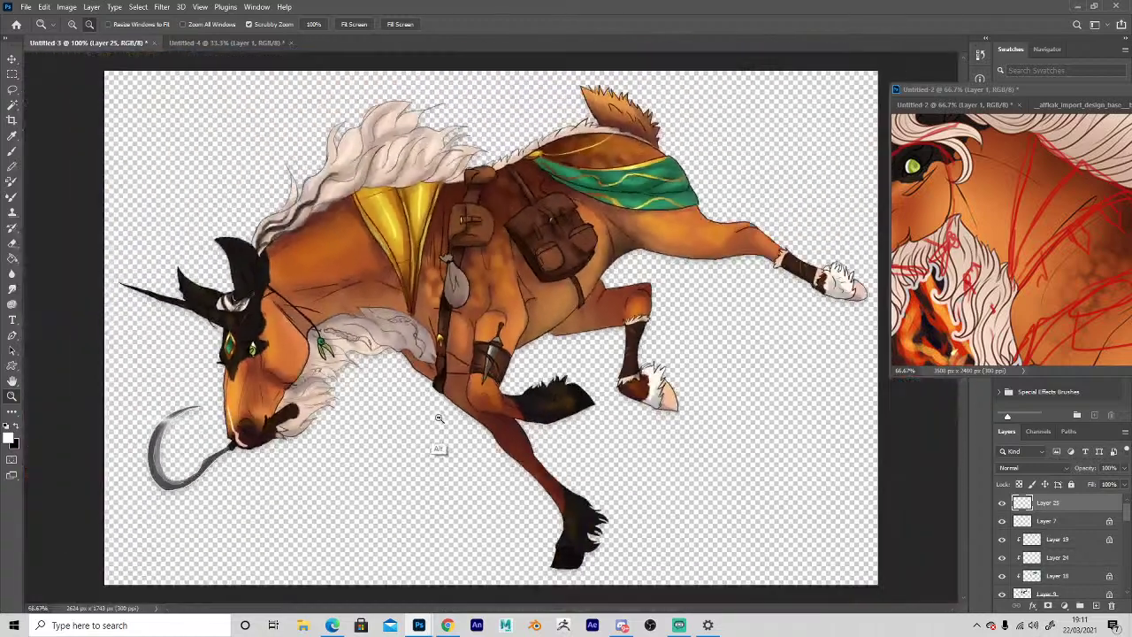
Select Layer 14 with the sickle handle, lock its transparent pixels, and sample dark brown from the hind leg wrap for the brush.
key(z)
drag(425, 412, 449, 347)
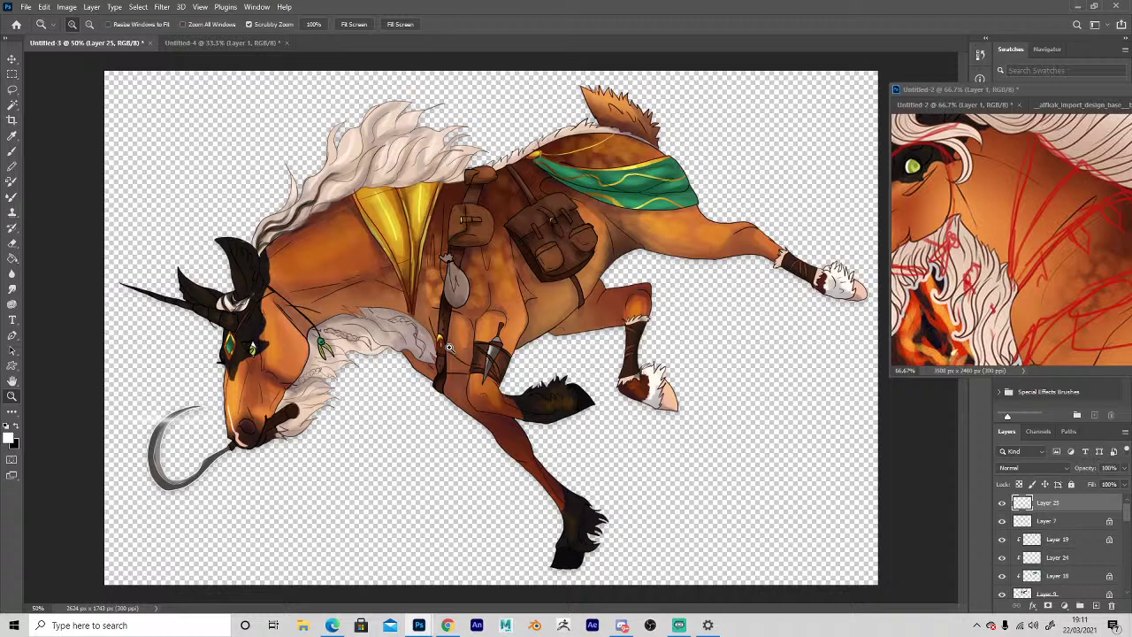
key(v)
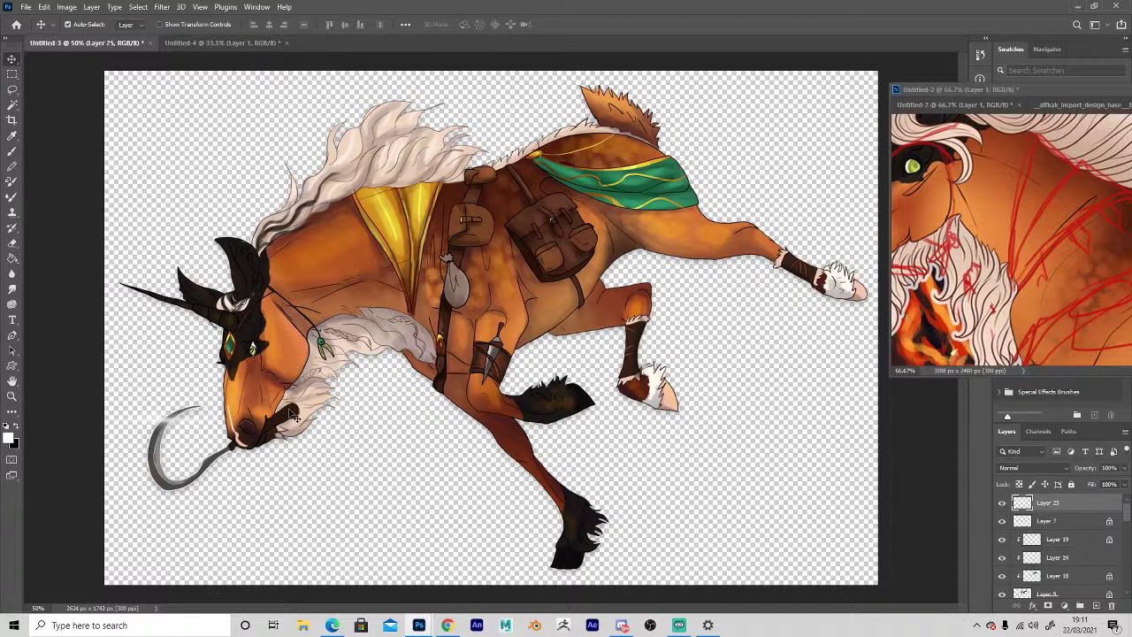
click(293, 414)
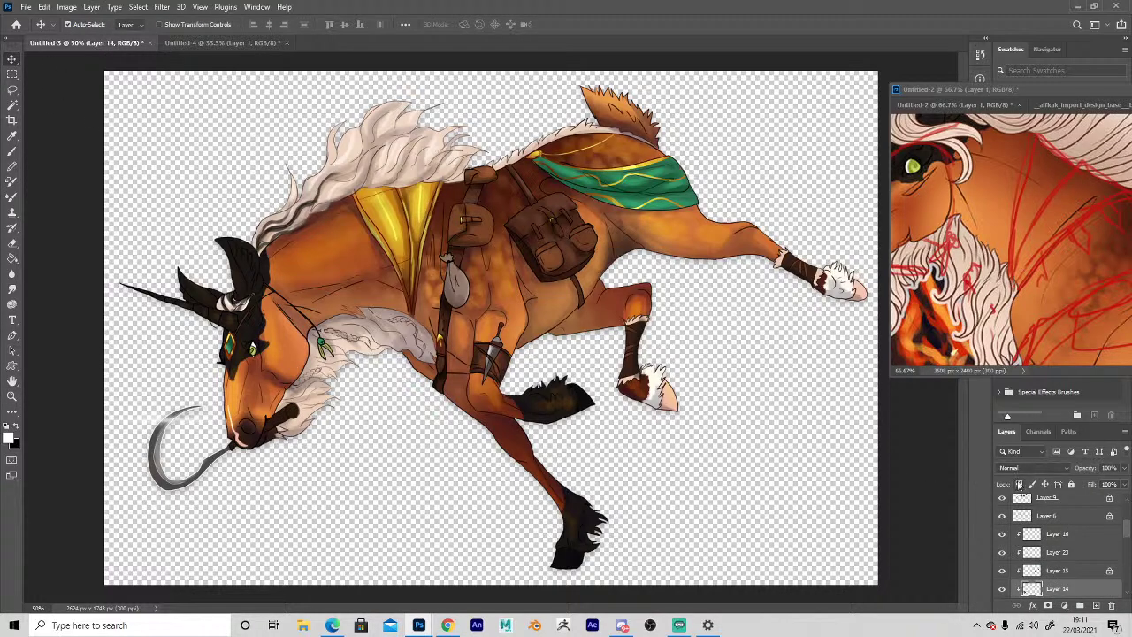
key(i)
click(633, 324)
key(b)
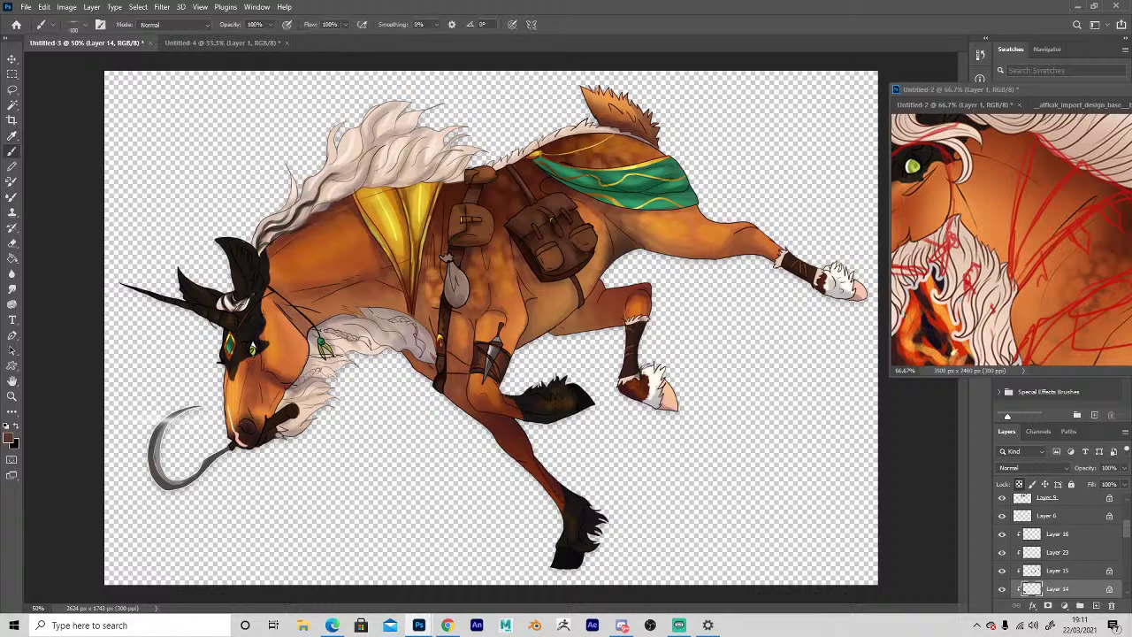
Choose the DG_Slickline2 brush and paint the sickle handle brown, sampling a darker brown for its shading.
click(84, 25)
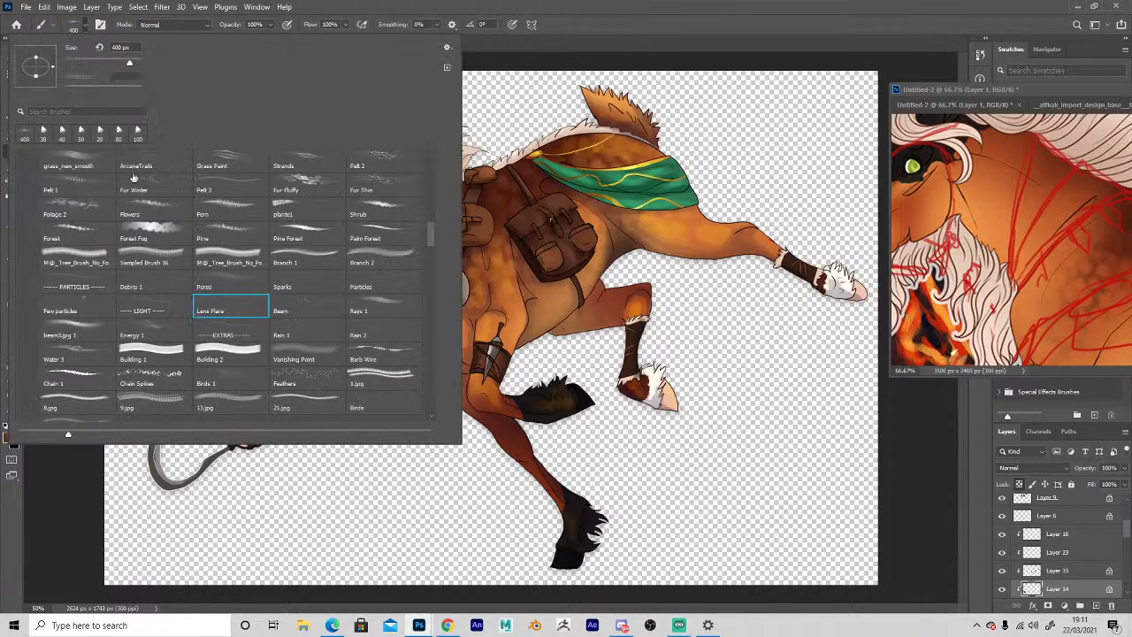
drag(432, 234, 428, 113)
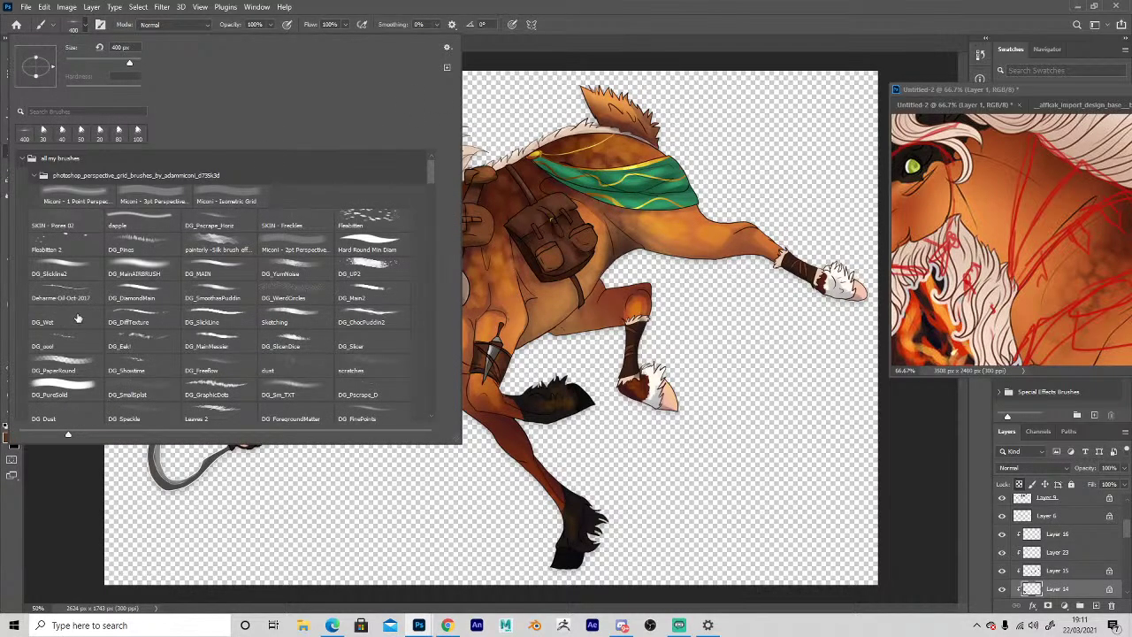
click(61, 278)
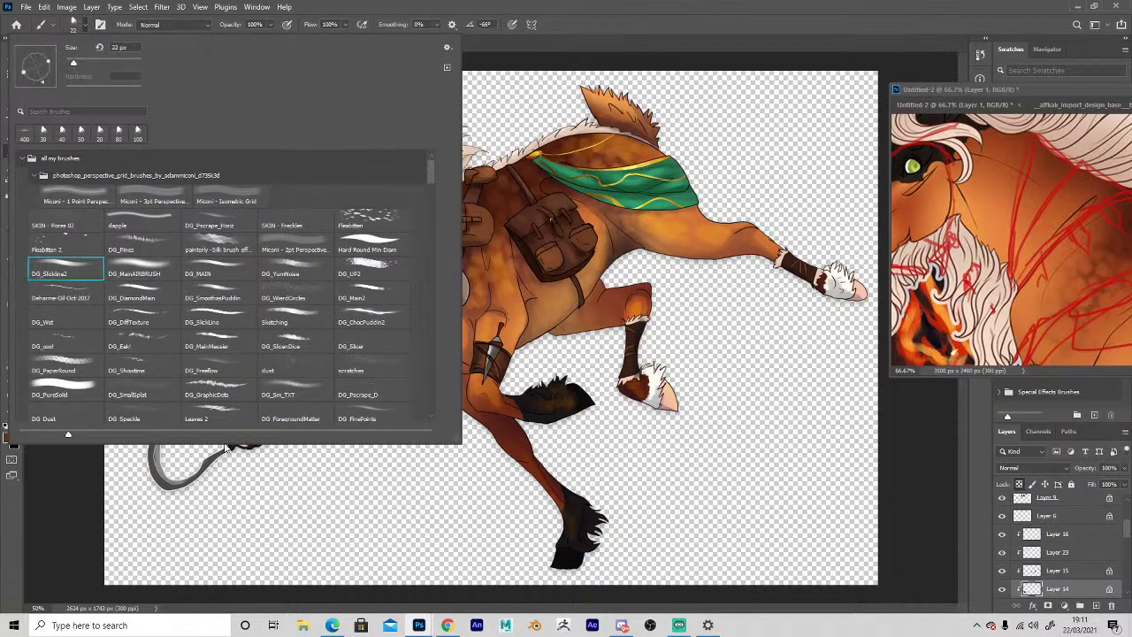
click(307, 450)
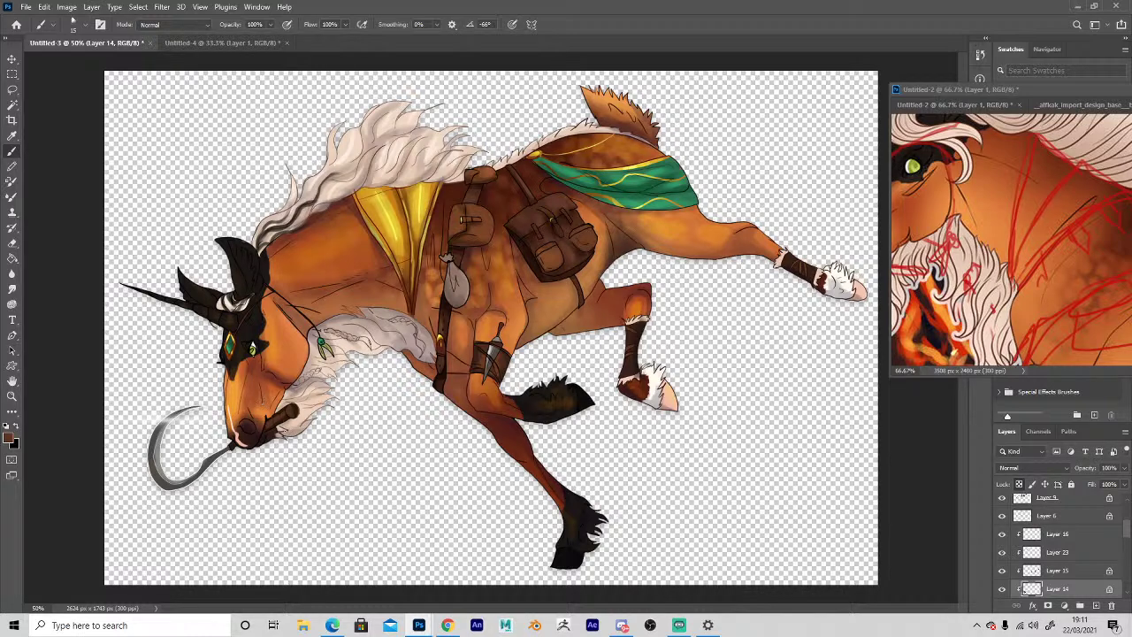
key(i)
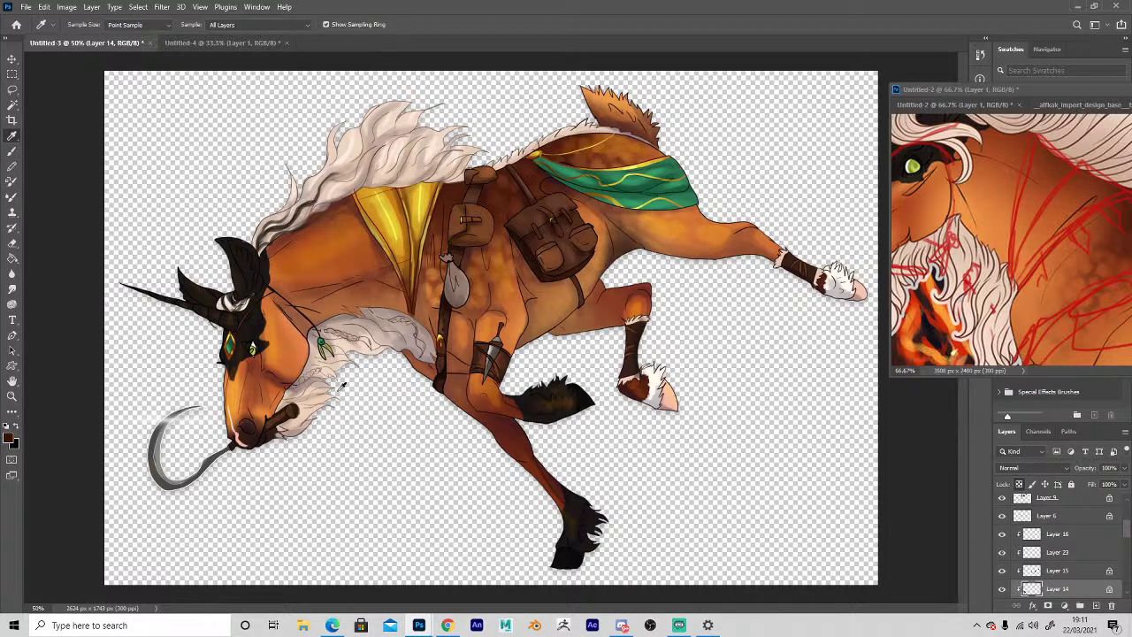
key(b)
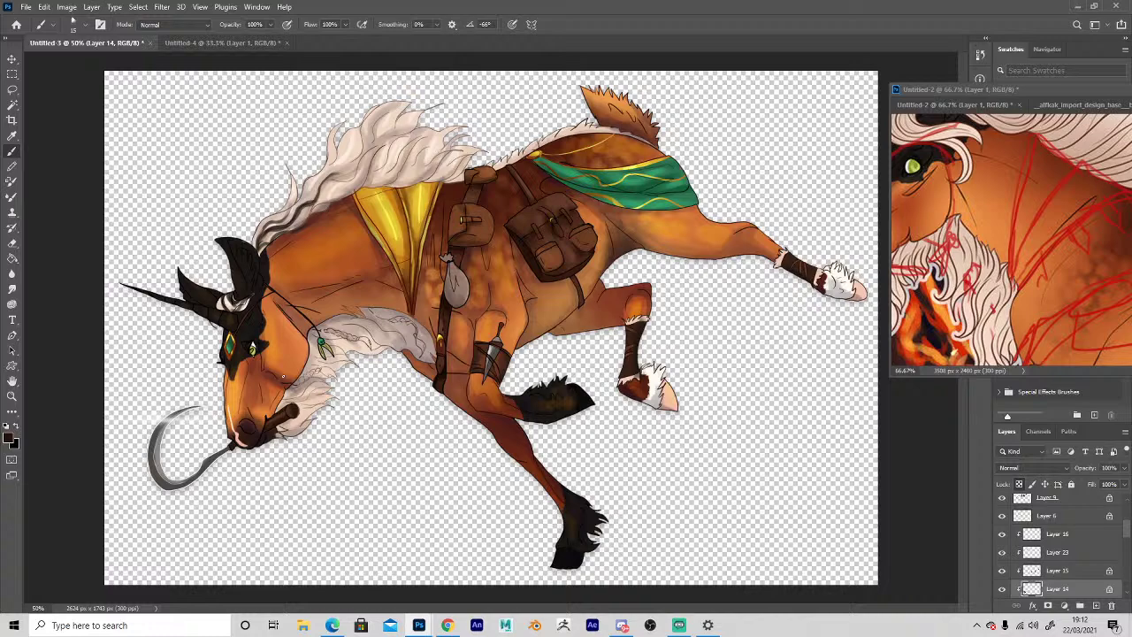
Select Layer 11 with the black ear and face markings, sample black from the face, and enlarge the brush for touch-ups.
key(v)
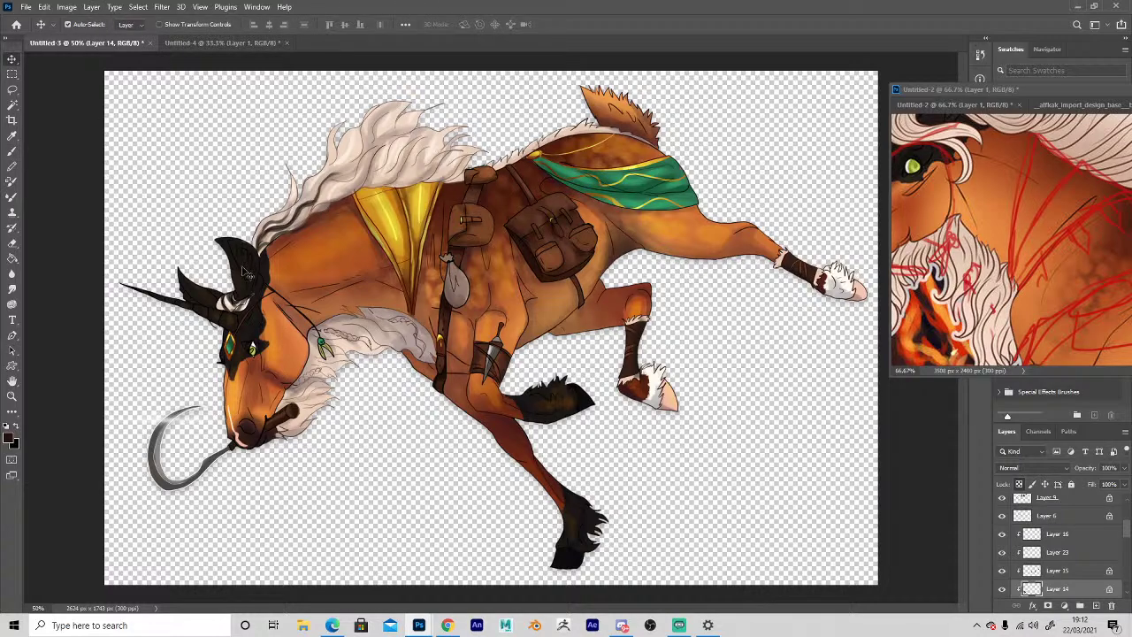
click(250, 272)
click(10, 439)
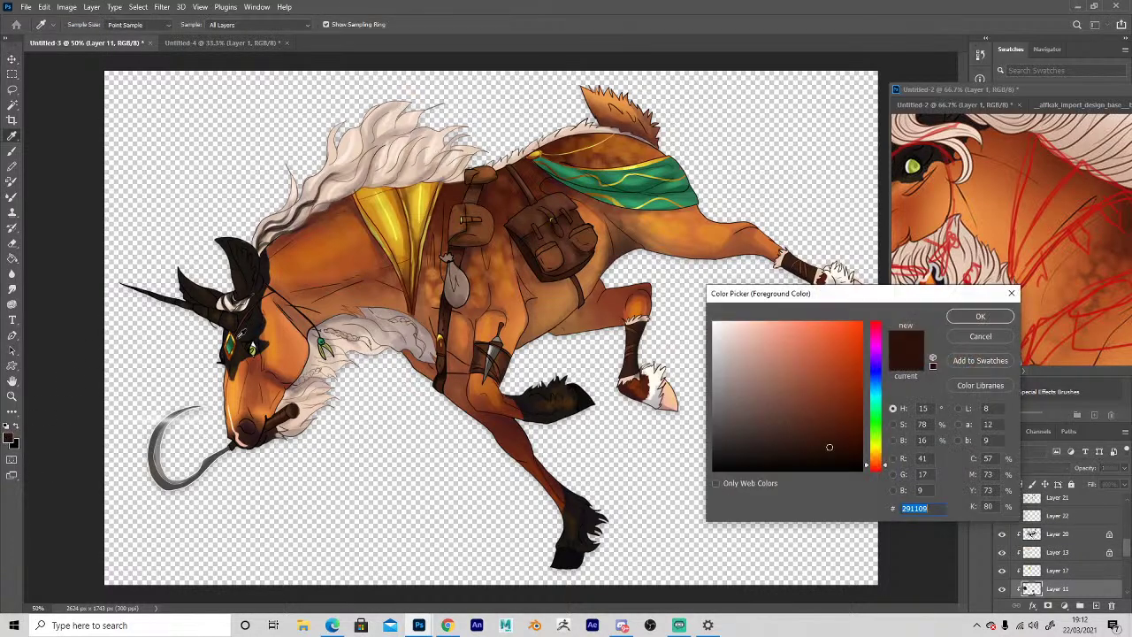
click(253, 327)
click(973, 317)
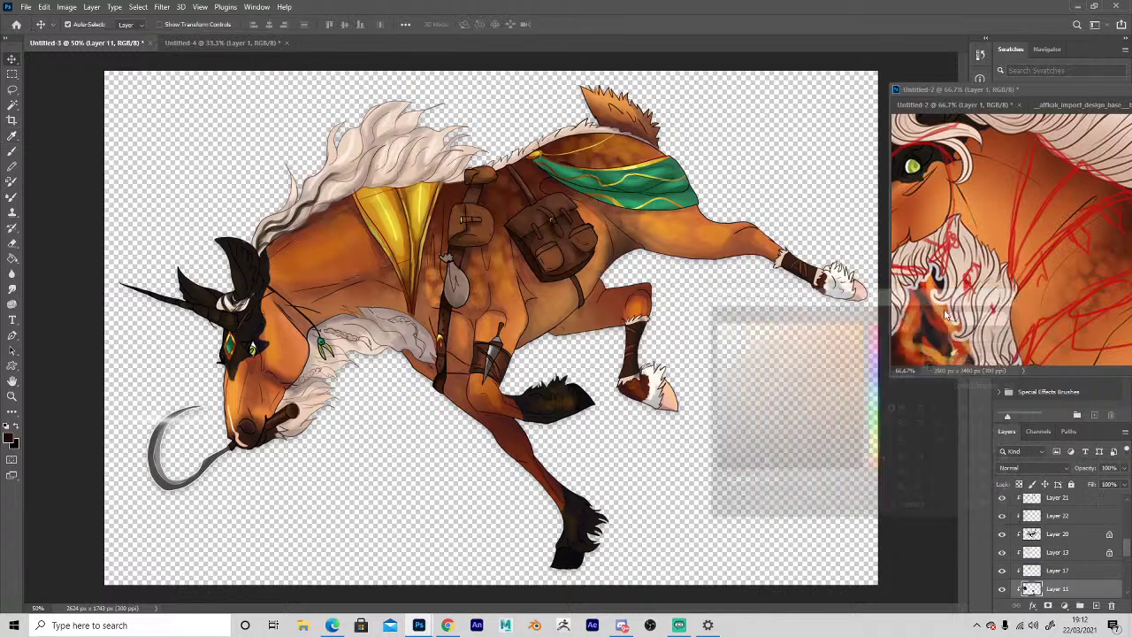
key(b)
key(bracketright)
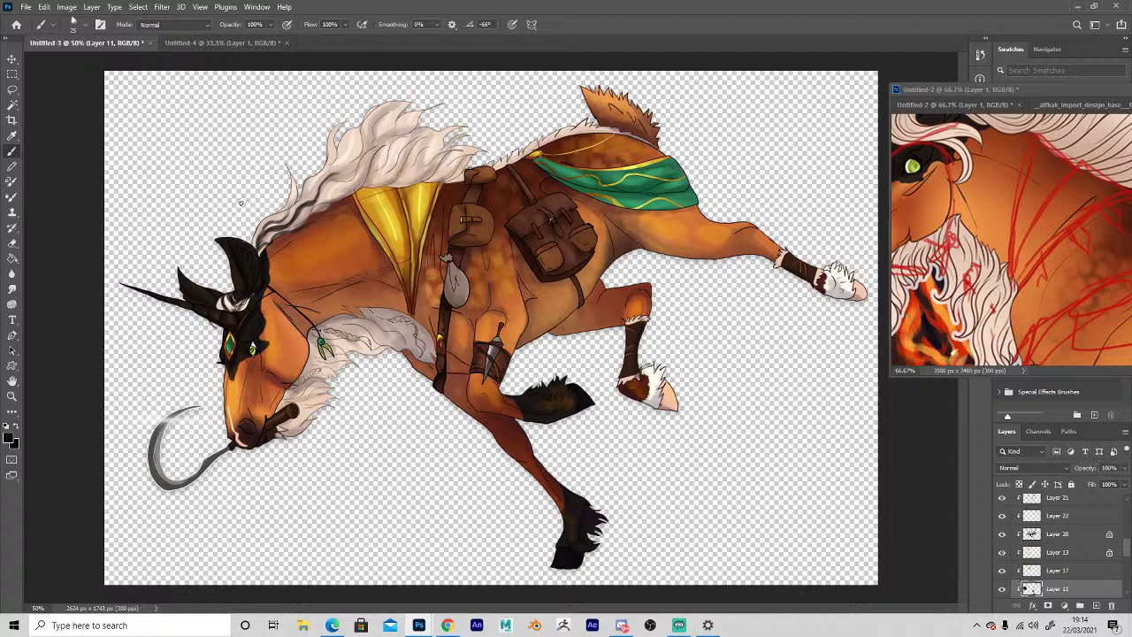
key(v)
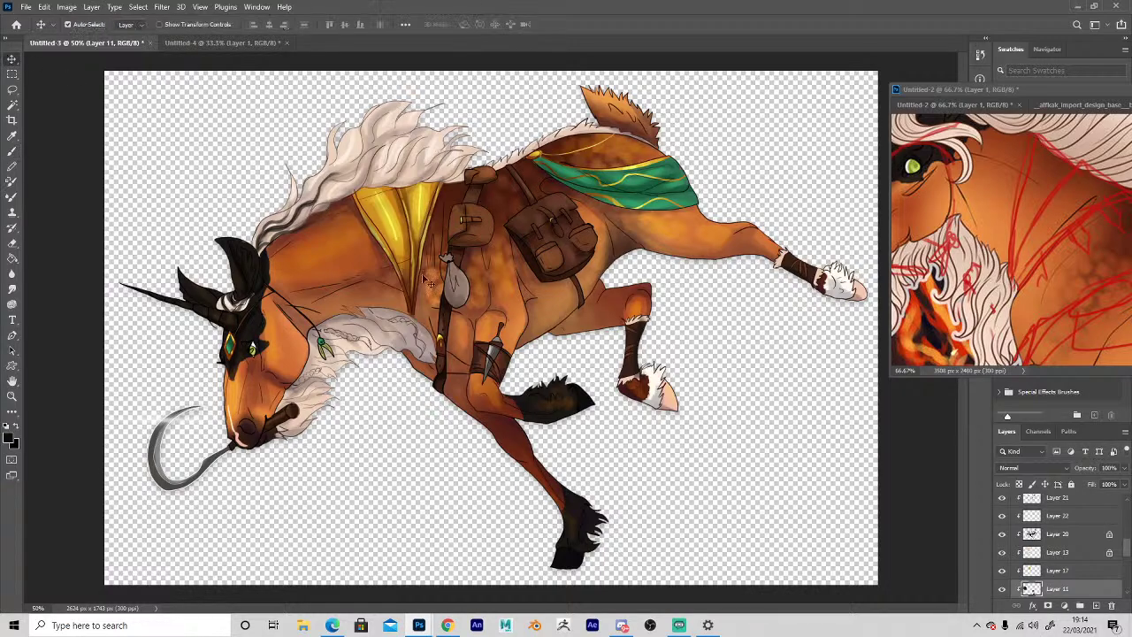
key(e)
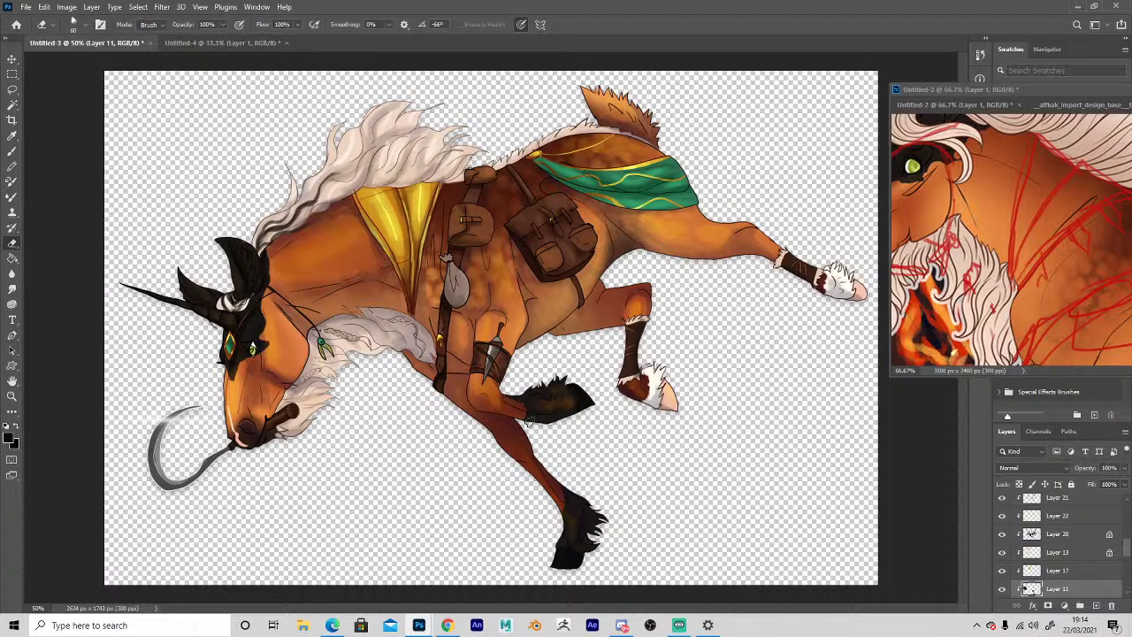
key(b)
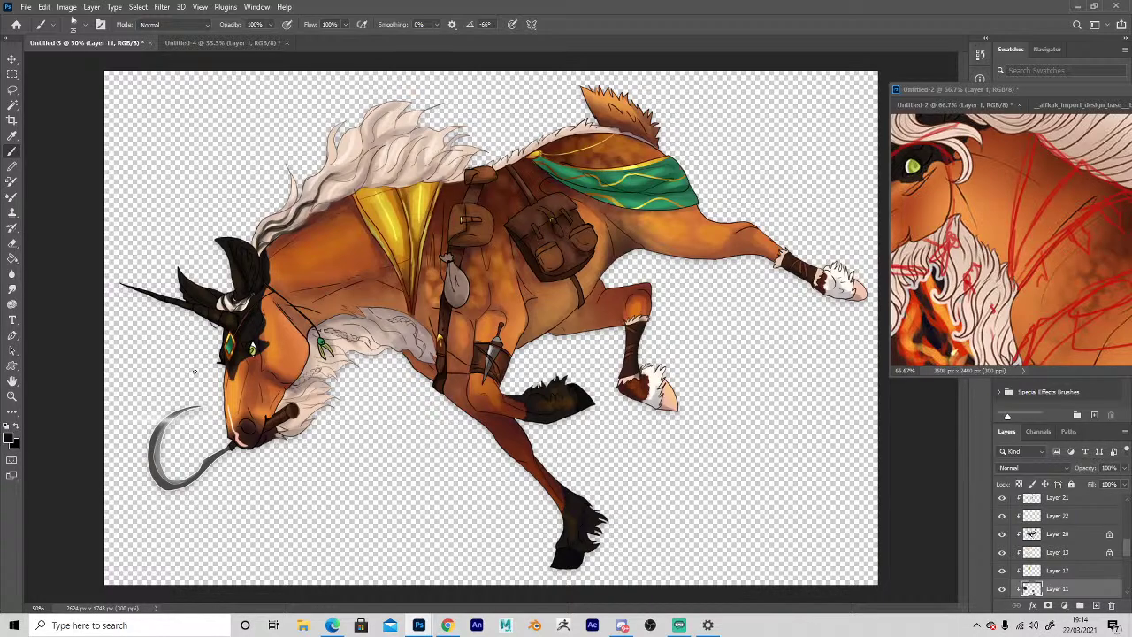
Switch to Chrome to check the HoneyLemon artwork on DeviantArt, and return to Photoshop.
click(447, 624)
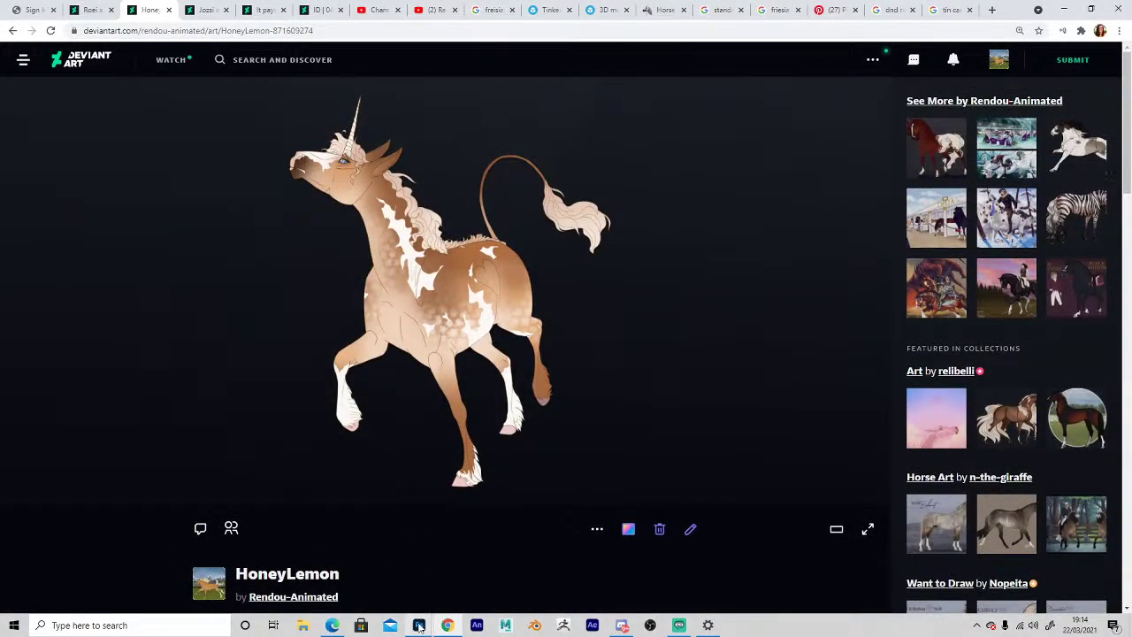
click(418, 625)
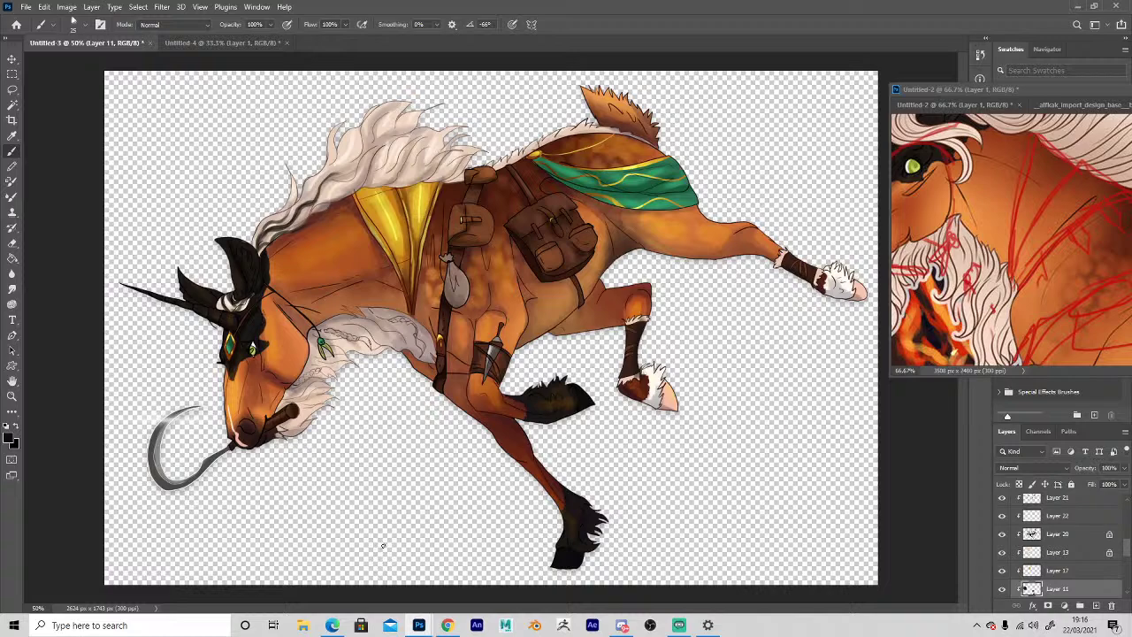
Zoom the floating Untitled-2 reference painting out to 16.7% and move its window over the main canvas.
click(959, 251)
key(z)
alt+click(1017, 259)
alt+click(1018, 258)
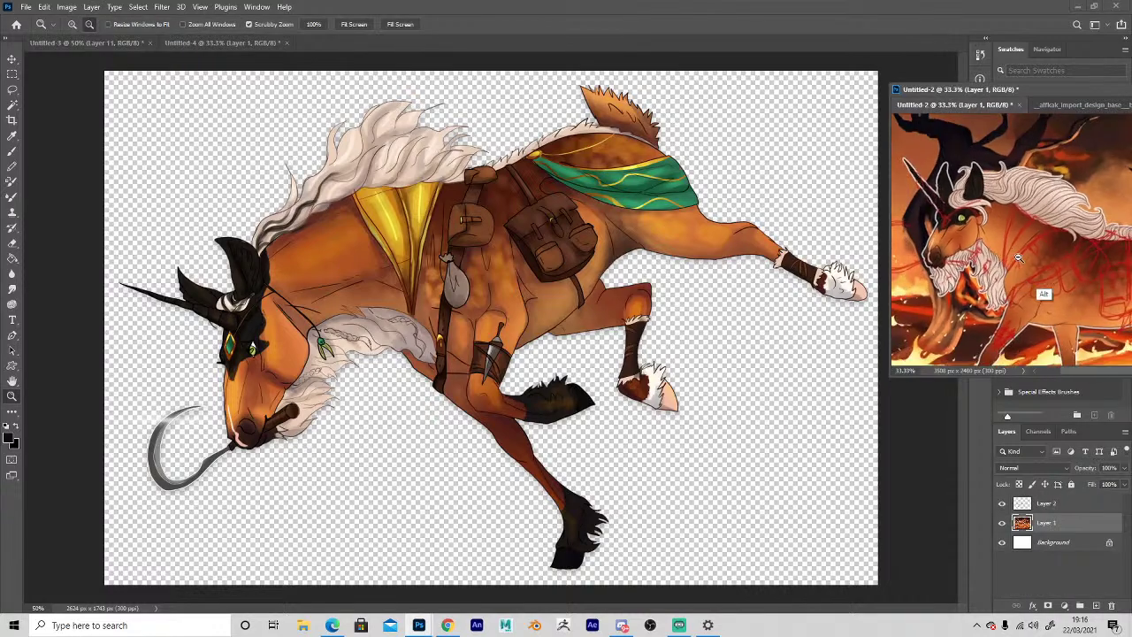
alt+click(1019, 258)
alt+click(1019, 258)
alt+click(1019, 259)
click(1059, 241)
key(space)
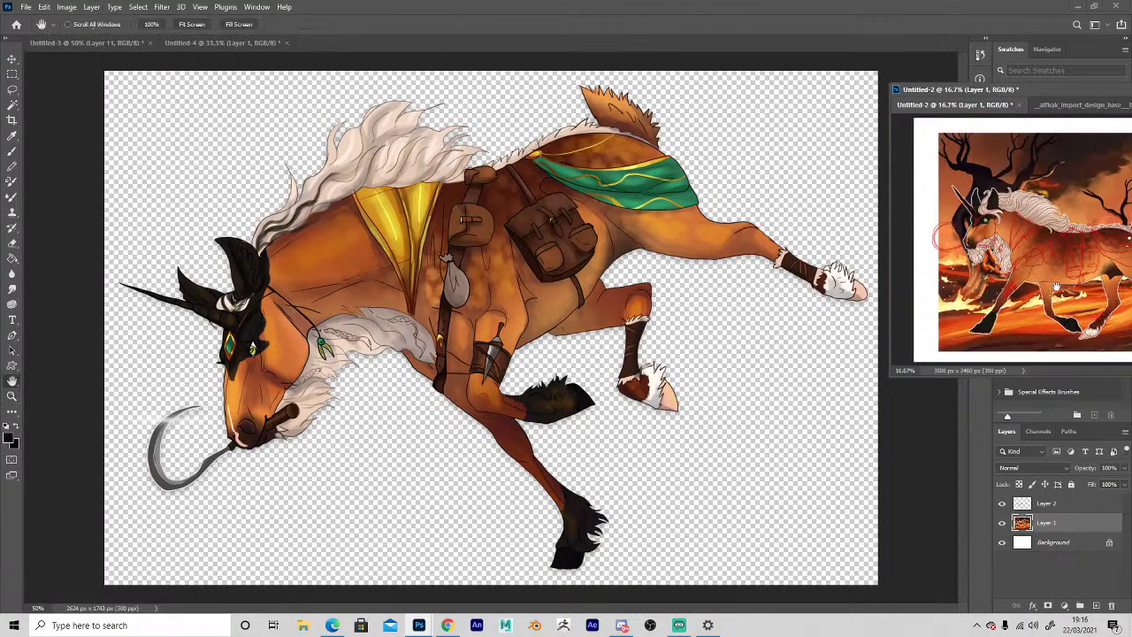
drag(920, 95, 830, 78)
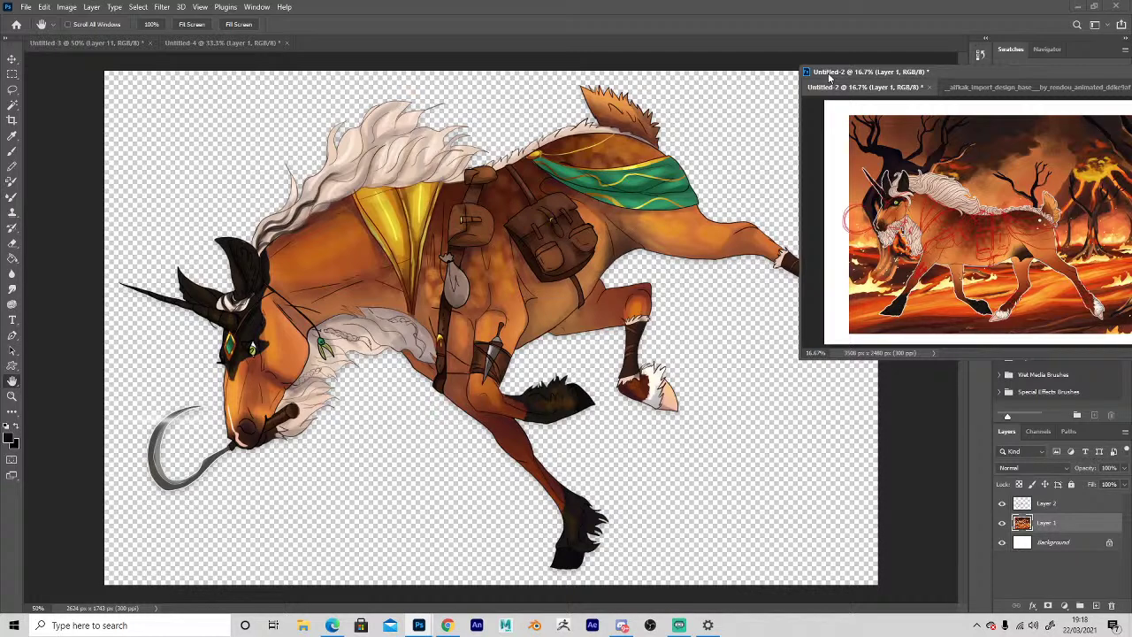
Save a copy of Untitled-2 as a PNG named Coppertail in the HARPG nicco folder, using the smallest file size.
key(ctrl+shift+s)
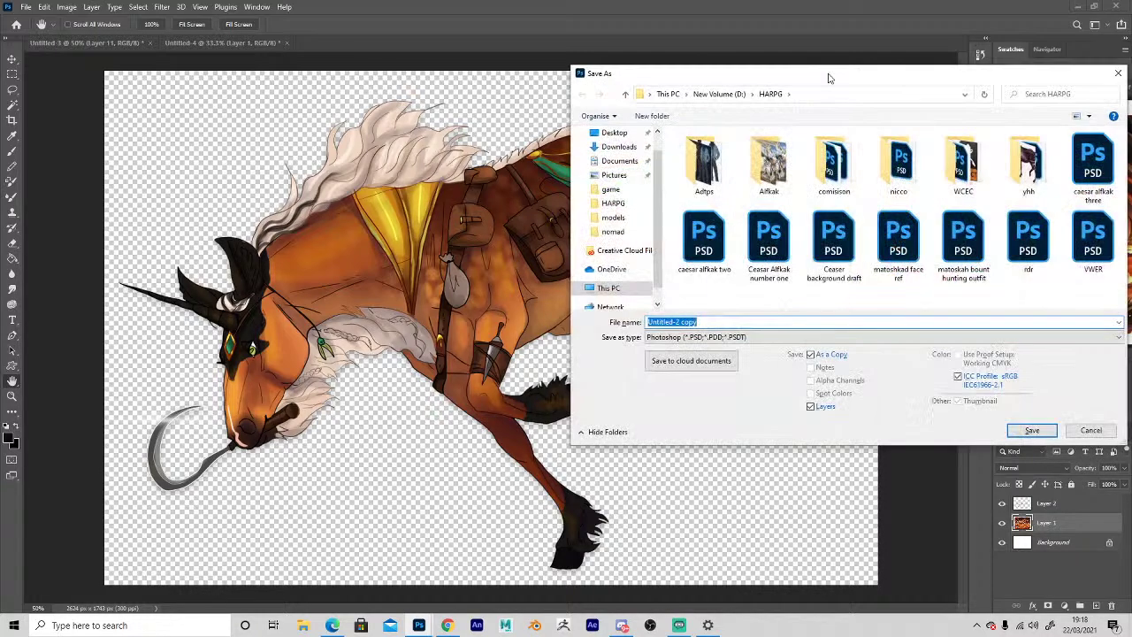
drag(846, 68, 622, 101)
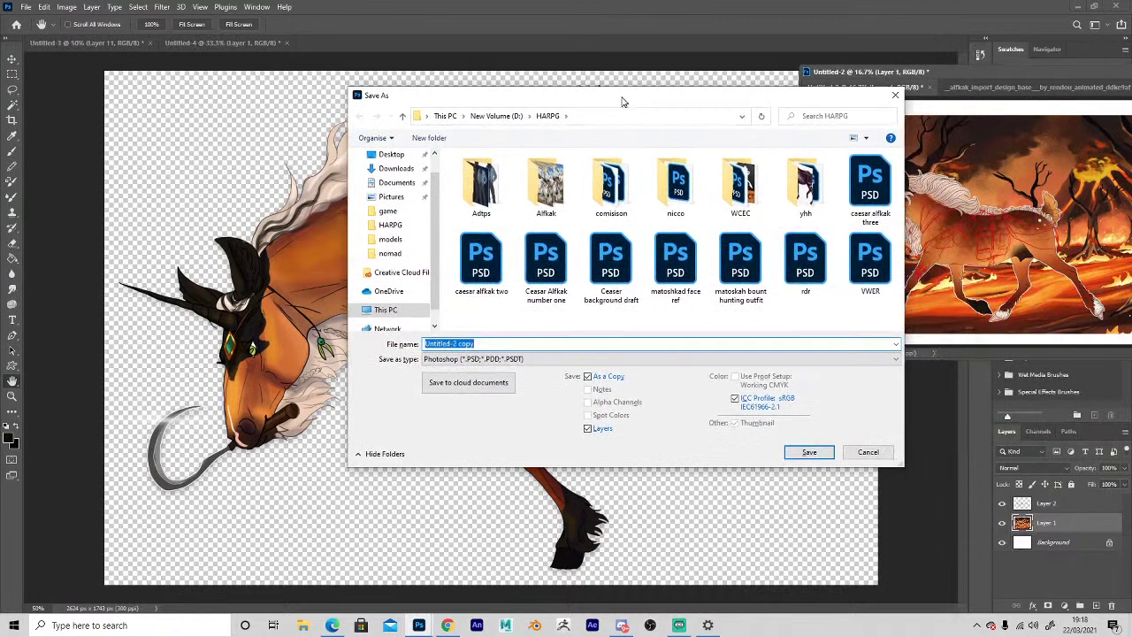
double_click(676, 186)
click(497, 346)
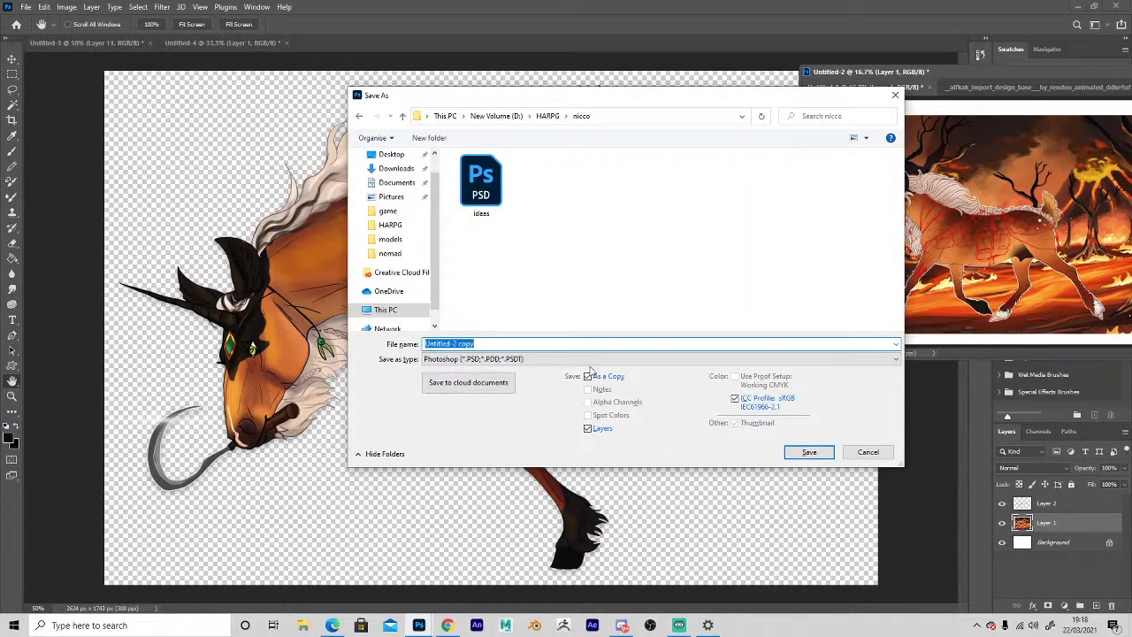
text(Coppertail)
click(496, 359)
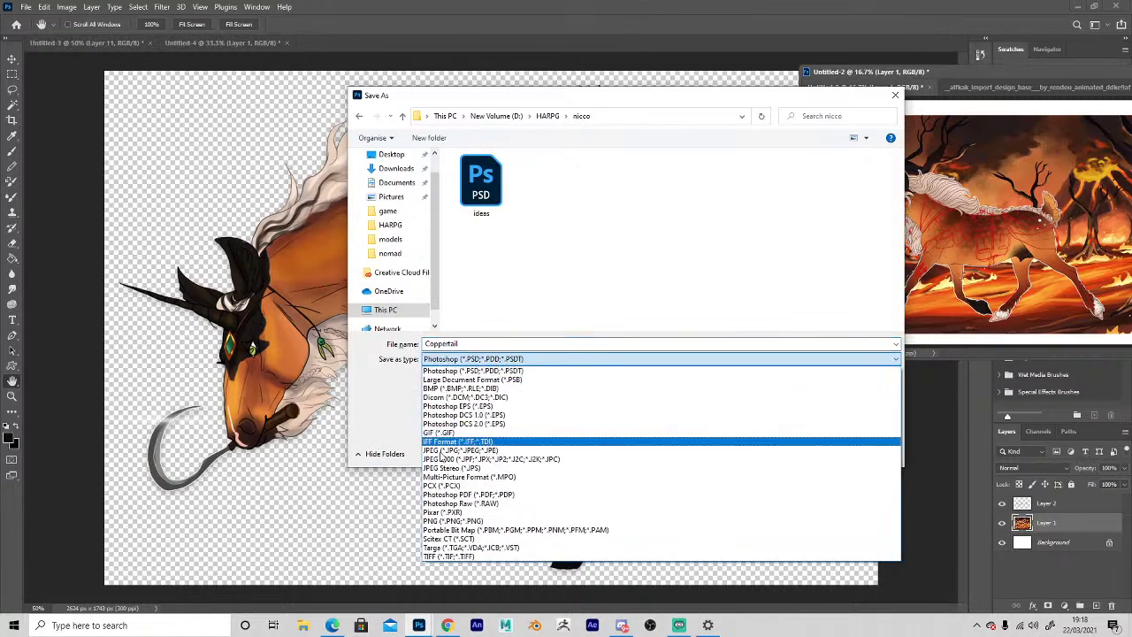
click(447, 521)
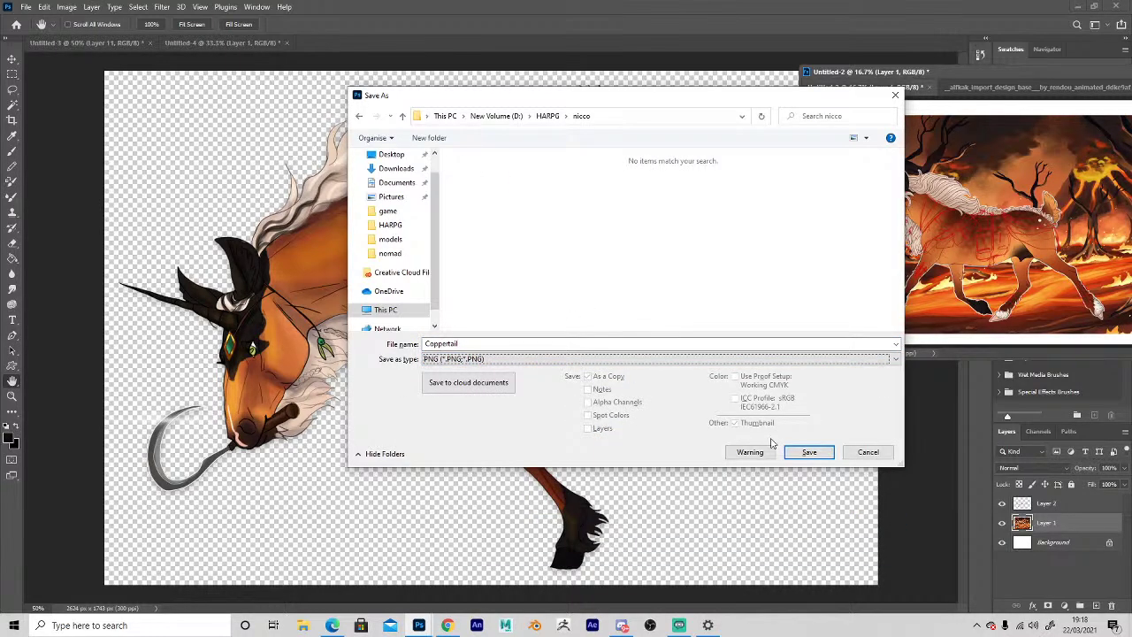
click(798, 458)
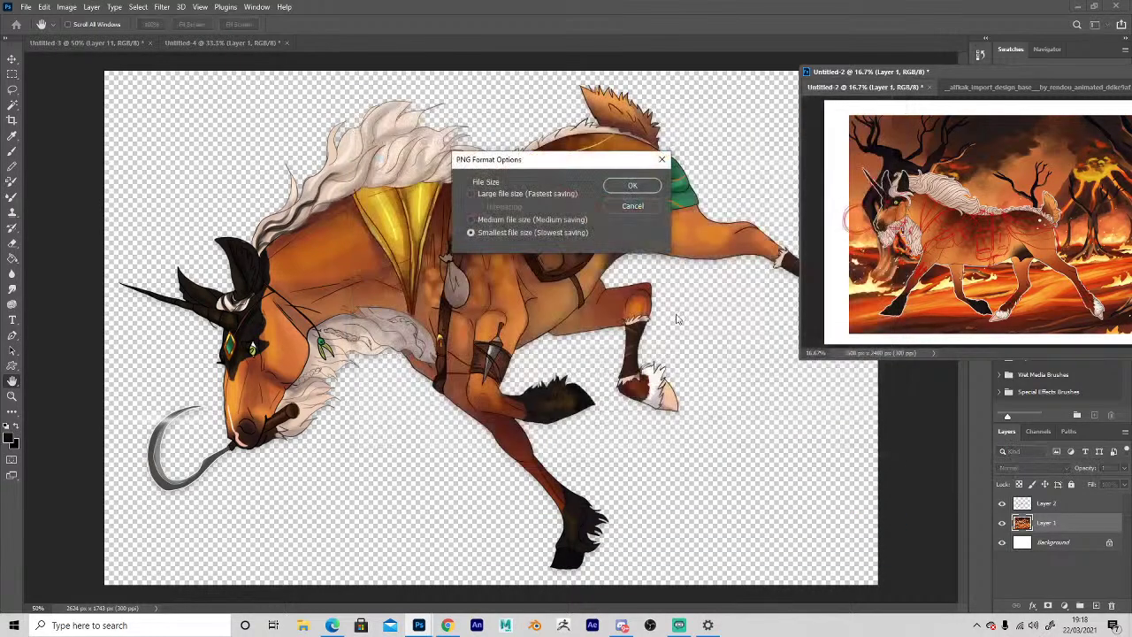
click(622, 192)
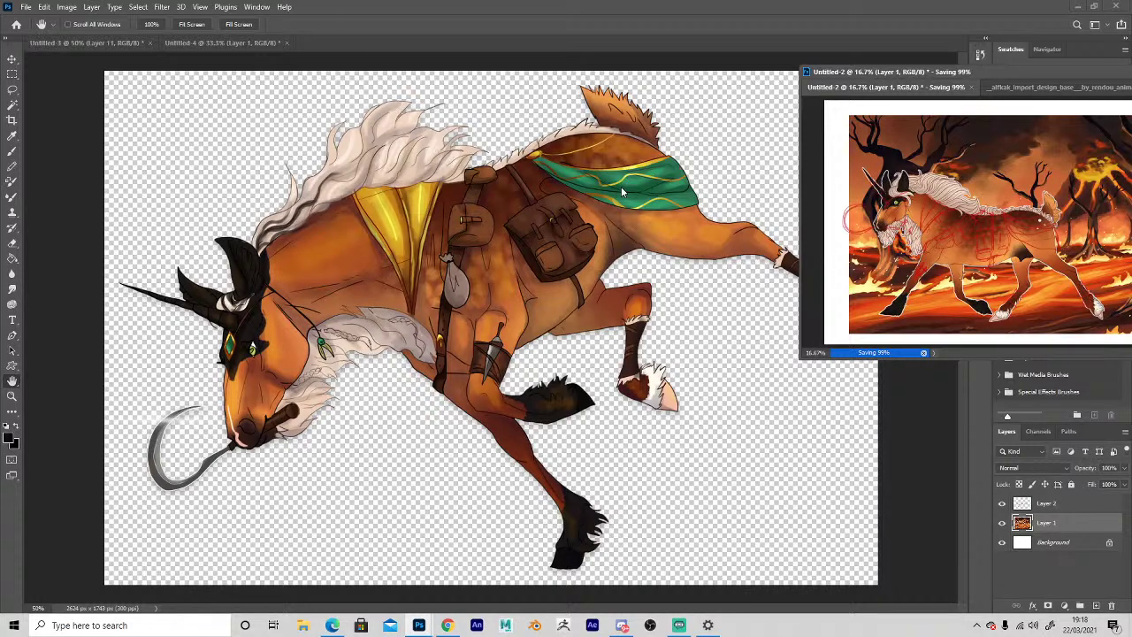
Switch to Chrome and view the enlarged HoneyLemon artwork and the Jozsi and Larissa character sheet on DeviantArt.
click(448, 626)
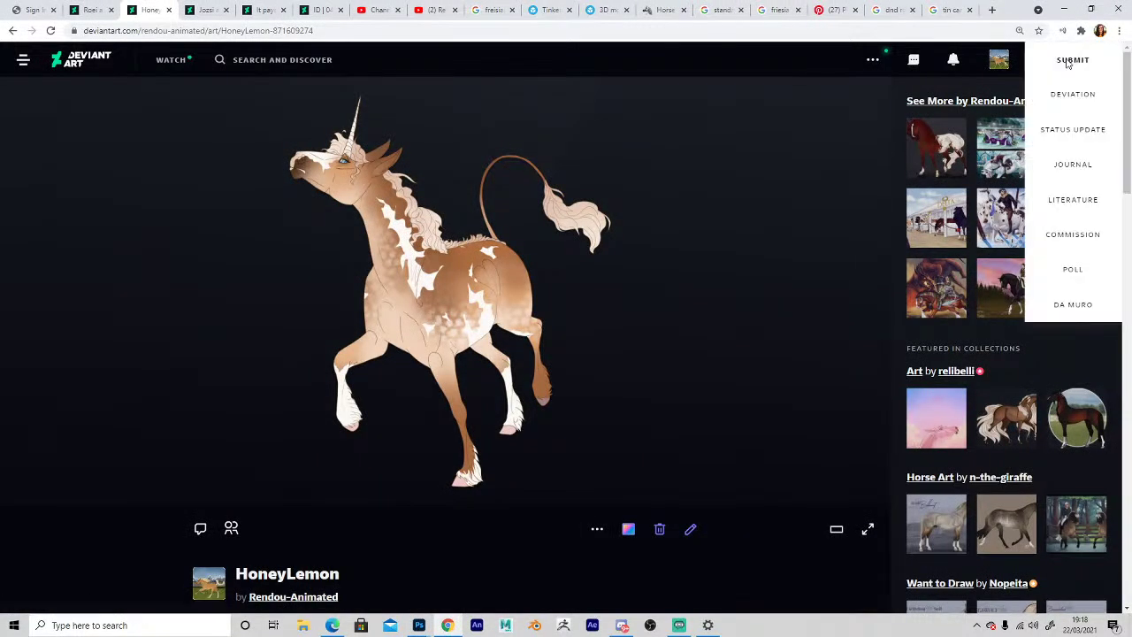
click(493, 228)
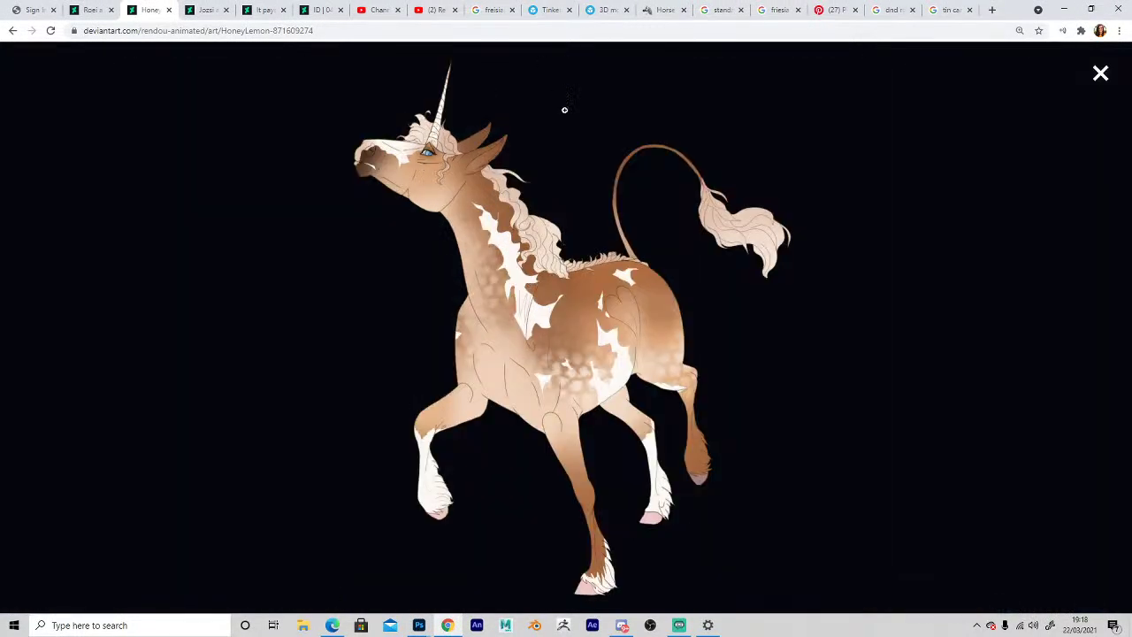
click(563, 109)
click(299, 175)
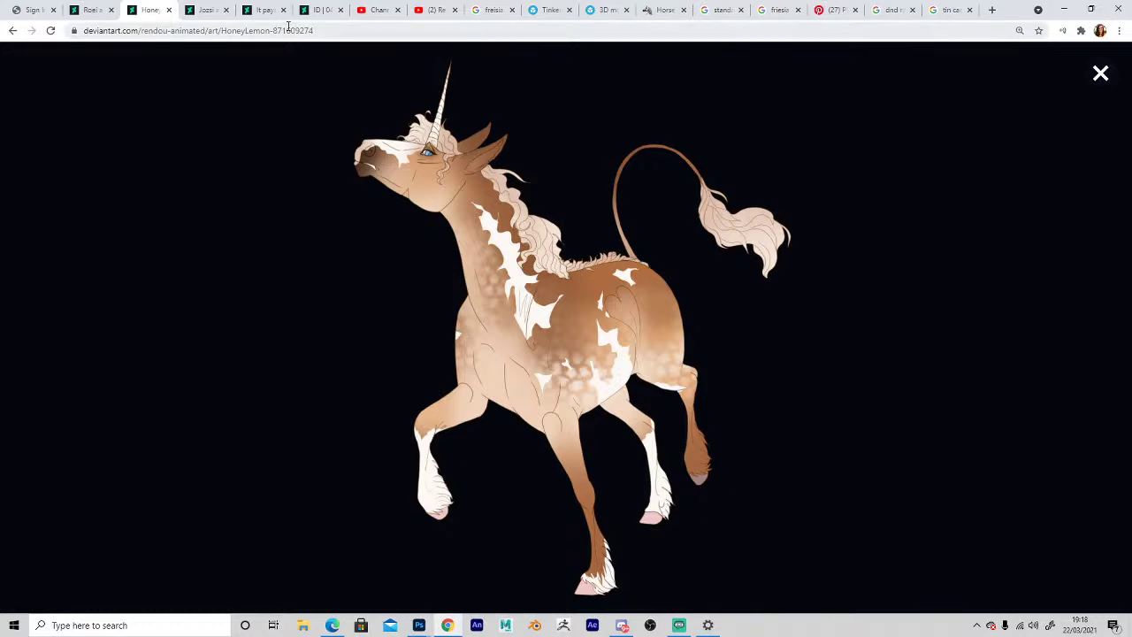
key(ctrl+Tab)
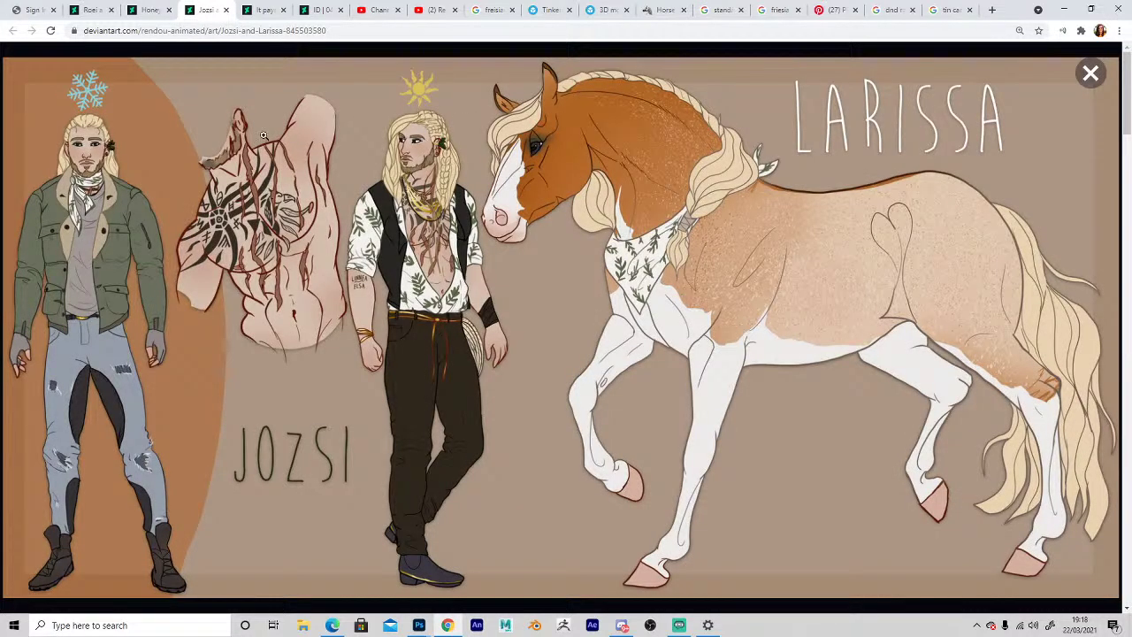
click(265, 11)
click(221, 9)
Search Pinterest for "landscape" and browse the resulting pins for background references.
click(833, 11)
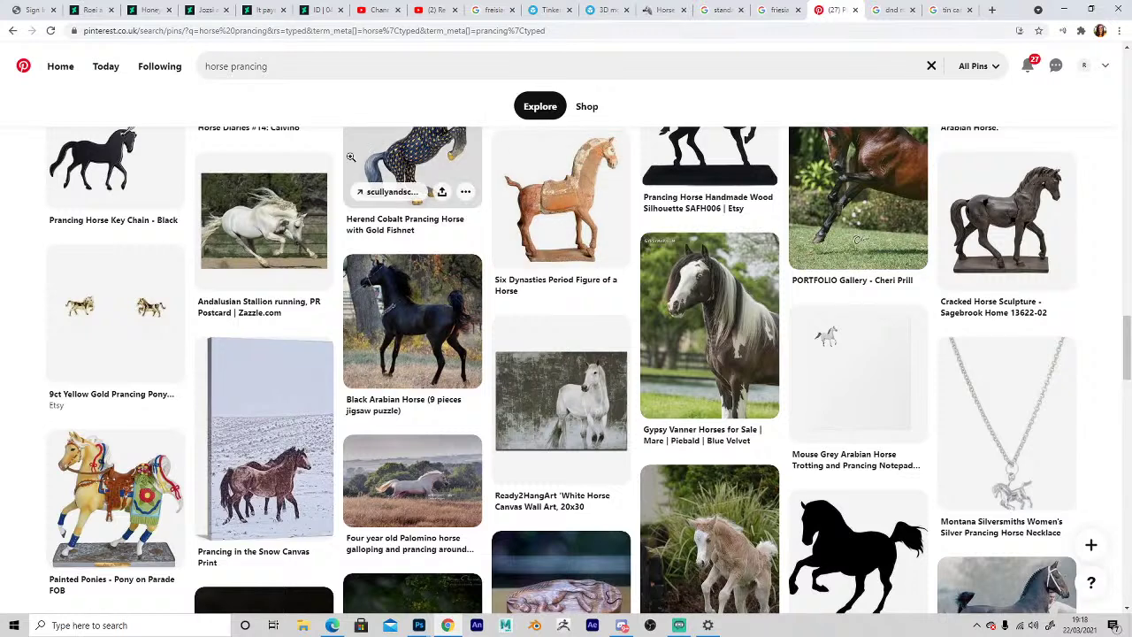
click(288, 70)
drag(289, 72, 2, 122)
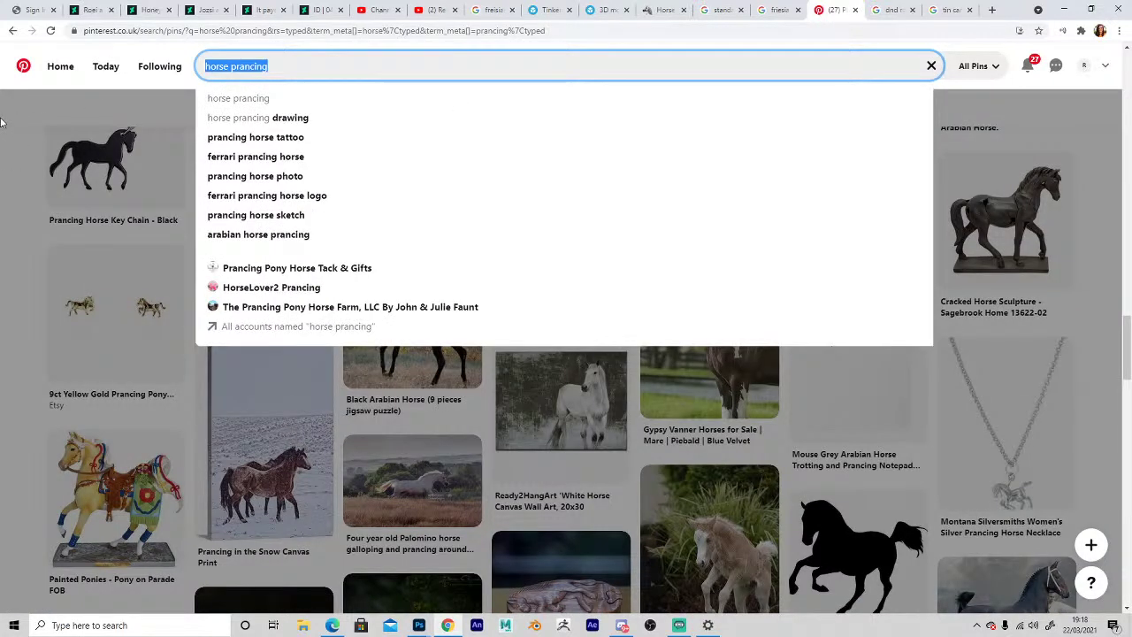
text(landscape)
key(Return)
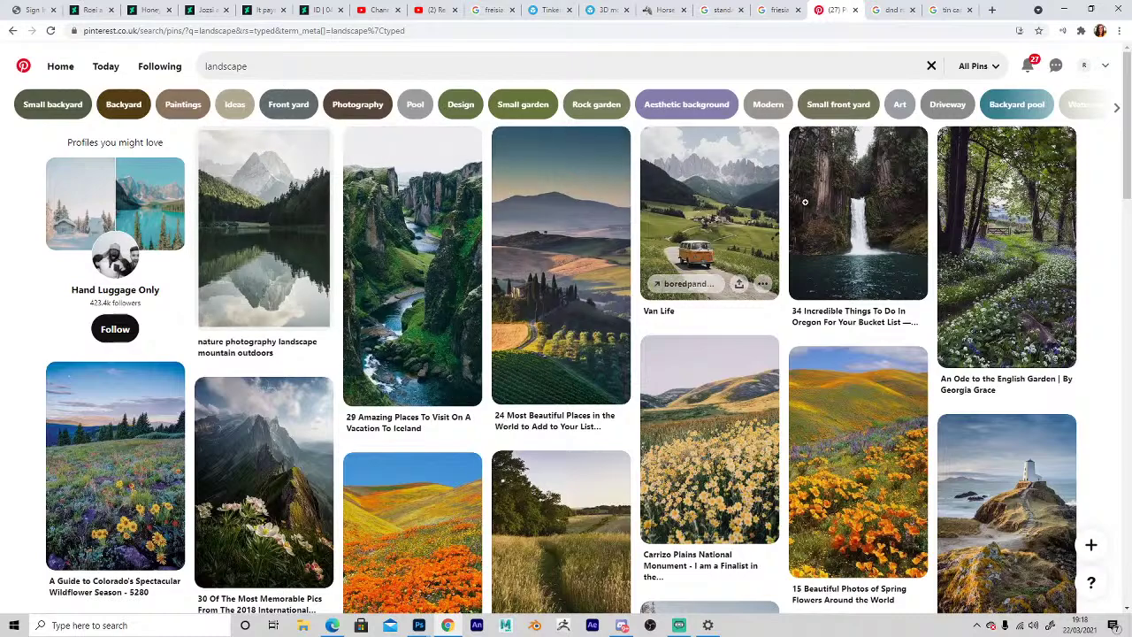
scroll(807, 211, down, 4)
scroll(807, 210, down, 4)
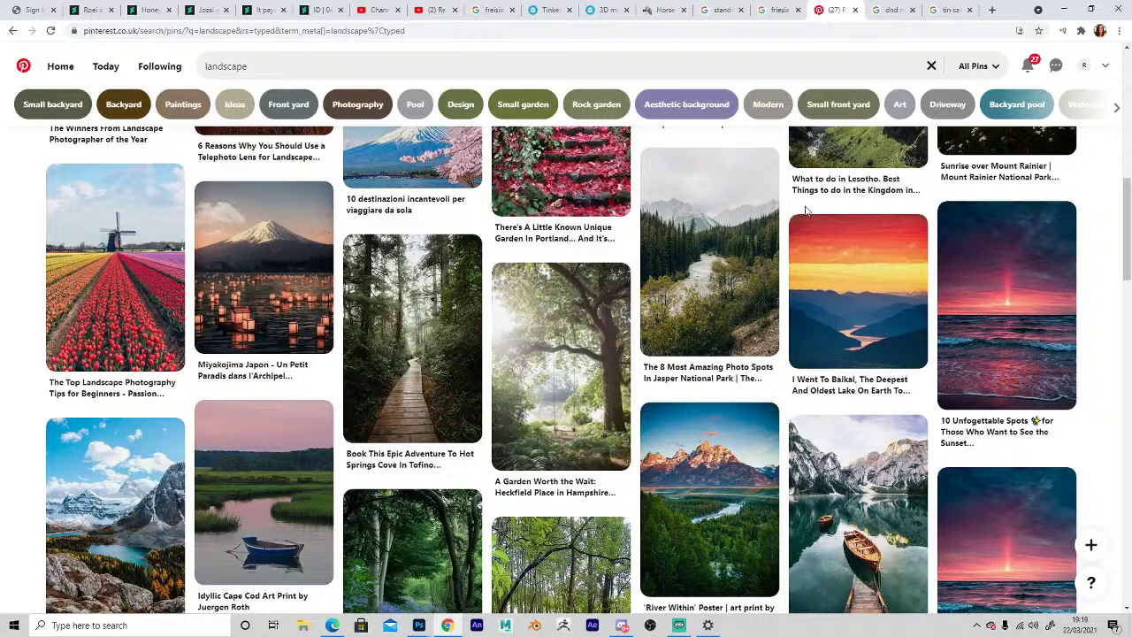
Copy the Jozsi and Larissa character sheet image from DeviantArt and switch to Photoshop.
click(203, 10)
right_click(741, 234)
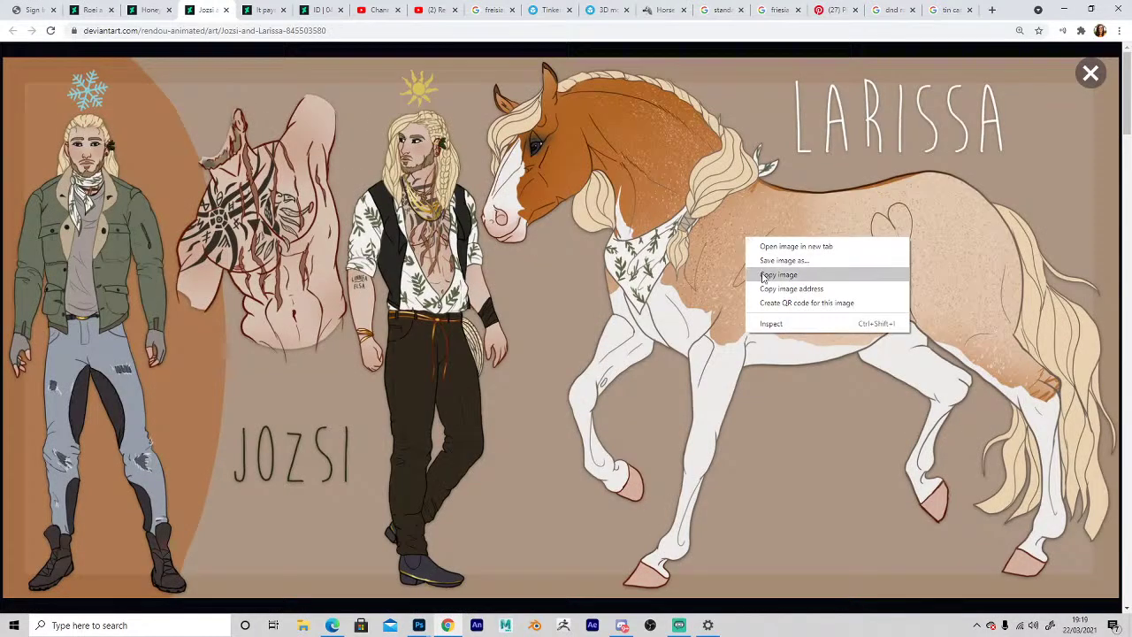
click(765, 274)
click(419, 625)
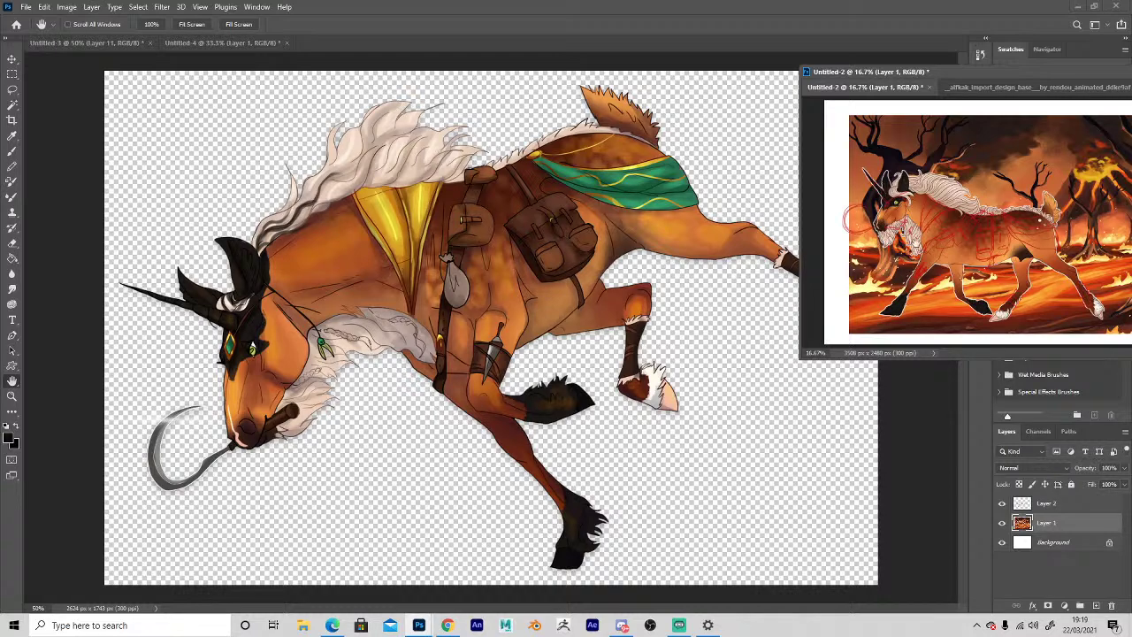
Move the floating reference window over the canvas, zoom Alfkak nomad roei.psd out to 12.5%, and return to the alfkak import design base document.
click(999, 87)
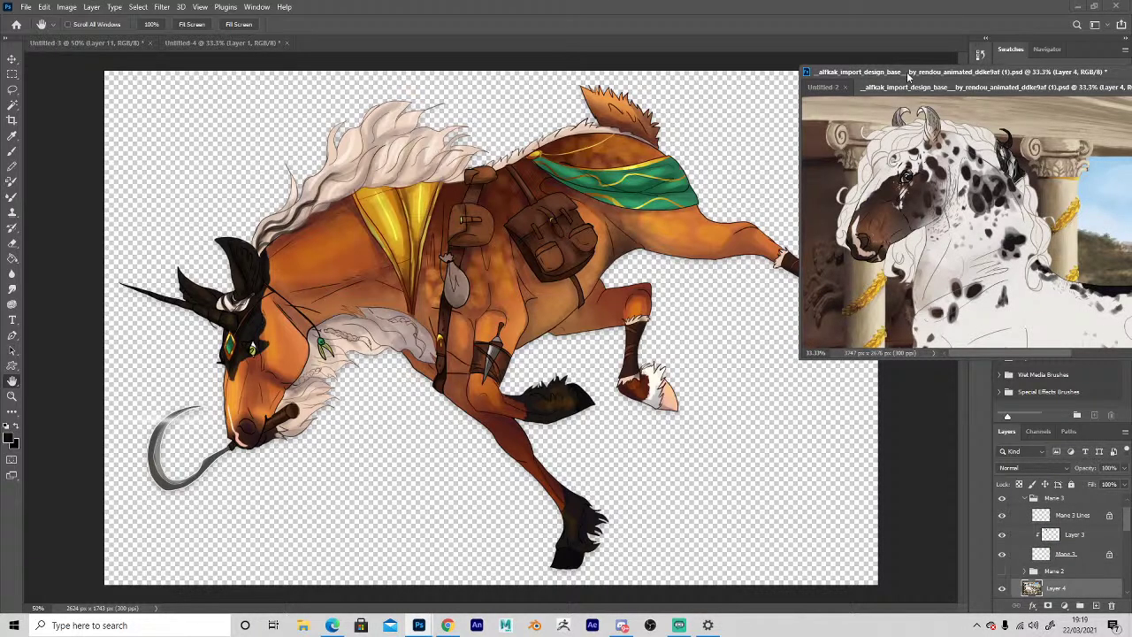
mouse_move(906, 75)
mouse_down()
mouse_move(687, 71)
mouse_move(633, 56)
mouse_up()
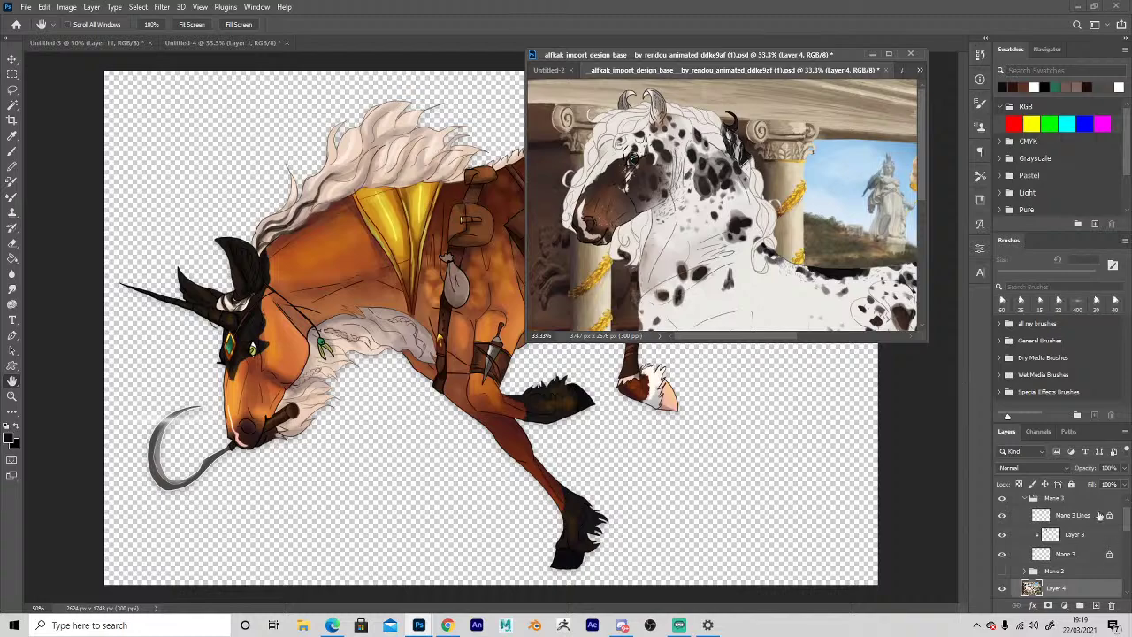
click(920, 70)
click(703, 100)
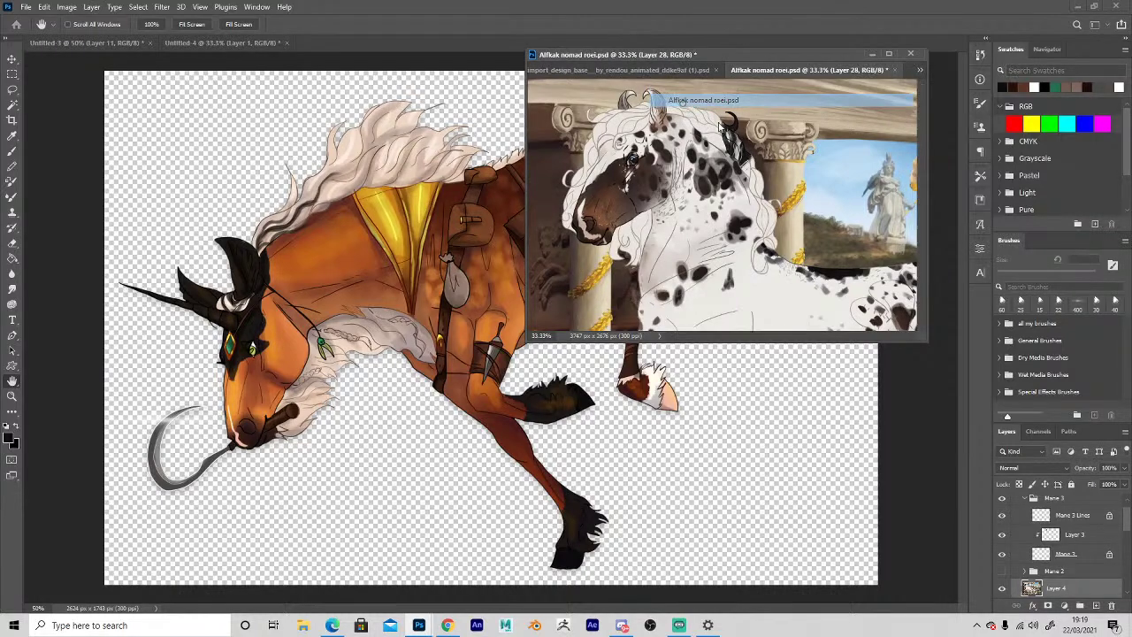
key(z)
alt+click(659, 239)
alt+click(658, 239)
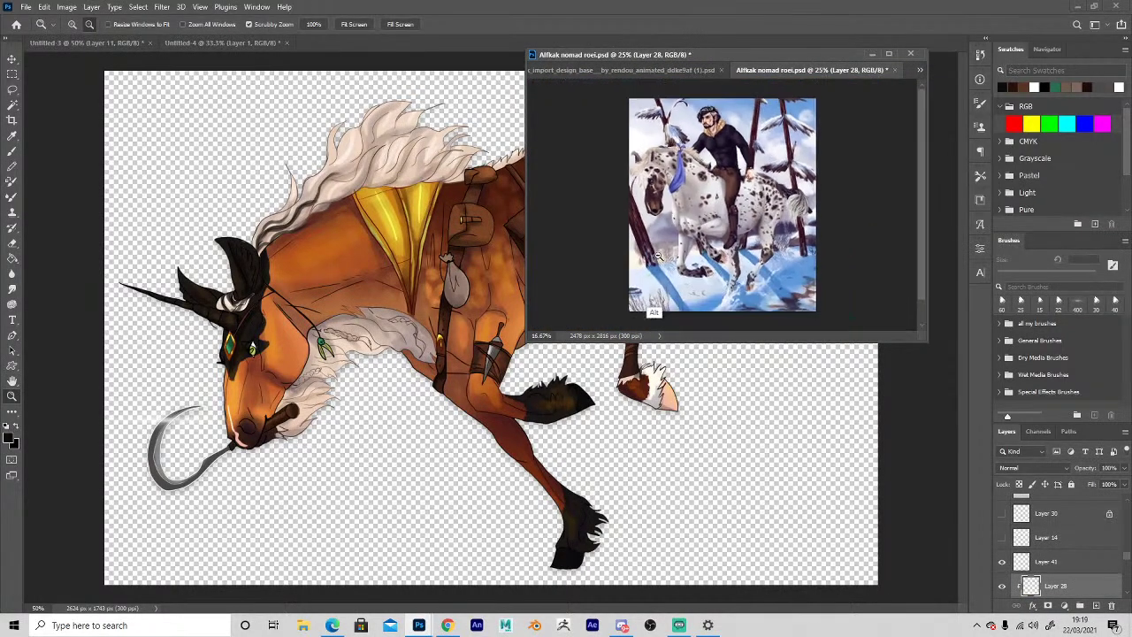
alt+click(659, 238)
click(657, 75)
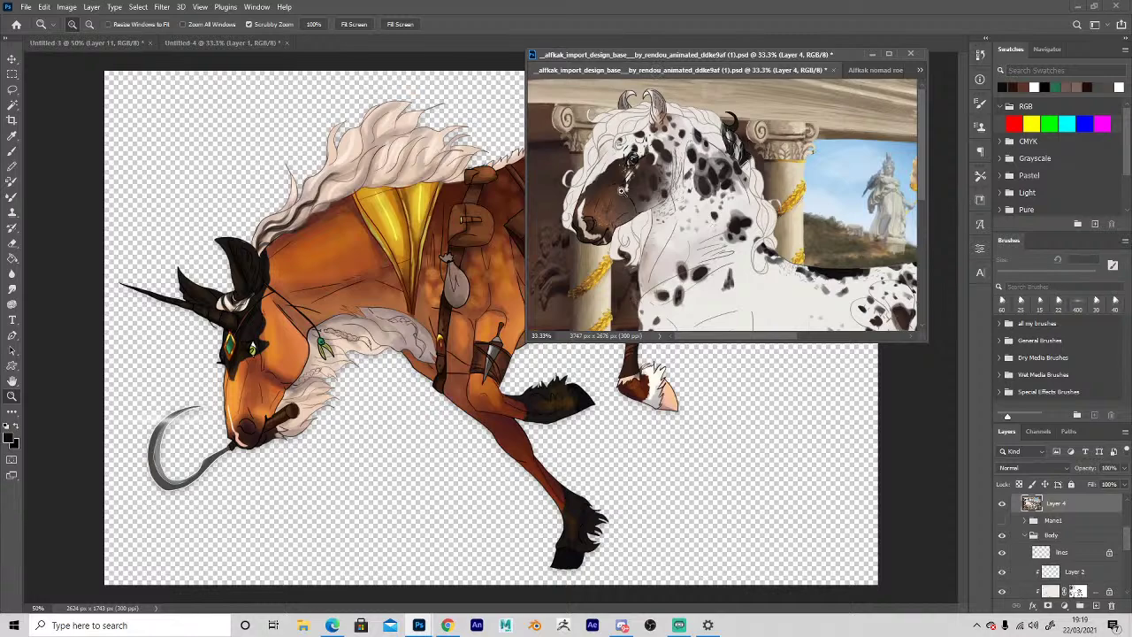
Create a 1920 x 929 px document at 72 ppi from the Clipboard preset and paste the copied character sheet into it.
click(26, 7)
click(40, 20)
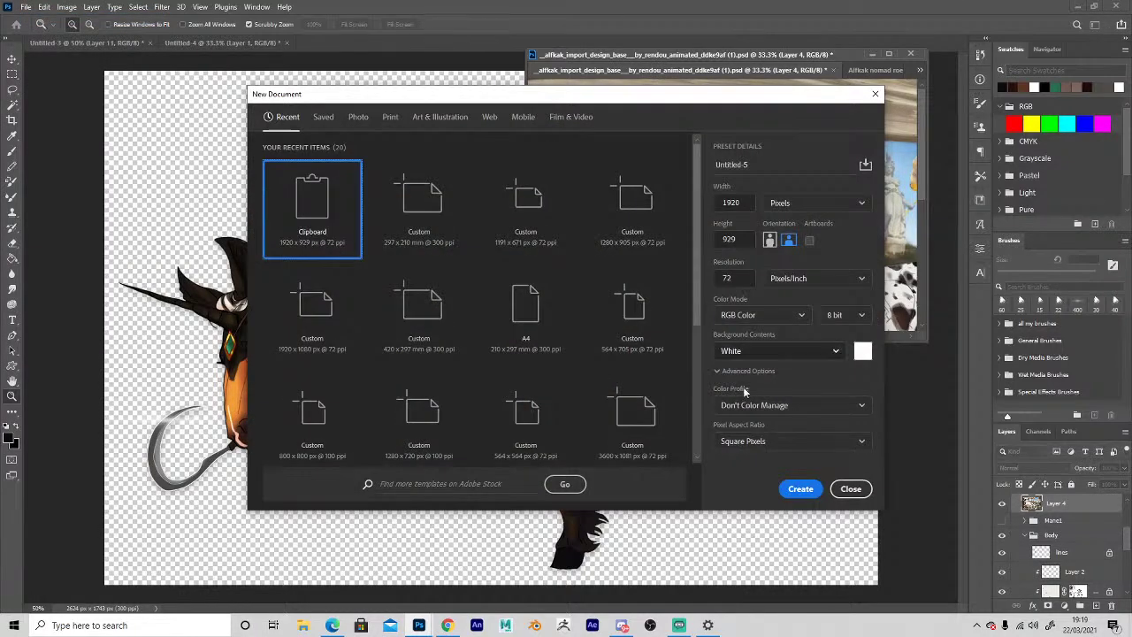
click(812, 488)
key(ctrl+v)
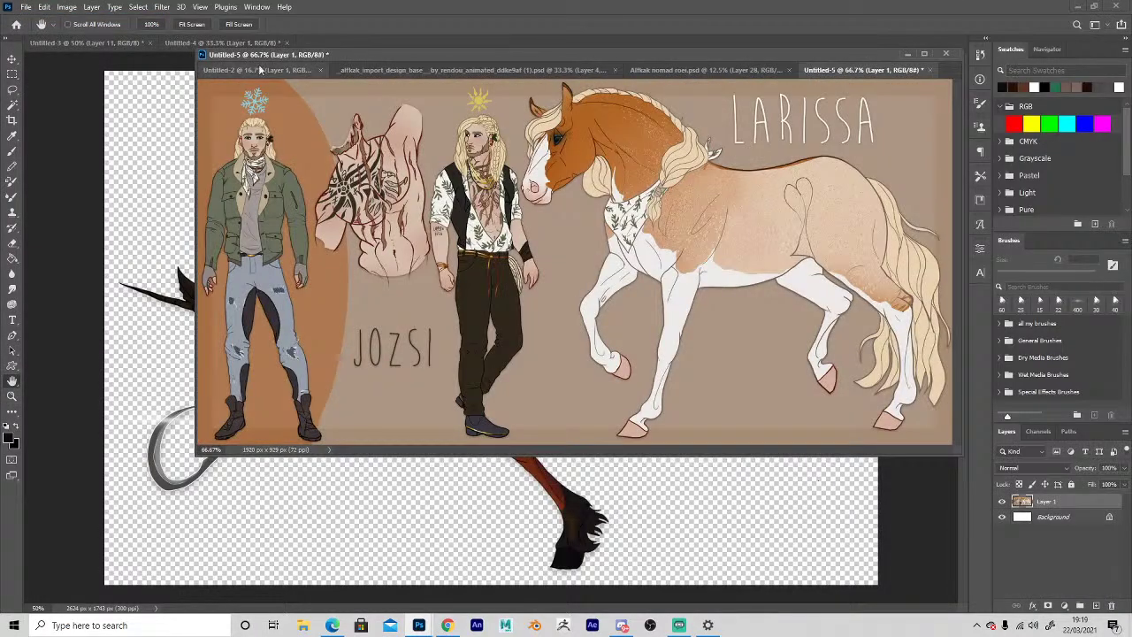
Zoom the pasted character sheet out to 33.3%, then shrink and reposition its floating window so the horse drawing stays uncovered.
drag(202, 54, 711, 46)
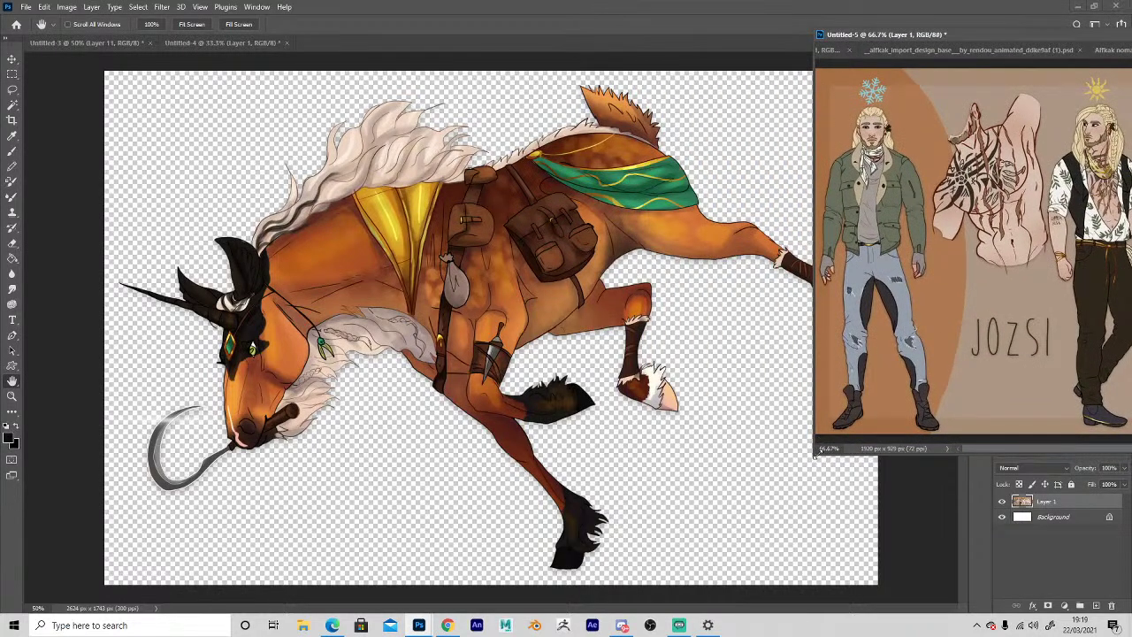
drag(815, 454, 847, 348)
key(z)
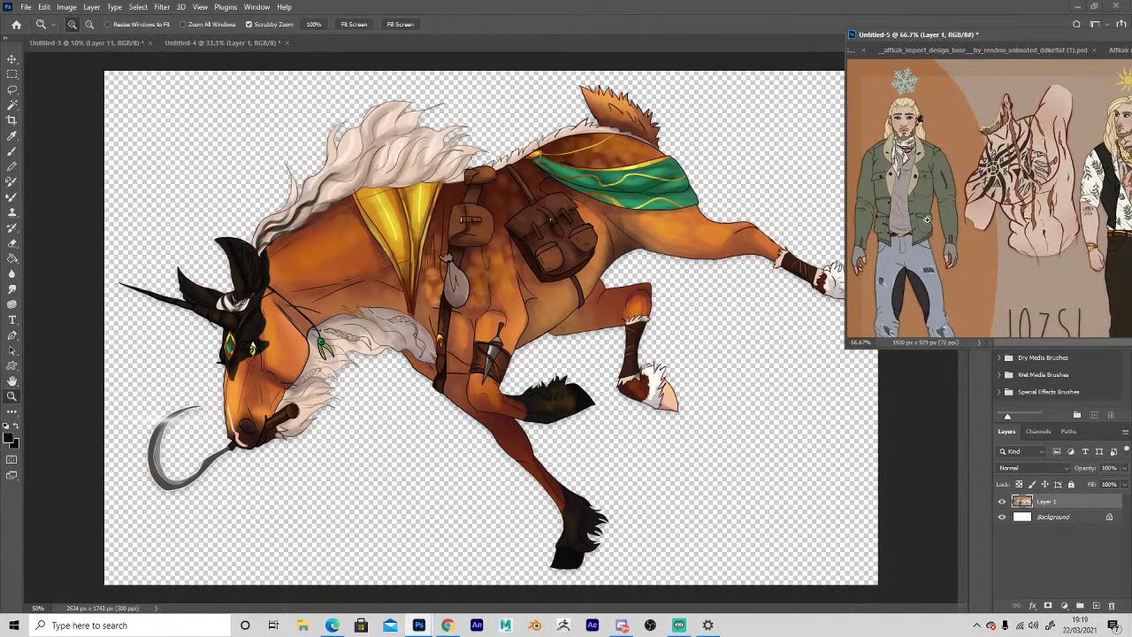
alt+click(946, 197)
alt+click(947, 197)
drag(880, 36, 641, 46)
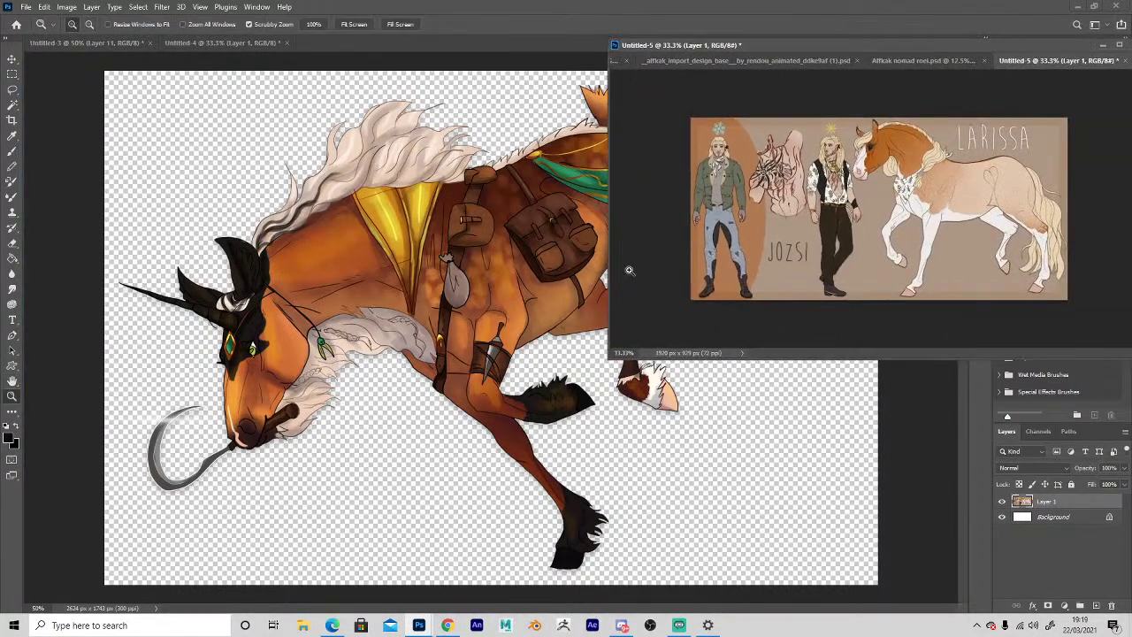
click(607, 359)
drag(606, 359, 785, 257)
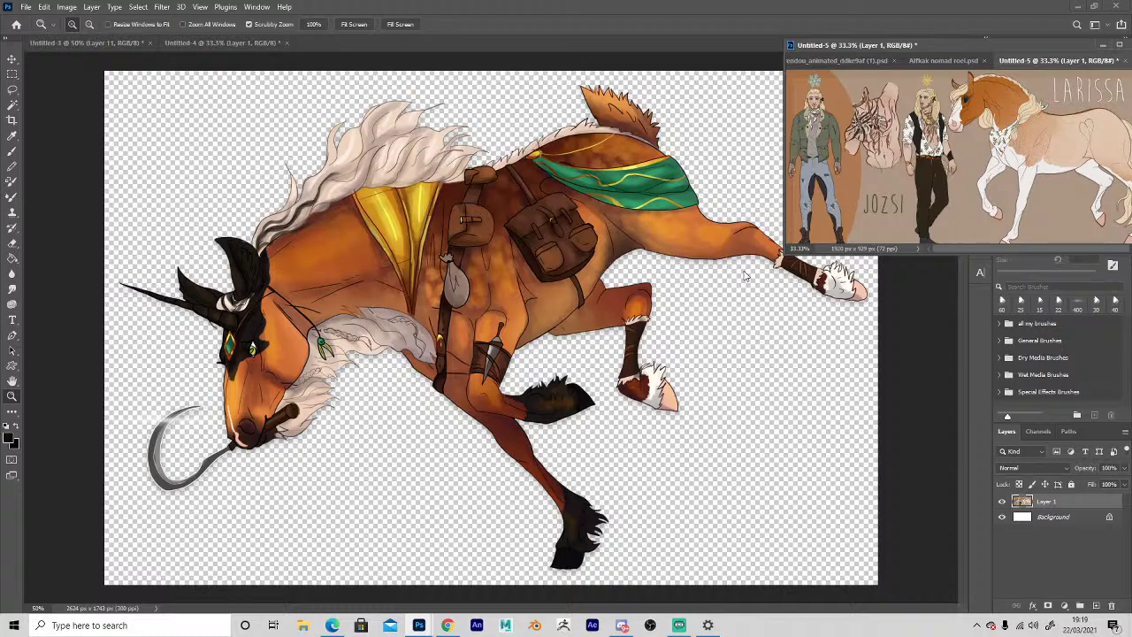
Switch to Chrome, browse the Pinterest landscape results, view the pin of the green valley with blue mountains, and return to the results.
click(443, 618)
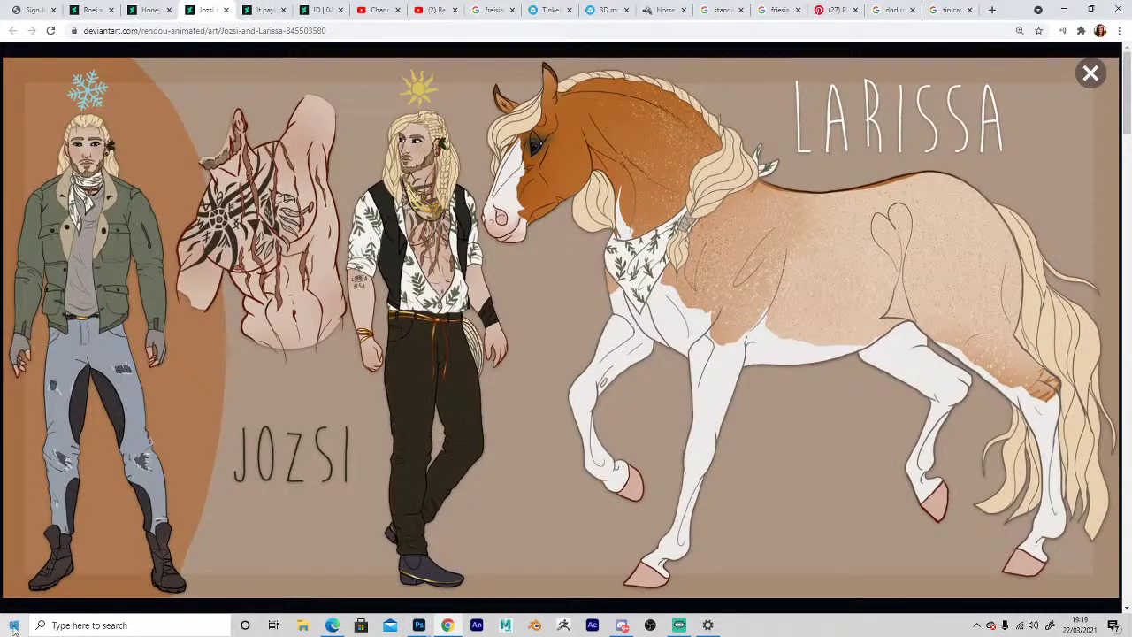
click(537, 391)
click(832, 9)
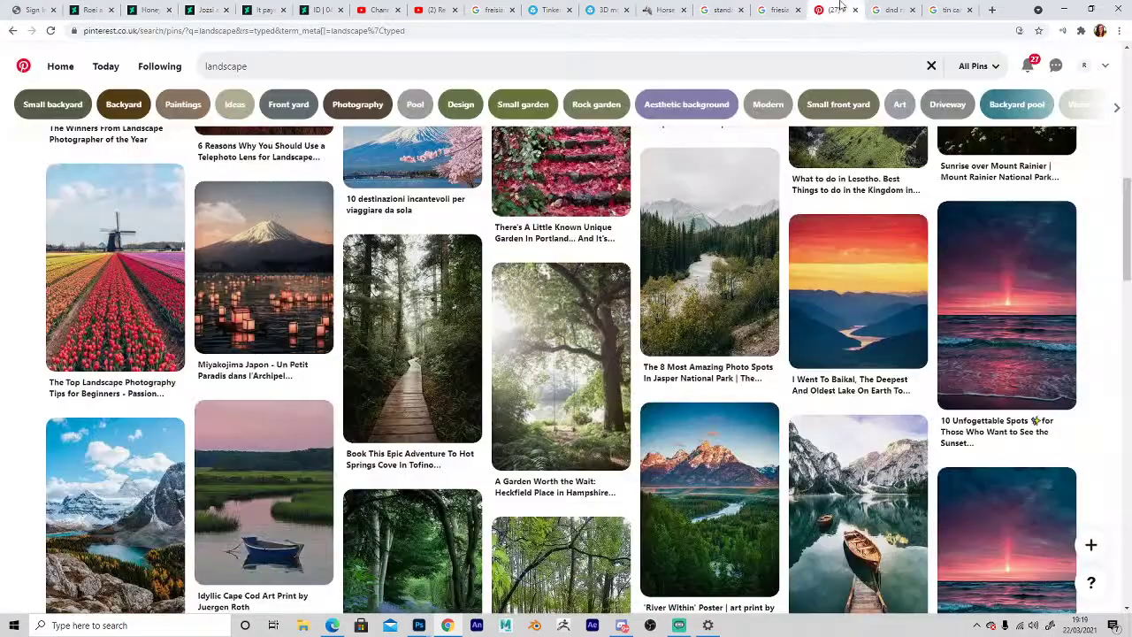
scroll(721, 284, down, 3)
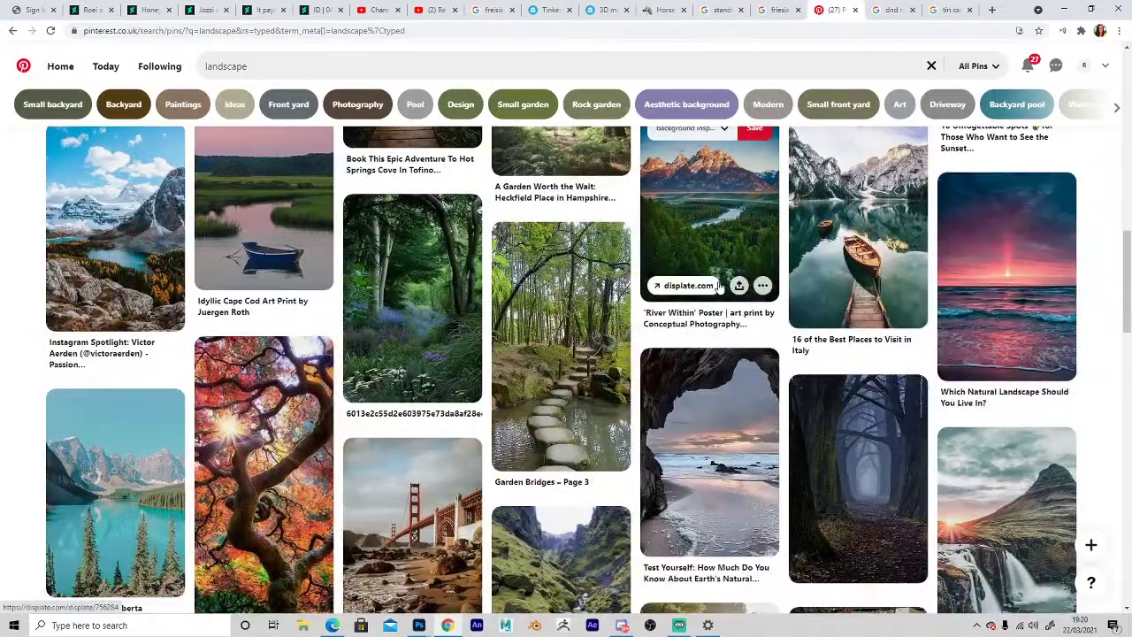
scroll(720, 285, down, 4)
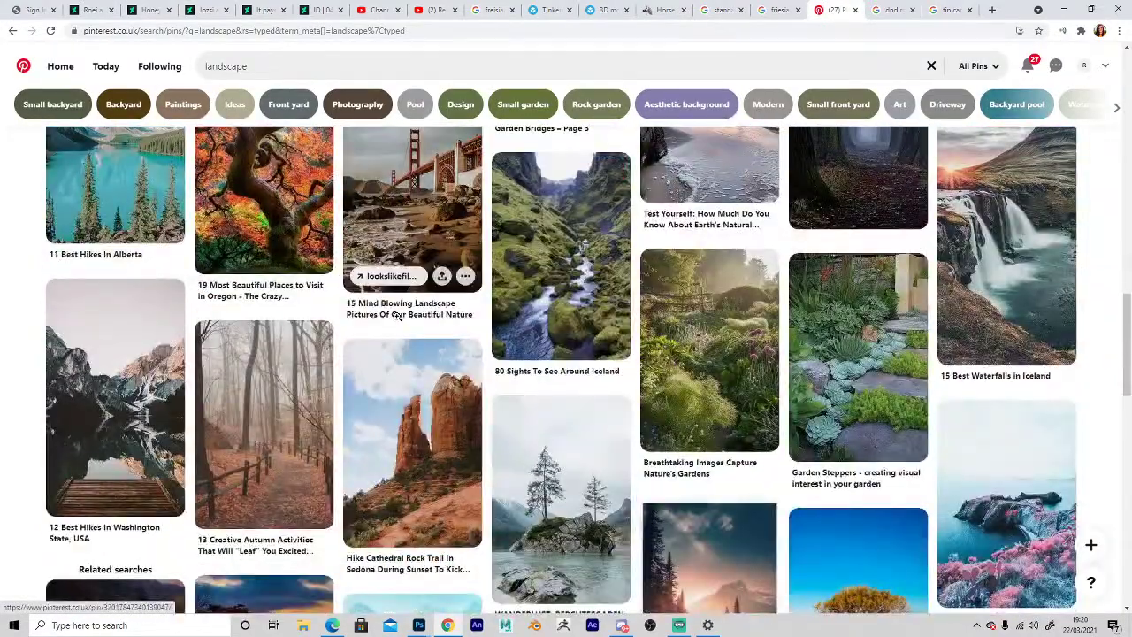
scroll(394, 306, down, 4)
scroll(394, 307, down, 2)
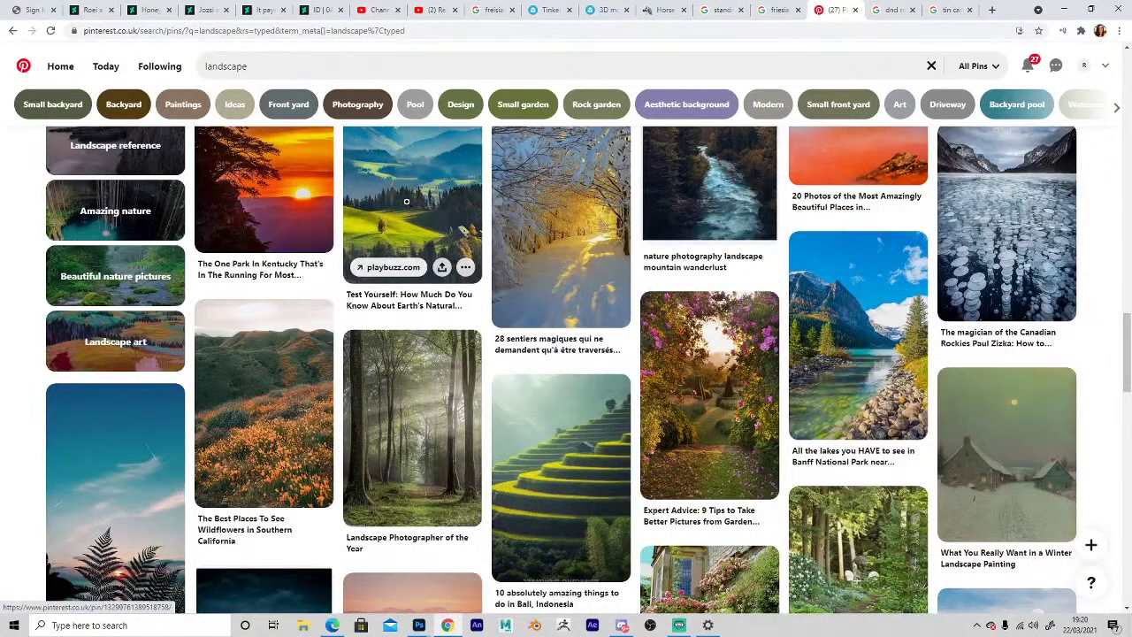
click(407, 210)
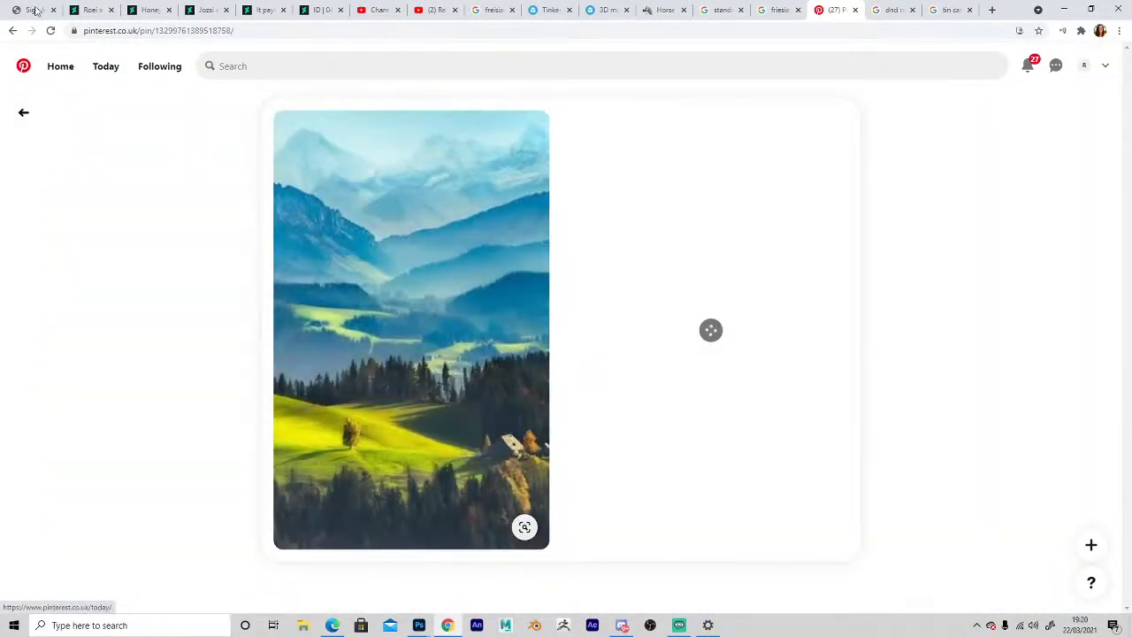
click(11, 32)
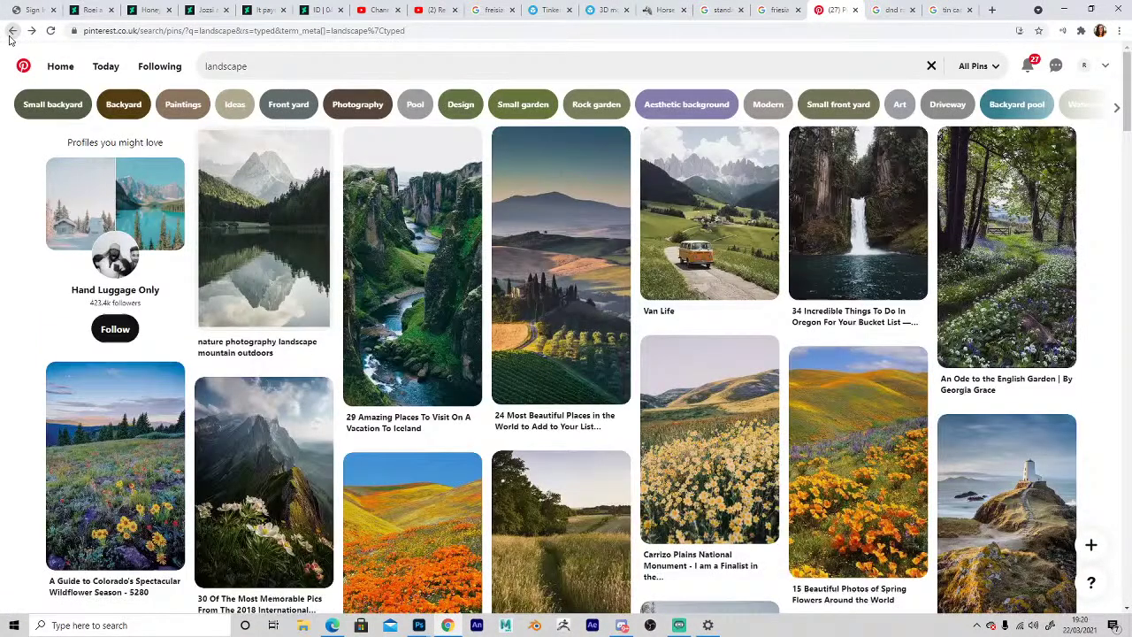
Browse further through the landscape results and open the pin of the river below snowy mountains, checking its source page in a new tab.
scroll(862, 258, down, 3)
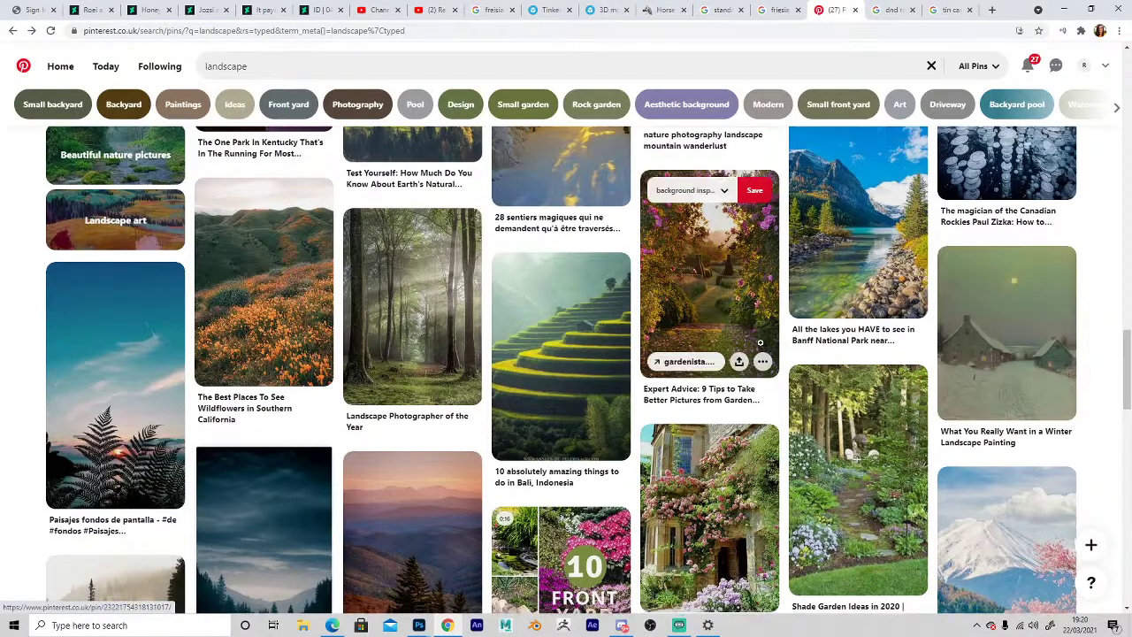
scroll(760, 342, down, 4)
scroll(760, 342, down, 3)
scroll(579, 337, down, 2)
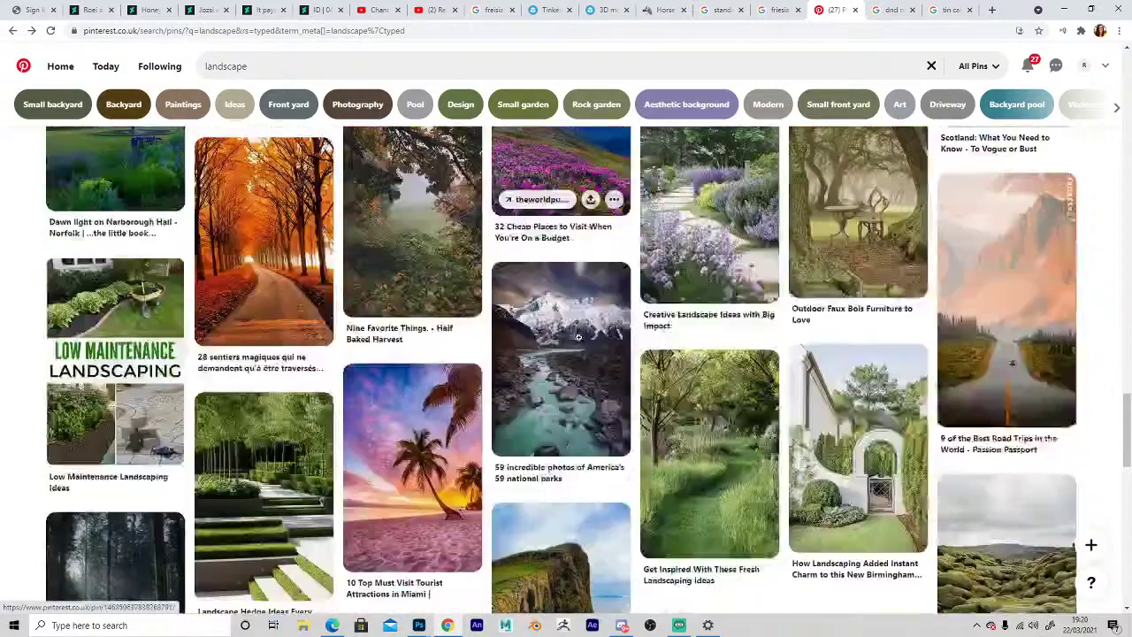
scroll(578, 337, down, 4)
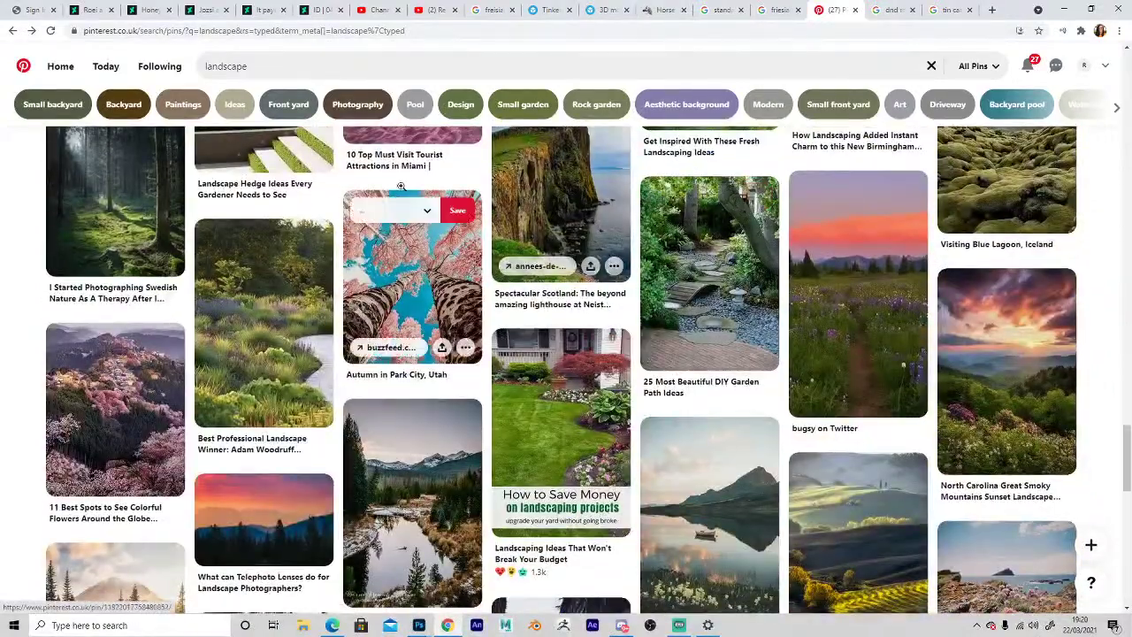
click(209, 63)
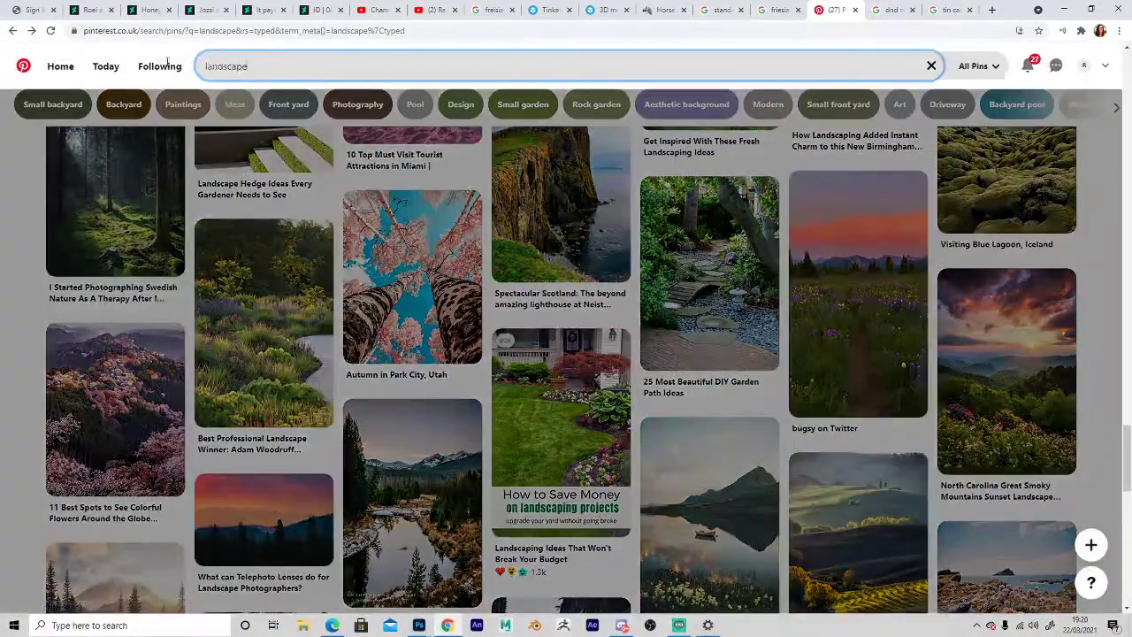
click(77, 292)
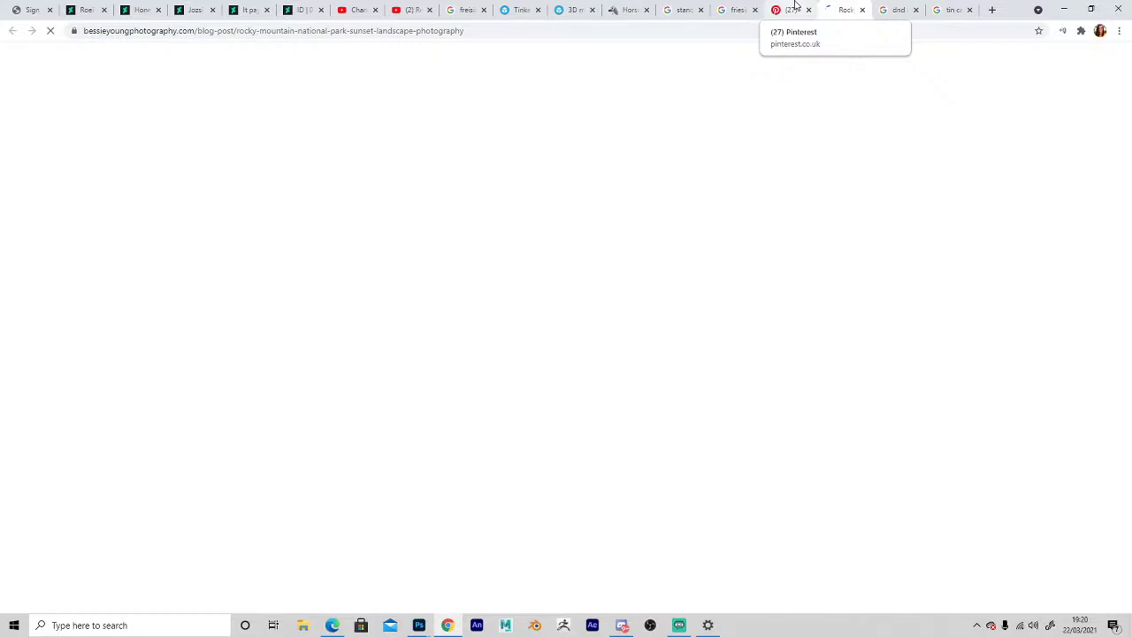
click(792, 9)
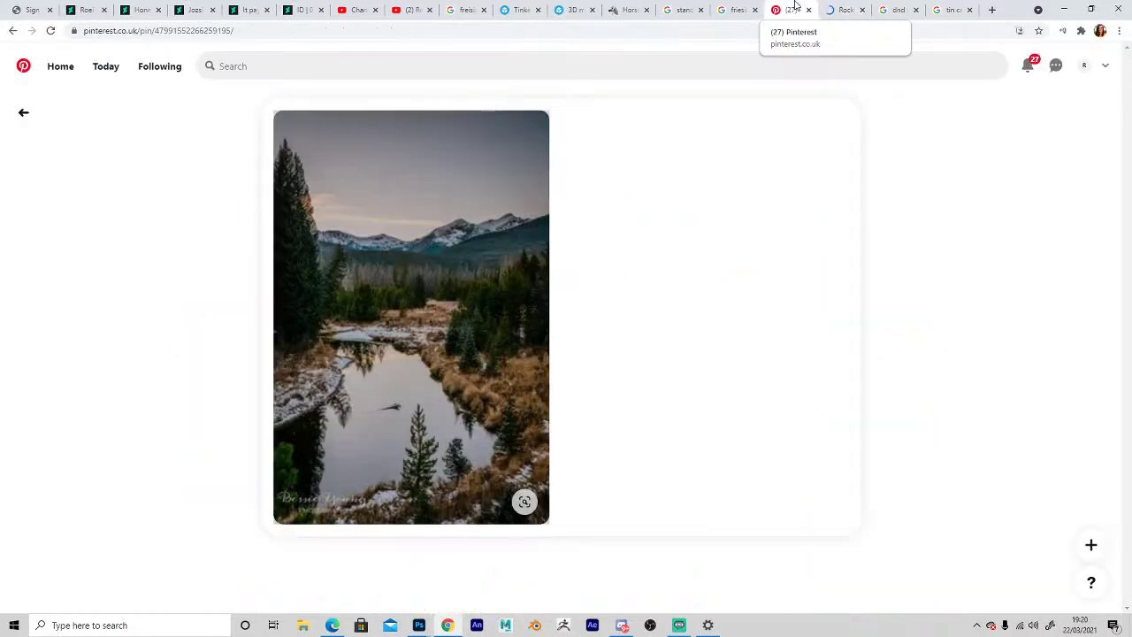
Look through the pins related to the river photo and search Pinterest for "mountainscape".
scroll(549, 278, down, 7)
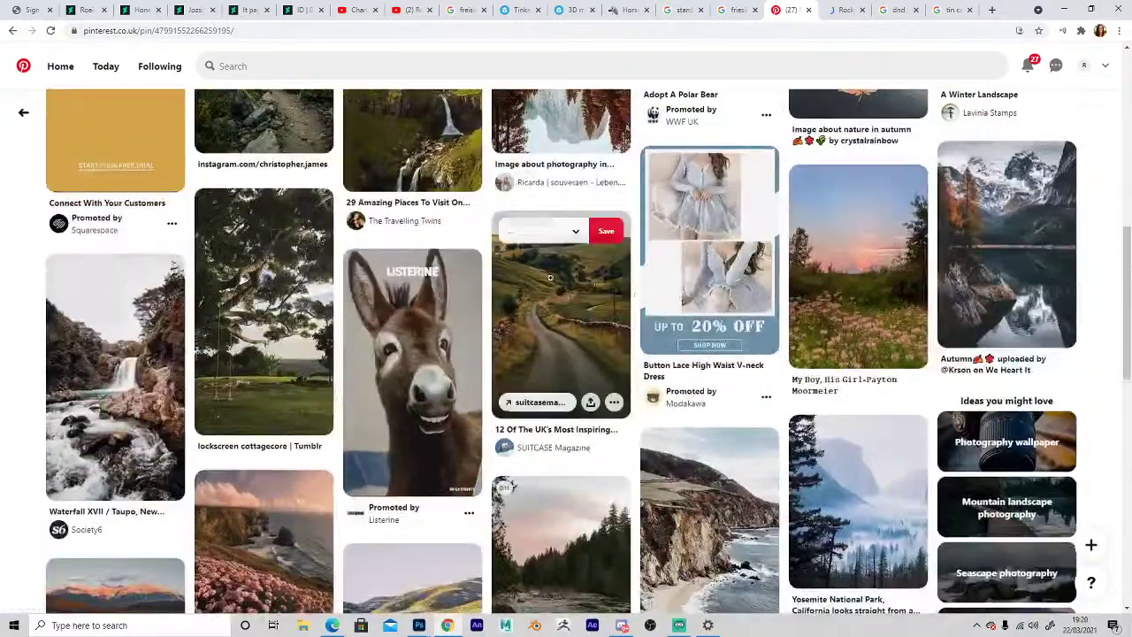
scroll(549, 278, up, 1)
click(301, 62)
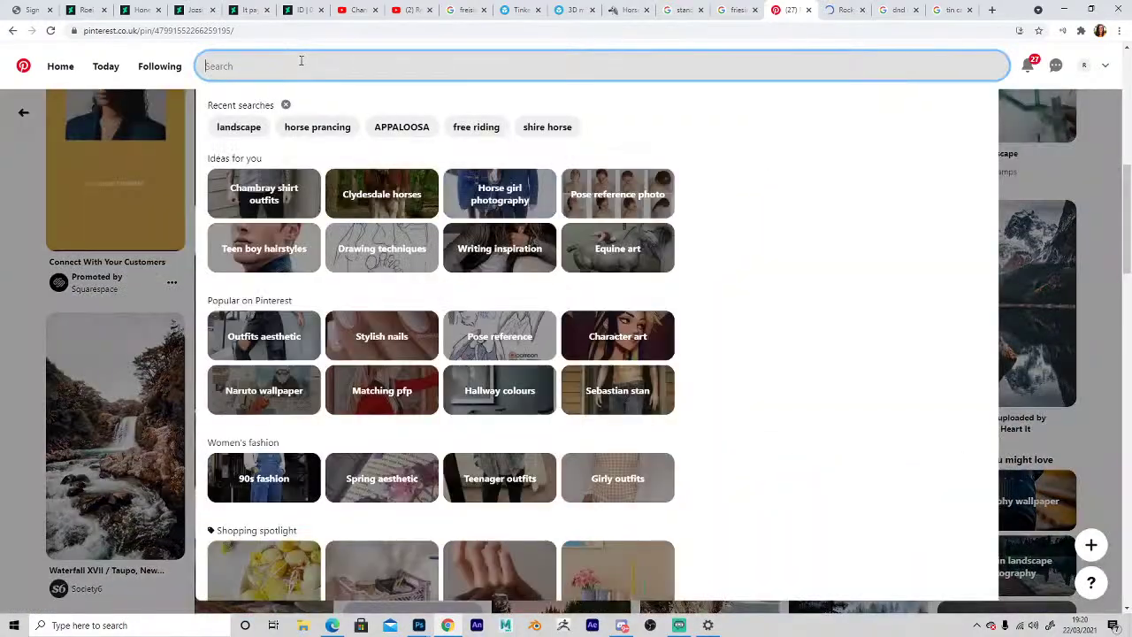
text(moun)
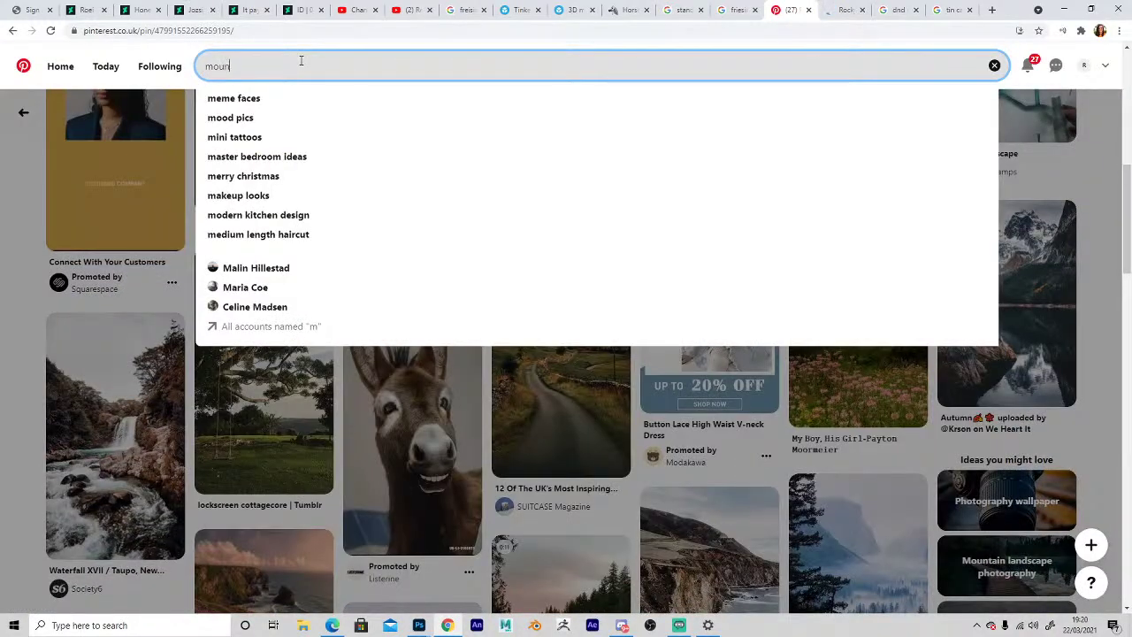
text(tainscape)
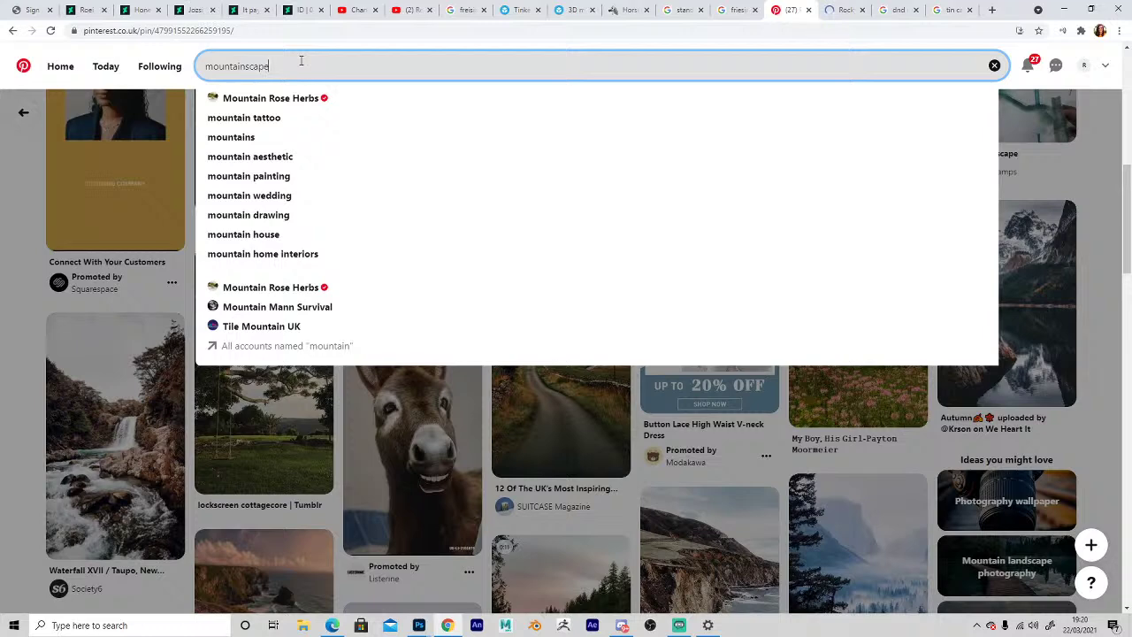
key(Return)
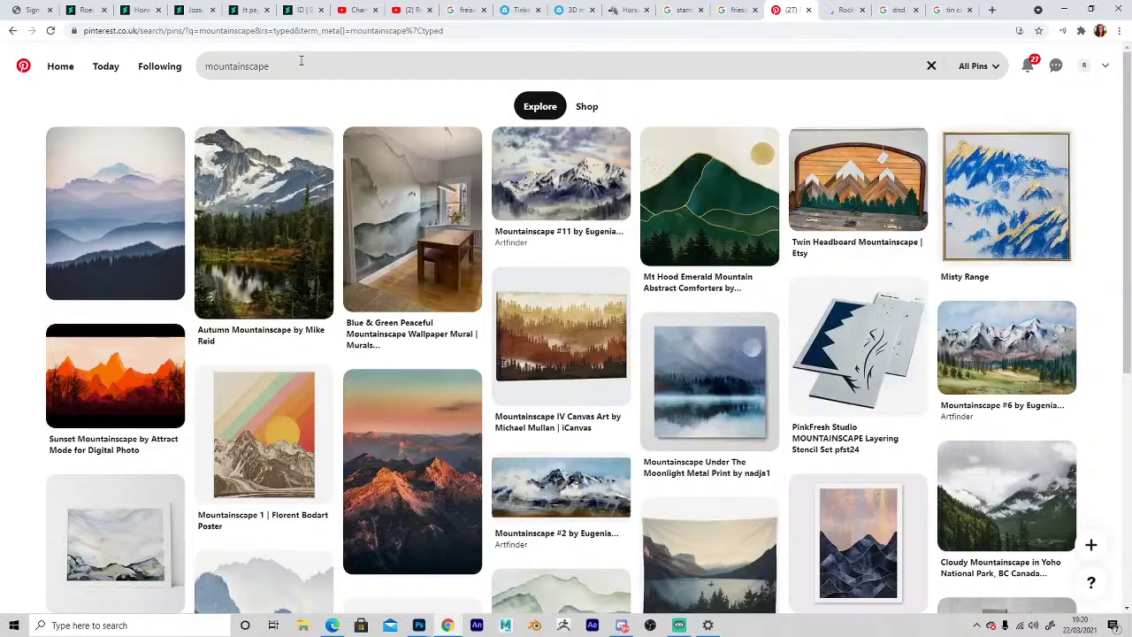
Open the Autumn Mountainscape pin with the snowy peaks above a forest lake and copy its image.
click(261, 216)
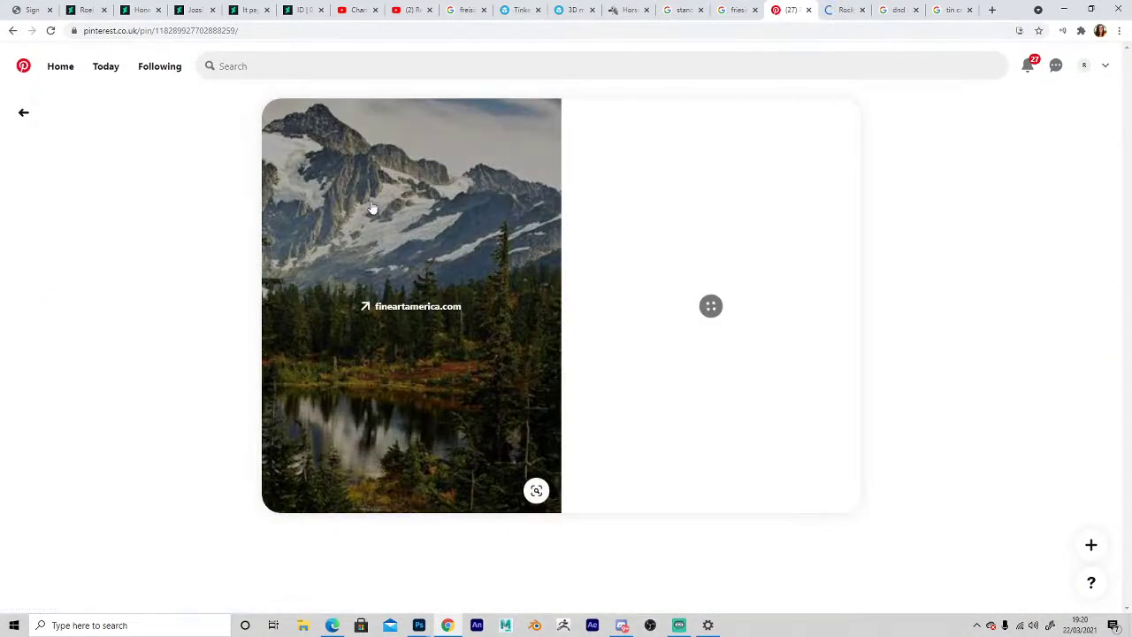
right_click(492, 264)
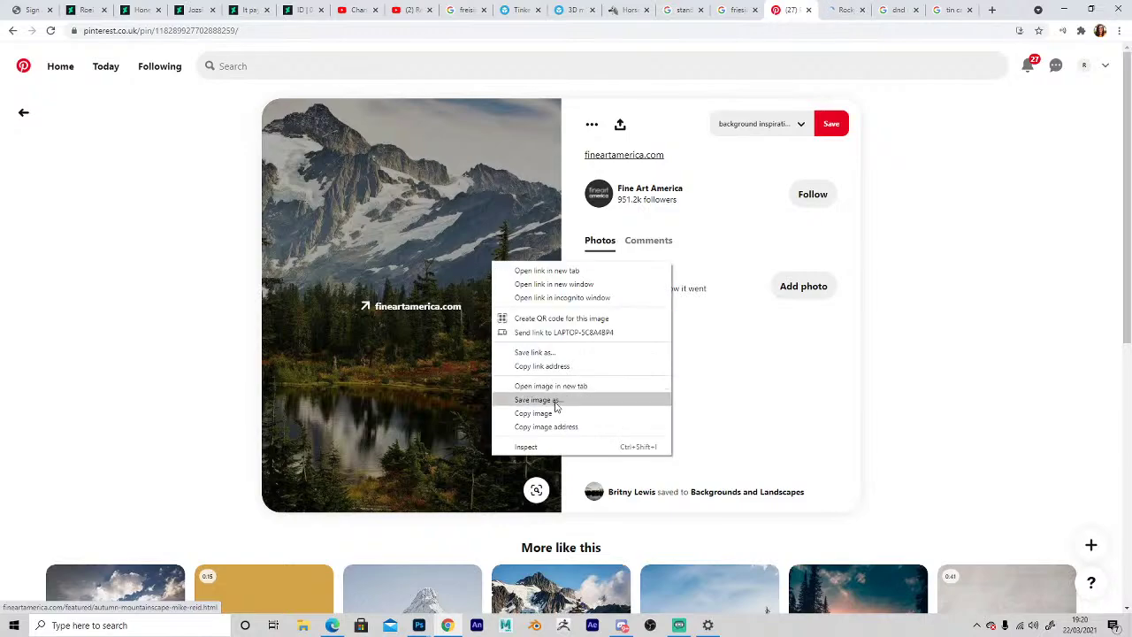
click(551, 413)
Switch to Photoshop and paste the mountain photo into the floating Untitled-5 reference document over the character sheet.
click(419, 625)
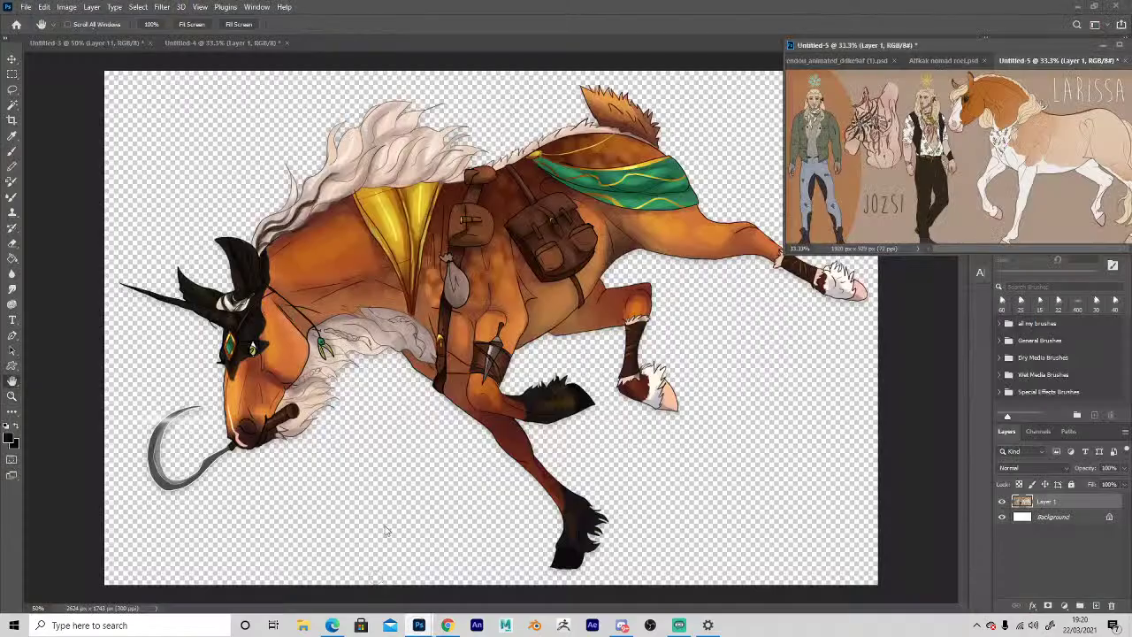
click(45, 42)
click(26, 7)
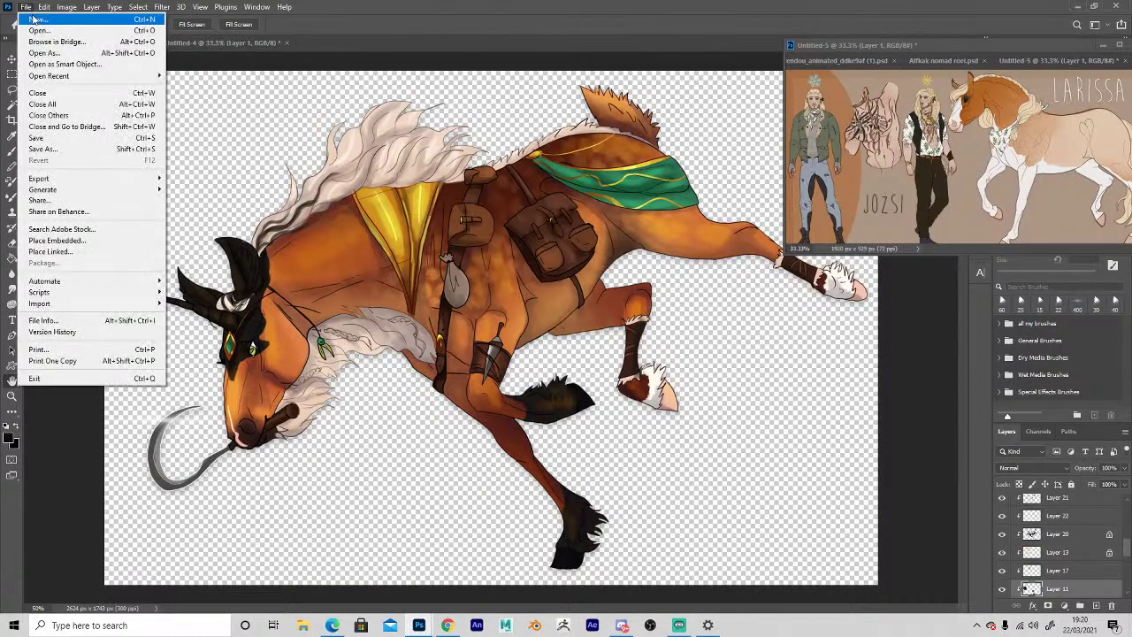
click(842, 104)
key(ctrl+v)
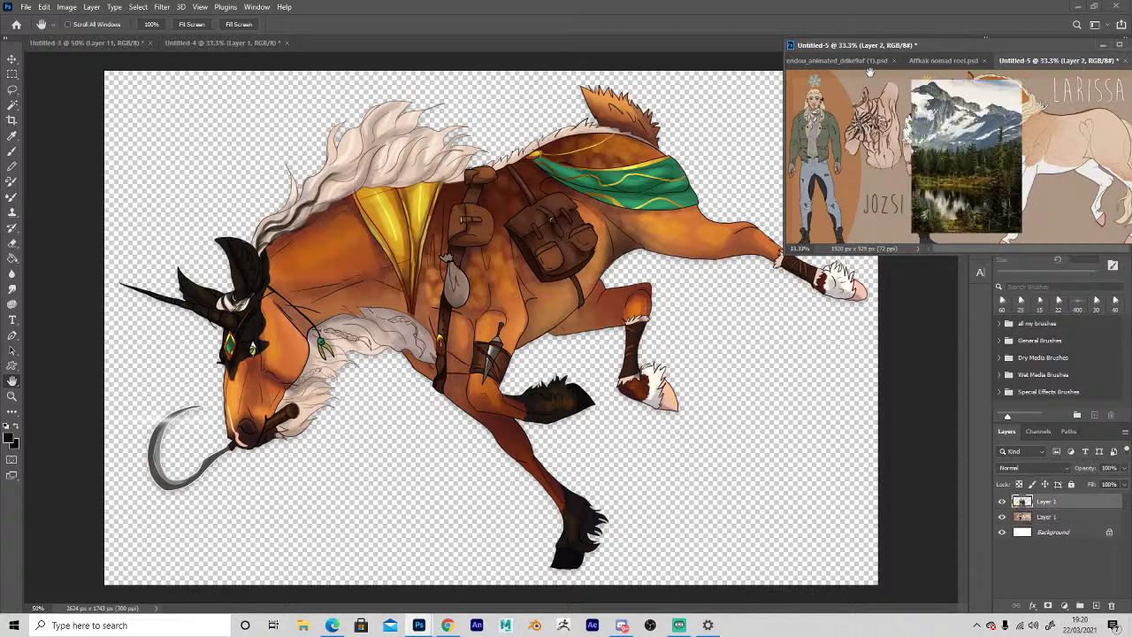
Go to the Untitled-4 document with the purple wing sketch and hide its Layer 1.
click(387, 373)
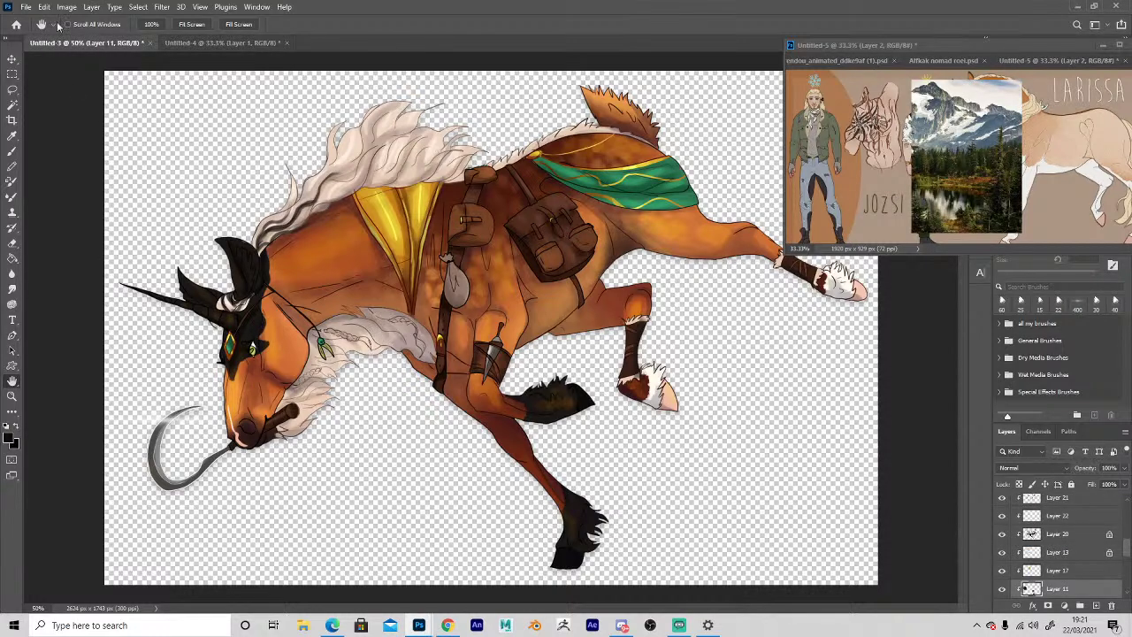
click(221, 43)
click(25, 7)
key(Escape)
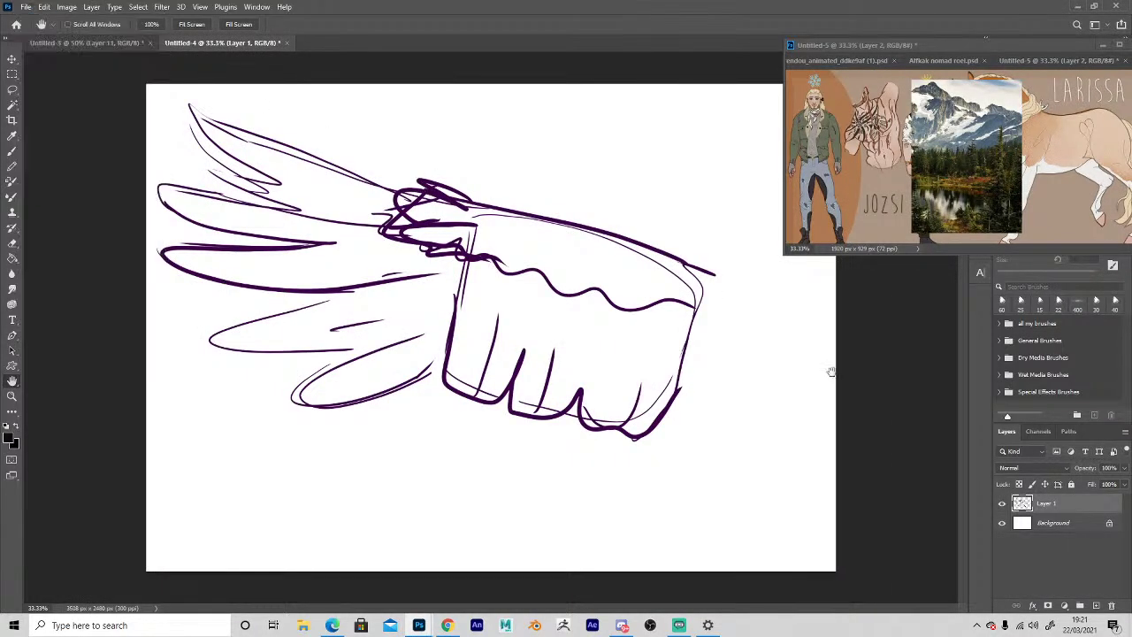
click(1002, 503)
Create a landscape A4 document, 297 x 210 mm at 300 ppi with a white background, and add two empty layers.
click(25, 7)
click(89, 19)
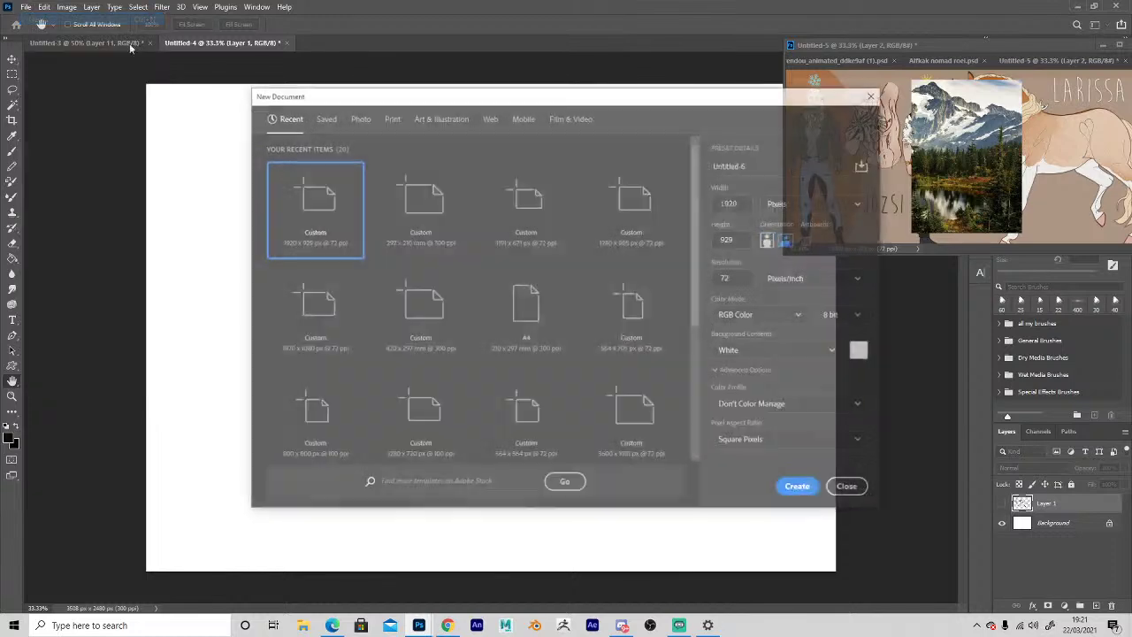
click(626, 320)
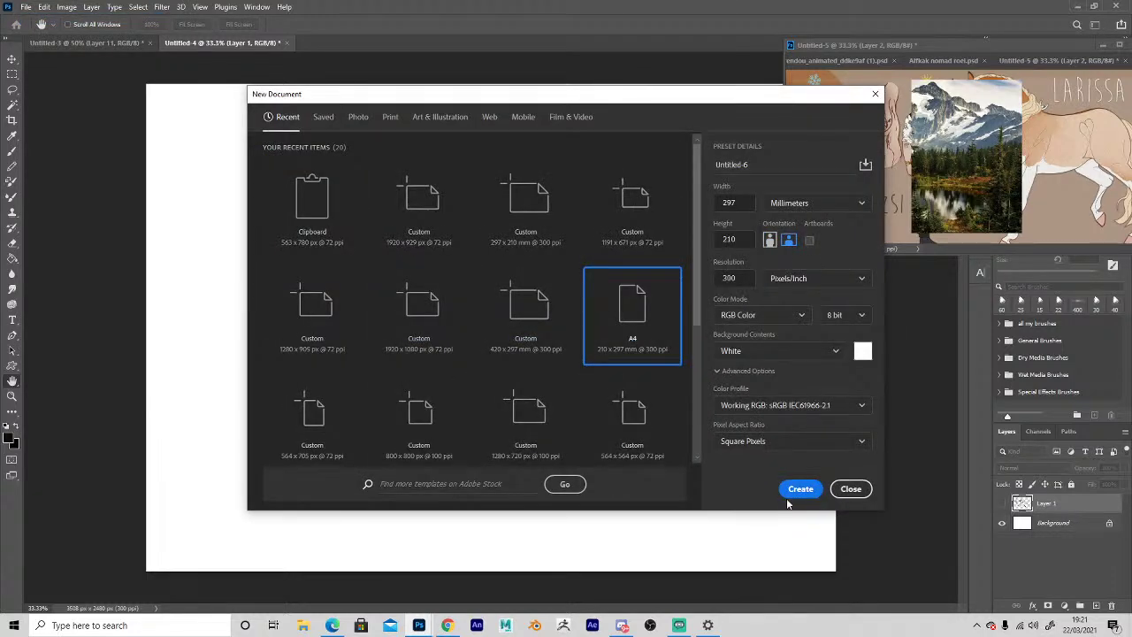
click(799, 489)
click(1096, 605)
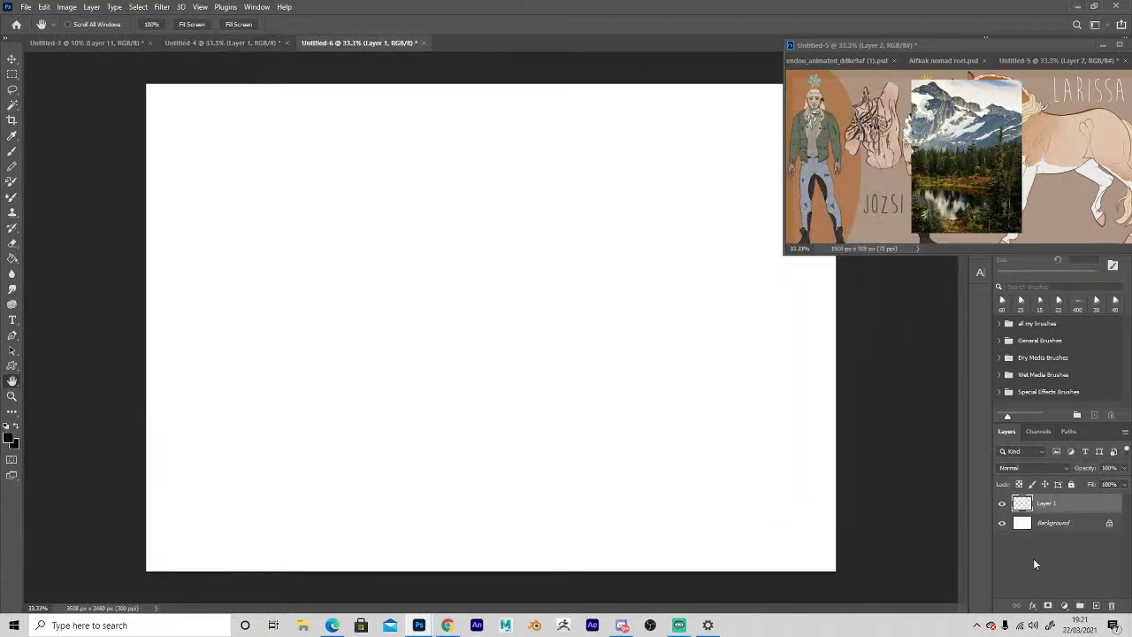
key(v)
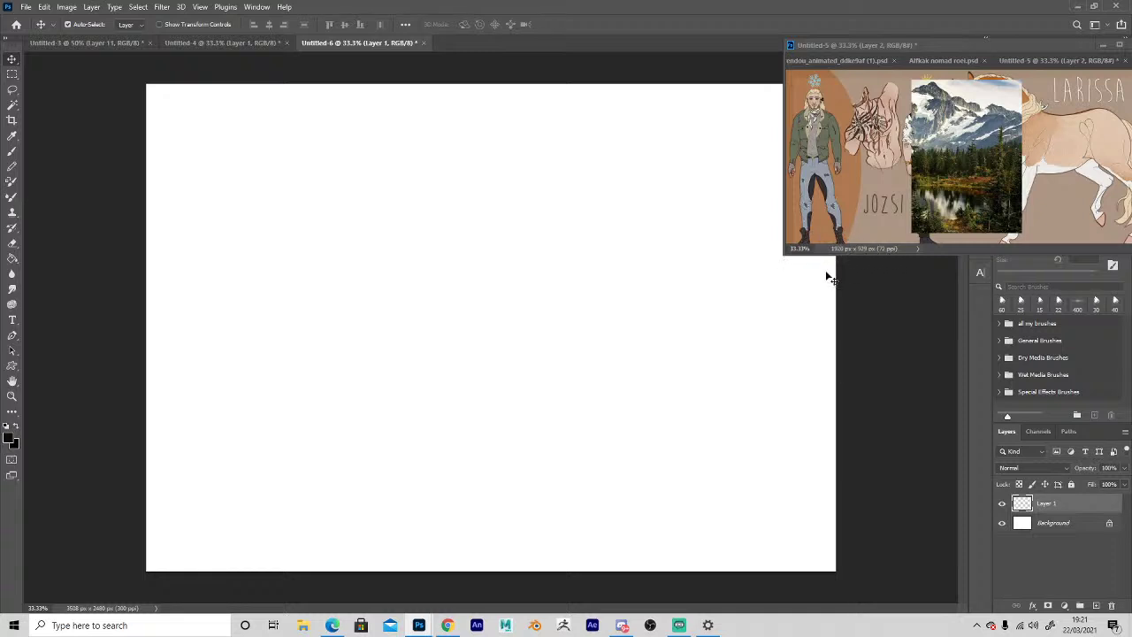
click(396, 281)
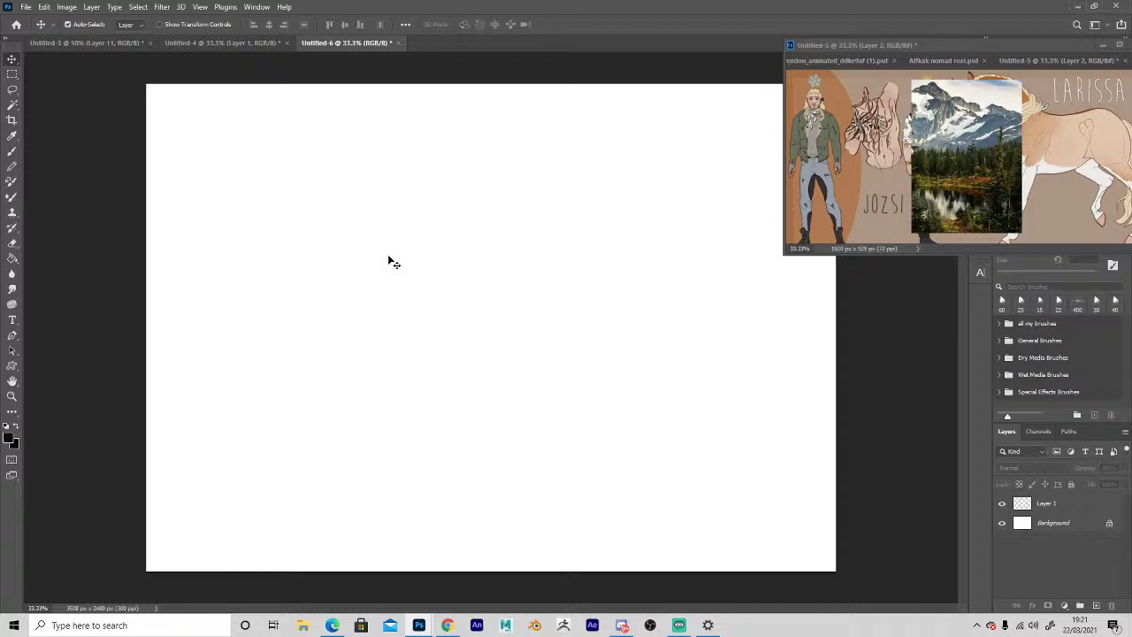
click(1096, 605)
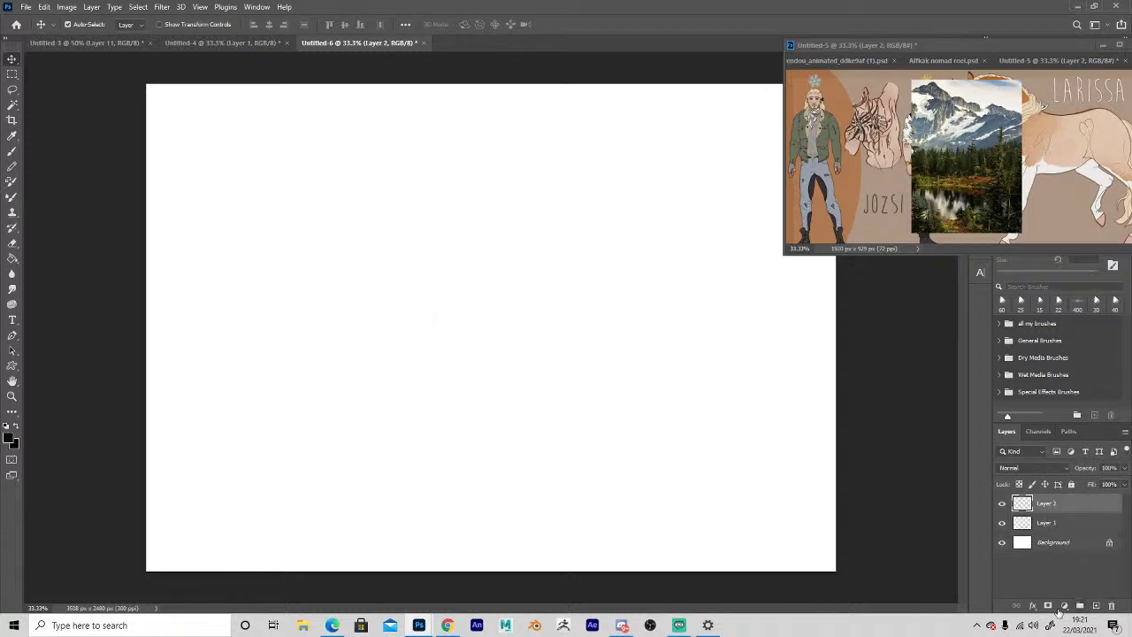
Set the foreground colour to dark red-brown (6d1700) and choose the Hard Round Min Diam brush.
key(i)
click(11, 439)
click(860, 436)
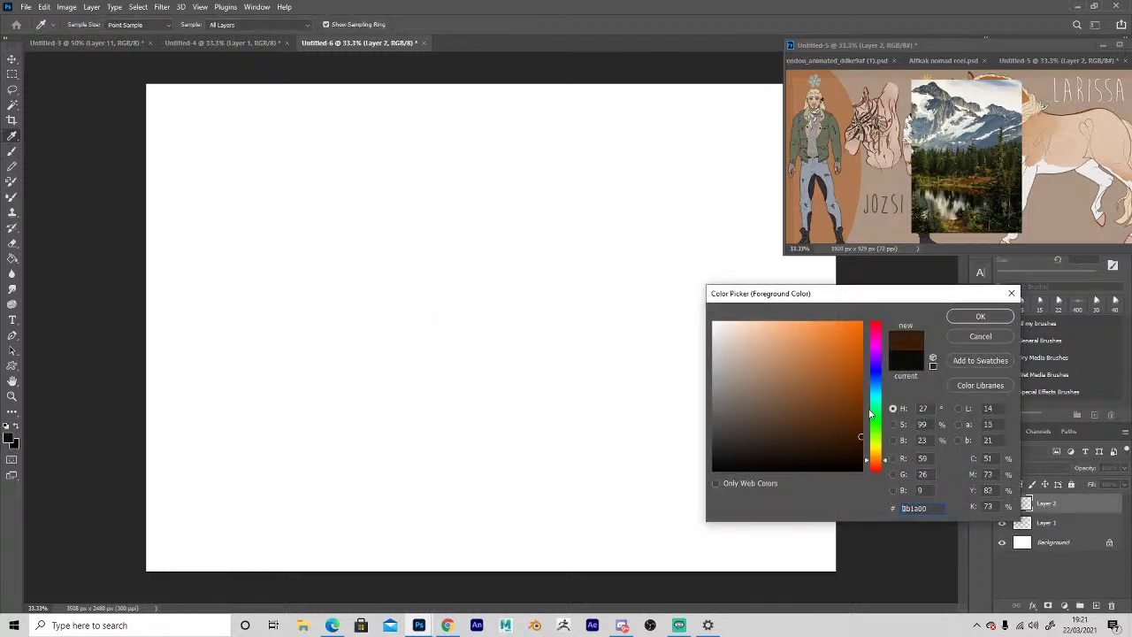
click(876, 466)
click(861, 407)
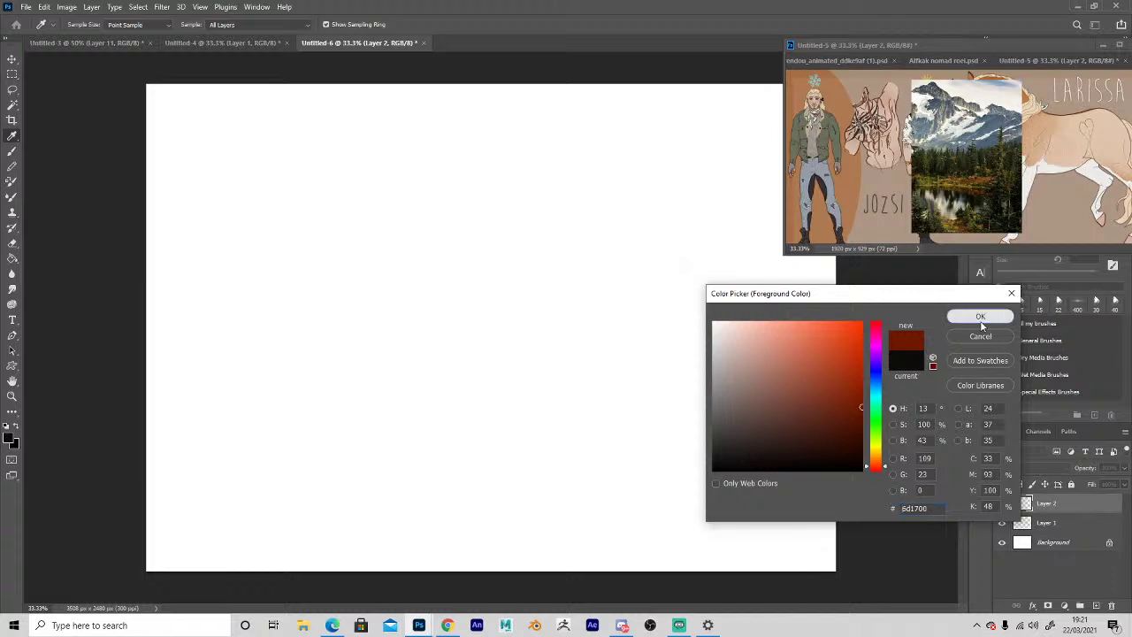
click(980, 318)
key(b)
click(73, 22)
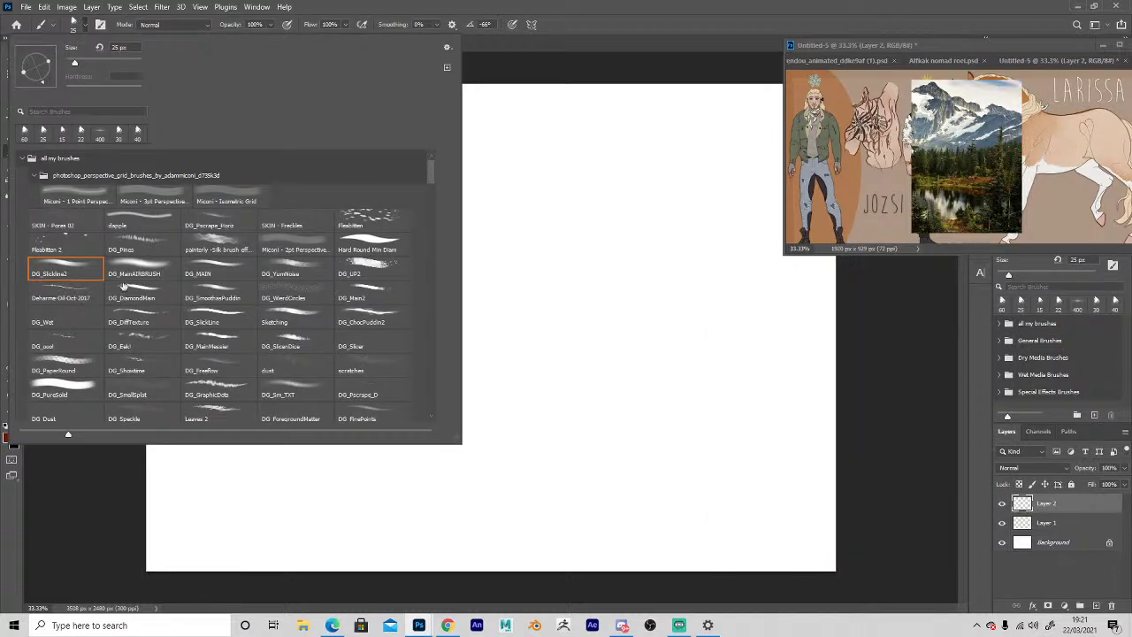
click(371, 246)
click(140, 519)
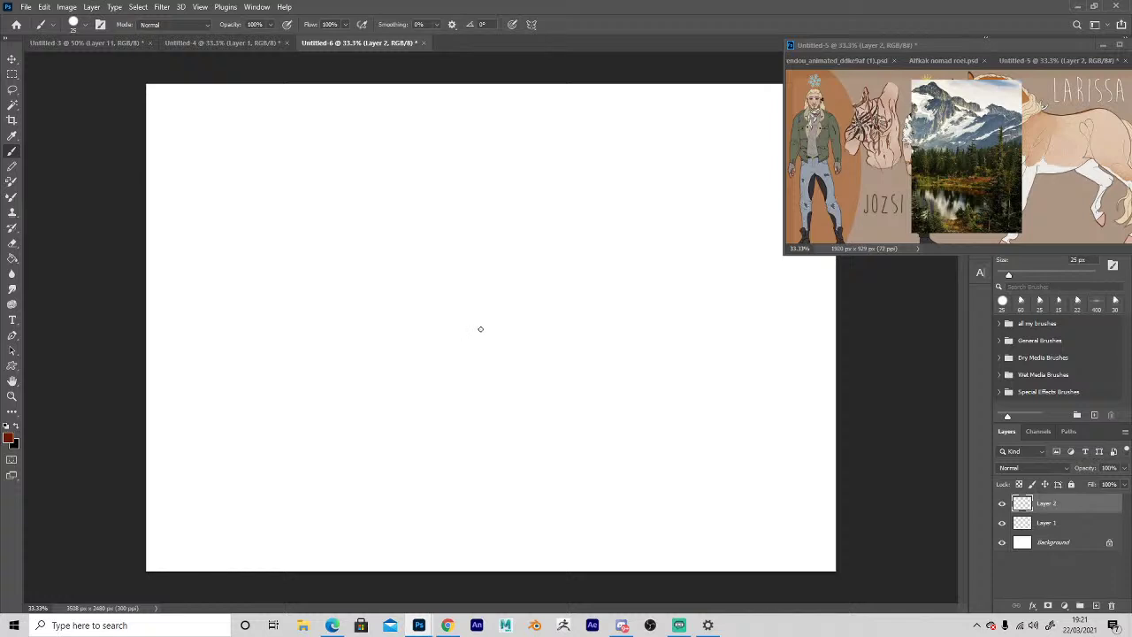
Sketch mountain ridges, foreground hills and a jagged treeline across the upper and middle canvas on Layer 2.
drag(131, 163, 199, 148)
mouse_move(331, 166)
mouse_down()
mouse_move(424, 210)
mouse_move(317, 165)
mouse_move(251, 204)
mouse_move(268, 218)
mouse_move(500, 257)
mouse_up()
drag(322, 227, 213, 219)
mouse_move(200, 258)
mouse_down()
mouse_move(280, 287)
mouse_move(340, 258)
mouse_move(234, 323)
mouse_up()
mouse_move(150, 398)
mouse_down()
mouse_move(197, 364)
mouse_move(367, 290)
mouse_up()
mouse_move(383, 310)
mouse_down()
mouse_move(379, 325)
mouse_move(163, 411)
mouse_up()
mouse_move(454, 209)
mouse_down()
mouse_move(566, 272)
mouse_move(672, 235)
mouse_move(750, 287)
mouse_up()
drag(411, 336, 573, 321)
drag(711, 302, 836, 308)
mouse_move(164, 429)
mouse_down()
mouse_move(306, 371)
mouse_move(499, 352)
mouse_move(584, 300)
mouse_up()
mouse_move(584, 337)
mouse_down()
mouse_move(586, 345)
mouse_move(659, 231)
mouse_move(715, 329)
mouse_move(836, 308)
mouse_up()
Sketch several long, gently curved ground lines across the lower part of the landscape.
drag(385, 446, 485, 448)
drag(537, 446, 643, 452)
mouse_move(742, 428)
mouse_down()
mouse_move(646, 423)
mouse_move(145, 453)
mouse_move(580, 449)
mouse_move(389, 437)
mouse_up()
mouse_move(163, 494)
mouse_down()
mouse_move(407, 455)
mouse_move(836, 453)
mouse_up()
drag(616, 447, 146, 491)
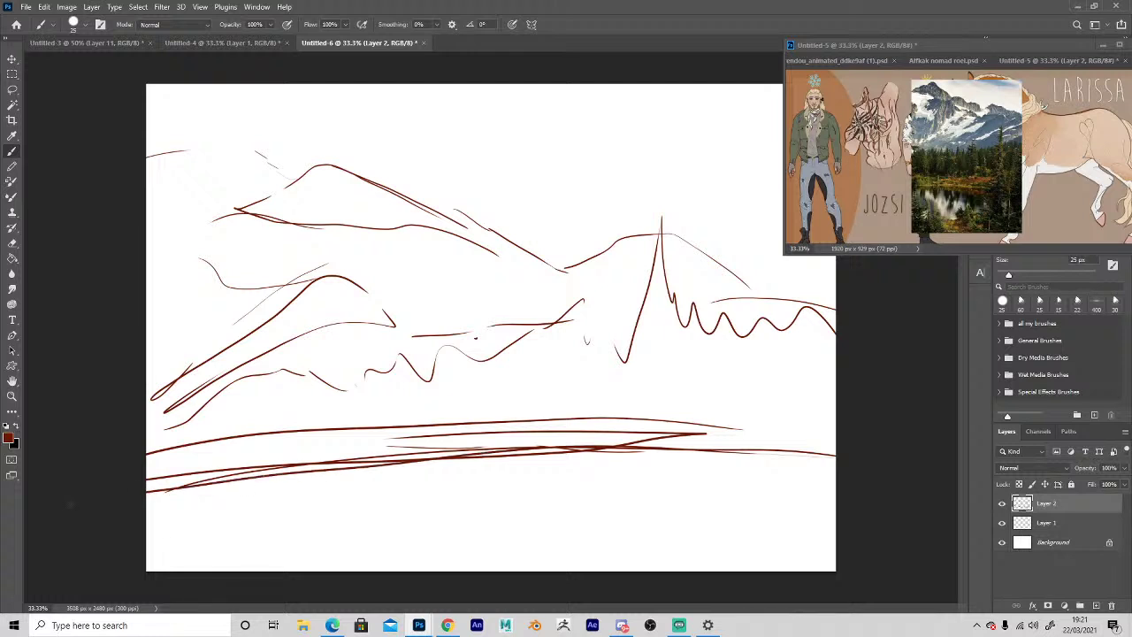
Add a new layer above the landscape sketch and set the foreground colour to magenta (d3299d).
click(1095, 606)
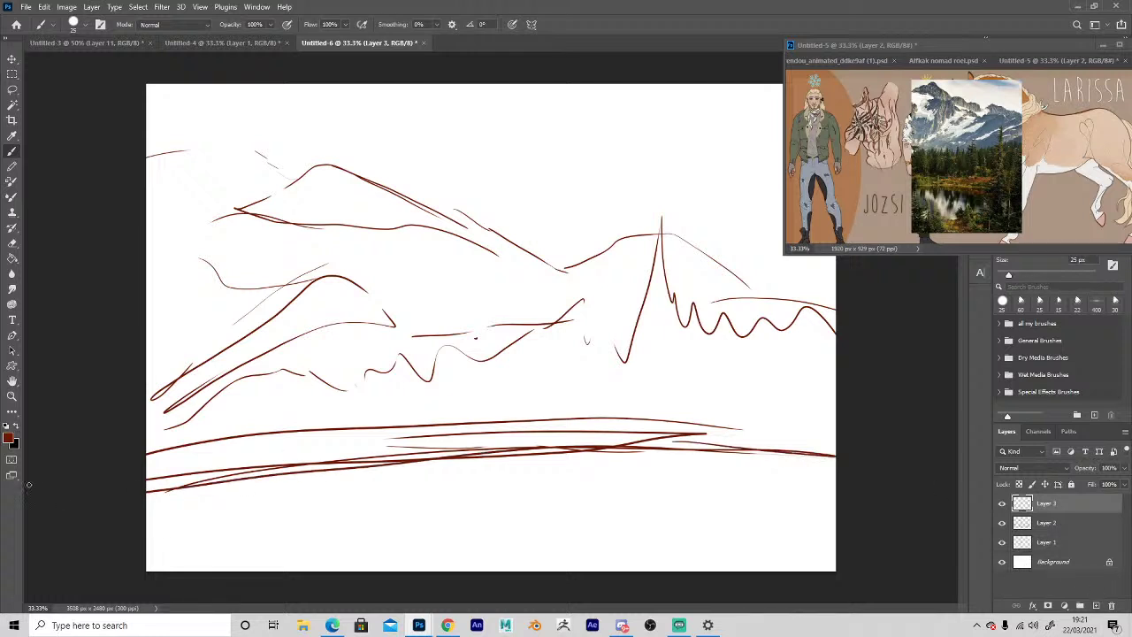
key(alt)
click(10, 436)
click(833, 347)
click(875, 339)
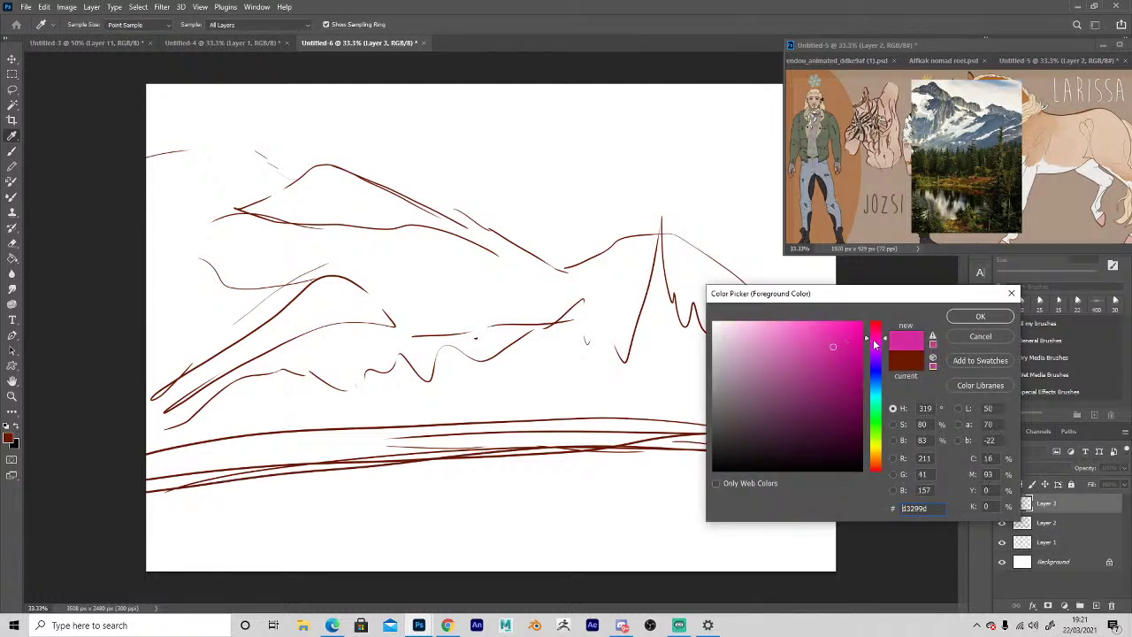
click(979, 316)
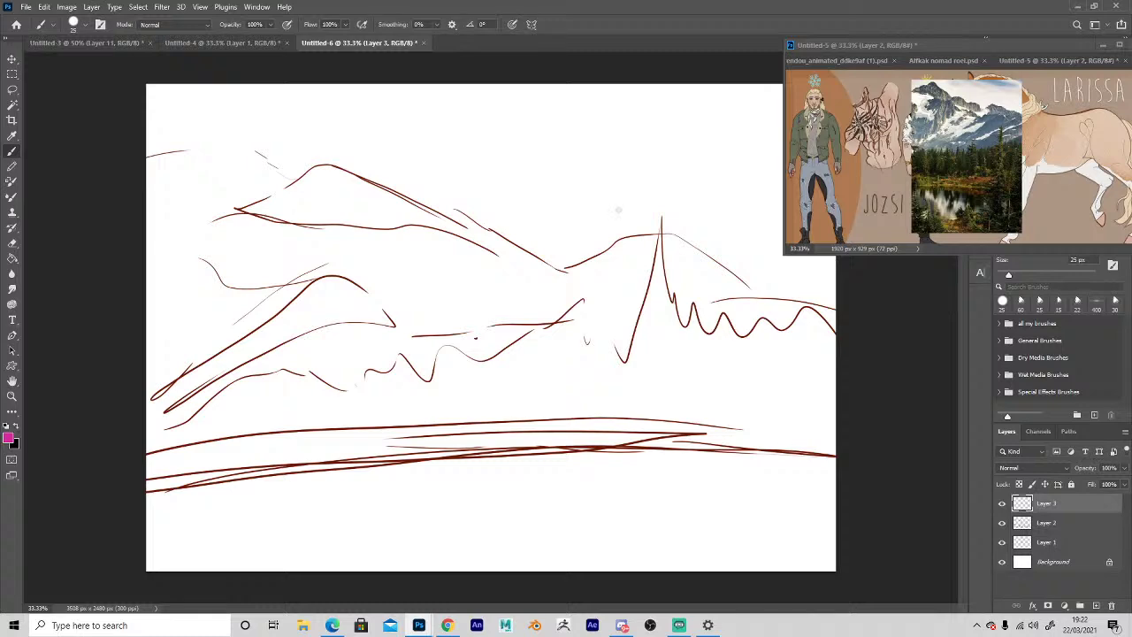
Sketch a slanted magenta stroke beside the tall pointed tree, undoing the two extra strokes drawn after it.
drag(579, 302, 635, 281)
drag(655, 241, 654, 365)
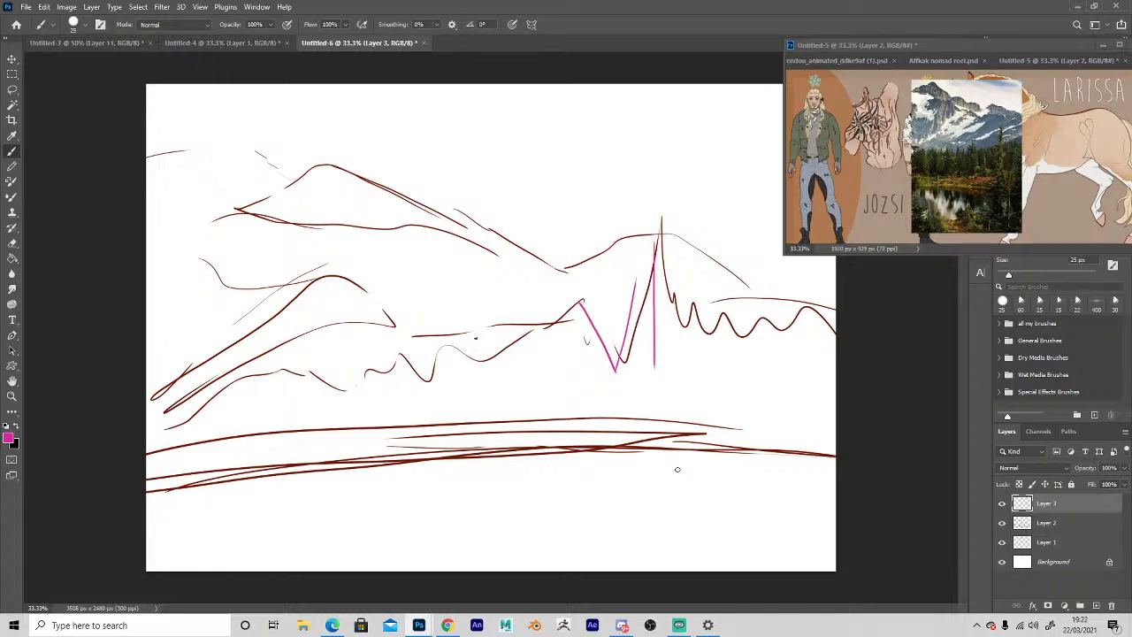
key(ctrl+z)
key(ctrl+z)
Switch to Chrome, view the DeviantArt artwork "It pays to have friends" for reference, and return to the Untitled-6 document in Photoshop.
click(448, 626)
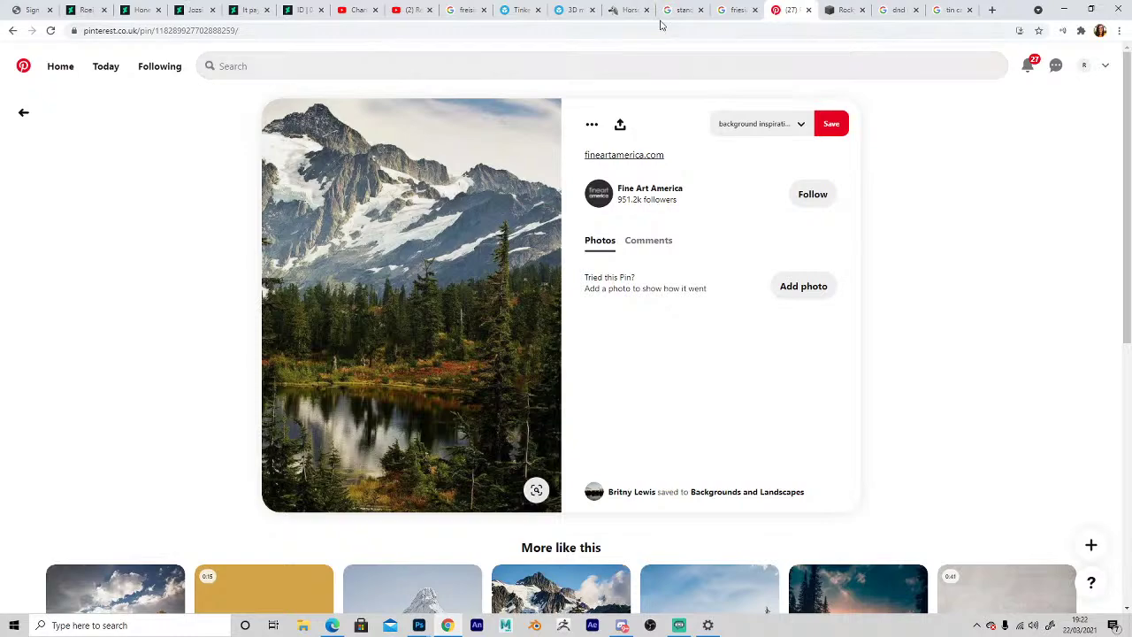
click(251, 10)
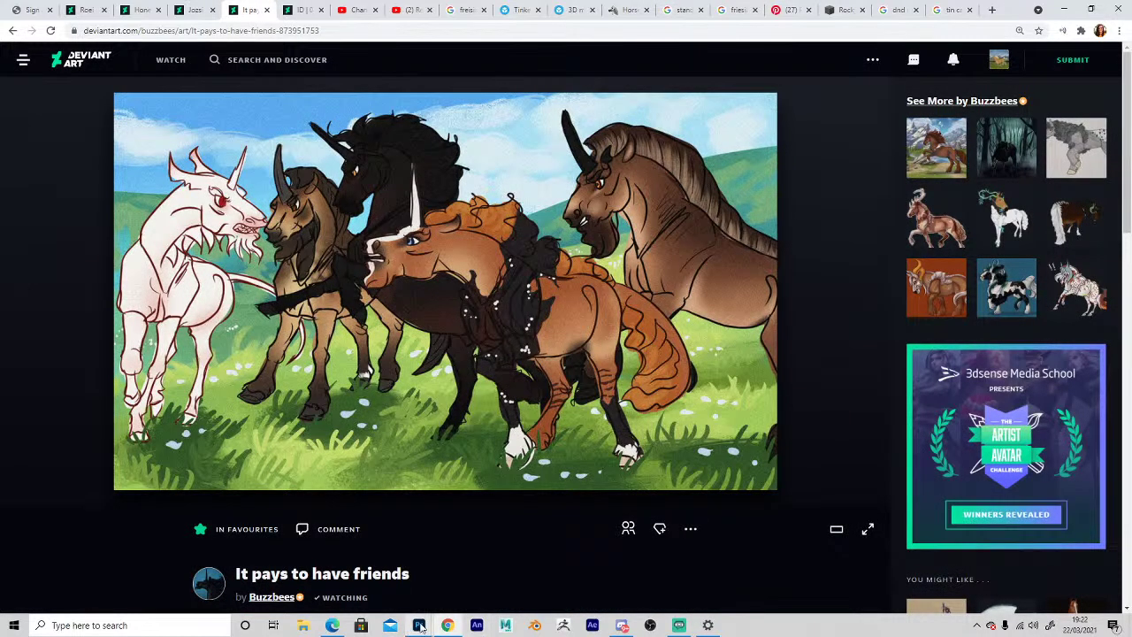
mouse_move(419, 625)
click(362, 565)
click(956, 203)
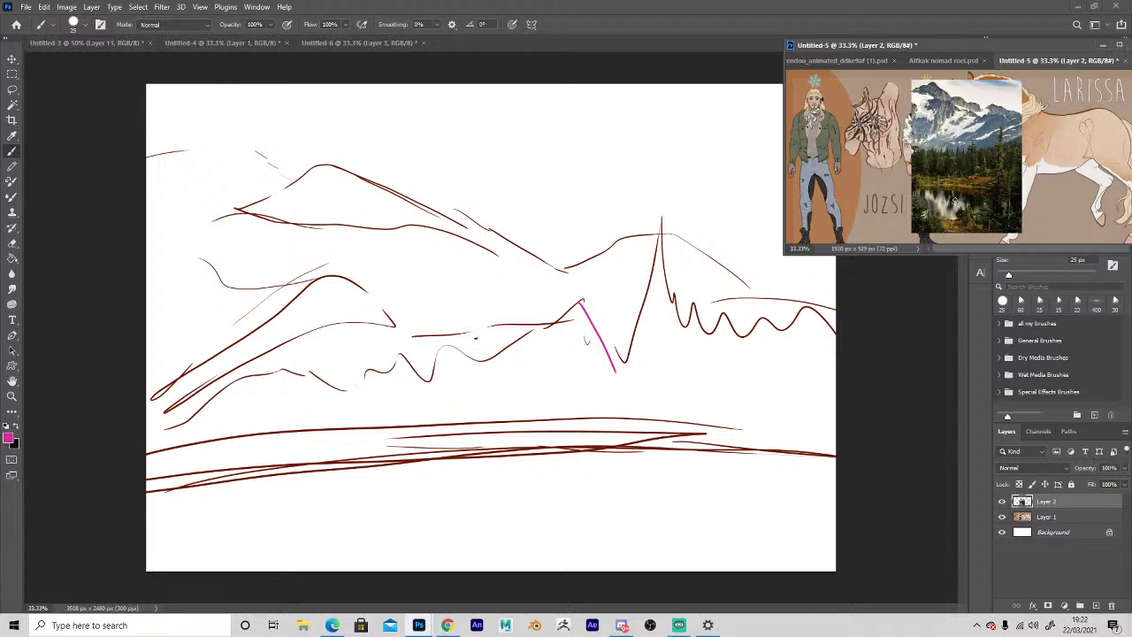
click(699, 453)
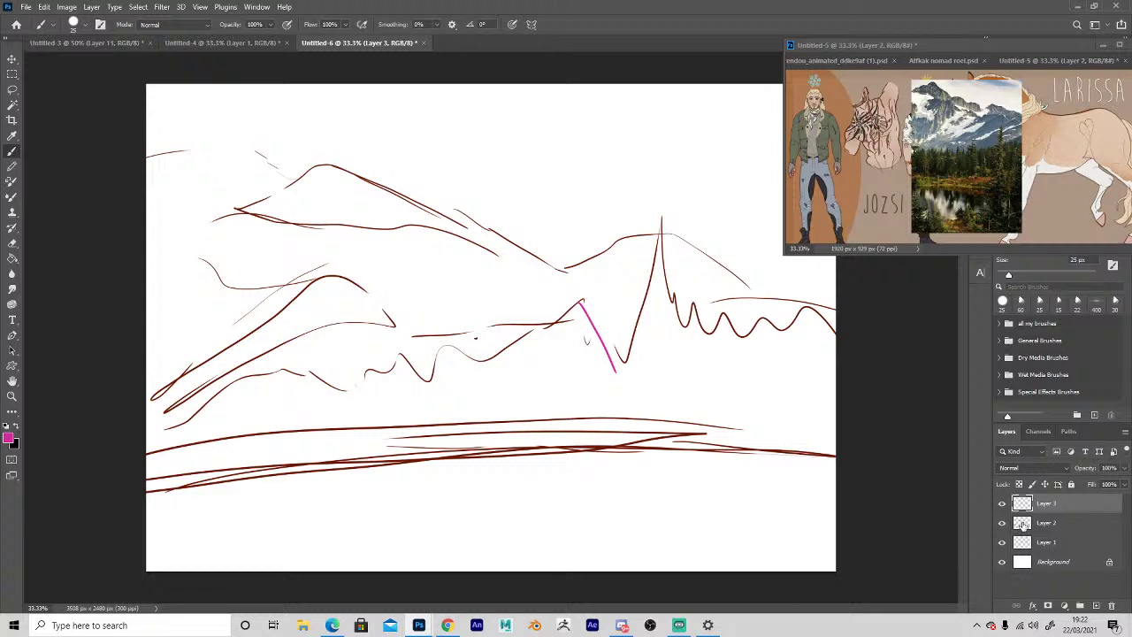
On Layer 2, erase part of the brown ground lines and sketch magenta slope lines over the left half.
click(1022, 524)
key(e)
mouse_move(362, 470)
mouse_down()
mouse_move(604, 445)
mouse_move(380, 463)
mouse_up()
key(b)
mouse_move(296, 478)
mouse_down()
mouse_move(605, 414)
mouse_move(182, 444)
mouse_up()
drag(204, 451, 633, 409)
drag(566, 422, 450, 434)
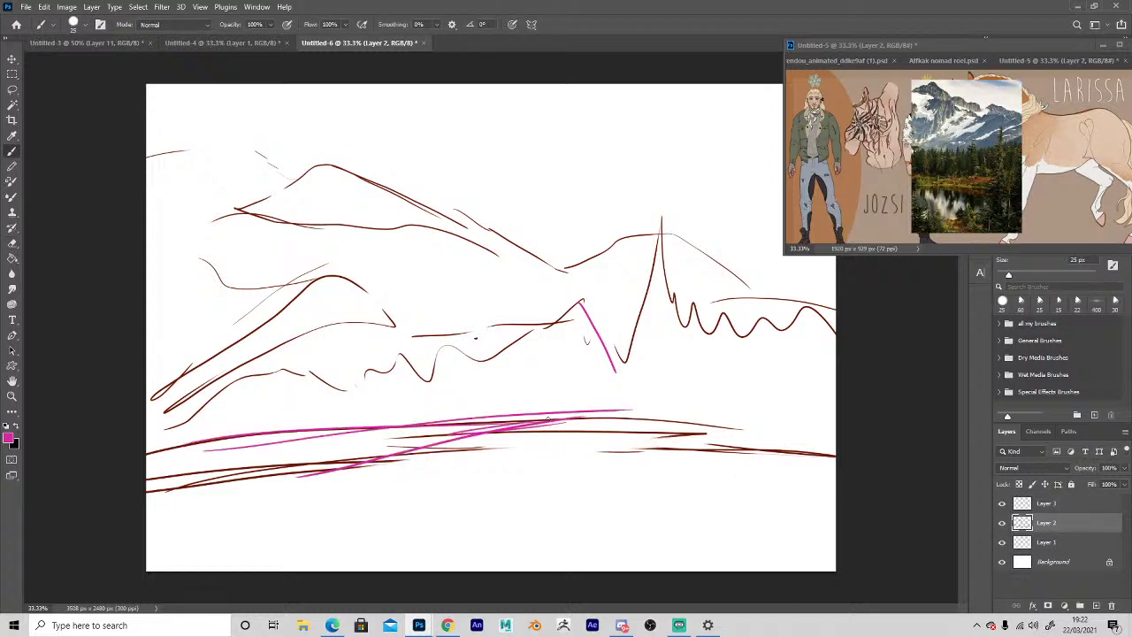
Erase the brown ground lines on the right half and sketch a magenta slope rising to the canvas's right edge.
key(e)
mouse_move(529, 421)
mouse_down()
mouse_move(731, 396)
mouse_move(608, 451)
mouse_up()
drag(653, 437, 675, 416)
key(b)
drag(835, 361, 574, 414)
key(e)
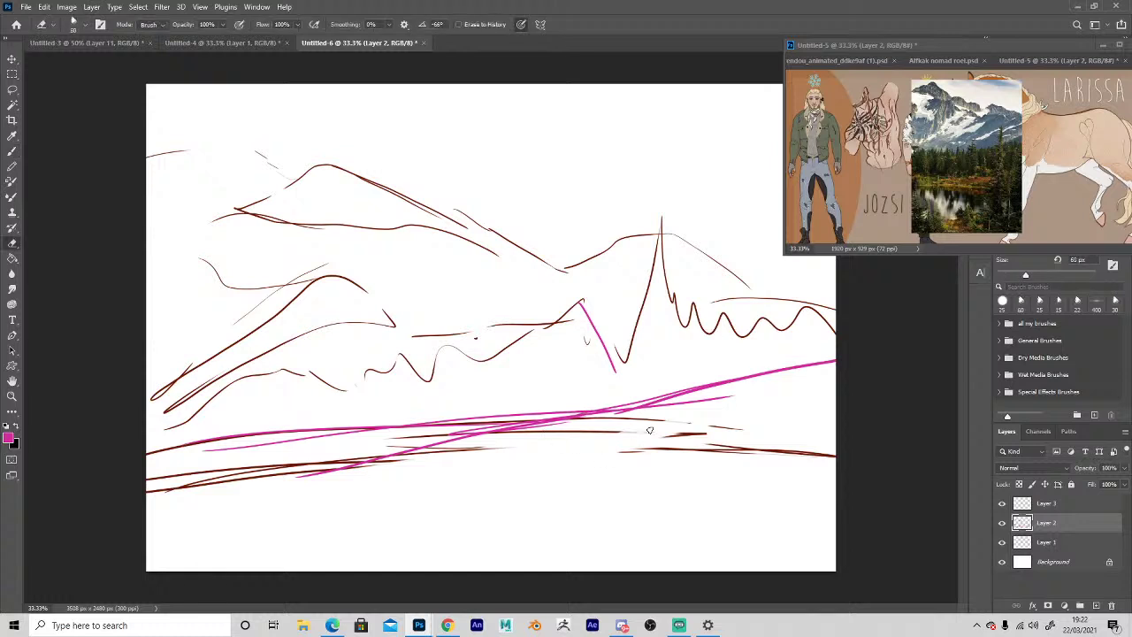
mouse_move(652, 430)
mouse_down()
mouse_move(720, 445)
mouse_move(539, 445)
mouse_move(674, 420)
mouse_up()
drag(674, 420, 424, 450)
Redraw the lower-left ground lines in magenta and erase the leftover brown strokes beneath them.
key(b)
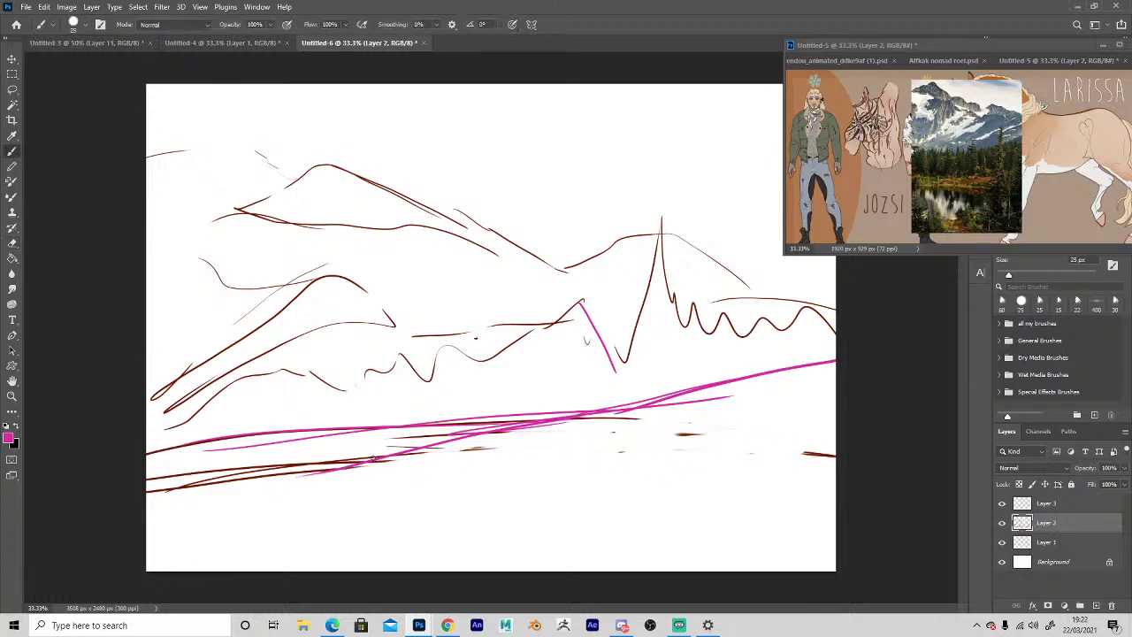
drag(348, 469, 146, 469)
drag(147, 455, 366, 435)
key(e)
mouse_move(149, 478)
mouse_down()
mouse_move(292, 471)
mouse_move(139, 493)
mouse_up()
drag(140, 494, 426, 453)
key(b)
mouse_move(493, 429)
mouse_down()
mouse_move(155, 477)
mouse_move(146, 449)
mouse_move(380, 455)
mouse_up()
Add a new layer above Layer 3 and set the foreground colour to dark blue.
click(1052, 508)
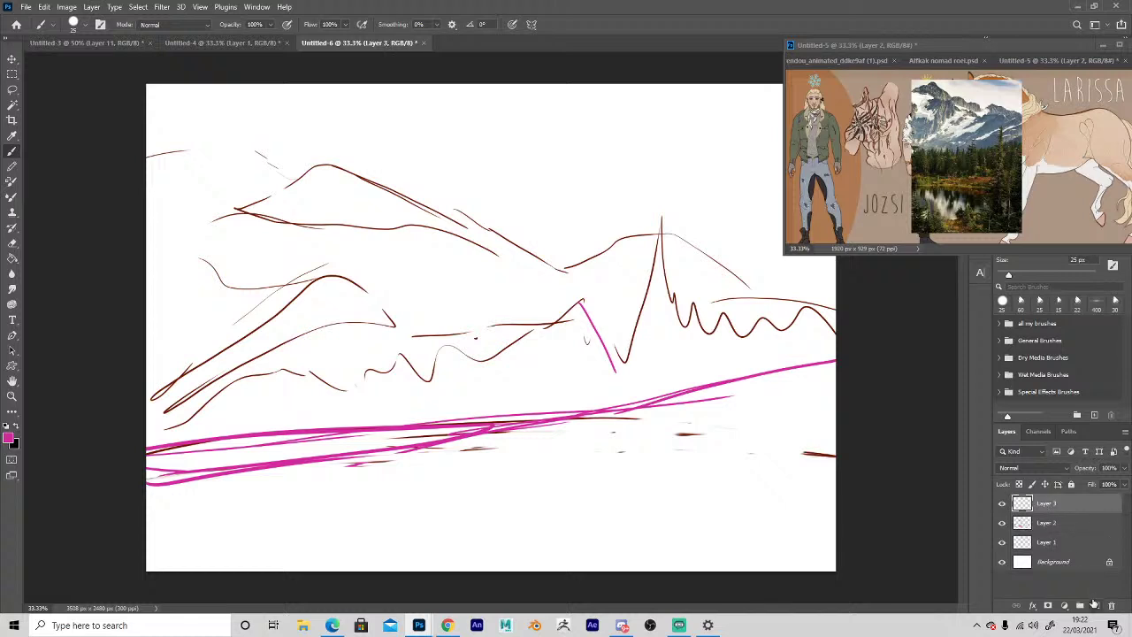
click(1096, 606)
click(8, 440)
click(862, 377)
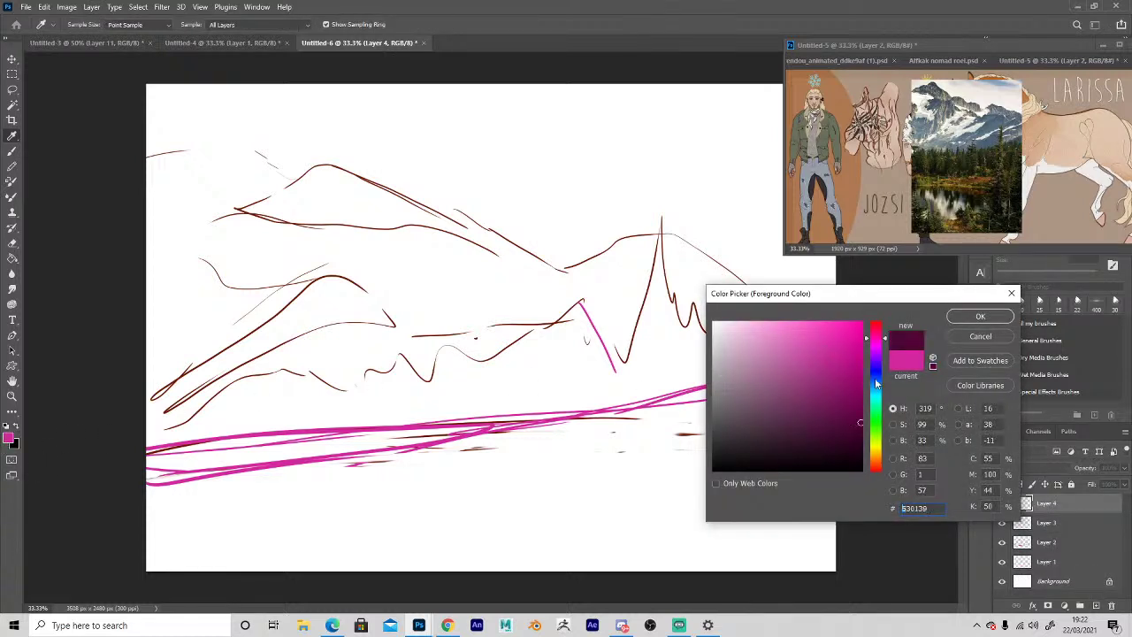
click(875, 373)
click(978, 317)
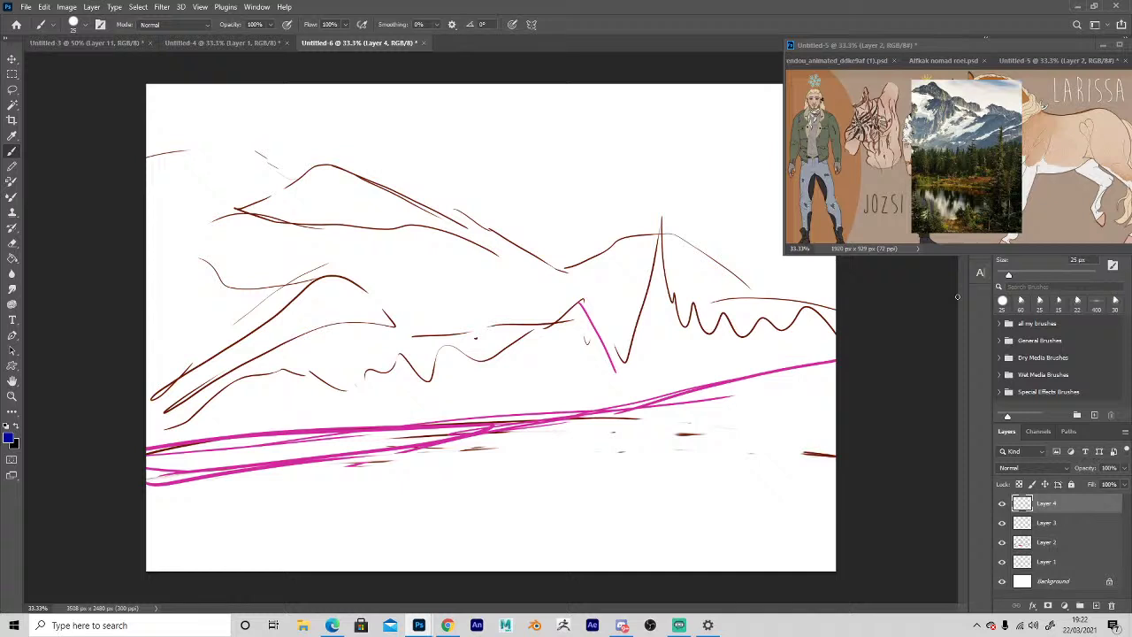
Reduce the brush to 20 px and sketch the horse's chest, barrel and rump circles with its hind legs on the right-hand slope.
key(bracketleft)
key(bracketright)
key(bracketleft)
mouse_move(621, 366)
mouse_down()
mouse_move(631, 412)
mouse_move(597, 326)
mouse_move(633, 417)
mouse_move(610, 320)
mouse_move(590, 344)
mouse_move(701, 328)
mouse_move(659, 390)
mouse_move(712, 364)
mouse_move(648, 310)
mouse_move(706, 315)
mouse_move(668, 408)
mouse_move(635, 318)
mouse_move(675, 301)
mouse_move(681, 405)
mouse_up()
mouse_move(712, 296)
mouse_down()
mouse_move(745, 398)
mouse_move(749, 366)
mouse_move(723, 390)
mouse_move(731, 429)
mouse_move(739, 423)
mouse_move(759, 454)
mouse_up()
drag(743, 370, 803, 465)
drag(739, 425, 765, 481)
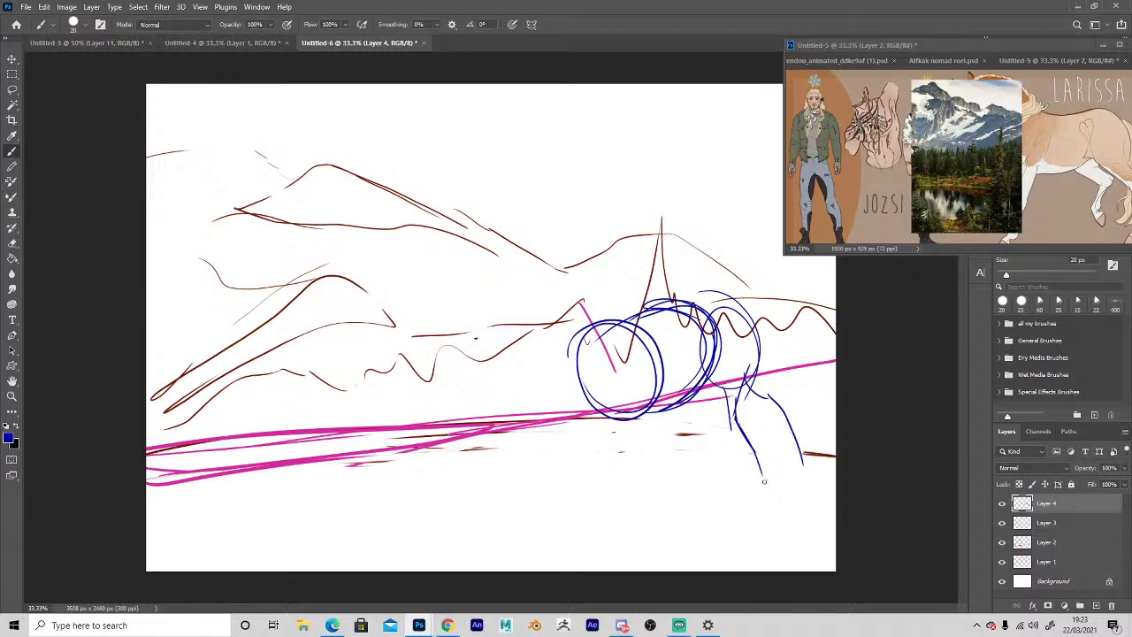
Sketch the blue horse's two front legs, arched neck and lowered head with ears.
drag(648, 412, 660, 506)
drag(656, 453, 661, 513)
mouse_move(607, 424)
mouse_down()
mouse_move(584, 467)
mouse_move(586, 456)
mouse_move(603, 497)
mouse_up()
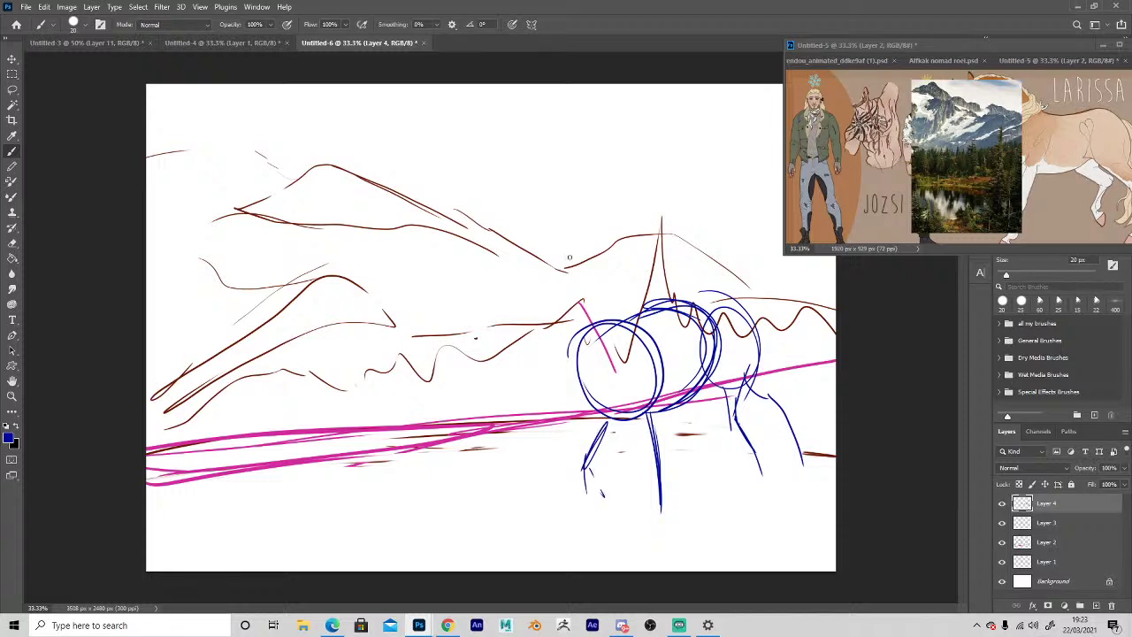
mouse_move(608, 336)
mouse_down()
mouse_move(611, 306)
mouse_move(580, 287)
mouse_up()
mouse_move(580, 286)
mouse_down()
mouse_move(552, 305)
mouse_move(583, 347)
mouse_move(534, 311)
mouse_move(551, 346)
mouse_move(566, 336)
mouse_move(522, 311)
mouse_move(510, 321)
mouse_move(569, 359)
mouse_move(548, 387)
mouse_up()
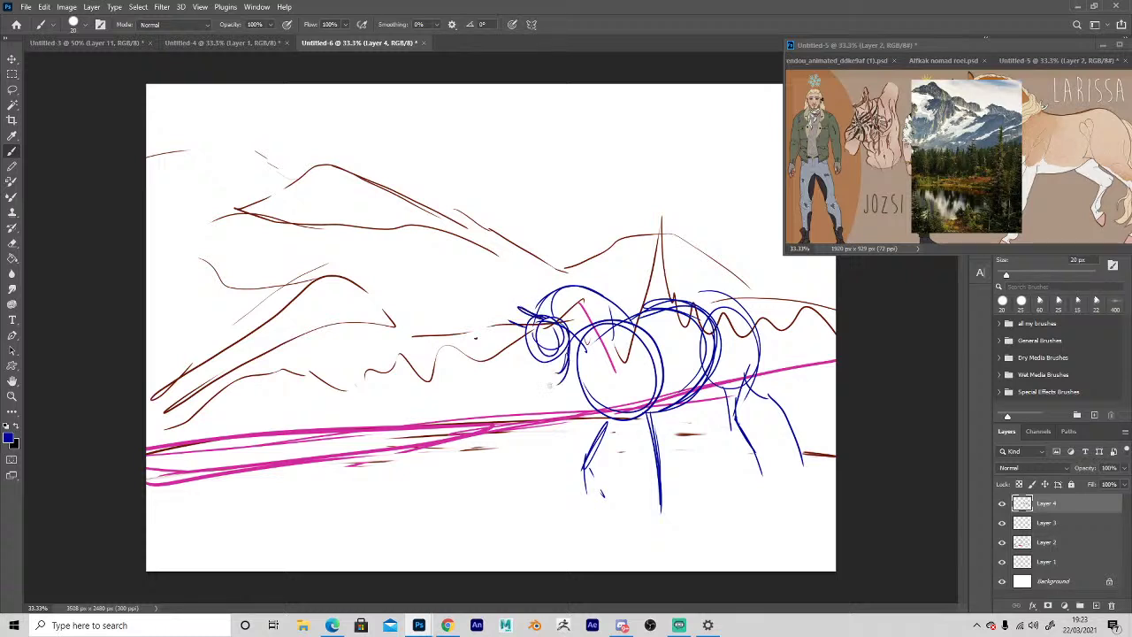
drag(528, 338, 545, 396)
Reinforce the blue horse's barrel and rump curves, redraw both hind legs, and erase the stray outer hind-leg line.
mouse_move(580, 349)
mouse_down()
mouse_move(627, 310)
mouse_move(724, 325)
mouse_move(723, 363)
mouse_up()
mouse_move(692, 296)
mouse_down()
mouse_move(725, 301)
mouse_move(720, 387)
mouse_move(730, 405)
mouse_up()
mouse_move(709, 371)
mouse_down()
mouse_move(728, 432)
mouse_move(714, 483)
mouse_up()
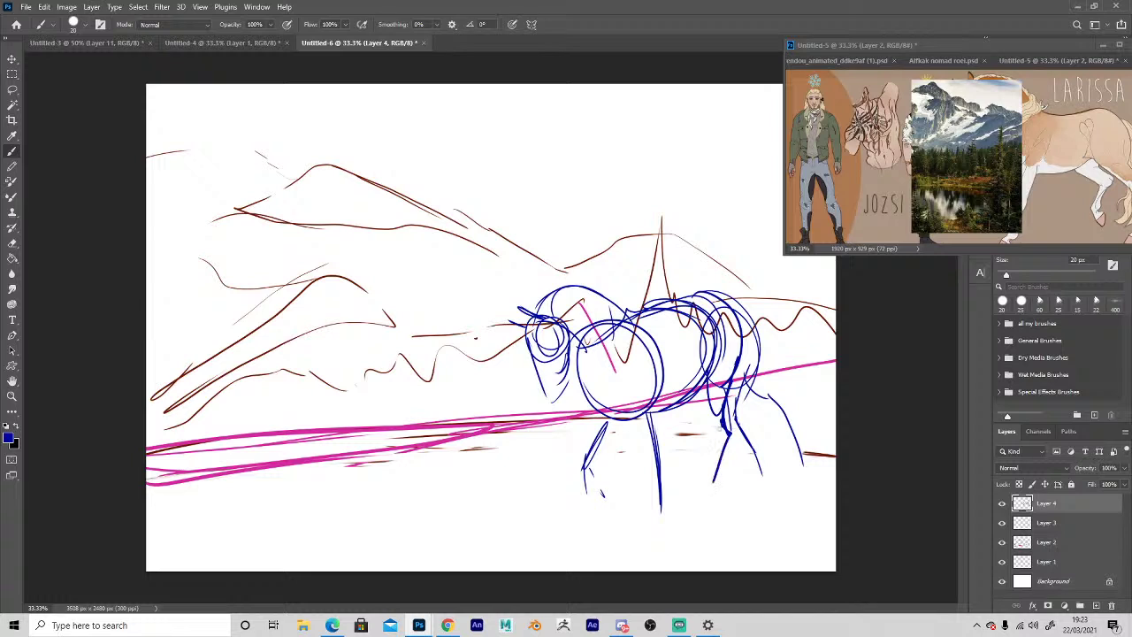
drag(724, 428, 707, 497)
key(e)
key(b)
mouse_move(728, 383)
mouse_down()
mouse_move(752, 391)
mouse_move(774, 479)
mouse_up()
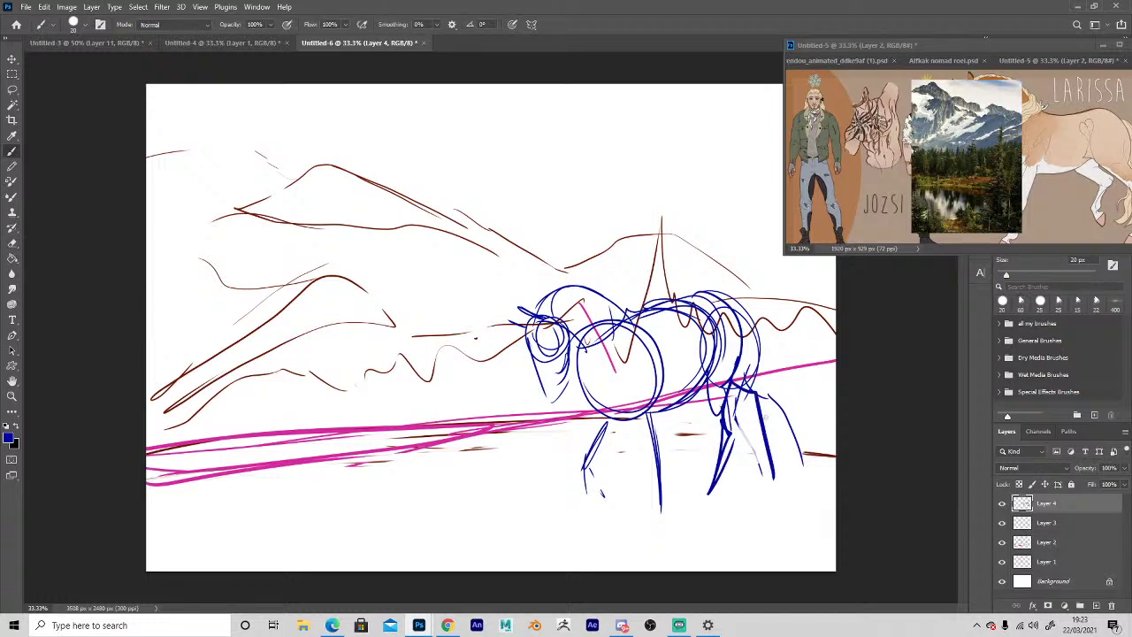
key(e)
drag(770, 397, 801, 454)
Switch the eraser to the Hard Round Min Diam tip at 40 px.
click(75, 26)
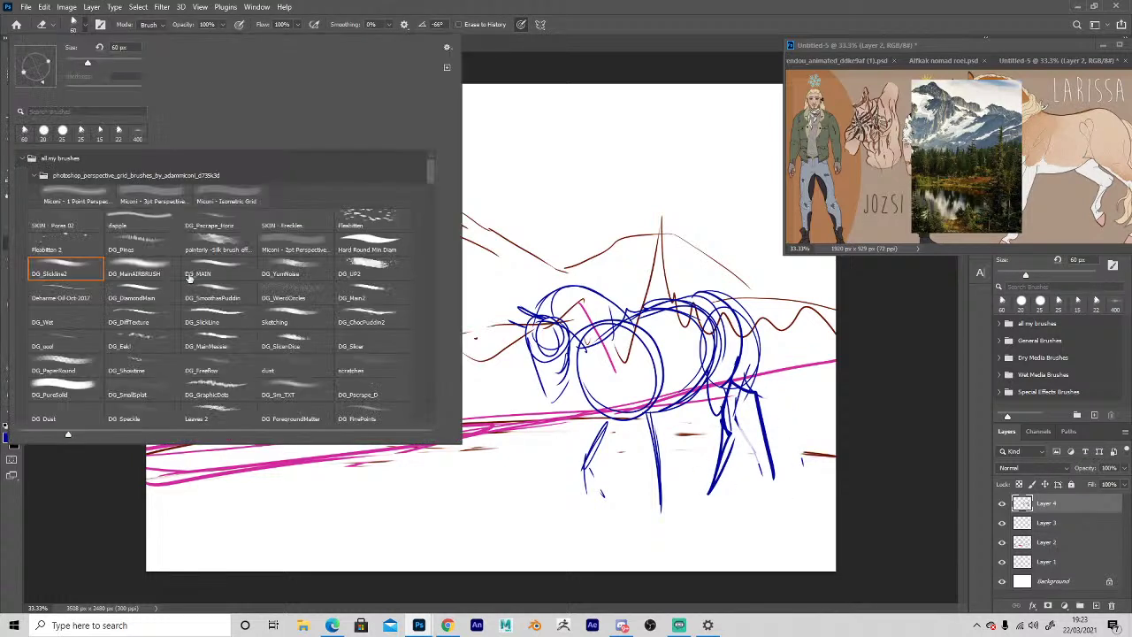
click(345, 248)
click(116, 492)
key(bracketright)
key(bracketright)
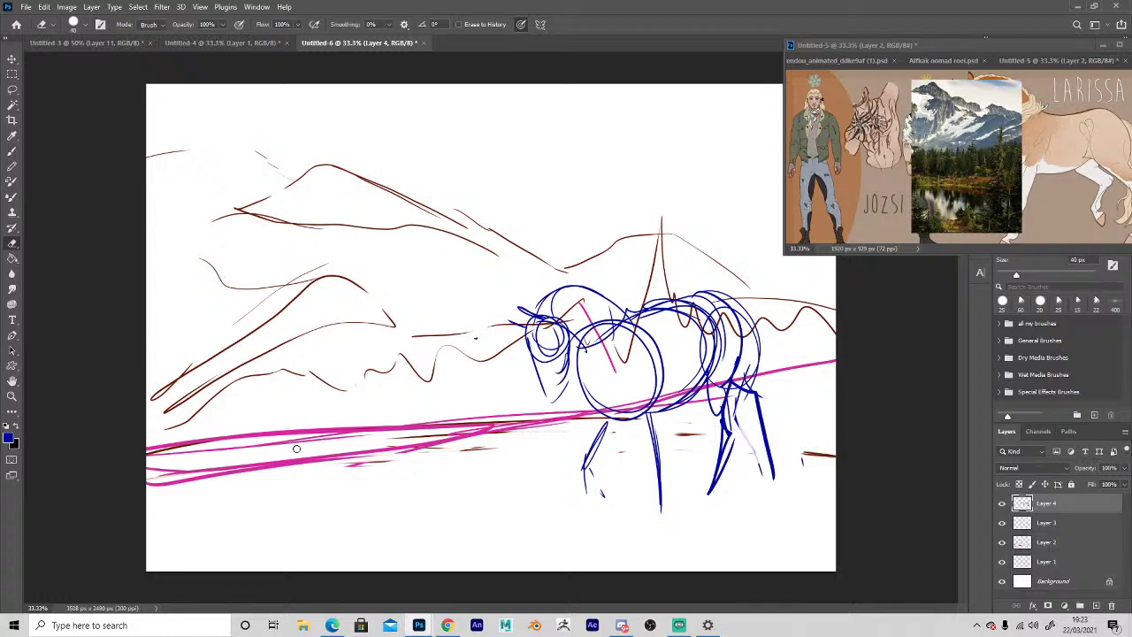
key(b)
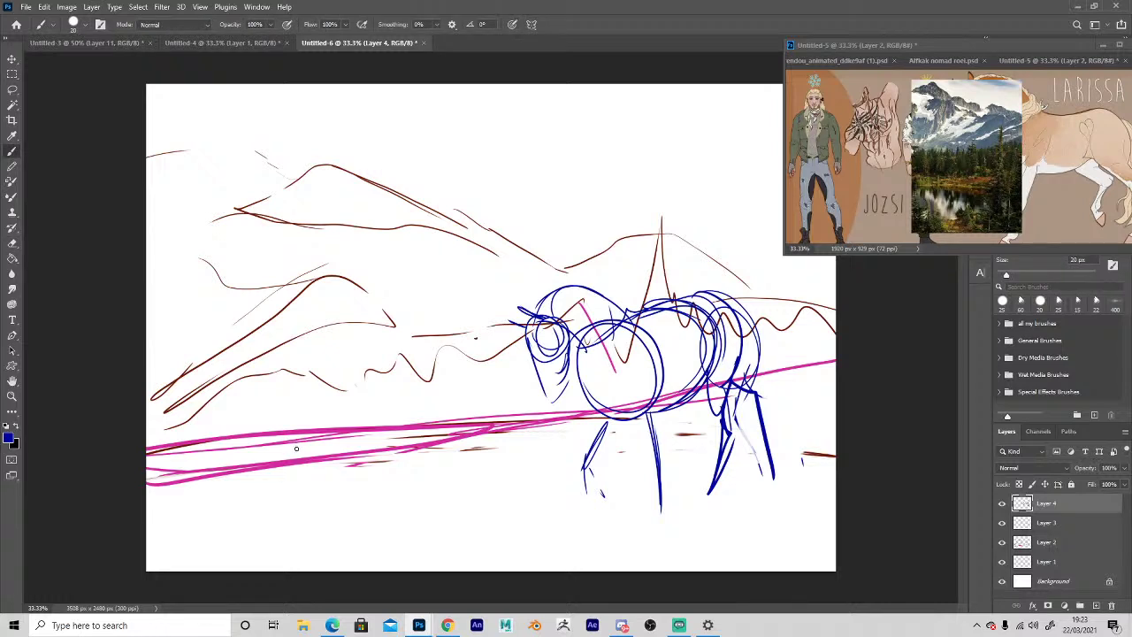
Redraw the blue horse's straight front leg with thicker lines, adding the knee, fetlock and hoof.
click(953, 178)
click(584, 374)
mouse_move(631, 397)
mouse_down()
mouse_move(653, 400)
mouse_move(654, 443)
mouse_move(636, 402)
mouse_move(661, 471)
mouse_move(663, 520)
mouse_up()
mouse_move(655, 455)
mouse_down()
mouse_move(648, 523)
mouse_move(668, 521)
mouse_move(649, 527)
mouse_up()
key(e)
key(b)
drag(655, 483, 646, 537)
drag(647, 537, 668, 521)
drag(662, 476, 667, 502)
key(e)
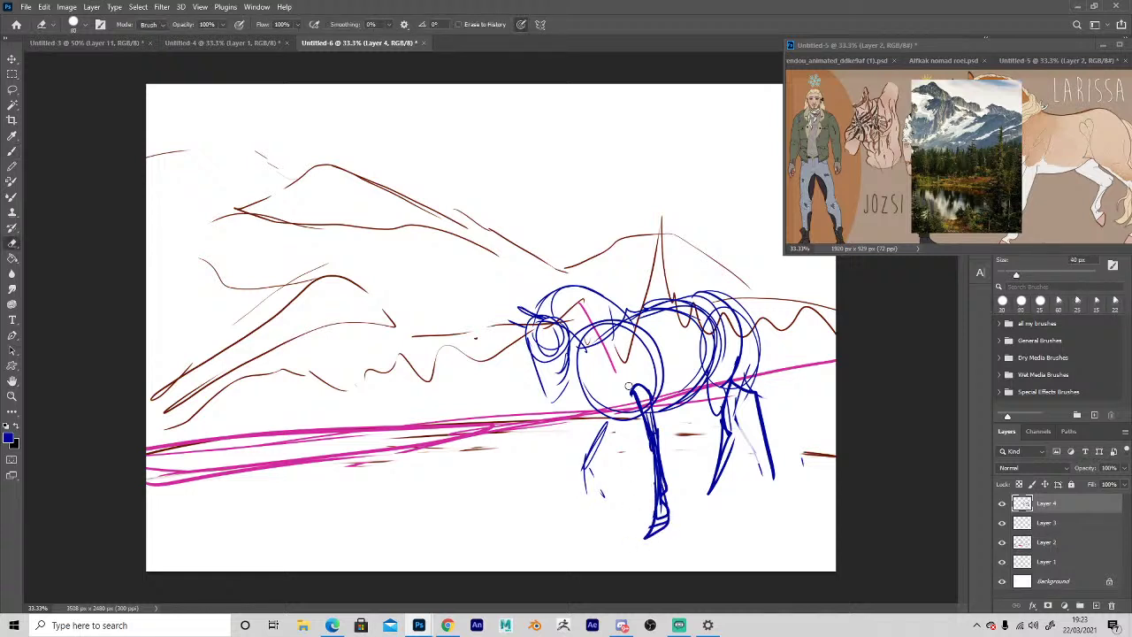
Refine the blue horse's back, belly, chest, head and mane outlines, erasing construction lines around the neck and hindquarters.
key(b)
mouse_move(630, 389)
mouse_down()
mouse_move(646, 388)
mouse_move(656, 431)
mouse_move(715, 338)
mouse_move(638, 315)
mouse_move(669, 301)
mouse_up()
key(e)
mouse_move(718, 296)
mouse_down()
mouse_move(665, 301)
mouse_move(743, 306)
mouse_move(719, 297)
mouse_move(738, 365)
mouse_move(709, 508)
mouse_up()
key(b)
mouse_move(609, 414)
mouse_down()
mouse_move(569, 439)
mouse_move(584, 410)
mouse_move(573, 341)
mouse_move(605, 381)
mouse_up()
mouse_move(570, 350)
mouse_down()
mouse_move(598, 368)
mouse_move(576, 333)
mouse_move(623, 315)
mouse_move(624, 359)
mouse_move(568, 349)
mouse_move(555, 395)
mouse_move(553, 364)
mouse_up()
key(e)
key(b)
mouse_move(541, 316)
mouse_down()
mouse_move(504, 336)
mouse_move(562, 405)
mouse_move(546, 306)
mouse_move(624, 308)
mouse_up()
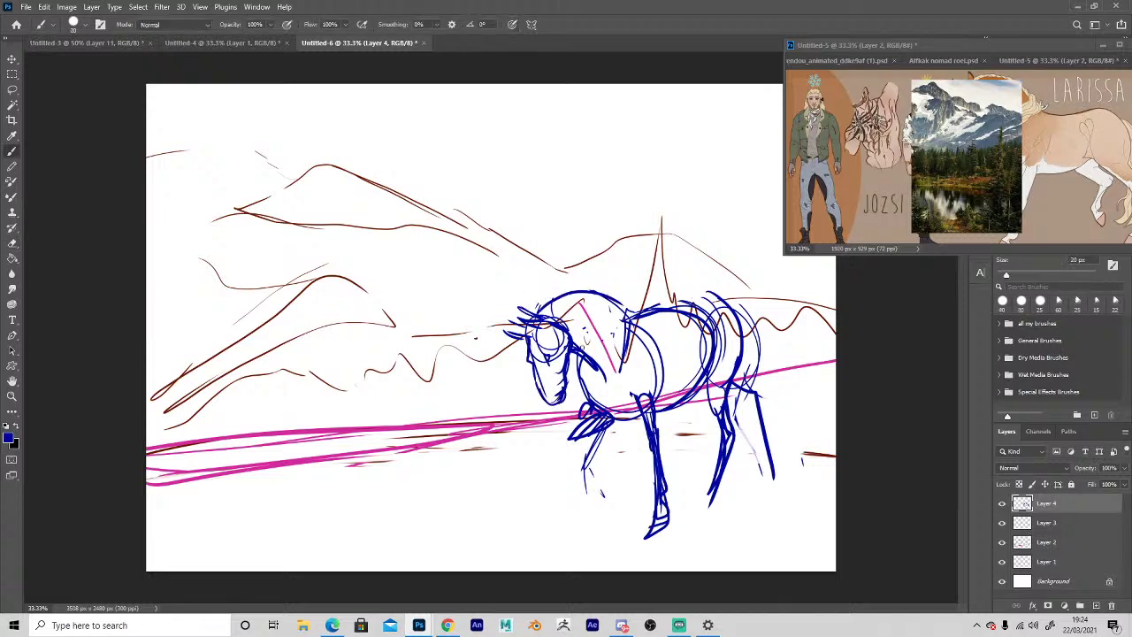
Define the blue horse's raised foreleg, front hoof and both hind legs with bolder strokes and hooves.
drag(589, 355, 611, 380)
drag(571, 427, 585, 480)
drag(588, 469, 589, 488)
mouse_move(664, 509)
mouse_down()
mouse_move(670, 529)
mouse_move(647, 530)
mouse_up()
key(e)
key(b)
mouse_move(697, 381)
mouse_down()
mouse_move(718, 444)
mouse_move(702, 505)
mouse_up()
mouse_move(727, 393)
mouse_down()
mouse_move(753, 415)
mouse_move(771, 478)
mouse_up()
key(e)
key(b)
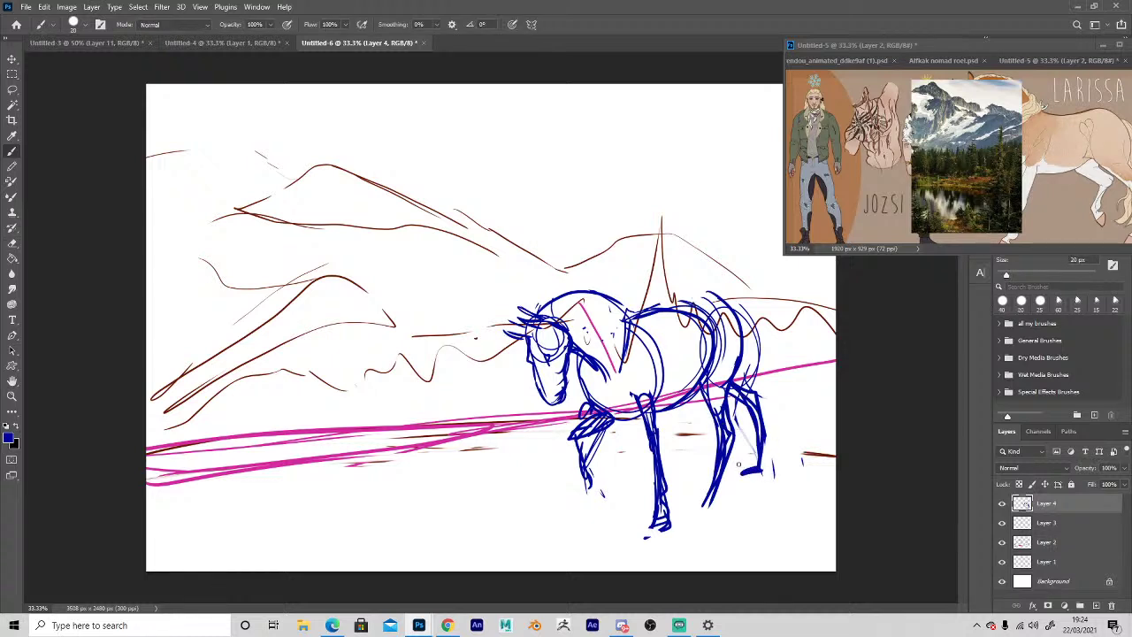
drag(697, 500, 722, 483)
Add a new layer above the horse sketch and set the foreground colour to crimson red.
click(1095, 606)
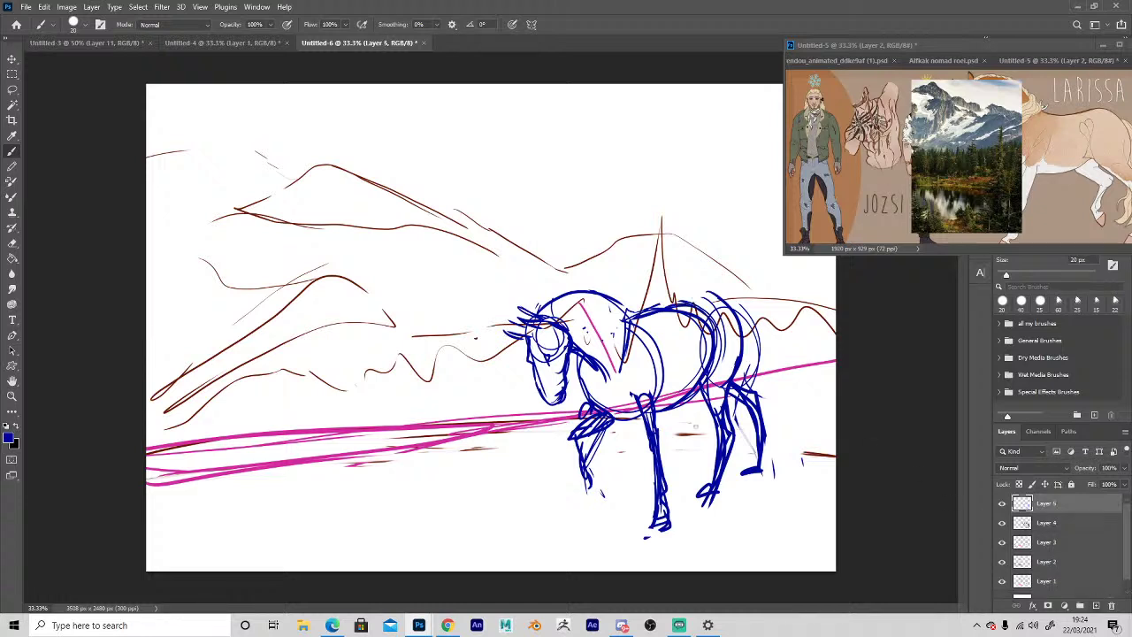
click(9, 439)
click(876, 349)
drag(876, 349, 875, 332)
click(980, 316)
Sketch a red rider astride the blue horse with leg, hip, torso, arm and head, plus a curve over the rump.
drag(640, 302, 669, 336)
mouse_move(638, 320)
mouse_down()
mouse_move(668, 345)
mouse_move(663, 381)
mouse_move(668, 356)
mouse_up()
mouse_move(641, 321)
mouse_down()
mouse_move(670, 352)
mouse_move(672, 403)
mouse_up()
drag(668, 362, 674, 405)
mouse_move(654, 302)
mouse_down()
mouse_move(650, 242)
mouse_move(619, 265)
mouse_move(651, 253)
mouse_move(655, 279)
mouse_up()
drag(647, 247, 624, 306)
drag(649, 276, 644, 287)
drag(633, 218, 599, 296)
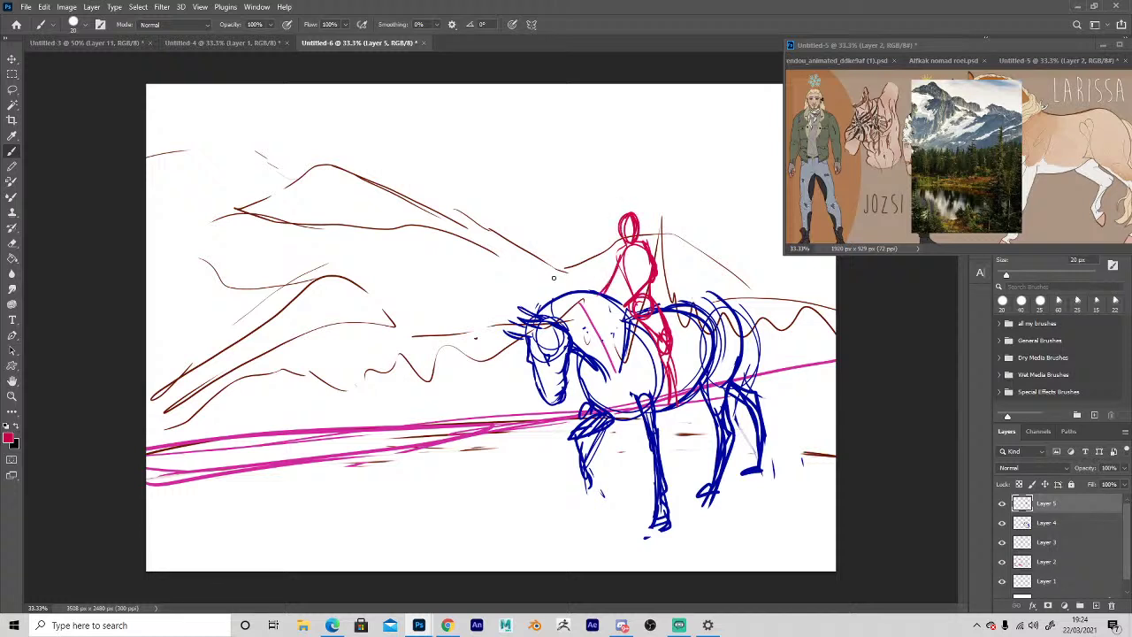
mouse_move(671, 299)
mouse_down()
mouse_move(724, 308)
mouse_move(736, 412)
mouse_up()
Add another new layer on top and set the foreground colour to dark purple 3b0072.
click(1096, 605)
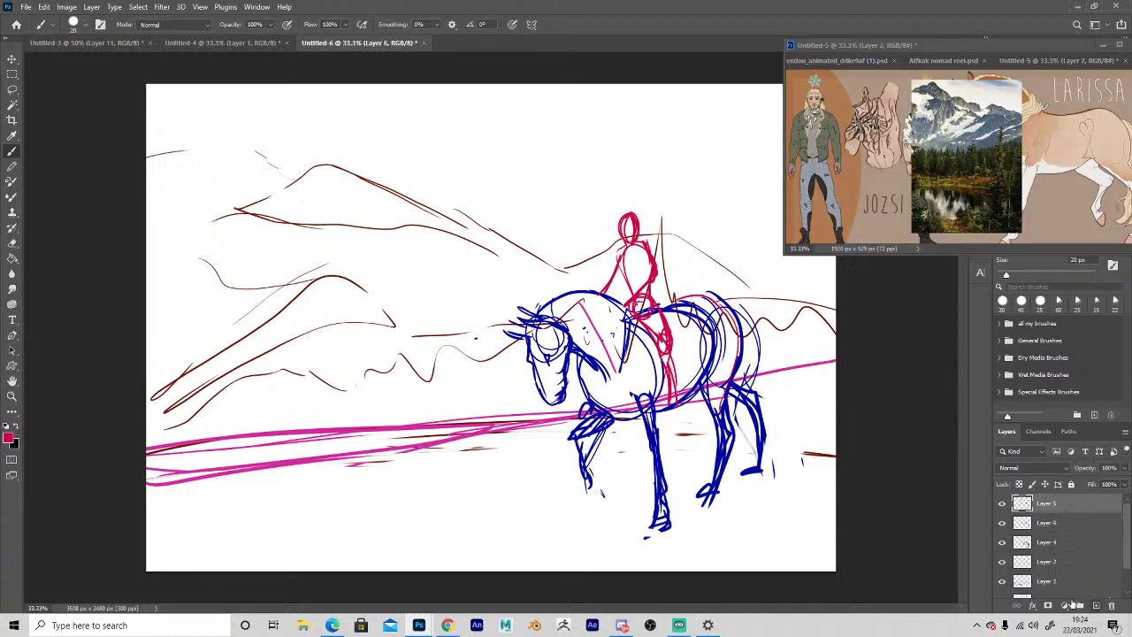
click(9, 440)
click(876, 371)
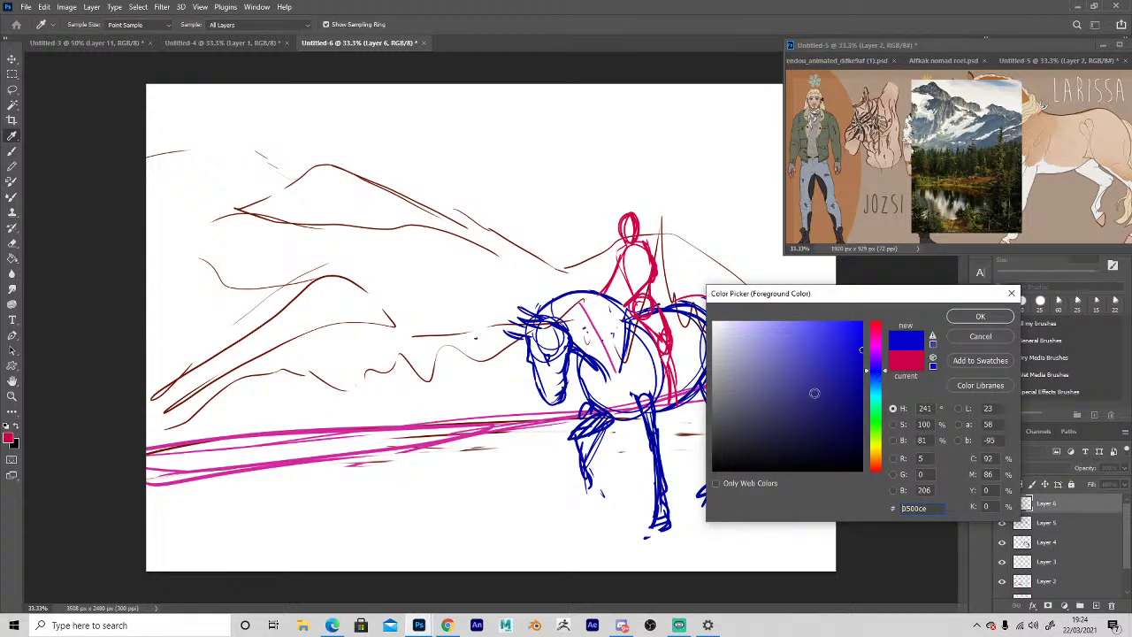
click(824, 385)
click(875, 356)
click(858, 401)
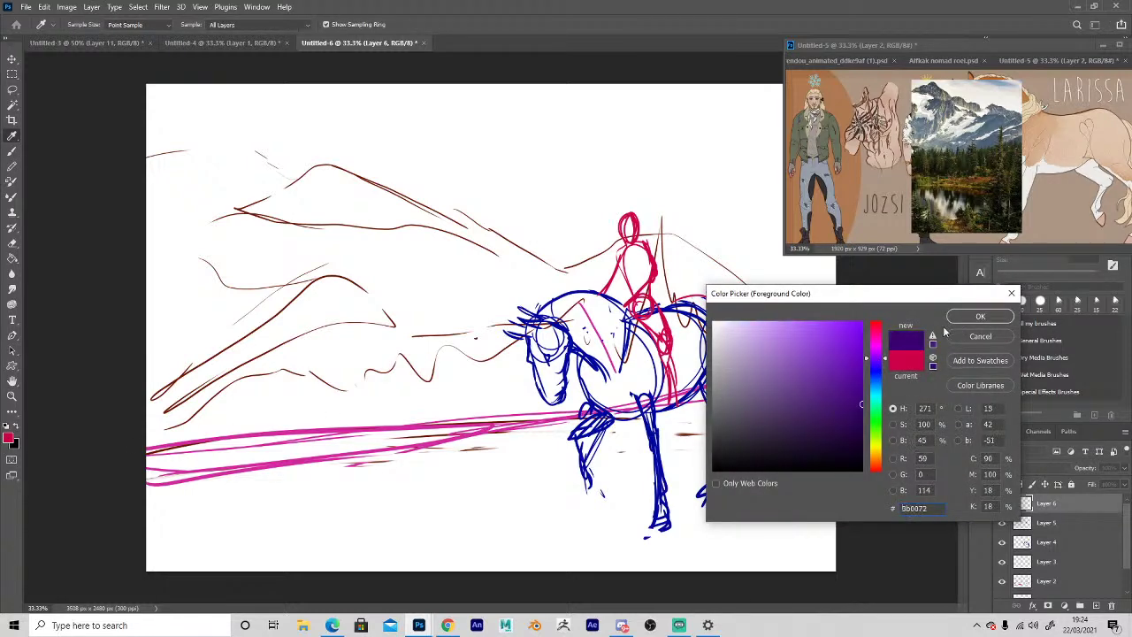
click(978, 317)
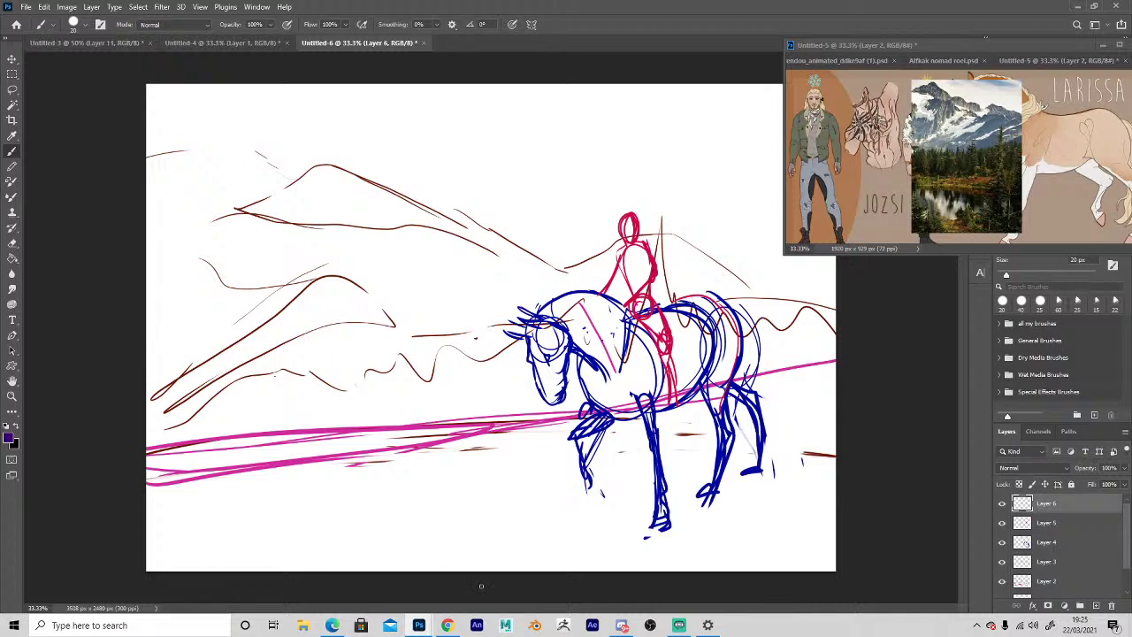
Block in a second horse in purple on the left slope with chest circle, head, neck, barrel and front legs.
mouse_move(361, 389)
mouse_down()
mouse_move(378, 354)
mouse_move(342, 398)
mouse_move(363, 334)
mouse_move(365, 407)
mouse_move(340, 343)
mouse_move(380, 390)
mouse_up()
mouse_move(320, 352)
mouse_down()
mouse_move(297, 349)
mouse_move(333, 299)
mouse_up()
mouse_move(316, 296)
mouse_down()
mouse_move(335, 378)
mouse_move(378, 337)
mouse_up()
drag(331, 298, 377, 336)
mouse_move(324, 277)
mouse_down()
mouse_move(310, 287)
mouse_move(327, 301)
mouse_move(263, 270)
mouse_move(301, 273)
mouse_up()
drag(365, 398, 401, 508)
mouse_move(347, 409)
mouse_down()
mouse_move(306, 453)
mouse_move(449, 385)
mouse_up()
mouse_move(382, 332)
mouse_down()
mouse_move(475, 363)
mouse_move(464, 389)
mouse_move(489, 395)
mouse_move(460, 436)
mouse_move(472, 447)
mouse_up()
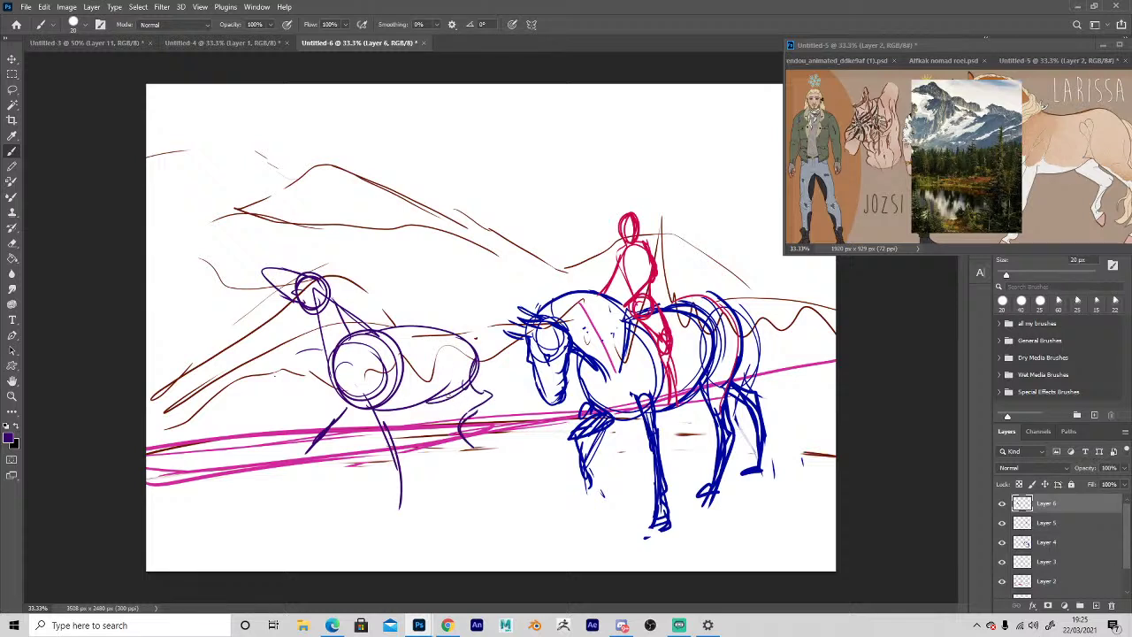
Add the purple horse's rump circle and sketch its two bent hind legs.
drag(477, 396, 445, 396)
mouse_move(481, 381)
mouse_down()
mouse_move(462, 443)
mouse_move(475, 467)
mouse_up()
mouse_move(487, 400)
mouse_down()
mouse_move(525, 486)
mouse_move(522, 468)
mouse_up()
drag(491, 389, 479, 407)
drag(487, 349, 468, 329)
drag(483, 376, 490, 389)
Thicken the purple horse's planted foreleg and draw the raised foreleg with its bent lower section.
drag(394, 434, 398, 489)
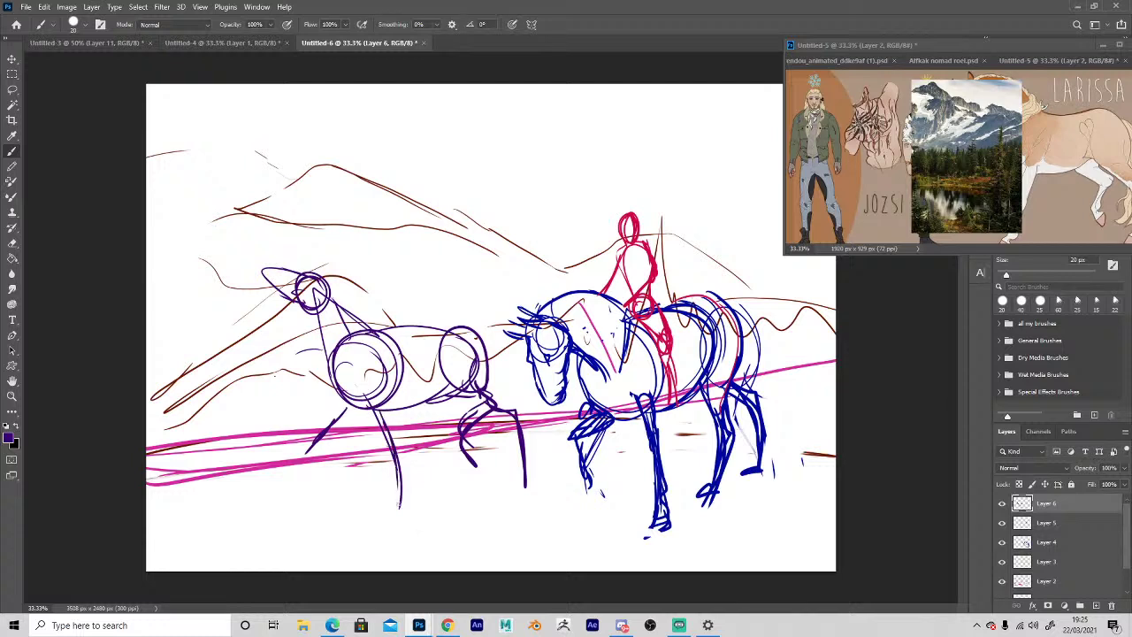
mouse_move(360, 401)
mouse_down()
mouse_move(313, 448)
mouse_move(329, 467)
mouse_up()
drag(373, 412, 403, 467)
drag(370, 394, 407, 499)
mouse_move(366, 402)
mouse_down()
mouse_move(398, 469)
mouse_move(363, 408)
mouse_up()
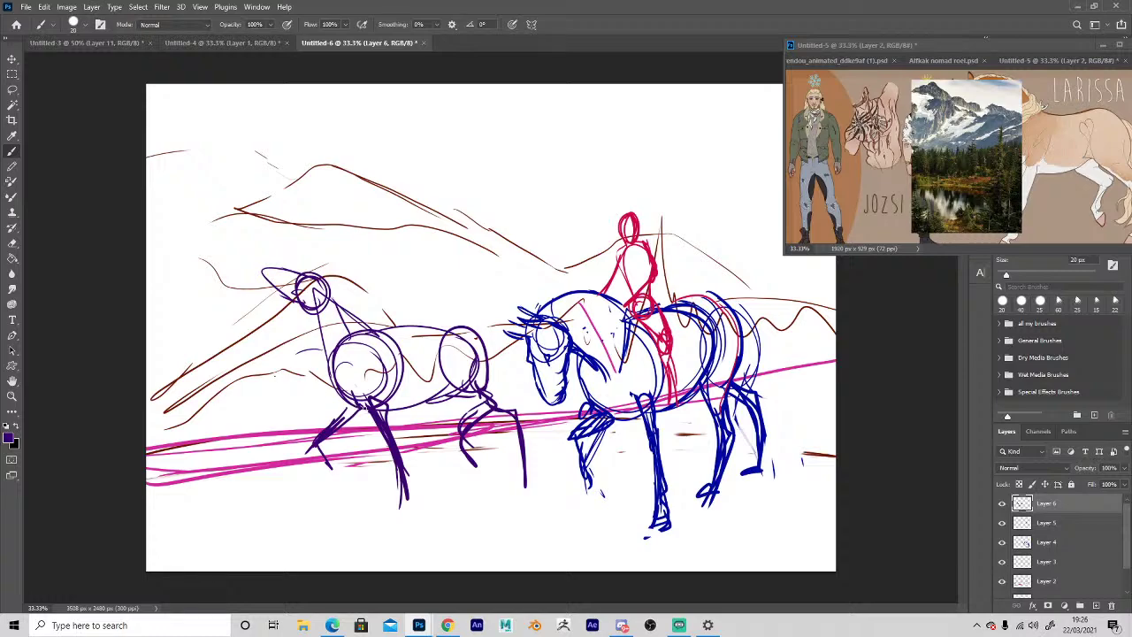
Outline the purple horse's chest, back, rump and belly with bolder contours, continuing into the hind legs.
key(r)
mouse_move(343, 353)
mouse_down()
mouse_move(327, 364)
mouse_move(336, 337)
mouse_up()
key(b)
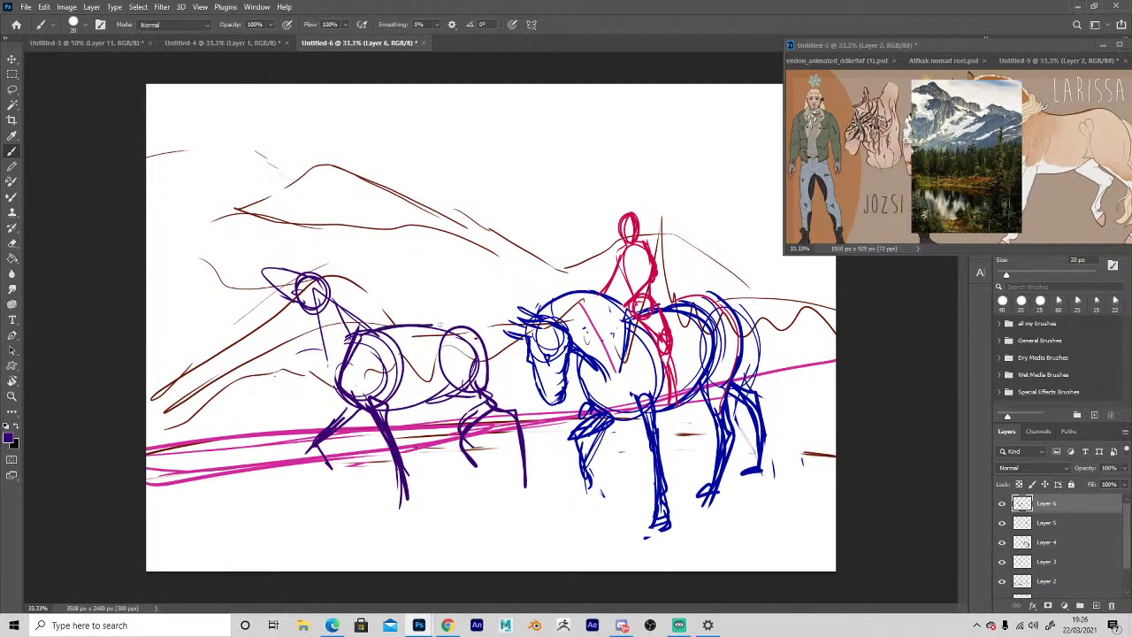
mouse_move(432, 320)
mouse_down()
mouse_move(504, 385)
mouse_move(469, 448)
mouse_up()
drag(500, 412, 522, 493)
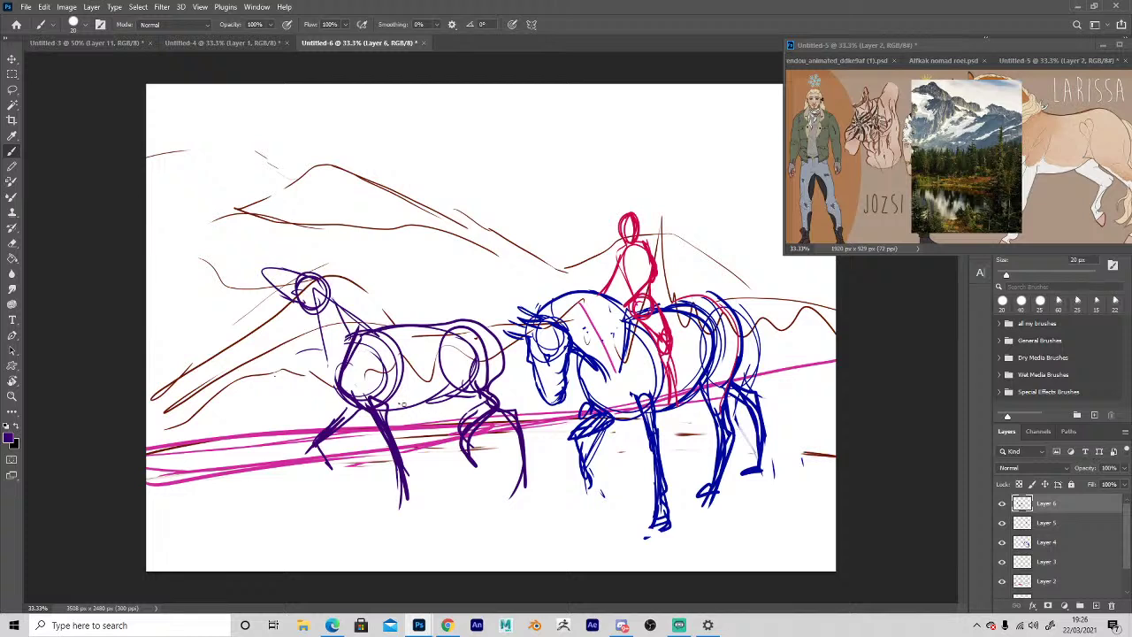
drag(402, 406, 452, 384)
Define the purple horse's throat, muzzle and pointed ear, and redraw its raised foreleg.
mouse_move(343, 374)
mouse_down()
mouse_move(316, 311)
mouse_move(329, 284)
mouse_up()
drag(315, 279, 269, 264)
drag(272, 268, 296, 292)
drag(299, 297, 338, 378)
drag(349, 400, 320, 432)
mouse_move(324, 438)
mouse_down()
mouse_move(347, 473)
mouse_move(330, 465)
mouse_up()
key(e)
key(b)
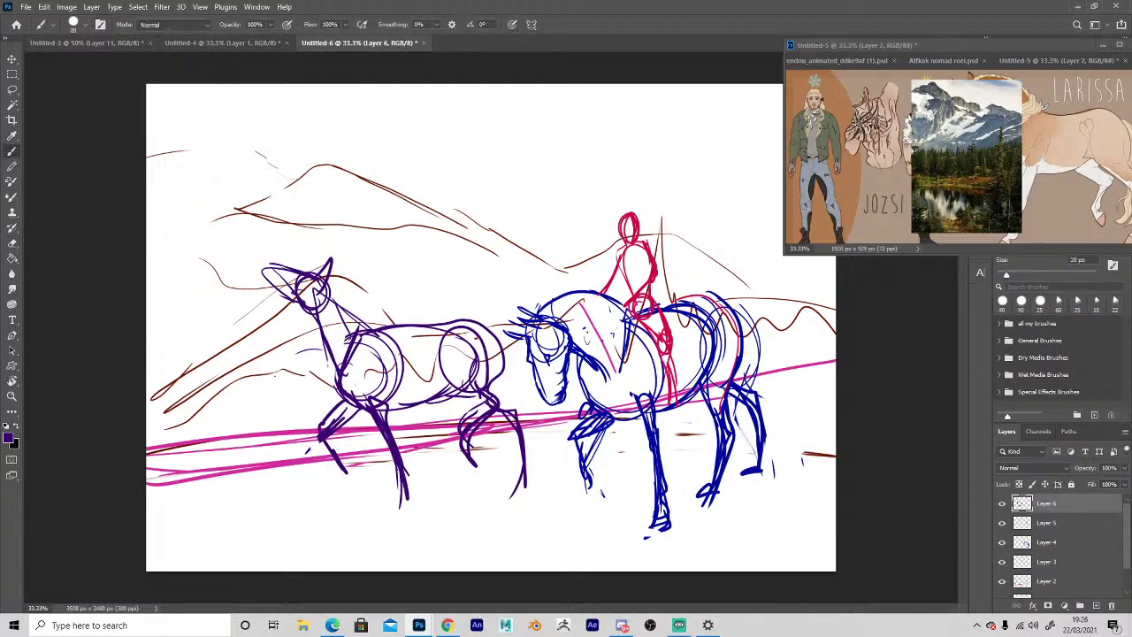
Strengthen the purple horse's hindquarters and belly, add a tail line, and draw hooves on the planted legs.
mouse_move(488, 386)
mouse_down()
mouse_move(526, 461)
mouse_move(520, 487)
mouse_up()
mouse_move(487, 389)
mouse_down()
mouse_move(501, 369)
mouse_move(479, 330)
mouse_up()
mouse_move(460, 324)
mouse_down()
mouse_move(499, 379)
mouse_move(497, 350)
mouse_up()
drag(455, 392, 411, 403)
mouse_move(401, 331)
mouse_down()
mouse_move(459, 326)
mouse_move(513, 360)
mouse_move(522, 395)
mouse_up()
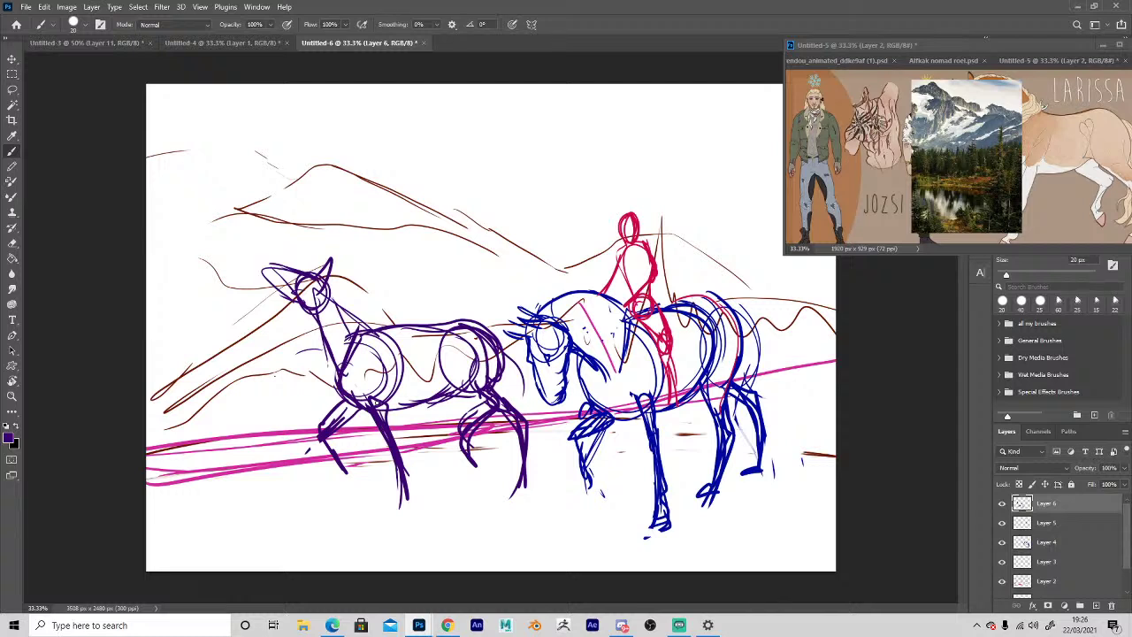
mouse_move(388, 403)
mouse_down()
mouse_move(407, 482)
mouse_move(408, 506)
mouse_move(395, 510)
mouse_move(404, 513)
mouse_up()
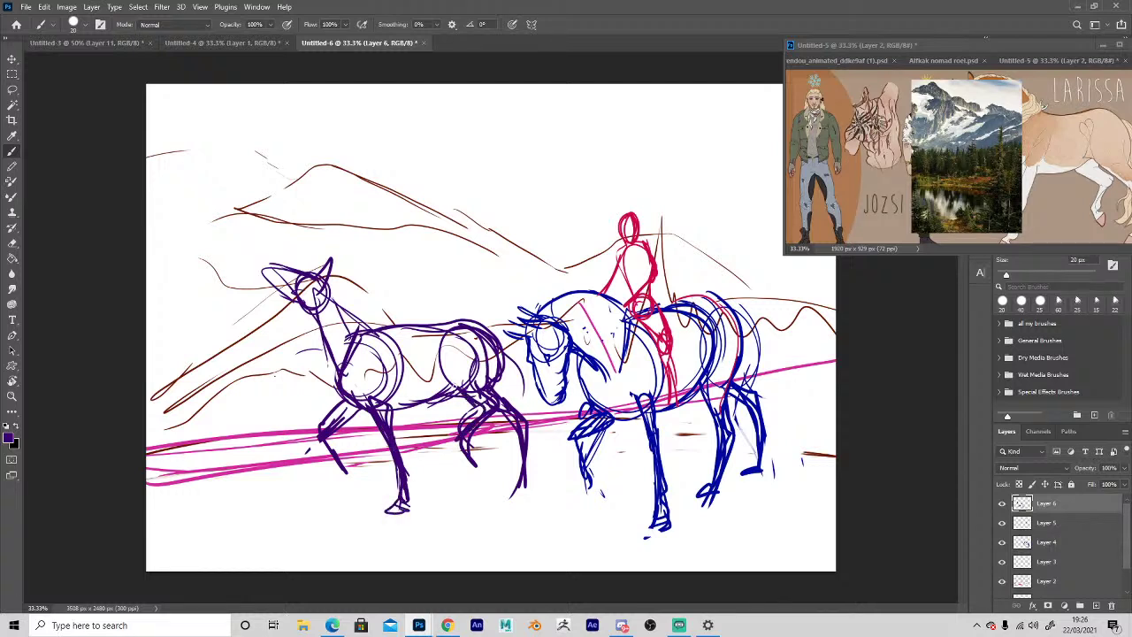
mouse_move(451, 380)
mouse_down()
mouse_move(473, 437)
mouse_move(467, 464)
mouse_up()
mouse_move(497, 410)
mouse_down()
mouse_move(509, 471)
mouse_move(520, 452)
mouse_move(527, 495)
mouse_up()
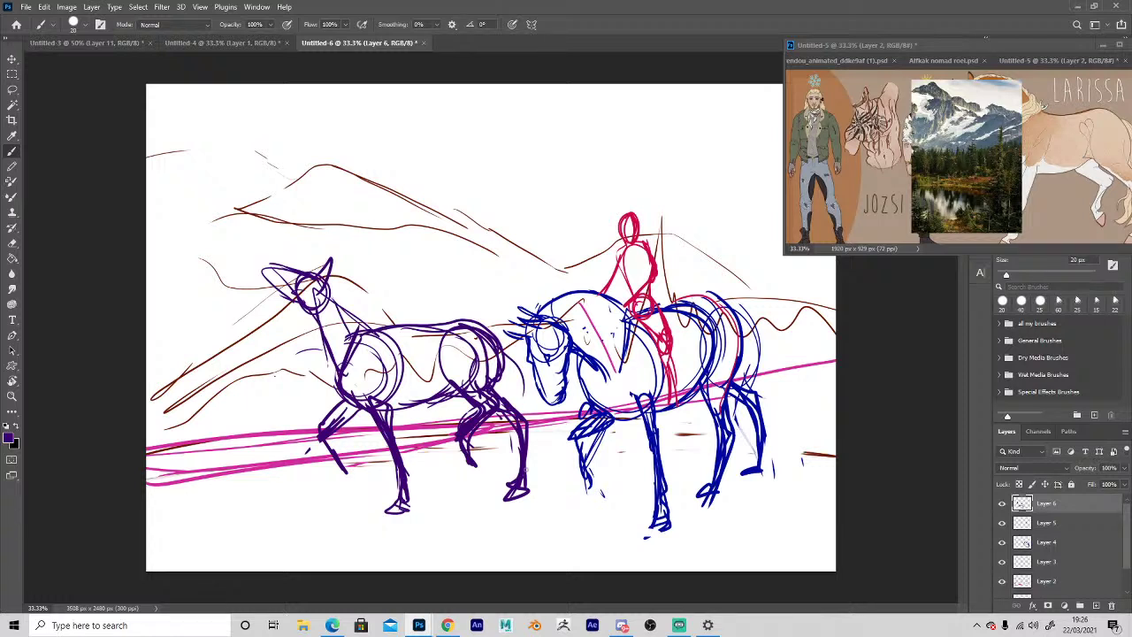
Refine the purple horse's neck and back contour and erase the lower part of its far hind leg.
mouse_move(327, 289)
mouse_down()
mouse_move(423, 327)
mouse_move(390, 326)
mouse_move(467, 319)
mouse_move(437, 321)
mouse_move(460, 324)
mouse_move(453, 454)
mouse_move(464, 449)
mouse_move(460, 433)
mouse_move(469, 462)
mouse_up()
key(e)
key(b)
key(e)
key(b)
key(e)
key(b)
key(e)
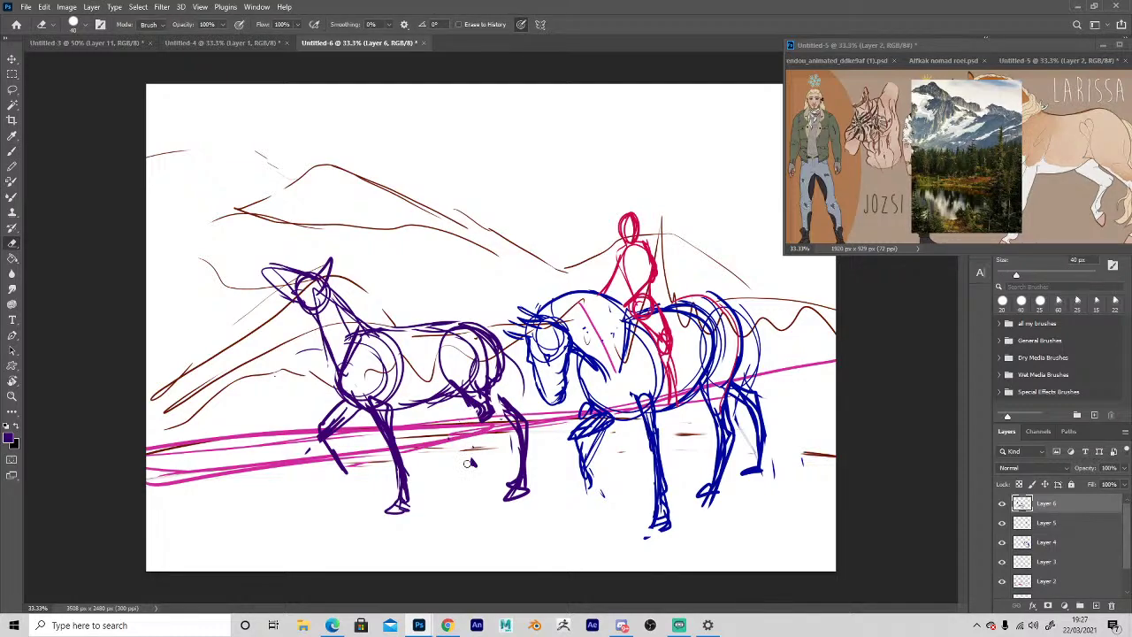
Switch to Chrome and run a Google image search for "trotting horse".
click(448, 625)
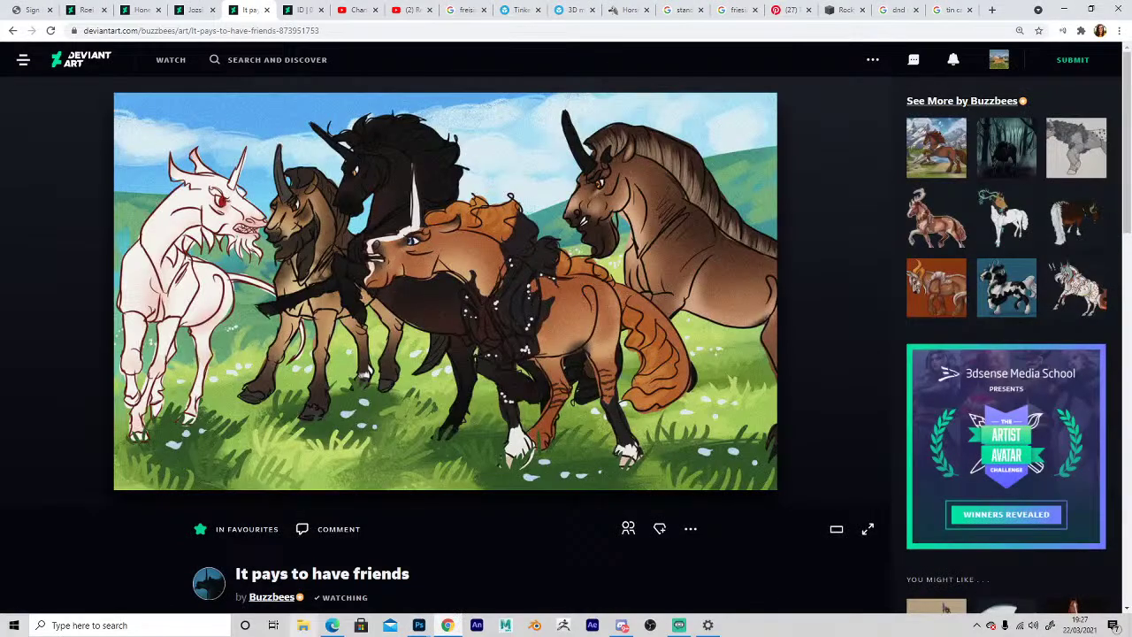
click(707, 625)
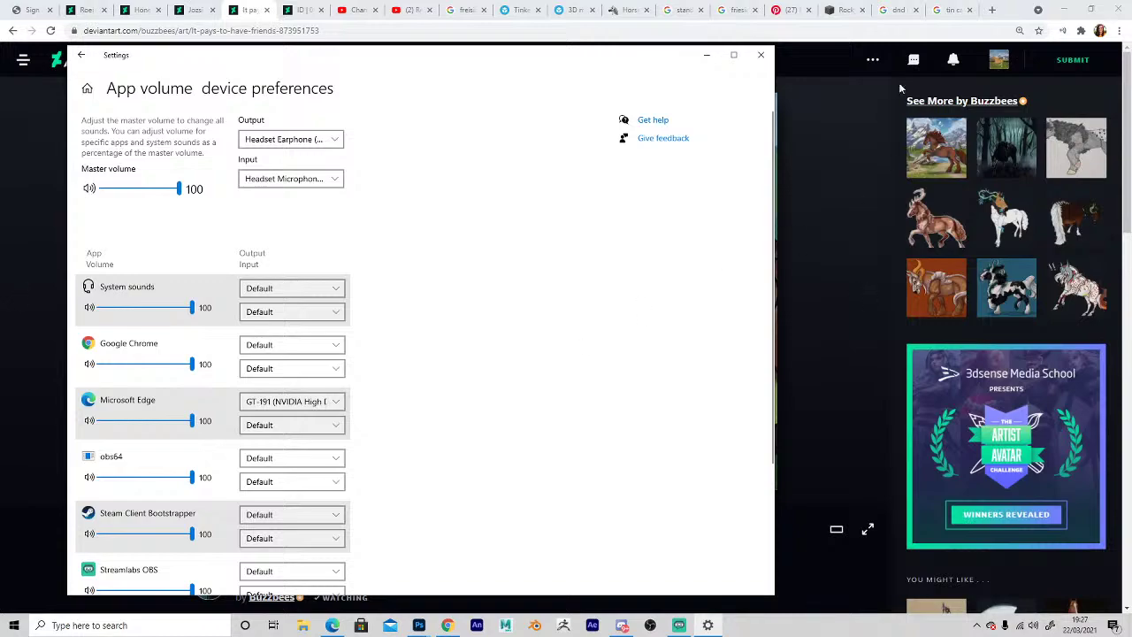
click(760, 54)
click(790, 10)
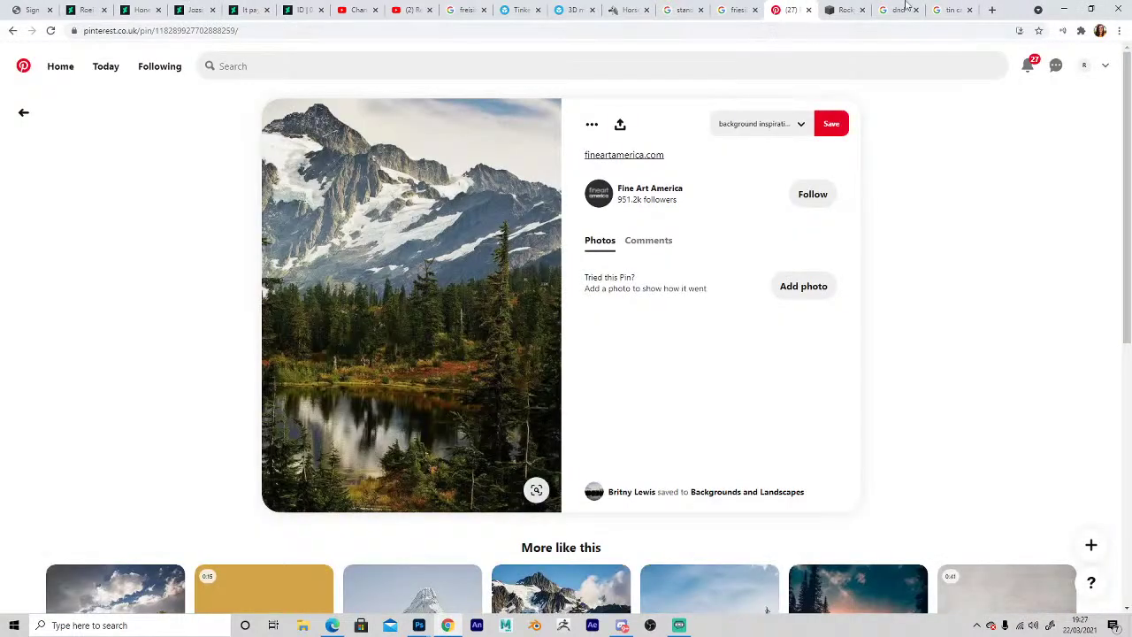
click(950, 9)
drag(202, 67, 16, 78)
text(trott)
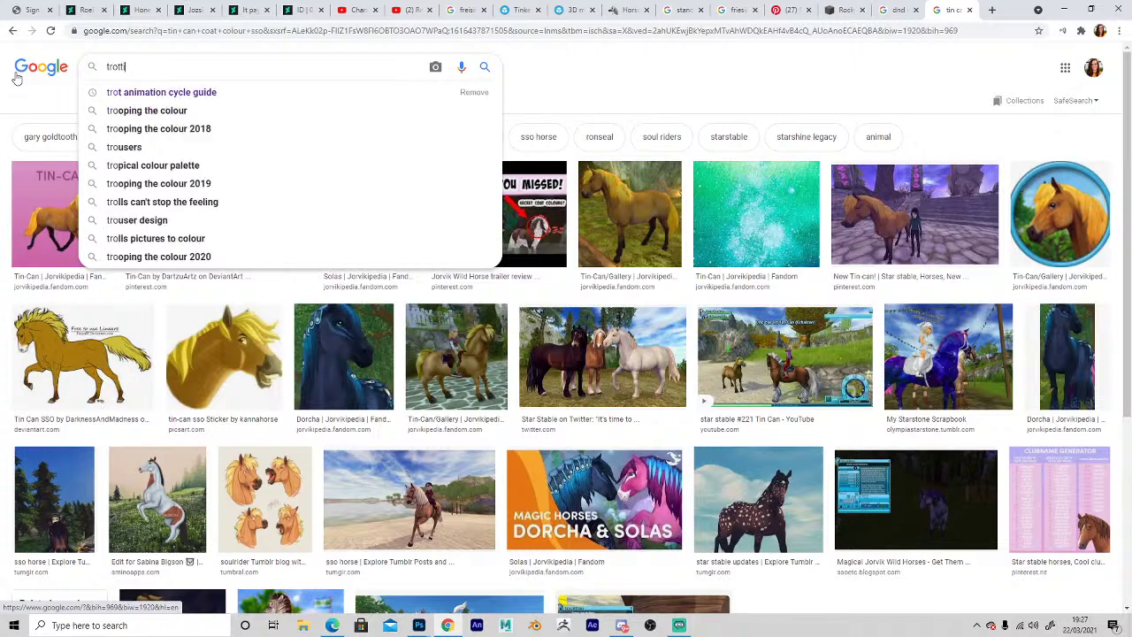
text(ing hortse)
key(Return)
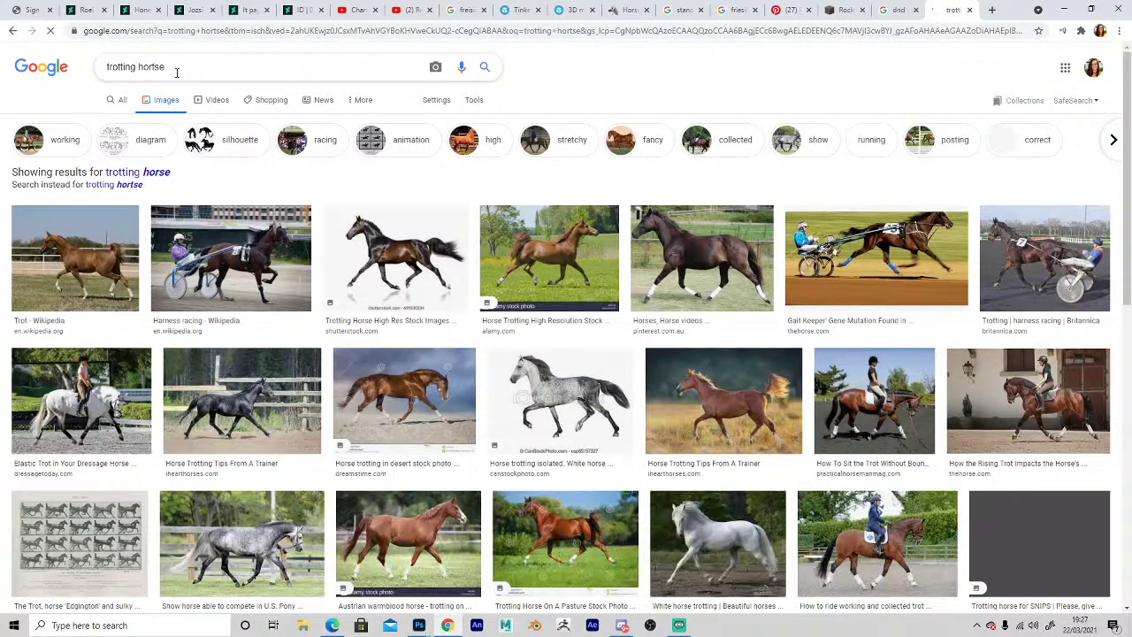
key(Left)
key(Left)
key(BackSpace)
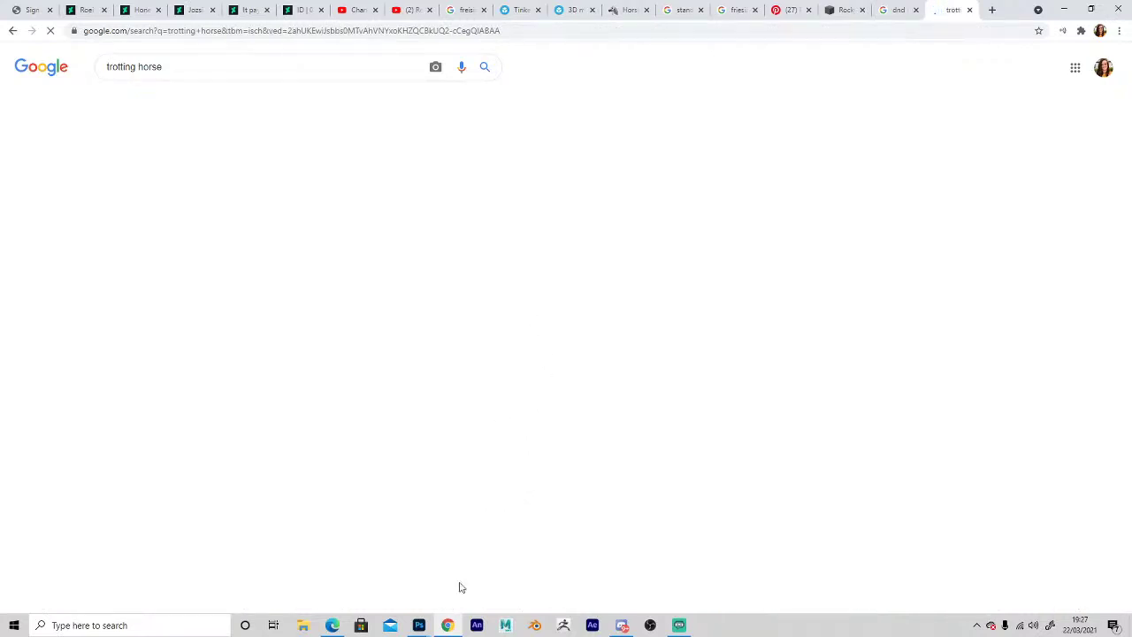
Return to Photoshop and redraw the purple horse's hind legs in a trotting stride, erasing the old leg lines.
click(421, 626)
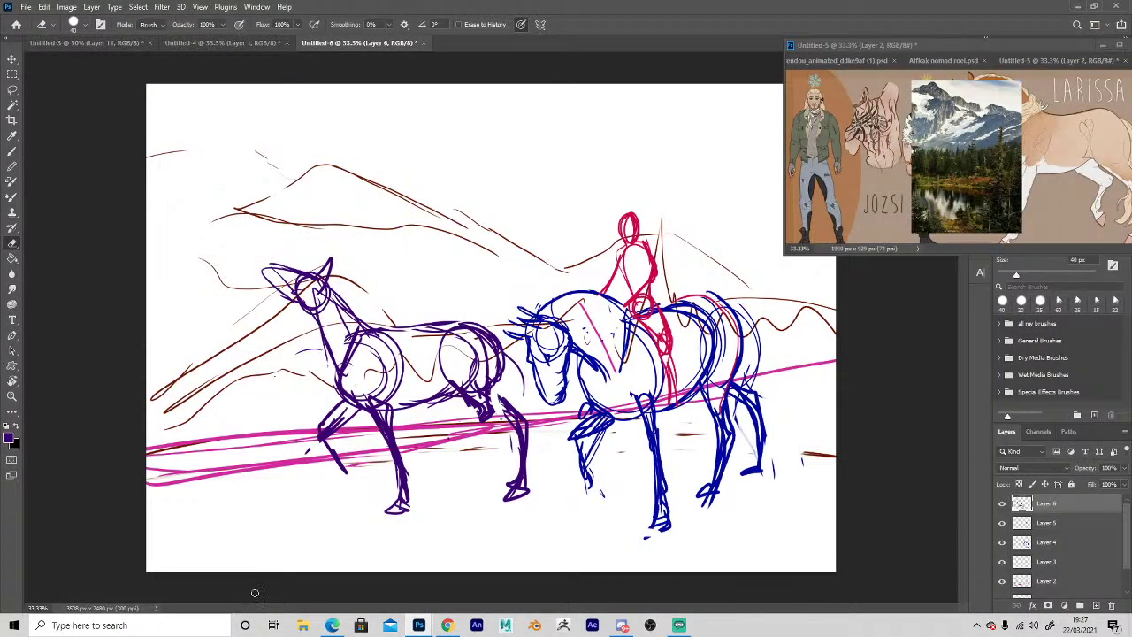
key(r)
mouse_move(446, 365)
mouse_down()
mouse_move(510, 447)
mouse_move(520, 497)
mouse_move(529, 469)
mouse_up()
key(e)
key(b)
mouse_move(522, 418)
mouse_down()
mouse_move(557, 487)
mouse_move(551, 470)
mouse_up()
mouse_move(501, 388)
mouse_down()
mouse_move(529, 428)
mouse_move(454, 446)
mouse_move(483, 418)
mouse_up()
key(e)
key(b)
mouse_move(484, 384)
mouse_down()
mouse_move(449, 474)
mouse_move(449, 460)
mouse_move(526, 416)
mouse_move(552, 470)
mouse_move(530, 496)
mouse_up()
key(e)
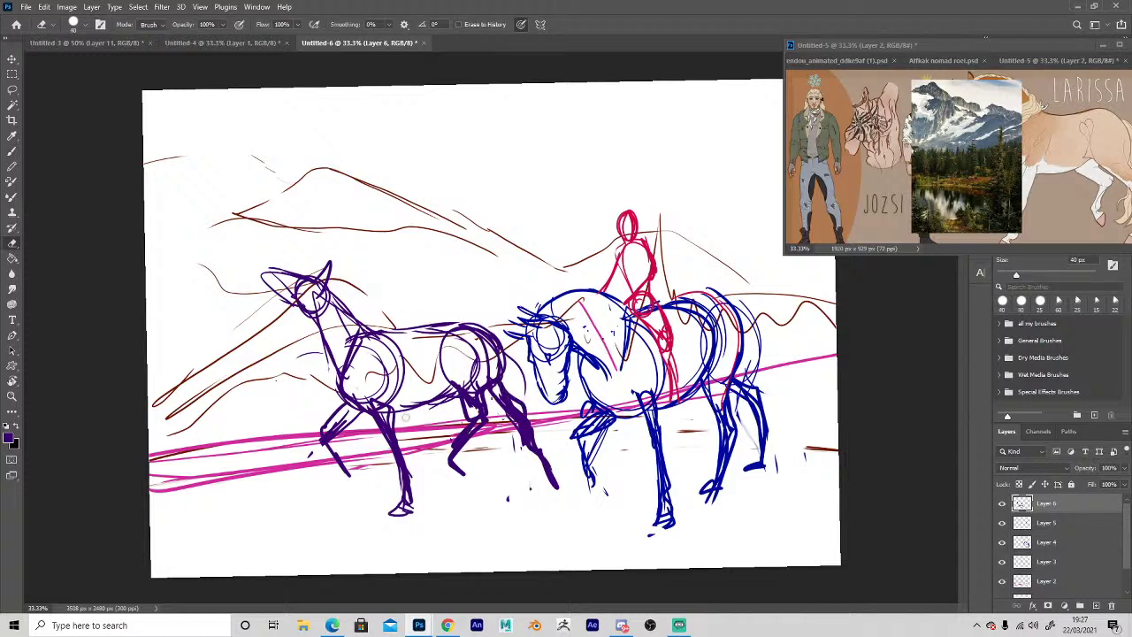
Redraw the purple horse's forelegs, angling the planted leg backward and dropping the raised leg's lower section straight down.
key(b)
mouse_move(409, 474)
mouse_down()
mouse_move(429, 497)
mouse_move(407, 518)
mouse_up()
key(e)
key(b)
drag(387, 433, 398, 469)
mouse_move(322, 441)
mouse_down()
mouse_move(320, 480)
mouse_move(352, 483)
mouse_move(322, 494)
mouse_up()
Clean up the purple horse's back line and reinforce its neck with bolder strokes.
key(e)
key(b)
key(e)
mouse_move(382, 333)
mouse_down()
mouse_move(482, 320)
mouse_move(435, 332)
mouse_up()
key(b)
mouse_move(338, 297)
mouse_down()
mouse_move(361, 331)
mouse_move(341, 369)
mouse_up()
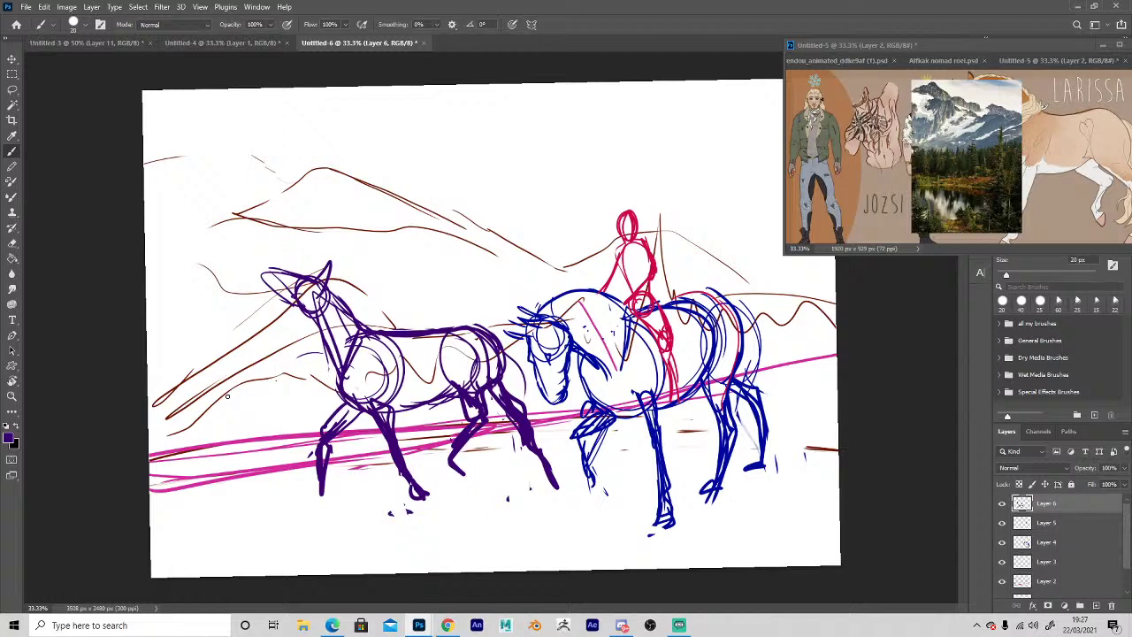
On a new layer, sketch a bright orange rider with head, torso, arms and leg seated on the purple horse.
click(12, 58)
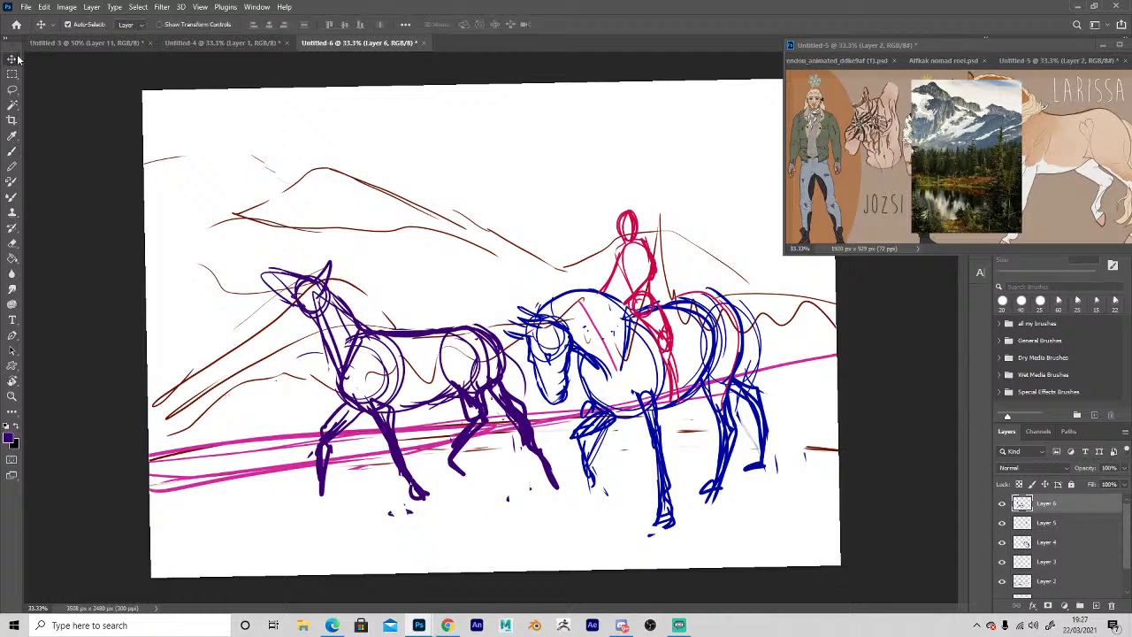
click(1096, 607)
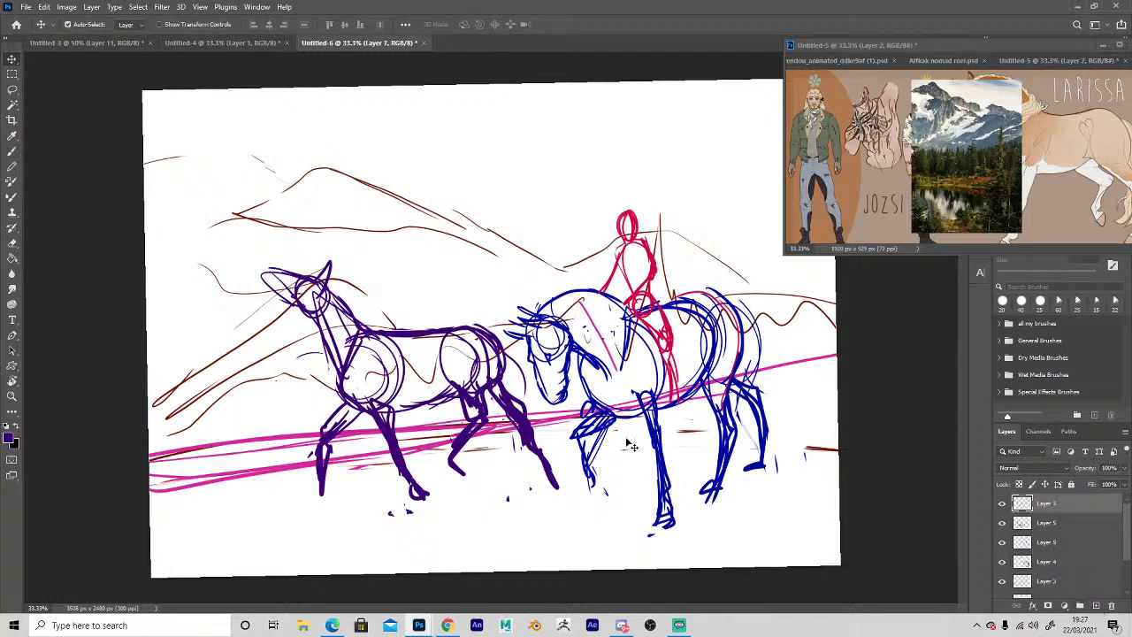
click(12, 438)
click(874, 463)
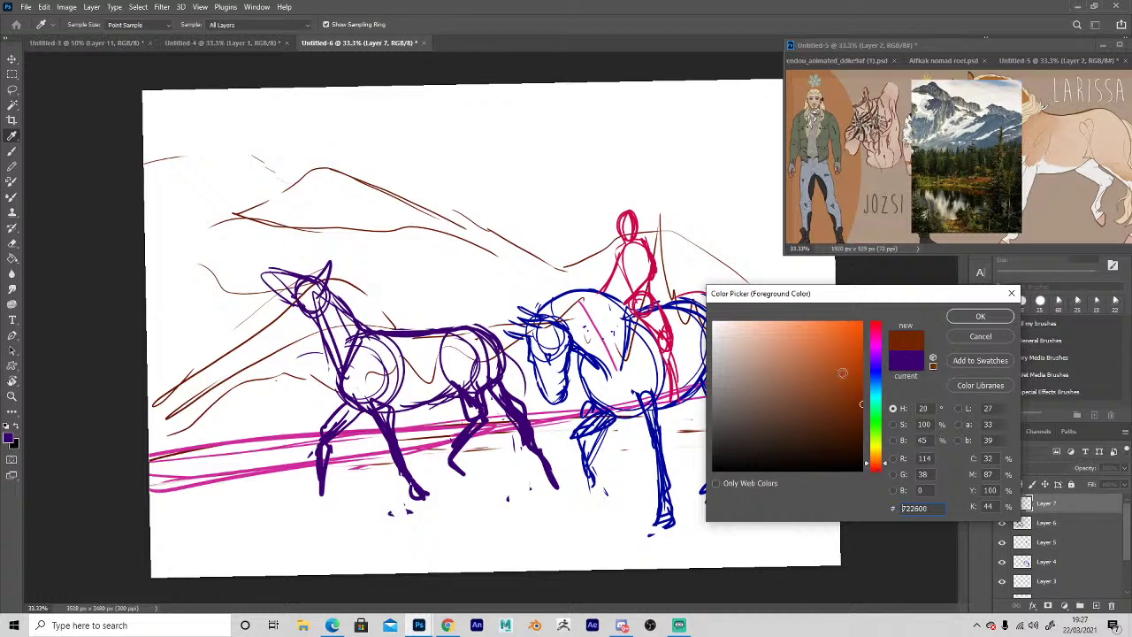
click(864, 339)
click(980, 316)
key(b)
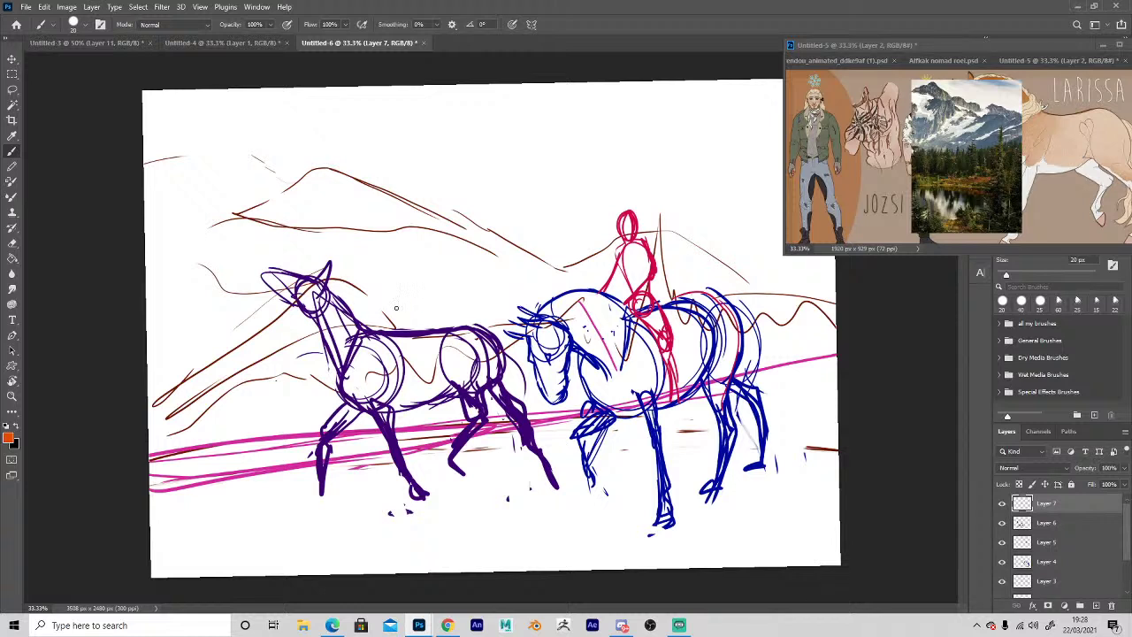
mouse_move(386, 321)
mouse_down()
mouse_move(398, 317)
mouse_move(385, 360)
mouse_move(394, 400)
mouse_up()
drag(400, 324, 425, 274)
mouse_move(424, 283)
mouse_down()
mouse_move(440, 340)
mouse_move(394, 296)
mouse_move(396, 267)
mouse_move(420, 248)
mouse_move(411, 237)
mouse_move(424, 253)
mouse_move(352, 313)
mouse_move(414, 263)
mouse_move(423, 320)
mouse_up()
drag(424, 282, 430, 310)
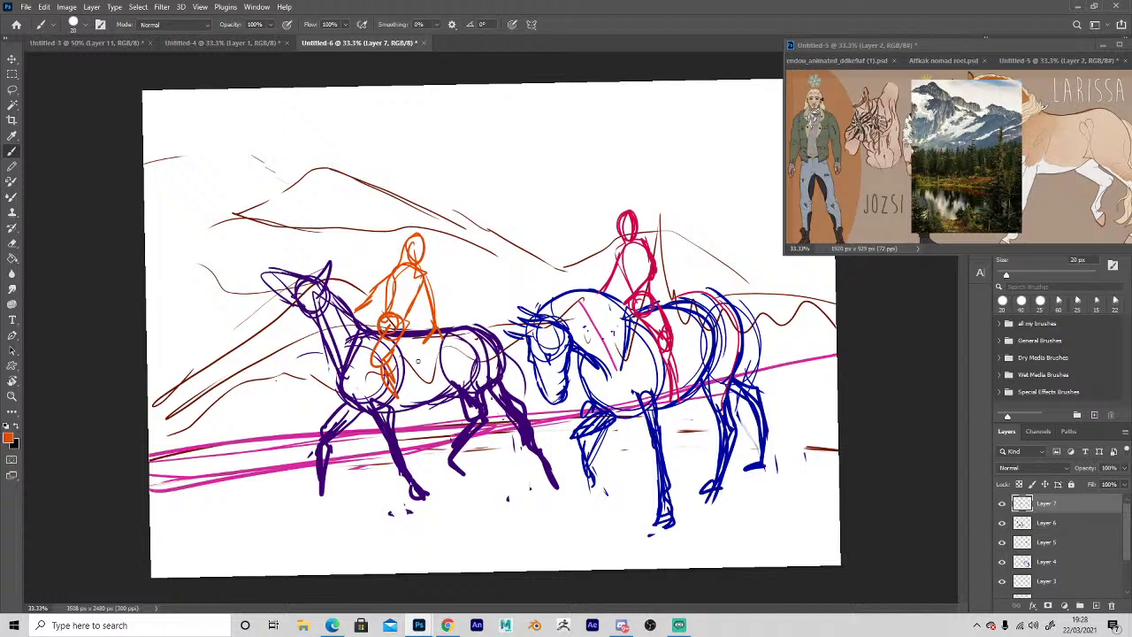
mouse_move(418, 281)
mouse_down()
mouse_move(433, 320)
mouse_move(426, 340)
mouse_up()
Select the horse and rider layers together and shift both mounted figures rightward across the canvas.
shift+click(1023, 597)
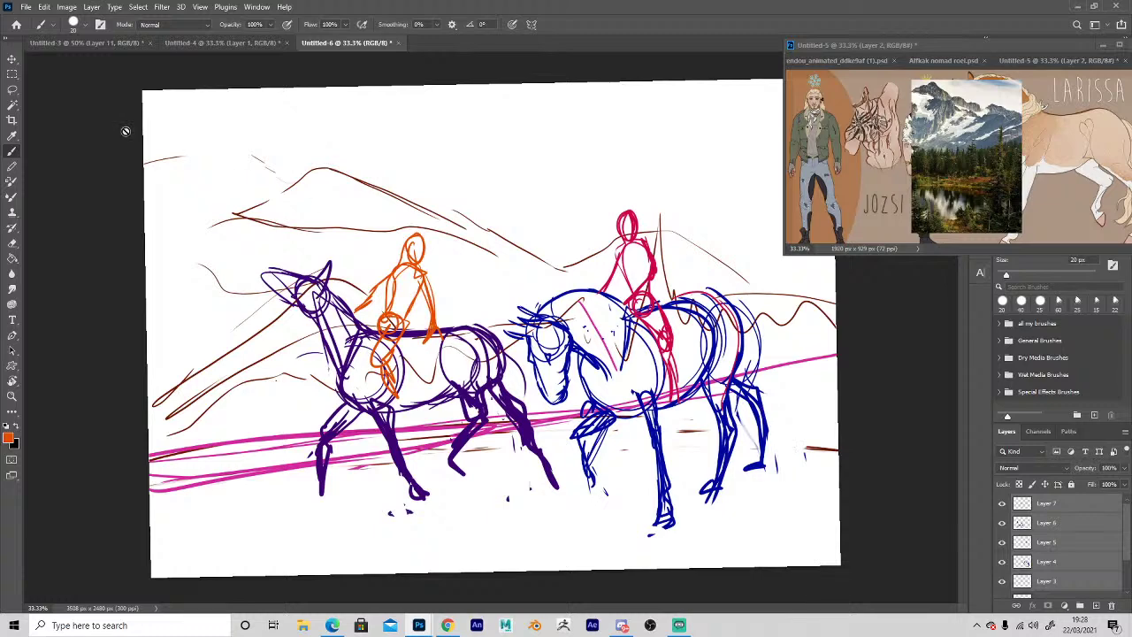
click(16, 61)
drag(341, 308, 393, 296)
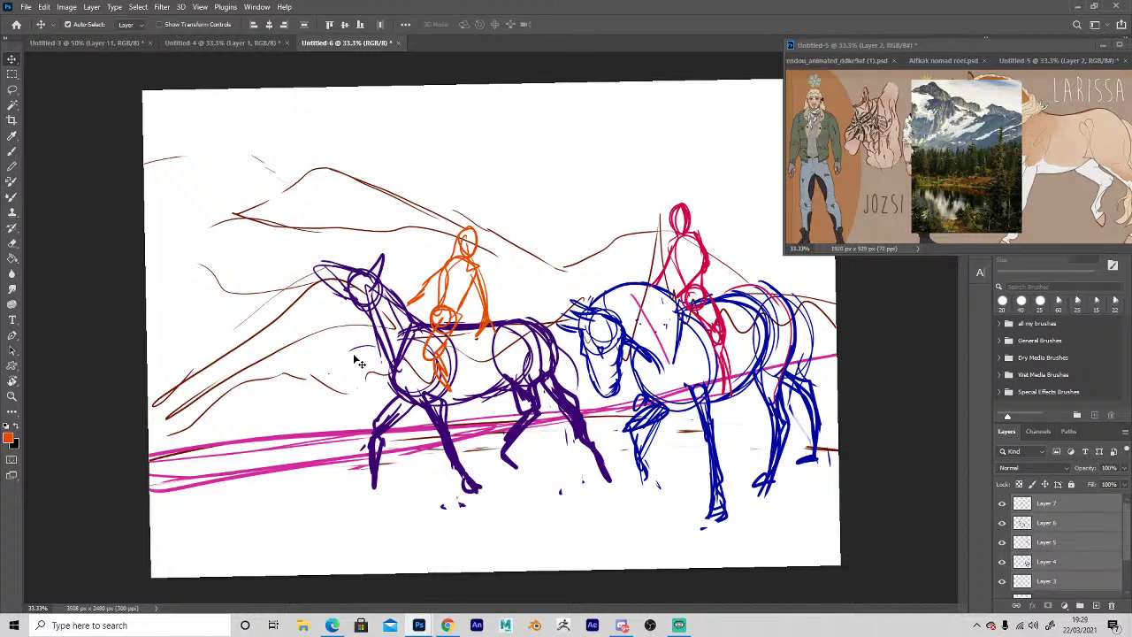
Fill a new layer with light blue sampled from the mountain photo's sky and place it just above the Background layer.
click(918, 189)
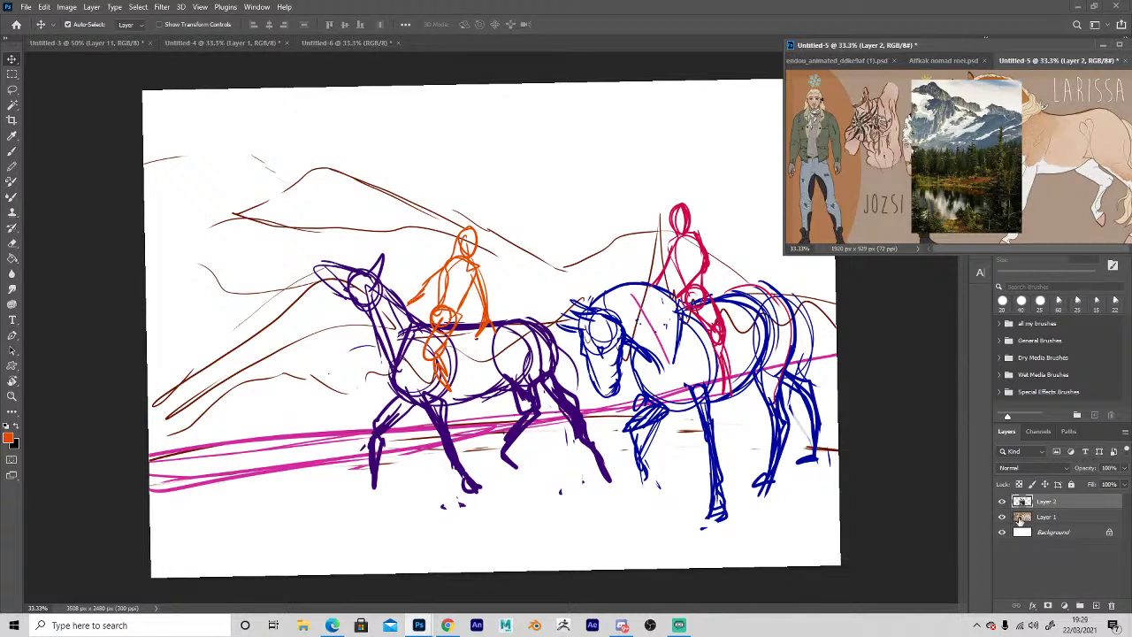
click(543, 476)
scroll(1061, 575, down, 2)
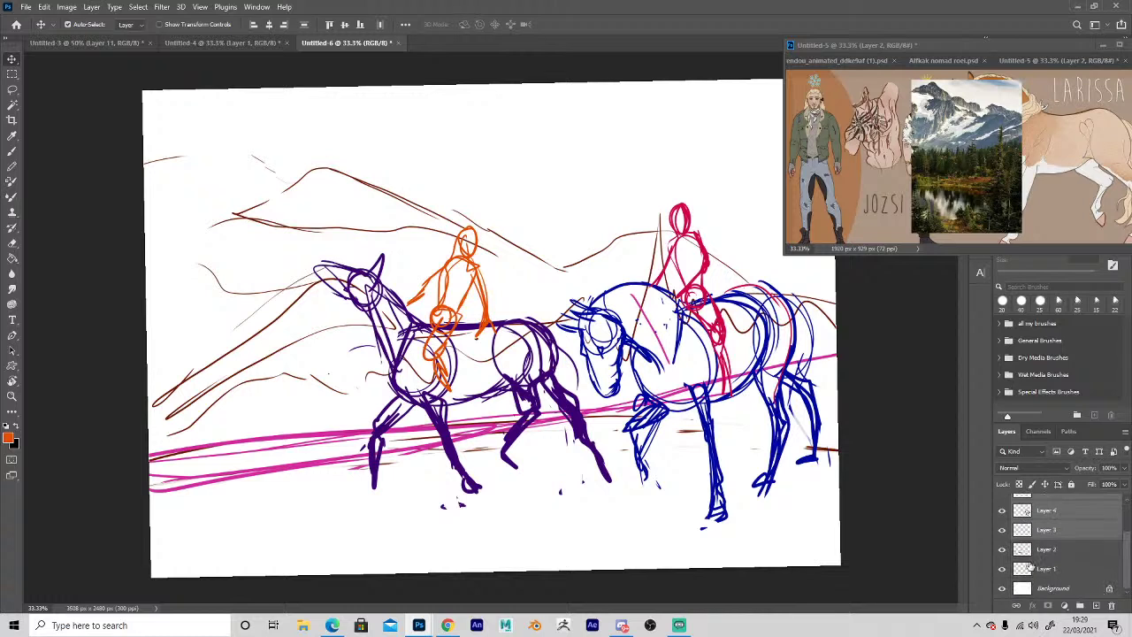
click(1039, 531)
click(1097, 606)
key(i)
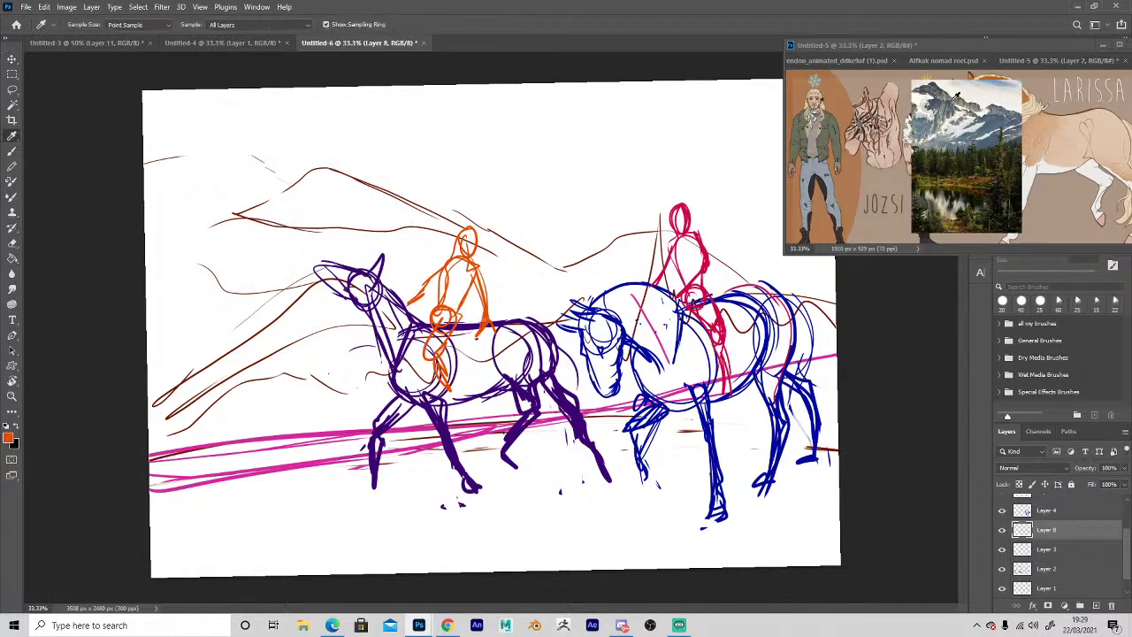
click(996, 86)
key(g)
click(559, 169)
click(558, 173)
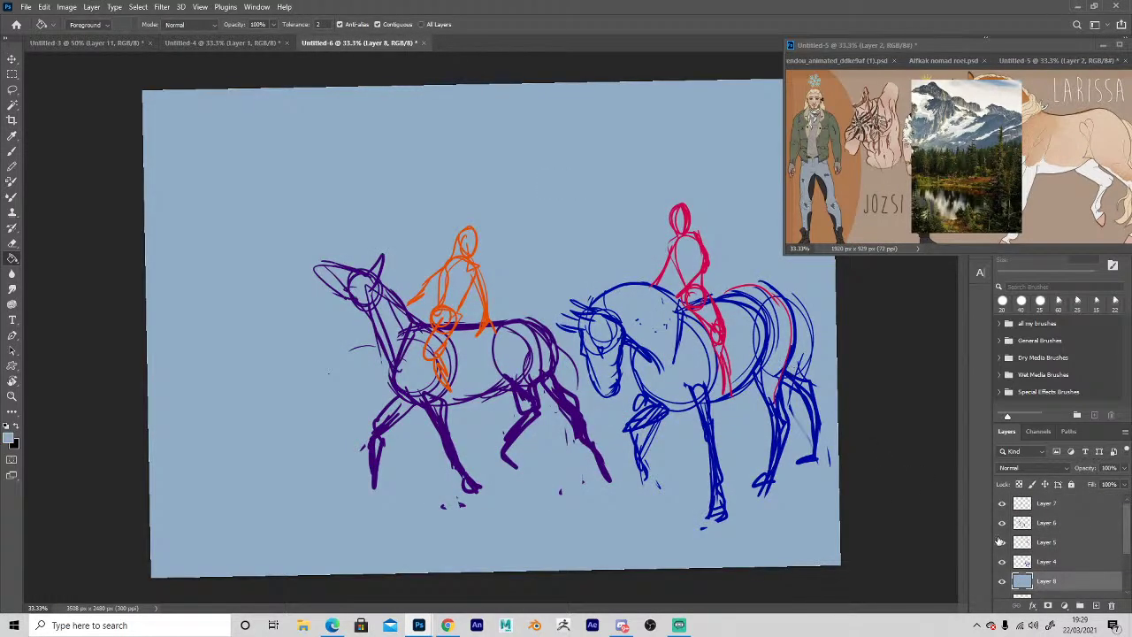
drag(1019, 602, 1020, 577)
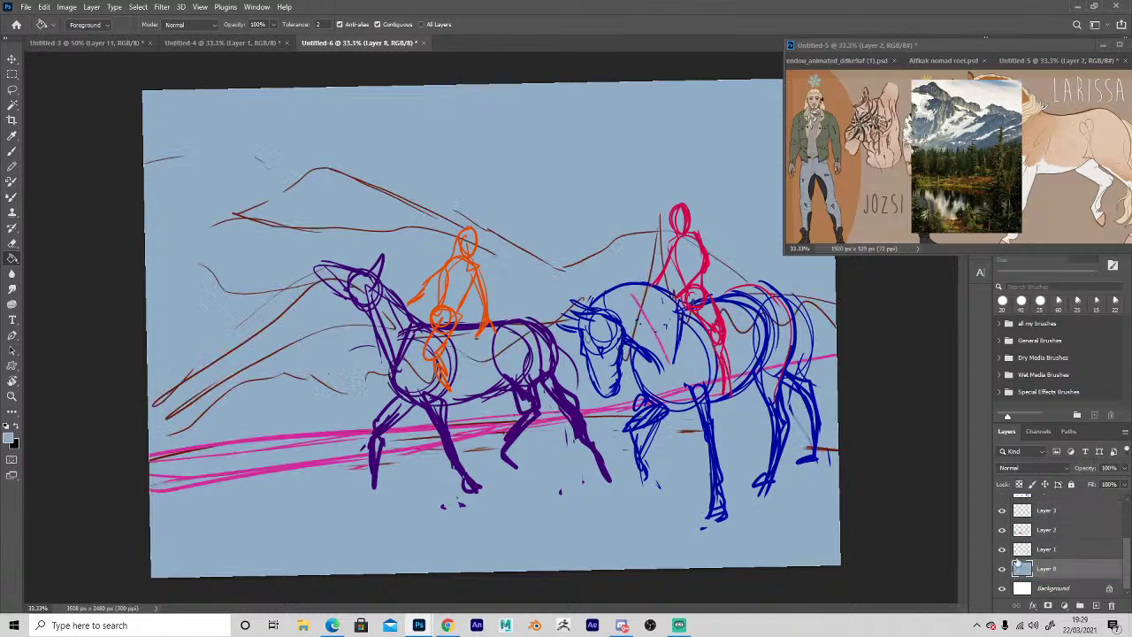
On a new layer beneath the horses, block in the far-left mountain peak in dark grey with a 50 px brush.
click(1024, 516)
click(1094, 605)
key(i)
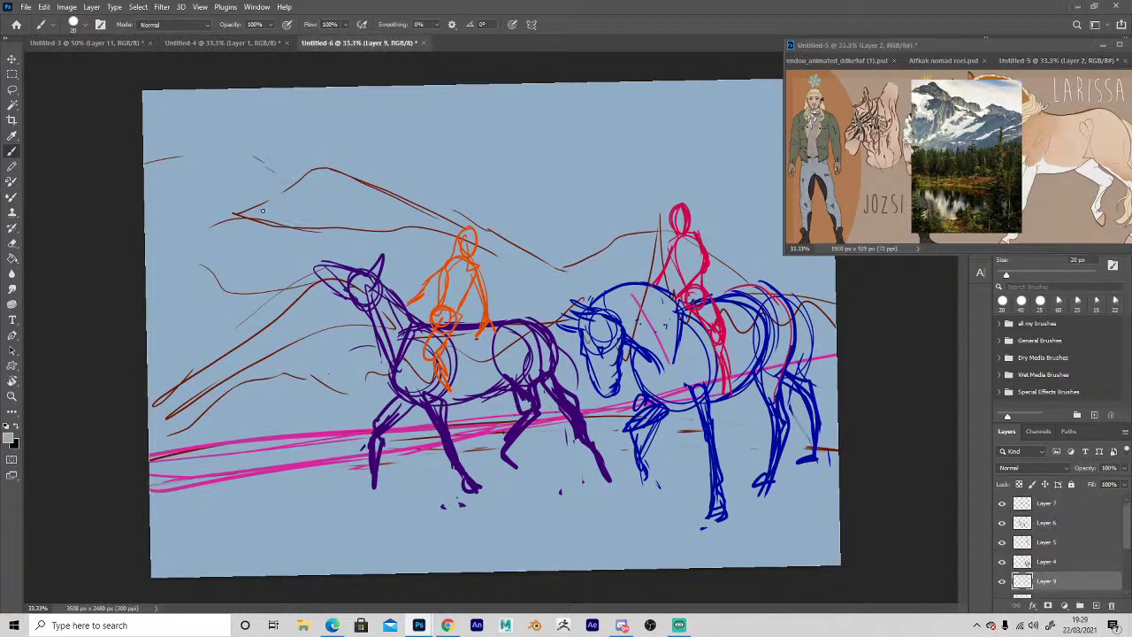
key(b)
mouse_move(135, 165)
mouse_down()
mouse_move(205, 144)
mouse_move(267, 165)
mouse_up()
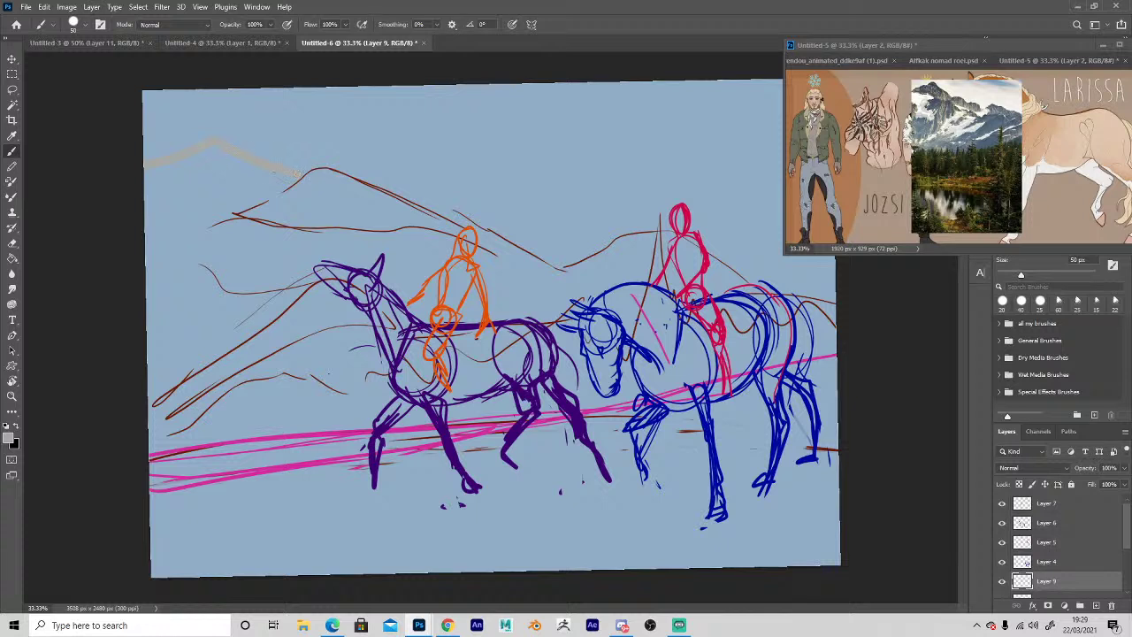
mouse_move(144, 164)
mouse_down()
mouse_move(202, 146)
mouse_move(290, 179)
mouse_move(187, 164)
mouse_move(203, 155)
mouse_up()
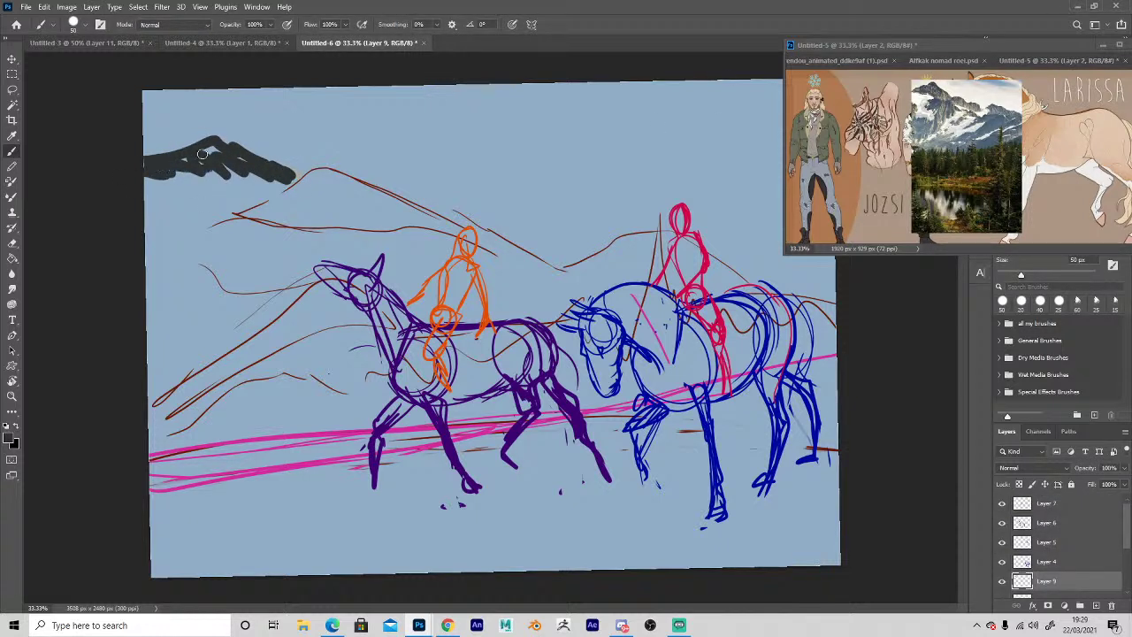
With the DG_ChocPuddin2 brush, paint beige patches on the dark peak's slope and a dark ridge along the neighbouring mountain.
click(80, 24)
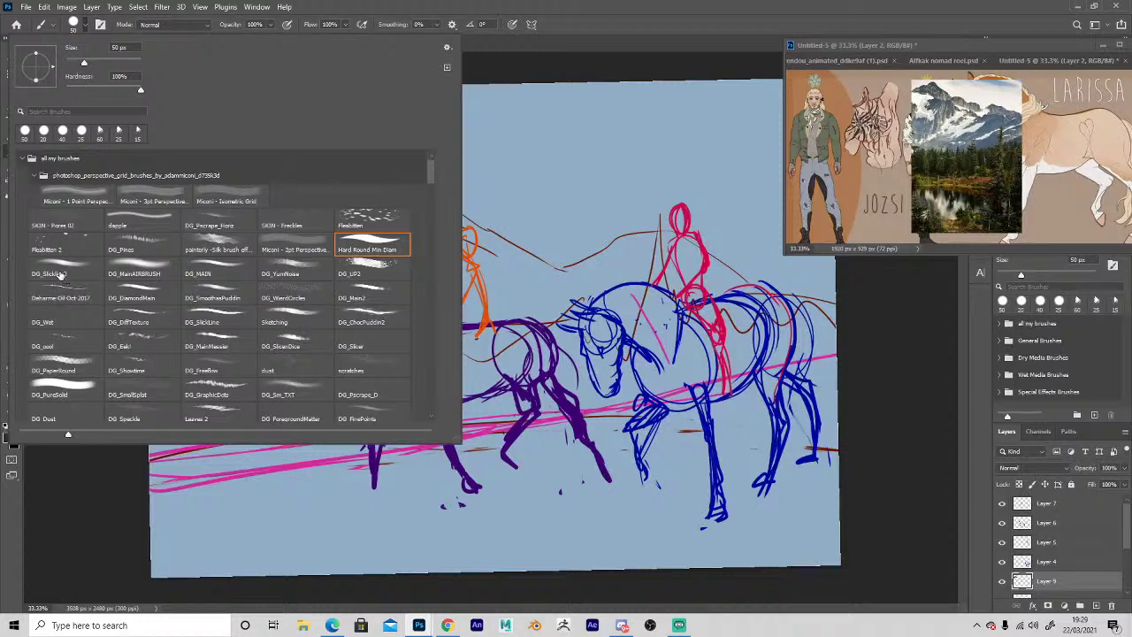
click(363, 320)
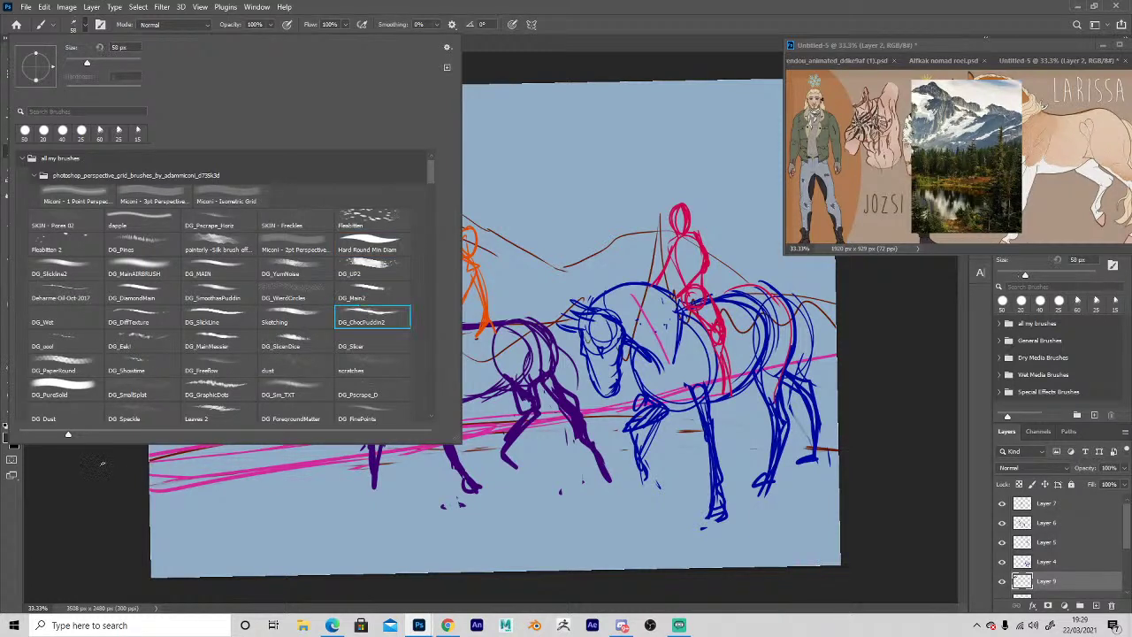
click(103, 463)
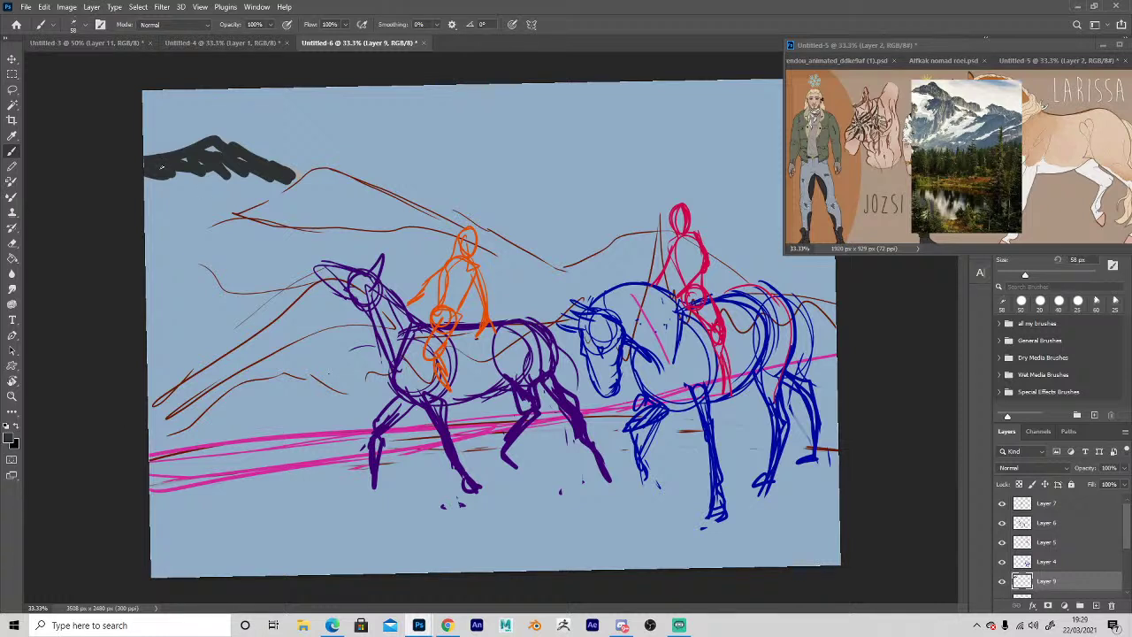
mouse_move(162, 167)
mouse_down()
mouse_move(179, 179)
mouse_move(196, 169)
mouse_move(230, 179)
mouse_up()
key(bracketright)
key(i)
click(273, 179)
mouse_move(247, 163)
mouse_down()
mouse_move(244, 178)
mouse_move(271, 176)
mouse_move(228, 182)
mouse_move(248, 164)
mouse_move(226, 178)
mouse_move(191, 169)
mouse_move(211, 146)
mouse_move(276, 176)
mouse_move(327, 170)
mouse_move(433, 205)
mouse_move(301, 184)
mouse_move(263, 206)
mouse_move(292, 191)
mouse_move(449, 212)
mouse_up()
alt+click(225, 171)
key(b)
alt+click(257, 162)
alt+click(249, 167)
key(bracketright)
key(bracketright)
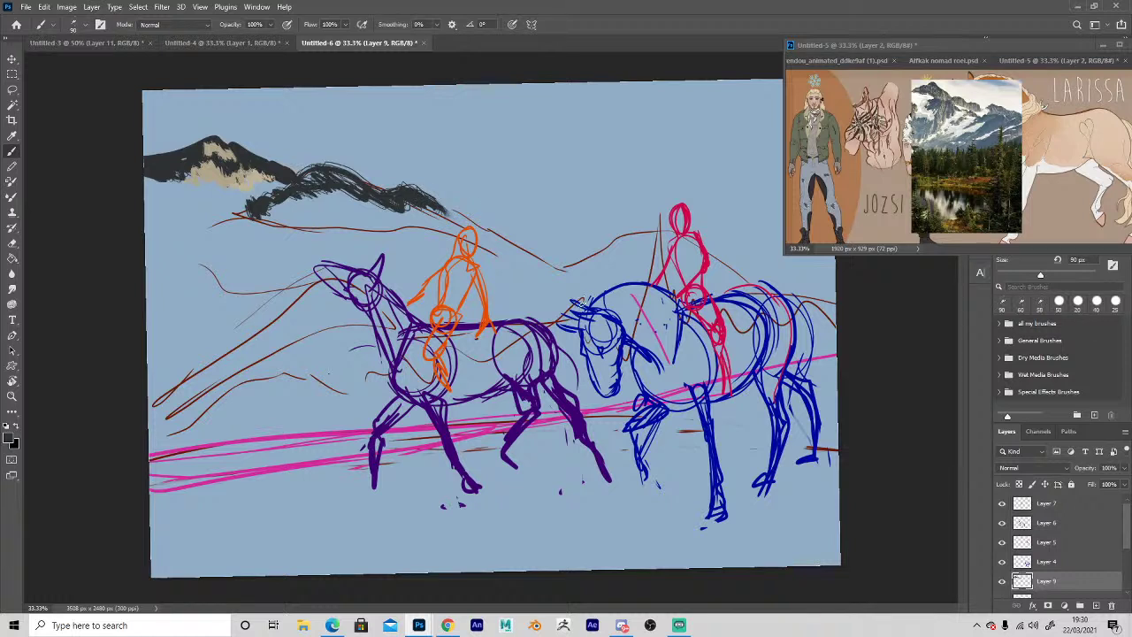
Add a new layer above the mountain painting and below the horses, and fill it with the sky's light blue.
click(1032, 563)
click(1017, 543)
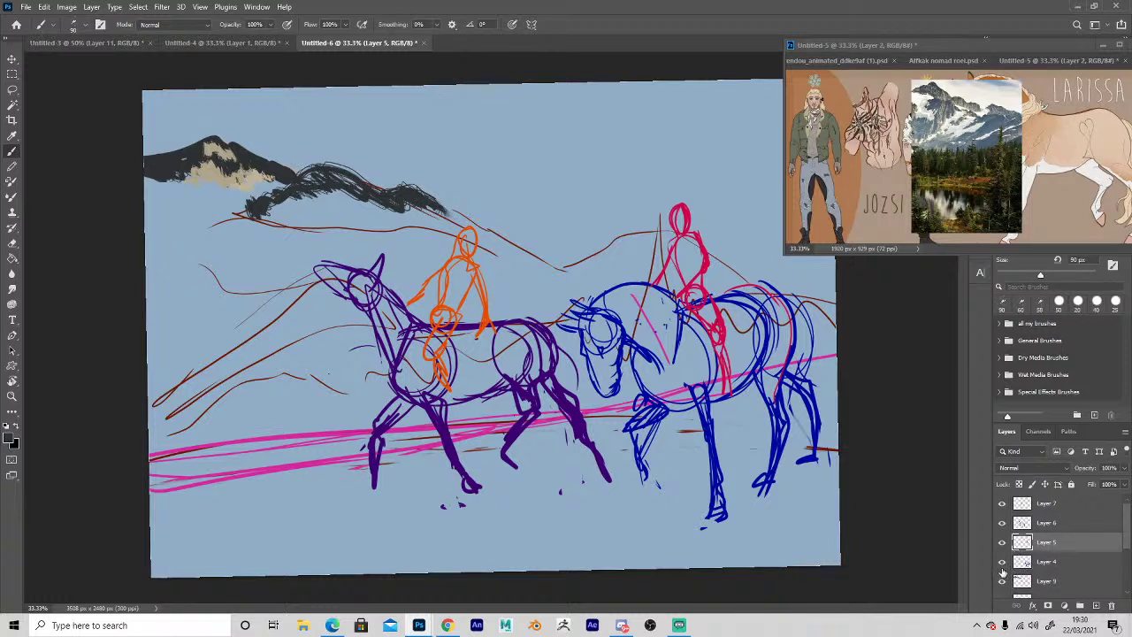
click(1002, 562)
click(1002, 563)
click(1061, 581)
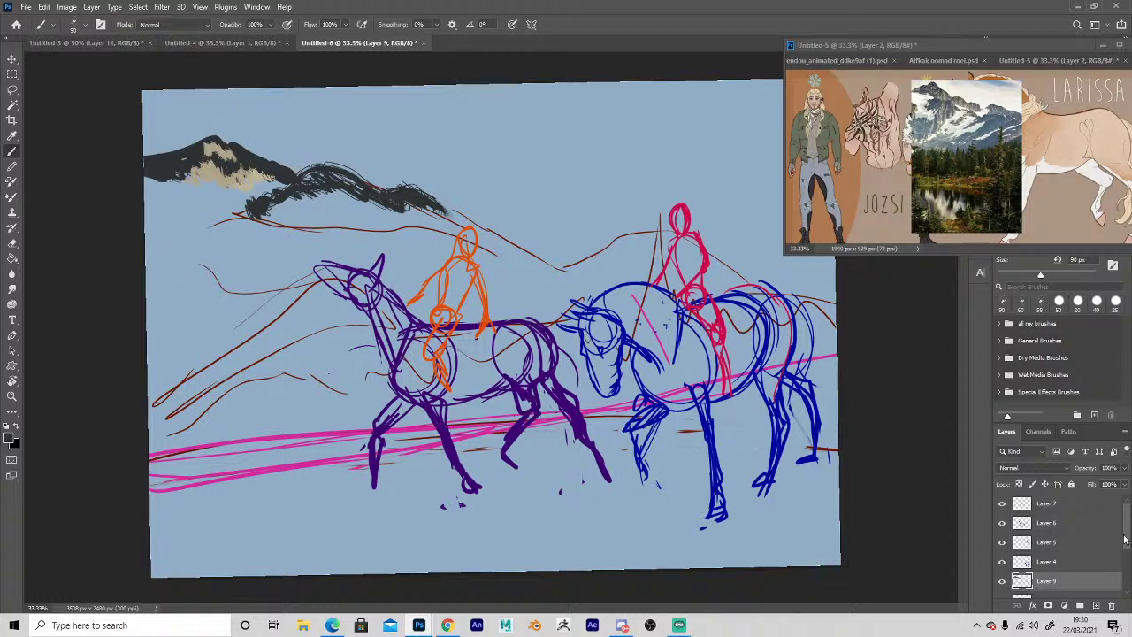
scroll(1072, 580, down, 1)
click(1097, 606)
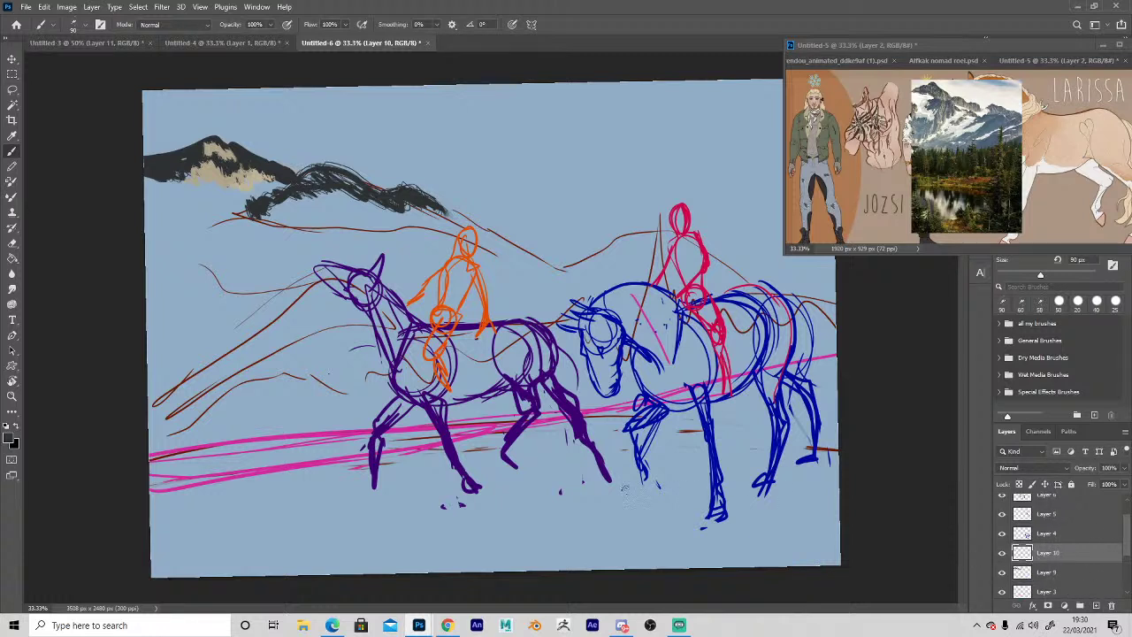
key(i)
click(554, 489)
key(g)
click(553, 489)
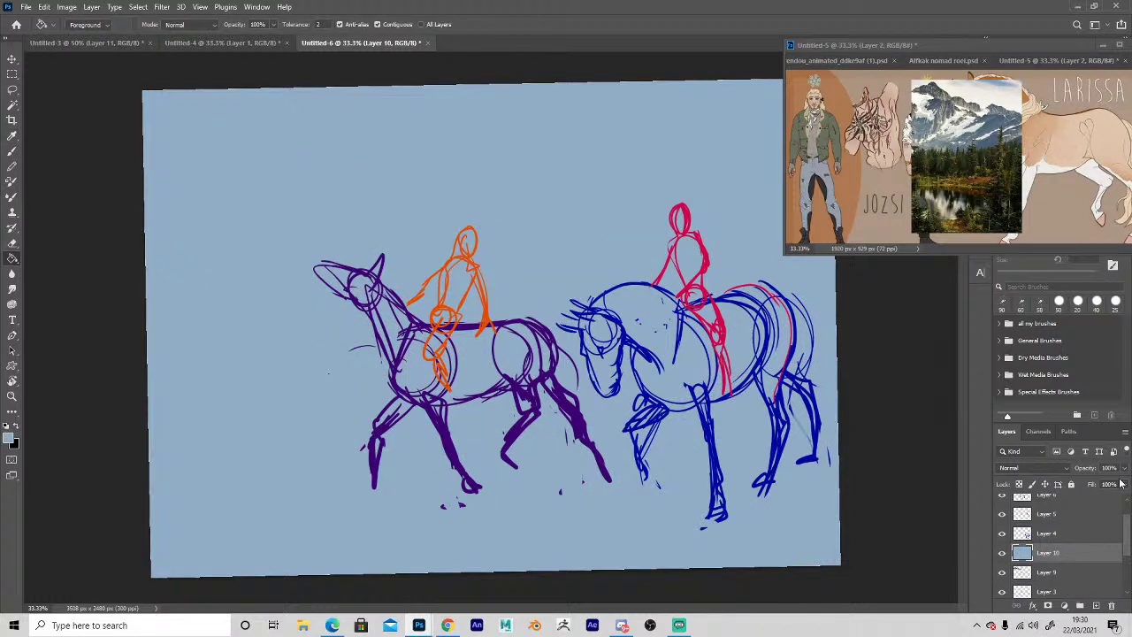
Lower the new blue fill layer's opacity to 62% so it veils the mountains and landscape lines.
click(1125, 468)
drag(1121, 482, 1104, 482)
click(1046, 562)
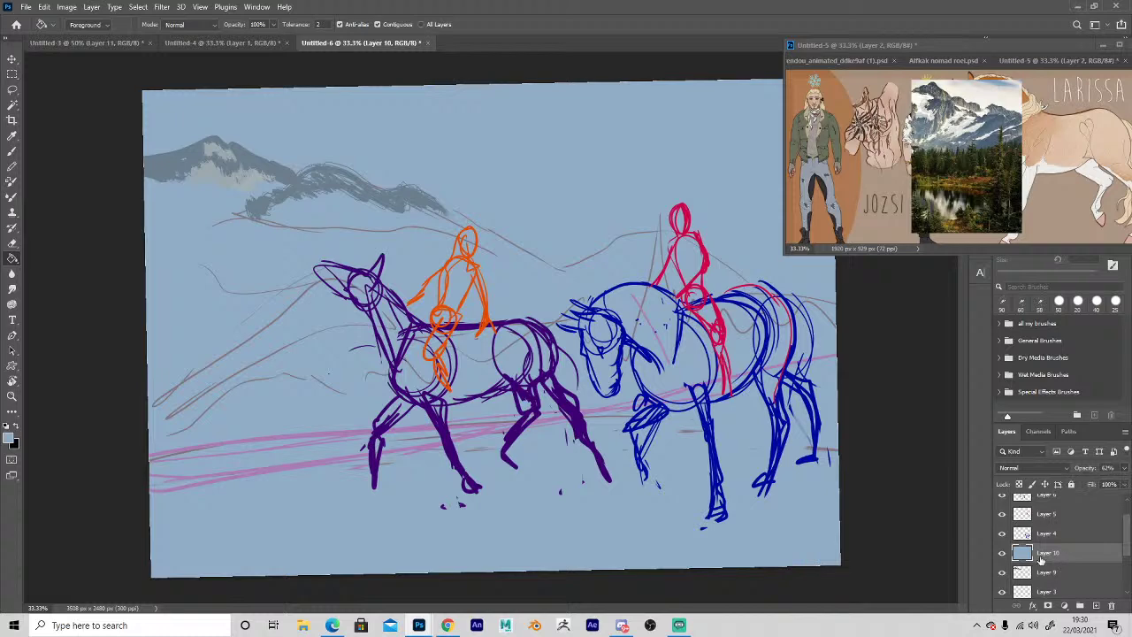
Flip the canvas horizontally and lower the opacity of the blue horse's layer to 42%.
click(11, 59)
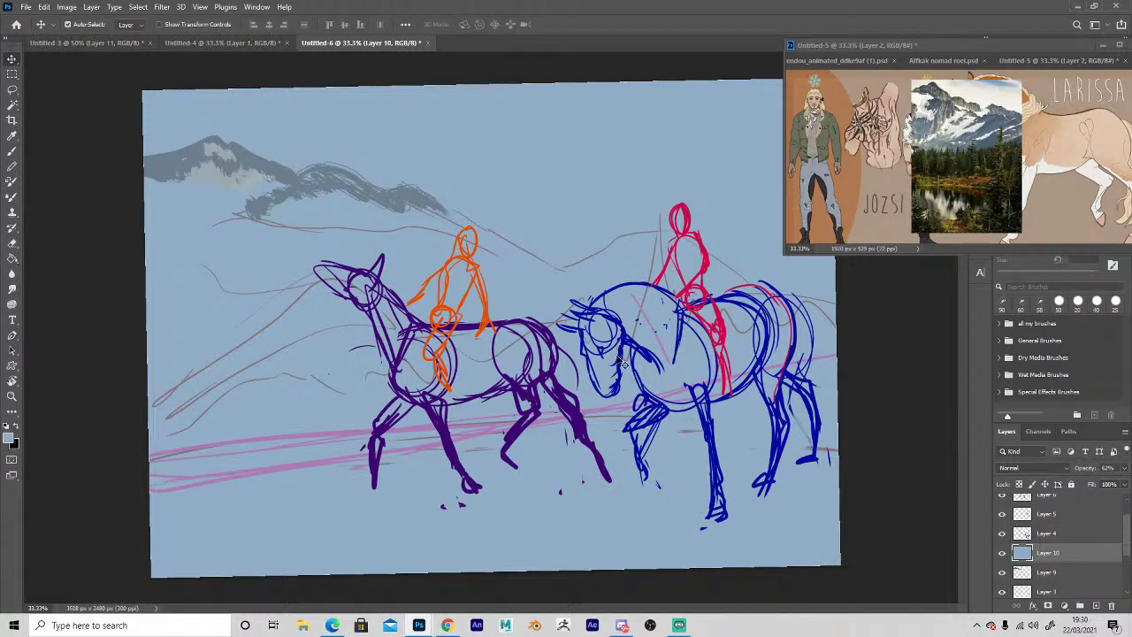
key(ctrl+shift+h)
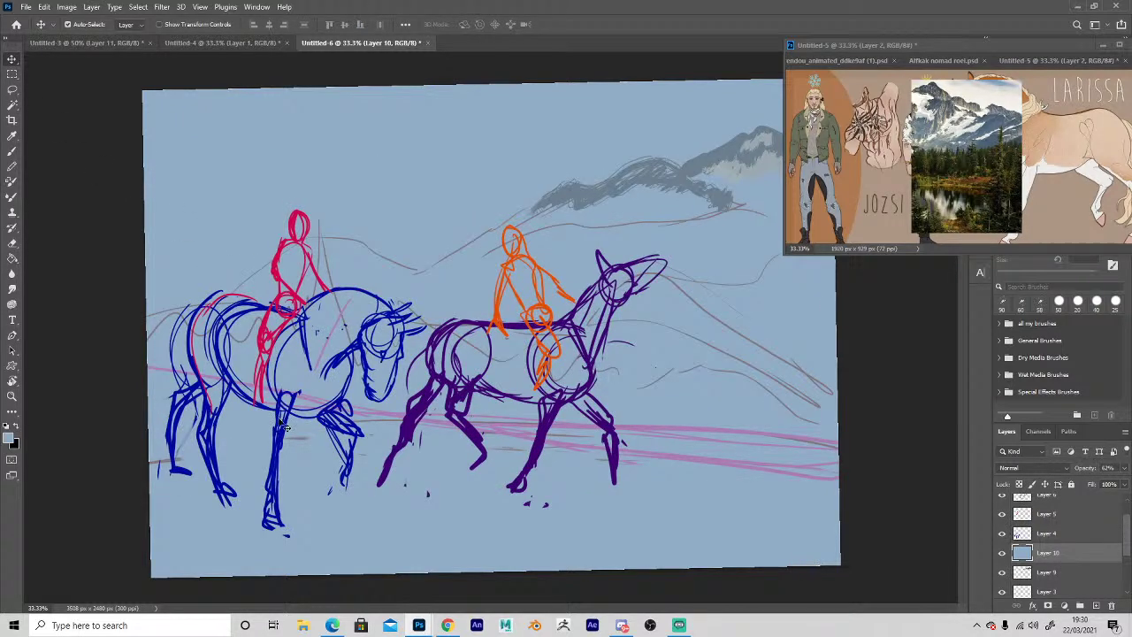
click(1047, 533)
click(1123, 468)
drag(1094, 486, 1074, 485)
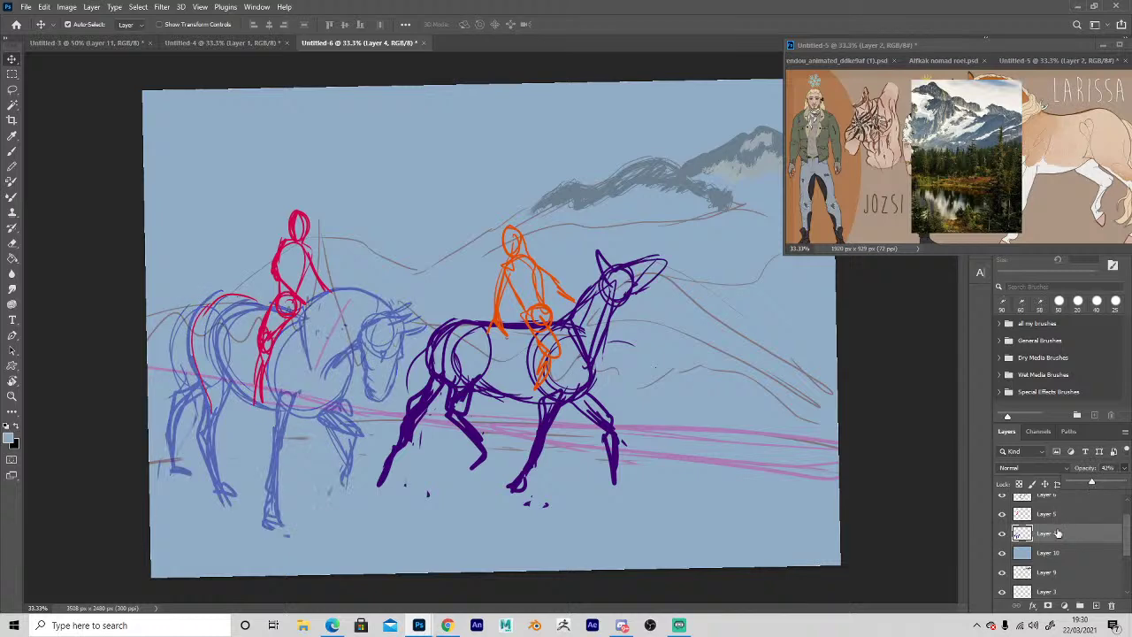
Add a new layer above the blue horse's sketch and hide the mountain photo covering the character references in the reference document.
click(1095, 606)
key(z)
click(214, 459)
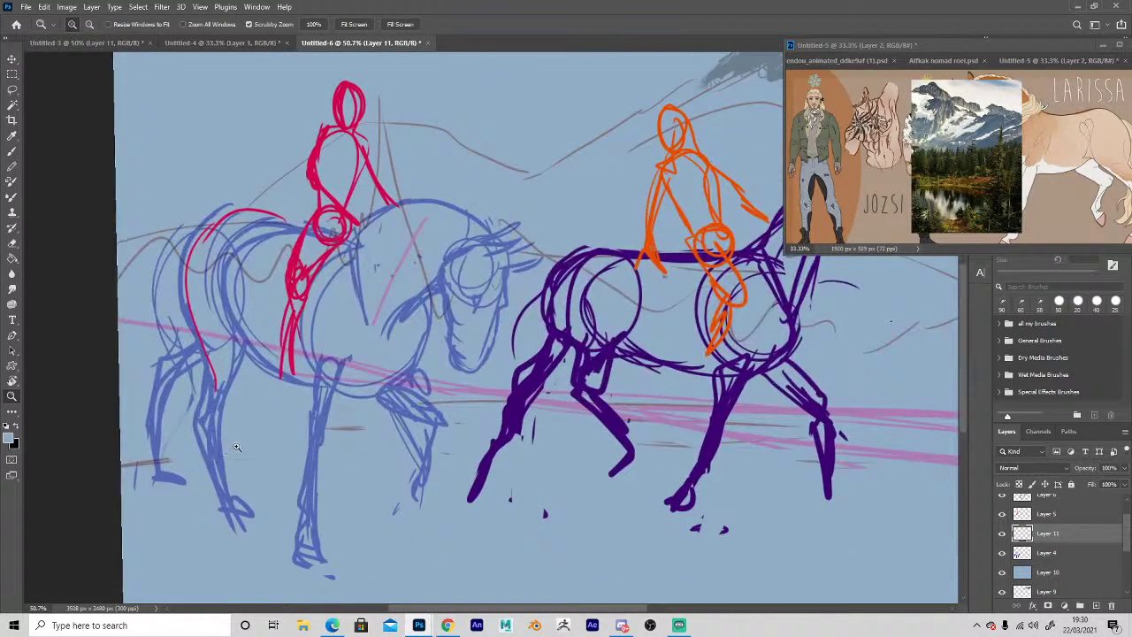
click(236, 442)
drag(235, 434, 382, 338)
click(974, 164)
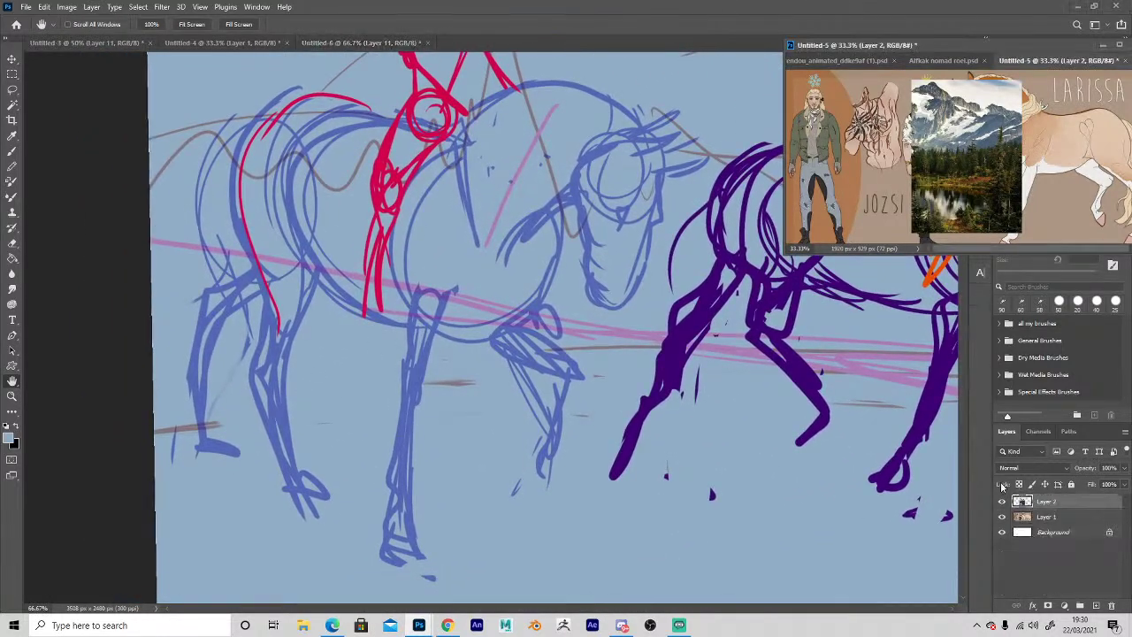
click(1002, 501)
drag(937, 164, 916, 165)
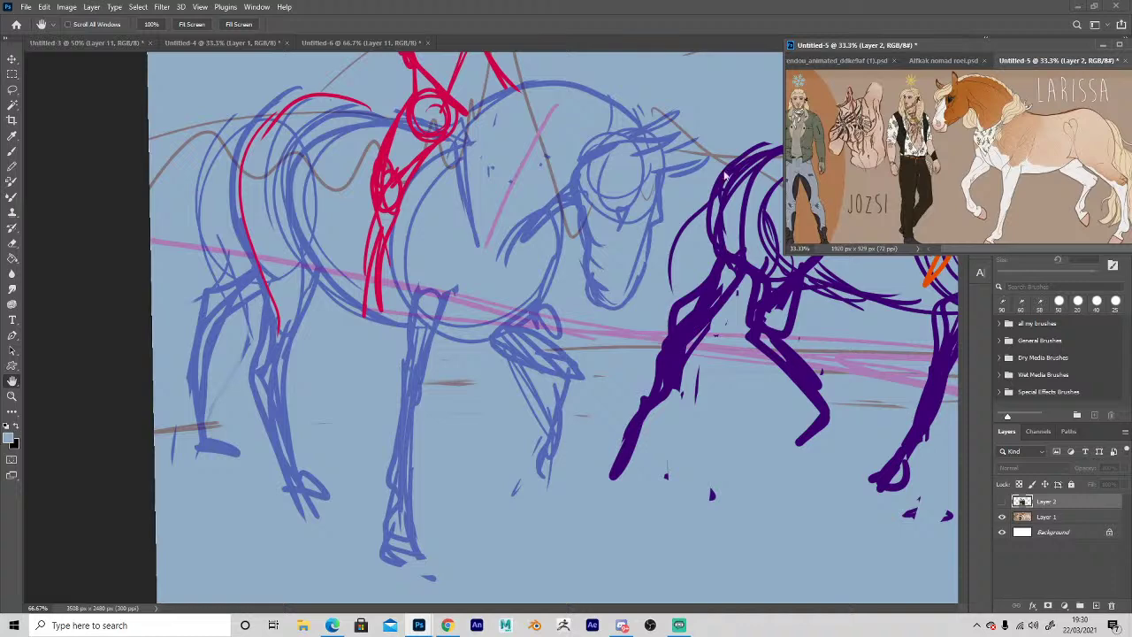
click(286, 327)
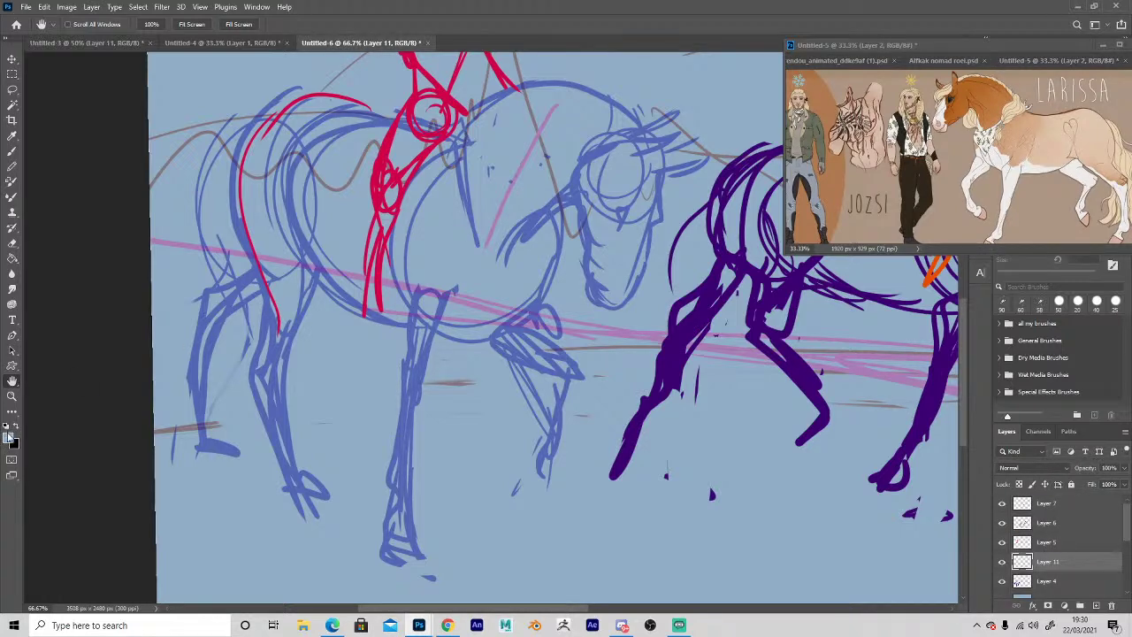
Set the foreground to a dark magenta and choose the Hard Round Min Diam brush at 9 px.
click(8, 437)
click(859, 407)
click(876, 344)
click(973, 316)
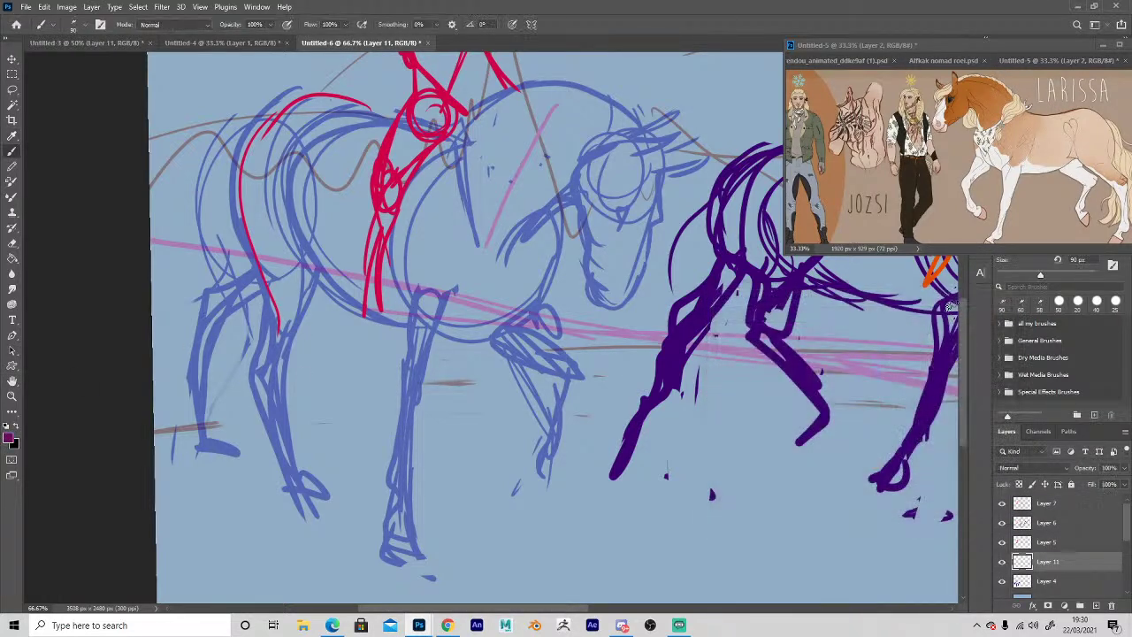
click(78, 26)
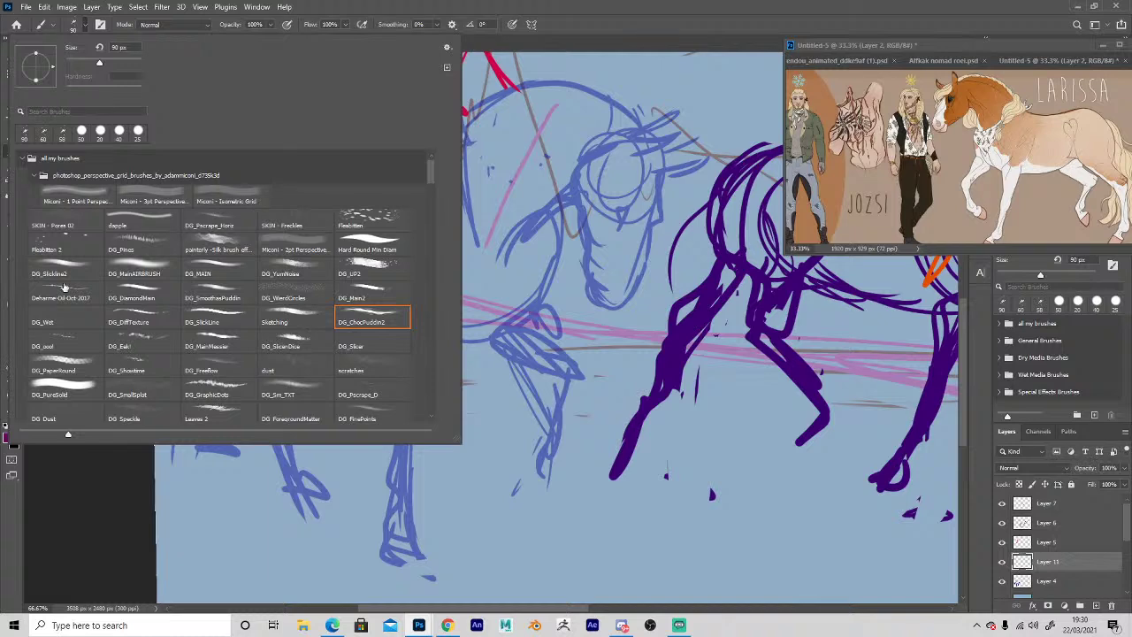
double_click(357, 249)
key(bracketleft)
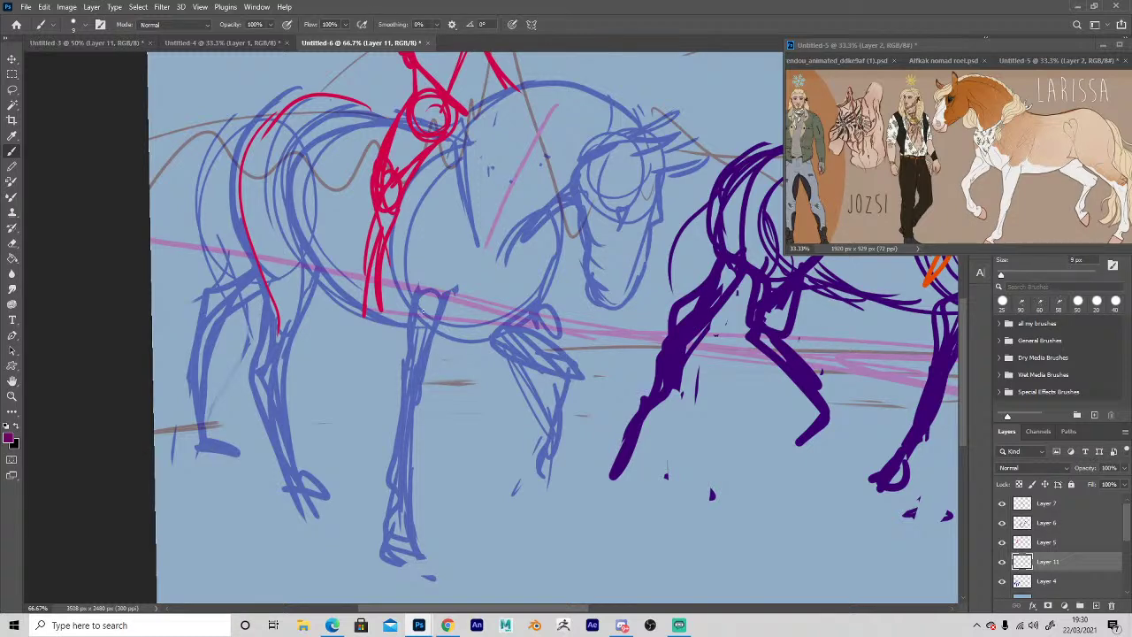
Outline the blue horse's shoulder, chest and standing foreleg, including the knee, fetlock and hoof, on the new layer.
mouse_move(421, 277)
mouse_down()
mouse_move(437, 358)
mouse_move(398, 444)
mouse_move(393, 394)
mouse_move(414, 314)
mouse_move(401, 269)
mouse_up()
mouse_move(458, 149)
mouse_down()
mouse_move(474, 228)
mouse_move(445, 243)
mouse_up()
mouse_move(439, 342)
mouse_down()
mouse_move(478, 285)
mouse_move(453, 303)
mouse_move(465, 333)
mouse_move(516, 314)
mouse_move(496, 268)
mouse_up()
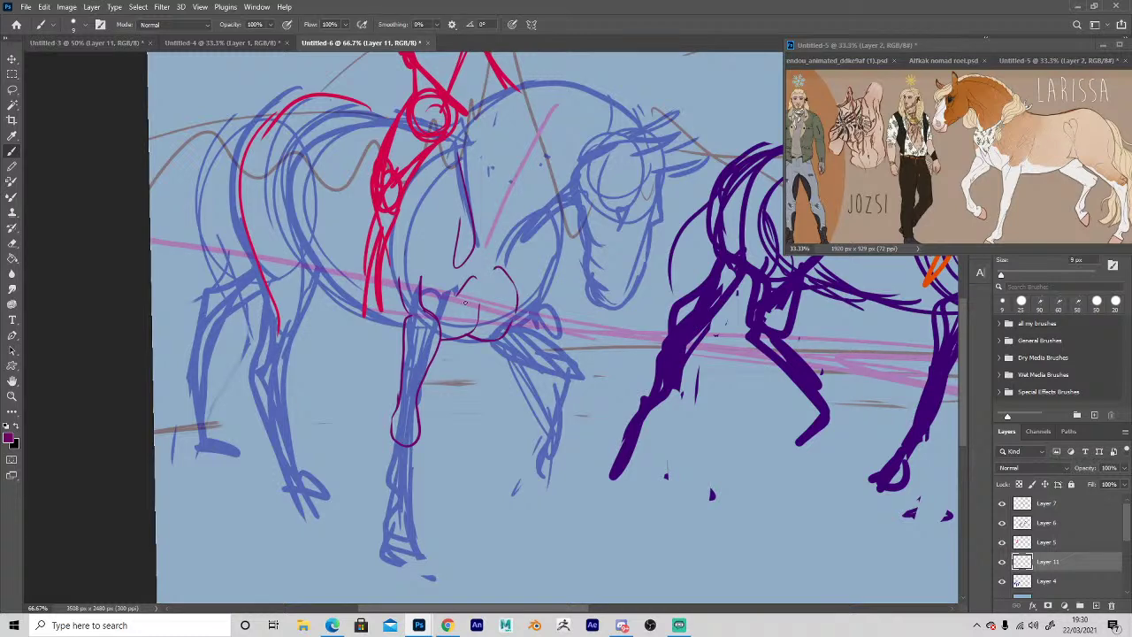
mouse_move(404, 426)
mouse_down()
mouse_move(411, 506)
mouse_move(397, 467)
mouse_move(399, 444)
mouse_move(407, 447)
mouse_up()
key(e)
key(b)
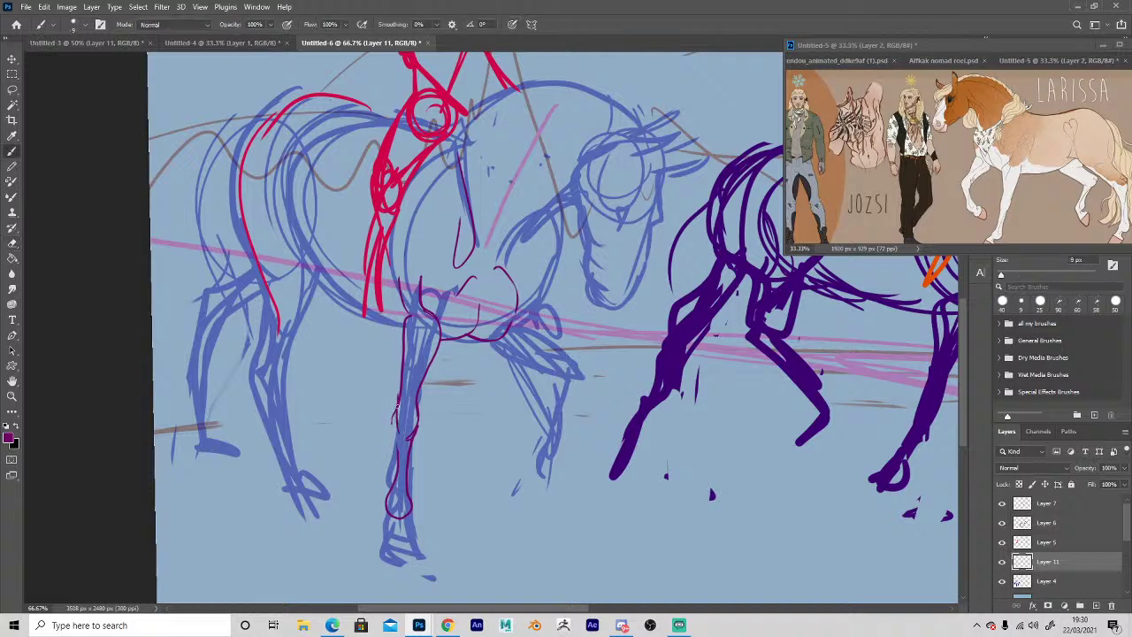
mouse_move(404, 403)
mouse_down()
mouse_move(412, 430)
mouse_move(391, 493)
mouse_move(411, 533)
mouse_move(390, 507)
mouse_up()
drag(419, 545, 386, 536)
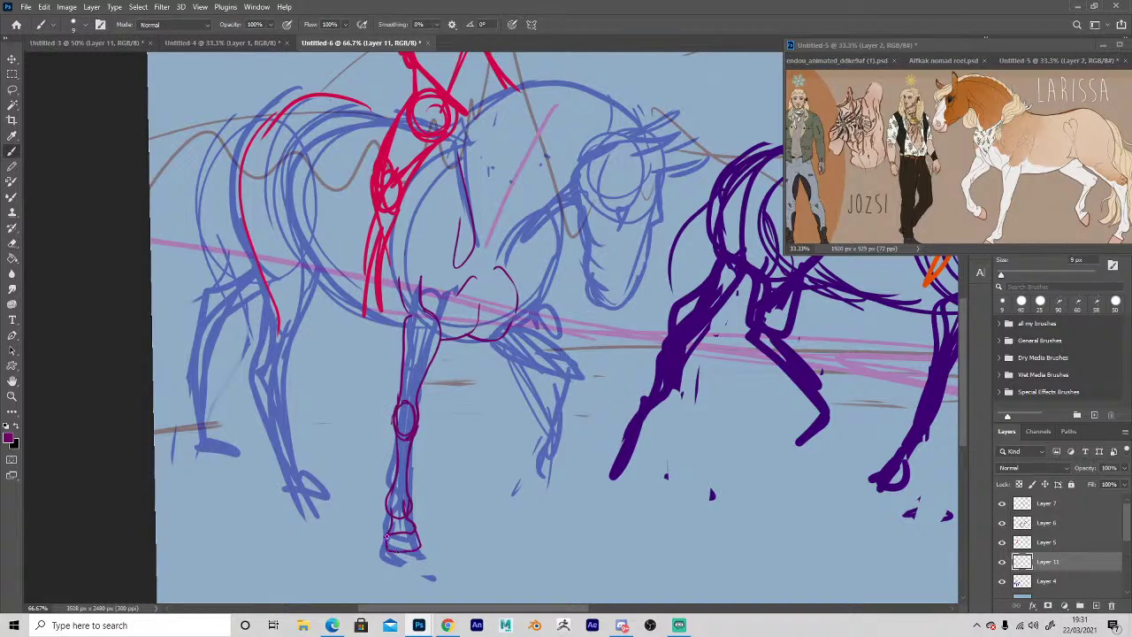
Draw the blue horse's withers, belly line and flank curve, and erase stray line work at the top of the flank.
mouse_move(402, 330)
mouse_down()
mouse_move(332, 289)
mouse_move(306, 240)
mouse_move(298, 173)
mouse_move(356, 125)
mouse_move(443, 143)
mouse_up()
drag(416, 186, 464, 145)
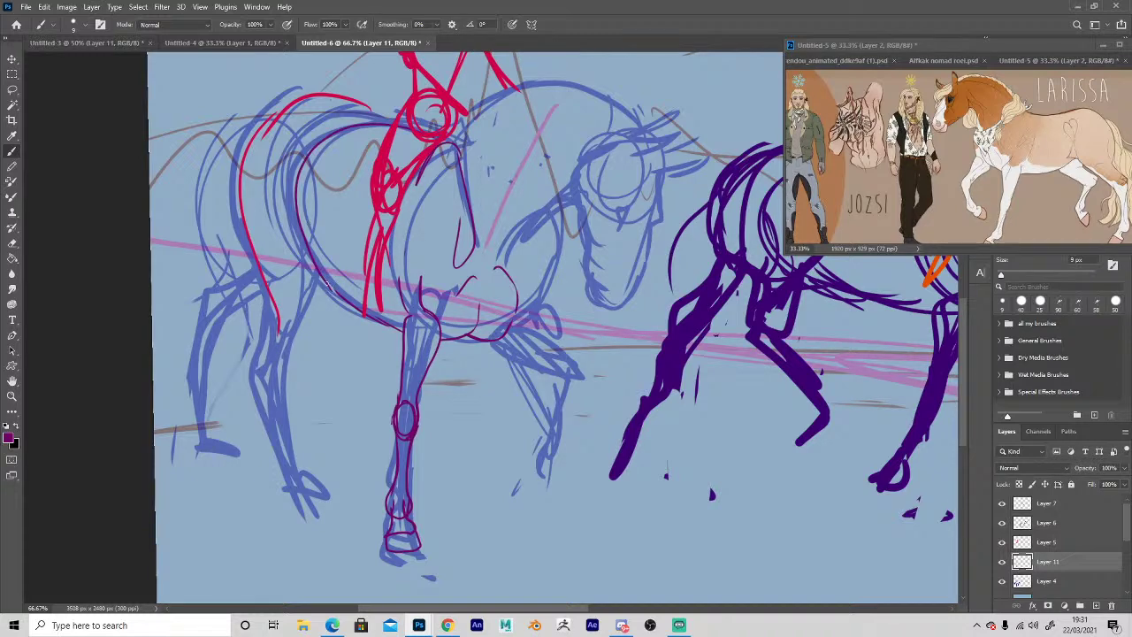
mouse_move(364, 320)
mouse_down()
mouse_move(303, 237)
mouse_move(302, 181)
mouse_move(350, 127)
mouse_up()
key(e)
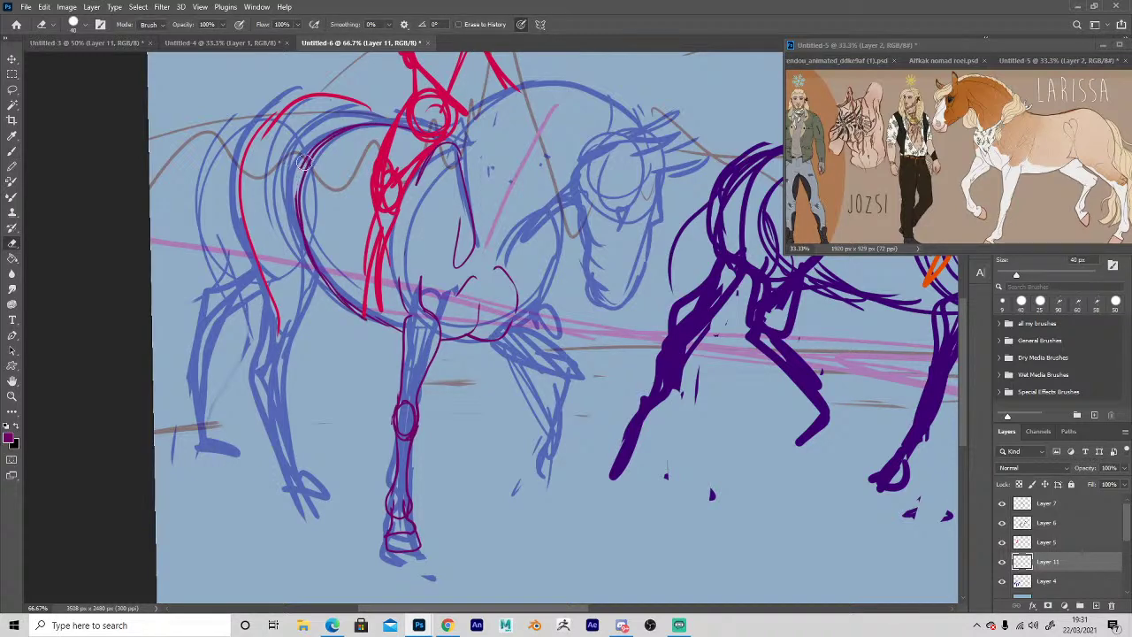
drag(303, 162, 315, 145)
Outline the front of the blue horse's chest and its raised foreleg with the knee and hoof.
key(b)
mouse_move(541, 213)
mouse_down()
mouse_move(552, 309)
mouse_move(522, 334)
mouse_move(577, 363)
mouse_move(584, 389)
mouse_move(566, 372)
mouse_move(502, 355)
mouse_up()
mouse_move(579, 389)
mouse_down()
mouse_move(566, 451)
mouse_move(544, 464)
mouse_up()
drag(541, 447, 557, 408)
drag(577, 391, 569, 463)
mouse_move(569, 463)
mouse_down()
mouse_move(542, 439)
mouse_move(553, 399)
mouse_move(545, 447)
mouse_move(573, 438)
mouse_move(550, 471)
mouse_move(542, 444)
mouse_move(541, 480)
mouse_up()
key(e)
key(b)
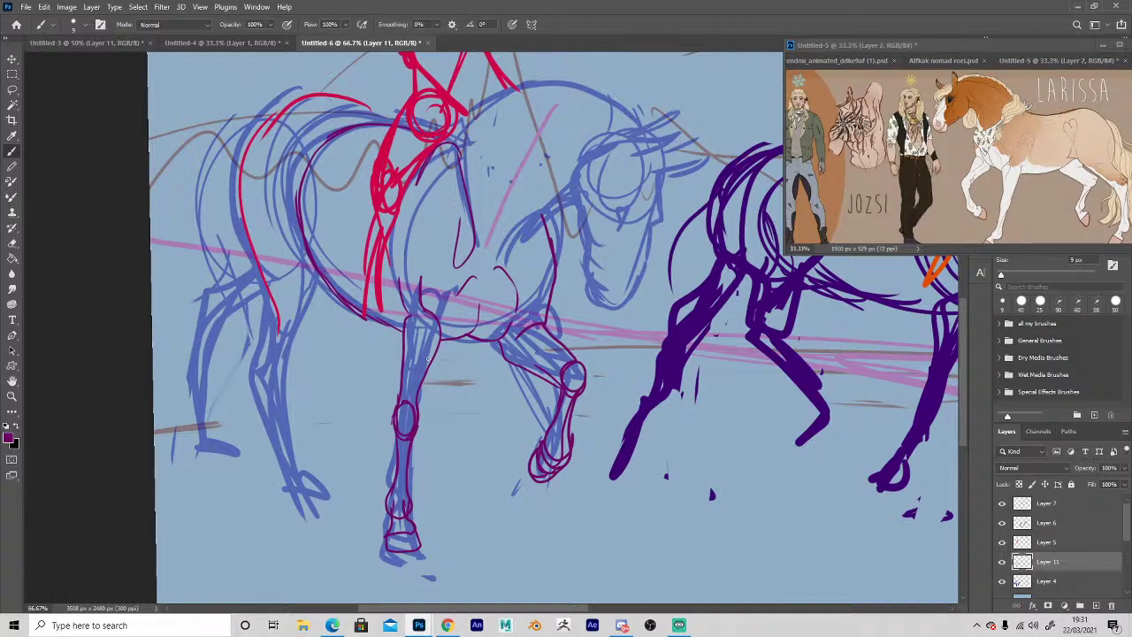
Trace the blue horse's back and rump and outline its near hind leg down to the fetlock.
mouse_move(292, 120)
mouse_down()
mouse_move(348, 115)
mouse_move(312, 108)
mouse_move(254, 153)
mouse_move(249, 246)
mouse_move(251, 190)
mouse_move(267, 292)
mouse_move(307, 261)
mouse_move(321, 278)
mouse_move(284, 354)
mouse_up()
mouse_move(253, 254)
mouse_down()
mouse_move(255, 352)
mouse_move(281, 362)
mouse_move(285, 348)
mouse_move(280, 423)
mouse_up()
drag(271, 366, 253, 464)
drag(247, 370, 290, 474)
mouse_move(285, 403)
mouse_down()
mouse_move(289, 480)
mouse_move(260, 389)
mouse_up()
drag(283, 457, 247, 389)
mouse_move(249, 340)
mouse_down()
mouse_move(258, 362)
mouse_move(248, 234)
mouse_move(305, 110)
mouse_move(324, 95)
mouse_move(398, 116)
mouse_up()
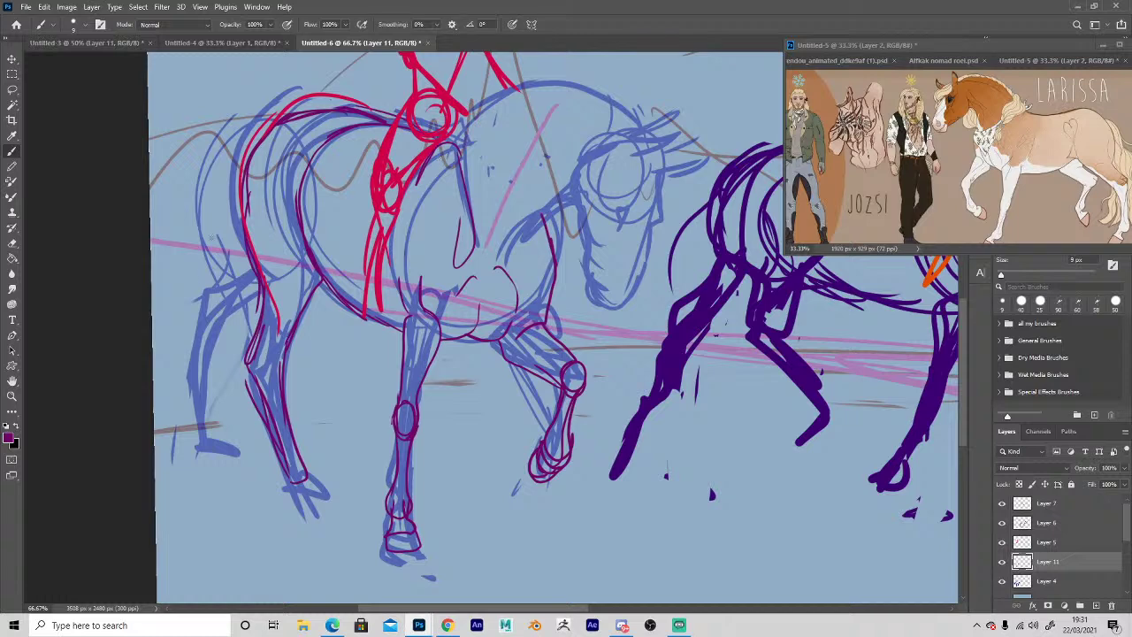
Add the pastern and hoof to the near hind leg and refine the cannon line above them.
mouse_move(302, 460)
mouse_down()
mouse_move(319, 491)
mouse_move(305, 497)
mouse_move(293, 480)
mouse_move(294, 499)
mouse_move(319, 487)
mouse_move(313, 517)
mouse_move(296, 515)
mouse_move(318, 489)
mouse_up()
key(e)
key(b)
drag(294, 501, 295, 518)
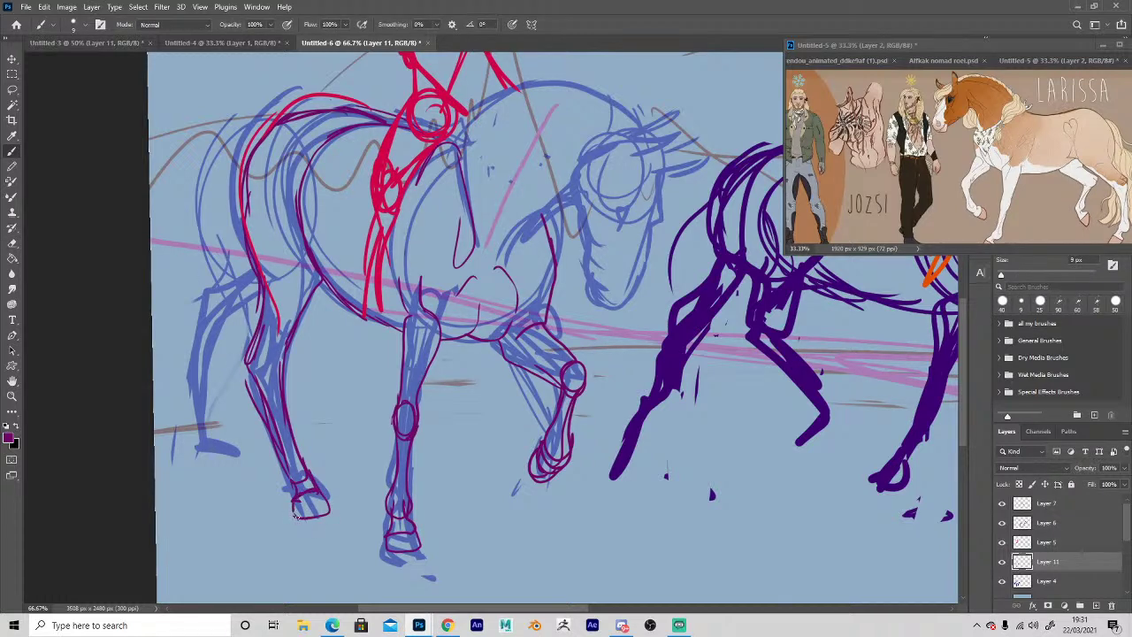
drag(292, 477, 265, 403)
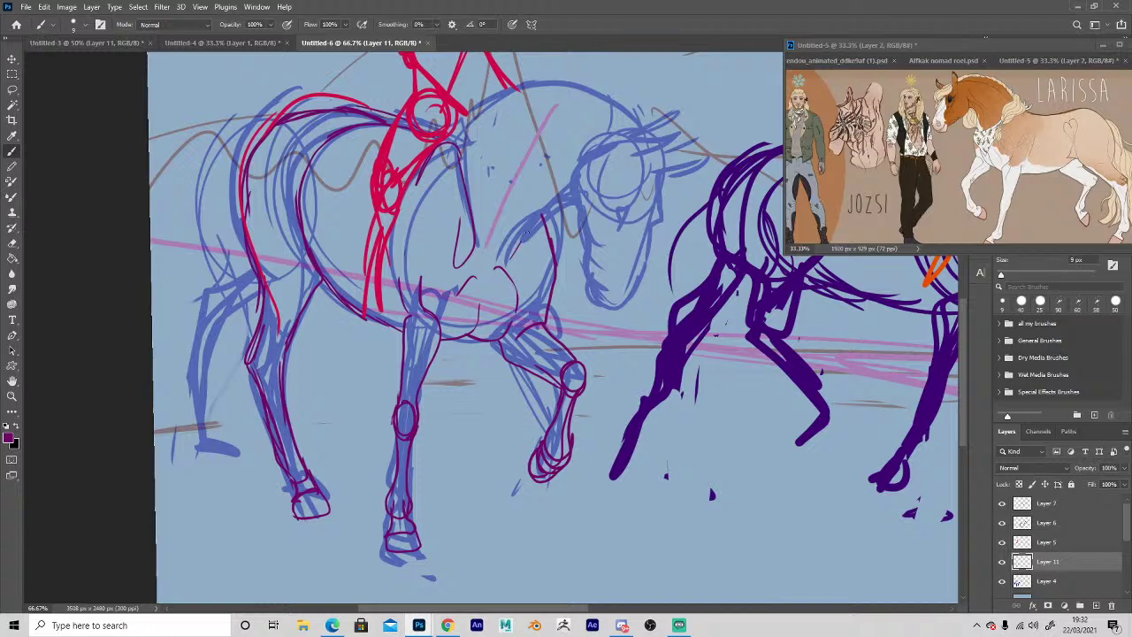
Draw the blue horse's head with the jaw, eye, ears, facial contour, nostril and mouth.
drag(527, 233, 564, 211)
mouse_move(610, 141)
mouse_down()
mouse_move(577, 217)
mouse_move(591, 160)
mouse_move(568, 209)
mouse_up()
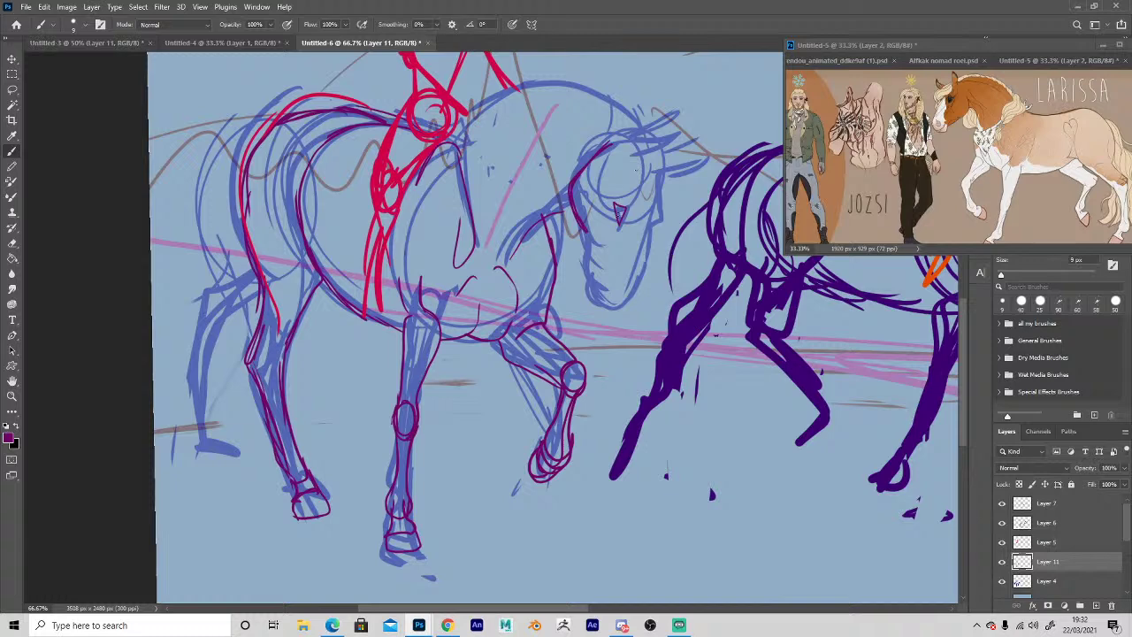
mouse_move(621, 212)
mouse_down()
mouse_move(609, 160)
mouse_move(599, 217)
mouse_move(606, 190)
mouse_move(610, 223)
mouse_move(585, 229)
mouse_move(584, 281)
mouse_up()
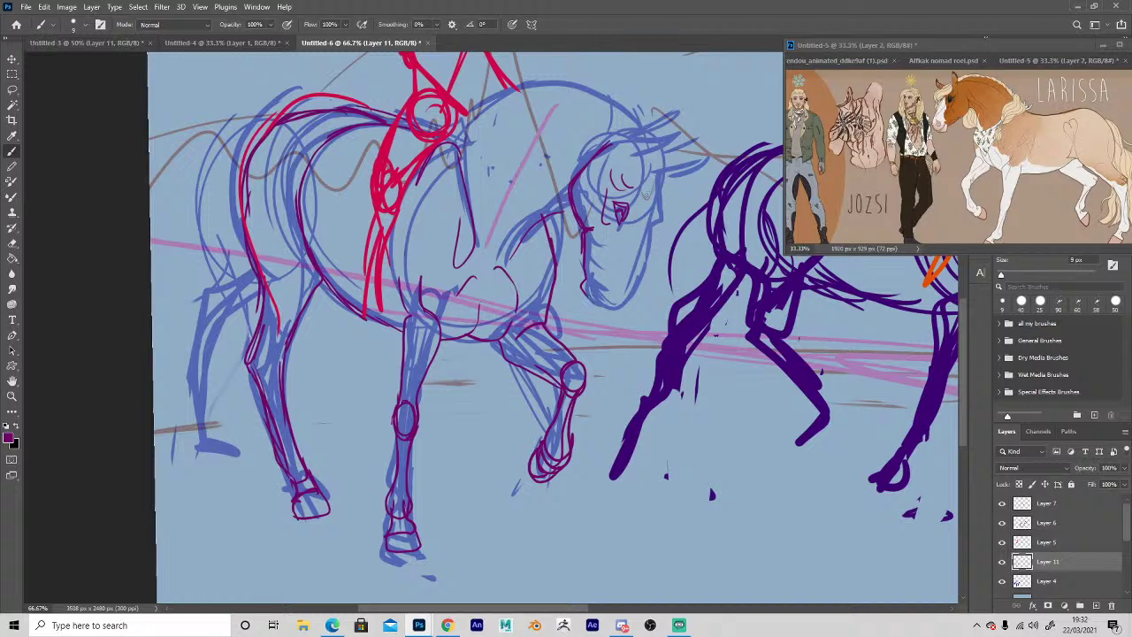
mouse_move(656, 167)
mouse_down()
mouse_move(643, 257)
mouse_move(648, 240)
mouse_move(628, 292)
mouse_move(615, 294)
mouse_move(655, 164)
mouse_move(689, 166)
mouse_move(627, 152)
mouse_up()
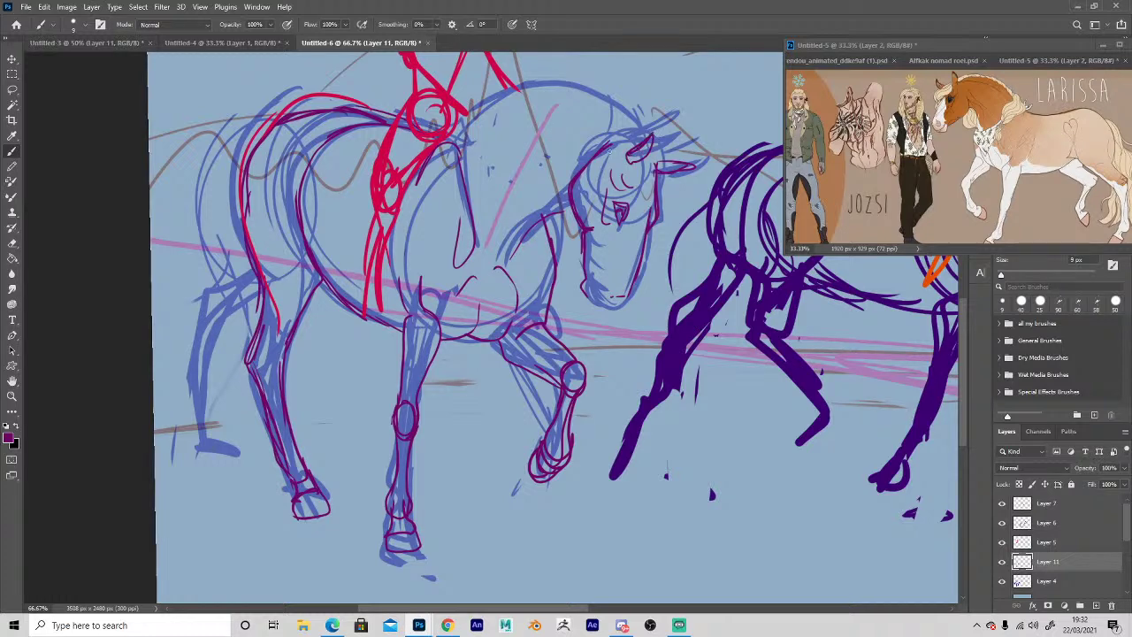
mouse_move(633, 204)
mouse_down()
mouse_move(620, 272)
mouse_move(603, 293)
mouse_move(617, 298)
mouse_move(595, 294)
mouse_up()
Draw the crest of the arched neck from poll to withers and the muscle lines beneath the throat.
key(space)
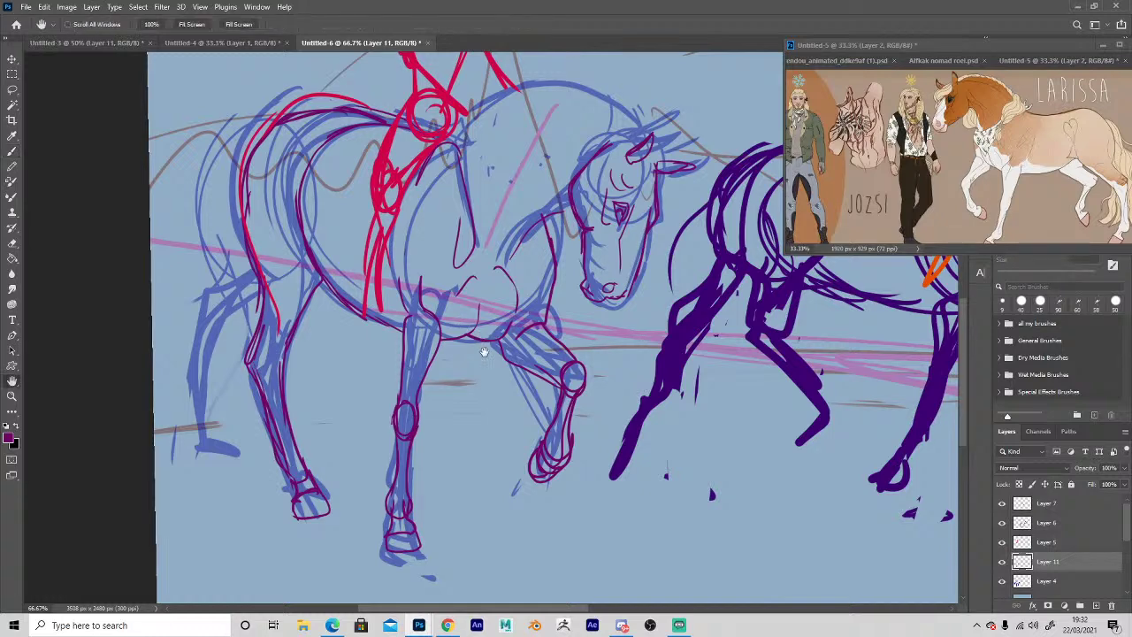
drag(485, 363, 484, 368)
mouse_move(634, 134)
mouse_down()
mouse_move(512, 108)
mouse_move(456, 135)
mouse_move(491, 117)
mouse_move(593, 105)
mouse_move(659, 155)
mouse_move(586, 101)
mouse_move(477, 122)
mouse_up()
drag(500, 240, 533, 200)
drag(537, 191, 552, 193)
Switch to Chrome and look through the Jozsi and Larissa DeviantArt page for the horse's description.
key(space)
click(968, 150)
click(448, 625)
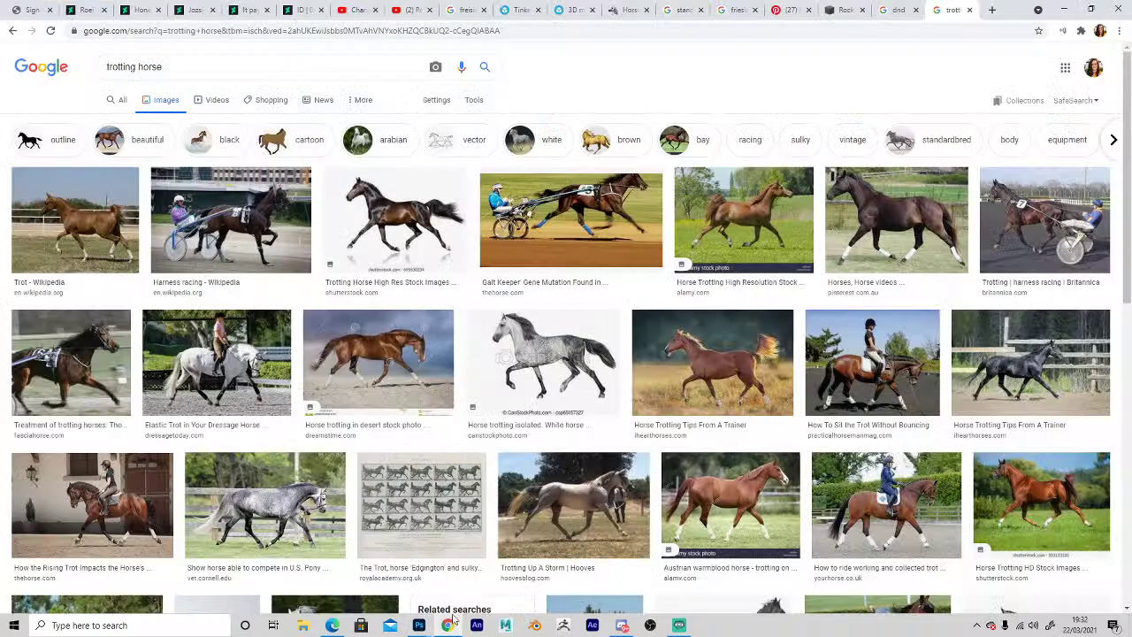
click(11, 626)
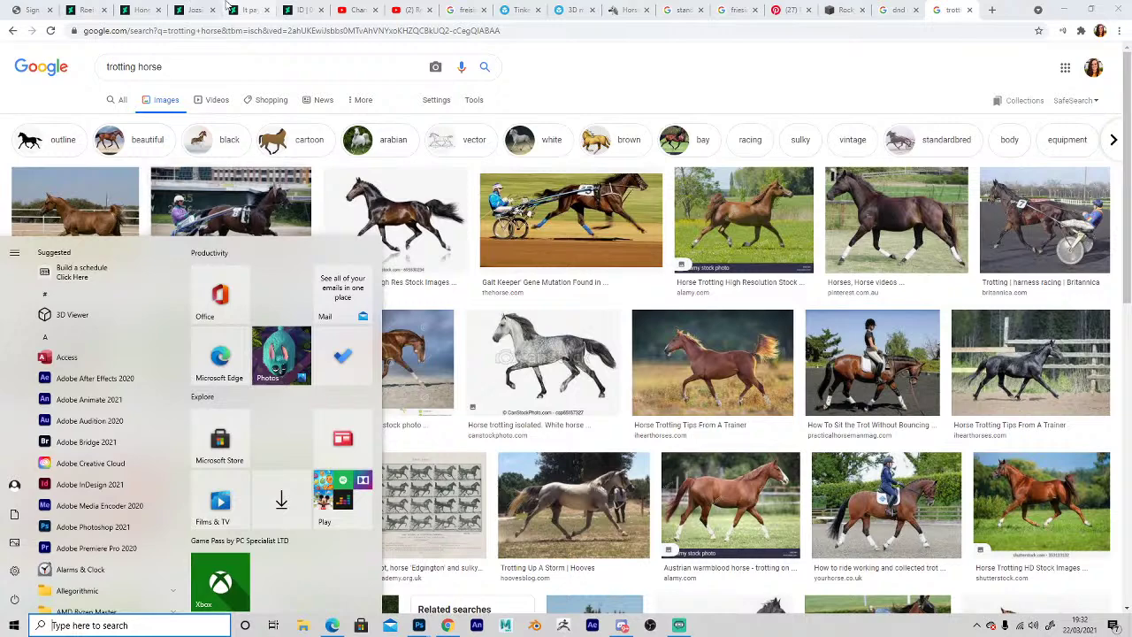
click(193, 9)
scroll(1056, 85, down, 1)
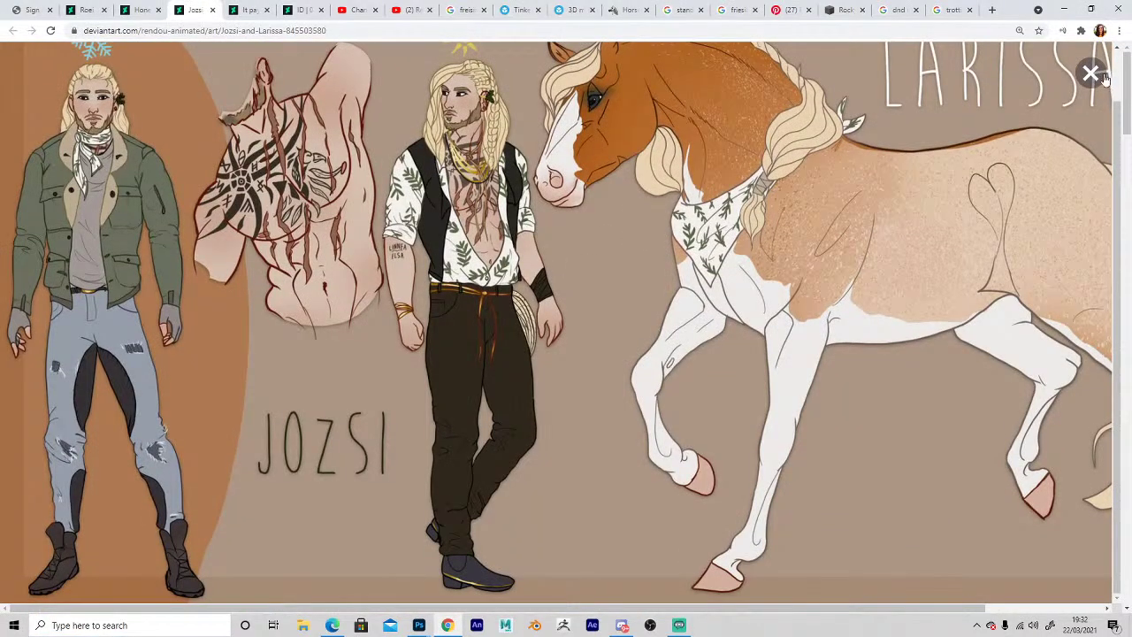
click(1091, 72)
scroll(586, 266, down, 1)
scroll(517, 370, down, 10)
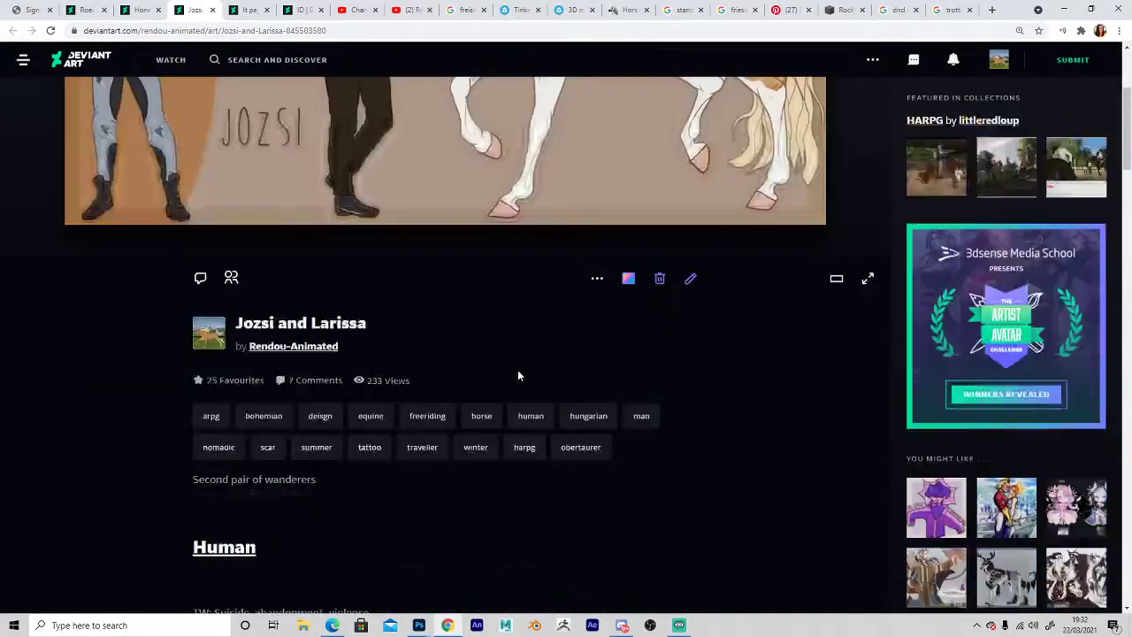
scroll(468, 384, up, 5)
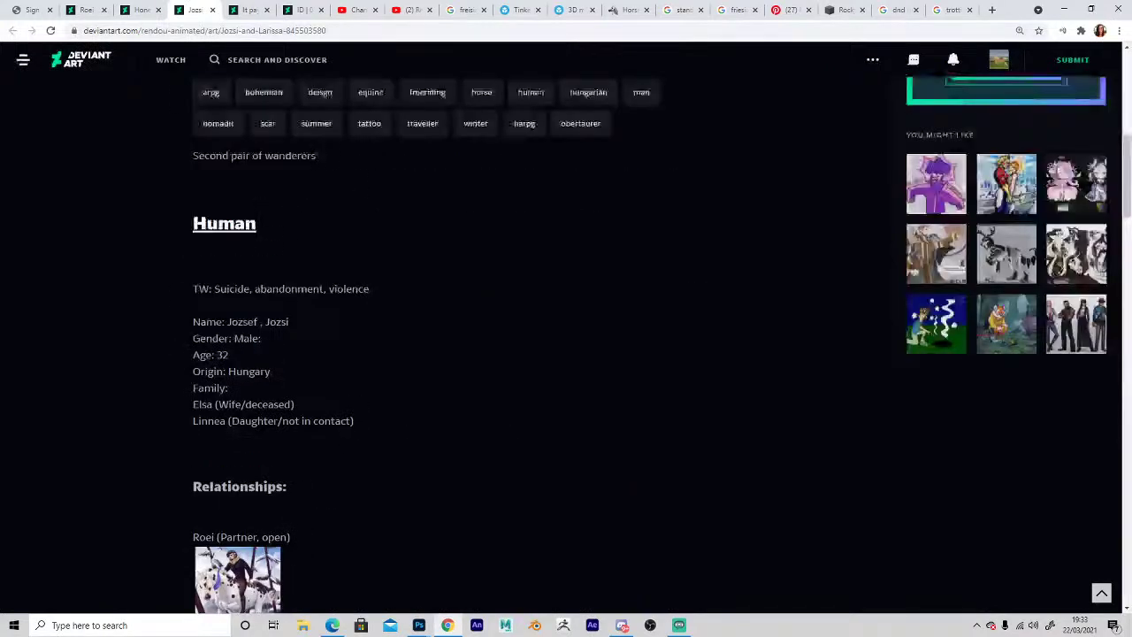
scroll(286, 346, down, 8)
Open the horse's linked design sheet in a new tab, examine its mane and markings, and return to Photoshop.
right_click(287, 346)
click(295, 353)
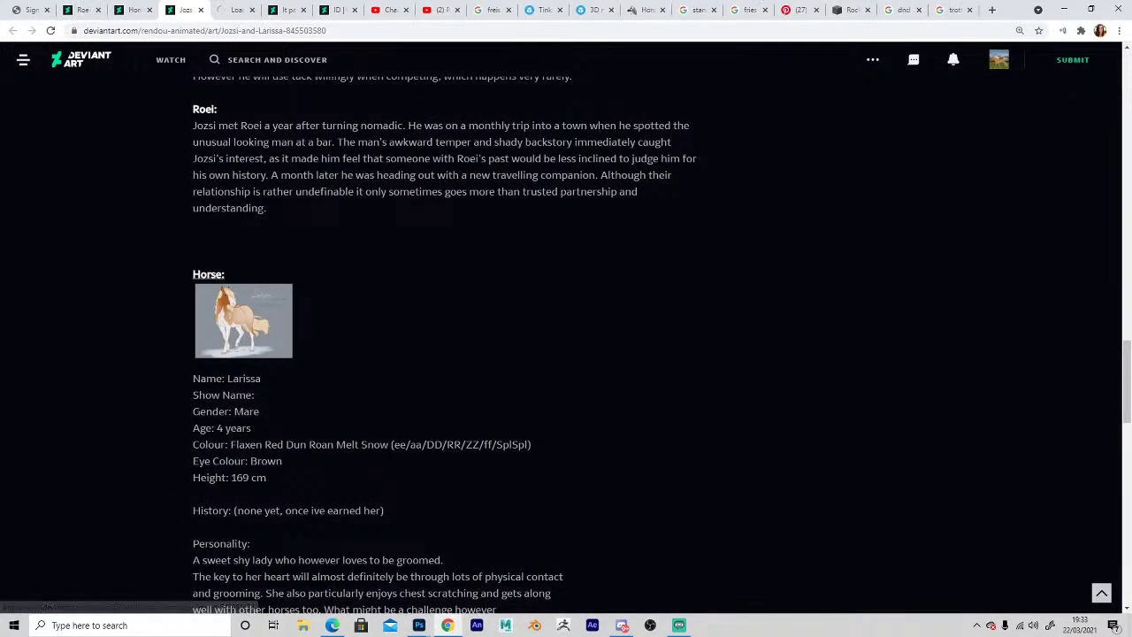
click(221, 8)
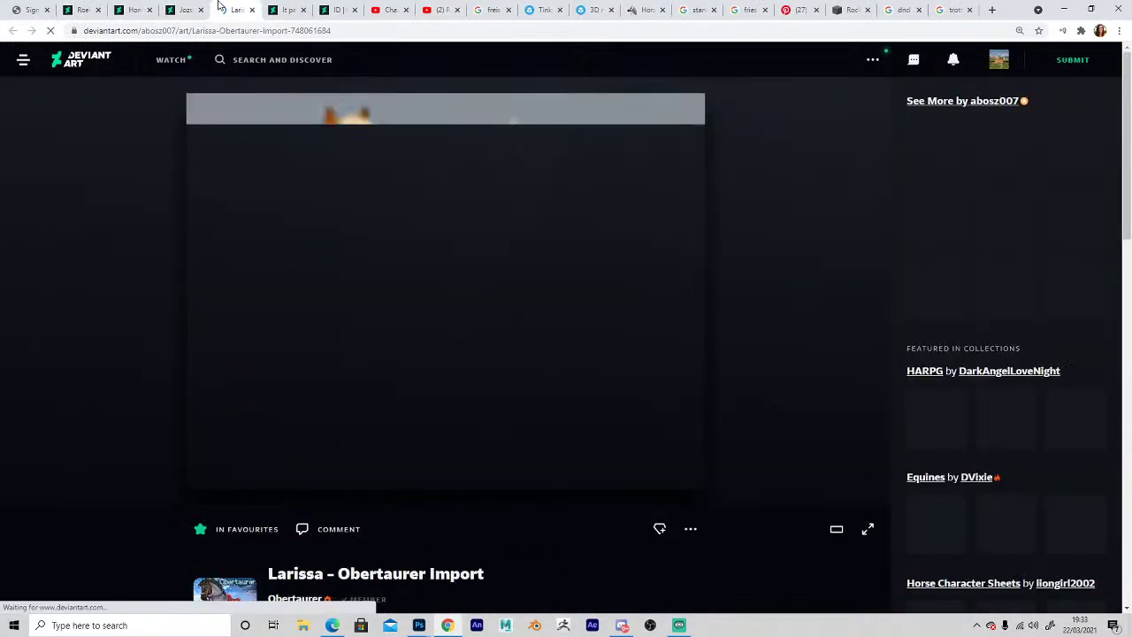
scroll(551, 256, down, 3)
scroll(551, 258, up, 3)
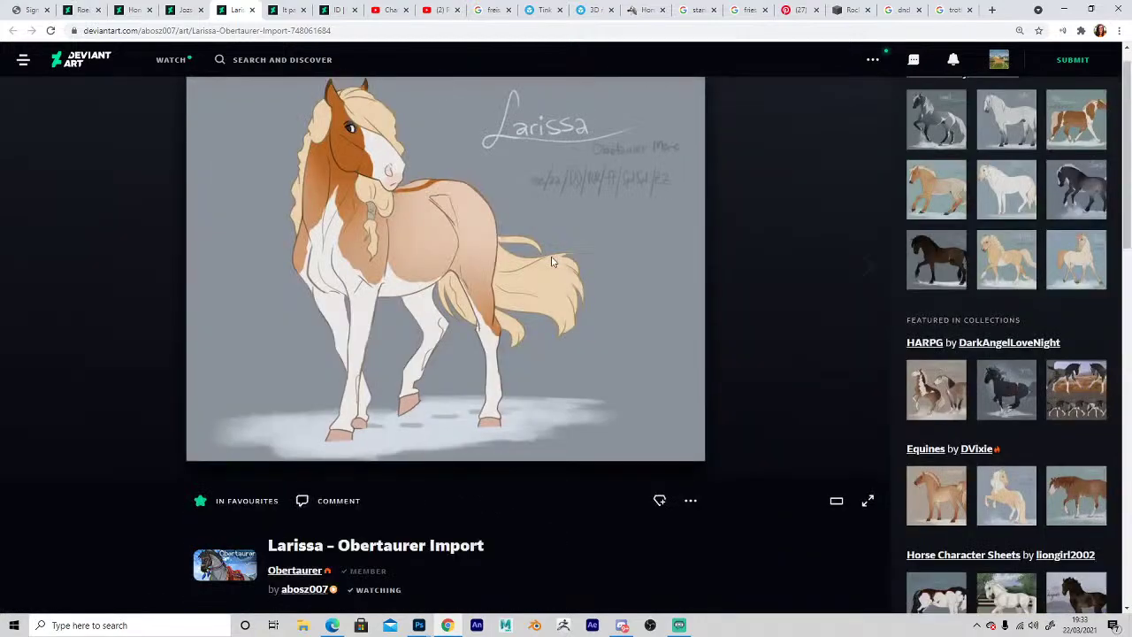
click(418, 625)
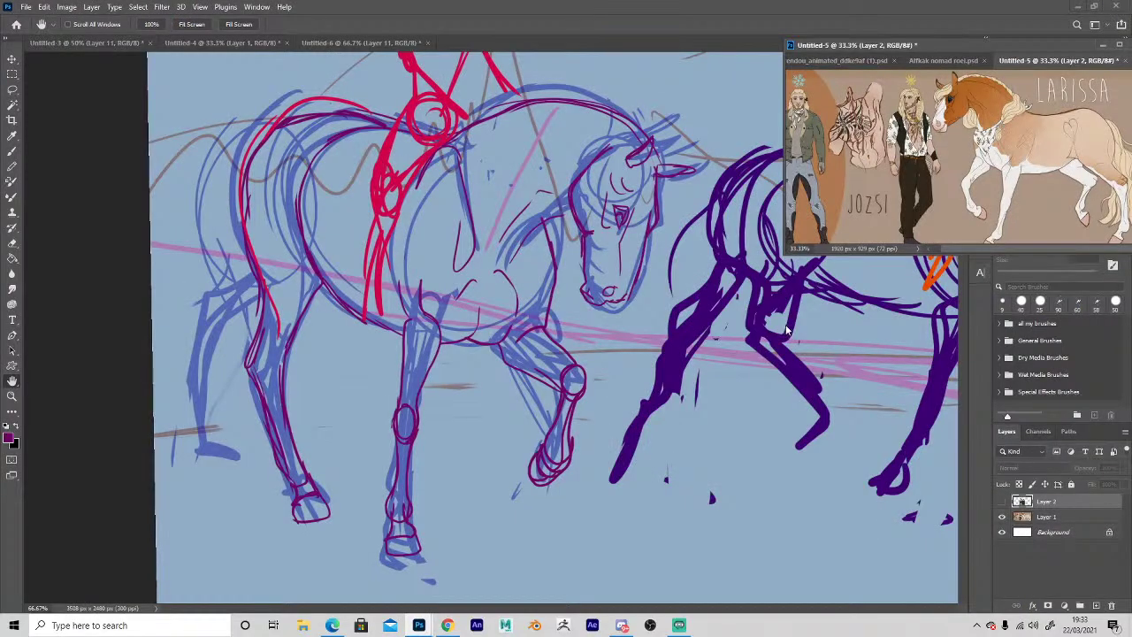
Compare the spotted horse reference documents, zooming the import design base out to 12.5%, and bring the Jozsi and Larissa reference back to the front.
drag(700, 409, 284, 449)
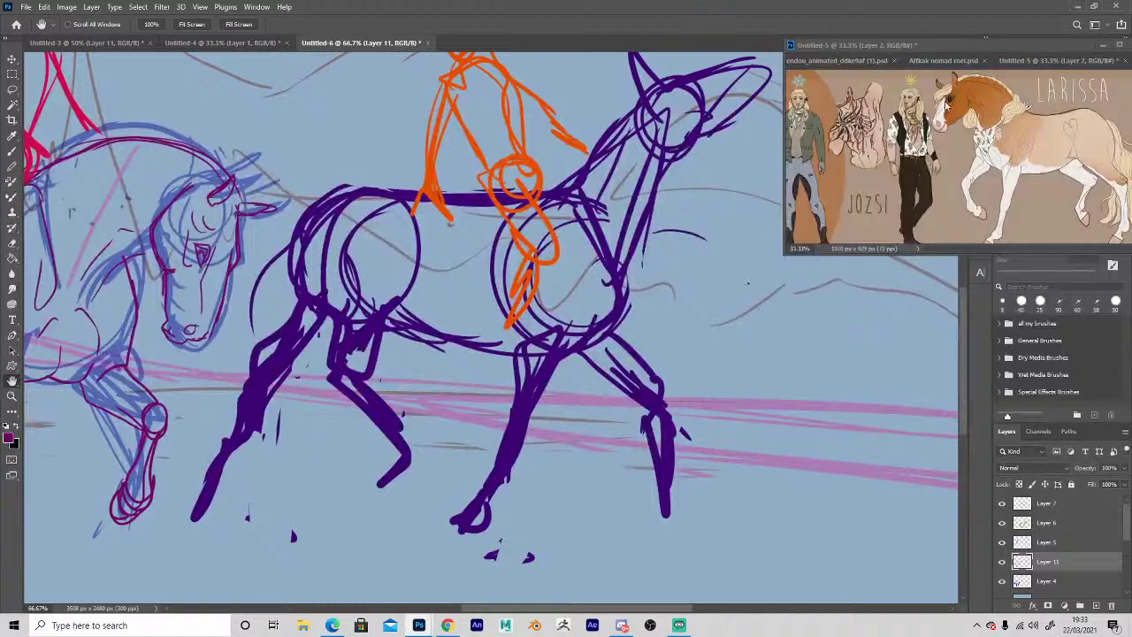
click(946, 108)
click(931, 67)
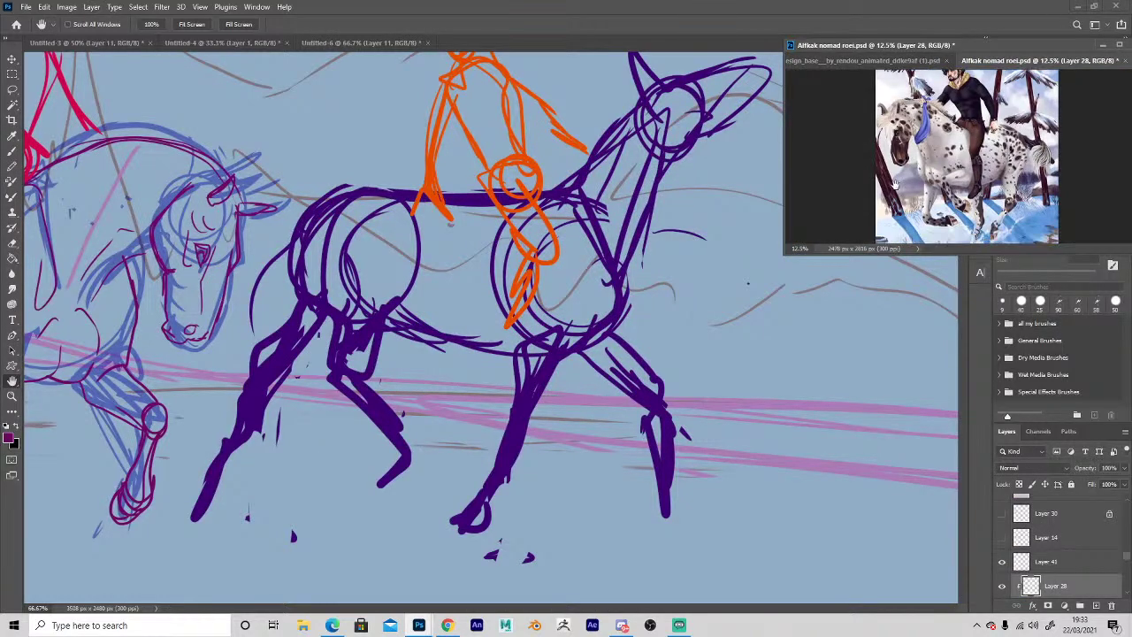
click(822, 62)
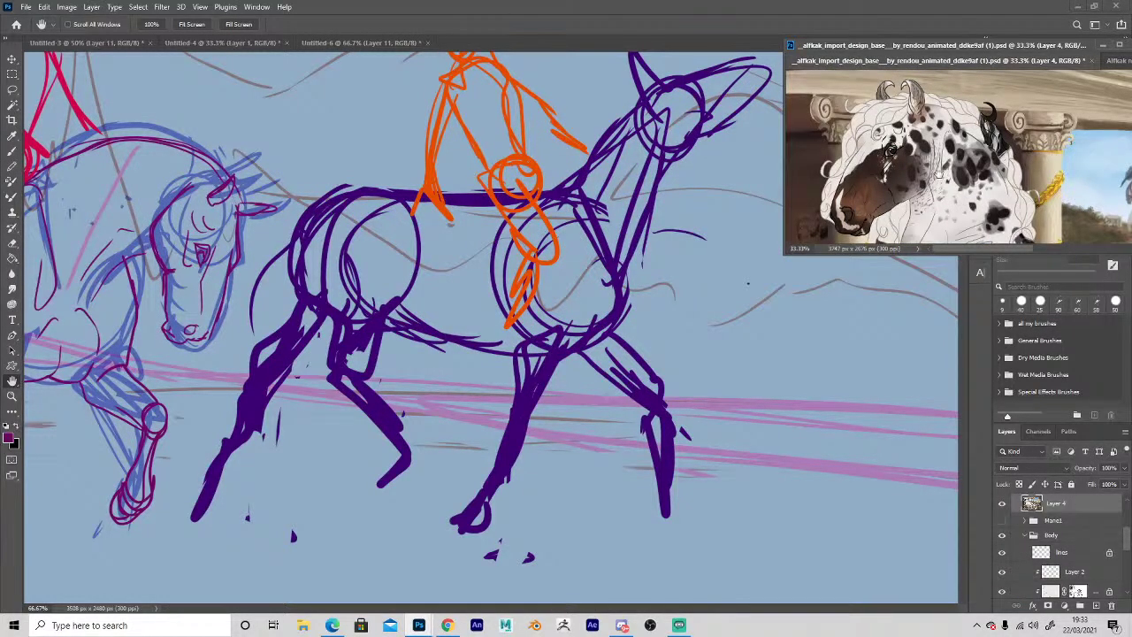
key(z)
alt+click(960, 184)
alt+click(960, 184)
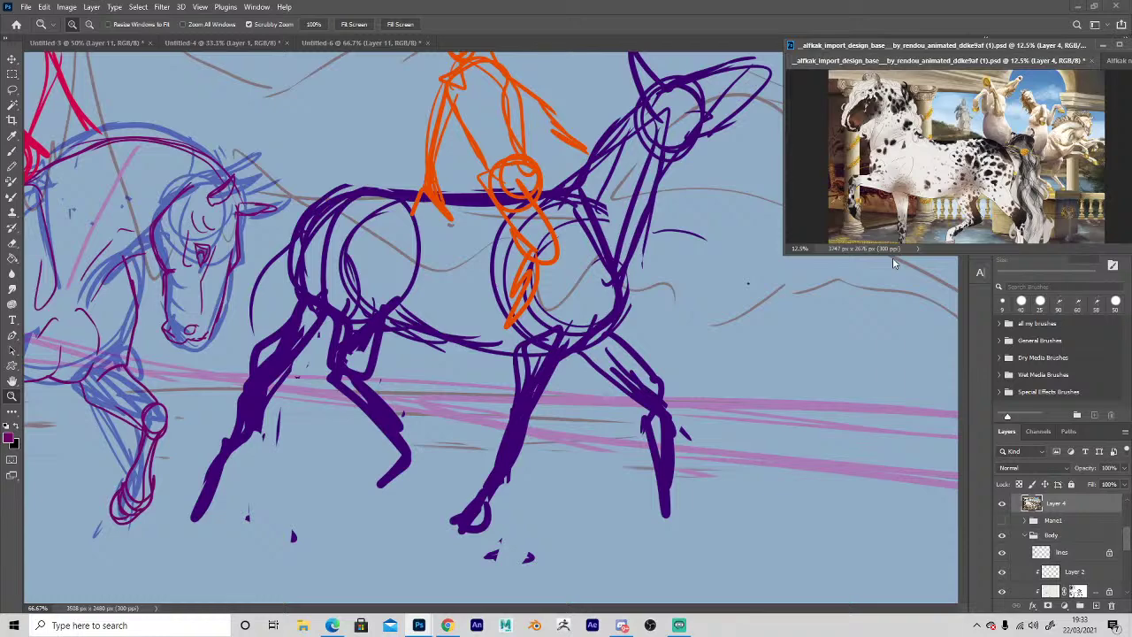
click(1116, 63)
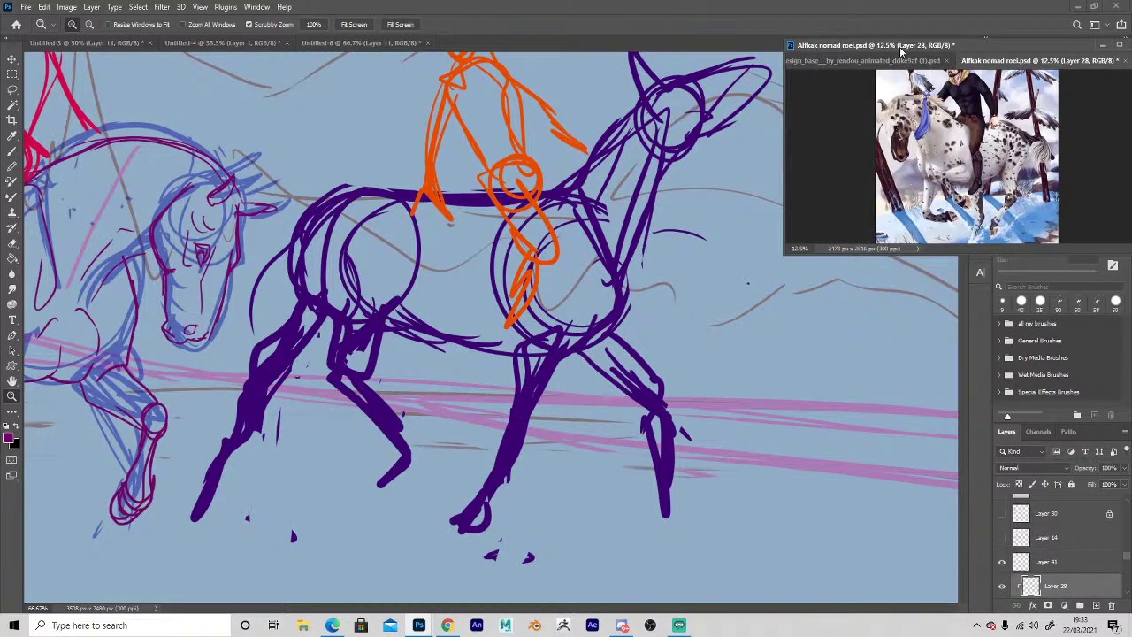
mouse_move(902, 50)
mouse_down()
mouse_move(702, 71)
mouse_move(744, 55)
mouse_move(893, 54)
mouse_up()
click(950, 82)
click(725, 127)
drag(786, 67, 979, 57)
Draw the knotted neck scarf from the Larissa reference, running from the blue horse's withers to a point on its chest.
alt+click(505, 361)
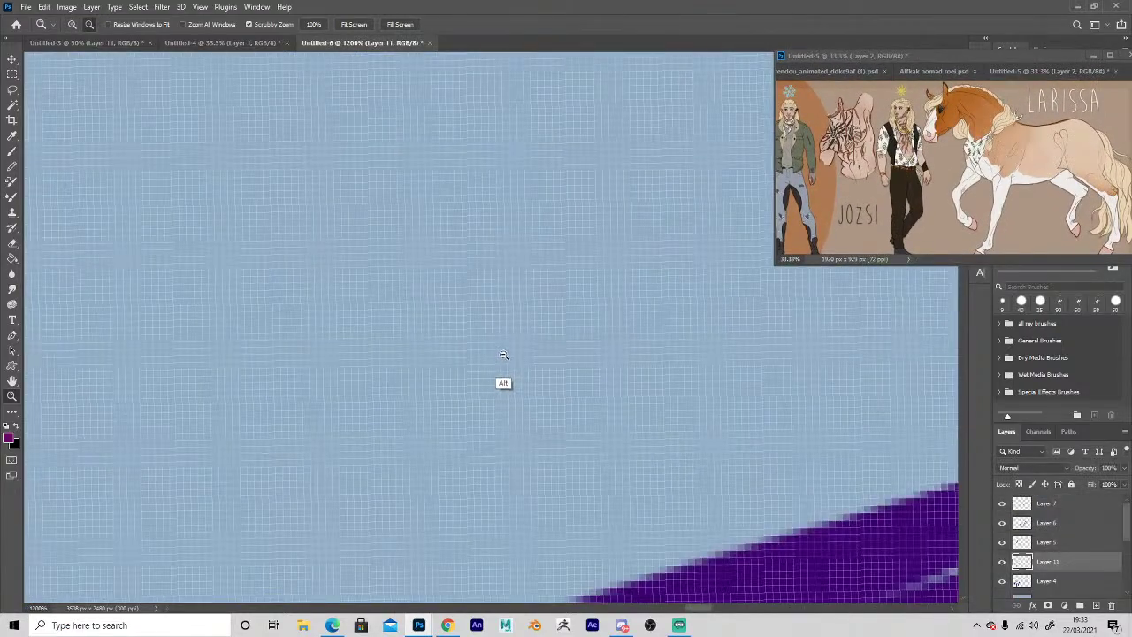
alt+drag(507, 357, 523, 412)
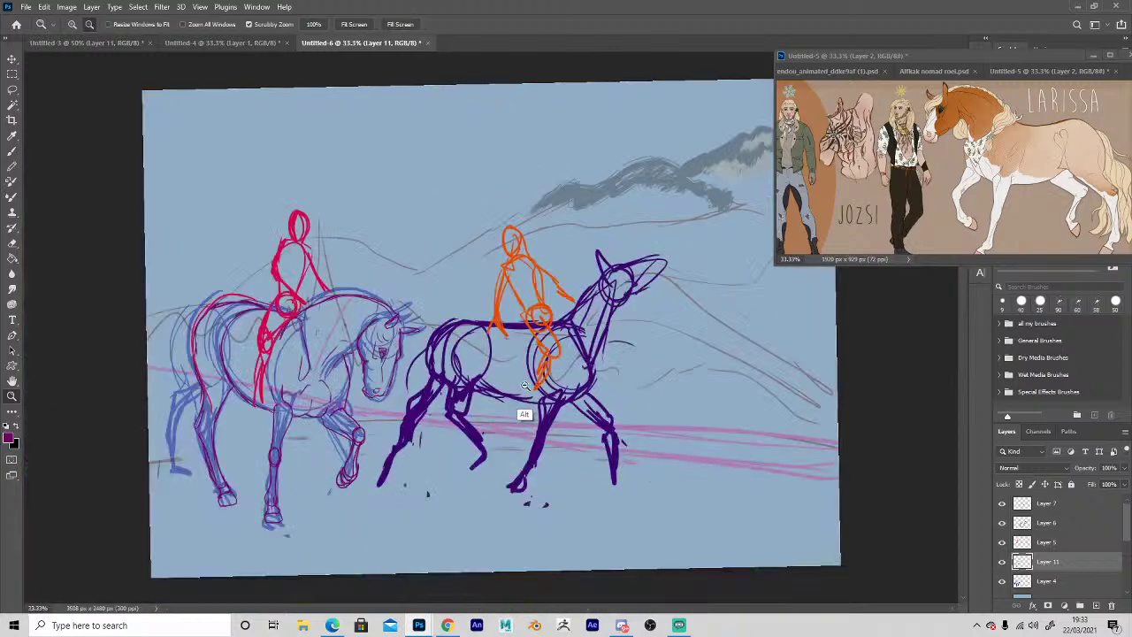
click(360, 436)
click(360, 436)
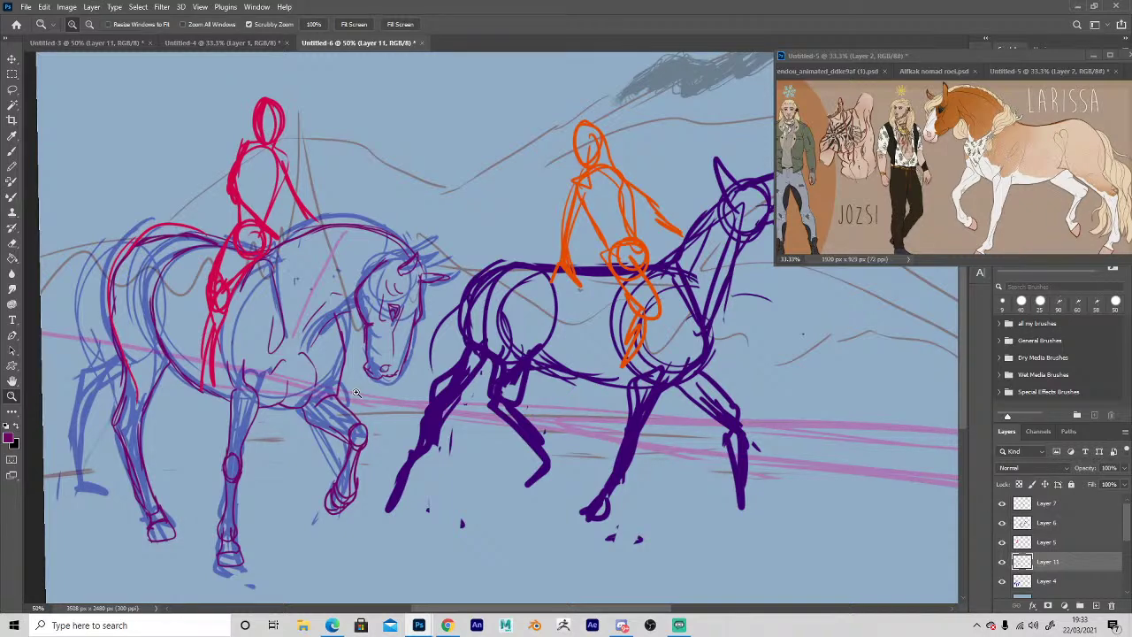
click(148, 491)
key(h)
mouse_move(225, 448)
mouse_down()
mouse_move(424, 398)
mouse_move(163, 453)
mouse_up()
key(b)
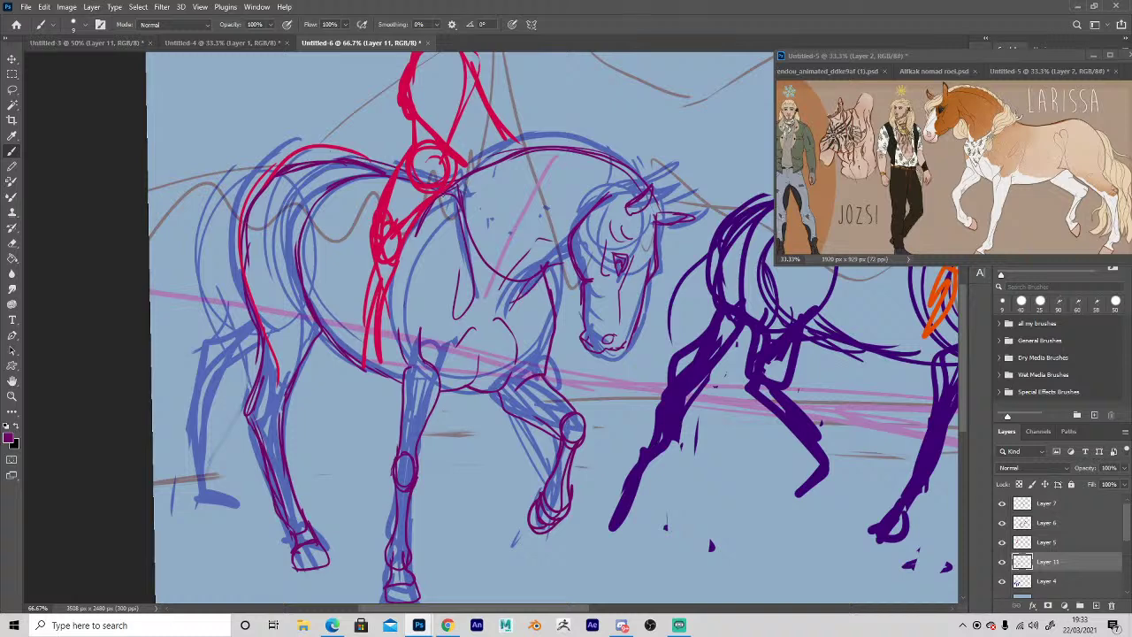
mouse_move(440, 193)
mouse_down()
mouse_move(529, 334)
mouse_move(545, 272)
mouse_up()
mouse_move(455, 232)
mouse_down()
mouse_move(514, 315)
mouse_move(457, 164)
mouse_move(497, 154)
mouse_up()
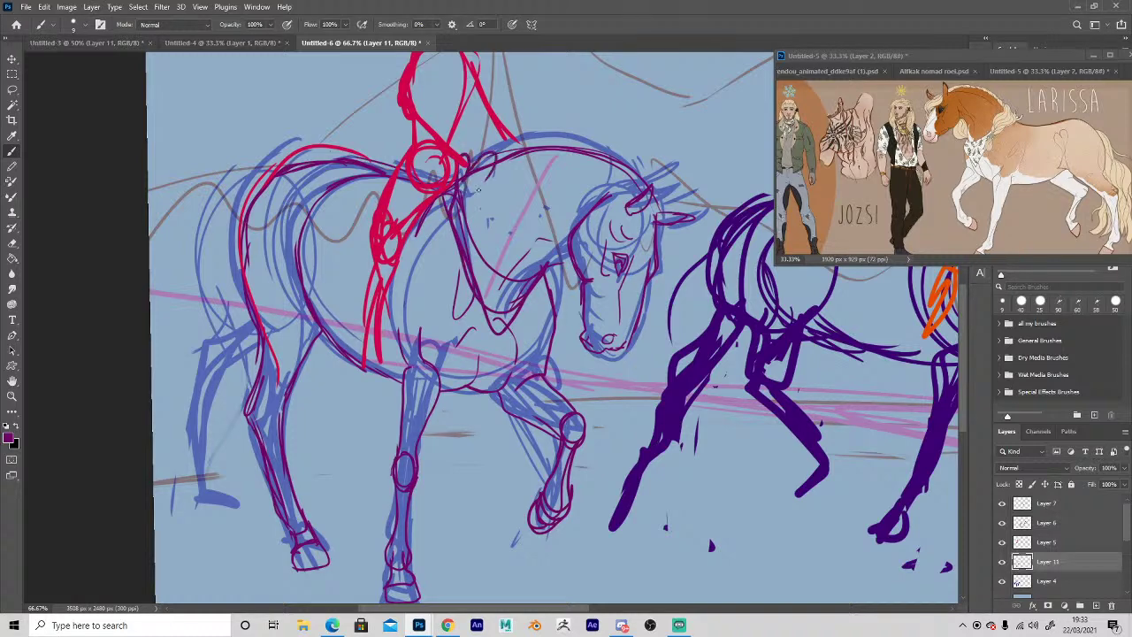
Thicken the scarf's front edge on the blue horse's chest and add curved muscle contour lines across its neck.
drag(464, 210, 506, 276)
drag(460, 180, 503, 272)
drag(467, 221, 511, 271)
drag(570, 237, 531, 241)
drag(493, 236, 578, 211)
drag(590, 181, 497, 181)
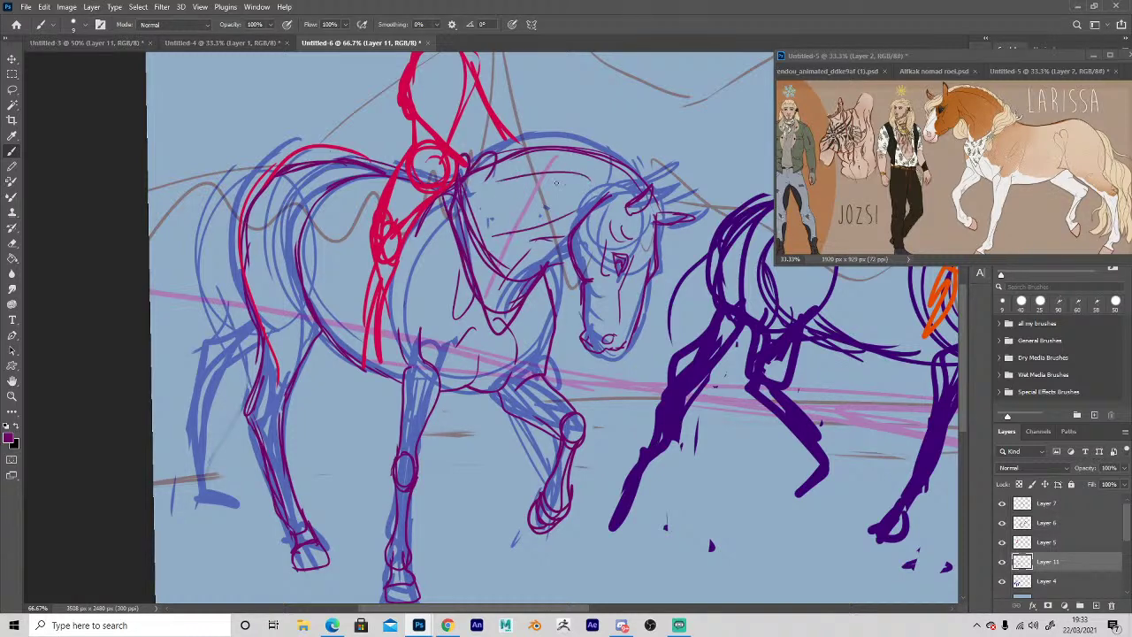
Add a short line hanging from the blue horse's ear tip and erase the overshoot above the ear.
drag(687, 188, 691, 256)
key(e)
mouse_move(695, 210)
mouse_down()
mouse_move(642, 163)
mouse_move(678, 187)
mouse_up()
key(b)
Outline the long mane falling around the blue horse's head, gathered below the muzzle with a loose strand hanging down.
mouse_move(647, 368)
mouse_down()
mouse_move(632, 384)
mouse_move(637, 376)
mouse_up()
mouse_move(636, 376)
mouse_down()
mouse_move(647, 416)
mouse_move(632, 459)
mouse_up()
mouse_move(669, 353)
mouse_down()
mouse_move(648, 364)
mouse_move(579, 352)
mouse_up()
drag(605, 386, 564, 333)
drag(564, 285, 568, 352)
drag(564, 364, 592, 386)
drag(656, 243, 665, 306)
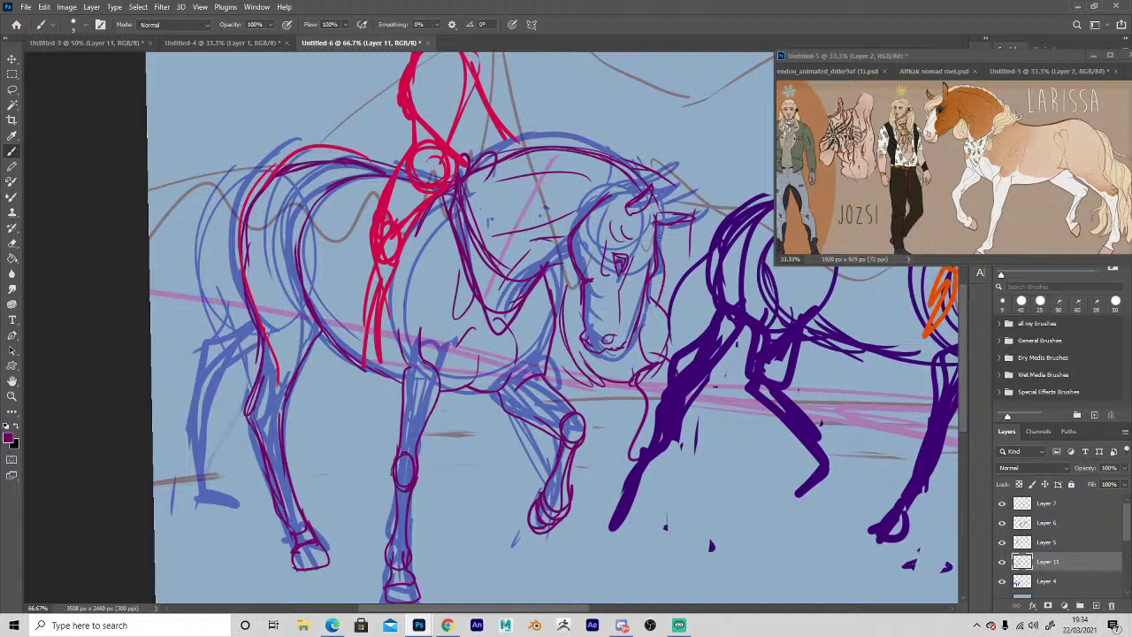
Draw wavy hair strands beside the blue horse's face below the ear and erase the excess lines near the forehead.
drag(638, 210, 672, 281)
drag(663, 227, 672, 285)
drag(653, 186, 677, 267)
drag(669, 270, 663, 324)
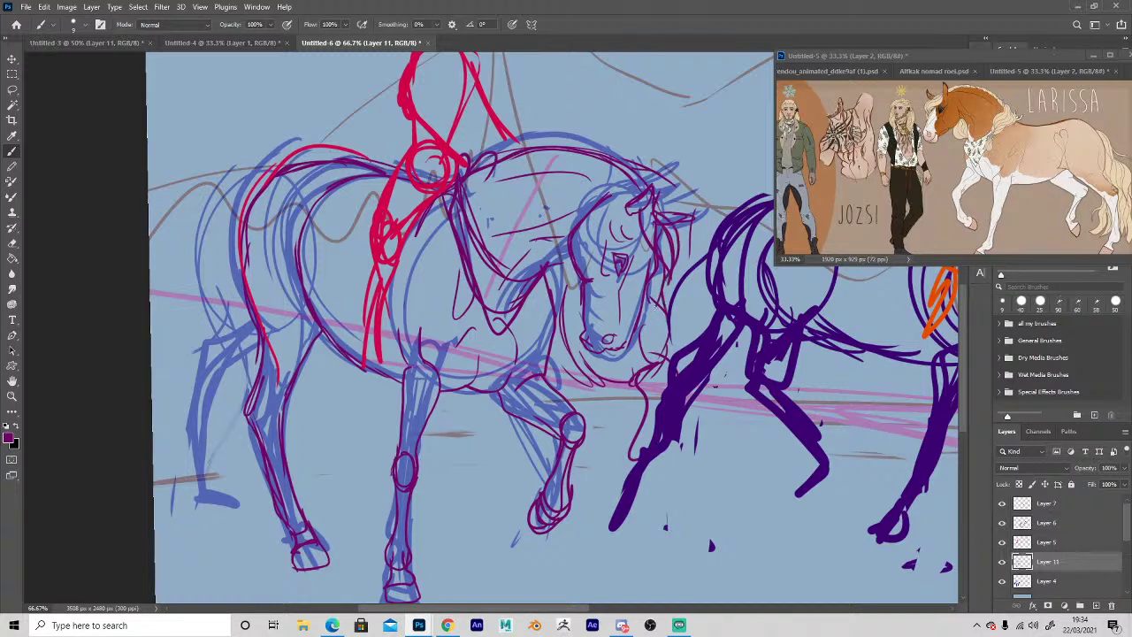
key(e)
drag(658, 216, 648, 249)
key(b)
Draw the scalloped braid along the crest of the blue horse's neck, from the poll down to the withers.
drag(653, 180, 564, 140)
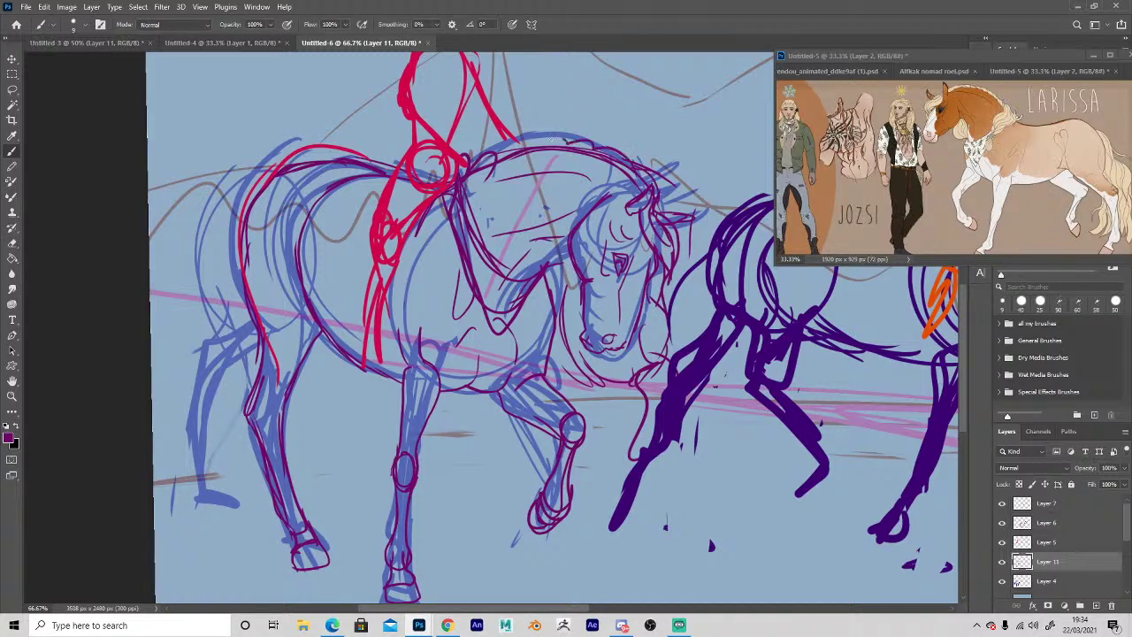
mouse_move(643, 180)
mouse_down()
mouse_move(566, 139)
mouse_move(472, 164)
mouse_up()
key(space)
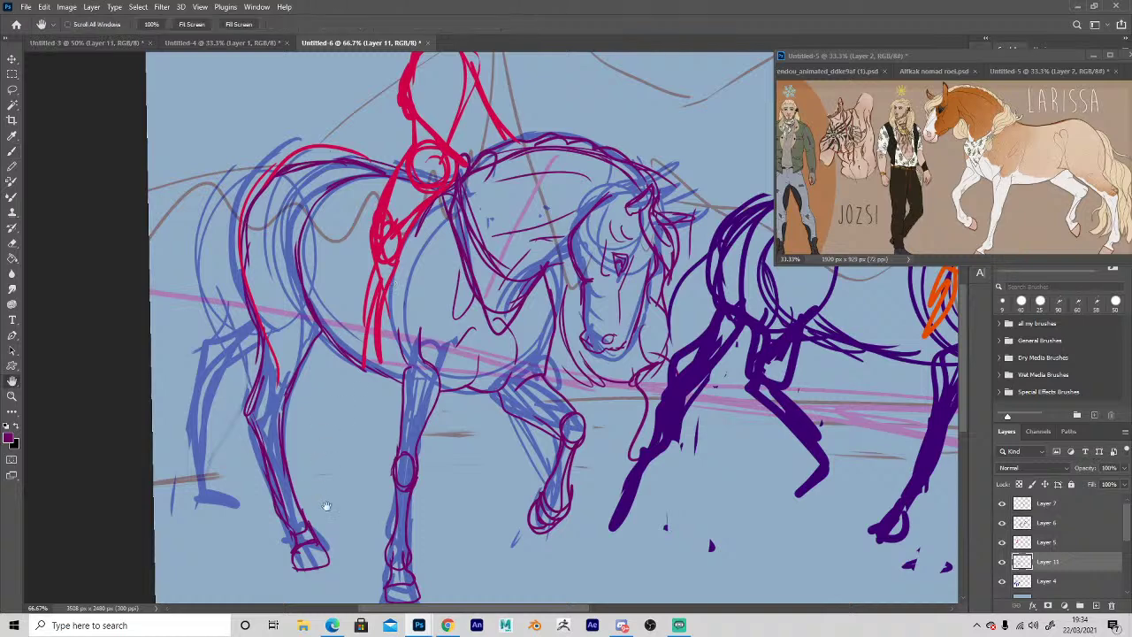
drag(323, 505, 457, 426)
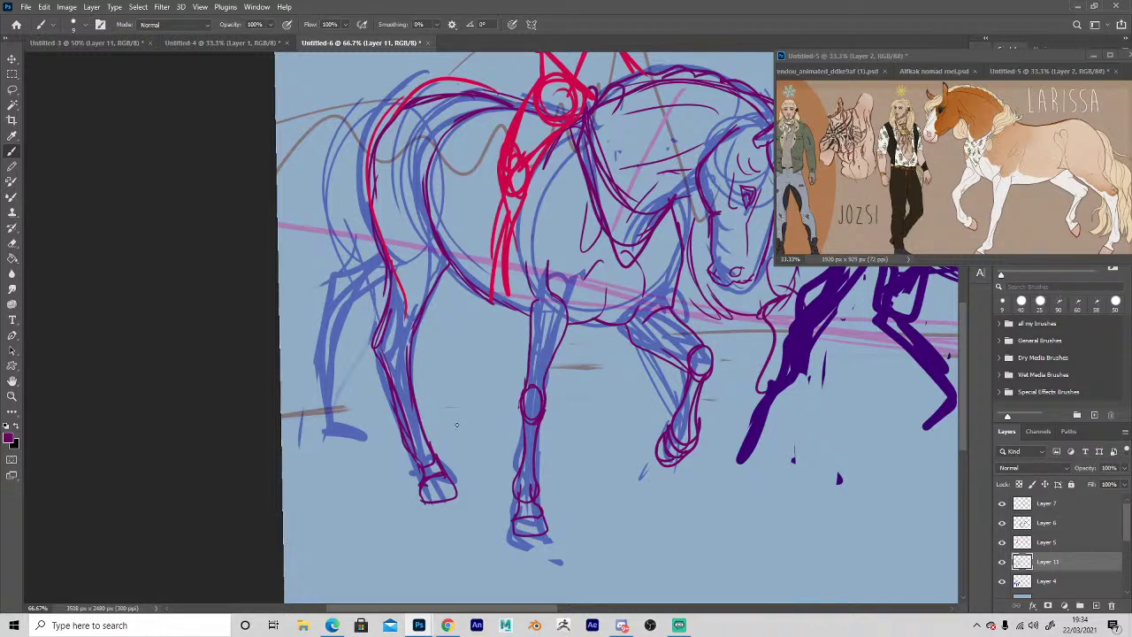
Switch to Chrome, look through the open DeviantArt horse artworks for references, and exit the enlarged view of the HoneyLemon artwork.
click(445, 626)
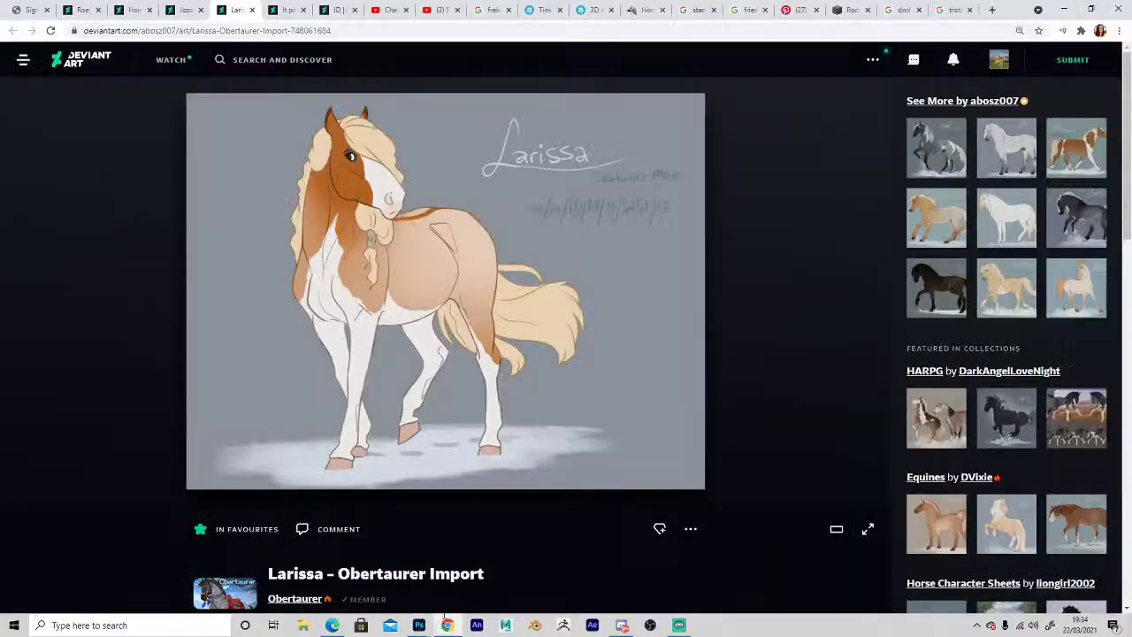
click(185, 10)
click(285, 10)
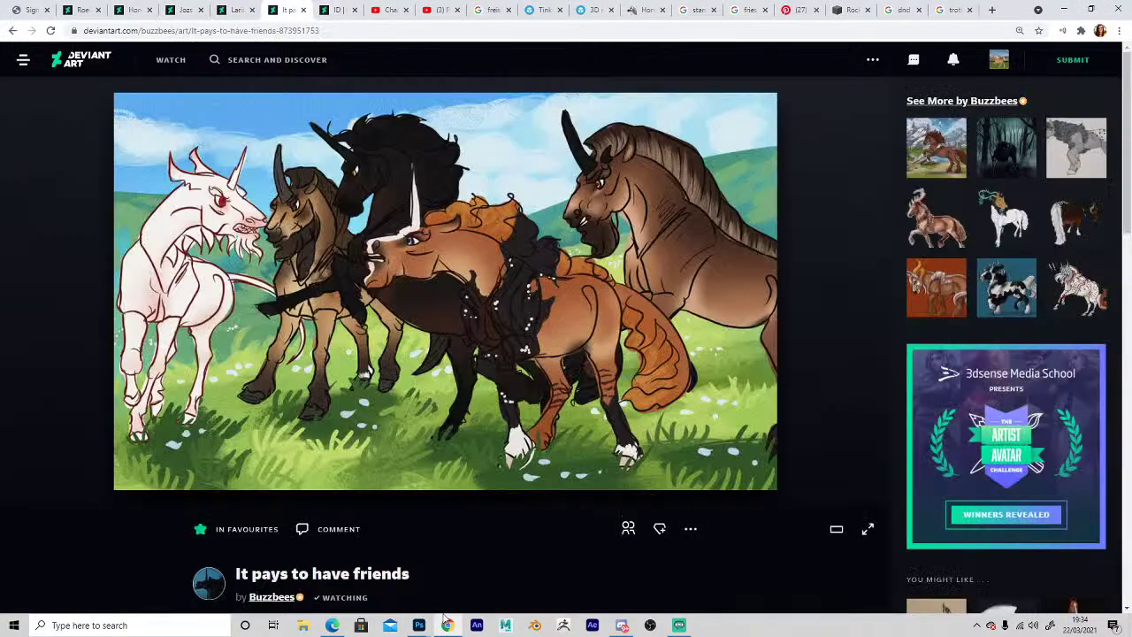
click(335, 10)
click(81, 10)
key(ctrl+Tab)
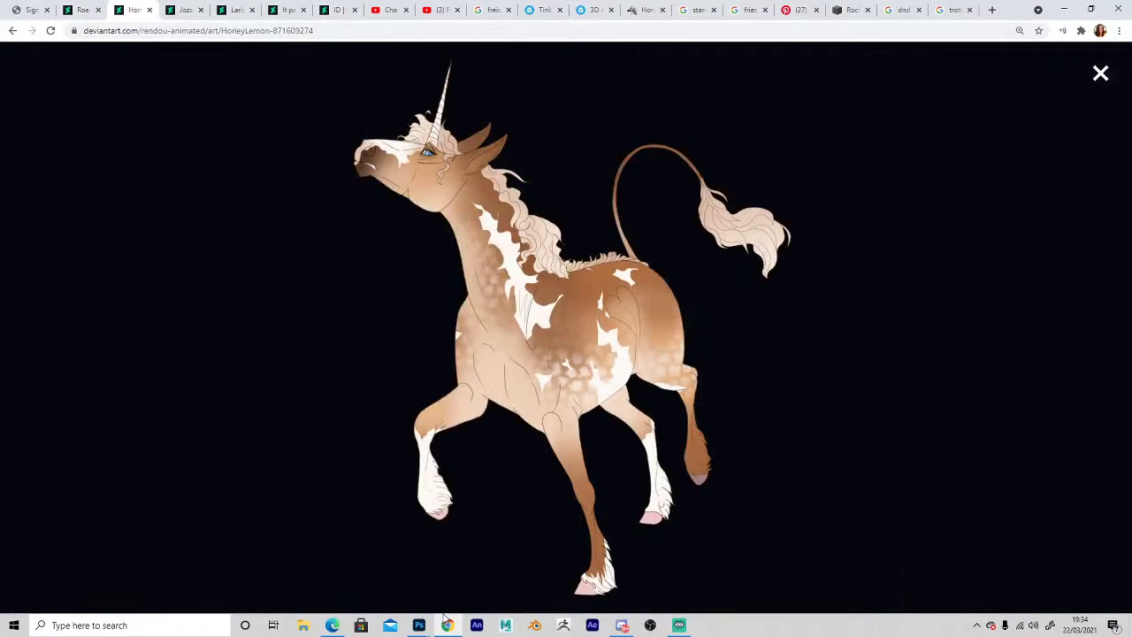
key(Escape)
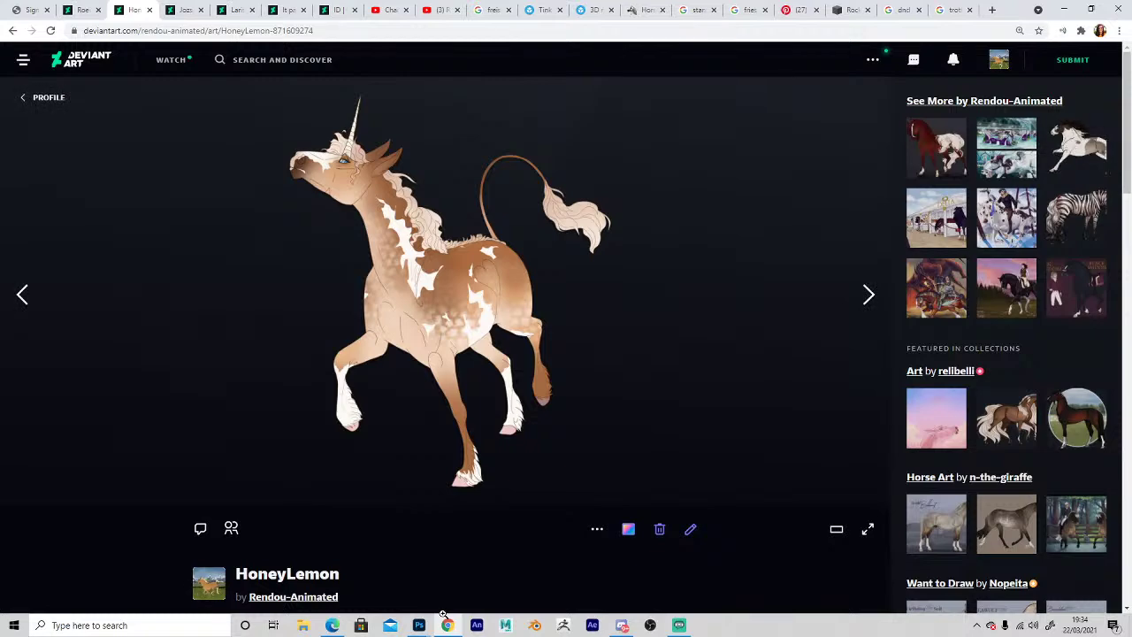
Compare the HoneyLemon and ID | 045 unicorn reference artworks, and enlarge the ID | 045 image.
key(ctrl+7)
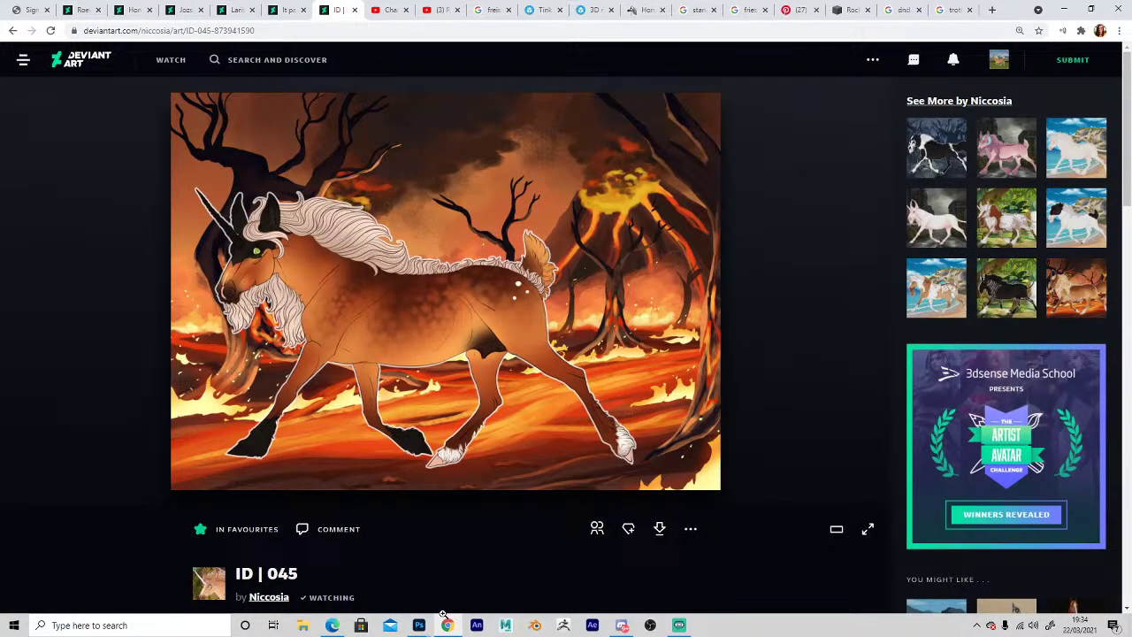
key(ctrl+2)
key(ctrl+Tab)
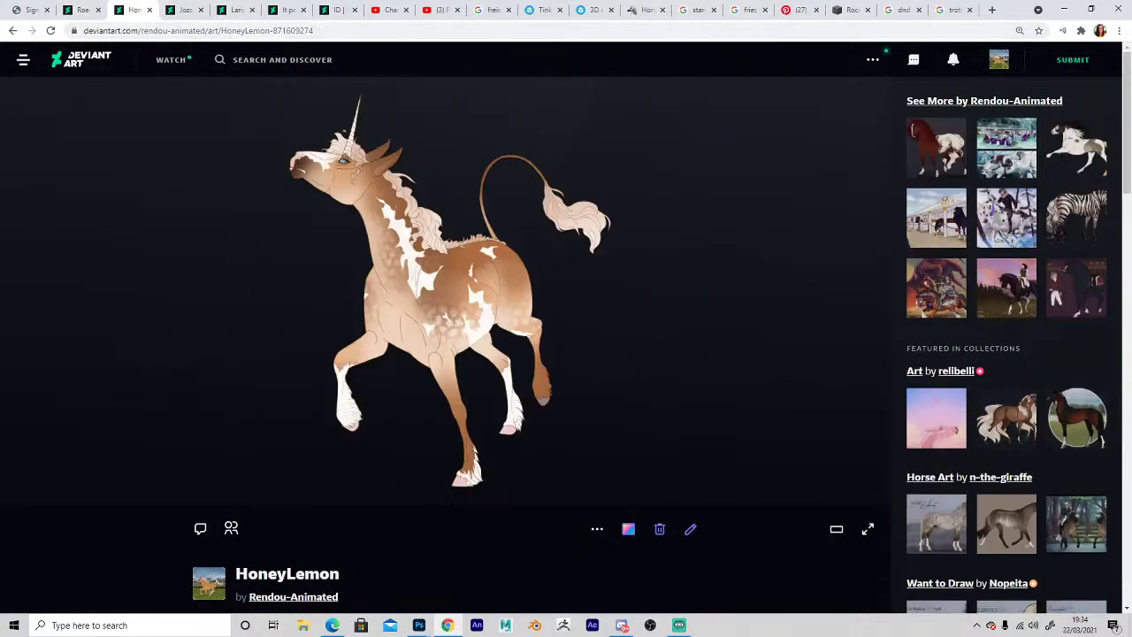
key(ctrl+7)
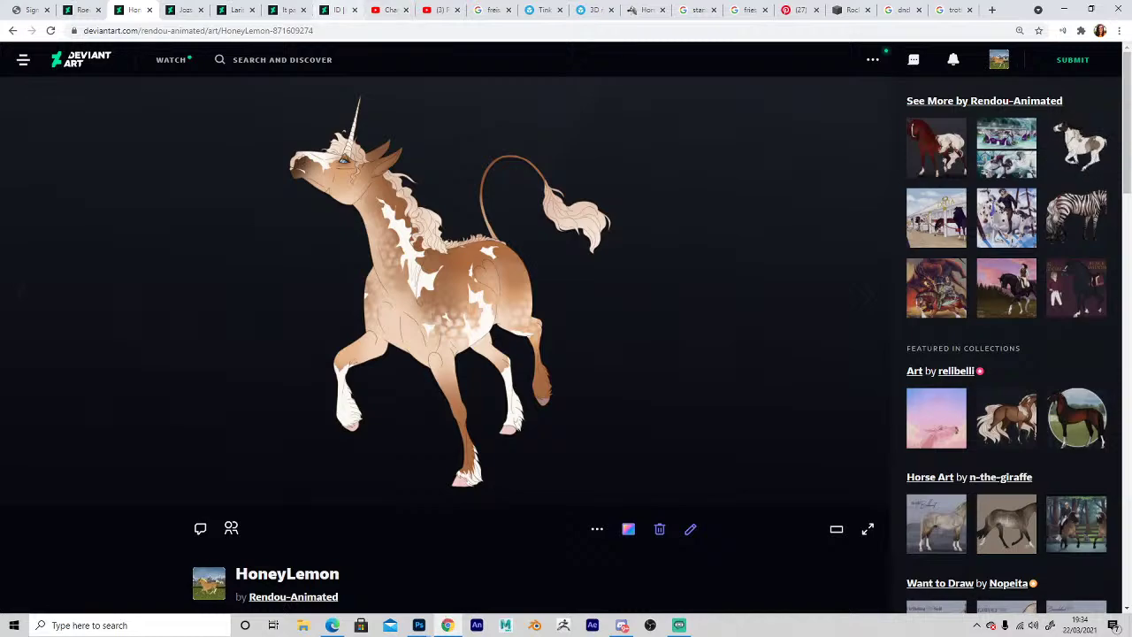
click(445, 292)
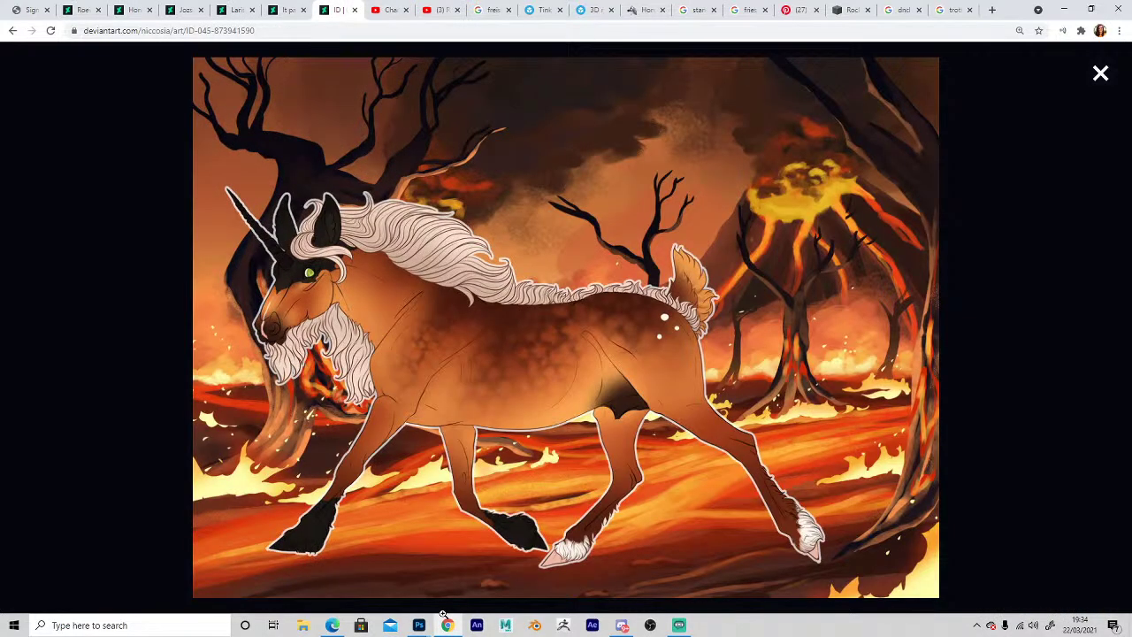
Switch to Photoshop and clean up the chest, shoulder and rein lines of the front-facing horse sketch on Layer 11.
click(419, 625)
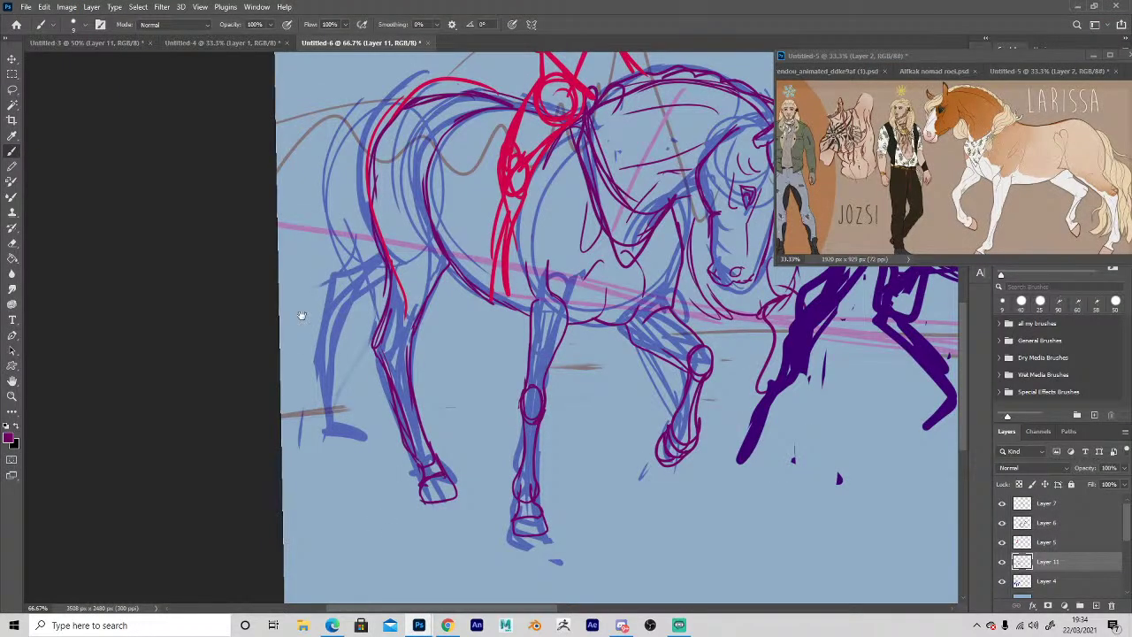
drag(302, 315, 248, 347)
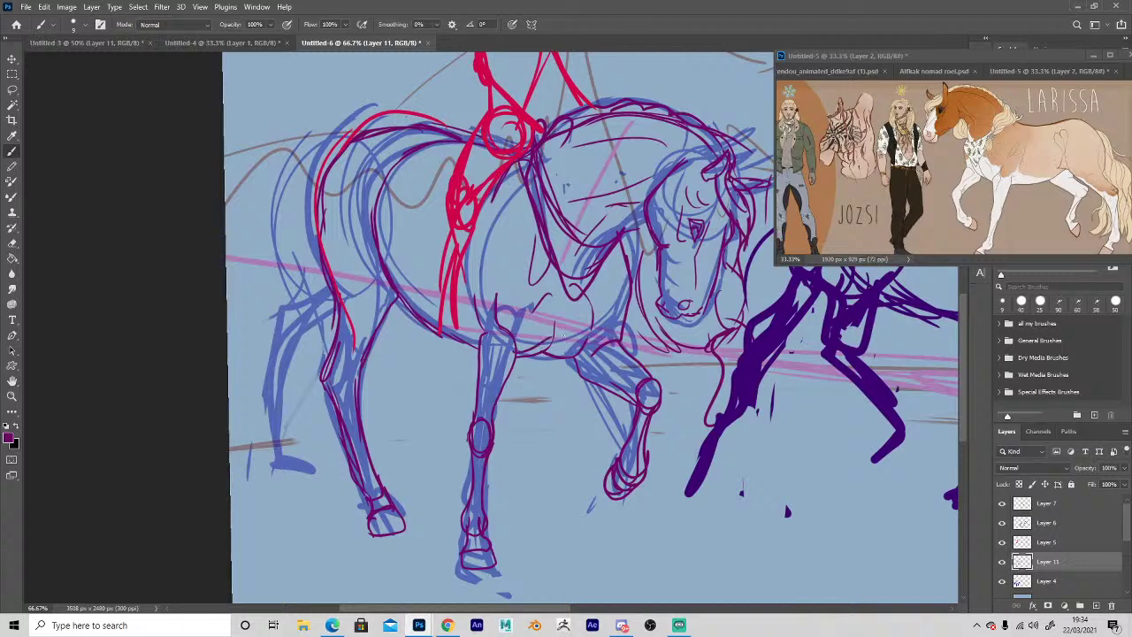
drag(623, 232, 630, 279)
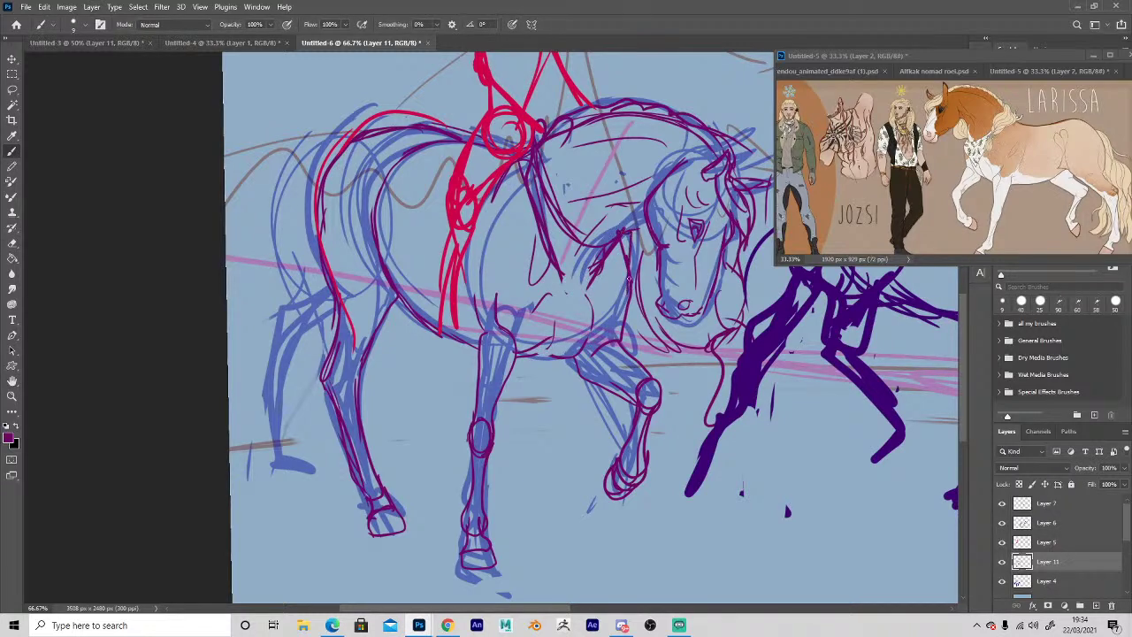
key(e)
drag(618, 343, 630, 358)
key(b)
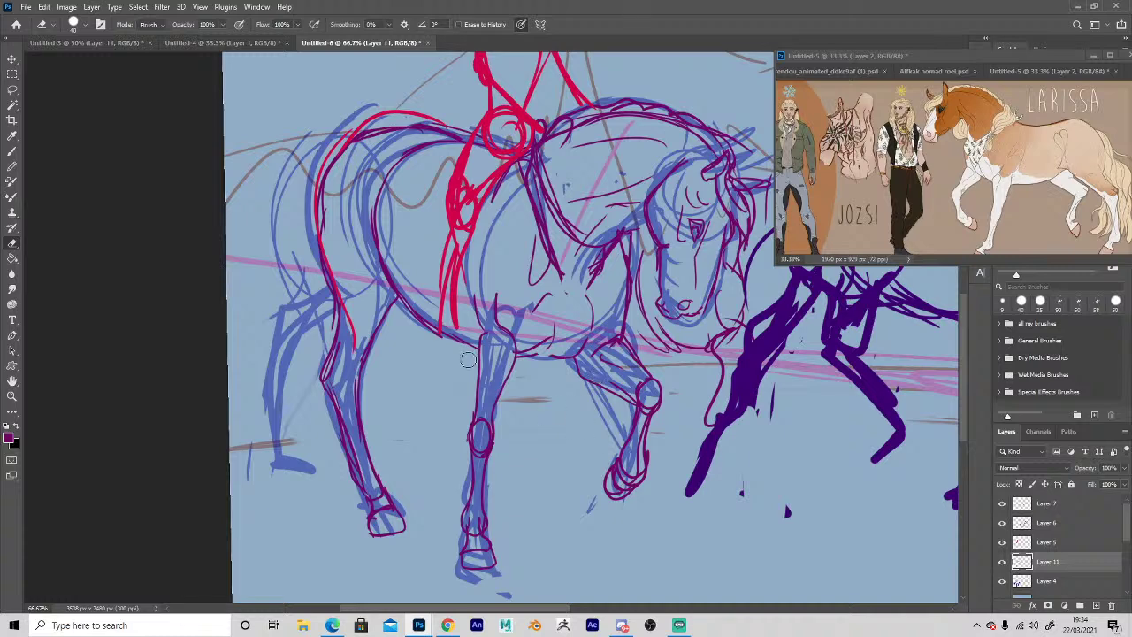
drag(527, 191, 533, 281)
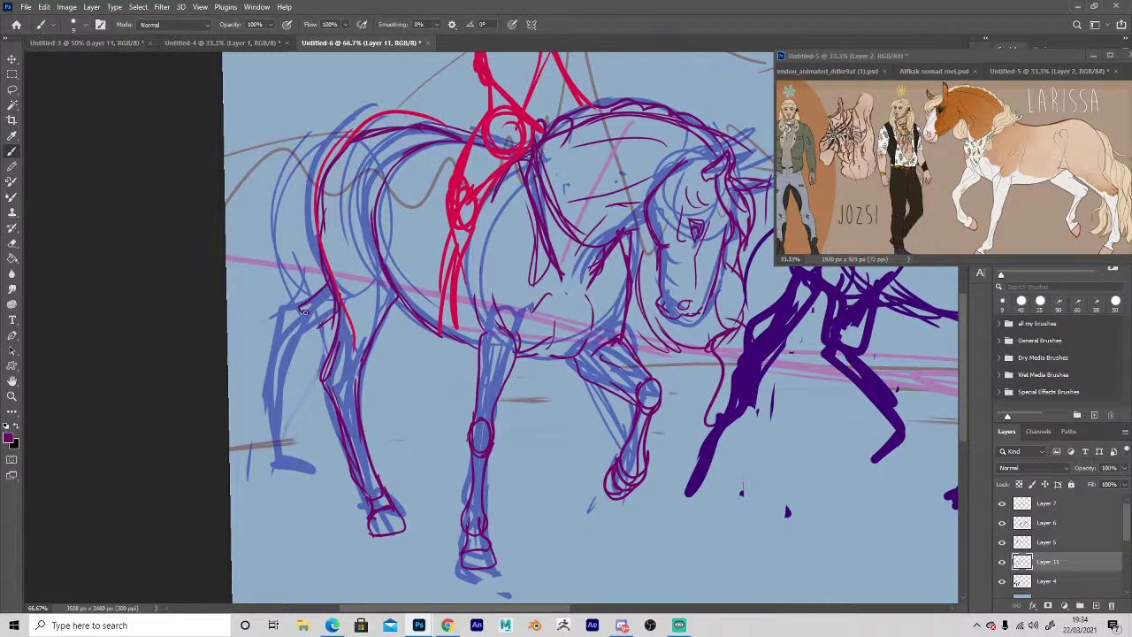
Sketch the front-facing horse's far hind leg from the hock down to the hoof.
mouse_move(304, 337)
mouse_down()
mouse_move(315, 323)
mouse_move(306, 460)
mouse_move(331, 475)
mouse_move(295, 413)
mouse_move(293, 315)
mouse_move(323, 343)
mouse_move(310, 356)
mouse_up()
key(e)
key(b)
drag(298, 302, 295, 349)
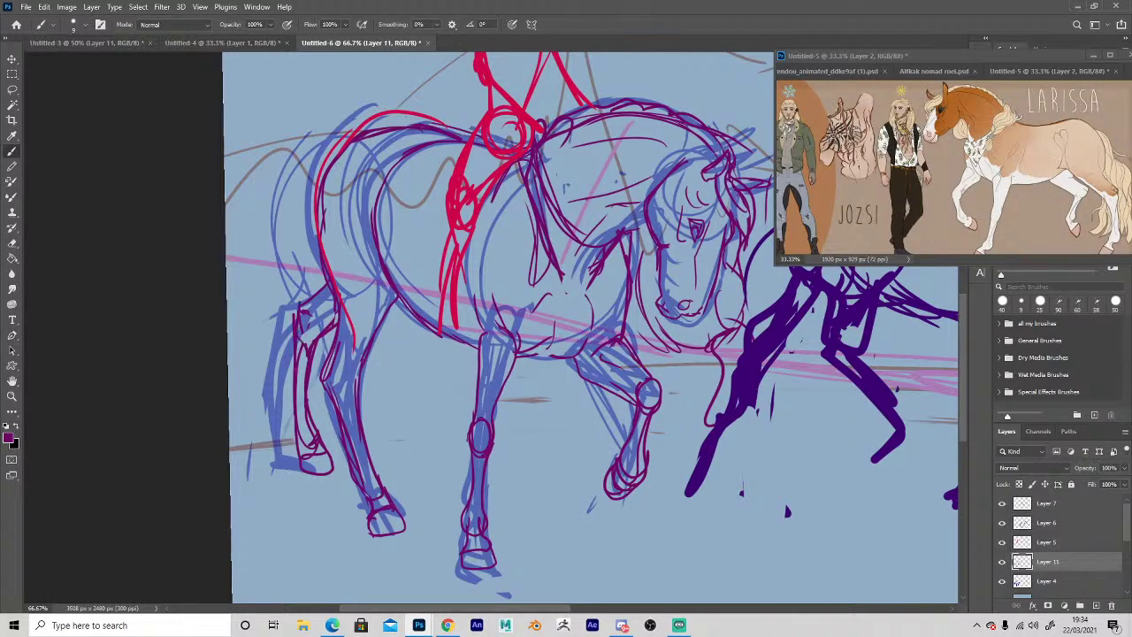
Sketch the same horse's long tail with wavy strands and an outer contour, and hide the blue rough sketch on Layer 4.
drag(326, 169, 260, 255)
mouse_move(297, 201)
mouse_down()
mouse_move(247, 276)
mouse_move(251, 318)
mouse_up()
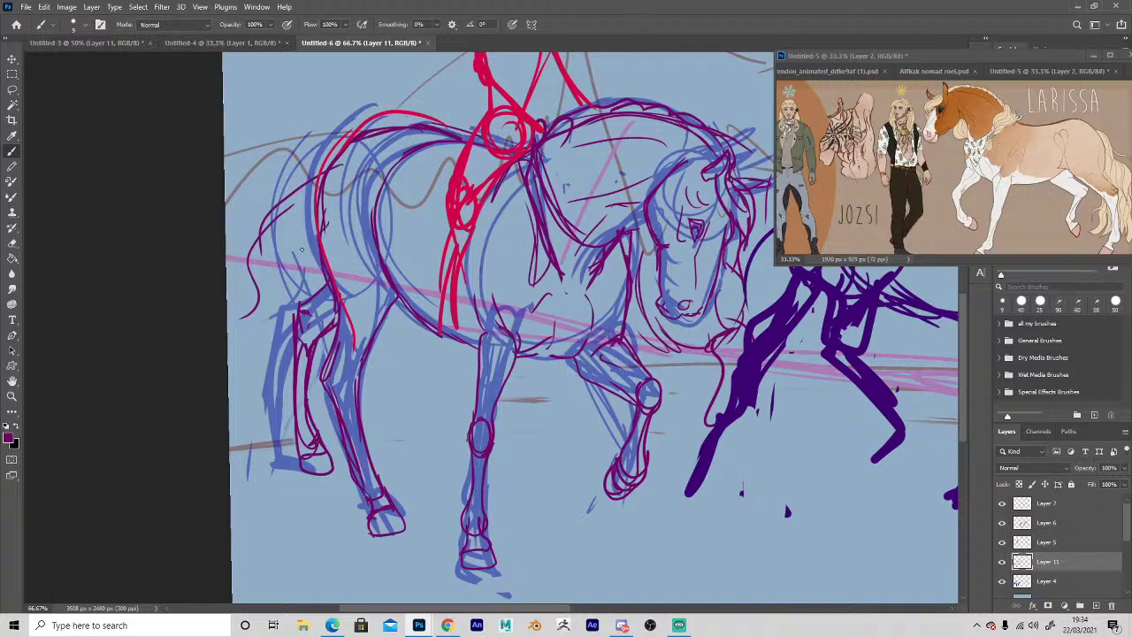
drag(319, 234, 265, 332)
mouse_move(318, 256)
mouse_down()
mouse_move(255, 387)
mouse_move(266, 405)
mouse_up()
drag(292, 363, 331, 442)
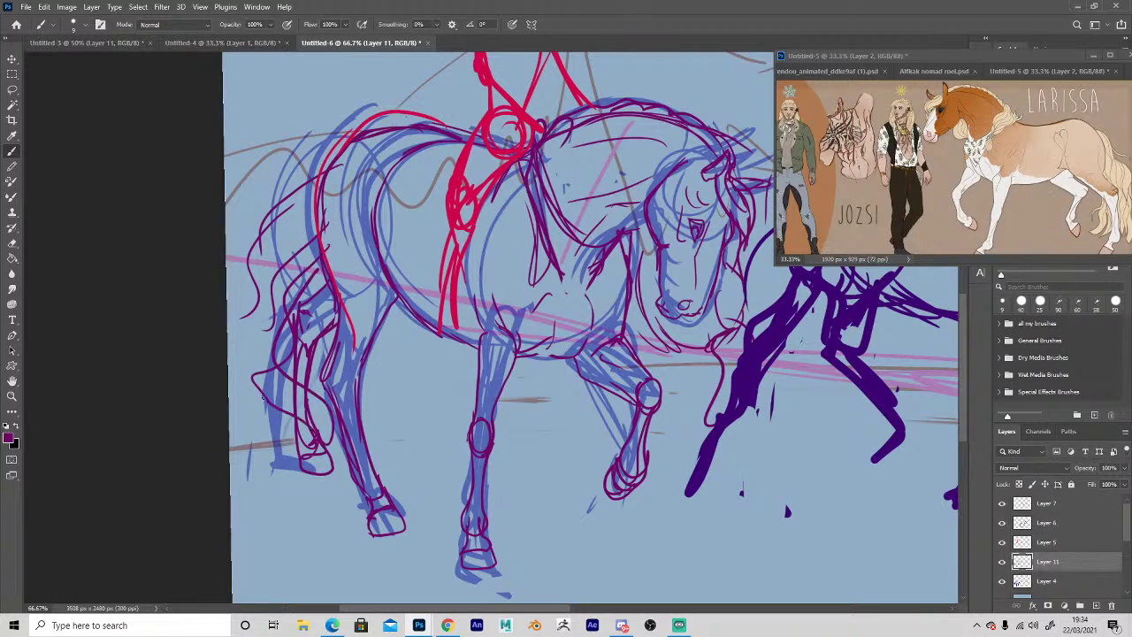
mouse_move(258, 400)
mouse_down()
mouse_move(244, 313)
mouse_move(265, 221)
mouse_move(340, 140)
mouse_up()
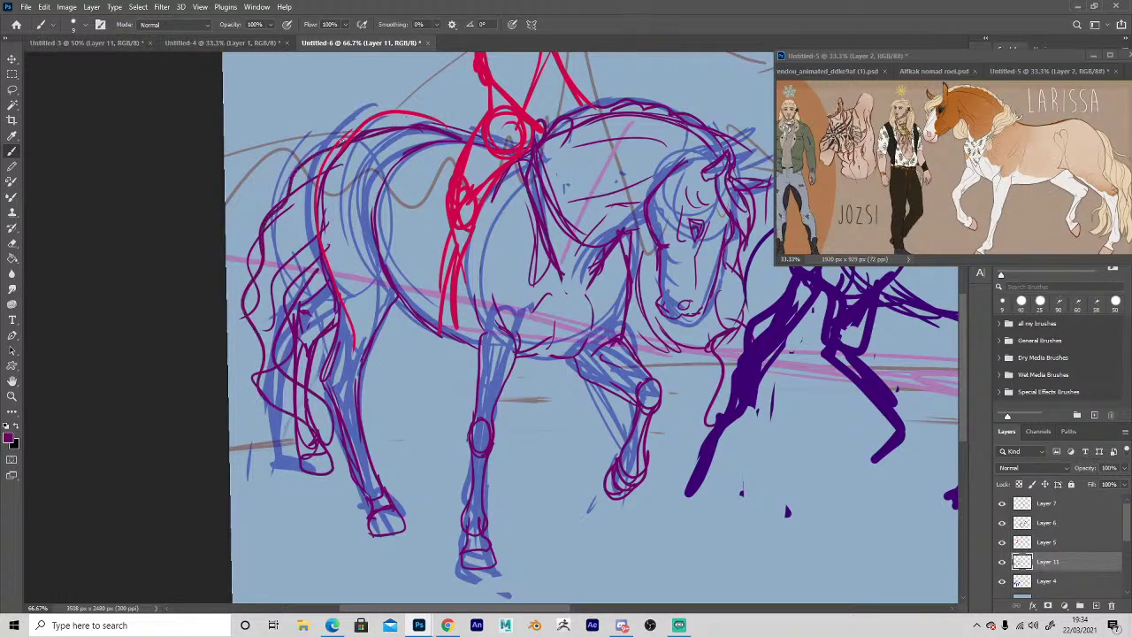
click(1002, 580)
Refine the nostril and lower muzzle lines of the front-facing horse's head with brush and eraser.
key(space)
drag(643, 522, 475, 515)
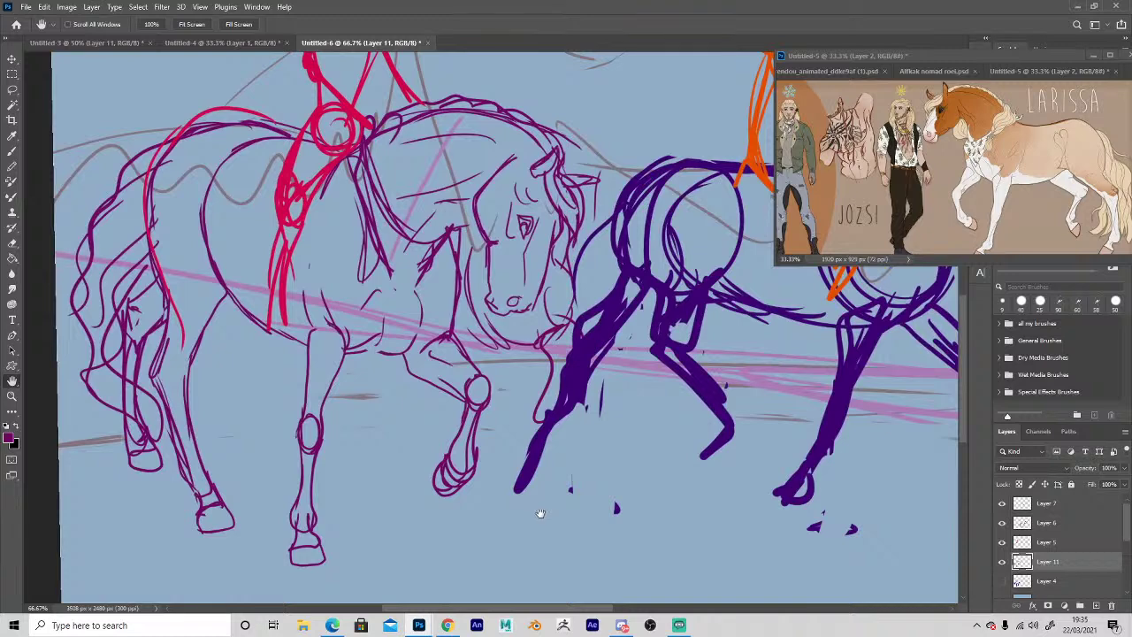
key(ctrl+space)
click(477, 247)
drag(573, 218, 566, 270)
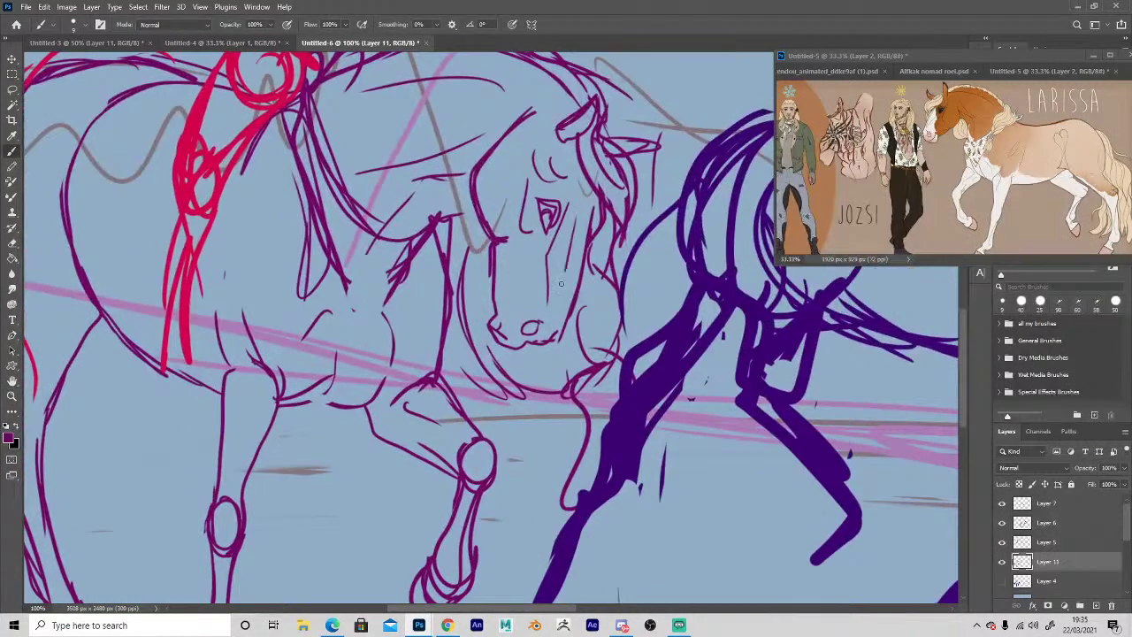
scroll(549, 214, down, 1)
scroll(548, 213, up, 1)
mouse_move(533, 315)
mouse_down()
mouse_move(508, 341)
mouse_move(502, 332)
mouse_move(510, 339)
mouse_move(552, 314)
mouse_move(501, 334)
mouse_move(496, 325)
mouse_move(513, 346)
mouse_move(490, 335)
mouse_move(520, 343)
mouse_up()
key(e)
key(b)
key(e)
key(b)
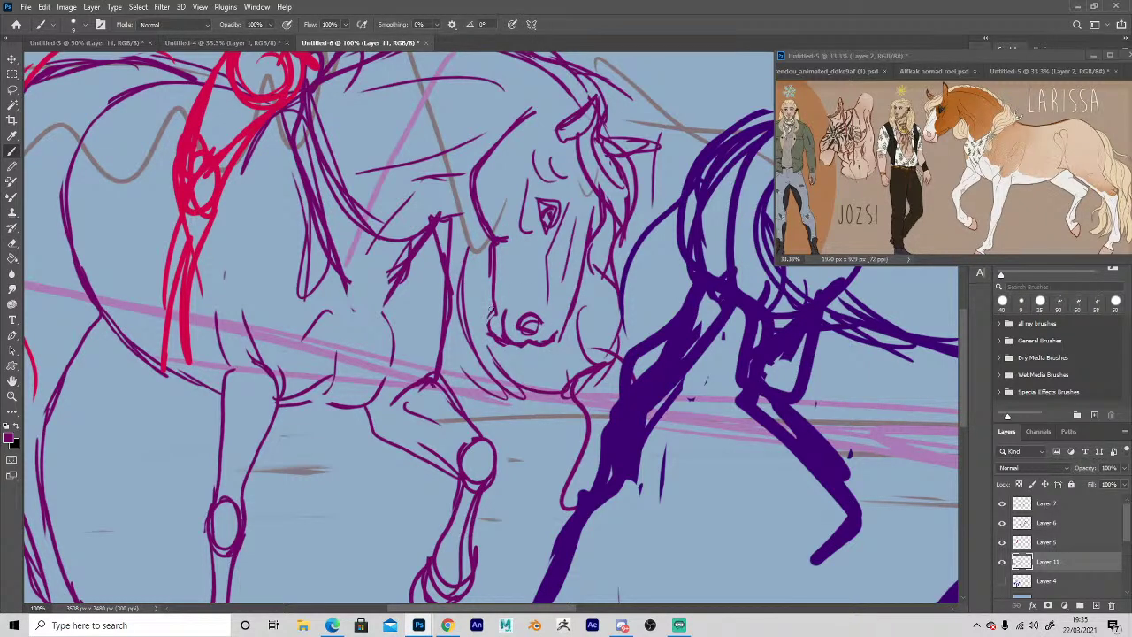
Rework the horse's nose bridge and cheek lines by erasing stray strokes and redrawing them beside the eye.
drag(504, 249, 506, 290)
key(e)
mouse_move(496, 235)
mouse_down()
mouse_move(475, 190)
mouse_move(509, 242)
mouse_move(475, 209)
mouse_up()
key(b)
key(e)
key(b)
key(e)
drag(527, 183, 520, 251)
key(b)
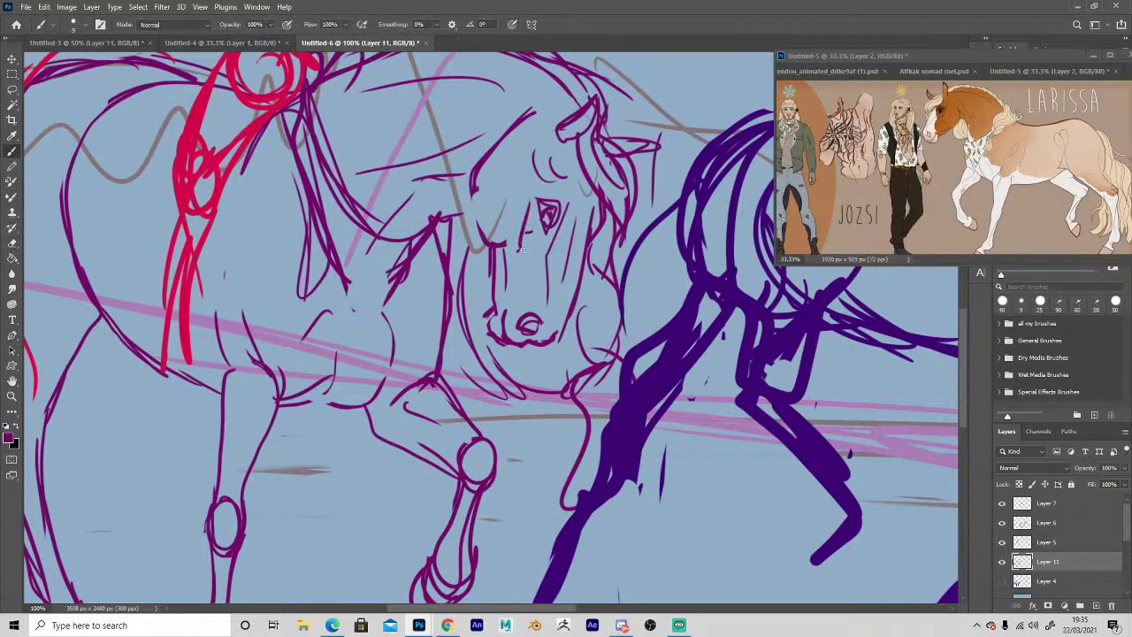
scroll(522, 251, down, 1)
key(e)
scroll(500, 239, up, 1)
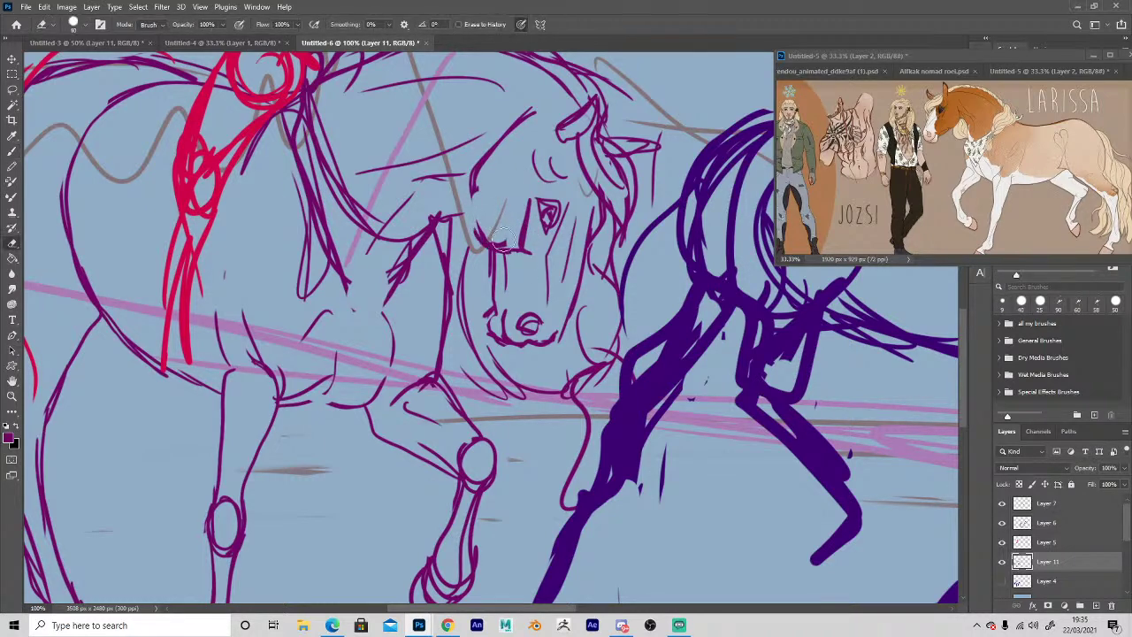
scroll(500, 239, down, 1)
key(b)
scroll(533, 118, up, 1)
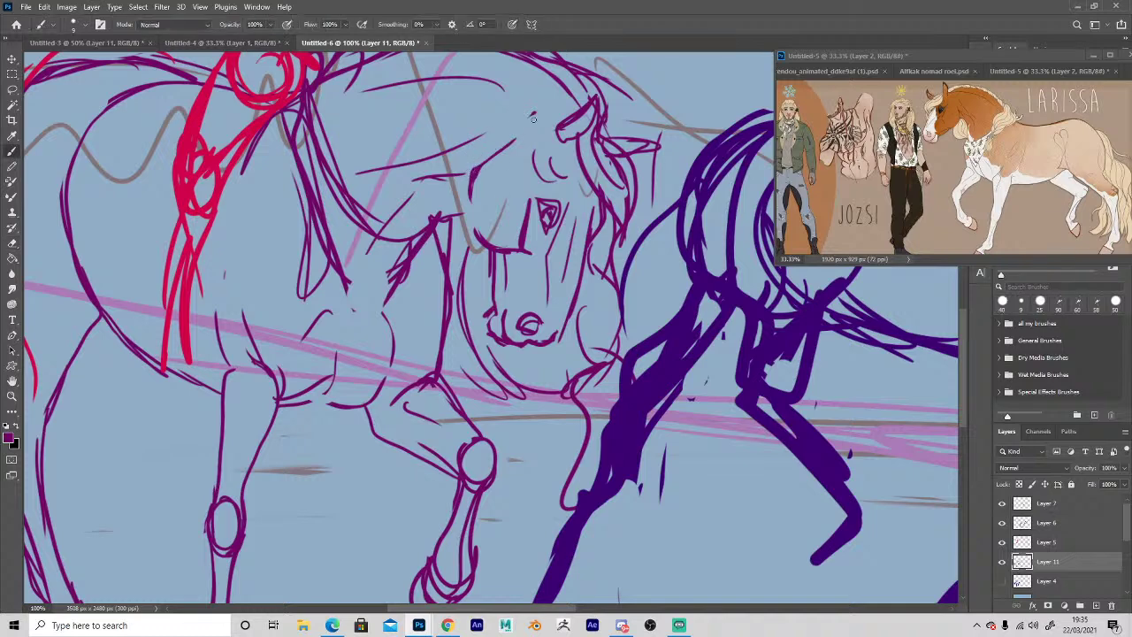
Redraw the horse's face contour from forehead to muzzle, darken the eye, and erase the excess cheek line.
drag(534, 115, 482, 231)
key(e)
drag(529, 200, 522, 253)
key(b)
key(e)
key(b)
mouse_move(539, 210)
mouse_down()
mouse_move(546, 235)
mouse_move(541, 202)
mouse_move(485, 322)
mouse_up()
key(period)
key(e)
key(b)
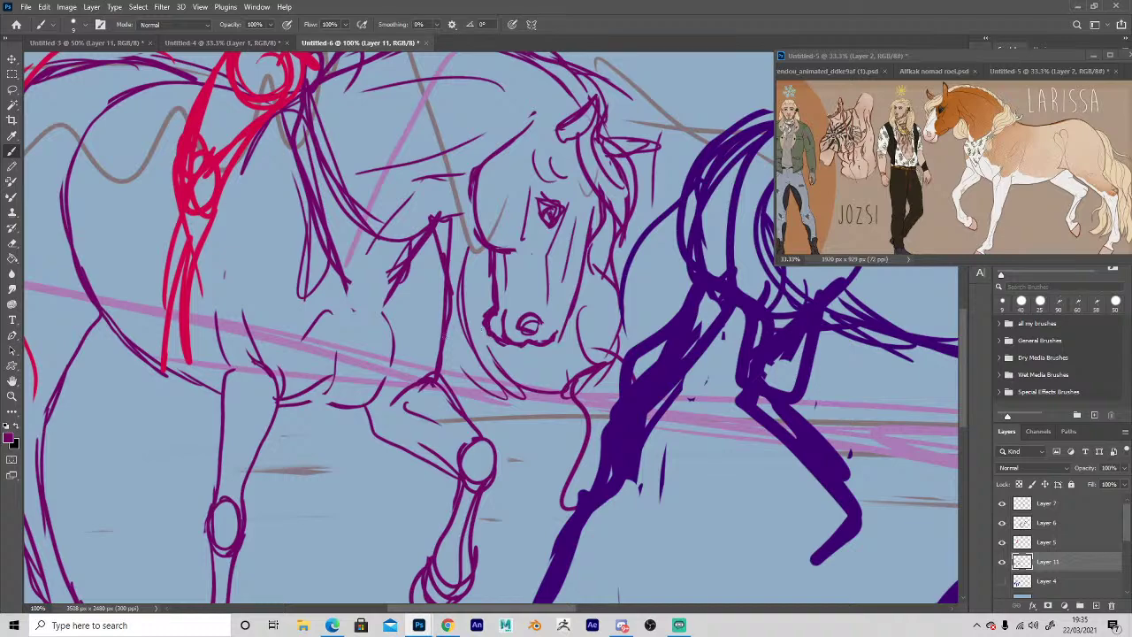
Review the whole composition, and check the Jozsi and Larissa web page and the Untitled-3 unicorn artwork as references.
key(z)
alt+click(563, 462)
alt+click(564, 462)
alt+click(587, 467)
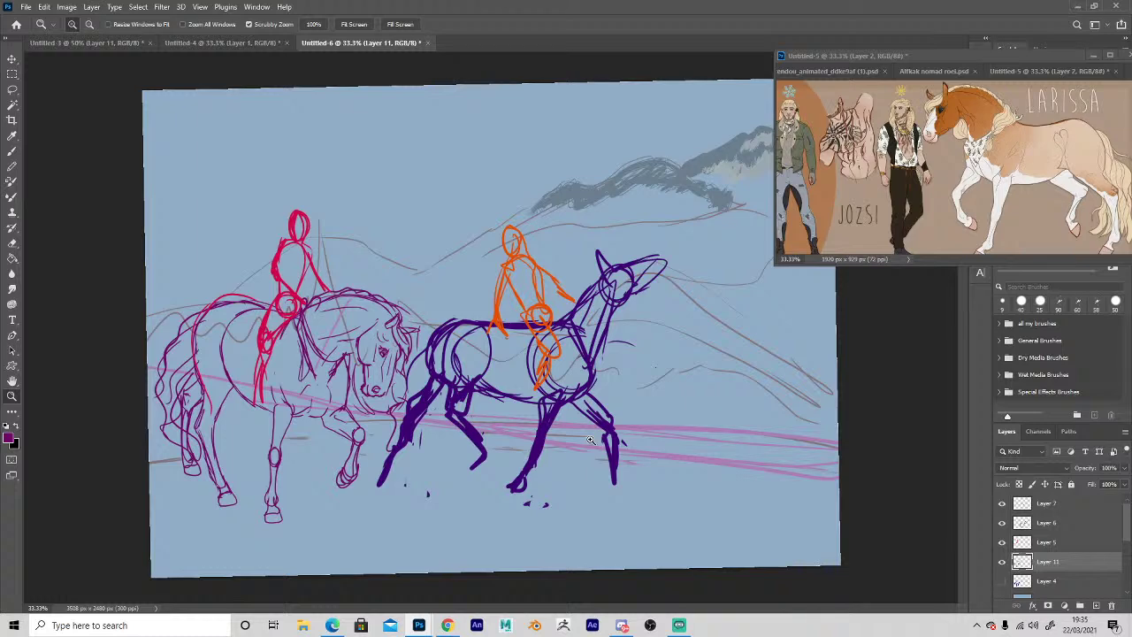
click(276, 499)
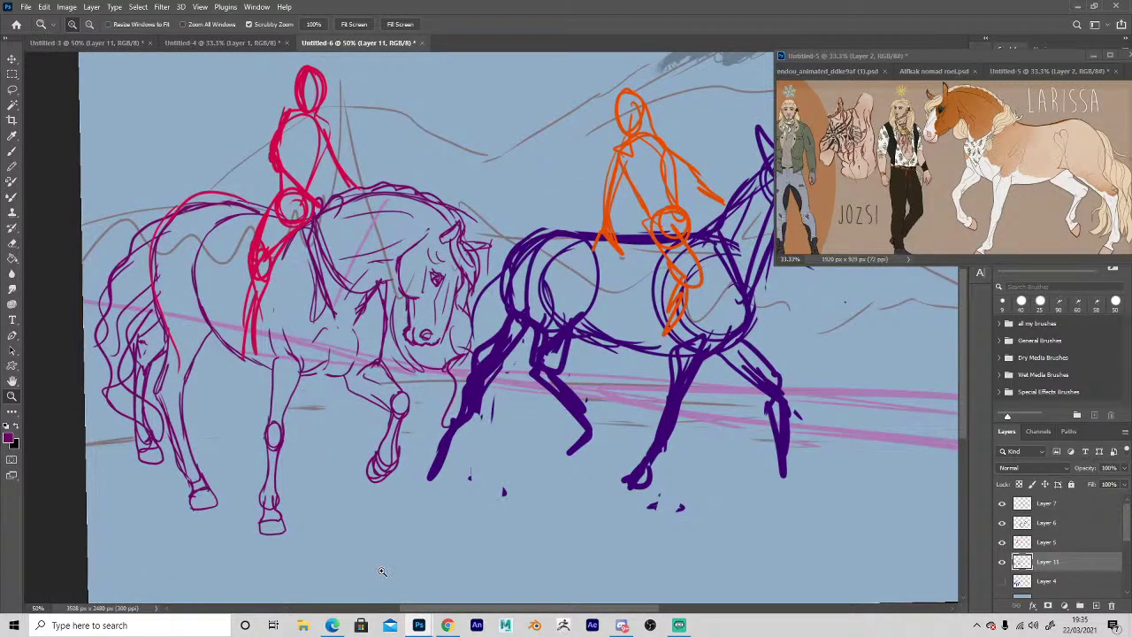
click(447, 622)
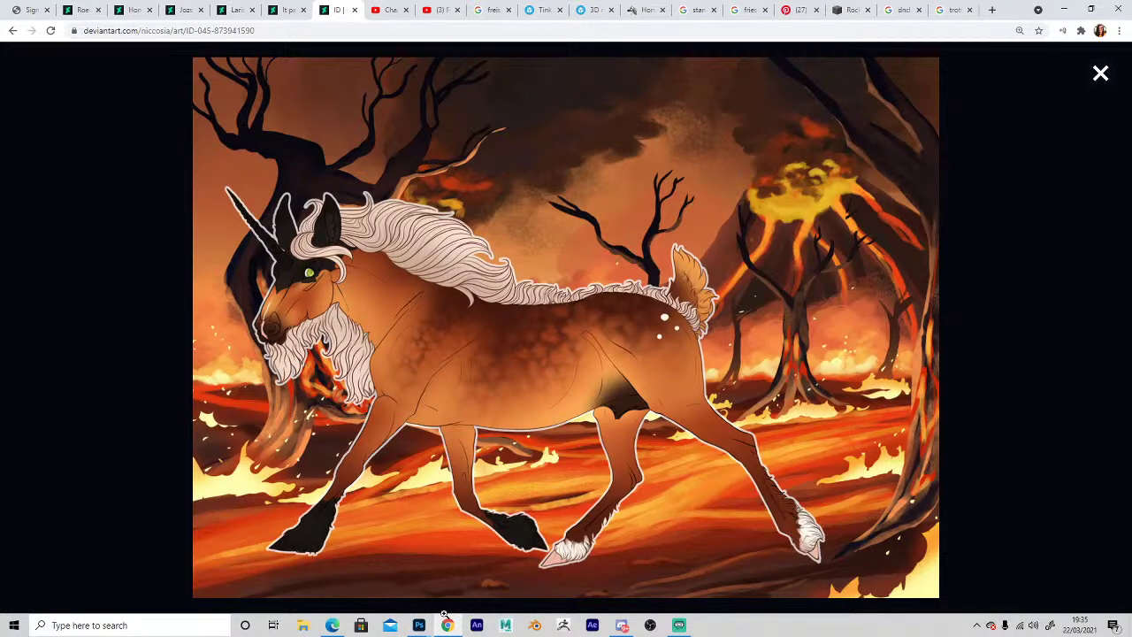
key(ctrl+4)
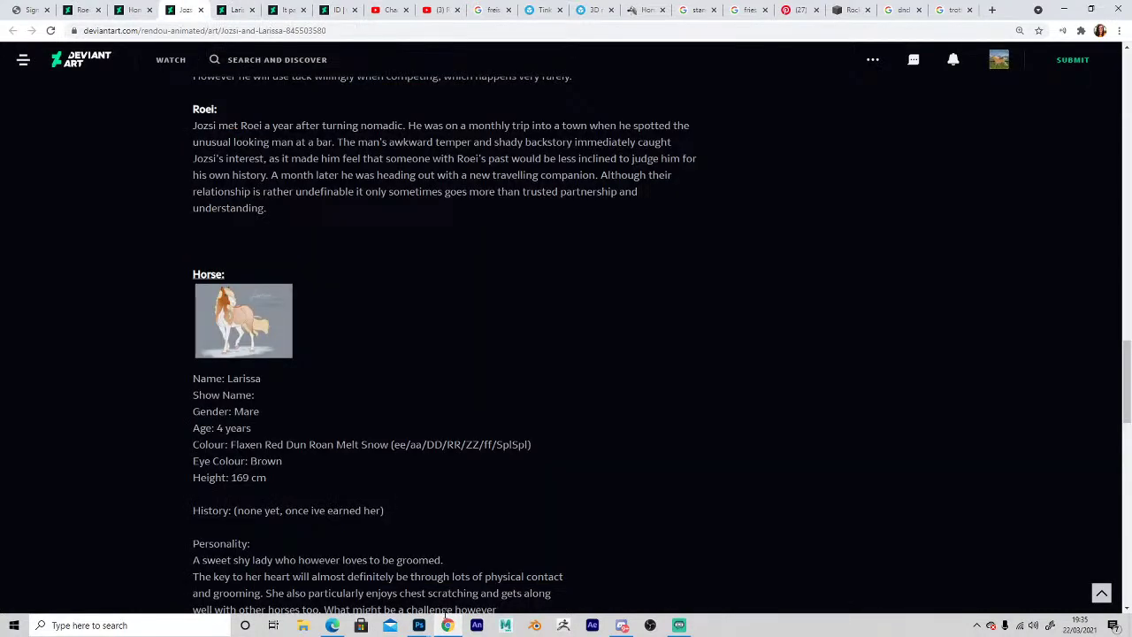
click(419, 625)
click(371, 575)
click(90, 41)
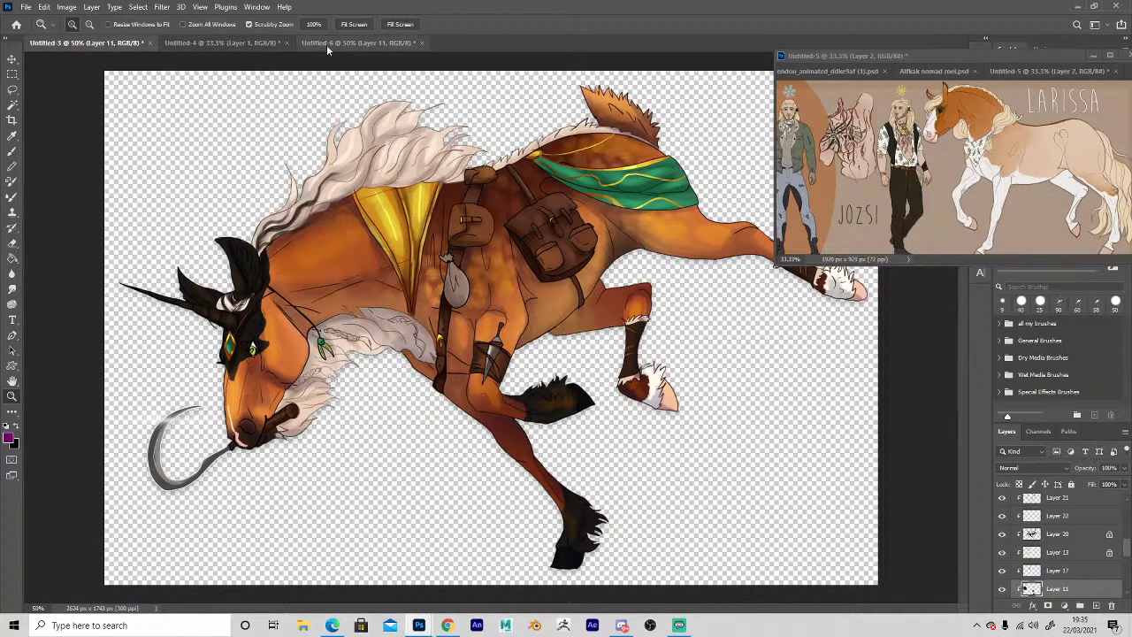
click(349, 43)
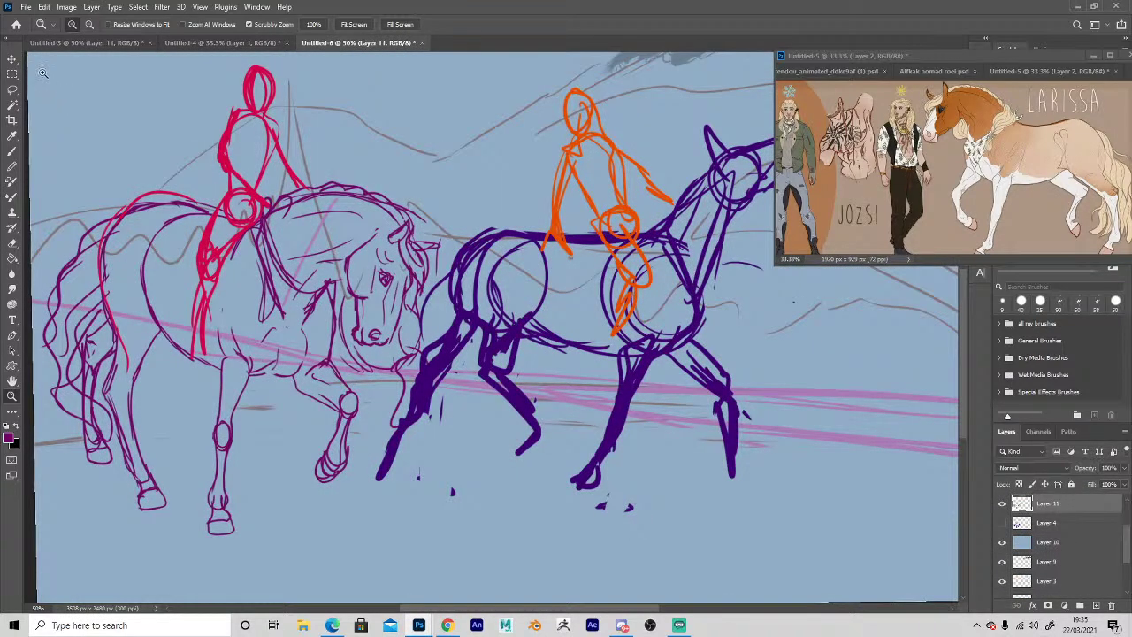
Lower the opacity of the red rider sketch on Layer 5 to 35% and add a new layer above it.
key(v)
click(256, 202)
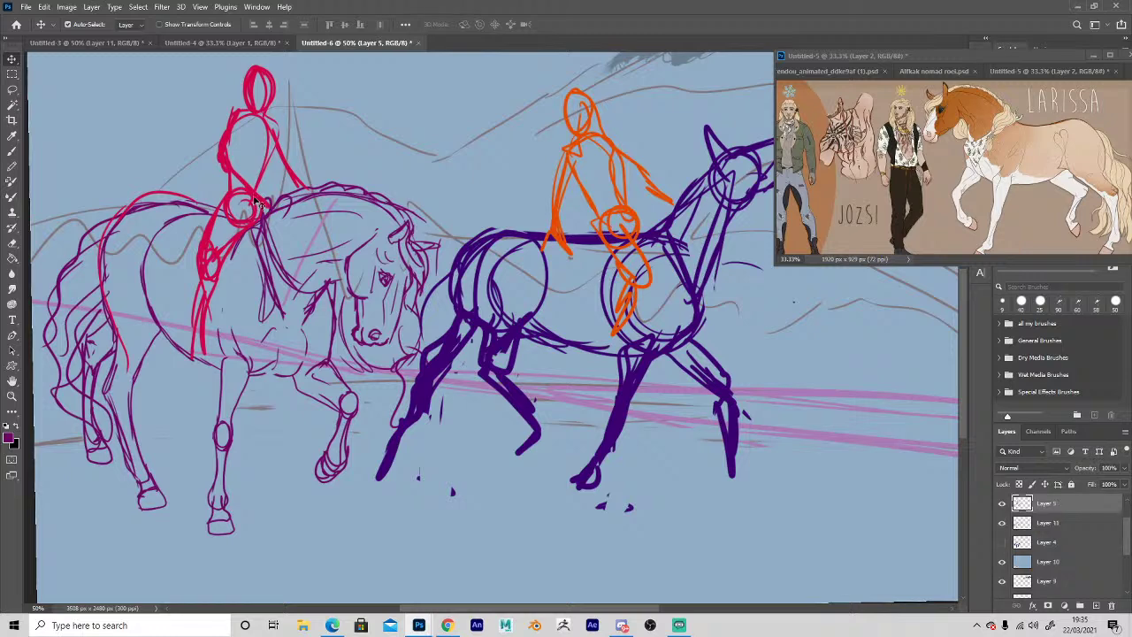
key(3)
key(5)
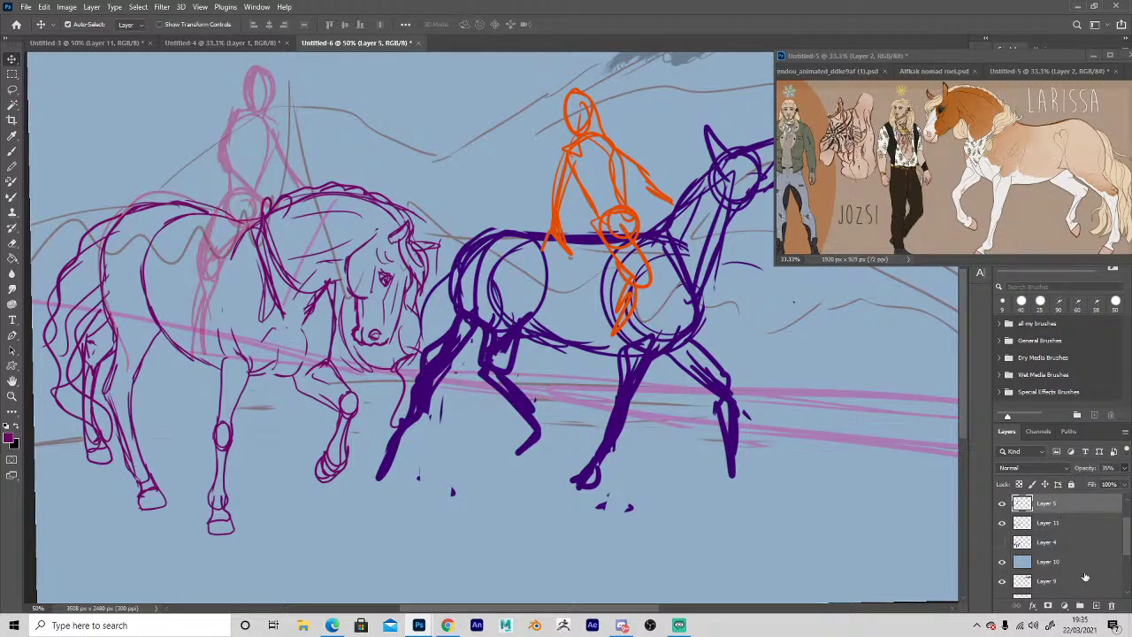
click(1095, 605)
Shift the character reference sheet to show both human figures in full, and toggle the visibility of its Layer 2.
key(h)
drag(176, 213, 143, 205)
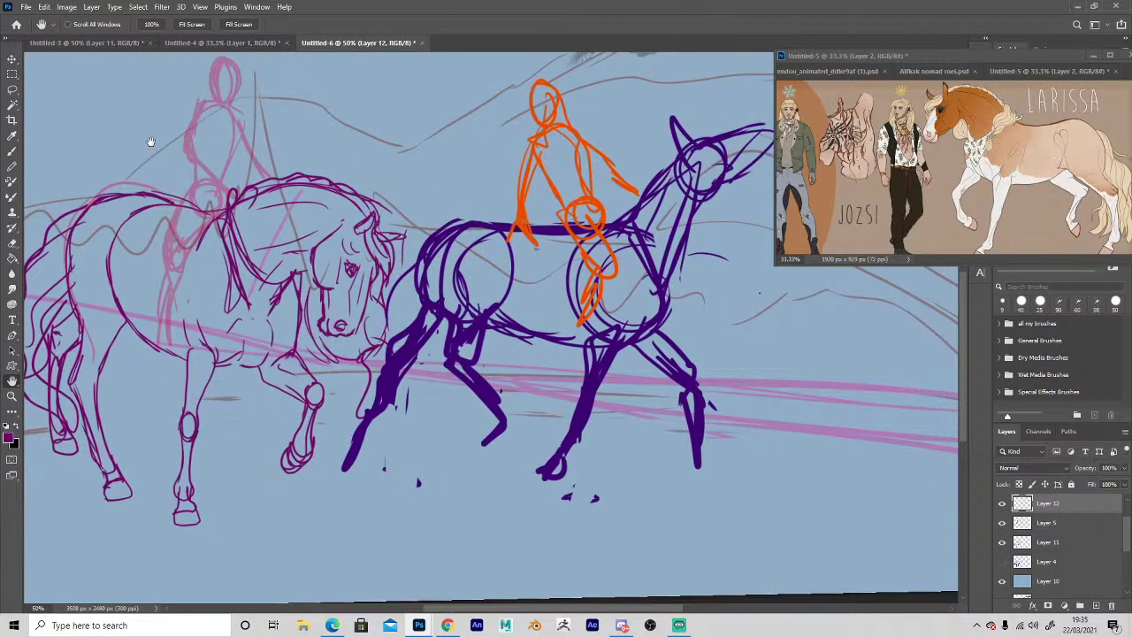
drag(825, 217, 841, 218)
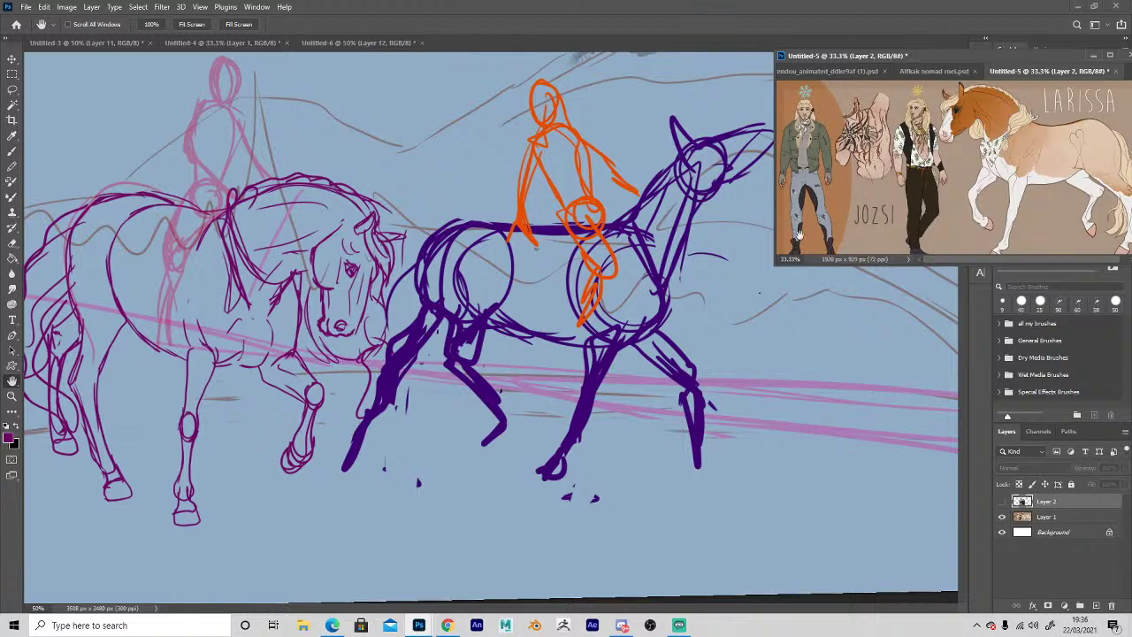
drag(686, 415, 565, 515)
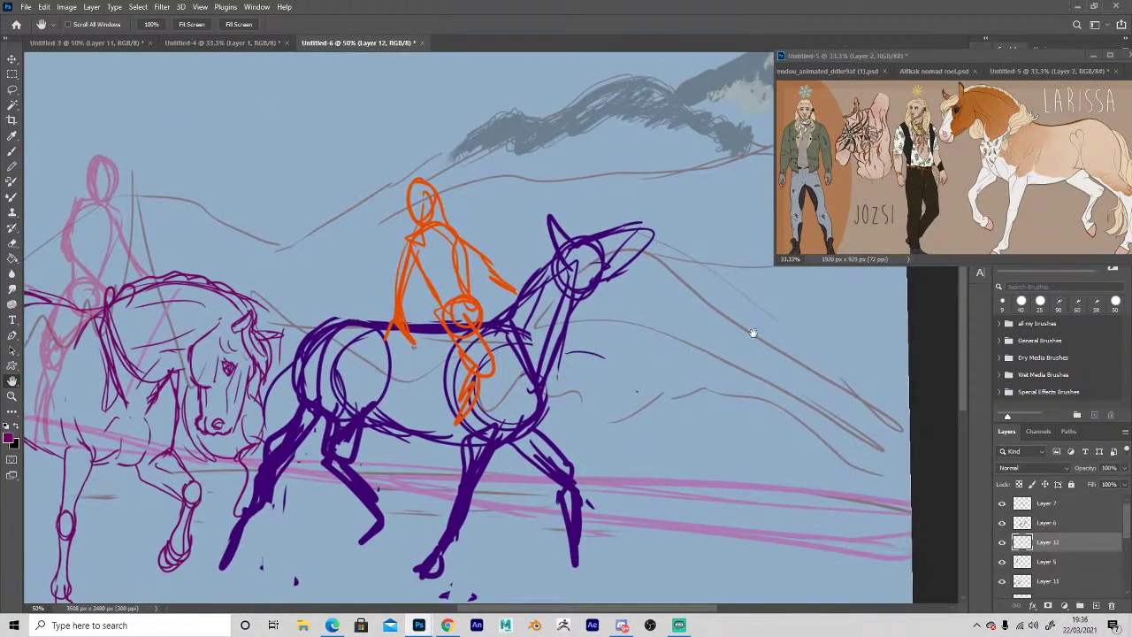
click(878, 215)
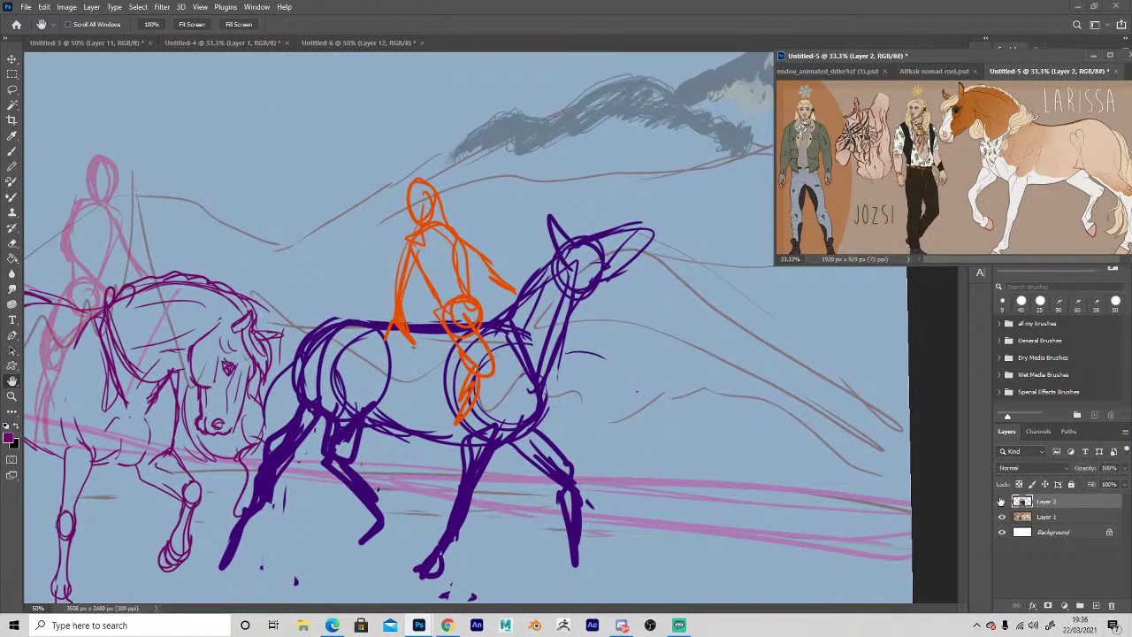
click(1001, 500)
Draw the left rider's shoulders, chest and far arm reaching to the horse's mane over the faded pink sketch.
drag(452, 337, 772, 284)
ctrl+click(273, 198)
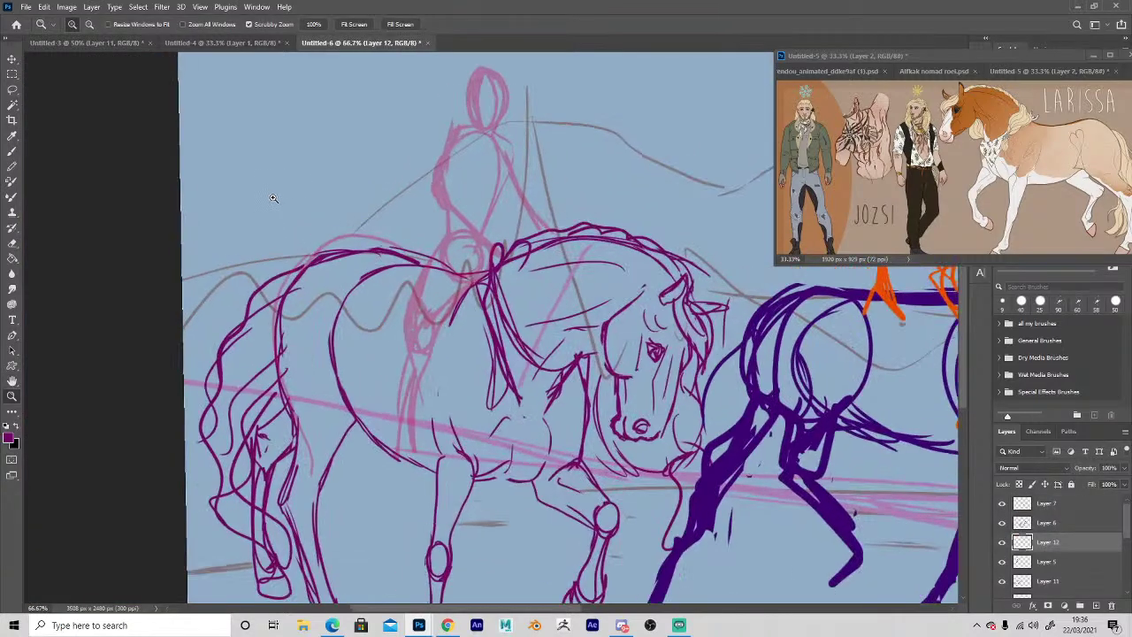
key(b)
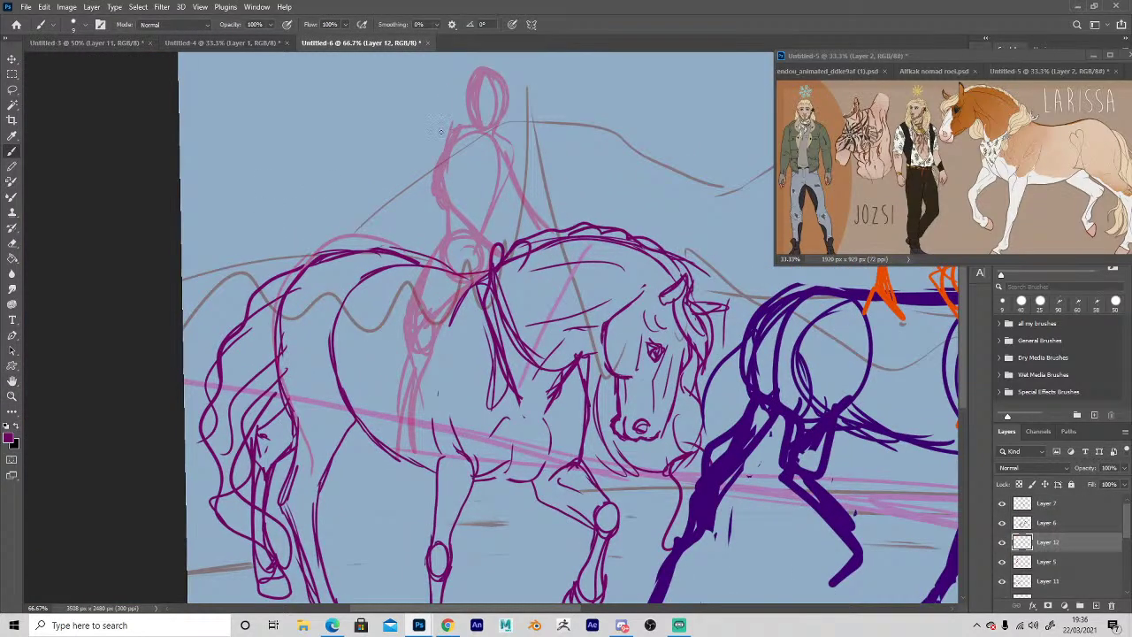
mouse_move(440, 131)
mouse_down()
mouse_move(452, 142)
mouse_move(444, 131)
mouse_up()
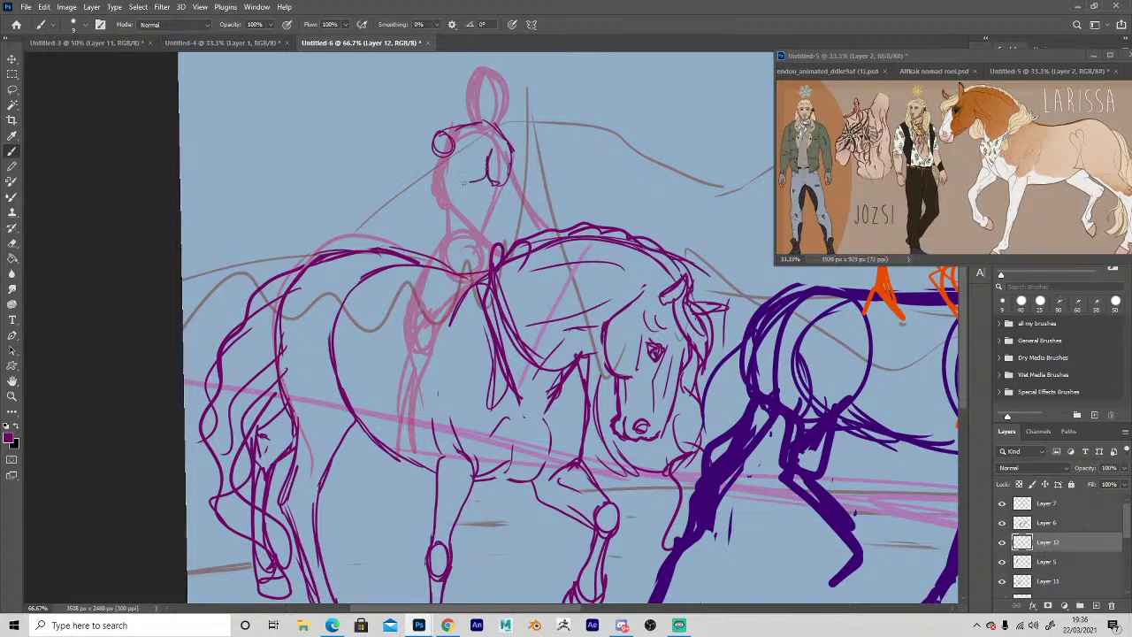
drag(455, 177, 499, 153)
drag(521, 201, 544, 217)
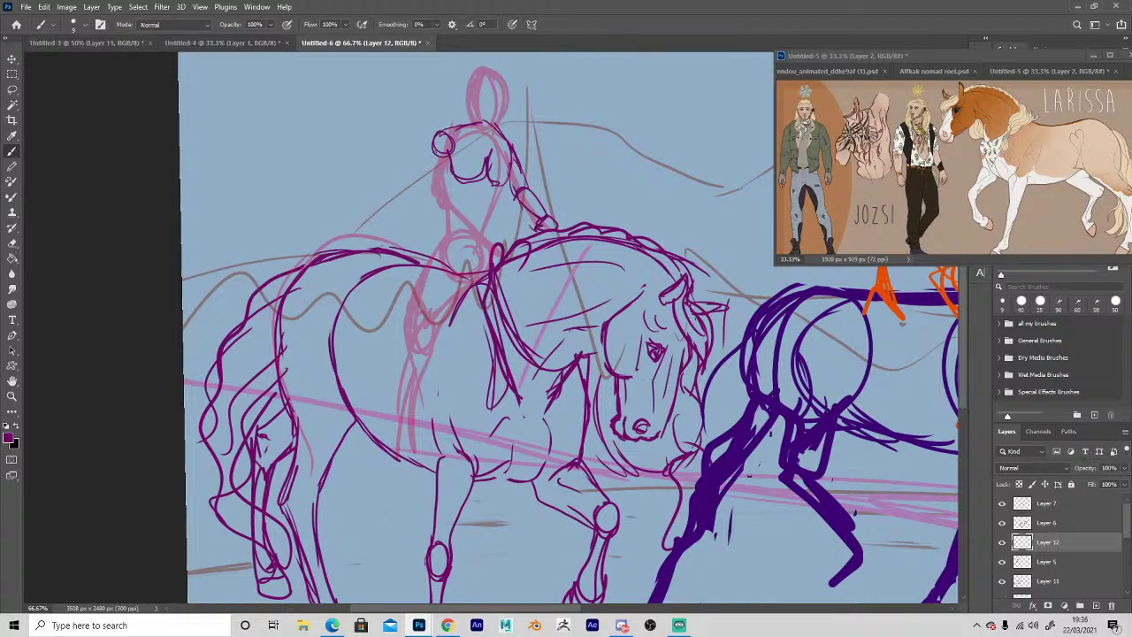
Draw the left rider's near upper arm and an oval head with facial guidelines.
drag(436, 155, 433, 200)
key(e)
key(b)
drag(449, 158, 431, 196)
mouse_move(484, 121)
mouse_down()
mouse_move(501, 93)
mouse_move(471, 76)
mouse_move(469, 117)
mouse_move(499, 97)
mouse_move(492, 111)
mouse_move(461, 98)
mouse_up()
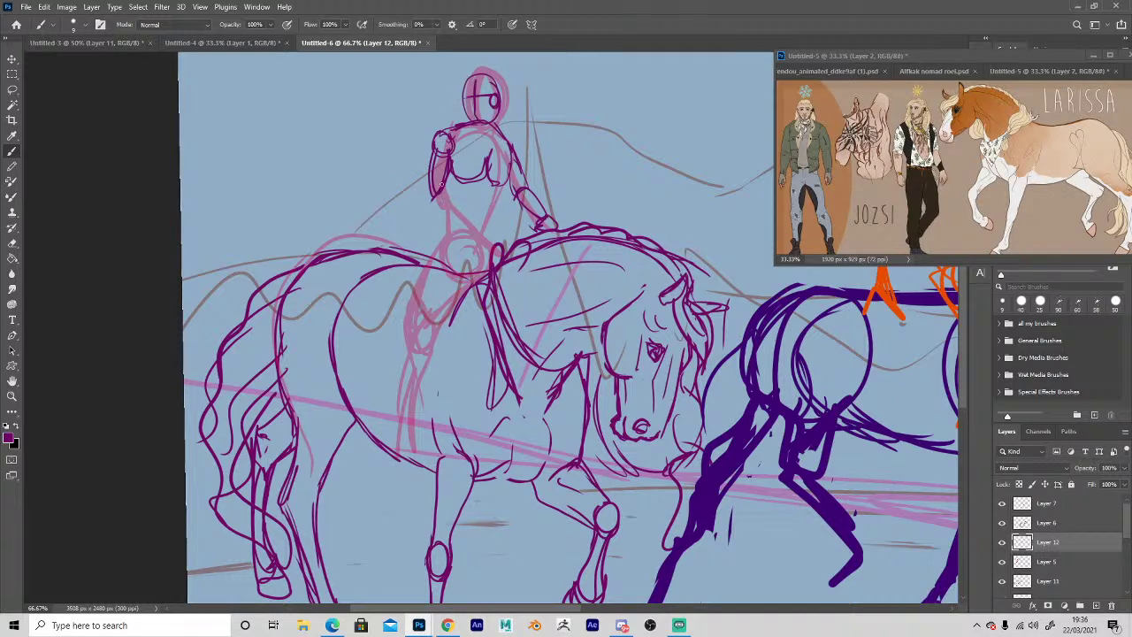
Draw the near forearm and hand holding the reins, and outline both sides of the left rider's waist.
mouse_move(442, 184)
mouse_down()
mouse_move(481, 237)
mouse_move(468, 258)
mouse_move(493, 250)
mouse_up()
drag(469, 226, 488, 258)
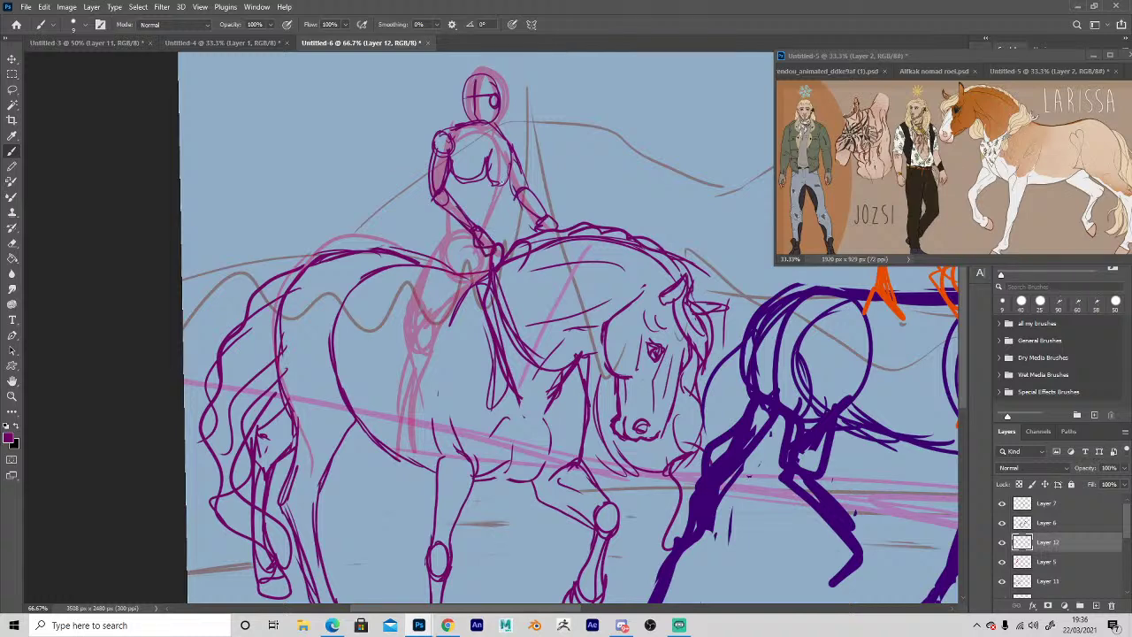
drag(498, 181, 488, 232)
drag(442, 201, 443, 234)
Transform the left rider's new figure, enlarging it slightly and moving it down onto the horse's back.
key(v)
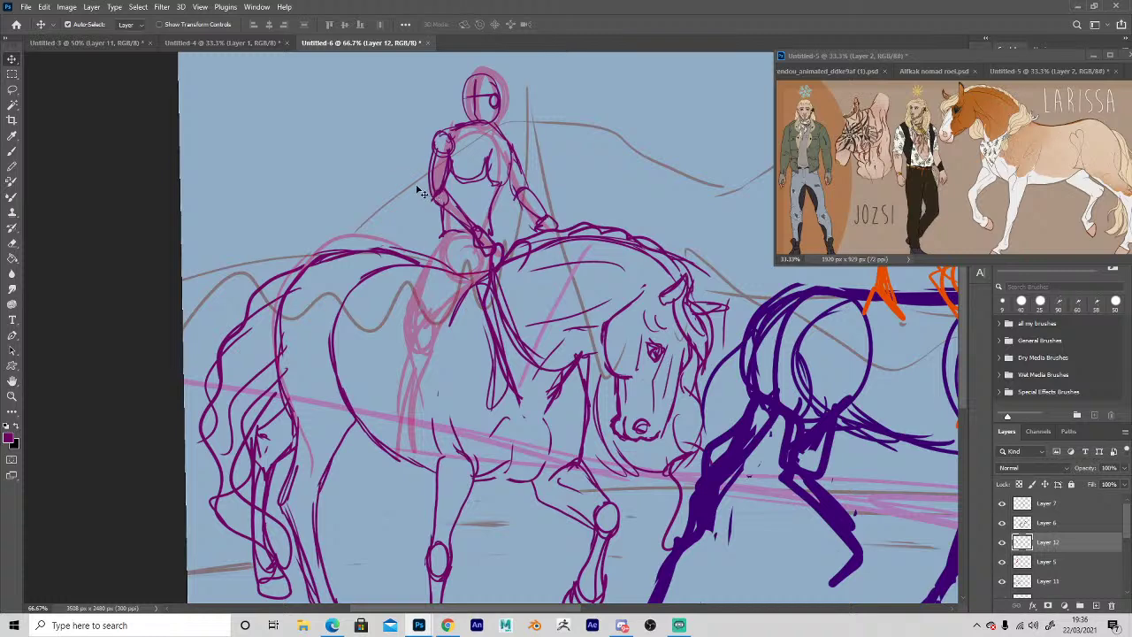
key(ctrl+t)
drag(427, 73, 415, 60)
drag(444, 122, 443, 139)
key(Return)
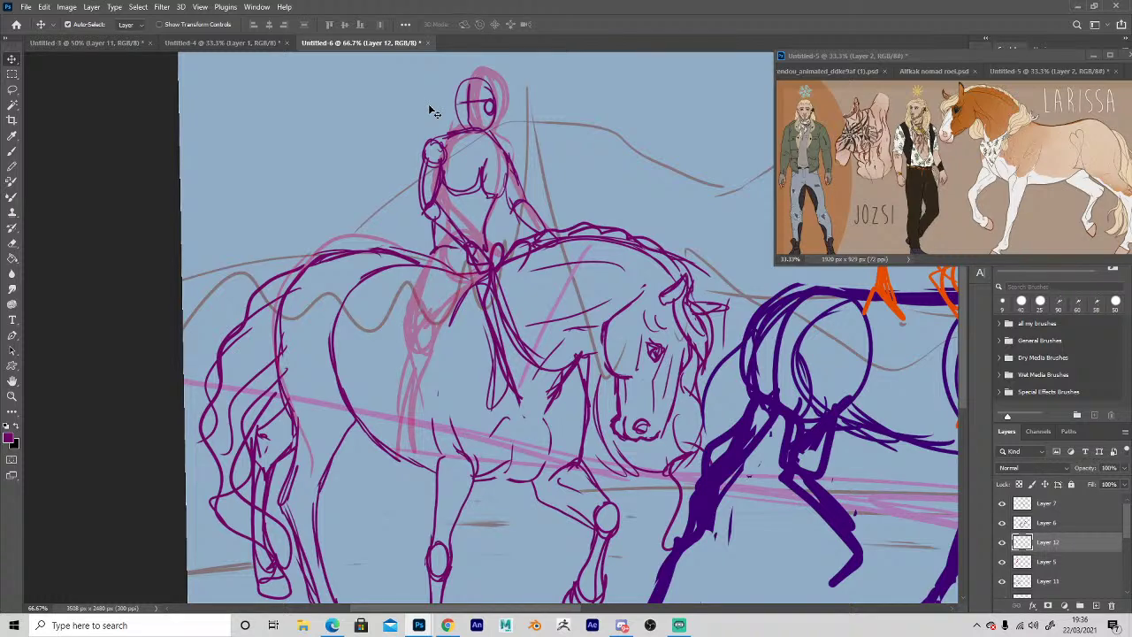
Erase stray lines around the left rider's chin and neck and rework the face's vertical guideline.
key(e)
drag(470, 127, 465, 130)
key(b)
key(e)
key(b)
drag(469, 88, 474, 128)
key(e)
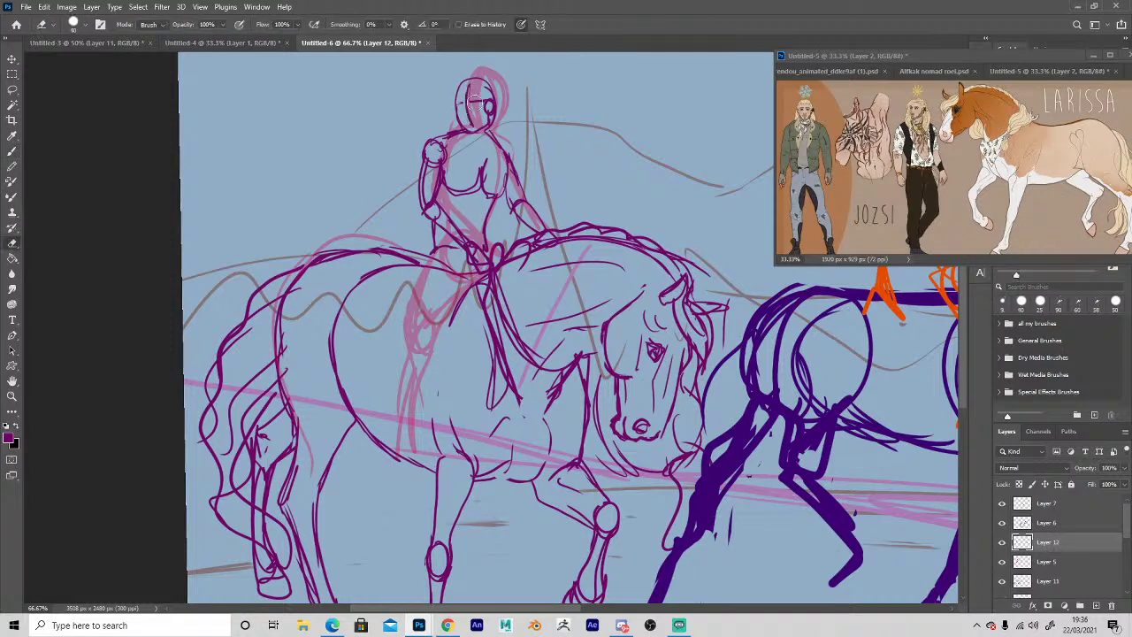
Draw the left rider's hip, thigh and round knee joint against the horse's side.
key(space)
drag(465, 387, 587, 379)
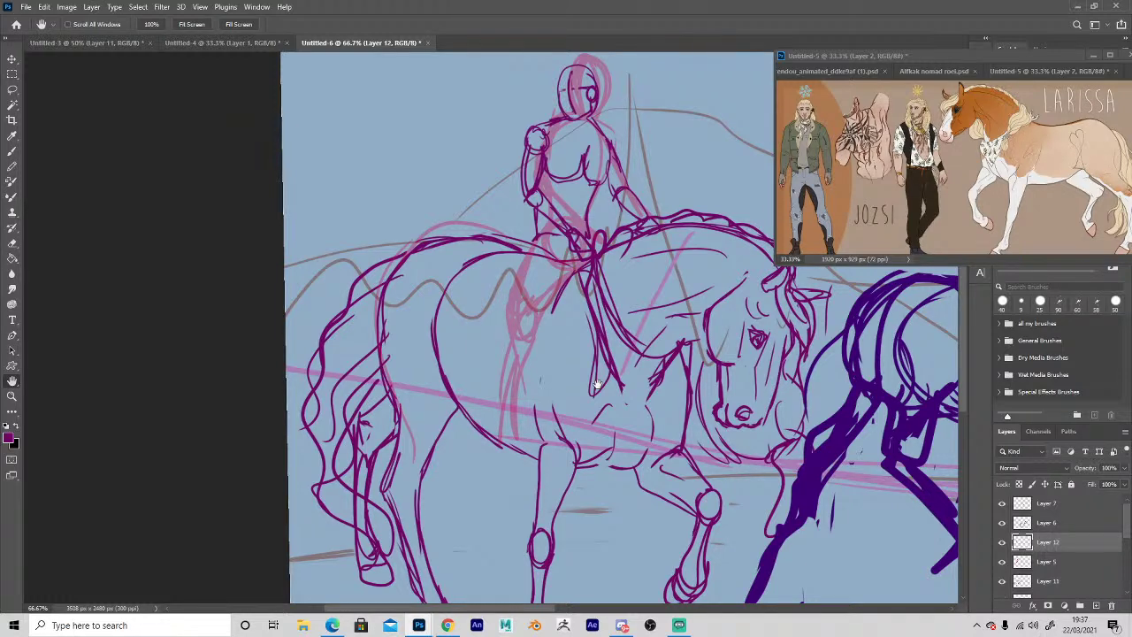
mouse_move(559, 469)
mouse_down()
mouse_move(443, 415)
mouse_move(163, 490)
mouse_move(434, 433)
mouse_move(566, 468)
mouse_move(602, 433)
mouse_move(738, 438)
mouse_move(738, 456)
mouse_up()
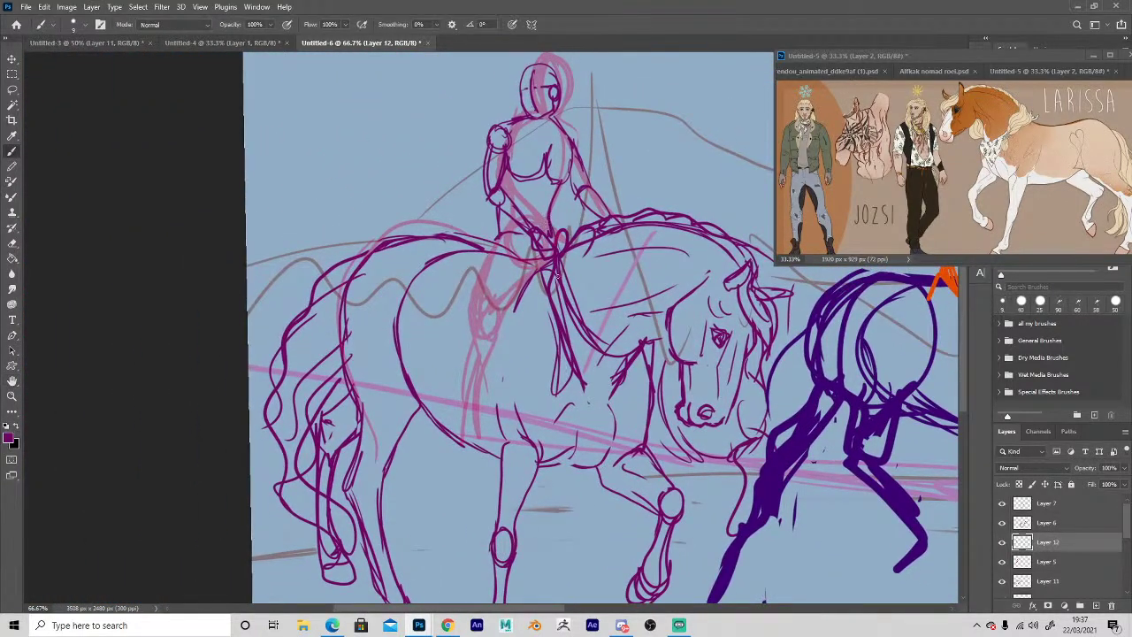
drag(533, 237, 515, 287)
mouse_move(495, 241)
mouse_down()
mouse_move(488, 288)
mouse_move(500, 313)
mouse_move(483, 307)
mouse_up()
mouse_move(509, 232)
mouse_down()
mouse_move(491, 251)
mouse_move(513, 296)
mouse_up()
drag(515, 297, 486, 331)
key(e)
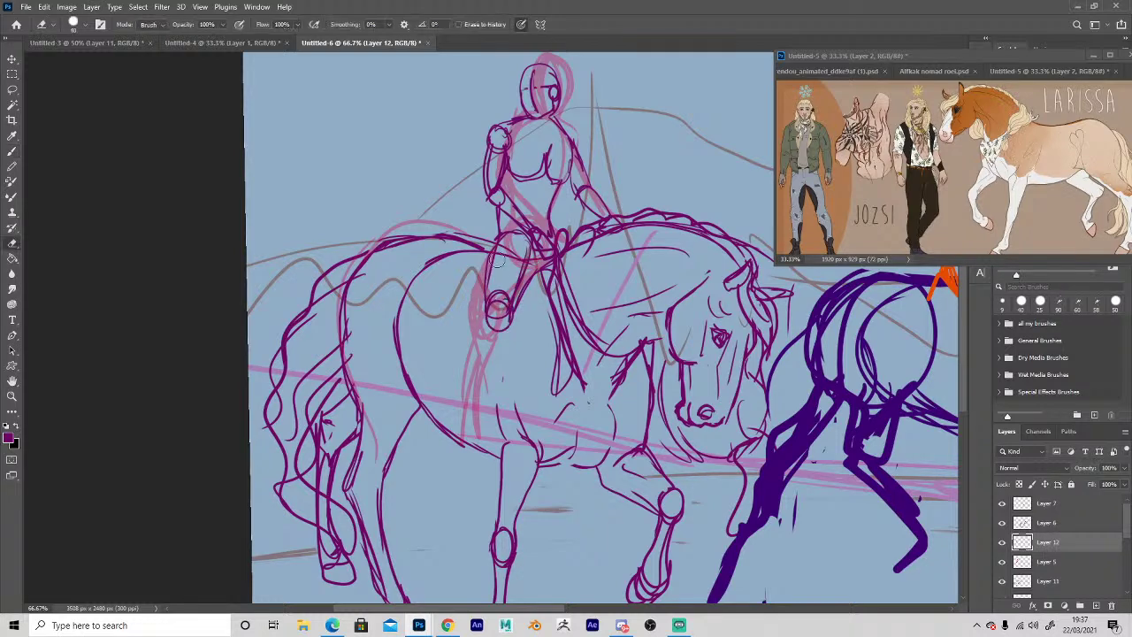
Erase overlapping thigh and knee lines, and draw the left rider's lower leg down to the ankle and foot.
drag(503, 258, 482, 375)
key(b)
mouse_move(488, 313)
mouse_down()
mouse_move(466, 405)
mouse_move(469, 433)
mouse_move(468, 400)
mouse_move(489, 450)
mouse_up()
drag(480, 419, 491, 448)
drag(474, 405, 501, 326)
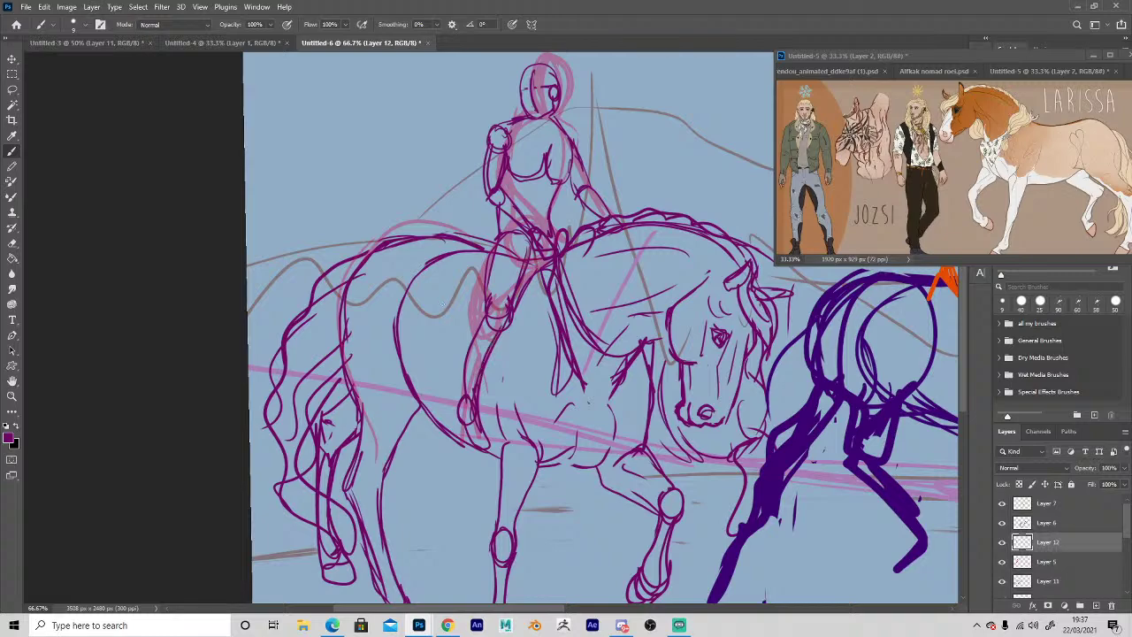
key(space)
mouse_move(501, 489)
mouse_down()
mouse_move(513, 493)
mouse_move(174, 404)
mouse_move(169, 416)
mouse_up()
mouse_move(199, 470)
mouse_down()
mouse_move(501, 460)
mouse_move(501, 437)
mouse_up()
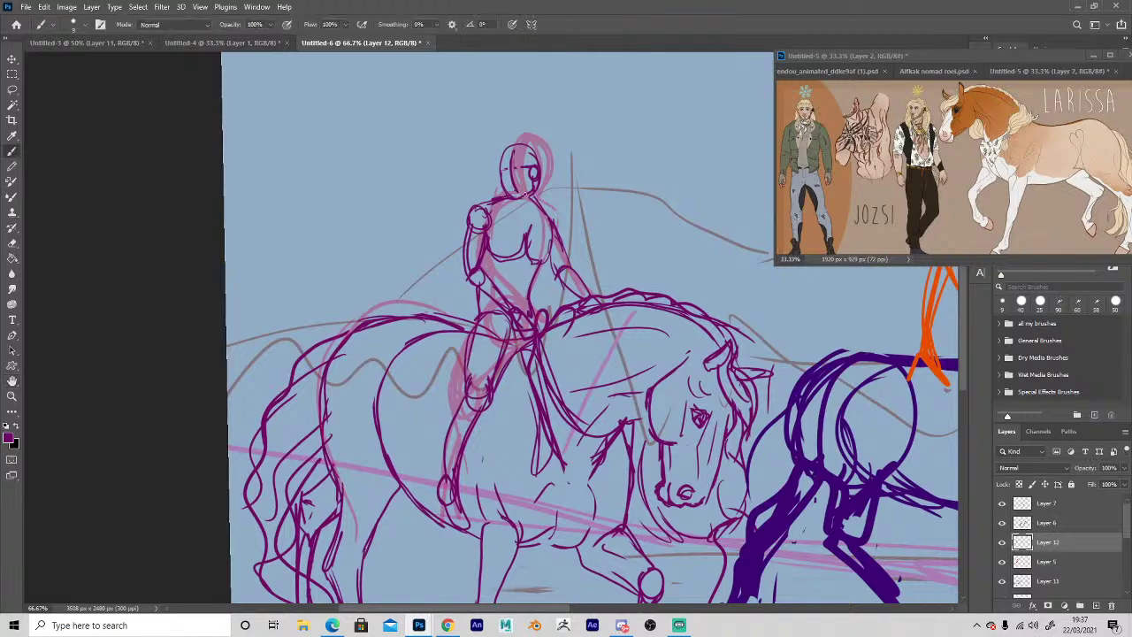
Erase the ear and old guidelines on the left rider's head, and redraw the face's centre line and head contour.
key(e)
mouse_move(529, 145)
mouse_down()
mouse_move(541, 173)
mouse_move(514, 168)
mouse_move(515, 193)
mouse_up()
key(b)
key(e)
key(b)
key(e)
mouse_move(512, 145)
mouse_down()
mouse_move(502, 166)
mouse_move(522, 195)
mouse_move(538, 170)
mouse_up()
key(b)
key(e)
key(b)
drag(522, 144, 506, 162)
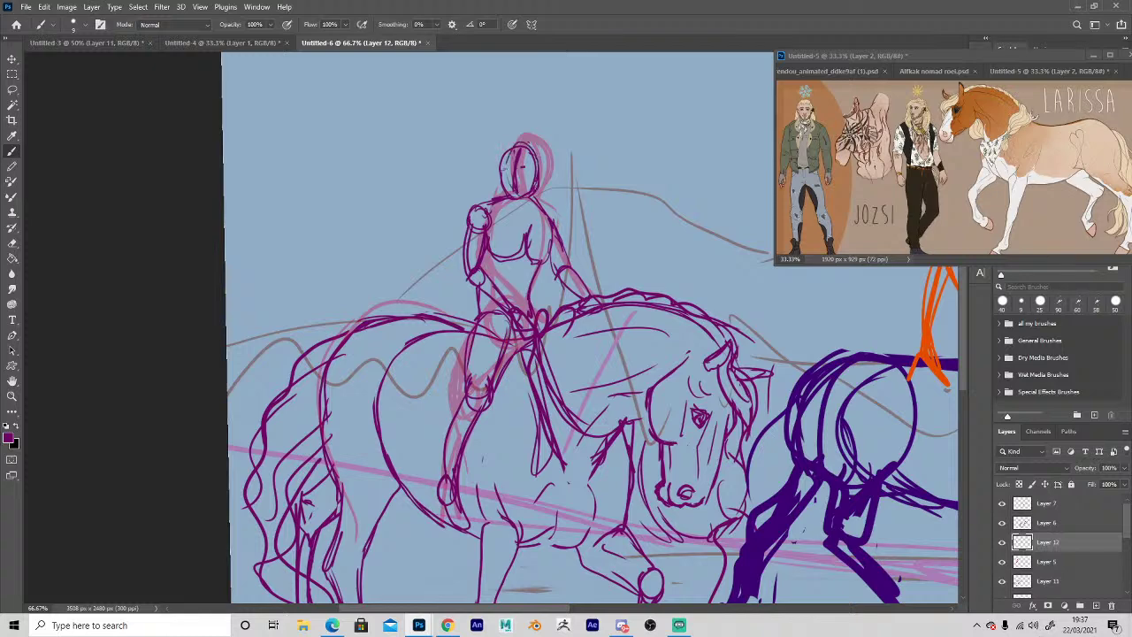
drag(493, 223, 513, 216)
Replace the flank line of the left horse on Layer 11 with a heart-shaped marking on its hindquarters.
key(space)
mouse_move(410, 559)
mouse_down()
mouse_move(339, 392)
mouse_move(341, 407)
mouse_up()
key(e)
key(b)
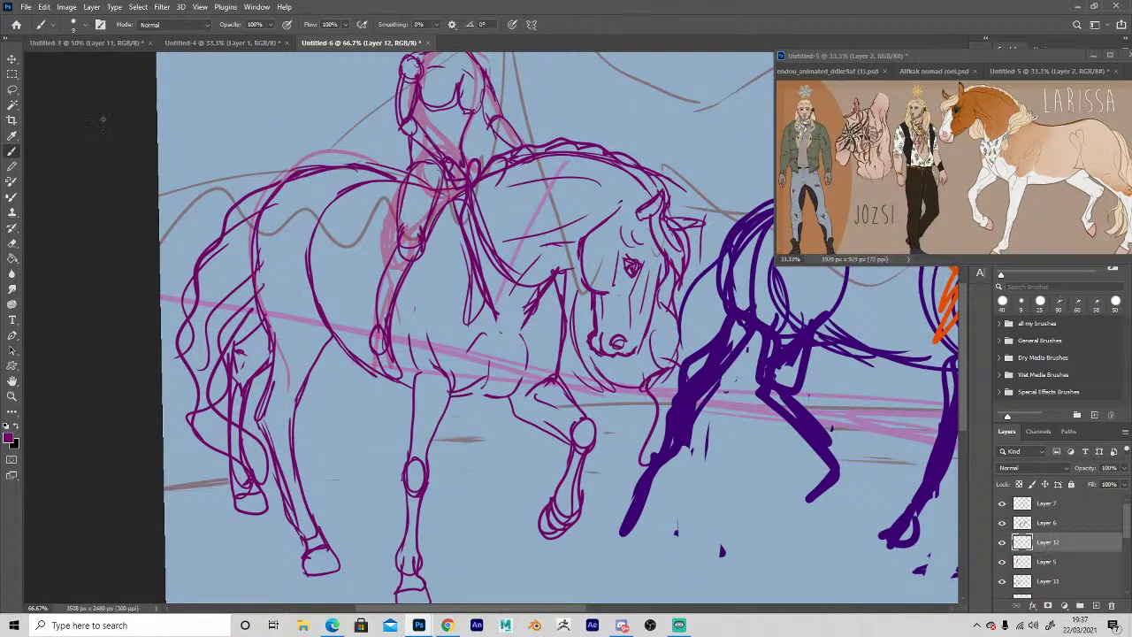
ctrl+click(315, 283)
key(e)
mouse_move(312, 261)
mouse_down()
mouse_move(319, 316)
mouse_move(308, 306)
mouse_move(313, 259)
mouse_move(339, 192)
mouse_move(315, 244)
mouse_up()
key(b)
key(e)
key(b)
key(e)
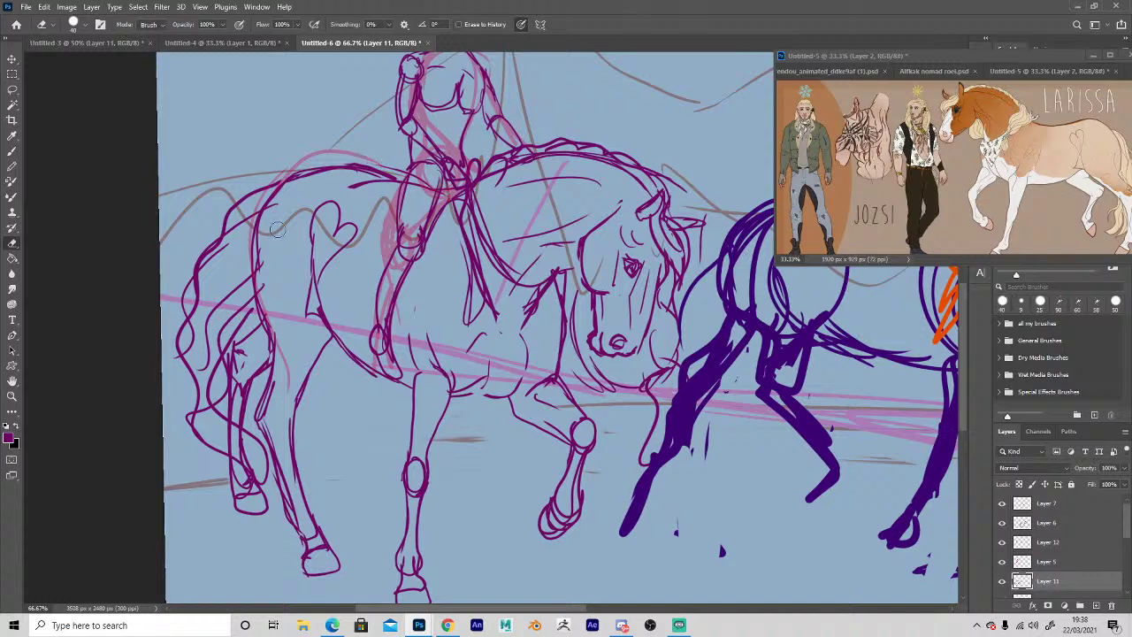
Hide the rough pink rider sketch on Layer 5 and check the whole composition.
key(h)
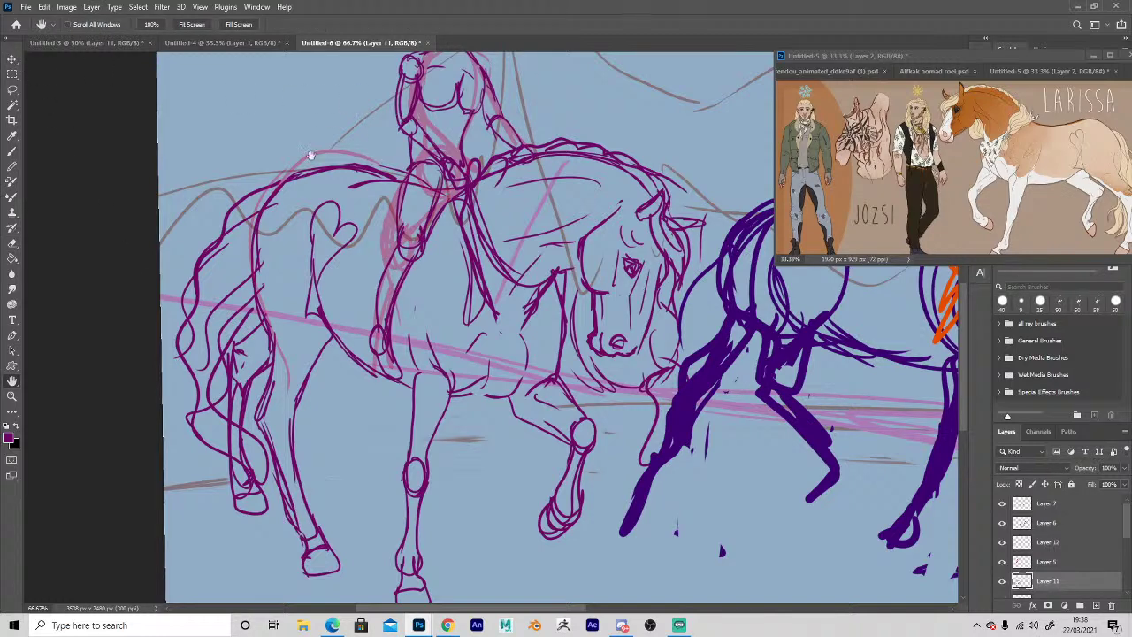
key(v)
click(1047, 561)
click(1002, 562)
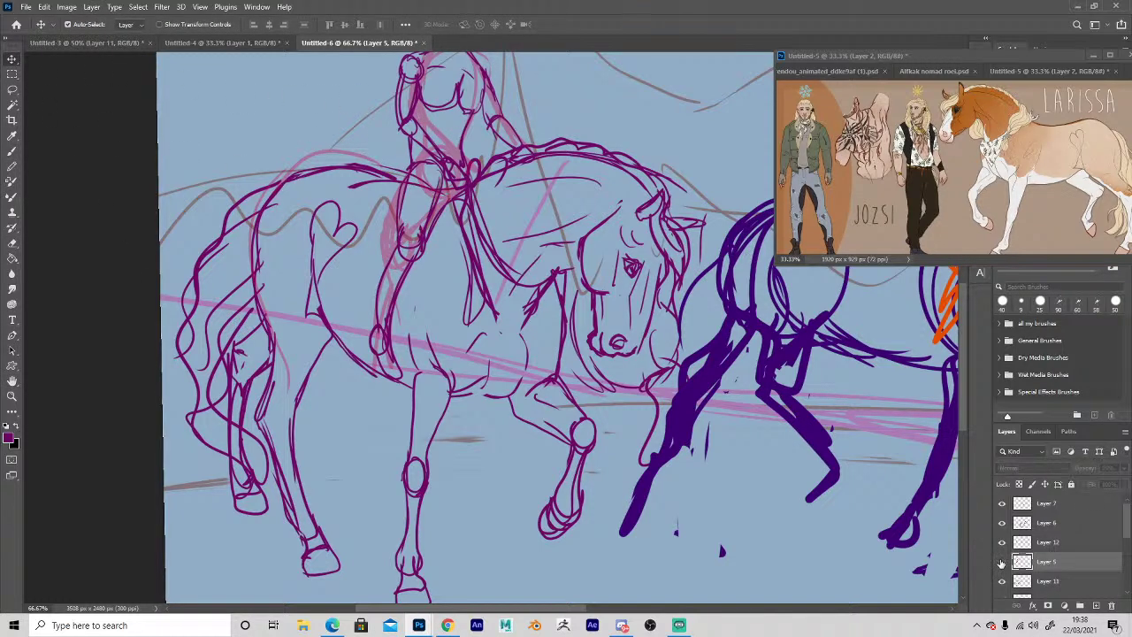
key(space)
drag(587, 431, 516, 537)
alt+click(594, 460)
alt+click(608, 466)
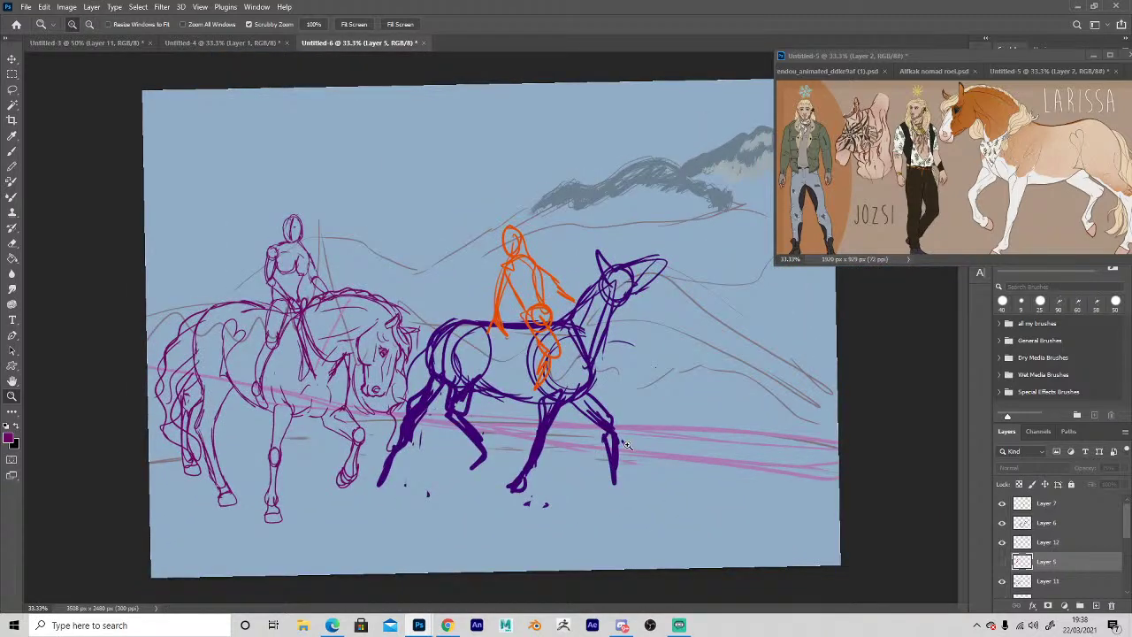
click(324, 472)
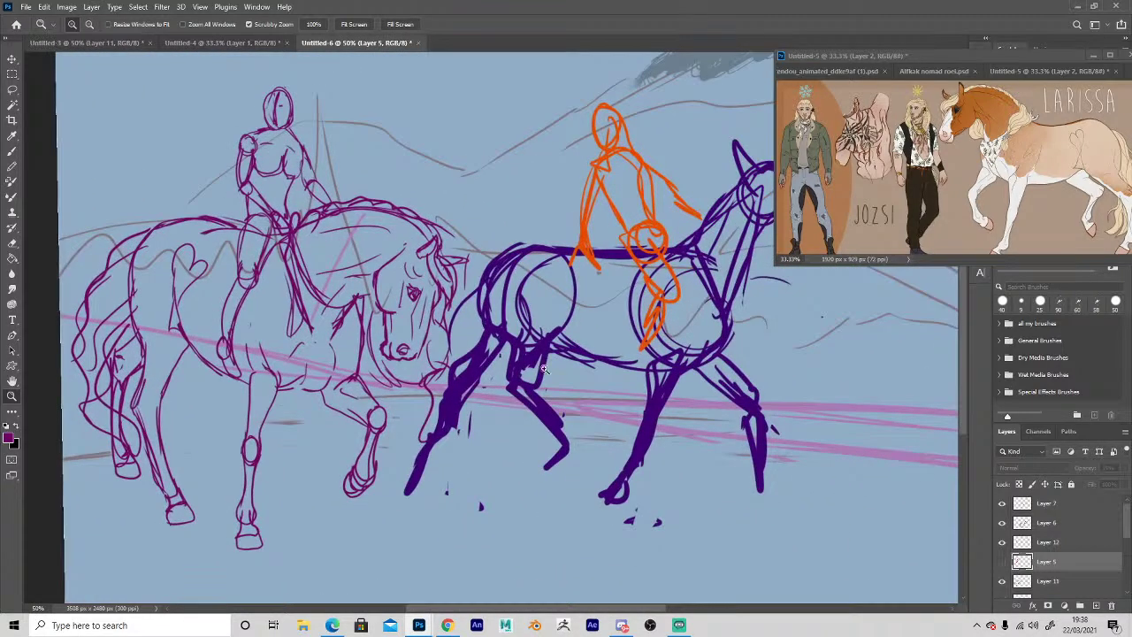
Lower the opacity of the second horse's sketch on Layer 6 to 50% and add a new layer above it.
key(h)
mouse_move(487, 473)
mouse_down()
mouse_move(430, 467)
mouse_move(483, 450)
mouse_up()
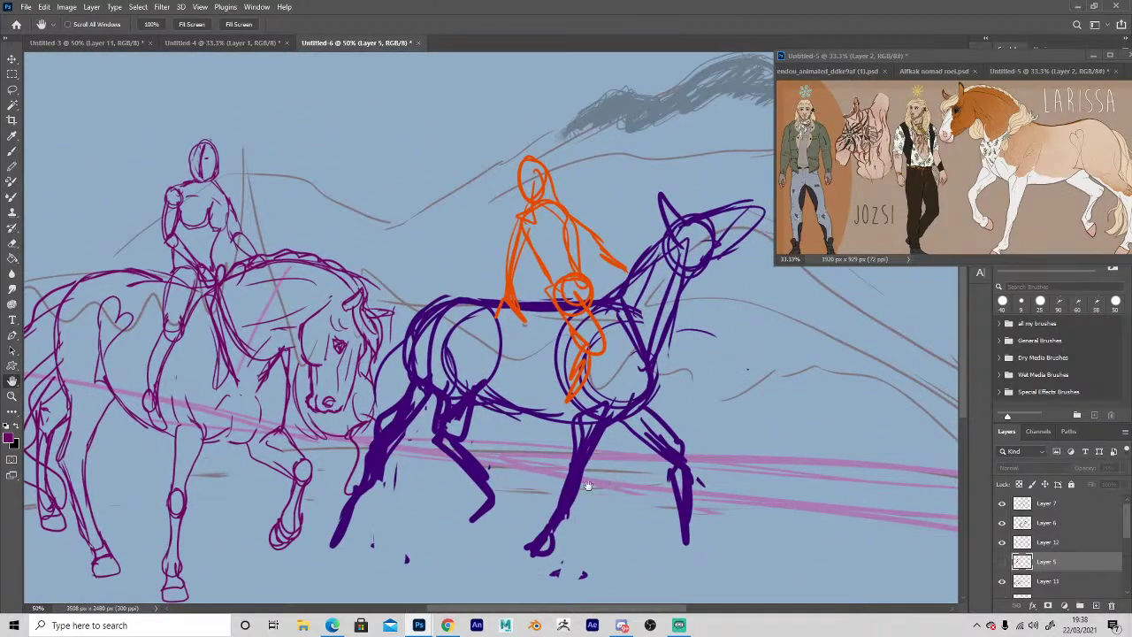
key(z)
click(613, 464)
key(h)
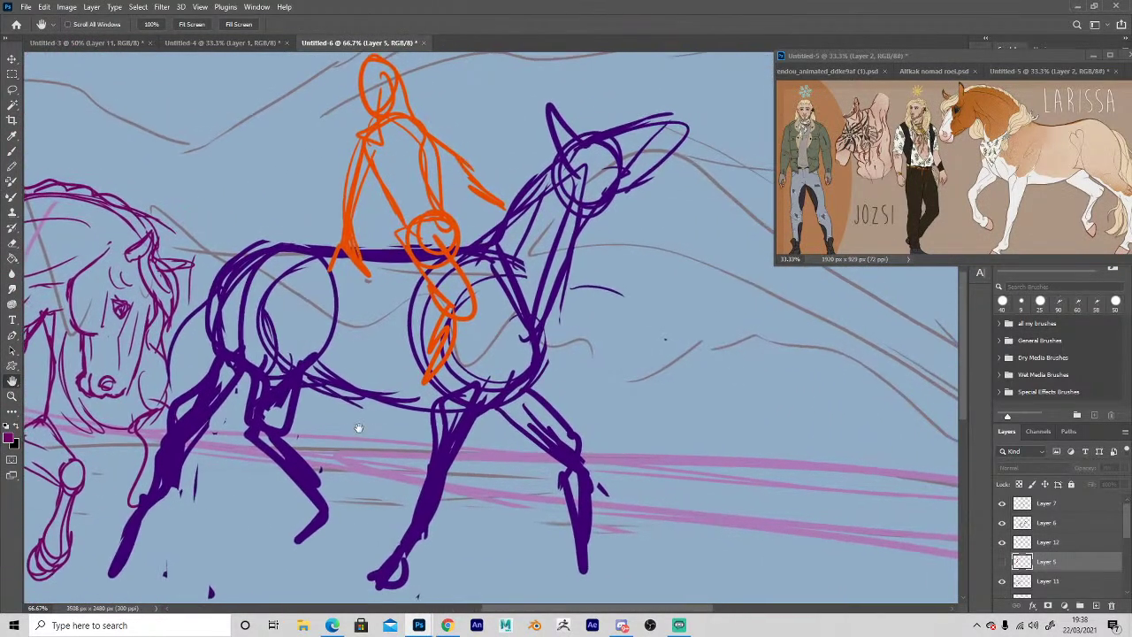
drag(610, 442, 483, 437)
click(11, 60)
click(402, 258)
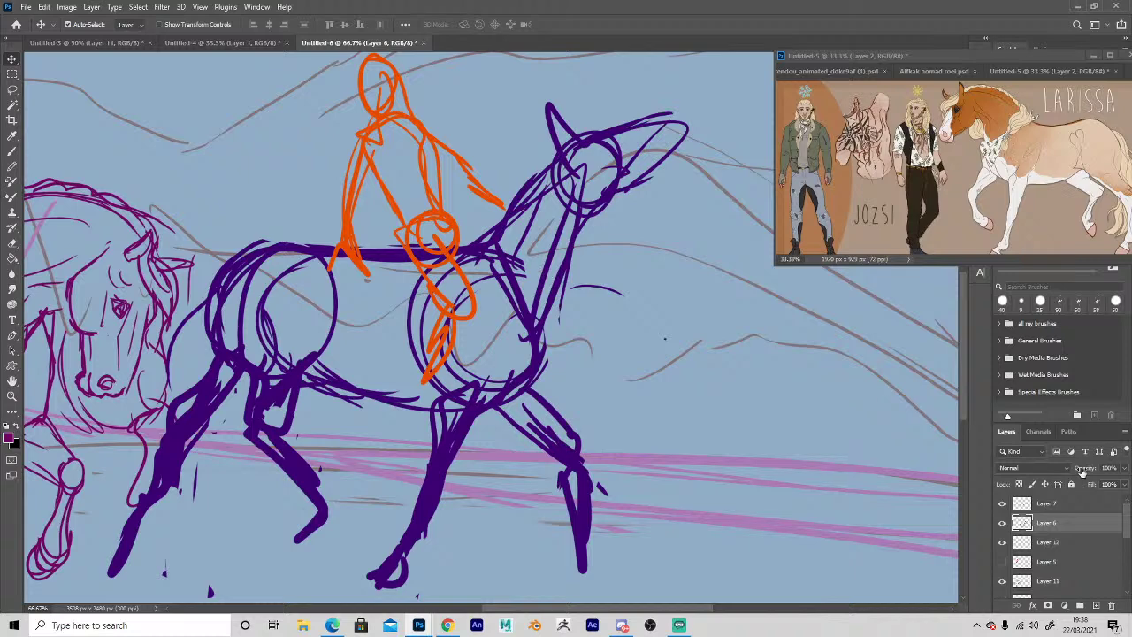
key(5)
click(1096, 606)
key(h)
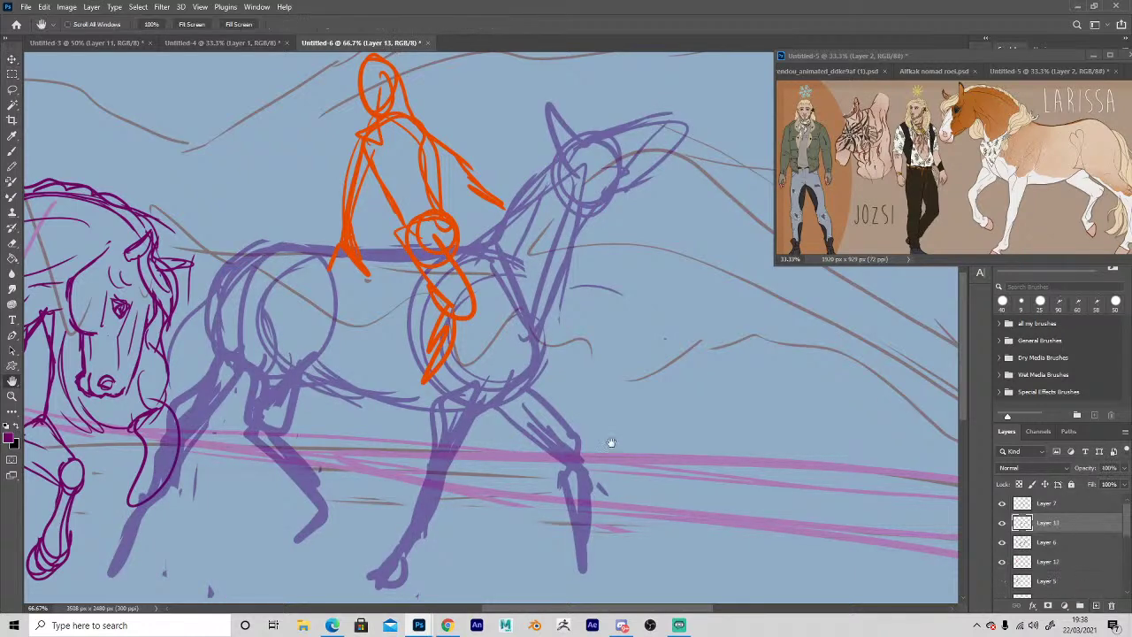
Switch the reference window to the alfkak_import_design_base spotted horse artwork and resize it to show the whole horse.
drag(609, 444, 742, 401)
click(885, 157)
click(933, 72)
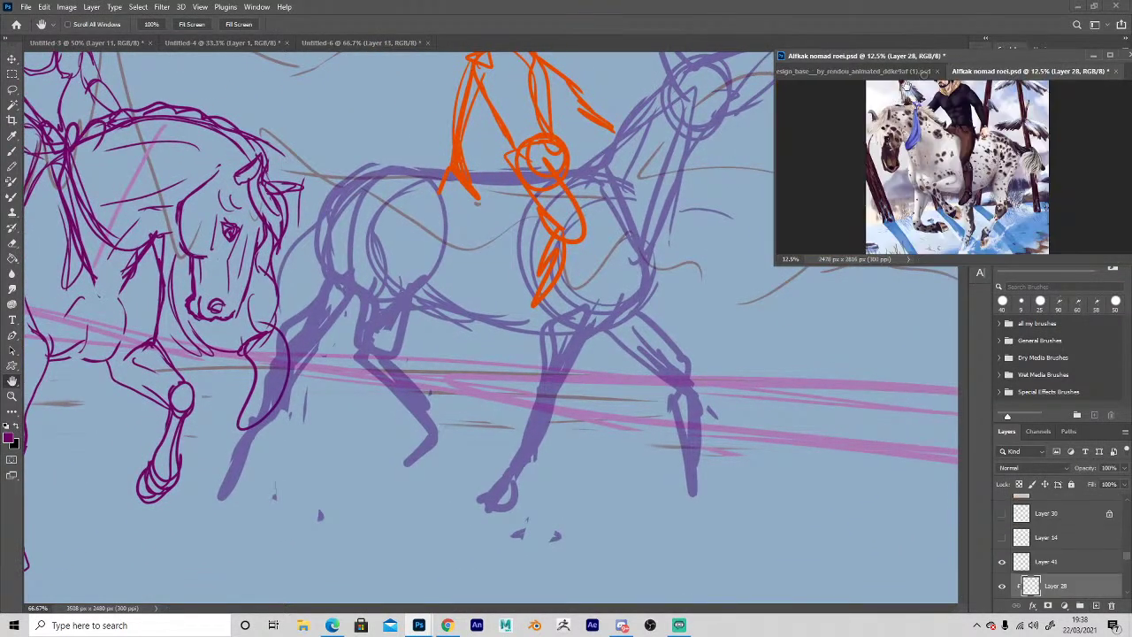
click(820, 74)
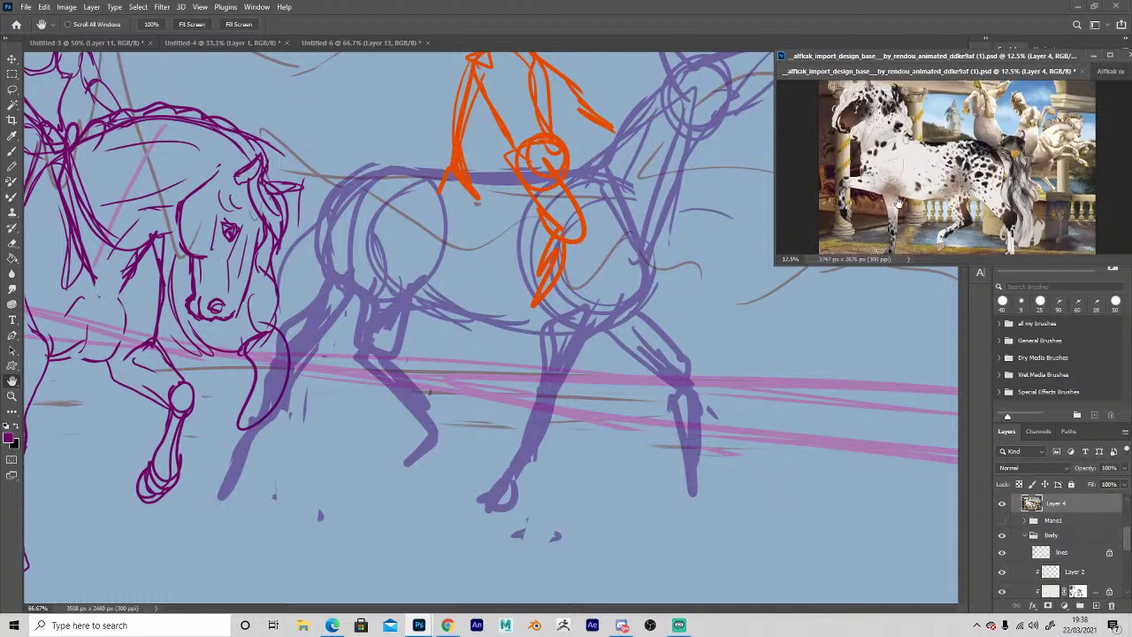
drag(775, 265, 802, 310)
drag(615, 291, 510, 249)
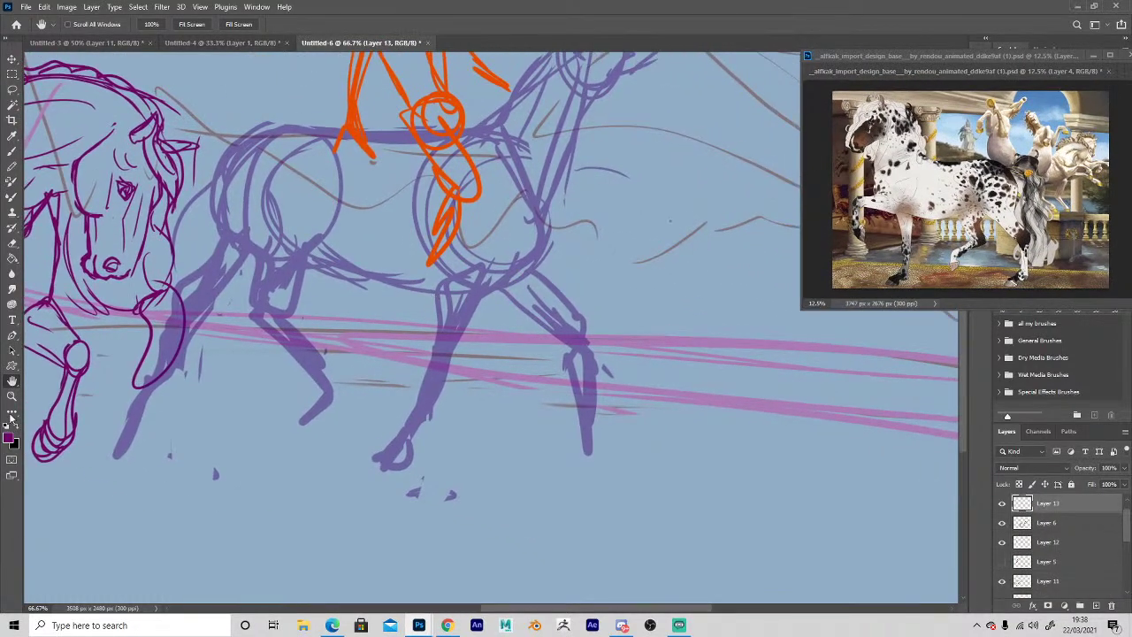
Set the foreground colour to dark blue #150082.
click(10, 437)
click(877, 367)
click(861, 393)
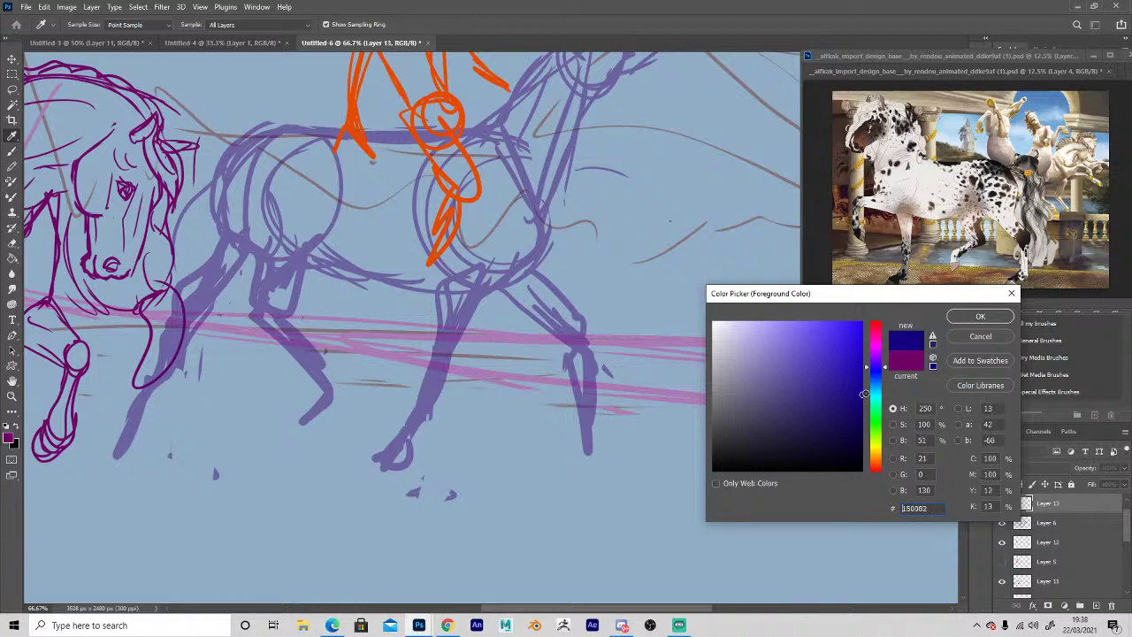
click(966, 318)
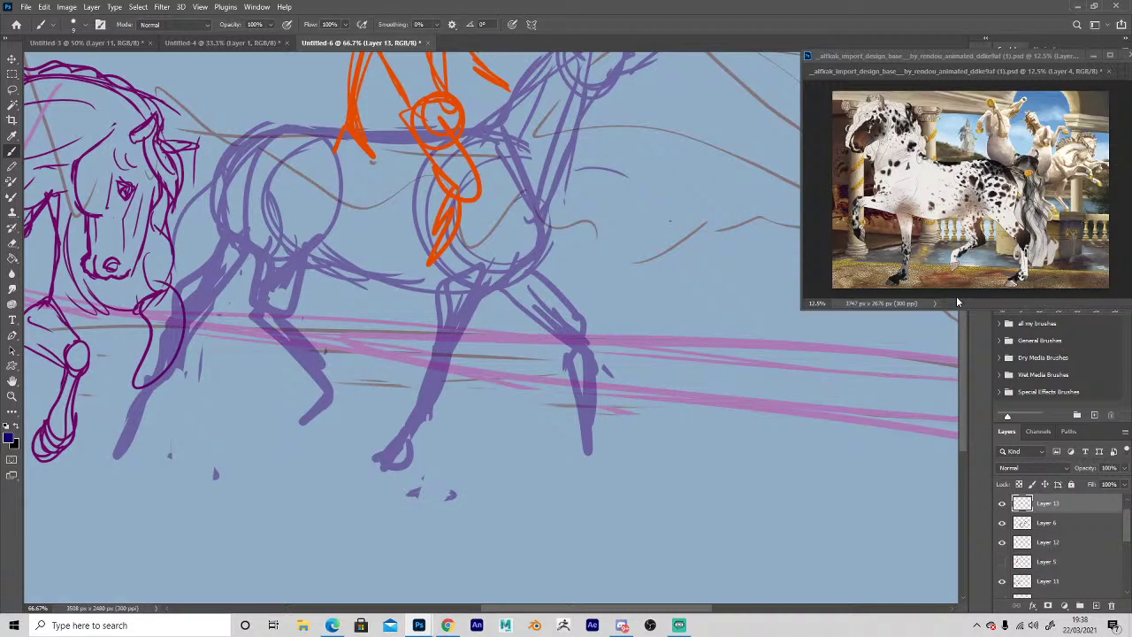
Draw the second horse's near foreleg with its knee joint, and add the shoulder and chest contours.
key(space)
mouse_move(452, 299)
mouse_down()
mouse_move(441, 372)
mouse_move(437, 305)
mouse_move(445, 285)
mouse_move(472, 290)
mouse_move(486, 266)
mouse_move(488, 213)
mouse_move(490, 258)
mouse_up()
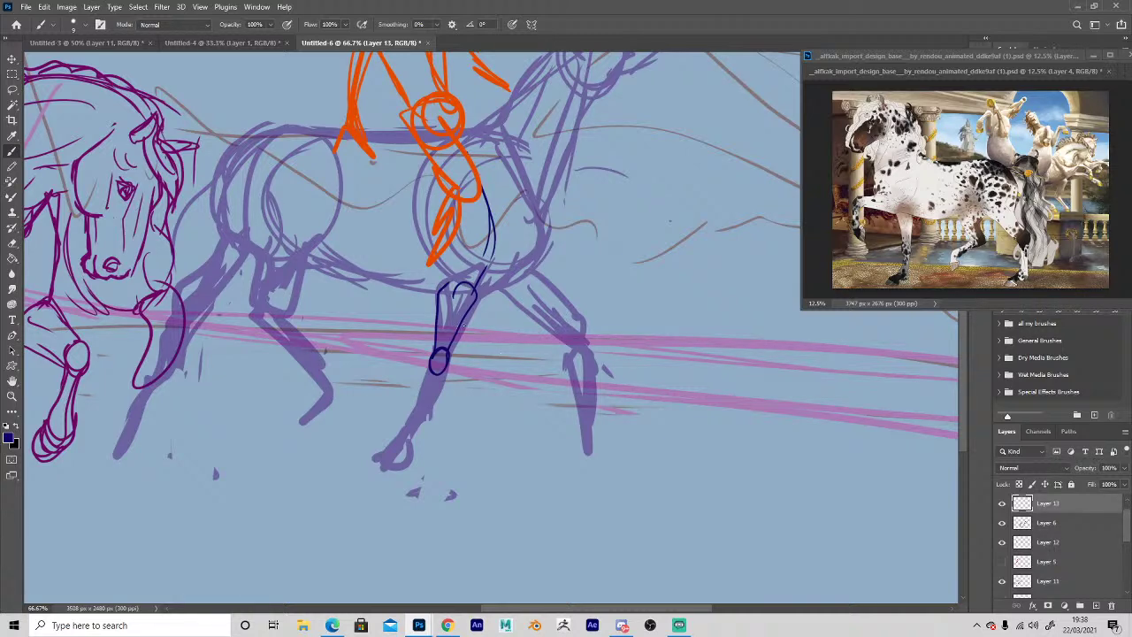
mouse_move(477, 302)
mouse_down()
mouse_move(514, 237)
mouse_move(537, 257)
mouse_up()
drag(441, 288, 428, 267)
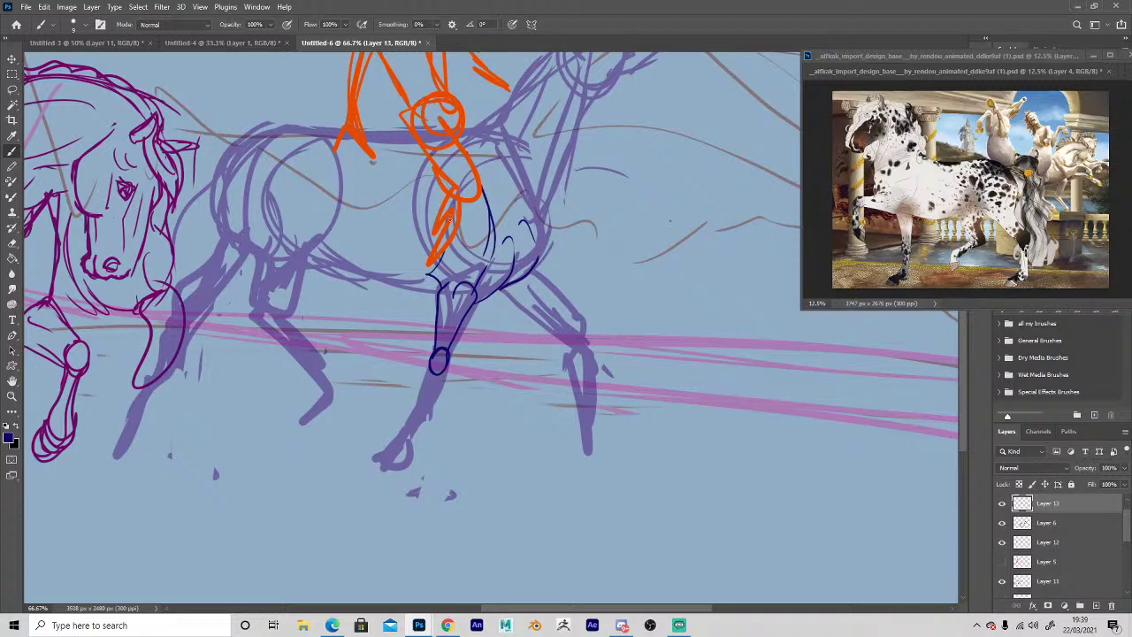
drag(448, 365, 418, 421)
Clean up the foreleg's knee and draw the second horse's belly, flank, back and rump contours.
key(e)
mouse_move(441, 384)
mouse_down()
mouse_move(446, 350)
mouse_move(429, 358)
mouse_move(437, 293)
mouse_move(306, 258)
mouse_move(322, 231)
mouse_move(315, 175)
mouse_up()
key(b)
mouse_move(477, 124)
mouse_down()
mouse_move(406, 141)
mouse_move(288, 136)
mouse_move(230, 155)
mouse_move(222, 209)
mouse_up()
drag(271, 134, 230, 235)
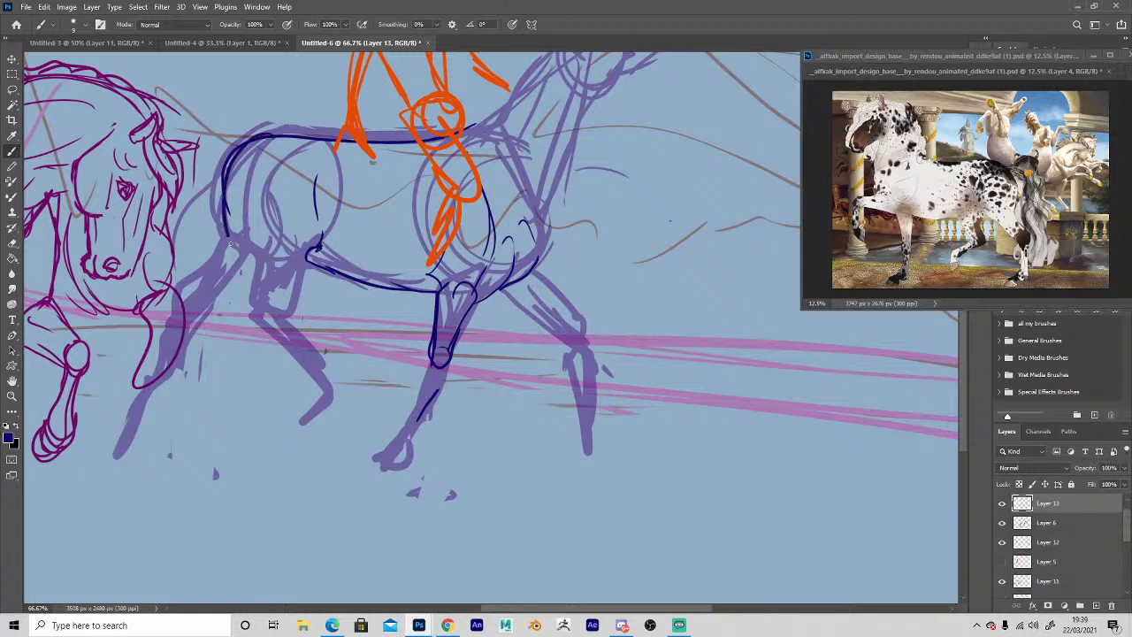
Erase the first rump and flank lines, and redraw a fuller hindquarter with the flank crease and upper hind leg.
key(e)
mouse_move(233, 149)
mouse_down()
mouse_move(222, 208)
mouse_move(252, 300)
mouse_move(299, 283)
mouse_move(269, 176)
mouse_move(303, 217)
mouse_up()
key(b)
key(e)
key(b)
key(e)
drag(305, 168, 317, 242)
key(b)
key(e)
key(b)
drag(257, 138, 246, 248)
drag(241, 160, 230, 205)
key(b)
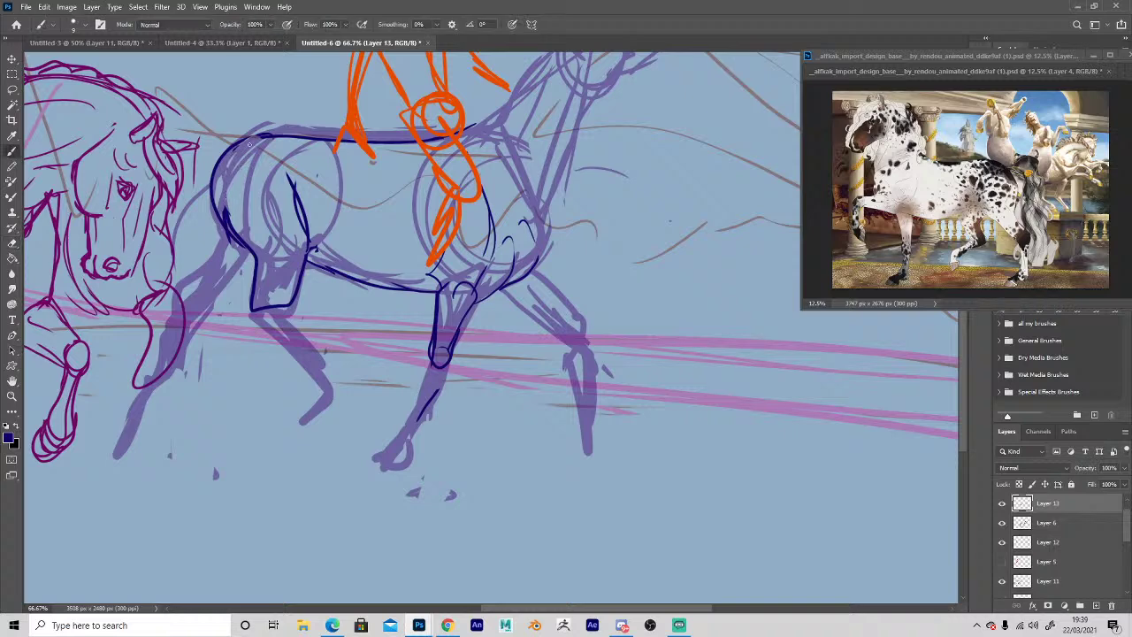
Erase and redraw the second horse's croup and buttock contour, and darken the flank crease above the thigh.
key(e)
mouse_move(258, 137)
mouse_down()
mouse_move(215, 200)
mouse_move(216, 224)
mouse_move(231, 184)
mouse_up()
key(b)
key(e)
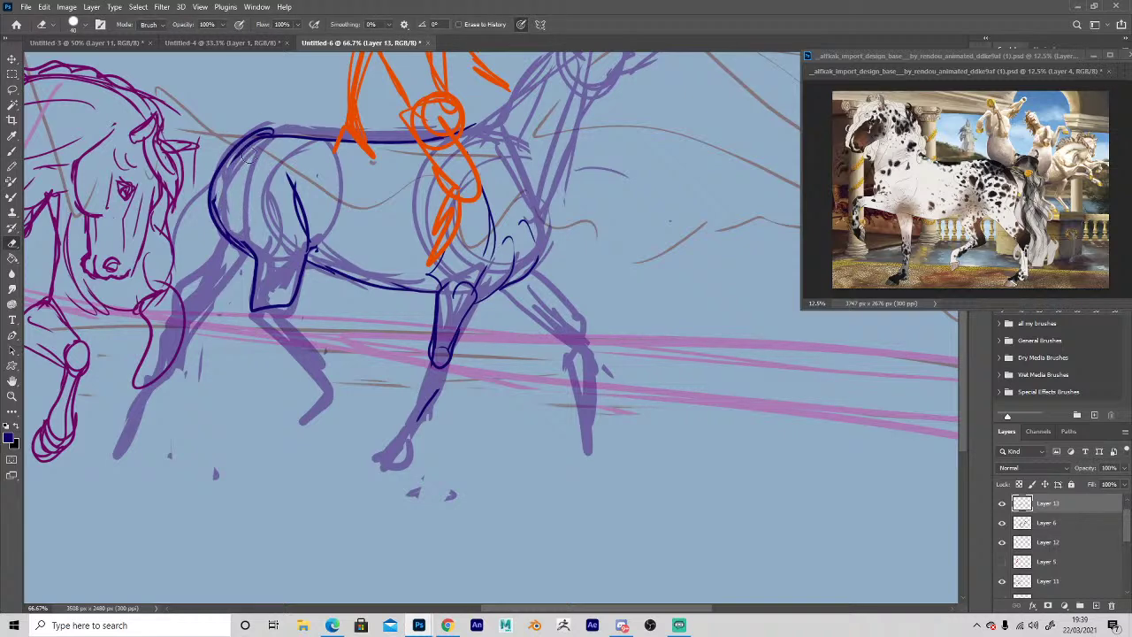
key(b)
drag(281, 132, 220, 196)
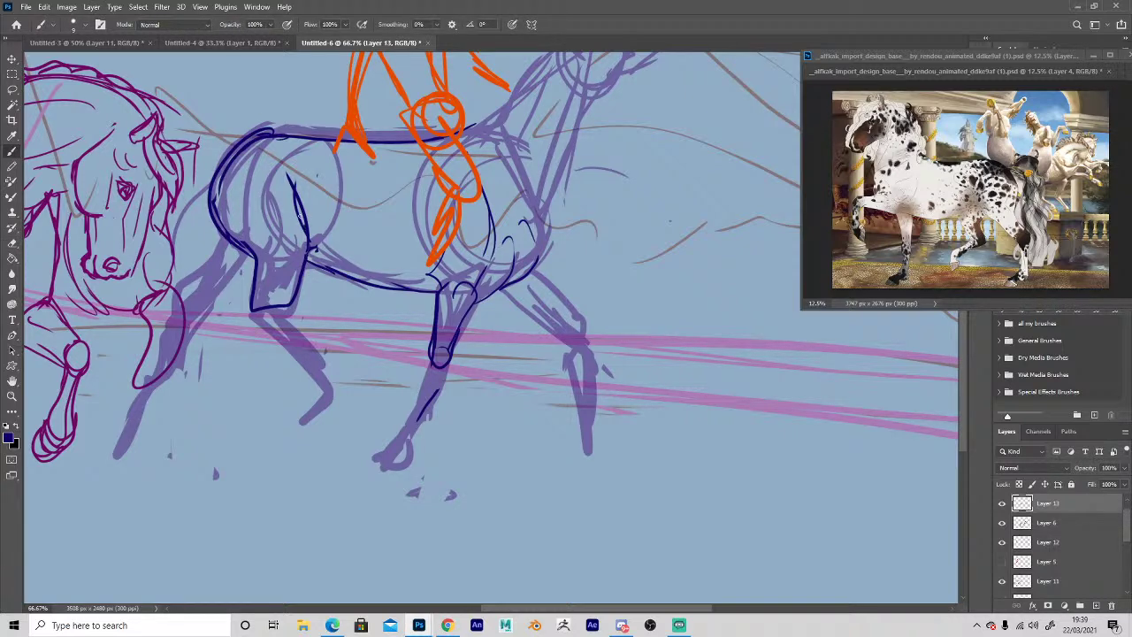
mouse_move(300, 221)
mouse_down()
mouse_move(339, 177)
mouse_move(307, 253)
mouse_up()
Redraw the second horse's near upper hind leg with a narrower taper down to the hock.
key(space)
mouse_move(437, 464)
mouse_down()
mouse_move(495, 448)
mouse_move(497, 506)
mouse_up()
key(e)
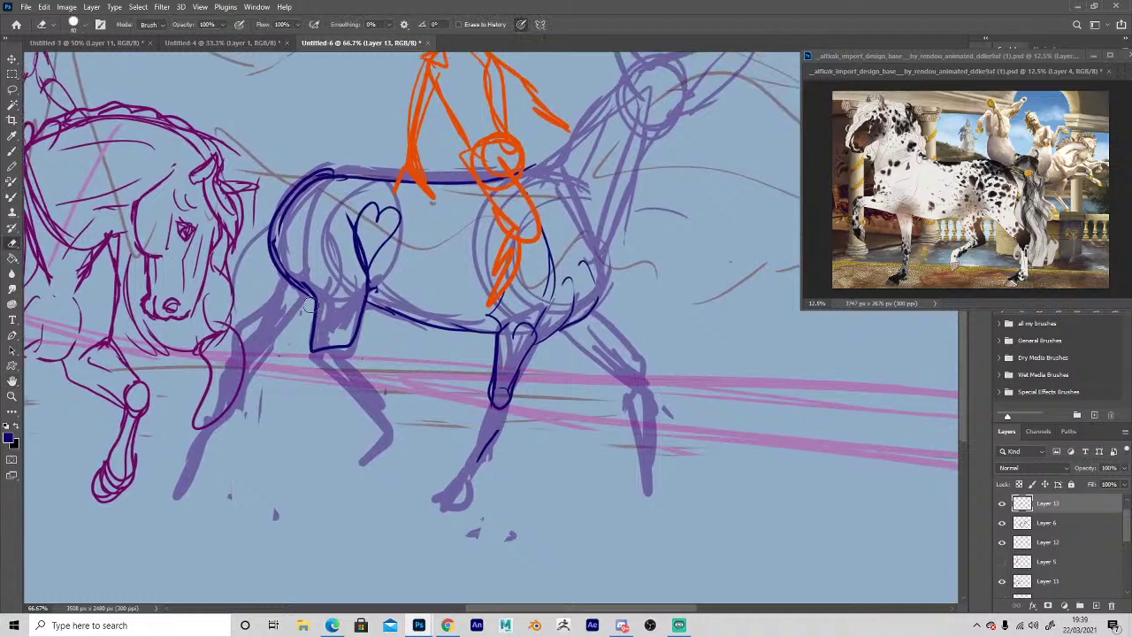
key(b)
mouse_move(314, 309)
mouse_down()
mouse_move(312, 367)
mouse_move(327, 356)
mouse_up()
drag(363, 317, 355, 362)
drag(312, 299, 320, 354)
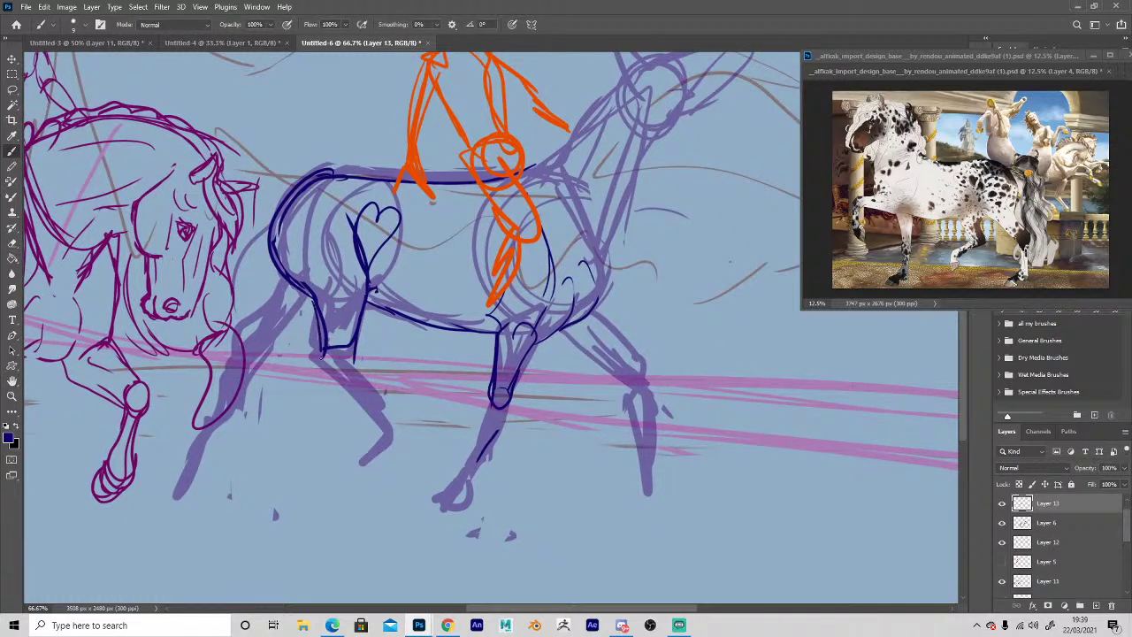
mouse_move(275, 272)
mouse_down()
mouse_move(329, 180)
mouse_move(281, 221)
mouse_up()
Erase the excess line weight around the second horse's flank crease, buttock and croup.
key(e)
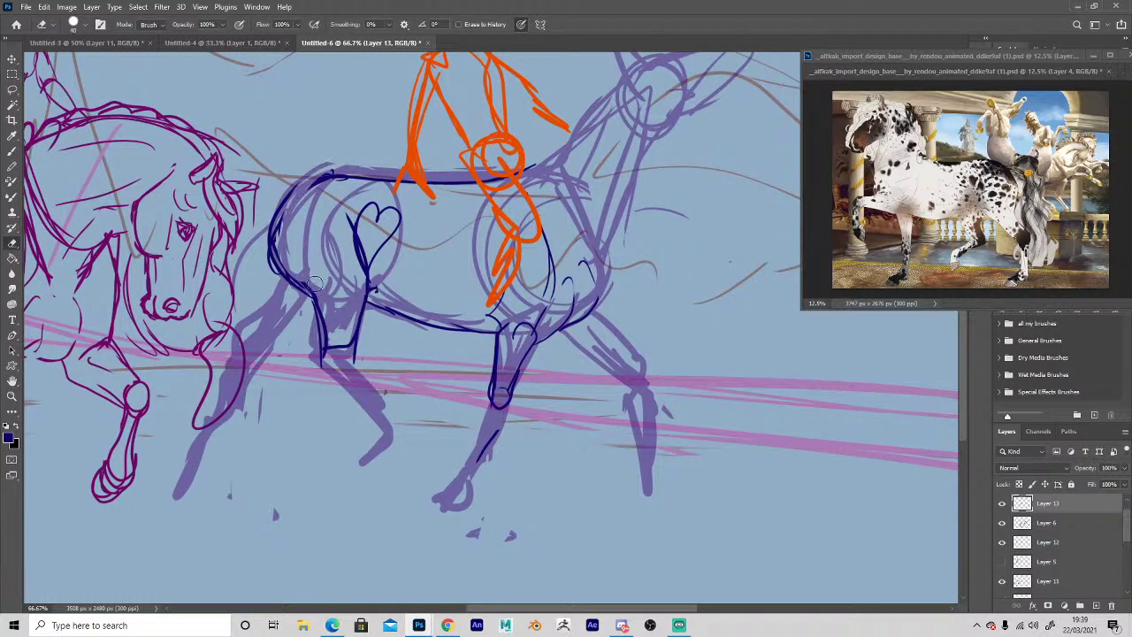
key(b)
key(e)
mouse_move(352, 246)
mouse_down()
mouse_move(366, 294)
mouse_move(367, 276)
mouse_up()
key(b)
key(e)
mouse_move(286, 278)
mouse_down()
mouse_move(315, 309)
mouse_move(282, 208)
mouse_move(396, 176)
mouse_up()
key(b)
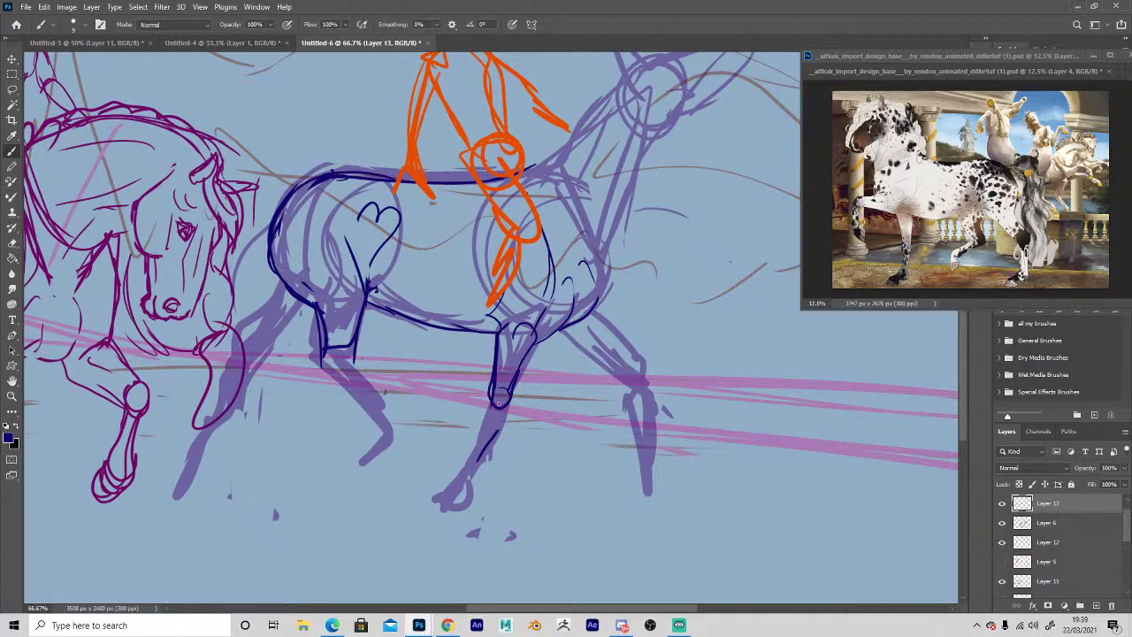
Draw the second horse's far foreleg and chest line, both lower forelegs with hooves, and the near hind leg from hock to cannon.
drag(500, 402, 483, 441)
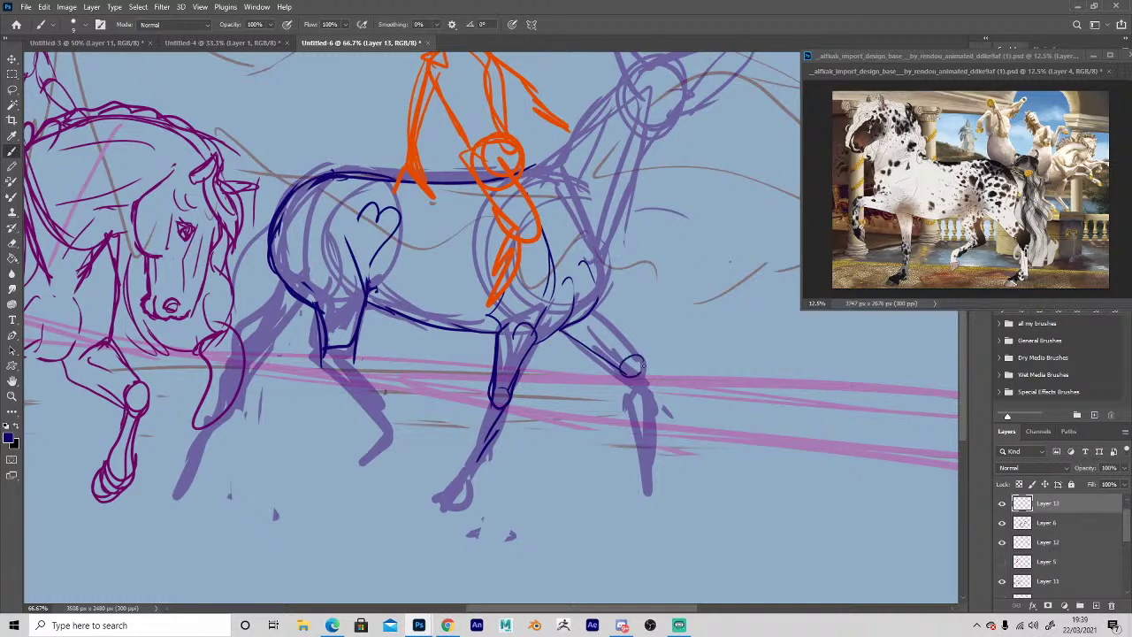
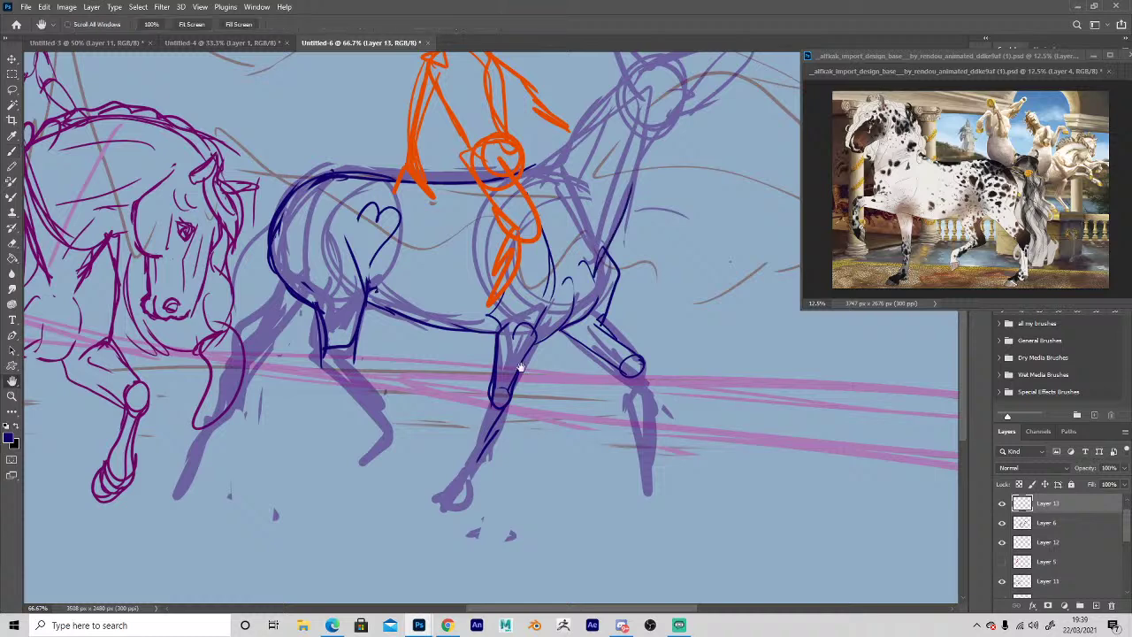
mouse_move(608, 240)
mouse_down()
mouse_move(604, 329)
mouse_move(631, 346)
mouse_move(659, 439)
mouse_up()
mouse_move(629, 381)
mouse_down()
mouse_move(656, 456)
mouse_move(630, 366)
mouse_move(662, 451)
mouse_move(651, 482)
mouse_move(632, 367)
mouse_up()
mouse_move(491, 403)
mouse_down()
mouse_move(466, 456)
mouse_move(484, 456)
mouse_move(463, 461)
mouse_up()
mouse_move(500, 389)
mouse_down()
mouse_move(468, 467)
mouse_move(433, 492)
mouse_move(451, 488)
mouse_up()
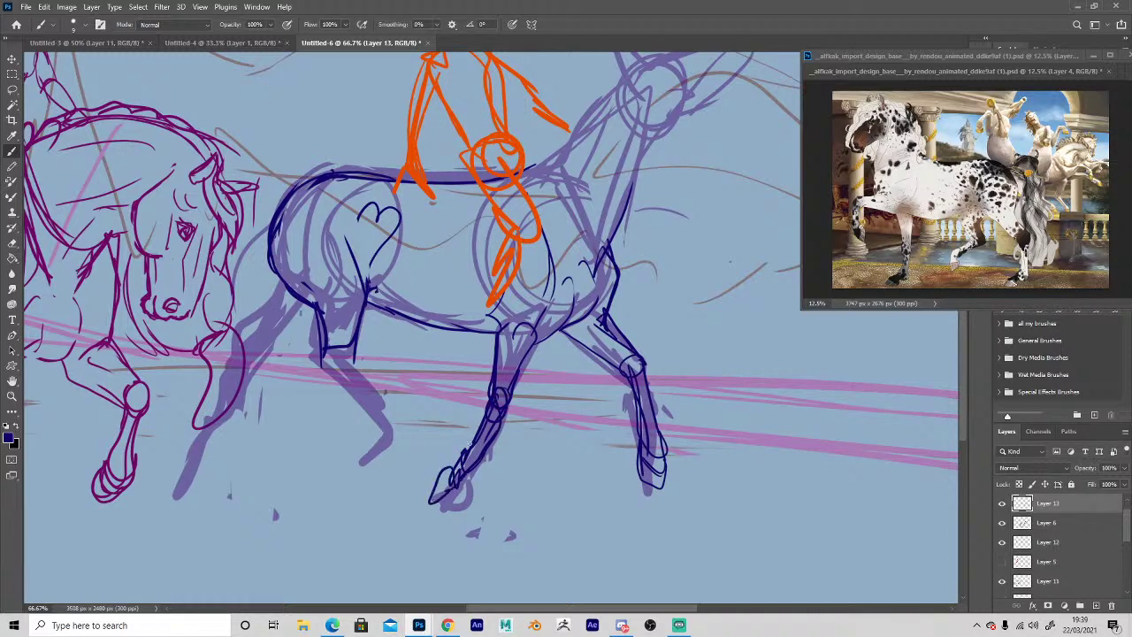
drag(357, 375, 377, 395)
mouse_move(325, 352)
mouse_down()
mouse_move(367, 399)
mouse_move(367, 379)
mouse_move(400, 437)
mouse_up()
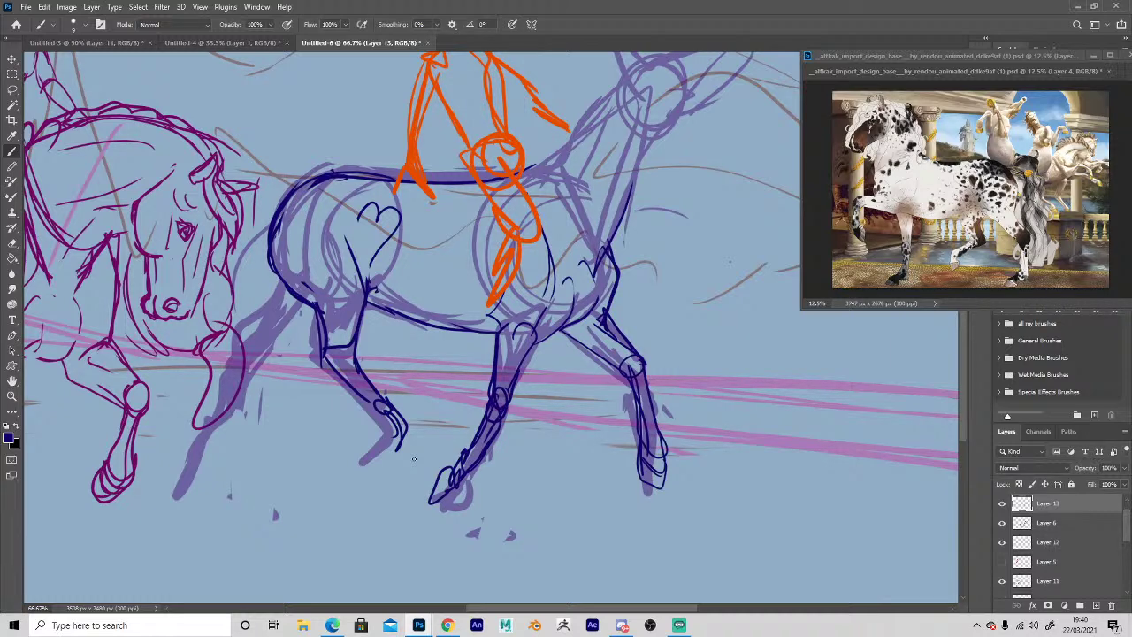
Switch to Chrome, view the snowy rider artwork "Roei and TBD WIP" in the Rendou-Animated gallery, and return to Photoshop.
click(447, 625)
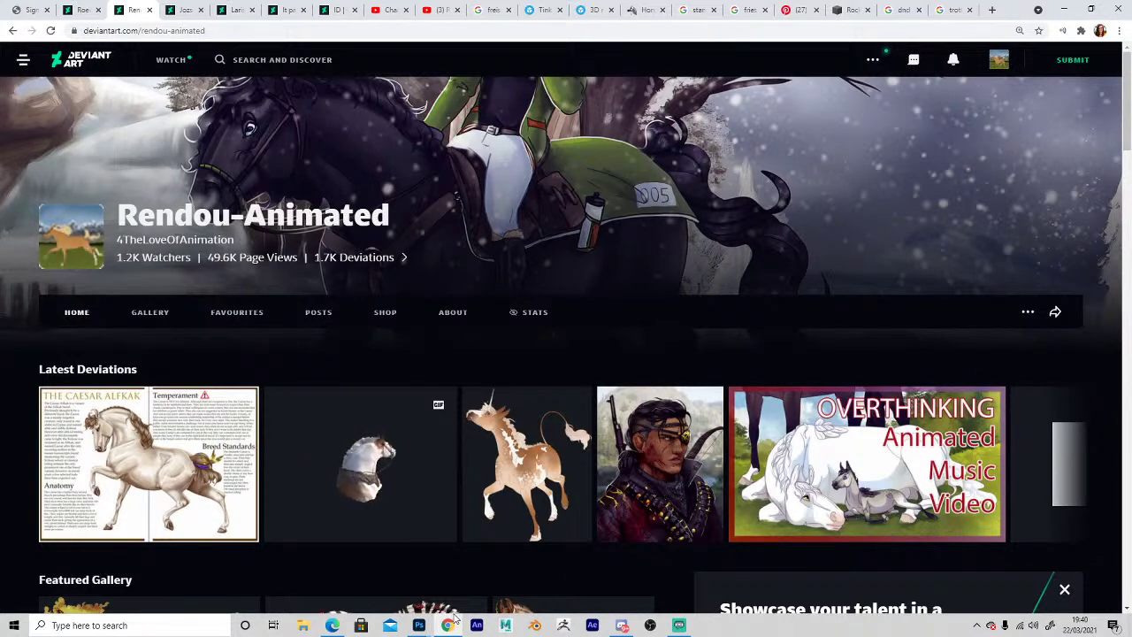
scroll(566, 354, down, 3)
scroll(566, 353, up, 3)
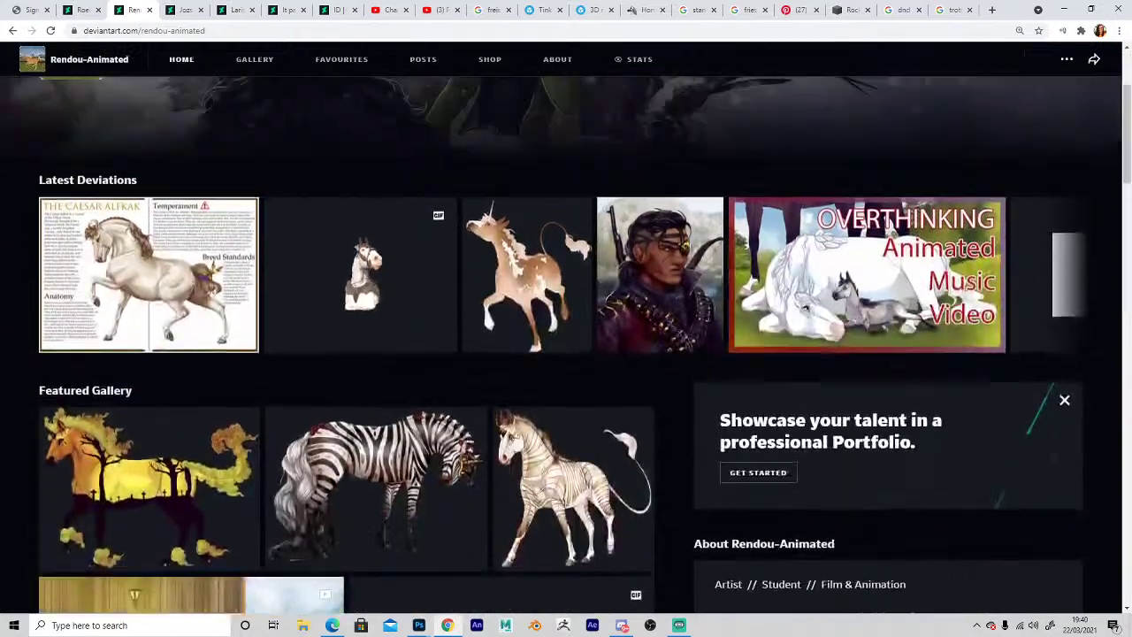
click(151, 203)
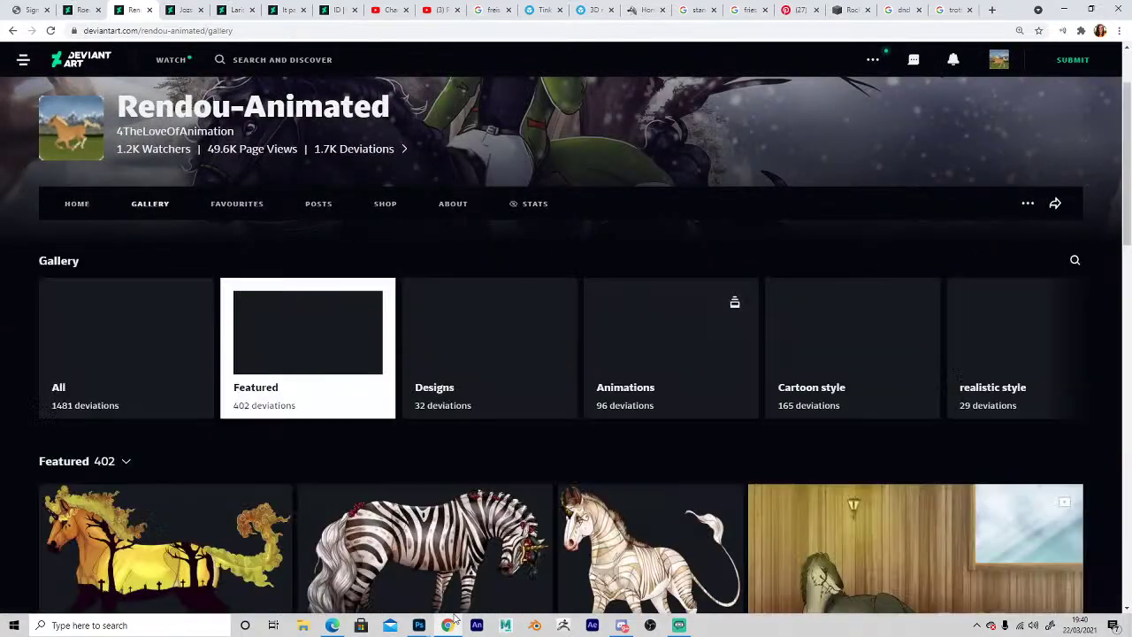
scroll(566, 354, down, 3)
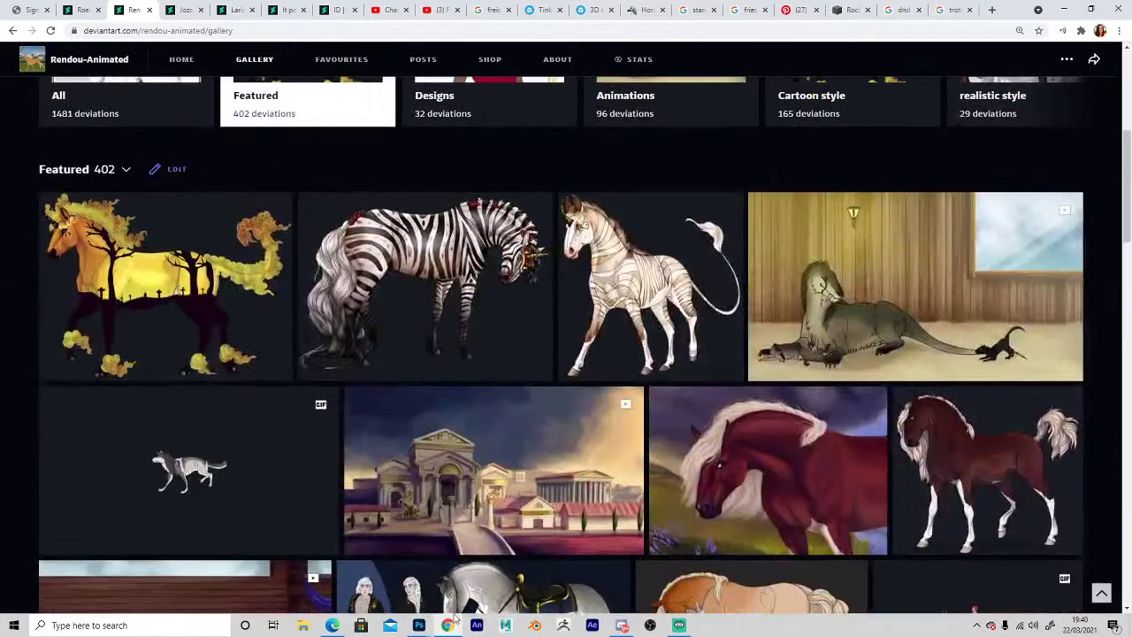
scroll(350, 579, down, 5)
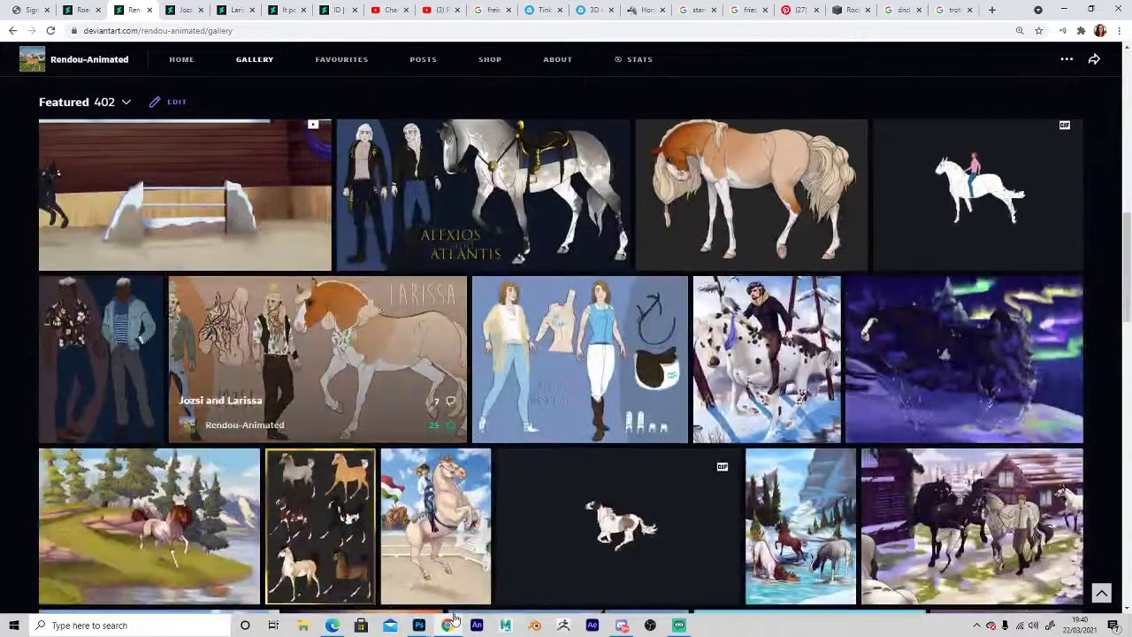
click(763, 375)
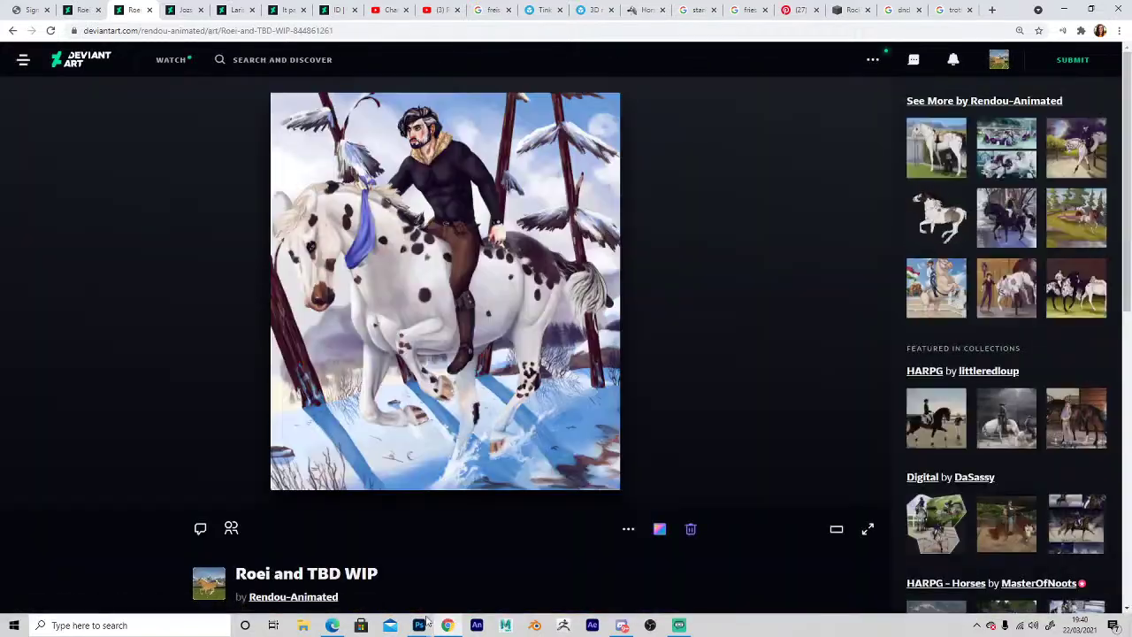
click(418, 626)
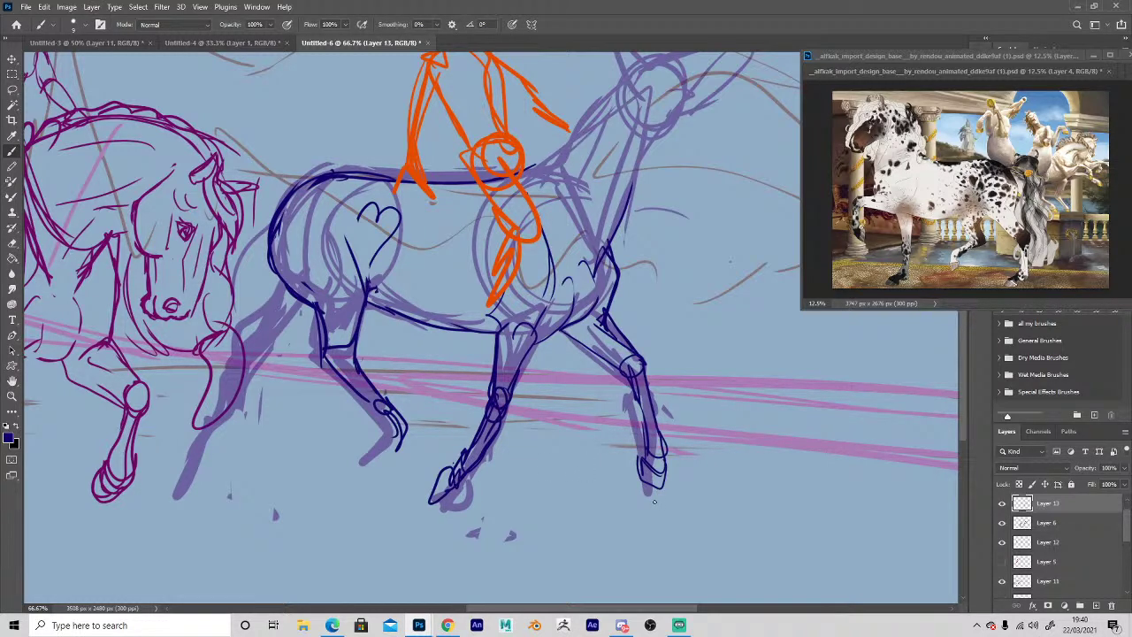
Retouch the second horse's rump contour from the buttock up to the croup.
key(space)
drag(654, 502, 735, 559)
key(b)
mouse_move(361, 324)
mouse_down()
mouse_move(361, 278)
mouse_move(396, 235)
mouse_move(351, 305)
mouse_move(447, 226)
mouse_up()
key(e)
key(b)
Draw the fetlock, pastern and hoof of the second horse's near hind leg.
key(space)
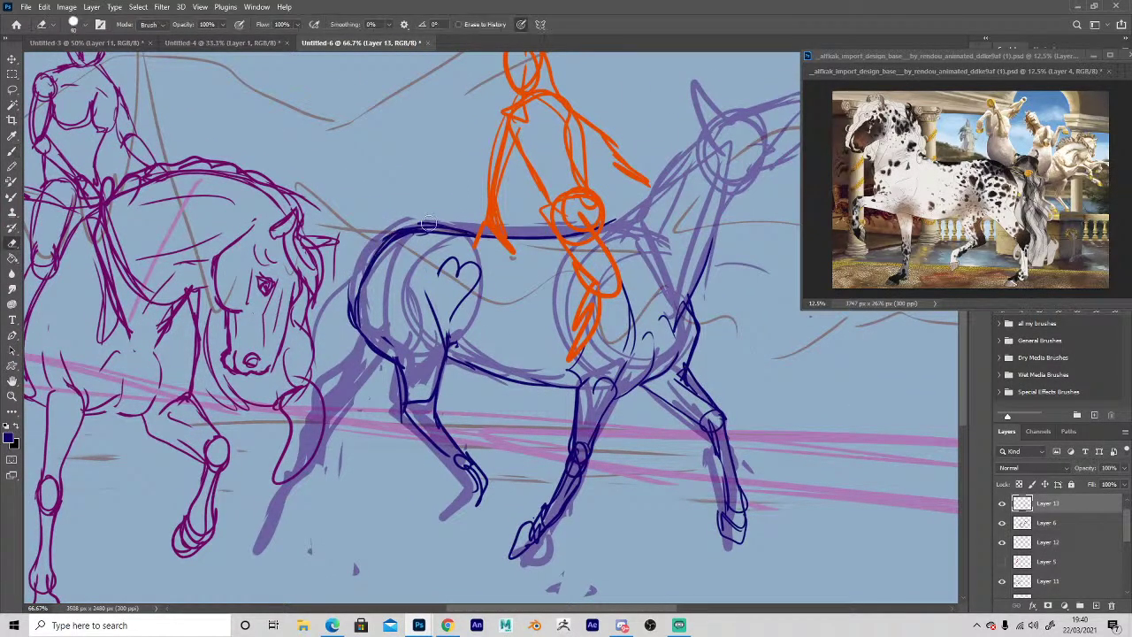
drag(356, 457, 387, 288)
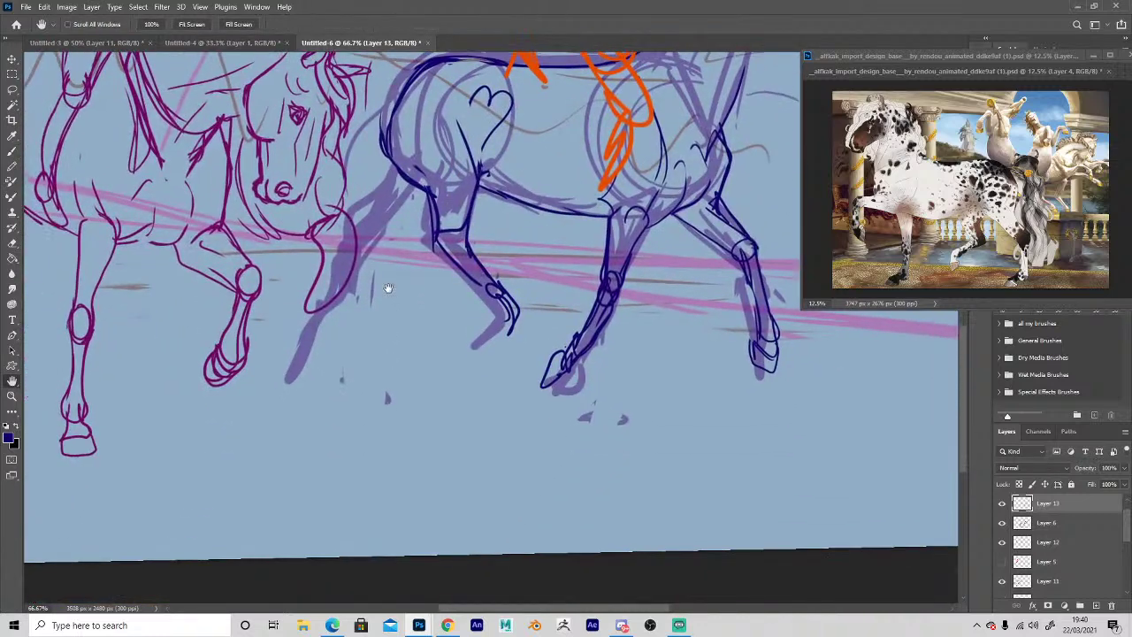
mouse_move(497, 299)
mouse_down()
mouse_move(519, 317)
mouse_move(516, 338)
mouse_up()
mouse_move(508, 306)
mouse_down()
mouse_move(495, 320)
mouse_move(515, 331)
mouse_up()
mouse_move(513, 311)
mouse_down()
mouse_move(520, 351)
mouse_move(495, 349)
mouse_up()
drag(500, 330, 497, 339)
Draw the upper contours of the second horse's far hind leg, from the buttock toward the hock.
drag(425, 195, 377, 236)
drag(392, 161, 345, 227)
mouse_move(414, 203)
mouse_down()
mouse_move(353, 254)
mouse_move(382, 221)
mouse_move(358, 256)
mouse_move(366, 245)
mouse_up()
key(e)
key(b)
key(e)
key(b)
Draw the far hind leg's hock, cannon and hoof, and clean up its upper contour.
mouse_move(366, 203)
mouse_down()
mouse_move(345, 219)
mouse_move(338, 260)
mouse_up()
drag(365, 253, 335, 316)
mouse_move(345, 251)
mouse_down()
mouse_move(322, 316)
mouse_move(341, 294)
mouse_move(322, 320)
mouse_move(318, 304)
mouse_move(302, 341)
mouse_up()
drag(348, 232, 336, 294)
key(e)
mouse_move(384, 220)
mouse_down()
mouse_move(363, 261)
mouse_move(371, 236)
mouse_up()
key(b)
drag(389, 177, 357, 207)
key(space)
mouse_move(464, 444)
mouse_down()
mouse_move(452, 478)
mouse_move(306, 633)
mouse_move(267, 619)
mouse_up()
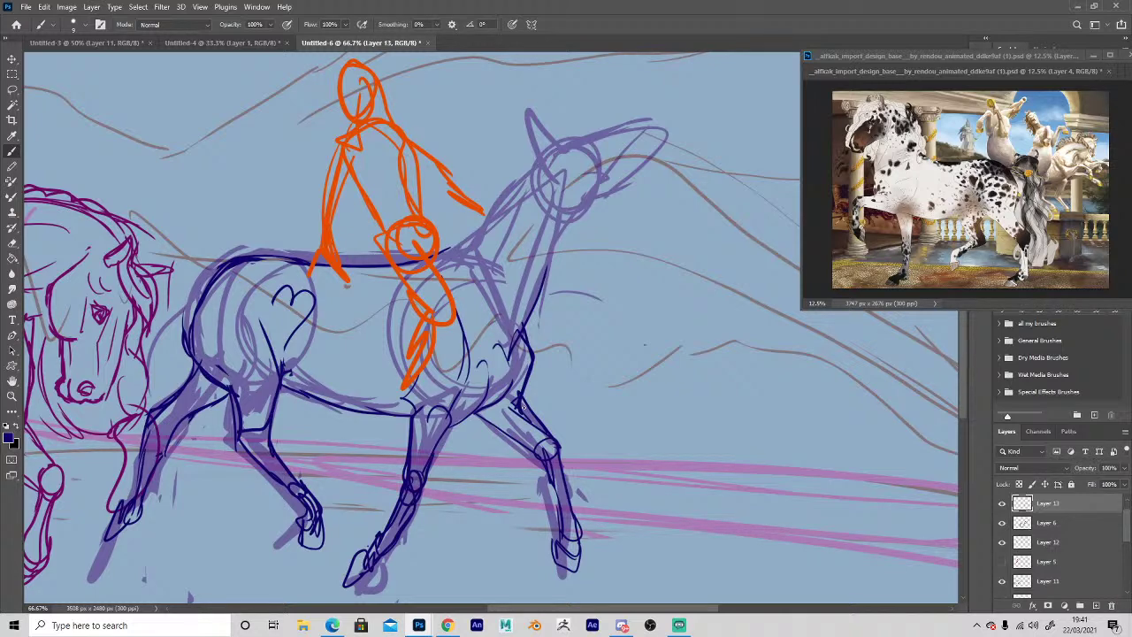
key(space)
drag(523, 405, 588, 467)
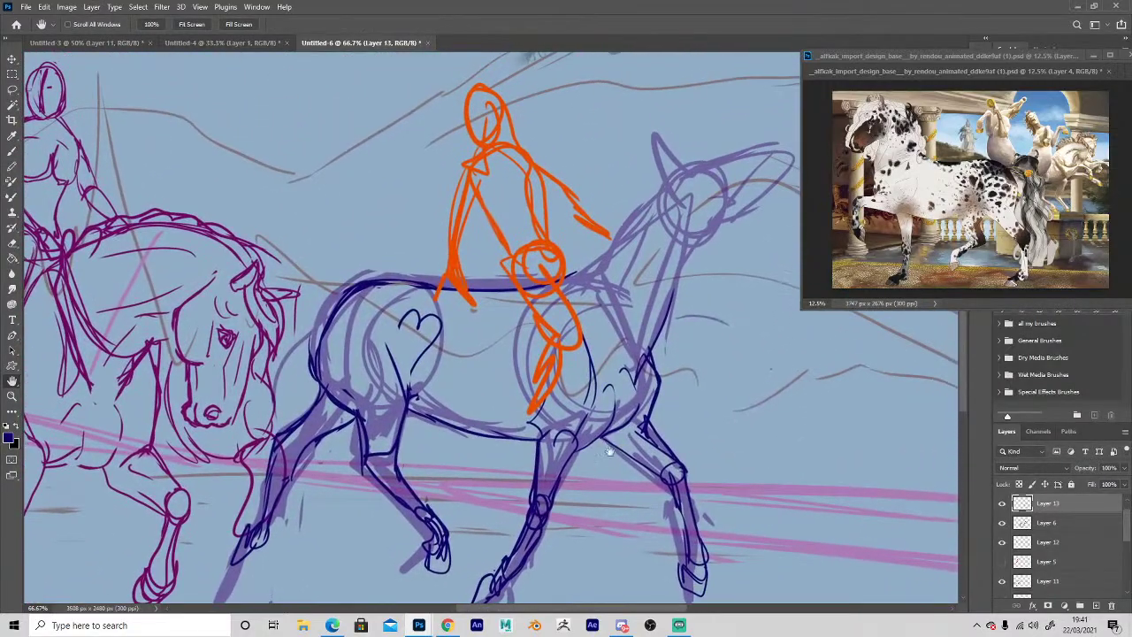
drag(505, 468, 905, 372)
drag(747, 463, 374, 472)
drag(305, 375, 708, 417)
mouse_move(762, 490)
mouse_down()
mouse_move(334, 482)
mouse_move(349, 512)
mouse_up()
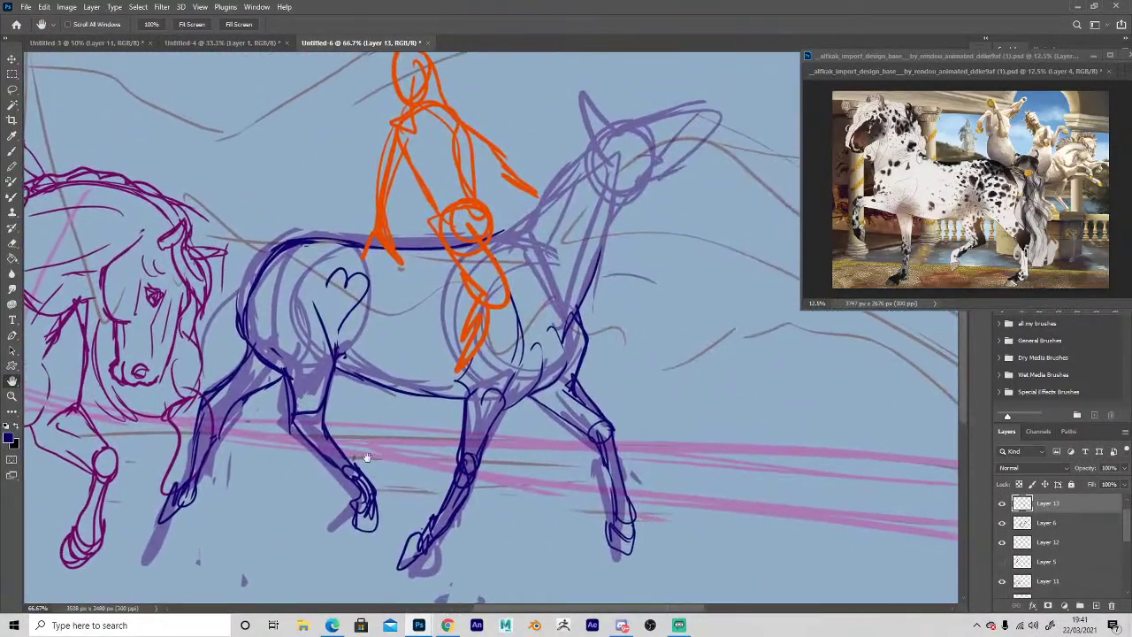
Clean up the second horse's belly contour and rework the line from the back toward the withers.
key(e)
drag(339, 368, 463, 403)
key(b)
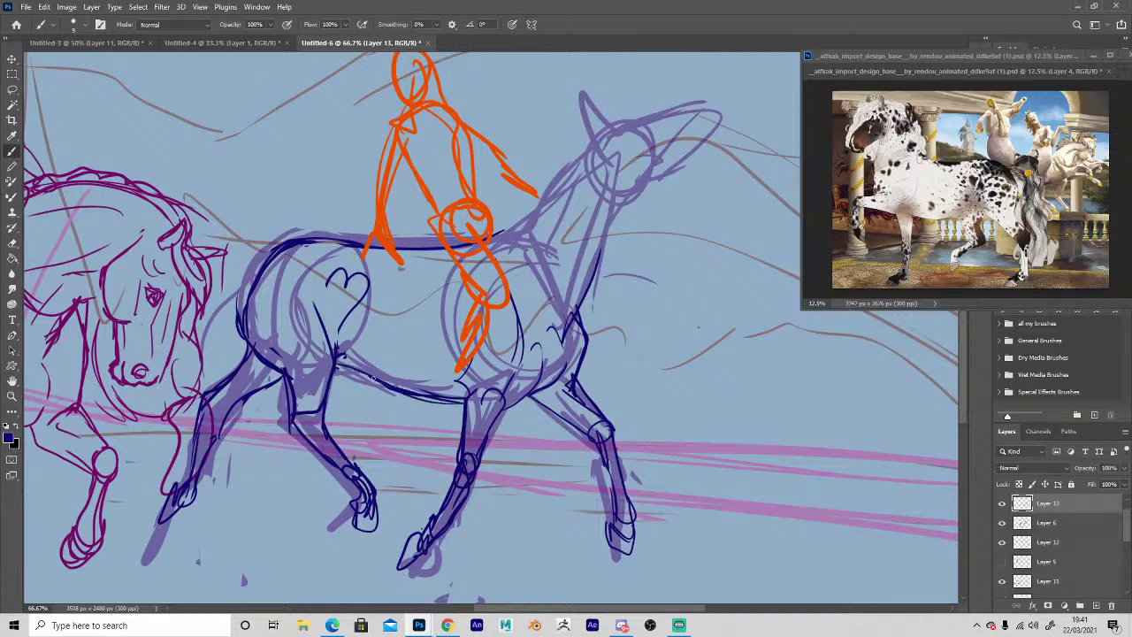
mouse_move(446, 252)
mouse_down()
mouse_move(514, 232)
mouse_move(557, 190)
mouse_up()
Draw the second horse's throat and crest lines, round cheek, lower jaw and muzzle.
key(h)
mouse_move(287, 451)
mouse_down()
mouse_move(756, 415)
mouse_move(753, 434)
mouse_move(291, 469)
mouse_move(270, 482)
mouse_up()
key(b)
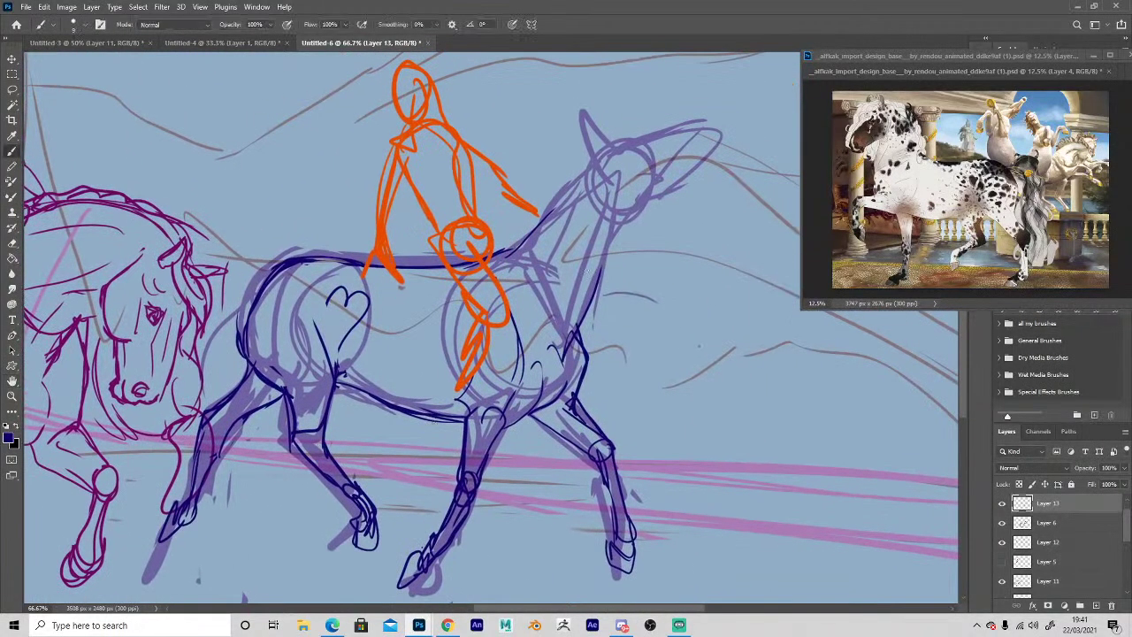
drag(615, 225, 595, 299)
mouse_move(506, 260)
mouse_down()
mouse_move(576, 186)
mouse_move(607, 208)
mouse_move(653, 186)
mouse_move(629, 211)
mouse_move(708, 157)
mouse_move(703, 137)
mouse_up()
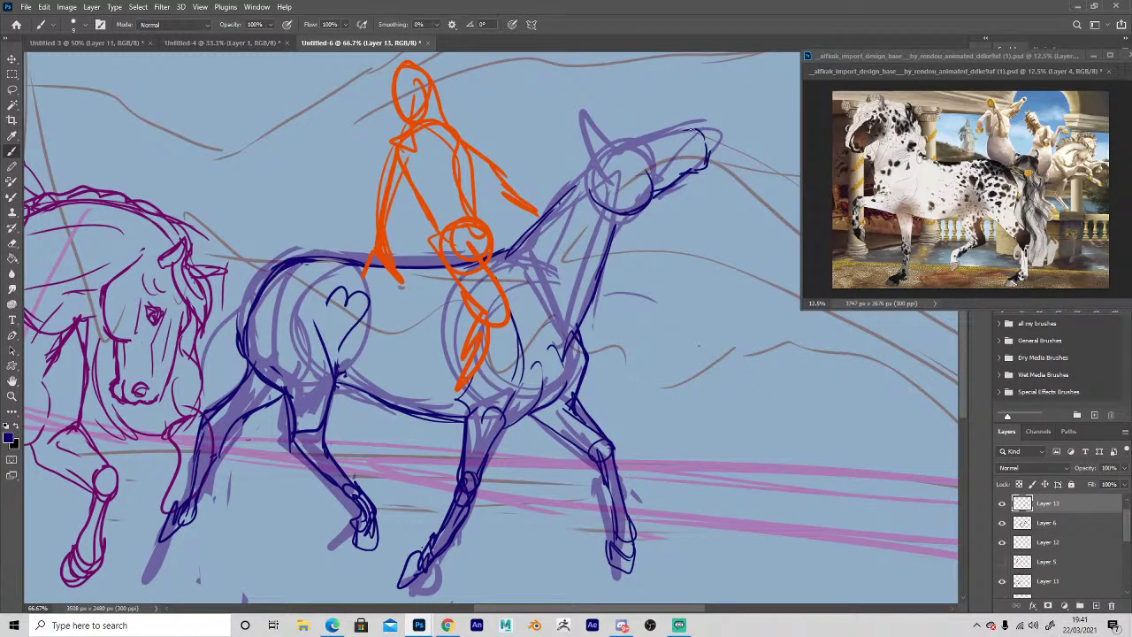
Draw the second horse's curled ears, face profile, eye and nostril, then refine the crest and the neck base line.
mouse_move(600, 149)
mouse_down()
mouse_move(572, 138)
mouse_move(589, 127)
mouse_move(596, 146)
mouse_move(592, 126)
mouse_move(620, 135)
mouse_move(600, 117)
mouse_move(614, 140)
mouse_up()
drag(603, 138, 609, 145)
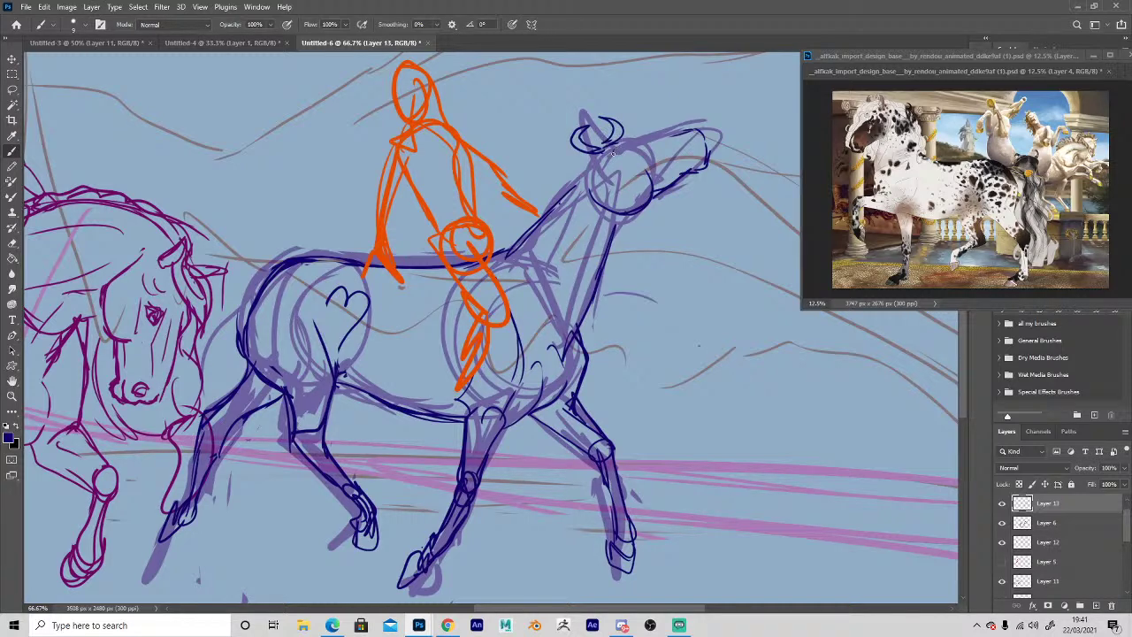
mouse_move(630, 148)
mouse_down()
mouse_move(633, 138)
mouse_move(691, 130)
mouse_move(688, 142)
mouse_up()
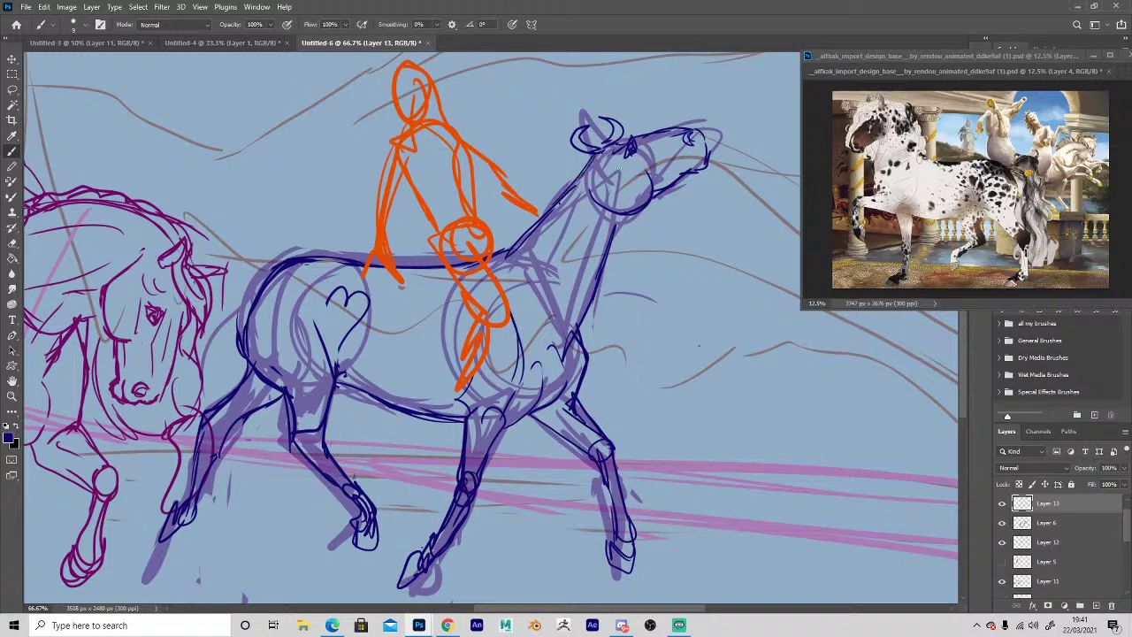
key(e)
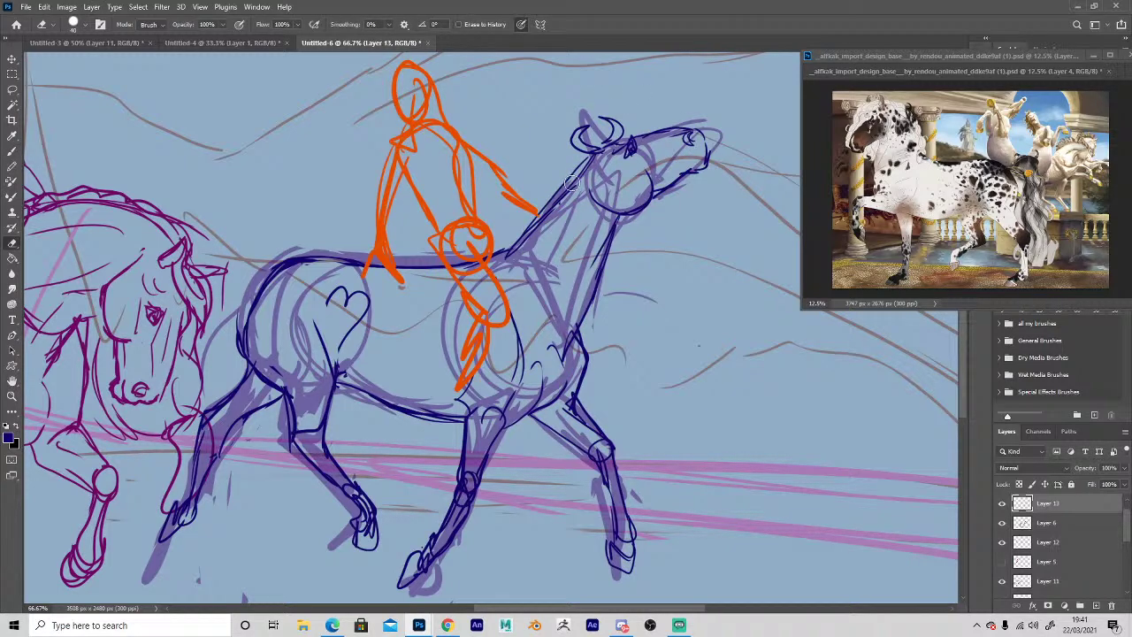
key(b)
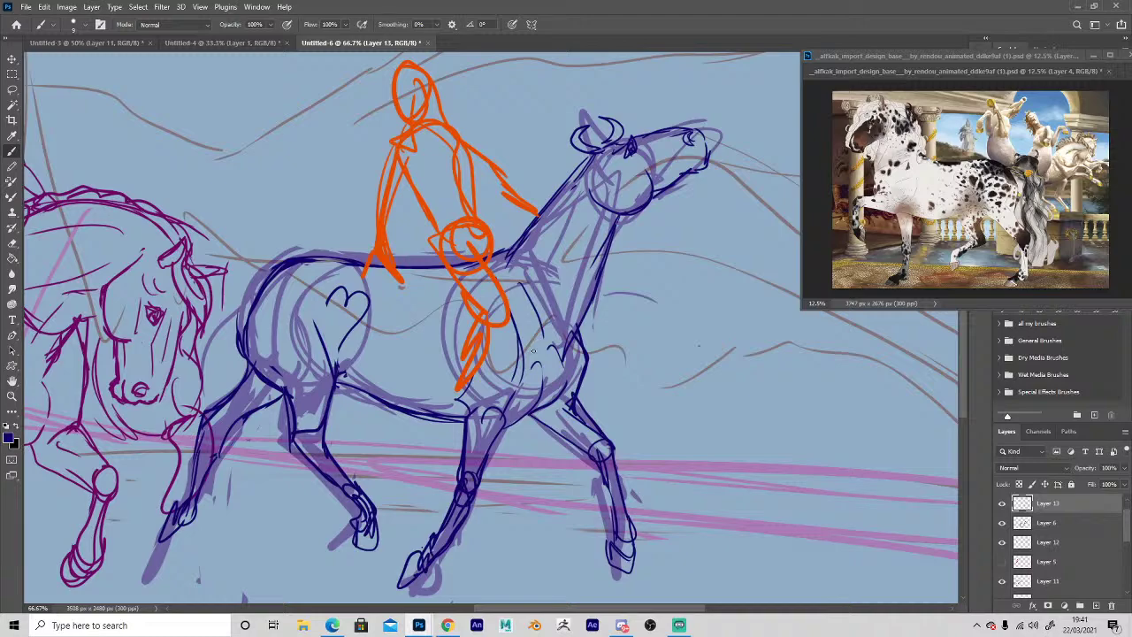
Hide the rough sketch on Layer 6 to check the second horse's line drawing on its own.
key(z)
alt+click(348, 488)
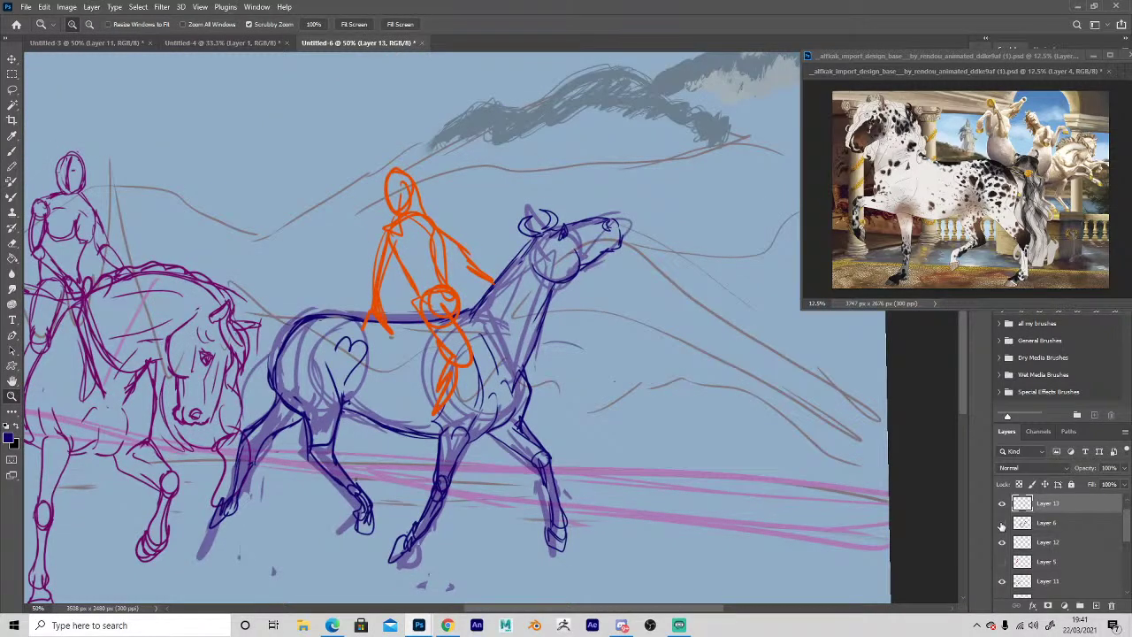
click(1001, 526)
alt+click(612, 433)
click(617, 431)
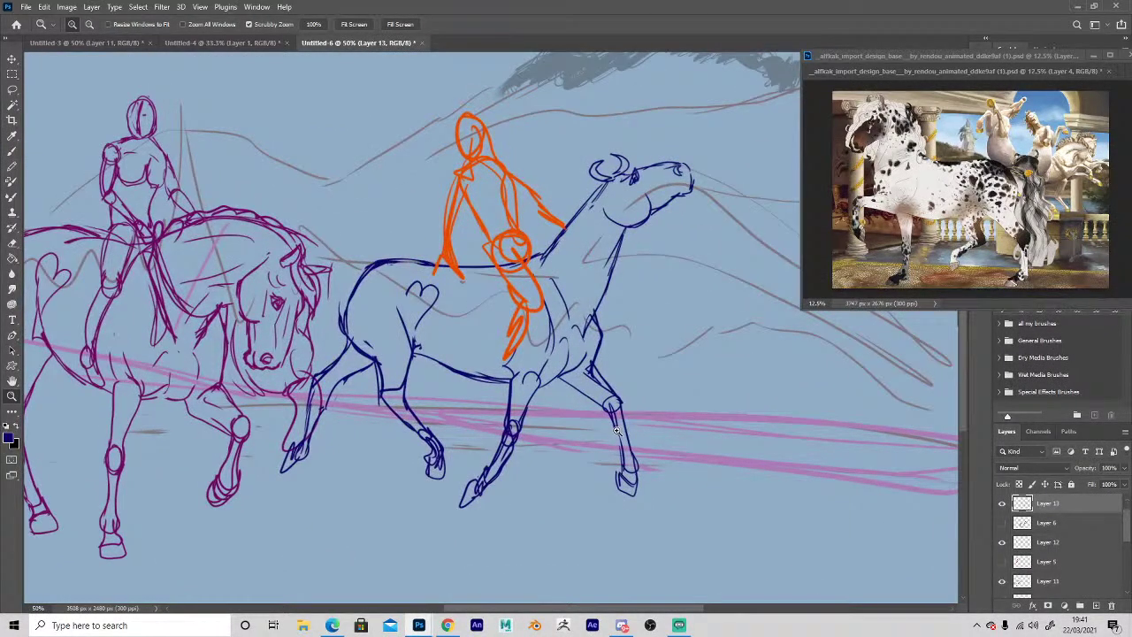
Strengthen the front, back and hock lines of the second horse's near upper hind leg and its flank crease.
key(b)
drag(410, 357, 405, 405)
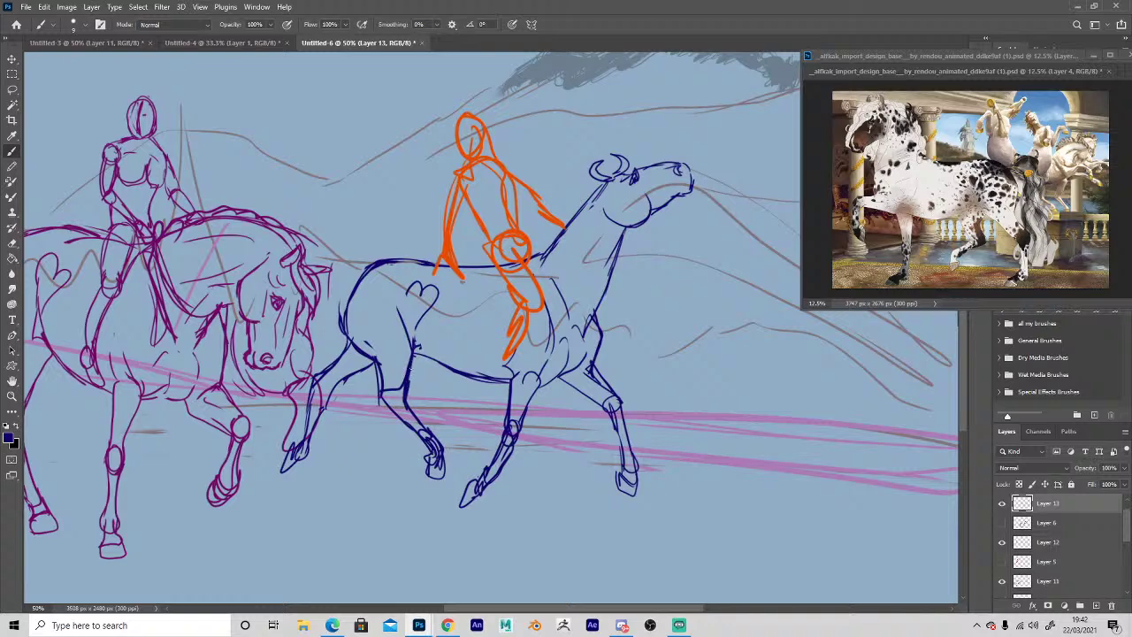
drag(378, 361, 377, 405)
drag(382, 407, 405, 391)
drag(413, 313, 402, 343)
Lasso the second horse's hindquarter with its near hind leg, shift it slightly toward the forehand and down, and deselect.
key(l)
mouse_move(325, 269)
mouse_down()
mouse_move(338, 329)
mouse_move(455, 497)
mouse_move(424, 363)
mouse_move(328, 261)
mouse_up()
key(v)
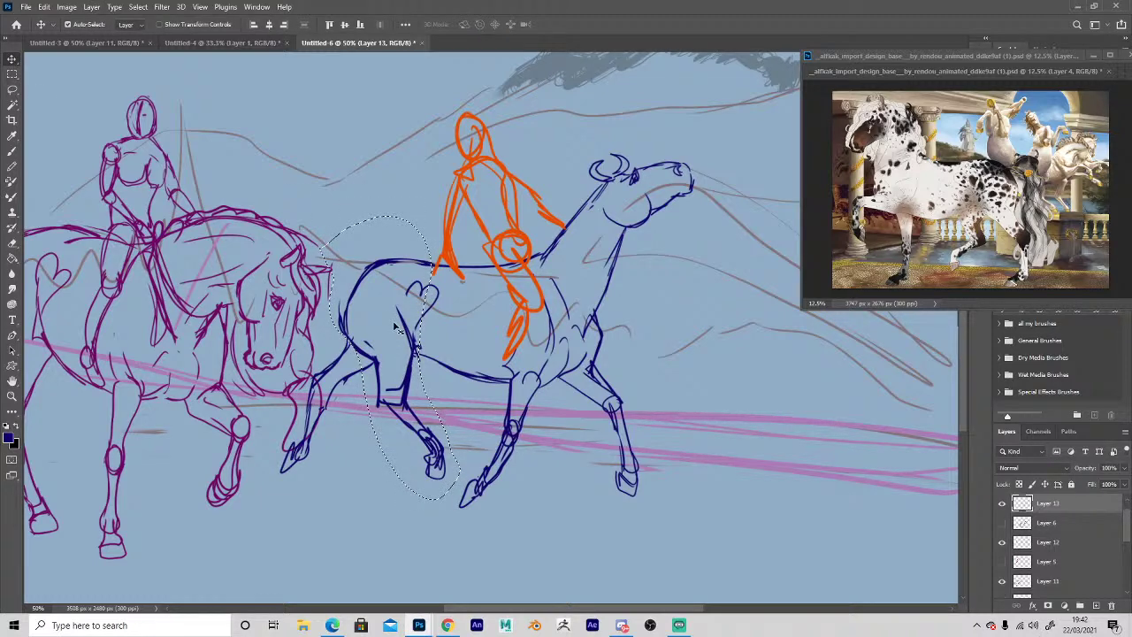
drag(397, 327, 406, 334)
key(ctrl+d)
Rework the second horse's back, haunch and thigh lines, add the cheek line, and strengthen the forehead and face details.
key(b)
mouse_move(497, 269)
mouse_down()
mouse_move(400, 265)
mouse_move(350, 340)
mouse_move(396, 402)
mouse_up()
mouse_move(562, 492)
mouse_down()
mouse_move(589, 495)
mouse_move(511, 527)
mouse_up()
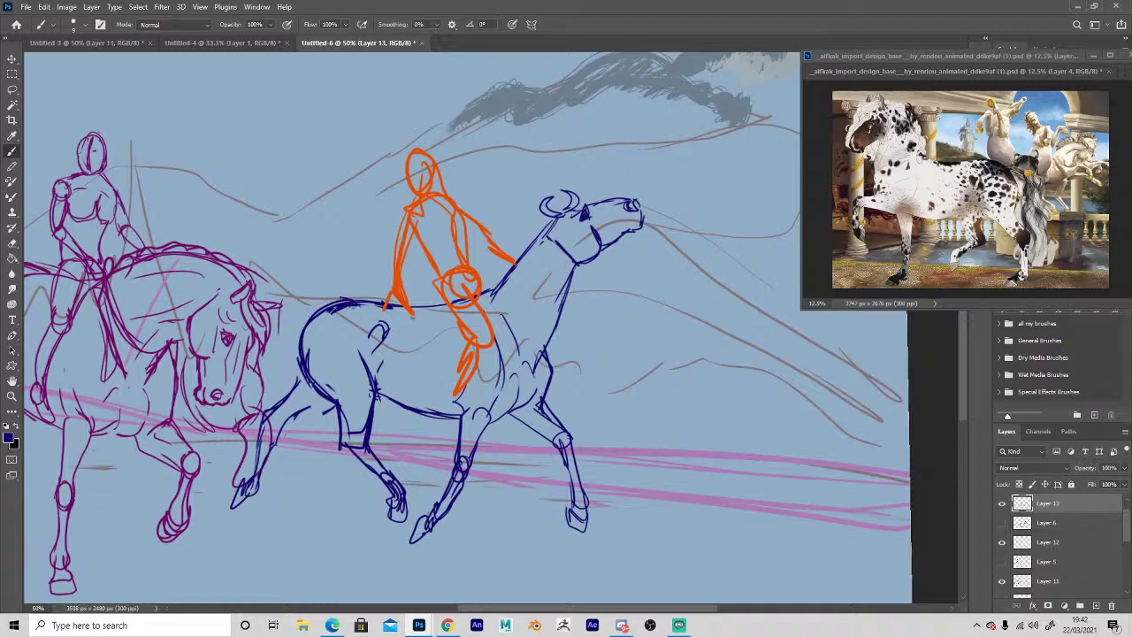
drag(561, 215, 589, 203)
drag(516, 523, 629, 476)
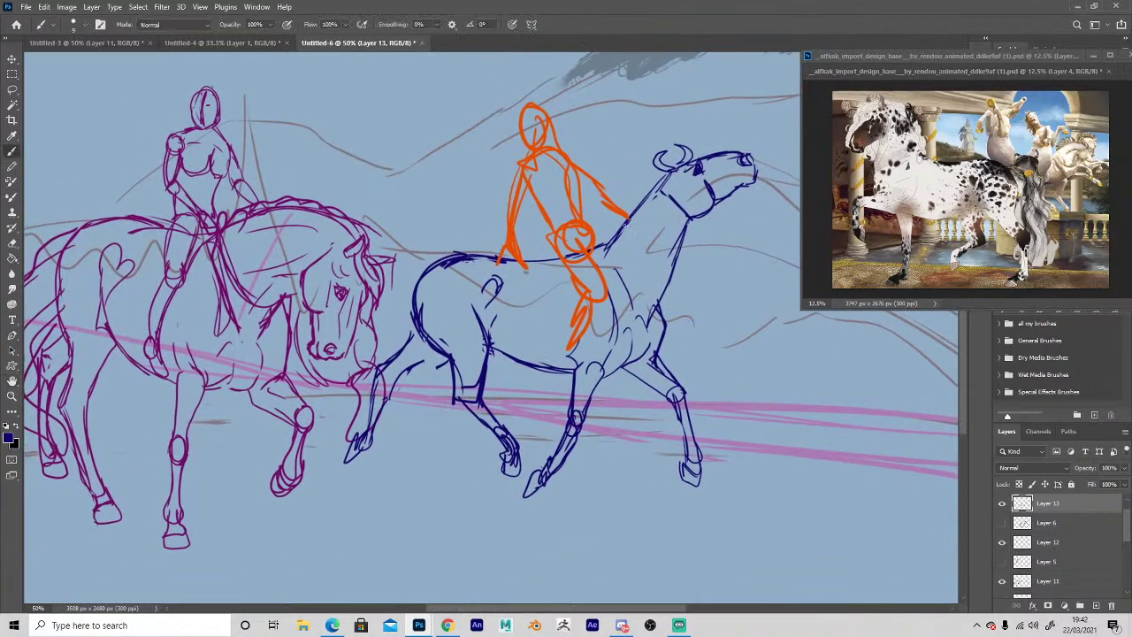
Draw loose wavy hair on the second horse: the forelock, the mane along the neck and the strands beneath the throat.
mouse_move(727, 199)
mouse_down()
mouse_move(737, 232)
mouse_move(713, 276)
mouse_up()
mouse_move(699, 159)
mouse_down()
mouse_move(718, 130)
mouse_move(704, 140)
mouse_up()
mouse_move(732, 203)
mouse_down()
mouse_move(731, 258)
mouse_move(681, 302)
mouse_up()
drag(645, 181, 605, 241)
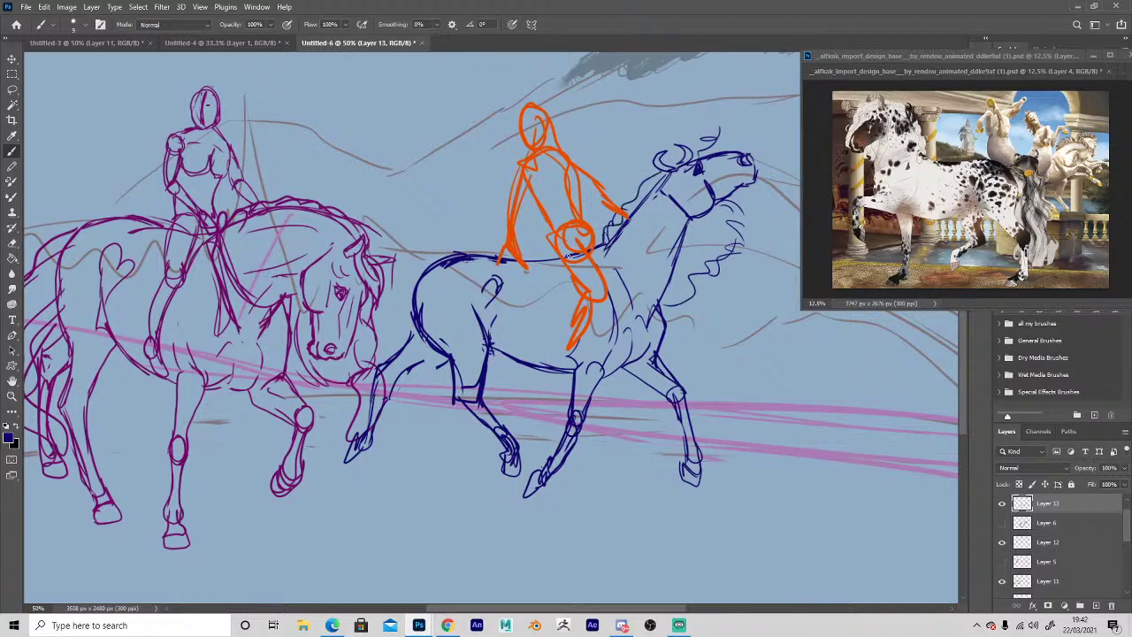
Sketch the second horse's tail as long curved strokes flowing from its croup across the first horse's head.
drag(430, 253, 323, 350)
drag(314, 308, 285, 415)
drag(301, 423, 313, 389)
drag(526, 512, 573, 554)
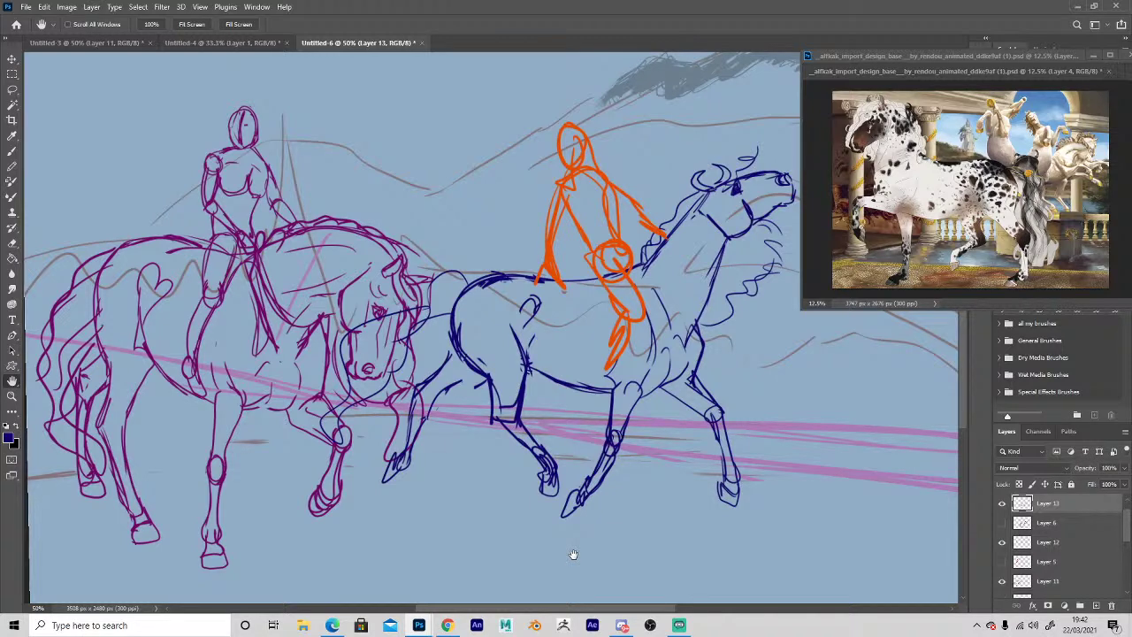
Select the orange rider sketch's layer and bring up the Alfkak nomad roei rider illustration in the reference window.
key(h)
mouse_move(580, 391)
mouse_down()
mouse_move(558, 457)
mouse_move(584, 372)
mouse_up()
click(10, 59)
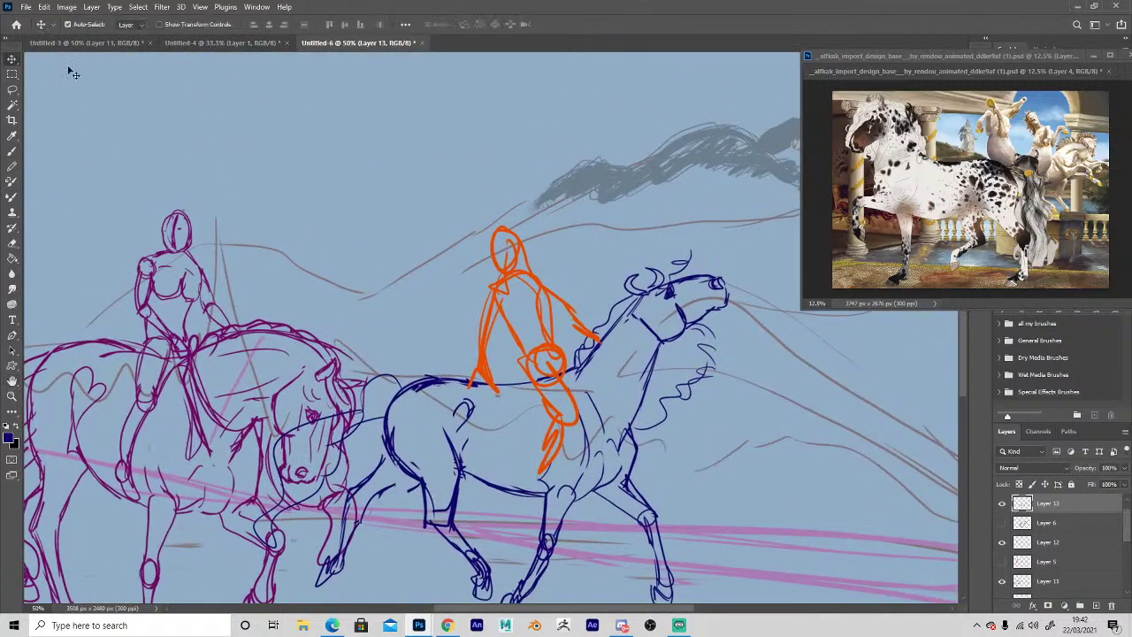
ctrl+click(543, 319)
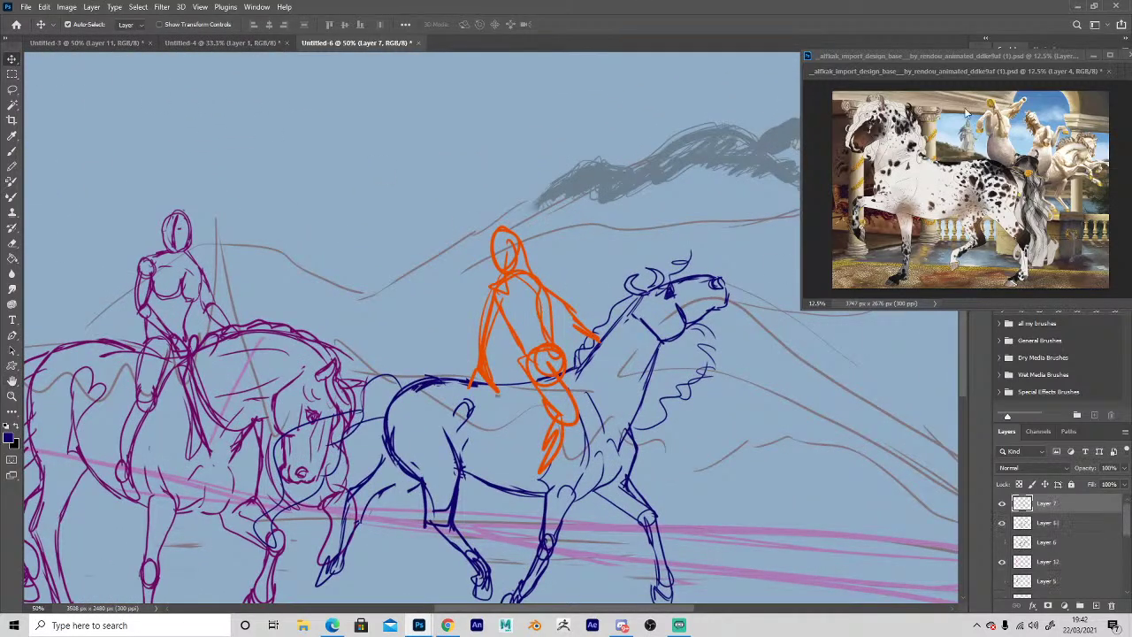
click(1125, 74)
click(1122, 74)
key(z)
click(1008, 243)
click(504, 387)
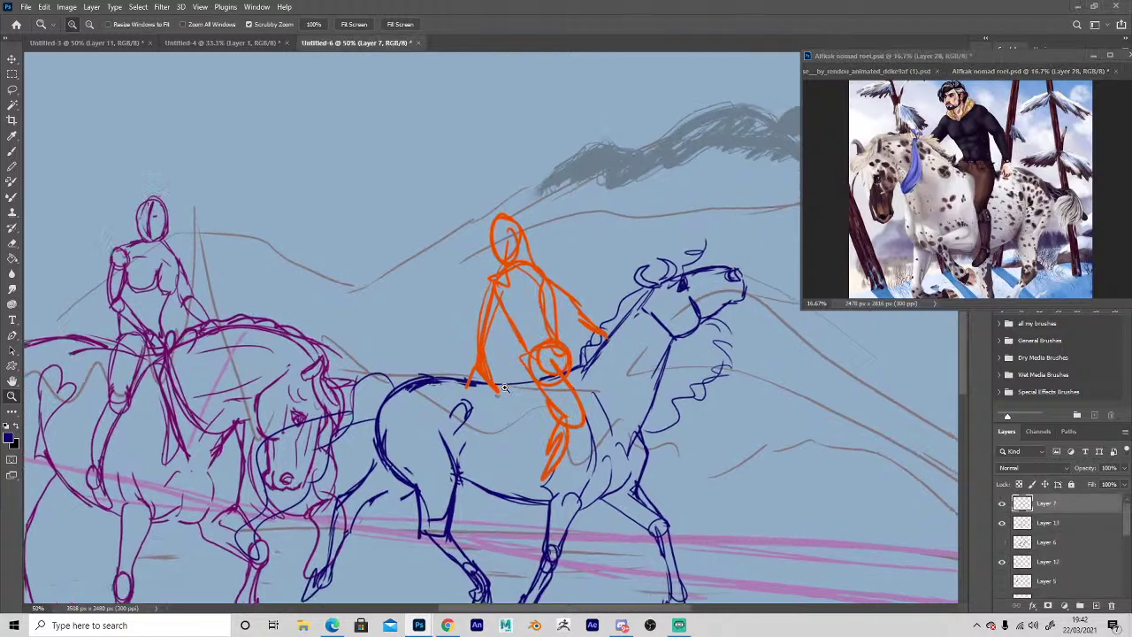
click(505, 388)
Add a new layer above the orange rider sketch and set the brush color to dark purple.
key(h)
drag(513, 408, 547, 335)
click(1002, 503)
click(1002, 502)
click(1095, 605)
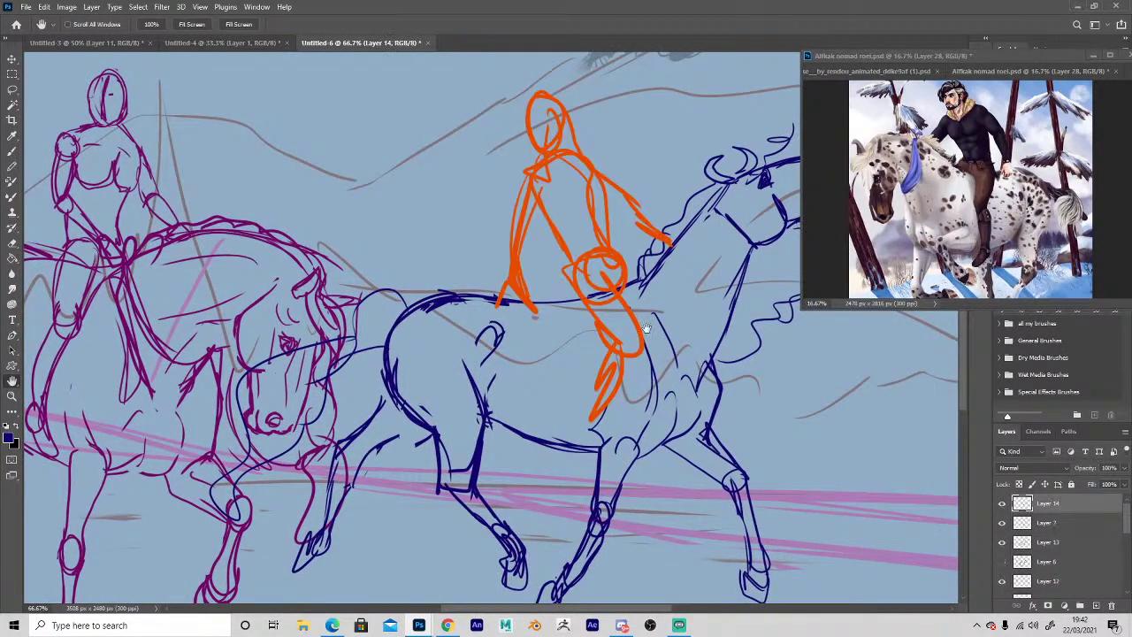
key(z)
drag(544, 150, 553, 150)
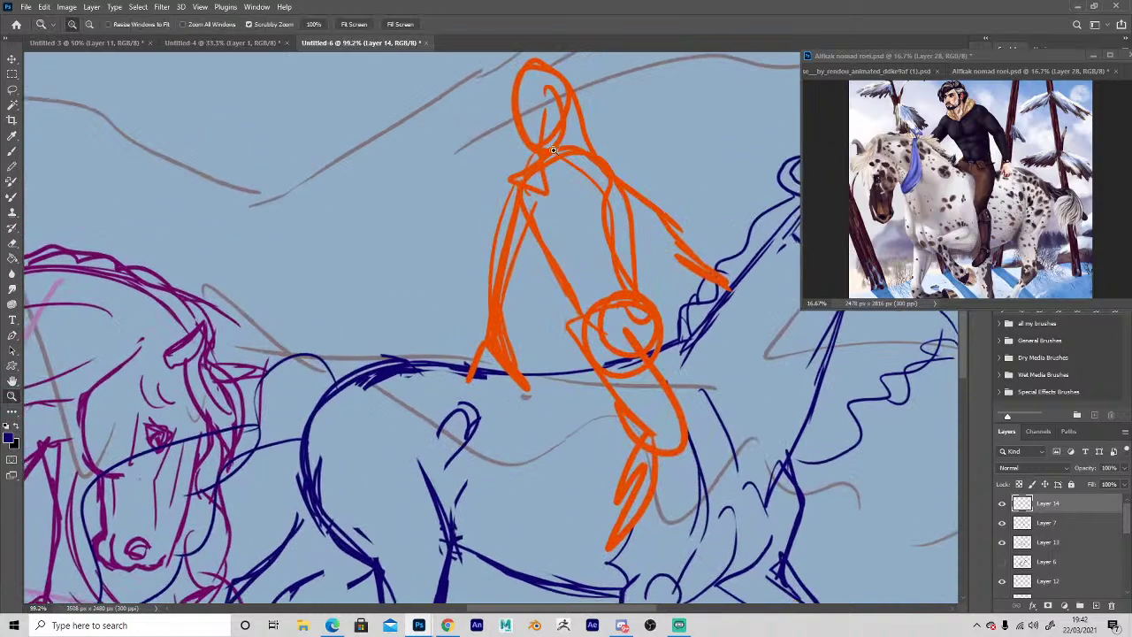
key(i)
click(11, 440)
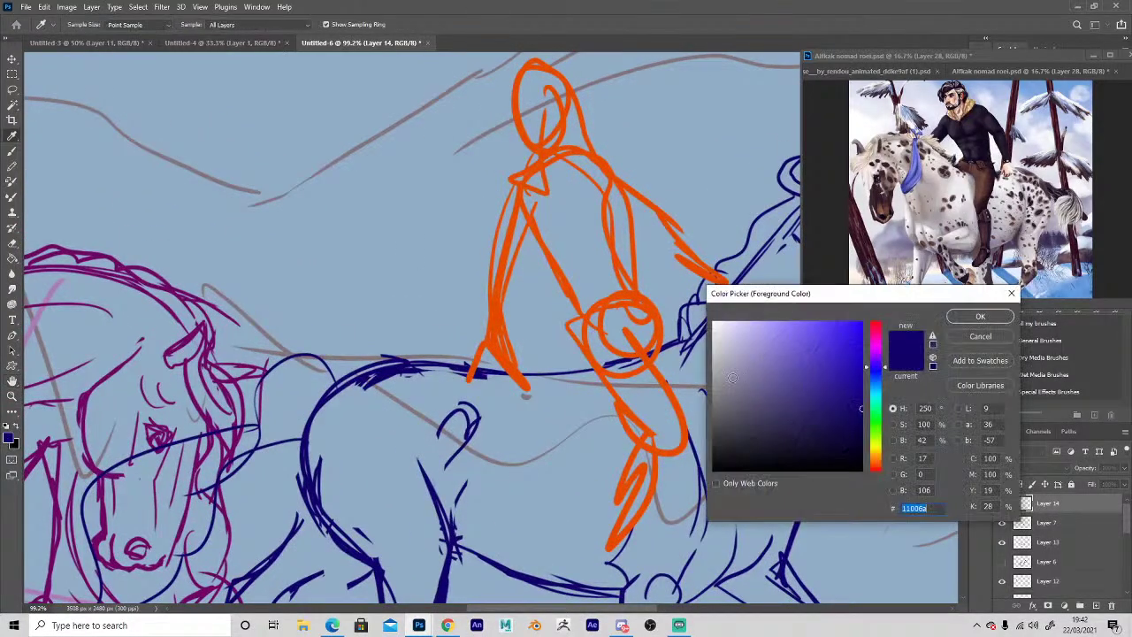
click(880, 358)
click(980, 317)
key(b)
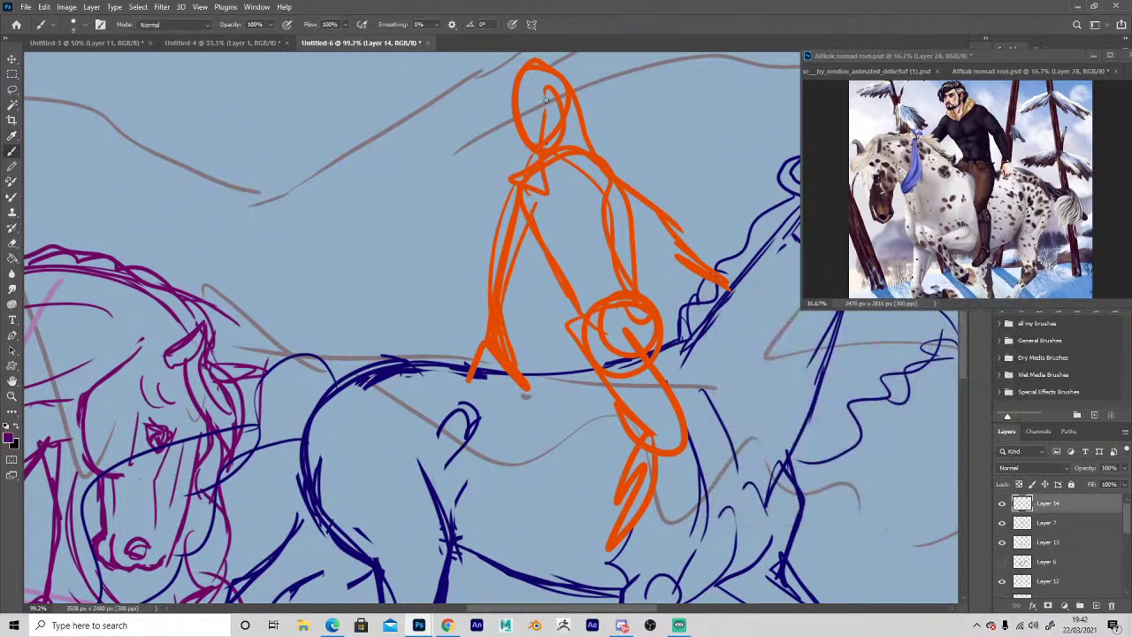
Draw the second rider's head over the orange sketch, with the face outline, short hair and ear.
mouse_move(563, 128)
mouse_down()
mouse_move(566, 143)
mouse_move(534, 157)
mouse_move(515, 148)
mouse_move(511, 120)
mouse_up()
click(79, 26)
click(505, 141)
mouse_move(566, 138)
mouse_down()
mouse_move(556, 96)
mouse_move(568, 108)
mouse_move(534, 73)
mouse_move(520, 121)
mouse_move(527, 155)
mouse_move(520, 78)
mouse_move(577, 105)
mouse_move(546, 91)
mouse_move(554, 84)
mouse_move(489, 86)
mouse_move(545, 78)
mouse_move(497, 119)
mouse_move(528, 79)
mouse_up()
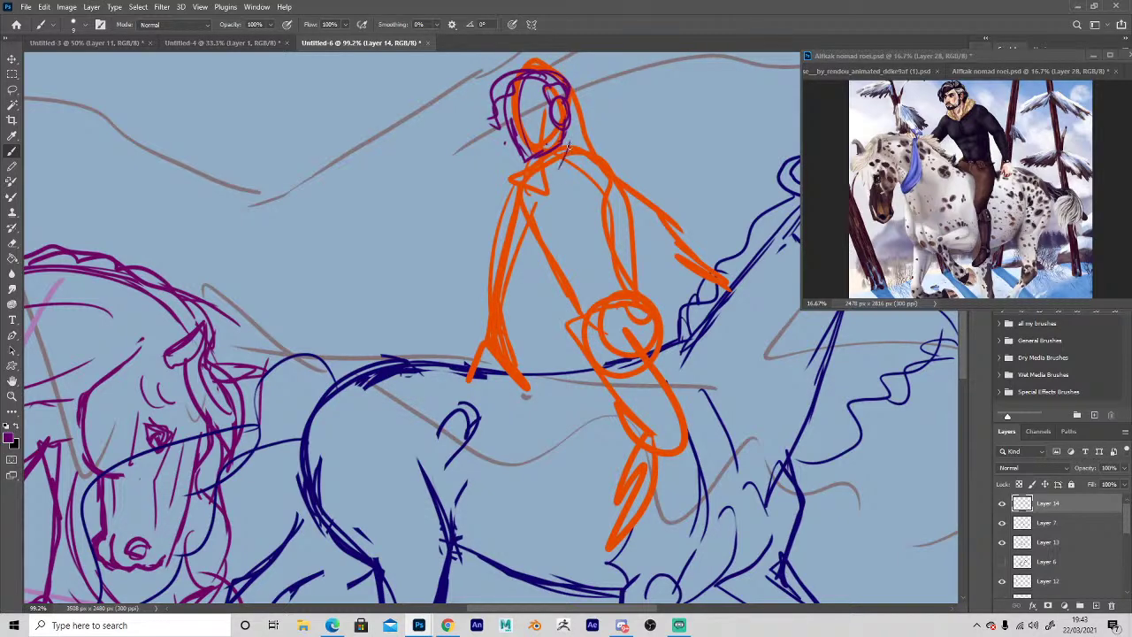
Draw the second rider's neck, collar, round shoulder joints, chest and torso sides over the orange sketch.
mouse_move(568, 164)
mouse_down()
mouse_move(604, 150)
mouse_move(587, 130)
mouse_move(556, 178)
mouse_move(513, 177)
mouse_up()
mouse_move(601, 147)
mouse_down()
mouse_move(621, 165)
mouse_move(635, 199)
mouse_move(619, 221)
mouse_up()
mouse_move(584, 172)
mouse_down()
mouse_move(598, 222)
mouse_move(552, 228)
mouse_move(524, 189)
mouse_move(498, 196)
mouse_move(517, 188)
mouse_move(541, 199)
mouse_up()
mouse_move(604, 141)
mouse_down()
mouse_move(638, 169)
mouse_move(619, 148)
mouse_up()
drag(635, 187, 631, 310)
mouse_move(522, 230)
mouse_down()
mouse_move(583, 308)
mouse_move(633, 290)
mouse_move(654, 234)
mouse_move(635, 213)
mouse_up()
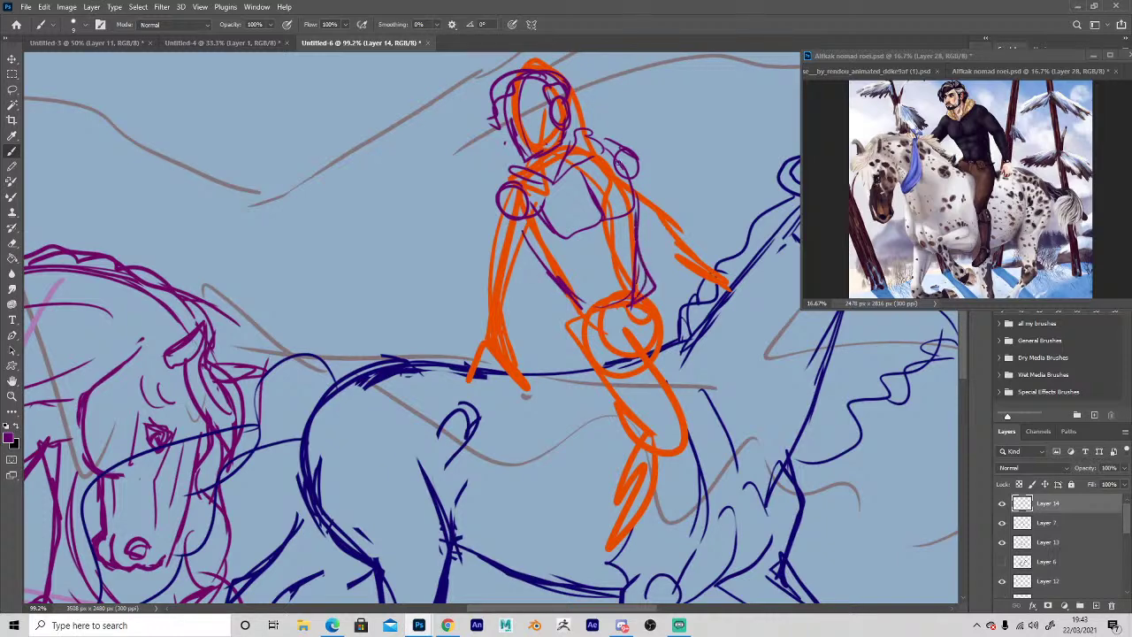
Draw the second rider's rear arm with its elbow joint and a spread hand resting on the horse's croup.
mouse_move(526, 218)
mouse_down()
mouse_move(511, 287)
mouse_move(487, 279)
mouse_move(508, 299)
mouse_move(522, 382)
mouse_move(541, 366)
mouse_move(511, 374)
mouse_move(491, 405)
mouse_move(485, 267)
mouse_up()
mouse_move(491, 314)
mouse_down()
mouse_move(495, 353)
mouse_move(476, 392)
mouse_up()
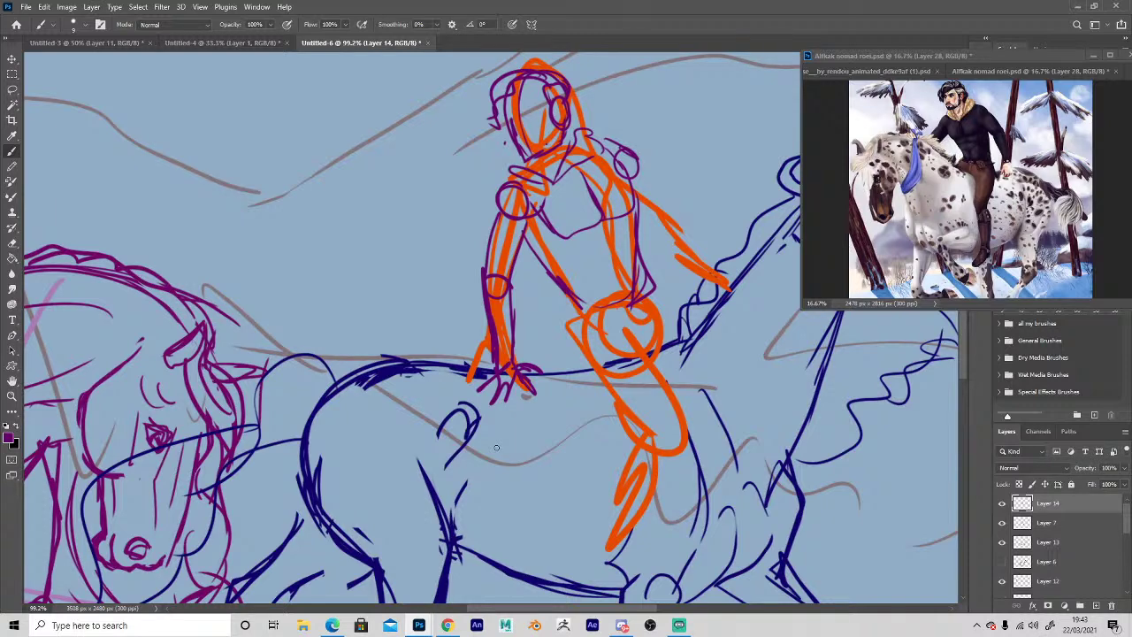
mouse_move(496, 448)
mouse_down()
mouse_move(495, 467)
mouse_move(434, 417)
mouse_move(412, 482)
mouse_up()
Draw the second rider's forward arm with an elbow joint, reaching toward the horse's mane, and clean up its lines.
key(e)
mouse_move(497, 177)
mouse_down()
mouse_move(541, 247)
mouse_move(486, 161)
mouse_move(527, 208)
mouse_move(503, 187)
mouse_up()
key(b)
mouse_move(495, 180)
mouse_down()
mouse_move(519, 228)
mouse_move(503, 233)
mouse_move(539, 258)
mouse_move(552, 246)
mouse_move(545, 276)
mouse_move(579, 281)
mouse_up()
drag(532, 248, 584, 311)
drag(555, 249, 604, 297)
drag(529, 238, 599, 315)
key(e)
drag(579, 270, 610, 306)
key(b)
drag(558, 248, 600, 305)
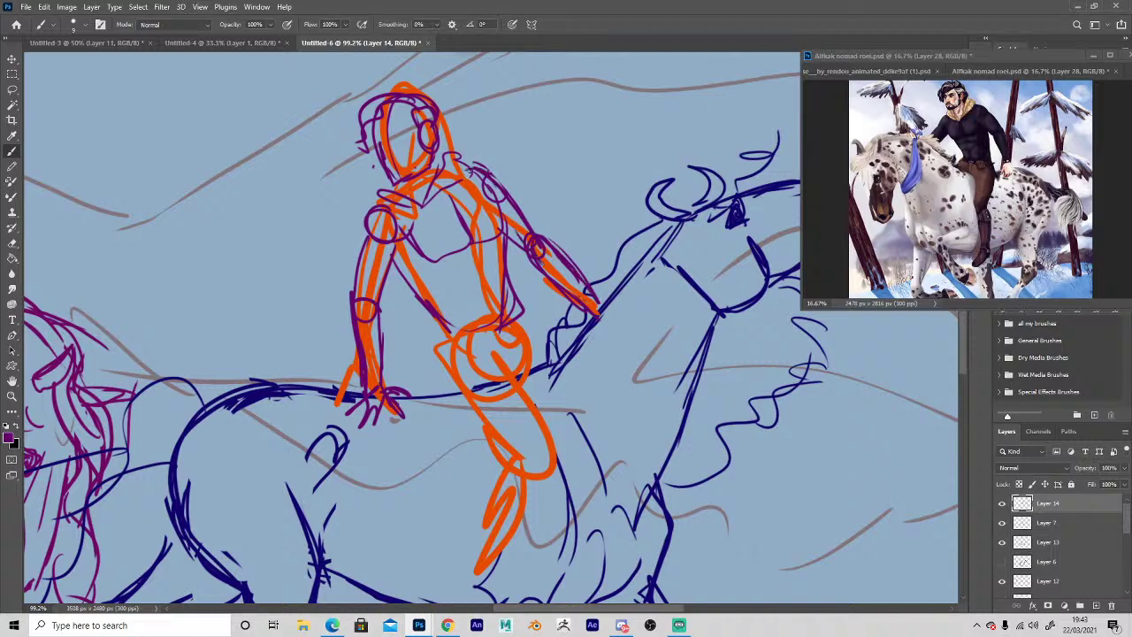
Clean up the second rider's forward shoulder with the eraser and add guide lines across the face.
key(e)
key(b)
key(e)
mouse_move(486, 203)
mouse_down()
mouse_move(496, 193)
mouse_move(503, 227)
mouse_up()
key(b)
mouse_move(474, 182)
mouse_down()
mouse_move(504, 235)
mouse_move(477, 177)
mouse_move(430, 132)
mouse_move(374, 144)
mouse_move(387, 108)
mouse_move(370, 125)
mouse_move(370, 150)
mouse_up()
key(e)
key(b)
key(e)
key(b)
Draw the second rider's waistline, hips and bent thigh over the orange sketch, erasing stray lines.
drag(450, 333, 520, 317)
drag(518, 312, 549, 332)
drag(517, 371, 530, 344)
drag(530, 344, 516, 368)
key(e)
key(b)
drag(541, 353, 525, 387)
mouse_move(445, 335)
mouse_down()
mouse_move(531, 452)
mouse_move(522, 371)
mouse_up()
drag(522, 370, 543, 434)
drag(456, 359, 471, 395)
key(space)
drag(486, 509, 513, 381)
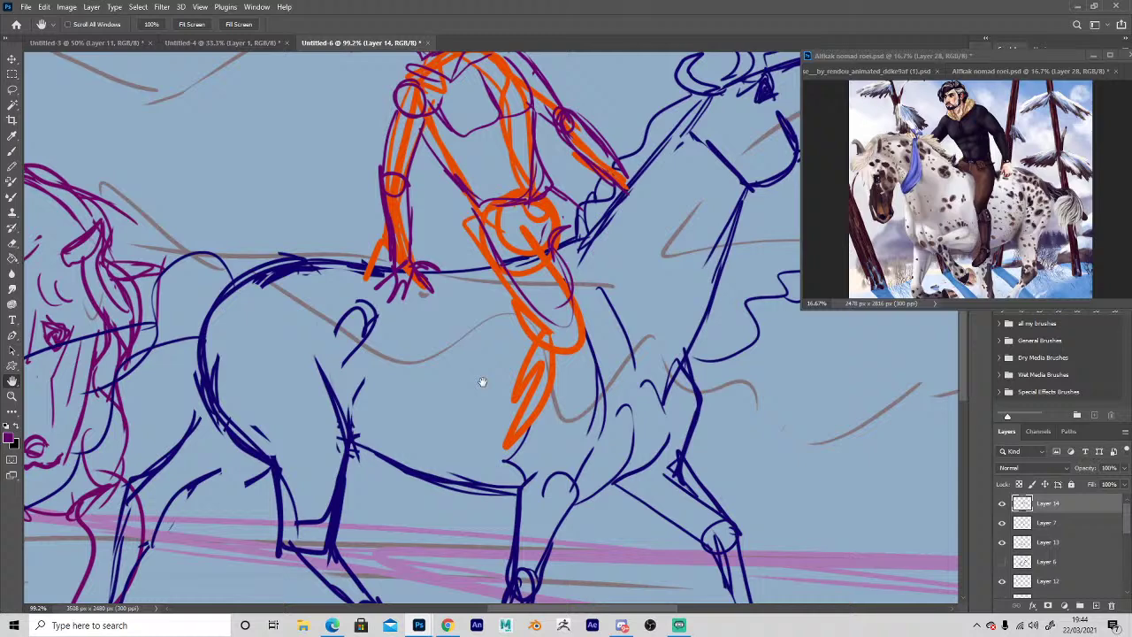
Move the second rider's purple line drawing away from the orange sketch, back toward the horse's croup.
click(12, 59)
mouse_move(413, 161)
mouse_down()
mouse_move(387, 169)
mouse_move(393, 179)
mouse_up()
key(space)
drag(460, 386, 454, 434)
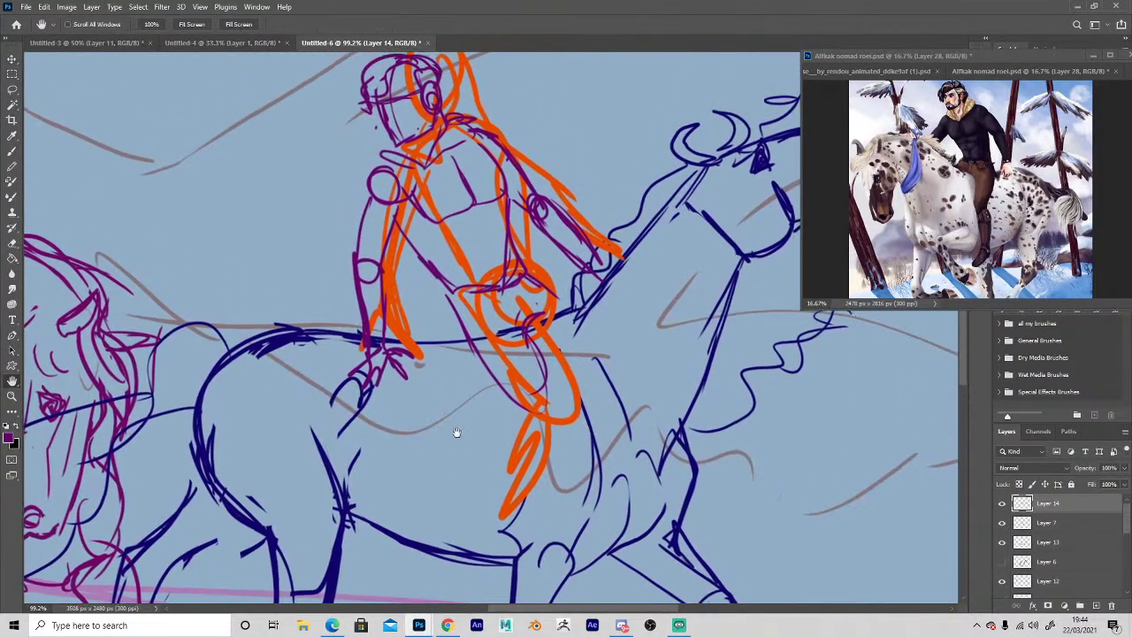
Sketch the second rider's lower leg and rework the hip and thigh lines, erasing as needed.
key(b)
mouse_move(519, 329)
mouse_down()
mouse_move(563, 383)
mouse_move(530, 400)
mouse_move(565, 373)
mouse_move(564, 444)
mouse_move(543, 453)
mouse_move(548, 420)
mouse_move(500, 516)
mouse_up()
drag(531, 414, 500, 527)
drag(557, 440, 505, 541)
key(e)
key(b)
mouse_move(523, 406)
mouse_down()
mouse_move(465, 329)
mouse_move(477, 346)
mouse_up()
mouse_move(447, 285)
mouse_down()
mouse_move(465, 337)
mouse_move(458, 313)
mouse_move(478, 348)
mouse_up()
key(e)
key(b)
Shift the second rider's line drawing further toward the croup and redraw the hip and thigh lines.
click(7, 58)
drag(360, 285, 307, 298)
key(b)
drag(496, 330, 532, 407)
key(e)
drag(490, 339, 508, 403)
key(b)
drag(440, 346, 486, 411)
key(e)
key(b)
drag(405, 306, 459, 379)
Draw the second rider's knee, lower leg and foot hanging along the horse's side.
drag(489, 322, 504, 348)
mouse_move(497, 290)
mouse_down()
mouse_move(542, 323)
mouse_move(522, 386)
mouse_up()
drag(531, 398, 491, 471)
drag(508, 419, 500, 449)
drag(488, 422, 462, 525)
mouse_move(489, 482)
mouse_down()
mouse_move(485, 564)
mouse_move(464, 497)
mouse_up()
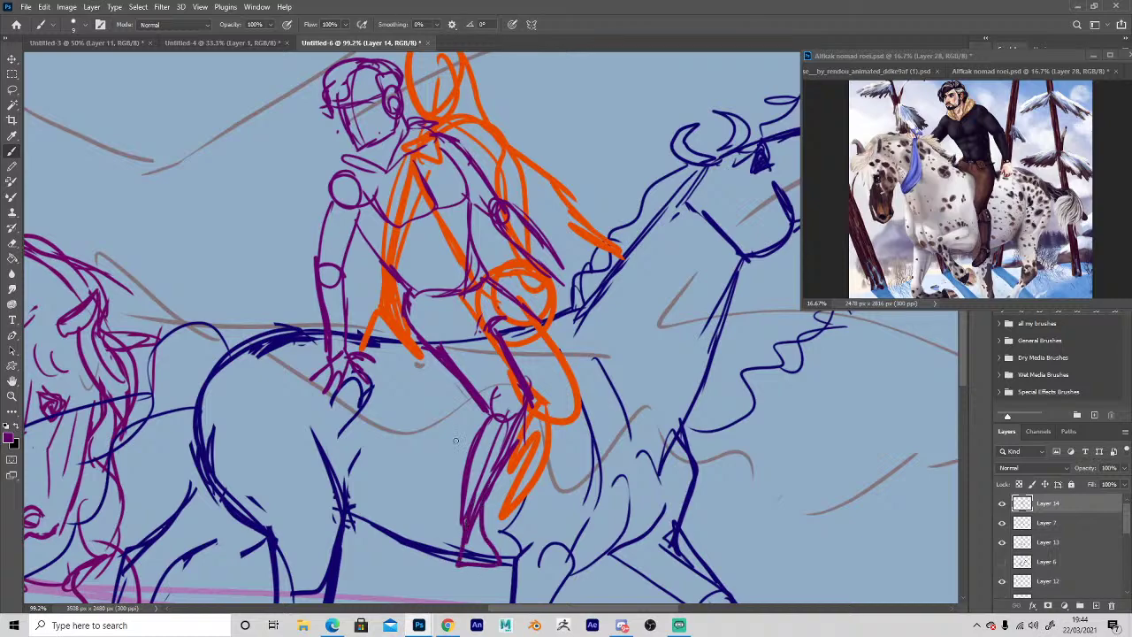
Hide the orange rider sketch on Layer 7 to check the purple rider within the whole composition.
key(z)
alt+click(492, 408)
alt+click(492, 408)
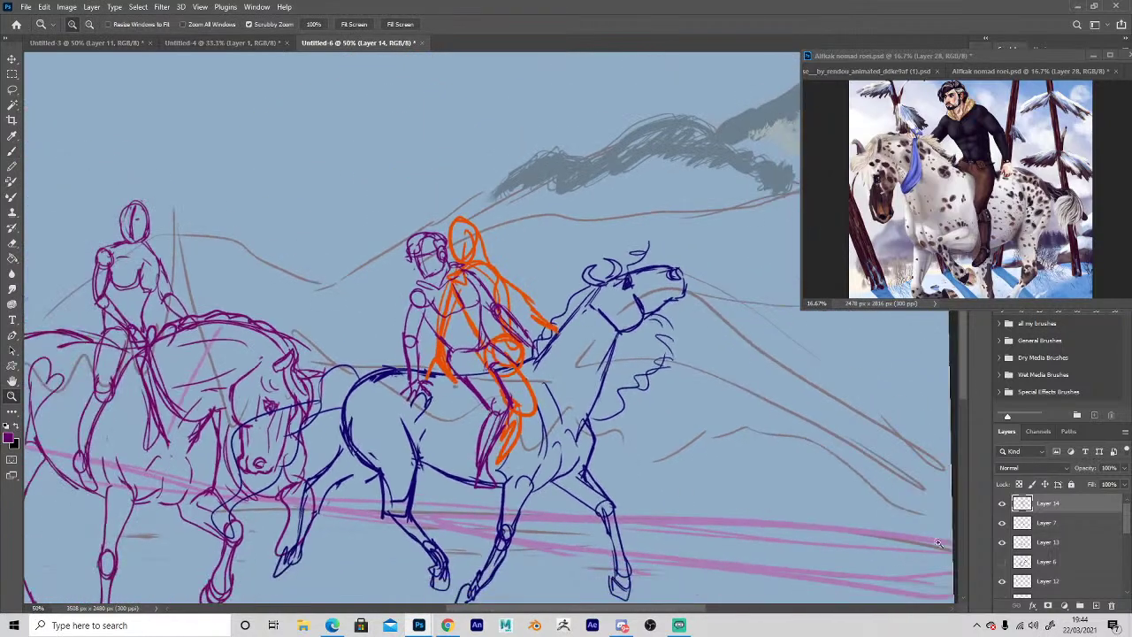
click(1002, 522)
alt+click(473, 472)
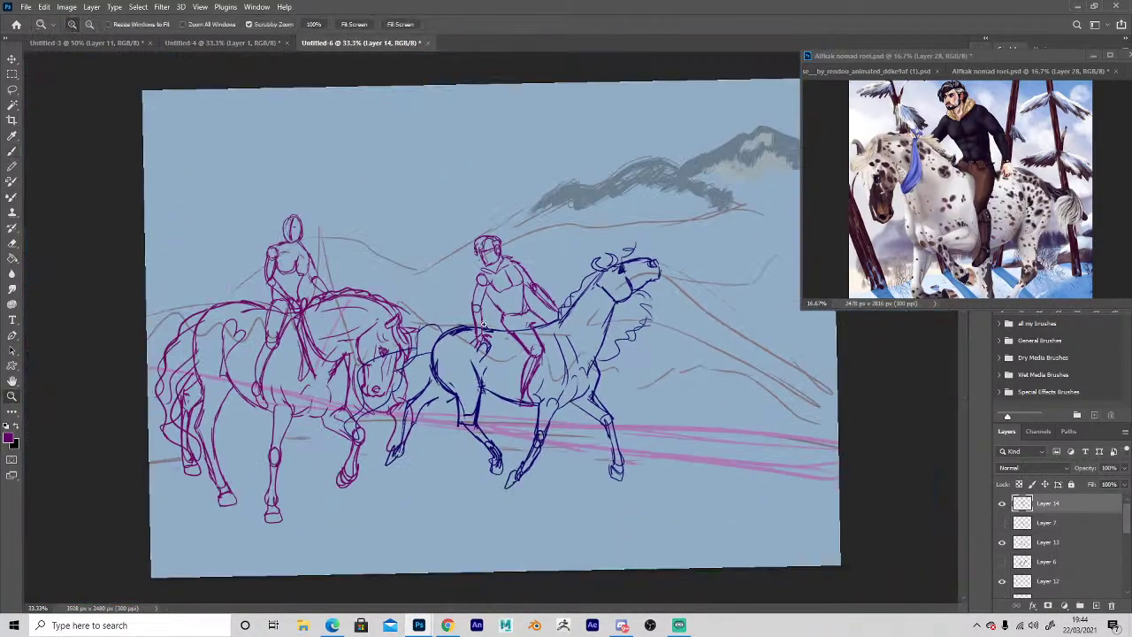
Lasso the second rider's upper body and arms, scale them to 92.13%, nudge them onto the hips, and deselect.
click(499, 329)
click(508, 320)
key(l)
mouse_move(387, 191)
mouse_down()
mouse_move(398, 325)
mouse_move(495, 341)
mouse_move(579, 305)
mouse_move(361, 218)
mouse_move(352, 257)
mouse_up()
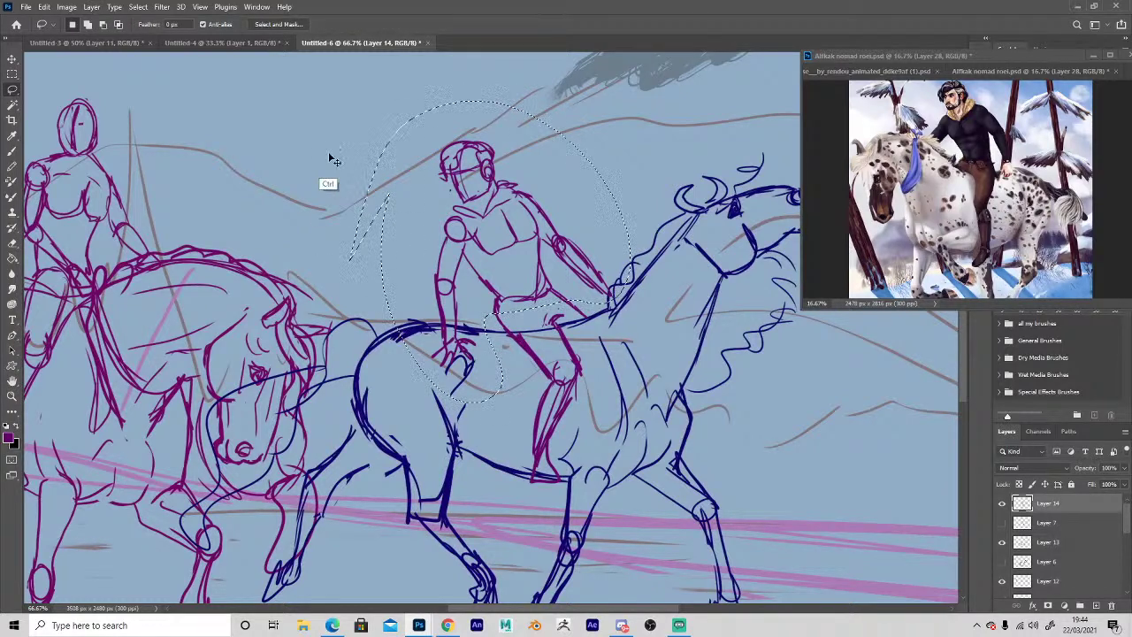
key(ctrl+t)
mouse_move(352, 100)
mouse_down()
mouse_move(385, 146)
mouse_move(370, 125)
mouse_up()
key(Up)
key(Up)
key(Left)
key(Left)
key(Left)
key(Left)
key(Left)
key(Up)
key(Up)
key(Left)
key(Left)
key(Left)
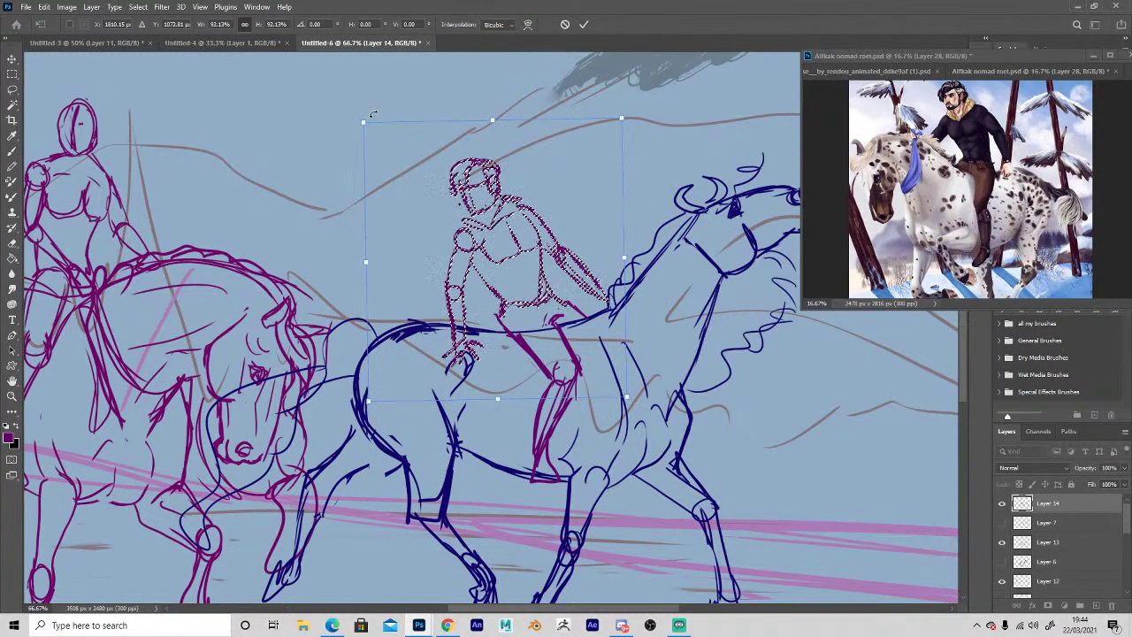
key(Return)
key(ctrl+d)
Flip the canvas horizontally and check the mirrored composition of both riders and horses.
key(z)
alt+click(429, 456)
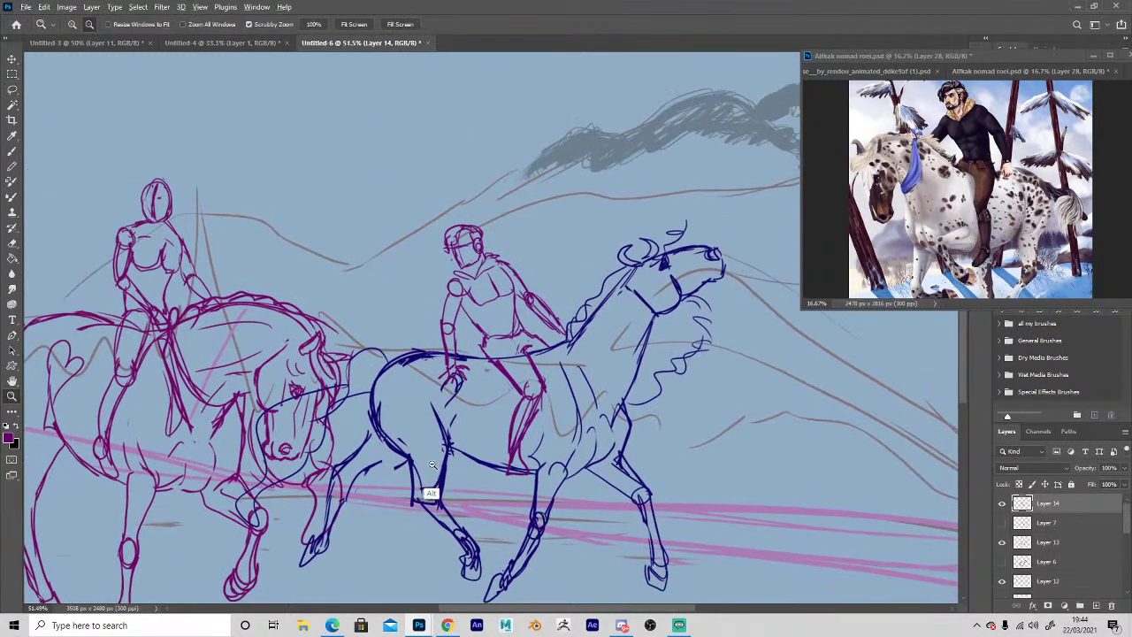
alt+click(429, 456)
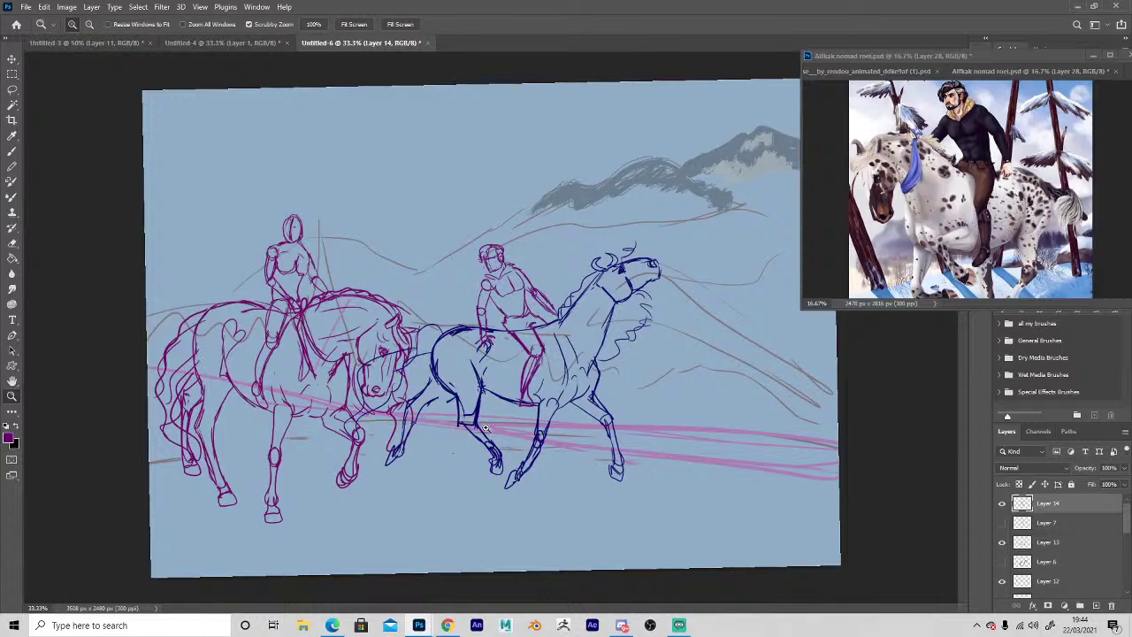
key(ctrl+shift+h)
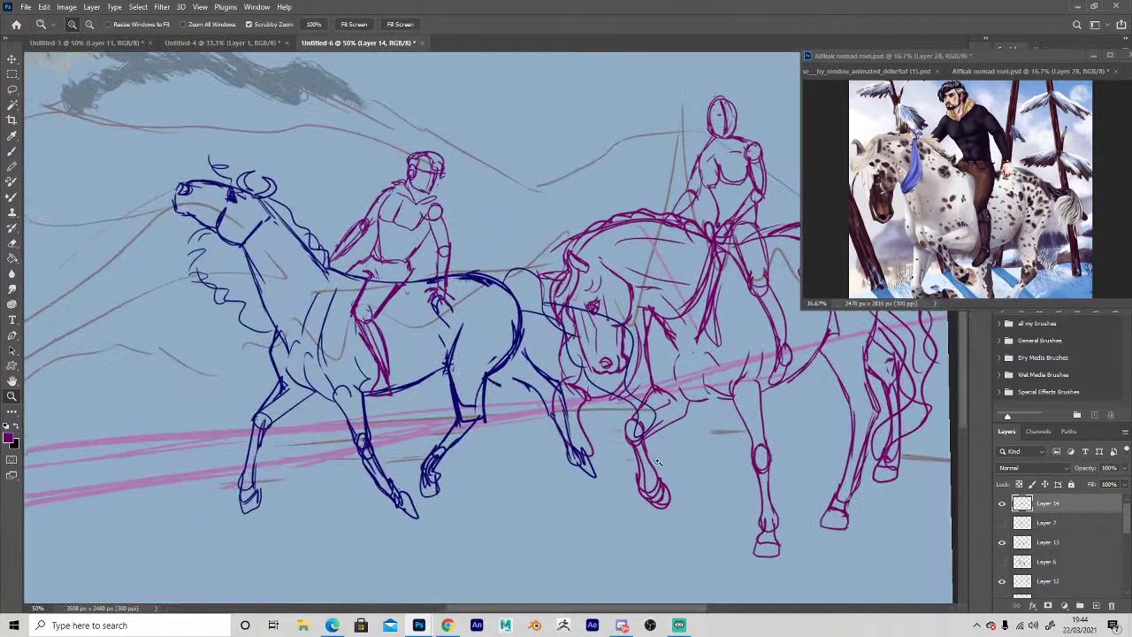
click(616, 433)
alt+click(590, 513)
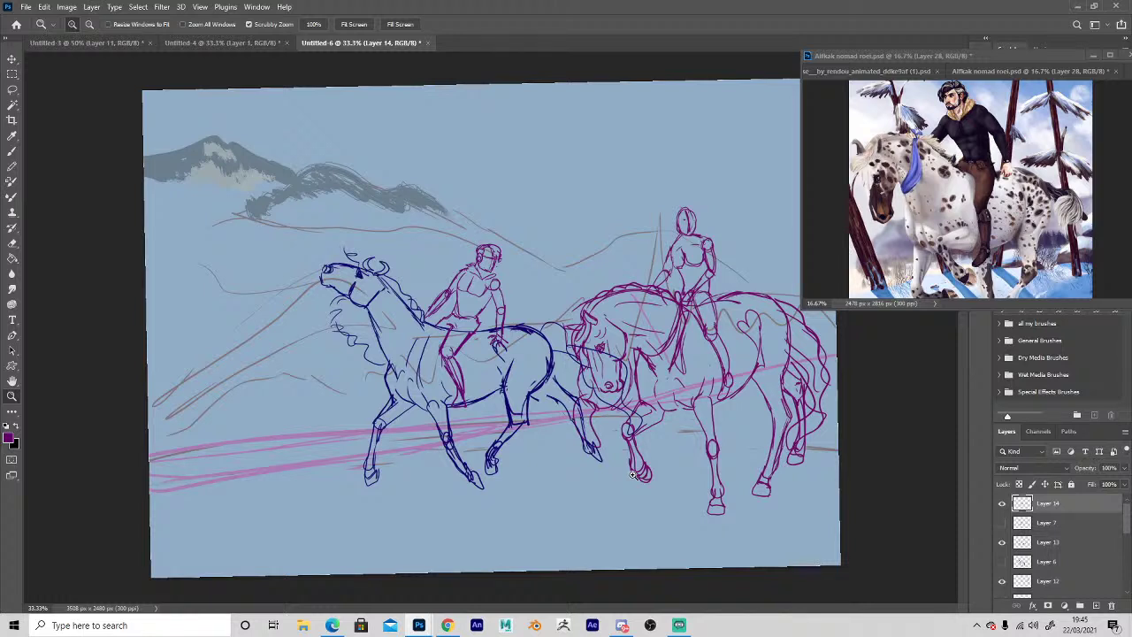
Select the right-hand horse's layer, Layer 11, and open it in the Liquify filter.
key(v)
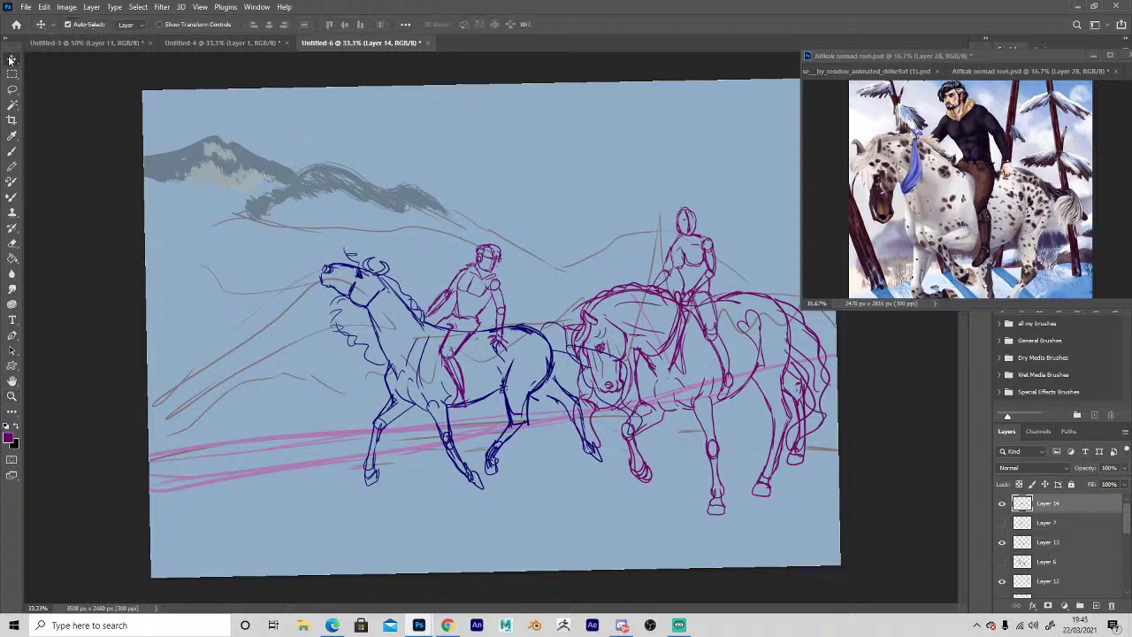
click(643, 297)
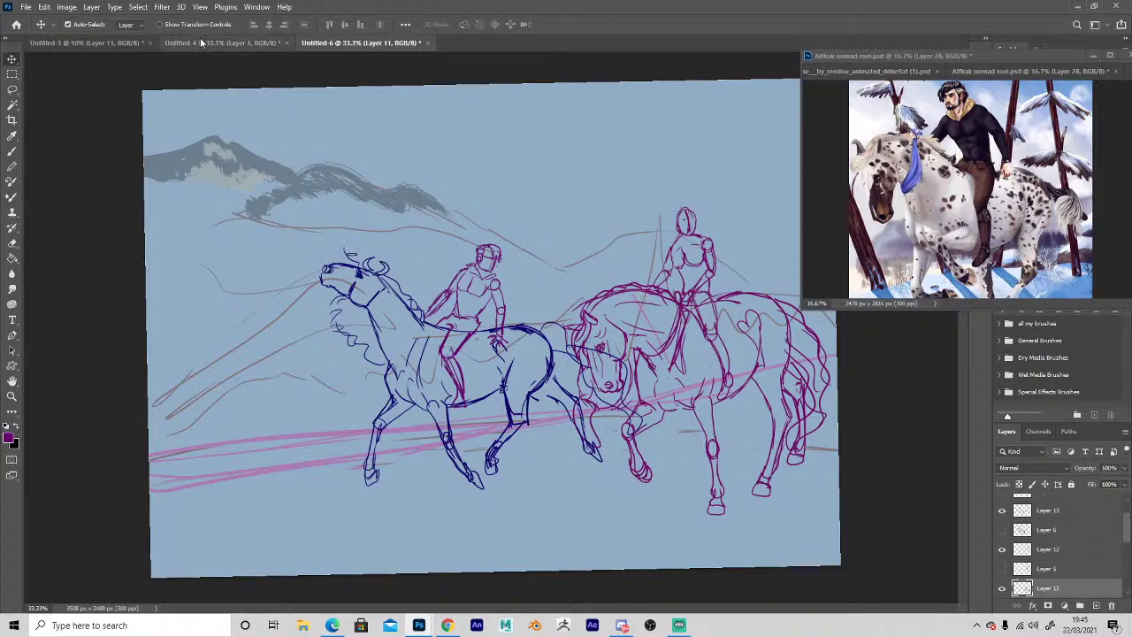
click(162, 7)
click(165, 117)
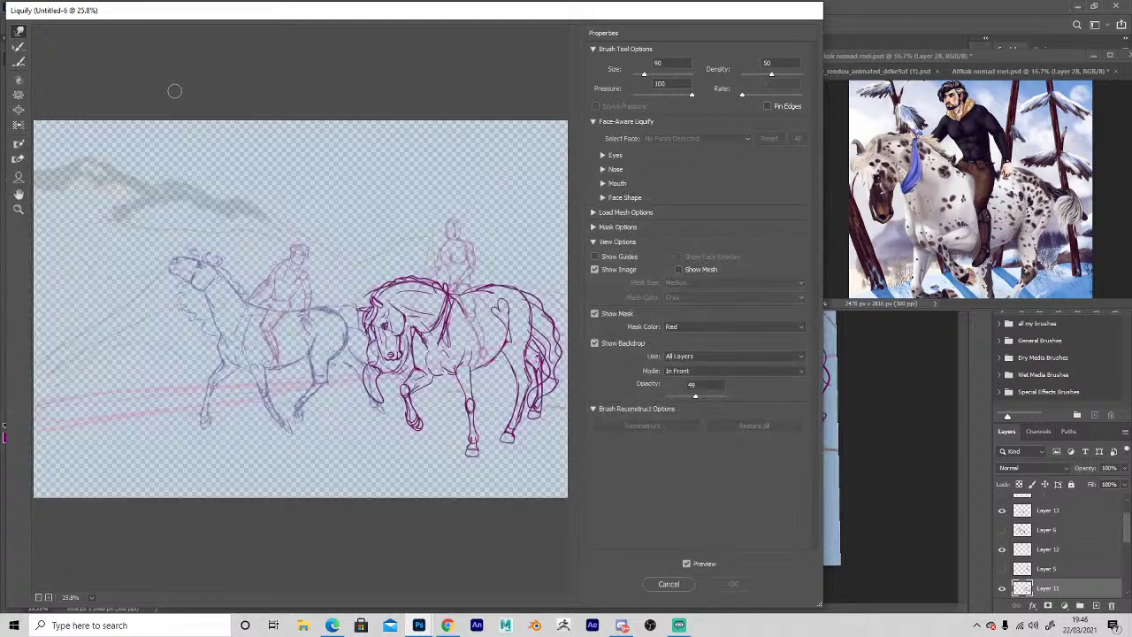
Try reshaping the horse's hindquarters with a size 1500 Liquify brush, hide the backdrop, and undo the warp.
key(bracketright)
key(bracketright)
key(bracketright)
key(bracketright)
key(bracketright)
key(bracketright)
key(bracketright)
key(bracketright)
key(bracketright)
key(bracketright)
key(bracketright)
key(bracketright)
key(bracketright)
key(bracketright)
key(bracketright)
key(bracketright)
drag(517, 374, 493, 316)
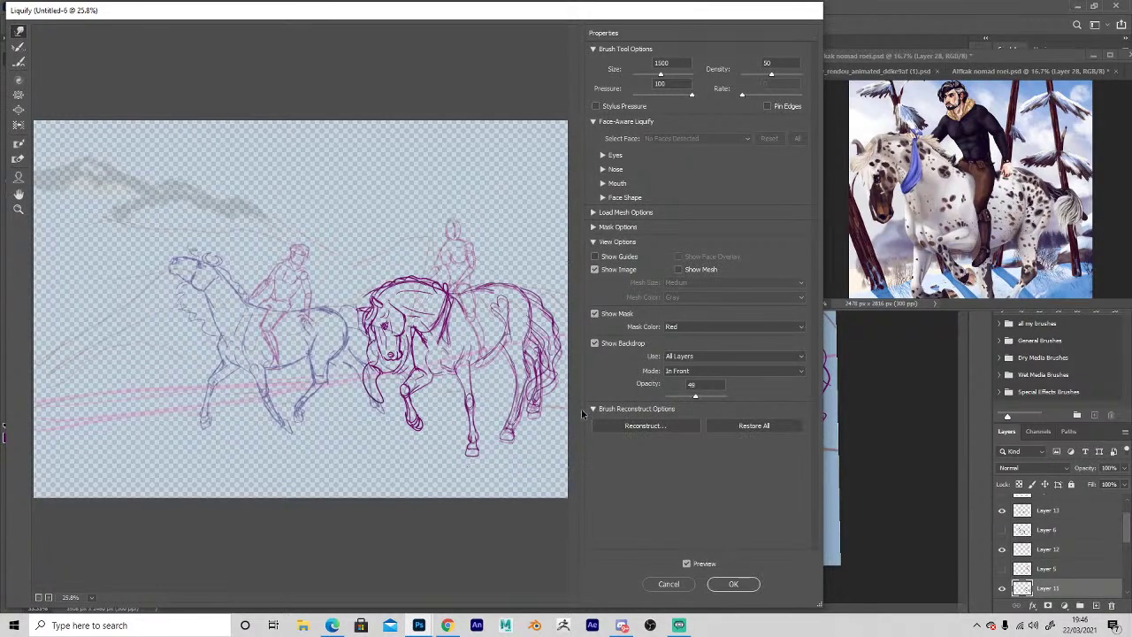
click(595, 343)
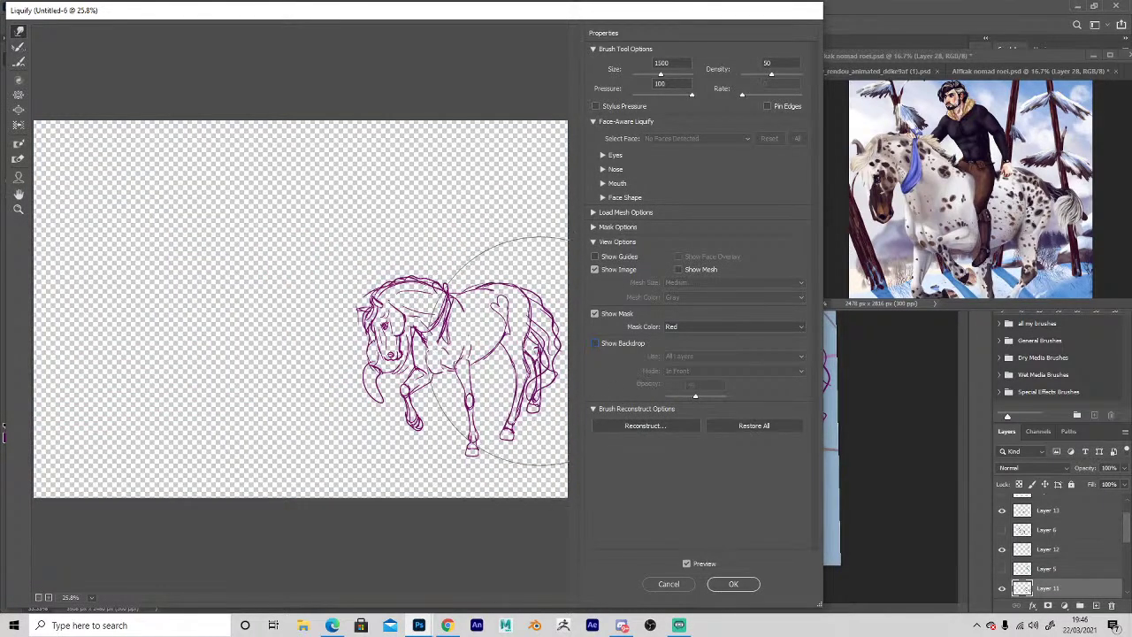
key(ctrl+z)
Shrink the Liquify brush to about 400 and smaller, and push the horse's near hind leg and hoof upward to shorten it.
key(bracketleft)
key(bracketleft)
key(bracketleft)
key(bracketleft)
key(bracketleft)
key(bracketleft)
key(bracketleft)
key(bracketleft)
key(bracketleft)
key(bracketleft)
key(bracketleft)
key(bracketleft)
key(bracketleft)
key(bracketleft)
key(bracketleft)
key(bracketleft)
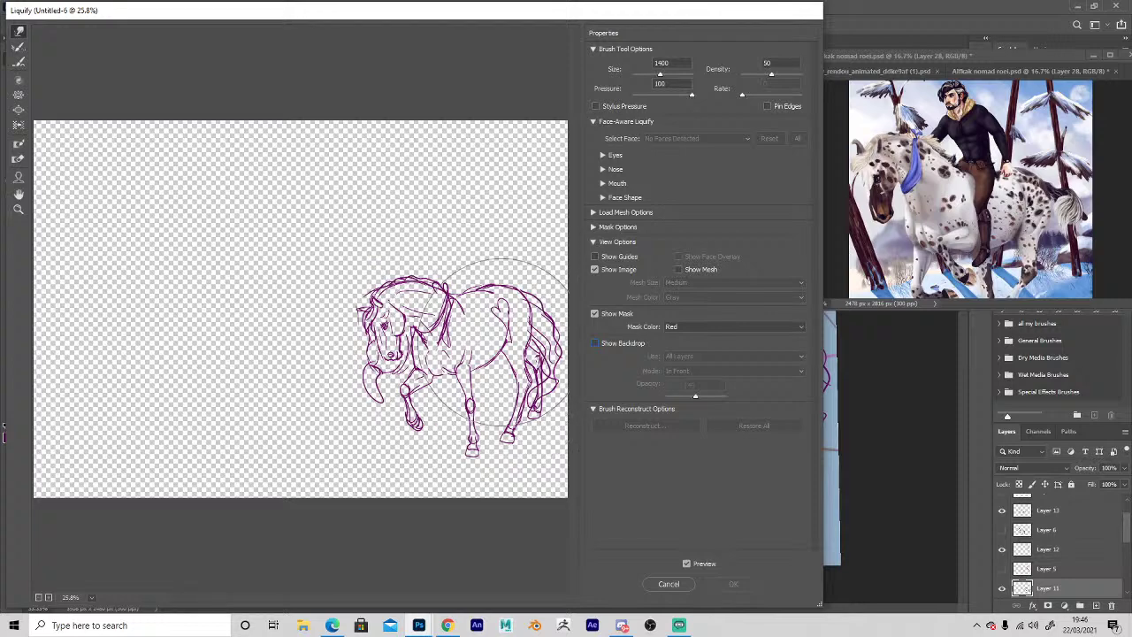
key(bracketleft)
key(bracketleft)
key(bracketleft)
key(bracketleft)
key(bracketleft)
key(bracketleft)
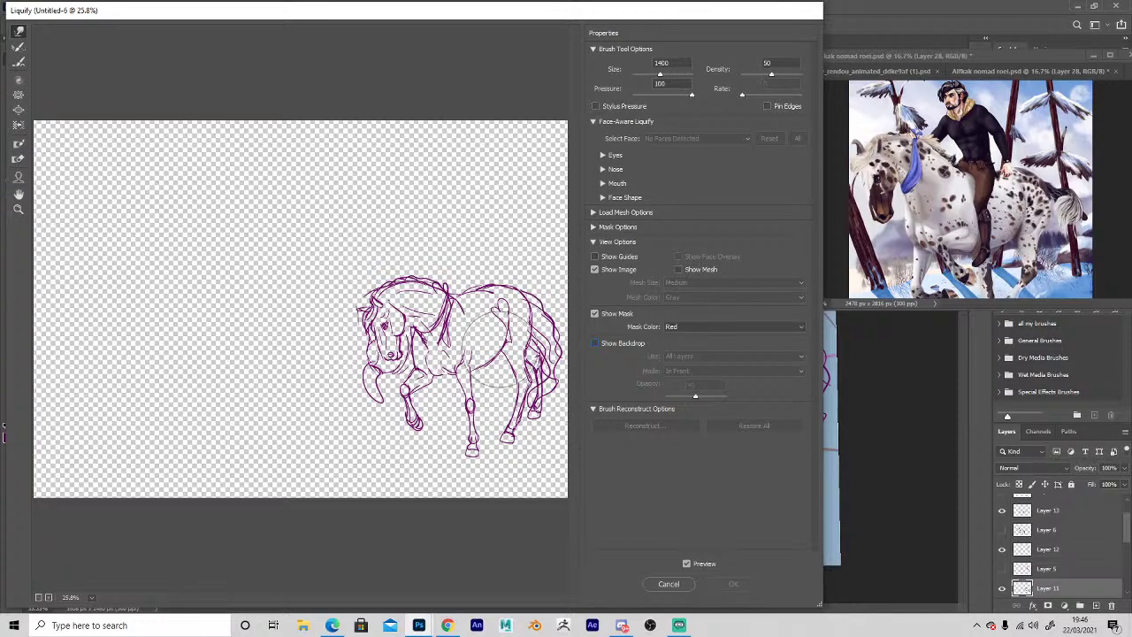
key(bracketleft)
key(bracketleft)
key(bracketleft)
key(bracketleft)
key(bracketleft)
key(bracketright)
drag(511, 428, 515, 410)
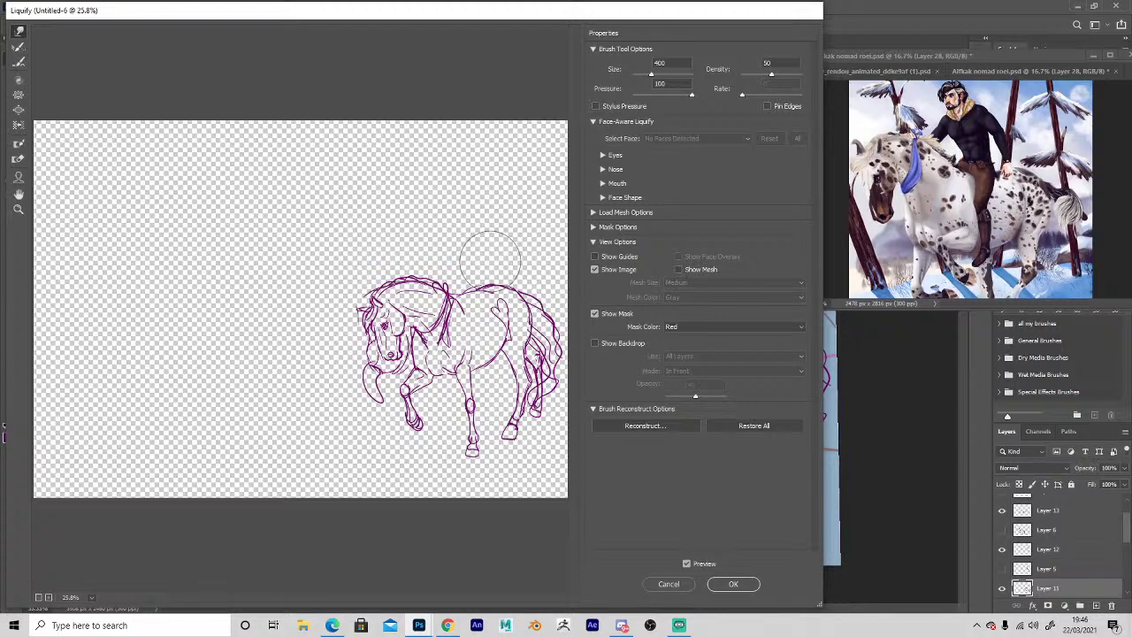
key([)
key([)
drag(506, 436, 511, 423)
key([)
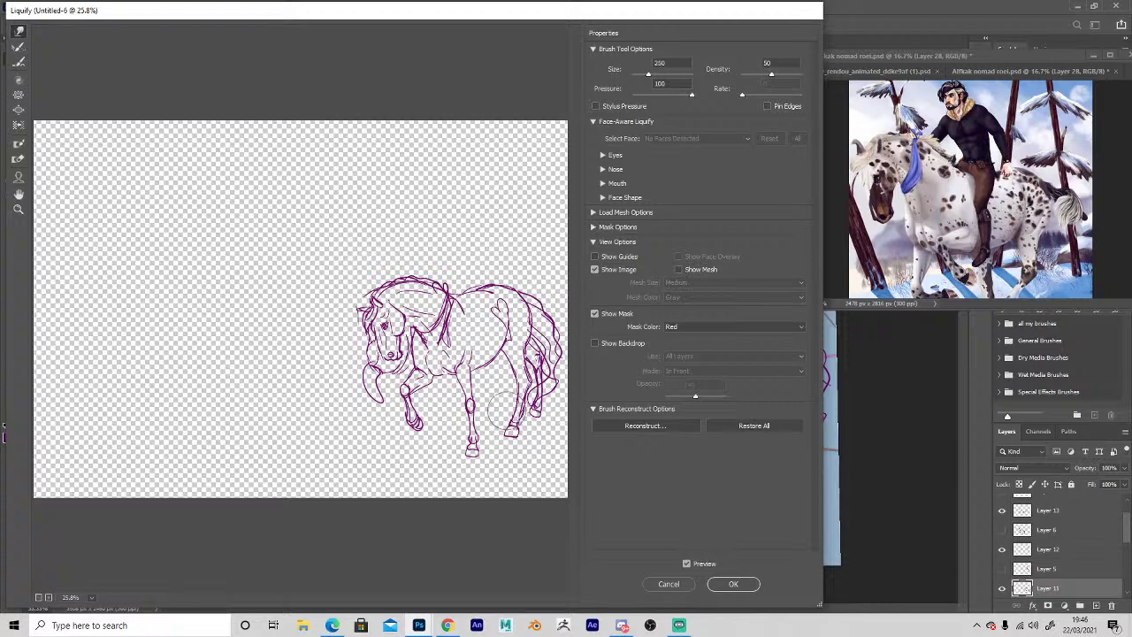
Fine-tune the horse's legs, back and head with Liquify brush sizes between 125 and 400, and apply the filter.
key(bracketright)
key(bracketright)
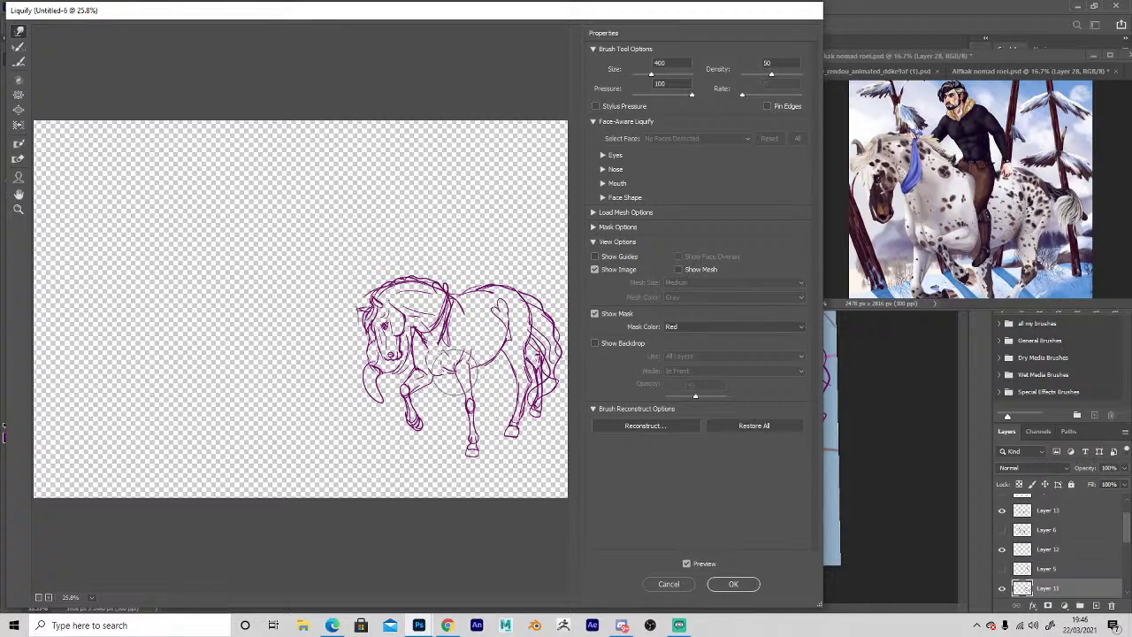
key(bracketleft)
key(bracketleft)
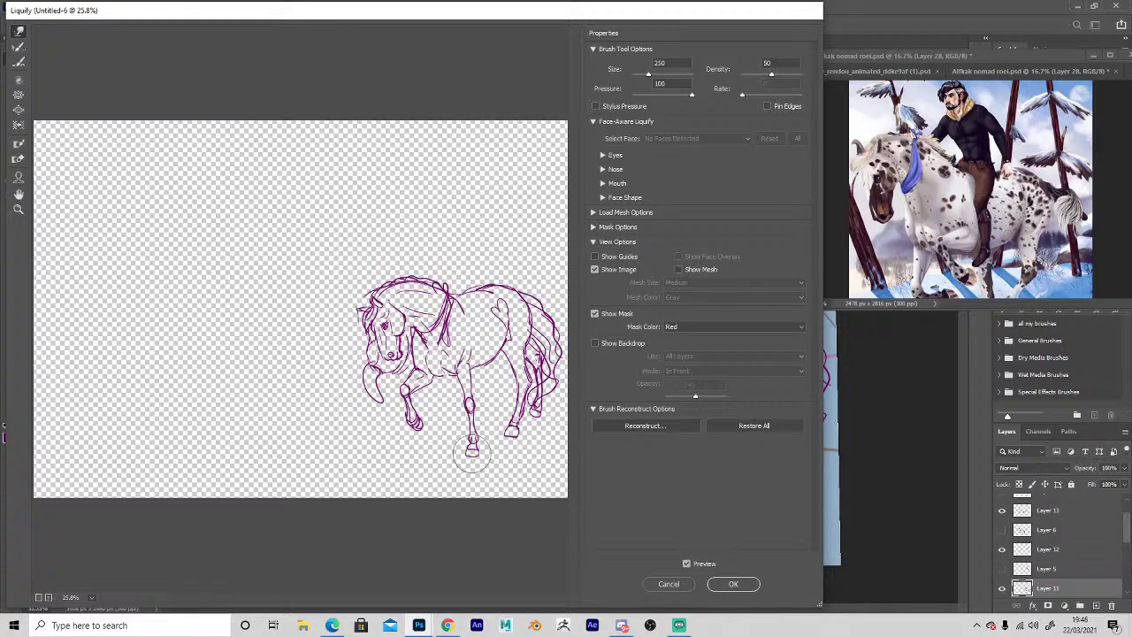
key(bracketleft)
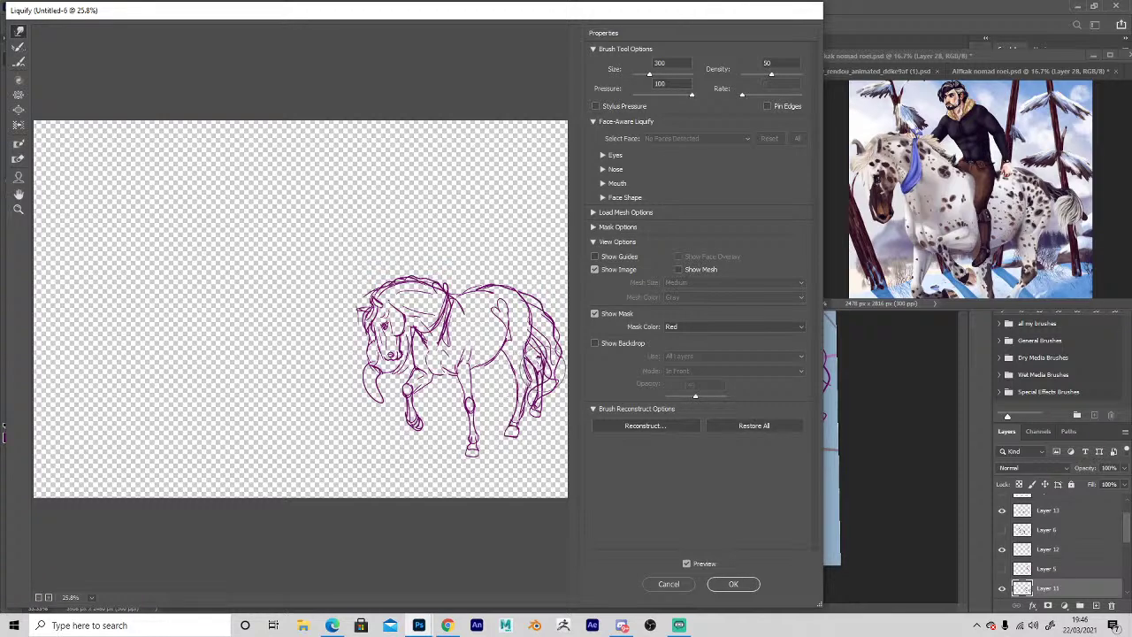
key(bracketright)
key(bracketright)
key(bracketright)
key(bracketright)
key(bracketleft)
key(bracketleft)
key(bracketleft)
key(bracketleft)
key(bracketleft)
key(bracketleft)
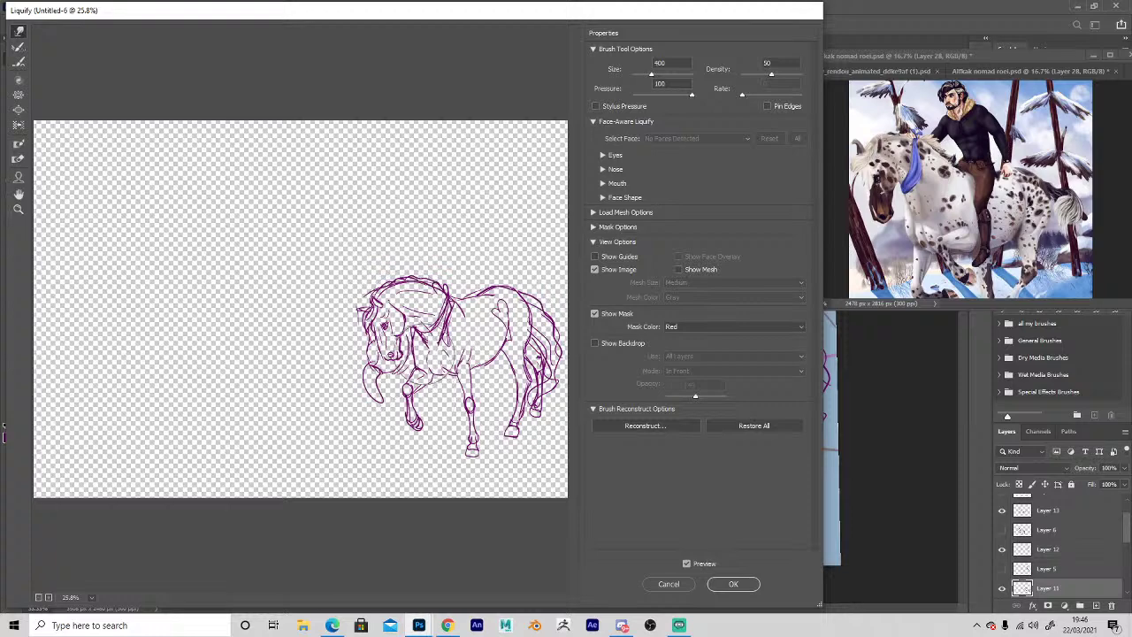
key(bracketleft)
key(bracketleft)
key(bracketleft)
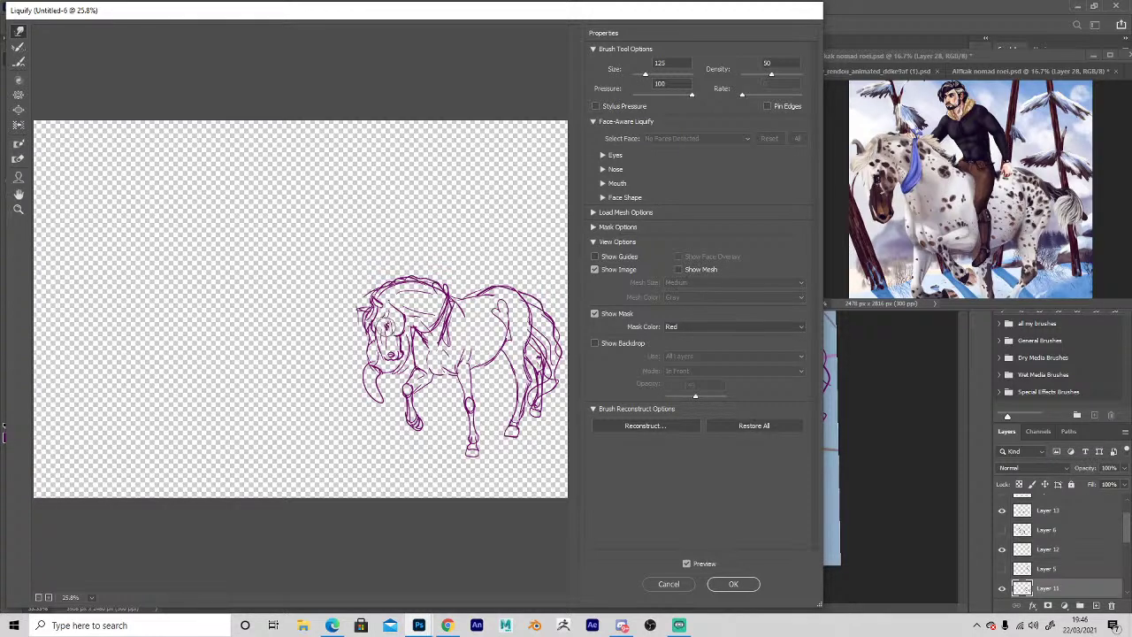
click(733, 584)
Erase and redraw the right-hand horse's cheek, jaw and muzzle lines on Layer 11.
key(z)
click(610, 349)
click(610, 348)
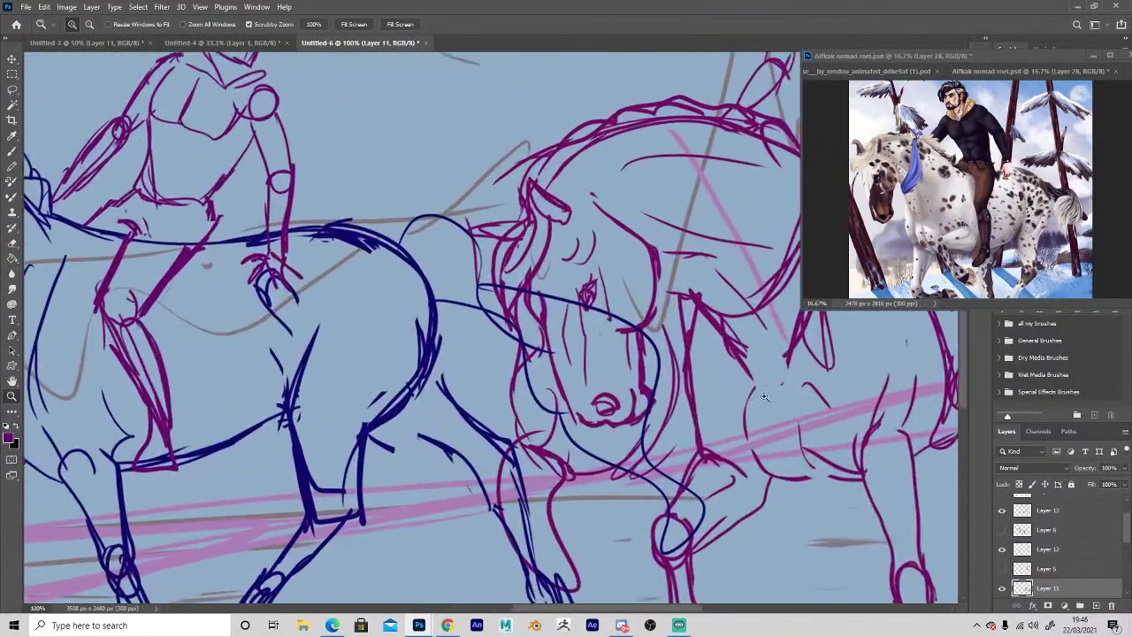
key(e)
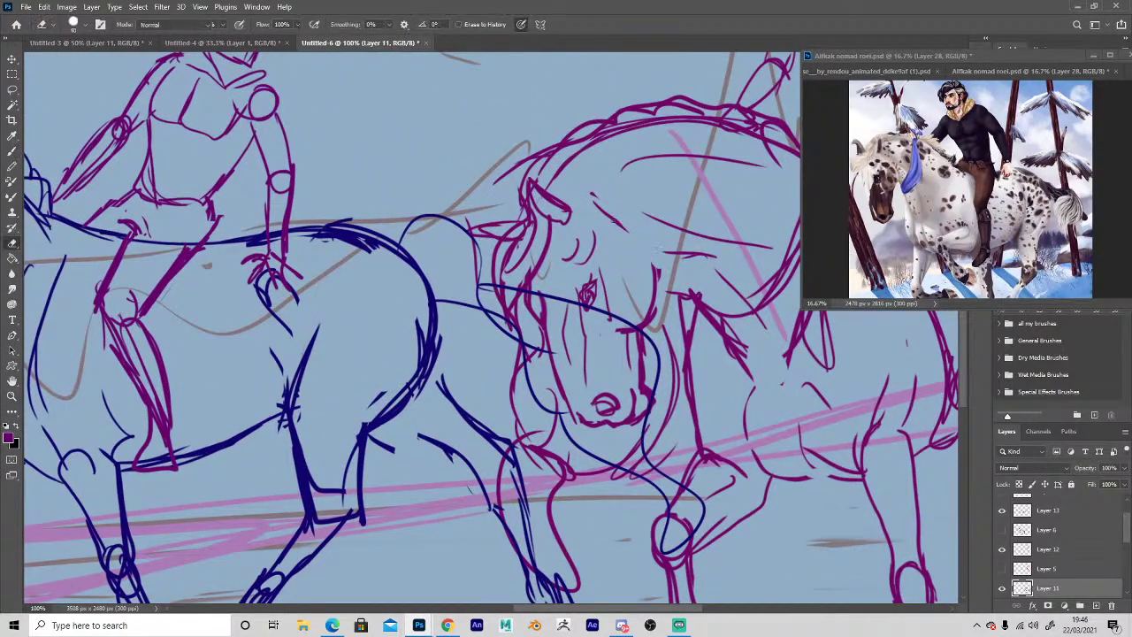
key(b)
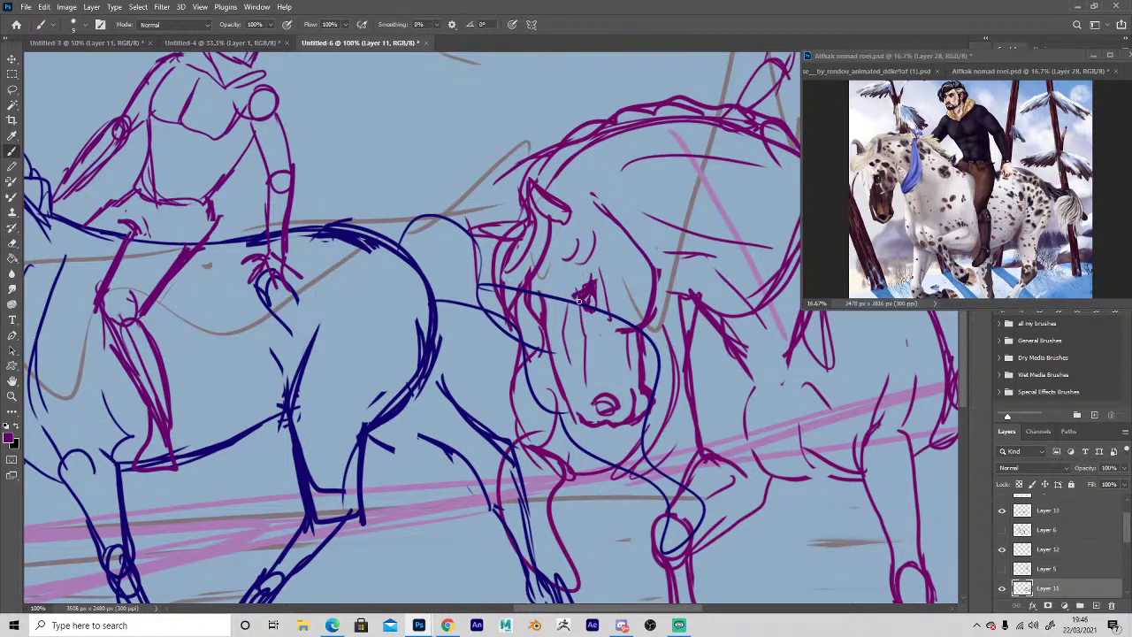
key(e)
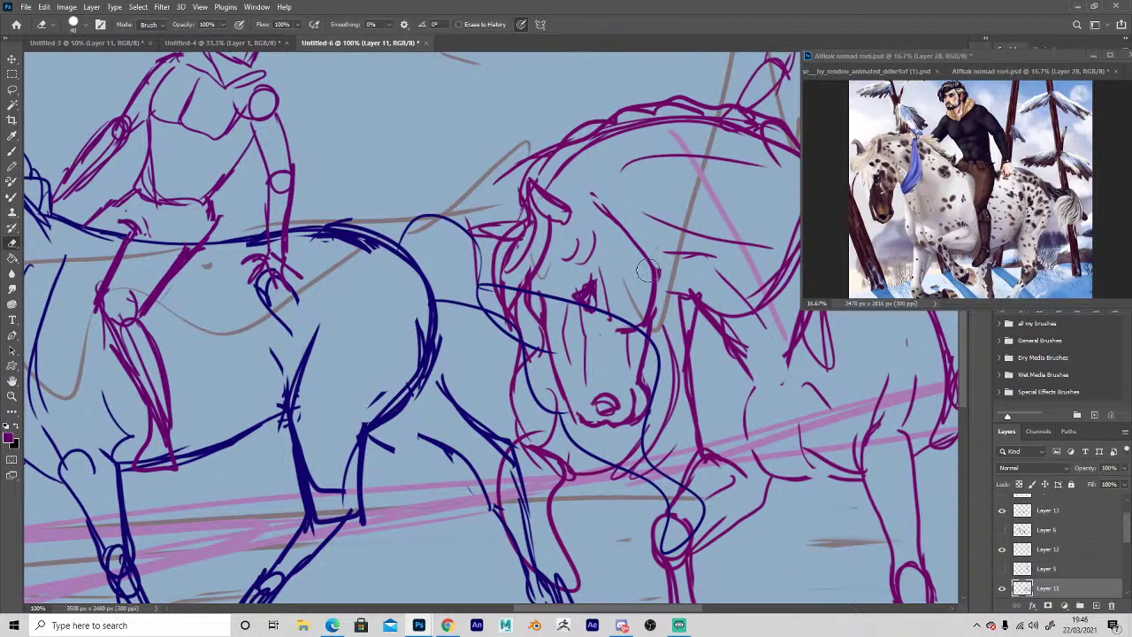
key(b)
key(e)
drag(662, 401, 618, 431)
key(b)
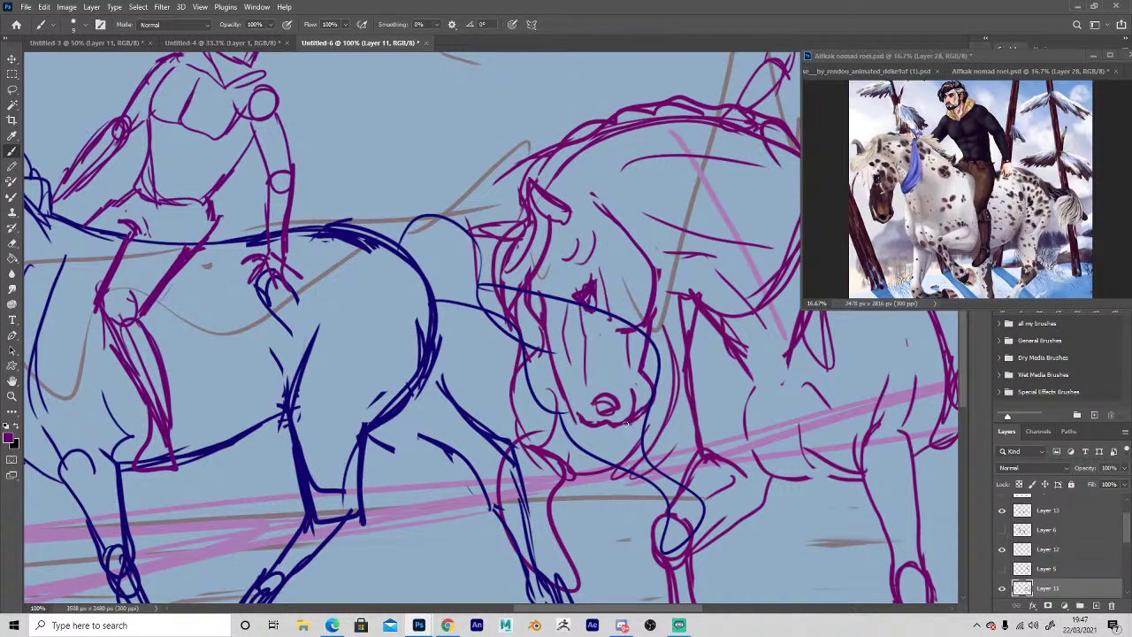
key(e)
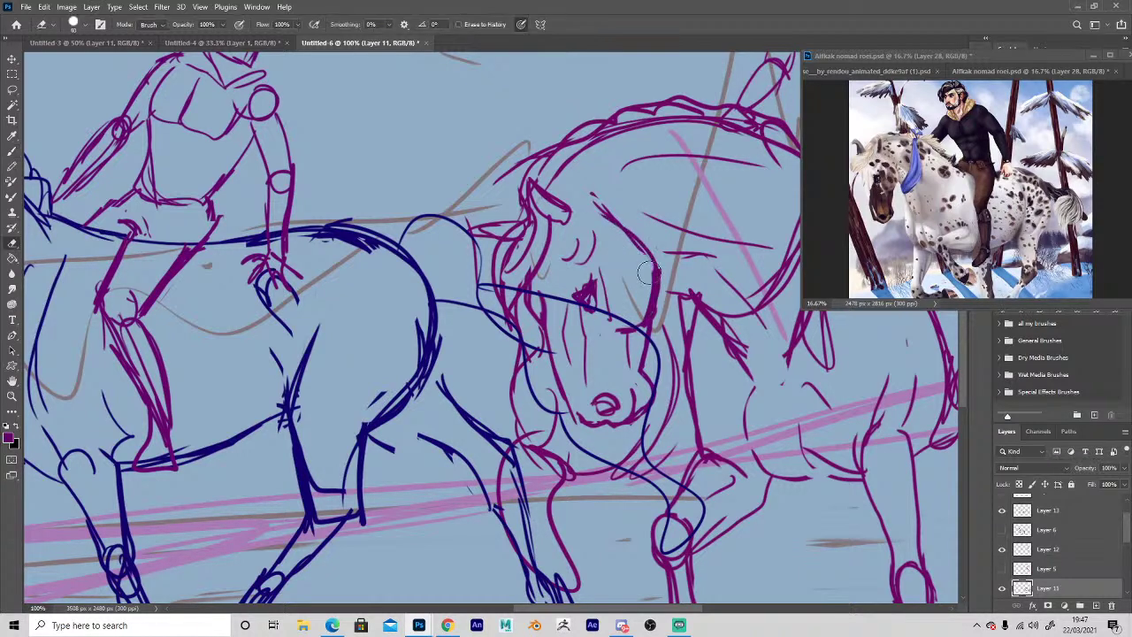
key(b)
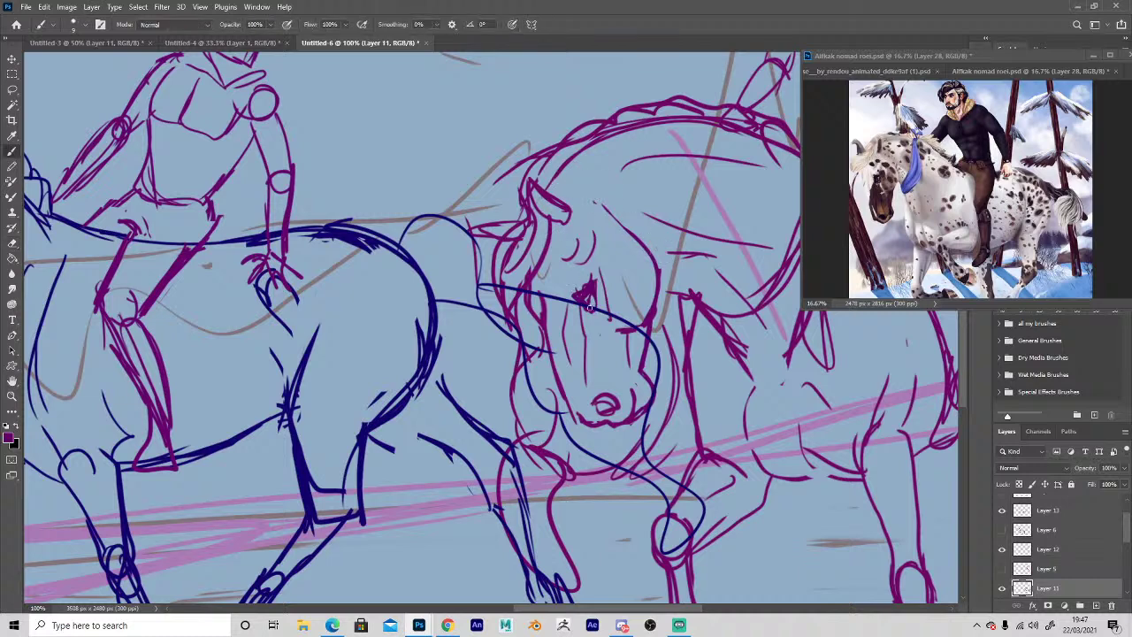
Clean up the lines around the horse's eye and redraw the eye and far side of the face.
key(e)
mouse_move(578, 285)
mouse_down()
mouse_move(534, 314)
mouse_move(546, 354)
mouse_up()
key(b)
key(e)
key(b)
key(e)
mouse_move(548, 306)
mouse_down()
mouse_move(565, 408)
mouse_move(560, 319)
mouse_move(571, 379)
mouse_up()
key(b)
drag(529, 295, 547, 331)
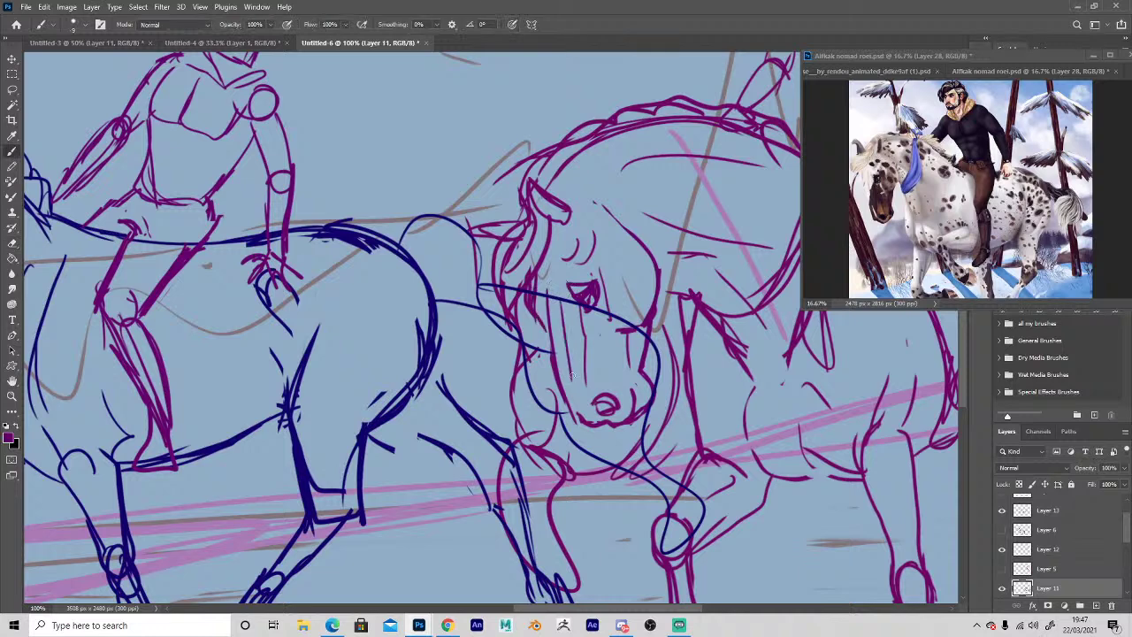
Refine the far outline of the horse's face and trim the near edge of its muzzle.
key(e)
key(b)
drag(537, 270, 550, 336)
key(e)
key(b)
key(e)
drag(658, 316, 651, 404)
key(b)
key(e)
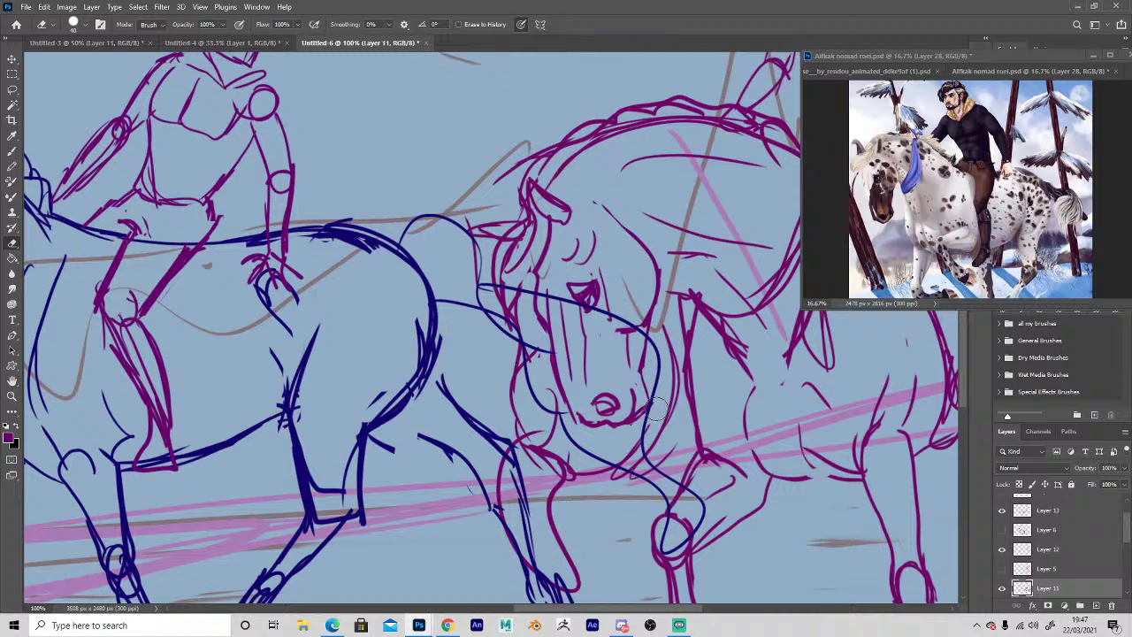
key(space)
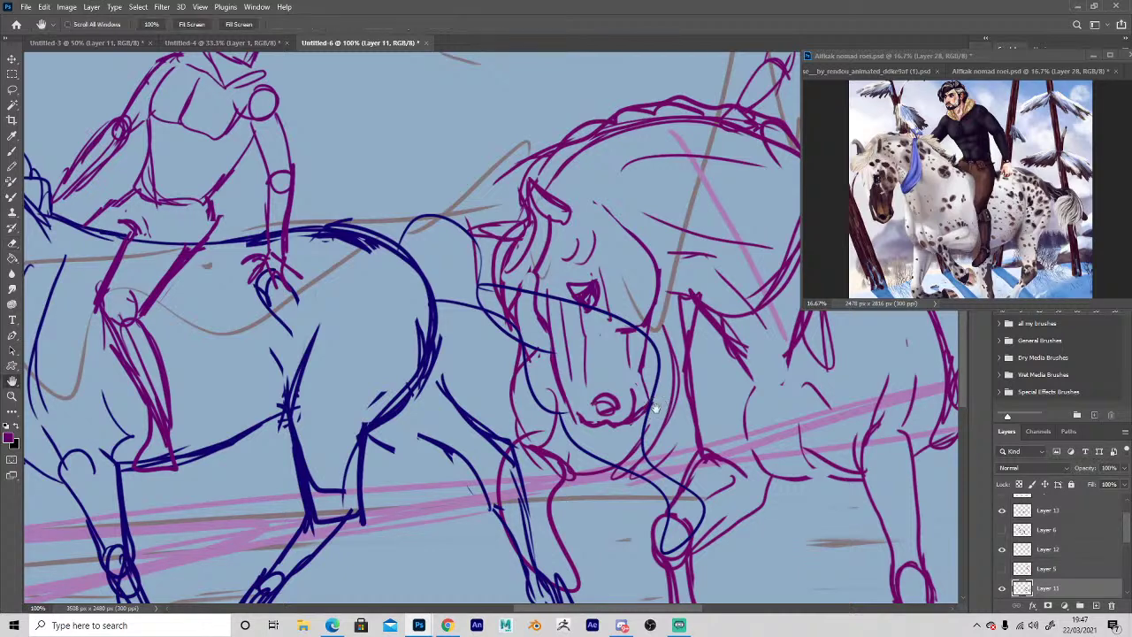
drag(489, 433, 398, 345)
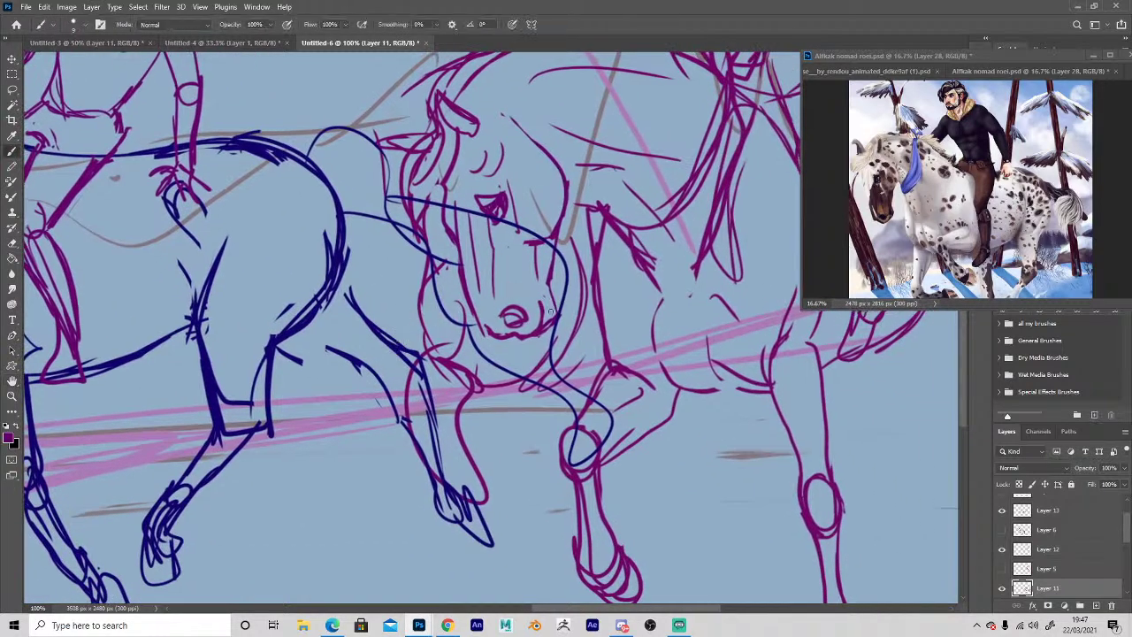
Switch to Discord and browse the Horse Art tutorial server's art-share channel for shared horse drawings.
click(623, 624)
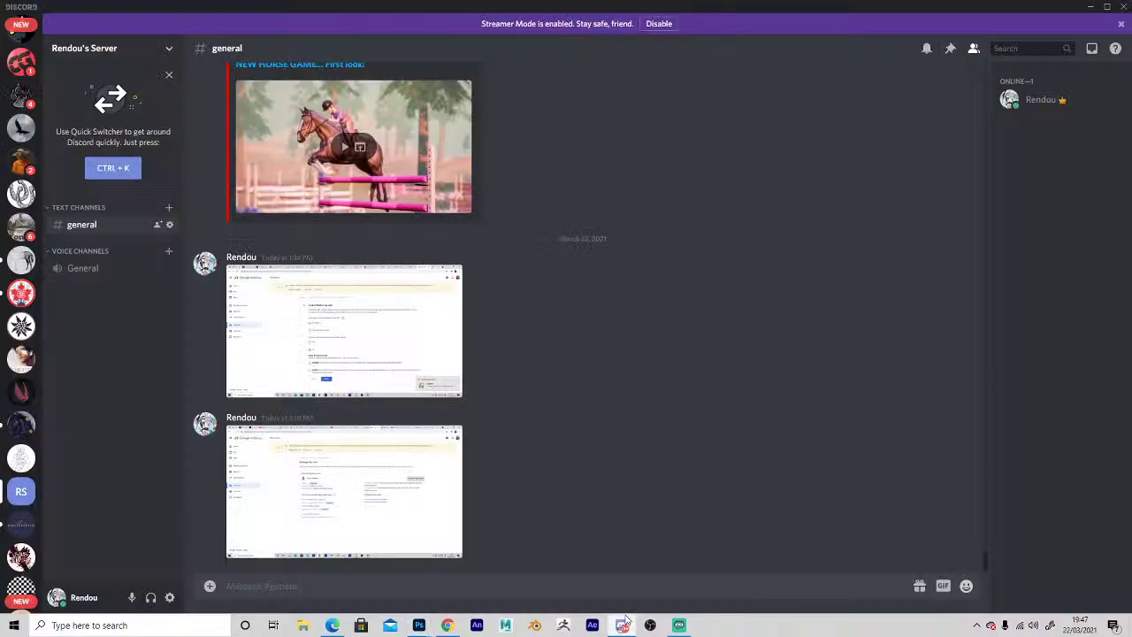
scroll(21, 305, down, 1)
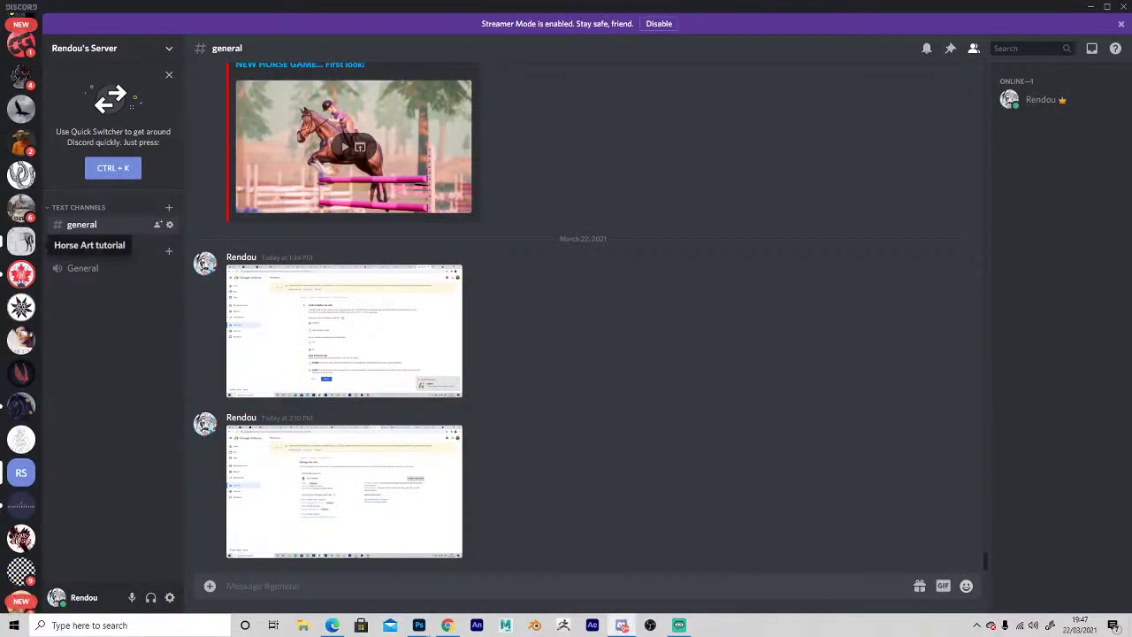
click(21, 241)
scroll(584, 352, up, 8)
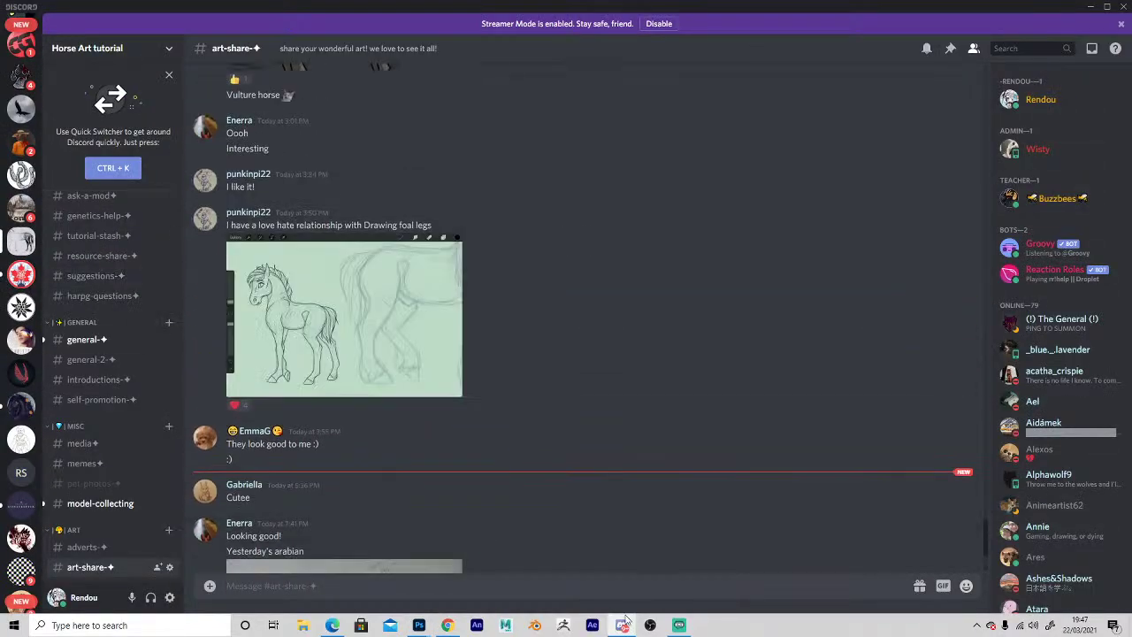
key(Page_Up)
key(Page_Up)
key(Page_Up)
key(Page_Up)
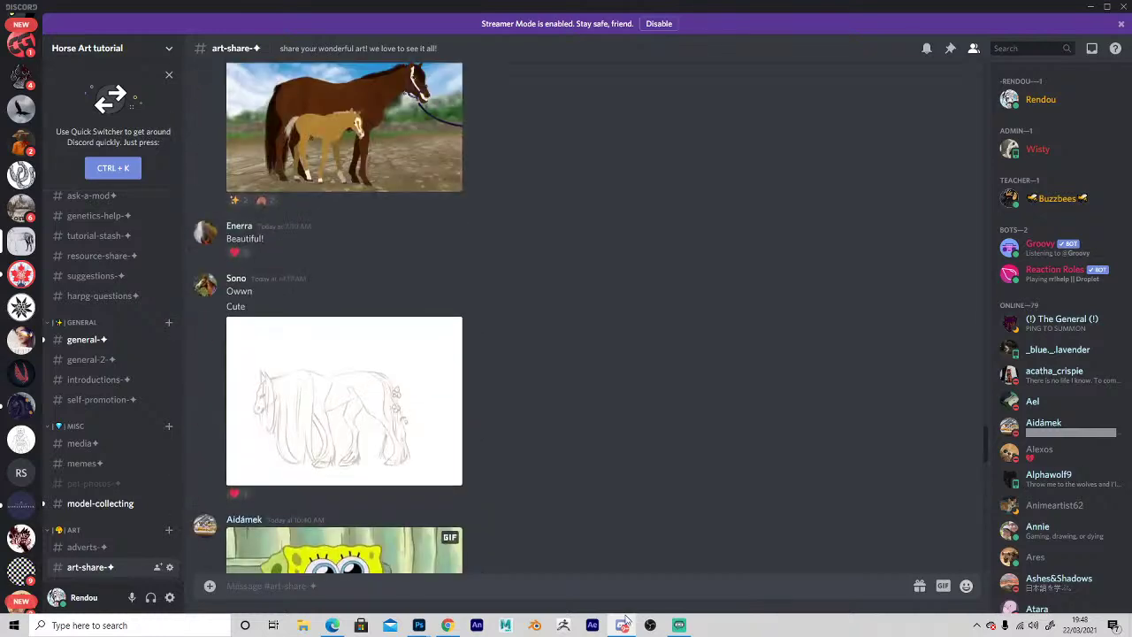
key(Page_Up)
key(Page_Up)
key(Page_Up)
key(Page_Up)
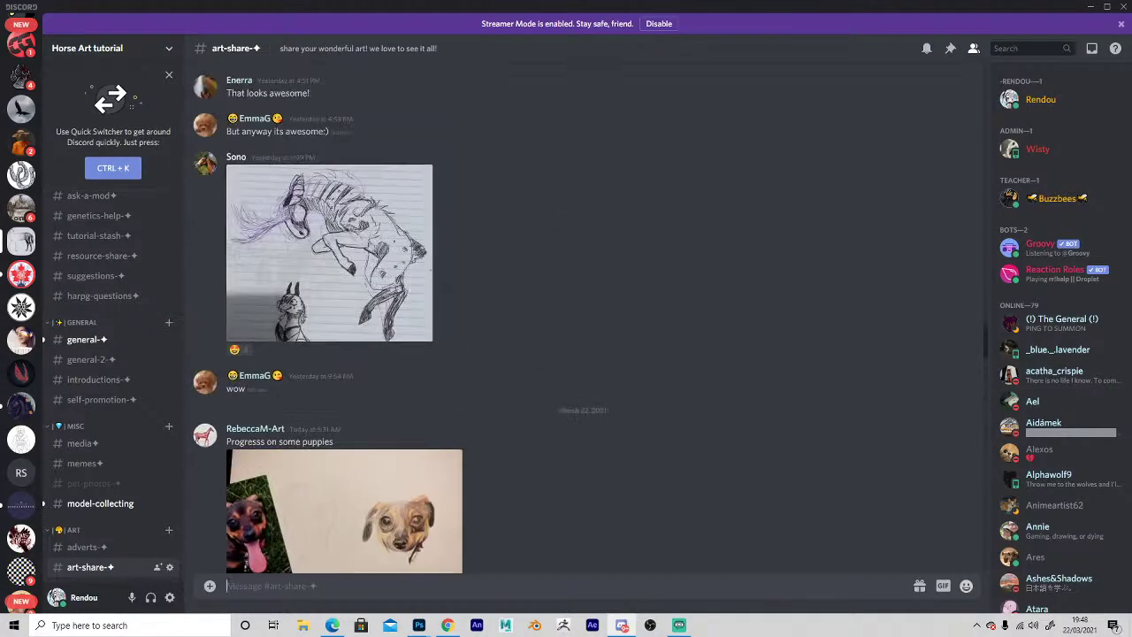
key(Page_Up)
key(Page_Up)
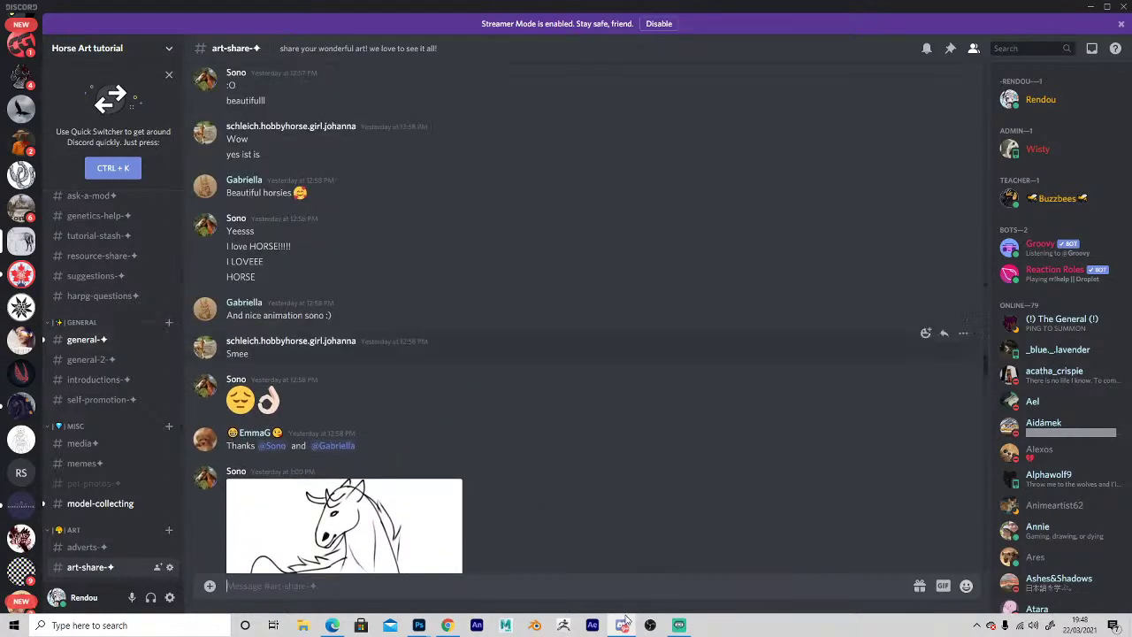
Browse the server's general channel and enlarge the game screenshot of a rider on a purple horse.
click(87, 340)
scroll(584, 295, up, 12)
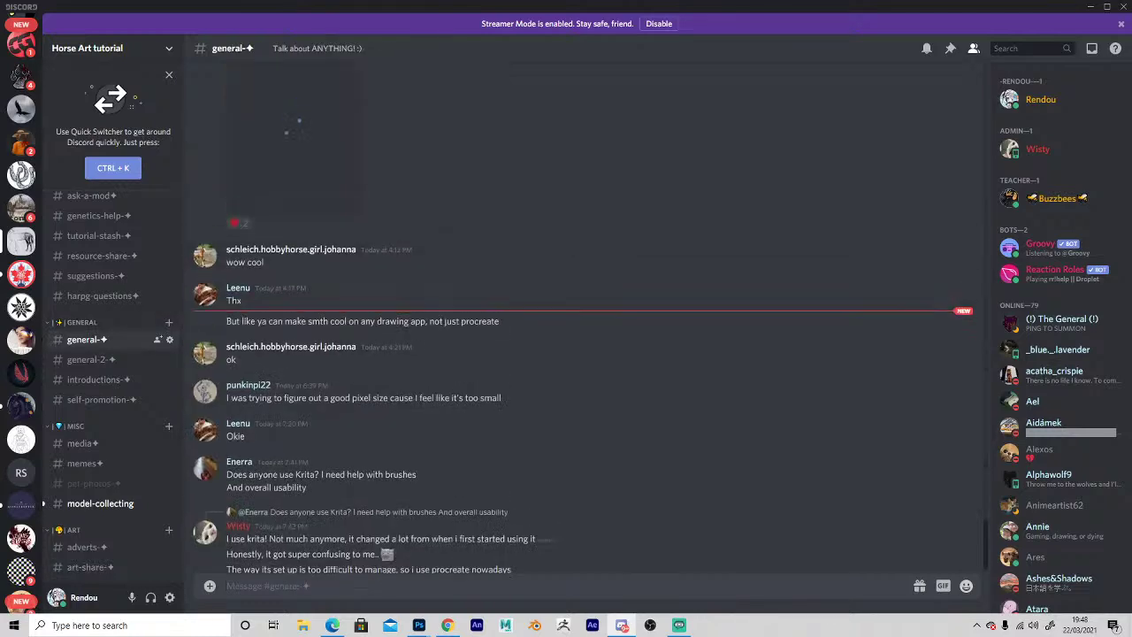
key(Page_Up)
key(Page_Up)
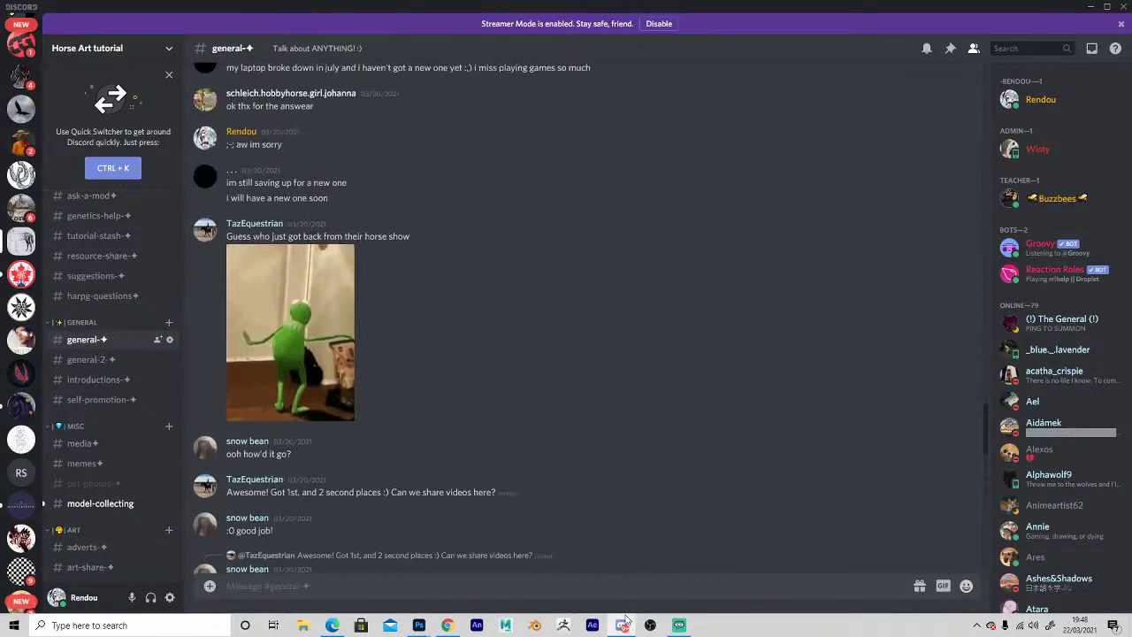
scroll(583, 319, up, 1)
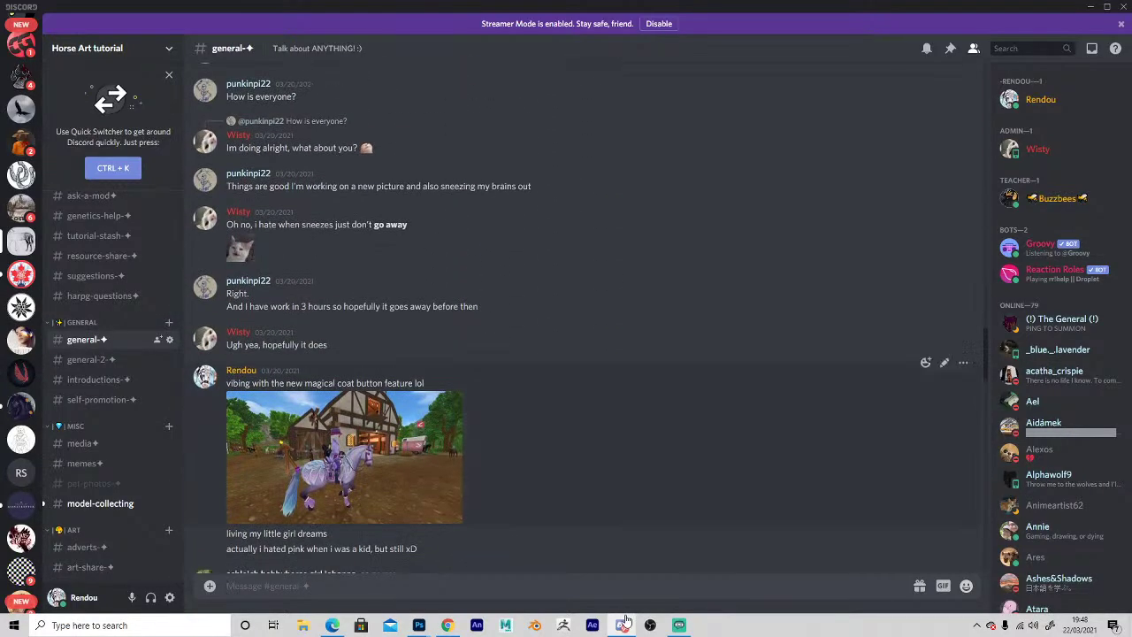
click(344, 458)
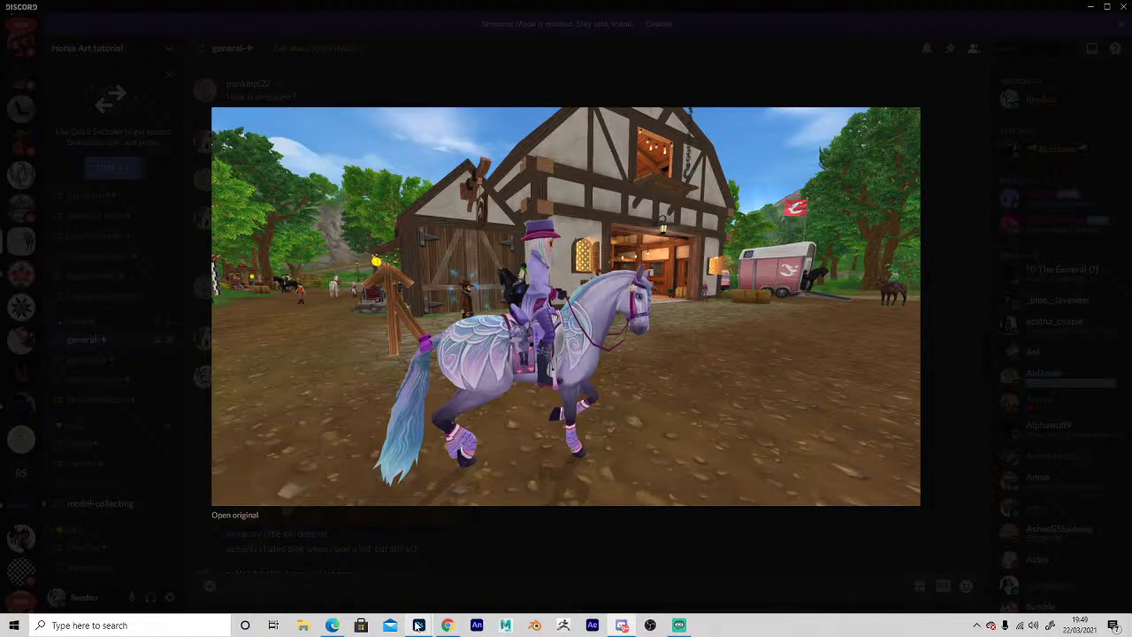
Switch back to Photoshop and clean up the nostril of the purple horse.
mouse_move(419, 625)
click(356, 575)
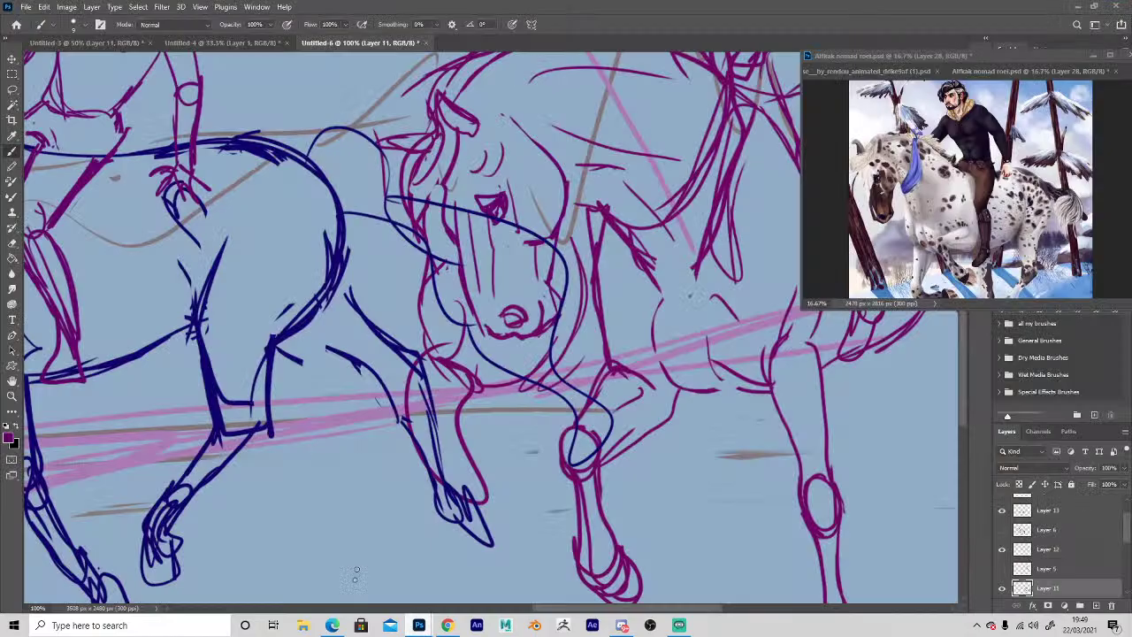
key(e)
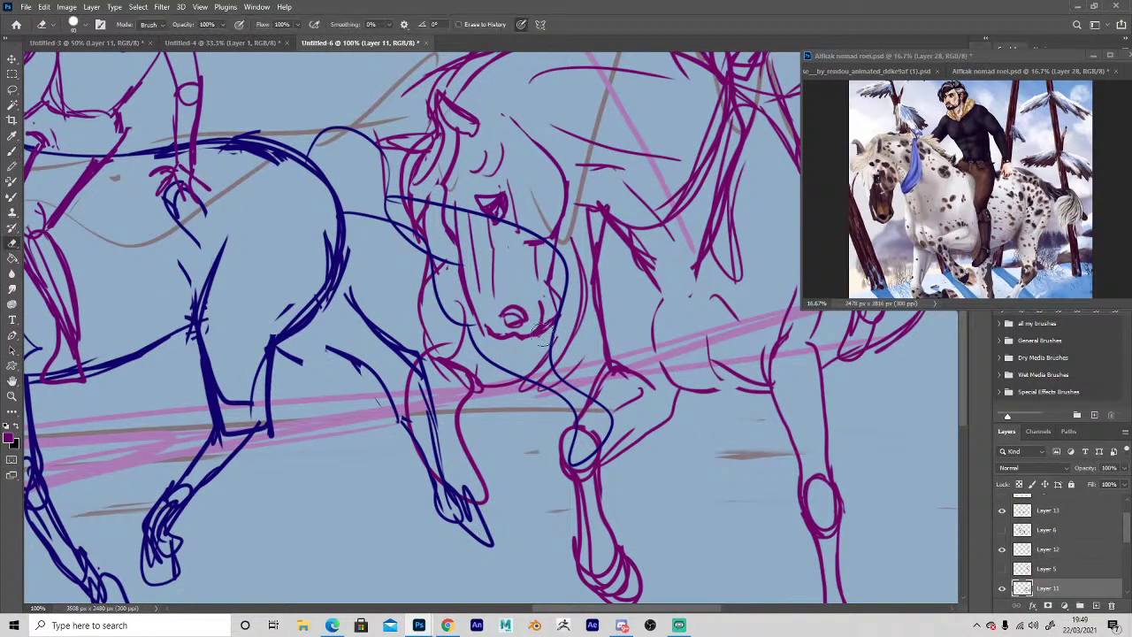
key(b)
key(e)
drag(509, 322, 529, 320)
key(b)
key(e)
Rework the purple horse's eye and trim the edge of its muzzle beside the nostril.
key(b)
key(e)
key(b)
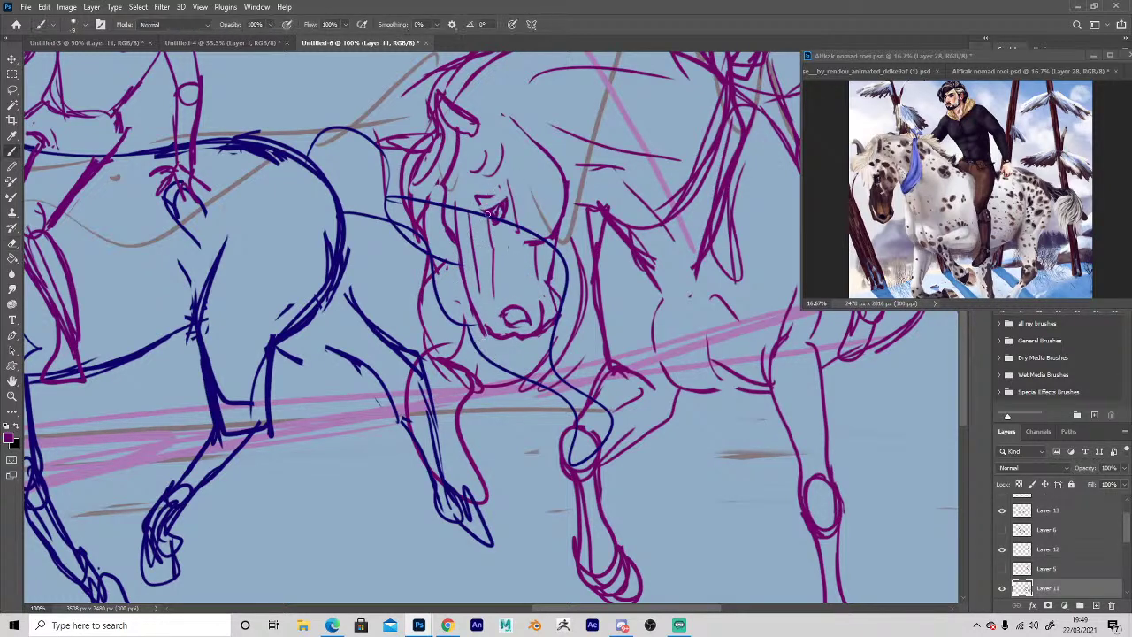
key(e)
key(b)
key(e)
mouse_move(542, 307)
mouse_down()
mouse_move(564, 294)
mouse_move(549, 328)
mouse_up()
Make the blue horse's sketch layer, Layer 13, active and sample its dark blue line colour.
key(space)
mouse_move(521, 416)
mouse_down()
mouse_move(472, 497)
mouse_move(481, 501)
mouse_up()
alt+click(509, 467)
alt+click(508, 468)
alt+click(509, 470)
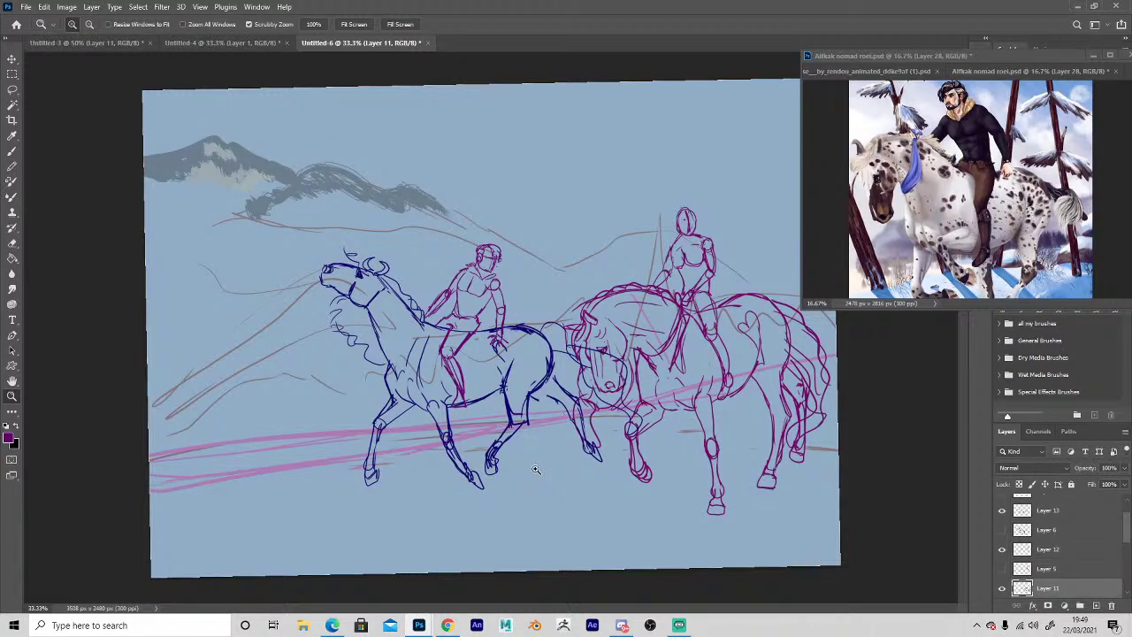
key(v)
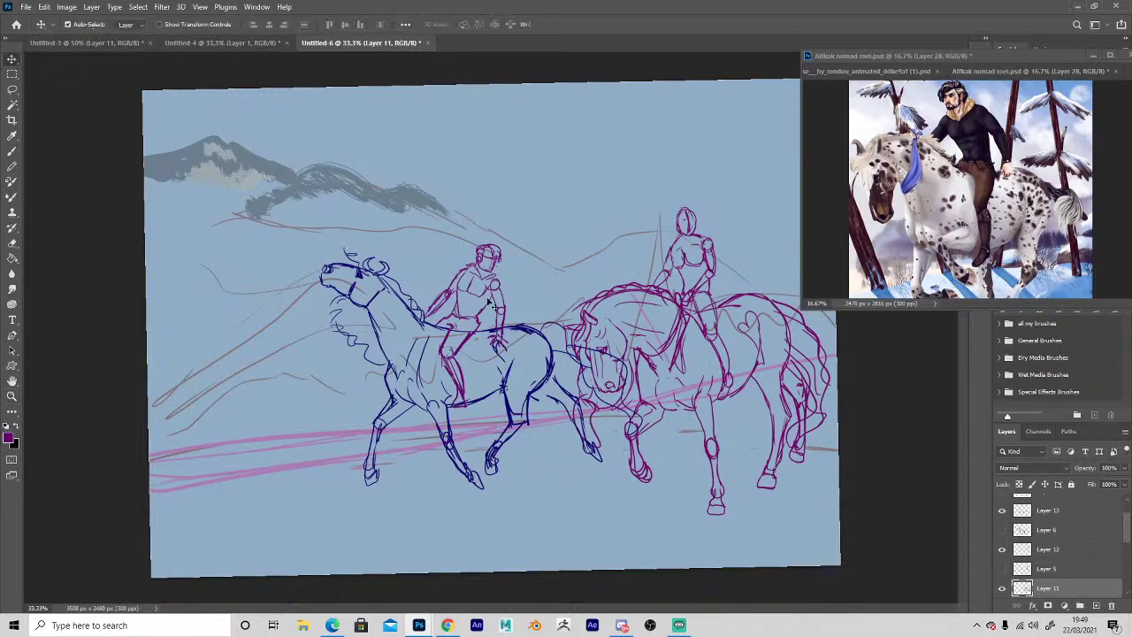
click(510, 405)
drag(511, 405, 511, 409)
key(ctrl+space)
ctrl+click(459, 432)
ctrl+click(459, 432)
ctrl+click(459, 431)
key(space)
mouse_move(415, 414)
mouse_down()
mouse_move(350, 215)
mouse_move(303, 323)
mouse_up()
key(i)
click(575, 231)
Thin the line at the back of the blue horse's haunch, sketch a thigh line and erase the extra inner hind leg line.
key(e)
mouse_move(574, 210)
mouse_down()
mouse_move(608, 255)
mouse_move(590, 333)
mouse_up()
key(space)
drag(541, 217, 480, 211)
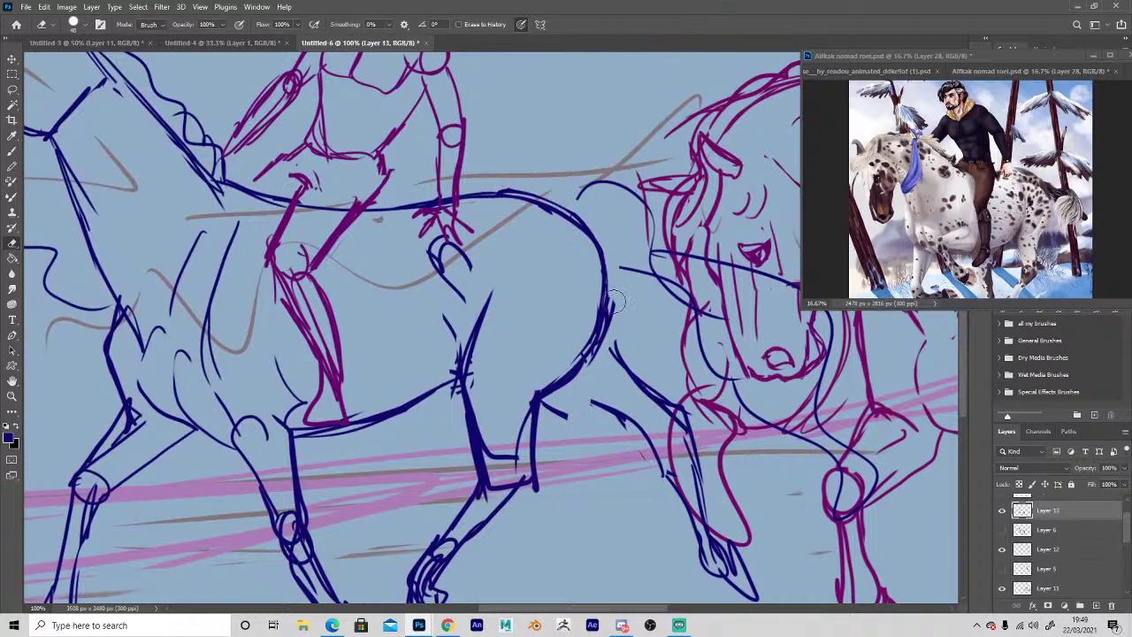
mouse_move(421, 437)
mouse_down()
mouse_move(461, 233)
mouse_move(457, 248)
mouse_up()
drag(628, 120, 574, 195)
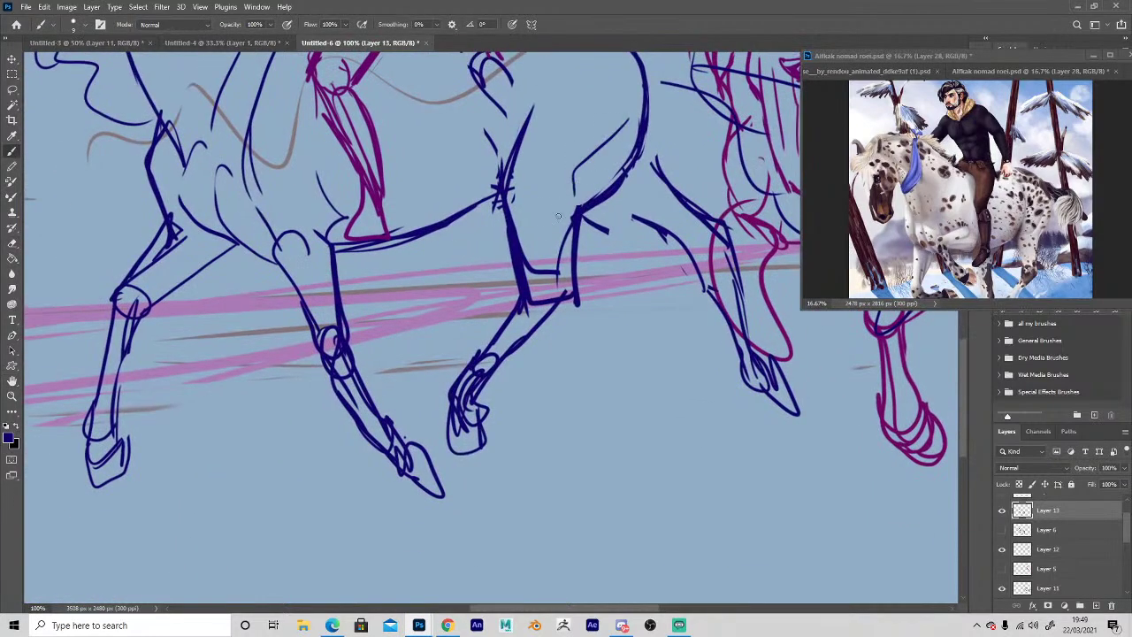
key(e)
mouse_move(520, 224)
mouse_down()
mouse_move(531, 288)
mouse_move(579, 246)
mouse_move(580, 209)
mouse_move(570, 293)
mouse_move(537, 314)
mouse_up()
key(b)
key(e)
Redraw the blue horse's flank and the front contour of its forward hind leg.
drag(553, 271, 557, 249)
mouse_move(511, 186)
mouse_down()
mouse_move(513, 198)
mouse_move(536, 129)
mouse_move(496, 160)
mouse_move(505, 189)
mouse_up()
key(b)
key(e)
drag(465, 137, 459, 222)
mouse_move(529, 195)
mouse_down()
mouse_move(514, 251)
mouse_move(510, 139)
mouse_move(484, 176)
mouse_up()
key(b)
key(e)
mouse_move(557, 105)
mouse_down()
mouse_move(584, 116)
mouse_move(471, 116)
mouse_up()
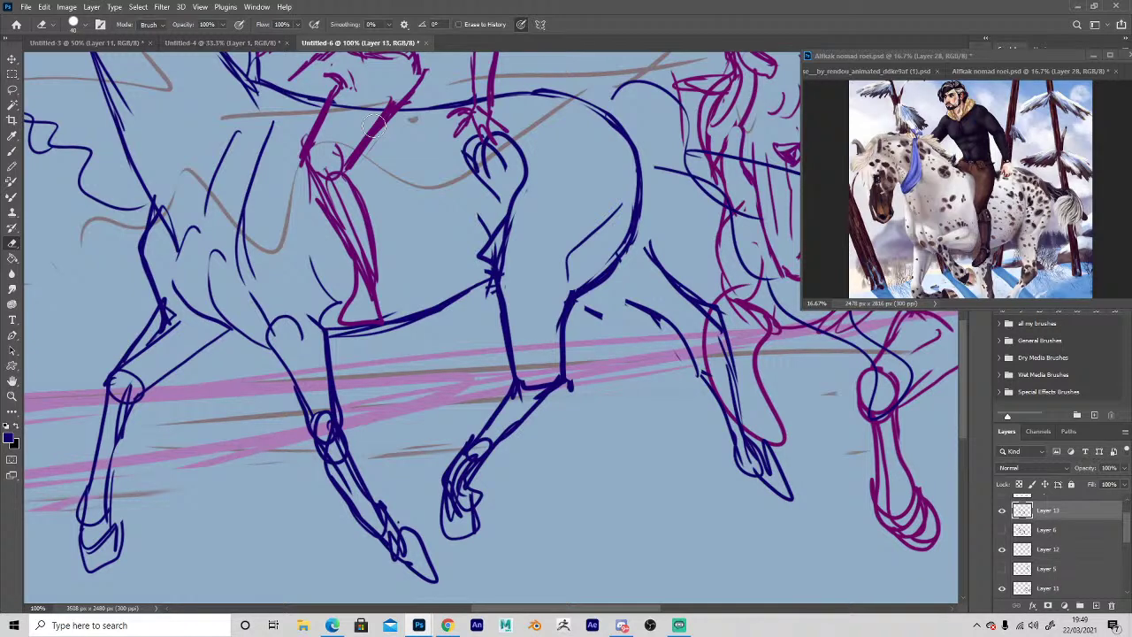
Reshape the hock of the blue horse's forward hind leg.
key(space)
mouse_move(590, 516)
mouse_down()
mouse_move(649, 348)
mouse_move(597, 359)
mouse_up()
key(b)
key(e)
mouse_move(554, 239)
mouse_down()
mouse_move(540, 252)
mouse_move(531, 226)
mouse_move(560, 213)
mouse_up()
Erase and redraw the upper part of the blue horse's trailing hind leg down to the hock.
key(b)
key(e)
mouse_move(656, 87)
mouse_down()
mouse_move(719, 137)
mouse_move(708, 123)
mouse_move(725, 166)
mouse_up()
key(b)
key(e)
key(b)
key(e)
drag(579, 151, 679, 167)
key(b)
key(e)
key(b)
mouse_move(652, 87)
mouse_down()
mouse_move(689, 100)
mouse_move(727, 189)
mouse_move(689, 138)
mouse_move(727, 188)
mouse_up()
key(e)
key(b)
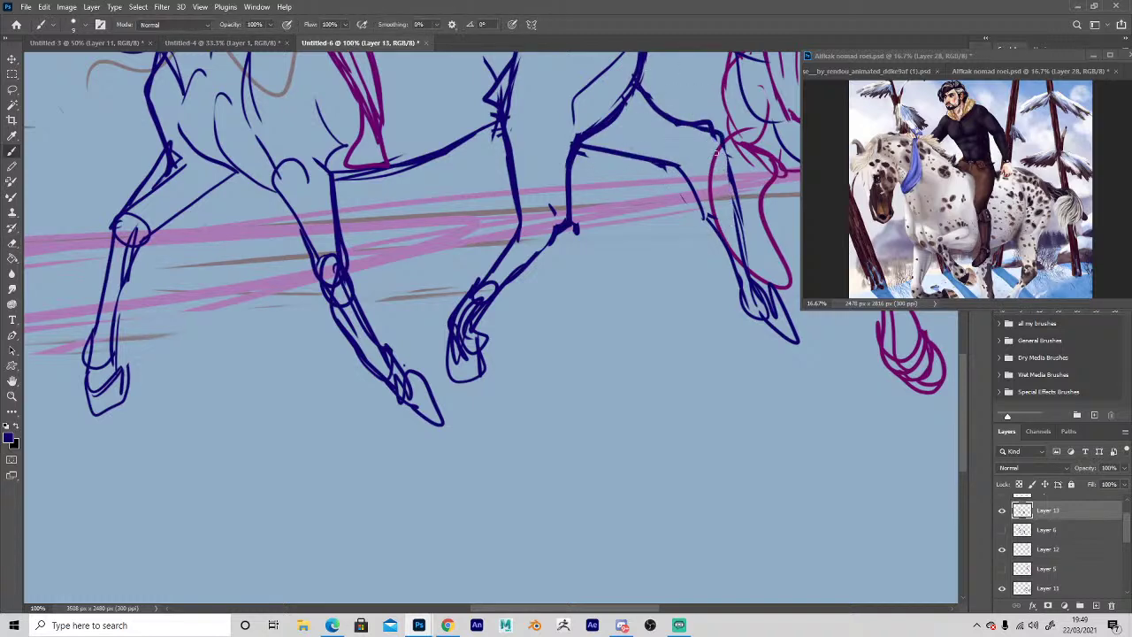
Redraw the hock and lower leg of the blue horse's trailing hind leg and tidy its underside line.
drag(694, 149, 727, 175)
key(e)
mouse_move(706, 115)
mouse_down()
mouse_move(682, 124)
mouse_move(727, 166)
mouse_move(736, 269)
mouse_up()
key(b)
mouse_move(724, 168)
mouse_down()
mouse_move(765, 291)
mouse_move(732, 275)
mouse_move(696, 186)
mouse_move(715, 256)
mouse_up()
key(e)
key(b)
drag(610, 156, 697, 194)
key(e)
drag(667, 158, 608, 148)
key(b)
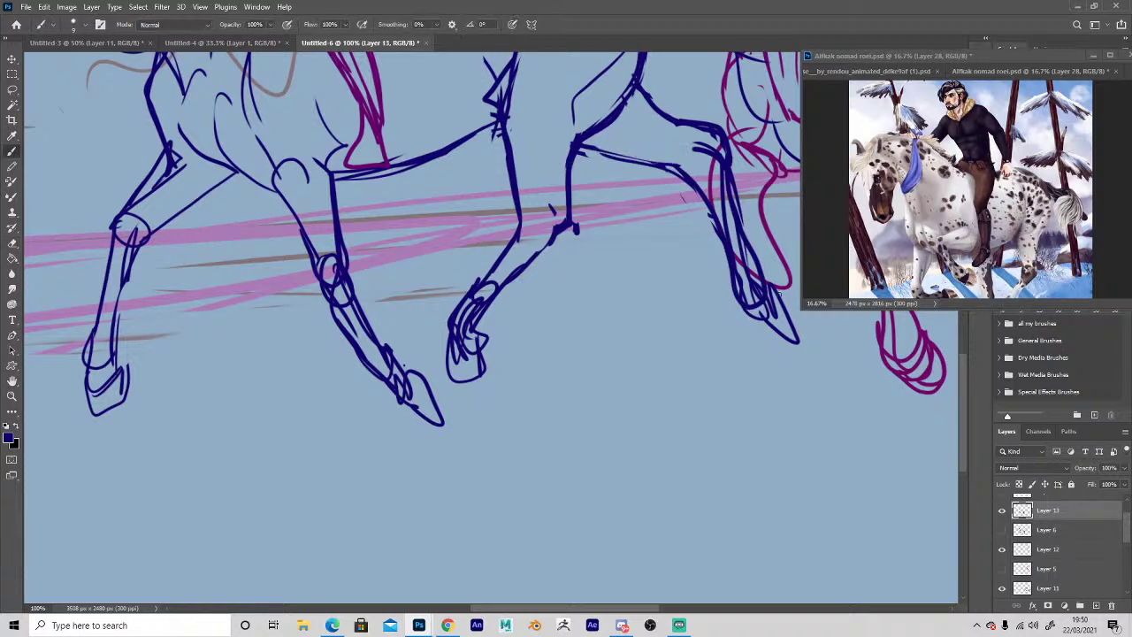
Redraw the pastern and hoof of the trailing hind leg with bolder lines.
mouse_move(751, 308)
mouse_down()
mouse_move(810, 336)
mouse_move(783, 288)
mouse_up()
key(space)
key(e)
mouse_move(729, 182)
mouse_down()
mouse_move(749, 287)
mouse_move(780, 283)
mouse_move(805, 329)
mouse_move(786, 344)
mouse_move(755, 295)
mouse_move(789, 320)
mouse_move(780, 297)
mouse_move(783, 339)
mouse_move(782, 309)
mouse_up()
key(b)
key(e)
key(b)
drag(761, 288, 733, 168)
drag(726, 172, 758, 317)
Lasso the lower part of the trailing hind leg, move it upward to shorten the leg, and deselect.
key(space)
mouse_move(570, 395)
mouse_down()
mouse_move(550, 427)
mouse_move(448, 481)
mouse_up()
key(l)
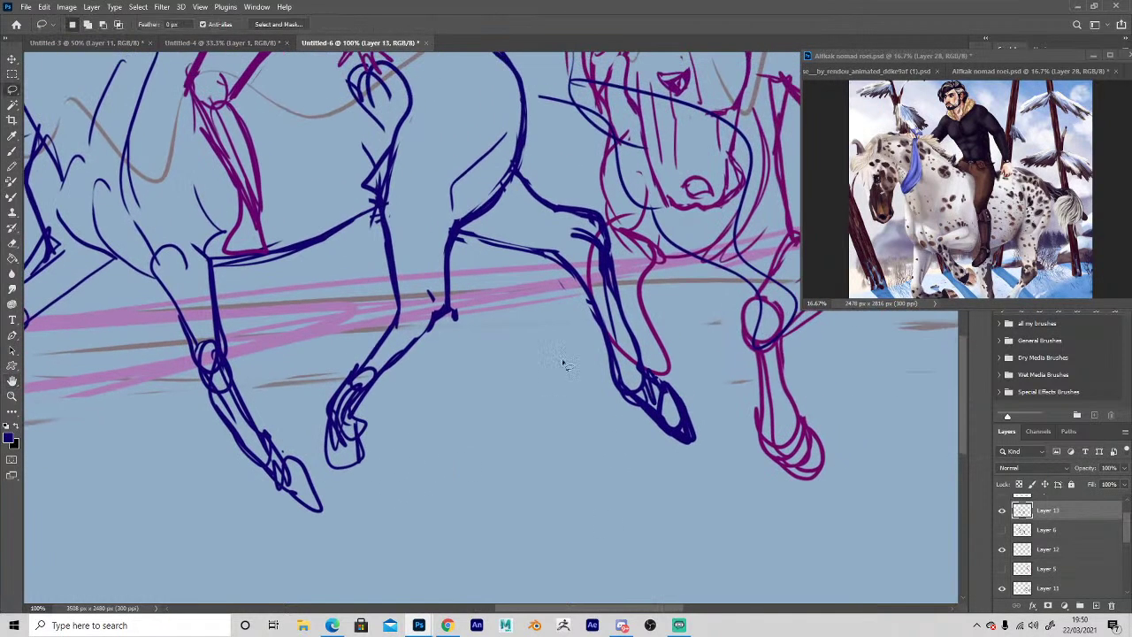
drag(596, 310, 620, 303)
key(v)
key(ctrl+d)
key(g)
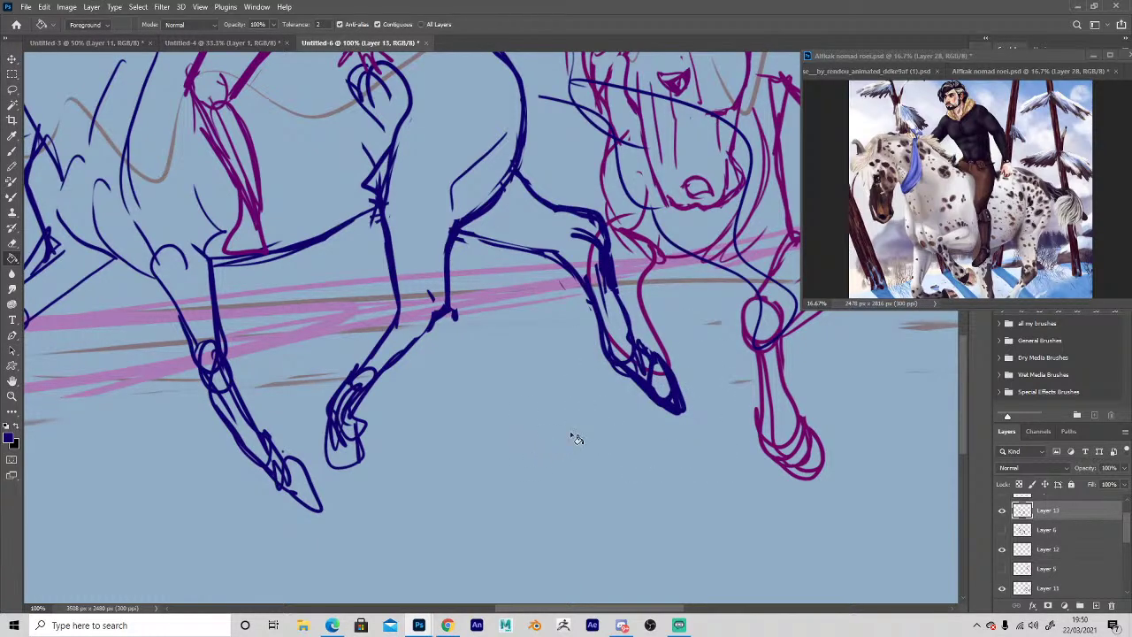
Redraw the cannon, fetlock and hoof of the blue horse's forward hind leg with a narrower, angled hoof.
key(h)
drag(457, 417, 694, 411)
key(b)
mouse_move(619, 283)
mouse_down()
mouse_move(555, 335)
mouse_move(613, 286)
mouse_move(554, 366)
mouse_move(519, 372)
mouse_move(547, 333)
mouse_move(503, 363)
mouse_up()
key(e)
key(b)
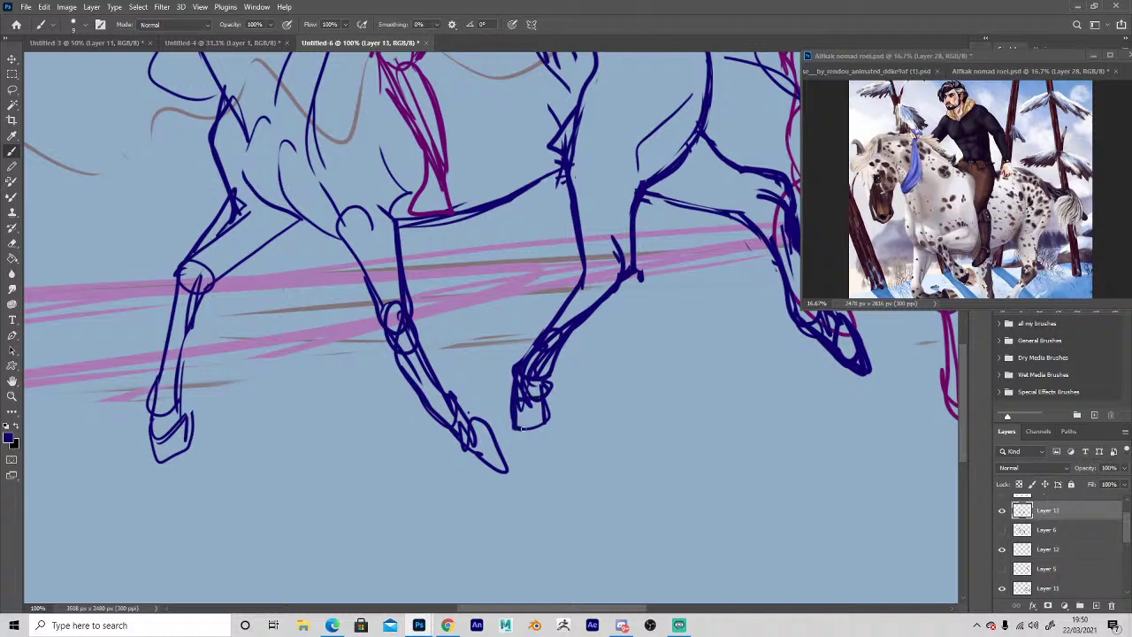
key(e)
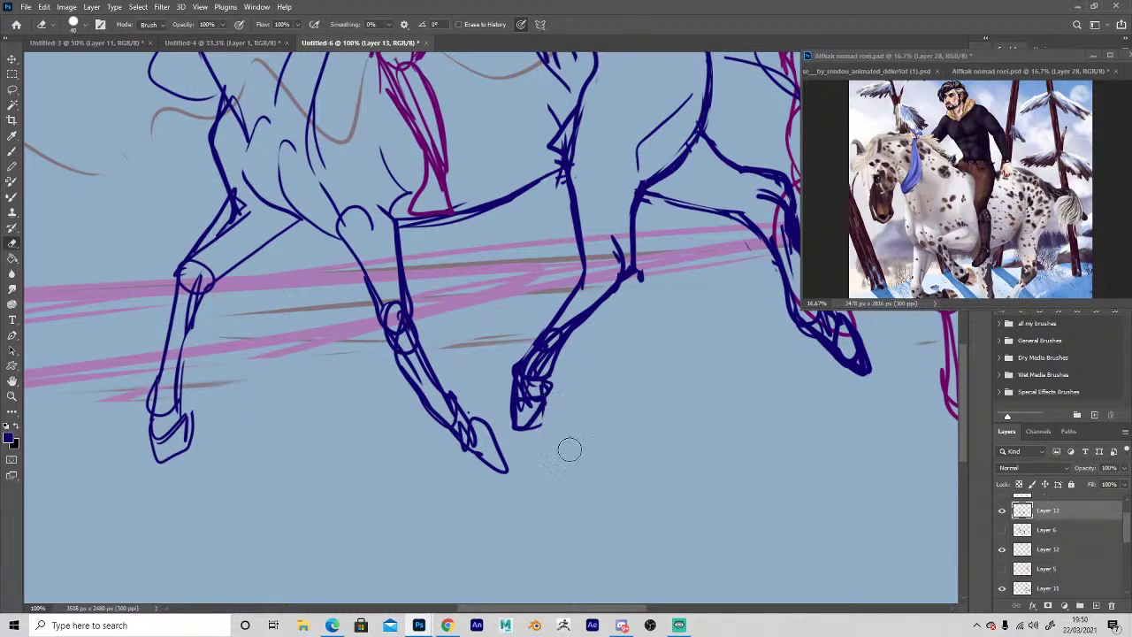
key(space)
mouse_move(606, 487)
mouse_down()
mouse_move(667, 510)
mouse_move(629, 536)
mouse_move(666, 529)
mouse_move(599, 501)
mouse_move(478, 522)
mouse_up()
mouse_move(569, 335)
mouse_down()
mouse_move(501, 433)
mouse_move(512, 449)
mouse_move(480, 450)
mouse_move(482, 422)
mouse_move(473, 478)
mouse_move(522, 451)
mouse_move(486, 493)
mouse_up()
key(e)
key(b)
key(e)
Redraw the upper part and knee of the blue horse's rear foreleg.
key(space)
mouse_move(451, 351)
mouse_down()
mouse_move(561, 347)
mouse_move(557, 336)
mouse_up()
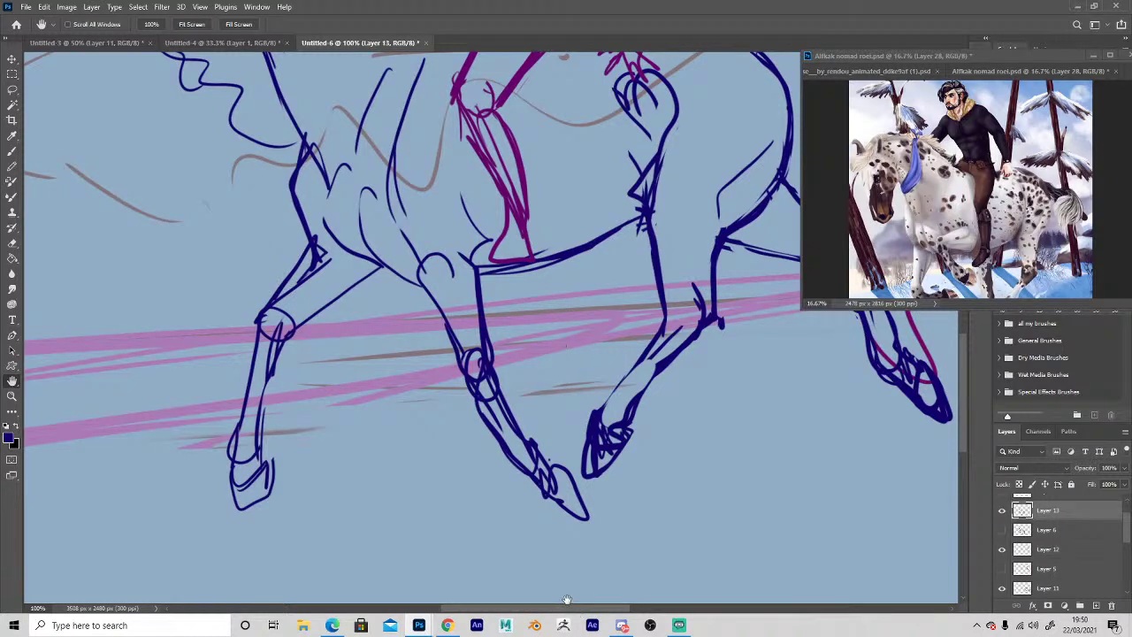
mouse_move(491, 518)
mouse_down()
mouse_move(536, 493)
mouse_move(589, 507)
mouse_move(592, 499)
mouse_up()
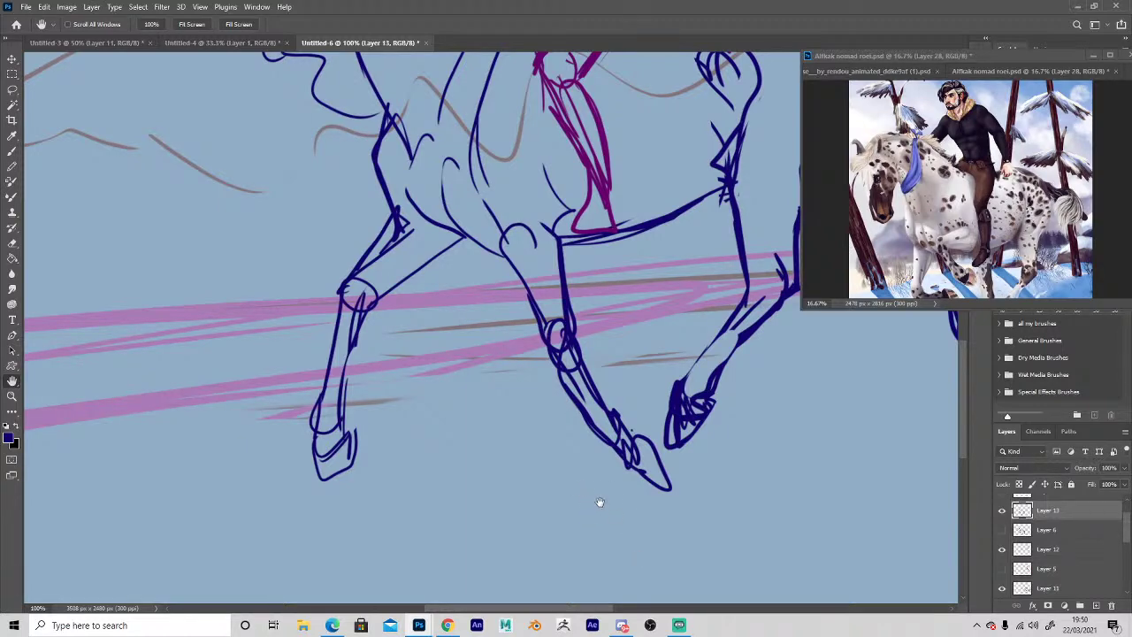
mouse_move(546, 552)
mouse_down()
mouse_move(576, 536)
mouse_move(508, 551)
mouse_move(495, 541)
mouse_up()
key(b)
key(e)
mouse_move(485, 303)
mouse_down()
mouse_move(507, 356)
mouse_move(507, 280)
mouse_up()
key(b)
mouse_move(516, 341)
mouse_down()
mouse_move(533, 314)
mouse_move(508, 351)
mouse_move(536, 352)
mouse_move(569, 385)
mouse_move(575, 419)
mouse_up()
key(e)
Erase the old lower leg and hoof below the rear foreleg's knee.
key(b)
key(e)
mouse_move(526, 379)
mouse_down()
mouse_move(581, 459)
mouse_move(588, 429)
mouse_move(629, 463)
mouse_move(629, 488)
mouse_up()
key(b)
key(e)
key(b)
mouse_move(588, 416)
mouse_down()
mouse_move(594, 404)
mouse_move(624, 467)
mouse_move(614, 461)
mouse_up()
key(e)
mouse_move(566, 389)
mouse_down()
mouse_move(611, 475)
mouse_move(594, 412)
mouse_up()
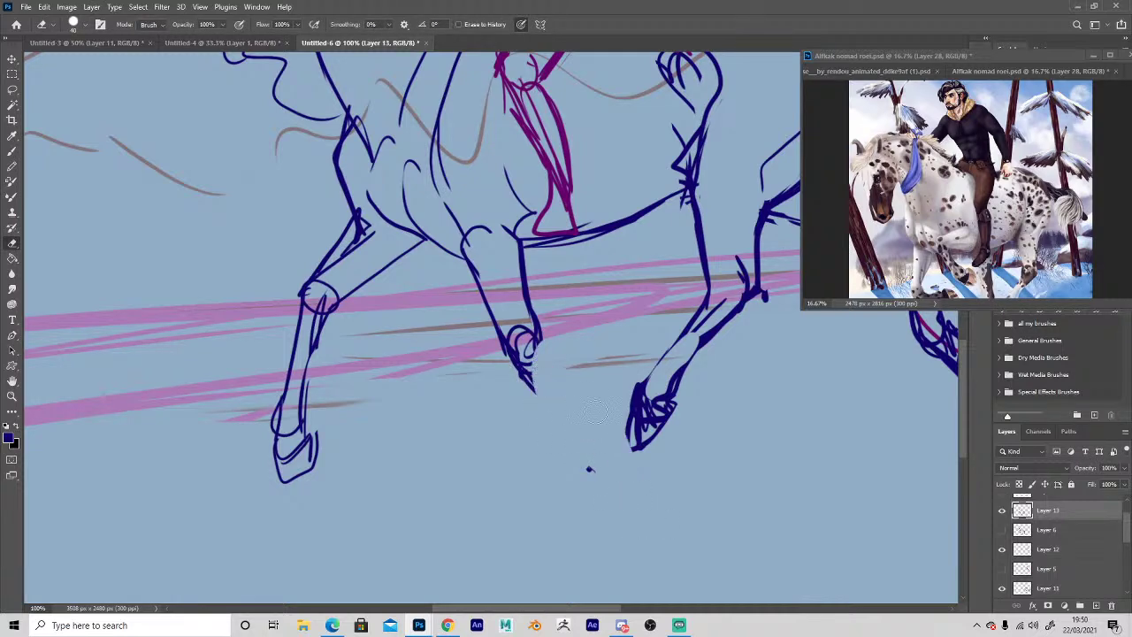
Redraw the blue horse's chest and the upper part and knee of its leading foreleg.
key(b)
drag(406, 246, 407, 250)
key(e)
key(b)
mouse_move(372, 163)
mouse_down()
mouse_move(375, 203)
mouse_move(336, 147)
mouse_up()
key(e)
key(b)
mouse_move(350, 106)
mouse_down()
mouse_move(341, 168)
mouse_move(353, 233)
mouse_move(323, 301)
mouse_move(313, 344)
mouse_up()
key(e)
key(b)
key(e)
Redraw the cannon, fetlock and hoof of the leading foreleg with bolder, cleaner lines.
key(b)
mouse_move(318, 289)
mouse_down()
mouse_move(297, 323)
mouse_move(324, 302)
mouse_move(319, 326)
mouse_move(358, 290)
mouse_move(317, 331)
mouse_move(305, 386)
mouse_move(314, 334)
mouse_move(311, 409)
mouse_move(285, 419)
mouse_up()
mouse_move(296, 322)
mouse_down()
mouse_move(283, 417)
mouse_move(287, 384)
mouse_up()
key(e)
drag(274, 410, 276, 449)
key(b)
mouse_move(310, 411)
mouse_down()
mouse_move(287, 453)
mouse_move(283, 430)
mouse_move(296, 476)
mouse_move(314, 431)
mouse_move(274, 477)
mouse_move(304, 489)
mouse_up()
key(e)
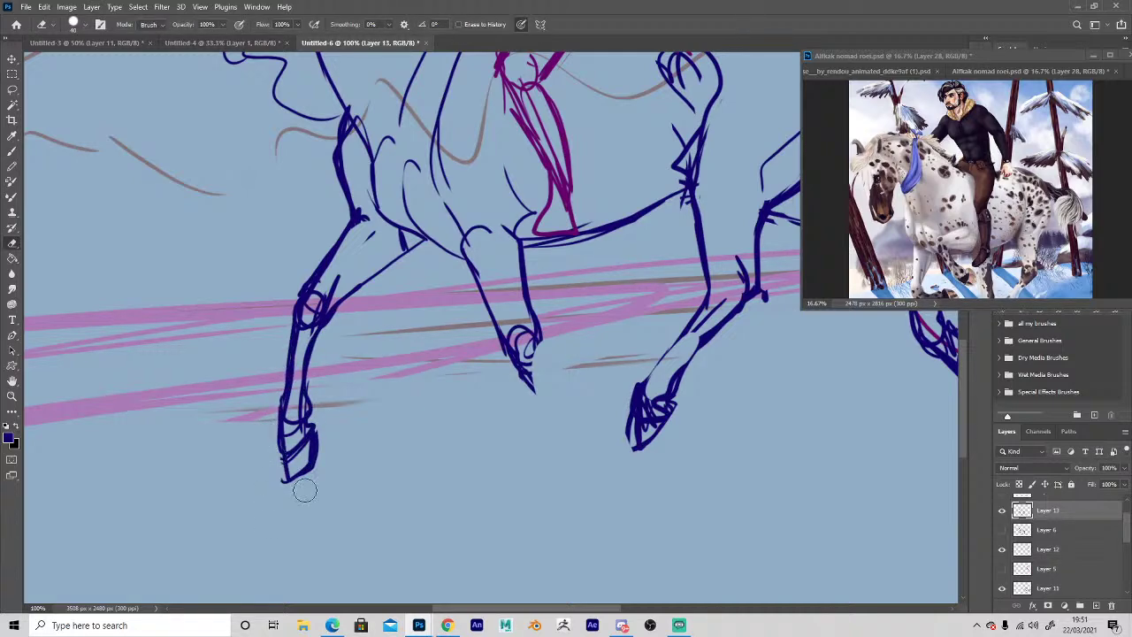
Redraw the cannon of the blue horse's raised rear foreleg, running diagonally from the knee down to the fetlock.
key(b)
mouse_move(537, 336)
mouse_down()
mouse_move(531, 363)
mouse_move(589, 412)
mouse_up()
drag(554, 363, 614, 408)
mouse_move(612, 414)
mouse_down()
mouse_move(534, 397)
mouse_move(569, 418)
mouse_move(512, 366)
mouse_move(583, 429)
mouse_up()
key(e)
key(b)
mouse_move(533, 391)
mouse_down()
mouse_move(571, 423)
mouse_move(605, 426)
mouse_up()
drag(599, 411, 614, 396)
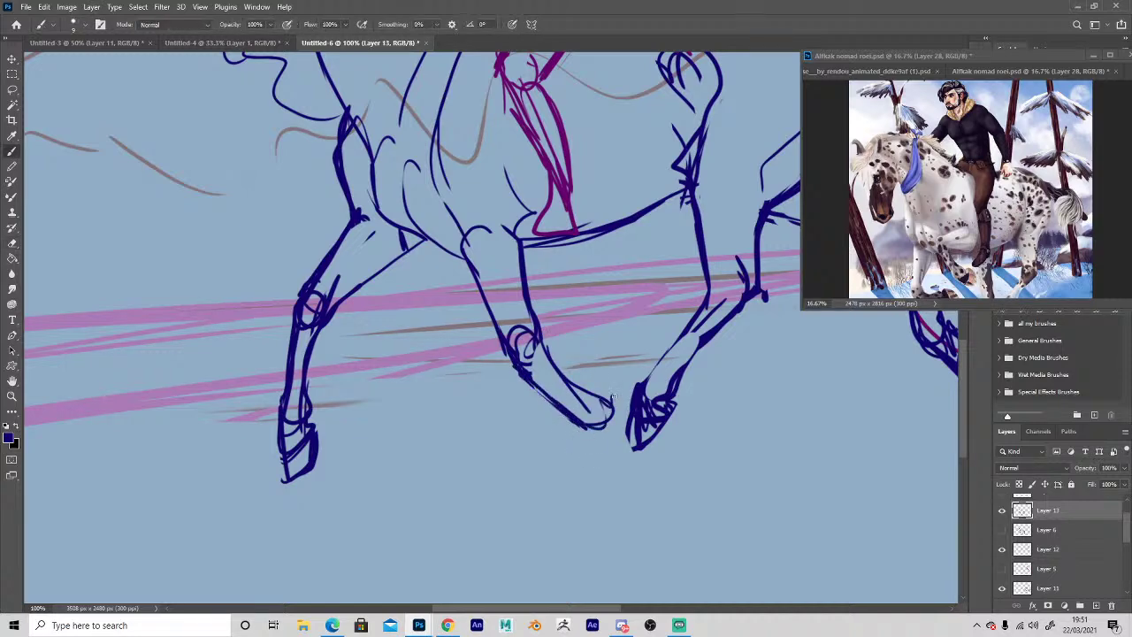
Draw the fetlock and folded hoof of the raised foreleg, erasing stray marks around them.
drag(502, 356, 448, 448)
key(e)
drag(502, 438, 536, 495)
key(b)
key(e)
key(b)
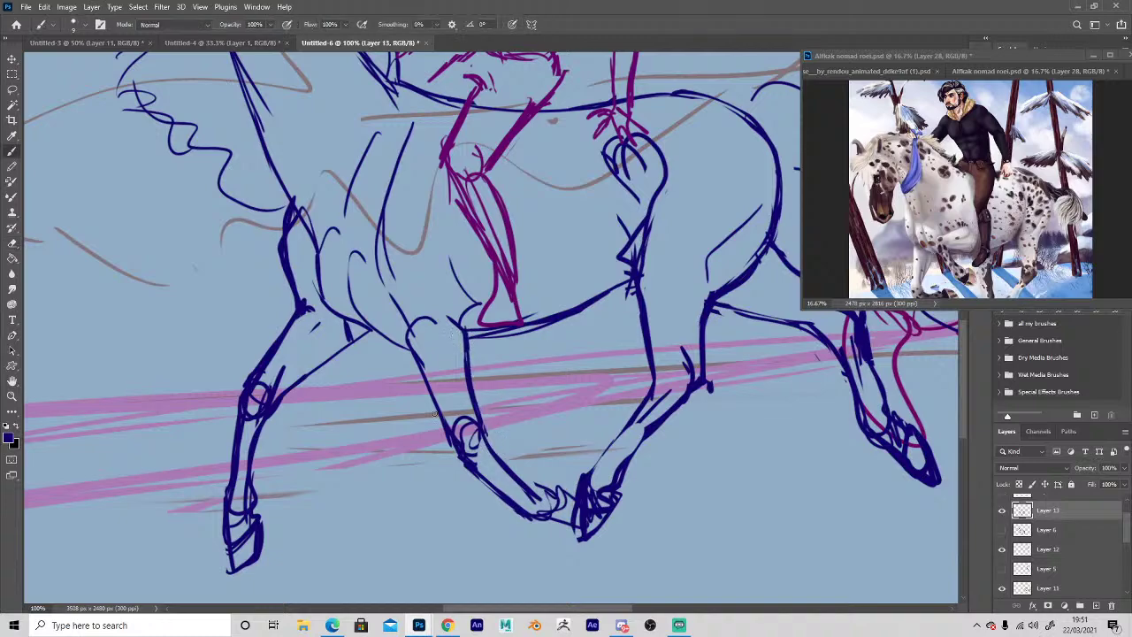
Clean up the blue horse's chest and shoulder and redraw the front line of its lower neck.
key(z)
alt+click(403, 448)
alt+click(402, 447)
click(269, 294)
click(272, 293)
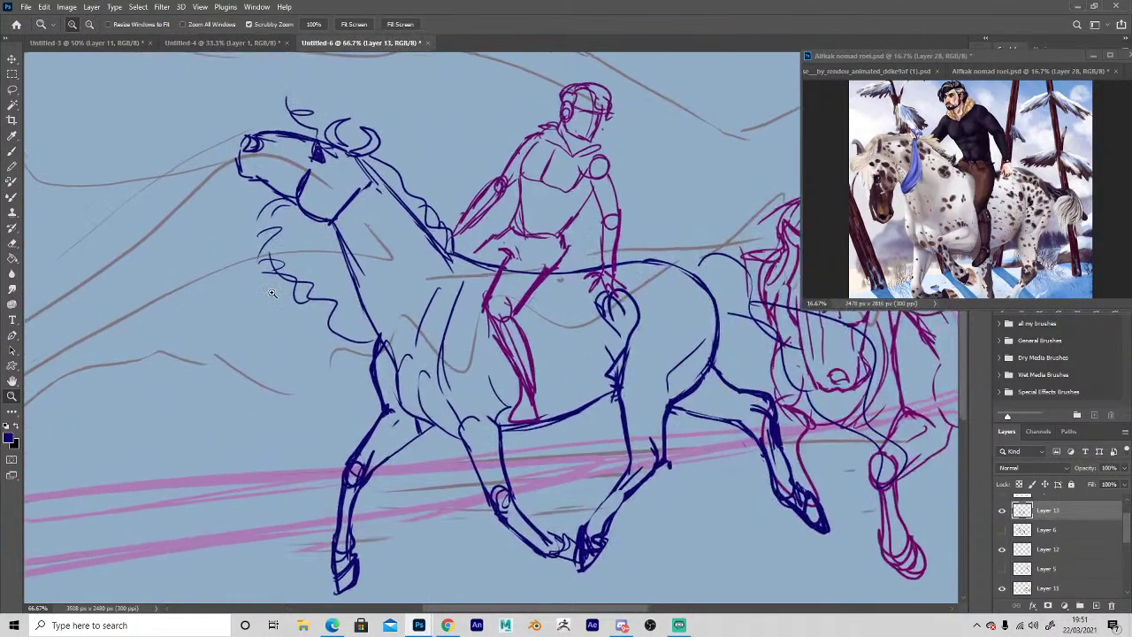
click(272, 293)
drag(340, 392, 385, 434)
key(e)
drag(478, 382, 495, 424)
mouse_move(459, 320)
mouse_down()
mouse_move(403, 230)
mouse_move(454, 346)
mouse_up()
key(b)
drag(428, 285, 470, 384)
key(e)
key(b)
Redraw the crest of the blue horse's neck from the poll to the withers with a bolder line.
mouse_move(452, 140)
mouse_down()
mouse_move(577, 283)
mouse_move(444, 149)
mouse_move(591, 289)
mouse_move(623, 289)
mouse_move(574, 280)
mouse_move(578, 299)
mouse_move(634, 297)
mouse_move(523, 210)
mouse_move(559, 237)
mouse_up()
key(e)
key(b)
key(e)
key(b)
key(e)
key(b)
key(e)
key(b)
key(e)
key(b)
key(e)
Redraw the blue horse's throat line and jaw, and add muscle lines along its neck.
drag(420, 265, 447, 349)
key(b)
mouse_move(405, 227)
mouse_down()
mouse_move(432, 265)
mouse_move(480, 412)
mouse_up()
key(e)
key(b)
mouse_move(427, 229)
mouse_down()
mouse_move(495, 407)
mouse_move(543, 341)
mouse_up()
drag(487, 184, 566, 305)
mouse_move(414, 225)
mouse_down()
mouse_move(458, 178)
mouse_move(407, 221)
mouse_move(380, 226)
mouse_move(391, 231)
mouse_up()
Rework the blue horse's eye and brow with darker, tidier strokes.
key(e)
key(b)
key(e)
key(b)
mouse_move(382, 115)
mouse_down()
mouse_move(379, 143)
mouse_move(404, 131)
mouse_move(398, 155)
mouse_move(400, 115)
mouse_up()
key(e)
key(b)
key(e)
key(b)
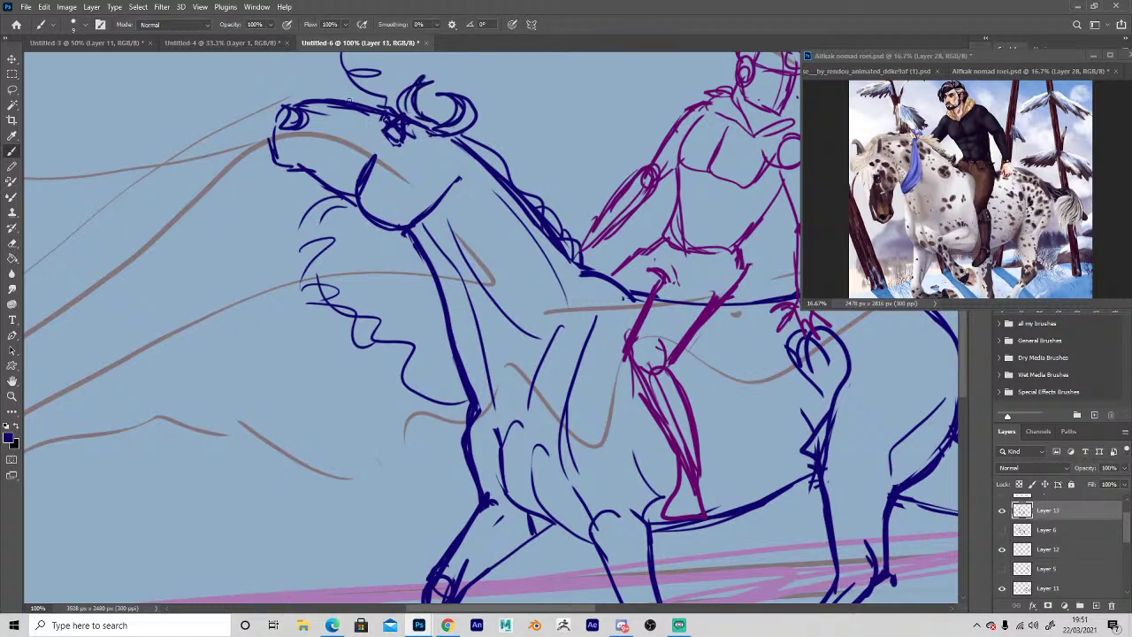
Erase the old forelock strokes and cheek line, and redraw the forelock and the corner of the mouth.
key(e)
mouse_move(409, 94)
mouse_down()
mouse_move(386, 103)
mouse_move(433, 122)
mouse_up()
mouse_move(394, 96)
mouse_down()
mouse_move(370, 107)
mouse_move(435, 122)
mouse_up()
key(b)
drag(358, 100, 380, 79)
key(e)
mouse_move(352, 184)
mouse_down()
mouse_move(376, 158)
mouse_move(359, 188)
mouse_up()
key(b)
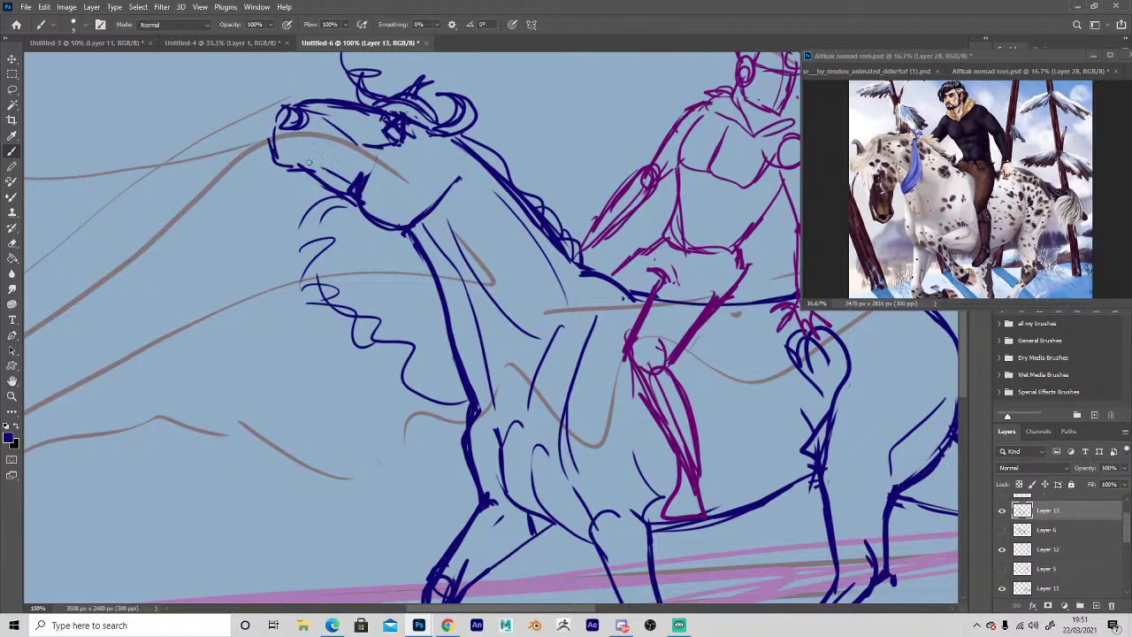
Refine the blue horse's muzzle by cleaning its tip and redrawing the nostril and lips.
key(e)
mouse_move(279, 104)
mouse_down()
mouse_move(274, 127)
mouse_move(302, 100)
mouse_up()
key(b)
key(e)
key(b)
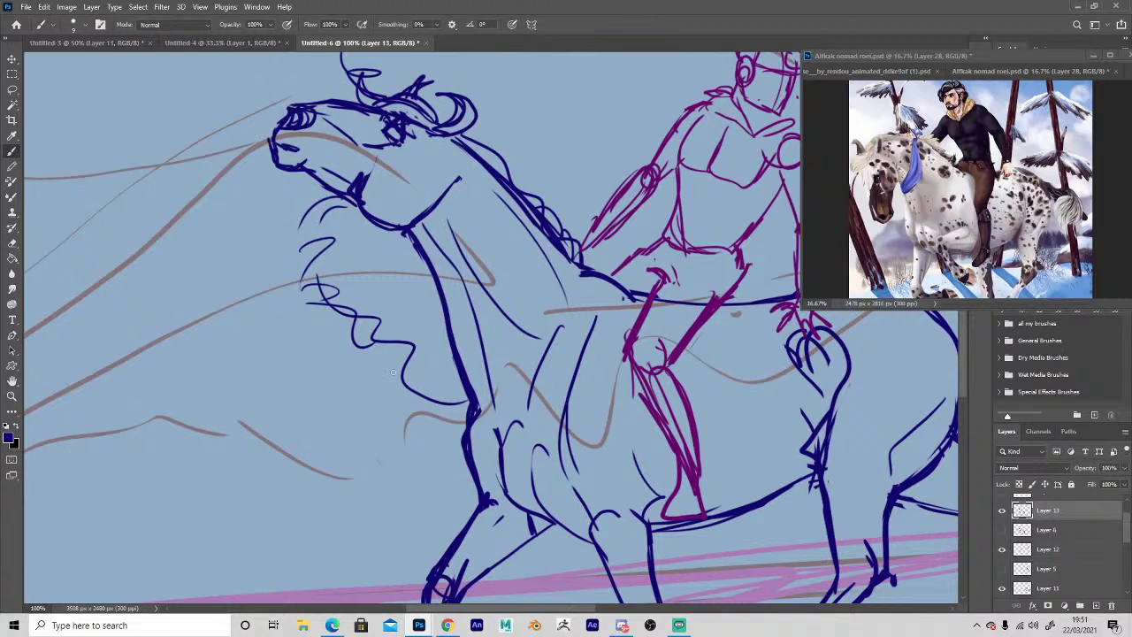
Sketch a loose, flowing tail on the blue horse, streaming back over the second horse's head.
key(z)
alt+click(422, 471)
alt+click(429, 475)
alt+click(434, 479)
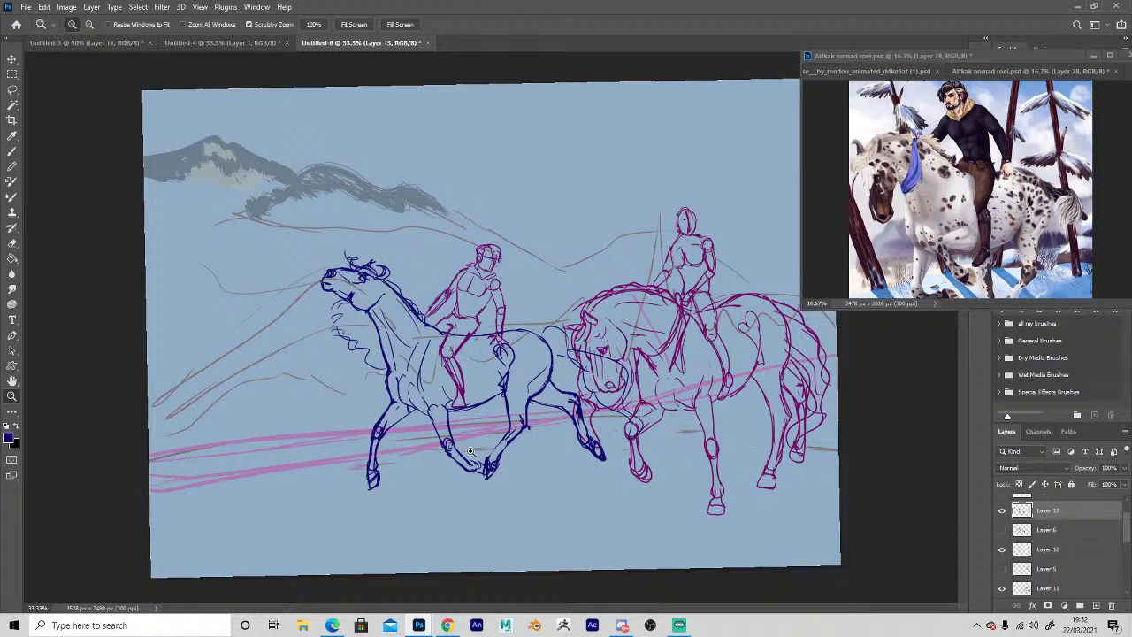
click(463, 498)
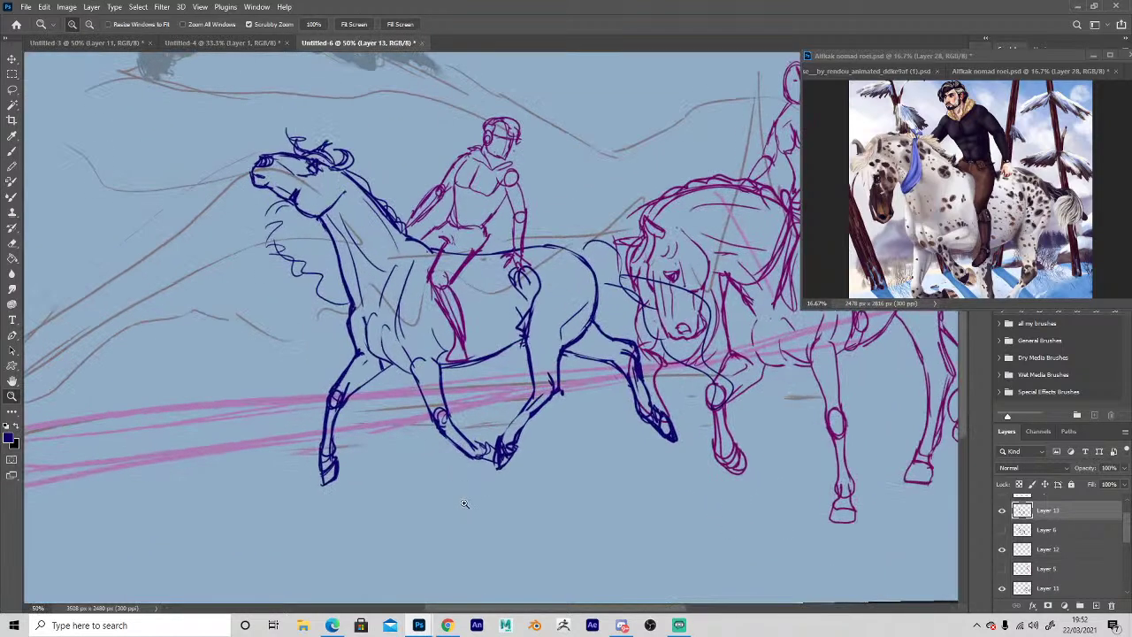
key(b)
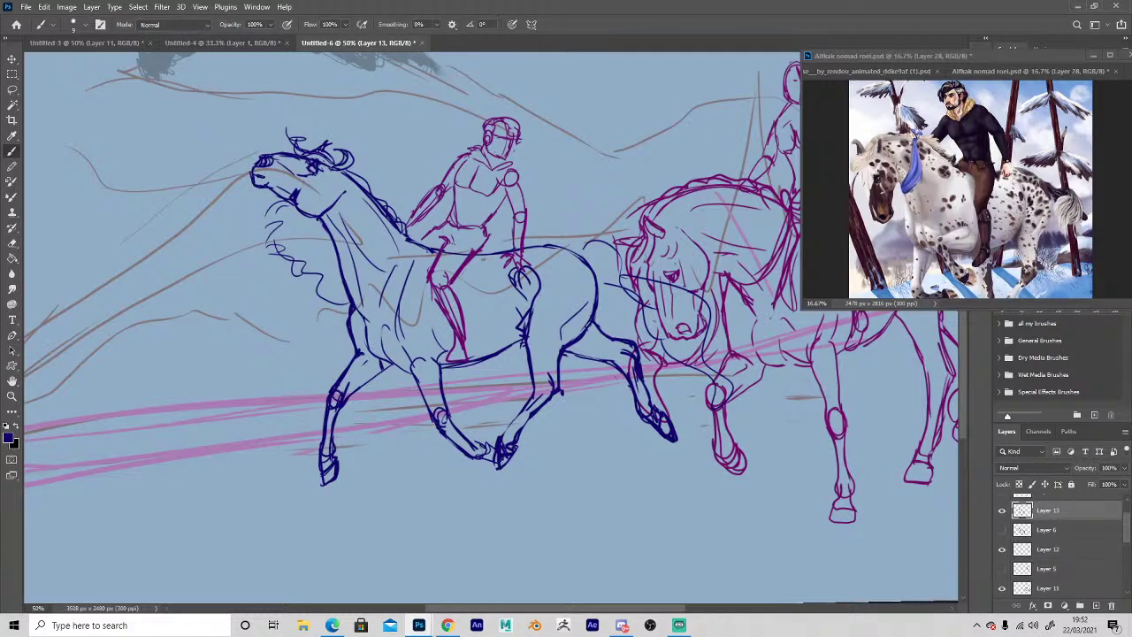
key(space)
drag(538, 505, 360, 520)
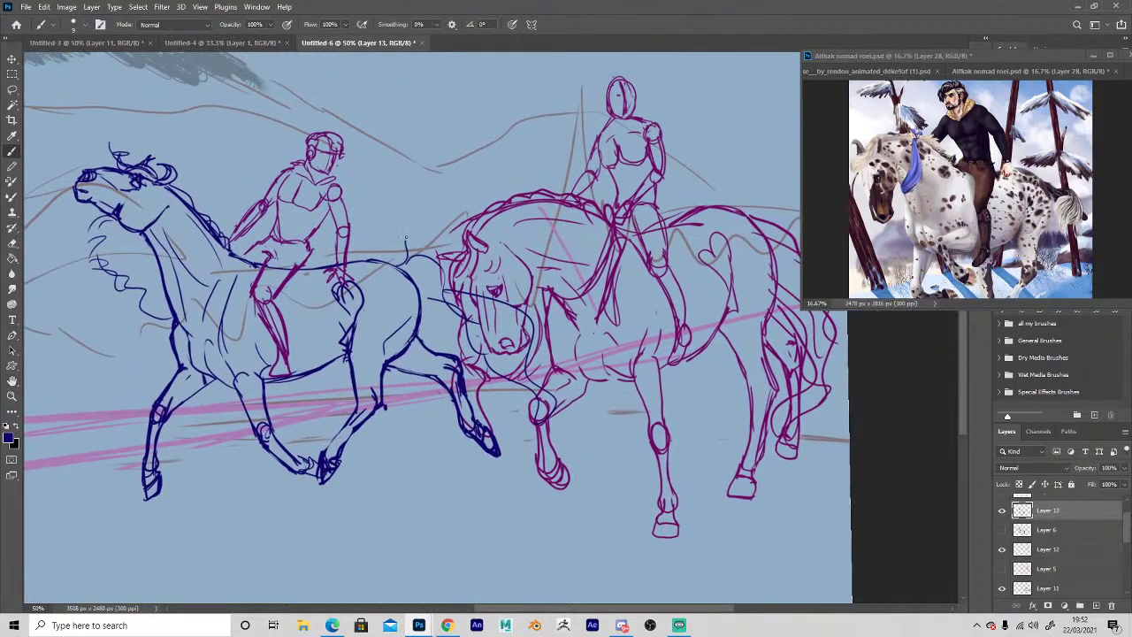
mouse_move(468, 281)
mouse_down()
mouse_move(531, 394)
mouse_move(533, 326)
mouse_up()
key(e)
key(b)
drag(405, 273, 496, 353)
key(e)
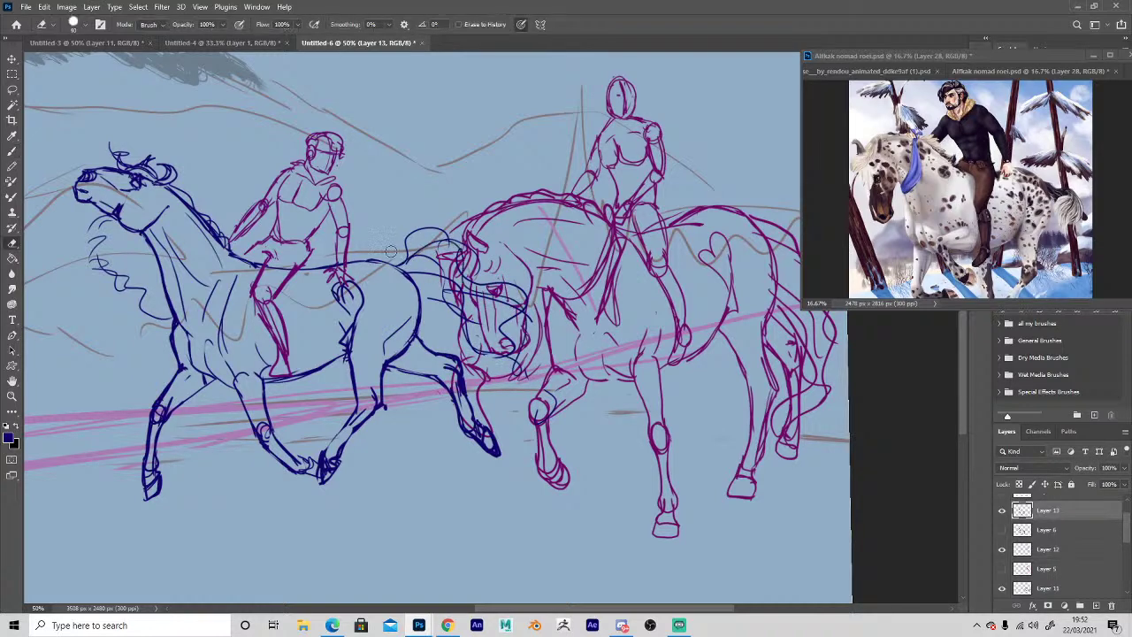
Compare the whole composition with the reference painting of the rider on the spotted horse.
key(space)
mouse_move(525, 460)
mouse_down()
mouse_move(469, 525)
mouse_move(542, 514)
mouse_move(461, 529)
mouse_move(431, 467)
mouse_up()
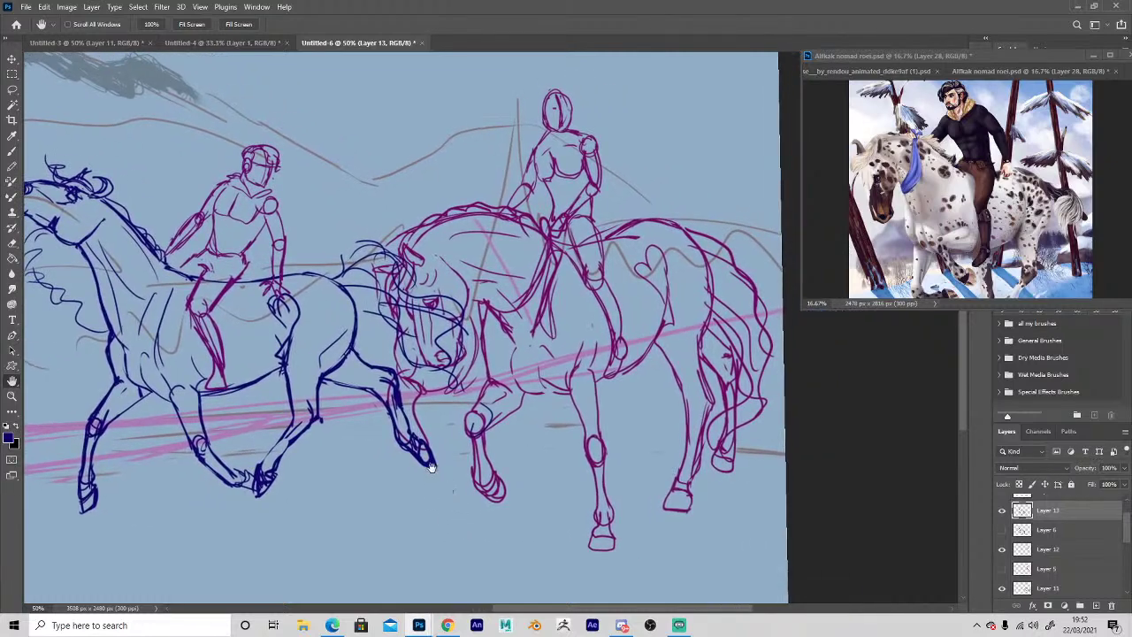
key(z)
alt+click(352, 460)
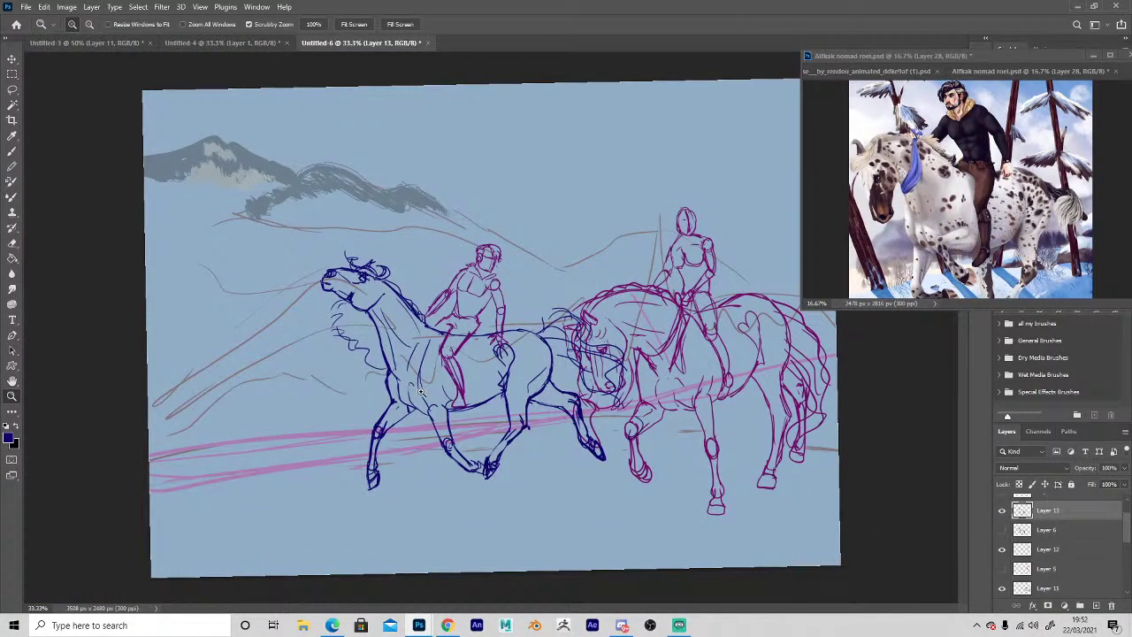
click(864, 253)
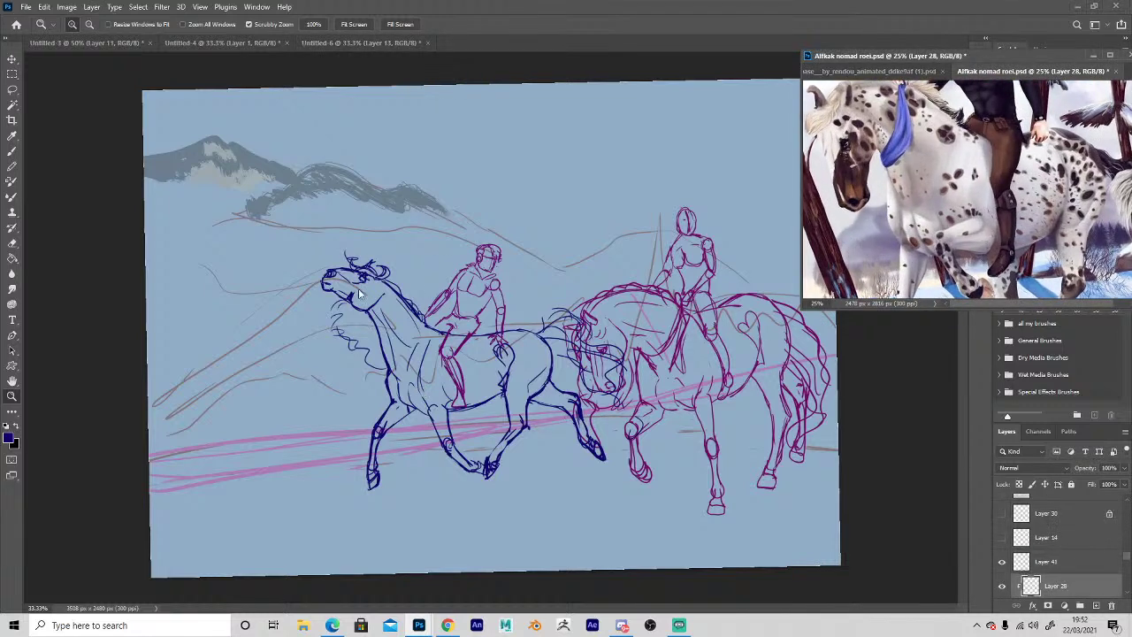
alt+click(863, 218)
alt+click(870, 215)
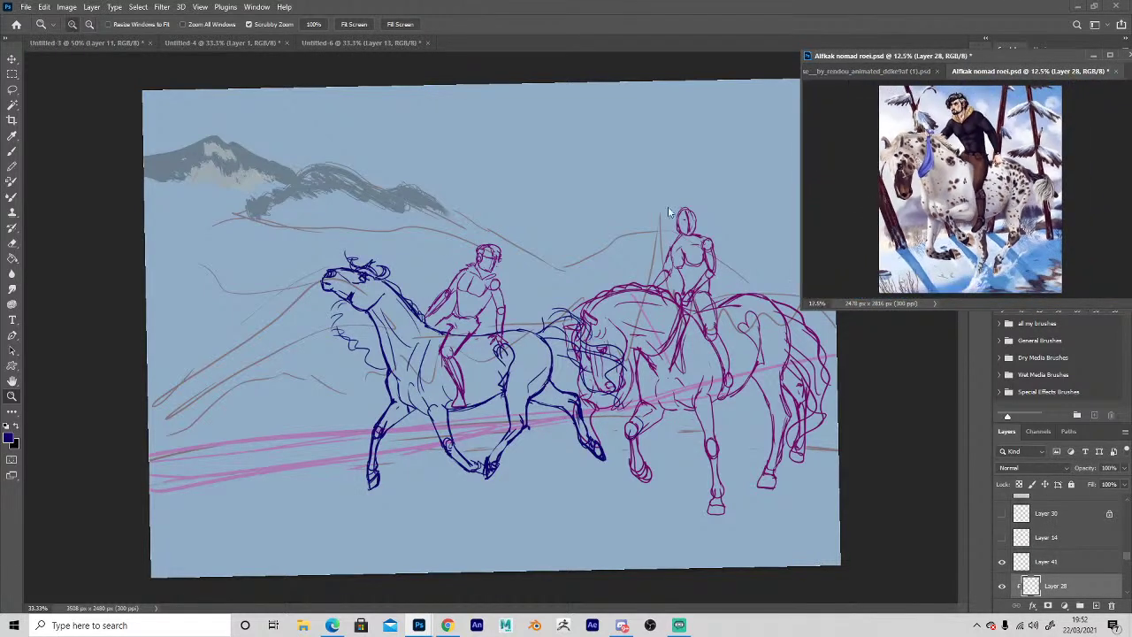
click(316, 249)
alt+click(429, 330)
alt+click(430, 330)
alt+click(430, 330)
key(space)
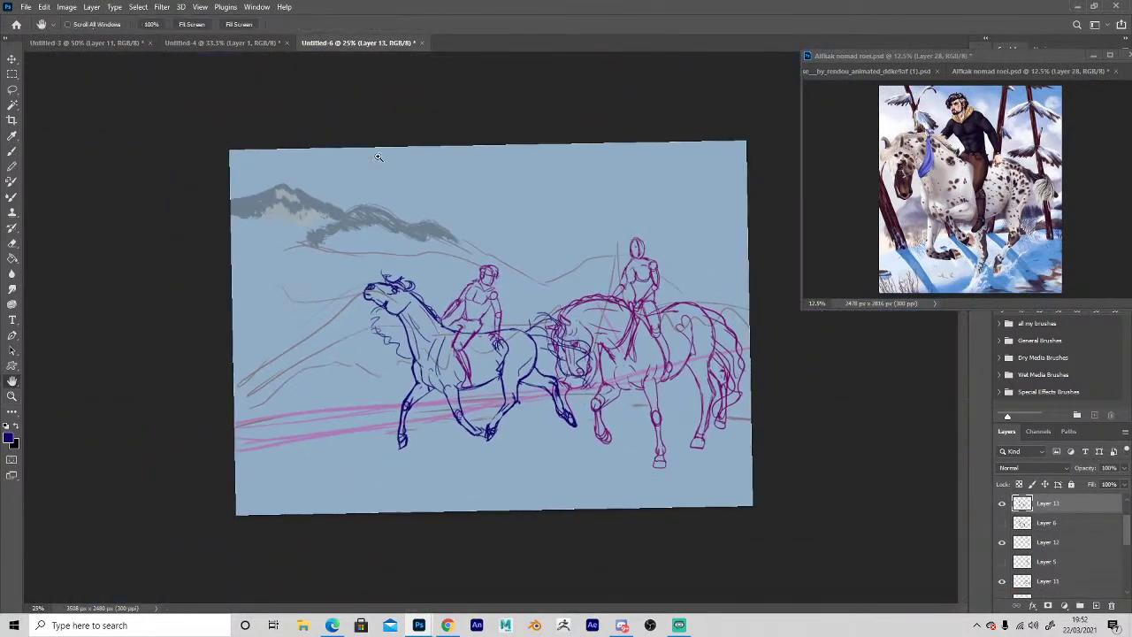
Switch the floating reference window to the Untitled-5 sheet containing the character designs and mountain photo.
click(487, 235)
click(977, 71)
click(845, 71)
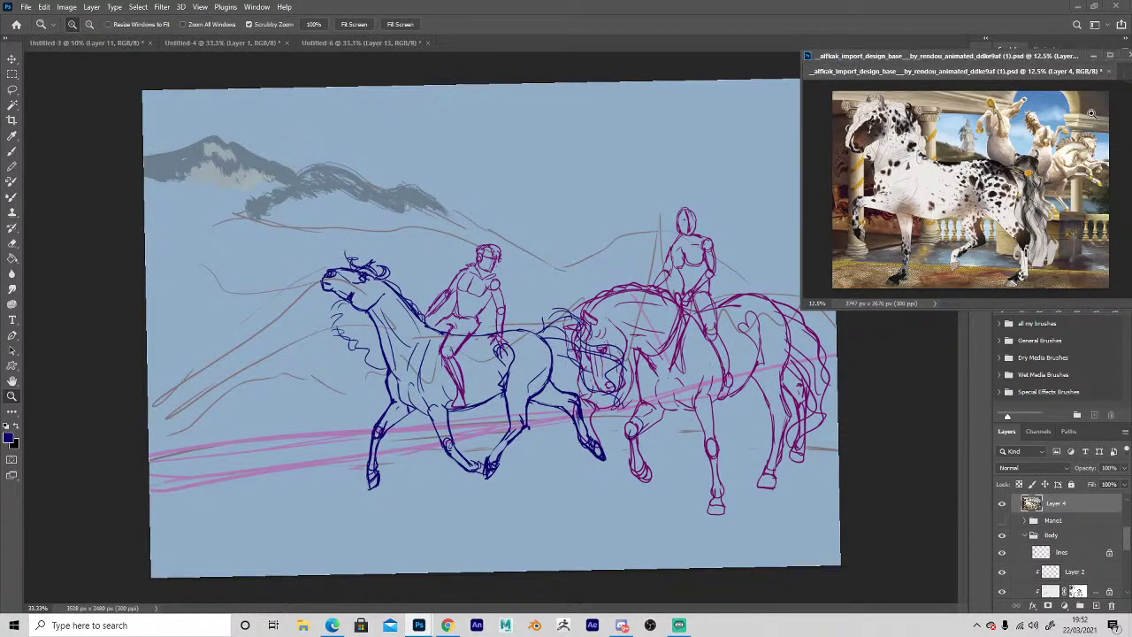
drag(1024, 52, 1024, 92)
click(1077, 81)
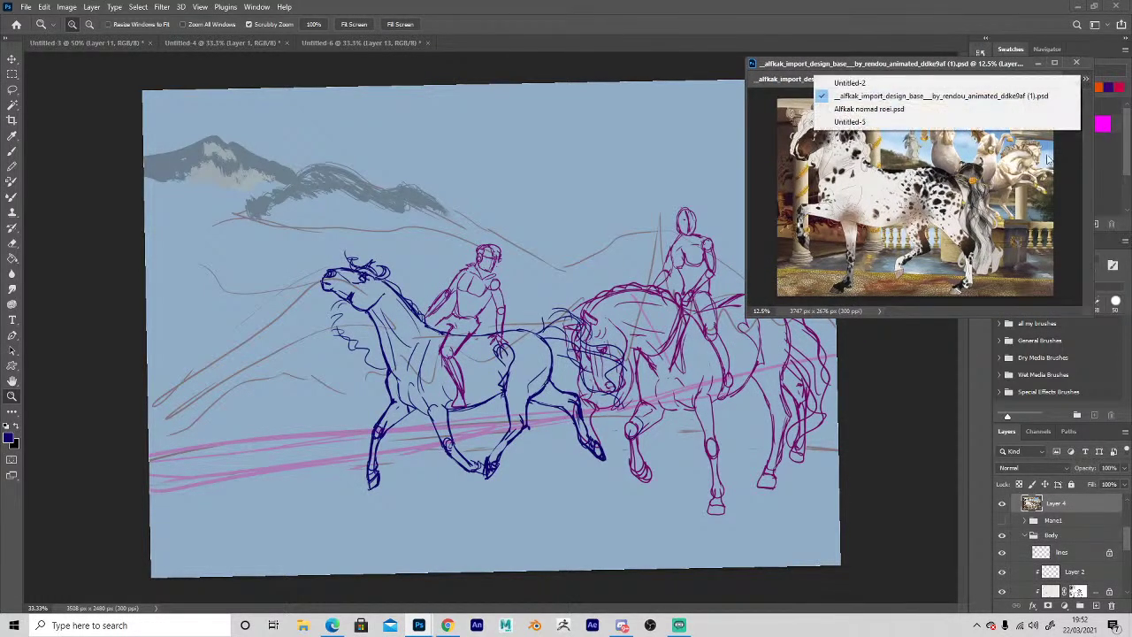
click(1078, 85)
click(1084, 79)
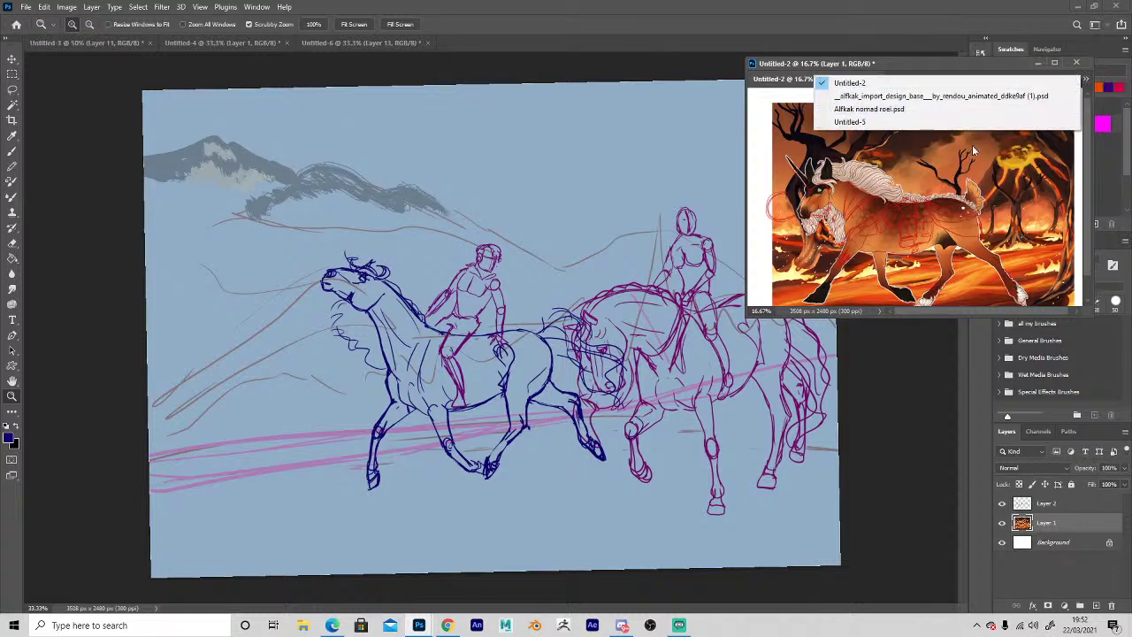
click(975, 143)
click(1000, 500)
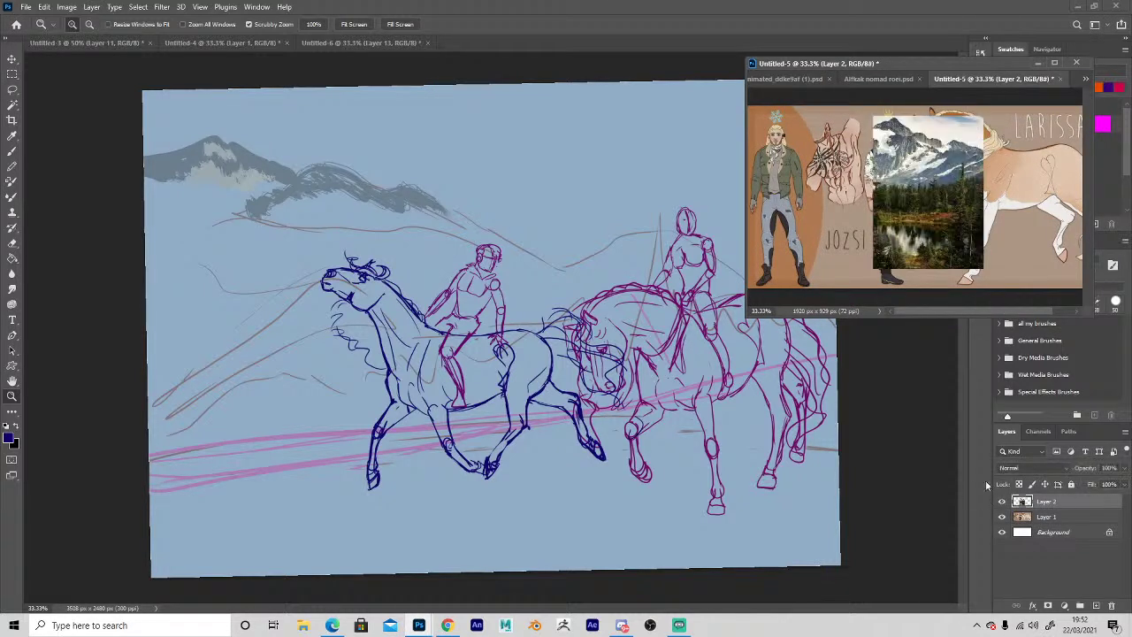
Hide the blue overlay Layer 10 in the riders' drawing and make the mountain Layer 9 active.
click(363, 282)
key(h)
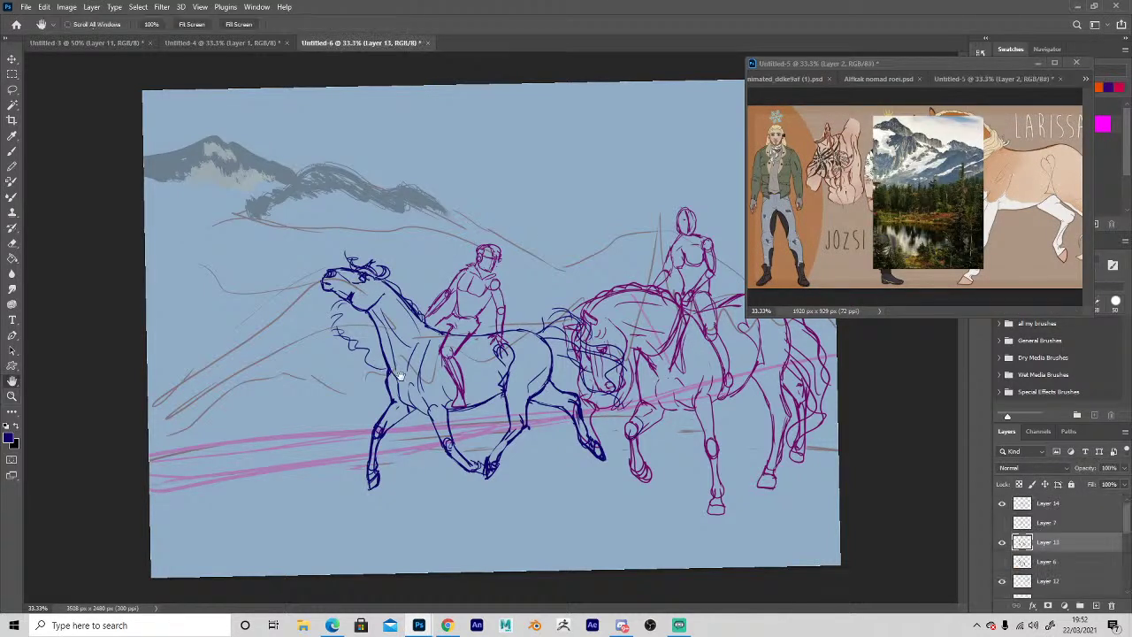
click(12, 60)
click(575, 205)
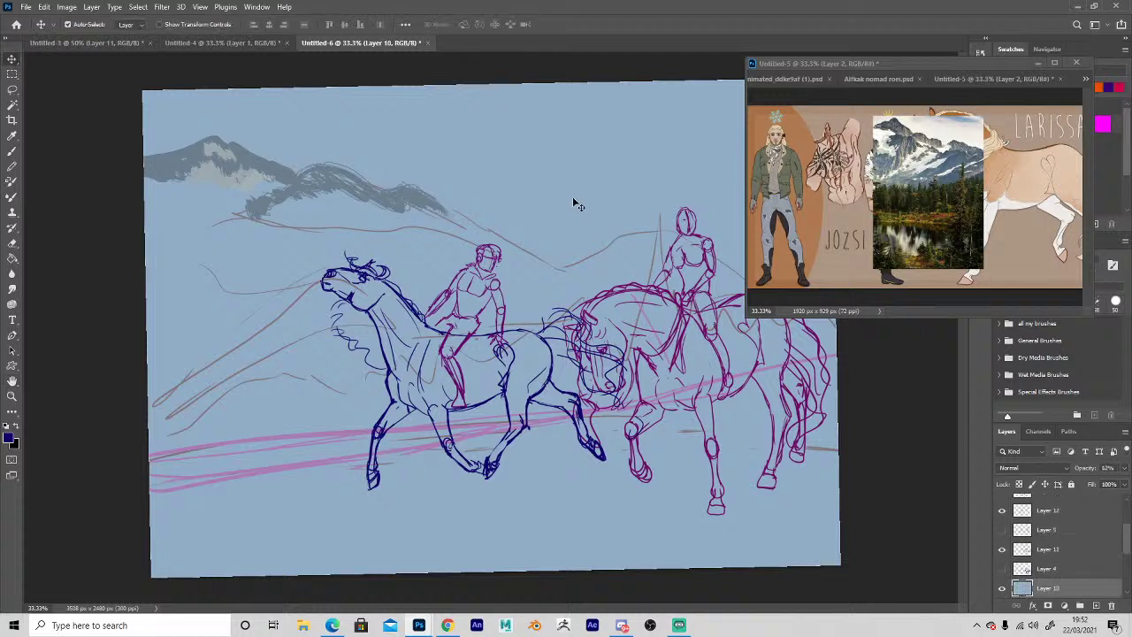
scroll(1097, 556, down, 2)
click(1002, 556)
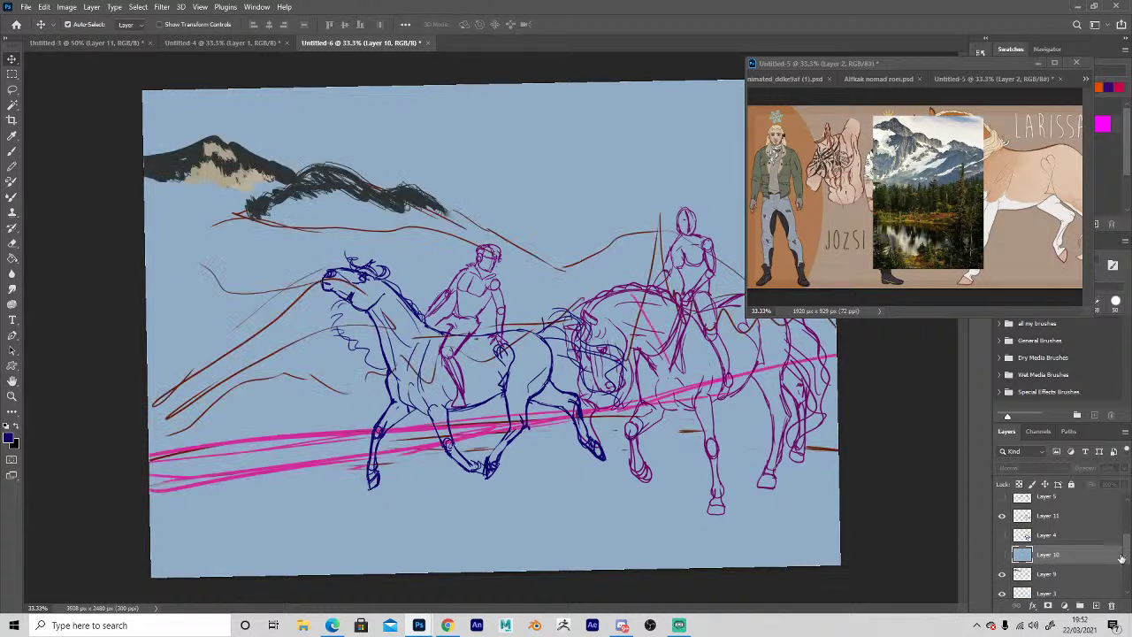
click(1047, 574)
Sample a grey from the mountain photo and paint the left mountain slope, switching to a soft brush of size 250.
key(i)
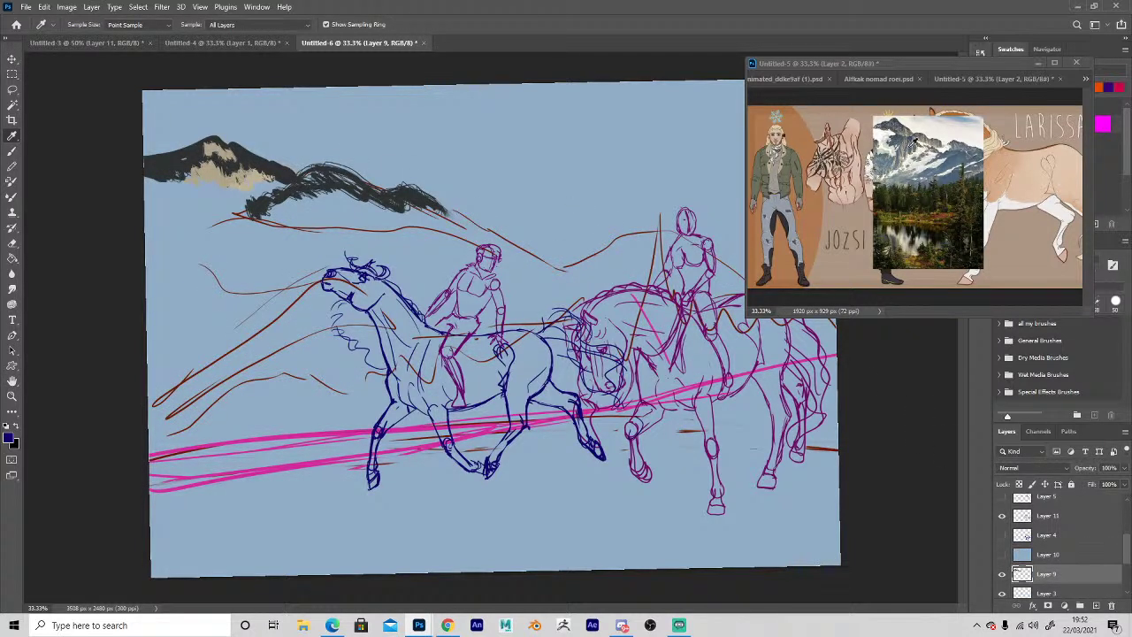
key(b)
mouse_move(163, 359)
mouse_down()
mouse_move(173, 389)
mouse_move(341, 259)
mouse_up()
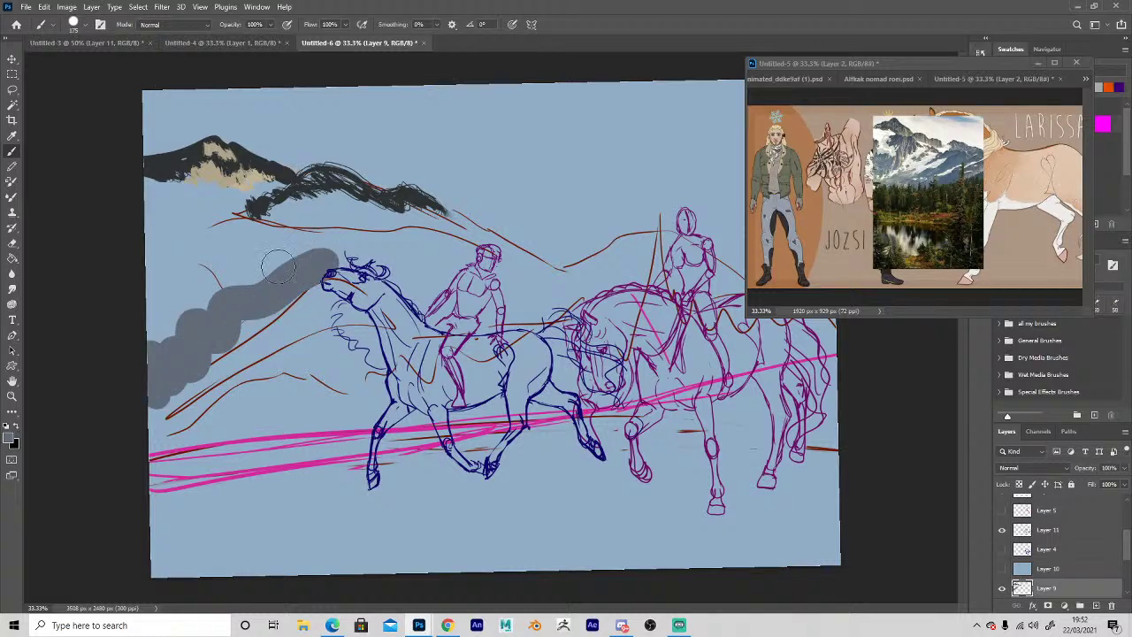
click(86, 26)
click(138, 267)
click(81, 480)
key(bracketright)
key(bracketright)
key(bracketright)
drag(157, 345, 341, 252)
Paint soft white snow patches on the mountains and blend in a grey-beige sampled from the photo.
key(x)
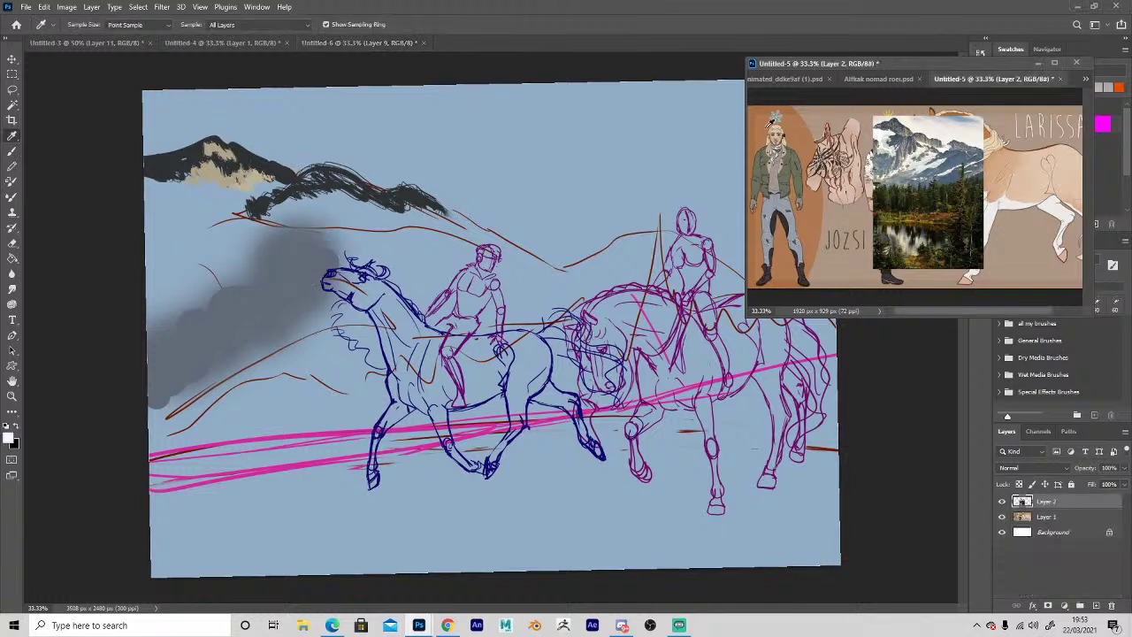
drag(165, 240, 186, 201)
mouse_move(193, 237)
mouse_down()
mouse_move(202, 209)
mouse_move(133, 183)
mouse_move(221, 218)
mouse_move(211, 272)
mouse_move(244, 322)
mouse_move(302, 324)
mouse_move(306, 348)
mouse_move(389, 283)
mouse_move(456, 266)
mouse_move(363, 235)
mouse_move(522, 274)
mouse_up()
key(i)
click(929, 133)
key(b)
mouse_move(327, 194)
mouse_down()
mouse_move(468, 257)
mouse_move(317, 305)
mouse_move(363, 314)
mouse_move(495, 256)
mouse_move(425, 327)
mouse_move(196, 366)
mouse_up()
Block in the lower slopes and the distant hills behind the right rider in dark grey, moving the reference window aside.
mouse_move(407, 402)
mouse_down()
mouse_move(508, 363)
mouse_move(637, 243)
mouse_move(761, 290)
mouse_up()
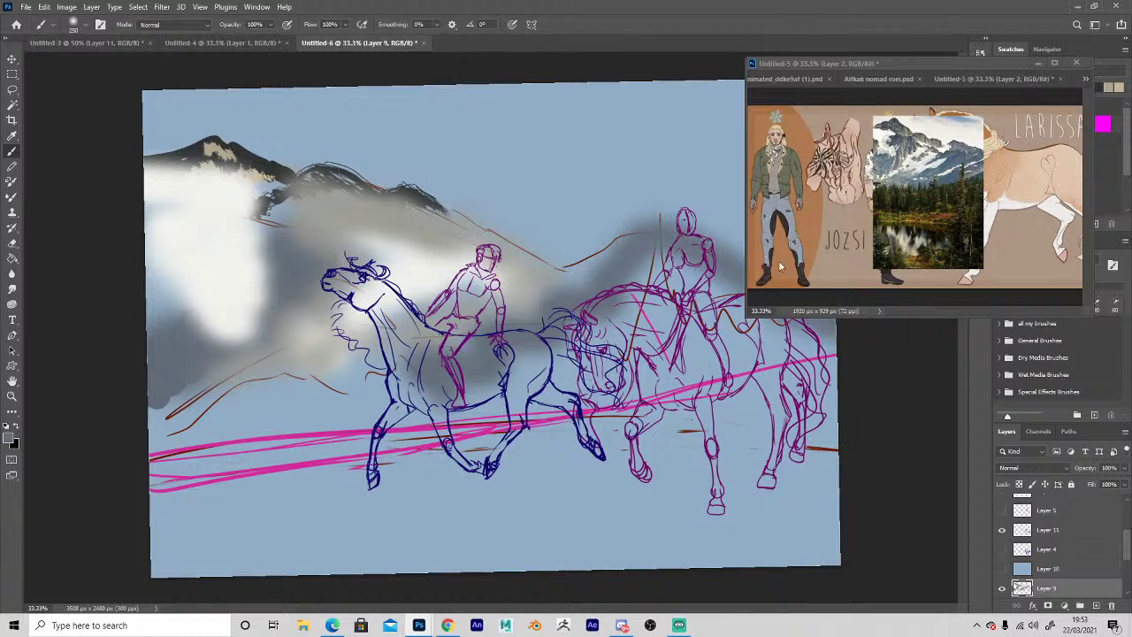
drag(955, 64, 1070, 71)
mouse_move(702, 250)
mouse_down()
mouse_move(795, 252)
mouse_move(755, 269)
mouse_move(796, 299)
mouse_move(620, 282)
mouse_move(548, 351)
mouse_move(343, 383)
mouse_move(293, 386)
mouse_move(362, 360)
mouse_move(221, 375)
mouse_up()
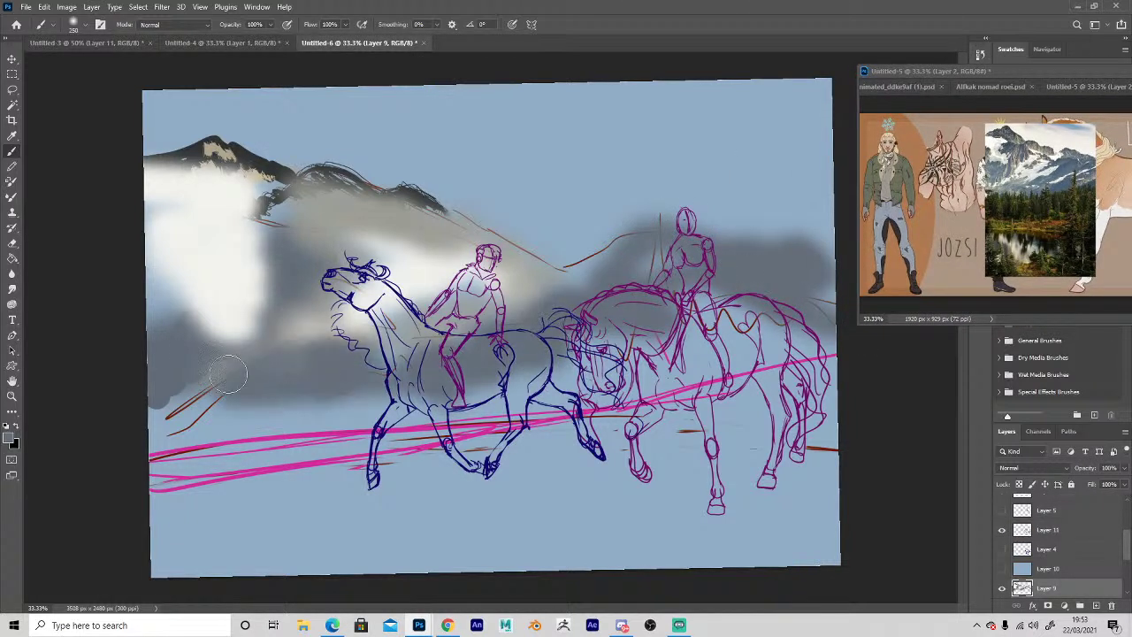
Add a layer above the mountains and paint an olive-green tree line across it, shading its base with darker green.
click(1095, 604)
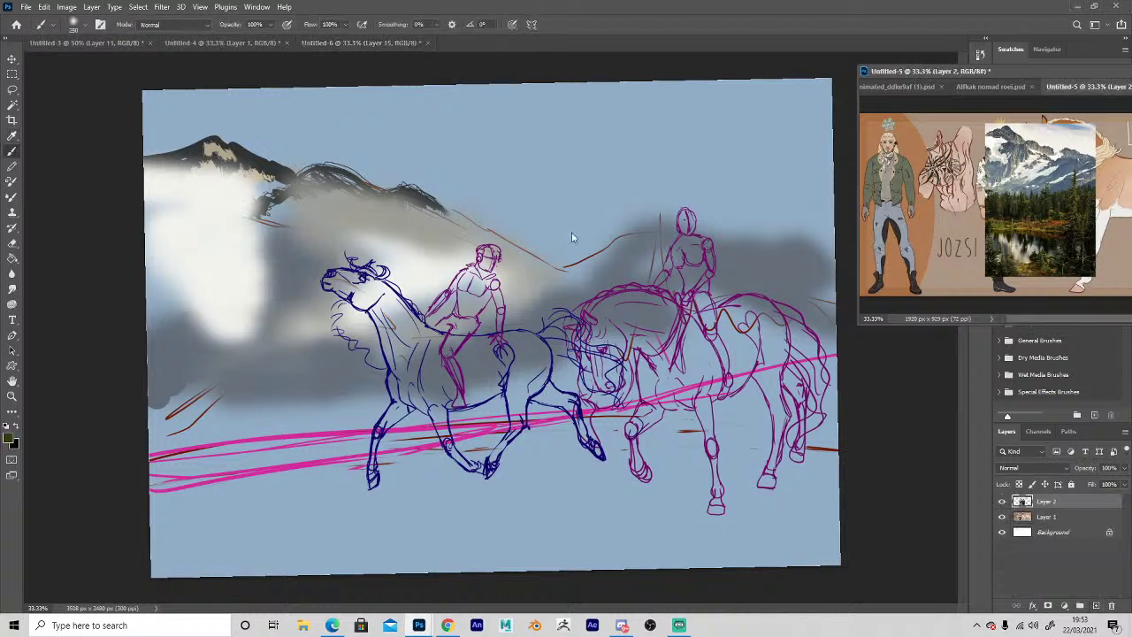
mouse_move(152, 405)
mouse_down()
mouse_move(187, 421)
mouse_move(241, 393)
mouse_move(306, 420)
mouse_move(337, 383)
mouse_move(368, 414)
mouse_move(277, 405)
mouse_move(193, 433)
mouse_move(294, 365)
mouse_move(425, 404)
mouse_move(528, 405)
mouse_move(591, 337)
mouse_move(634, 345)
mouse_move(673, 304)
mouse_move(768, 316)
mouse_move(814, 265)
mouse_up()
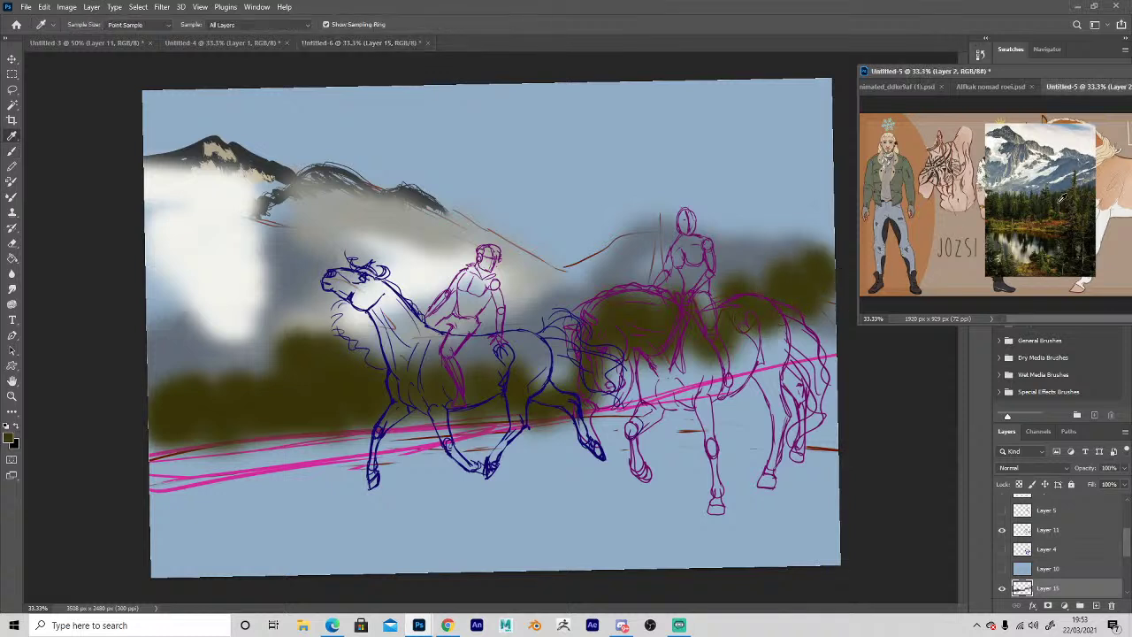
mouse_move(584, 362)
mouse_down()
mouse_move(633, 398)
mouse_move(832, 316)
mouse_move(455, 401)
mouse_move(159, 416)
mouse_up()
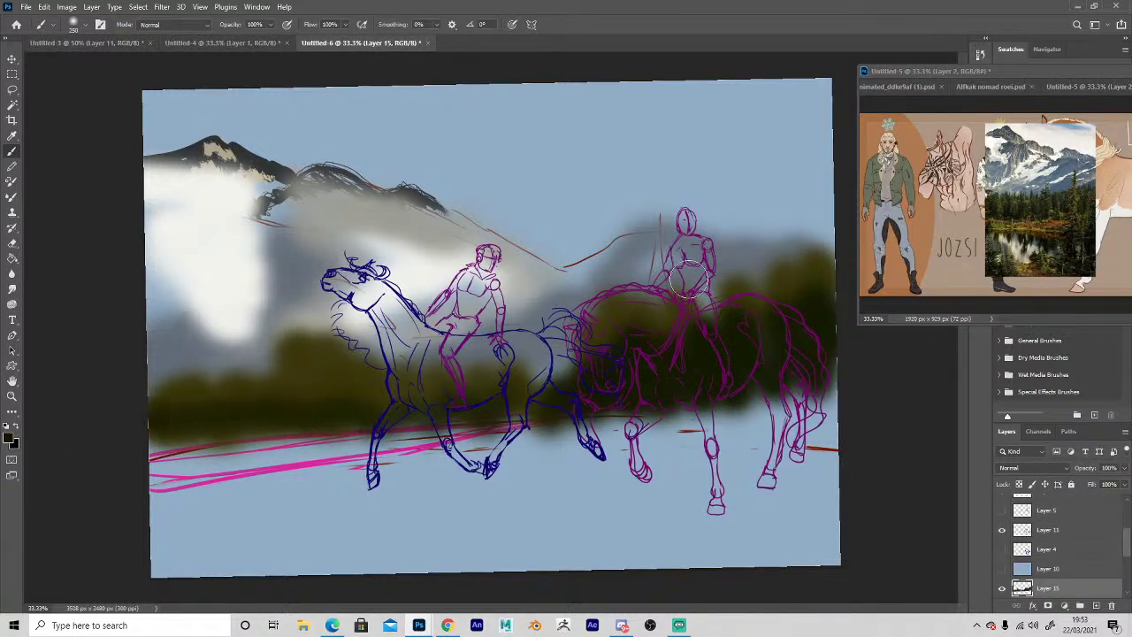
Sample a reddish brown from the mountain photo, add a layer and paint a ground band below the tree line.
key(i)
click(1053, 219)
key(b)
click(1039, 516)
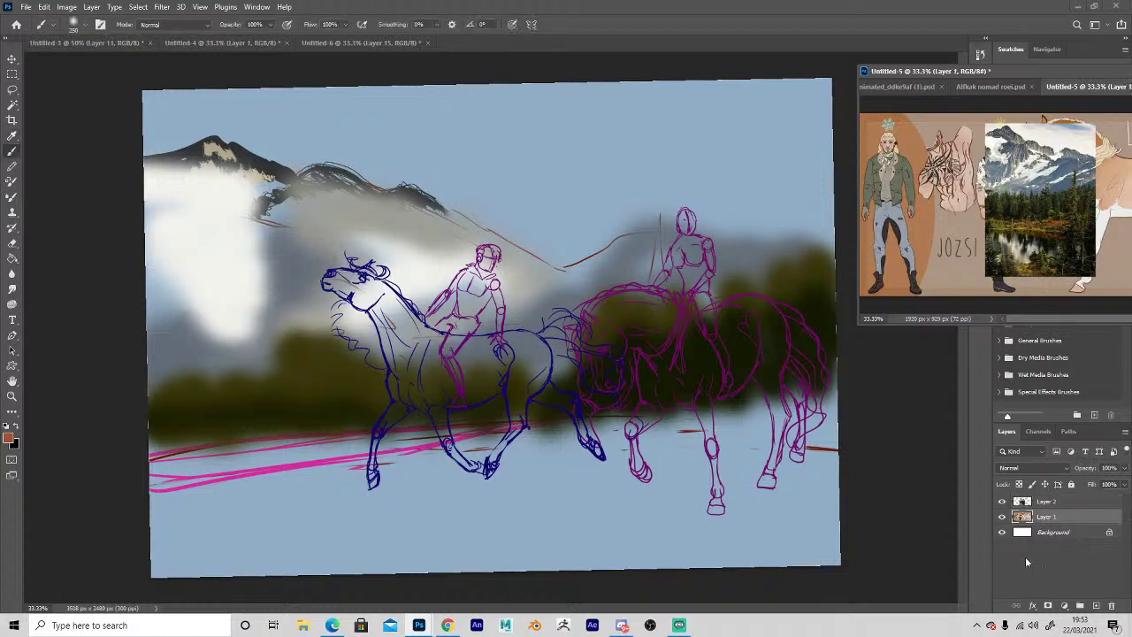
click(796, 462)
scroll(1051, 584, down, 1)
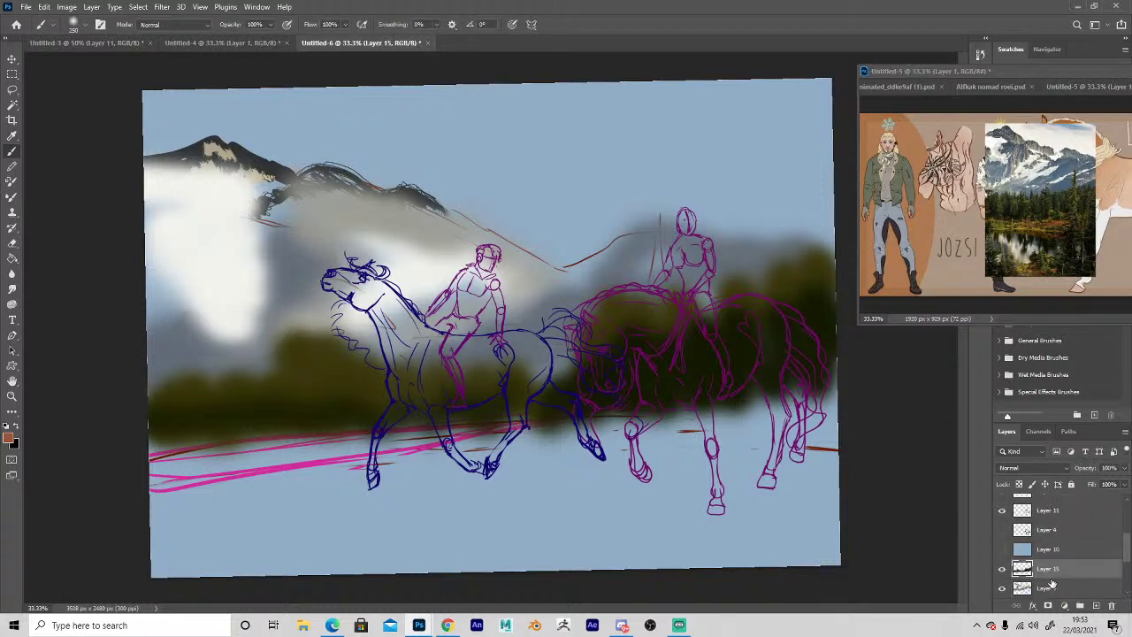
click(1096, 606)
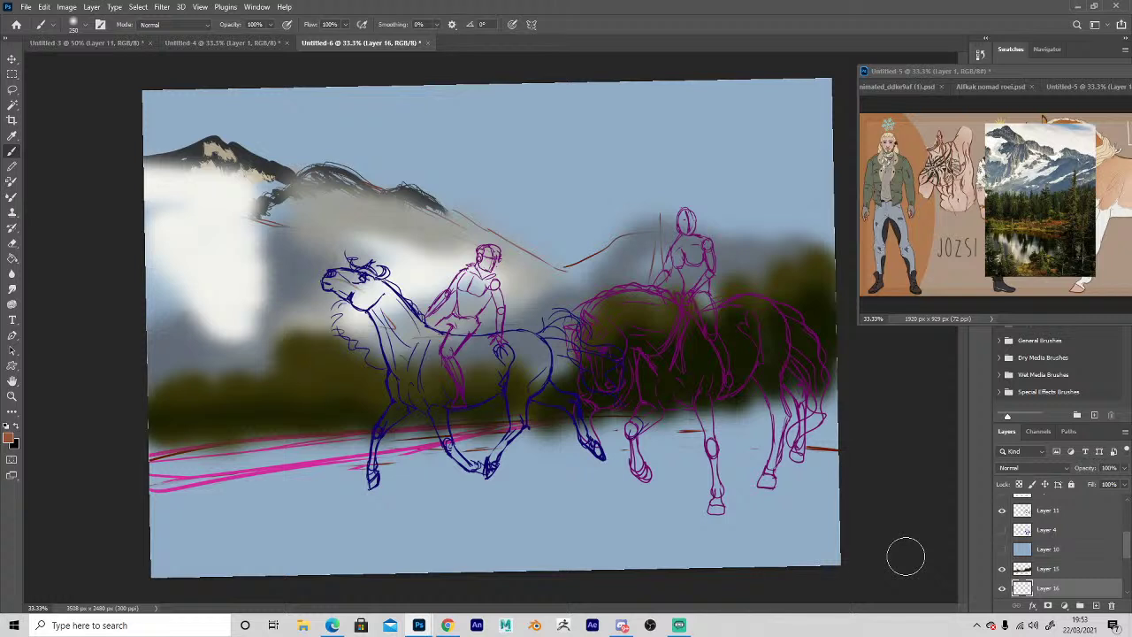
mouse_move(132, 460)
mouse_down()
mouse_move(405, 436)
mouse_move(261, 434)
mouse_move(143, 444)
mouse_move(535, 434)
mouse_move(563, 448)
mouse_move(500, 474)
mouse_move(570, 434)
mouse_move(658, 420)
mouse_up()
Sample a dark green from the mountain photo and dab soft bushes over the reddish-brown ground band.
key(i)
click(998, 223)
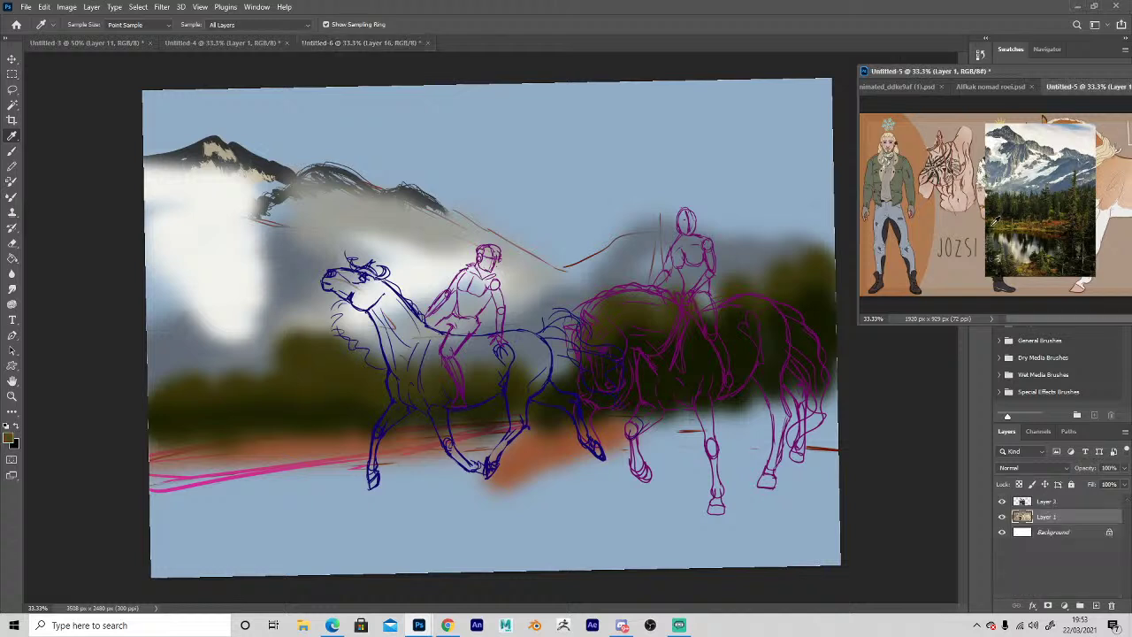
key(b)
mouse_move(224, 443)
mouse_down()
mouse_move(169, 450)
mouse_move(198, 461)
mouse_up()
mouse_move(467, 445)
mouse_down()
mouse_move(451, 477)
mouse_move(531, 435)
mouse_move(622, 415)
mouse_move(733, 409)
mouse_up()
Paint a river below the reddish-brown bank, first in grey from the photo and over it in white sampled from the snow.
key(i)
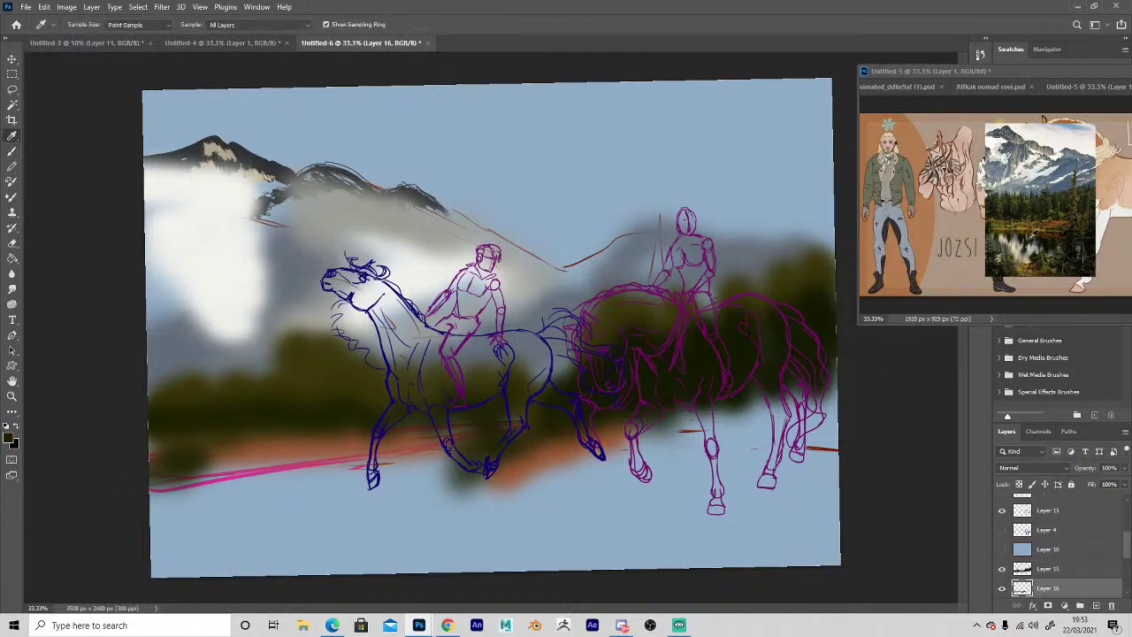
click(1022, 232)
key(b)
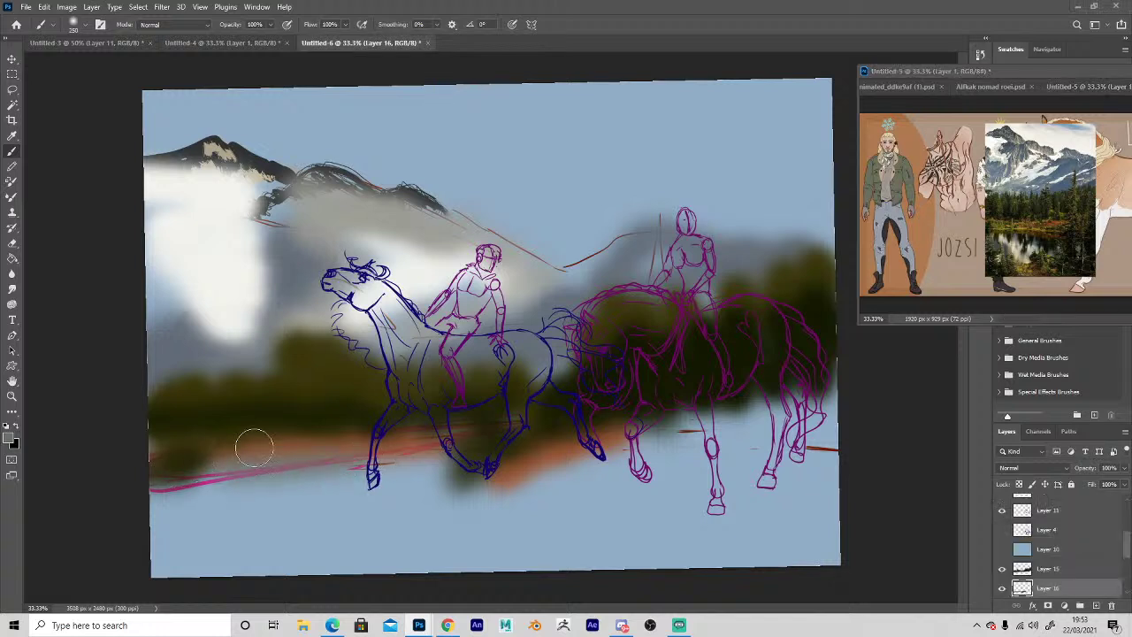
mouse_move(168, 475)
mouse_down()
mouse_move(287, 466)
mouse_move(155, 485)
mouse_move(343, 465)
mouse_move(151, 487)
mouse_move(455, 454)
mouse_move(114, 511)
mouse_move(415, 454)
mouse_move(146, 491)
mouse_move(140, 501)
mouse_move(400, 471)
mouse_move(140, 509)
mouse_up()
key(i)
click(220, 236)
click(223, 231)
key(b)
mouse_move(459, 451)
mouse_down()
mouse_move(541, 432)
mouse_move(348, 469)
mouse_move(103, 478)
mouse_up()
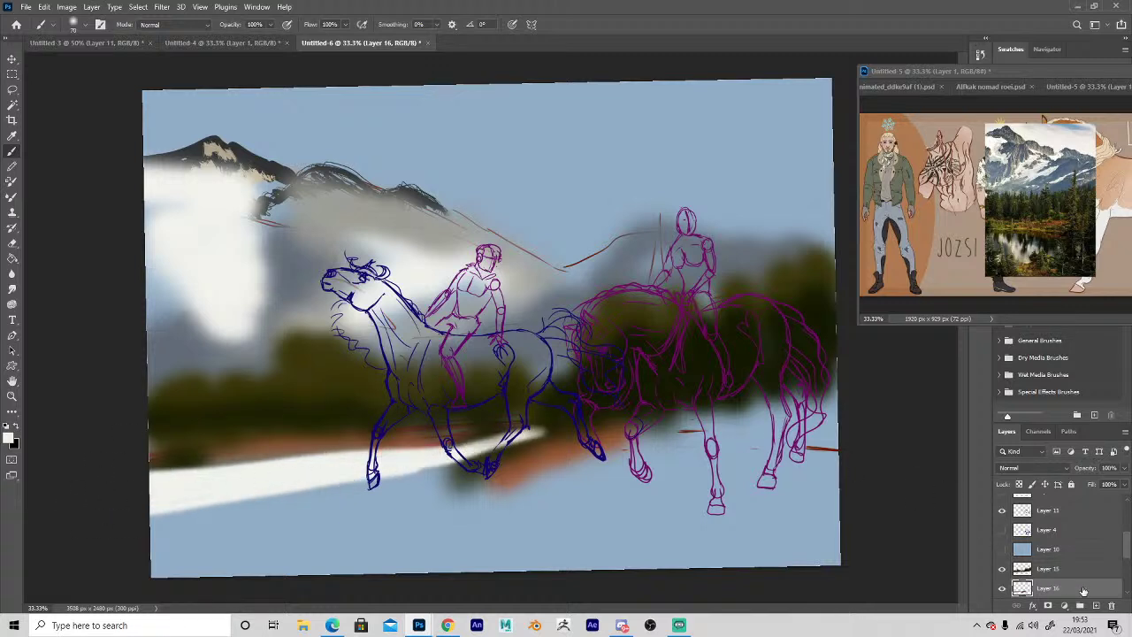
Add a layer beneath the river layer and paint the lower-left foreground in dark brown sampled from the mountain photo.
click(1127, 595)
click(1127, 594)
click(1072, 553)
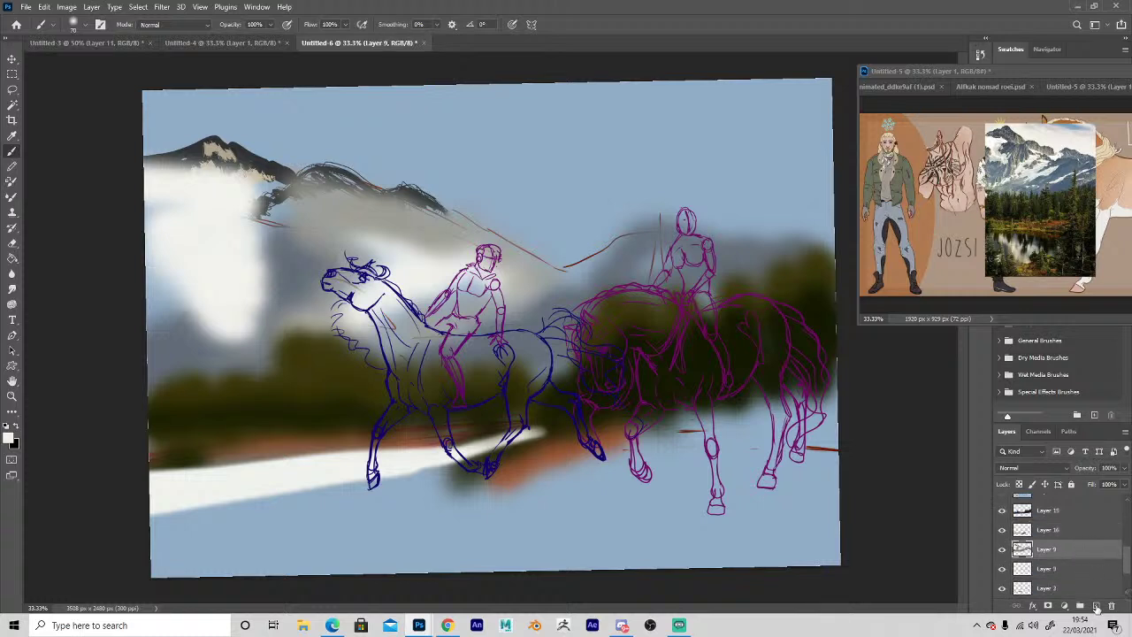
click(1096, 606)
key(i)
click(1027, 269)
key(b)
click(666, 427)
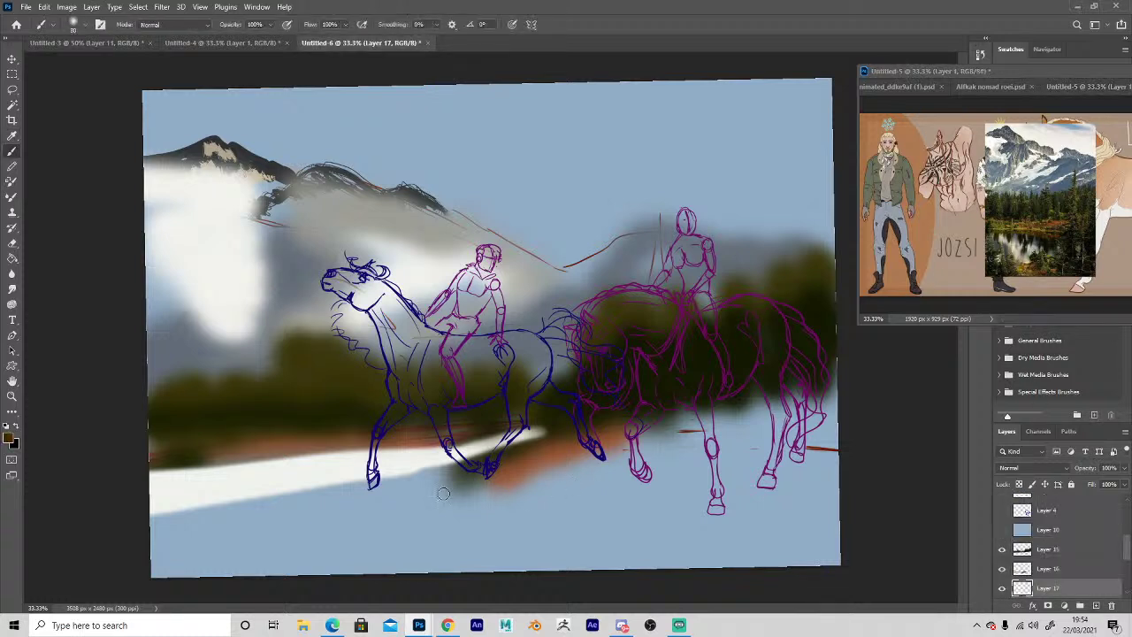
mouse_move(155, 557)
mouse_down()
mouse_move(259, 571)
mouse_move(513, 550)
mouse_up()
Sample an olive green from the tree line and paint grass above the brown foreground.
key(i)
click(301, 363)
key(b)
mouse_move(156, 520)
mouse_down()
mouse_move(259, 547)
mouse_move(367, 527)
mouse_move(373, 515)
mouse_move(403, 520)
mouse_up()
Pick a lighter olive green and paint the meadow from the lower left across to the right horse's legs.
key(i)
click(12, 441)
drag(879, 439, 879, 445)
key(Return)
key(b)
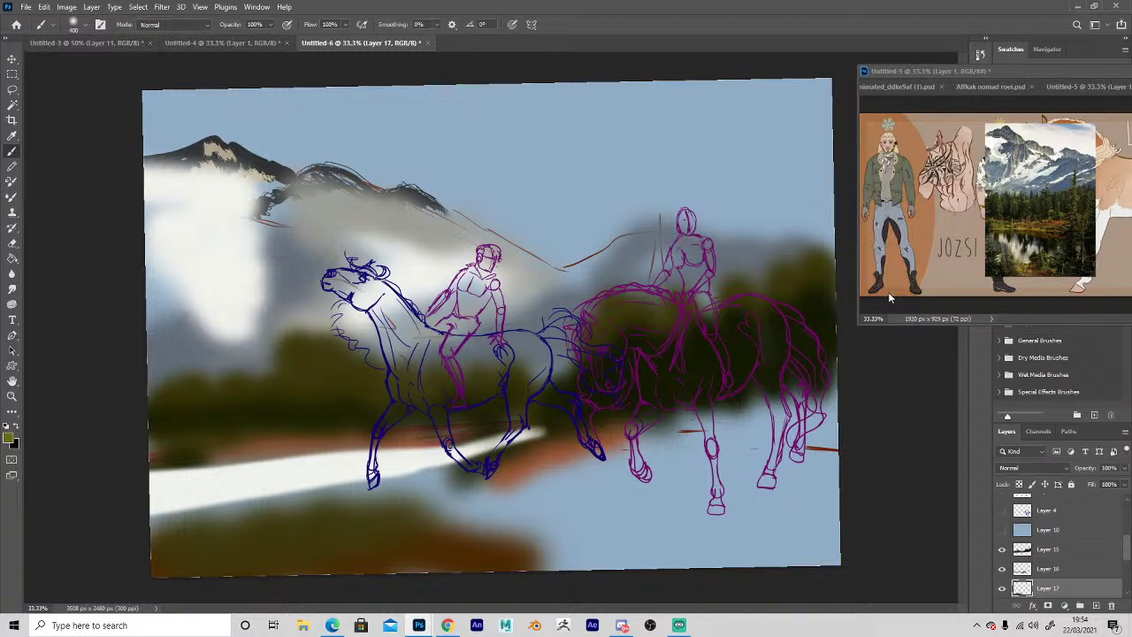
mouse_move(177, 530)
mouse_down()
mouse_move(530, 543)
mouse_move(720, 503)
mouse_move(489, 510)
mouse_move(725, 482)
mouse_up()
Blend reddish brown and olive sampled from the painting into the meadow under both horses, extending it to the right edge.
alt+click(546, 443)
mouse_move(484, 488)
mouse_down()
mouse_move(399, 507)
mouse_move(645, 486)
mouse_up()
alt+click(525, 516)
drag(458, 478, 187, 512)
mouse_move(650, 453)
mouse_down()
mouse_move(701, 466)
mouse_move(796, 448)
mouse_move(739, 475)
mouse_move(839, 495)
mouse_up()
alt+click(641, 545)
mouse_move(650, 555)
mouse_down()
mouse_move(761, 556)
mouse_move(698, 534)
mouse_move(672, 498)
mouse_move(652, 504)
mouse_move(750, 514)
mouse_move(796, 485)
mouse_move(804, 465)
mouse_move(672, 505)
mouse_move(511, 513)
mouse_move(536, 510)
mouse_up()
Sample ground colours from the foreground and shade the meadow's lower edge and corners in darker brown and olive.
alt+click(437, 550)
alt+click(366, 542)
mouse_move(386, 557)
mouse_down()
mouse_move(446, 561)
mouse_move(834, 571)
mouse_move(852, 547)
mouse_move(827, 508)
mouse_move(849, 472)
mouse_up()
alt+click(358, 562)
key(alt)
alt+click(184, 557)
drag(167, 561, 139, 529)
alt+click(166, 567)
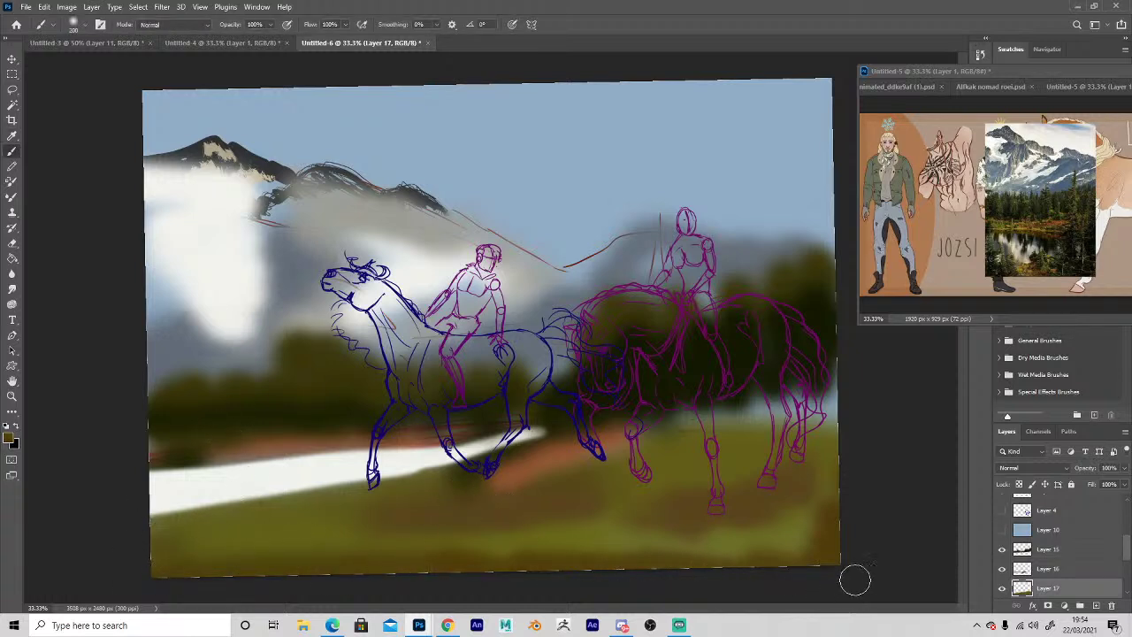
Sample dark green near the tree base and cover the blue gap behind the right horse's legs.
alt+click(678, 435)
alt+click(677, 421)
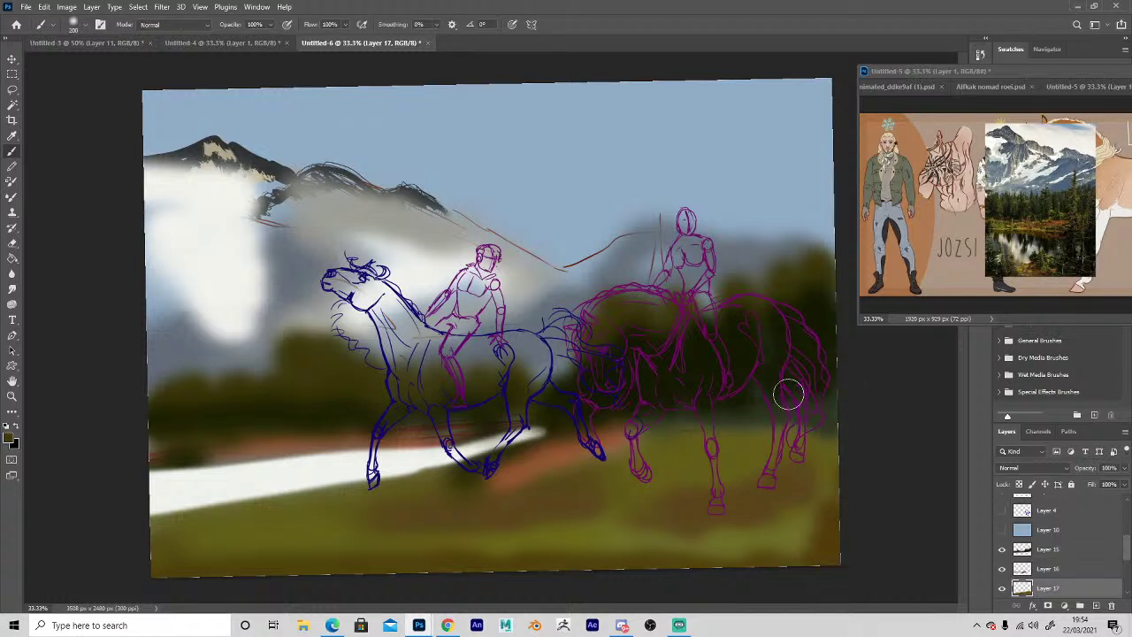
key(i)
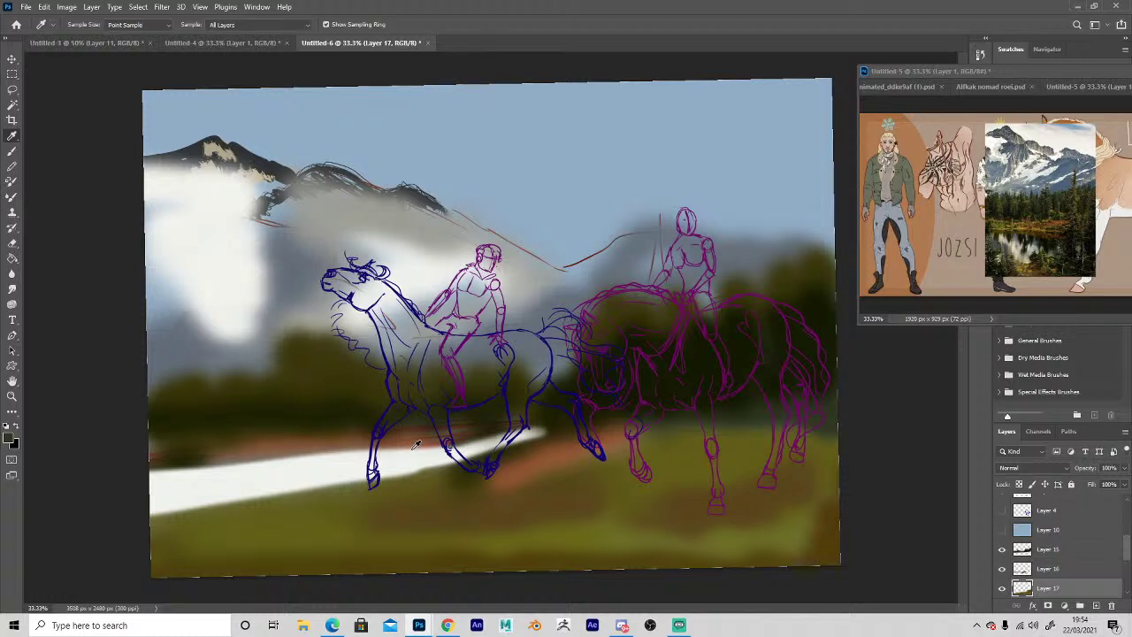
Show the blue overlay Layer 10 to fade the background and select the right rider's sketch layer.
key(v)
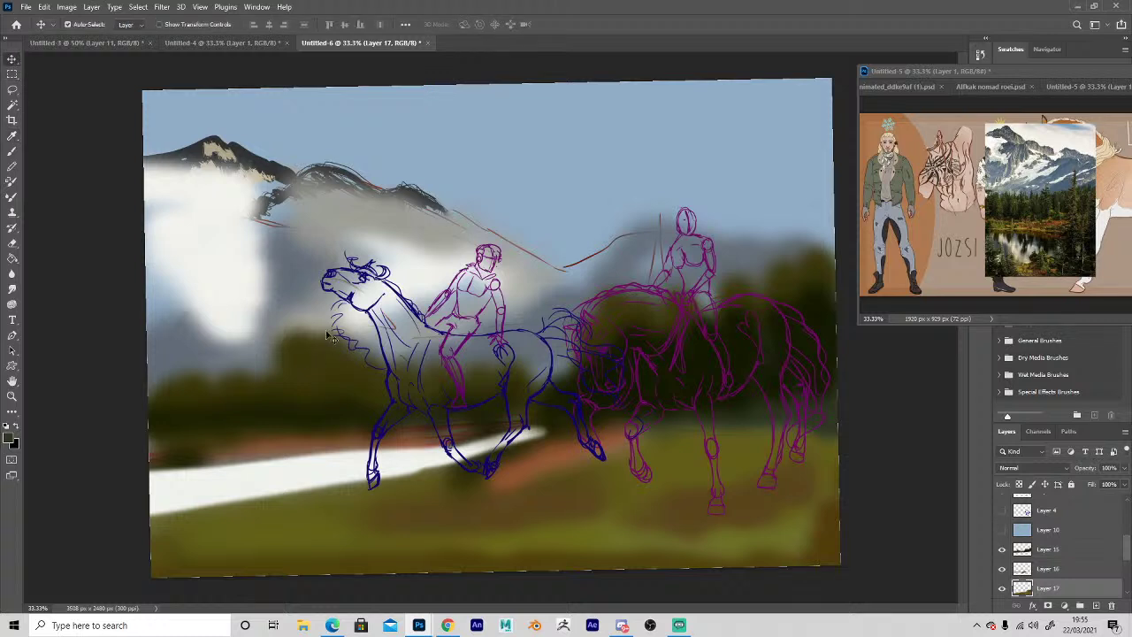
click(1002, 530)
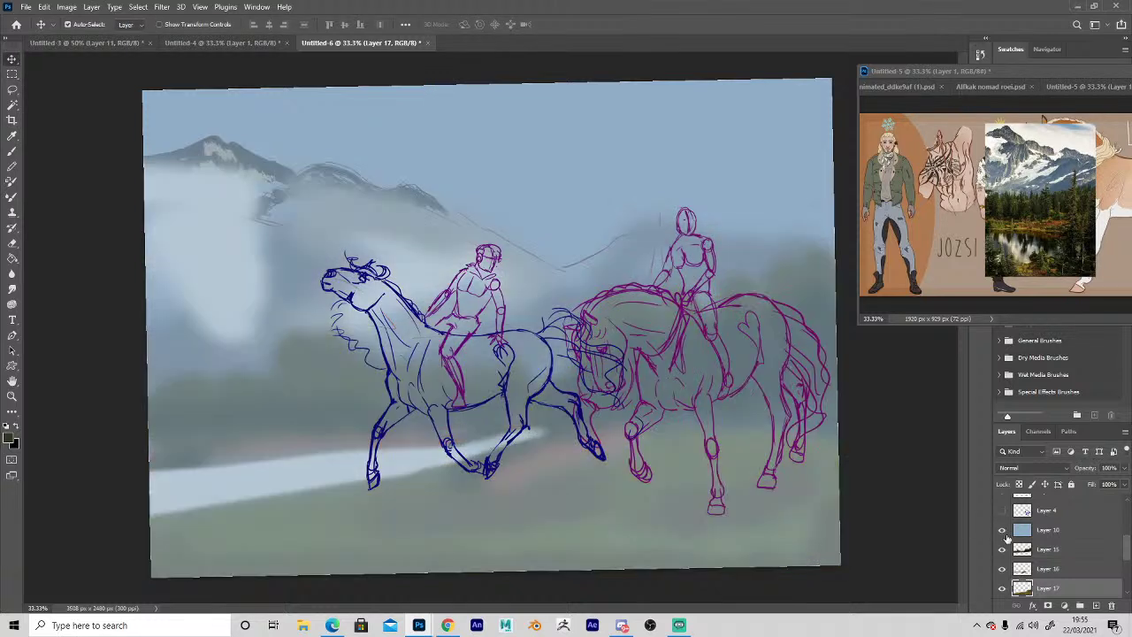
click(1017, 511)
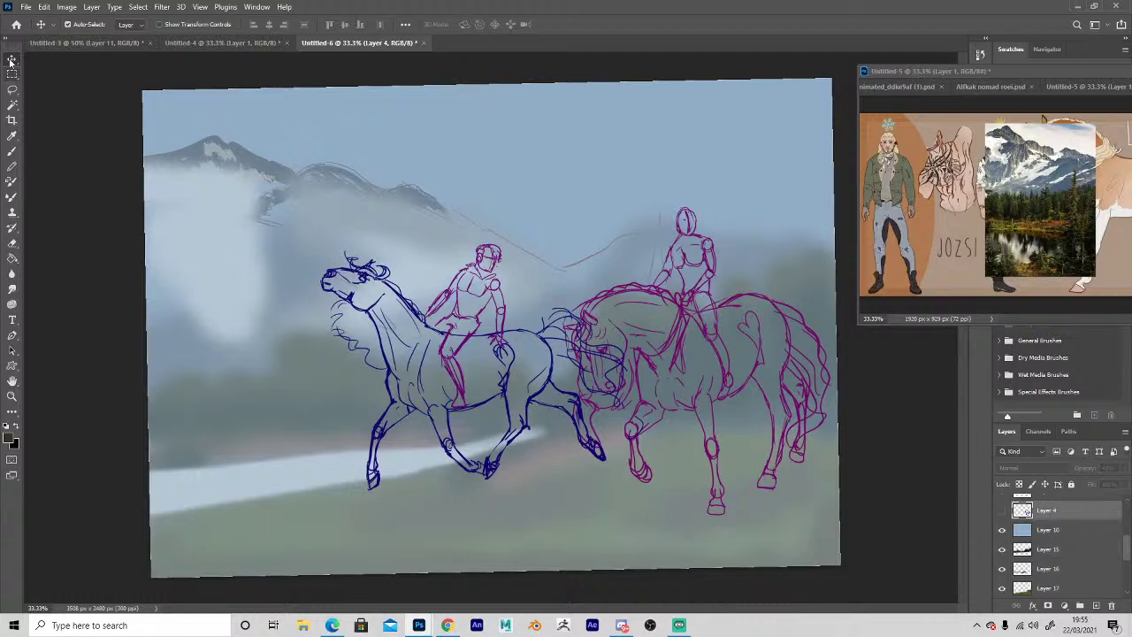
click(682, 233)
Zoom in on the right rider, hide the mountain photo in the reference document and bring its blond character into close view.
key(z)
click(712, 274)
click(712, 274)
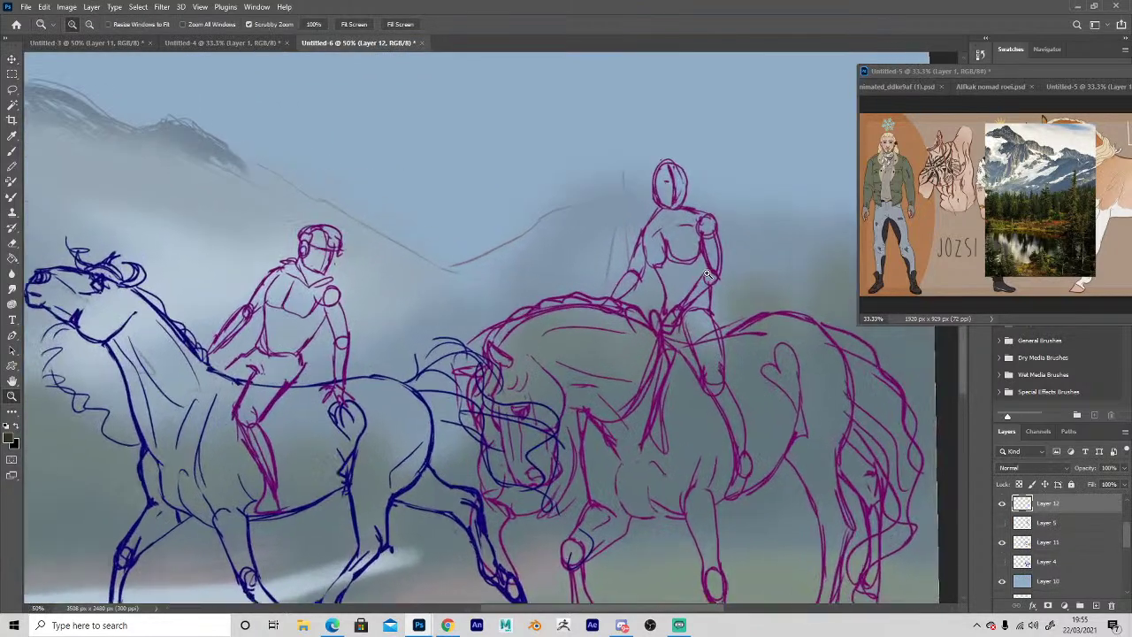
click(712, 274)
key(space)
drag(461, 259, 320, 242)
key(z)
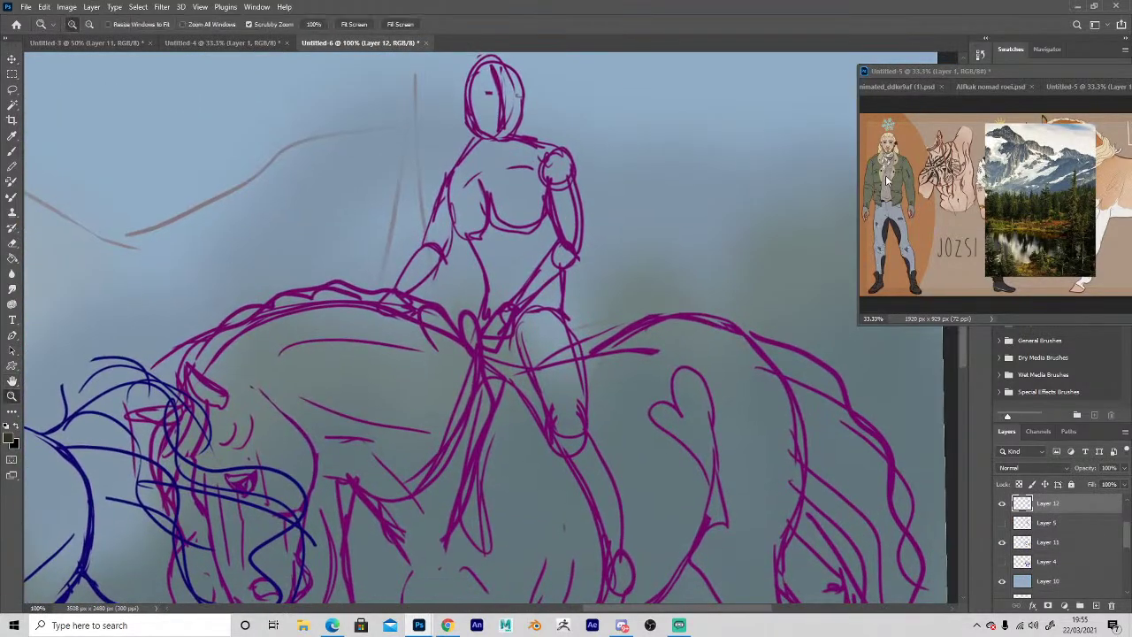
click(885, 184)
key(h)
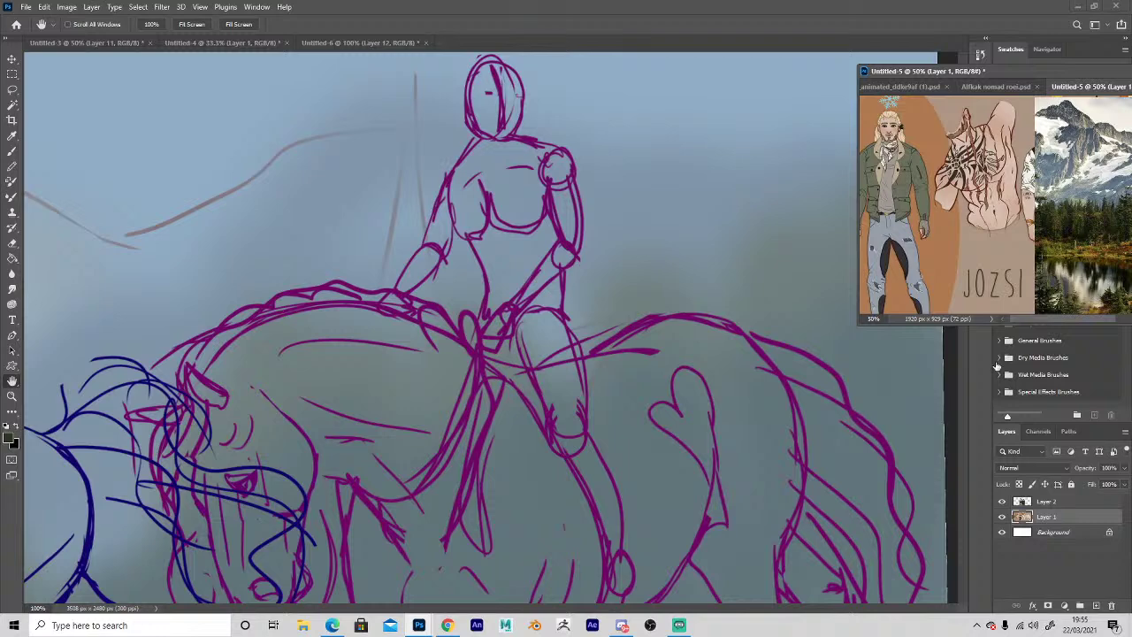
click(1002, 501)
key(z)
click(1065, 192)
key(h)
drag(1061, 195, 984, 241)
drag(502, 318, 625, 334)
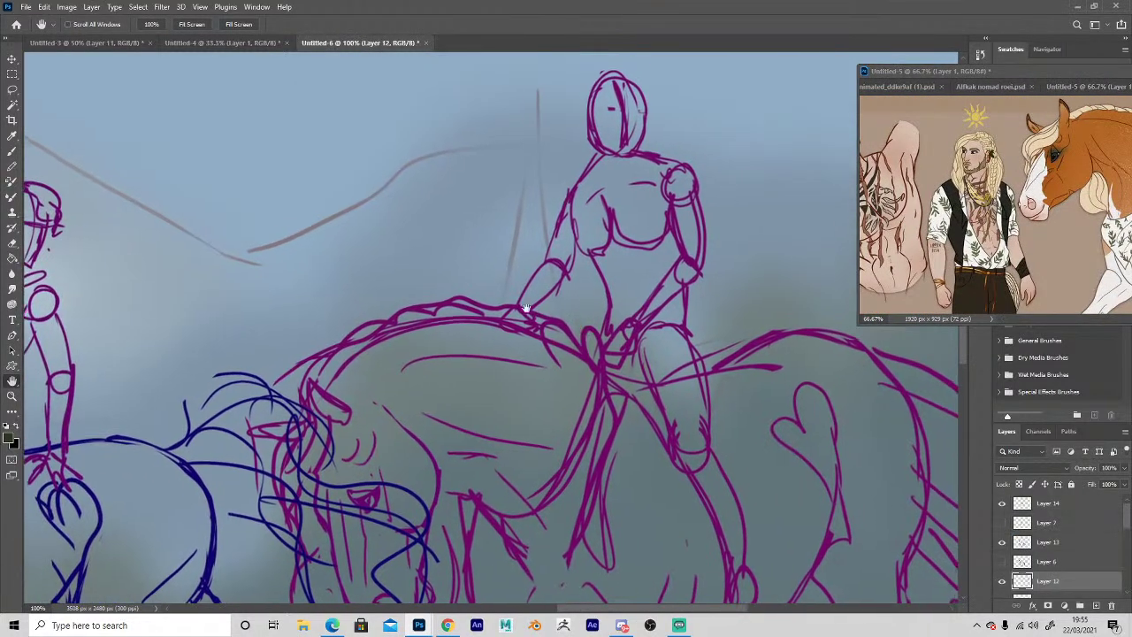
Choose a dark purple and a small hard brush, and sketch vest and shirt lines on the right rider's torso.
click(11, 440)
click(674, 225)
click(822, 418)
click(980, 316)
key(b)
key(bracketleft)
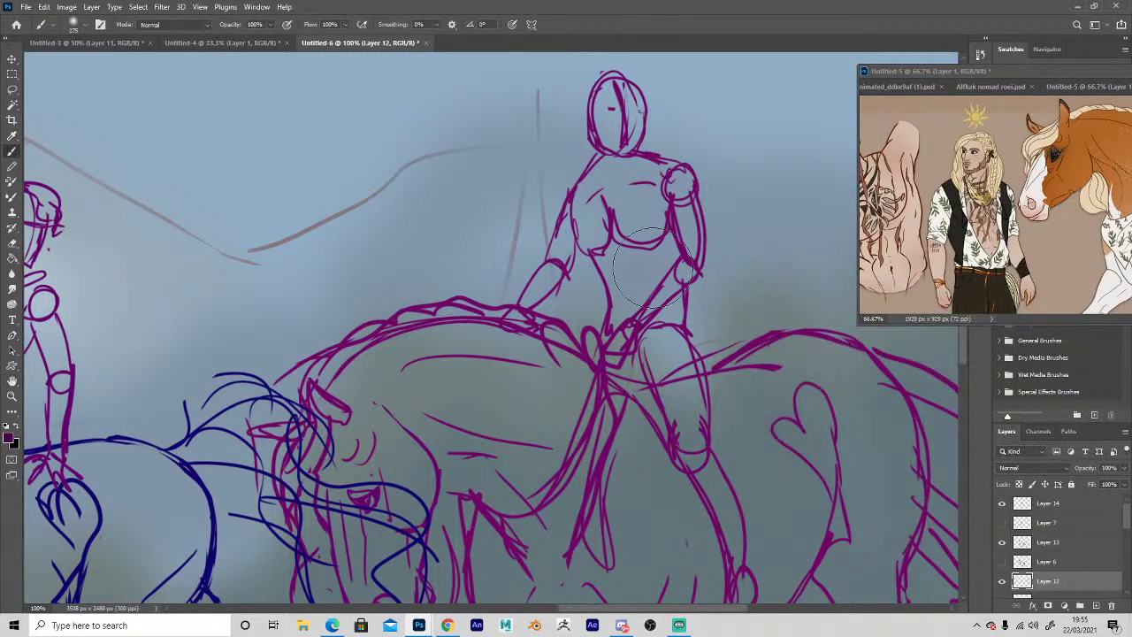
click(85, 25)
click(372, 244)
click(623, 211)
drag(653, 182, 649, 237)
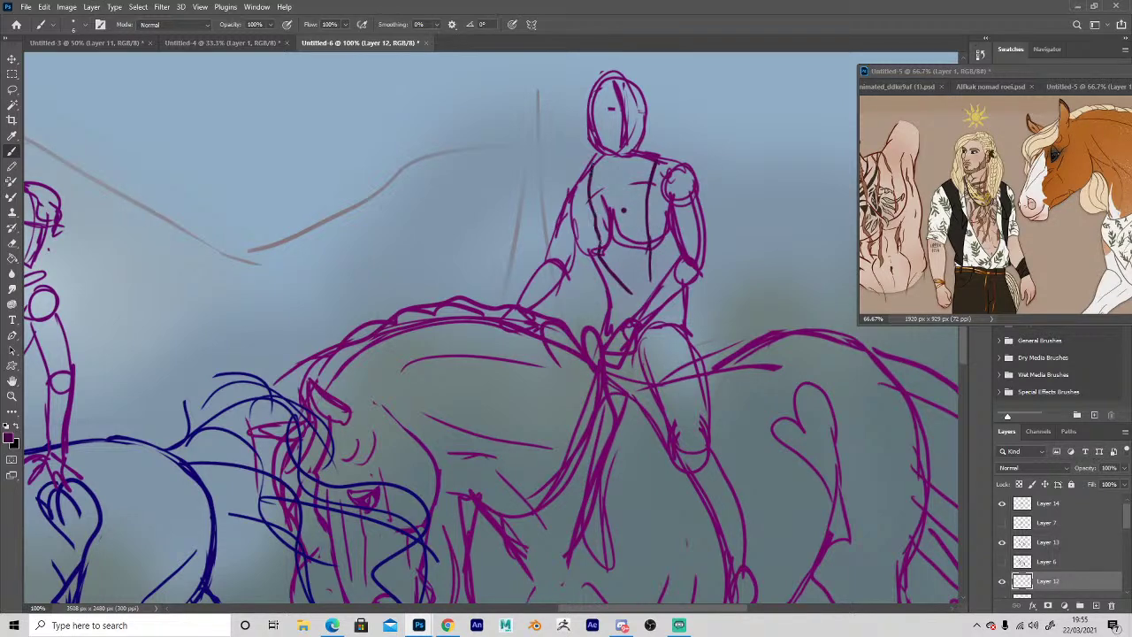
drag(617, 198, 620, 237)
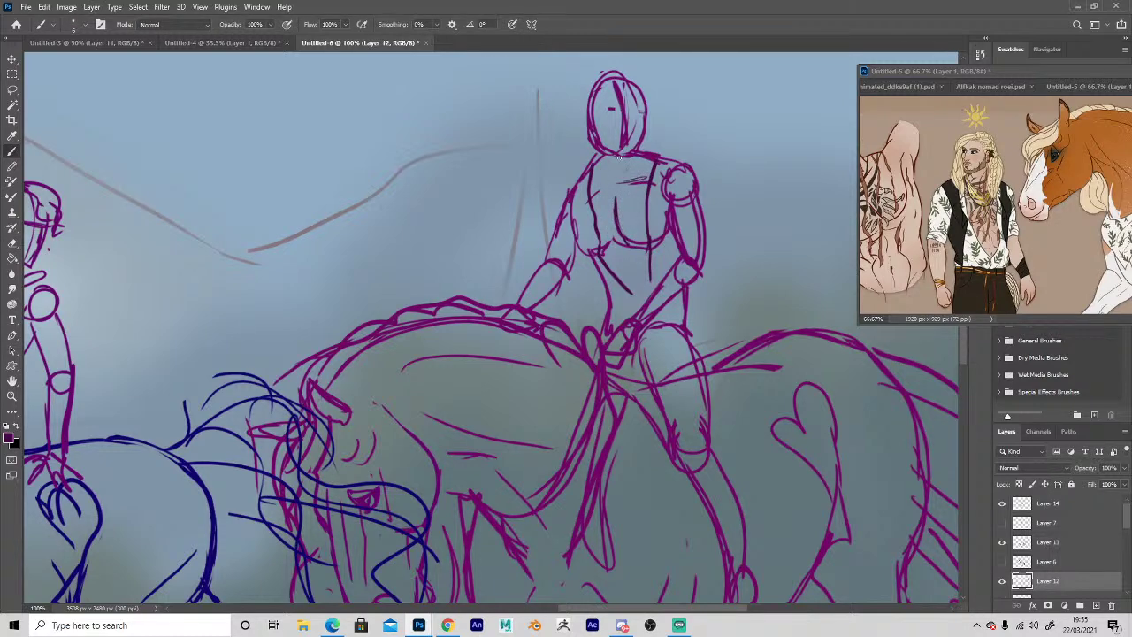
Erase the guide marks on the right rider's face and neck and sketch long hair around the head.
key(e)
mouse_move(615, 153)
mouse_down()
mouse_move(594, 136)
mouse_move(621, 111)
mouse_move(610, 110)
mouse_up()
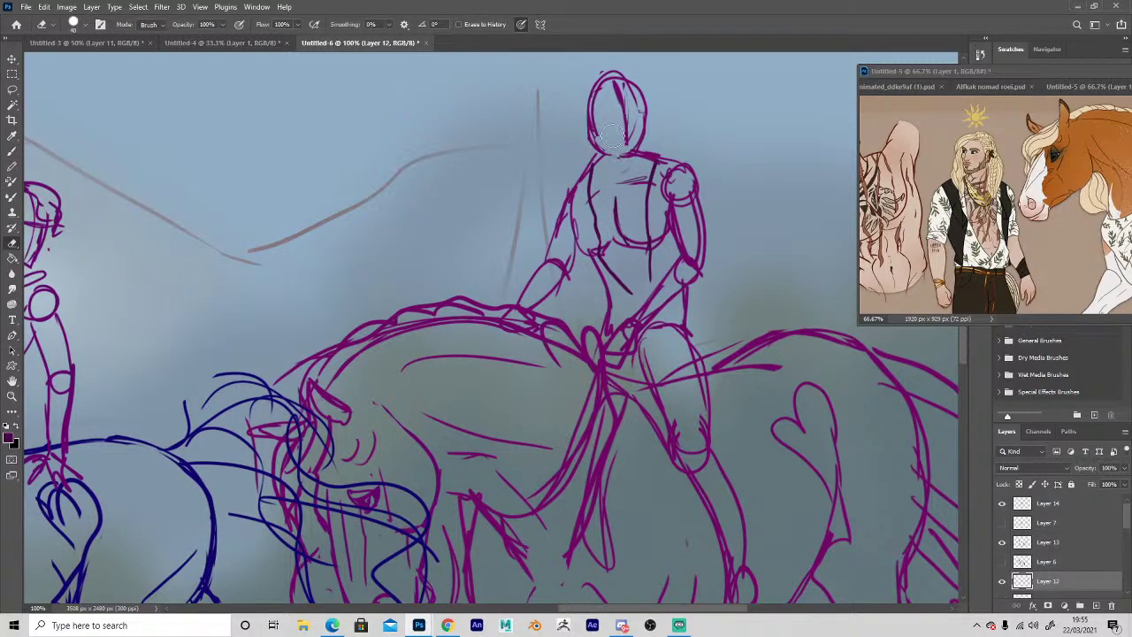
key(b)
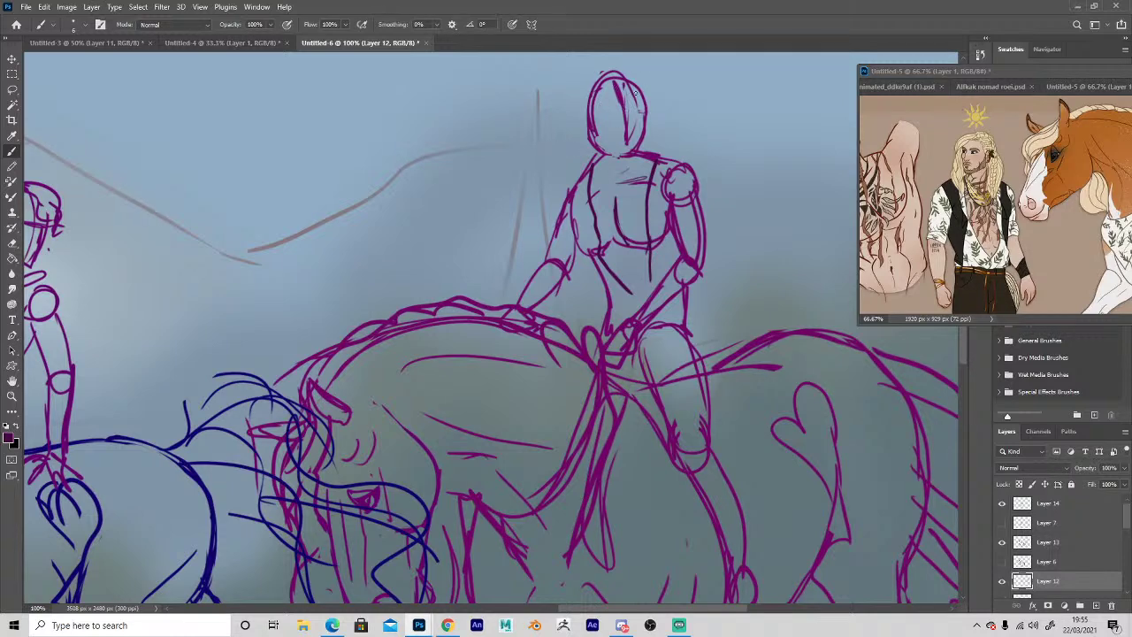
drag(590, 95, 596, 161)
drag(591, 99, 598, 192)
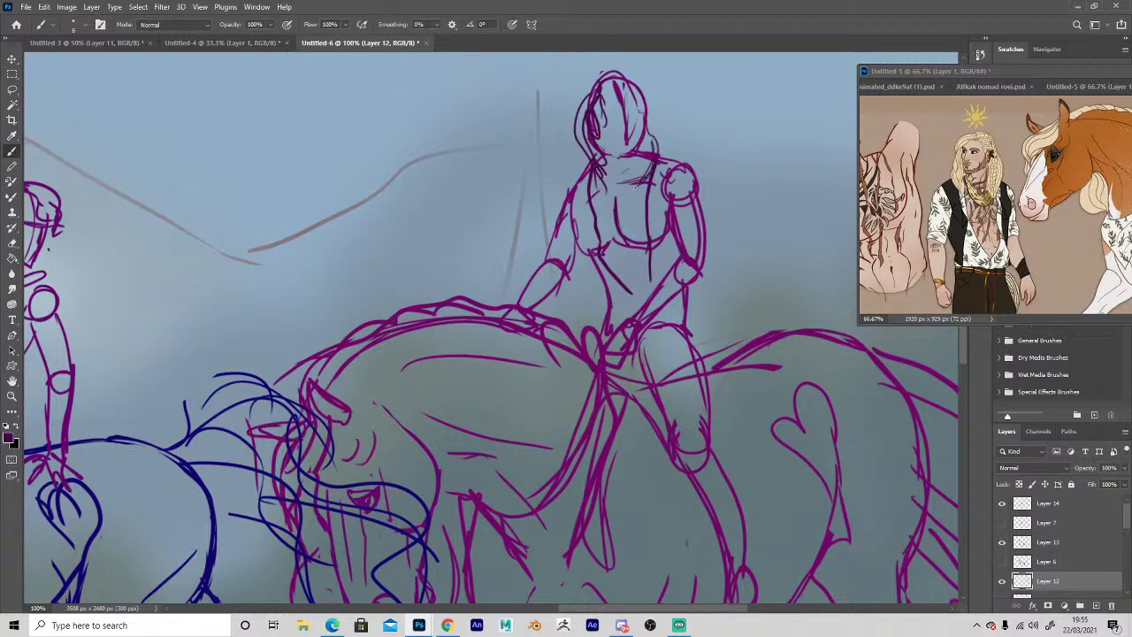
Erase the joint circle at the rider's near shoulder and redraw the shoulder and upper sleeve outline.
key(space)
mouse_move(566, 409)
mouse_down()
mouse_move(498, 386)
mouse_move(502, 398)
mouse_up()
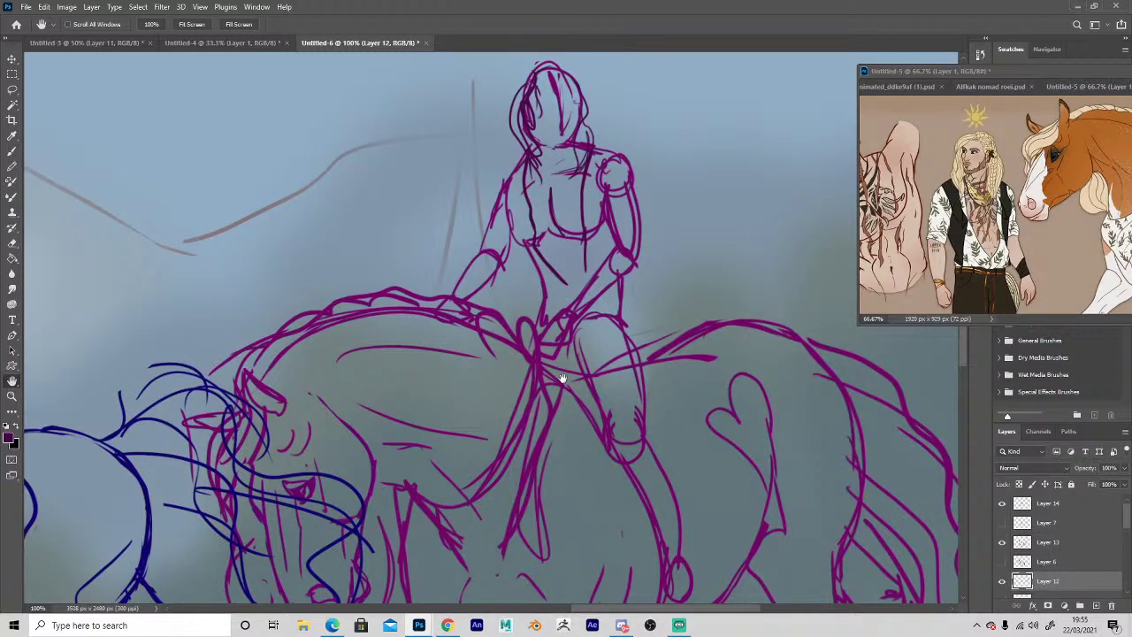
key(e)
drag(605, 158, 622, 228)
key(b)
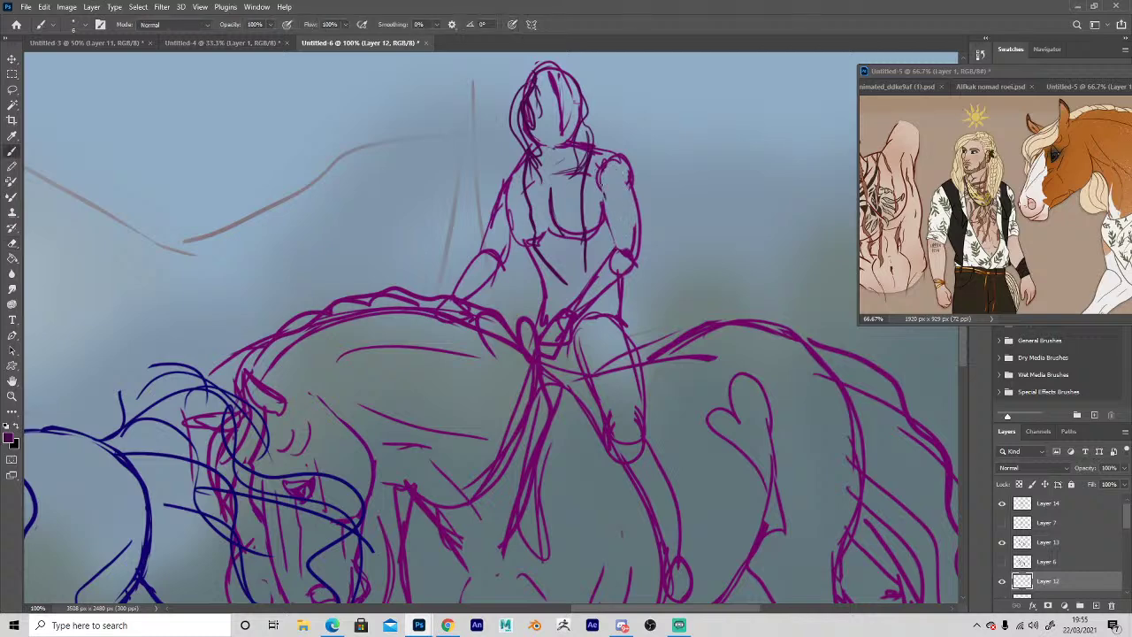
Erase the elbow circle and redraw the near arm with a rolled-up sleeve, forearm and hand on the reins.
key(e)
drag(633, 244, 622, 255)
key(b)
mouse_move(604, 187)
mouse_down()
mouse_move(612, 249)
mouse_move(629, 244)
mouse_up()
drag(610, 248, 585, 285)
drag(636, 249, 577, 322)
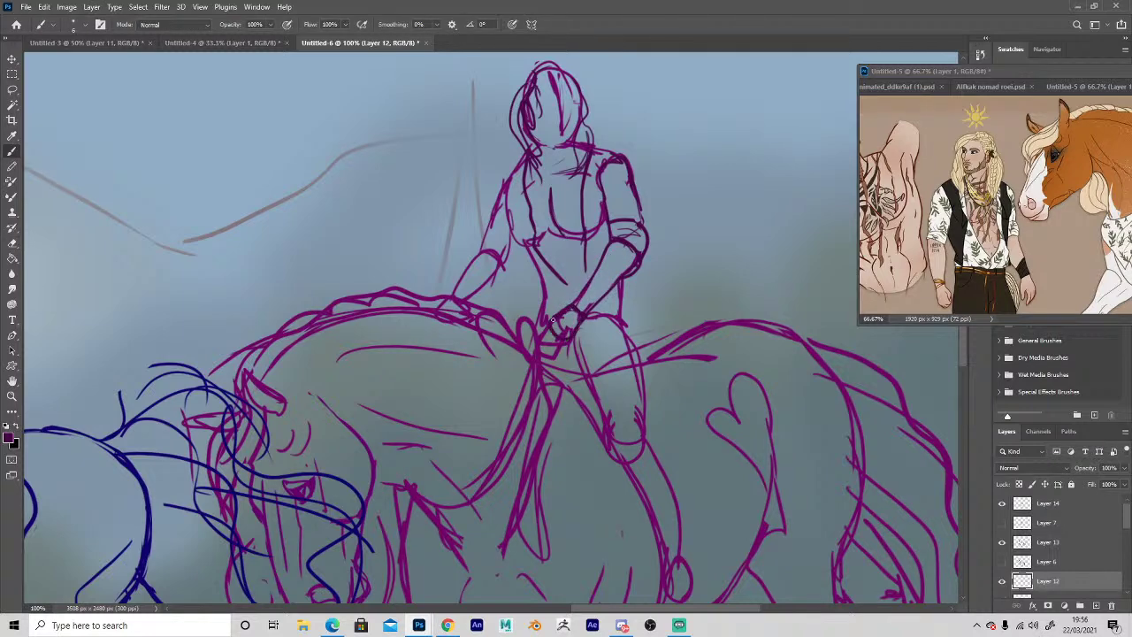
Clean up the rider's waist, redraw its contour and sketch the open V-shaped shirt front.
key(e)
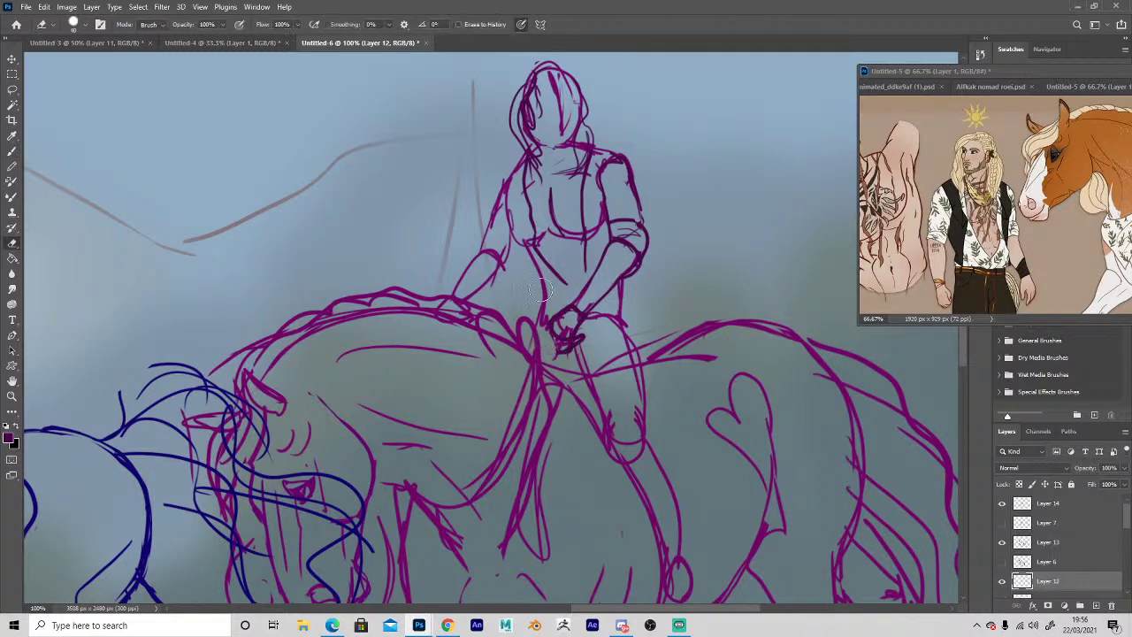
key(b)
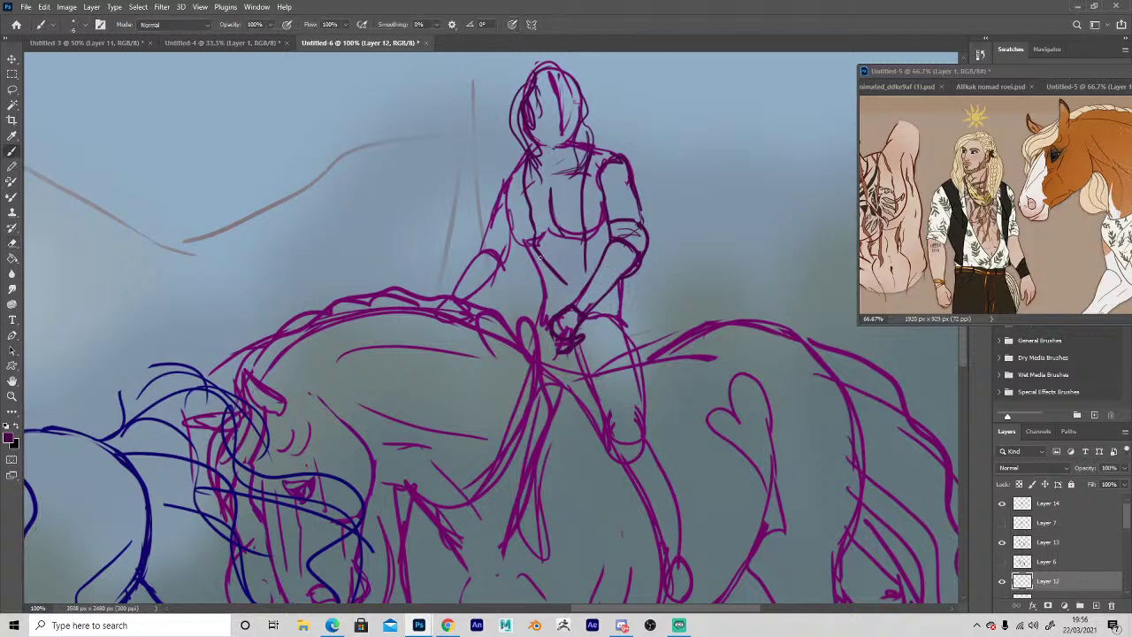
mouse_move(541, 265)
mouse_down()
mouse_move(532, 310)
mouse_move(559, 314)
mouse_move(545, 308)
mouse_up()
key(e)
key(b)
drag(575, 168, 564, 214)
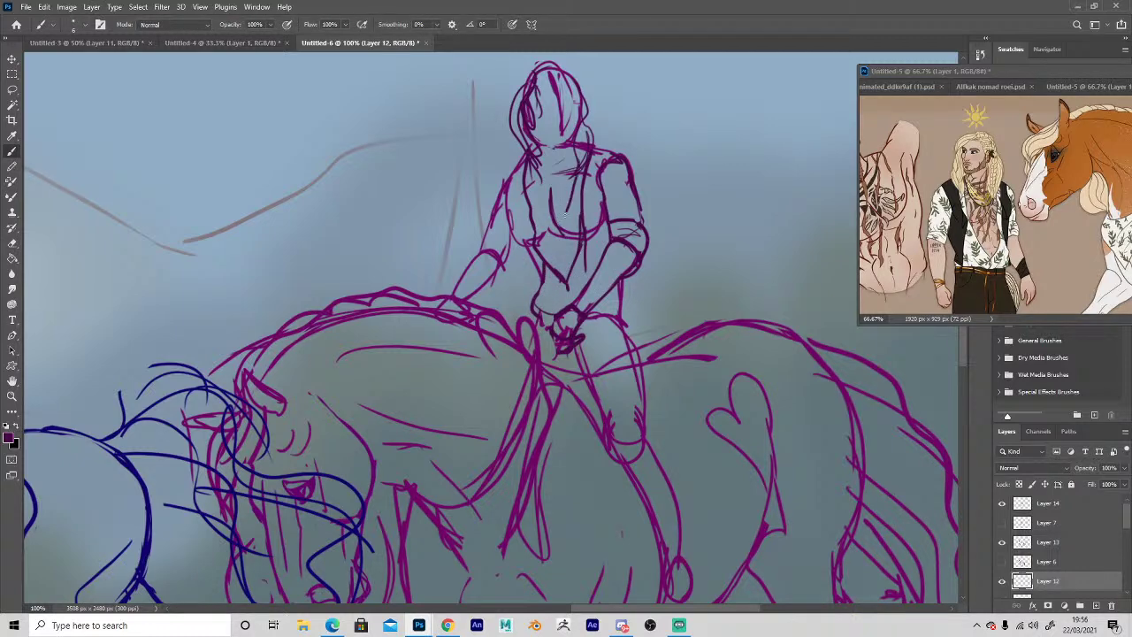
Erase stray chest lines, sketch the neckline and fill both sides of the rider's vest with dark purple hatching.
key(e)
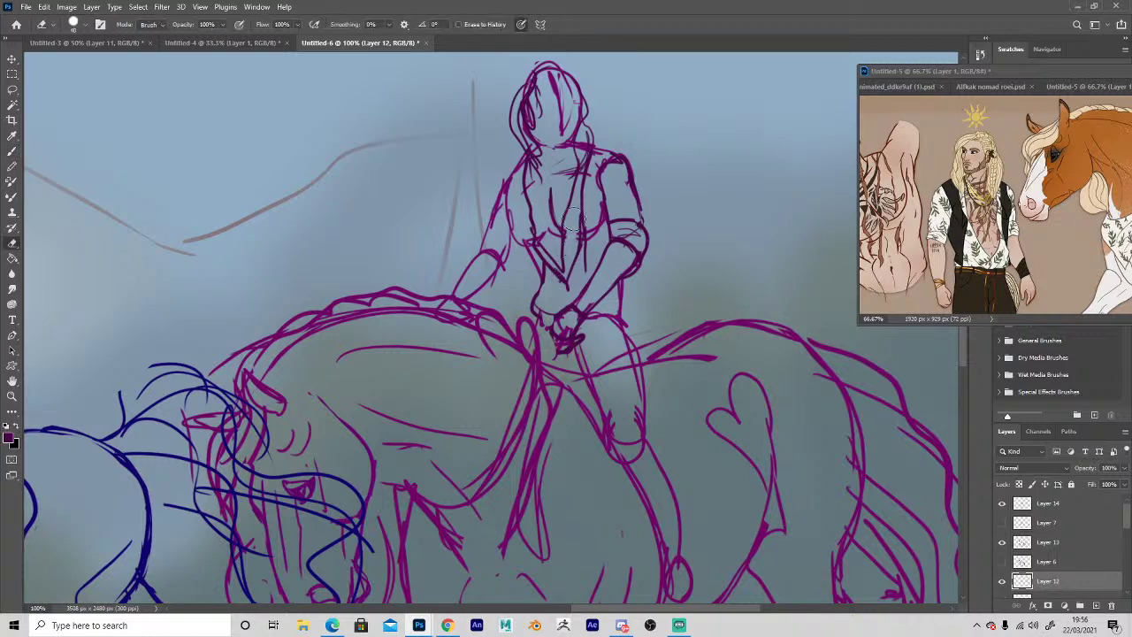
key(b)
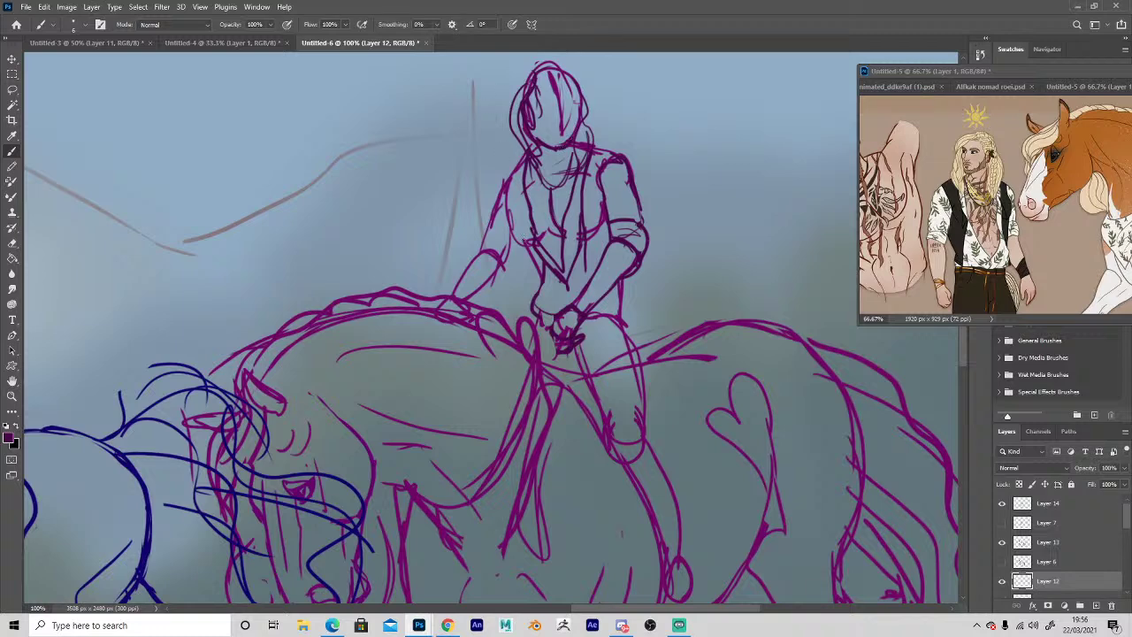
drag(519, 225, 538, 288)
mouse_move(583, 253)
mouse_down()
mouse_move(574, 290)
mouse_move(600, 227)
mouse_move(600, 214)
mouse_move(587, 223)
mouse_move(590, 168)
mouse_move(587, 285)
mouse_move(542, 267)
mouse_move(536, 246)
mouse_move(544, 279)
mouse_move(523, 205)
mouse_up()
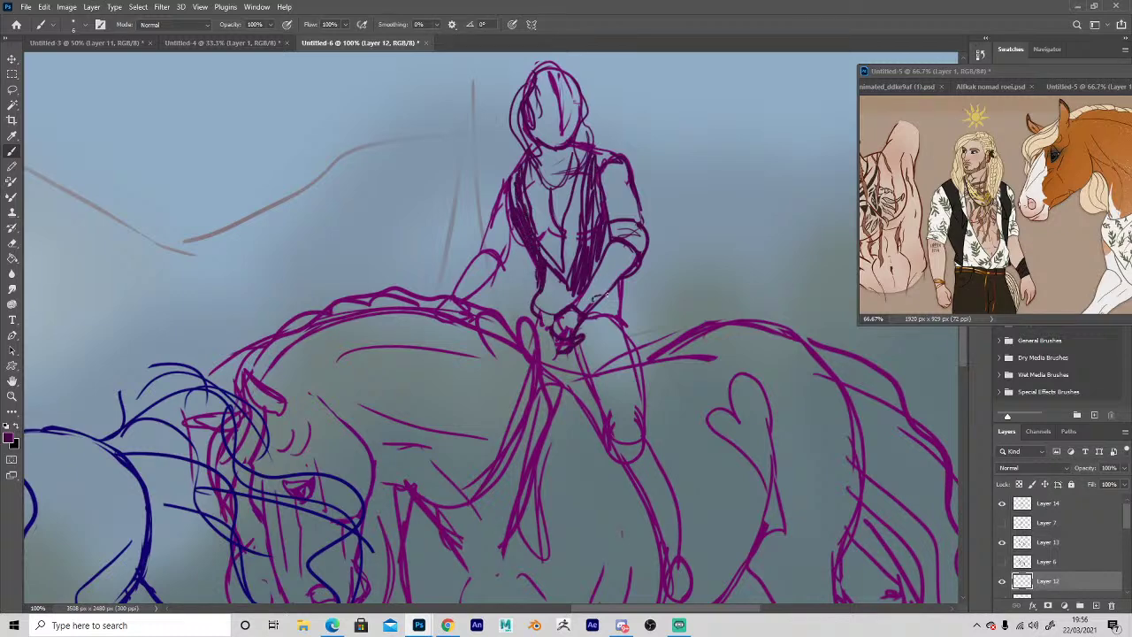
Redraw the outline of the right rider's near thigh and knee, consulting the trousers in the character reference.
mouse_move(590, 302)
mouse_down()
mouse_move(627, 335)
mouse_move(644, 406)
mouse_up()
key(space)
mouse_move(964, 276)
mouse_down()
mouse_move(962, 147)
mouse_move(943, 148)
mouse_up()
click(546, 342)
drag(578, 359, 600, 391)
key(v)
drag(514, 207, 524, 216)
key(space)
drag(509, 425, 460, 277)
key(b)
mouse_move(602, 247)
mouse_down()
mouse_move(610, 285)
mouse_move(580, 311)
mouse_move(583, 333)
mouse_up()
key(e)
key(b)
drag(545, 236, 588, 321)
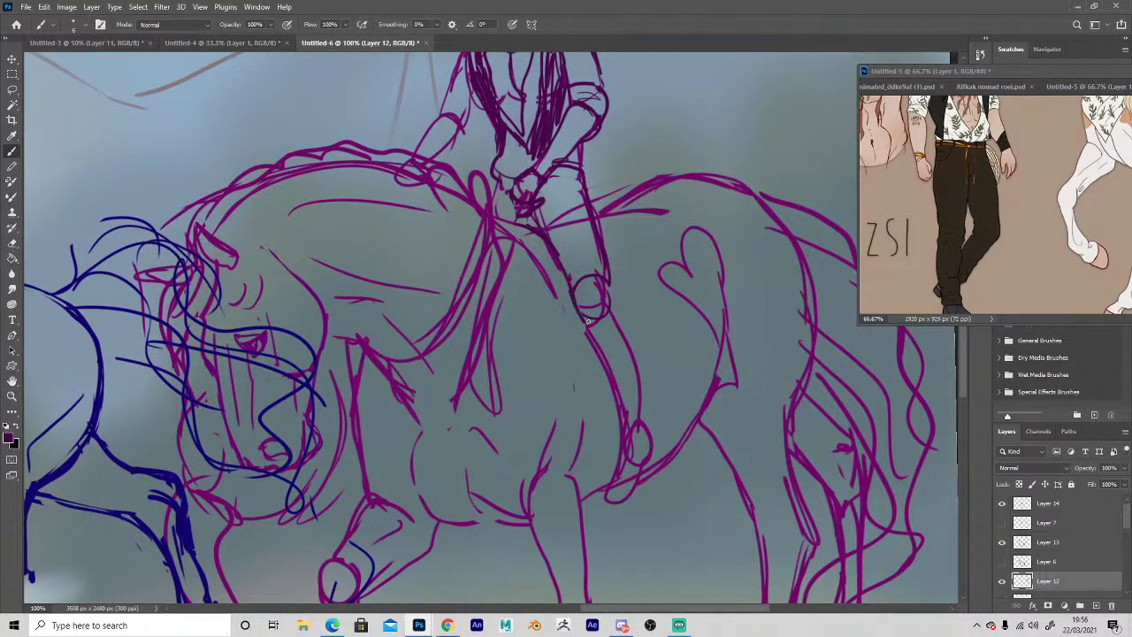
Redraw the right rider's lower leg and foot, erasing the old rough lines around the foot.
mouse_move(602, 261)
mouse_down()
mouse_move(657, 478)
mouse_move(626, 497)
mouse_up()
key(e)
mouse_move(626, 454)
mouse_down()
mouse_move(629, 485)
mouse_move(613, 497)
mouse_move(656, 484)
mouse_up()
key(b)
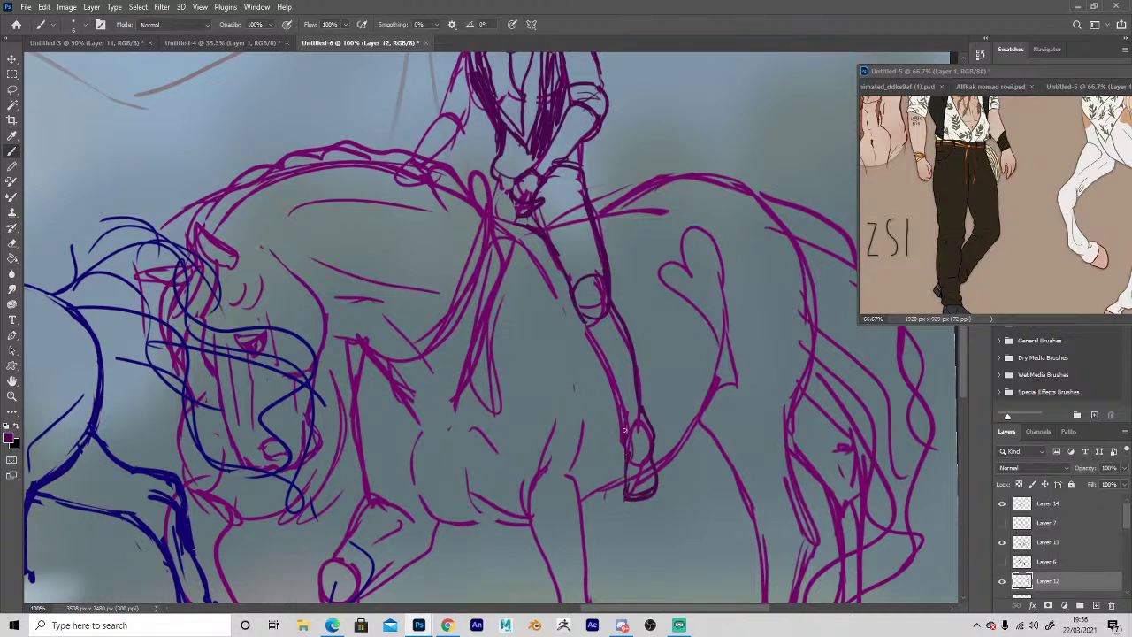
Hatch the right rider's trousers in dark purple from waist to ankle and tidy the hem and boot lines.
mouse_move(643, 408)
mouse_down()
mouse_move(606, 386)
mouse_move(597, 367)
mouse_move(593, 328)
mouse_move(625, 412)
mouse_move(601, 334)
mouse_move(610, 330)
mouse_move(547, 228)
mouse_move(593, 242)
mouse_move(554, 181)
mouse_up()
key(e)
key(b)
mouse_move(516, 220)
mouse_down()
mouse_move(492, 190)
mouse_move(523, 215)
mouse_up()
key(e)
key(b)
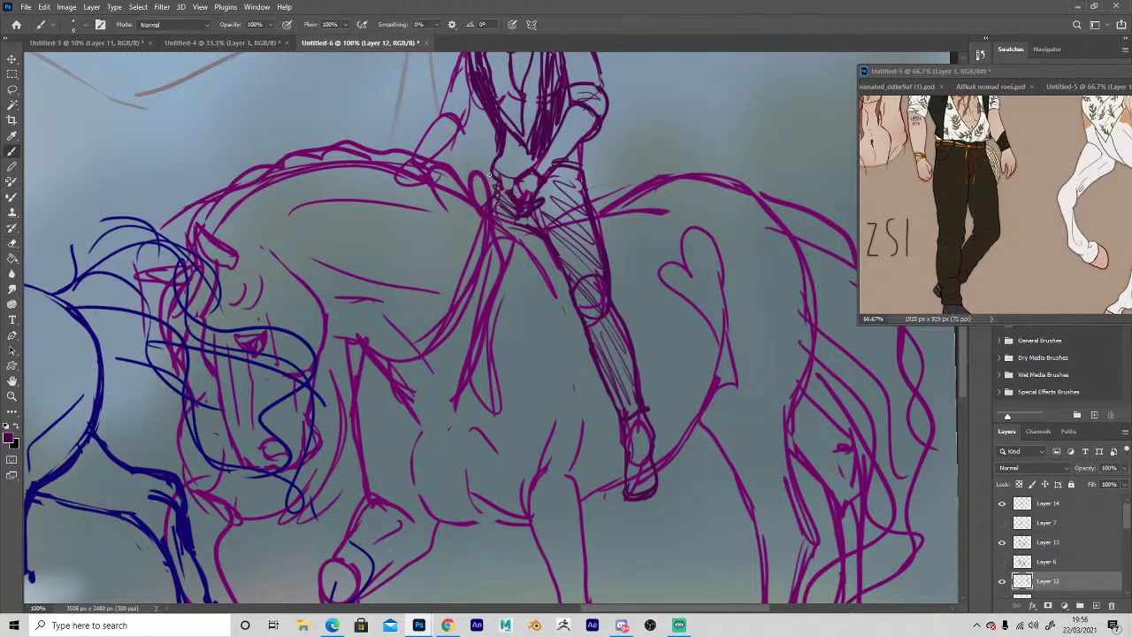
key(e)
key(b)
mouse_move(626, 492)
mouse_down()
mouse_move(652, 463)
mouse_move(648, 485)
mouse_move(636, 428)
mouse_move(650, 497)
mouse_up()
key(e)
key(b)
Redraw the right rider's far arm with a rolled-up sleeve and forearm, replacing the rough hand circle at the mane.
key(space)
mouse_move(581, 430)
mouse_down()
mouse_move(593, 463)
mouse_move(614, 475)
mouse_move(610, 494)
mouse_up()
mouse_move(542, 273)
mouse_down()
mouse_move(533, 244)
mouse_move(544, 276)
mouse_move(518, 246)
mouse_move(540, 187)
mouse_up()
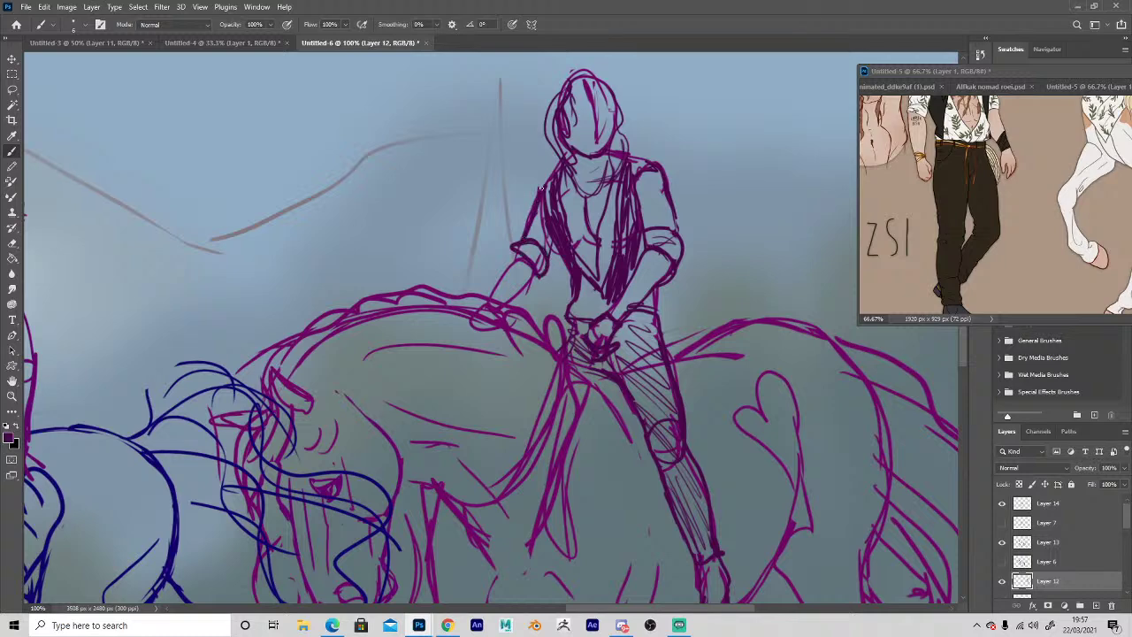
drag(533, 282, 507, 309)
drag(515, 257, 469, 319)
key(e)
Scale the right rider's sketch on Layer 12 up to about 108%.
key(z)
alt+click(542, 492)
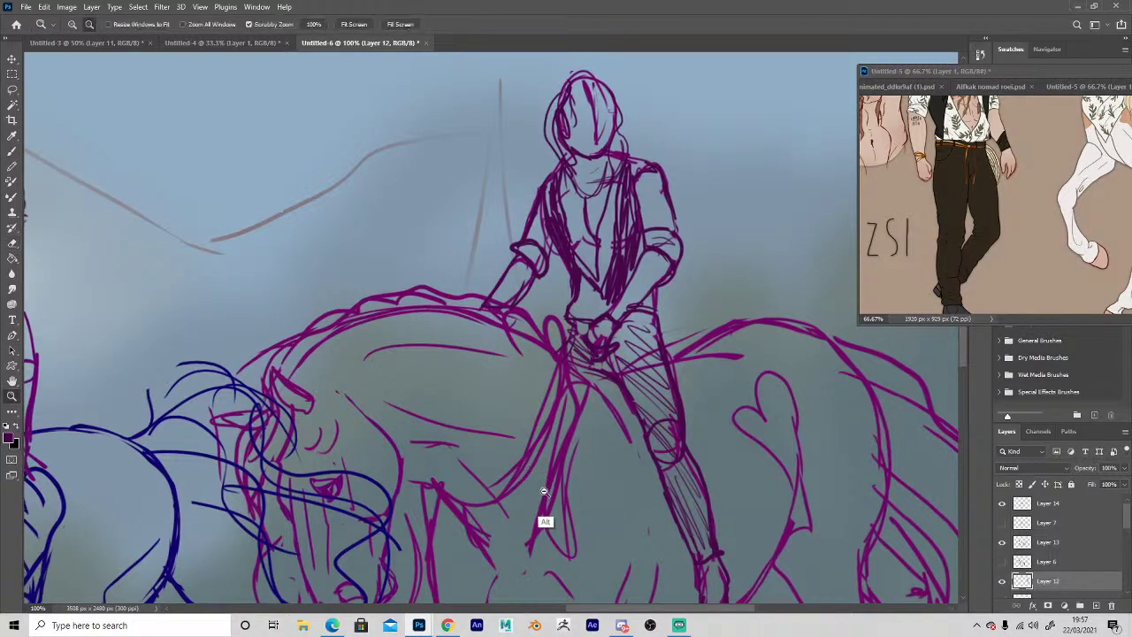
alt+click(536, 505)
alt+click(535, 510)
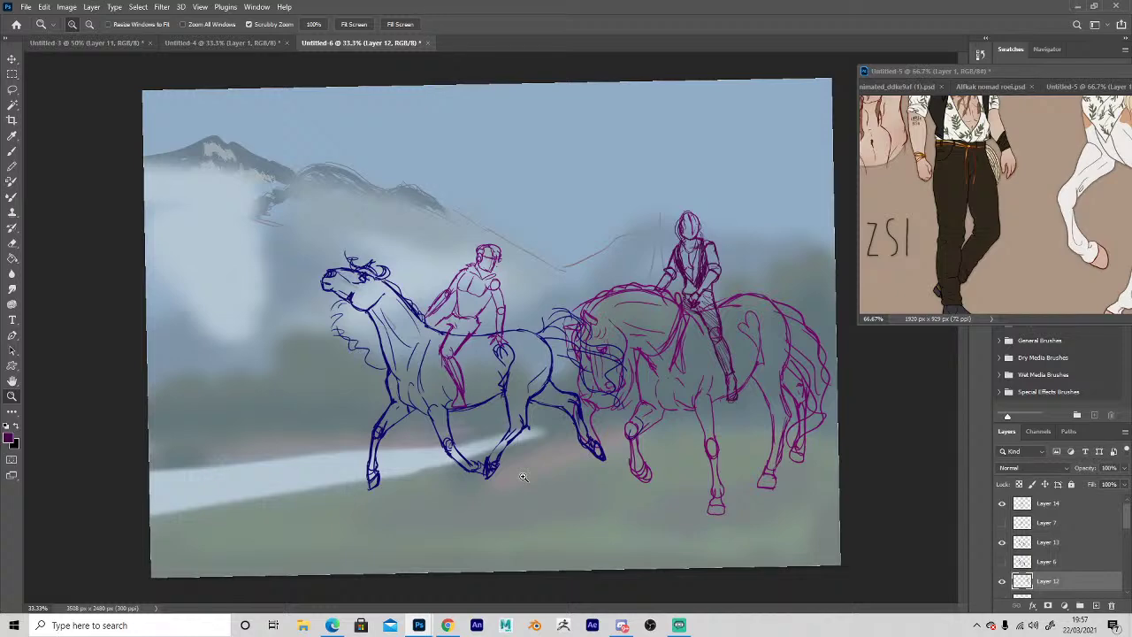
click(714, 375)
key(e)
key(ctrl+t)
drag(745, 410, 782, 427)
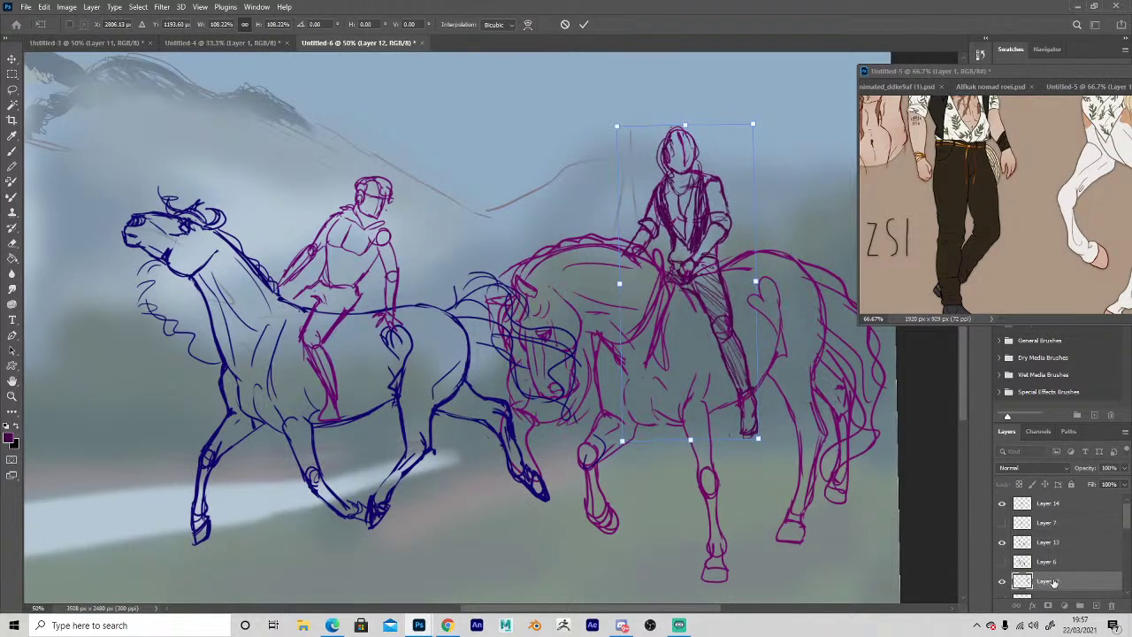
key(Return)
Scale the right horse's sketch on Layer 11 down slightly.
click(1125, 593)
click(1020, 584)
key(ctrl+t)
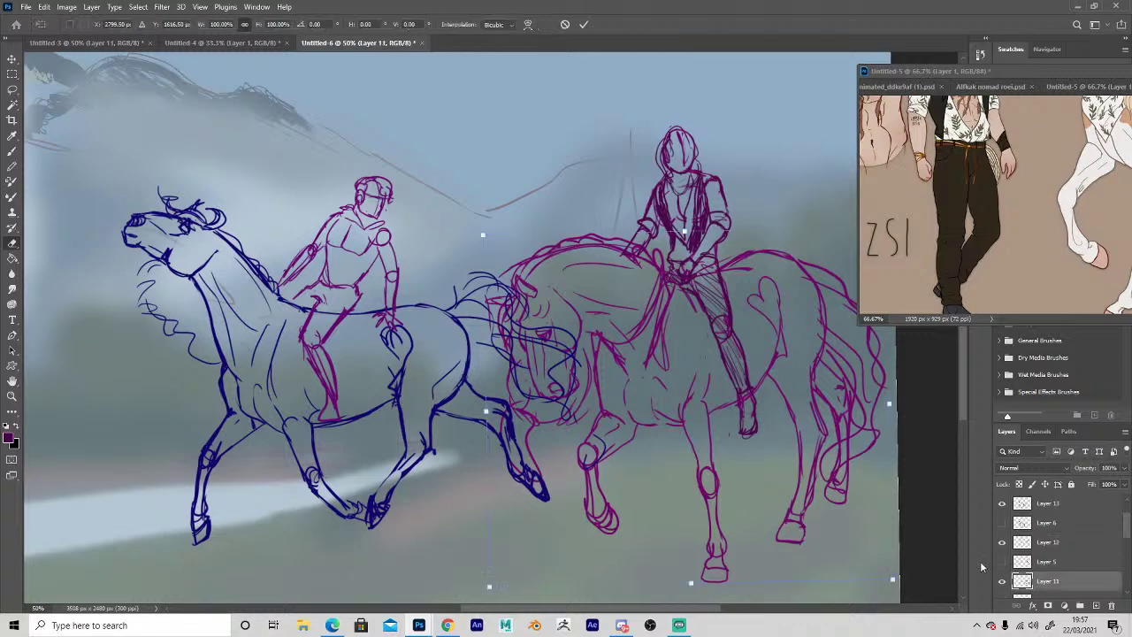
drag(483, 234, 495, 251)
key(Return)
key(e)
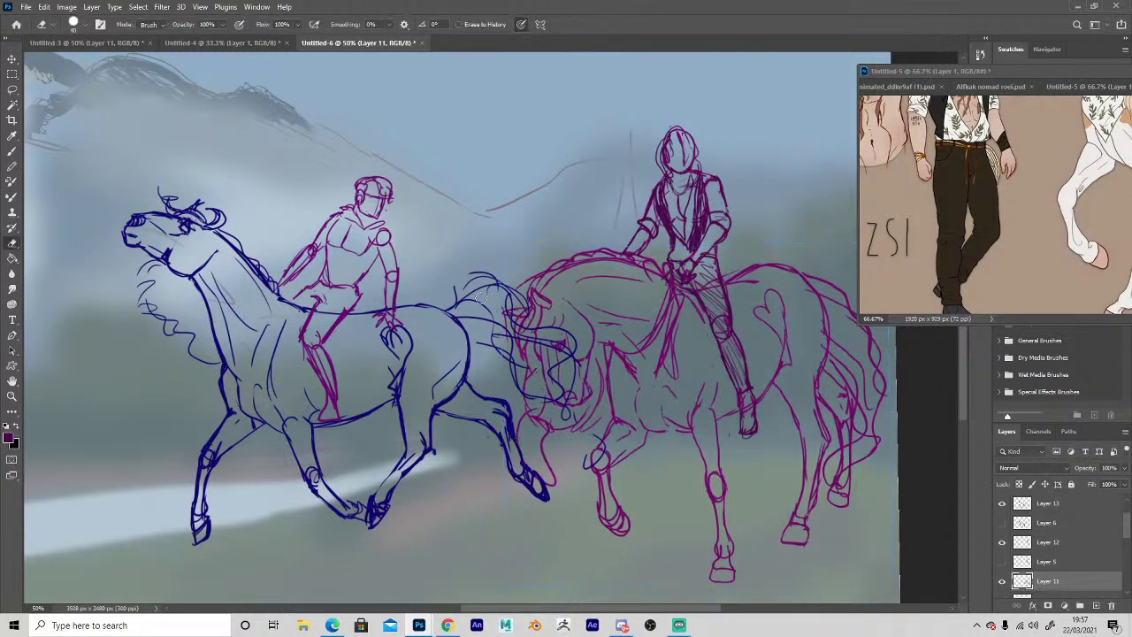
key(z)
alt+click(505, 475)
click(731, 355)
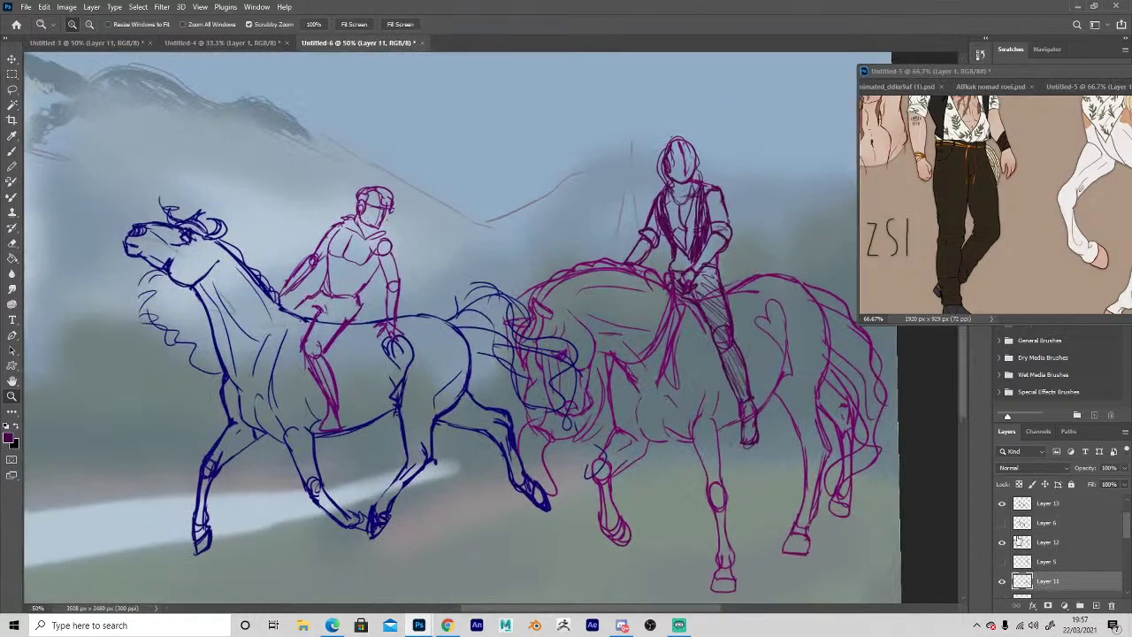
Scale the right rider on Layer 12 down slightly and shift the figure to sit on the resized horse.
click(1026, 541)
key(ctrl+t)
drag(685, 138, 684, 154)
drag(658, 222, 666, 213)
key(Return)
key(z)
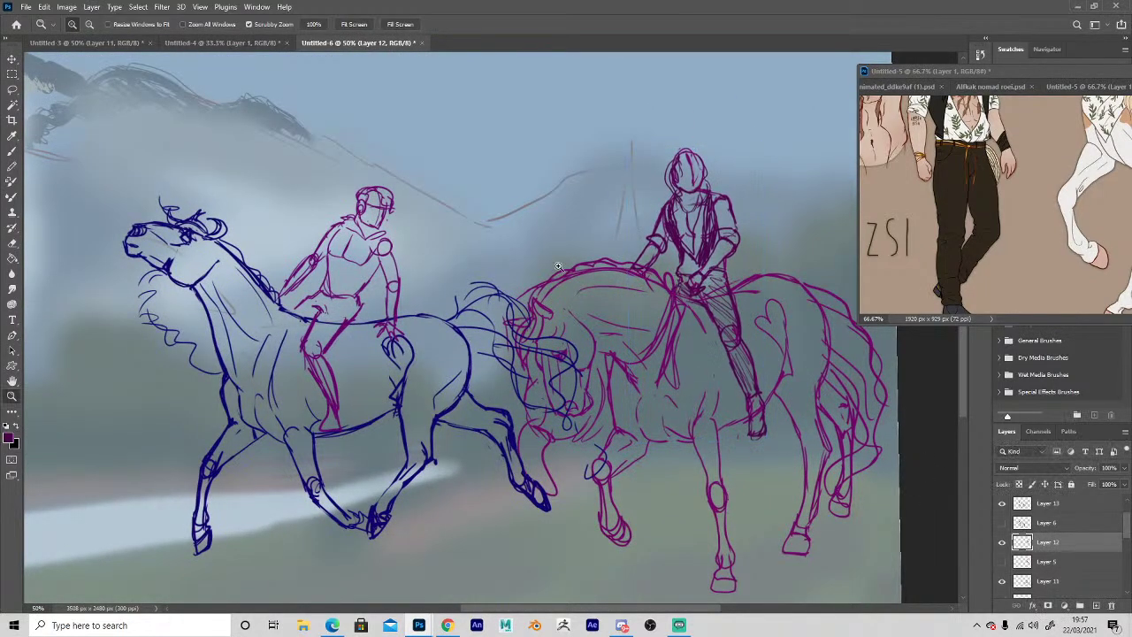
alt+click(614, 514)
click(718, 522)
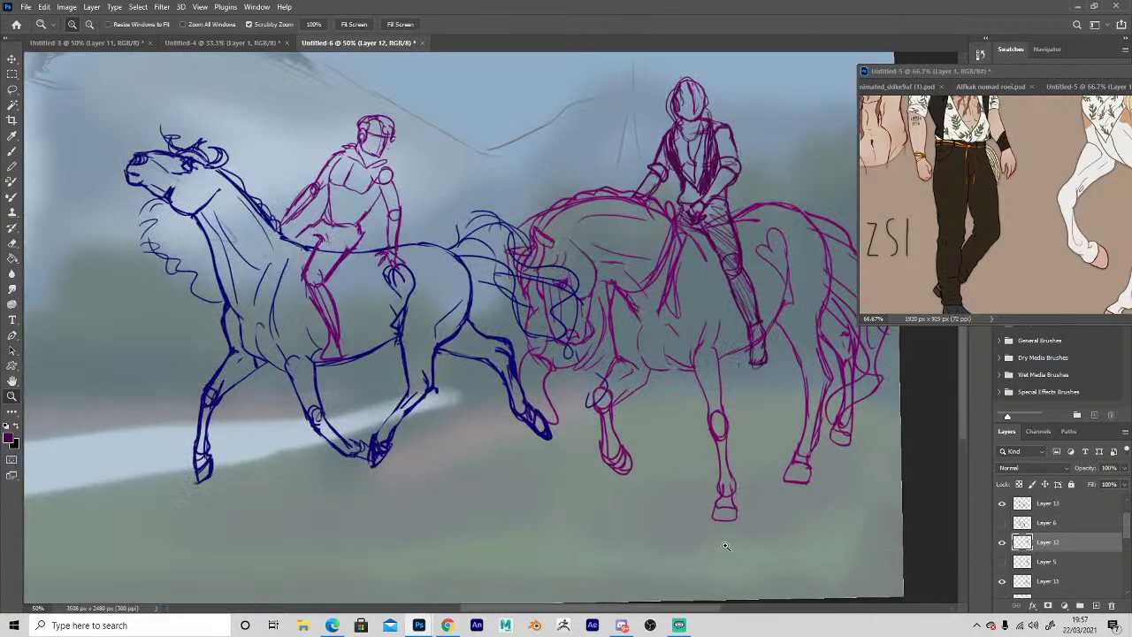
Select the lower part of the right horse's standing foreleg on Layer 11 and stretch it slightly downward.
key(h)
drag(606, 514, 565, 511)
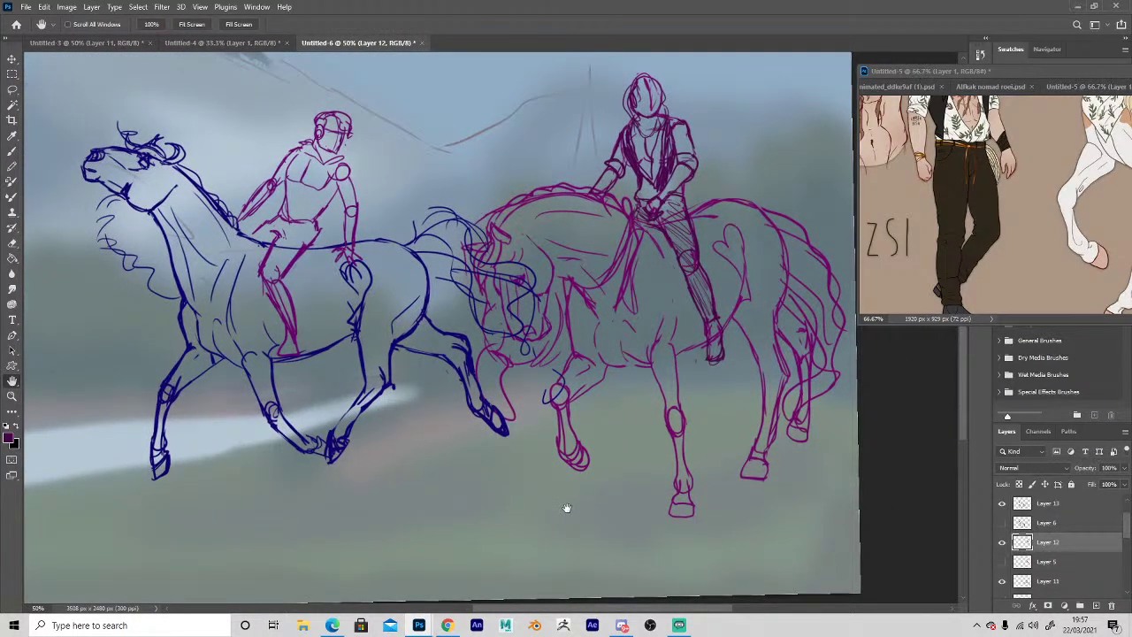
click(1013, 579)
key(l)
mouse_move(651, 450)
mouse_down()
mouse_move(673, 412)
mouse_move(646, 451)
mouse_up()
key(ctrl+t)
drag(683, 542, 683, 555)
key(Return)
key(z)
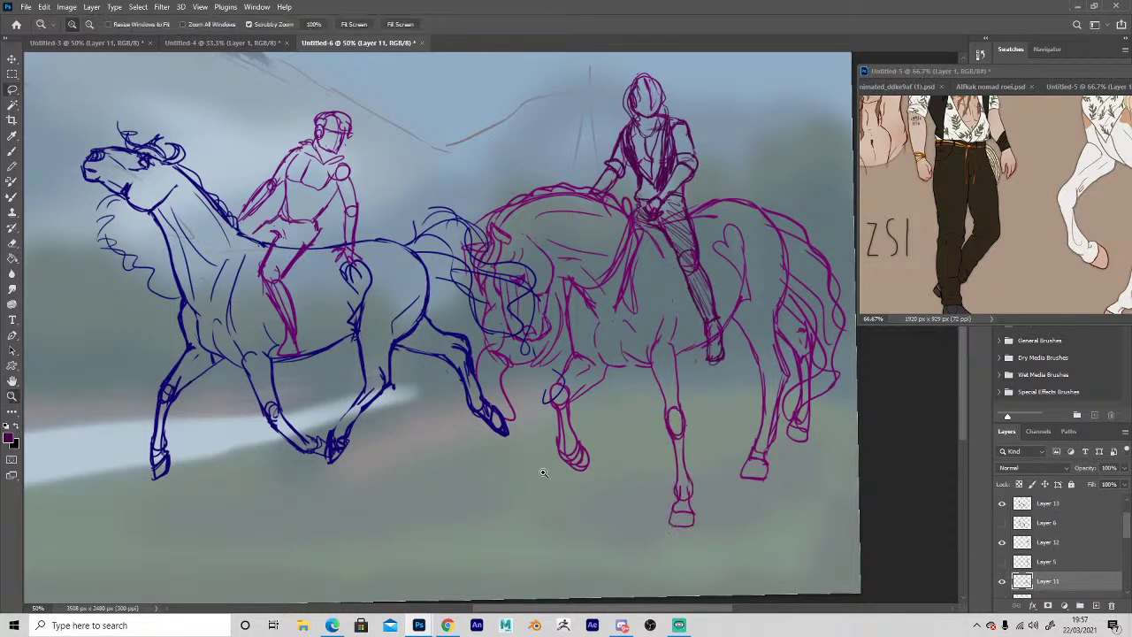
alt+click(557, 469)
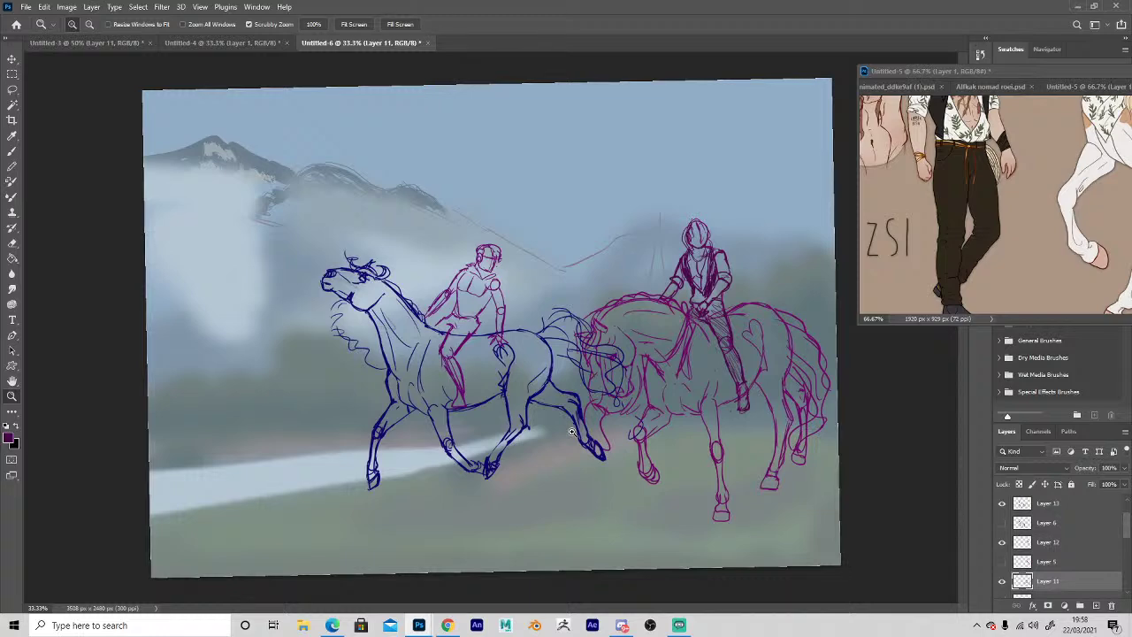
click(709, 492)
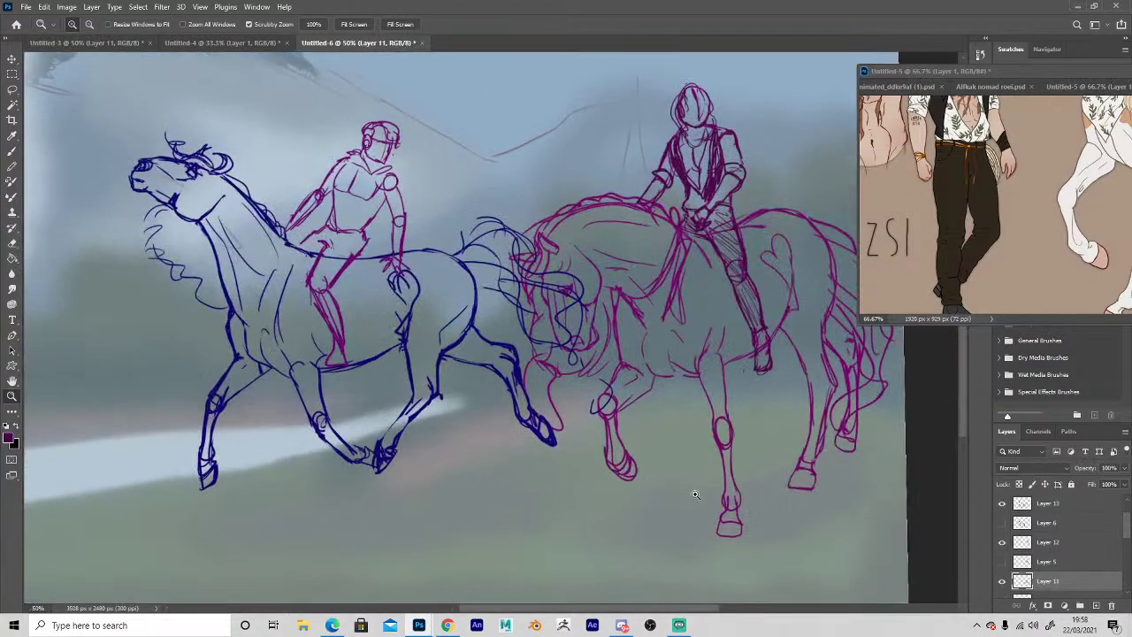
Bring the reference character's head into view and erase the vertical guide lines from the right rider's face on Layer 12.
click(694, 491)
key(space)
drag(640, 475, 638, 554)
scroll(566, 539, up, 5)
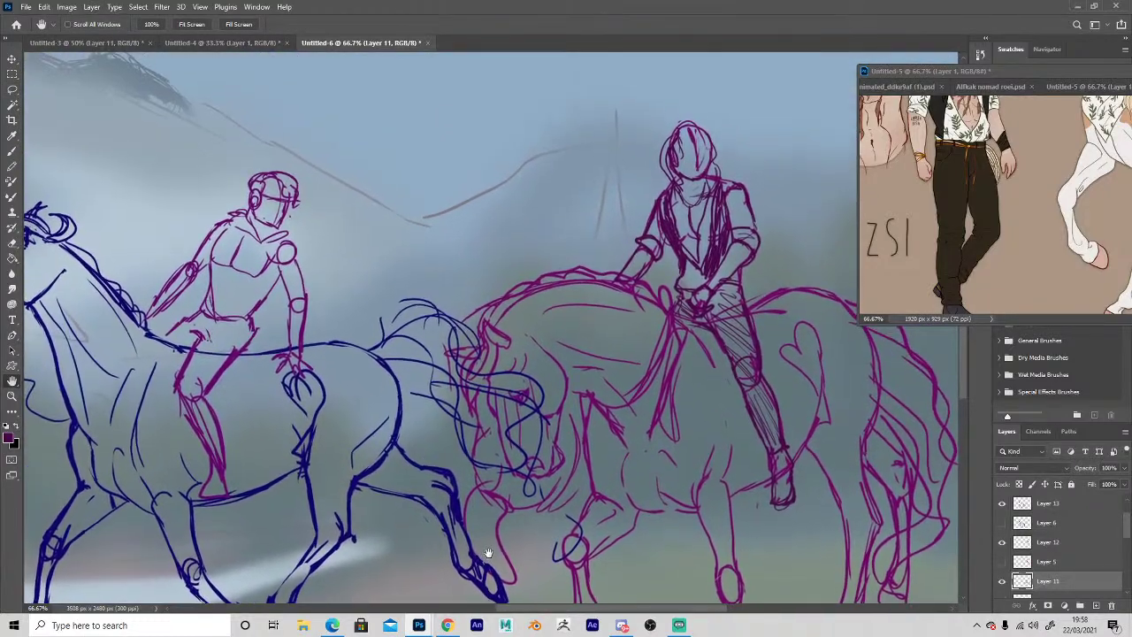
drag(488, 553, 455, 533)
key(space)
drag(952, 155, 949, 263)
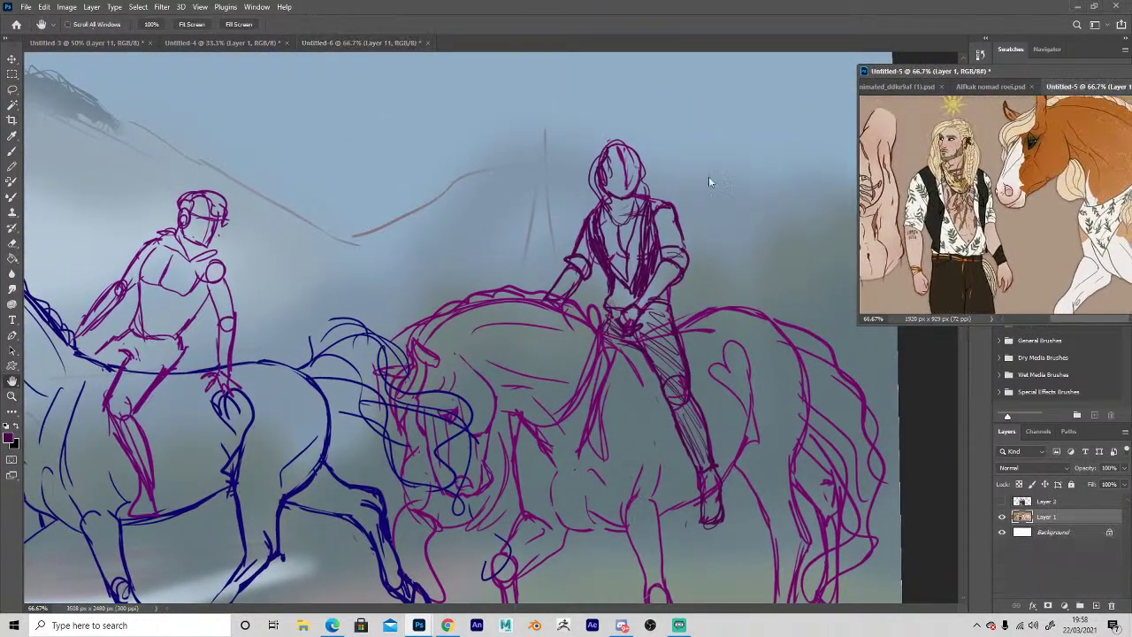
key(z)
click(619, 168)
click(614, 160)
key(e)
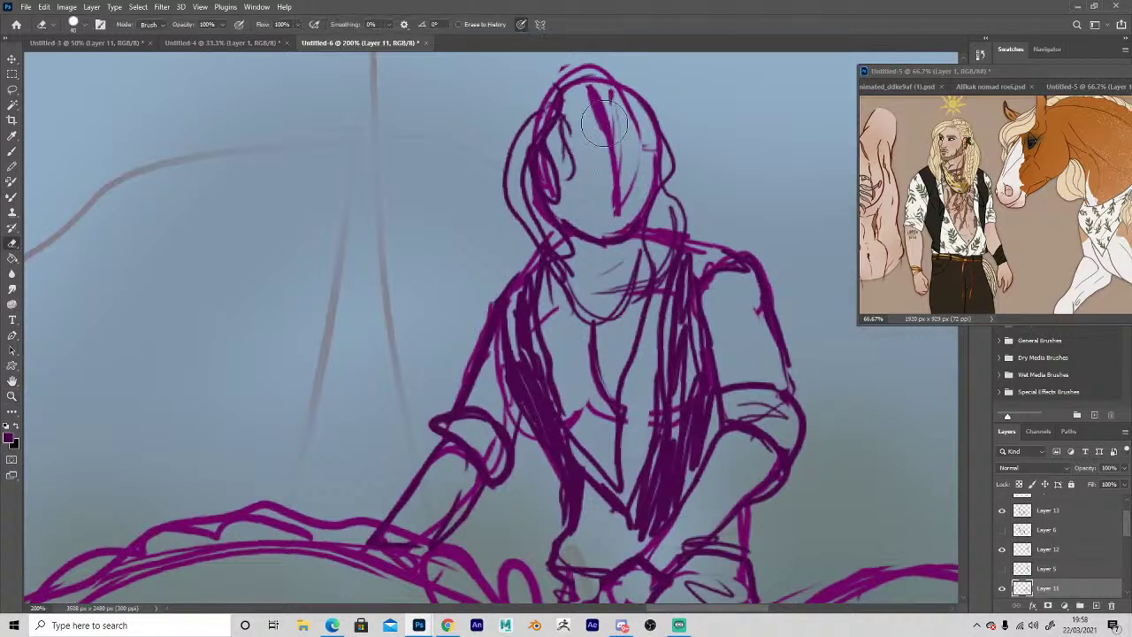
ctrl+click(612, 140)
mouse_move(611, 131)
mouse_down()
mouse_move(616, 195)
mouse_move(594, 94)
mouse_up()
Resize the image to a width of 5508 pixels, keeping its proportions.
click(66, 7)
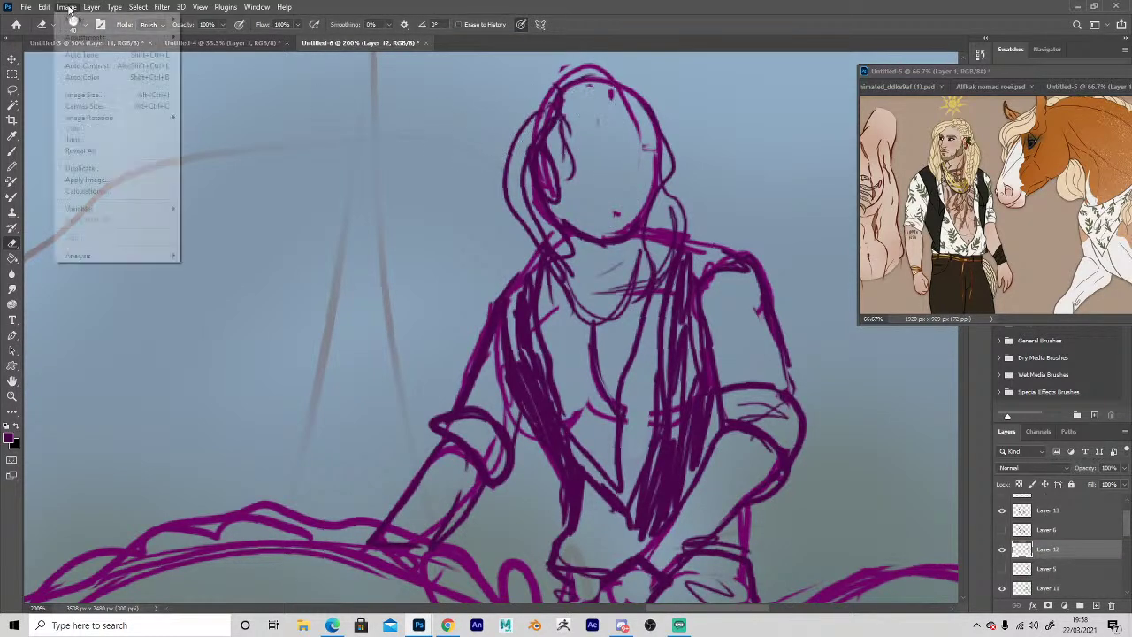
click(82, 93)
text(56508)
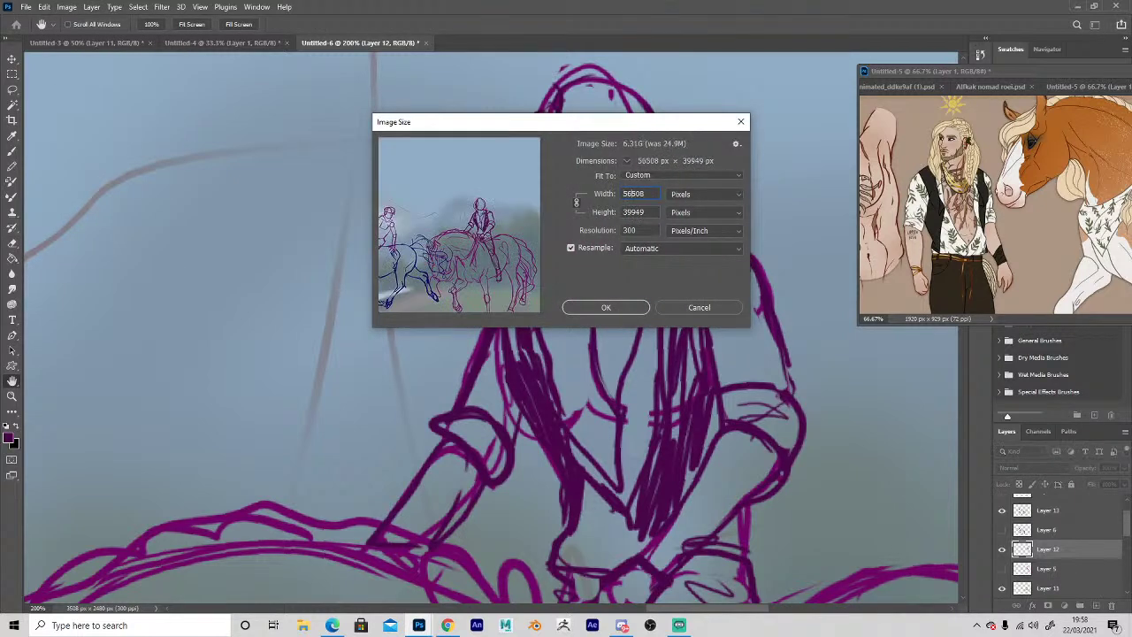
key(BackSpace)
click(598, 307)
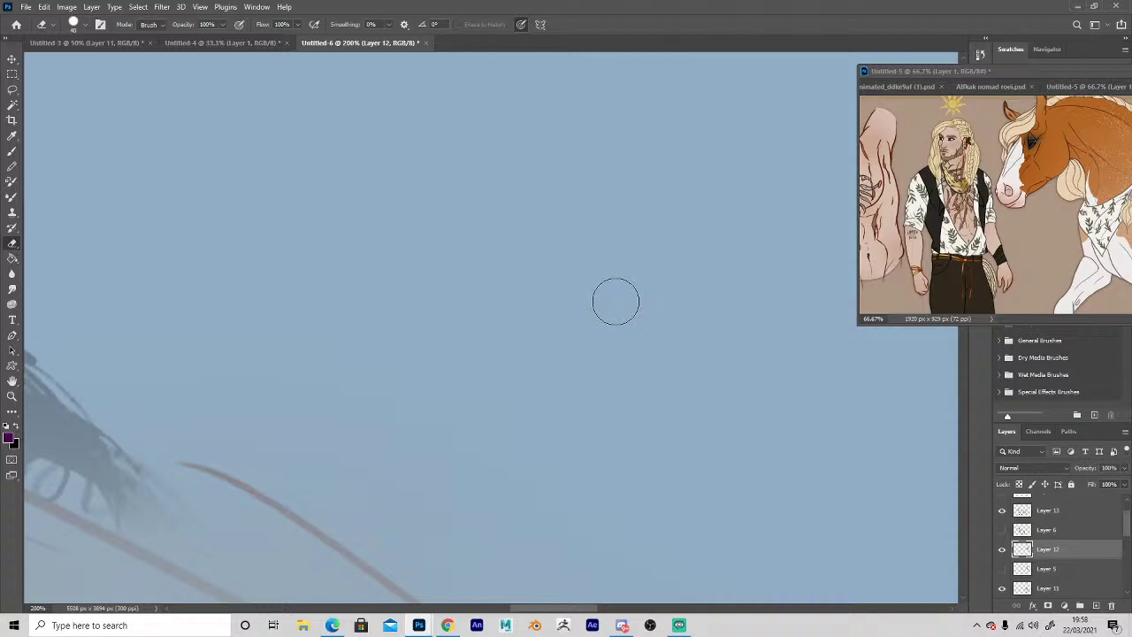
Erase stray marks on the right rider's face and draw both eyebrows.
key(z)
alt+click(525, 448)
alt+click(524, 453)
alt+click(524, 461)
alt+click(526, 469)
alt+click(536, 505)
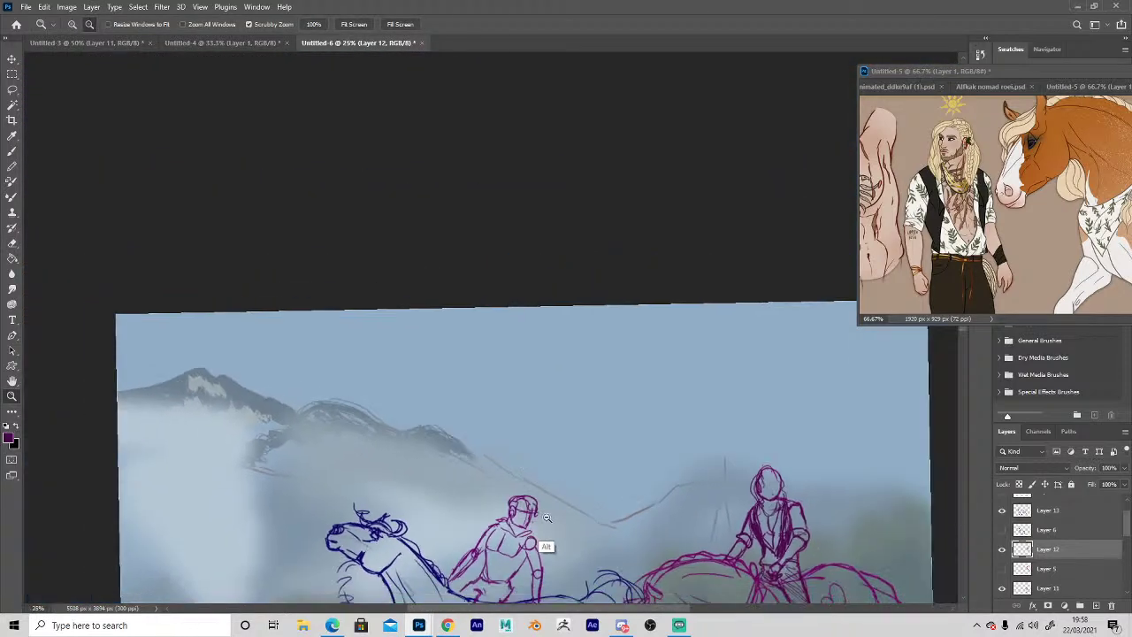
alt+click(541, 524)
click(703, 398)
click(699, 353)
click(674, 244)
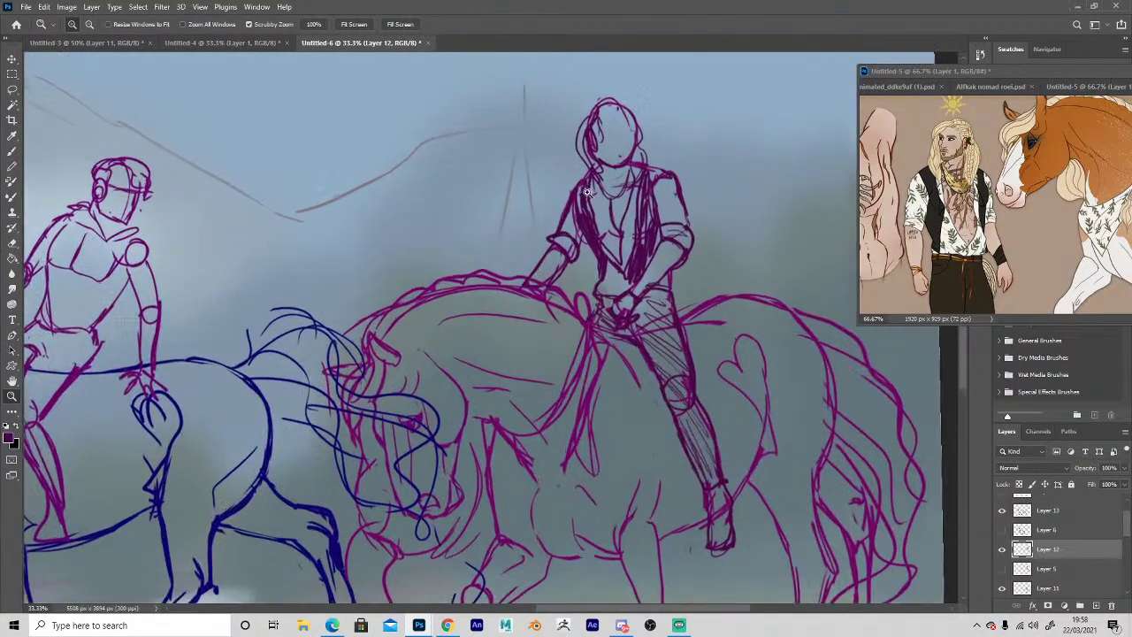
click(643, 146)
click(652, 133)
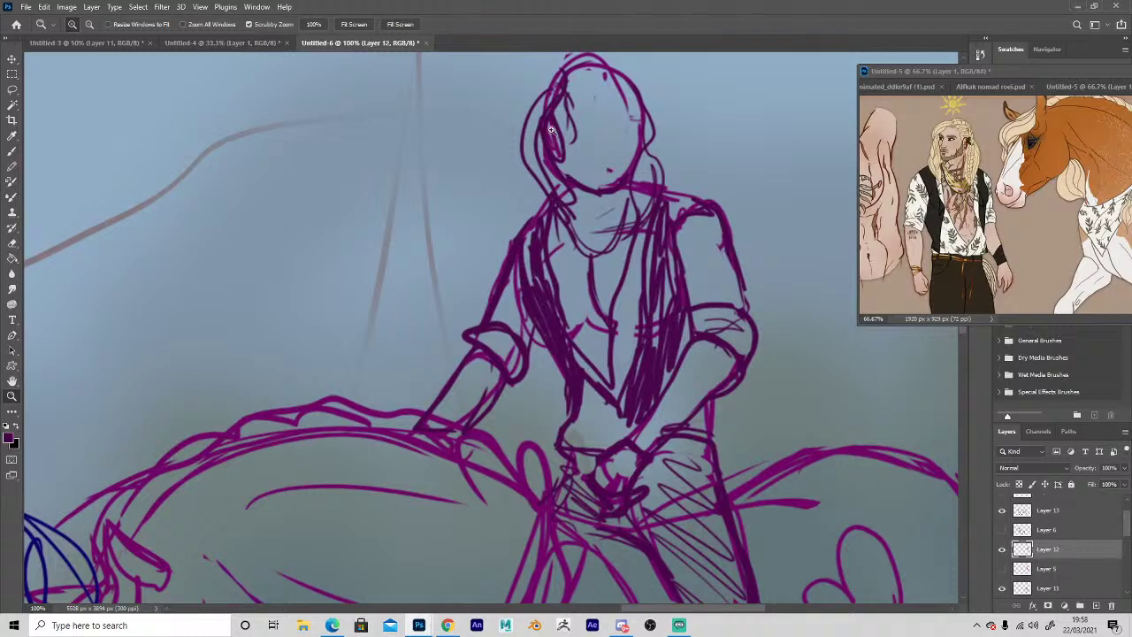
click(639, 121)
key(b)
key(e)
drag(578, 348, 589, 329)
key(b)
drag(613, 228, 575, 171)
key(e)
key(b)
mouse_move(542, 237)
mouse_down()
mouse_move(587, 244)
mouse_move(535, 249)
mouse_up()
drag(611, 249, 642, 239)
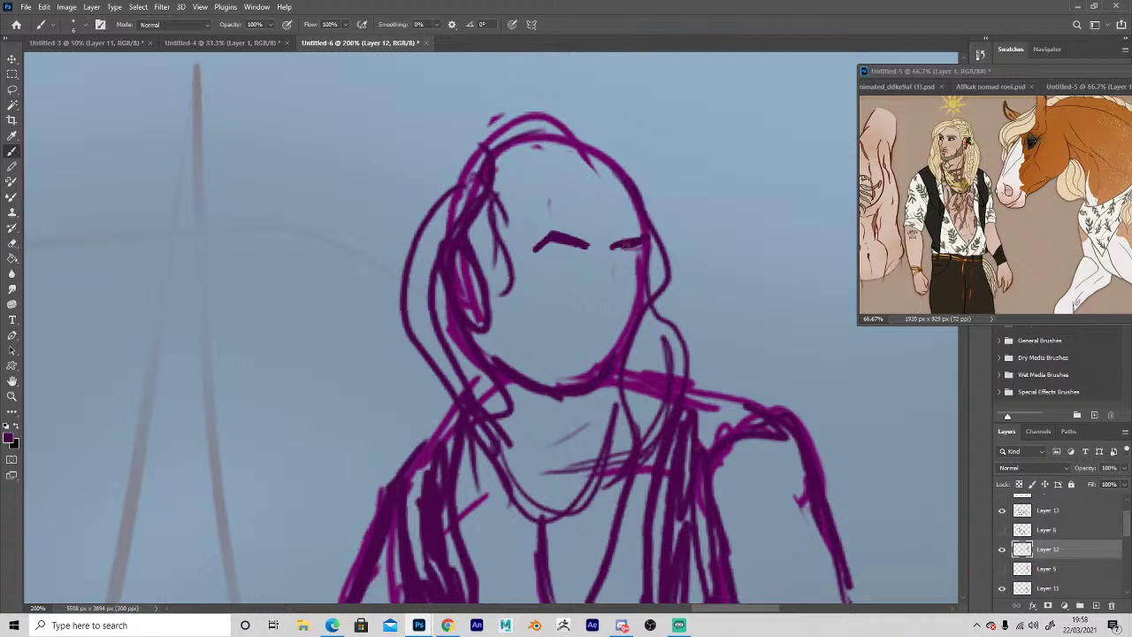
Draw the right rider's hairline and swept hair strands over the top of the head and down the far side.
drag(528, 158, 657, 233)
mouse_move(617, 159)
mouse_down()
mouse_move(522, 163)
mouse_move(609, 204)
mouse_up()
mouse_move(538, 144)
mouse_down()
mouse_move(564, 152)
mouse_move(674, 297)
mouse_move(672, 323)
mouse_up()
drag(581, 141, 635, 184)
mouse_move(504, 153)
mouse_down()
mouse_move(542, 190)
mouse_move(518, 179)
mouse_up()
key(e)
key(b)
mouse_move(554, 111)
mouse_down()
mouse_move(467, 130)
mouse_move(669, 187)
mouse_move(676, 254)
mouse_up()
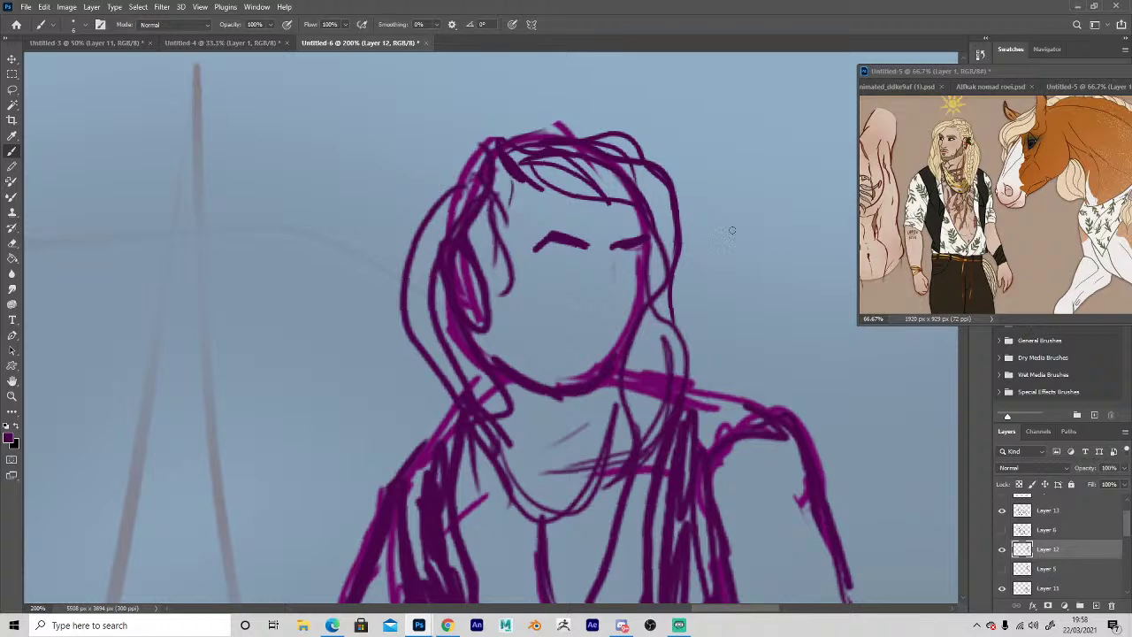
Enlarge the reference character's face to 200% and draw the right rider's nose bridge and near eye.
click(930, 159)
drag(931, 159, 943, 230)
ctrl+click(945, 107)
ctrl+click(945, 108)
key(b)
click(613, 267)
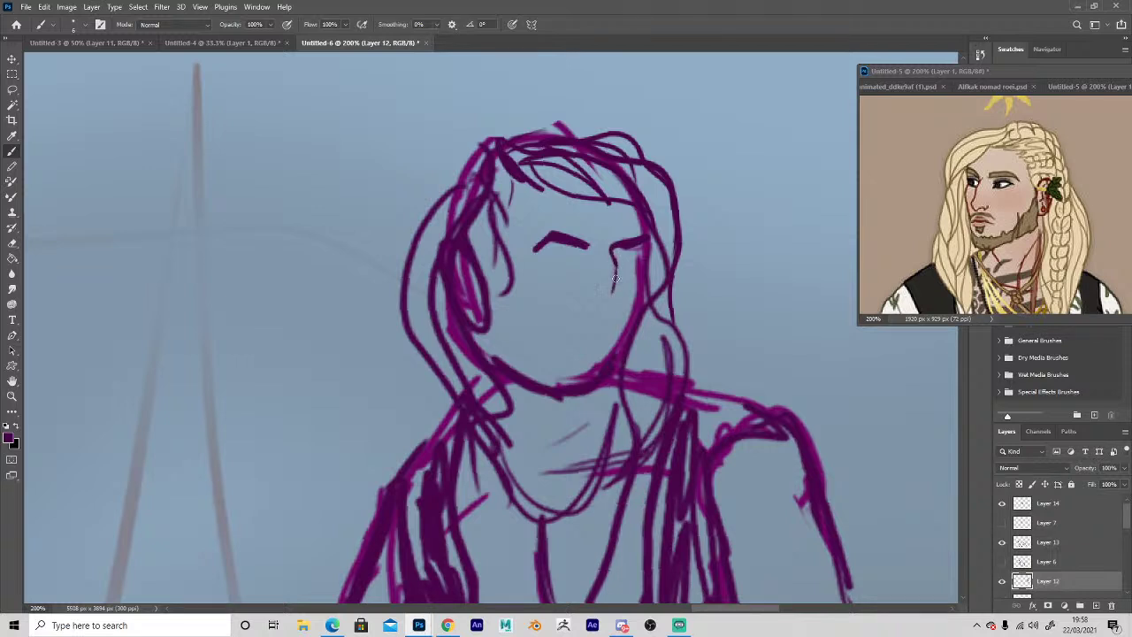
drag(615, 280, 616, 310)
drag(549, 264, 583, 269)
Thin the nose bridge line with a smaller eraser and draw the tip of the nose and nostrils.
key(e)
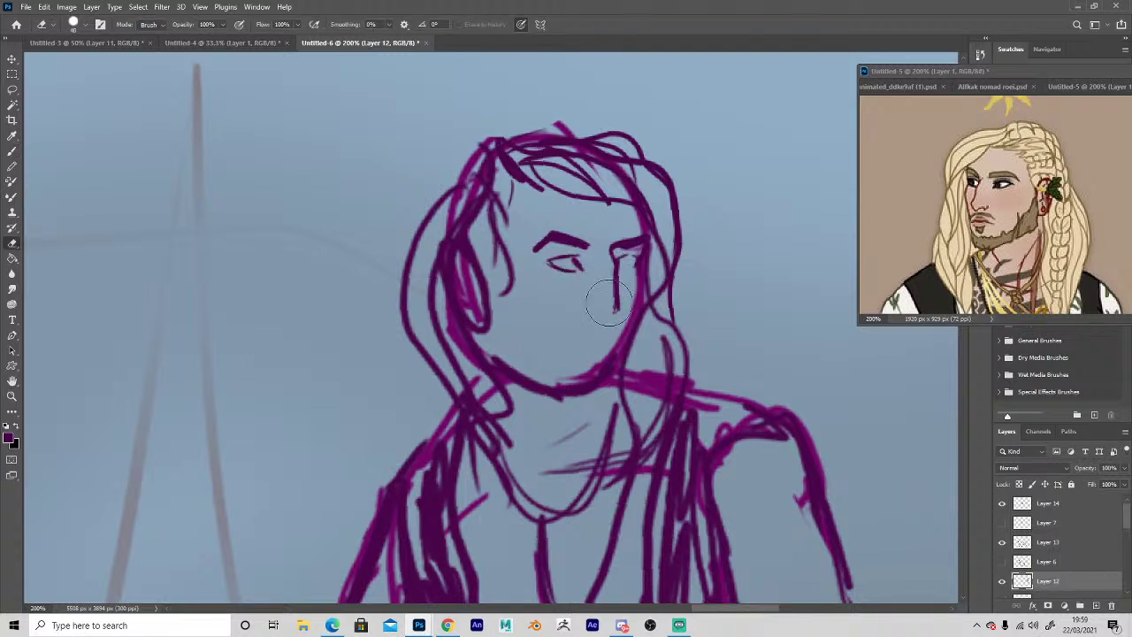
key(bracketleft)
key(bracketleft)
key(bracketleft)
key(bracketleft)
key(bracketleft)
key(bracketleft)
key(bracketleft)
key(b)
key(e)
drag(610, 252, 615, 276)
key(b)
mouse_move(611, 303)
mouse_down()
mouse_move(598, 313)
mouse_move(501, 254)
mouse_up()
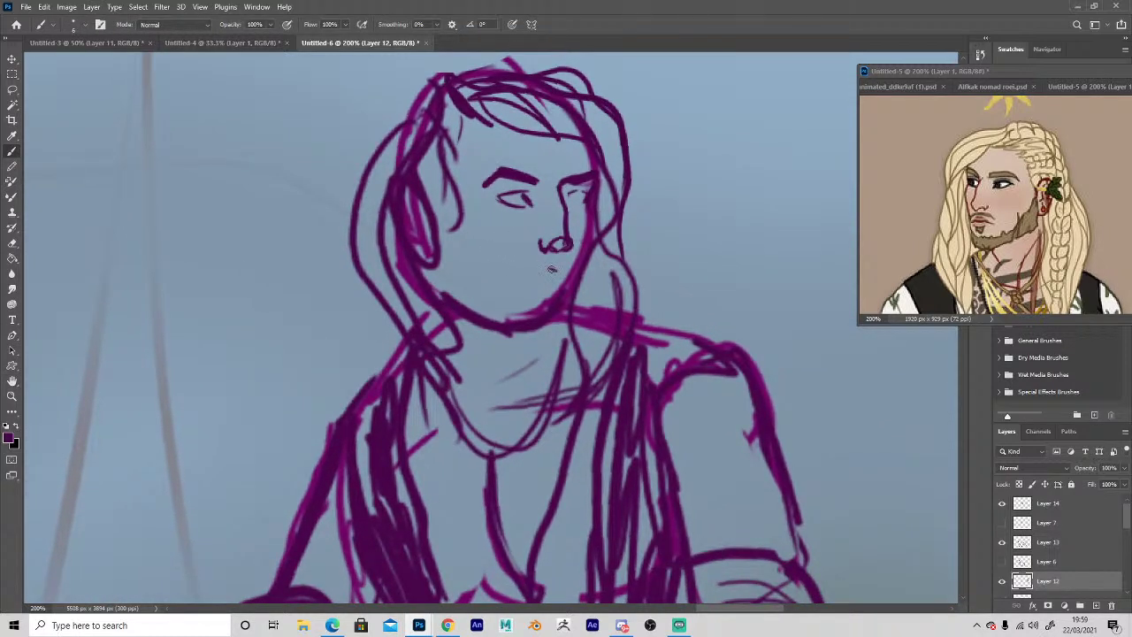
Draw the right rider's mouth and trim the far cheek and jaw line with the eraser.
drag(553, 265, 521, 269)
key(e)
mouse_move(566, 292)
mouse_down()
mouse_move(584, 248)
mouse_move(560, 304)
mouse_up()
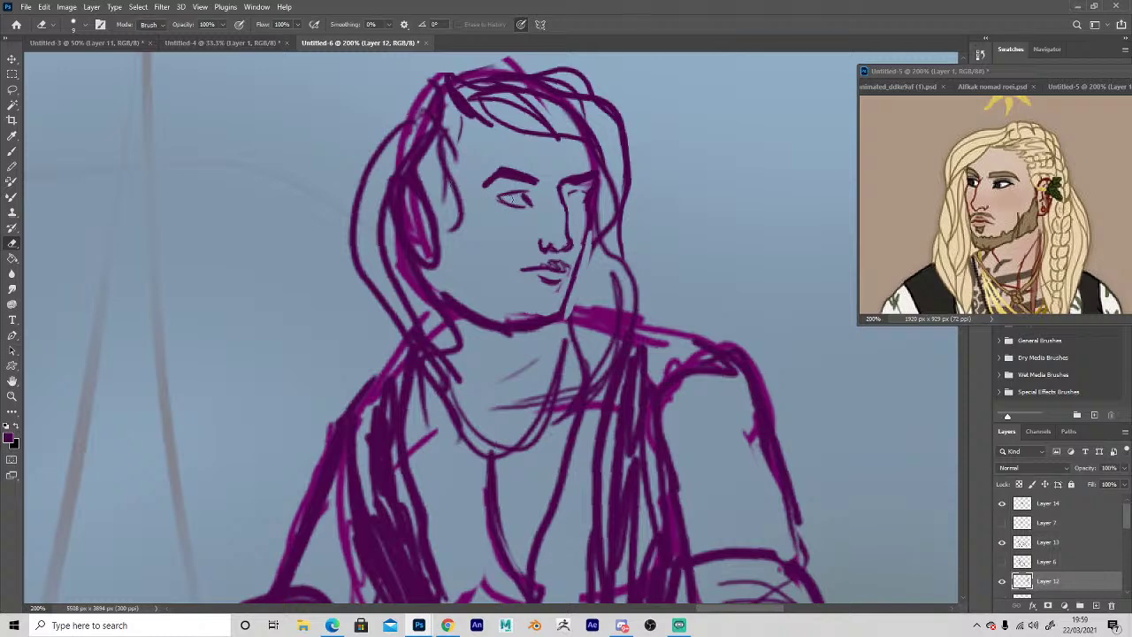
Shade the iris of the near eye and draw the far eye beside the nose bridge.
key(b)
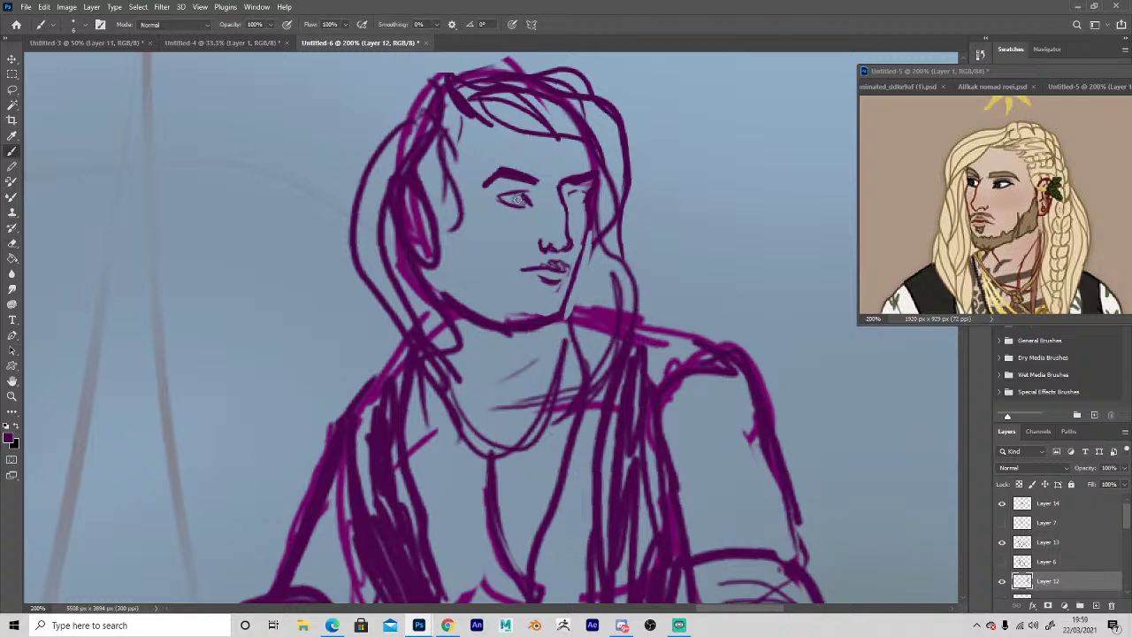
drag(525, 196, 523, 195)
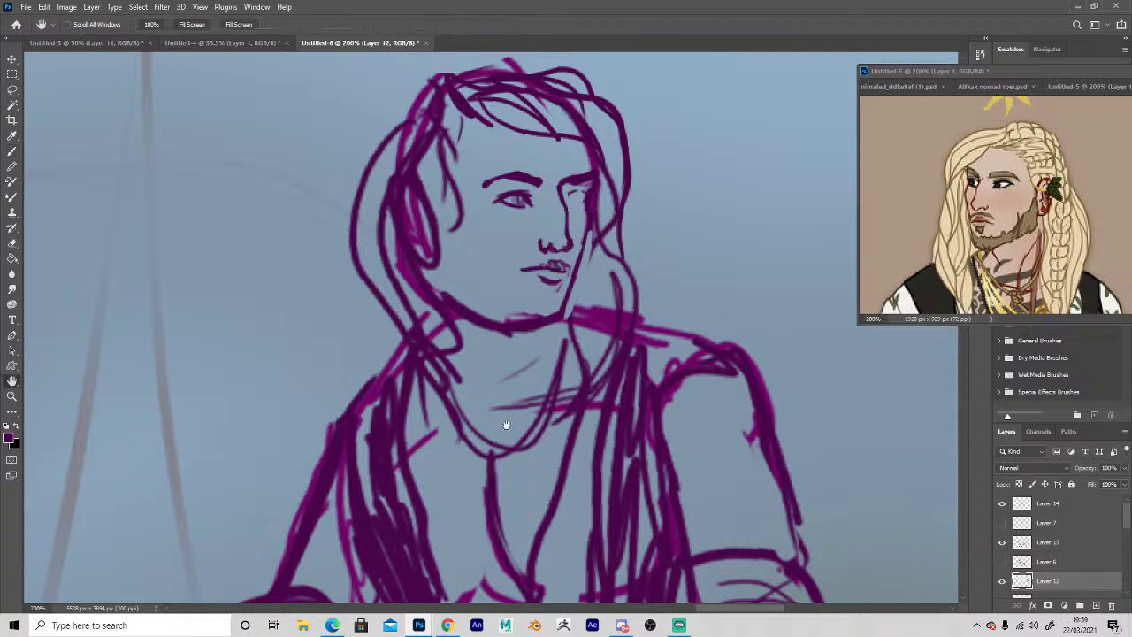
key(e)
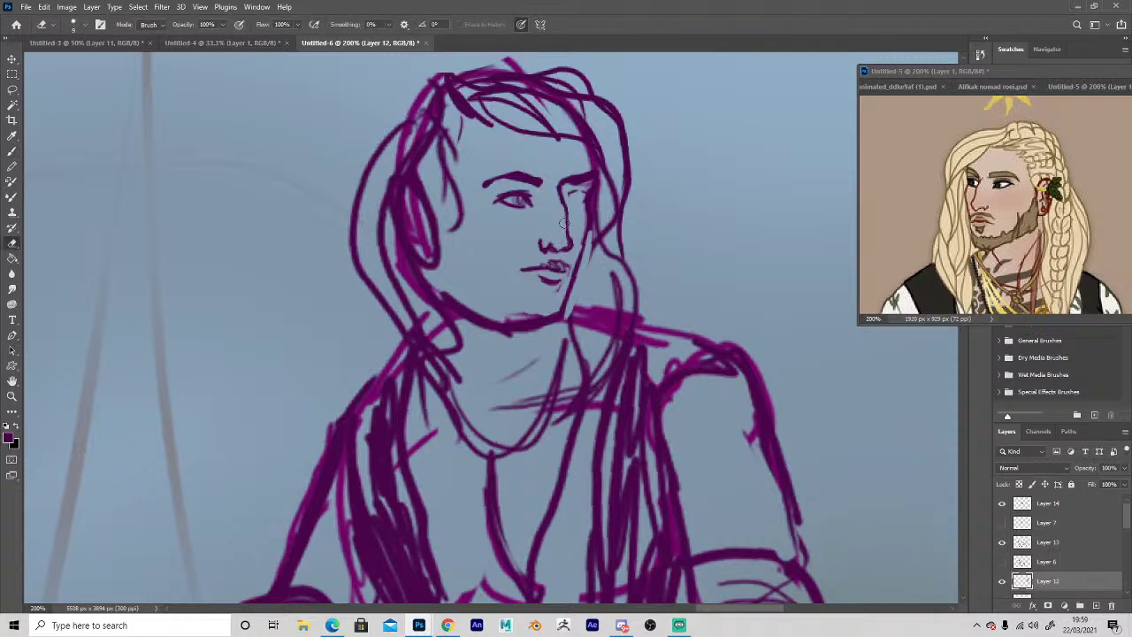
key(b)
mouse_move(561, 193)
mouse_down()
mouse_move(582, 189)
mouse_move(582, 203)
mouse_move(572, 198)
mouse_up()
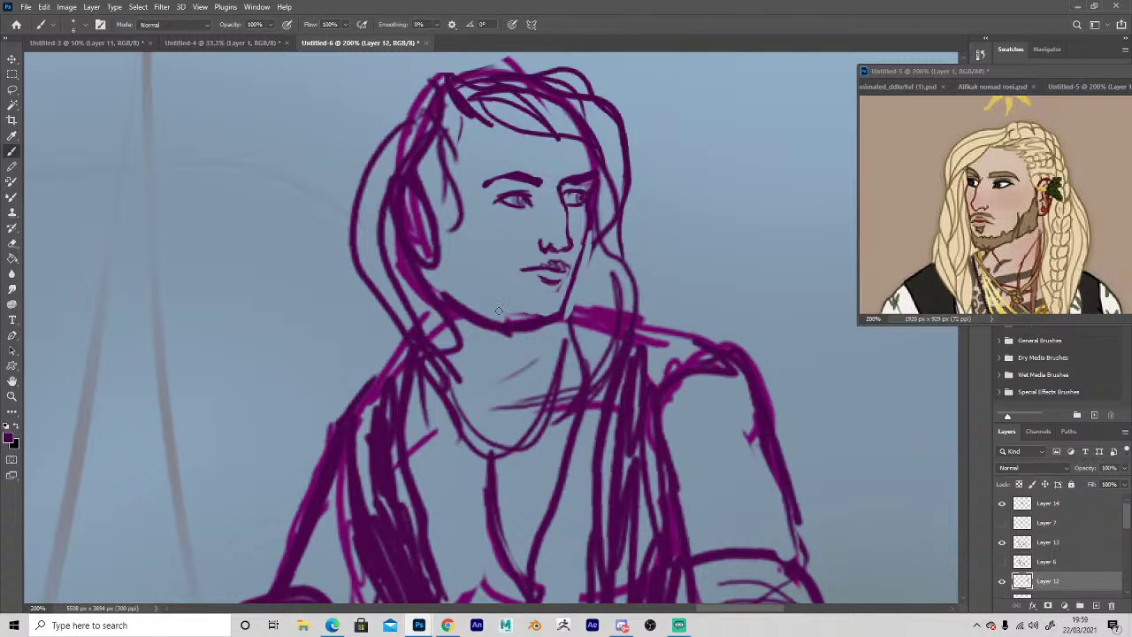
Redraw the right rider's jaw line with ragged beard strokes and erase the old line around it.
mouse_move(507, 322)
mouse_down()
mouse_move(467, 292)
mouse_move(560, 316)
mouse_move(541, 331)
mouse_move(513, 327)
mouse_move(450, 284)
mouse_move(440, 241)
mouse_up()
key(e)
key(b)
key(e)
key(b)
mouse_move(441, 253)
mouse_down()
mouse_move(467, 291)
mouse_move(521, 322)
mouse_up()
key(e)
mouse_move(459, 275)
mouse_down()
mouse_move(528, 315)
mouse_move(550, 306)
mouse_move(504, 247)
mouse_move(460, 280)
mouse_move(513, 312)
mouse_up()
mouse_move(513, 313)
mouse_down()
mouse_move(482, 288)
mouse_move(526, 310)
mouse_move(555, 295)
mouse_move(564, 311)
mouse_move(552, 285)
mouse_move(535, 305)
mouse_move(567, 300)
mouse_up()
Refine the right rider's lips and add a small beard patch under the mouth, trimming the strokes with the eraser.
key(b)
key(e)
key(b)
key(e)
key(b)
mouse_move(531, 257)
mouse_down()
mouse_move(563, 257)
mouse_move(530, 258)
mouse_move(561, 256)
mouse_move(568, 271)
mouse_move(525, 271)
mouse_move(559, 281)
mouse_move(569, 269)
mouse_move(540, 267)
mouse_up()
key(e)
key(b)
key(e)
key(b)
key(e)
key(b)
key(e)
key(b)
key(e)
key(b)
key(e)
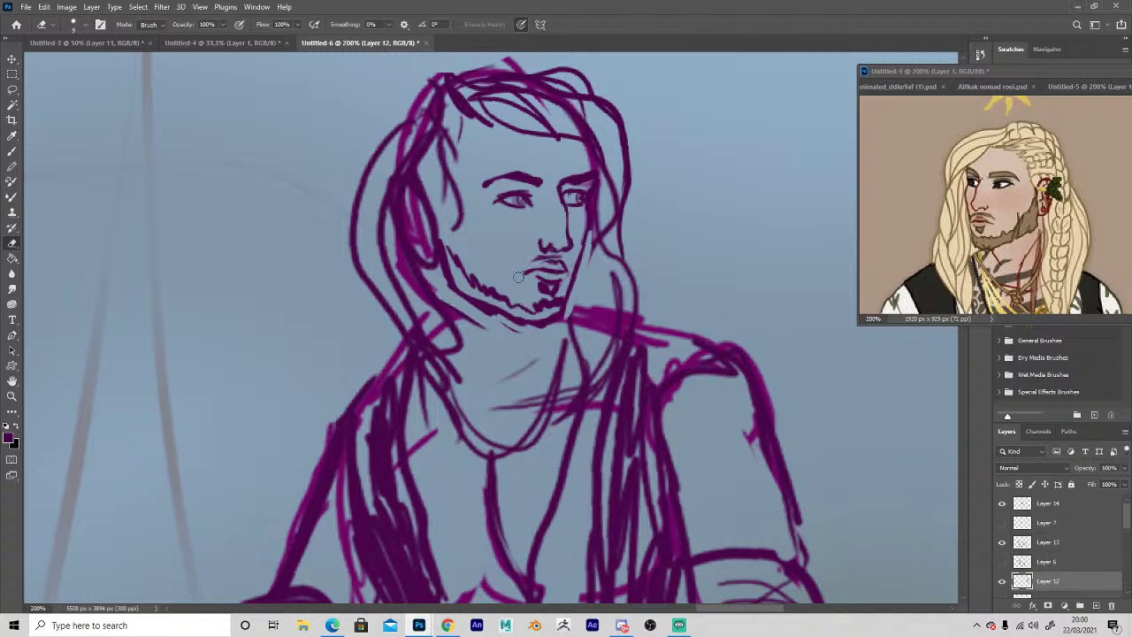
Redraw the right rider's far cheek line from the eye down to the chin and erase the old one.
key(b)
mouse_move(591, 228)
mouse_down()
mouse_move(558, 317)
mouse_move(568, 270)
mouse_up()
key(e)
mouse_move(586, 224)
mouse_down()
mouse_move(568, 304)
mouse_move(585, 249)
mouse_up()
key(b)
drag(572, 308, 592, 228)
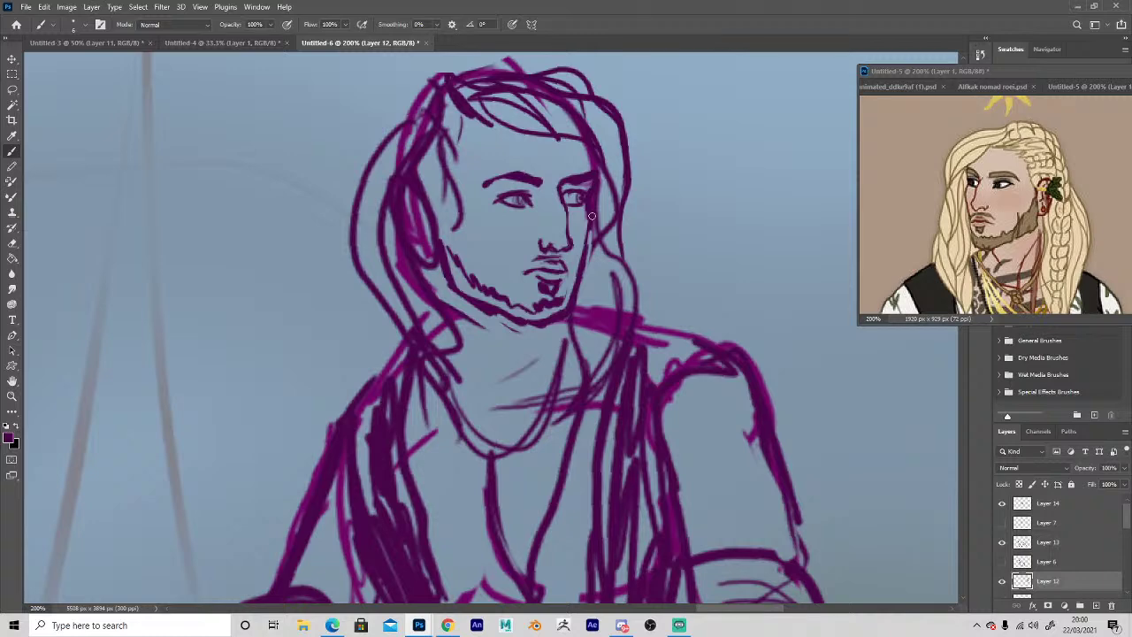
Strengthen the right rider's nose bridge and clean up the upper lip line.
key(space)
drag(522, 399, 555, 409)
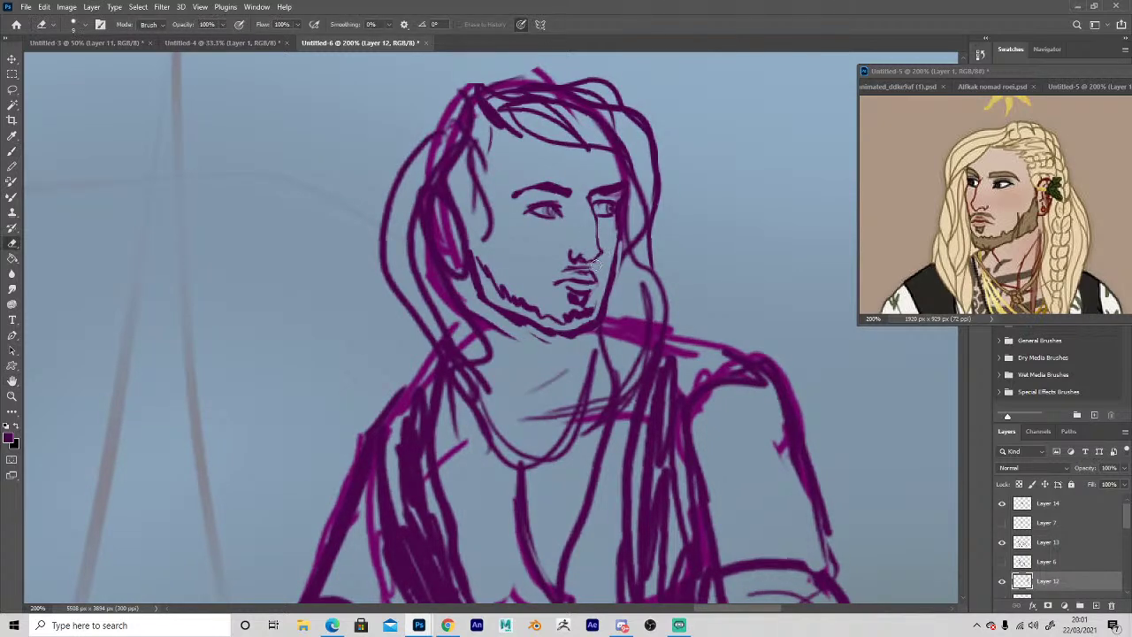
key(b)
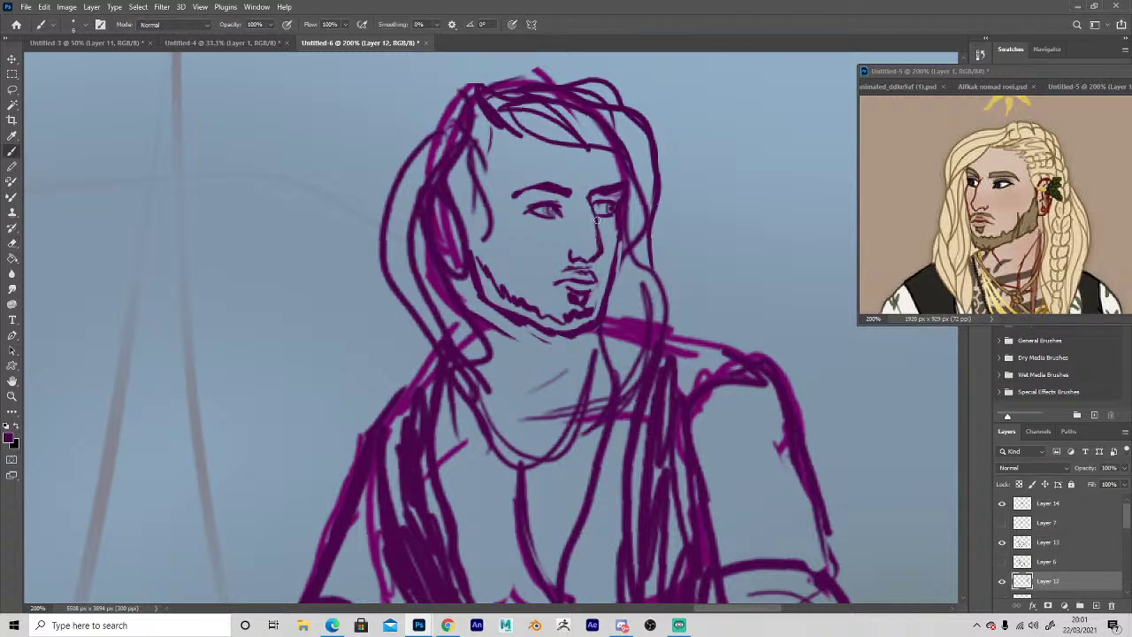
key(e)
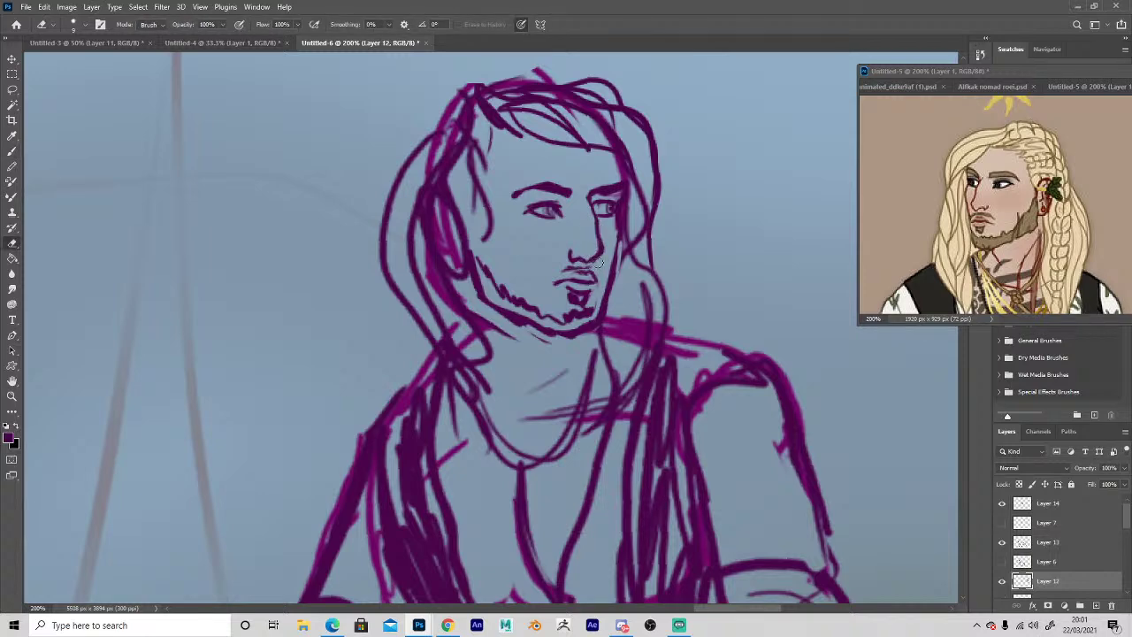
key(b)
mouse_move(583, 281)
mouse_down()
mouse_move(604, 283)
mouse_move(567, 272)
mouse_move(591, 268)
mouse_up()
key(e)
key(b)
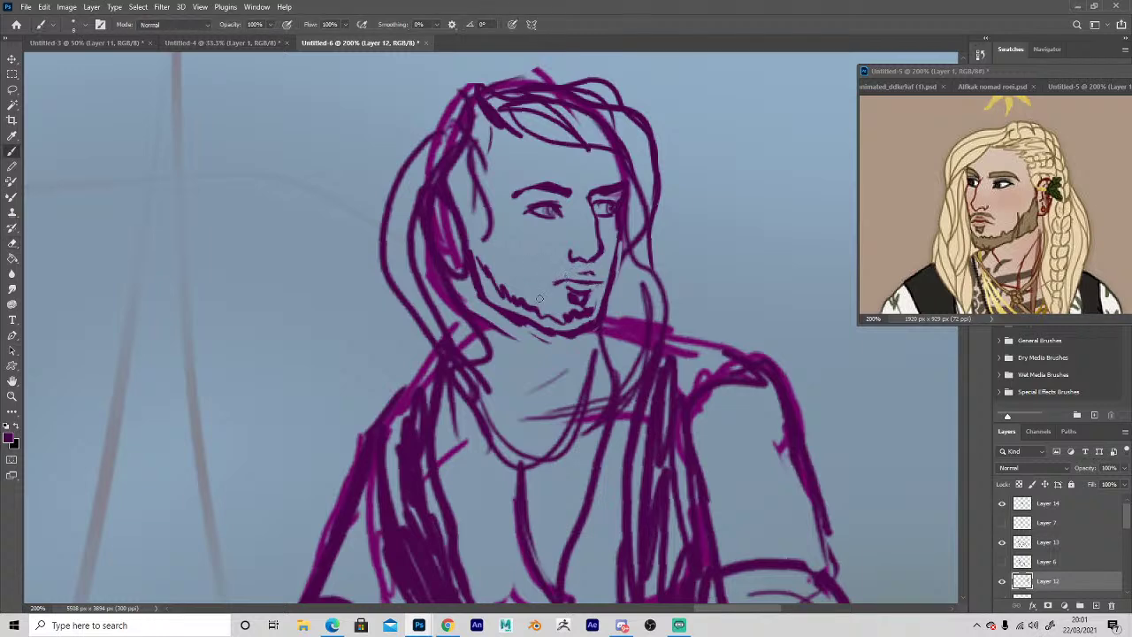
Redraw the nostril and the underside of the right rider's nose.
key(e)
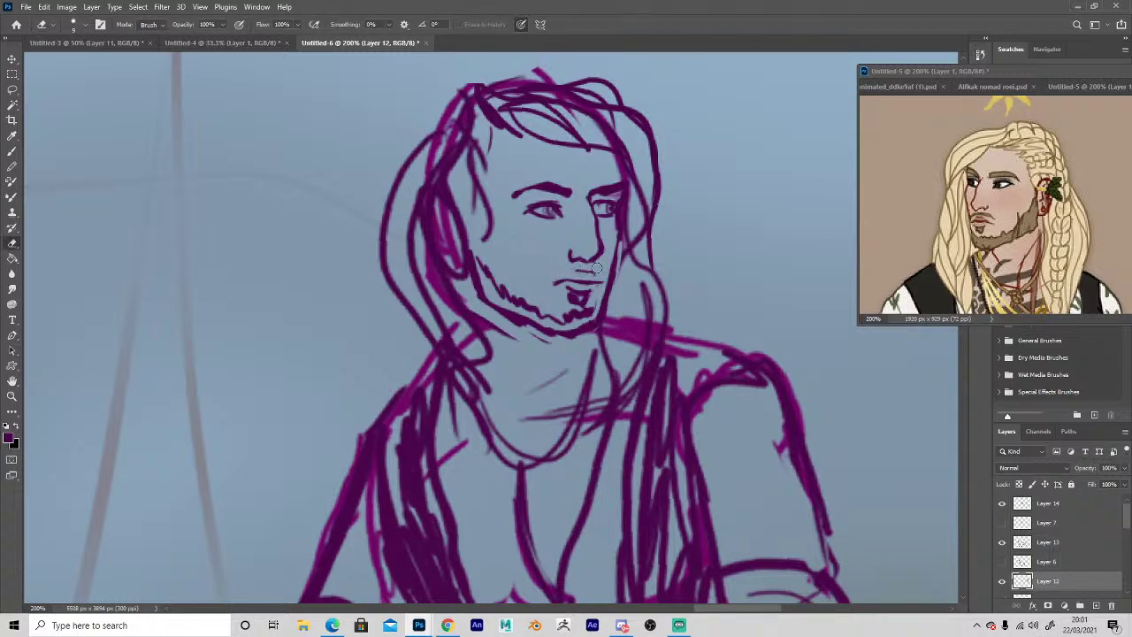
key(b)
key(e)
key(b)
drag(573, 257, 588, 262)
key(e)
key(b)
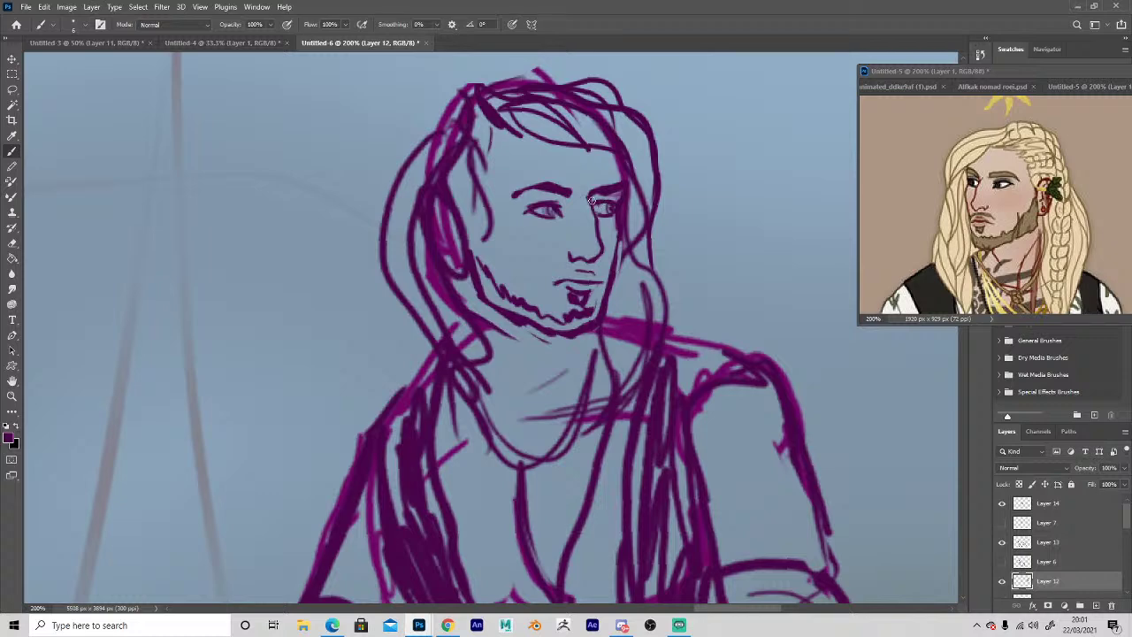
Erase the old head construction lines around the right rider's hairline and crown.
key(e)
mouse_move(615, 181)
mouse_down()
mouse_move(619, 157)
mouse_move(592, 147)
mouse_move(633, 166)
mouse_move(538, 69)
mouse_move(467, 85)
mouse_move(444, 103)
mouse_up()
key(b)
key(e)
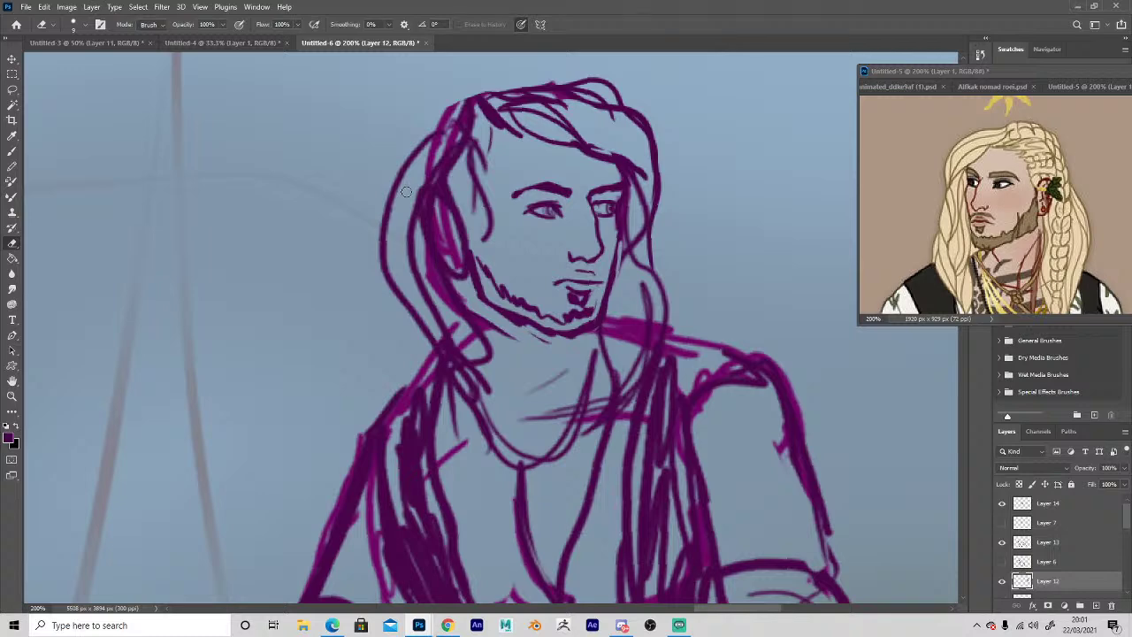
Rework the outer edge of the right rider's far eye and thin the far cheek line with the eraser.
key(b)
drag(618, 214, 613, 187)
key(e)
key(b)
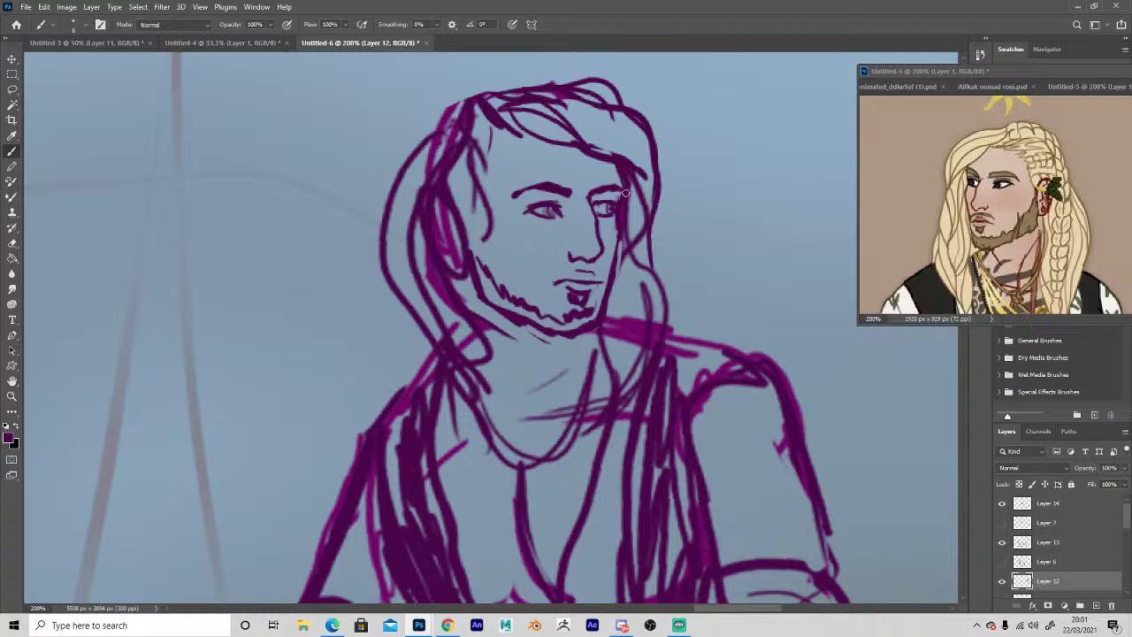
key(e)
mouse_move(623, 214)
mouse_down()
mouse_move(612, 297)
mouse_move(617, 266)
mouse_move(575, 311)
mouse_up()
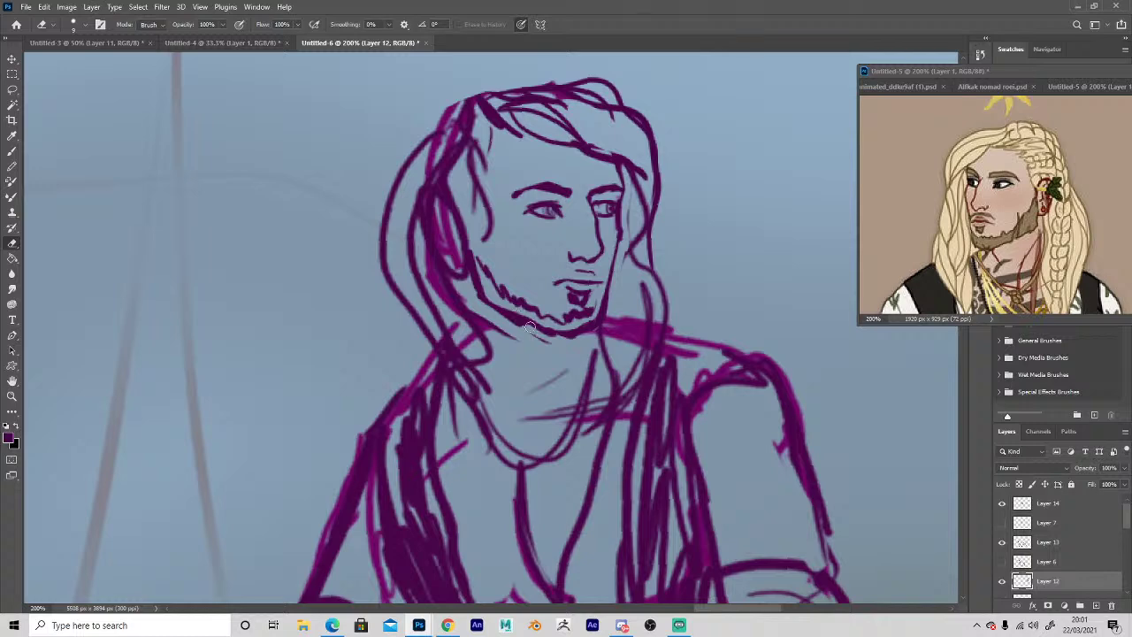
Fill the right rider's beard with short hatching up to the ear and redraw the ear.
key(b)
mouse_move(596, 321)
mouse_down()
mouse_move(575, 329)
mouse_move(591, 320)
mouse_move(506, 303)
mouse_move(452, 243)
mouse_up()
mouse_move(453, 200)
mouse_down()
mouse_move(470, 259)
mouse_move(464, 208)
mouse_move(458, 253)
mouse_move(455, 209)
mouse_move(466, 221)
mouse_move(450, 234)
mouse_move(461, 252)
mouse_move(451, 210)
mouse_move(461, 262)
mouse_move(450, 208)
mouse_move(470, 234)
mouse_move(452, 203)
mouse_move(473, 235)
mouse_up()
key(e)
key(b)
key(e)
key(b)
mouse_move(454, 197)
mouse_down()
mouse_move(444, 236)
mouse_move(455, 279)
mouse_up()
key(e)
mouse_move(435, 221)
mouse_down()
mouse_move(447, 283)
mouse_move(443, 210)
mouse_move(483, 244)
mouse_move(477, 171)
mouse_up()
Draw hair strands at the right rider's temple, forehead and crown.
key(b)
mouse_move(477, 159)
mouse_down()
mouse_move(515, 154)
mouse_move(485, 152)
mouse_up()
drag(502, 122, 522, 139)
drag(477, 96, 444, 122)
drag(442, 135, 434, 170)
key(e)
key(b)
mouse_move(464, 100)
mouse_down()
mouse_move(426, 146)
mouse_move(423, 184)
mouse_up()
Redraw the hair outline behind the right rider's ear closer to the head and erase the wider old outline.
key(e)
key(b)
mouse_move(445, 139)
mouse_down()
mouse_move(414, 334)
mouse_move(388, 276)
mouse_move(412, 318)
mouse_up()
key(e)
drag(384, 197, 399, 328)
key(b)
mouse_move(419, 266)
mouse_down()
mouse_move(479, 406)
mouse_move(476, 381)
mouse_up()
key(e)
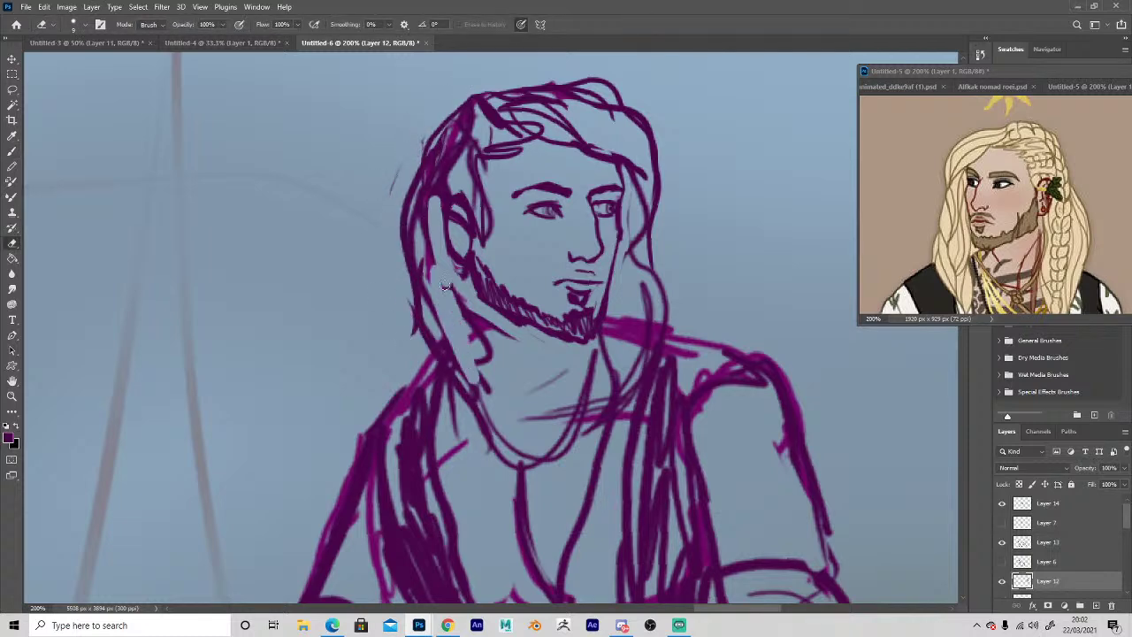
Draw long hair locks falling to the shoulders on both sides of the right rider's face, erasing the sketch lines beneath.
drag(451, 288, 488, 358)
key(b)
drag(458, 278, 497, 375)
key(e)
drag(611, 305, 655, 354)
key(b)
drag(665, 287, 626, 408)
drag(650, 234, 613, 398)
mouse_move(430, 259)
mouse_down()
mouse_move(468, 381)
mouse_move(500, 415)
mouse_up()
drag(469, 278, 495, 421)
drag(418, 251, 474, 414)
key(e)
mouse_move(433, 326)
mouse_down()
mouse_move(482, 387)
mouse_move(483, 412)
mouse_up()
key(b)
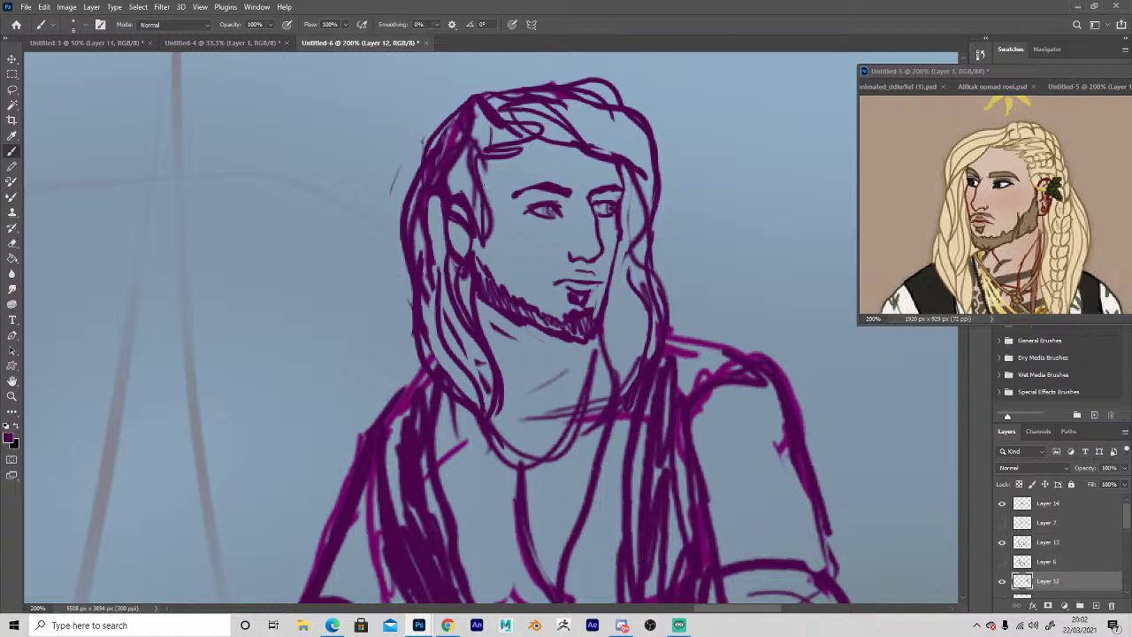
Add strands at the right rider's temple and back of the head and erase the old lines under the lower hair.
drag(501, 161, 487, 241)
key(e)
mouse_move(437, 182)
mouse_down()
mouse_move(460, 137)
mouse_move(458, 147)
mouse_up()
key(b)
mouse_move(476, 100)
mouse_down()
mouse_move(506, 135)
mouse_move(450, 152)
mouse_move(439, 189)
mouse_up()
mouse_move(454, 143)
mouse_down()
mouse_move(416, 210)
mouse_move(428, 291)
mouse_up()
mouse_move(409, 300)
mouse_down()
mouse_move(436, 373)
mouse_move(424, 404)
mouse_move(451, 399)
mouse_up()
key(e)
drag(425, 339, 476, 412)
mouse_move(420, 279)
mouse_down()
mouse_move(427, 389)
mouse_move(480, 428)
mouse_up()
key(b)
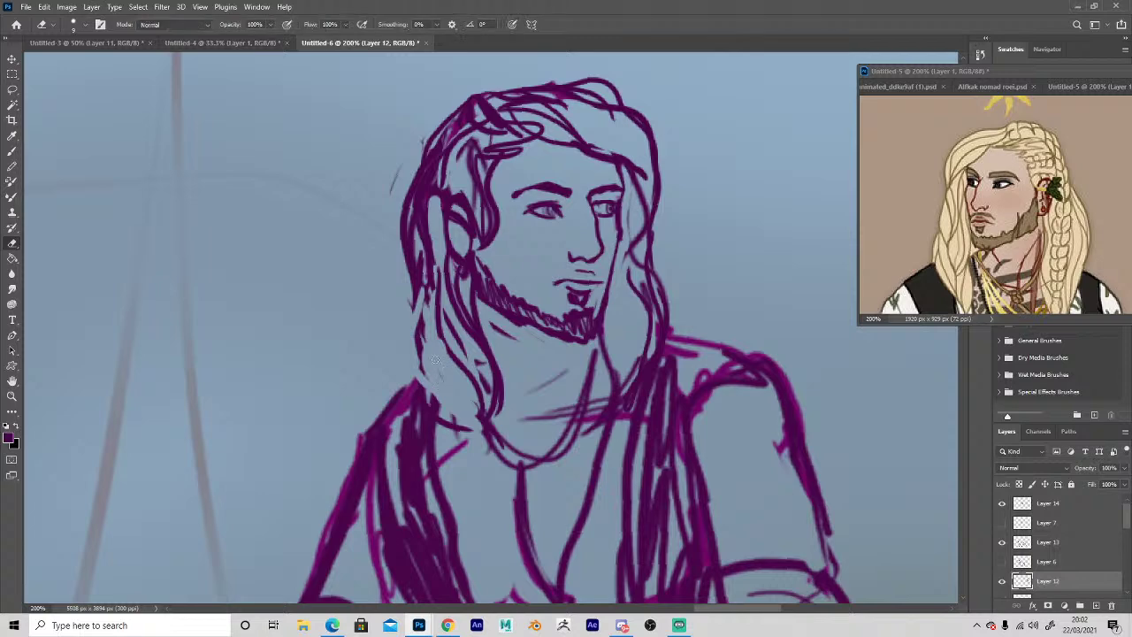
Draw the lower ends of the right rider's hair over the shoulder and add neck lines below the beard.
drag(416, 300, 474, 414)
drag(433, 356, 490, 413)
drag(432, 324, 437, 357)
drag(412, 279, 424, 369)
key(space)
mouse_move(265, 406)
mouse_down()
mouse_move(255, 250)
mouse_move(252, 276)
mouse_up()
key(e)
key(b)
drag(475, 185, 518, 243)
drag(559, 243, 523, 283)
Examine the right rider's head against the whole composition at different zoom levels.
key(z)
mouse_move(447, 478)
mouse_down()
mouse_move(421, 485)
mouse_move(397, 536)
mouse_move(393, 501)
mouse_up()
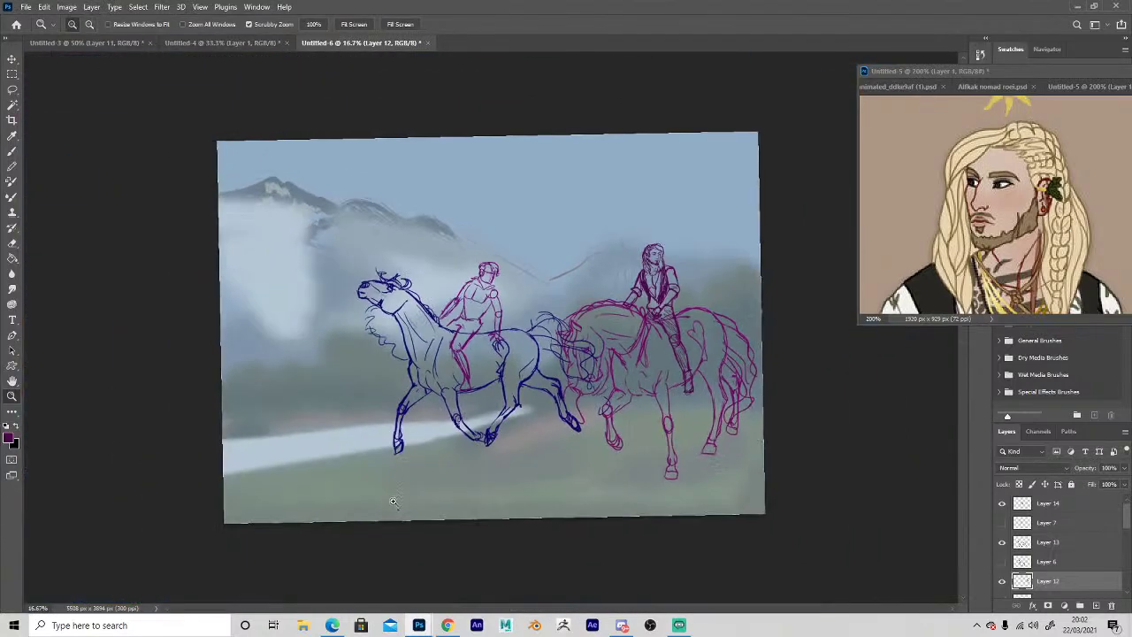
click(552, 376)
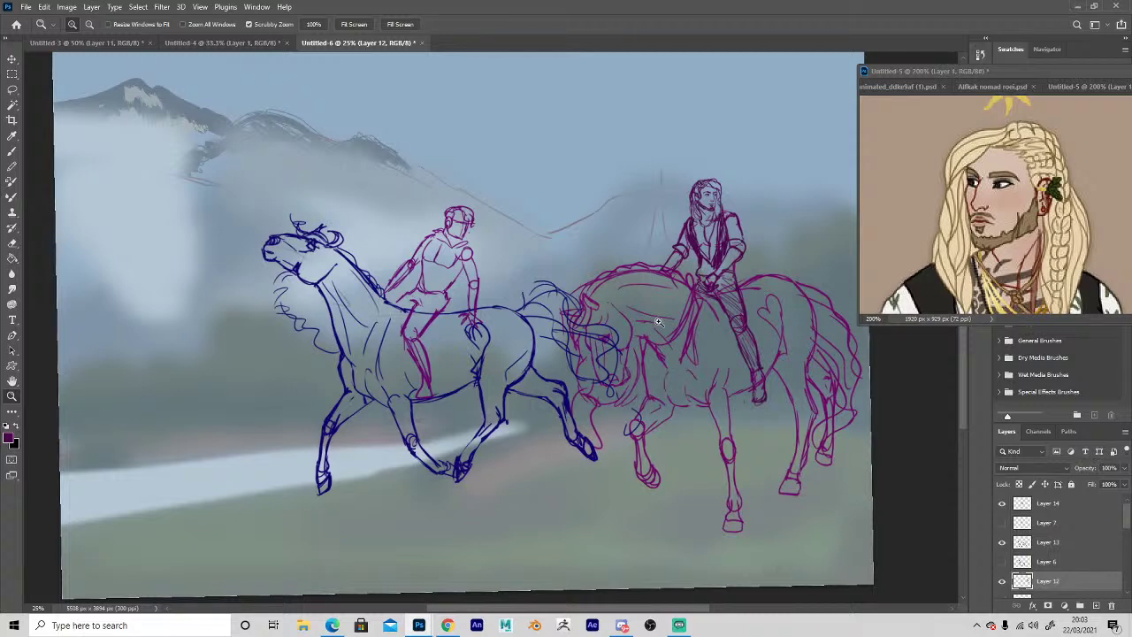
click(456, 268)
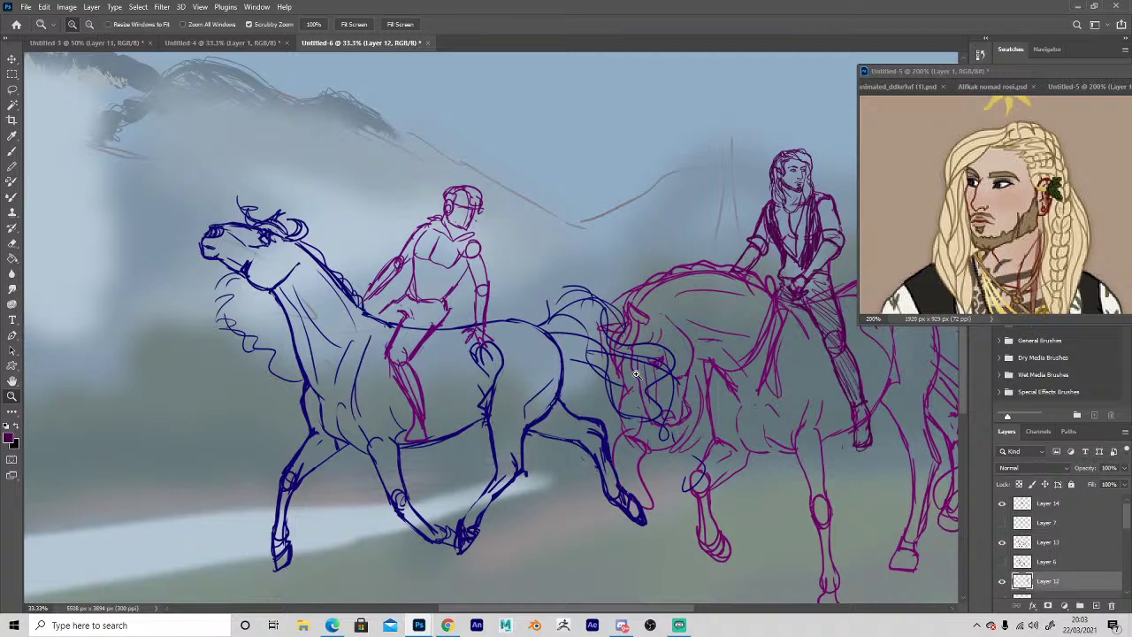
click(780, 182)
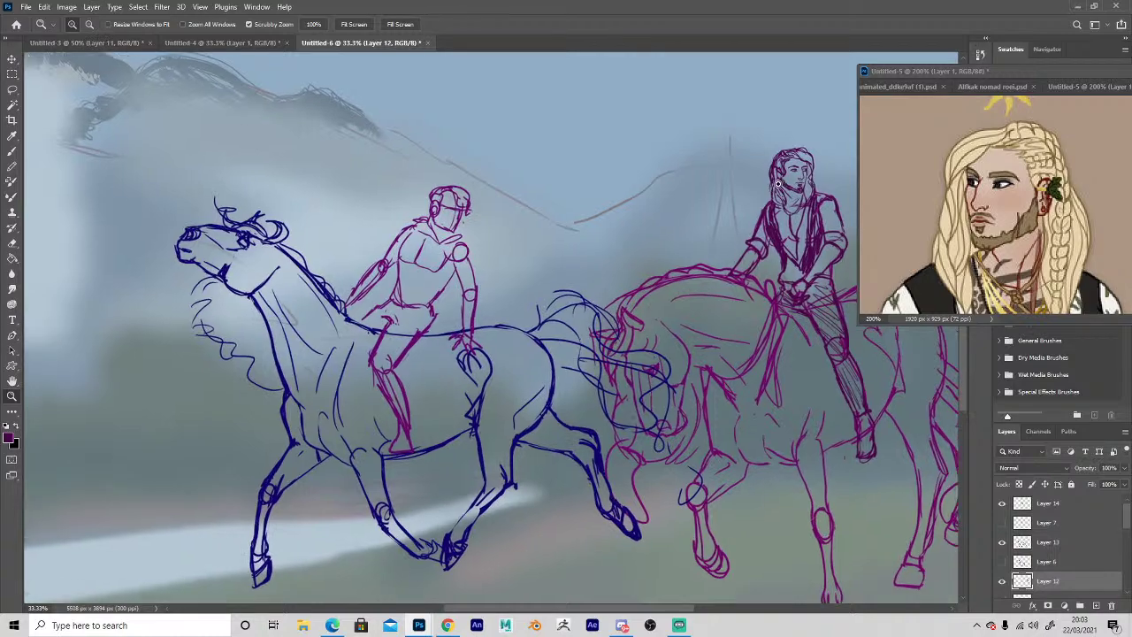
click(781, 183)
click(781, 183)
drag(781, 182, 469, 248)
scroll(447, 215, up, 3)
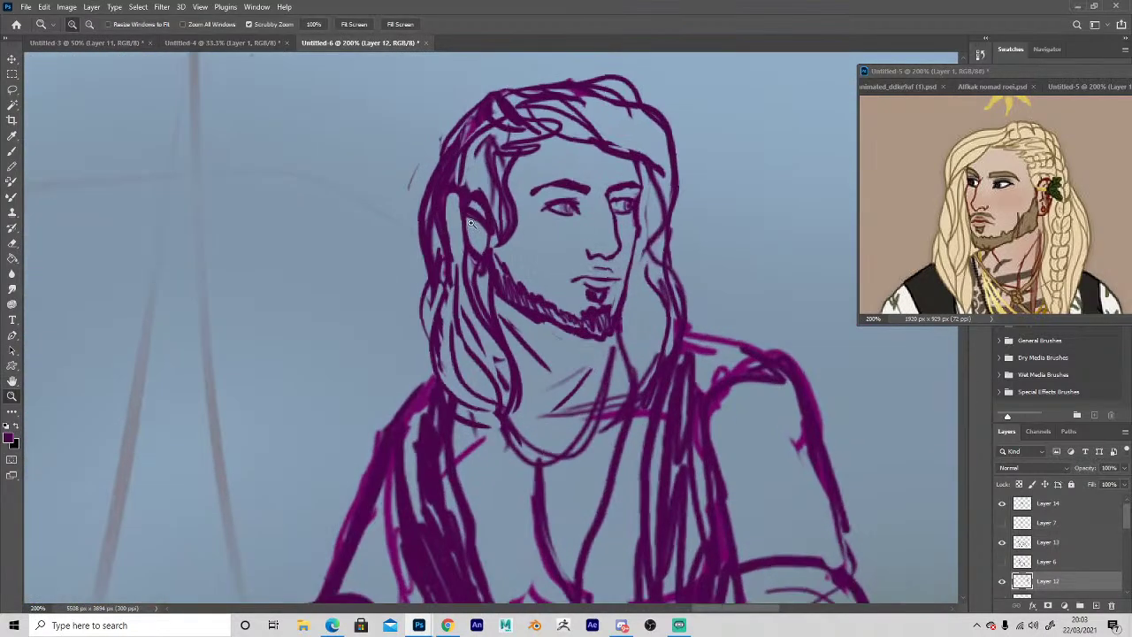
scroll(329, 389, down, 3)
scroll(329, 389, down, 5)
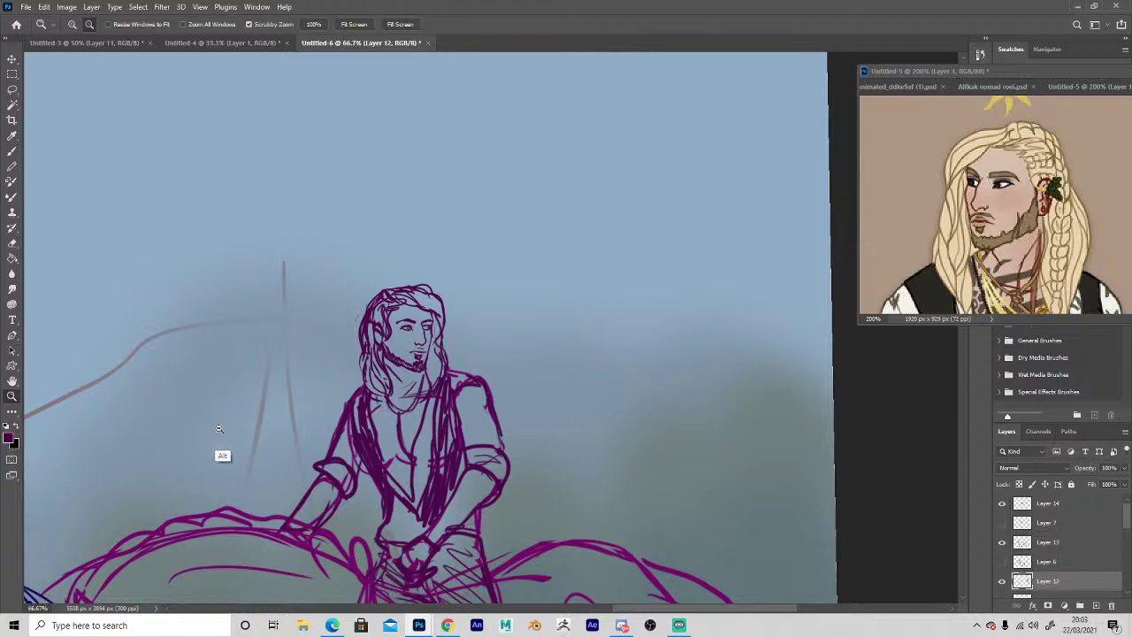
key(h)
drag(213, 415, 451, 327)
Switch the reference to Alfkak nomad roei.psd, enlarge its window and frame the bearded man's head at 100%.
click(964, 136)
click(992, 87)
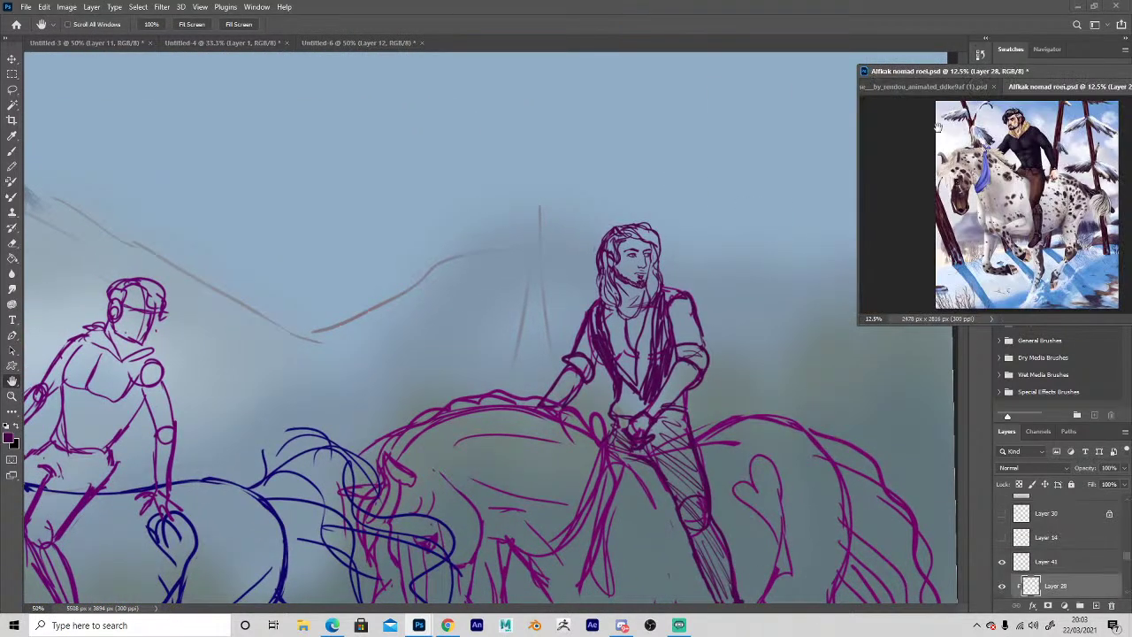
key(z)
click(1005, 104)
click(1005, 105)
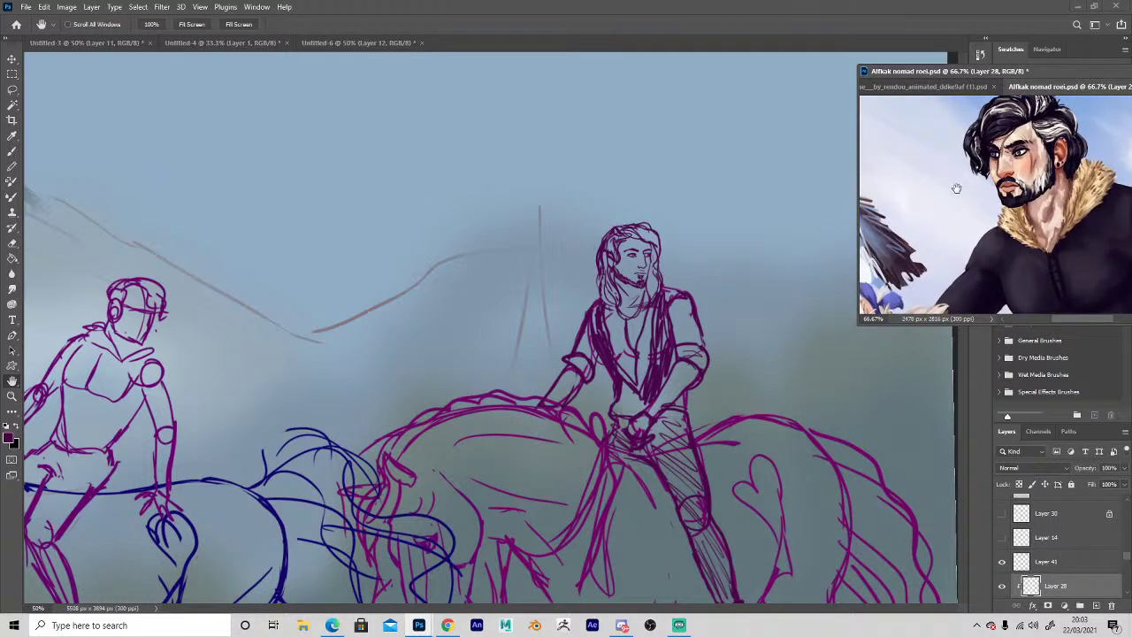
click(949, 176)
key(h)
drag(944, 199, 891, 200)
drag(858, 323, 850, 421)
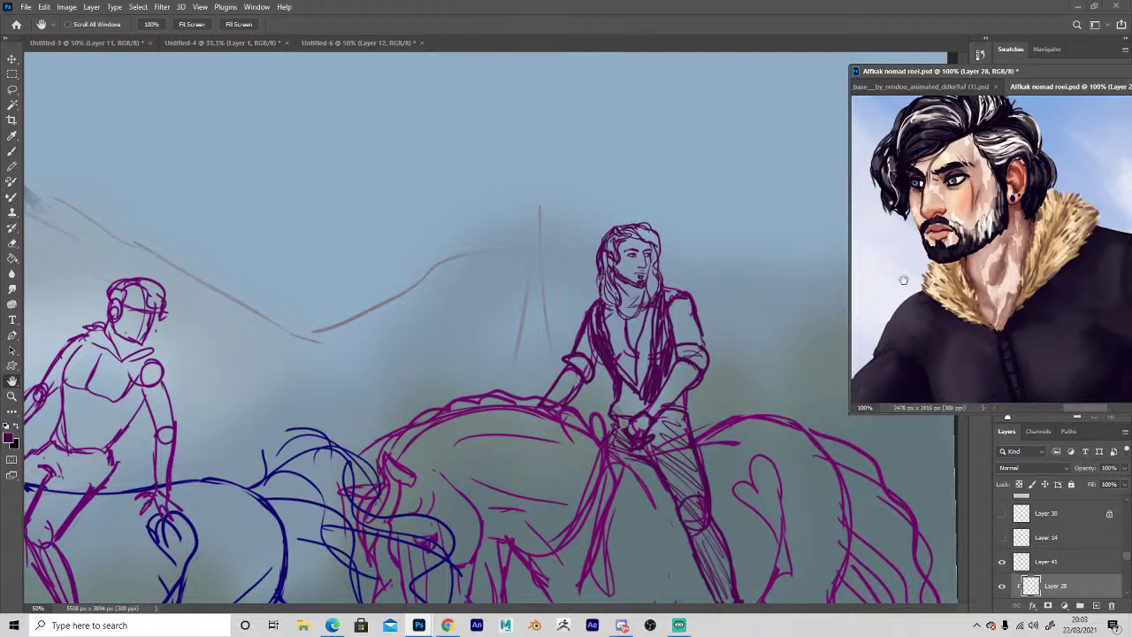
drag(911, 271, 919, 309)
Zoom to 200% on the left rider's head and make its sketch layer, Layer 14, active without shifting the artwork.
click(99, 323)
key(z)
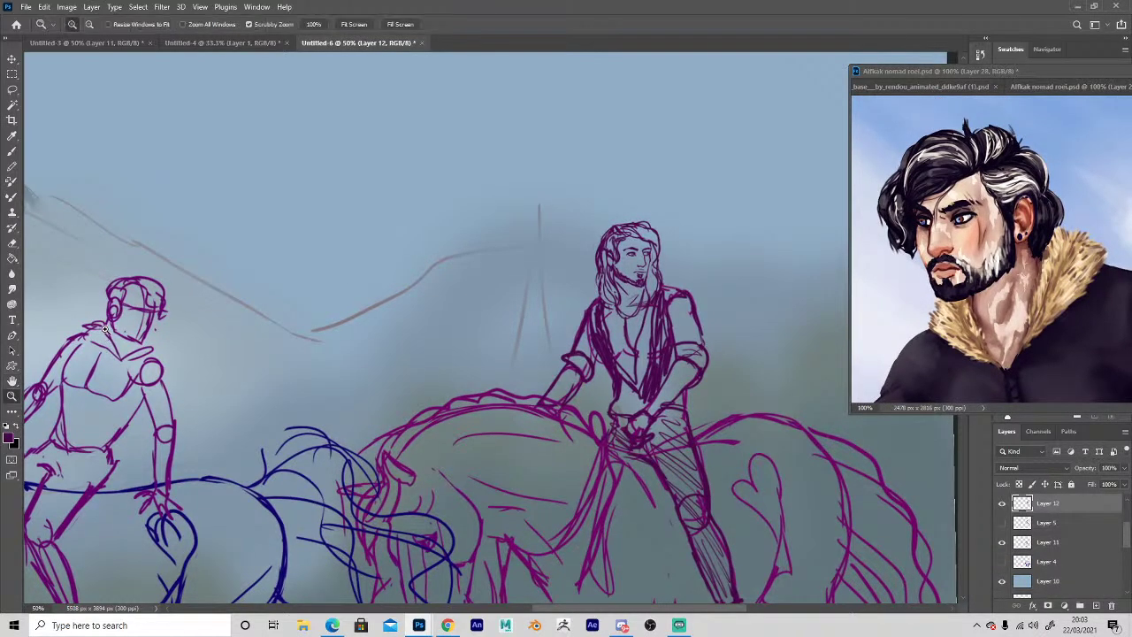
click(103, 326)
click(103, 326)
click(103, 326)
key(h)
mouse_move(268, 379)
mouse_down()
mouse_move(522, 315)
mouse_move(598, 354)
mouse_up()
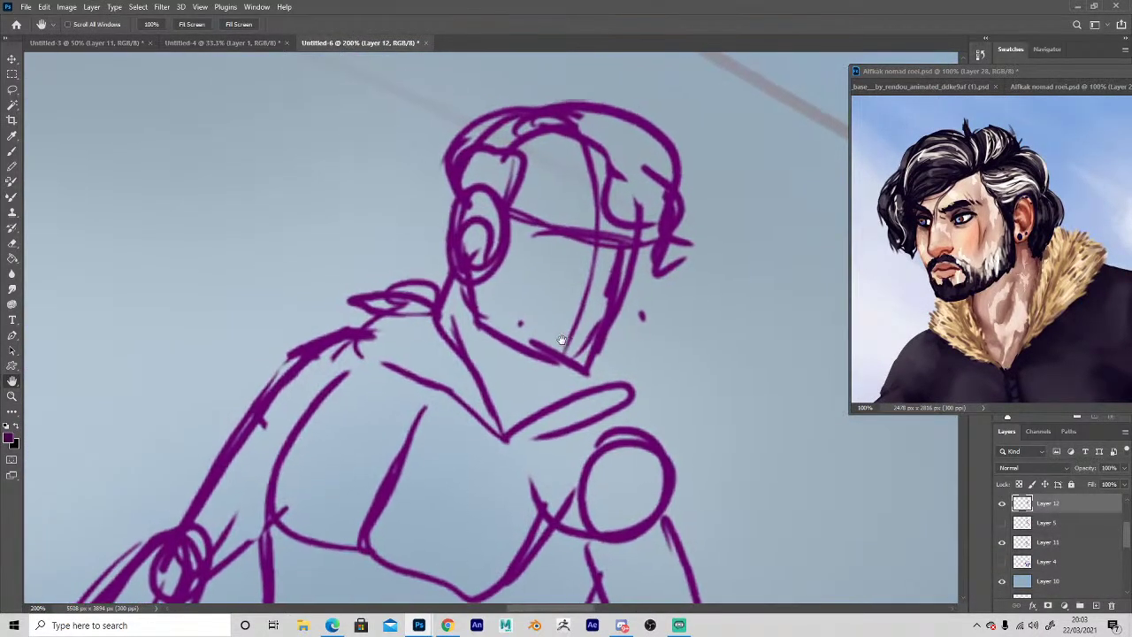
click(9, 62)
click(459, 203)
drag(460, 204, 483, 188)
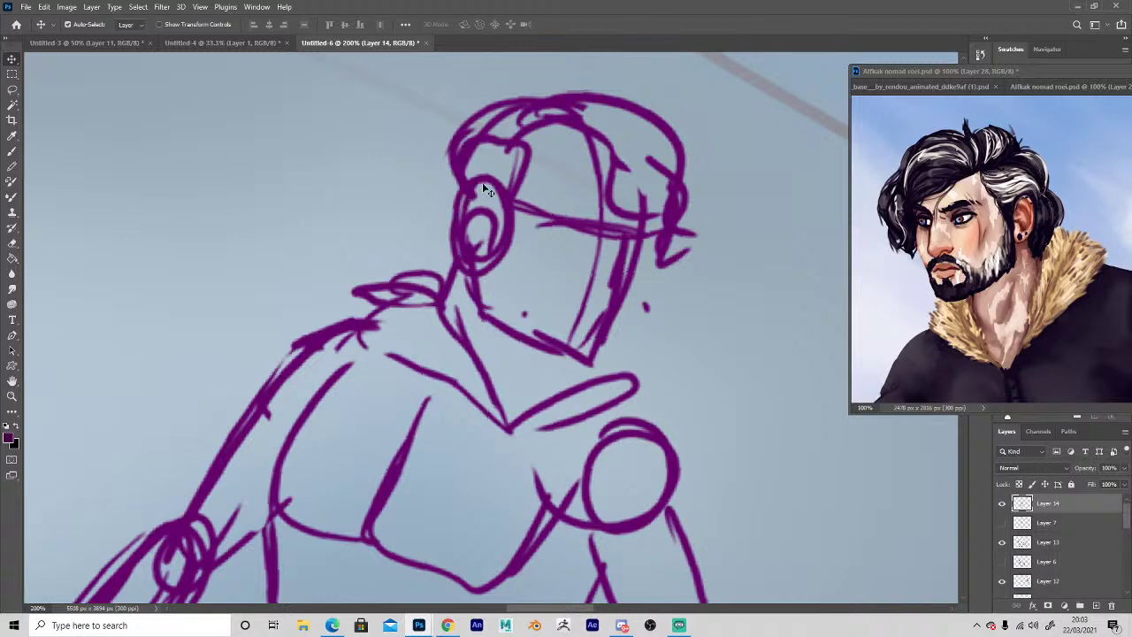
key(ctrl+z)
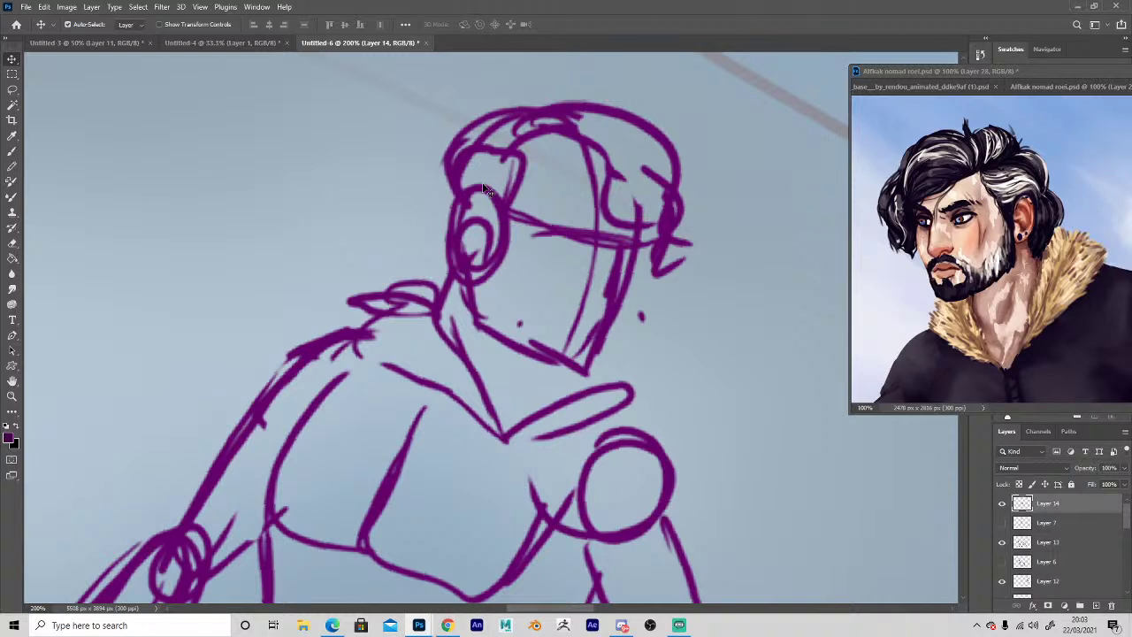
key(b)
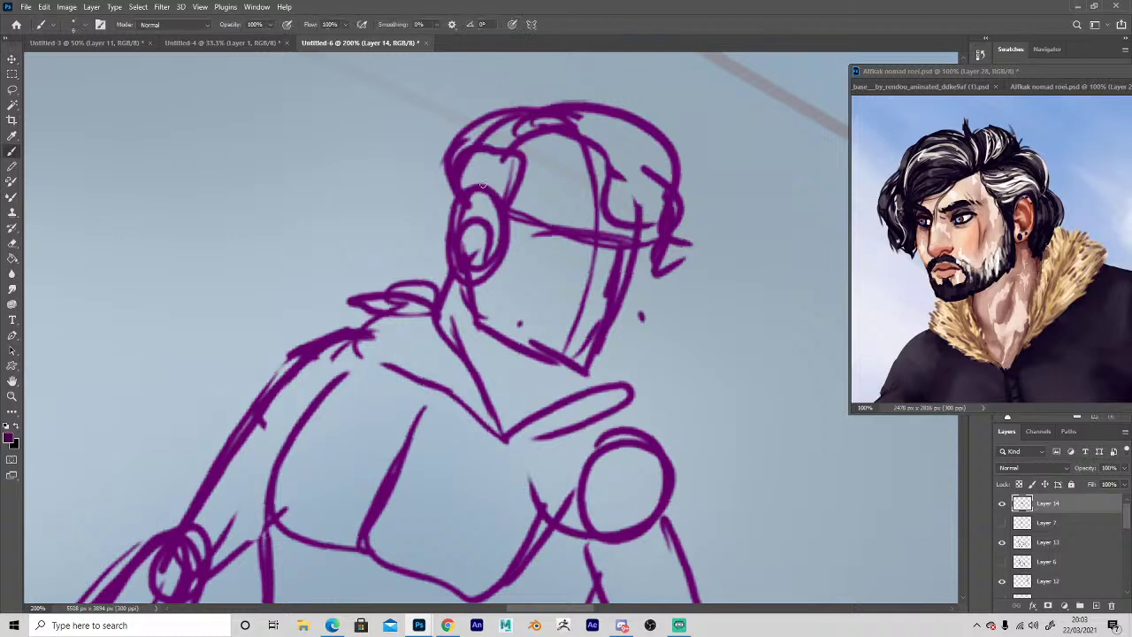
Erase the left rider's vertical face guidelines and redraw the fringe sweeping across the forehead with heavier strands on the far side.
key(e)
mouse_move(621, 265)
mouse_down()
mouse_move(592, 337)
mouse_move(597, 274)
mouse_move(574, 323)
mouse_move(600, 250)
mouse_up()
key(b)
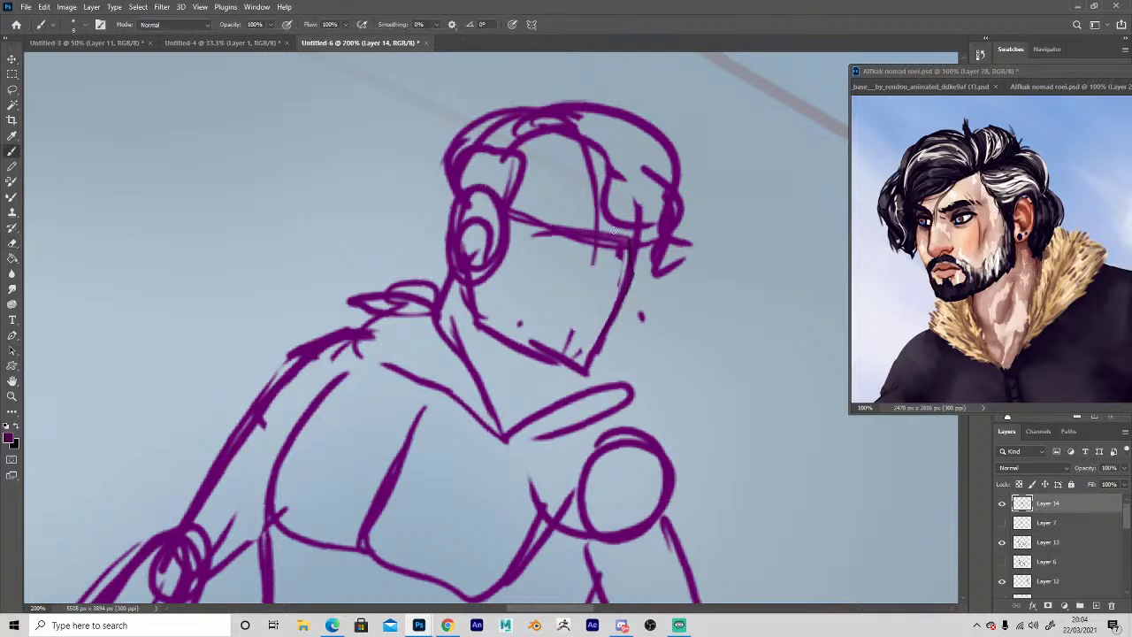
key(e)
mouse_move(557, 132)
mouse_down()
mouse_move(616, 186)
mouse_move(582, 132)
mouse_move(626, 178)
mouse_move(586, 161)
mouse_move(604, 166)
mouse_move(604, 138)
mouse_move(664, 189)
mouse_up()
key(b)
mouse_move(652, 150)
mouse_down()
mouse_move(683, 223)
mouse_move(671, 270)
mouse_up()
key(e)
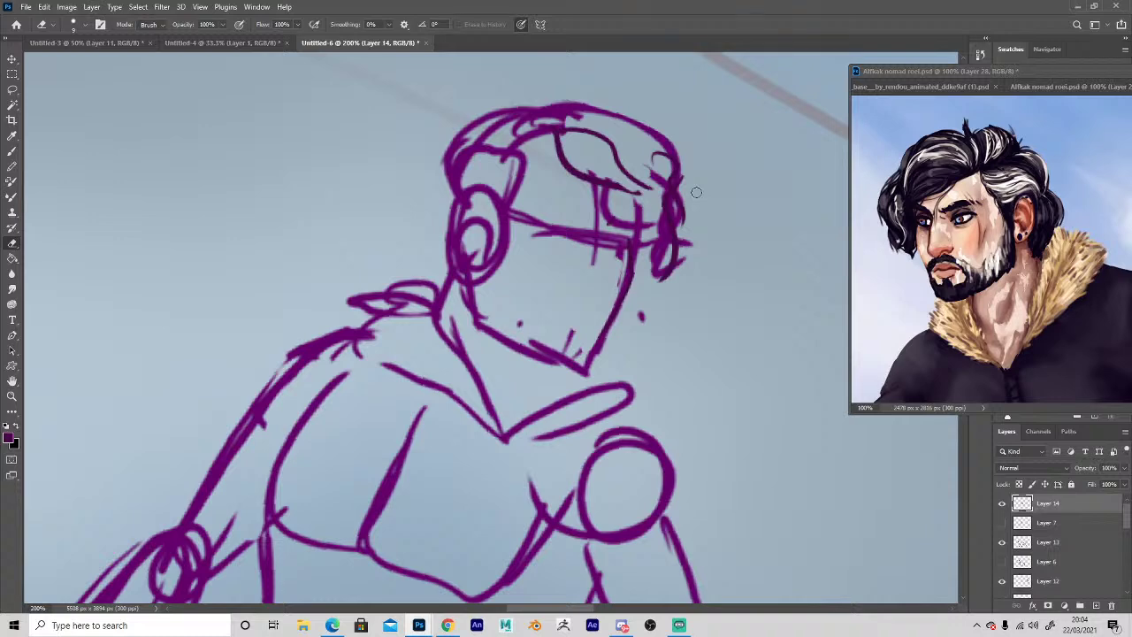
Erase the left rider's brow guidelines and inner ear lines and draw two angled eyebrows.
mouse_move(504, 208)
mouse_down()
mouse_move(484, 237)
mouse_move(500, 255)
mouse_move(474, 222)
mouse_move(502, 235)
mouse_move(485, 197)
mouse_move(486, 257)
mouse_move(478, 232)
mouse_move(507, 241)
mouse_move(481, 262)
mouse_move(518, 204)
mouse_move(548, 239)
mouse_move(582, 248)
mouse_move(593, 245)
mouse_move(575, 242)
mouse_move(614, 228)
mouse_up()
key(b)
key(e)
key(b)
mouse_move(550, 211)
mouse_down()
mouse_move(584, 223)
mouse_move(607, 196)
mouse_move(600, 188)
mouse_up()
key(e)
key(b)
key(e)
mouse_move(630, 229)
mouse_down()
mouse_move(616, 258)
mouse_move(601, 238)
mouse_move(591, 274)
mouse_move(627, 230)
mouse_up()
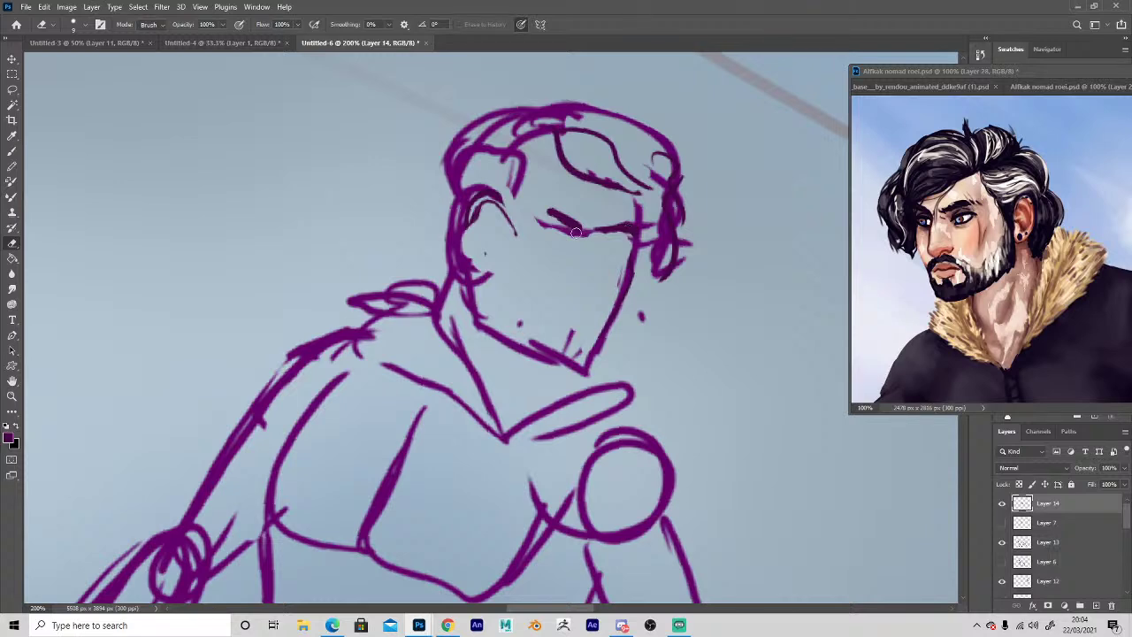
click(592, 230)
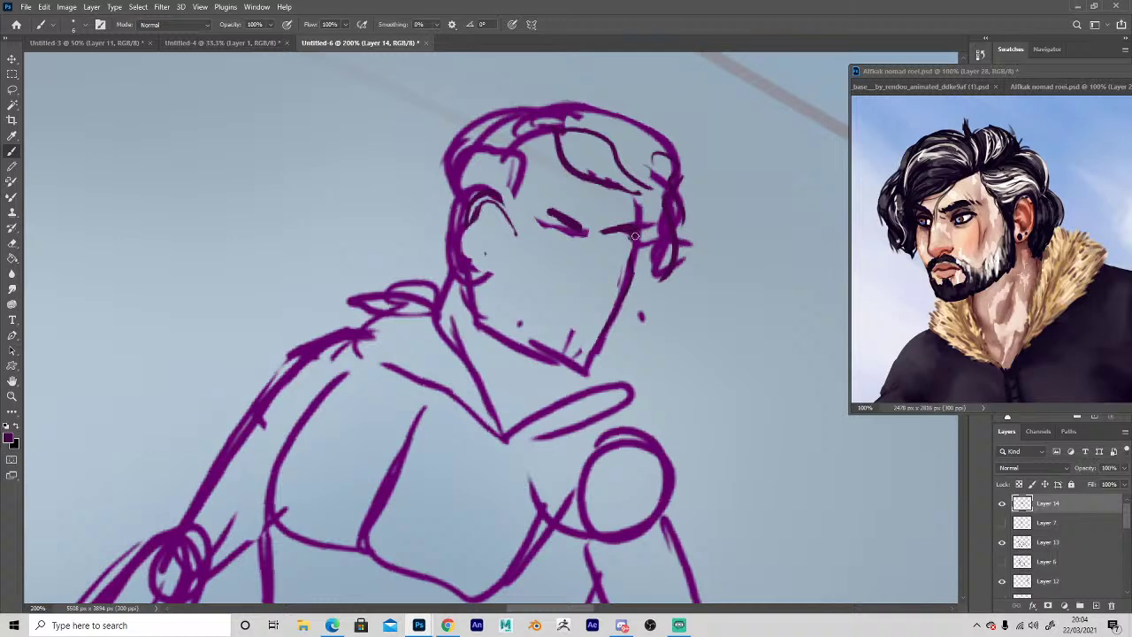
Clean up the hair strands and stray mark beside the left rider's face and draw the nose bridge and tip.
mouse_move(638, 206)
mouse_down()
mouse_move(651, 269)
mouse_move(637, 193)
mouse_move(673, 243)
mouse_up()
key(b)
key(e)
click(641, 316)
key(b)
mouse_move(601, 236)
mouse_down()
mouse_move(599, 289)
mouse_move(607, 247)
mouse_move(599, 293)
mouse_up()
key(e)
key(b)
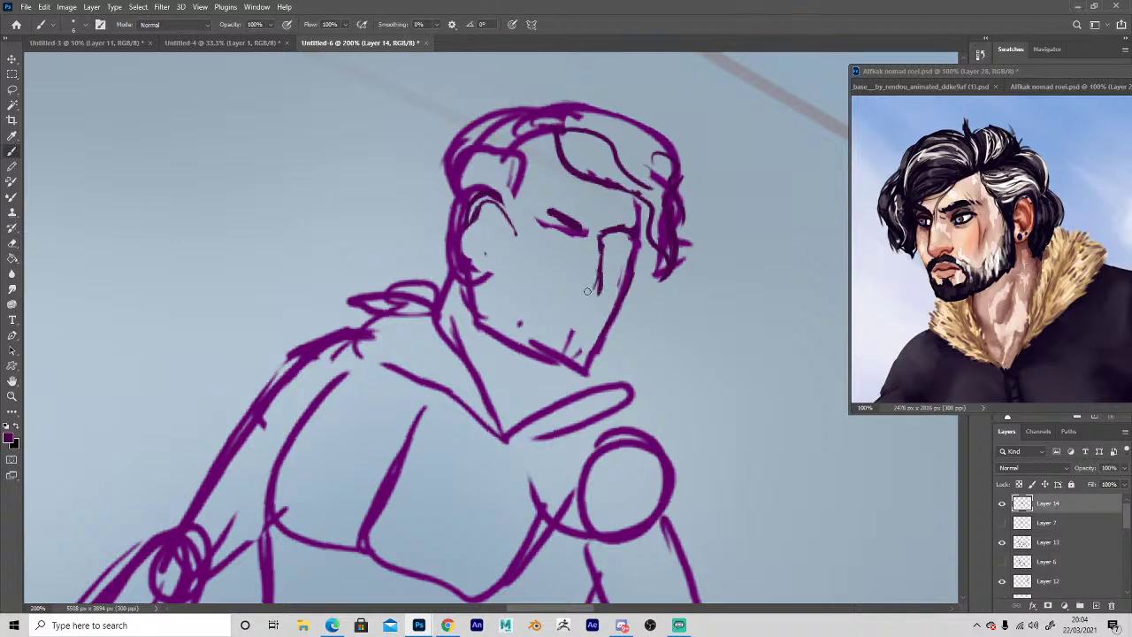
mouse_move(604, 254)
mouse_down()
mouse_move(591, 303)
mouse_move(594, 256)
mouse_move(602, 290)
mouse_move(573, 290)
mouse_up()
Draw the left rider's near eye below the eyebrow and erase stray lines around it.
key(e)
key(b)
mouse_move(566, 241)
mouse_down()
mouse_move(549, 232)
mouse_move(566, 237)
mouse_move(563, 250)
mouse_move(544, 227)
mouse_move(584, 240)
mouse_up()
key(e)
key(b)
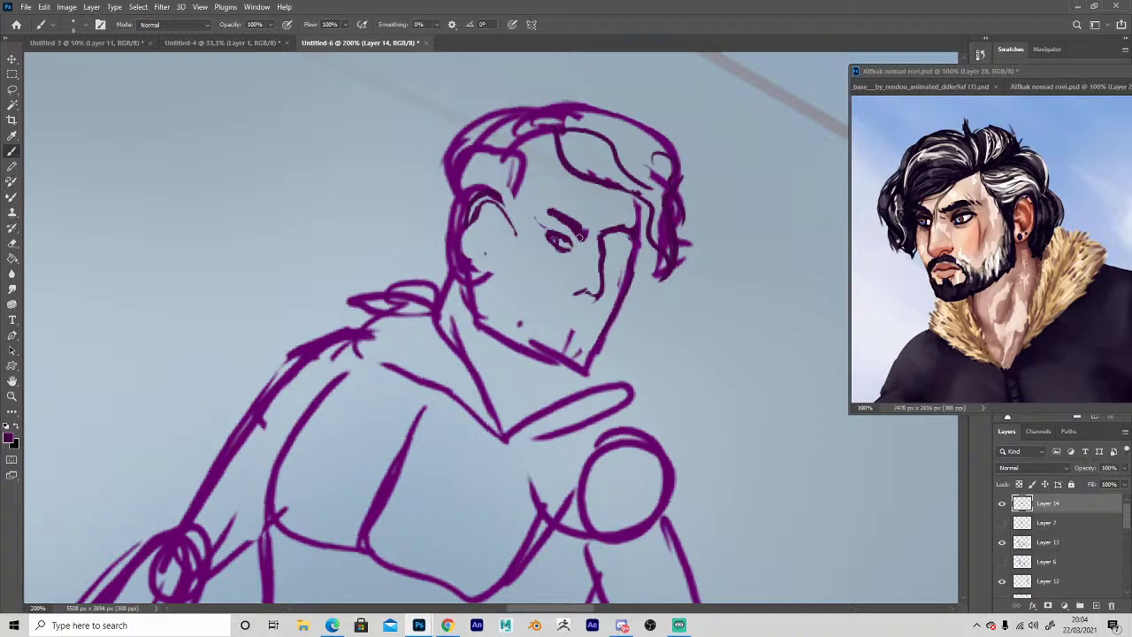
key(e)
key(b)
key(e)
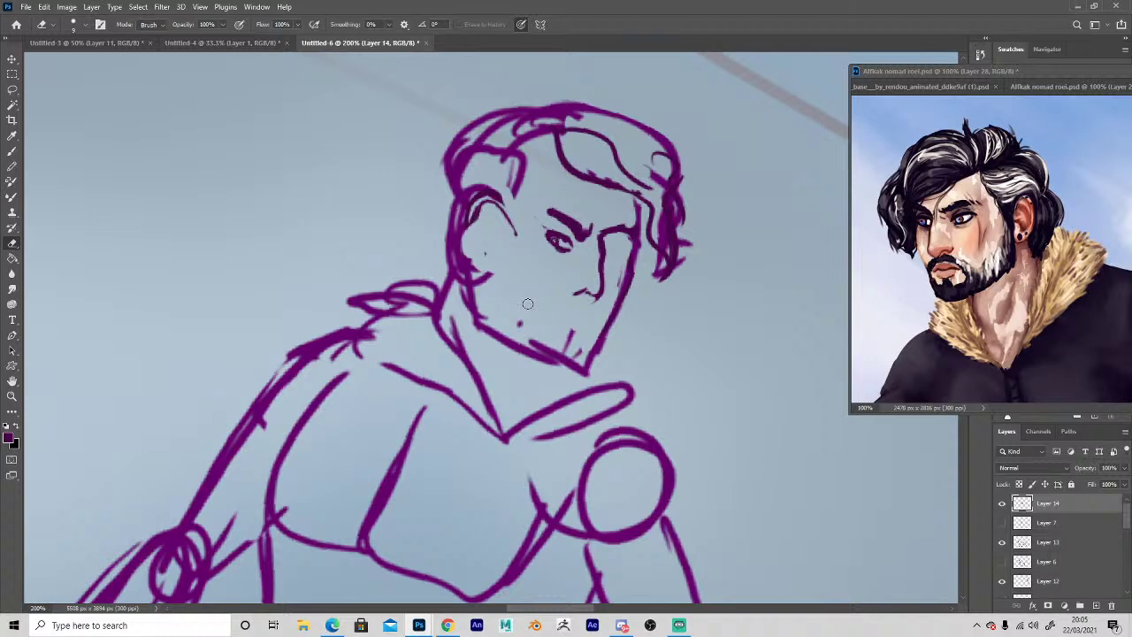
Draw the left rider's far eye, trim the face's far contour and chin, and shape the nostril.
key(b)
drag(603, 251, 631, 252)
key(e)
key(b)
drag(632, 196, 637, 224)
key(e)
mouse_move(633, 265)
mouse_down()
mouse_move(603, 331)
mouse_move(573, 358)
mouse_move(556, 353)
mouse_move(580, 346)
mouse_up()
key(b)
key(e)
key(b)
key(e)
mouse_move(580, 291)
mouse_down()
mouse_move(598, 297)
mouse_move(598, 257)
mouse_move(599, 296)
mouse_move(576, 295)
mouse_move(595, 277)
mouse_move(577, 293)
mouse_up()
key(b)
key(e)
key(b)
key(e)
key(b)
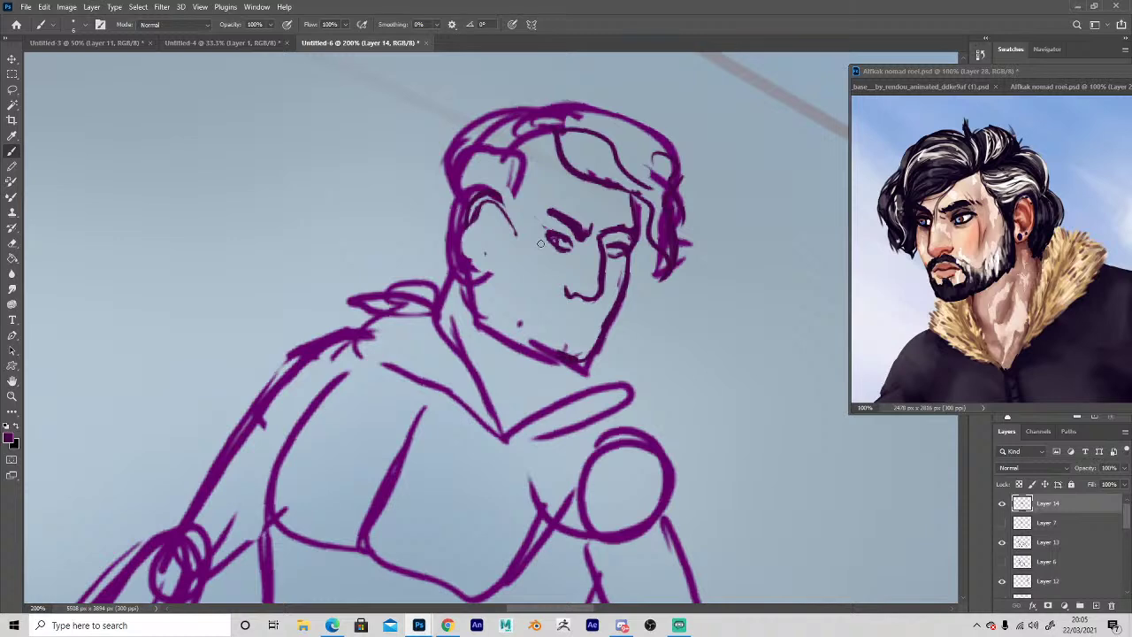
Refine the left rider's nose bridge and clean up the outer end of the near eyebrow.
key(e)
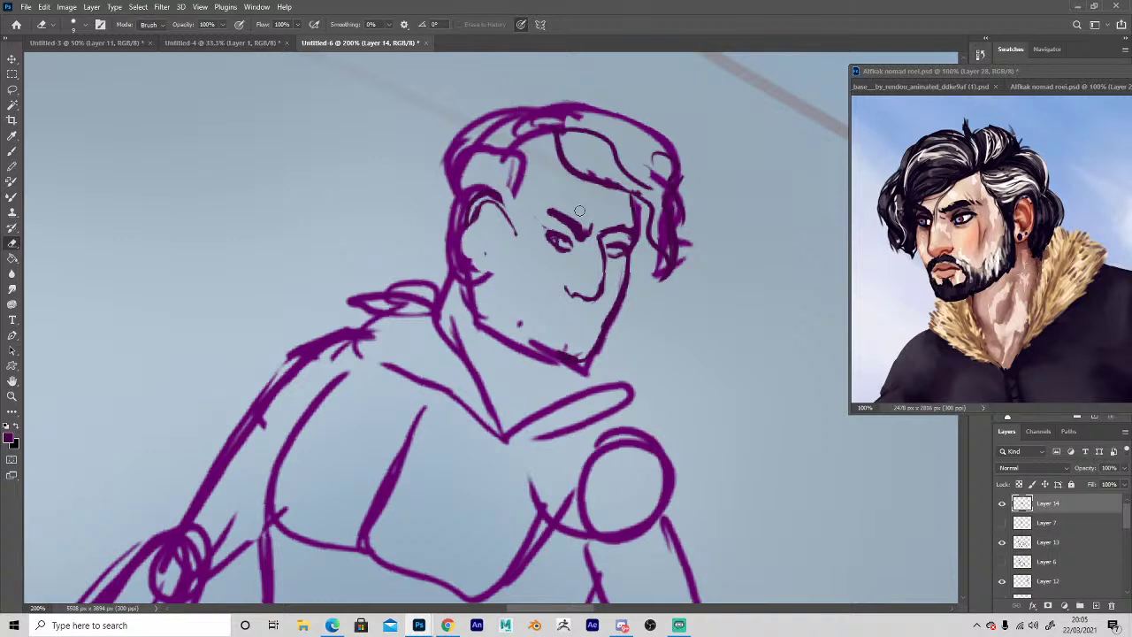
key(b)
drag(601, 249, 603, 289)
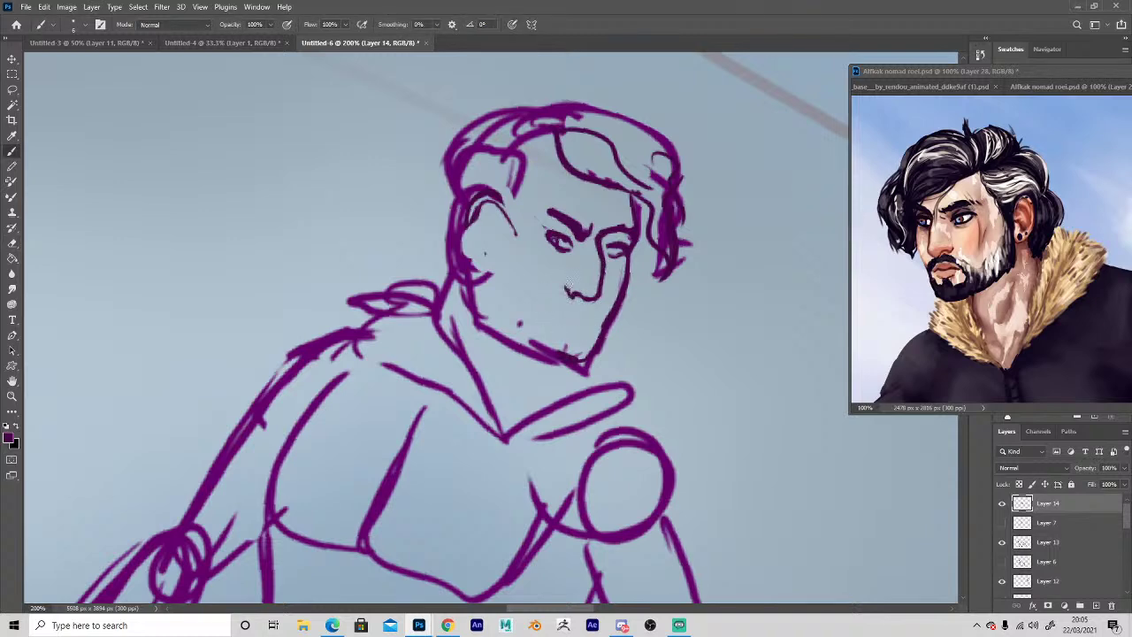
key(e)
mouse_move(559, 223)
mouse_down()
mouse_move(587, 235)
mouse_move(541, 210)
mouse_up()
key(b)
key(e)
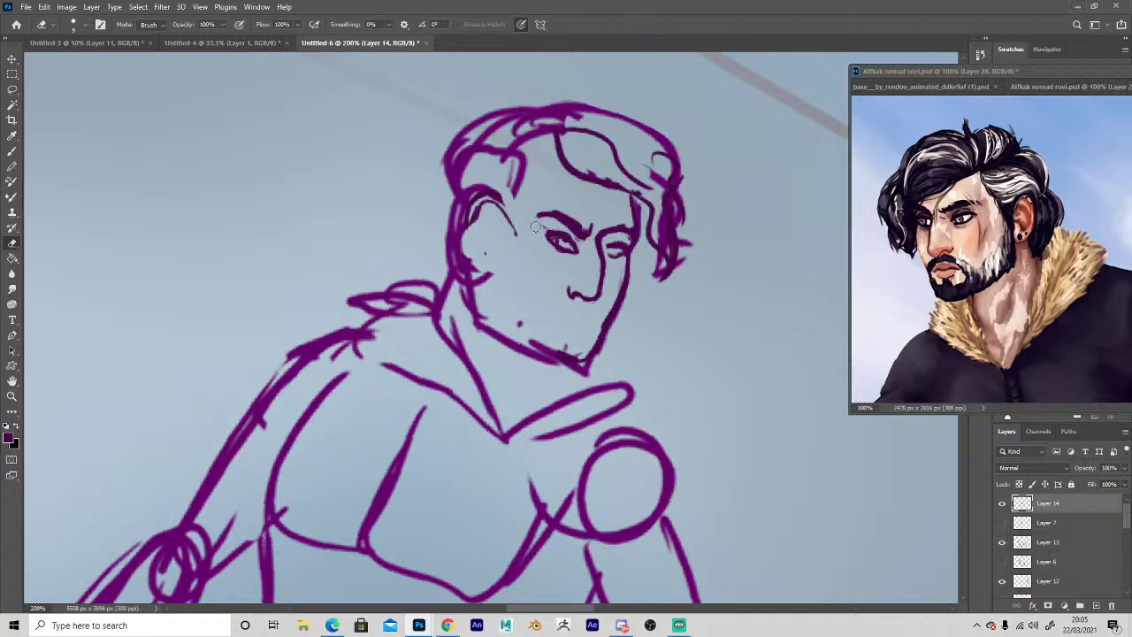
Add hair strands across the left rider's forehead and far side, and erase leftover marks at the ear and cheek.
key(b)
mouse_move(528, 157)
mouse_down()
mouse_move(590, 191)
mouse_move(544, 157)
mouse_up()
drag(634, 174, 634, 191)
drag(659, 266, 650, 292)
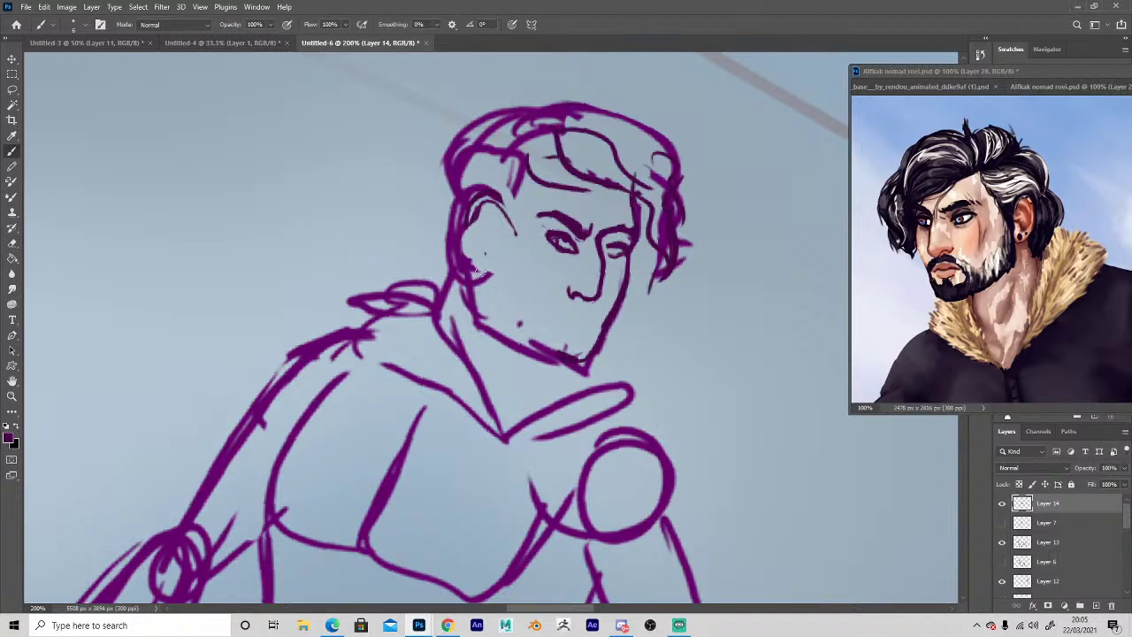
key(e)
drag(515, 229, 502, 212)
click(521, 323)
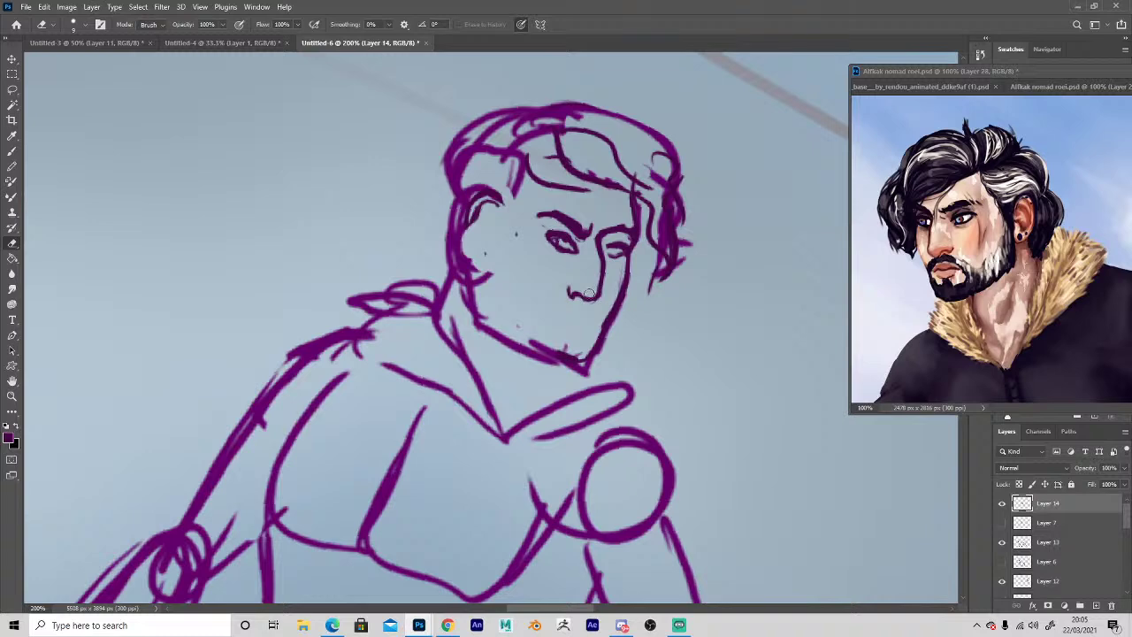
Mirror the Alfkak nomad roei.psd reference horizontally and reframe both the bearded man's head and the left rider.
key(b)
click(939, 237)
drag(939, 237, 943, 240)
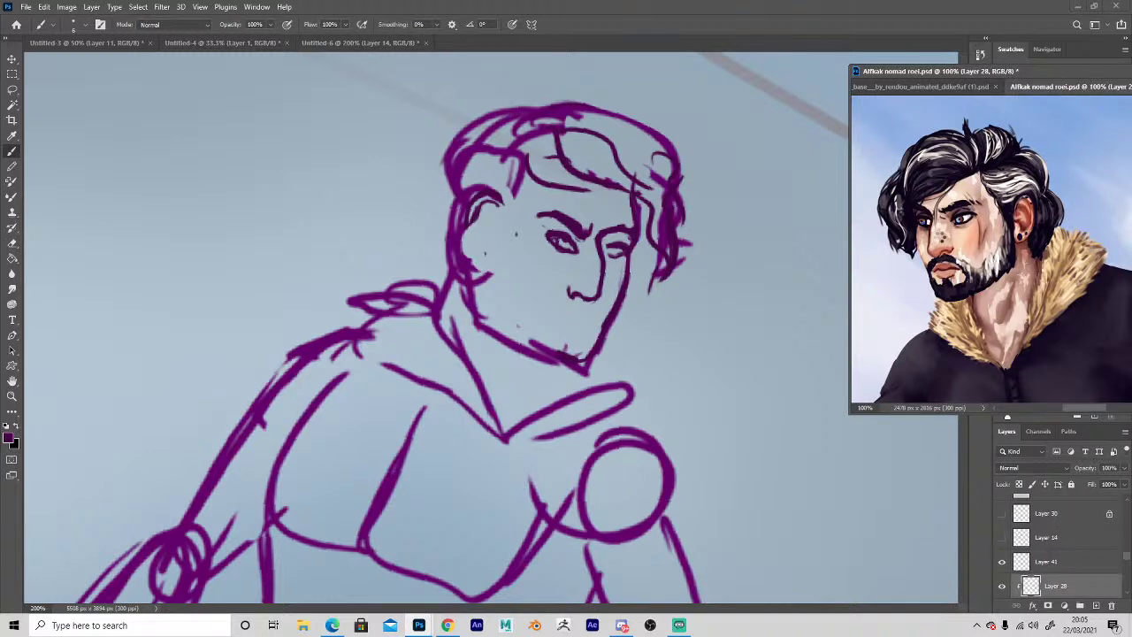
key(ctrl+shift+h)
key(space)
drag(1037, 273, 883, 285)
drag(537, 431, 548, 354)
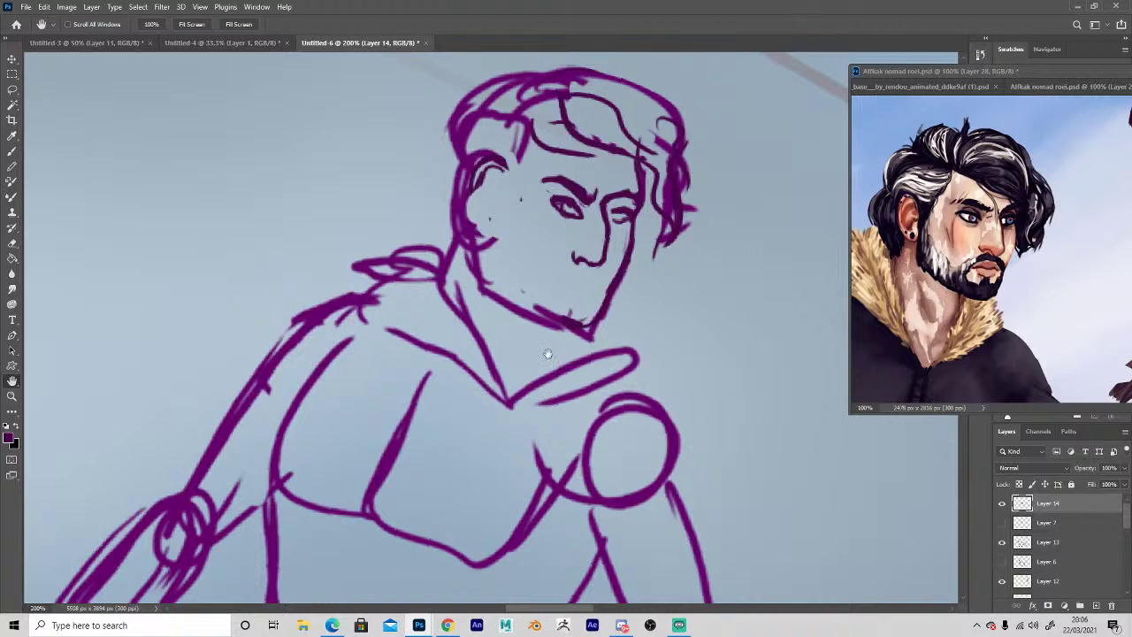
Add the iris to the left rider's far eye and refine the outline of the near eye.
key(e)
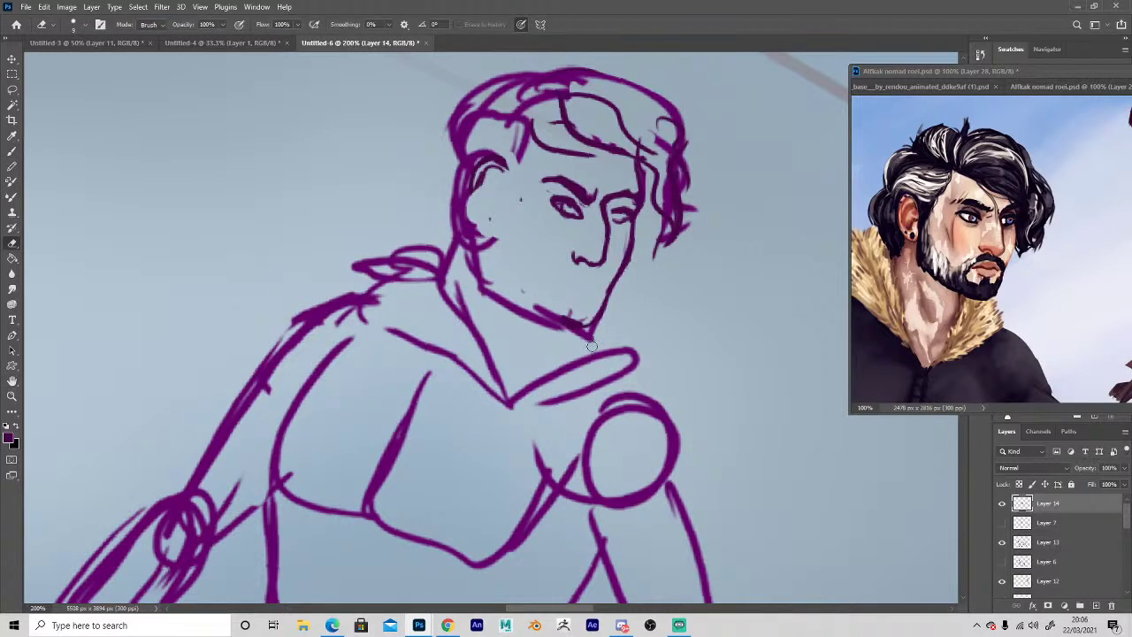
key(b)
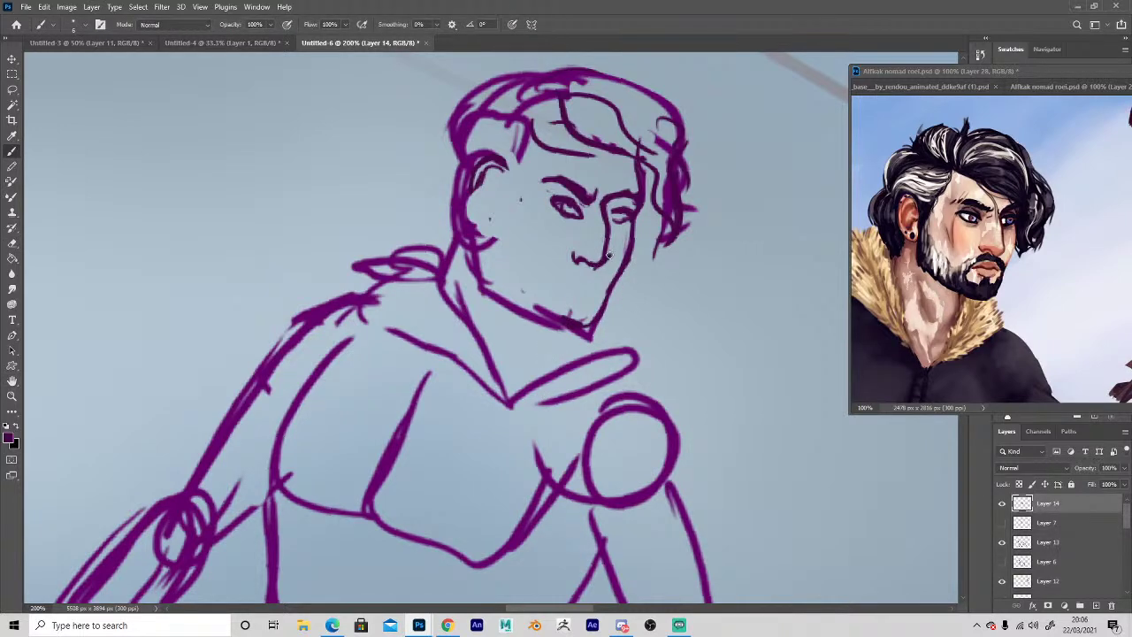
key(e)
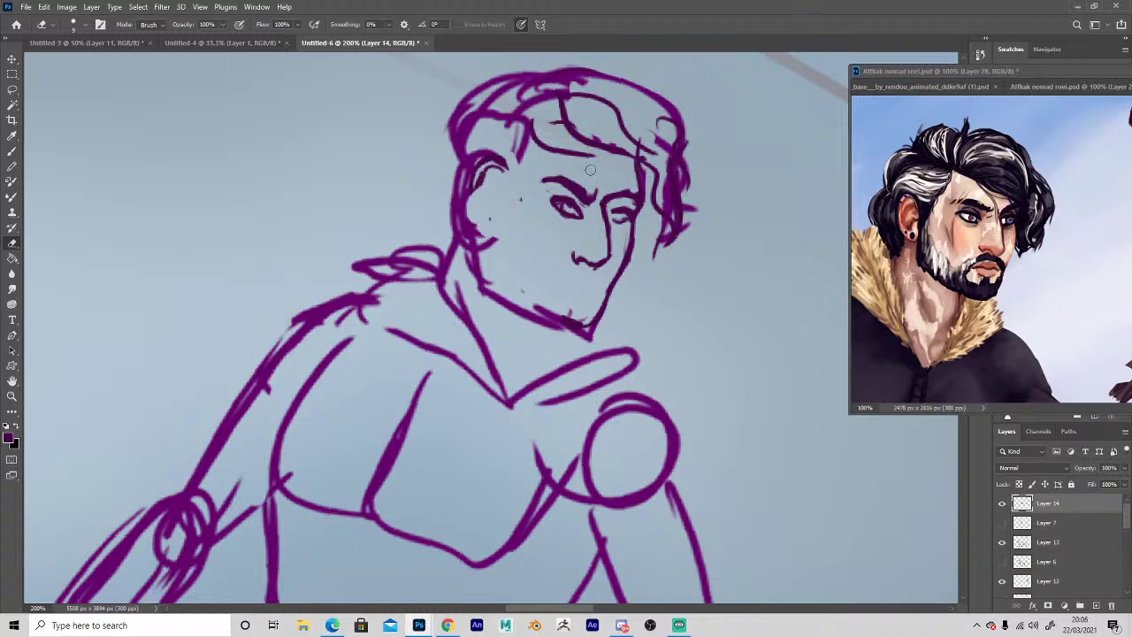
key(b)
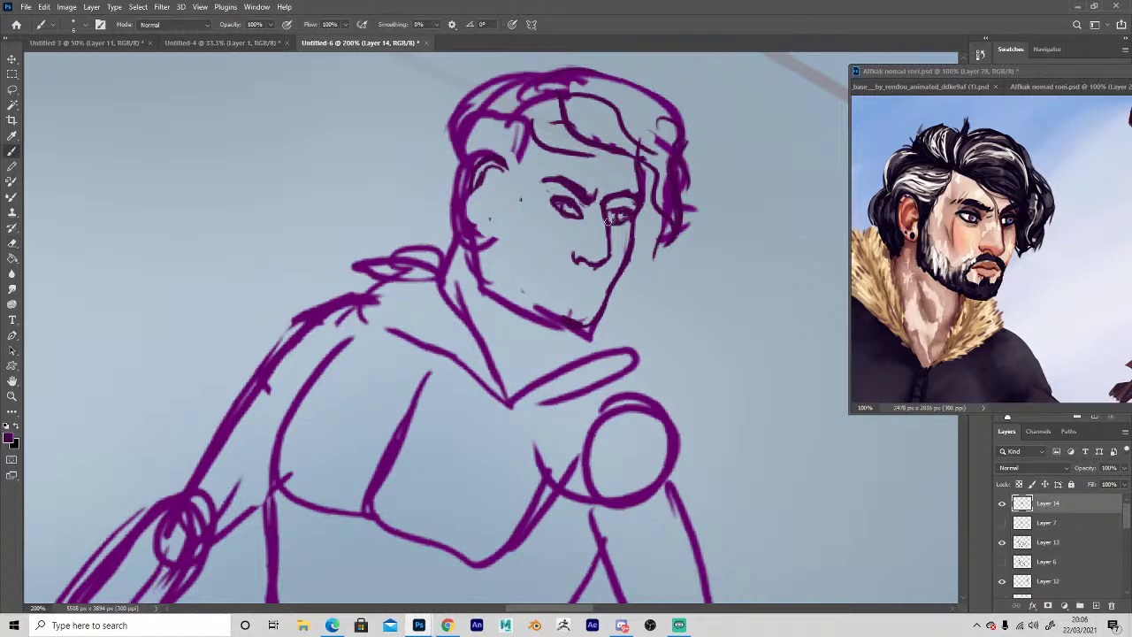
drag(550, 200, 568, 209)
key(e)
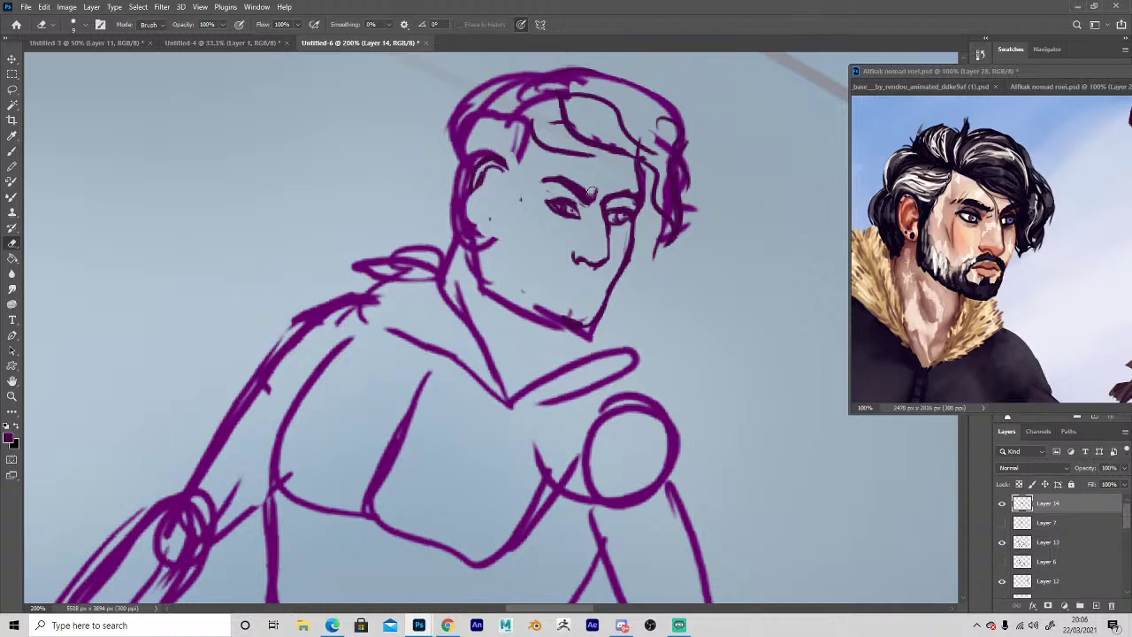
Add a cheek line to the left rider's face and redraw the jaw and chin with a cleaner, rounder contour.
key(b)
drag(530, 218, 535, 249)
key(e)
key(b)
mouse_move(606, 293)
mouse_down()
mouse_move(552, 324)
mouse_move(576, 314)
mouse_move(568, 337)
mouse_move(498, 280)
mouse_up()
key(e)
key(b)
key(e)
mouse_move(539, 325)
mouse_down()
mouse_move(483, 281)
mouse_move(529, 308)
mouse_move(487, 281)
mouse_move(485, 261)
mouse_move(582, 324)
mouse_up()
key(b)
key(e)
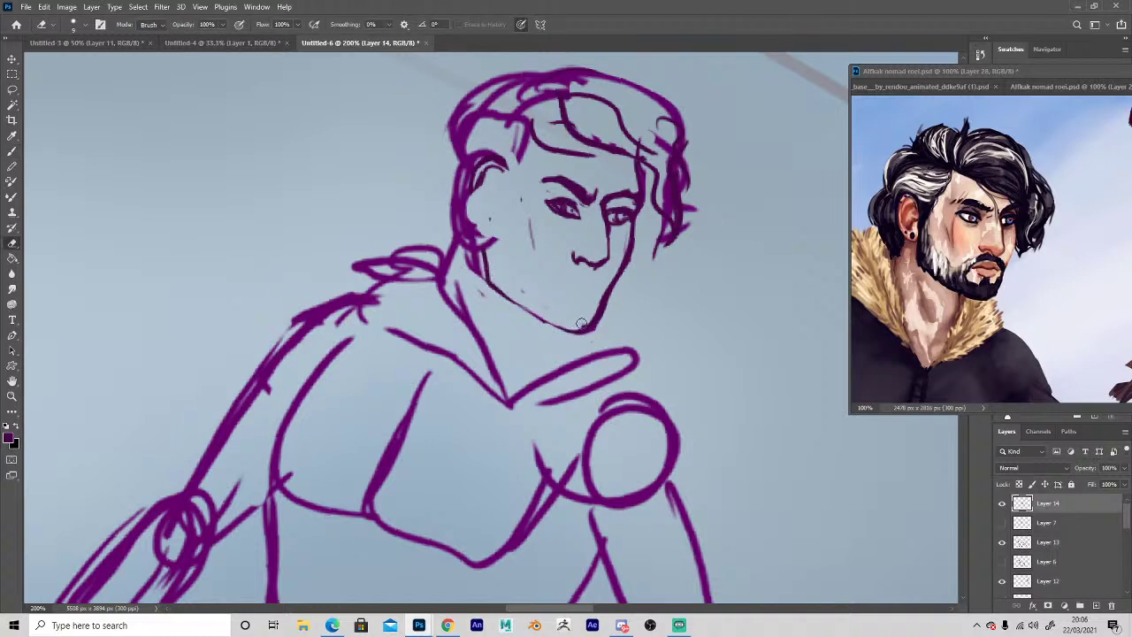
Refine the left rider's nose and nostril and add wavy strands hanging beside the far side of the face.
key(b)
mouse_move(608, 236)
mouse_down()
mouse_move(606, 271)
mouse_move(610, 227)
mouse_move(590, 263)
mouse_move(571, 212)
mouse_move(575, 254)
mouse_up()
key(e)
key(b)
key(e)
key(b)
key(e)
key(b)
key(e)
key(b)
key(e)
key(b)
key(e)
key(b)
mouse_move(610, 151)
mouse_down()
mouse_move(684, 205)
mouse_move(676, 250)
mouse_move(657, 278)
mouse_up()
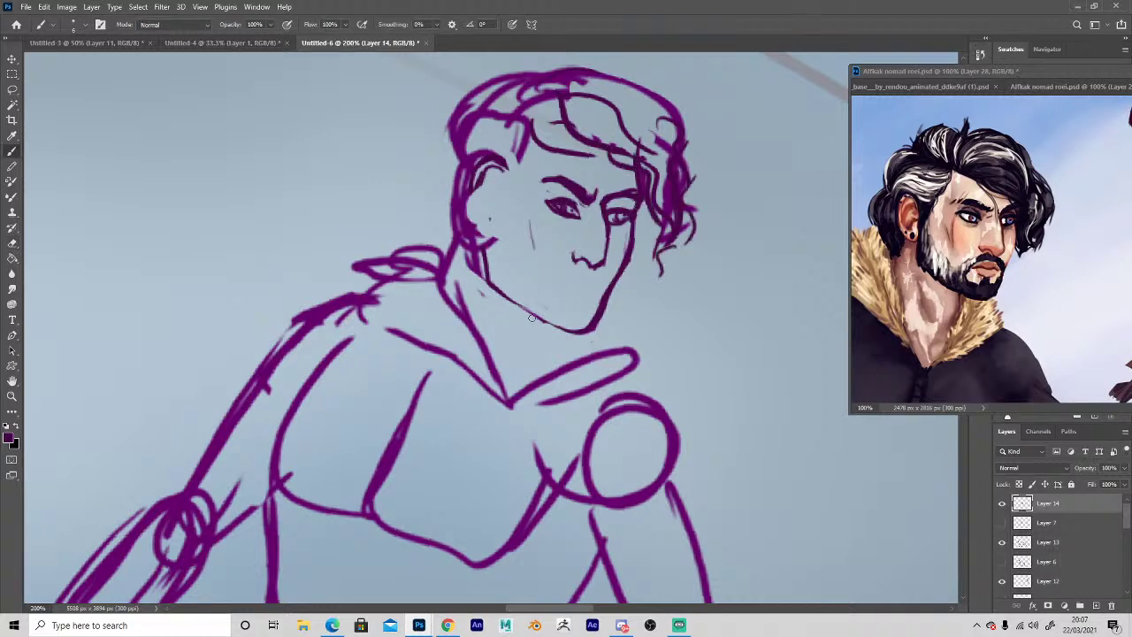
Redraw the left rider's ear with hair strands above it and clean up its lower edge.
mouse_move(499, 195)
mouse_down()
mouse_move(479, 170)
mouse_move(470, 229)
mouse_move(474, 207)
mouse_move(499, 199)
mouse_up()
key(e)
key(b)
mouse_move(483, 182)
mouse_down()
mouse_move(480, 236)
mouse_move(485, 212)
mouse_move(471, 207)
mouse_move(495, 223)
mouse_move(472, 210)
mouse_move(495, 234)
mouse_up()
key(e)
key(b)
key(e)
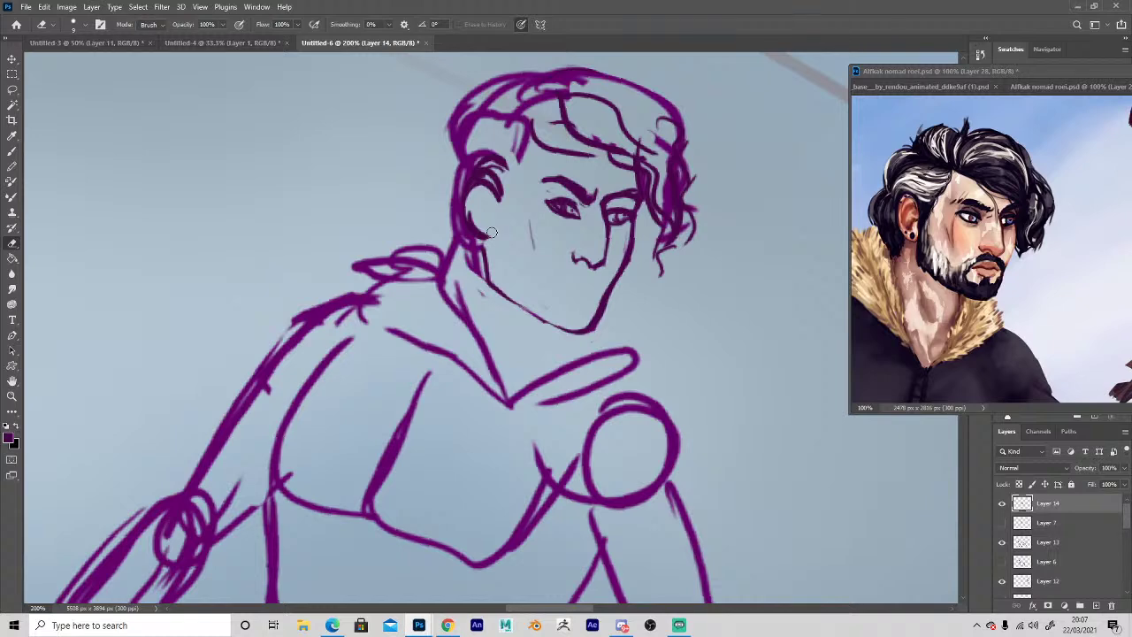
key(b)
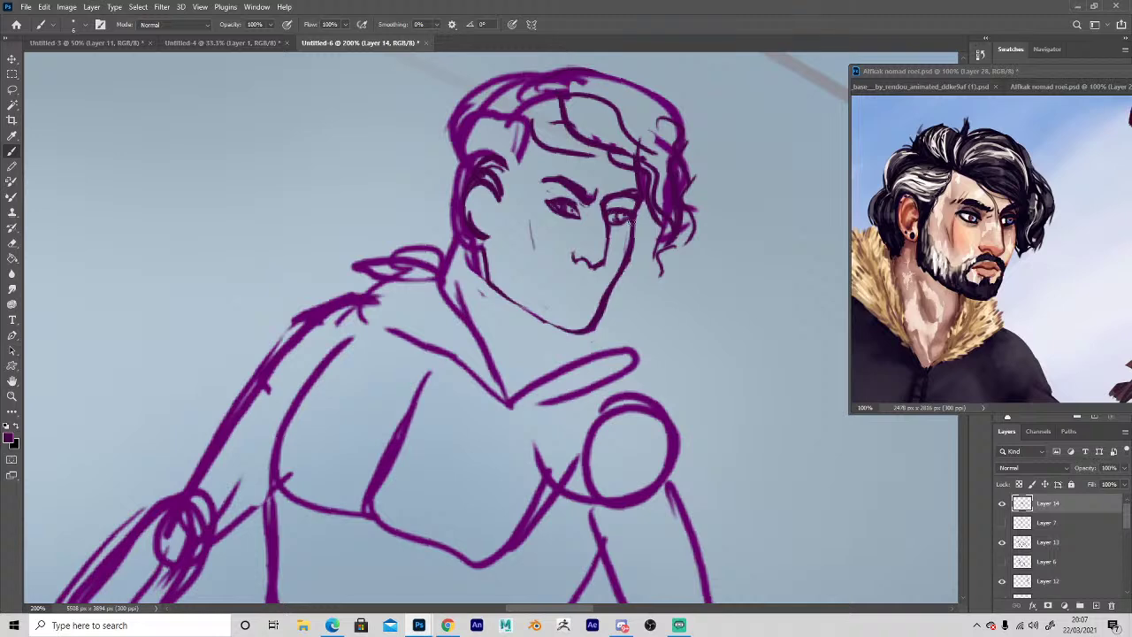
Add fine strands below the left rider's far-side hair and erase the thick outer outline on top of the head.
drag(652, 240, 632, 274)
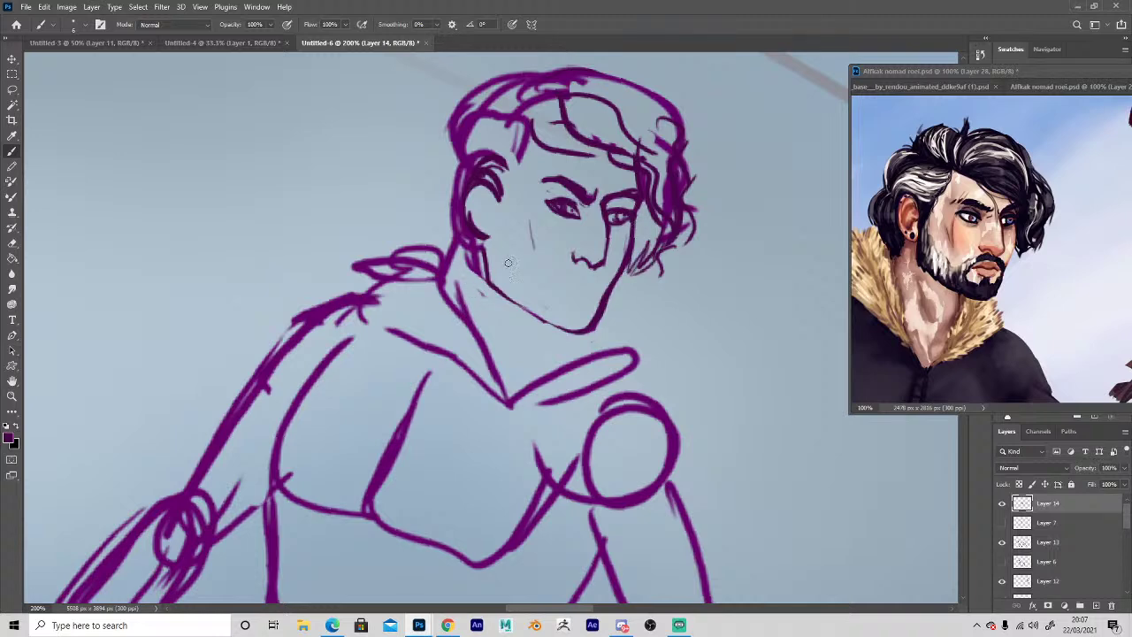
key(e)
mouse_move(586, 74)
mouse_down()
mouse_move(685, 159)
mouse_move(673, 136)
mouse_move(588, 78)
mouse_move(690, 182)
mouse_up()
key(b)
key(e)
mouse_move(626, 85)
mouse_down()
mouse_move(528, 78)
mouse_move(473, 93)
mouse_up()
key(b)
key(e)
key(b)
Draw tousled locks at the left rider's crown and temple and wavy hair down behind the ear to the neck.
mouse_move(534, 139)
mouse_down()
mouse_move(496, 110)
mouse_move(518, 81)
mouse_up()
drag(515, 81, 528, 135)
mouse_move(472, 104)
mouse_down()
mouse_move(531, 73)
mouse_move(479, 99)
mouse_up()
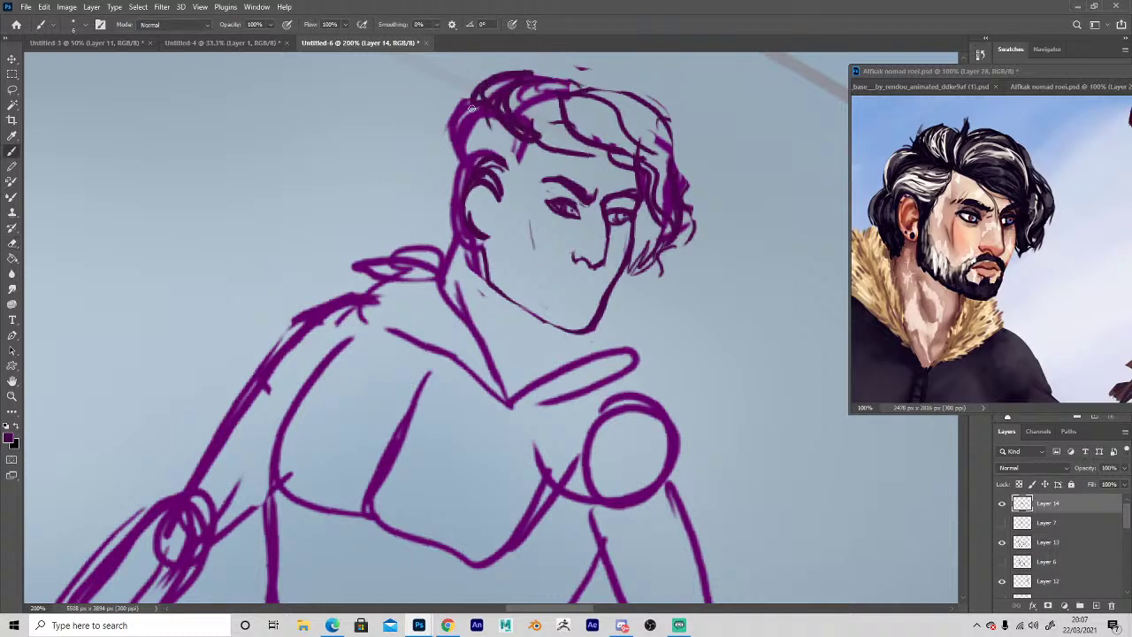
drag(522, 131, 508, 164)
mouse_move(467, 101)
mouse_down()
mouse_move(485, 120)
mouse_move(447, 142)
mouse_move(429, 212)
mouse_move(447, 257)
mouse_up()
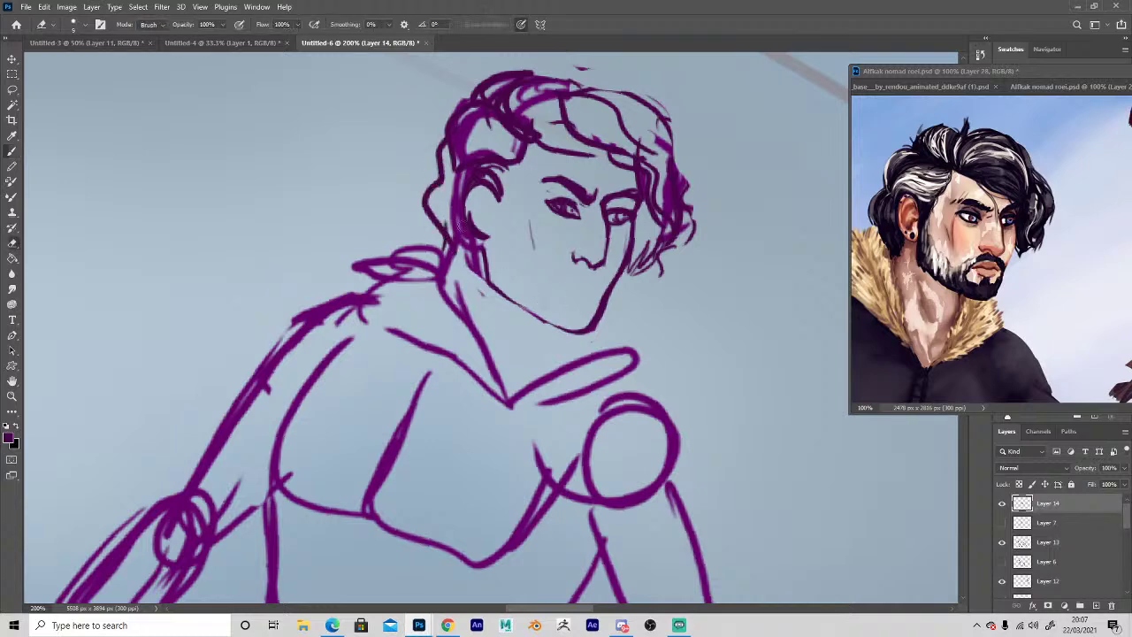
drag(453, 173, 467, 230)
Draw the left rider's sideburn and the ragged upper edge of the beard, continuing into a moustache below the nose.
mouse_move(473, 187)
mouse_down()
mouse_move(500, 200)
mouse_move(463, 198)
mouse_move(472, 193)
mouse_move(484, 234)
mouse_move(467, 232)
mouse_move(526, 159)
mouse_move(504, 257)
mouse_move(545, 292)
mouse_move(604, 276)
mouse_move(557, 270)
mouse_move(573, 280)
mouse_move(530, 284)
mouse_up()
key(e)
key(b)
key(e)
key(b)
key(e)
key(b)
key(e)
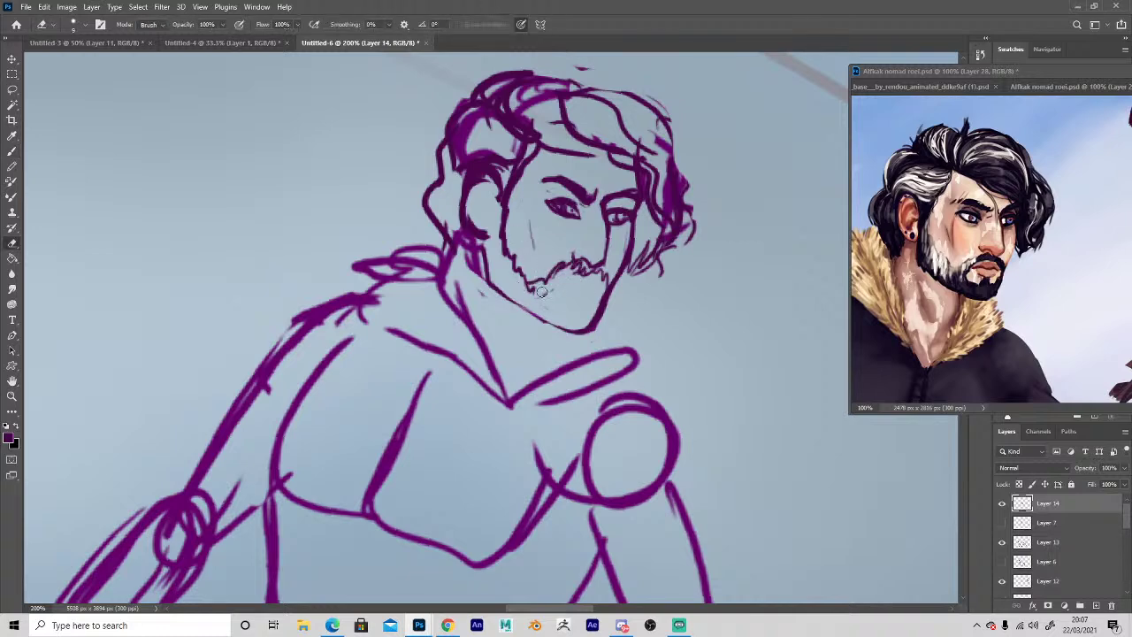
Thicken the left rider's beard along the underside of the jaw and clean up the neck beneath it.
key(b)
mouse_move(477, 241)
mouse_down()
mouse_move(509, 299)
mouse_move(570, 338)
mouse_move(587, 334)
mouse_move(527, 298)
mouse_move(527, 318)
mouse_move(569, 339)
mouse_up()
key(e)
key(b)
mouse_move(521, 309)
mouse_down()
mouse_move(496, 291)
mouse_move(479, 250)
mouse_move(480, 271)
mouse_move(508, 301)
mouse_move(468, 230)
mouse_move(471, 269)
mouse_move(460, 252)
mouse_move(441, 288)
mouse_up()
key(e)
key(b)
Draw a wide, ragged fur collar around the left rider's neck and over the chest opening.
key(e)
key(b)
mouse_move(509, 404)
mouse_down()
mouse_move(571, 398)
mouse_move(598, 358)
mouse_up()
mouse_move(593, 335)
mouse_down()
mouse_move(507, 383)
mouse_move(586, 333)
mouse_move(610, 397)
mouse_move(490, 402)
mouse_move(375, 294)
mouse_move(441, 267)
mouse_up()
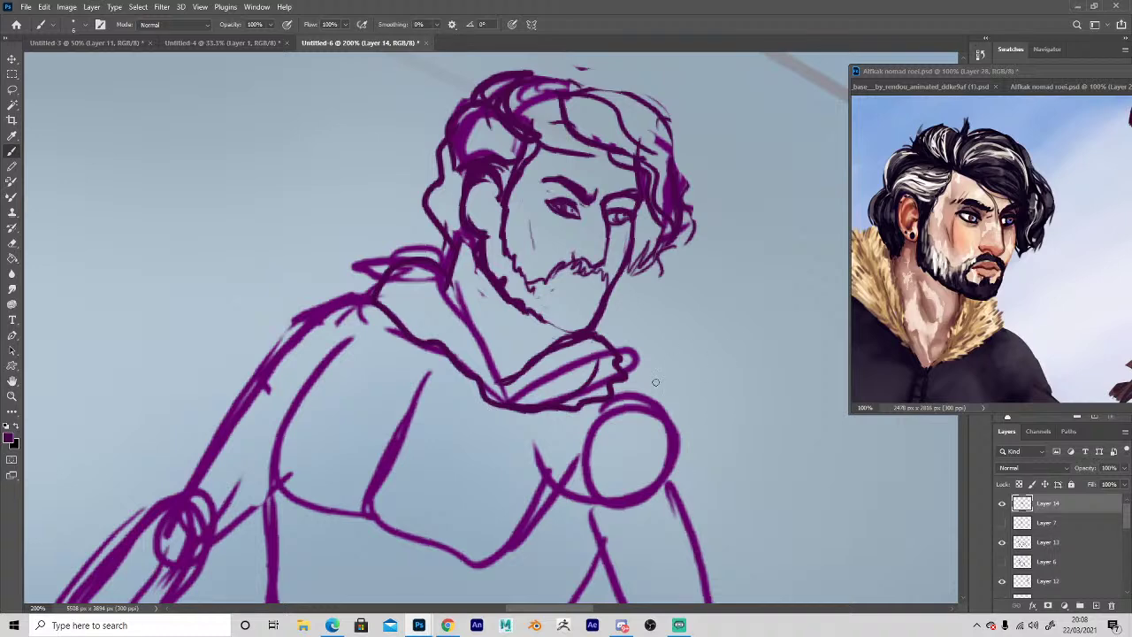
Examine the left rider's bearded head and collar against the whole composition at 25%.
key(z)
alt+click(594, 405)
alt+click(596, 407)
alt+click(628, 436)
alt+click(634, 442)
alt+click(634, 442)
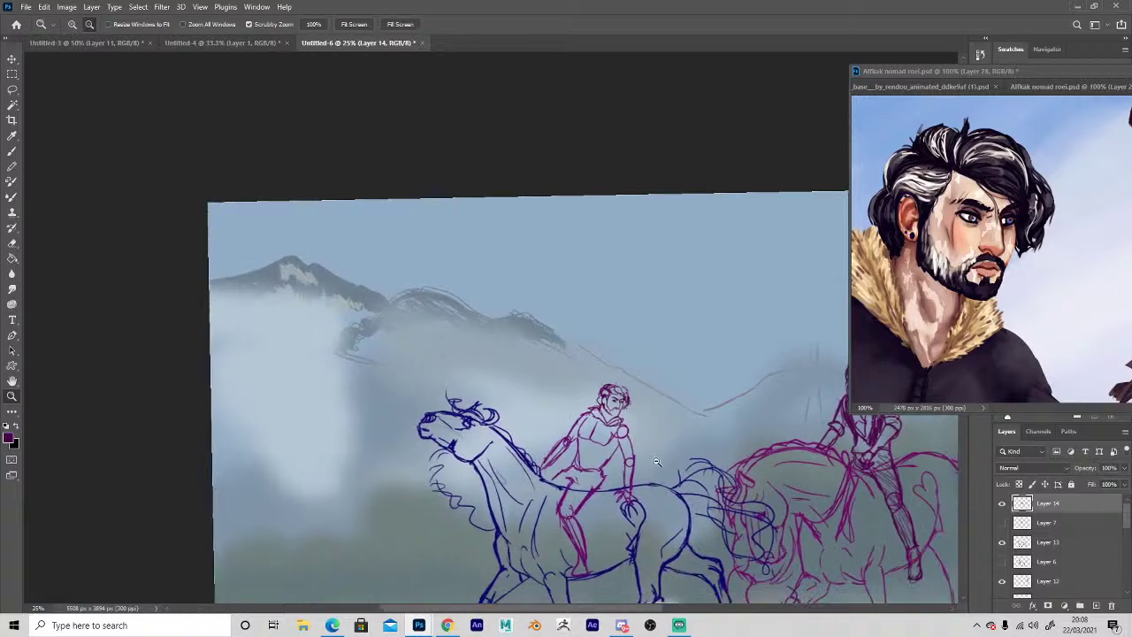
alt+click(634, 442)
click(604, 399)
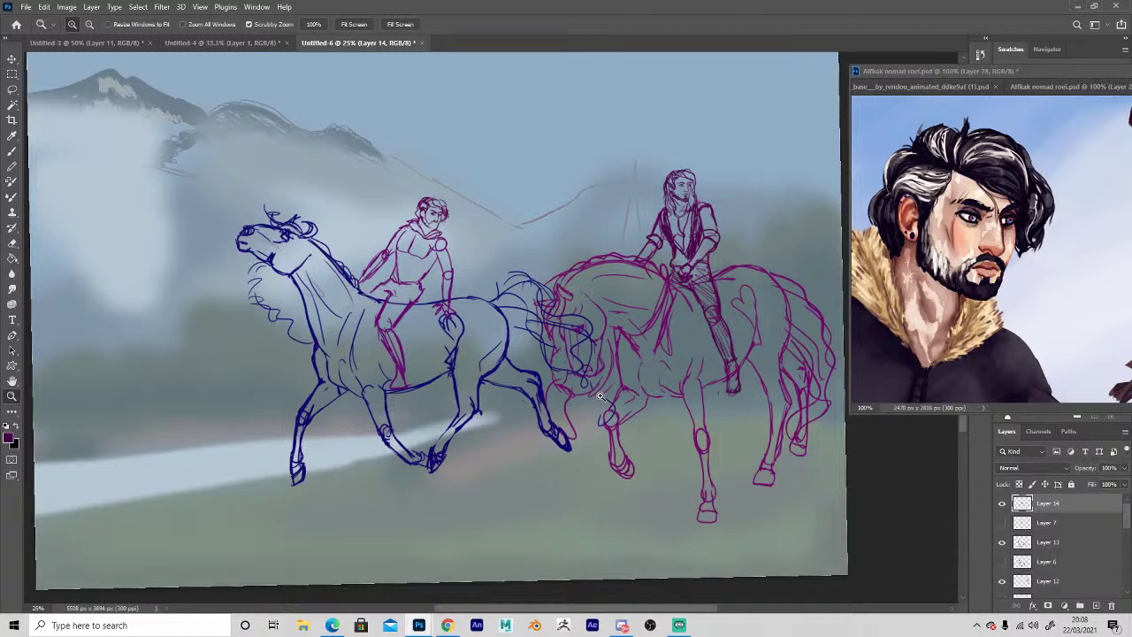
Switch to Chrome to examine the Roei artwork and the Jozsi and Larissa character sheet, and return to Photoshop.
click(448, 623)
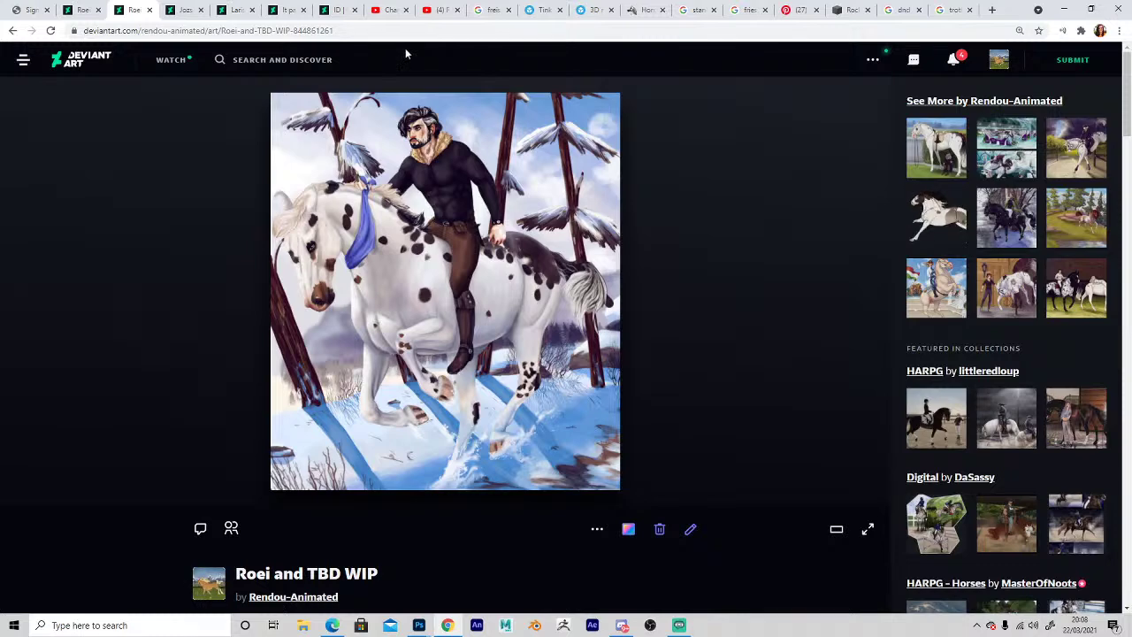
click(955, 59)
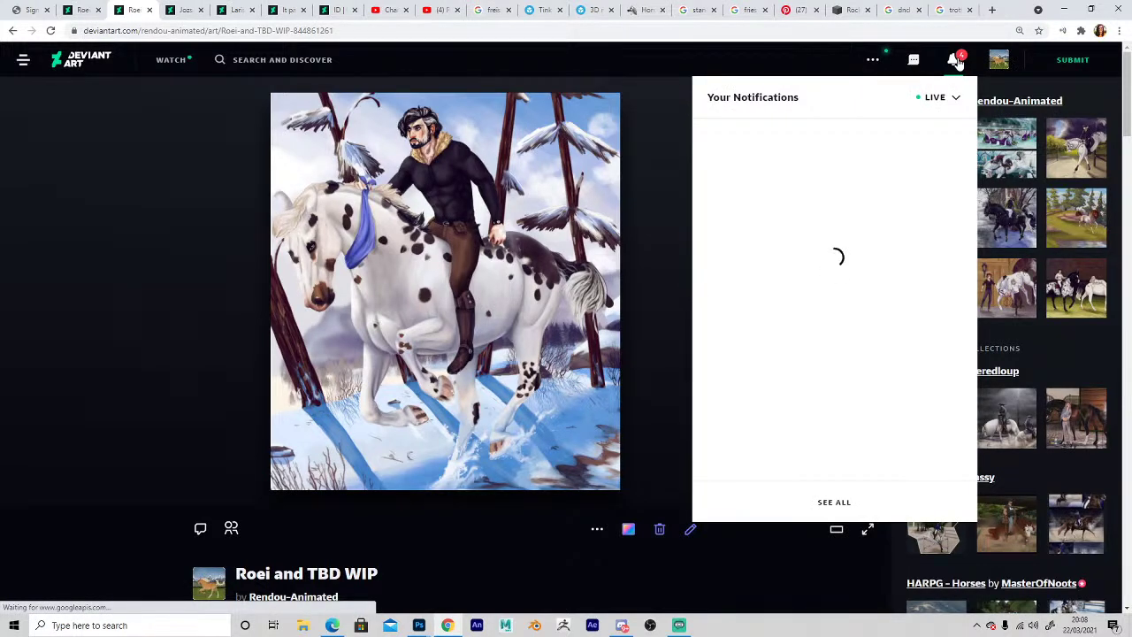
click(958, 61)
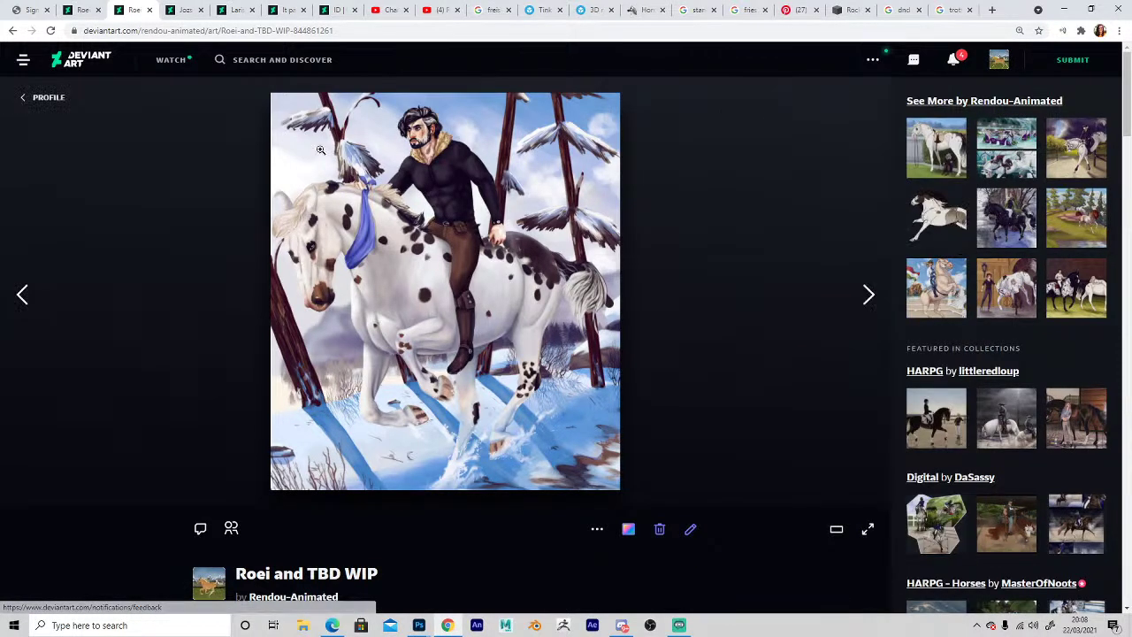
click(167, 9)
scroll(374, 181, up, 15)
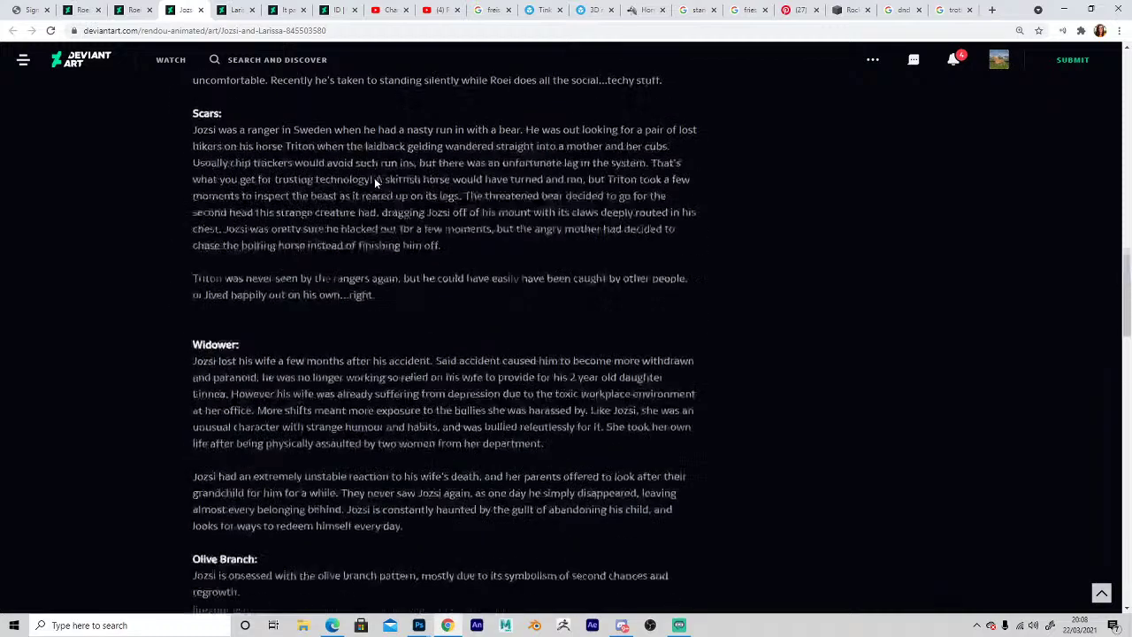
scroll(375, 184, up, 10)
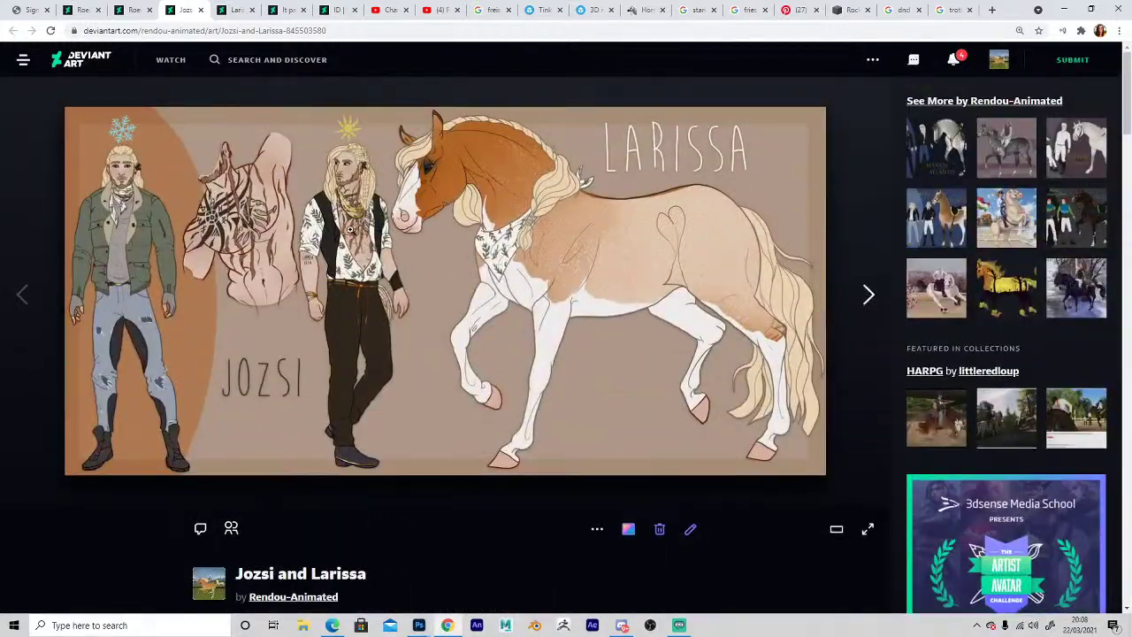
scroll(558, 220, down, 3)
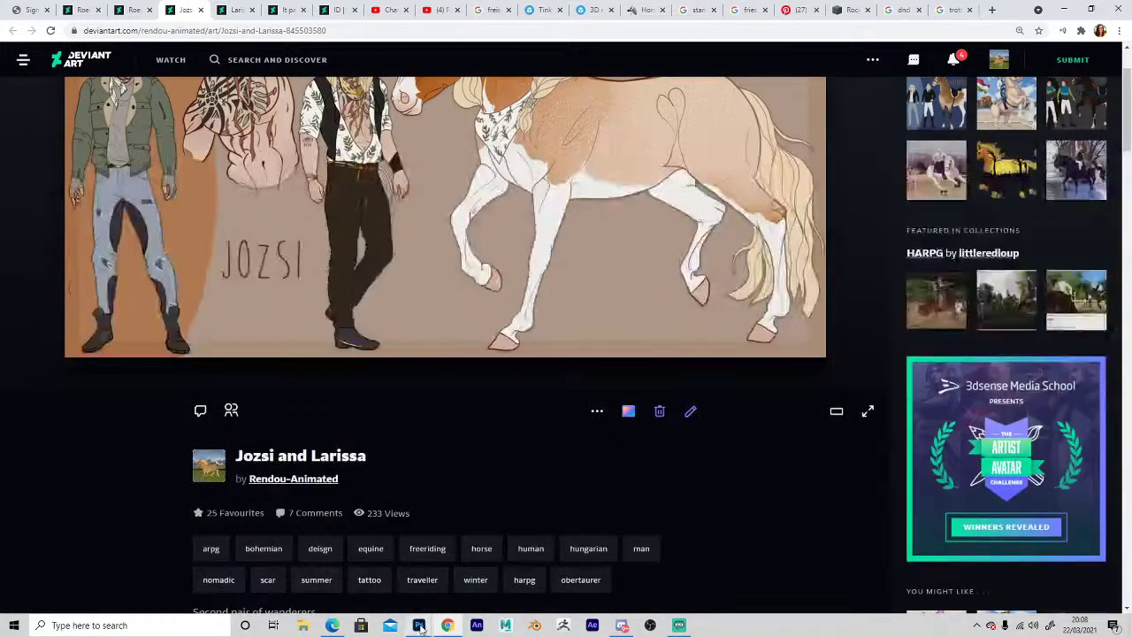
mouse_move(419, 626)
click(376, 562)
Refine the left rider's face with small line corrections around the nose and far cheek.
key(b)
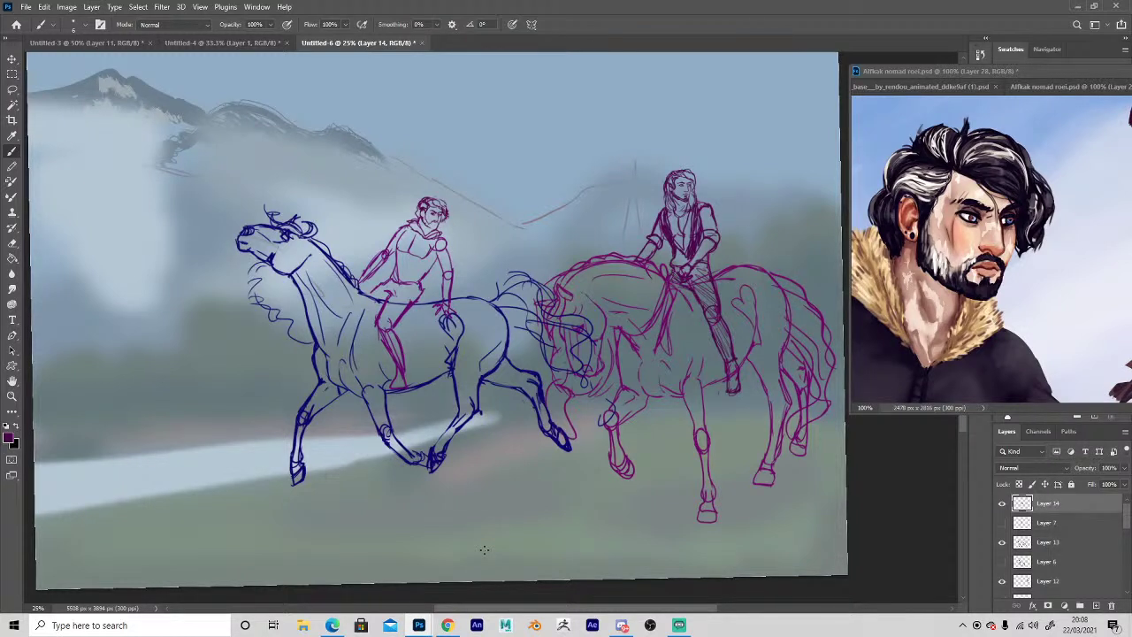
key(z)
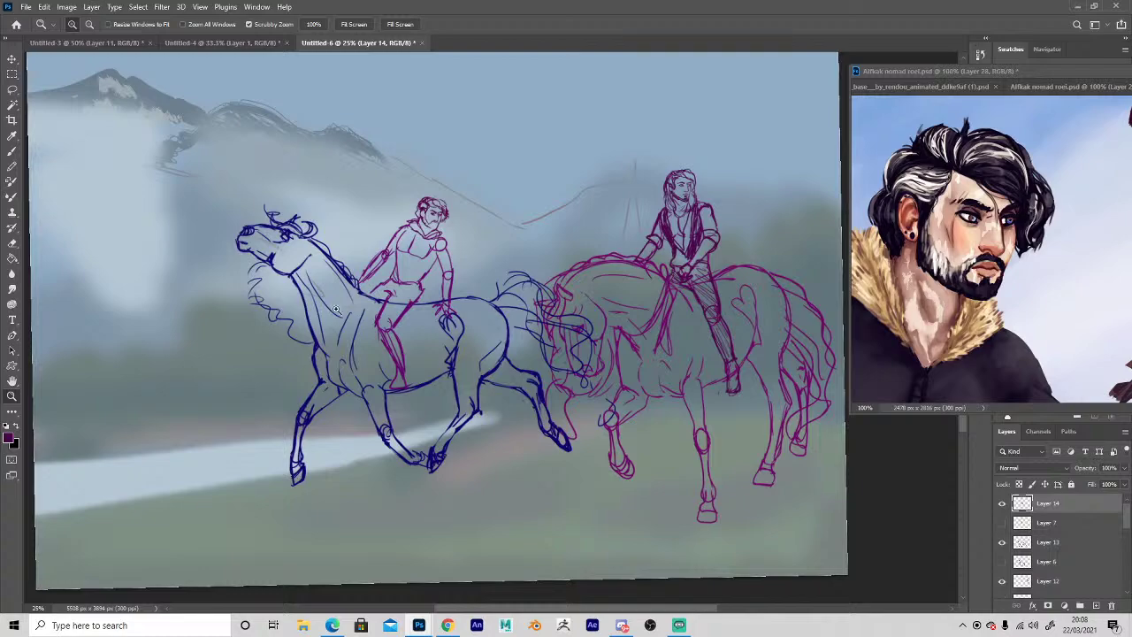
click(363, 292)
click(409, 270)
click(491, 117)
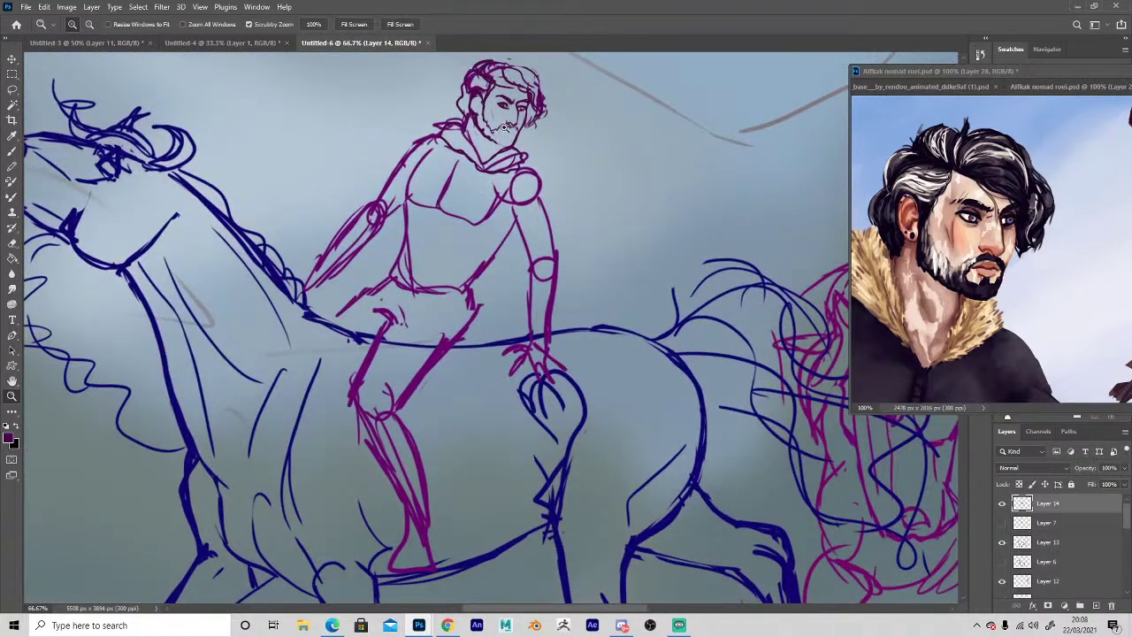
click(495, 120)
click(496, 120)
key(space)
drag(455, 221, 442, 325)
key(e)
key(b)
mouse_move(506, 212)
mouse_down()
mouse_move(504, 193)
mouse_move(471, 186)
mouse_move(547, 208)
mouse_up()
key(e)
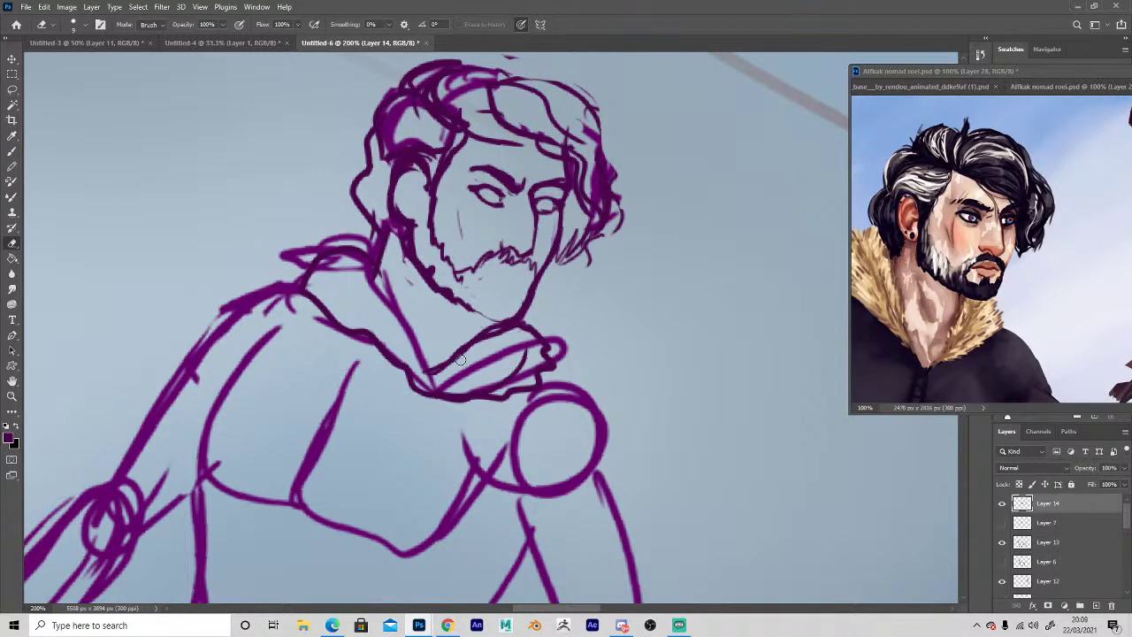
Draw the left rider's mouth and fill the beard with short hatching along the jaw, chin and sideburn.
key(b)
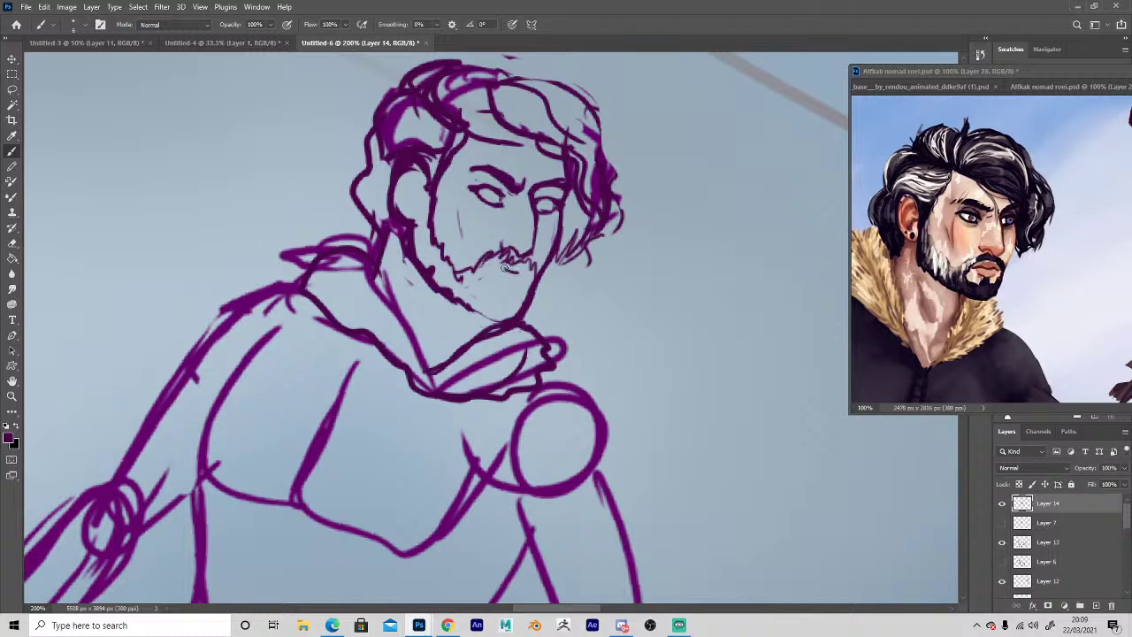
mouse_move(485, 271)
mouse_down()
mouse_move(523, 288)
mouse_move(497, 286)
mouse_move(491, 279)
mouse_move(508, 286)
mouse_move(488, 279)
mouse_move(522, 287)
mouse_move(490, 270)
mouse_move(515, 280)
mouse_move(486, 281)
mouse_move(493, 296)
mouse_move(477, 279)
mouse_move(522, 302)
mouse_move(470, 299)
mouse_move(479, 278)
mouse_move(455, 292)
mouse_move(425, 214)
mouse_move(434, 155)
mouse_up()
key(e)
key(b)
key(e)
key(b)
key(e)
key(b)
mouse_move(444, 299)
mouse_down()
mouse_move(498, 323)
mouse_move(458, 308)
mouse_move(490, 326)
mouse_up()
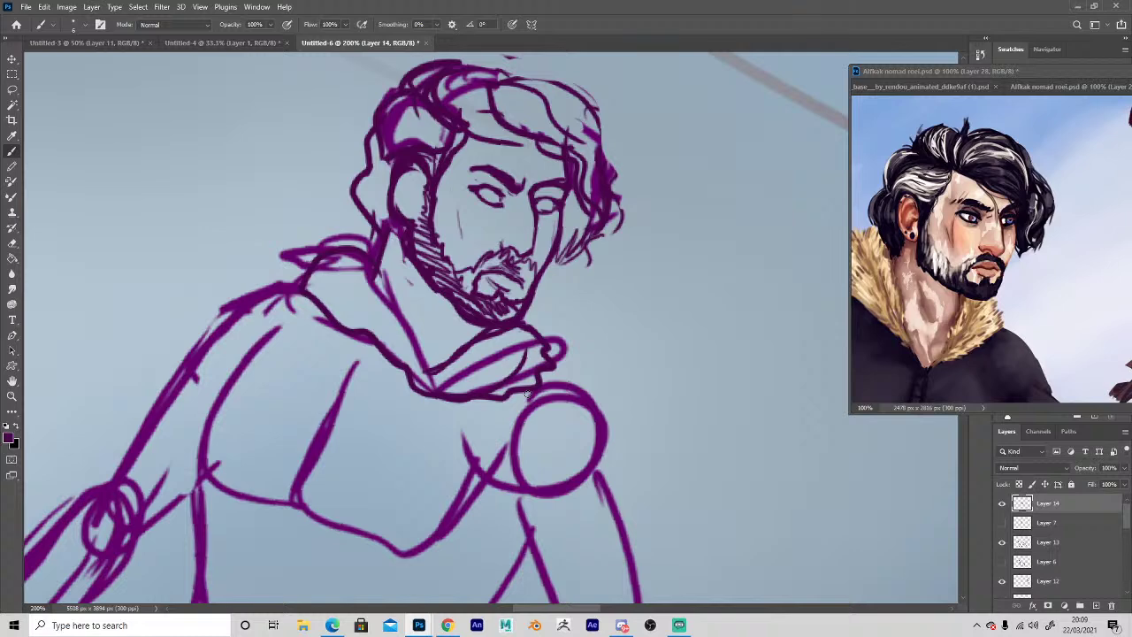
Erase the overlapping lines inside the far side of the left rider's collar and add irises to both eyes.
key(e)
mouse_move(475, 351)
mouse_down()
mouse_move(519, 356)
mouse_move(517, 373)
mouse_move(538, 337)
mouse_move(549, 375)
mouse_up()
key(b)
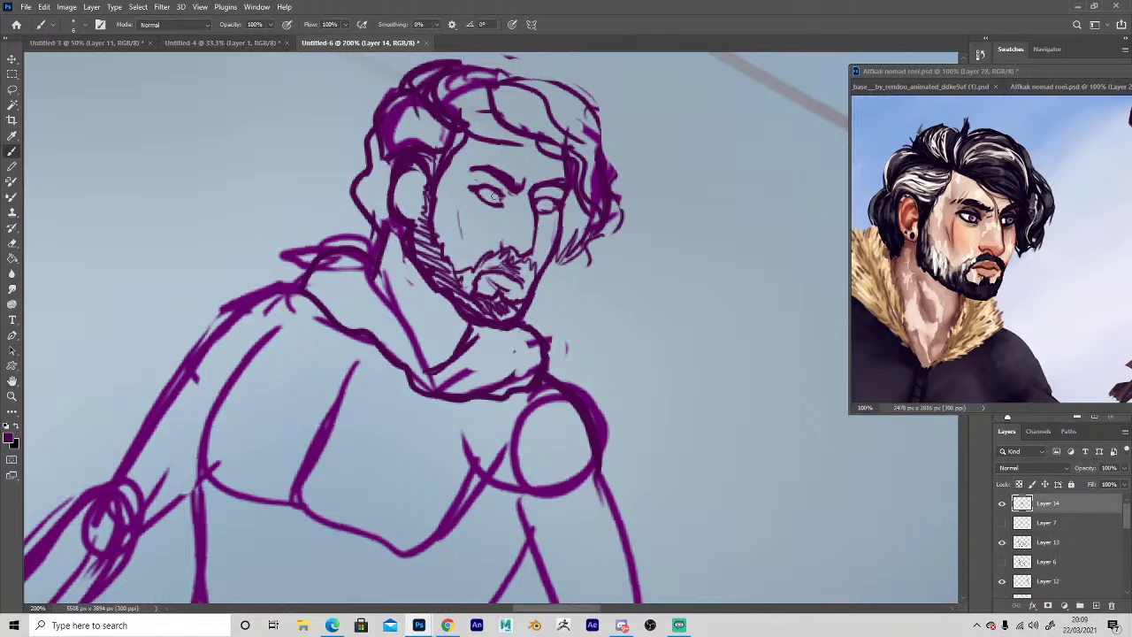
drag(494, 192, 492, 203)
drag(537, 198, 564, 196)
Reshape the left rider's ear and draw wavy hair strands behind it down to the neck.
key(space)
mouse_move(365, 437)
mouse_down()
mouse_move(448, 380)
mouse_move(495, 382)
mouse_up()
mouse_move(534, 132)
mouse_down()
mouse_move(562, 131)
mouse_move(543, 123)
mouse_move(541, 106)
mouse_up()
key(e)
key(b)
key(e)
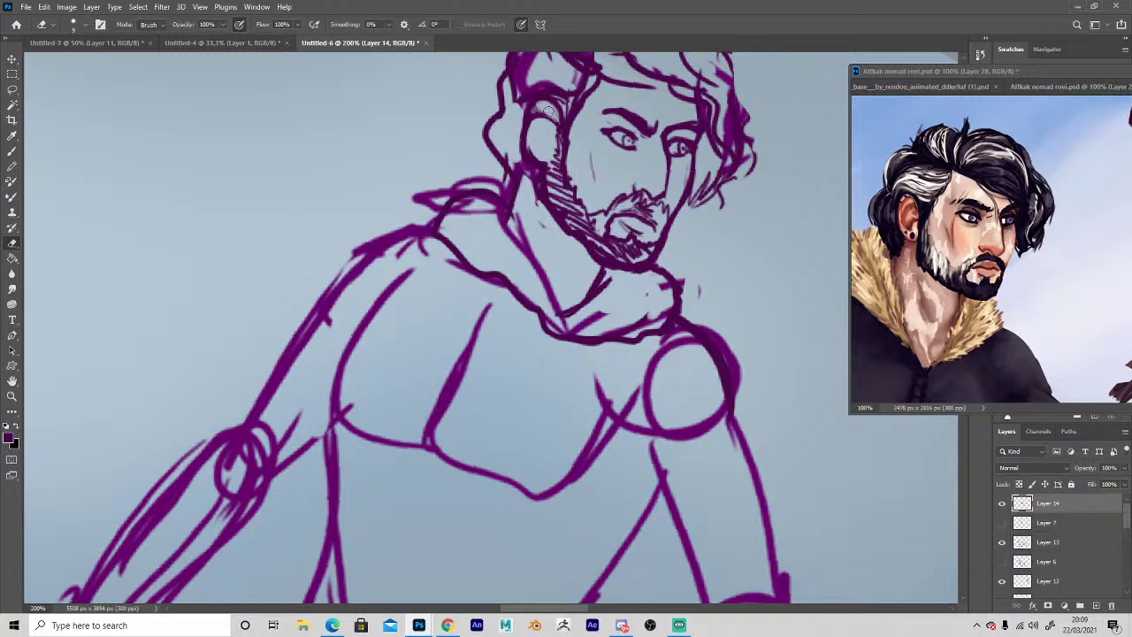
key(b)
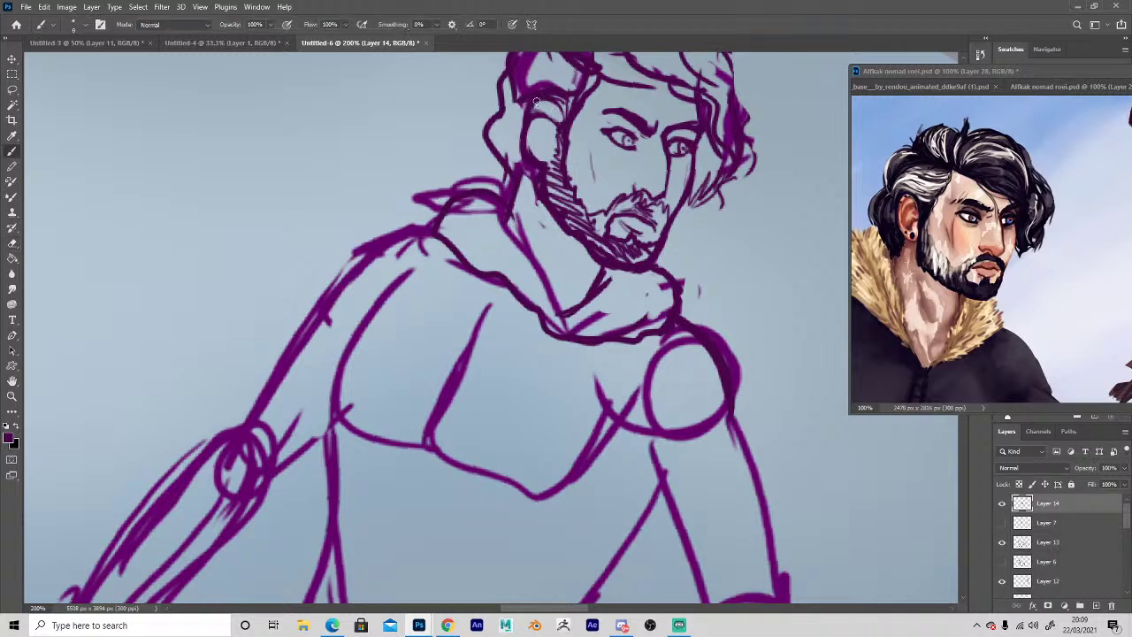
key(e)
mouse_move(539, 161)
mouse_down()
mouse_move(531, 126)
mouse_move(532, 141)
mouse_move(552, 115)
mouse_move(559, 136)
mouse_up()
key(b)
mouse_move(510, 92)
mouse_down()
mouse_move(497, 138)
mouse_move(507, 163)
mouse_up()
drag(516, 96, 506, 188)
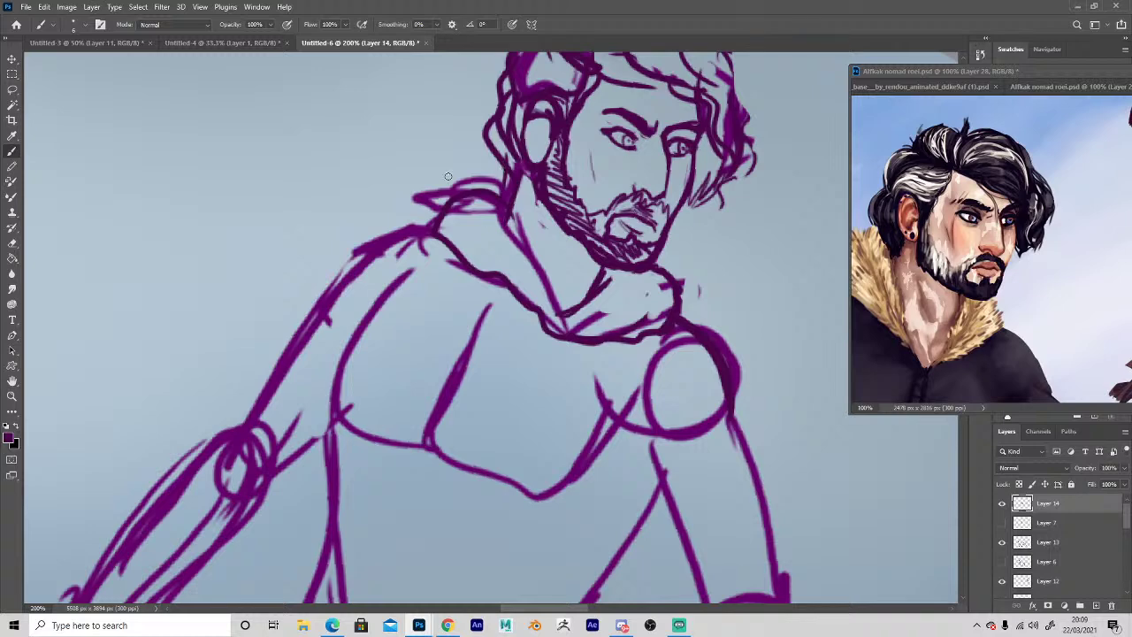
Erase the old neckline and redraw the left rider's neck muscles and the V-shaped collar opening.
key(e)
drag(523, 305, 534, 313)
drag(530, 245, 566, 324)
mouse_move(538, 273)
mouse_down()
mouse_move(561, 319)
mouse_move(541, 318)
mouse_move(504, 218)
mouse_move(535, 320)
mouse_move(585, 296)
mouse_up()
key(b)
mouse_move(546, 322)
mouse_down()
mouse_move(597, 299)
mouse_move(547, 335)
mouse_up()
key(e)
drag(514, 225, 530, 306)
key(b)
drag(523, 206, 555, 290)
drag(588, 250, 580, 273)
Draw the left rider's chest centre line curving into the lower edge of the pectoral and clean up around it.
mouse_move(491, 299)
mouse_down()
mouse_move(451, 449)
mouse_move(509, 488)
mouse_move(605, 444)
mouse_up()
key(e)
drag(497, 301, 458, 452)
Using the Roei reference's torso, erase part of the shoulder circle and redraw the upper arm on the rump side.
key(space)
drag(908, 349, 922, 204)
drag(932, 268, 1060, 212)
key(z)
alt+click(939, 282)
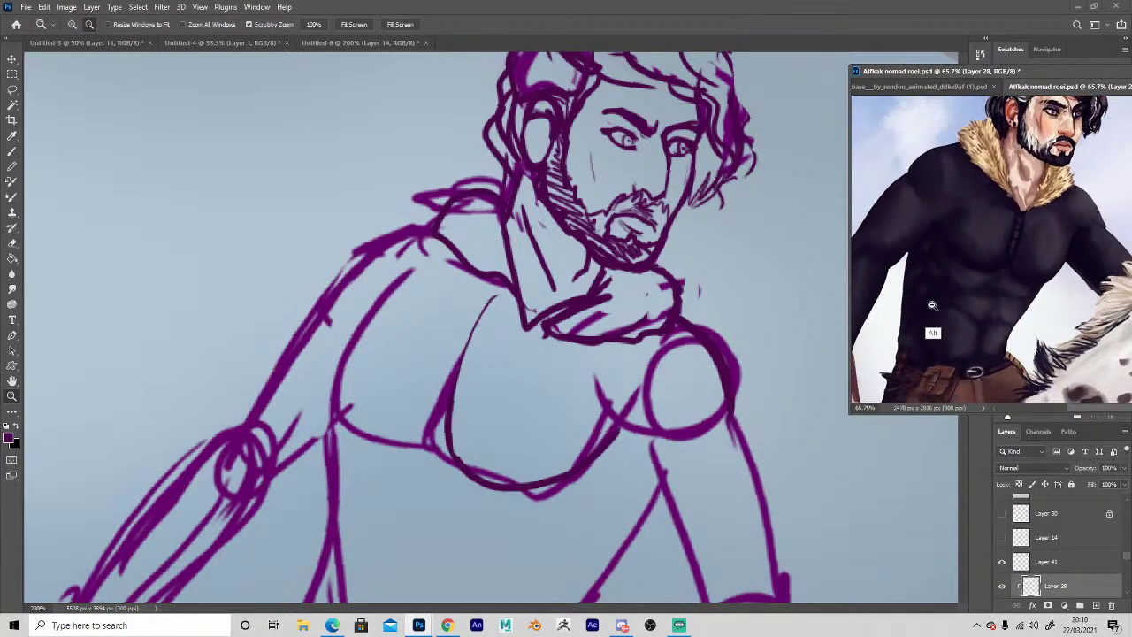
alt+click(499, 434)
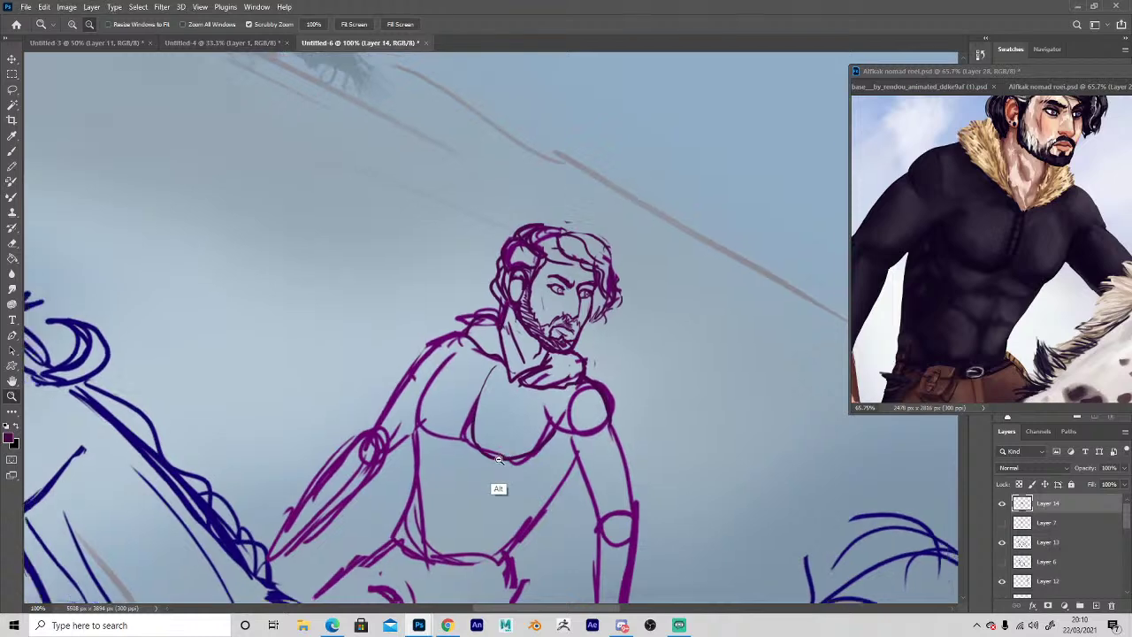
alt+click(508, 462)
click(493, 502)
key(space)
mouse_move(368, 404)
mouse_down()
mouse_move(348, 300)
mouse_move(354, 249)
mouse_up()
key(e)
mouse_move(579, 190)
mouse_down()
mouse_move(607, 222)
mouse_move(600, 233)
mouse_move(575, 205)
mouse_up()
key(b)
key(e)
mouse_move(554, 256)
mouse_down()
mouse_move(571, 210)
mouse_move(595, 241)
mouse_move(550, 241)
mouse_move(556, 230)
mouse_move(582, 334)
mouse_up()
key(b)
mouse_move(614, 264)
mouse_down()
mouse_move(631, 322)
mouse_move(625, 452)
mouse_move(621, 341)
mouse_move(598, 359)
mouse_up()
Draw the inner and outer contours of the left rider's rump-side forearm down to the wrist, cleaning up the elbow circle.
key(e)
key(b)
mouse_move(609, 345)
mouse_down()
mouse_move(593, 381)
mouse_move(601, 449)
mouse_move(591, 382)
mouse_move(625, 470)
mouse_move(596, 472)
mouse_up()
key(e)
key(b)
drag(621, 409, 633, 473)
drag(635, 350, 630, 410)
key(e)
drag(584, 471, 573, 503)
key(b)
drag(598, 453, 592, 389)
mouse_move(591, 430)
mouse_down()
mouse_move(601, 336)
mouse_move(619, 331)
mouse_up()
key(e)
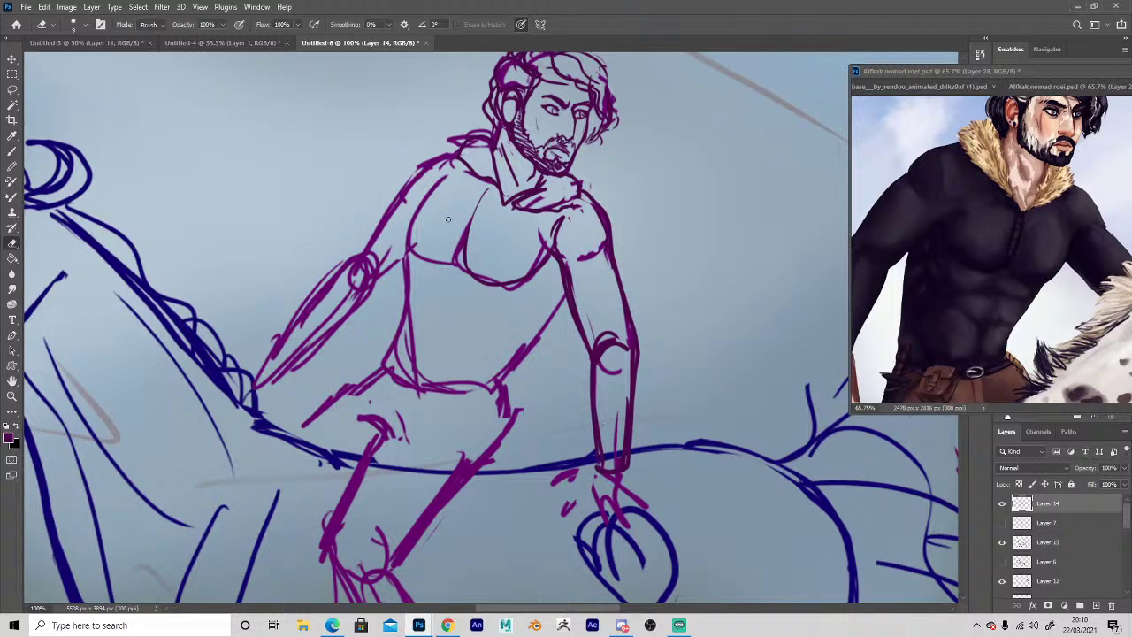
Redraw the left rider's rump-side waist and hip contour down to the horse's back, and darken the belt line.
key(b)
mouse_move(566, 290)
mouse_down()
mouse_move(509, 370)
mouse_move(507, 444)
mouse_move(471, 475)
mouse_up()
drag(512, 426, 486, 466)
mouse_move(505, 441)
mouse_down()
mouse_move(477, 475)
mouse_move(436, 497)
mouse_move(490, 458)
mouse_up()
key(e)
key(b)
key(e)
key(b)
drag(488, 393, 419, 381)
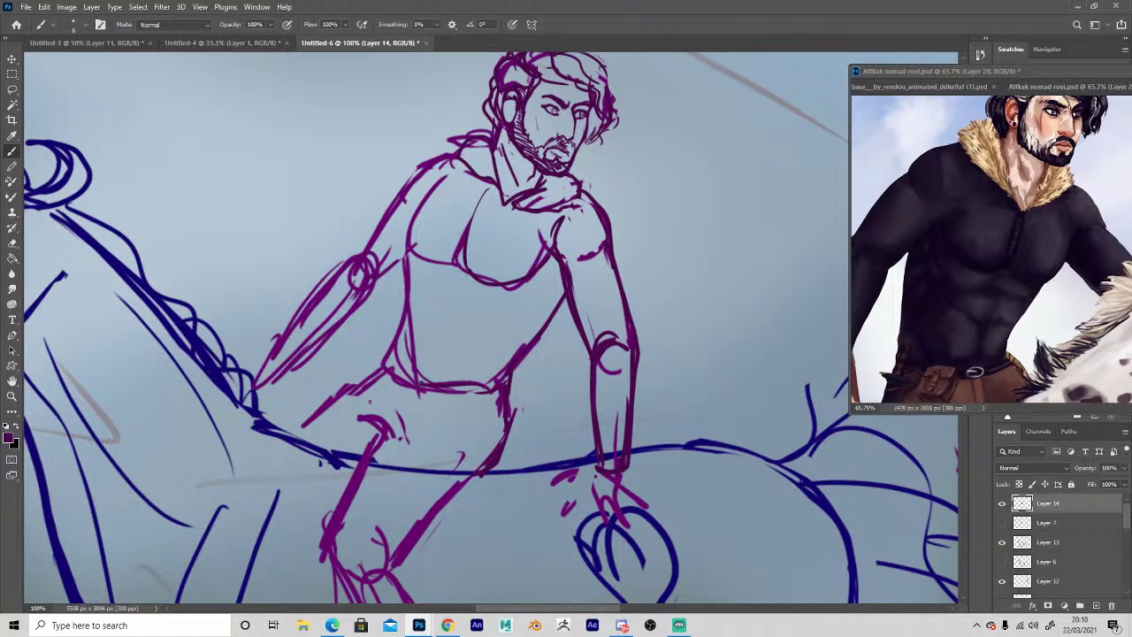
Using the reference's belt gear, draw a long narrow knife sheath hanging from the left rider's belt at the hip.
key(space)
drag(993, 343, 1040, 261)
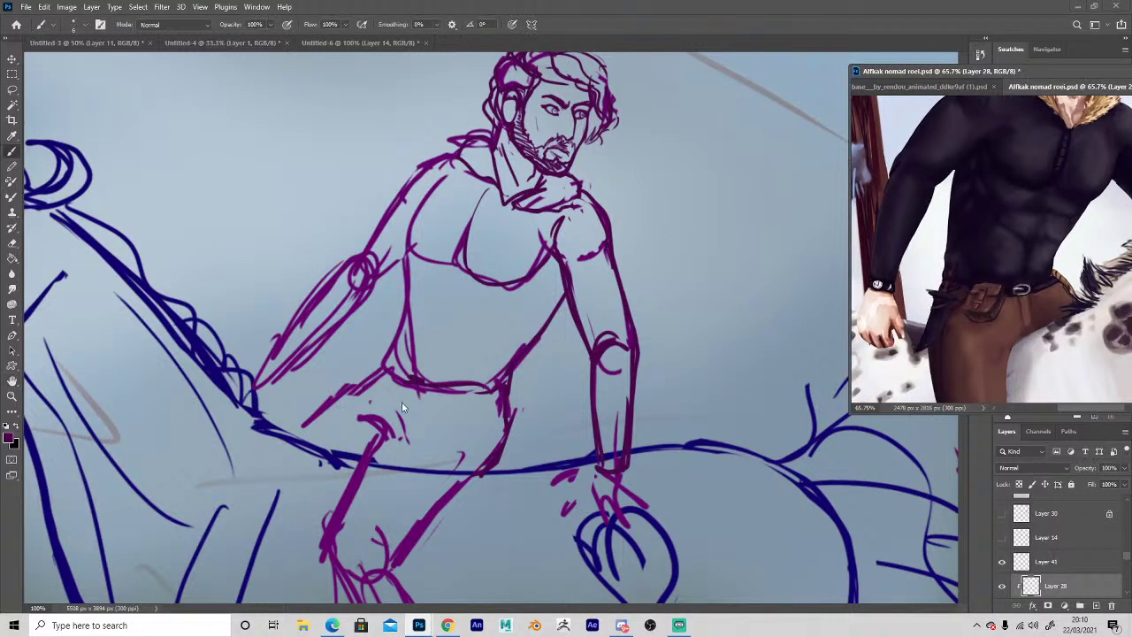
click(435, 389)
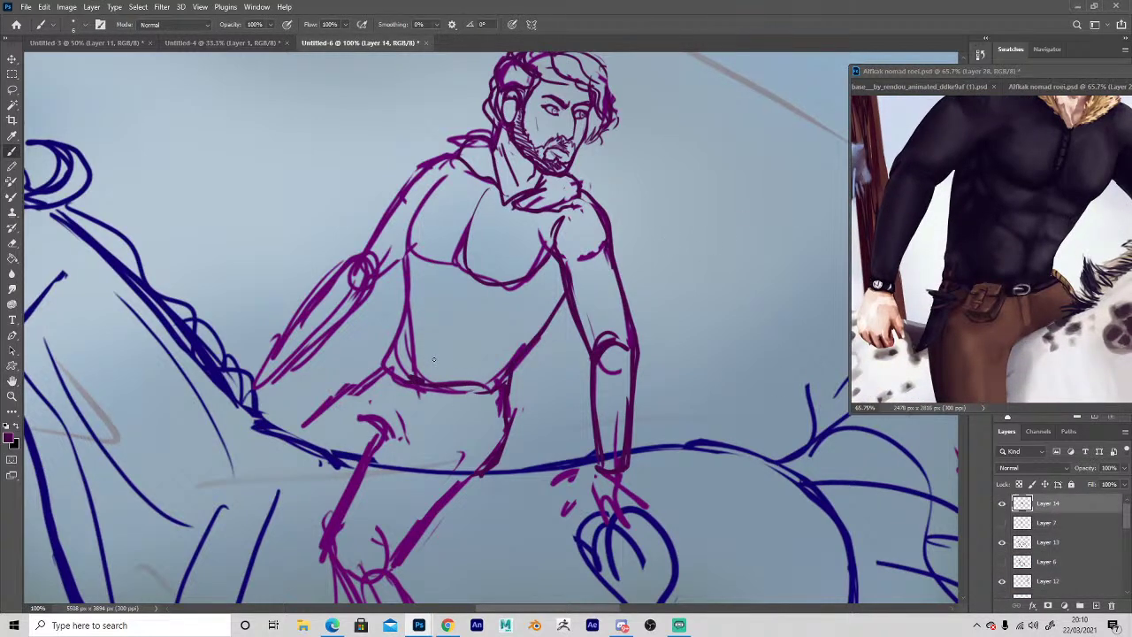
mouse_move(484, 366)
mouse_down()
mouse_move(477, 395)
mouse_move(487, 363)
mouse_move(490, 411)
mouse_move(469, 460)
mouse_up()
mouse_move(478, 387)
mouse_down()
mouse_move(462, 466)
mouse_move(486, 402)
mouse_move(482, 352)
mouse_move(478, 382)
mouse_move(497, 352)
mouse_up()
mouse_move(487, 399)
mouse_down()
mouse_move(477, 458)
mouse_move(466, 454)
mouse_up()
drag(487, 355, 451, 412)
Draw a flapped pouch at the front of the belt and a second pouch behind it, erasing the inner waist line.
drag(434, 372, 462, 364)
mouse_move(430, 381)
mouse_down()
mouse_move(461, 375)
mouse_move(416, 417)
mouse_move(454, 409)
mouse_up()
drag(381, 375, 396, 337)
mouse_move(396, 336)
mouse_down()
mouse_move(376, 331)
mouse_move(361, 367)
mouse_up()
drag(361, 368, 399, 382)
key(e)
drag(413, 322, 417, 372)
key(b)
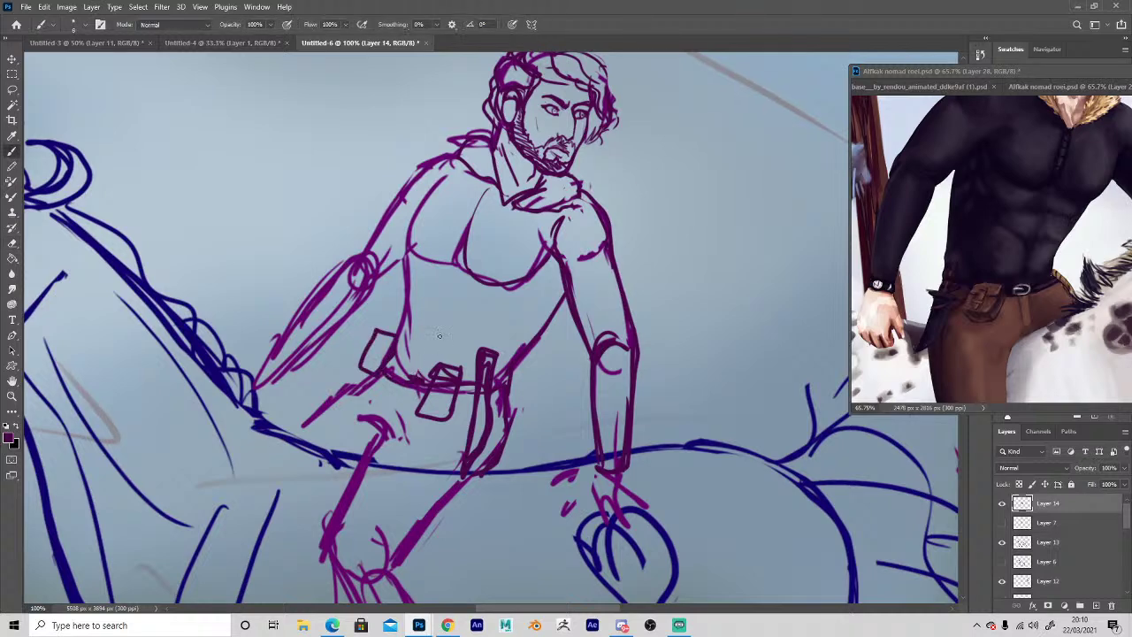
Redraw the left rider's chest centre line thinner and mark the abdomen's centre with short dashes.
key(e)
drag(477, 193, 466, 258)
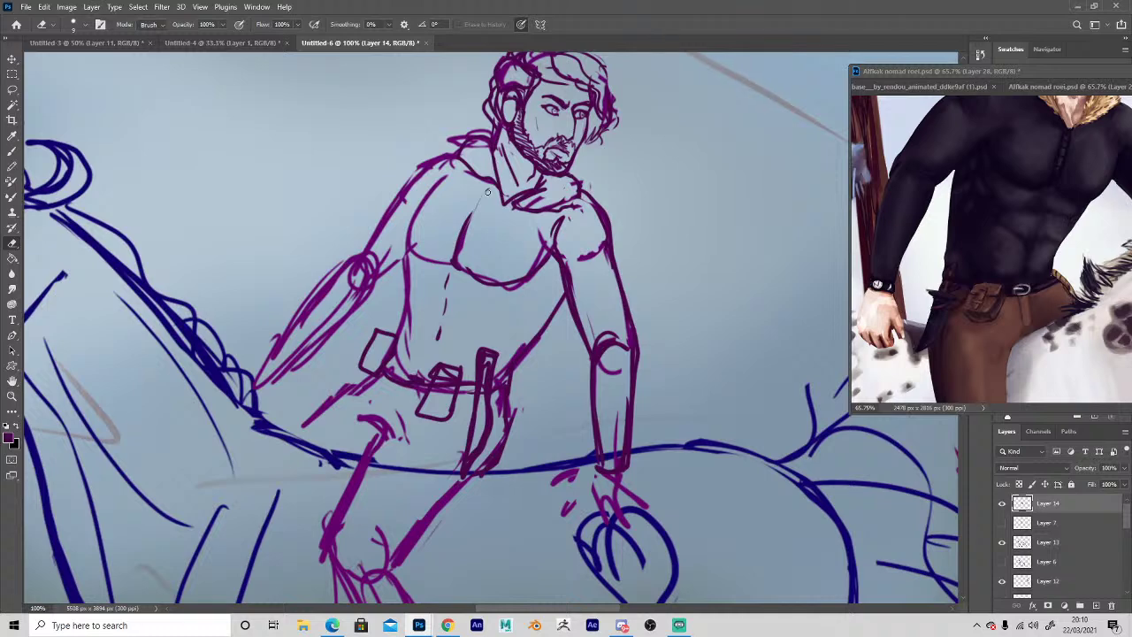
key(space)
drag(473, 211, 463, 255)
key(b)
key(e)
drag(487, 189, 453, 258)
key(b)
drag(471, 216, 459, 249)
drag(456, 257, 464, 268)
Erase the leftover shoulder circle lines on the left rider's rump-side arm.
key(e)
mouse_move(555, 228)
mouse_down()
mouse_move(594, 248)
mouse_move(593, 206)
mouse_move(566, 203)
mouse_move(573, 169)
mouse_move(606, 255)
mouse_up()
key(b)
key(e)
key(b)
key(e)
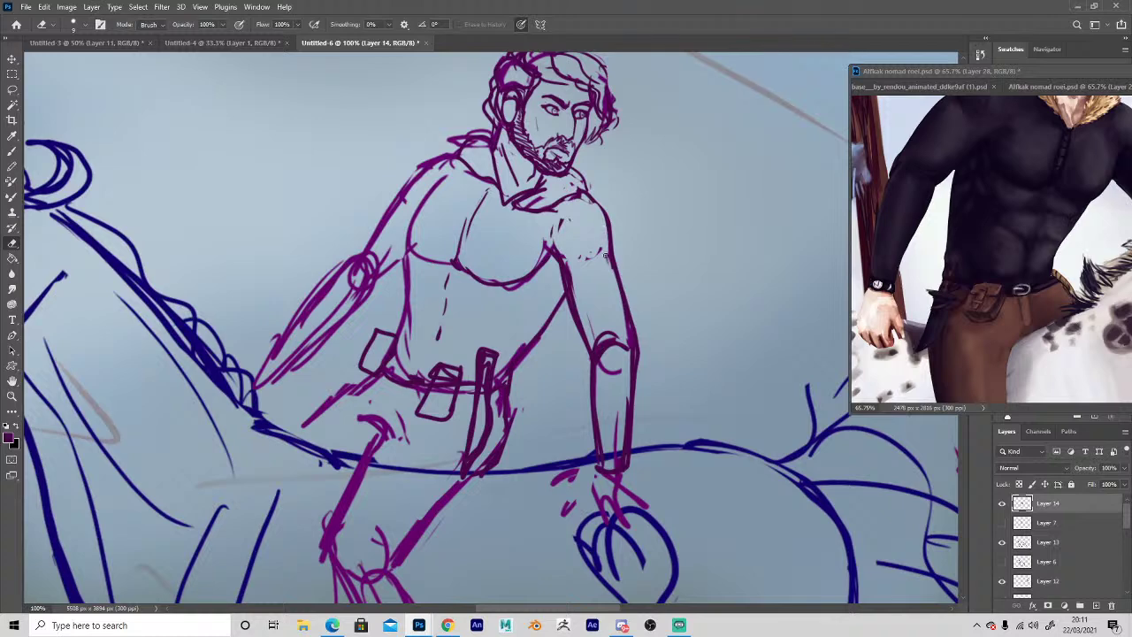
Slim the outer edge of the left rider's rump-side forearm by erasing it and redrawing a straighter contour.
drag(620, 317, 634, 437)
key(b)
key(e)
key(b)
key(e)
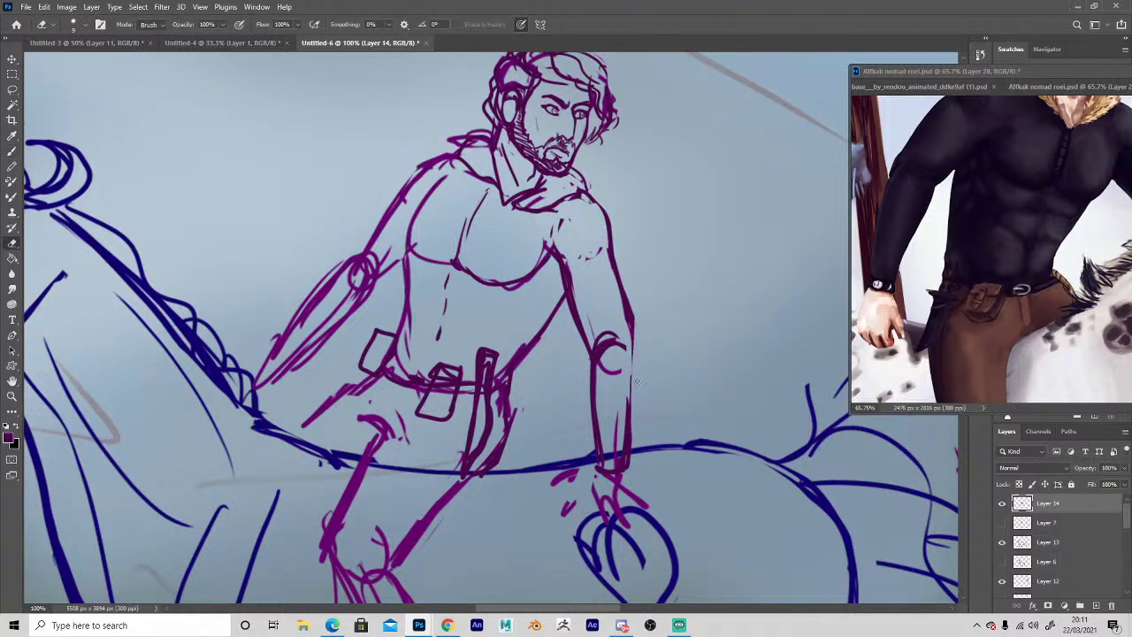
key(b)
drag(632, 346, 632, 444)
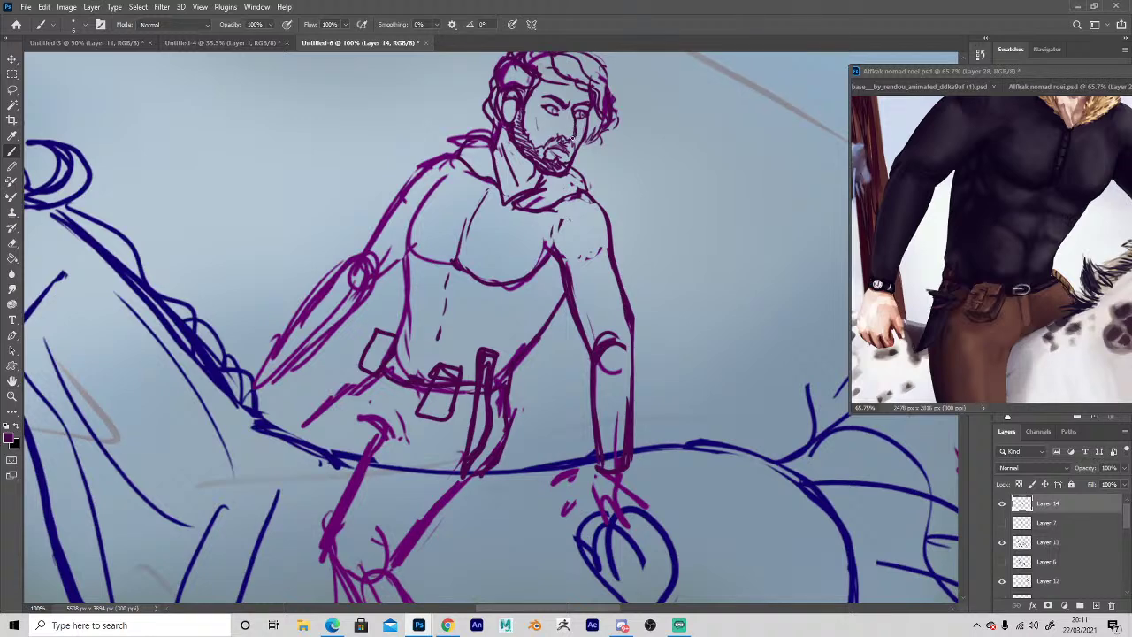
Redraw the back of the left rider's fur collar with a ragged edge and darken the collar's front point.
key(e)
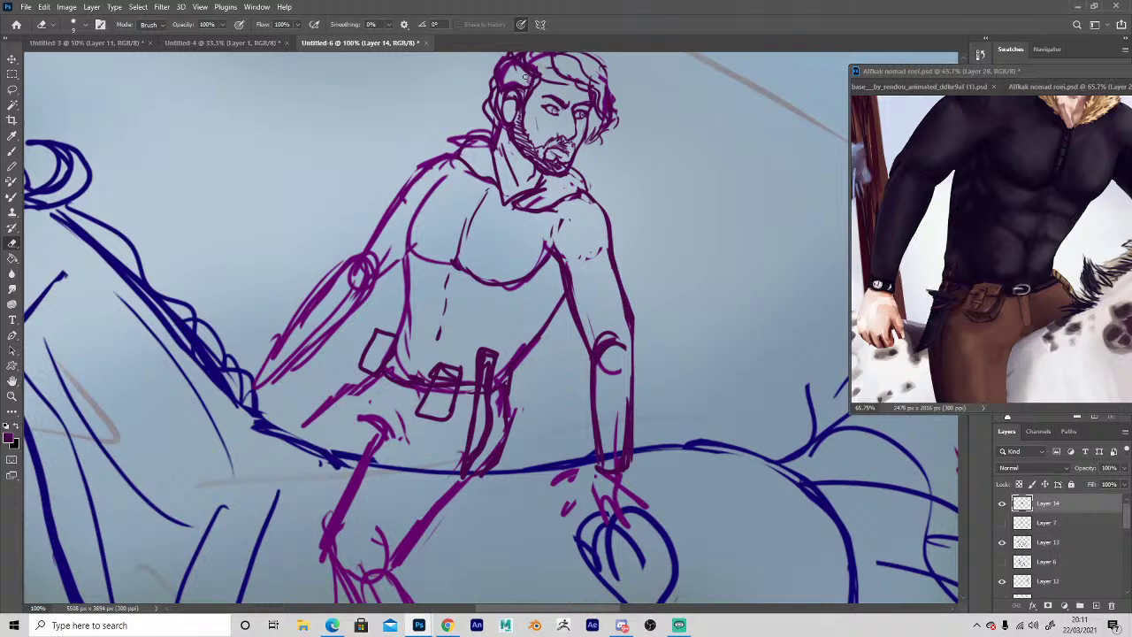
key(b)
drag(450, 141, 486, 139)
key(e)
key(b)
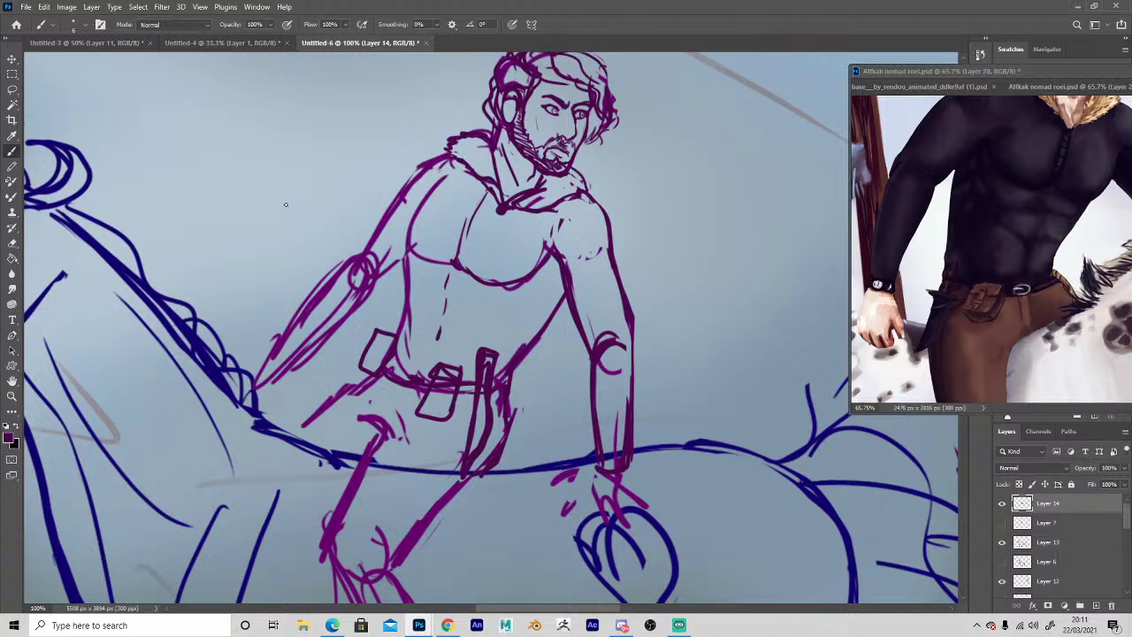
Erase the inner shoulder line on the left rider's mane side and redraw the shoulder contour and torso side with darker strokes.
key(e)
drag(445, 175, 410, 232)
key(b)
key(bracketright)
key(bracketright)
key(bracketright)
mouse_move(449, 152)
mouse_down()
mouse_move(410, 168)
mouse_move(413, 196)
mouse_move(402, 191)
mouse_move(389, 213)
mouse_up()
key(e)
key(b)
drag(410, 252, 396, 336)
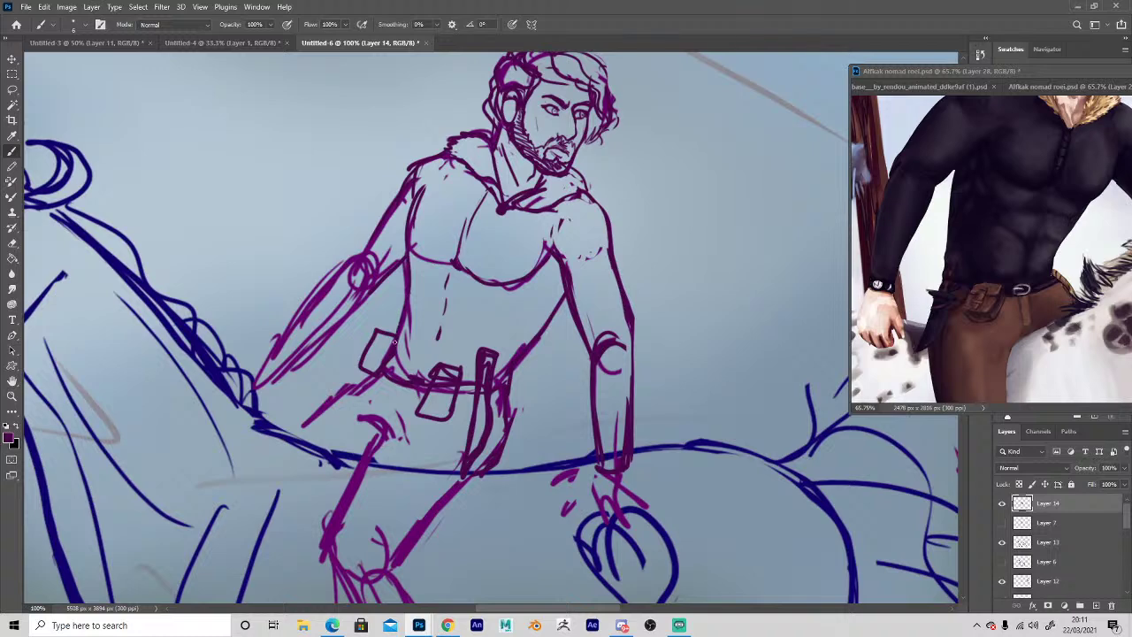
Clean up the left rider's near thigh and knee by erasing stray edges and redrawing a thinner front contour.
mouse_move(390, 430)
mouse_down()
mouse_move(343, 500)
mouse_move(392, 431)
mouse_move(408, 440)
mouse_up()
key(e)
key(b)
key(e)
key(space)
drag(312, 454, 332, 255)
key(b)
mouse_move(419, 363)
mouse_down()
mouse_move(380, 386)
mouse_move(350, 349)
mouse_up()
key(e)
drag(359, 293, 341, 348)
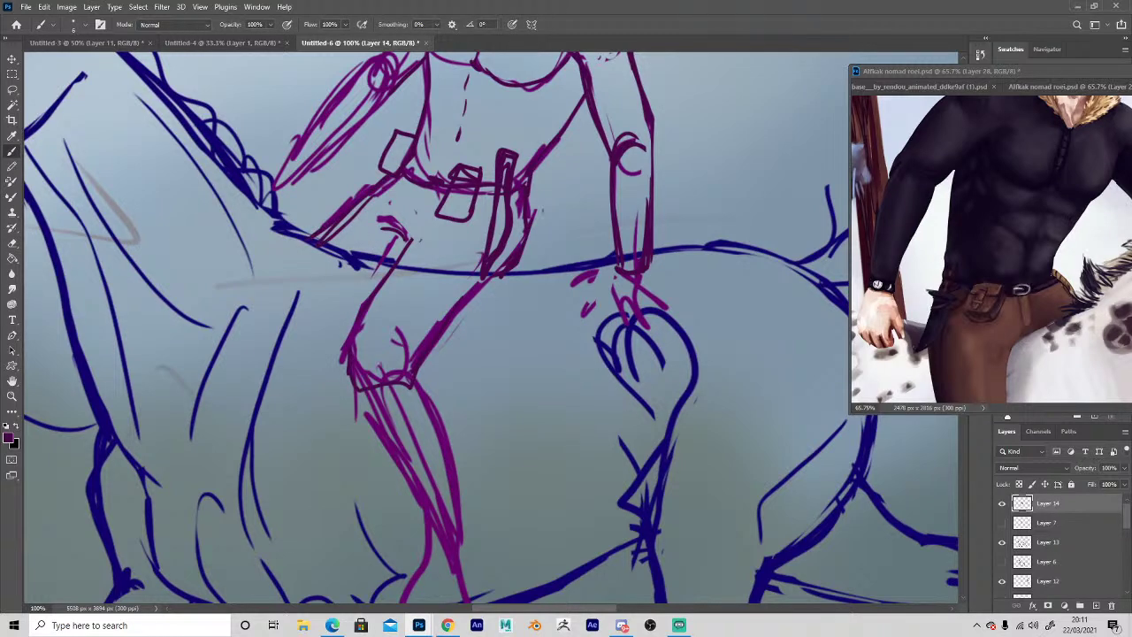
scroll(507, 442, up, 3)
key(z)
alt+click(507, 451)
alt+click(506, 451)
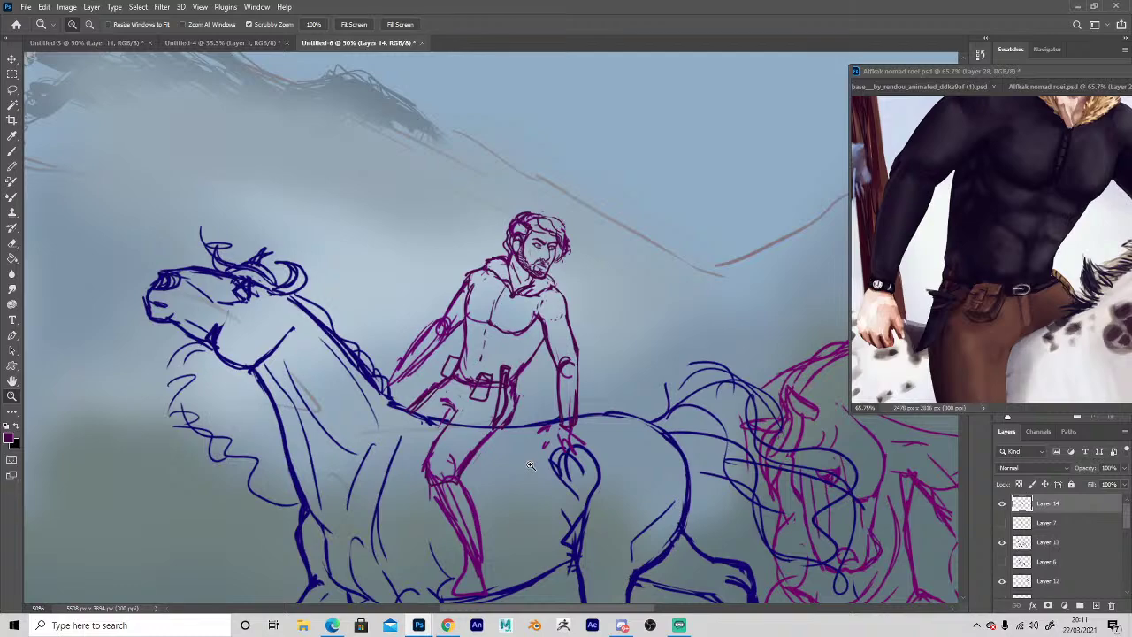
Lasso the left rider's head, scale it down proportionally to about 96%, and deselect it.
click(453, 328)
click(452, 329)
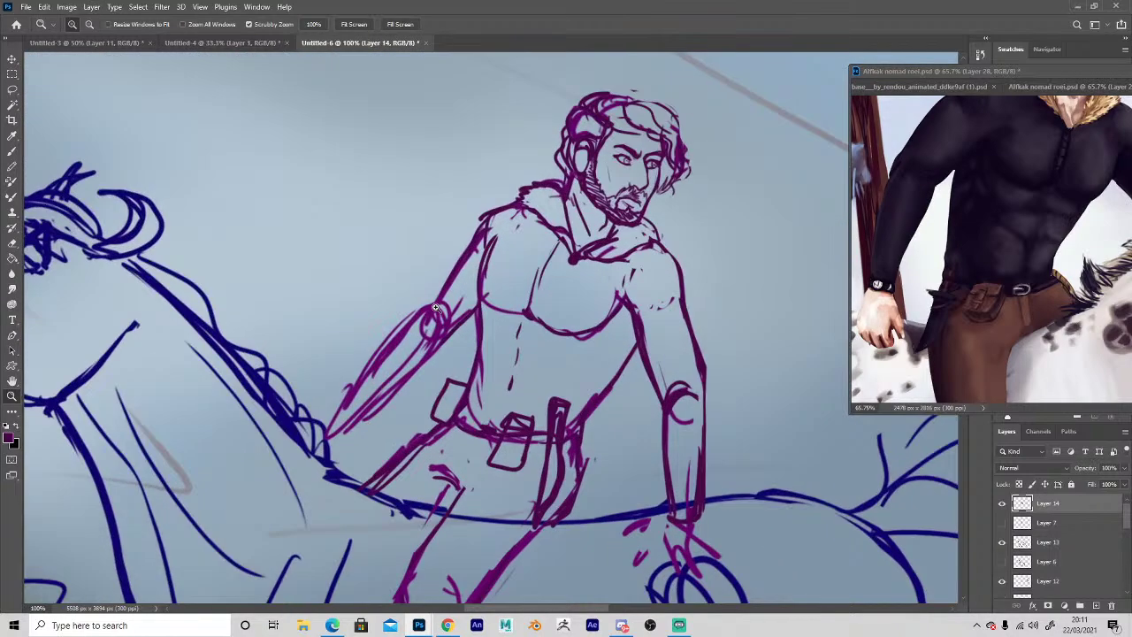
key(space)
drag(478, 231, 374, 391)
key(space)
mouse_move(265, 408)
mouse_down()
mouse_move(369, 212)
mouse_move(354, 206)
mouse_move(296, 255)
mouse_up()
key(l)
mouse_move(505, 212)
mouse_down()
mouse_move(556, 239)
mouse_move(646, 205)
mouse_move(428, 124)
mouse_up()
key(ctrl+t)
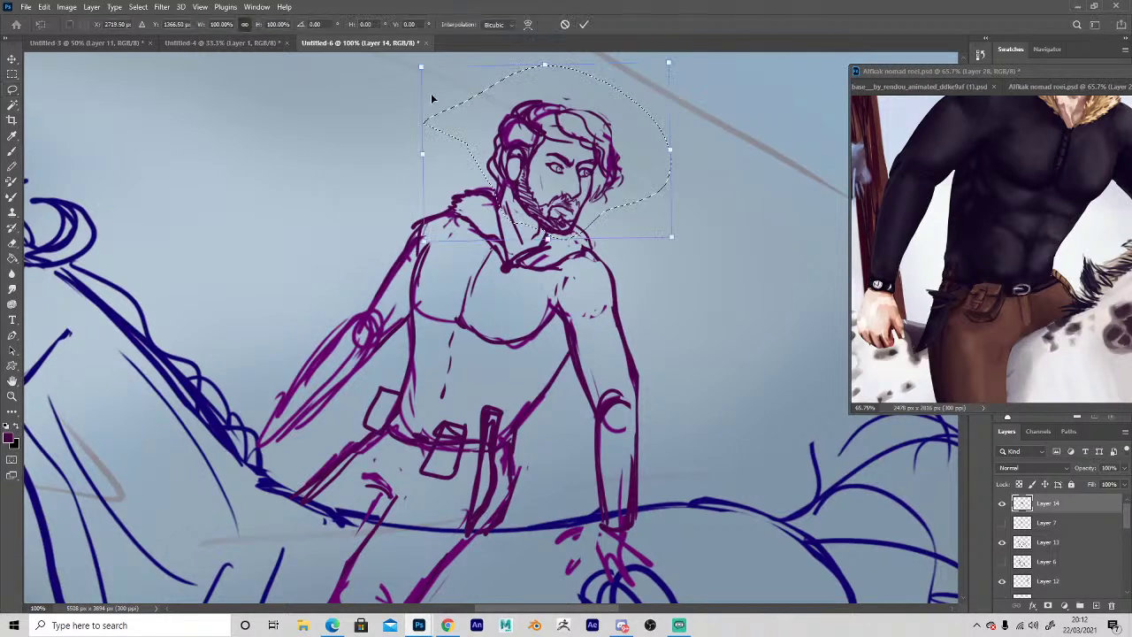
drag(422, 67, 430, 74)
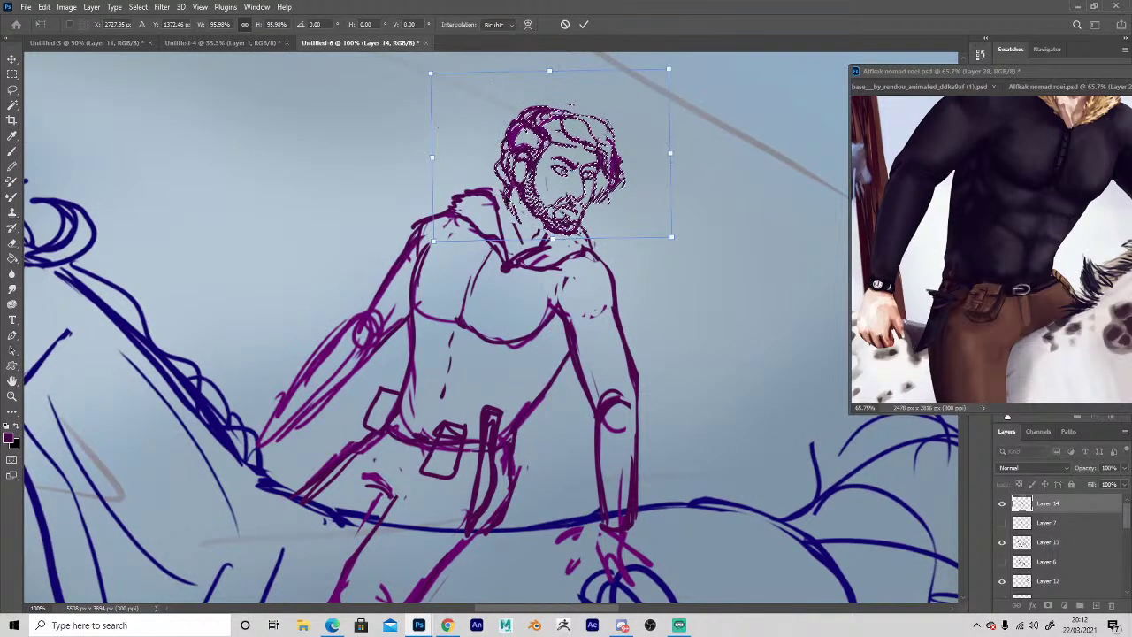
key(Return)
key(ctrl+d)
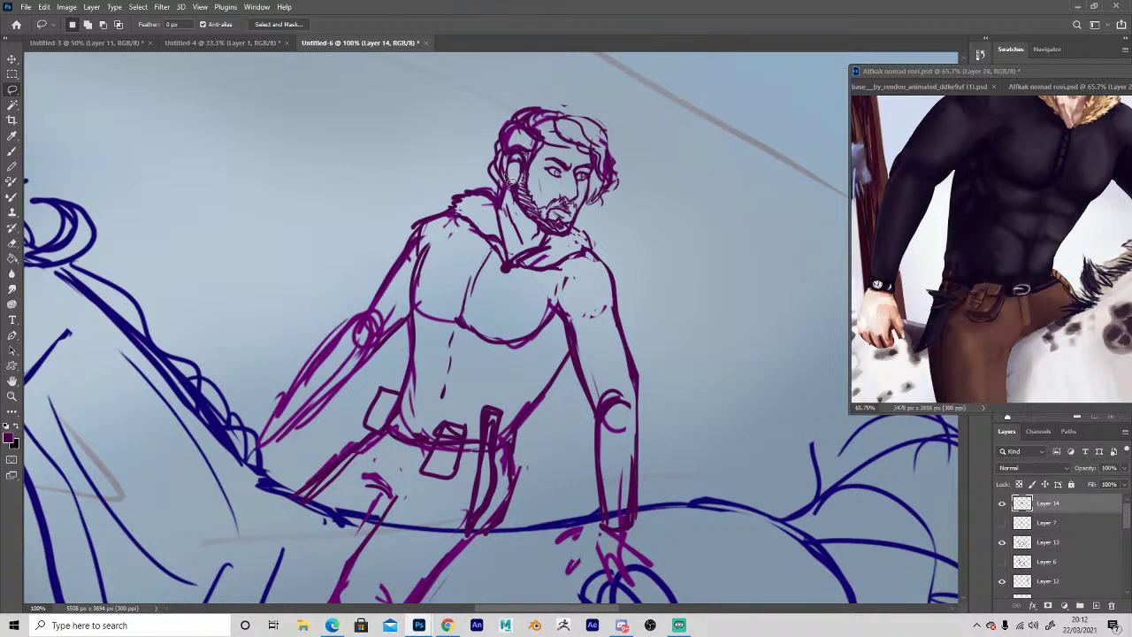
Slim the outer contour of the left rider's mane-side upper arm by erasing it and redrawing the line near the shoulder.
key(space)
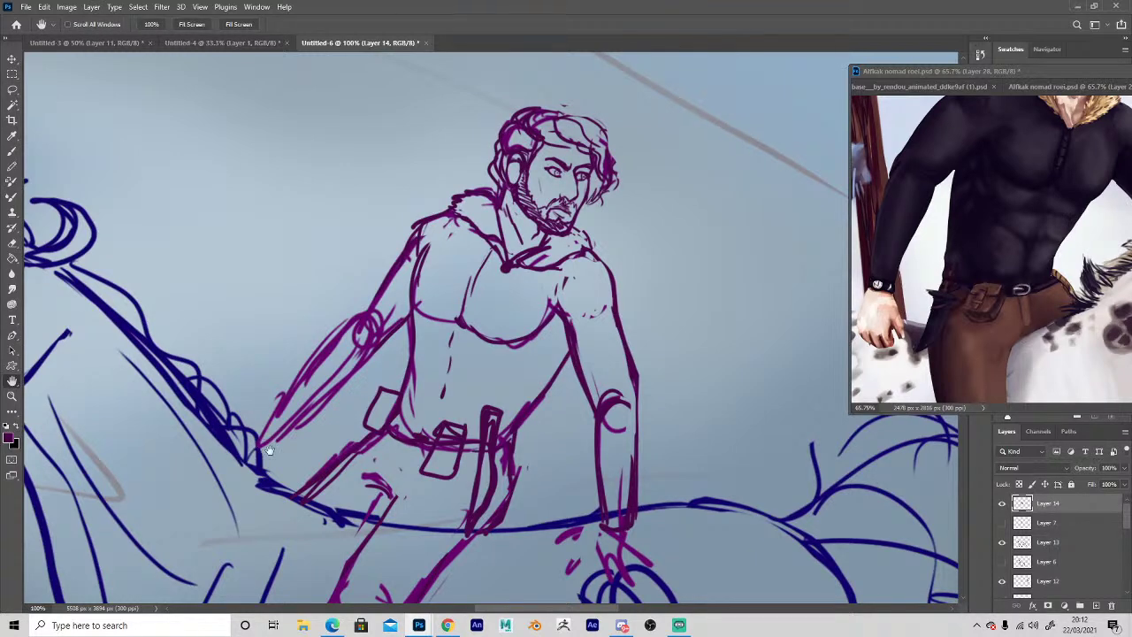
drag(268, 450, 345, 322)
key(e)
drag(483, 127, 463, 153)
key(b)
mouse_move(492, 103)
mouse_down()
mouse_move(431, 184)
mouse_move(455, 196)
mouse_move(477, 131)
mouse_move(506, 114)
mouse_move(482, 118)
mouse_up()
key(e)
key(b)
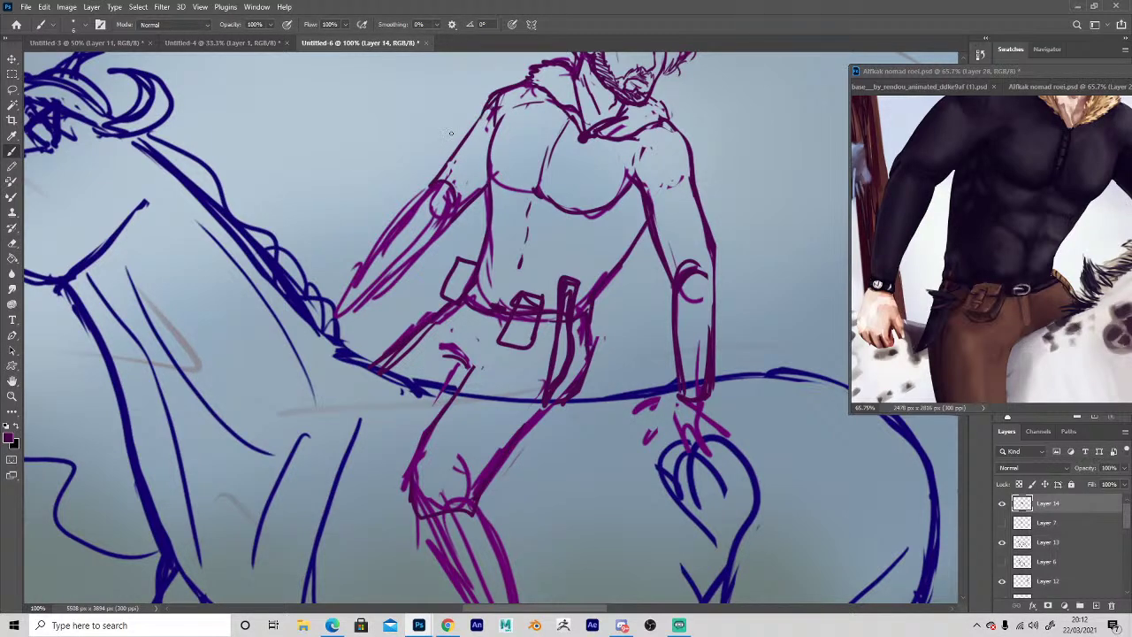
Redraw the left rider's mane-side forearm with darker contours down to a rough hand at the mane, and erase stray lines.
drag(439, 217, 387, 279)
drag(426, 188, 372, 253)
drag(452, 210, 345, 324)
mouse_move(355, 274)
mouse_down()
mouse_move(340, 320)
mouse_move(363, 324)
mouse_move(373, 278)
mouse_up()
key(e)
mouse_move(387, 221)
mouse_down()
mouse_move(347, 288)
mouse_move(437, 237)
mouse_up()
Sketch the fingers and outline of the left rider's hand resting on the horse's rump.
key(b)
drag(705, 396, 739, 445)
drag(677, 415, 720, 452)
drag(713, 398, 759, 439)
drag(680, 413, 663, 415)
key(z)
alt+click(555, 482)
alt+click(557, 488)
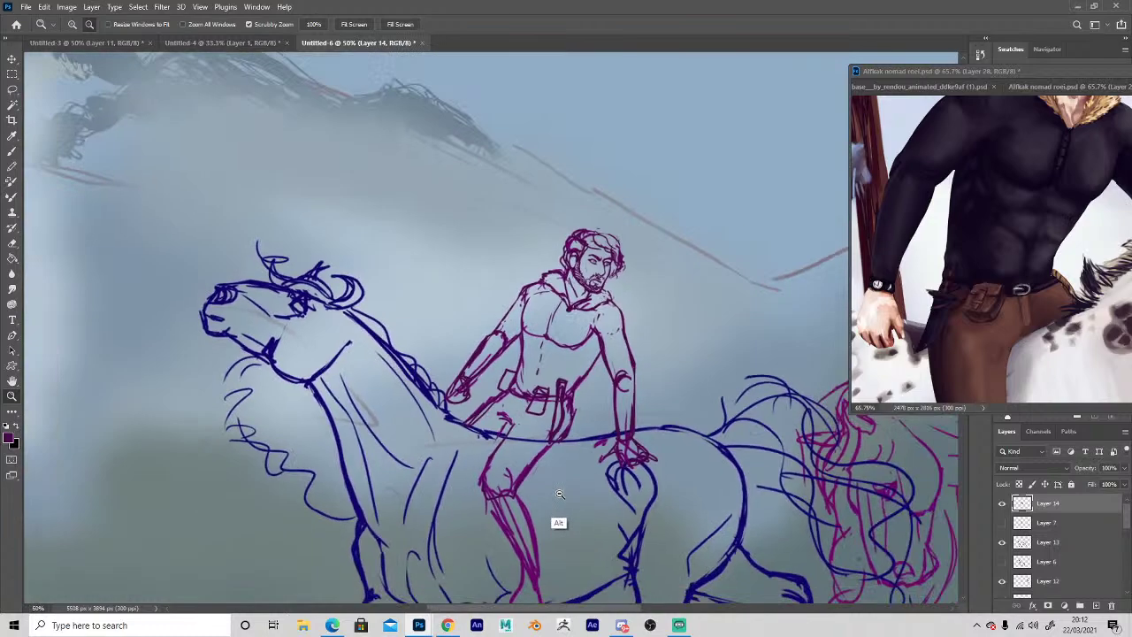
Cut the hand resting on the blue horse's rump out of the bearded rider's sketch with a lasso selection.
alt+click(559, 495)
click(603, 522)
click(602, 522)
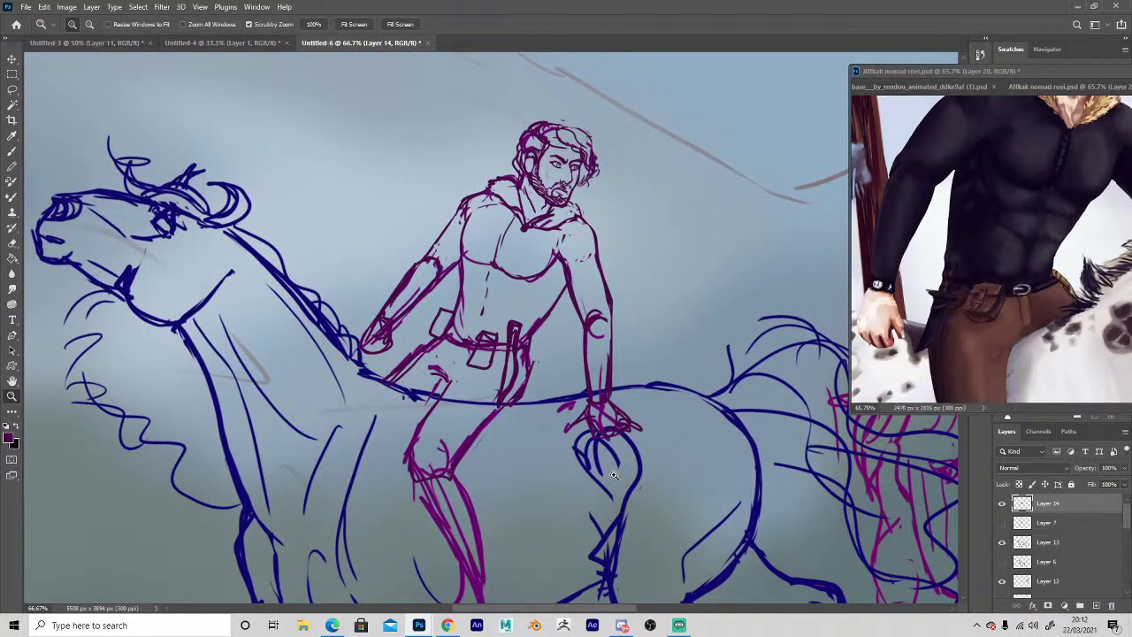
key(l)
mouse_move(573, 400)
mouse_down()
mouse_move(568, 453)
mouse_move(573, 403)
mouse_up()
key(ctrl+x)
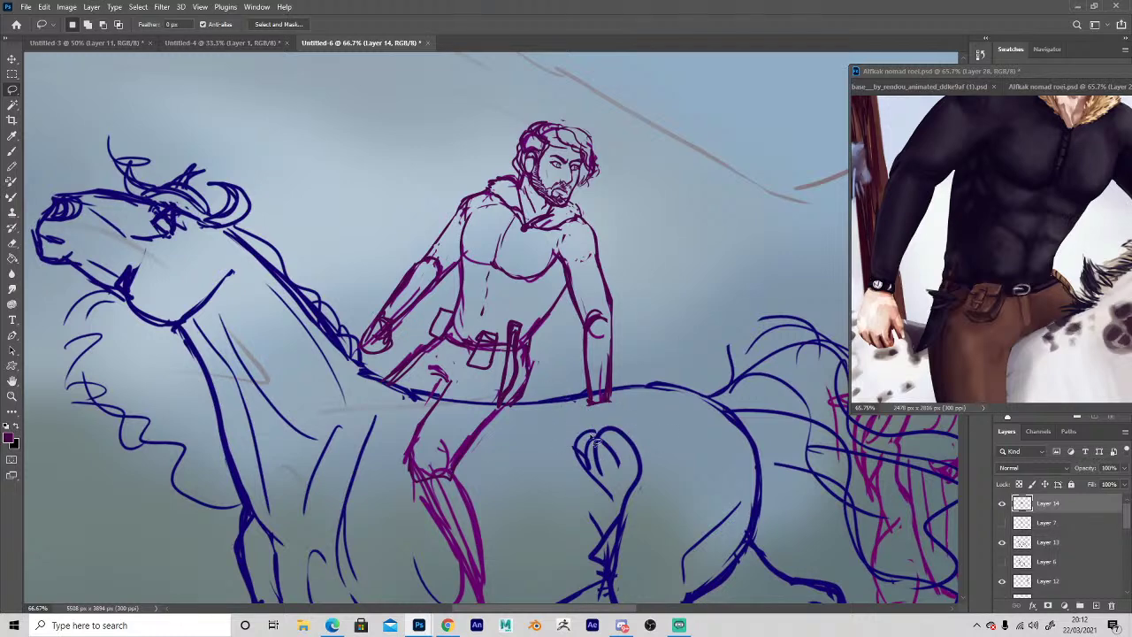
Redraw the bearded rider's hand at the end of his straight arm, with fingers spread on the horse's rump.
drag(566, 485, 480, 372)
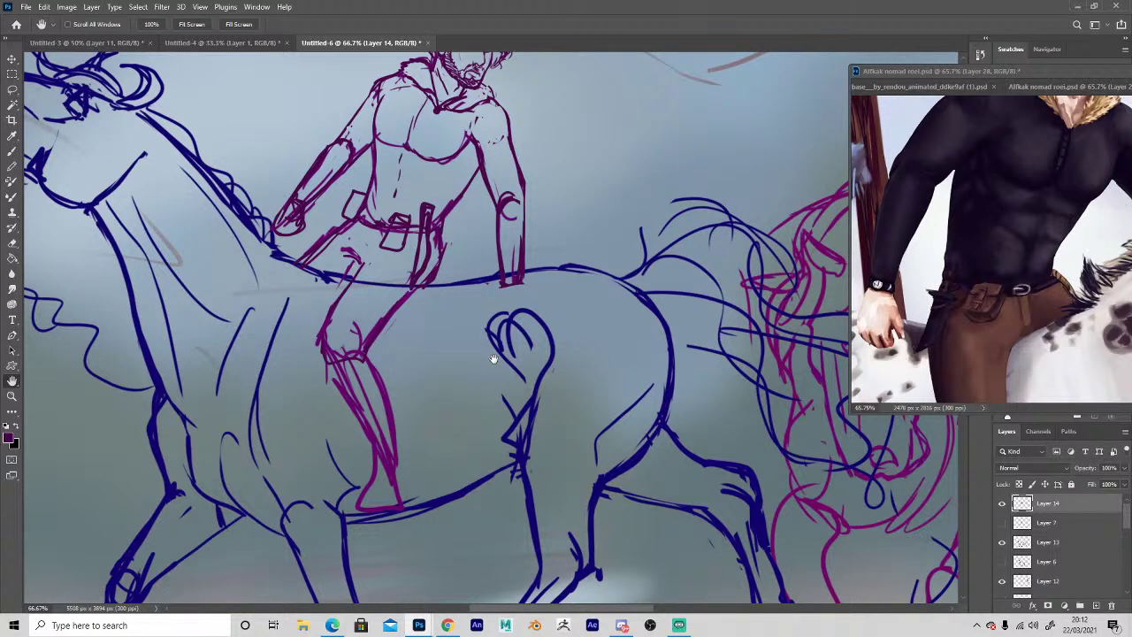
key(b)
drag(499, 285, 482, 300)
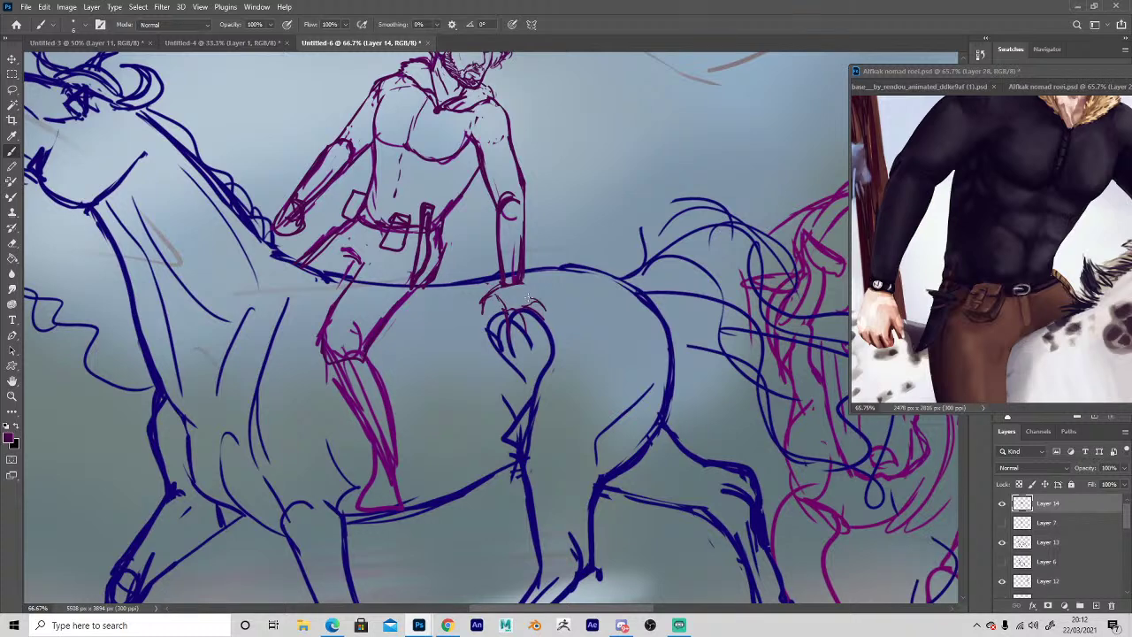
mouse_move(528, 292)
mouse_down()
mouse_move(547, 306)
mouse_move(497, 304)
mouse_move(511, 321)
mouse_up()
key(e)
key(b)
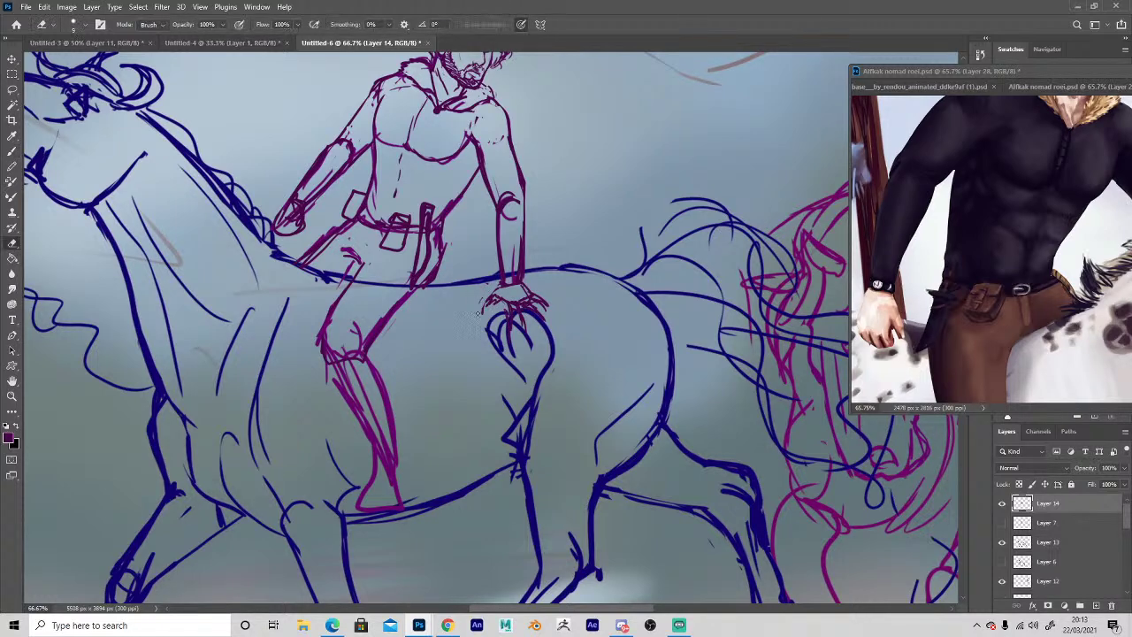
Review the redrawn hand in the full composition with both horses and riders.
key(space)
drag(478, 372, 510, 477)
alt+click(333, 456)
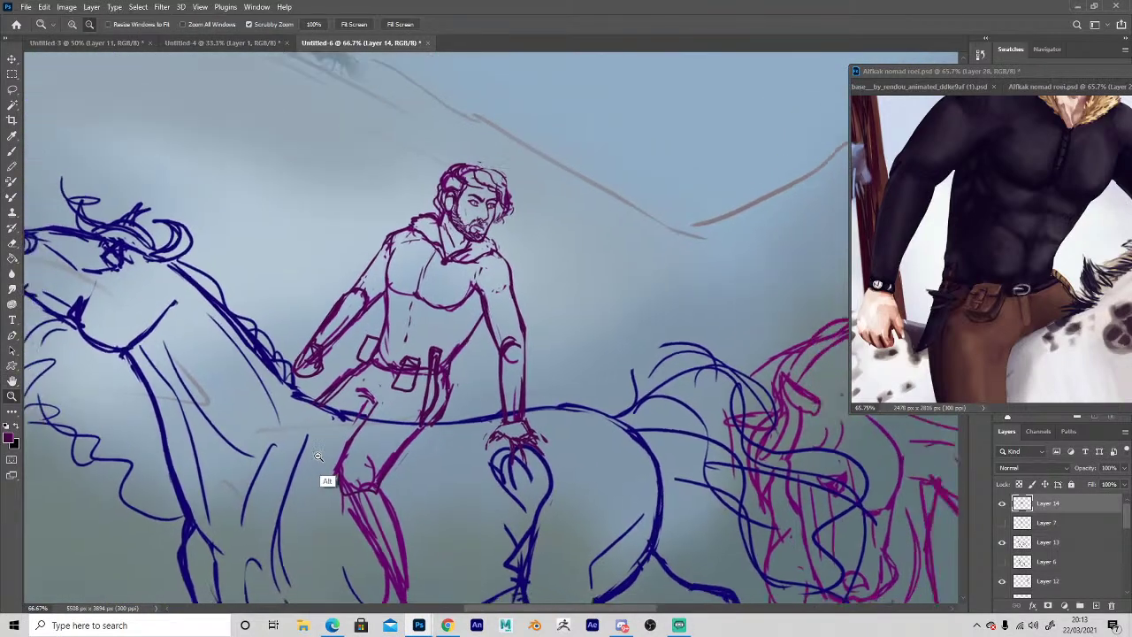
alt+click(328, 475)
alt+click(356, 505)
alt+click(336, 511)
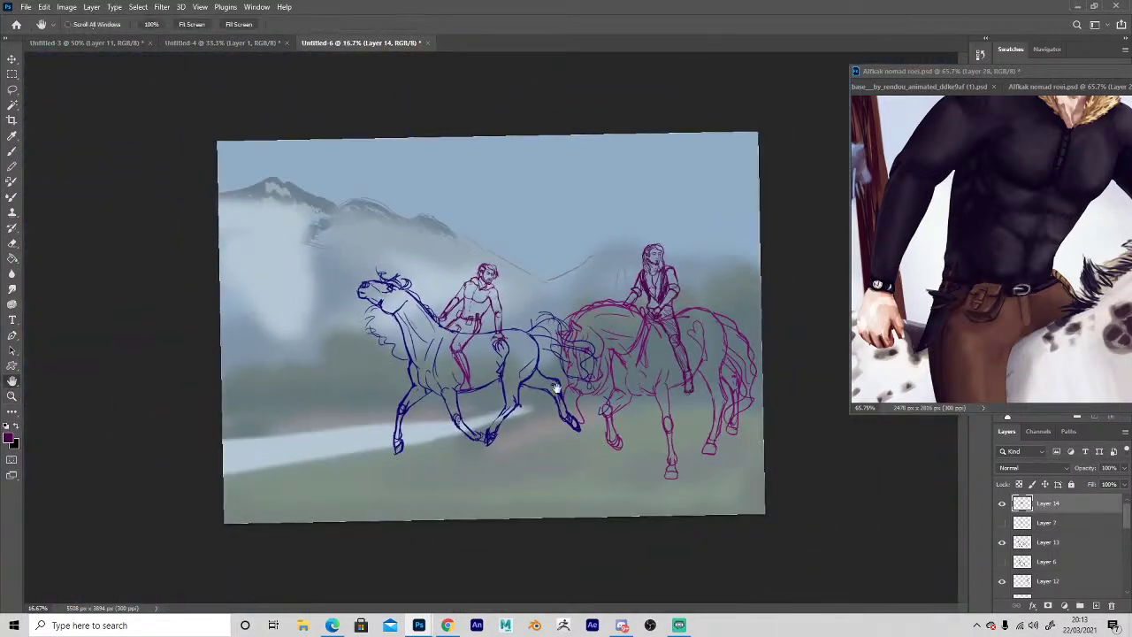
click(602, 368)
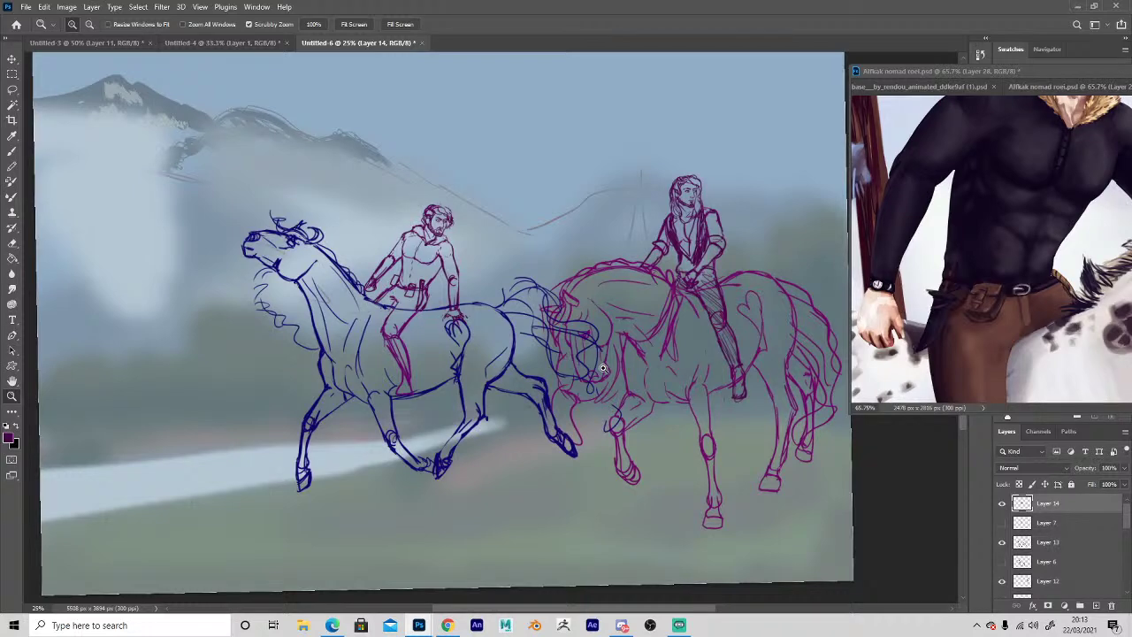
Sketch the boot's sole, shading and knee cuff on the bearded rider's leg, following the boot in the reference painting.
click(329, 384)
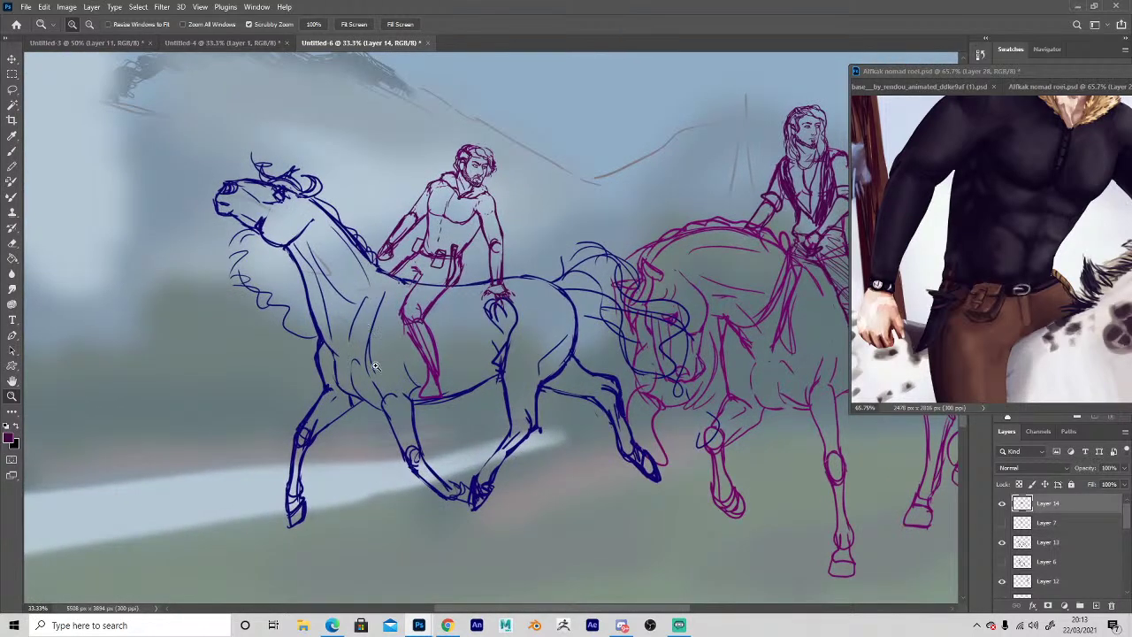
click(385, 319)
key(e)
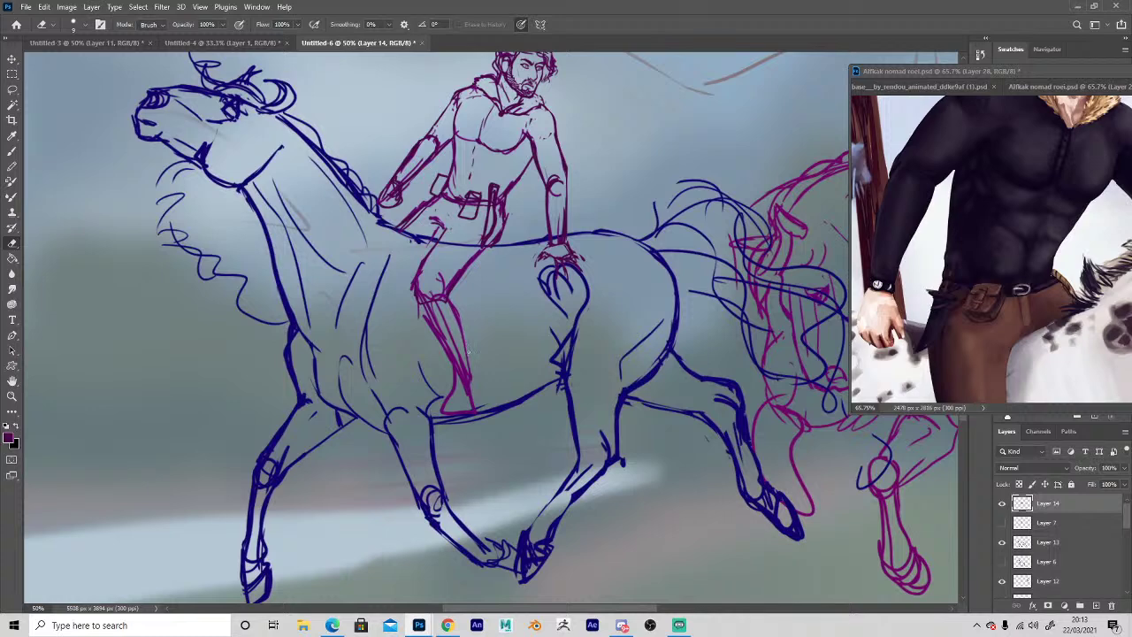
key(b)
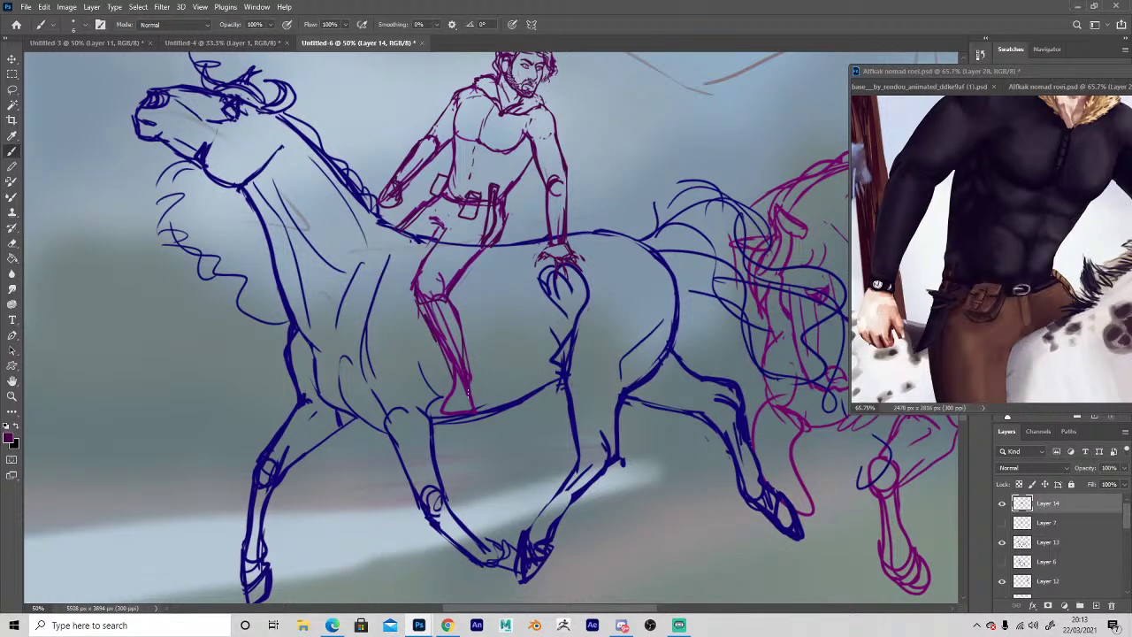
key(e)
key(h)
drag(955, 353, 934, 150)
key(b)
click(439, 328)
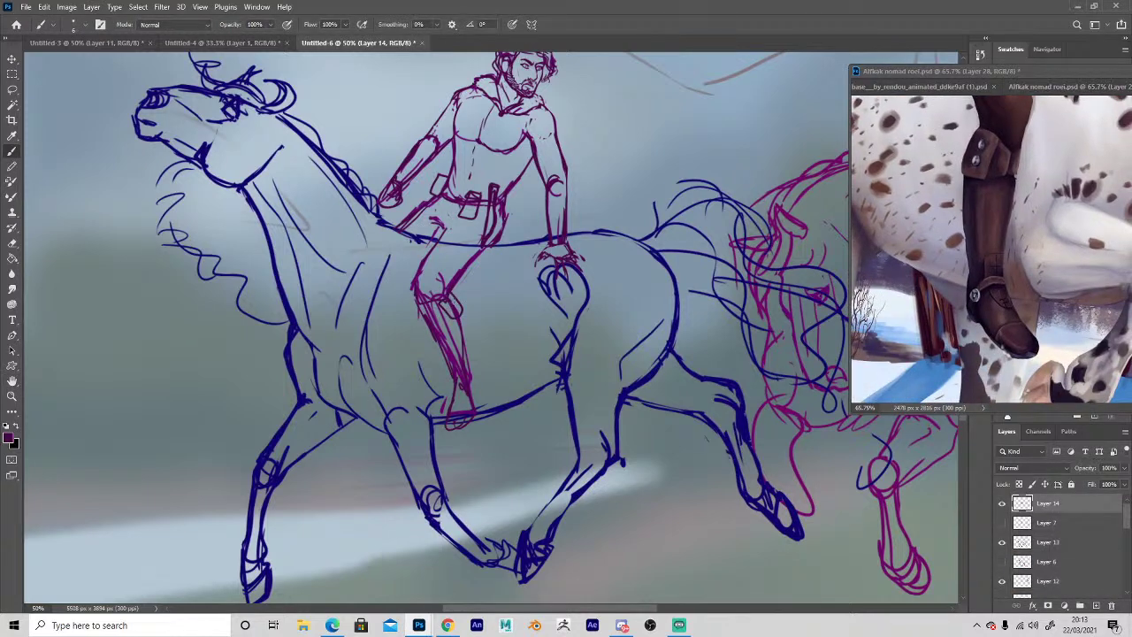
mouse_move(459, 322)
mouse_down()
mouse_move(469, 373)
mouse_move(423, 301)
mouse_move(476, 289)
mouse_move(428, 274)
mouse_move(427, 292)
mouse_move(467, 298)
mouse_up()
Refine the knee and boot outlines of the bearded rider's leg, erasing stray lines around them.
key(z)
alt+click(448, 419)
click(431, 353)
click(431, 353)
key(b)
key(e)
key(b)
key(e)
key(b)
key(e)
drag(421, 281, 421, 315)
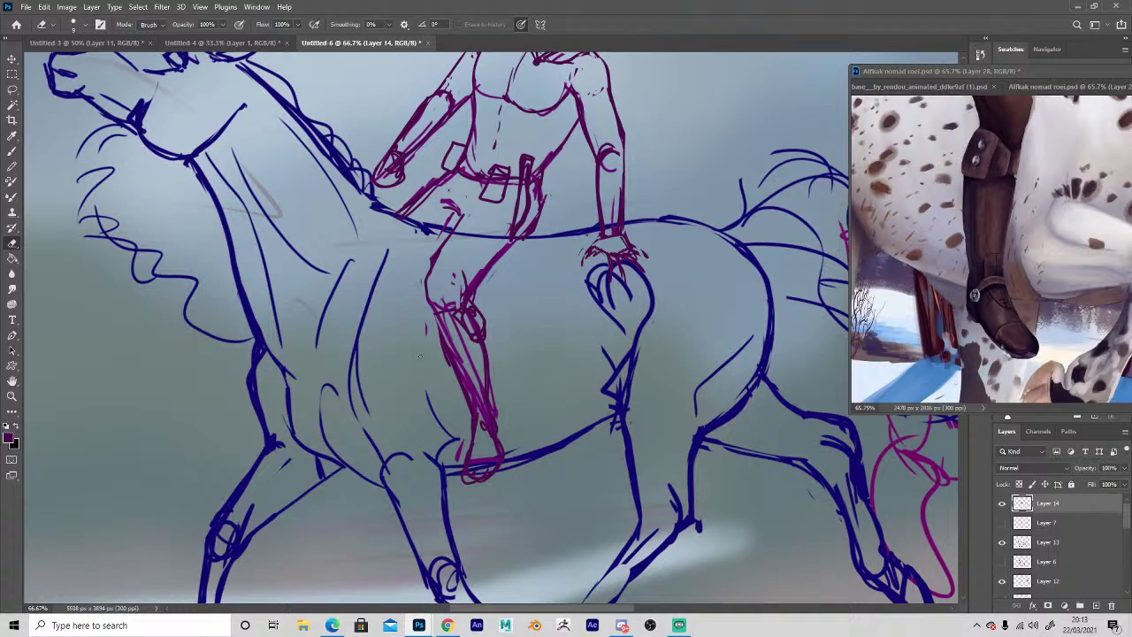
Compare the full two-horse sketch with the whole rider and horse in the reference painting.
key(z)
alt+click(463, 405)
alt+click(466, 404)
alt+click(466, 404)
click(953, 324)
alt+click(956, 321)
alt+click(979, 308)
alt+click(984, 302)
alt+click(1008, 256)
click(1011, 250)
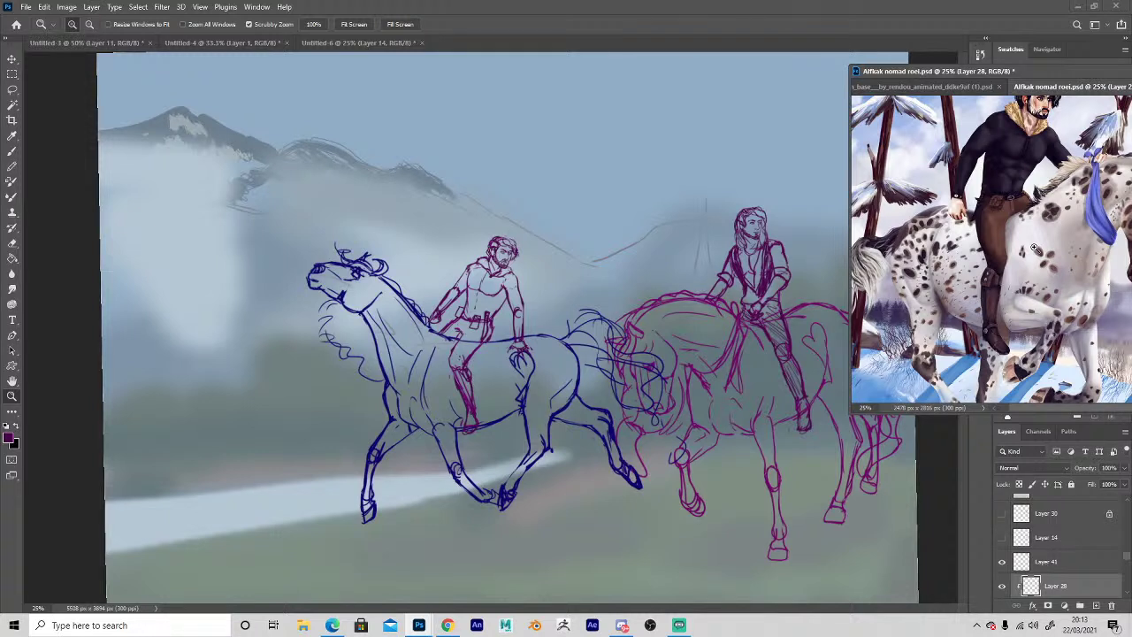
key(space)
drag(550, 492, 440, 431)
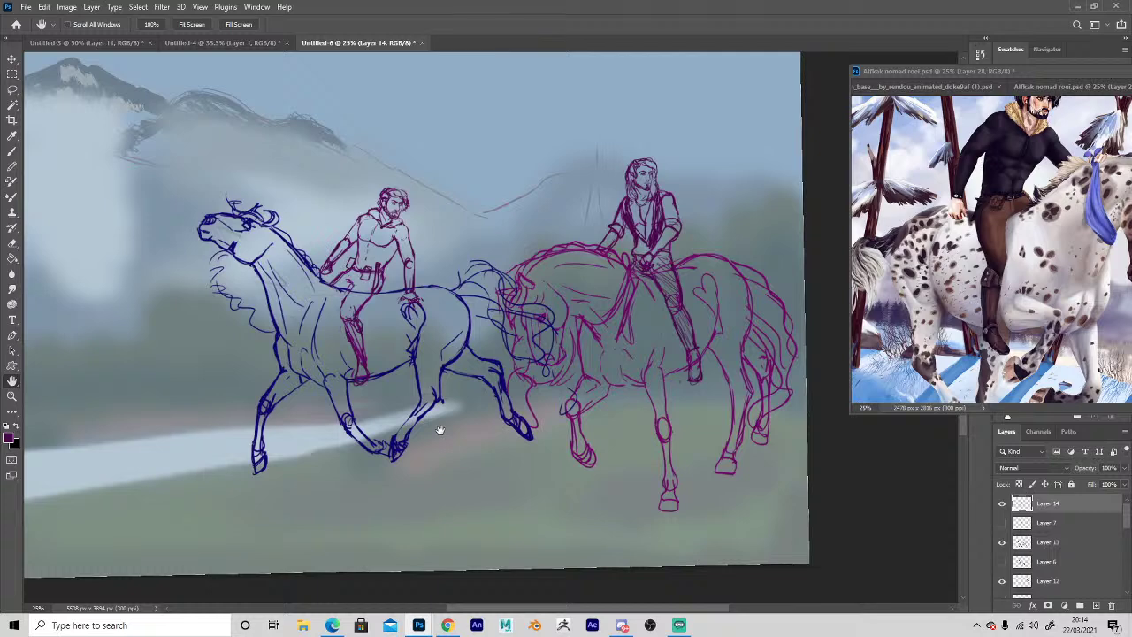
Cut the part of the blue horse's tail overlapping the purple horse's head from Layer 13.
key(z)
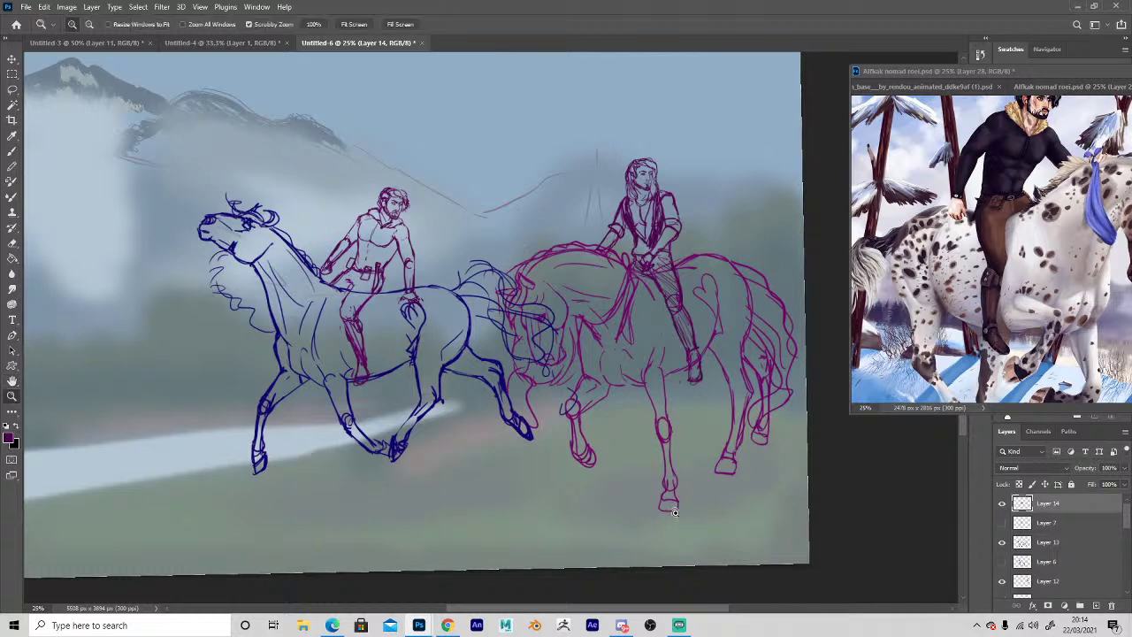
click(677, 518)
click(678, 519)
key(h)
drag(586, 481, 516, 558)
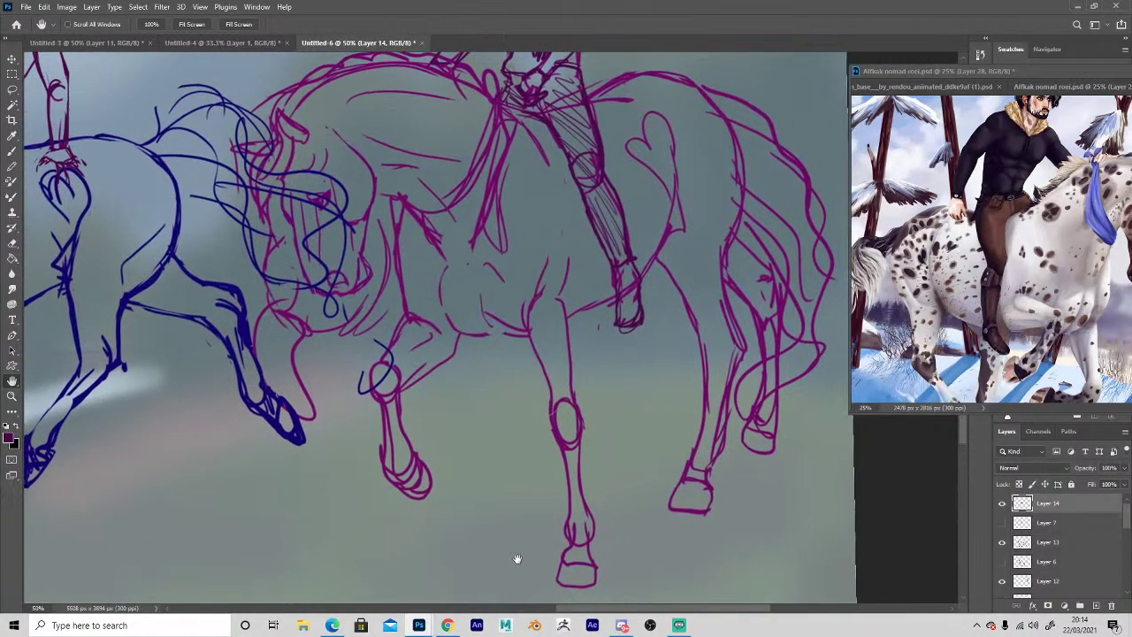
key(v)
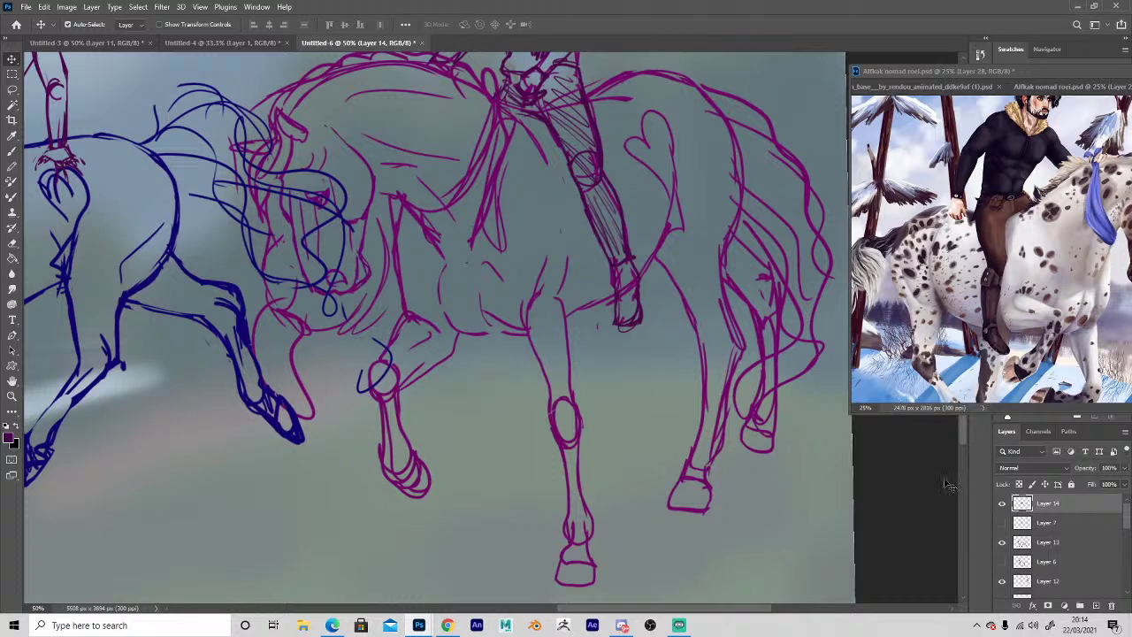
click(249, 165)
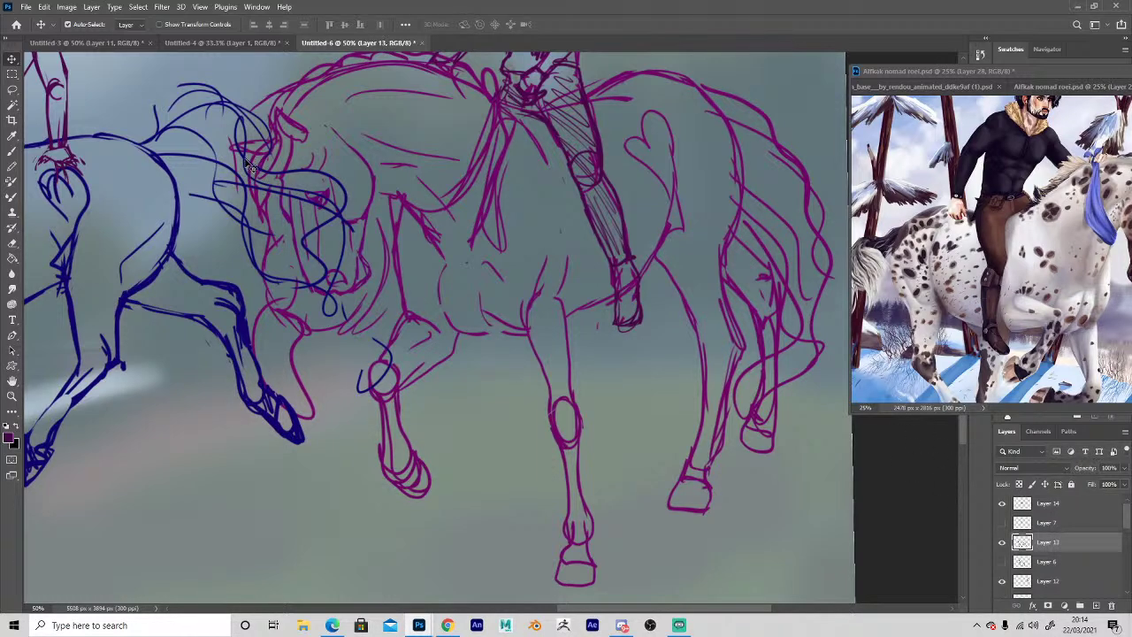
key(l)
mouse_move(219, 82)
mouse_down()
mouse_move(302, 338)
mouse_move(232, 81)
mouse_up()
key(ctrl+x)
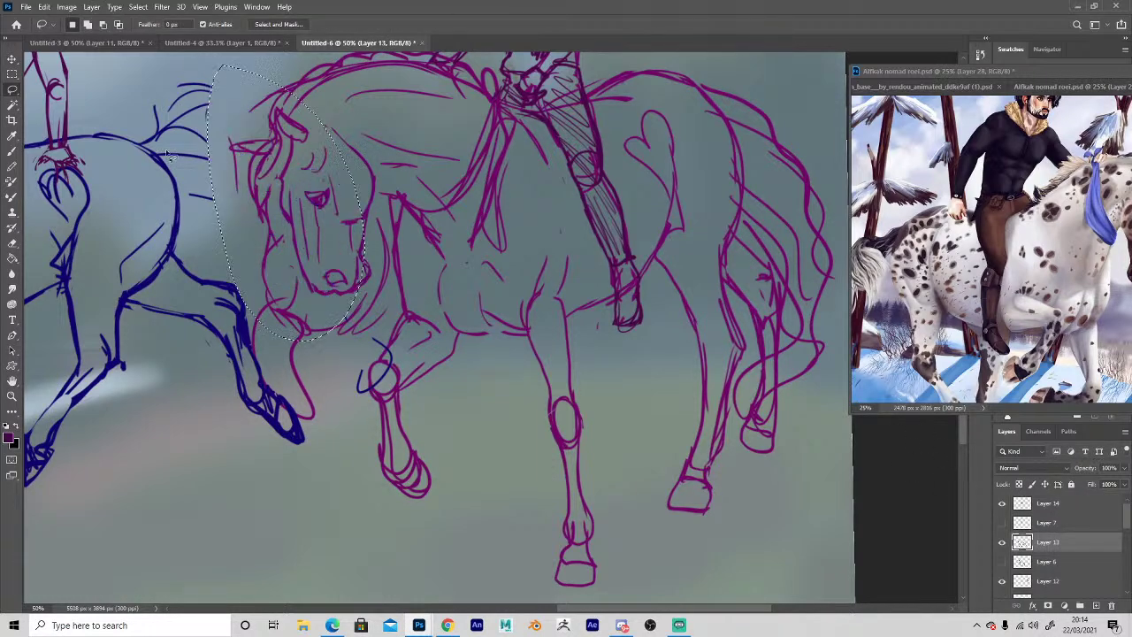
Select the purple horse's sketch layer, Layer 11.
click(12, 58)
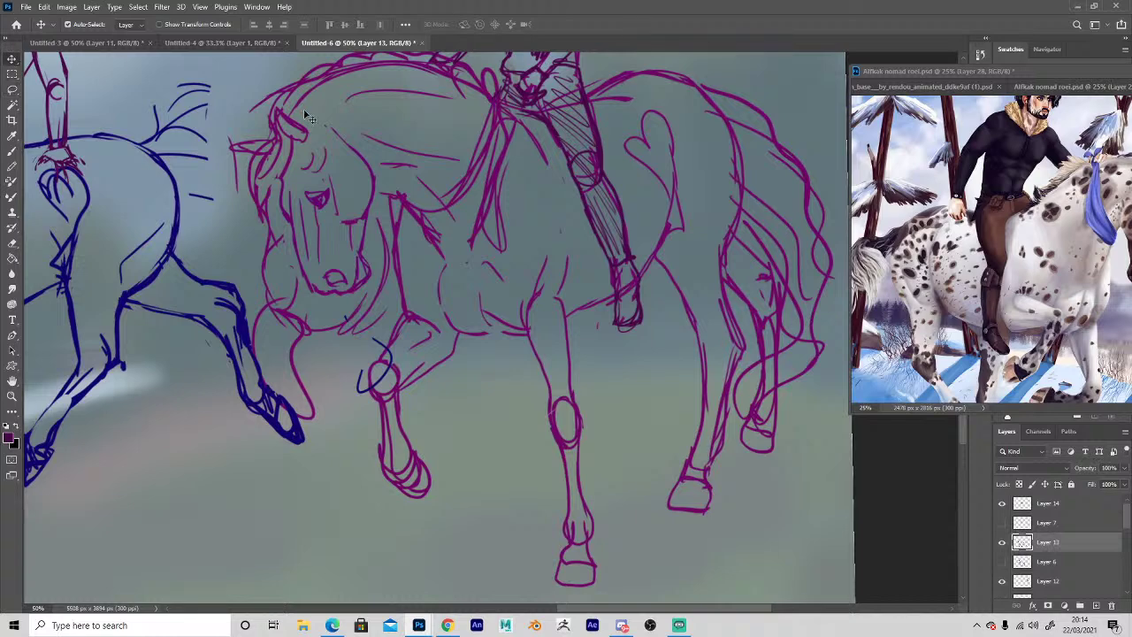
click(358, 152)
key(h)
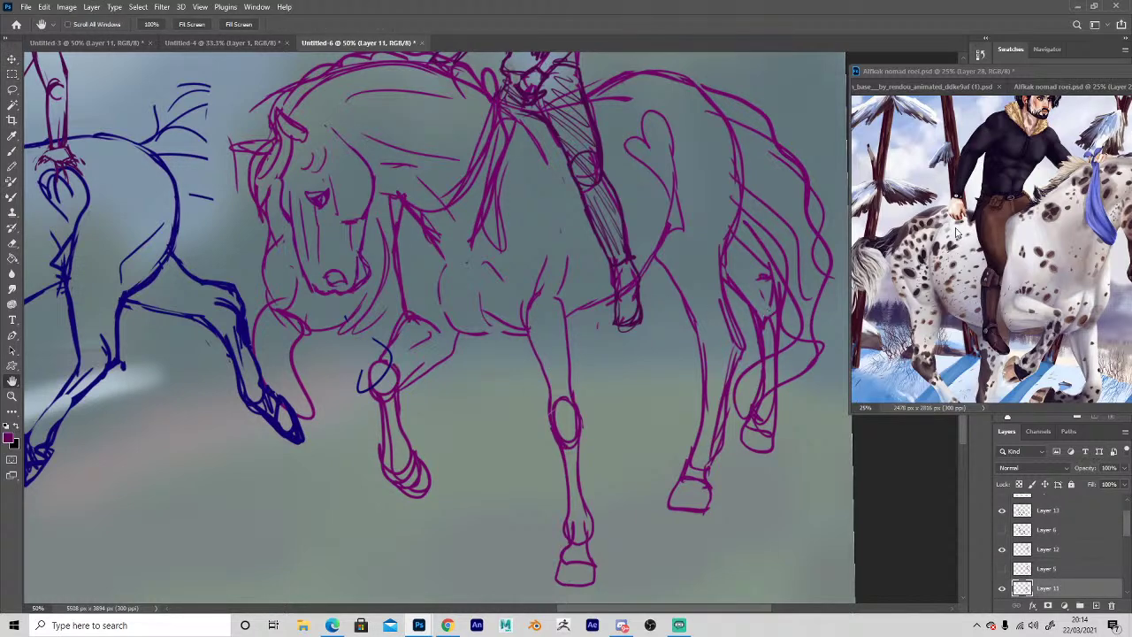
Switch the floating reference window to Untitled-5, show the Larissa horse at 50%, and place the window beside the canvas.
click(915, 87)
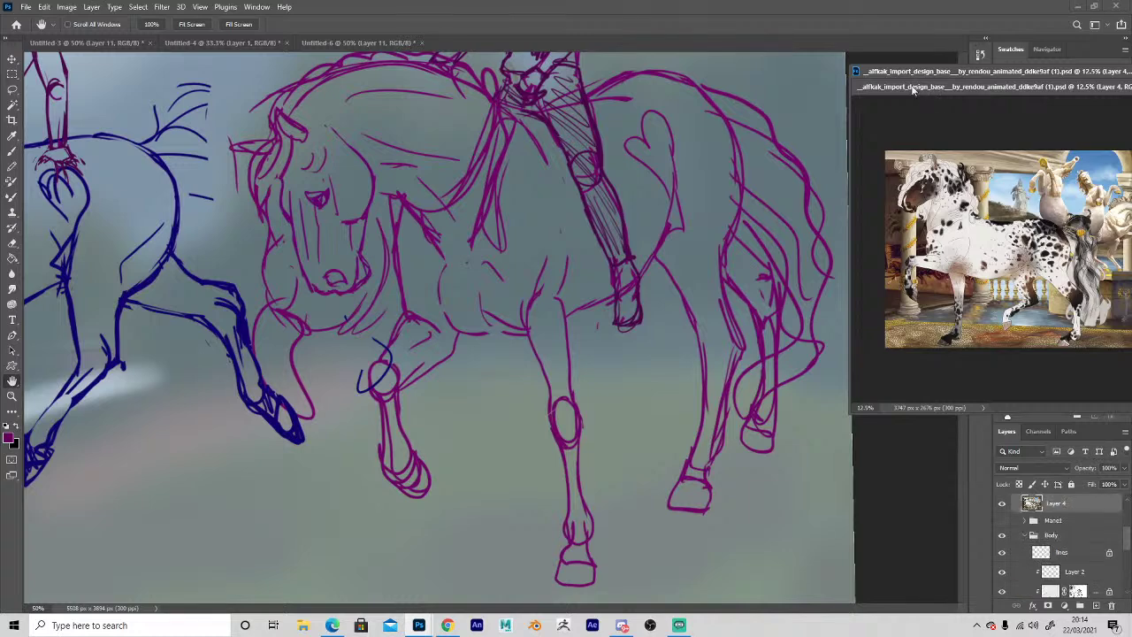
drag(930, 71, 635, 76)
click(904, 91)
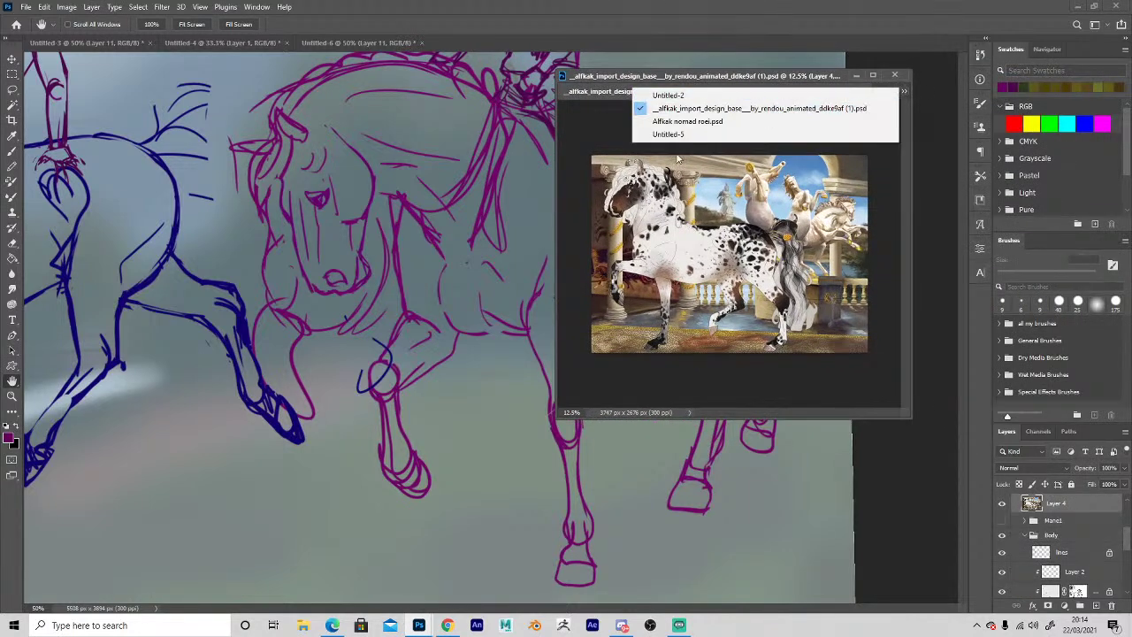
click(670, 134)
drag(763, 267, 705, 331)
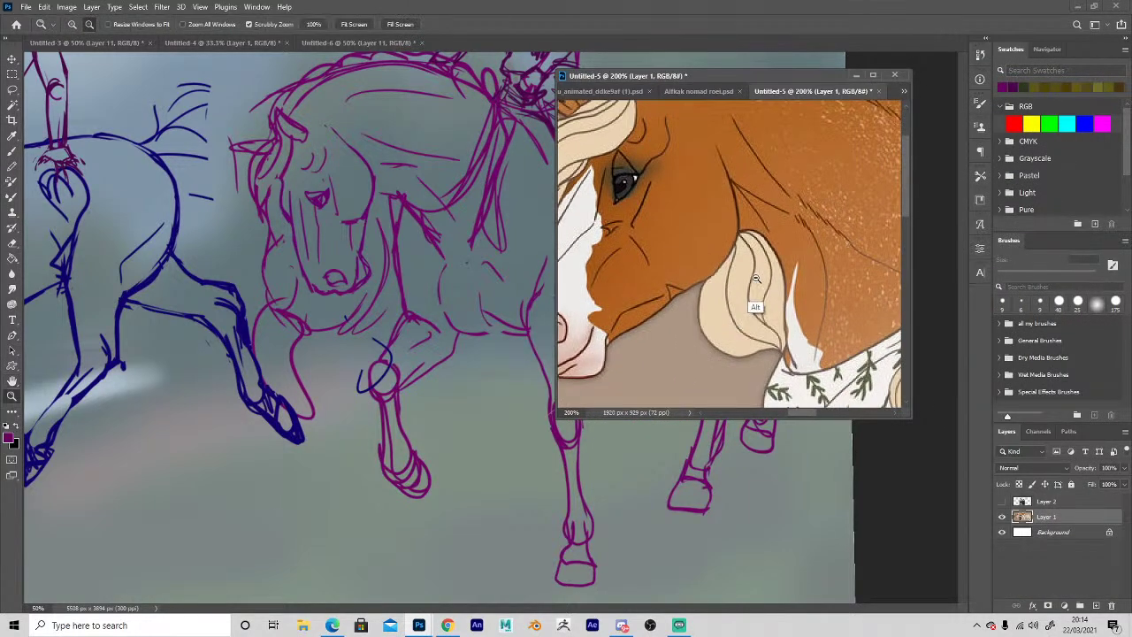
scroll(756, 279, down, 4)
key(h)
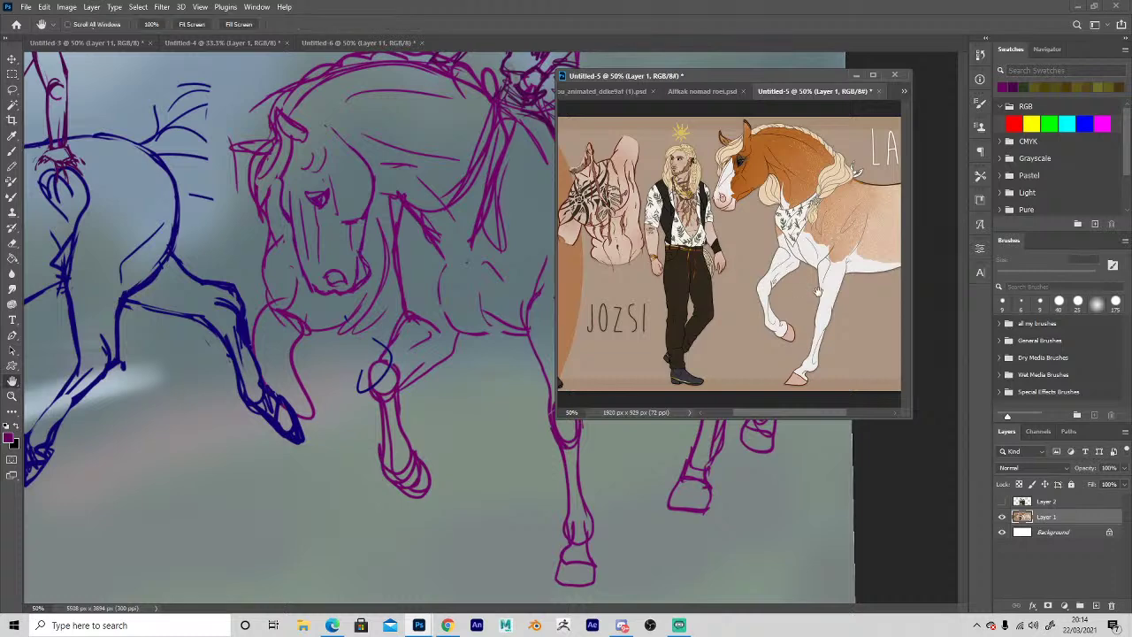
drag(818, 292, 636, 295)
drag(642, 76, 909, 78)
Redraw the upper contour of the purple horse's standing foreleg above the knee and erase the old line.
click(511, 192)
drag(451, 364, 468, 265)
key(e)
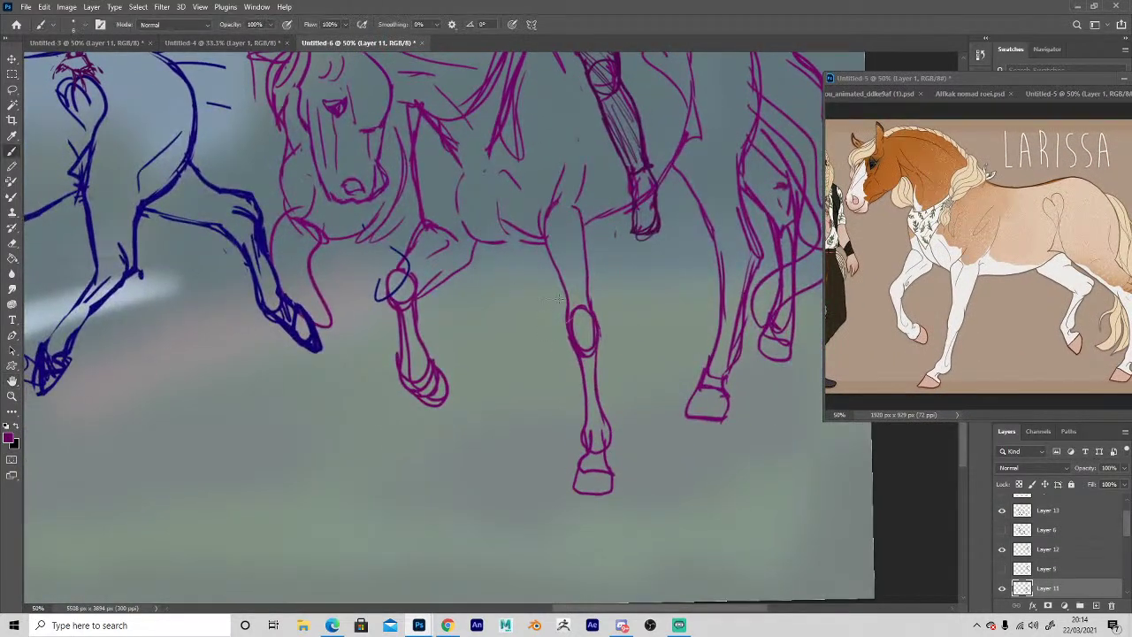
key(b)
mouse_move(570, 298)
mouse_down()
mouse_move(546, 247)
mouse_move(585, 213)
mouse_move(586, 262)
mouse_up()
key(e)
key(bracketright)
key(bracketleft)
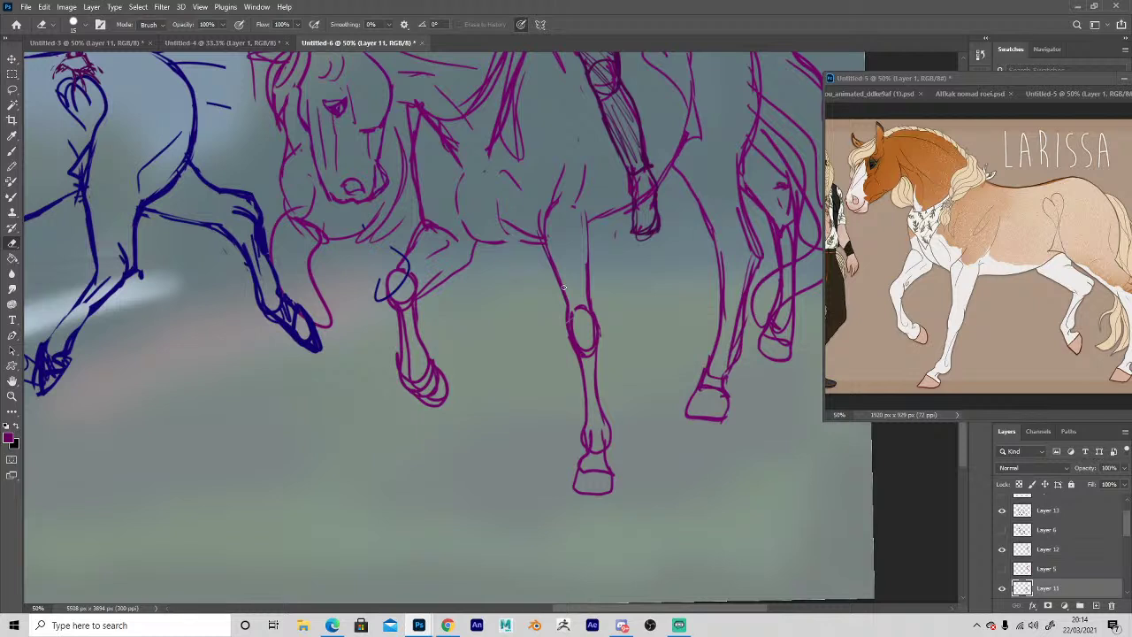
key(b)
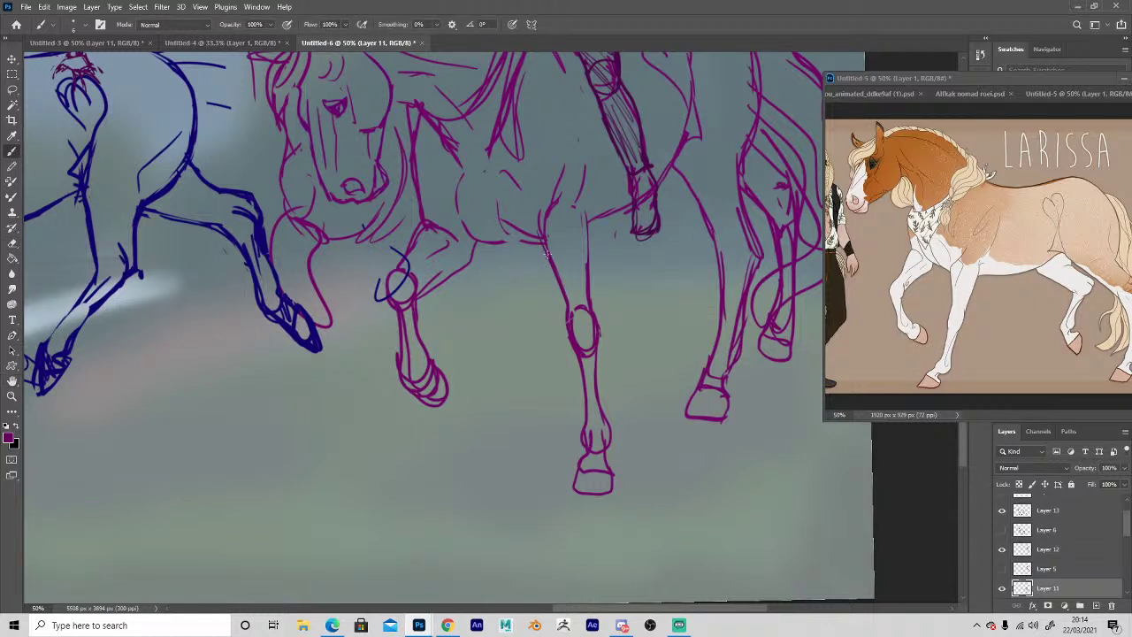
Erase the construction oval at the standing foreleg's knee and draw the rounded elbow at the top of the leg.
key(e)
mouse_move(572, 320)
mouse_down()
mouse_move(588, 311)
mouse_move(590, 339)
mouse_move(572, 323)
mouse_move(578, 343)
mouse_up()
key(b)
drag(544, 236, 566, 246)
key(e)
key(b)
Draw the purple horse's chest muscle lines between its forelegs and clean up the overlapping strokes.
mouse_move(550, 202)
mouse_down()
mouse_move(573, 161)
mouse_move(585, 211)
mouse_move(582, 132)
mouse_up()
drag(541, 233, 511, 175)
key(e)
mouse_move(505, 219)
mouse_down()
mouse_move(526, 243)
mouse_move(489, 203)
mouse_move(490, 177)
mouse_move(528, 192)
mouse_up()
key(b)
key(e)
key(b)
mouse_move(497, 242)
mouse_down()
mouse_move(458, 210)
mouse_move(470, 170)
mouse_up()
Refine the knee, cannon, fetlock and hoof lines of the purple horse's standing foreleg, alternating drawing and erasing.
key(space)
mouse_move(586, 338)
mouse_down()
mouse_move(606, 451)
mouse_move(601, 424)
mouse_move(589, 434)
mouse_move(600, 428)
mouse_move(597, 454)
mouse_move(587, 436)
mouse_move(585, 478)
mouse_move(614, 486)
mouse_up()
key(e)
key(b)
key(e)
key(b)
key(e)
key(b)
key(e)
key(b)
key(e)
key(b)
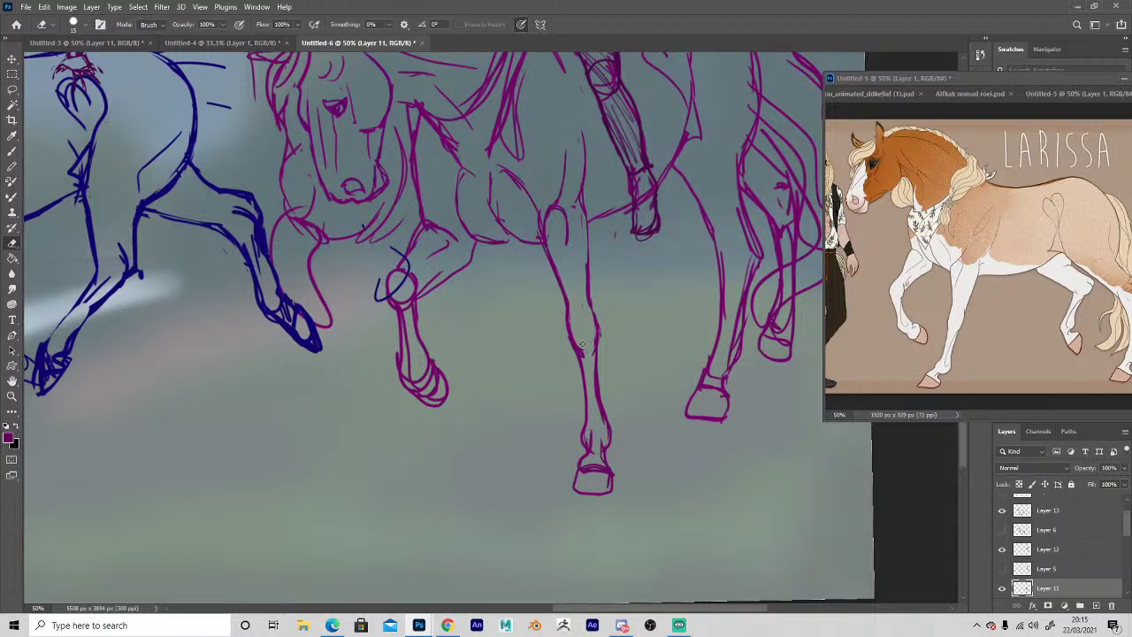
Draw the curved shoulder contour running up from the purple horse's standing foreleg.
key(space)
drag(528, 346, 510, 459)
mouse_move(564, 309)
mouse_down()
mouse_move(569, 232)
mouse_move(542, 172)
mouse_up()
drag(571, 328, 591, 319)
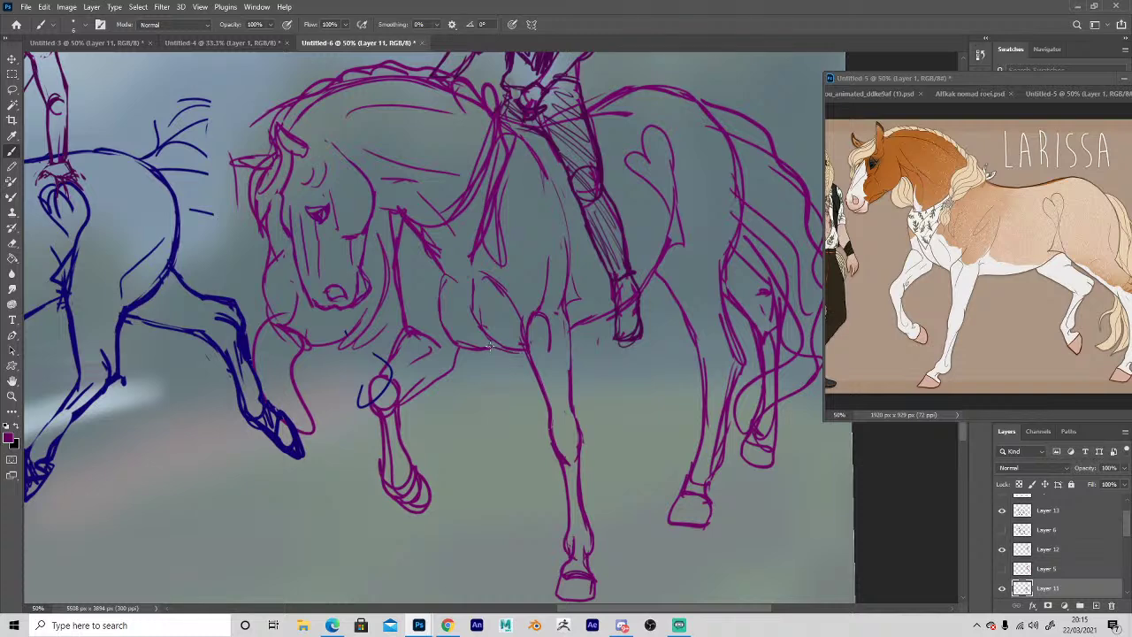
Erase the looped strand hanging over the purple horse's shoulder and redraw it with cleaner lines.
key(e)
mouse_move(487, 207)
mouse_down()
mouse_move(470, 253)
mouse_move(501, 151)
mouse_move(502, 228)
mouse_move(484, 205)
mouse_move(485, 250)
mouse_up()
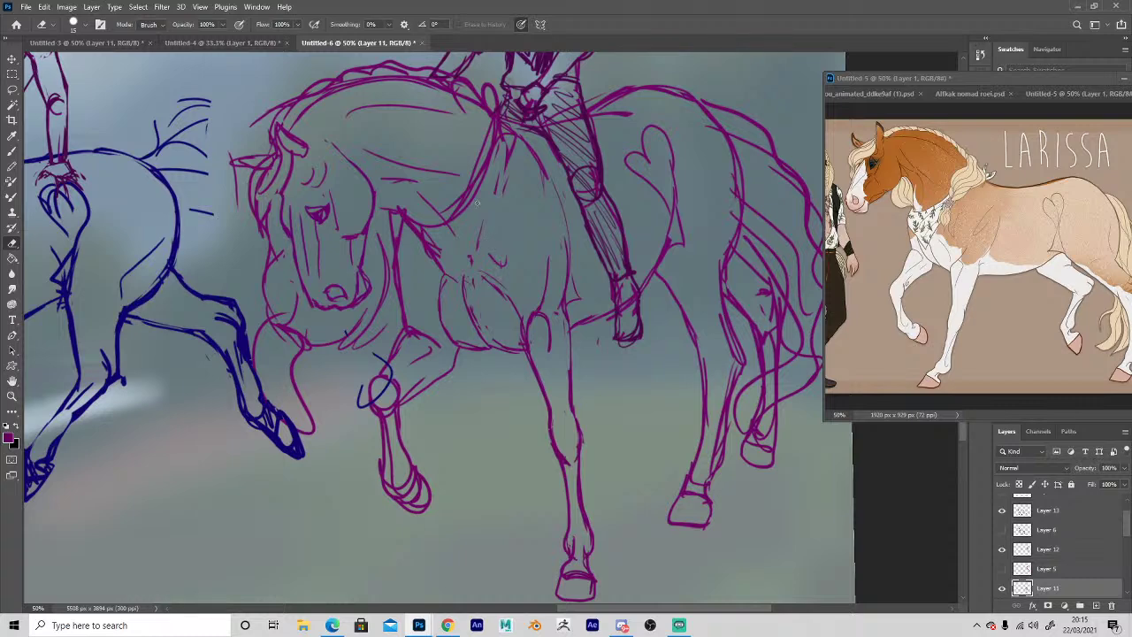
key(b)
mouse_move(508, 149)
mouse_down()
mouse_move(481, 228)
mouse_move(501, 250)
mouse_move(509, 173)
mouse_move(533, 151)
mouse_up()
key(e)
key(b)
Redraw the purple horse's back and rump as one lower curve behind the rider, erasing the old outline.
mouse_move(605, 103)
mouse_down()
mouse_move(698, 106)
mouse_move(619, 94)
mouse_move(682, 96)
mouse_move(630, 87)
mouse_move(581, 116)
mouse_move(652, 97)
mouse_move(738, 168)
mouse_move(733, 248)
mouse_up()
key(e)
key(b)
key(e)
key(b)
key(e)
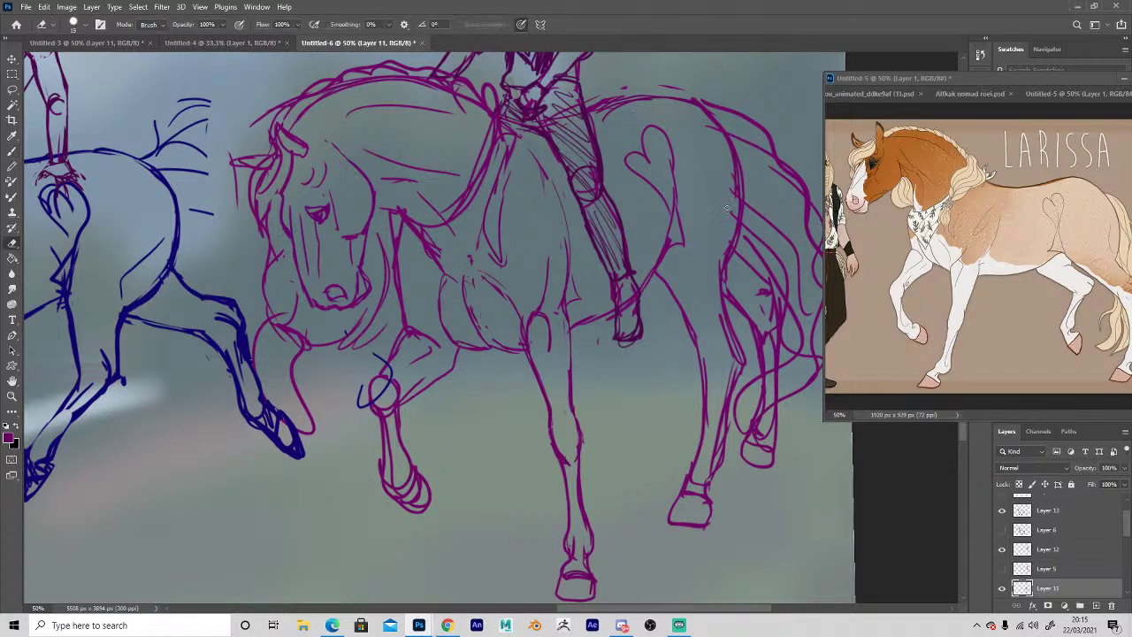
mouse_move(700, 100)
mouse_down()
mouse_move(727, 150)
mouse_move(698, 105)
mouse_up()
key(b)
key(e)
drag(733, 163, 732, 222)
Rework the purple horse's flank line beneath the heart marking, where the belly meets the hind leg.
key(b)
drag(661, 262, 671, 281)
key(e)
mouse_move(679, 214)
mouse_down()
mouse_move(670, 249)
mouse_move(676, 206)
mouse_up()
key(b)
key(e)
key(b)
mouse_move(658, 256)
mouse_down()
mouse_move(672, 213)
mouse_move(669, 249)
mouse_up()
key(e)
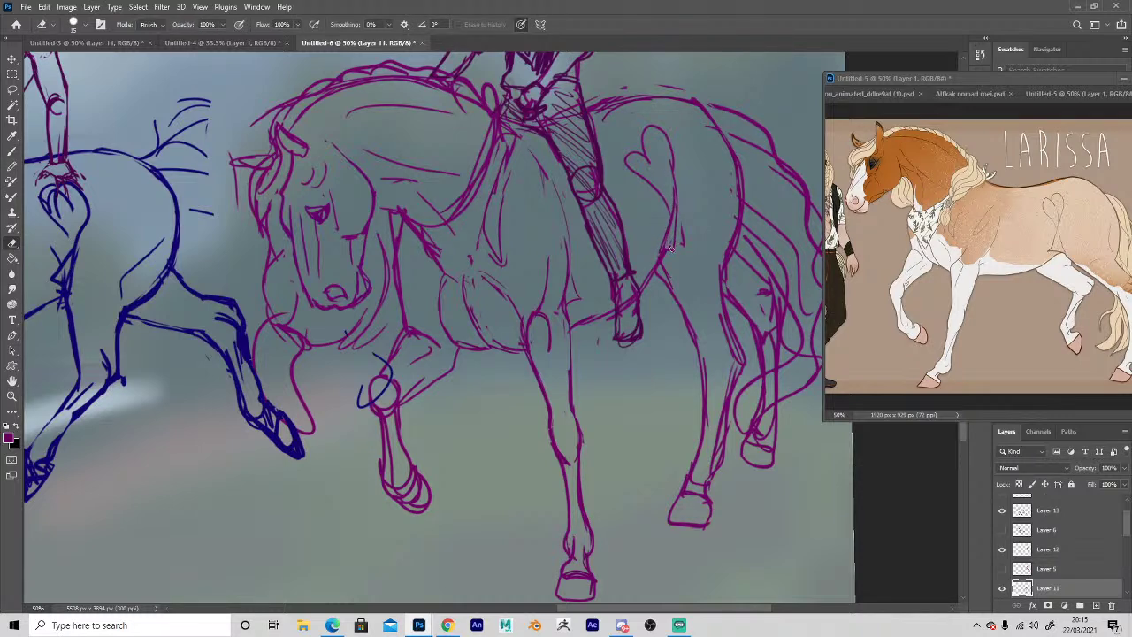
Redraw the rear contour of the purple horse's nearer hind leg from thigh to below the hock.
key(b)
mouse_move(723, 276)
mouse_down()
mouse_move(742, 357)
mouse_move(724, 317)
mouse_move(732, 405)
mouse_up()
key(e)
key(b)
key(e)
key(b)
Refine both edges of the nearer hind leg's lower part, erasing the doubled sketch lines.
drag(734, 360, 714, 426)
key(e)
drag(730, 380, 718, 431)
key(b)
mouse_move(734, 373)
mouse_down()
mouse_move(717, 463)
mouse_move(728, 412)
mouse_up()
key(e)
key(b)
drag(693, 334, 701, 377)
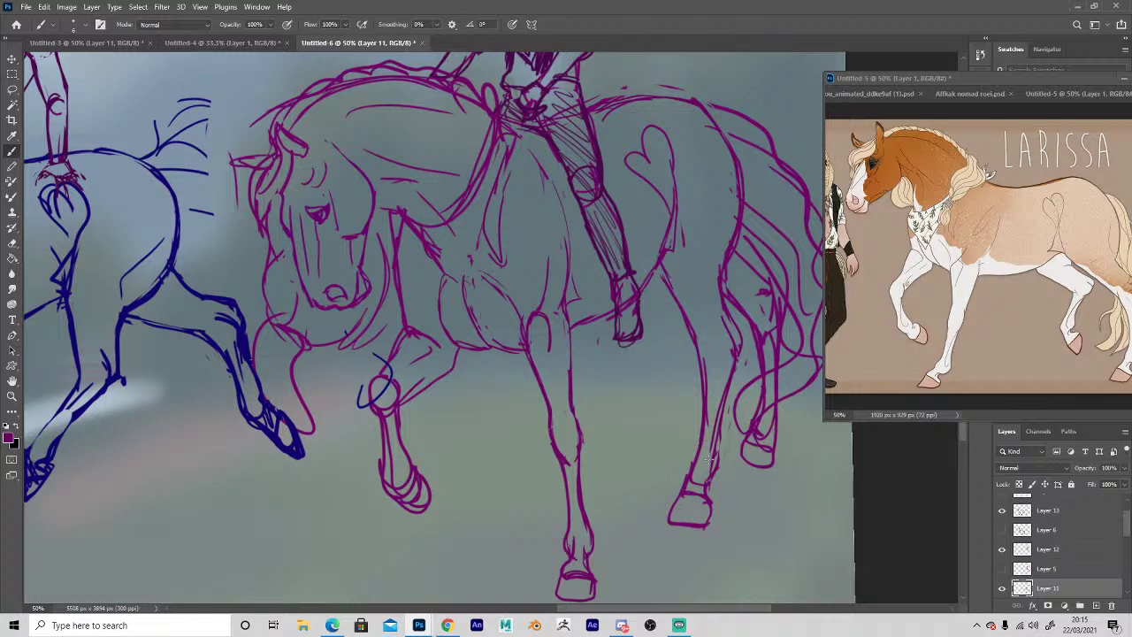
Redraw the pastern and hoof of the purple horse's nearer hind leg slightly higher, erasing the old hoof outline.
mouse_move(714, 455)
mouse_down()
mouse_move(705, 513)
mouse_move(661, 516)
mouse_move(696, 526)
mouse_move(665, 518)
mouse_move(683, 491)
mouse_move(705, 496)
mouse_move(706, 512)
mouse_move(672, 516)
mouse_up()
key(e)
key(b)
key(e)
key(b)
drag(674, 518, 681, 493)
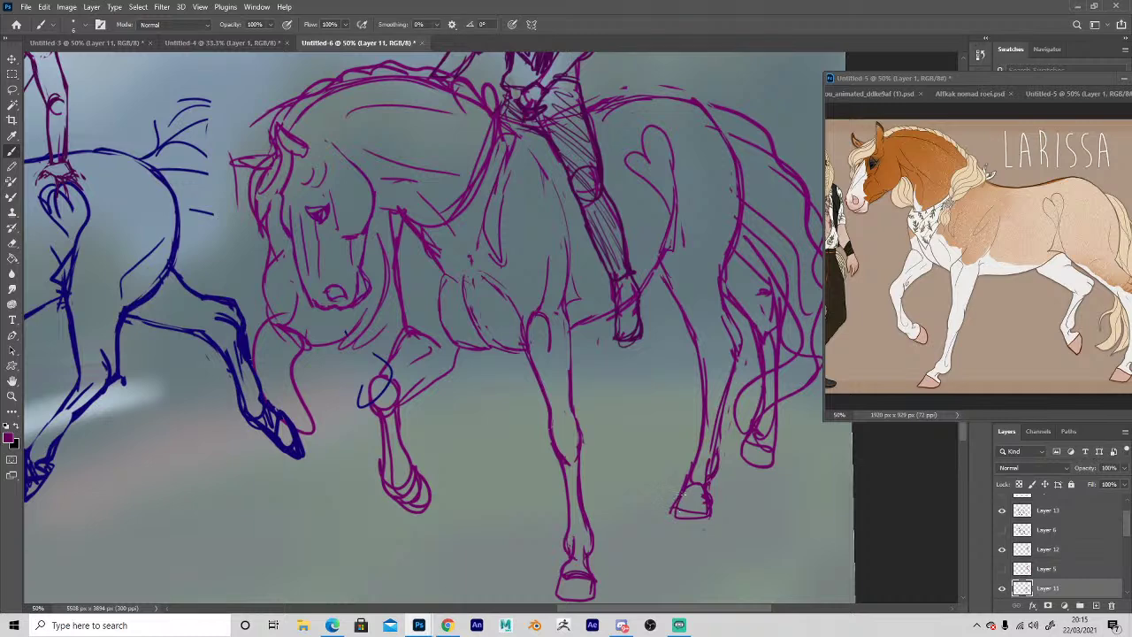
key(e)
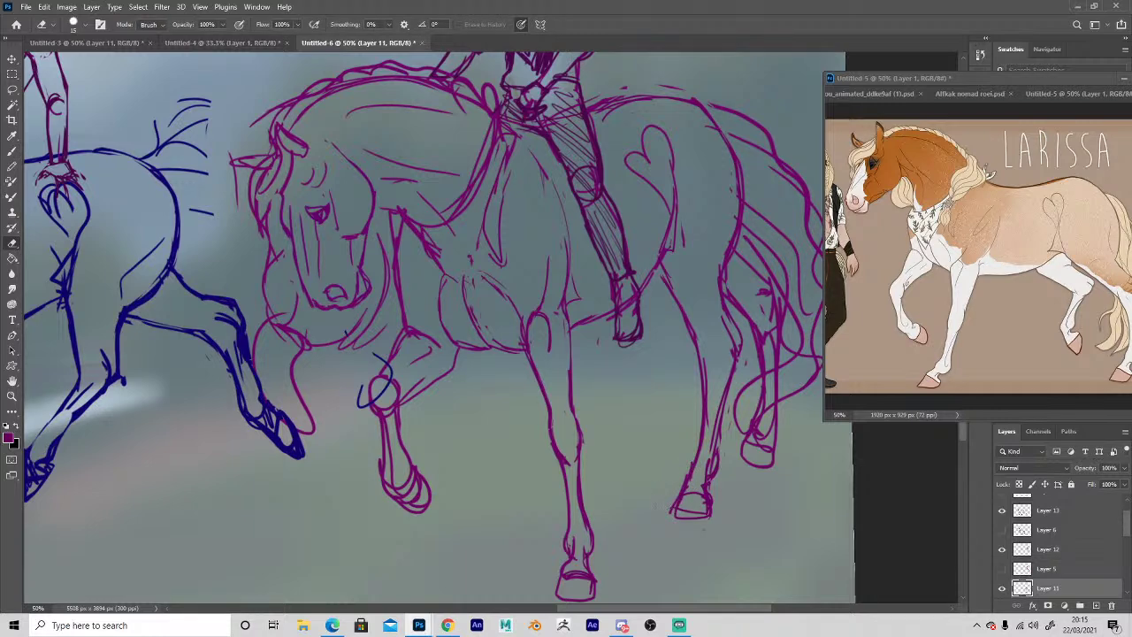
key(b)
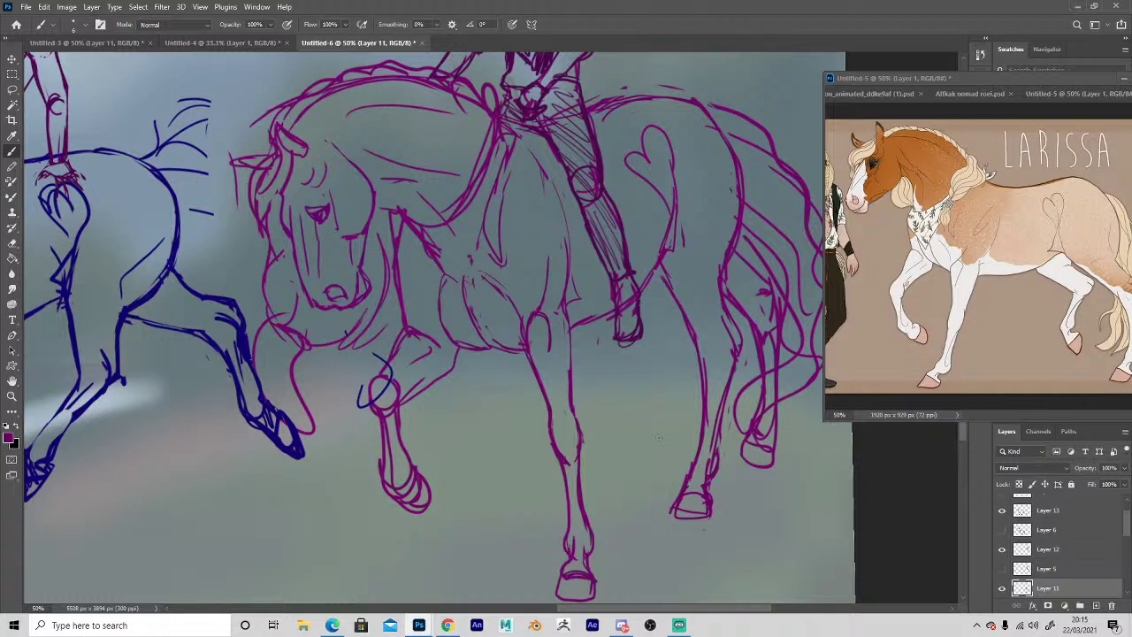
Redraw the purple horse's neck muscle lines behind the cheek and clean up the old sketch strokes.
key(space)
mouse_move(490, 474)
mouse_down()
mouse_move(475, 487)
mouse_move(476, 516)
mouse_up()
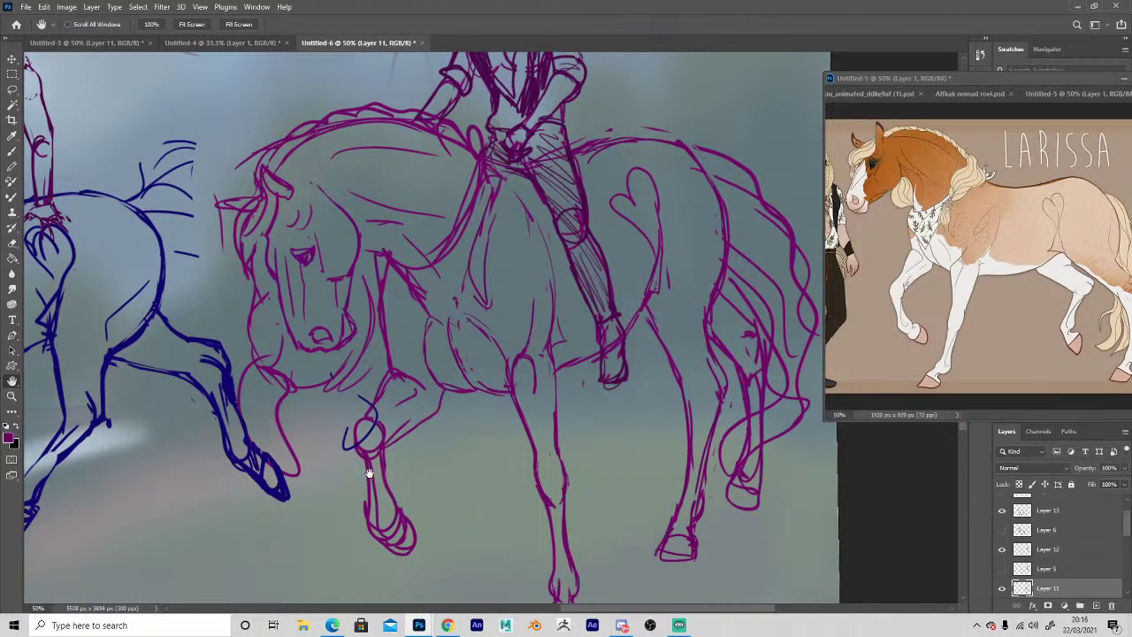
drag(460, 480, 357, 427)
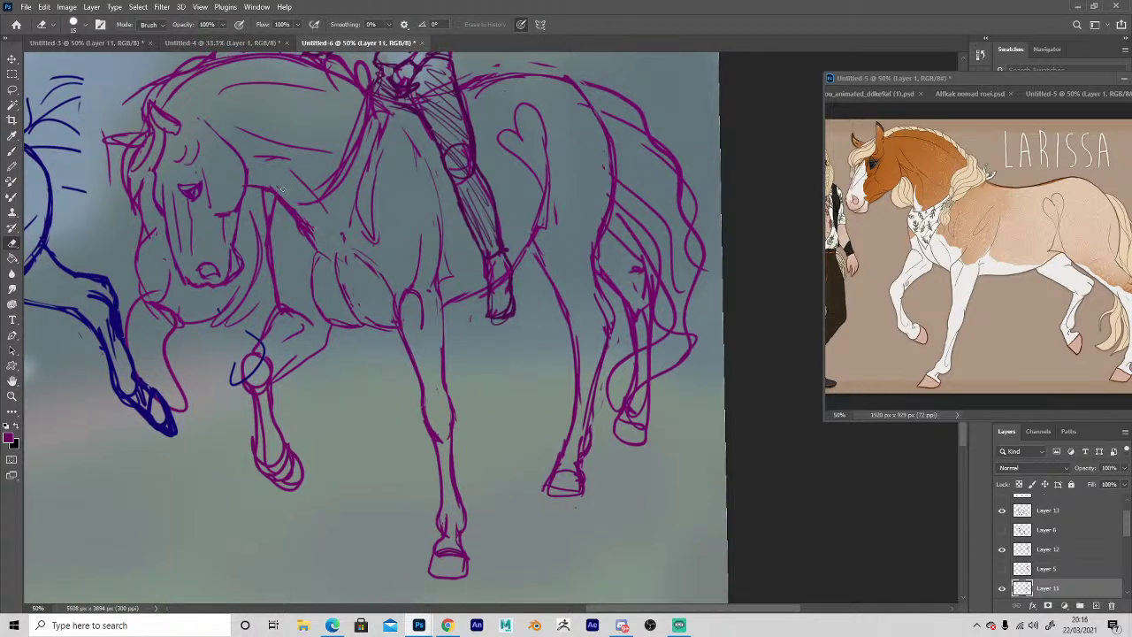
key(b)
drag(258, 164, 331, 152)
key(e)
key(b)
drag(227, 132, 338, 157)
key(e)
key(b)
mouse_move(197, 97)
mouse_down()
mouse_move(334, 82)
mouse_move(267, 84)
mouse_move(325, 91)
mouse_up()
key(e)
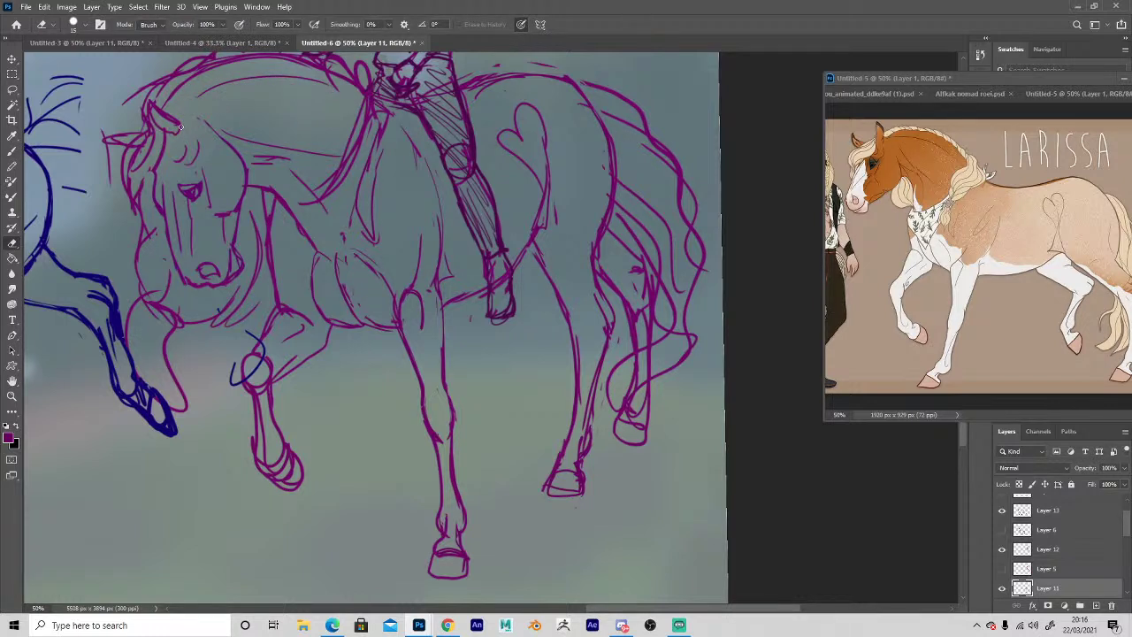
Rework the lines where the purple horse's throat and lower neck run into the chest.
key(space)
key(b)
mouse_move(583, 431)
mouse_down()
mouse_move(542, 485)
mouse_move(531, 442)
mouse_move(599, 445)
mouse_move(611, 426)
mouse_up()
key(e)
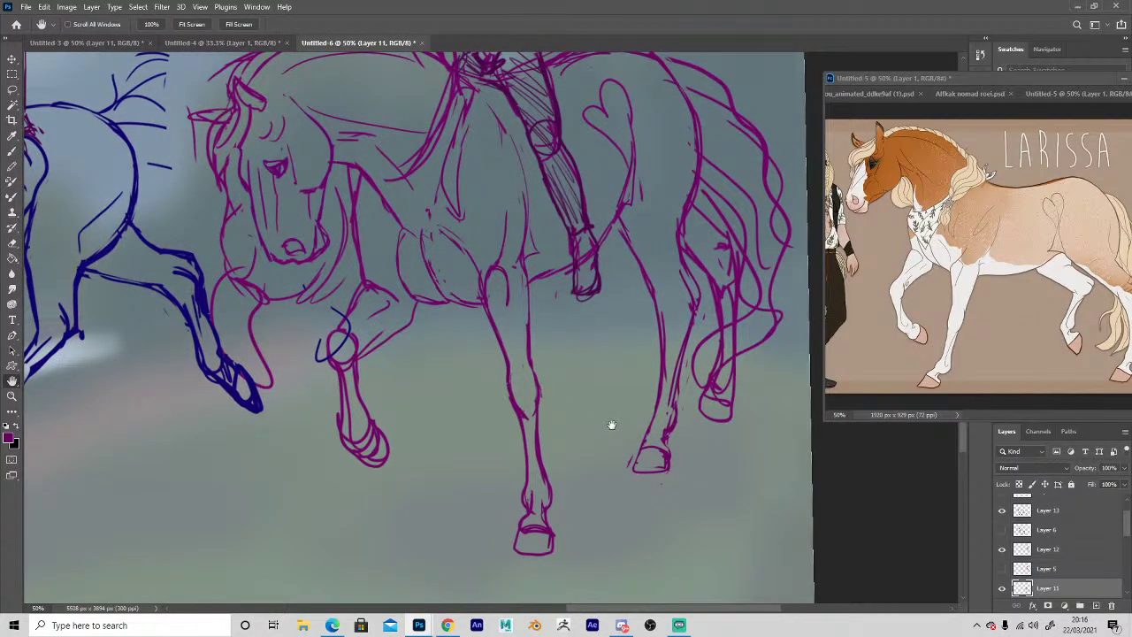
key(b)
key(e)
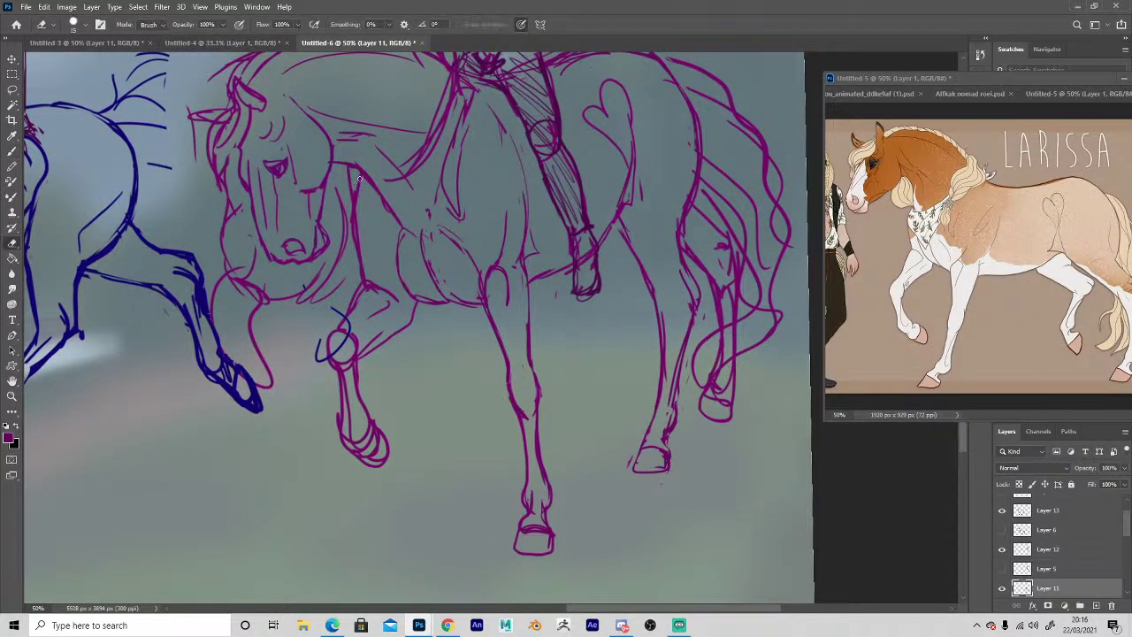
key(b)
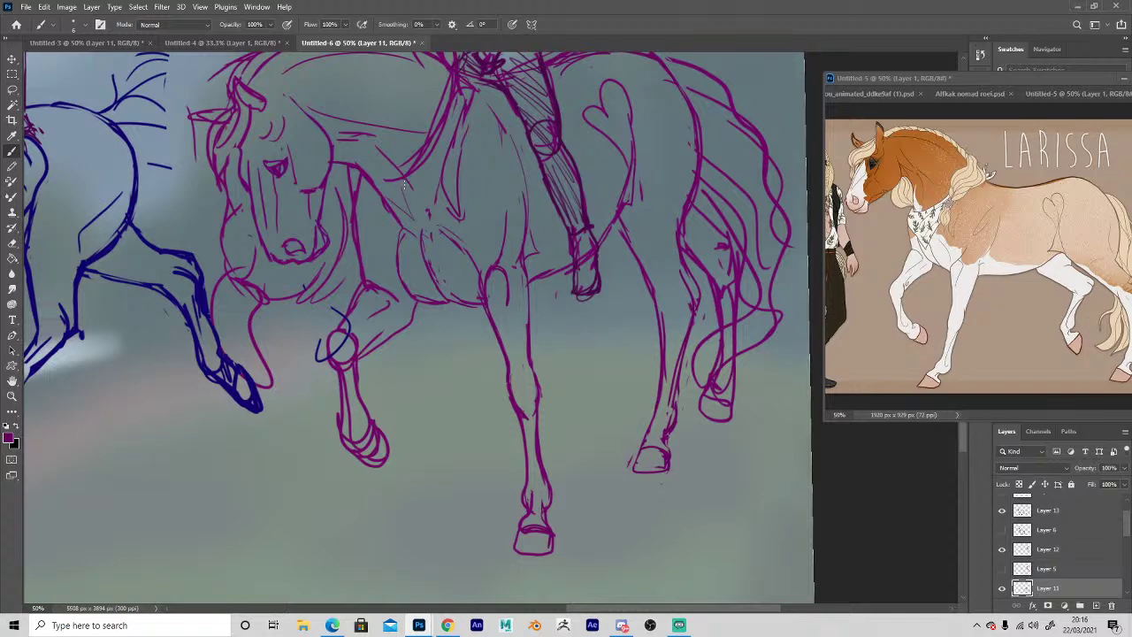
Erase the construction circle around the knee of the purple horse's raised foreleg.
key(space)
mouse_move(407, 459)
mouse_down()
mouse_move(450, 433)
mouse_move(458, 411)
mouse_up()
key(e)
mouse_move(396, 329)
mouse_down()
mouse_move(401, 382)
mouse_move(396, 282)
mouse_up()
mouse_move(404, 264)
mouse_down()
mouse_move(428, 243)
mouse_move(400, 270)
mouse_up()
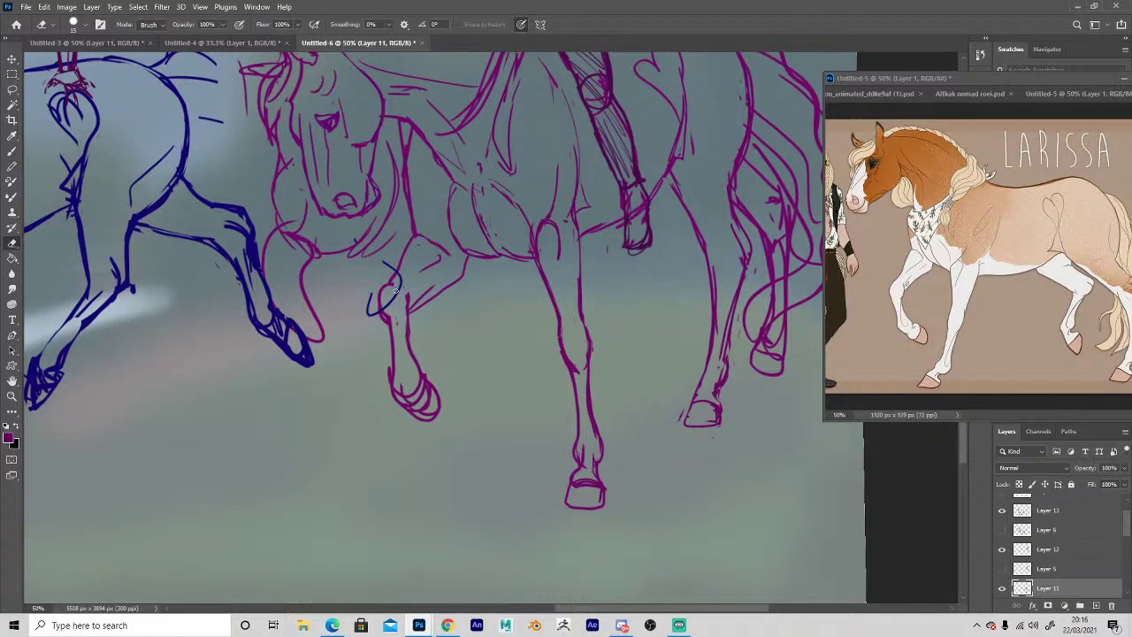
key(b)
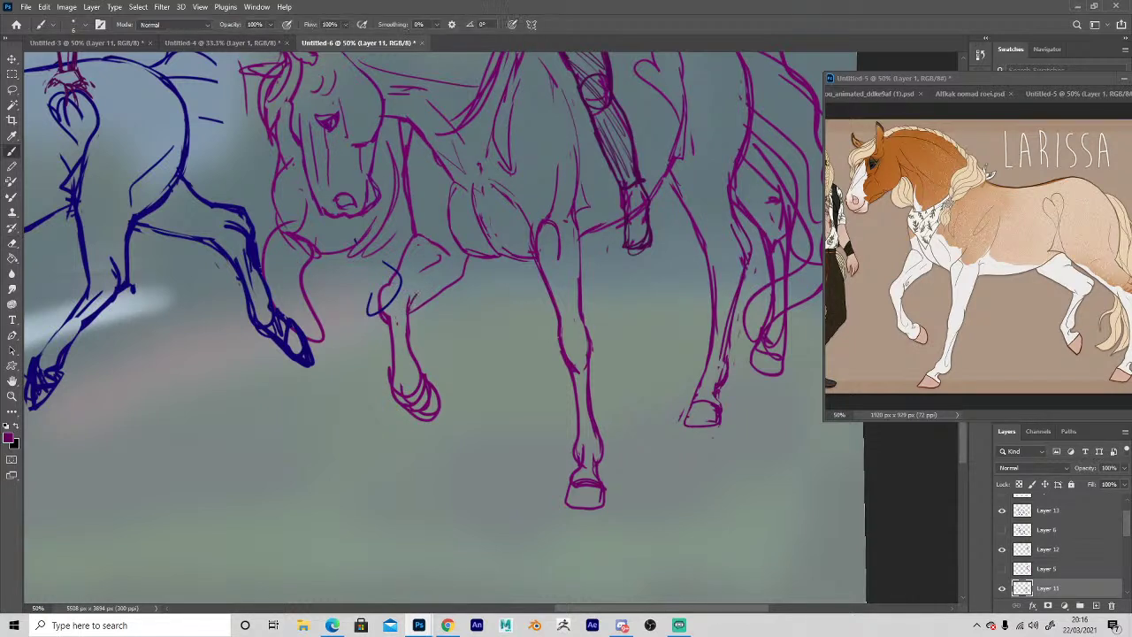
Redraw the forearm muscle line and the cannon of the purple horse's raised foreleg.
drag(421, 244, 413, 279)
key(e)
key(b)
mouse_move(406, 305)
mouse_down()
mouse_move(403, 377)
mouse_move(414, 358)
mouse_move(421, 387)
mouse_move(400, 400)
mouse_up()
key(e)
key(e)
key(b)
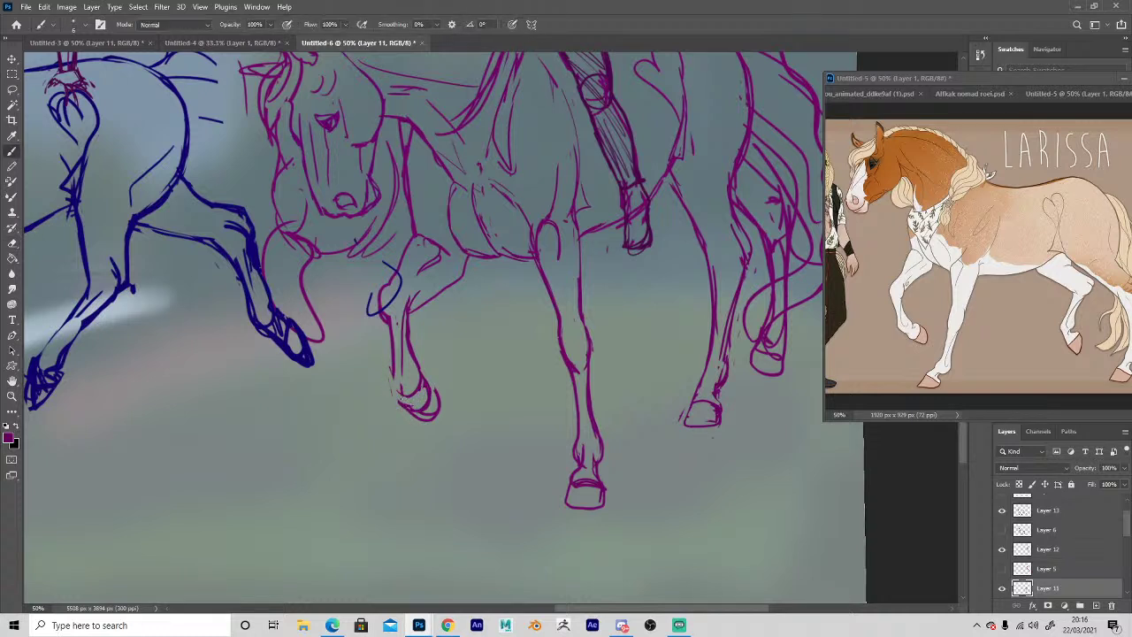
Reshape the knee of the raised foreleg and clean up the lines around its pastern and hoof.
key(e)
drag(382, 292, 383, 319)
key(b)
key(e)
key(b)
key(e)
mouse_move(432, 414)
mouse_down()
mouse_move(412, 416)
mouse_move(387, 385)
mouse_move(366, 426)
mouse_up()
key(b)
mouse_move(401, 294)
mouse_down()
mouse_move(408, 286)
mouse_move(375, 341)
mouse_up()
key(e)
key(b)
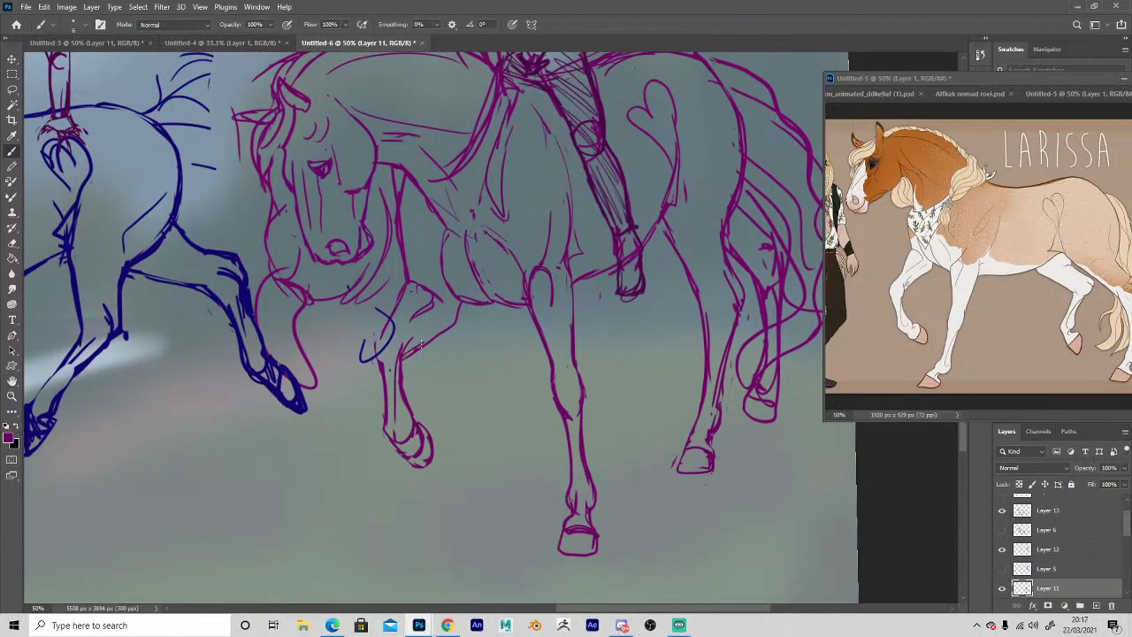
Refine the back of the raised foreleg's knee and the rear edge of its cannon.
key(e)
key(b)
mouse_move(383, 368)
mouse_down()
mouse_move(377, 352)
mouse_move(392, 370)
mouse_up()
key(e)
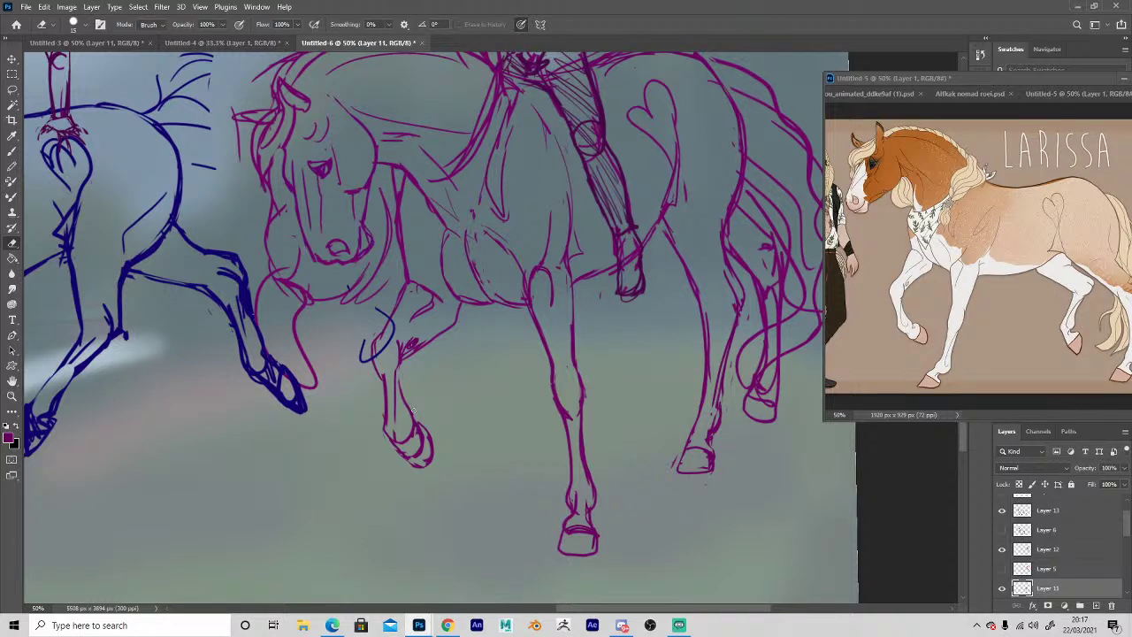
key(b)
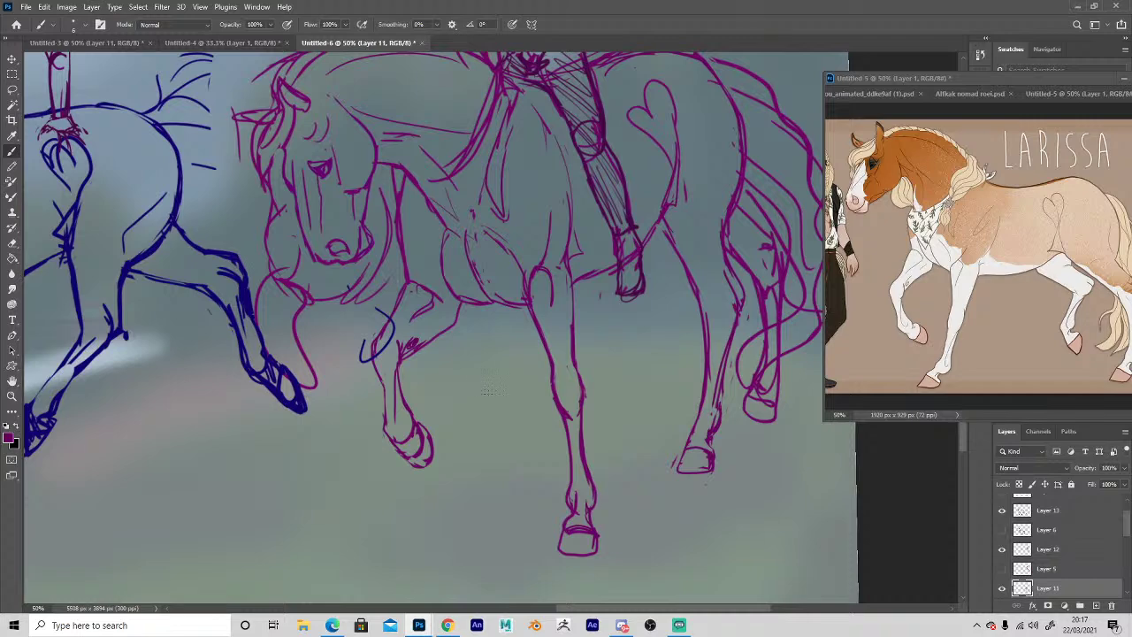
Redraw the purple horse's nearer ear and tidy the strokes around its base.
drag(489, 392, 531, 502)
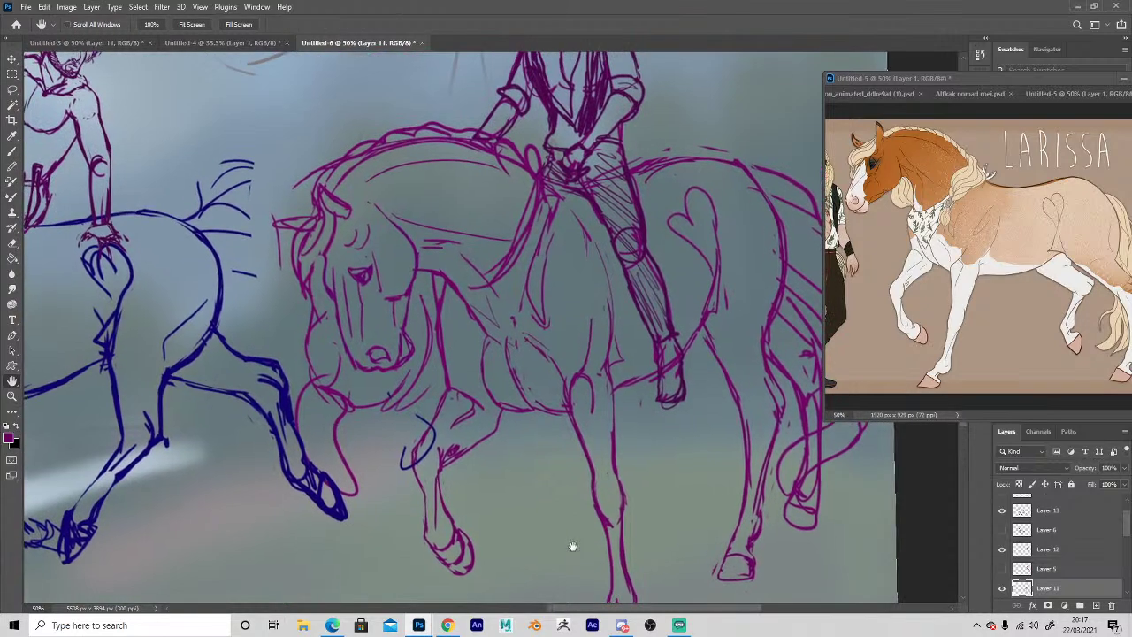
key(e)
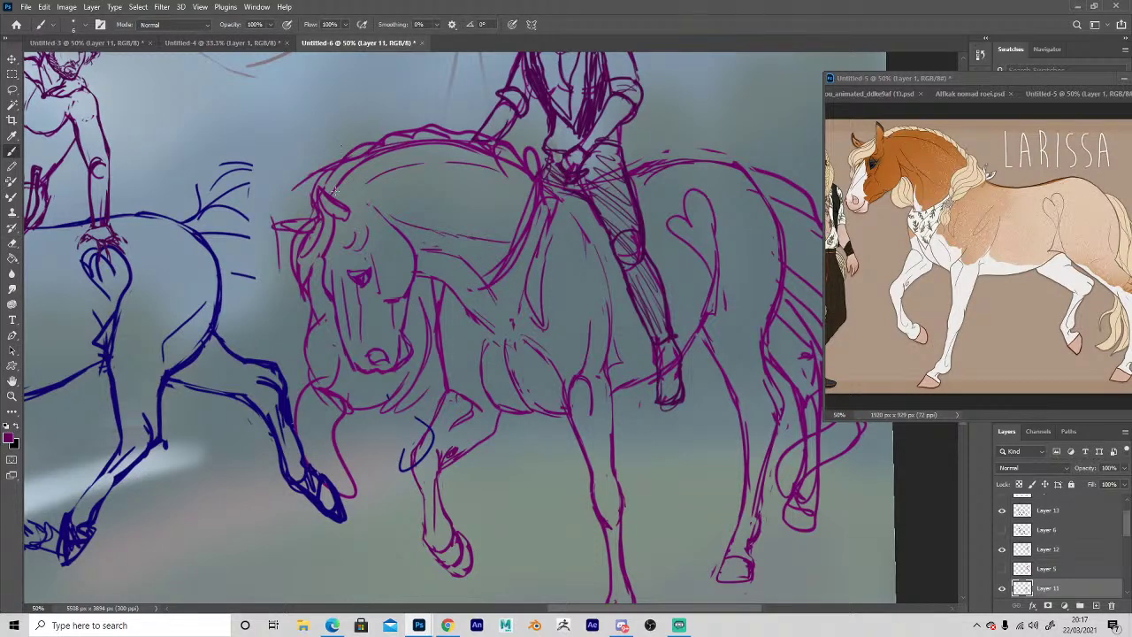
key(b)
mouse_move(328, 209)
mouse_down()
mouse_move(347, 220)
mouse_move(322, 208)
mouse_up()
key(e)
key(b)
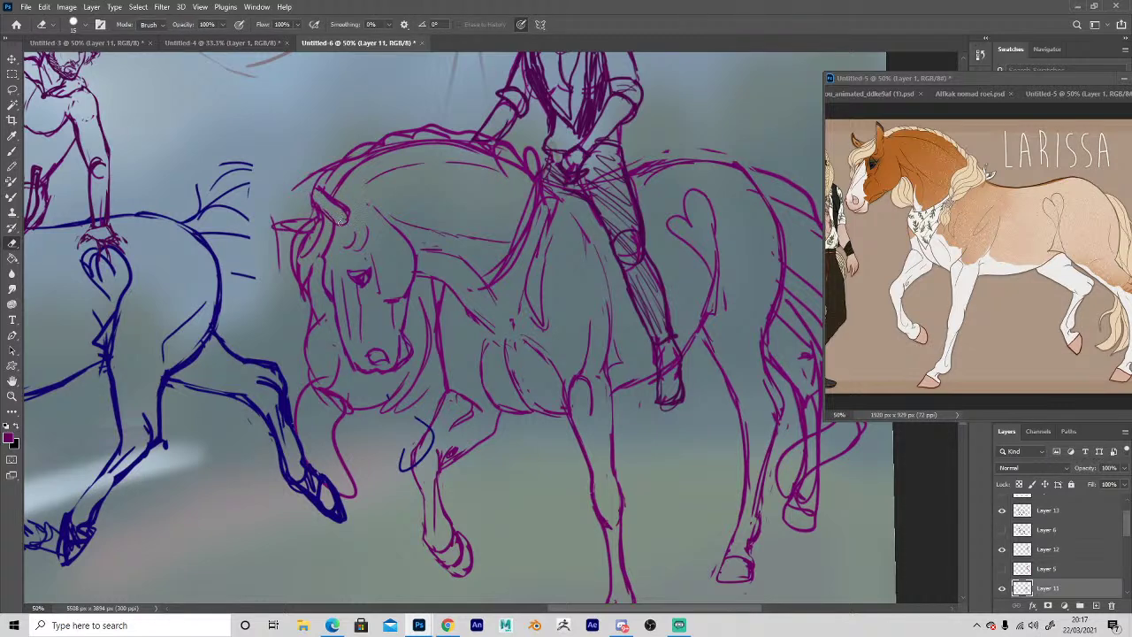
key(e)
key(b)
key(e)
Zoom to 100%, rotate the canvas so the purple horse's head lies sideways, and redraw its cheek and jaw outline.
key(ctrl+space)
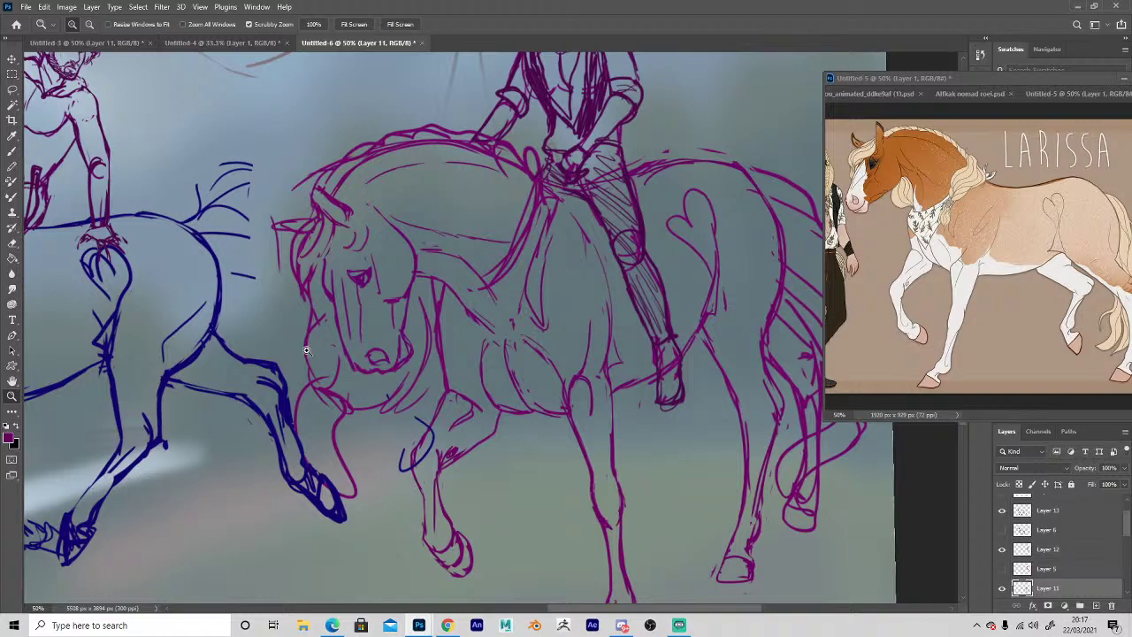
ctrl+click(312, 348)
ctrl+click(313, 326)
key(space)
drag(383, 348, 436, 375)
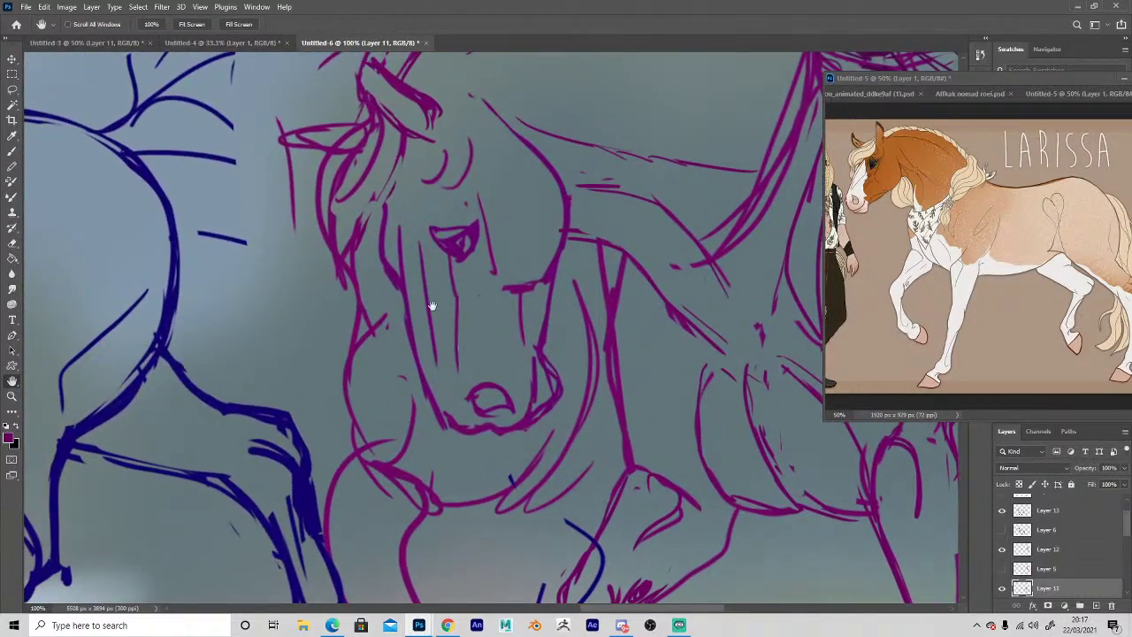
key(r)
mouse_move(288, 407)
mouse_down()
mouse_move(214, 346)
mouse_move(341, 132)
mouse_up()
key(space)
drag(333, 268, 239, 123)
key(b)
key(e)
drag(612, 156, 562, 232)
key(b)
mouse_move(592, 140)
mouse_down()
mouse_move(540, 232)
mouse_move(469, 221)
mouse_move(495, 243)
mouse_move(438, 226)
mouse_move(437, 196)
mouse_move(436, 229)
mouse_up()
key(e)
key(b)
key(e)
Redraw the purple horse's eye with a visible iris and upper lid, and shorten the wrinkle lines above it.
mouse_move(469, 145)
mouse_down()
mouse_move(500, 157)
mouse_move(489, 141)
mouse_move(459, 142)
mouse_move(483, 140)
mouse_up()
key(b)
key(e)
key(b)
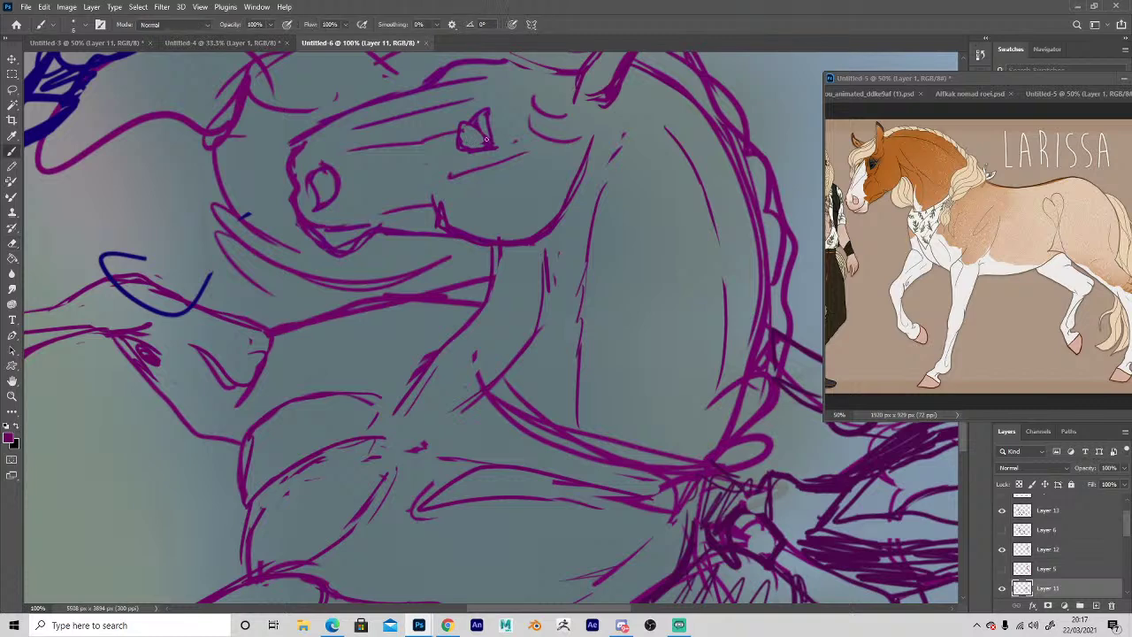
key(e)
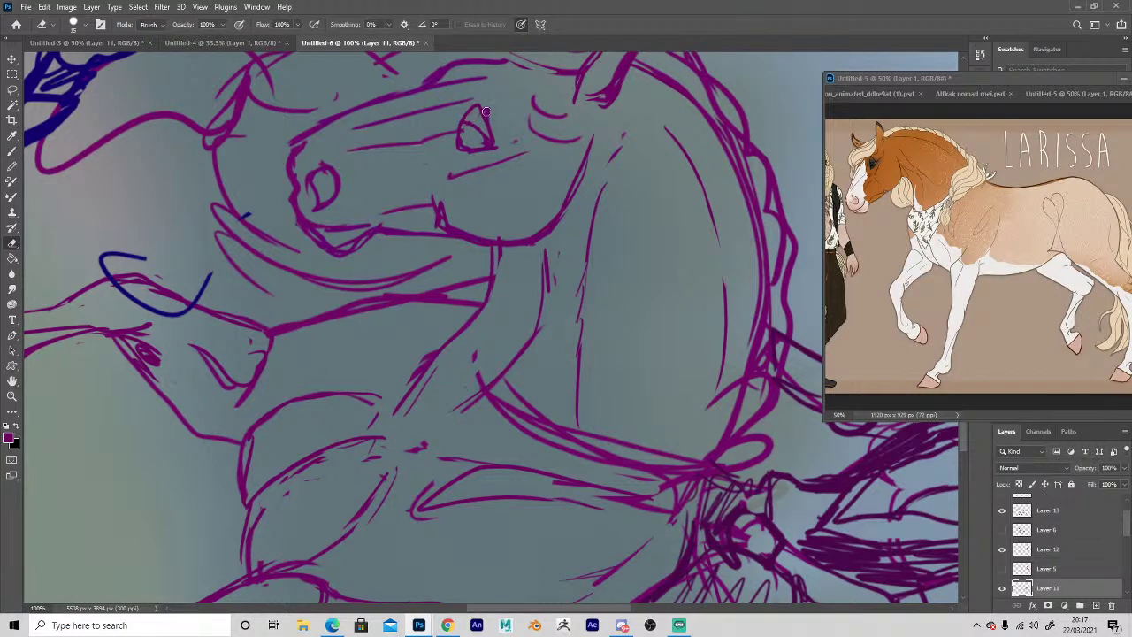
key(b)
key(e)
mouse_move(465, 131)
mouse_down()
mouse_move(487, 141)
mouse_move(479, 129)
mouse_move(490, 152)
mouse_up()
key(b)
key(e)
key(b)
key(e)
key(b)
key(e)
mouse_move(532, 97)
mouse_down()
mouse_move(562, 116)
mouse_move(540, 108)
mouse_move(575, 143)
mouse_move(544, 127)
mouse_up()
key(b)
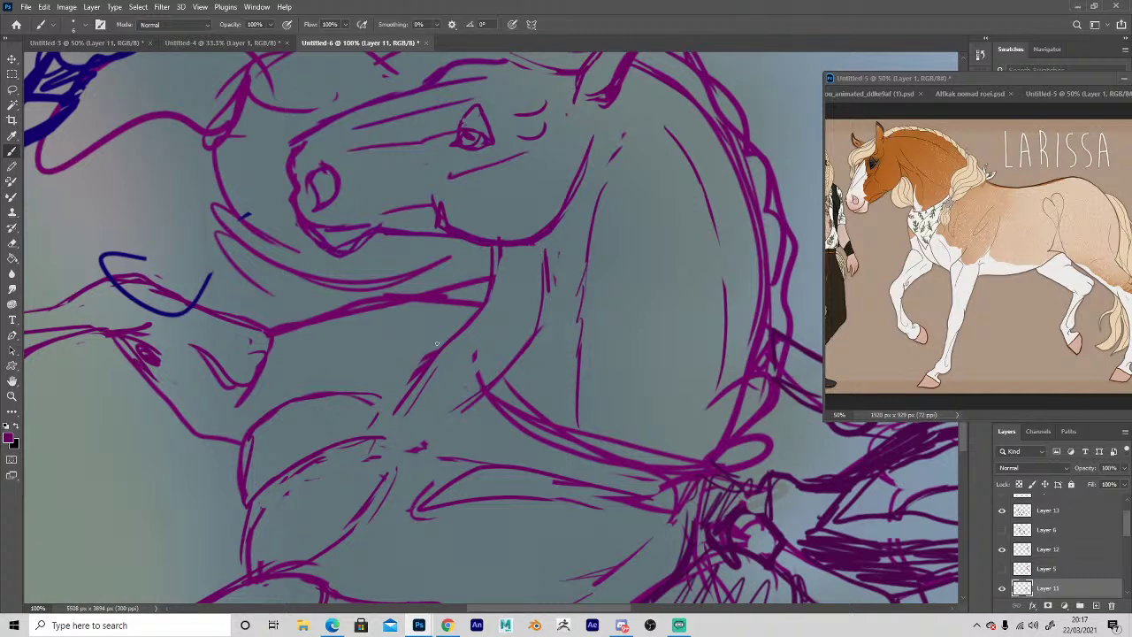
Redraw the corner of the purple horse's mouth as a small notch and refine the jaw and cheek edges.
key(space)
drag(531, 340, 550, 432)
key(e)
drag(458, 315, 462, 295)
key(b)
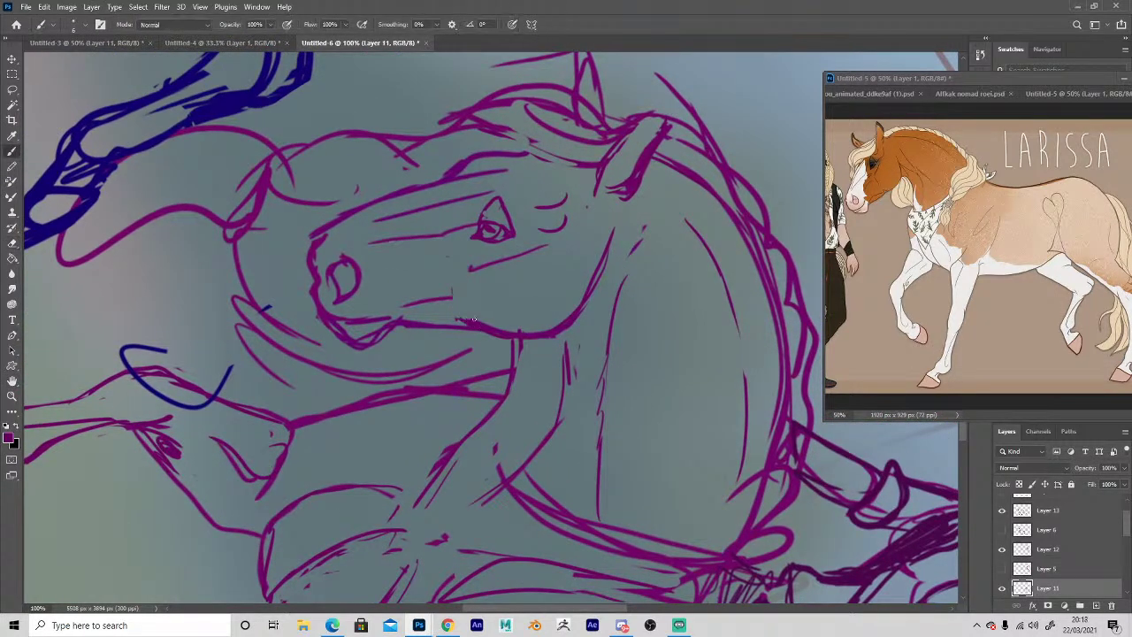
drag(555, 328, 587, 285)
key(e)
drag(617, 232, 607, 273)
key(b)
key(e)
mouse_move(461, 322)
mouse_down()
mouse_move(472, 323)
mouse_move(454, 298)
mouse_move(453, 316)
mouse_up()
key(b)
key(e)
Replace the facial bone line below the eye and the nose bridge profile with cleaner strokes toward the nostril.
drag(371, 242, 474, 226)
key(b)
mouse_move(362, 249)
mouse_down()
mouse_move(401, 249)
mouse_move(471, 222)
mouse_up()
key(e)
mouse_move(375, 219)
mouse_down()
mouse_move(496, 192)
mouse_move(347, 233)
mouse_up()
key(b)
key(e)
mouse_move(425, 182)
mouse_down()
mouse_move(306, 248)
mouse_move(329, 224)
mouse_move(305, 237)
mouse_up()
key(b)
key(e)
key(b)
key(e)
key(b)
Refine the purple horse's lower eyelid and redraw the cheekbone beneath the eye as a narrow tapered crest.
drag(478, 241, 514, 235)
key(e)
key(b)
key(e)
key(b)
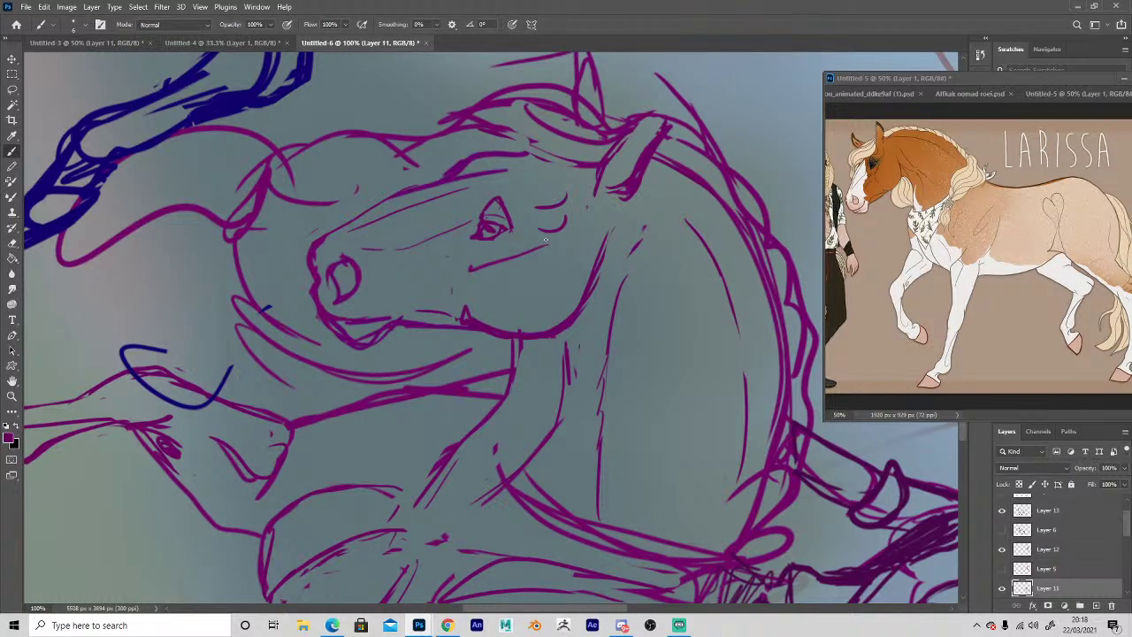
key(e)
mouse_move(467, 267)
mouse_down()
mouse_move(552, 246)
mouse_move(447, 265)
mouse_move(509, 245)
mouse_up()
key(b)
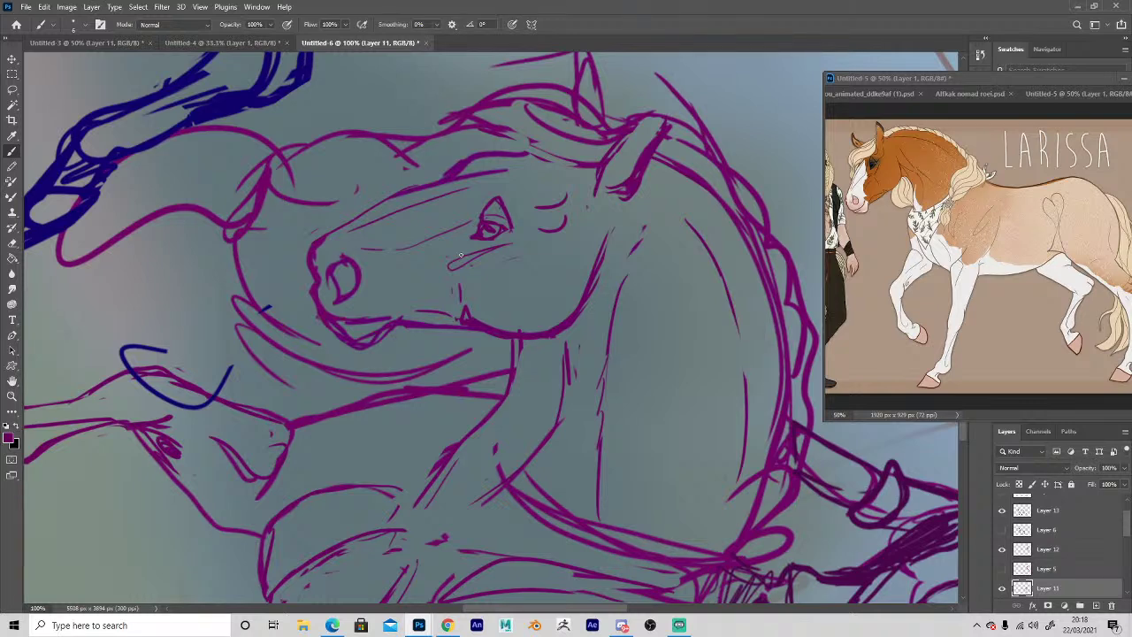
Redraw the purple horse's mouth line and lower lip, erasing the doubled strokes along the jaw.
key(e)
mouse_move(394, 311)
mouse_down()
mouse_move(372, 337)
mouse_move(369, 322)
mouse_move(443, 317)
mouse_move(391, 328)
mouse_move(469, 328)
mouse_move(389, 325)
mouse_move(463, 326)
mouse_move(494, 328)
mouse_up()
key(b)
key(e)
key(b)
key(e)
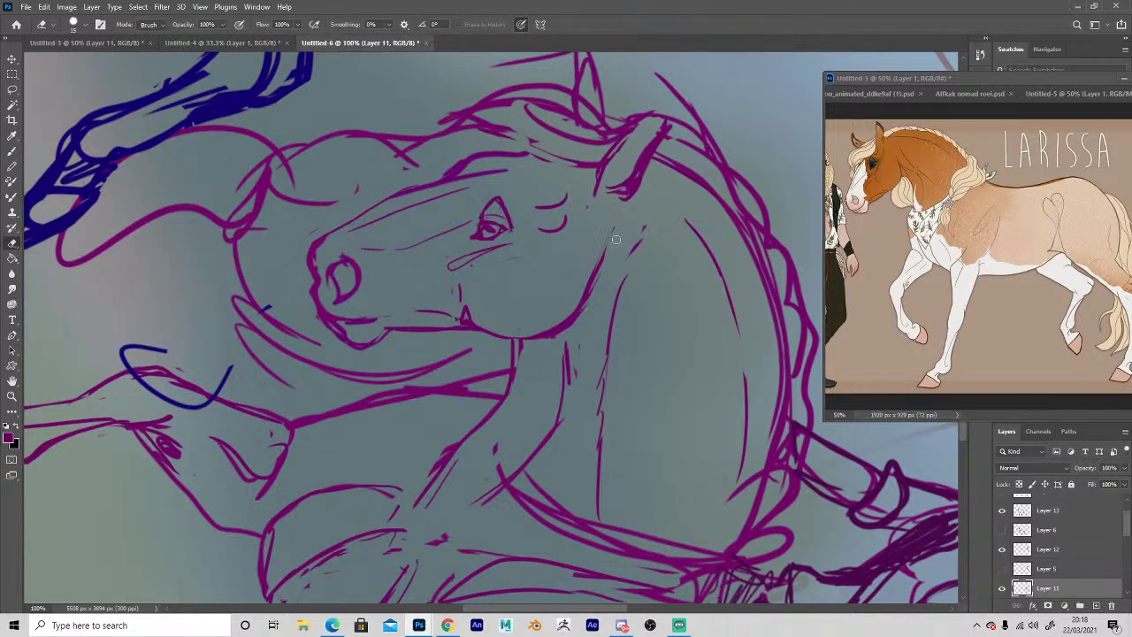
Redraw the short line between cheek and neck beneath the ear, and strengthen the lines of the eye.
drag(642, 233, 630, 251)
key(b)
drag(646, 213, 634, 240)
drag(620, 182, 644, 143)
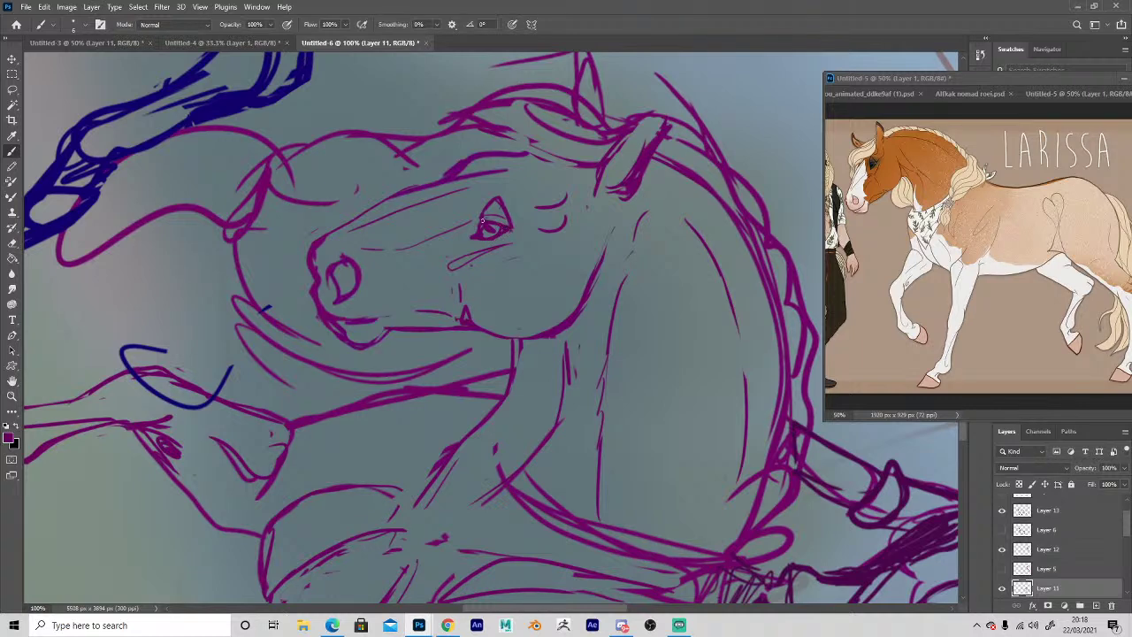
mouse_move(475, 234)
mouse_down()
mouse_move(494, 191)
mouse_move(511, 220)
mouse_up()
key(e)
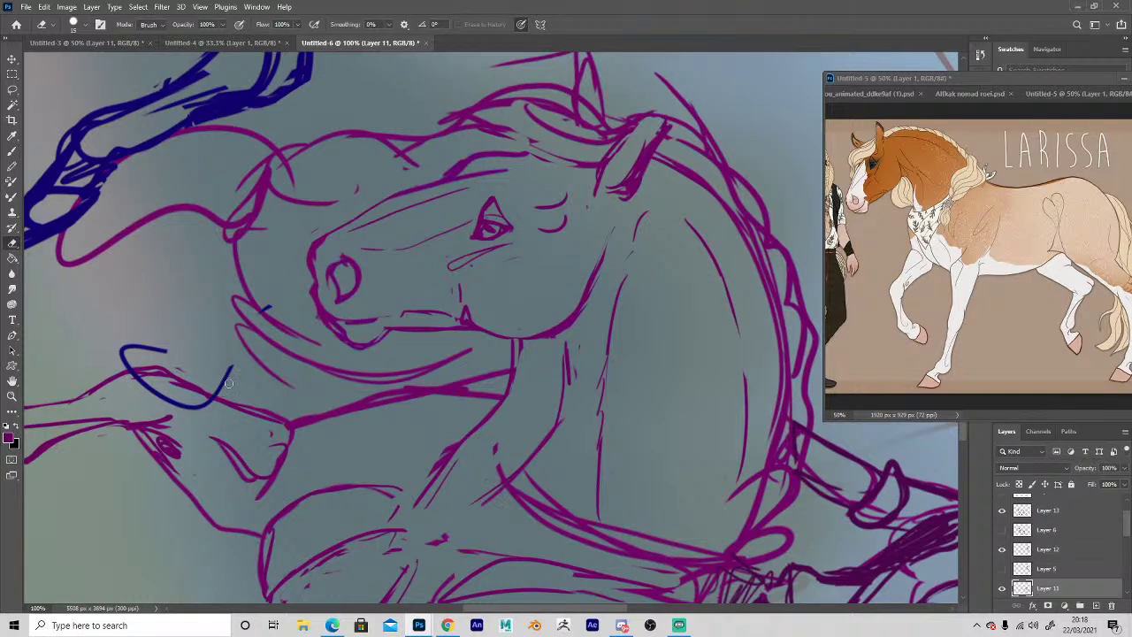
Redraw the front of the purple horse's muzzle and reshape the nostril into a narrower teardrop.
key(b)
mouse_move(383, 196)
mouse_down()
mouse_move(328, 239)
mouse_move(316, 274)
mouse_up()
key(e)
mouse_move(336, 225)
mouse_down()
mouse_move(310, 253)
mouse_move(303, 283)
mouse_move(334, 271)
mouse_move(341, 255)
mouse_move(351, 292)
mouse_move(353, 253)
mouse_move(337, 301)
mouse_up()
key(b)
mouse_move(331, 286)
mouse_down()
mouse_move(346, 259)
mouse_move(328, 273)
mouse_move(345, 293)
mouse_up()
key(e)
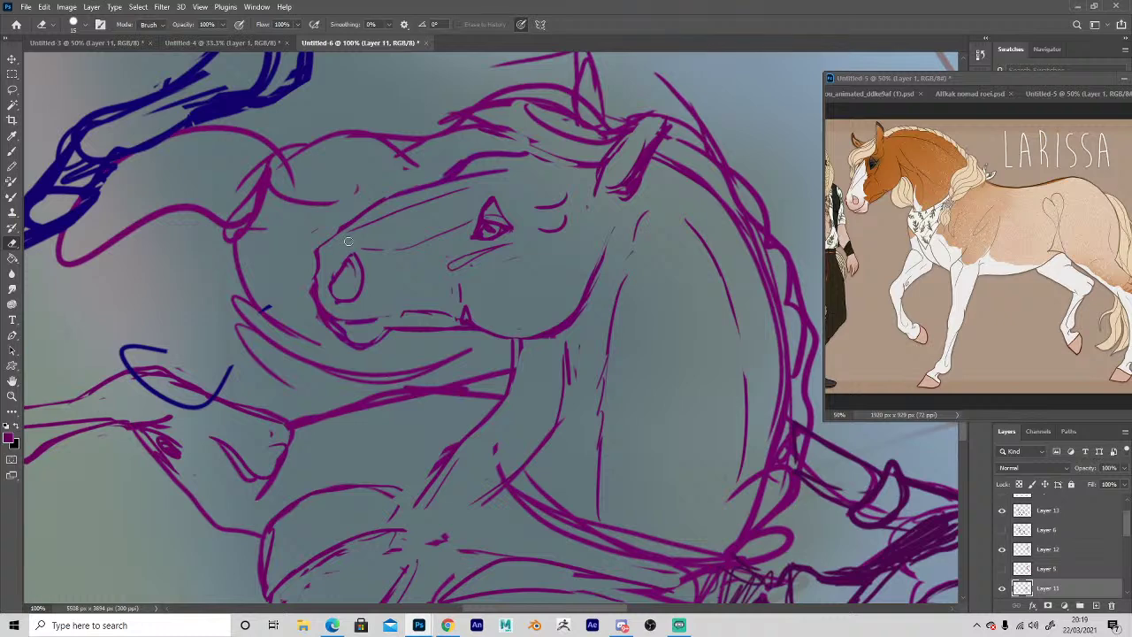
Redraw the inner line along the purple horse's nose bridge and erase stray strokes above the nostril.
key(b)
mouse_move(415, 203)
mouse_down()
mouse_move(369, 229)
mouse_move(397, 196)
mouse_move(366, 210)
mouse_move(390, 195)
mouse_move(338, 230)
mouse_up()
key(e)
key(b)
key(e)
drag(410, 184, 336, 228)
key(b)
key(r)
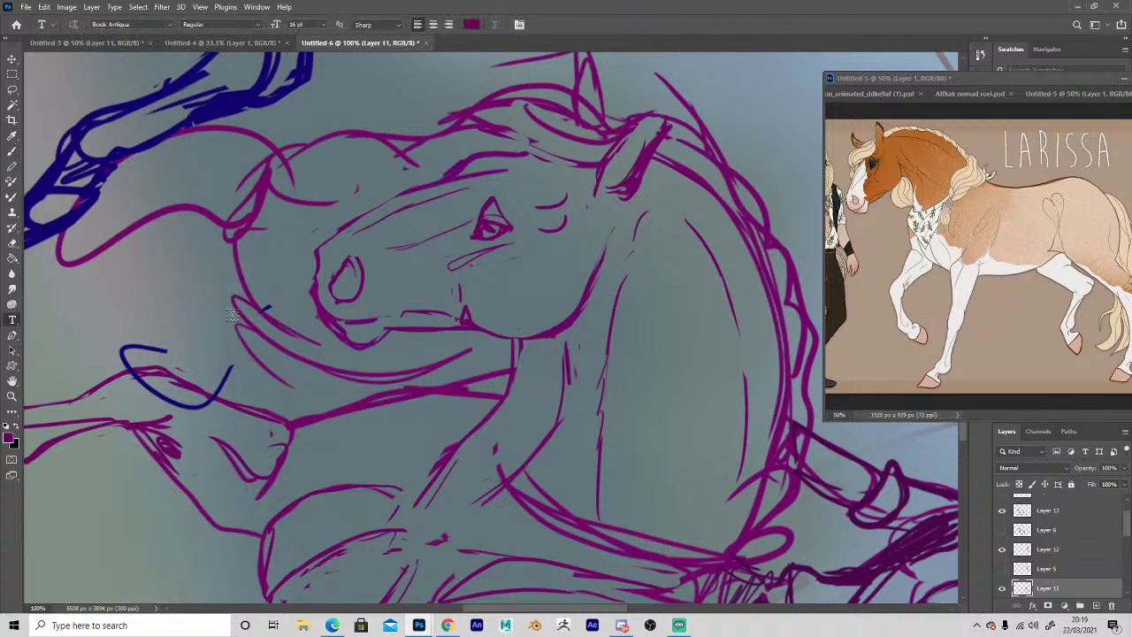
Clean up the outline of the purple horse's muzzle front, nose bridge and brow, erasing doubled strokes.
mouse_move(230, 320)
mouse_down()
mouse_move(372, 477)
mouse_move(478, 550)
mouse_move(455, 549)
mouse_move(362, 472)
mouse_move(189, 235)
mouse_move(281, 242)
mouse_up()
key(b)
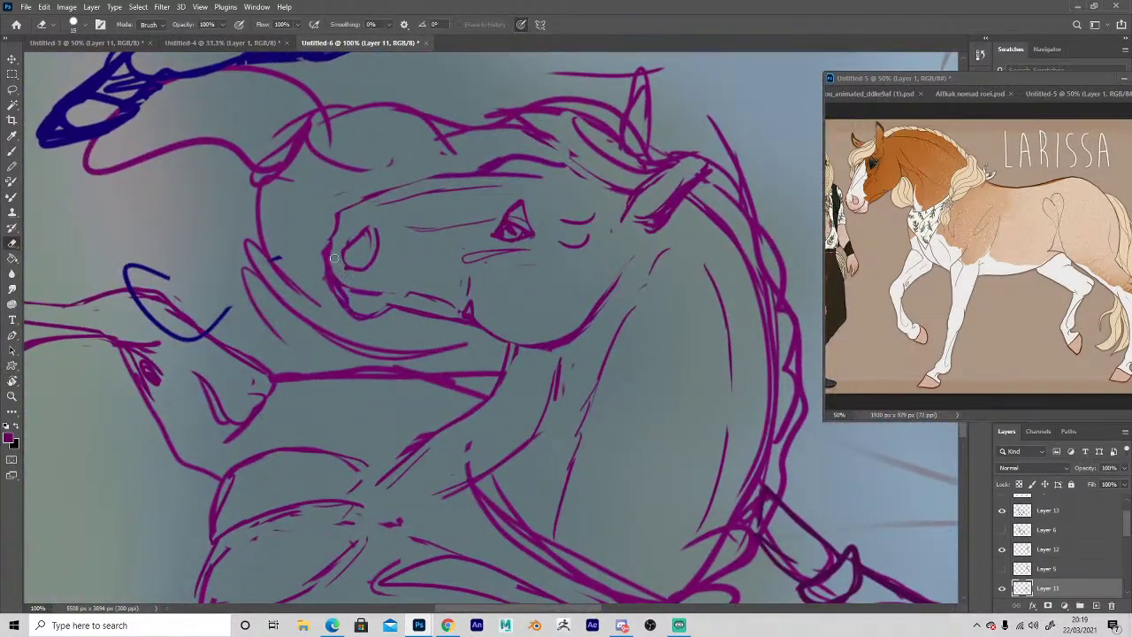
key(e)
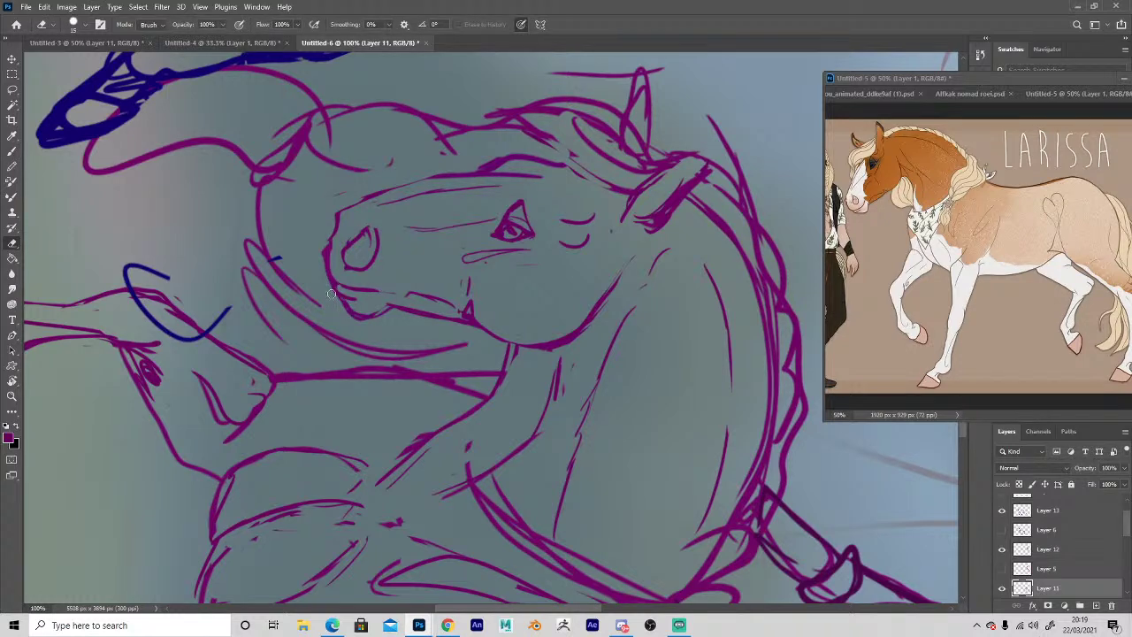
key(b)
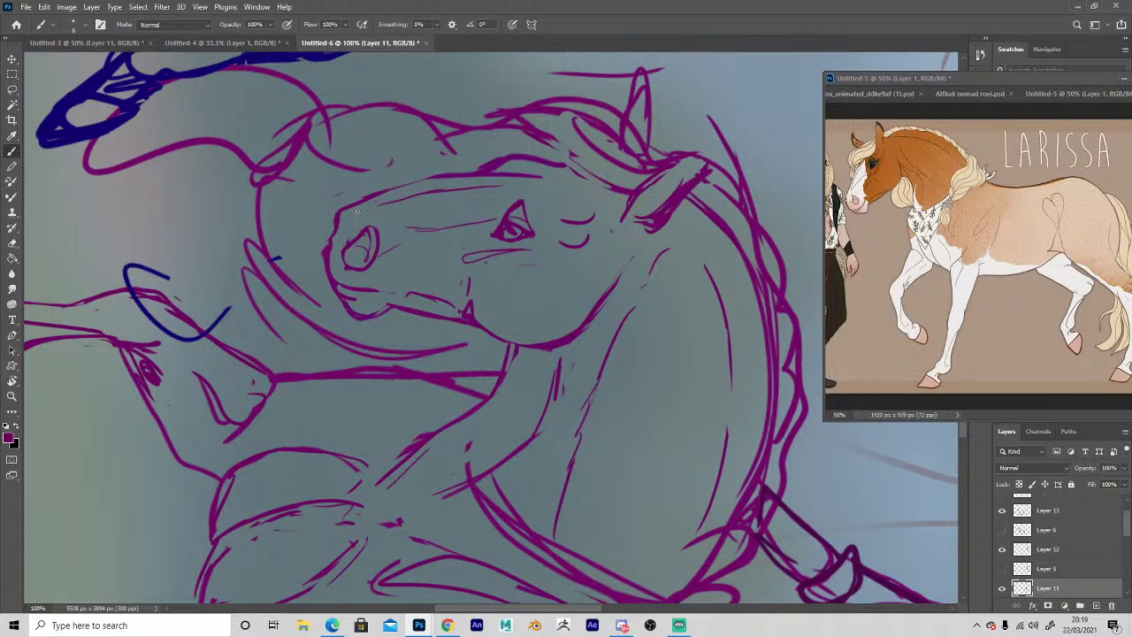
key(e)
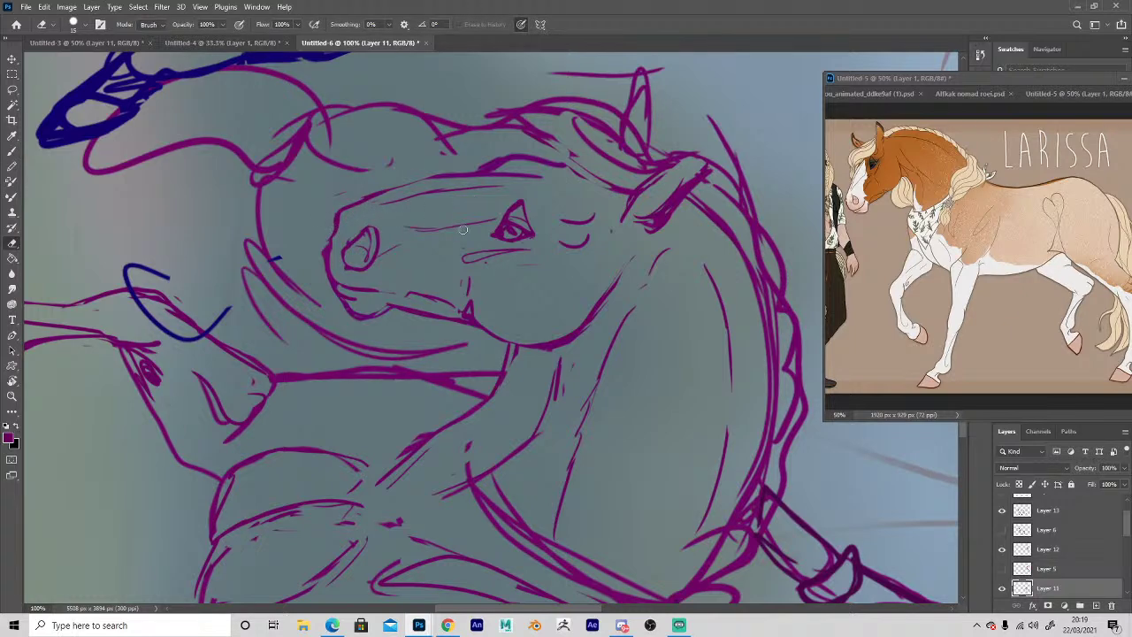
key(b)
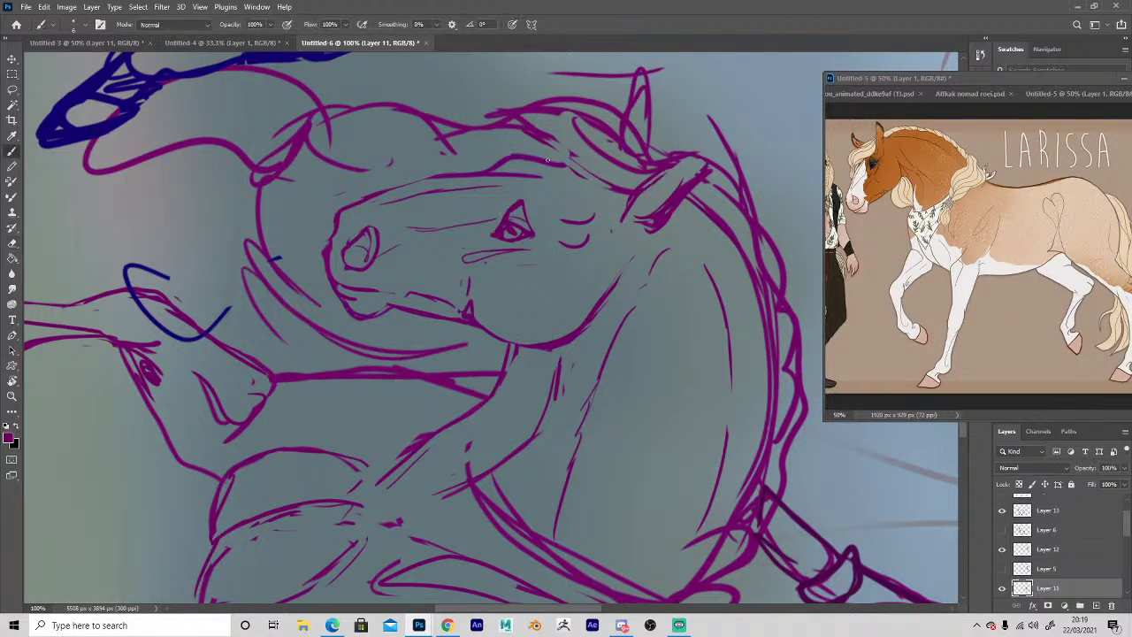
key(e)
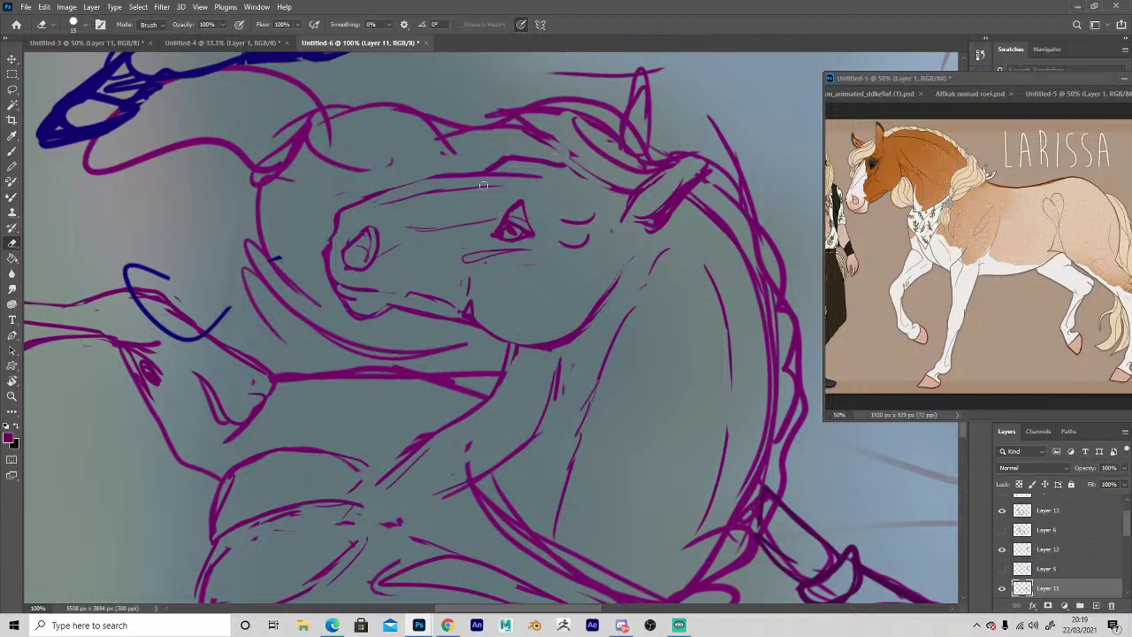
key(t)
drag(274, 348, 367, 469)
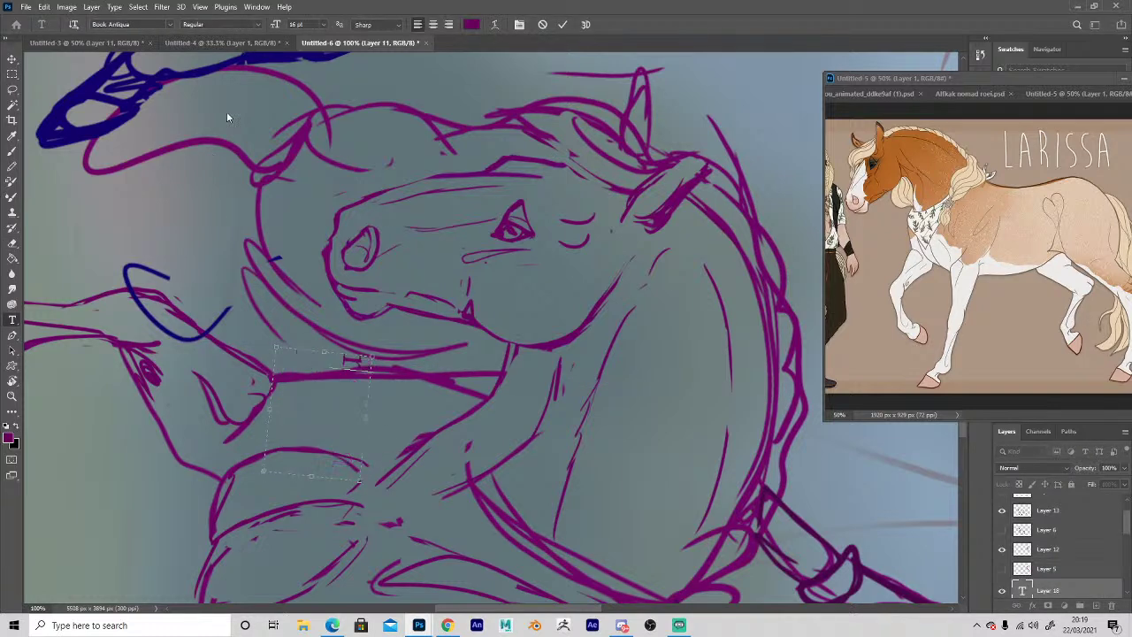
click(13, 58)
key(ctrl+z)
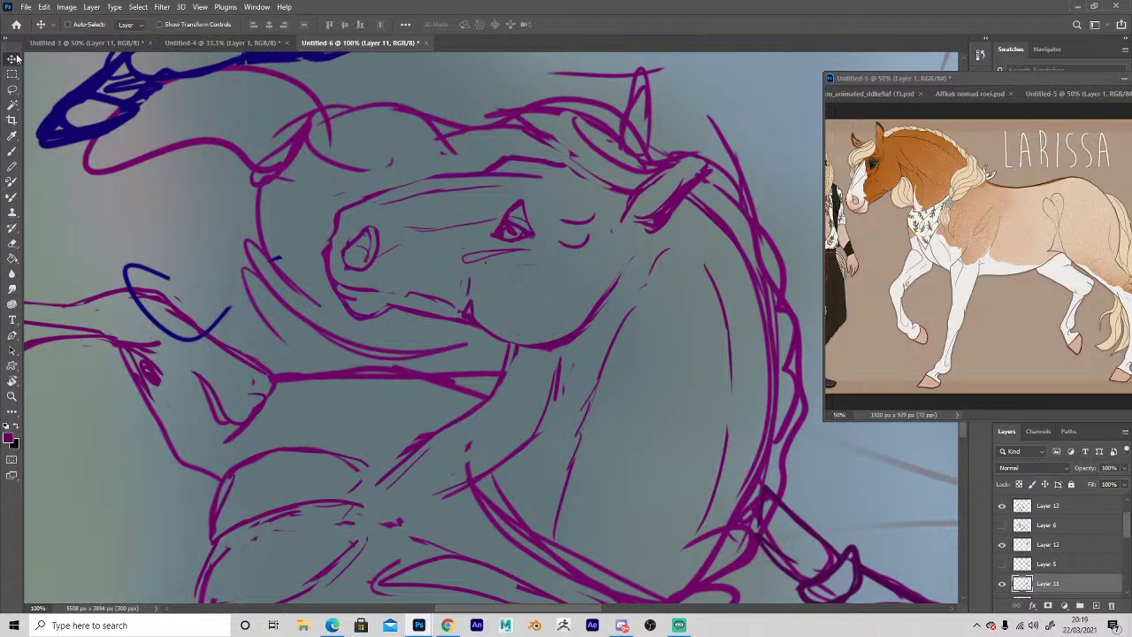
Reset the canvas rotation and examine the purple horse's head within the whole composition.
key(r)
click(180, 24)
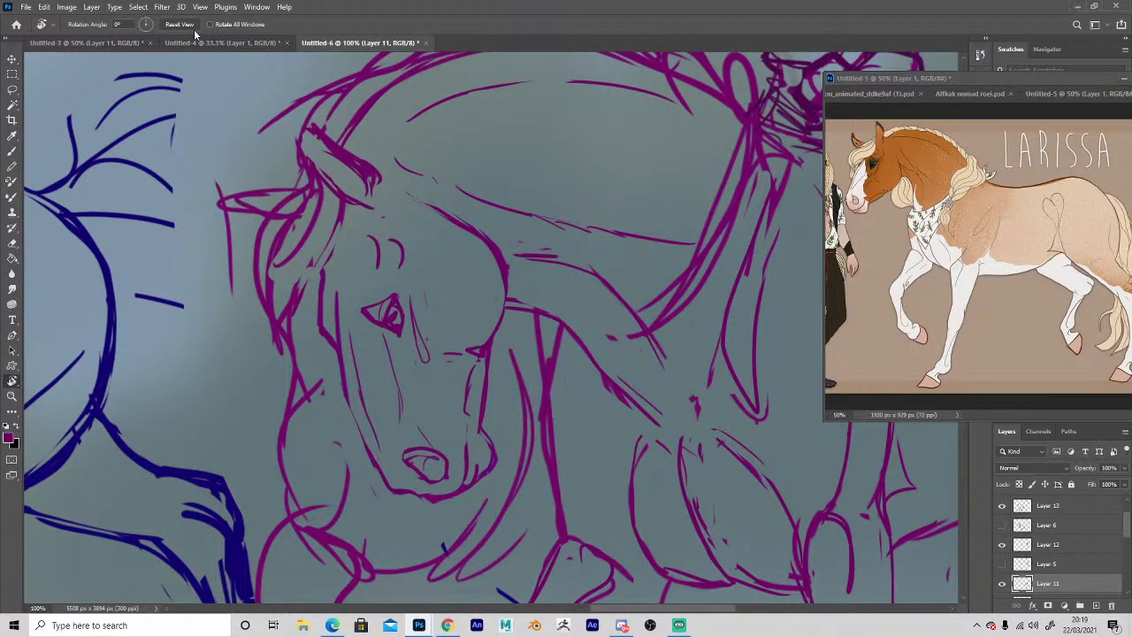
key(b)
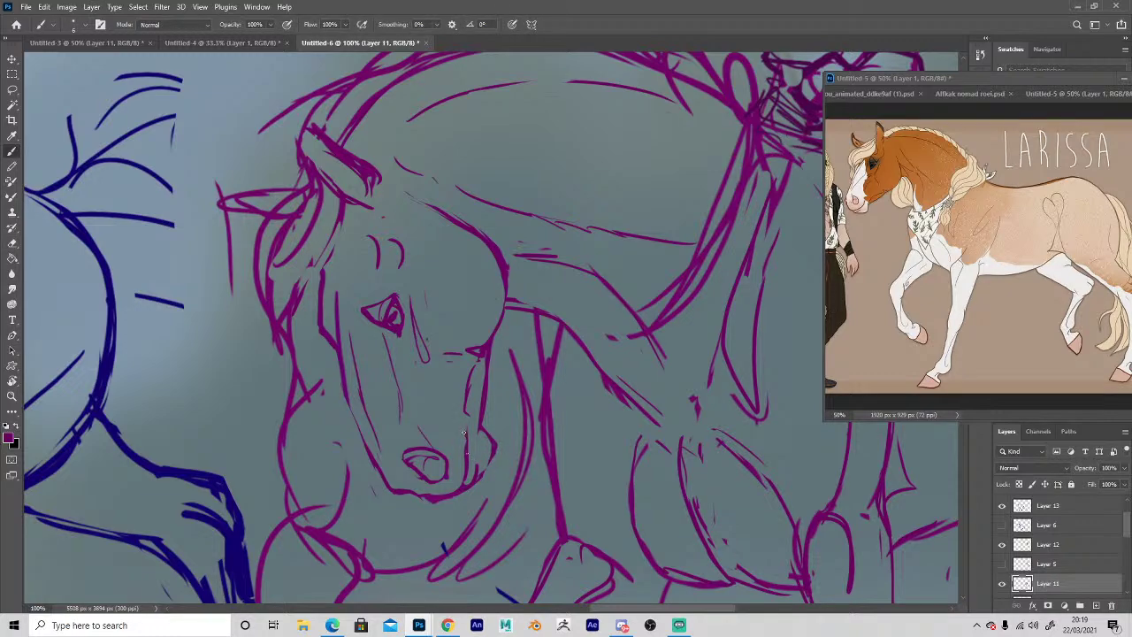
key(z)
alt+click(487, 431)
alt+click(502, 442)
alt+click(517, 455)
alt+click(527, 461)
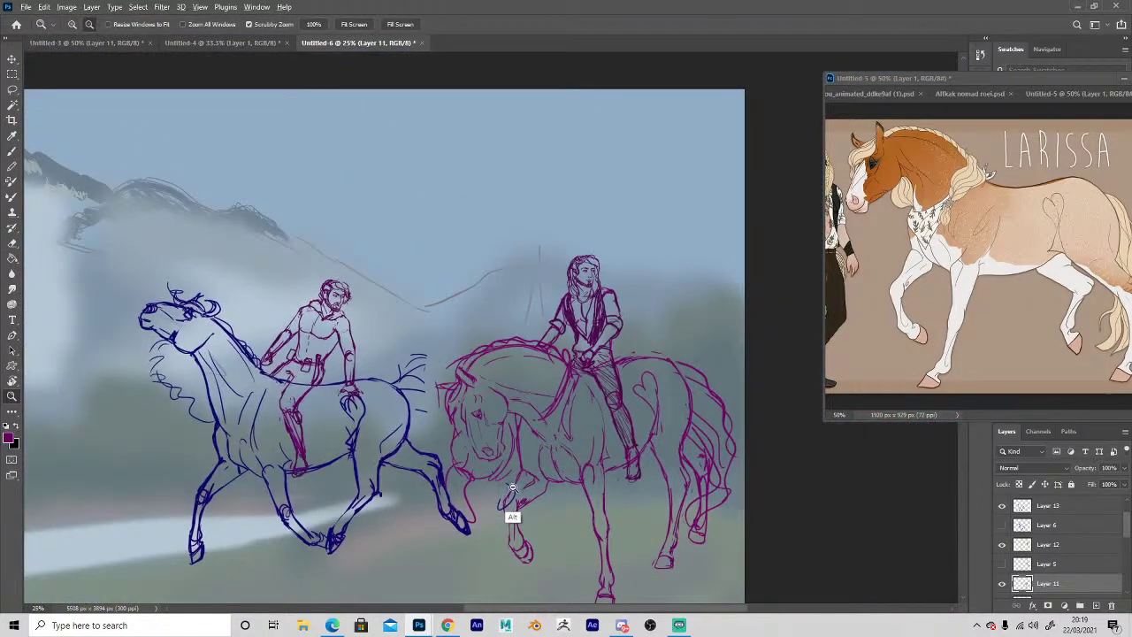
alt+click(512, 488)
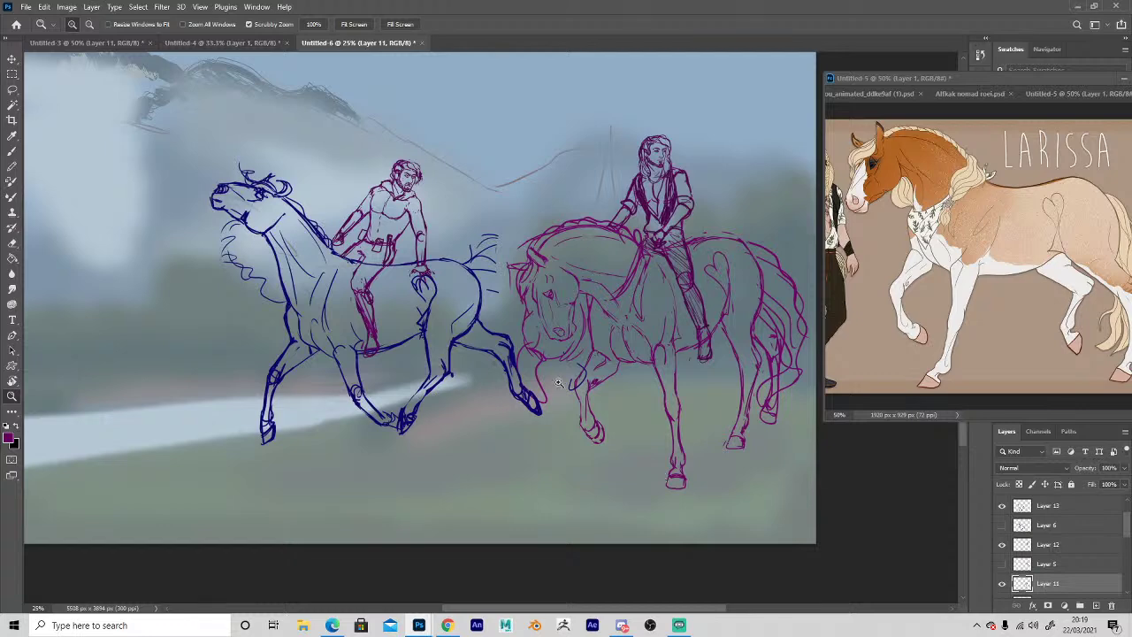
Tidy the lines along the far side of the purple horse's face beside the eye.
drag(567, 353, 586, 325)
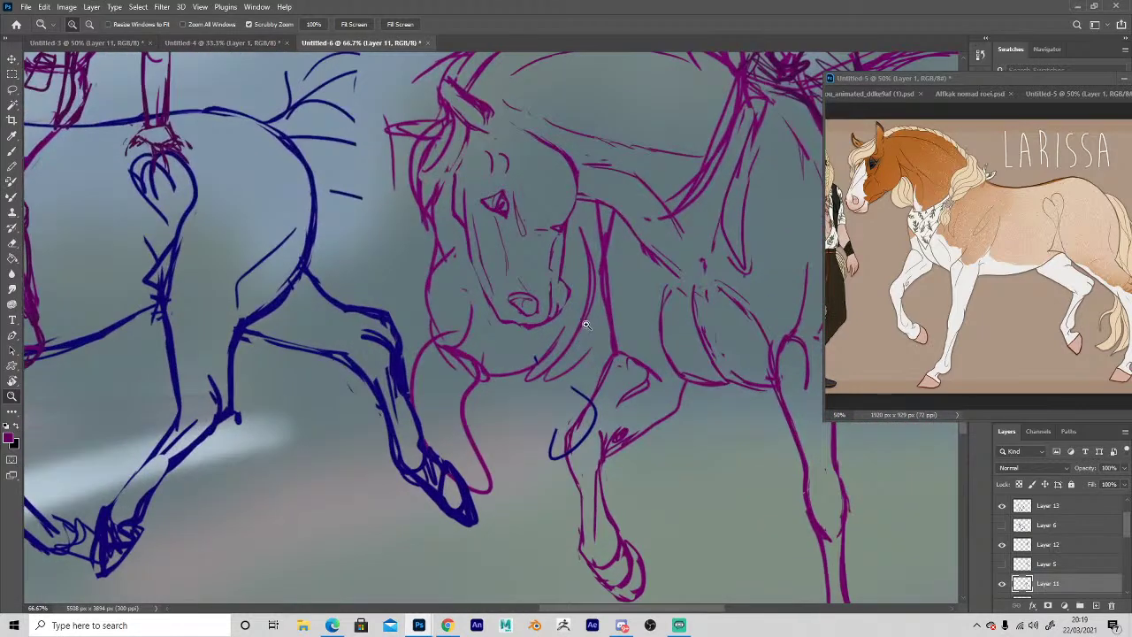
click(583, 318)
key(b)
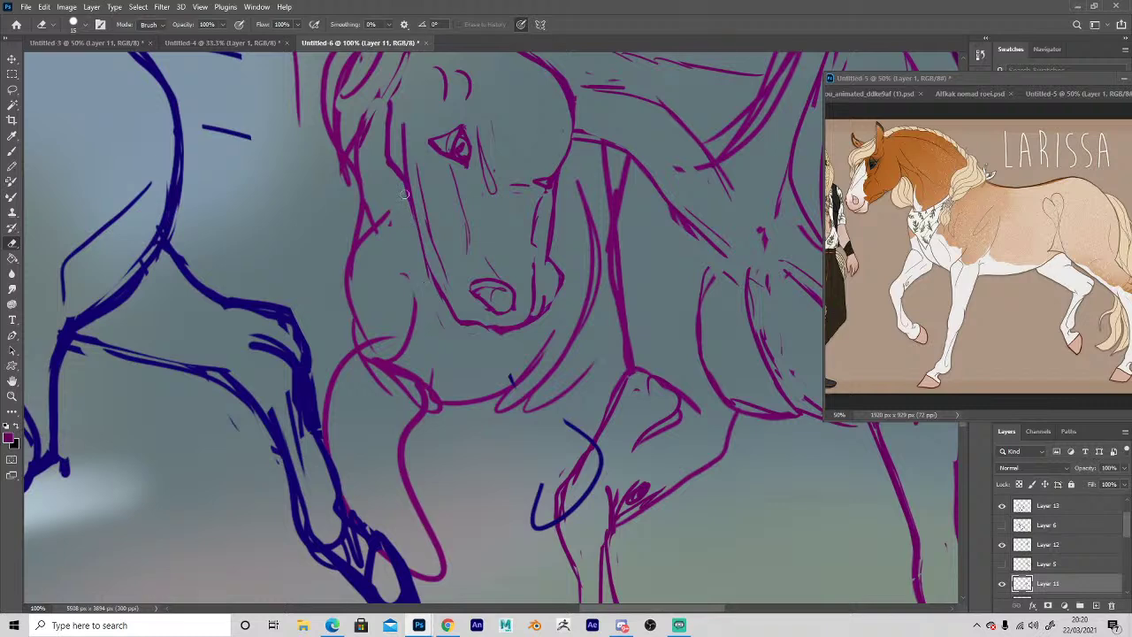
key(e)
key(b)
Redraw the upper part and hock of the purple horse's far hind leg beneath the tail.
key(space)
mouse_move(560, 458)
mouse_down()
mouse_move(253, 362)
mouse_move(97, 356)
mouse_up()
mouse_move(577, 414)
mouse_down()
mouse_move(223, 382)
mouse_move(242, 389)
mouse_up()
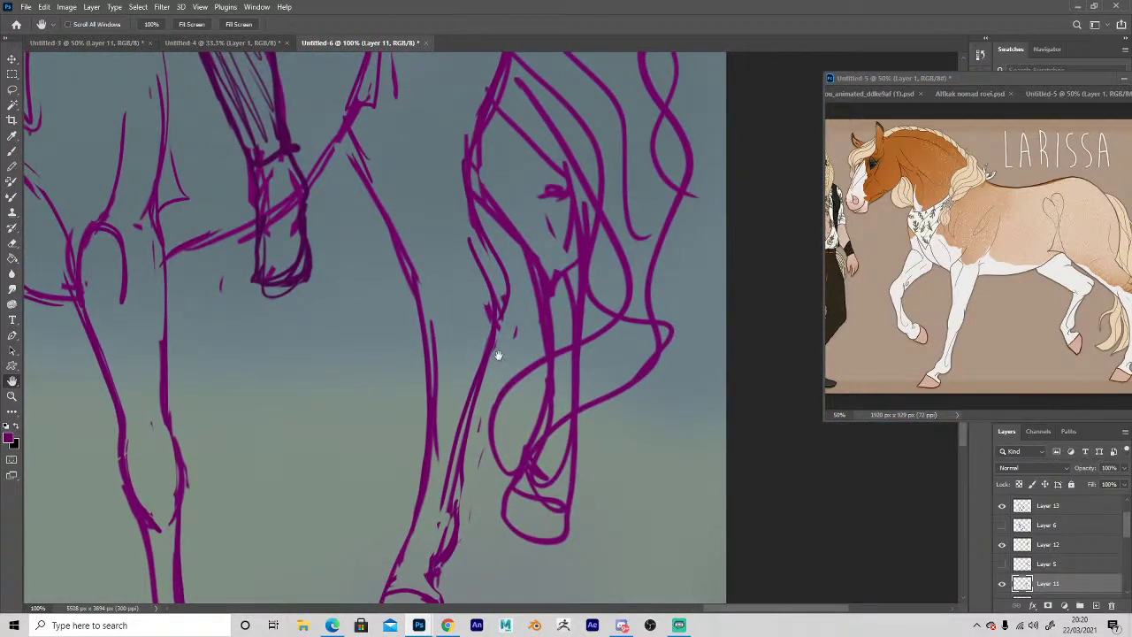
key(z)
alt+click(523, 356)
drag(546, 391, 514, 425)
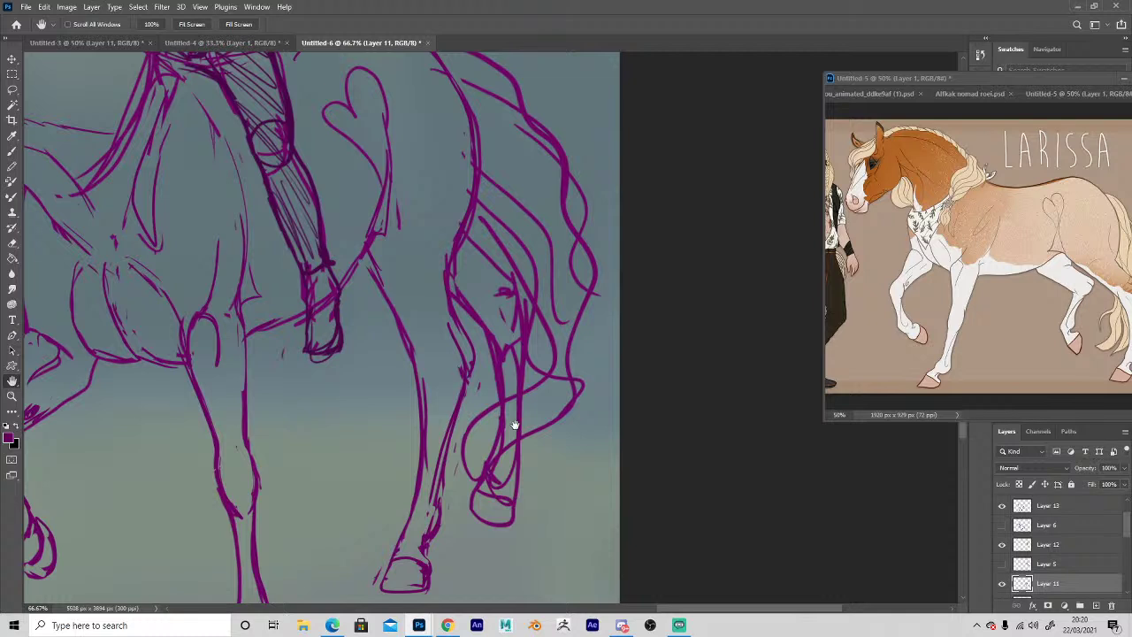
key(b)
mouse_move(474, 221)
mouse_down()
mouse_move(523, 288)
mouse_move(493, 269)
mouse_move(507, 279)
mouse_up()
key(e)
key(b)
key(e)
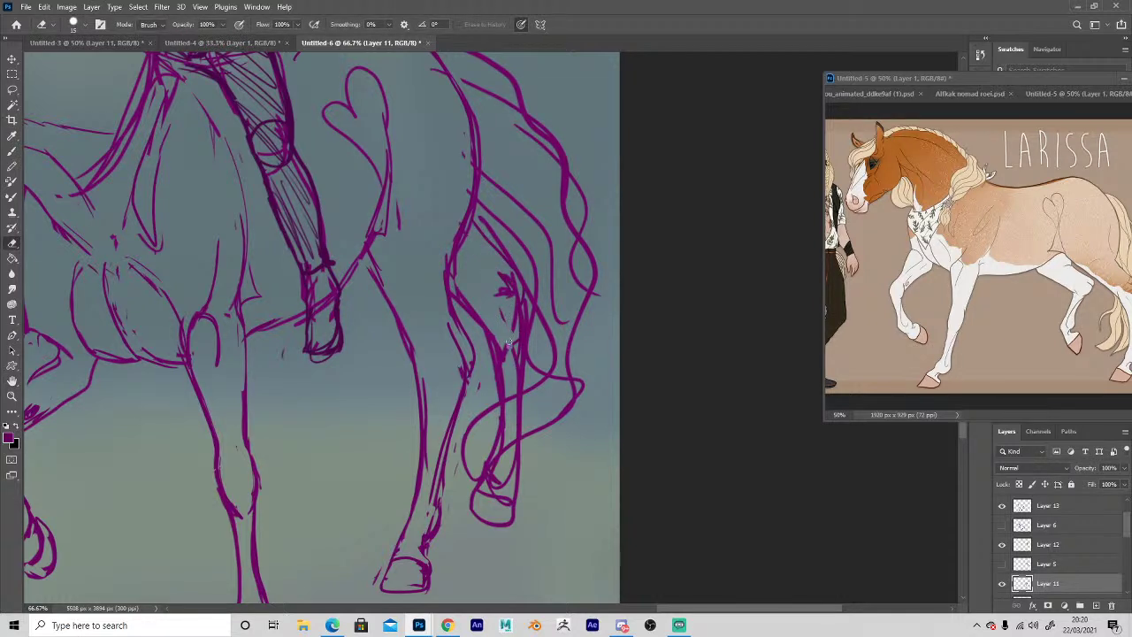
Redraw the lower section of the purple horse's far hind leg, including the fetlock and hoof.
key(b)
mouse_move(518, 315)
mouse_down()
mouse_move(510, 398)
mouse_move(527, 310)
mouse_move(523, 392)
mouse_move(528, 308)
mouse_move(522, 434)
mouse_move(513, 469)
mouse_up()
key(e)
key(b)
mouse_move(497, 343)
mouse_down()
mouse_move(500, 383)
mouse_move(455, 300)
mouse_up()
key(e)
key(b)
drag(513, 471, 521, 497)
drag(515, 496, 487, 483)
mouse_move(487, 482)
mouse_down()
mouse_move(468, 517)
mouse_move(489, 522)
mouse_move(520, 495)
mouse_up()
mouse_move(499, 526)
mouse_down()
mouse_move(476, 523)
mouse_move(483, 486)
mouse_up()
Examine the purple horse's legs and overall proportions within the full composition.
key(z)
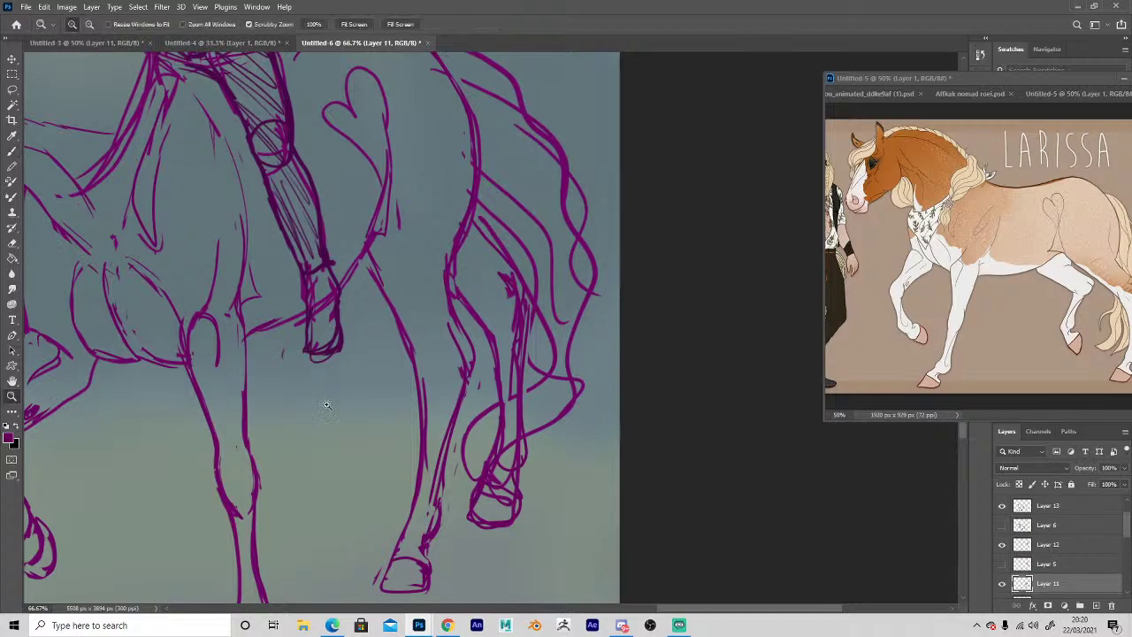
alt+click(322, 417)
alt+click(322, 422)
alt+click(324, 422)
alt+click(324, 422)
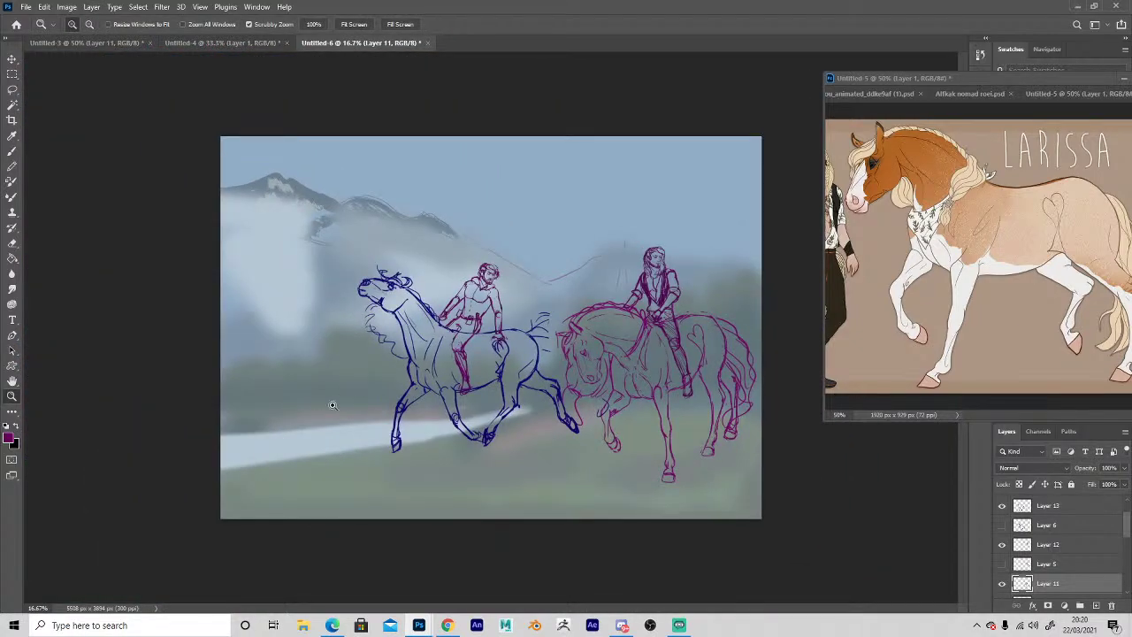
click(658, 389)
click(681, 414)
click(661, 414)
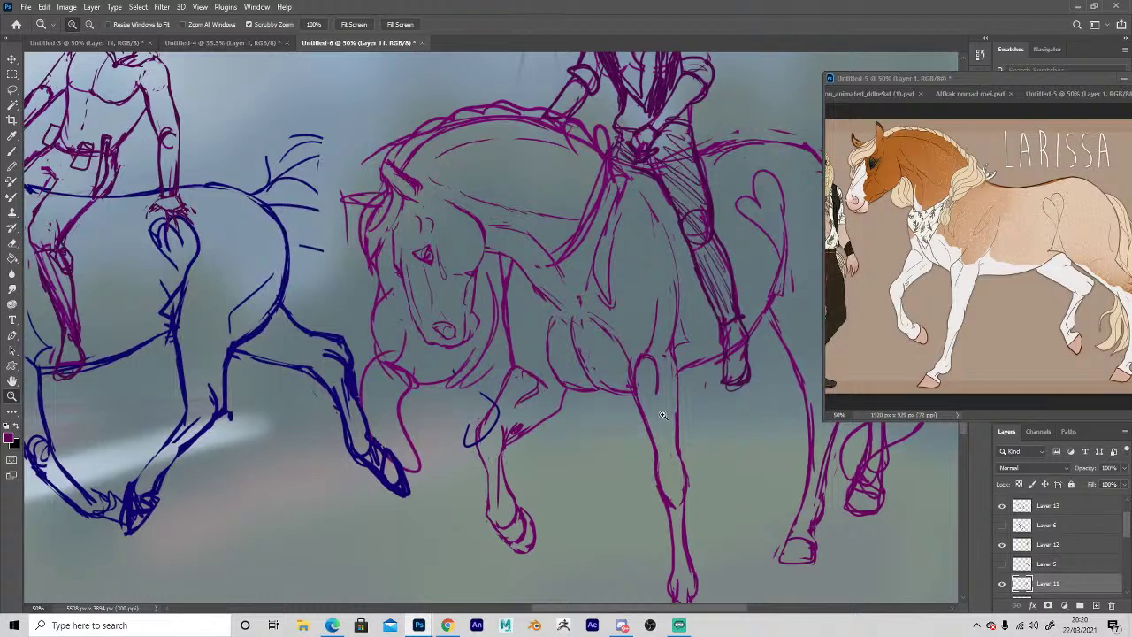
alt+click(591, 412)
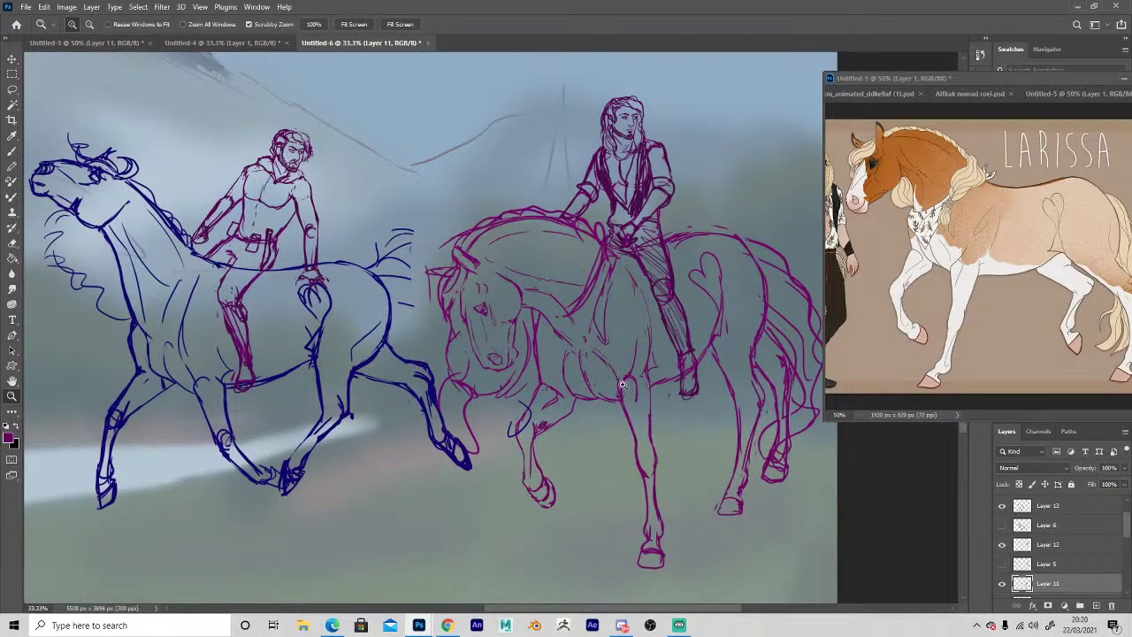
key(b)
key(z)
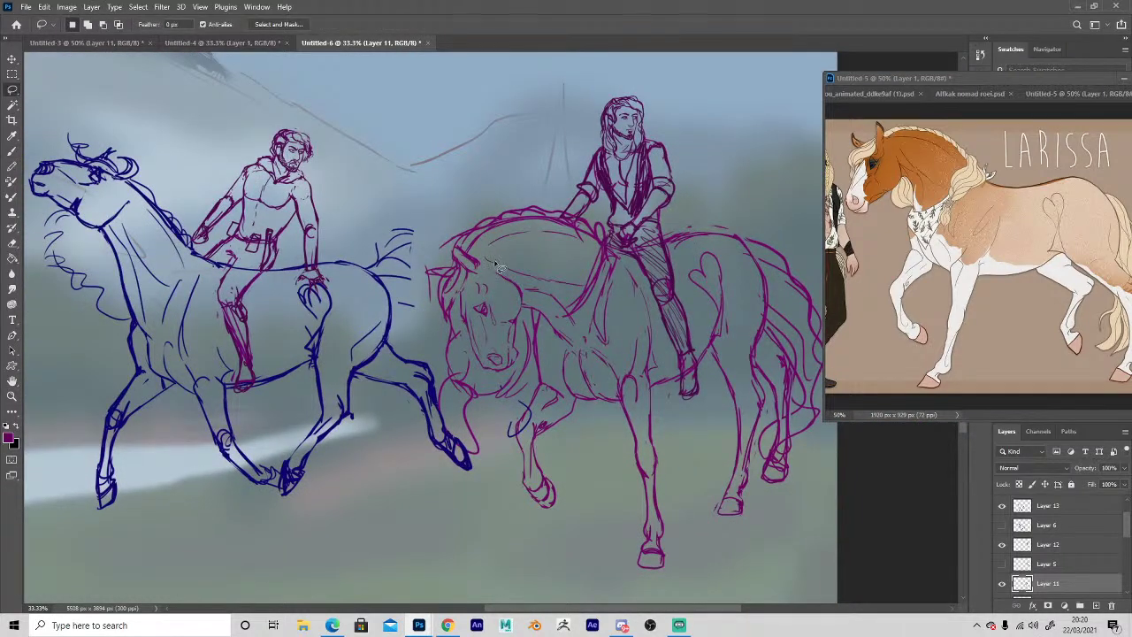
Redraw the curved throat line running from the purple horse's jaw to the neck.
click(537, 292)
key(e)
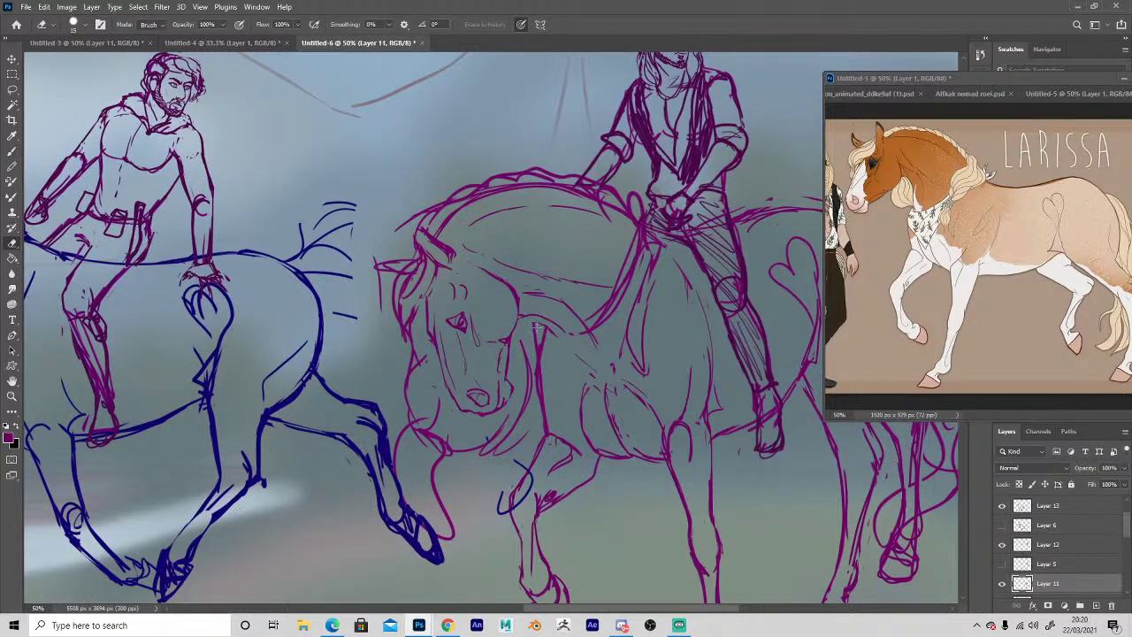
key(b)
key(e)
key(b)
drag(522, 315, 569, 336)
key(e)
key(b)
Redraw the upper neck line along the base of the purple horse's mane, behind the ear.
drag(447, 237, 524, 182)
key(e)
key(b)
key(e)
key(b)
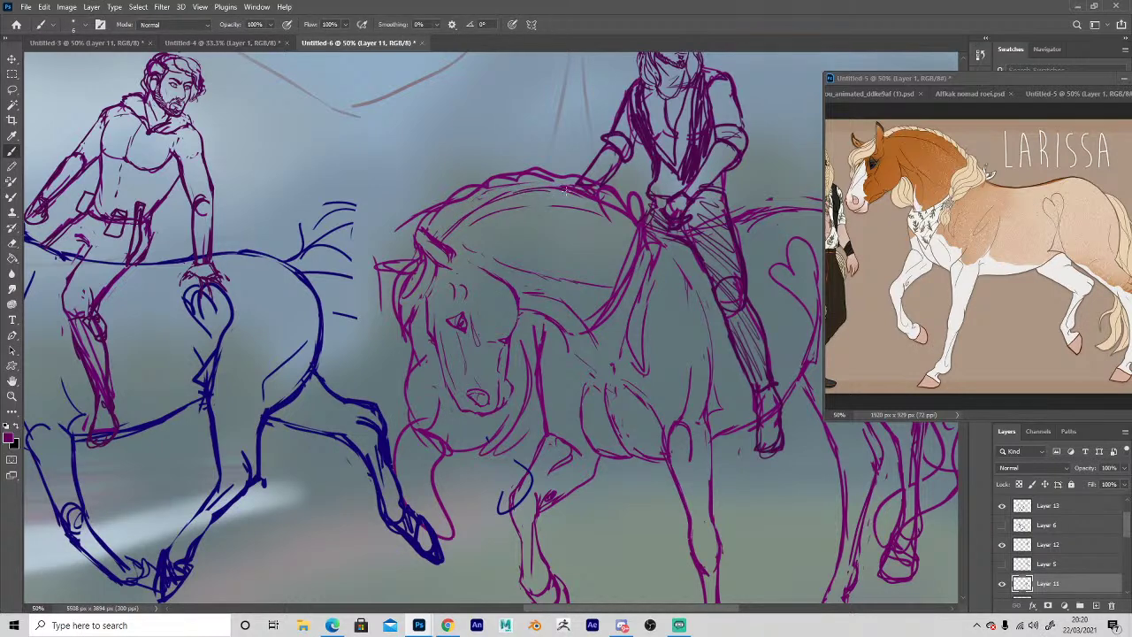
Erase the stray strokes above the purple horse's back behind the rider.
key(z)
alt+click(447, 475)
alt+click(393, 491)
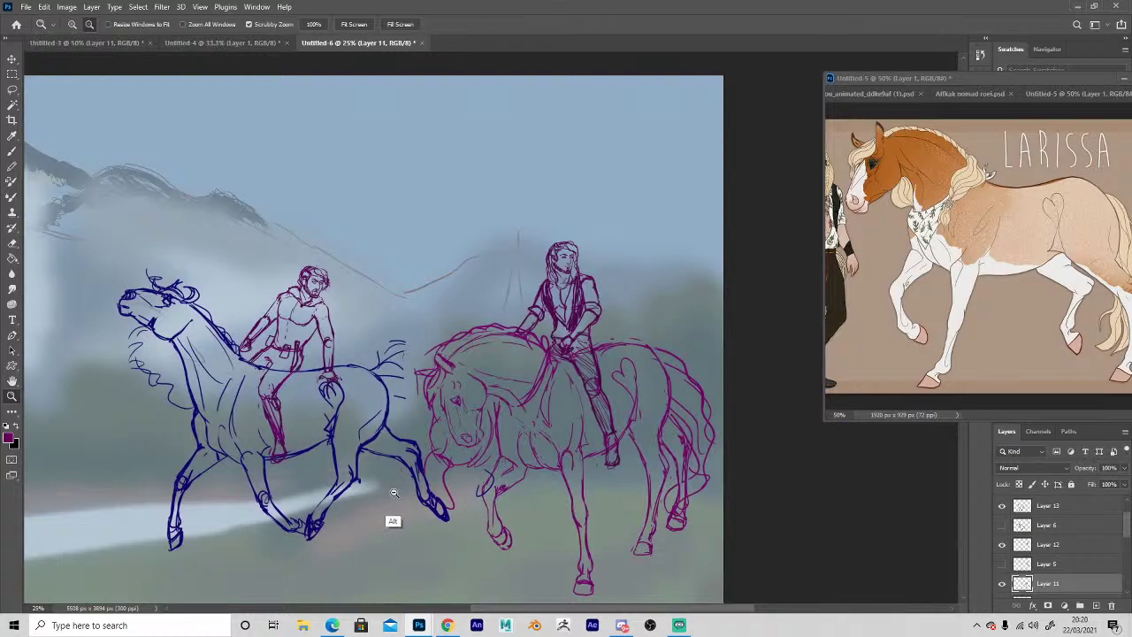
alt+click(497, 478)
click(595, 456)
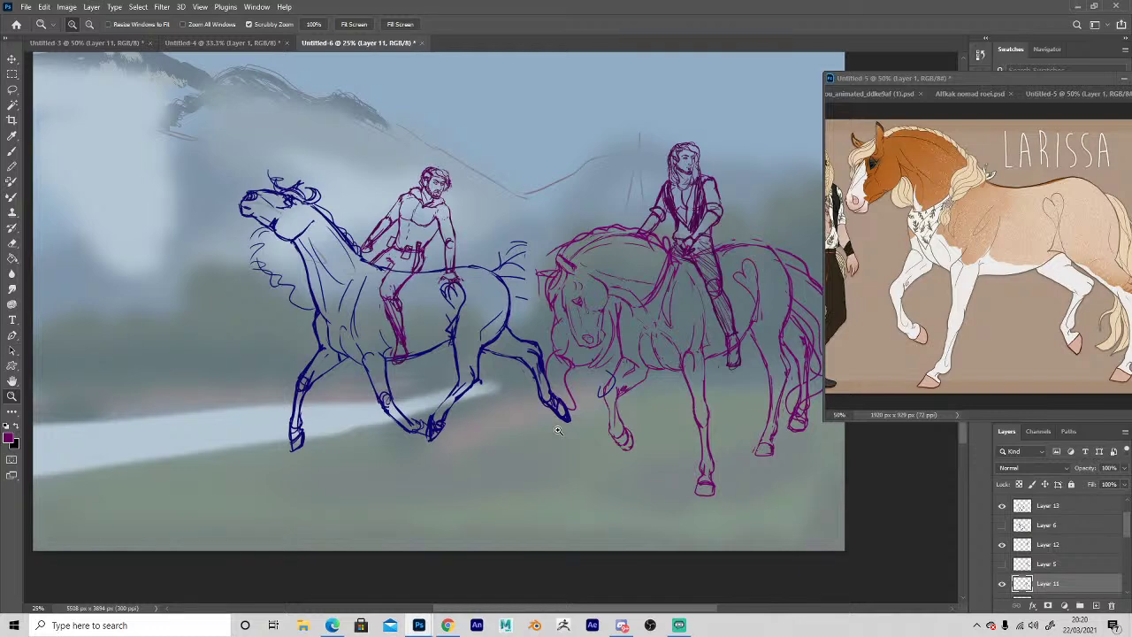
click(769, 290)
key(b)
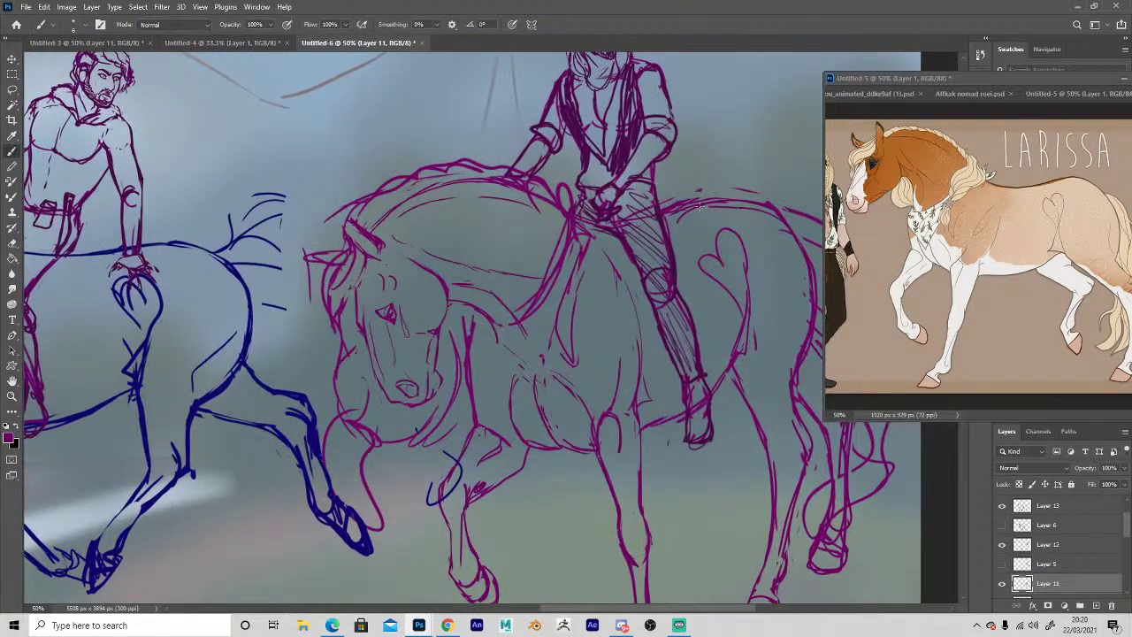
key(e)
drag(696, 193, 733, 187)
Draw forelock strands falling from between the purple horse's ears along the forehead.
key(z)
alt+click(429, 446)
alt+click(405, 455)
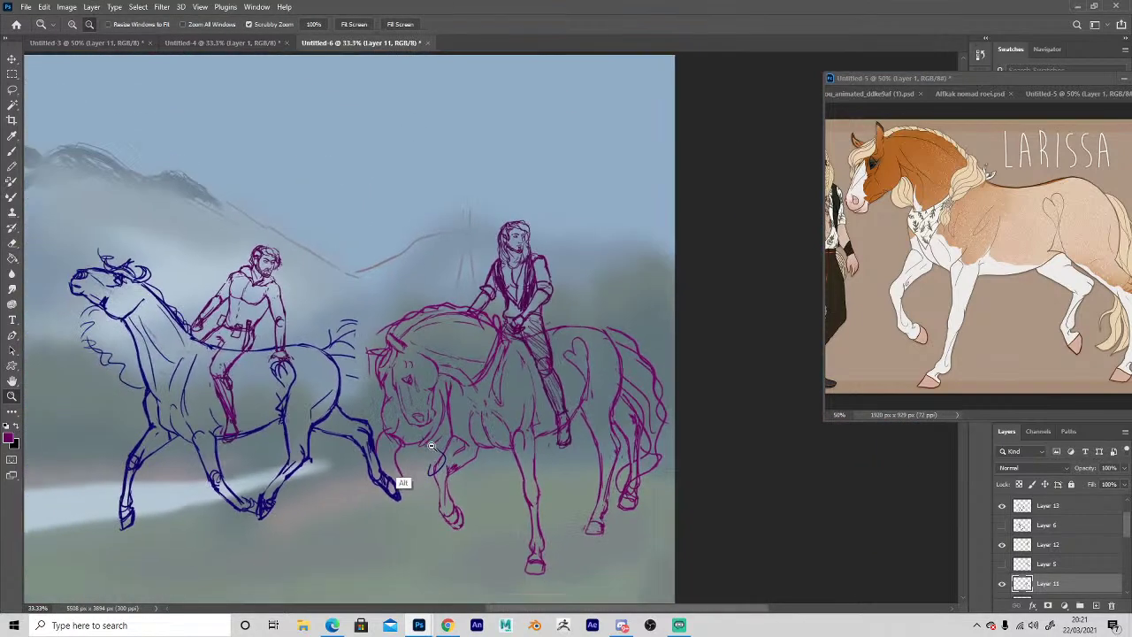
alt+click(394, 460)
key(e)
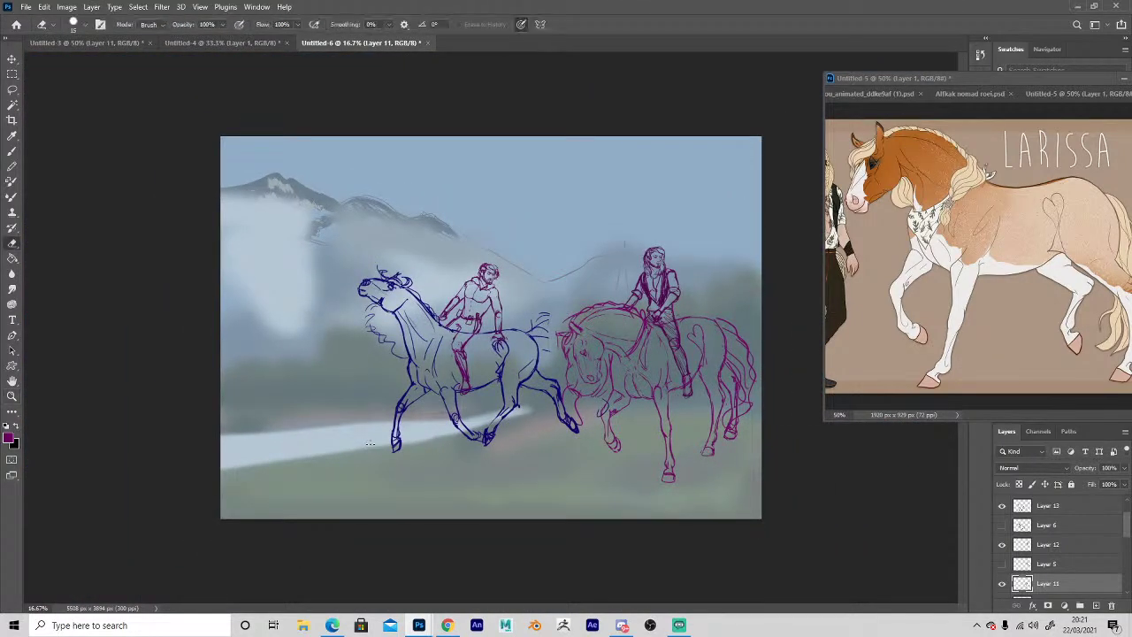
key(z)
click(619, 398)
click(619, 398)
click(620, 398)
key(b)
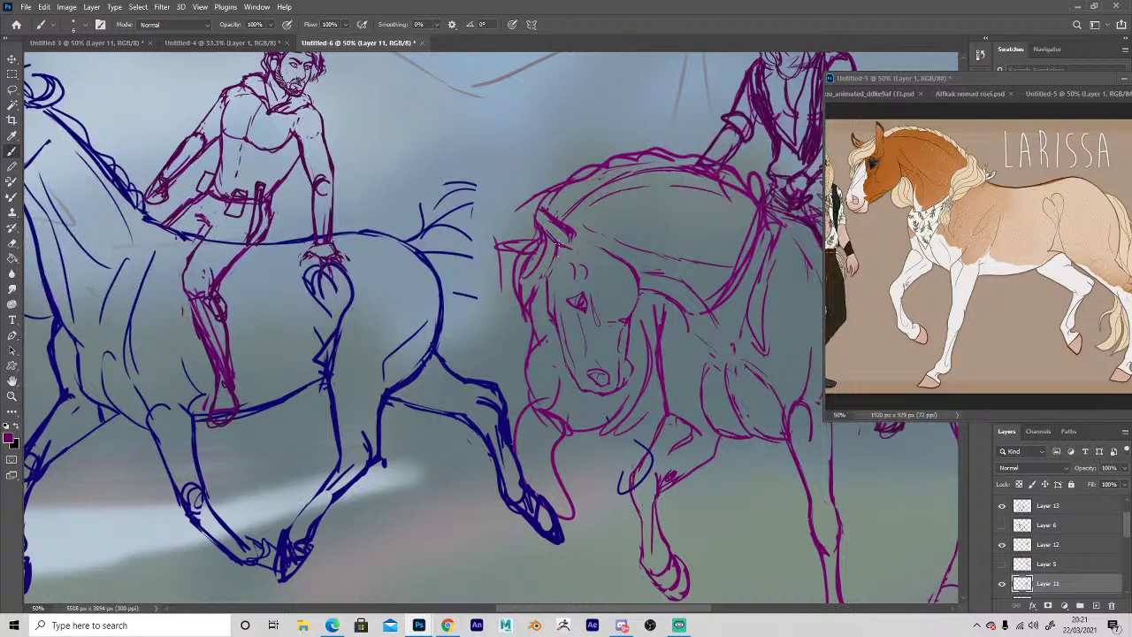
key(e)
key(b)
drag(560, 247, 542, 294)
drag(555, 255, 539, 291)
drag(555, 258, 530, 294)
Erase overlapping lines around the purple horse's far ear and refine the adjoining ear and forelock lines.
key(e)
mouse_move(546, 239)
mouse_down()
mouse_move(530, 207)
mouse_move(561, 228)
mouse_move(533, 215)
mouse_move(565, 253)
mouse_move(571, 228)
mouse_move(503, 250)
mouse_up()
key(b)
key(e)
key(b)
key(e)
key(b)
key(e)
key(b)
Draw mane strands above the purple horse's ear, beneath the muzzle and along the throat.
drag(563, 189, 545, 213)
drag(549, 387, 577, 428)
drag(624, 423, 659, 303)
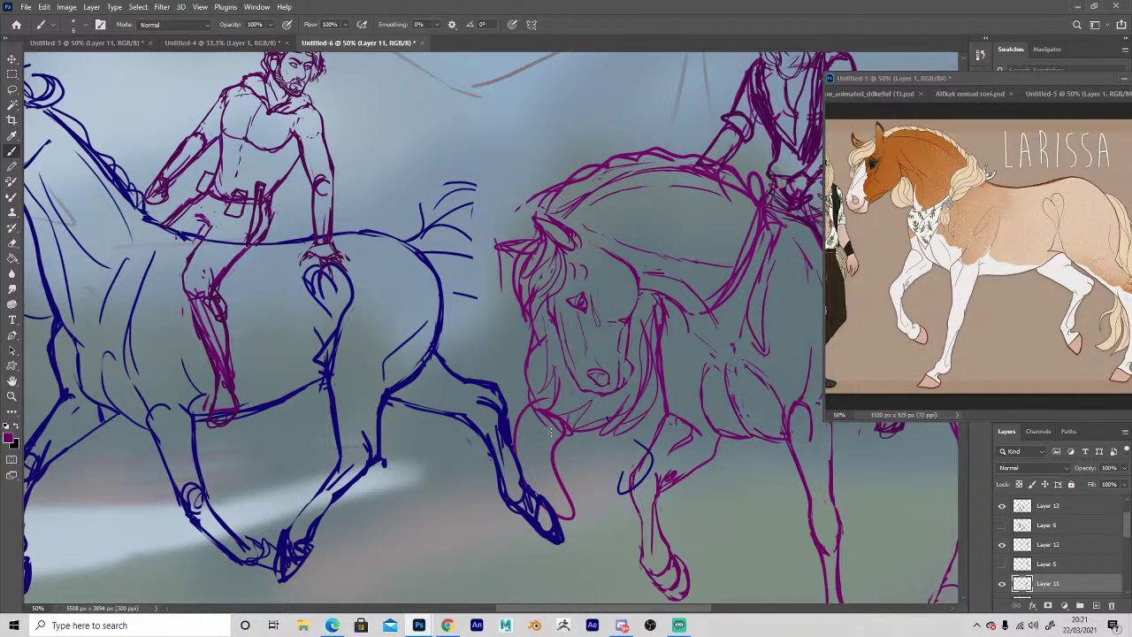
Redraw the loose lock of mane hanging below the purple horse's head and erase its old outer line.
drag(548, 417, 550, 483)
mouse_move(566, 430)
mouse_down()
mouse_move(571, 462)
mouse_move(564, 529)
mouse_up()
key(e)
drag(520, 416, 546, 522)
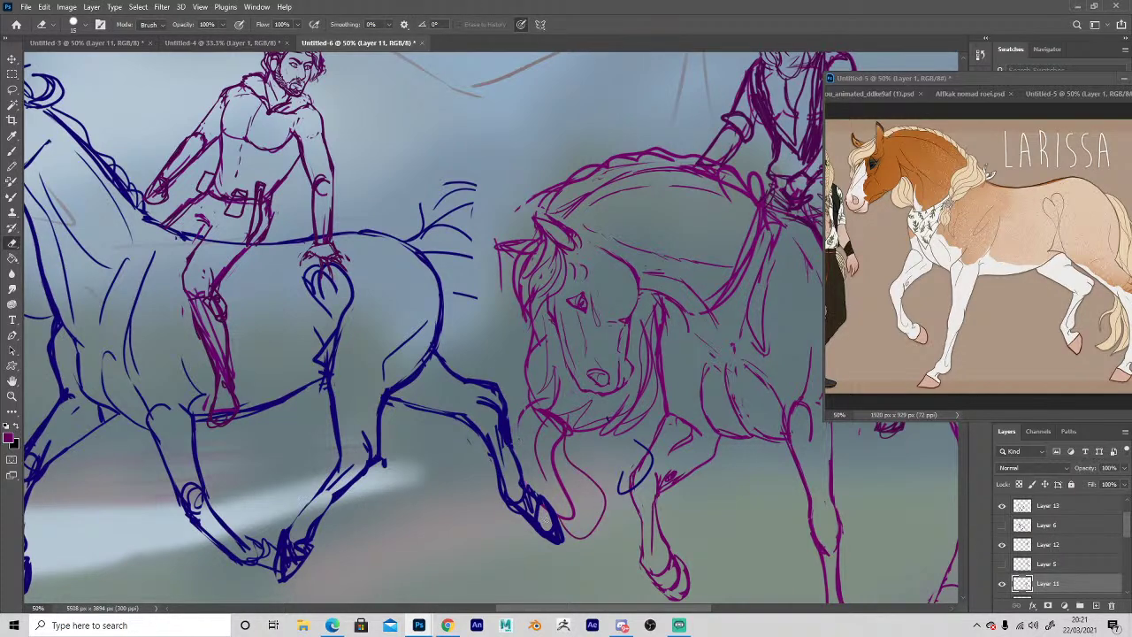
Examine the full composition, focusing on the blue horse and its rider.
key(z)
alt+click(430, 460)
alt+click(423, 456)
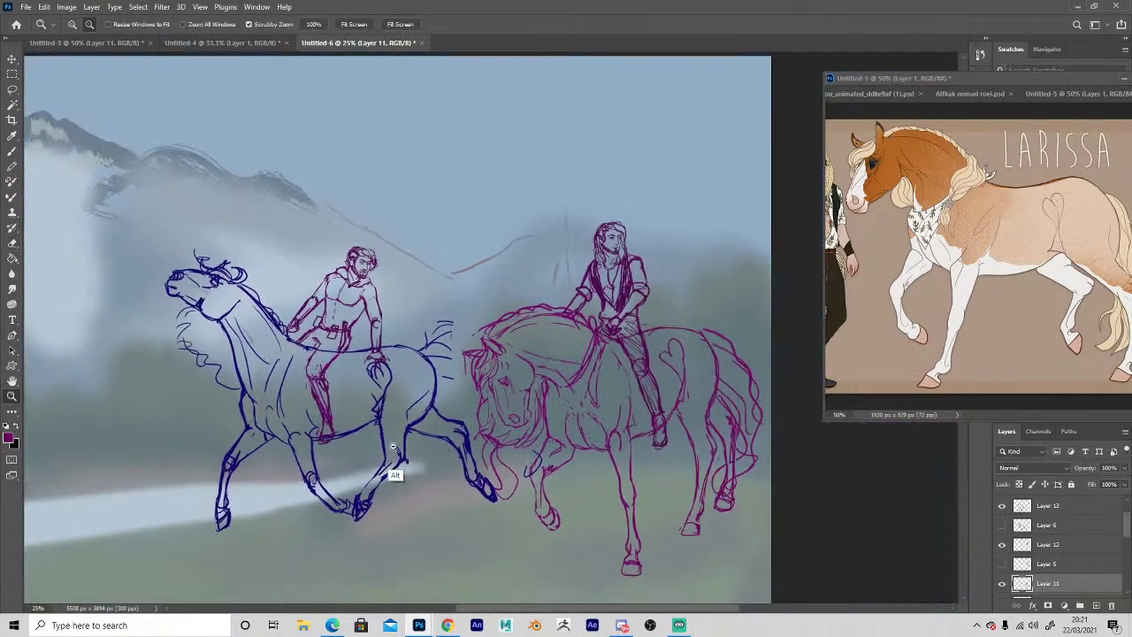
alt+click(356, 510)
scroll(624, 454, up, 1)
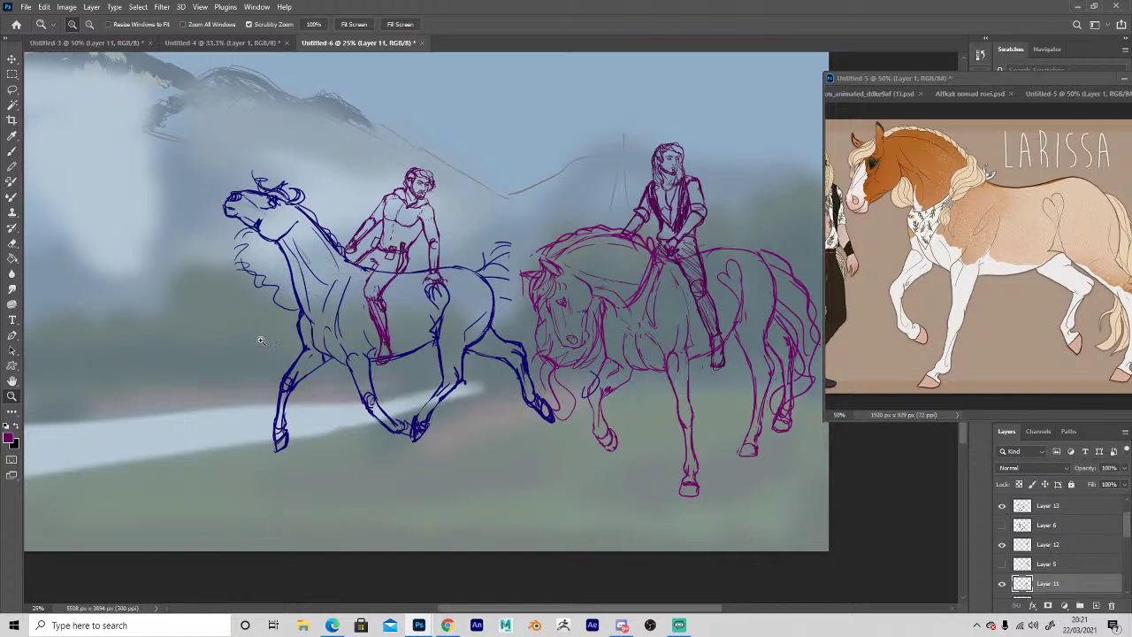
scroll(253, 332, up, 1)
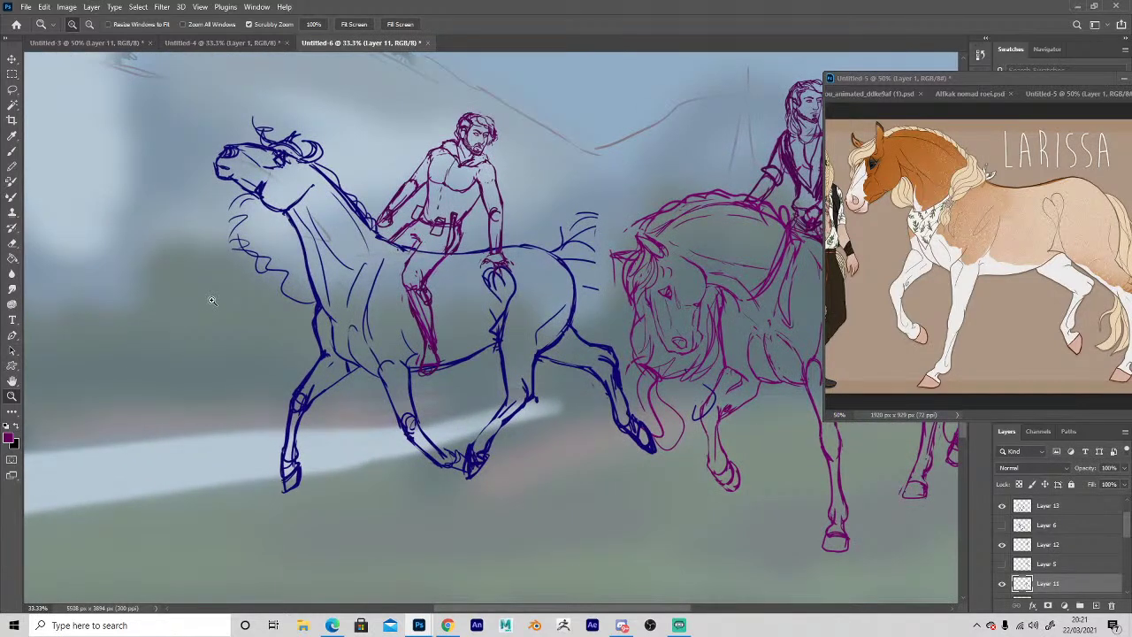
Bring up the spotted white horse reference image beside the sketch and enlarge it for comparison with the blue horse.
scroll(272, 381, up, 1)
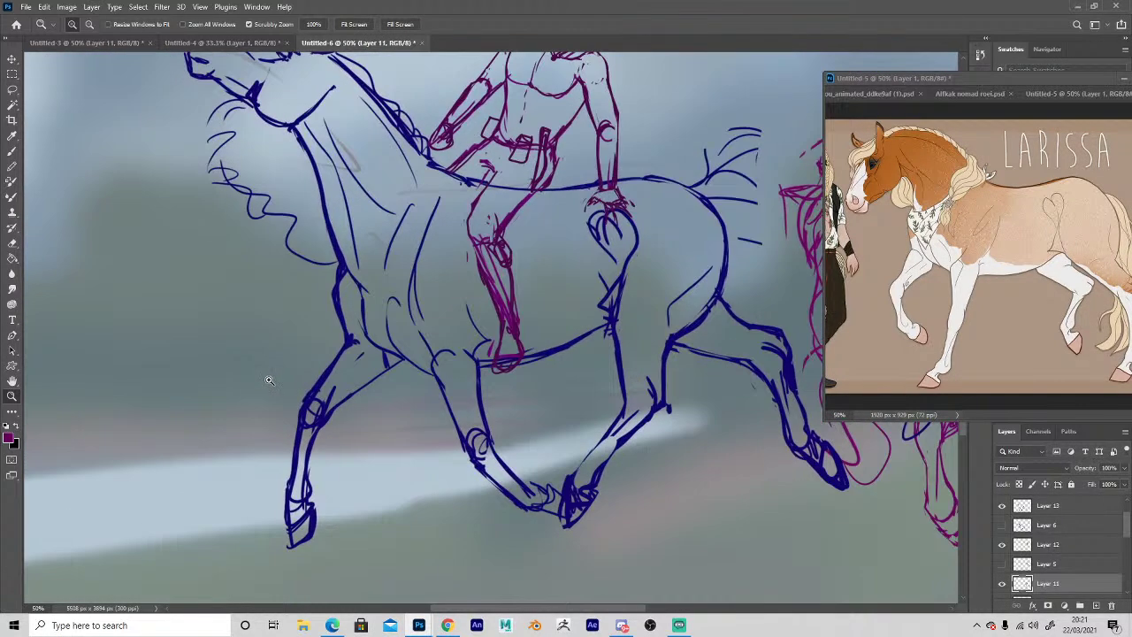
scroll(377, 359, down, 1)
click(846, 95)
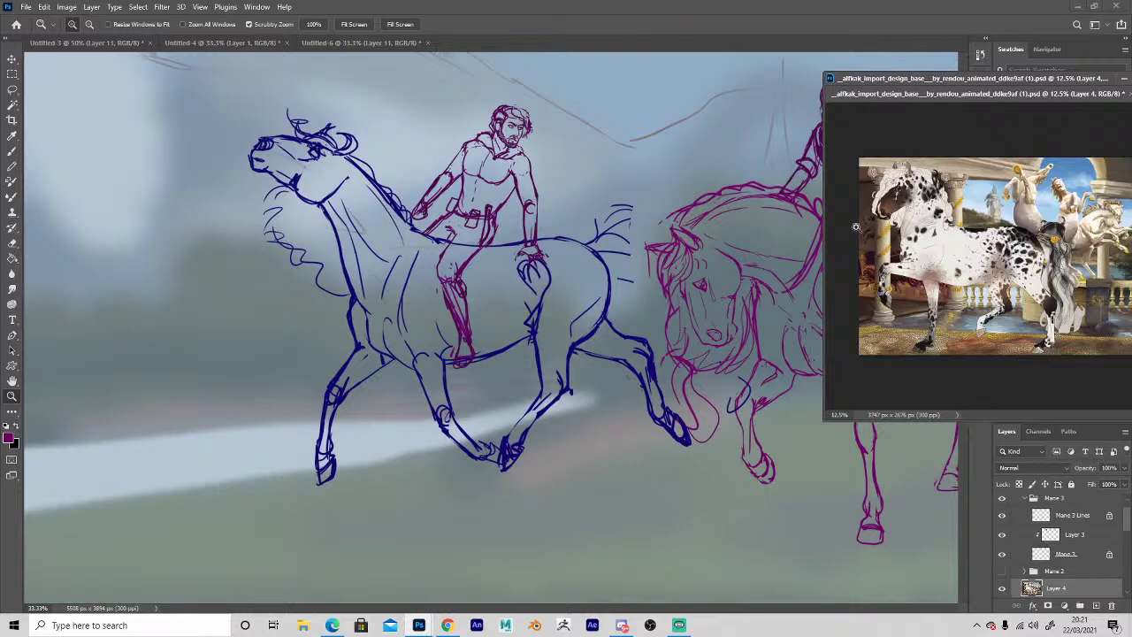
click(208, 394)
alt+click(418, 347)
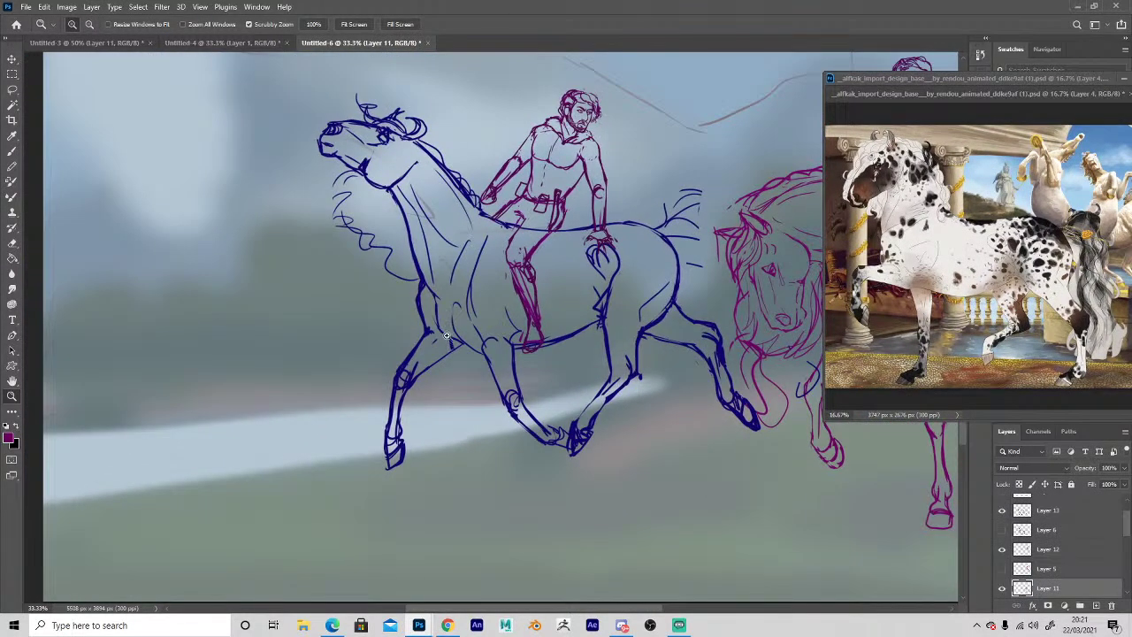
key(space)
drag(474, 341, 425, 398)
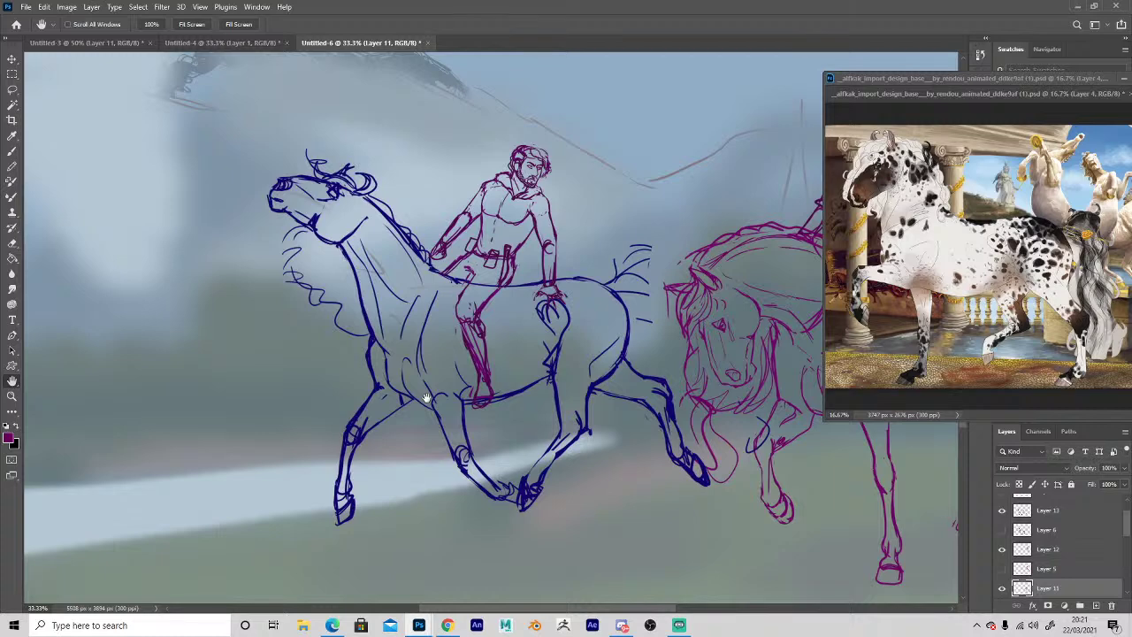
Examine the blue horse's pose and legs in the full composition and at closer range.
alt+click(647, 457)
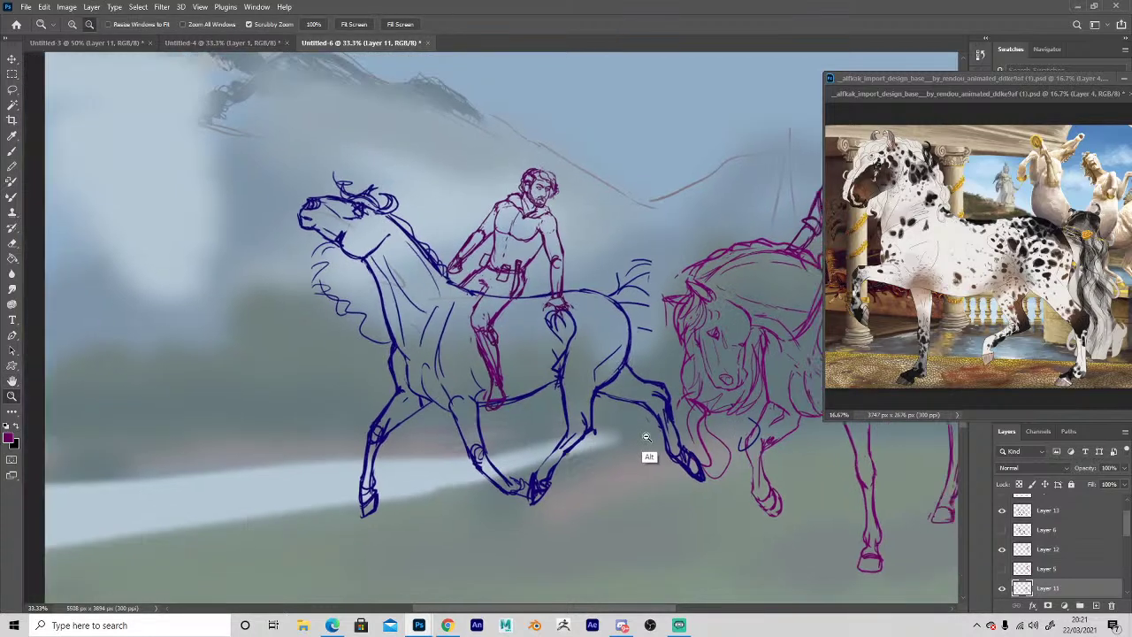
alt+click(680, 463)
click(525, 447)
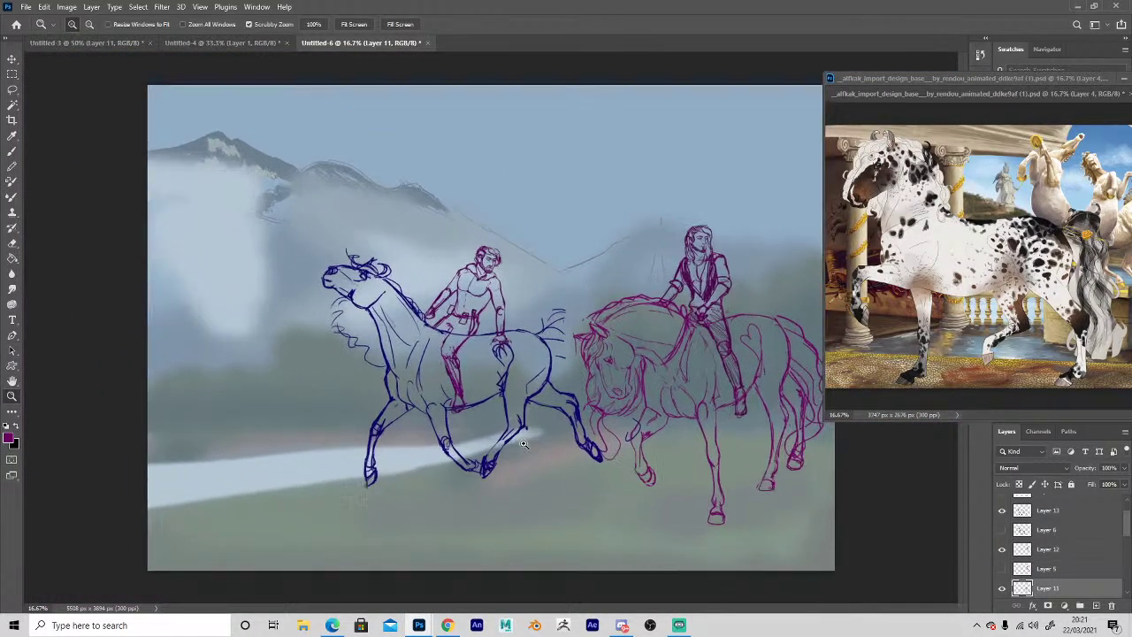
click(527, 444)
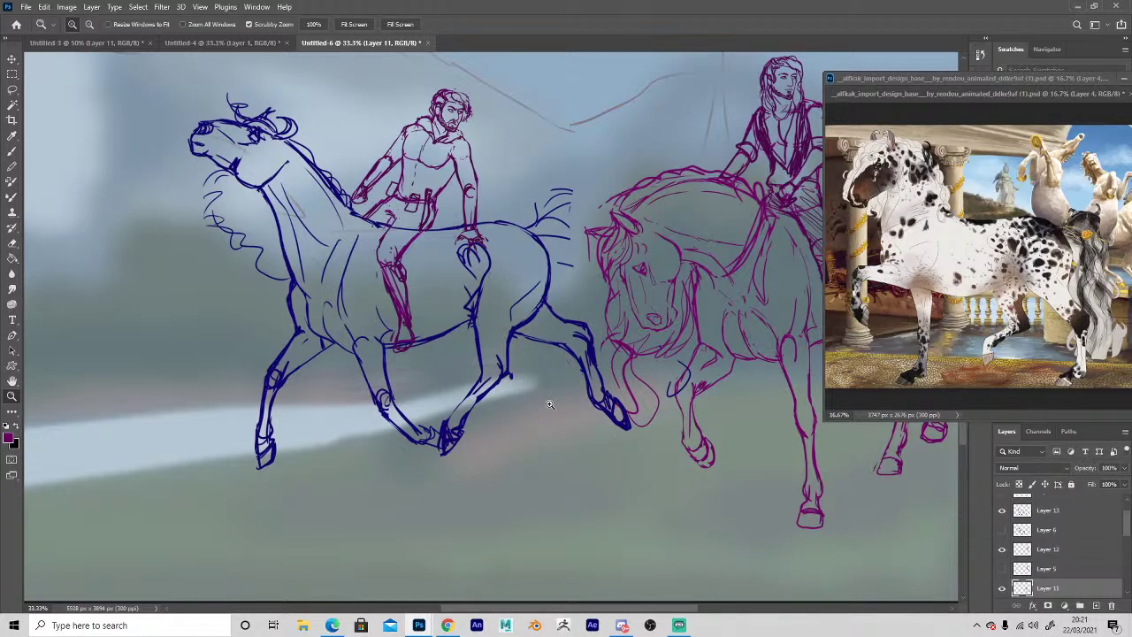
key(h)
drag(489, 504, 443, 559)
drag(427, 490, 548, 476)
key(z)
click(235, 379)
alt+click(338, 340)
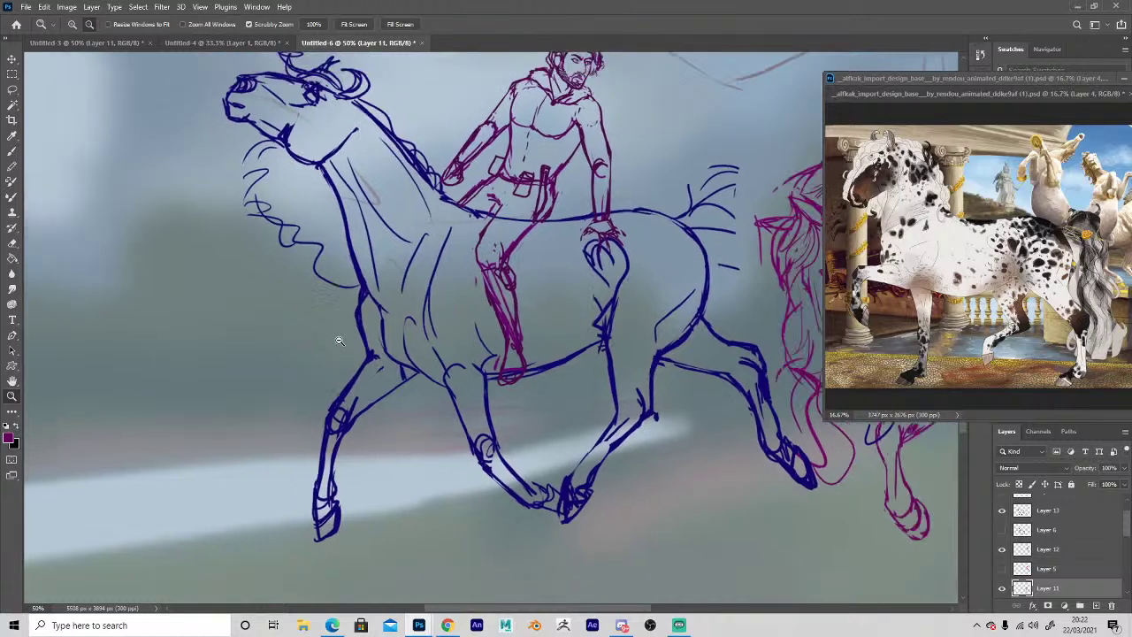
Make the blue horse's line layer active and sample its dark blue as the brush colour.
click(12, 58)
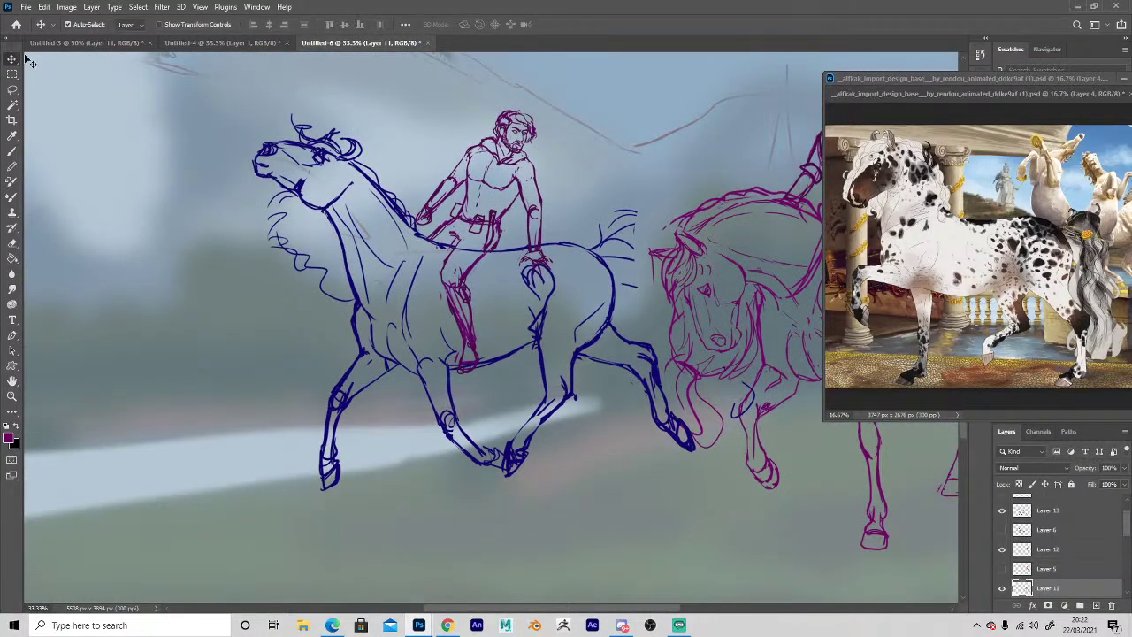
click(549, 370)
key(z)
click(278, 347)
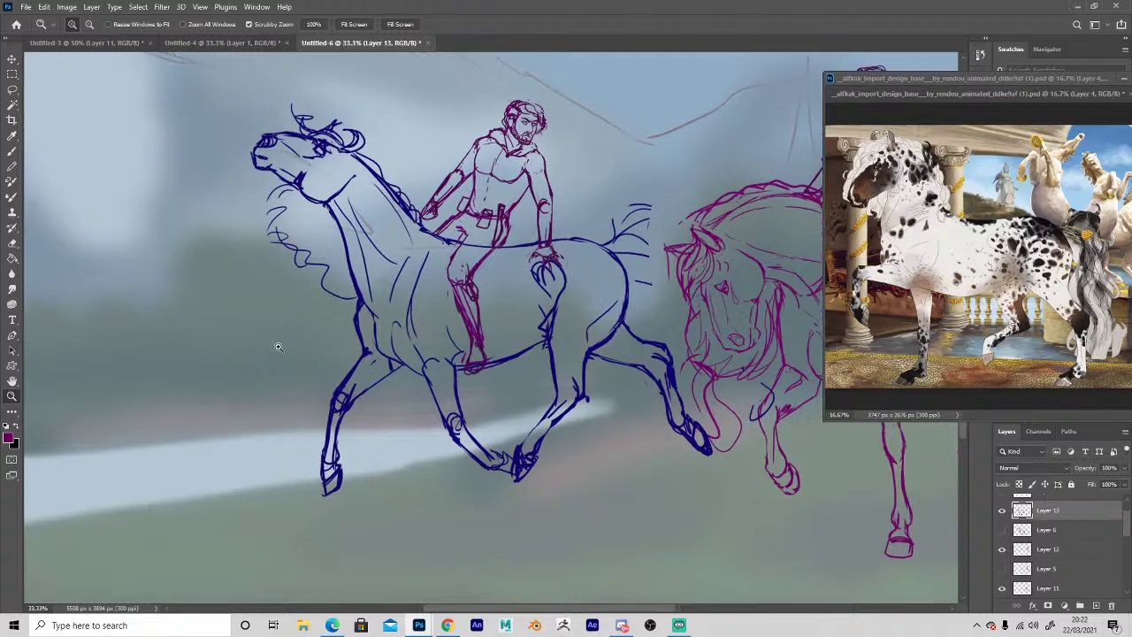
click(278, 346)
key(h)
drag(478, 478, 475, 448)
key(i)
click(393, 279)
key(b)
drag(392, 242, 387, 282)
key(i)
click(390, 236)
key(b)
Draw a long curved line behind the blue horse's near foreleg, beside the rider's lower leg.
key(e)
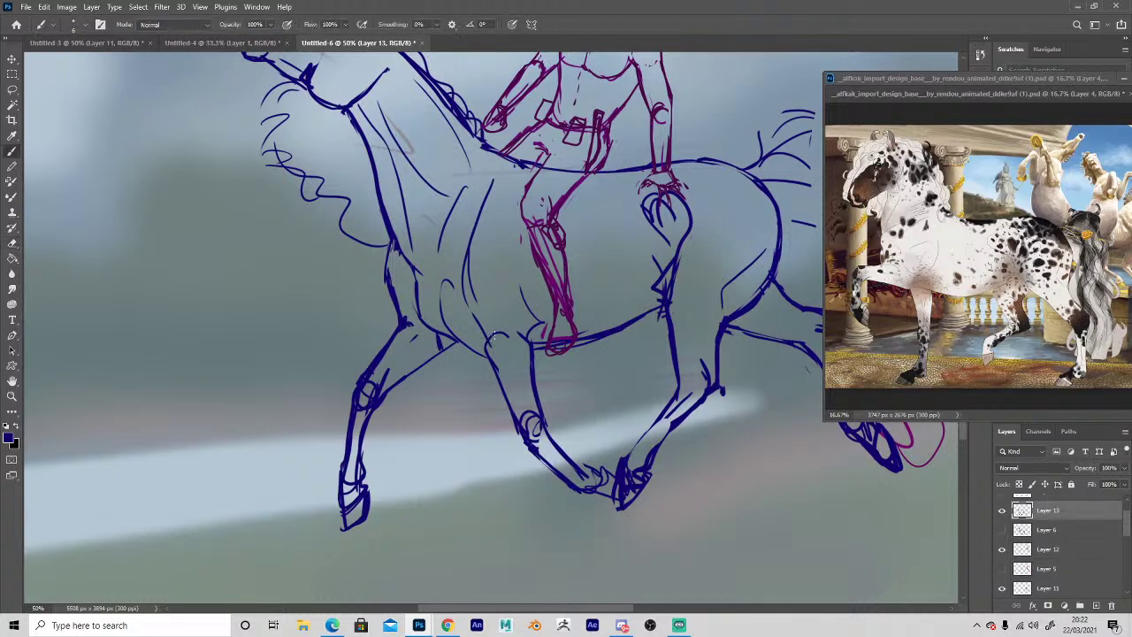
key(b)
drag(534, 351, 528, 259)
key(space)
drag(574, 404, 226, 485)
key(ctrl+space)
mouse_move(540, 390)
mouse_down()
mouse_move(458, 452)
mouse_move(432, 420)
mouse_up()
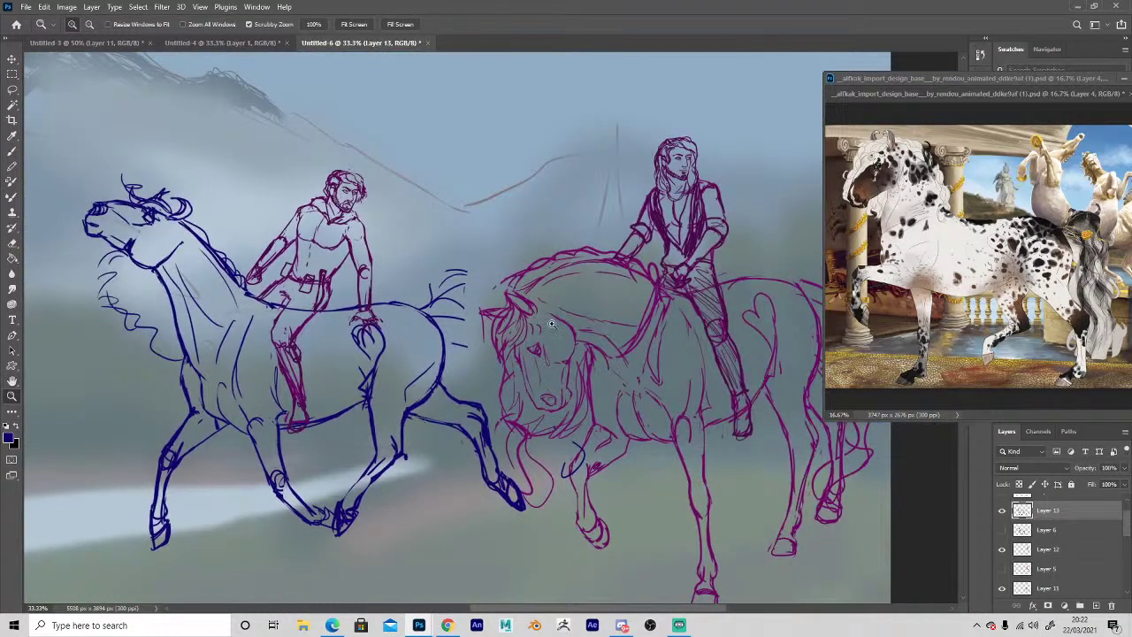
Review the Jozsi and Larissa reference page in the browser, including its character description, and return to the Photoshop sketch.
click(448, 625)
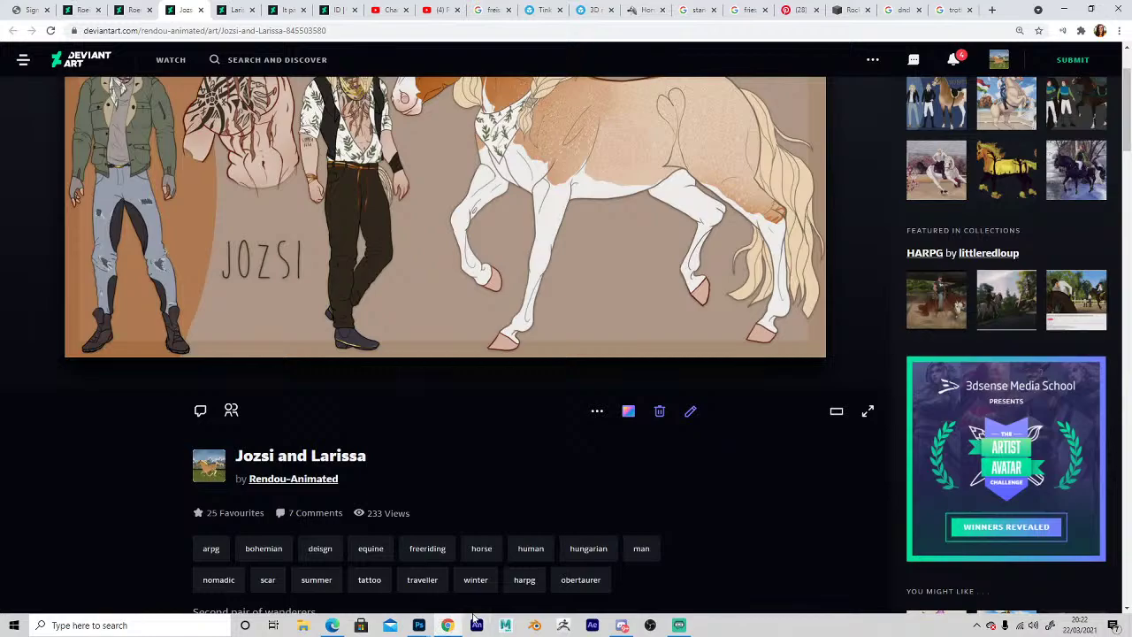
scroll(507, 550, up, 1)
scroll(508, 550, up, 1)
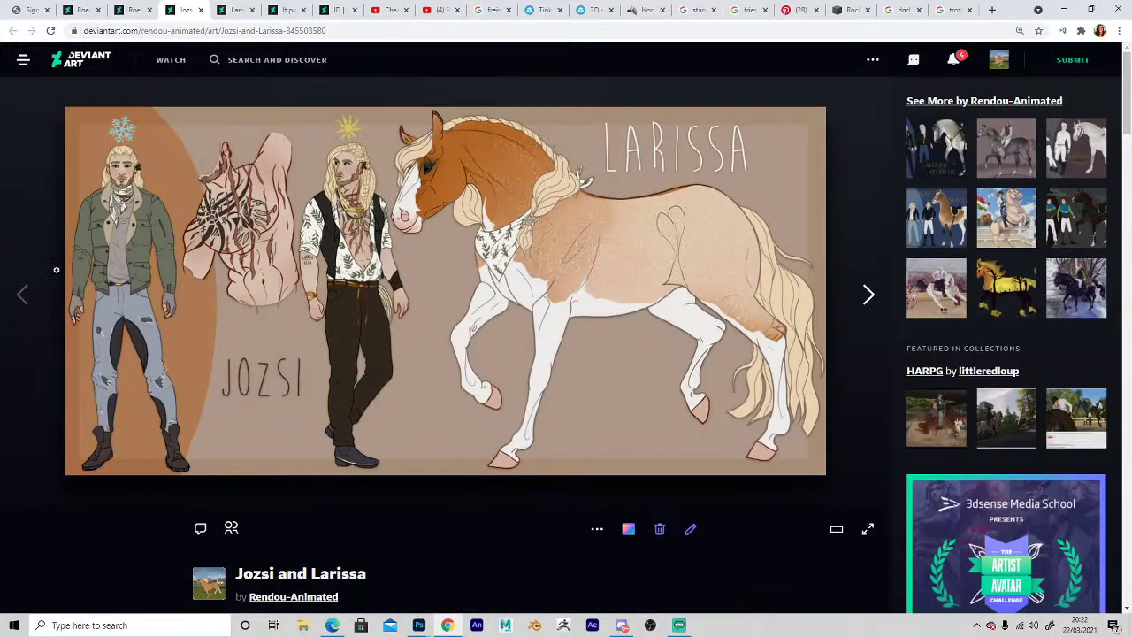
scroll(496, 216, down, 20)
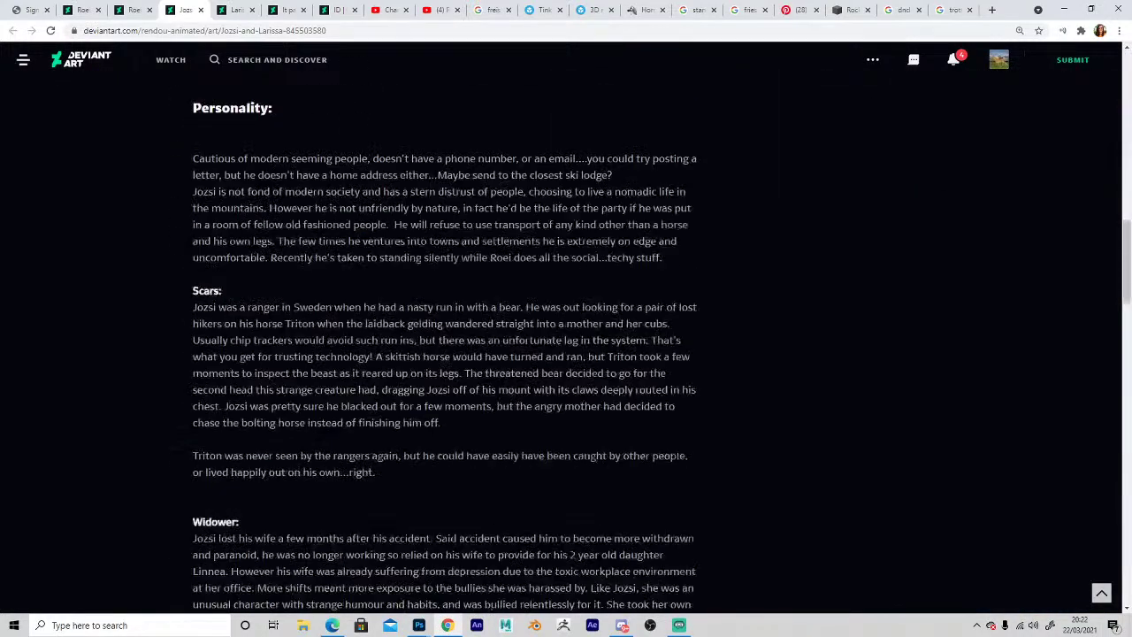
scroll(516, 214, down, 5)
scroll(522, 204, up, 20)
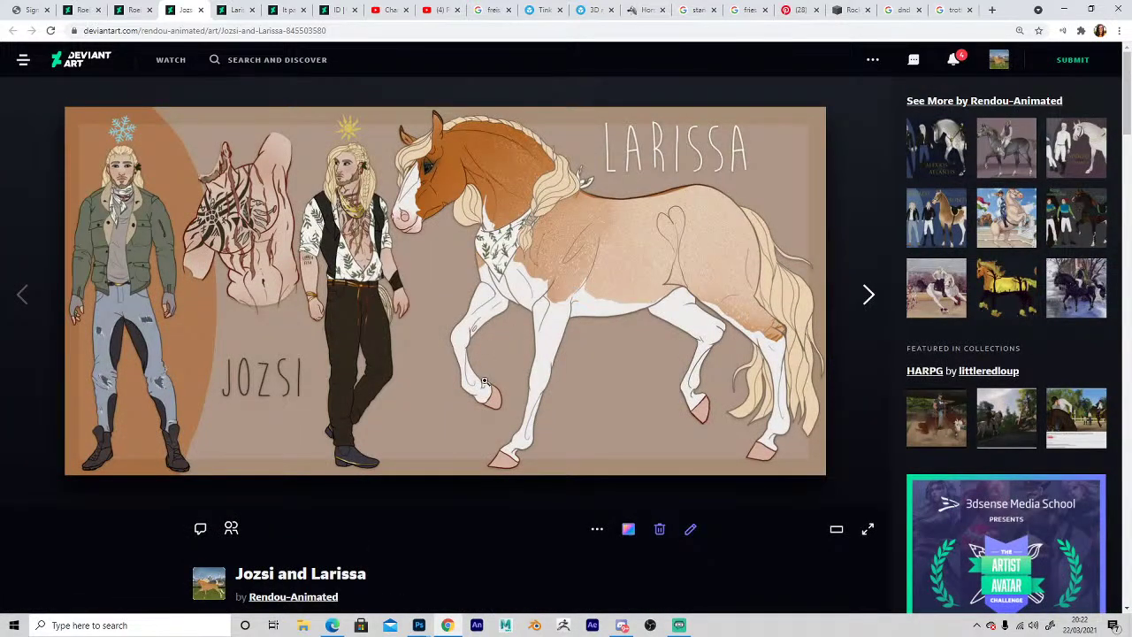
mouse_move(420, 623)
click(382, 585)
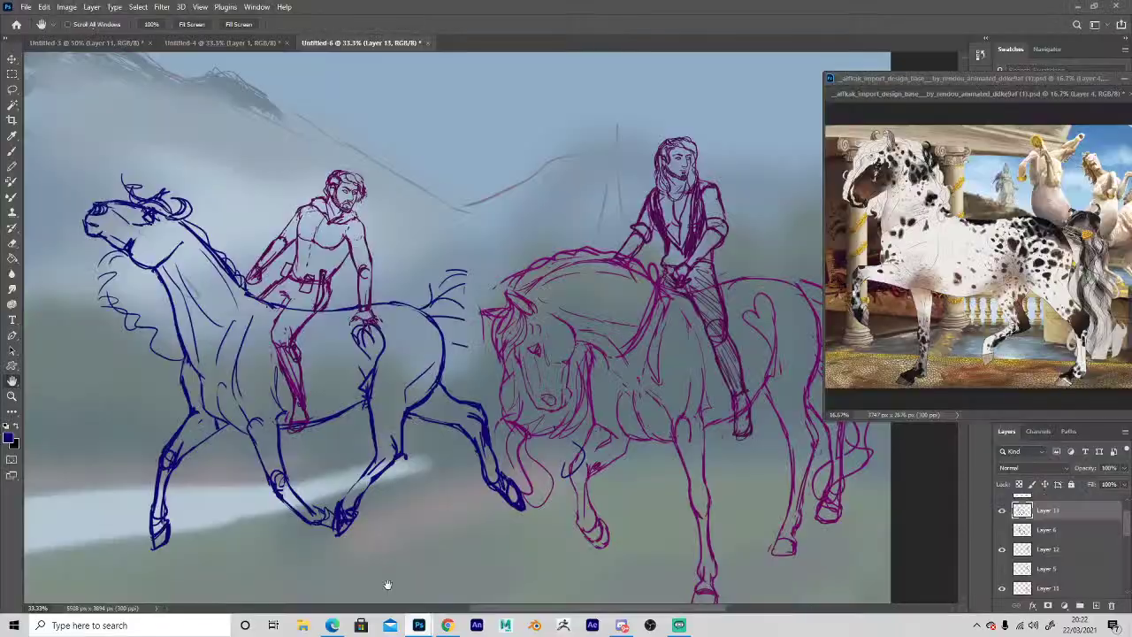
Erase the stray overlapping lines around the top and hock of the blue horse's near hind leg.
ctrl+click(149, 466)
drag(226, 433, 367, 263)
drag(451, 266, 475, 518)
drag(561, 525, 540, 243)
ctrl+click(597, 291)
mouse_move(557, 317)
mouse_down()
mouse_move(481, 316)
mouse_move(486, 353)
mouse_up()
key(e)
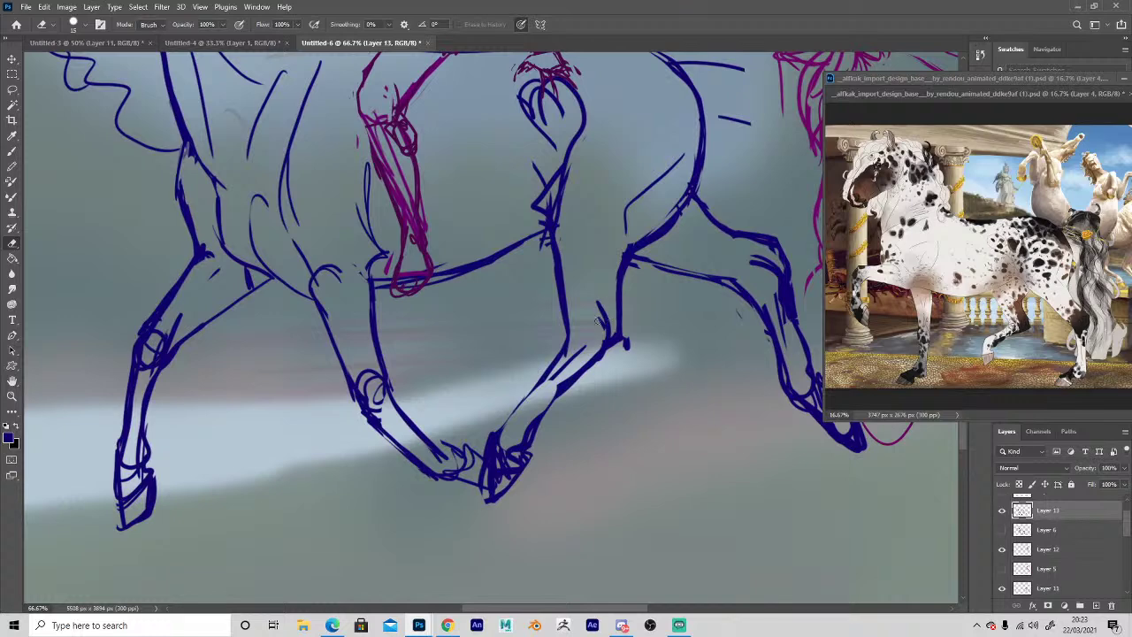
mouse_move(619, 260)
mouse_down()
mouse_move(669, 216)
mouse_move(693, 150)
mouse_up()
mouse_move(561, 205)
mouse_down()
mouse_move(565, 191)
mouse_move(568, 315)
mouse_up()
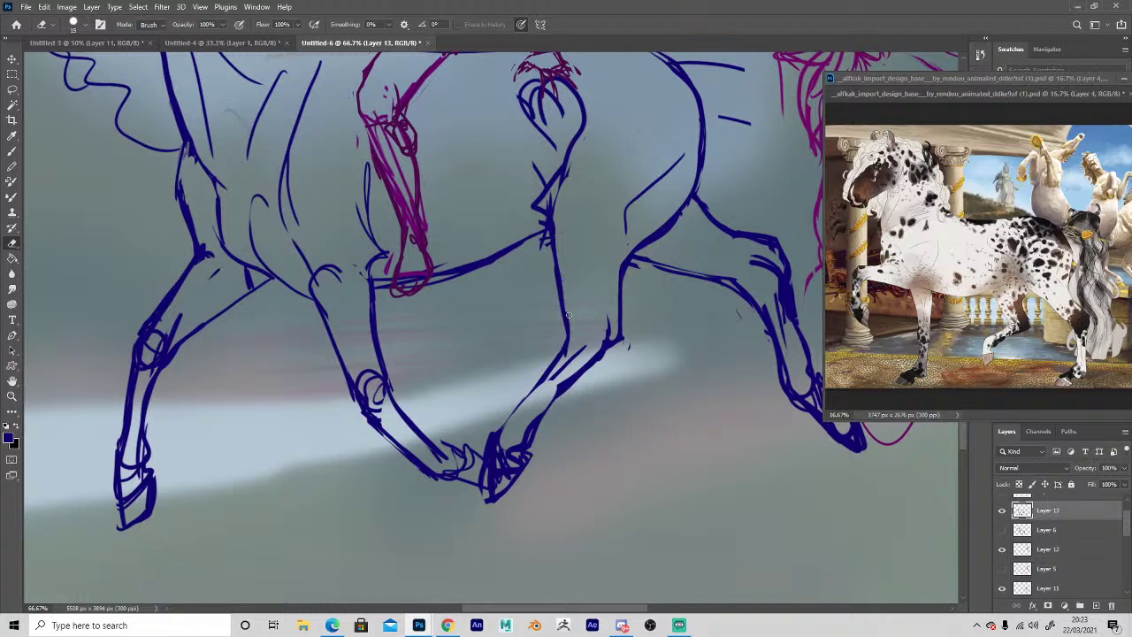
Thin the blue horse's belly line by the rider's foot and erase doubled lines along the near hind leg below the hock.
key(b)
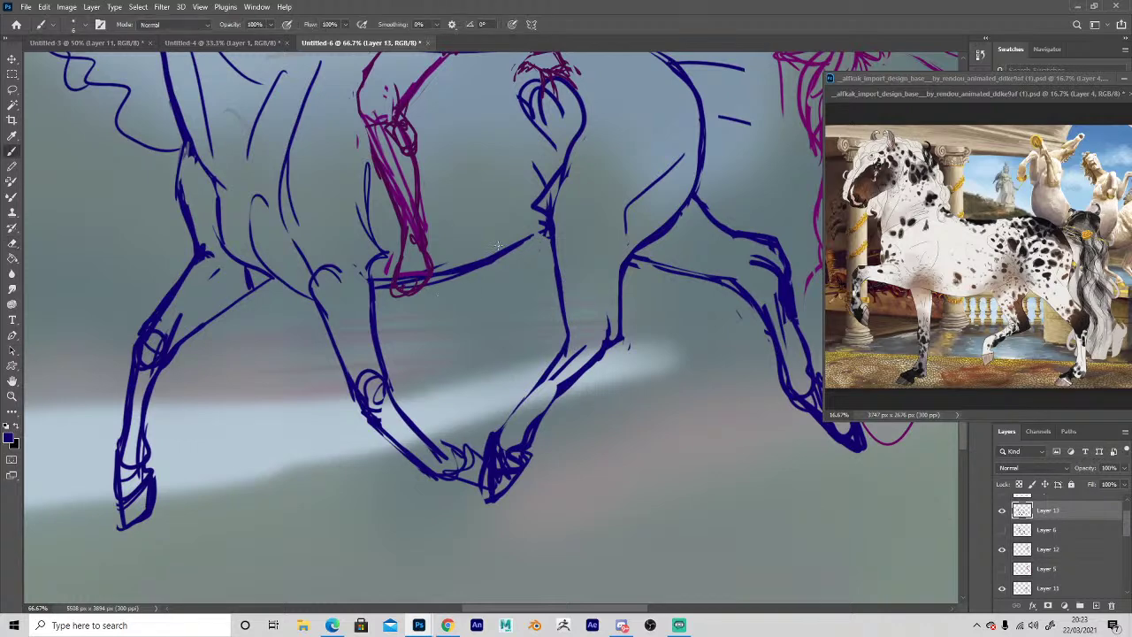
key(e)
drag(377, 288, 457, 281)
key(b)
key(e)
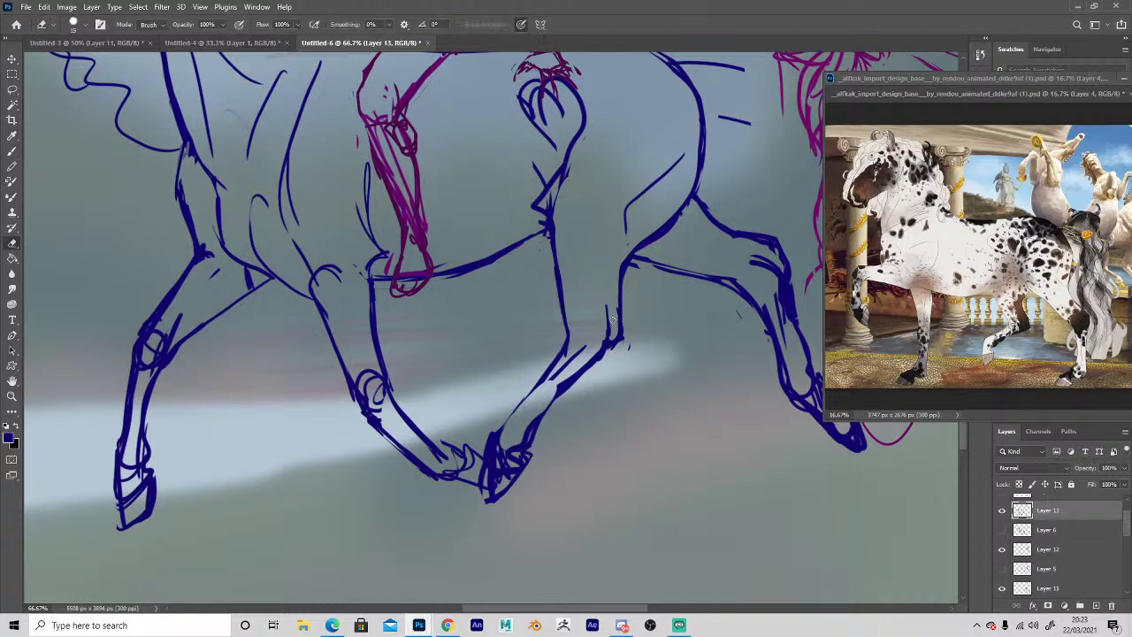
drag(566, 353, 545, 392)
drag(594, 347, 541, 407)
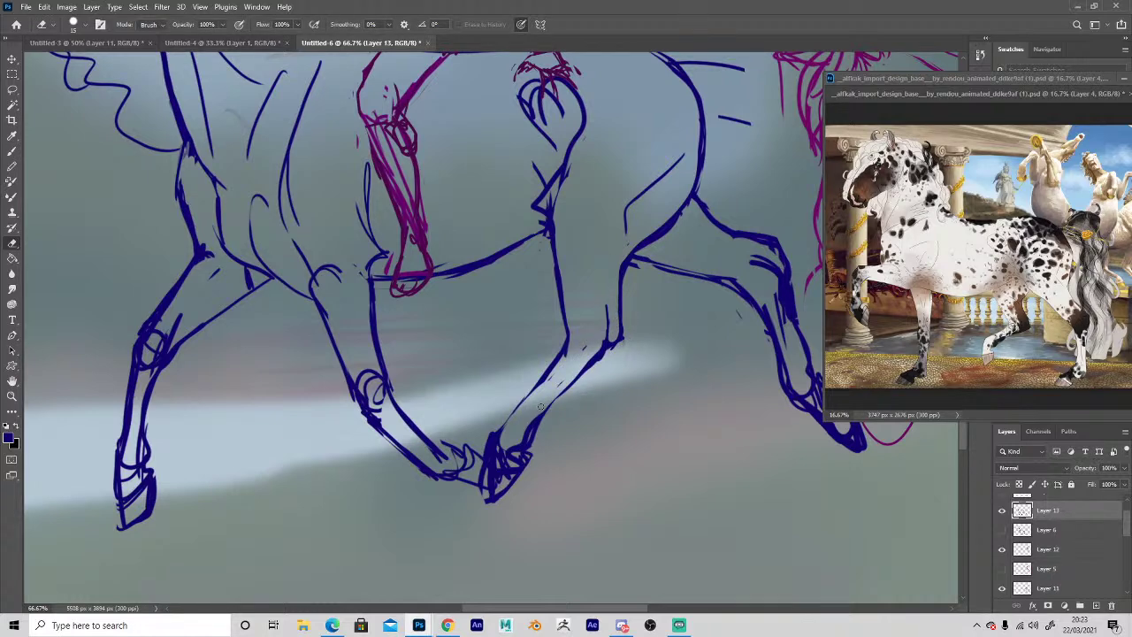
Clean up the blue horse's shoulder lines above the near foreleg.
key(h)
drag(388, 474, 495, 447)
mouse_move(415, 203)
mouse_down()
mouse_move(467, 373)
mouse_move(466, 441)
mouse_move(448, 387)
mouse_up()
key(b)
key(e)
key(b)
mouse_move(448, 441)
mouse_down()
mouse_move(471, 298)
mouse_move(452, 360)
mouse_move(446, 390)
mouse_move(483, 288)
mouse_up()
key(e)
key(h)
mouse_move(361, 458)
mouse_down()
mouse_move(464, 461)
mouse_move(480, 483)
mouse_up()
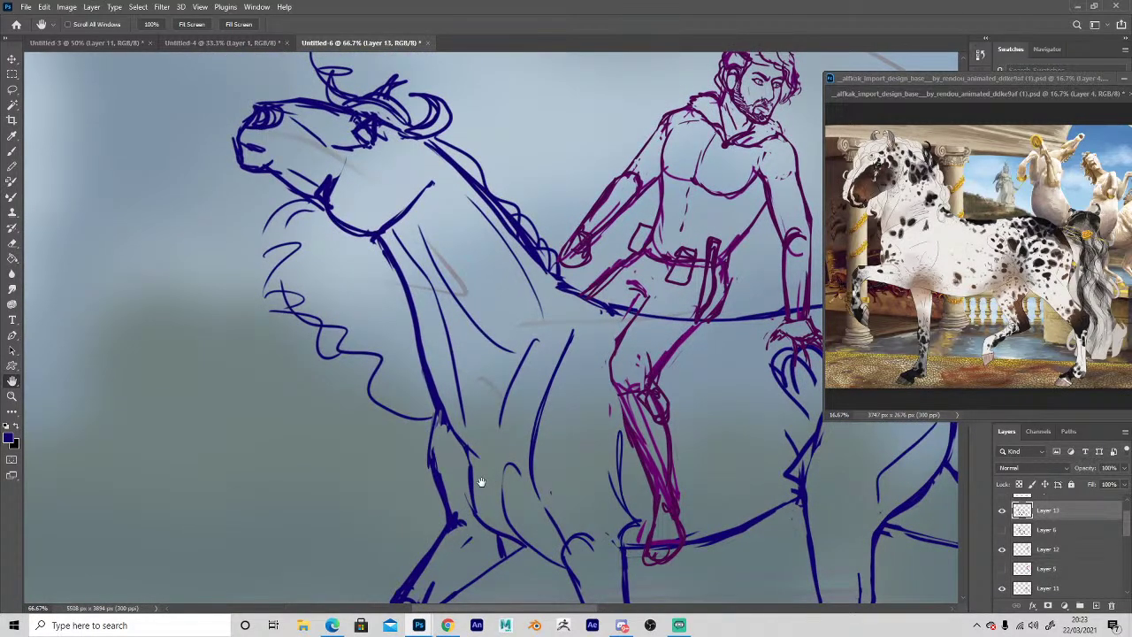
Thin the front line of the blue horse's neck below the jaw and refine the throat lines.
drag(359, 400, 401, 429)
key(e)
mouse_move(426, 258)
mouse_down()
mouse_move(457, 341)
mouse_move(436, 298)
mouse_move(454, 337)
mouse_move(481, 333)
mouse_up()
key(b)
key(e)
key(b)
key(e)
Erase overlapping strokes along the blue horse's crest and clean up the mane outline down to the rider's hand.
mouse_move(447, 245)
mouse_down()
mouse_move(444, 285)
mouse_move(445, 236)
mouse_move(469, 214)
mouse_move(538, 231)
mouse_move(574, 273)
mouse_up()
key(b)
key(e)
key(b)
key(e)
drag(511, 212, 582, 292)
drag(541, 249, 566, 277)
drag(523, 240, 534, 253)
key(b)
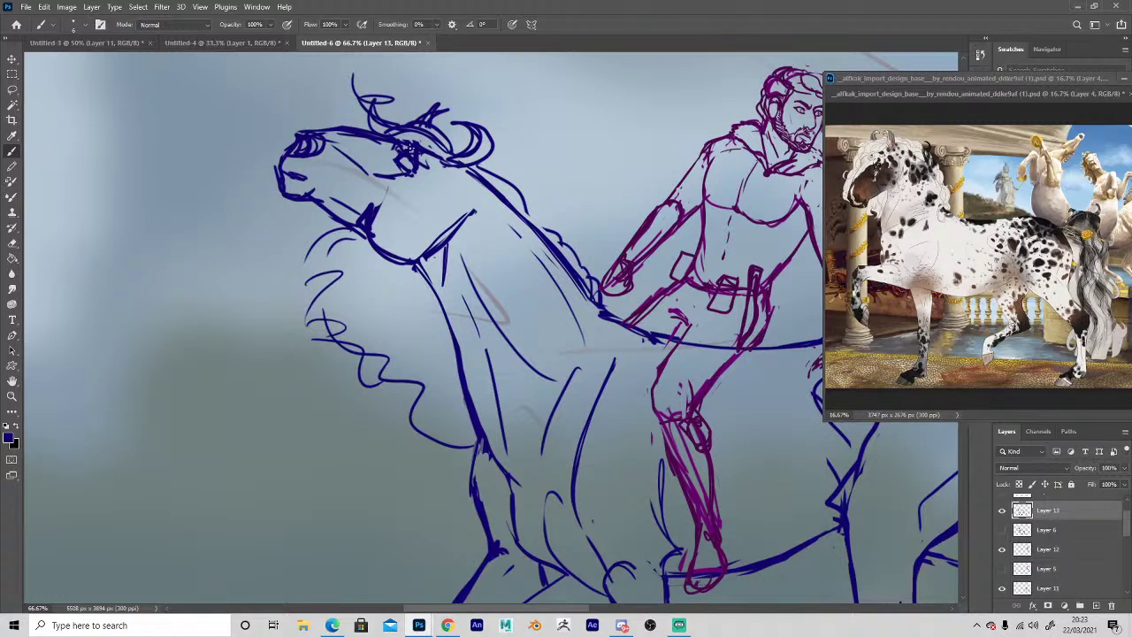
Thin the lower neck and chest outline of the blue horse and add a short curve atop the far foreleg.
drag(444, 434, 427, 312)
key(e)
drag(432, 219, 445, 271)
mouse_move(456, 334)
mouse_down()
mouse_move(458, 350)
mouse_move(472, 346)
mouse_move(464, 381)
mouse_move(491, 454)
mouse_up()
key(b)
Examine the full composition, focusing on the blue horse's raised head and neck.
key(z)
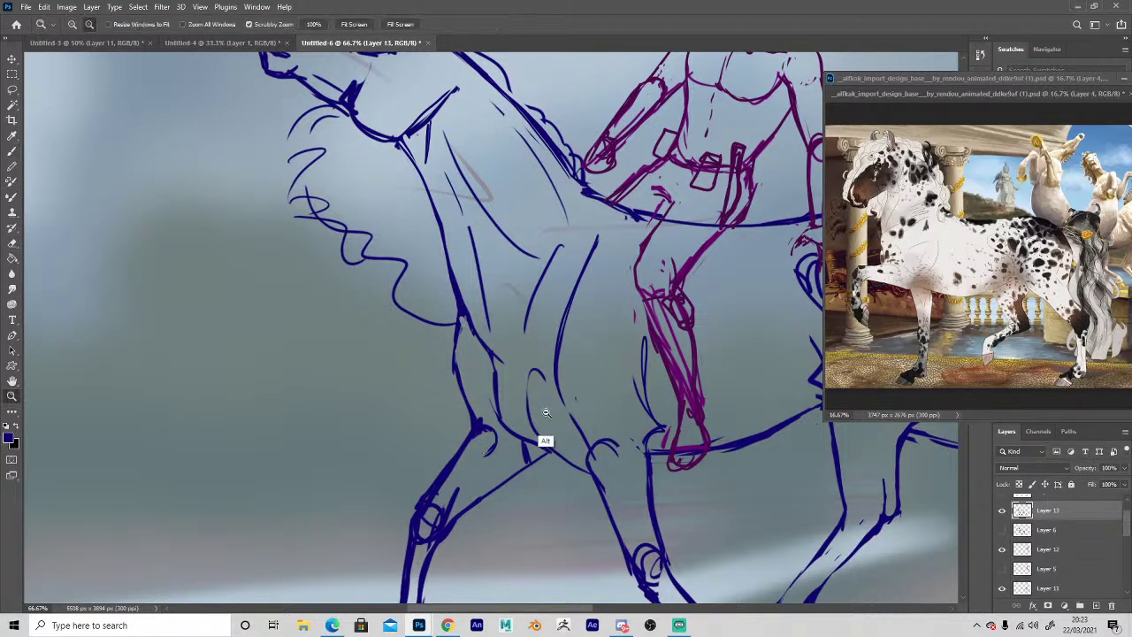
alt+click(545, 410)
alt+click(546, 411)
alt+click(548, 411)
drag(694, 476, 601, 421)
click(600, 421)
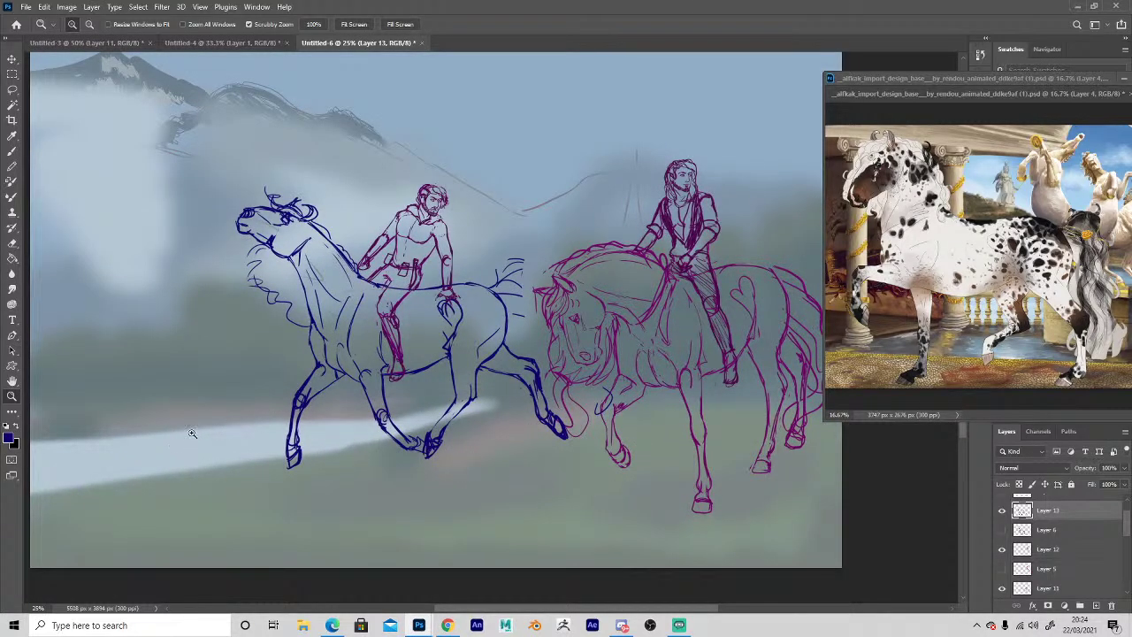
click(198, 231)
click(214, 221)
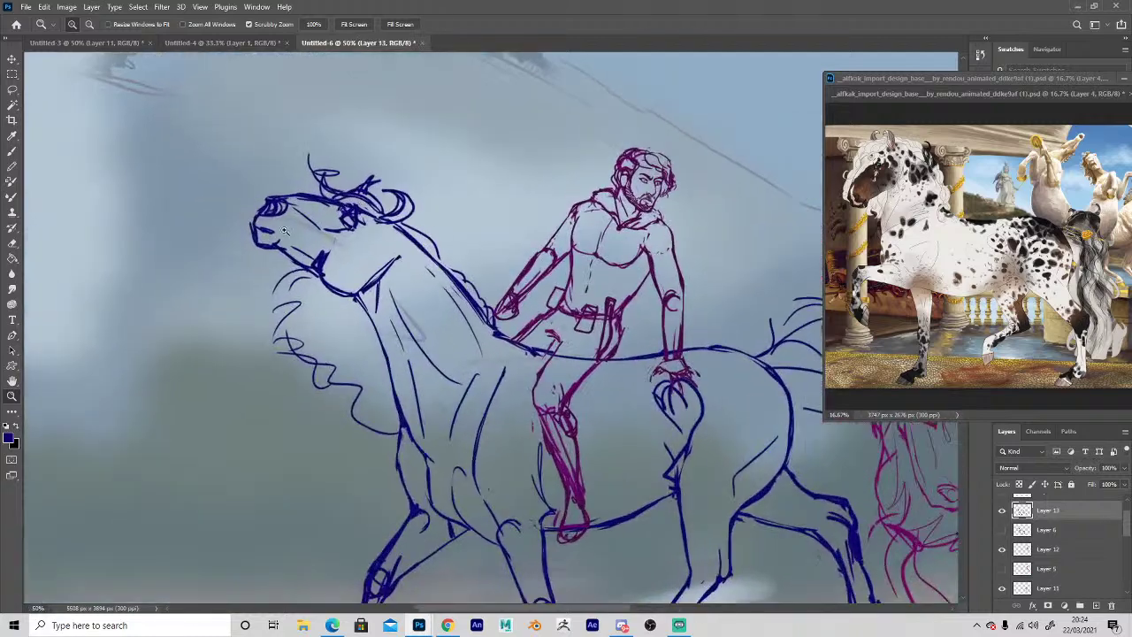
click(283, 230)
Search Google Images in the browser for "horse looking up" and return to the Jozsi and Larissa reference page.
key(super)
click(447, 625)
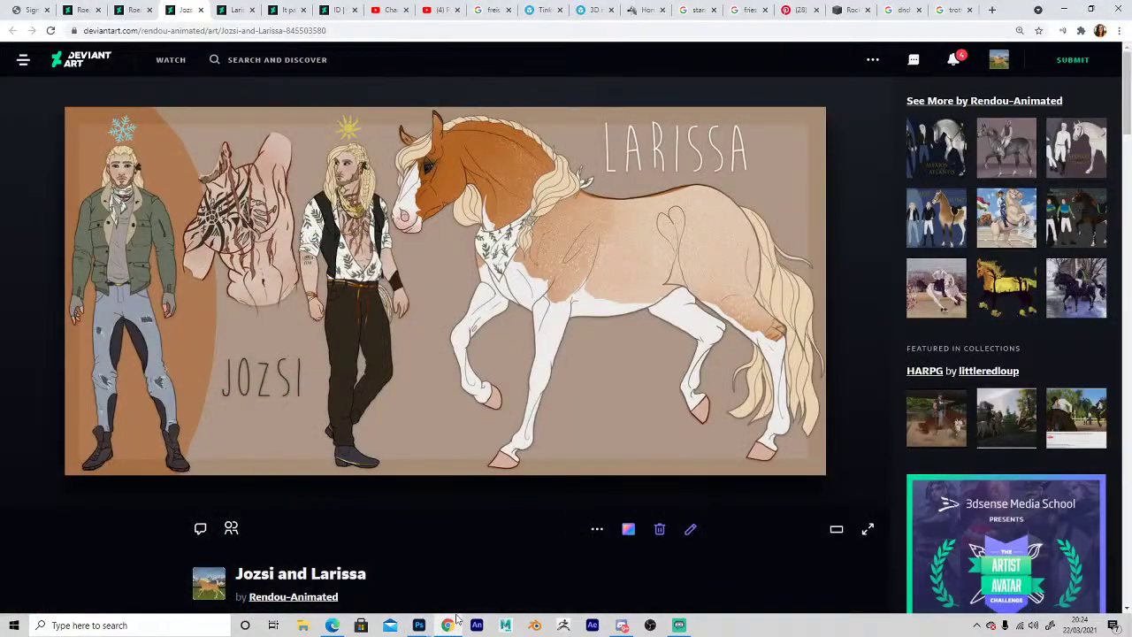
click(951, 10)
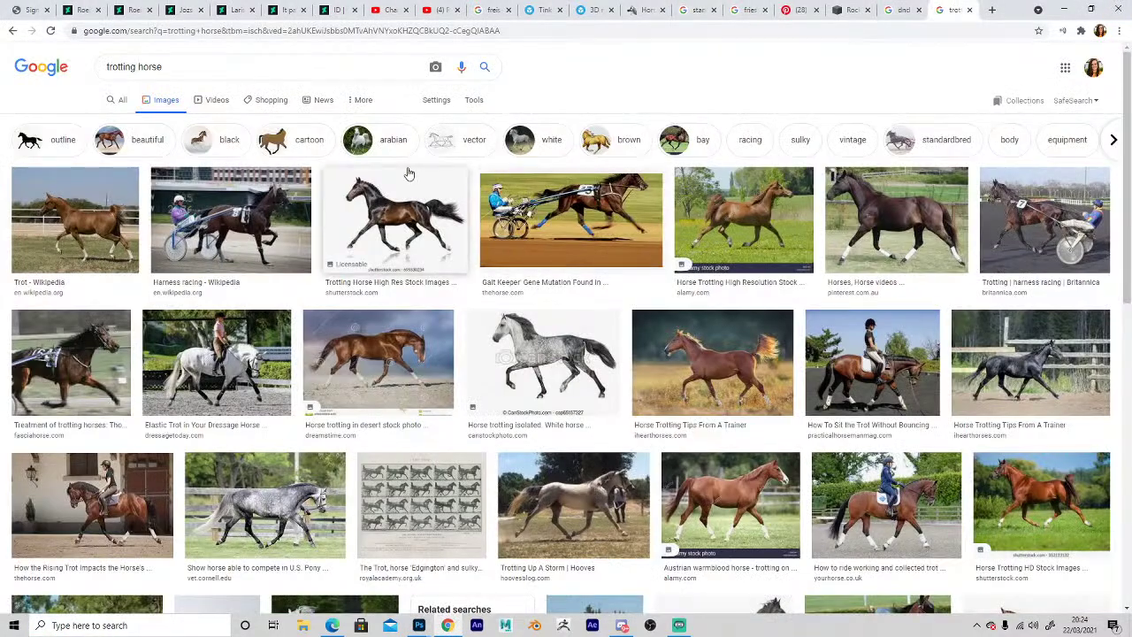
drag(247, 65, 13, 75)
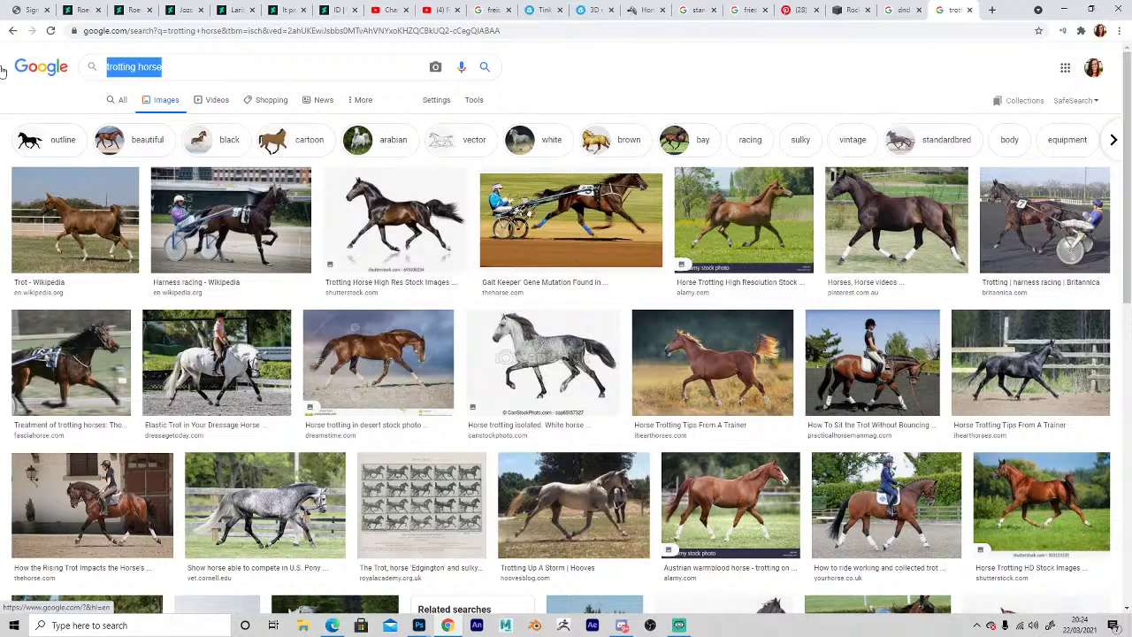
text(hore looking up)
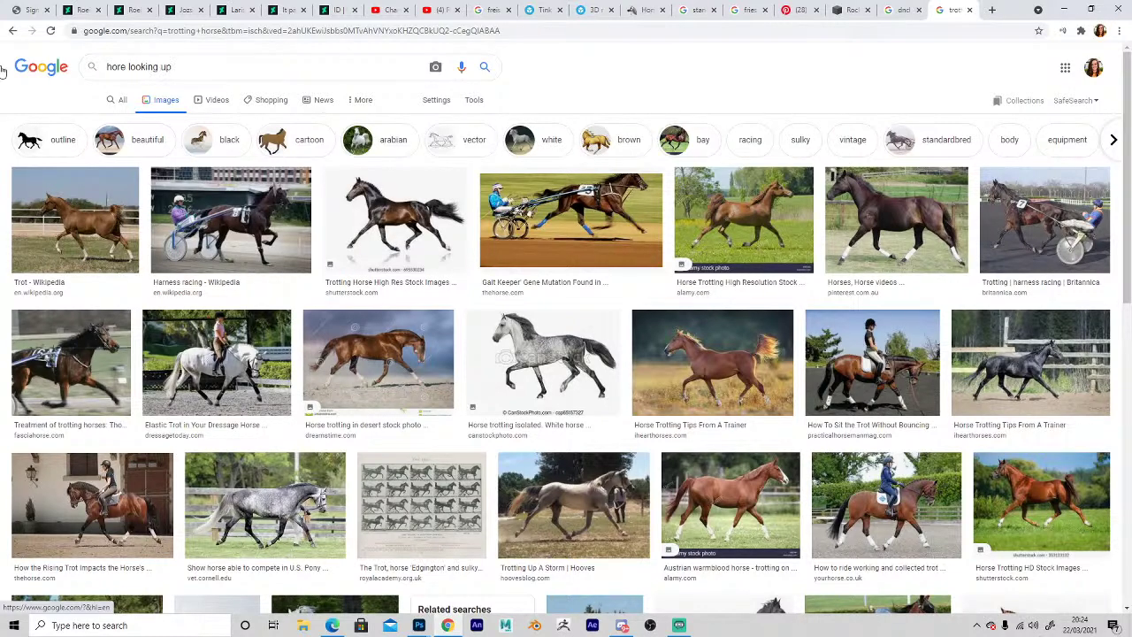
key(Return)
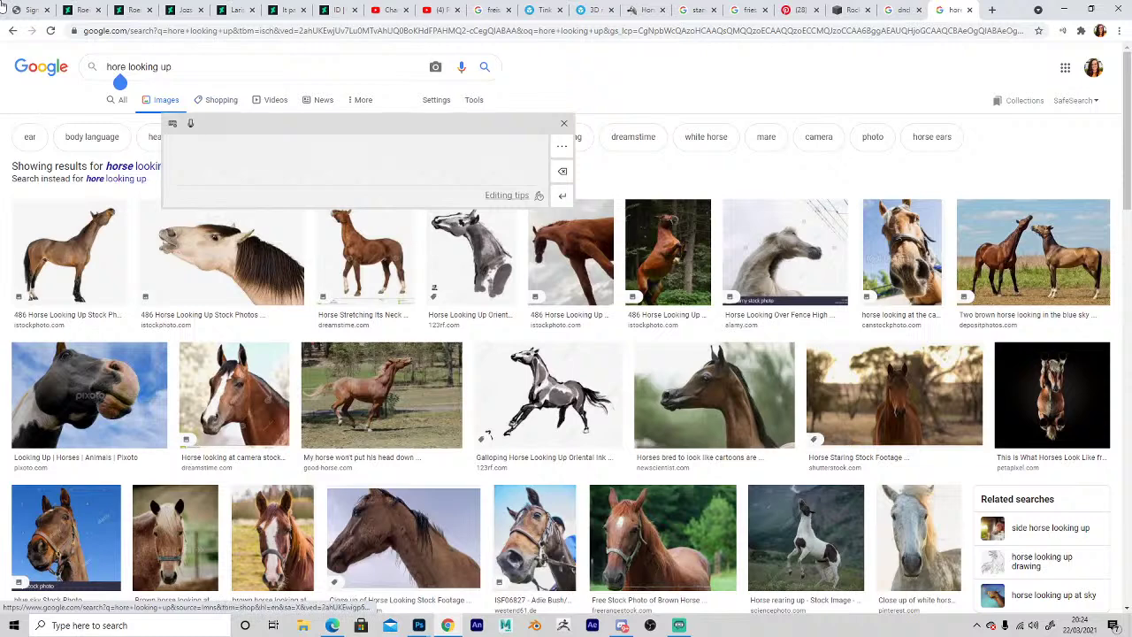
text(s)
key(Return)
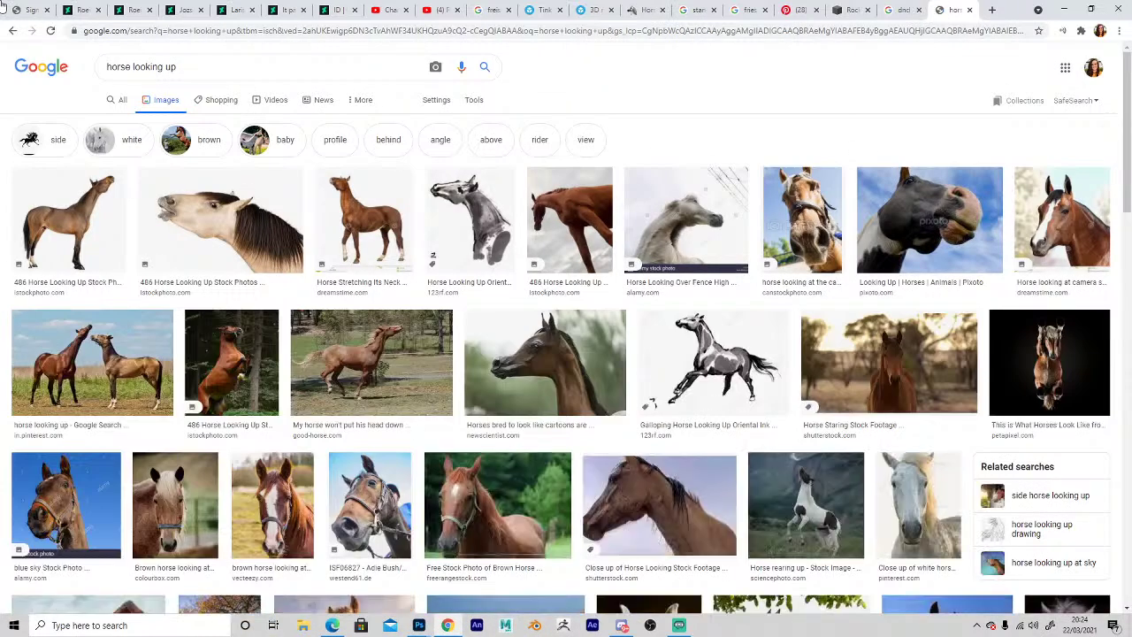
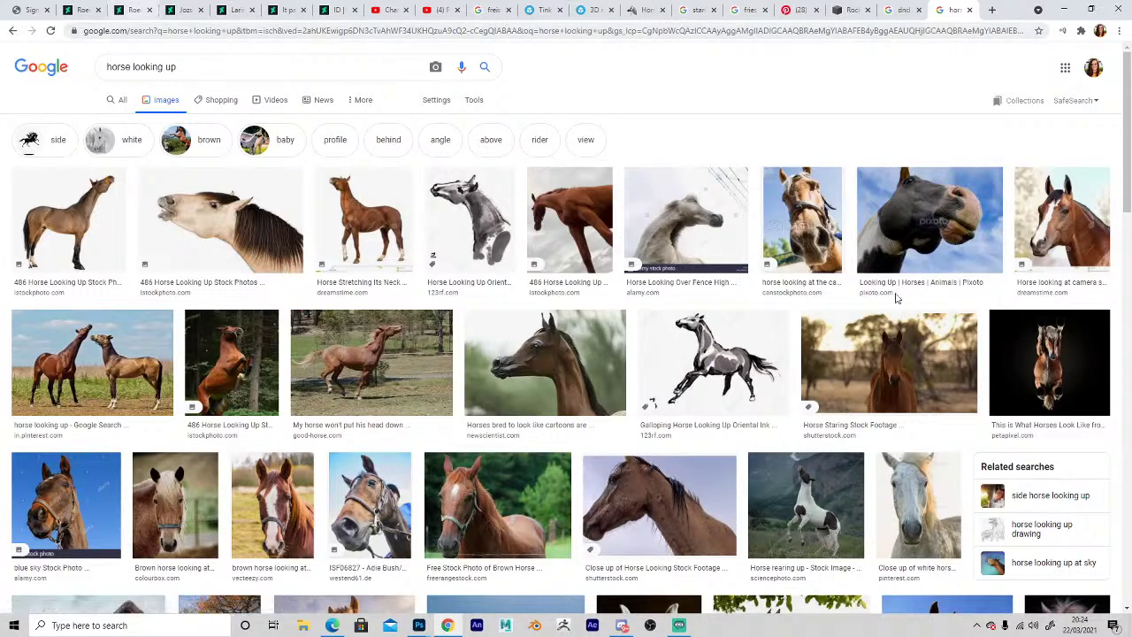
key(ctrl+3)
key(ctrl+4)
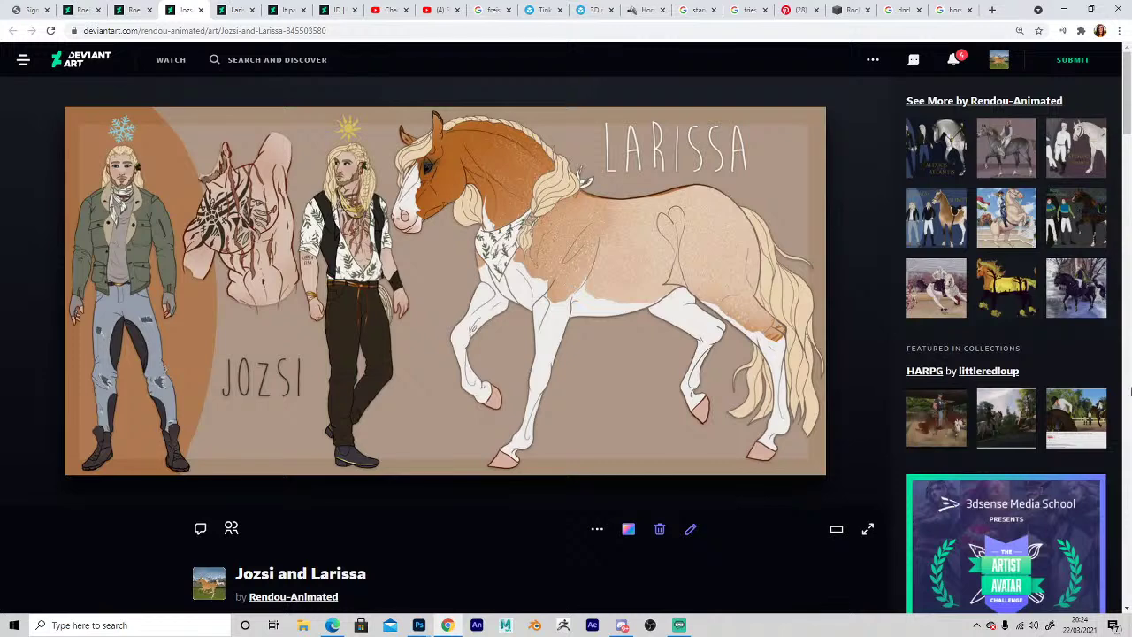
Review the Roei and TBD WIP, Larissa - Obertaurer Import, and Jozsi and Larissa reference pages against the sketch.
click(132, 11)
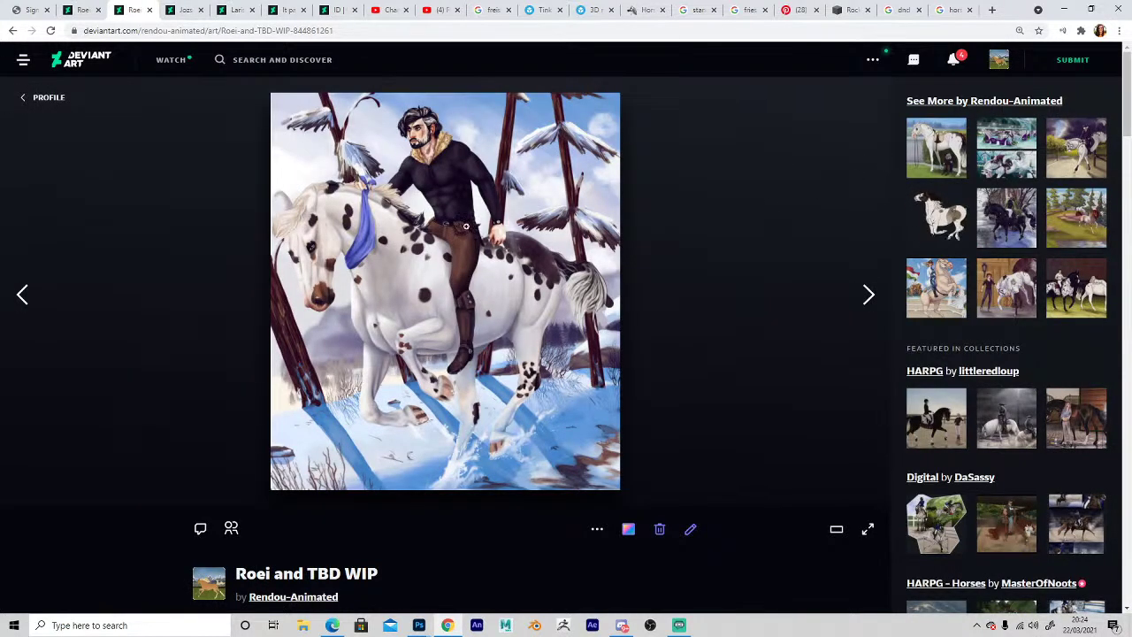
click(240, 8)
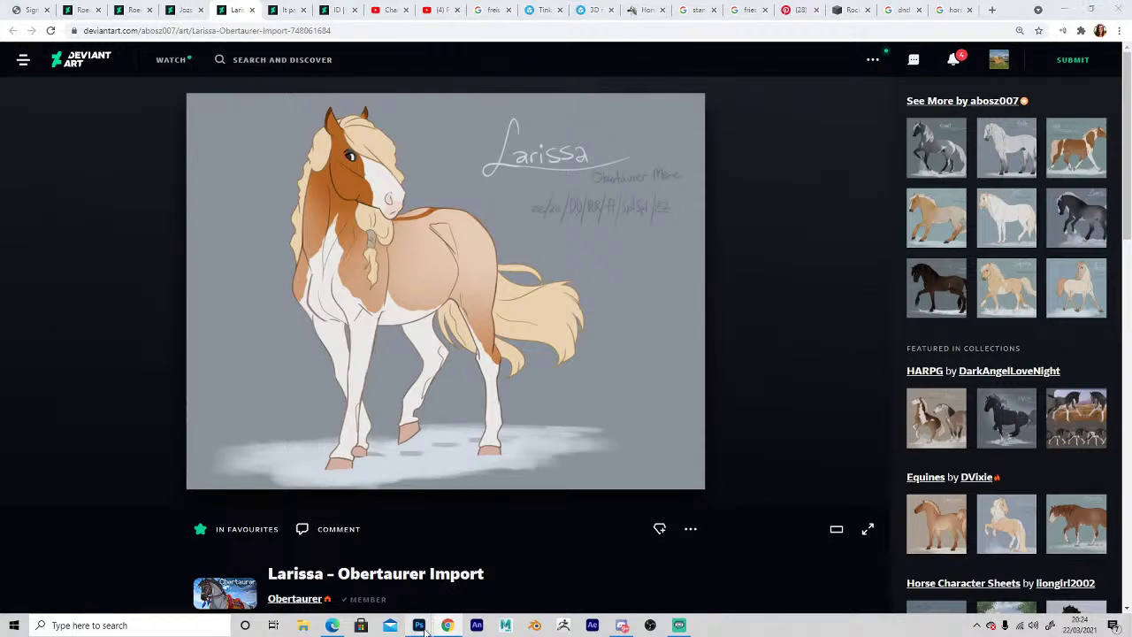
mouse_move(419, 625)
click(381, 576)
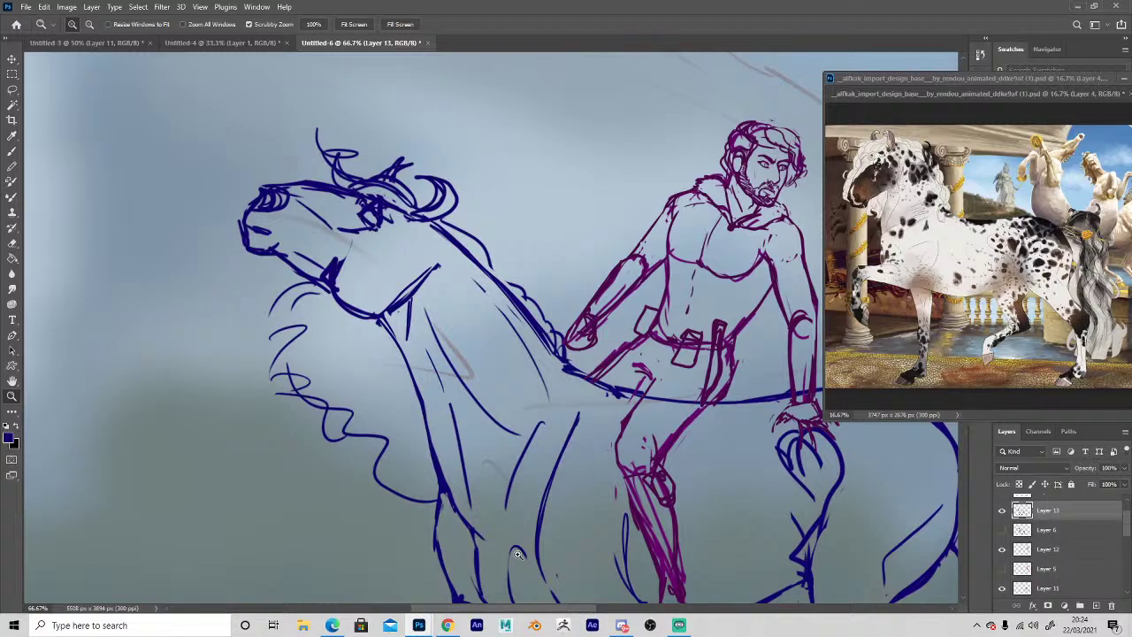
click(448, 625)
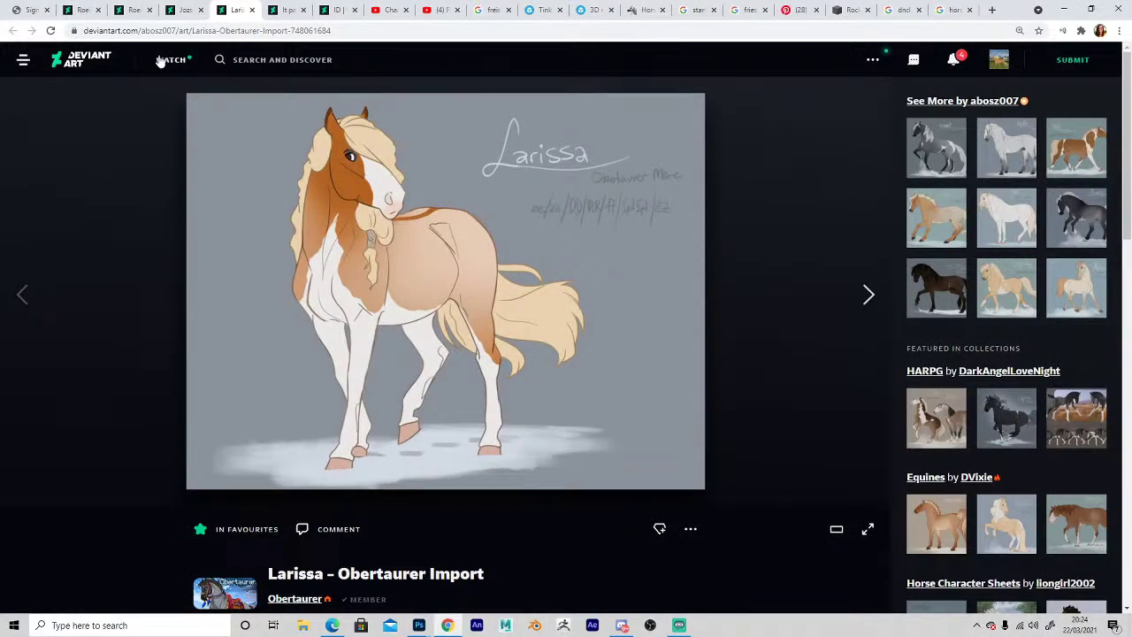
click(184, 9)
scroll(610, 316, down, 9)
scroll(610, 316, down, 4)
scroll(599, 325, up, 15)
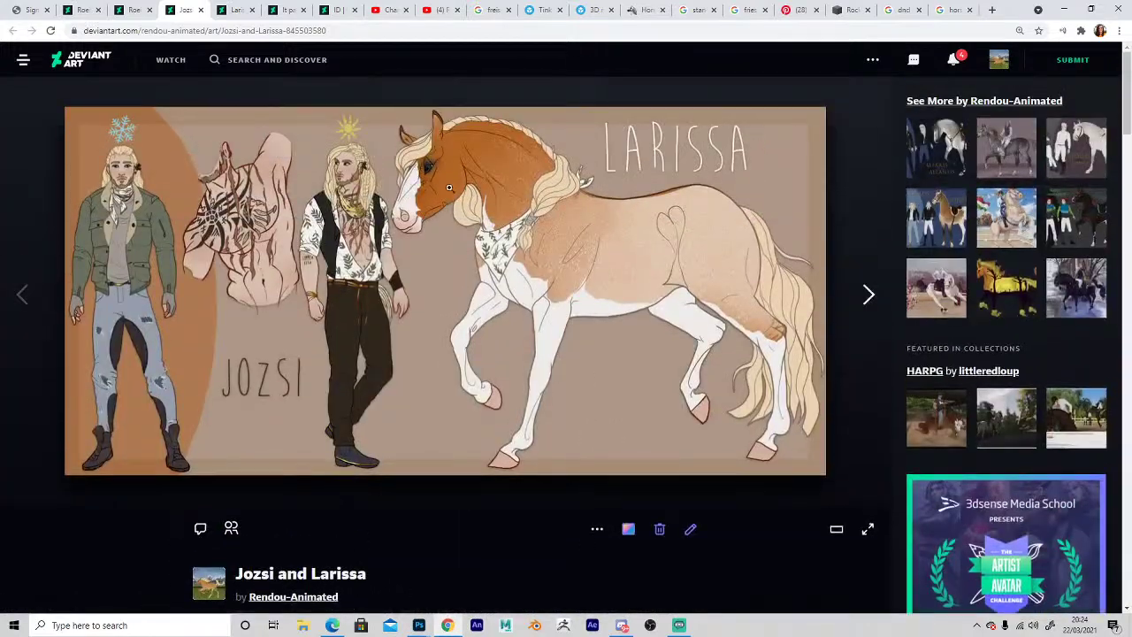
Open the YouTube channel's uploads and start the live stream "Drawing Unicorn and Horse nomads - Mic on".
click(440, 10)
click(342, 313)
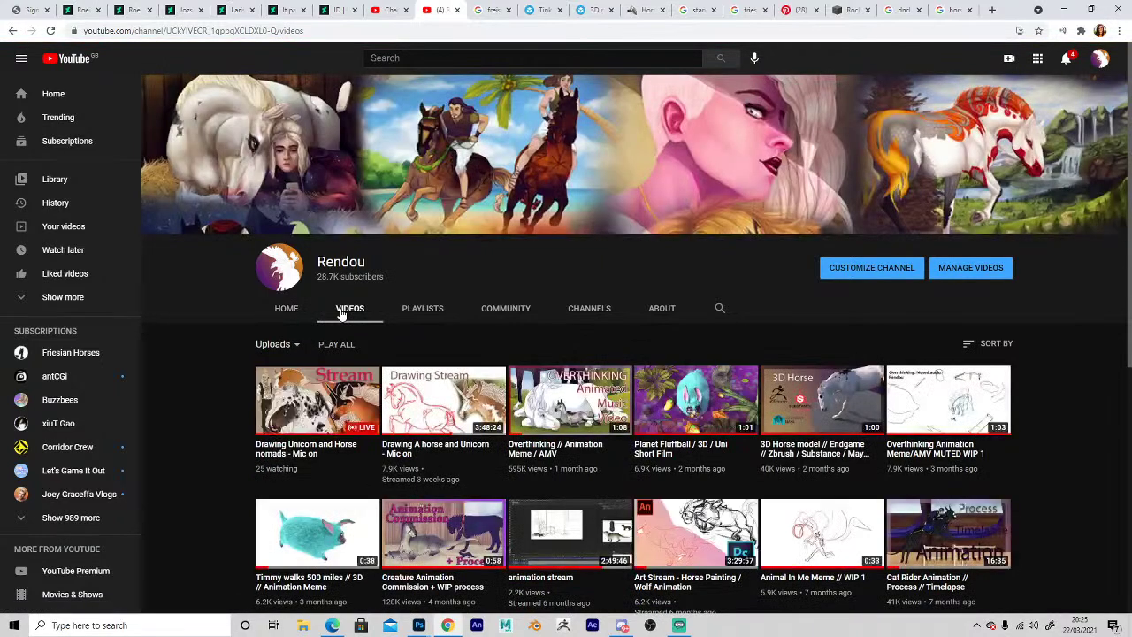
click(301, 396)
Return to the Jozsi and Larissa page on DeviantArt and copy its web address.
click(290, 9)
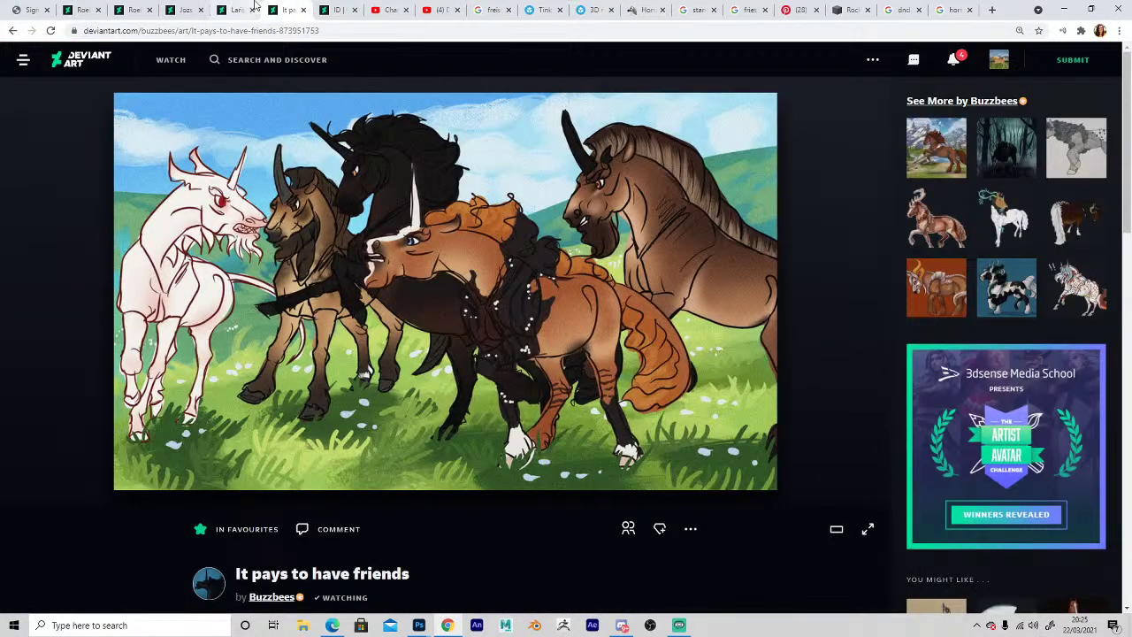
click(235, 10)
click(338, 9)
click(290, 9)
click(184, 9)
click(286, 27)
key(ctrl+c)
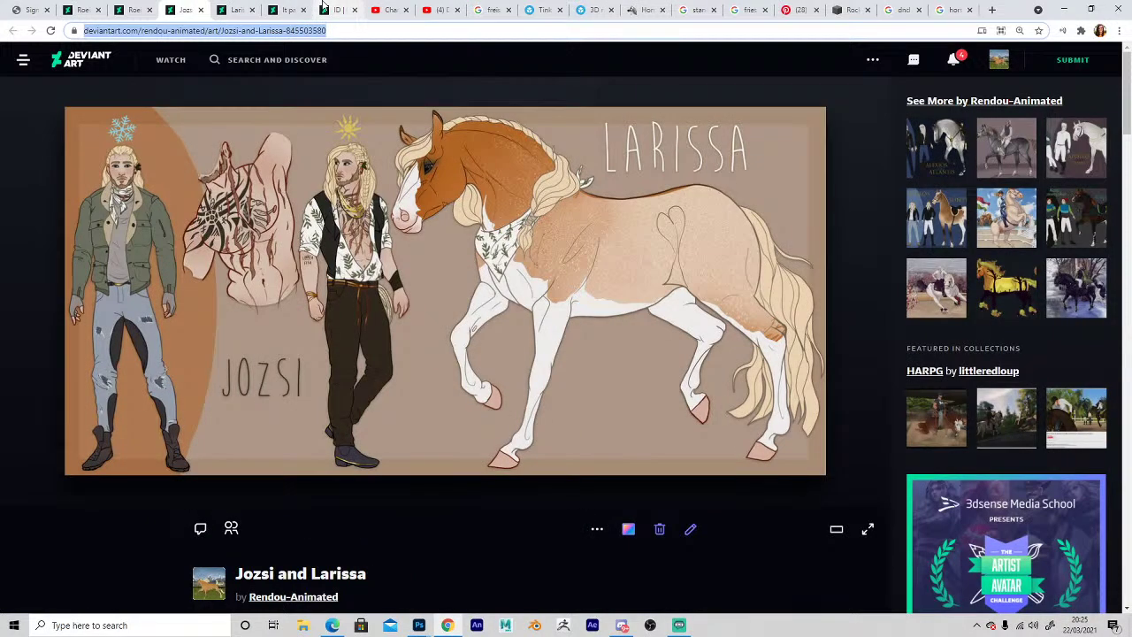
Post the copied DeviantArt link in the YouTube live stream's chat and close the stream page.
click(390, 9)
click(434, 9)
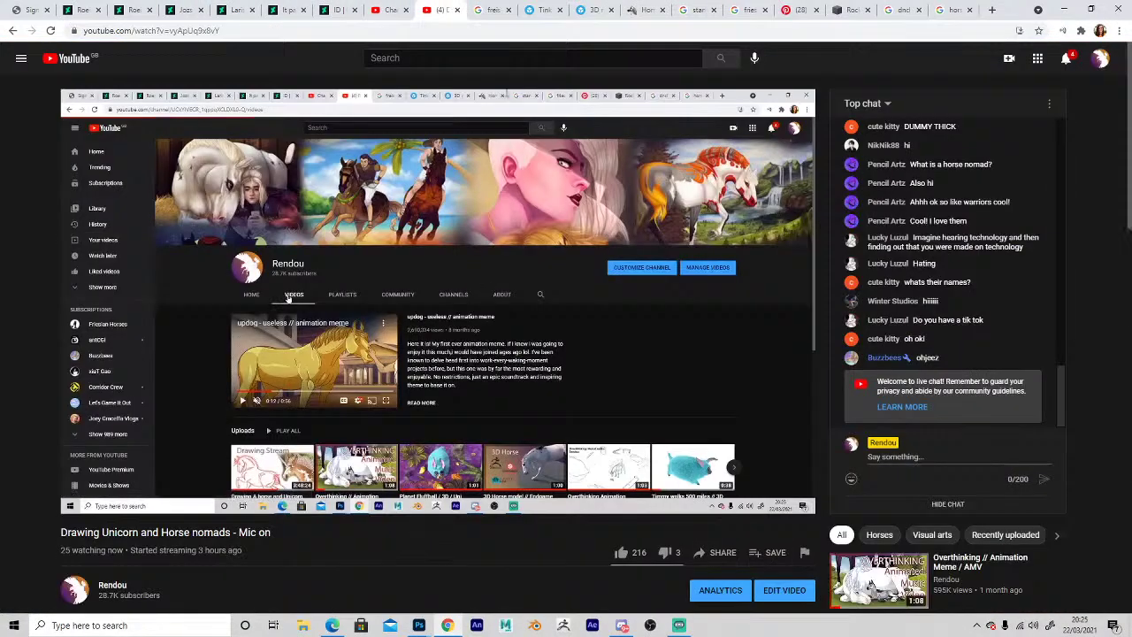
click(955, 457)
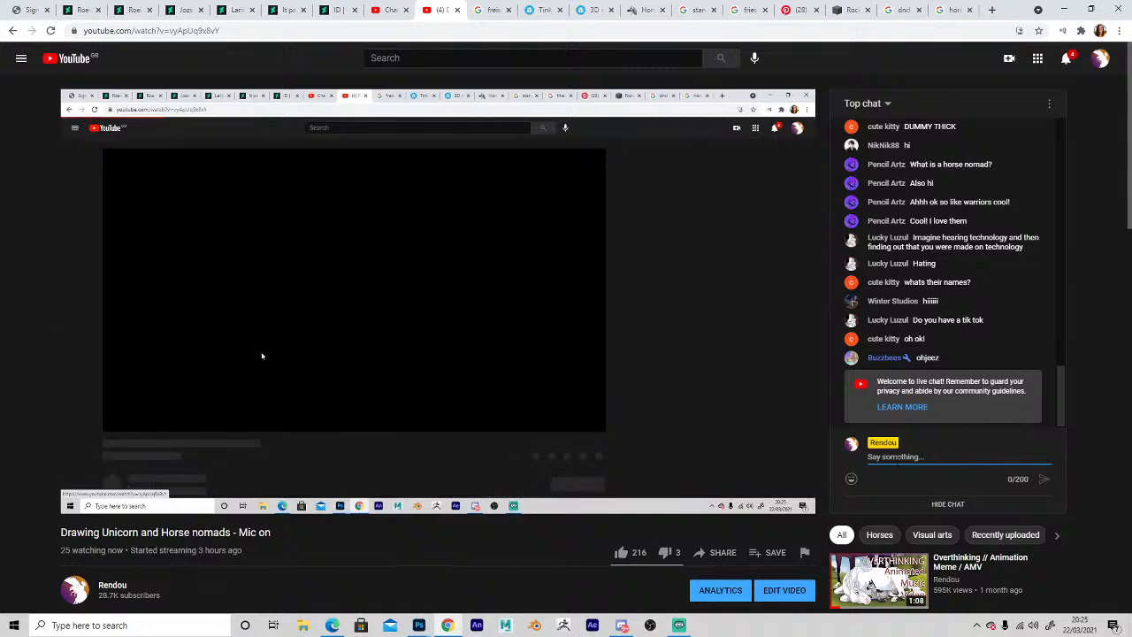
key(ctrl+v)
key(Return)
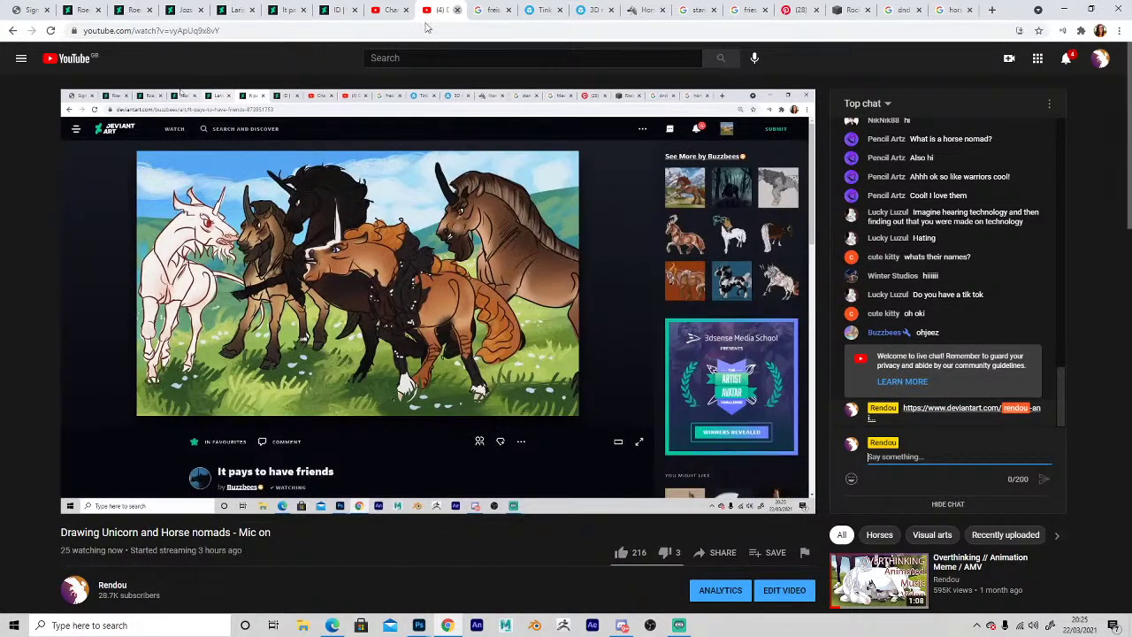
click(457, 10)
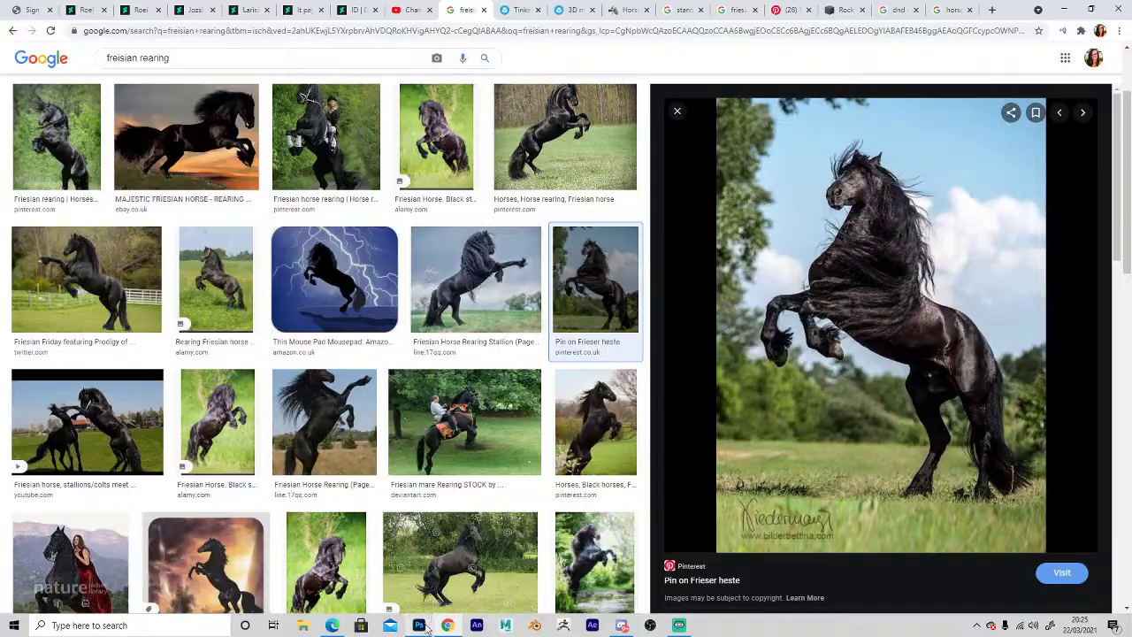
Return to the "horse looking up" image results and preview the bay horse stretching its neck and the two horses in a field.
click(399, 545)
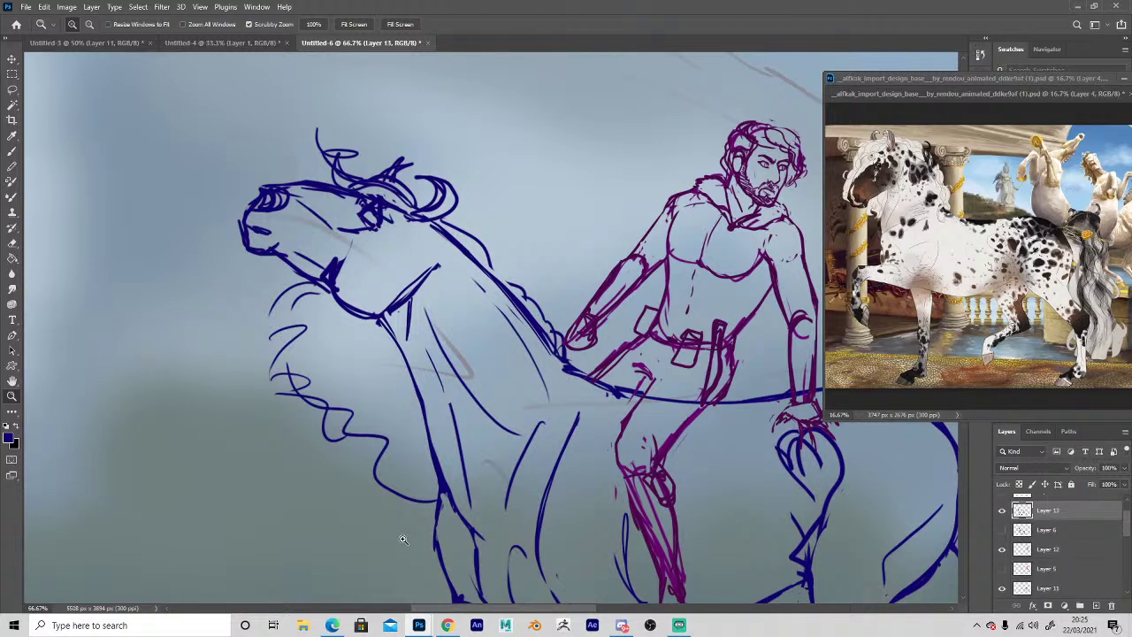
click(448, 625)
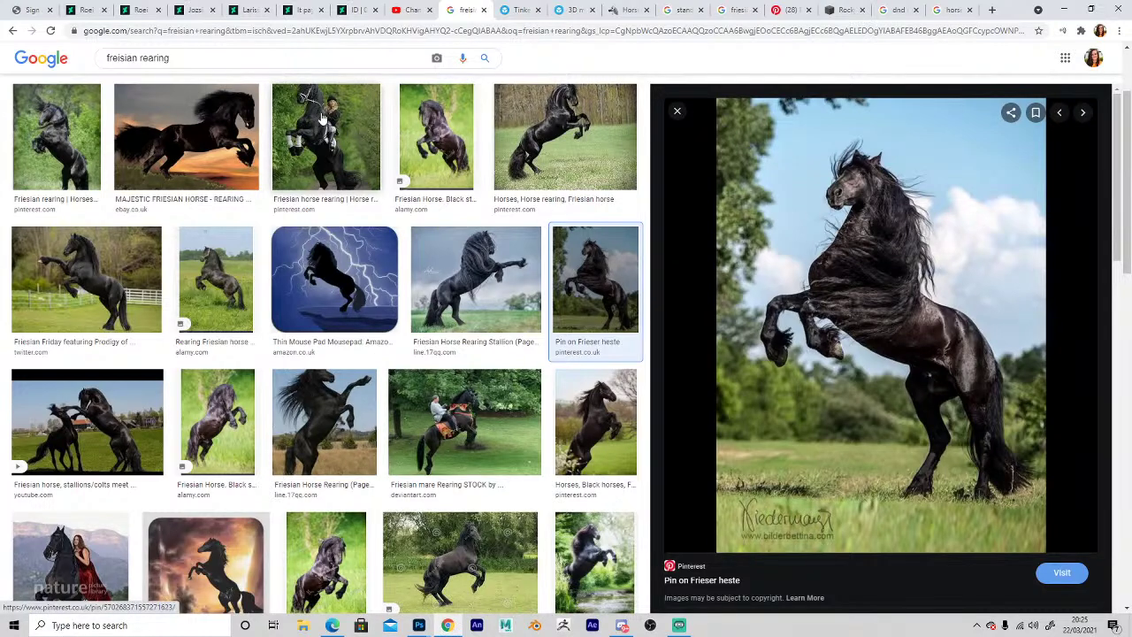
click(255, 18)
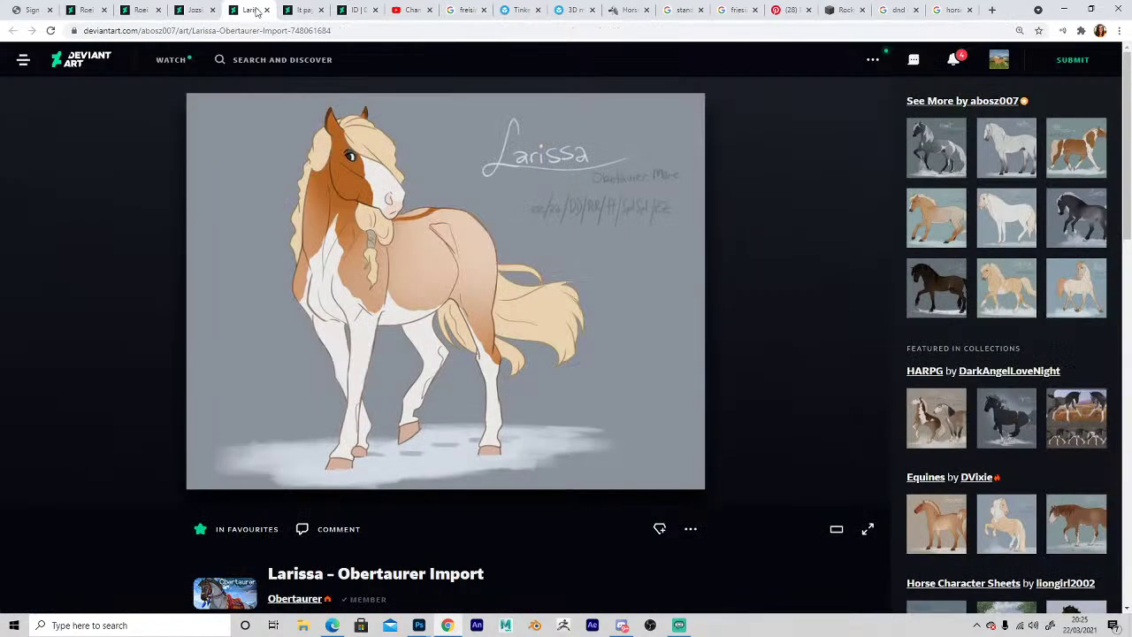
click(956, 8)
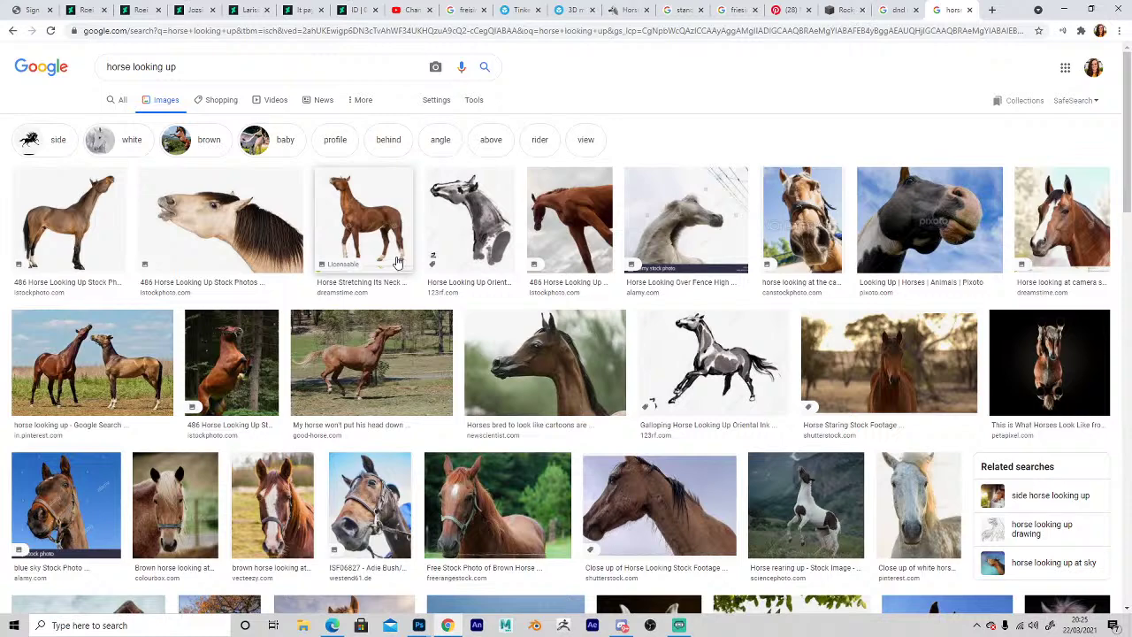
click(83, 231)
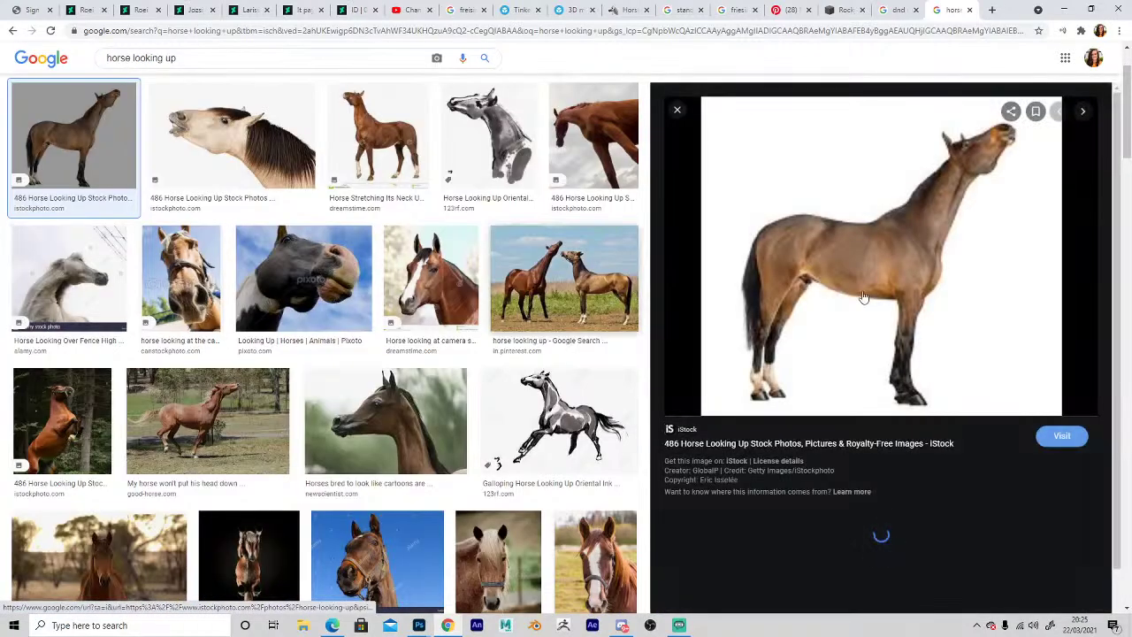
scroll(891, 247, down, 3)
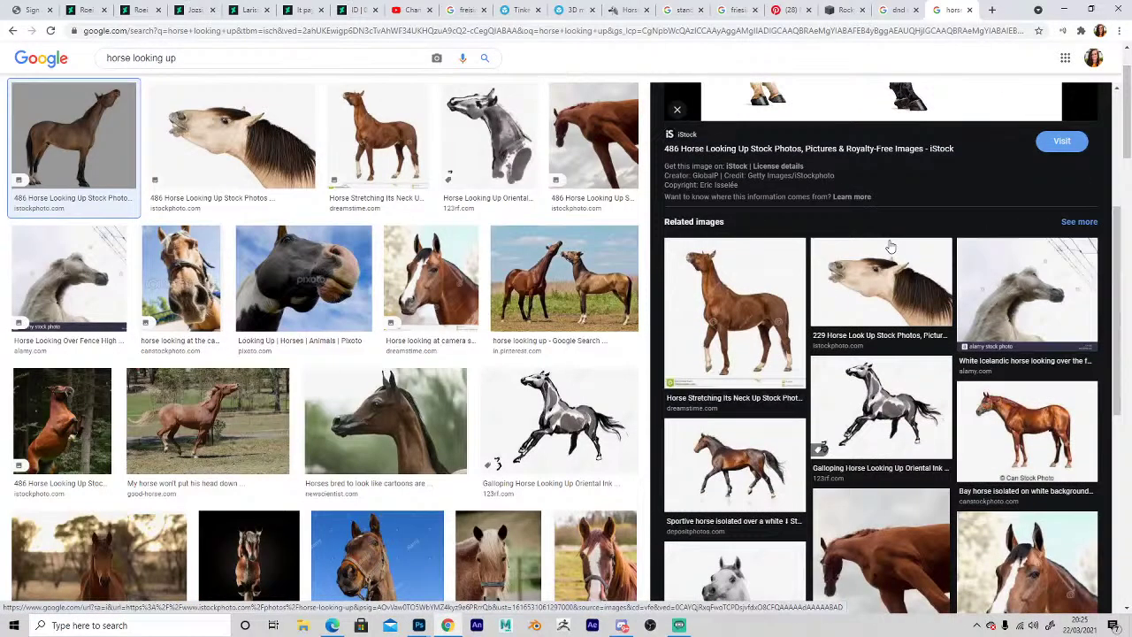
click(564, 278)
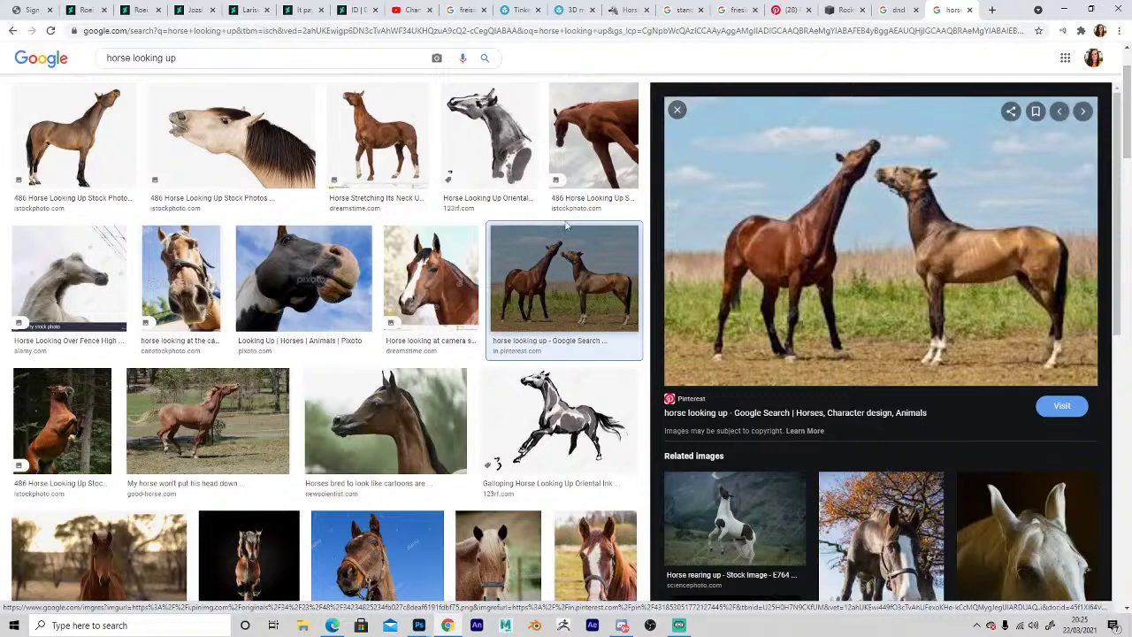
click(74, 137)
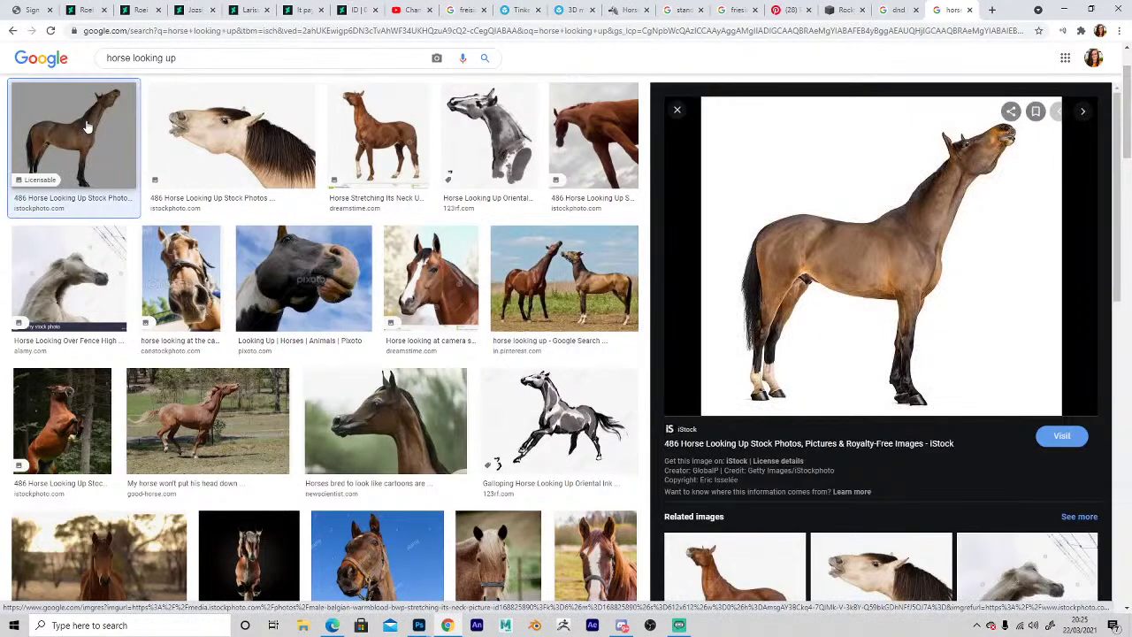
Browse the "horse looking up" results and related images for raised-head poses, and preview the oriental ink painting of a horse.
scroll(832, 187, down, 10)
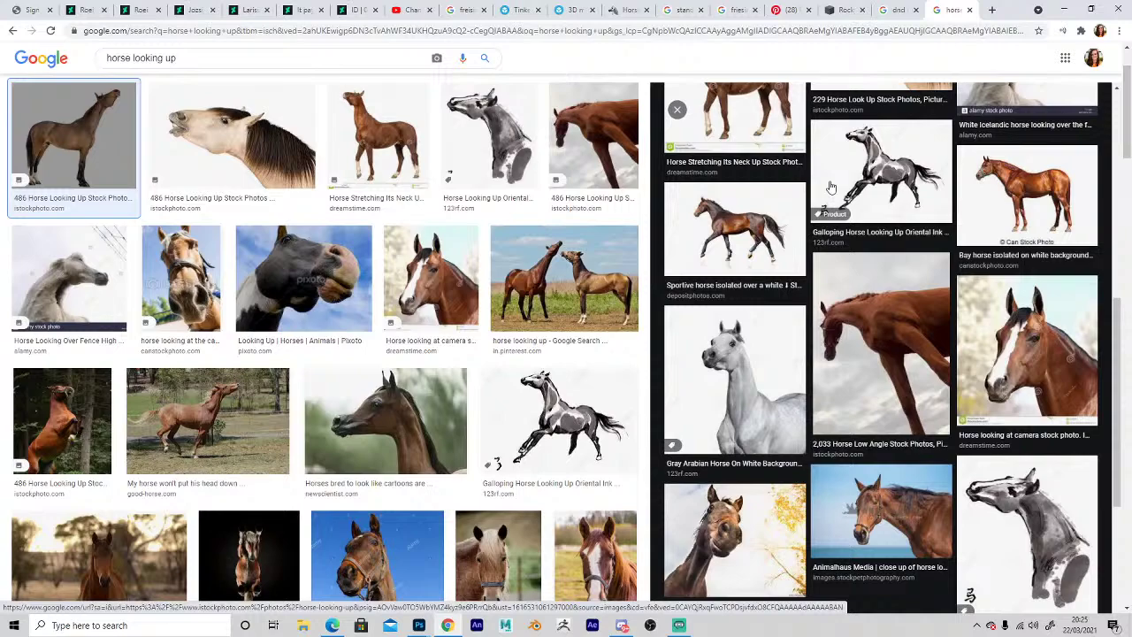
scroll(581, 235, down, 6)
scroll(451, 272, down, 4)
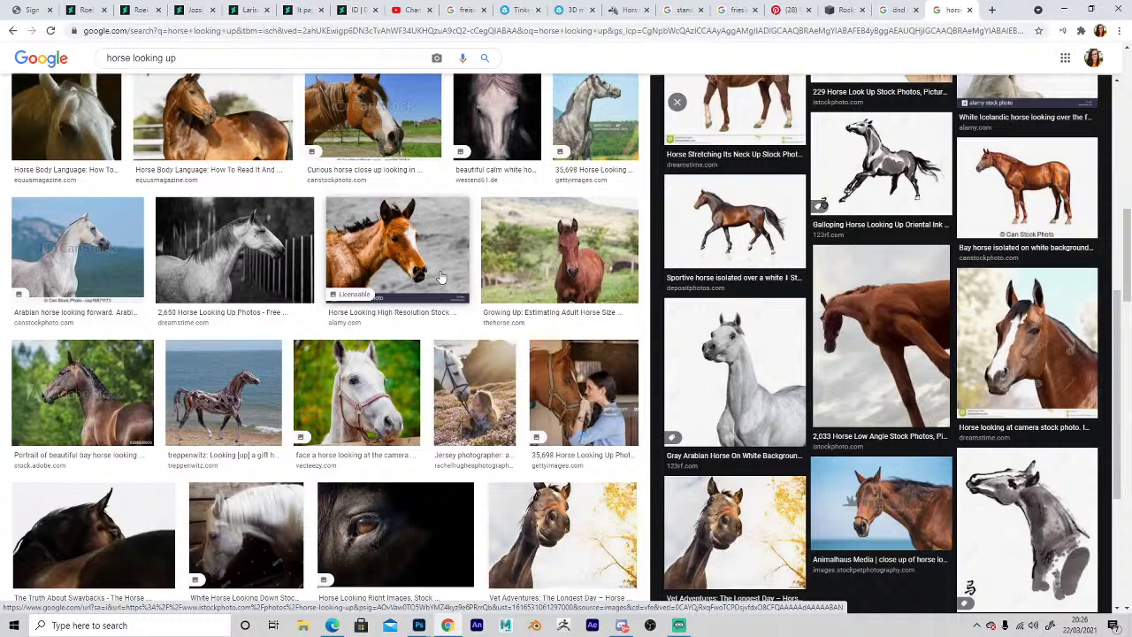
click(1013, 545)
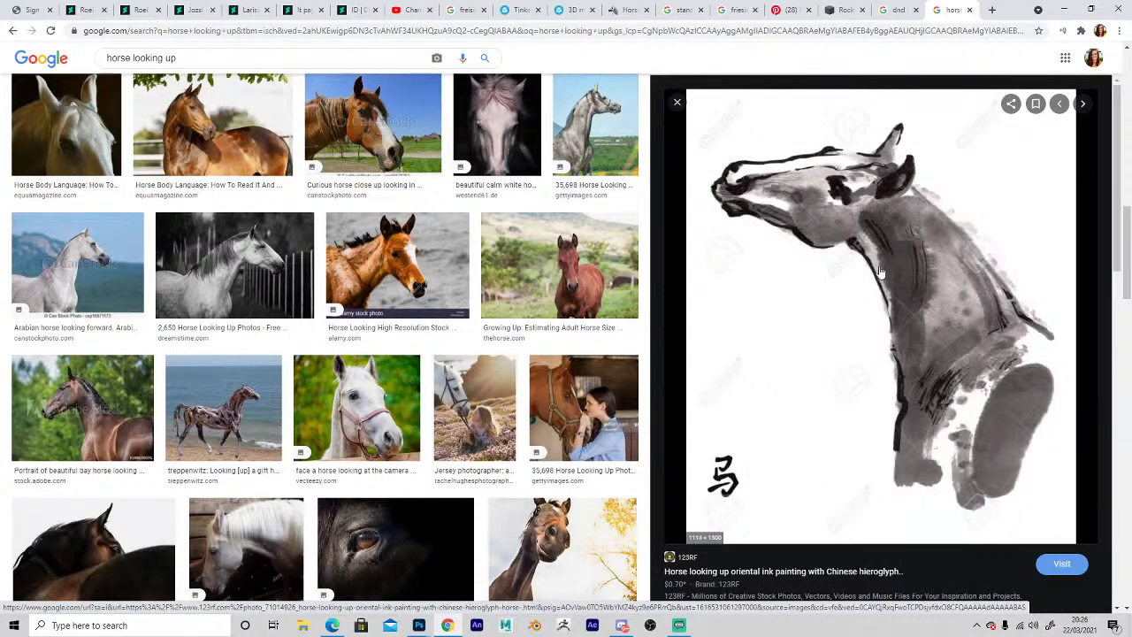
right_click(283, 358)
key(Escape)
scroll(292, 317, up, 5)
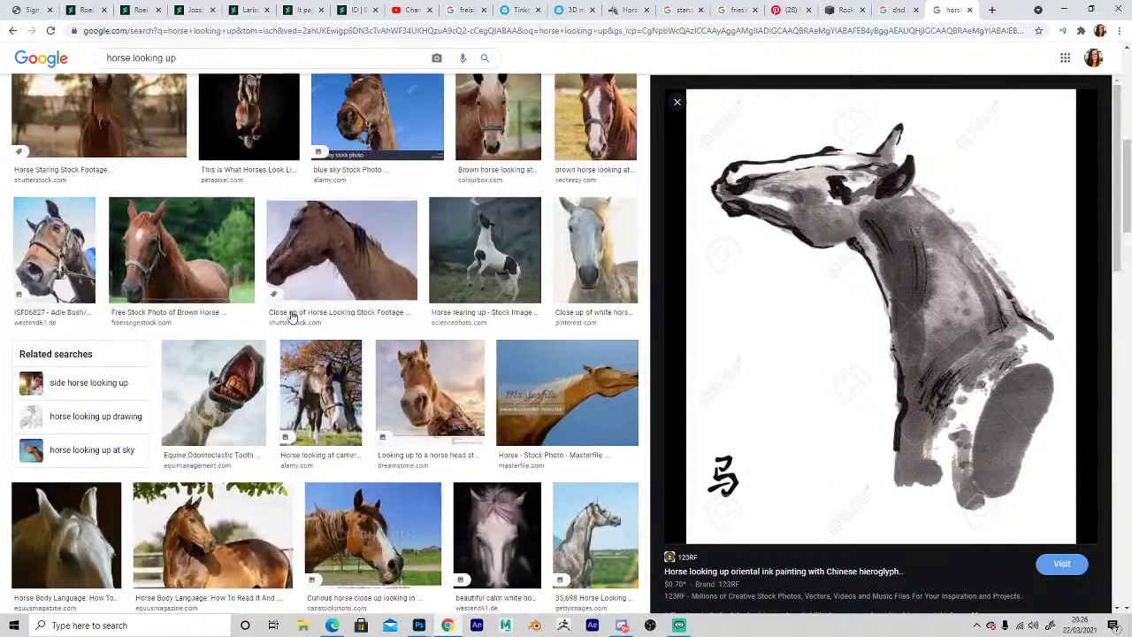
scroll(292, 316, up, 2)
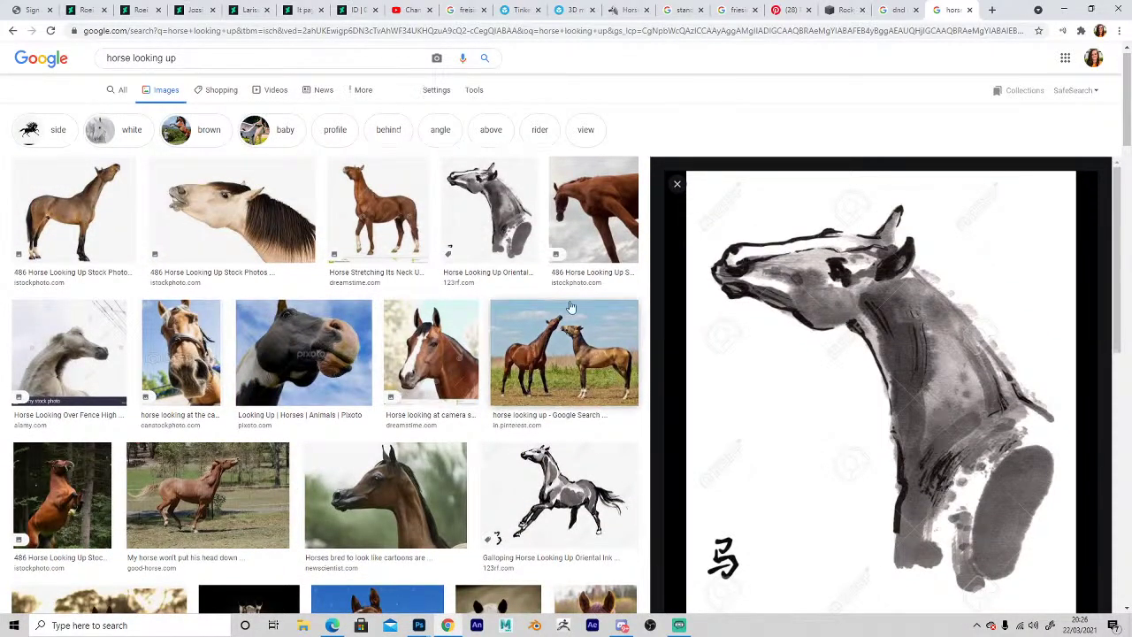
scroll(566, 319, down, 4)
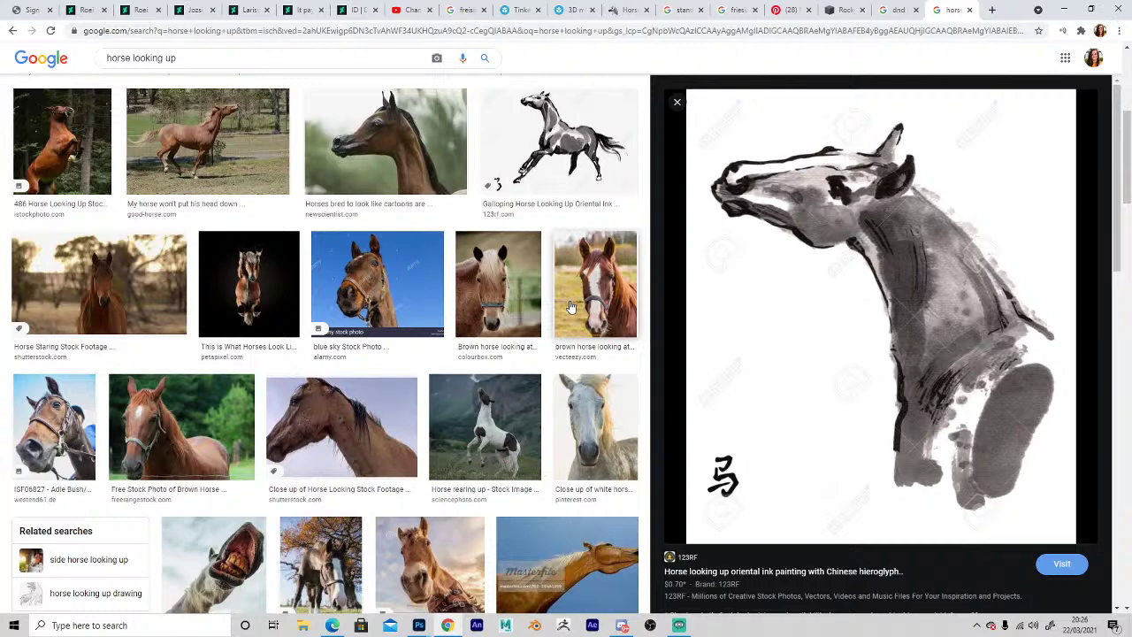
scroll(572, 306, down, 5)
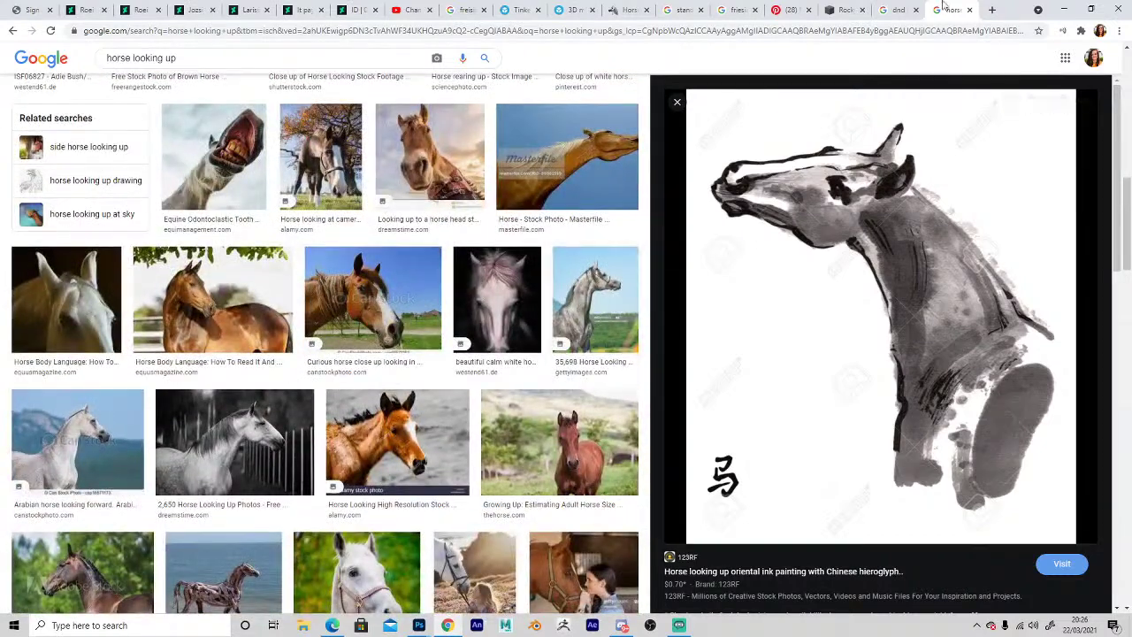
Open the Pinterest profile in a separate page and bring up its "100 horse heads challenge" board.
click(790, 10)
scroll(1050, 90, down, 2)
scroll(1050, 90, up, 2)
right_click(1083, 66)
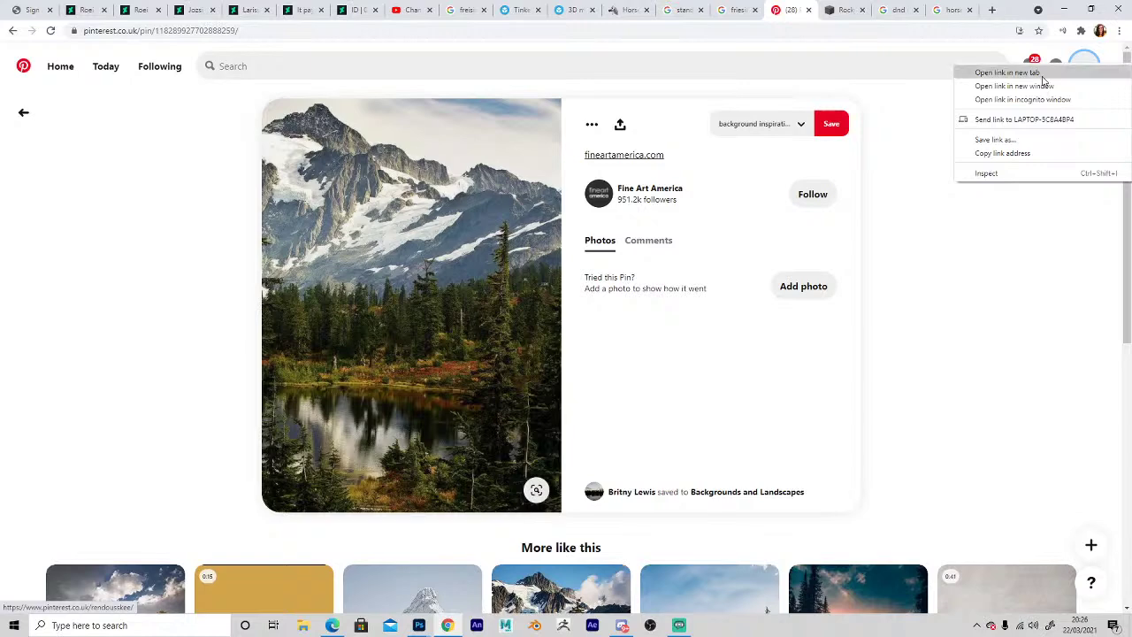
click(1007, 72)
click(796, 9)
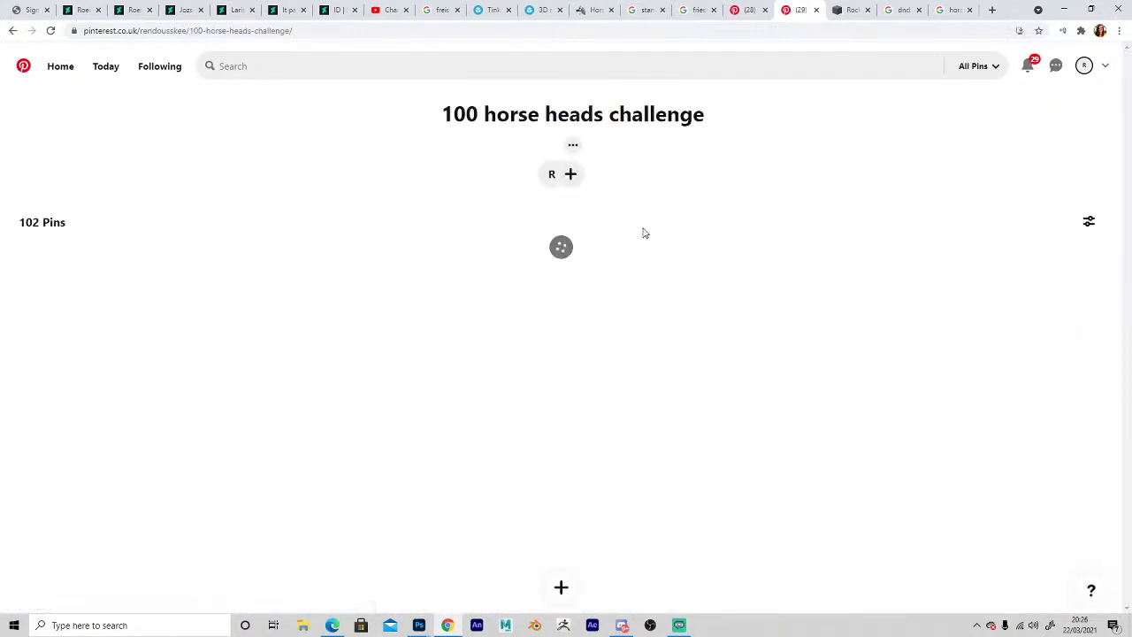
Browse the "100 horse heads challenge" board for a side-view horse head and neck that suits the blue horse's raised pose.
scroll(654, 226, down, 4)
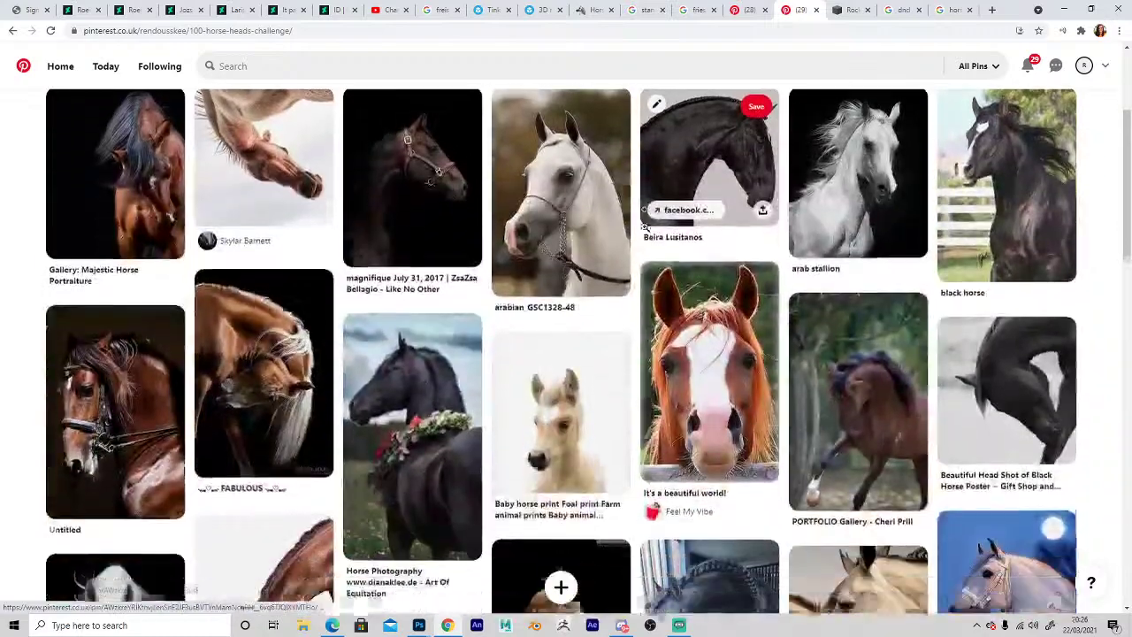
scroll(693, 214, down, 5)
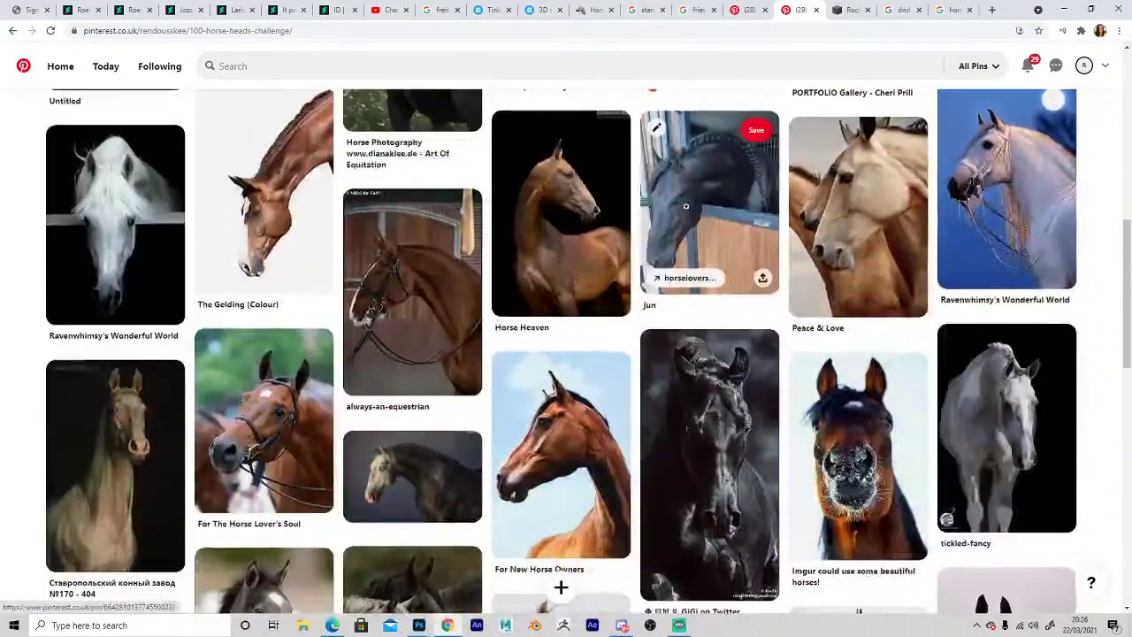
scroll(687, 211, down, 2)
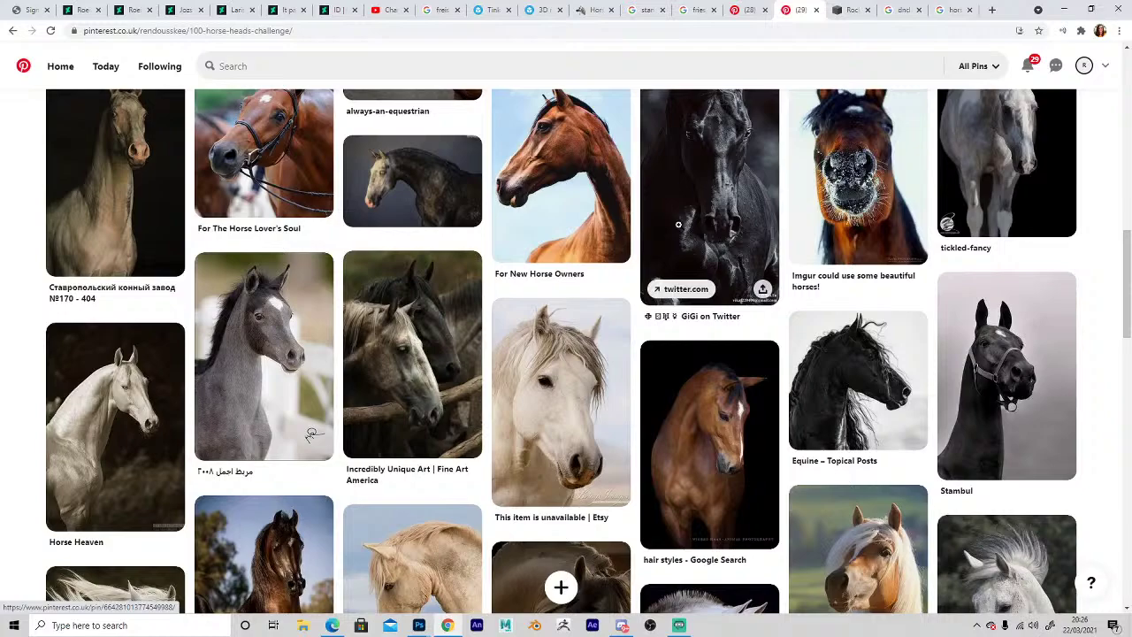
scroll(679, 224, down, 3)
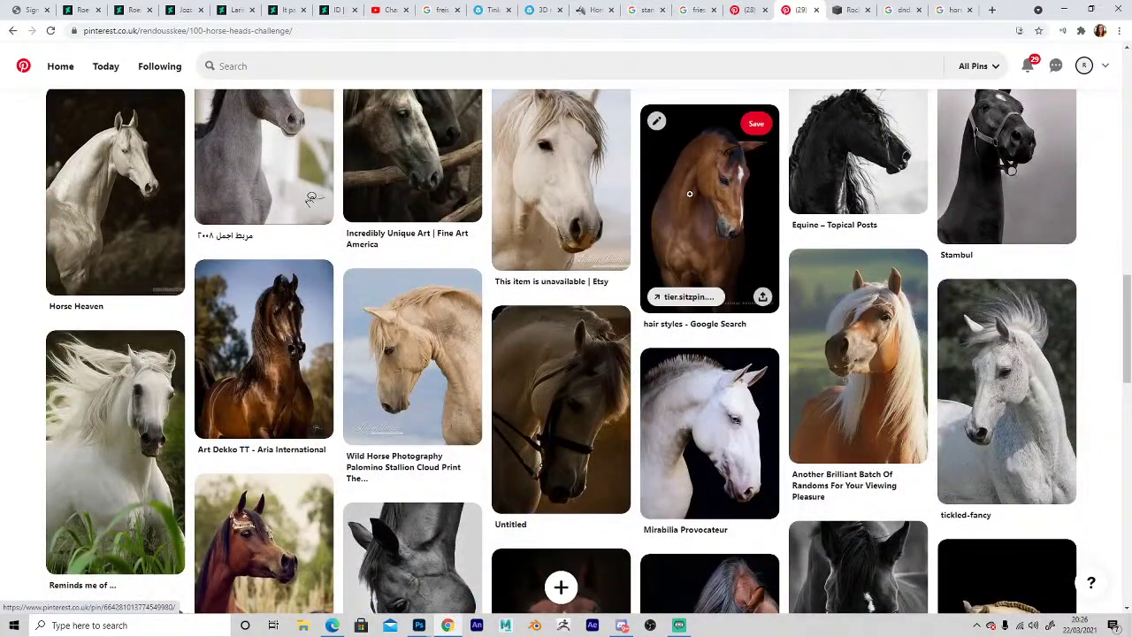
scroll(689, 192, down, 2)
scroll(689, 193, down, 3)
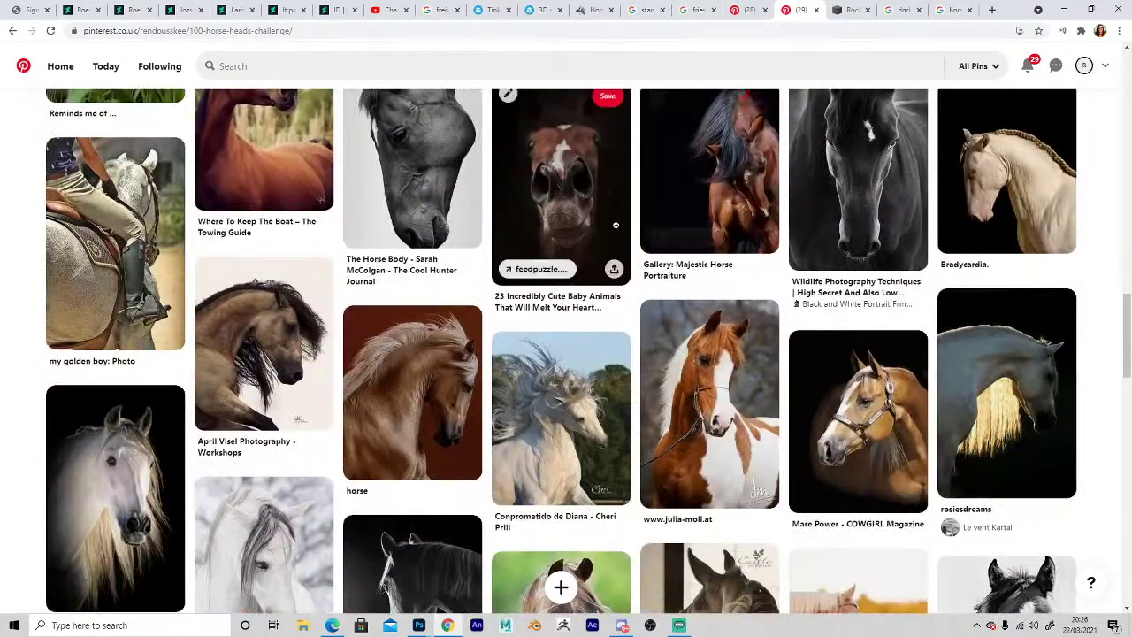
scroll(610, 221, down, 5)
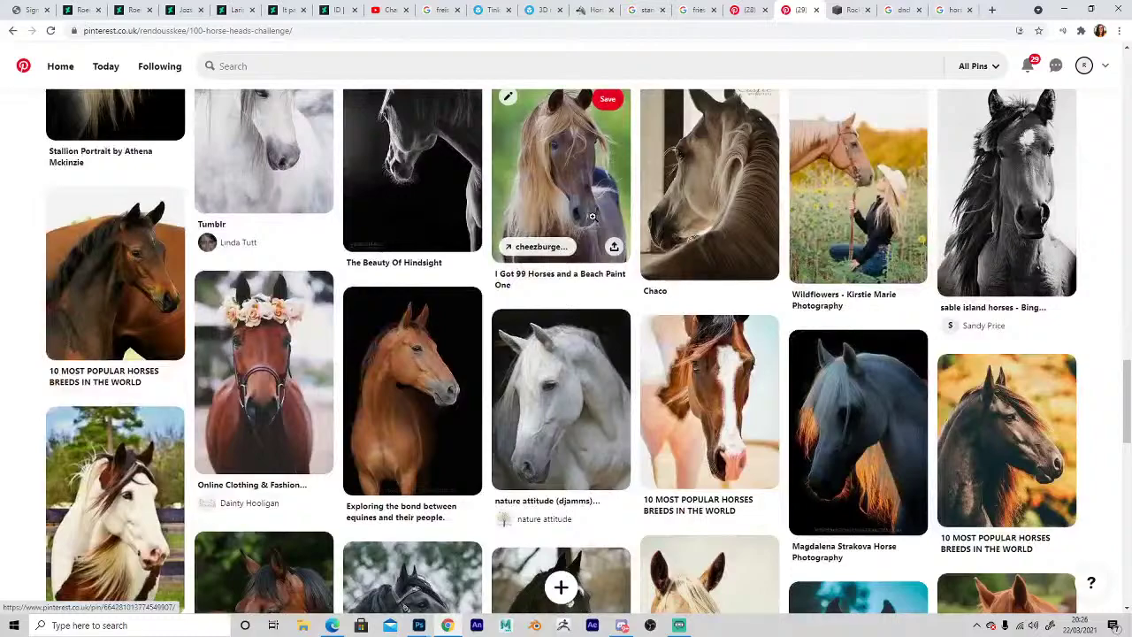
scroll(500, 250, down, 3)
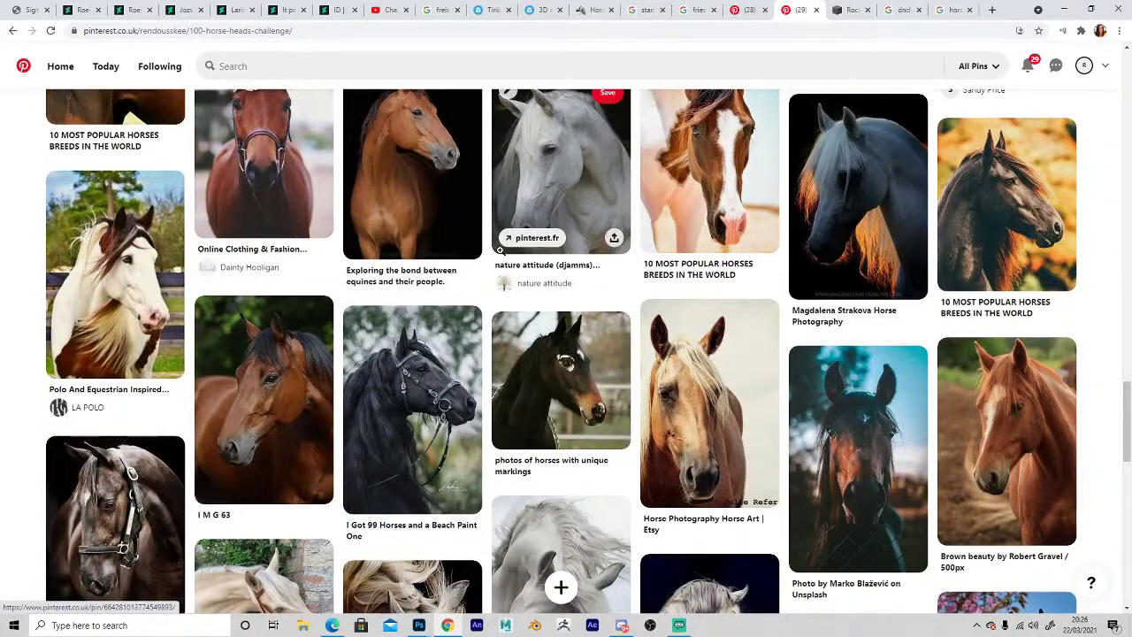
scroll(499, 250, down, 1)
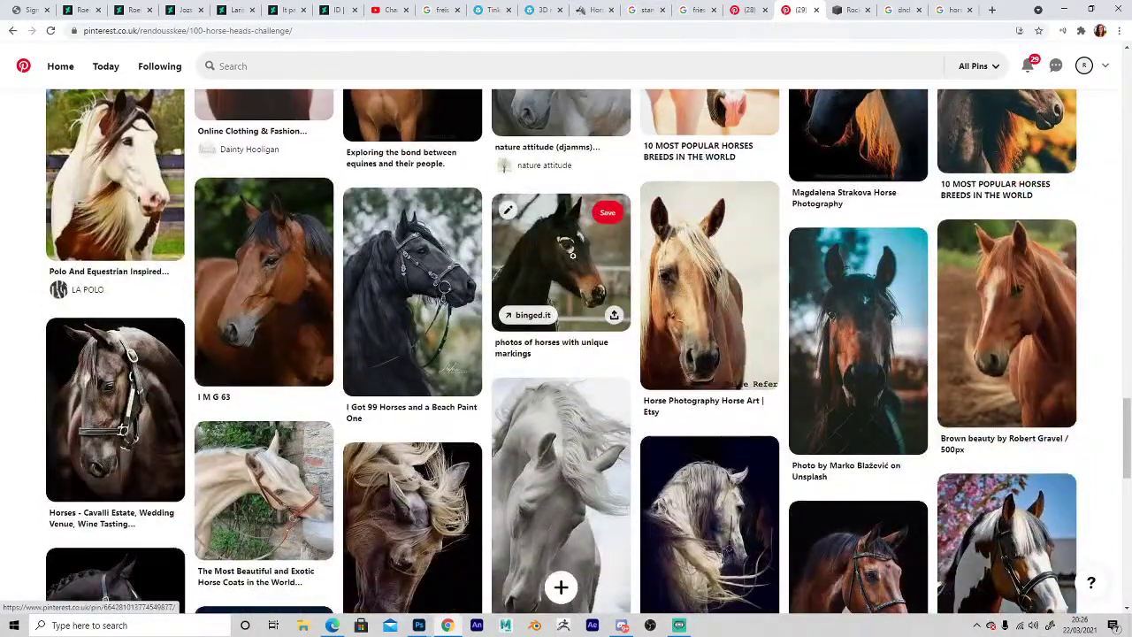
scroll(572, 255, down, 6)
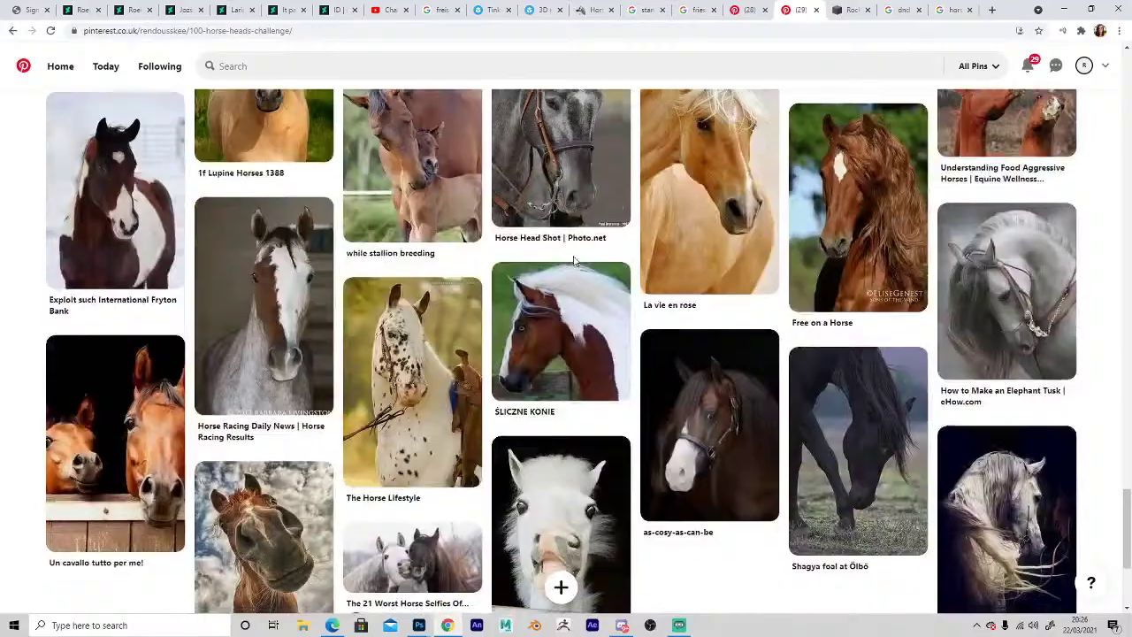
scroll(573, 259, down, 2)
scroll(573, 259, up, 1)
scroll(573, 259, down, 1)
scroll(572, 255, up, 3)
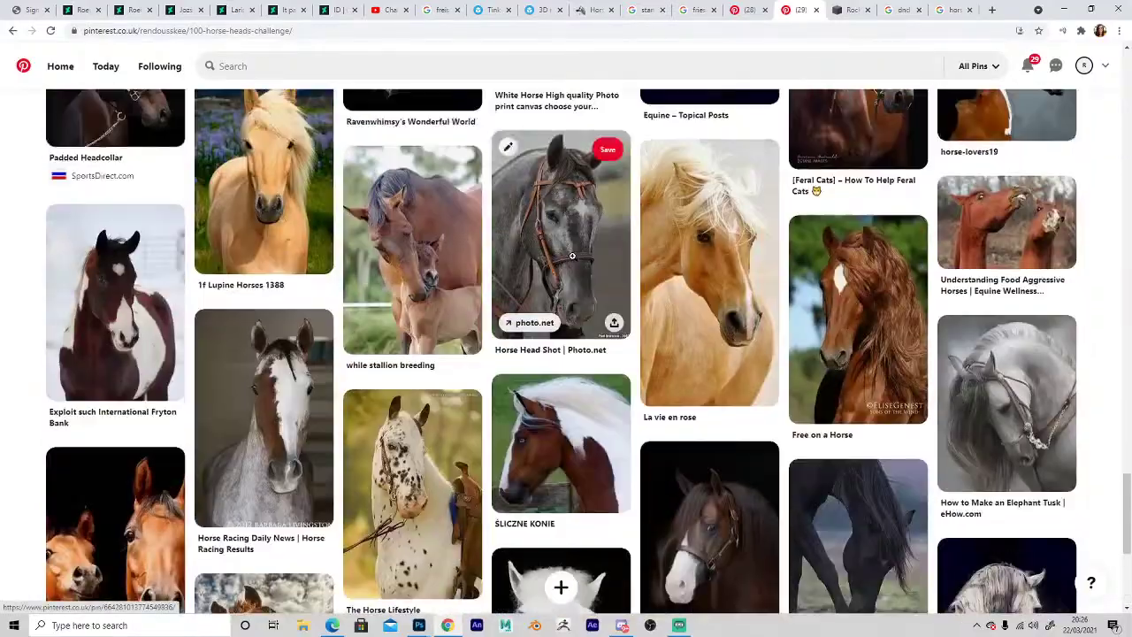
scroll(572, 255, up, 6)
scroll(572, 255, up, 3)
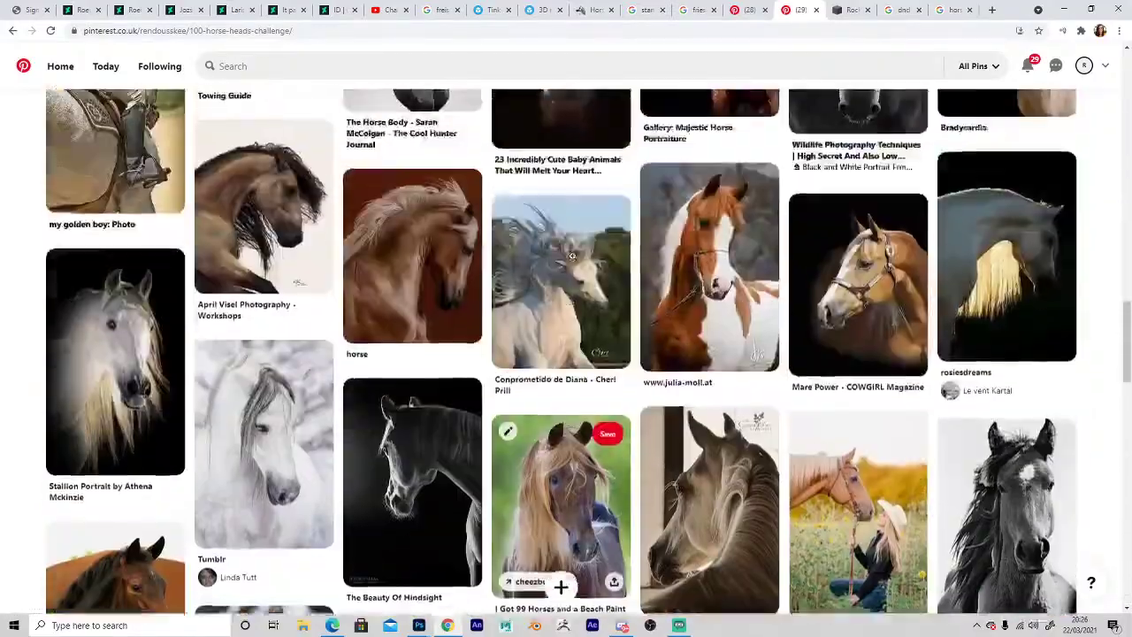
scroll(572, 256, up, 10)
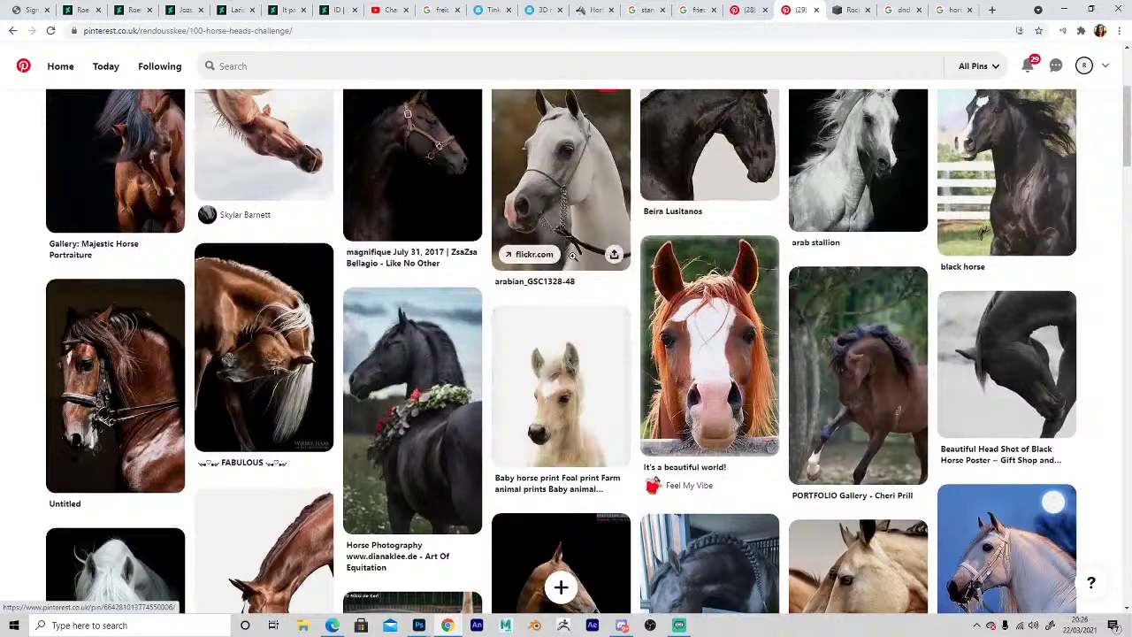
scroll(572, 256, down, 3)
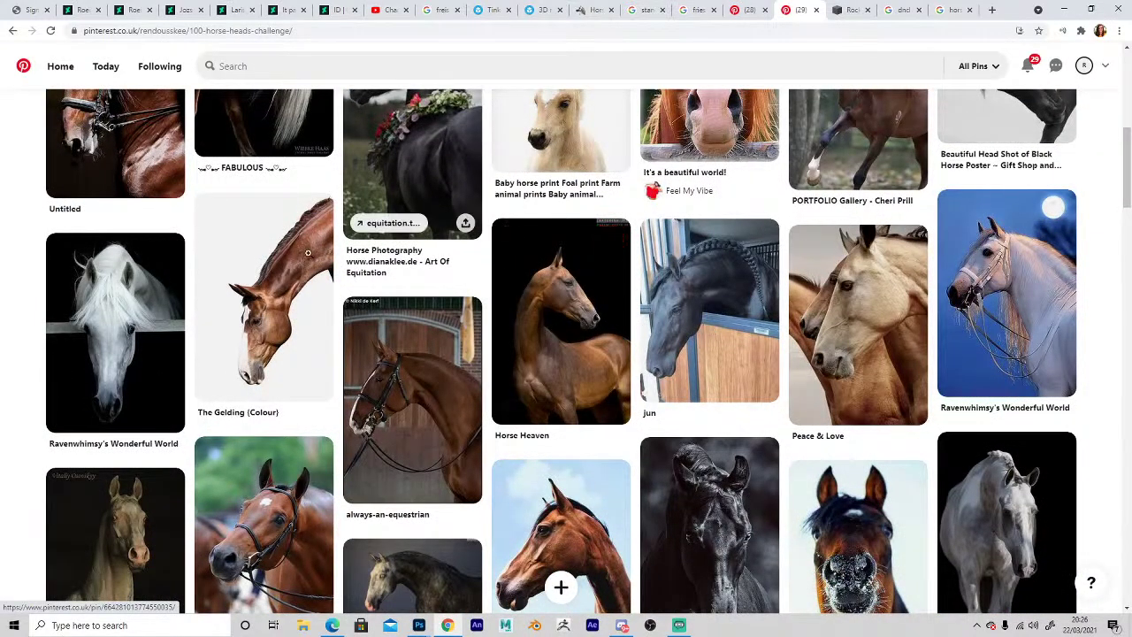
Open the "The Gelding (Colour)" pin, open the related chestnut horse portrait by Ekaterina Druz and copy its image.
click(275, 292)
scroll(566, 269, down, 2)
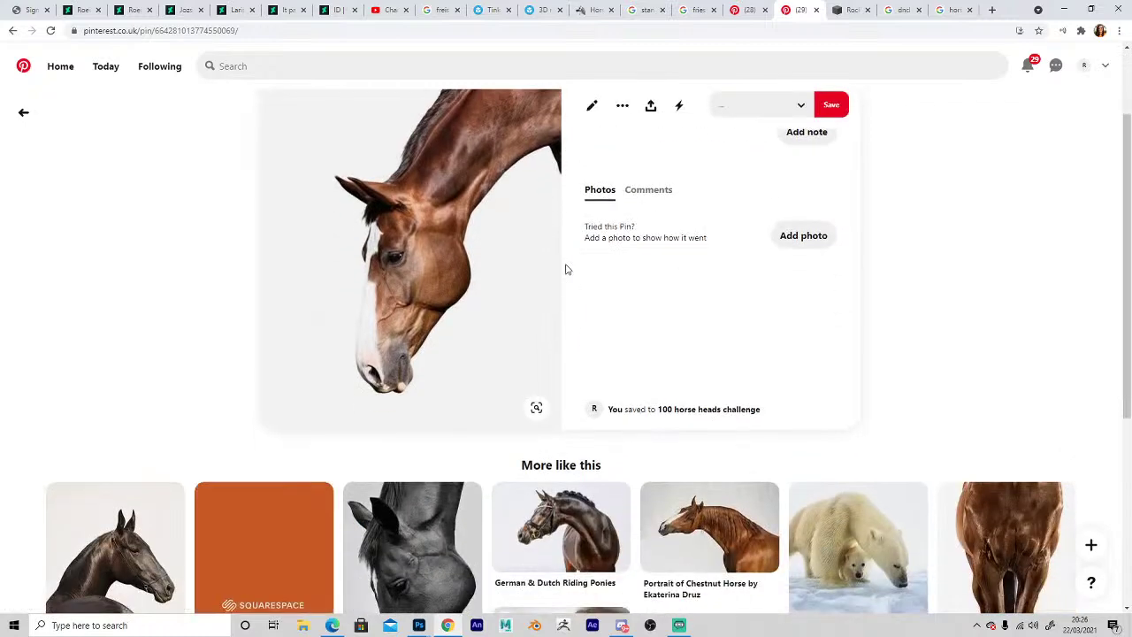
scroll(564, 268, down, 3)
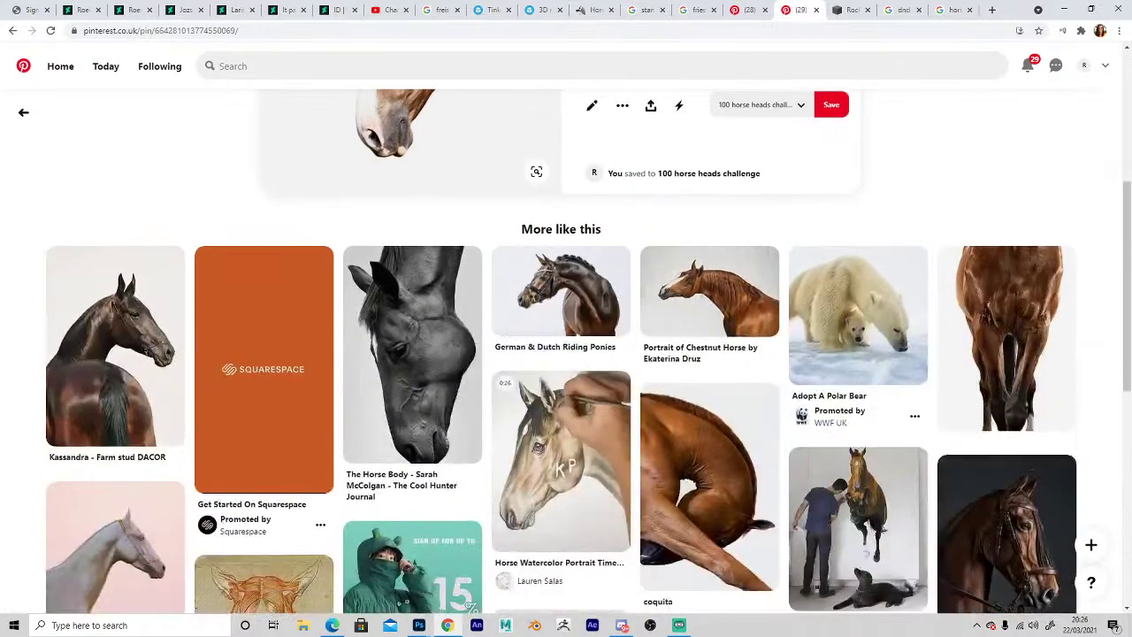
click(696, 312)
right_click(450, 228)
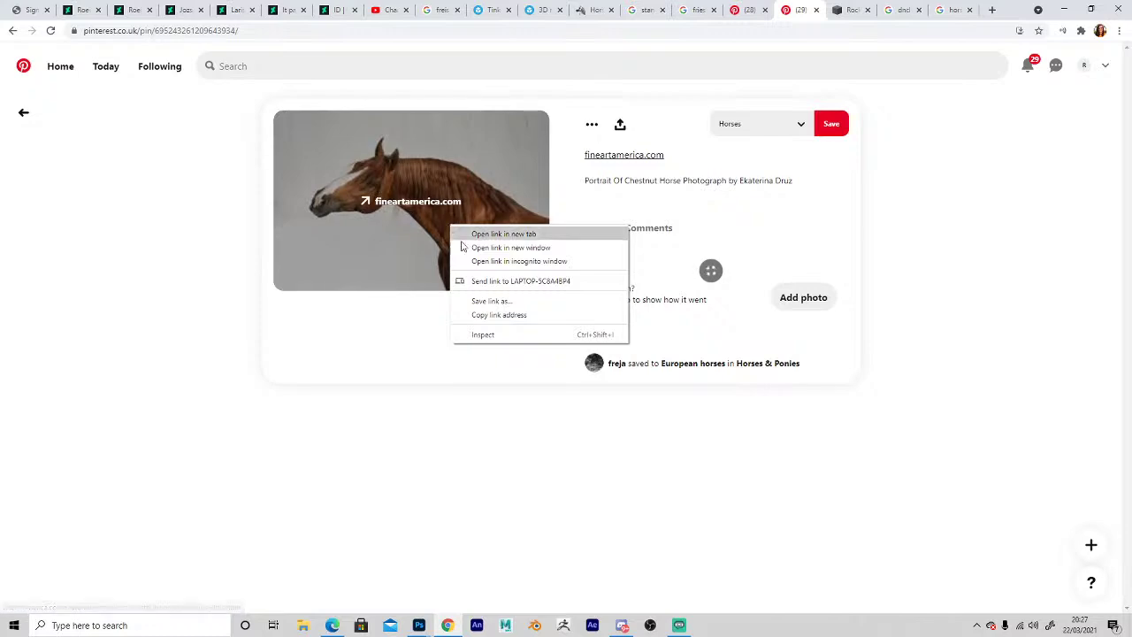
right_click(397, 235)
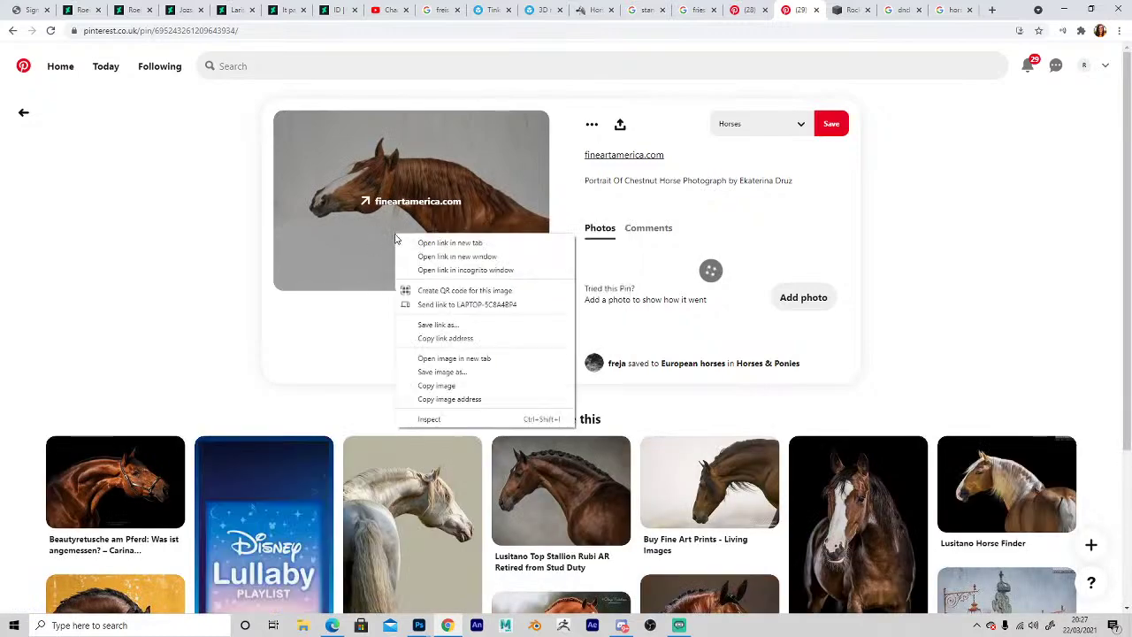
click(435, 387)
Switch to Photoshop, paste the chestnut horse portrait into the floating spotted-horse reference document and enlarge its view to 66.7%.
mouse_move(418, 625)
click(486, 563)
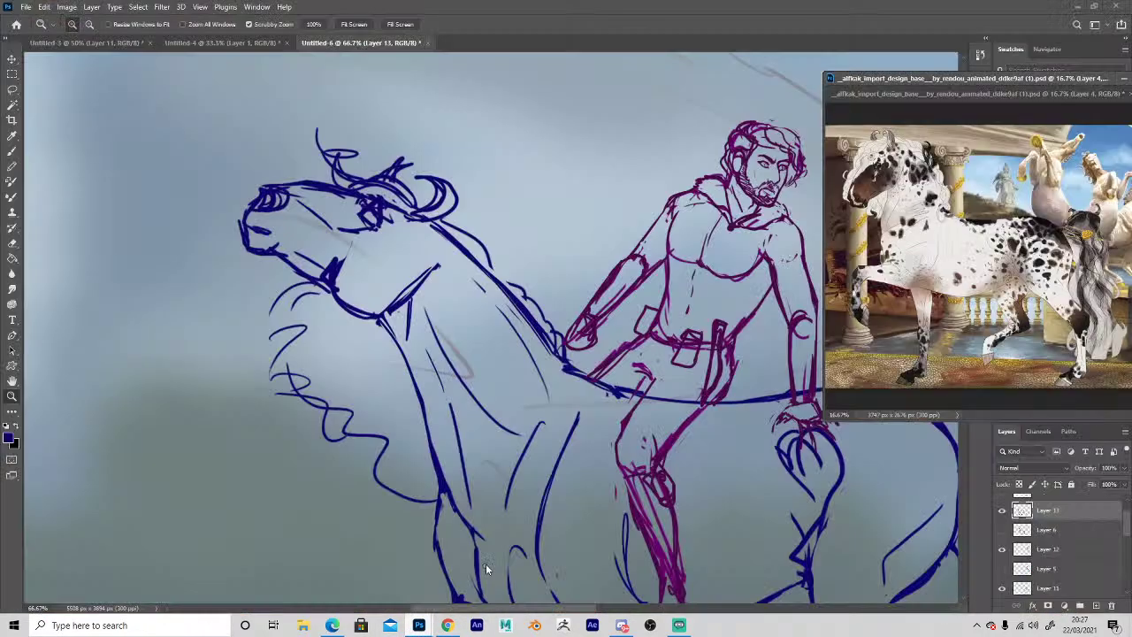
key(ctrl+v)
click(999, 267)
click(998, 267)
click(999, 267)
click(999, 267)
Lasso the blue horse's old head in the Untitled-6 sketch, delete it and deselect.
click(370, 300)
key(h)
drag(260, 357, 324, 374)
key(k)
key(l)
mouse_move(398, 168)
mouse_down()
mouse_move(474, 356)
mouse_move(431, 104)
mouse_move(398, 166)
mouse_up()
key(Delete)
key(ctrl+d)
Brush in a new curved jaw, an eye and a forehead guide line above the blue horse's throat.
key(b)
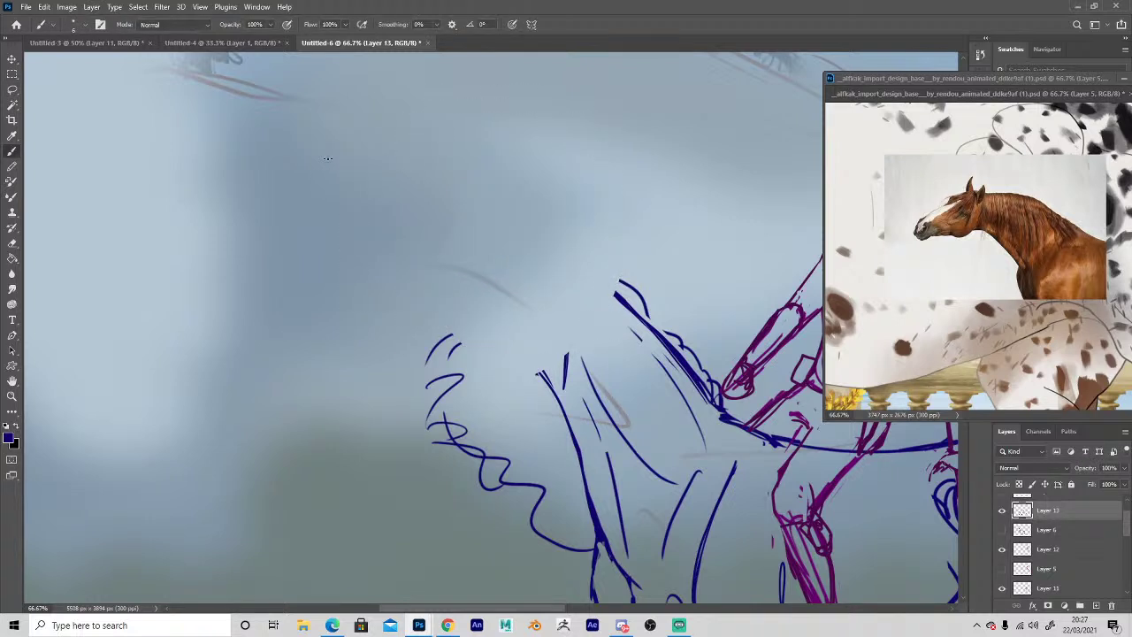
mouse_move(560, 323)
mouse_down()
mouse_move(531, 377)
mouse_move(507, 375)
mouse_up()
mouse_move(516, 305)
mouse_down()
mouse_move(492, 304)
mouse_move(513, 306)
mouse_move(496, 254)
mouse_up()
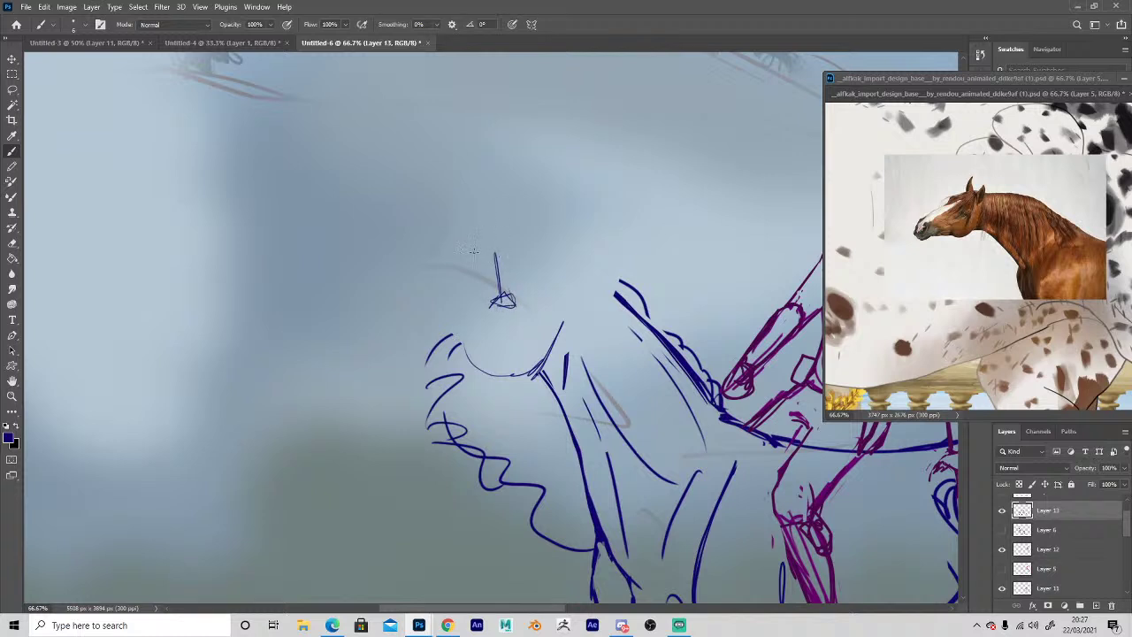
key(h)
drag(354, 373, 405, 318)
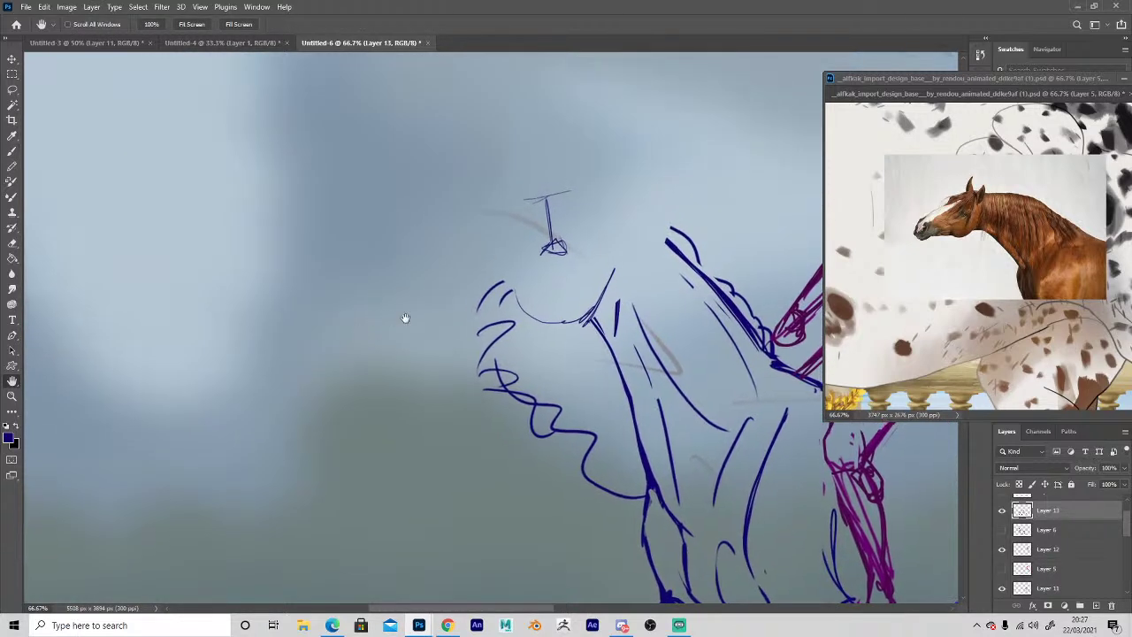
Rotate the reference document's view to 42° so the chestnut horse's head tilts upward.
click(948, 221)
key(t)
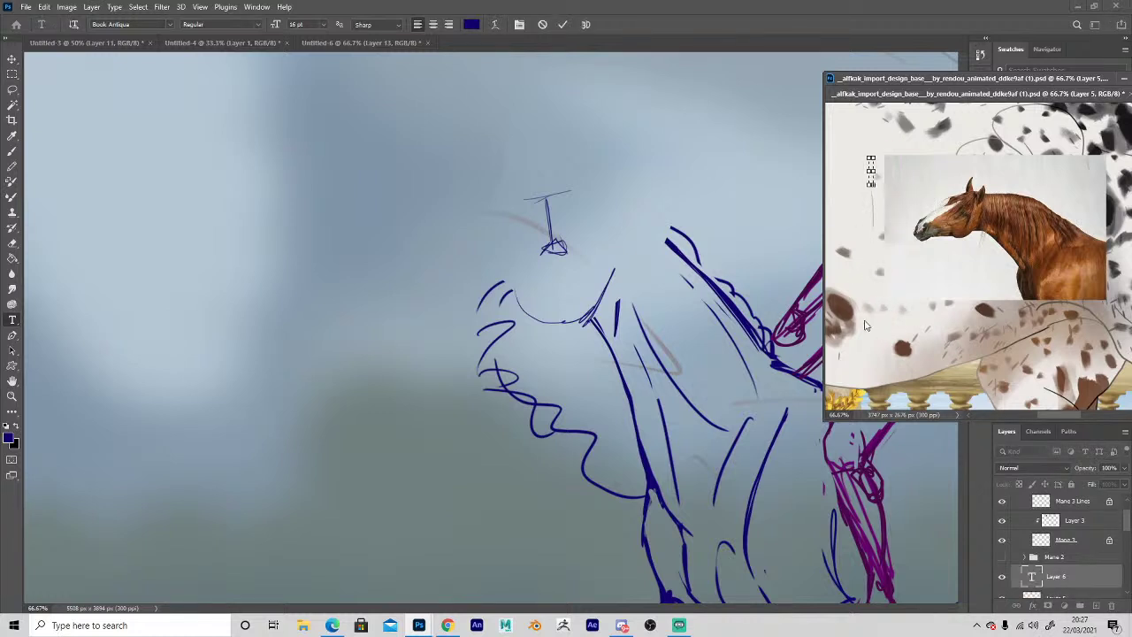
click(11, 59)
drag(908, 267, 870, 242)
key(r)
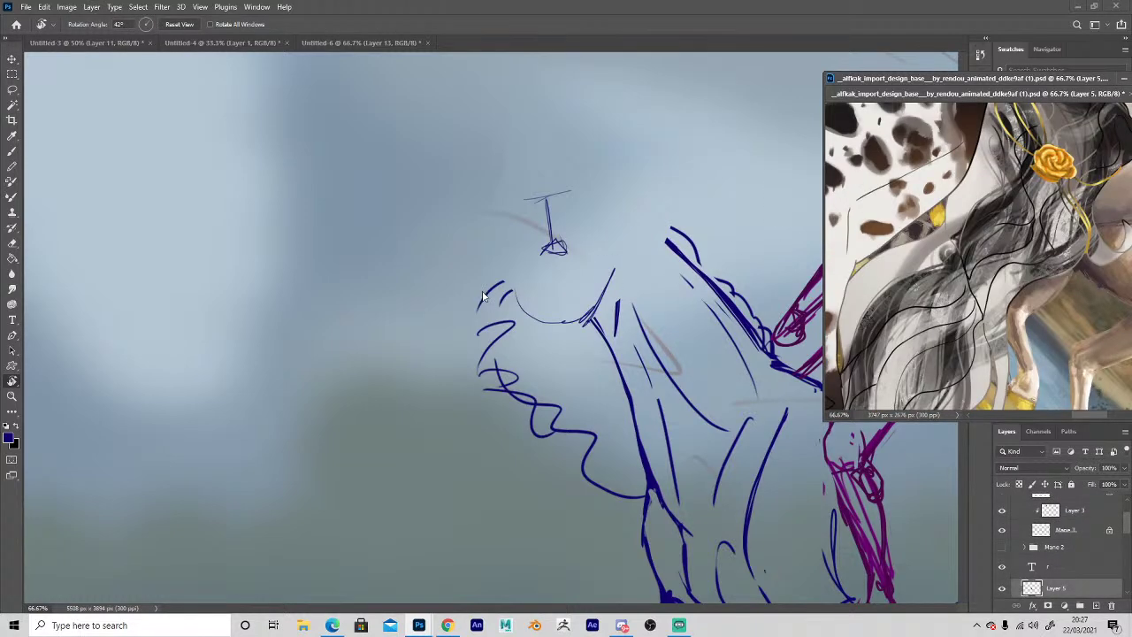
drag(904, 311, 1000, 345)
key(space)
drag(871, 288, 1083, 371)
drag(889, 172, 968, 399)
drag(945, 270, 633, 290)
Center the tilted chestnut horse in the reference window and magnify it to 100%.
key(r)
key(h)
drag(889, 335, 944, 306)
mouse_move(982, 142)
mouse_down()
mouse_move(1012, 232)
mouse_move(980, 285)
mouse_move(890, 301)
mouse_move(909, 297)
mouse_move(901, 263)
mouse_up()
key(r)
key(z)
click(907, 181)
click(913, 186)
click(918, 198)
click(920, 202)
click(929, 212)
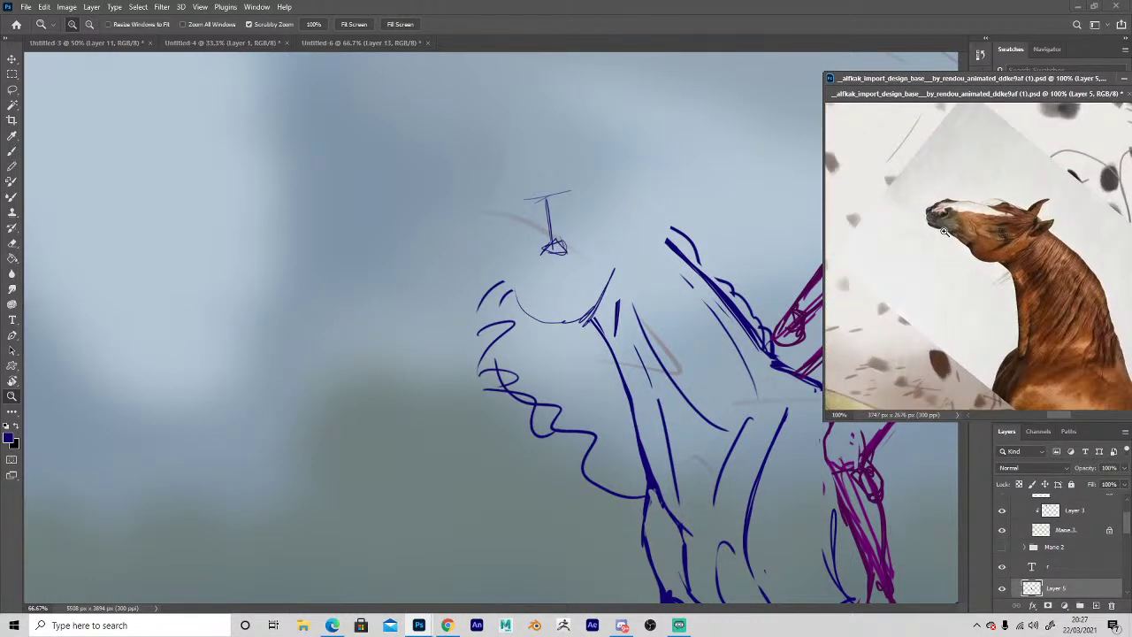
Sketch the blue horse's cheek crease, both ears, forehead and long nose bridge around the eye, following the chestnut reference.
click(442, 316)
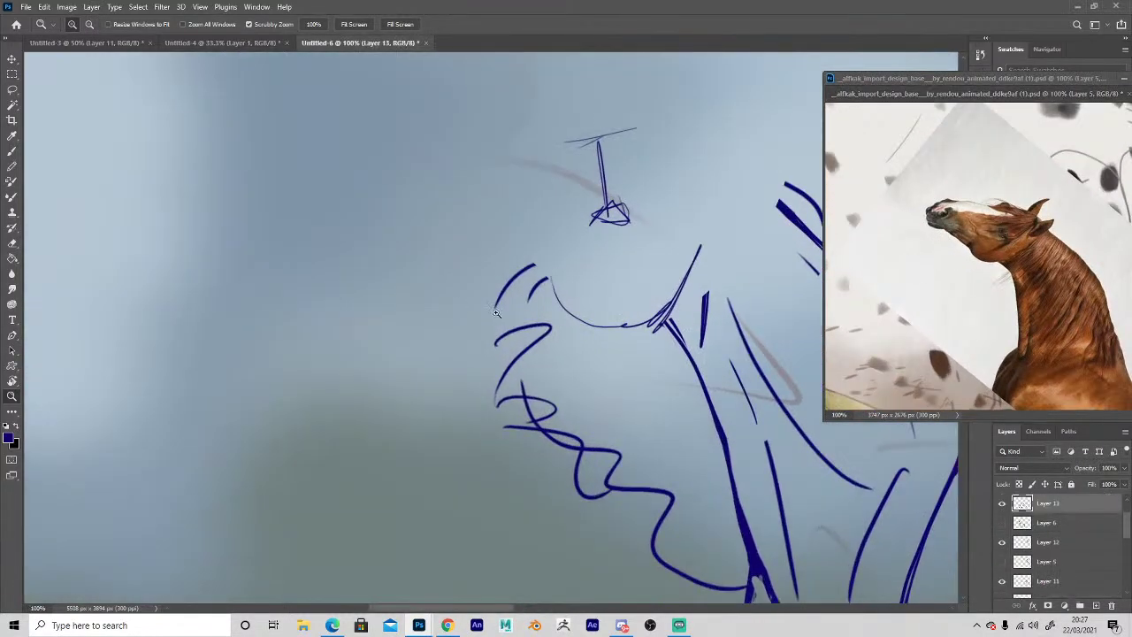
alt+click(581, 309)
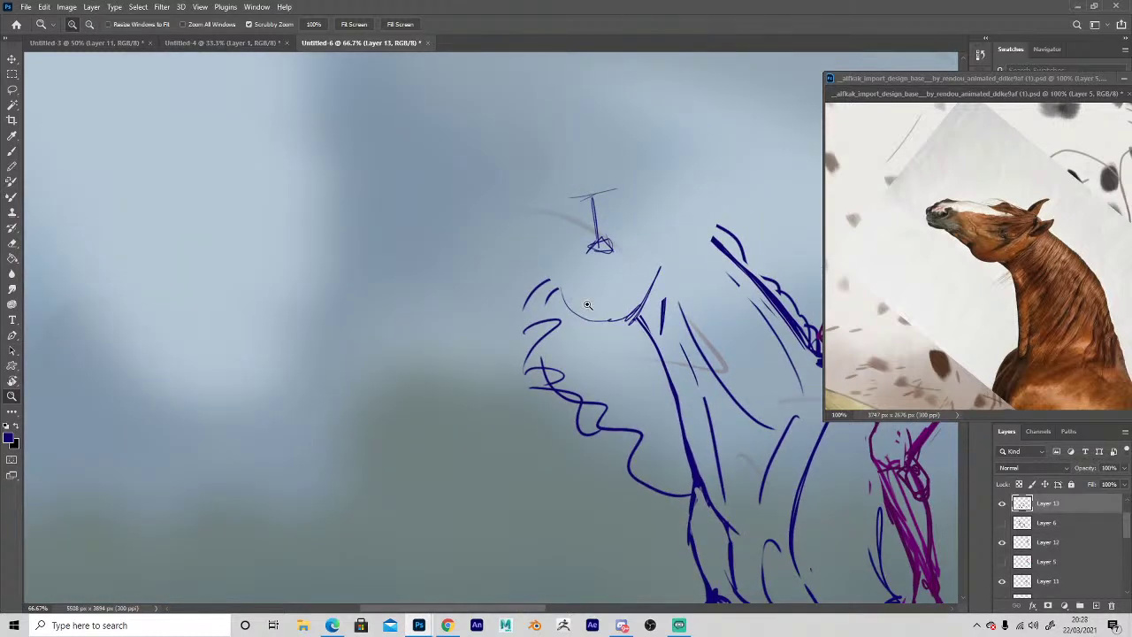
mouse_move(616, 381)
mouse_down()
mouse_move(501, 397)
mouse_move(510, 407)
mouse_up()
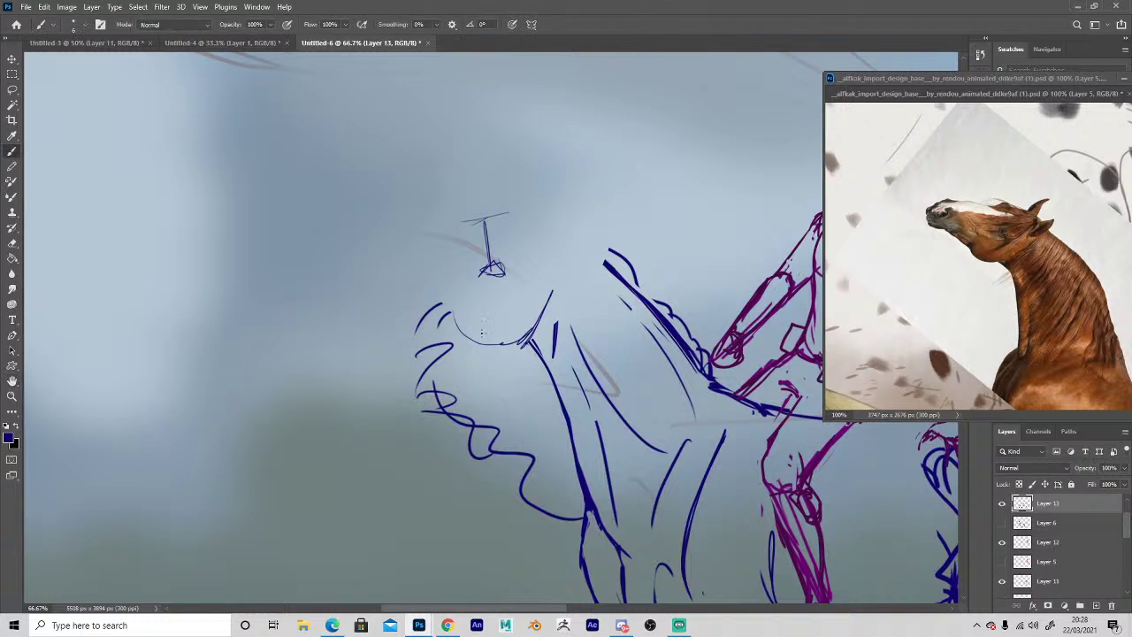
mouse_move(500, 254)
mouse_down()
mouse_move(481, 291)
mouse_move(498, 292)
mouse_move(468, 290)
mouse_move(515, 283)
mouse_up()
mouse_move(566, 247)
mouse_down()
mouse_move(562, 217)
mouse_move(549, 254)
mouse_move(575, 237)
mouse_move(545, 230)
mouse_up()
mouse_move(534, 177)
mouse_down()
mouse_move(532, 222)
mouse_move(464, 219)
mouse_move(465, 231)
mouse_move(480, 218)
mouse_move(388, 246)
mouse_up()
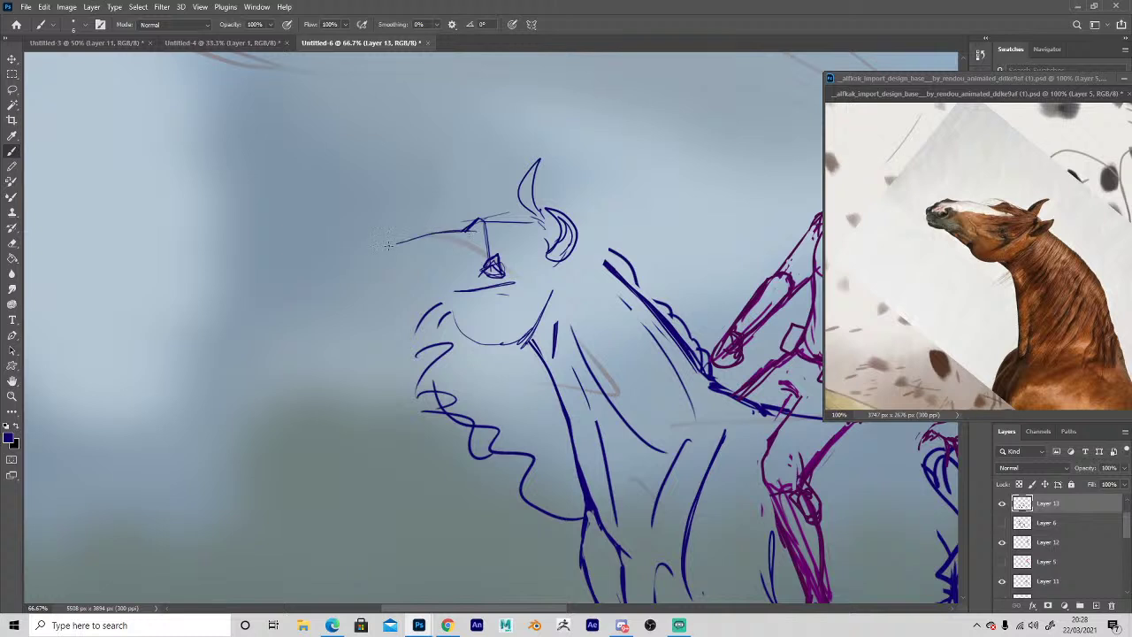
mouse_move(468, 258)
mouse_down()
mouse_move(455, 271)
mouse_move(382, 258)
mouse_move(385, 271)
mouse_move(464, 278)
mouse_up()
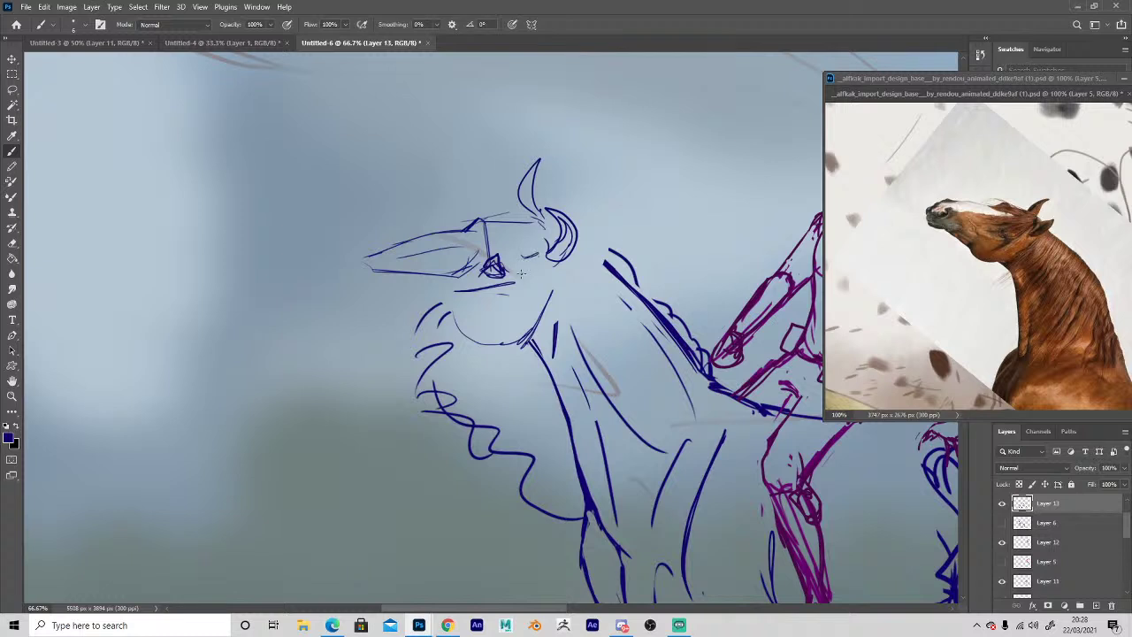
Redraw the blue horse's forehead line between brow and ears and darken its triangular eye.
drag(536, 216, 478, 220)
key(e)
key(b)
drag(489, 255, 502, 274)
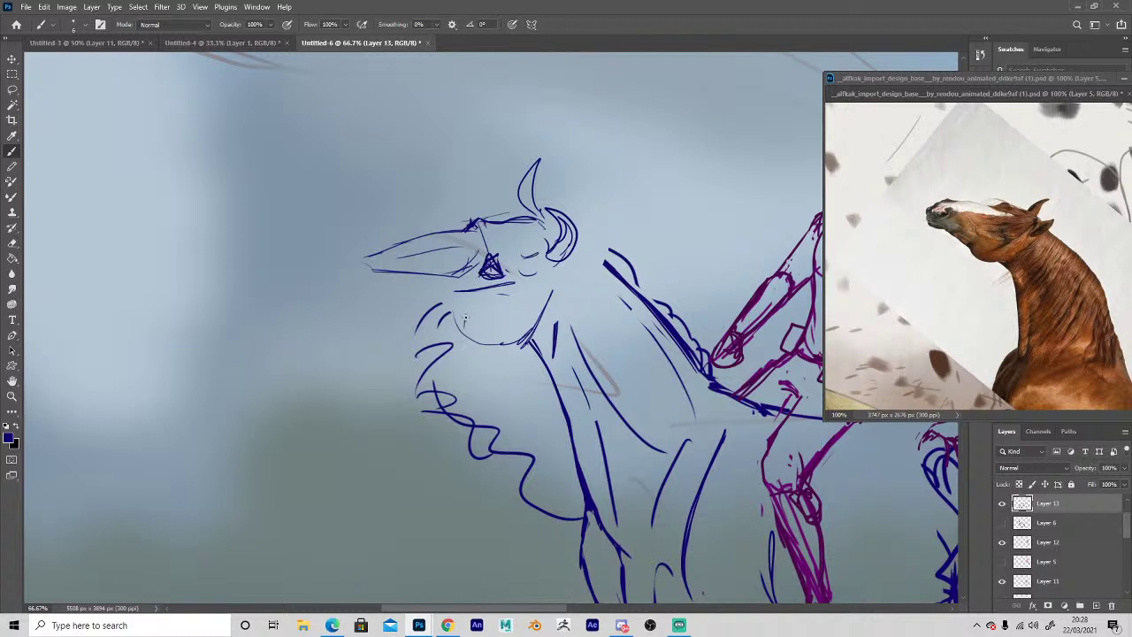
Extend the blue horse's lower jaw line forward, erase the mane strokes it crosses, and sketch the nose tip and nostril.
mouse_move(525, 345)
mouse_down()
mouse_move(404, 322)
mouse_move(451, 314)
mouse_up()
key(e)
key(b)
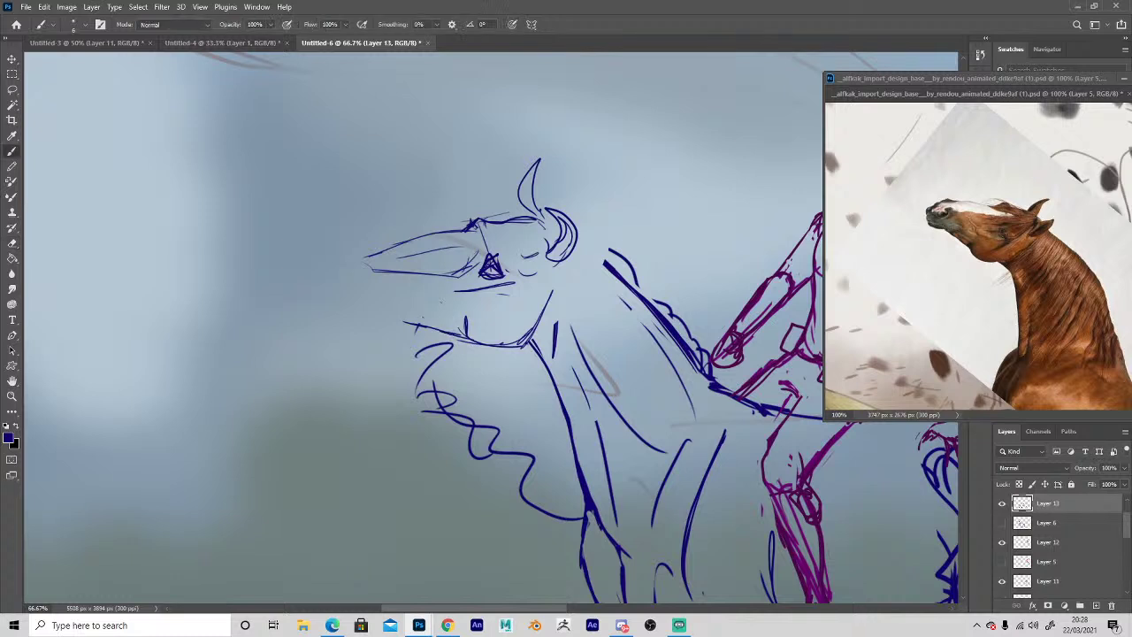
key(e)
mouse_move(393, 247)
mouse_down()
mouse_move(368, 287)
mouse_move(386, 282)
mouse_move(355, 295)
mouse_move(389, 248)
mouse_move(354, 267)
mouse_move(379, 249)
mouse_up()
key(b)
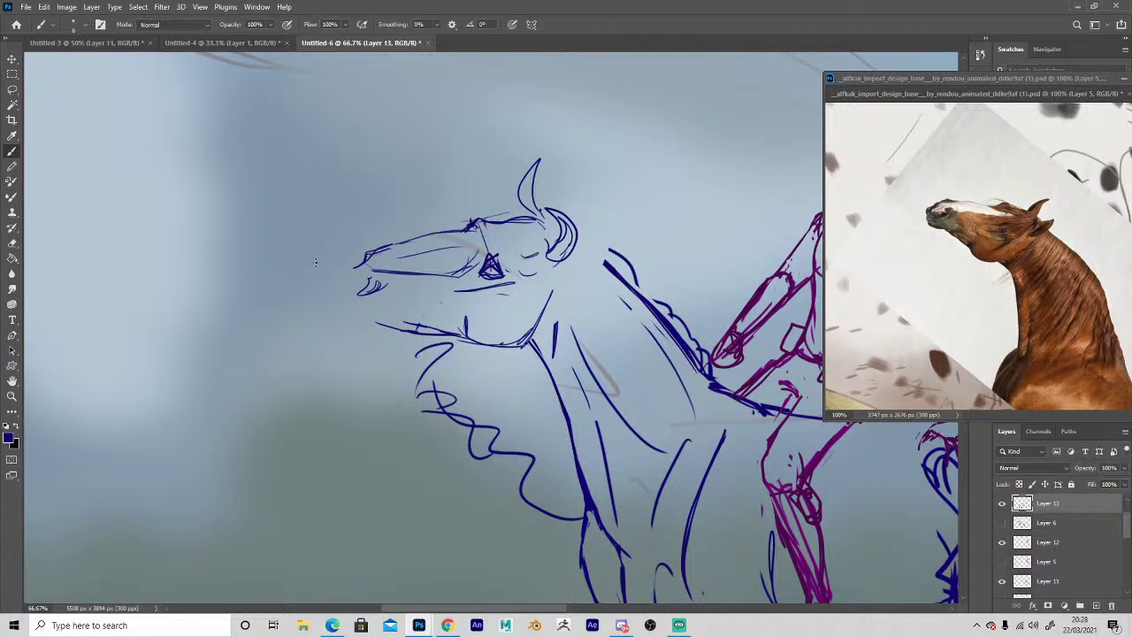
Redraw the blue horse's near ear with a thicker outline, erasing stray lines around its base.
drag(545, 213, 550, 255)
mouse_move(548, 208)
mouse_down()
mouse_move(566, 215)
mouse_move(561, 254)
mouse_move(571, 242)
mouse_up()
key(e)
key(b)
mouse_move(549, 212)
mouse_down()
mouse_move(561, 255)
mouse_move(534, 161)
mouse_move(520, 214)
mouse_move(552, 242)
mouse_up()
key(e)
key(b)
mouse_move(547, 221)
mouse_down()
mouse_move(556, 201)
mouse_move(541, 219)
mouse_up()
key(e)
key(b)
Reshape the blue horse's far ear into a rounded, curled tip and clean up its outline.
mouse_move(532, 164)
mouse_down()
mouse_move(518, 203)
mouse_move(525, 168)
mouse_move(534, 215)
mouse_move(529, 170)
mouse_move(548, 188)
mouse_up()
key(e)
key(b)
key(e)
key(b)
key(e)
key(b)
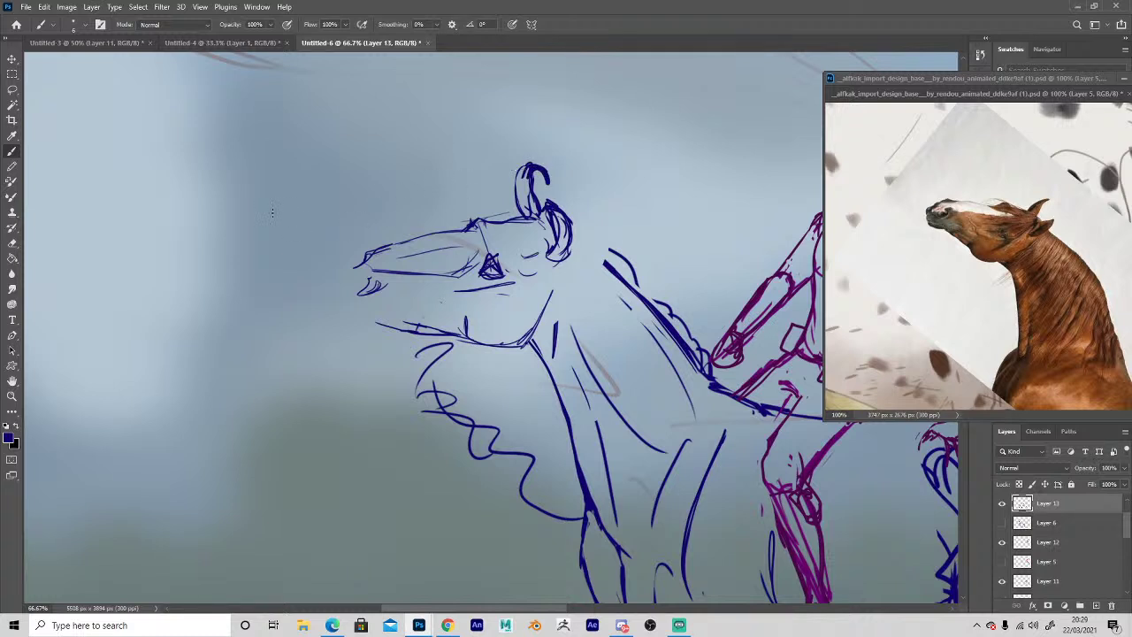
Erase the near ear's upper edge and redraw it narrower and more upright with dark inner shading.
key(e)
drag(547, 201, 559, 227)
key(b)
mouse_move(561, 207)
mouse_down()
mouse_move(568, 249)
mouse_move(566, 235)
mouse_up()
drag(550, 207, 555, 244)
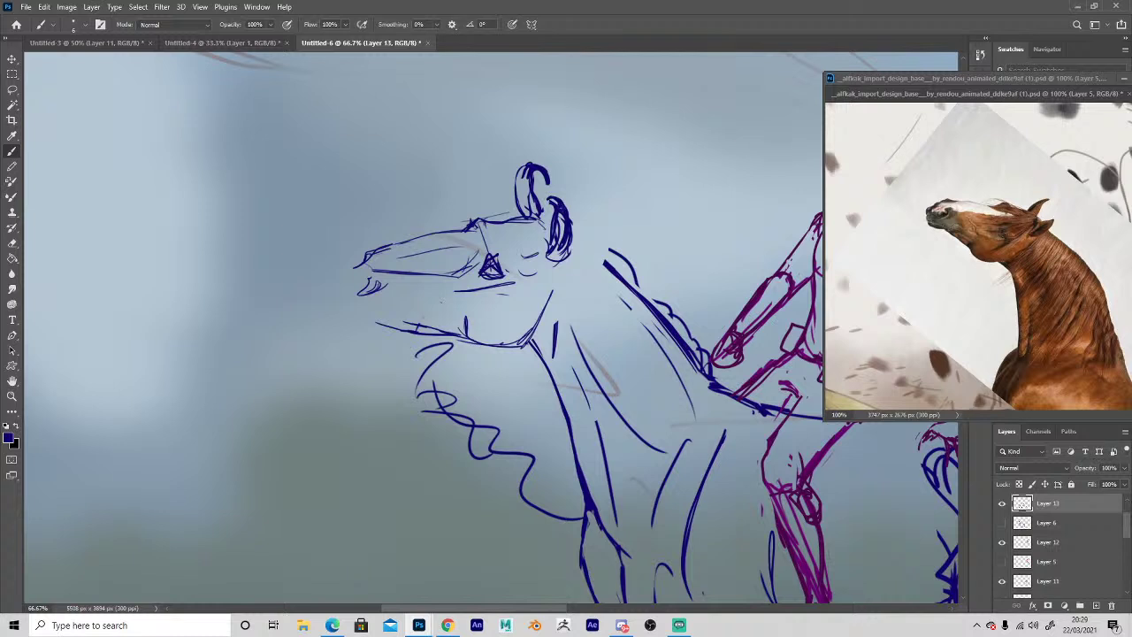
Join the near ear to the neck with crest lines, extend the cheek line upward and erase the upper throat line.
drag(571, 230, 608, 260)
drag(573, 235, 621, 289)
drag(547, 306, 565, 276)
key(e)
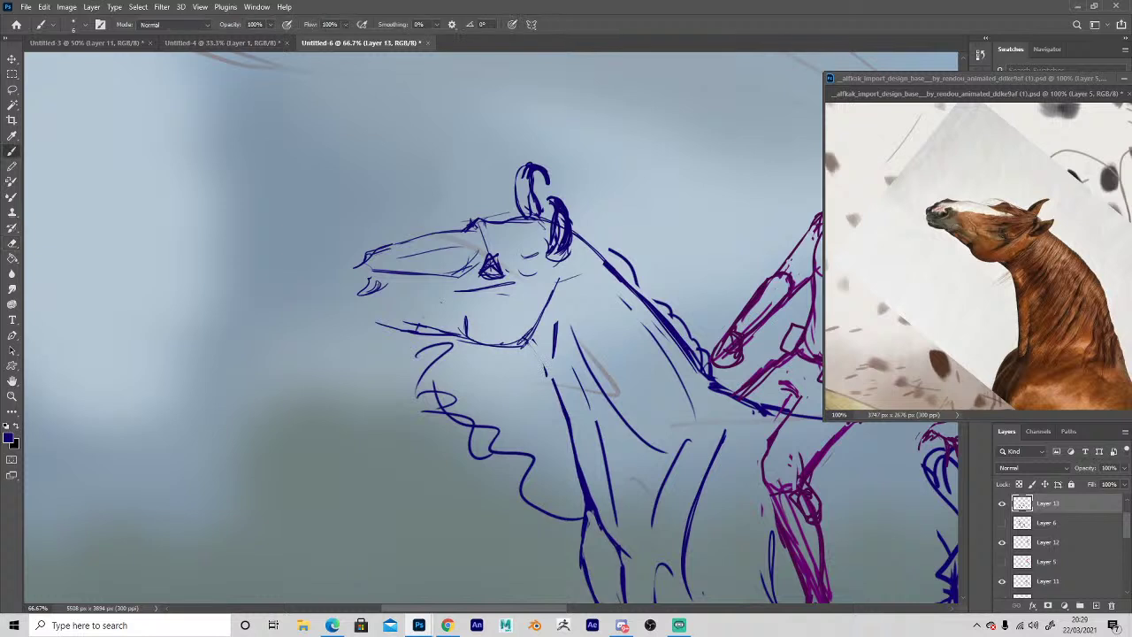
Join the blue horse's jaw to the front of the neck with a thicker throat line, erasing stray strokes along the lower neck.
drag(554, 320, 575, 434)
mouse_move(561, 384)
mouse_down()
mouse_move(580, 490)
mouse_move(625, 558)
mouse_up()
key(b)
drag(589, 490, 599, 553)
key(e)
mouse_move(575, 427)
mouse_down()
mouse_move(589, 479)
mouse_move(578, 441)
mouse_up()
key(b)
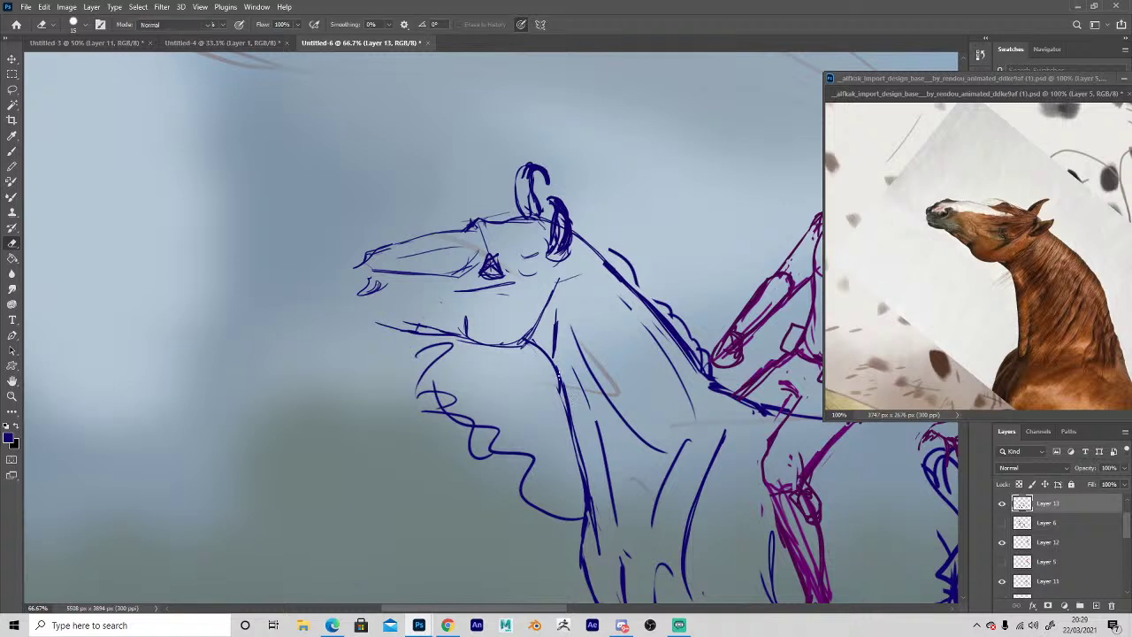
drag(545, 357, 558, 381)
Erase the doubled inner crest lines on the blue horse's neck and redraw the crest as one line from ear to withers.
drag(570, 228, 681, 336)
key(e)
drag(590, 249, 650, 303)
drag(611, 270, 698, 372)
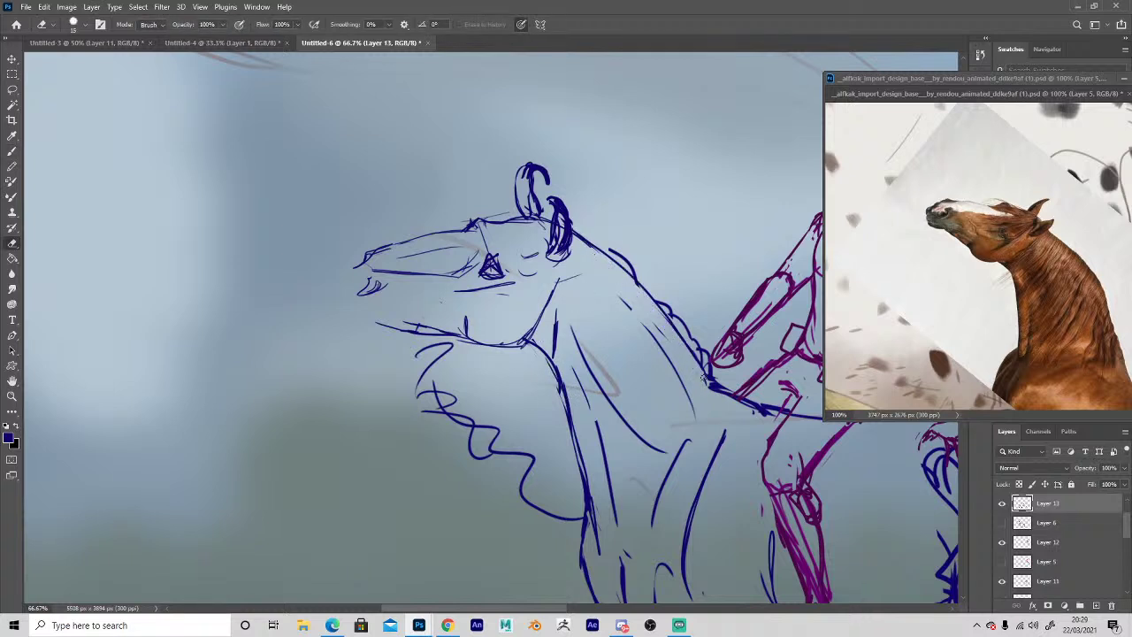
key(b)
drag(583, 240, 710, 378)
Close the blue horse's muzzle with a rounded nose outline and draw the lower lip and chin.
key(e)
mouse_move(395, 317)
mouse_down()
mouse_move(443, 327)
mouse_move(391, 329)
mouse_move(350, 305)
mouse_up()
key(b)
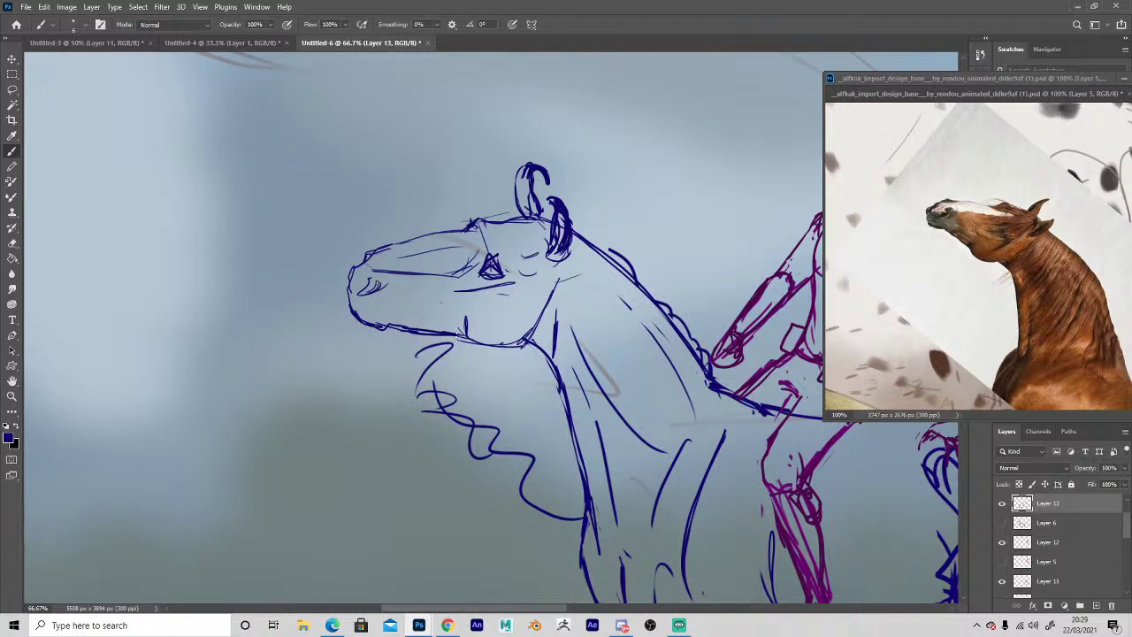
drag(454, 319, 362, 329)
key(e)
key(b)
Thicken the crest line from the near ear to the withers and erase the wavy mane line along it.
mouse_move(567, 227)
mouse_down()
mouse_move(632, 270)
mouse_move(726, 390)
mouse_up()
key(e)
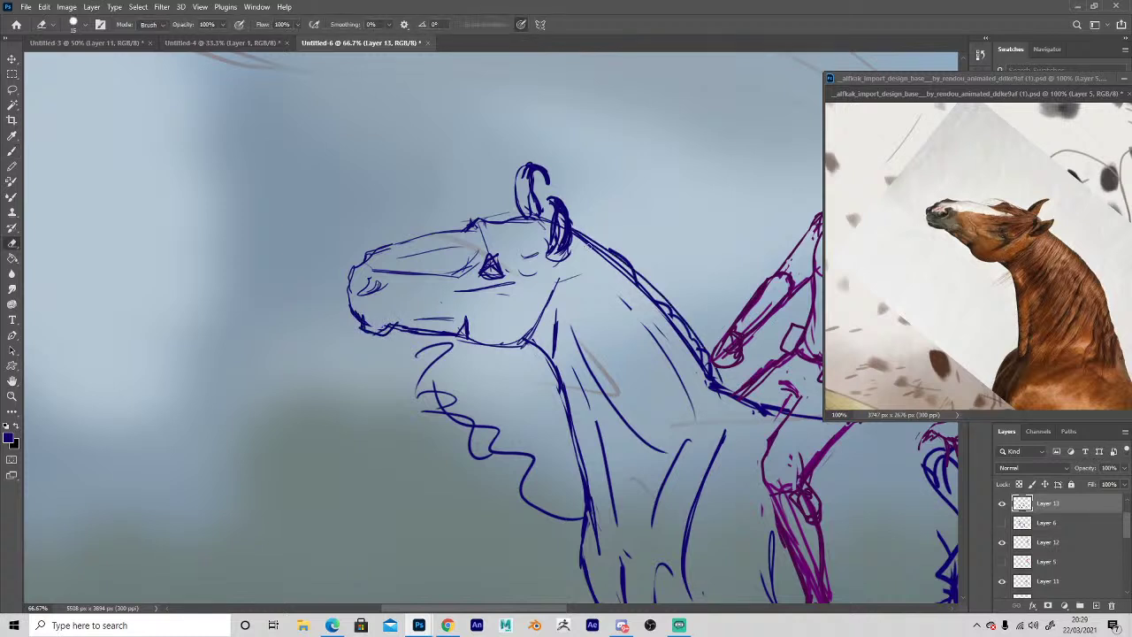
drag(609, 249, 698, 346)
drag(658, 303, 714, 386)
drag(690, 345, 720, 389)
key(b)
key(e)
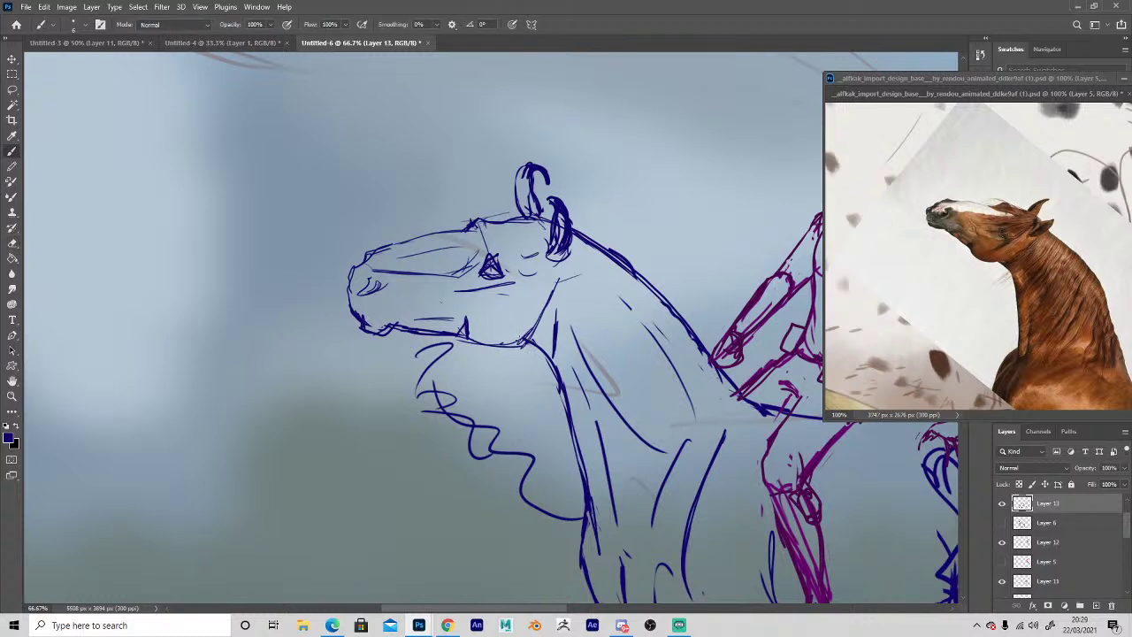
Draw a darker, rounded nostril and rework the blue horse's facial bone line between the eye and the muzzle.
key(b)
key(e)
key(b)
key(e)
key(b)
mouse_move(380, 291)
mouse_down()
mouse_move(361, 295)
mouse_move(378, 290)
mouse_move(382, 270)
mouse_up()
key(e)
key(b)
key(e)
key(b)
drag(470, 267, 405, 274)
key(e)
mouse_move(384, 270)
mouse_down()
mouse_move(370, 265)
mouse_move(417, 251)
mouse_move(349, 281)
mouse_move(364, 328)
mouse_up()
key(b)
key(e)
key(b)
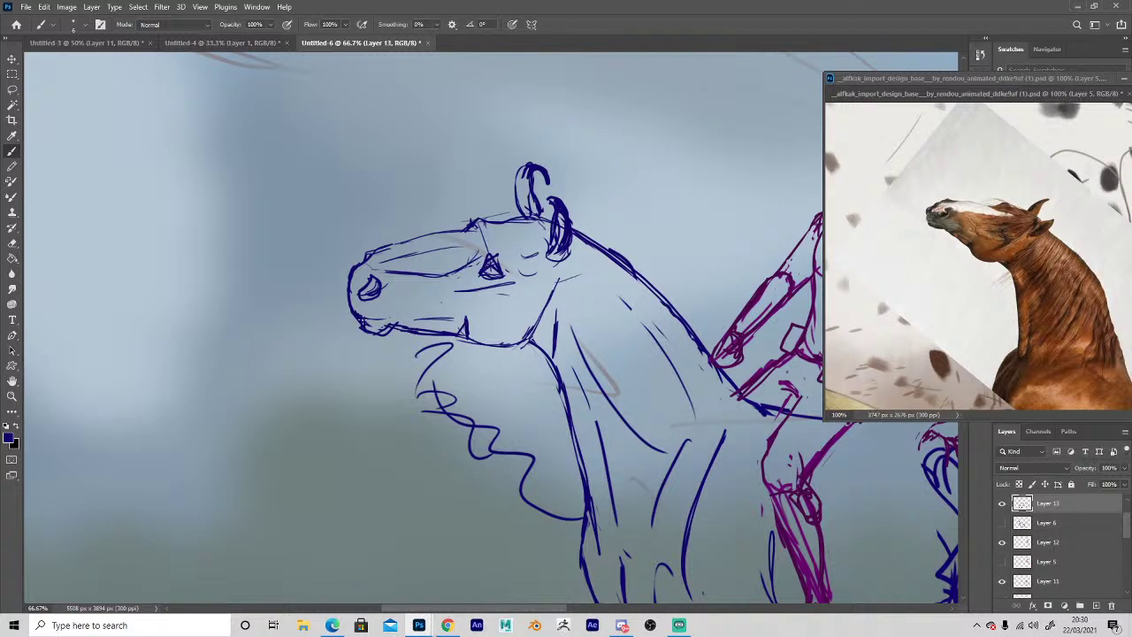
Refine the blue horse's muzzle outline, opening up the nostril, adding a mouth line and cleaning up the nose bridge.
key(e)
key(b)
mouse_move(343, 274)
mouse_down()
mouse_move(348, 311)
mouse_move(367, 329)
mouse_up()
key(e)
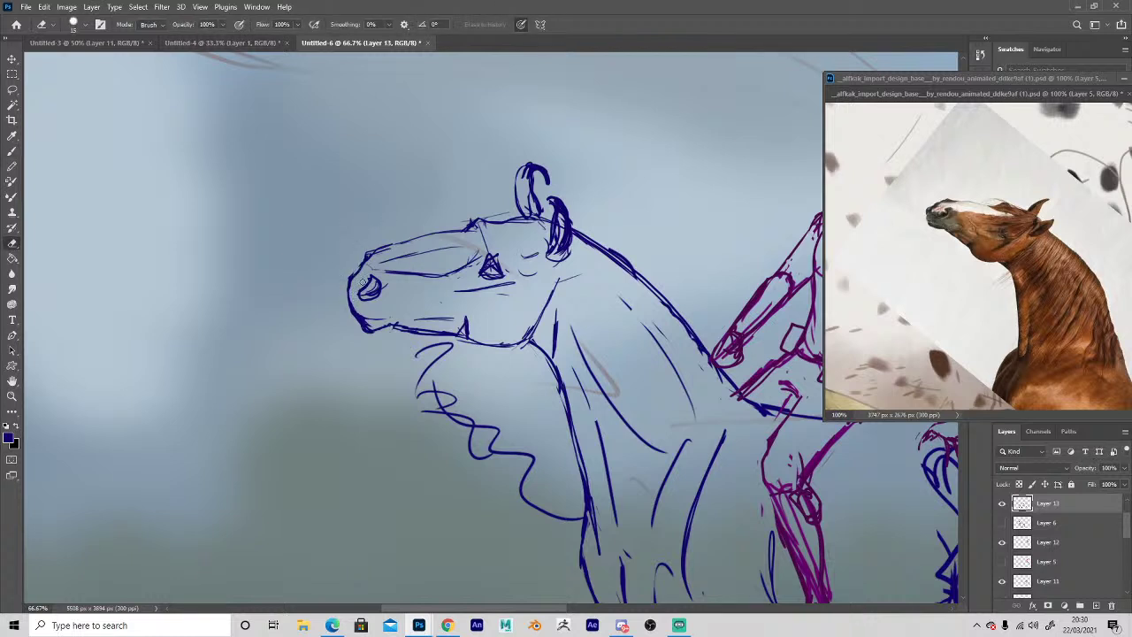
key(b)
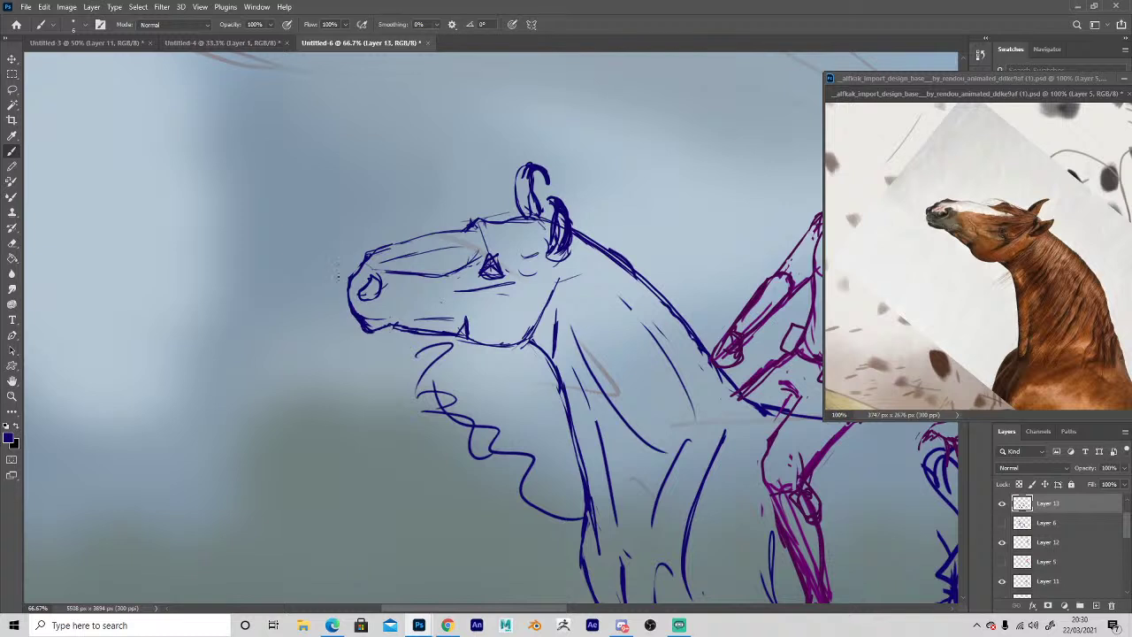
key(e)
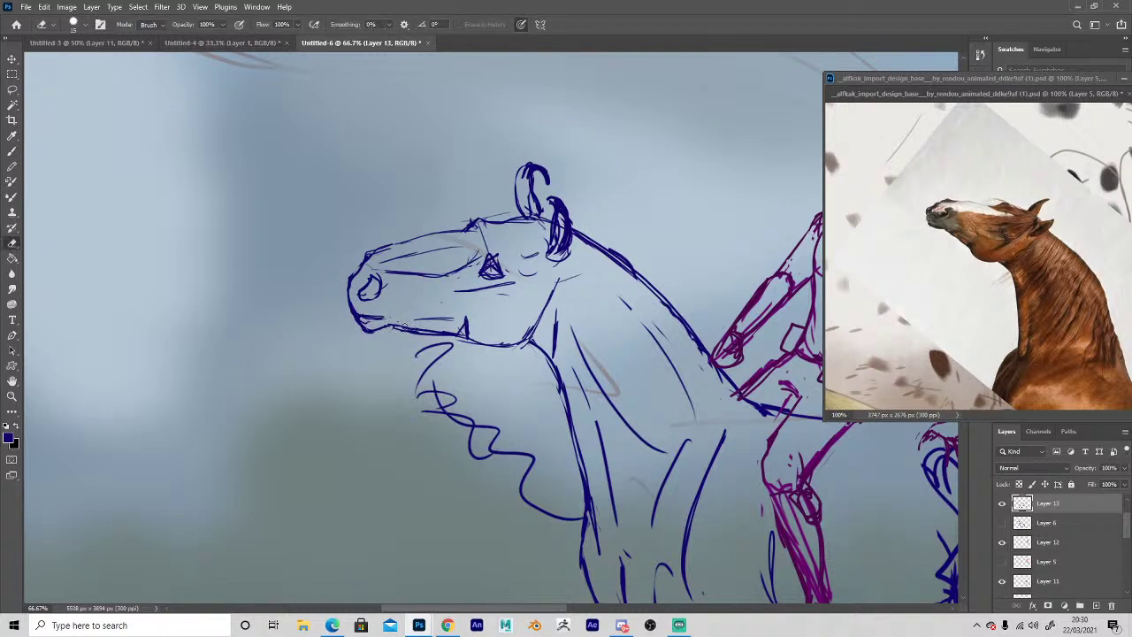
key(b)
key(e)
mouse_move(459, 231)
mouse_down()
mouse_move(358, 258)
mouse_move(366, 251)
mouse_up()
key(b)
Thin the heavy crest line with the eraser and retrace its upper edge behind the ears.
key(e)
mouse_move(580, 235)
mouse_down()
mouse_move(740, 394)
mouse_move(629, 266)
mouse_up()
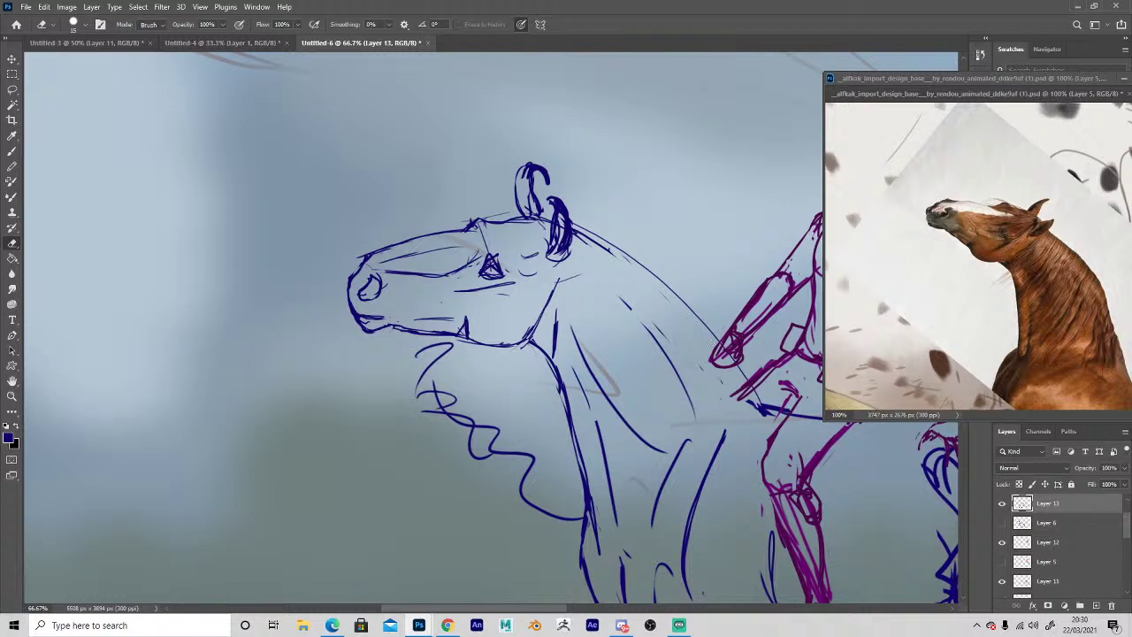
key(b)
mouse_move(576, 232)
mouse_down()
mouse_move(728, 366)
mouse_move(591, 235)
mouse_move(718, 345)
mouse_up()
key(e)
drag(608, 250, 734, 374)
Redraw the inner crest and neck muscle lines with light strokes and retrace the outer crest down to the withers.
drag(622, 299, 688, 405)
key(b)
mouse_move(588, 255)
mouse_down()
mouse_move(658, 315)
mouse_move(707, 393)
mouse_up()
key(e)
key(b)
mouse_move(567, 326)
mouse_down()
mouse_move(643, 434)
mouse_move(578, 359)
mouse_move(604, 413)
mouse_up()
mouse_move(571, 356)
mouse_down()
mouse_move(609, 442)
mouse_move(610, 499)
mouse_up()
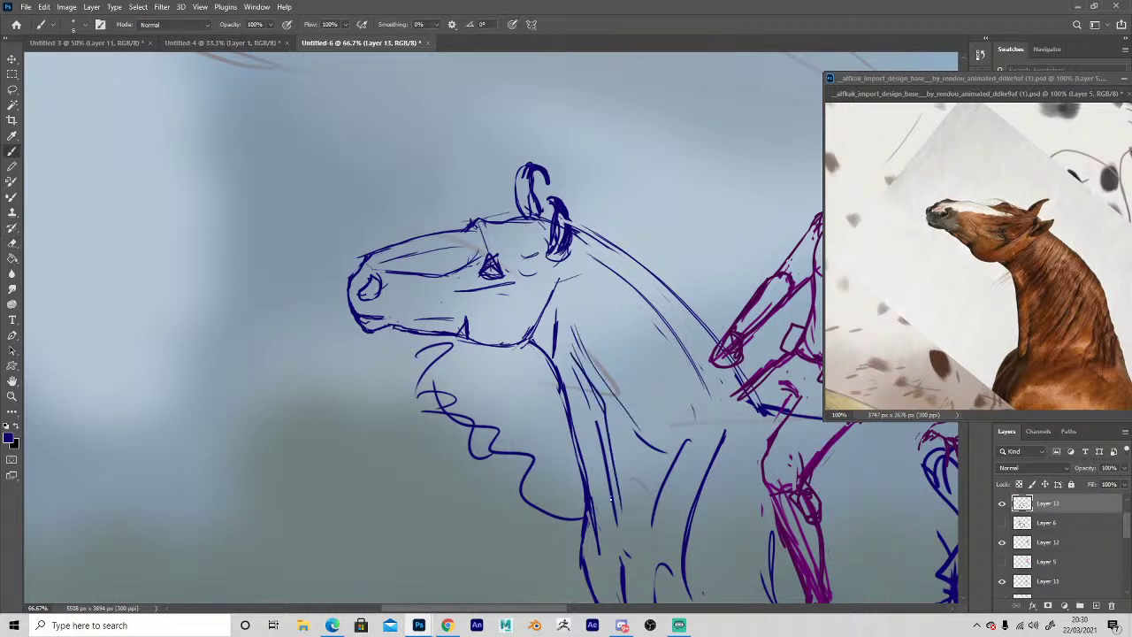
mouse_move(564, 220)
mouse_down()
mouse_move(723, 348)
mouse_move(764, 405)
mouse_up()
Lasso the blue horse's head and neck and scale the selection down slightly toward the body.
key(z)
alt+click(649, 442)
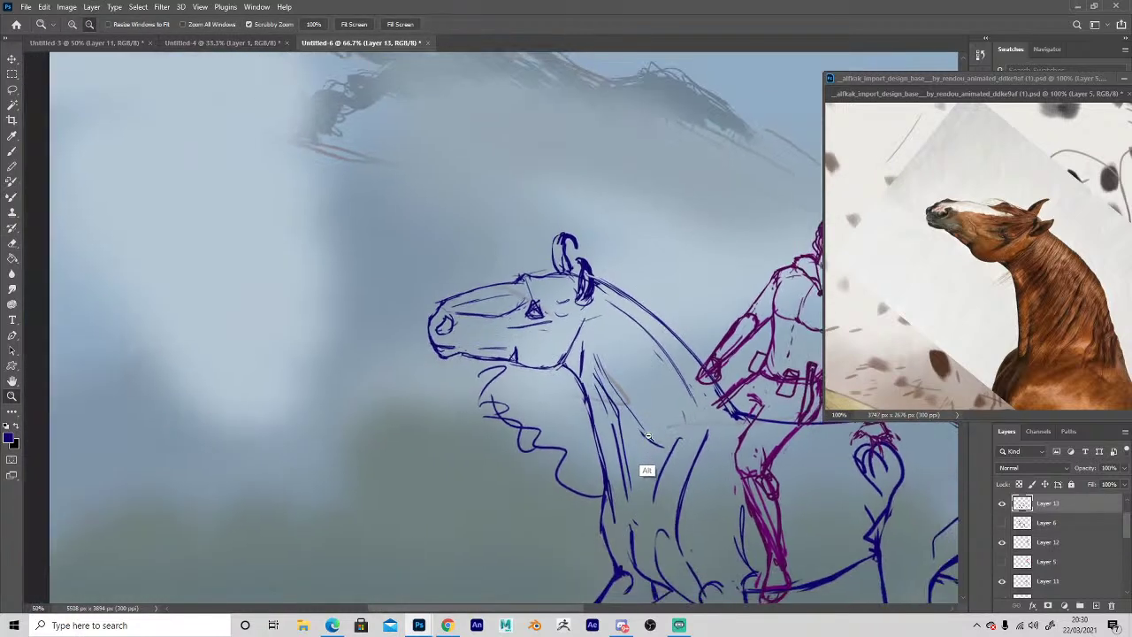
alt+click(651, 447)
alt+click(652, 452)
alt+click(652, 454)
click(340, 318)
click(340, 317)
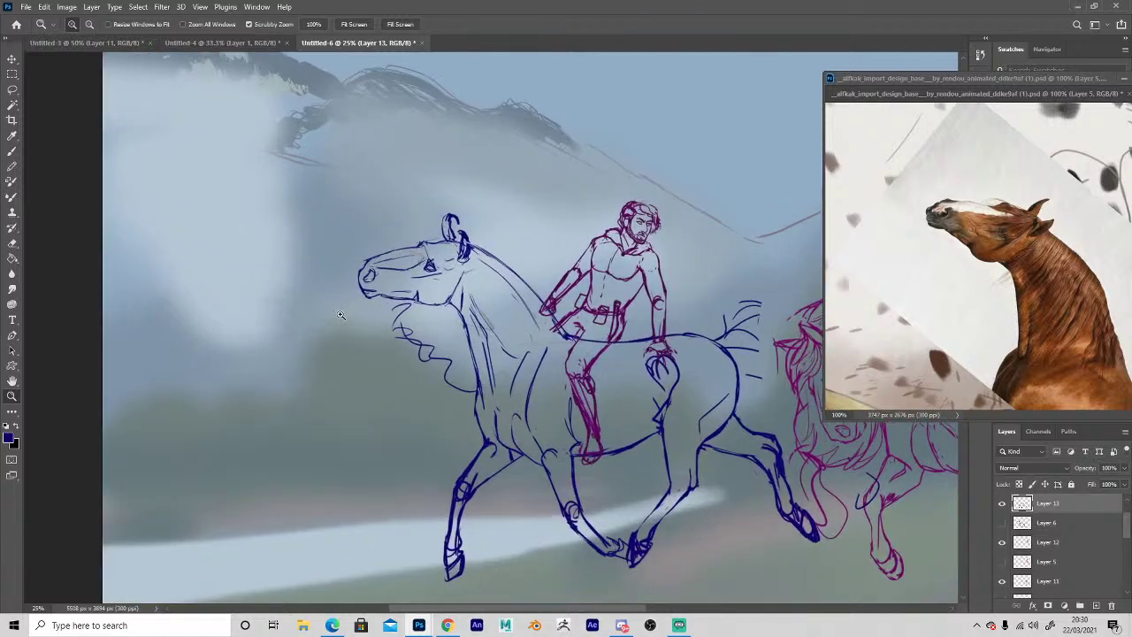
click(264, 265)
click(264, 261)
key(l)
mouse_move(460, 151)
mouse_down()
mouse_move(509, 366)
mouse_move(681, 391)
mouse_up()
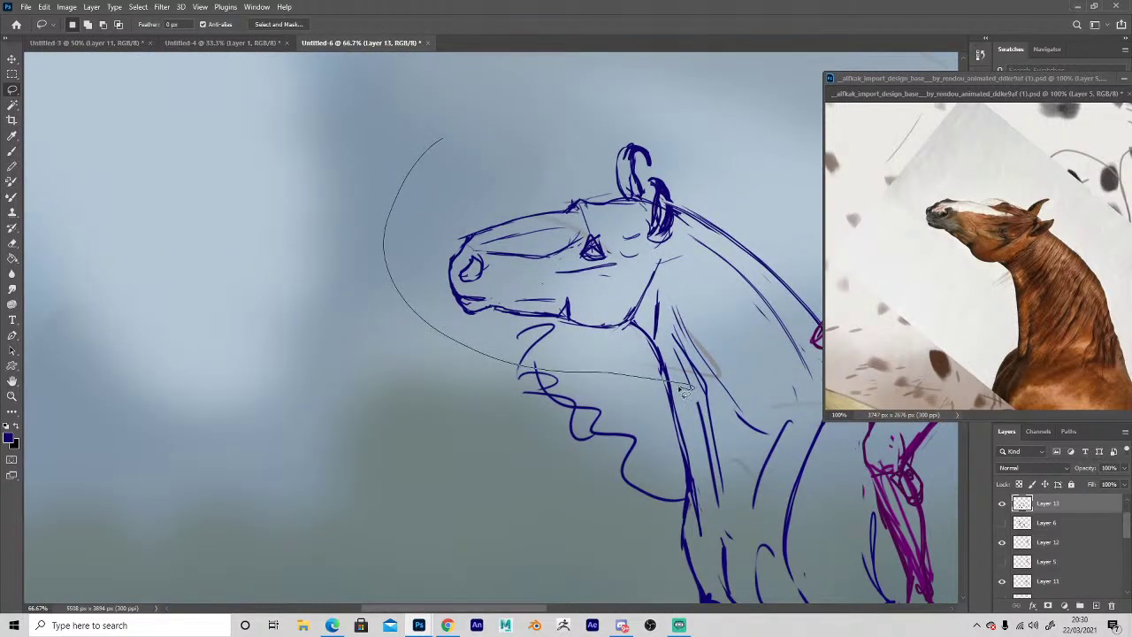
key(h)
mouse_move(562, 442)
mouse_down()
mouse_move(346, 420)
mouse_move(315, 431)
mouse_up()
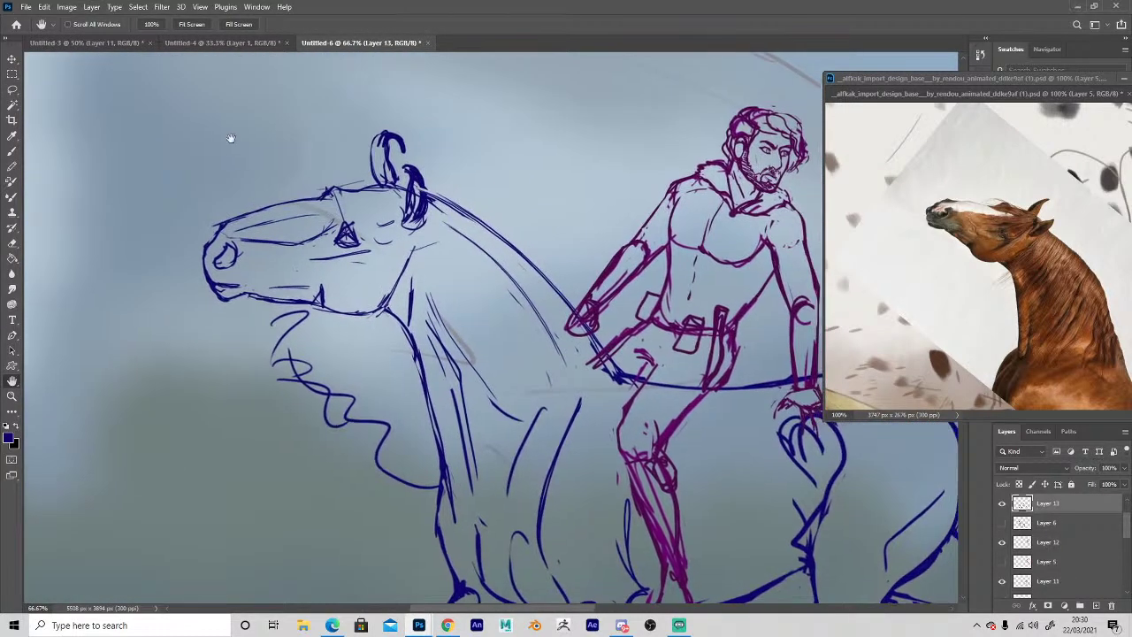
key(l)
mouse_move(237, 139)
mouse_down()
mouse_move(152, 212)
mouse_move(408, 397)
mouse_move(612, 339)
mouse_move(398, 104)
mouse_up()
key(ctrl+t)
drag(151, 99, 190, 136)
key(Return)
key(ctrl+d)
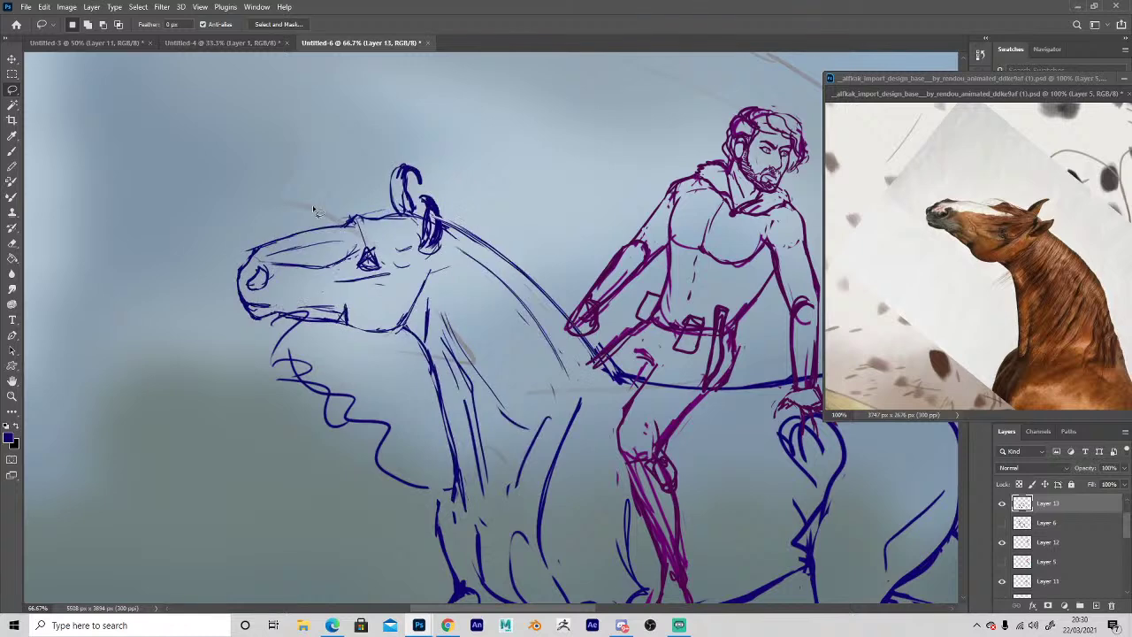
Hide the chestnut horse photo on Layer 5 in the reference document and reset its view rotation to show the spotted horse.
key(z)
alt+click(531, 491)
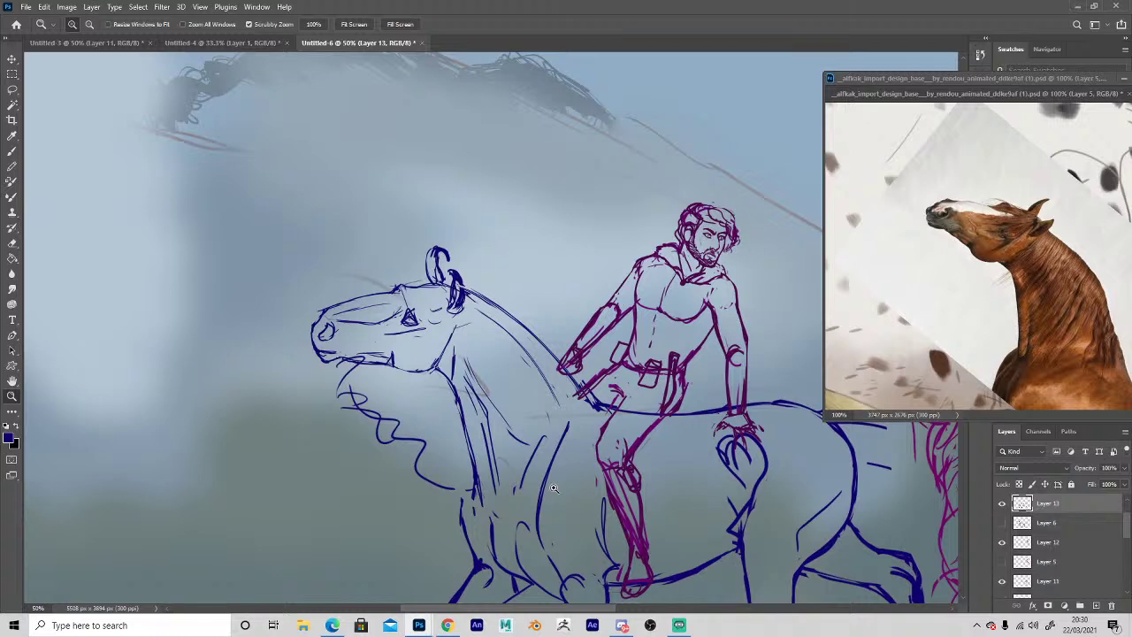
drag(505, 475, 538, 323)
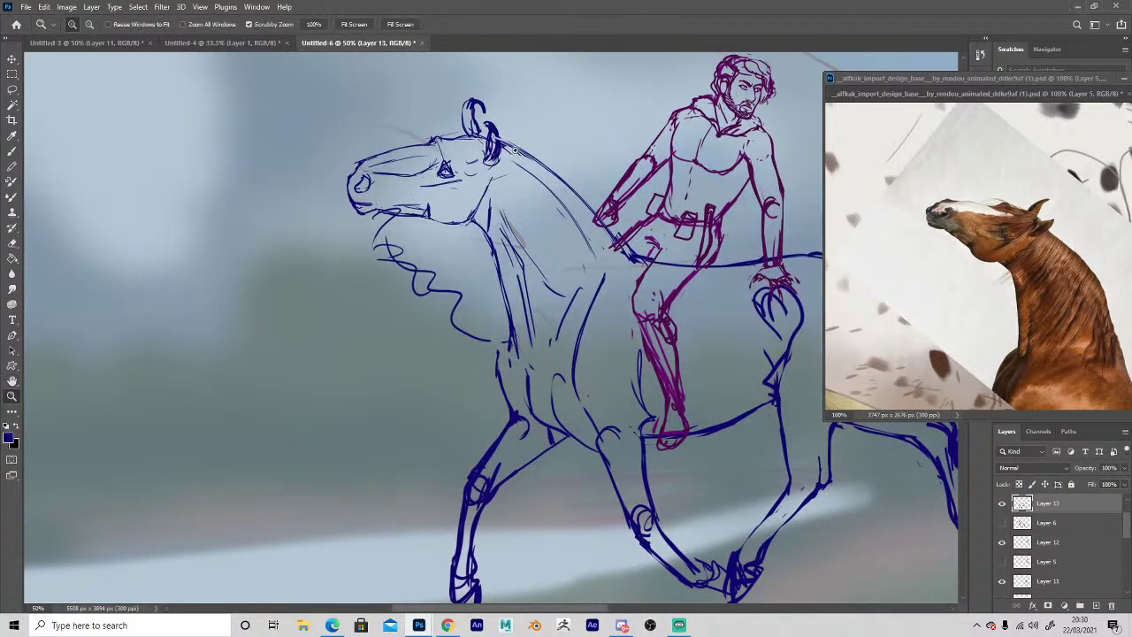
click(516, 149)
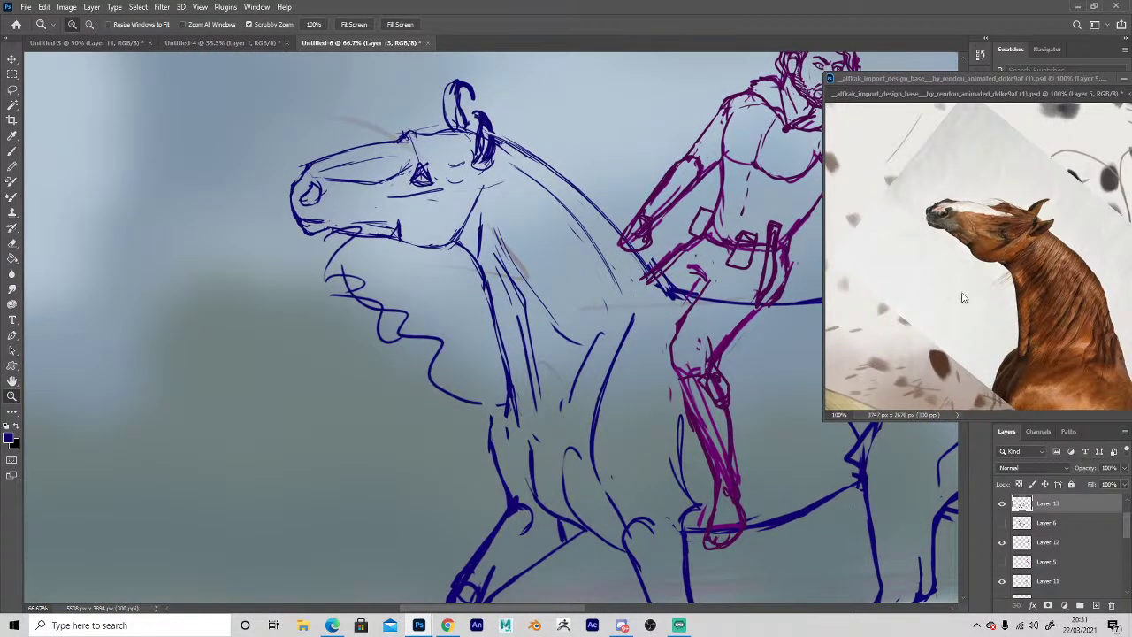
click(1059, 414)
click(1002, 593)
alt+click(905, 302)
alt+click(904, 300)
alt+click(902, 298)
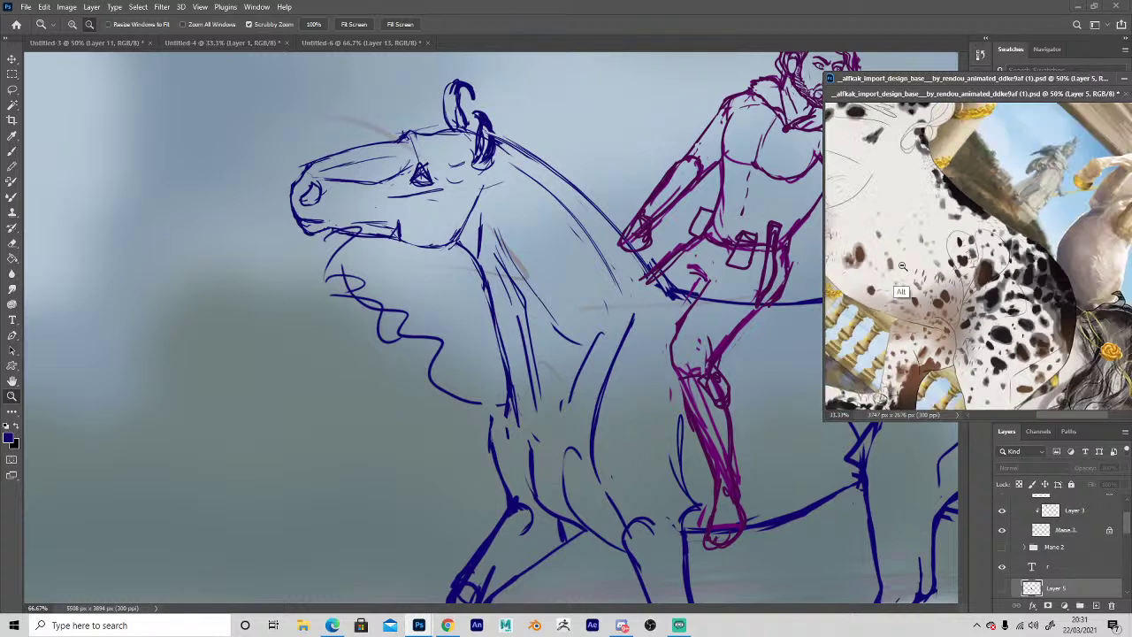
alt+click(901, 294)
alt+click(901, 290)
key(r)
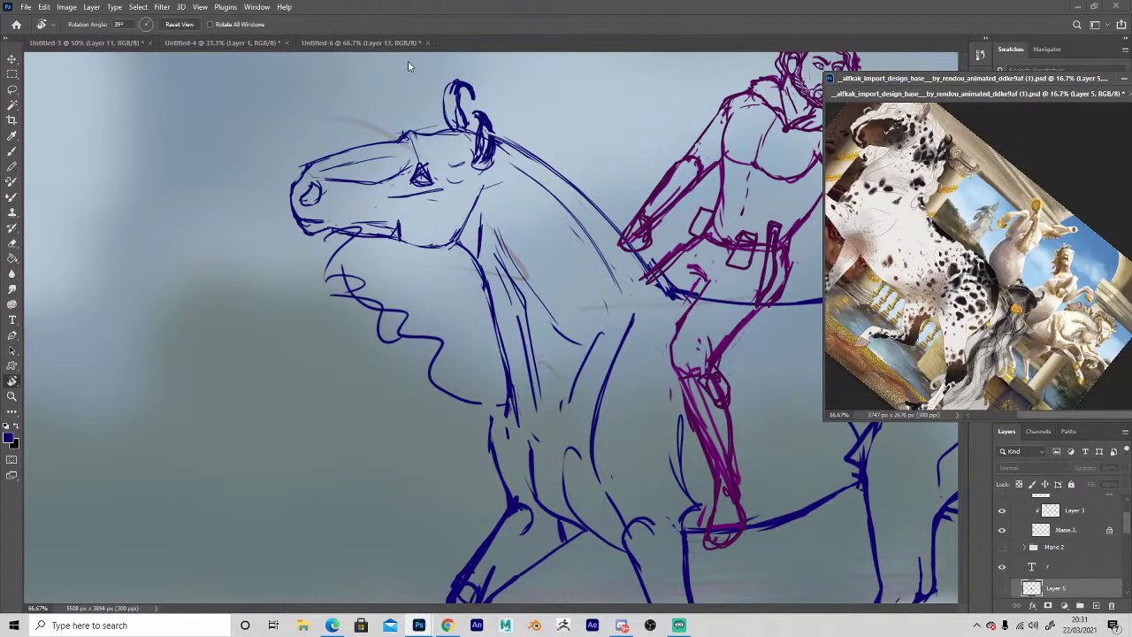
click(174, 26)
key(space)
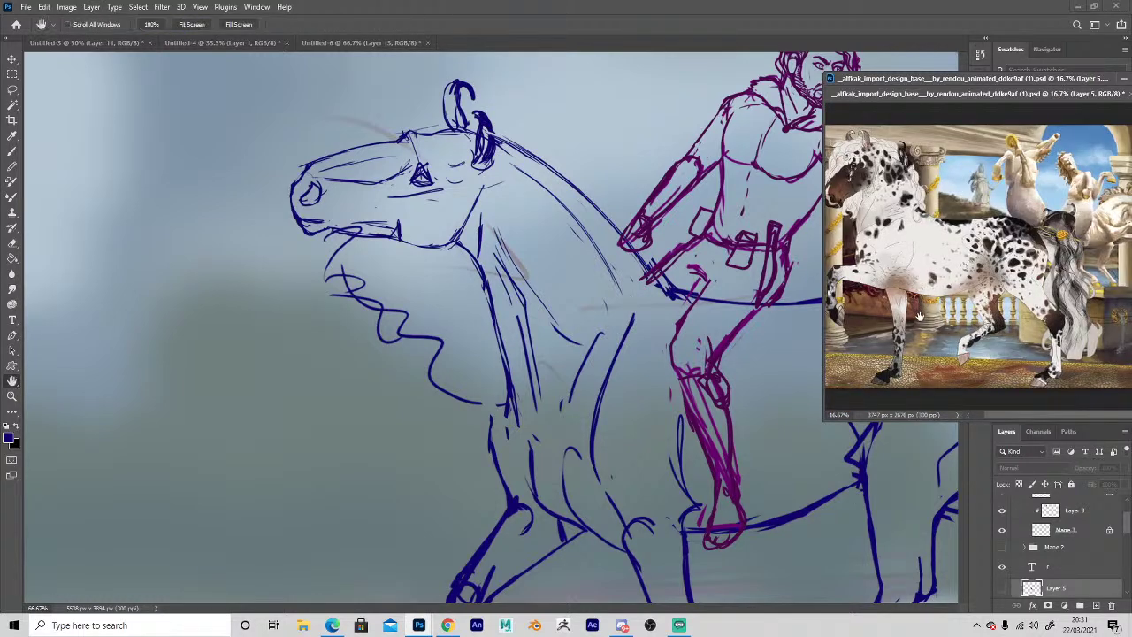
drag(916, 306, 940, 308)
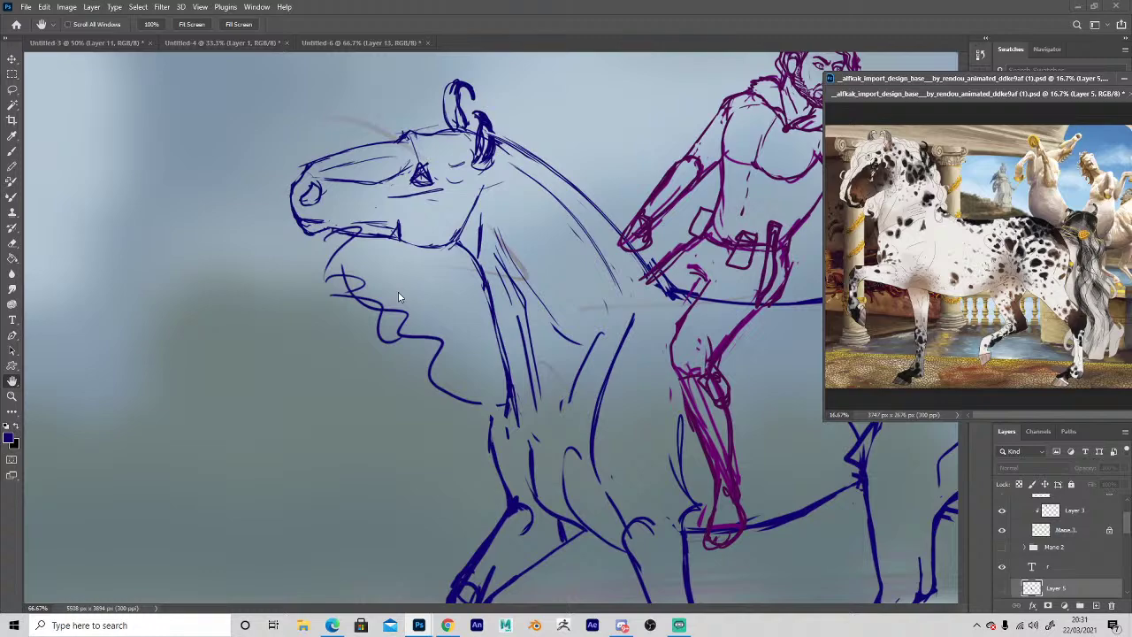
Sketch a wavy mane along the blue horse's crest and a windblown forelock over its forehead.
click(417, 273)
drag(513, 391, 357, 334)
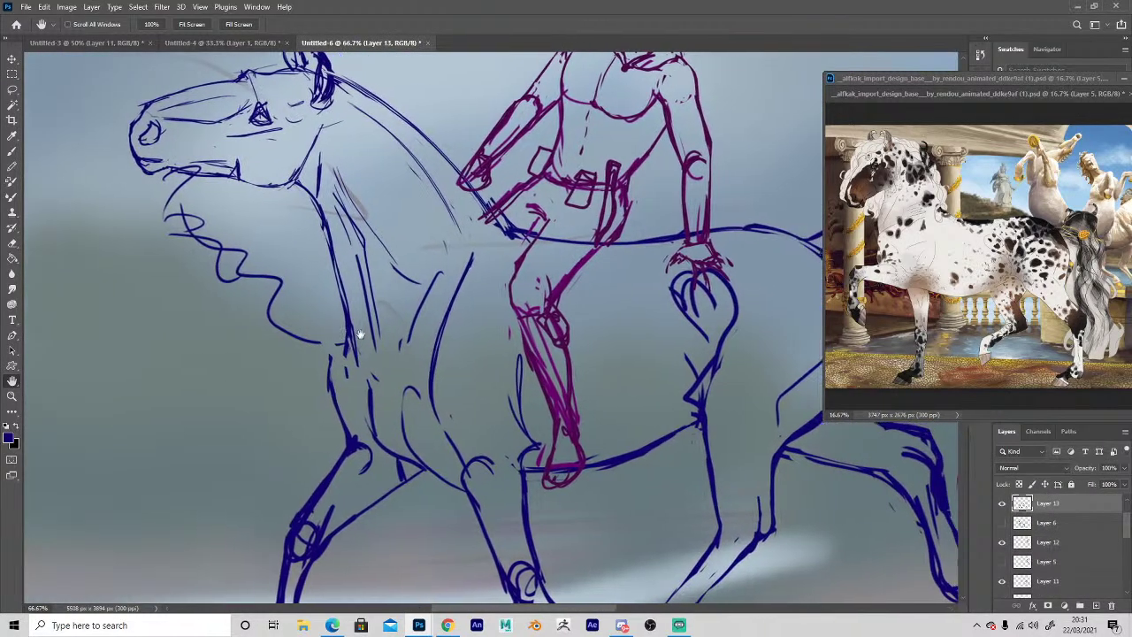
alt+click(543, 411)
alt+click(545, 411)
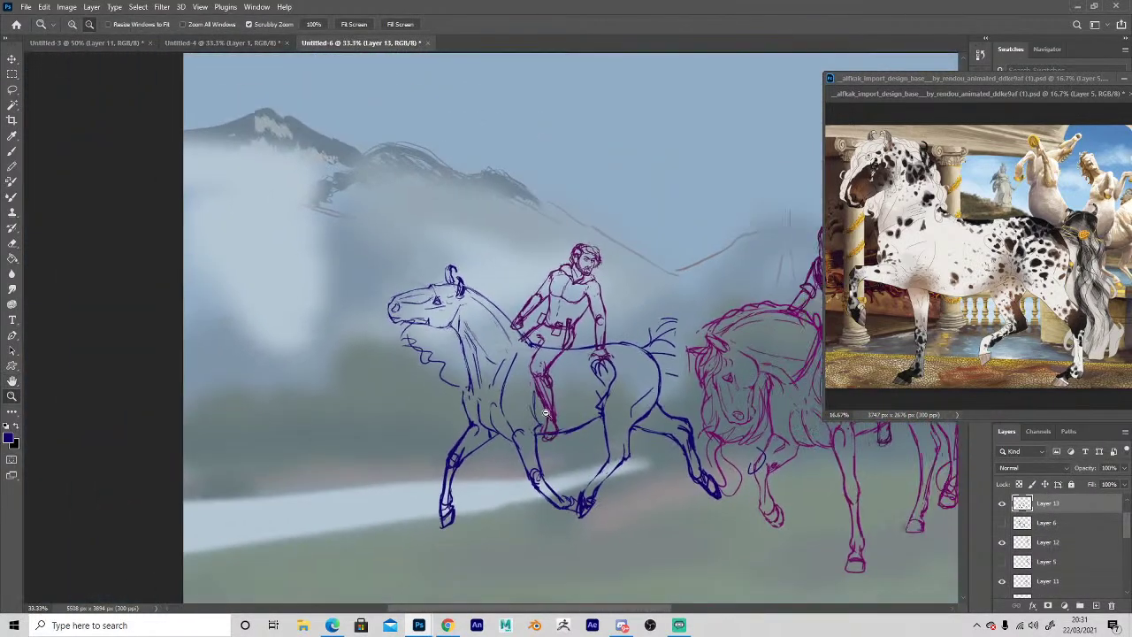
click(402, 331)
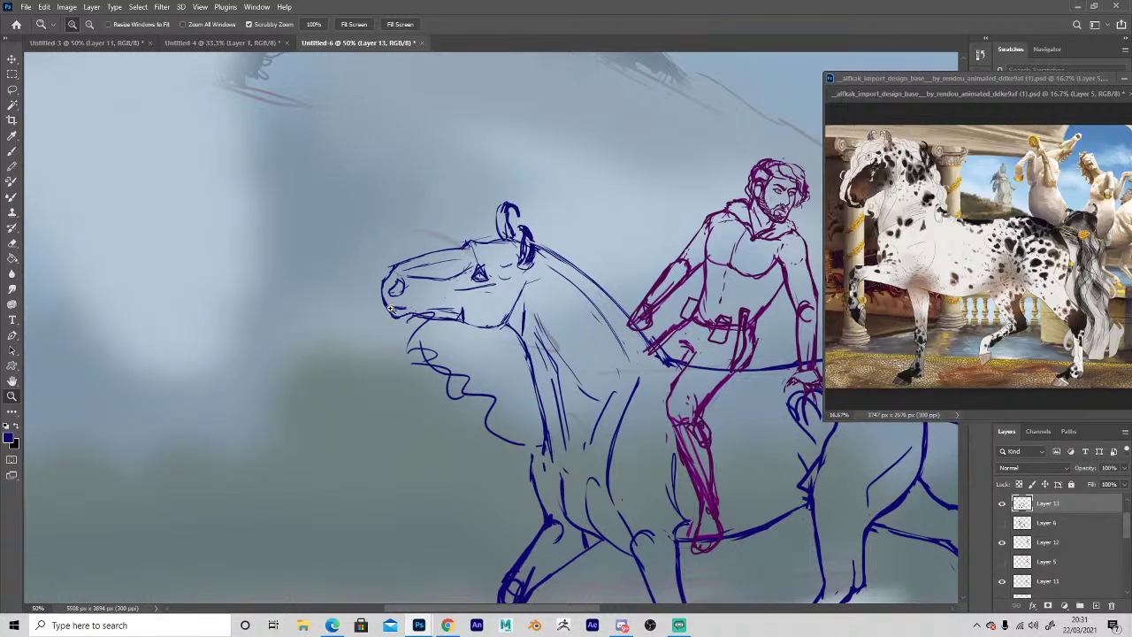
key(b)
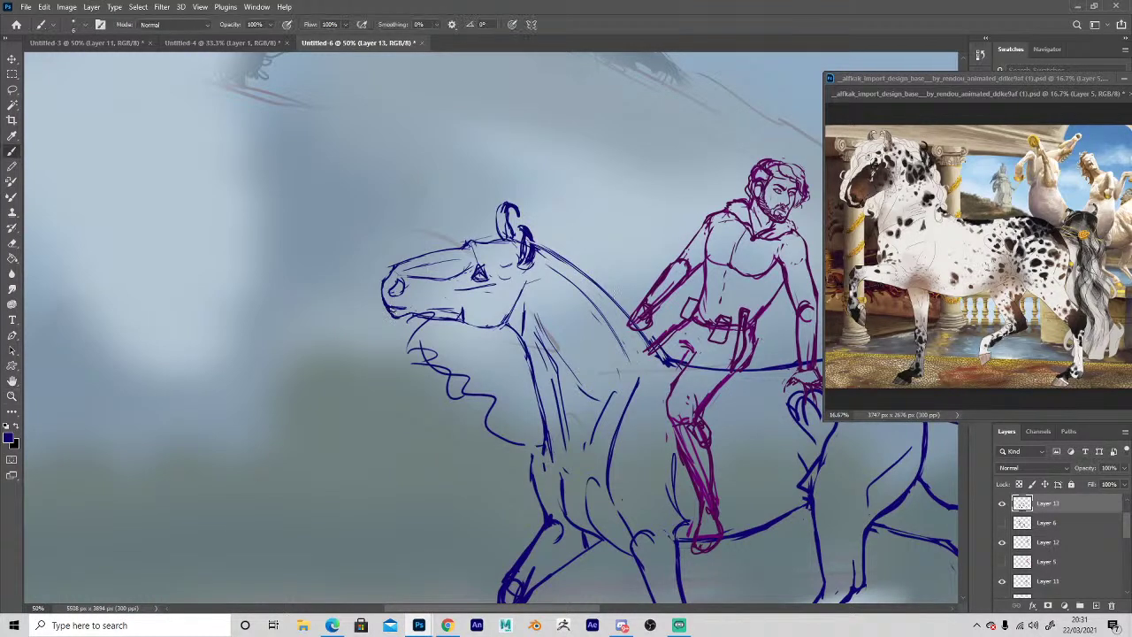
mouse_move(649, 340)
mouse_down()
mouse_move(656, 377)
mouse_move(656, 347)
mouse_move(621, 285)
mouse_move(628, 262)
mouse_move(570, 250)
mouse_up()
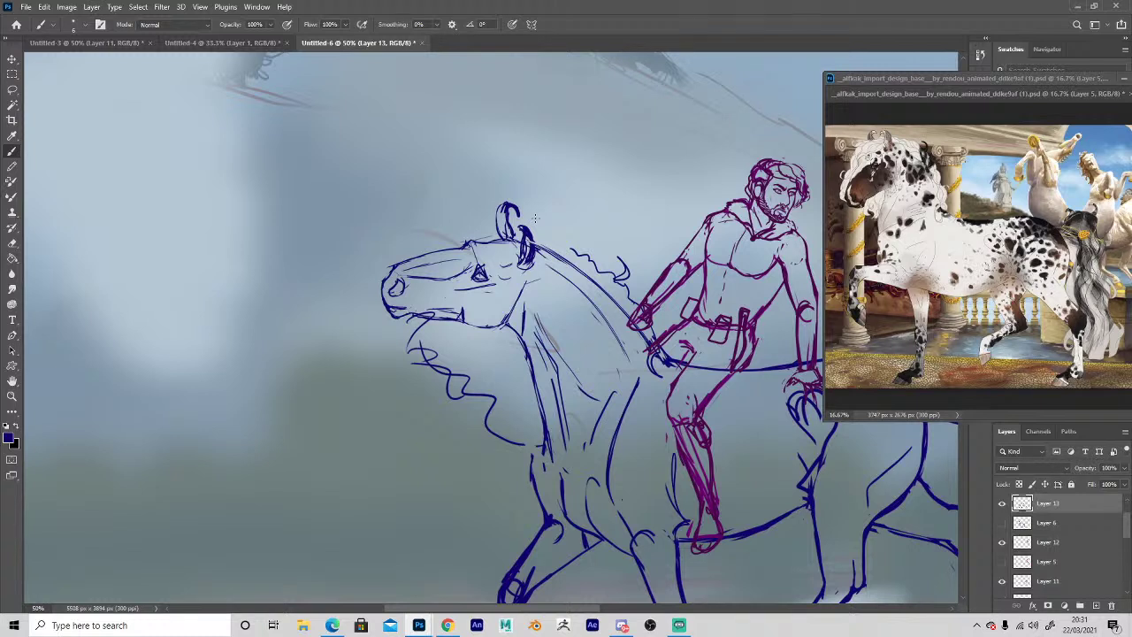
mouse_move(617, 299)
mouse_down()
mouse_move(555, 242)
mouse_move(491, 232)
mouse_move(486, 221)
mouse_move(439, 228)
mouse_up()
key(e)
key(b)
mouse_move(453, 227)
mouse_down()
mouse_move(423, 243)
mouse_move(520, 248)
mouse_move(501, 250)
mouse_move(476, 226)
mouse_move(433, 248)
mouse_up()
key(e)
key(b)
key(e)
key(b)
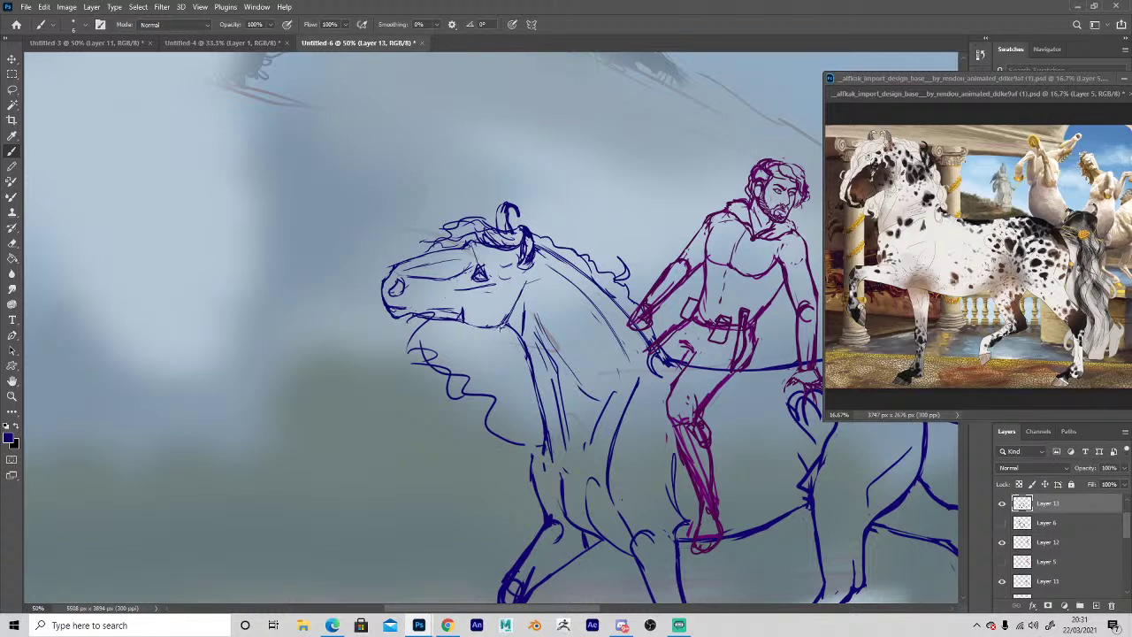
Erase the doubled lines at the front of the blue horse's neck and redraw its lower front edge.
key(e)
drag(540, 387, 551, 446)
mouse_move(553, 379)
mouse_down()
mouse_move(561, 446)
mouse_move(531, 338)
mouse_up()
drag(567, 375, 587, 394)
key(b)
mouse_move(562, 358)
mouse_down()
mouse_move(530, 417)
mouse_move(534, 446)
mouse_up()
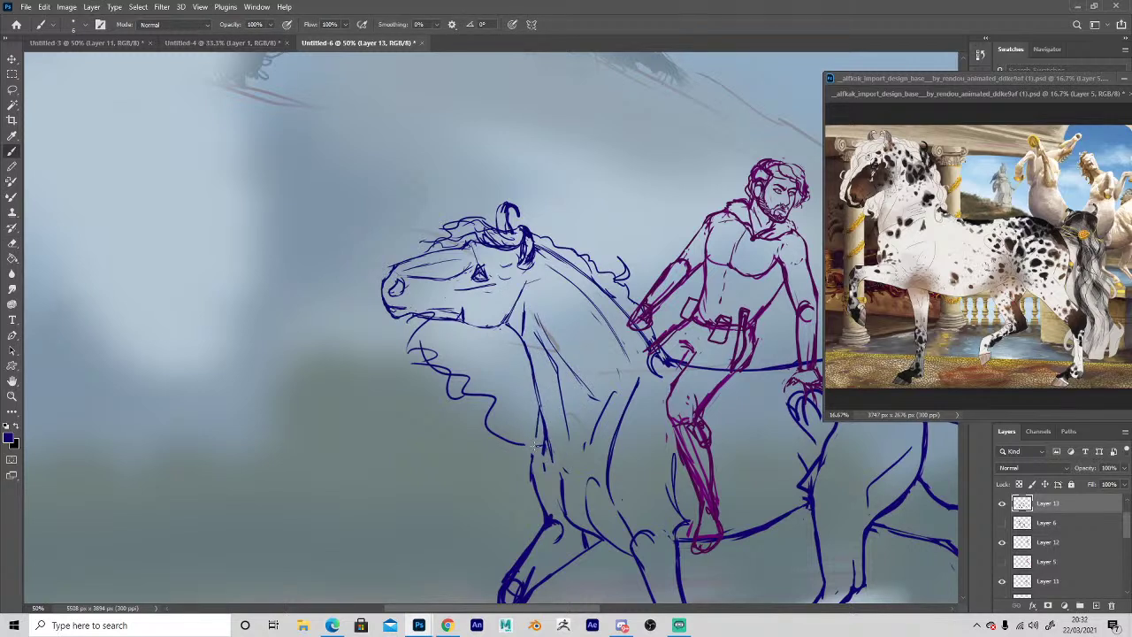
Erase the short strokes beside the blue horse's shoulder and redraw the shoulder line with denser strokes.
key(e)
drag(613, 392, 589, 446)
key(b)
key(e)
key(b)
drag(626, 411, 608, 473)
key(e)
key(b)
drag(613, 430, 605, 485)
drag(622, 395, 607, 433)
Sketch loose curly hair beneath the blue horse's jaw and hanging locks along the front of its neck.
key(space)
mouse_move(427, 482)
mouse_down()
mouse_move(334, 392)
mouse_move(354, 395)
mouse_up()
key(e)
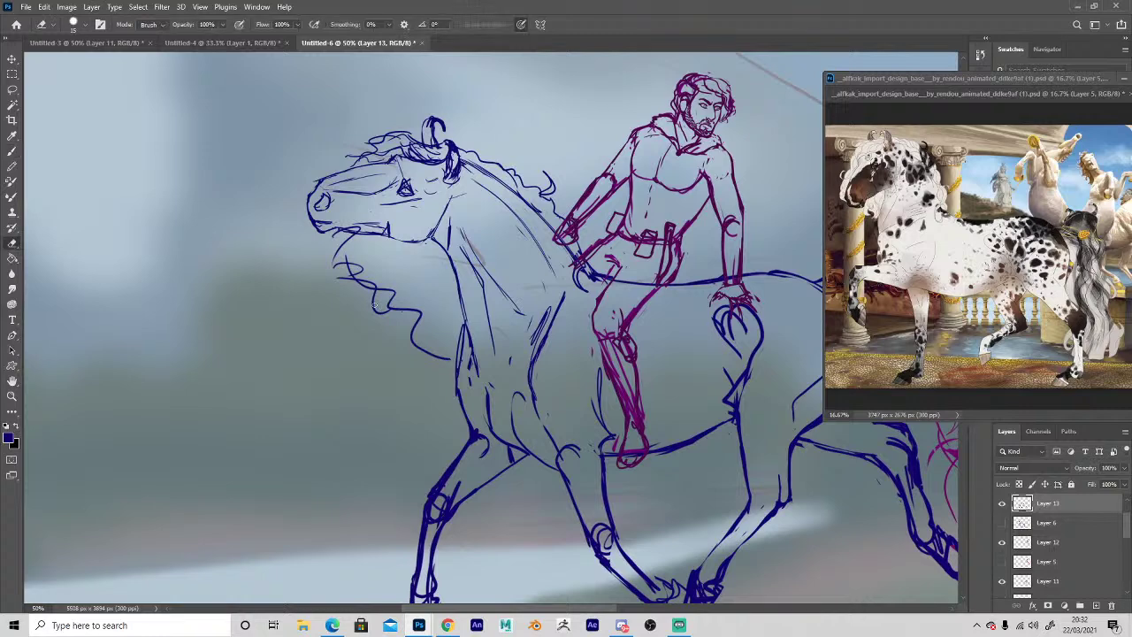
key(b)
mouse_move(338, 237)
mouse_down()
mouse_move(321, 267)
mouse_move(370, 270)
mouse_move(410, 257)
mouse_move(381, 265)
mouse_move(375, 282)
mouse_move(437, 275)
mouse_move(412, 322)
mouse_up()
drag(442, 284, 417, 366)
drag(448, 310, 457, 378)
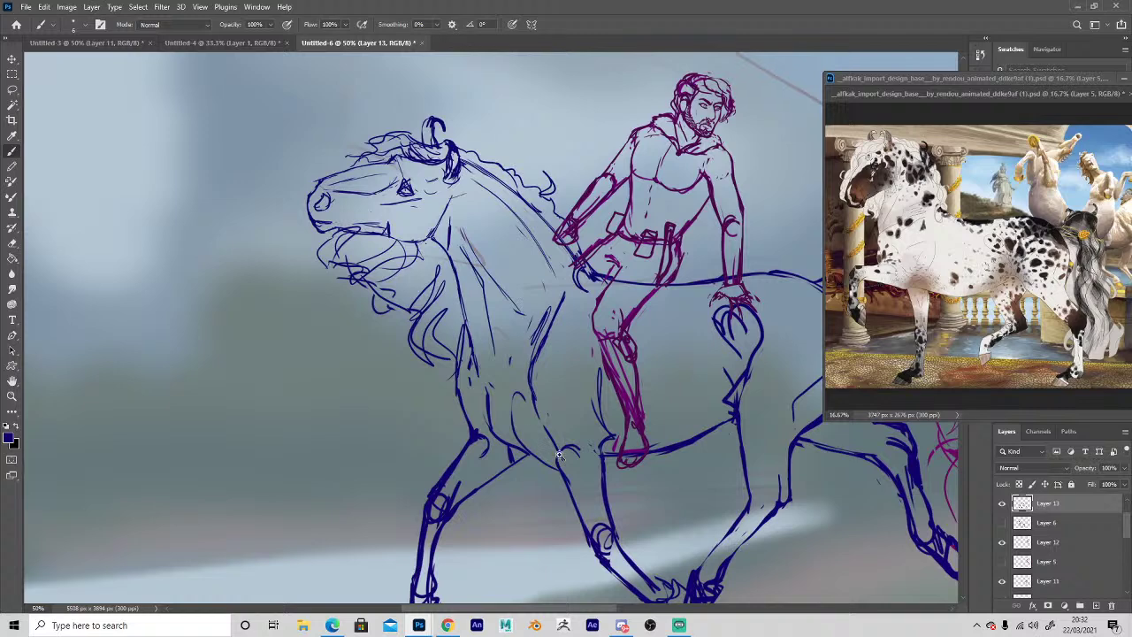
key(z)
alt+click(571, 487)
alt+click(575, 498)
click(650, 531)
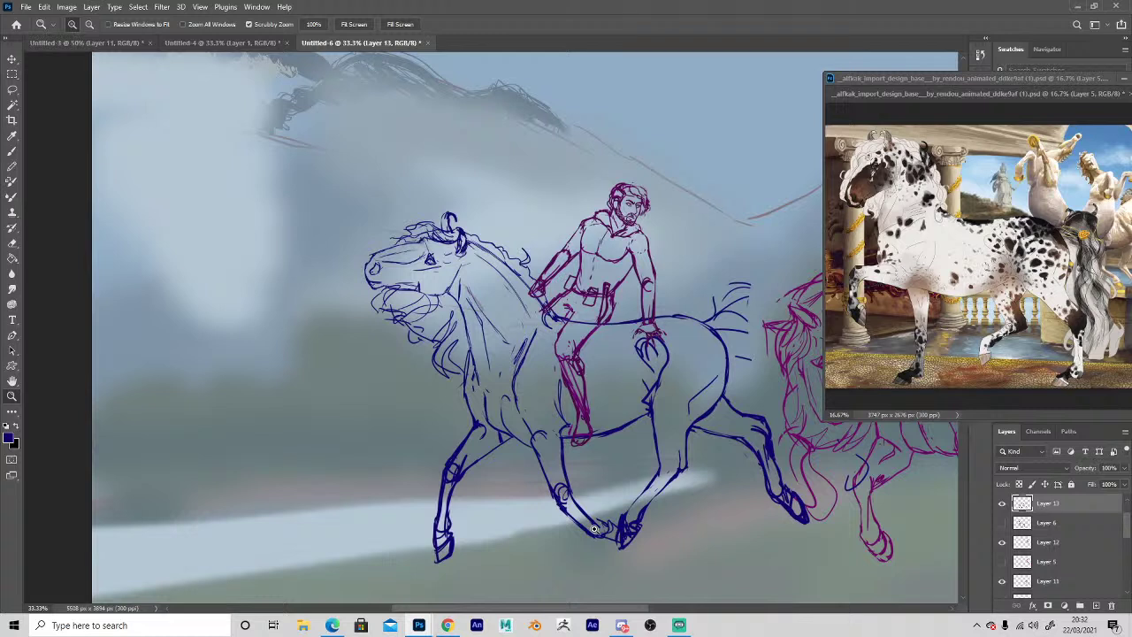
key(h)
drag(594, 529, 523, 476)
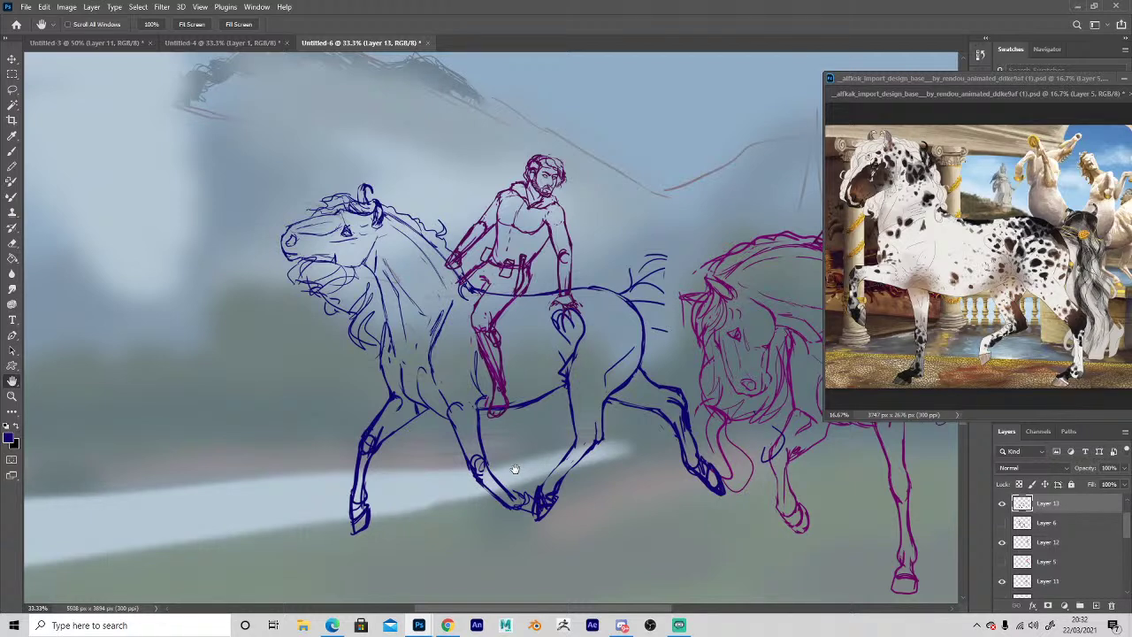
drag(322, 404, 334, 394)
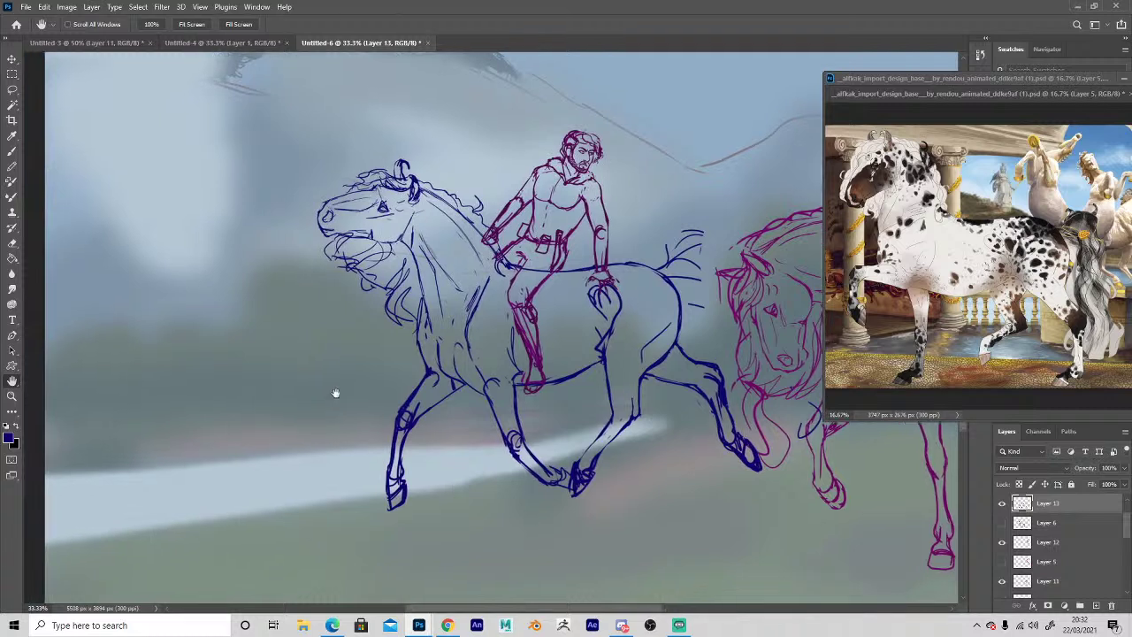
Clean up the front edge of the blue horse's neck and retouch the hair lines beneath its jaw.
key(e)
key(b)
drag(424, 301, 421, 319)
mouse_move(419, 285)
mouse_down()
mouse_move(417, 326)
mouse_move(398, 304)
mouse_up()
mouse_move(414, 259)
mouse_down()
mouse_move(401, 281)
mouse_move(370, 277)
mouse_move(356, 245)
mouse_up()
click(337, 220)
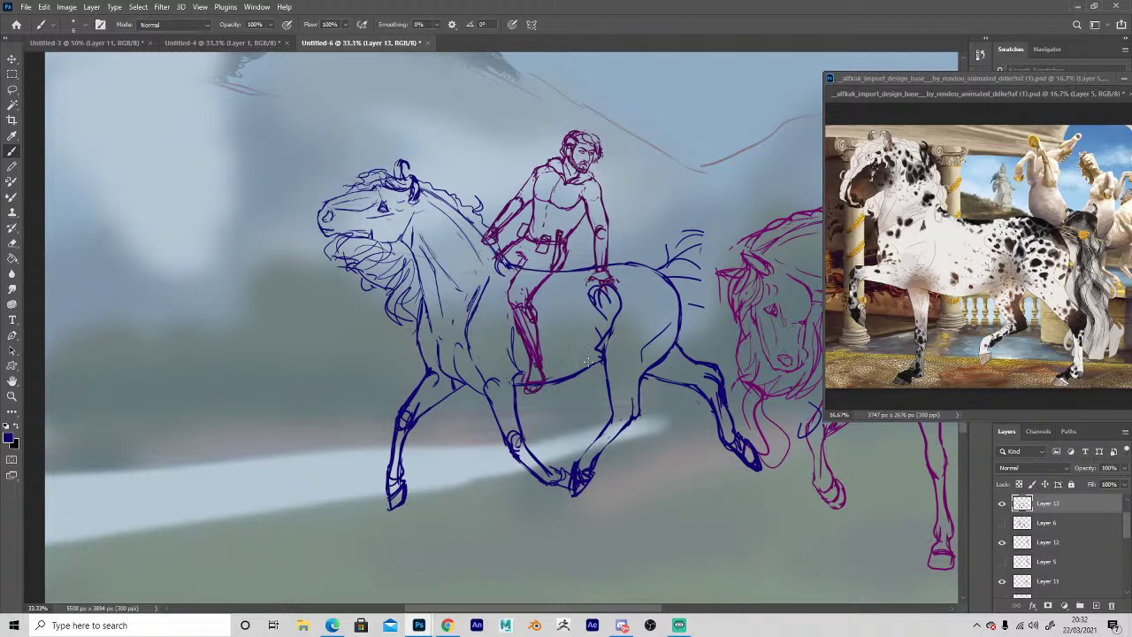
Clean up and redraw the blue horse's belly line behind the rider's boot.
key(e)
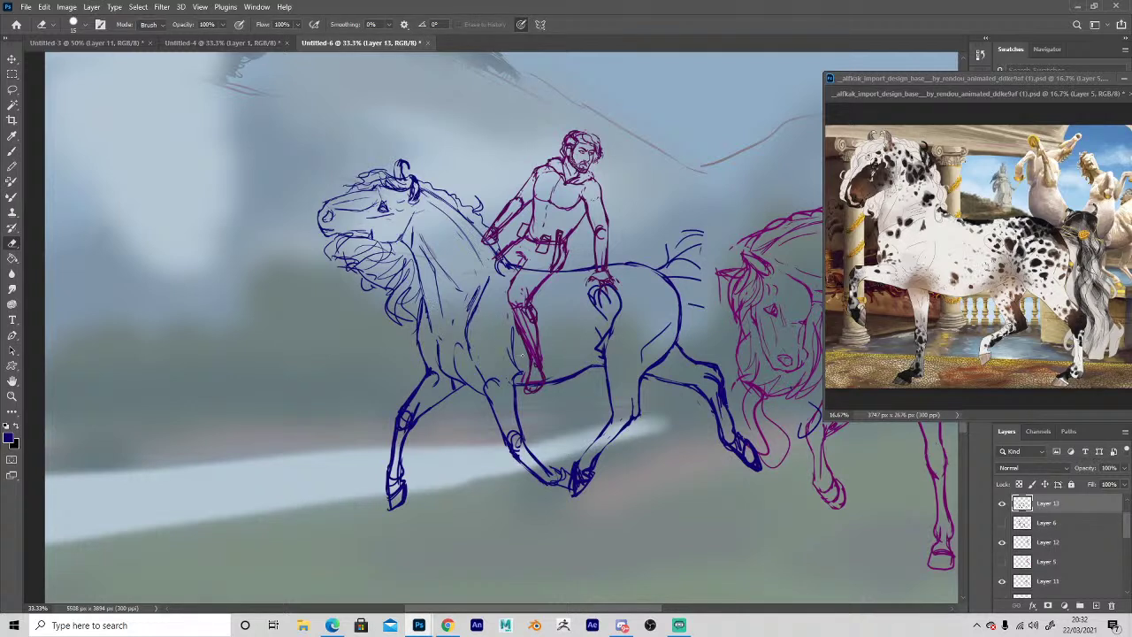
key(b)
mouse_move(570, 378)
mouse_down()
mouse_move(609, 364)
mouse_move(558, 378)
mouse_up()
key(e)
key(b)
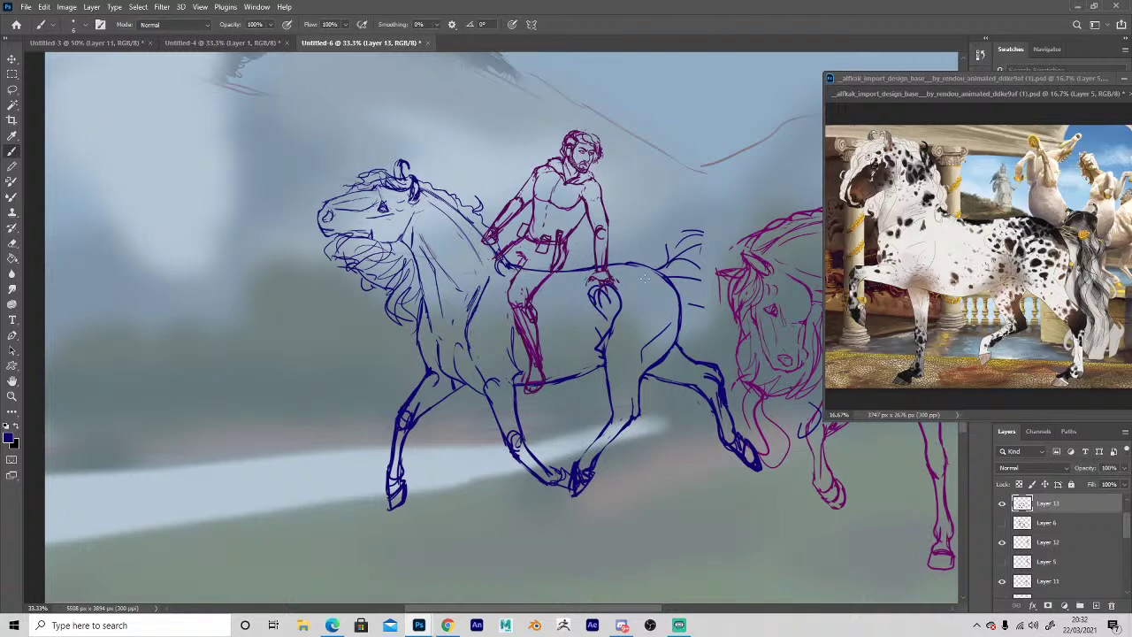
Redraw the blue horse's back line toward the croup and retouch the chest contour above the front legs.
mouse_move(542, 270)
mouse_down()
mouse_move(662, 270)
mouse_move(653, 273)
mouse_up()
key(e)
key(b)
key(e)
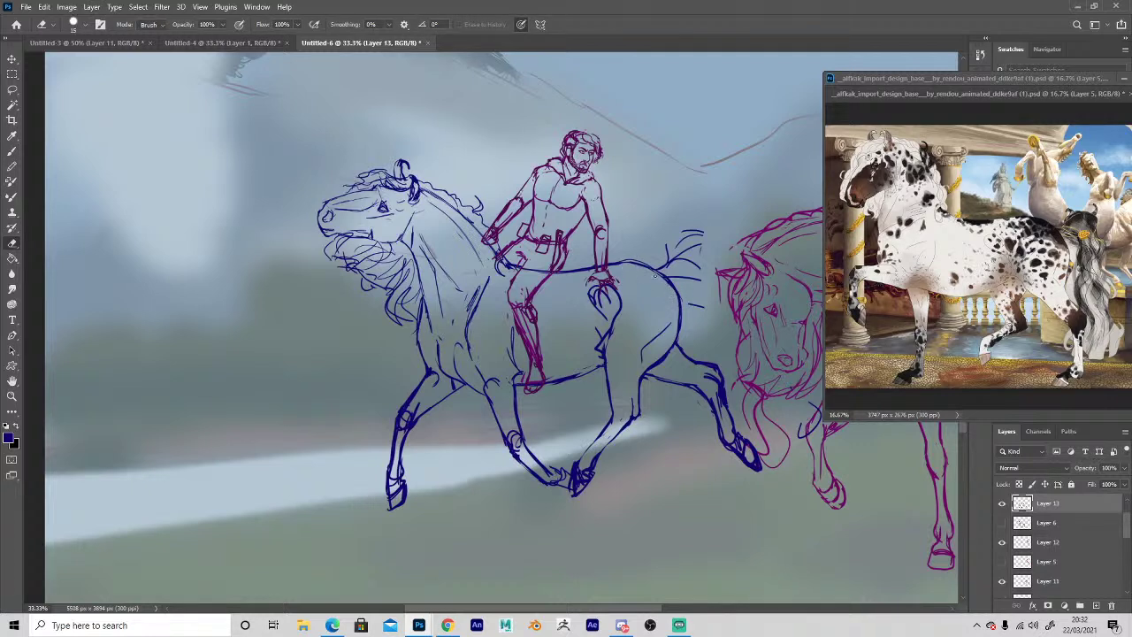
key(b)
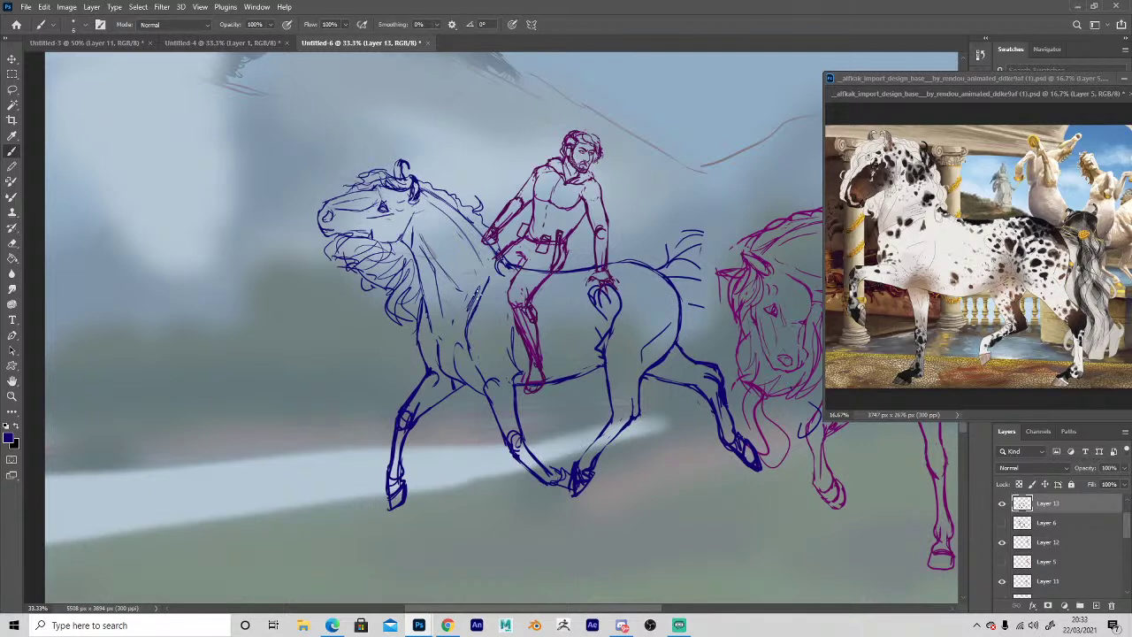
mouse_move(484, 394)
mouse_down()
mouse_move(460, 375)
mouse_move(458, 343)
mouse_up()
key(e)
key(b)
Erase the doubled line along the front of the blue horse's face and redraw its nose bridge and nostril.
key(space)
drag(537, 525, 486, 530)
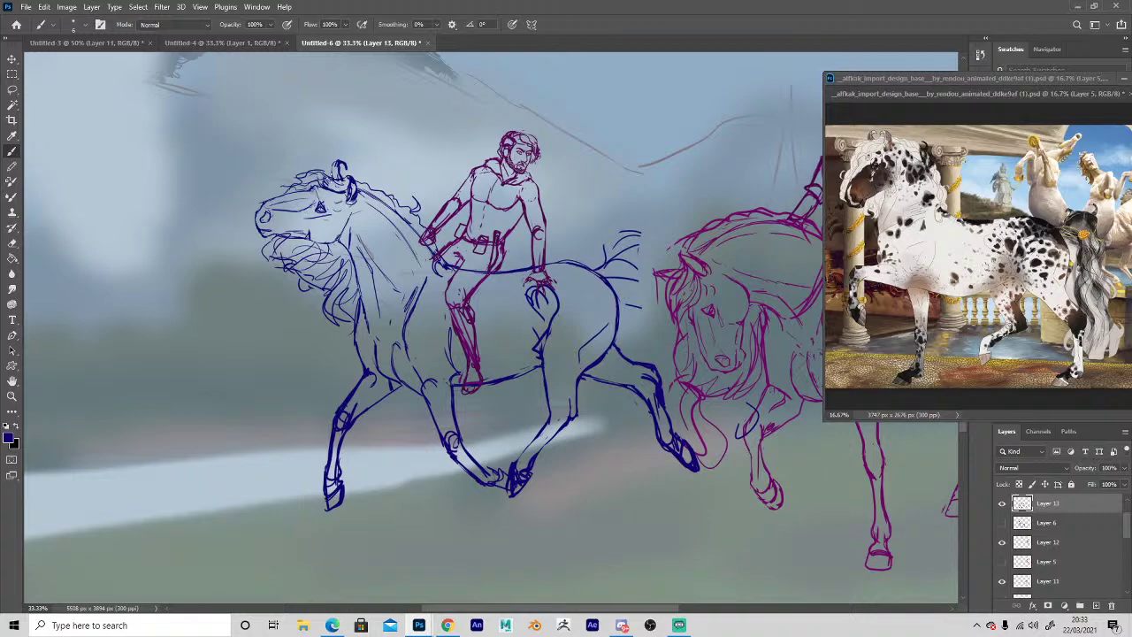
key(space)
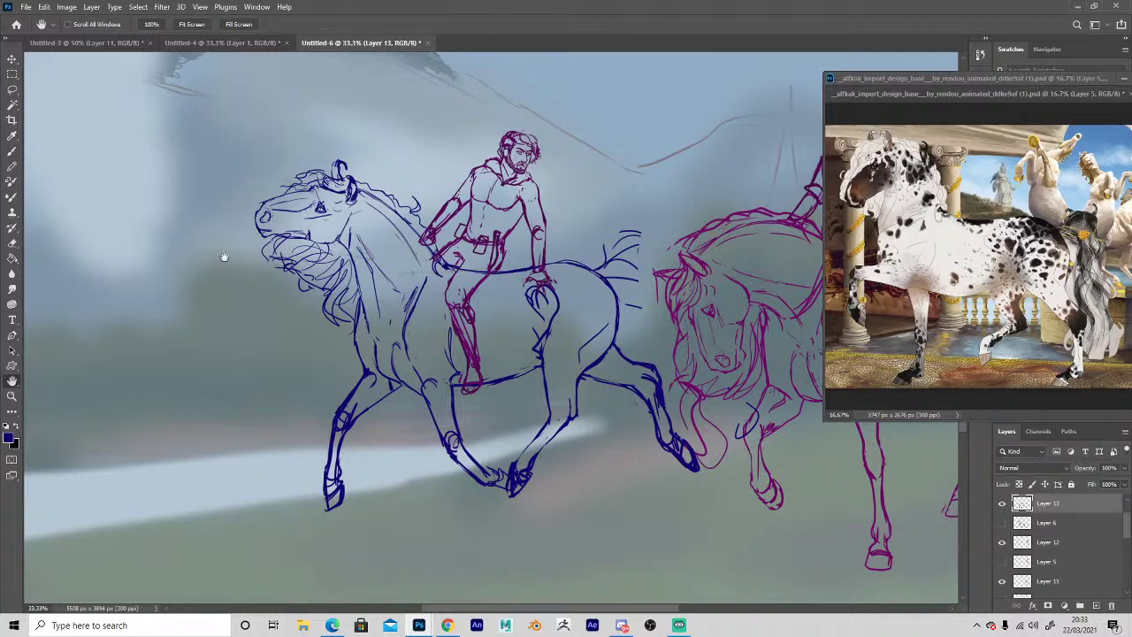
key(ctrl+space)
click(220, 184)
click(227, 180)
key(r)
drag(232, 220, 276, 449)
key(space)
drag(216, 377, 316, 345)
key(ctrl+space)
click(344, 310)
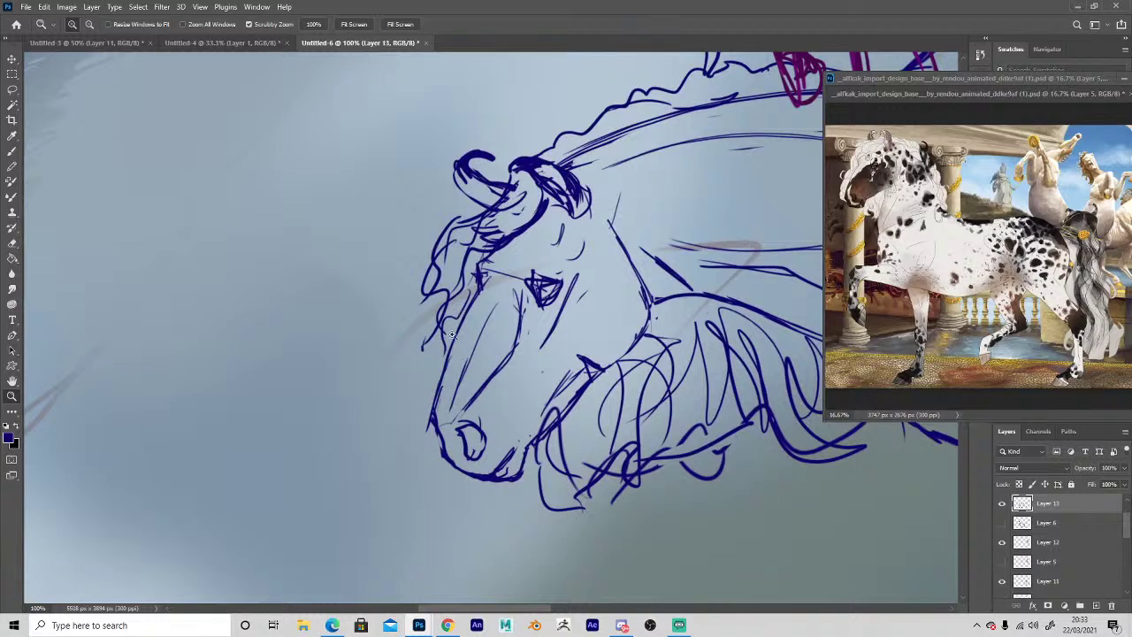
key(e)
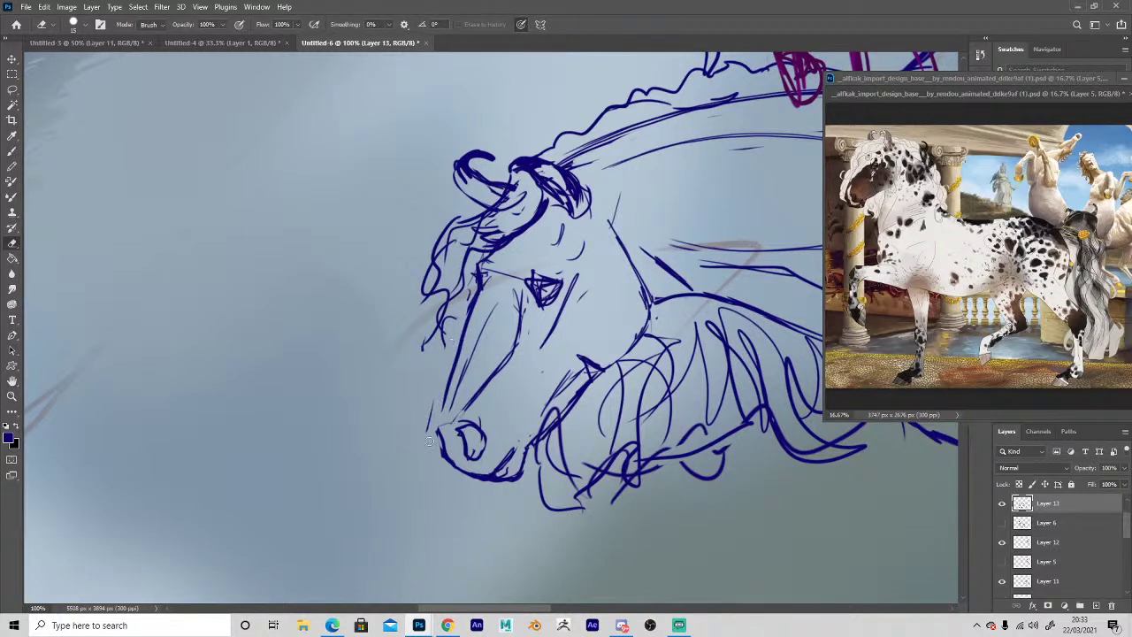
key(b)
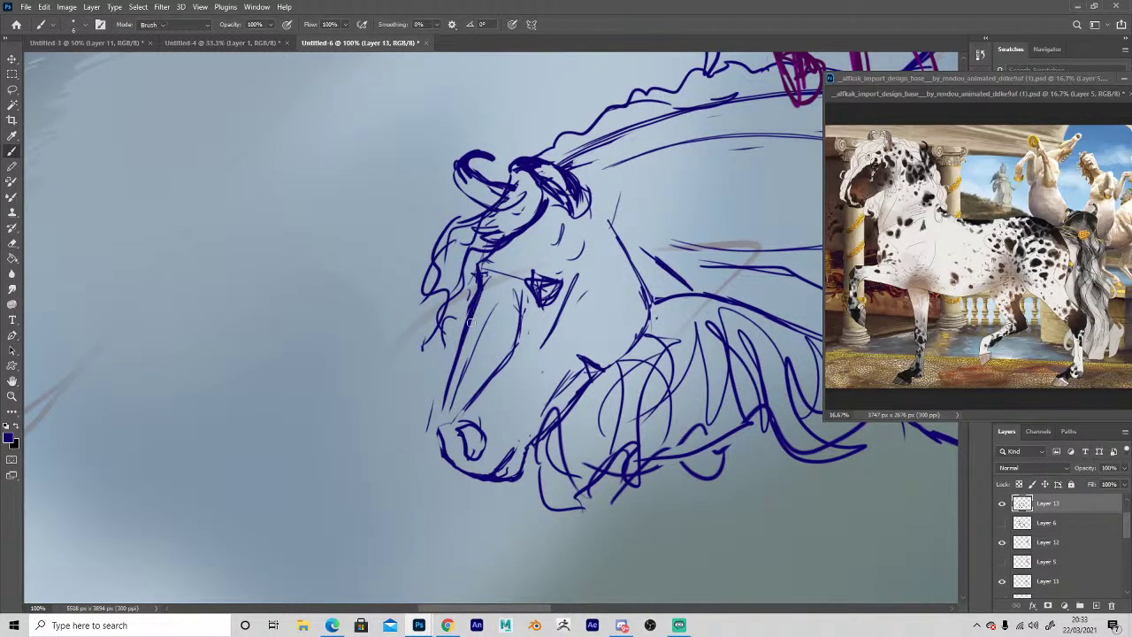
mouse_move(459, 352)
mouse_down()
mouse_move(440, 417)
mouse_move(492, 443)
mouse_move(475, 457)
mouse_up()
key(e)
key(b)
mouse_move(474, 424)
mouse_down()
mouse_move(481, 450)
mouse_move(465, 428)
mouse_up()
key(e)
key(b)
key(e)
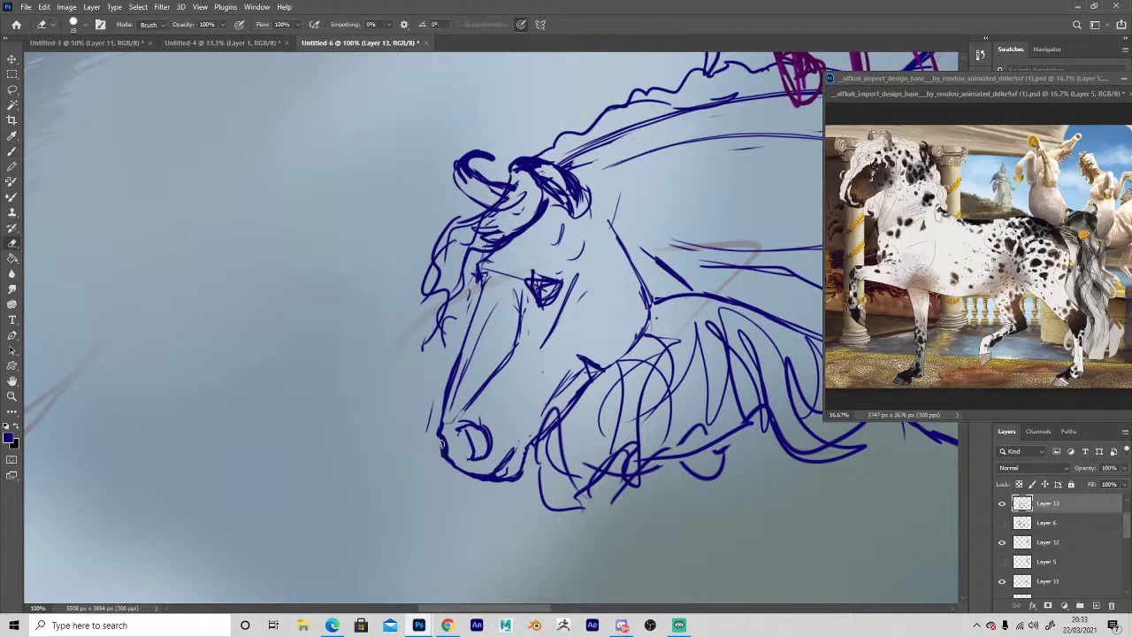
Redraw the blue horse's lower jaw from the chin back toward the cheek, clearing overlapping beard strokes.
key(b)
key(e)
key(b)
mouse_move(504, 475)
mouse_down()
mouse_move(527, 464)
mouse_move(524, 478)
mouse_move(596, 359)
mouse_move(617, 365)
mouse_up()
key(e)
key(b)
key(e)
key(b)
drag(608, 368, 639, 332)
Erase the angular back edge of the blue horse's cheek and redraw it as one smooth curve.
key(e)
drag(632, 269, 651, 336)
key(b)
drag(625, 249, 642, 332)
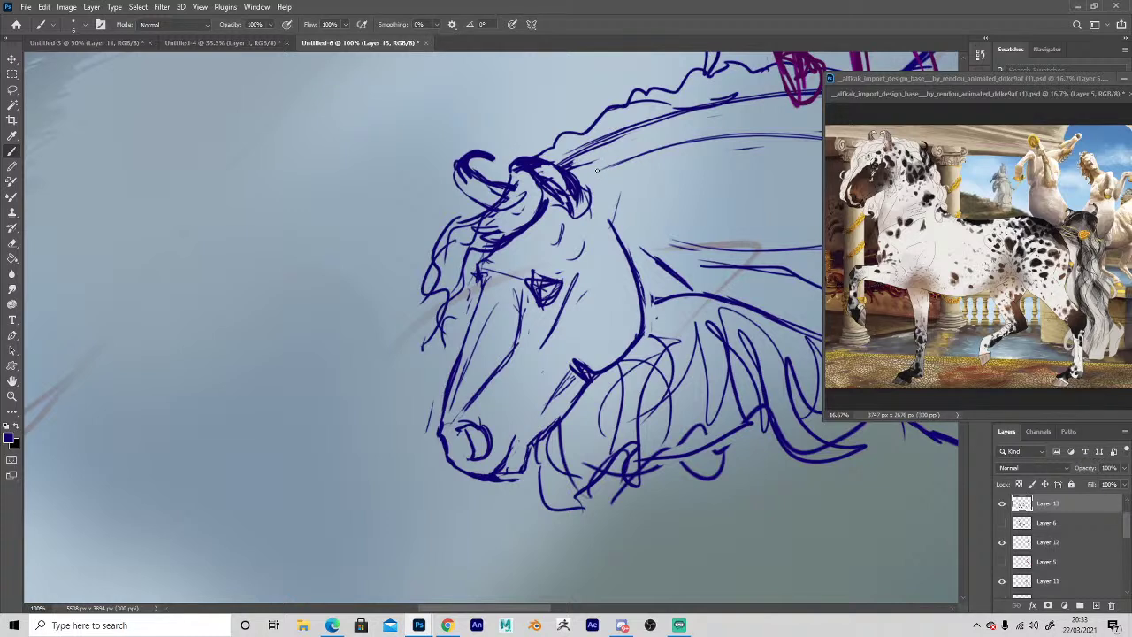
key(e)
mouse_move(638, 336)
mouse_down()
mouse_move(611, 222)
mouse_move(645, 336)
mouse_up()
key(b)
key(e)
key(b)
Refine the inner facial lines on the blue horse, closing the cheekbone line into a narrow teardrop below the eye.
mouse_move(427, 320)
mouse_down()
mouse_move(236, 374)
mouse_move(247, 397)
mouse_move(283, 389)
mouse_move(331, 352)
mouse_move(357, 359)
mouse_up()
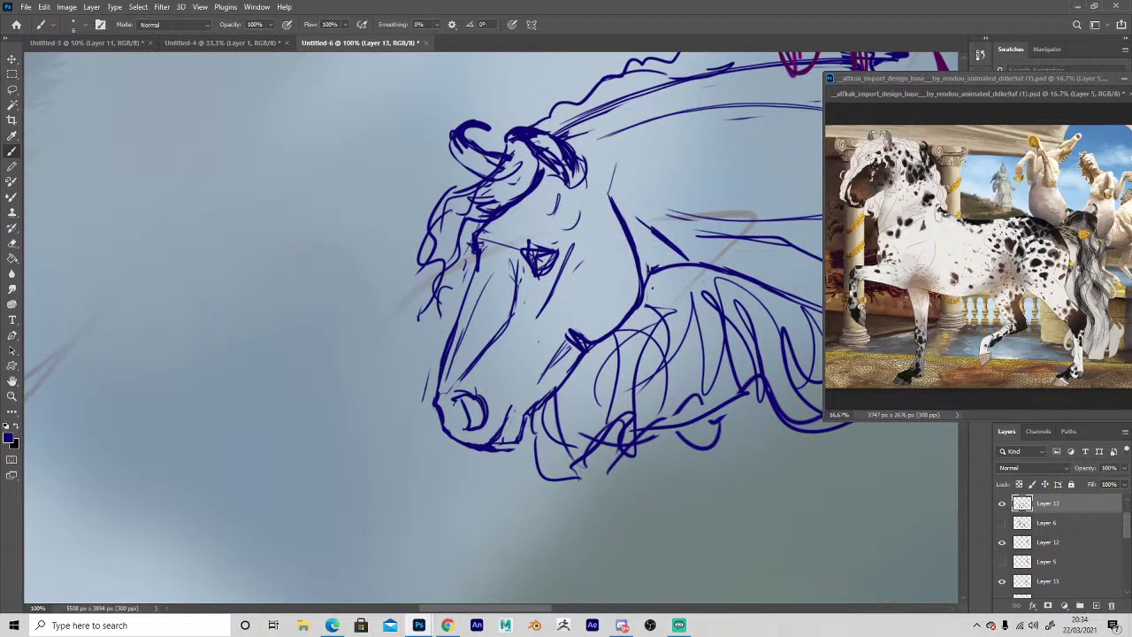
key(e)
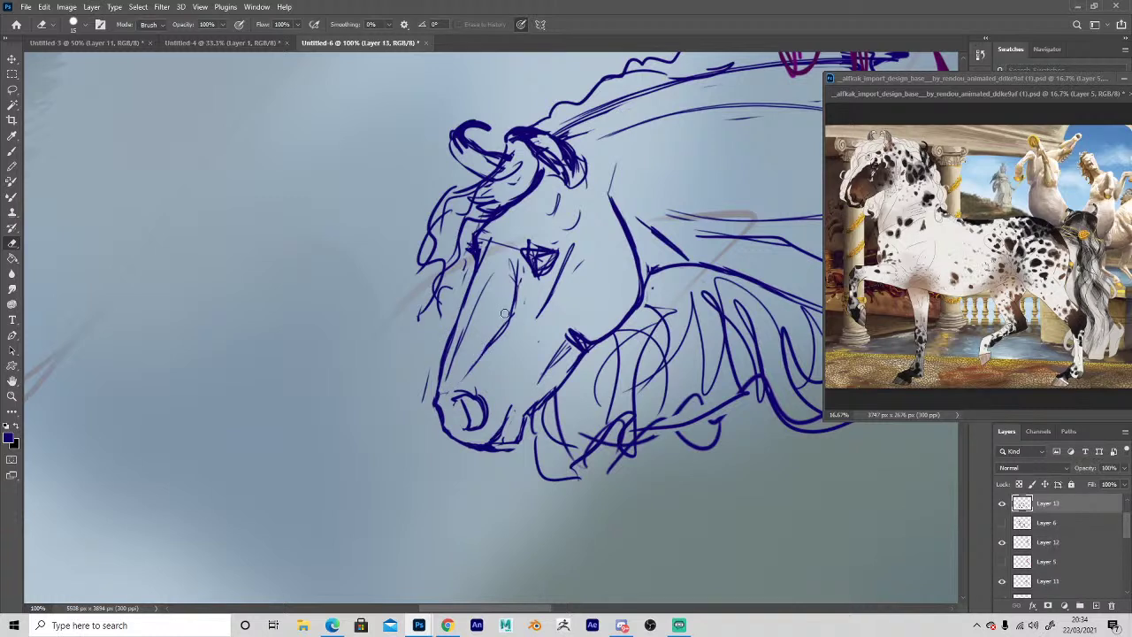
key(b)
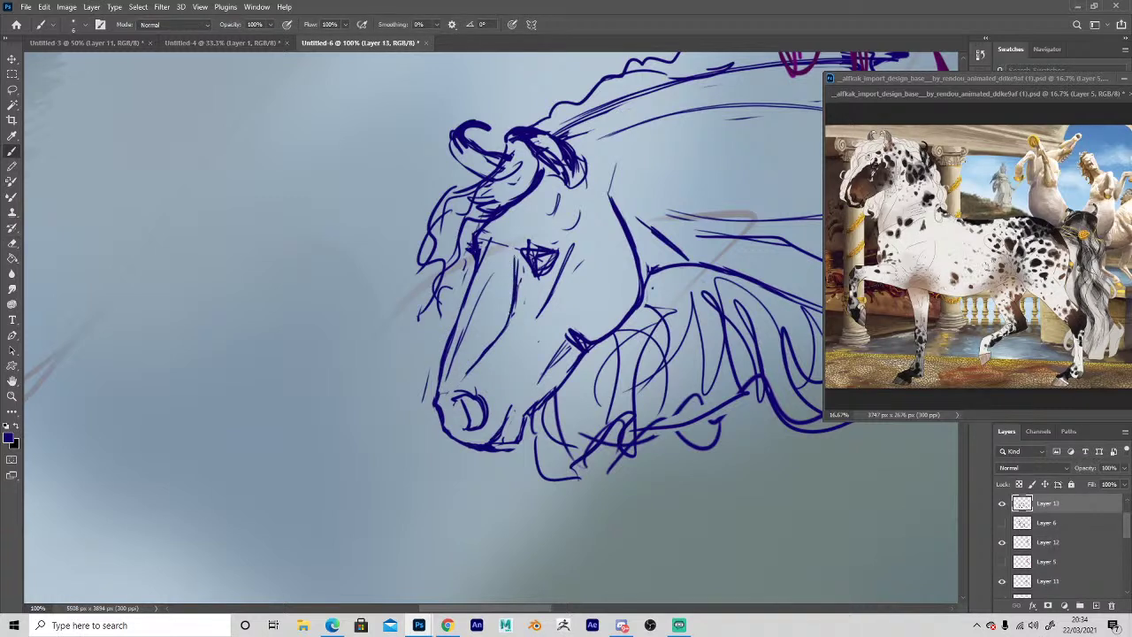
key(e)
key(b)
key(space)
drag(648, 472, 602, 514)
Erase the scribbled strokes in the blue horse's eye and redraw its outline and pupil.
key(e)
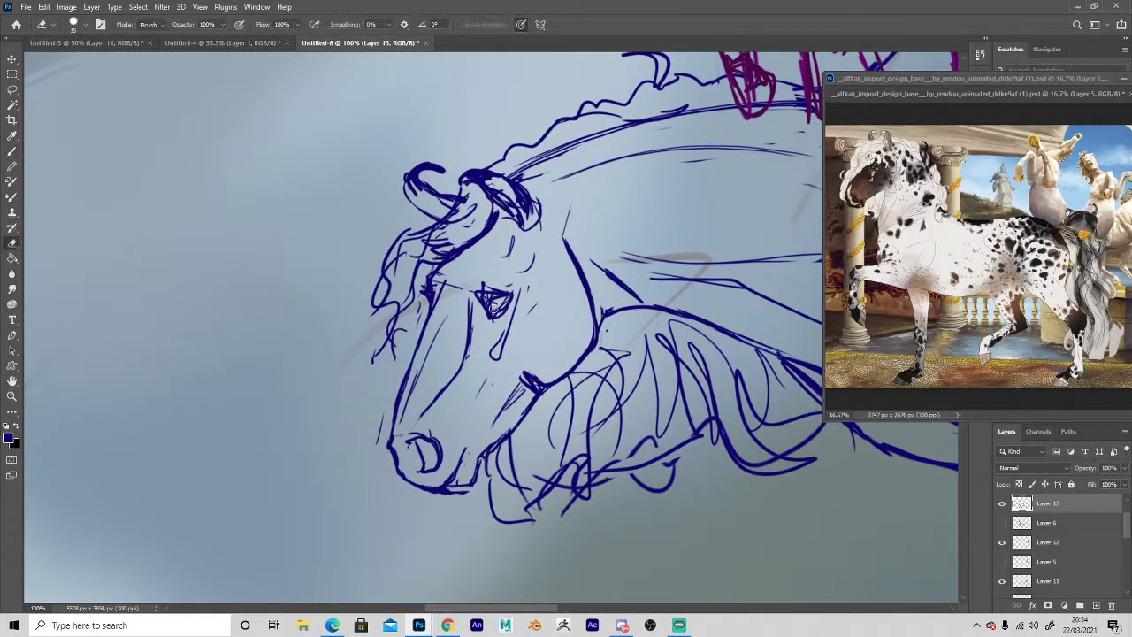
key(b)
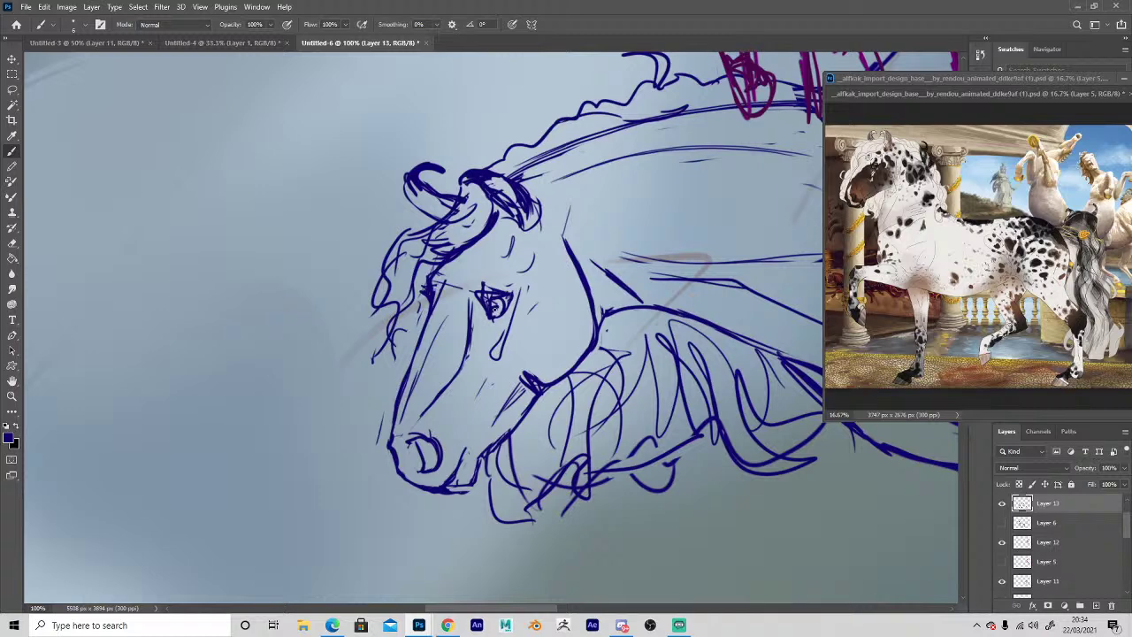
key(e)
key(b)
key(e)
drag(497, 294, 502, 312)
key(b)
key(e)
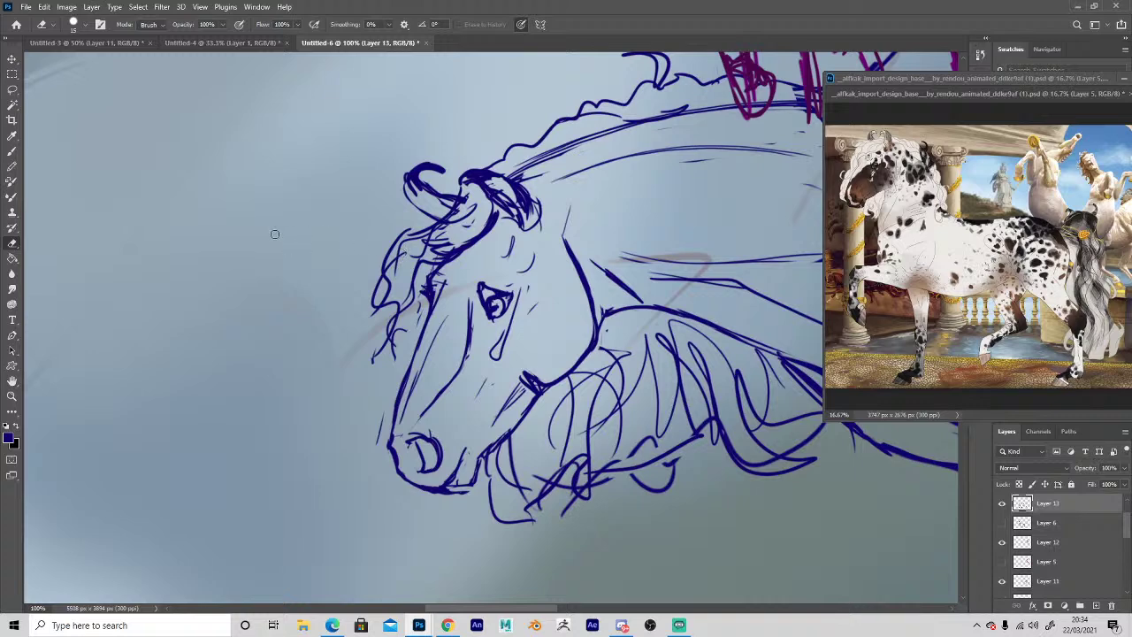
Erase stray strokes around the blue horse's ears and forelock base and redraw the ear outlines.
mouse_move(502, 197)
mouse_down()
mouse_move(522, 219)
mouse_move(507, 190)
mouse_move(506, 201)
mouse_move(492, 191)
mouse_move(536, 234)
mouse_move(485, 183)
mouse_move(464, 181)
mouse_move(485, 177)
mouse_up()
key(b)
key(e)
key(b)
key(e)
mouse_move(413, 188)
mouse_down()
mouse_move(443, 176)
mouse_move(427, 185)
mouse_move(467, 196)
mouse_move(467, 183)
mouse_move(490, 204)
mouse_move(490, 188)
mouse_move(516, 223)
mouse_up()
key(b)
key(e)
key(b)
key(e)
key(b)
key(e)
key(b)
key(e)
Reset the canvas rotation and review the whole composition, ending with a closer look at the blue horse.
key(space)
mouse_move(287, 335)
mouse_down()
mouse_move(156, 407)
mouse_move(147, 390)
mouse_up()
alt+click(531, 508)
alt+click(531, 508)
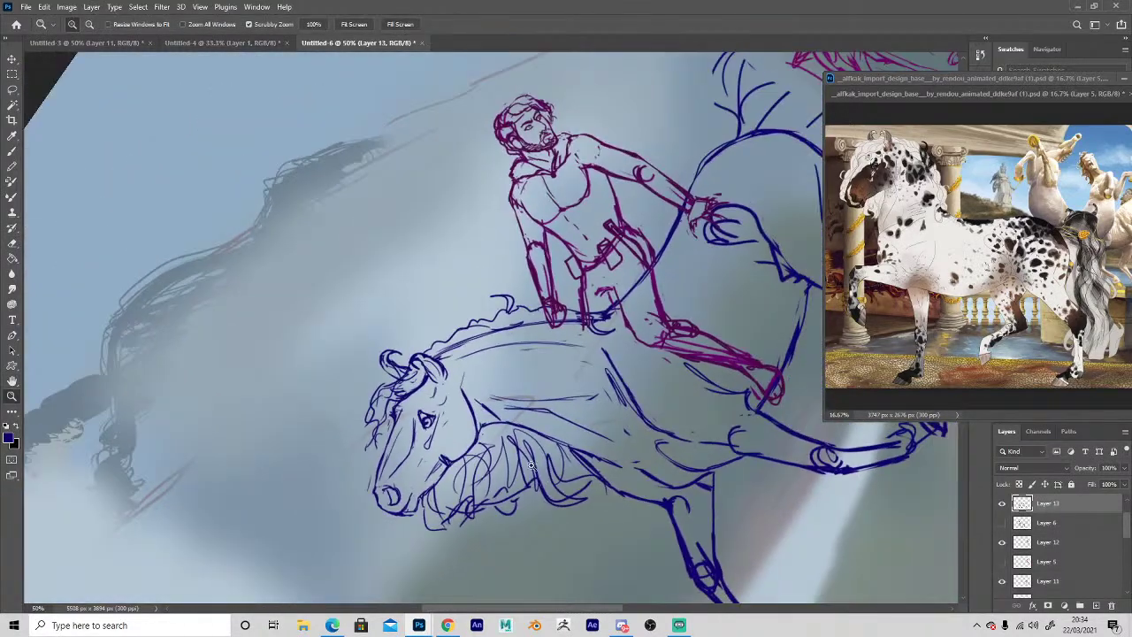
key(h)
click(188, 24)
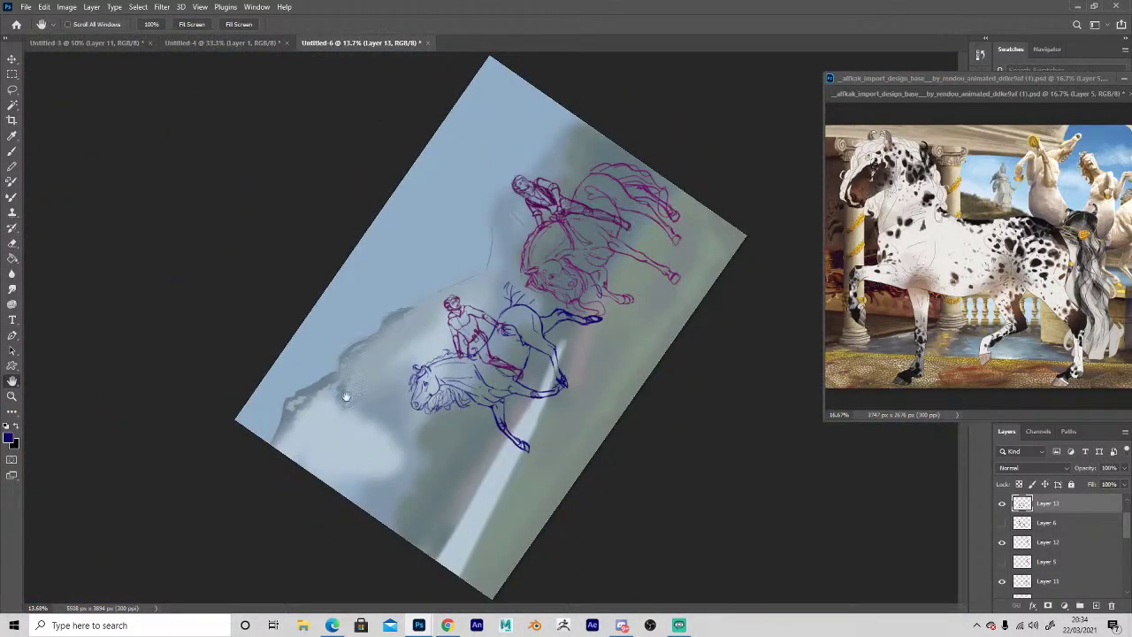
key(r)
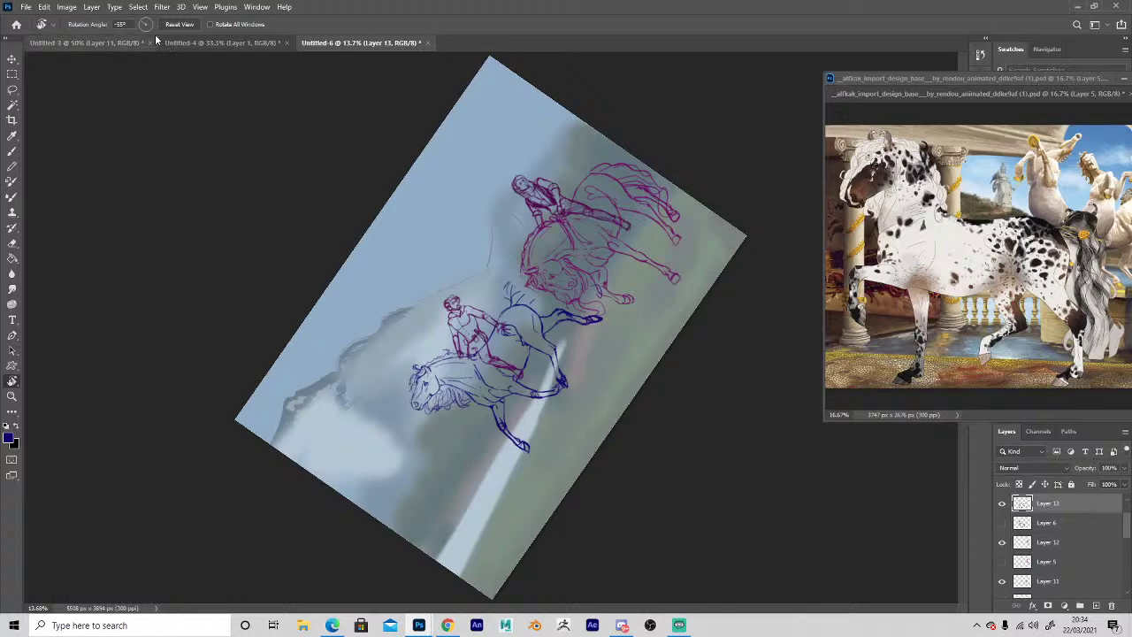
click(176, 25)
key(z)
click(414, 390)
click(358, 425)
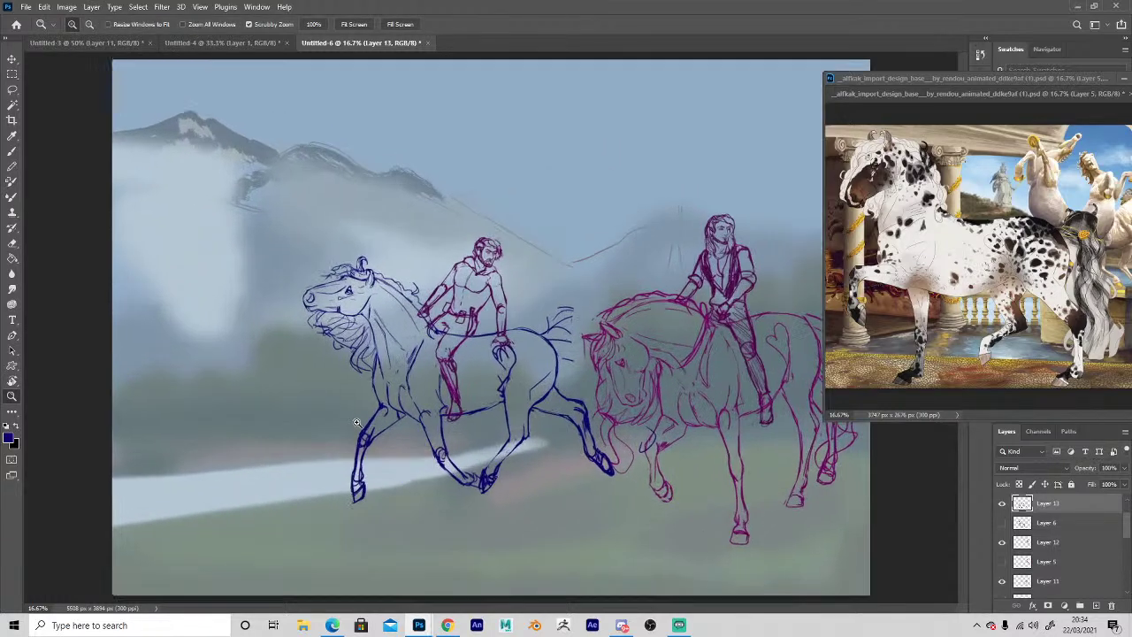
click(354, 429)
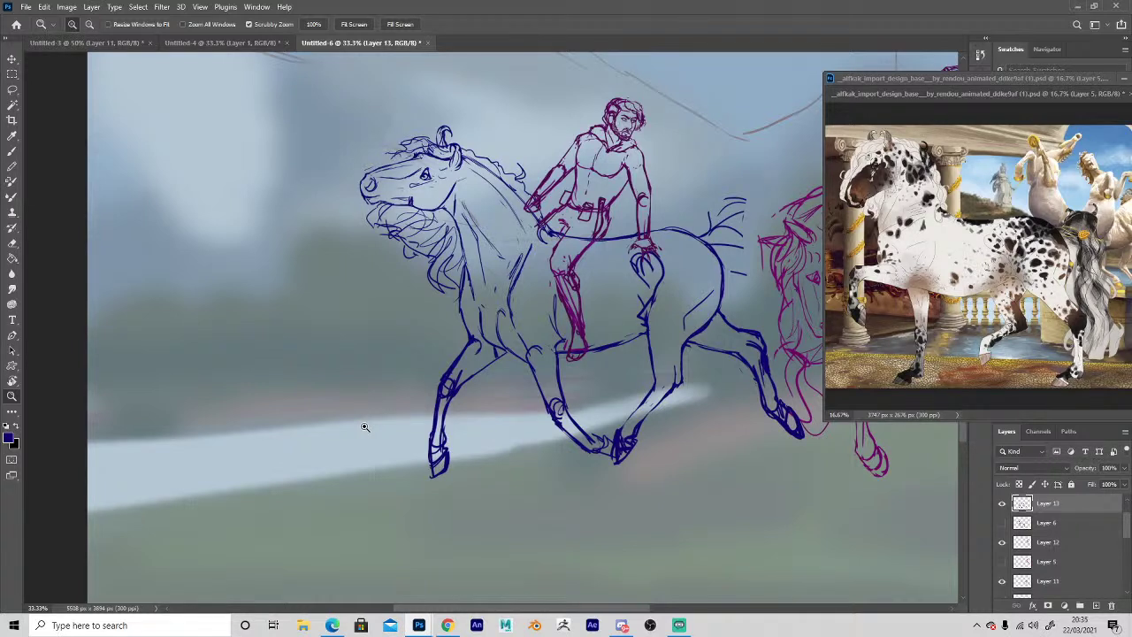
Switch to Chrome and open the Hanami - Reiwa artwork in a new tab from the Jozsi and Larissa page.
click(447, 626)
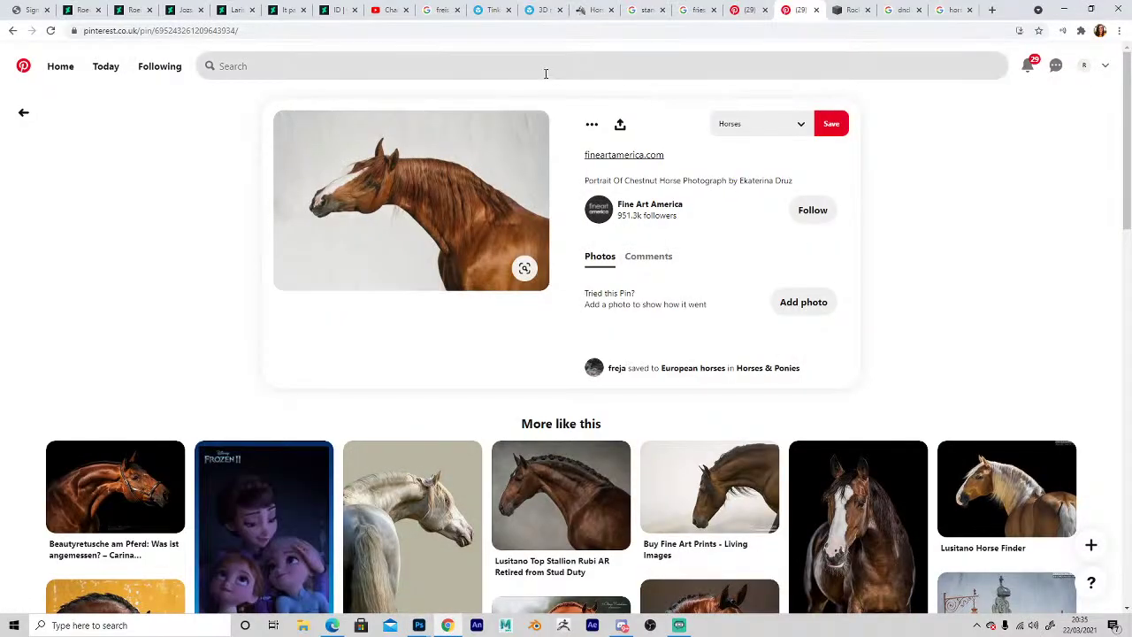
click(193, 10)
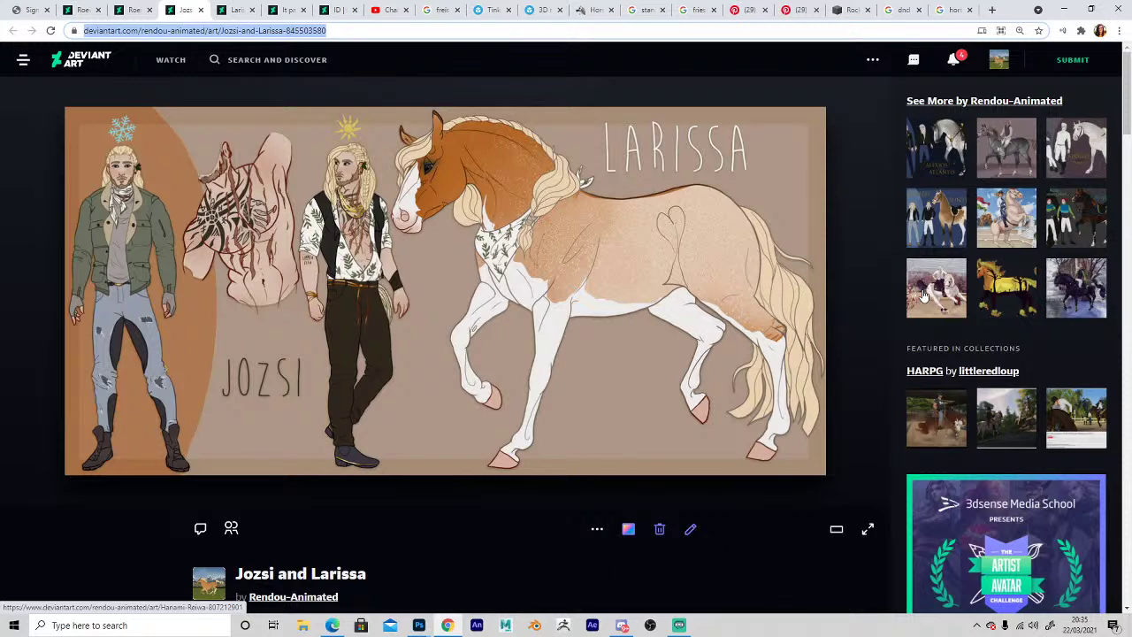
click(127, 14)
click(185, 10)
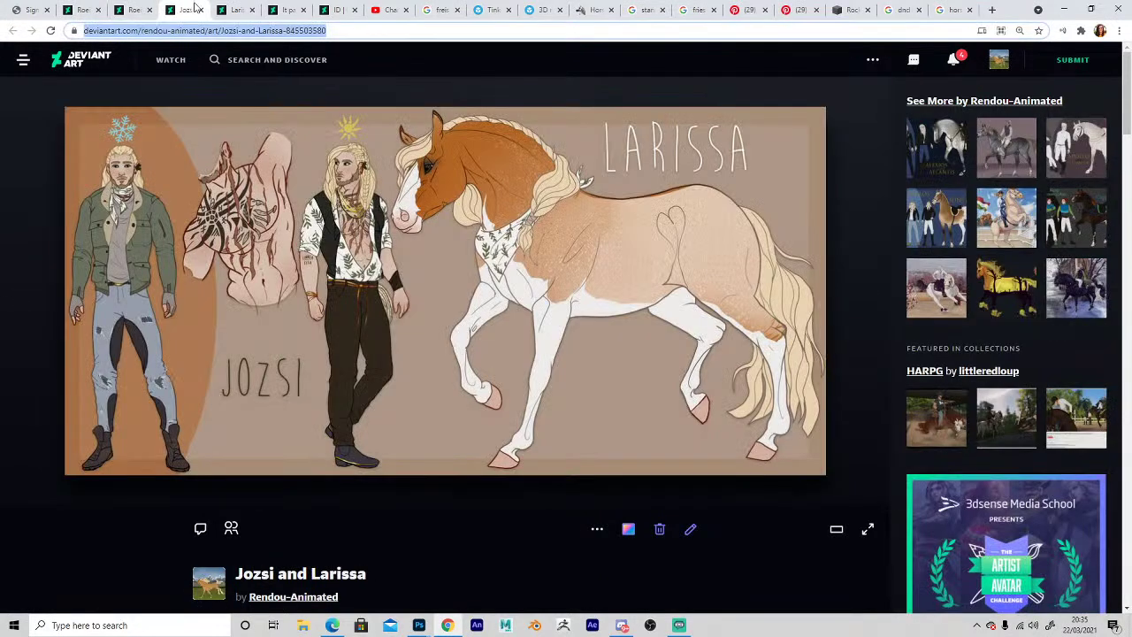
right_click(936, 256)
click(982, 287)
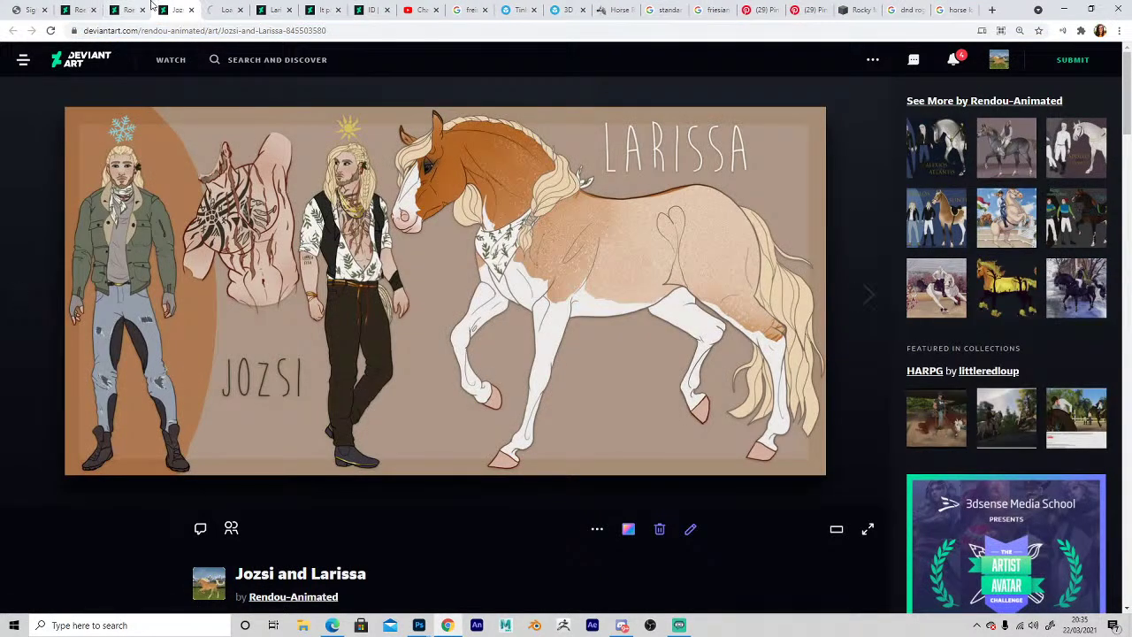
click(239, 10)
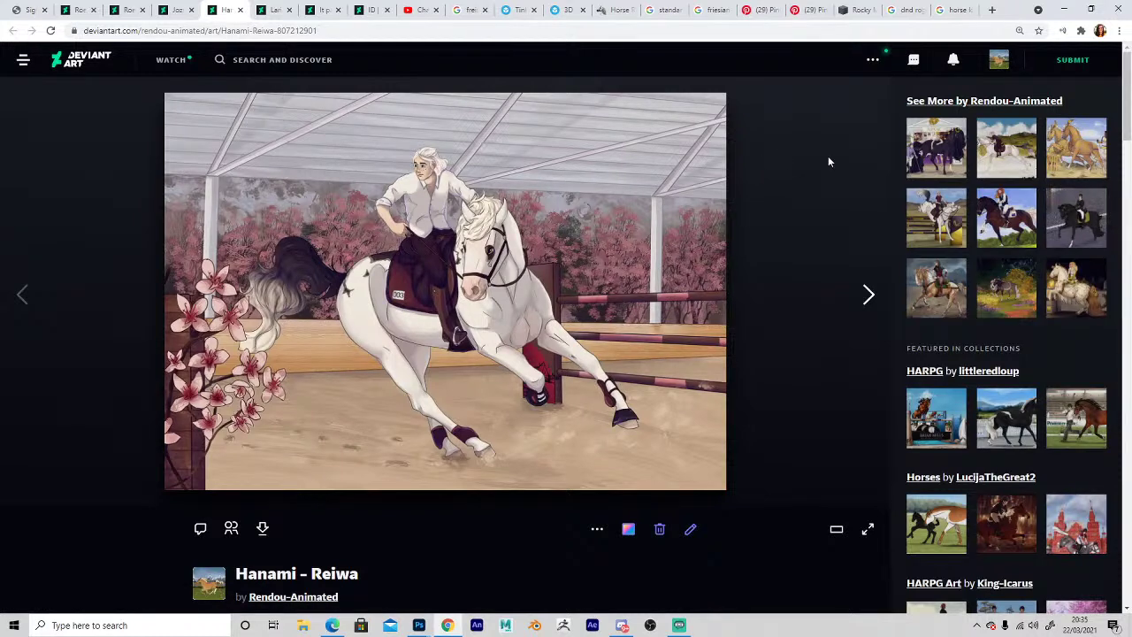
Look through the artist's related horse artworks, from Questionable Technique and Beach Run to Floral Fillies and Cease Fire OAG.
click(936, 212)
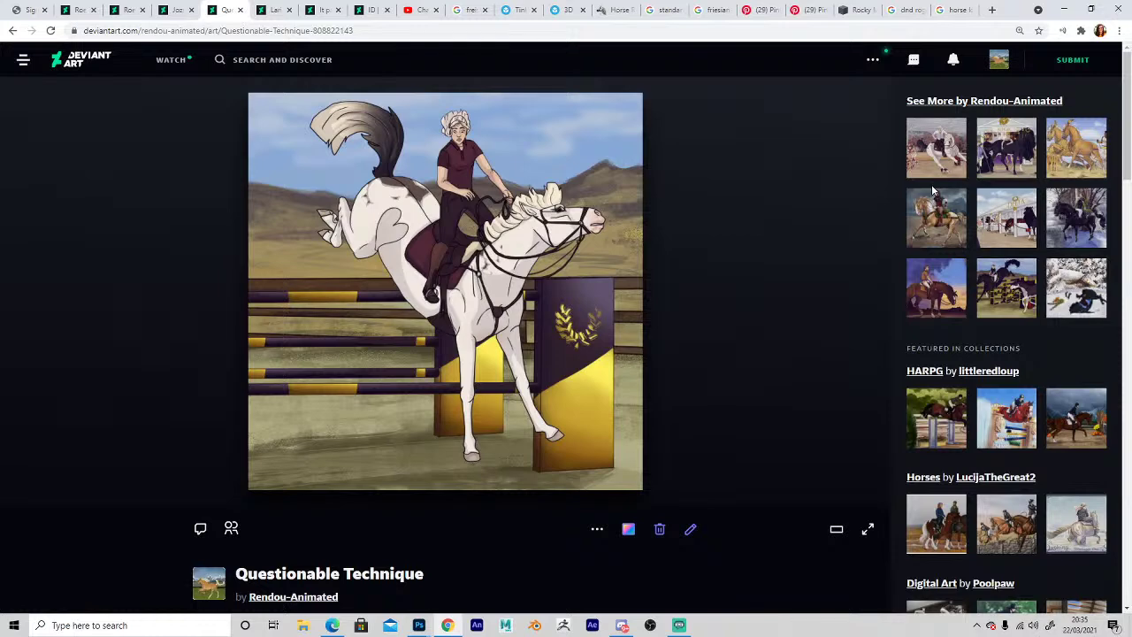
click(1006, 152)
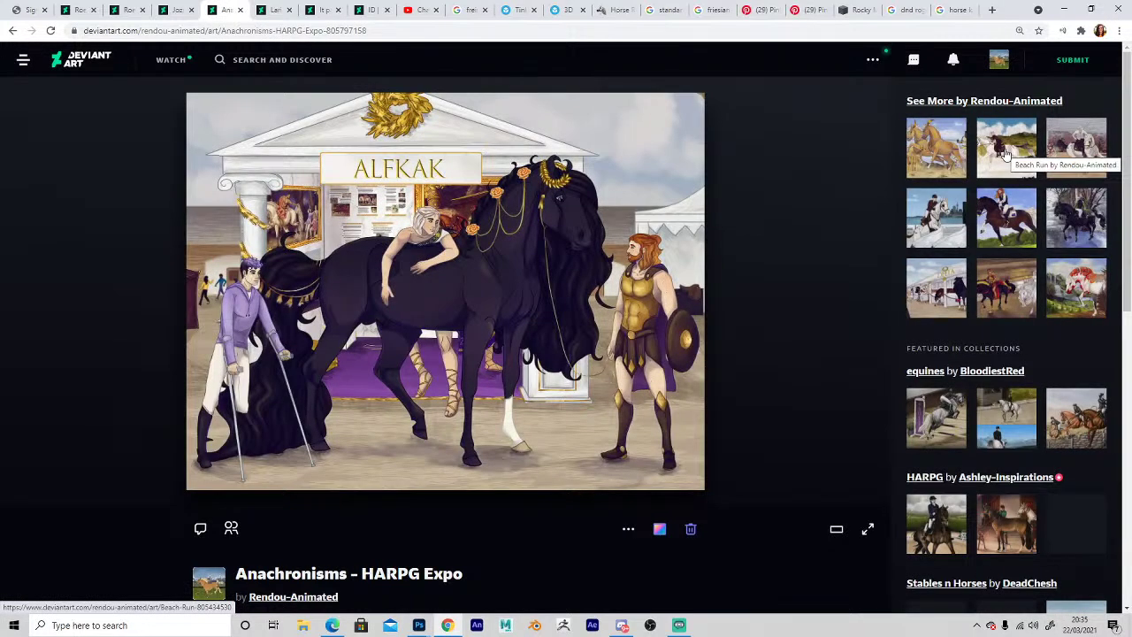
click(1008, 153)
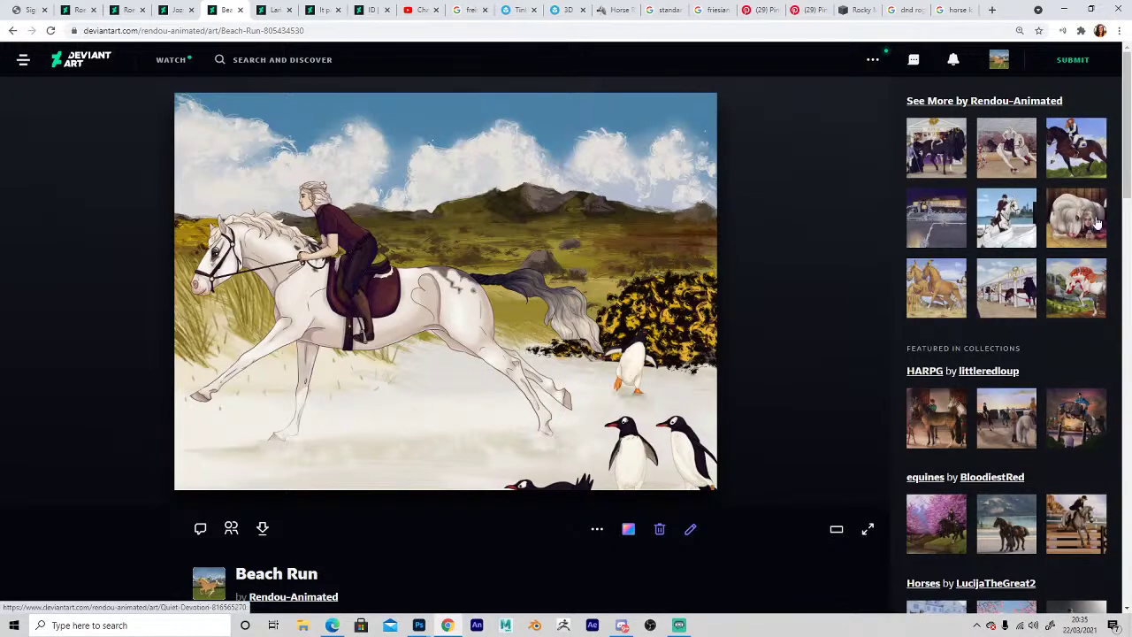
click(1025, 228)
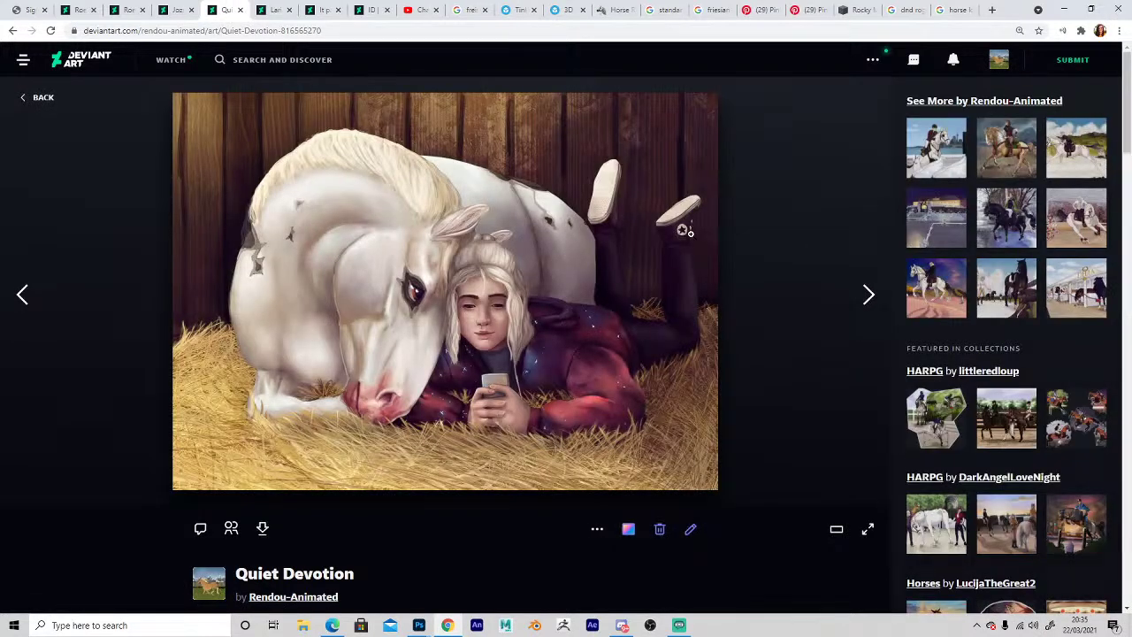
click(923, 296)
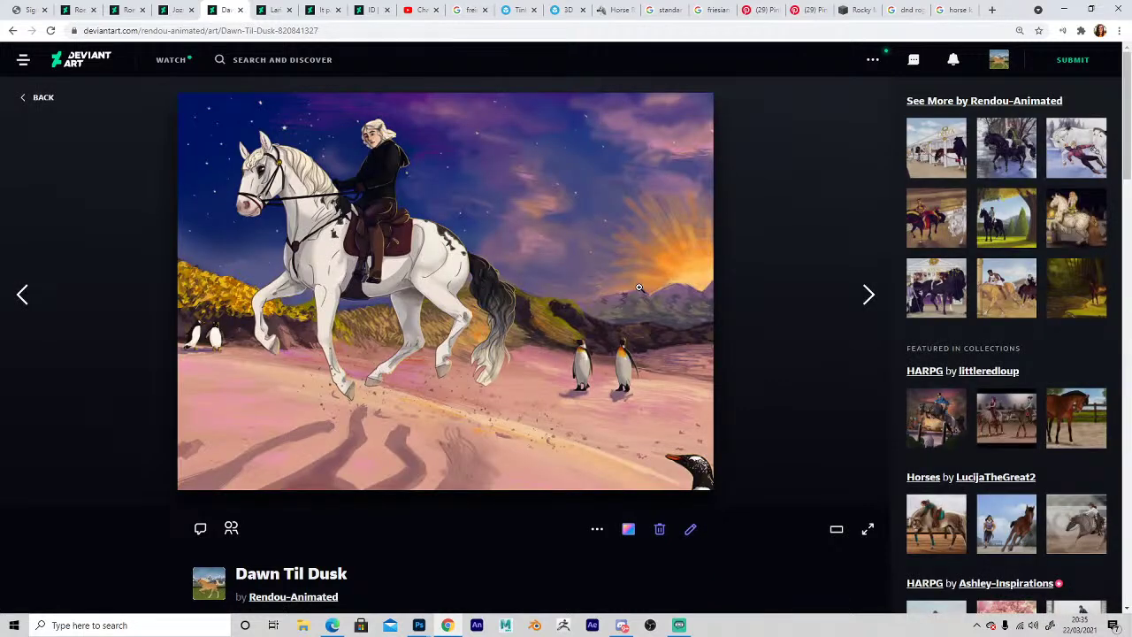
click(1065, 150)
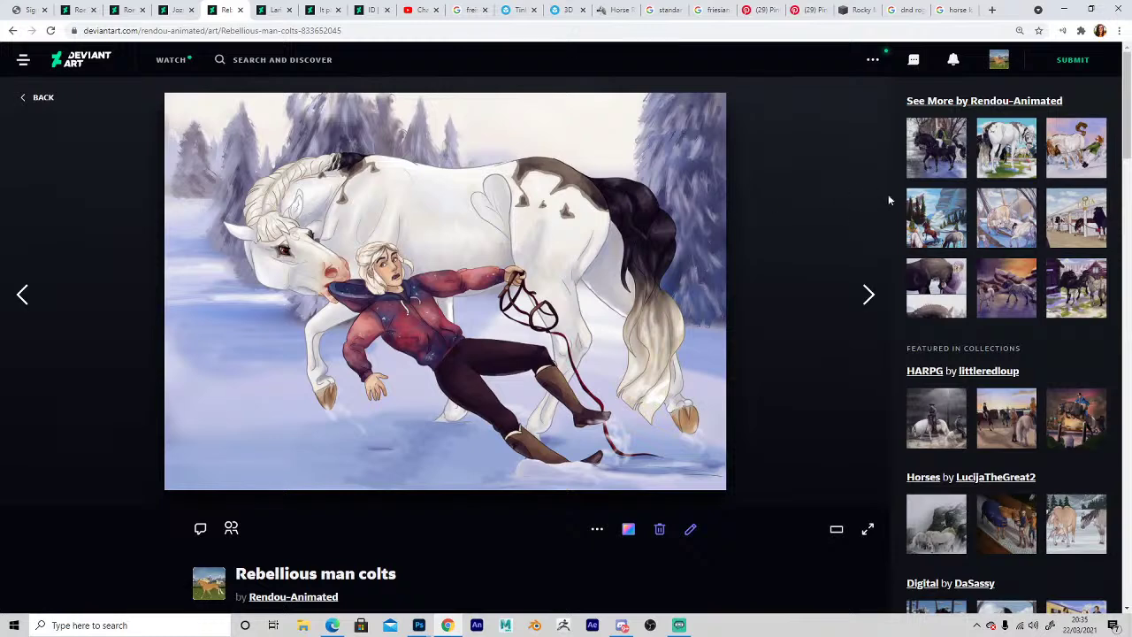
click(1005, 157)
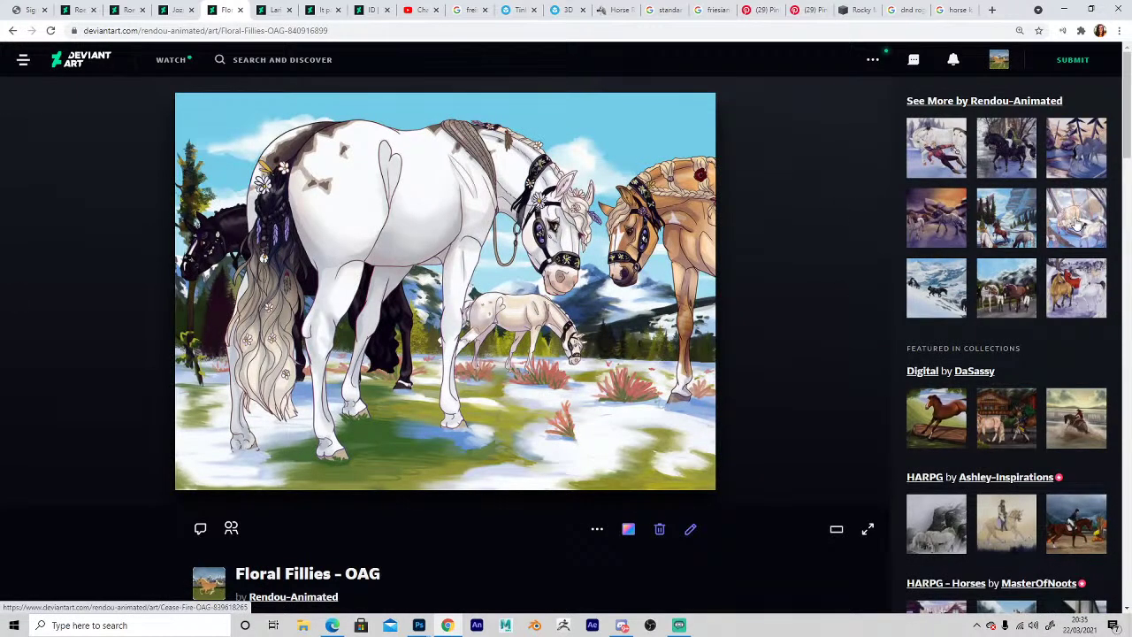
click(994, 248)
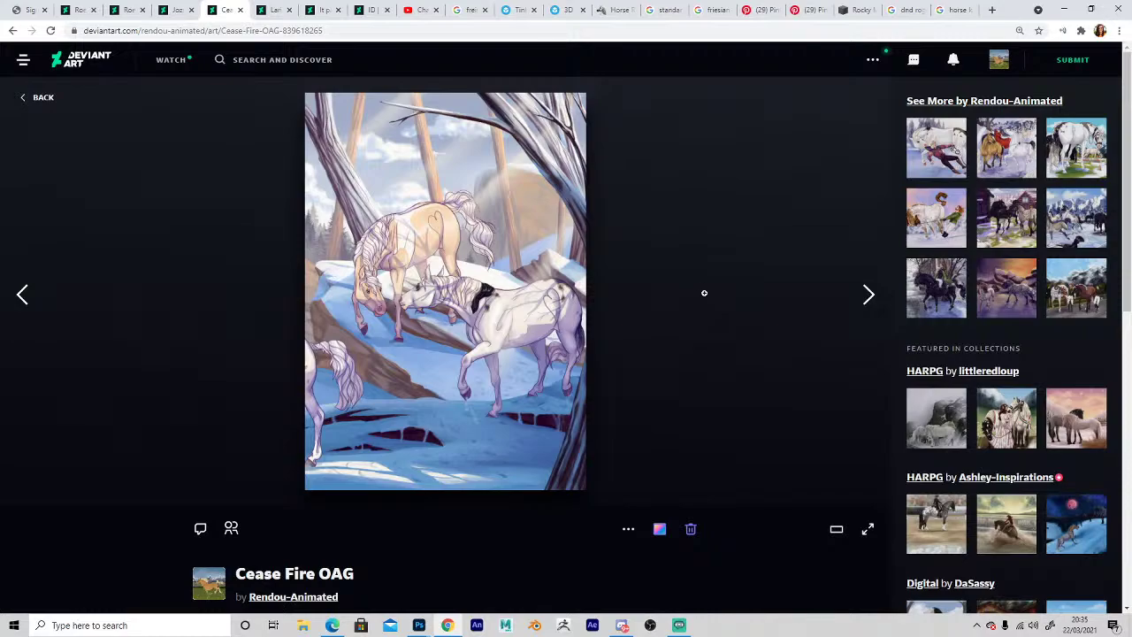
Open the OAG - Endgame artwork and skim its description and comments.
click(943, 163)
scroll(606, 411, down, 15)
scroll(405, 433, up, 12)
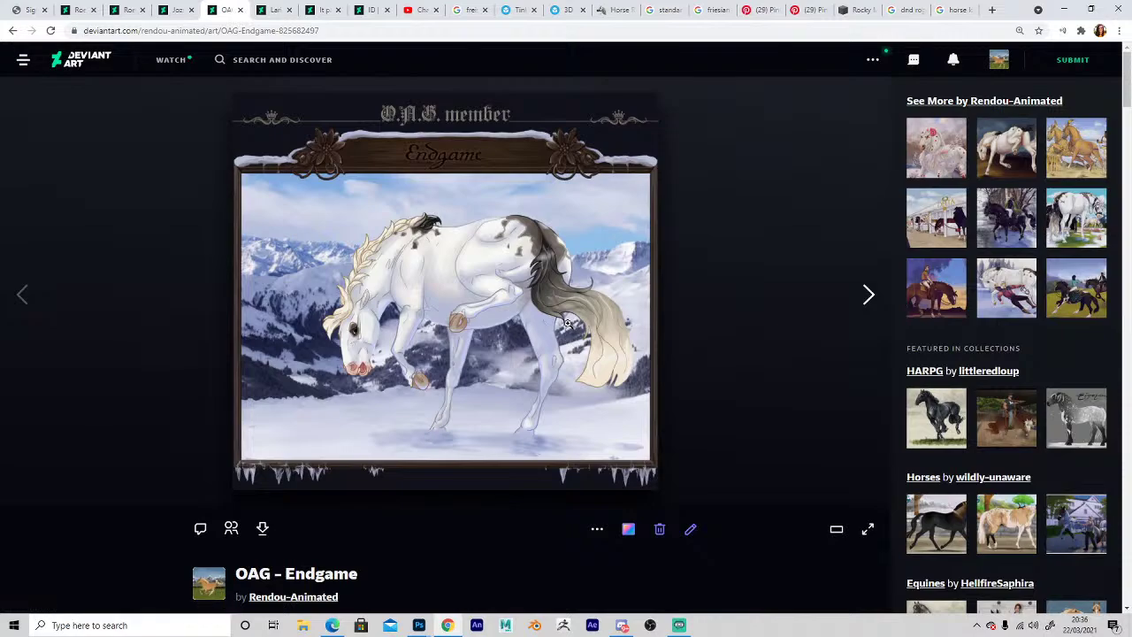
scroll(566, 318, down, 8)
scroll(513, 380, down, 15)
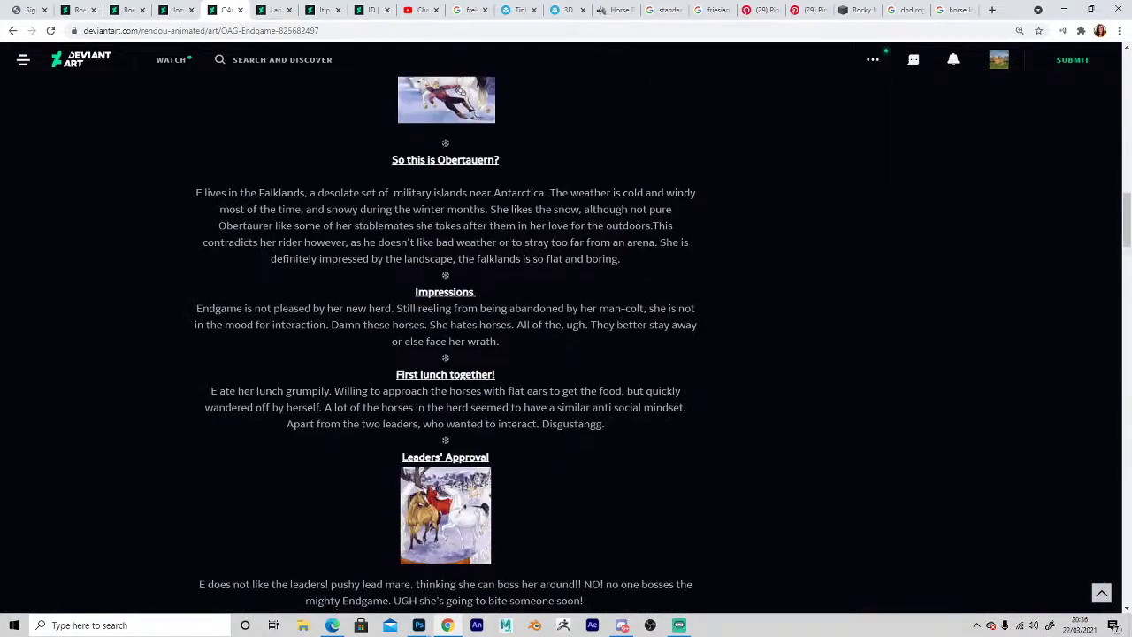
scroll(513, 340, down, 15)
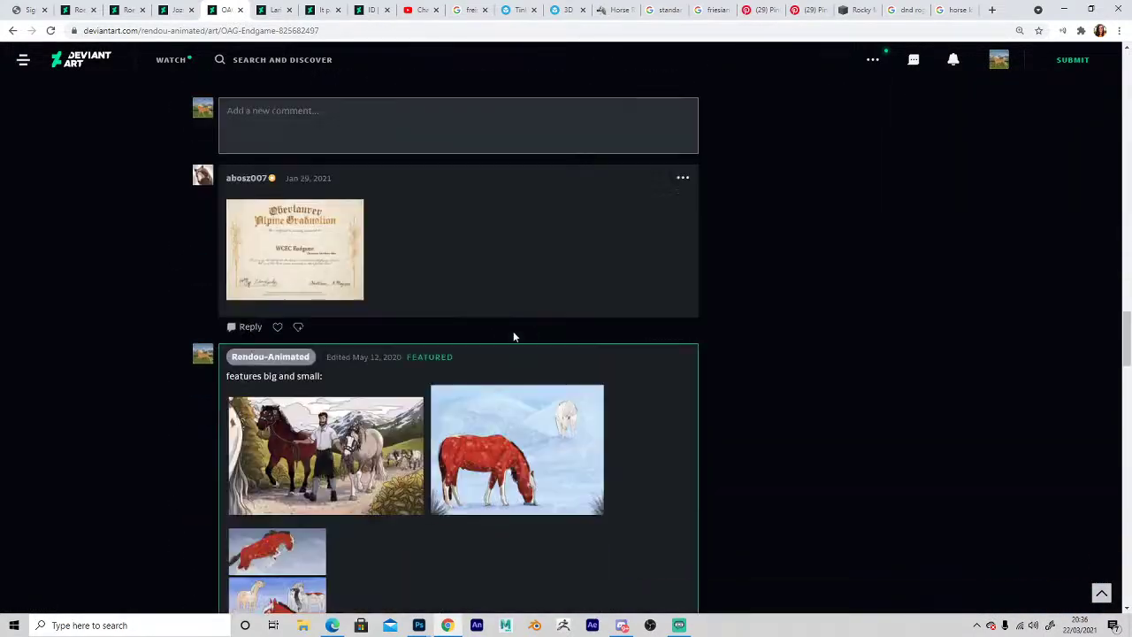
scroll(481, 316, up, 20)
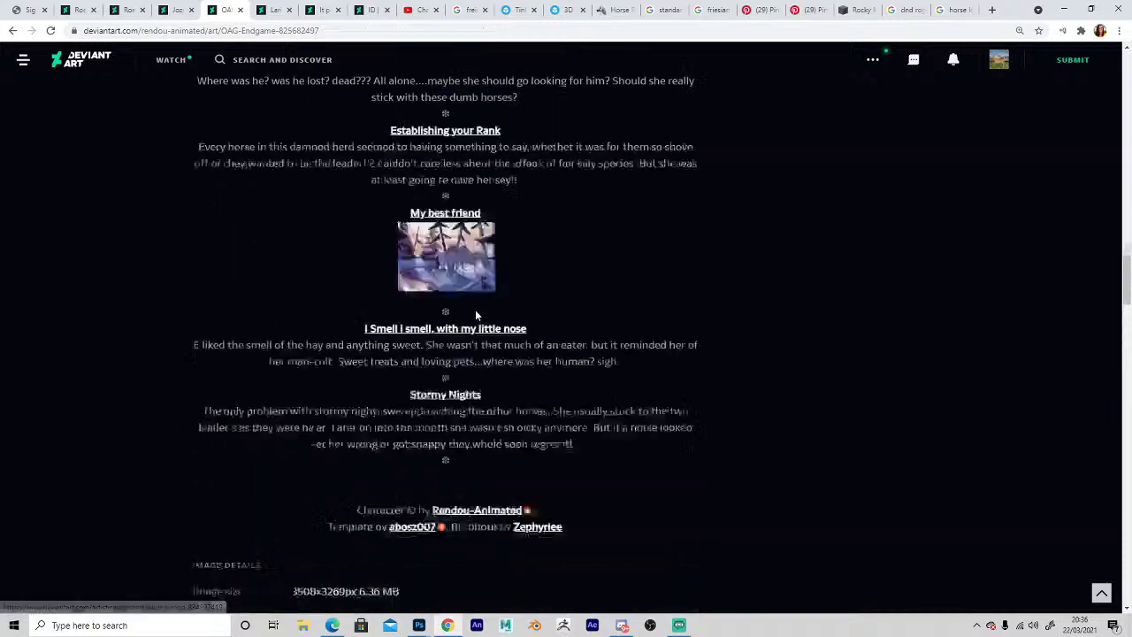
scroll(473, 315, up, 4)
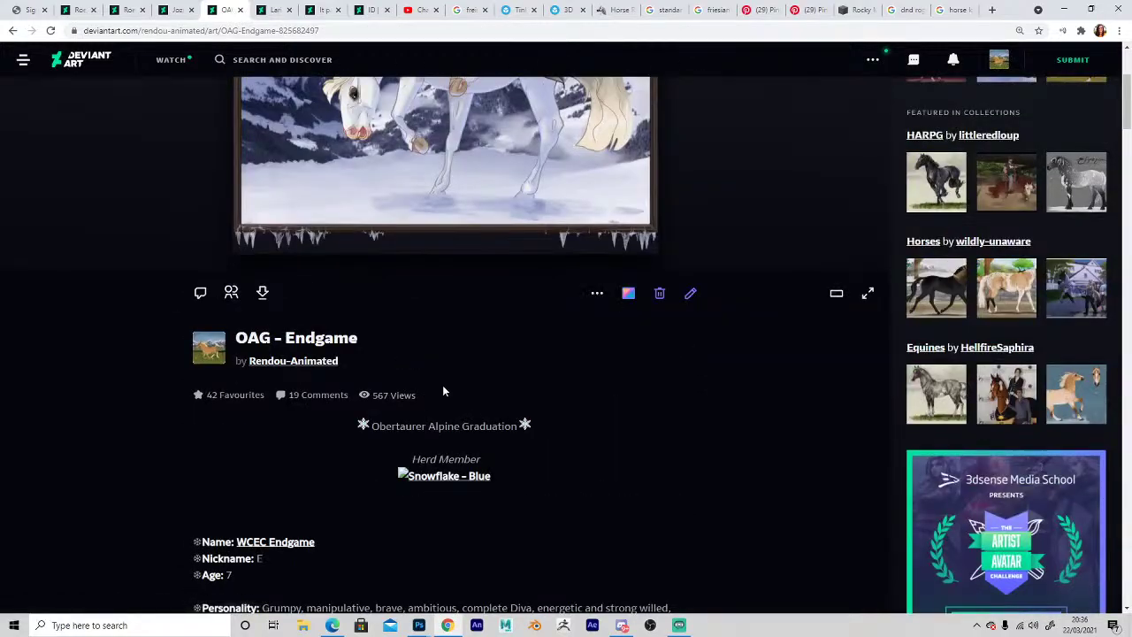
scroll(775, 290, up, 3)
Open the WCEC Endgame page and, from its design credit, the Horse and Rider sold reference sheet.
click(991, 212)
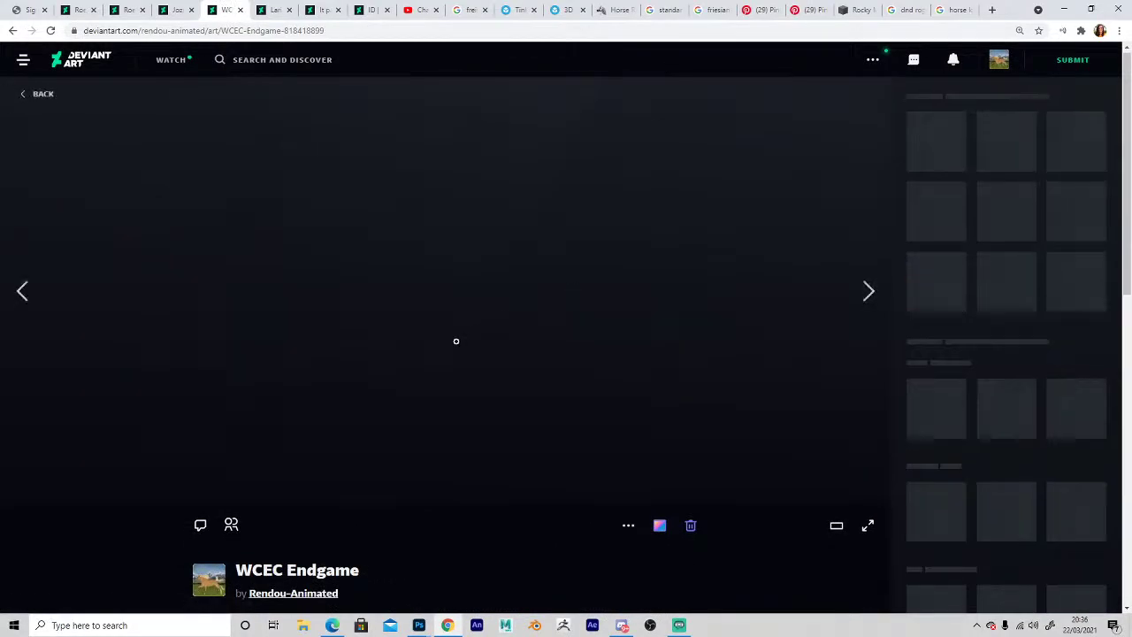
scroll(462, 304, down, 5)
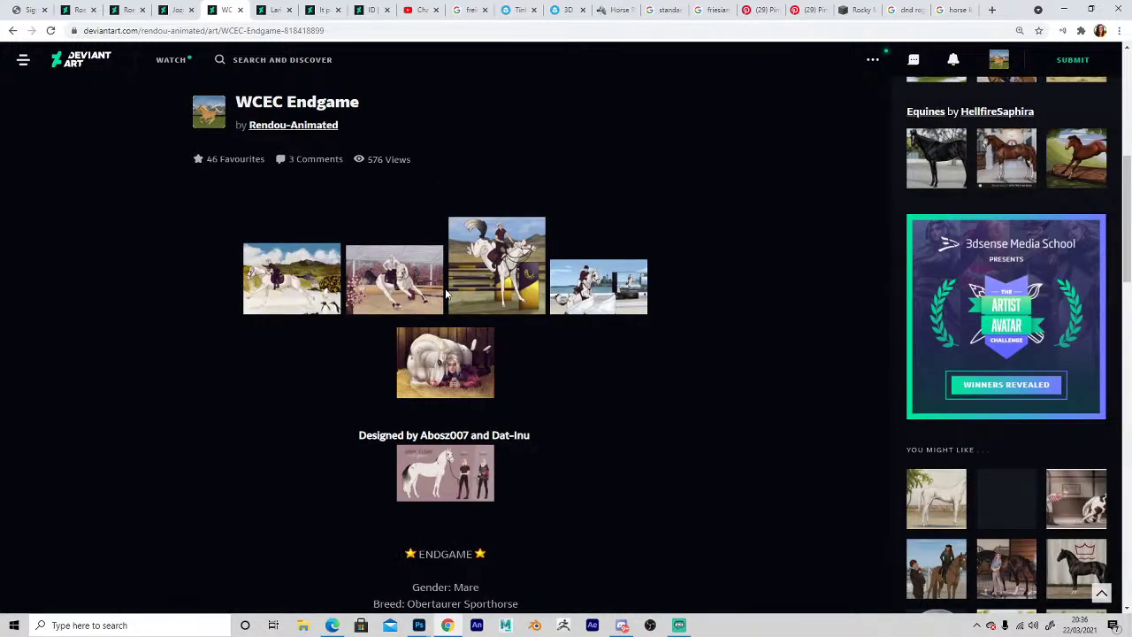
click(446, 489)
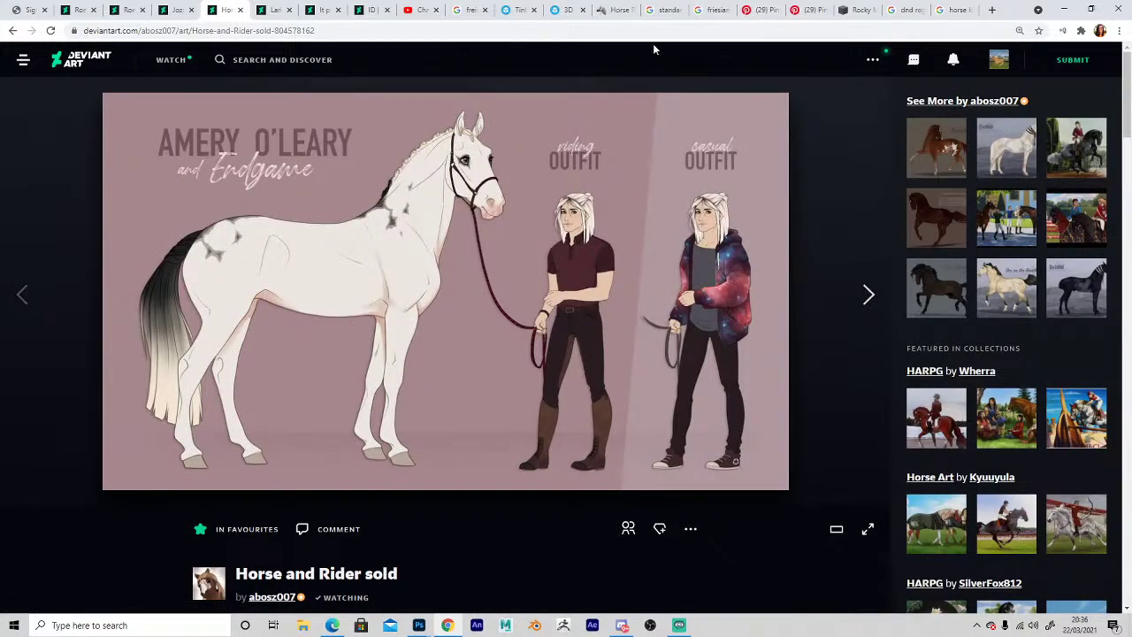
Open the YouTube channel page from YouTube Studio, view the Overthinking animation video and return to the channel.
click(421, 12)
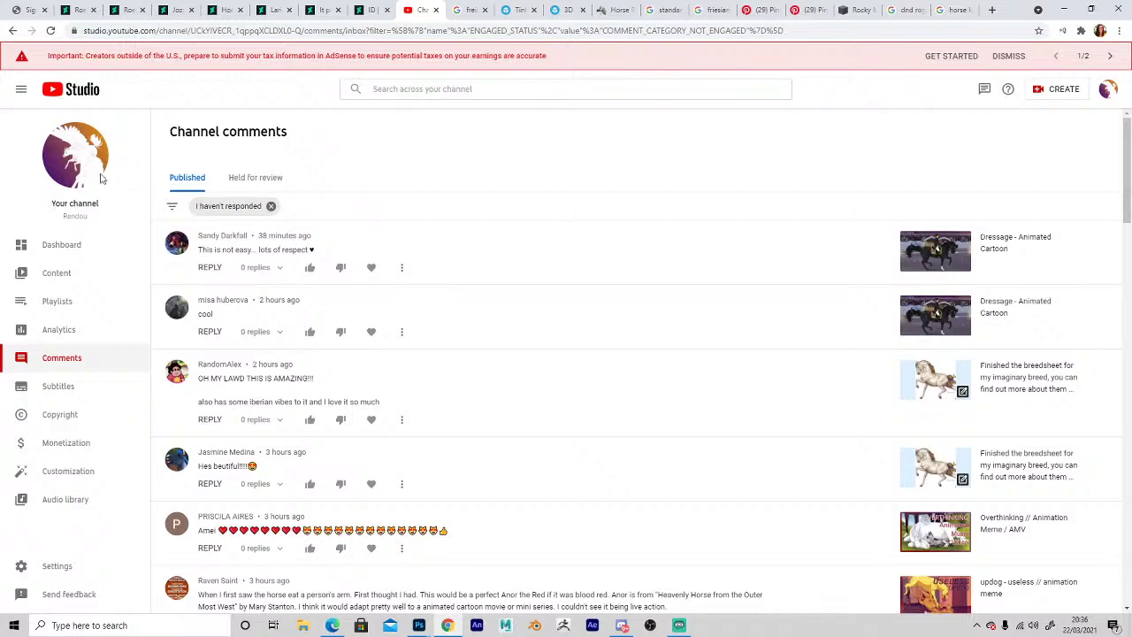
click(69, 172)
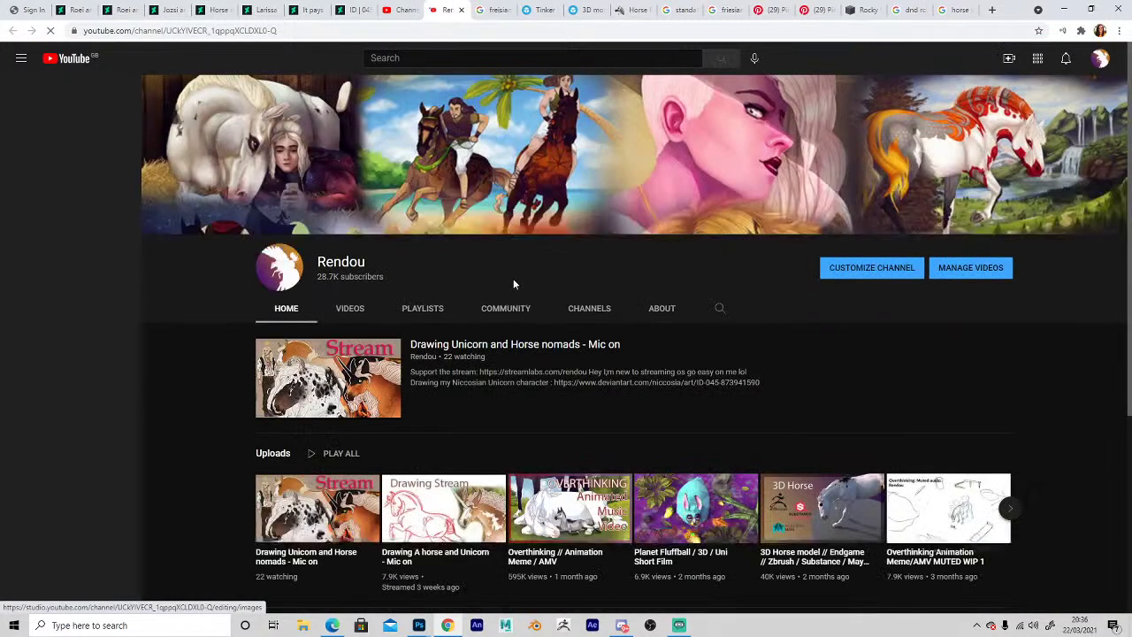
click(557, 504)
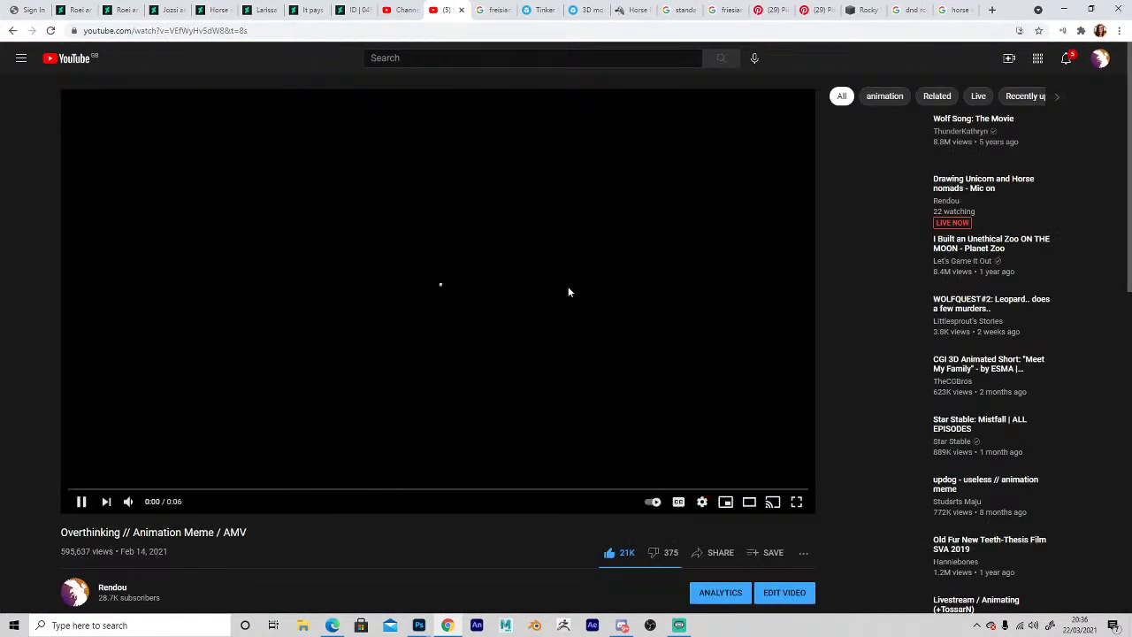
click(13, 30)
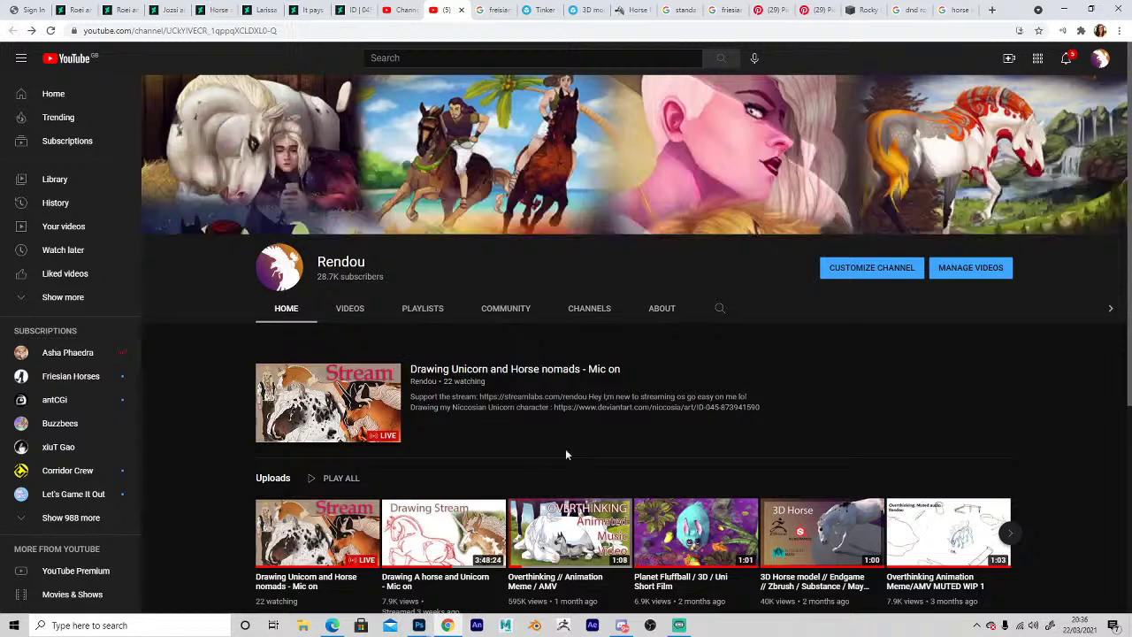
Open the 3D Horse model // Endgame video, skip the ad, scrub ahead to the horse render and pause at 0:31.
click(823, 530)
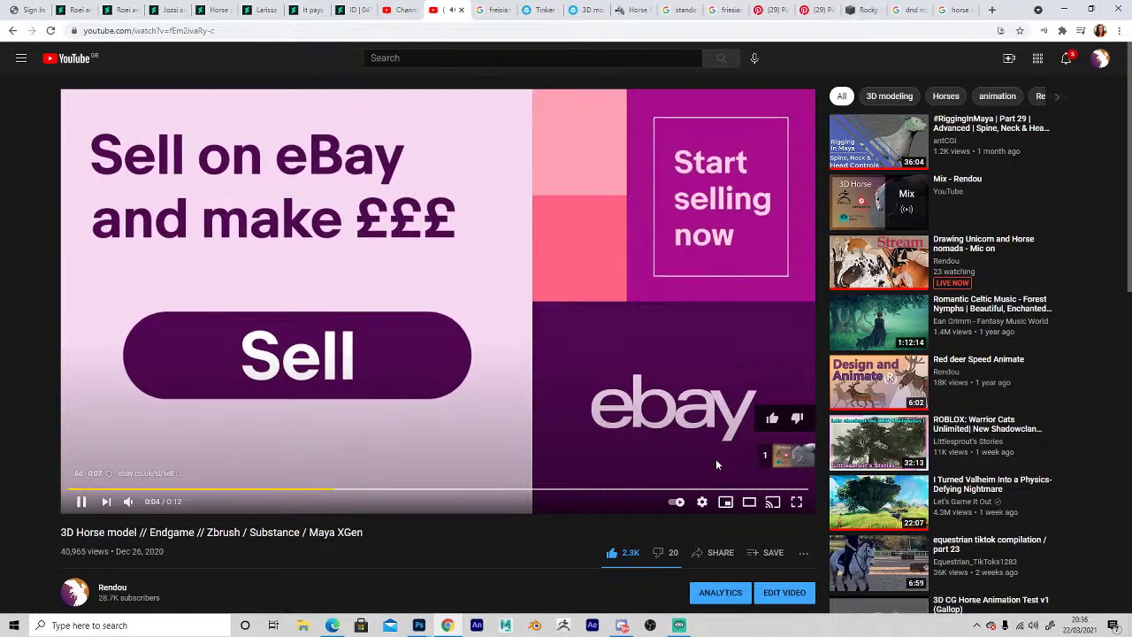
click(778, 465)
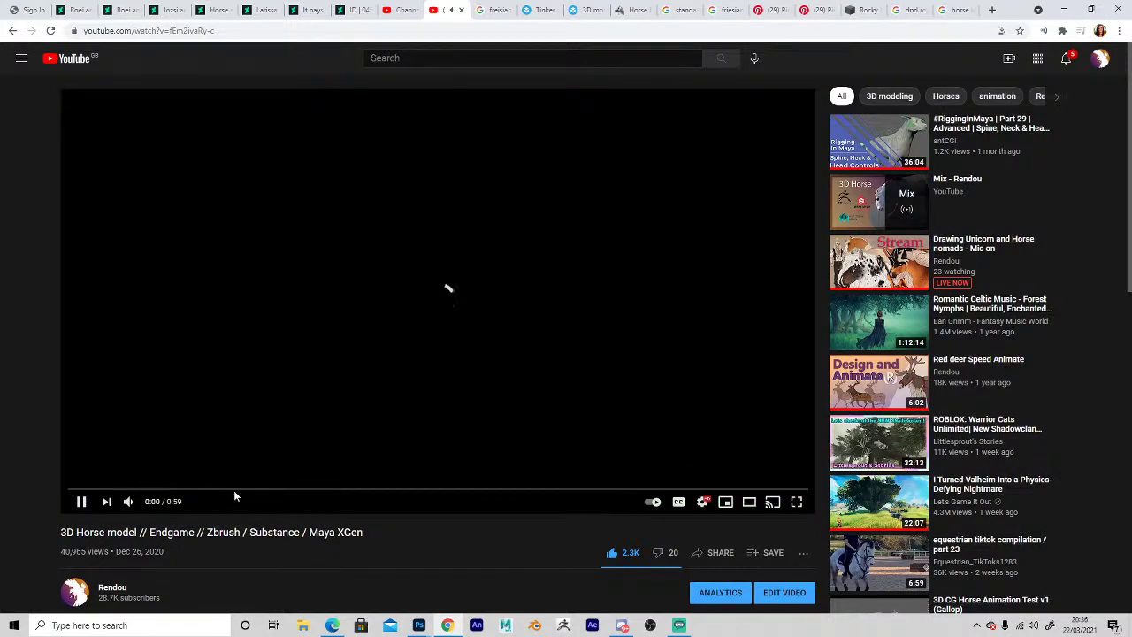
click(187, 489)
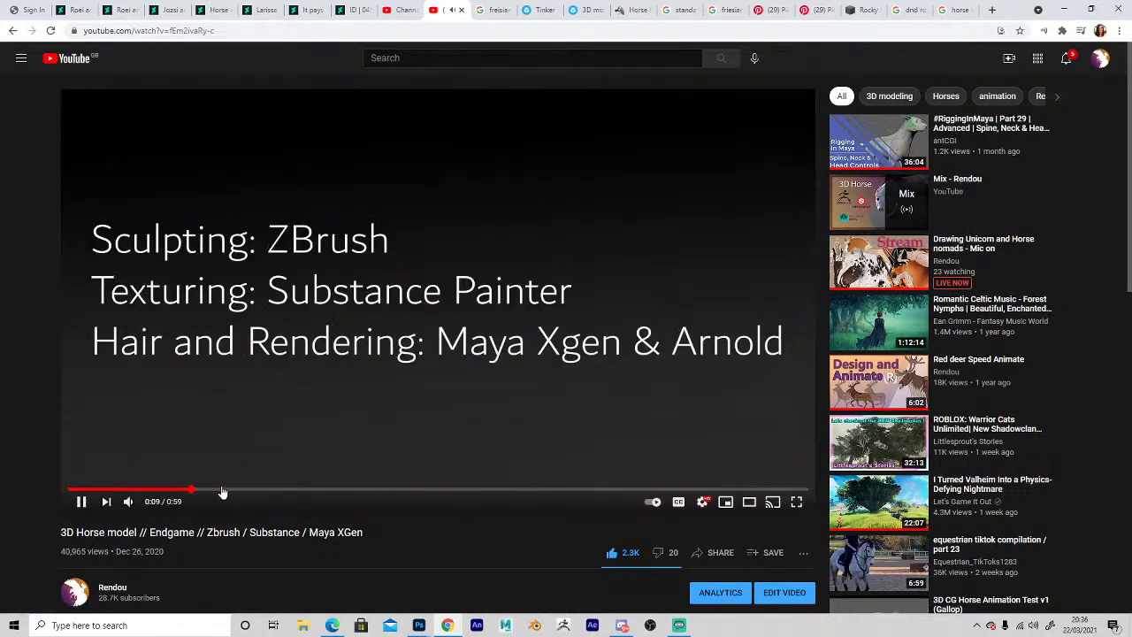
click(222, 489)
click(258, 489)
click(309, 489)
click(371, 490)
click(447, 489)
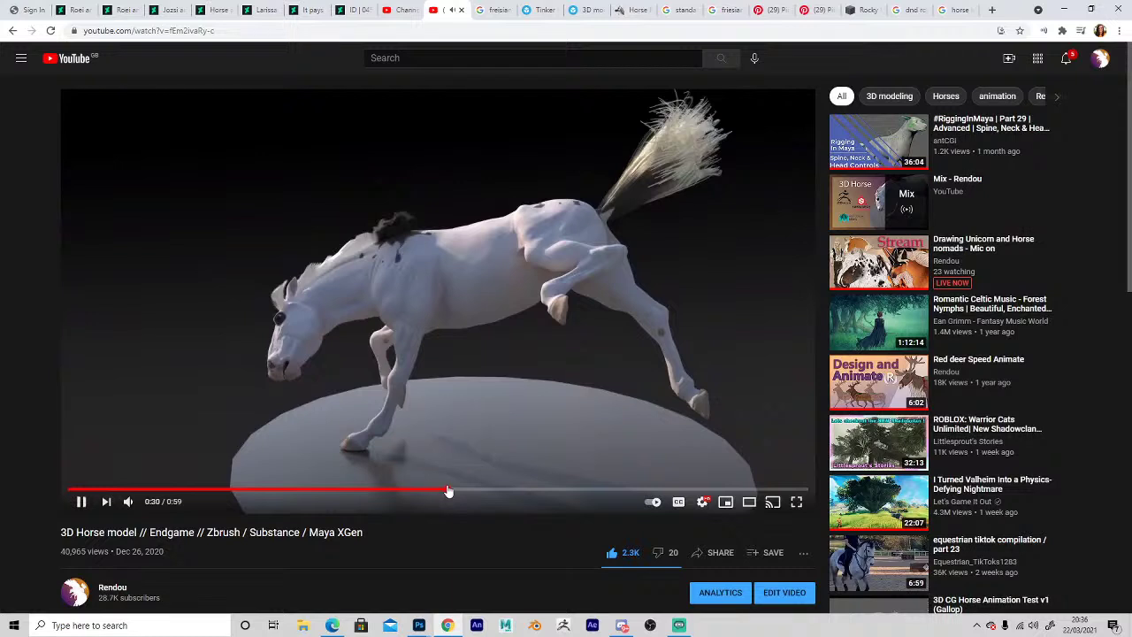
click(87, 504)
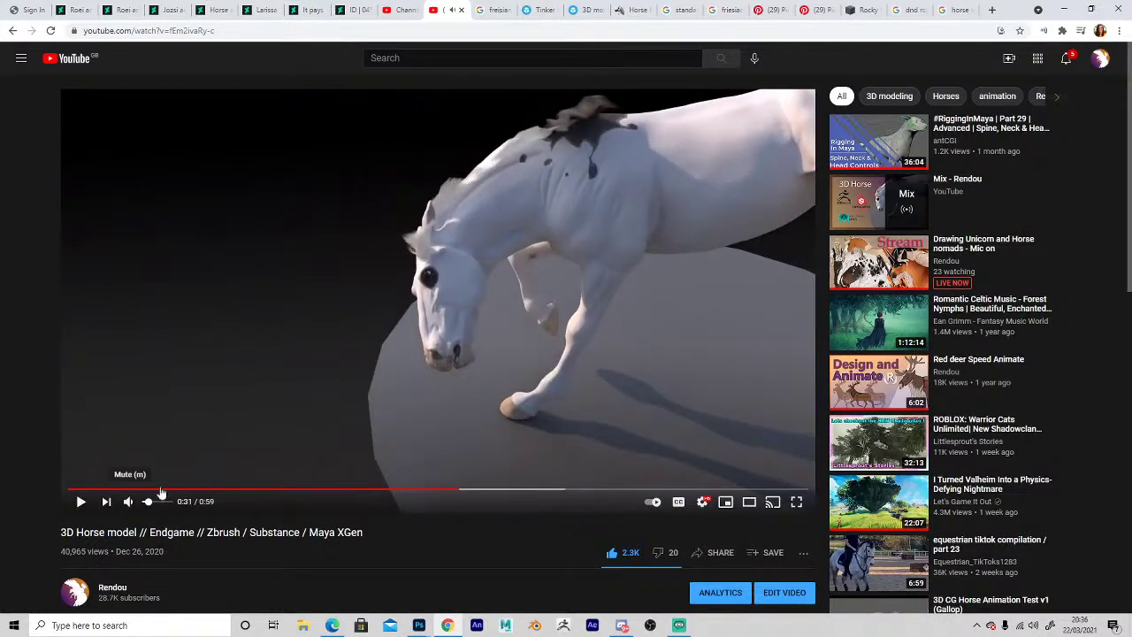
Switch to the Untitled-6 sketch in Photoshop and rework the short lines where the blue horse's folded foreleg meets its body.
mouse_move(421, 626)
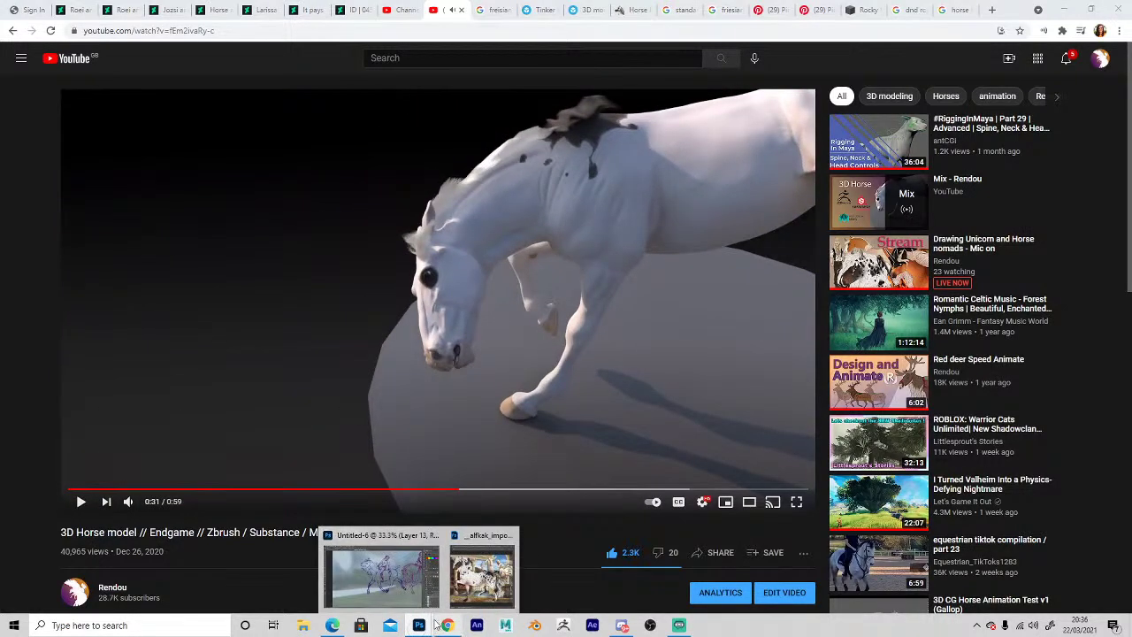
click(401, 553)
click(525, 398)
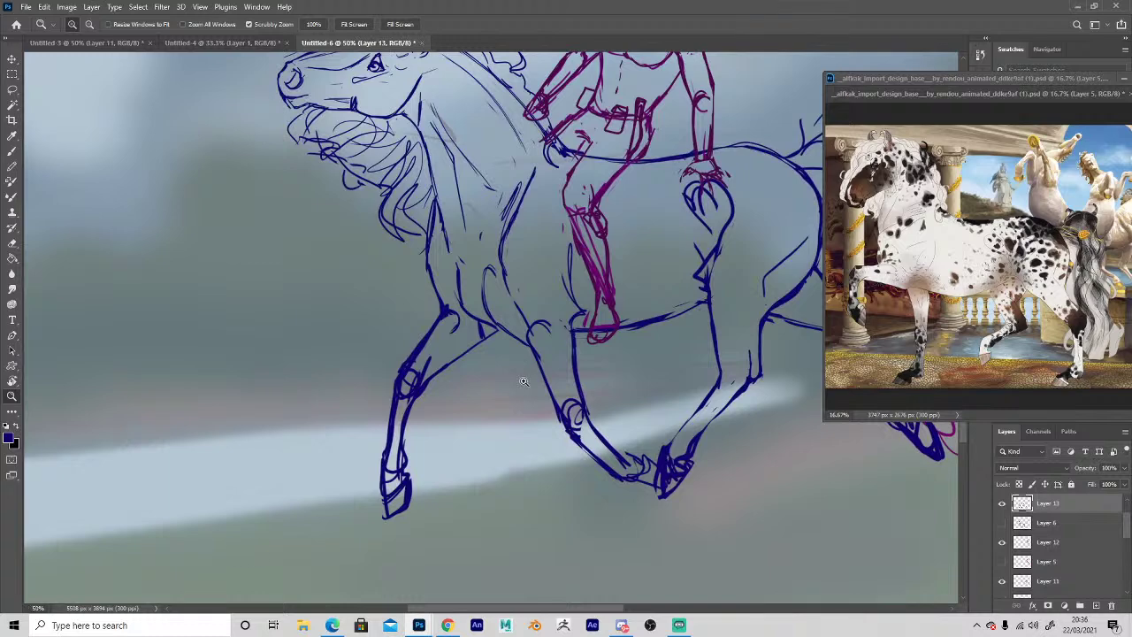
key(h)
mouse_move(323, 369)
mouse_down()
mouse_move(315, 361)
mouse_move(289, 386)
mouse_up()
key(b)
key(e)
drag(518, 345, 501, 347)
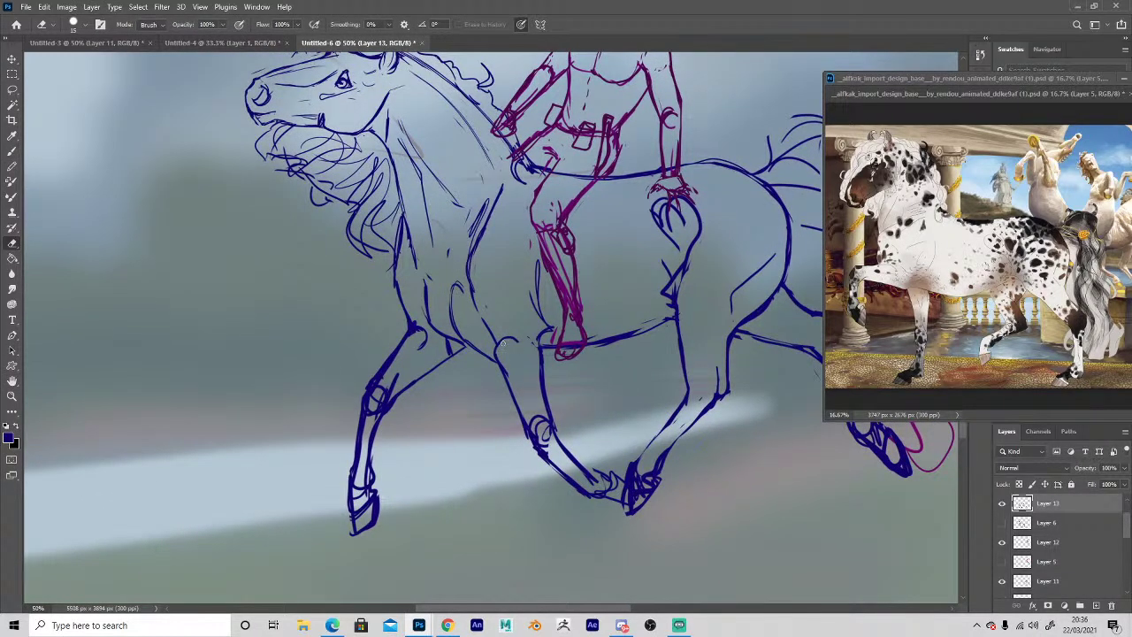
key(b)
drag(513, 306, 513, 330)
drag(517, 323, 506, 338)
key(e)
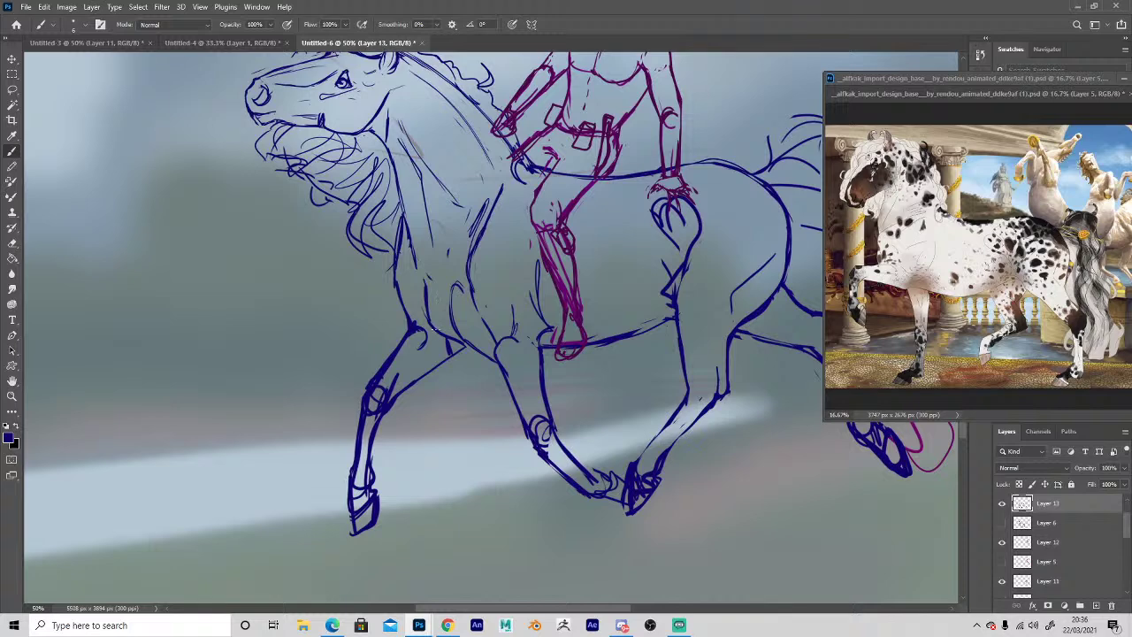
key(b)
Remove the construction circle at the blue horse's leading front knee and redraw the leg's forearm, knee and cannon contours.
key(space)
mouse_move(303, 475)
mouse_down()
mouse_move(341, 498)
mouse_move(357, 475)
mouse_up()
key(e)
key(b)
mouse_move(504, 339)
mouse_down()
mouse_move(509, 358)
mouse_move(519, 354)
mouse_move(432, 414)
mouse_move(460, 347)
mouse_move(436, 413)
mouse_move(425, 397)
mouse_move(452, 389)
mouse_up()
key(e)
key(b)
key(e)
key(b)
key(e)
key(b)
key(e)
key(b)
drag(458, 384, 418, 472)
key(e)
key(b)
mouse_move(435, 419)
mouse_down()
mouse_move(428, 476)
mouse_move(445, 521)
mouse_up()
key(e)
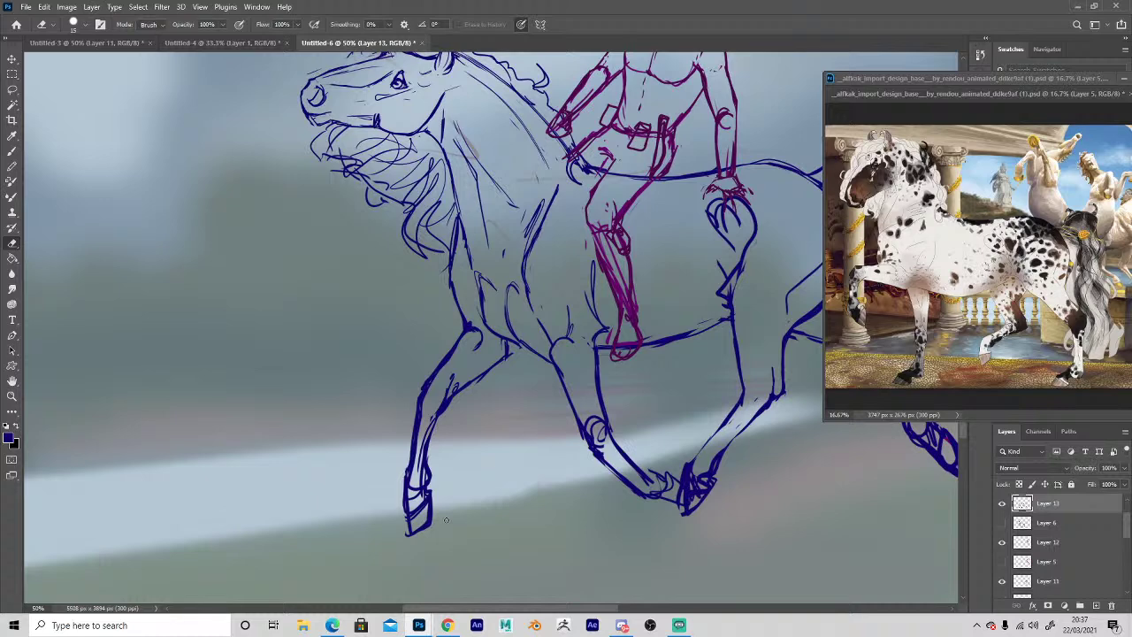
Erase the overlapping strokes along the cannon and fetlock of the blue horse's leading foreleg.
key(space)
mouse_move(528, 455)
mouse_down()
mouse_move(512, 536)
mouse_move(447, 540)
mouse_move(427, 528)
mouse_move(513, 450)
mouse_move(566, 492)
mouse_up()
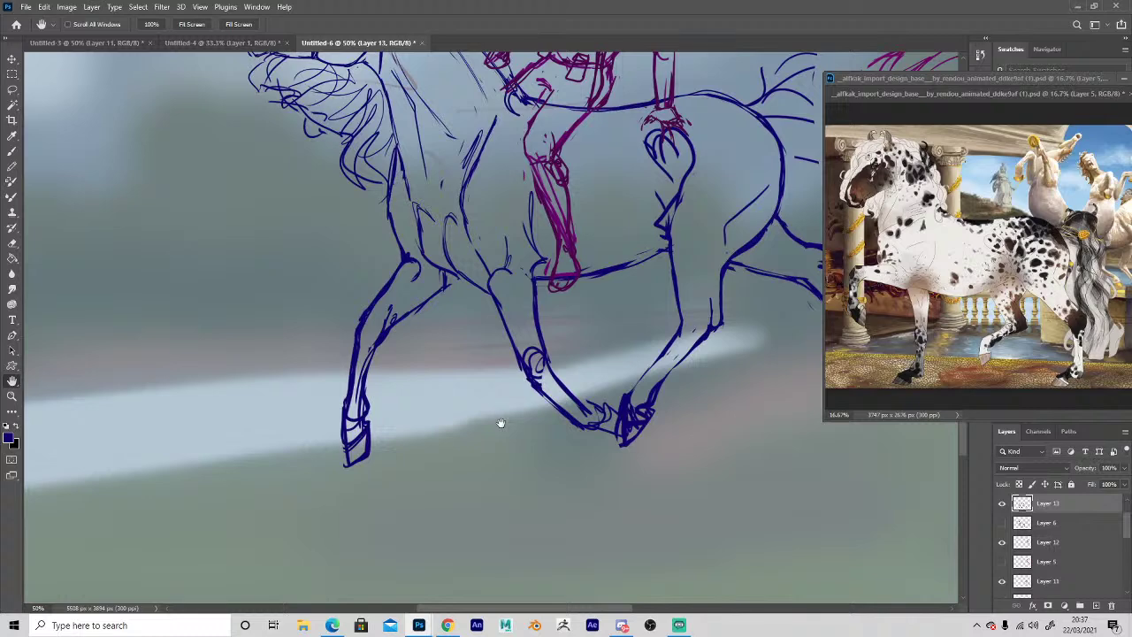
drag(508, 516, 528, 546)
mouse_move(532, 445)
mouse_down()
mouse_move(542, 511)
mouse_move(564, 505)
mouse_up()
key(e)
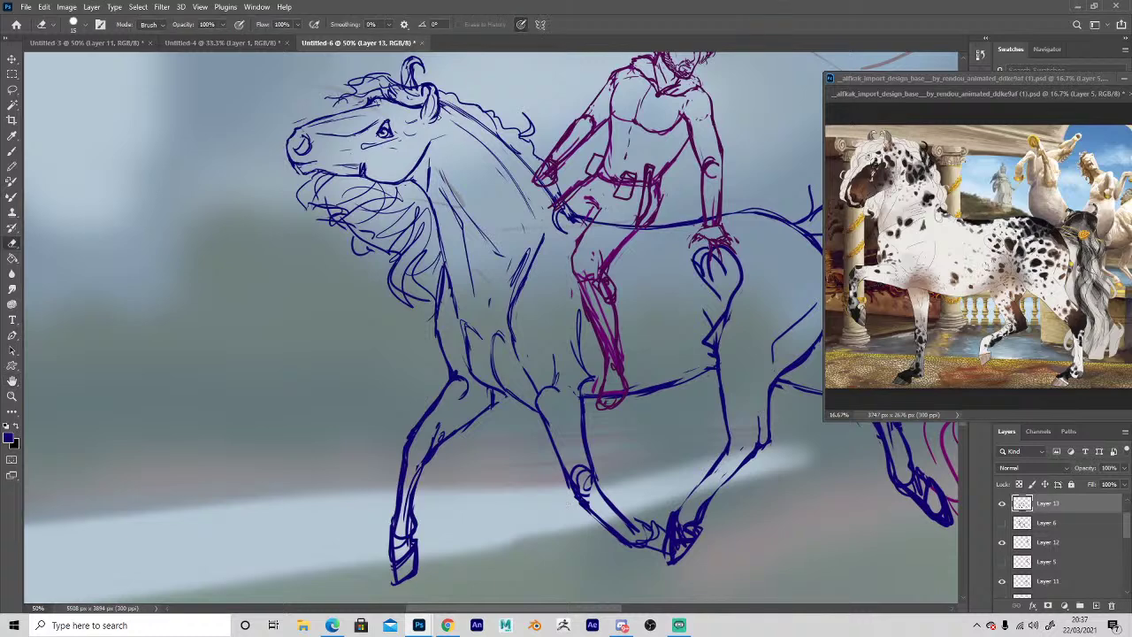
drag(300, 402, 256, 293)
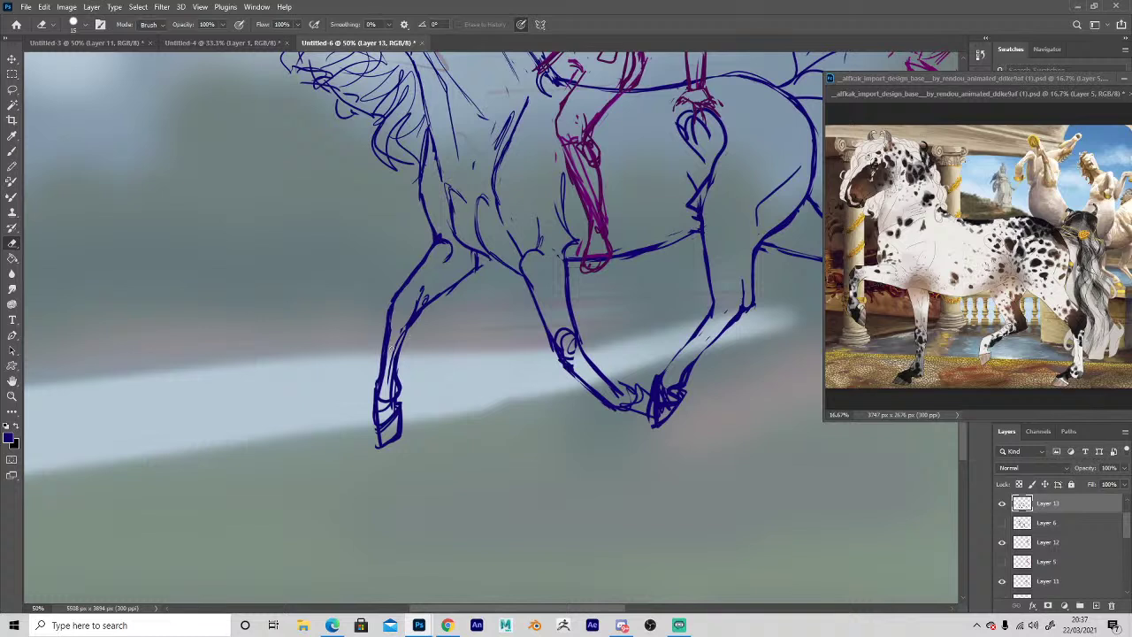
mouse_move(396, 352)
mouse_down()
mouse_move(393, 398)
mouse_move(387, 317)
mouse_up()
mouse_move(383, 396)
mouse_down()
mouse_move(394, 410)
mouse_move(380, 440)
mouse_up()
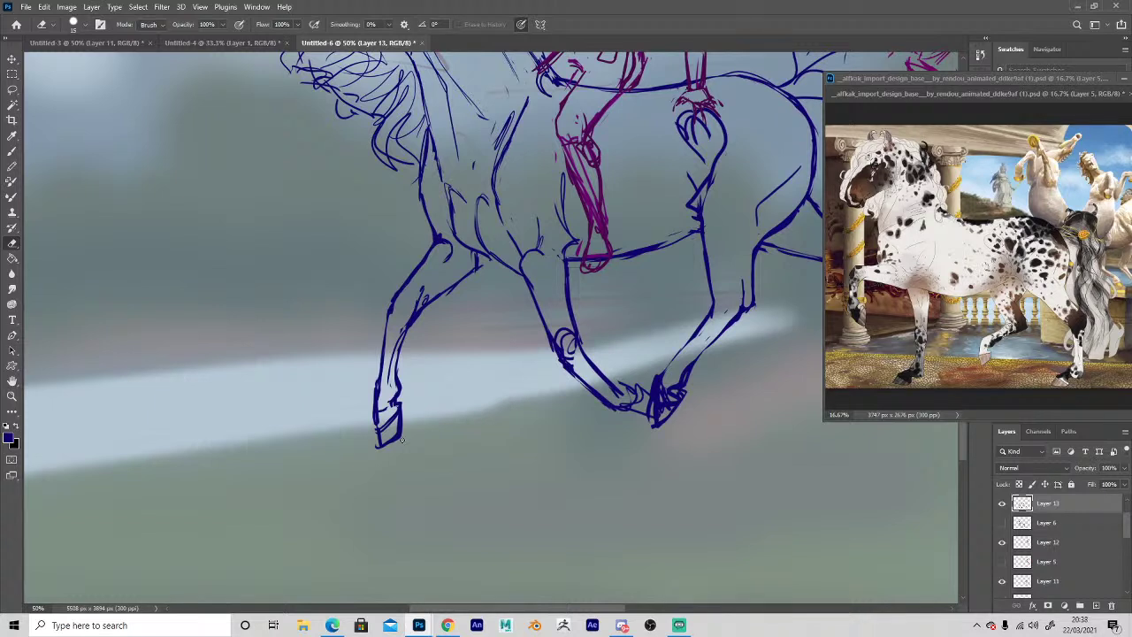
Clean up and redraw the fetlock, pastern and hoof outline of the blue horse's leading foreleg.
mouse_move(405, 427)
mouse_down()
mouse_move(395, 444)
mouse_move(399, 420)
mouse_move(378, 427)
mouse_move(377, 373)
mouse_move(378, 421)
mouse_move(389, 397)
mouse_move(386, 445)
mouse_move(401, 409)
mouse_move(328, 424)
mouse_move(177, 379)
mouse_up()
key(b)
key(e)
key(b)
key(e)
key(h)
drag(507, 419, 533, 481)
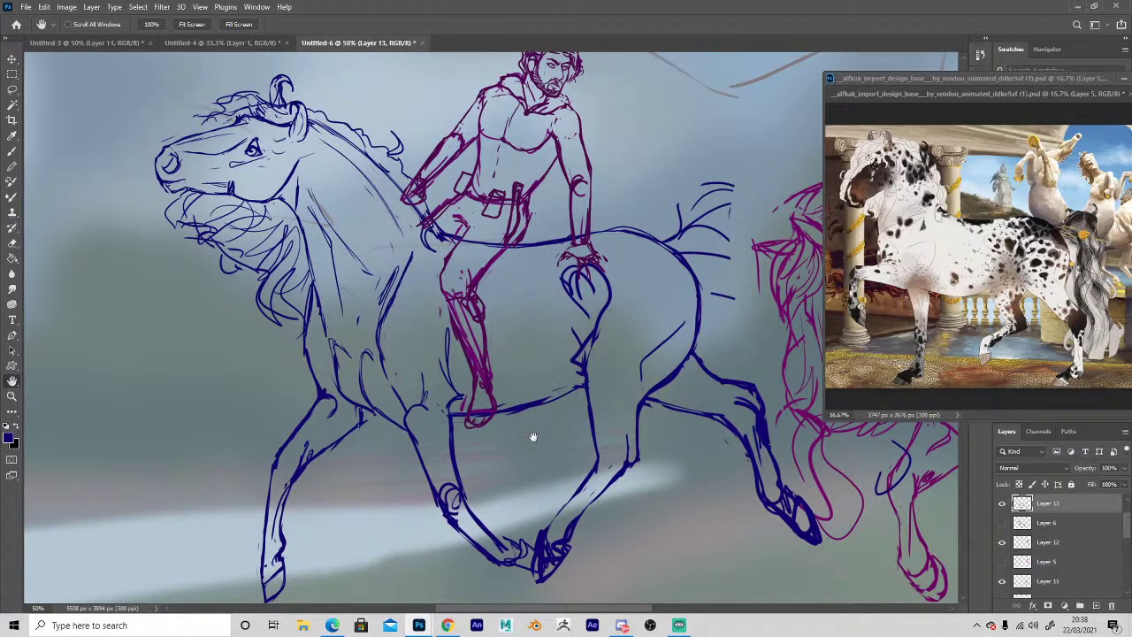
Look over the horse-and-rider artworks open in Chrome as references and return to the Untitled-6 sketch in Photoshop.
mouse_move(426, 451)
mouse_down()
mouse_move(568, 501)
mouse_move(445, 434)
mouse_move(470, 433)
mouse_up()
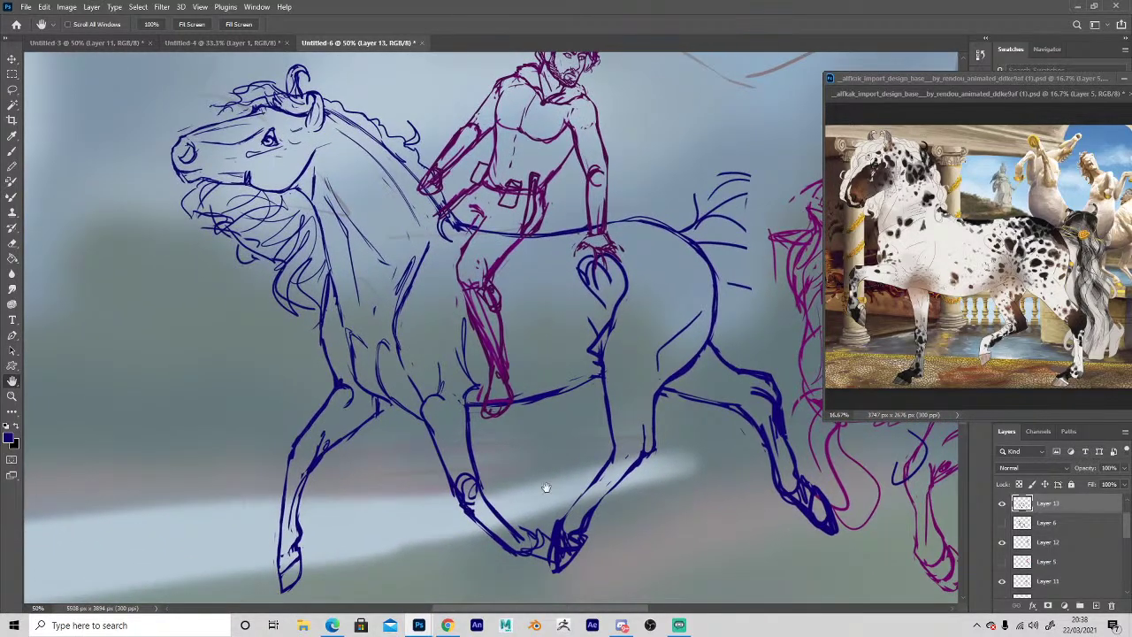
drag(545, 487, 533, 495)
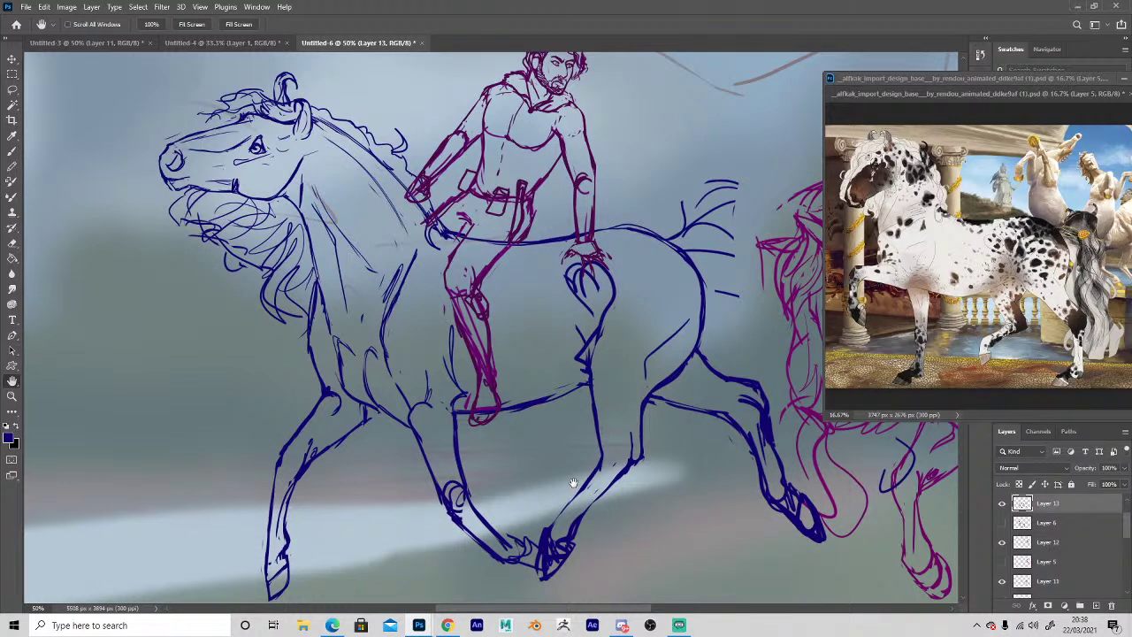
click(448, 625)
key(ctrl+4)
key(ctrl+5)
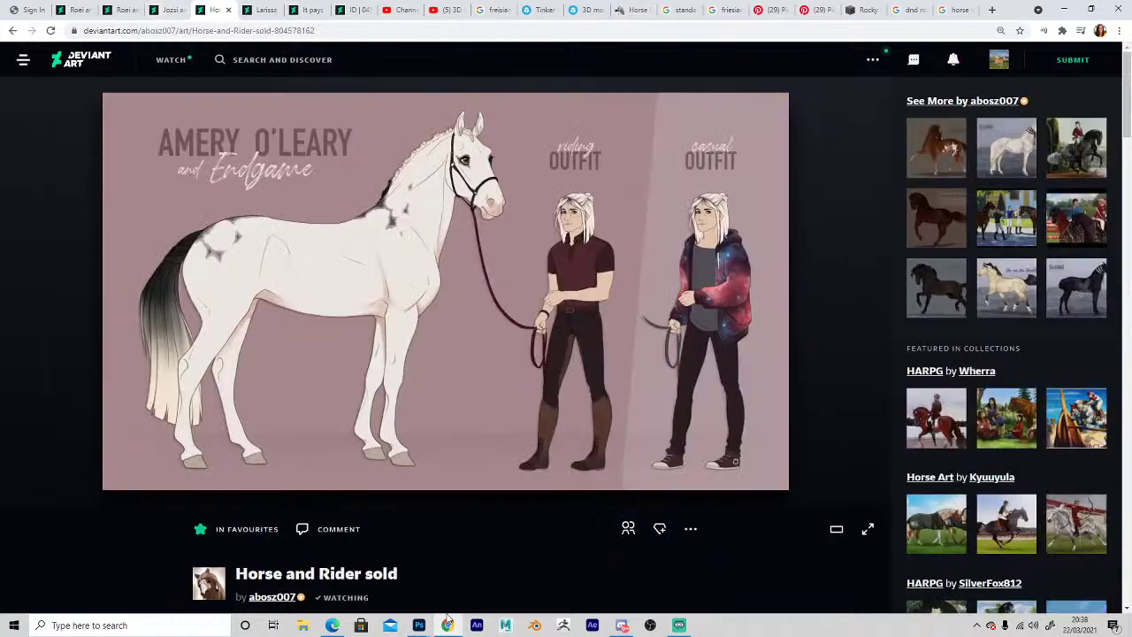
key(ctrl+3)
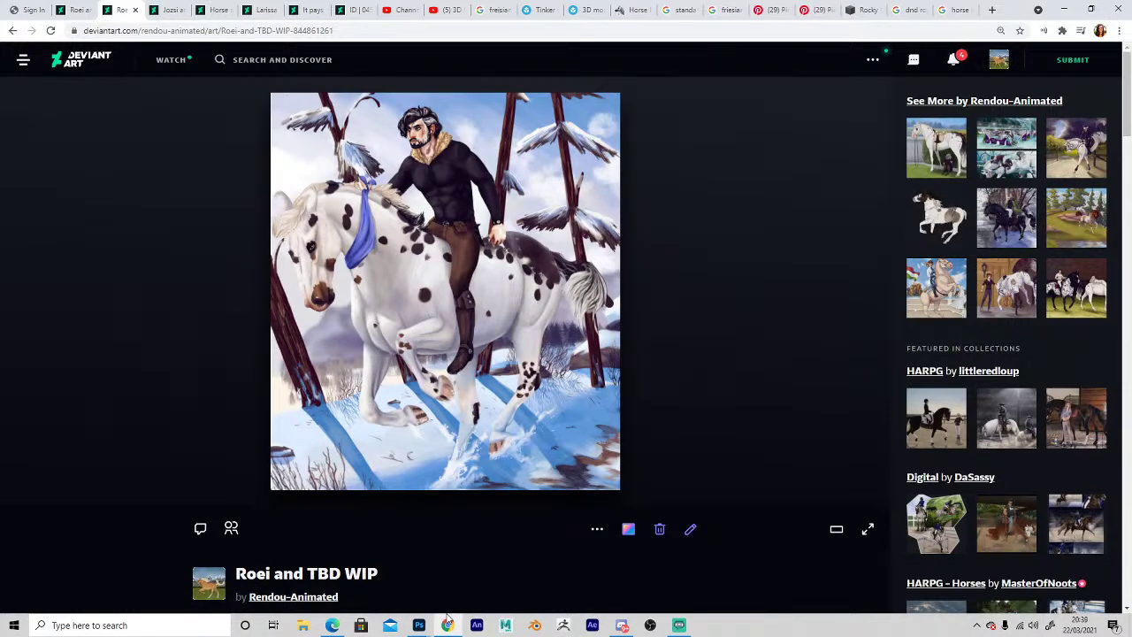
mouse_move(419, 624)
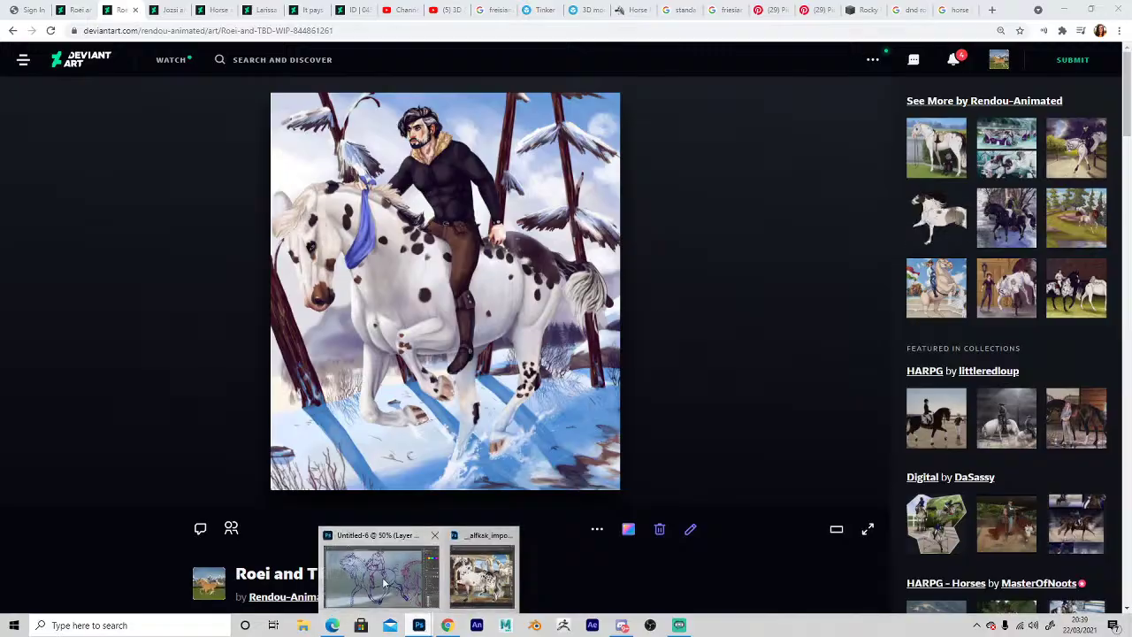
click(387, 577)
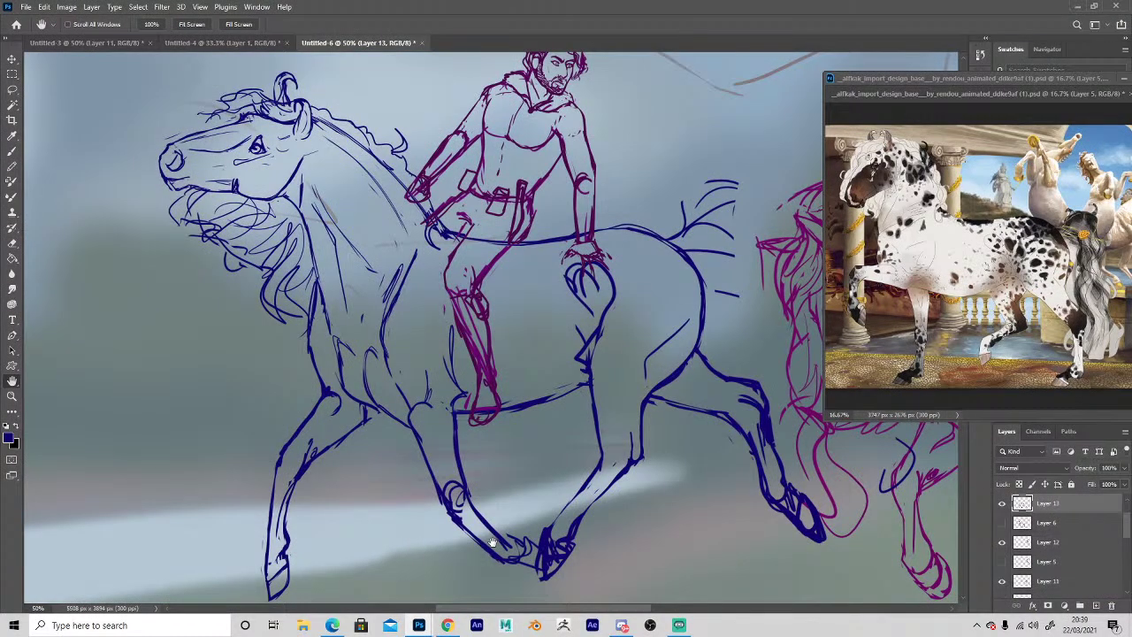
Thin the blue horse's back line between the rider's leg and the supporting hand.
drag(182, 442, 215, 362)
key(e)
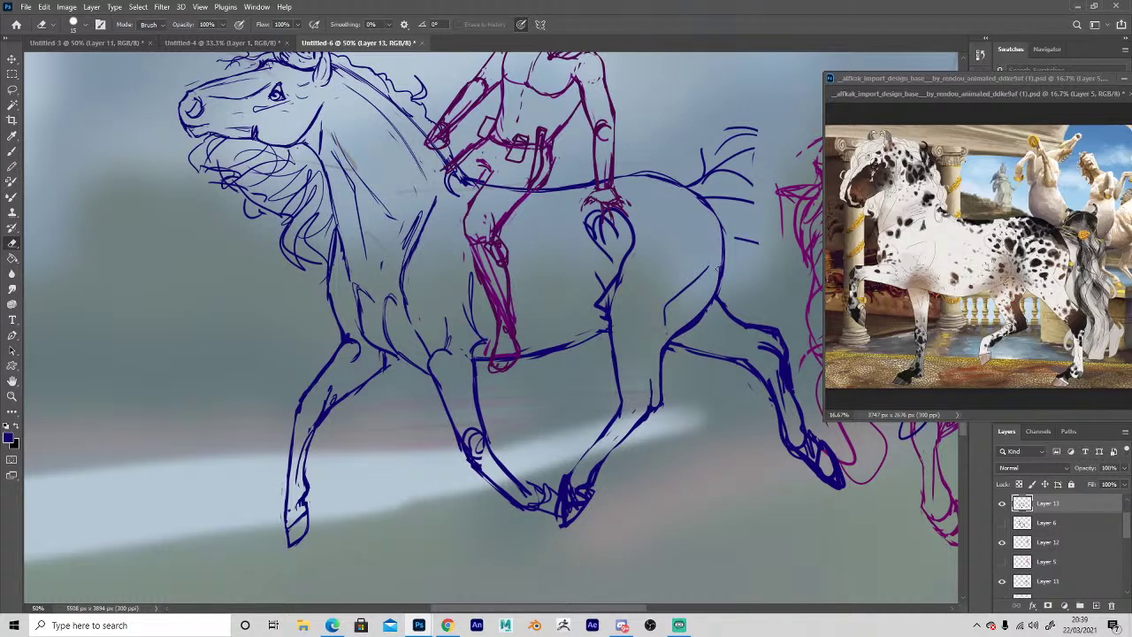
drag(500, 189, 610, 186)
key(h)
Erase the construction circle at the knee of the blue horse's folded foreleg and add clean cannon and forearm lines.
drag(416, 500, 372, 350)
key(e)
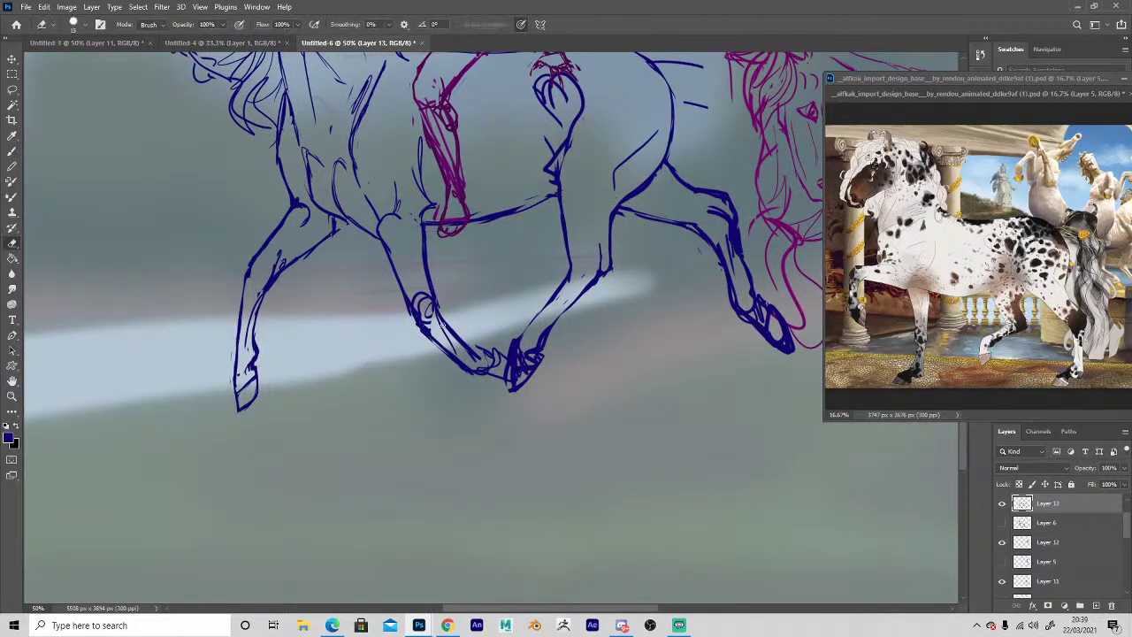
key(b)
drag(431, 303, 486, 358)
key(e)
mouse_move(420, 306)
mouse_down()
mouse_move(431, 309)
mouse_move(427, 296)
mouse_move(416, 310)
mouse_up()
key(b)
drag(399, 221, 410, 279)
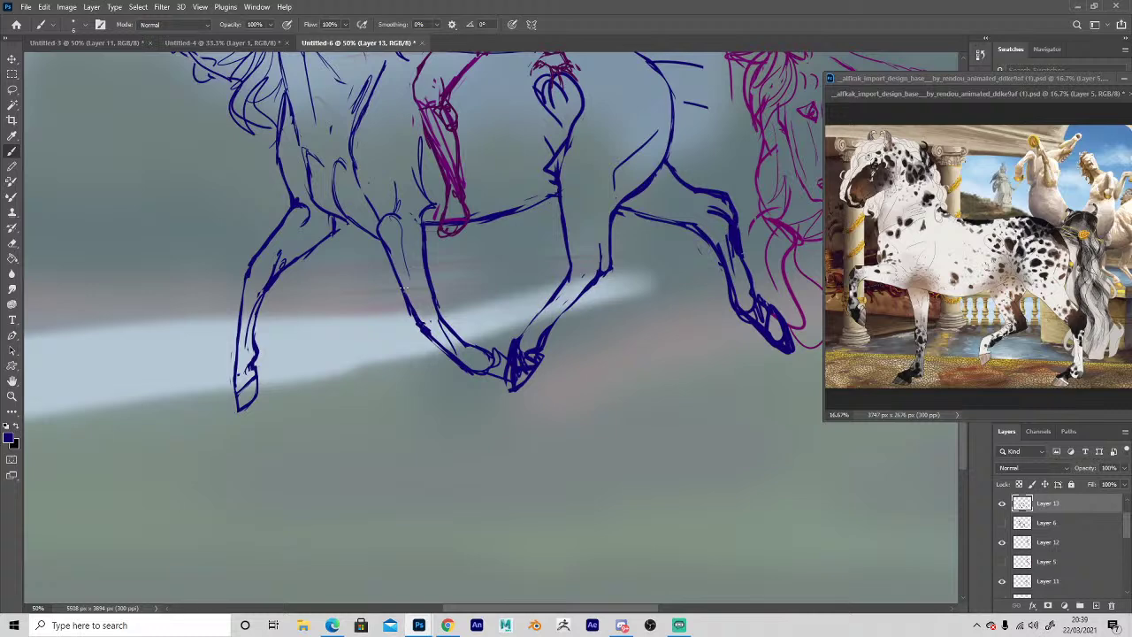
Erase the inner lines of the blue horse's flank below the rider's hand and draw a curved muscle line on the haunch.
key(h)
mouse_move(425, 415)
mouse_down()
mouse_move(450, 504)
mouse_move(449, 495)
mouse_up()
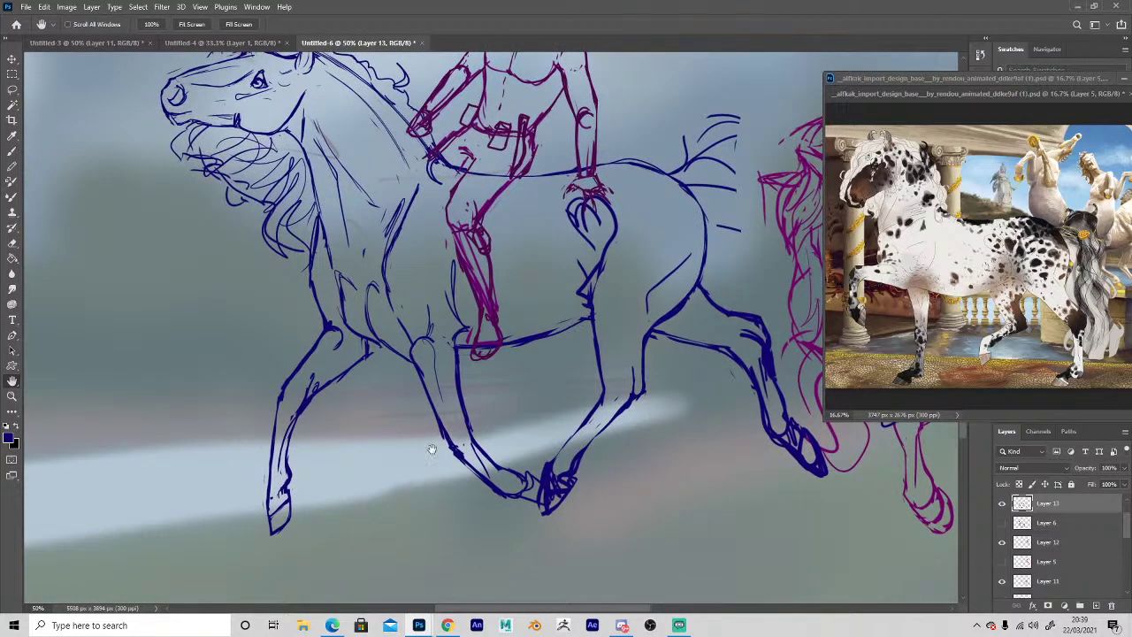
key(b)
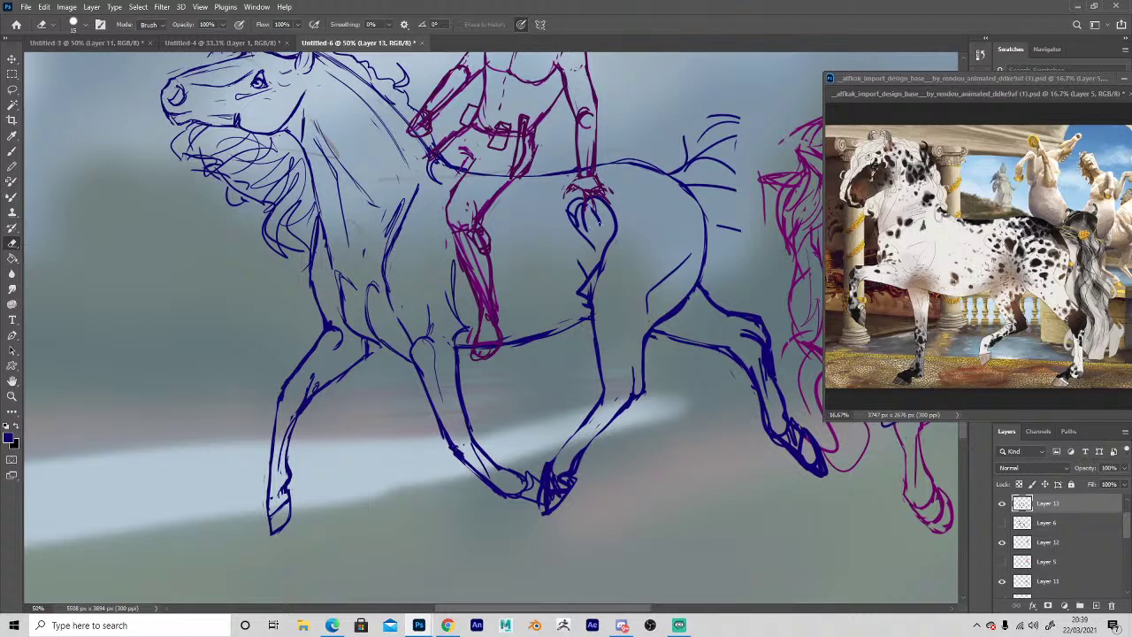
key(e)
mouse_move(583, 233)
mouse_down()
mouse_move(573, 211)
mouse_move(591, 262)
mouse_move(594, 251)
mouse_up()
key(b)
key(e)
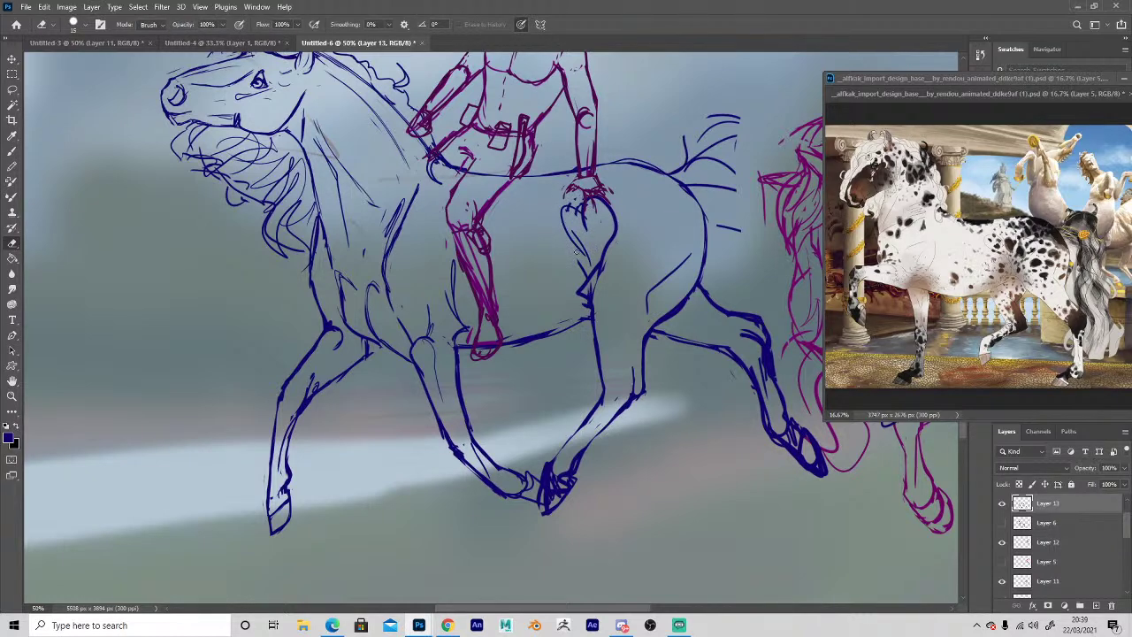
key(b)
mouse_move(607, 290)
mouse_down()
mouse_move(641, 270)
mouse_move(652, 217)
mouse_up()
Thin the blue horse's belly line between the rider's foot and the flank.
key(e)
drag(513, 351, 562, 324)
key(b)
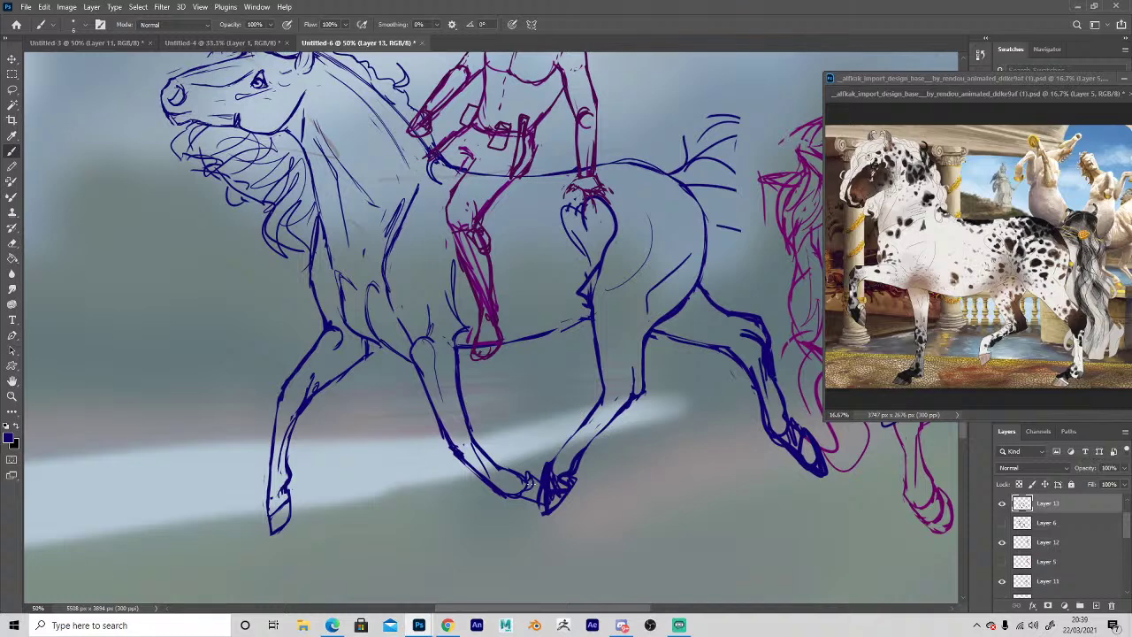
key(e)
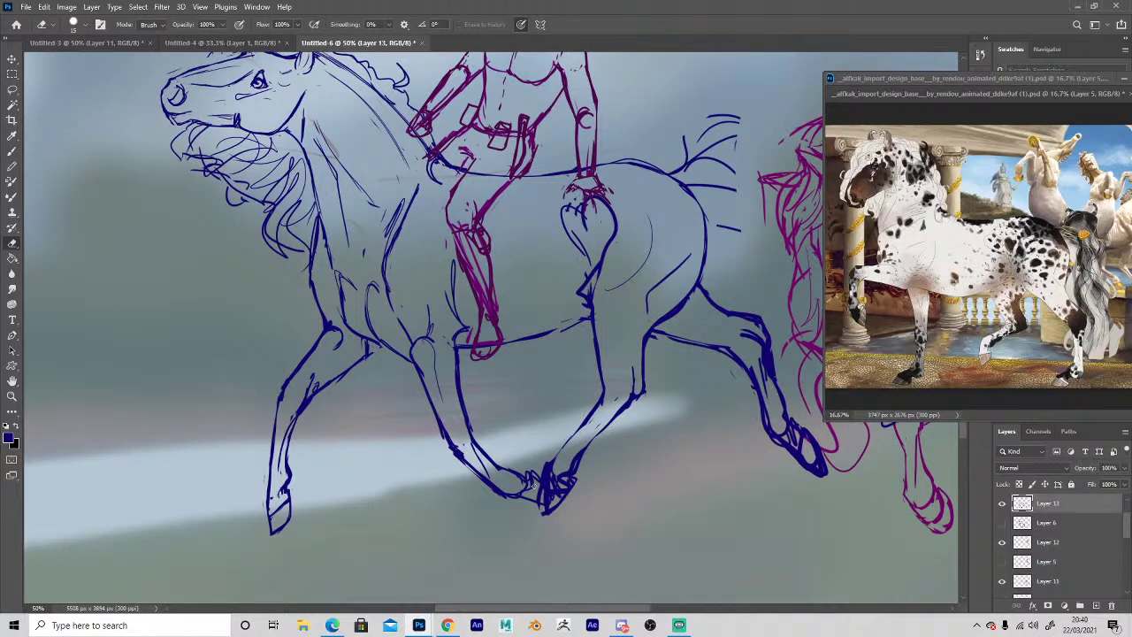
Trim the heavy strokes along the blue horse's buttock and redraw the contour from croup to rump.
key(b)
drag(634, 382, 636, 394)
key(e)
drag(684, 307, 672, 316)
drag(693, 277, 701, 222)
key(b)
mouse_move(615, 162)
mouse_down()
mouse_move(703, 215)
mouse_move(707, 251)
mouse_up()
key(space)
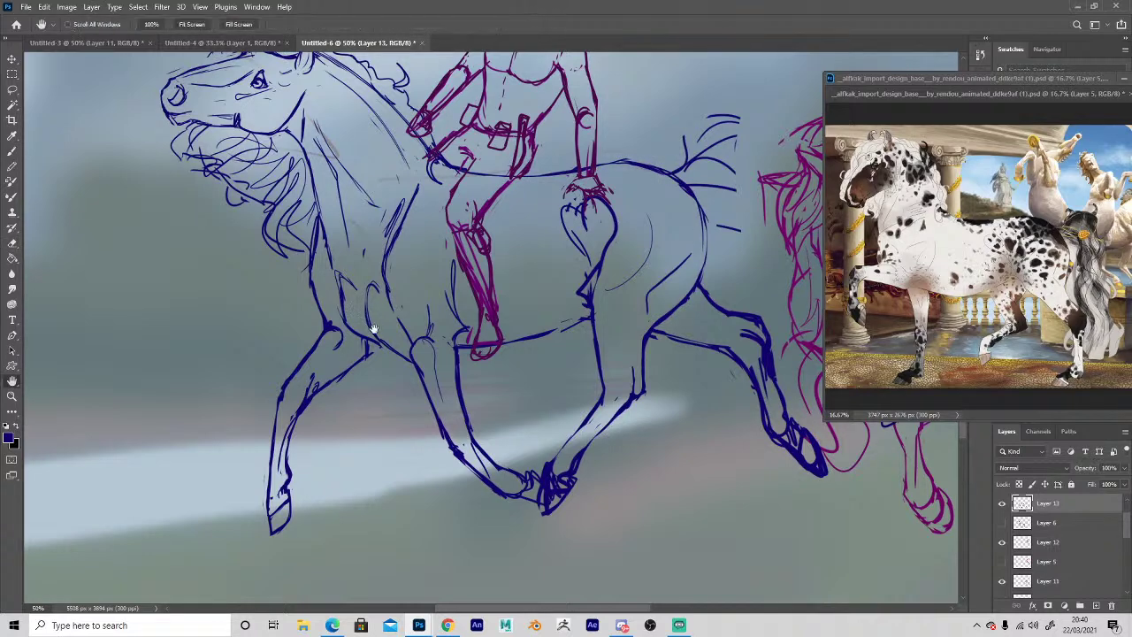
Clean up the blue horse's back line around the withers and the rider's seat.
mouse_move(477, 174)
mouse_down()
mouse_move(536, 177)
mouse_move(461, 173)
mouse_move(518, 180)
mouse_up()
key(e)
key(b)
key(e)
drag(437, 166, 504, 175)
key(b)
key(e)
key(space)
Review the blue horse's legs and body up close and its placement beside the purple horse in the full composition.
mouse_move(425, 469)
mouse_down()
mouse_move(425, 361)
mouse_move(369, 392)
mouse_up()
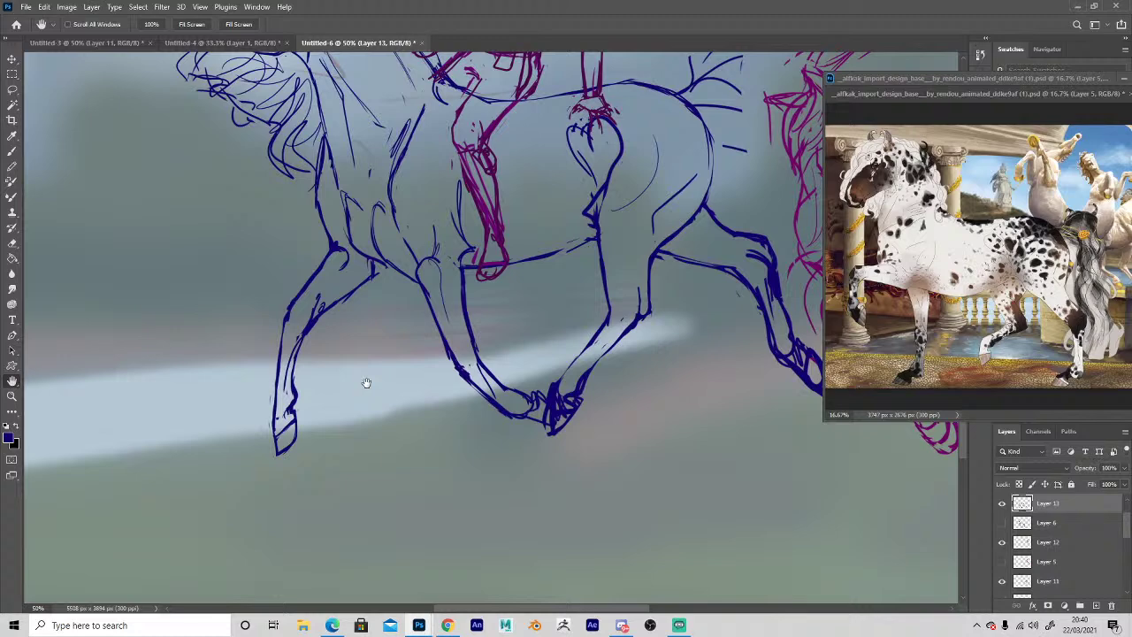
drag(468, 442, 505, 518)
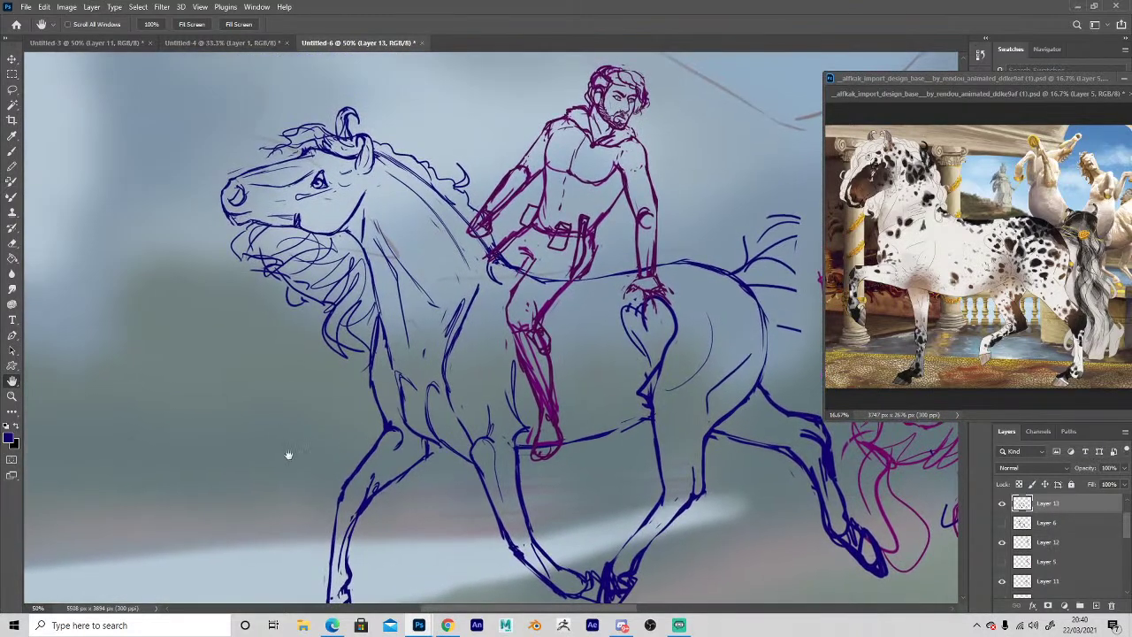
mouse_move(287, 456)
mouse_down()
mouse_move(119, 377)
mouse_move(134, 425)
mouse_move(127, 451)
mouse_up()
key(b)
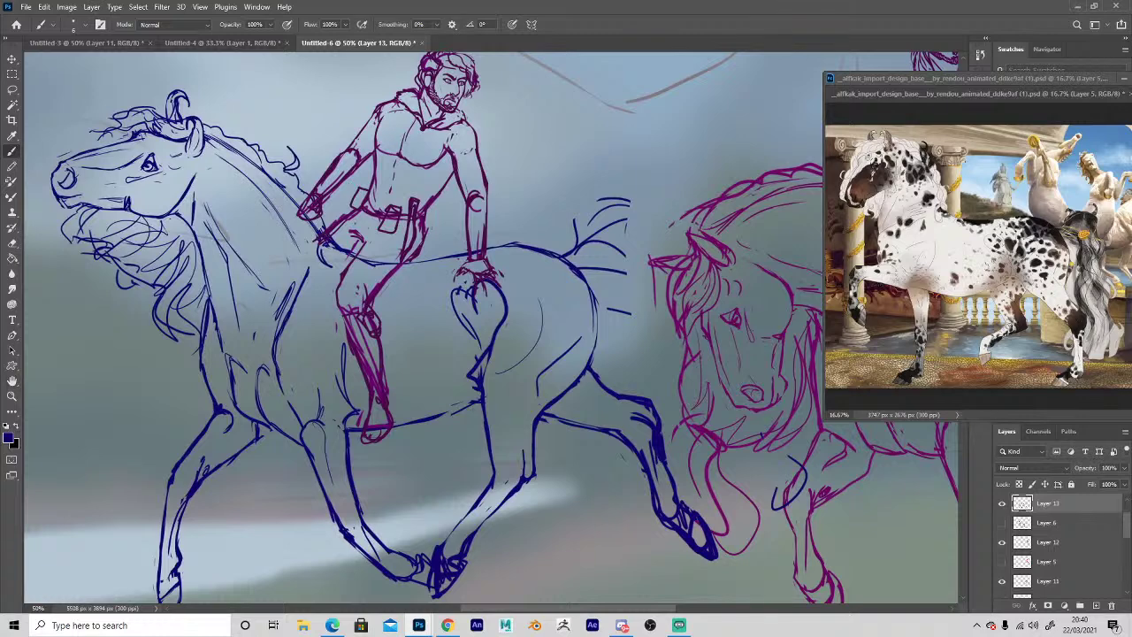
key(e)
key(b)
key(space)
mouse_move(412, 455)
mouse_down()
mouse_move(372, 357)
mouse_move(342, 336)
mouse_up()
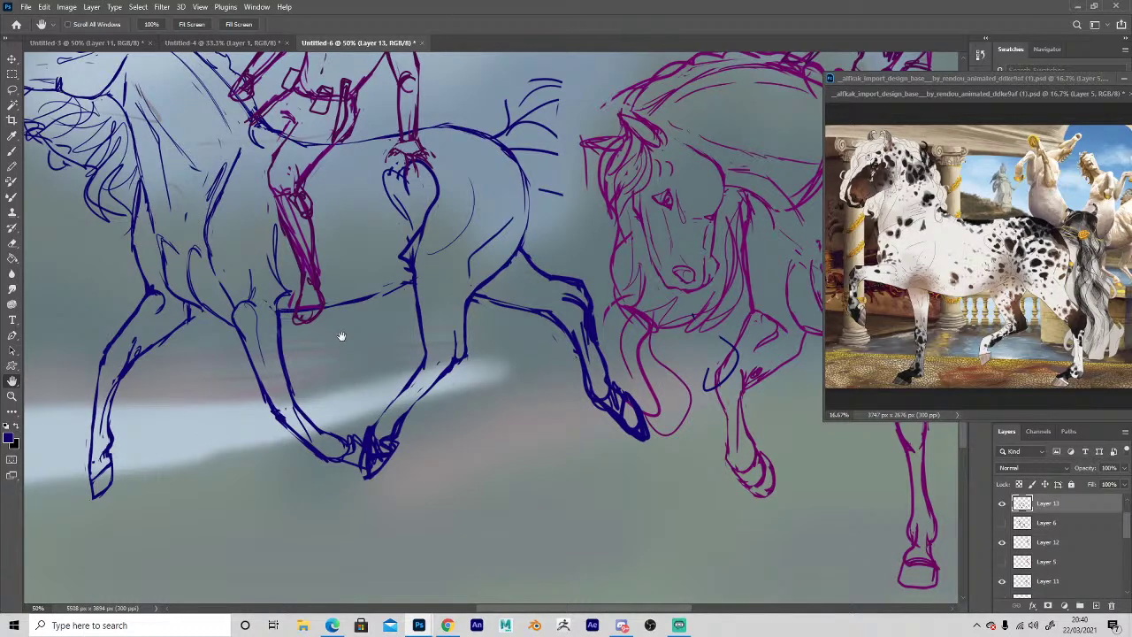
drag(341, 337, 447, 393)
key(e)
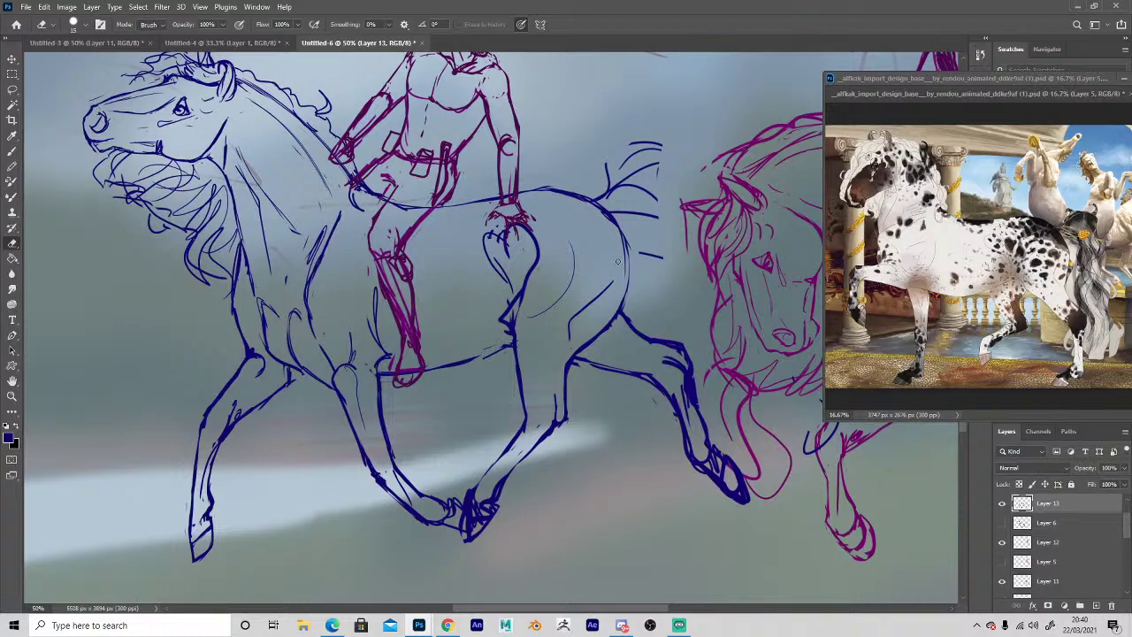
key(h)
drag(203, 374, 173, 406)
key(z)
alt+click(477, 398)
alt+click(526, 436)
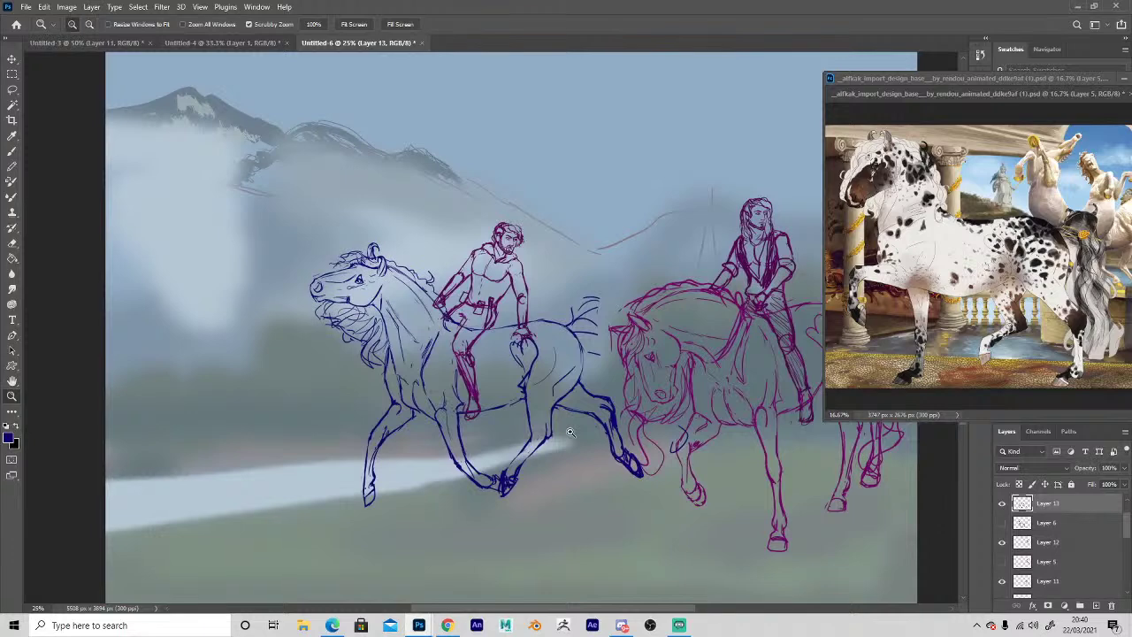
alt+click(583, 488)
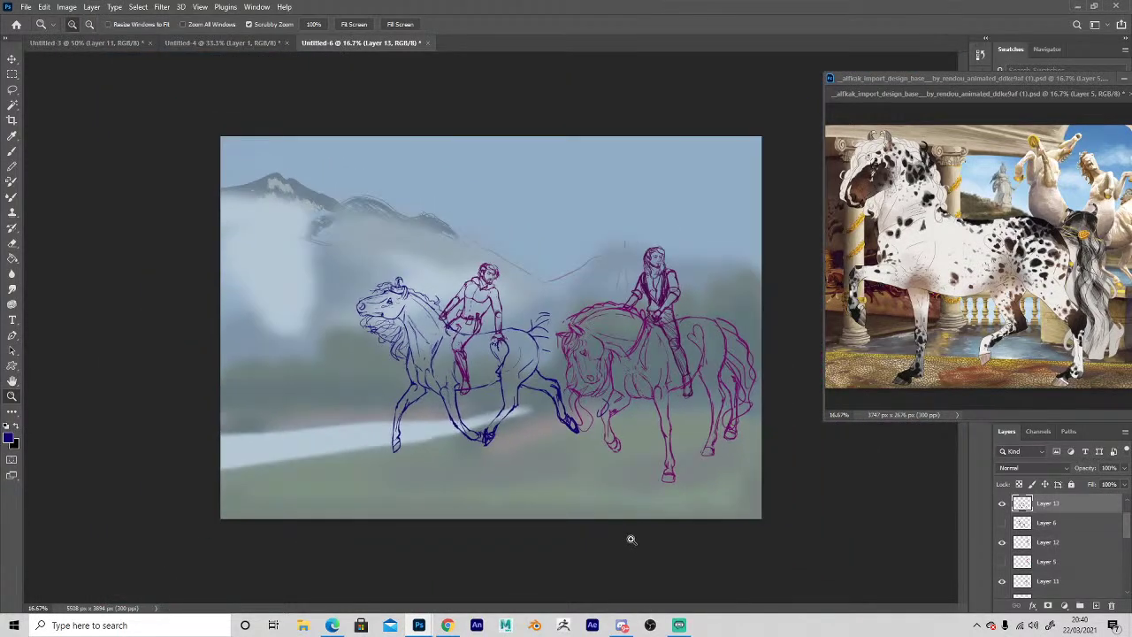
click(628, 543)
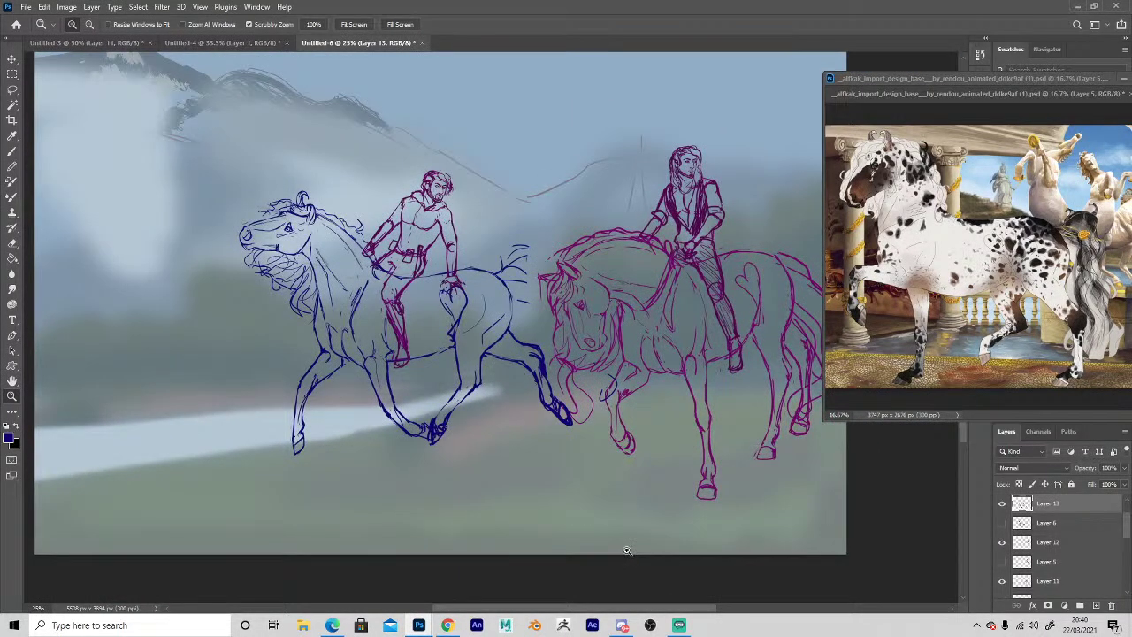
scroll(1121, 506, up, 1)
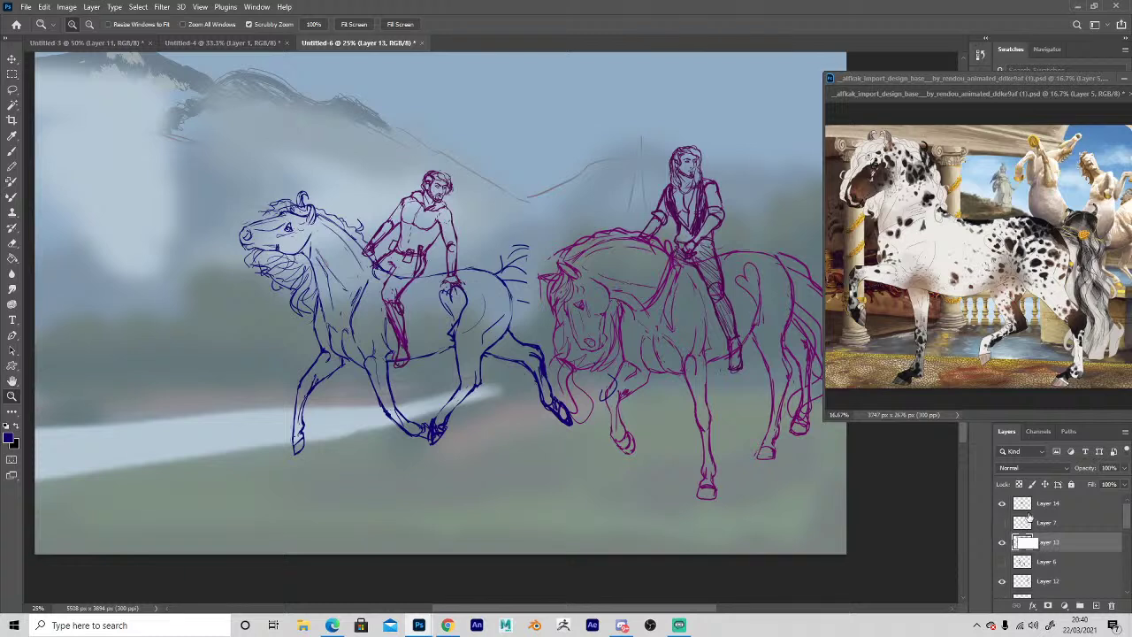
click(12, 59)
drag(341, 232, 376, 231)
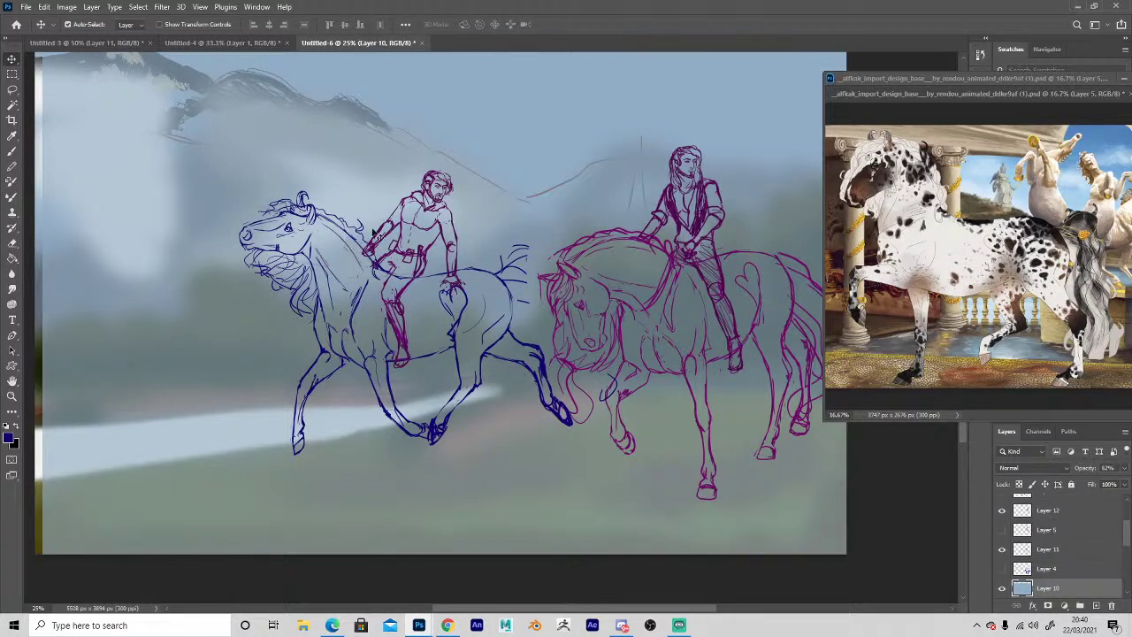
key(ctrl+z)
Place Layer 14 directly above Layer 13 in the layer stack and toggle its visibility to check its content.
click(389, 276)
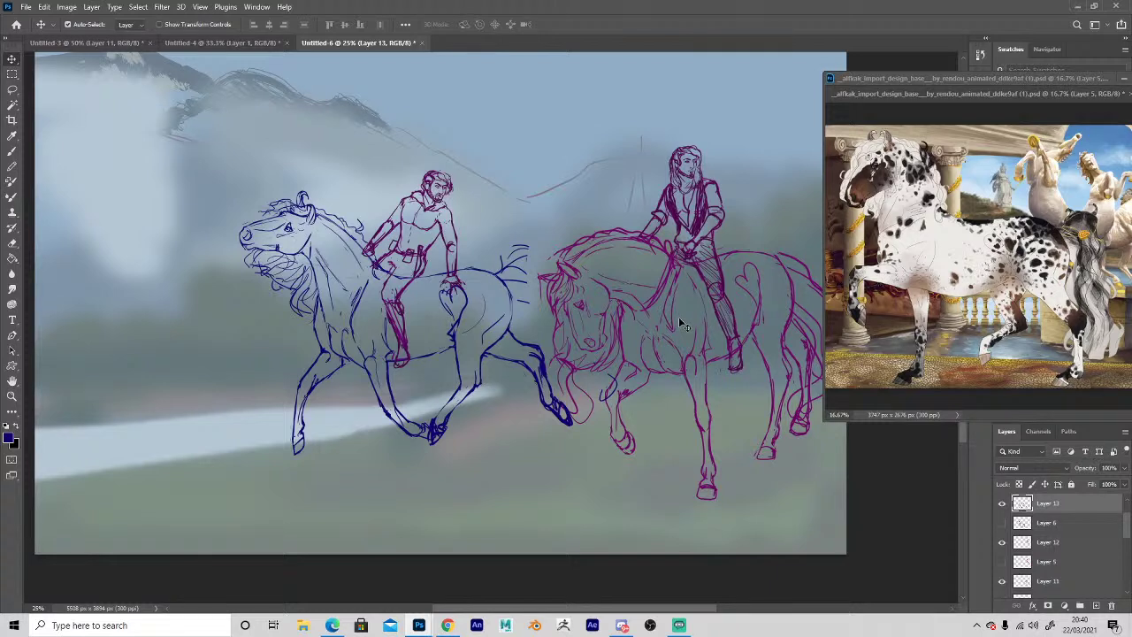
scroll(1088, 529, up, 2)
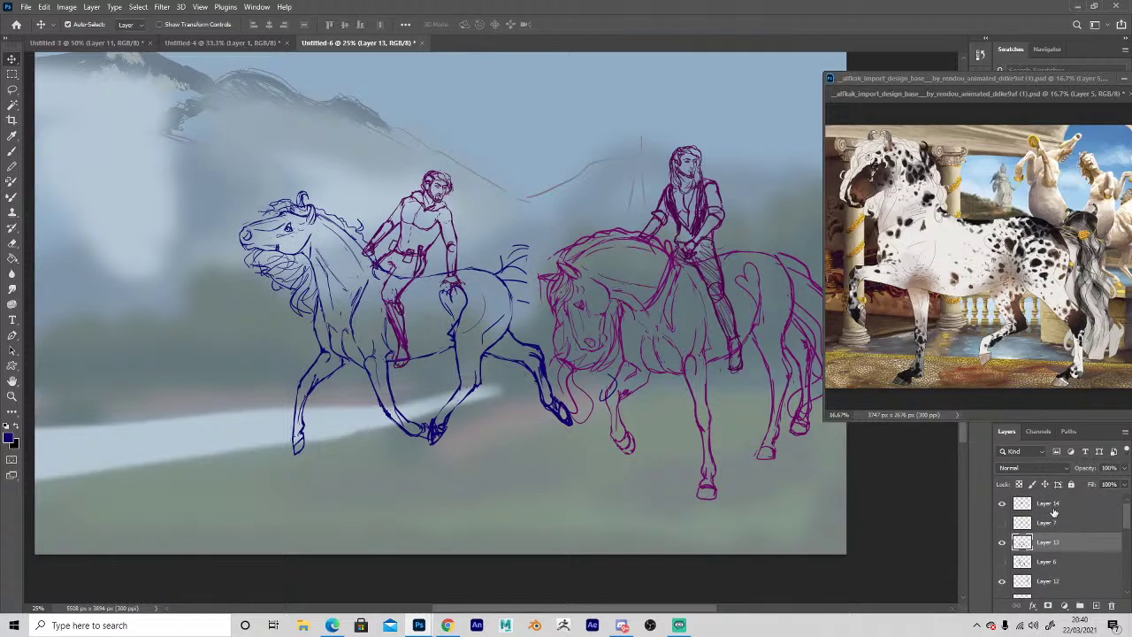
click(1026, 523)
click(1002, 522)
click(1002, 523)
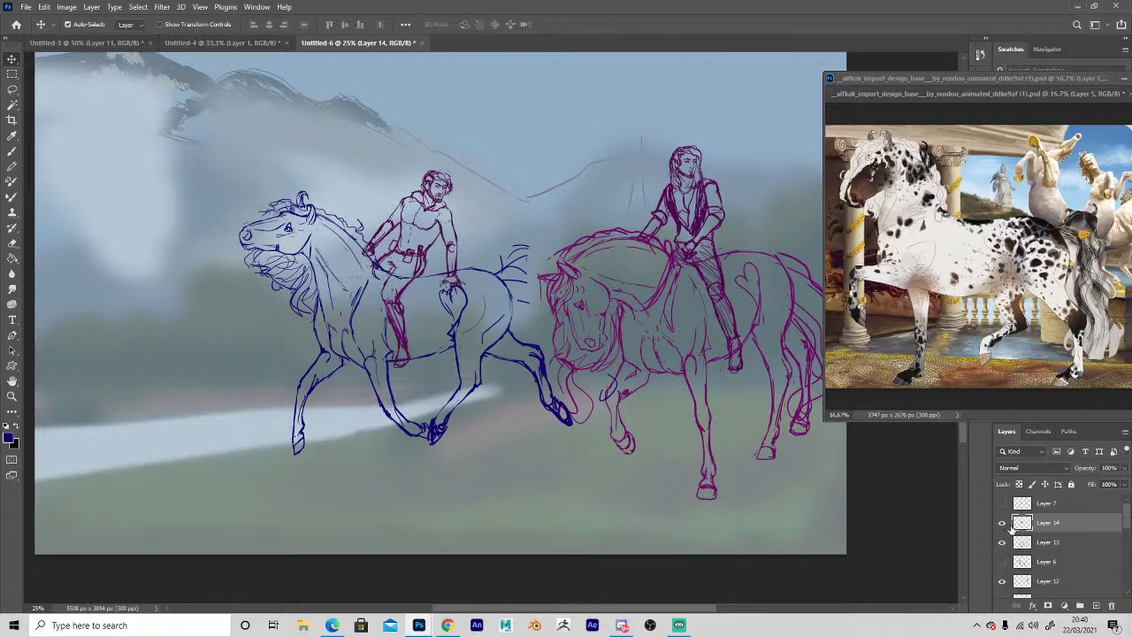
Move Layer 14 and Layer 13 together so the blue horse and its rider sit slightly lower on the canvas.
shift+click(1048, 543)
key(ctrl+t)
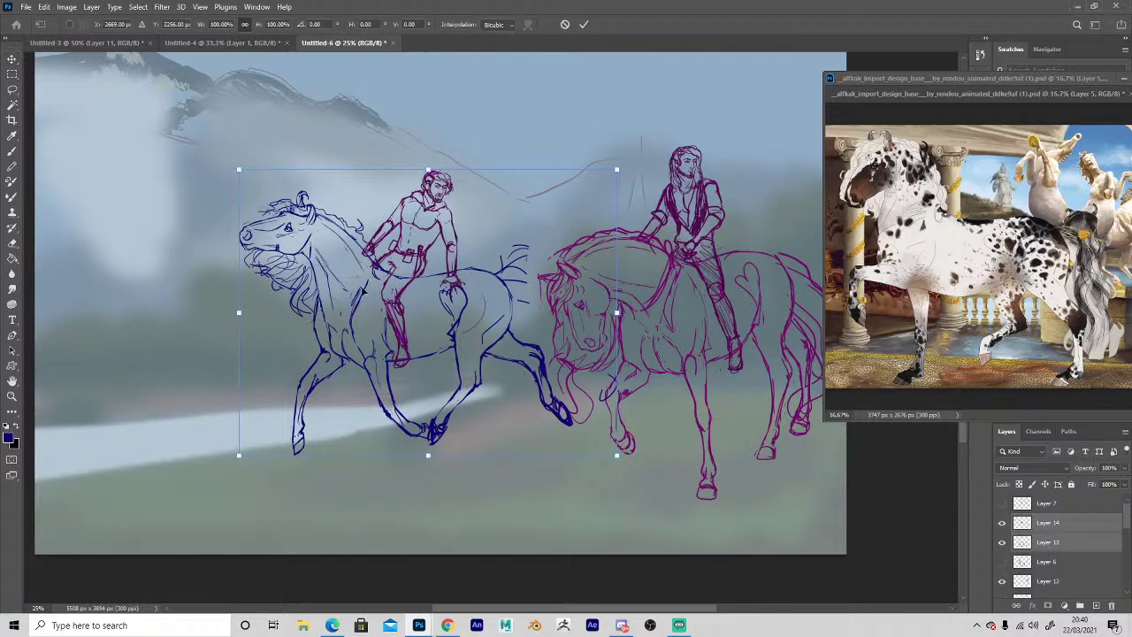
drag(378, 267, 377, 291)
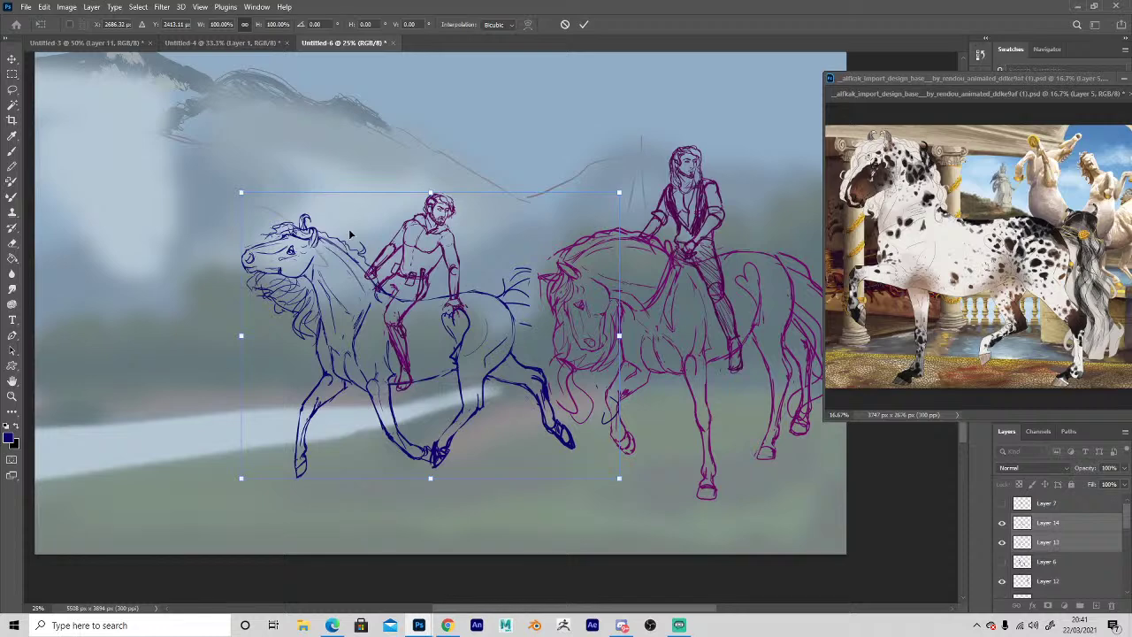
key(Return)
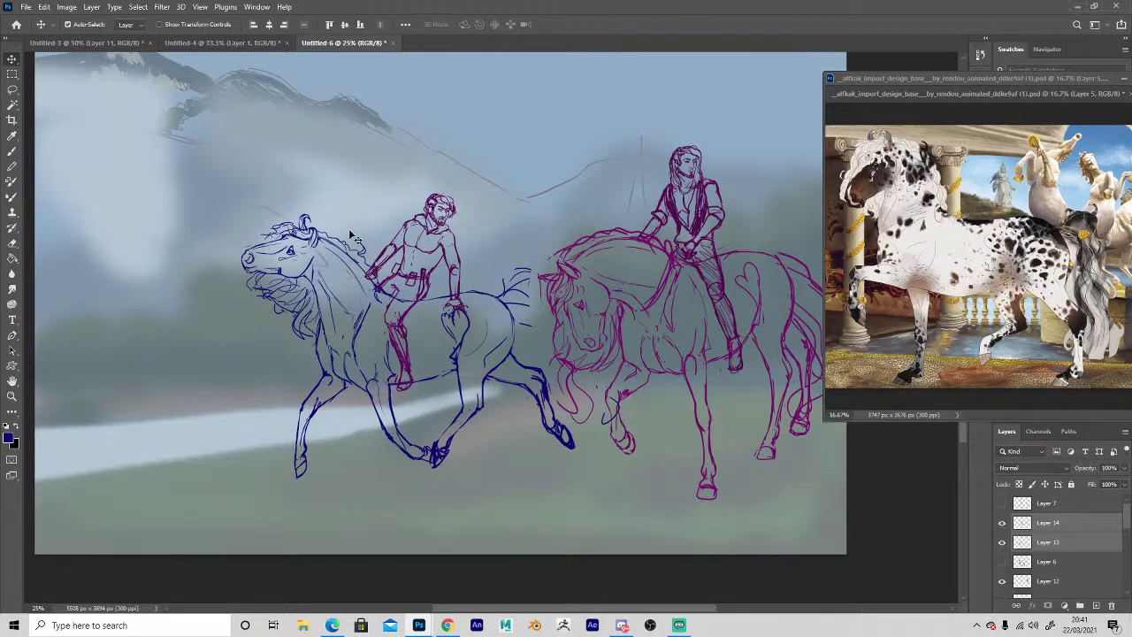
Sketch a full, flowing tail with curved strokes behind the blue horse's rump on Layer 13.
key(z)
click(528, 445)
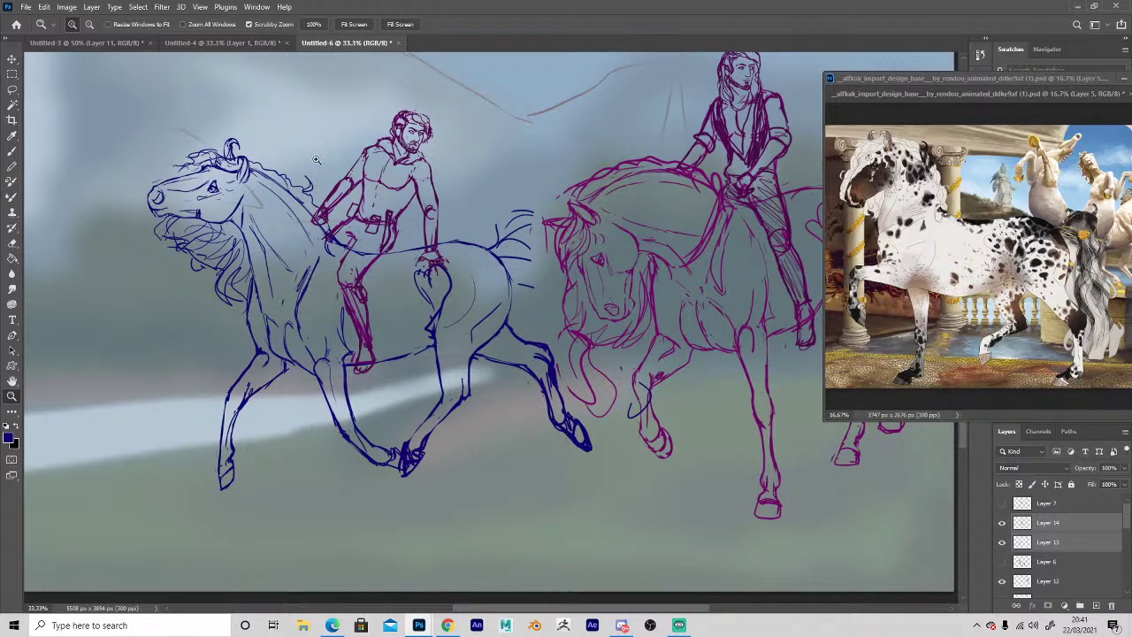
key(v)
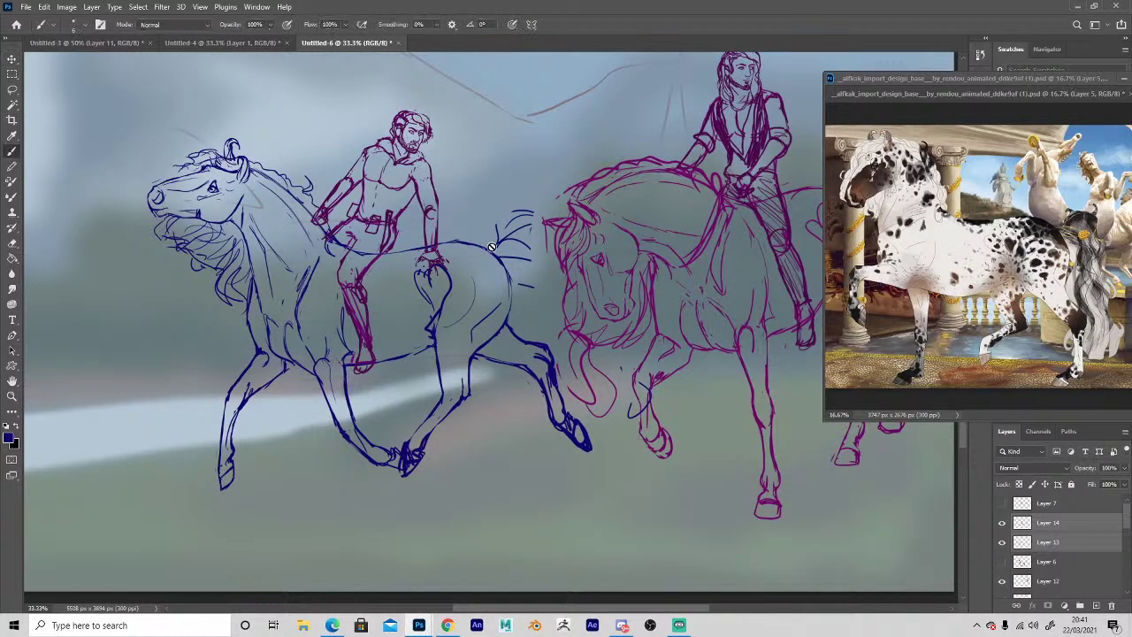
click(500, 254)
click(554, 231)
click(111, 180)
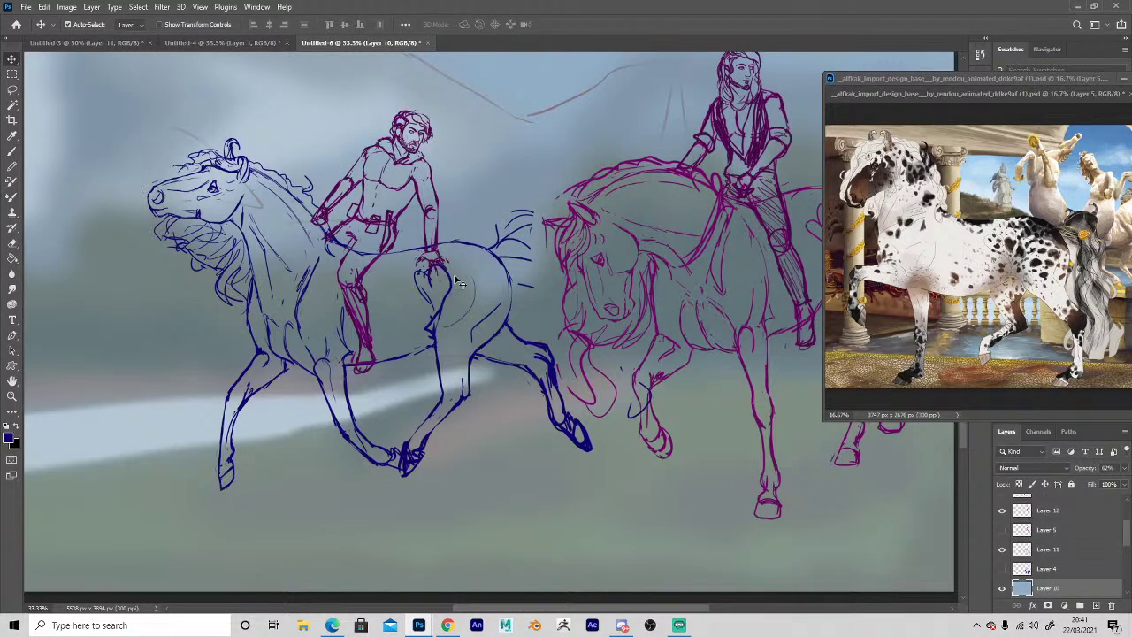
click(451, 283)
key(b)
mouse_move(504, 212)
mouse_down()
mouse_move(546, 246)
mouse_move(542, 309)
mouse_up()
drag(566, 234, 541, 306)
mouse_move(506, 228)
mouse_down()
mouse_move(531, 315)
mouse_move(552, 271)
mouse_move(563, 315)
mouse_up()
mouse_move(559, 253)
mouse_down()
mouse_move(540, 263)
mouse_move(525, 202)
mouse_move(539, 310)
mouse_up()
drag(543, 271, 558, 305)
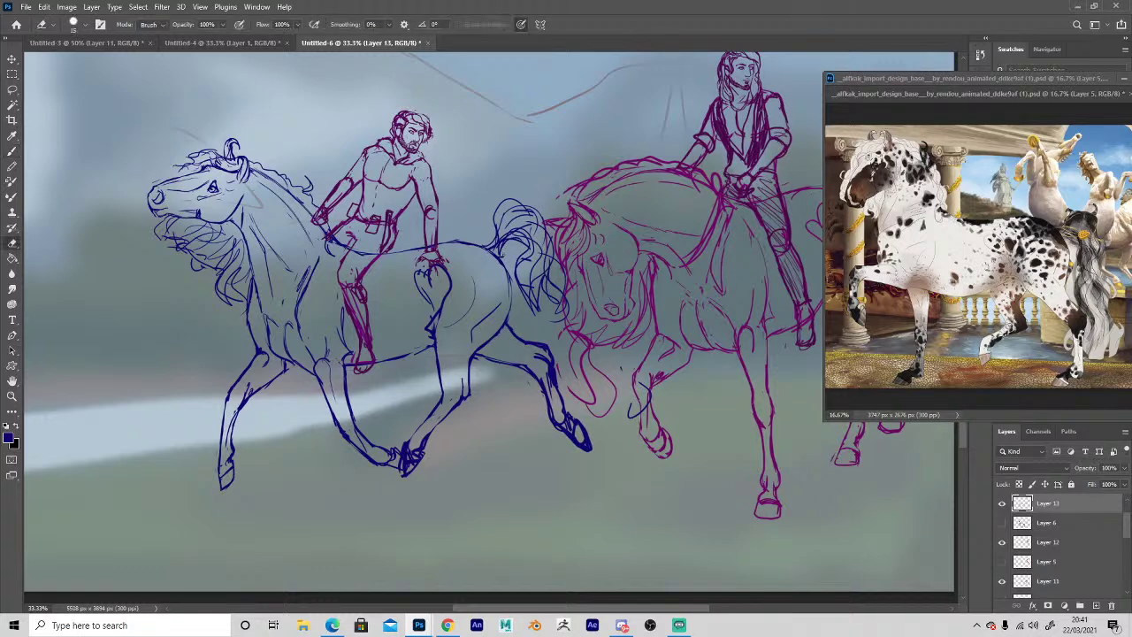
Erase the stray tail strokes where the blue horse's tail meets the purple horse's face.
mouse_move(557, 248)
mouse_down()
mouse_move(543, 262)
mouse_move(573, 292)
mouse_up()
key(space)
mouse_move(466, 422)
mouse_down()
mouse_move(619, 457)
mouse_move(625, 424)
mouse_up()
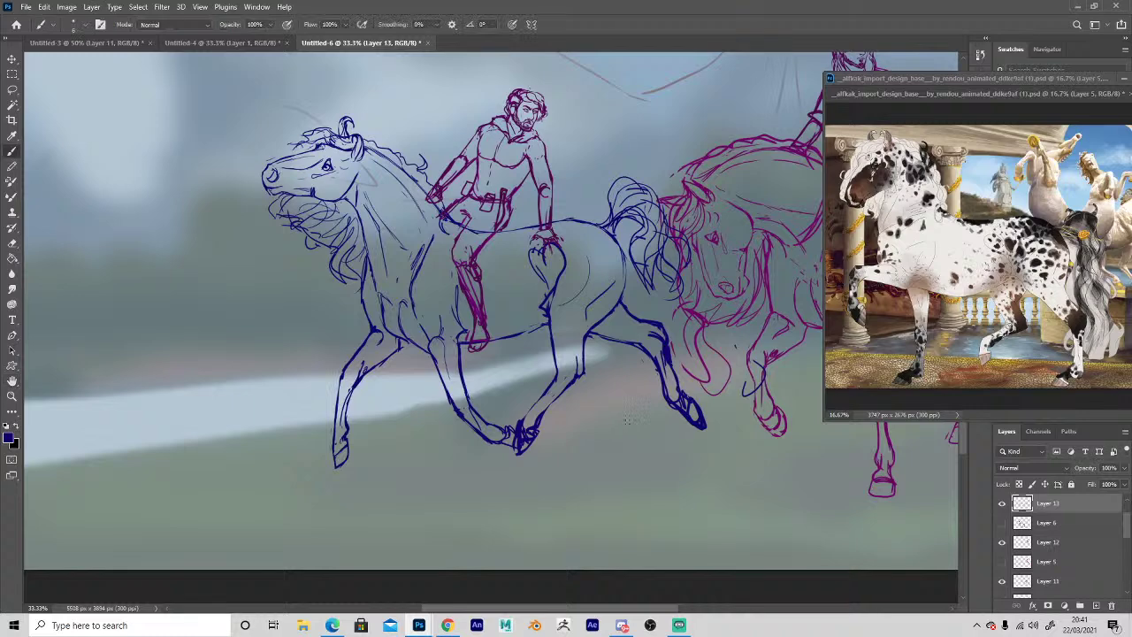
Redraw the lower contour of the blue horse's near hind leg and clean up the tangled lines around its hoof.
key(z)
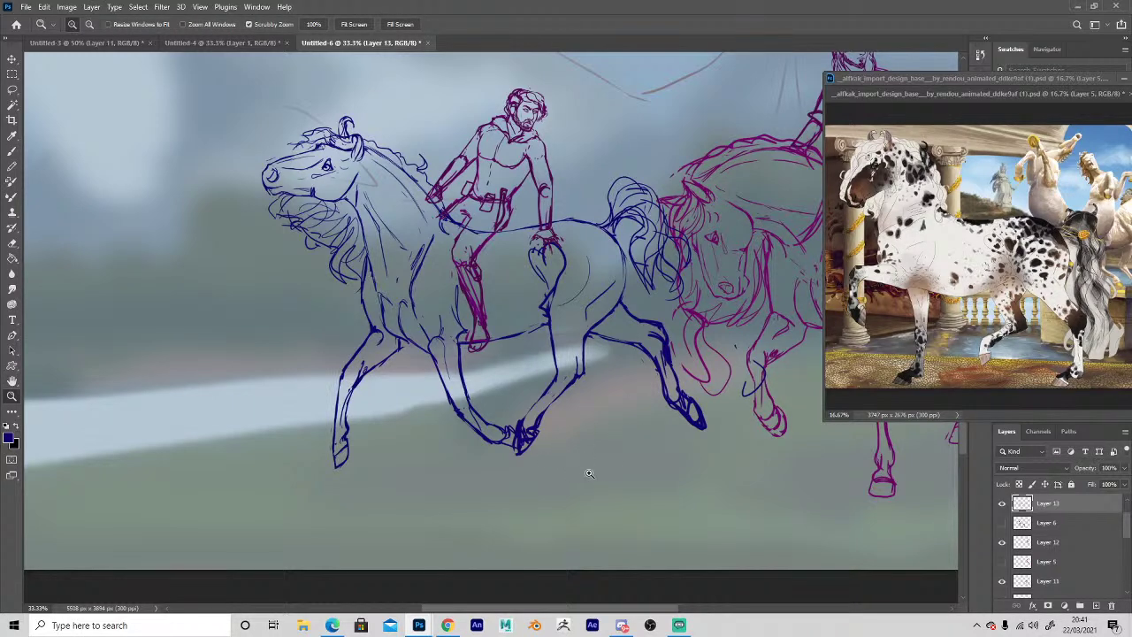
click(615, 497)
click(630, 488)
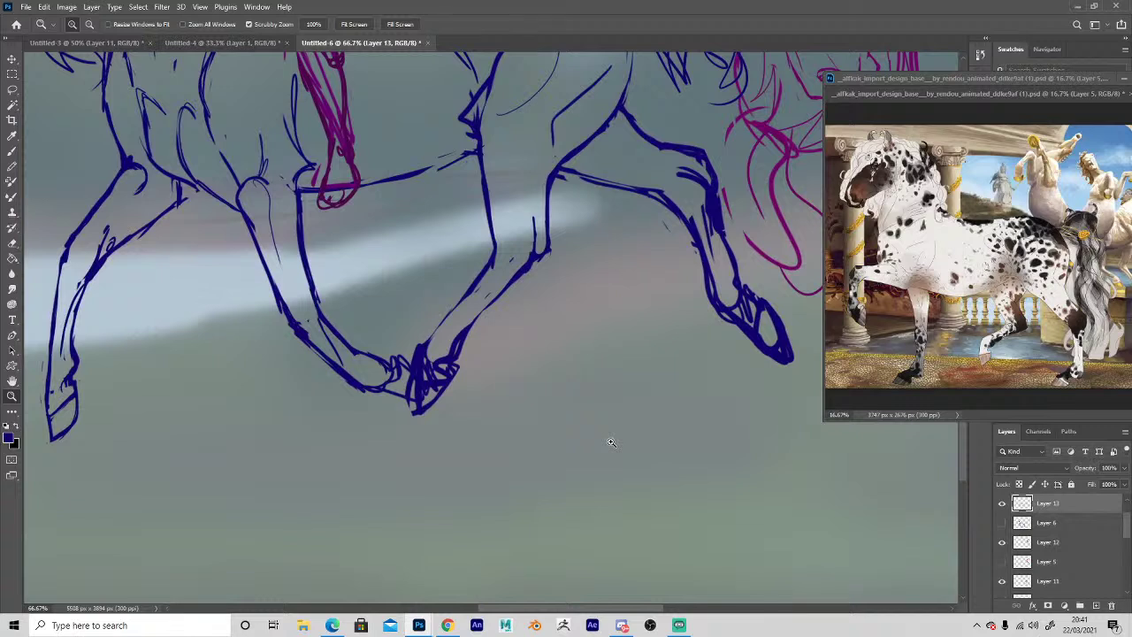
key(b)
drag(438, 354, 458, 334)
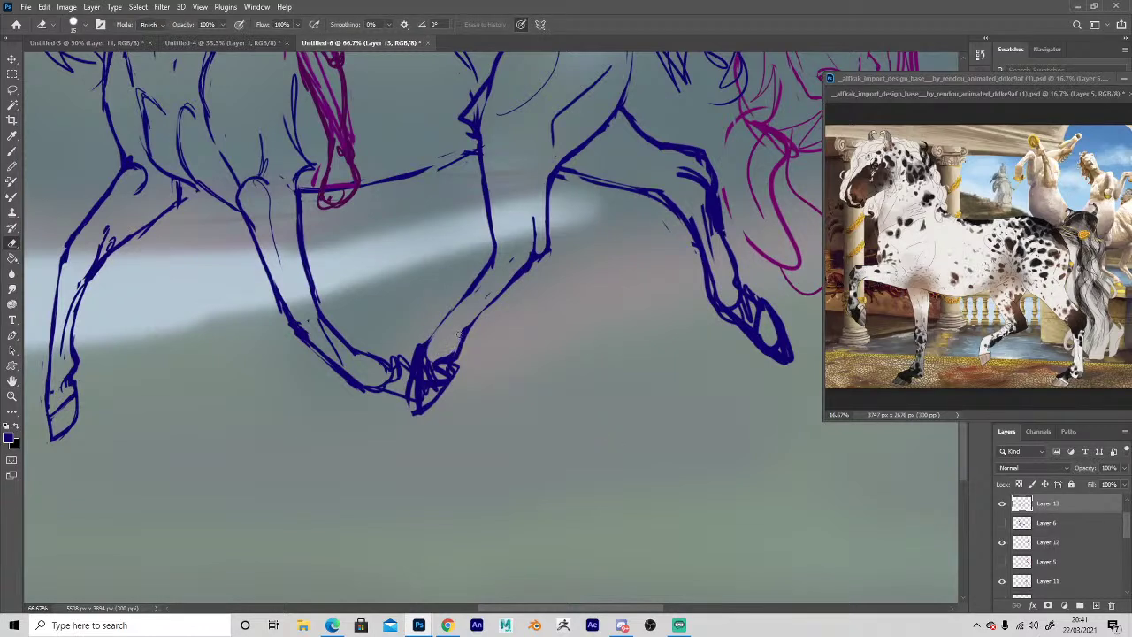
key(b)
mouse_move(531, 257)
mouse_down()
mouse_move(431, 358)
mouse_move(451, 347)
mouse_move(441, 338)
mouse_move(442, 372)
mouse_move(428, 351)
mouse_move(425, 372)
mouse_move(417, 330)
mouse_move(415, 364)
mouse_move(454, 371)
mouse_move(440, 398)
mouse_move(417, 410)
mouse_move(438, 383)
mouse_up()
key(e)
key(b)
key(e)
key(b)
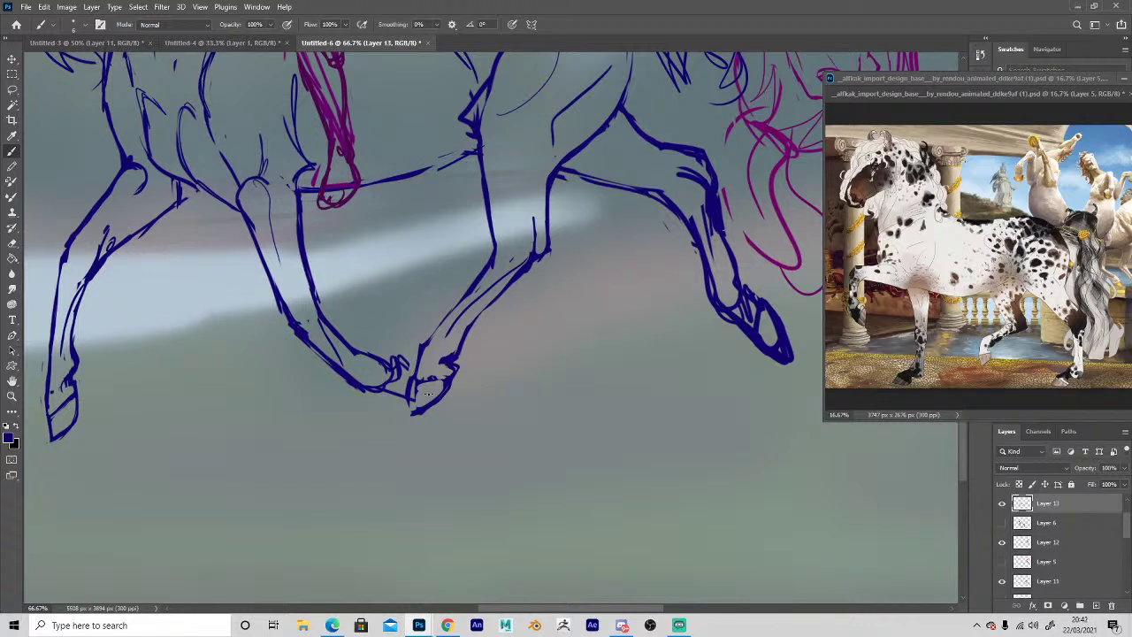
Sharpen the near hind hoof's outline and clear the lines overlapping its front edge.
key(e)
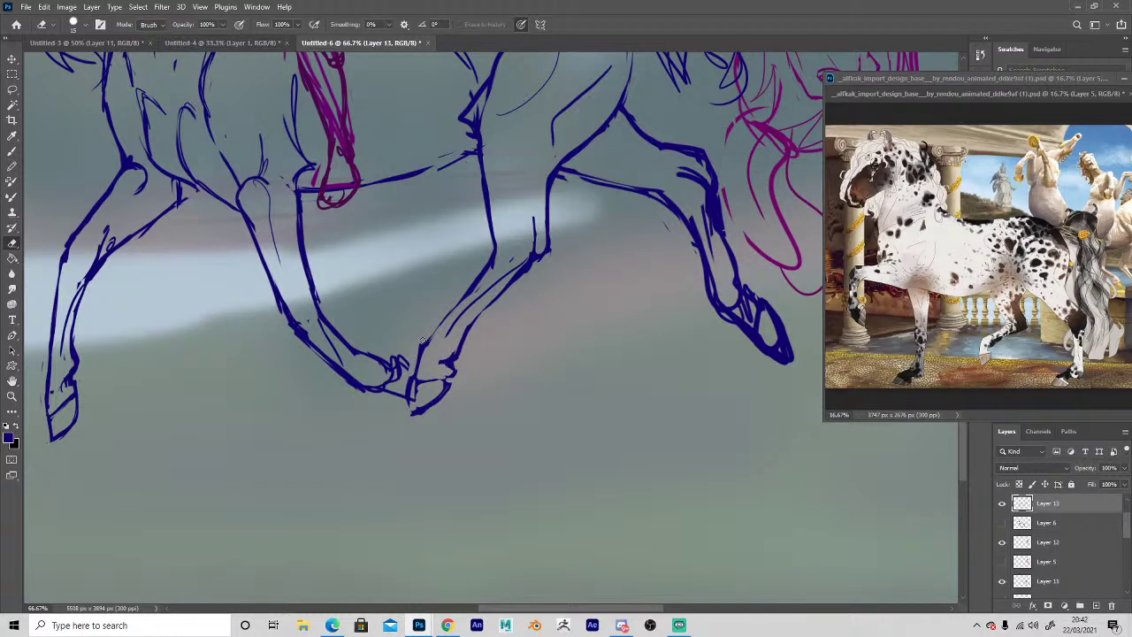
key(b)
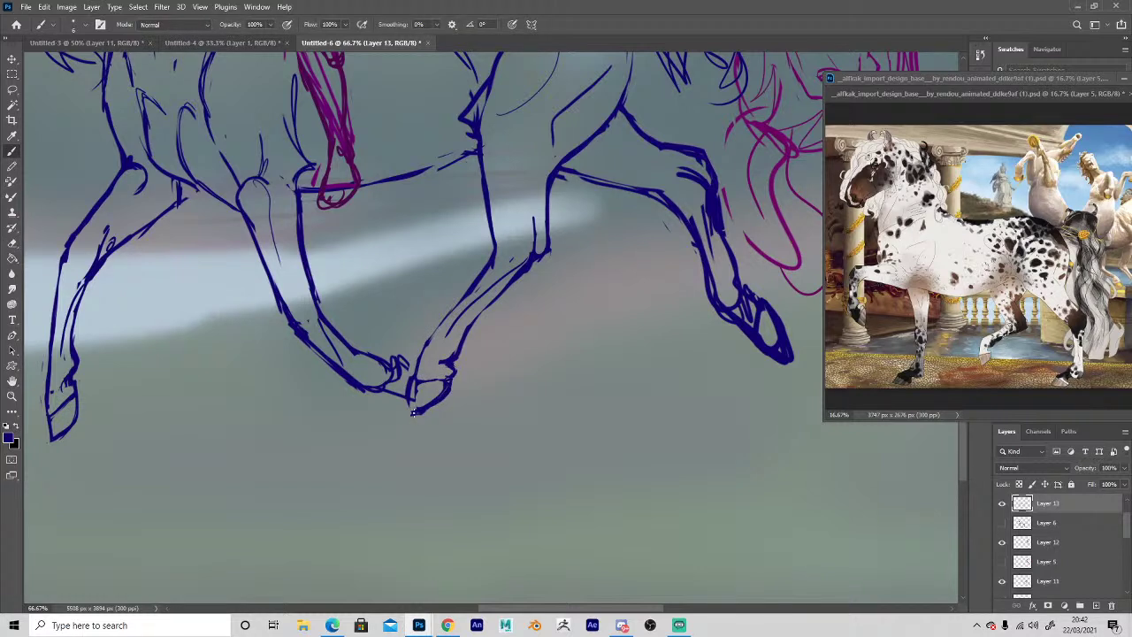
key(e)
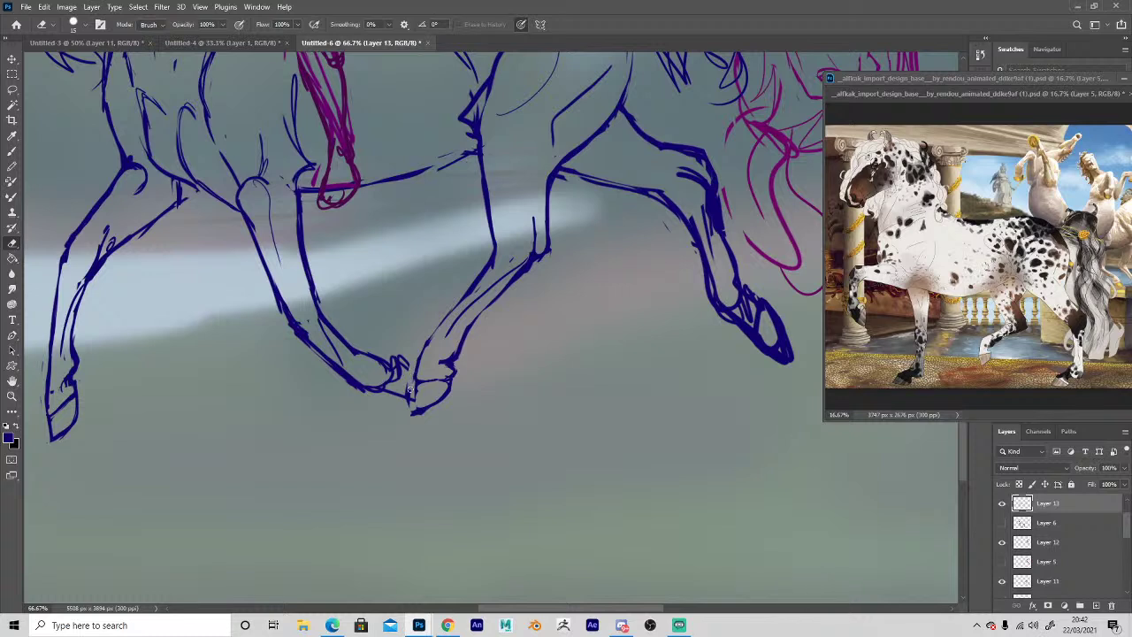
key(b)
drag(413, 385, 415, 411)
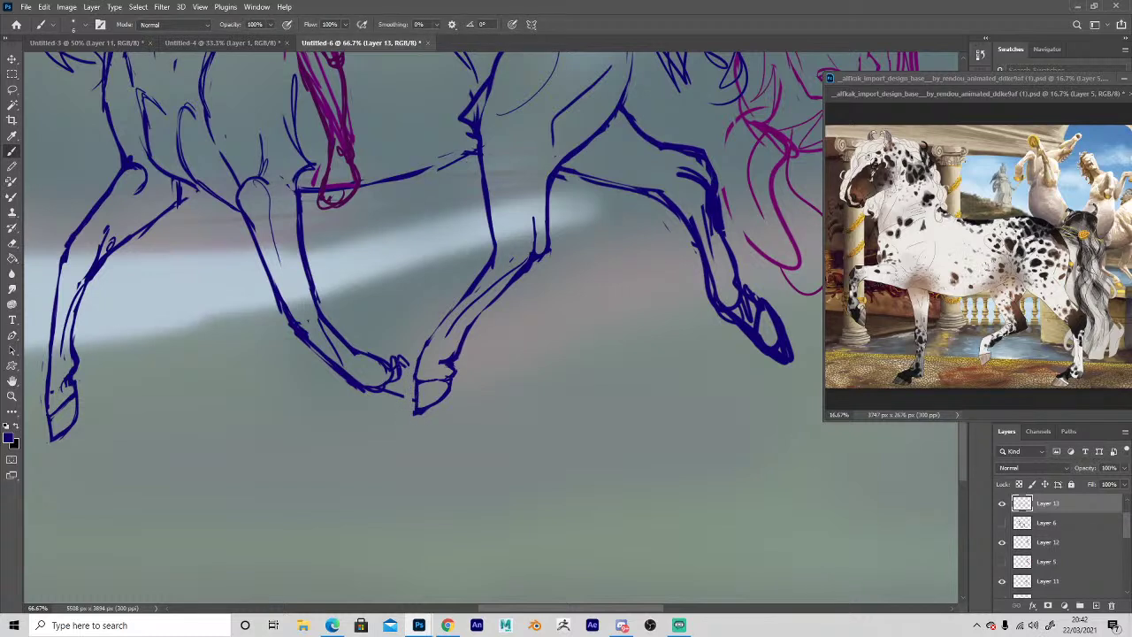
Redraw the near front leg's fetlock and pastern so they tuck cleanly behind the hind hoof.
key(e)
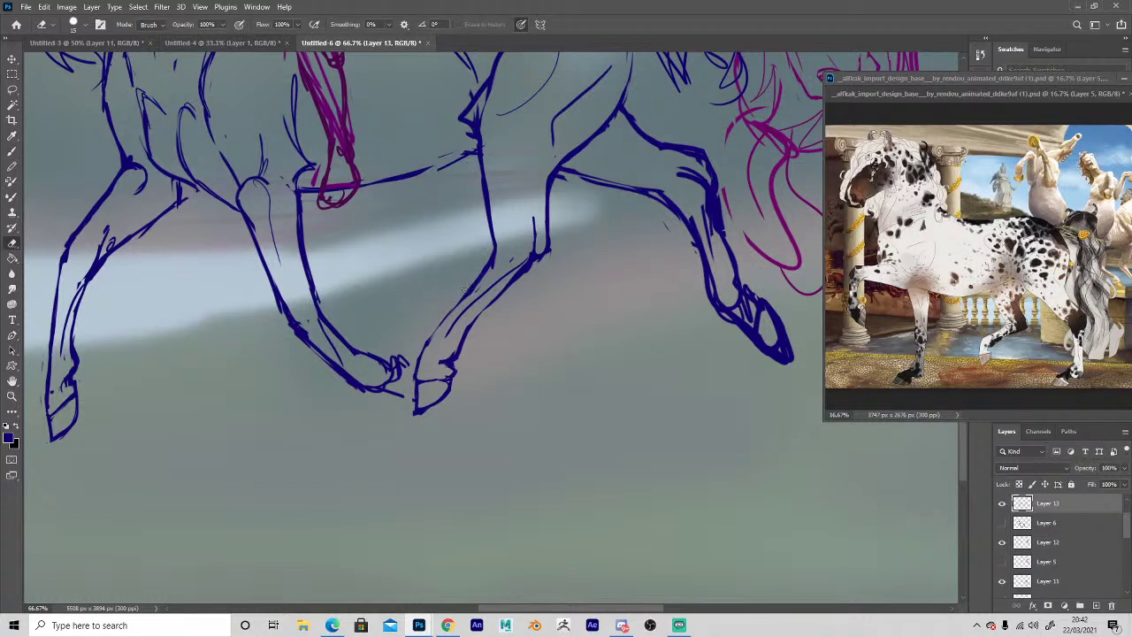
mouse_move(379, 383)
mouse_down()
mouse_move(398, 369)
mouse_move(380, 386)
mouse_up()
key(b)
drag(367, 389, 416, 392)
mouse_move(414, 374)
mouse_down()
mouse_move(404, 358)
mouse_move(413, 396)
mouse_move(367, 383)
mouse_move(387, 390)
mouse_up()
key(e)
key(b)
mouse_move(406, 393)
mouse_down()
mouse_move(365, 386)
mouse_move(416, 394)
mouse_move(414, 370)
mouse_move(389, 351)
mouse_up()
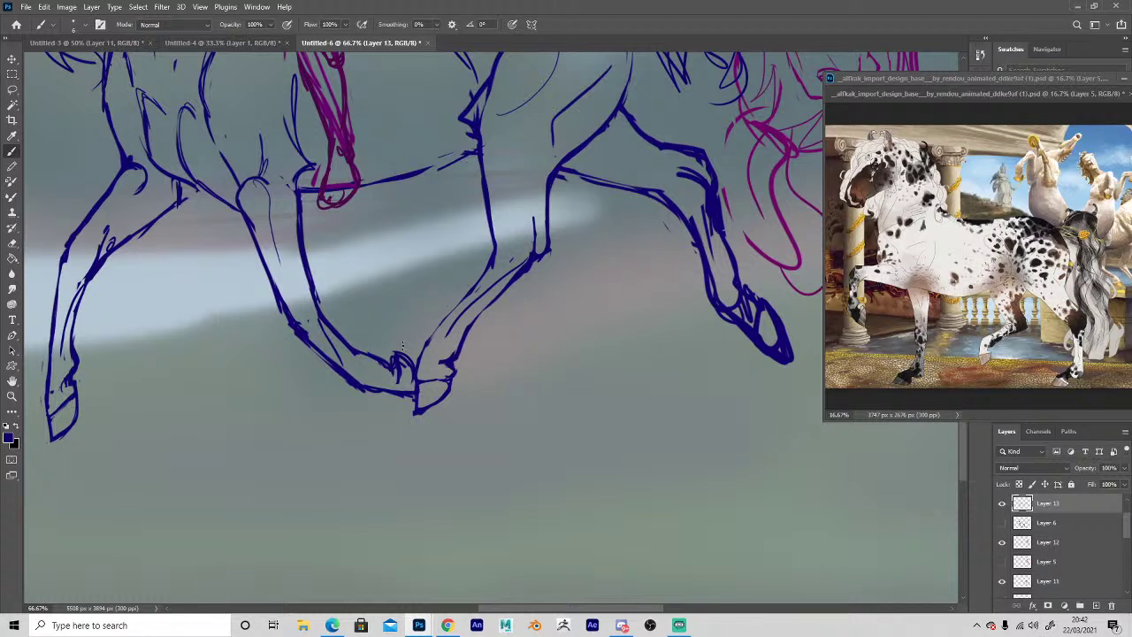
drag(413, 369, 414, 383)
mouse_move(400, 353)
mouse_down()
mouse_move(419, 360)
mouse_move(412, 389)
mouse_up()
key(e)
key(b)
key(e)
key(b)
Thin and redraw the far hind leg's contours from hock to pastern, erasing the heavy doubled lines.
key(space)
mouse_move(310, 333)
mouse_down()
mouse_move(369, 412)
mouse_move(394, 482)
mouse_up()
mouse_move(432, 353)
mouse_down()
mouse_move(431, 441)
mouse_move(152, 344)
mouse_move(159, 367)
mouse_up()
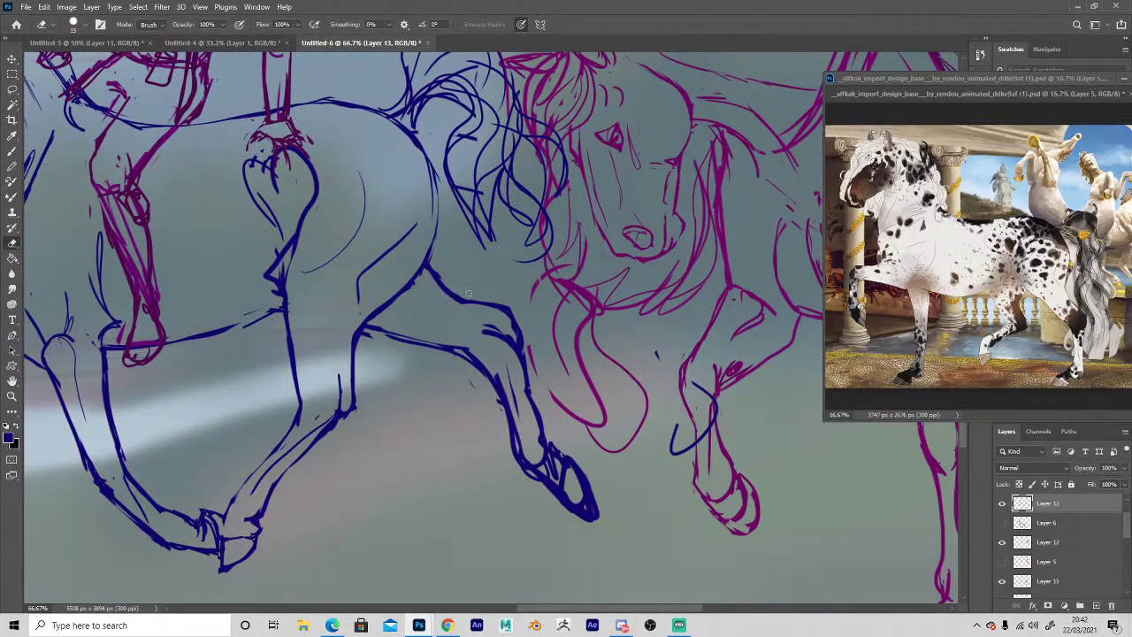
key(b)
mouse_move(515, 337)
mouse_down()
mouse_move(527, 387)
mouse_move(513, 406)
mouse_move(499, 381)
mouse_up()
key(e)
drag(527, 474, 499, 385)
mouse_move(498, 387)
mouse_down()
mouse_move(463, 345)
mouse_move(428, 335)
mouse_up()
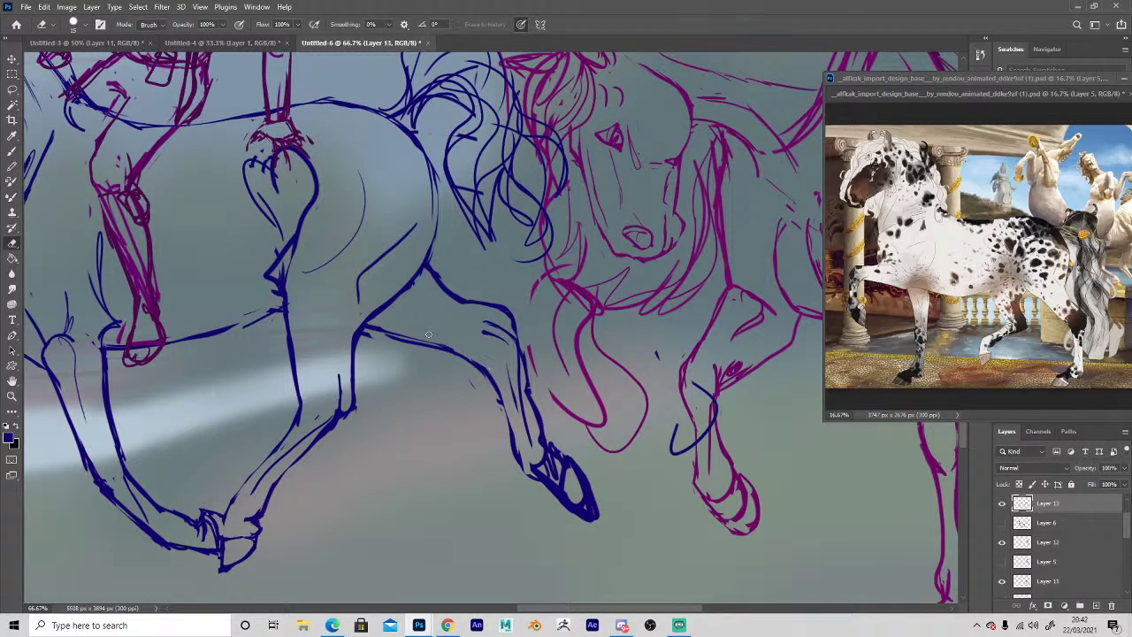
key(b)
mouse_move(544, 429)
mouse_down()
mouse_move(559, 451)
mouse_move(546, 451)
mouse_move(554, 444)
mouse_up()
key(e)
key(b)
mouse_move(530, 395)
mouse_down()
mouse_move(562, 491)
mouse_move(542, 471)
mouse_move(552, 444)
mouse_move(563, 477)
mouse_up()
key(e)
drag(543, 435, 528, 407)
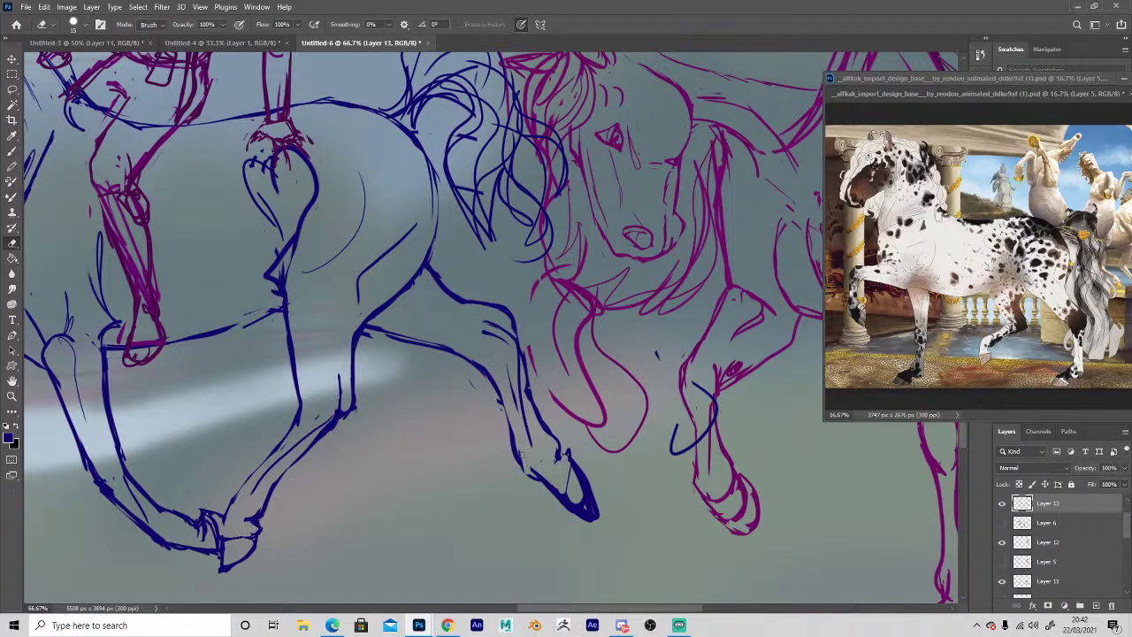
Reshape the far hind hoof with a cleaner outline and erase the excess strokes along its pastern.
key(b)
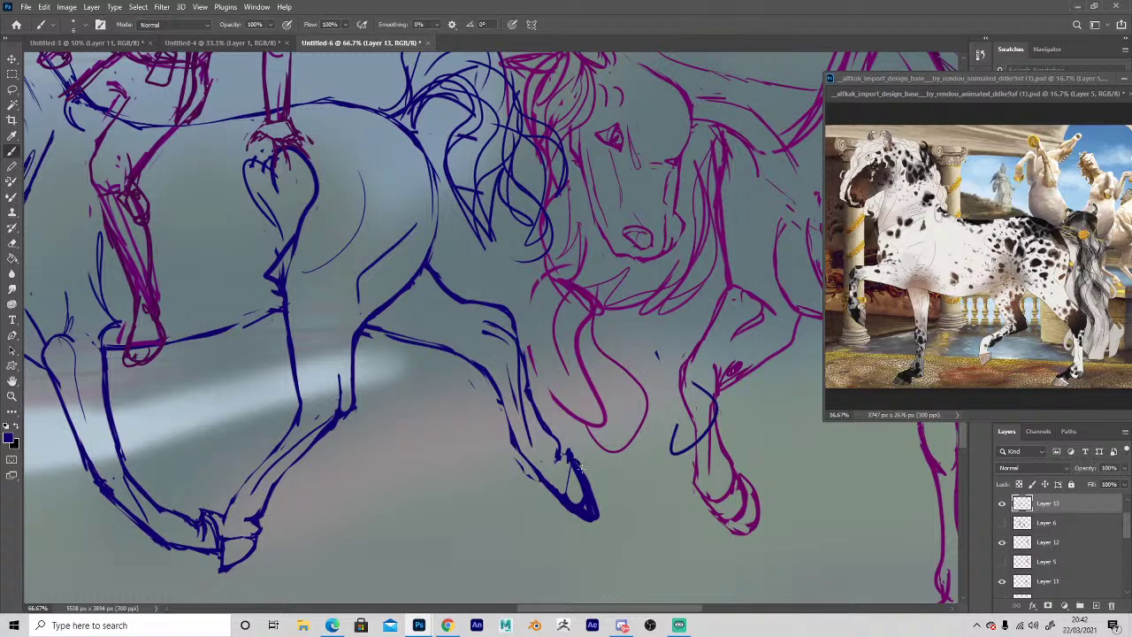
key(e)
mouse_move(580, 469)
mouse_down()
mouse_move(581, 507)
mouse_move(596, 502)
mouse_move(590, 521)
mouse_move(570, 457)
mouse_move(584, 465)
mouse_move(587, 512)
mouse_move(568, 454)
mouse_up()
key(b)
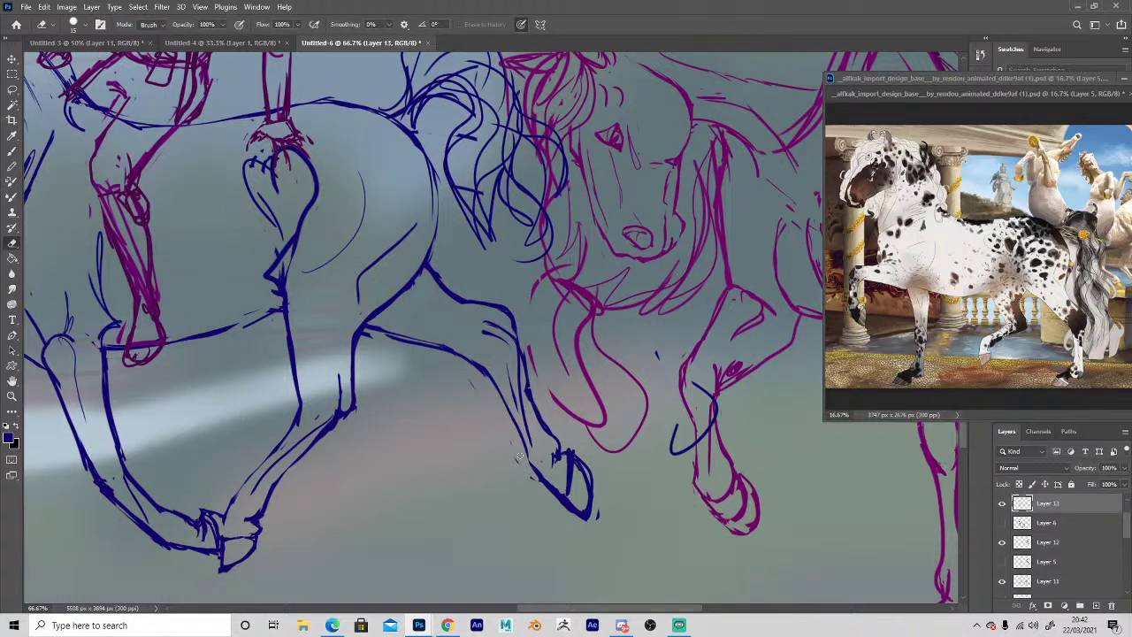
key(e)
mouse_move(582, 462)
mouse_down()
mouse_move(590, 499)
mouse_move(567, 505)
mouse_move(581, 519)
mouse_move(590, 516)
mouse_move(532, 473)
mouse_move(511, 415)
mouse_up()
key(b)
key(e)
key(b)
Flip the canvas horizontally to check the full composition of both horses and riders.
key(z)
alt+click(423, 442)
alt+click(424, 442)
alt+click(426, 441)
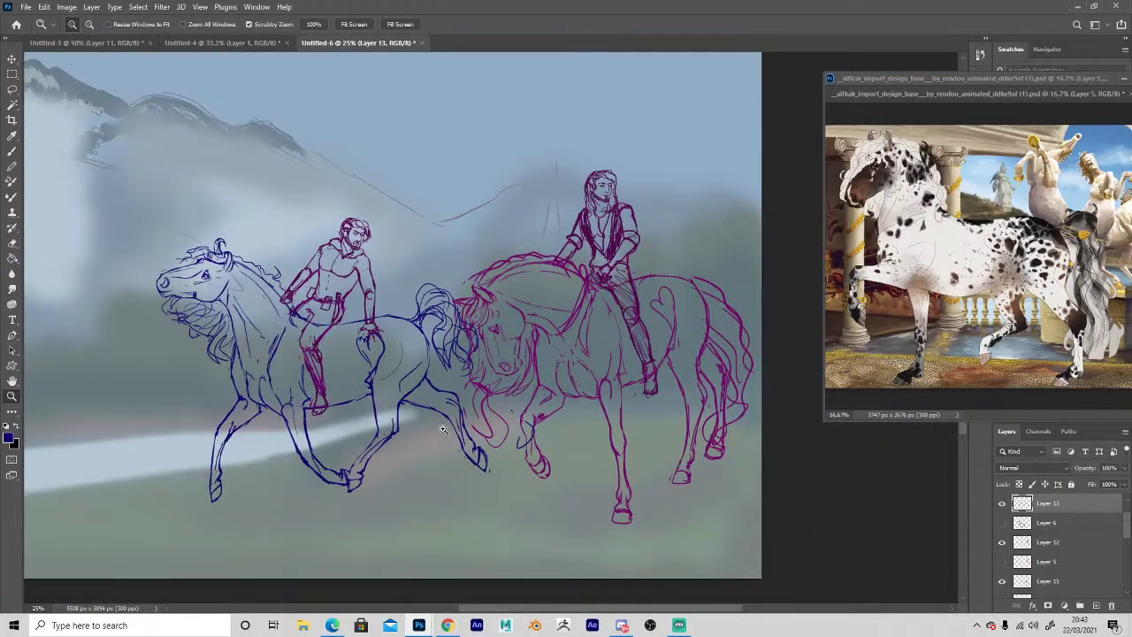
key(b)
key(ctrl+shift+h)
key(z)
alt+click(272, 492)
click(454, 478)
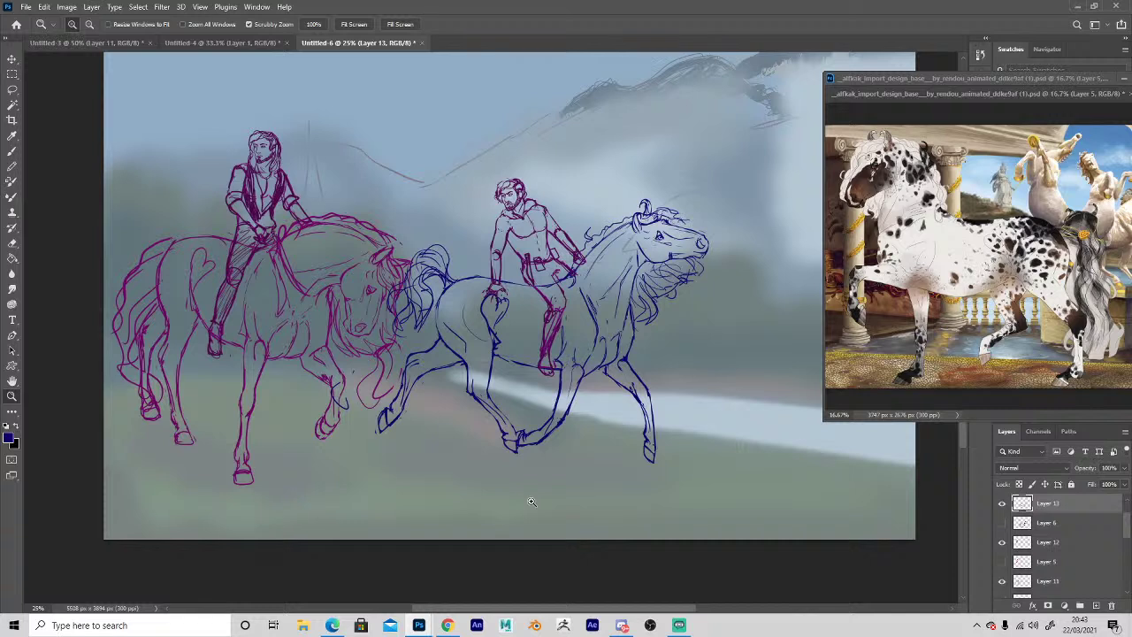
Lasso the blue horse's forward front leg, scale it up to 108.50%, and deselect it.
key(l)
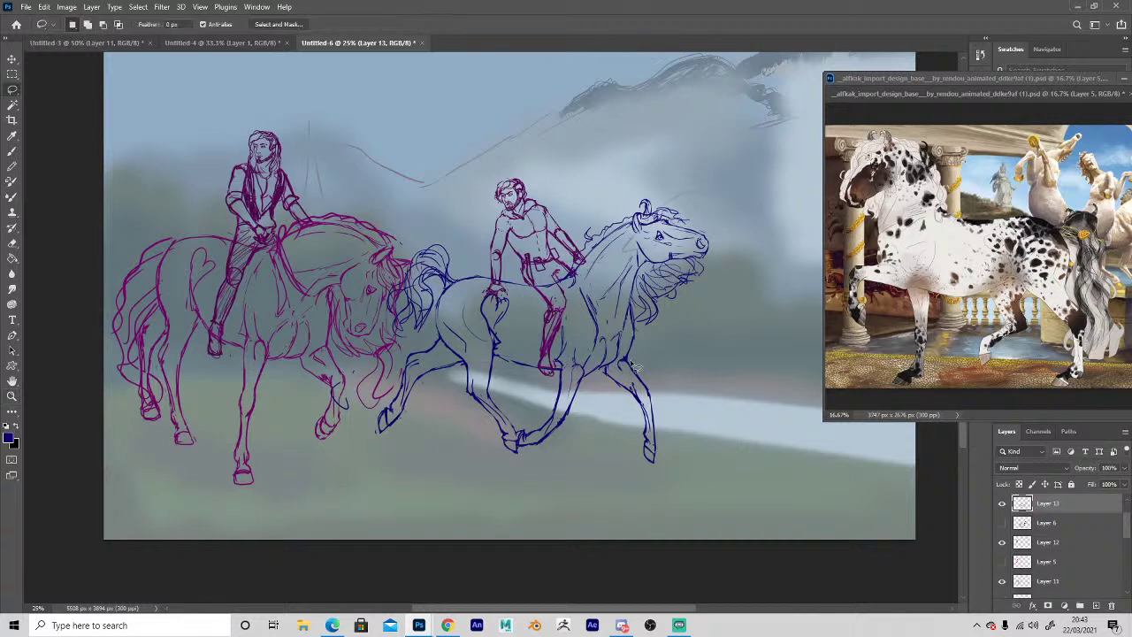
mouse_move(625, 358)
mouse_down()
mouse_move(641, 478)
mouse_move(664, 371)
mouse_up()
key(ctrl+t)
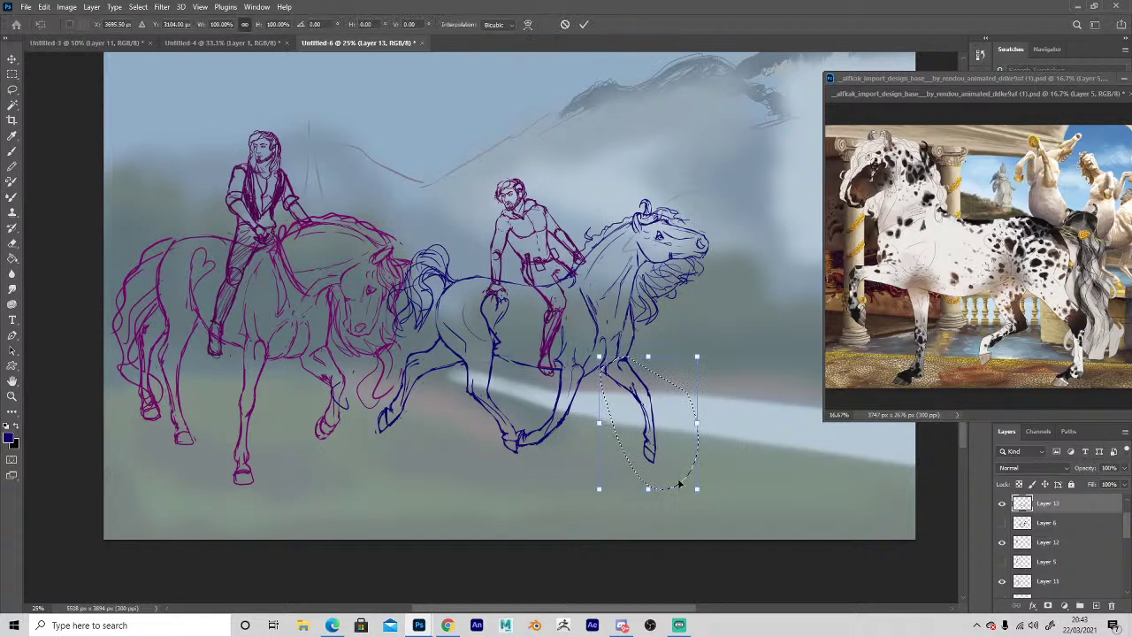
drag(699, 487, 713, 501)
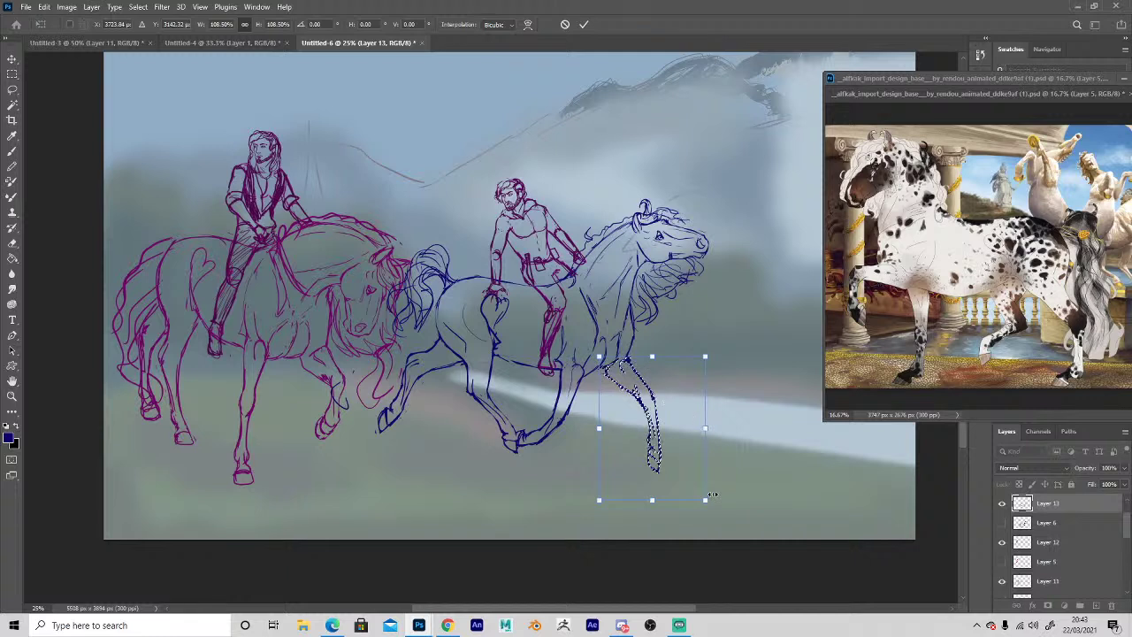
key(Return)
key(ctrl+d)
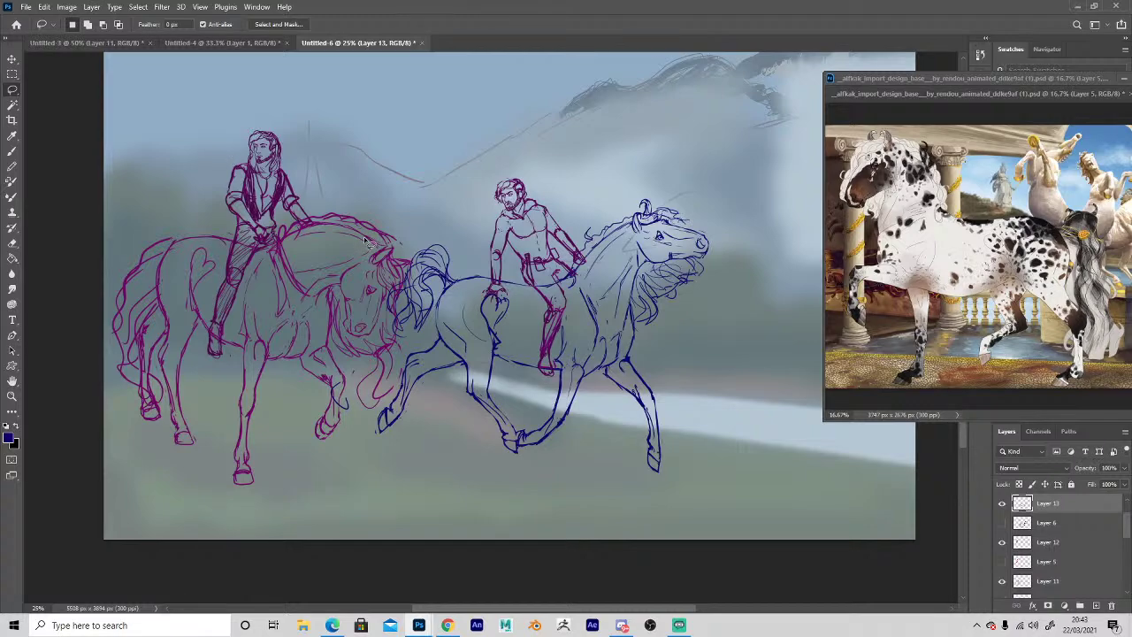
Switch to Layer 14 and erase the bearded rider's mouth and the surrounding beard strokes.
key(z)
drag(559, 208, 592, 214)
click(591, 217)
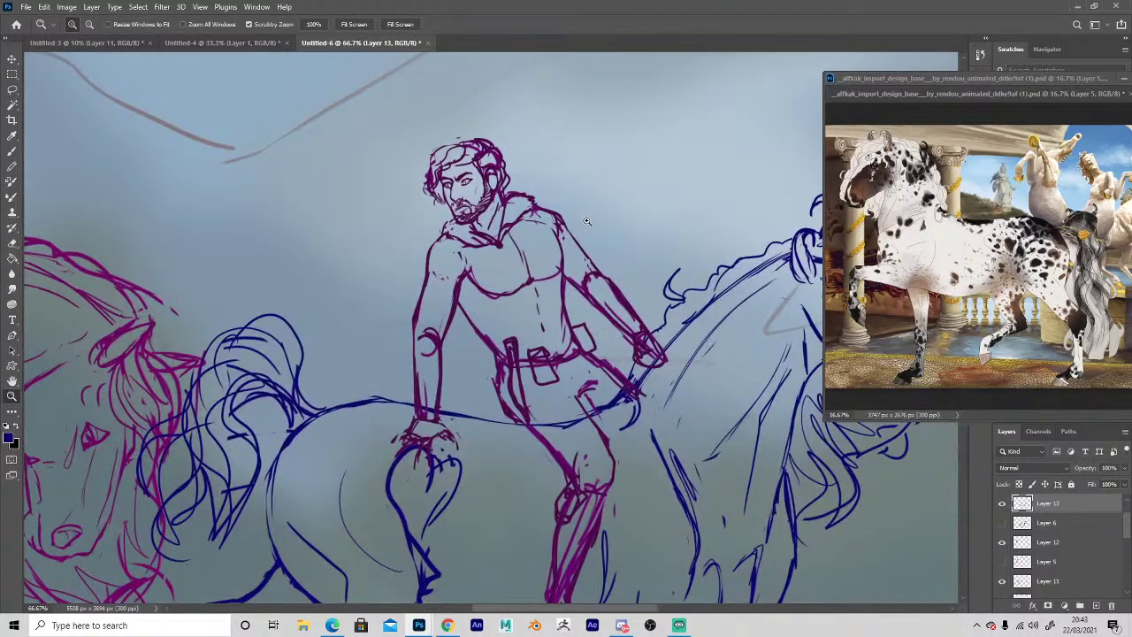
click(441, 203)
click(441, 190)
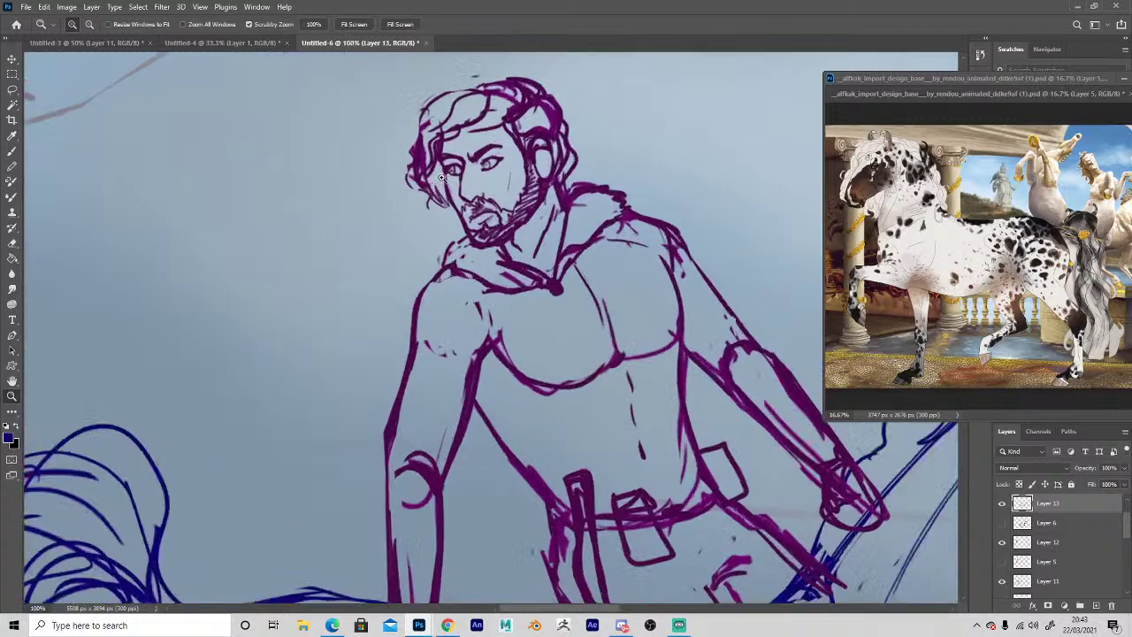
click(12, 59)
key(ctrl+shift+alt+n)
key(e)
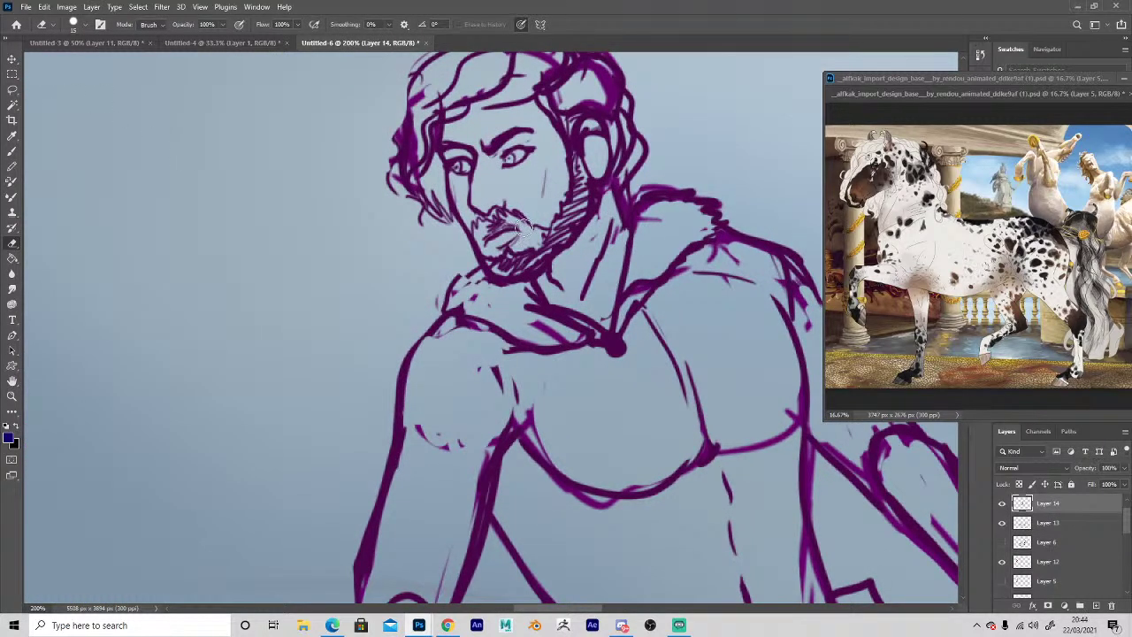
drag(488, 245, 514, 240)
drag(384, 326, 366, 344)
mouse_move(495, 295)
mouse_down()
mouse_move(465, 295)
mouse_move(522, 281)
mouse_move(577, 214)
mouse_move(584, 225)
mouse_up()
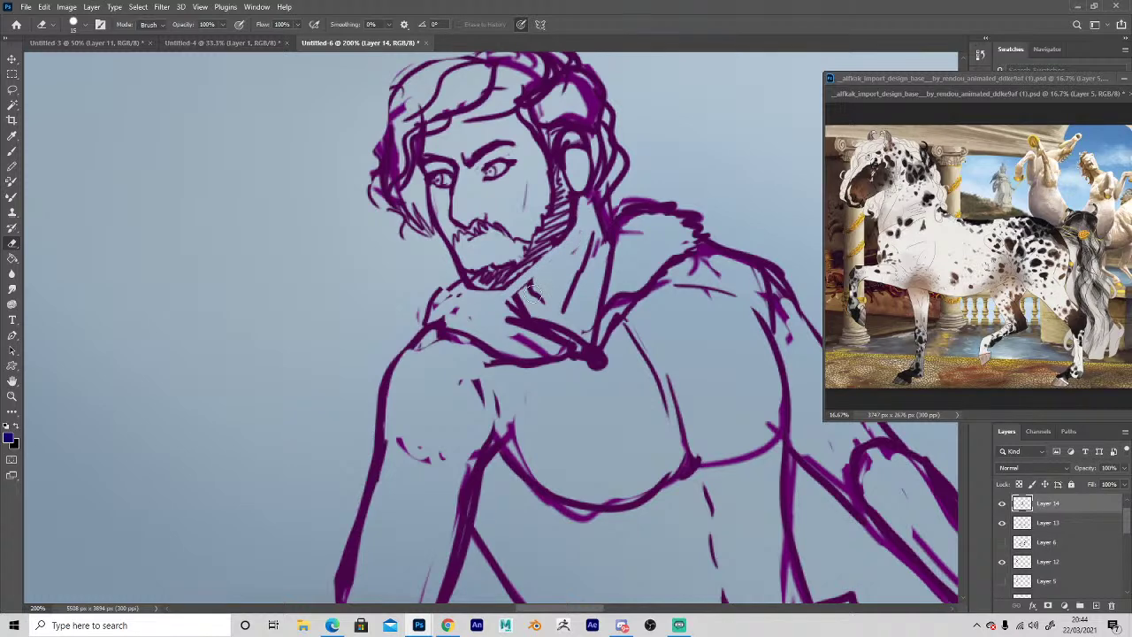
Sample the rider's purple line color and redraw his mouth, moustache and chin beard.
key(i)
click(453, 258)
key(b)
mouse_move(464, 276)
mouse_down()
mouse_move(497, 296)
mouse_move(558, 221)
mouse_up()
mouse_move(468, 239)
mouse_down()
mouse_move(499, 246)
mouse_move(466, 250)
mouse_move(489, 256)
mouse_move(470, 259)
mouse_up()
key(e)
key(b)
key(e)
key(b)
drag(470, 249, 480, 246)
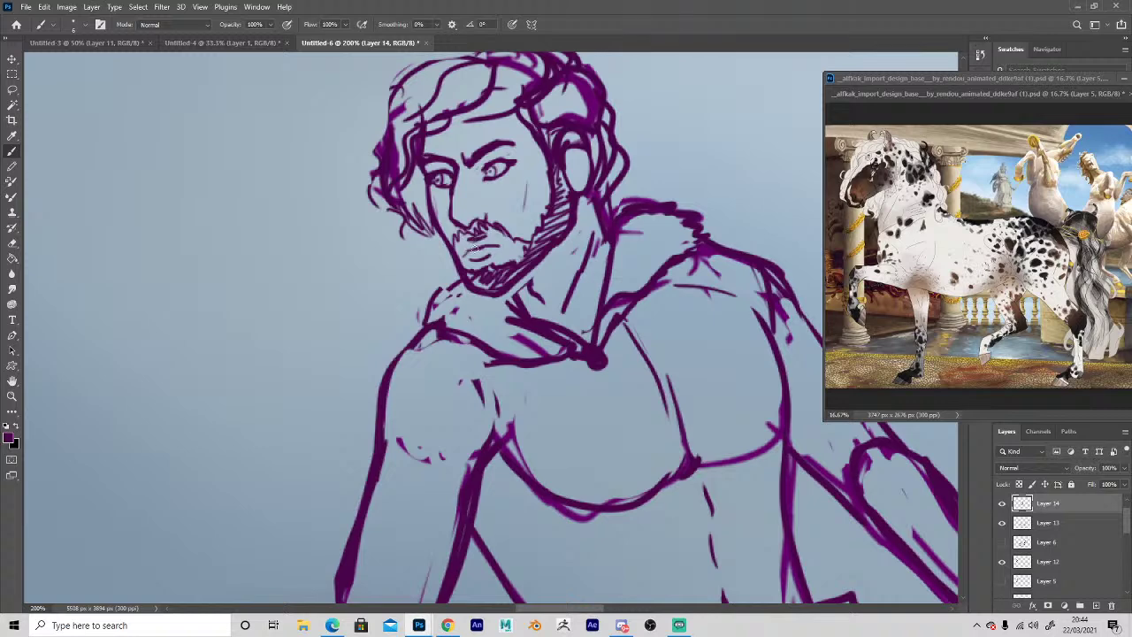
Refine the rider's jaw edge, moustache and lower lip with small brush and eraser corrections.
key(e)
key(b)
key(e)
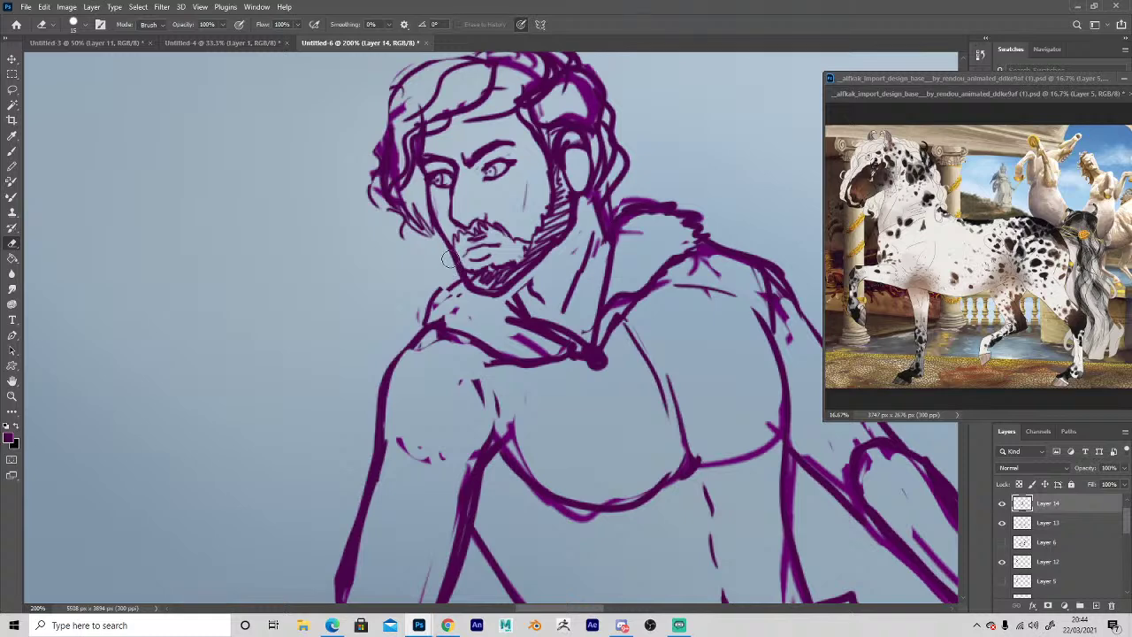
key(b)
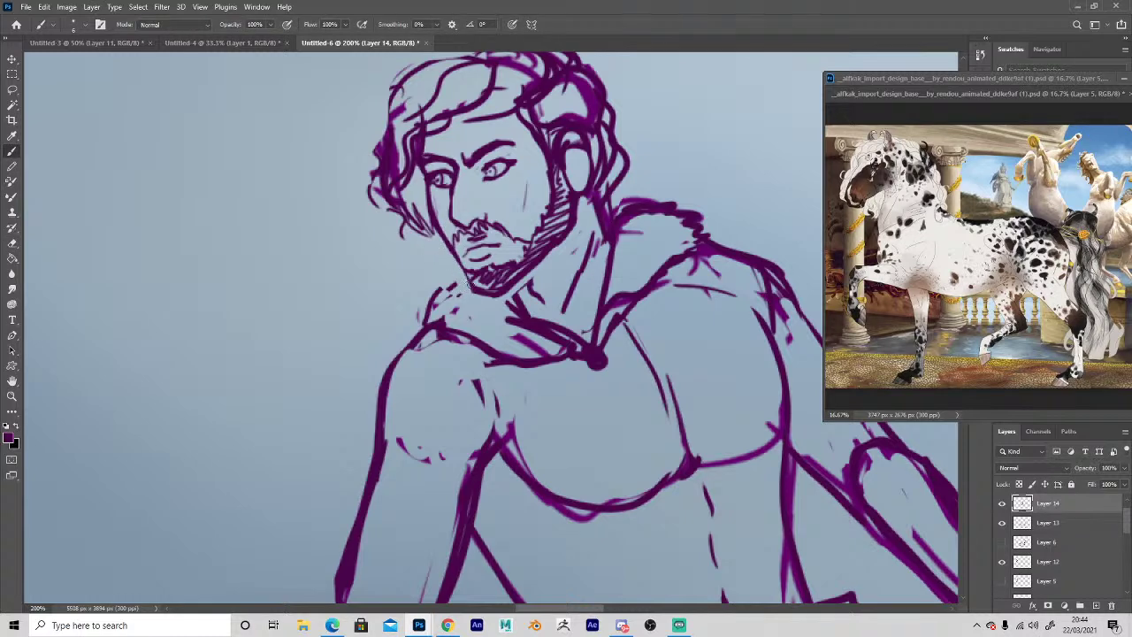
key(e)
mouse_move(482, 241)
mouse_down()
mouse_move(469, 239)
mouse_move(502, 245)
mouse_up()
key(b)
key(e)
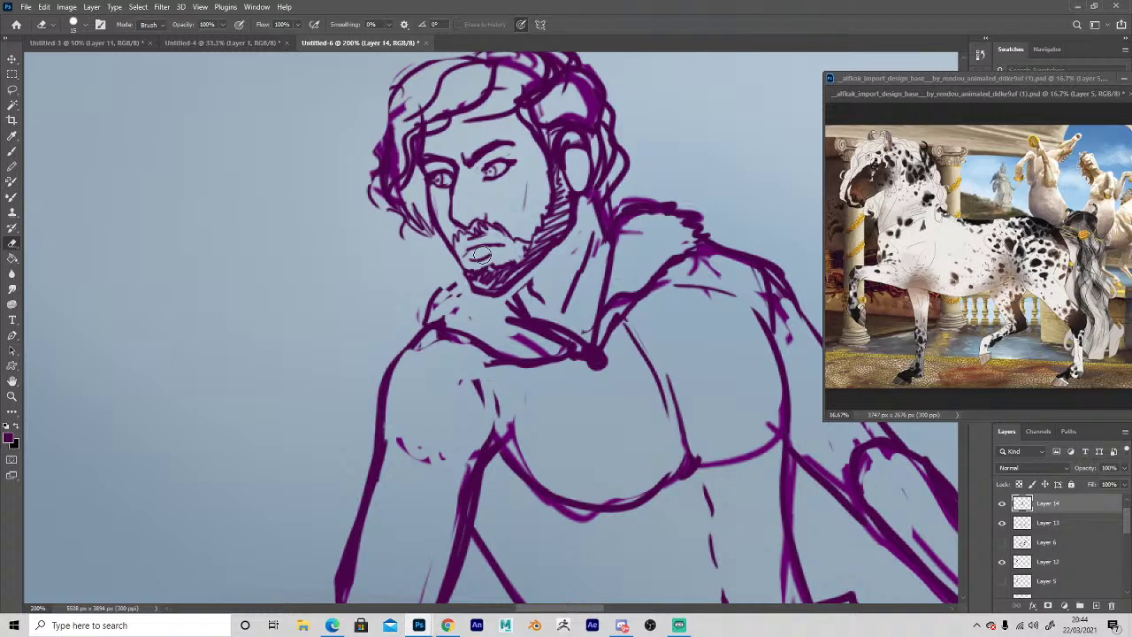
Enable pen pressure for brush opacity and shade the rider's lips softly.
scroll(480, 254, up, 2)
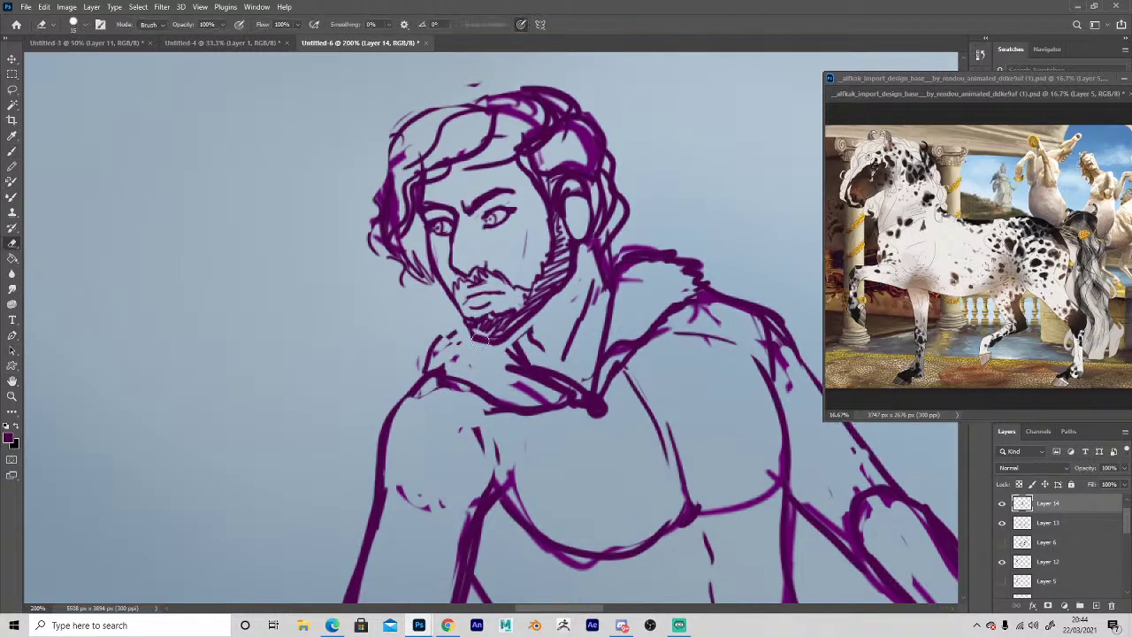
key(b)
click(286, 25)
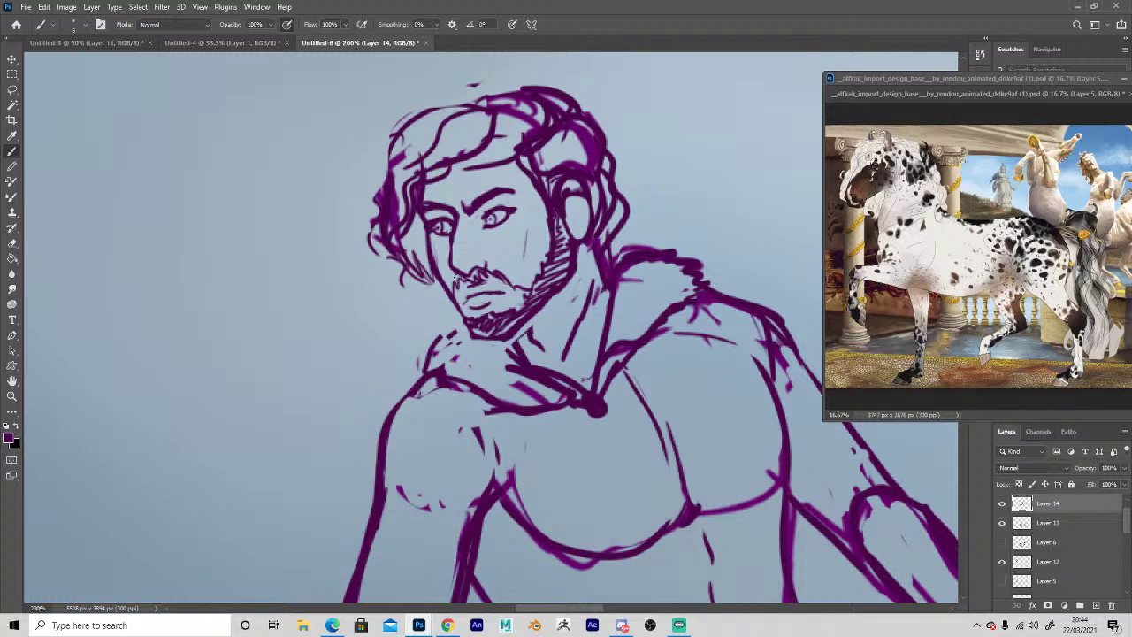
drag(467, 292, 480, 293)
Touch up the bearded rider's nose and the face edge beside his far eye with small eraser and brush corrections.
key(e)
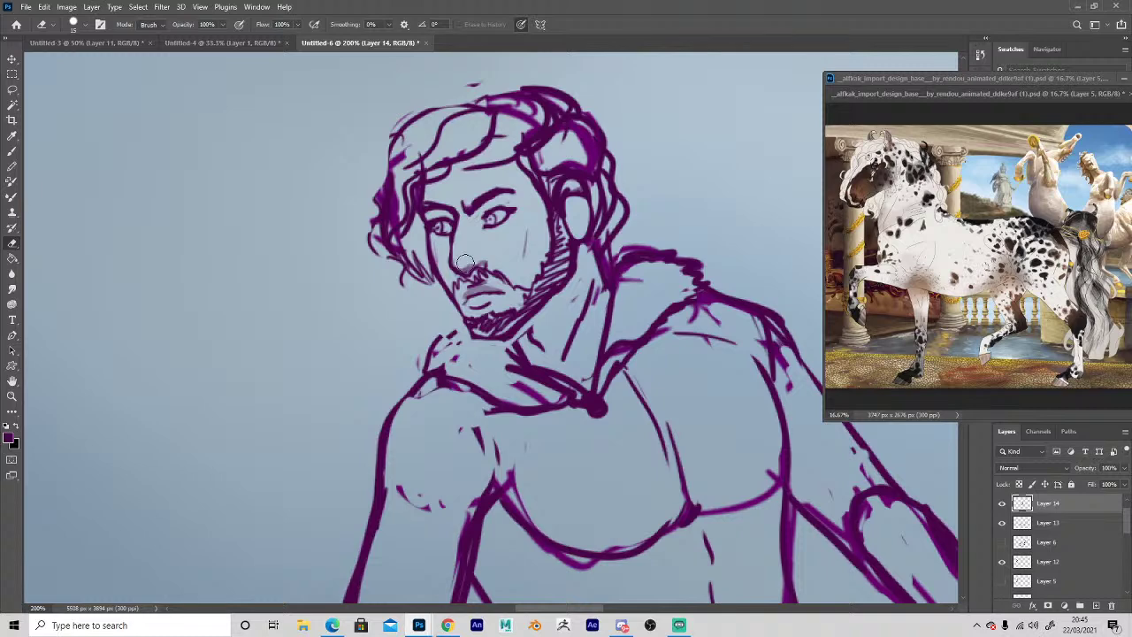
key(b)
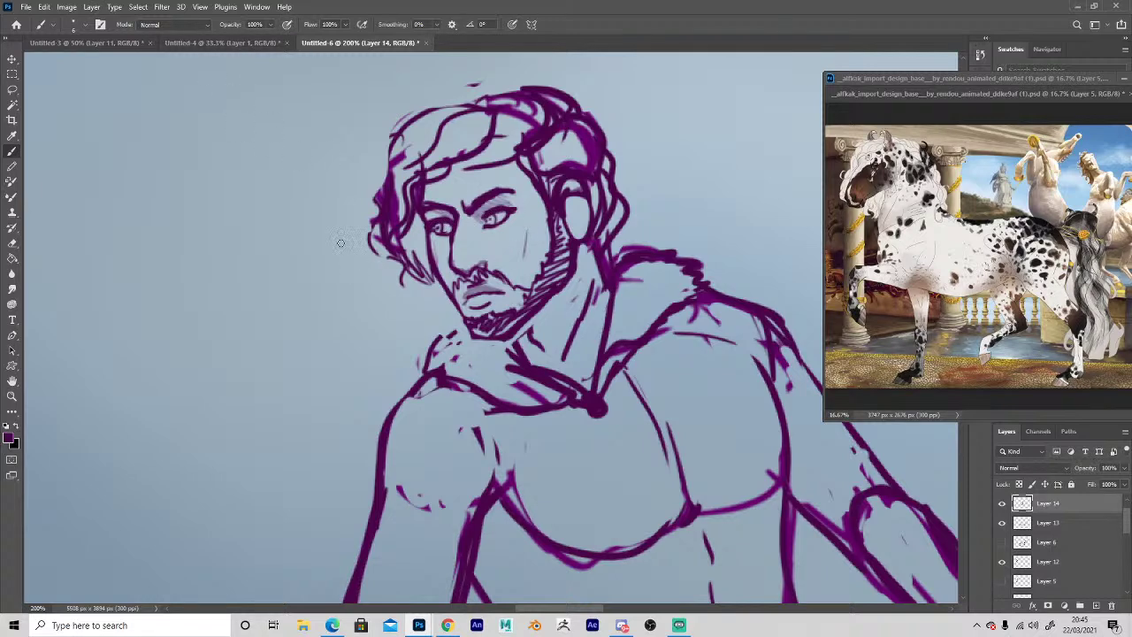
key(e)
drag(429, 222, 431, 223)
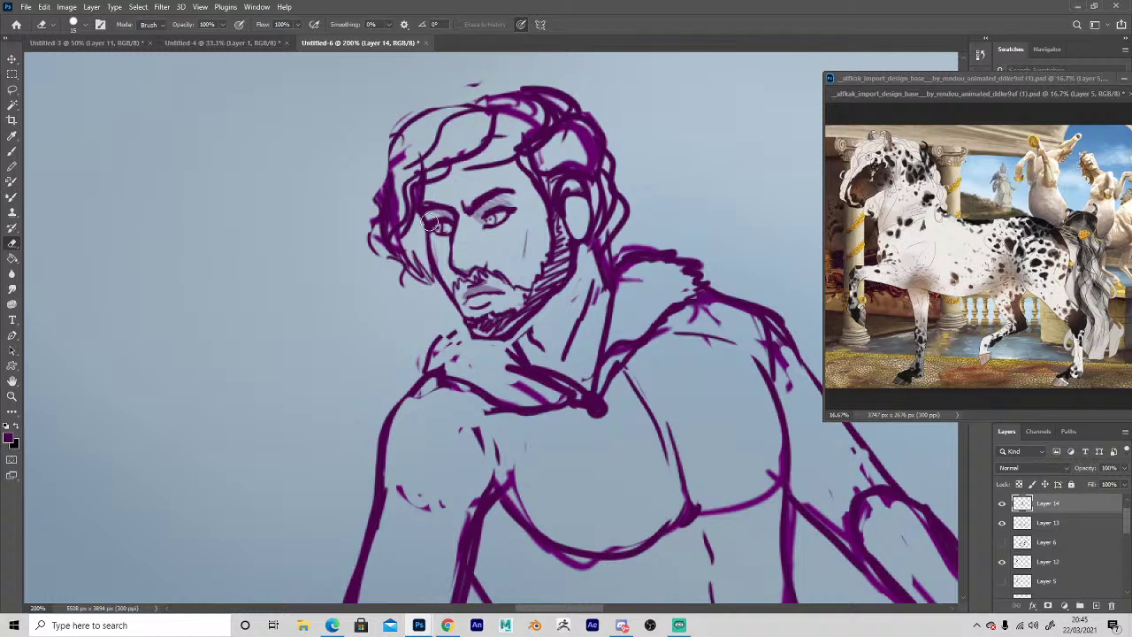
key(b)
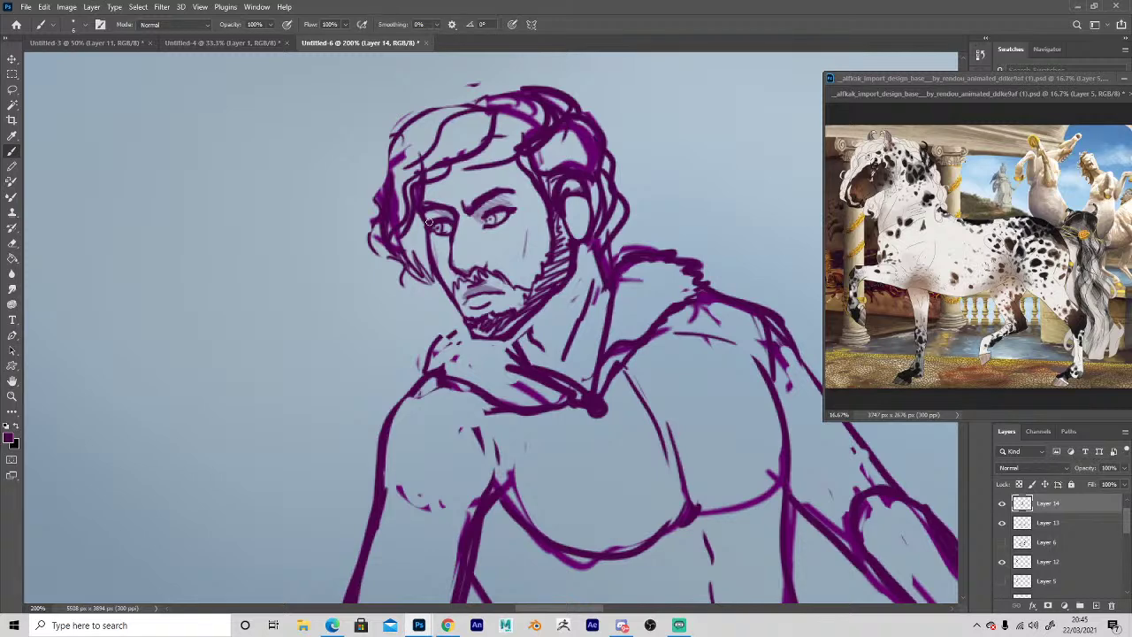
Examine the bearded rider's reworked face and torso up close and within the wider composition.
key(z)
alt+click(598, 532)
alt+click(598, 532)
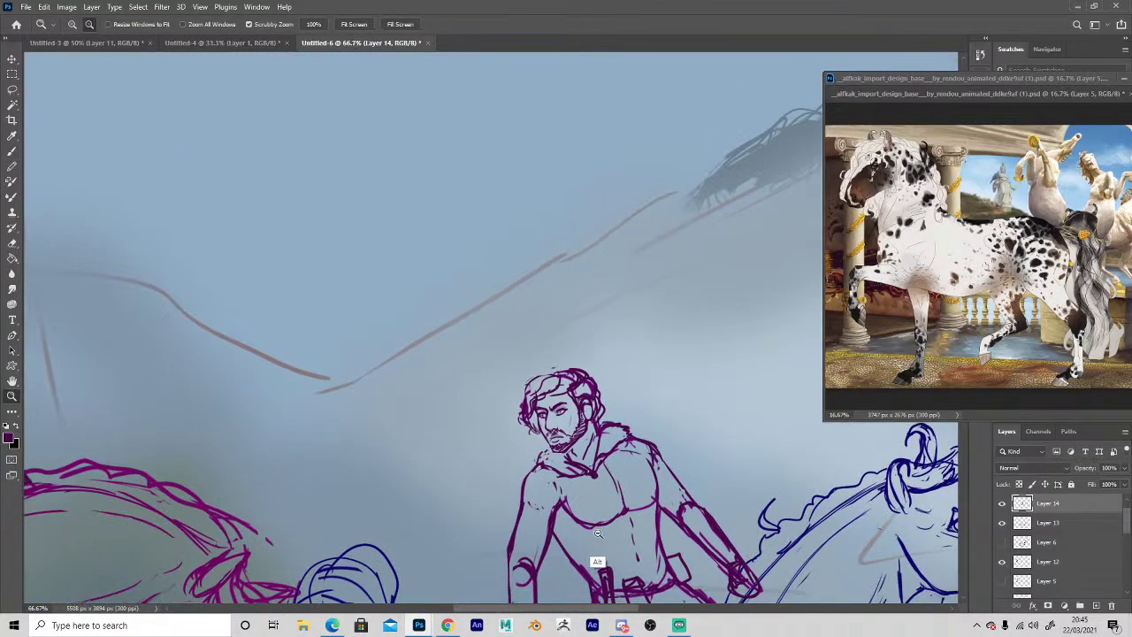
click(626, 541)
click(639, 534)
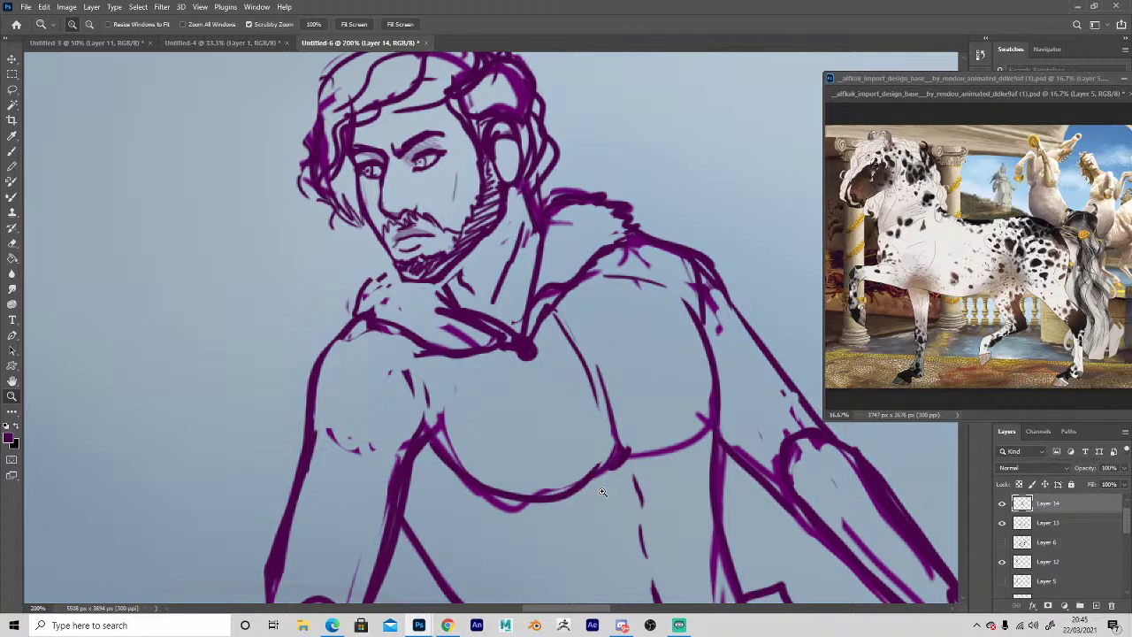
alt+click(538, 501)
alt+click(538, 501)
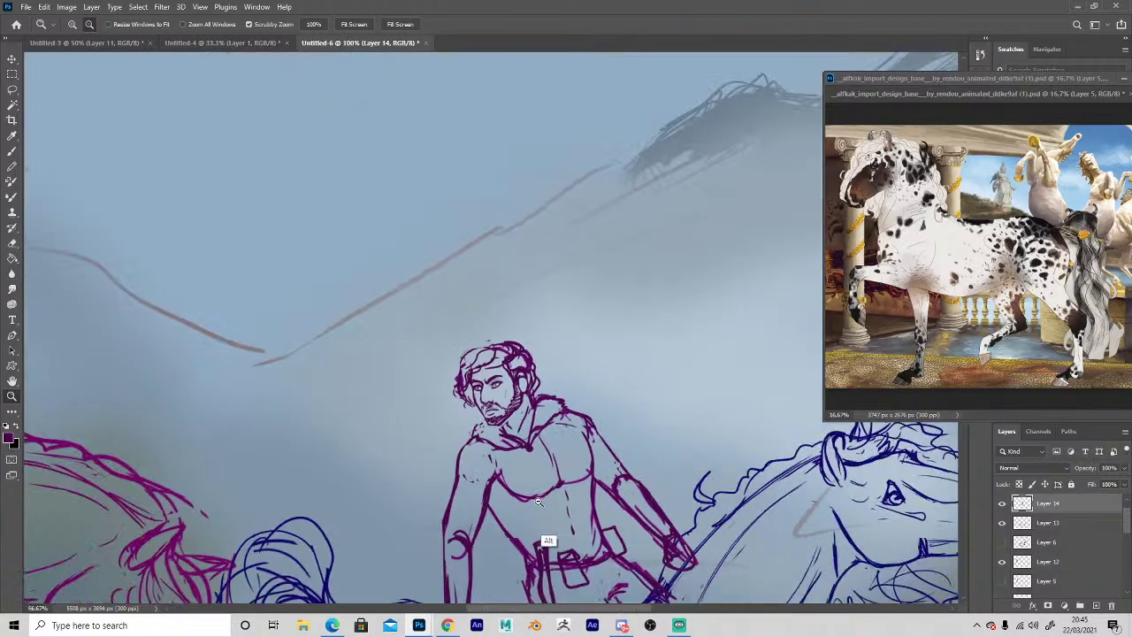
alt+click(538, 500)
Remove the elbow circle on the bearded rider's rear arm and thin the rough strokes beside his wrist.
mouse_move(575, 584)
mouse_down()
mouse_move(531, 580)
mouse_move(591, 570)
mouse_up()
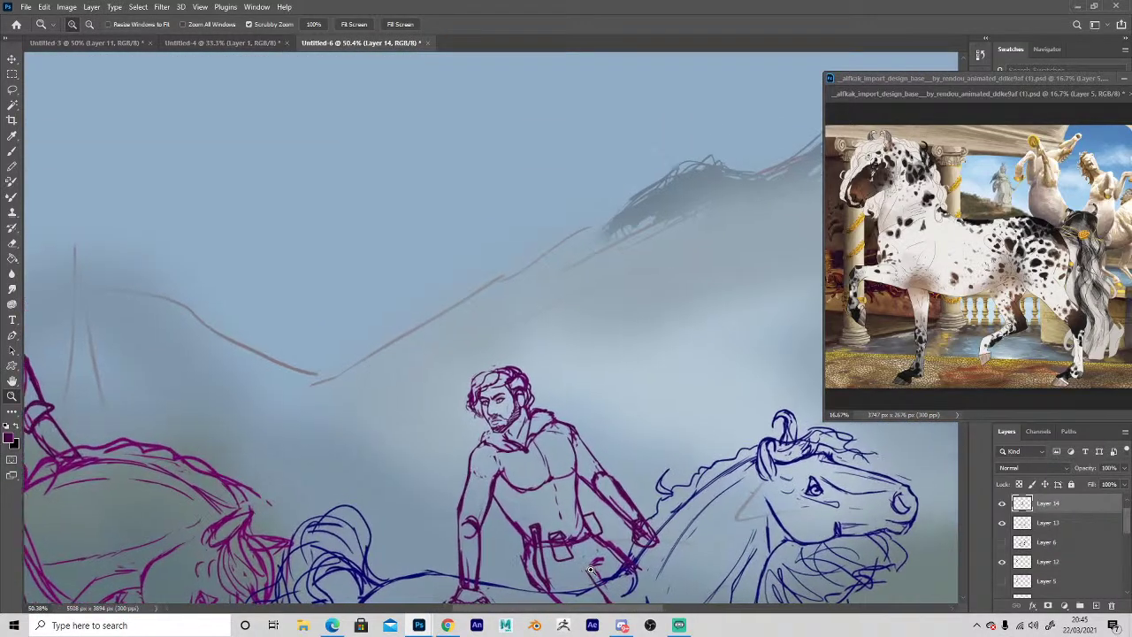
click(591, 569)
drag(353, 395, 379, 103)
click(459, 240)
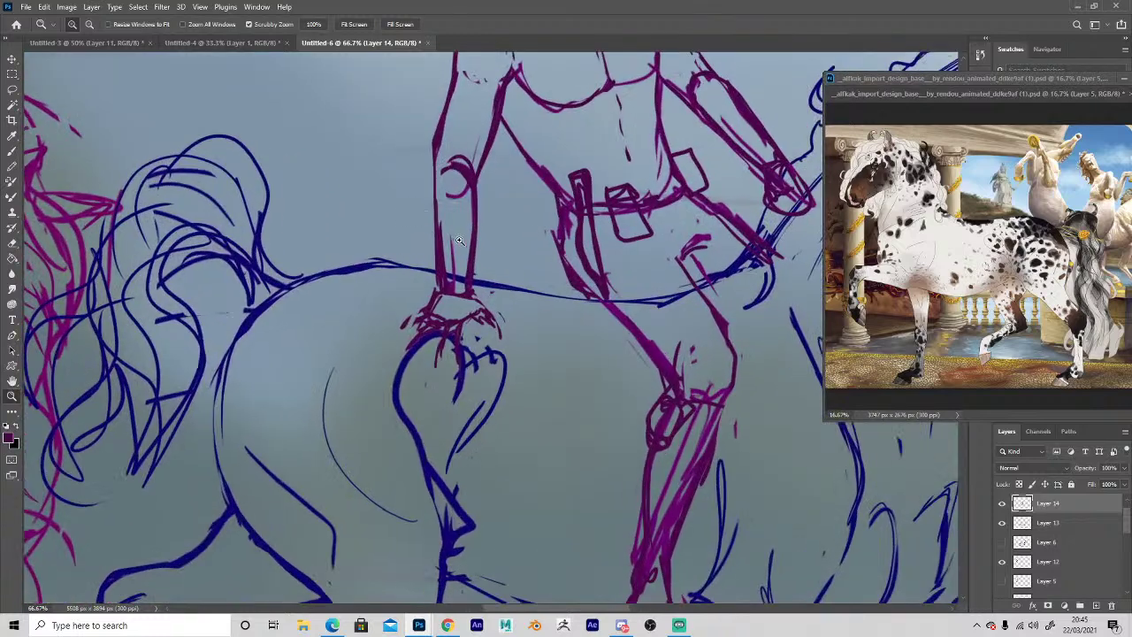
key(b)
mouse_move(453, 160)
mouse_down()
mouse_move(473, 187)
mouse_move(470, 245)
mouse_move(476, 290)
mouse_move(501, 305)
mouse_up()
key(e)
key(b)
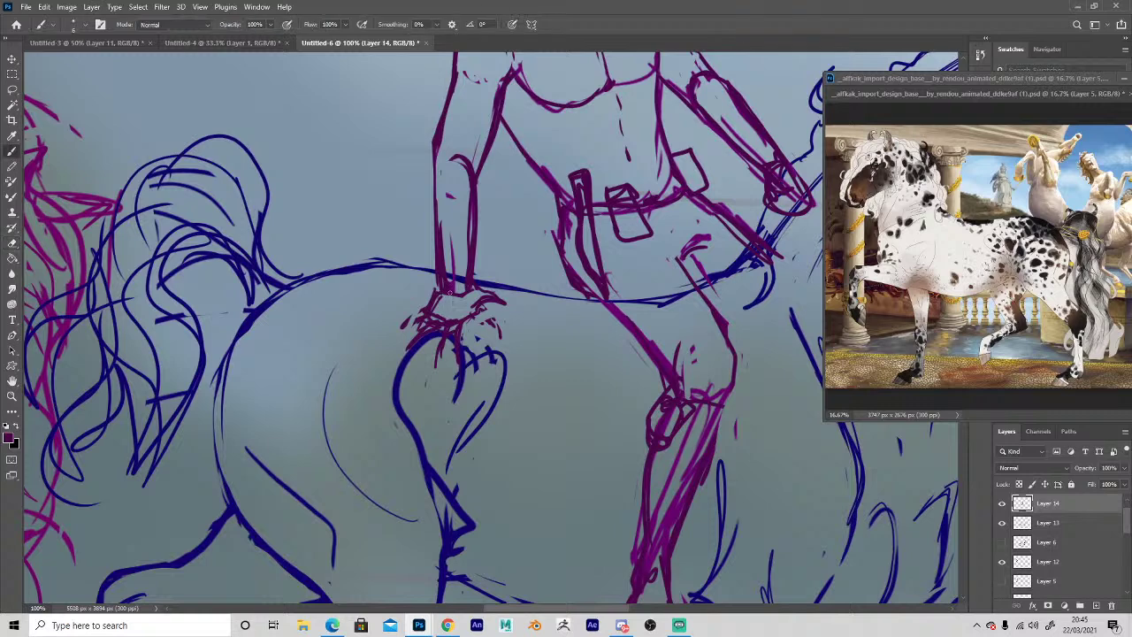
Erase the ragged purple strokes on both sides of the rider's hand resting on the blue horse's back.
key(e)
mouse_move(490, 292)
mouse_down()
mouse_move(501, 304)
mouse_move(474, 303)
mouse_move(500, 337)
mouse_move(480, 349)
mouse_up()
key(b)
key(e)
key(b)
key(e)
drag(431, 311, 411, 349)
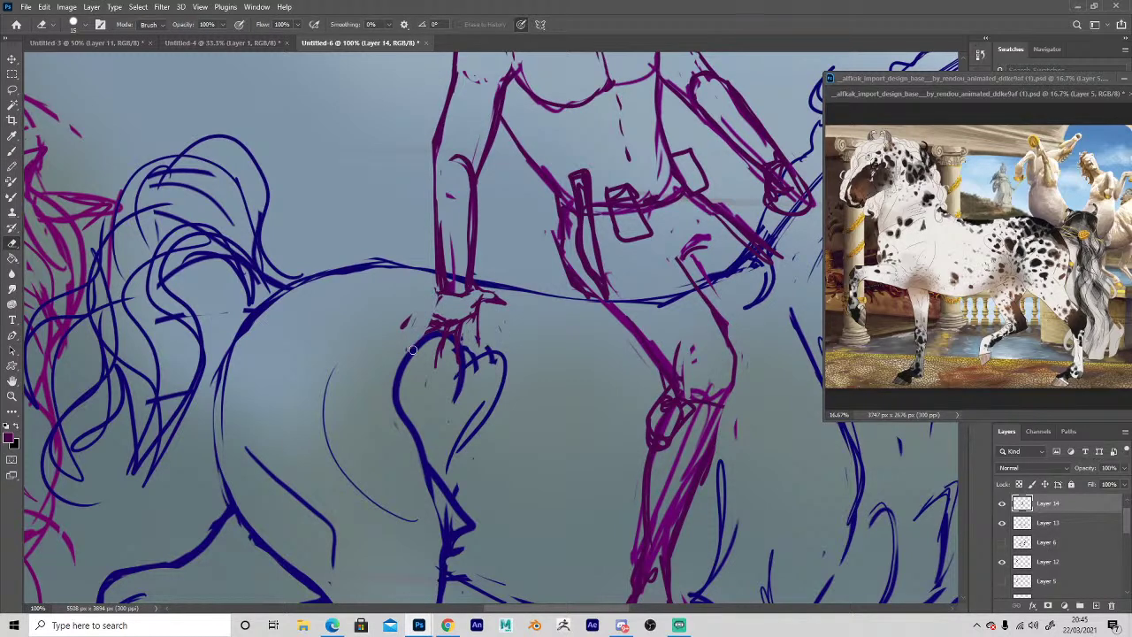
Redraw the right rider's hand and fingers resting on the blue horse's rump, erasing stray lines around them.
key(b)
mouse_move(468, 314)
mouse_down()
mouse_move(468, 334)
mouse_move(478, 329)
mouse_move(451, 330)
mouse_up()
key(e)
key(b)
mouse_move(439, 297)
mouse_down()
mouse_move(435, 316)
mouse_move(465, 320)
mouse_move(469, 351)
mouse_up()
key(e)
key(b)
drag(443, 342, 427, 357)
key(e)
drag(438, 306, 441, 364)
key(b)
key(e)
key(b)
mouse_move(453, 332)
mouse_down()
mouse_move(451, 363)
mouse_move(453, 348)
mouse_up()
drag(463, 327, 460, 335)
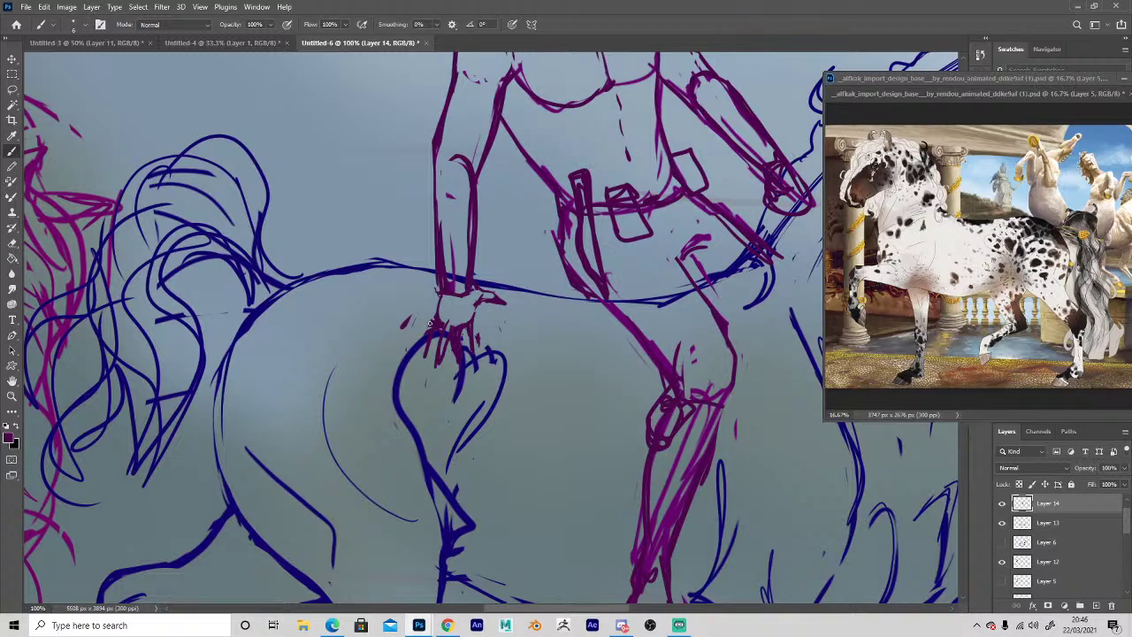
Examine both mounted riders and their horses across the whole composition, including the hand on the blue horse's rump.
key(z)
alt+click(587, 495)
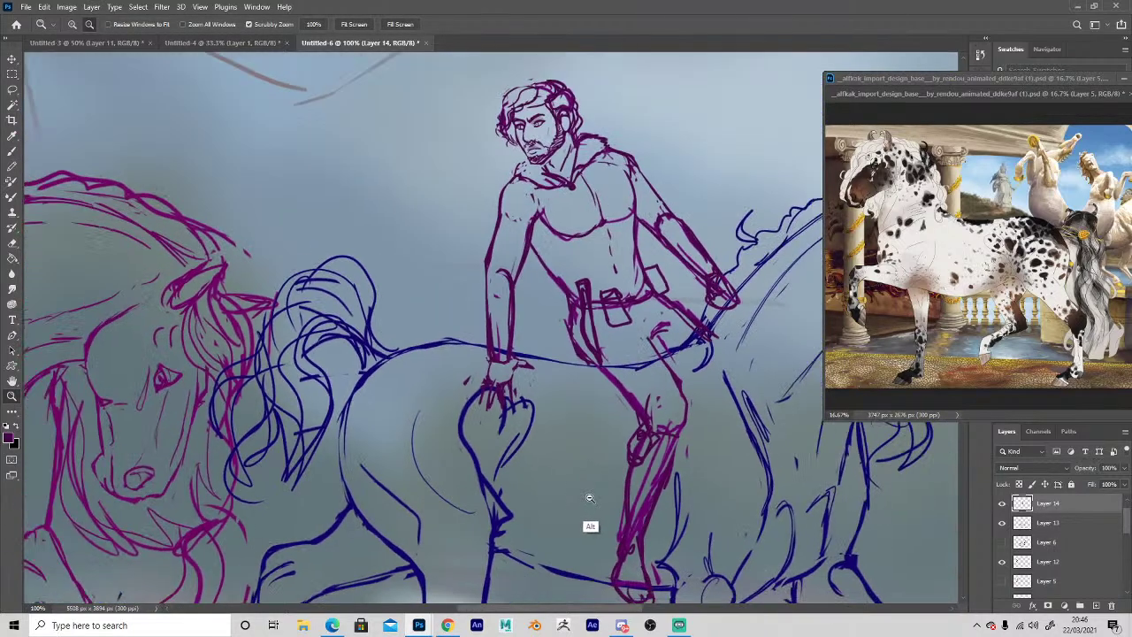
alt+click(591, 498)
alt+click(596, 501)
alt+click(608, 517)
click(647, 543)
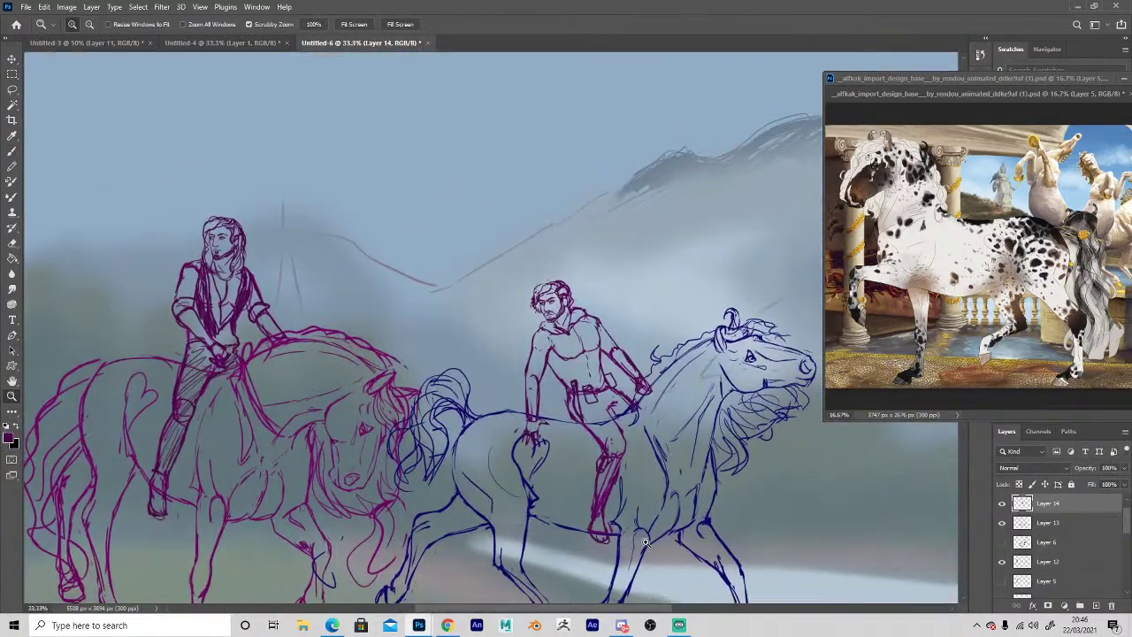
key(h)
drag(587, 520, 514, 308)
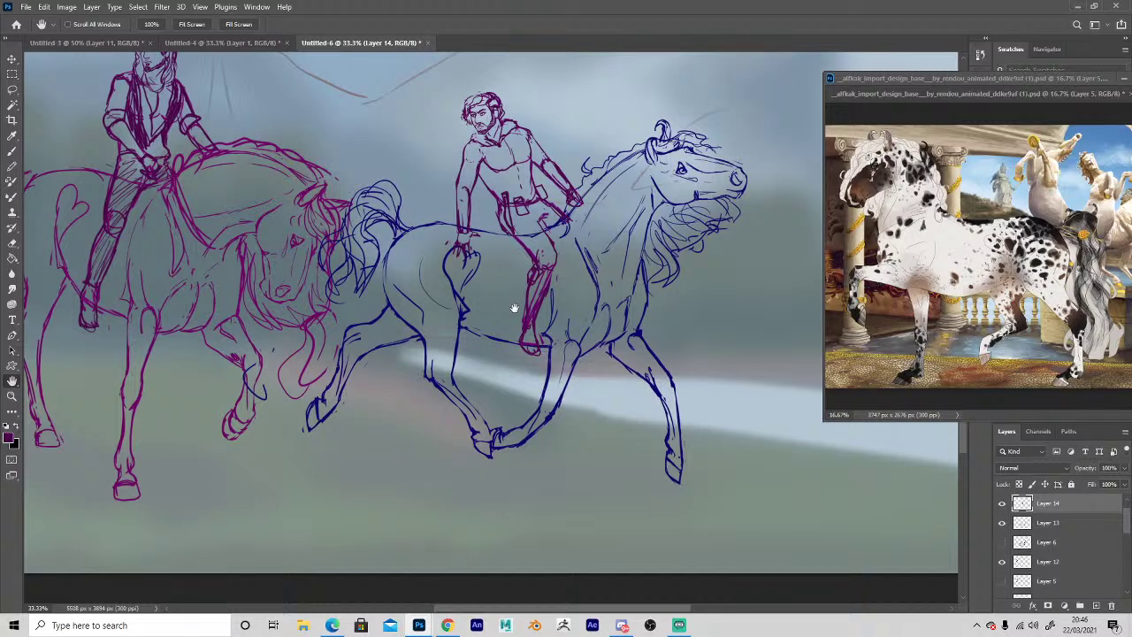
mouse_move(476, 224)
mouse_down()
mouse_move(470, 188)
mouse_move(456, 197)
mouse_move(486, 227)
mouse_move(464, 207)
mouse_move(472, 235)
mouse_up()
ctrl+click(485, 208)
ctrl+click(485, 208)
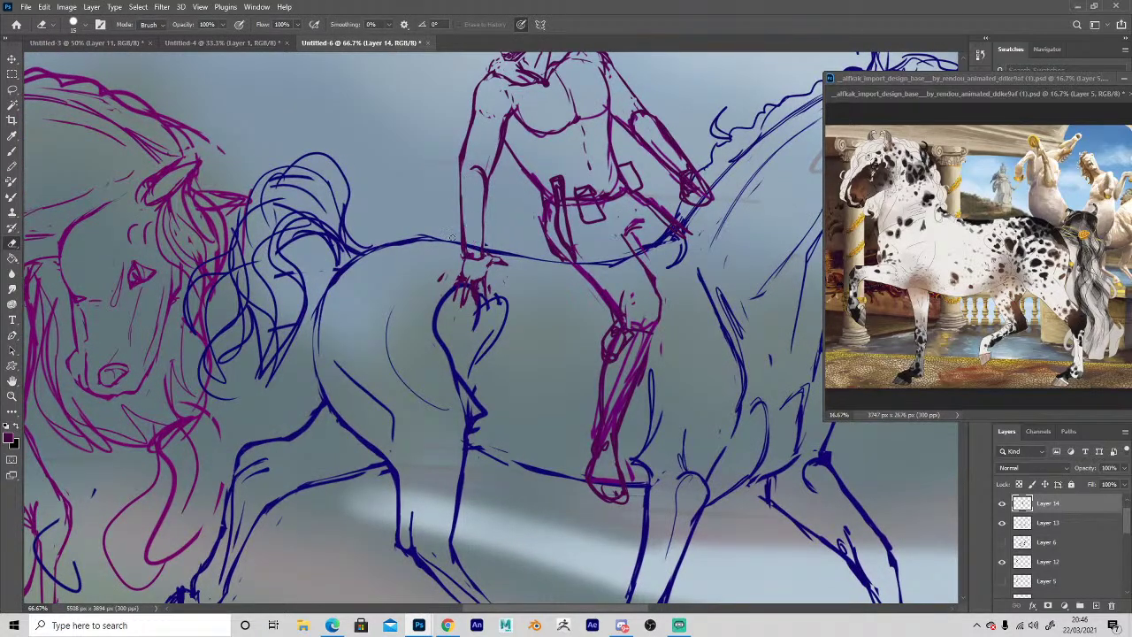
alt+click(331, 331)
alt+click(331, 332)
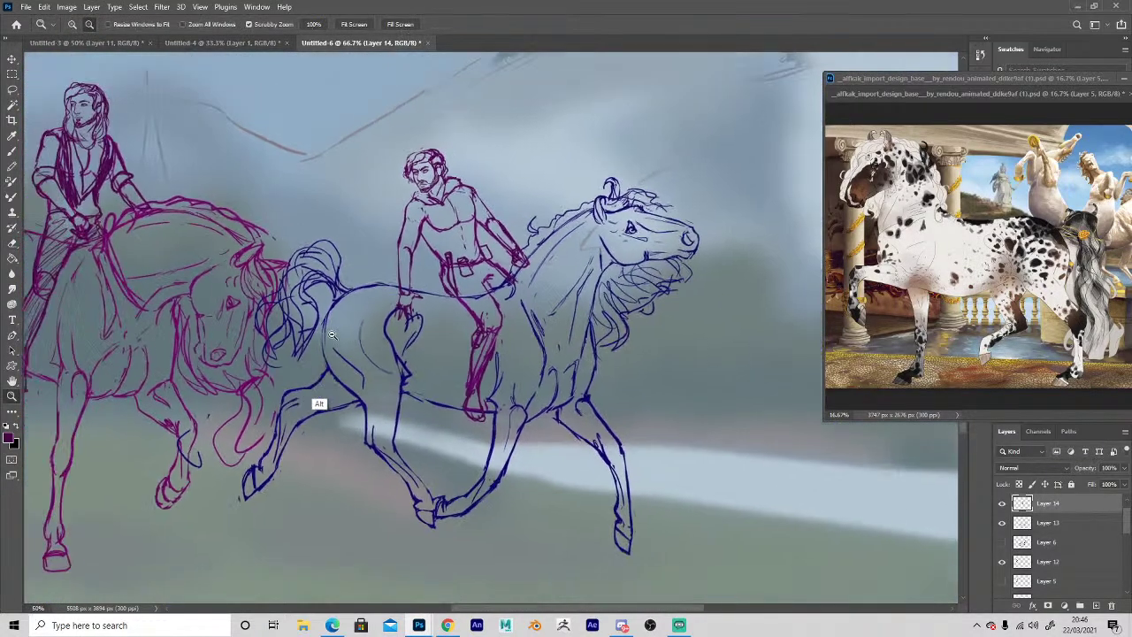
alt+click(256, 414)
click(70, 449)
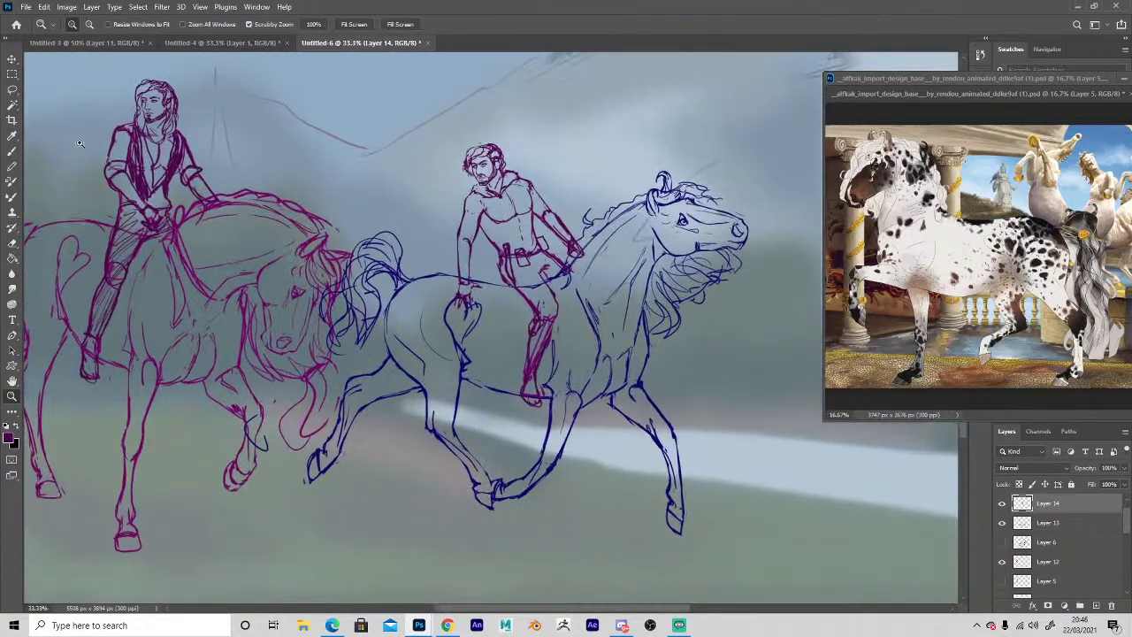
Make the long-haired left rider's sketch layer, Layer 12, active for work on his face.
click(80, 142)
ctrl+click(181, 110)
ctrl+click(118, 84)
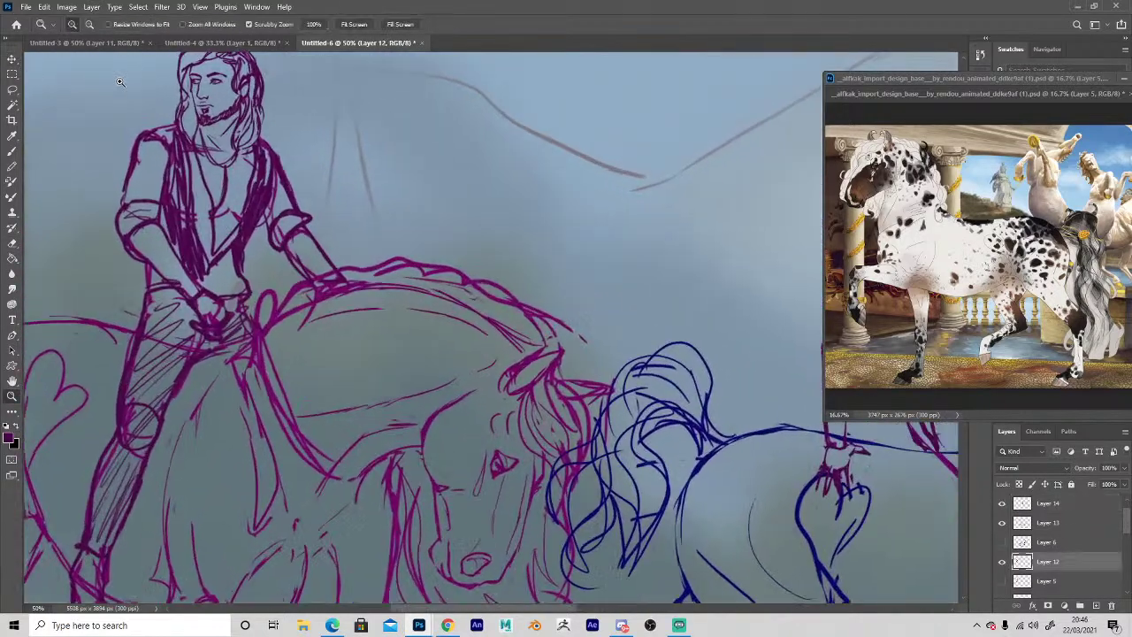
ctrl+click(125, 86)
ctrl+click(128, 87)
drag(247, 129, 424, 302)
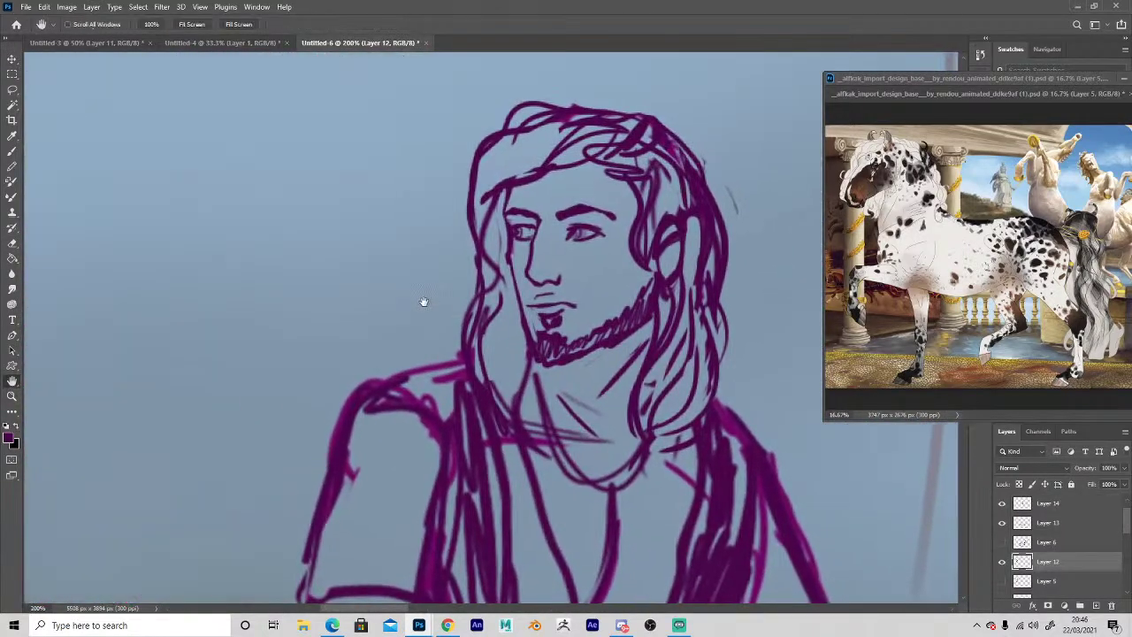
Move the floating reference window beside the sketched face and show the blond character's portrait from Untitled-5 at 300%.
click(12, 58)
click(876, 214)
drag(1039, 80, 807, 76)
click(937, 89)
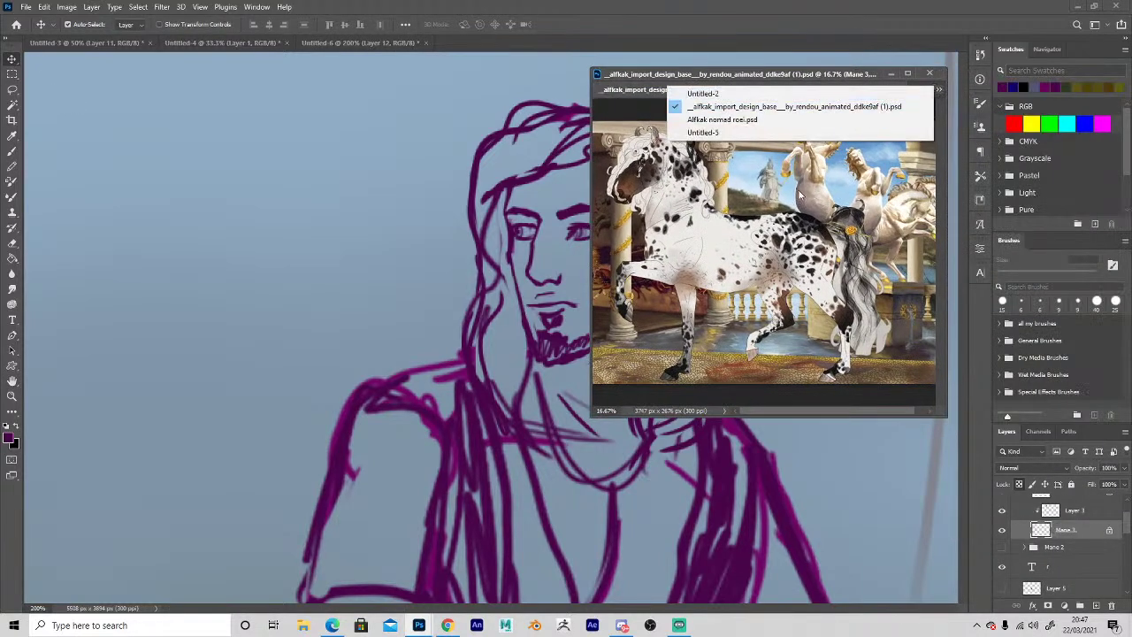
click(705, 133)
key(x)
key(space)
drag(622, 236, 779, 238)
key(z)
key(x)
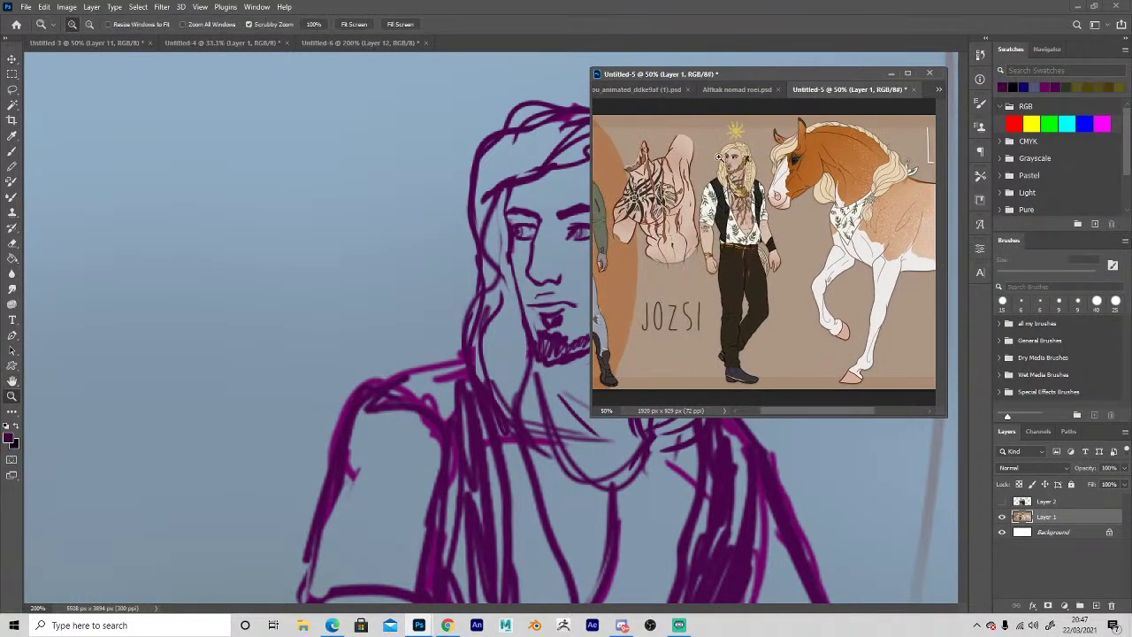
click(743, 146)
click(744, 146)
click(744, 146)
click(744, 146)
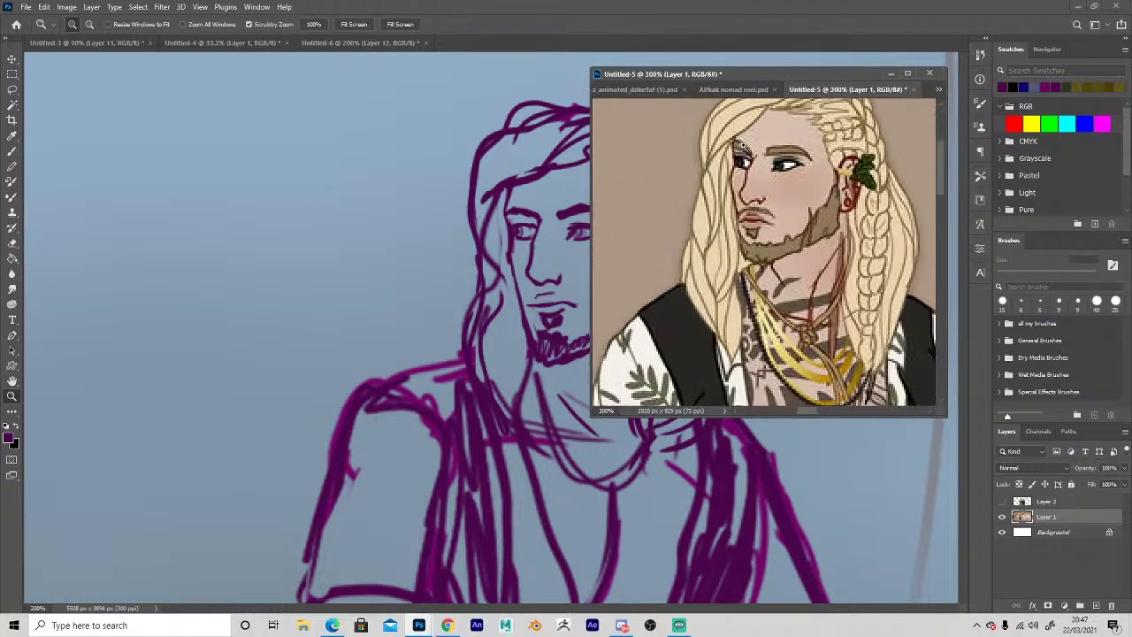
Lasso the long-haired rider's near eye, nudge it slightly toward the nose, and clear the selection.
click(559, 236)
key(space)
drag(497, 278, 361, 295)
click(395, 288)
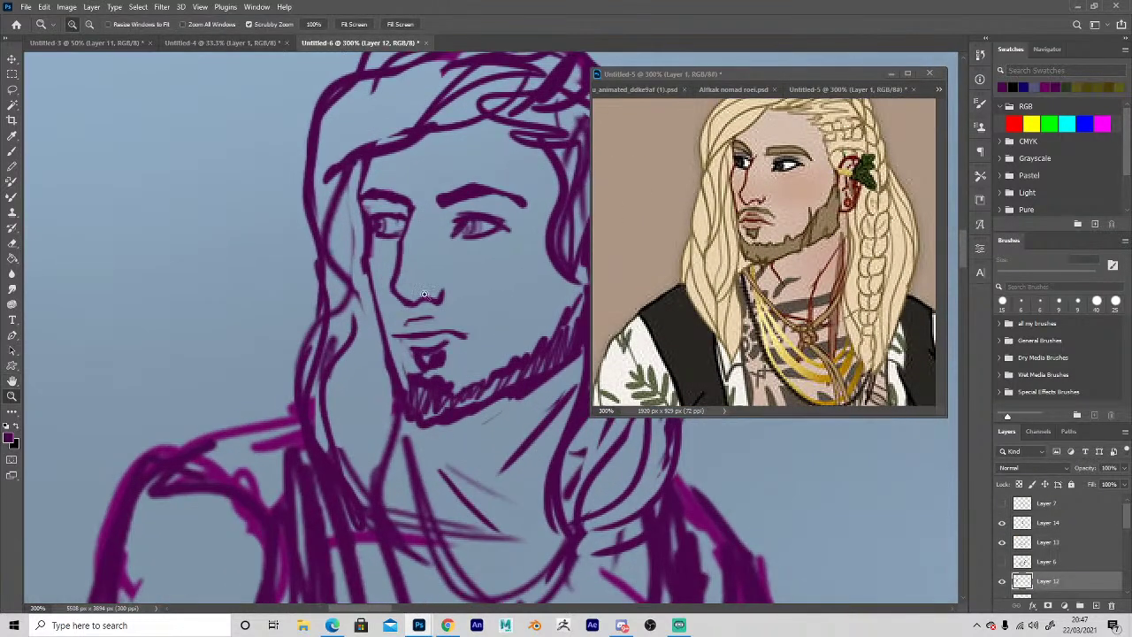
key(h)
drag(395, 331, 394, 256)
key(b)
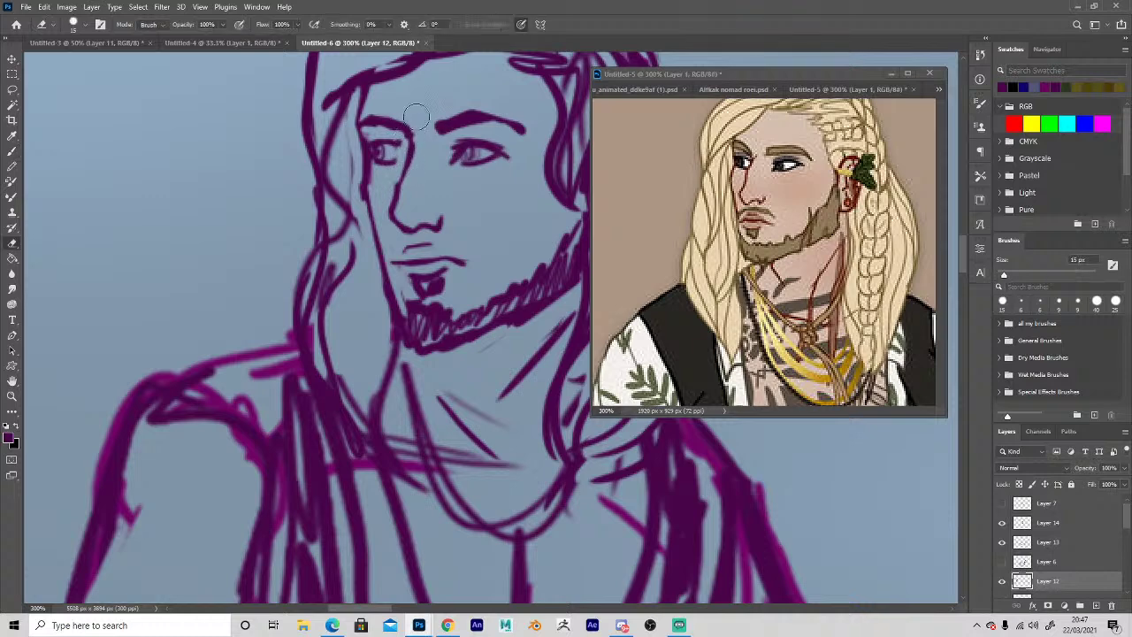
key(e)
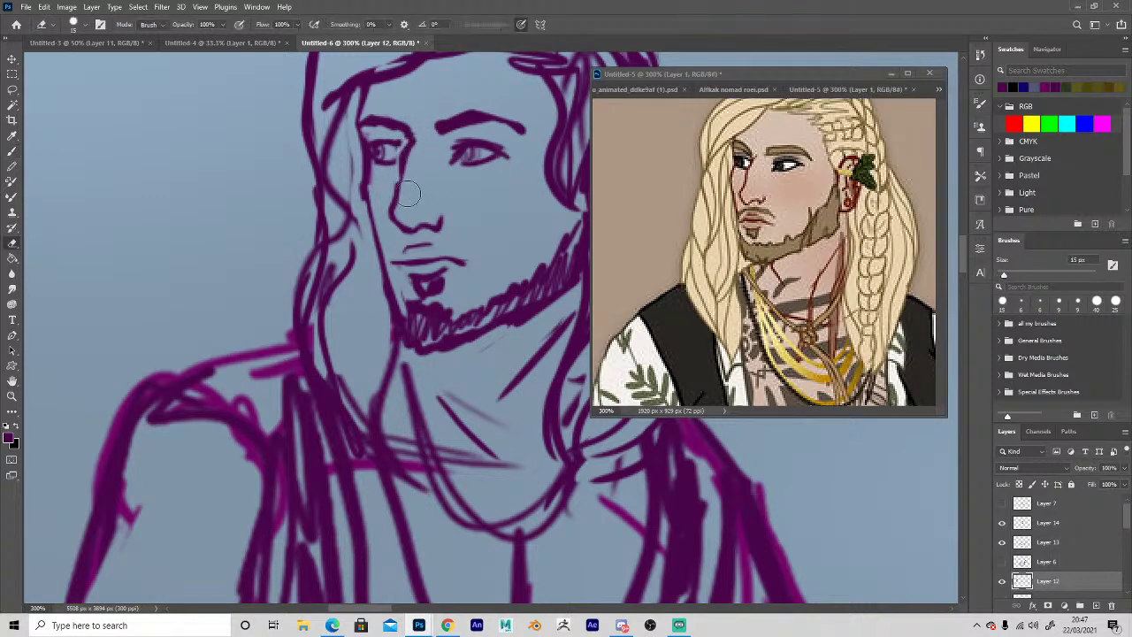
key(l)
mouse_move(438, 163)
mouse_down()
mouse_move(523, 162)
mouse_move(439, 153)
mouse_up()
click(12, 60)
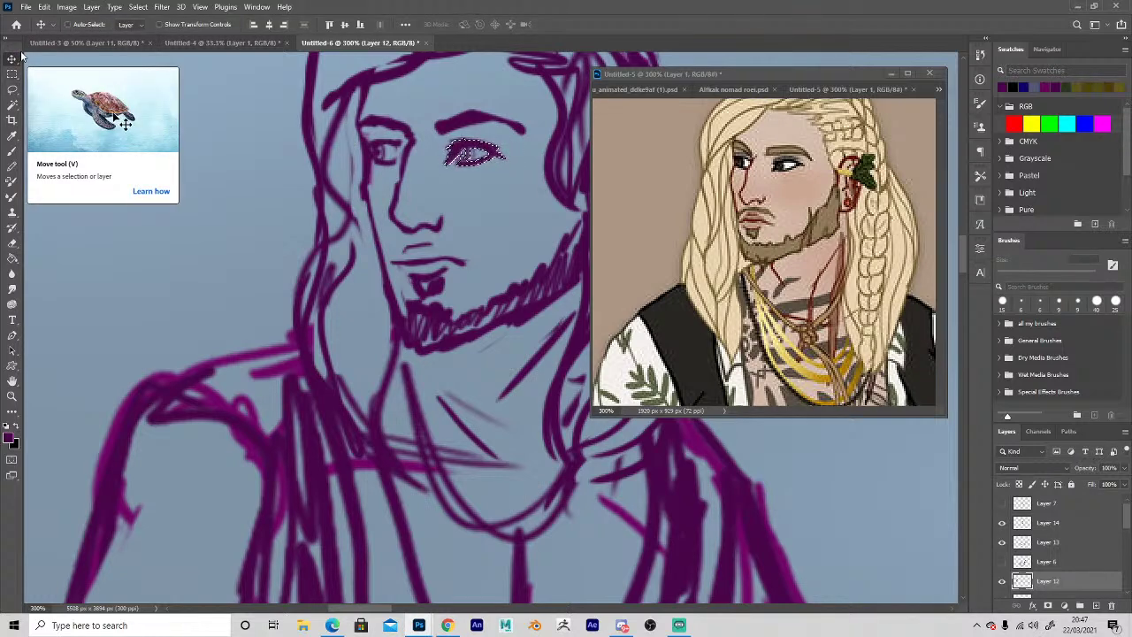
key(ctrl+d)
Rework the long-haired rider's far cheek contour, nose and mouth lines, alternating thin brush strokes with erasing.
key(space)
drag(434, 351, 393, 360)
key(b)
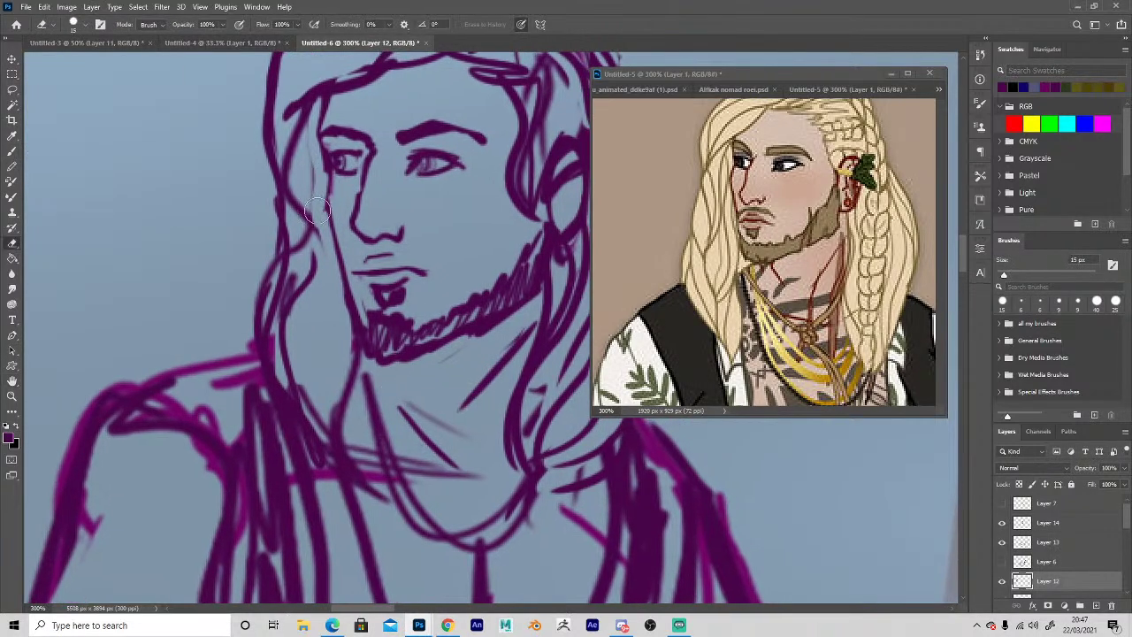
mouse_move(330, 173)
mouse_down()
mouse_move(326, 200)
mouse_move(352, 337)
mouse_move(374, 340)
mouse_move(369, 305)
mouse_up()
key(e)
key(b)
key(e)
key(b)
mouse_move(406, 272)
mouse_down()
mouse_move(422, 273)
mouse_move(372, 260)
mouse_move(398, 288)
mouse_up()
key(e)
key(b)
key(e)
mouse_move(350, 186)
mouse_down()
mouse_move(345, 229)
mouse_move(358, 192)
mouse_move(354, 226)
mouse_move(397, 236)
mouse_up()
key(b)
key(e)
Refine the rider's far eye with a dark iris and redraw his mouth with thinner lip lines.
key(space)
drag(396, 343, 428, 371)
key(e)
drag(366, 238, 369, 258)
key(b)
mouse_move(371, 187)
mouse_down()
mouse_move(384, 189)
mouse_move(376, 168)
mouse_move(356, 160)
mouse_move(404, 177)
mouse_move(476, 156)
mouse_move(514, 169)
mouse_up()
key(e)
key(b)
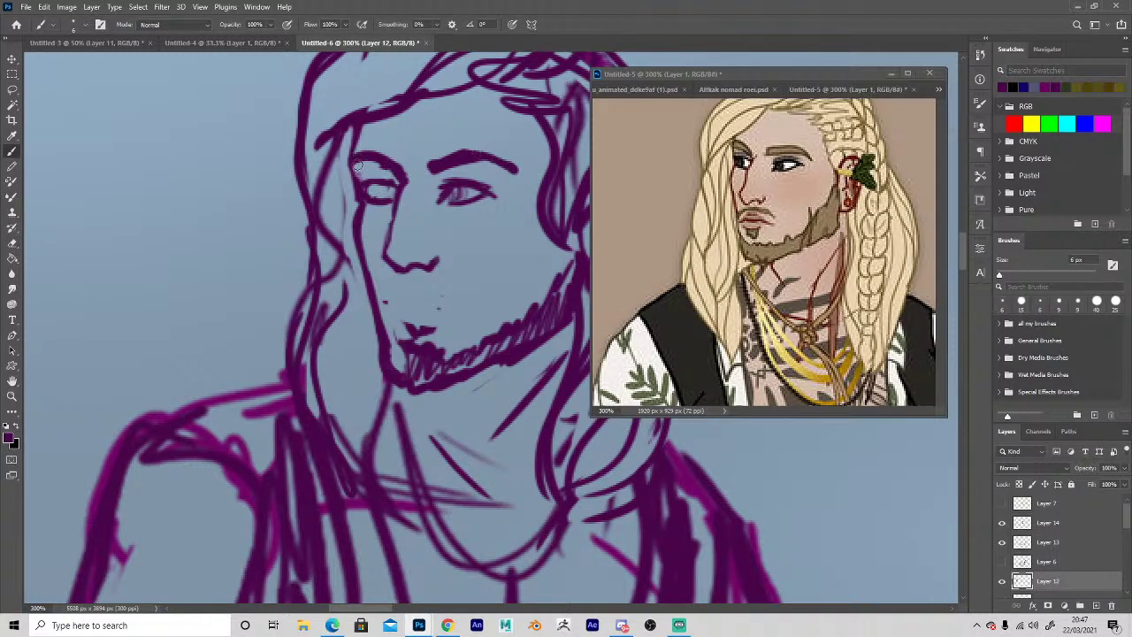
mouse_move(369, 182)
mouse_down()
mouse_move(379, 196)
mouse_move(372, 187)
mouse_up()
mouse_move(396, 283)
mouse_down()
mouse_move(448, 301)
mouse_move(396, 301)
mouse_move(450, 301)
mouse_move(421, 319)
mouse_move(431, 316)
mouse_up()
key(e)
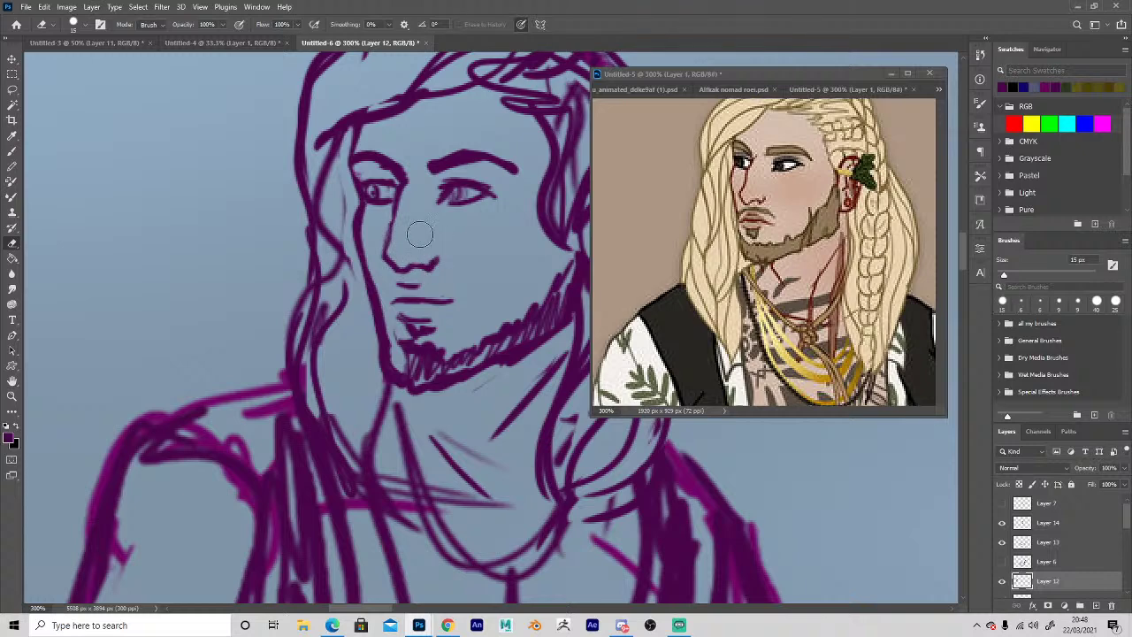
Redraw the bridge of the rider's nose as one clean line and tidy the far side of his face.
key(b)
drag(403, 183, 379, 244)
key(e)
mouse_move(387, 205)
mouse_down()
mouse_move(380, 246)
mouse_move(363, 236)
mouse_move(348, 169)
mouse_move(386, 241)
mouse_move(396, 216)
mouse_move(389, 248)
mouse_up()
key(b)
key(e)
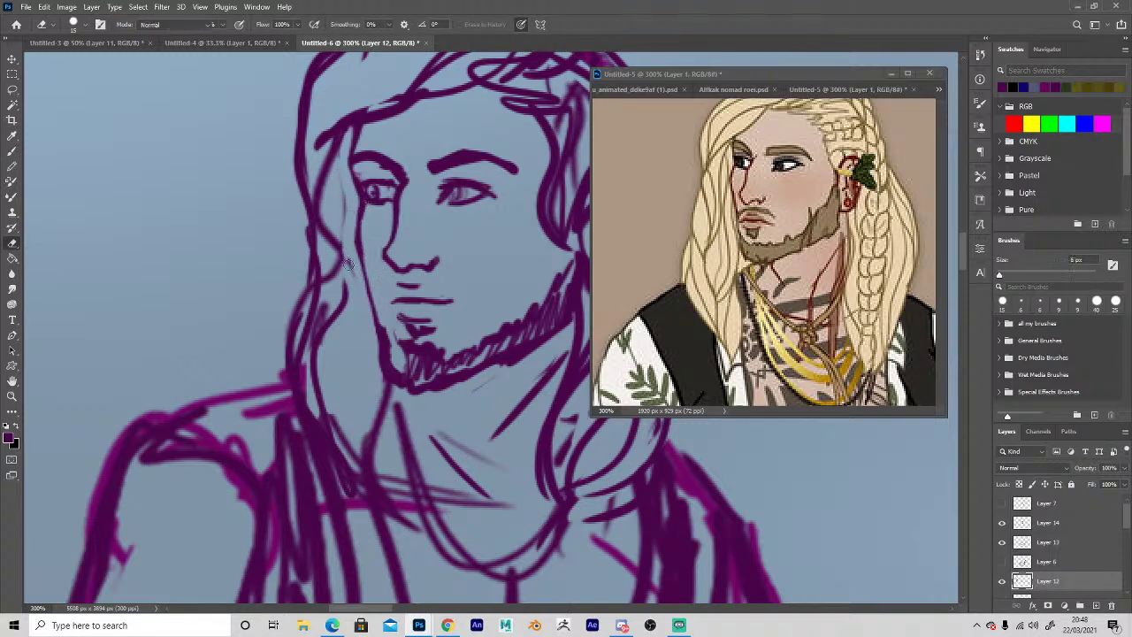
key(b)
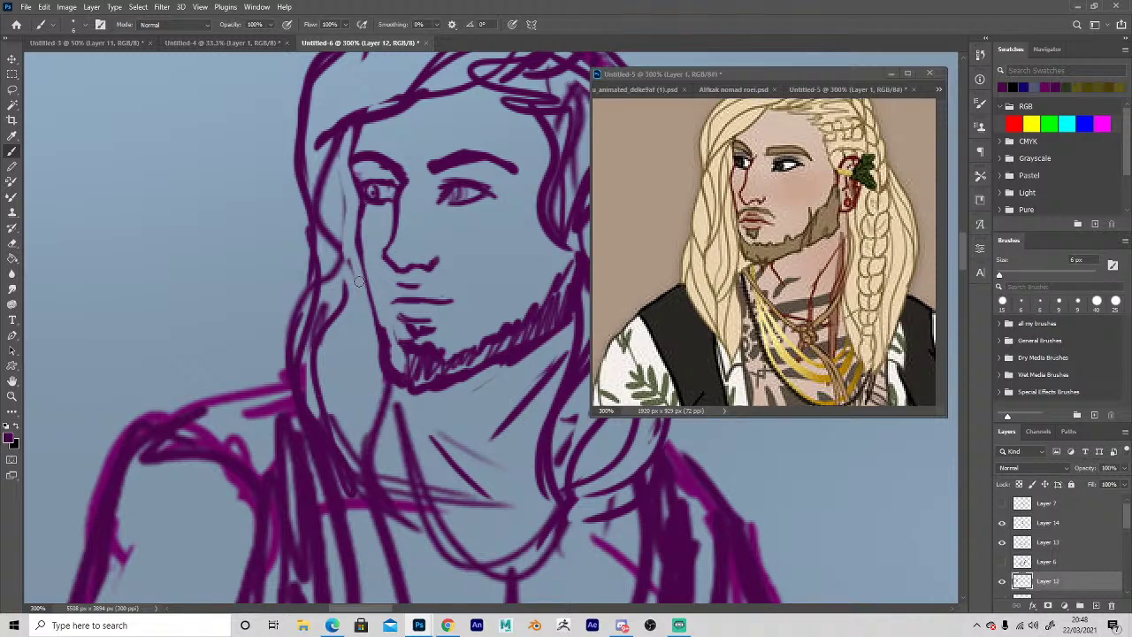
key(e)
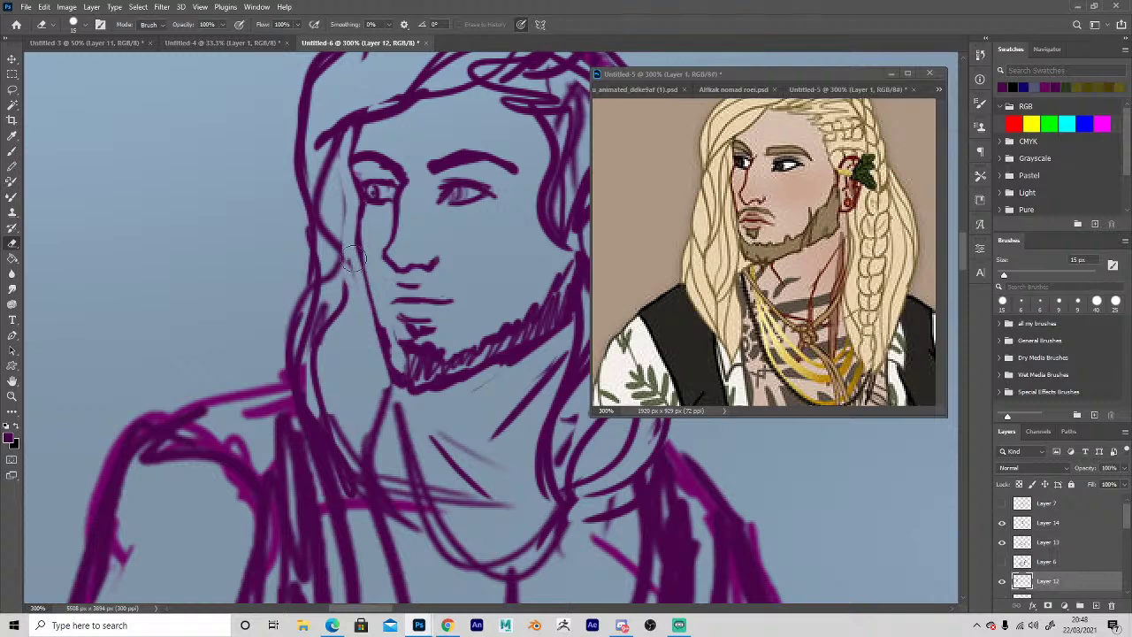
Switch to Chrome, search Google Images for "jasmine" in a new tab, and close that tab after viewing the pictures.
click(446, 625)
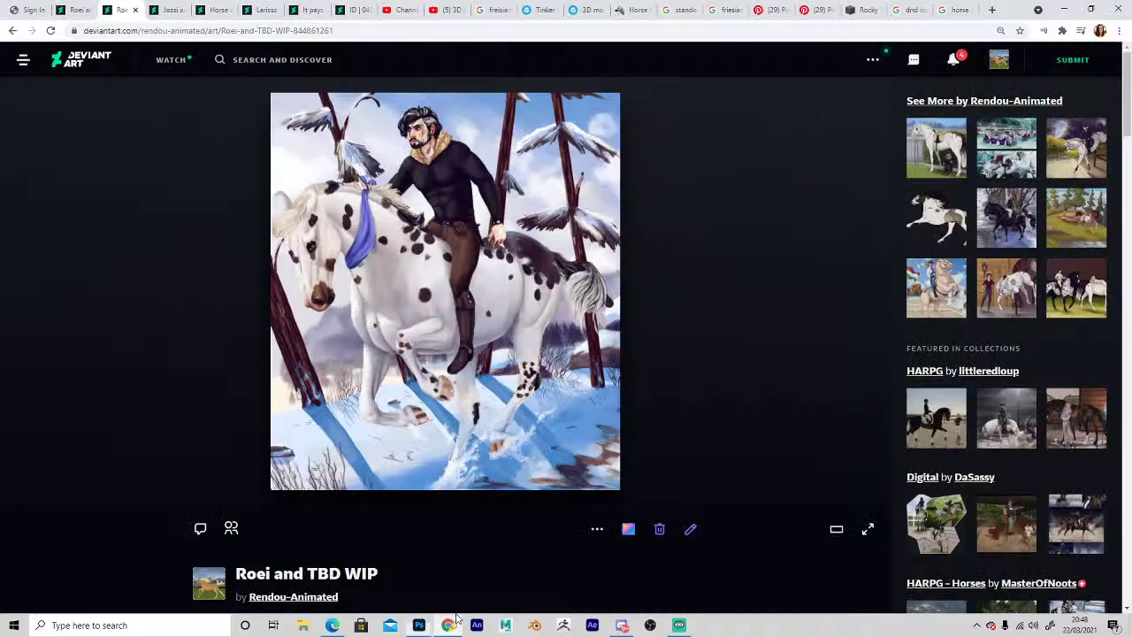
click(990, 11)
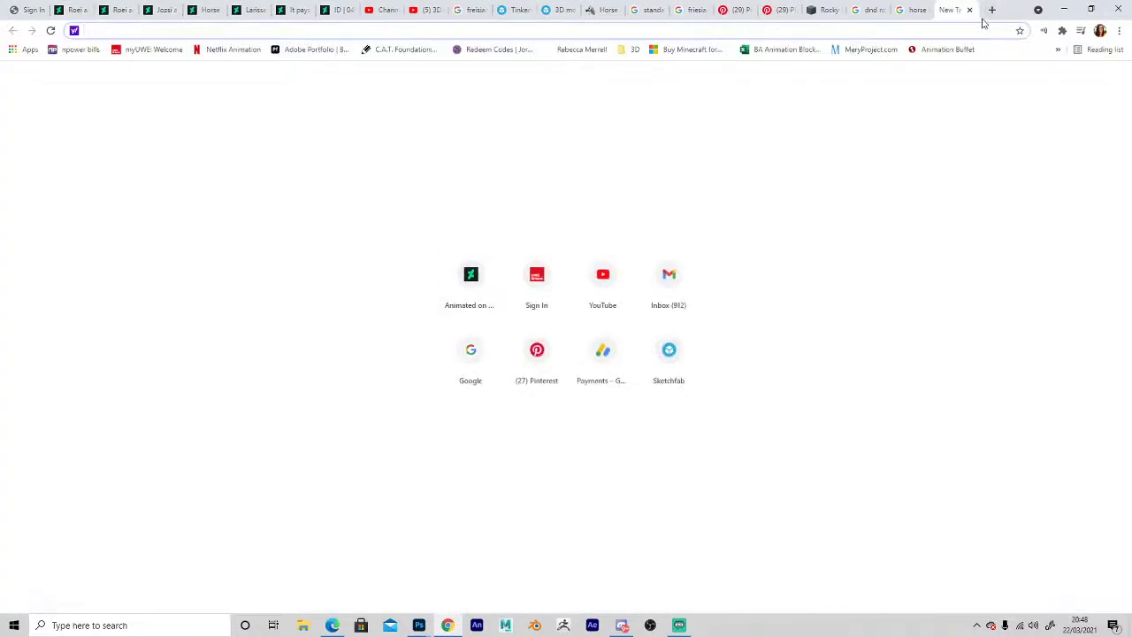
click(470, 357)
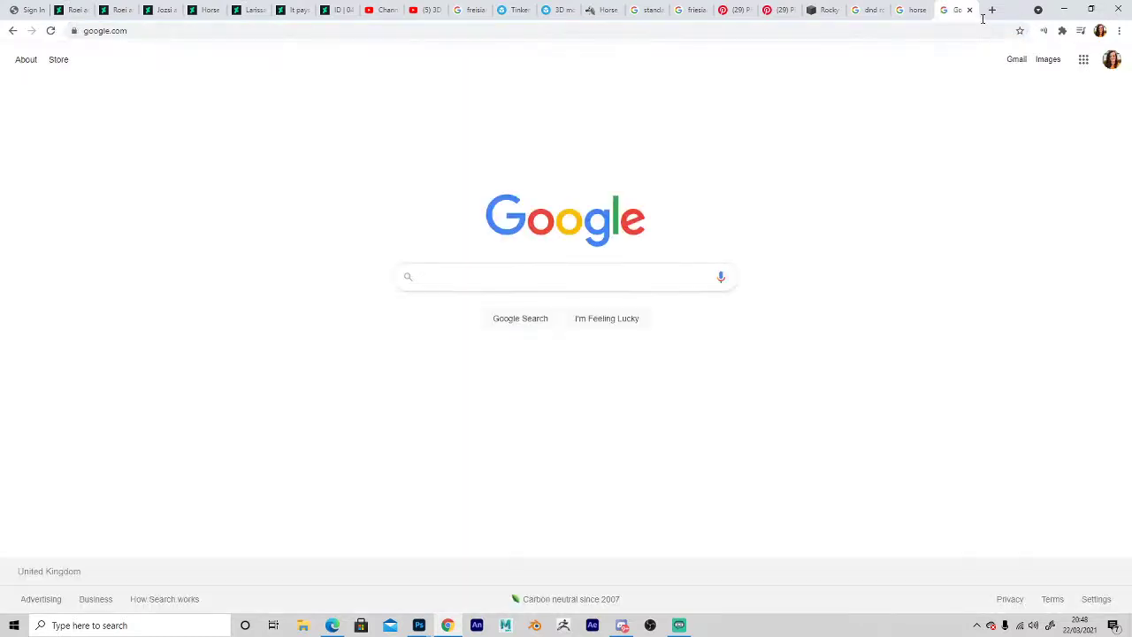
text(jasmine)
key(Return)
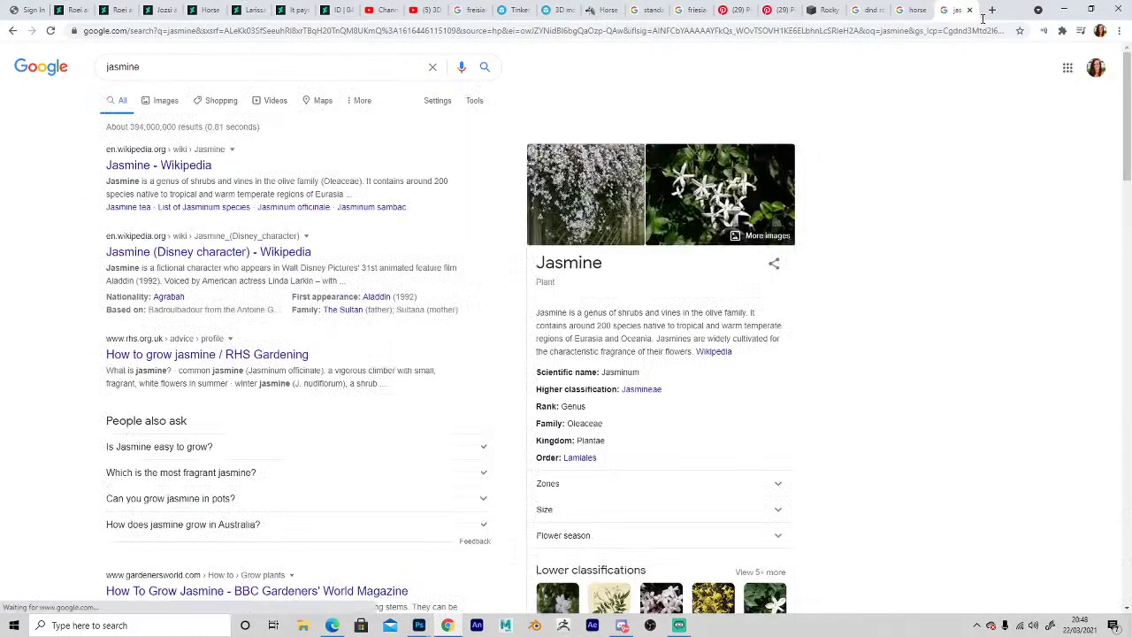
click(161, 100)
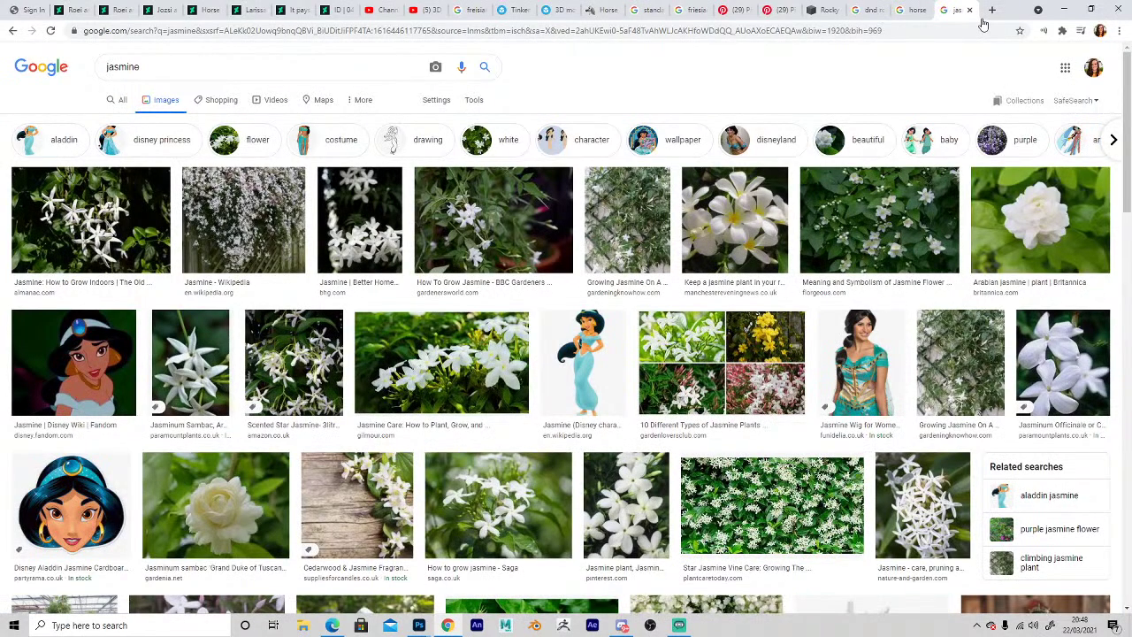
click(970, 11)
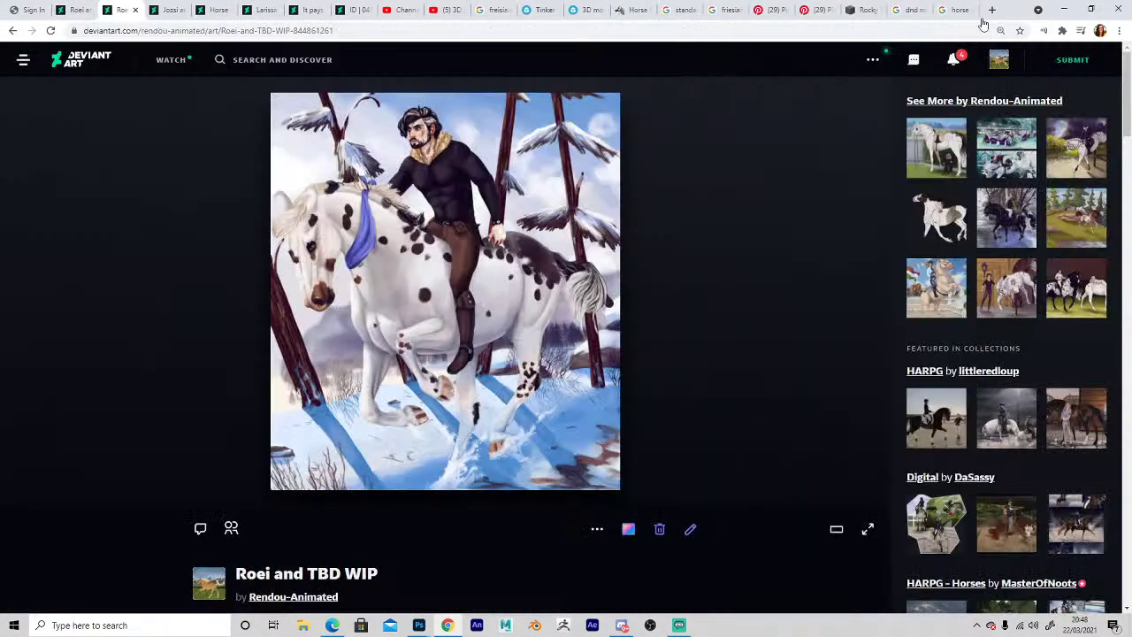
Return to Photoshop, shorten the outer end of the rider's near eyebrow, and fill in his beard along the jaw.
mouse_move(419, 626)
click(365, 581)
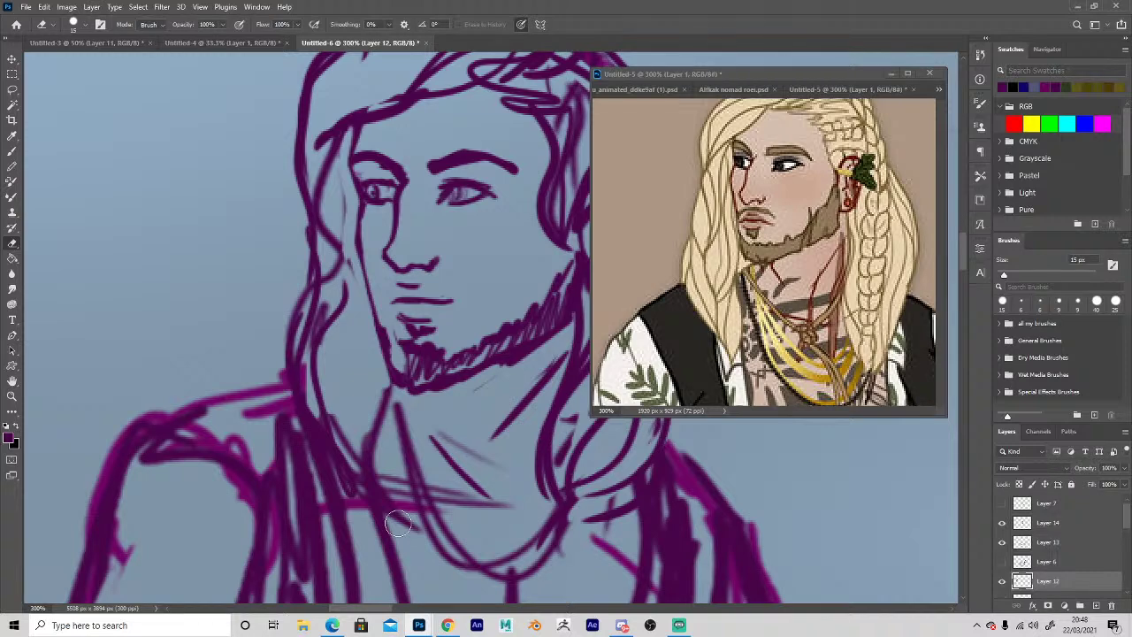
key(b)
mouse_move(497, 192)
mouse_down()
mouse_move(467, 182)
mouse_move(518, 177)
mouse_up()
key(e)
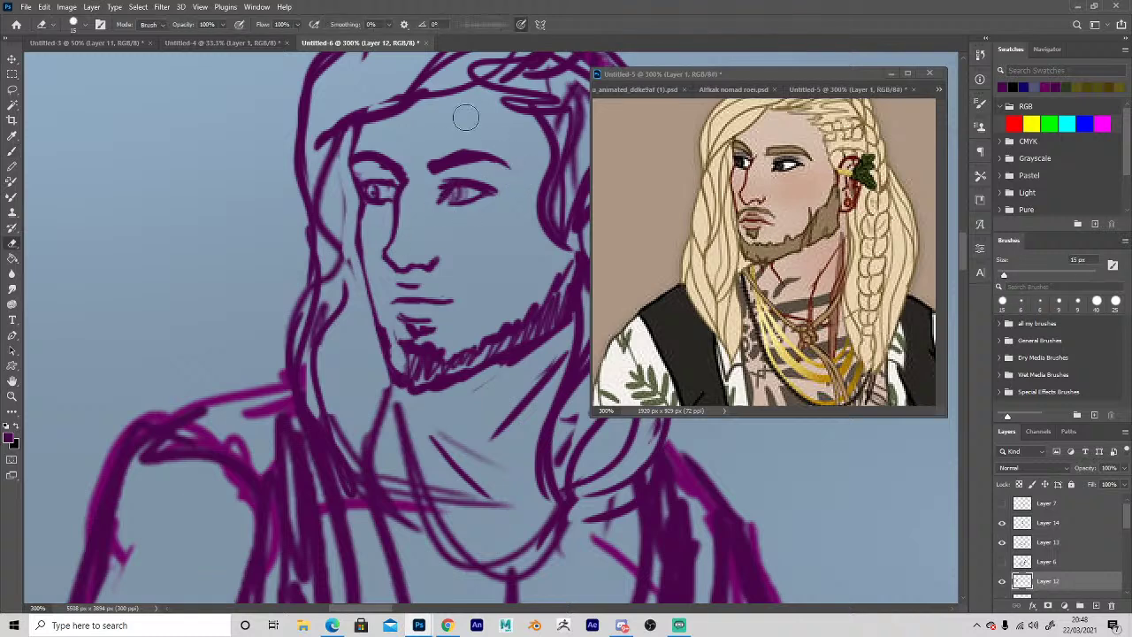
key(b)
mouse_move(398, 367)
mouse_down()
mouse_move(433, 376)
mouse_move(538, 331)
mouse_move(573, 280)
mouse_up()
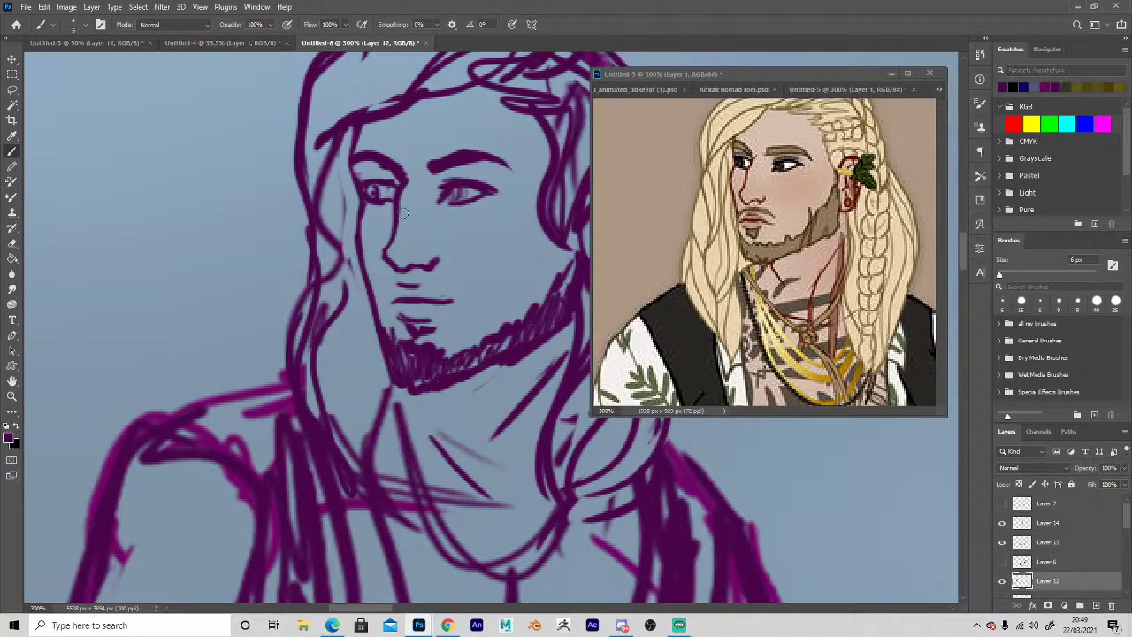
Draw a drooping moustache above the rider's upper lip, adding strokes around the mouth and erasing the excess.
mouse_move(421, 278)
mouse_down()
mouse_move(453, 285)
mouse_move(408, 280)
mouse_up()
drag(418, 324, 395, 316)
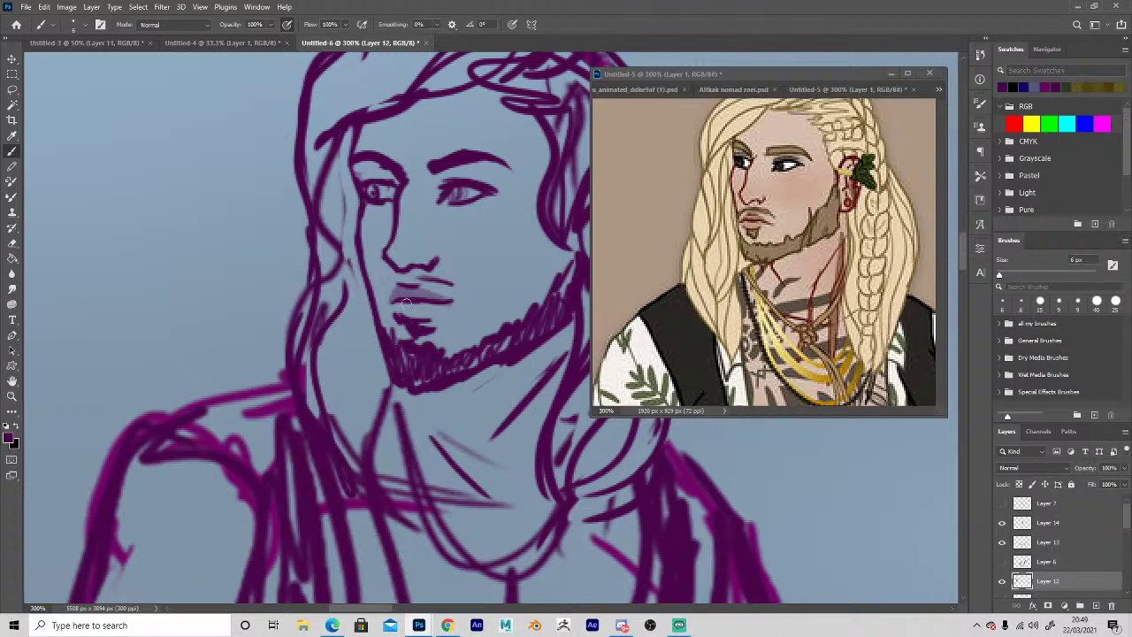
mouse_move(417, 277)
mouse_down()
mouse_move(462, 291)
mouse_move(447, 281)
mouse_move(422, 326)
mouse_move(423, 313)
mouse_move(447, 304)
mouse_move(464, 340)
mouse_move(424, 291)
mouse_move(438, 281)
mouse_move(403, 277)
mouse_move(382, 289)
mouse_move(430, 280)
mouse_move(434, 300)
mouse_move(381, 288)
mouse_up()
key(e)
mouse_move(457, 279)
mouse_down()
mouse_move(461, 265)
mouse_move(461, 289)
mouse_up()
key(b)
mouse_move(390, 280)
mouse_down()
mouse_move(388, 291)
mouse_move(418, 282)
mouse_move(469, 296)
mouse_move(452, 273)
mouse_up()
key(e)
drag(385, 272, 360, 290)
key(b)
key(e)
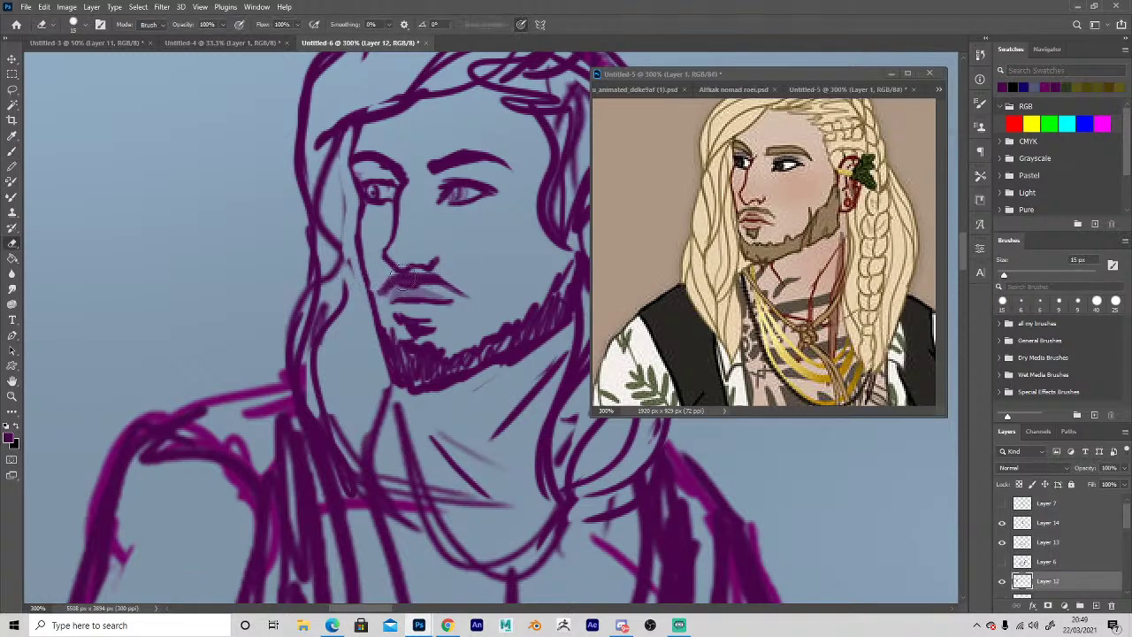
key(b)
mouse_move(442, 277)
mouse_down()
mouse_move(384, 287)
mouse_move(371, 297)
mouse_move(383, 321)
mouse_move(432, 345)
mouse_move(402, 341)
mouse_move(391, 325)
mouse_move(427, 324)
mouse_move(239, 407)
mouse_move(324, 382)
mouse_up()
key(e)
key(b)
key(space)
alt+click(358, 482)
alt+click(361, 486)
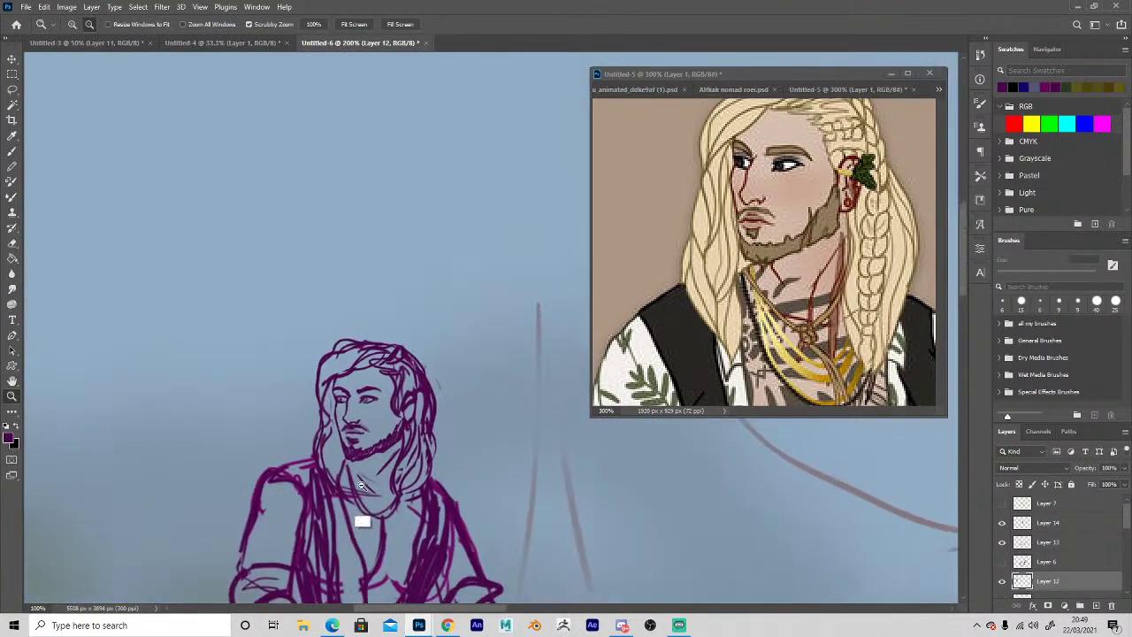
alt+click(361, 486)
alt+click(380, 509)
click(335, 501)
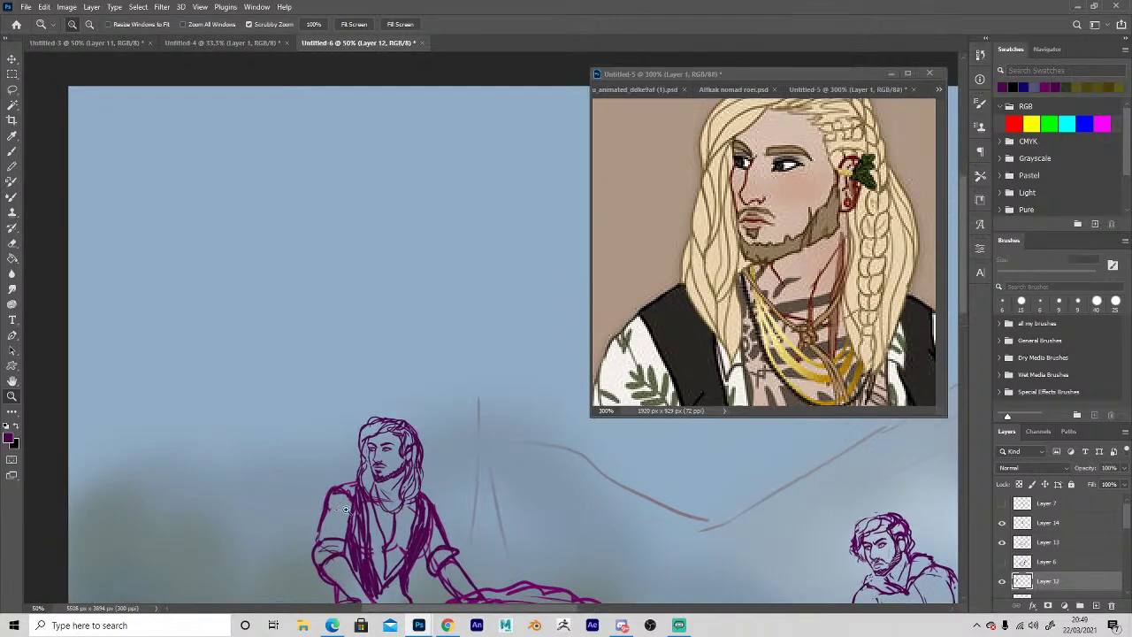
Examine the long-haired rider and the whole two-horse composition, and move the reference window clear of the sketch.
click(361, 513)
key(b)
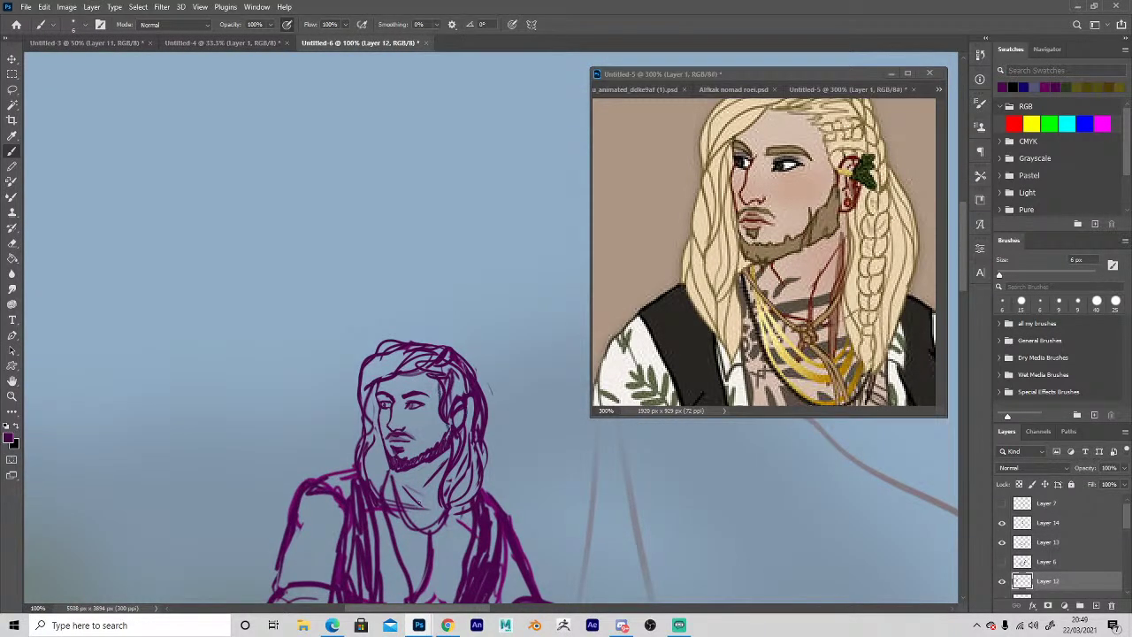
drag(349, 439, 354, 228)
alt+click(361, 364)
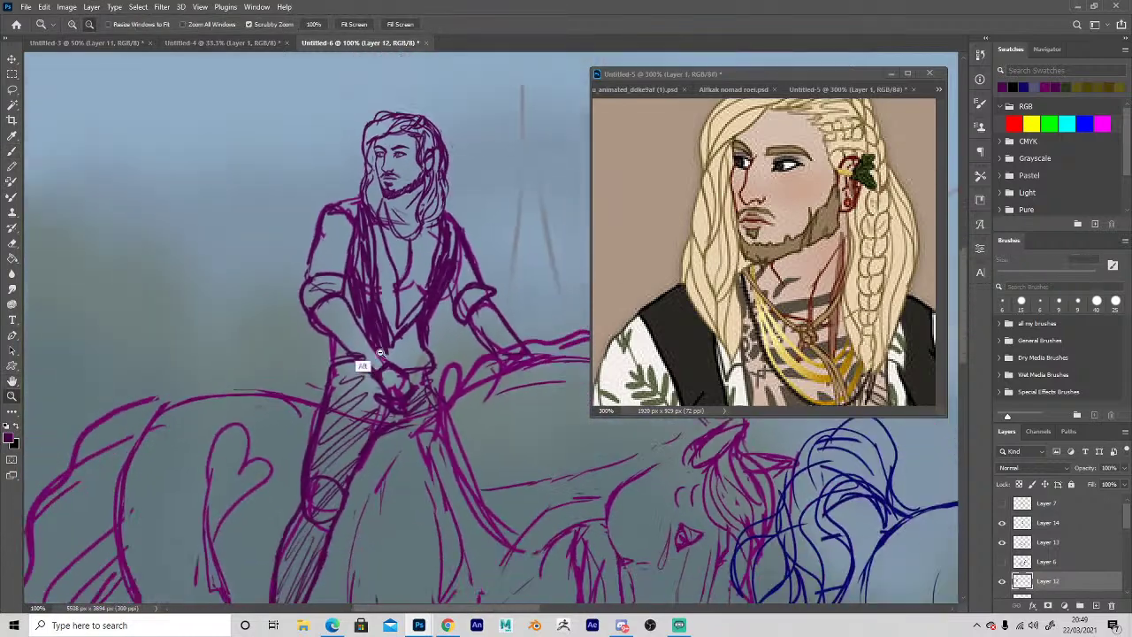
key(b)
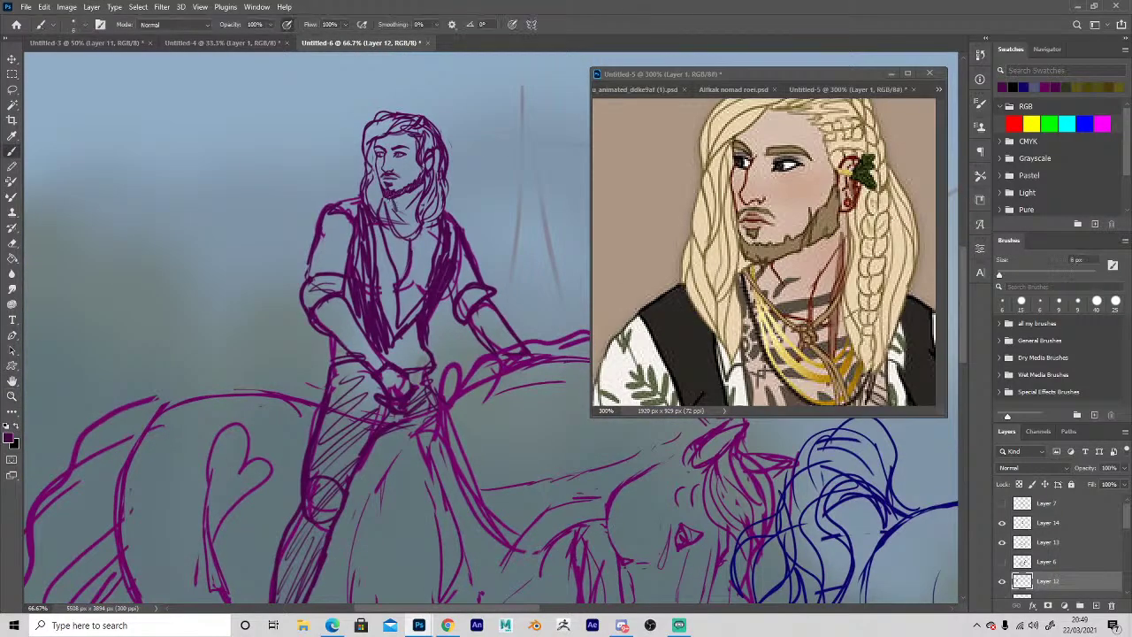
key(z)
alt+click(434, 447)
alt+click(489, 491)
alt+click(491, 490)
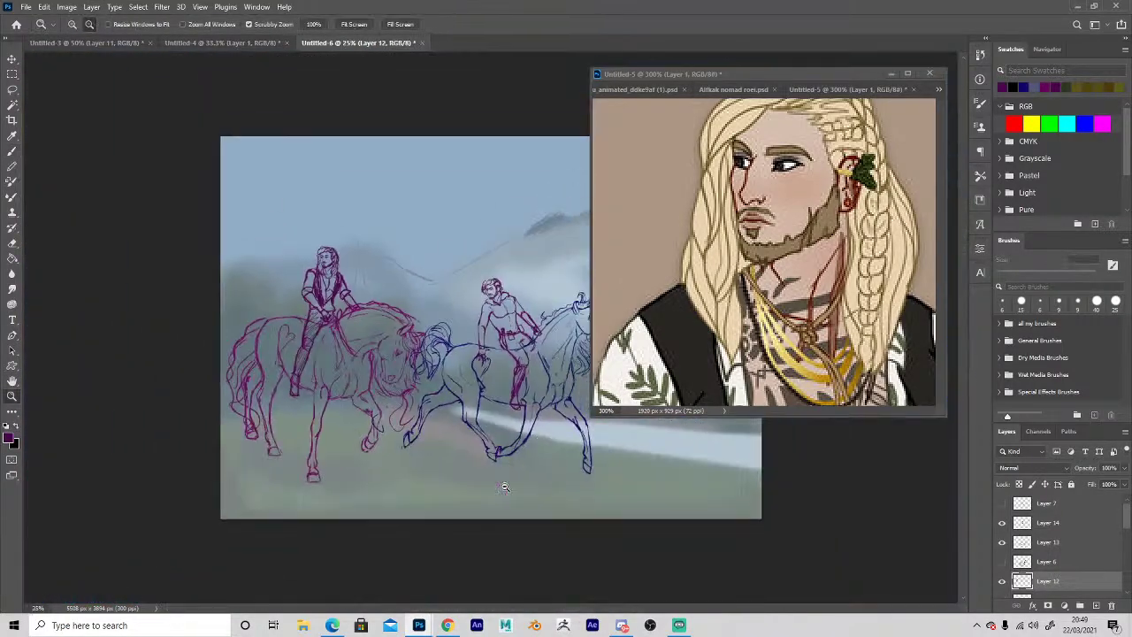
click(535, 406)
drag(755, 75, 966, 60)
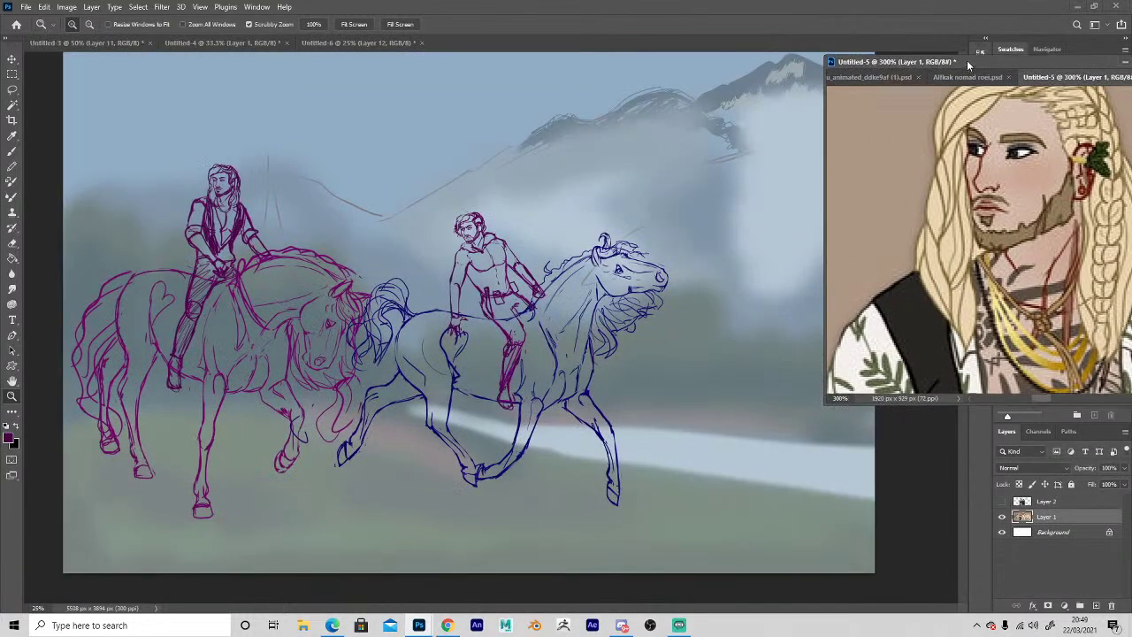
click(521, 325)
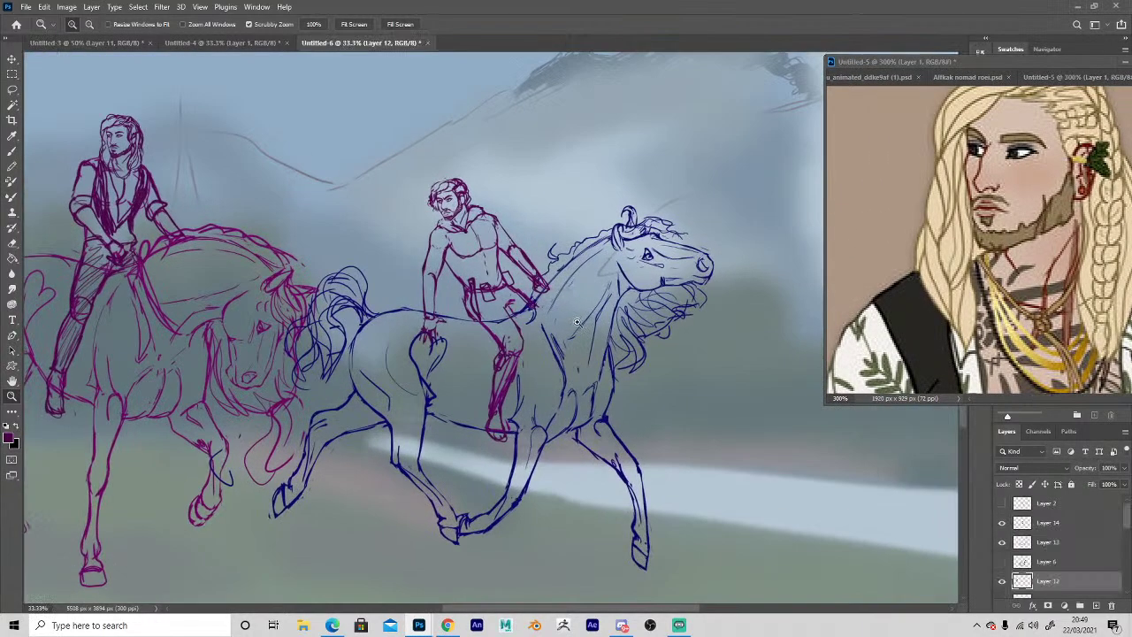
On the front rider's sketch layer, draw the rein from his hand down around the base of the blue horse's neck.
key(v)
click(535, 270)
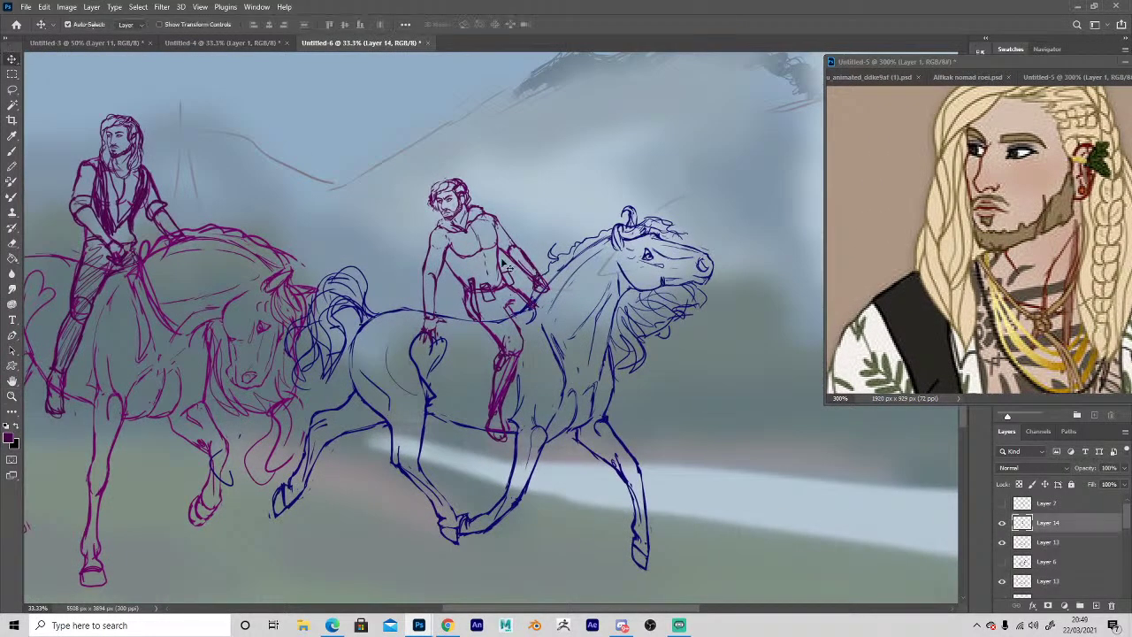
key(b)
mouse_move(542, 292)
mouse_down()
mouse_move(605, 351)
mouse_move(610, 338)
mouse_move(579, 340)
mouse_move(547, 292)
mouse_move(560, 328)
mouse_move(587, 345)
mouse_move(546, 295)
mouse_up()
key(space)
mouse_move(523, 505)
mouse_down()
mouse_move(601, 430)
mouse_move(621, 429)
mouse_move(670, 476)
mouse_up()
On the long-haired rider's layer, draw a darker rein from his hands down across the purple horse's chest.
key(v)
click(285, 190)
key(b)
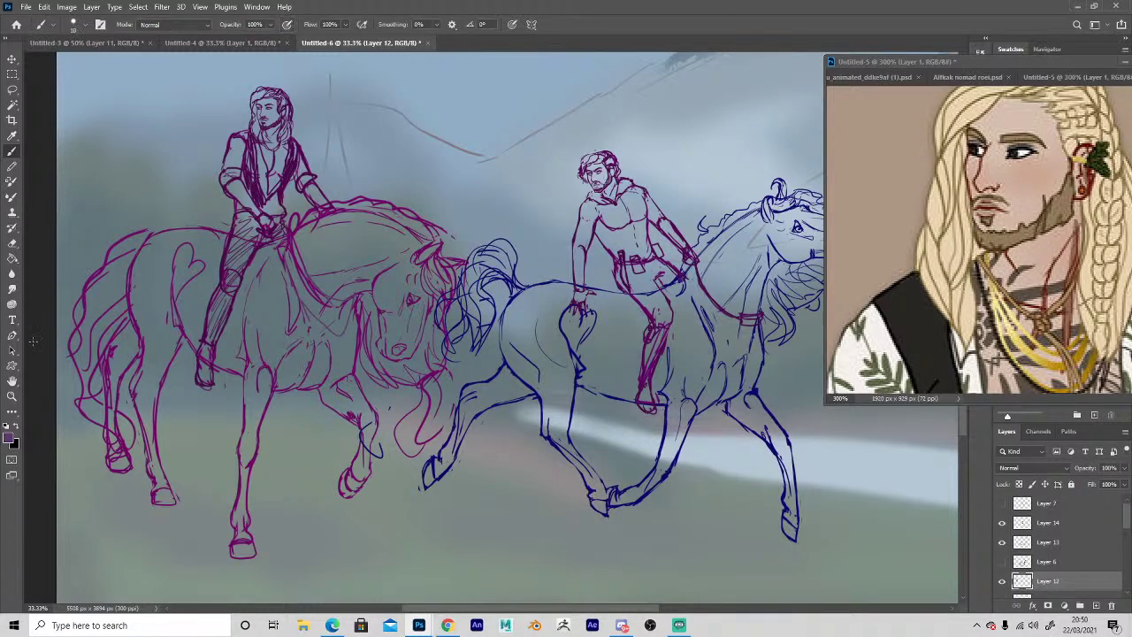
mouse_move(292, 284)
mouse_down()
mouse_move(337, 338)
mouse_move(359, 296)
mouse_move(328, 294)
mouse_move(318, 324)
mouse_move(344, 339)
mouse_up()
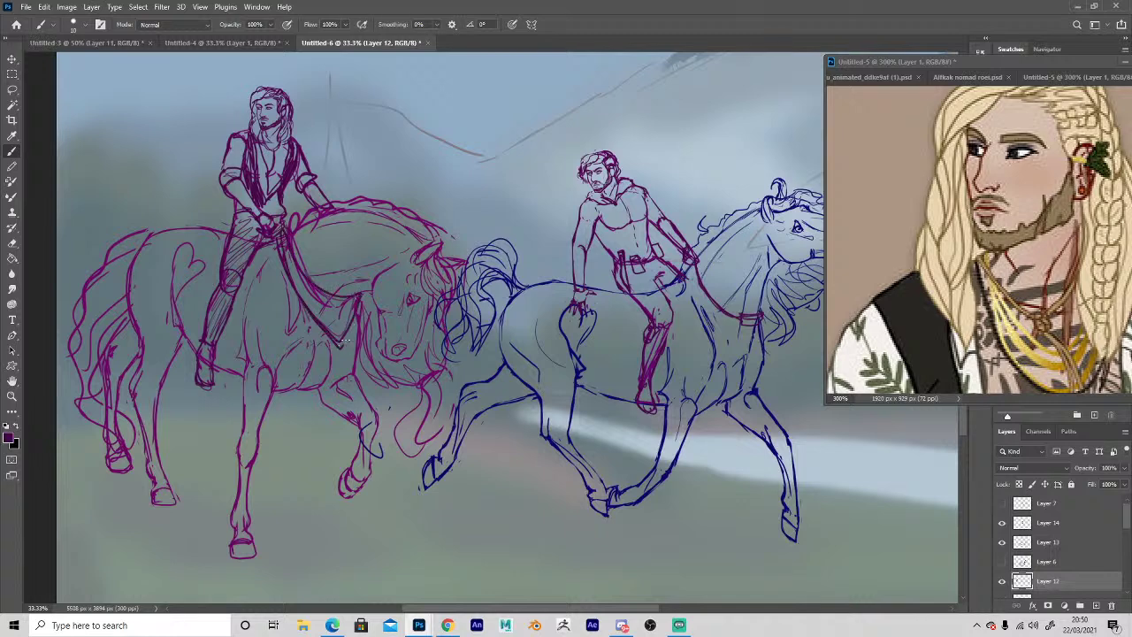
Flip the whole canvas horizontally with the full composition in view.
key(z)
alt+click(557, 458)
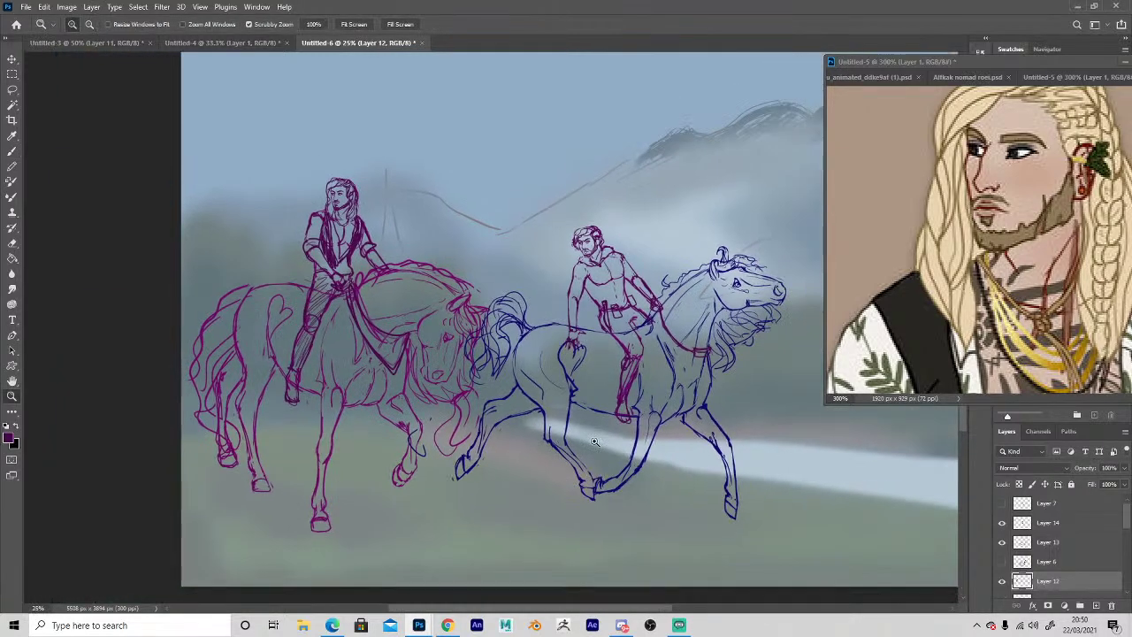
alt+click(626, 402)
click(561, 405)
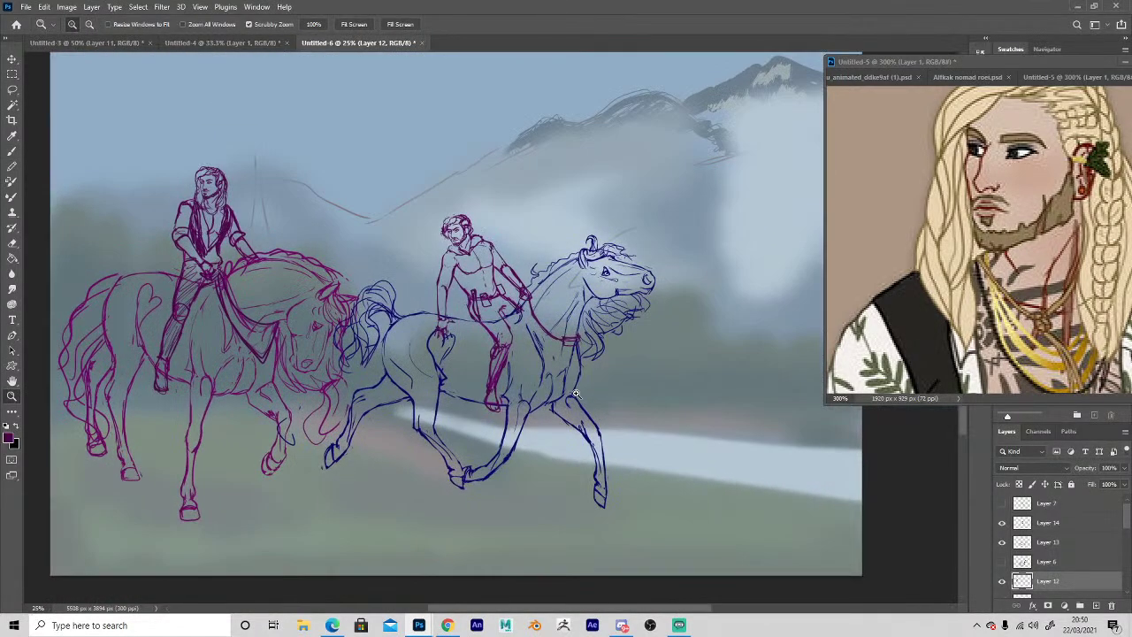
key(ctrl+shift+h)
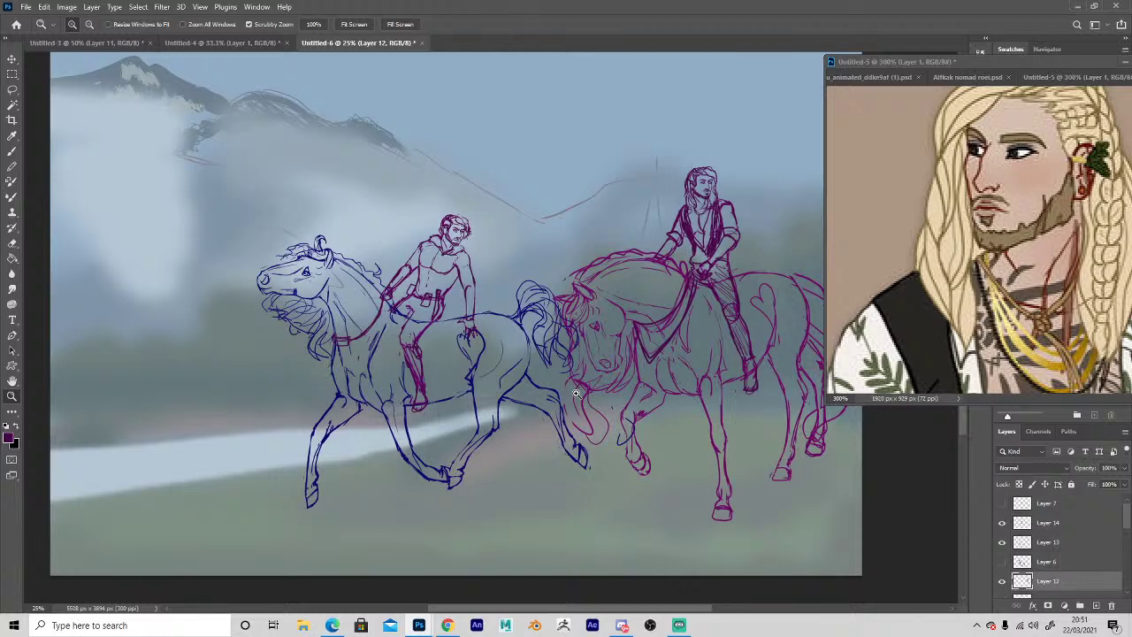
In the Untitled-5 reference, show the mountain landscape photo on Layer 2 and place the window beside the canvas.
click(915, 221)
alt+click(929, 241)
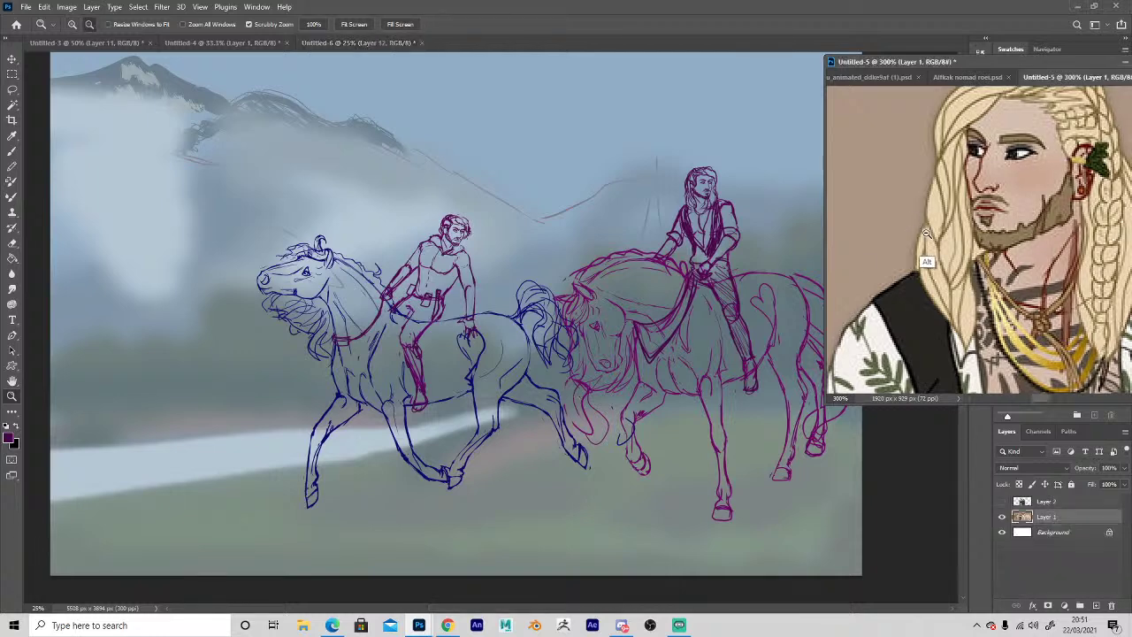
alt+click(929, 242)
alt+click(930, 242)
click(964, 77)
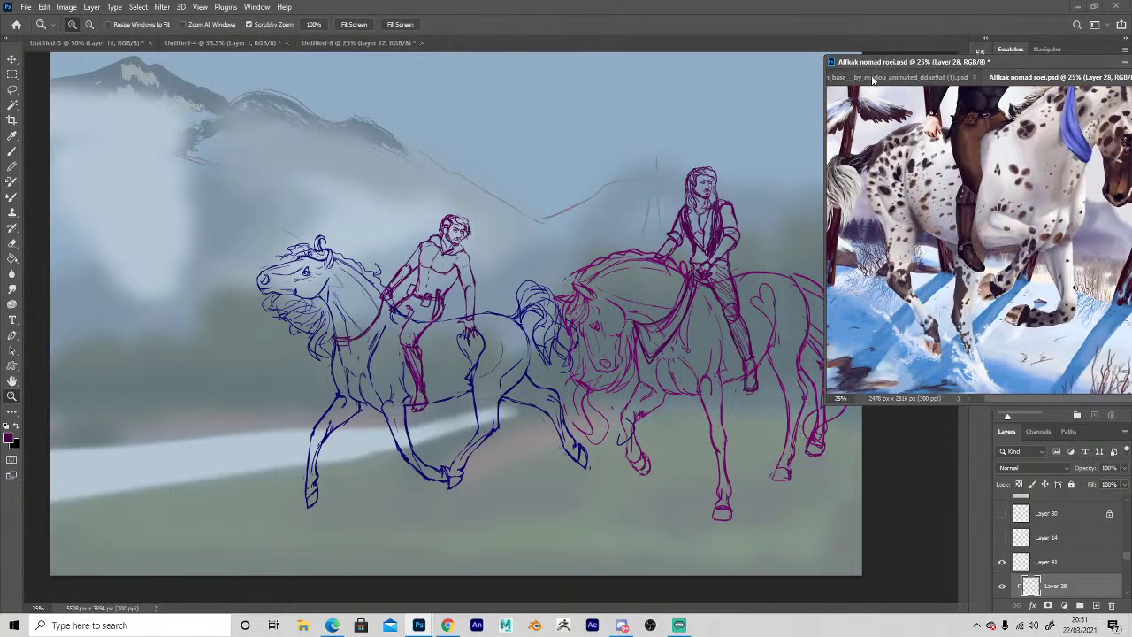
drag(1069, 65, 844, 62)
click(947, 75)
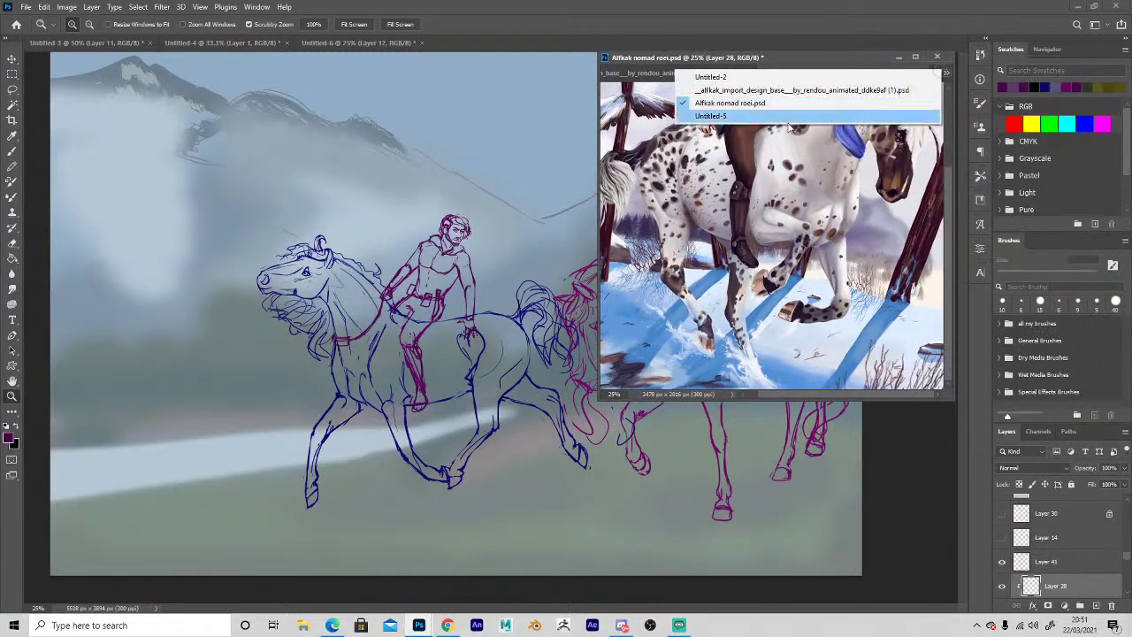
click(731, 117)
alt+click(759, 251)
click(1002, 502)
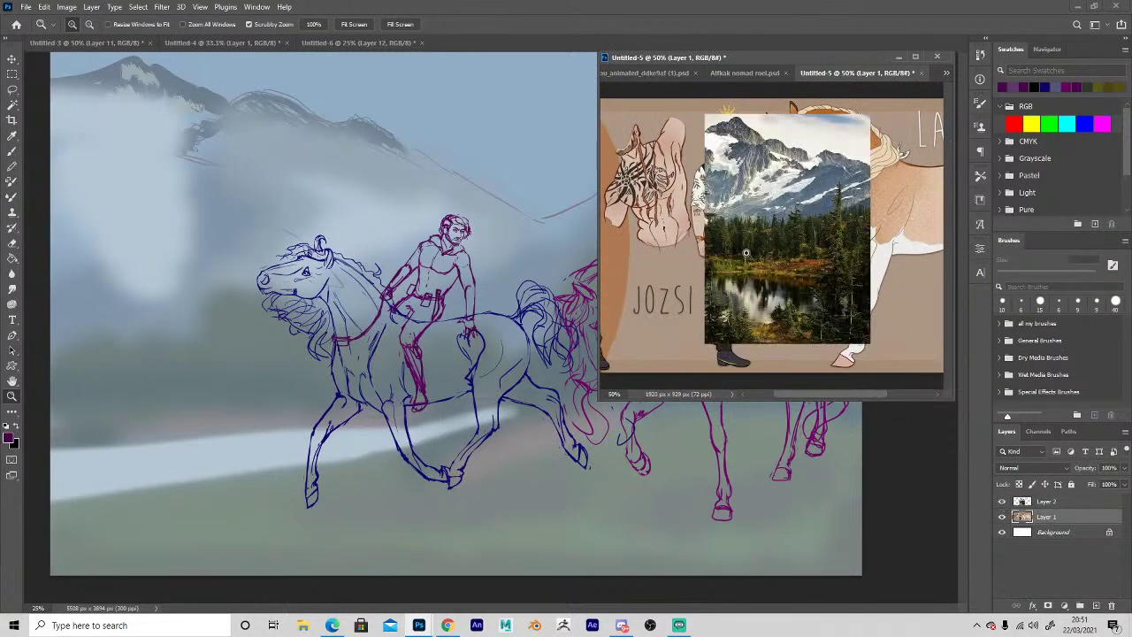
drag(662, 64, 914, 79)
Hide the blue overlay on Layer 10 so the background painting shows in full colour.
click(391, 429)
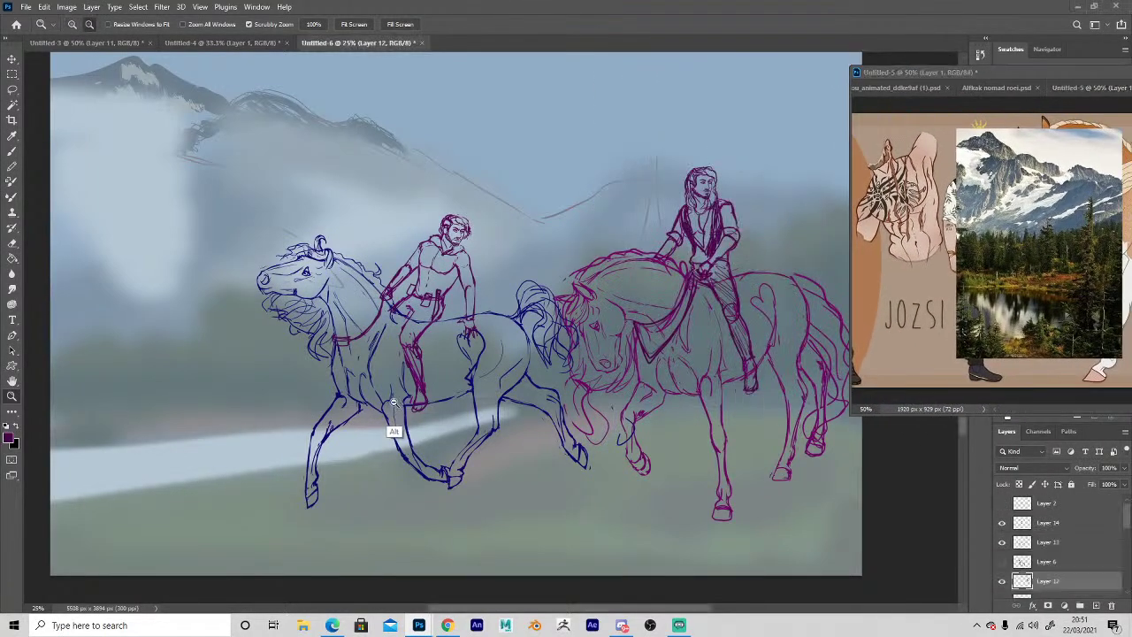
scroll(1000, 557, down, 3)
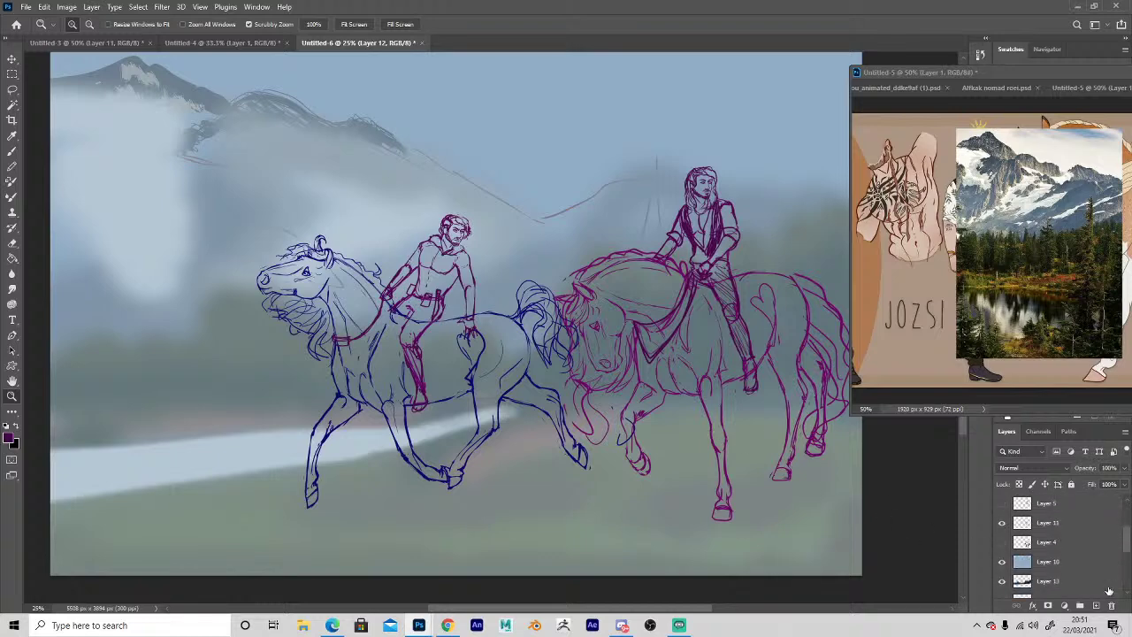
click(1001, 562)
alt+click(394, 452)
alt+click(397, 452)
click(468, 433)
click(468, 433)
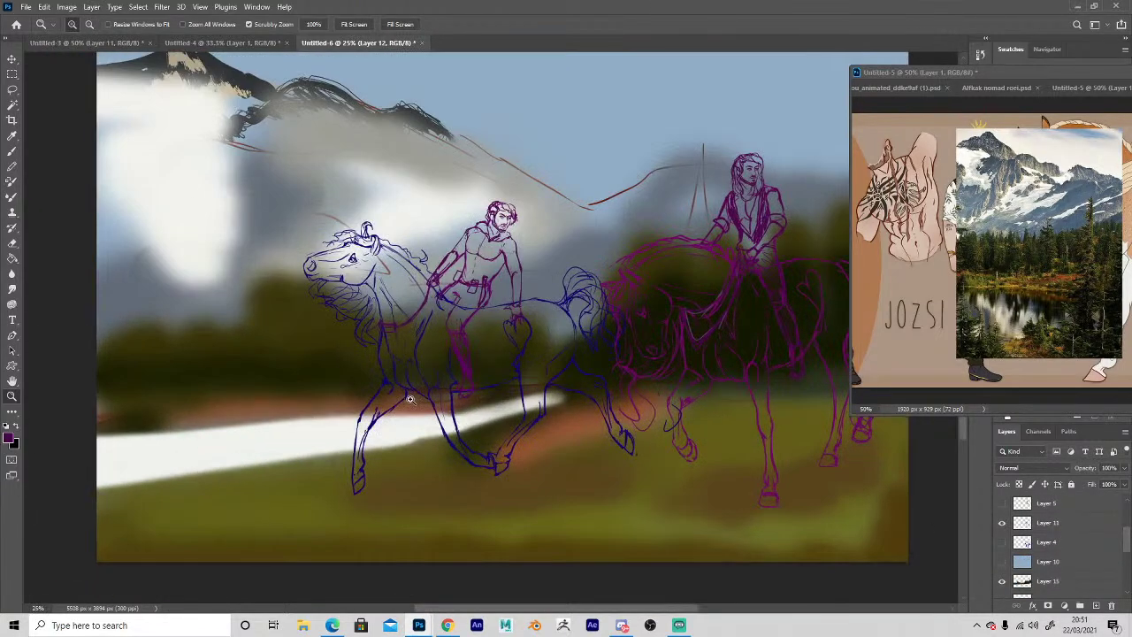
Select the mountain painting on Layer 9 and sample a snow colour from the landscape photo for the brush.
click(13, 59)
click(231, 75)
key(space)
drag(483, 317, 587, 420)
key(i)
click(965, 151)
key(b)
click(225, 231)
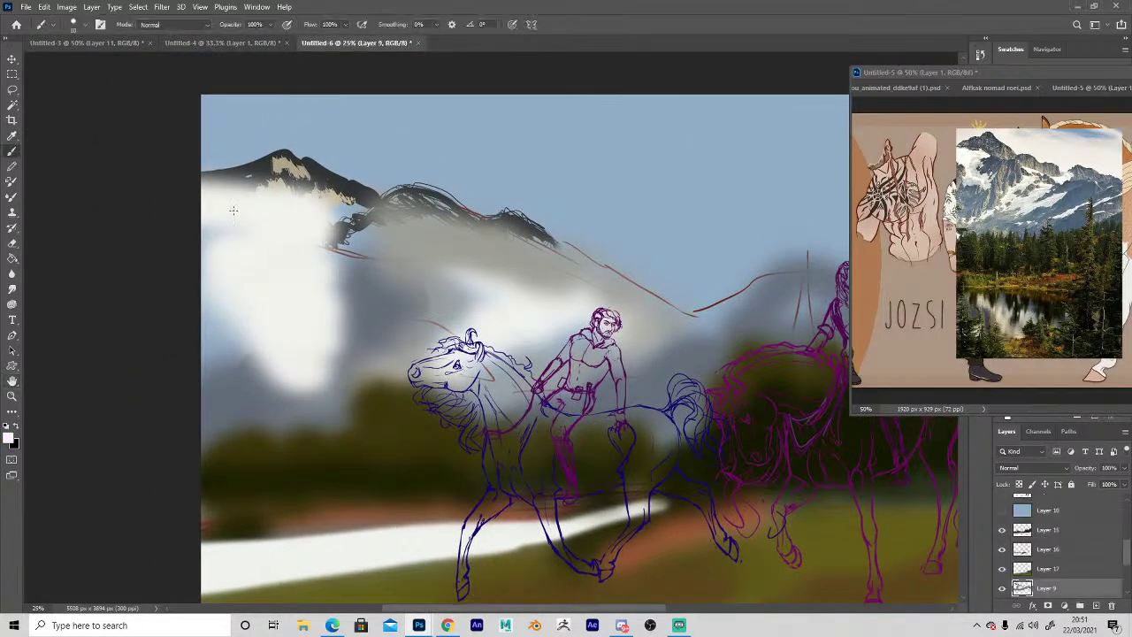
Choose a textured 100 px brush with pressure-controlled size and paint snow strokes across the far-left mountain's upper slope.
click(76, 25)
click(356, 314)
click(157, 477)
click(513, 24)
mouse_move(201, 215)
mouse_down()
mouse_move(204, 248)
mouse_move(209, 196)
mouse_move(210, 238)
mouse_move(213, 217)
mouse_move(245, 242)
mouse_move(250, 210)
mouse_move(321, 225)
mouse_up()
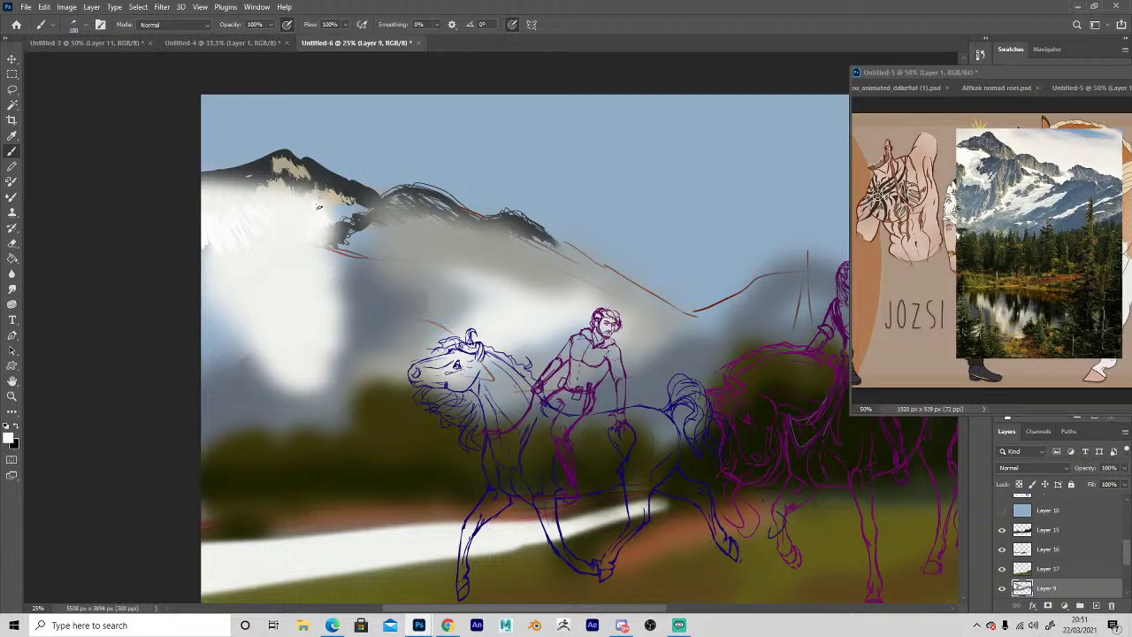
Sample another light tone from the photo and add snow strokes just beneath the far-left mountain's dark crest.
key(i)
click(954, 135)
key(b)
click(237, 205)
mouse_move(241, 186)
mouse_down()
mouse_move(254, 206)
mouse_move(272, 202)
mouse_move(233, 195)
mouse_move(311, 195)
mouse_move(267, 190)
mouse_move(294, 189)
mouse_move(345, 220)
mouse_move(358, 209)
mouse_move(343, 199)
mouse_move(329, 234)
mouse_move(292, 261)
mouse_move(308, 228)
mouse_move(352, 223)
mouse_move(310, 223)
mouse_move(361, 211)
mouse_move(203, 187)
mouse_up()
Sample the peak's rock tones and paint dark rock beneath the summit and along the snowfield's left edge.
key(i)
alt+click(283, 181)
alt+click(302, 178)
alt+click(302, 180)
key(b)
alt+click(263, 186)
drag(308, 228, 295, 259)
mouse_move(204, 267)
mouse_down()
mouse_move(219, 288)
mouse_move(205, 279)
mouse_move(207, 303)
mouse_up()
Paint dark rocky streaks over the far-left mountain's lower slope and through the middle of its snowfield.
alt+click(285, 181)
alt+click(292, 237)
drag(209, 263, 204, 347)
mouse_move(203, 300)
mouse_down()
mouse_move(237, 329)
mouse_move(210, 339)
mouse_move(232, 373)
mouse_up()
mouse_move(221, 331)
mouse_down()
mouse_move(256, 365)
mouse_move(212, 394)
mouse_move(266, 385)
mouse_move(277, 360)
mouse_move(234, 316)
mouse_move(290, 295)
mouse_move(232, 255)
mouse_move(249, 273)
mouse_up()
drag(269, 289, 313, 296)
mouse_move(265, 265)
mouse_down()
mouse_move(250, 234)
mouse_move(221, 210)
mouse_up()
mouse_move(252, 316)
mouse_down()
mouse_move(235, 336)
mouse_move(295, 362)
mouse_move(306, 328)
mouse_up()
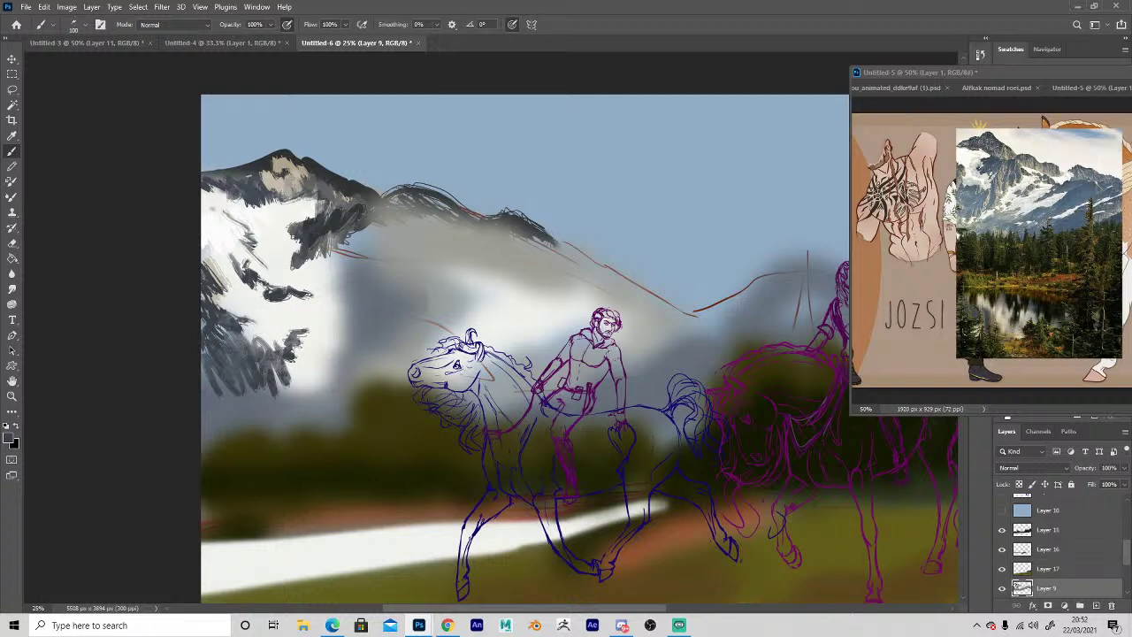
Sample rock and snow tones from the painting and build up jagged rock down the snowfield's right side.
key(space)
mouse_move(195, 400)
mouse_down()
mouse_move(264, 271)
mouse_move(298, 249)
mouse_move(301, 211)
mouse_move(353, 232)
mouse_move(281, 271)
mouse_move(283, 184)
mouse_move(308, 230)
mouse_up()
key(space)
alt+click(329, 192)
alt+click(298, 271)
alt+click(285, 191)
drag(328, 234, 361, 265)
mouse_move(364, 230)
mouse_down()
mouse_move(374, 264)
mouse_move(421, 134)
mouse_move(391, 187)
mouse_up()
alt+click(415, 89)
alt+click(409, 86)
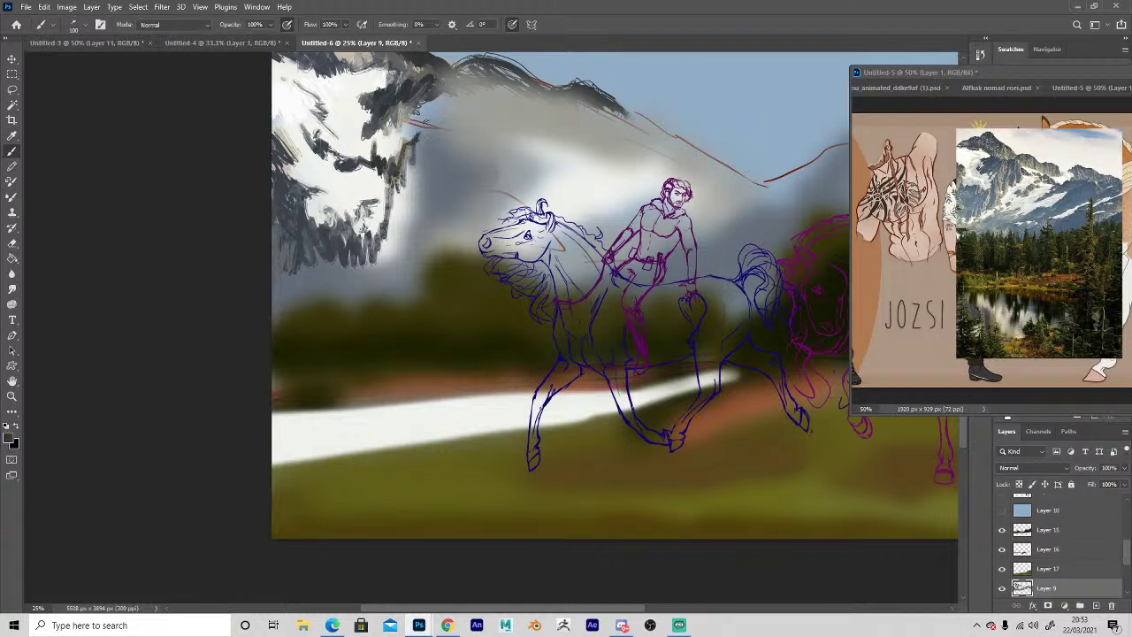
Sample a blue-grey from the landscape photo and paint cool shadows among the far-left mountain's rocks and snow.
drag(303, 243, 241, 347)
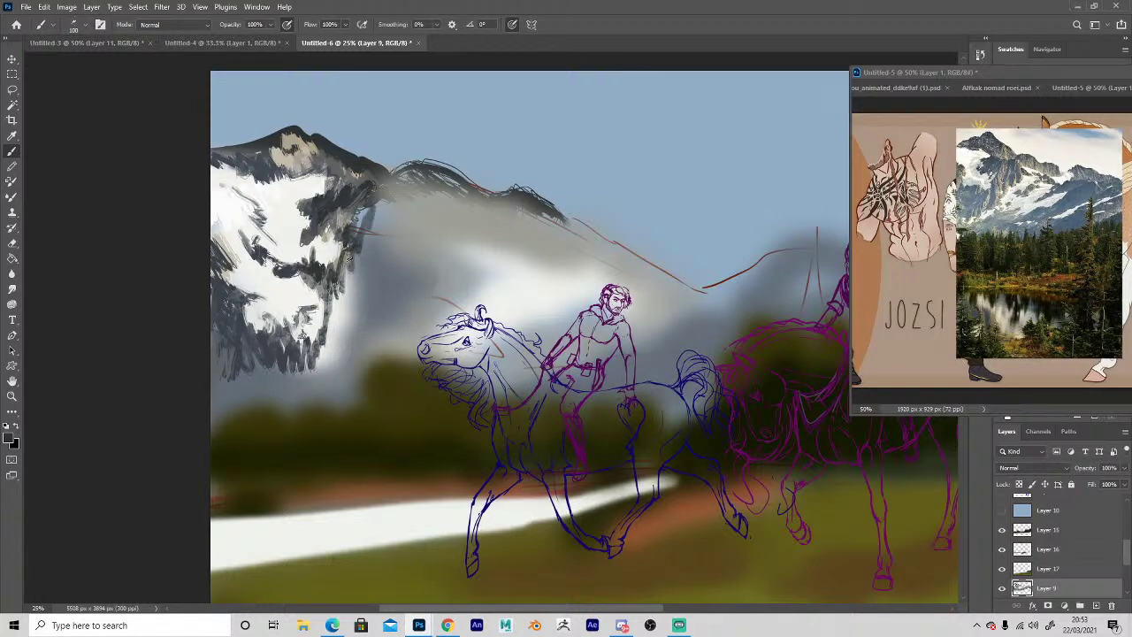
alt+click(1007, 192)
click(245, 310)
drag(245, 302, 265, 328)
drag(236, 268, 247, 299)
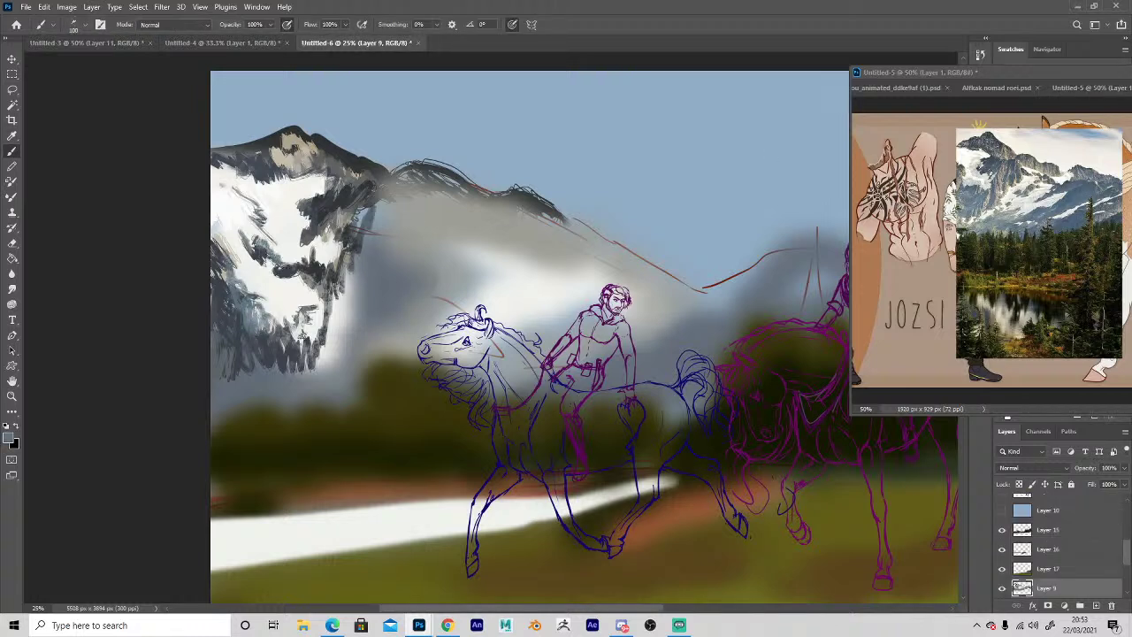
mouse_move(308, 285)
mouse_down()
mouse_move(337, 287)
mouse_move(345, 321)
mouse_up()
drag(358, 292, 353, 315)
Sample greys from the far-left mountain and brush downward rock strokes along its right flank.
alt+click(337, 245)
drag(346, 261, 350, 304)
alt+click(351, 246)
drag(353, 260, 343, 294)
mouse_move(360, 265)
mouse_down()
mouse_move(348, 304)
mouse_move(357, 271)
mouse_up()
drag(375, 218, 367, 255)
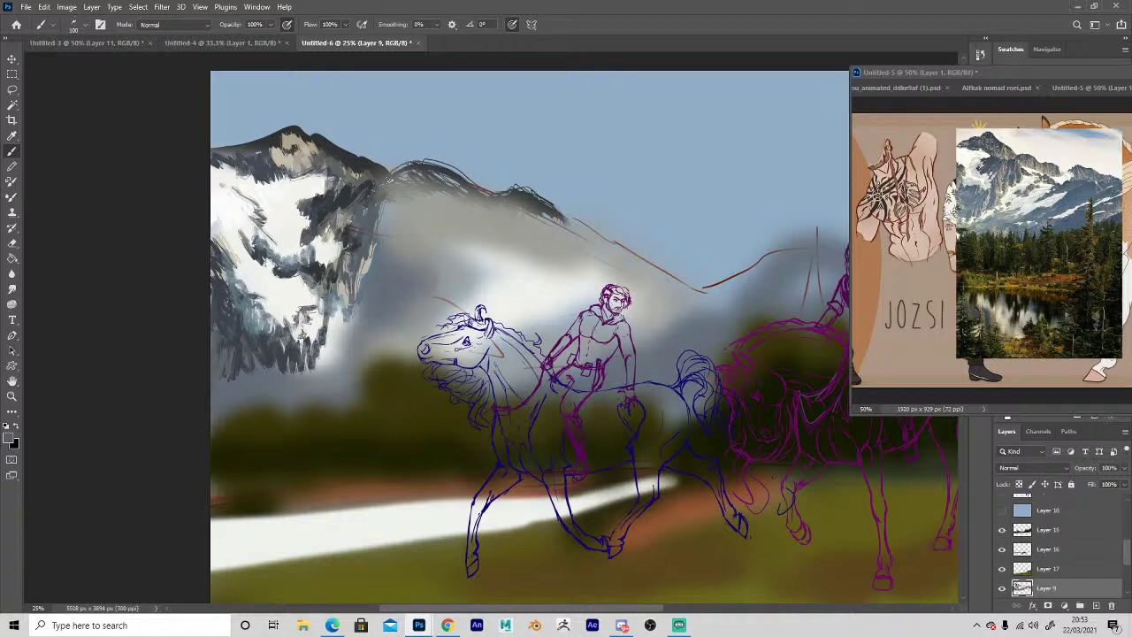
Paint light grey strokes along the foot of the far-left mountain.
key(i)
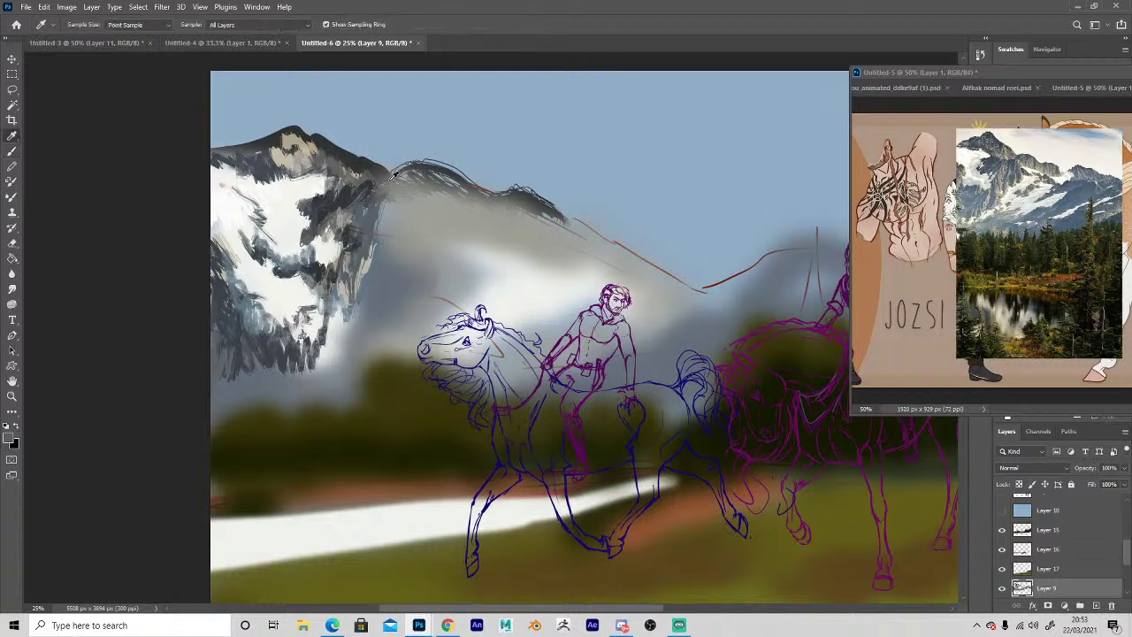
key(b)
mouse_move(227, 372)
mouse_down()
mouse_move(269, 368)
mouse_move(232, 373)
mouse_move(307, 378)
mouse_up()
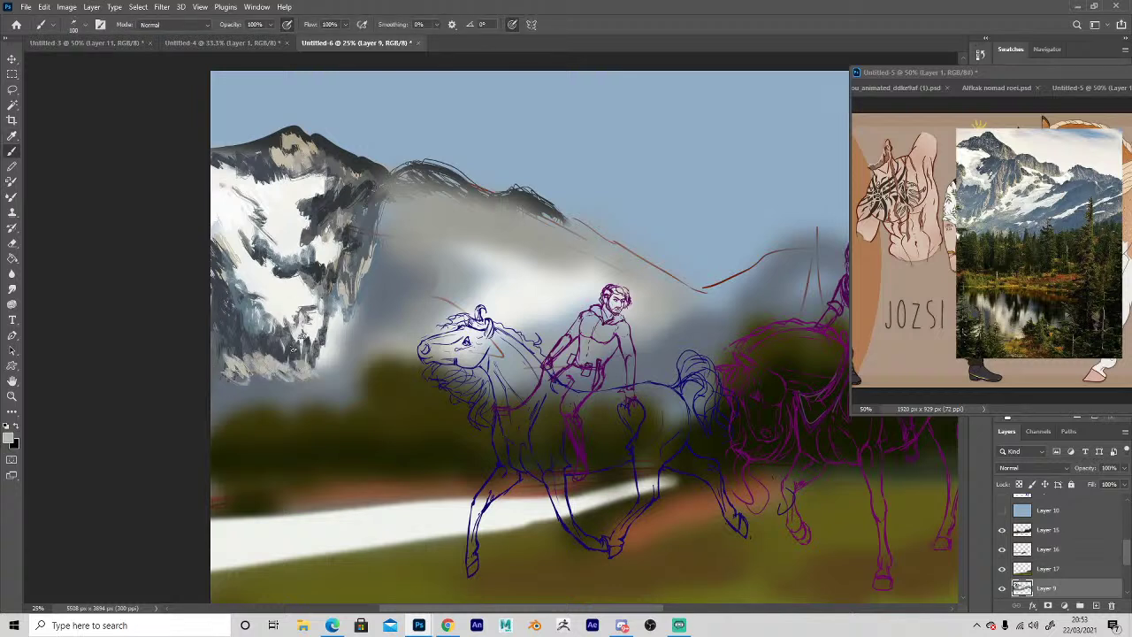
Paint dark rock patches on the second mountain's slope and add tan highlights sampled from the far-left peak.
key(i)
click(331, 269)
key(b)
mouse_move(444, 277)
mouse_down()
mouse_move(398, 311)
mouse_move(400, 284)
mouse_move(527, 261)
mouse_move(470, 229)
mouse_move(531, 259)
mouse_up()
alt+click(295, 136)
drag(466, 228, 504, 252)
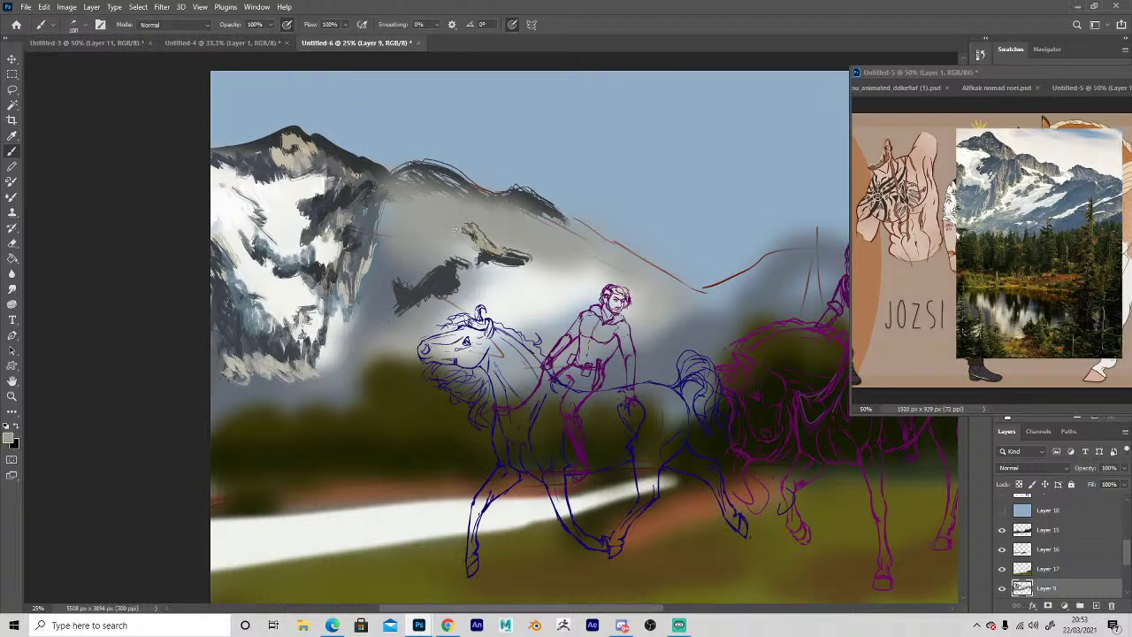
Paint blue-grey and dark rock along the second mountain's ridge and where it meets the far-left mountain.
mouse_move(406, 228)
mouse_down()
mouse_move(389, 209)
mouse_move(422, 226)
mouse_up()
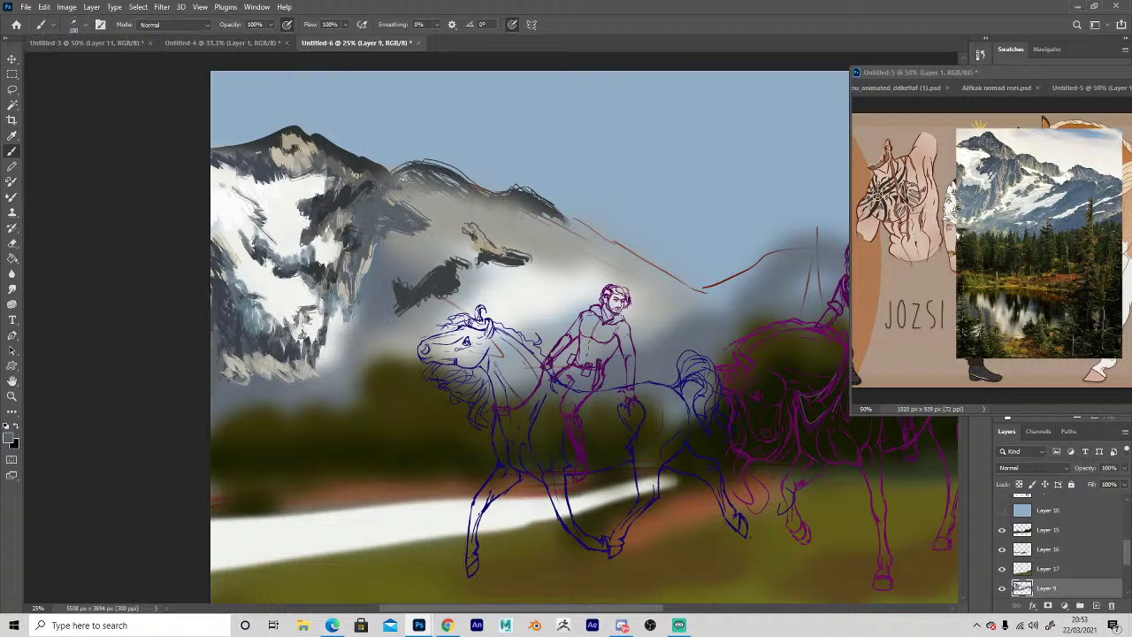
drag(433, 162, 543, 206)
alt+click(339, 168)
mouse_move(391, 199)
mouse_down()
mouse_move(421, 177)
mouse_move(519, 200)
mouse_up()
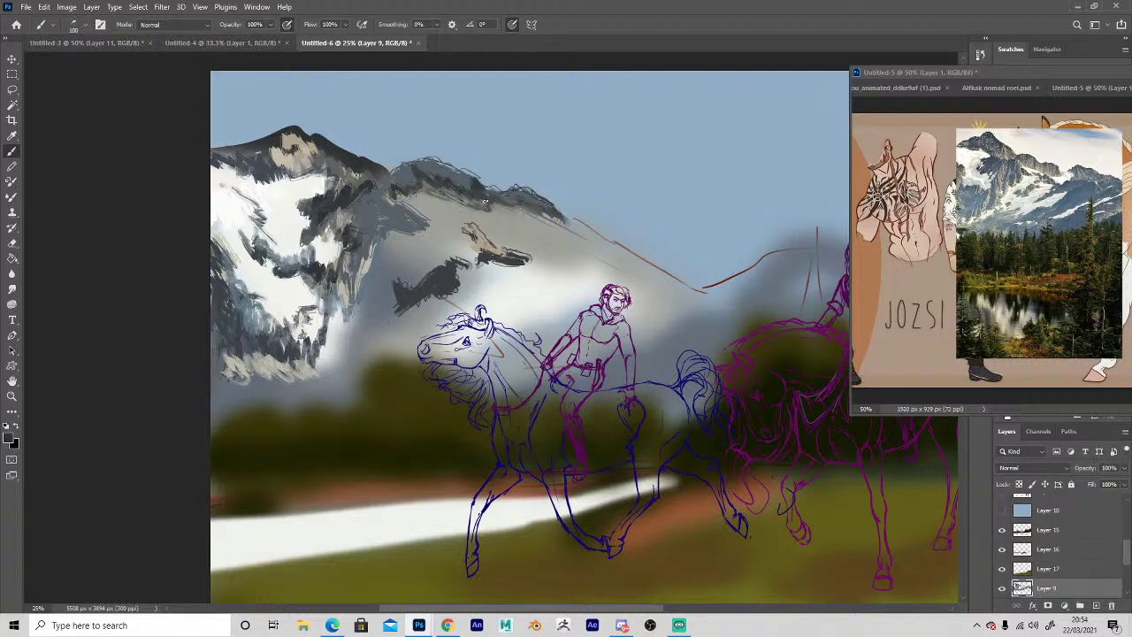
drag(528, 209, 547, 214)
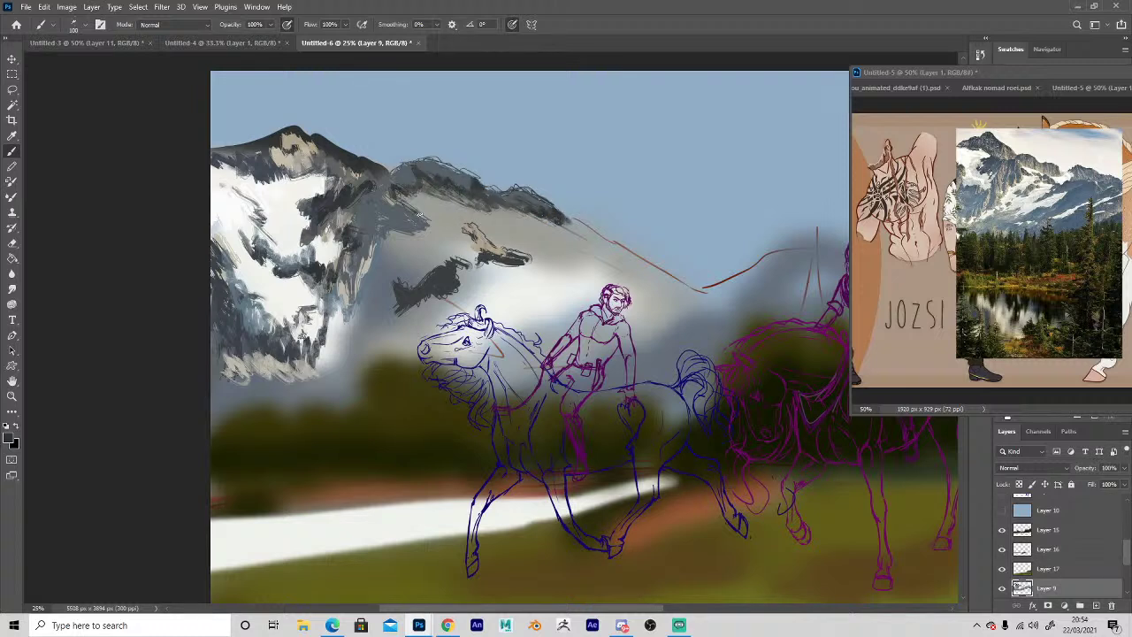
mouse_move(432, 228)
mouse_down()
mouse_move(386, 206)
mouse_move(395, 212)
mouse_up()
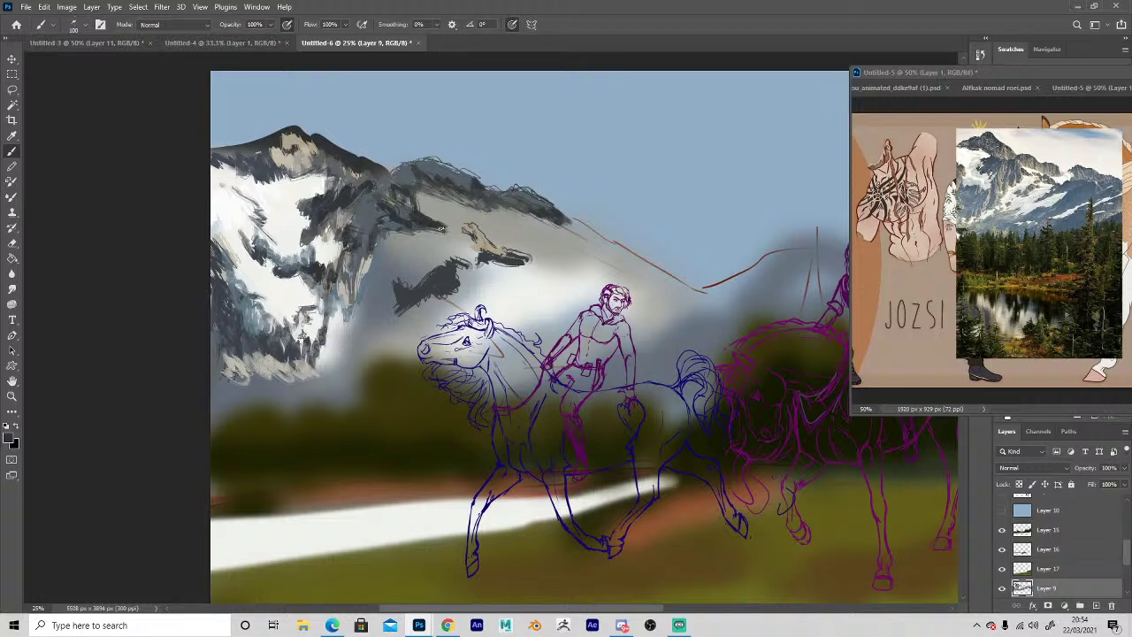
Extend the dark rock band across the second mountain and shade its lower right slope with blue-grey from the photo.
mouse_move(542, 268)
mouse_down()
mouse_move(598, 288)
mouse_move(539, 309)
mouse_move(608, 294)
mouse_up()
alt+click(1037, 192)
mouse_move(519, 313)
mouse_down()
mouse_move(637, 280)
mouse_move(681, 283)
mouse_move(573, 309)
mouse_move(672, 306)
mouse_move(496, 365)
mouse_move(659, 347)
mouse_move(703, 307)
mouse_move(736, 312)
mouse_up()
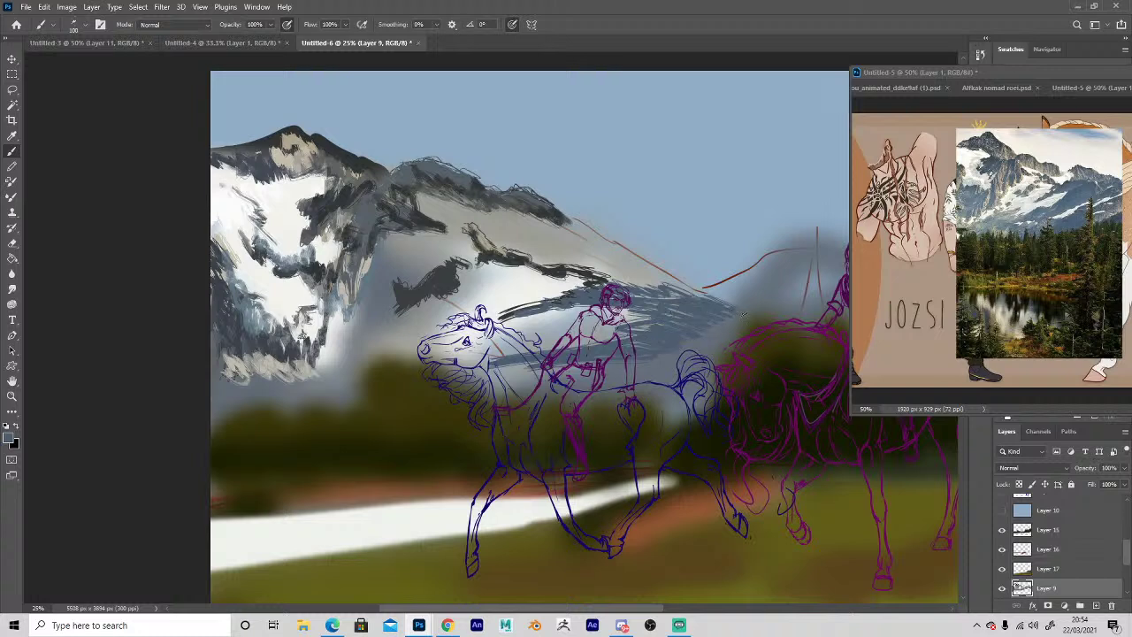
Sample tones from the second mountain and brush light streaks over its lower slope behind the front rider.
alt+click(567, 296)
alt+click(504, 288)
alt+click(546, 326)
mouse_move(559, 332)
mouse_down()
mouse_move(497, 338)
mouse_move(497, 352)
mouse_move(624, 327)
mouse_move(648, 311)
mouse_up()
mouse_move(577, 380)
mouse_down()
mouse_move(685, 355)
mouse_move(750, 324)
mouse_up()
mouse_move(610, 368)
mouse_down()
mouse_move(504, 372)
mouse_move(416, 350)
mouse_move(425, 329)
mouse_move(375, 352)
mouse_move(468, 297)
mouse_move(477, 276)
mouse_move(371, 268)
mouse_move(366, 301)
mouse_move(365, 320)
mouse_move(385, 292)
mouse_move(453, 252)
mouse_move(392, 237)
mouse_move(373, 261)
mouse_move(473, 237)
mouse_move(415, 197)
mouse_move(573, 251)
mouse_move(564, 263)
mouse_move(626, 267)
mouse_up()
Paint dark rock down the second mountain's right ridge to the valley and refine the slope above the horse's head.
key(alt)
alt+click(549, 215)
mouse_move(549, 215)
mouse_down()
mouse_move(632, 258)
mouse_move(659, 287)
mouse_move(646, 276)
mouse_move(724, 305)
mouse_up()
drag(487, 262, 471, 318)
Sample a light grey and brush strokes along the mountains' base above the dark tree line.
alt+click(372, 336)
mouse_move(375, 334)
mouse_down()
mouse_move(334, 343)
mouse_move(358, 361)
mouse_move(328, 368)
mouse_move(347, 391)
mouse_move(267, 397)
mouse_up()
key(space)
drag(384, 450, 250, 414)
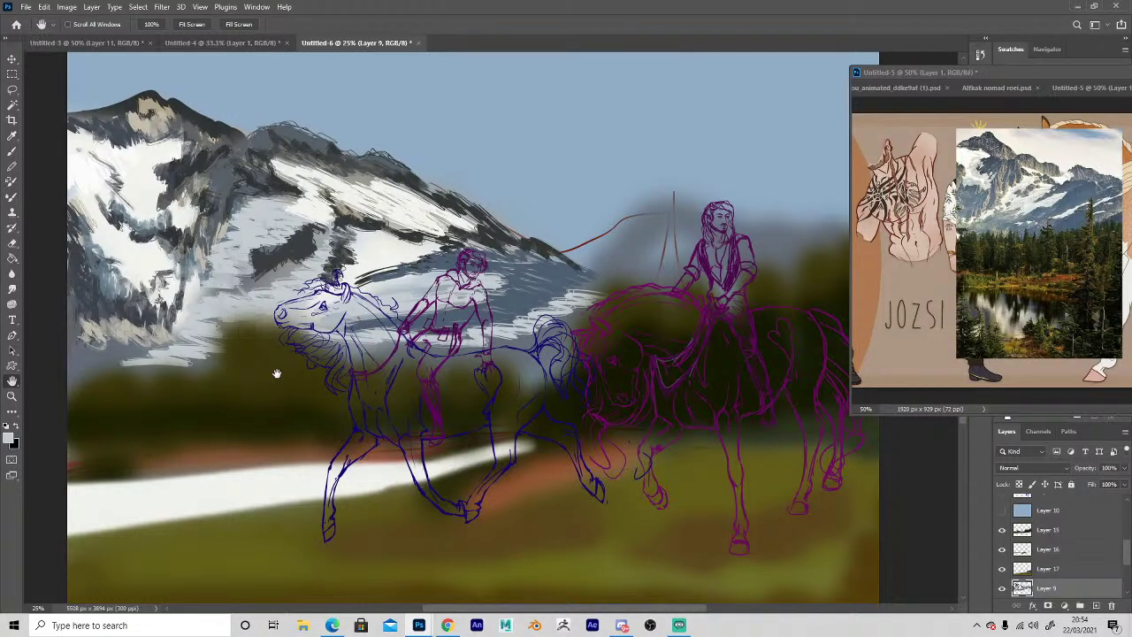
Paint the third mountain range behind the rear rider with dark rock and light snow streaks, using sampled tones.
alt+click(534, 291)
mouse_move(545, 278)
mouse_down()
mouse_move(486, 292)
mouse_move(569, 232)
mouse_move(662, 231)
mouse_move(709, 249)
mouse_move(768, 207)
mouse_move(805, 234)
mouse_move(766, 283)
mouse_move(555, 297)
mouse_move(554, 274)
mouse_move(665, 251)
mouse_move(791, 270)
mouse_move(801, 221)
mouse_move(762, 241)
mouse_move(637, 243)
mouse_move(532, 266)
mouse_move(600, 237)
mouse_move(629, 281)
mouse_move(638, 264)
mouse_move(624, 255)
mouse_move(566, 280)
mouse_move(632, 252)
mouse_move(761, 265)
mouse_move(783, 257)
mouse_move(766, 231)
mouse_move(803, 232)
mouse_up()
alt+click(473, 251)
alt+click(480, 286)
mouse_move(591, 251)
mouse_down()
mouse_move(538, 283)
mouse_move(532, 300)
mouse_up()
key(space)
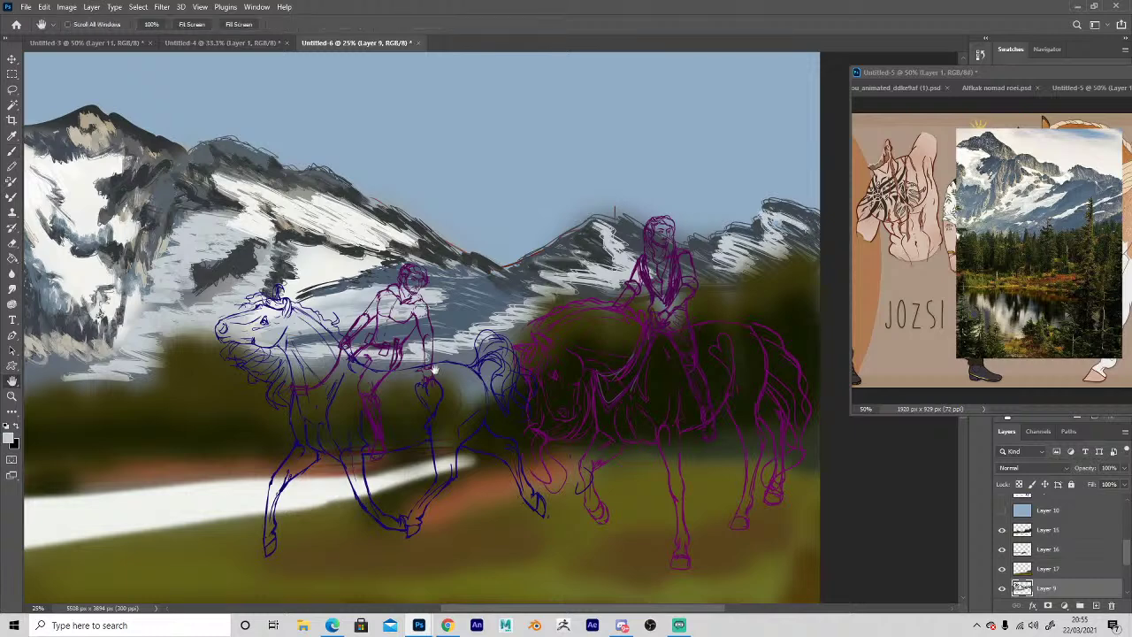
Select the tree line's layer, sample its dark green and choose the DG_Pines brush.
drag(411, 459, 564, 427)
alt+click(561, 448)
alt+click(531, 451)
ctrl+click(459, 446)
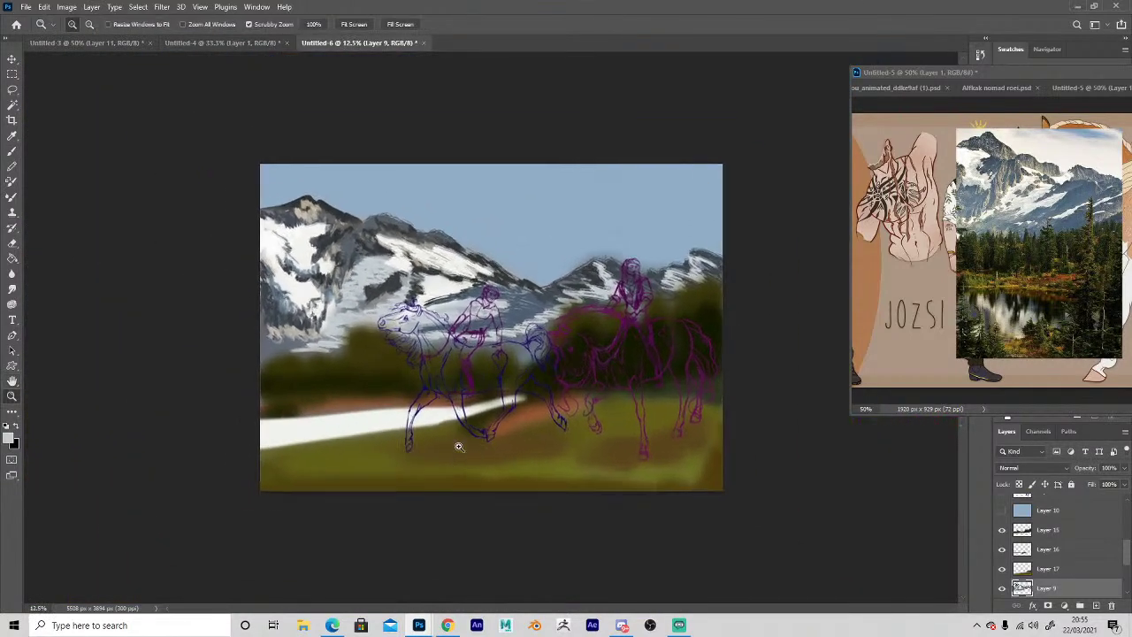
click(460, 448)
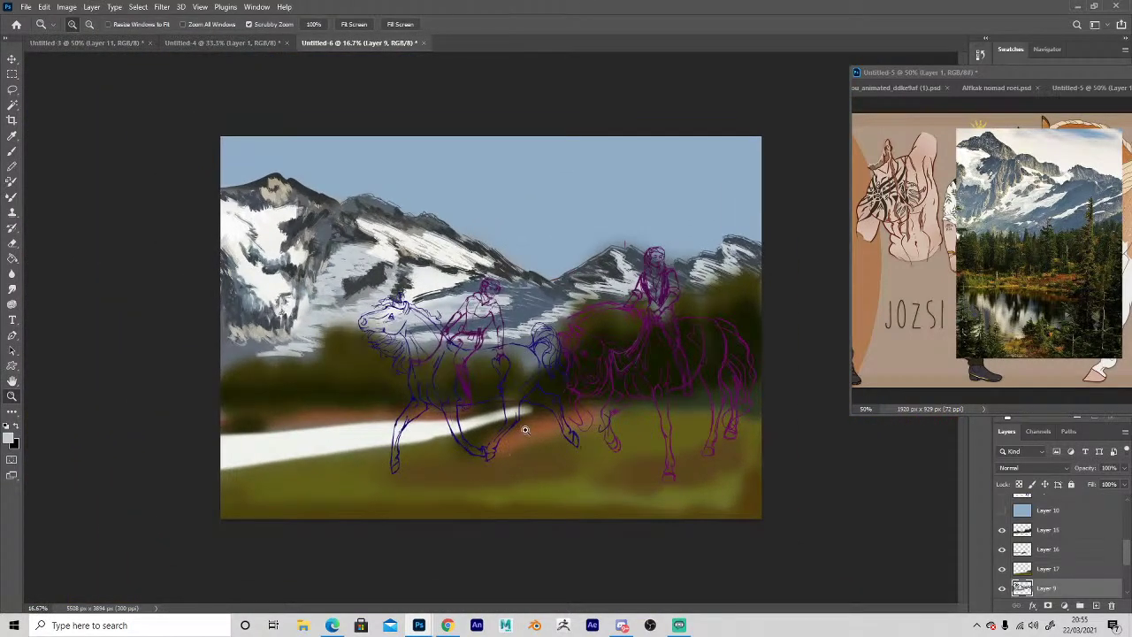
click(11, 61)
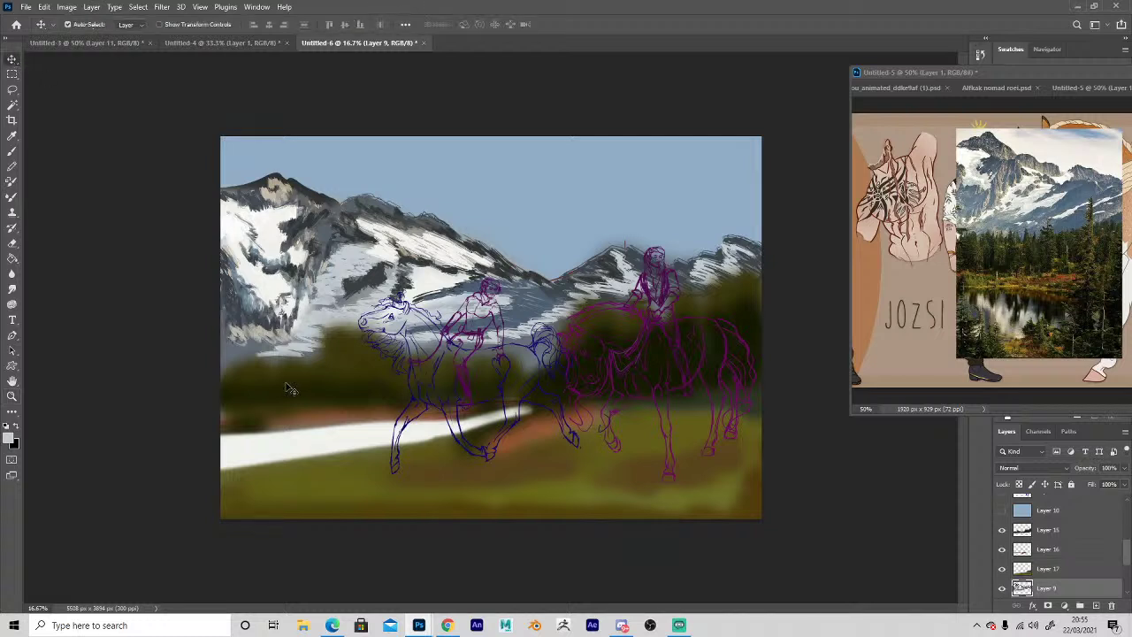
click(286, 384)
key(i)
click(286, 372)
key(b)
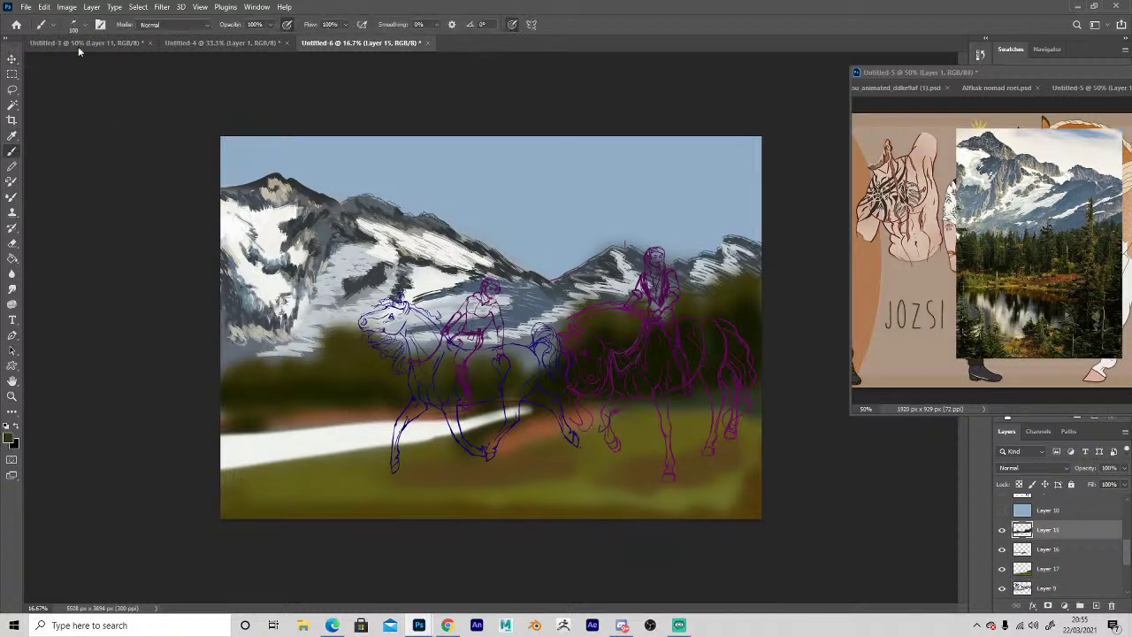
click(86, 27)
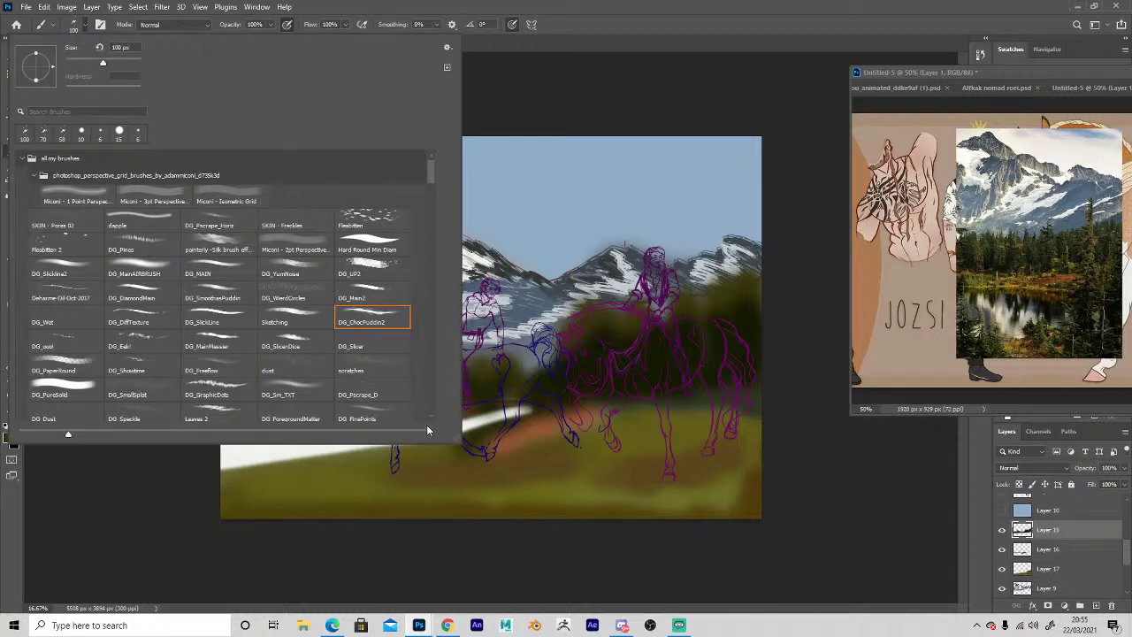
double_click(140, 251)
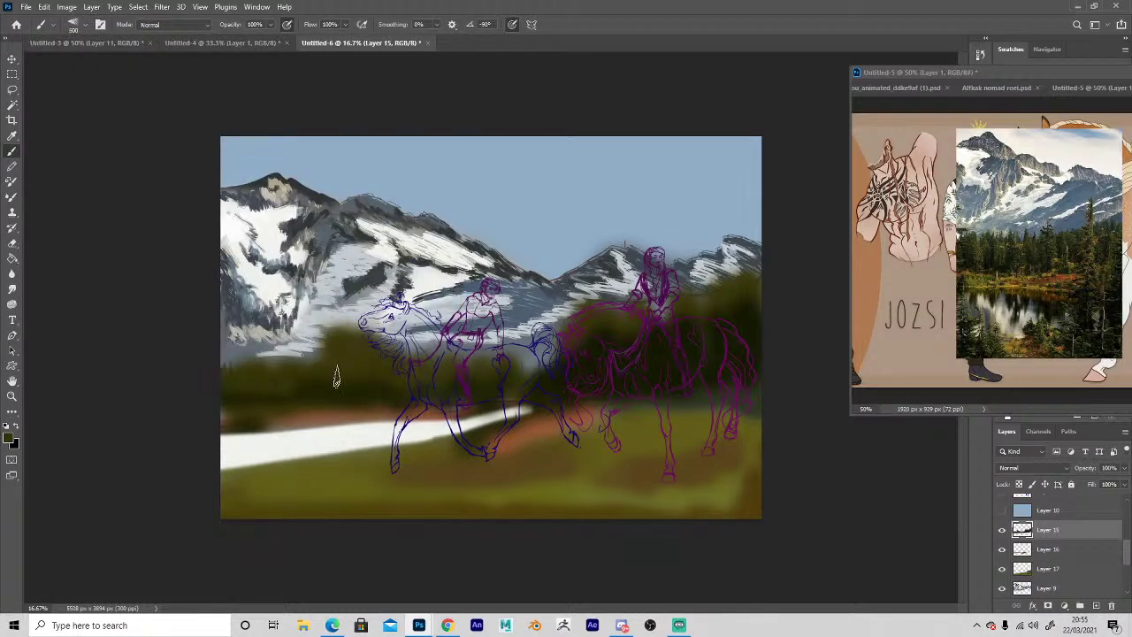
Sample dark tones from the tree line and stamp small pines along it from the canvas edge to behind the rear horse.
key(i)
click(851, 248)
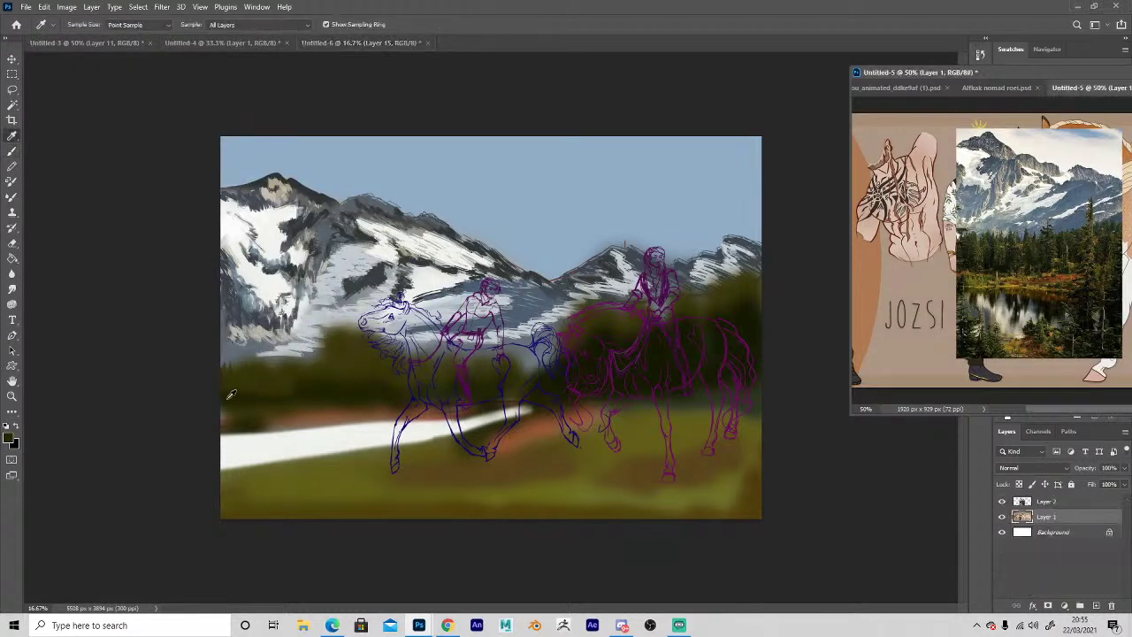
click(232, 391)
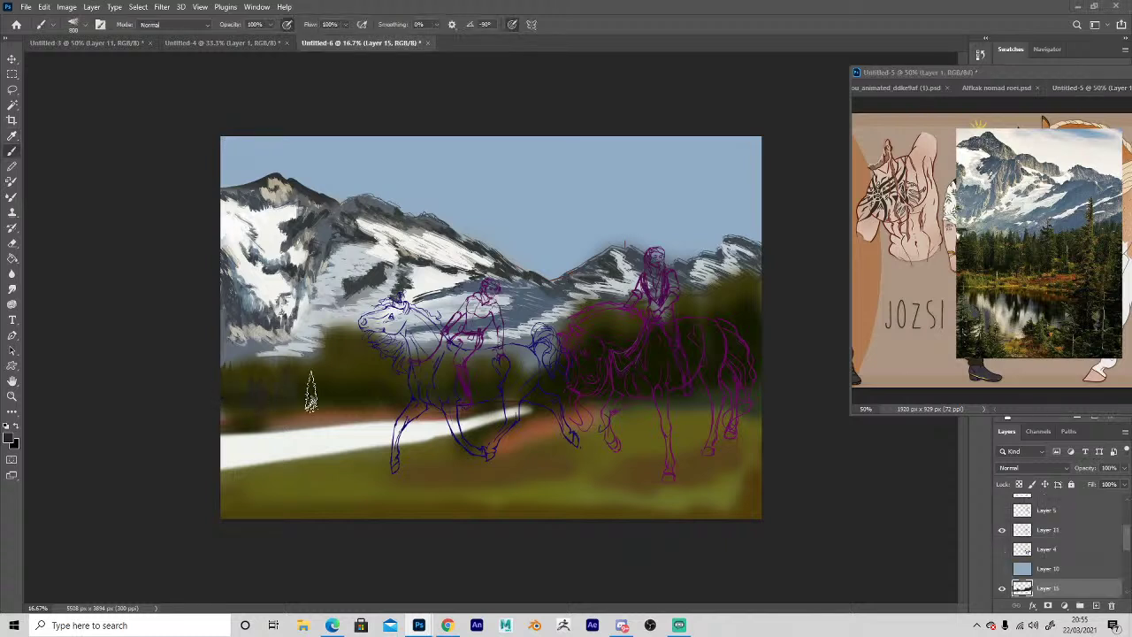
key(b)
mouse_move(215, 392)
mouse_down()
mouse_move(330, 387)
mouse_move(429, 389)
mouse_move(371, 375)
mouse_move(342, 352)
mouse_move(195, 360)
mouse_move(225, 394)
mouse_move(226, 377)
mouse_move(259, 367)
mouse_move(417, 384)
mouse_move(566, 380)
mouse_up()
alt+click(262, 370)
mouse_move(292, 378)
mouse_down()
mouse_move(358, 368)
mouse_move(356, 357)
mouse_move(408, 376)
mouse_up()
mouse_move(324, 379)
mouse_down()
mouse_move(498, 374)
mouse_move(607, 354)
mouse_move(737, 367)
mouse_up()
Sample a dark green, enlarge the pine brush to 1400 px and stamp taller pines behind both riders.
alt+click(661, 379)
key(bracketright)
key(bracketright)
key(bracketright)
click(674, 325)
mouse_move(708, 319)
mouse_down()
mouse_move(722, 341)
mouse_move(749, 328)
mouse_up()
drag(599, 354, 460, 376)
drag(694, 315, 672, 327)
Erase the blurry upper edge of the tree line between the pine tops with the DG_MainAIRBRUSH eraser.
click(12, 59)
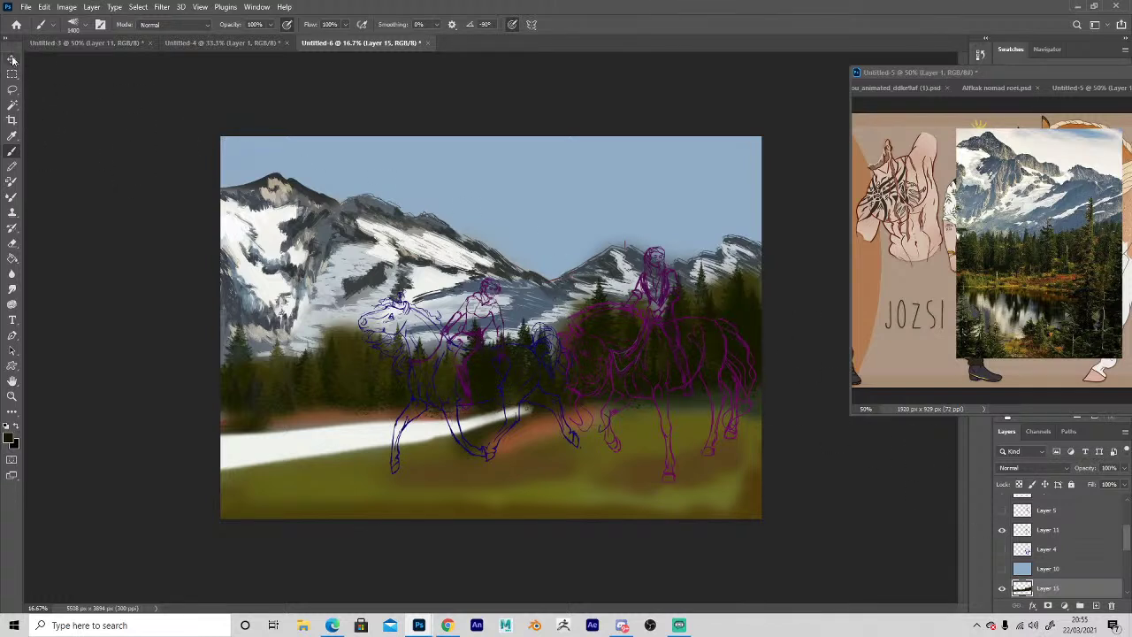
key(e)
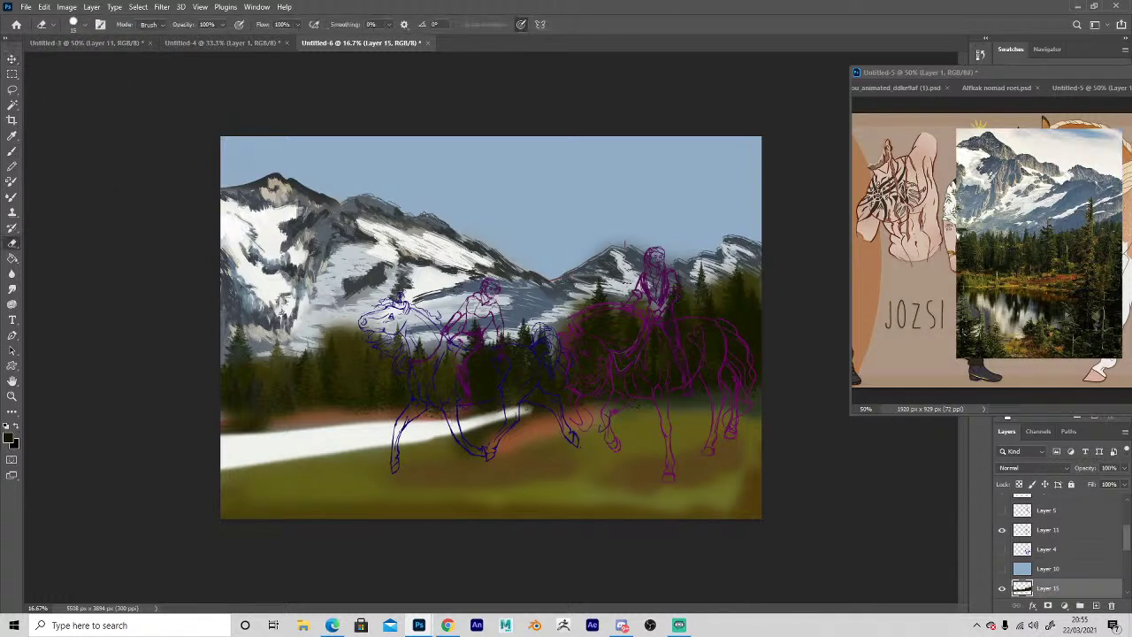
click(76, 25)
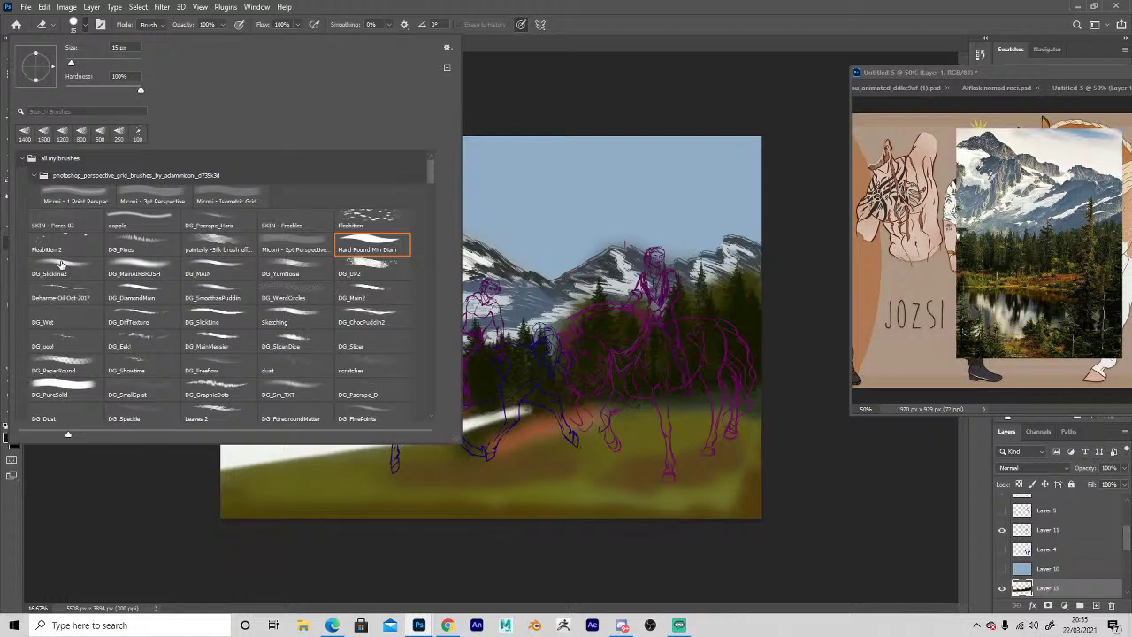
click(144, 278)
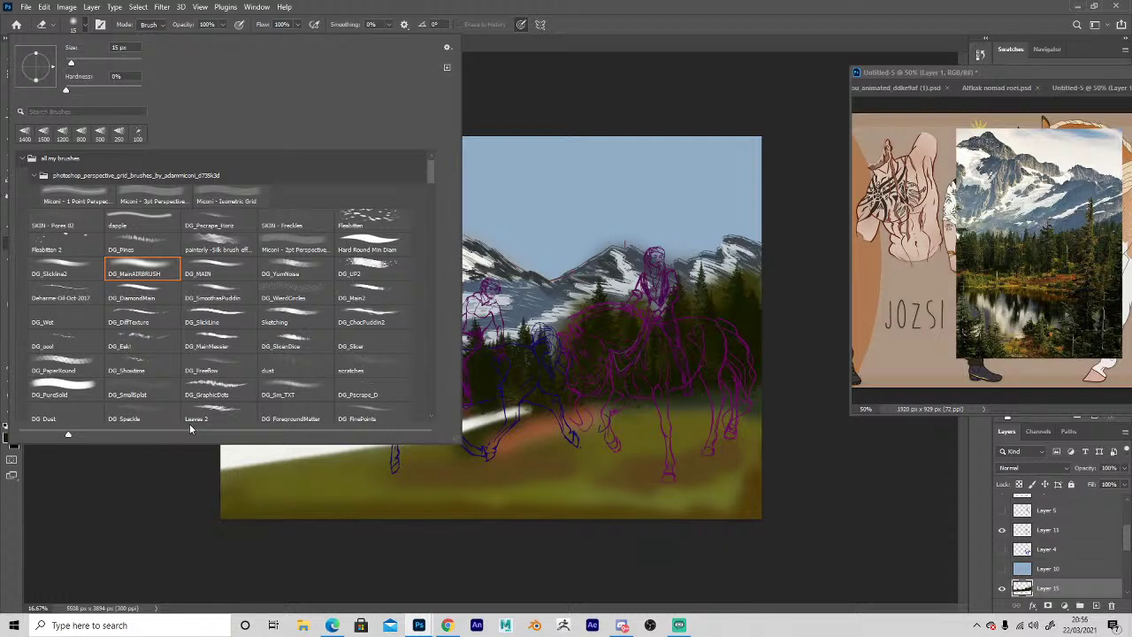
click(144, 480)
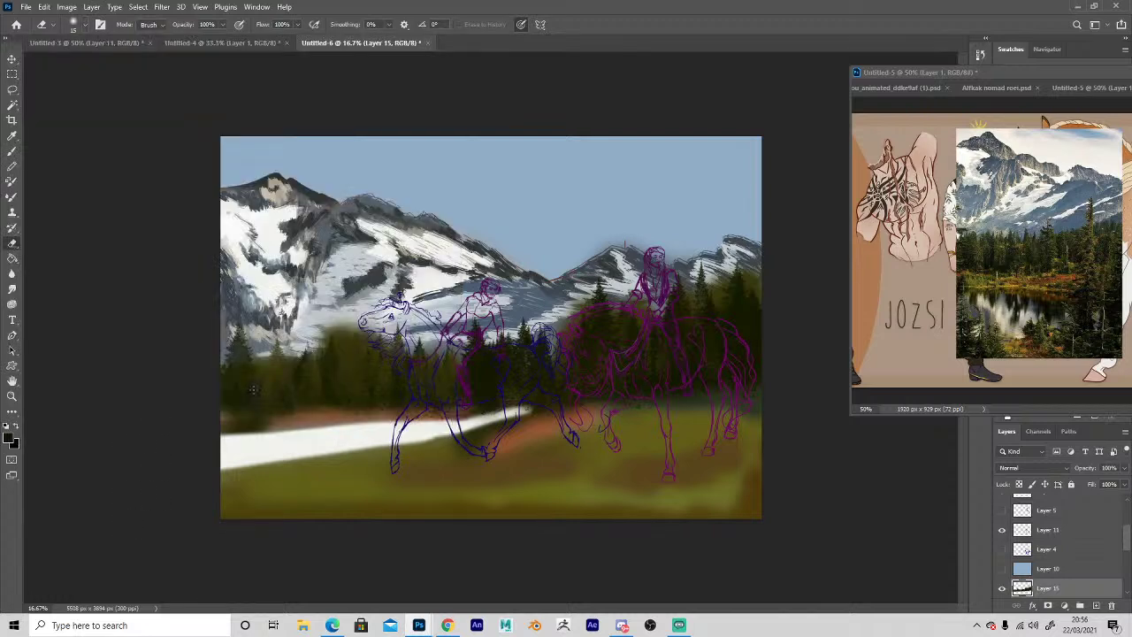
drag(635, 294, 640, 329)
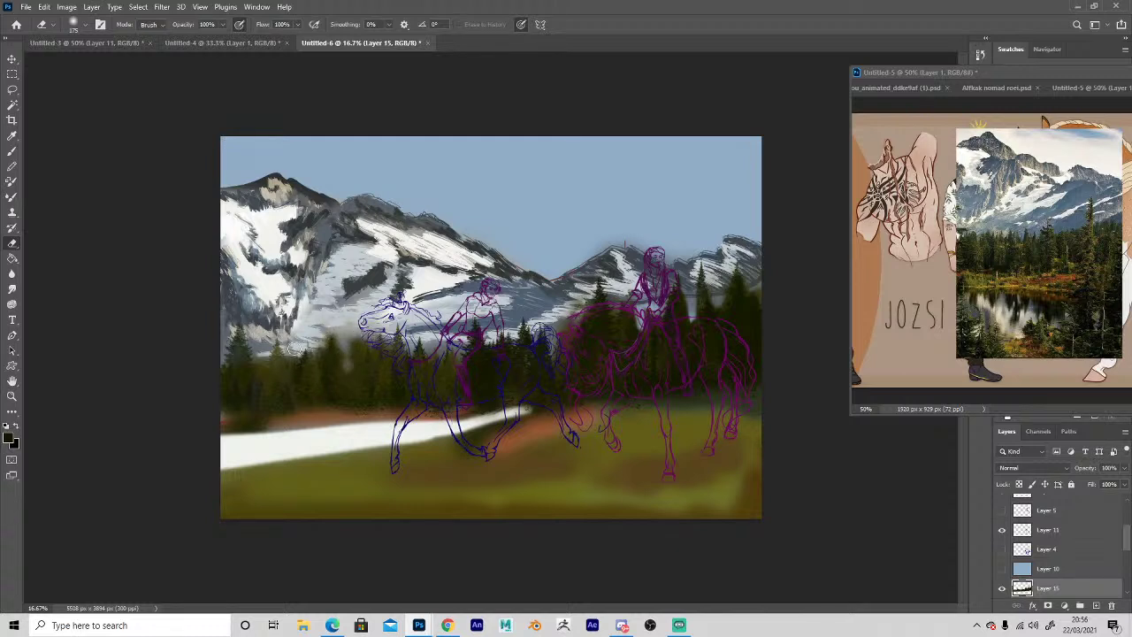
Pick a lighter olive green and stamp a pine in front of the leading horse, undoing the unwanted stamp.
key(b)
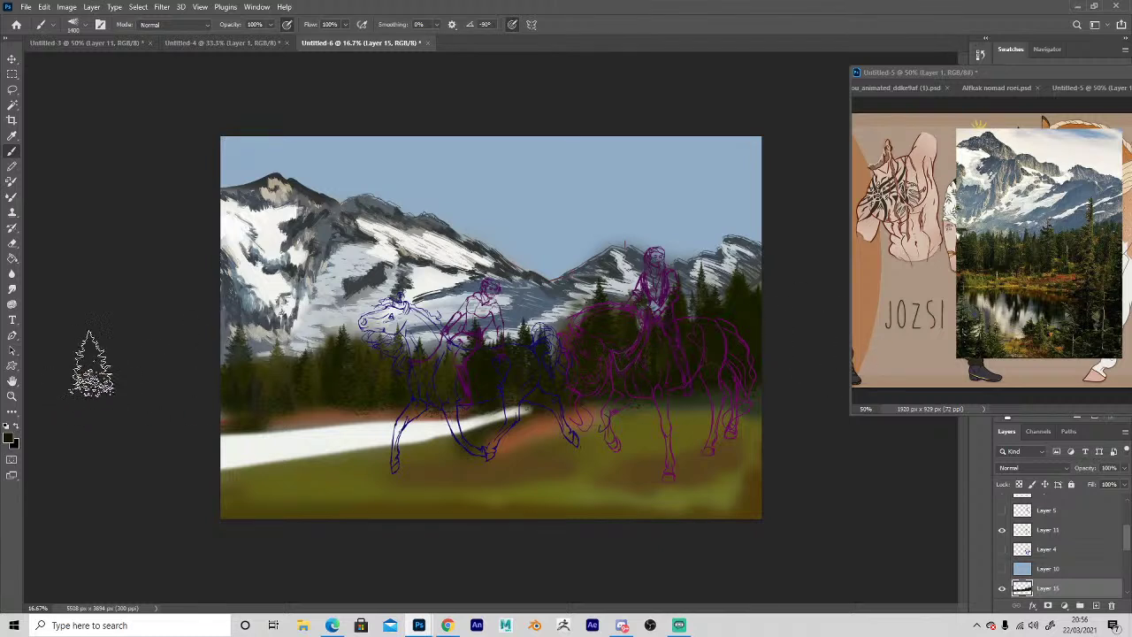
click(9, 437)
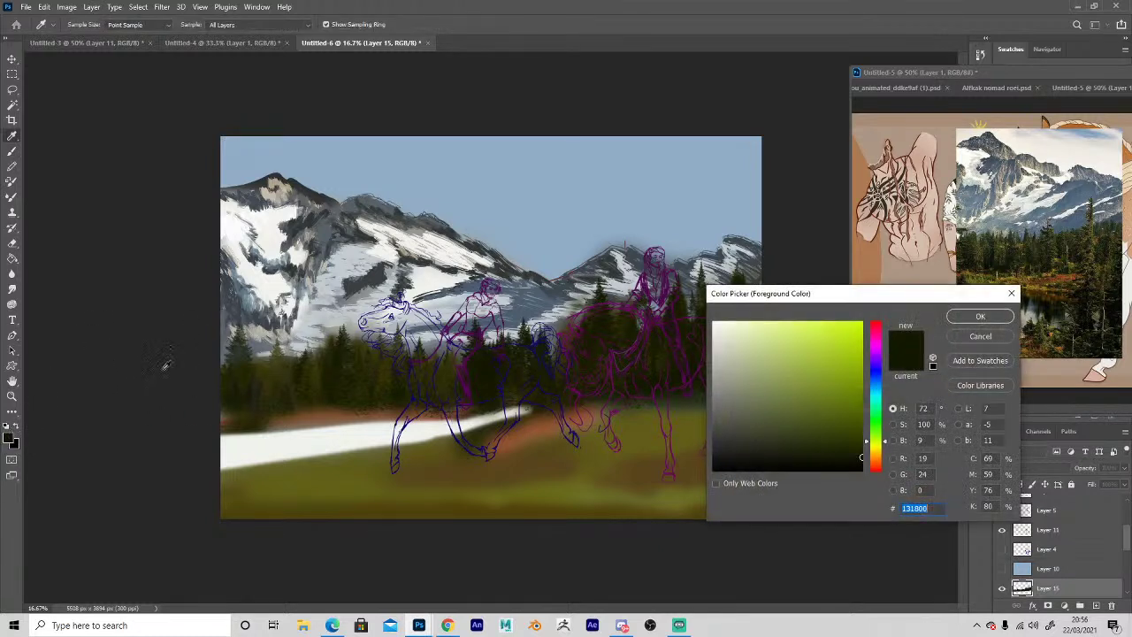
click(808, 399)
click(964, 319)
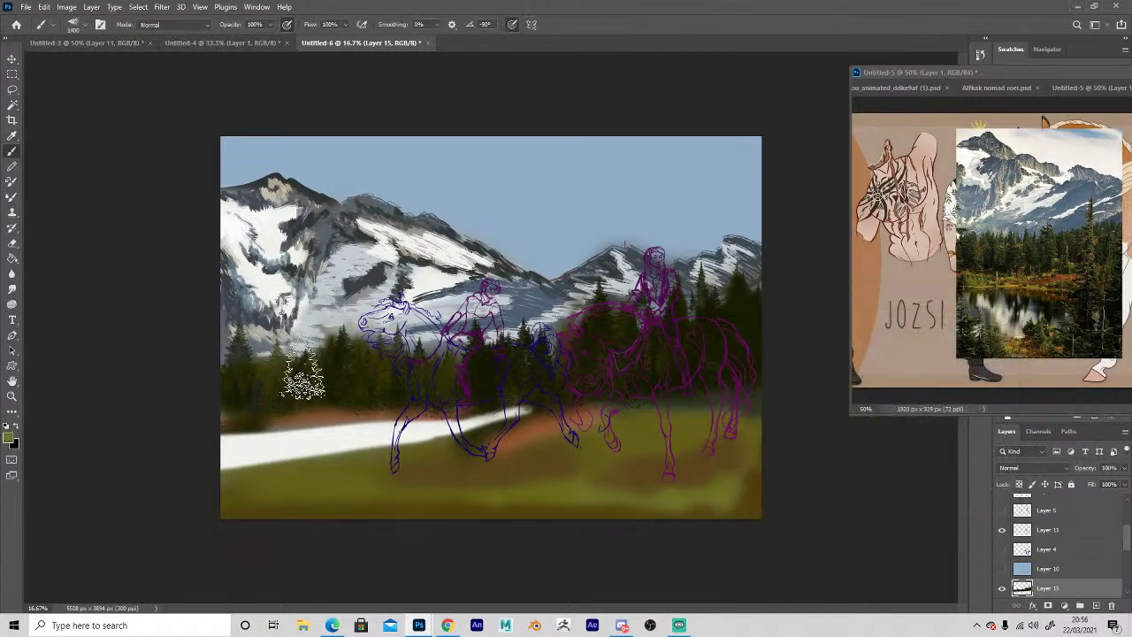
click(310, 367)
click(351, 379)
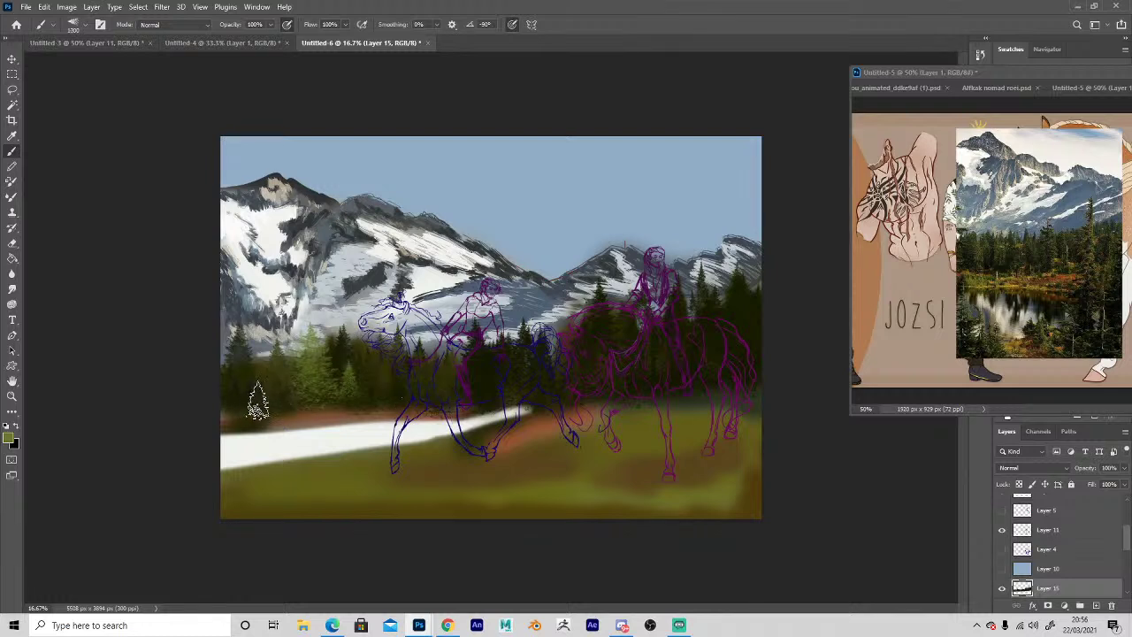
key(ctrl+z)
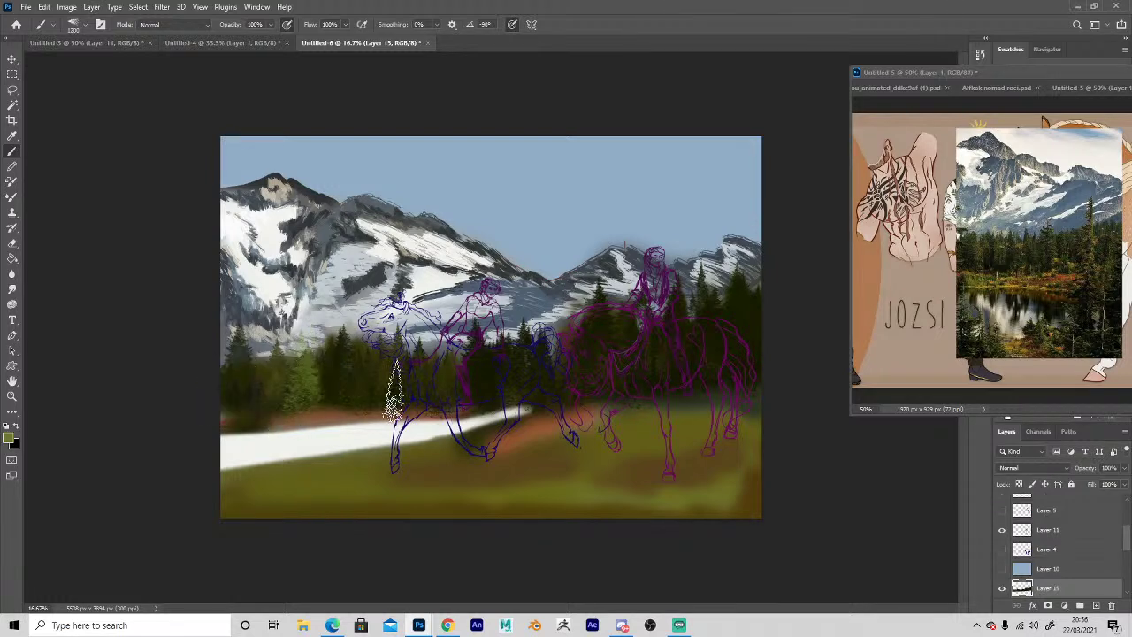
Stamp more olive-green pines behind the horses and at the tree line's outer end, and softly erase along its base.
click(536, 386)
click(588, 379)
click(666, 376)
click(736, 366)
click(698, 345)
click(752, 342)
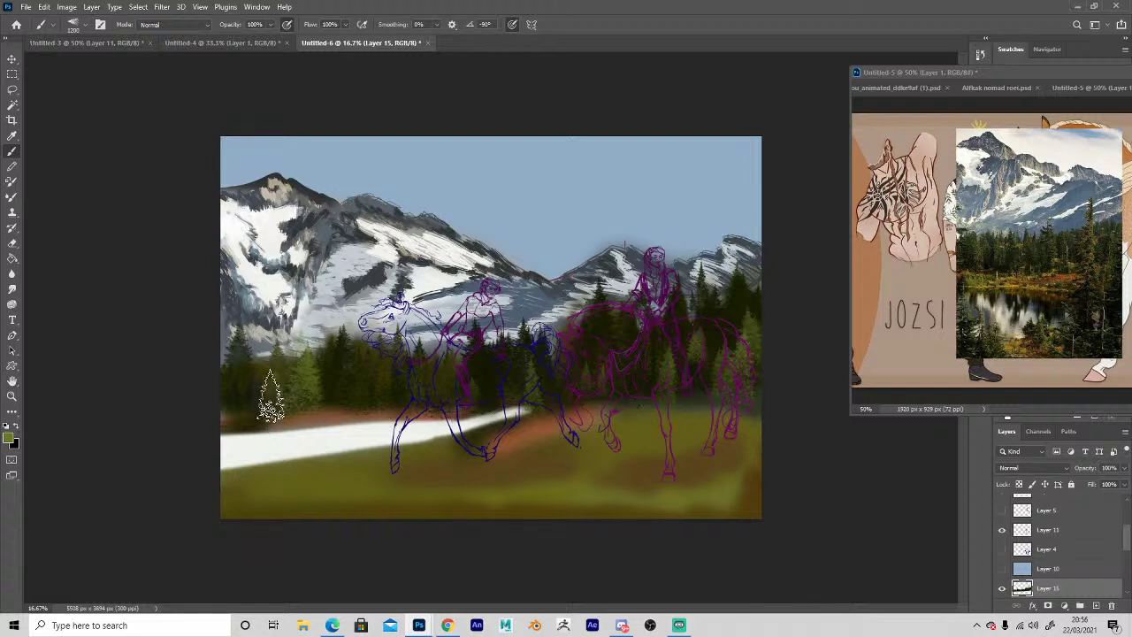
click(240, 398)
key(e)
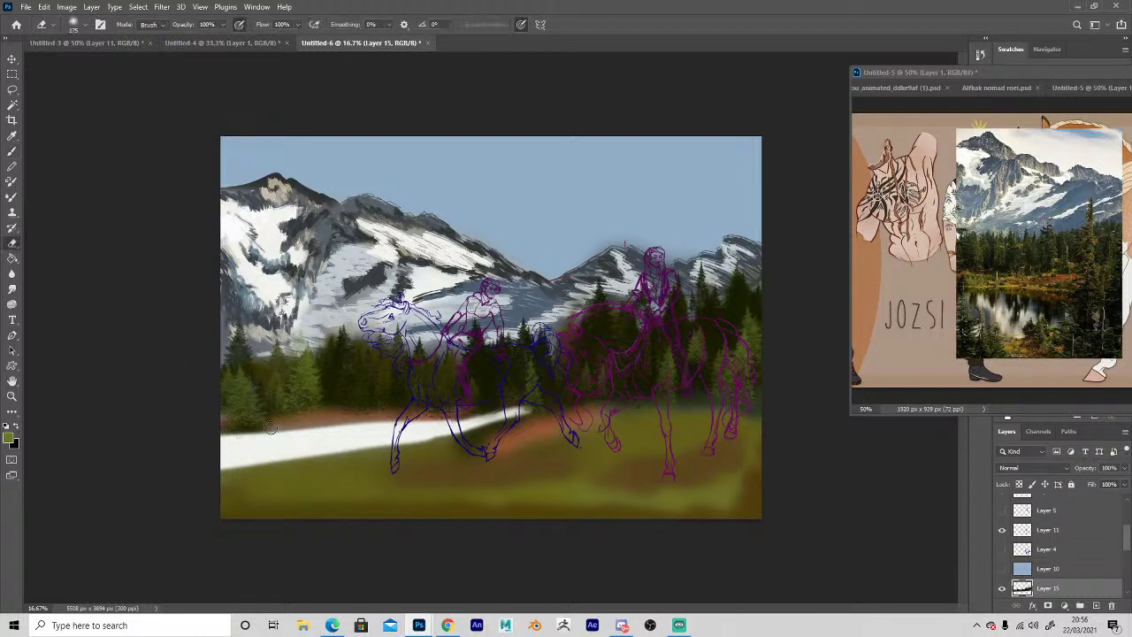
drag(413, 424, 616, 404)
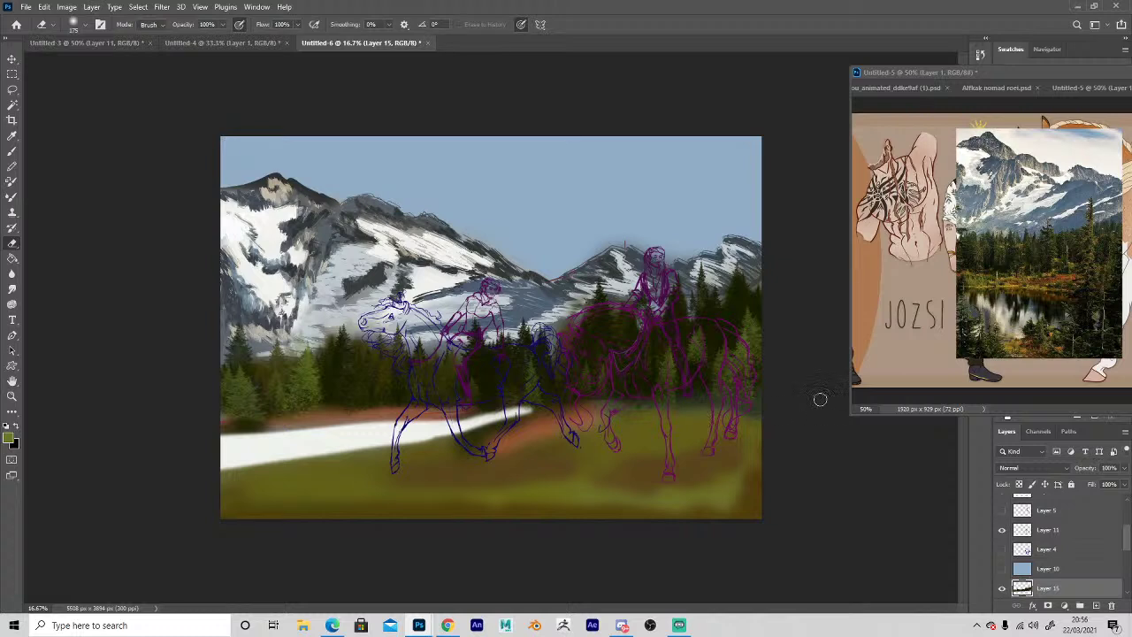
Hide the rough sketch layers Layer 1, Layer 2 and Layer 3 below the mountain painting.
key(v)
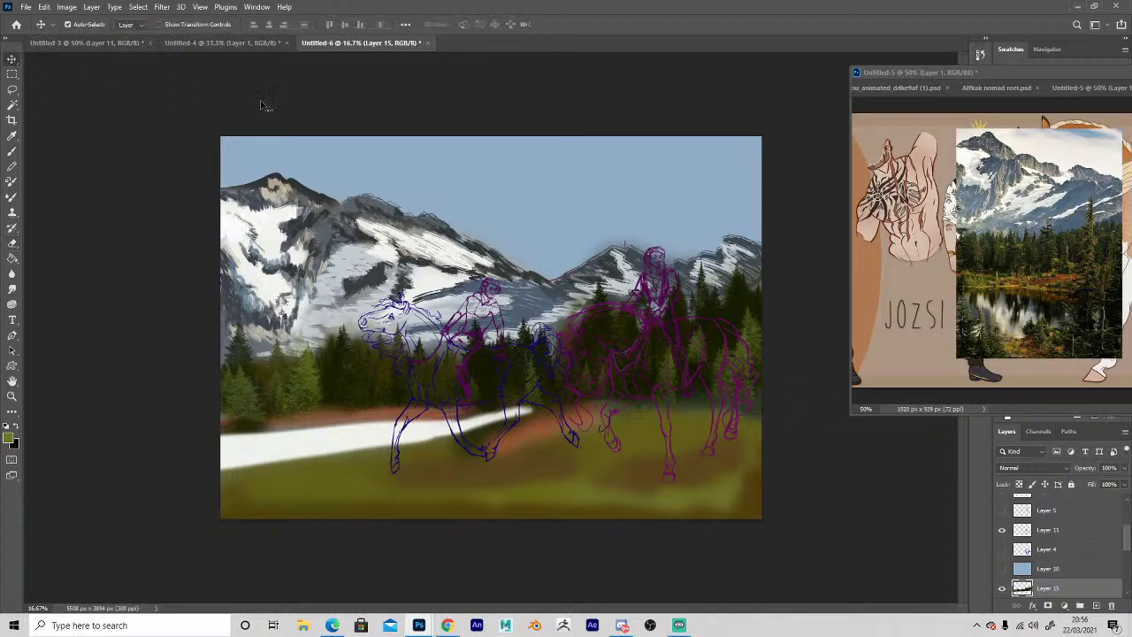
click(623, 254)
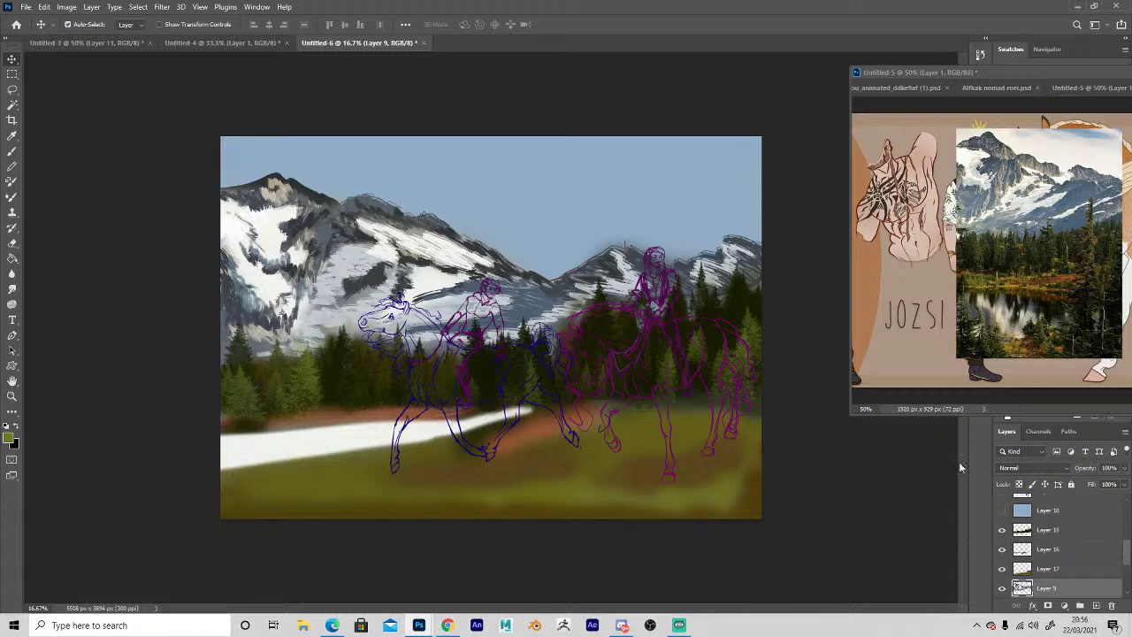
scroll(1097, 594, down, 5)
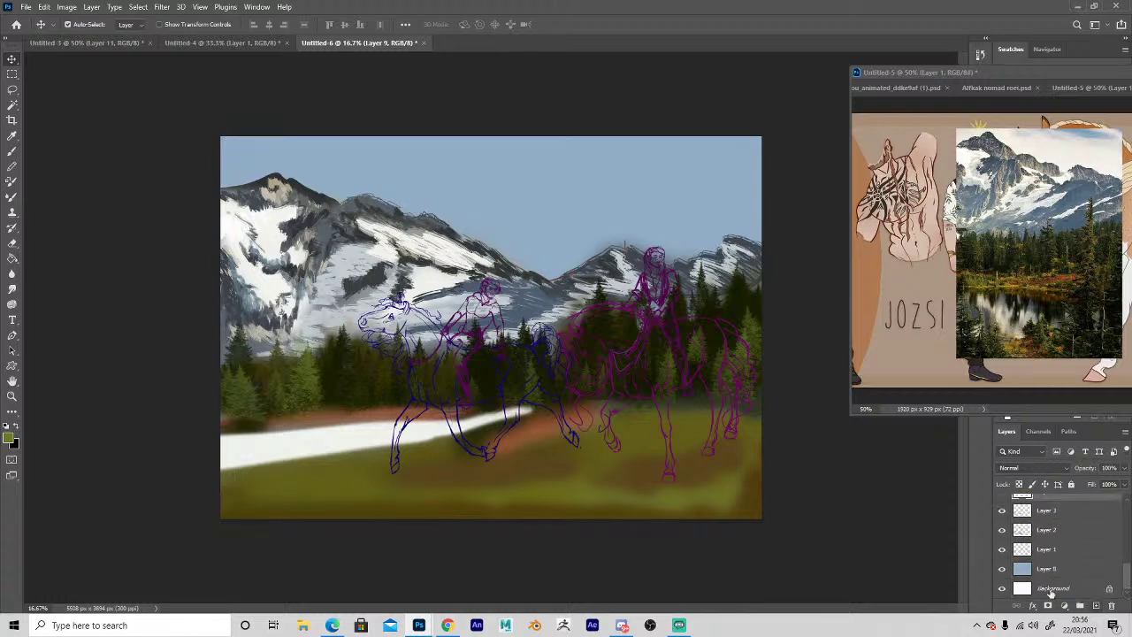
drag(1002, 531, 1003, 520)
Select the sky layer, sample blue from the landscape photo's sky and choose the DG_Slickline2 brush.
click(521, 194)
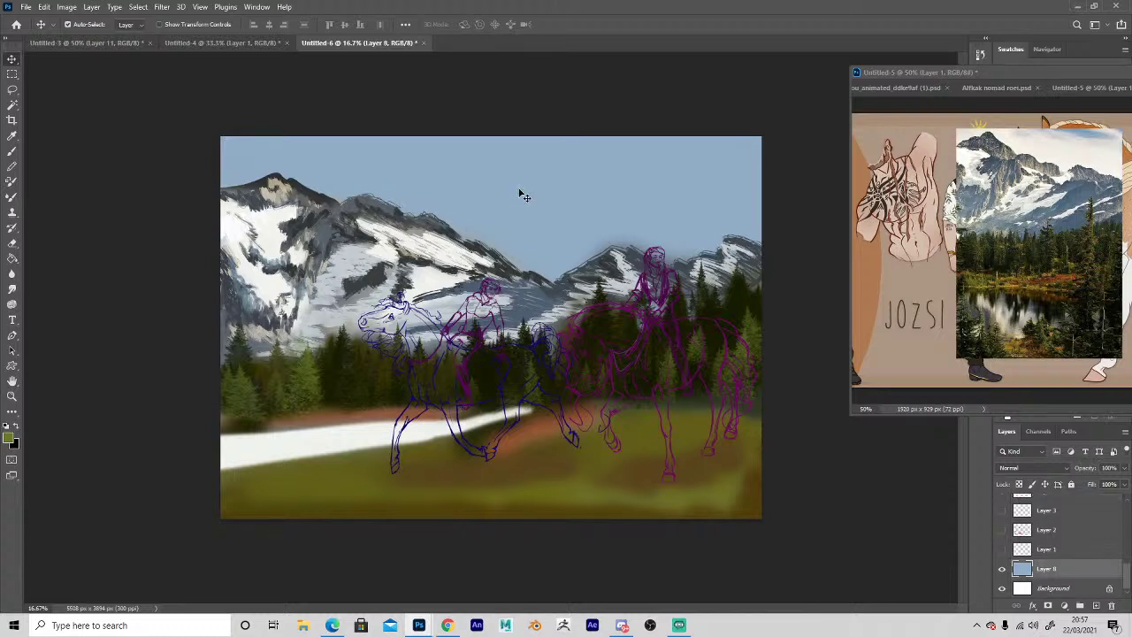
key(i)
click(1088, 129)
key(b)
click(74, 25)
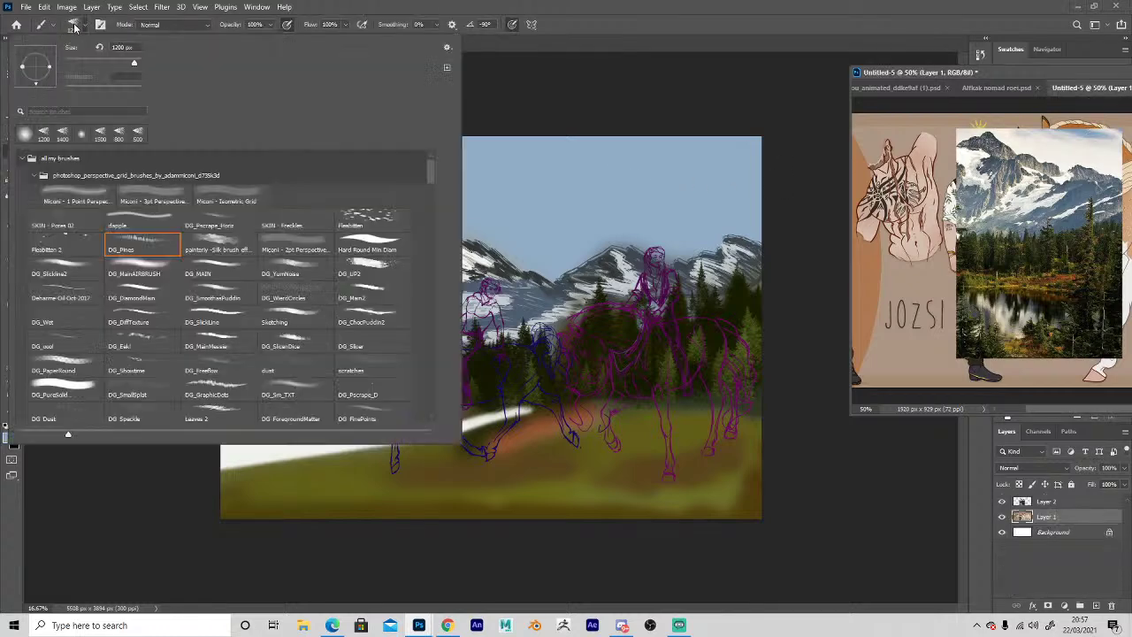
click(64, 268)
click(93, 456)
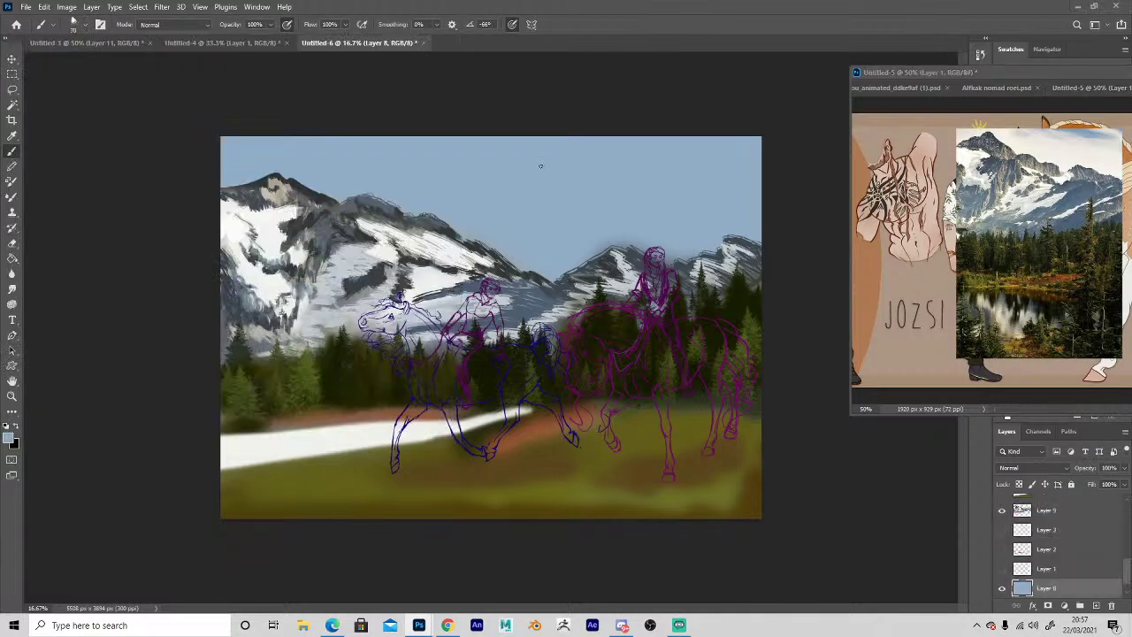
Set the paint colour to blue #6a90b1 and brush darker tones across the upper sky.
click(11, 435)
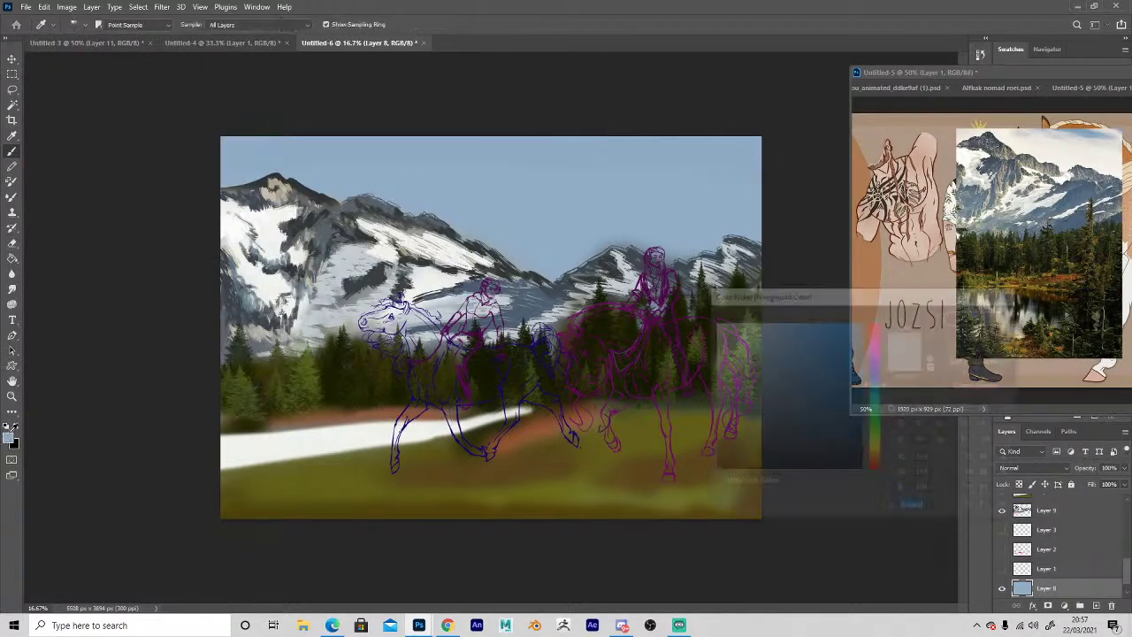
click(586, 278)
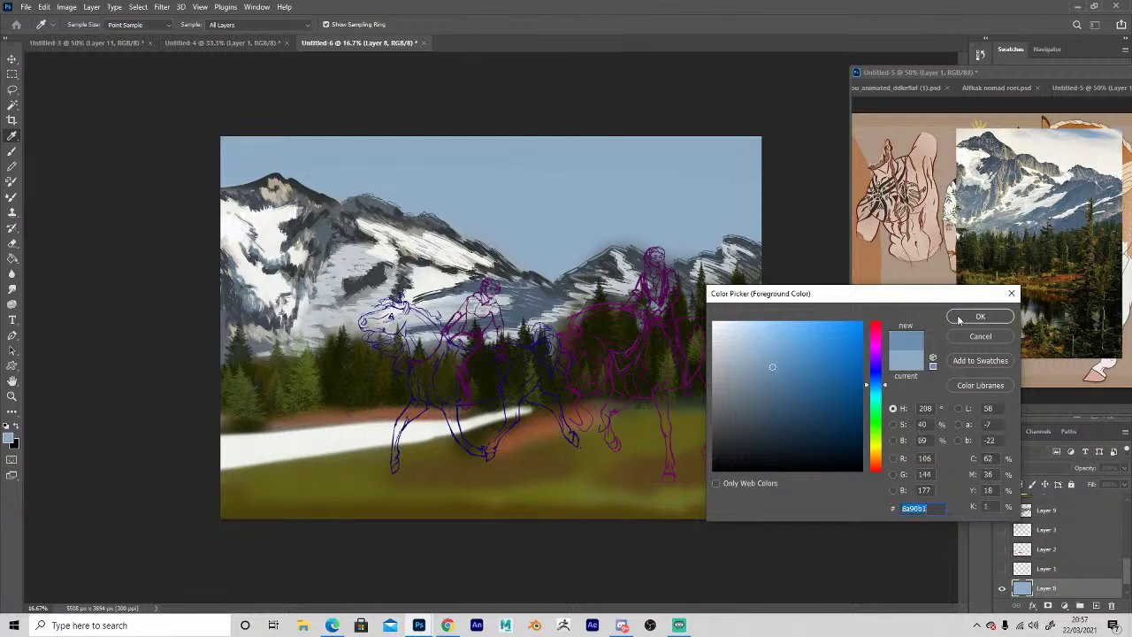
click(979, 317)
mouse_move(616, 174)
mouse_down()
mouse_move(413, 158)
mouse_move(616, 186)
mouse_move(650, 161)
mouse_up()
alt+click(566, 172)
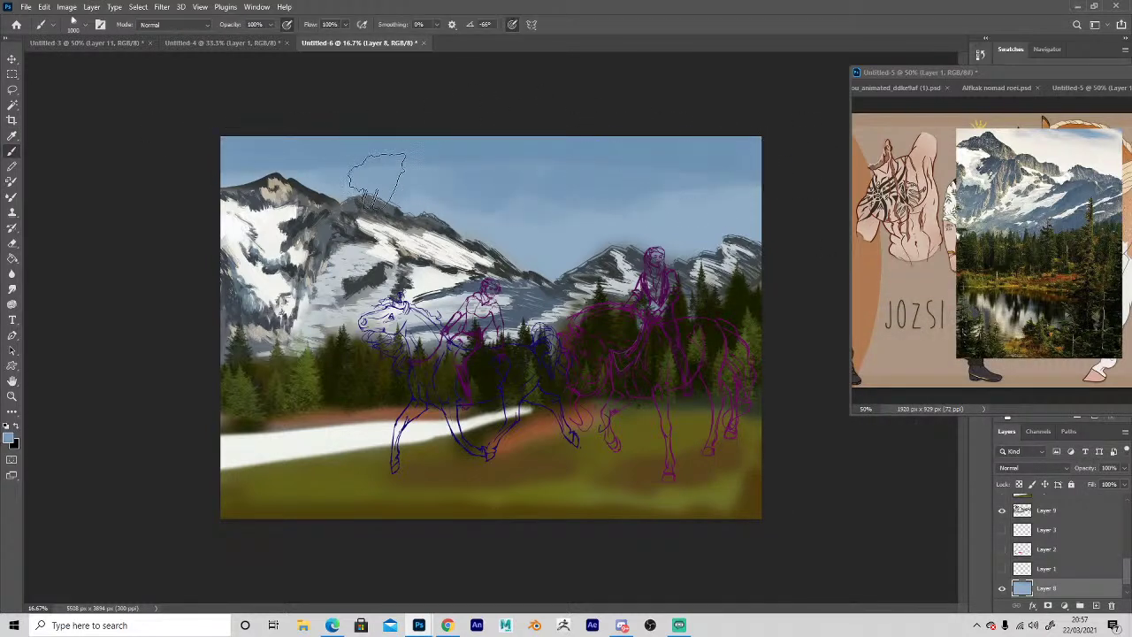
Set the paint colour to pale blue #c3d6e6 and brush the sky just above the mountain ridges.
click(9, 438)
click(541, 251)
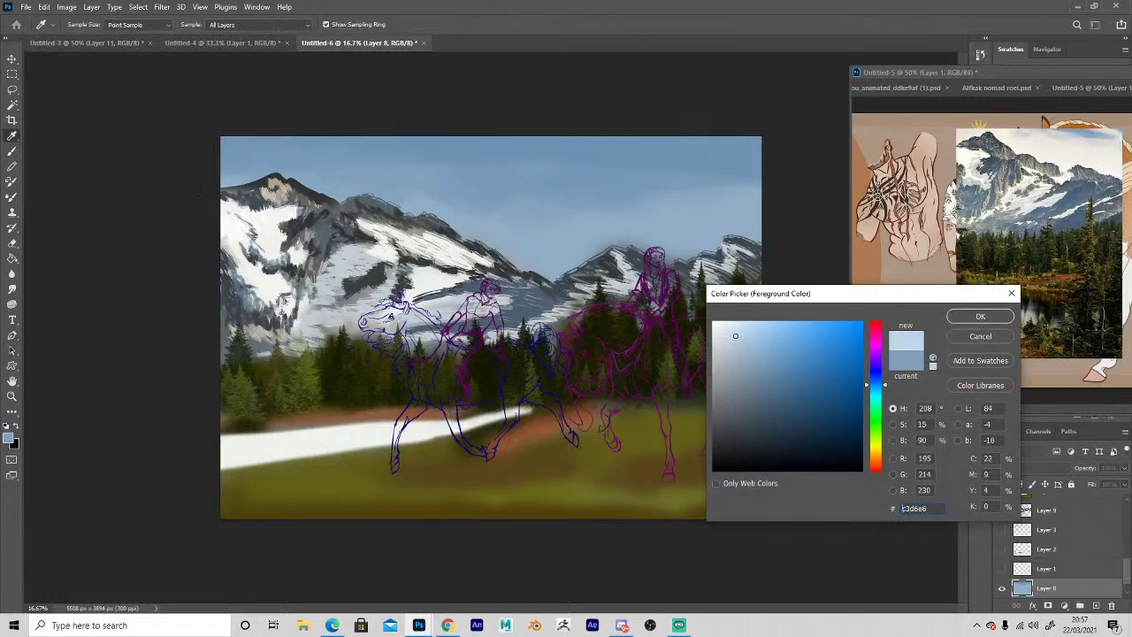
click(980, 317)
mouse_move(598, 271)
mouse_down()
mouse_move(504, 252)
mouse_move(465, 230)
mouse_up()
Sample intermediate sky tones and blend the pale blue above the ridges upward into the darker sky.
alt+click(473, 228)
drag(532, 276, 632, 288)
alt+click(530, 248)
mouse_move(533, 248)
mouse_down()
mouse_move(570, 267)
mouse_move(644, 248)
mouse_up()
alt+click(547, 223)
mouse_move(547, 222)
mouse_down()
mouse_move(610, 227)
mouse_move(696, 213)
mouse_up()
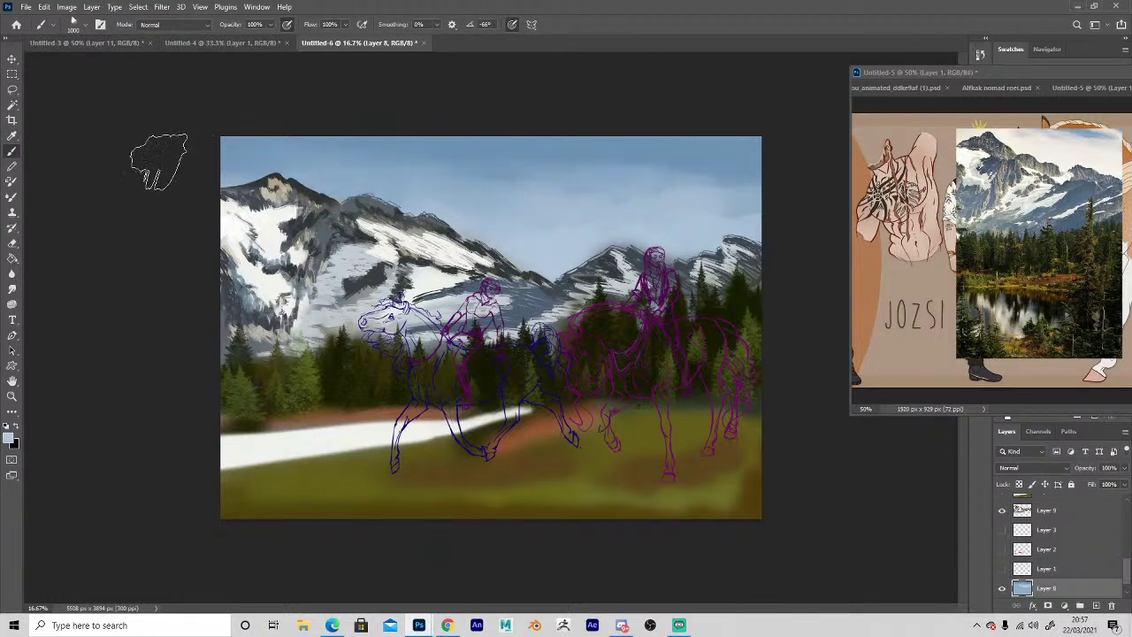
Select the river layer, sample blue from the painted sky and brush a first blue strip along the white water's near edge.
click(12, 60)
click(296, 439)
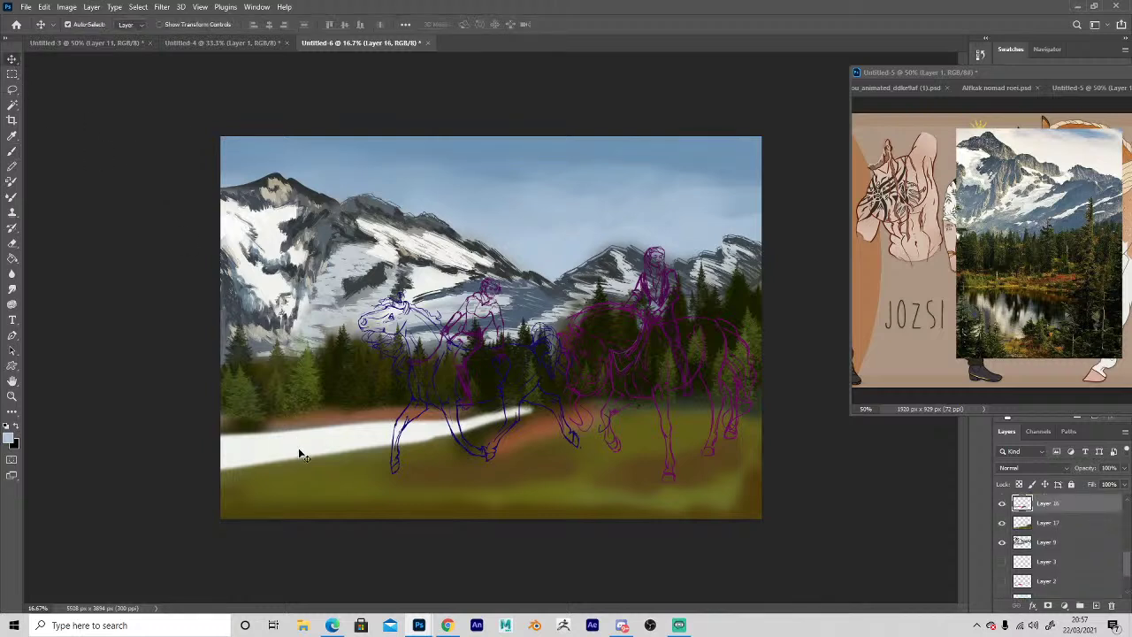
key(e)
click(1002, 504)
click(1002, 504)
key(i)
click(361, 428)
click(476, 180)
key(b)
key(b)
drag(294, 452, 479, 430)
key(i)
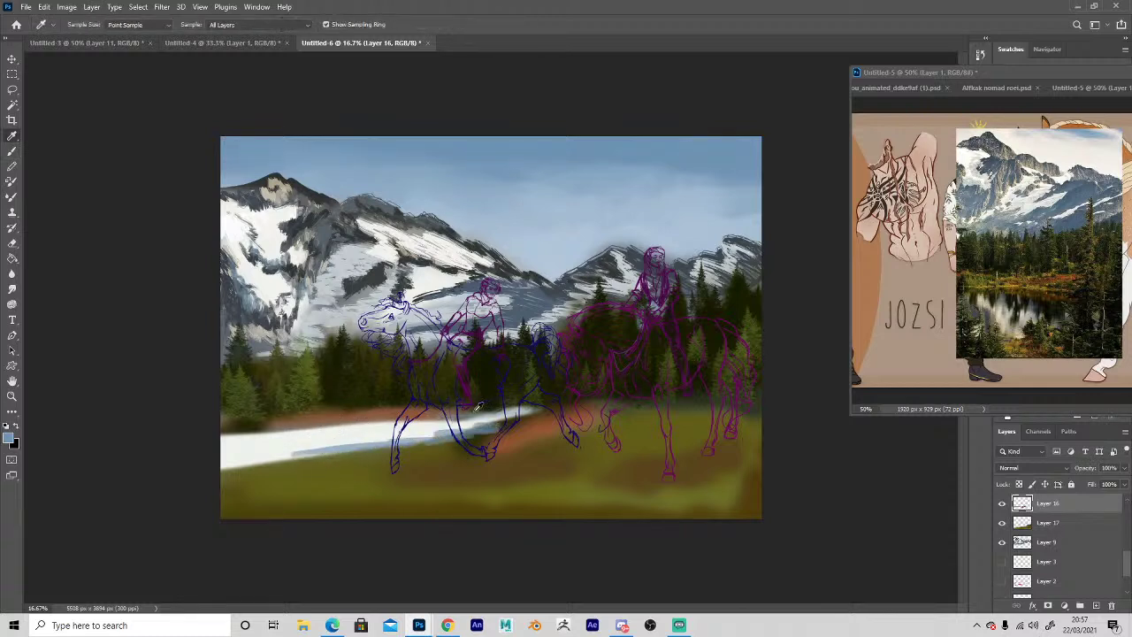
Sample a brown from the landscape photo and darken the river's far bank beneath the pine trees.
click(985, 271)
key(b)
click(372, 427)
mouse_move(373, 417)
mouse_down()
mouse_move(410, 408)
mouse_move(531, 408)
mouse_move(214, 423)
mouse_up()
alt+click(251, 428)
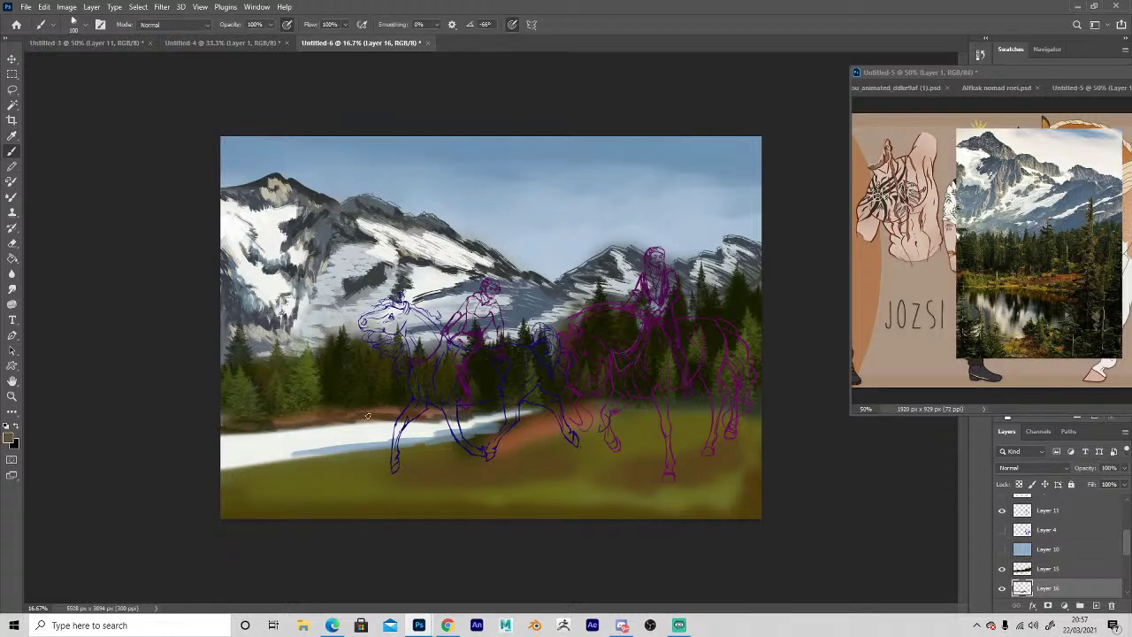
drag(501, 414, 522, 411)
Sample grey, blue and dark tones from the water and mountains and paint horizontal ripples along the river.
alt+click(413, 438)
mouse_move(387, 440)
mouse_down()
mouse_move(281, 454)
mouse_move(316, 457)
mouse_move(293, 455)
mouse_move(310, 450)
mouse_move(291, 438)
mouse_move(319, 433)
mouse_move(284, 458)
mouse_move(260, 438)
mouse_move(248, 448)
mouse_move(257, 457)
mouse_move(244, 456)
mouse_move(248, 442)
mouse_move(300, 450)
mouse_move(363, 421)
mouse_up()
alt+click(352, 204)
alt+click(253, 320)
alt+click(299, 178)
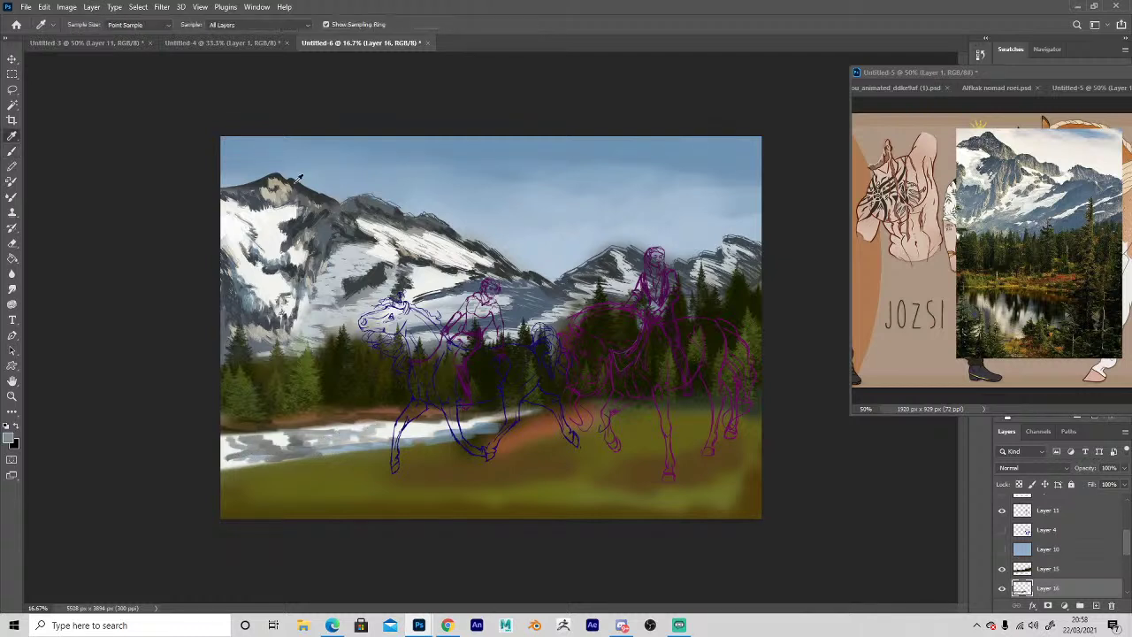
mouse_move(279, 453)
mouse_down()
mouse_move(336, 445)
mouse_move(257, 458)
mouse_move(442, 428)
mouse_up()
alt+click(363, 199)
drag(339, 449, 261, 457)
alt+click(385, 446)
mouse_move(351, 428)
mouse_down()
mouse_move(307, 449)
mouse_move(287, 432)
mouse_move(226, 465)
mouse_up()
drag(375, 442, 467, 428)
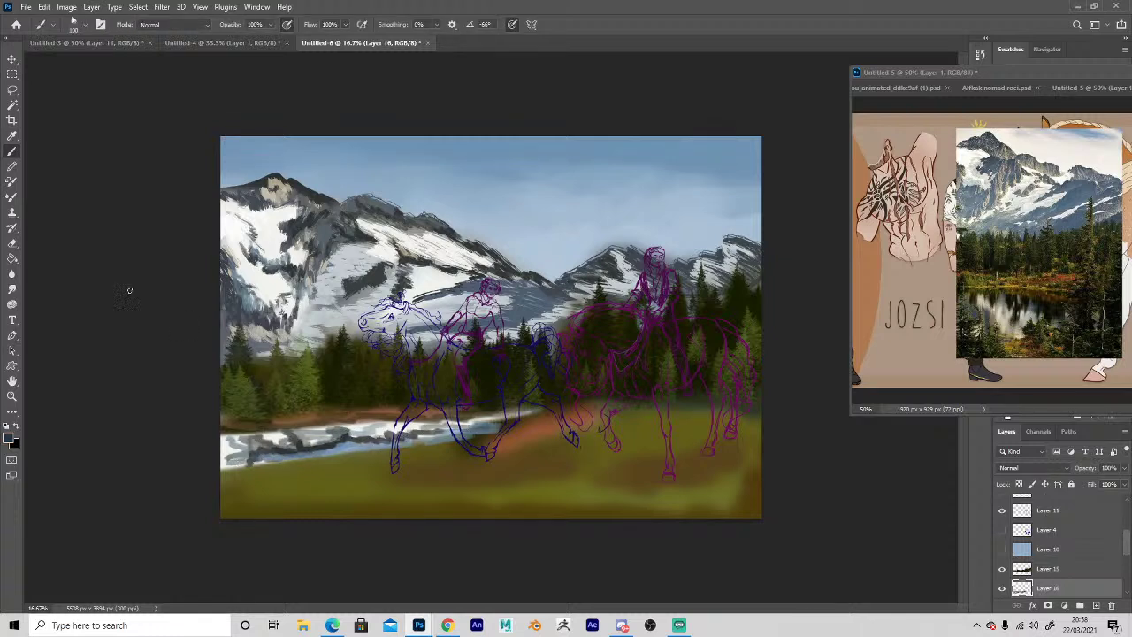
Blend the river's ripples and its near edge into soft flowing streaks with an enlarged Mixer Brush.
key(shift+b)
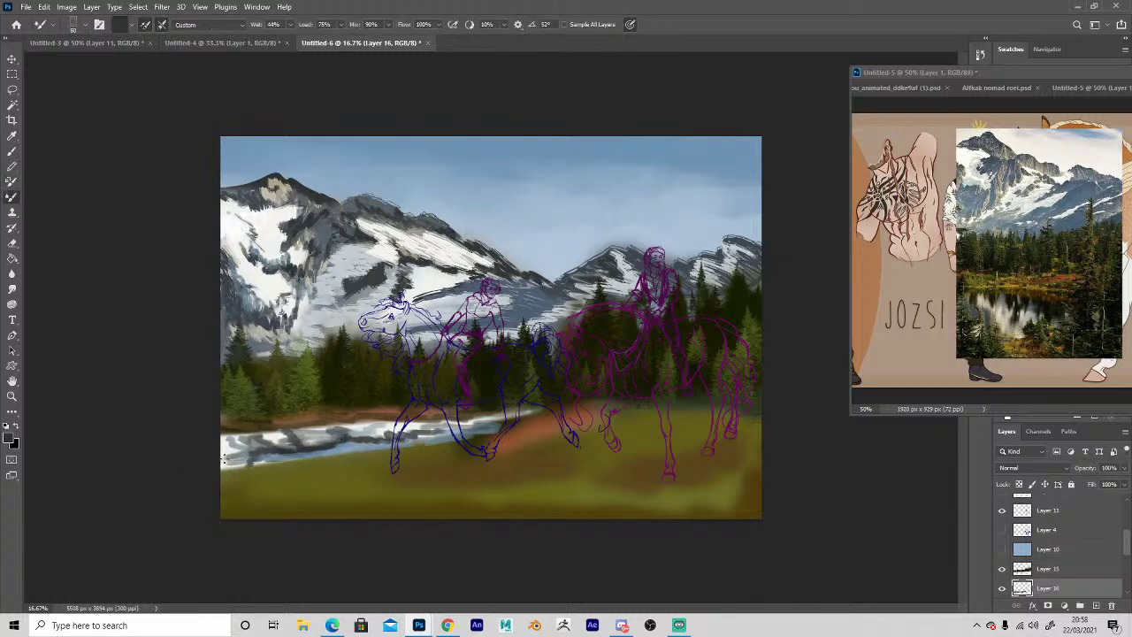
key(bracketright)
key(bracketright)
drag(269, 460, 216, 462)
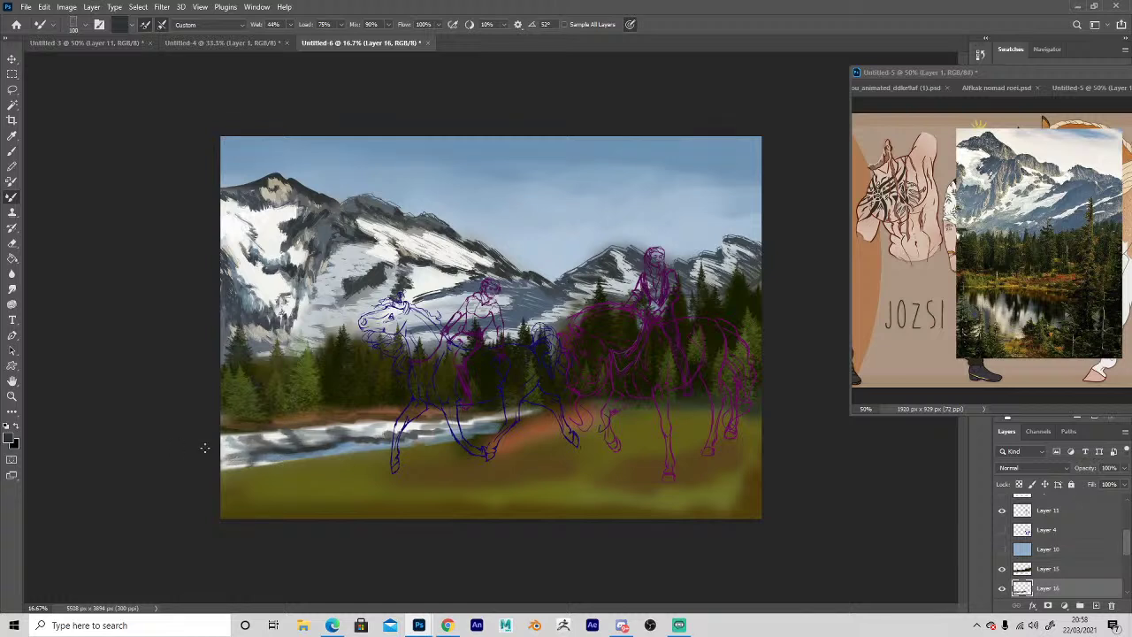
drag(350, 448, 449, 428)
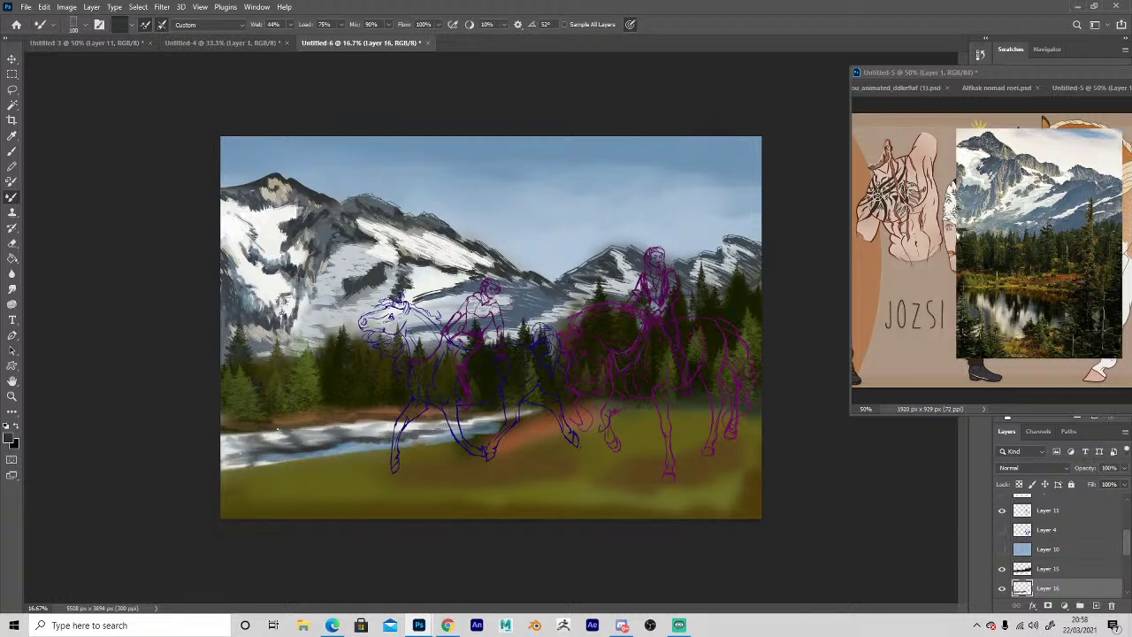
mouse_move(208, 458)
mouse_down()
mouse_move(297, 460)
mouse_move(304, 449)
mouse_up()
drag(460, 444, 375, 454)
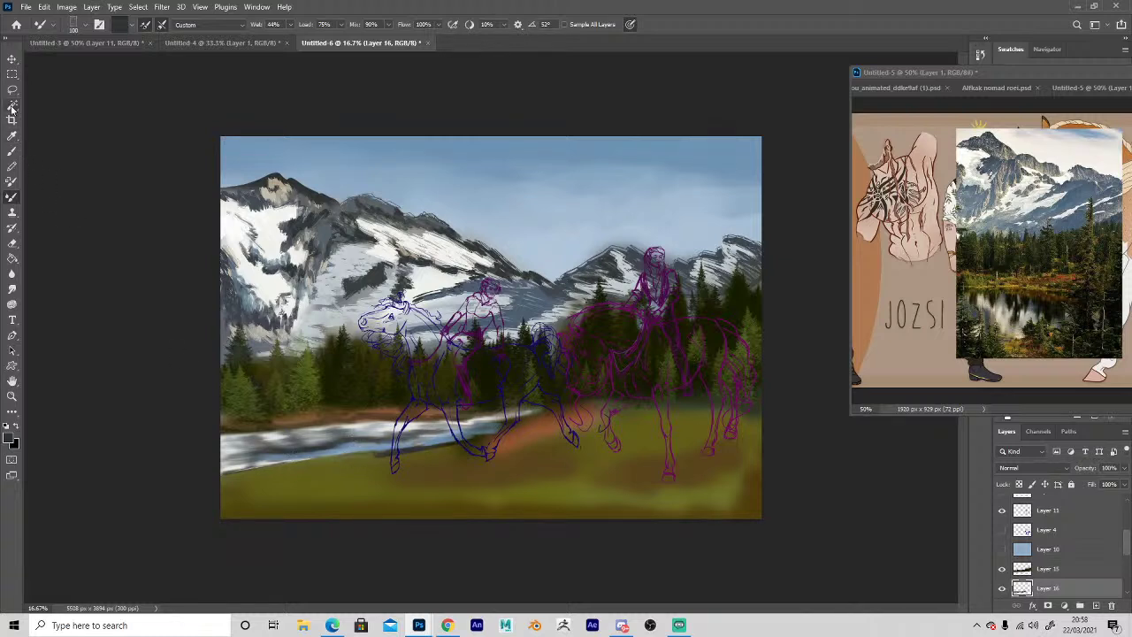
Erase the dark river paint spilling onto the near grassy bank, and select the pine forest layer with the Eraser active.
key(e)
drag(383, 452, 541, 430)
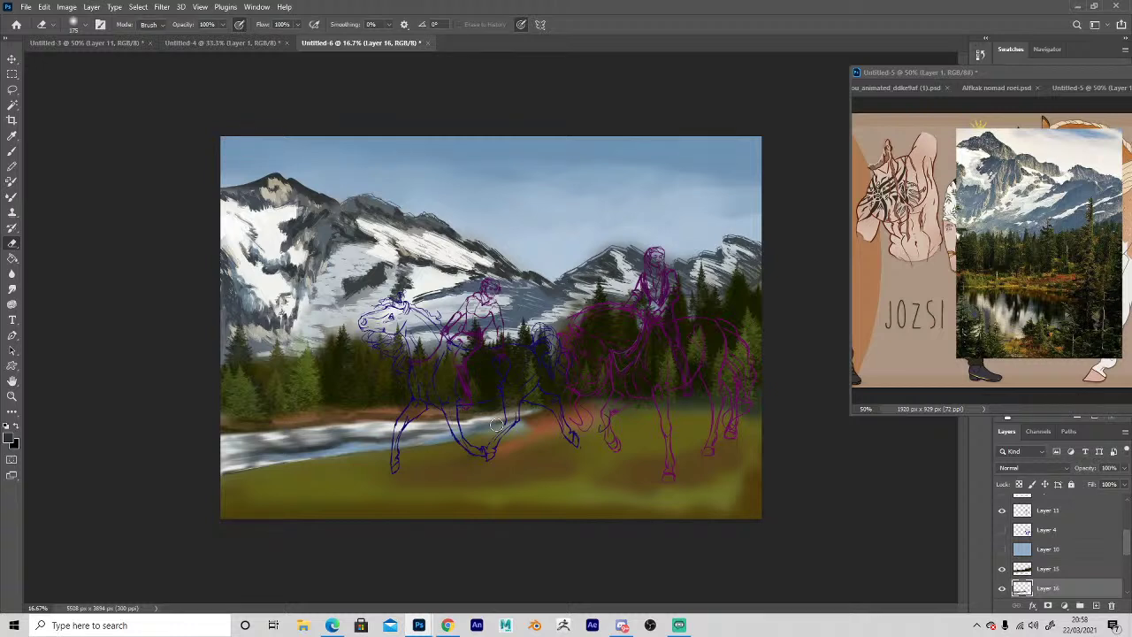
key(v)
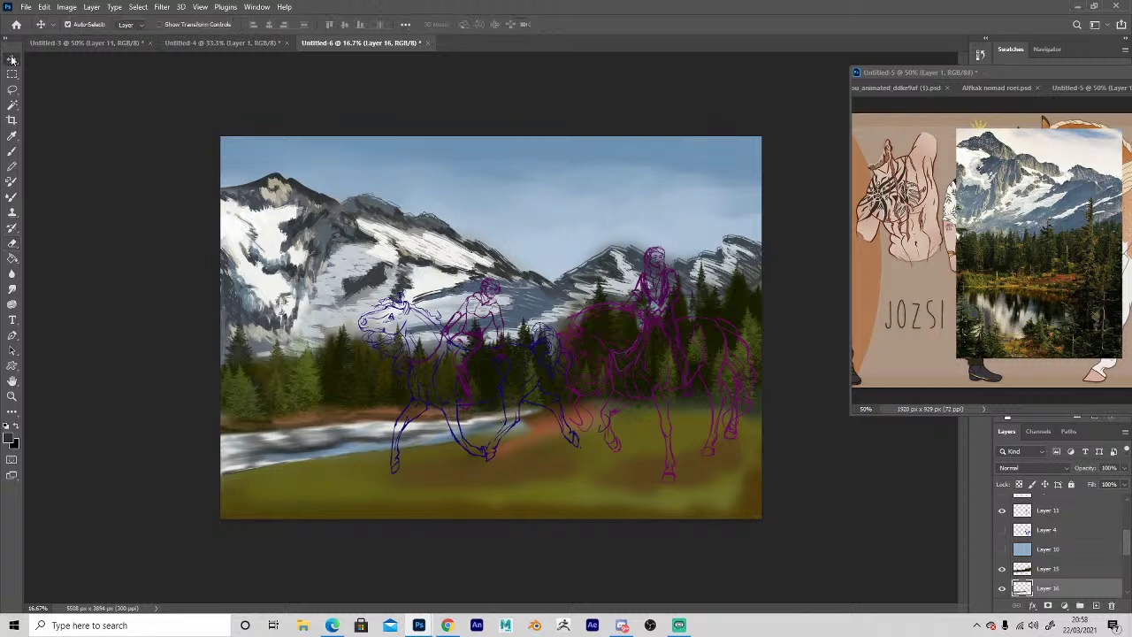
click(632, 334)
key(e)
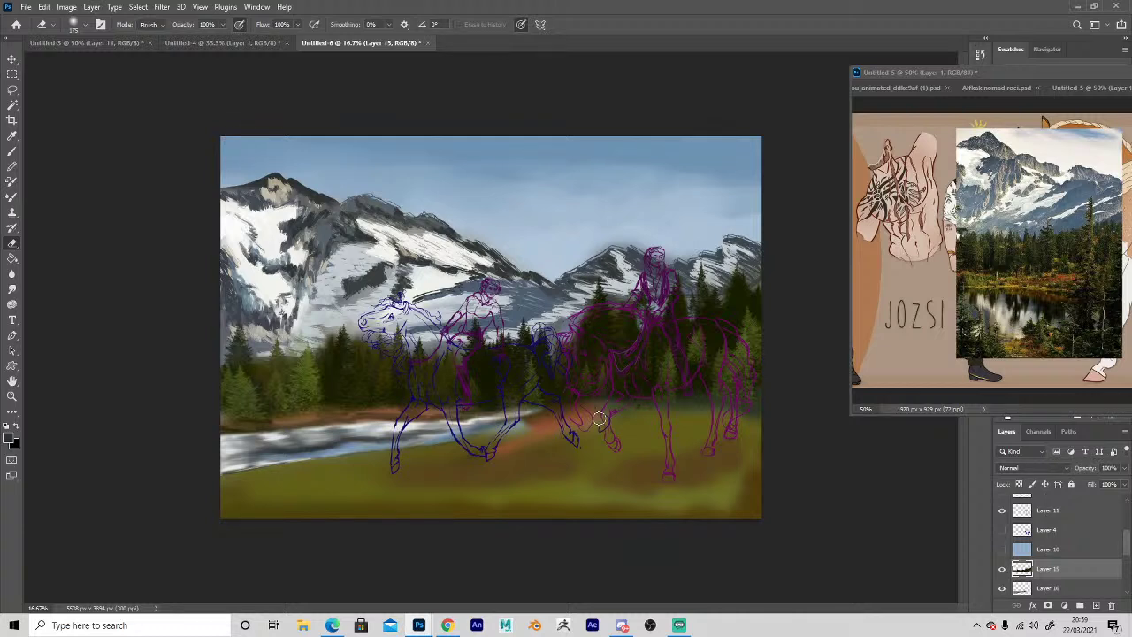
Select the mountain layer and blend the snow and rock textures across all the peaks with the Mixer Brush.
key(v)
click(312, 210)
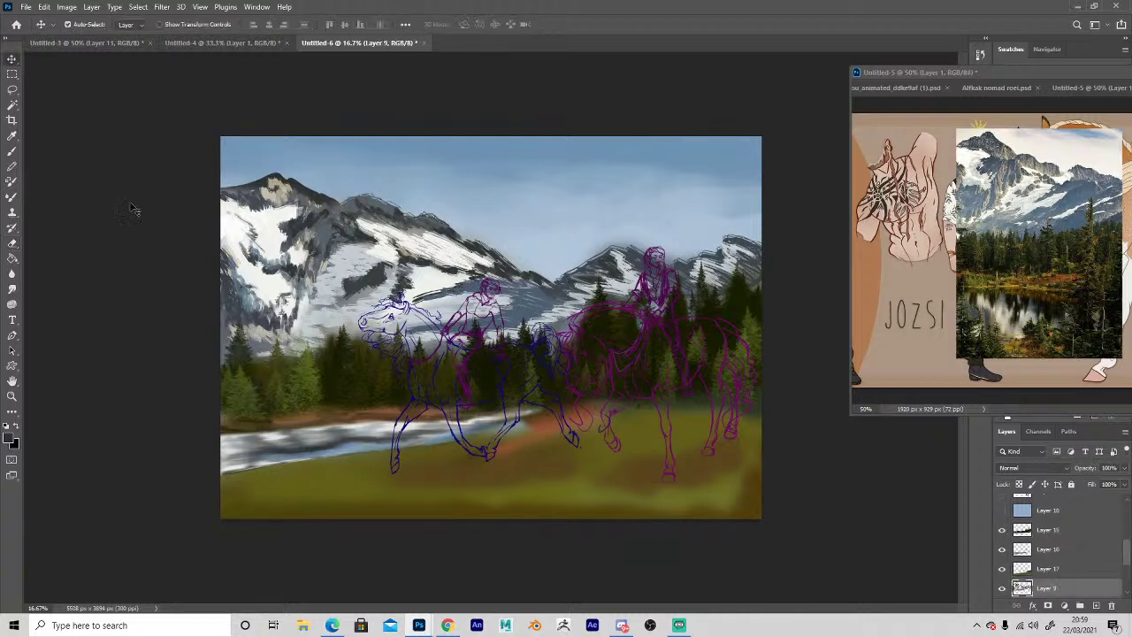
click(11, 196)
mouse_move(292, 220)
mouse_down()
mouse_move(288, 195)
mouse_move(264, 205)
mouse_move(283, 189)
mouse_up()
mouse_move(297, 253)
mouse_down()
mouse_move(285, 273)
mouse_move(374, 237)
mouse_move(354, 219)
mouse_move(424, 235)
mouse_move(402, 257)
mouse_move(403, 297)
mouse_move(433, 264)
mouse_move(437, 292)
mouse_move(416, 299)
mouse_move(508, 273)
mouse_move(531, 285)
mouse_up()
mouse_move(363, 273)
mouse_down()
mouse_move(343, 287)
mouse_move(383, 277)
mouse_move(390, 262)
mouse_up()
drag(301, 301, 261, 332)
mouse_move(244, 295)
mouse_down()
mouse_move(260, 310)
mouse_move(288, 288)
mouse_move(248, 247)
mouse_move(305, 256)
mouse_move(323, 292)
mouse_move(345, 300)
mouse_move(380, 242)
mouse_move(414, 251)
mouse_move(428, 233)
mouse_up()
mouse_move(302, 319)
mouse_down()
mouse_move(289, 330)
mouse_move(232, 265)
mouse_move(261, 225)
mouse_move(303, 235)
mouse_move(284, 184)
mouse_up()
mouse_move(511, 299)
mouse_down()
mouse_move(433, 333)
mouse_move(535, 313)
mouse_move(635, 273)
mouse_move(570, 290)
mouse_move(618, 257)
mouse_up()
drag(697, 281, 750, 256)
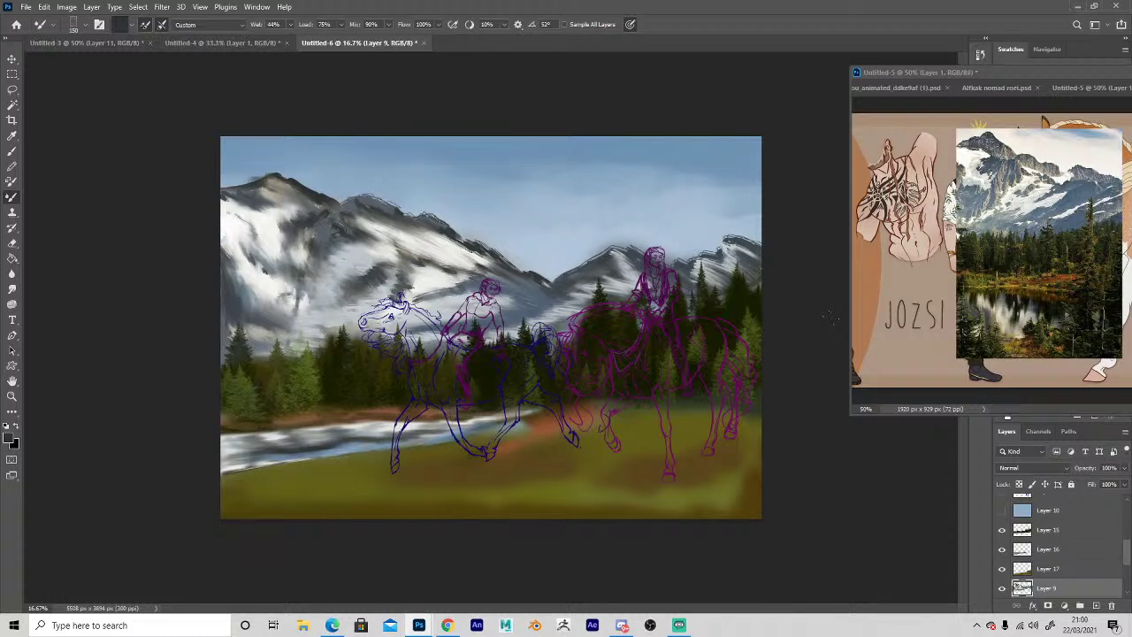
Switch to Chrome and open the Lusitano foal's Horse Reality page from the site's notifications.
click(447, 625)
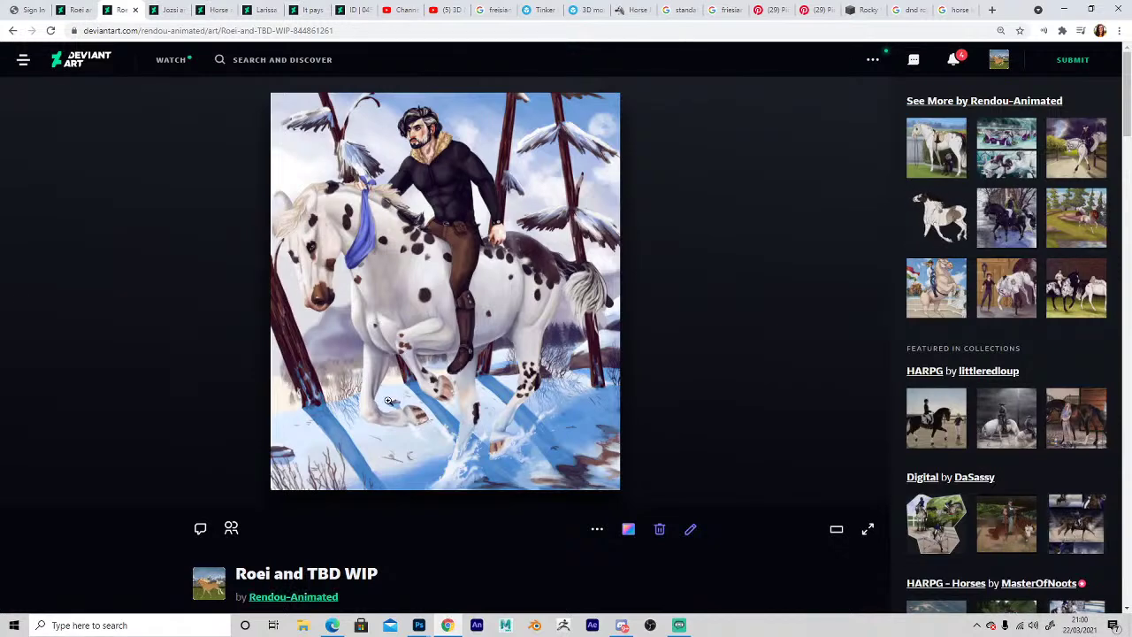
click(610, 8)
click(614, 7)
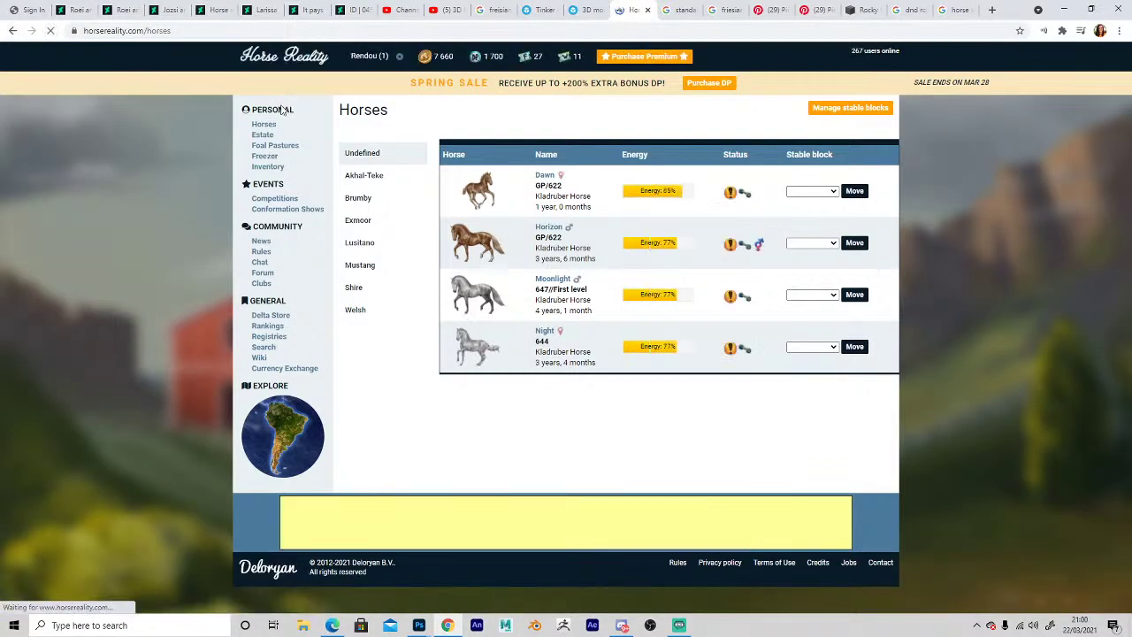
click(370, 56)
click(385, 135)
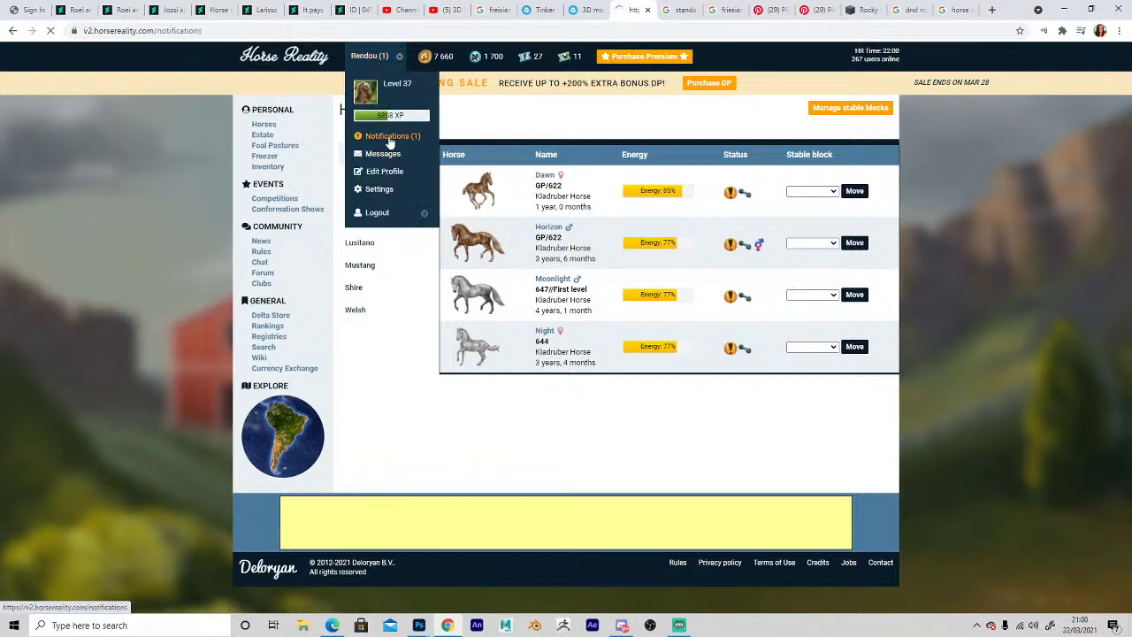
click(403, 152)
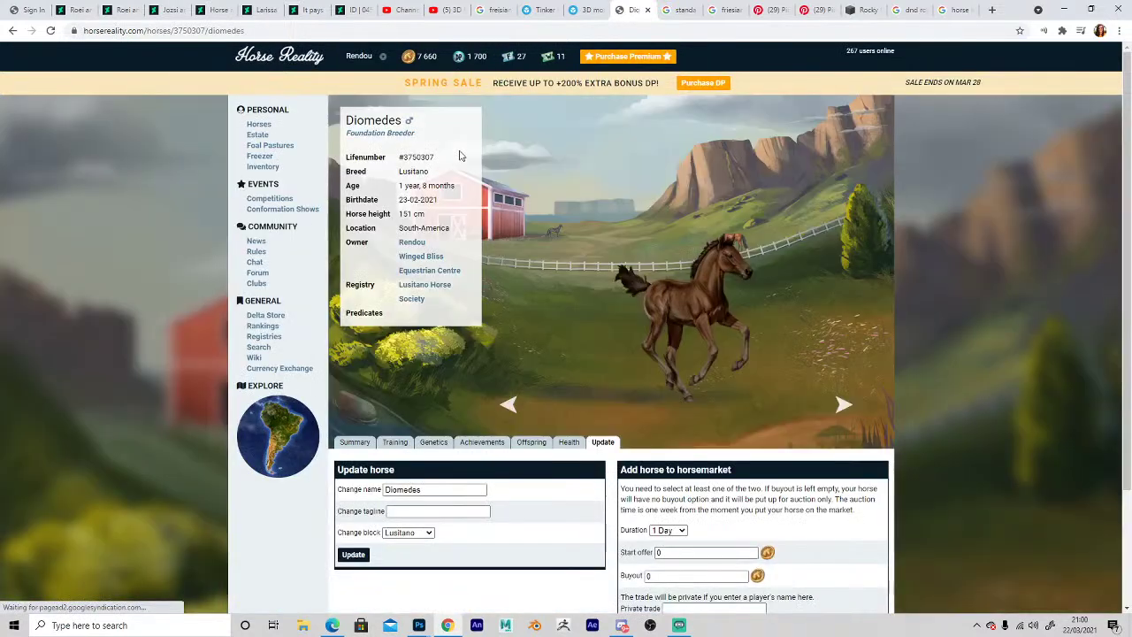
Put the Lusitano foal up for sale on the horse market for 1 day with a buyout price of 100.
scroll(661, 365, down, 3)
double_click(671, 435)
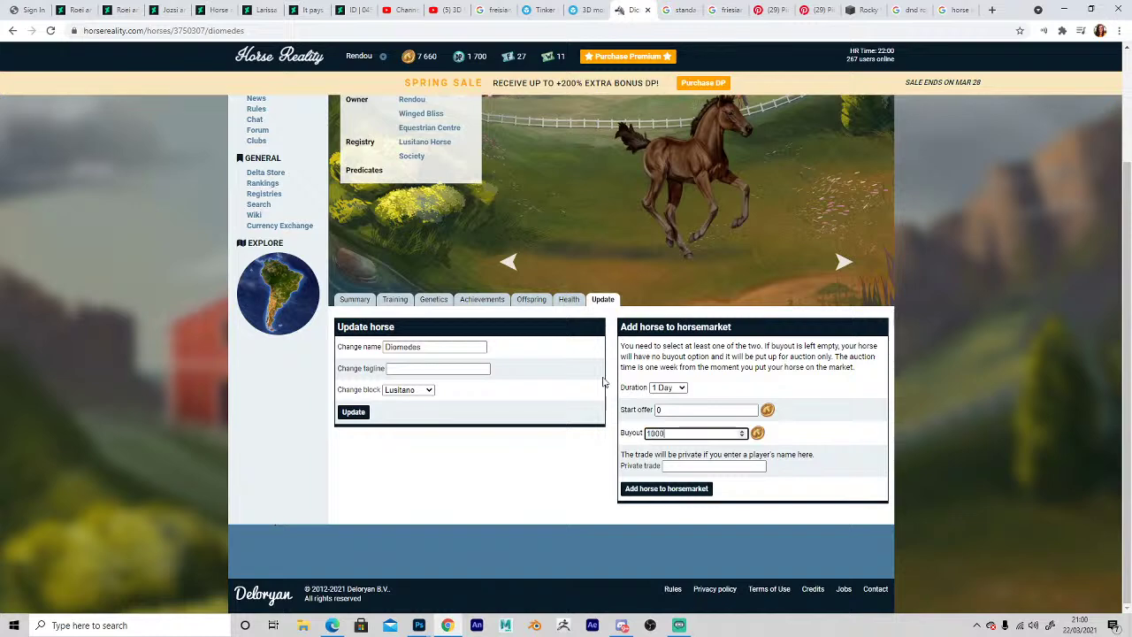
key(Return)
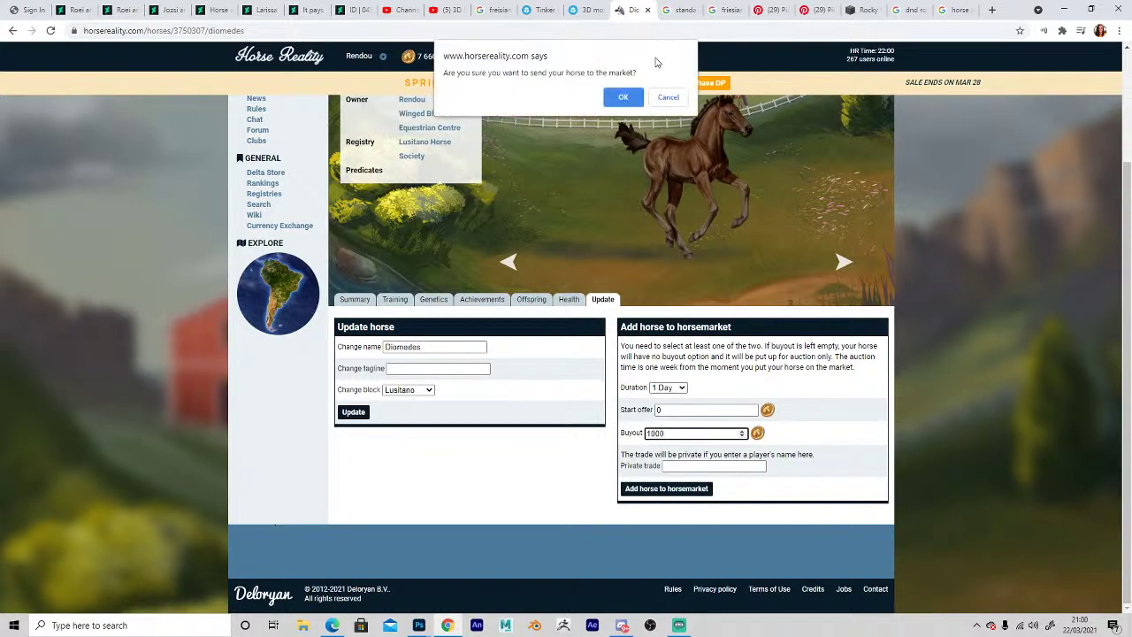
click(637, 99)
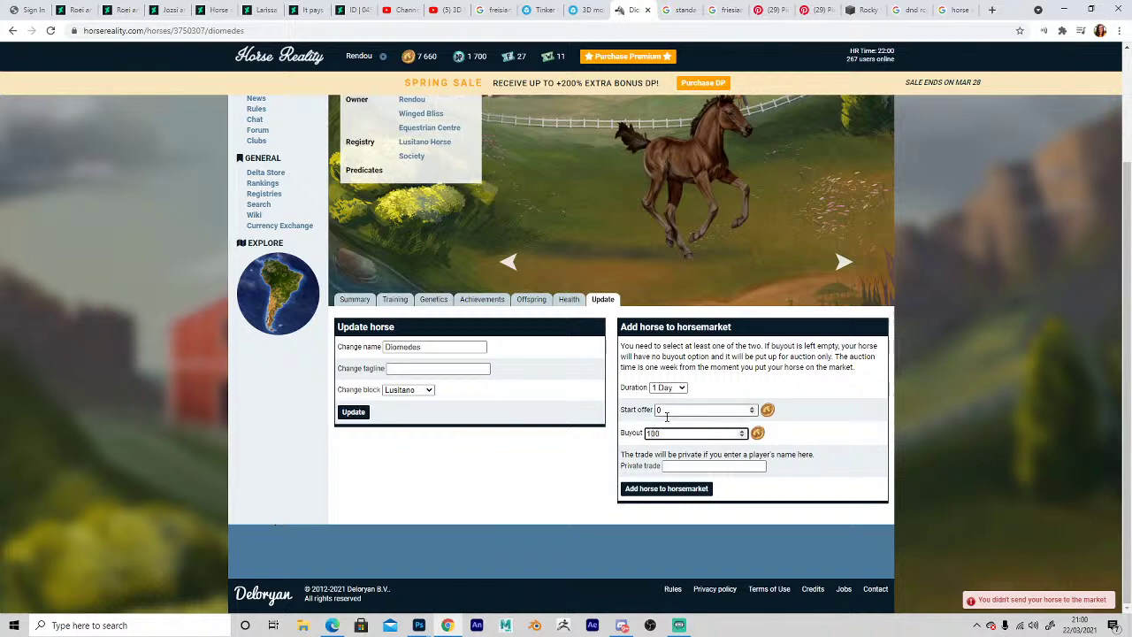
key(Return)
key(Return)
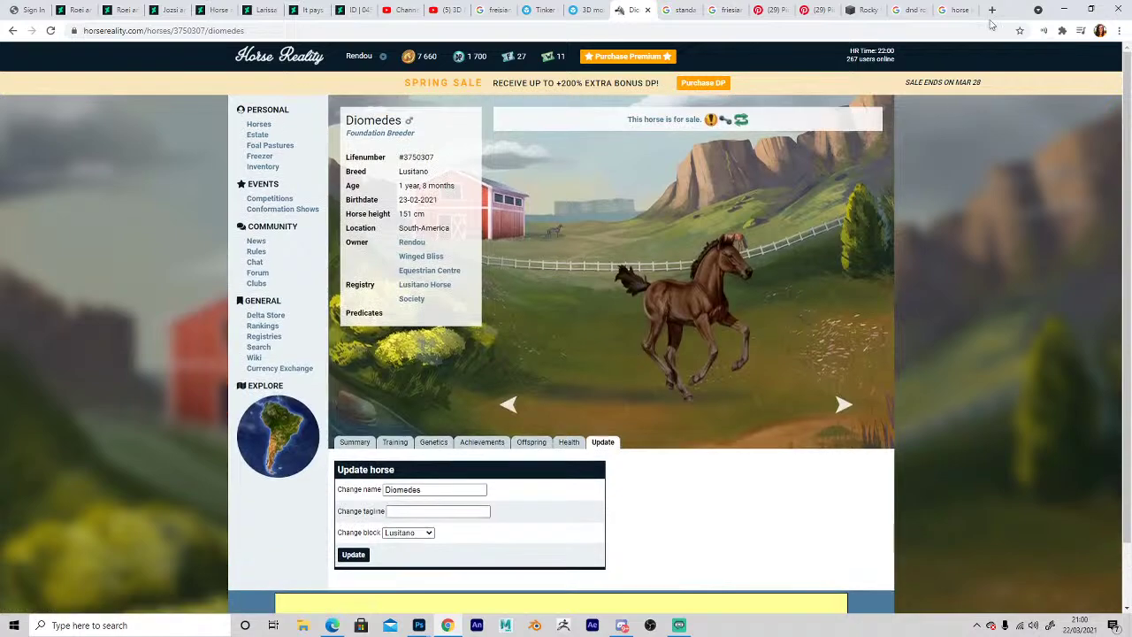
Return to the Google Images results for horses and search for "flower meadow" instead.
click(957, 10)
click(819, 10)
click(957, 10)
scroll(372, 103, up, 7)
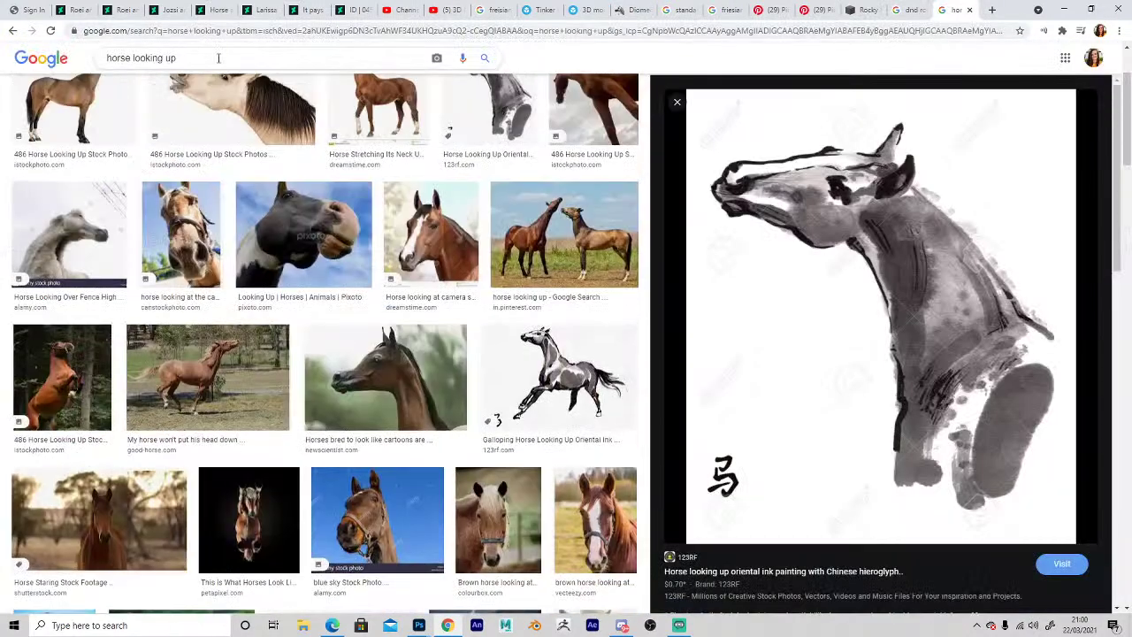
drag(217, 59, 8, 66)
text(flower meado)
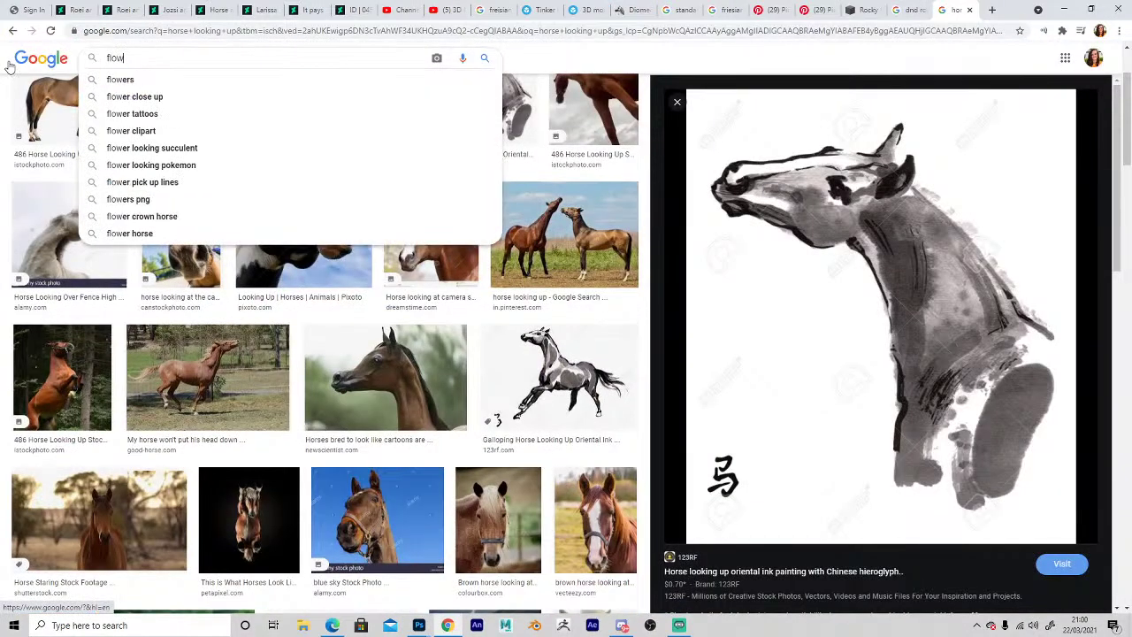
text(w)
key(Return)
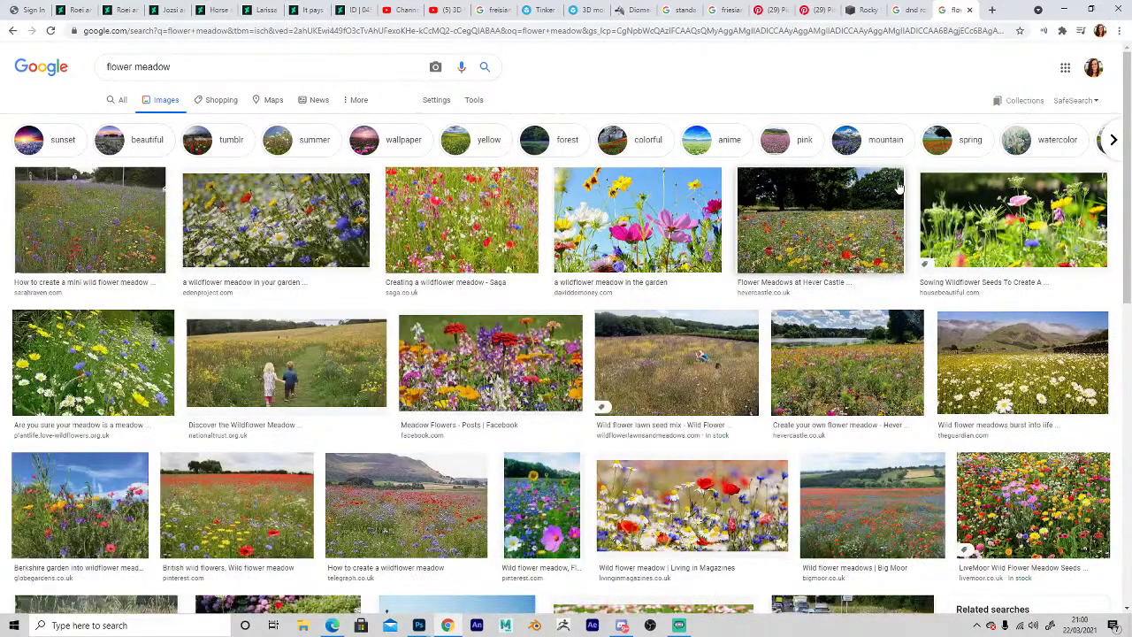
Copy the Country Life wildflower meadow photo with pink and red blooms and paste it into the reference document in Photoshop.
scroll(899, 188, down, 3)
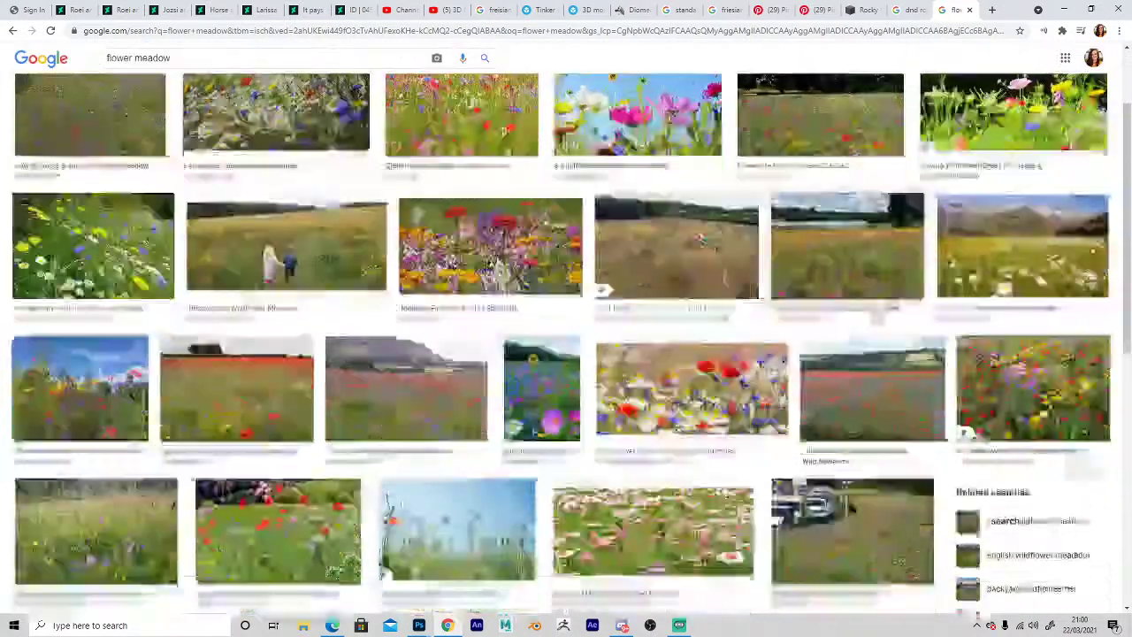
scroll(875, 314, down, 6)
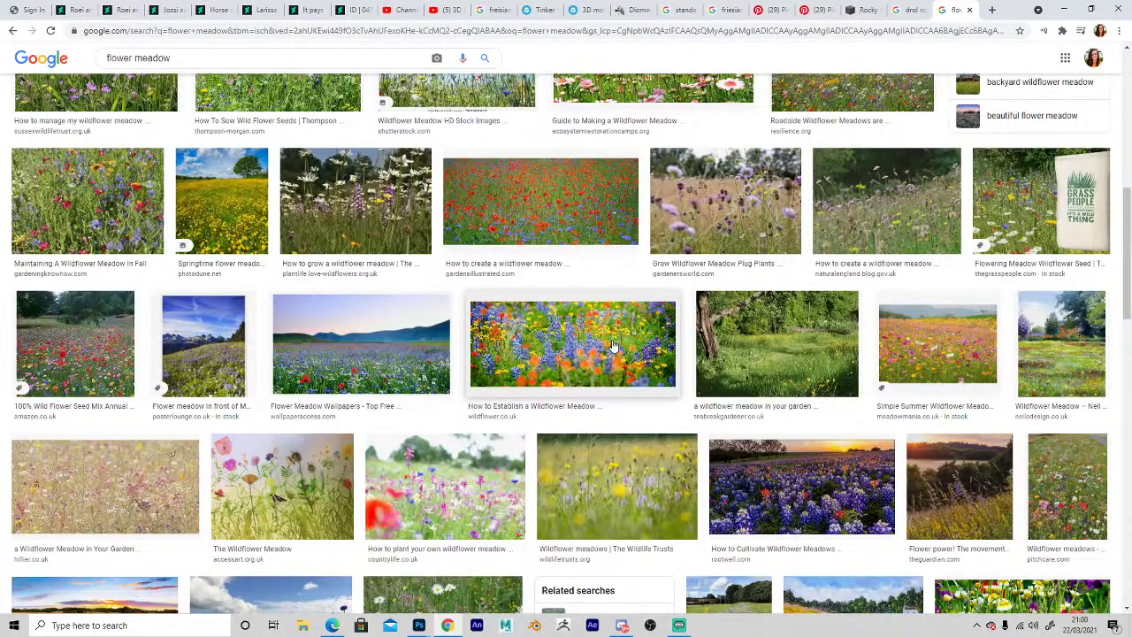
click(453, 478)
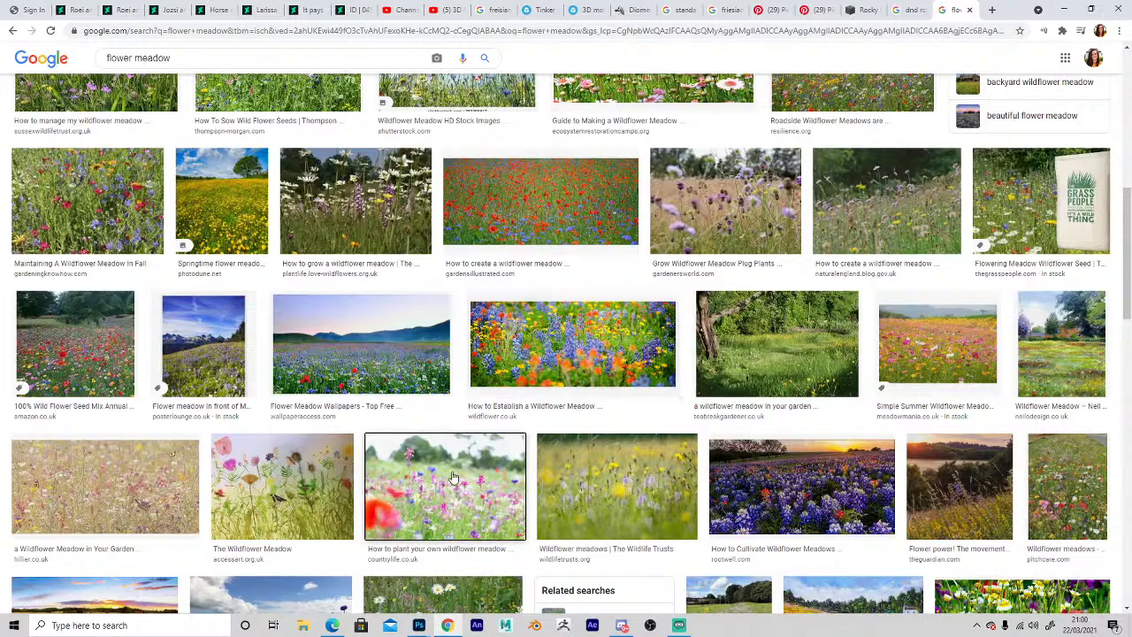
right_click(893, 281)
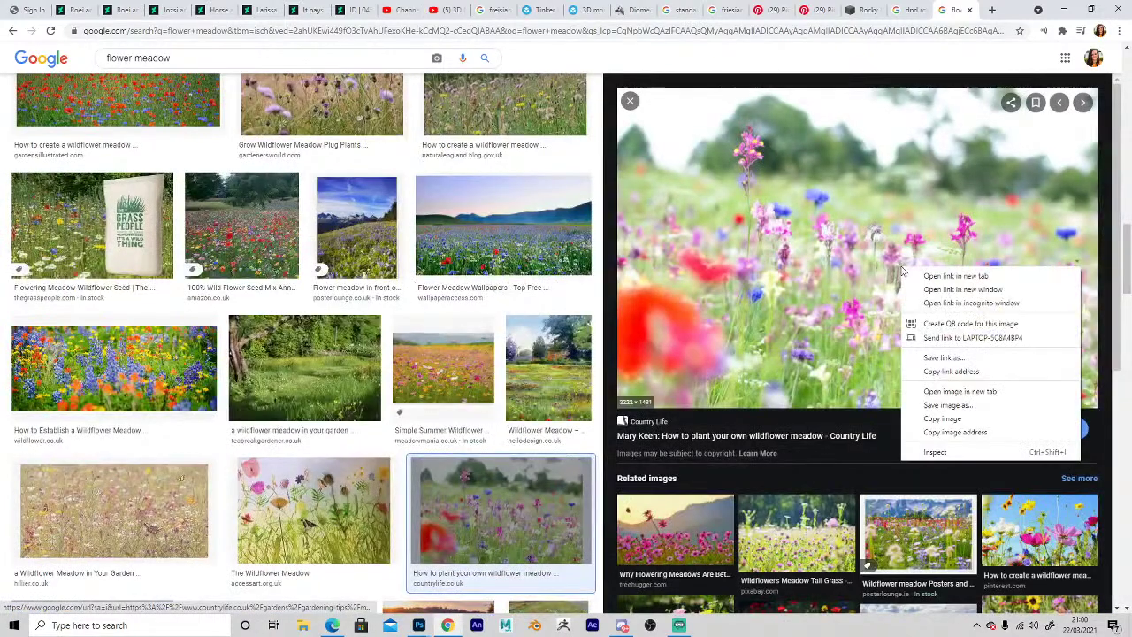
click(929, 421)
click(524, 553)
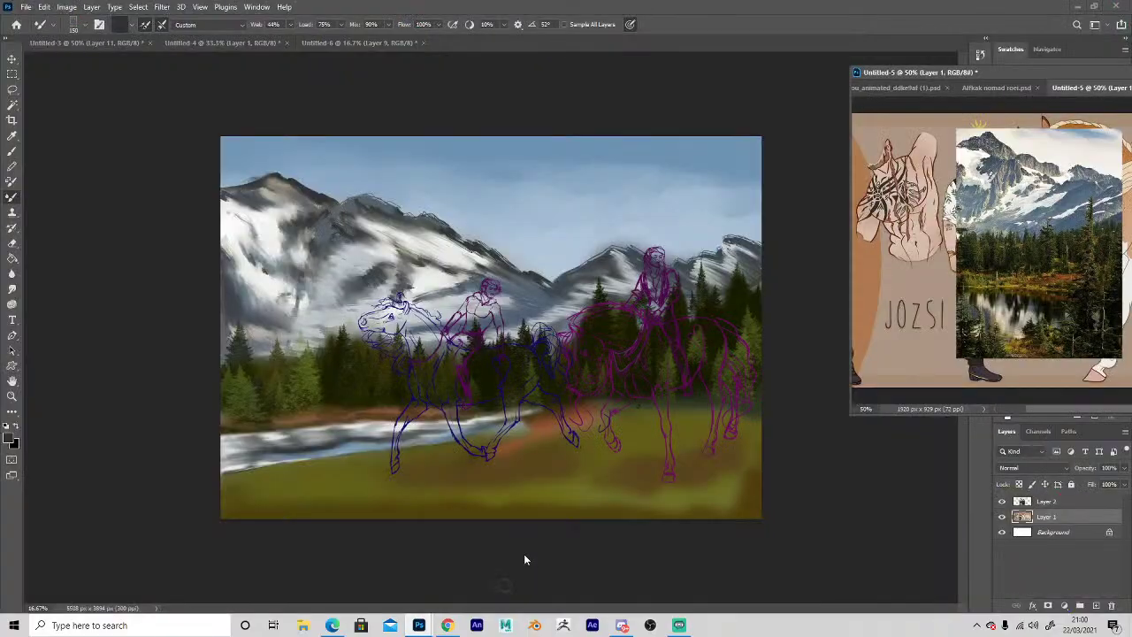
key(ctrl+v)
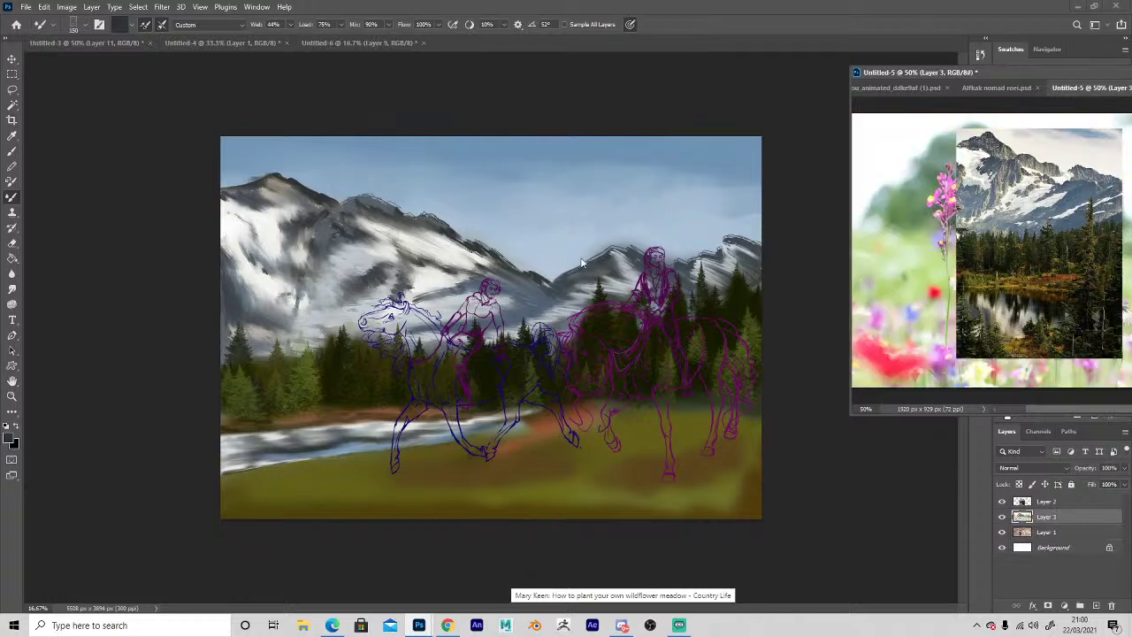
Select the meadow's Layer 17, sample its brown and paint an earthy patch beneath the horses with the DG_LIP2 brush.
key(z)
click(412, 405)
click(481, 495)
key(space)
drag(475, 465, 508, 360)
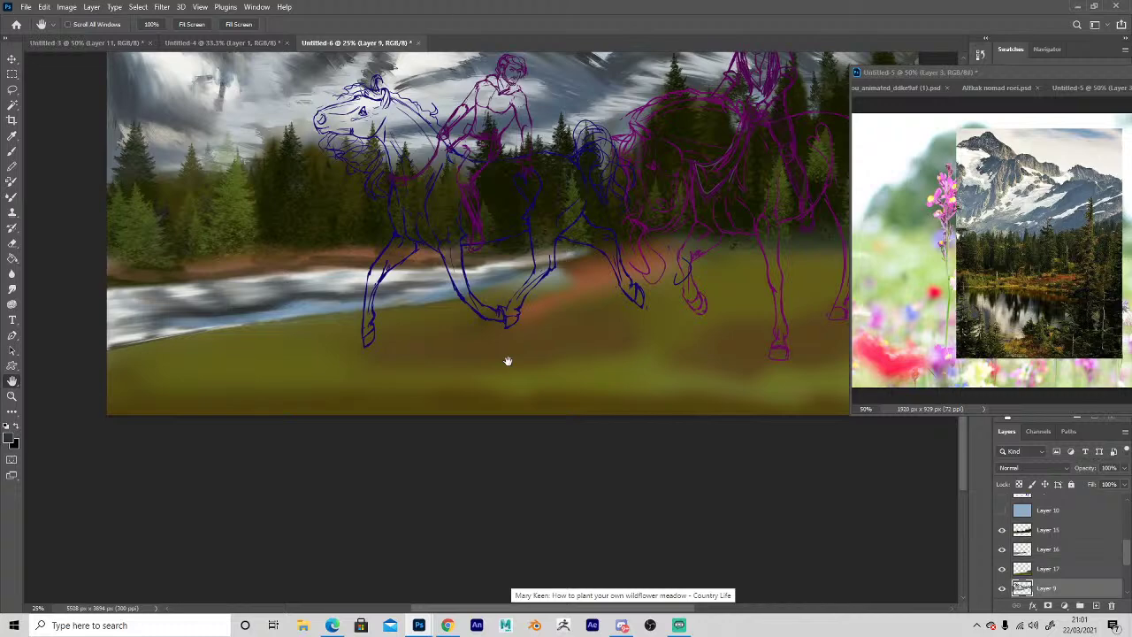
alt+click(528, 418)
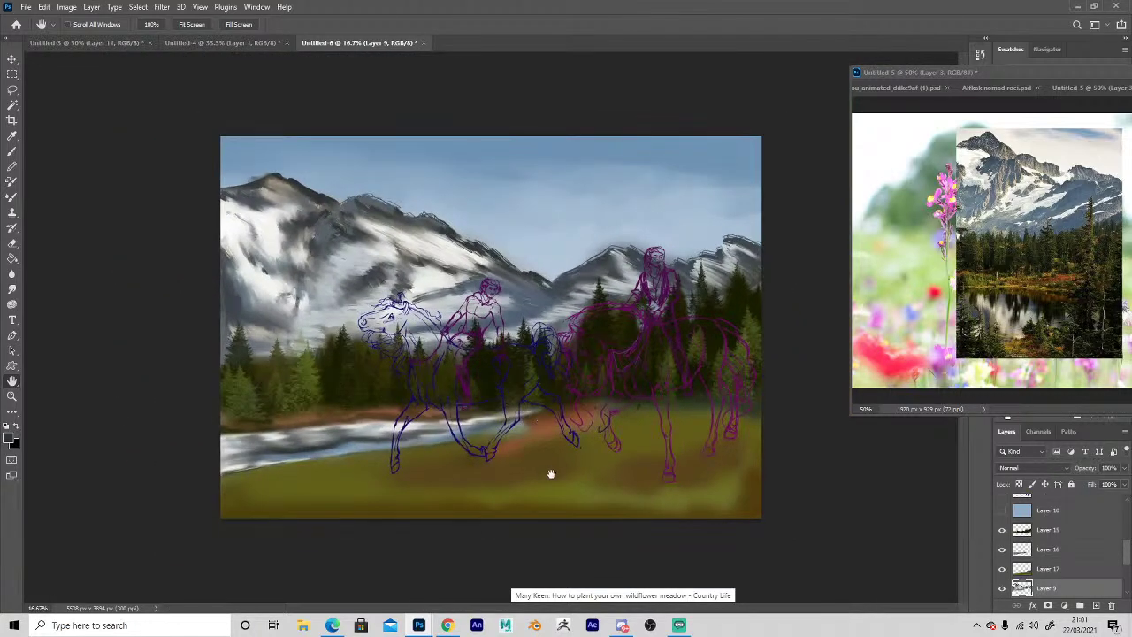
scroll(516, 501, up, 1)
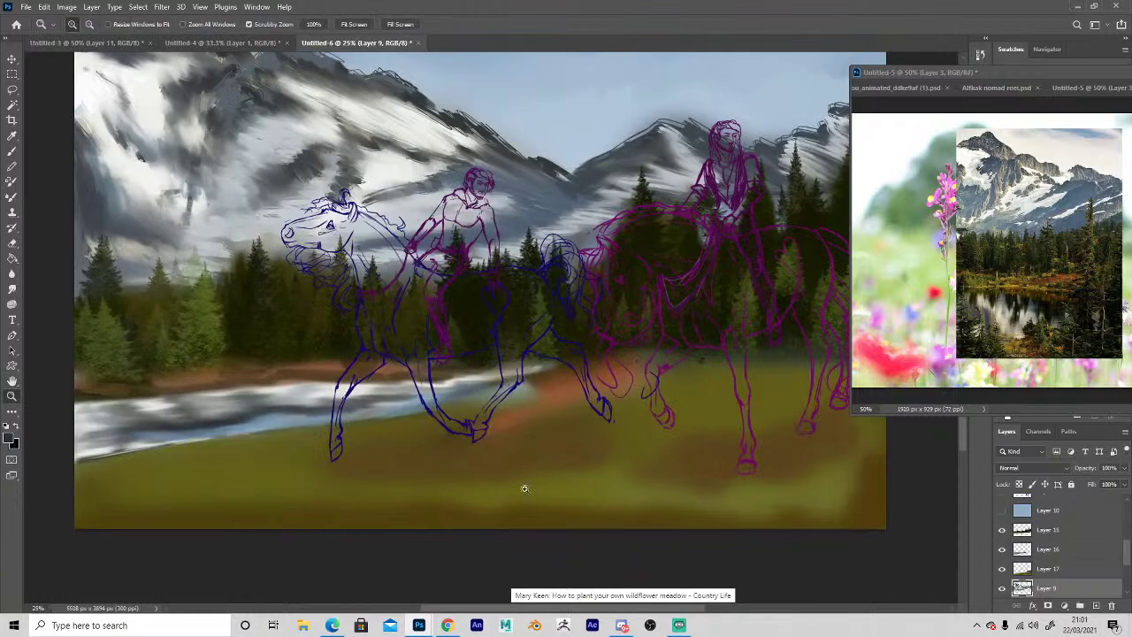
key(v)
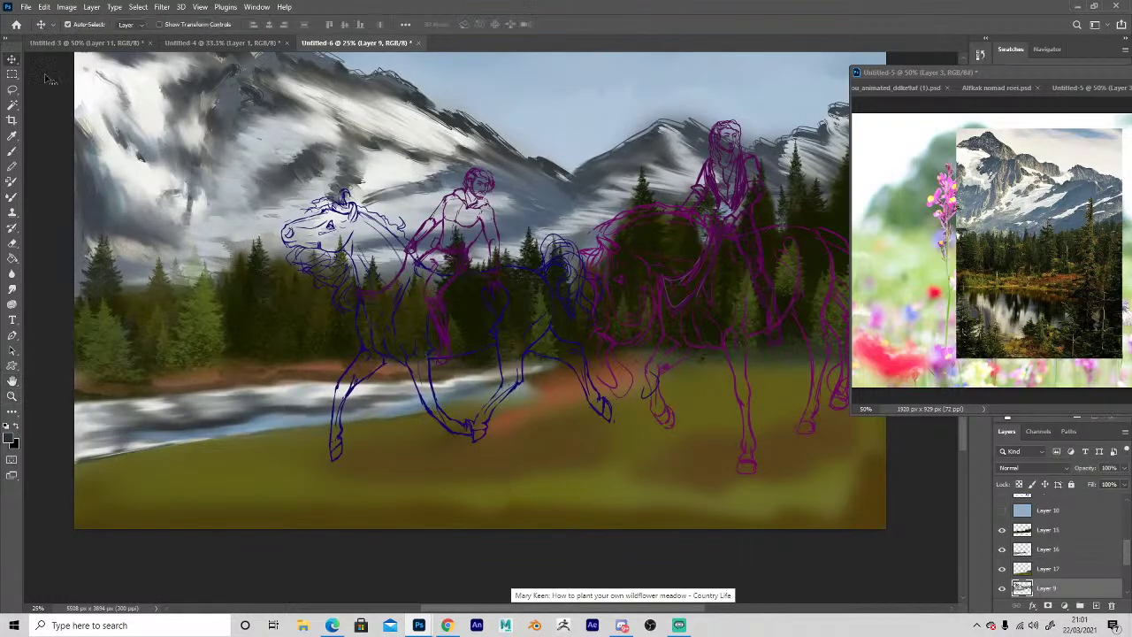
click(571, 461)
key(i)
click(544, 408)
key(b)
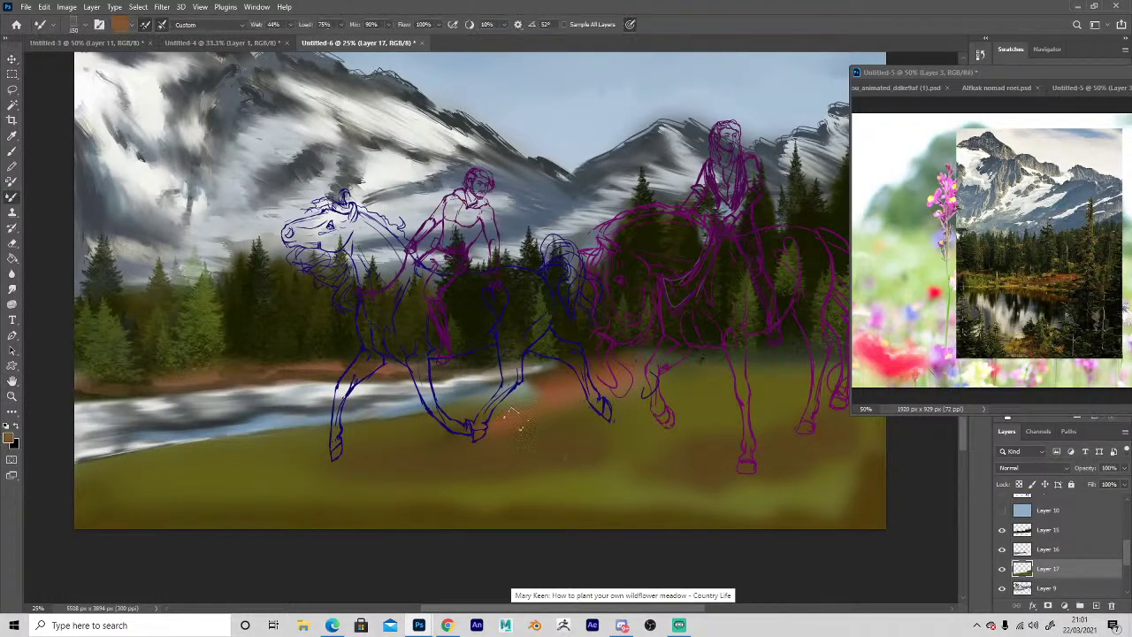
key(shift+b)
drag(490, 434, 541, 421)
click(77, 26)
double_click(354, 265)
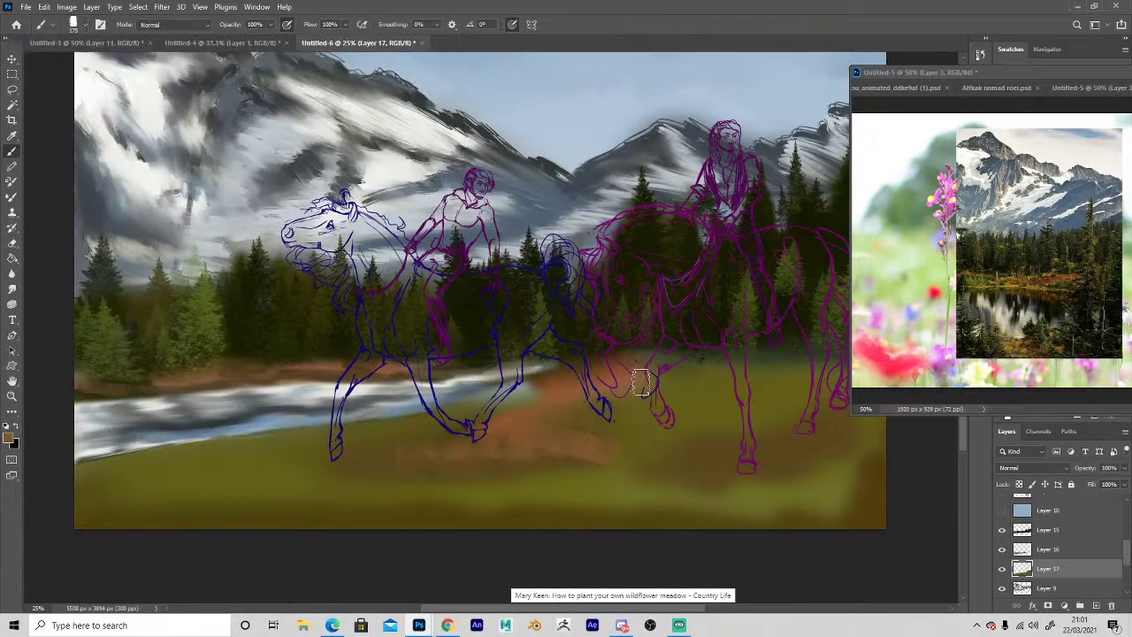
Sample pale green from the flower meadow photo and stipple grass texture and dabs across the meadow.
key(i)
click(894, 300)
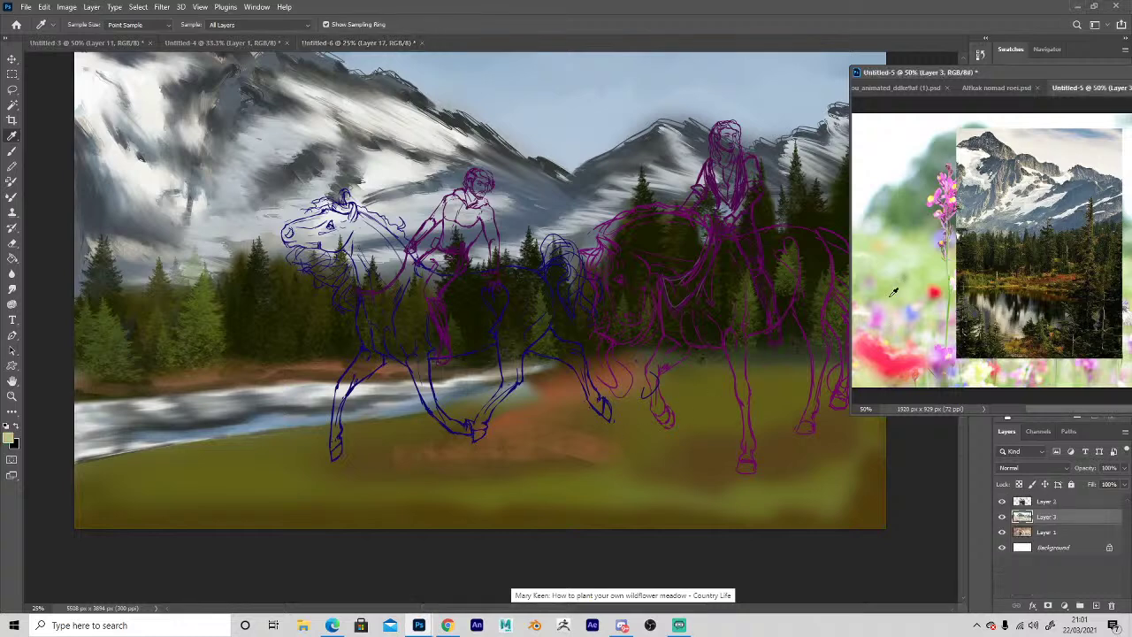
key(b)
mouse_move(505, 468)
mouse_down()
mouse_move(381, 490)
mouse_move(335, 473)
mouse_move(144, 475)
mouse_move(607, 450)
mouse_move(619, 403)
mouse_move(811, 380)
mouse_move(709, 384)
mouse_up()
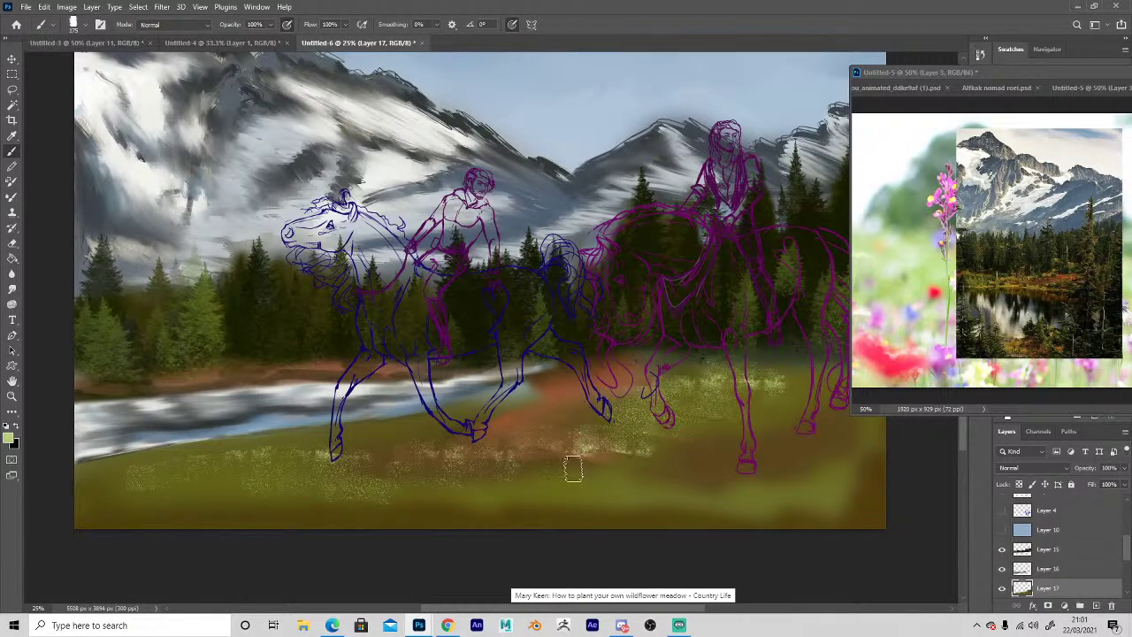
drag(598, 478, 635, 497)
click(456, 495)
click(362, 514)
drag(295, 506, 280, 506)
drag(205, 509, 193, 509)
Switch to a streaky brush, enlarge it and paint light green grass streaks along the meadow's lower left.
click(74, 25)
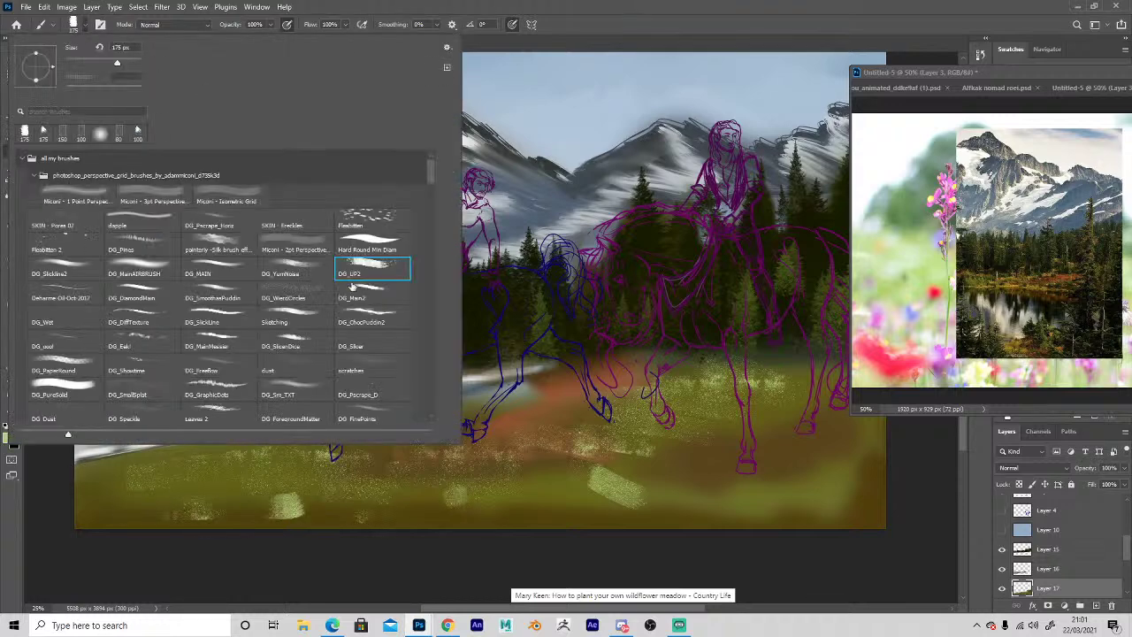
key(i)
key(b)
drag(301, 503, 406, 511)
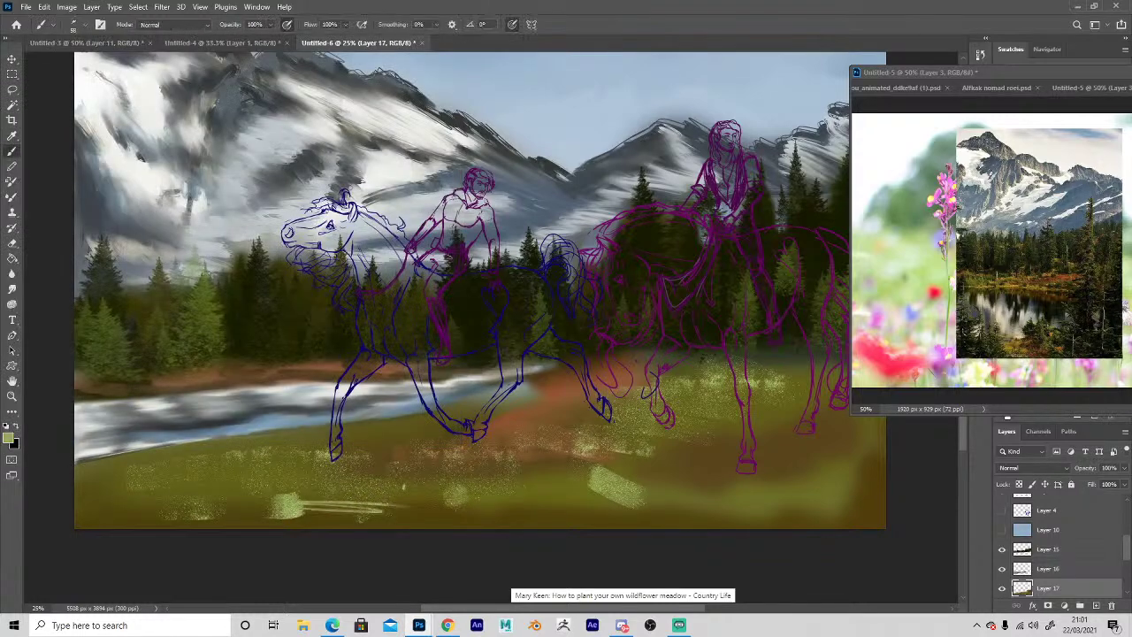
key(bracketright)
key(bracketright)
key(bracketright)
key(bracketright)
key(bracketright)
key(bracketright)
key(bracketright)
key(bracketright)
key(bracketright)
key(bracketright)
mouse_move(256, 504)
mouse_down()
mouse_move(283, 509)
mouse_move(260, 493)
mouse_move(301, 515)
mouse_move(444, 518)
mouse_up()
Sample olive greens from the meadow and blend the pale streaks and dabs from its lower left toward the centre.
alt+click(252, 506)
alt+click(282, 524)
alt+click(354, 519)
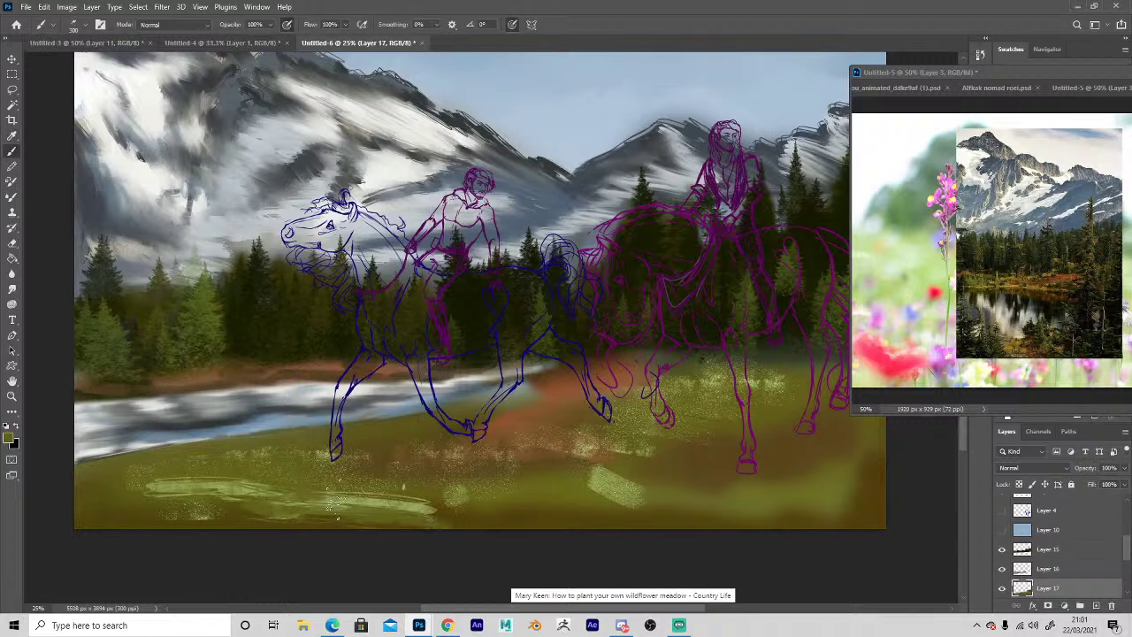
drag(329, 503, 446, 511)
key(i)
mouse_move(241, 475)
mouse_down()
mouse_move(444, 492)
mouse_move(420, 452)
mouse_move(375, 437)
mouse_move(482, 449)
mouse_up()
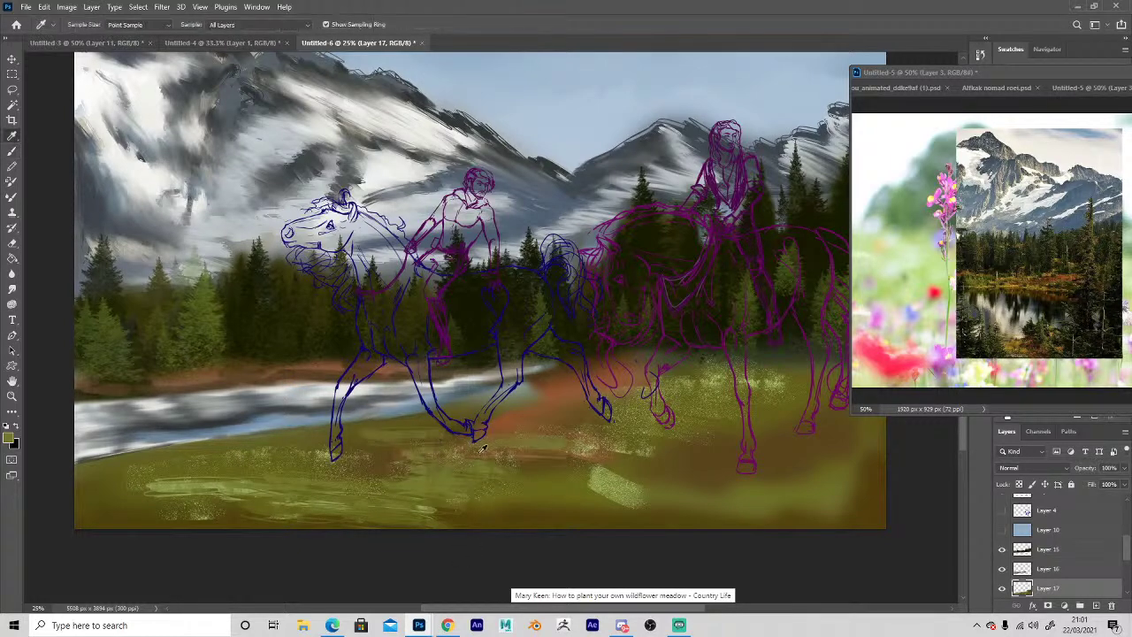
Work sampled darker greens and browns over the left and central meadow, up to the reddish earth beside the left horse's hooves.
alt+click(380, 454)
mouse_move(426, 482)
mouse_down()
mouse_move(283, 465)
mouse_move(113, 513)
mouse_move(205, 471)
mouse_up()
alt+click(232, 485)
key(i)
alt+click(175, 481)
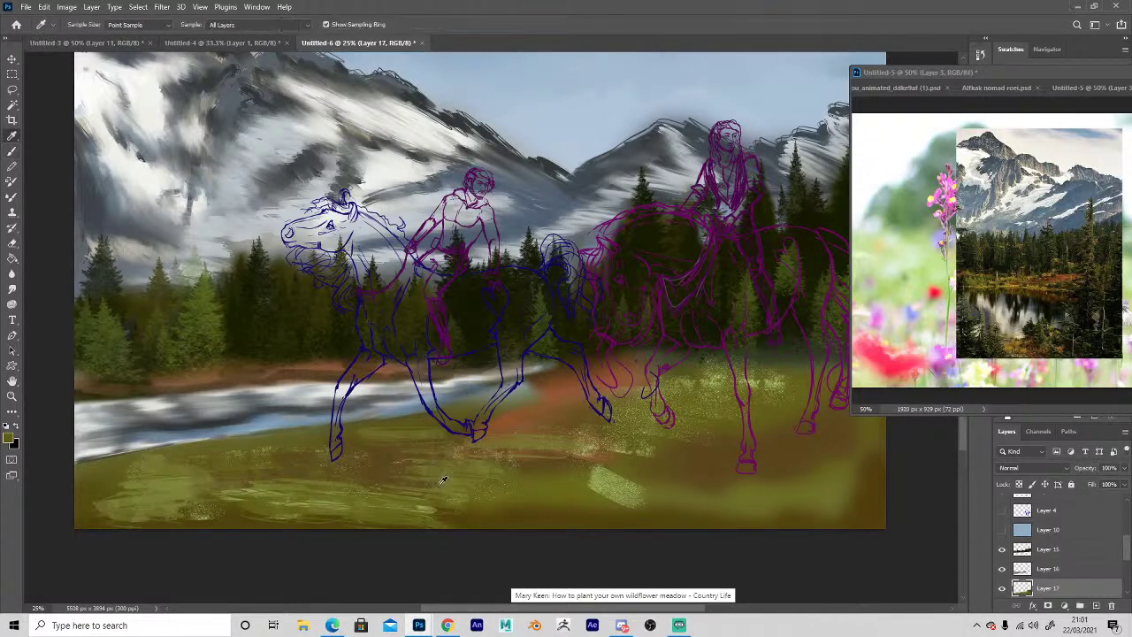
alt+click(551, 525)
mouse_move(547, 502)
mouse_down()
mouse_move(462, 464)
mouse_move(527, 454)
mouse_up()
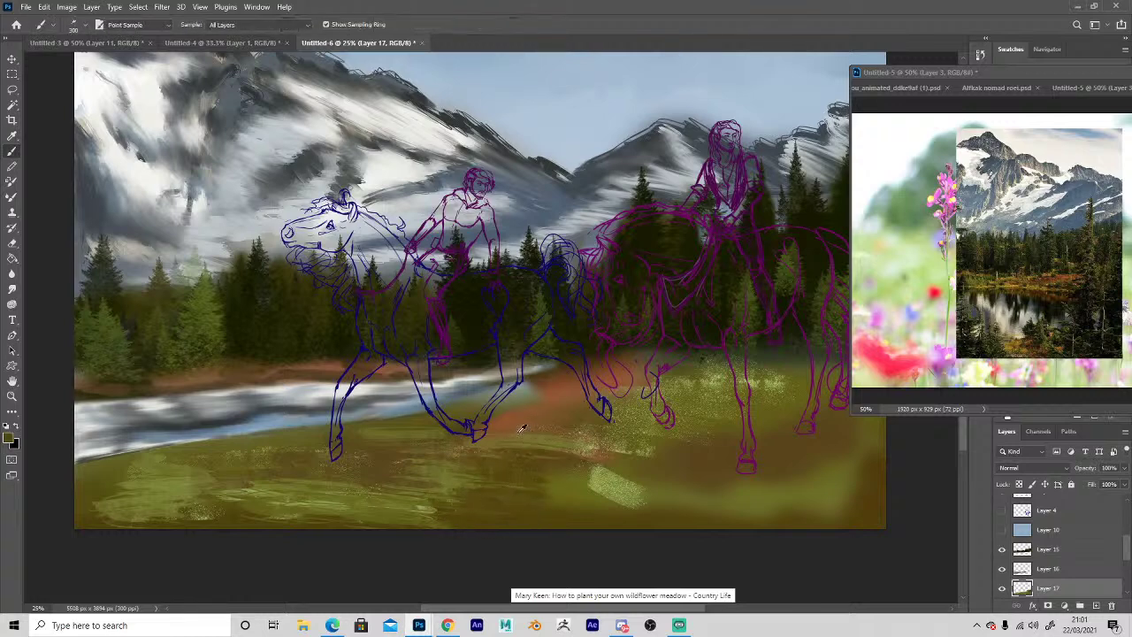
Extend the sampled green grass strokes to the meadow's left edge and along the riverbank.
alt+click(231, 480)
mouse_move(232, 482)
mouse_down()
mouse_move(124, 453)
mouse_move(133, 478)
mouse_up()
alt+click(132, 488)
mouse_move(129, 532)
mouse_down()
mouse_move(116, 489)
mouse_move(212, 454)
mouse_move(344, 439)
mouse_up()
drag(250, 440, 416, 426)
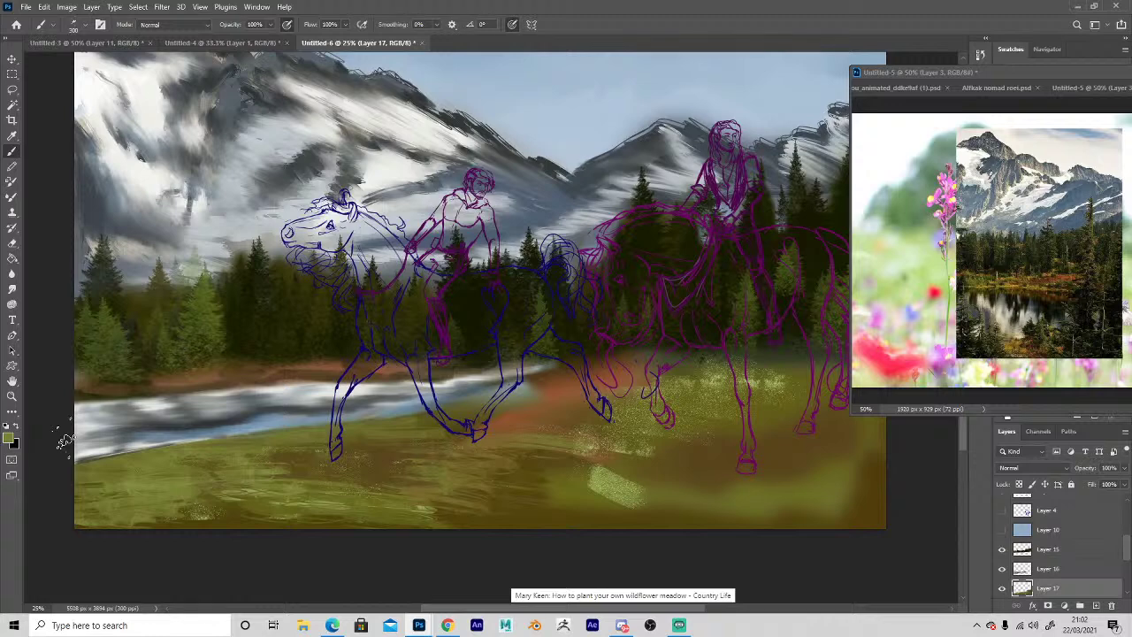
Blend the pale dabs in the central meadow and streak sampled greens toward the lower right beneath the right horse.
key(h)
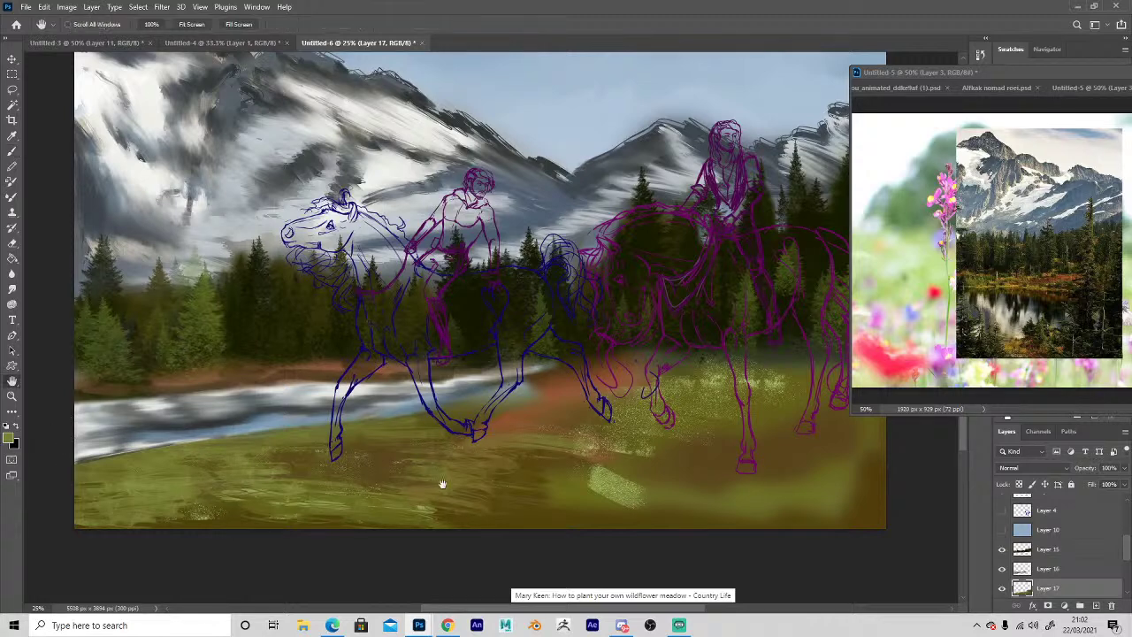
drag(442, 483, 214, 438)
key(b)
mouse_move(401, 428)
mouse_down()
mouse_move(427, 390)
mouse_move(521, 385)
mouse_move(560, 347)
mouse_move(490, 306)
mouse_move(537, 306)
mouse_move(423, 322)
mouse_move(405, 364)
mouse_up()
alt+click(302, 375)
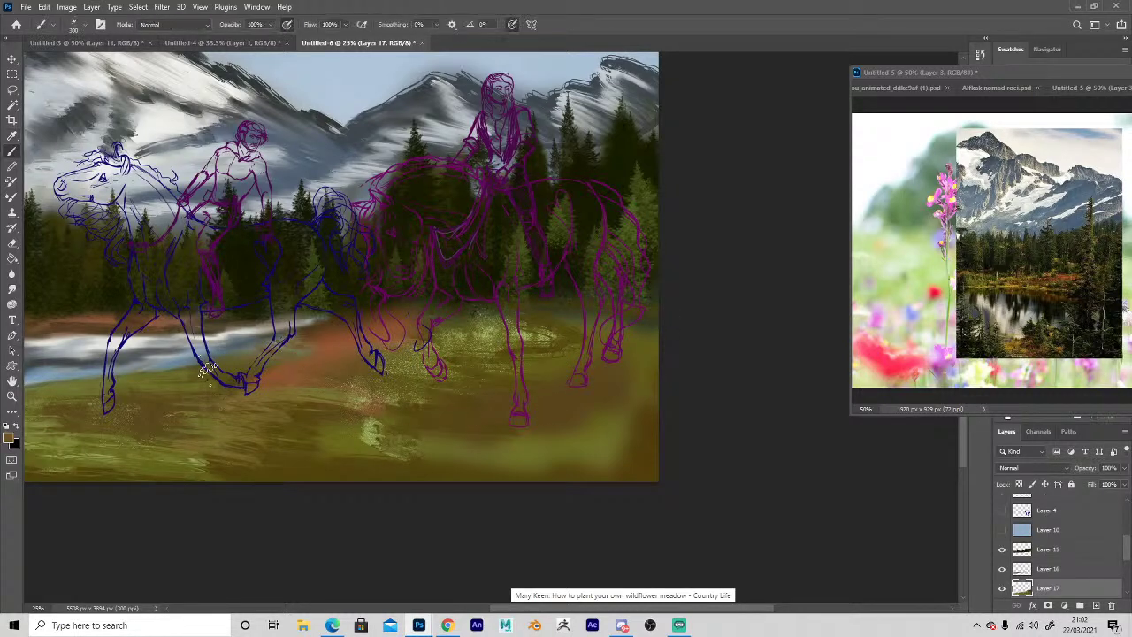
key(i)
click(337, 434)
key(b)
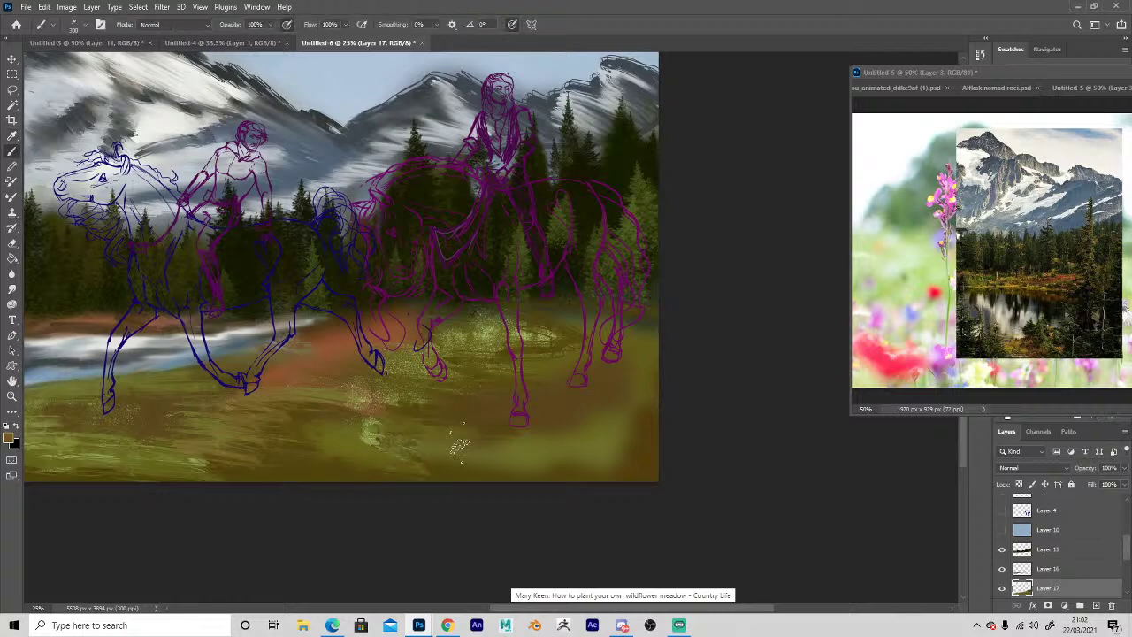
key(i)
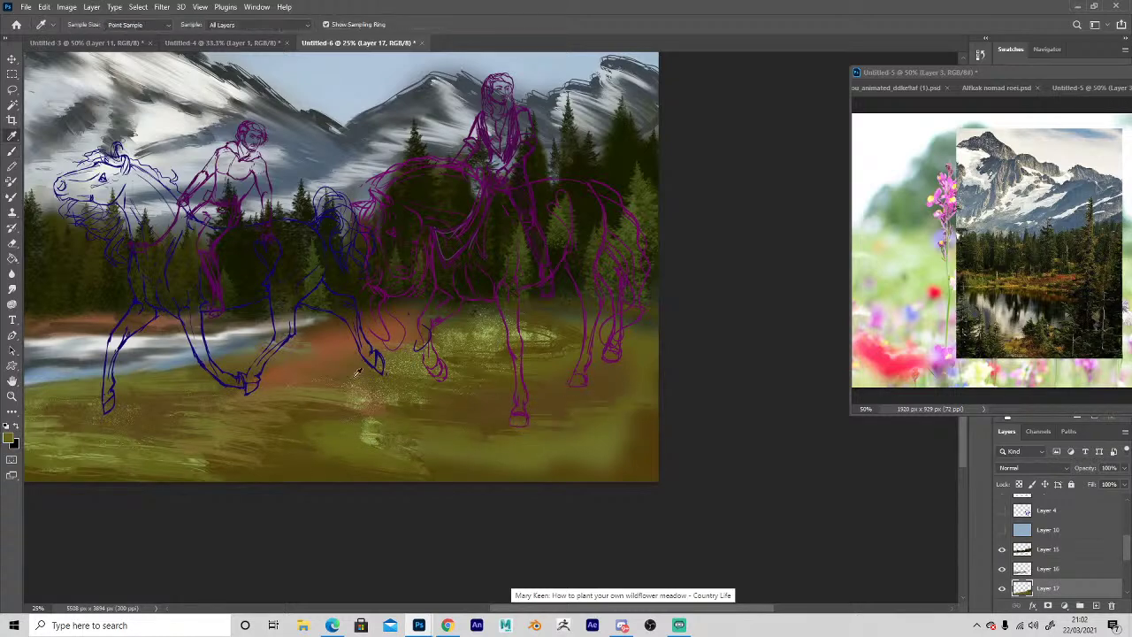
click(418, 297)
key(b)
mouse_move(485, 439)
mouse_down()
mouse_move(462, 420)
mouse_move(584, 399)
mouse_move(616, 370)
mouse_move(525, 410)
mouse_move(438, 411)
mouse_move(458, 426)
mouse_move(594, 419)
mouse_up()
Paint a dark brown-green shadow band across the meadow beneath both horses, with sampled grass and earth tones around it.
key(i)
click(471, 418)
key(b)
mouse_move(237, 426)
mouse_down()
mouse_move(379, 401)
mouse_move(188, 420)
mouse_move(306, 419)
mouse_move(134, 426)
mouse_move(358, 406)
mouse_up()
drag(202, 431, 237, 435)
alt+click(327, 434)
alt+click(369, 435)
mouse_move(336, 444)
mouse_down()
mouse_move(575, 437)
mouse_move(658, 416)
mouse_up()
mouse_move(494, 383)
mouse_down()
mouse_move(460, 372)
mouse_move(630, 338)
mouse_up()
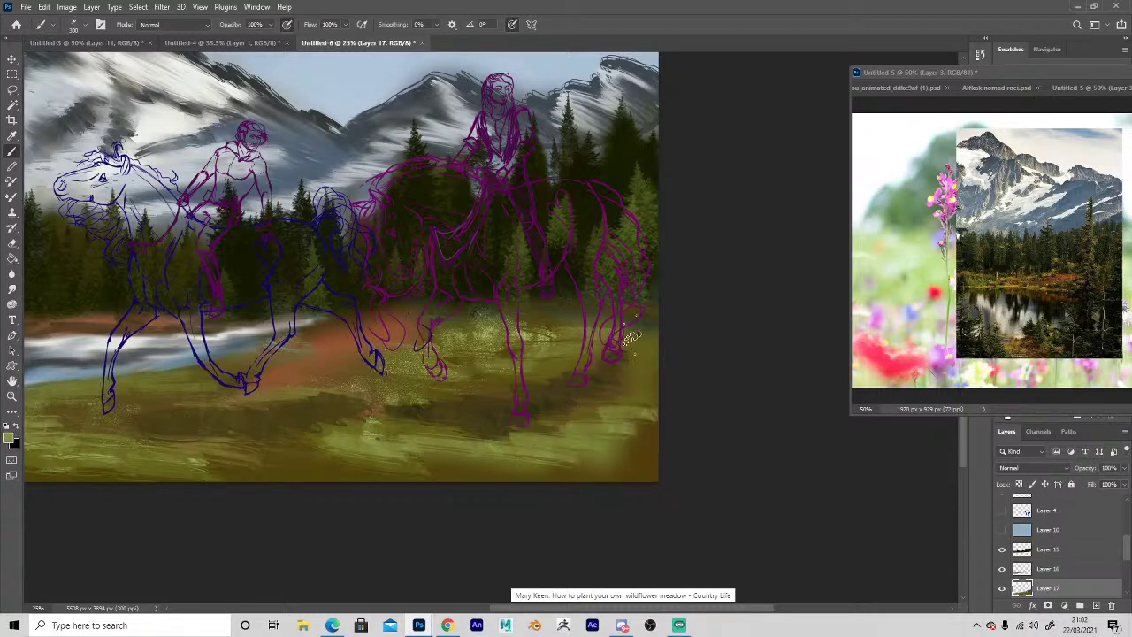
alt+click(321, 355)
mouse_move(298, 363)
mouse_down()
mouse_move(333, 385)
mouse_move(376, 347)
mouse_move(362, 329)
mouse_move(412, 323)
mouse_move(610, 336)
mouse_up()
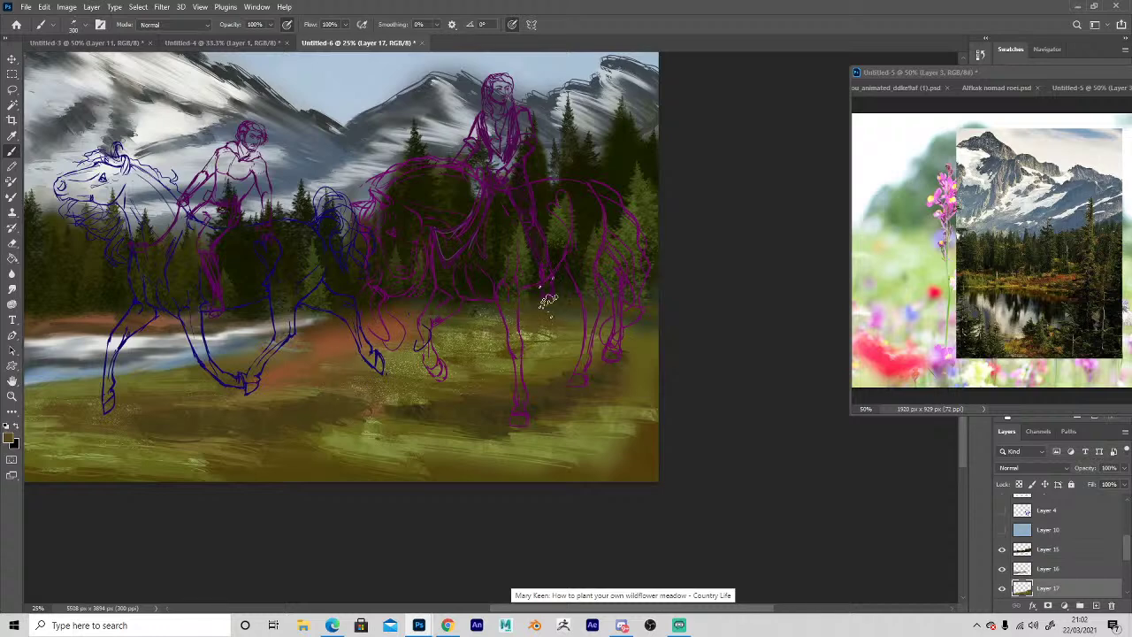
Select the reddish riverbank's Layer 16, check it by toggling visibility, and erase its patch between the two horses.
key(v)
click(334, 346)
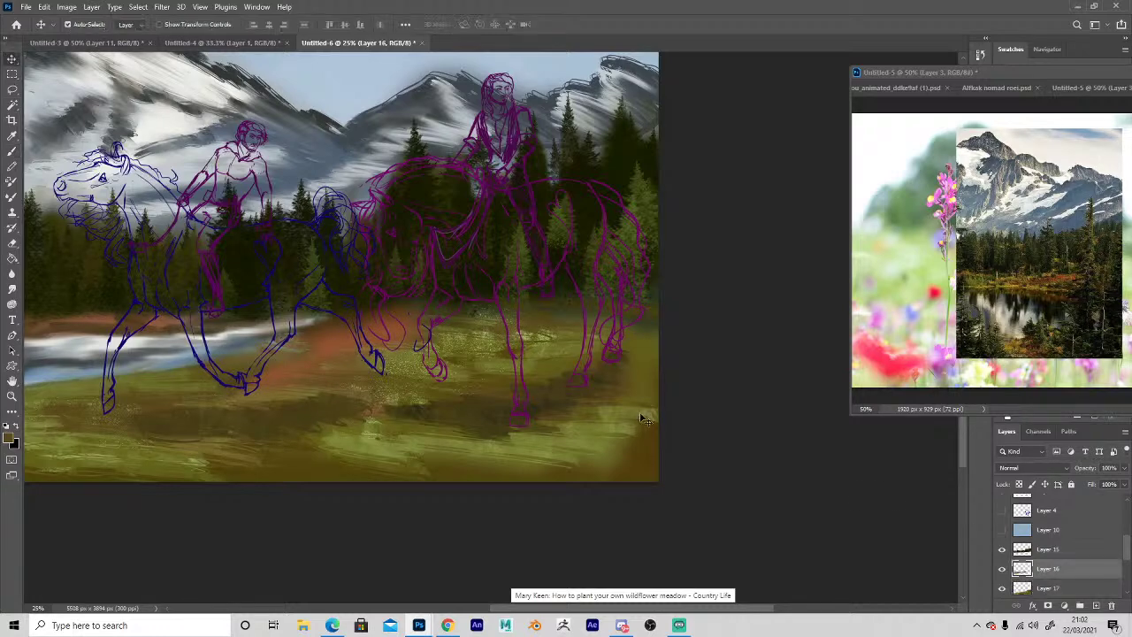
click(1001, 569)
click(1001, 568)
key(e)
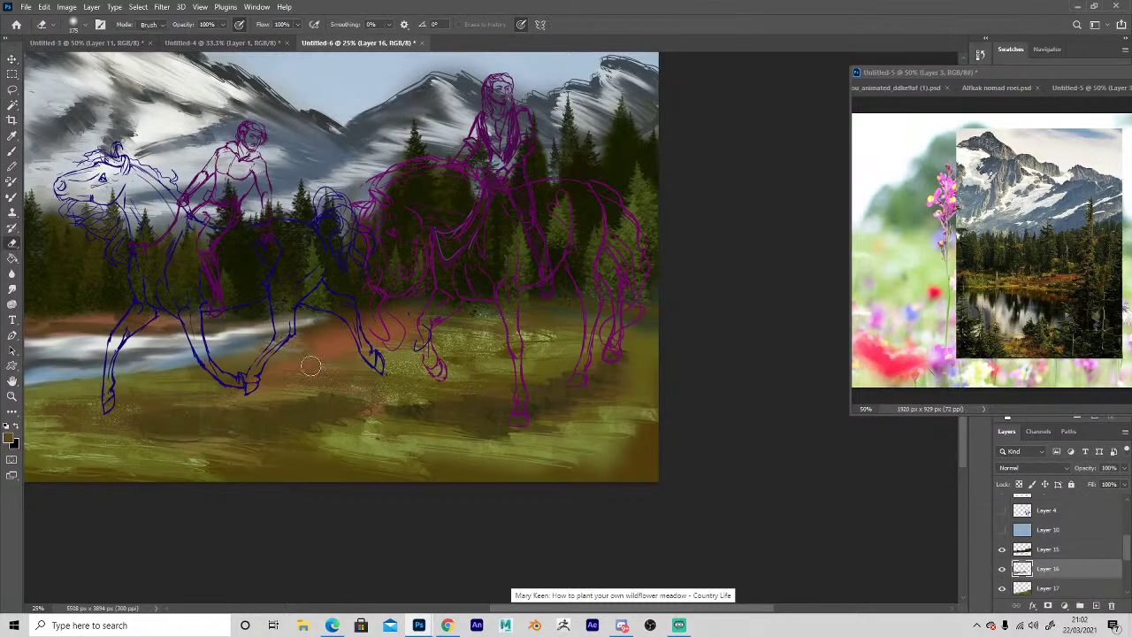
mouse_move(380, 316)
mouse_down()
mouse_move(145, 319)
mouse_move(192, 305)
mouse_move(407, 311)
mouse_up()
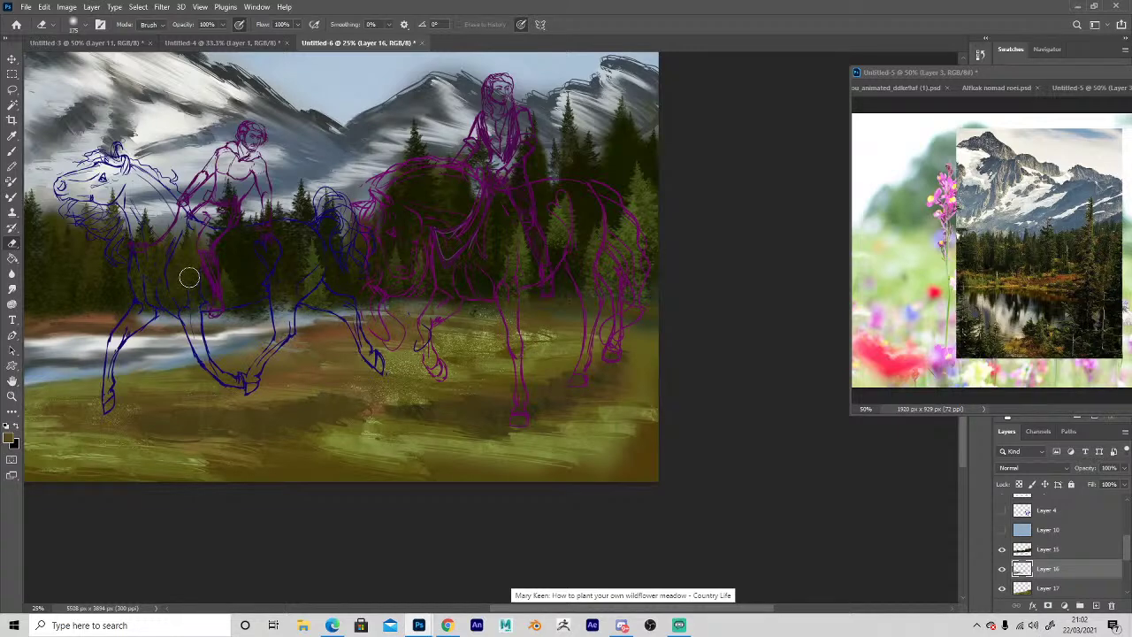
Return to Layer 17 and brush brown-green over the far edge of the meadow behind the horses' legs.
click(1024, 589)
key(i)
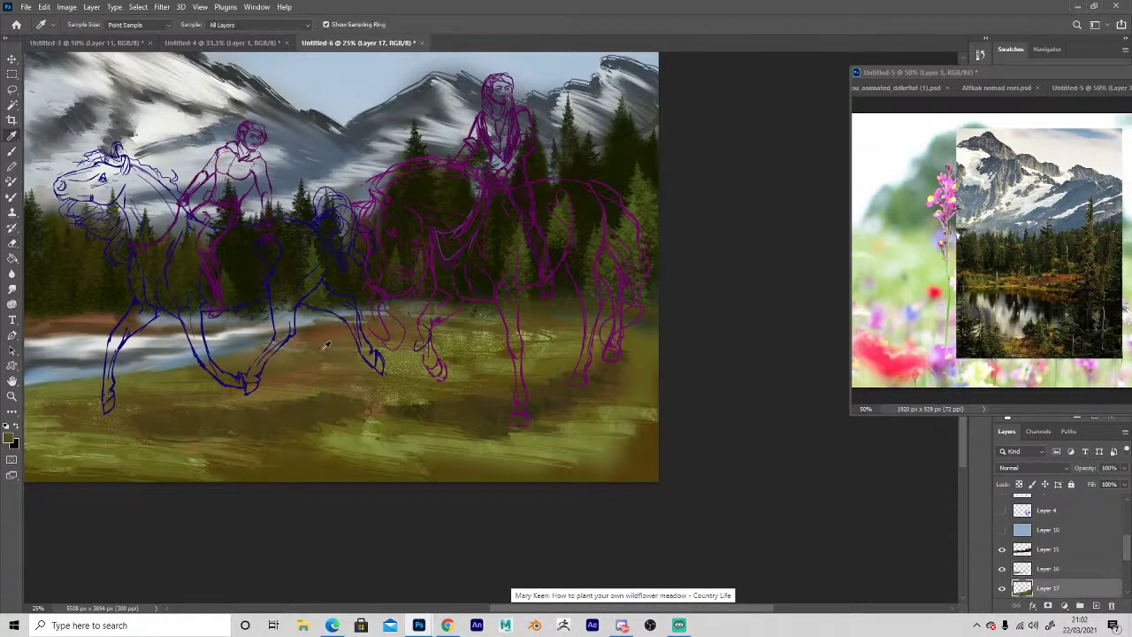
key(b)
drag(308, 316, 149, 319)
drag(149, 320, 428, 315)
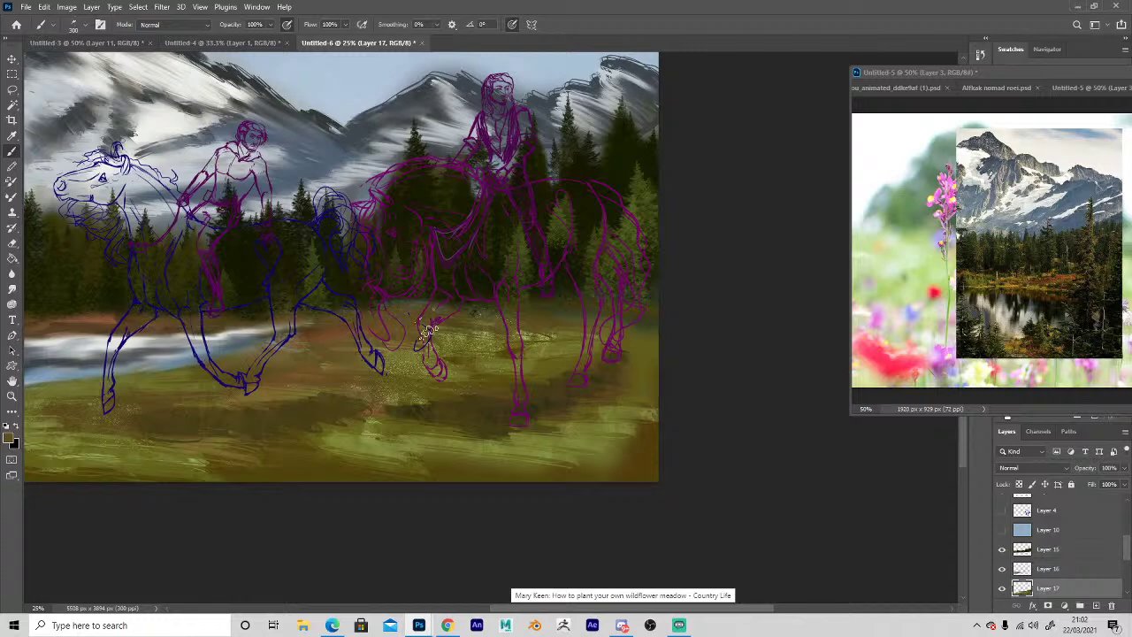
Sample a dark tone below the trees and paint dark undergrowth along the treeline and ground behind the right horse.
key(i)
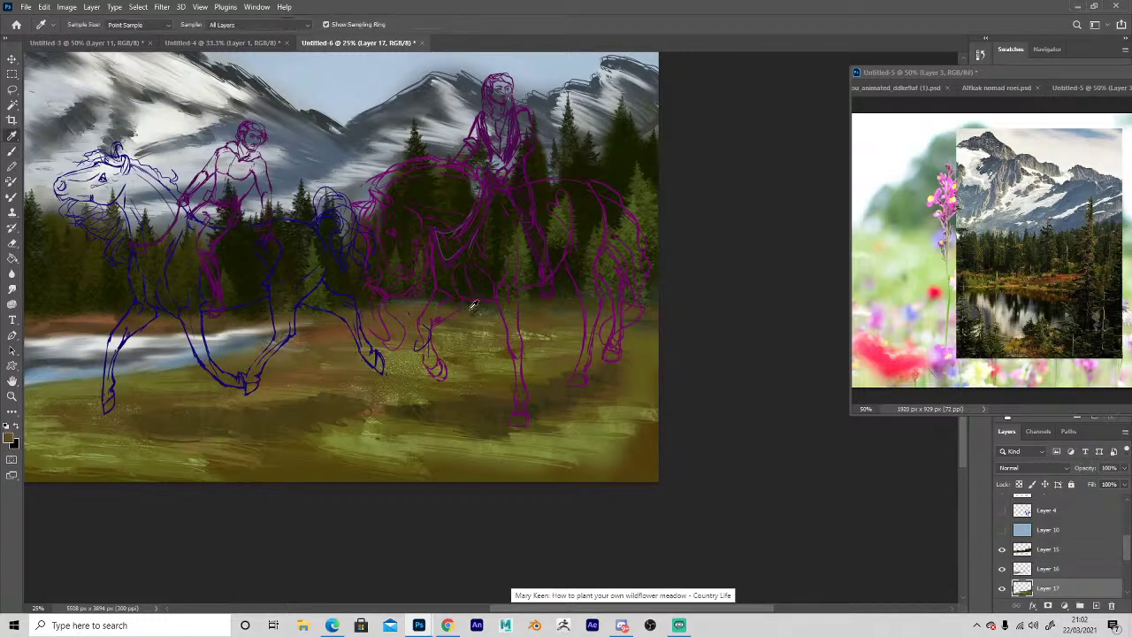
click(472, 297)
key(b)
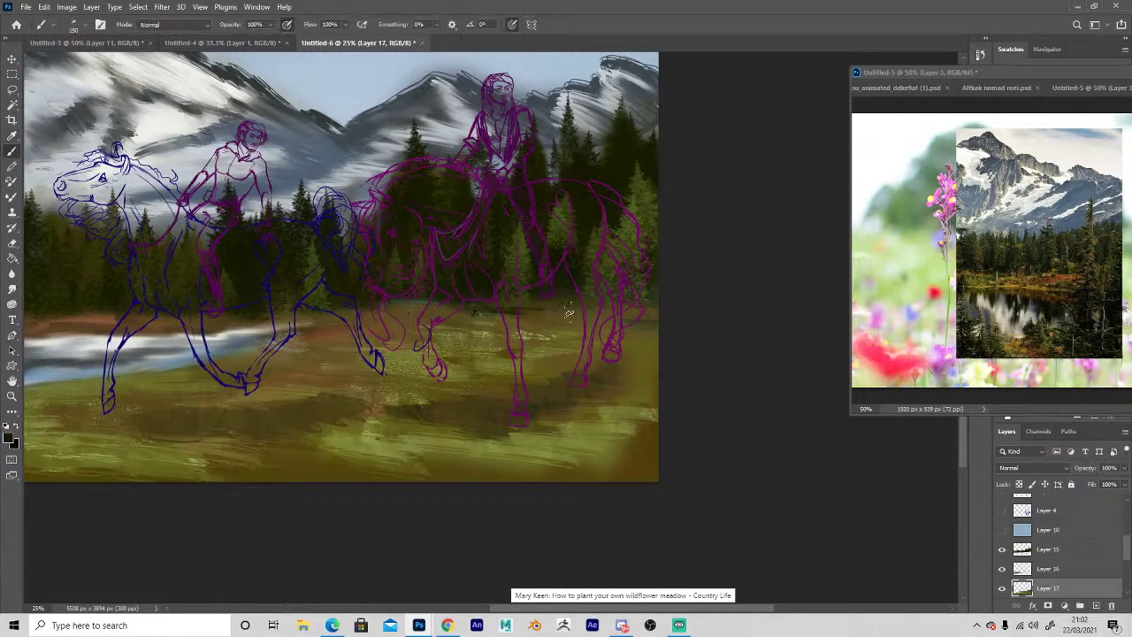
drag(411, 305, 326, 318)
mouse_move(549, 317)
mouse_down()
mouse_move(518, 334)
mouse_move(653, 321)
mouse_move(512, 349)
mouse_up()
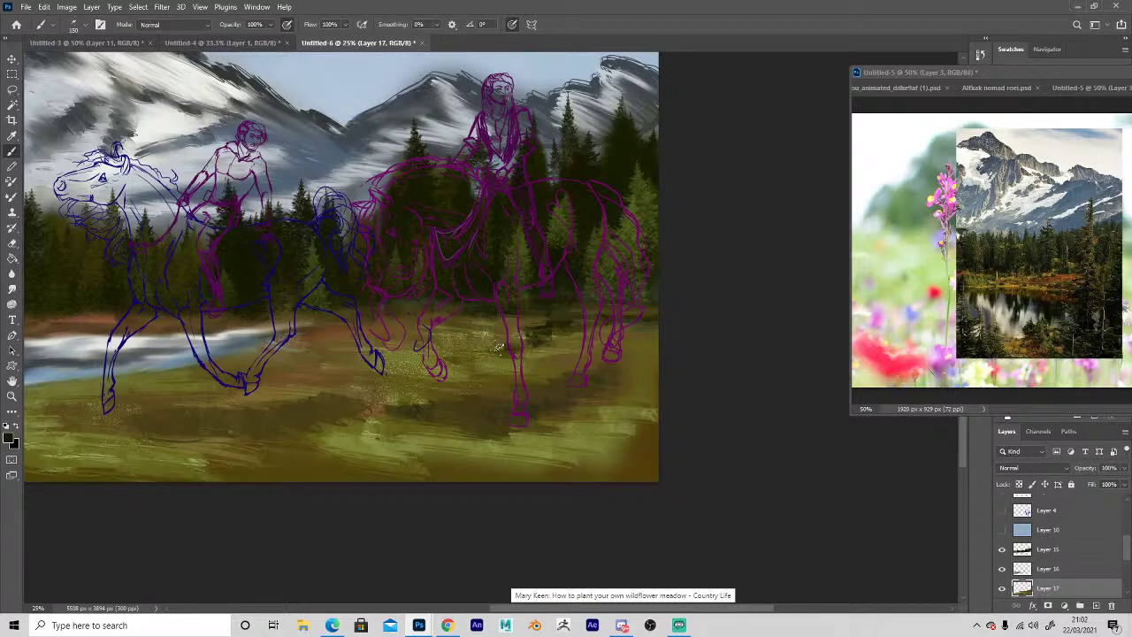
Examine the reworked meadow against the whole painting and up close.
key(z)
alt+click(150, 414)
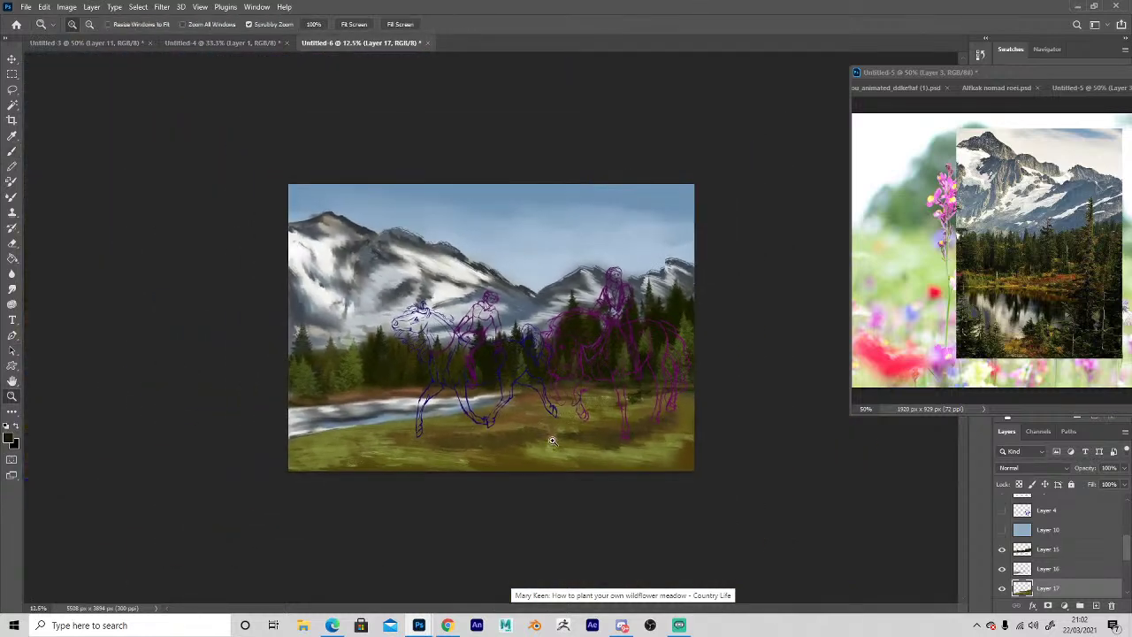
click(552, 440)
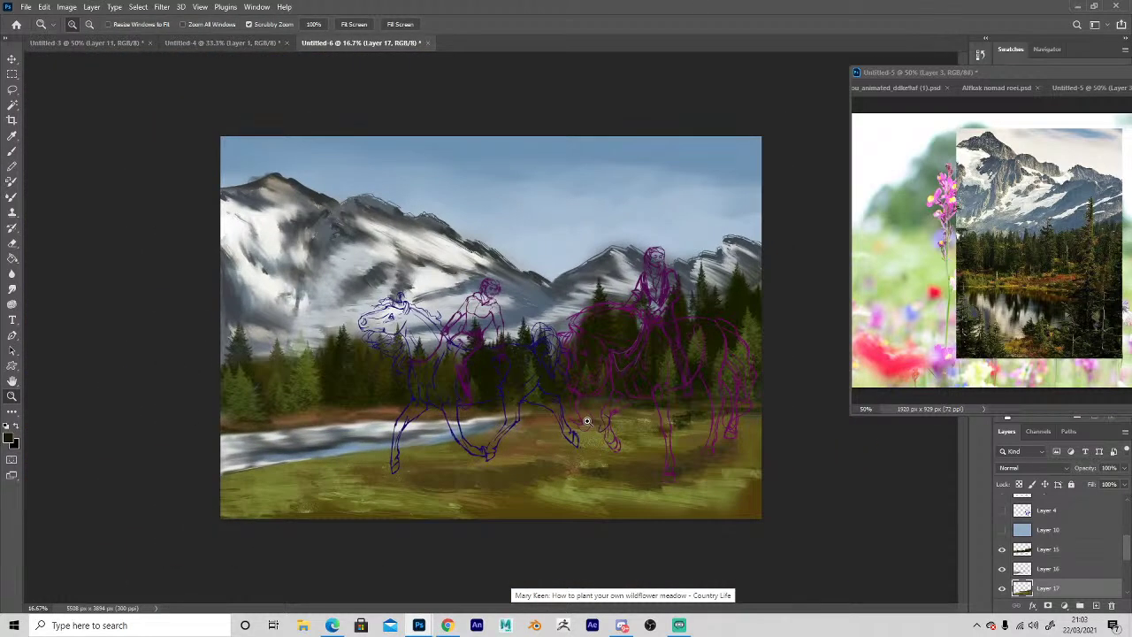
click(510, 477)
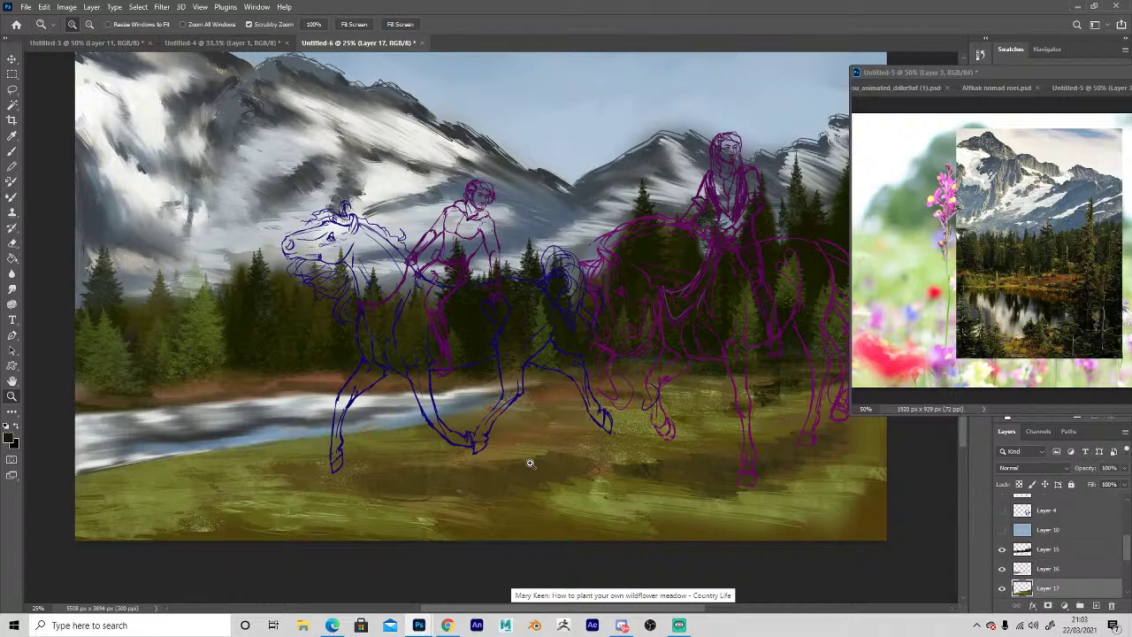
alt+click(579, 535)
alt+click(611, 531)
click(608, 506)
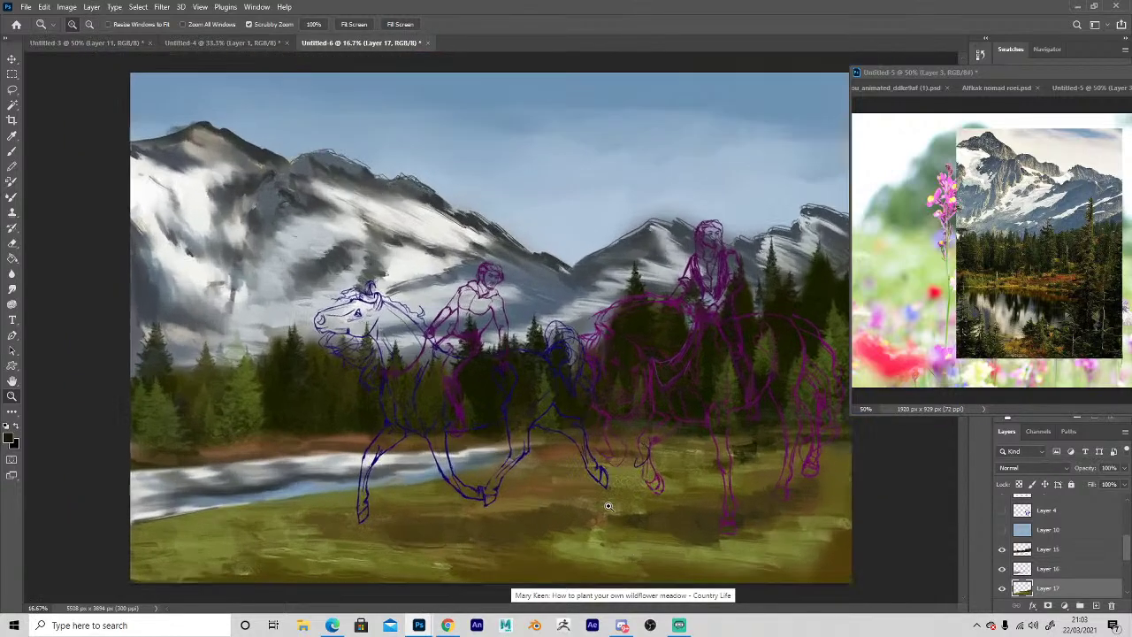
alt+click(516, 470)
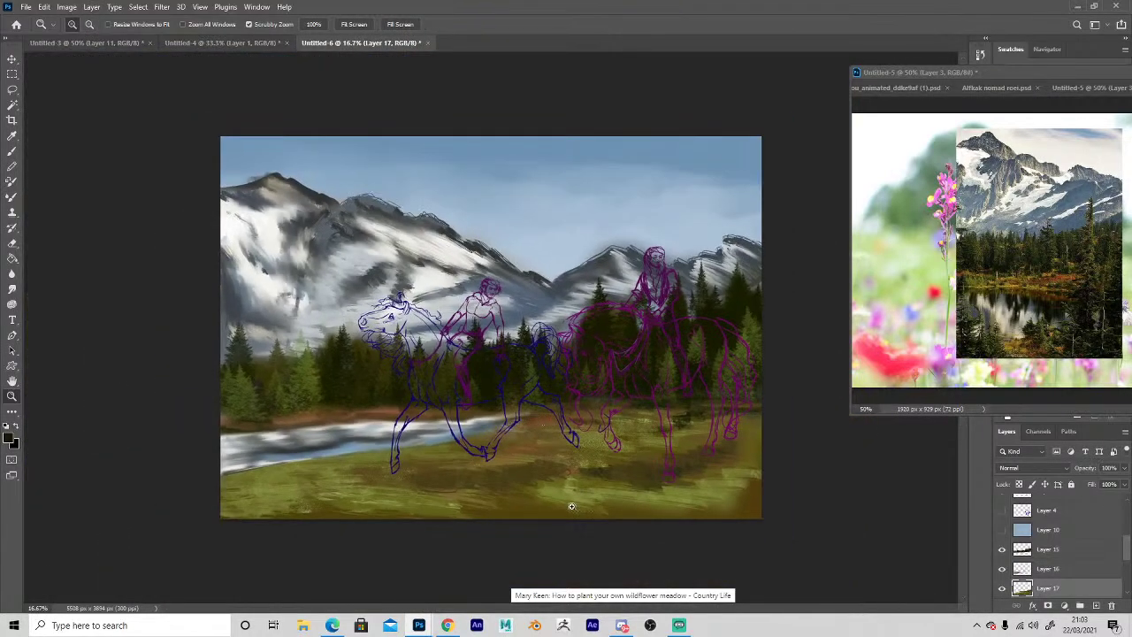
click(572, 506)
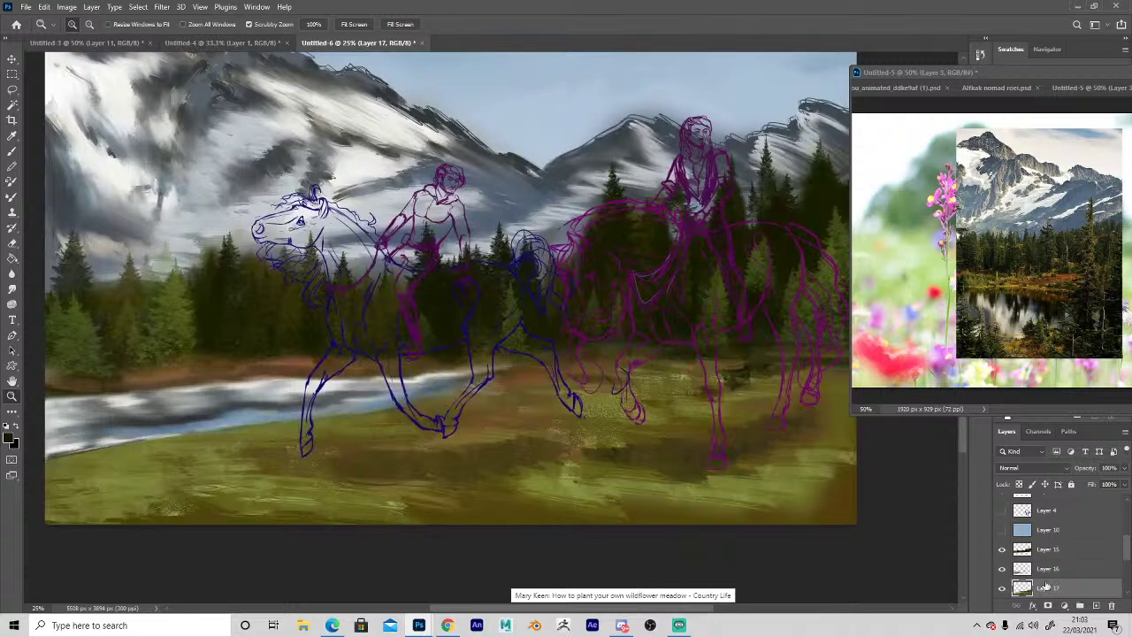
Add a layer above Layer 17, sample pinkish red from the flower reference, and dab red flowers across the foreground meadow.
click(1095, 606)
key(i)
click(892, 354)
key(b)
click(617, 473)
click(572, 477)
click(610, 478)
click(705, 474)
click(779, 478)
click(638, 439)
click(559, 492)
click(475, 470)
click(463, 486)
click(398, 488)
click(367, 486)
click(320, 497)
click(252, 486)
click(191, 475)
click(141, 475)
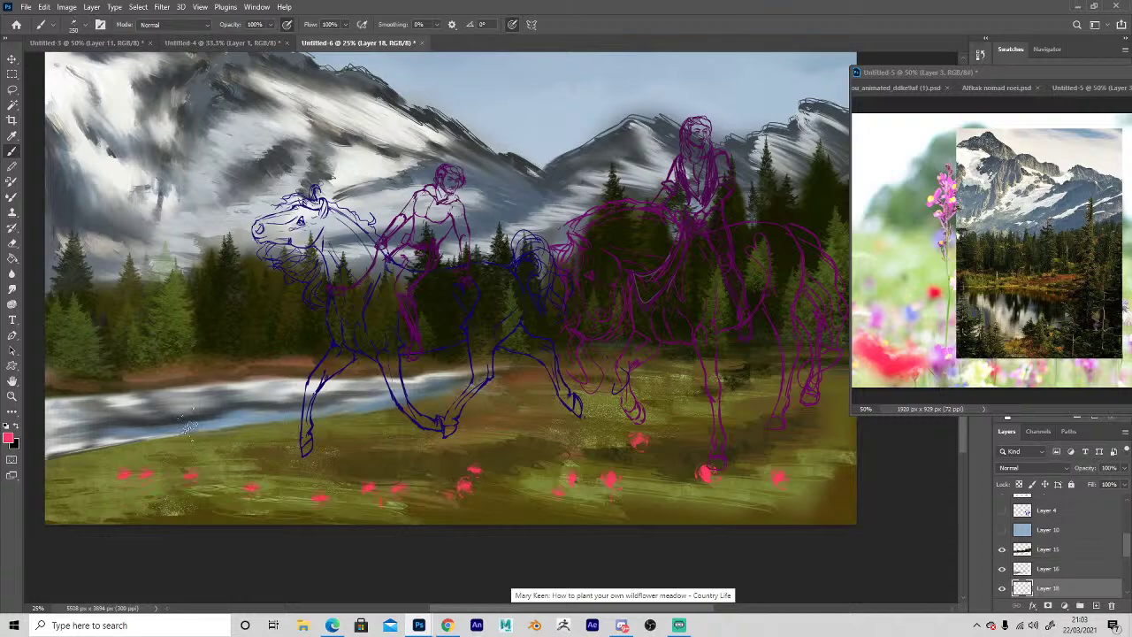
Sample violet from the flower reference and dab purple blossoms among the red flowers across the foreground meadow.
alt+click(933, 339)
click(399, 489)
click(358, 484)
click(390, 501)
click(301, 480)
click(256, 485)
click(208, 451)
click(538, 499)
click(625, 484)
click(644, 461)
click(735, 498)
click(762, 469)
click(828, 507)
click(827, 469)
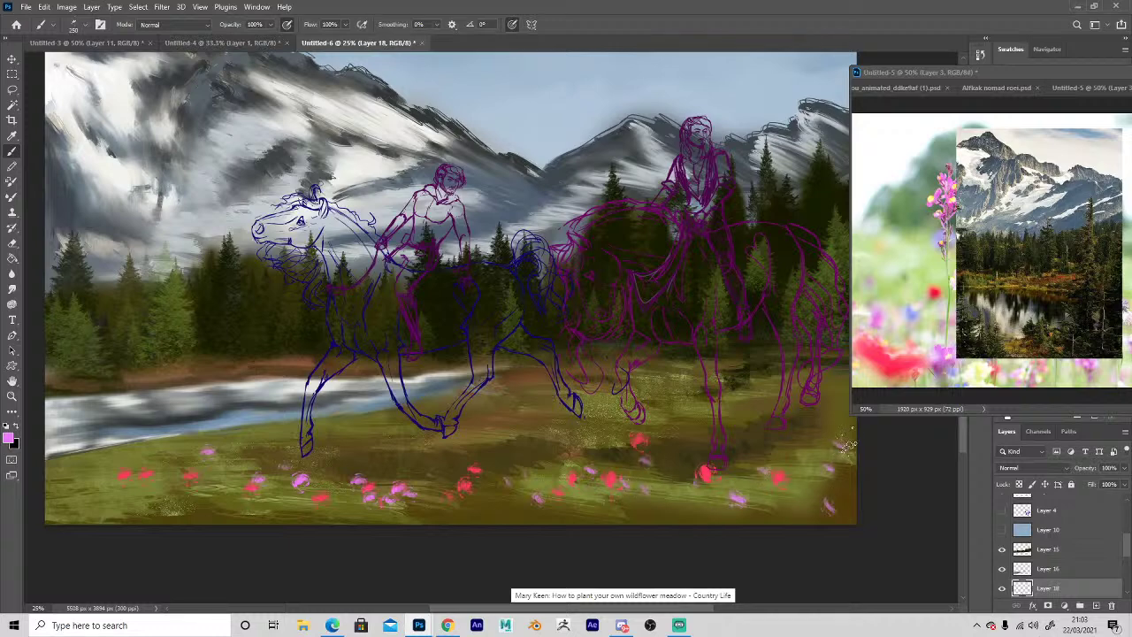
Choose a finer speckle brush and scatter small purple and red flower specks across the middle of the meadow.
click(75, 26)
click(355, 230)
click(504, 428)
alt+click(912, 285)
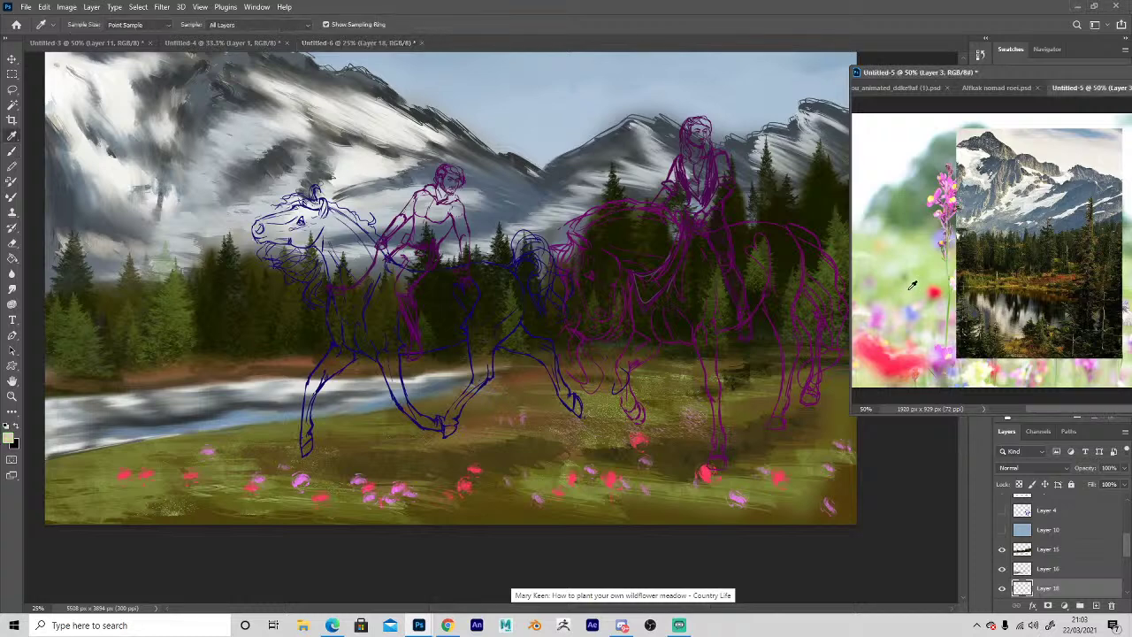
alt+click(936, 290)
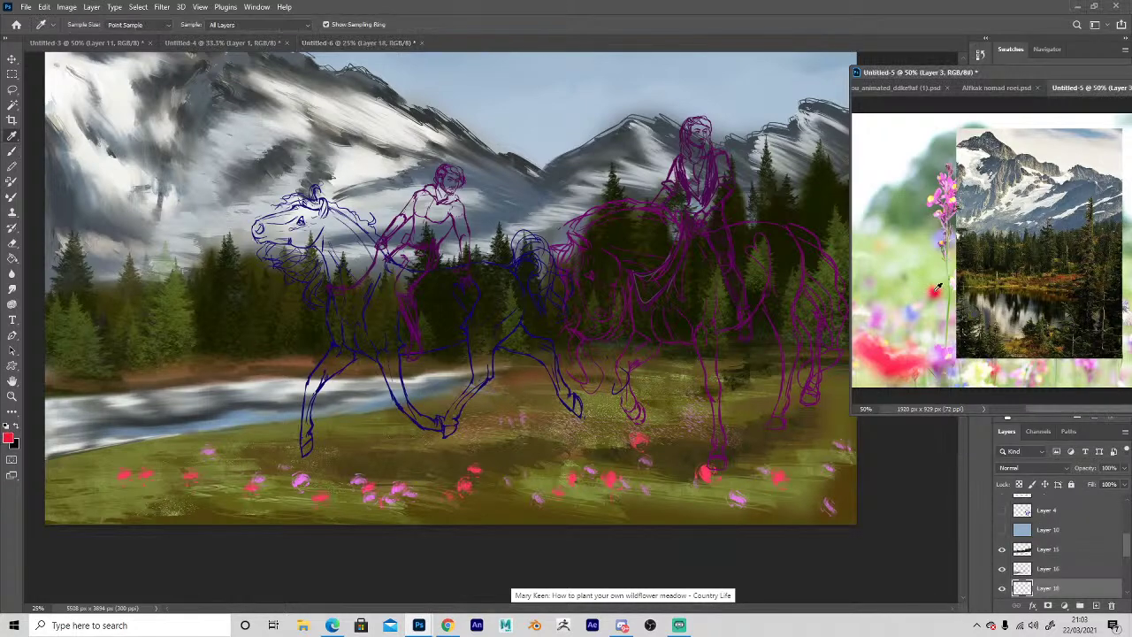
click(573, 452)
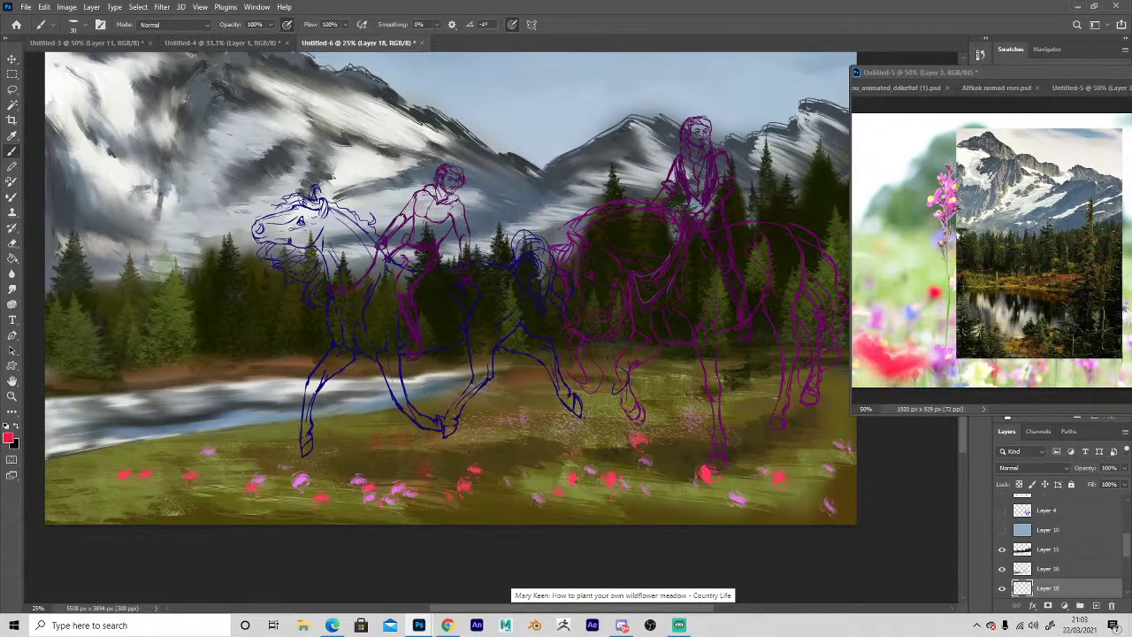
Sample near-white from the reference, reduce the brush size, and scatter tiny white flowers over the whole meadow.
alt+click(991, 367)
click(513, 442)
drag(506, 442, 591, 430)
drag(432, 432, 431, 449)
key(bracketleft)
key(bracketleft)
key(bracketleft)
key(bracketleft)
drag(305, 492, 305, 513)
drag(258, 474, 255, 513)
drag(173, 470, 175, 500)
drag(124, 470, 137, 511)
drag(416, 493, 410, 511)
drag(532, 500, 502, 519)
mouse_move(659, 478)
mouse_down()
mouse_move(656, 506)
mouse_move(708, 503)
mouse_up()
drag(749, 467, 749, 476)
drag(769, 508, 788, 514)
drag(416, 441, 416, 450)
drag(306, 457, 306, 466)
mouse_move(202, 465)
mouse_down()
mouse_move(205, 484)
mouse_move(153, 474)
mouse_up()
drag(108, 486, 109, 495)
drag(709, 416, 706, 438)
drag(765, 412, 765, 421)
drag(813, 422, 813, 433)
drag(667, 391, 667, 398)
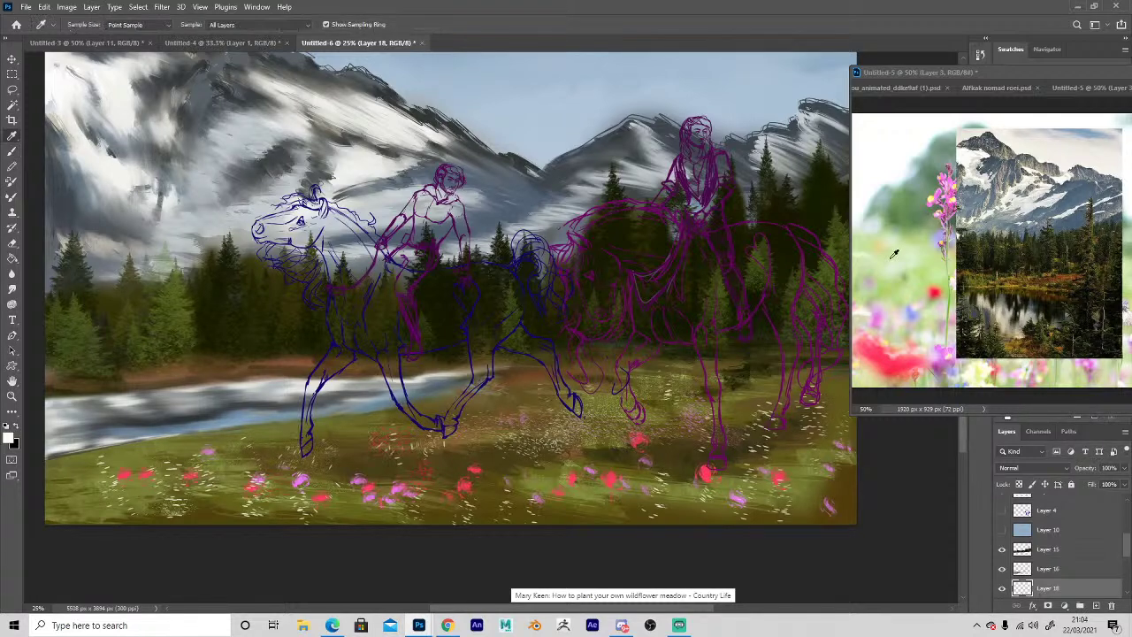
Switch to a pale yellow and add tiny yellow flower flecks across the near and middle meadow.
mouse_move(670, 421)
mouse_down()
mouse_move(669, 433)
mouse_move(703, 413)
mouse_up()
drag(796, 404, 808, 409)
drag(372, 433, 327, 484)
drag(178, 471, 197, 494)
drag(86, 470, 97, 487)
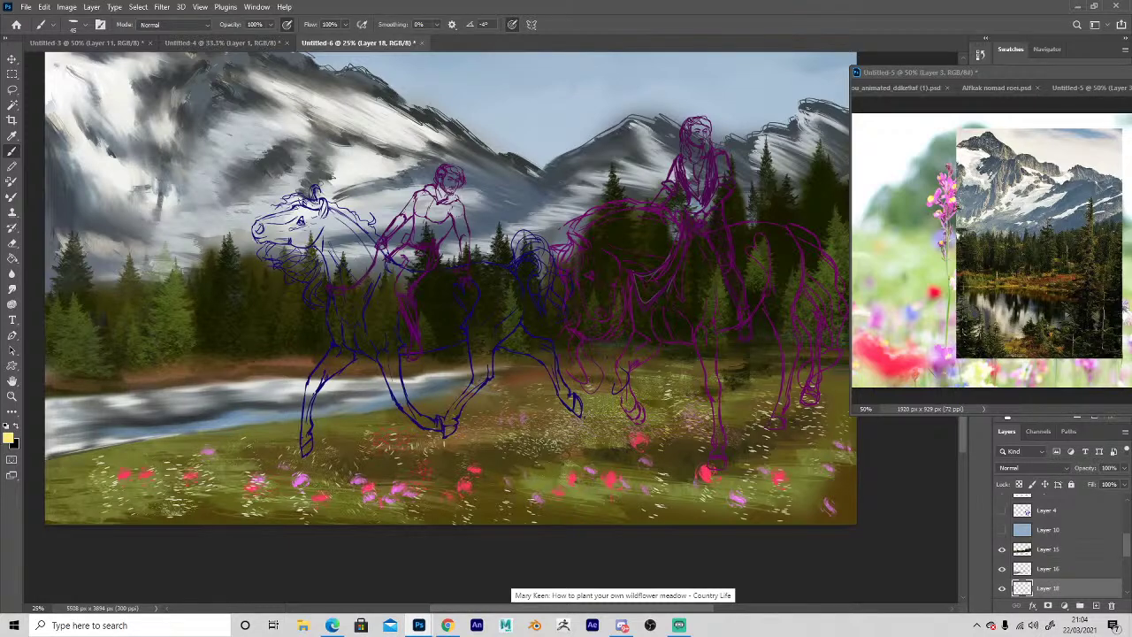
Examine the flower meadow at thumbnail size and against the whole painting.
key(z)
alt+click(510, 434)
alt+click(498, 501)
alt+click(489, 491)
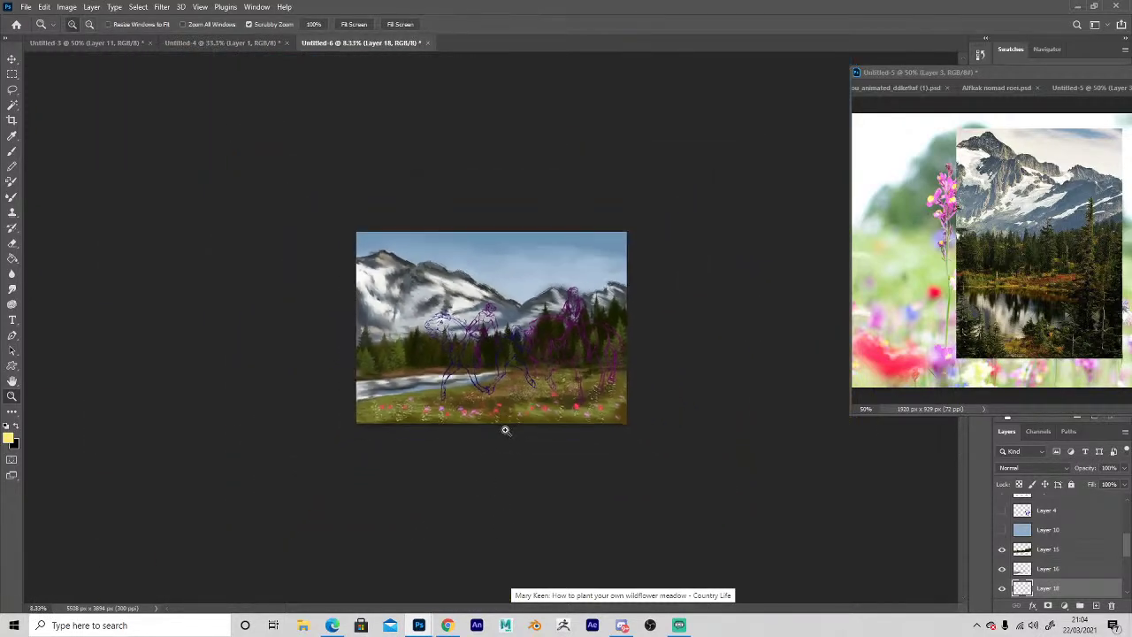
alt+click(504, 428)
alt+click(495, 422)
alt+click(495, 419)
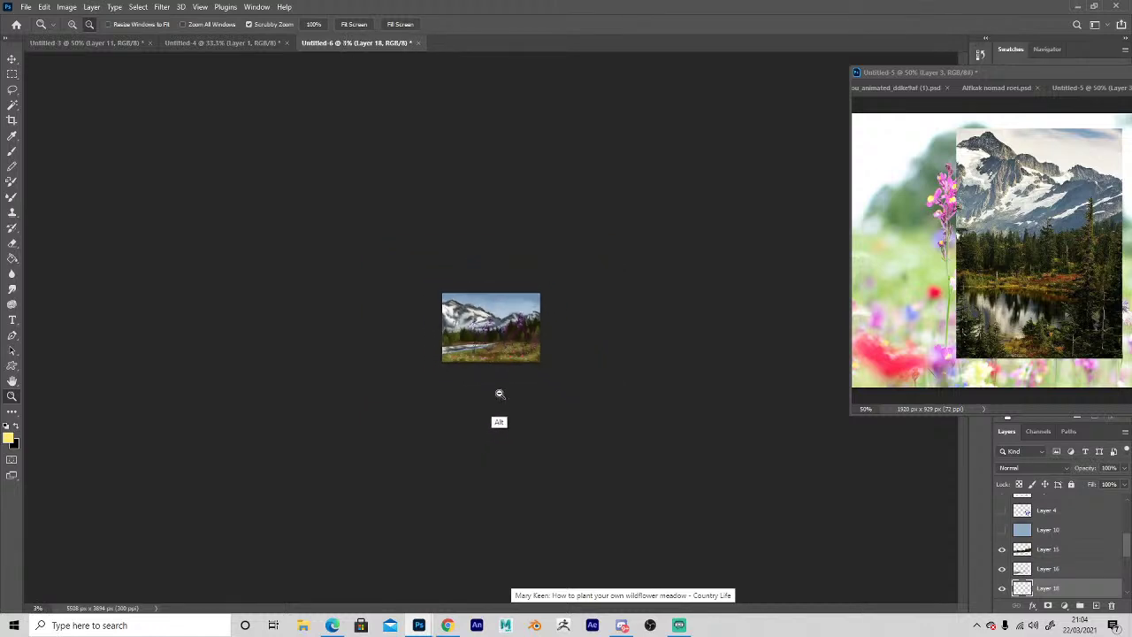
alt+click(499, 392)
alt+click(498, 390)
alt+click(494, 389)
alt+click(488, 386)
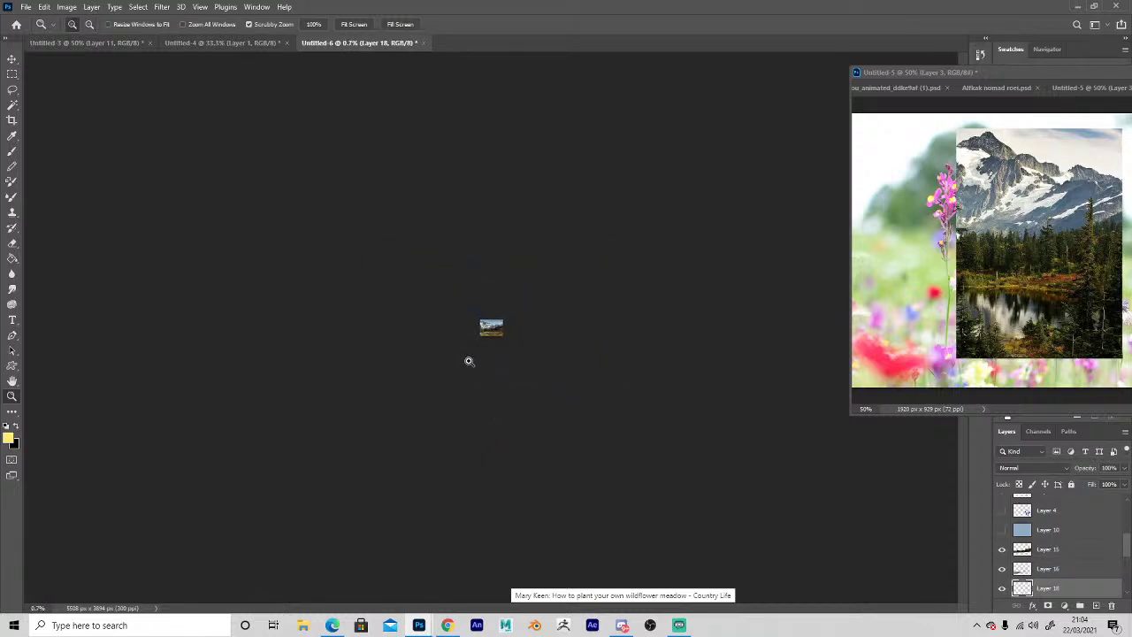
drag(522, 392, 522, 391)
click(523, 391)
click(500, 425)
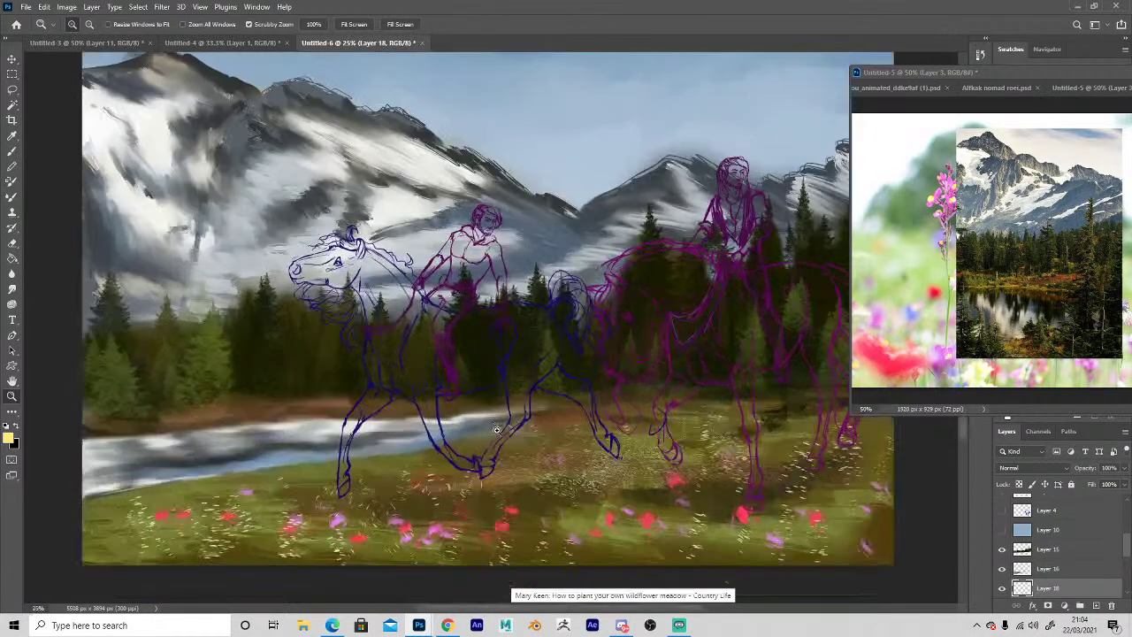
Select the mountains' Layer 9 and erase the stray strokes along the ridgelines with the DG_Slickline2 eraser brush.
alt+click(507, 311)
alt+click(507, 308)
key(v)
click(375, 206)
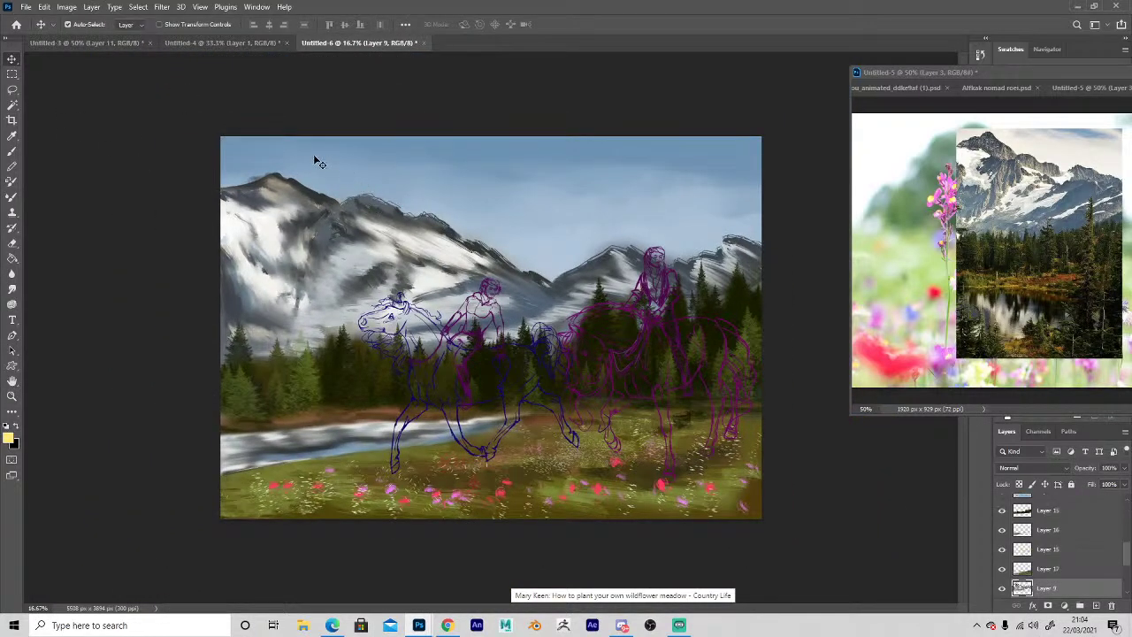
key(e)
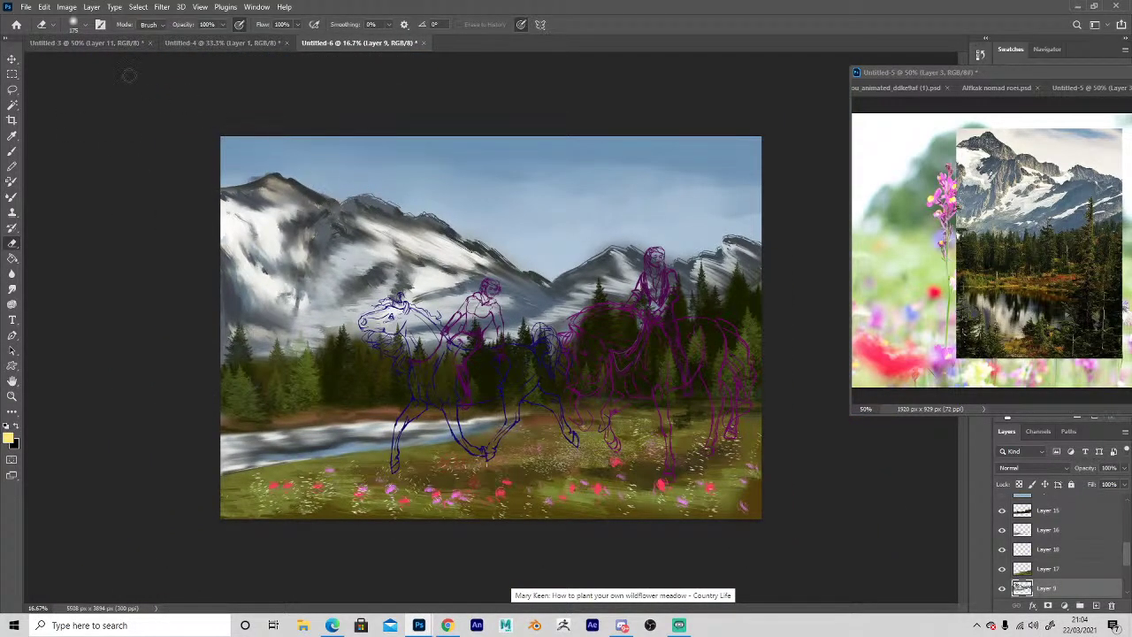
right_click(128, 75)
click(66, 257)
click(49, 493)
key(bracketright)
drag(324, 196, 381, 202)
drag(238, 182, 264, 177)
mouse_move(397, 209)
mouse_down()
mouse_move(474, 238)
mouse_move(461, 237)
mouse_up()
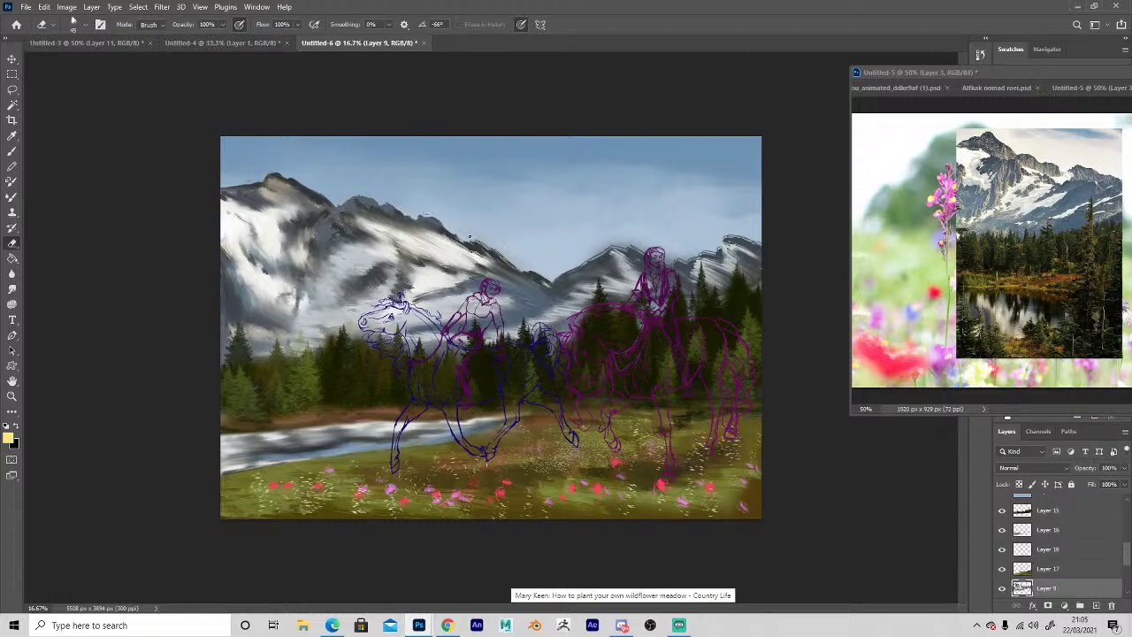
mouse_move(485, 239)
mouse_down()
mouse_move(539, 266)
mouse_move(627, 245)
mouse_move(601, 247)
mouse_move(612, 236)
mouse_move(675, 258)
mouse_move(734, 238)
mouse_up()
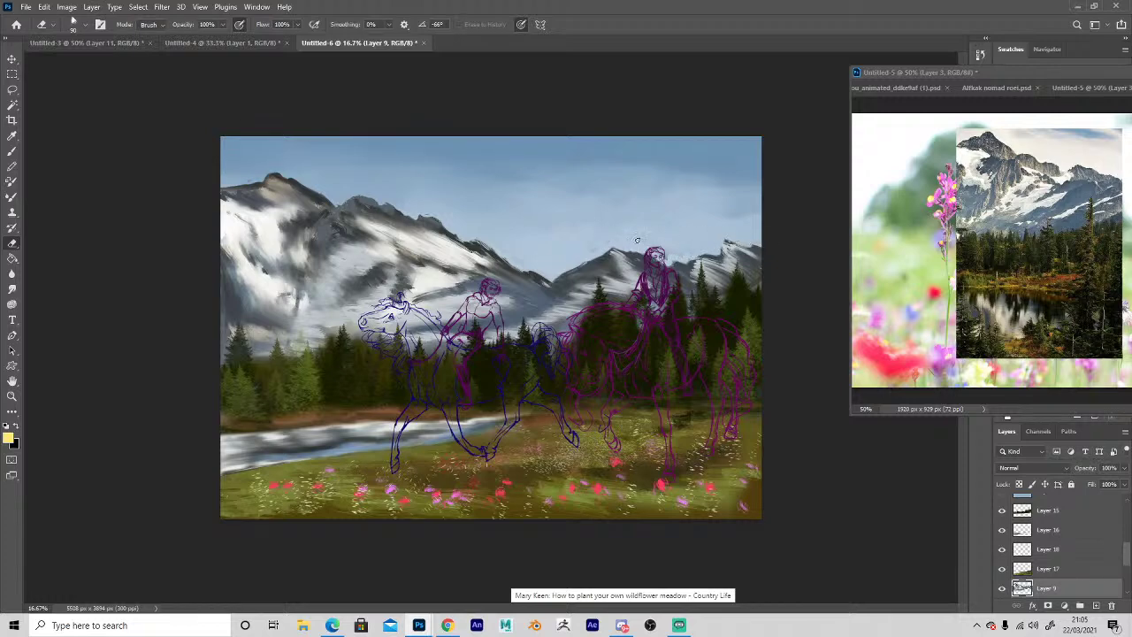
drag(656, 251, 682, 249)
Show the blue tint Layer 10 over the background and select Layer 12 holding the right rider's sketch.
key(z)
click(542, 435)
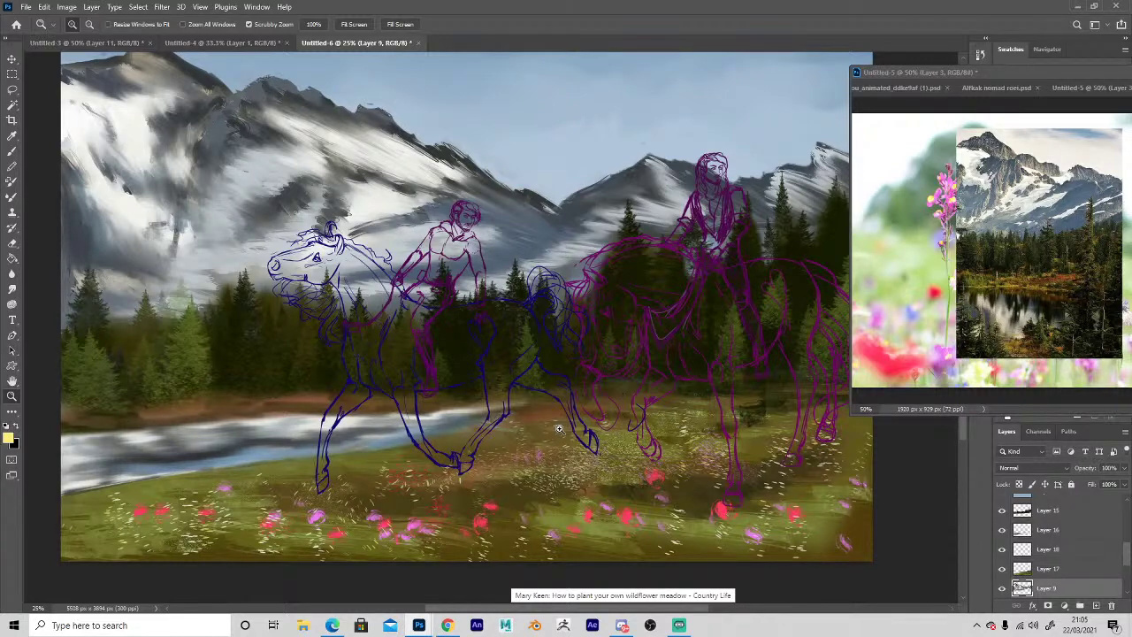
click(674, 477)
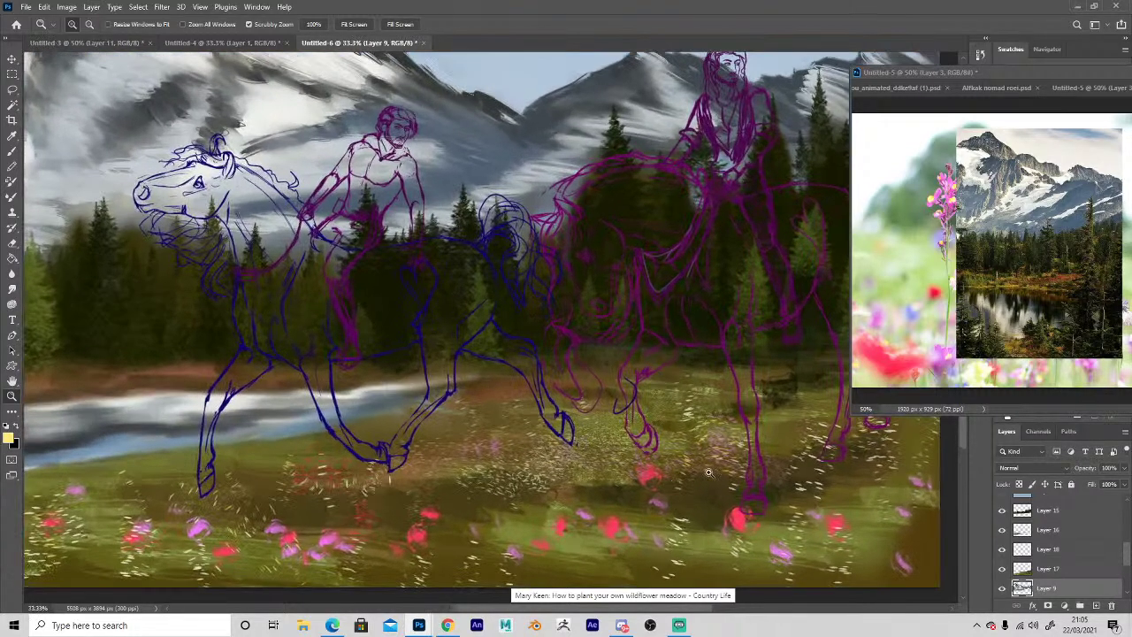
click(1002, 500)
scroll(1062, 548, up, 3)
key(h)
drag(557, 407, 784, 416)
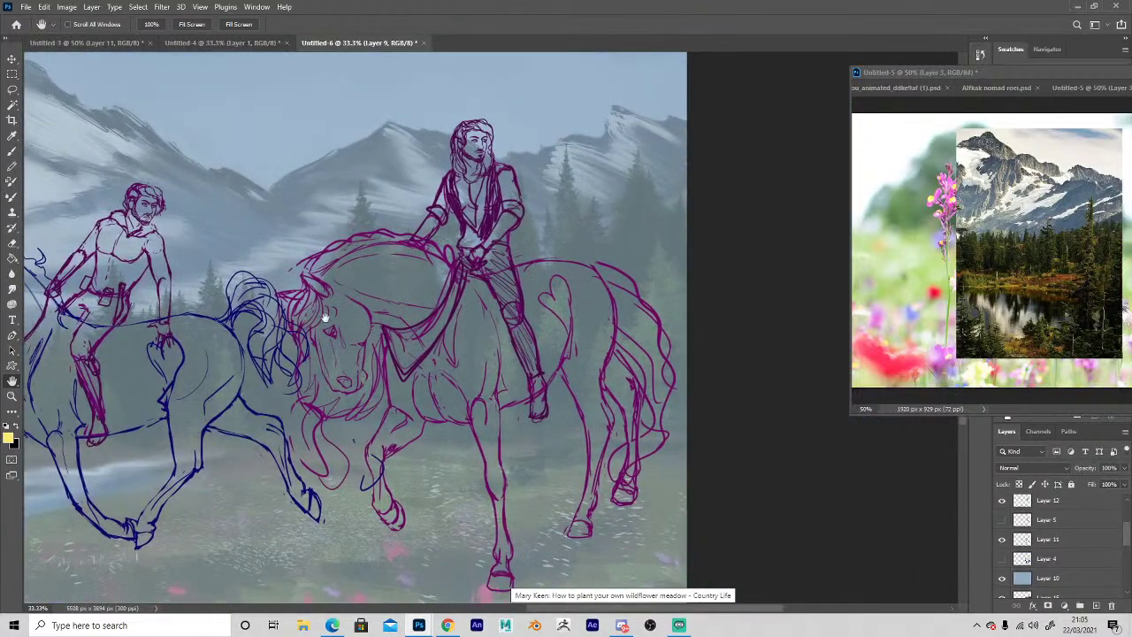
key(z)
drag(425, 168, 424, 168)
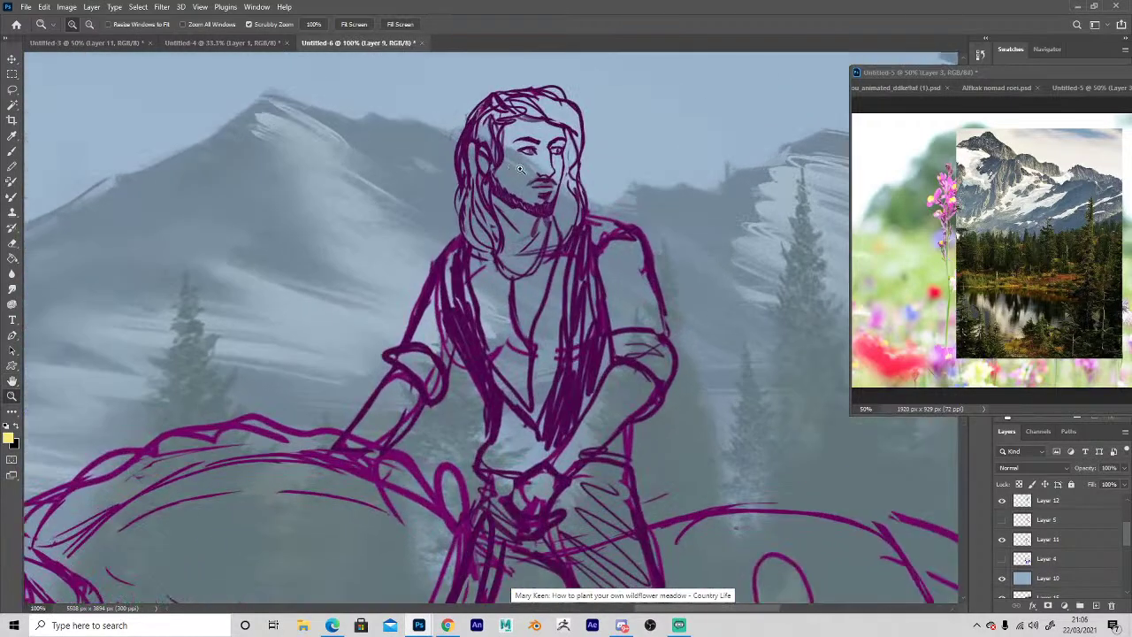
click(11, 59)
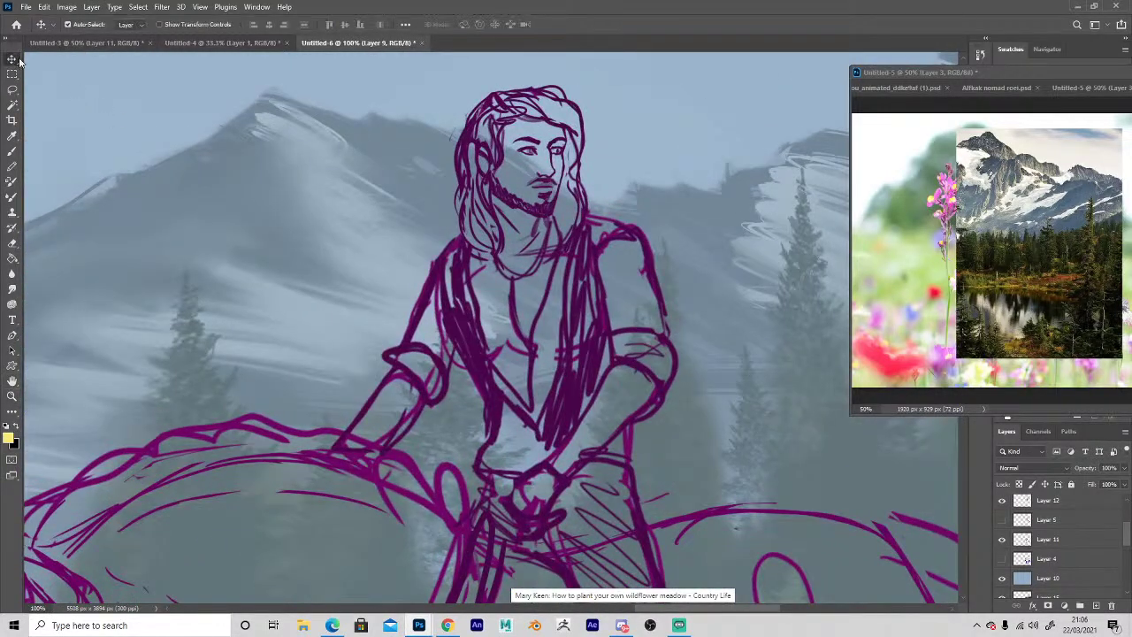
key(z)
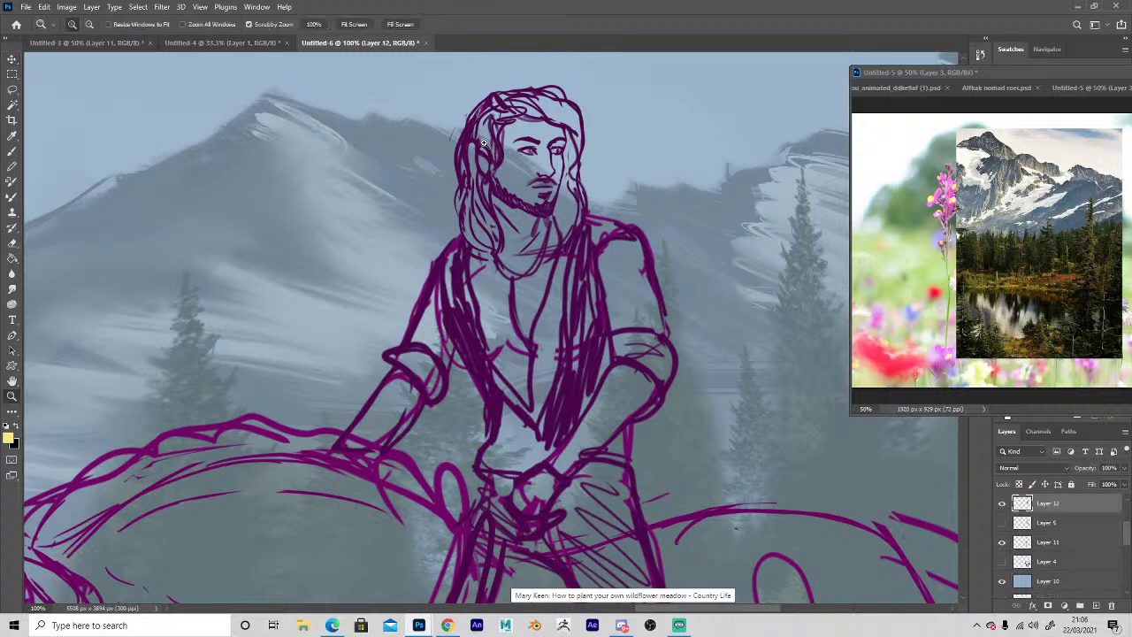
Show Untitled-5 in the floating reference window, hide its Layers 2 and 3, and enlarge the blond man's character drawing.
click(970, 103)
click(992, 88)
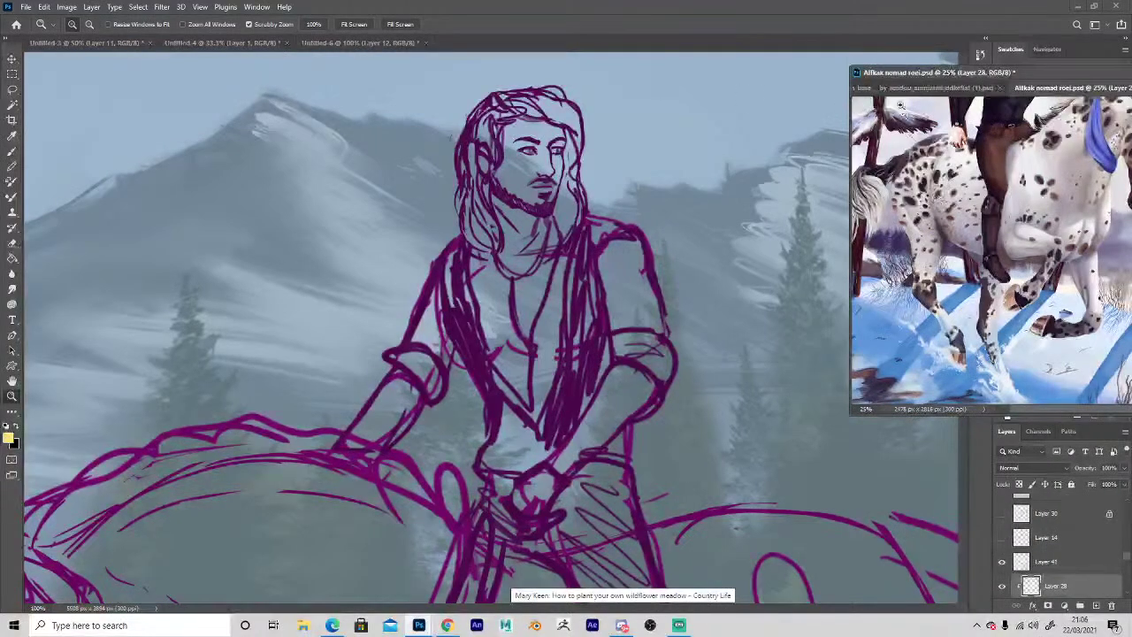
click(892, 86)
drag(953, 72, 800, 85)
click(1044, 99)
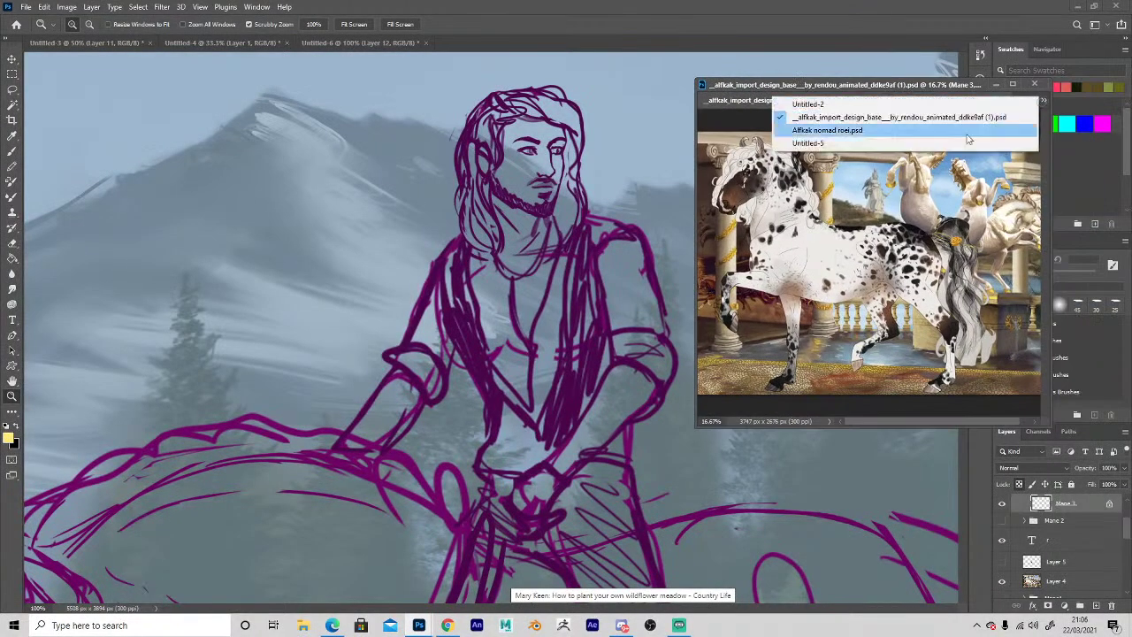
click(801, 143)
click(1002, 502)
click(1002, 502)
click(1002, 516)
click(1002, 502)
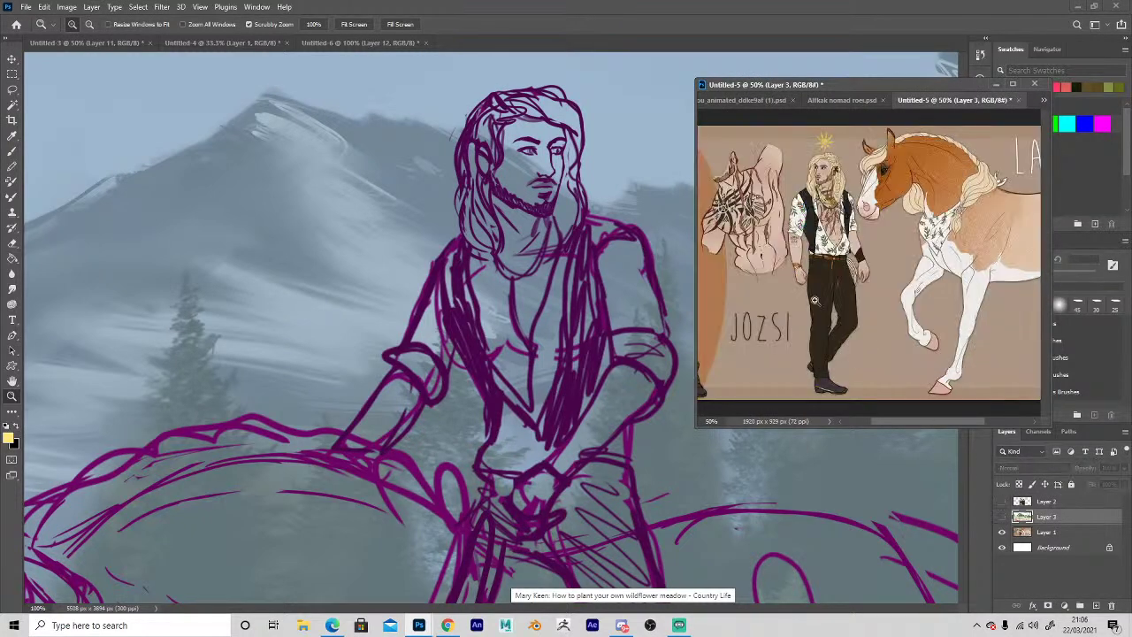
click(814, 176)
click(829, 172)
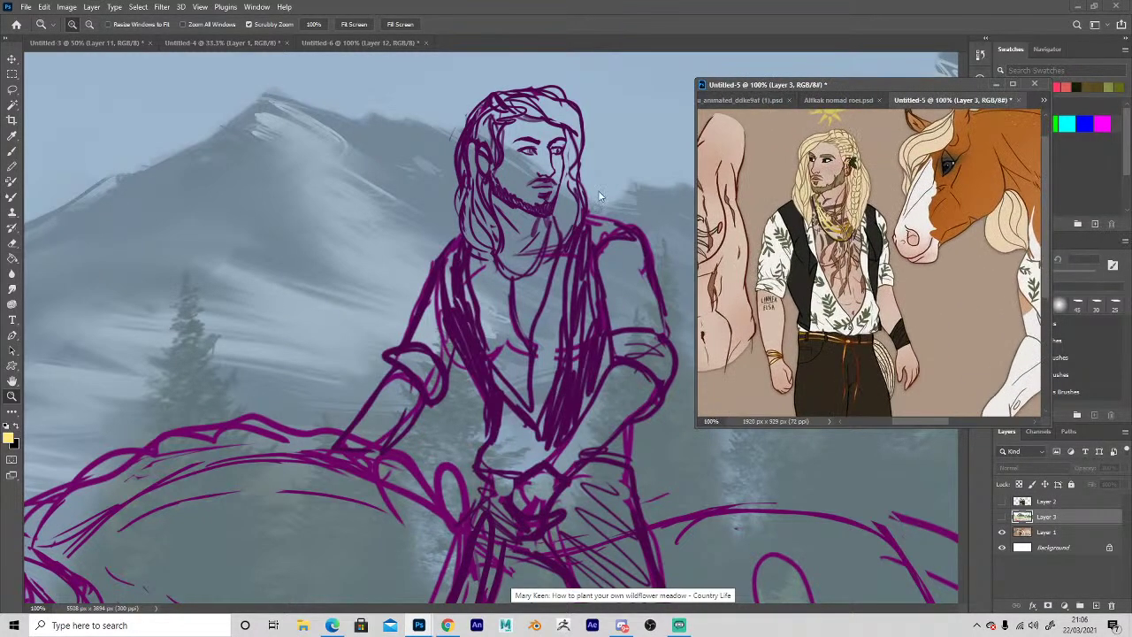
Flip the character reference horizontally and frame the blond man's head at 200% beside a close-up of the rider's face.
click(542, 177)
click(540, 176)
click(540, 176)
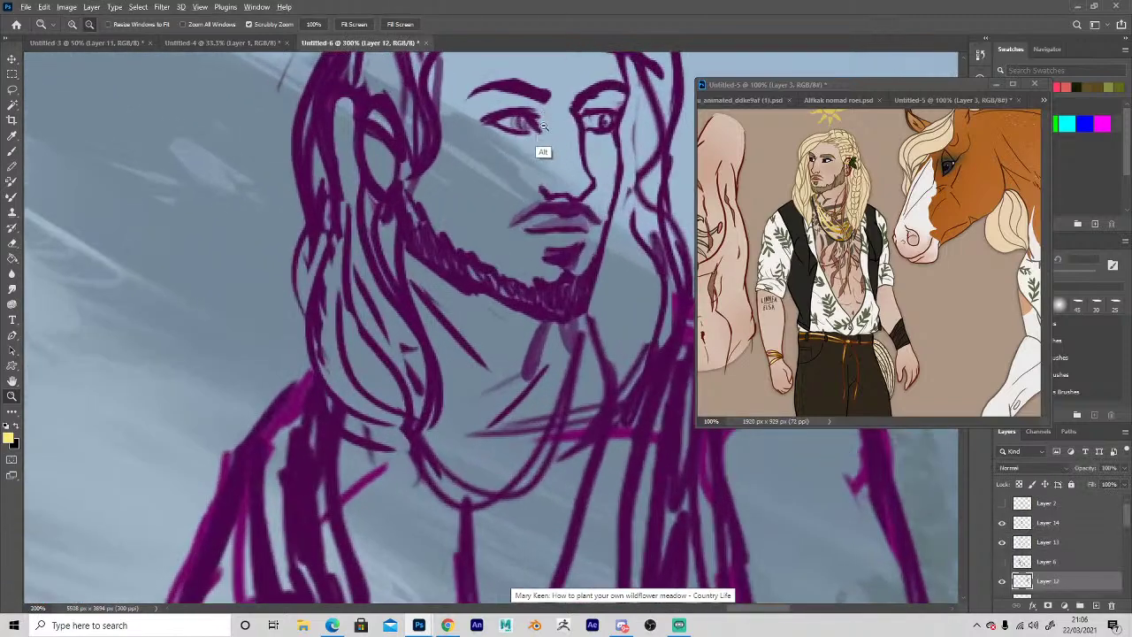
alt+click(539, 184)
alt+click(549, 151)
key(j)
mouse_move(488, 254)
mouse_down()
mouse_move(464, 326)
mouse_move(502, 194)
mouse_up()
click(549, 243)
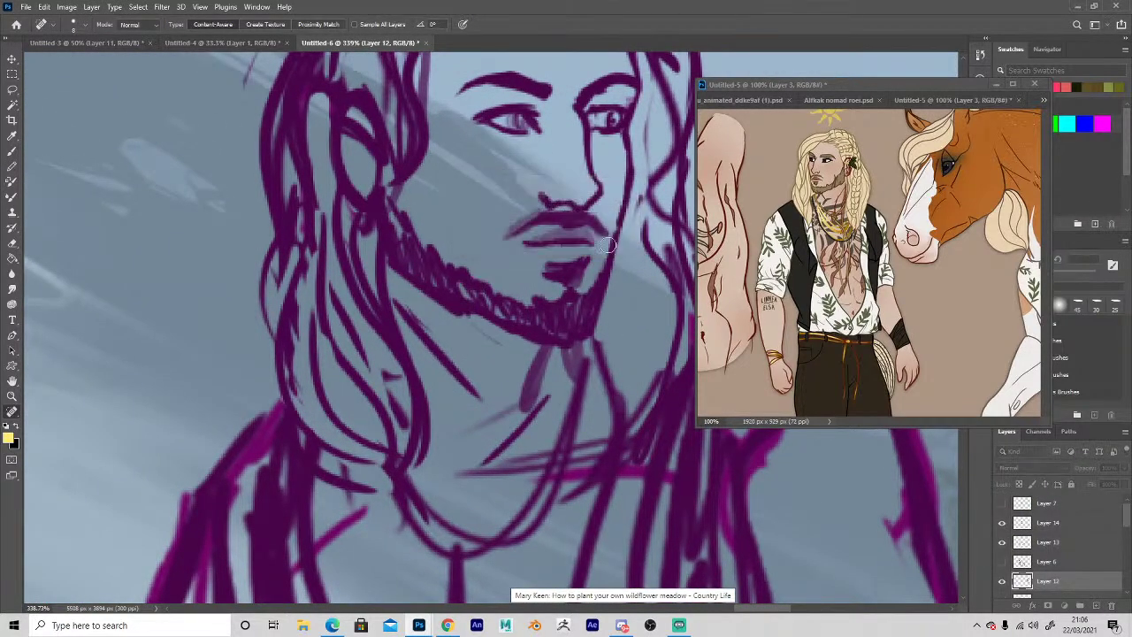
click(793, 223)
key(ctrl+shift+h)
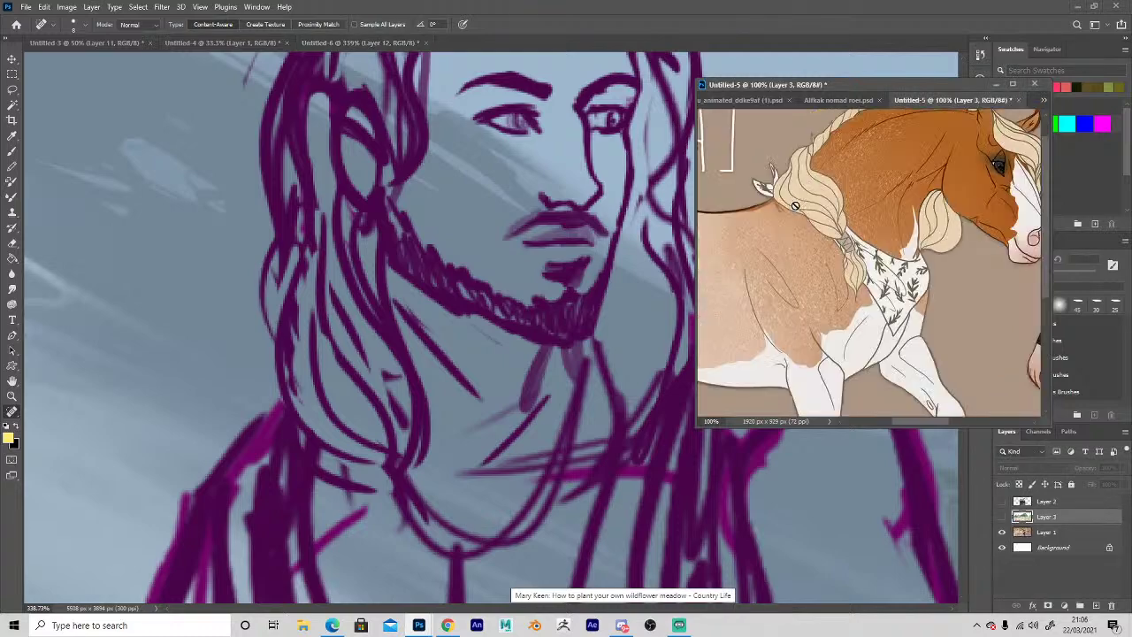
key(space)
drag(741, 281, 699, 292)
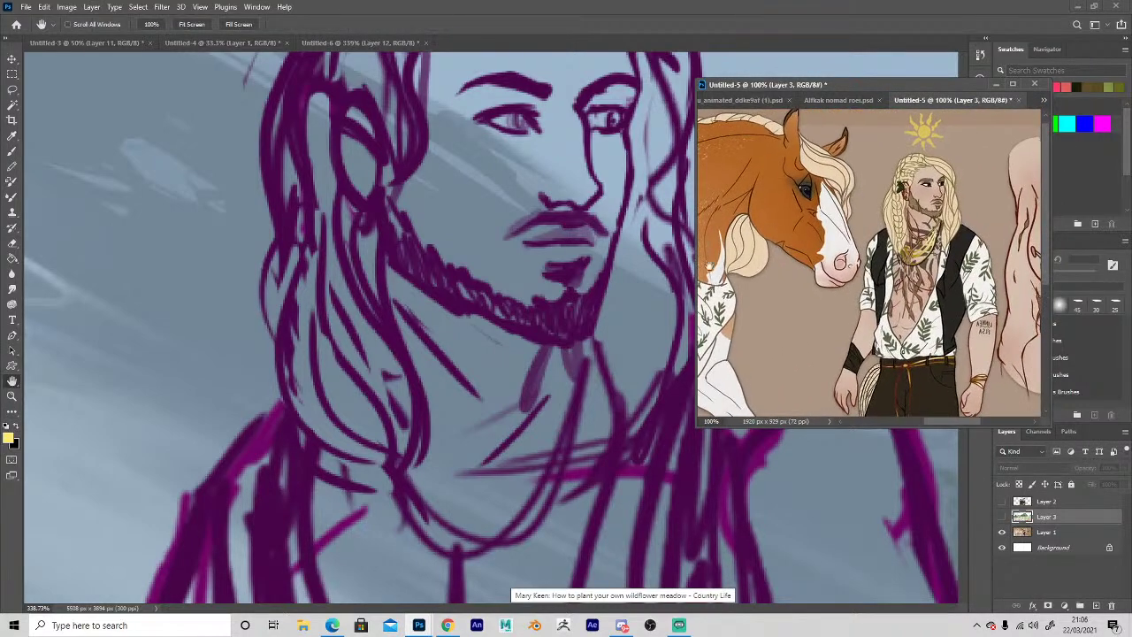
key(z)
click(908, 185)
click(908, 185)
alt+click(907, 184)
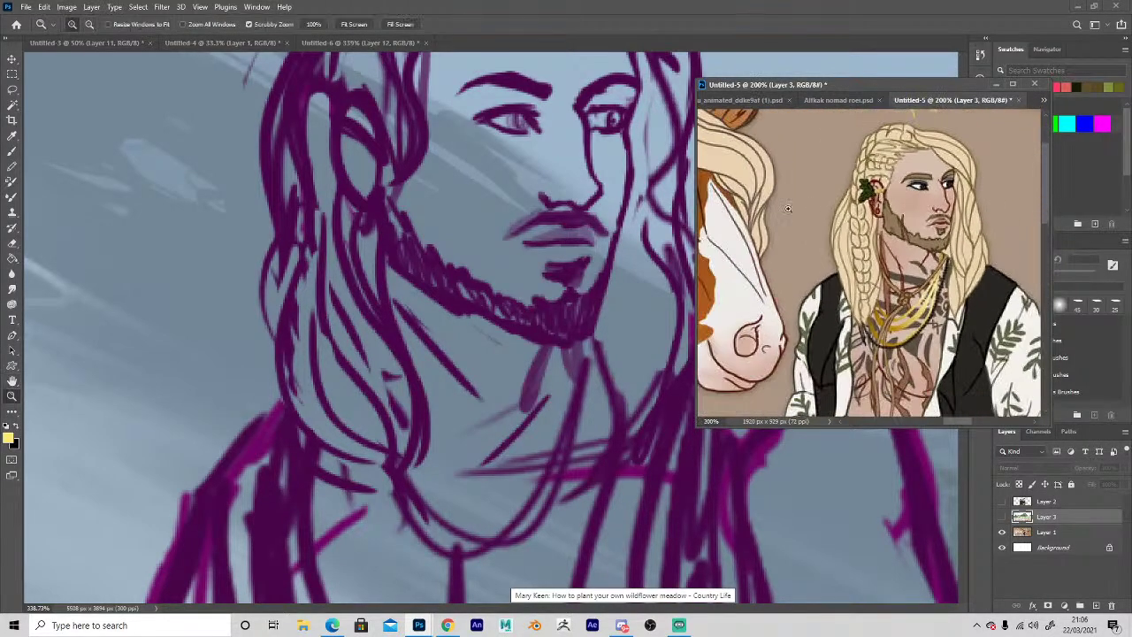
Sample the sketch's dark purple and set up the Hard Round Min Diam brush at 3 px for the rider's face.
key(h)
drag(541, 210, 469, 375)
key(i)
click(561, 239)
key(b)
click(76, 26)
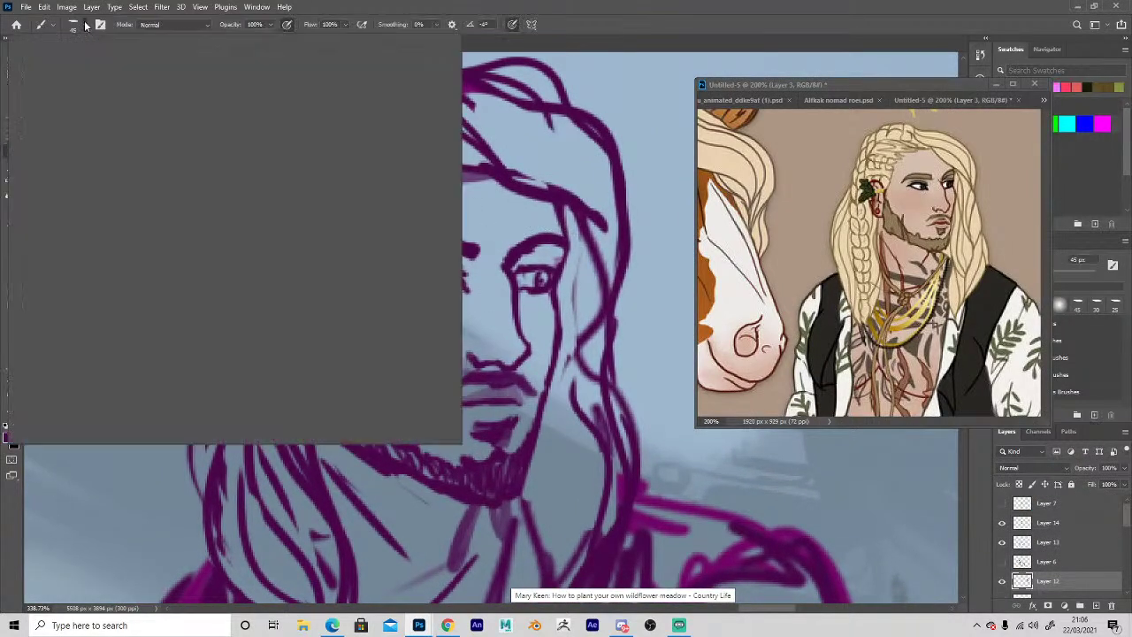
click(365, 248)
click(552, 284)
key(bracketleft)
key(bracketleft)
key(bracketleft)
key(bracketleft)
key(bracketleft)
key(bracketleft)
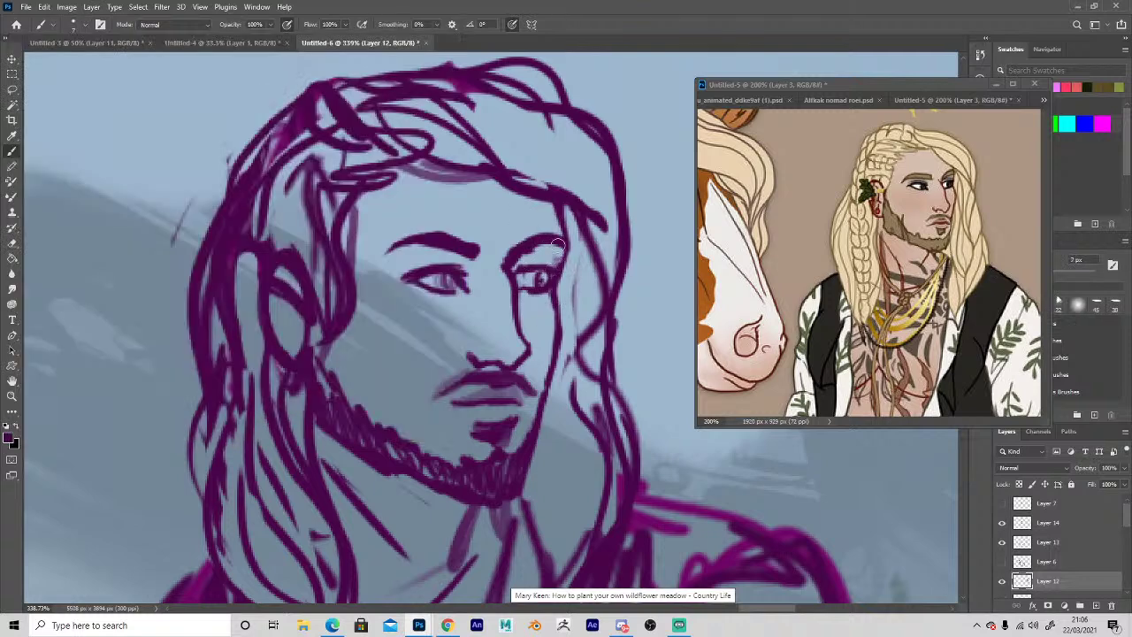
key(bracketleft)
key(bracketleft)
key(bracketleft)
key(bracketleft)
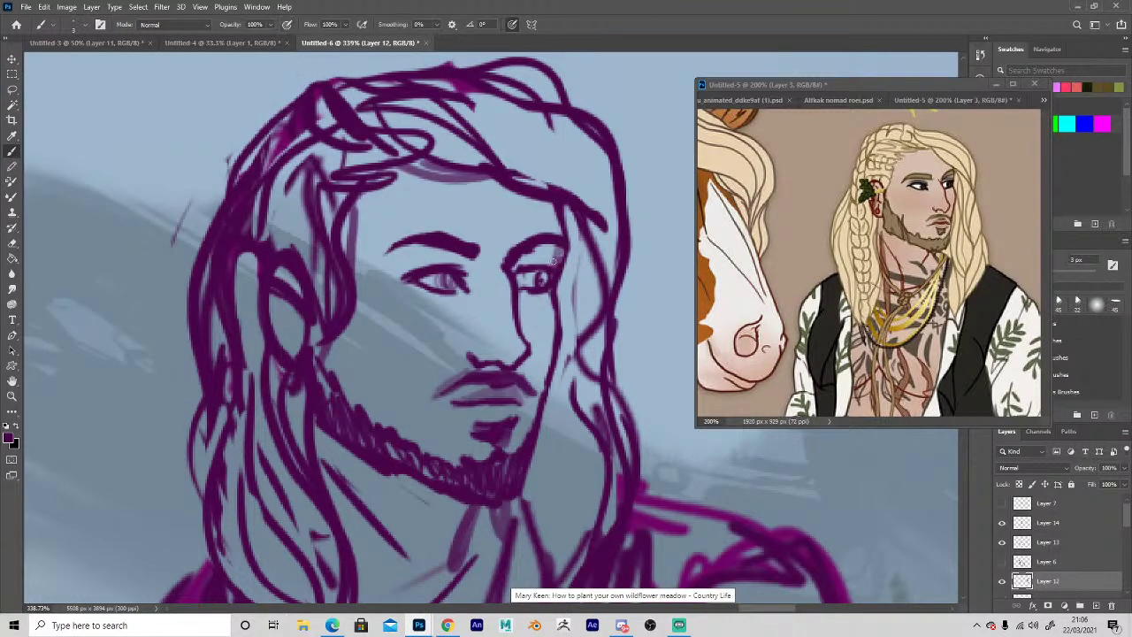
Set the Eraser to the Hard Round Min Diam brush at 5 px.
key(e)
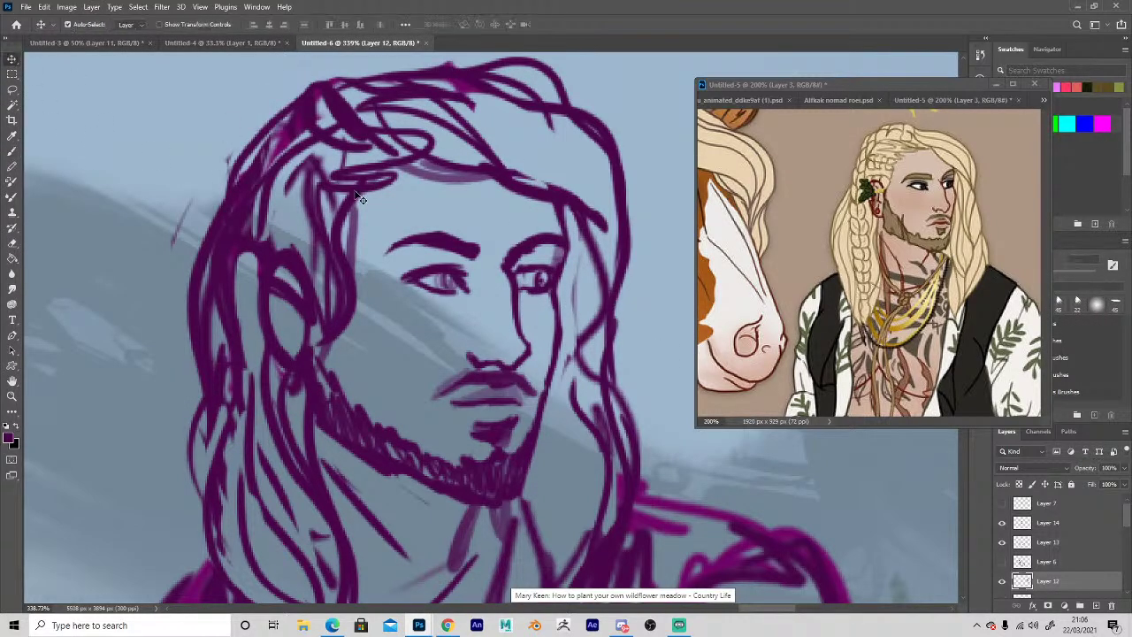
click(77, 24)
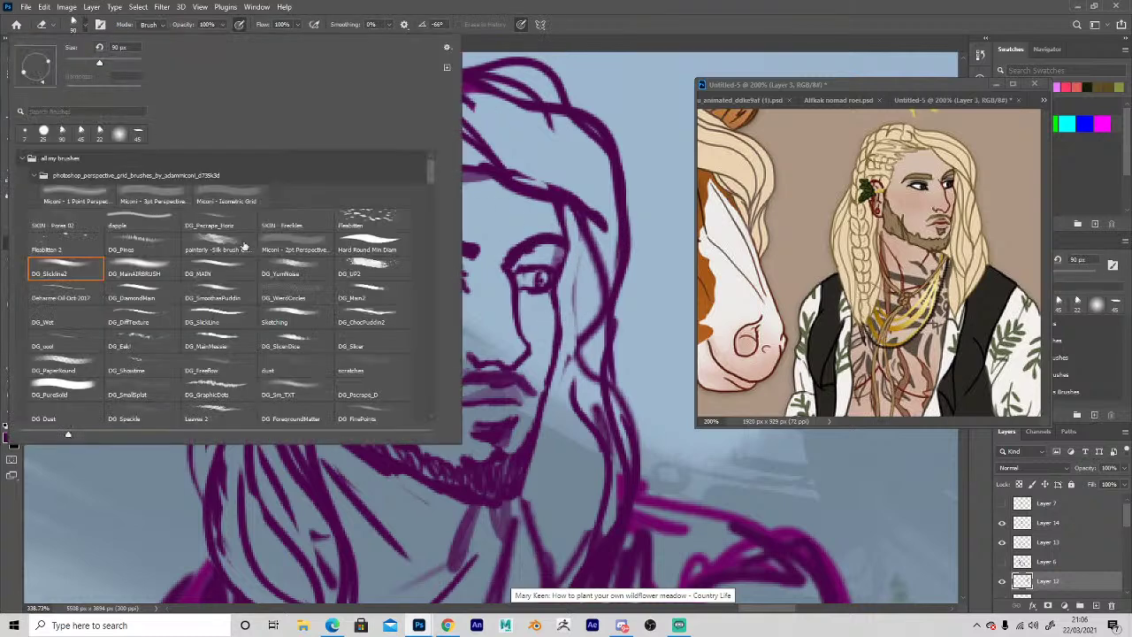
double_click(379, 237)
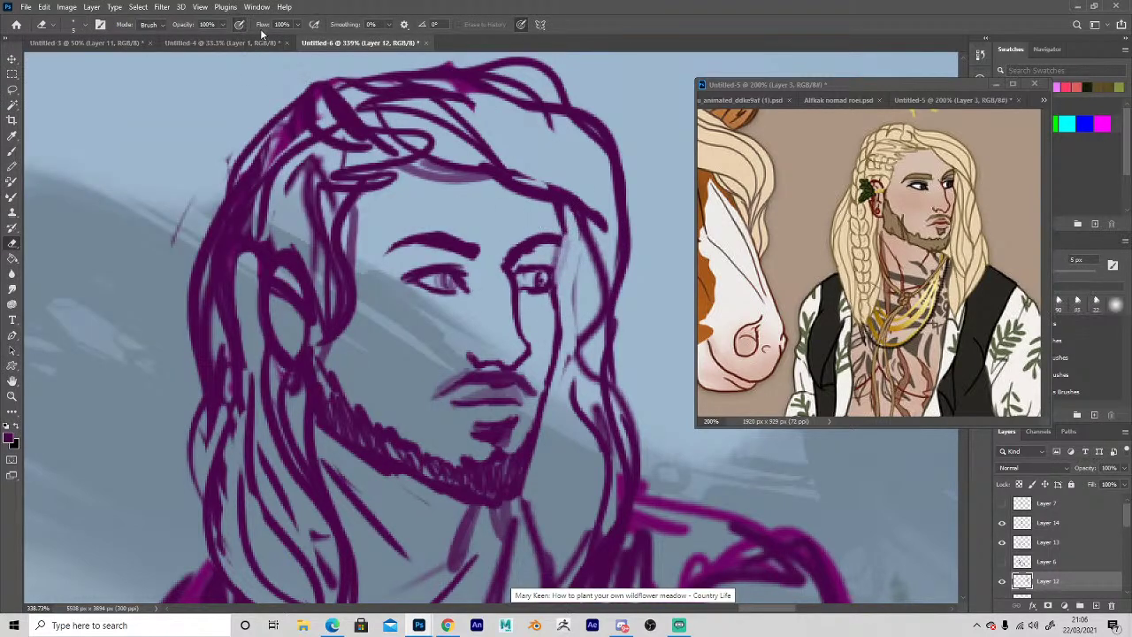
Redraw the rider's far cheek contour and clean up the line along the bridge of his nose.
key(b)
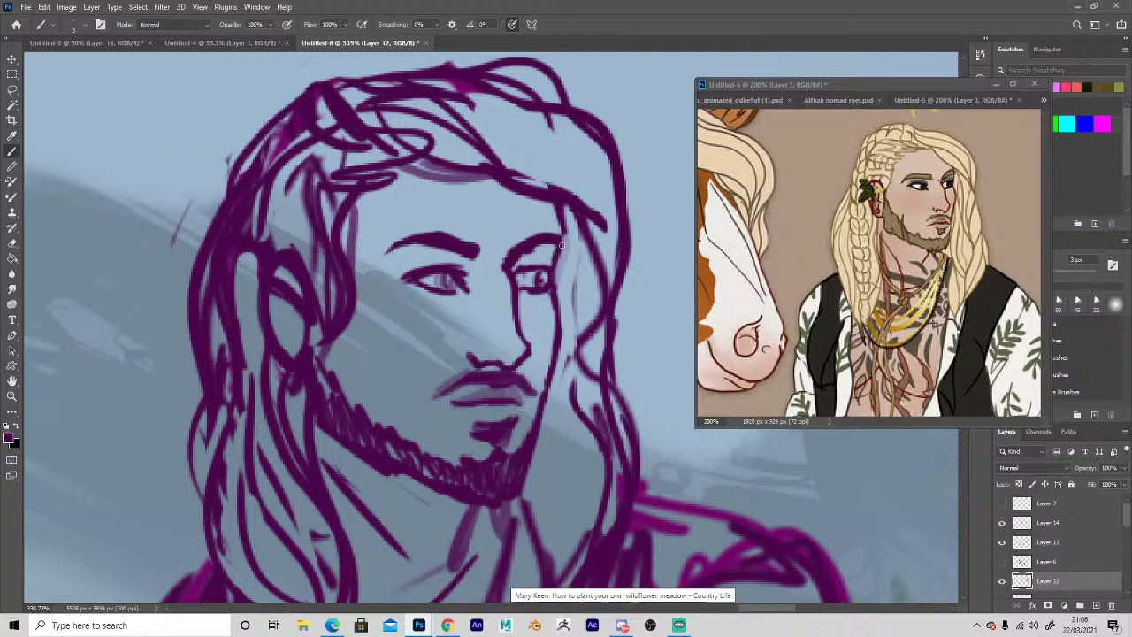
mouse_move(558, 276)
mouse_down()
mouse_move(568, 318)
mouse_move(563, 345)
mouse_move(555, 287)
mouse_move(550, 365)
mouse_move(563, 329)
mouse_move(536, 408)
mouse_up()
key(e)
key(b)
drag(525, 357, 521, 297)
key(e)
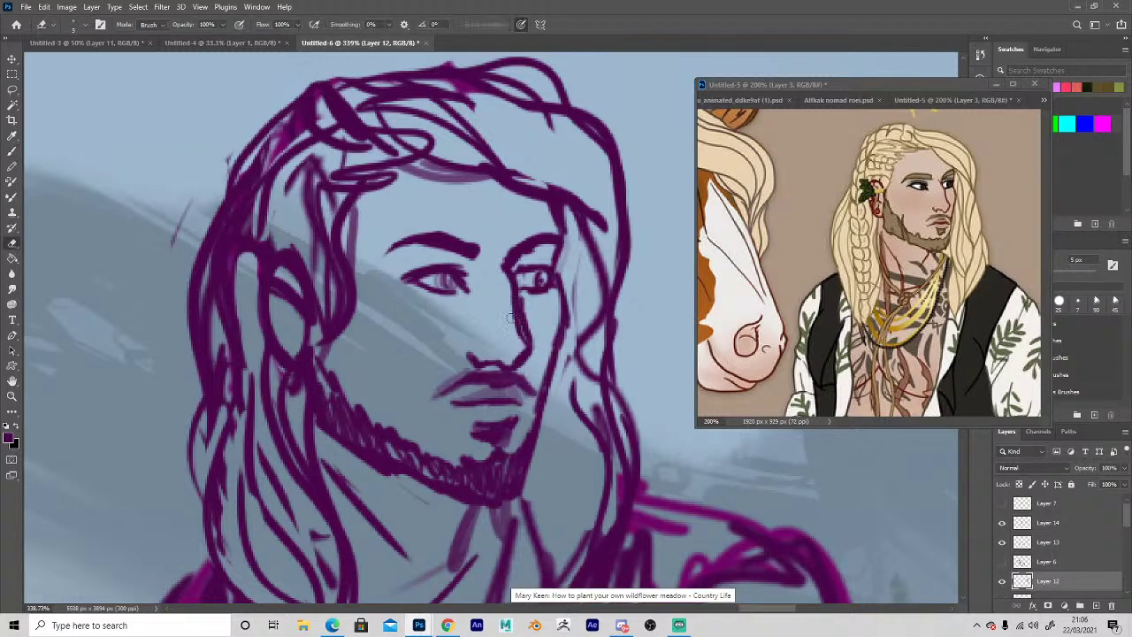
key(b)
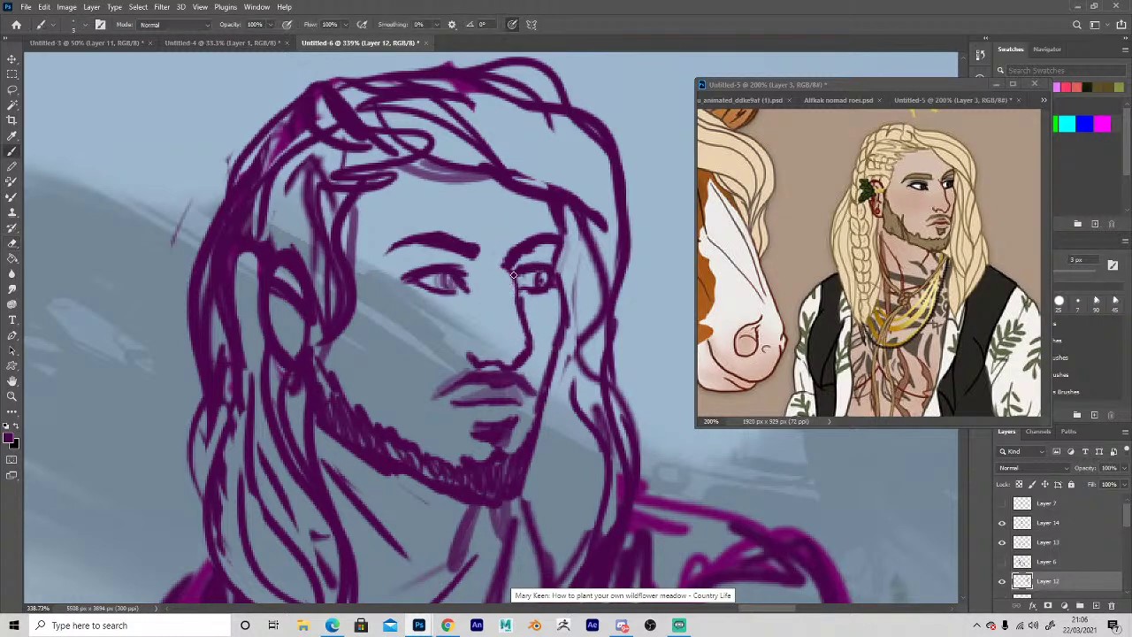
Refine the inner end of the far eyebrow and thin the far cheek line.
drag(513, 275, 546, 243)
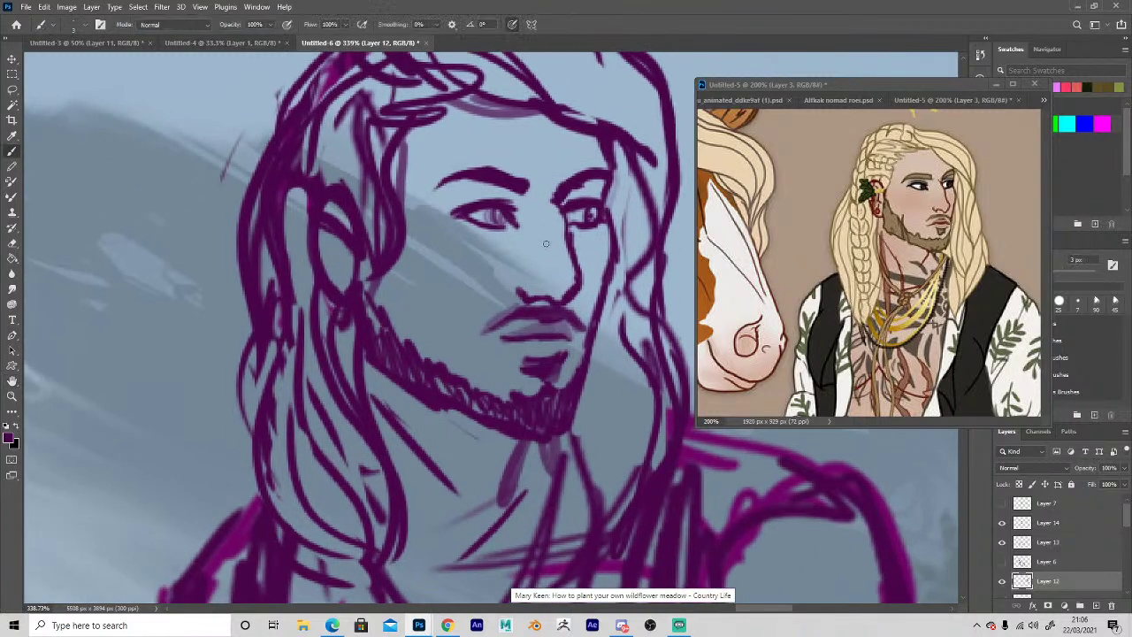
key(e)
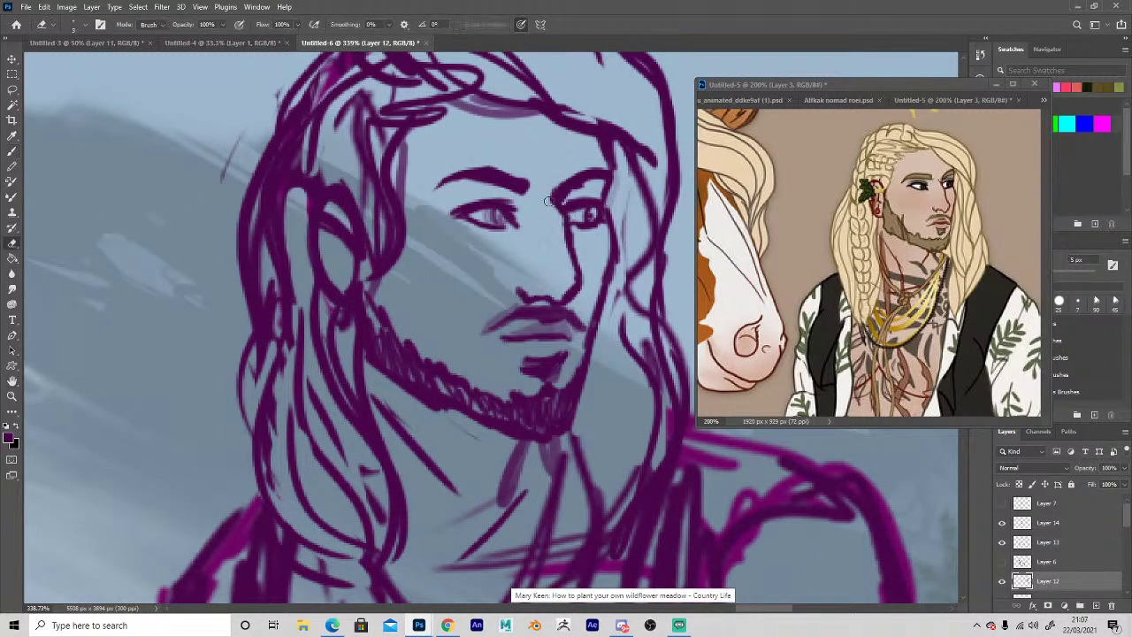
key(b)
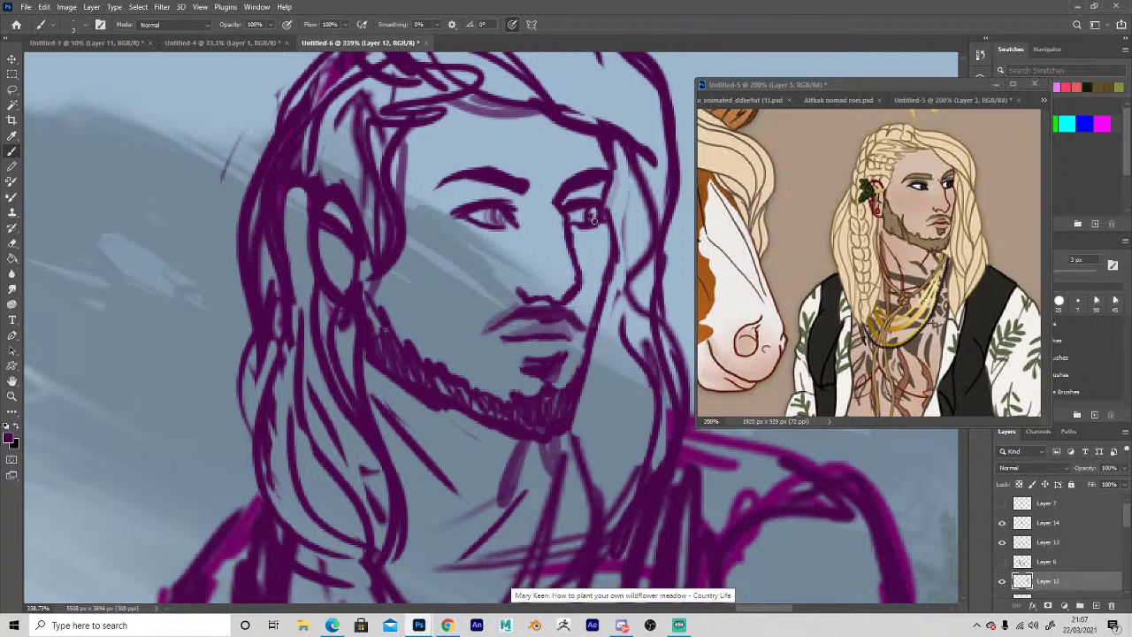
key(e)
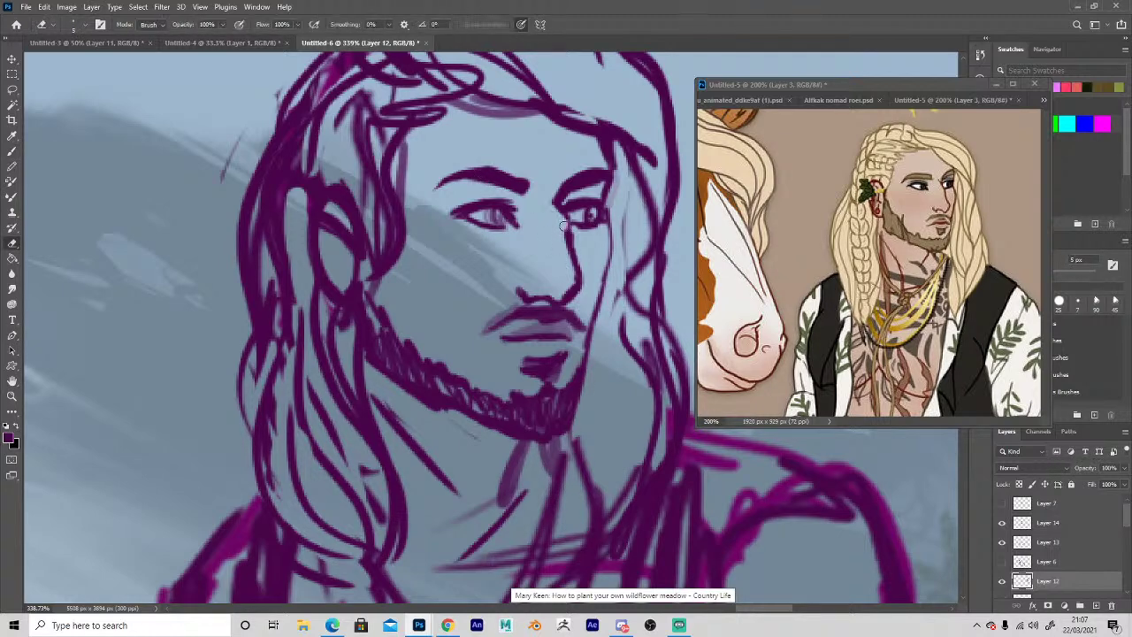
Thin the nose bridge line and redefine the nostrils above the moustache, alternating Brush and Eraser.
key(b)
key(e)
key(b)
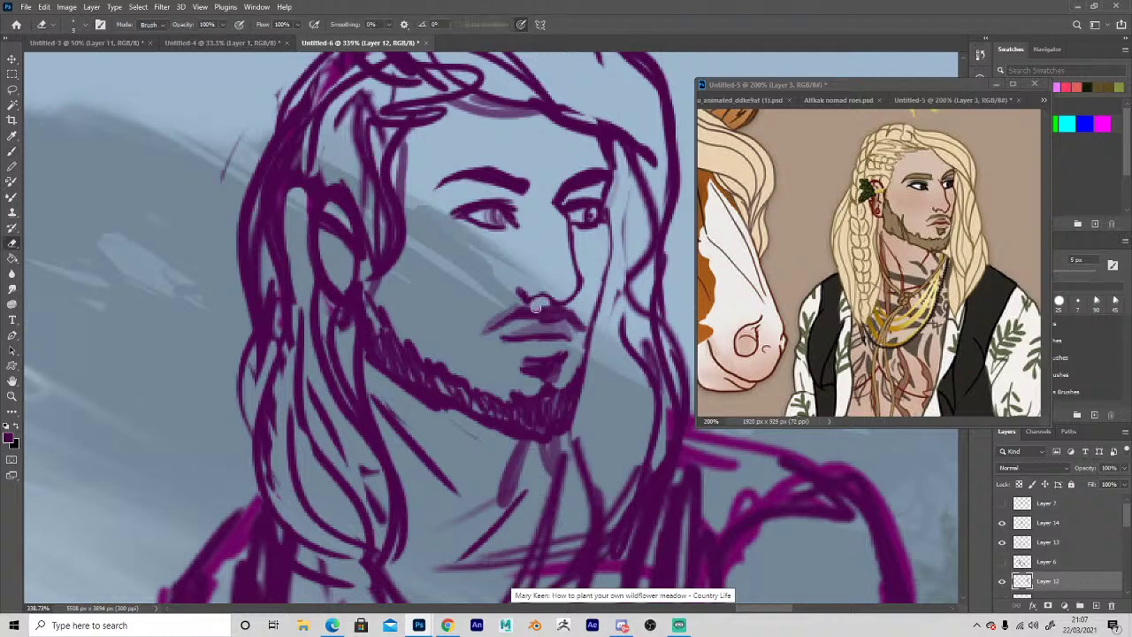
key(e)
key(b)
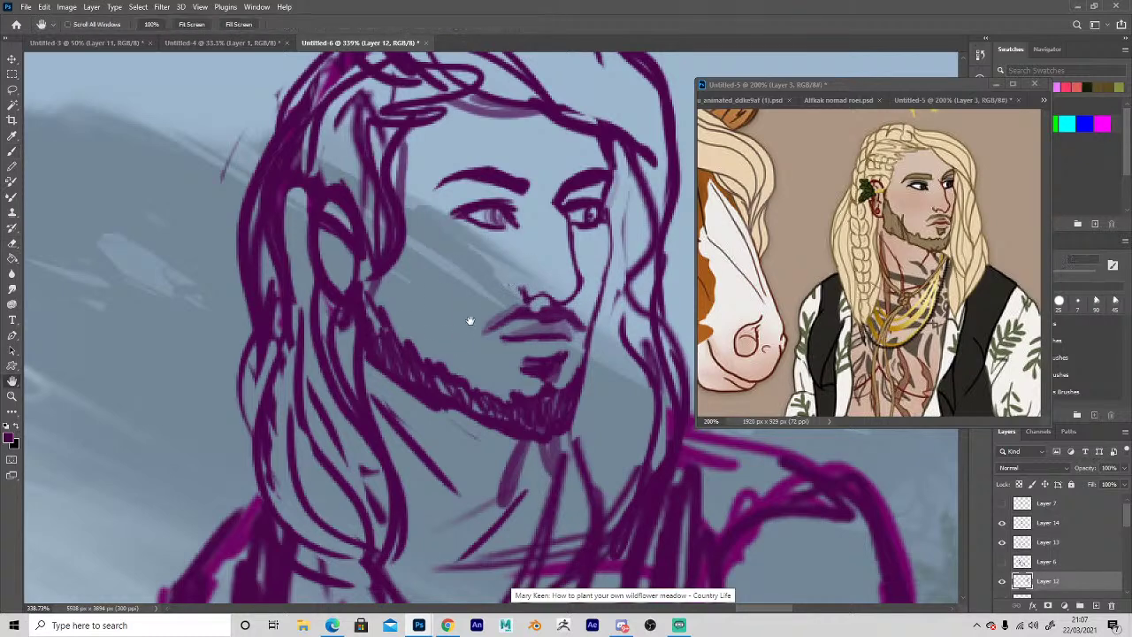
key(e)
key(b)
mouse_move(571, 227)
mouse_down()
mouse_move(560, 211)
mouse_move(572, 257)
mouse_move(571, 231)
mouse_up()
key(e)
key(b)
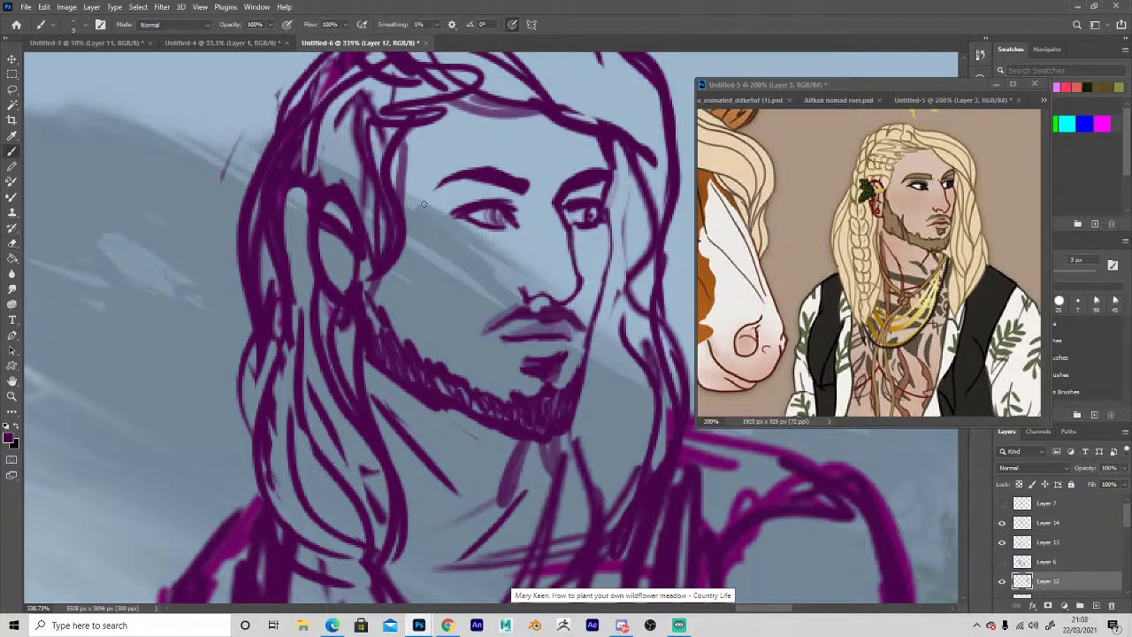
Redraw the near eye's lids and iris with cleaner, darker lines.
mouse_move(506, 217)
mouse_down()
mouse_move(514, 223)
mouse_move(490, 224)
mouse_move(499, 216)
mouse_move(483, 197)
mouse_move(455, 206)
mouse_up()
key(e)
key(b)
key(e)
key(b)
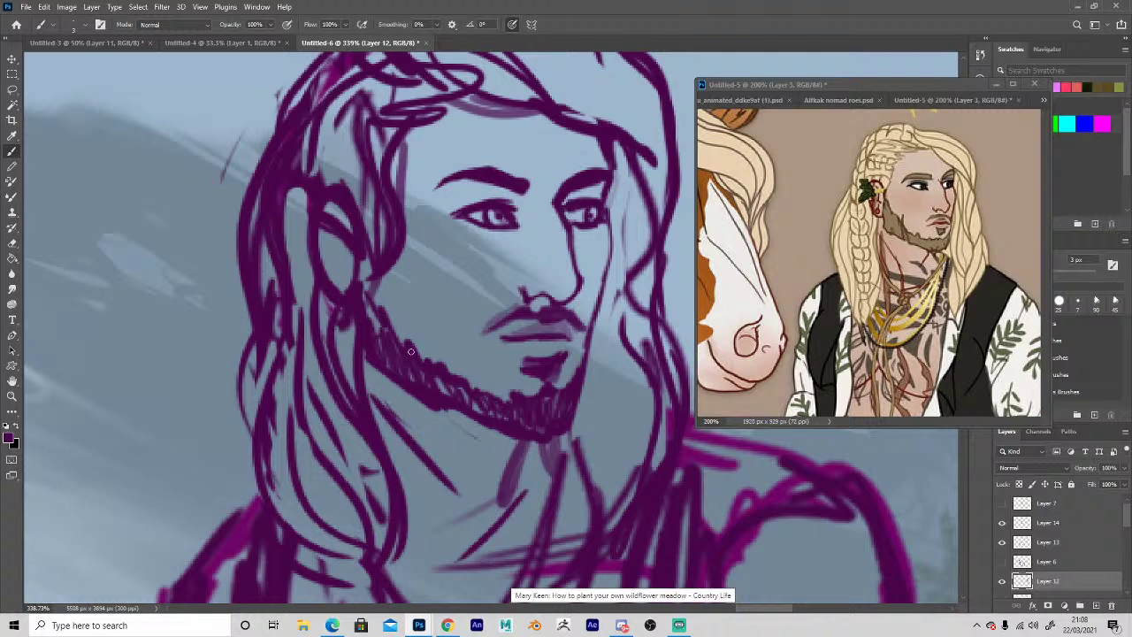
Draw the front edge of the sideburn and erase the beard hatching along the middle of the jaw.
mouse_move(411, 352)
mouse_down()
mouse_move(426, 378)
mouse_move(419, 321)
mouse_move(430, 386)
mouse_move(427, 354)
mouse_up()
mouse_move(421, 299)
mouse_down()
mouse_move(443, 414)
mouse_move(421, 314)
mouse_move(431, 402)
mouse_move(442, 399)
mouse_move(427, 322)
mouse_up()
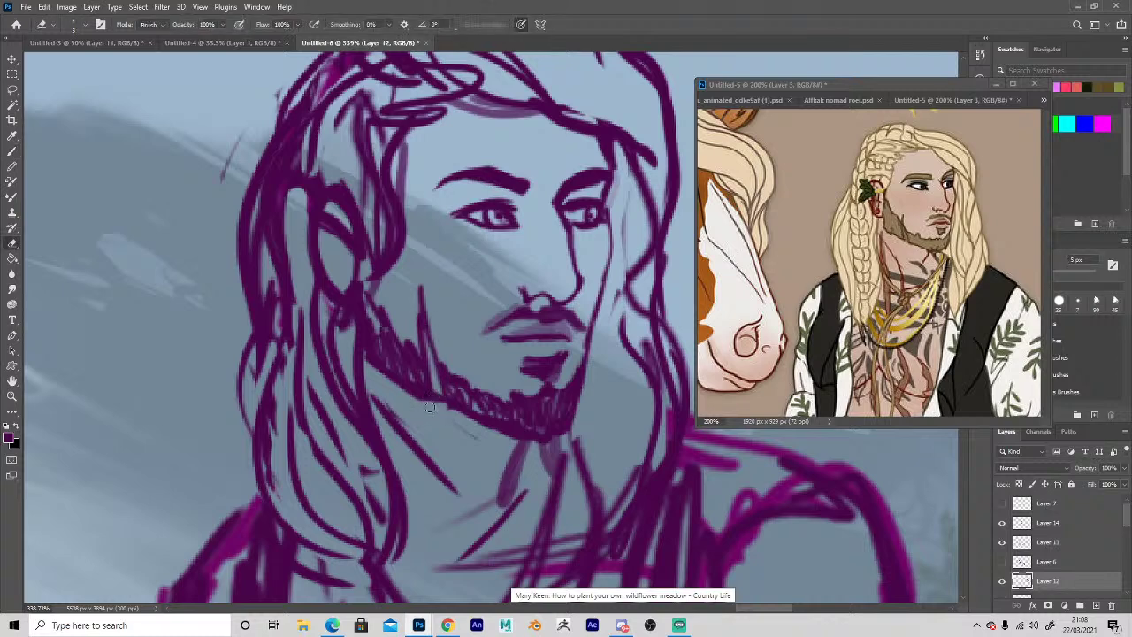
mouse_move(441, 395)
mouse_down()
mouse_move(481, 412)
mouse_move(448, 383)
mouse_move(462, 397)
mouse_move(536, 399)
mouse_up()
key(e)
key(b)
mouse_move(497, 334)
mouse_down()
mouse_move(535, 323)
mouse_move(513, 315)
mouse_move(550, 309)
mouse_up()
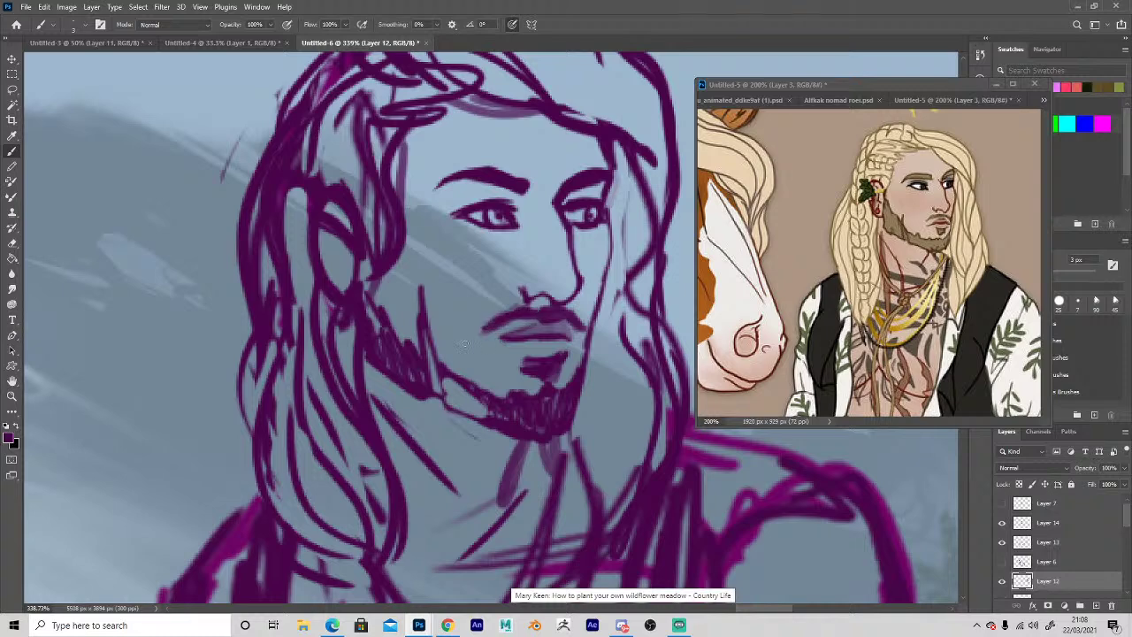
Clean up the top of the nose bridge and strengthen the upper part of the far cheek contour.
key(space)
drag(380, 451, 386, 497)
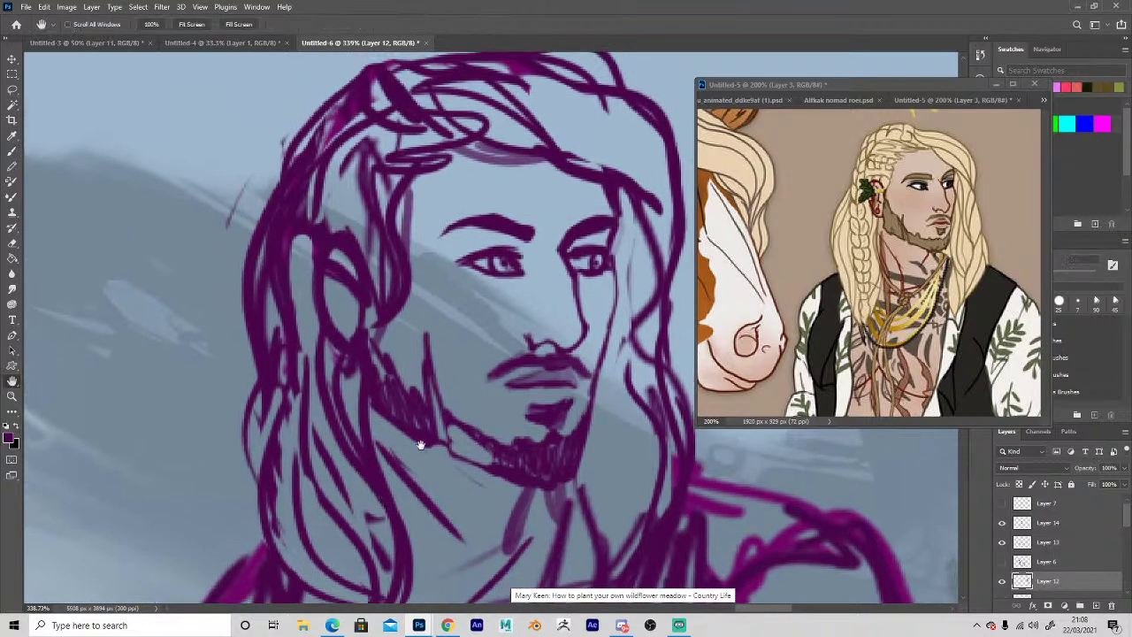
key(e)
mouse_move(580, 275)
mouse_down()
mouse_move(608, 273)
mouse_move(578, 244)
mouse_up()
key(b)
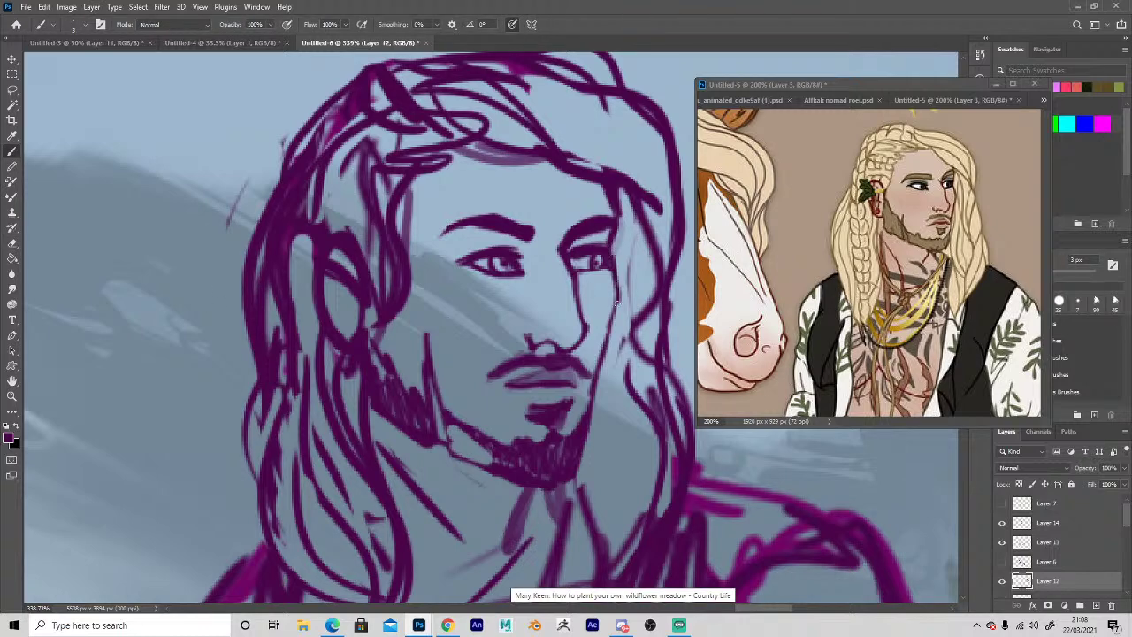
key(e)
key(b)
key(e)
Trim the underside of the chin beard and thicken the outer end of the near eyebrow.
mouse_move(515, 485)
mouse_down()
mouse_move(582, 482)
mouse_move(554, 469)
mouse_up()
key(b)
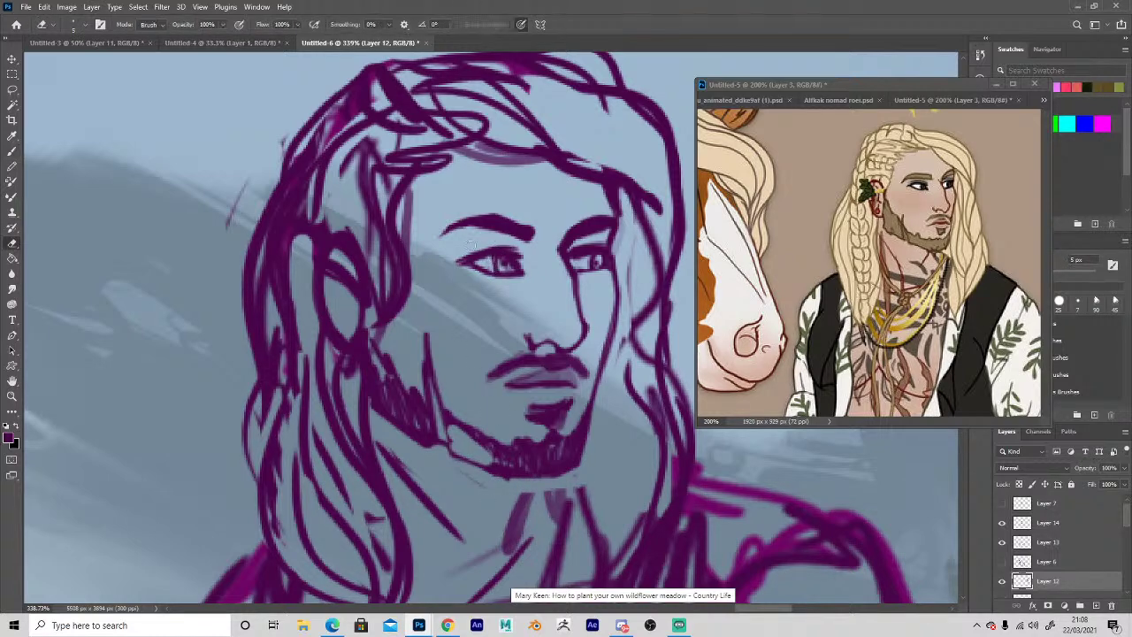
mouse_move(472, 262)
mouse_down()
mouse_move(501, 276)
mouse_move(439, 242)
mouse_move(480, 228)
mouse_move(469, 219)
mouse_up()
key(e)
key(b)
key(e)
key(b)
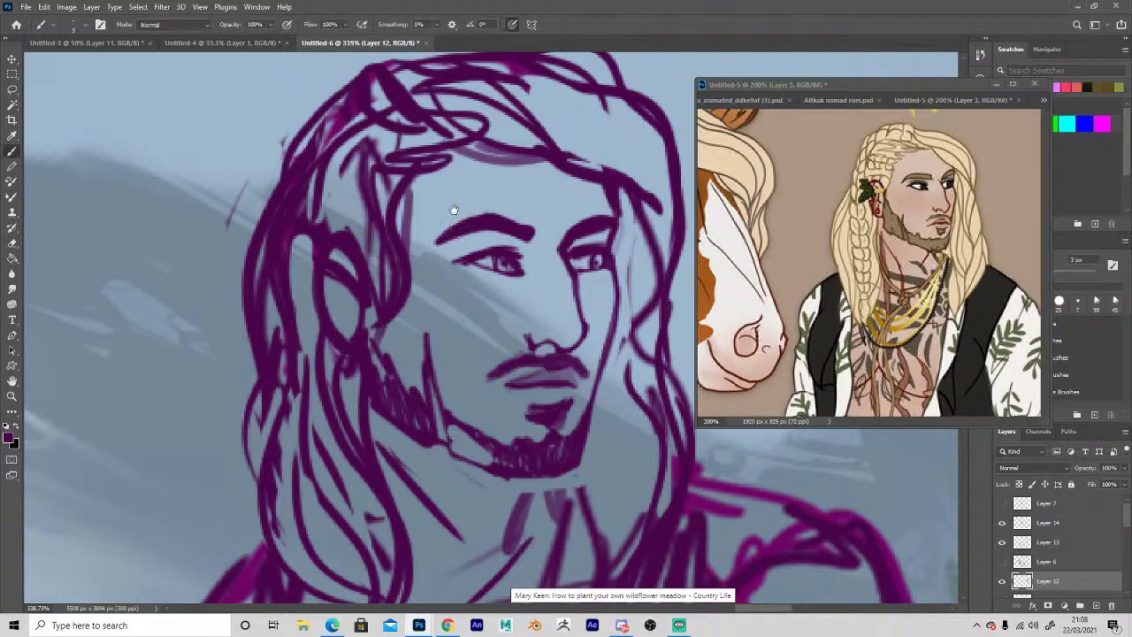
Erase the faint old hairline strokes at the top of the rider's forehead.
key(e)
mouse_move(465, 153)
mouse_down()
mouse_move(540, 159)
mouse_move(482, 145)
mouse_up()
drag(407, 325, 387, 385)
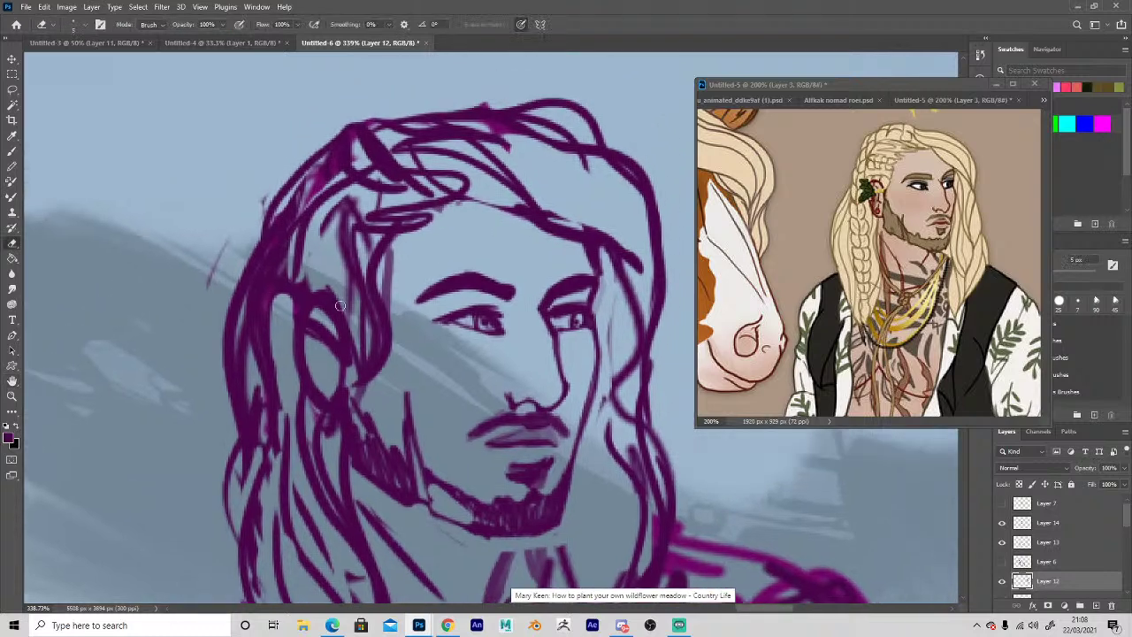
key(b)
key(e)
key(b)
Retouch the far eye by lightening its iris and tidying the upper lid line.
drag(346, 485, 384, 392)
key(e)
mouse_move(632, 215)
mouse_down()
mouse_move(643, 234)
mouse_move(618, 364)
mouse_move(631, 214)
mouse_up()
key(b)
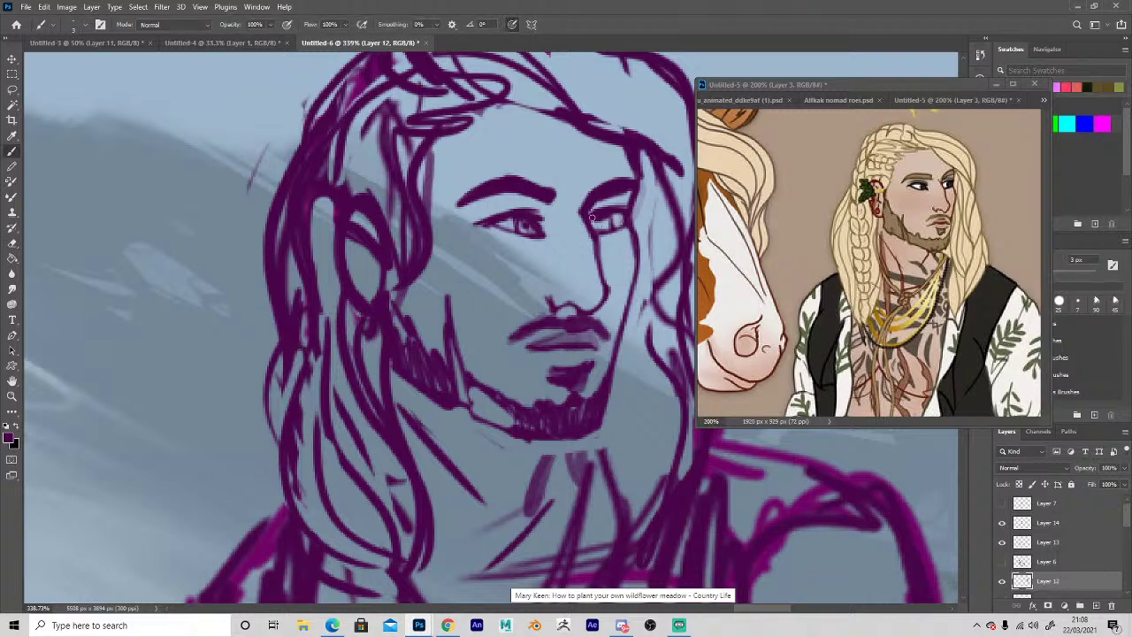
key(e)
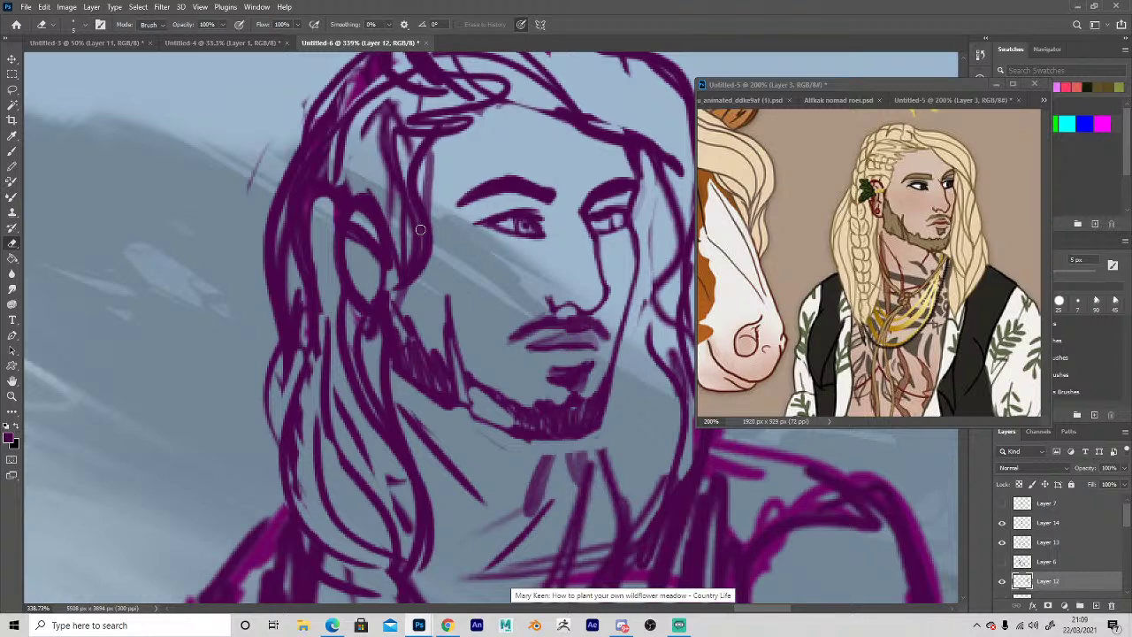
Zoom out to 25% to examine the rider's reworked face within the whole scene.
key(z)
alt+click(397, 474)
alt+click(400, 481)
alt+click(402, 485)
alt+click(402, 501)
alt+click(403, 500)
alt+click(402, 501)
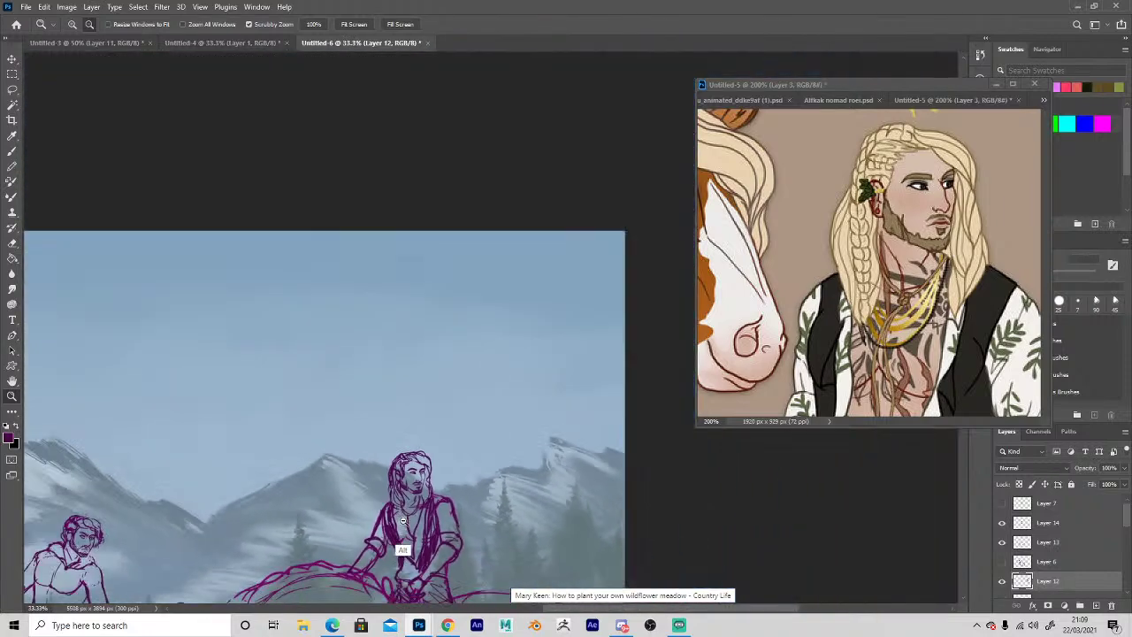
alt+click(403, 501)
alt+click(403, 500)
click(616, 370)
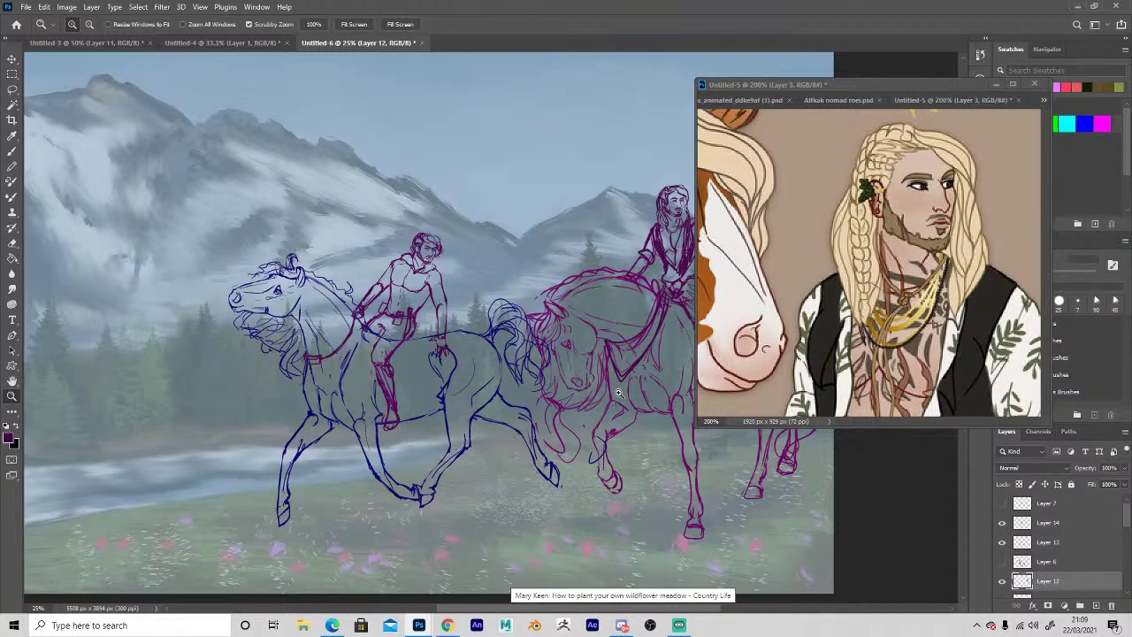
Flip the painting horizontally and bring the long-haired rider into view at 100%.
click(610, 255)
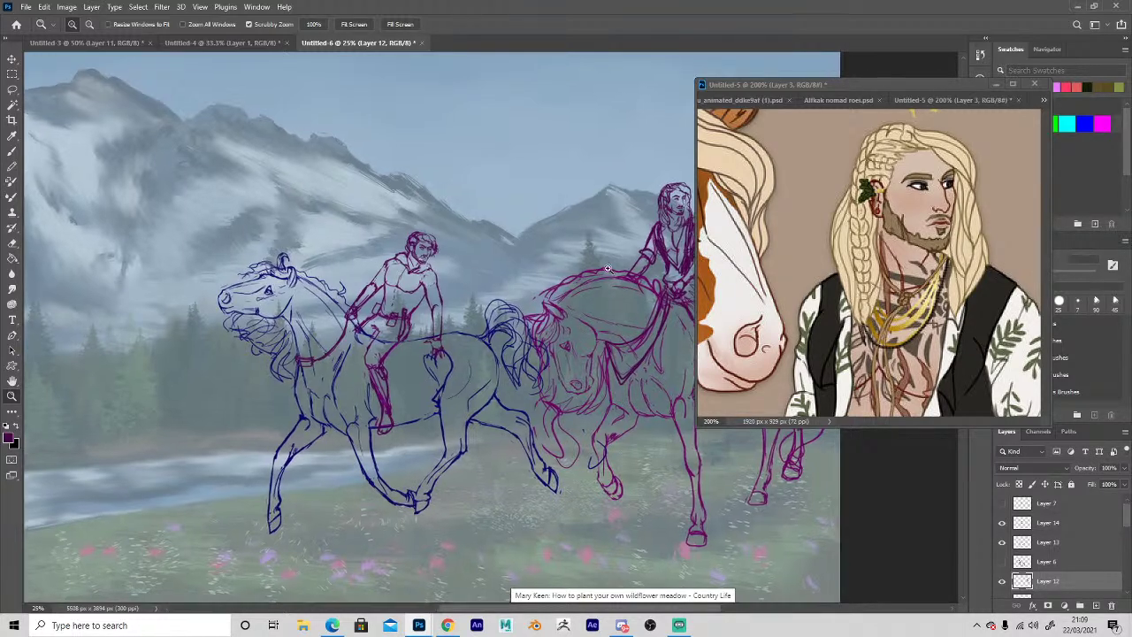
click(610, 250)
click(607, 250)
click(607, 246)
key(space)
drag(566, 216, 255, 333)
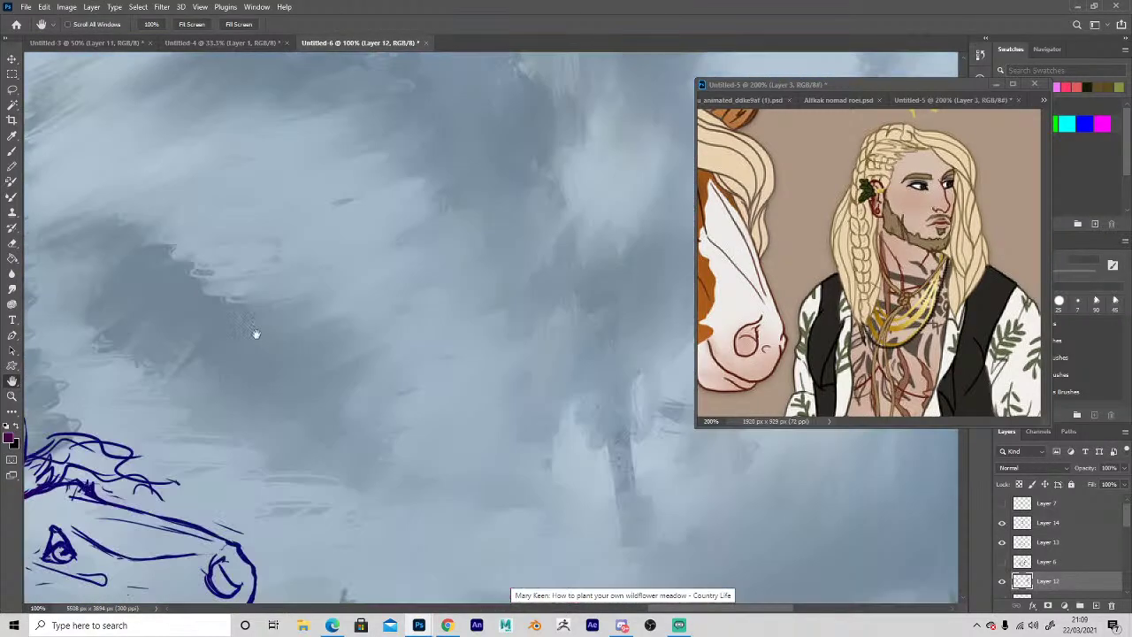
drag(209, 393, 501, 306)
drag(146, 387, 576, 345)
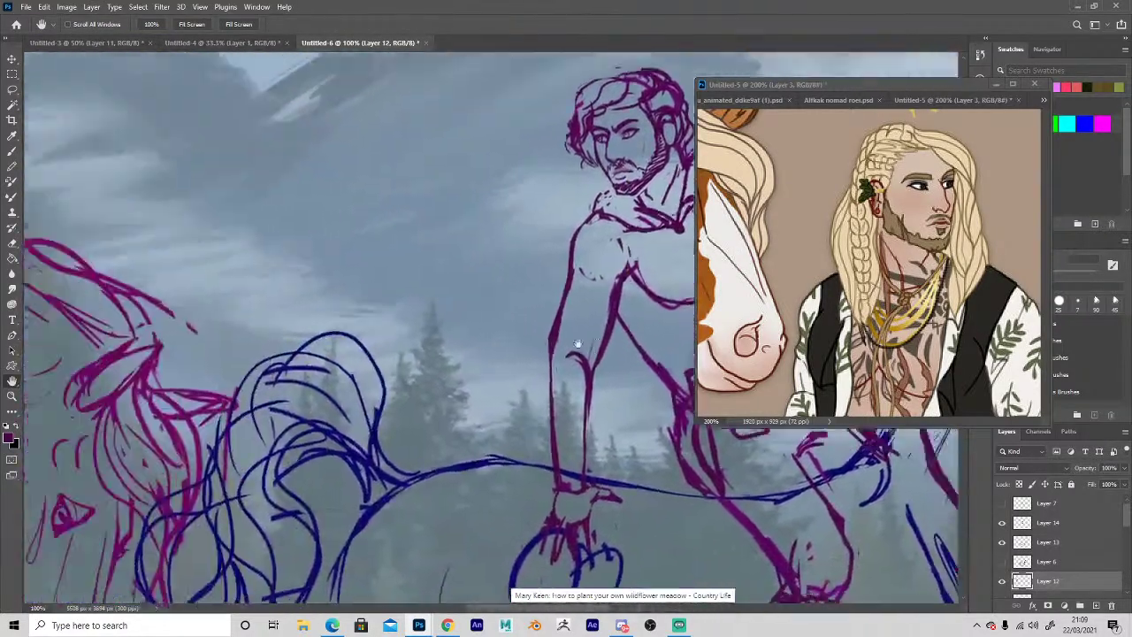
drag(119, 305, 636, 353)
mouse_move(187, 384)
mouse_down()
mouse_move(594, 498)
mouse_move(536, 540)
mouse_up()
Flip the character reference horizontally to match and frame the long-haired rider's head at 300%.
drag(824, 195, 847, 223)
drag(734, 213, 847, 223)
drag(982, 311, 912, 286)
drag(734, 265, 993, 288)
key(z)
click(504, 186)
click(504, 186)
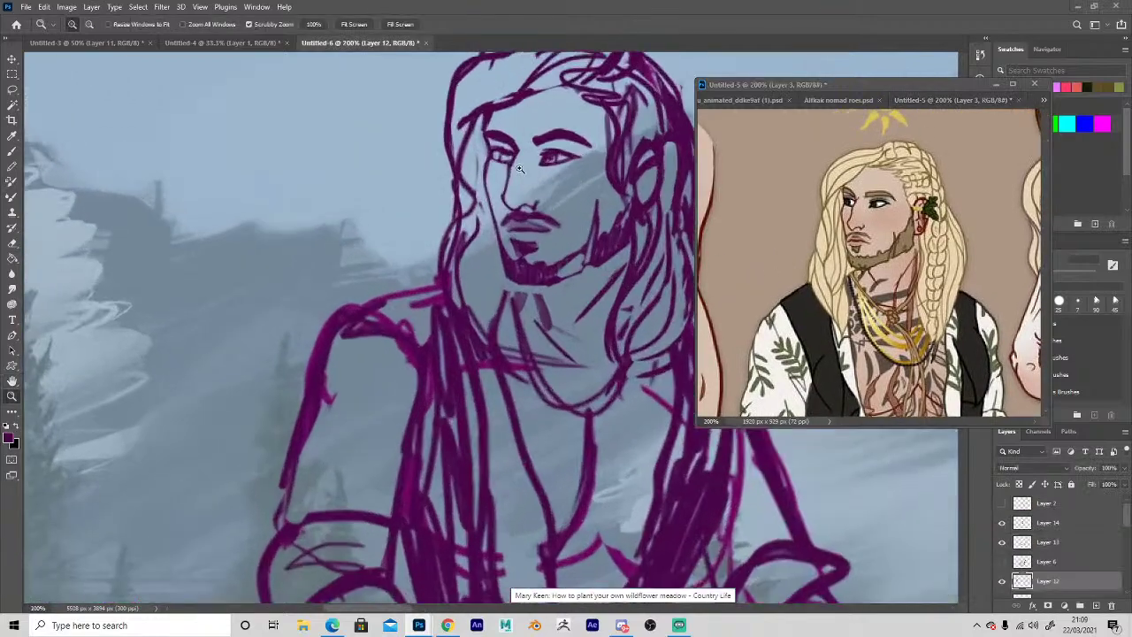
click(529, 194)
key(h)
drag(454, 340, 323, 436)
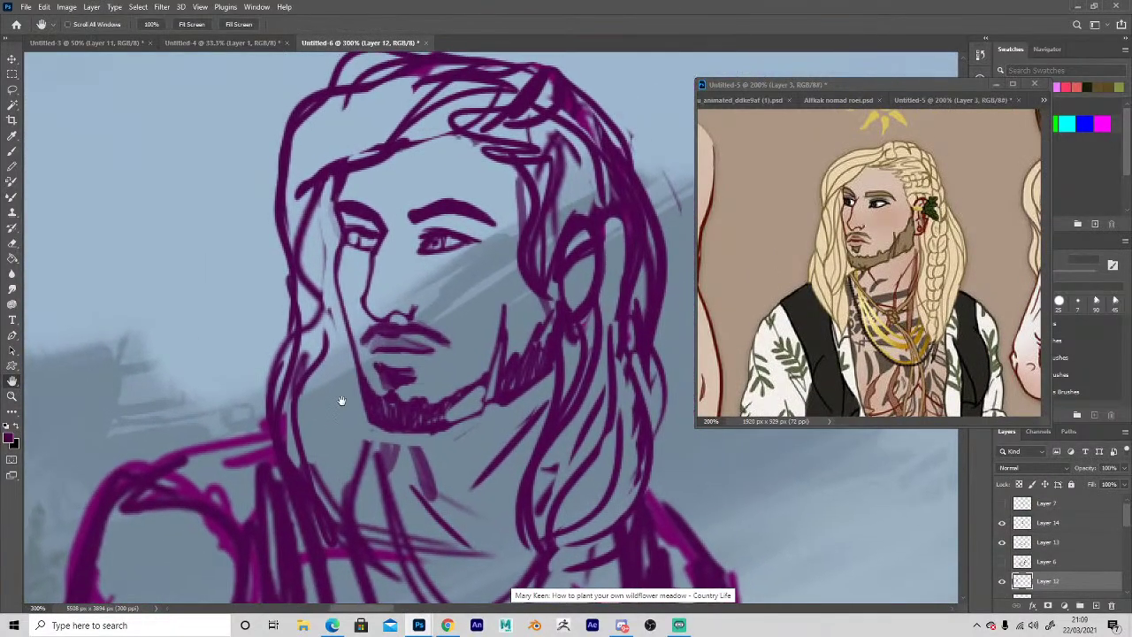
Select the moustache, lips and chin patch with the Lasso and shift them slightly toward the far cheek.
key(l)
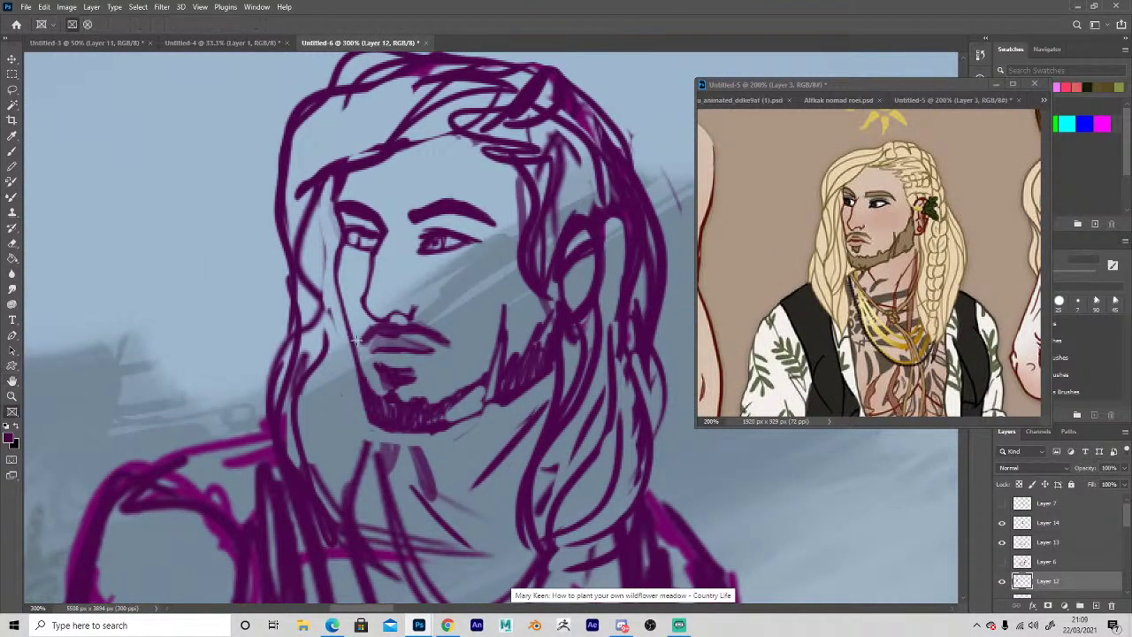
mouse_move(359, 316)
mouse_down()
mouse_move(359, 355)
mouse_move(420, 395)
mouse_move(442, 329)
mouse_up()
click(11, 60)
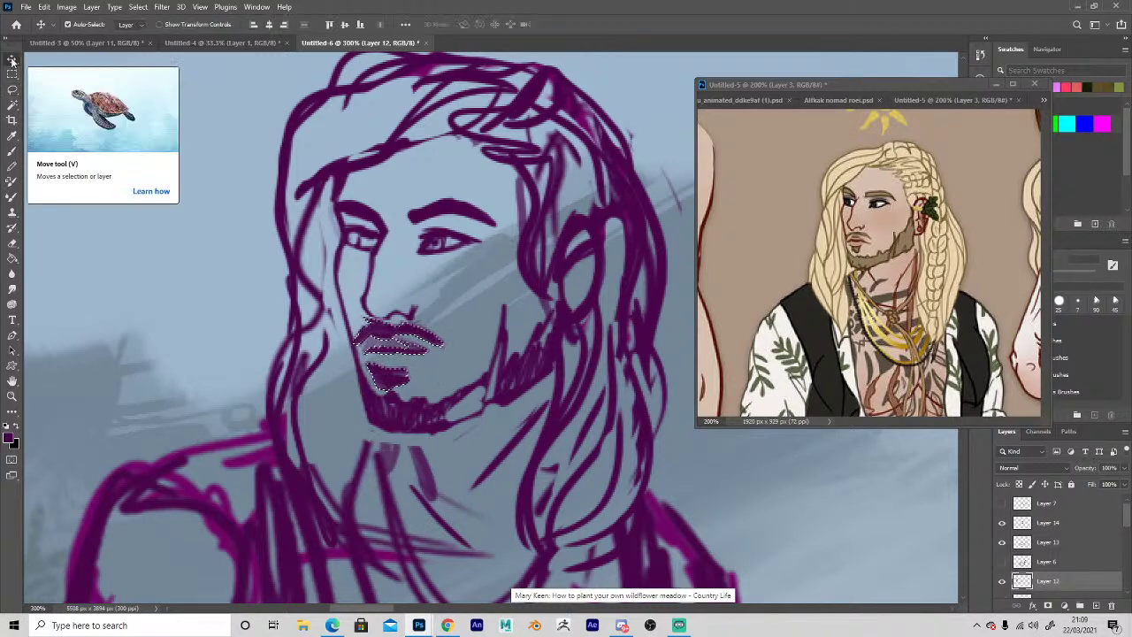
key(ctrl+d)
Add a furrow line at the inner brow and refine the near eye's upper lid.
key(b)
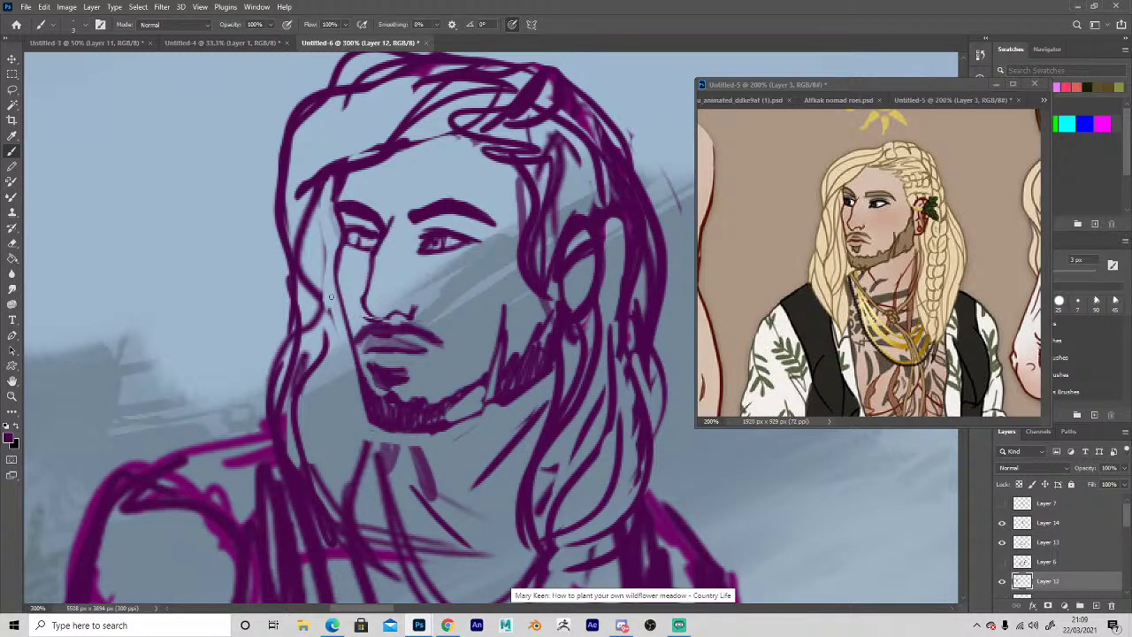
key(e)
key(b)
drag(426, 231, 473, 230)
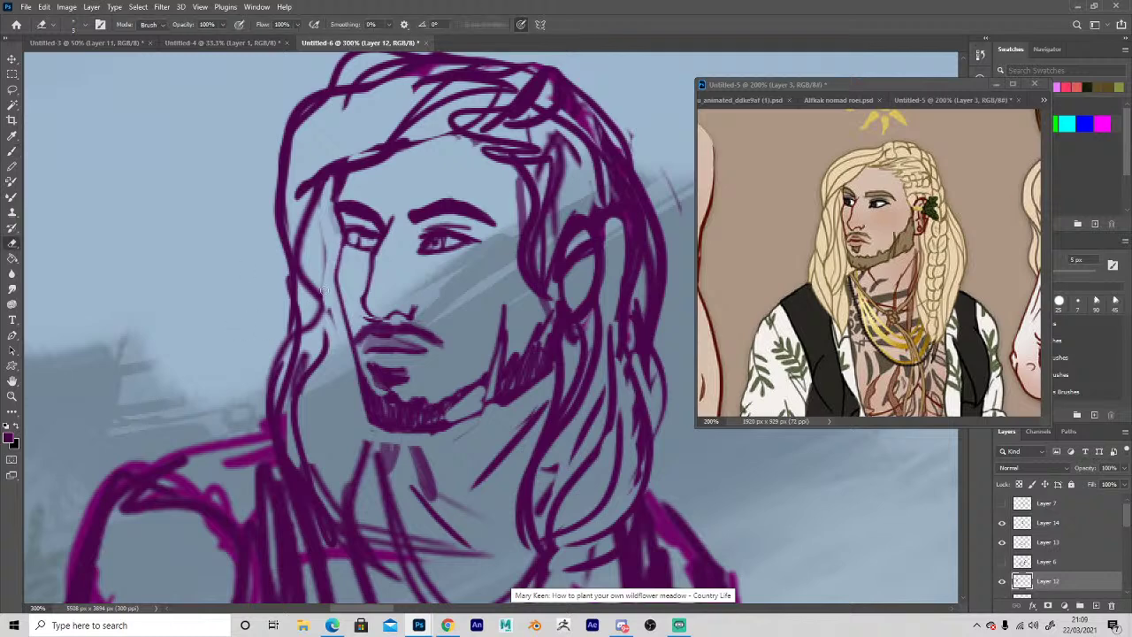
Redraw the far cheek line and fill the gap in the beard between chin and sideburn.
drag(342, 258, 355, 358)
key(e)
drag(335, 303, 336, 251)
key(b)
mouse_move(357, 345)
mouse_down()
mouse_move(360, 418)
mouse_move(363, 410)
mouse_move(401, 437)
mouse_move(521, 397)
mouse_up()
key(e)
key(b)
drag(449, 412, 551, 363)
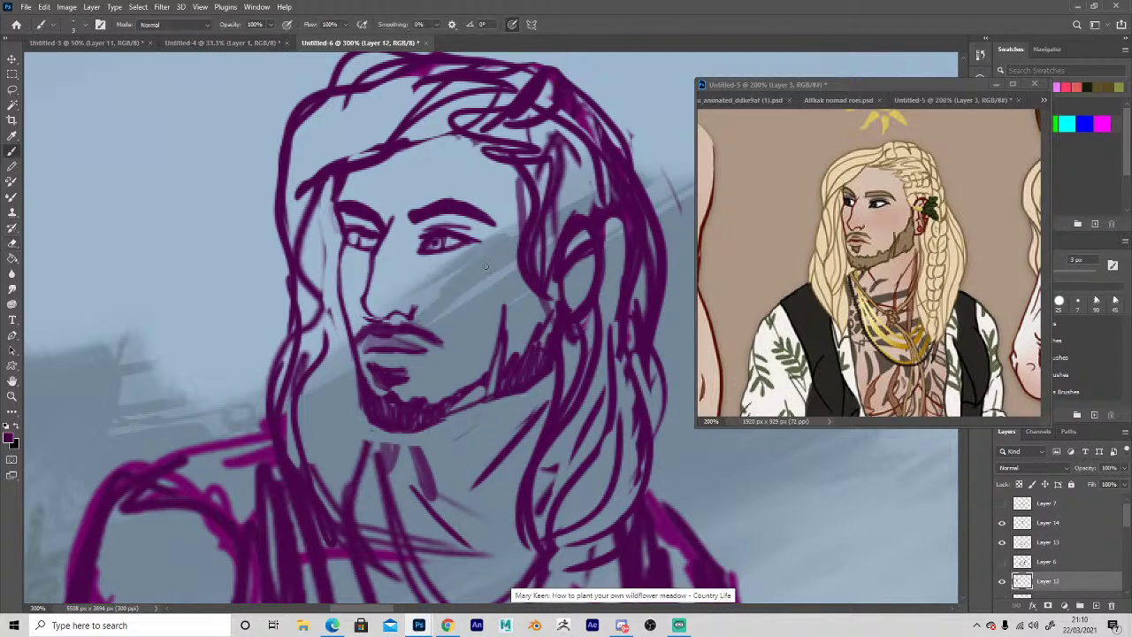
Extend the beard hatching along the jaw into the sideburn and erase the stray lines inside the near ear.
key(e)
key(b)
mouse_move(493, 407)
mouse_down()
mouse_move(533, 377)
mouse_move(549, 285)
mouse_up()
mouse_move(541, 347)
mouse_down()
mouse_move(557, 237)
mouse_move(539, 242)
mouse_move(590, 215)
mouse_move(571, 309)
mouse_up()
key(e)
mouse_move(575, 226)
mouse_down()
mouse_move(584, 272)
mouse_move(560, 266)
mouse_move(573, 231)
mouse_up()
key(b)
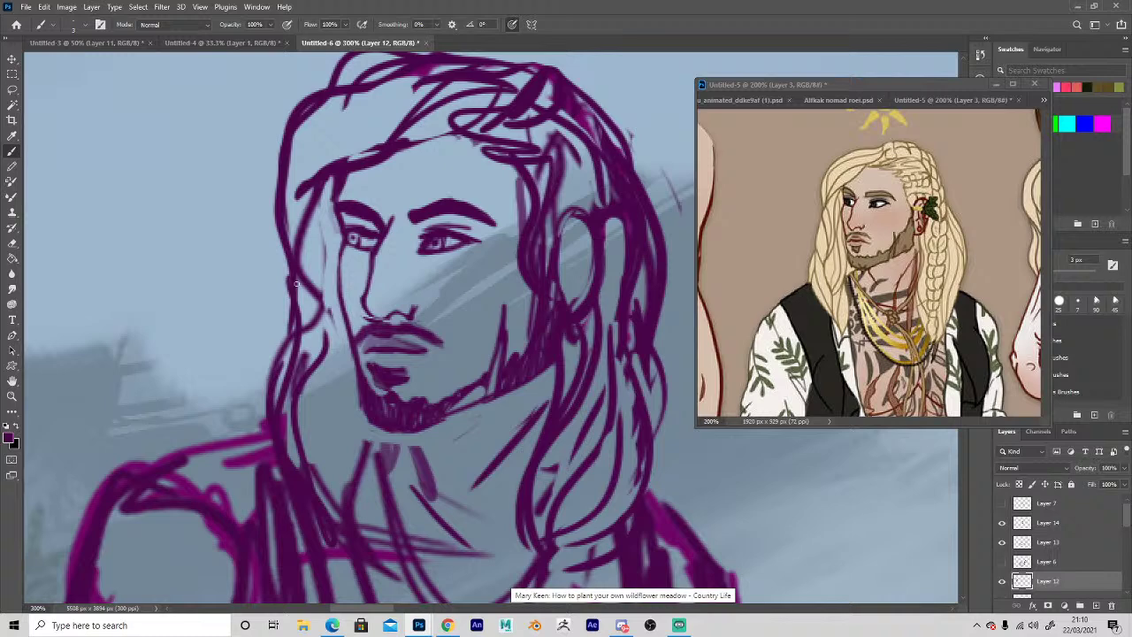
Trim the sideburn's front spike and the near eye's outer corner, and draw the inner curve of the ear.
key(z)
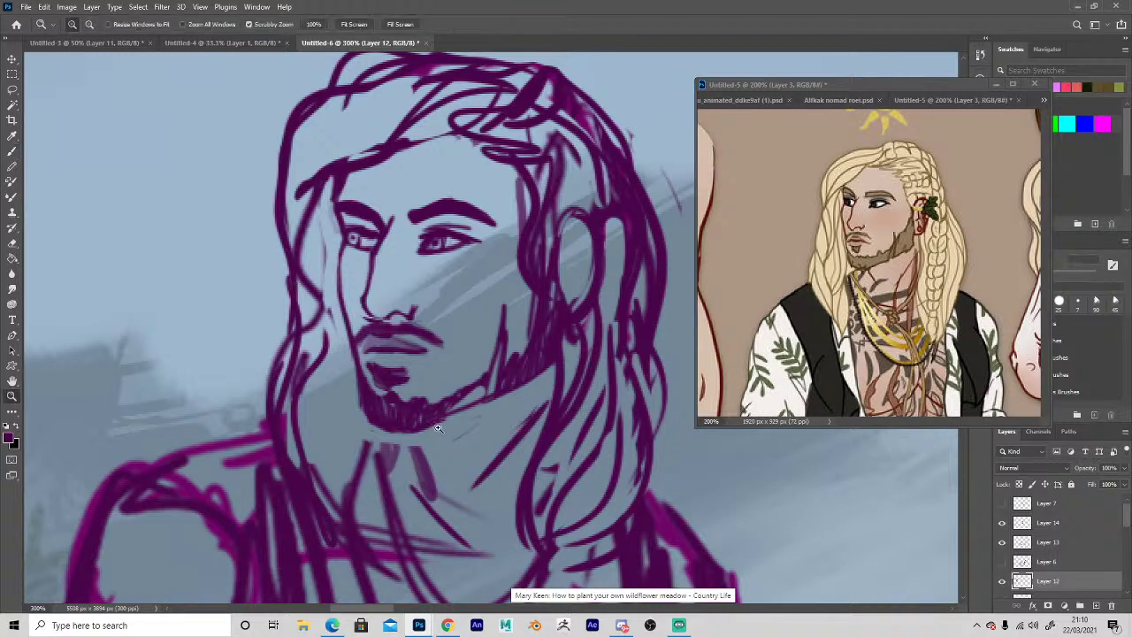
key(e)
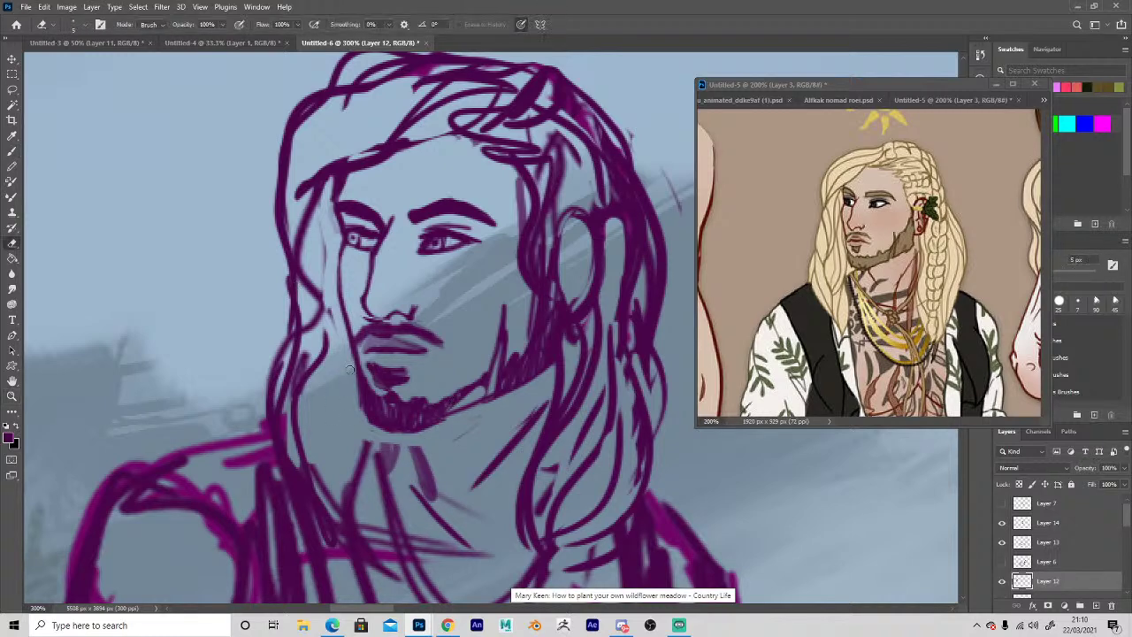
drag(504, 302, 509, 347)
key(b)
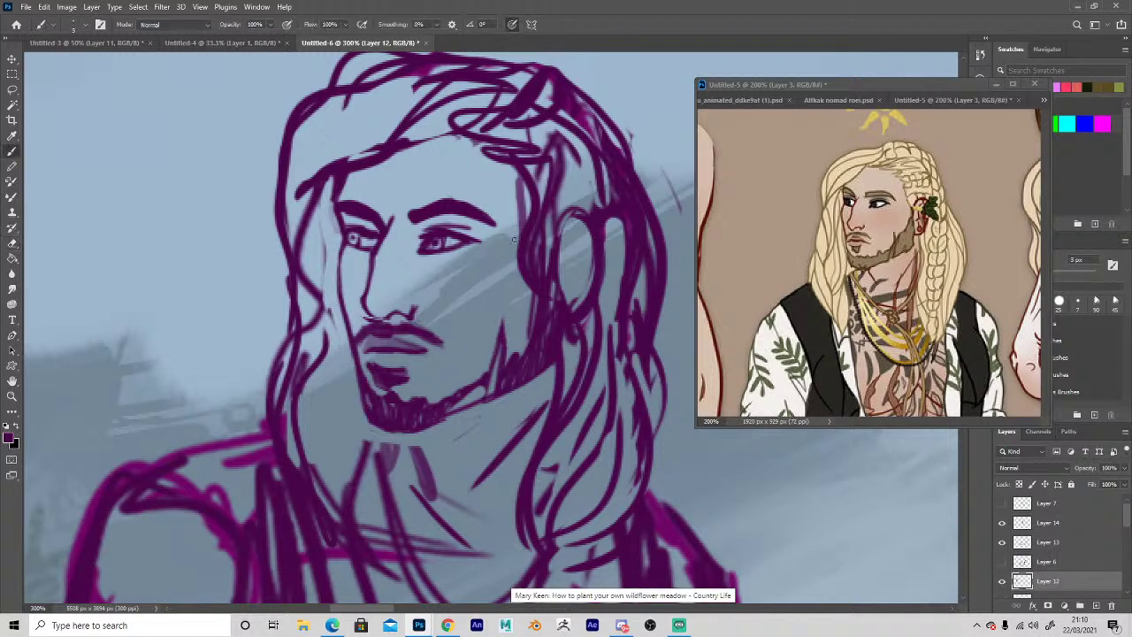
mouse_move(567, 248)
mouse_down()
mouse_move(591, 263)
mouse_move(592, 309)
mouse_up()
drag(74, 162, 246, 345)
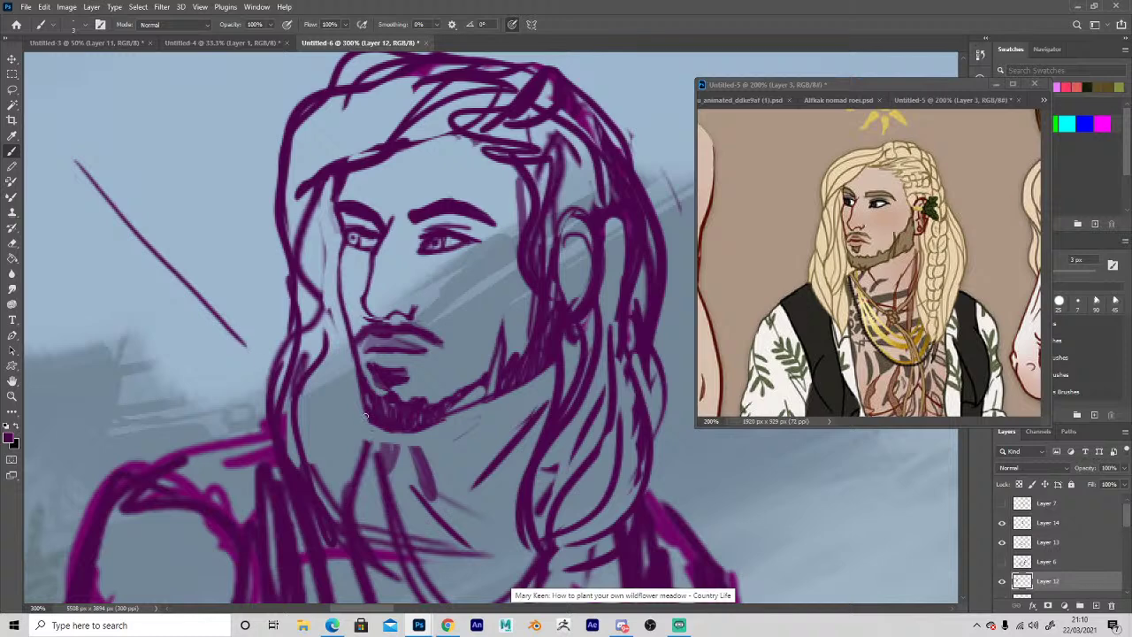
key(ctrl+z)
key(e)
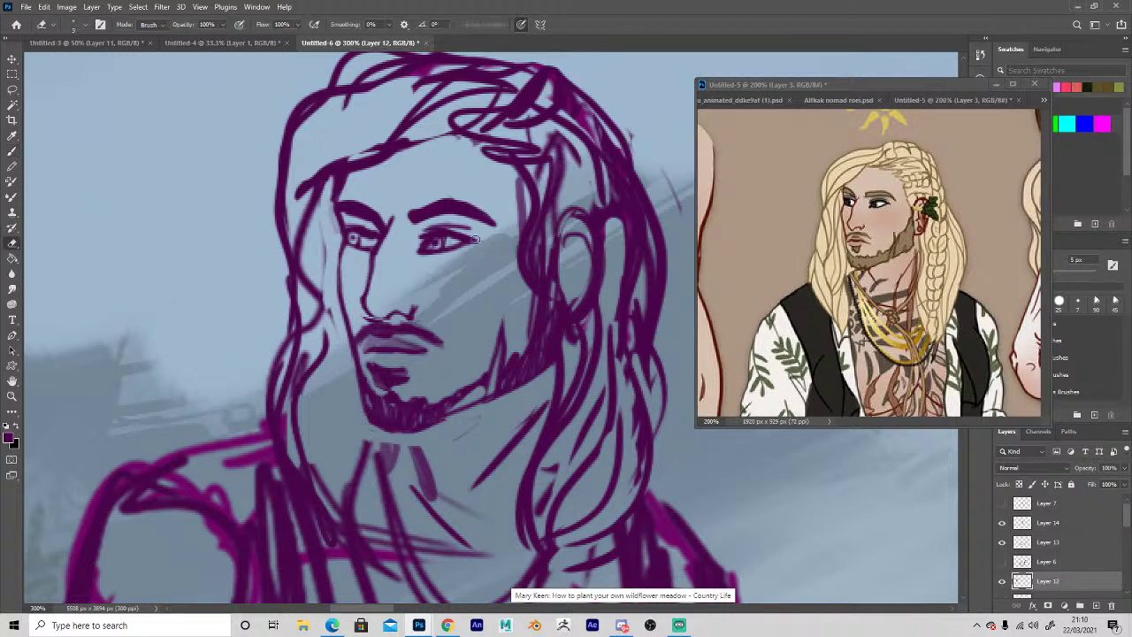
key(b)
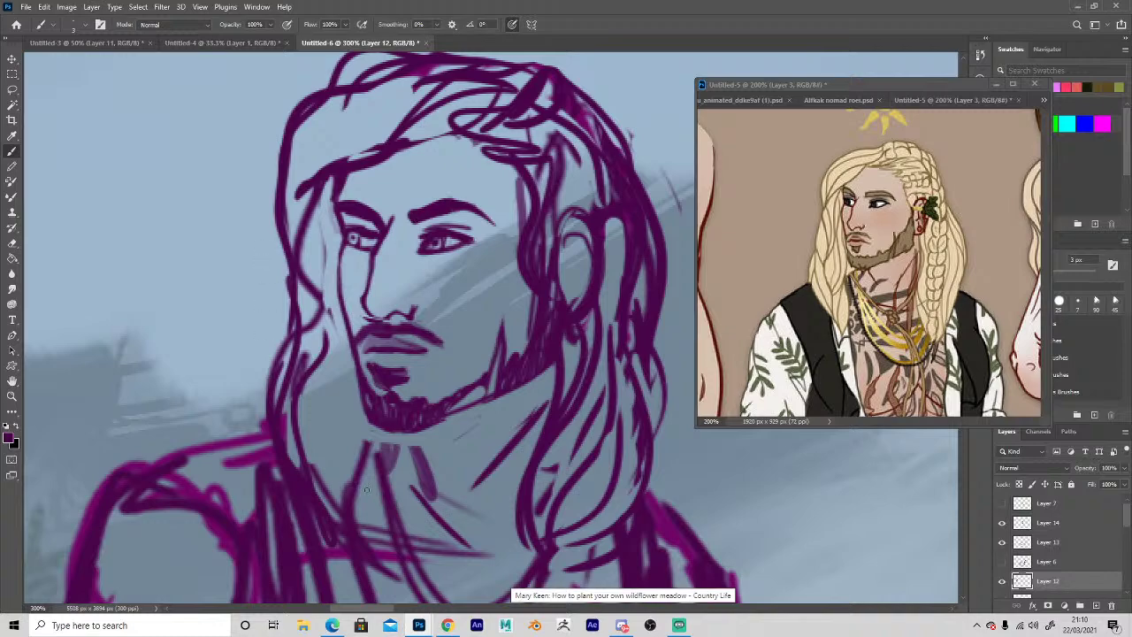
Examine the long-haired rider's reworked head and upper body at reduced zoom against the rest of the sketch.
key(z)
alt+click(364, 490)
alt+click(363, 501)
alt+click(363, 514)
alt+click(358, 530)
alt+click(351, 539)
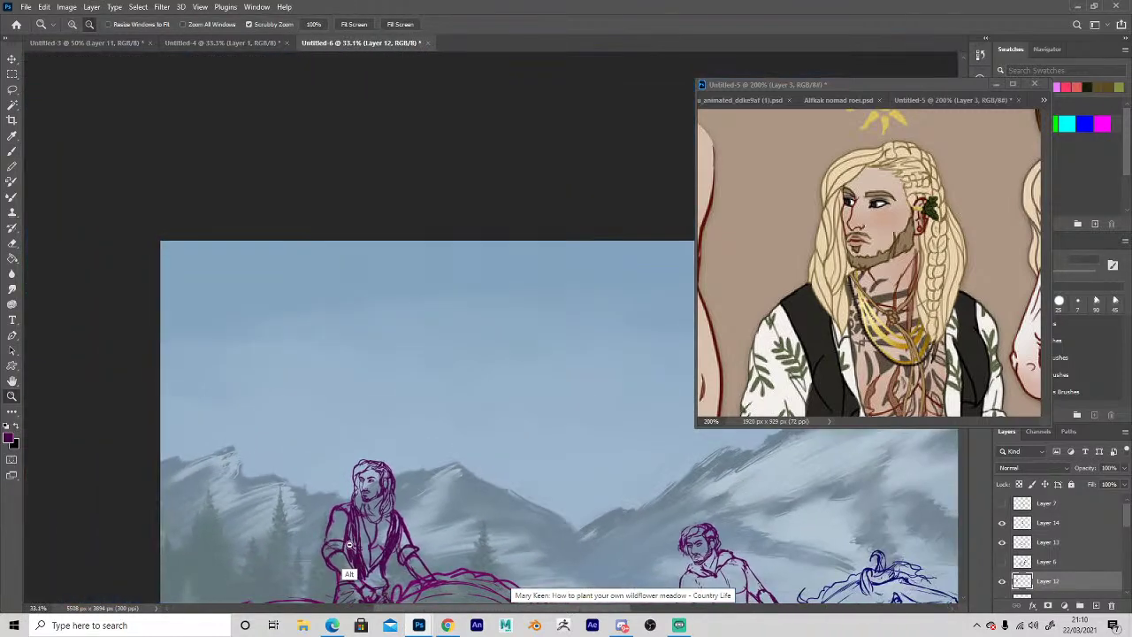
alt+click(349, 545)
click(340, 531)
click(338, 529)
click(338, 524)
click(376, 440)
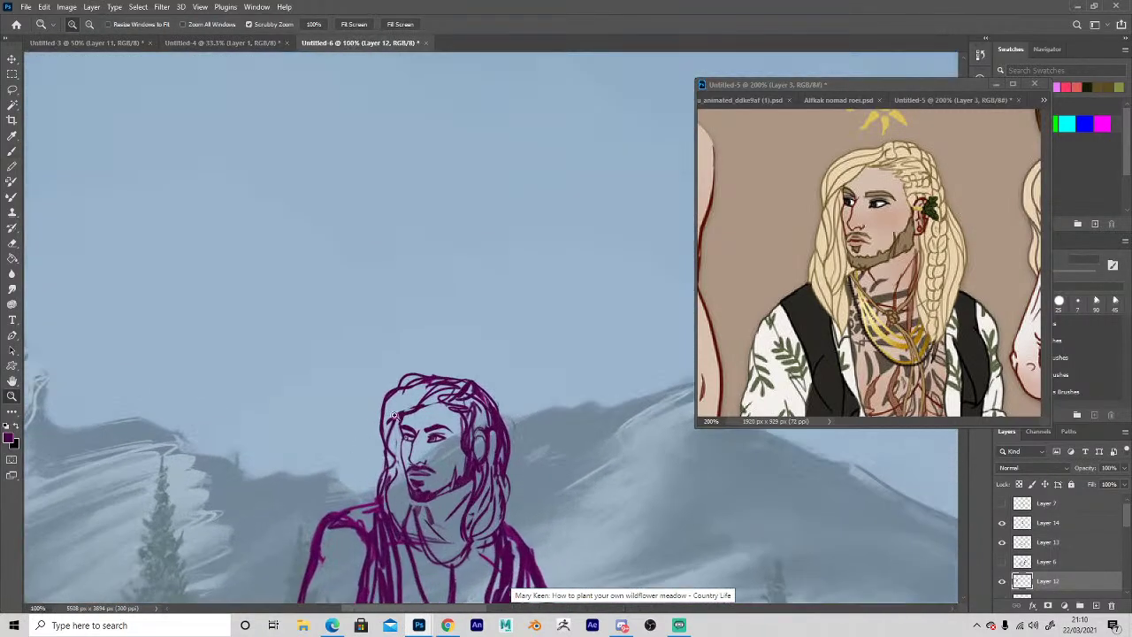
key(b)
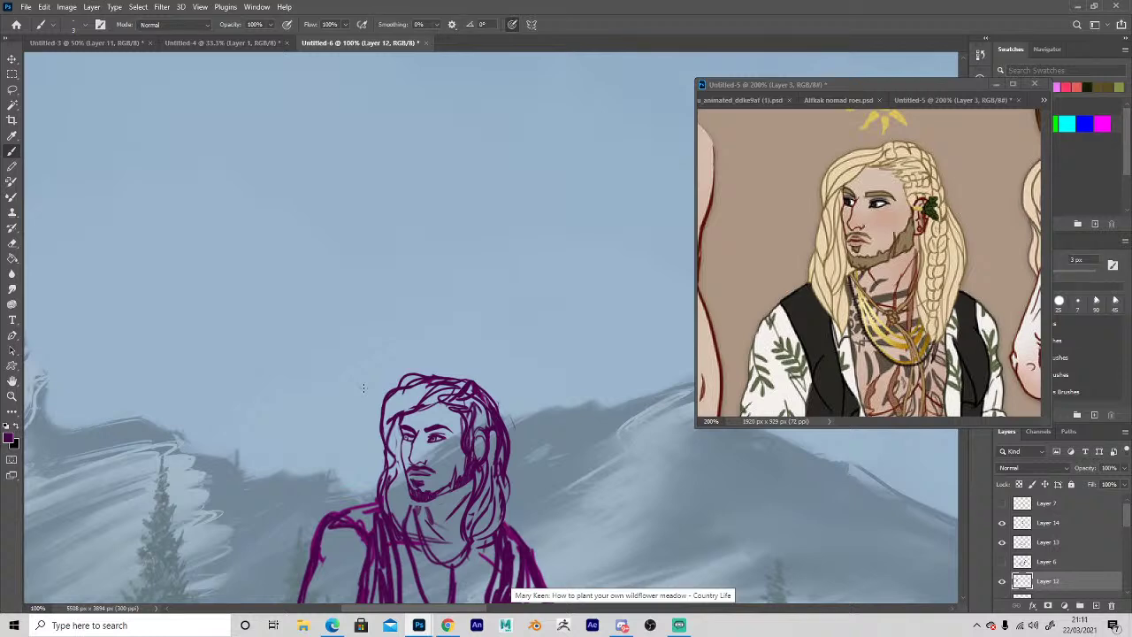
drag(287, 443, 280, 181)
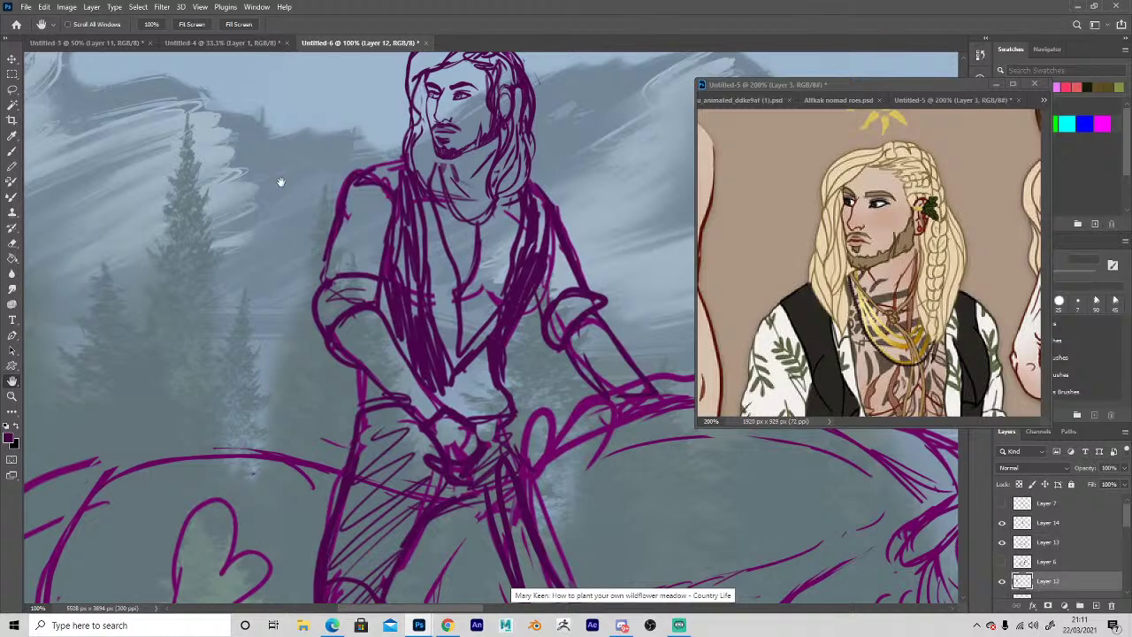
drag(252, 401, 200, 383)
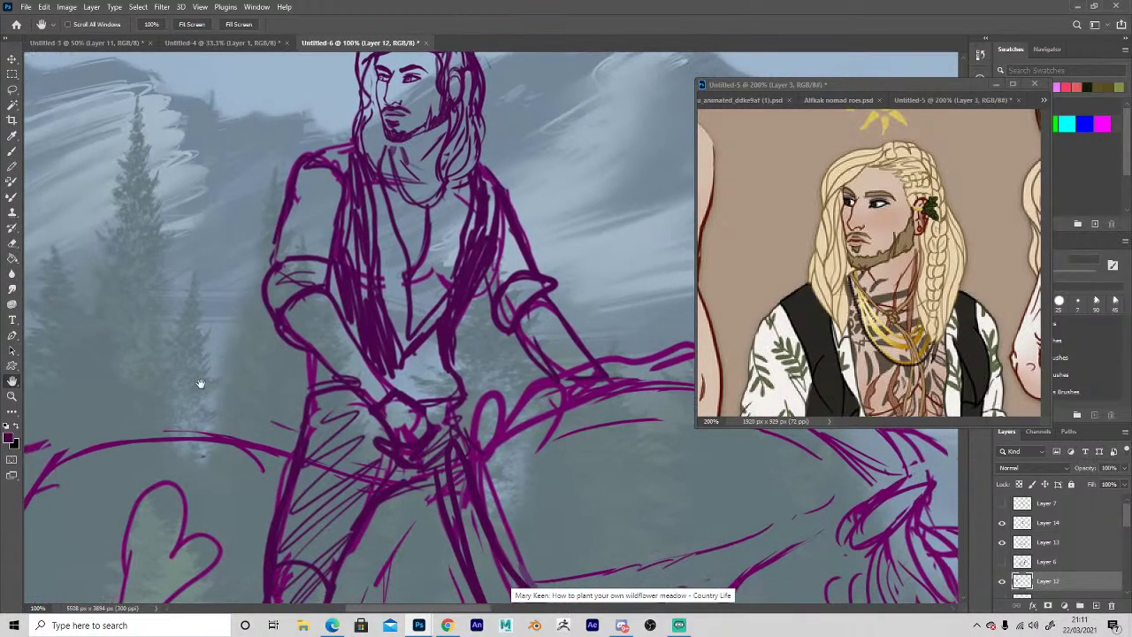
Enlarge the eraser and clean up the stray lines around the rolled cuff of the rider's far sleeve.
key(b)
key(e)
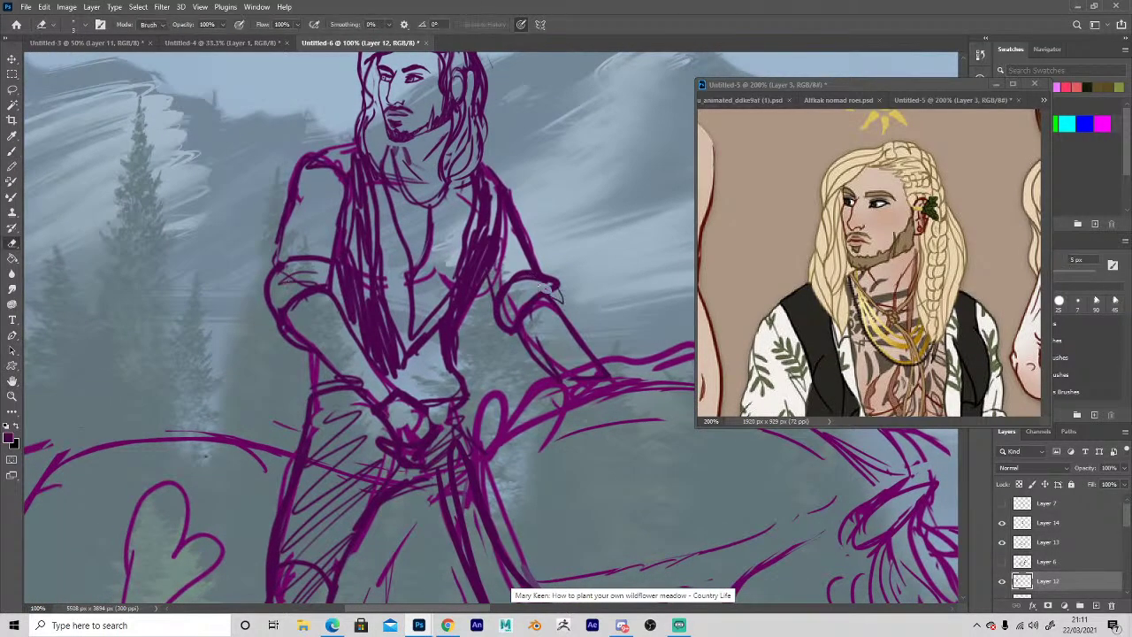
key(bracketright)
key(bracketright)
key(bracketright)
mouse_move(511, 296)
mouse_down()
mouse_move(504, 305)
mouse_move(516, 297)
mouse_up()
Zoom the reference out to 66.67% and the painting to 50% to compare the full rider and horse.
drag(480, 338, 501, 410)
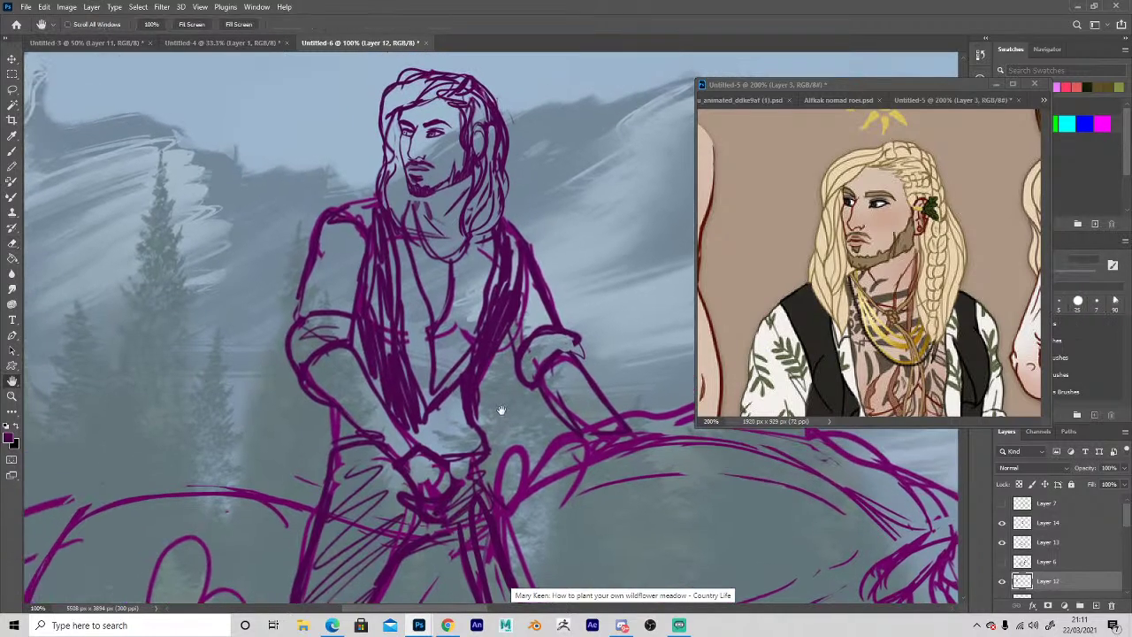
alt+click(523, 469)
alt+click(523, 469)
drag(472, 509, 418, 313)
click(793, 286)
alt+click(786, 356)
alt+click(786, 356)
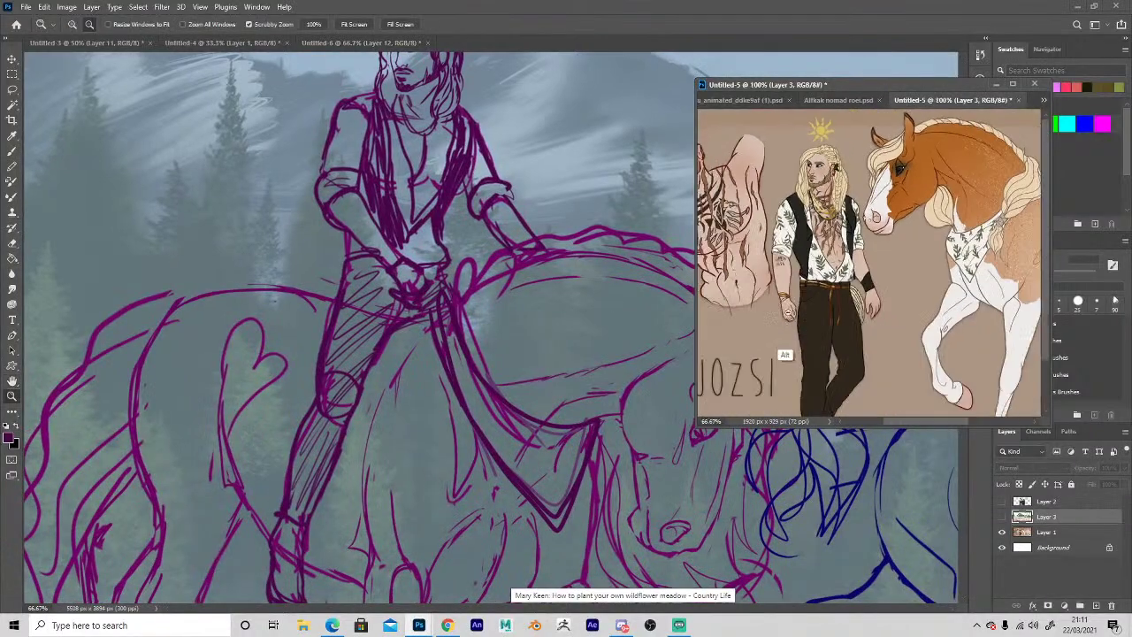
ctrl+click(325, 166)
alt+click(454, 299)
alt+click(452, 349)
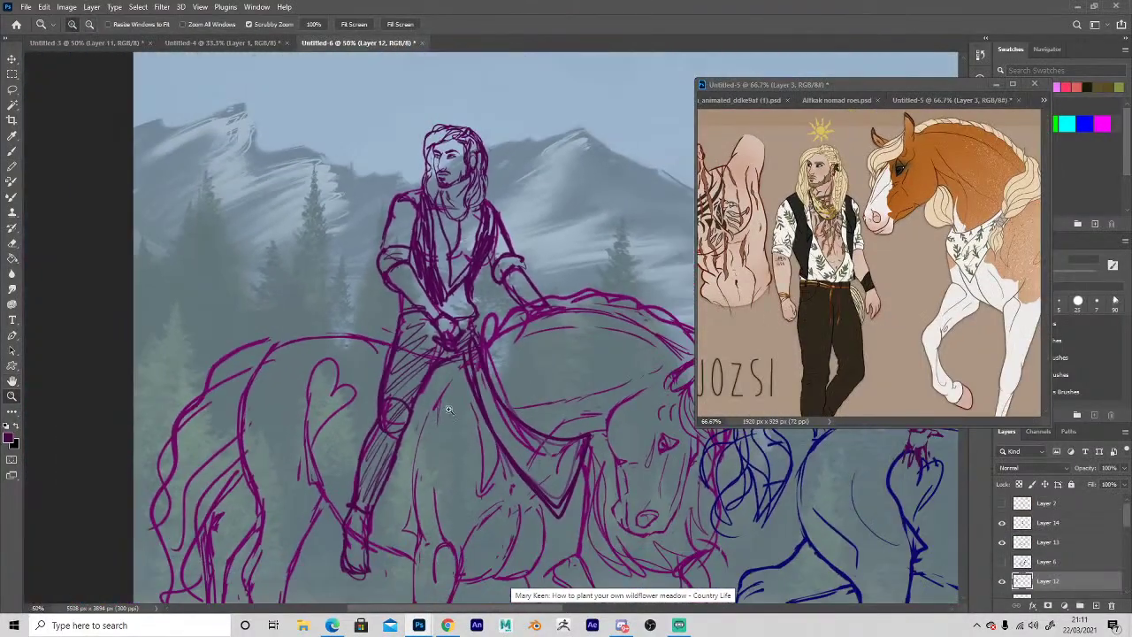
Select the lower part of the horse's raised foreleg with the Lasso and stretch its height to 112.69%.
drag(419, 506, 338, 221)
key(v)
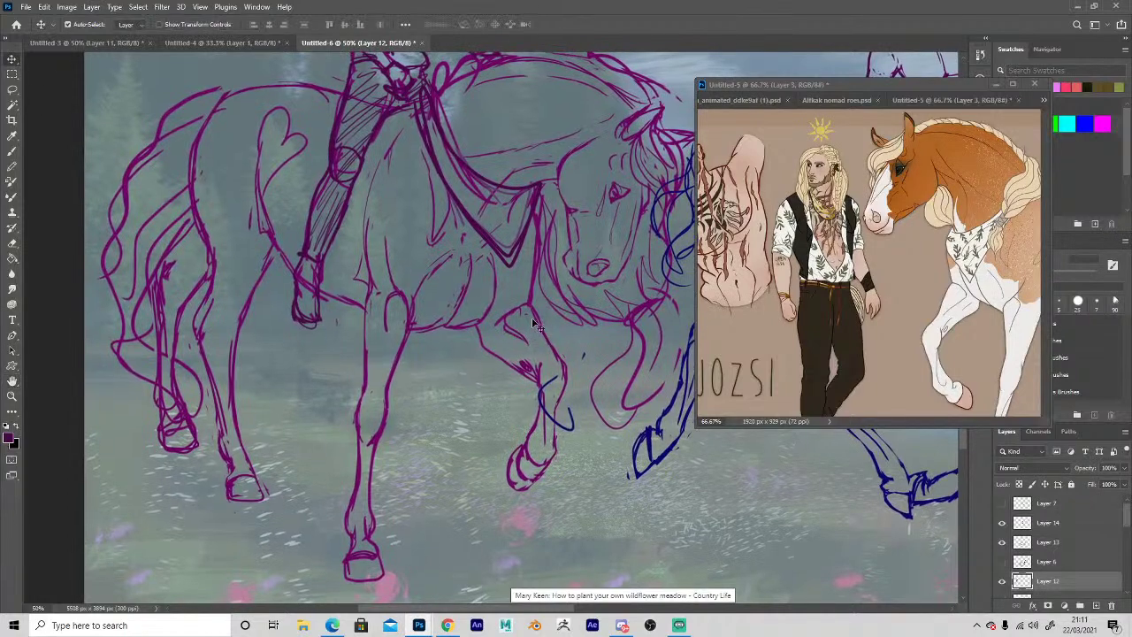
click(541, 325)
key(l)
mouse_move(559, 355)
mouse_down()
mouse_move(474, 437)
mouse_move(559, 519)
mouse_move(573, 375)
mouse_move(523, 548)
mouse_up()
key(ctrl+t)
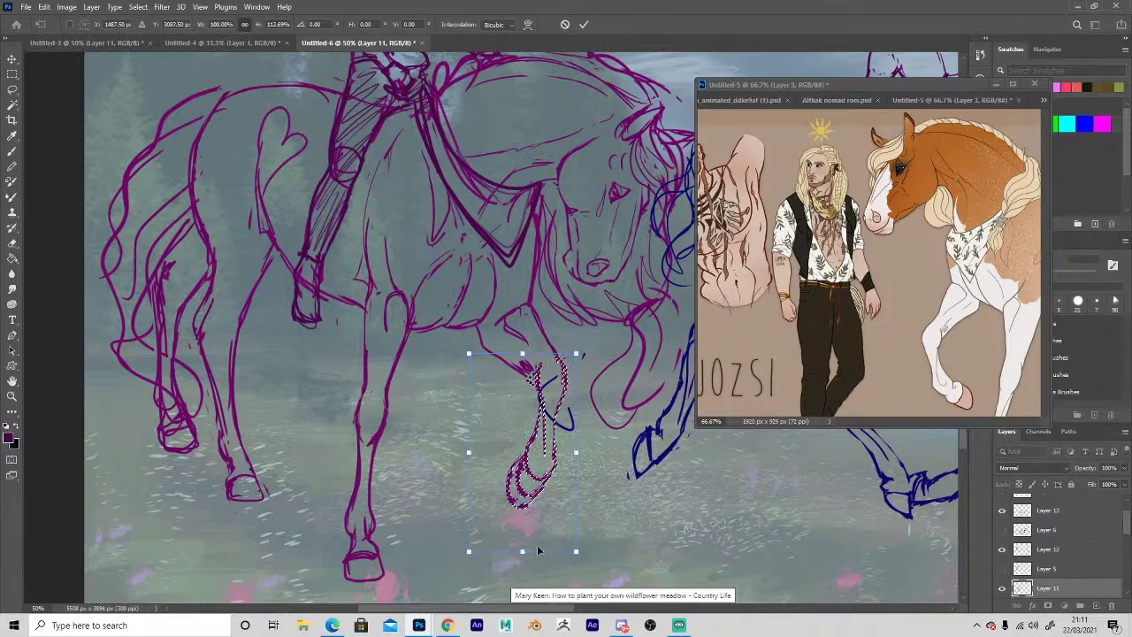
key(Return)
key(ctrl+d)
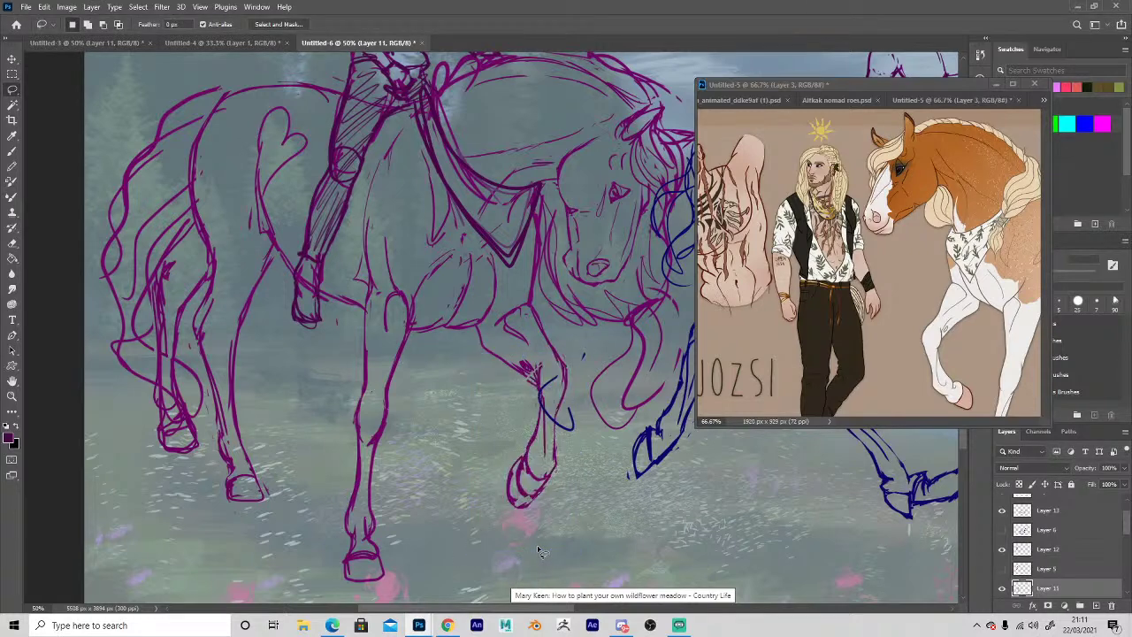
Hide the rider's sketch layer, lower the opacity of the purple horse sketch, and add a new layer above it.
click(1002, 550)
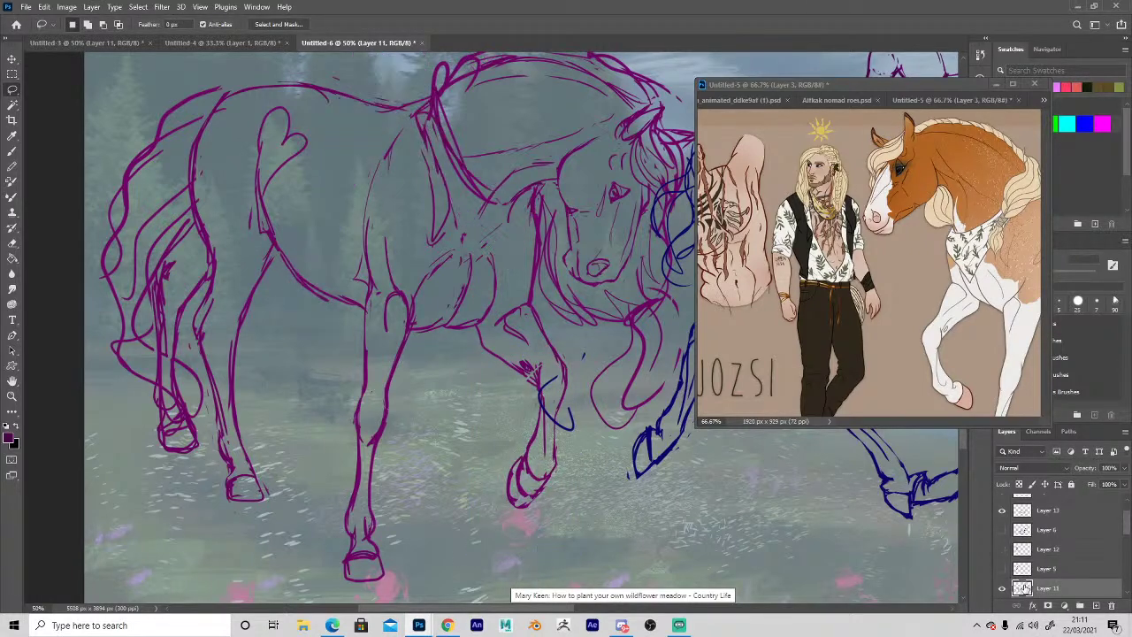
click(1124, 469)
click(1091, 482)
click(1043, 589)
click(1096, 606)
Rename the second horse's blue sketch layer to gffjf and hide it.
key(z)
click(570, 179)
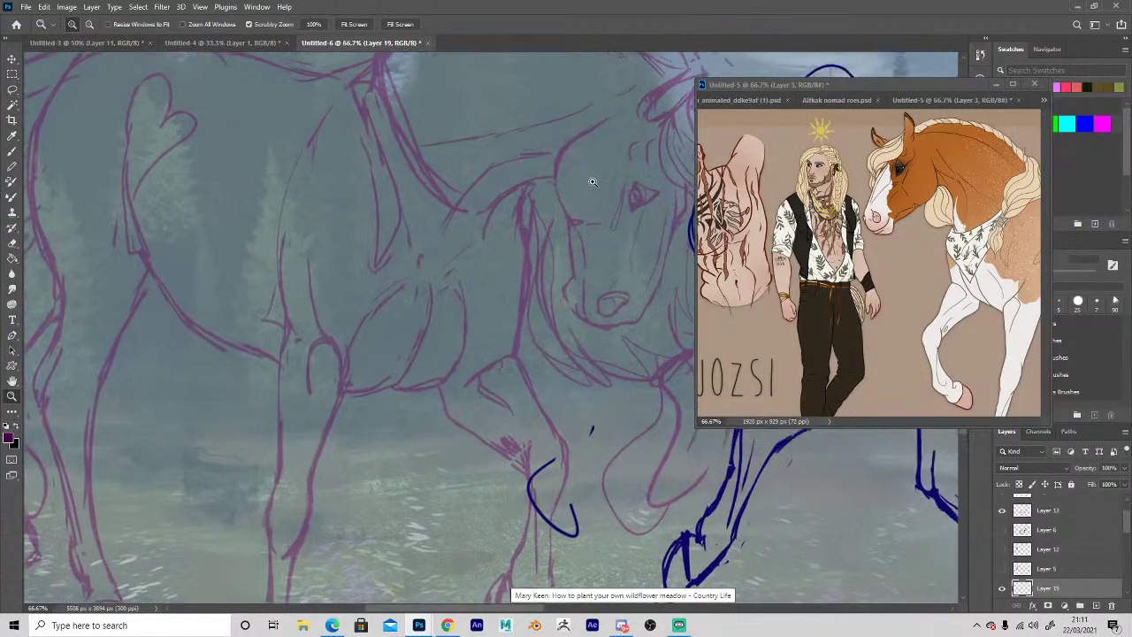
key(h)
drag(546, 264, 307, 333)
click(12, 61)
click(566, 220)
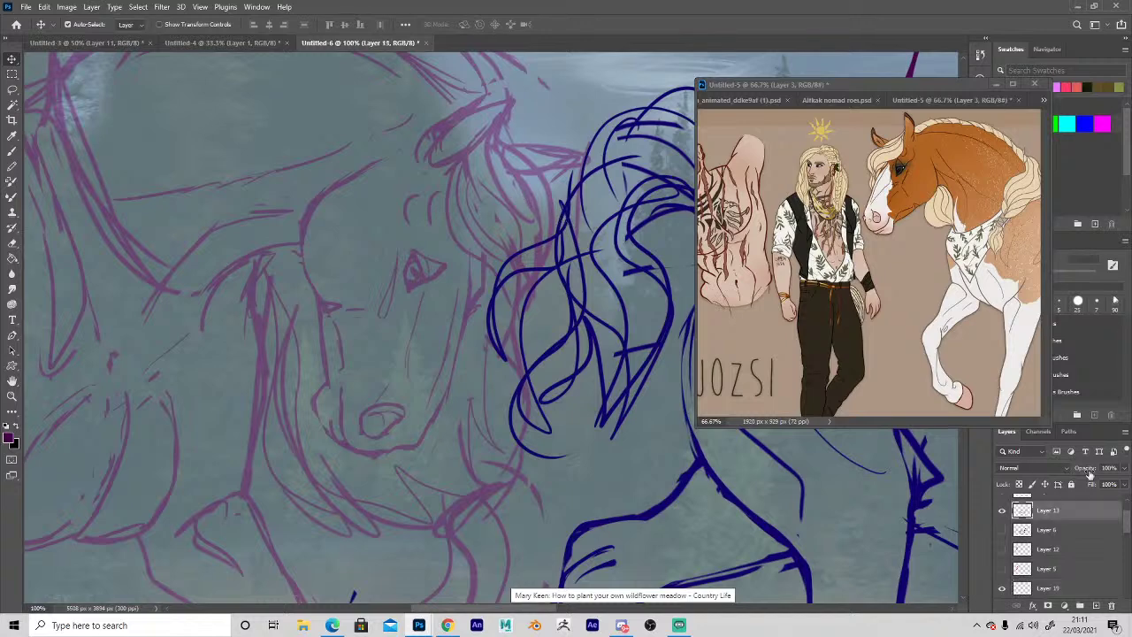
double_click(1049, 510)
text(cr)
key(Return)
click(1002, 511)
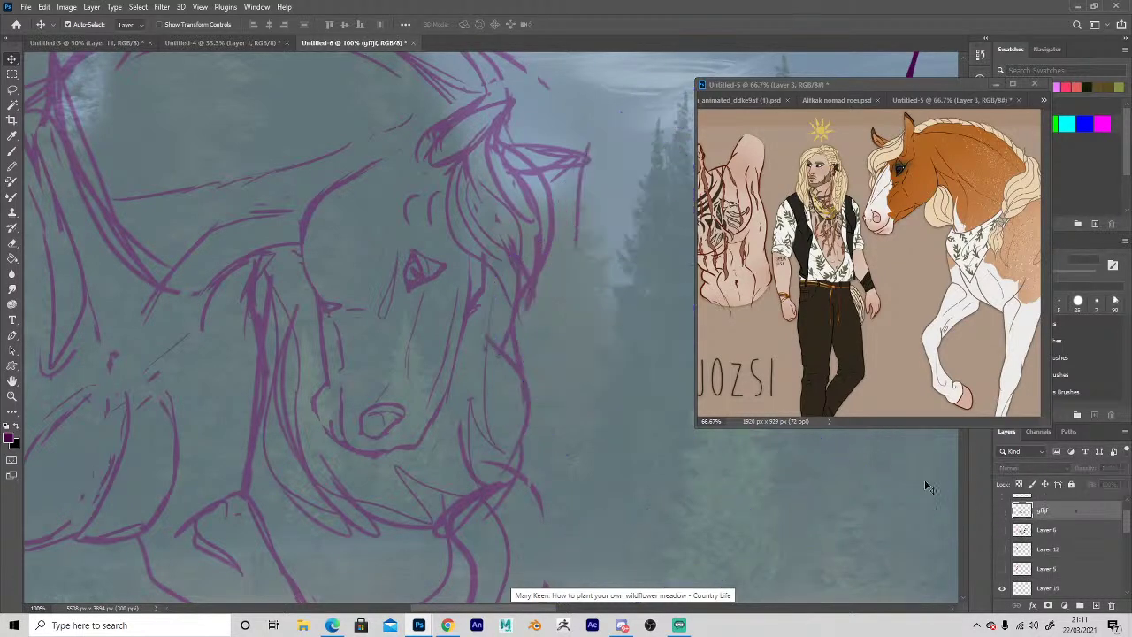
On Layer 19, ink the horse's cheek and jaw contour down to the lips in black with a 4 px brush.
click(469, 310)
click(1030, 573)
key(h)
drag(386, 348, 481, 329)
key(z)
click(477, 274)
alt+click(444, 279)
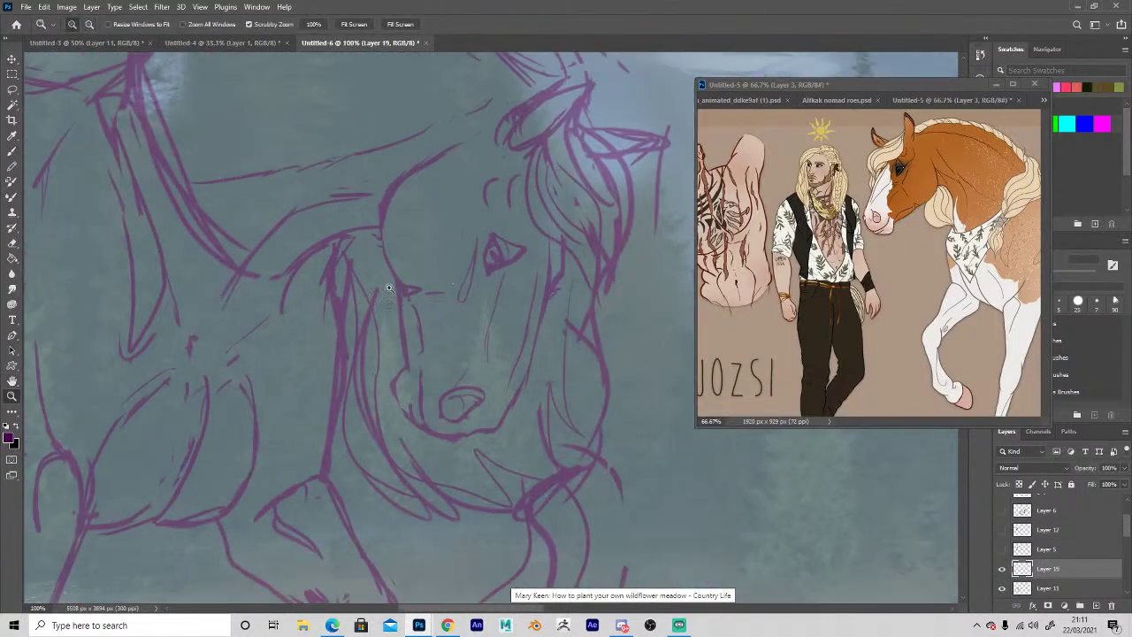
click(6, 427)
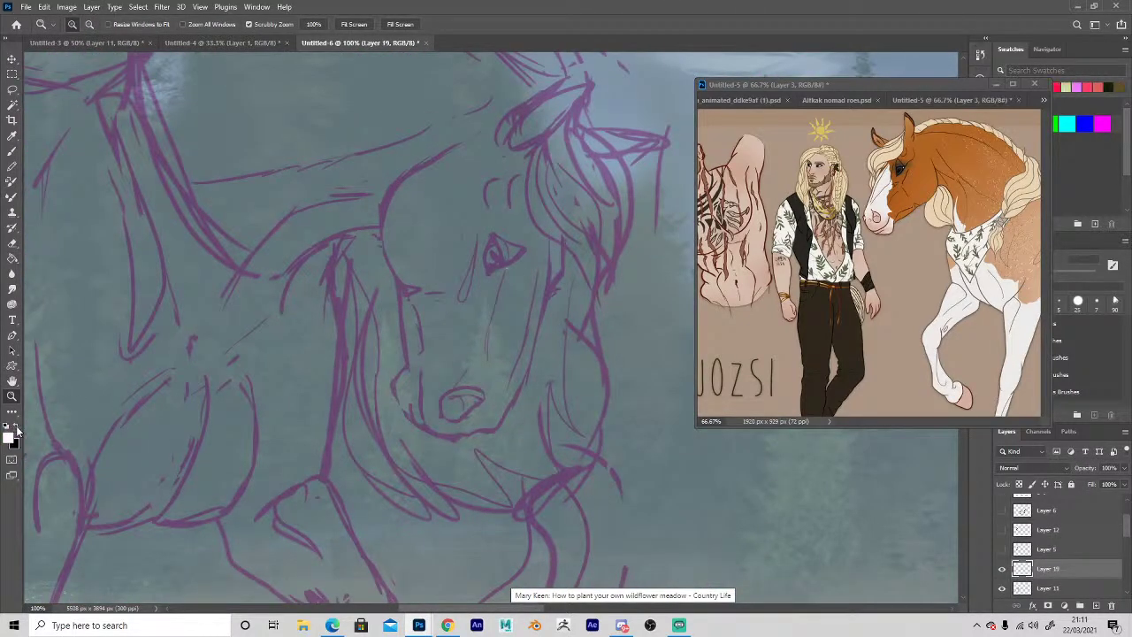
key(b)
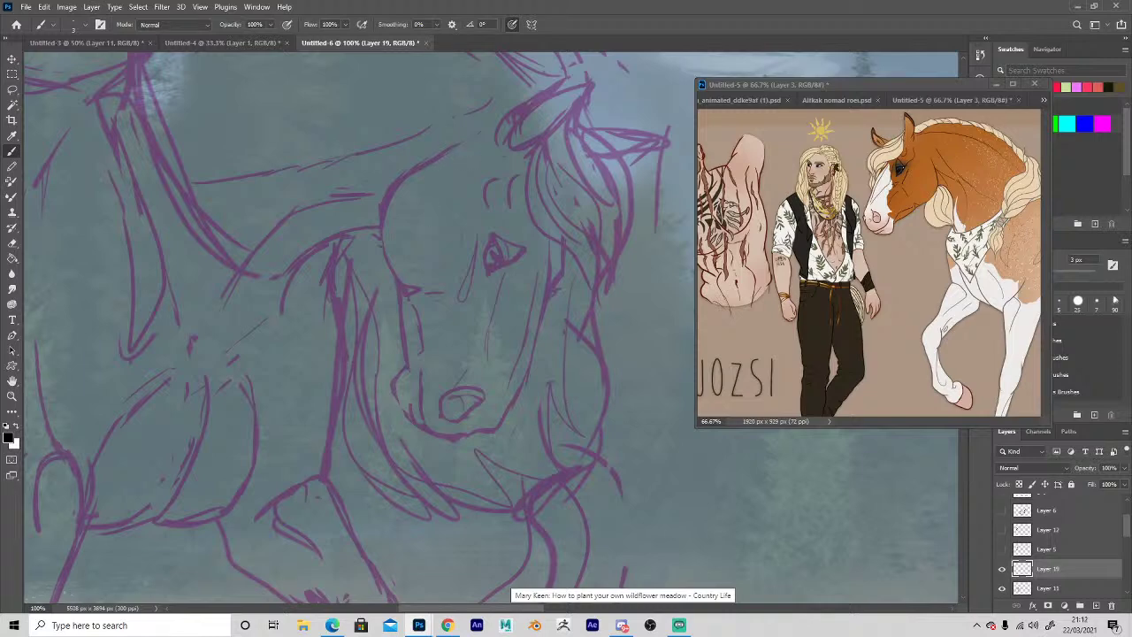
mouse_move(460, 143)
mouse_down()
mouse_move(389, 198)
mouse_move(414, 292)
mouse_move(395, 280)
mouse_move(449, 291)
mouse_move(403, 323)
mouse_move(393, 387)
mouse_move(405, 411)
mouse_move(421, 386)
mouse_up()
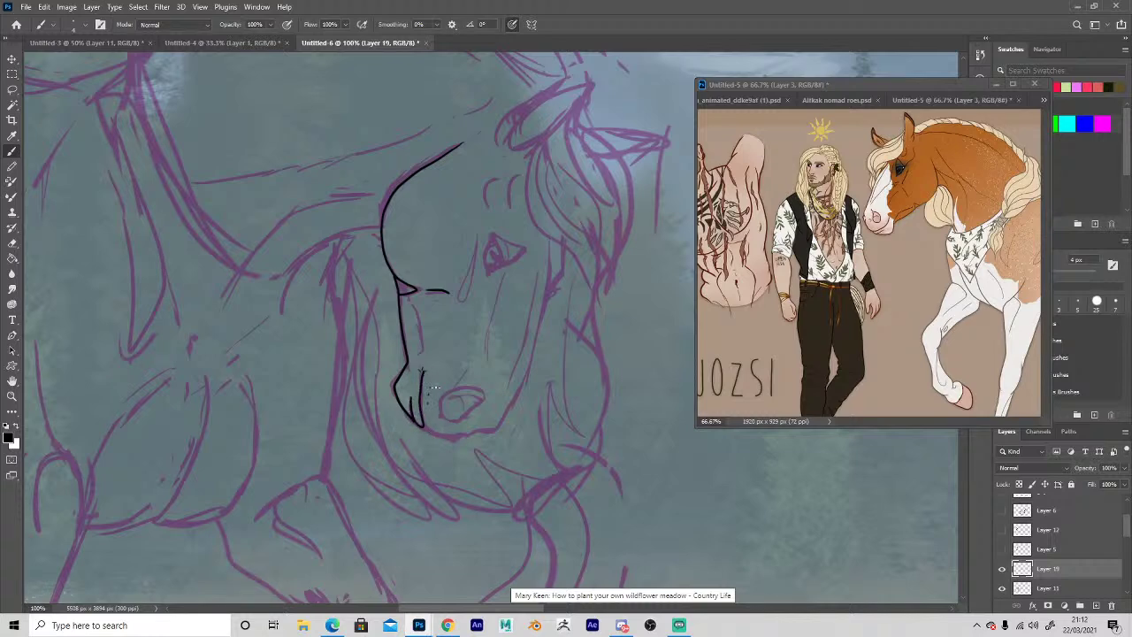
Ink the horse's muzzle, nostril, nose bridge and the cheekbone lines of its face.
mouse_move(426, 431)
mouse_down()
mouse_move(476, 432)
mouse_move(507, 408)
mouse_move(529, 370)
mouse_move(552, 251)
mouse_move(512, 378)
mouse_move(497, 400)
mouse_move(453, 390)
mouse_move(441, 403)
mouse_move(468, 413)
mouse_move(457, 396)
mouse_up()
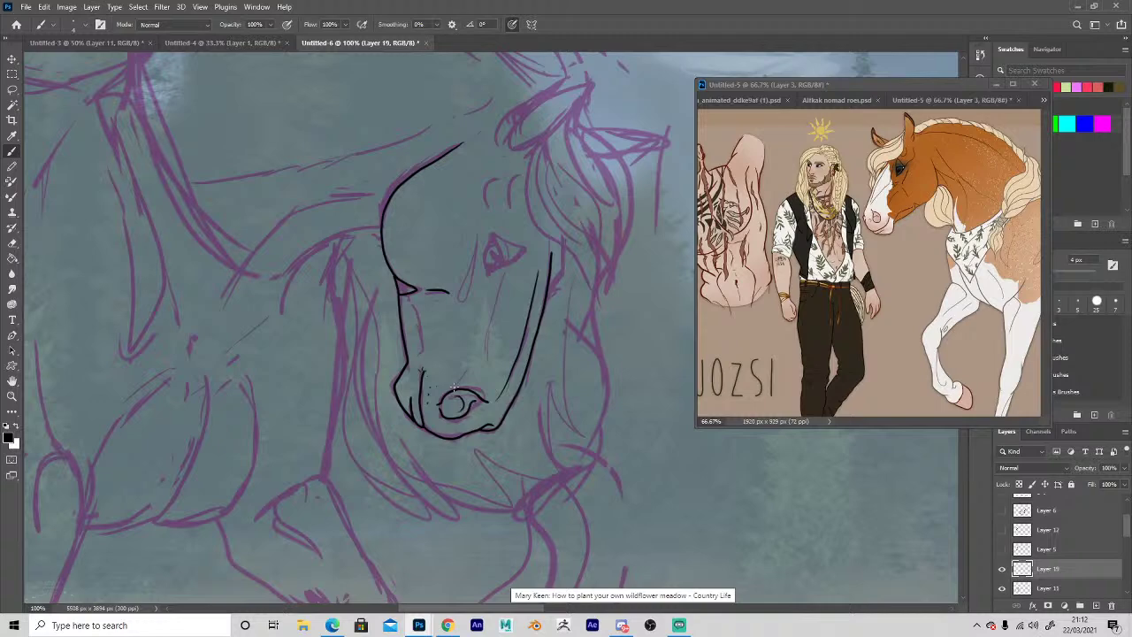
drag(447, 389, 466, 363)
mouse_move(518, 273)
mouse_down()
mouse_move(488, 328)
mouse_move(492, 384)
mouse_up()
drag(477, 243, 461, 300)
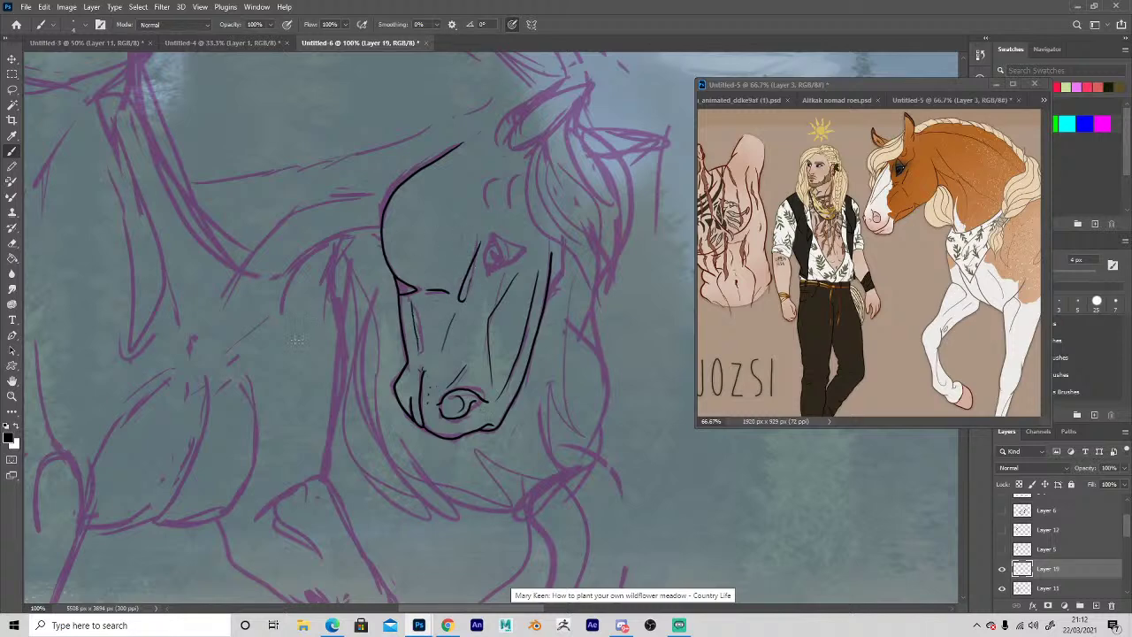
Rotate the canvas so the horse's head lies sideways and ink its eye and upper lid at 200% zoom.
key(r)
drag(252, 293, 488, 556)
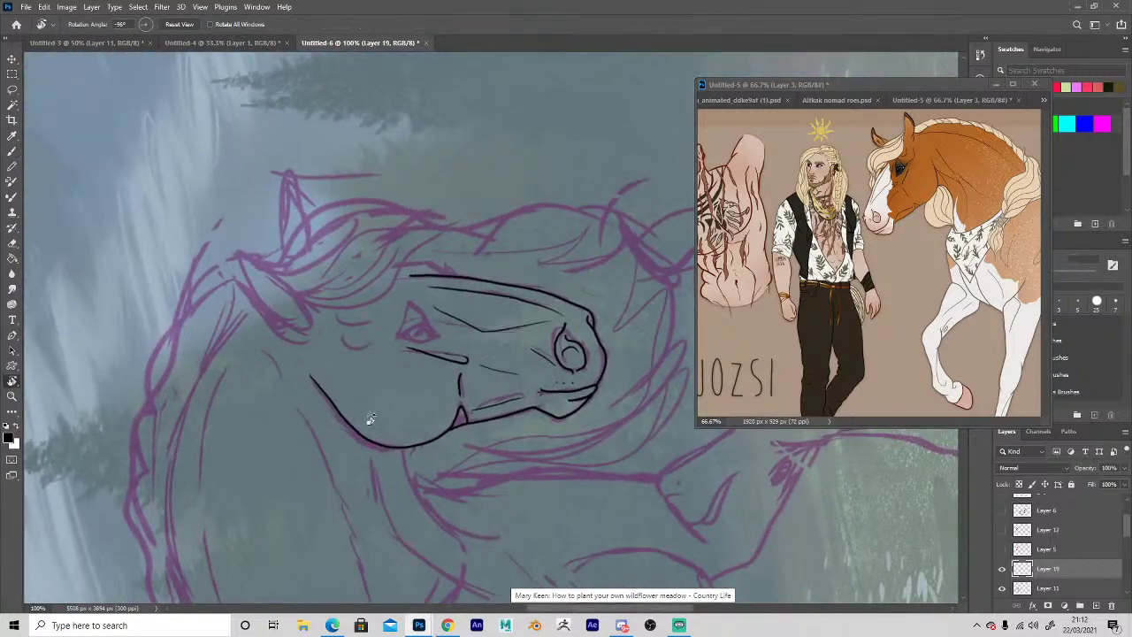
key(z)
drag(305, 362, 313, 361)
click(313, 360)
drag(495, 404, 341, 405)
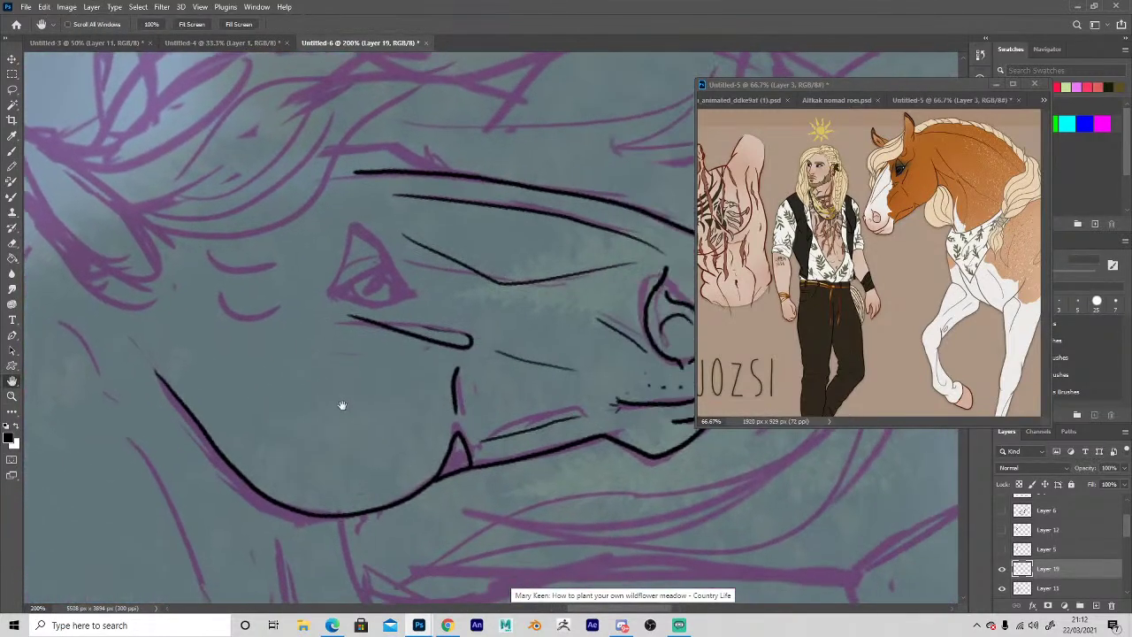
key(b)
mouse_move(400, 296)
mouse_down()
mouse_move(391, 267)
mouse_move(377, 266)
mouse_move(340, 299)
mouse_move(390, 259)
mouse_move(342, 293)
mouse_move(381, 264)
mouse_move(418, 296)
mouse_move(366, 312)
mouse_move(342, 291)
mouse_move(367, 300)
mouse_move(385, 275)
mouse_move(369, 292)
mouse_move(389, 278)
mouse_move(395, 306)
mouse_up()
key(e)
key(b)
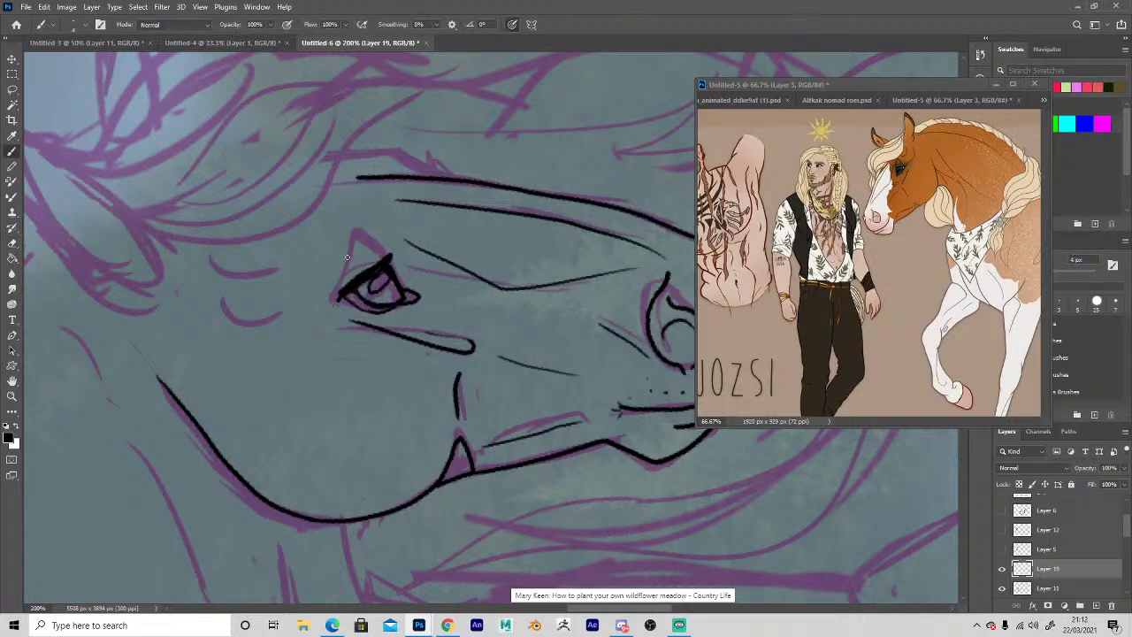
mouse_move(375, 260)
mouse_down()
mouse_move(357, 229)
mouse_move(341, 286)
mouse_move(382, 252)
mouse_up()
Select the inked eye with the Lasso and shift it slightly to fit the sketched eye.
key(l)
mouse_move(314, 269)
mouse_down()
mouse_move(362, 315)
mouse_move(354, 219)
mouse_move(314, 266)
mouse_up()
drag(341, 274, 342, 277)
key(v)
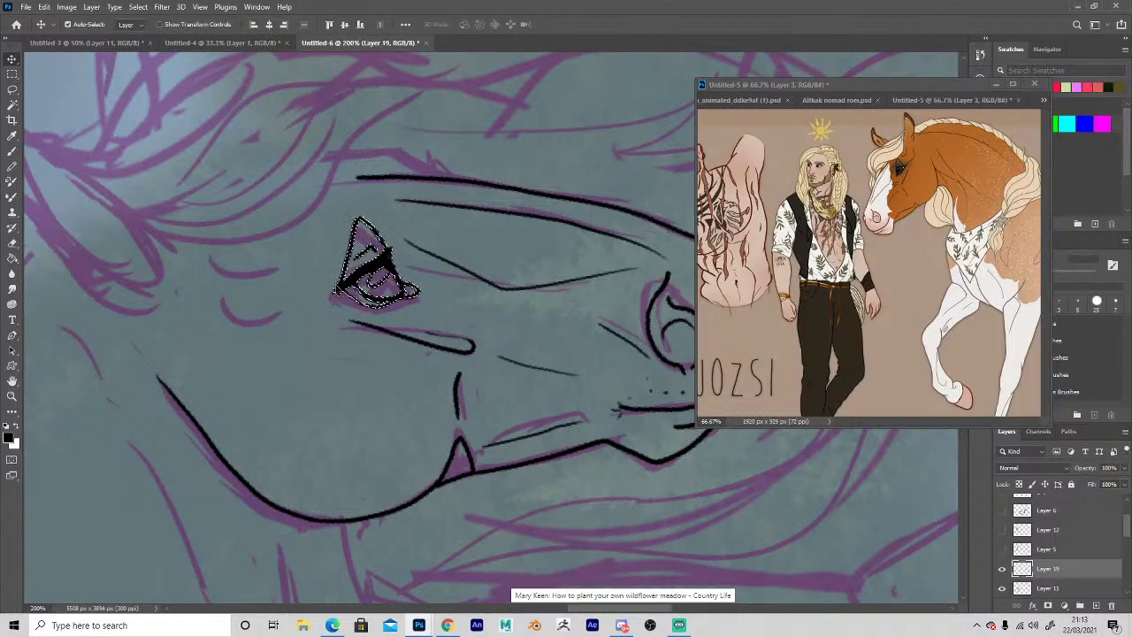
key(ctrl+d)
Ink the wrinkle lines above the horse's eye, reset the canvas rotation and zoom out to 66.7%.
key(b)
mouse_move(305, 249)
mouse_down()
mouse_move(231, 264)
mouse_move(287, 334)
mouse_move(318, 313)
mouse_up()
key(r)
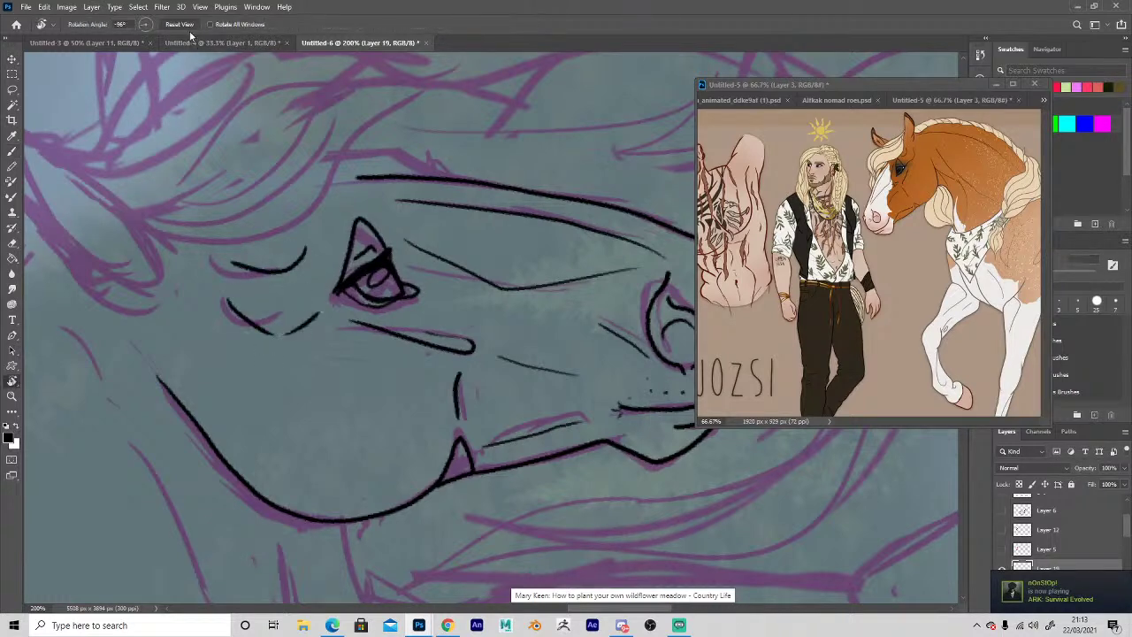
click(189, 26)
key(space)
alt+click(408, 350)
alt+click(407, 350)
alt+click(418, 337)
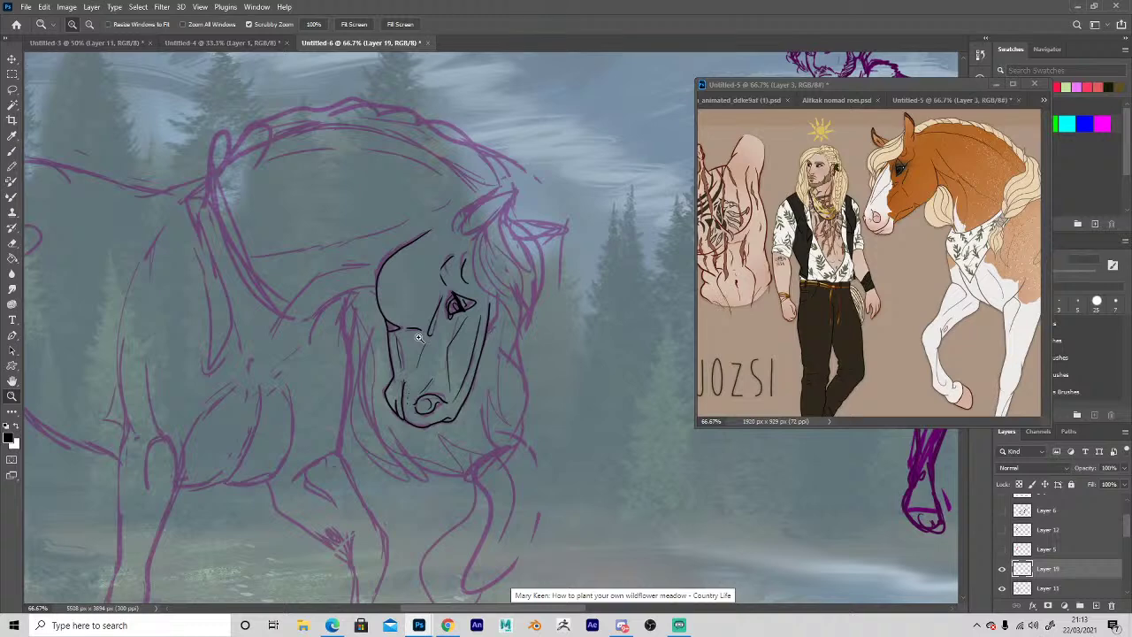
Ink the edge of the horse's far cheek and the outline and wavy strands of its forelock at 200% zoom.
click(451, 336)
click(451, 336)
key(space)
key(b)
mouse_move(590, 215)
mouse_down()
mouse_move(566, 305)
mouse_move(586, 290)
mouse_move(569, 303)
mouse_up()
key(space)
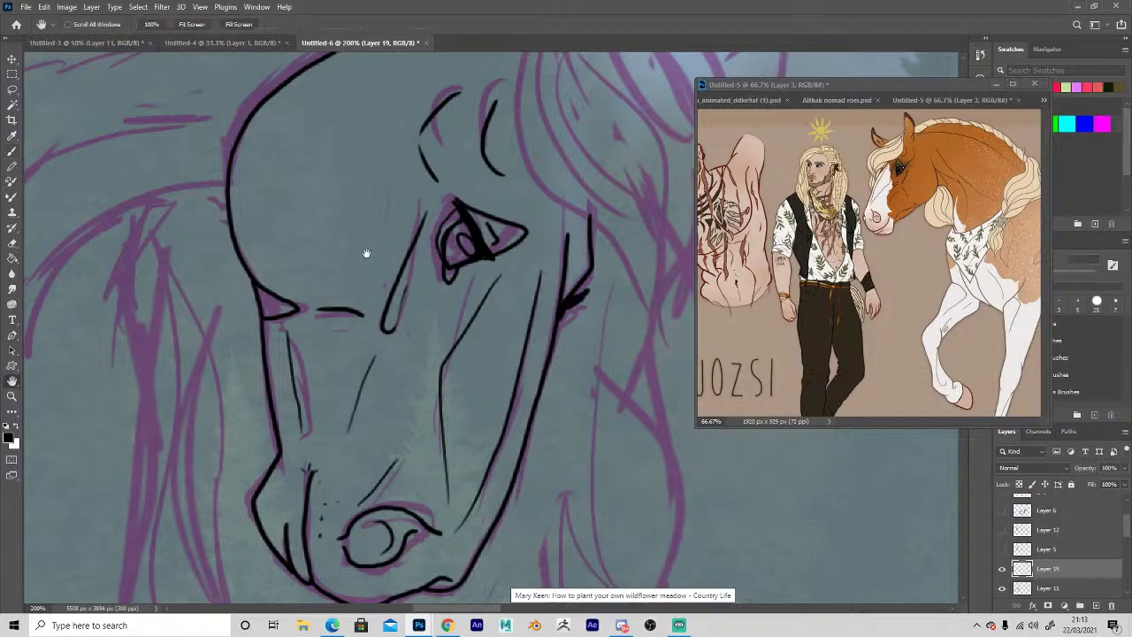
drag(366, 253, 331, 354)
drag(513, 387, 381, 370)
mouse_move(369, 148)
mouse_down()
mouse_move(391, 311)
mouse_move(481, 409)
mouse_move(460, 292)
mouse_move(398, 267)
mouse_up()
mouse_move(429, 105)
mouse_down()
mouse_move(541, 348)
mouse_move(457, 88)
mouse_move(530, 274)
mouse_up()
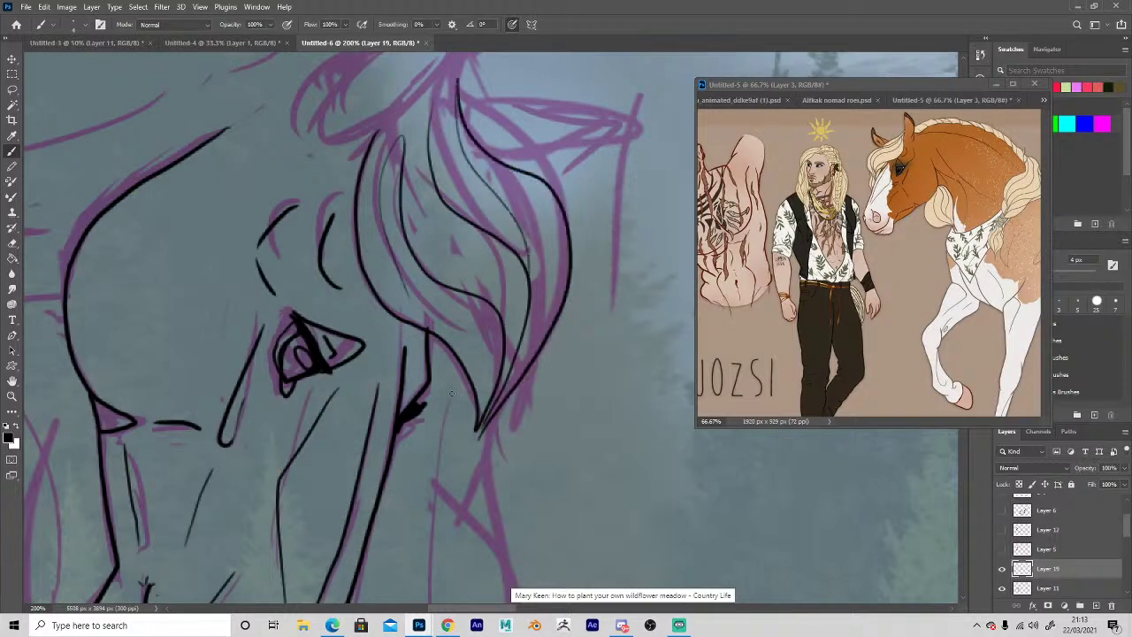
Ink the horse's upright near ear, including its outer contour, inner rim and hair marks.
alt+click(378, 440)
click(318, 275)
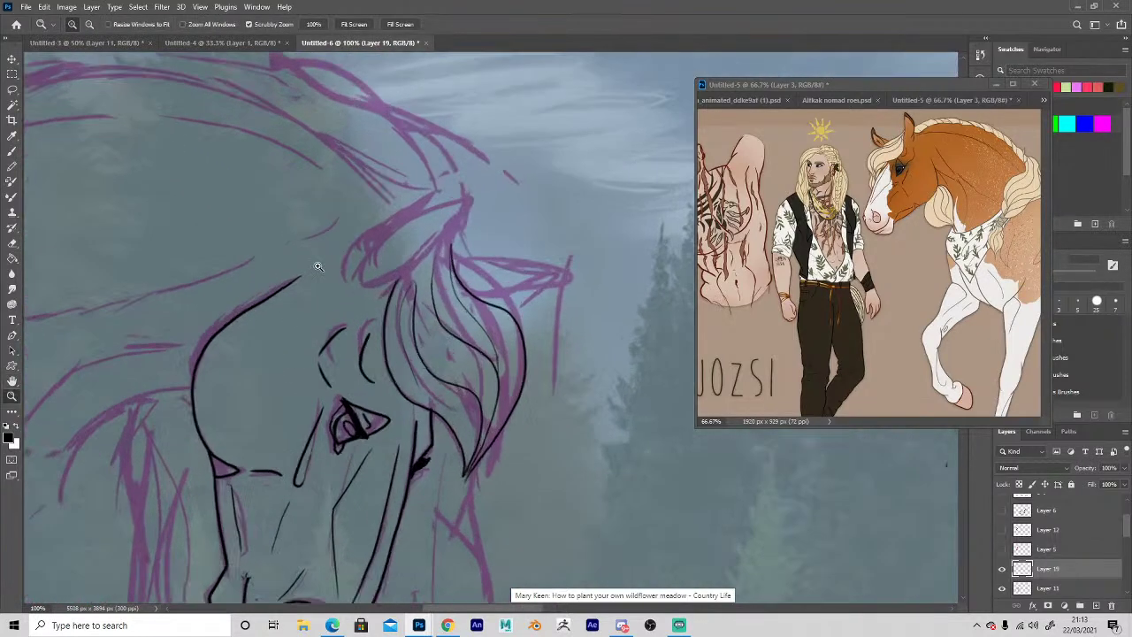
key(b)
mouse_move(396, 245)
mouse_down()
mouse_move(526, 168)
mouse_move(555, 167)
mouse_move(488, 254)
mouse_move(427, 293)
mouse_move(392, 271)
mouse_move(381, 279)
mouse_move(429, 229)
mouse_move(514, 188)
mouse_move(481, 245)
mouse_move(425, 288)
mouse_up()
drag(461, 230, 386, 313)
drag(383, 250, 364, 284)
Ink the horse's far ear, which points sideways beside the forelock.
key(space)
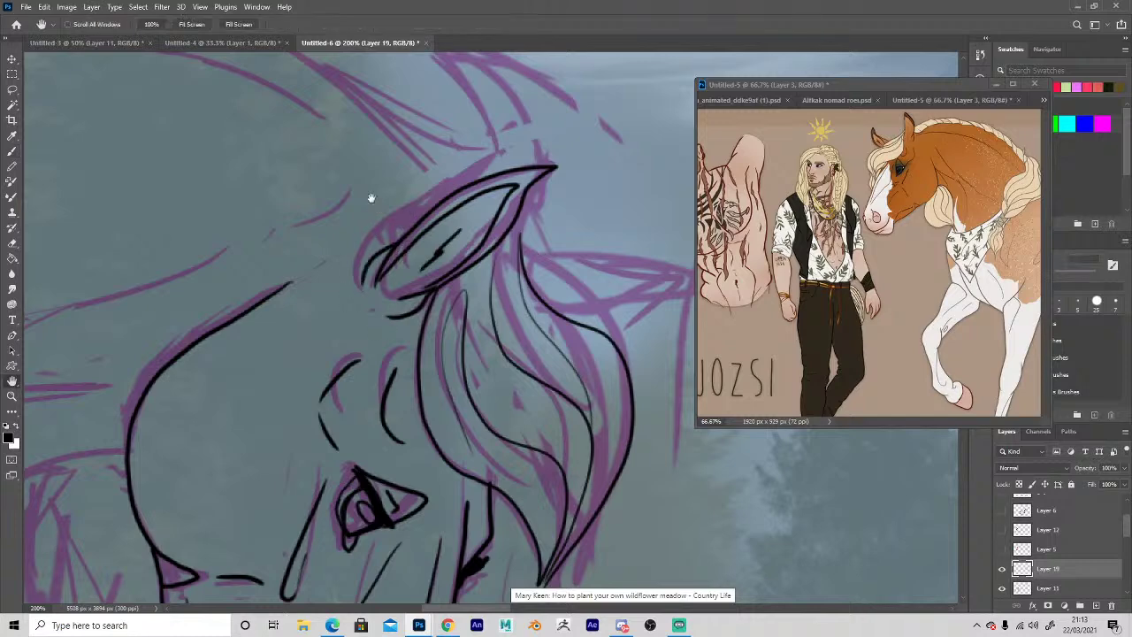
drag(371, 194, 252, 143)
mouse_move(406, 186)
mouse_down()
mouse_move(448, 206)
mouse_move(543, 208)
mouse_move(560, 197)
mouse_move(541, 239)
mouse_move(462, 265)
mouse_up()
drag(462, 265, 548, 212)
drag(412, 193, 403, 169)
mouse_move(409, 221)
mouse_down()
mouse_move(415, 146)
mouse_move(396, 221)
mouse_up()
key(e)
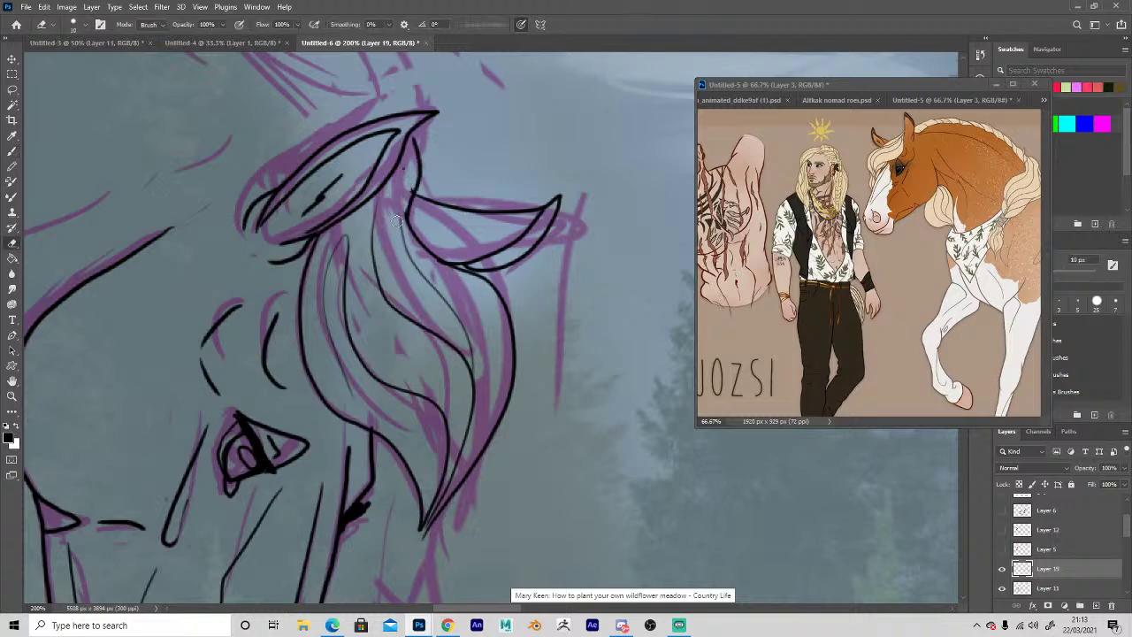
Ink the throat line and the neck creases behind the horse's jaw at 66.7% zoom, undoing stray strokes.
key(space)
drag(269, 450, 422, 127)
key(z)
alt+click(258, 286)
alt+click(255, 288)
alt+click(213, 295)
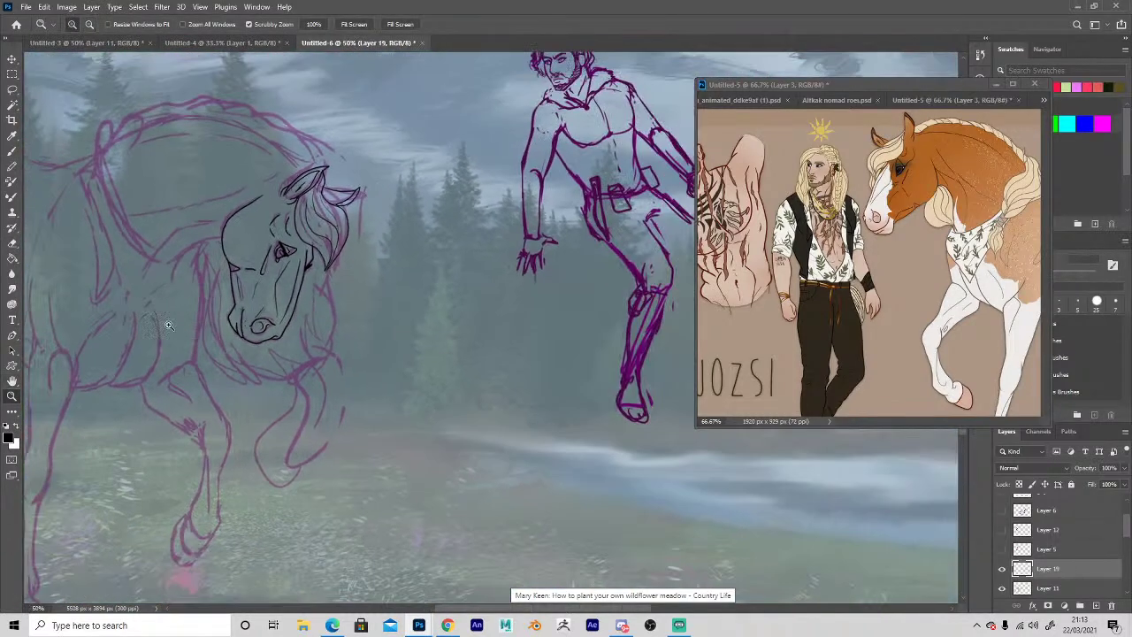
click(146, 227)
click(204, 221)
alt+click(202, 222)
key(space)
mouse_move(254, 351)
mouse_down()
mouse_move(444, 383)
mouse_move(464, 398)
mouse_up()
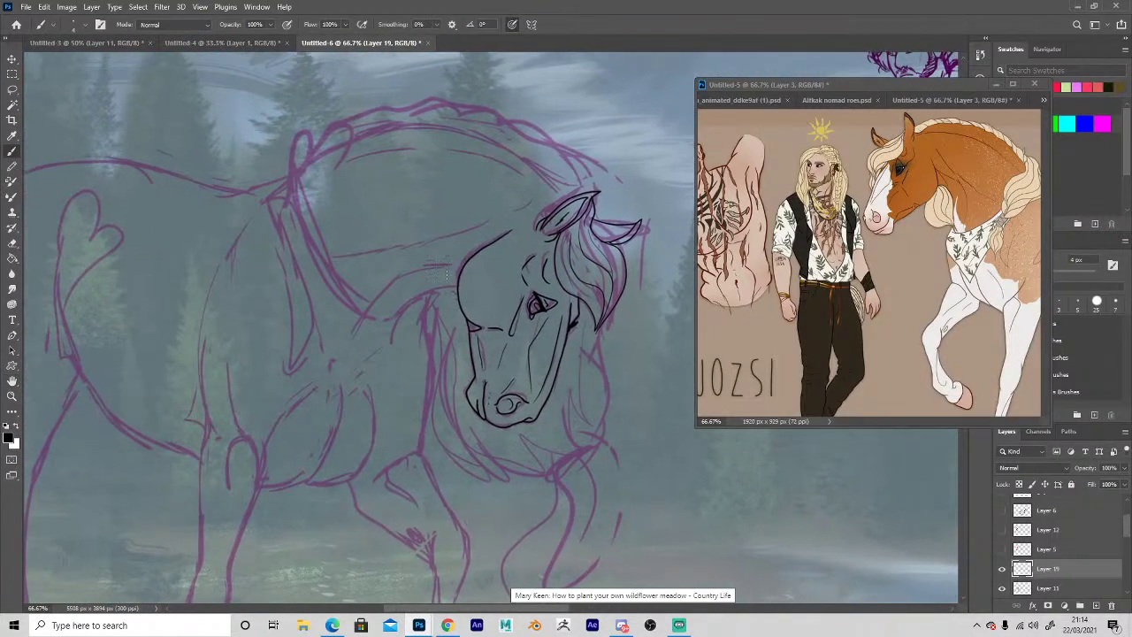
drag(402, 308, 390, 337)
key(ctrl+z)
mouse_move(443, 262)
mouse_down()
mouse_move(395, 274)
mouse_move(344, 346)
mouse_move(385, 271)
mouse_move(433, 259)
mouse_up()
key(ctrl+z)
key(ctrl+z)
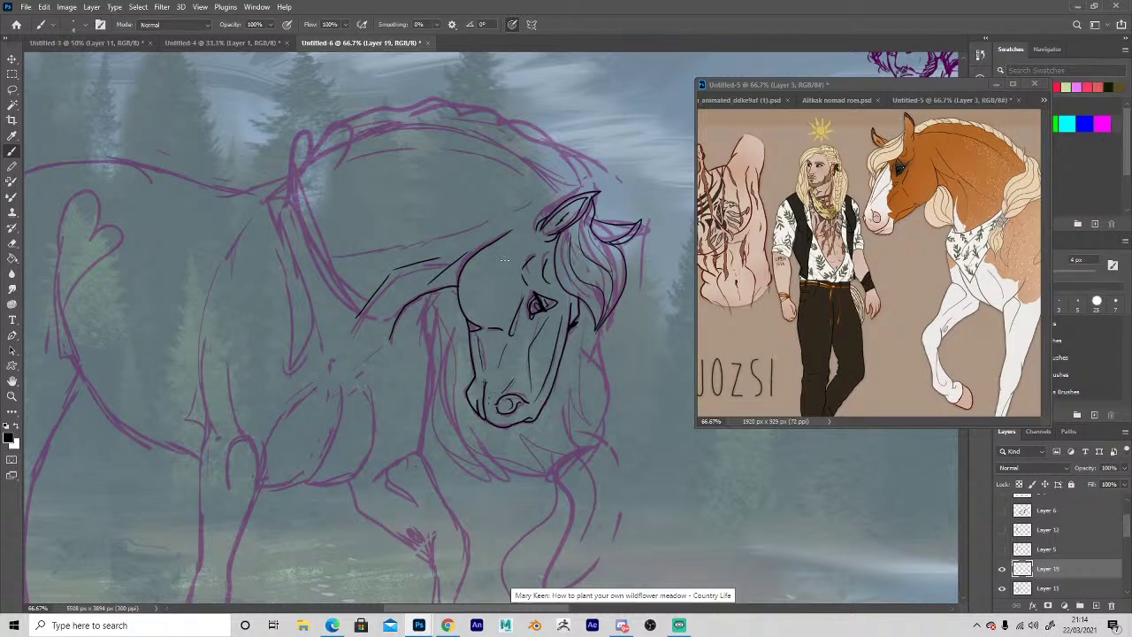
Ink the first braided section of the mane directly behind the horse's ears at 100% zoom.
key(z)
click(524, 166)
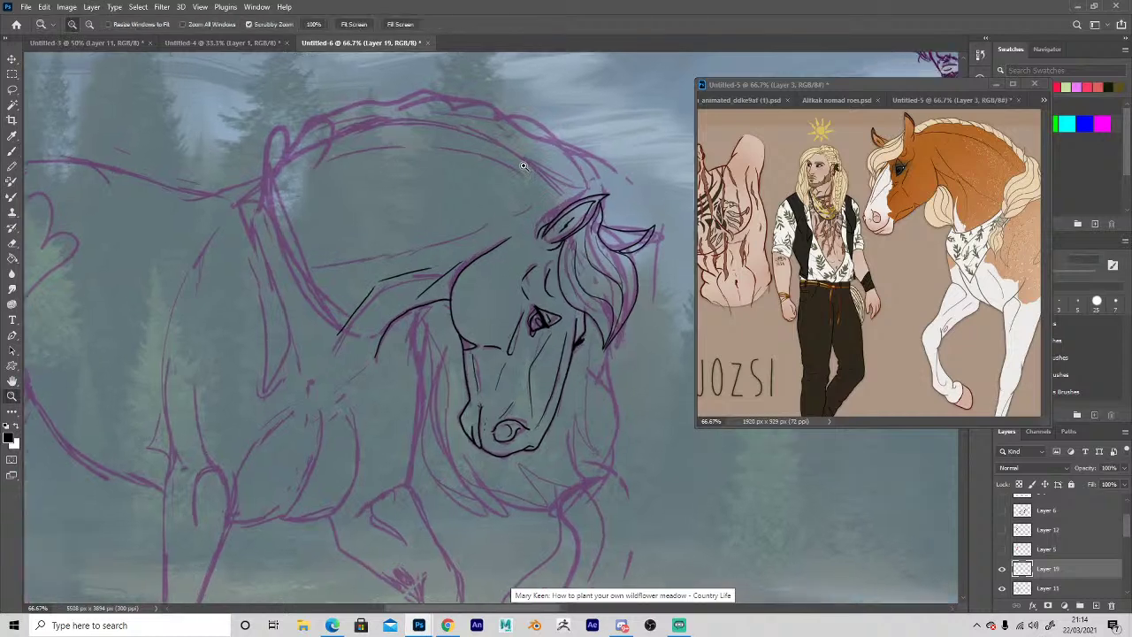
drag(508, 222, 507, 268)
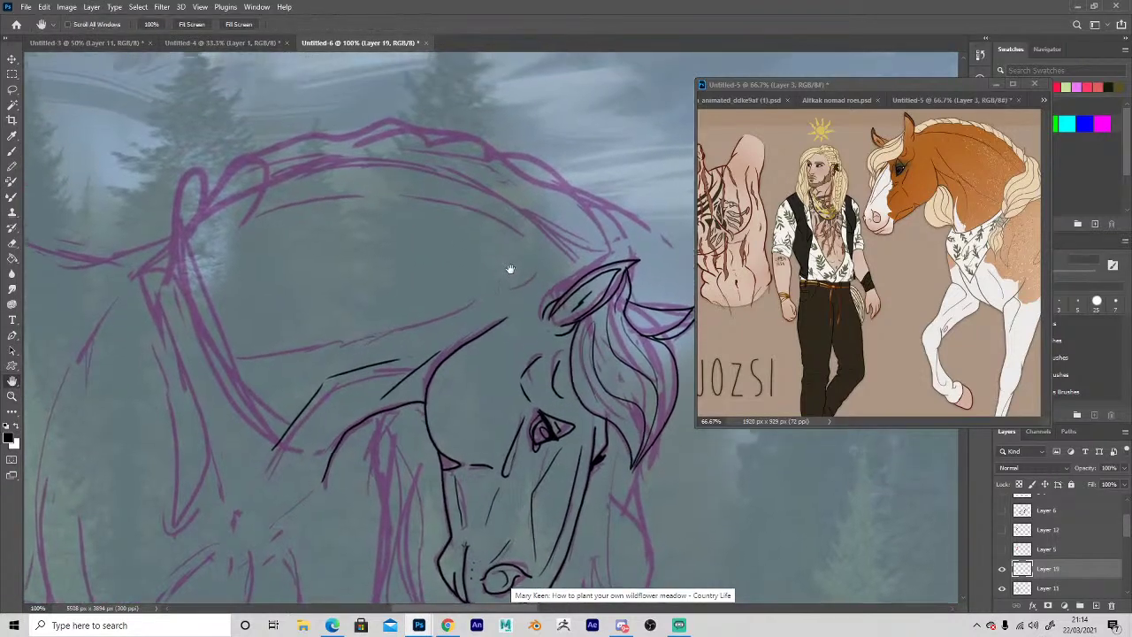
key(b)
mouse_move(584, 274)
mouse_down()
mouse_move(559, 242)
mouse_move(629, 263)
mouse_move(599, 226)
mouse_move(541, 199)
mouse_up()
mouse_move(558, 238)
mouse_down()
mouse_move(525, 209)
mouse_move(424, 167)
mouse_move(520, 173)
mouse_move(534, 191)
mouse_up()
mouse_move(467, 166)
mouse_down()
mouse_move(550, 175)
mouse_move(604, 221)
mouse_up()
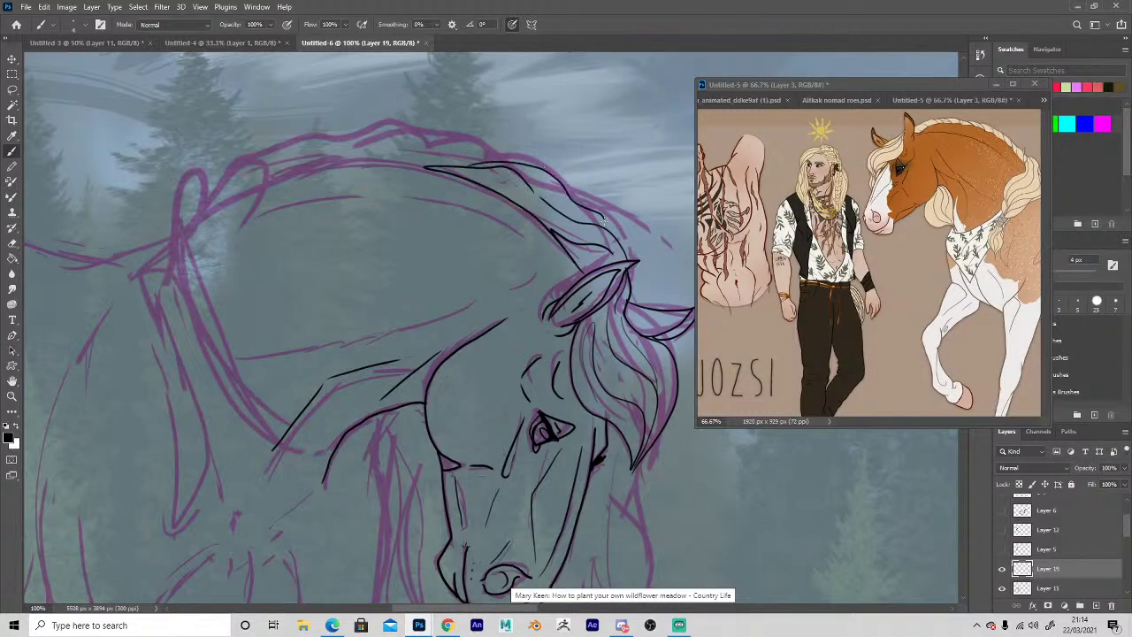
Continue inking the mane's overlapping braid sections along the crest of the neck.
mouse_move(399, 162)
mouse_down()
mouse_move(451, 145)
mouse_move(506, 163)
mouse_up()
drag(531, 205, 484, 181)
mouse_move(399, 162)
mouse_down()
mouse_move(281, 181)
mouse_move(400, 142)
mouse_up()
mouse_move(302, 165)
mouse_down()
mouse_move(333, 143)
mouse_move(428, 135)
mouse_up()
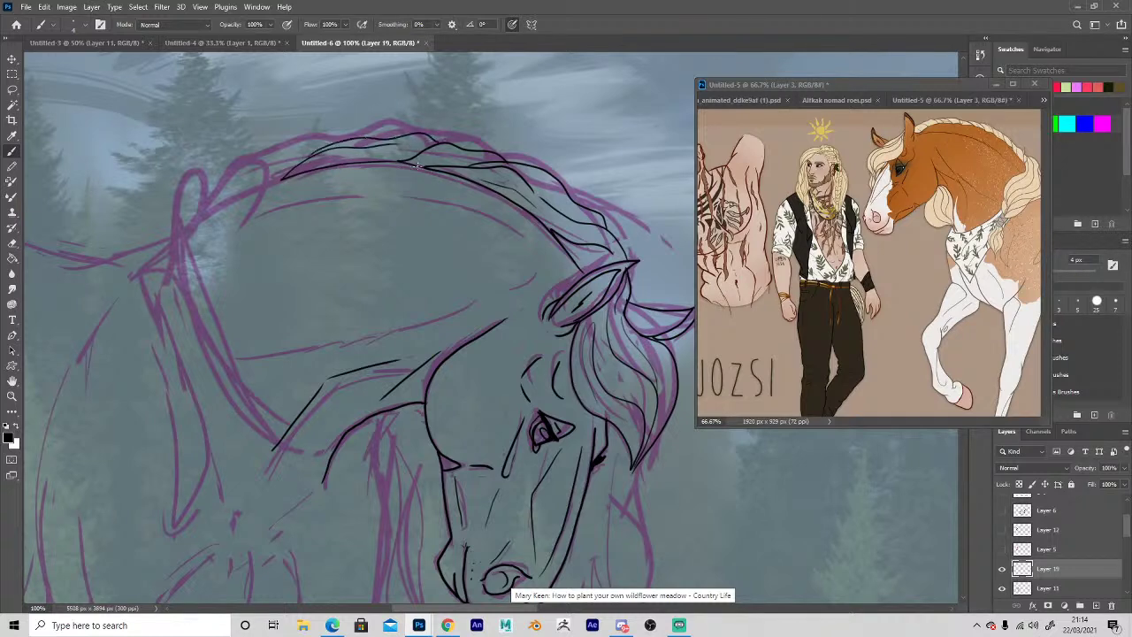
Ink the thin muscle lines beneath the crest and across the middle of the horse's neck.
mouse_move(520, 228)
mouse_down()
mouse_move(456, 202)
mouse_move(374, 194)
mouse_up()
drag(283, 208, 228, 240)
drag(245, 361, 334, 351)
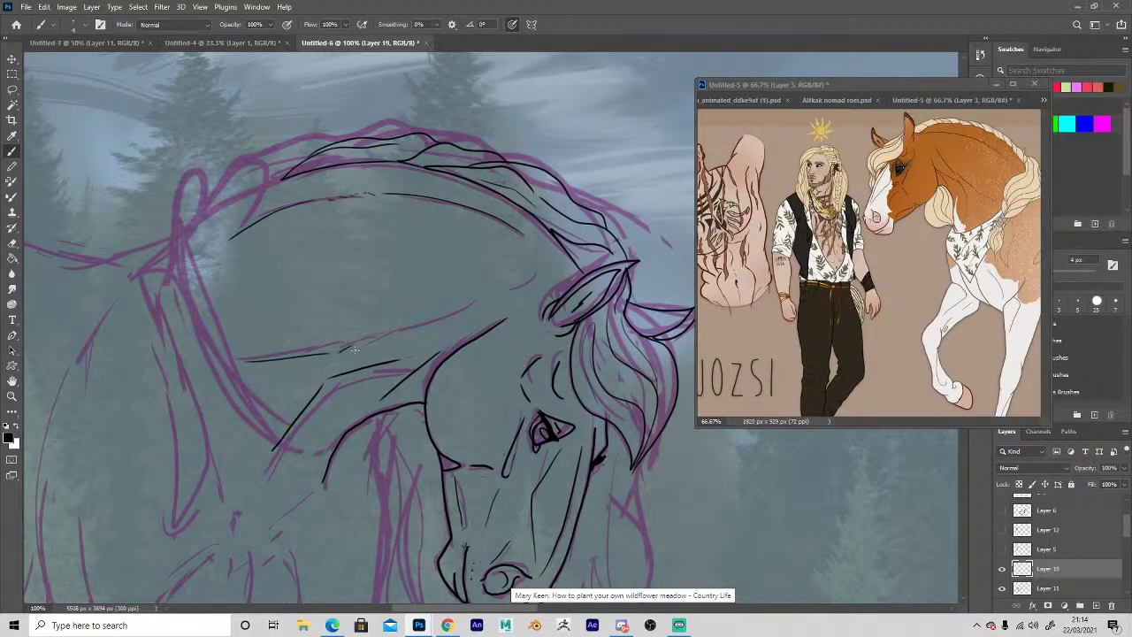
drag(438, 326, 450, 320)
drag(463, 311, 514, 287)
Ink the neckerchief and its folds around the base of the horse's neck, erasing the neck lines that run into it.
key(space)
mouse_move(380, 450)
mouse_down()
mouse_move(412, 396)
mouse_move(506, 298)
mouse_move(466, 287)
mouse_up()
drag(313, 253, 410, 319)
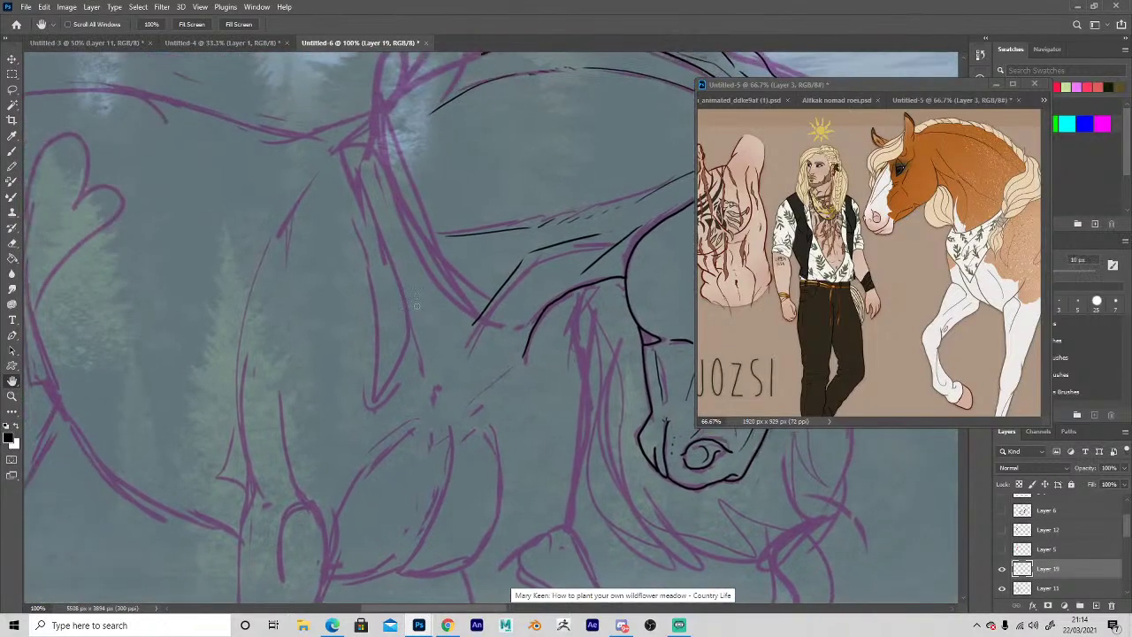
key(e)
drag(510, 360, 532, 335)
key(b)
mouse_move(385, 103)
mouse_down()
mouse_move(420, 245)
mouse_move(457, 297)
mouse_move(503, 327)
mouse_move(588, 289)
mouse_move(521, 459)
mouse_move(495, 460)
mouse_move(440, 419)
mouse_move(406, 359)
mouse_move(409, 311)
mouse_move(487, 377)
mouse_up()
mouse_move(409, 352)
mouse_down()
mouse_move(372, 178)
mouse_move(379, 104)
mouse_move(387, 163)
mouse_move(455, 320)
mouse_move(539, 334)
mouse_move(533, 358)
mouse_move(572, 331)
mouse_move(564, 361)
mouse_up()
key(e)
key(b)
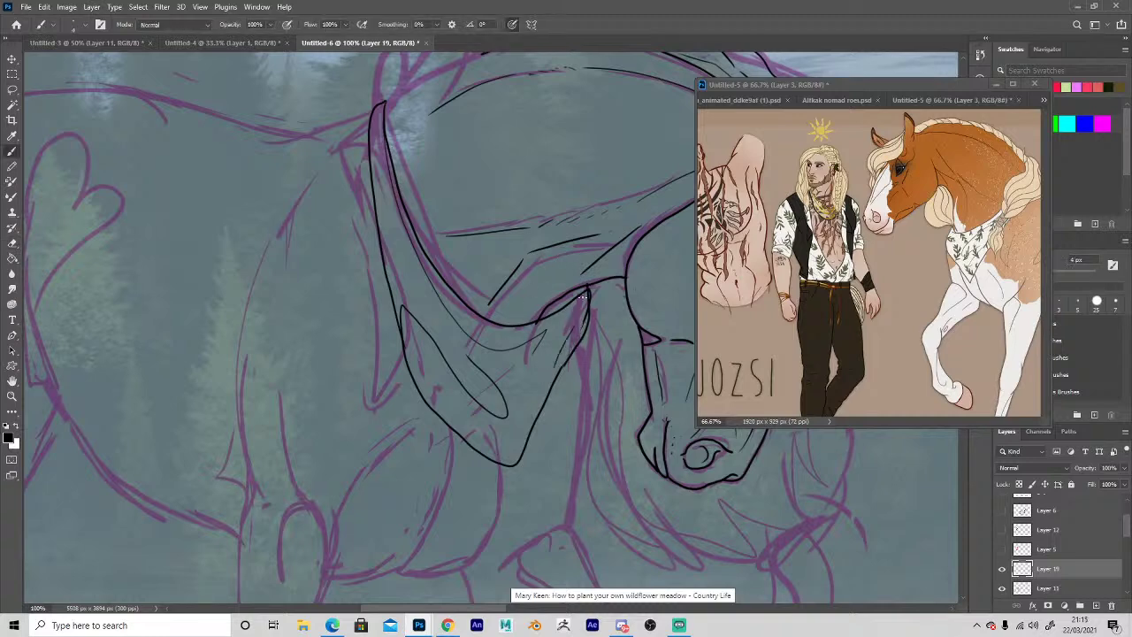
Shift the reference to show more of the horse's body, and ink the neckerchief's knot and the end of the braid.
mouse_move(372, 345)
mouse_down()
mouse_move(416, 421)
mouse_move(427, 475)
mouse_up()
key(space)
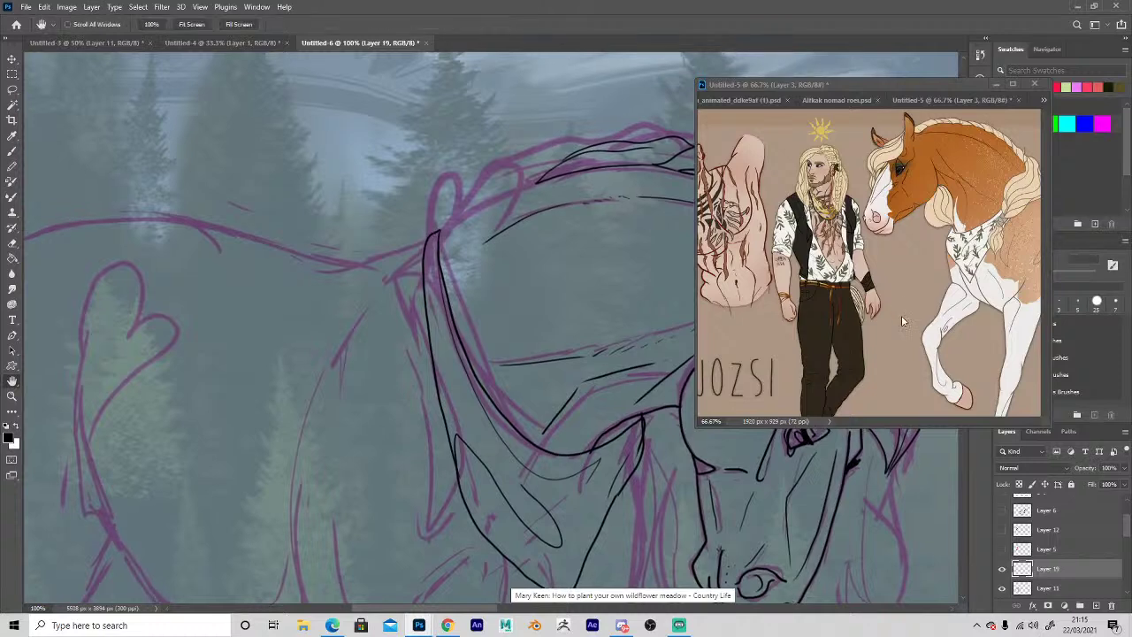
drag(901, 315, 849, 312)
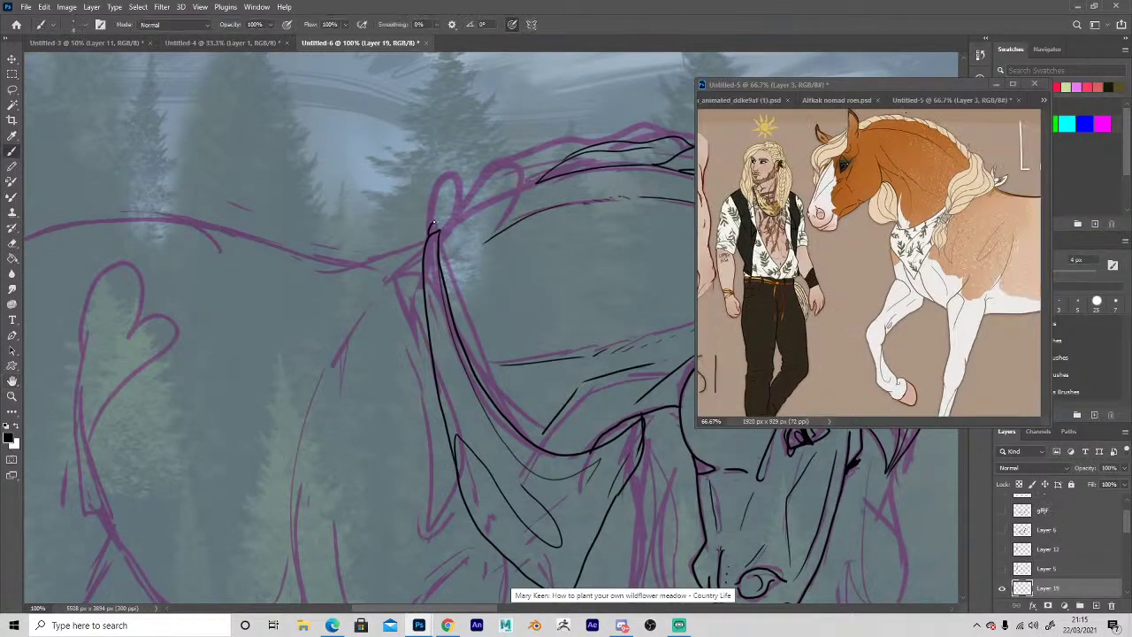
drag(440, 220, 443, 232)
mouse_move(415, 182)
mouse_down()
mouse_move(422, 225)
mouse_move(460, 190)
mouse_move(453, 223)
mouse_move(546, 173)
mouse_move(525, 167)
mouse_move(461, 207)
mouse_up()
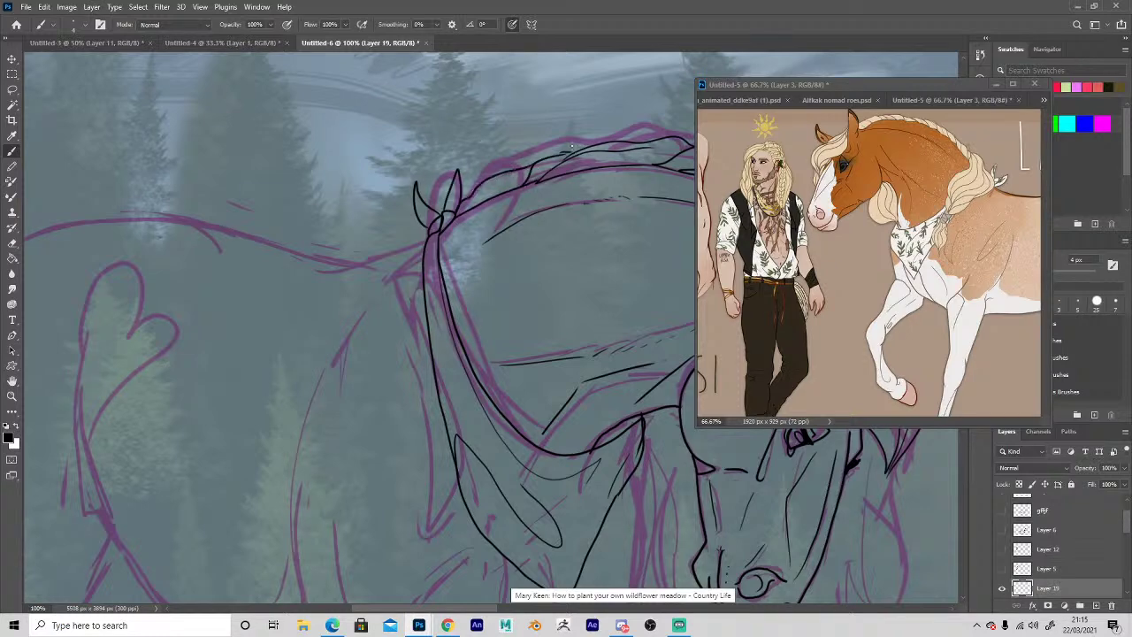
Ink the hanging shape beside the neckerchief, the horse's chest front and the top of the raised foreleg.
key(space)
drag(352, 402, 259, 165)
mouse_move(364, 256)
mouse_down()
mouse_move(332, 290)
mouse_move(336, 181)
mouse_move(326, 89)
mouse_up()
mouse_move(541, 226)
mouse_down()
mouse_move(541, 409)
mouse_move(579, 452)
mouse_up()
mouse_move(539, 365)
mouse_down()
mouse_move(530, 415)
mouse_move(502, 420)
mouse_move(478, 452)
mouse_move(532, 487)
mouse_up()
mouse_move(481, 439)
mouse_down()
mouse_move(456, 464)
mouse_move(450, 450)
mouse_up()
Ink the raised foreleg through the knee and cannon down to the fetlock.
key(space)
drag(365, 451, 290, 234)
drag(464, 340, 449, 309)
mouse_move(474, 368)
mouse_down()
mouse_move(355, 271)
mouse_move(348, 229)
mouse_up()
mouse_move(459, 211)
mouse_down()
mouse_move(521, 314)
mouse_move(529, 381)
mouse_move(501, 528)
mouse_up()
drag(471, 365, 470, 517)
mouse_move(478, 394)
mouse_down()
mouse_move(450, 496)
mouse_move(461, 584)
mouse_move(432, 550)
mouse_move(446, 501)
mouse_up()
Ink the hoof and pastern of the raised foreleg.
key(space)
drag(349, 457, 393, 276)
mouse_move(520, 386)
mouse_down()
mouse_move(478, 423)
mouse_move(455, 364)
mouse_move(478, 328)
mouse_up()
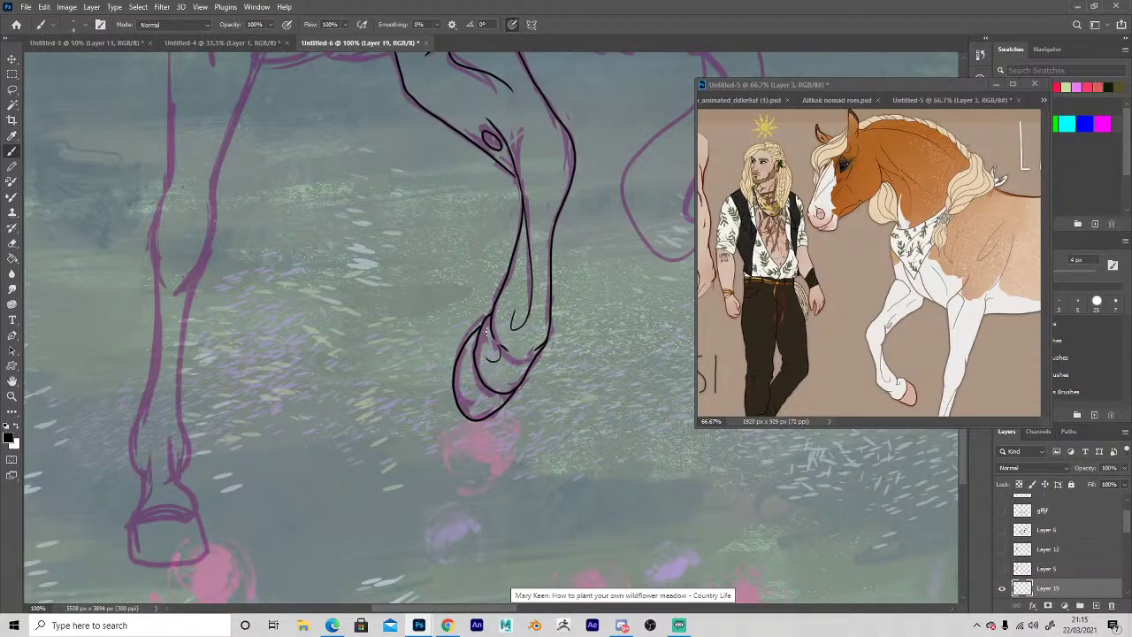
Ink the chest muscles between the forelegs and the elbow area at the top of the standing foreleg.
key(space)
drag(467, 295, 508, 504)
drag(487, 323, 483, 262)
mouse_move(436, 361)
mouse_down()
mouse_move(378, 373)
mouse_move(430, 305)
mouse_move(434, 243)
mouse_move(328, 306)
mouse_up()
drag(307, 382, 380, 371)
key(ctrl+z)
mouse_move(321, 321)
mouse_down()
mouse_move(311, 377)
mouse_move(299, 306)
mouse_move(265, 348)
mouse_move(270, 389)
mouse_up()
drag(288, 304, 257, 181)
Ink the horse's shoulder contour lines and the standing foreleg down to its knee.
key(space)
drag(296, 329, 401, 515)
drag(401, 227, 397, 351)
drag(395, 295, 391, 357)
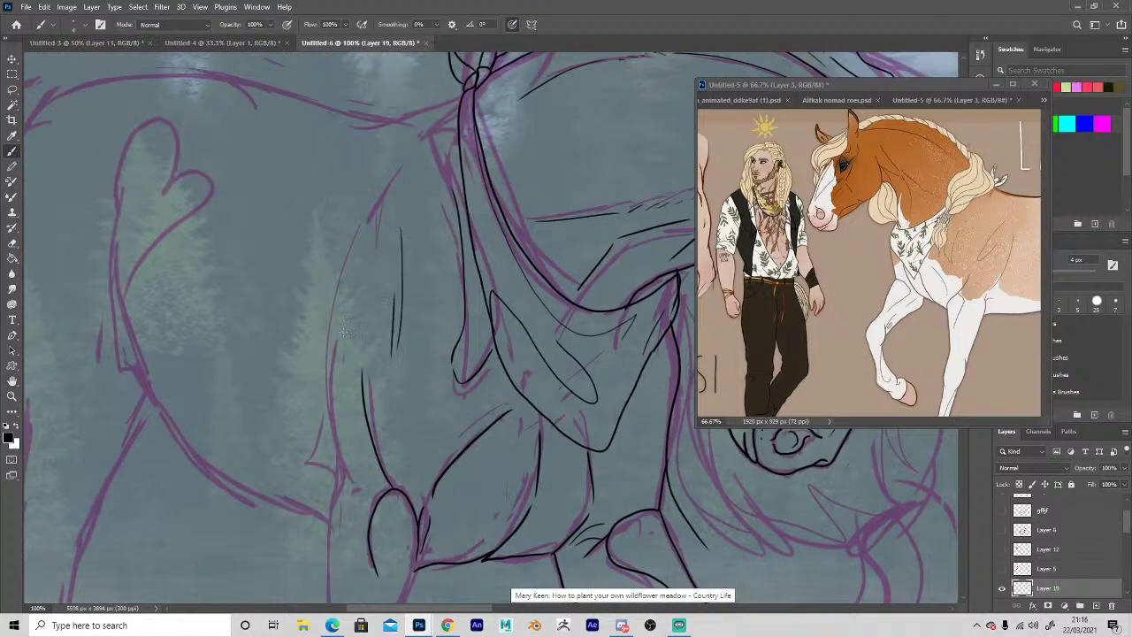
mouse_move(343, 476)
mouse_down()
mouse_move(332, 375)
mouse_move(359, 247)
mouse_up()
mouse_move(272, 394)
mouse_down()
mouse_move(321, 247)
mouse_move(331, 260)
mouse_up()
mouse_move(411, 232)
mouse_down()
mouse_move(384, 213)
mouse_move(406, 157)
mouse_up()
mouse_move(413, 207)
mouse_down()
mouse_move(390, 455)
mouse_move(396, 513)
mouse_move(445, 459)
mouse_move(449, 399)
mouse_move(493, 289)
mouse_move(316, 417)
mouse_move(266, 482)
mouse_up()
Ink the long mane strands hanging behind the horse's face and the hair tie that gathers them below the muzzle.
key(space)
mouse_move(354, 276)
mouse_down()
mouse_move(198, 248)
mouse_move(149, 199)
mouse_up()
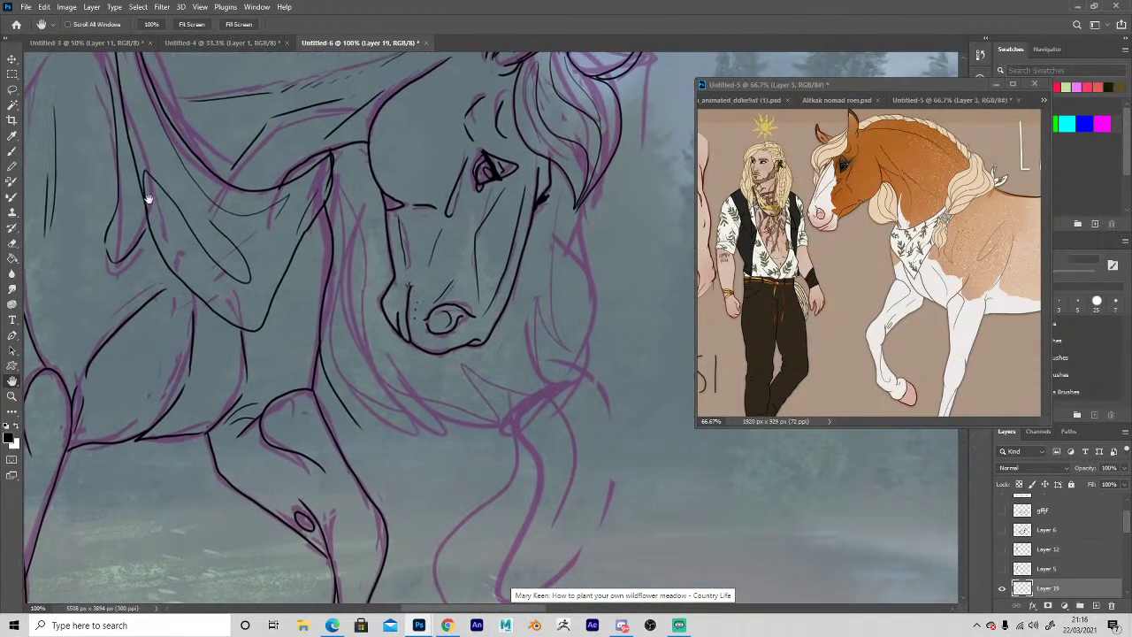
drag(587, 199, 566, 382)
drag(576, 360, 565, 292)
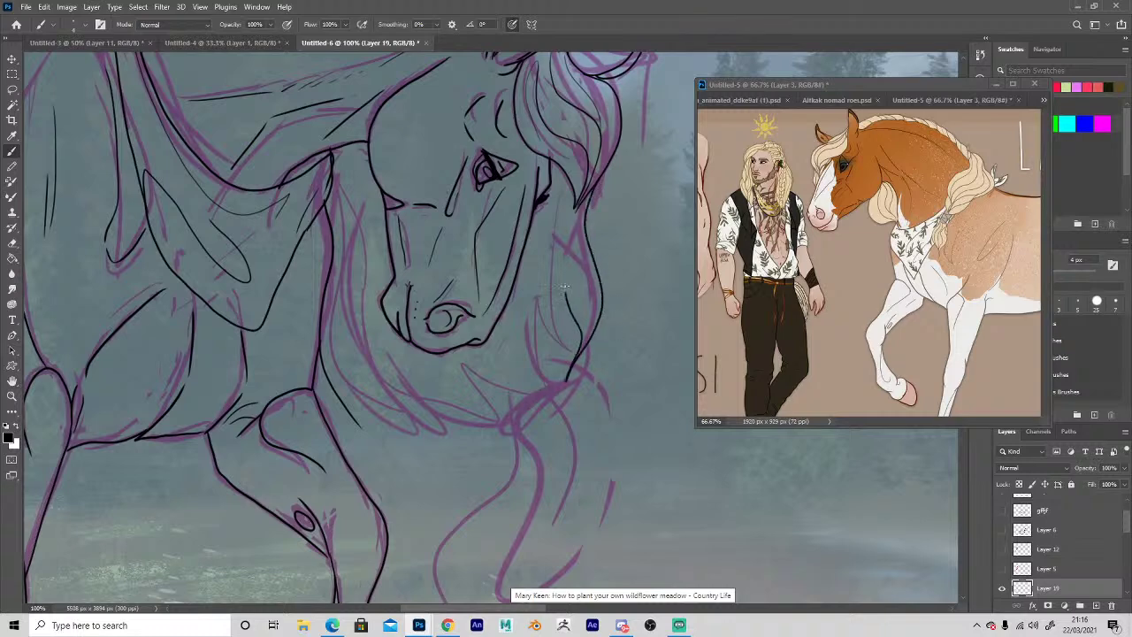
key(space)
drag(374, 374, 367, 310)
drag(531, 274, 558, 164)
mouse_move(487, 256)
mouse_down()
mouse_move(507, 304)
mouse_move(562, 306)
mouse_move(531, 323)
mouse_move(576, 299)
mouse_move(520, 347)
mouse_up()
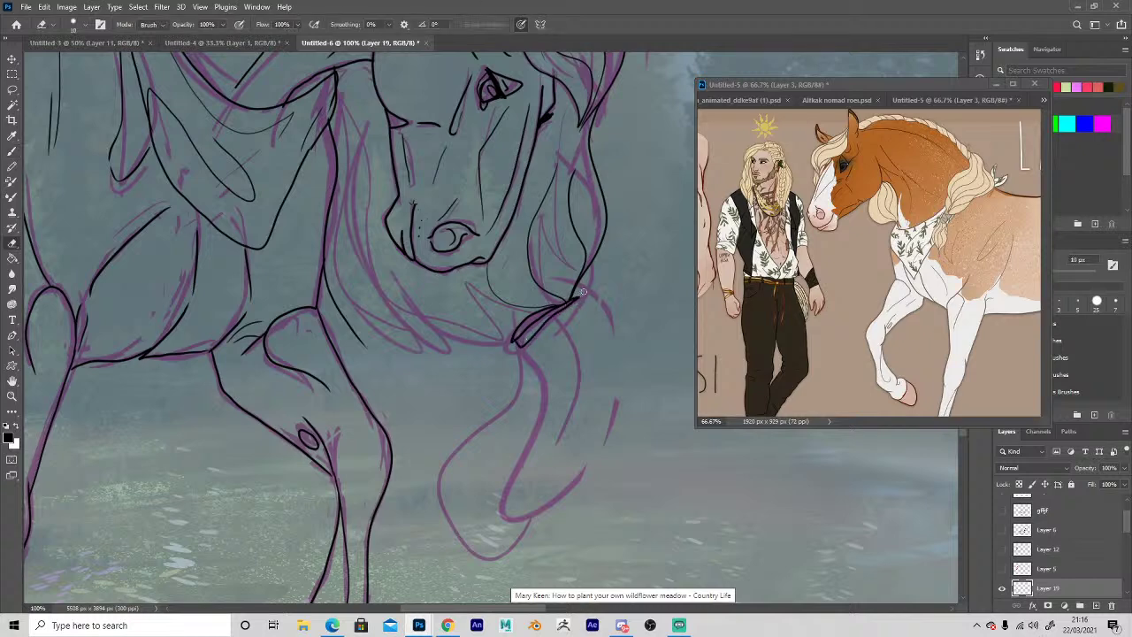
Ink the loose hair locks hanging below the tie and the mane strands sweeping under the horse's muzzle.
drag(607, 441, 554, 510)
mouse_move(521, 346)
mouse_down()
mouse_move(466, 413)
mouse_move(470, 480)
mouse_up()
mouse_move(469, 479)
mouse_down()
mouse_move(492, 458)
mouse_move(468, 538)
mouse_up()
mouse_move(467, 537)
mouse_down()
mouse_move(536, 488)
mouse_move(561, 333)
mouse_move(506, 343)
mouse_move(404, 297)
mouse_move(517, 311)
mouse_up()
mouse_move(438, 261)
mouse_down()
mouse_move(407, 302)
mouse_move(419, 348)
mouse_move(360, 276)
mouse_move(389, 331)
mouse_move(335, 285)
mouse_move(341, 212)
mouse_up()
drag(359, 339, 417, 345)
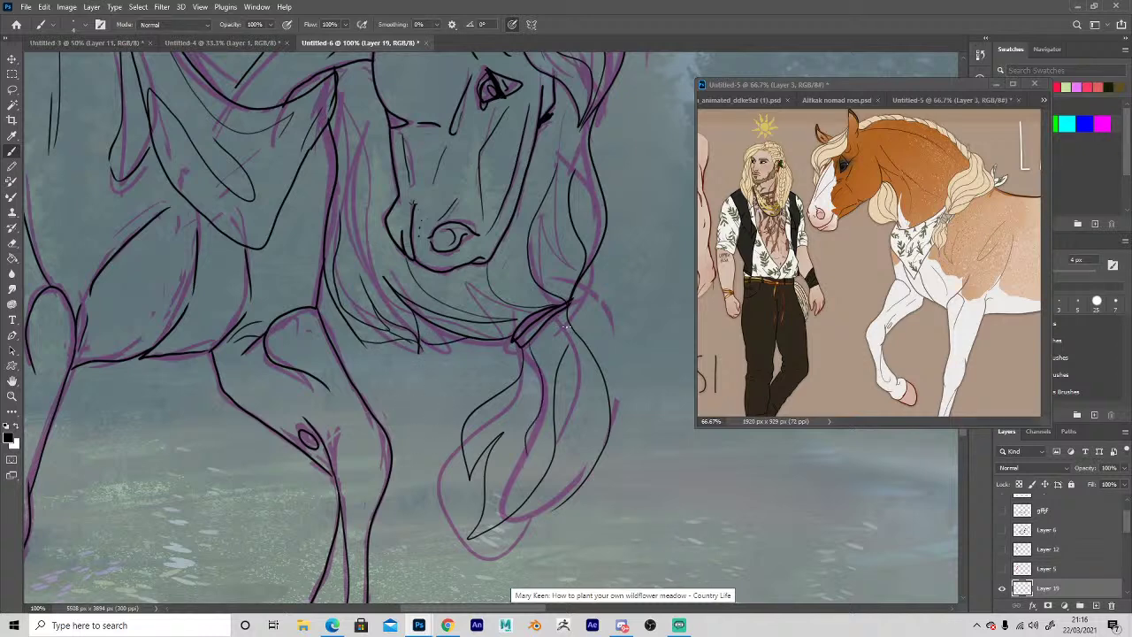
mouse_move(566, 305)
mouse_down()
mouse_move(586, 358)
mouse_move(573, 473)
mouse_move(538, 520)
mouse_up()
mouse_move(556, 440)
mouse_down()
mouse_move(537, 518)
mouse_move(522, 402)
mouse_move(490, 441)
mouse_up()
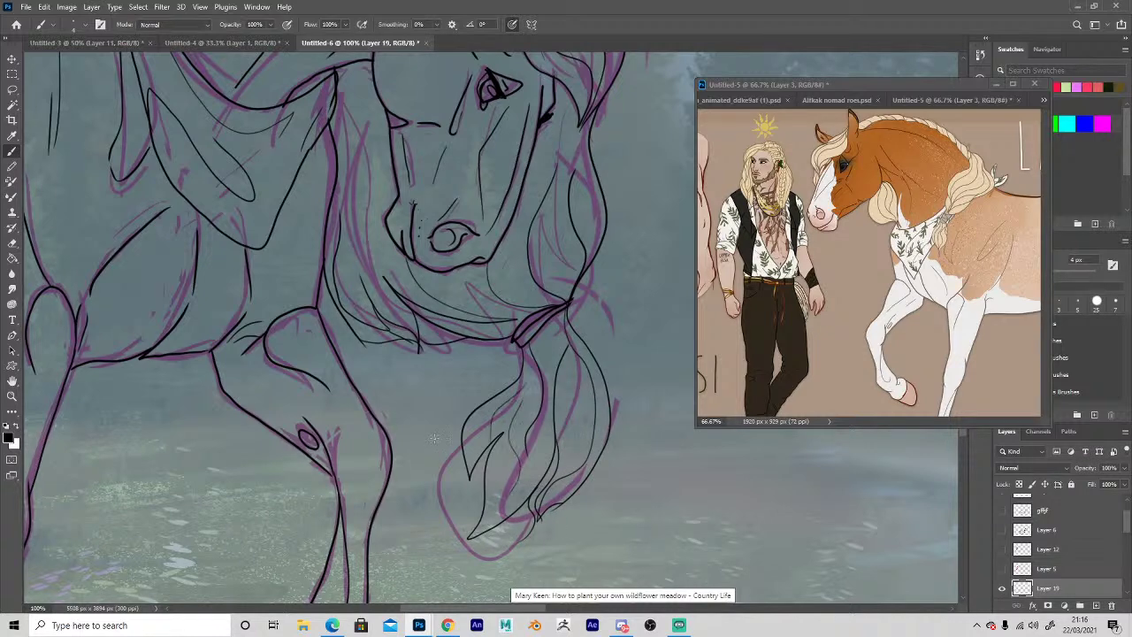
Ink the standing foreleg's cannon, fetlock and hoof at 100% zoom.
key(z)
alt+click(297, 396)
alt+click(286, 387)
alt+click(177, 409)
key(b)
key(z)
click(140, 395)
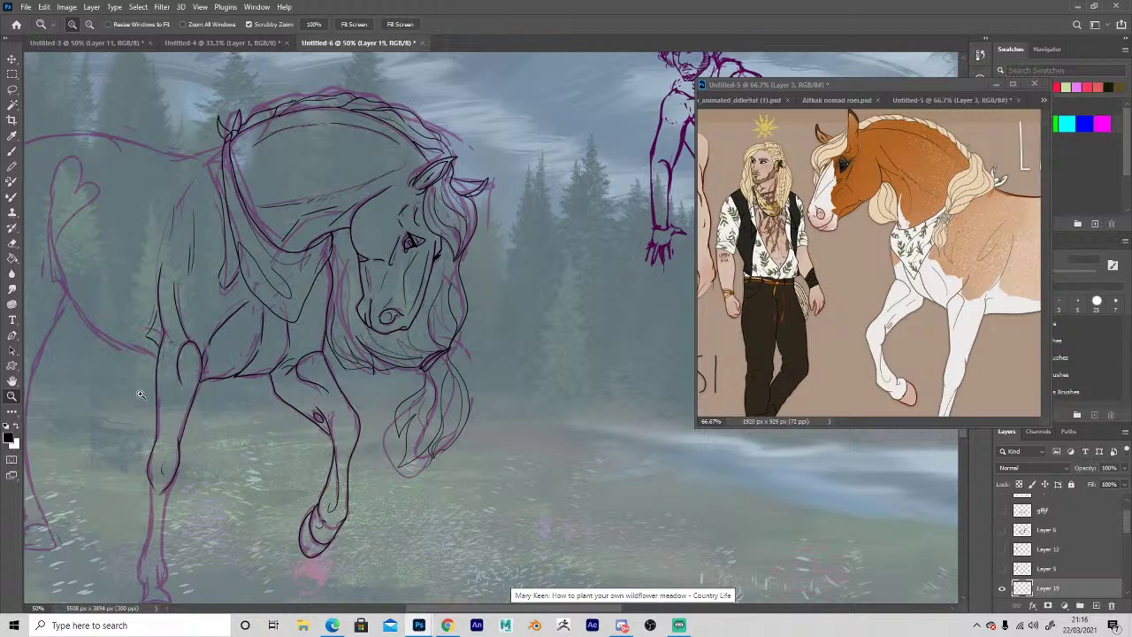
drag(320, 473, 474, 414)
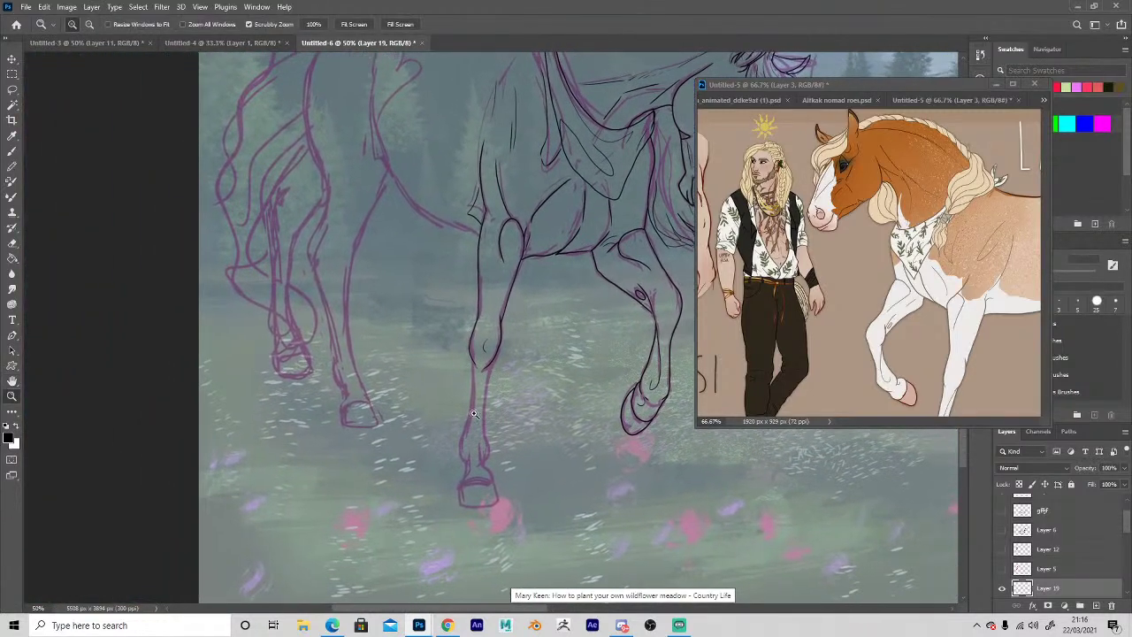
click(473, 414)
drag(417, 387, 430, 260)
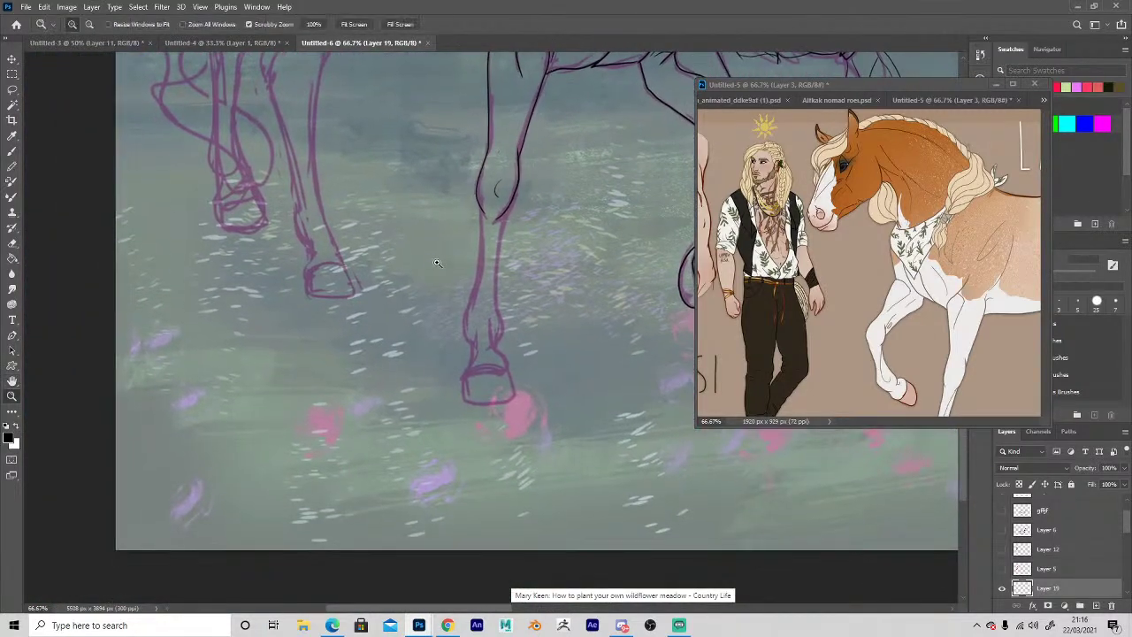
click(437, 263)
key(b)
drag(529, 203, 518, 313)
mouse_move(538, 190)
mouse_down()
mouse_move(523, 388)
mouse_move(520, 369)
mouse_move(542, 421)
mouse_move(472, 433)
mouse_move(491, 373)
mouse_move(481, 371)
mouse_move(494, 391)
mouse_move(479, 374)
mouse_move(479, 343)
mouse_move(499, 258)
mouse_move(501, 174)
mouse_up()
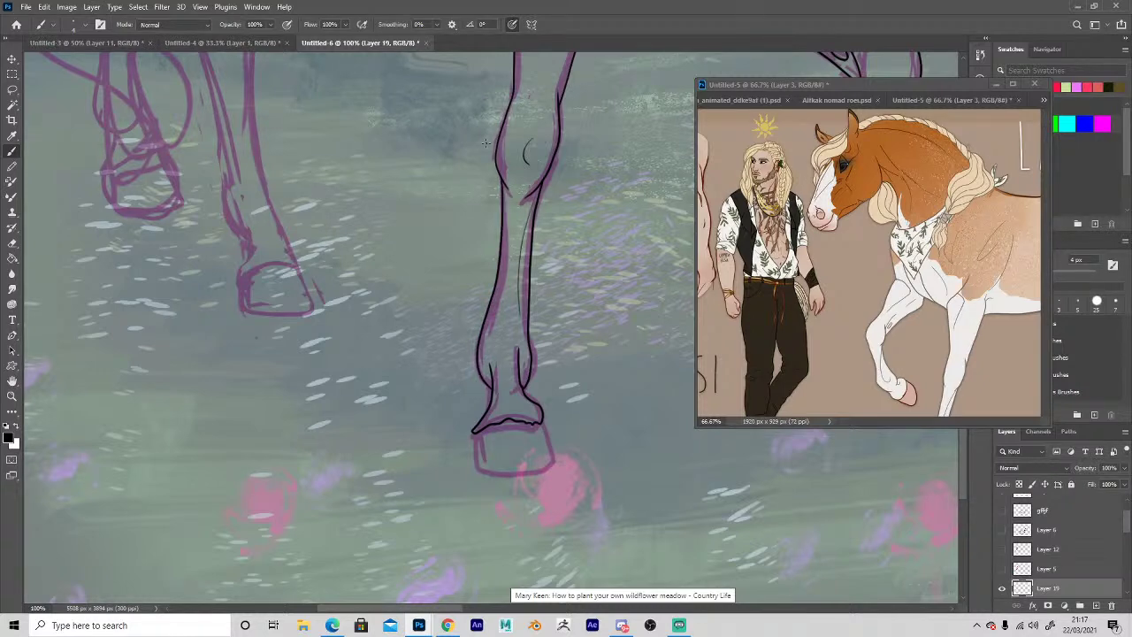
mouse_move(542, 423)
mouse_down()
mouse_move(545, 466)
mouse_move(490, 472)
mouse_move(468, 432)
mouse_up()
Ink the standing foreleg's hoof outline and the horse's belly line back toward the hind leg.
key(space)
drag(430, 316, 444, 410)
drag(421, 296, 442, 410)
mouse_move(533, 196)
mouse_down()
mouse_move(522, 436)
mouse_move(442, 414)
mouse_move(345, 299)
mouse_move(357, 271)
mouse_move(371, 397)
mouse_move(358, 389)
mouse_up()
key(space)
mouse_move(345, 351)
mouse_down()
mouse_move(347, 271)
mouse_move(382, 207)
mouse_move(412, 227)
mouse_move(432, 222)
mouse_move(434, 290)
mouse_move(364, 344)
mouse_move(299, 251)
mouse_up()
drag(309, 206, 307, 222)
key(space)
drag(545, 268, 395, 352)
mouse_move(538, 247)
mouse_down()
mouse_move(426, 276)
mouse_move(285, 228)
mouse_move(104, 270)
mouse_up()
key(space)
mouse_move(273, 377)
mouse_down()
mouse_move(344, 324)
mouse_move(337, 335)
mouse_up()
mouse_move(284, 168)
mouse_down()
mouse_move(401, 177)
mouse_move(494, 212)
mouse_up()
key(space)
mouse_move(349, 470)
mouse_down()
mouse_move(482, 349)
mouse_move(512, 340)
mouse_up()
mouse_move(332, 91)
mouse_down()
mouse_move(296, 177)
mouse_move(294, 282)
mouse_move(335, 398)
mouse_move(345, 145)
mouse_up()
key(space)
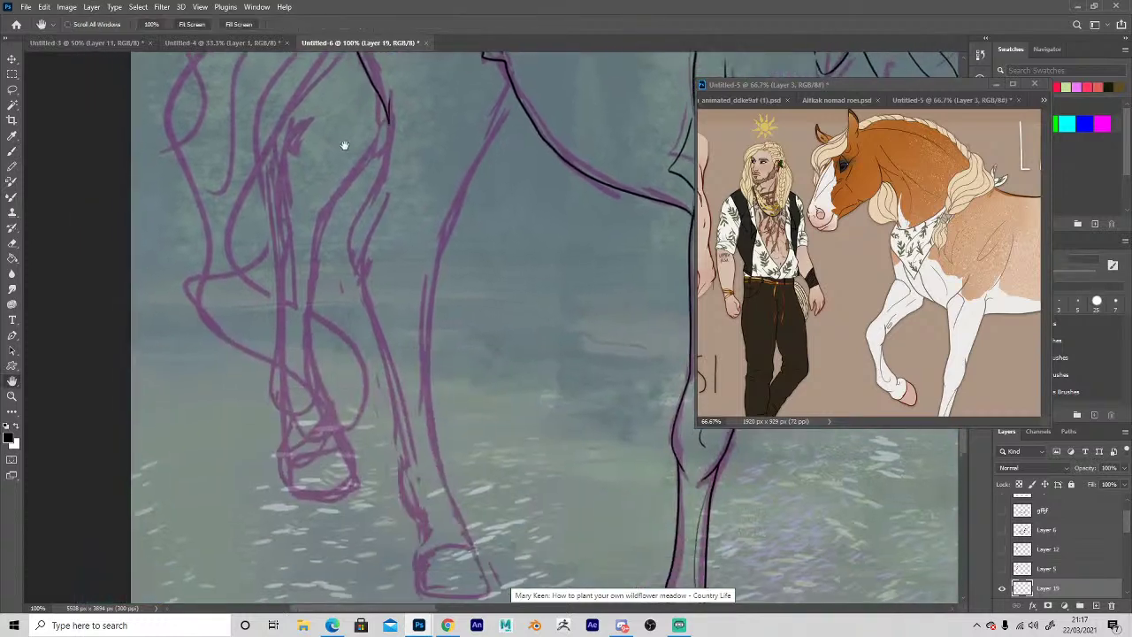
Ink the near hind leg's front and rear contours, hock, cannon and hoof over the sketch.
mouse_move(507, 73)
mouse_down()
mouse_move(435, 277)
mouse_move(423, 382)
mouse_move(442, 482)
mouse_up()
mouse_move(384, 149)
mouse_down()
mouse_move(359, 216)
mouse_move(357, 271)
mouse_move(392, 199)
mouse_up()
mouse_move(357, 280)
mouse_down()
mouse_move(412, 432)
mouse_move(421, 485)
mouse_up()
mouse_move(360, 281)
mouse_down()
mouse_move(384, 349)
mouse_move(401, 491)
mouse_move(427, 522)
mouse_move(423, 557)
mouse_move(471, 538)
mouse_move(440, 461)
mouse_up()
key(space)
drag(340, 440, 271, 209)
mouse_move(407, 296)
mouse_down()
mouse_move(422, 353)
mouse_move(383, 357)
mouse_move(347, 327)
mouse_up()
key(space)
drag(299, 248, 278, 367)
Redraw the near hind leg's front contour from flank to cannon and erase the old line beside it.
alt+click(467, 330)
alt+click(478, 323)
alt+click(480, 321)
alt+click(493, 317)
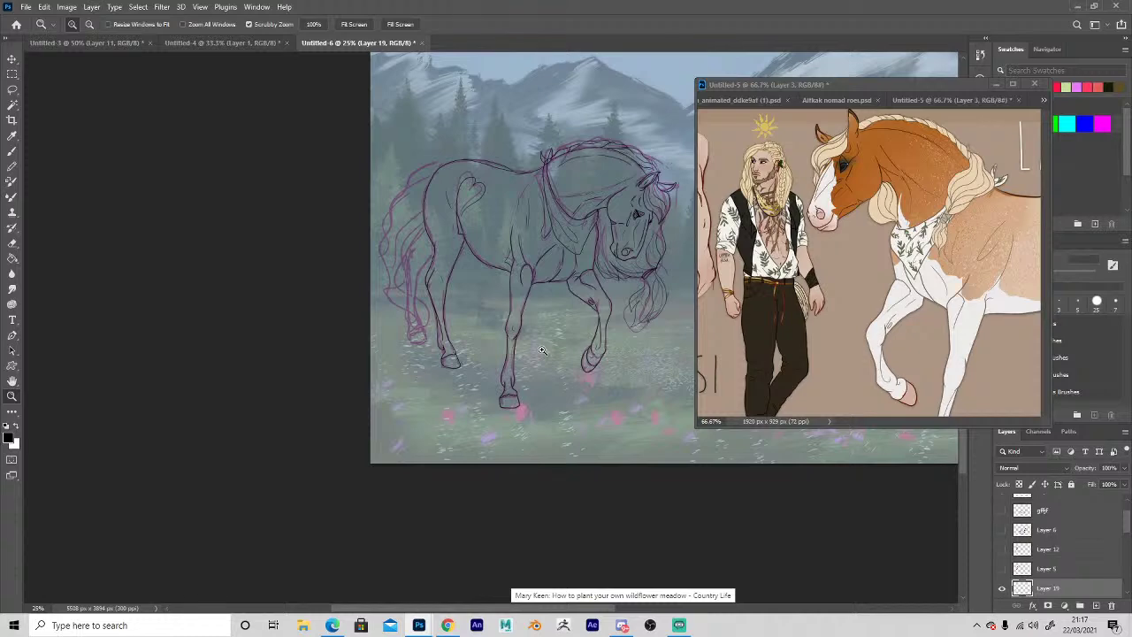
click(406, 265)
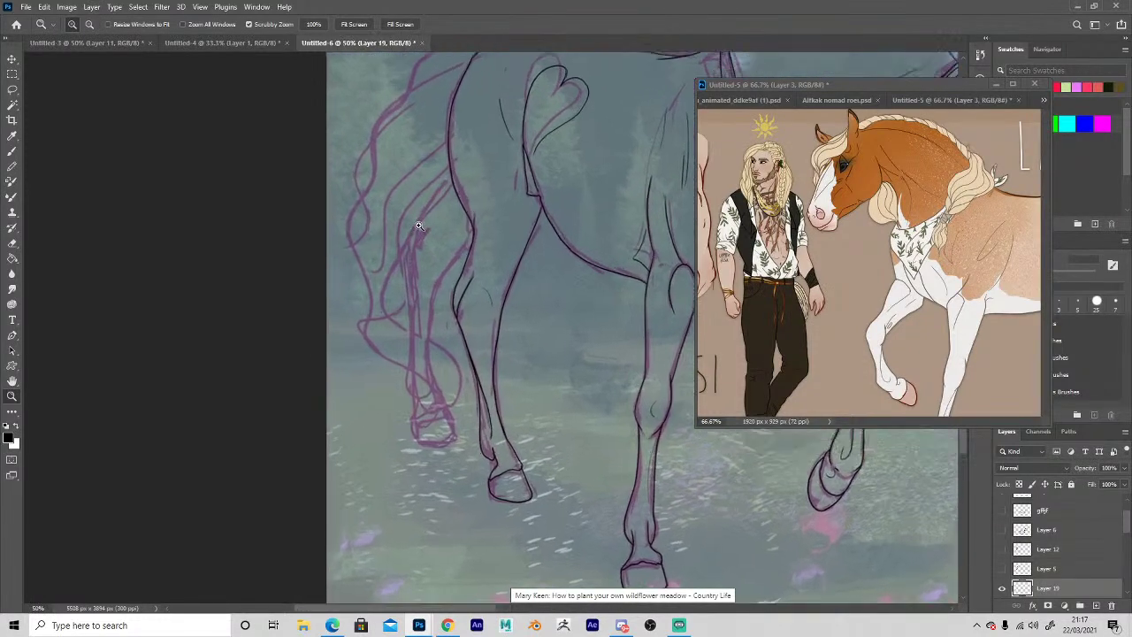
click(419, 225)
key(h)
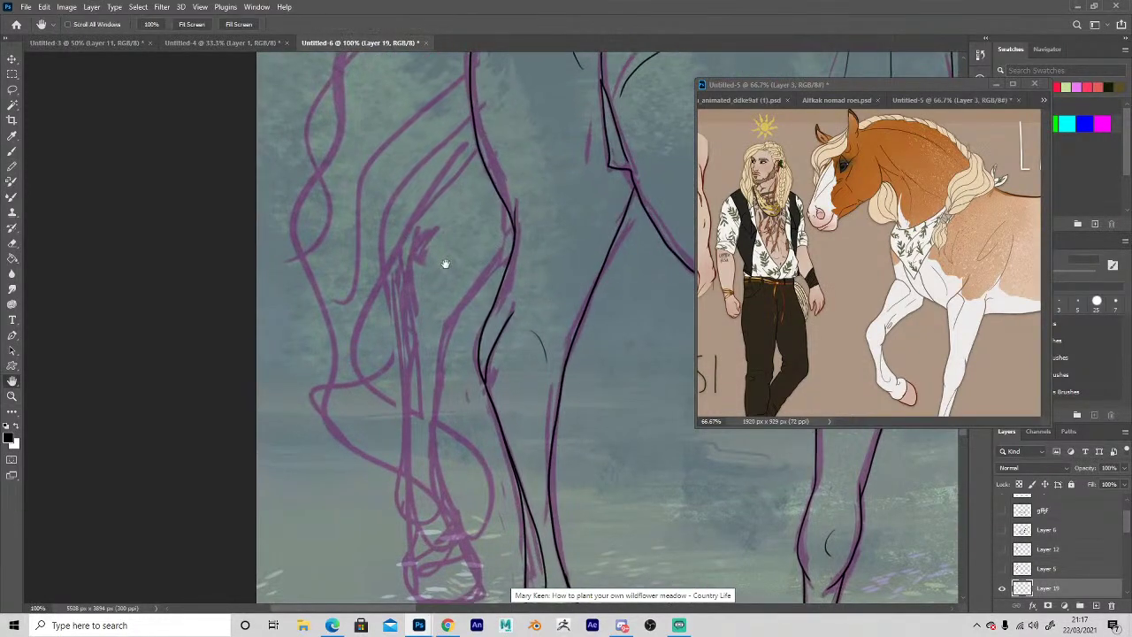
drag(445, 264, 380, 241)
key(b)
mouse_move(559, 144)
mouse_down()
mouse_move(507, 273)
mouse_move(488, 405)
mouse_up()
key(e)
drag(506, 325, 559, 170)
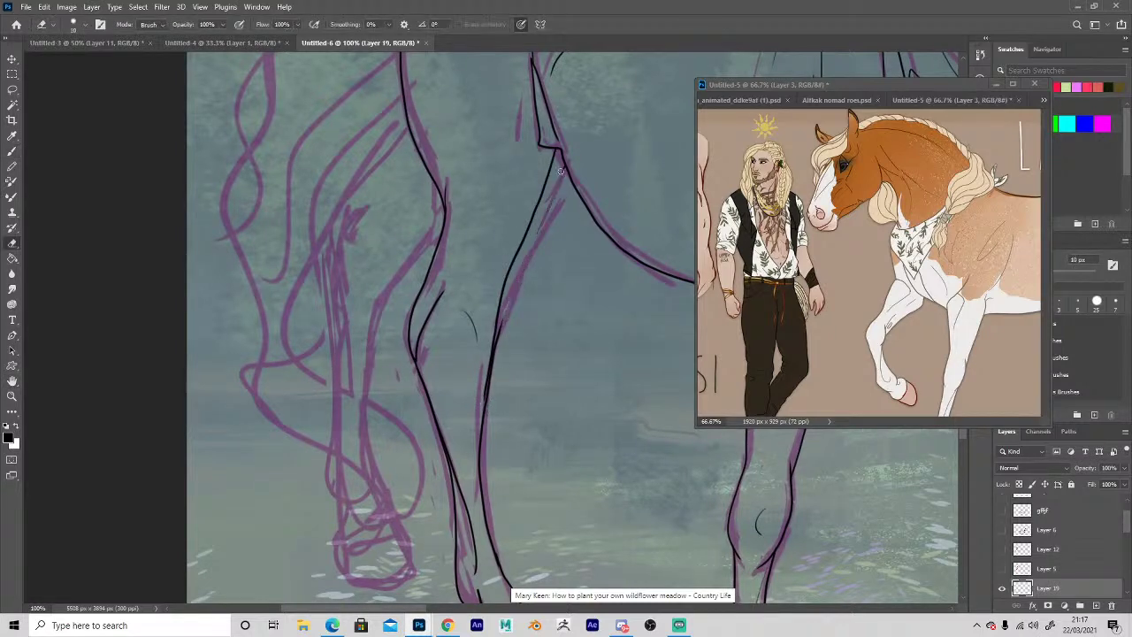
drag(504, 315, 496, 358)
key(b)
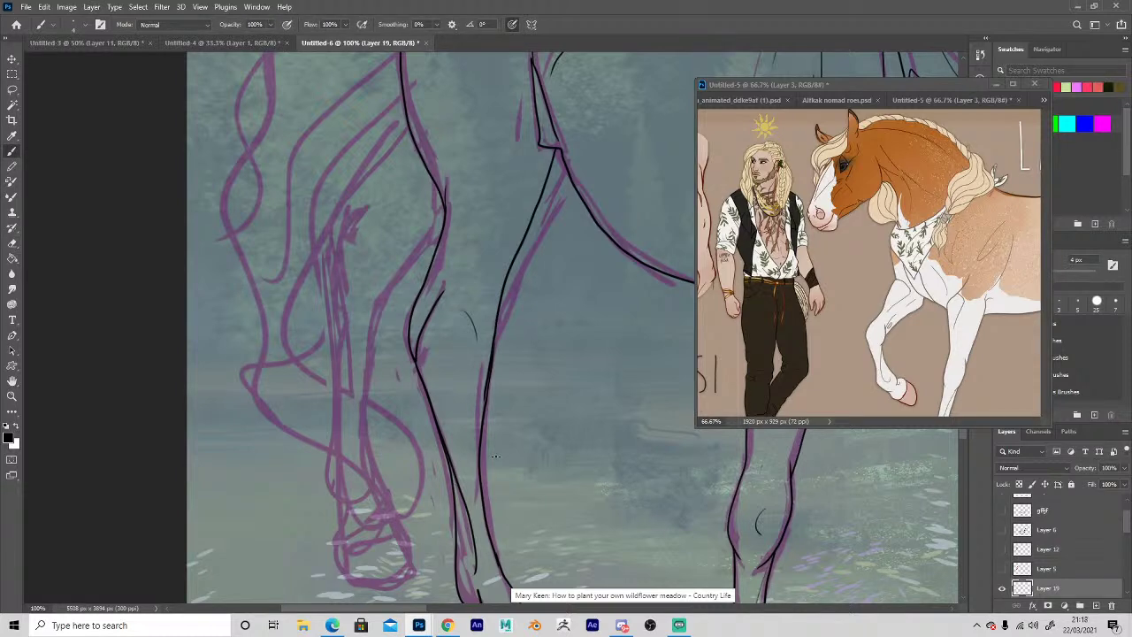
Examine the reference horse's tail and hind legs in a full-body view at 50% zoom.
key(space)
drag(328, 328, 357, 389)
key(alt+space)
alt+click(452, 315)
click(943, 274)
alt+click(943, 274)
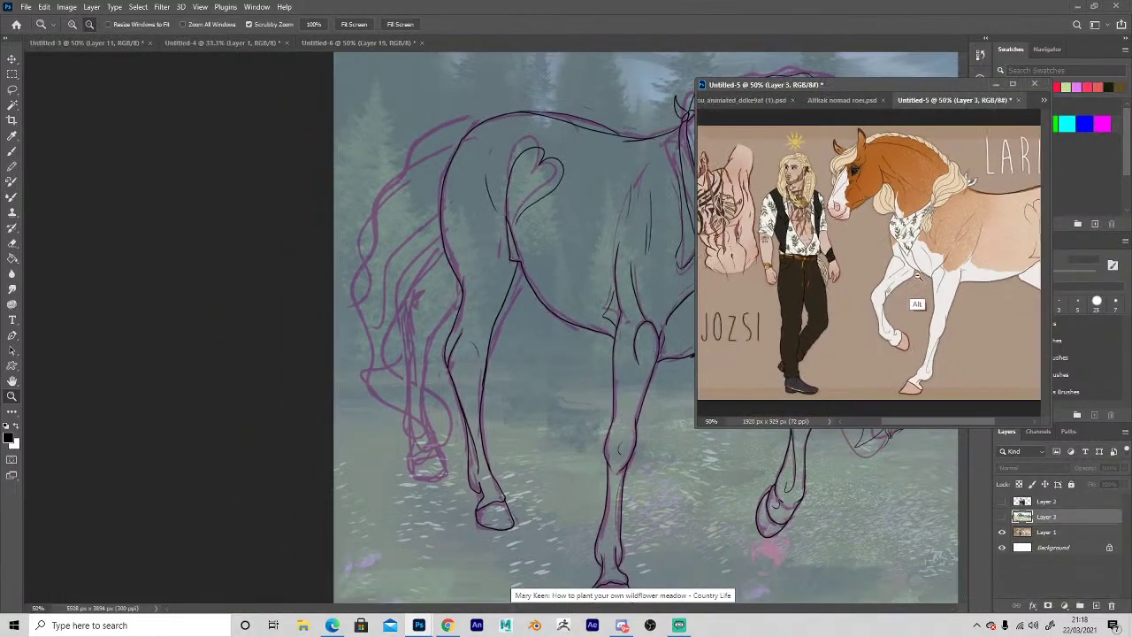
alt+click(943, 274)
click(943, 275)
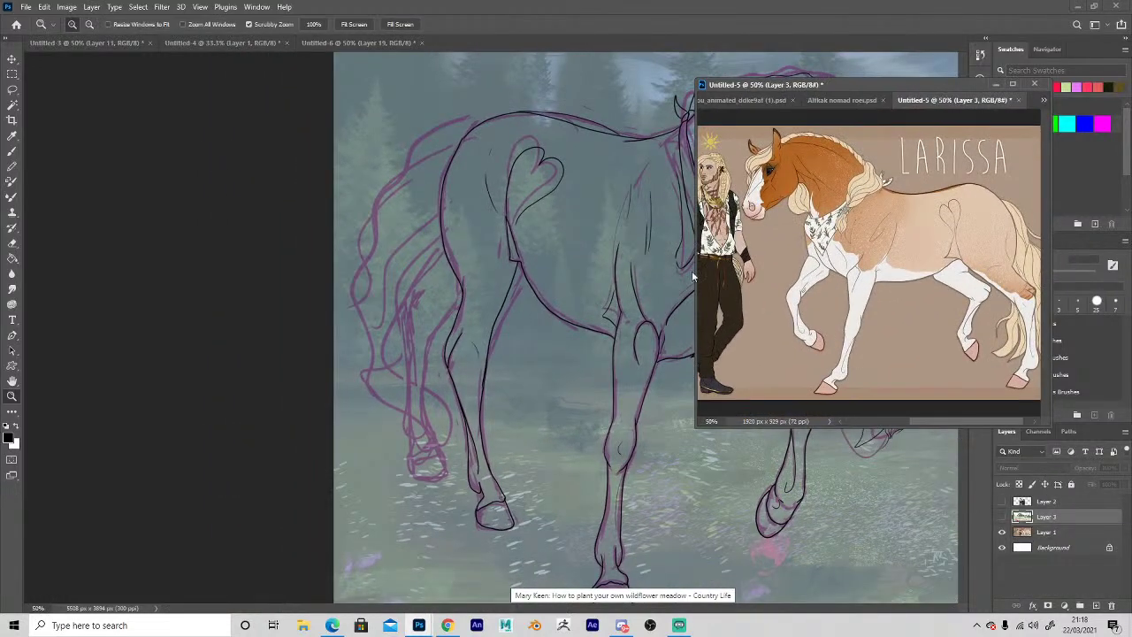
key(space)
drag(917, 313, 854, 306)
Ink the upper wavy strands of the horse's tail flowing back from the croup.
drag(455, 376, 211, 352)
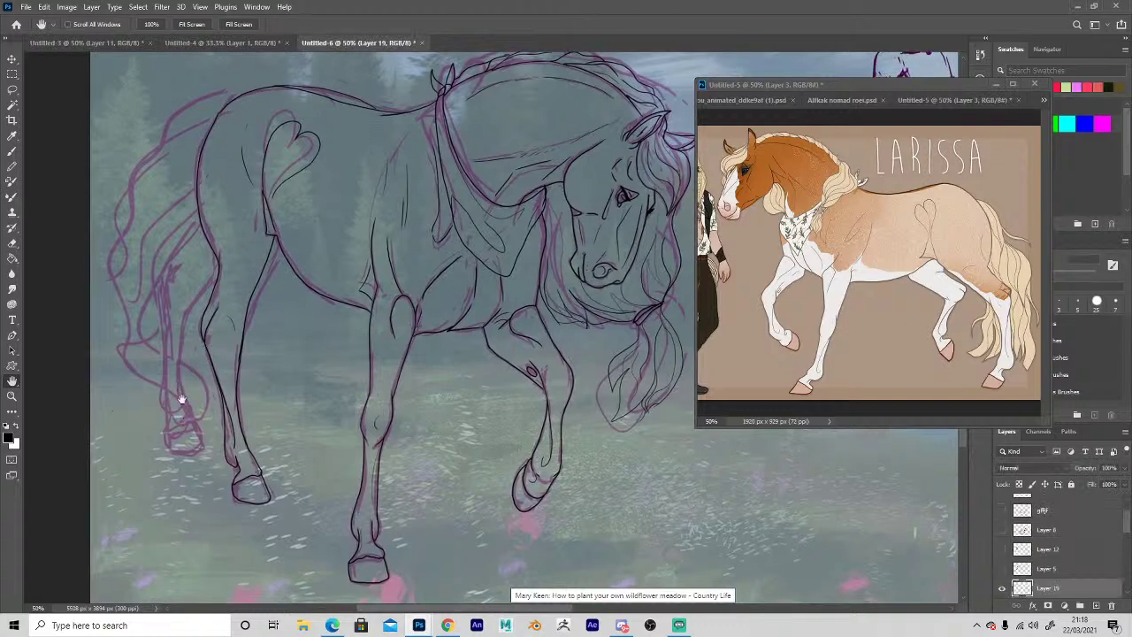
drag(169, 482, 448, 480)
key(z)
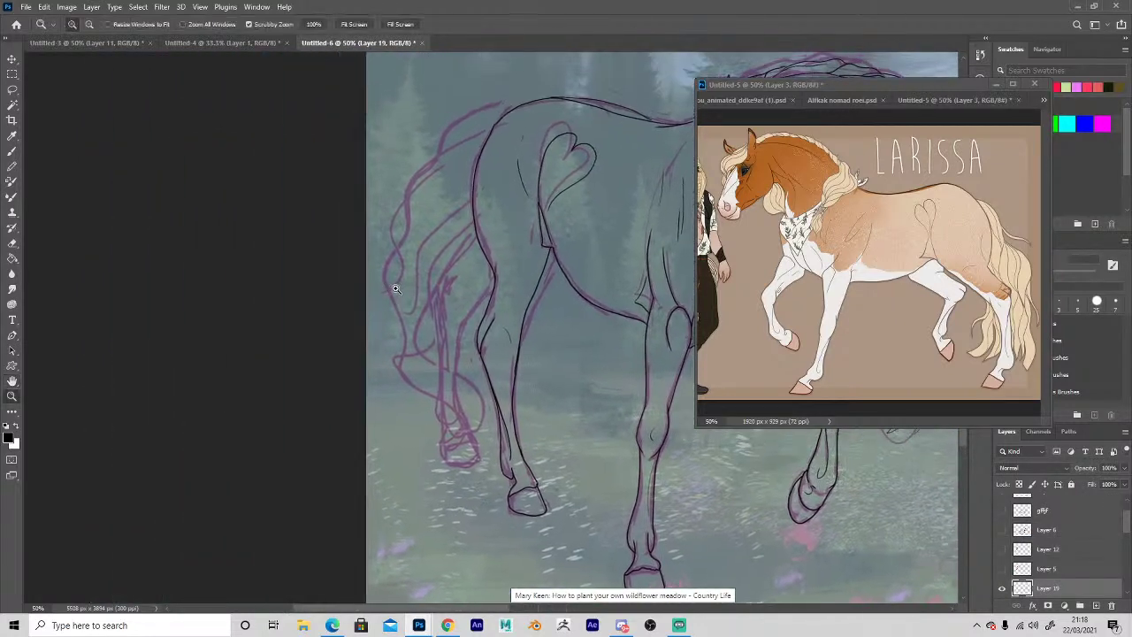
click(398, 289)
key(h)
drag(455, 295, 486, 359)
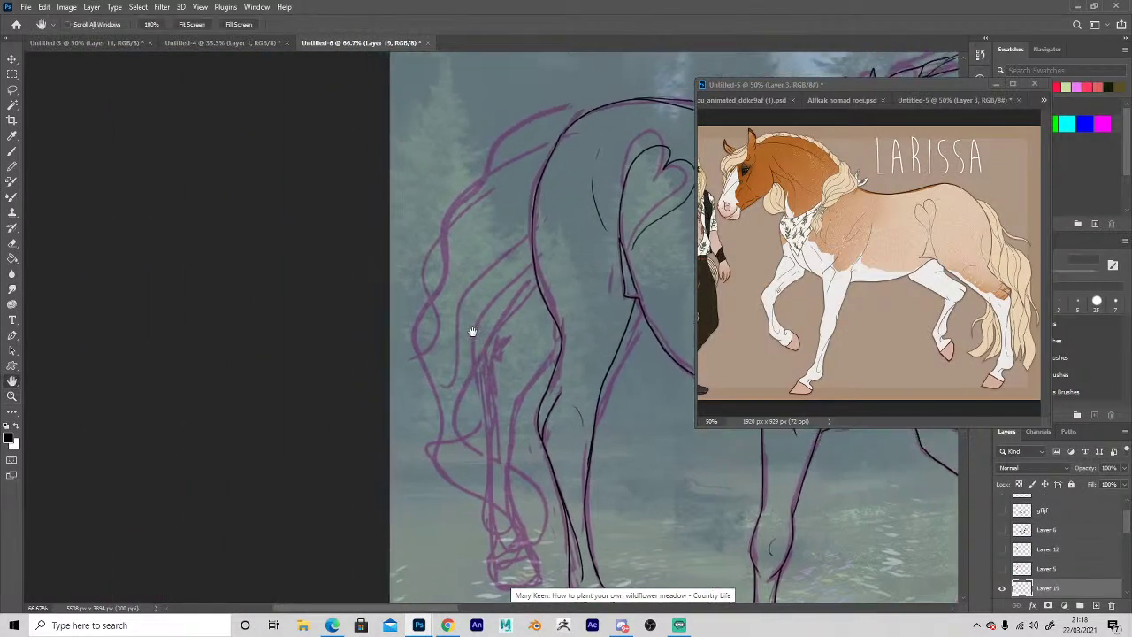
key(b)
mouse_move(578, 125)
mouse_down()
mouse_move(497, 153)
mouse_move(425, 243)
mouse_move(426, 277)
mouse_move(453, 234)
mouse_up()
mouse_move(451, 235)
mouse_down()
mouse_move(433, 307)
mouse_move(438, 387)
mouse_up()
mouse_move(438, 386)
mouse_down()
mouse_move(486, 294)
mouse_move(497, 195)
mouse_move(441, 355)
mouse_move(446, 389)
mouse_up()
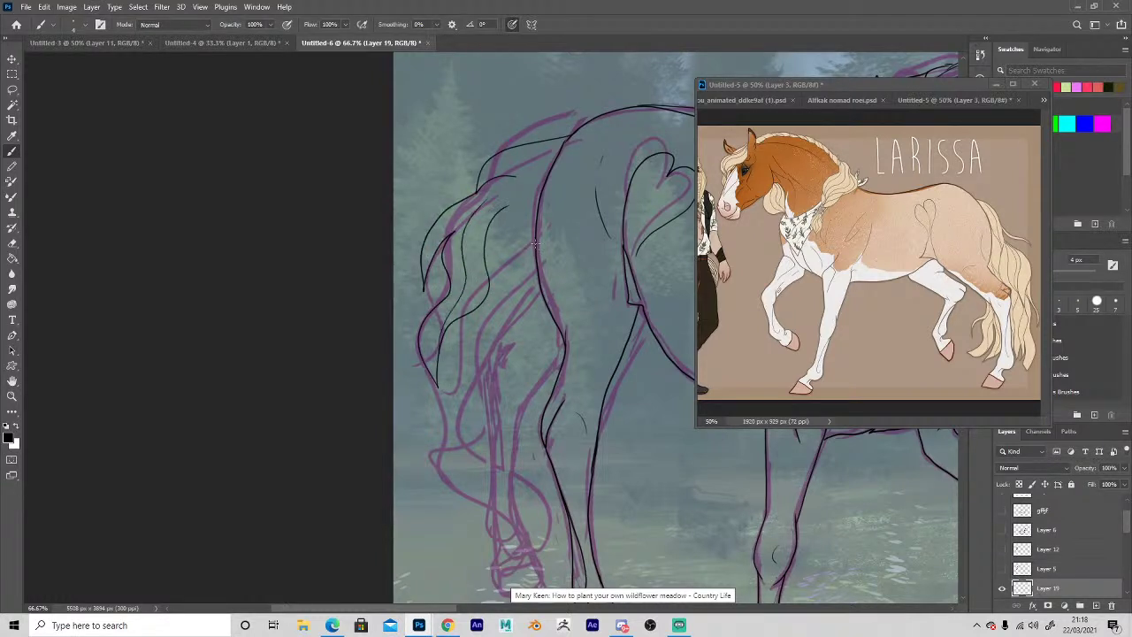
Ink the lower tail strands sweeping down behind the near hind leg.
drag(508, 255, 470, 363)
drag(531, 287, 471, 450)
mouse_move(436, 386)
mouse_down()
mouse_move(460, 469)
mouse_move(488, 400)
mouse_up()
Ink the far hind leg's contours and hoof, cleaning up overlapping lines with the eraser.
mouse_move(560, 348)
mouse_down()
mouse_move(523, 407)
mouse_move(517, 513)
mouse_up()
drag(456, 455, 416, 336)
mouse_move(446, 267)
mouse_down()
mouse_move(456, 421)
mouse_move(474, 437)
mouse_move(491, 419)
mouse_move(503, 455)
mouse_move(461, 463)
mouse_move(456, 449)
mouse_move(492, 430)
mouse_move(479, 395)
mouse_up()
key(e)
key(b)
key(e)
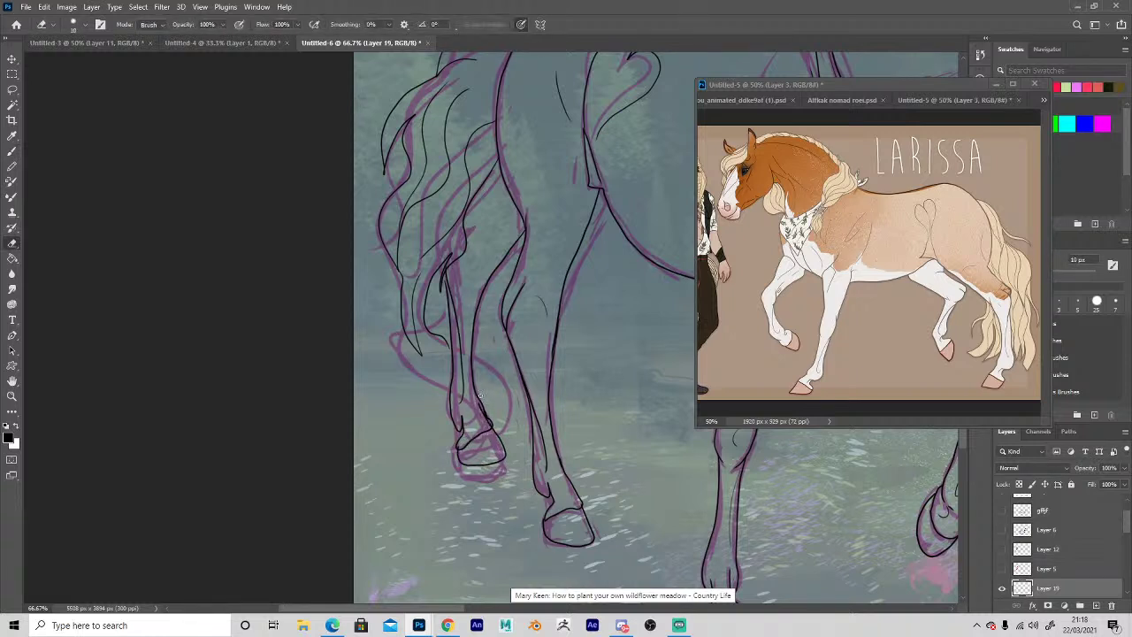
key(b)
key(e)
key(b)
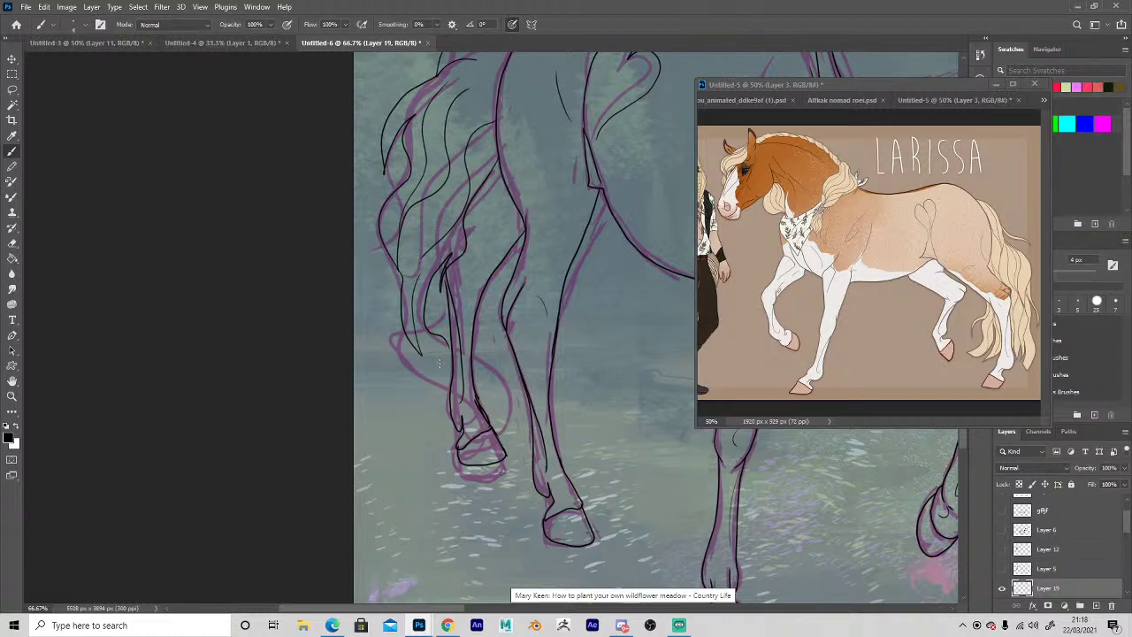
key(e)
key(b)
key(e)
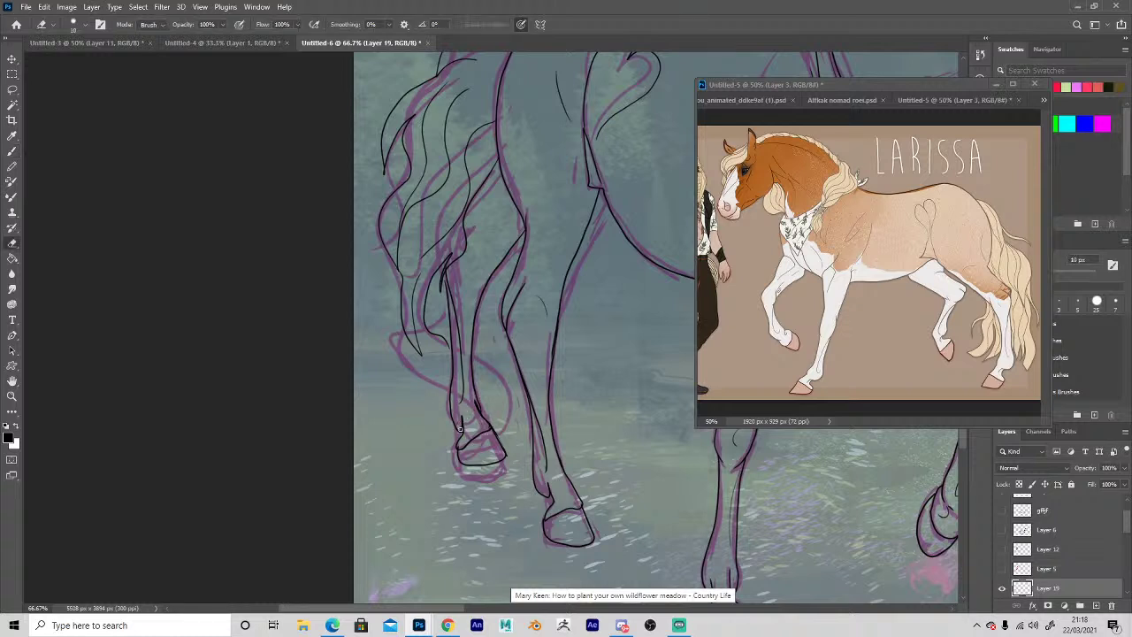
Ink the tail's lower tips and the strands showing between the two hind legs.
key(b)
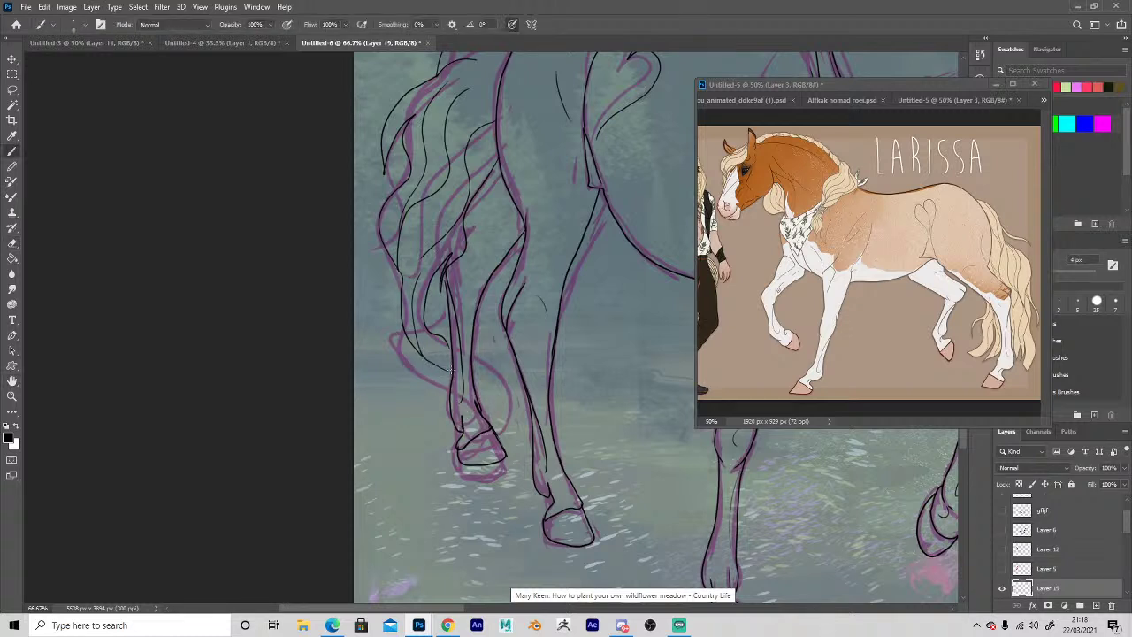
mouse_move(513, 407)
mouse_down()
mouse_move(478, 359)
mouse_move(511, 401)
mouse_up()
key(e)
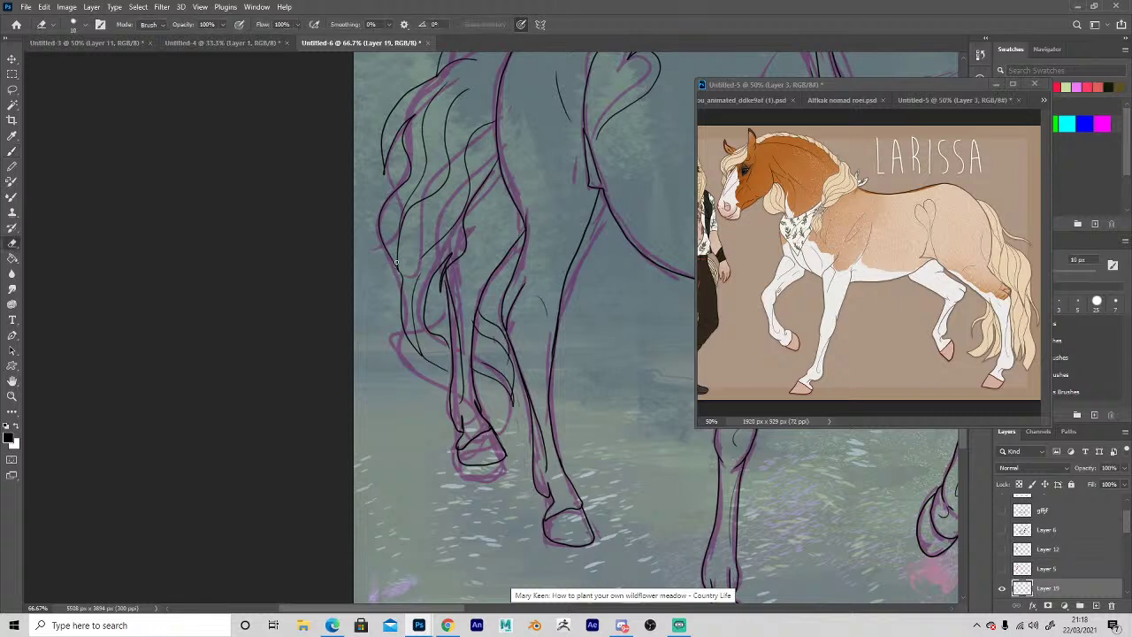
key(b)
drag(421, 356, 420, 377)
drag(484, 291, 505, 318)
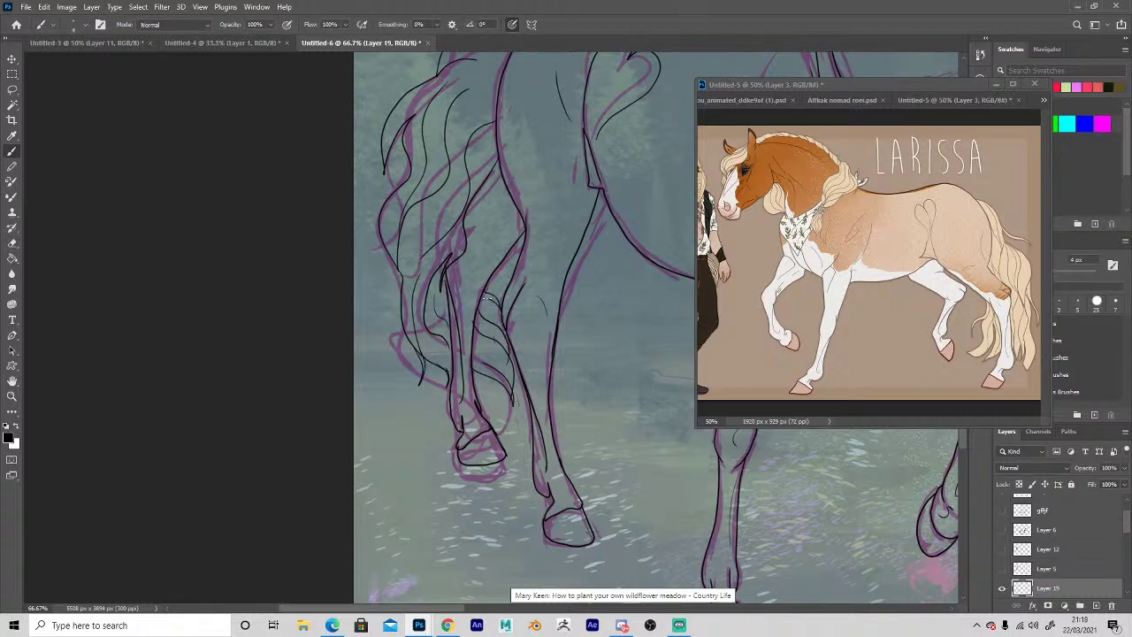
Hide Layer 11 with the horse's purple sketch so only the line art shows.
key(z)
alt+click(540, 442)
alt+click(523, 450)
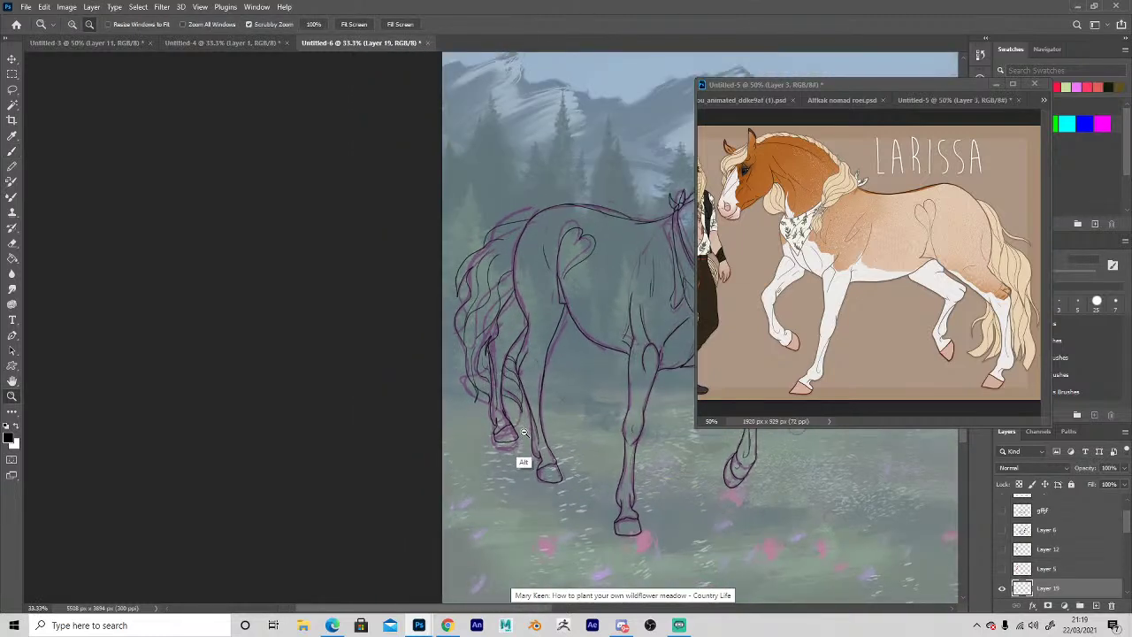
alt+click(533, 444)
alt+click(533, 444)
click(236, 438)
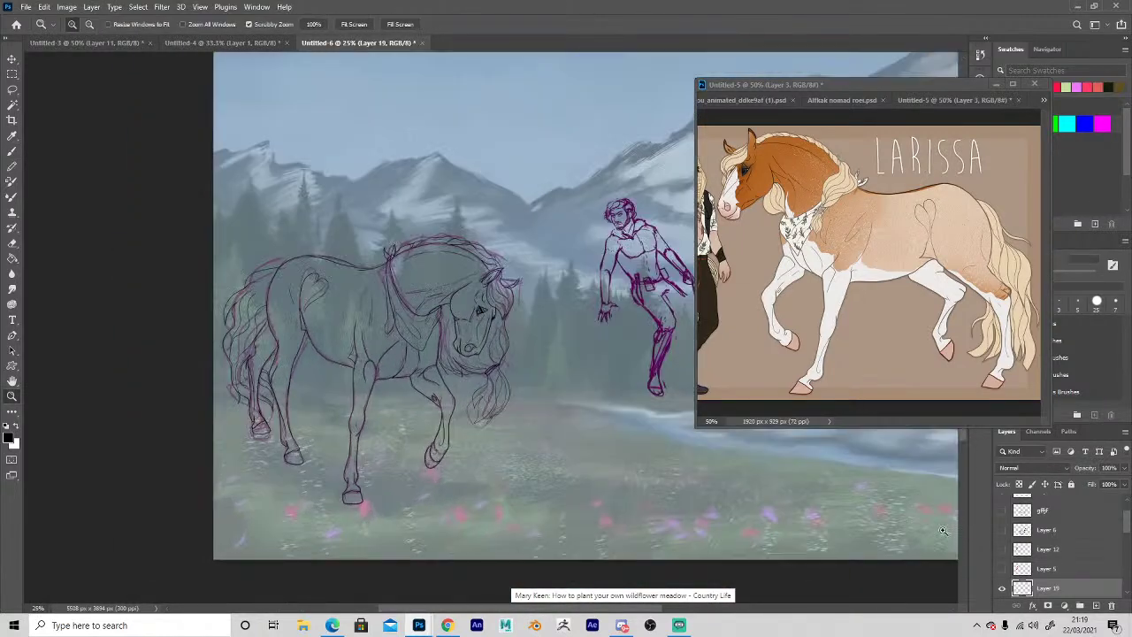
scroll(1117, 588, down, 2)
click(1002, 568)
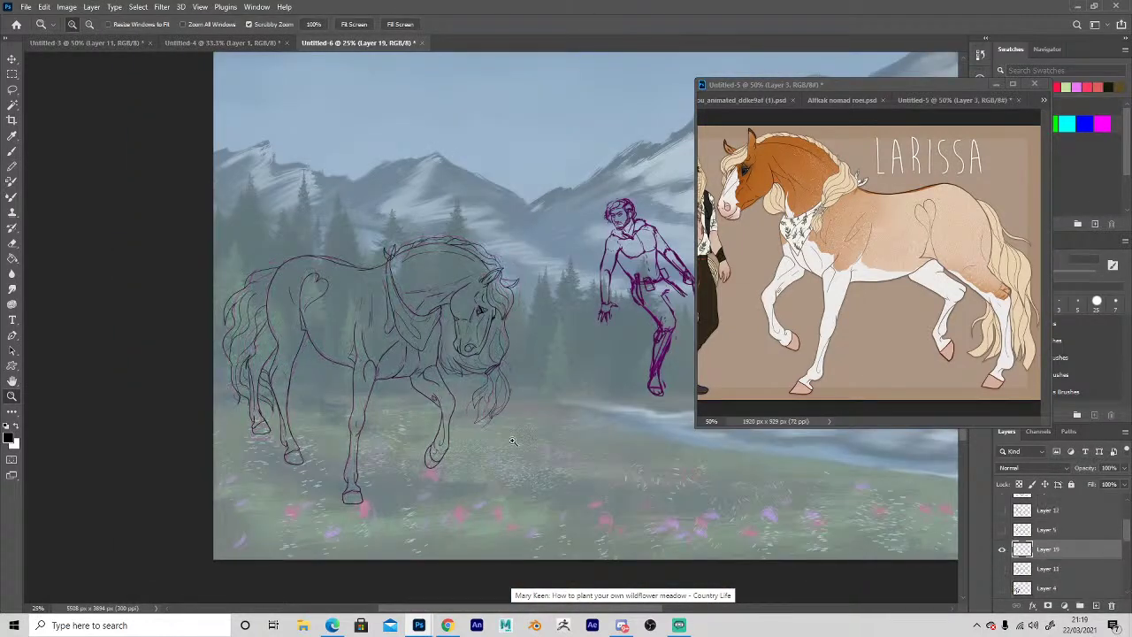
click(244, 468)
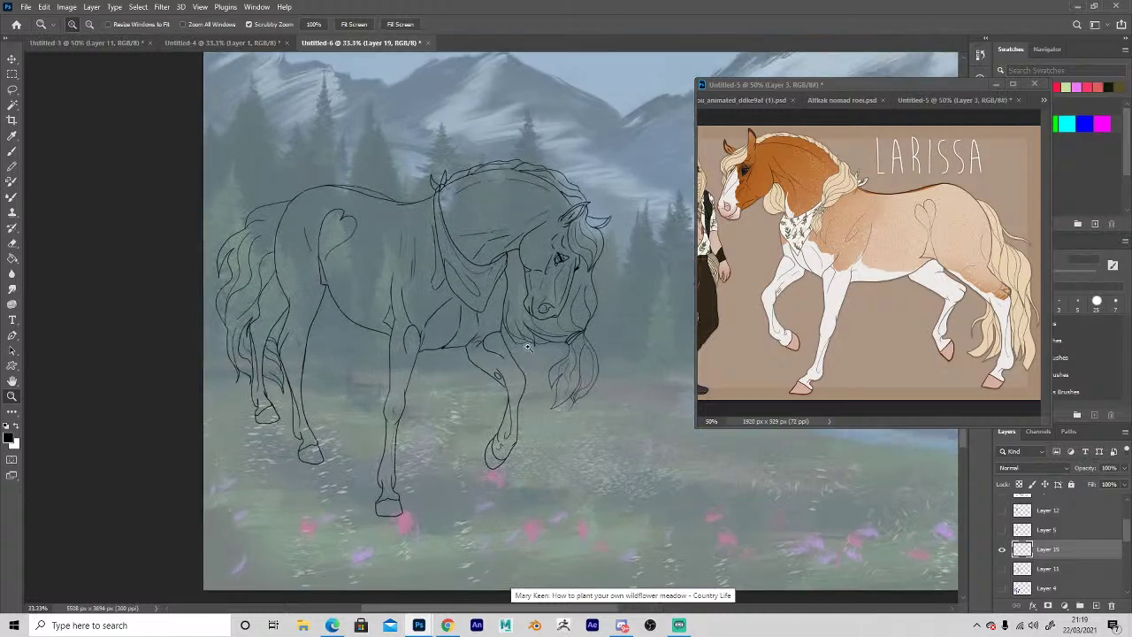
Touch up the horse's line art with small brush and eraser corrections.
key(b)
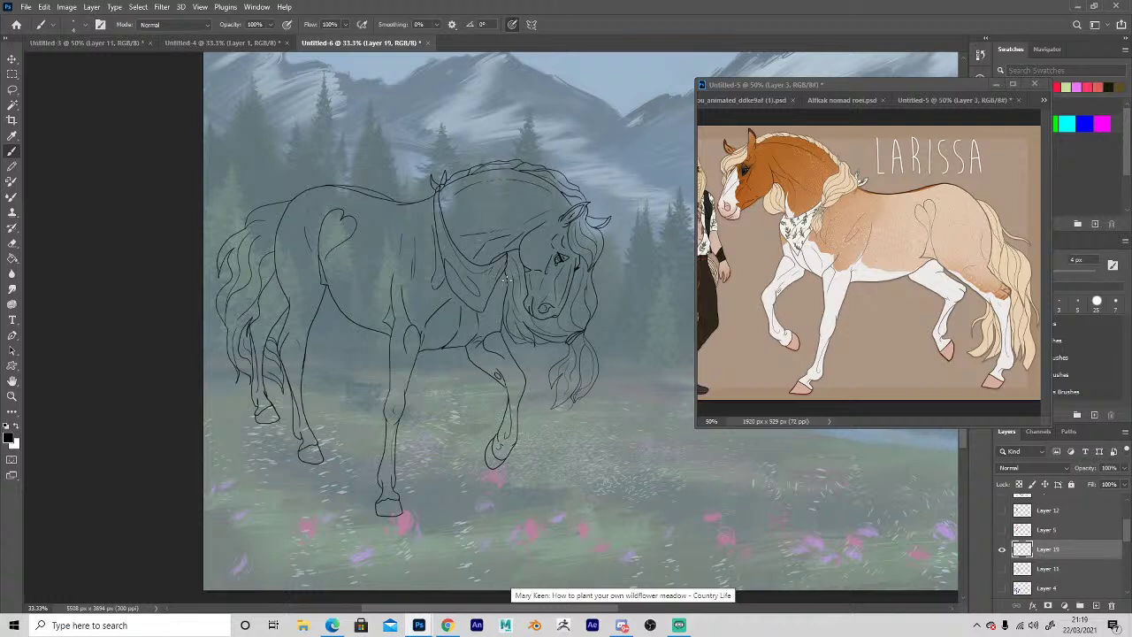
key(e)
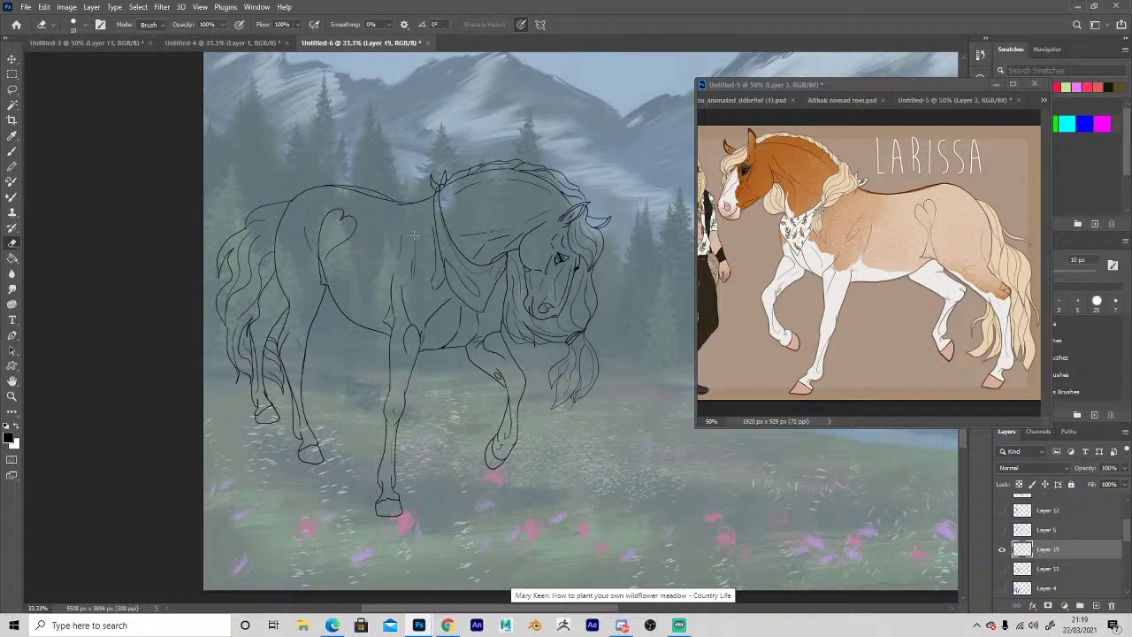
key(b)
key(e)
Test the horse's outline for gaps with a Magic Wand selection, deselect, and close the gaps around the tail and hind legs.
key(w)
click(269, 133)
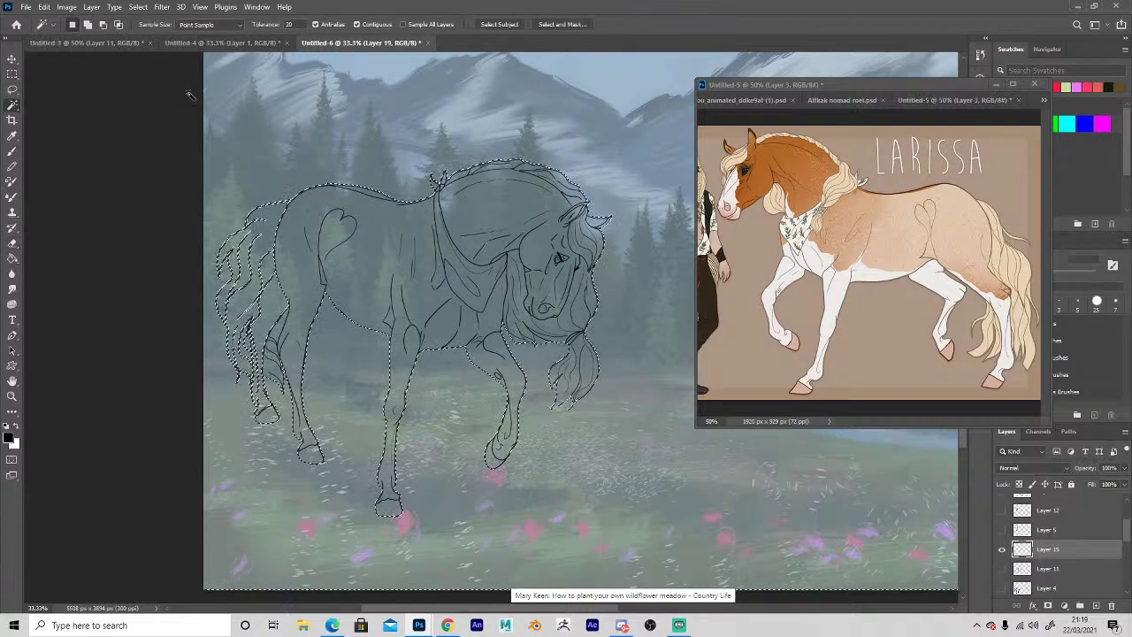
key(z)
click(232, 375)
key(ctrl+d)
key(b)
key(z)
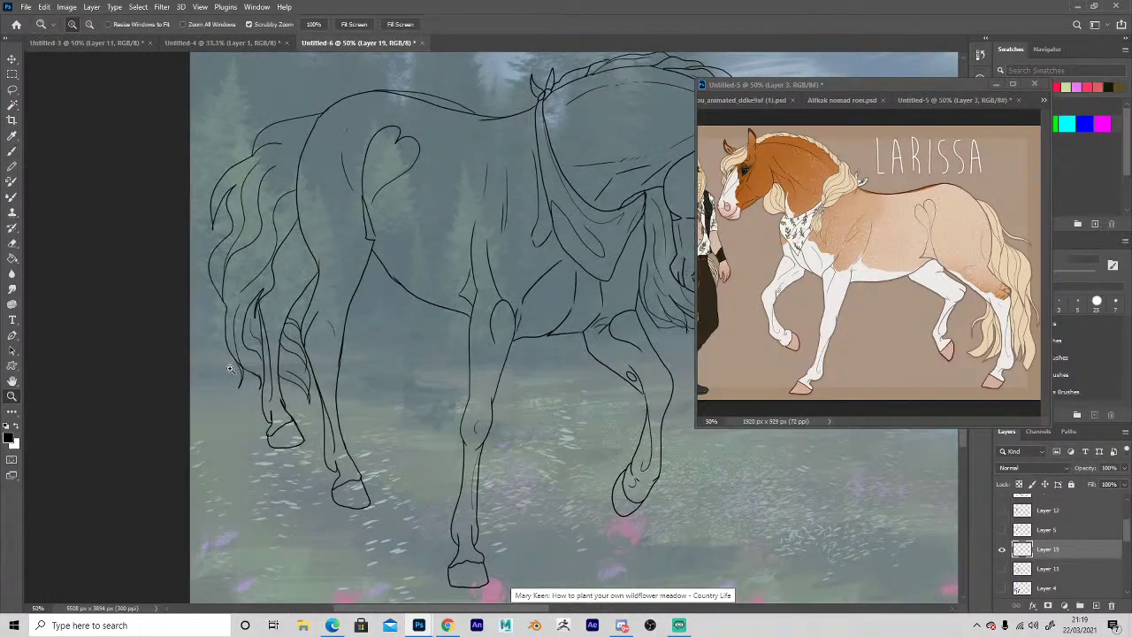
click(227, 369)
key(b)
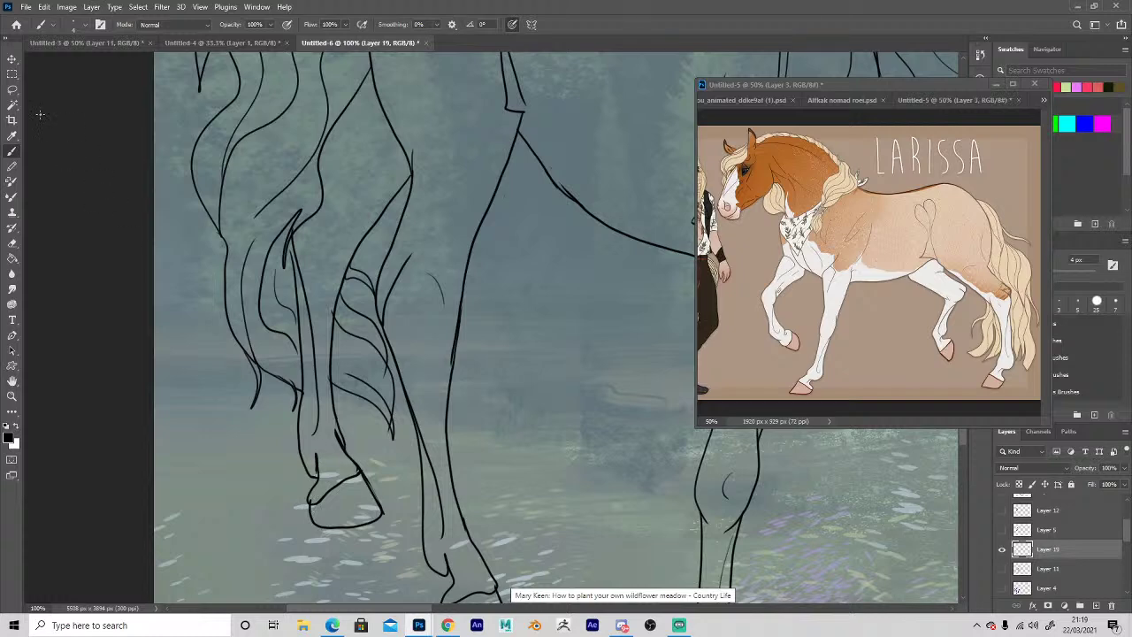
Reselect the area around the horse, expand it by 1 pixel and invert the selection.
key(z)
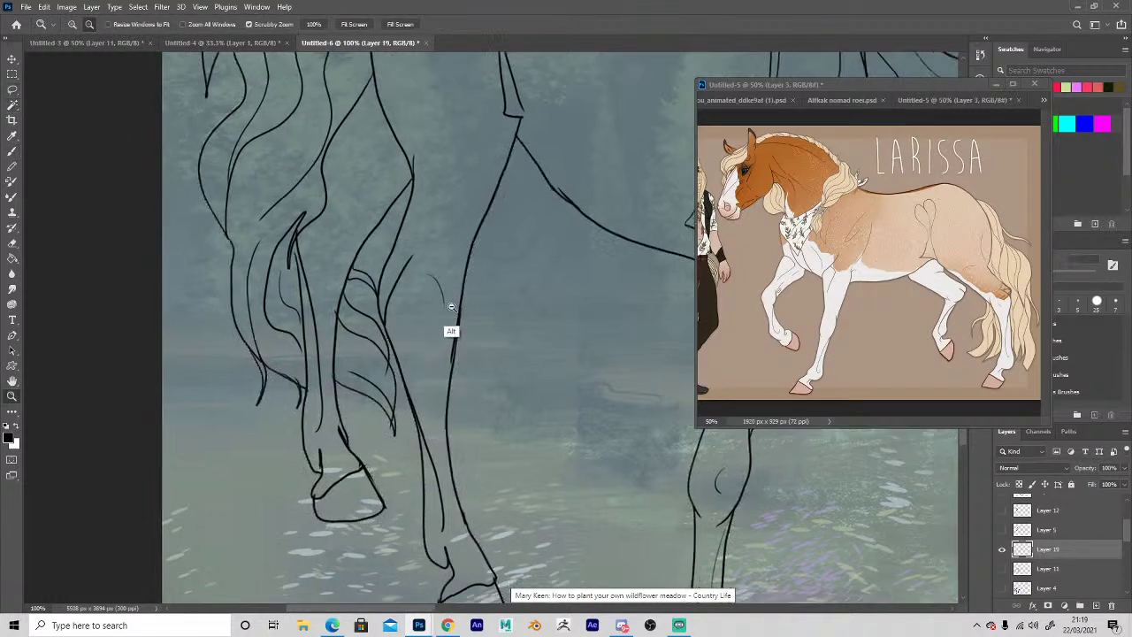
alt+click(451, 307)
alt+click(525, 316)
alt+click(534, 319)
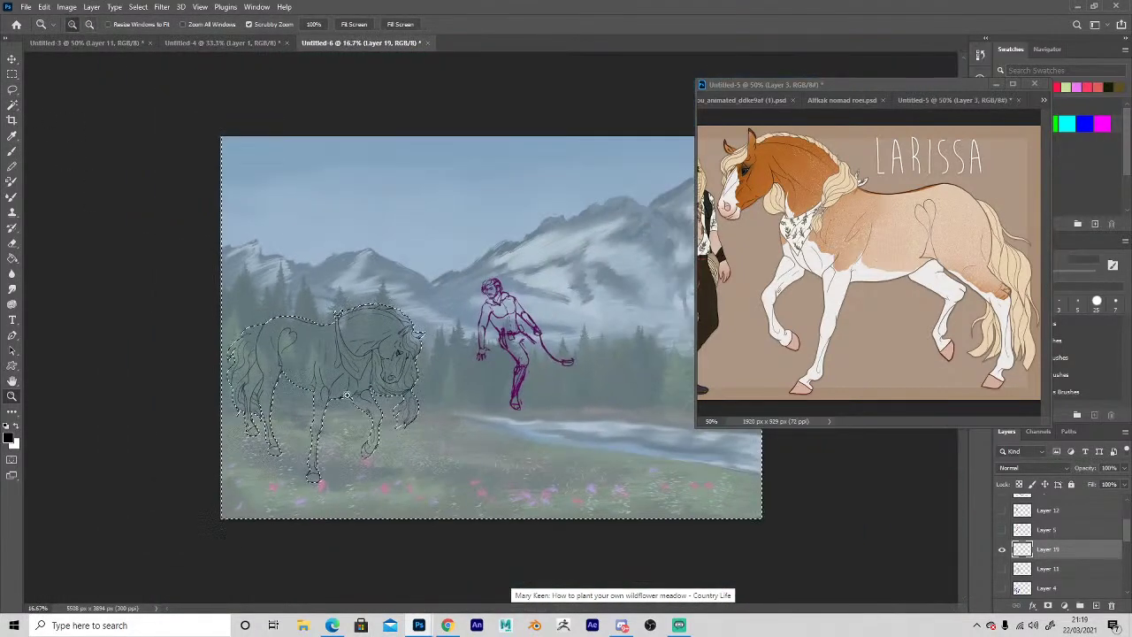
click(303, 429)
click(299, 432)
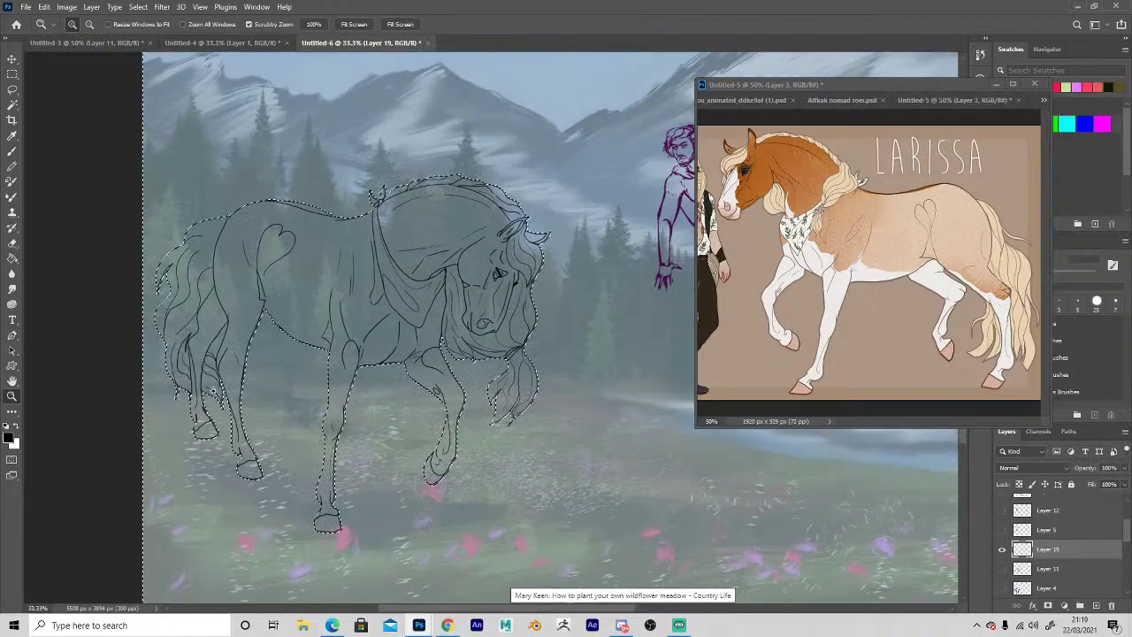
click(138, 6)
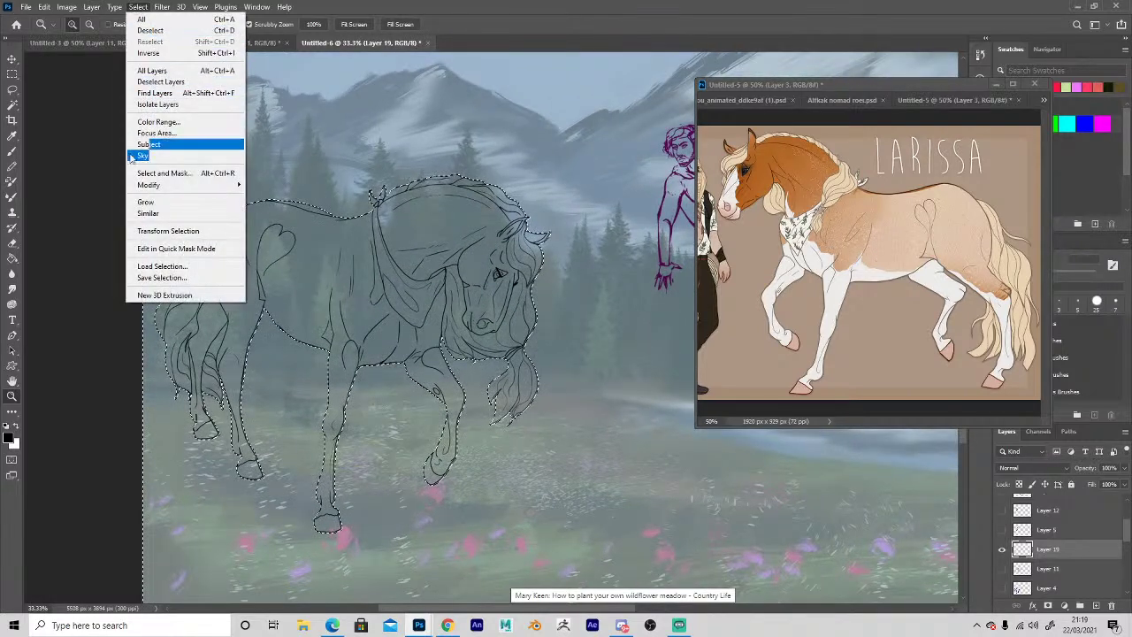
mouse_move(203, 185)
click(265, 206)
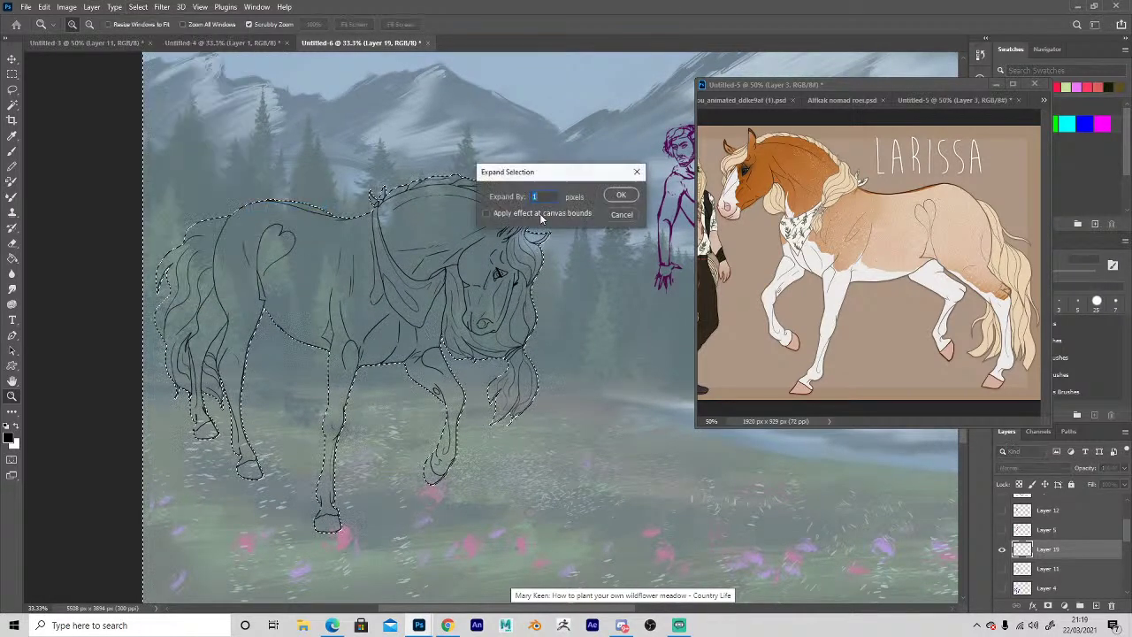
click(621, 195)
click(138, 6)
click(158, 55)
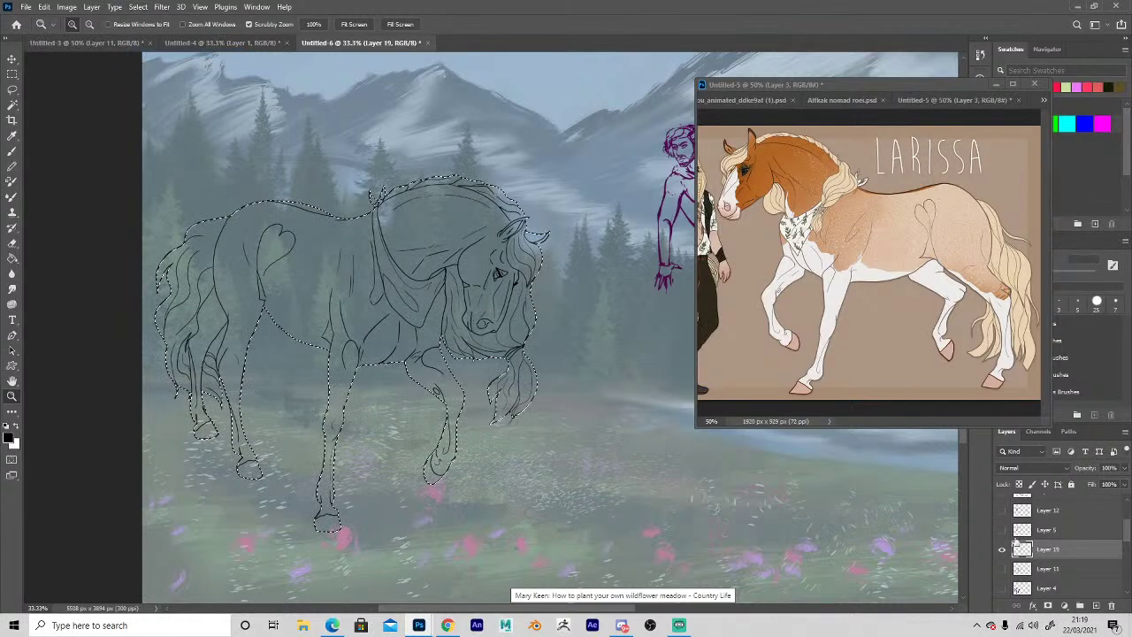
Fill the horse selection on a new layer beneath the line art with tan sampled from the reference horse's coat, and deselect.
ctrl+click(1095, 606)
click(11, 105)
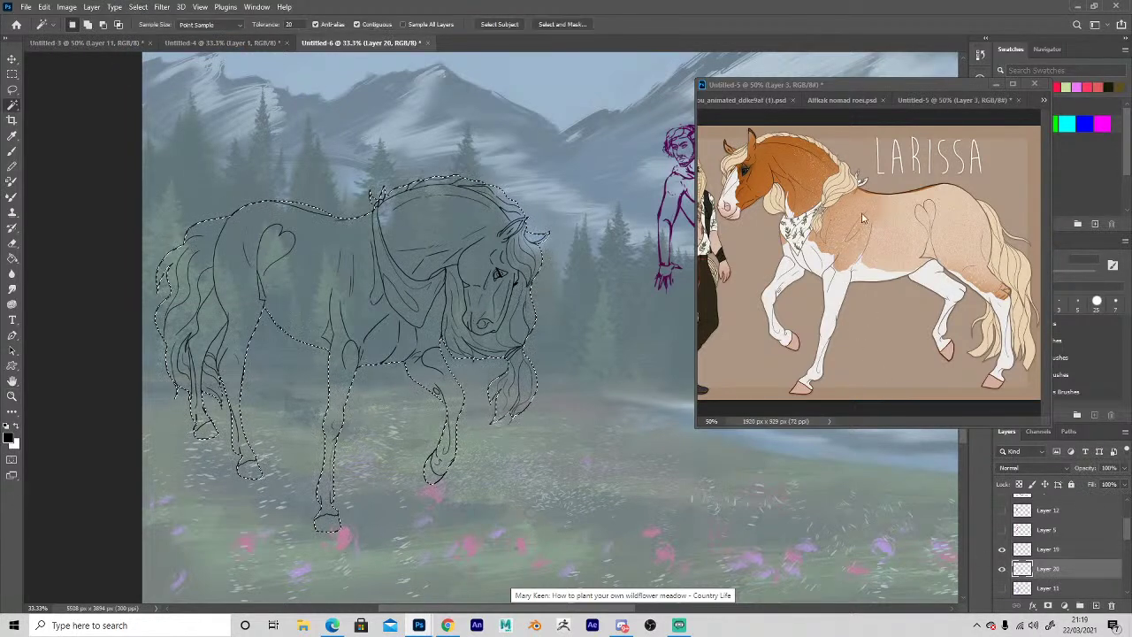
click(11, 135)
click(871, 214)
click(11, 259)
click(329, 284)
click(350, 295)
key(ctrl+d)
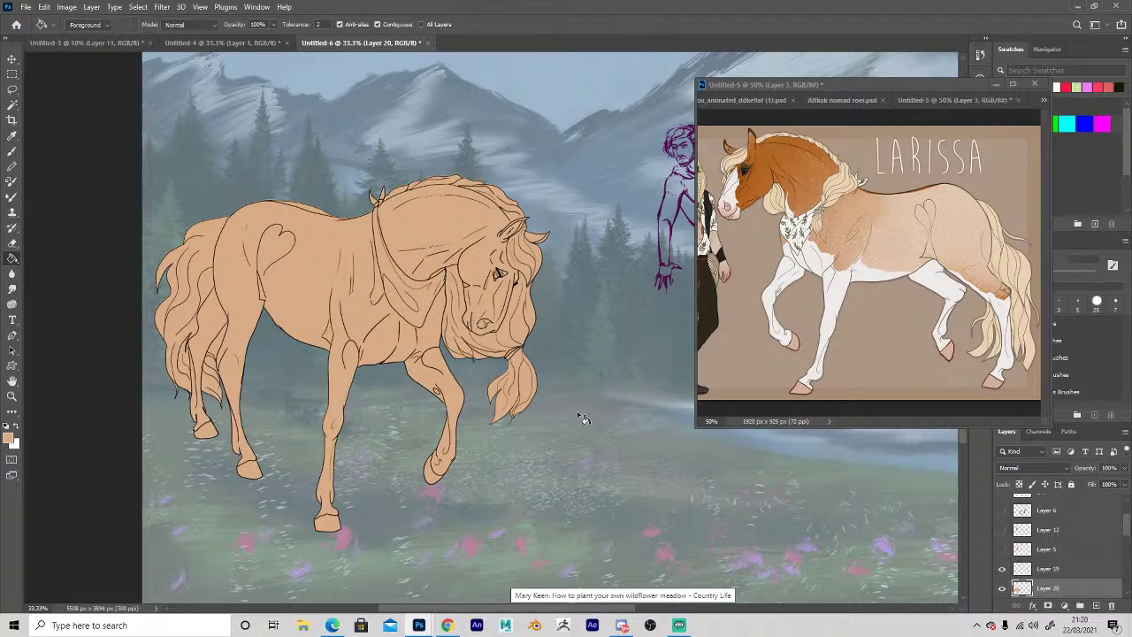
Sample black from the horse's line art and retouch its eye on the line layer with small brush and eraser corrections.
key(z)
drag(480, 269, 495, 279)
click(489, 272)
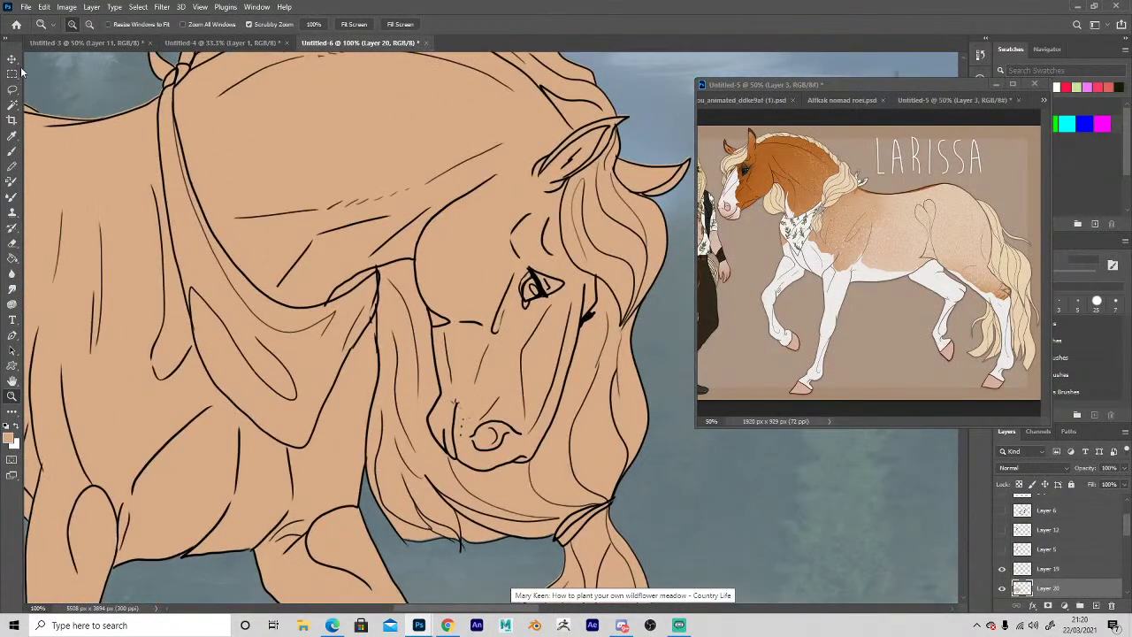
key(v)
click(545, 290)
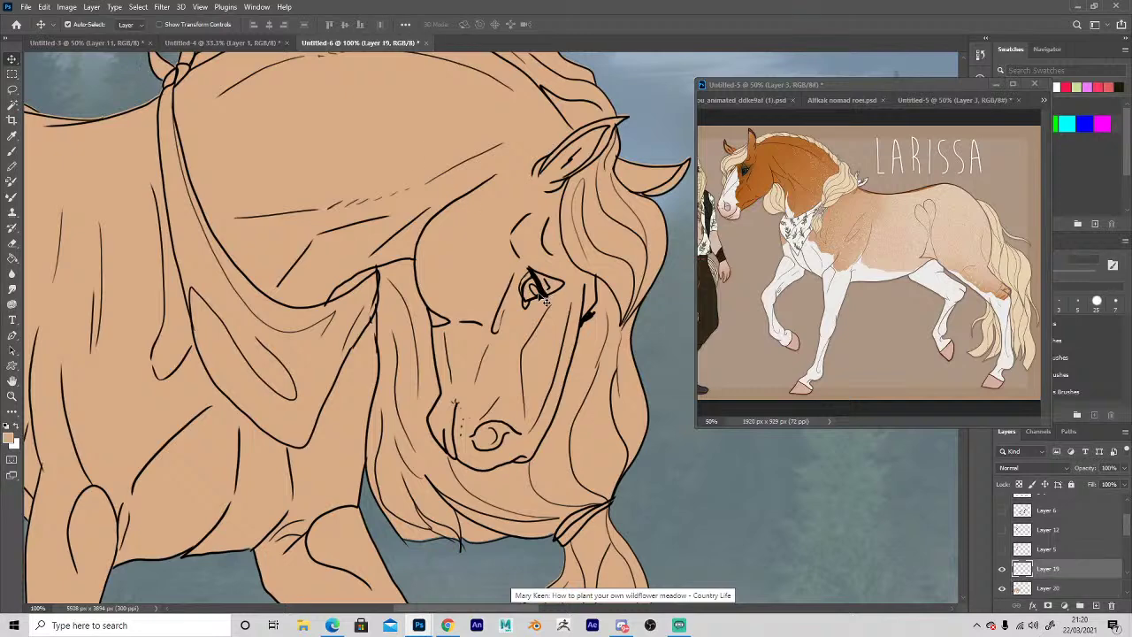
key(i)
click(543, 288)
key(b)
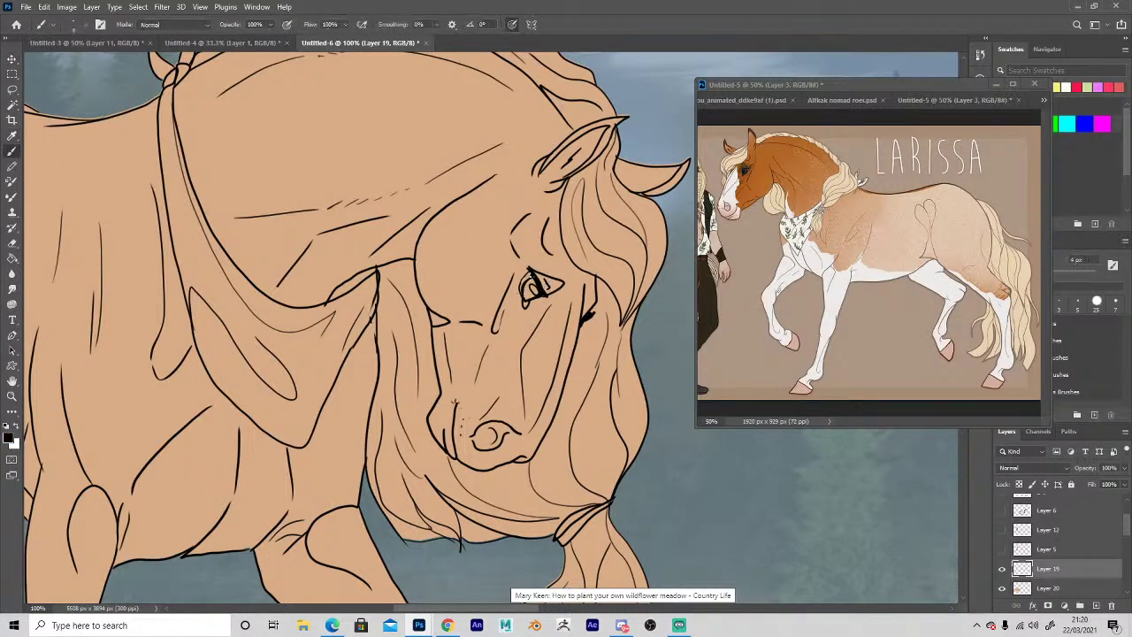
key(e)
key(b)
key(e)
key(b)
drag(527, 297, 524, 307)
key(e)
key(b)
key(e)
Select the enclosed gap between the hind legs with the Magic Wand, expand the selection, clear its tan fill on Layer 20, and deselect.
key(z)
alt+click(471, 397)
alt+click(472, 396)
alt+click(475, 399)
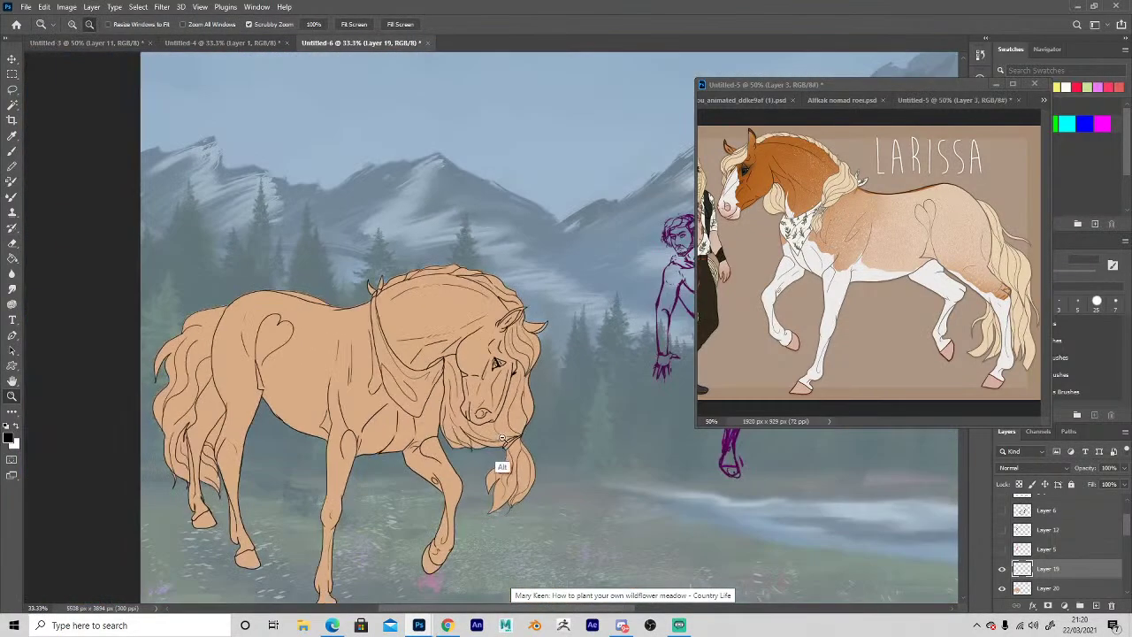
alt+click(503, 439)
alt+click(557, 492)
click(337, 451)
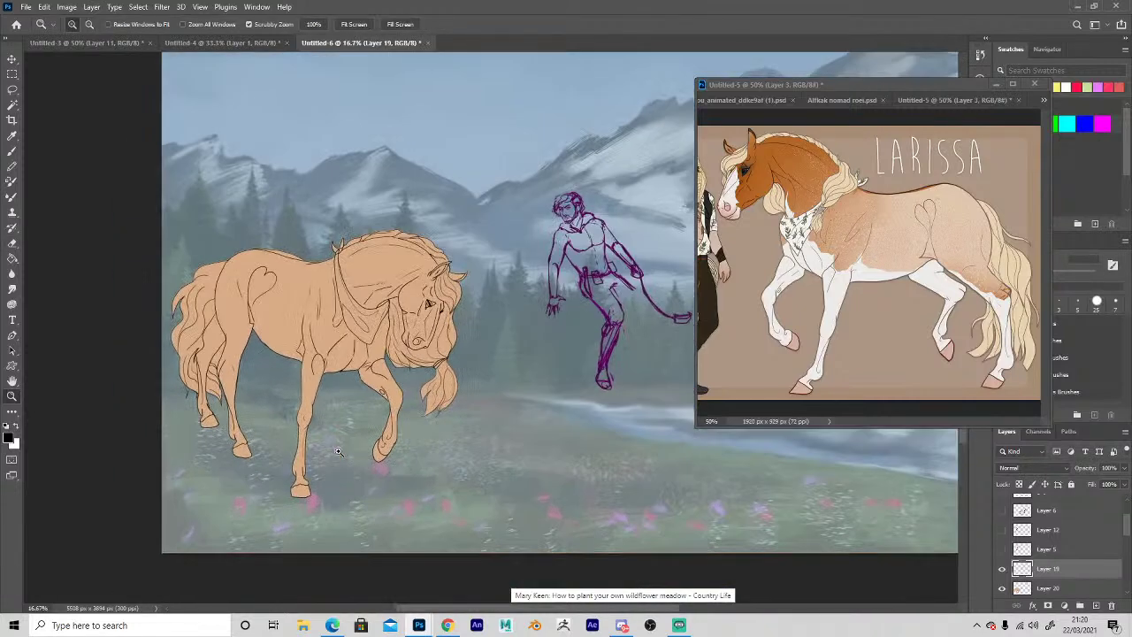
click(373, 422)
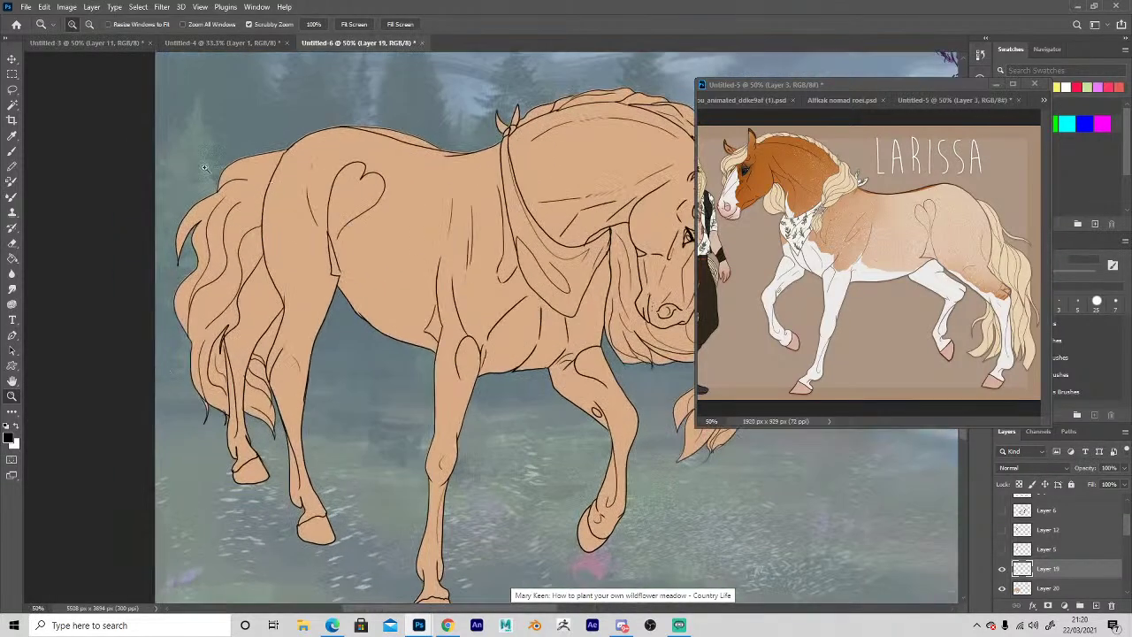
click(14, 106)
click(264, 342)
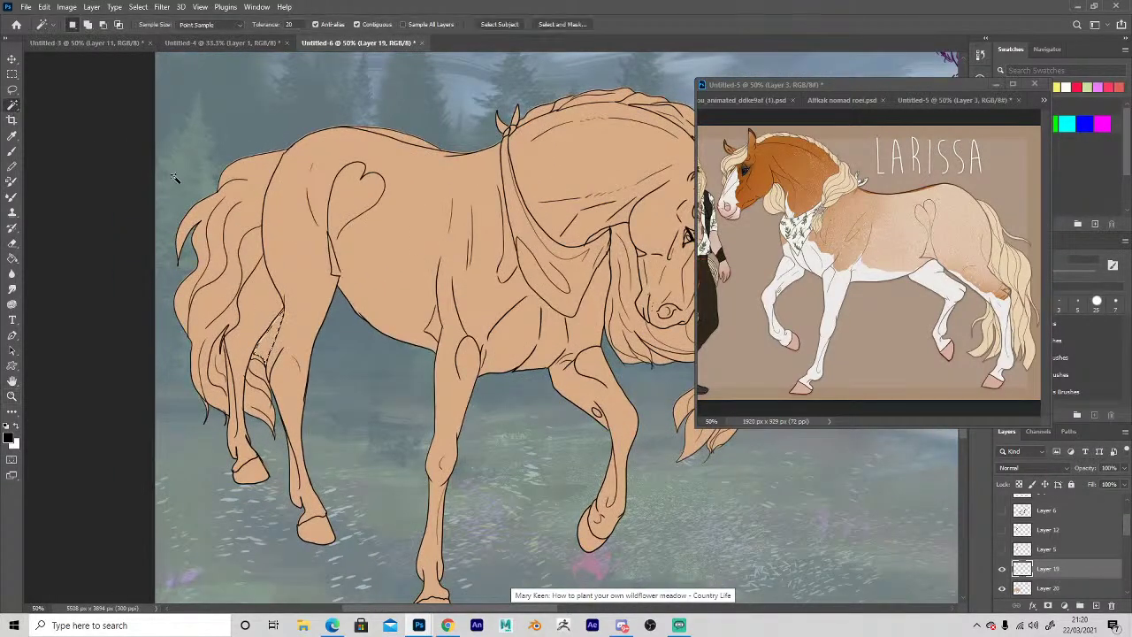
click(138, 7)
mouse_move(149, 185)
click(53, 196)
click(616, 192)
click(1017, 588)
click(1017, 569)
key(ctrl+d)
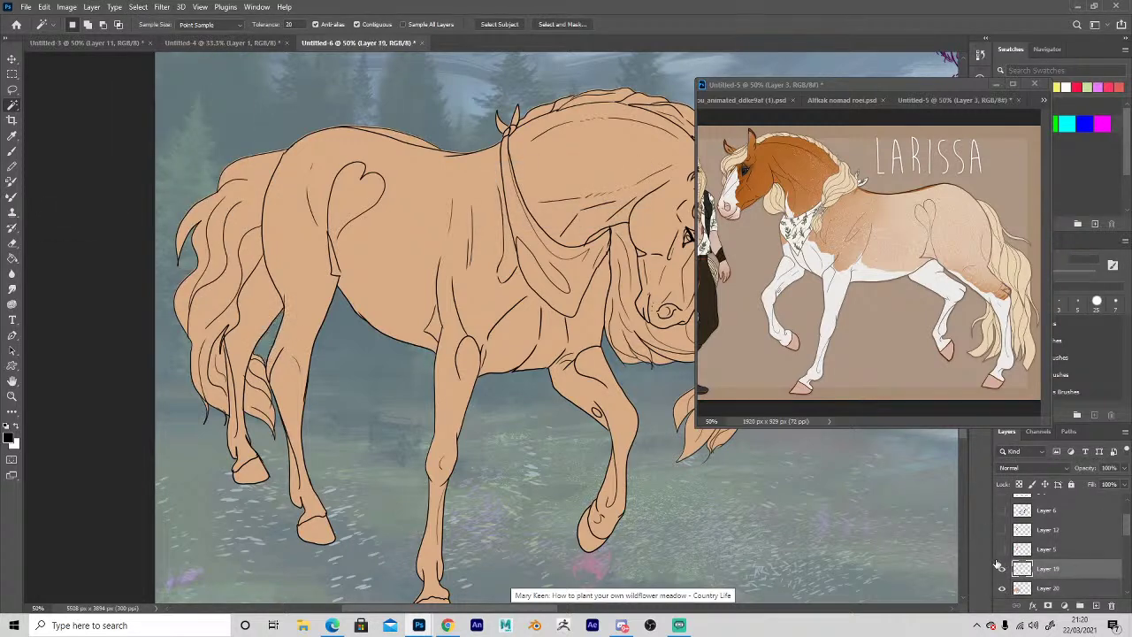
Show the long-haired rider's sketch on Layer 12, briefly check Layer 6, and hide Layer 6 again.
key(z)
click(1002, 530)
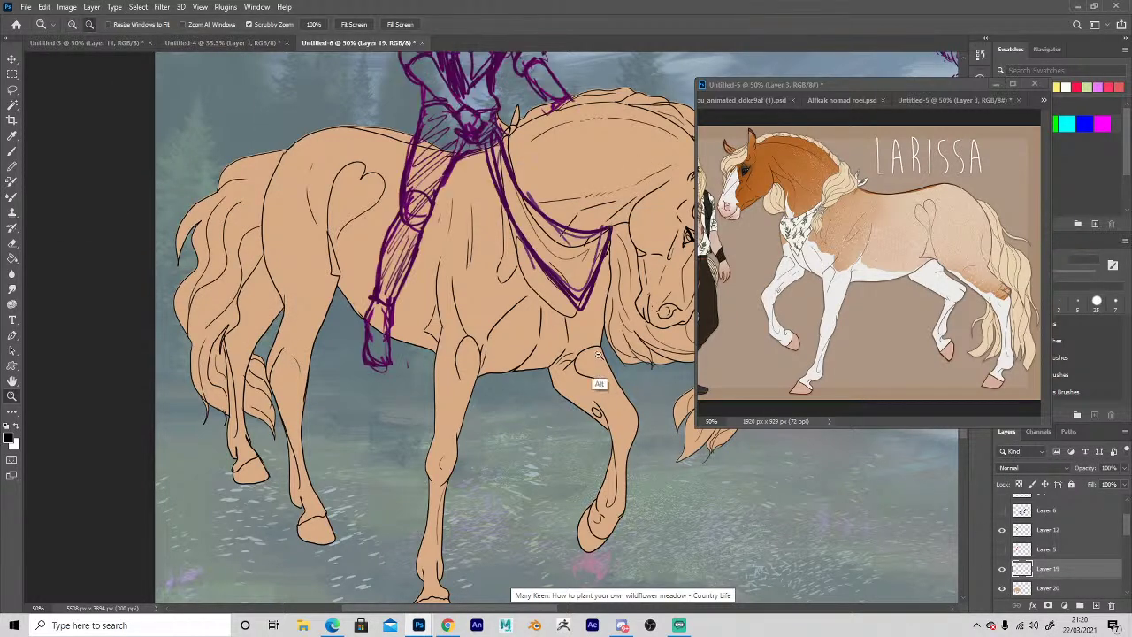
alt+click(596, 380)
key(w)
key(z)
click(630, 364)
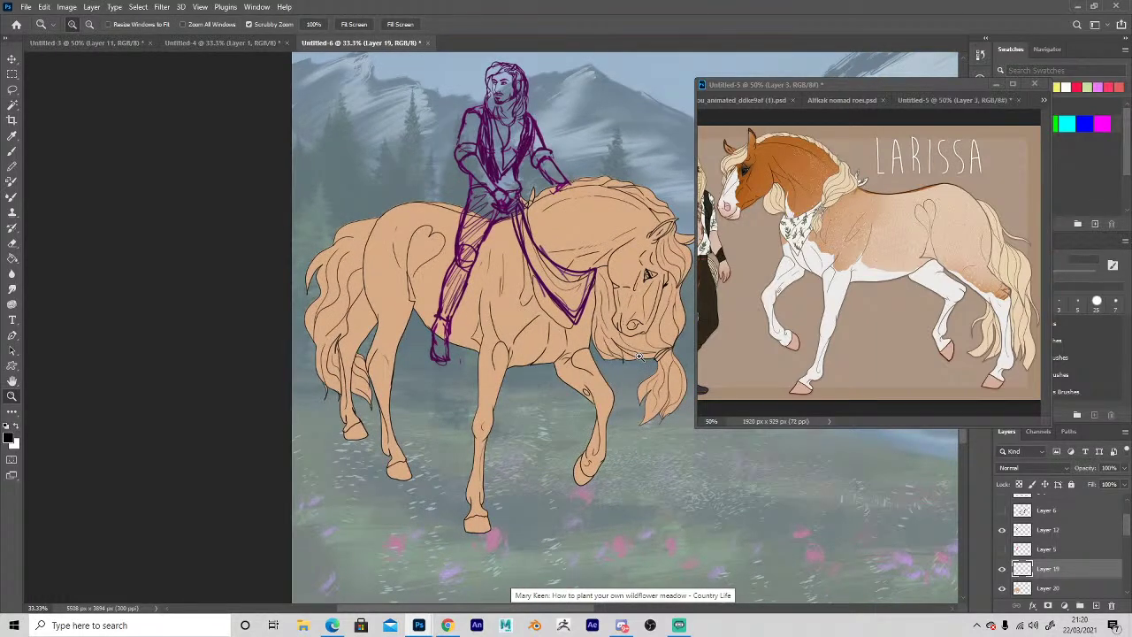
click(1002, 512)
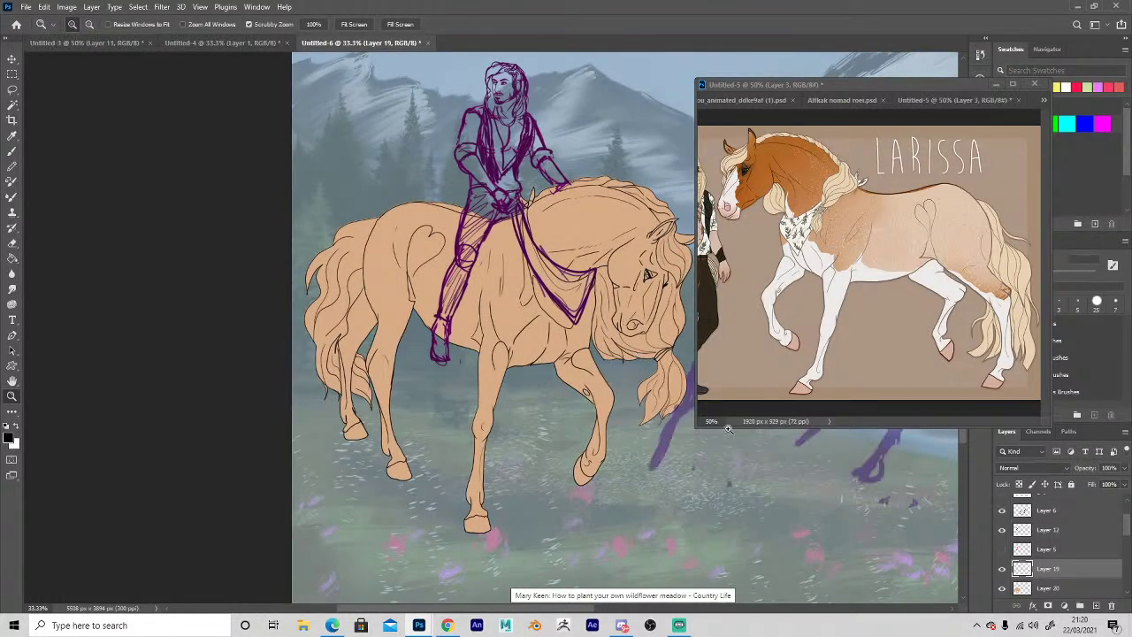
click(1002, 511)
key(h)
mouse_move(711, 502)
mouse_down()
mouse_move(505, 442)
mouse_move(430, 471)
mouse_up()
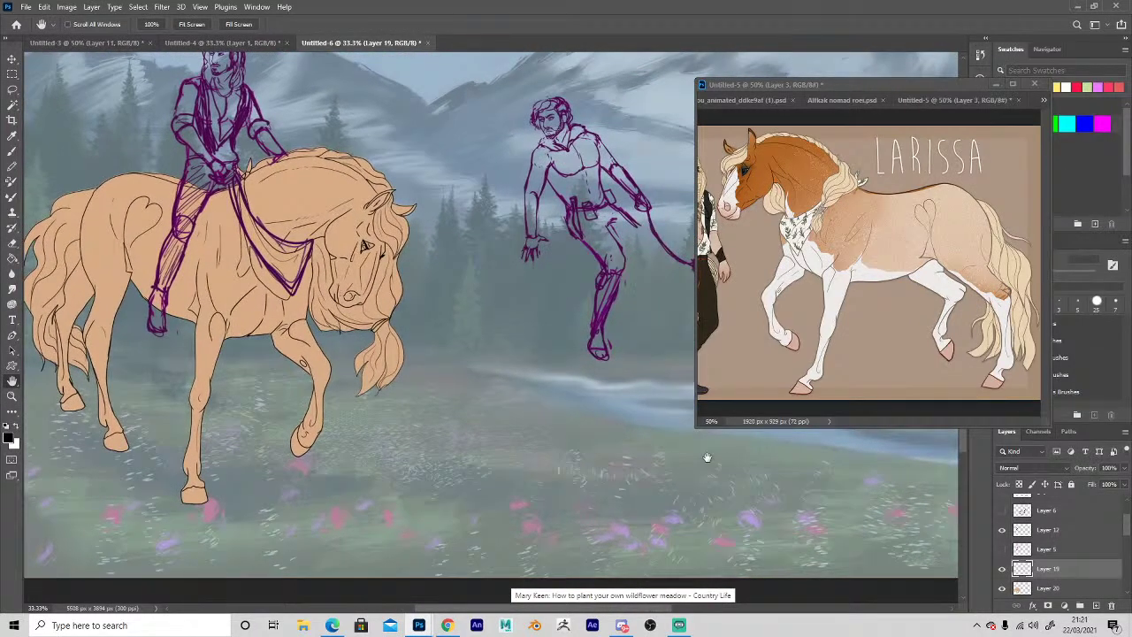
Show the second horse's blue sketch layer and move it beneath the tan base colour layer.
scroll(1023, 559, down, 4)
scroll(1023, 559, up, 5)
click(1001, 544)
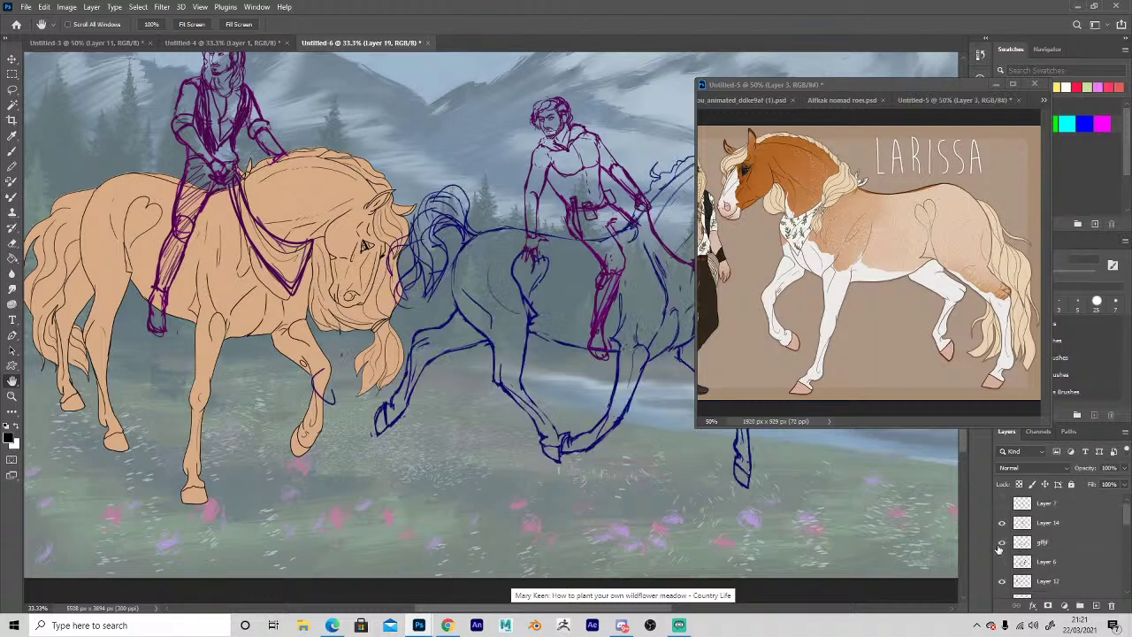
drag(1034, 546, 1048, 582)
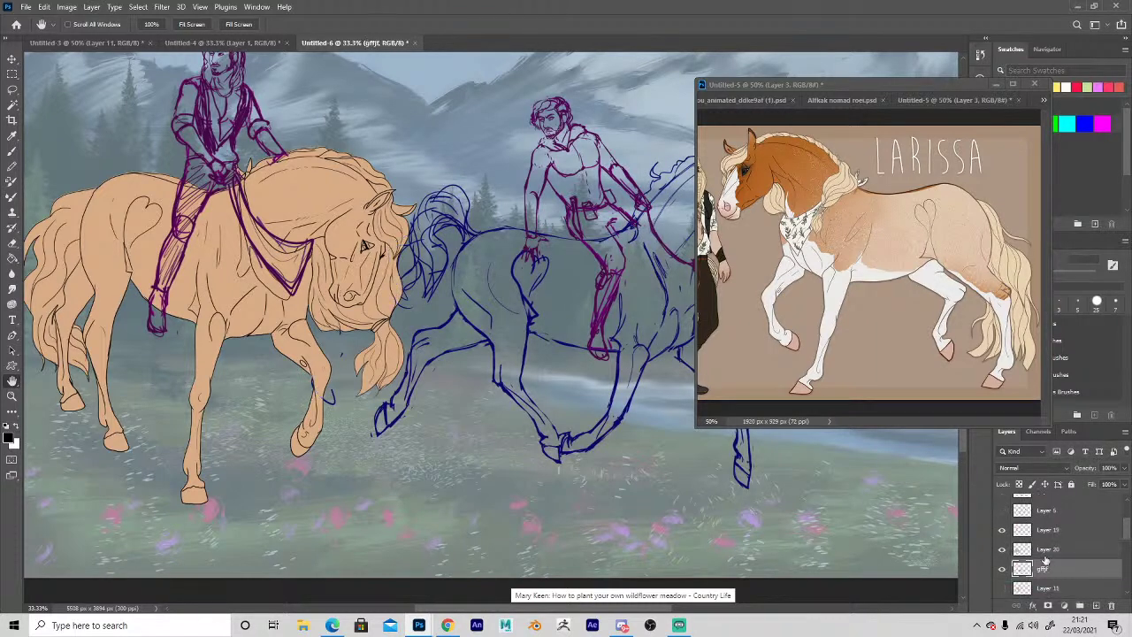
key(z)
alt+click(442, 412)
alt+click(442, 412)
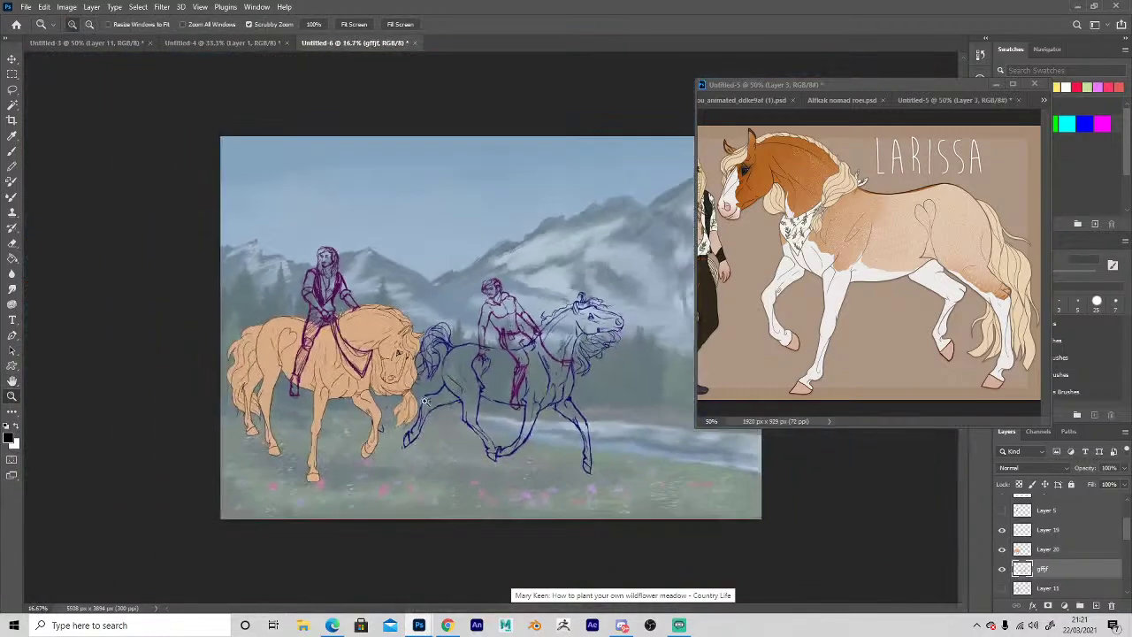
click(442, 412)
Move the reference window away from the painting and flip the canvas horizontally to check the composition.
drag(773, 85, 902, 75)
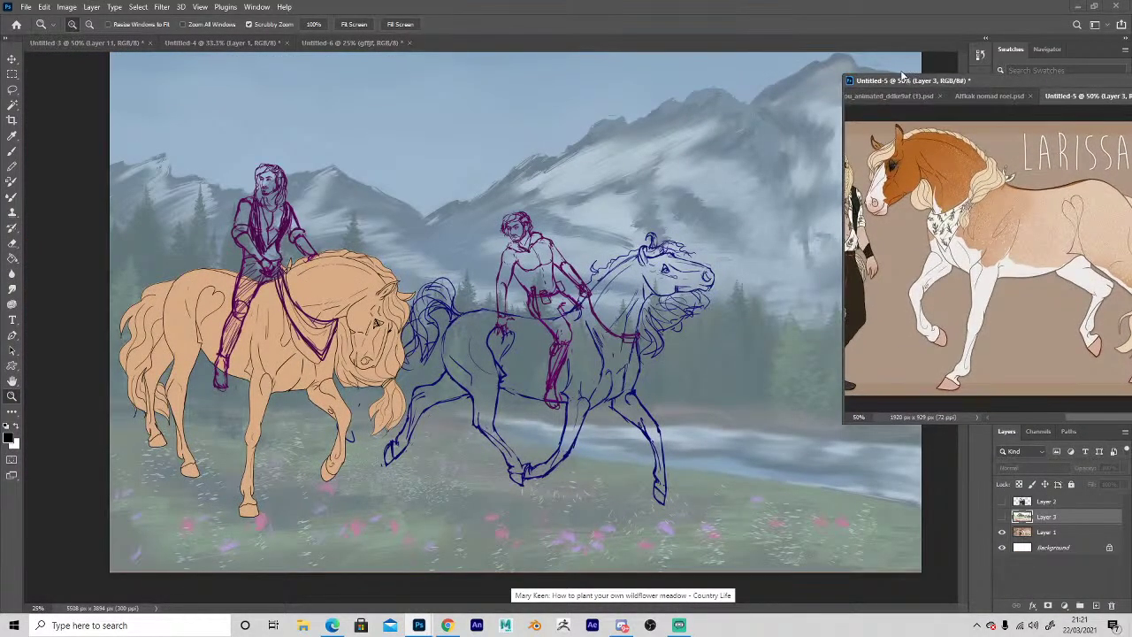
click(388, 368)
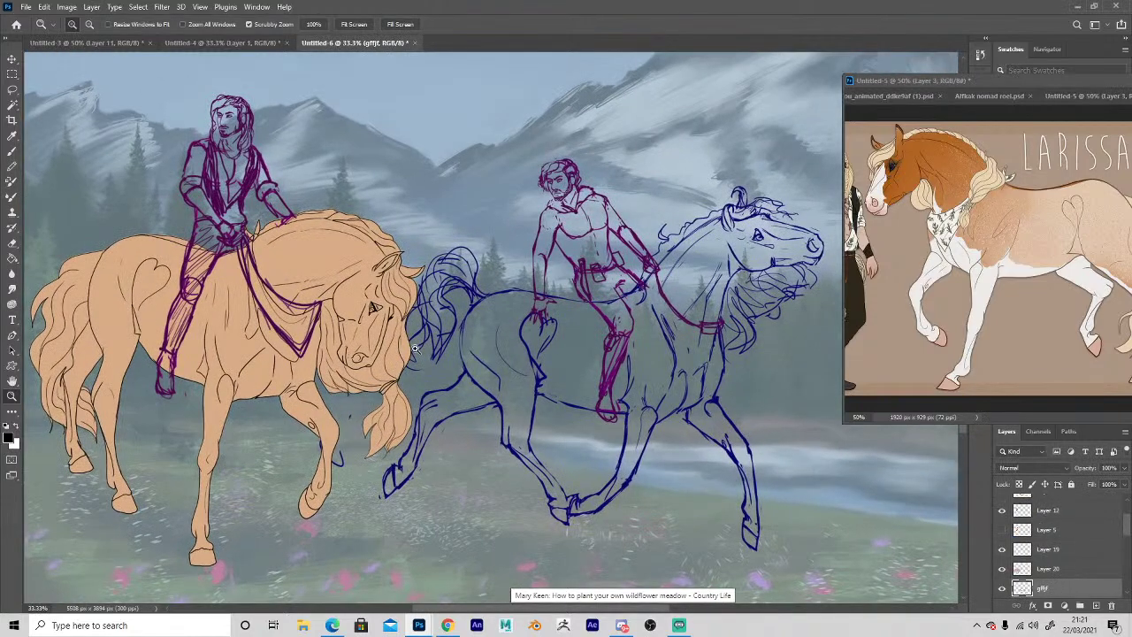
key(ctrl+shift+h)
drag(703, 451, 409, 425)
alt+click(400, 444)
alt+click(399, 445)
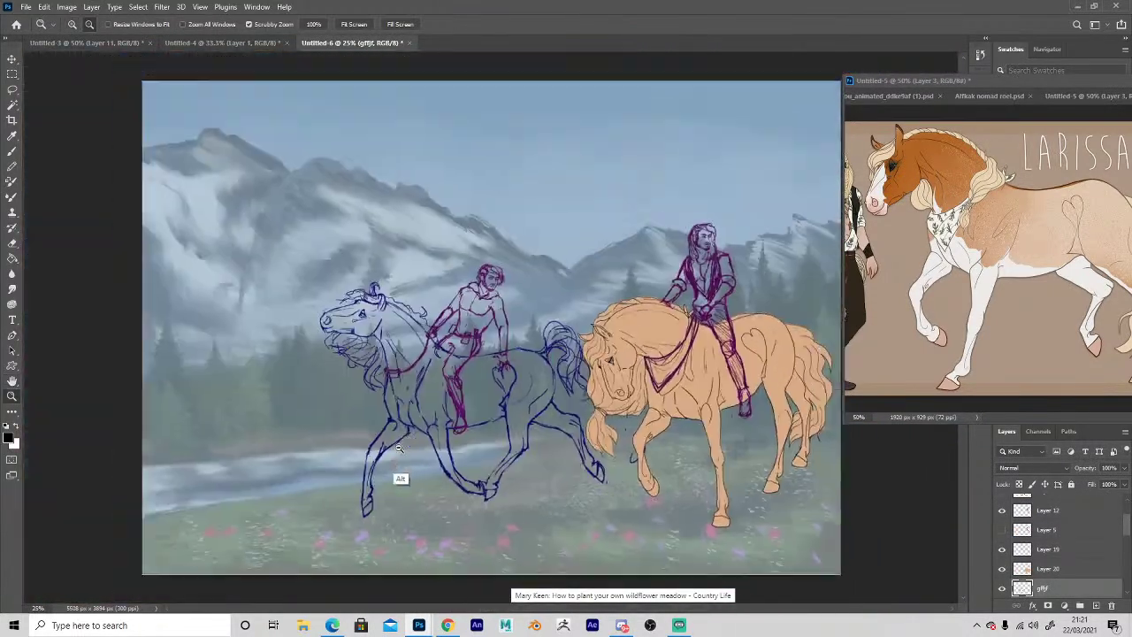
click(636, 470)
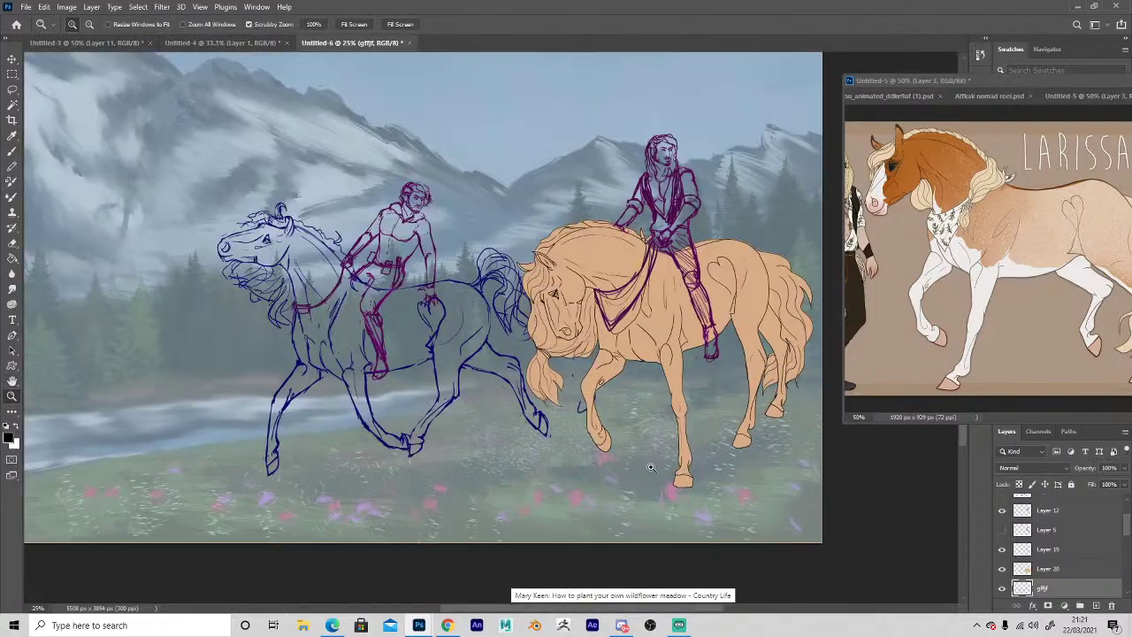
click(790, 360)
click(790, 360)
click(790, 360)
drag(642, 388, 537, 370)
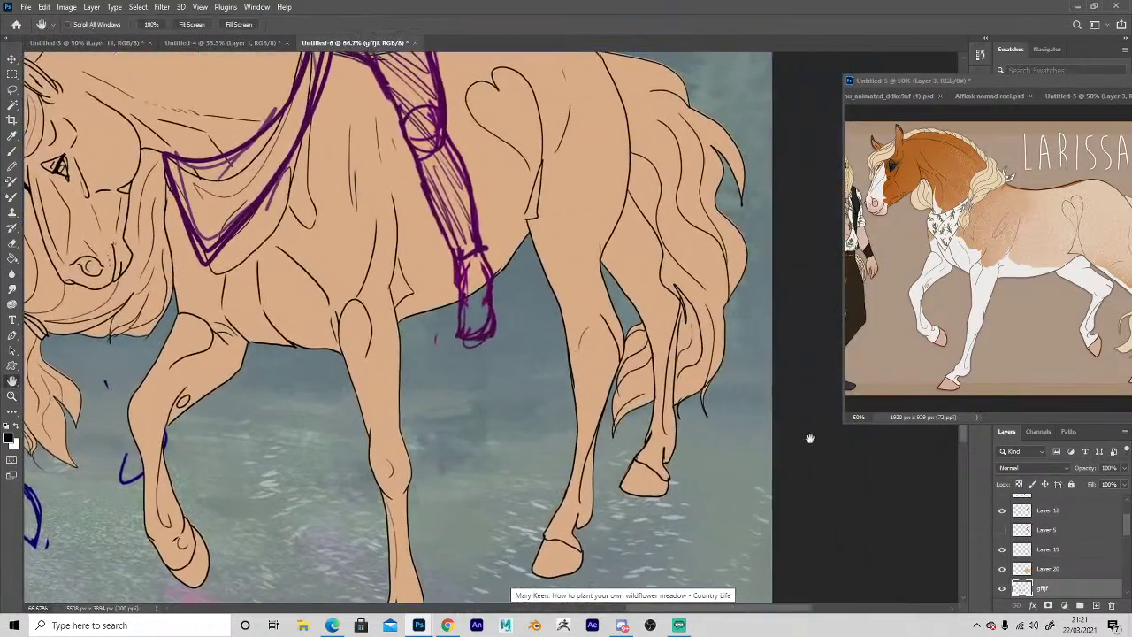
Refine the tail strands beside the hindquarters on line art Layer 19 with small brush and eraser strokes.
click(1026, 549)
key(b)
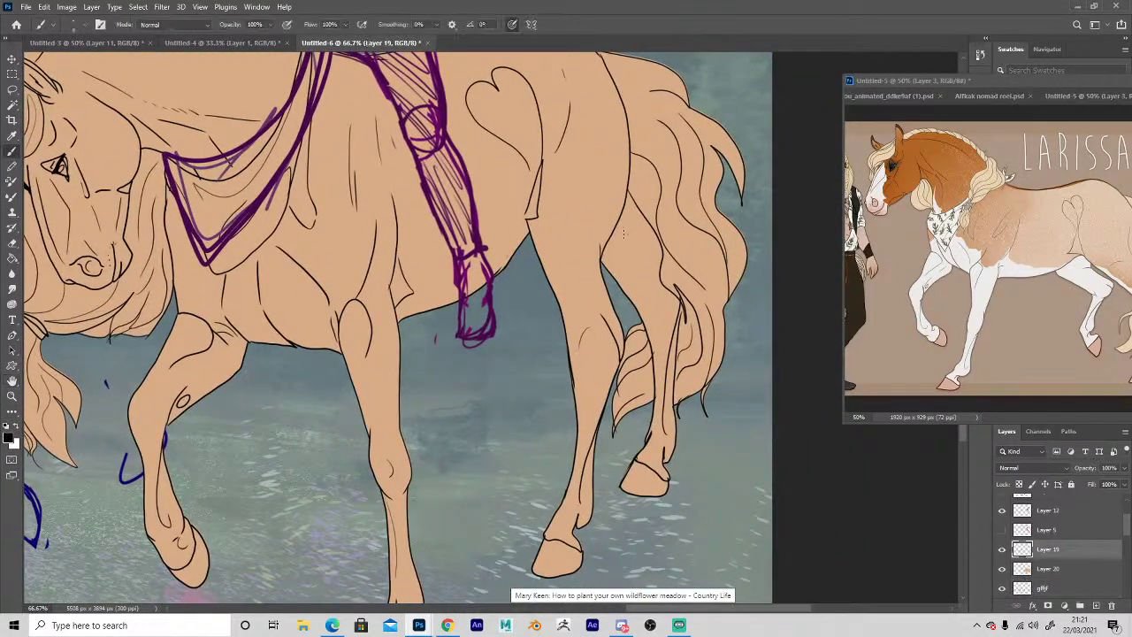
key(e)
drag(648, 222, 655, 236)
key(b)
key(e)
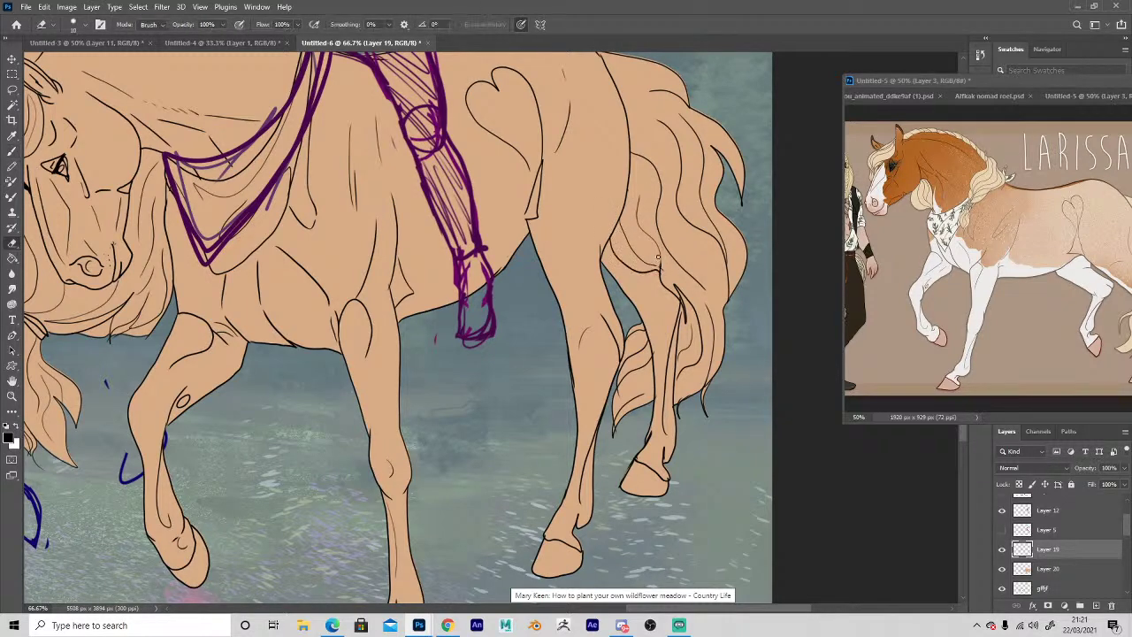
key(b)
key(z)
alt+click(374, 434)
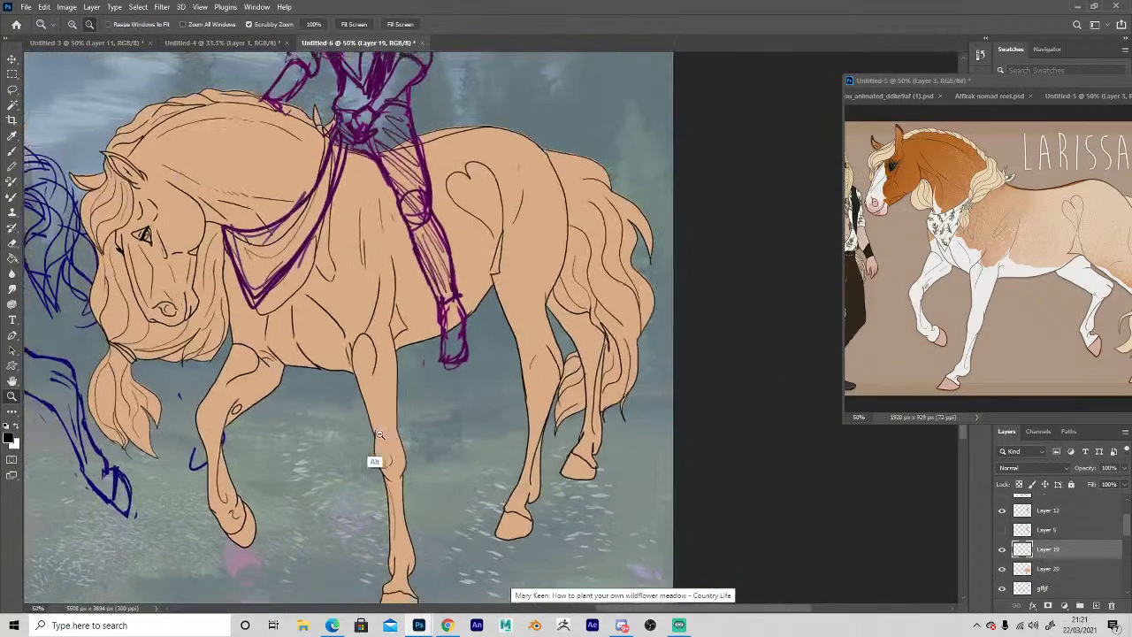
alt+click(369, 435)
alt+click(343, 440)
alt+click(324, 452)
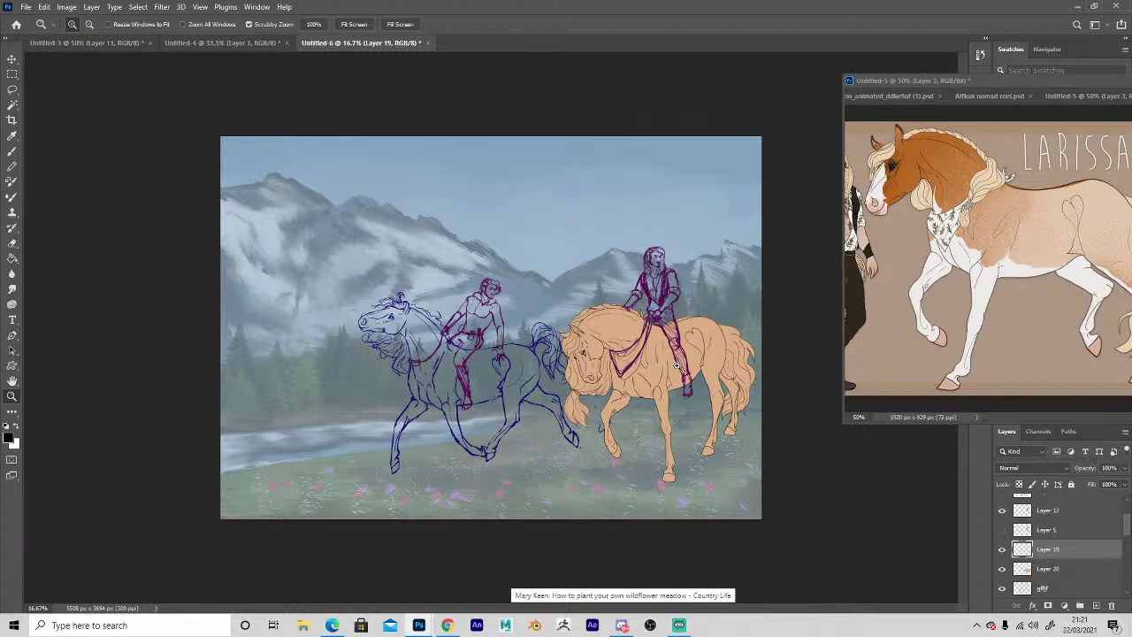
Lower the opacity of the long-haired rider's sketch layer and add a new layer above it.
click(707, 358)
click(679, 336)
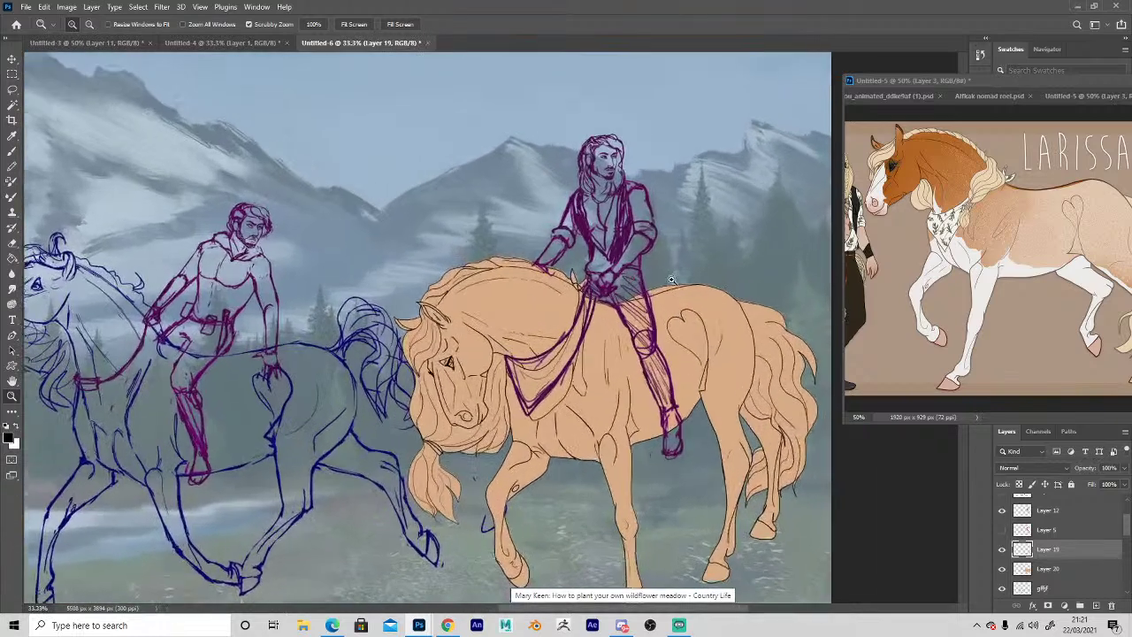
click(683, 282)
key(v)
click(550, 209)
click(1124, 468)
drag(1106, 483, 1093, 492)
click(1095, 605)
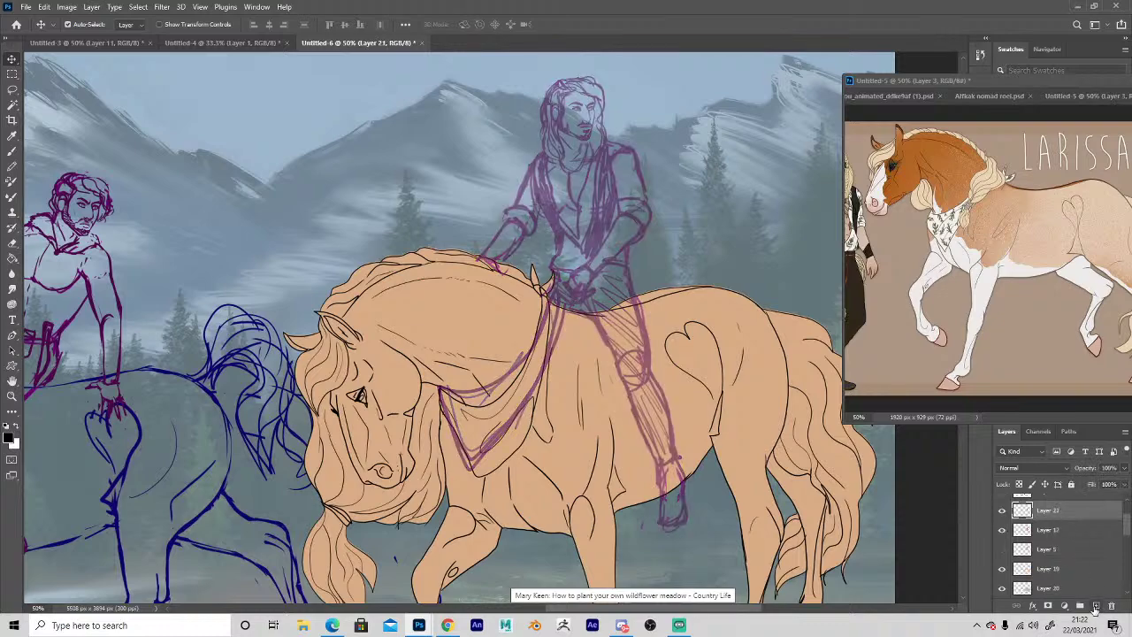
Select the area outside the horse's tan fill on Layer 20 with the Magic Wand and expand the selection.
key(z)
click(674, 296)
click(674, 298)
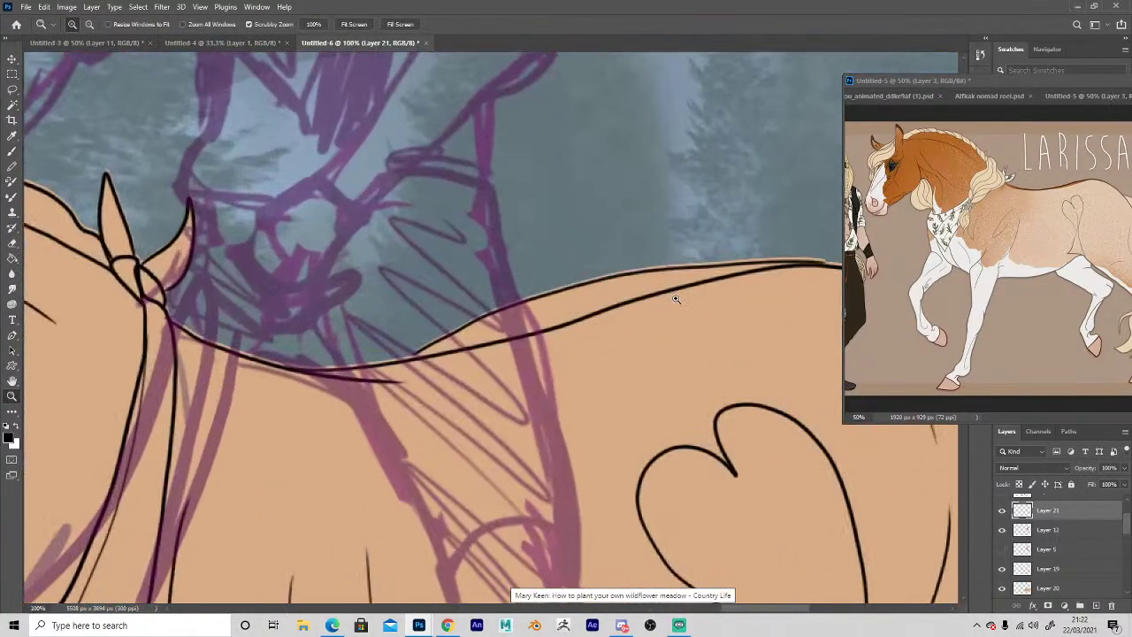
click(12, 58)
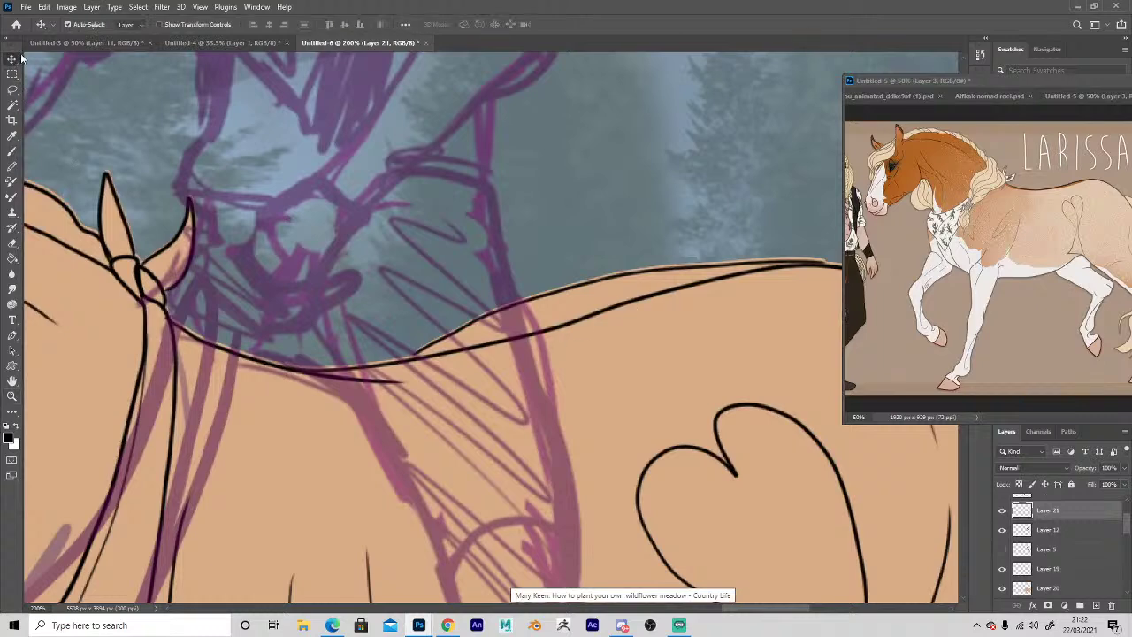
click(592, 290)
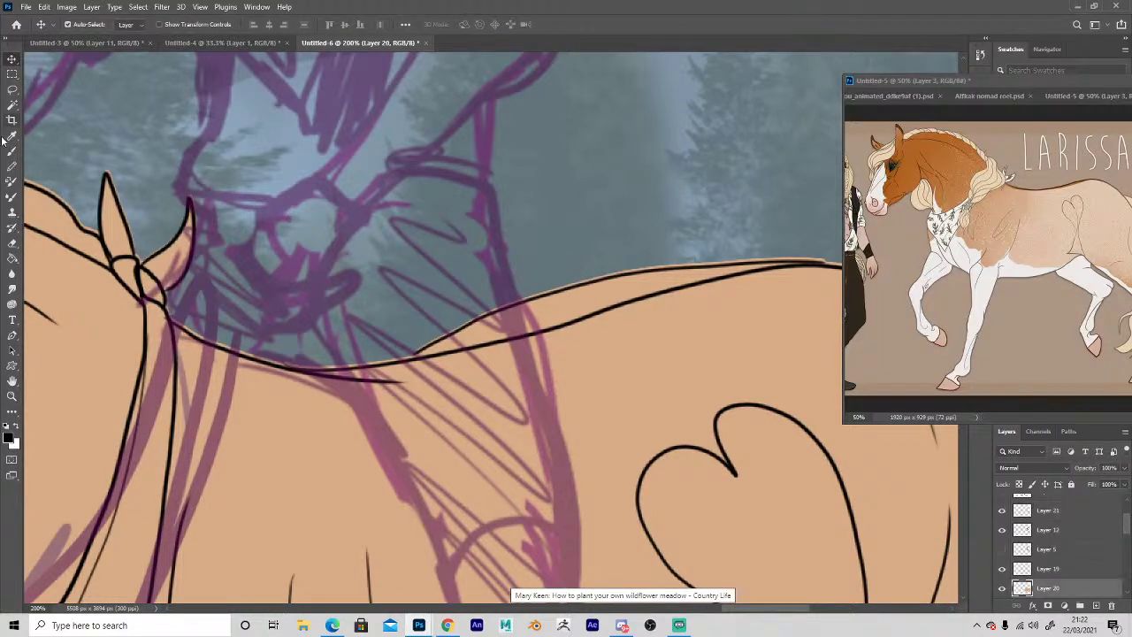
click(11, 105)
click(516, 212)
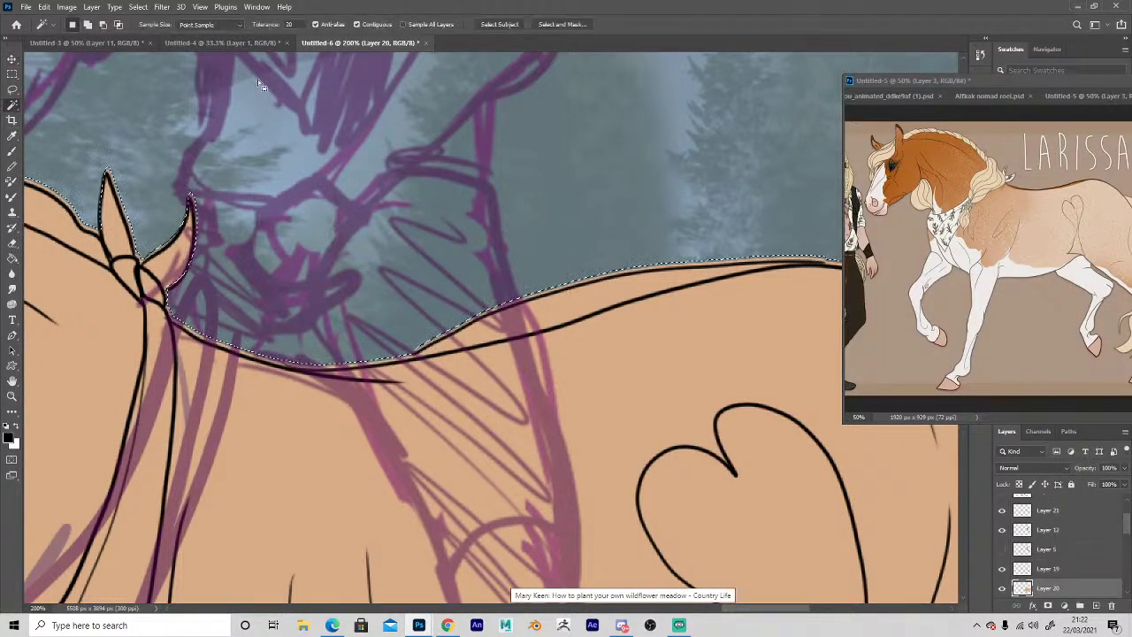
click(138, 6)
mouse_move(137, 188)
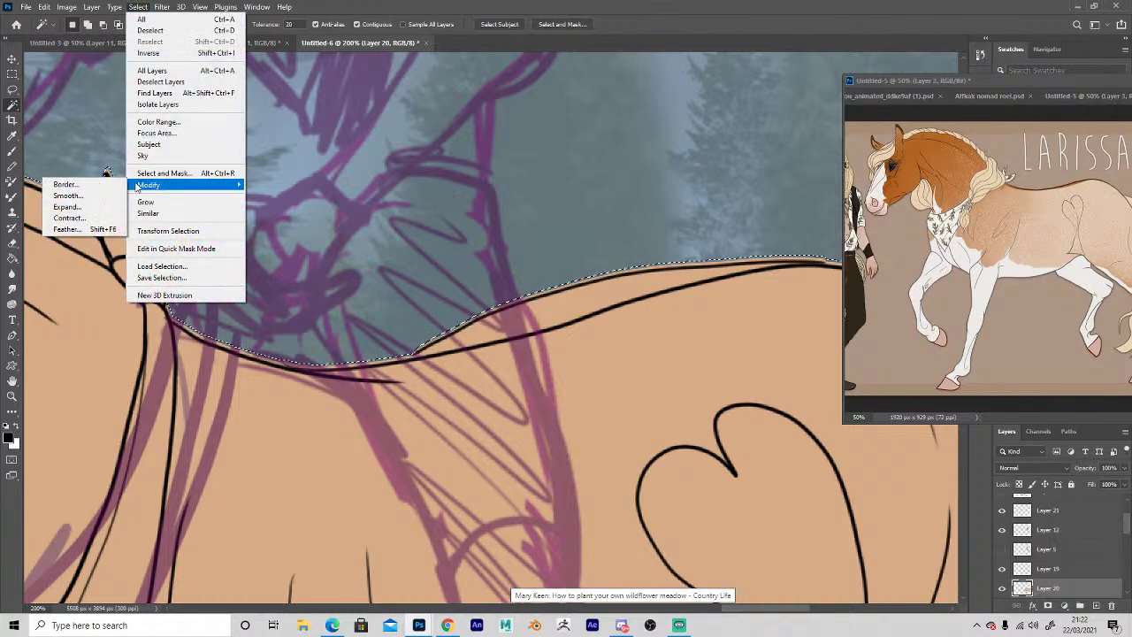
click(67, 207)
click(617, 196)
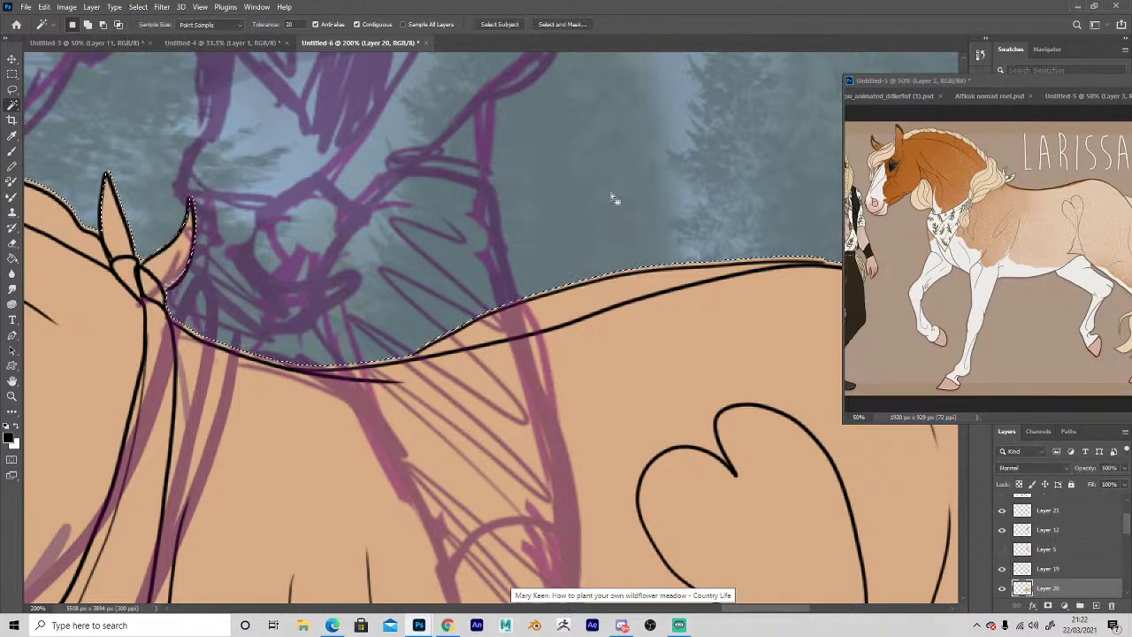
Open the Contract Selection option for the area around the horse, cancel it, and deselect.
click(138, 6)
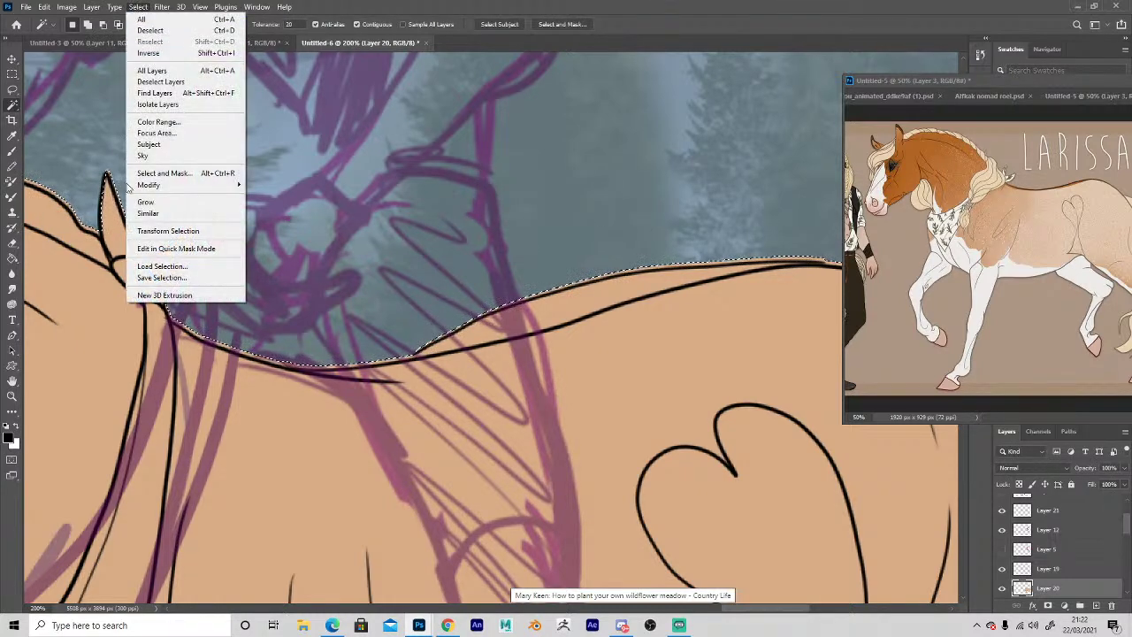
mouse_move(133, 185)
click(57, 216)
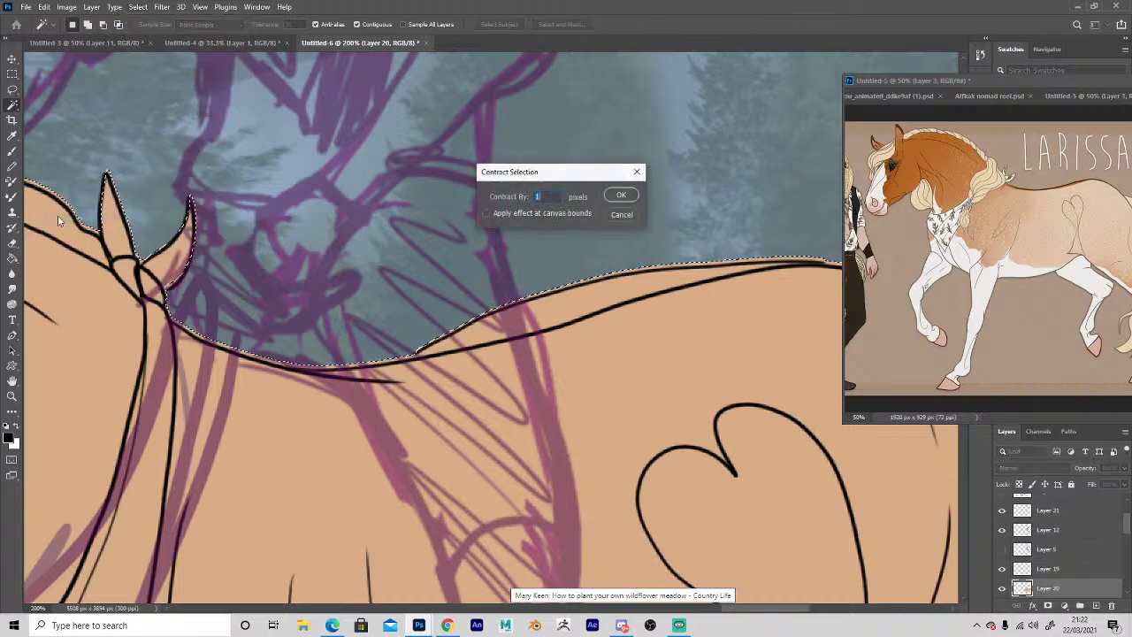
click(624, 216)
click(114, 7)
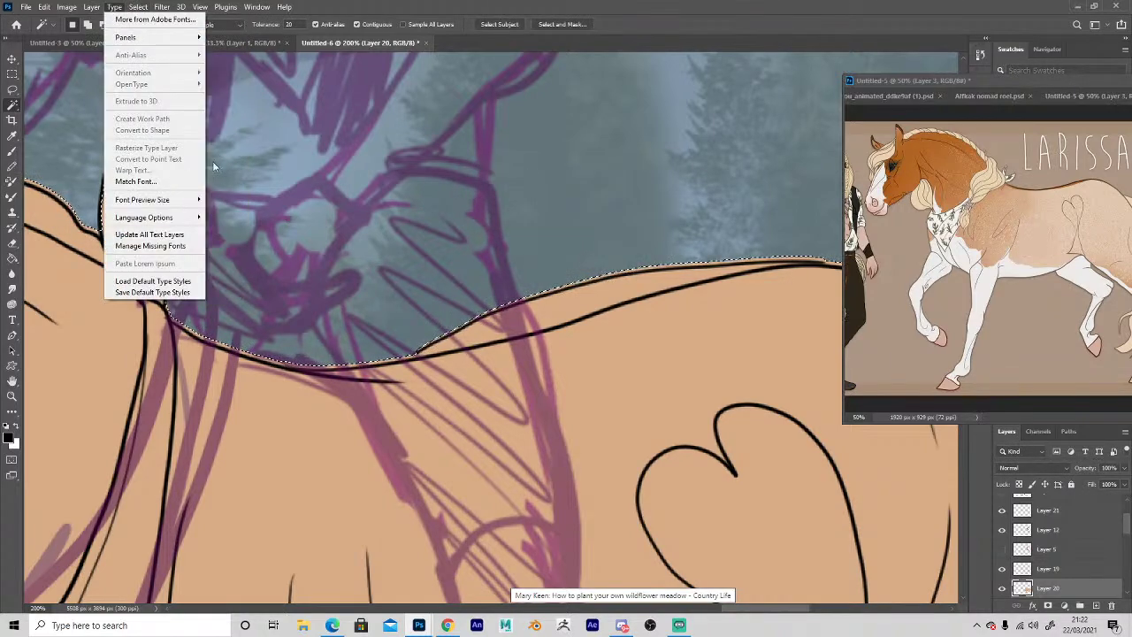
click(341, 198)
key(z)
drag(517, 323, 456, 349)
alt+click(449, 482)
click(440, 469)
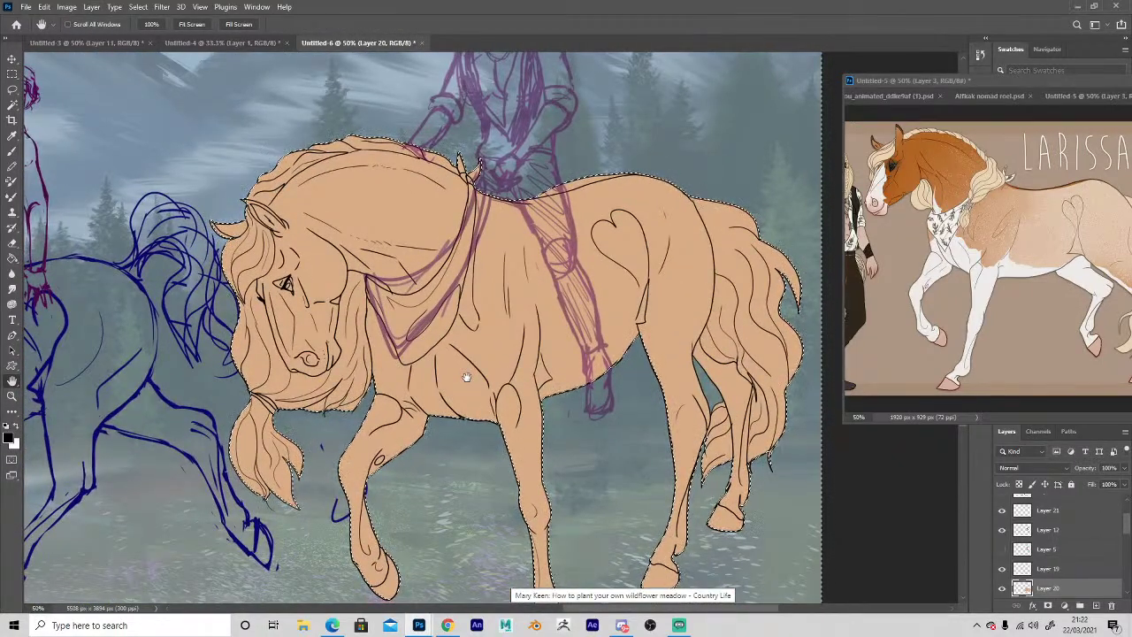
key(ctrl+d)
key(z)
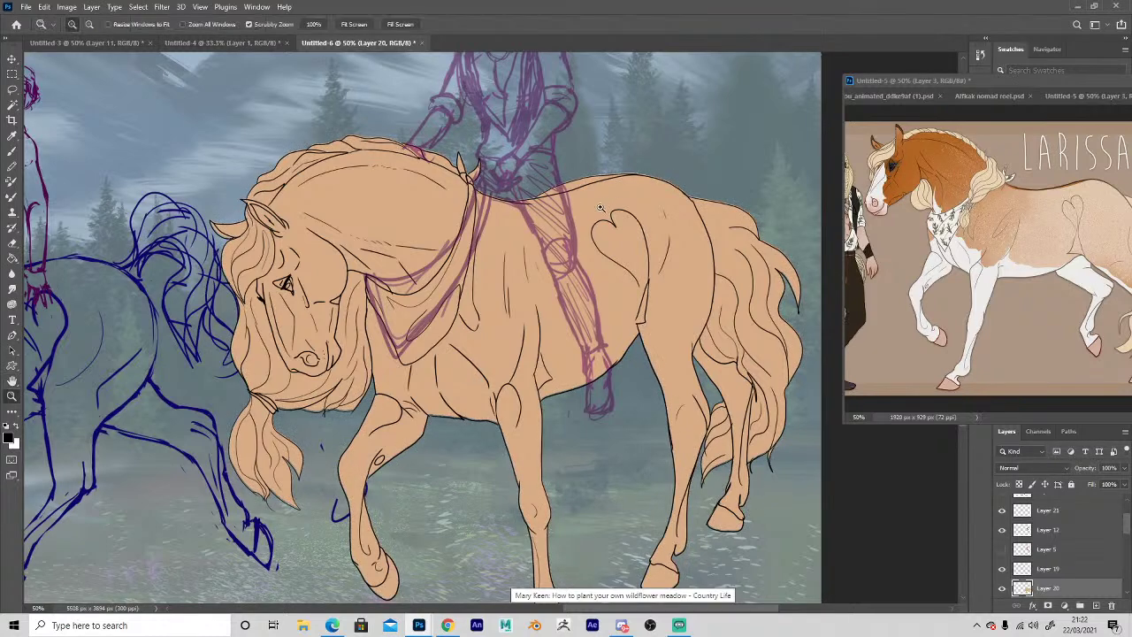
Hide the tan base layer and select the area around the horse's line art on Layer 19 with the Magic Wand.
click(1002, 588)
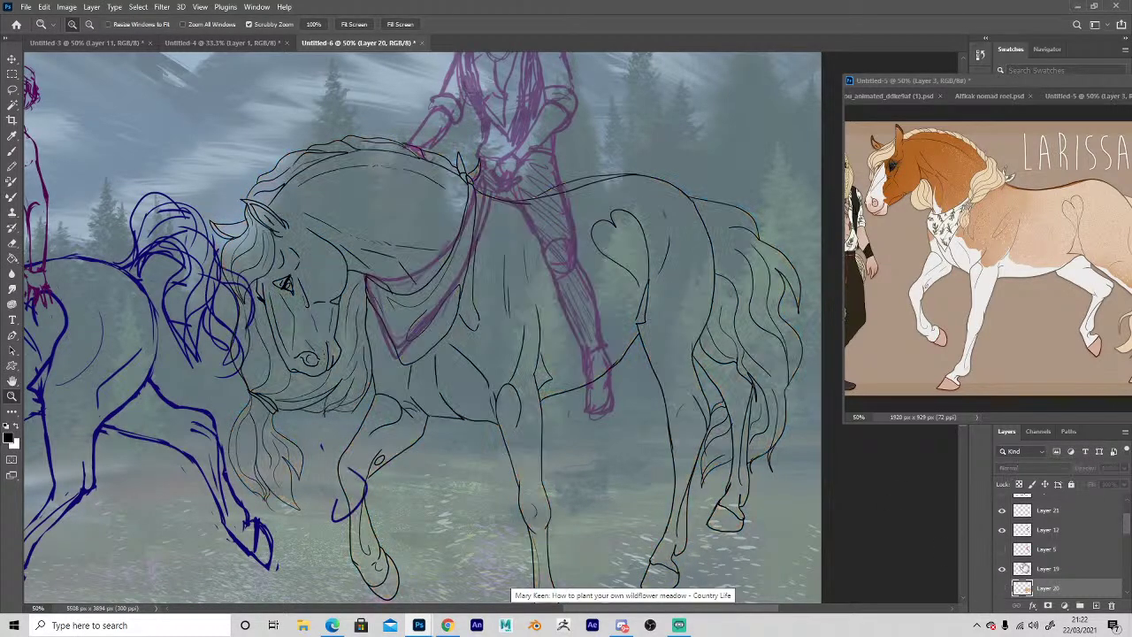
click(1035, 568)
click(11, 105)
click(164, 111)
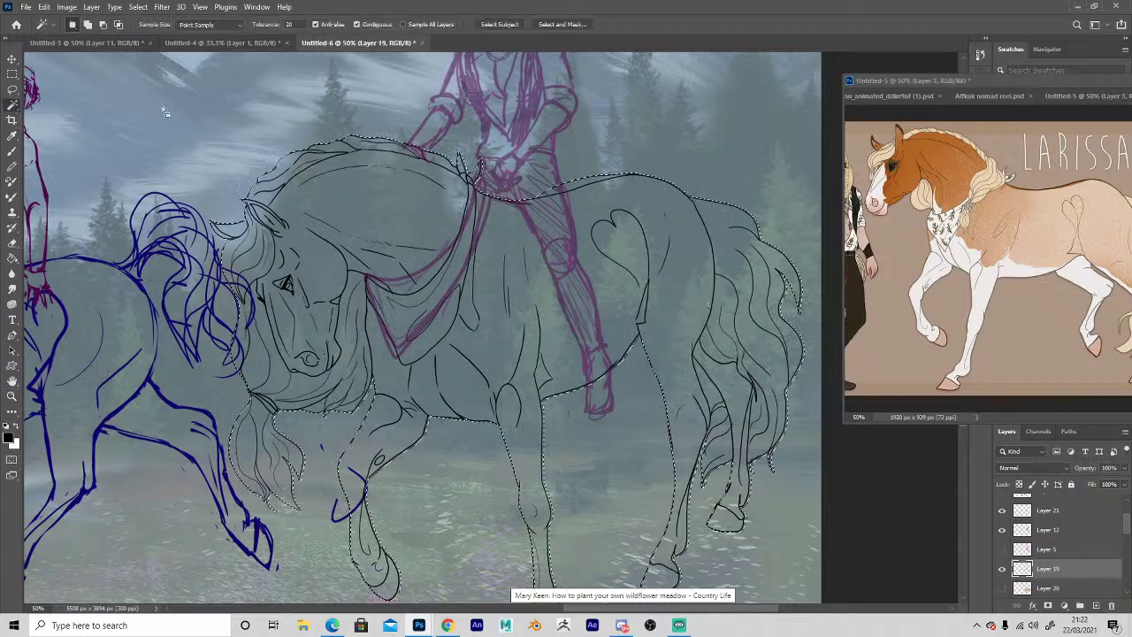
Expand the selection of the area around the horse and invert it so the horse itself is selected.
click(138, 6)
mouse_move(134, 187)
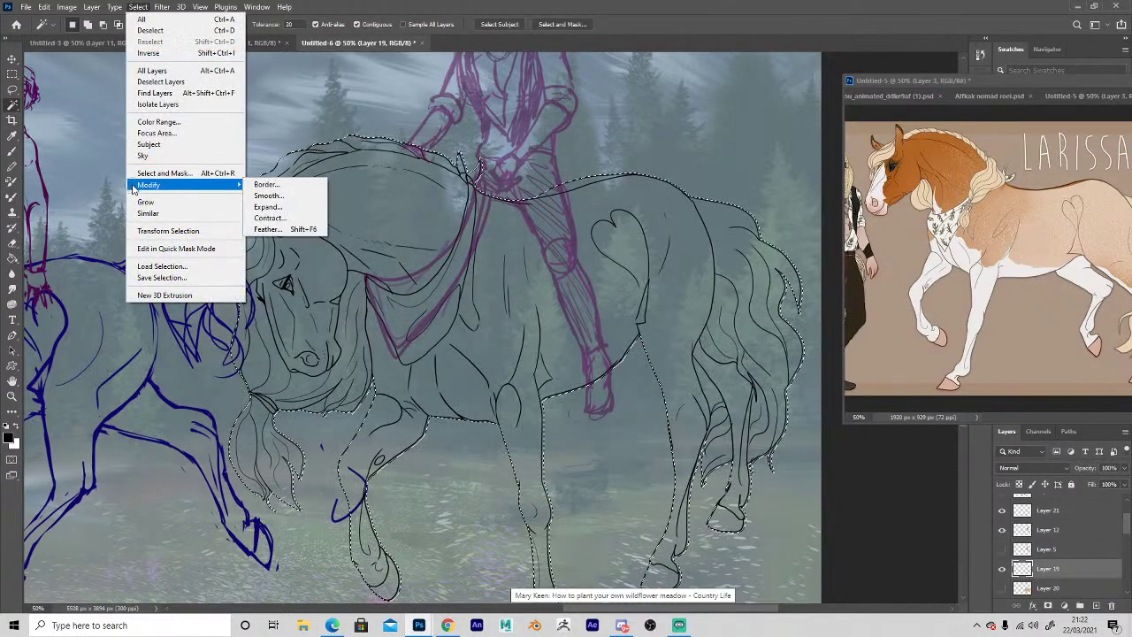
click(268, 206)
key(Return)
click(138, 6)
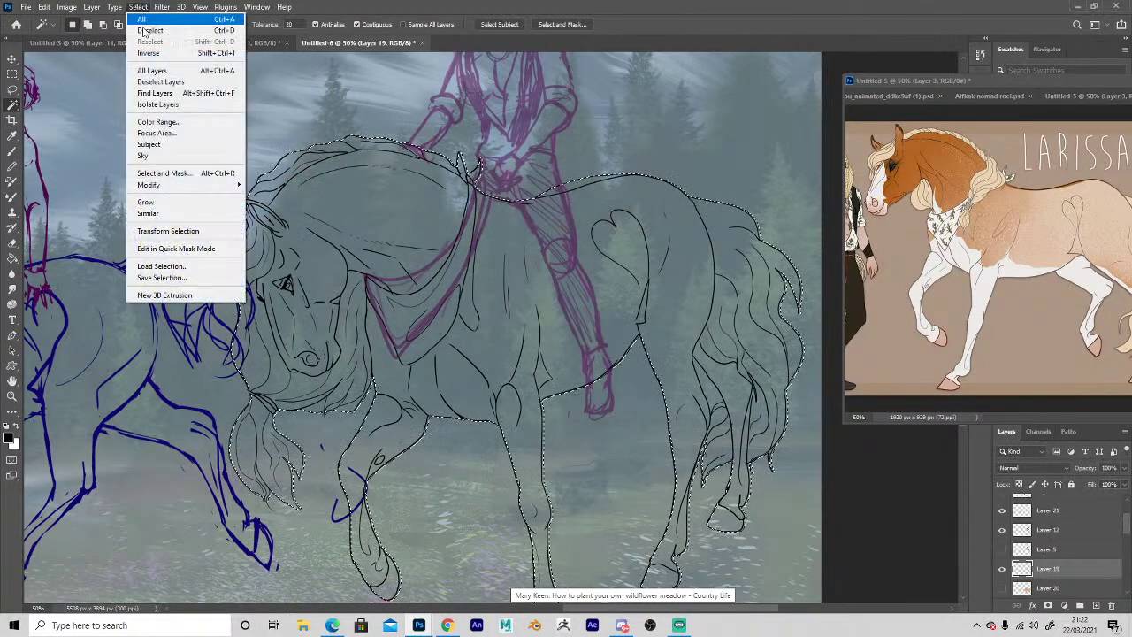
click(148, 53)
Fill the selected horse on a new layer with the tan sampled from the reference horse's body.
click(1096, 606)
click(1097, 606)
key(i)
click(1037, 231)
key(g)
click(610, 268)
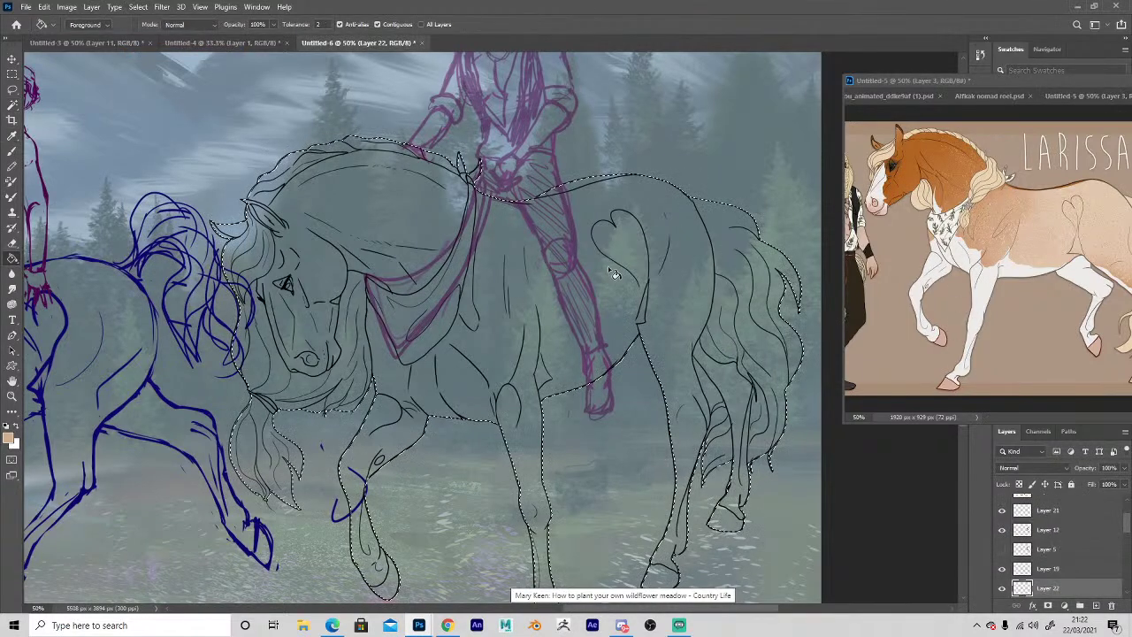
click(614, 273)
Erase the tan fill spilling past the line art along the horse's back, rump and the top of the tail.
key(z)
click(603, 159)
click(561, 143)
click(546, 146)
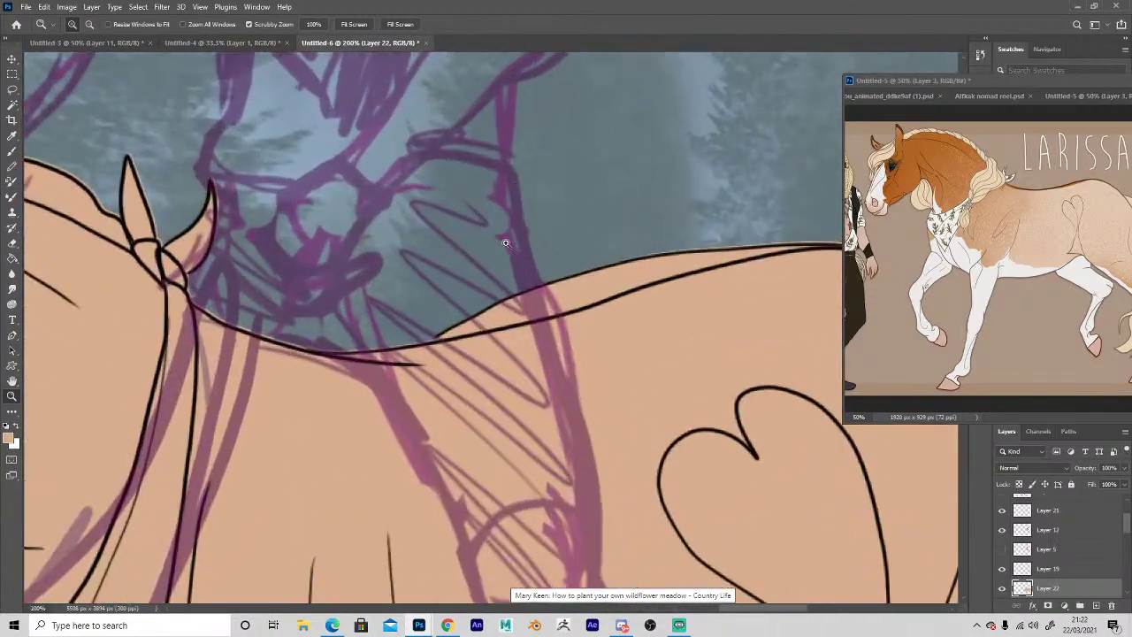
drag(564, 376, 463, 374)
key(e)
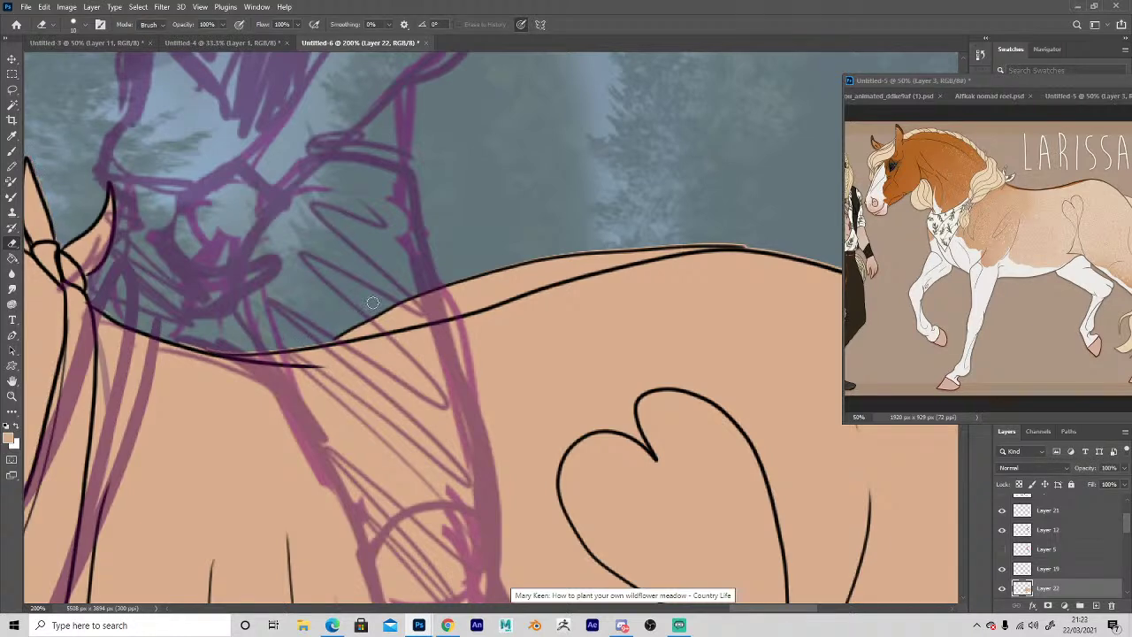
scroll(581, 316, right, 5)
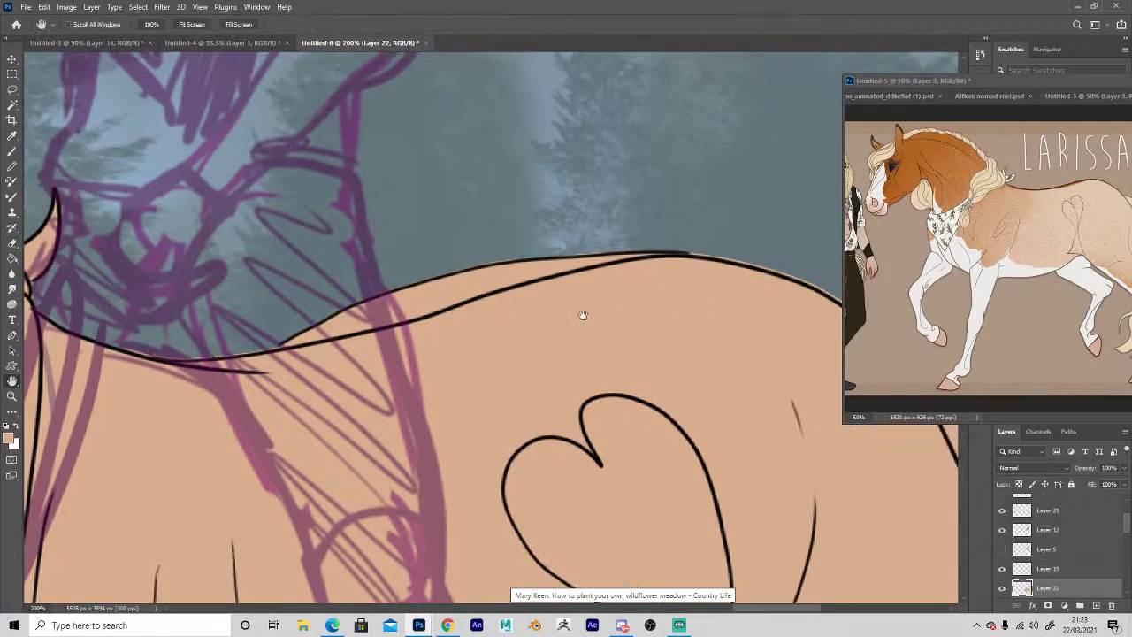
drag(693, 317, 724, 338)
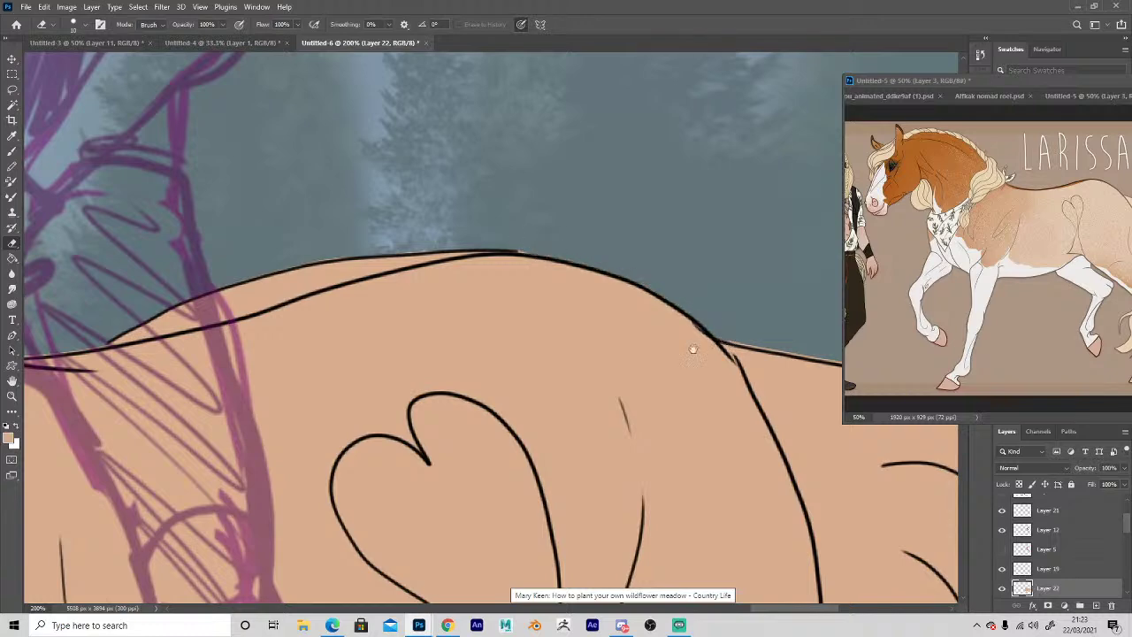
space+drag(760, 375, 502, 316)
mouse_move(472, 281)
mouse_down()
mouse_move(669, 329)
mouse_move(720, 362)
mouse_move(754, 449)
mouse_move(730, 383)
mouse_up()
drag(749, 449, 850, 512)
Erase the tan fill spilling past the line art around the lower tail, hind legs and hooves.
space+drag(703, 500, 470, 281)
mouse_move(616, 287)
mouse_down()
mouse_move(682, 402)
mouse_move(686, 464)
mouse_move(674, 381)
mouse_move(678, 515)
mouse_move(682, 490)
mouse_move(658, 544)
mouse_move(588, 362)
mouse_up()
key(space)
mouse_move(571, 485)
mouse_down()
mouse_move(527, 324)
mouse_move(626, 456)
mouse_move(645, 548)
mouse_up()
key(space)
drag(568, 459, 601, 145)
mouse_move(612, 349)
mouse_down()
mouse_move(615, 479)
mouse_move(592, 510)
mouse_up()
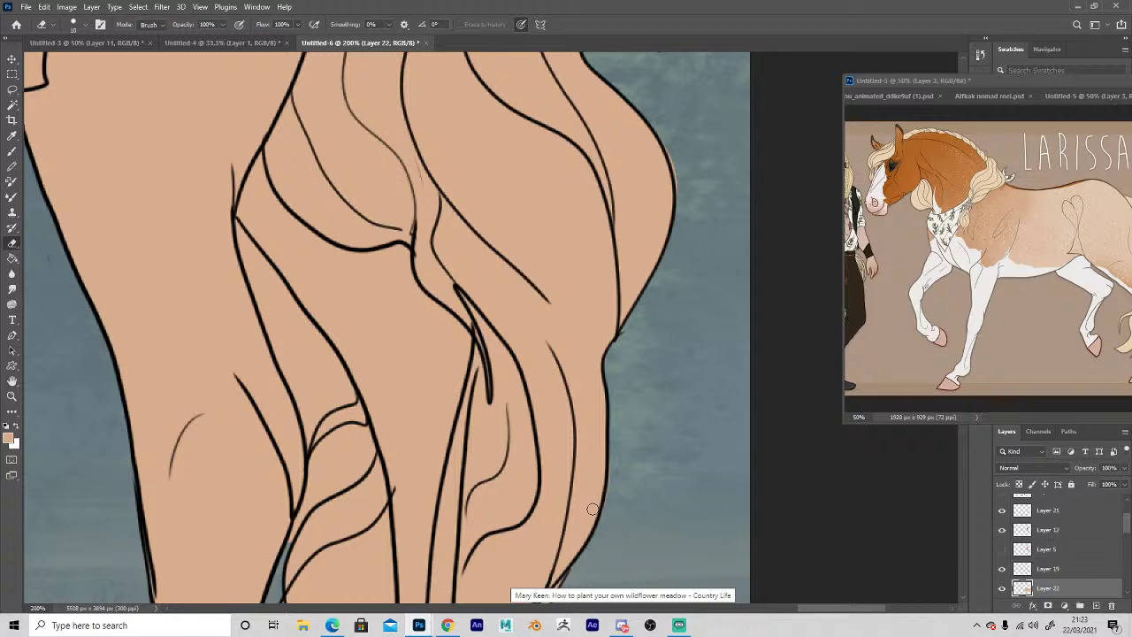
key(space)
drag(466, 349, 435, 519)
drag(336, 543, 428, 337)
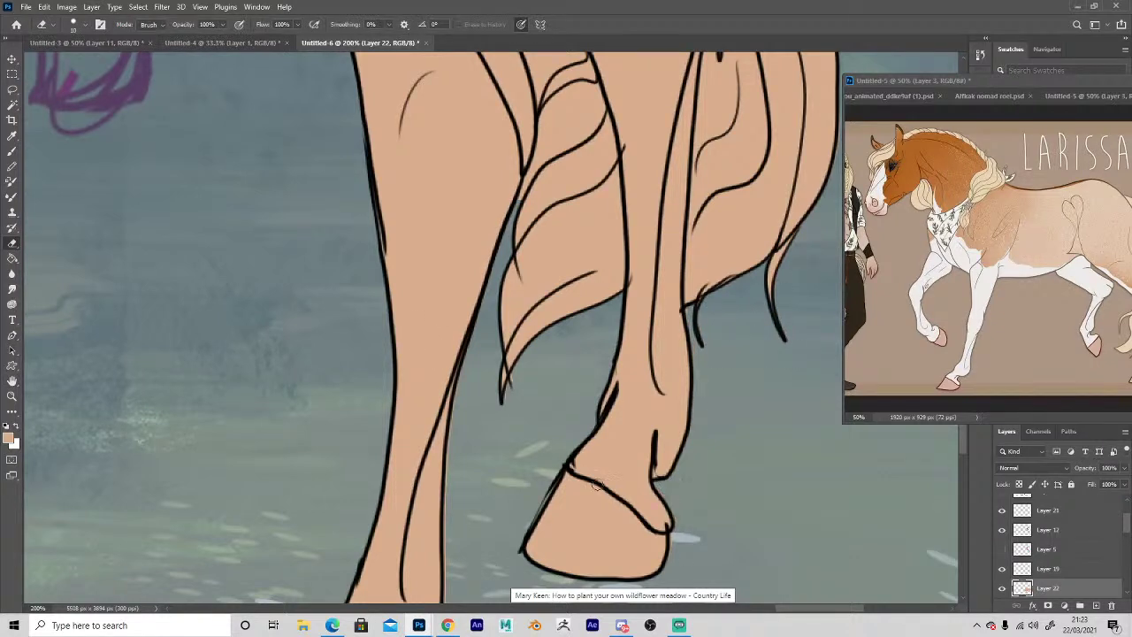
drag(336, 412, 412, 274)
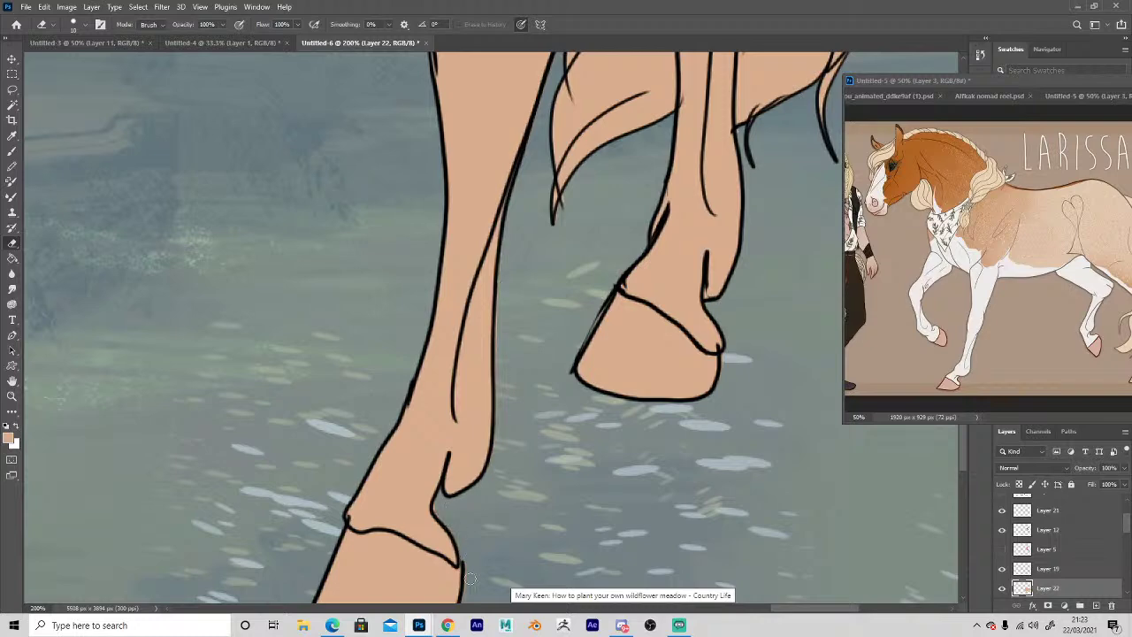
Check the whole horse, from the legs up to the mane and head, for fill outside the line art.
key(z)
drag(223, 411, 96, 401)
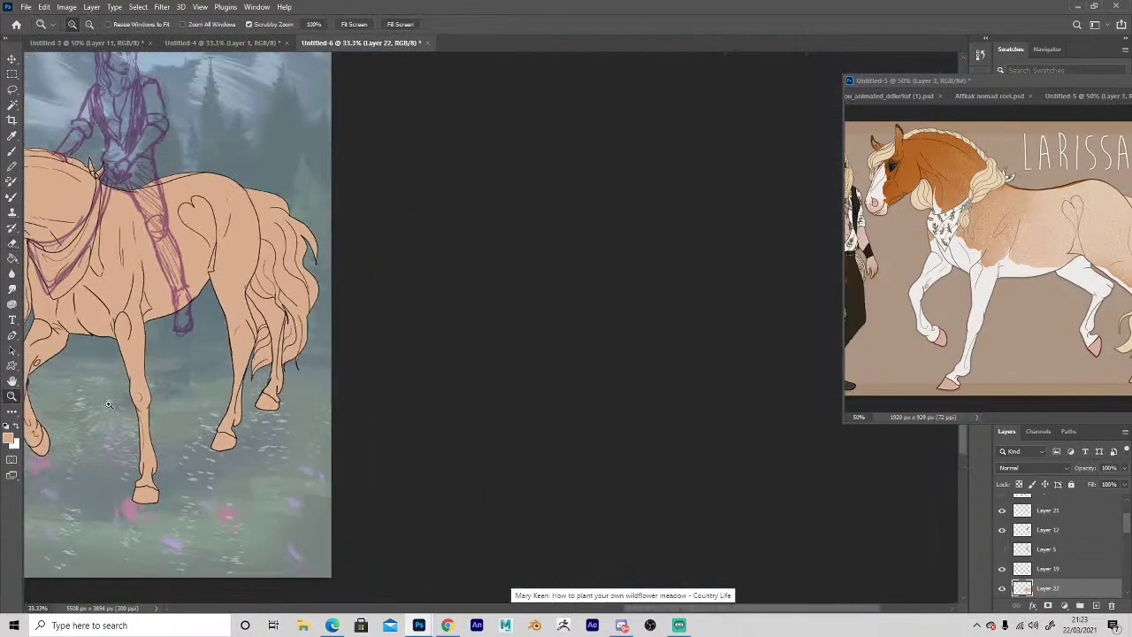
click(77, 395)
key(space)
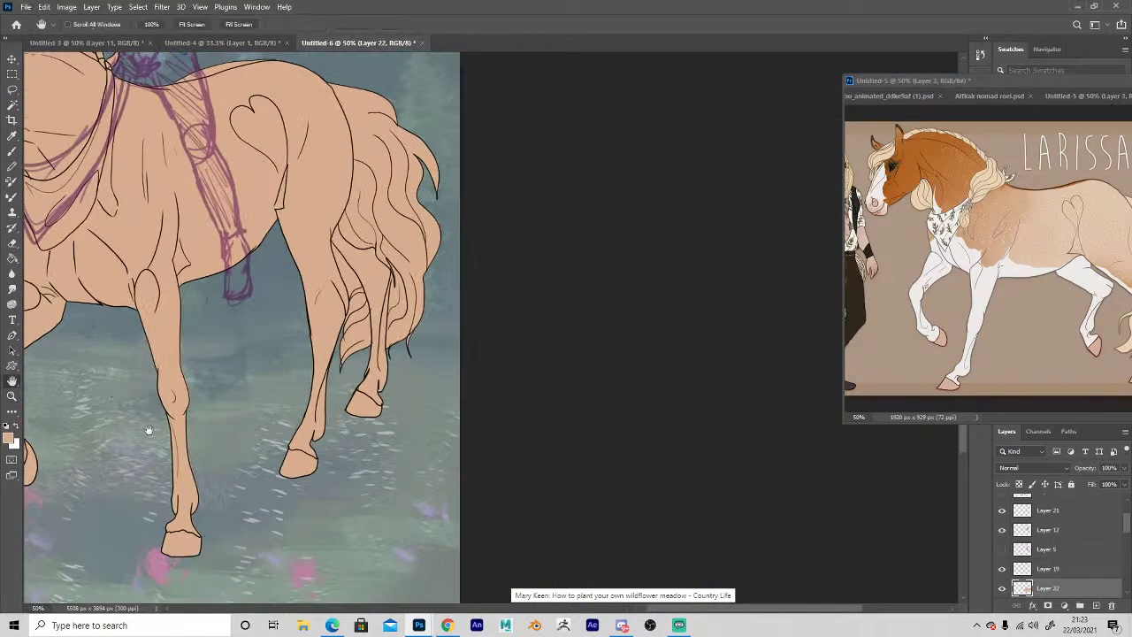
drag(142, 471, 152, 508)
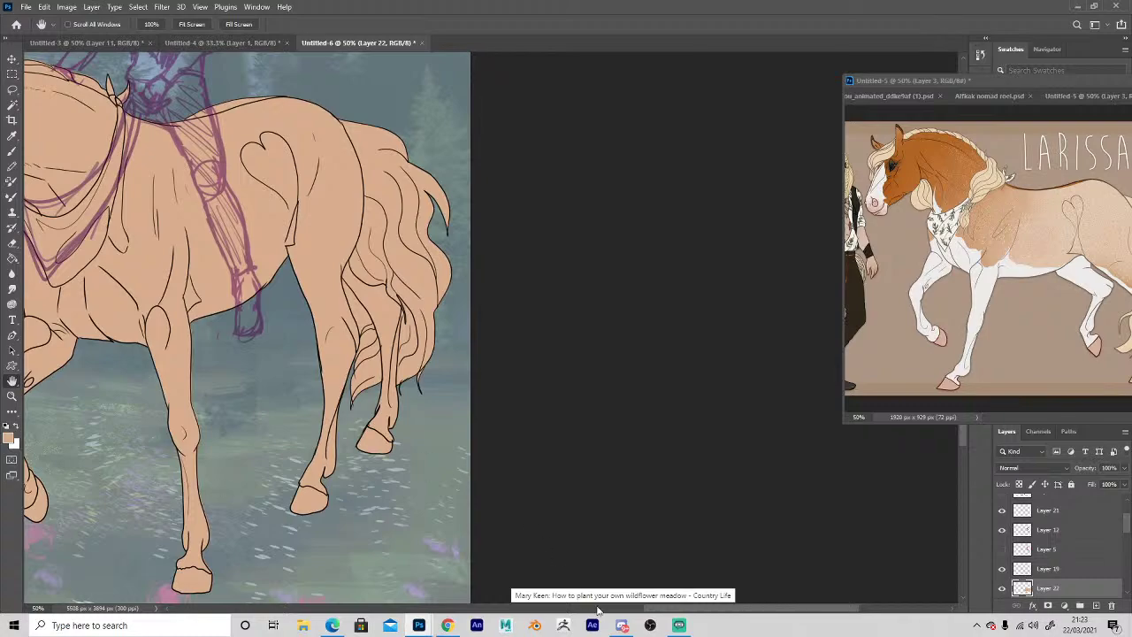
drag(571, 578, 715, 516)
drag(436, 426, 450, 556)
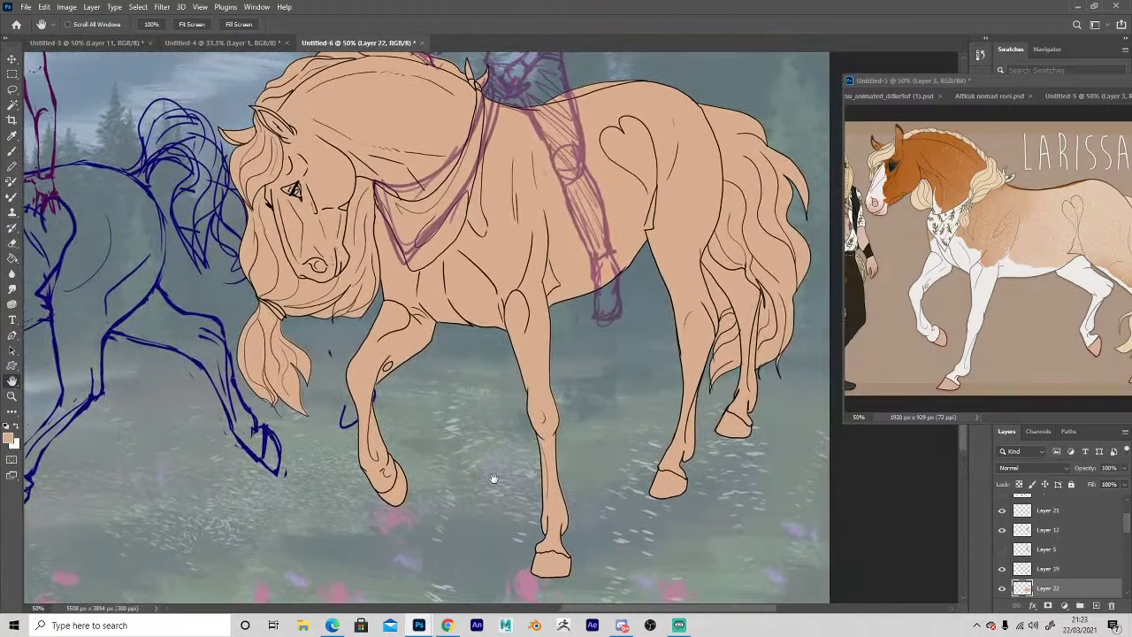
scroll(493, 478, up, 2)
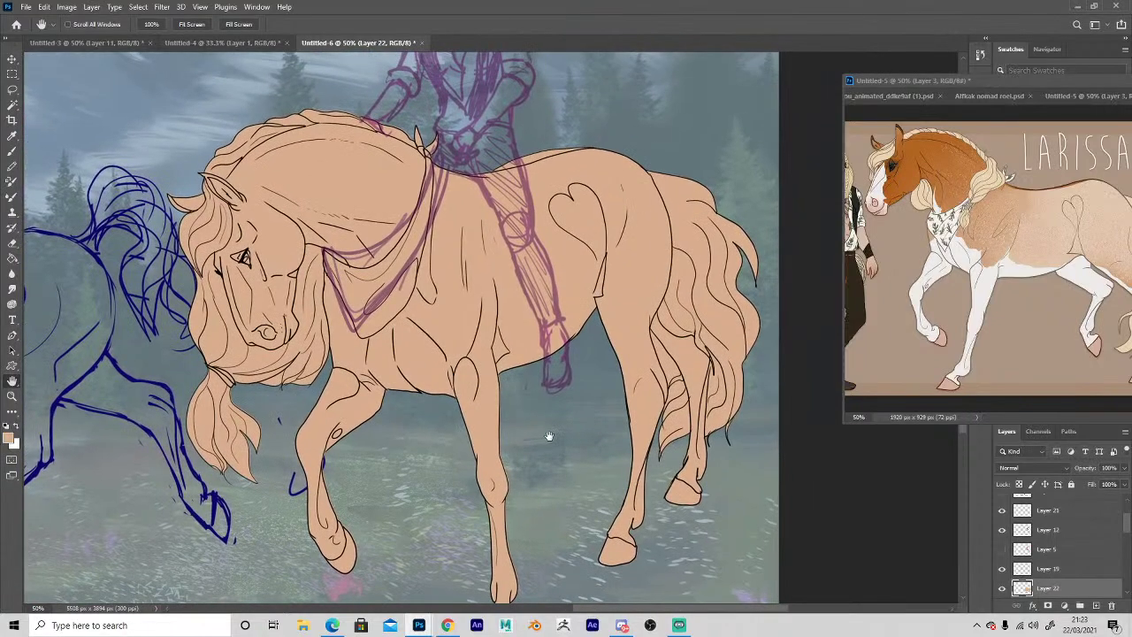
scroll(159, 180, up, 2)
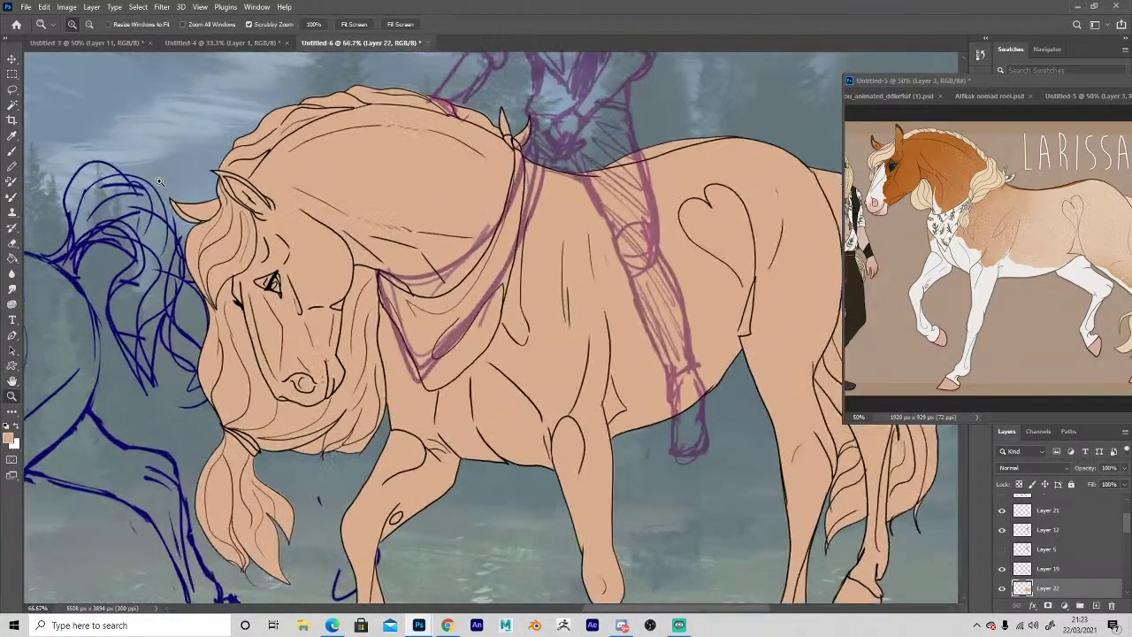
scroll(151, 354, up, 2)
key(e)
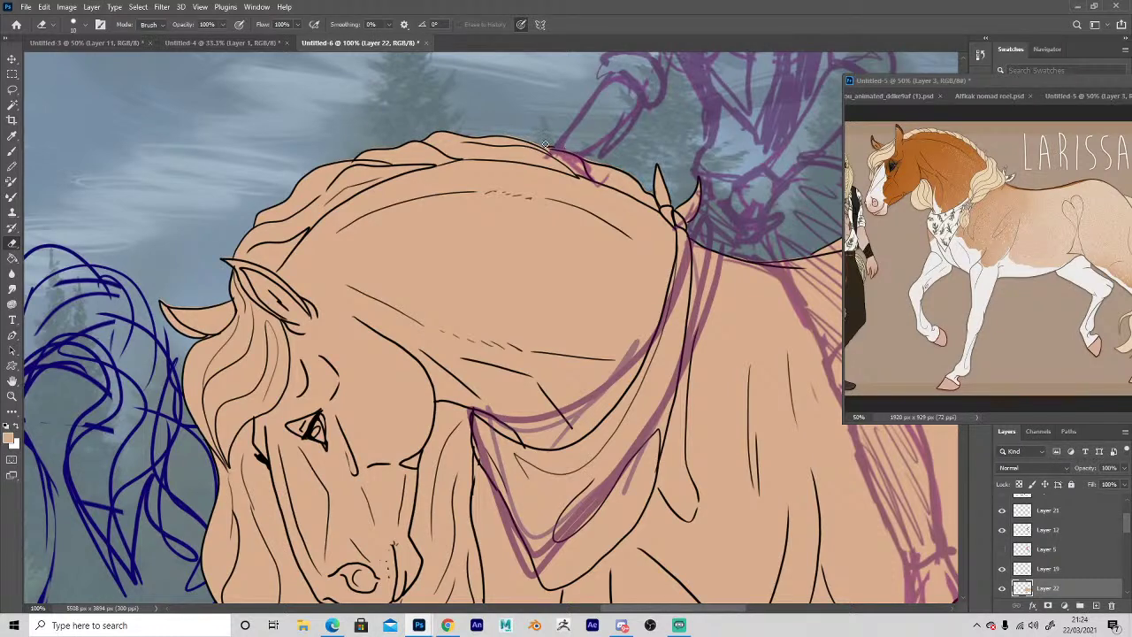
Lower the opacity of the horse's line art on Layer 19 and make Layer 21 the active layer.
click(1046, 576)
click(1124, 469)
click(1097, 482)
click(1021, 532)
click(1003, 531)
click(1003, 531)
click(1035, 515)
Locate the standing man on the reference sheet and the sketched rider's upper body on the canvas.
key(space)
drag(606, 230, 423, 369)
click(1000, 281)
key(j)
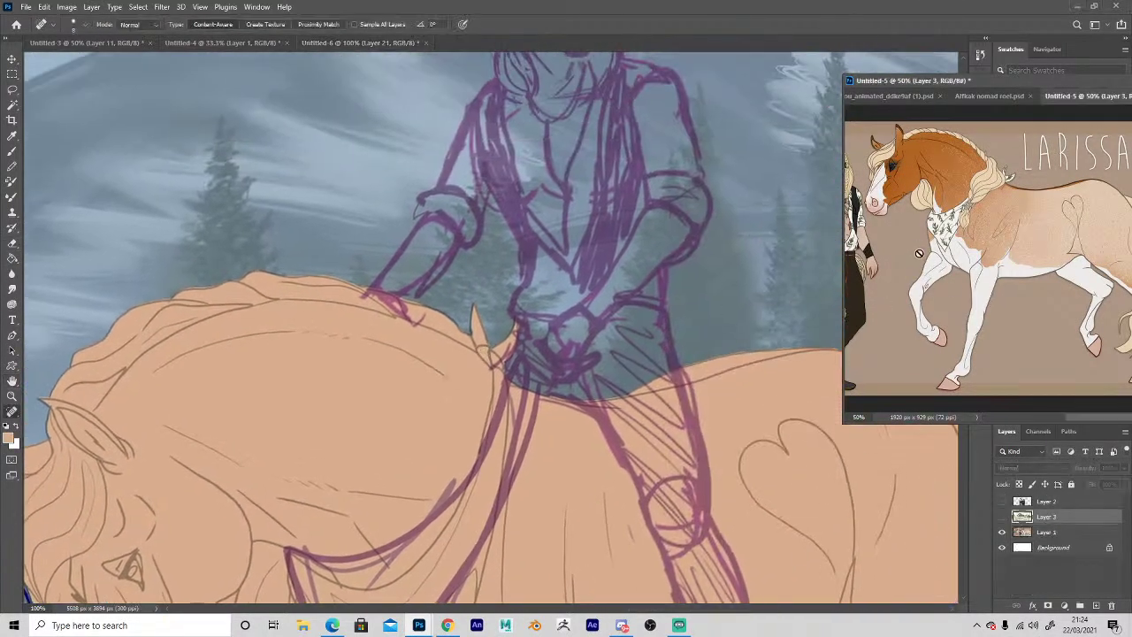
key(space)
drag(890, 290, 994, 284)
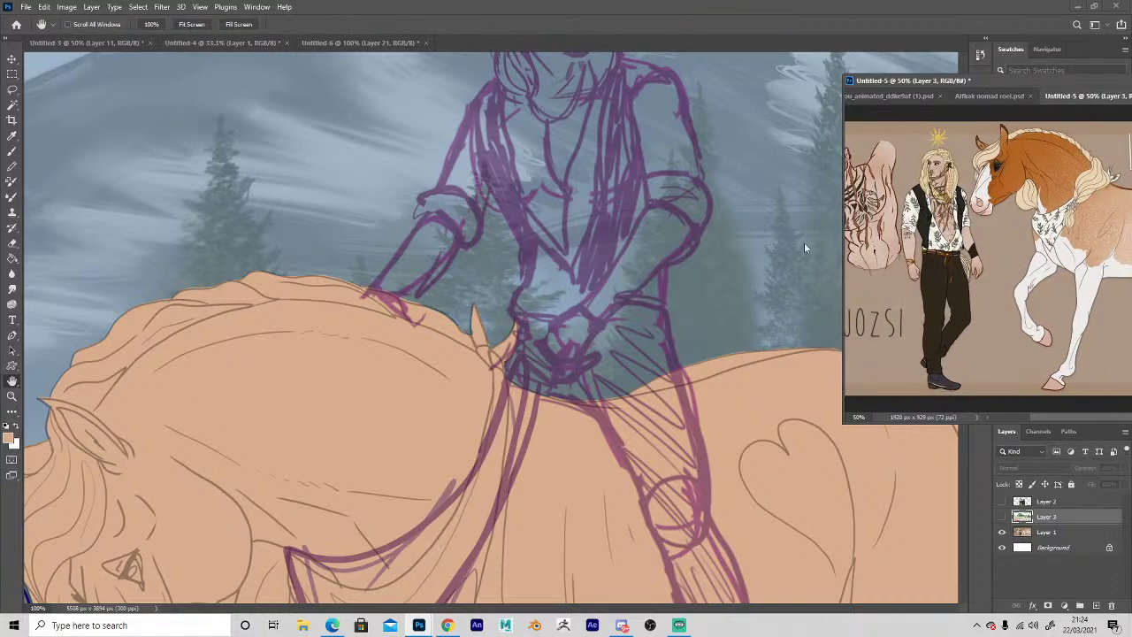
click(673, 263)
key(shift+h)
drag(672, 263, 942, 191)
mouse_move(248, 346)
mouse_down()
mouse_move(556, 364)
mouse_move(925, 349)
mouse_up()
drag(93, 398, 893, 353)
drag(326, 408, 571, 457)
mouse_move(552, 211)
mouse_down()
mouse_move(493, 422)
mouse_move(497, 450)
mouse_up()
Compare the rider's sketched face with the reference man's face up close.
key(ctrl+space)
click(529, 159)
click(918, 166)
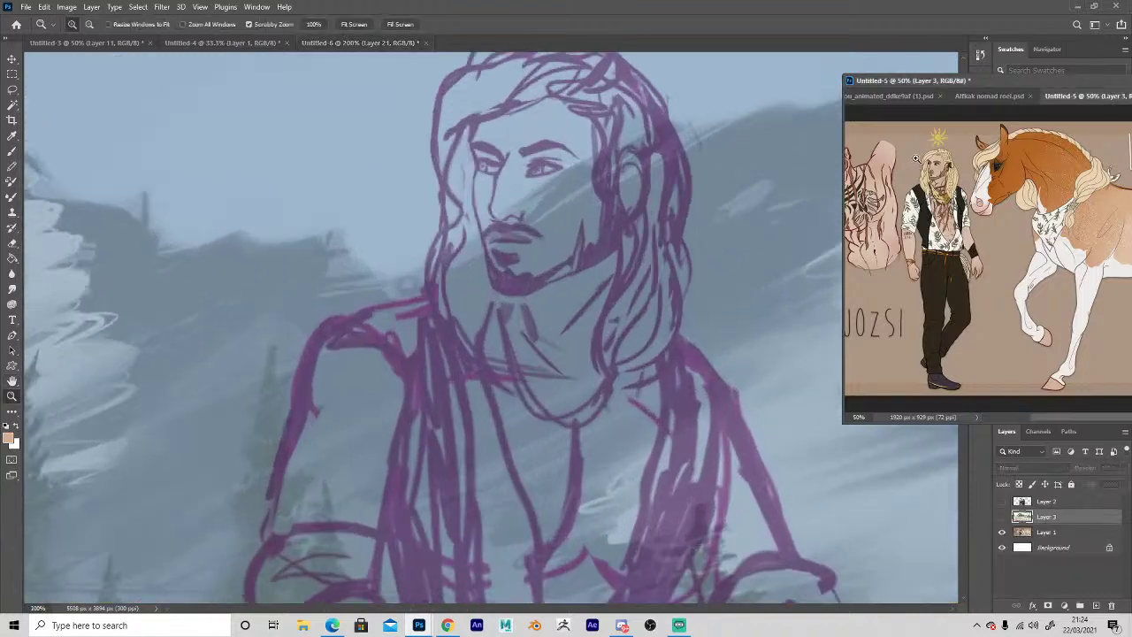
click(917, 160)
click(916, 159)
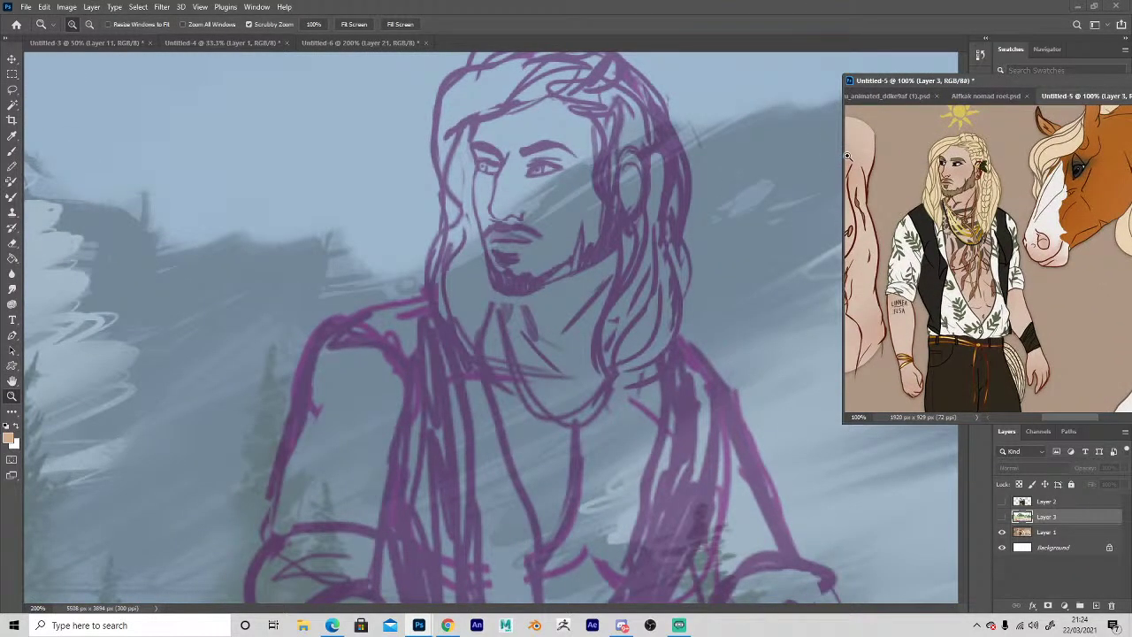
click(522, 206)
click(486, 188)
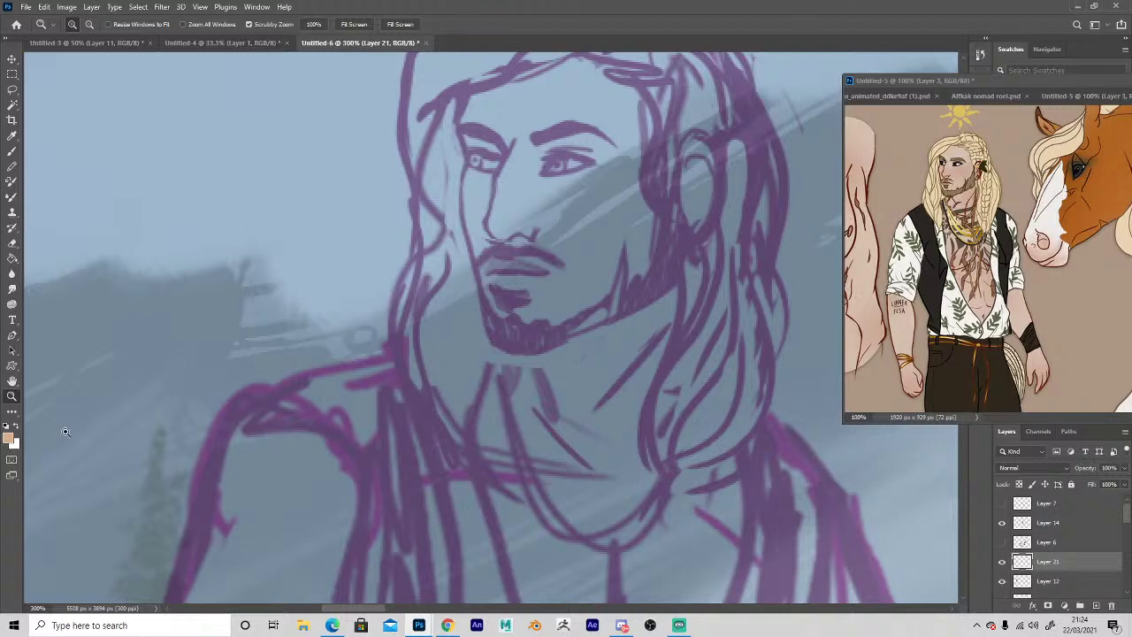
Ink the rider's nose, far eye, eyebrow and cheek contour with a thin black brush on Layer 21.
click(6, 426)
key(h)
drag(350, 334, 305, 377)
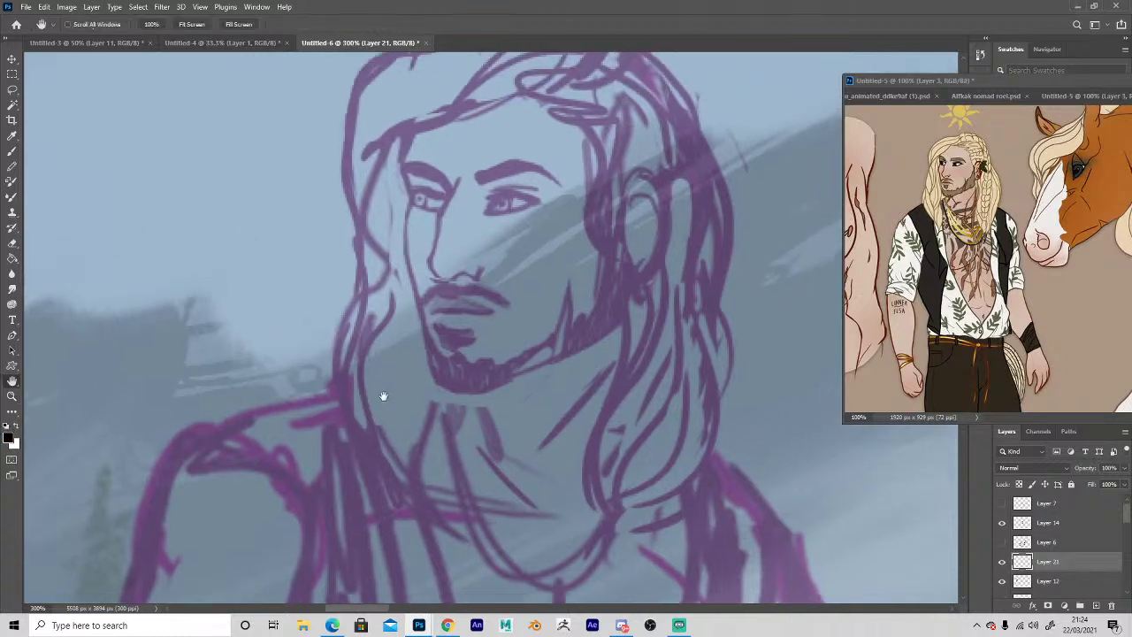
key(b)
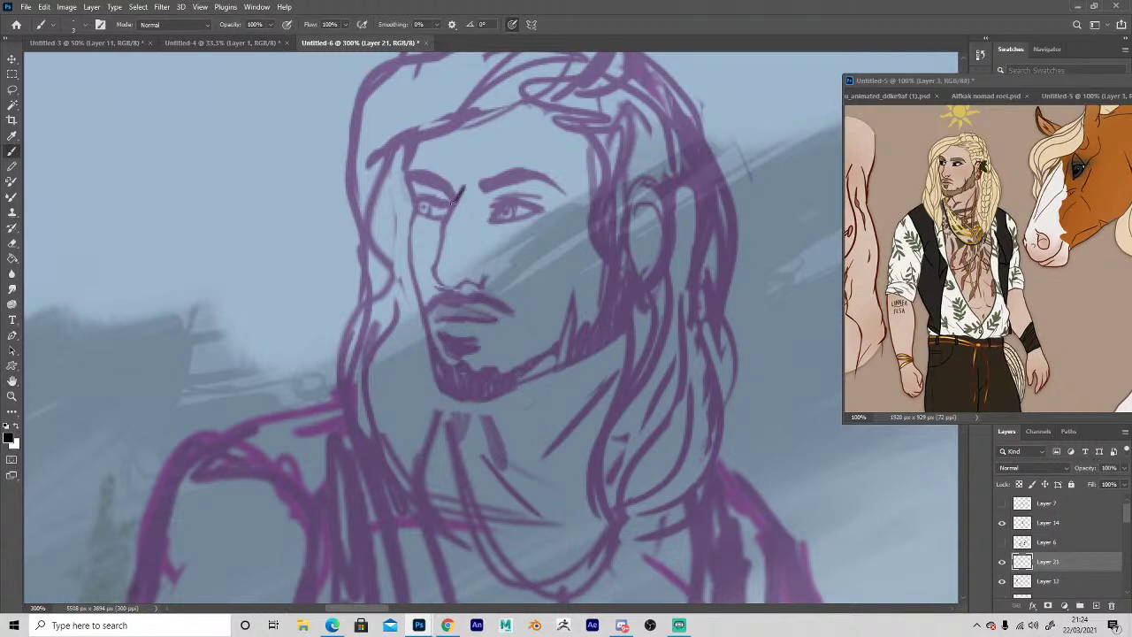
mouse_move(445, 214)
mouse_down()
mouse_move(439, 281)
mouse_move(485, 279)
mouse_up()
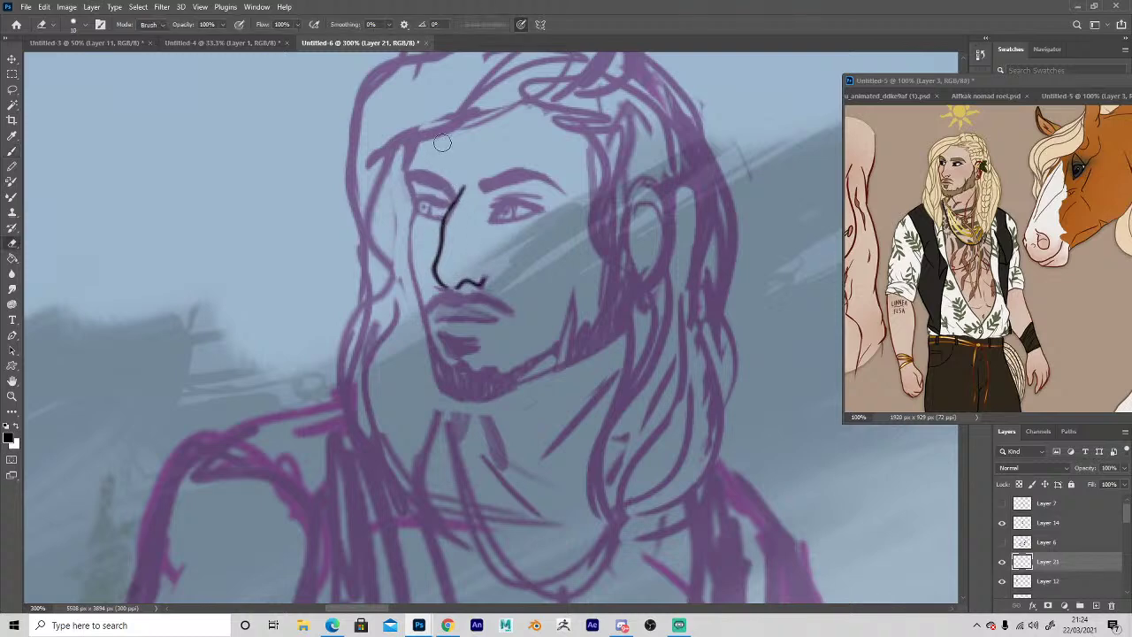
mouse_move(454, 191)
mouse_down()
mouse_move(409, 172)
mouse_move(455, 208)
mouse_move(403, 176)
mouse_move(415, 197)
mouse_move(446, 208)
mouse_move(419, 197)
mouse_move(438, 216)
mouse_move(420, 211)
mouse_move(421, 198)
mouse_move(412, 231)
mouse_move(433, 363)
mouse_up()
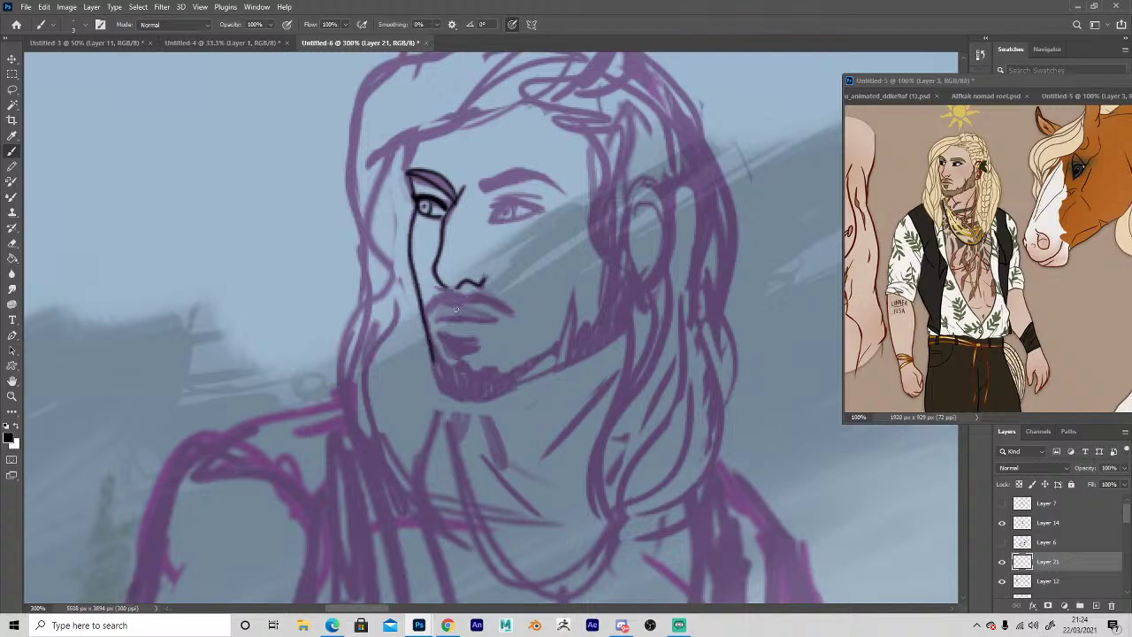
Ink the rider's lips, soul patch, bearded chin and jawline up to the sideburn.
mouse_move(446, 306)
mouse_down()
mouse_move(467, 307)
mouse_move(439, 319)
mouse_move(495, 320)
mouse_move(478, 339)
mouse_move(442, 336)
mouse_move(458, 361)
mouse_move(473, 341)
mouse_up()
mouse_move(470, 303)
mouse_down()
mouse_move(508, 309)
mouse_move(471, 295)
mouse_move(426, 308)
mouse_move(485, 306)
mouse_up()
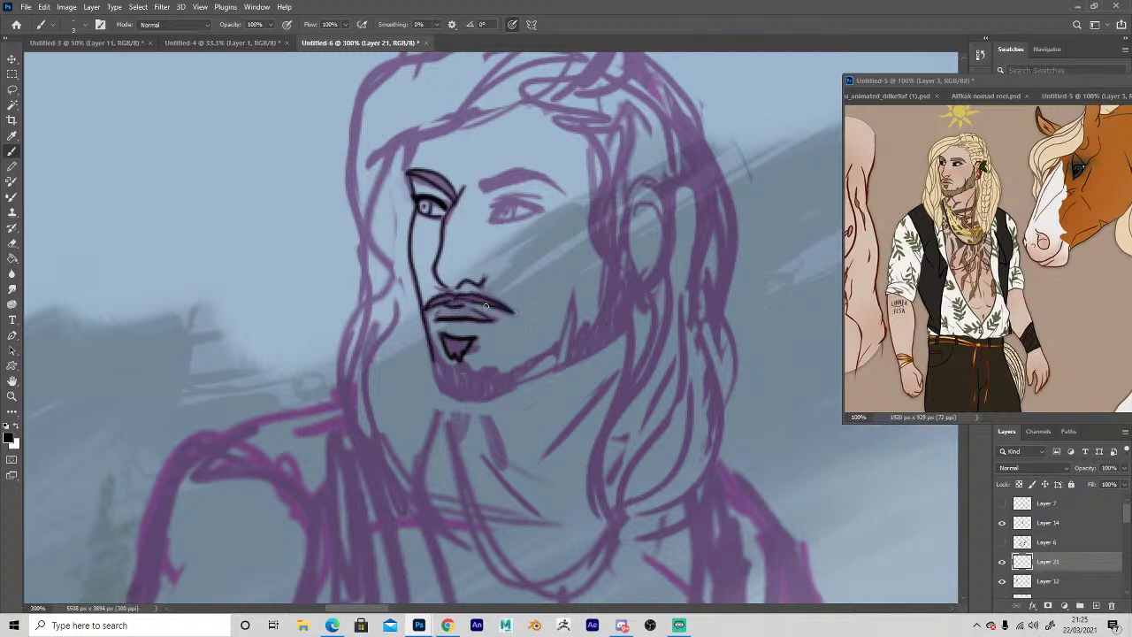
mouse_move(433, 341)
mouse_down()
mouse_move(489, 376)
mouse_move(531, 367)
mouse_move(560, 335)
mouse_move(564, 281)
mouse_move(567, 358)
mouse_move(559, 364)
mouse_move(557, 344)
mouse_move(543, 375)
mouse_move(495, 399)
mouse_move(451, 405)
mouse_move(432, 367)
mouse_move(469, 387)
mouse_up()
mouse_move(566, 365)
mouse_down()
mouse_move(604, 339)
mouse_move(622, 262)
mouse_up()
mouse_move(578, 340)
mouse_down()
mouse_move(603, 312)
mouse_move(609, 235)
mouse_up()
Ink the rider's ear with its leaf ornament and nearby hair strand, plus the near eye and eyebrow.
mouse_move(592, 176)
mouse_down()
mouse_move(593, 221)
mouse_move(650, 334)
mouse_move(633, 146)
mouse_up()
mouse_move(620, 219)
mouse_down()
mouse_move(662, 227)
mouse_move(623, 214)
mouse_move(647, 202)
mouse_move(665, 222)
mouse_move(646, 266)
mouse_up()
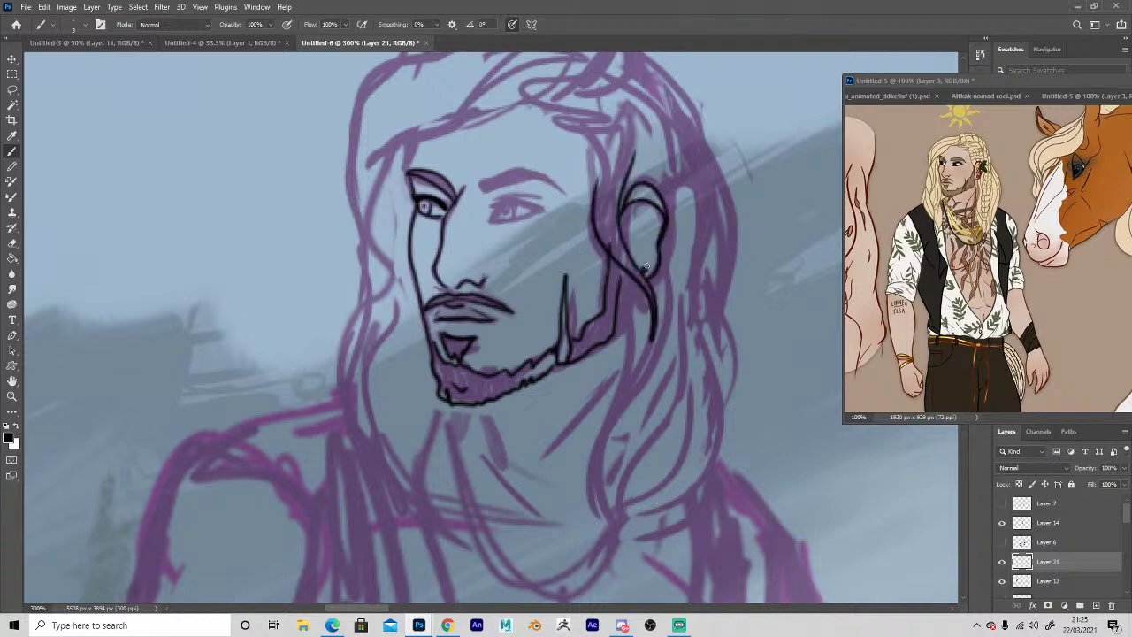
mouse_move(646, 207)
mouse_down()
mouse_move(683, 168)
mouse_move(658, 205)
mouse_move(659, 190)
mouse_move(648, 200)
mouse_move(671, 176)
mouse_move(651, 207)
mouse_move(695, 208)
mouse_move(688, 219)
mouse_move(657, 209)
mouse_up()
key(space)
drag(513, 455, 490, 474)
drag(634, 232, 615, 278)
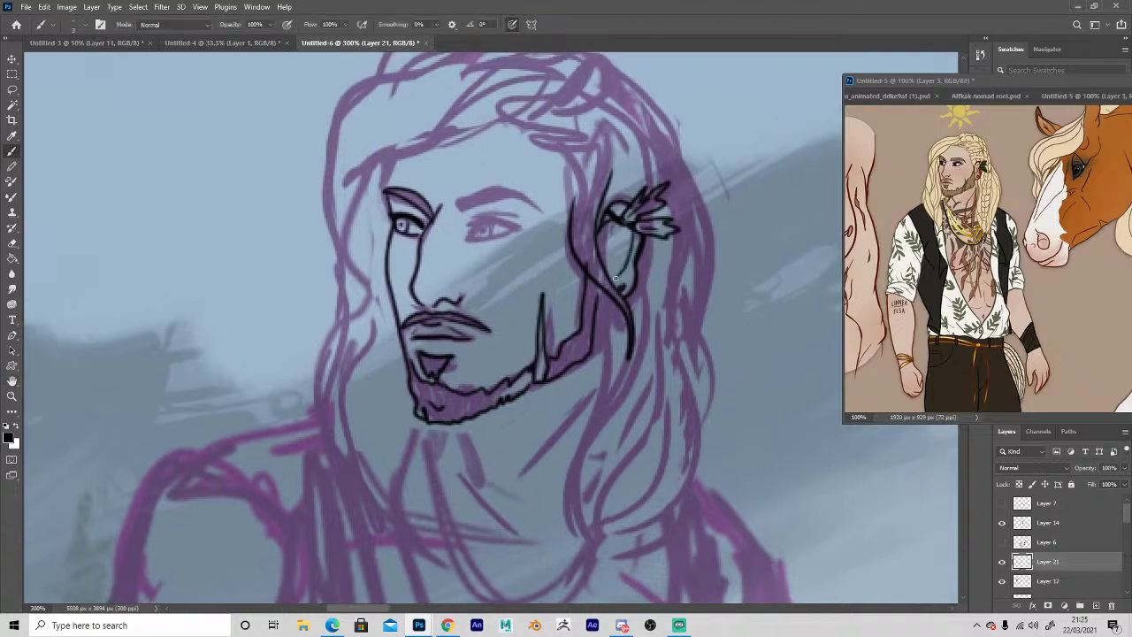
drag(609, 232, 623, 266)
mouse_move(457, 207)
mouse_down()
mouse_move(520, 202)
mouse_move(541, 213)
mouse_move(468, 237)
mouse_move(481, 226)
mouse_move(465, 226)
mouse_move(512, 229)
mouse_move(468, 222)
mouse_move(514, 228)
mouse_move(389, 207)
mouse_up()
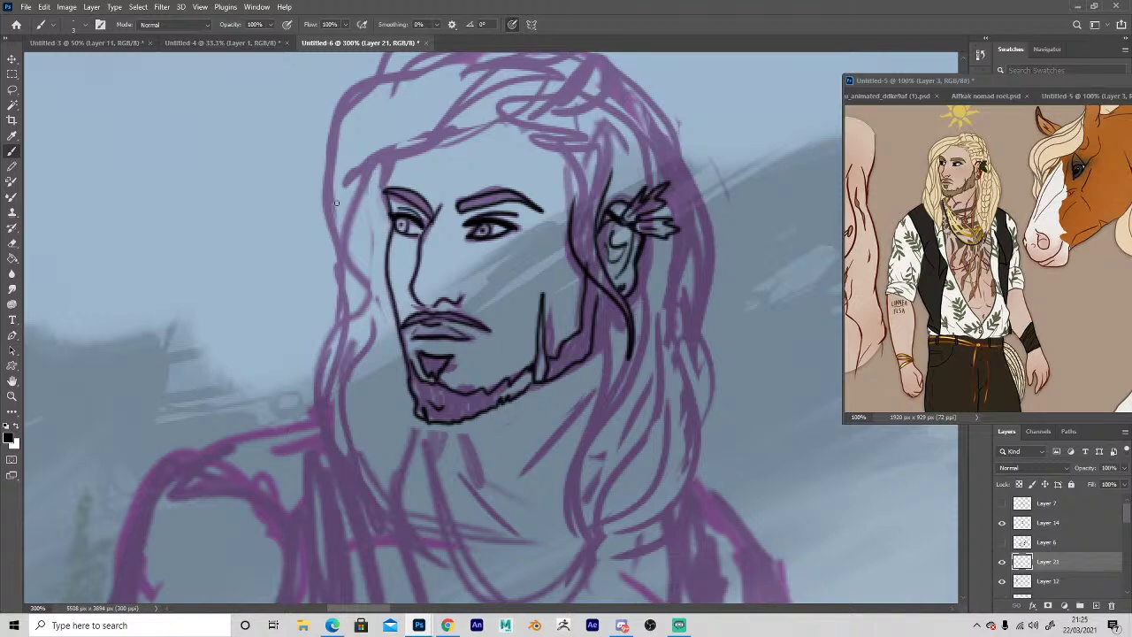
Ink the rider's hair across the crown, above the ear and around the forehead.
mouse_move(554, 204)
mouse_down()
mouse_move(543, 268)
mouse_move(576, 250)
mouse_move(615, 254)
mouse_move(511, 199)
mouse_move(615, 186)
mouse_move(564, 159)
mouse_move(655, 257)
mouse_up()
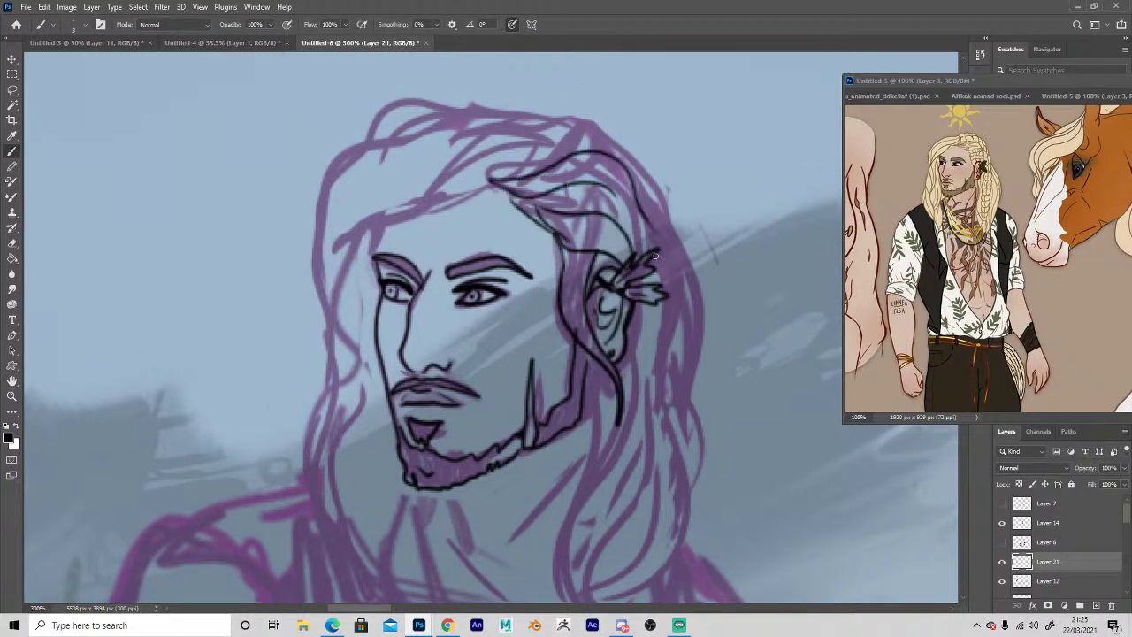
mouse_move(486, 179)
mouse_down()
mouse_move(431, 203)
mouse_move(340, 284)
mouse_up()
mouse_move(346, 330)
mouse_down()
mouse_move(388, 213)
mouse_move(374, 263)
mouse_up()
mouse_move(385, 223)
mouse_down()
mouse_move(513, 186)
mouse_move(540, 122)
mouse_up()
mouse_move(507, 177)
mouse_down()
mouse_move(558, 115)
mouse_move(597, 135)
mouse_move(633, 175)
mouse_up()
mouse_move(536, 121)
mouse_down()
mouse_move(477, 126)
mouse_move(320, 270)
mouse_move(323, 281)
mouse_up()
mouse_move(329, 207)
mouse_down()
mouse_move(446, 122)
mouse_move(562, 124)
mouse_up()
Ink the long wavy hair falling behind the rider's ear to the shoulder, and the neck lines below the jaw.
key(space)
mouse_move(265, 354)
mouse_down()
mouse_move(271, 320)
mouse_move(239, 244)
mouse_up()
mouse_move(606, 53)
mouse_down()
mouse_move(636, 287)
mouse_move(584, 491)
mouse_move(570, 498)
mouse_up()
drag(571, 498, 625, 284)
drag(609, 193, 613, 373)
mouse_move(563, 250)
mouse_down()
mouse_move(522, 432)
mouse_move(532, 495)
mouse_up()
mouse_move(590, 391)
mouse_down()
mouse_move(536, 490)
mouse_move(543, 509)
mouse_up()
mouse_move(678, 183)
mouse_down()
mouse_move(685, 403)
mouse_move(557, 515)
mouse_move(603, 379)
mouse_up()
drag(565, 258, 520, 466)
drag(517, 380, 458, 461)
drag(415, 369, 438, 442)
Ink the long hair locks on the far side of the rider's face, tapering to points over the chest.
key(space)
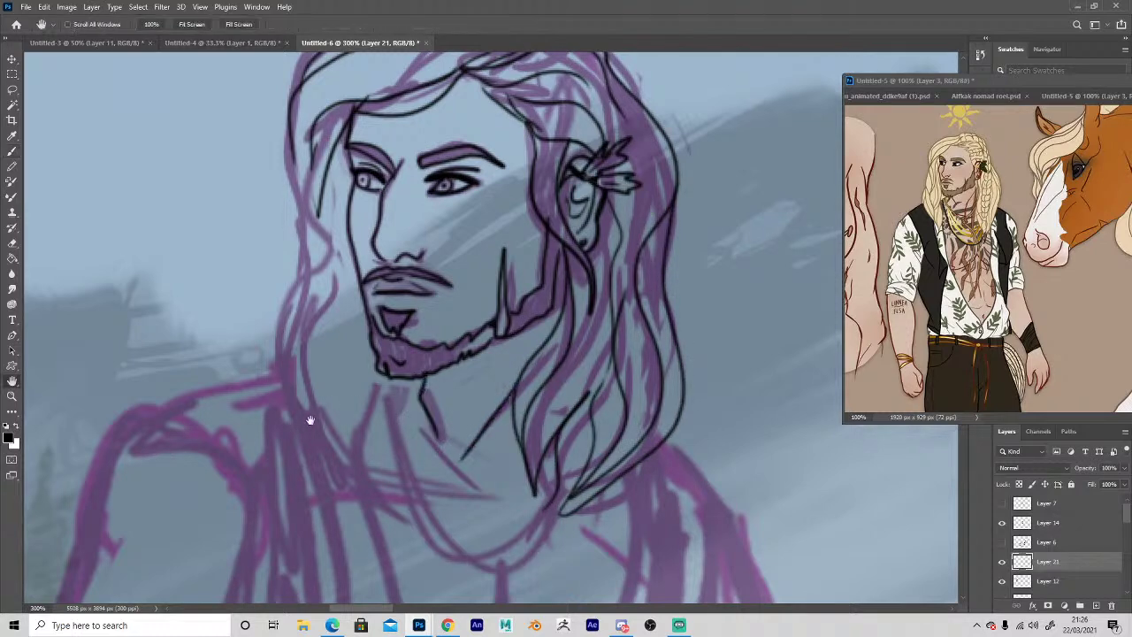
drag(310, 419, 409, 327)
drag(507, 414, 557, 547)
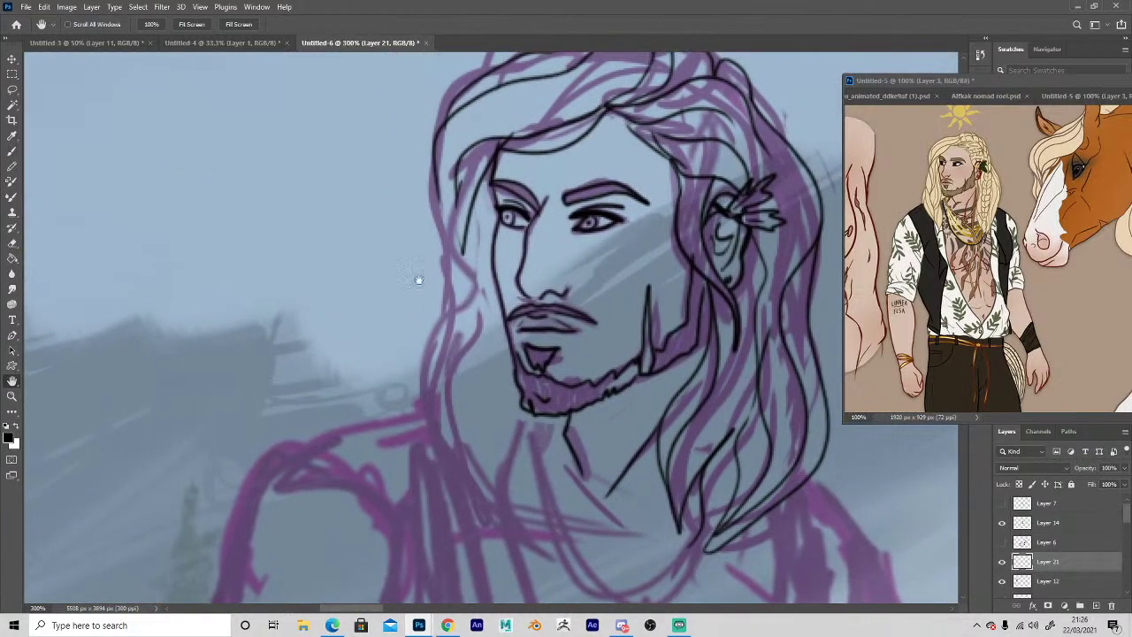
drag(452, 186, 435, 357)
drag(325, 387, 226, 293)
mouse_move(338, 253)
mouse_down()
mouse_move(331, 333)
mouse_move(410, 385)
mouse_up()
drag(432, 320, 408, 402)
mouse_move(450, 338)
mouse_down()
mouse_move(416, 471)
mouse_move(428, 453)
mouse_up()
drag(406, 235, 382, 377)
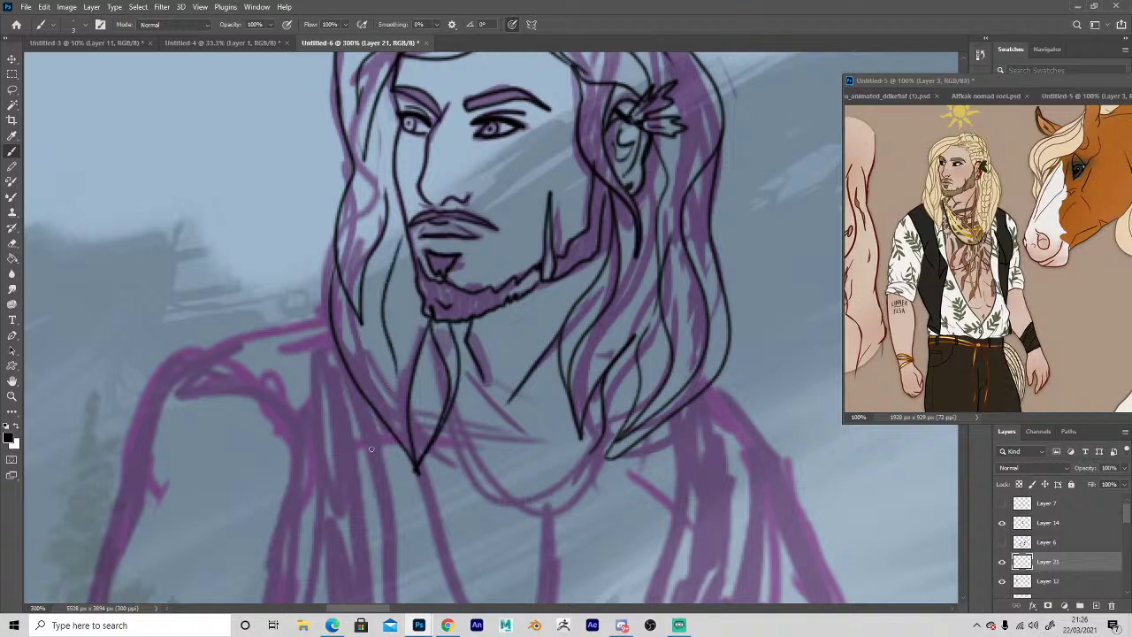
mouse_move(461, 409)
mouse_down()
mouse_move(480, 415)
mouse_move(481, 304)
mouse_move(492, 290)
mouse_up()
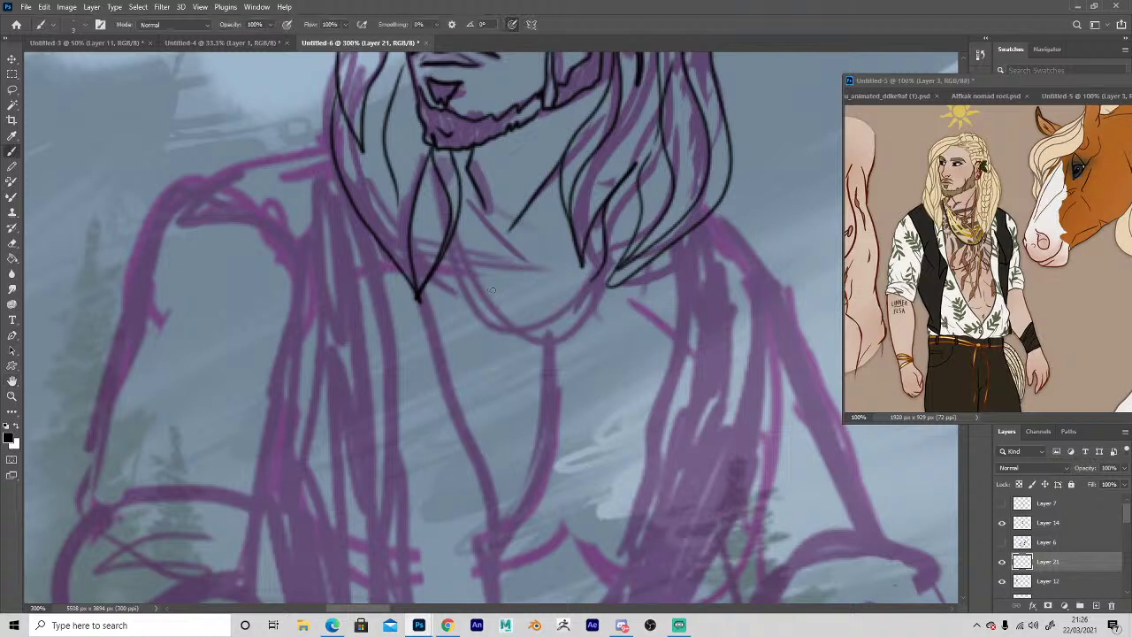
Ink the rider's knotted neck cord with its two hanging ends, the beaded necklace beneath it and an extra hair strand.
mouse_move(456, 220)
mouse_down()
mouse_move(530, 285)
mouse_move(527, 307)
mouse_move(456, 221)
mouse_move(528, 277)
mouse_move(536, 306)
mouse_move(573, 234)
mouse_move(542, 306)
mouse_move(575, 411)
mouse_move(559, 517)
mouse_move(543, 306)
mouse_move(524, 345)
mouse_move(508, 491)
mouse_move(531, 301)
mouse_up()
key(space)
mouse_move(412, 367)
mouse_down()
mouse_move(378, 260)
mouse_move(377, 321)
mouse_up()
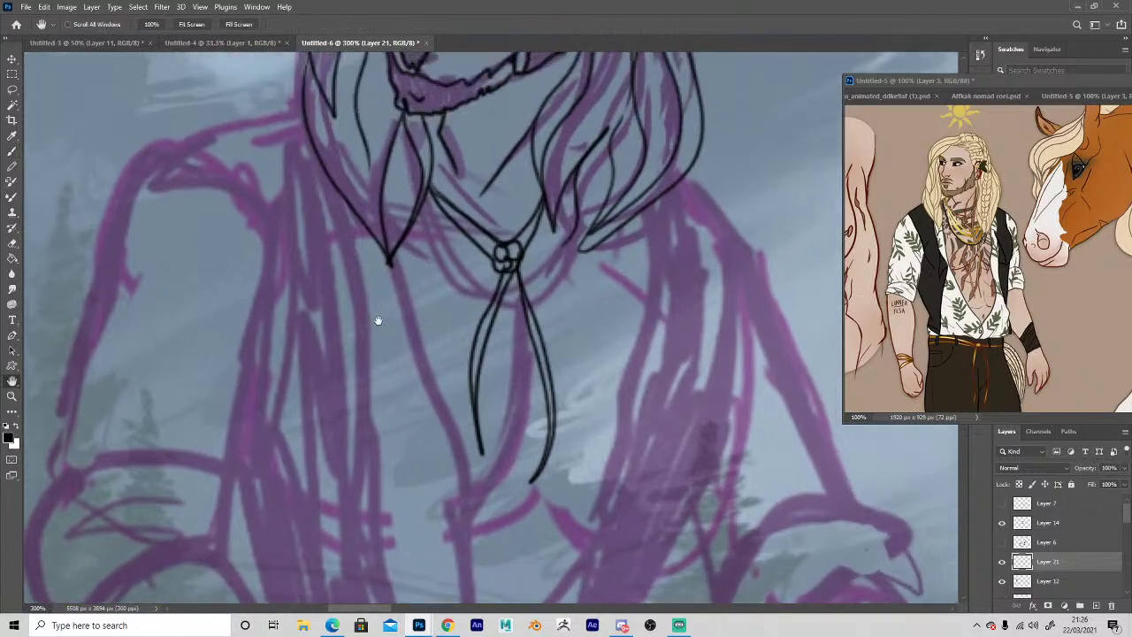
drag(433, 254, 448, 272)
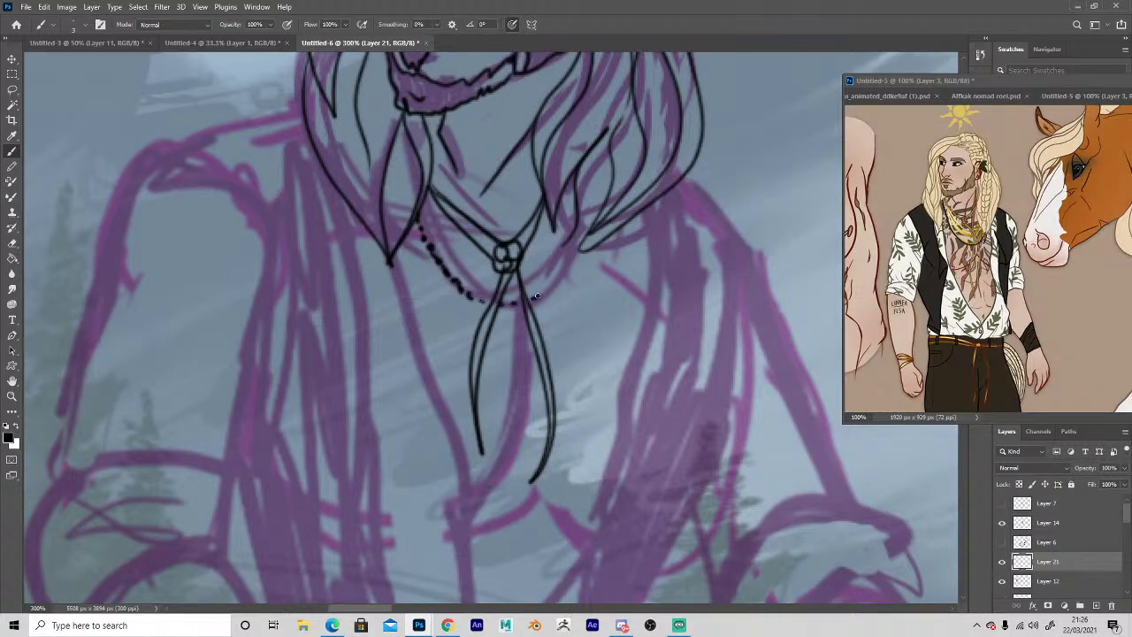
drag(551, 275, 573, 230)
drag(403, 158, 394, 249)
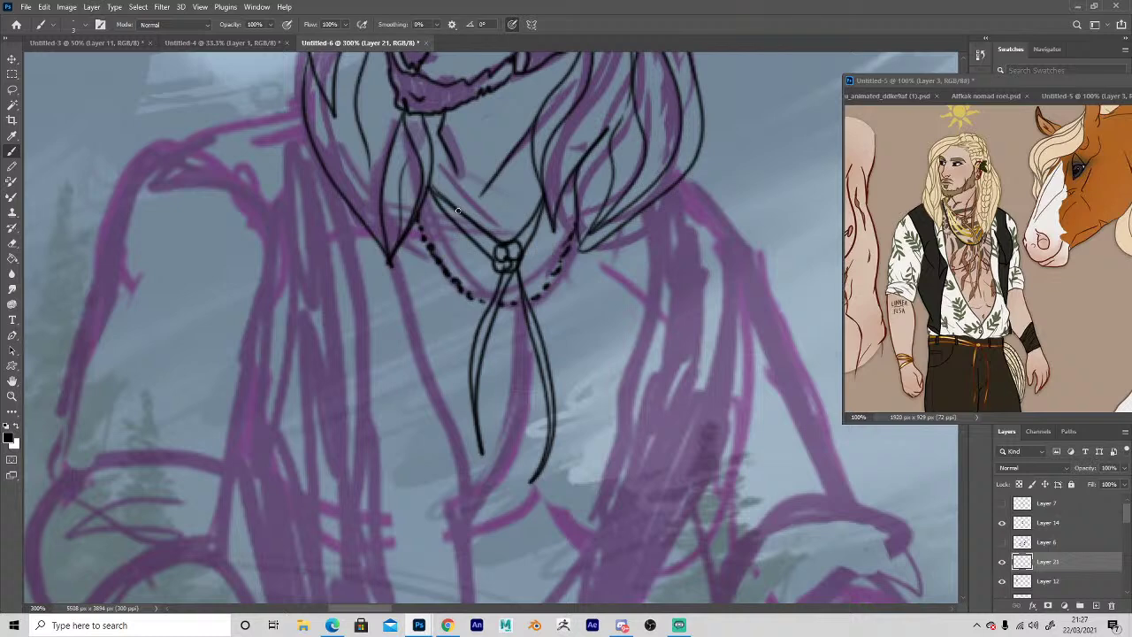
Ink the far shirt collar, both edges of the deep V neckline down to the waist and the centre chest line.
key(space)
mouse_move(387, 434)
mouse_down()
mouse_move(434, 291)
mouse_move(392, 250)
mouse_move(366, 446)
mouse_up()
mouse_move(580, 164)
mouse_down()
mouse_move(606, 224)
mouse_move(657, 239)
mouse_move(632, 142)
mouse_up()
mouse_move(611, 243)
mouse_down()
mouse_move(592, 300)
mouse_move(589, 402)
mouse_move(518, 532)
mouse_up()
key(space)
drag(394, 379, 466, 186)
mouse_move(605, 324)
mouse_down()
mouse_move(553, 399)
mouse_move(499, 447)
mouse_move(508, 260)
mouse_move(485, 199)
mouse_up()
key(space)
drag(439, 258, 430, 417)
drag(486, 380, 421, 168)
mouse_move(507, 417)
mouse_down()
mouse_move(548, 274)
mouse_move(552, 210)
mouse_up()
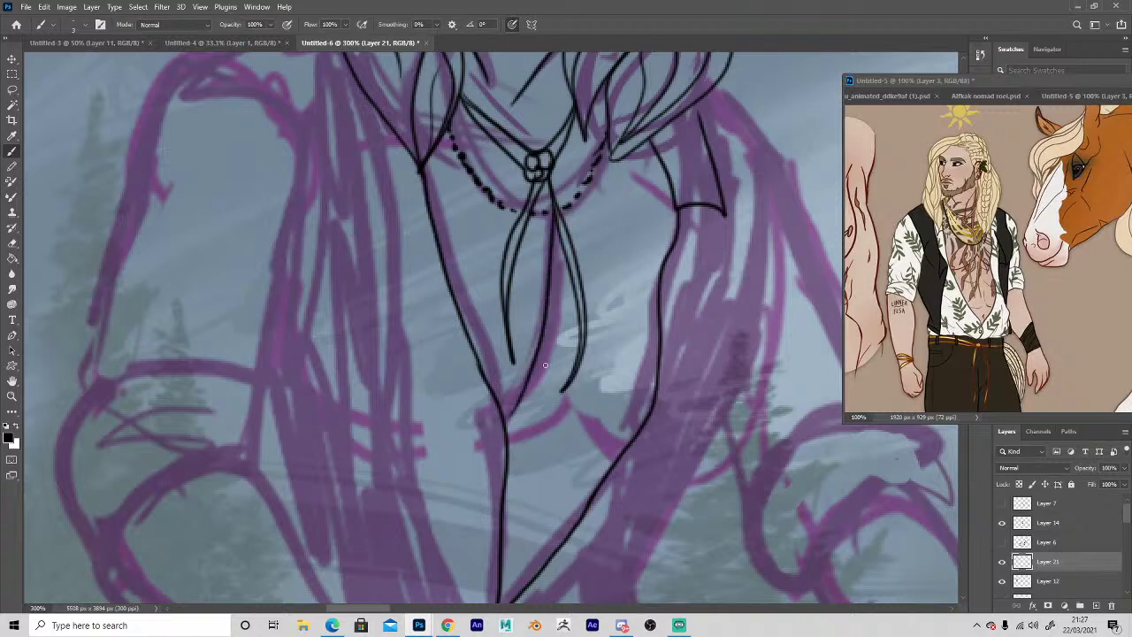
Add an inner fold line along the shirt's far edge and clean up the lines where it meets the collar.
drag(546, 365, 622, 443)
drag(629, 175, 672, 210)
key(space)
drag(457, 433, 477, 165)
key(e)
mouse_move(567, 95)
mouse_down()
mouse_move(573, 115)
mouse_move(641, 173)
mouse_up()
key(space)
mouse_move(561, 202)
mouse_down()
mouse_move(495, 429)
mouse_move(607, 349)
mouse_move(661, 127)
mouse_up()
key(b)
key(e)
mouse_move(666, 133)
mouse_down()
mouse_move(637, 331)
mouse_move(644, 177)
mouse_move(559, 200)
mouse_up()
key(b)
key(space)
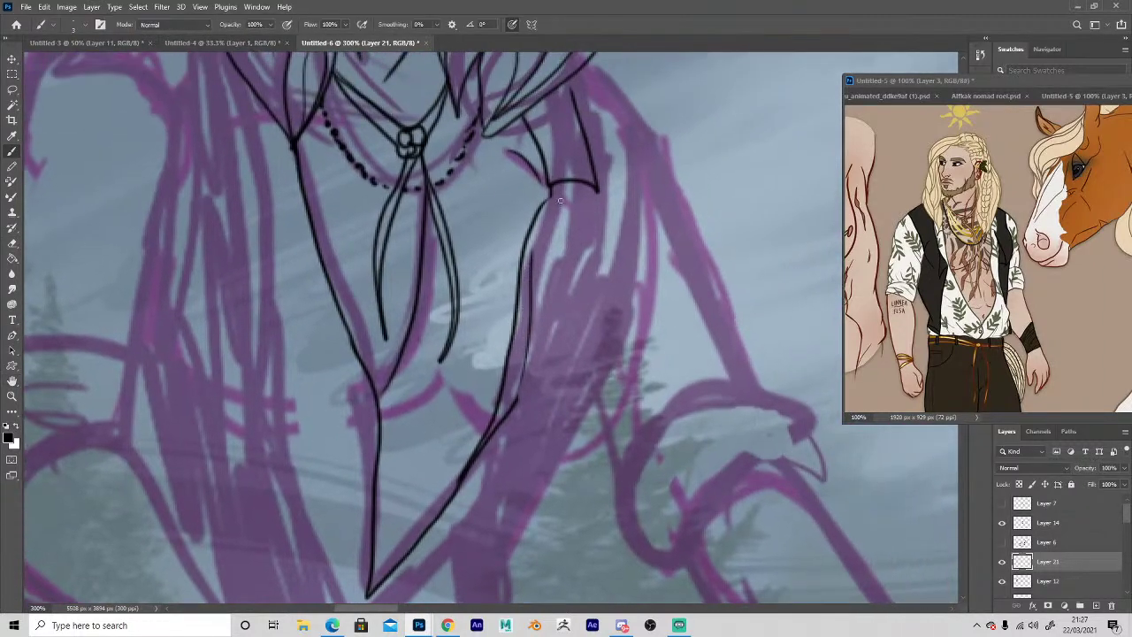
Ink the far side of the vest with its pointed lapel, long outer edge and lower hem at the waist.
mouse_move(584, 71)
mouse_down()
mouse_move(637, 143)
mouse_move(628, 257)
mouse_move(591, 382)
mouse_move(553, 422)
mouse_up()
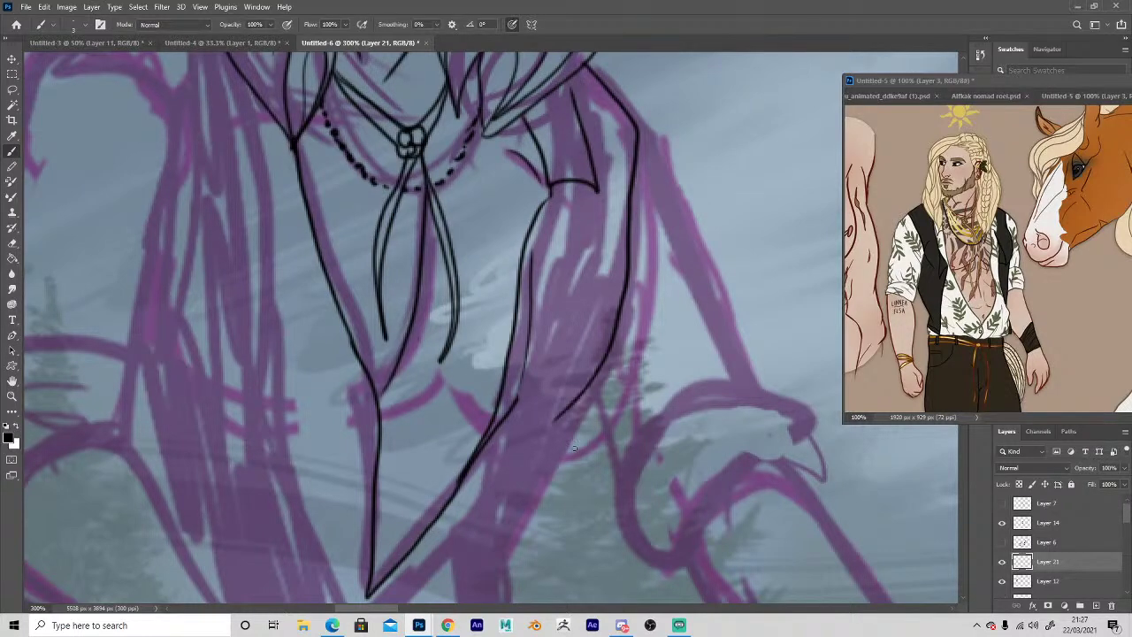
mouse_move(571, 183)
mouse_down()
mouse_move(578, 329)
mouse_move(520, 387)
mouse_move(534, 250)
mouse_up()
drag(582, 327, 575, 268)
drag(372, 405, 467, 146)
drag(693, 117, 581, 332)
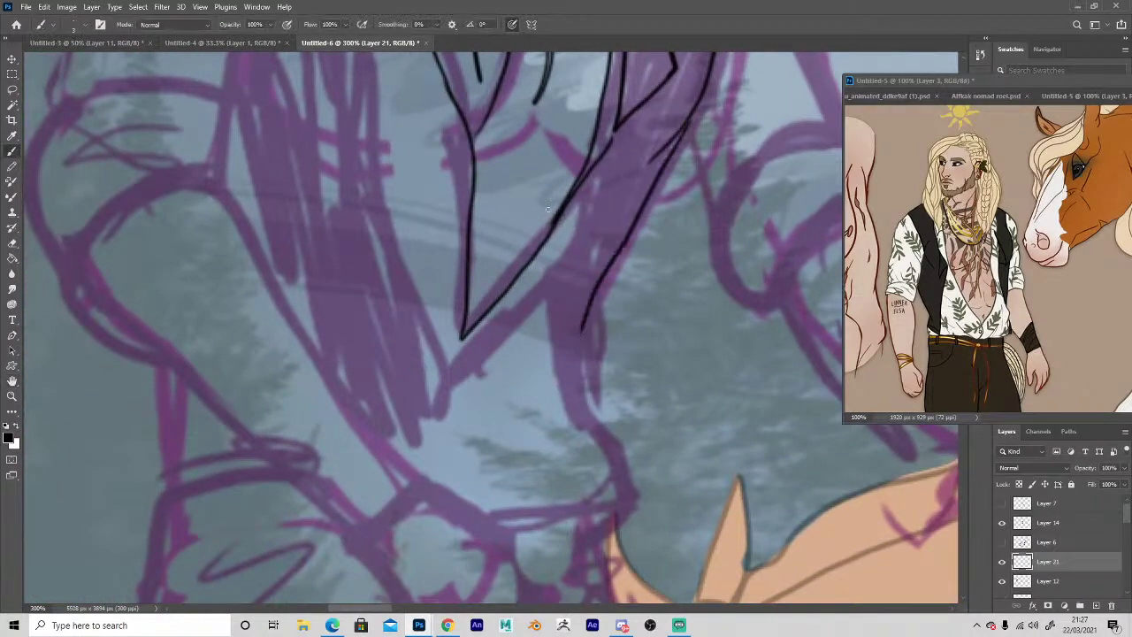
mouse_move(604, 148)
mouse_down()
mouse_move(558, 265)
mouse_move(562, 335)
mouse_up()
mouse_move(561, 248)
mouse_down()
mouse_move(566, 317)
mouse_move(608, 418)
mouse_move(591, 463)
mouse_up()
mouse_move(607, 416)
mouse_down()
mouse_move(621, 449)
mouse_move(605, 498)
mouse_up()
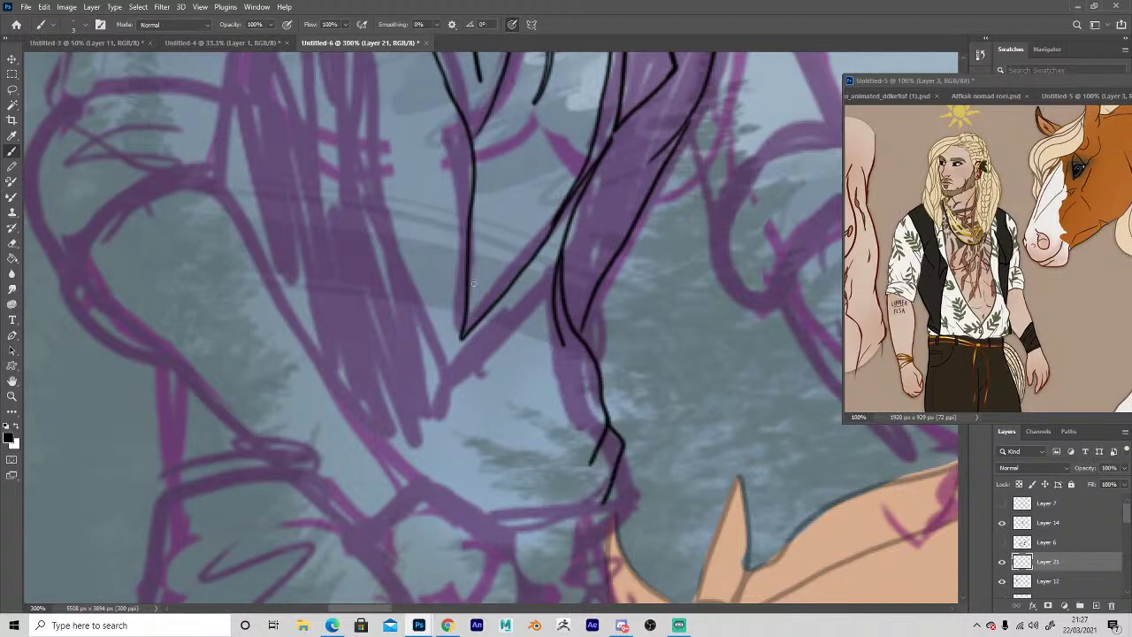
Ink the shirt's lower front closure with its small button below the point of the V neckline.
mouse_move(461, 337)
mouse_down()
mouse_move(490, 427)
mouse_move(486, 405)
mouse_up()
mouse_move(451, 370)
mouse_down()
mouse_move(465, 404)
mouse_move(466, 502)
mouse_up()
drag(497, 428, 478, 497)
drag(451, 373, 458, 169)
Ink the far arm's sleeve outline with its fold marks and the rolled-up cuff at the elbow.
key(z)
drag(413, 486, 379, 489)
click(380, 320)
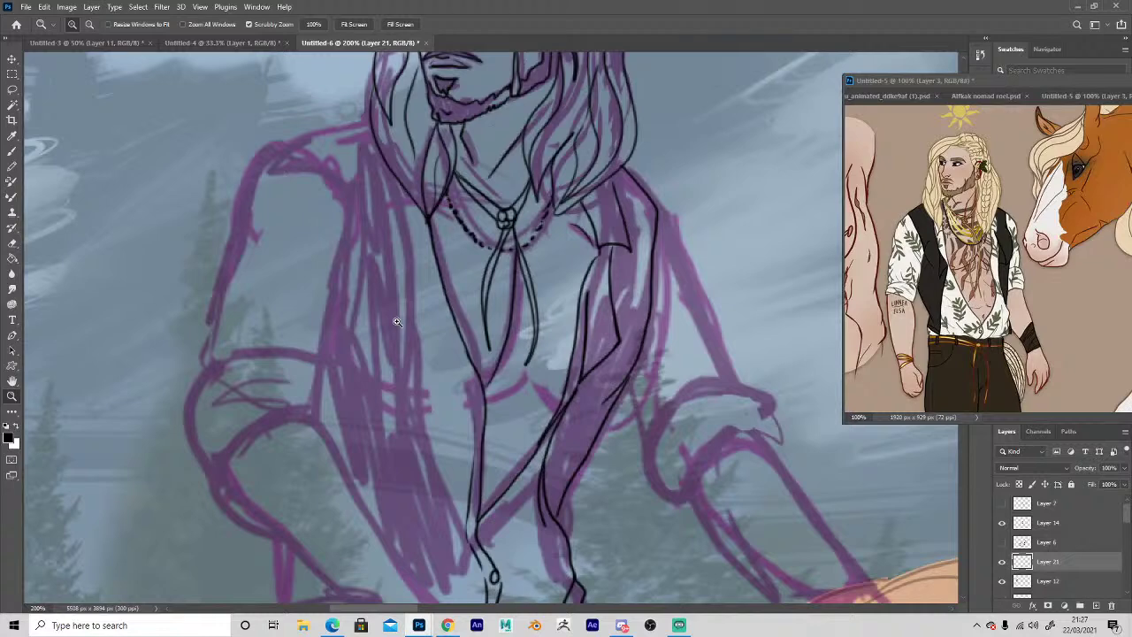
key(h)
drag(502, 410, 360, 359)
key(b)
mouse_move(508, 153)
mouse_down()
mouse_move(589, 326)
mouse_move(526, 351)
mouse_move(507, 387)
mouse_move(507, 414)
mouse_move(535, 395)
mouse_move(532, 420)
mouse_move(508, 418)
mouse_move(524, 443)
mouse_move(578, 384)
mouse_move(618, 371)
mouse_move(606, 338)
mouse_move(576, 330)
mouse_move(560, 356)
mouse_up()
mouse_move(502, 388)
mouse_down()
mouse_move(491, 364)
mouse_move(518, 302)
mouse_move(486, 363)
mouse_up()
drag(543, 269, 539, 308)
drag(600, 375, 621, 388)
Ink both edges of the far forearm from the rolled cuff down to the horse's neck.
key(space)
drag(502, 443, 387, 322)
drag(504, 263, 604, 400)
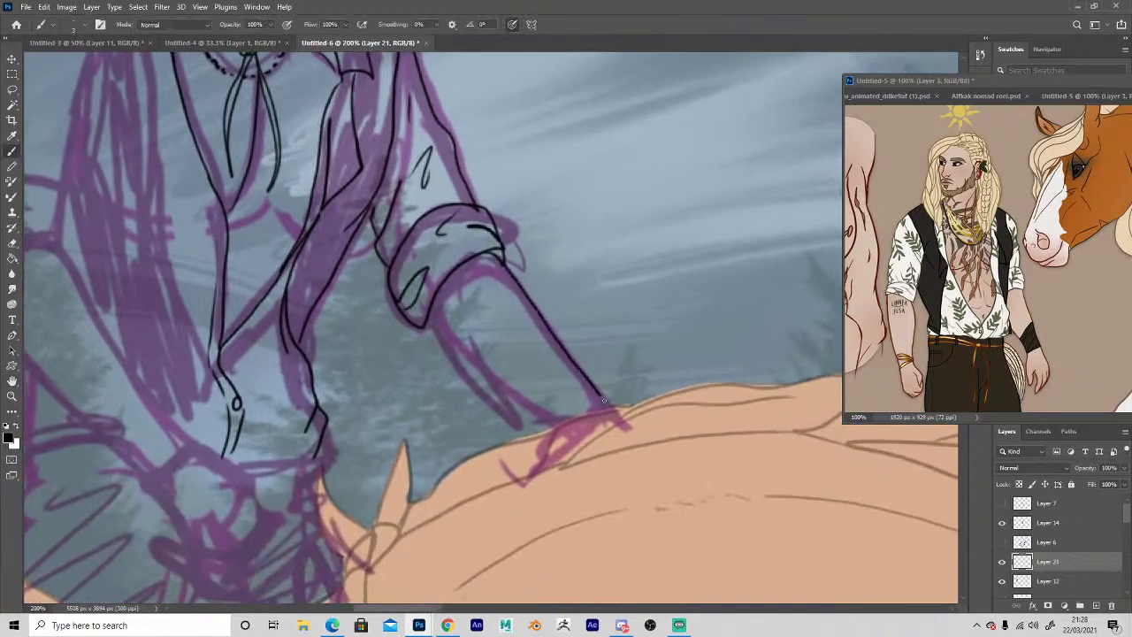
mouse_move(427, 323)
mouse_down()
mouse_move(543, 433)
mouse_move(612, 412)
mouse_up()
Make the rider's sketch layer, Layer 12, active and raise its opacity to 100%.
key(z)
alt+click(464, 482)
alt+click(464, 482)
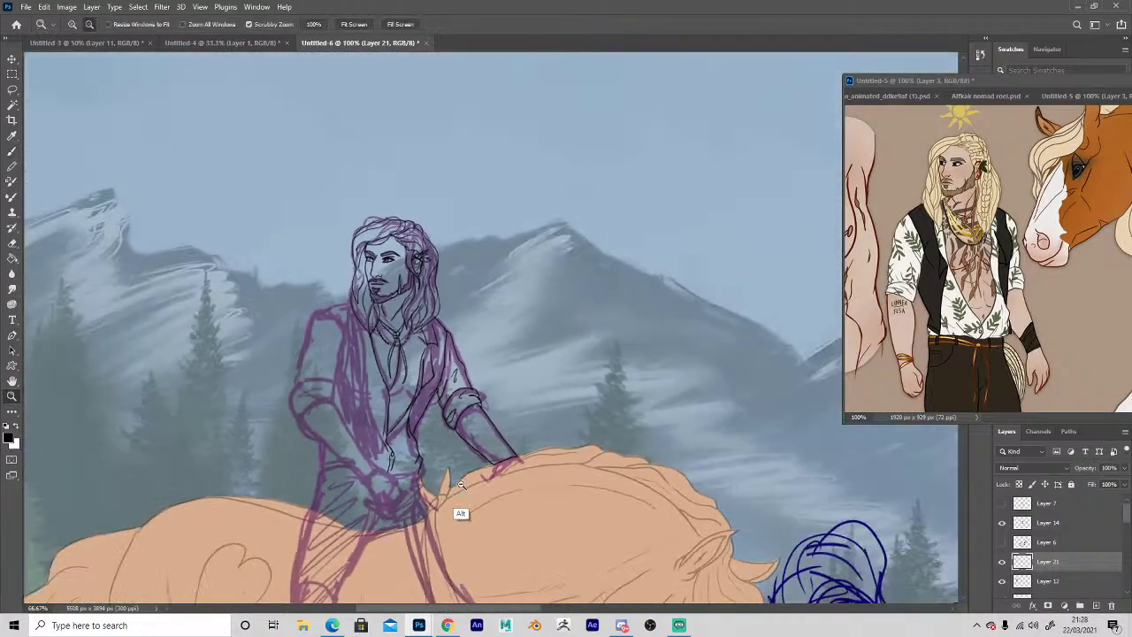
alt+click(465, 482)
key(h)
drag(319, 482, 401, 192)
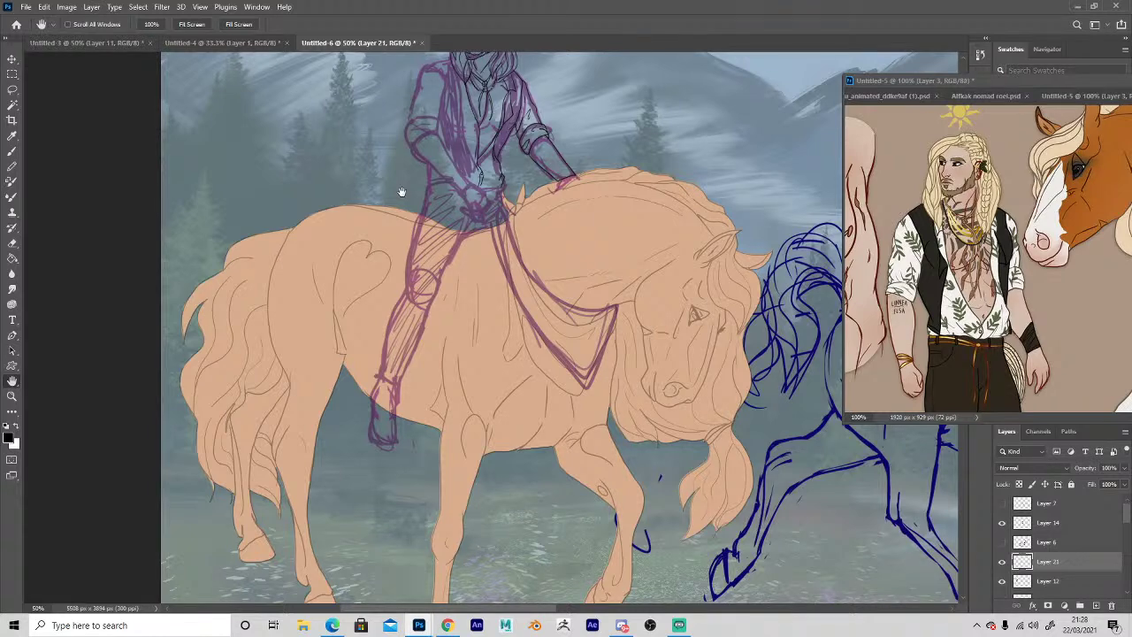
key(z)
click(420, 107)
click(420, 107)
key(v)
click(400, 141)
key(h)
drag(334, 228, 287, 294)
key(i)
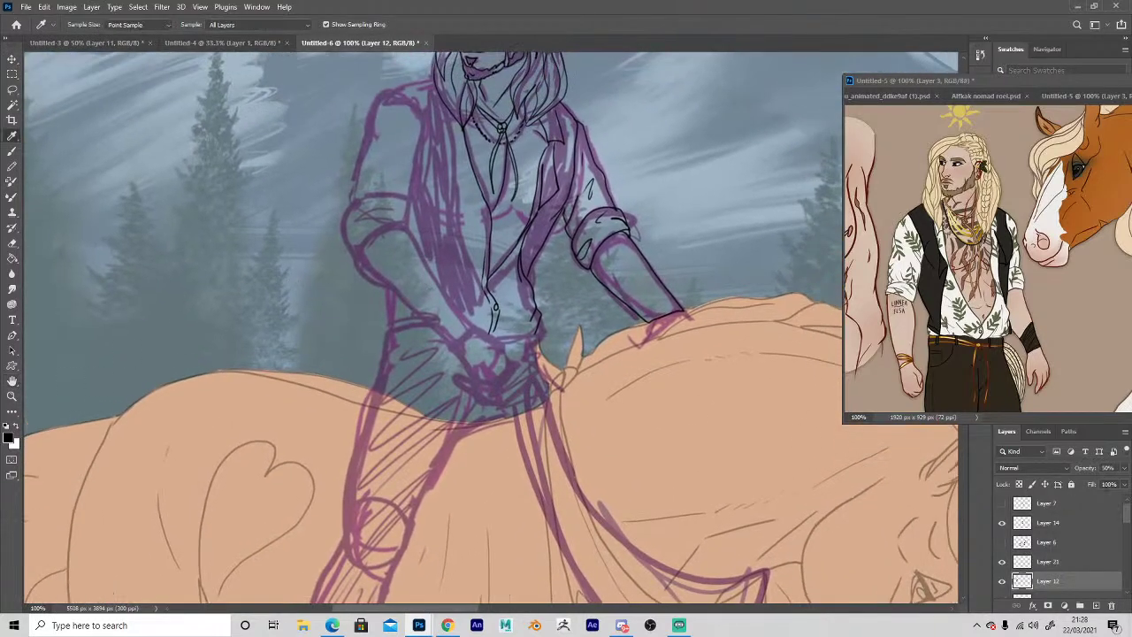
key(0)
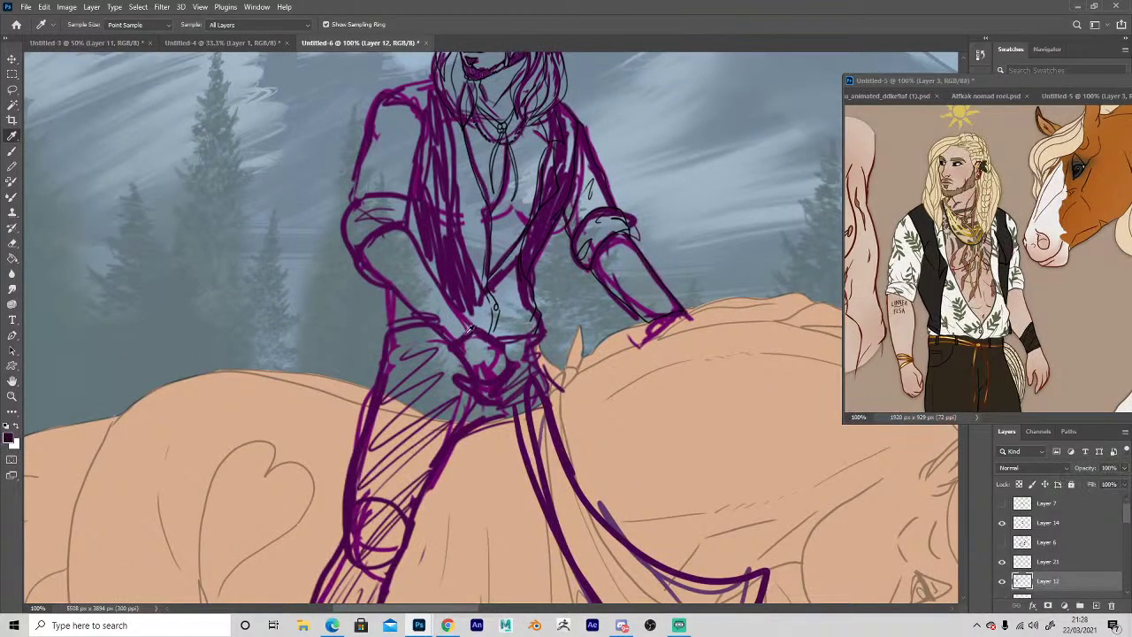
Lasso the sketched near forearm with its cuff and hand, rotate it about -13° and shift it toward the torso.
key(l)
mouse_move(418, 212)
mouse_down()
mouse_move(335, 218)
mouse_move(491, 418)
mouse_move(467, 297)
mouse_move(400, 206)
mouse_up()
key(ctrl+t)
drag(316, 181, 303, 197)
drag(478, 316, 517, 319)
mouse_move(344, 203)
mouse_down()
mouse_move(332, 223)
mouse_move(335, 214)
mouse_up()
drag(400, 251, 396, 262)
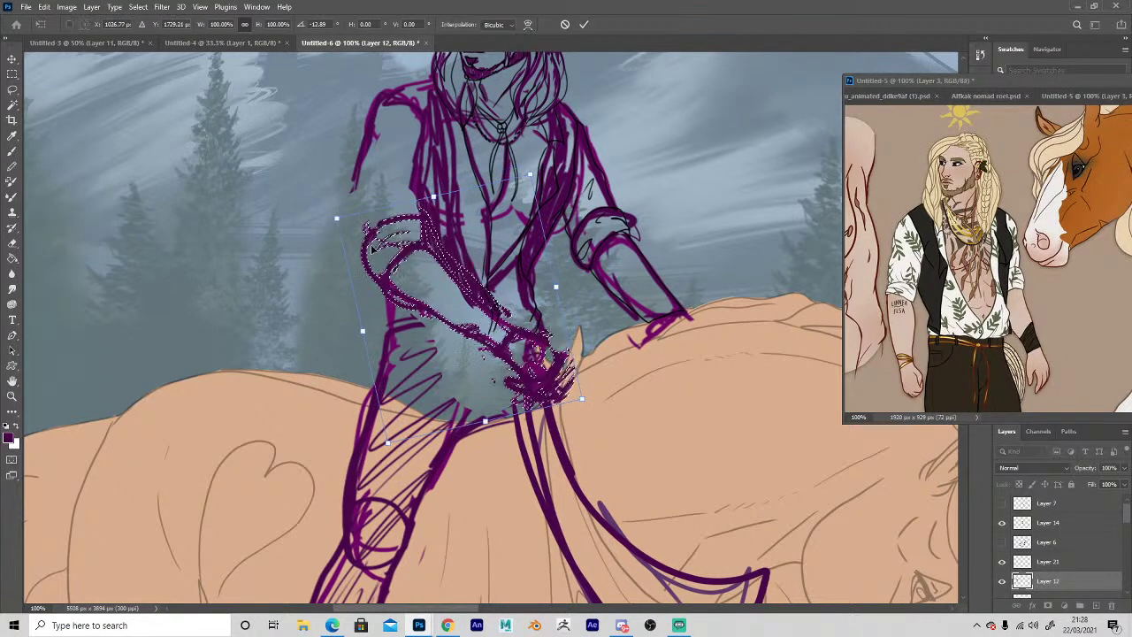
key(Return)
key(ctrl+d)
Sketch a new outer line for the near upper arm down to the moved cuff and erase the old shoulder line.
key(b)
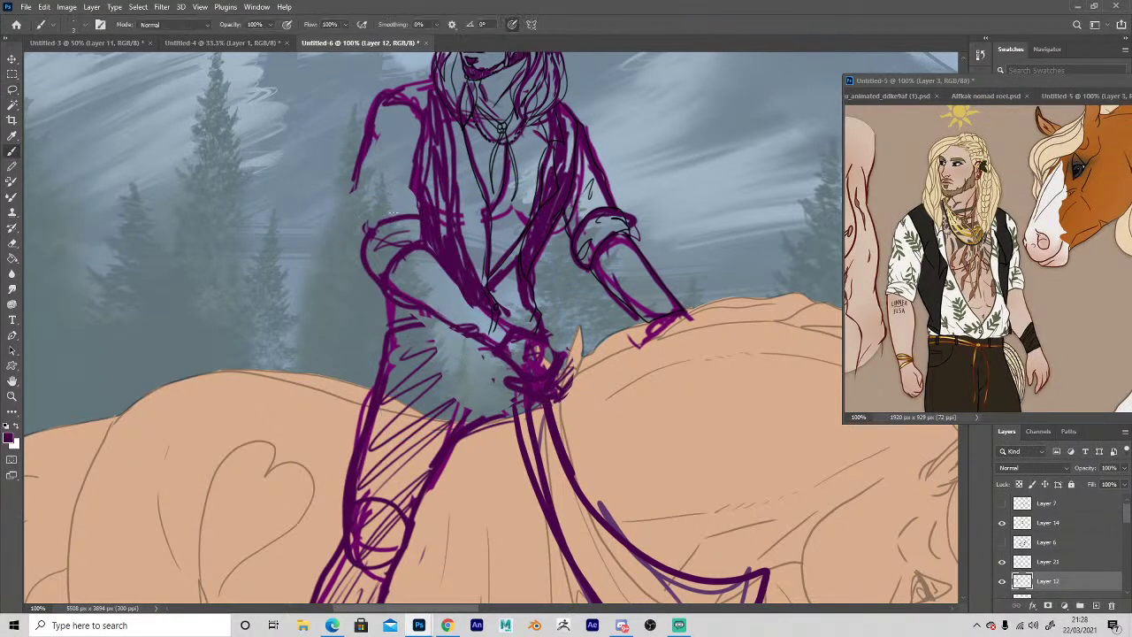
drag(373, 143, 359, 252)
drag(382, 115, 365, 182)
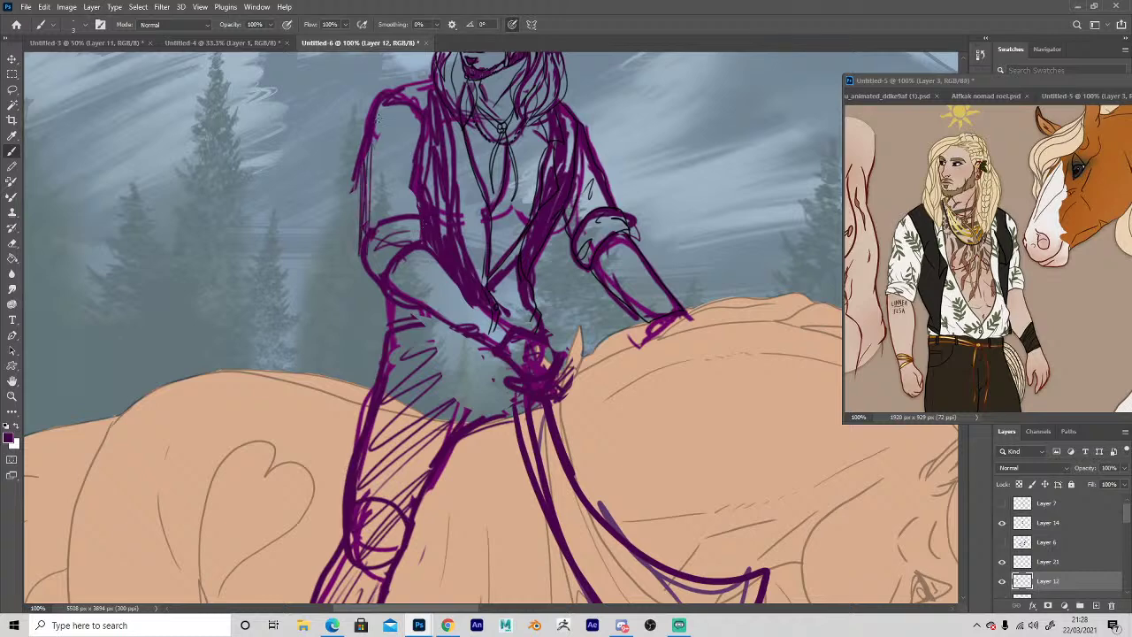
key(e)
mouse_move(394, 86)
mouse_down()
mouse_move(376, 101)
mouse_move(354, 177)
mouse_up()
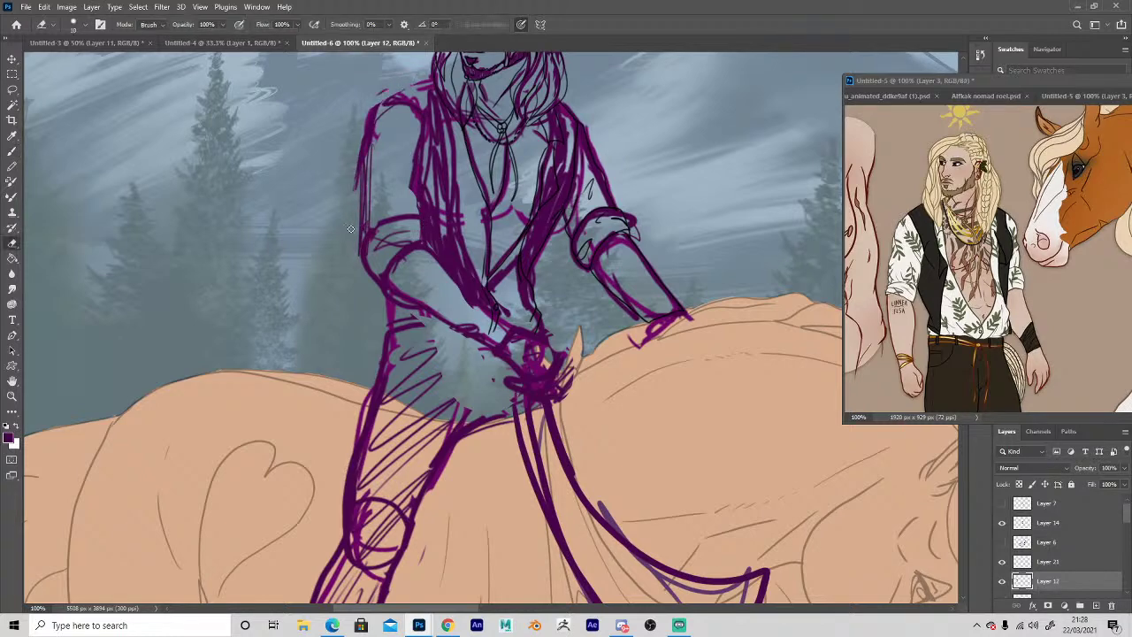
Rework the sketch of the near arm's rolled cuff with looser fold lines around the elbow.
key(b)
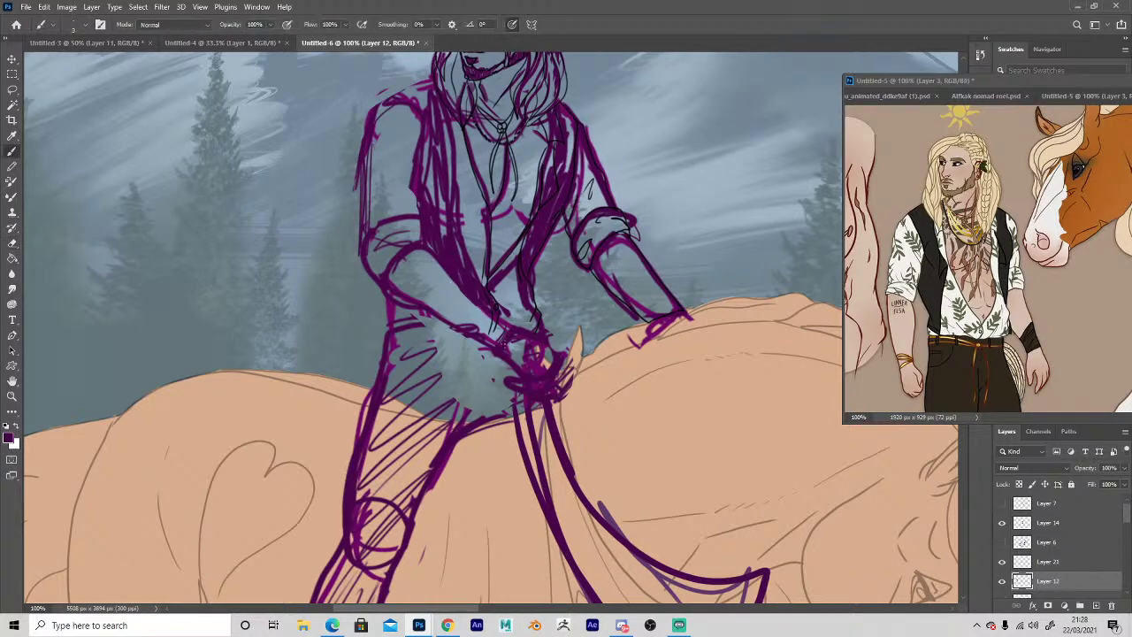
mouse_move(400, 279)
mouse_down()
mouse_move(430, 252)
mouse_move(390, 269)
mouse_move(411, 215)
mouse_move(371, 227)
mouse_move(419, 230)
mouse_up()
key(e)
key(b)
key(e)
key(b)
mouse_move(368, 257)
mouse_down()
mouse_move(379, 274)
mouse_move(423, 252)
mouse_up()
drag(398, 237, 420, 224)
Lower the sketch layer's opacity again and make the line-art layer, Layer 21, active.
click(1125, 469)
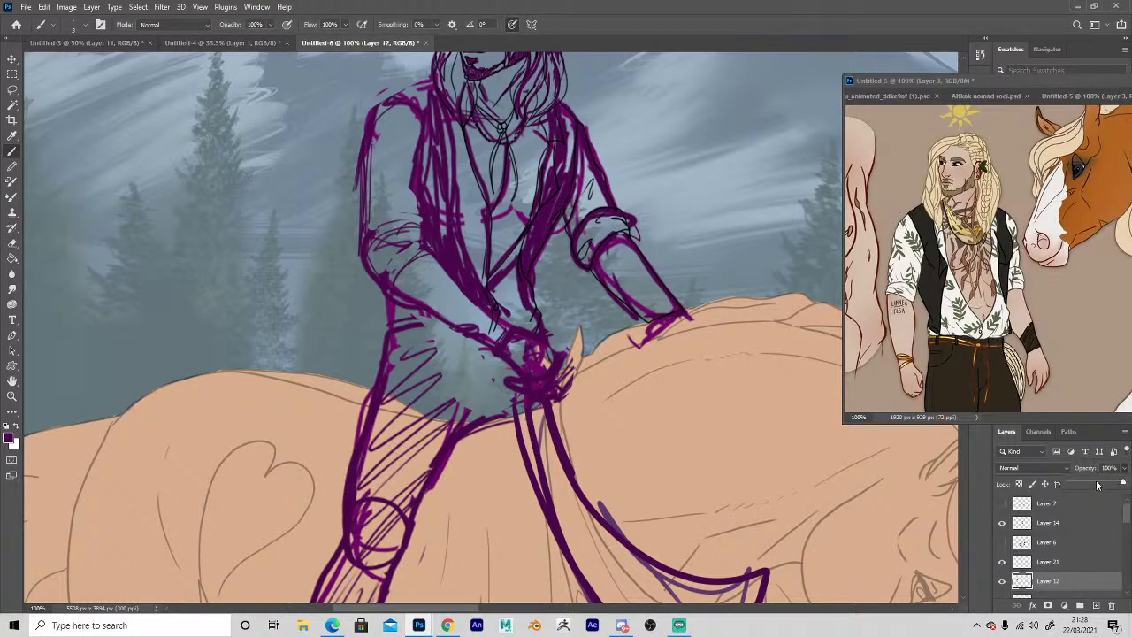
click(1097, 483)
click(1022, 564)
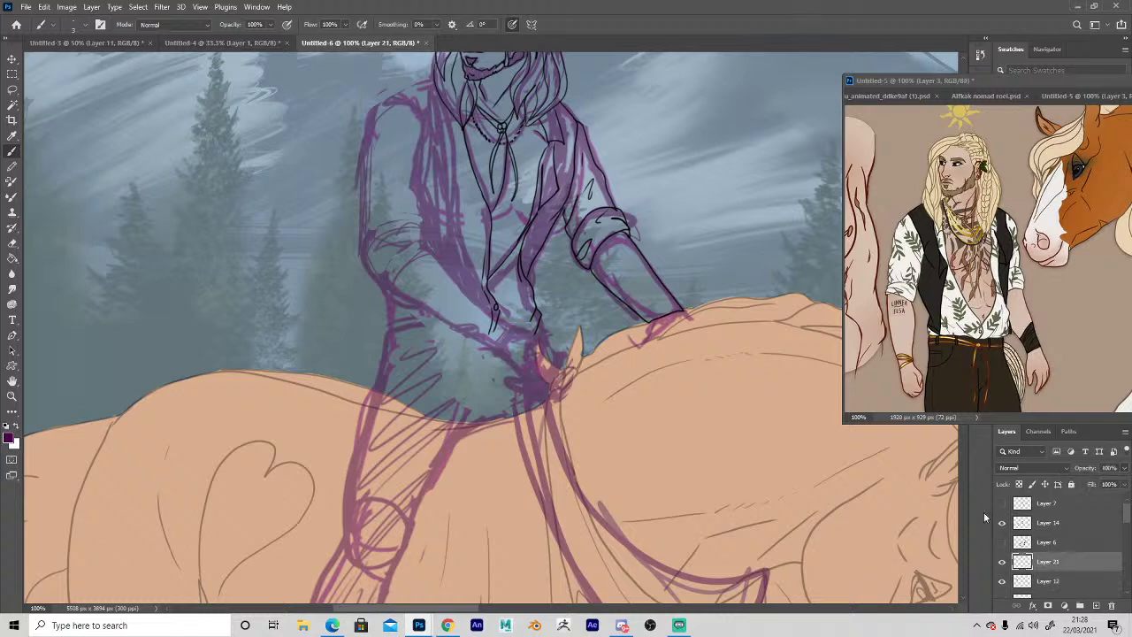
Trim the shirt hem's line ends, reset the brush colour to black and ink the near arm's rolled cuff with its folds.
key(z)
click(460, 318)
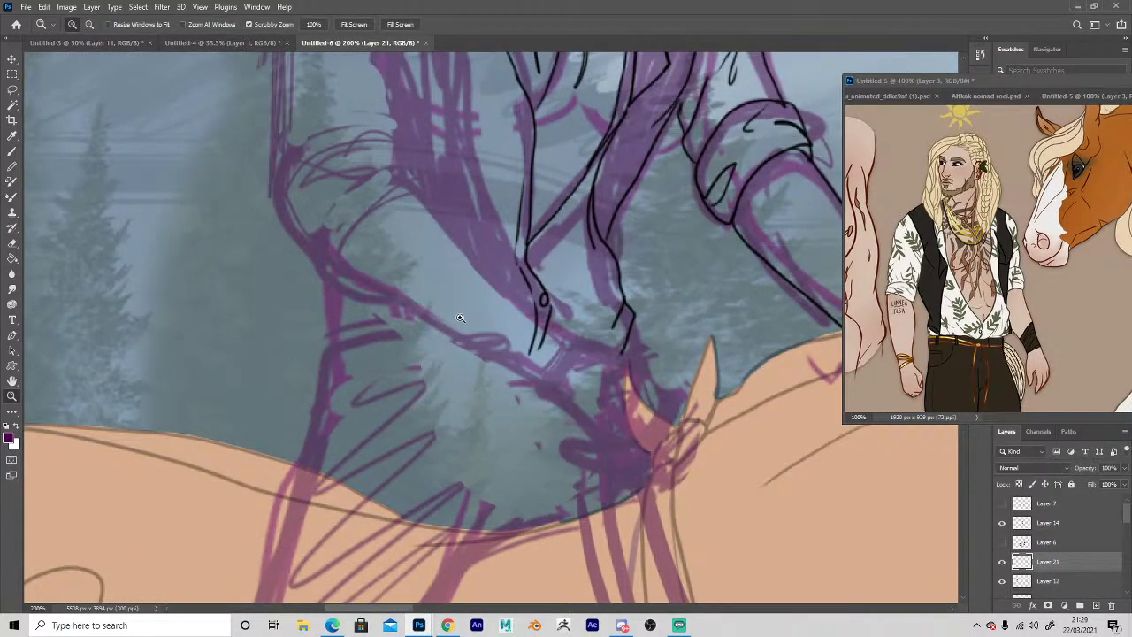
key(e)
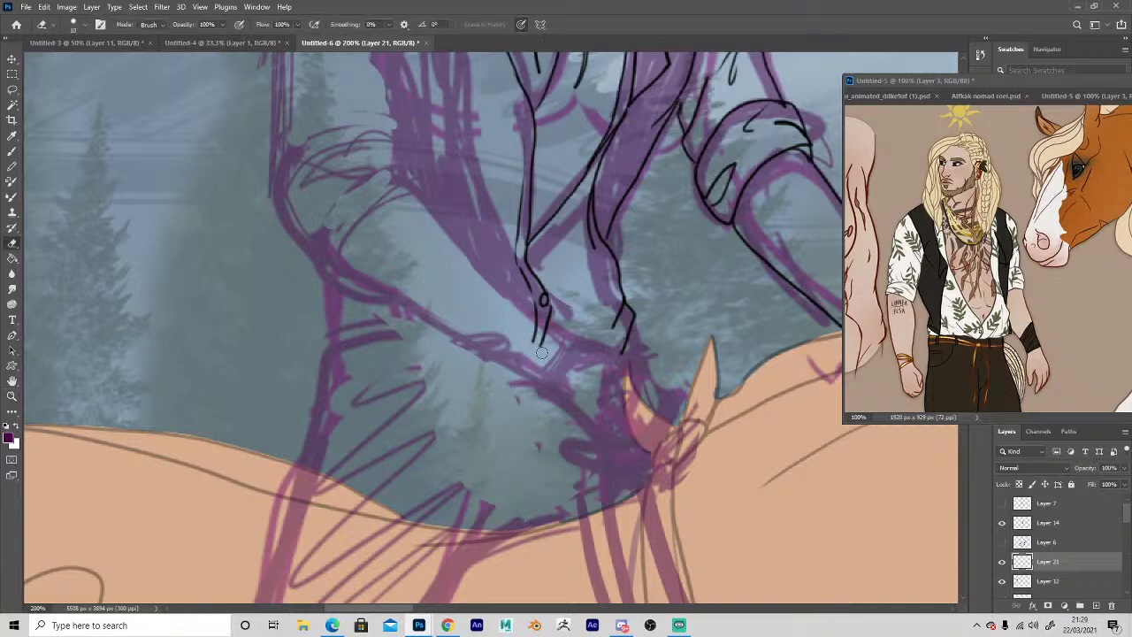
key(b)
drag(480, 434, 518, 518)
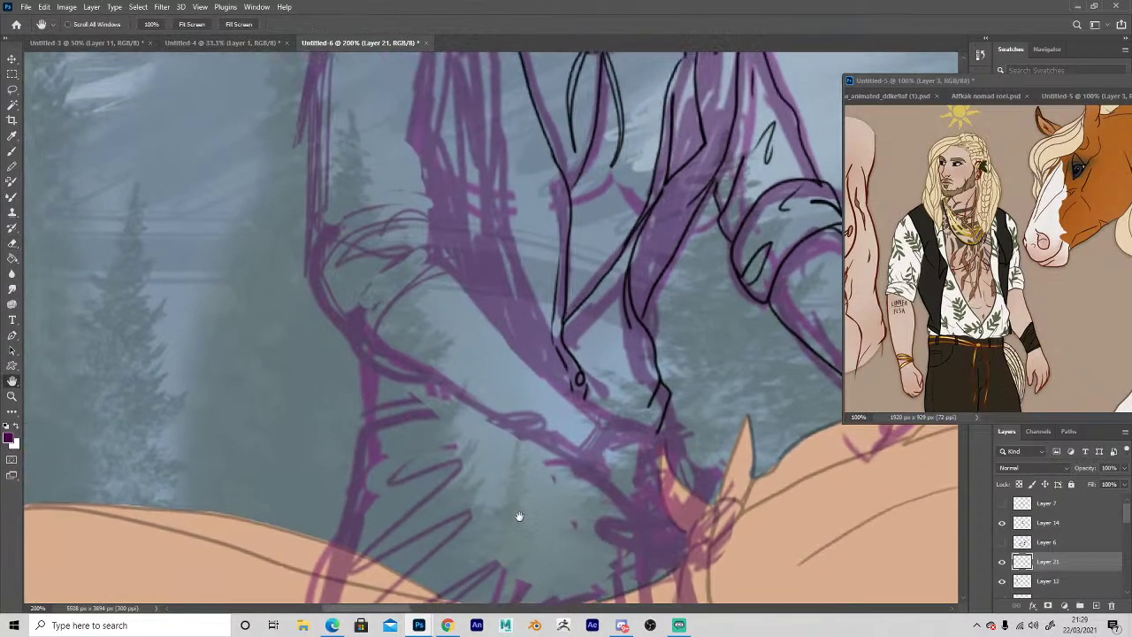
mouse_move(384, 365)
mouse_down()
mouse_move(418, 282)
mouse_move(455, 270)
mouse_up()
key(ctrl+z)
click(8, 427)
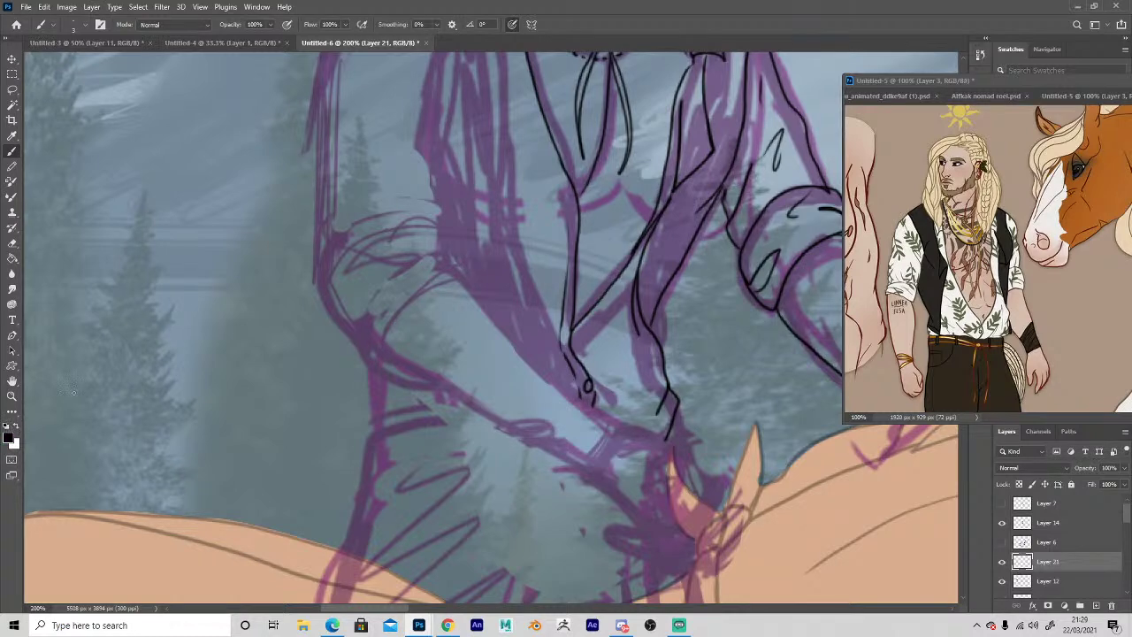
mouse_move(378, 365)
mouse_down()
mouse_move(398, 320)
mouse_move(459, 273)
mouse_move(422, 272)
mouse_move(404, 286)
mouse_up()
mouse_move(406, 285)
mouse_down()
mouse_move(425, 276)
mouse_move(424, 242)
mouse_move(315, 268)
mouse_move(368, 292)
mouse_move(329, 310)
mouse_move(378, 367)
mouse_up()
key(j)
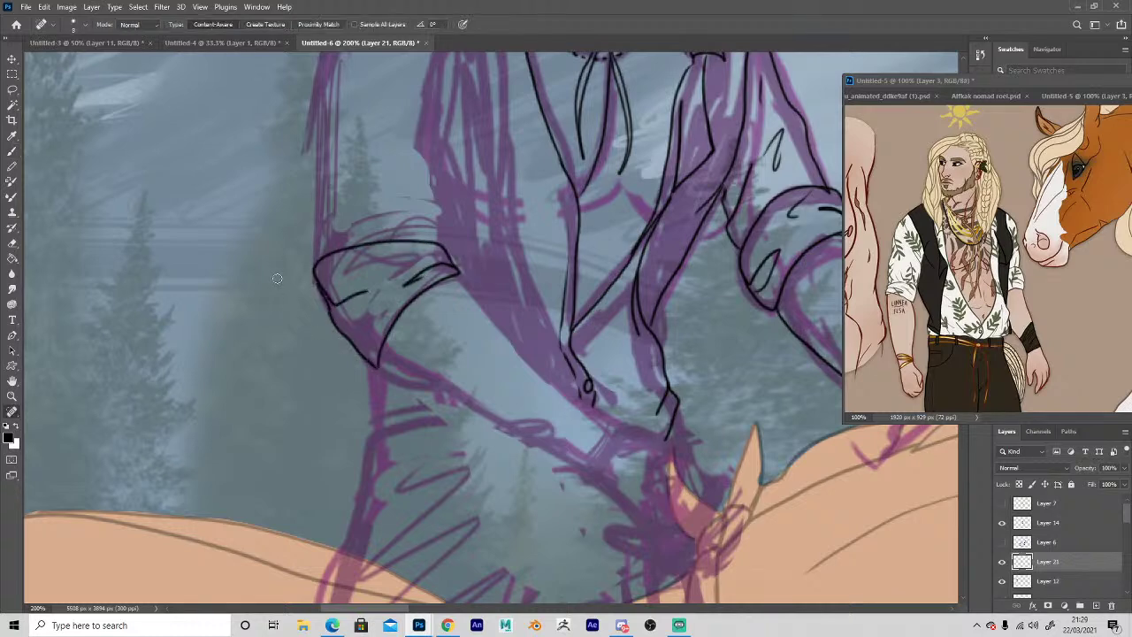
Ink the near sleeve's inner and outer edges, armhole and fold marks, plus the shoulder line up to the hair.
key(h)
drag(285, 274, 300, 386)
key(b)
drag(462, 357, 453, 206)
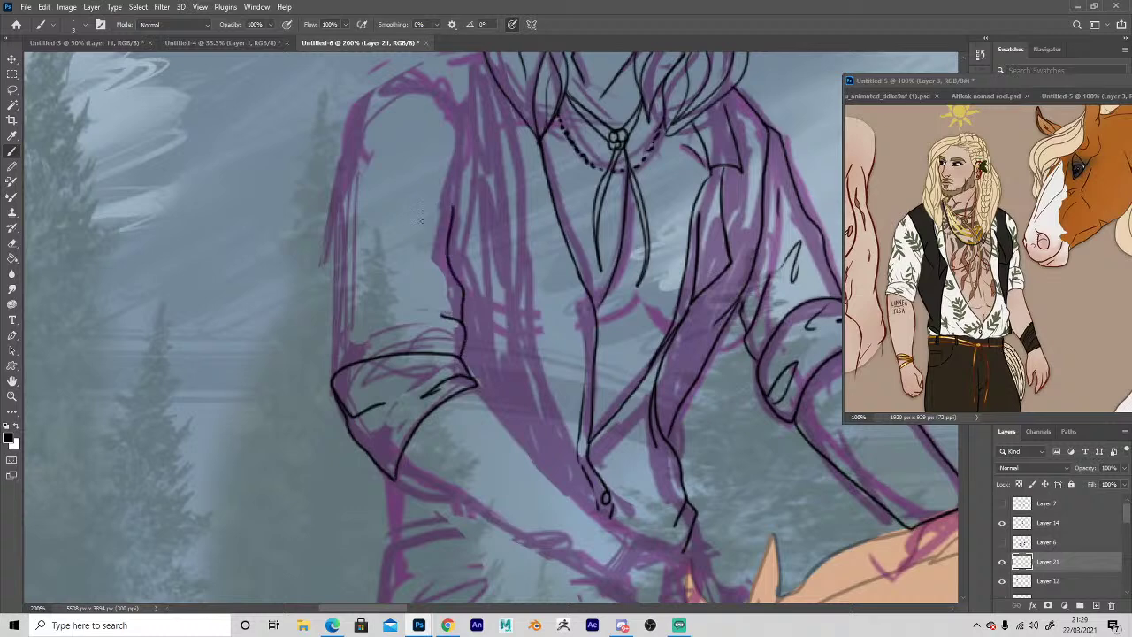
mouse_move(380, 303)
mouse_down()
mouse_move(379, 316)
mouse_move(407, 315)
mouse_up()
mouse_move(337, 355)
mouse_down()
mouse_move(339, 180)
mouse_move(314, 250)
mouse_move(370, 155)
mouse_move(423, 163)
mouse_move(444, 269)
mouse_up()
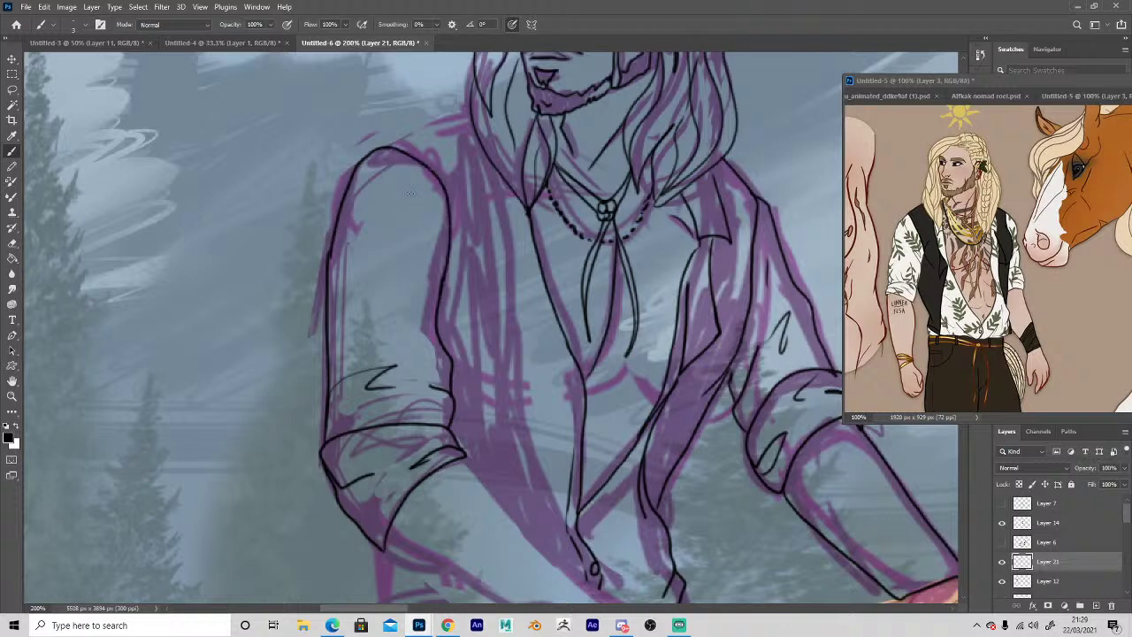
drag(390, 148, 473, 103)
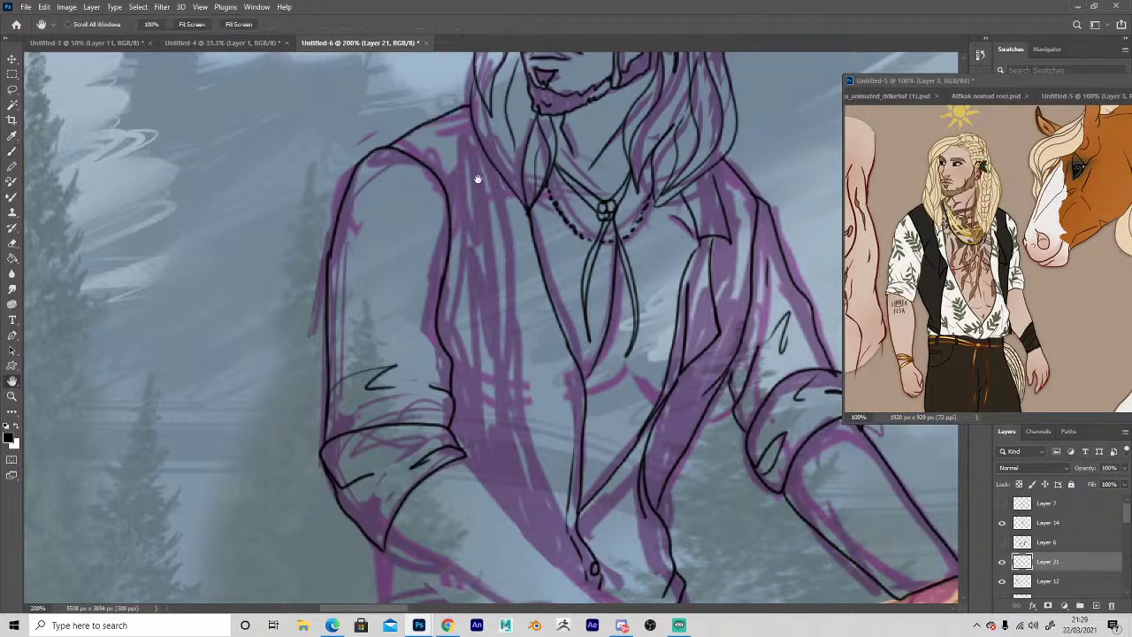
Ink the near side's collar and lapel, the vest's front edge and the small pocket detail on the vest.
mouse_move(505, 180)
mouse_down()
mouse_move(508, 264)
mouse_move(543, 283)
mouse_move(529, 349)
mouse_move(563, 324)
mouse_move(525, 526)
mouse_up()
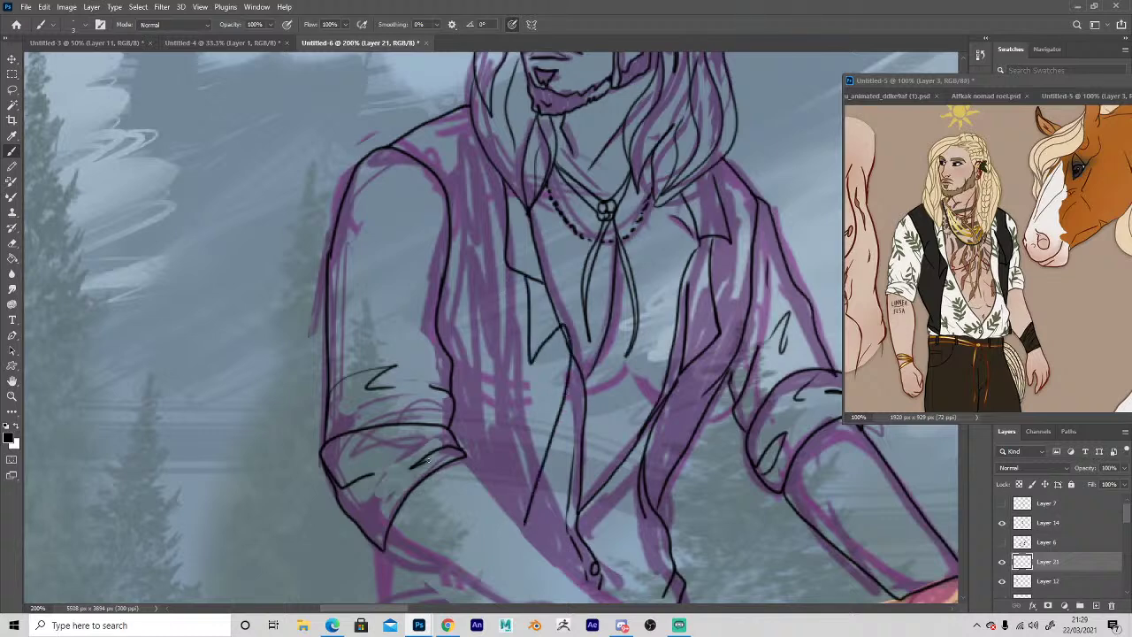
drag(450, 259, 450, 306)
drag(468, 363, 483, 408)
Ink the near forearm's edges, the band around the wrist and the top contour of the hand.
drag(369, 385, 360, 195)
drag(452, 265, 497, 329)
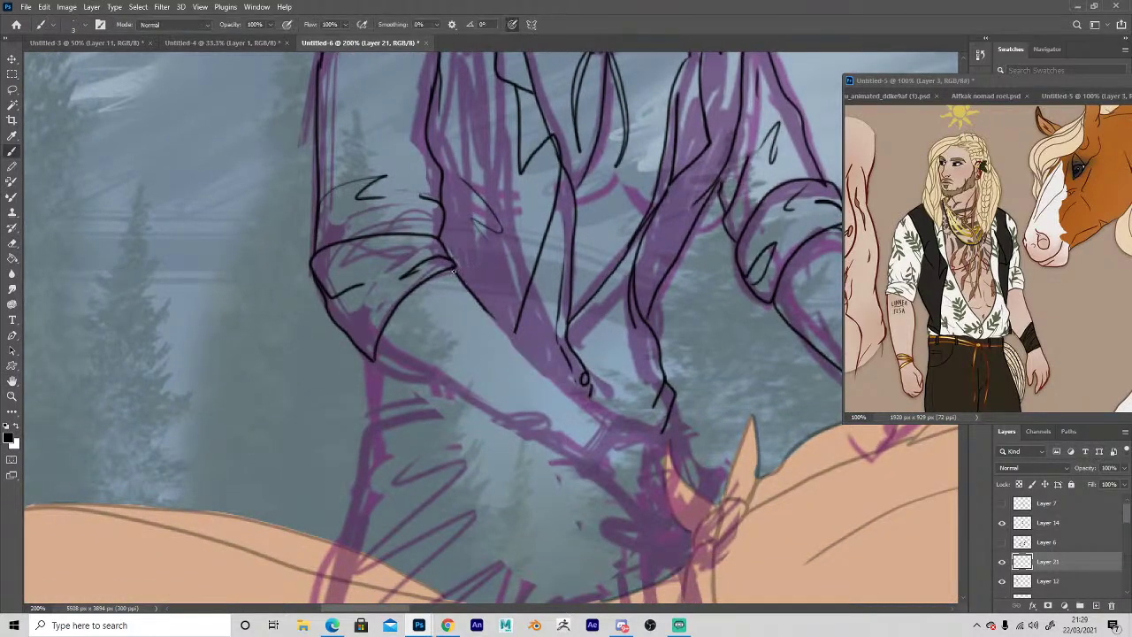
mouse_move(453, 269)
mouse_down()
mouse_move(370, 358)
mouse_move(270, 174)
mouse_up()
mouse_move(507, 230)
mouse_down()
mouse_move(587, 261)
mouse_move(595, 289)
mouse_up()
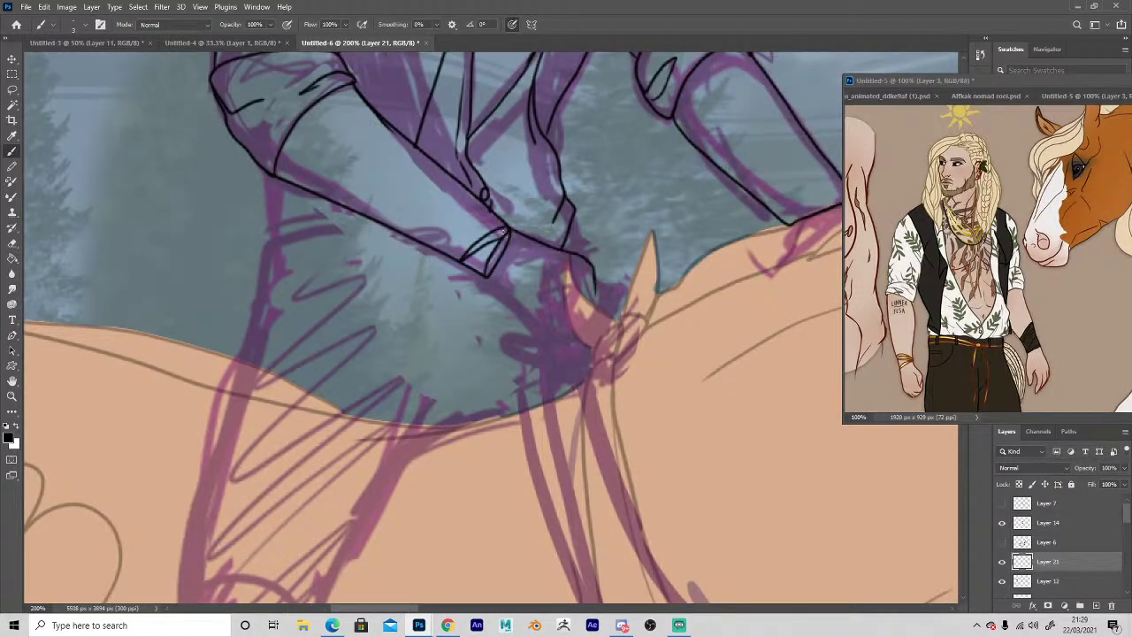
Ink the near hand as a closed fist with curled fingers, erasing and redrawing stray strokes.
drag(487, 276, 560, 321)
key(e)
key(b)
mouse_move(509, 230)
mouse_down()
mouse_move(593, 268)
mouse_move(596, 292)
mouse_move(564, 322)
mouse_up()
key(e)
key(b)
mouse_move(501, 282)
mouse_down()
mouse_move(545, 297)
mouse_move(557, 311)
mouse_move(543, 323)
mouse_move(572, 301)
mouse_up()
mouse_move(575, 282)
mouse_down()
mouse_move(509, 250)
mouse_move(532, 307)
mouse_move(569, 293)
mouse_move(582, 316)
mouse_move(576, 266)
mouse_move(580, 320)
mouse_move(554, 308)
mouse_move(569, 322)
mouse_move(534, 308)
mouse_up()
key(e)
click(570, 293)
key(b)
key(e)
key(b)
key(e)
key(b)
mouse_move(554, 313)
mouse_down()
mouse_move(516, 287)
mouse_move(553, 302)
mouse_move(528, 305)
mouse_move(568, 293)
mouse_move(581, 318)
mouse_move(597, 301)
mouse_up()
Add the small bump above the fist and tidy the finger and wristband lines of the near hand.
key(e)
key(b)
drag(571, 237, 589, 252)
key(e)
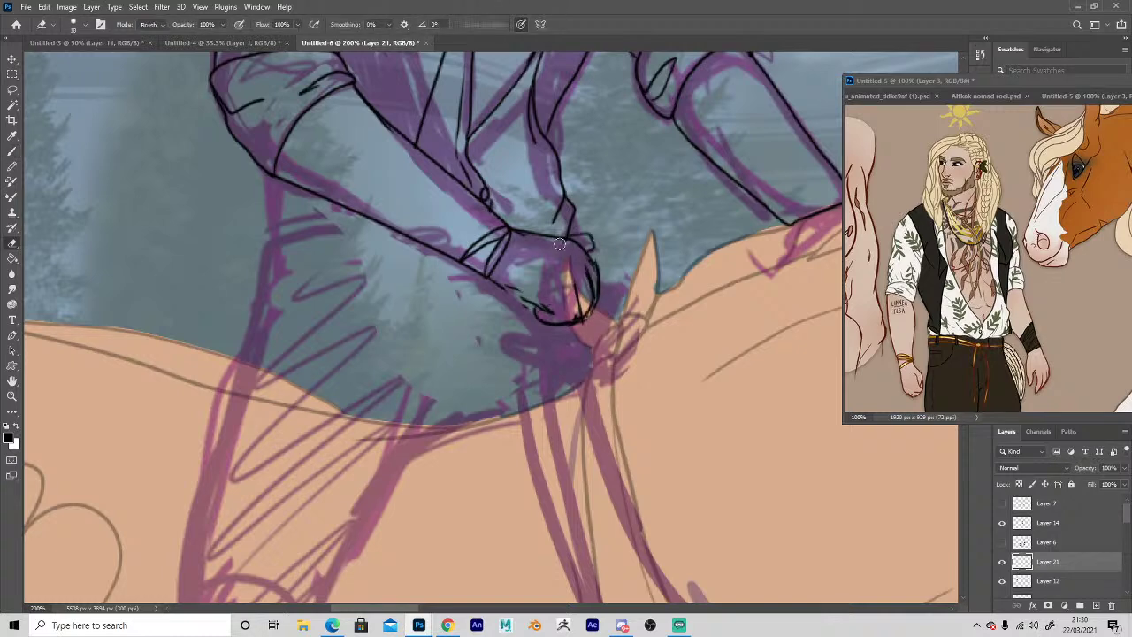
key(b)
mouse_move(527, 302)
mouse_down()
mouse_move(498, 288)
mouse_move(479, 306)
mouse_move(492, 278)
mouse_move(496, 292)
mouse_move(526, 299)
mouse_move(499, 279)
mouse_move(543, 305)
mouse_up()
key(e)
key(b)
mouse_move(492, 280)
mouse_down()
mouse_move(528, 305)
mouse_move(509, 305)
mouse_move(491, 285)
mouse_up()
key(e)
Select the near hand's fist with the Lasso tool and enlarge it to about 114%.
key(z)
alt+click(434, 466)
alt+click(435, 465)
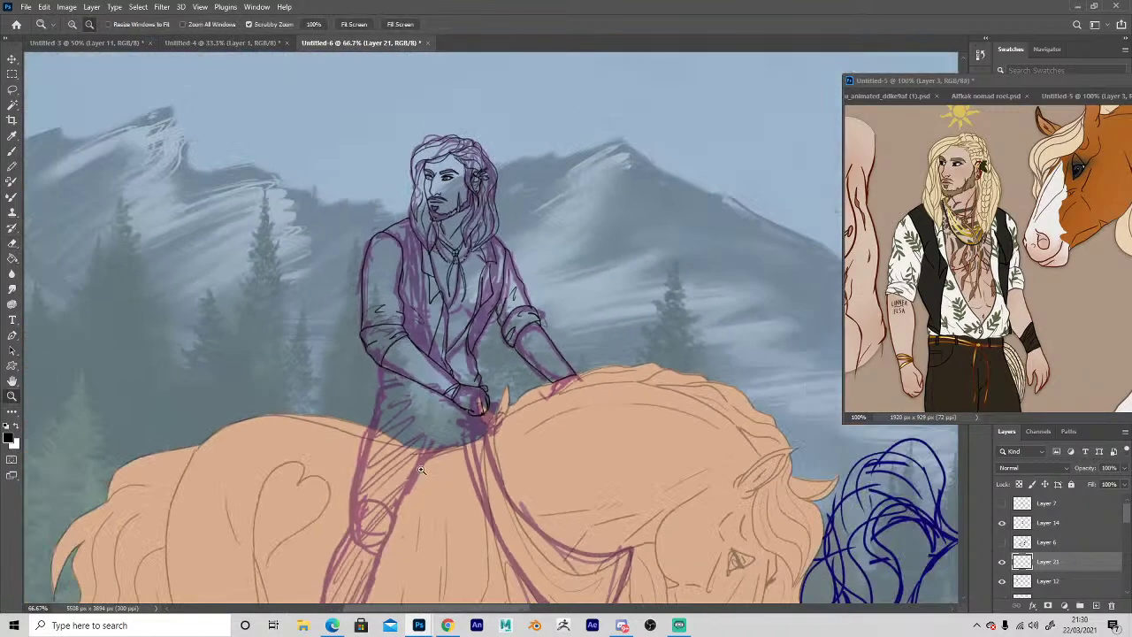
click(444, 452)
key(l)
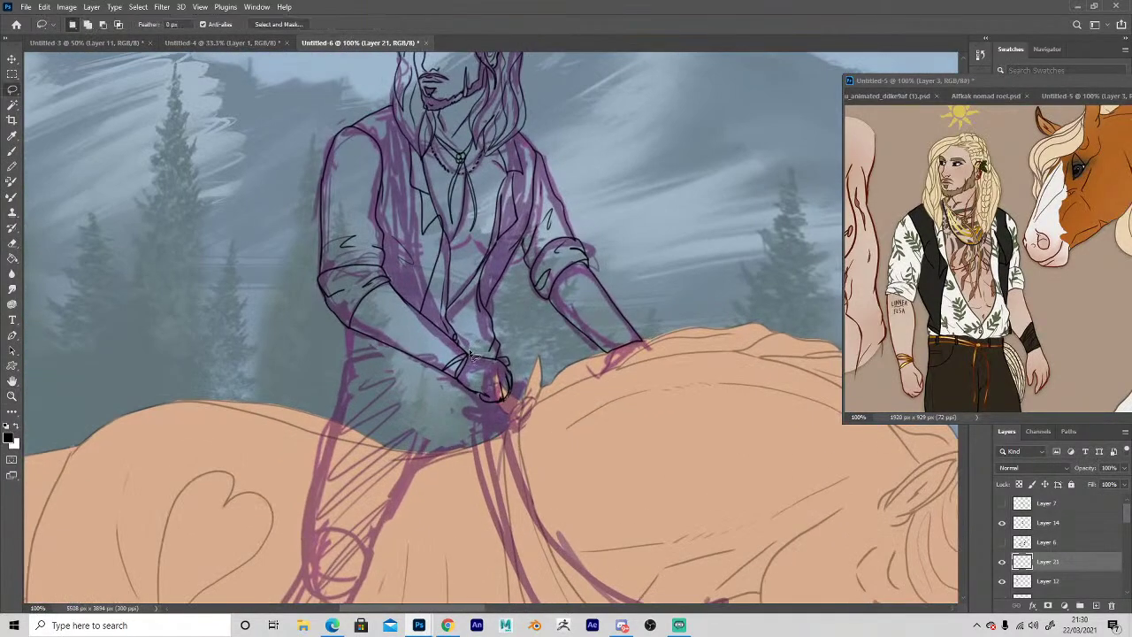
mouse_move(471, 366)
mouse_down()
mouse_move(495, 438)
mouse_move(544, 390)
mouse_move(491, 352)
mouse_move(458, 363)
mouse_up()
key(ctrl+t)
drag(546, 440, 558, 452)
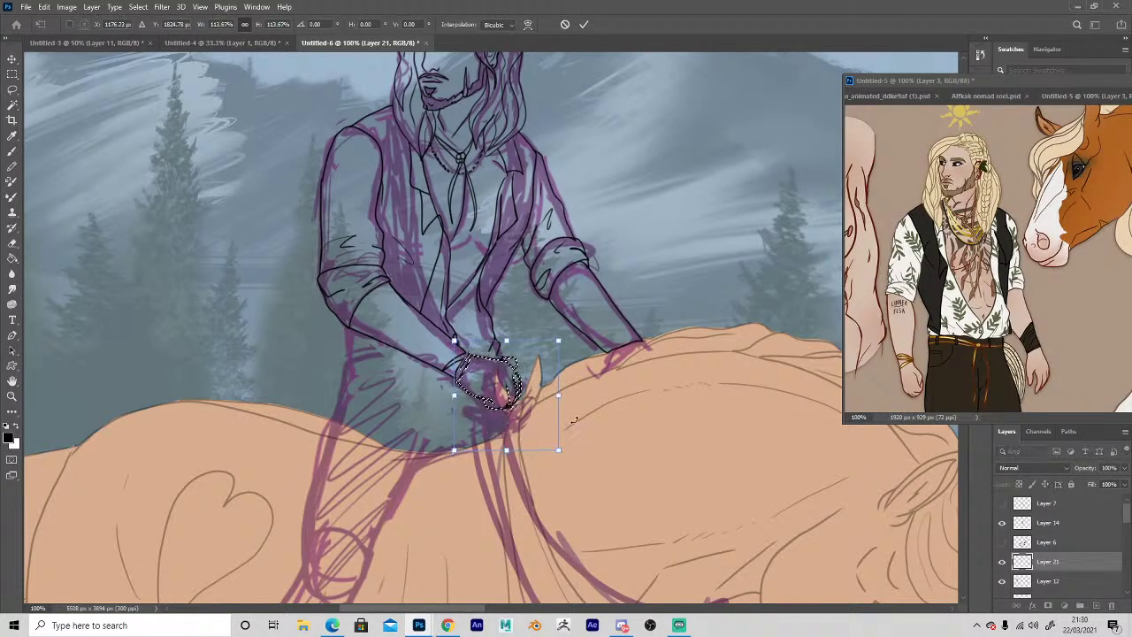
key(Return)
key(ctrl+d)
key(b)
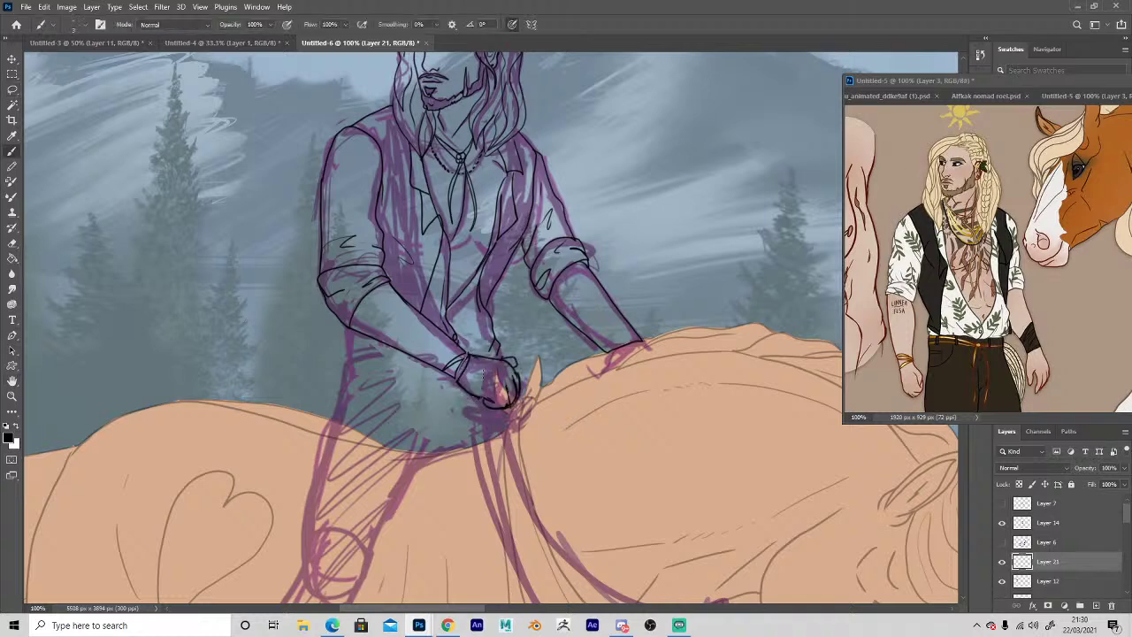
Retouch the fist's outline, and ink the shirt's lower edge and the belt with its loops at the waist.
mouse_move(516, 364)
mouse_down()
mouse_move(529, 358)
mouse_move(516, 378)
mouse_up()
key(space)
drag(502, 403, 571, 205)
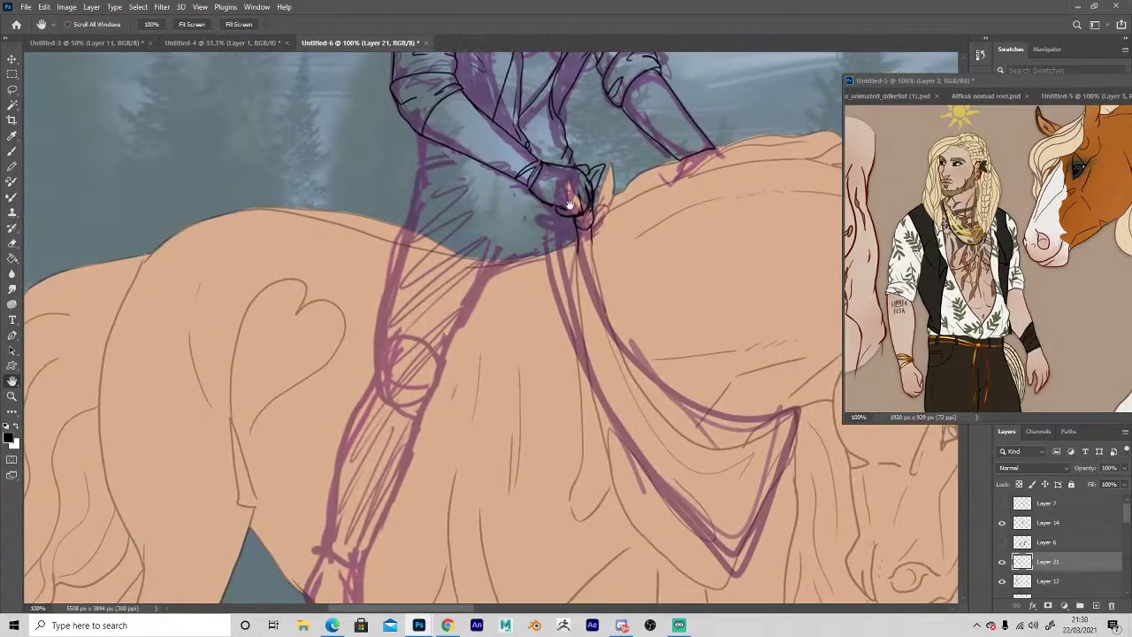
mouse_move(421, 238)
mouse_down()
mouse_move(426, 280)
mouse_move(474, 371)
mouse_up()
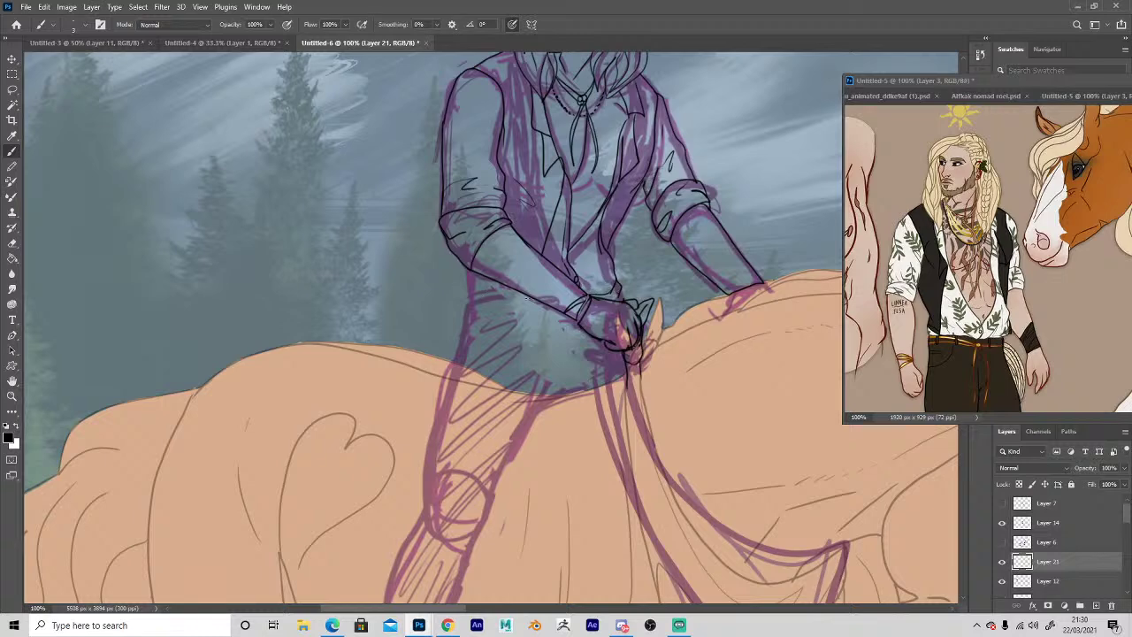
drag(535, 299, 484, 292)
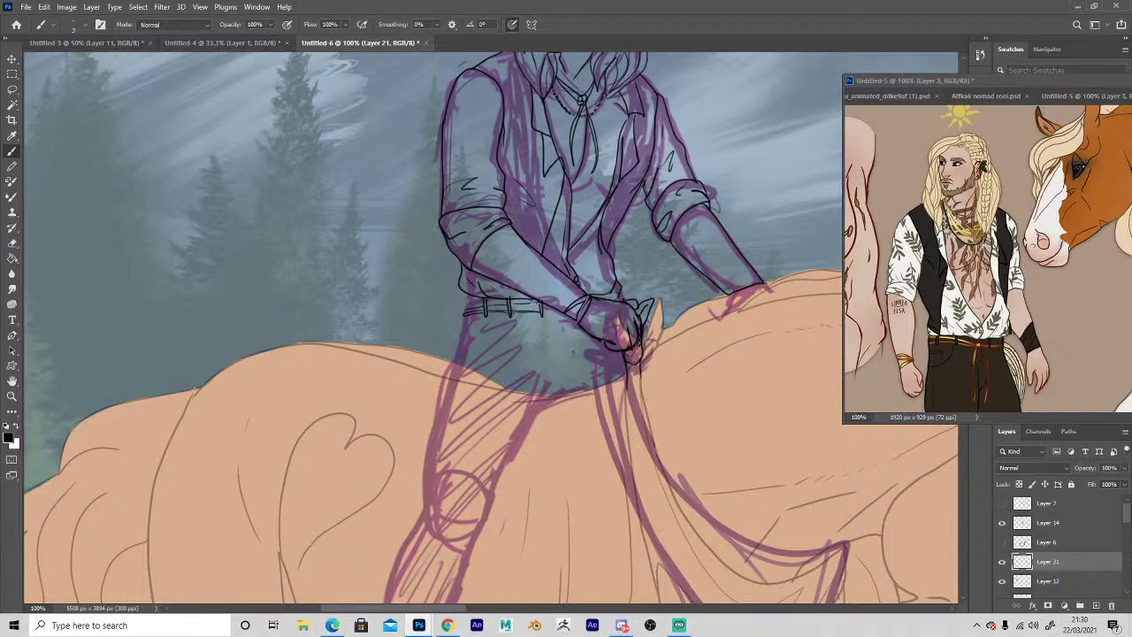
Ink the near trouser leg over the sketch, from the hip and crotch fold past the knee to the hem.
key(space)
drag(405, 379, 452, 210)
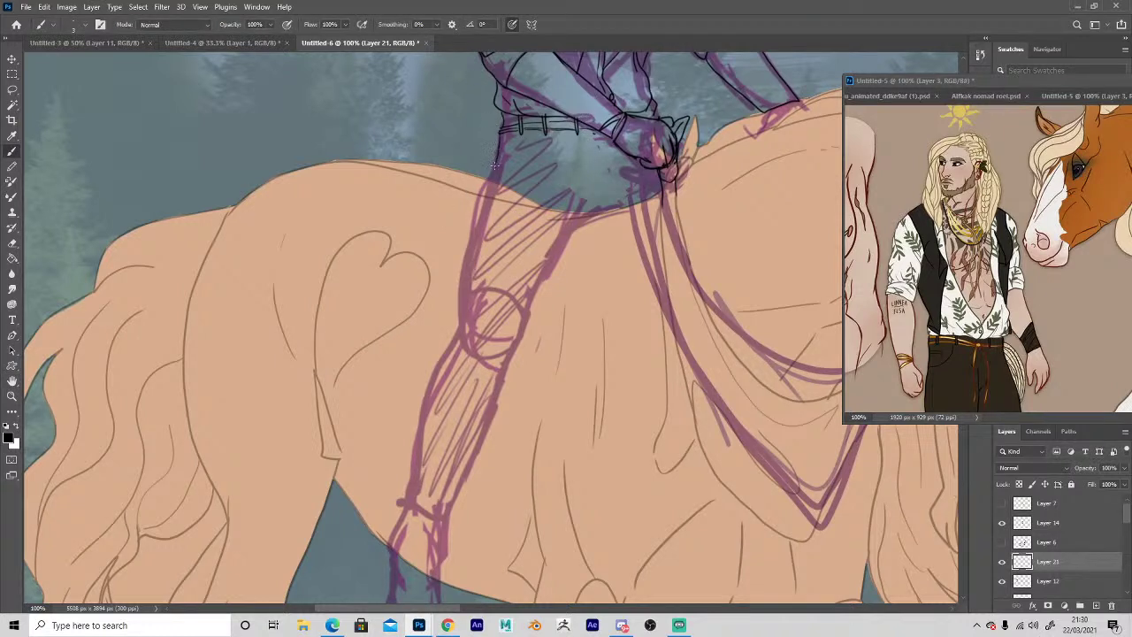
drag(566, 217, 624, 201)
drag(574, 217, 534, 291)
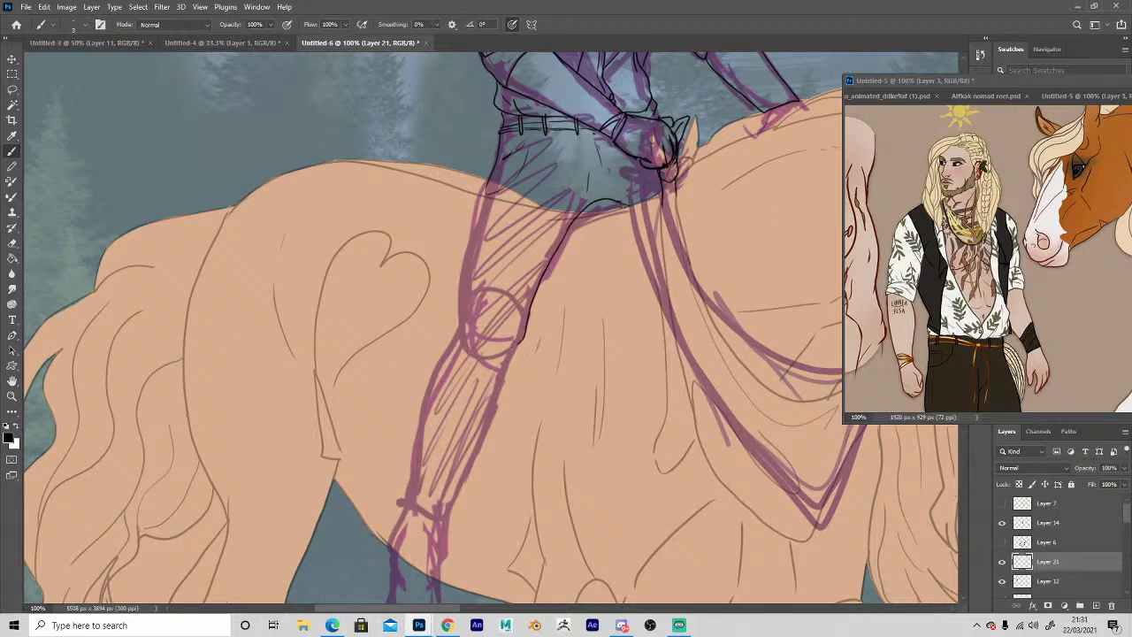
mouse_move(491, 188)
mouse_down()
mouse_move(492, 289)
mouse_move(442, 392)
mouse_move(418, 490)
mouse_up()
mouse_move(515, 340)
mouse_down()
mouse_move(448, 507)
mouse_move(404, 506)
mouse_move(463, 331)
mouse_move(483, 187)
mouse_up()
Ink the boot below the trouser hem following the reference sheet, erasing and redrawing its edge and the ankle folds.
key(space)
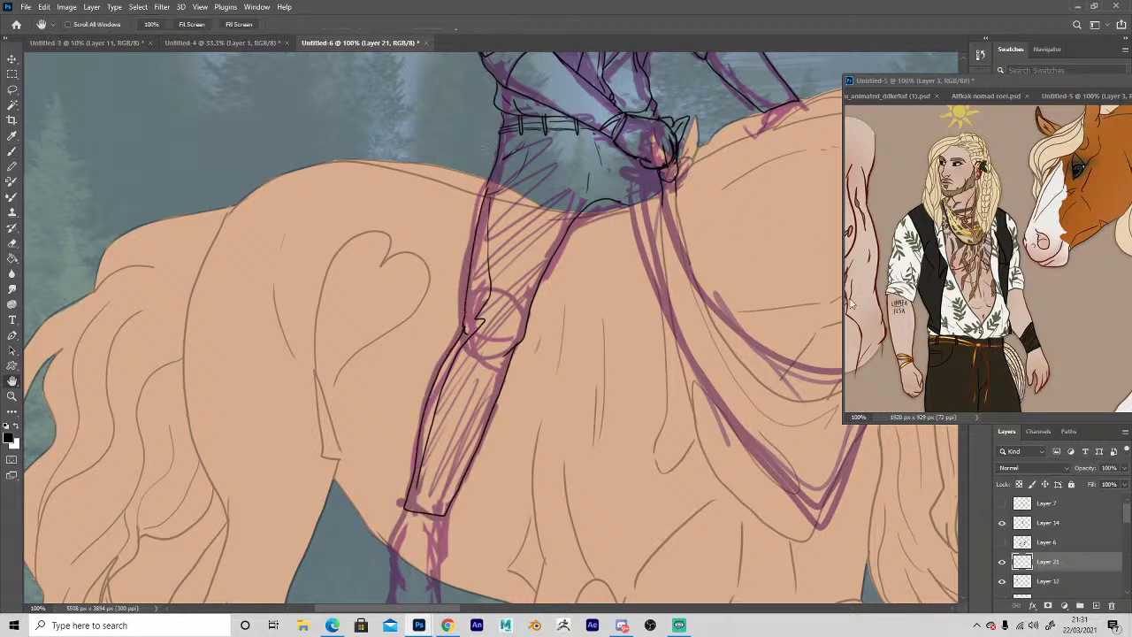
drag(911, 309, 911, 92)
drag(276, 450, 407, 197)
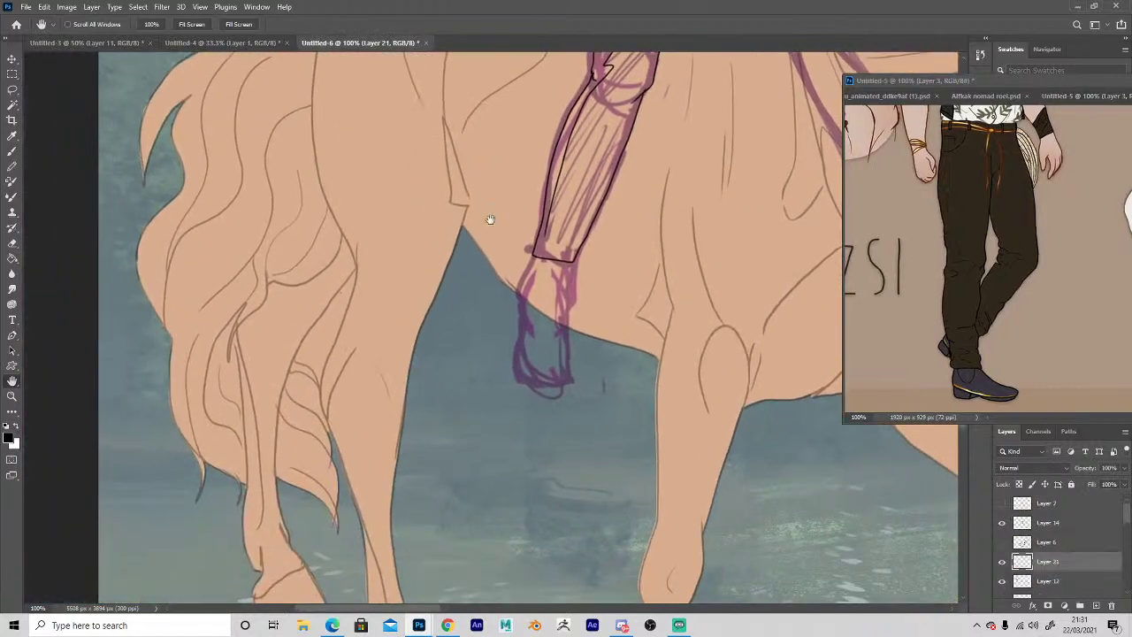
drag(567, 297, 567, 358)
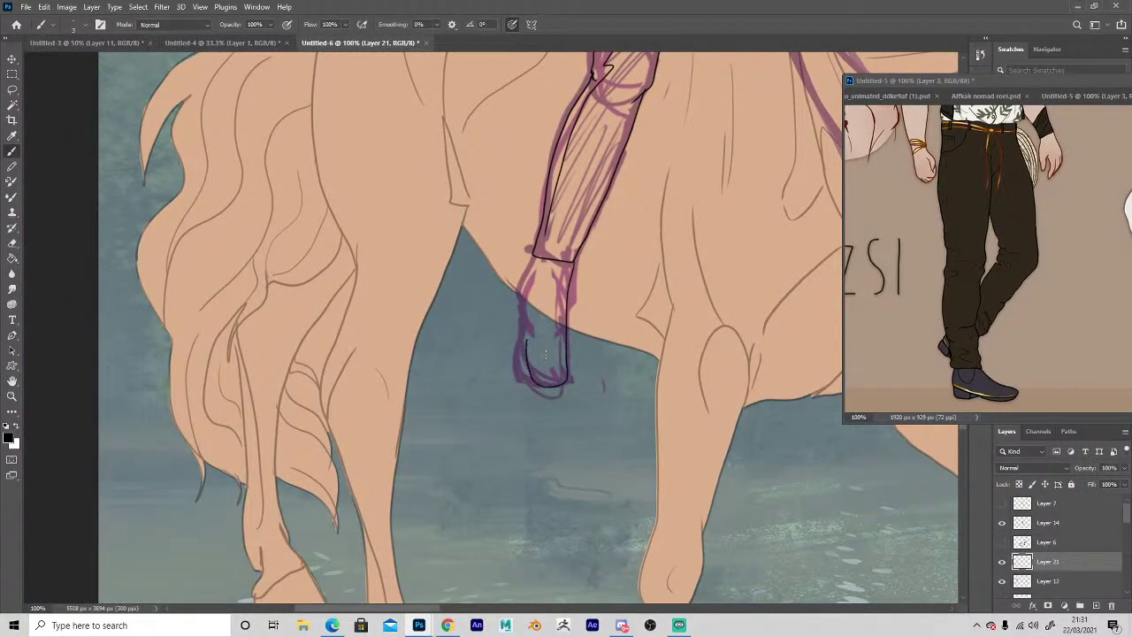
key(e)
mouse_move(534, 375)
mouse_down()
mouse_move(528, 349)
mouse_move(524, 363)
mouse_move(553, 382)
mouse_move(528, 363)
mouse_move(522, 273)
mouse_up()
key(b)
mouse_move(521, 325)
mouse_down()
mouse_move(524, 366)
mouse_move(554, 378)
mouse_up()
drag(532, 259, 536, 288)
key(e)
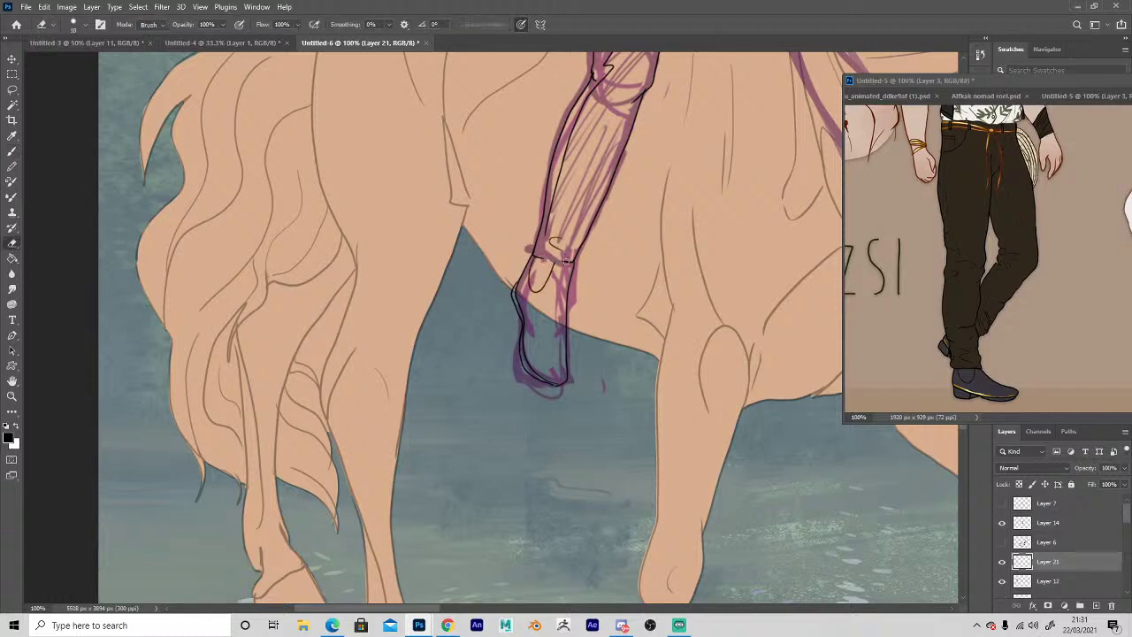
key(b)
Hide the purple rider sketch on Layer 12 so that only the ink lines of the rider show.
key(space)
mouse_move(557, 227)
mouse_down()
mouse_move(579, 232)
mouse_move(495, 311)
mouse_up()
key(alt+space)
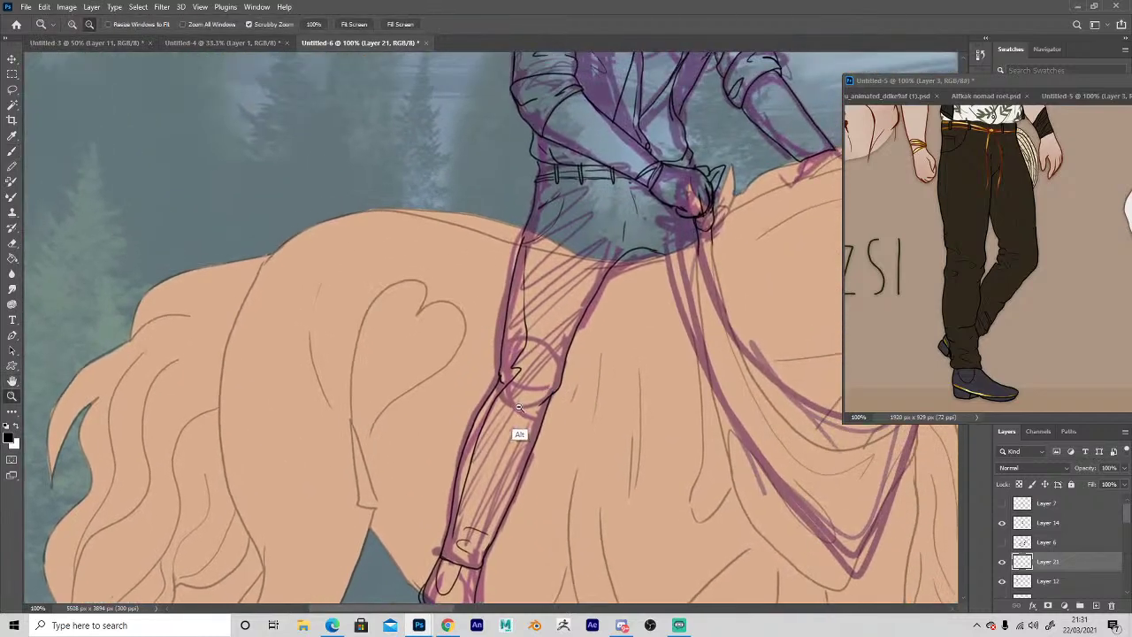
scroll(520, 407, down, 3)
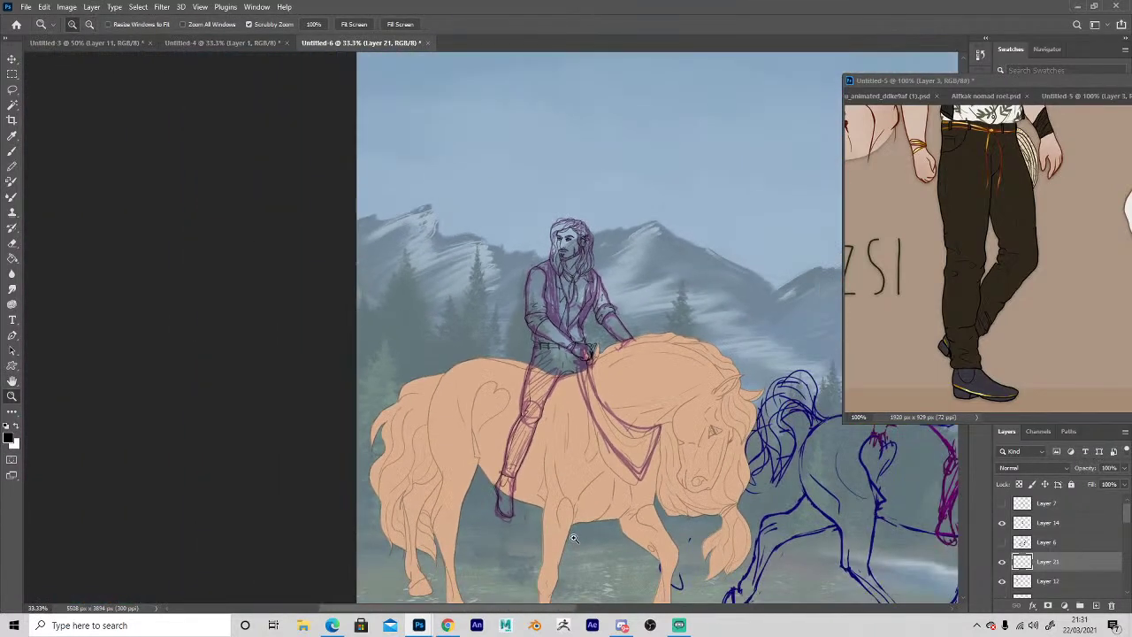
click(1002, 581)
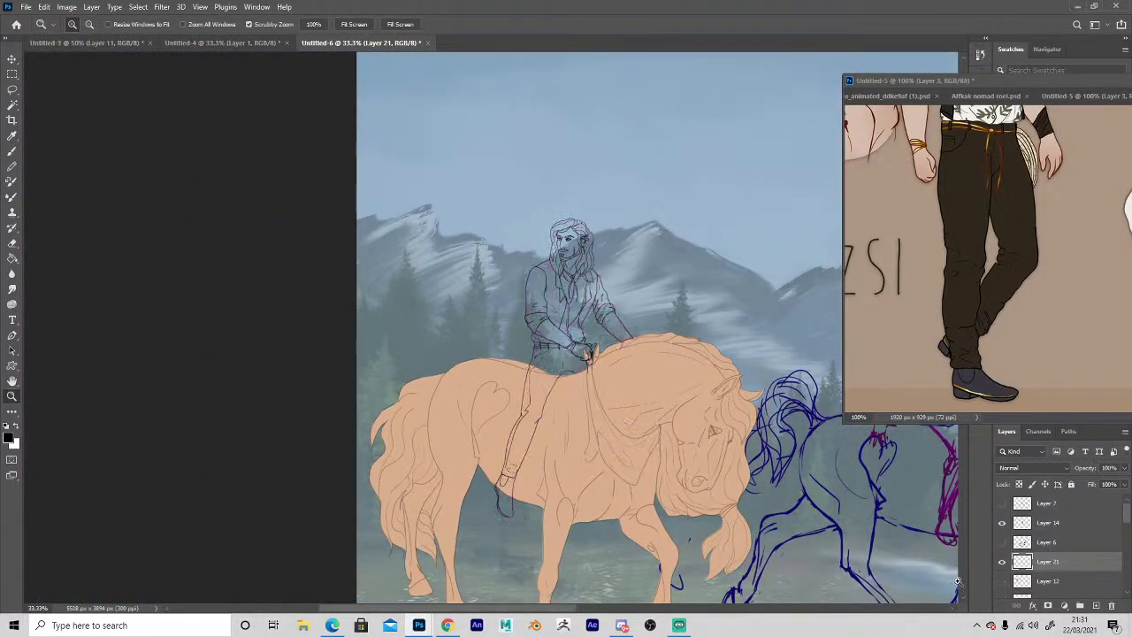
Mirror the canvas horizontally and check the inked rider's proportions from head to legs.
scroll(535, 228, up, 2)
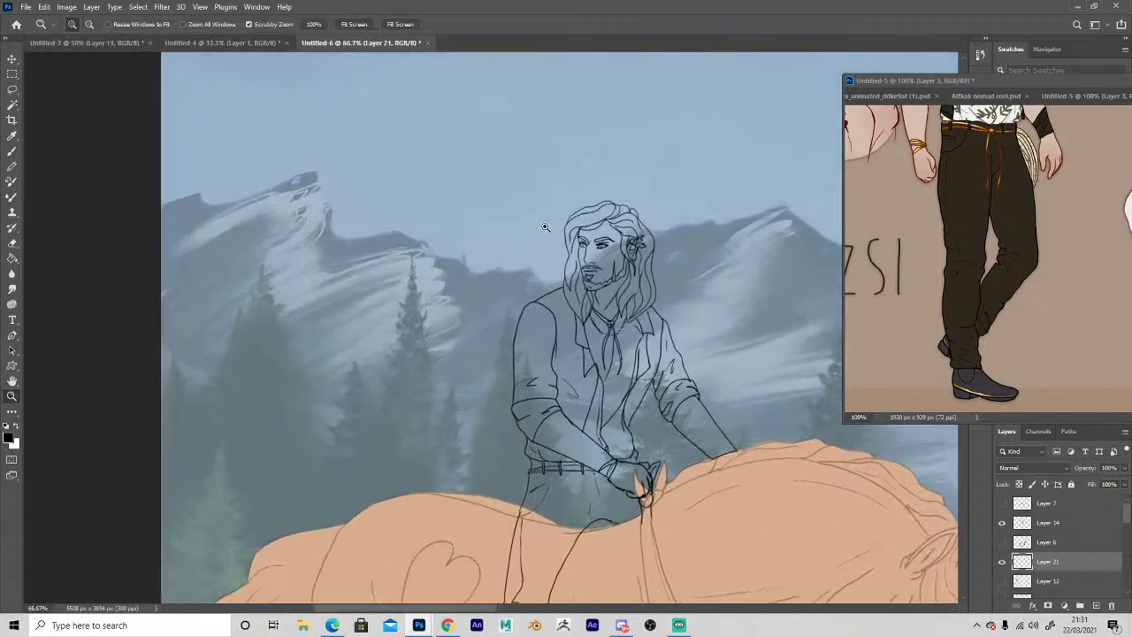
scroll(549, 223, up, 1)
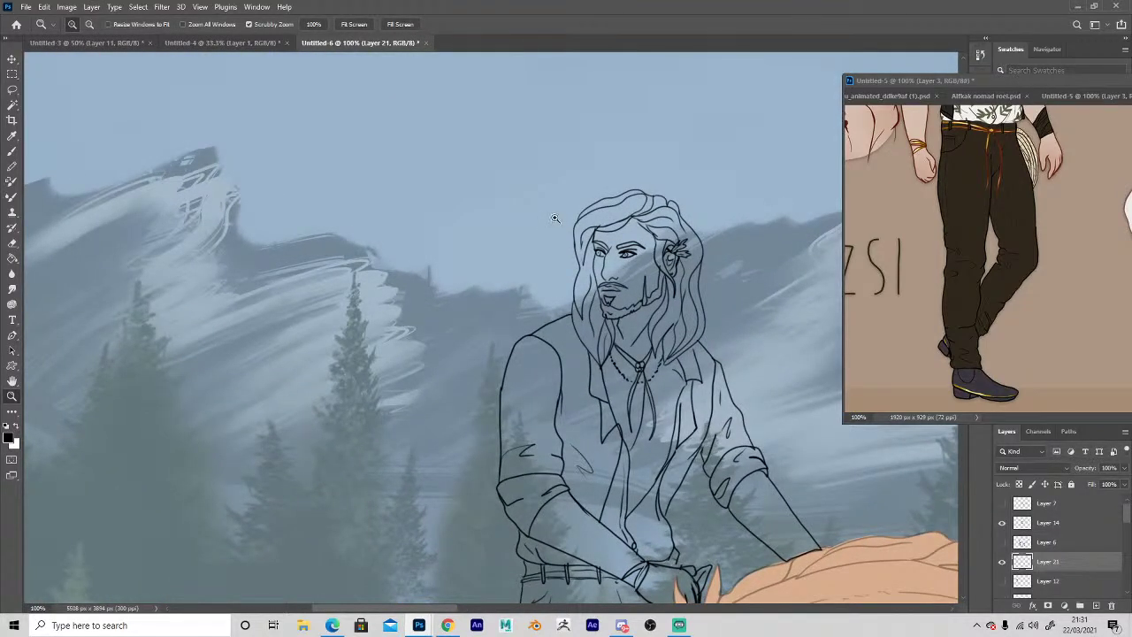
scroll(554, 218, up, 2)
key(space)
drag(582, 378, 177, 398)
drag(708, 407, 253, 405)
drag(765, 412, 278, 286)
drag(754, 555, 259, 280)
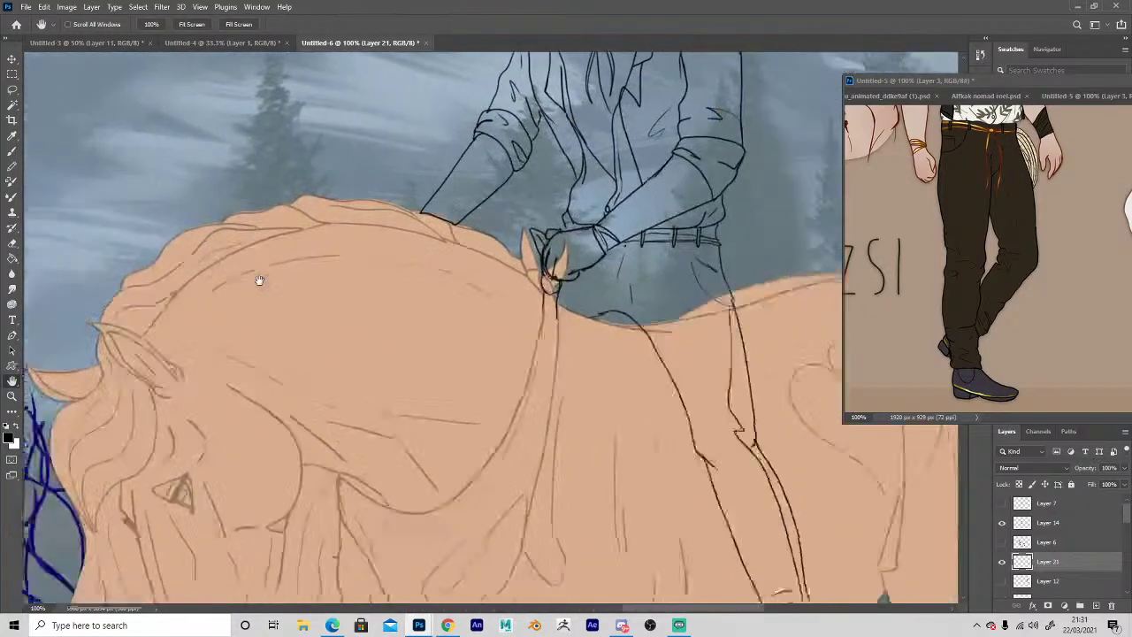
scroll(259, 280, up, 5)
Mirror the character reference sheet horizontally and frame the character's head and chest at 200%.
click(929, 254)
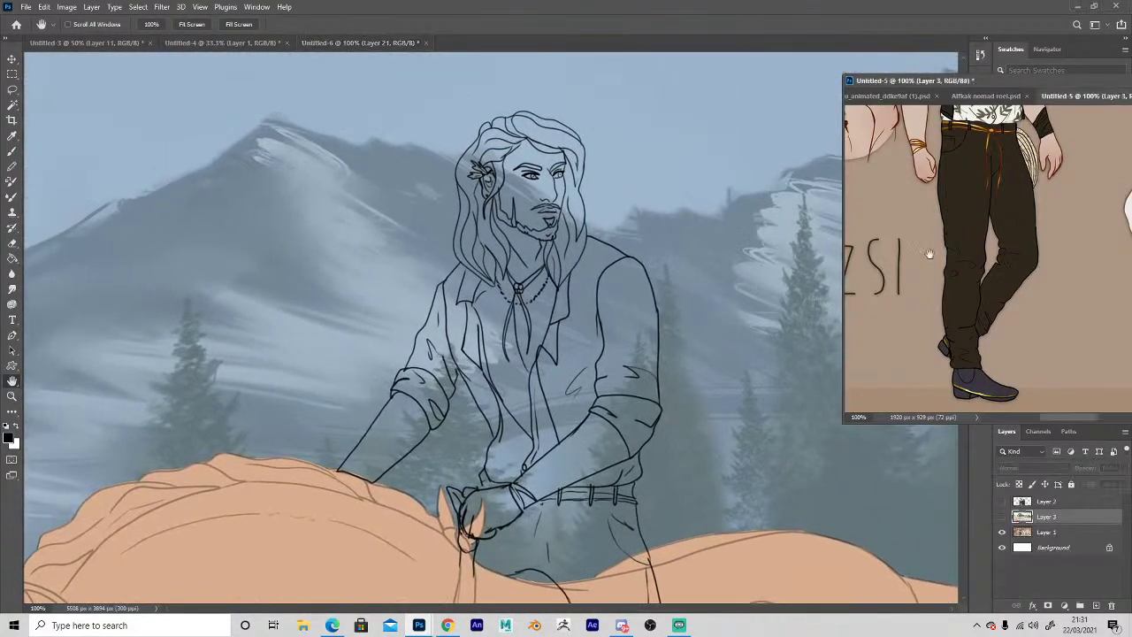
scroll(929, 254, up, 5)
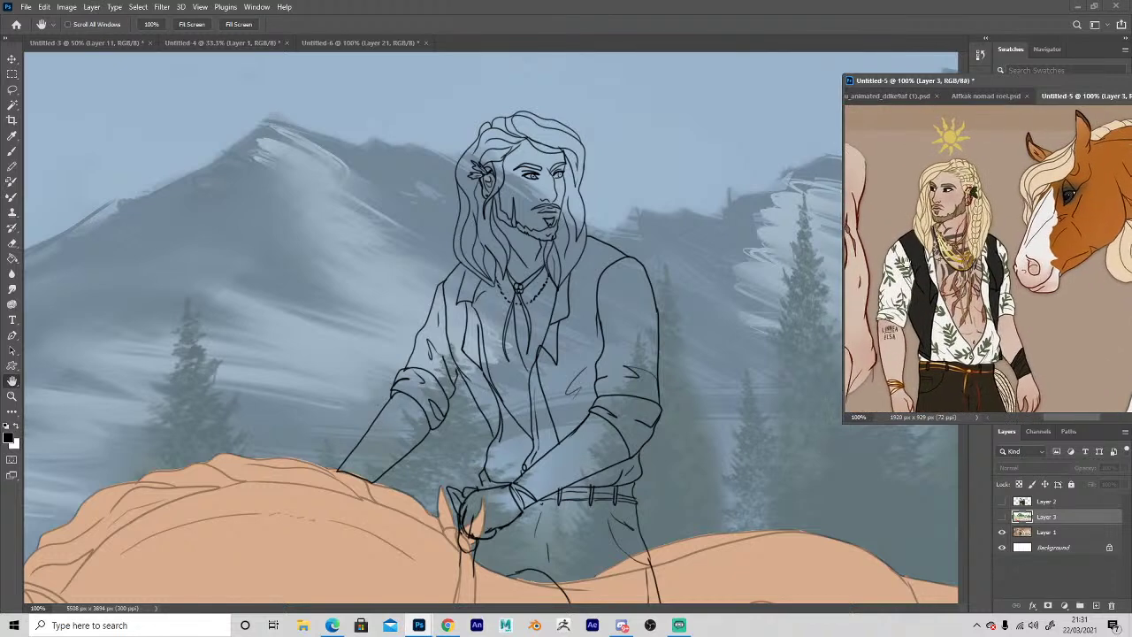
drag(1117, 265, 907, 263)
scroll(906, 263, right, 10)
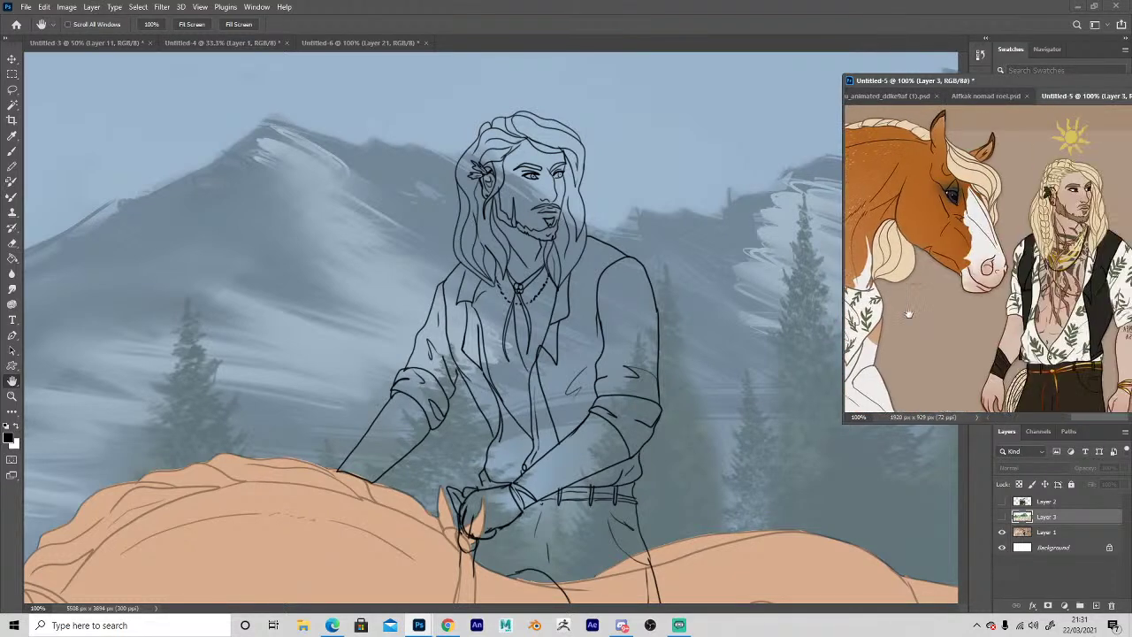
key(z)
click(910, 190)
Thicken the rider's nose contour and darken the lash lines and pupils of both eyes.
click(513, 189)
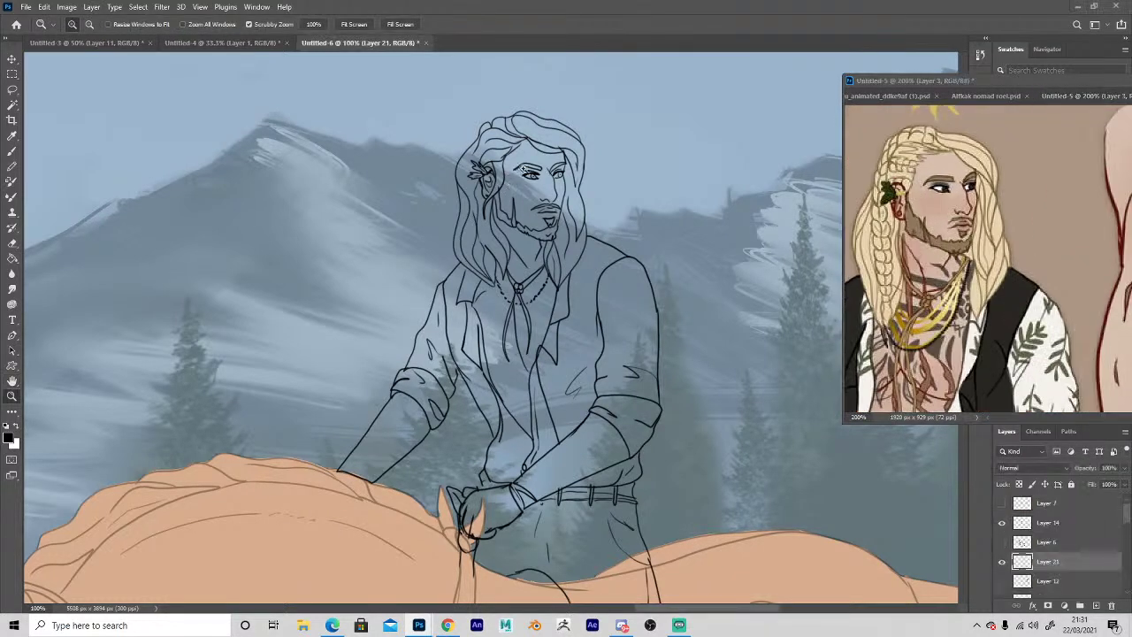
click(523, 181)
key(h)
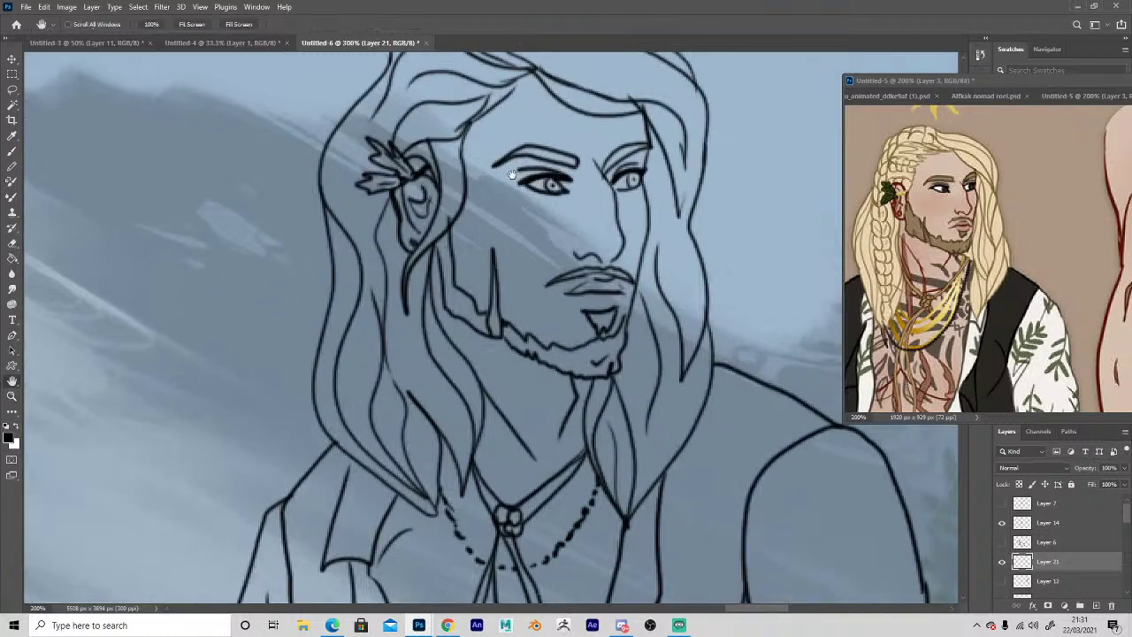
key(b)
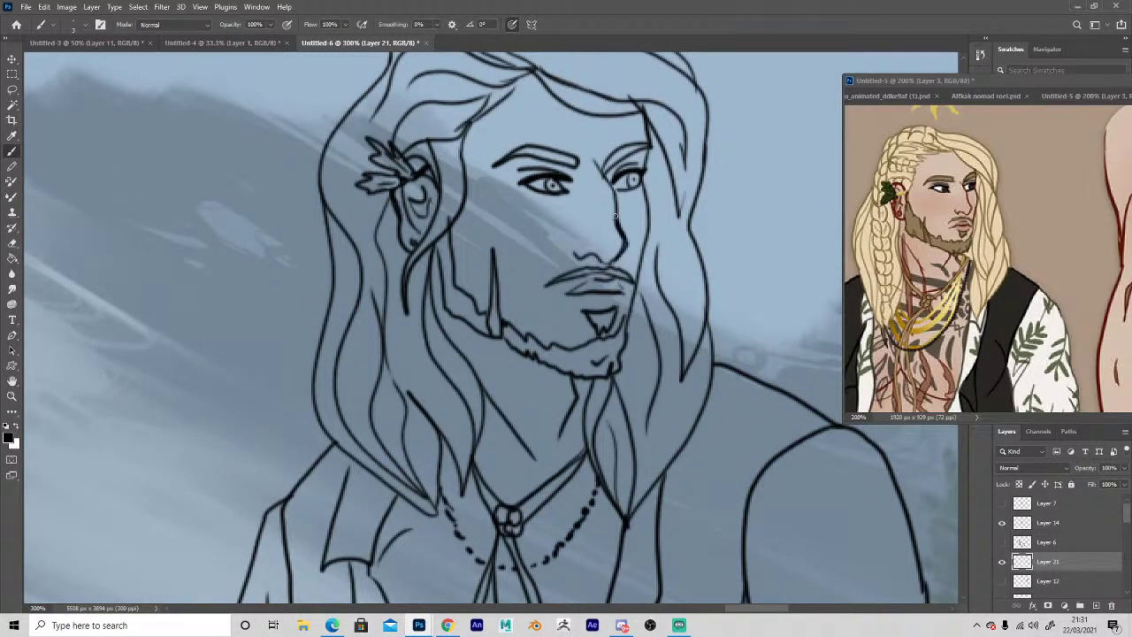
mouse_move(553, 176)
mouse_down()
mouse_move(506, 185)
mouse_move(552, 193)
mouse_move(537, 185)
mouse_up()
key(e)
key(b)
key(e)
key(b)
key(e)
key(b)
key(e)
key(b)
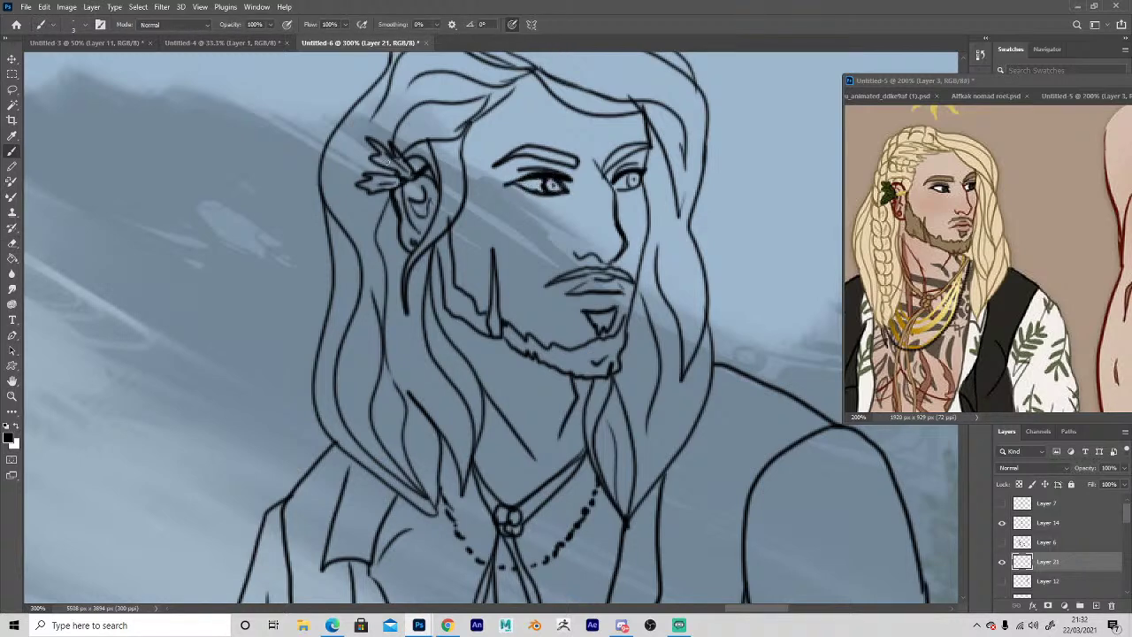
mouse_move(633, 183)
mouse_down()
mouse_move(619, 174)
mouse_move(647, 166)
mouse_up()
Strengthen the rider's mouth line and reshape the lower lip, erasing stray marks.
mouse_move(598, 291)
mouse_down()
mouse_move(567, 293)
mouse_move(585, 281)
mouse_move(593, 302)
mouse_move(578, 302)
mouse_move(617, 302)
mouse_up()
key(e)
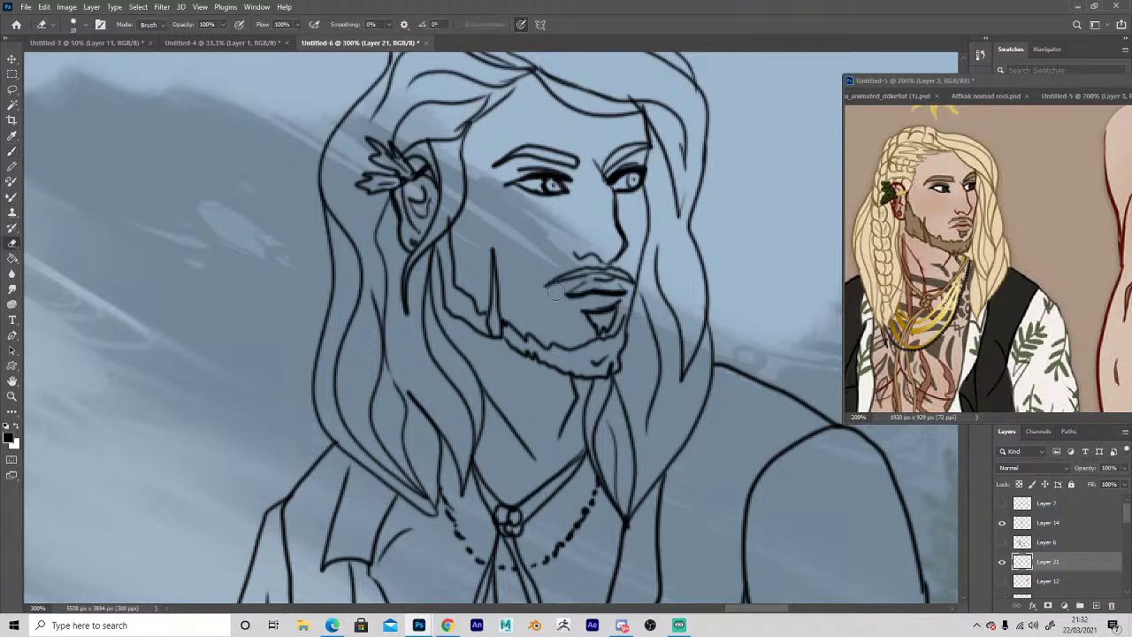
drag(604, 289, 624, 293)
key(b)
key(e)
key(b)
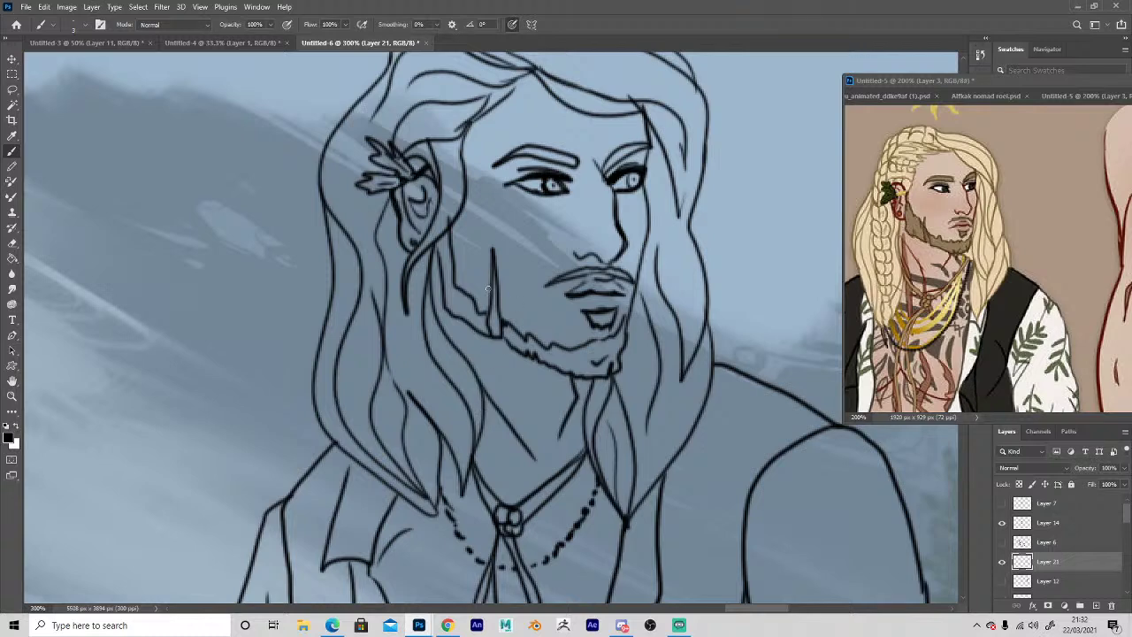
Shorten the beard's sideburn line, add a muscle line on the neck and draw a short cheekbone stroke.
drag(491, 271, 487, 337)
drag(498, 355, 541, 430)
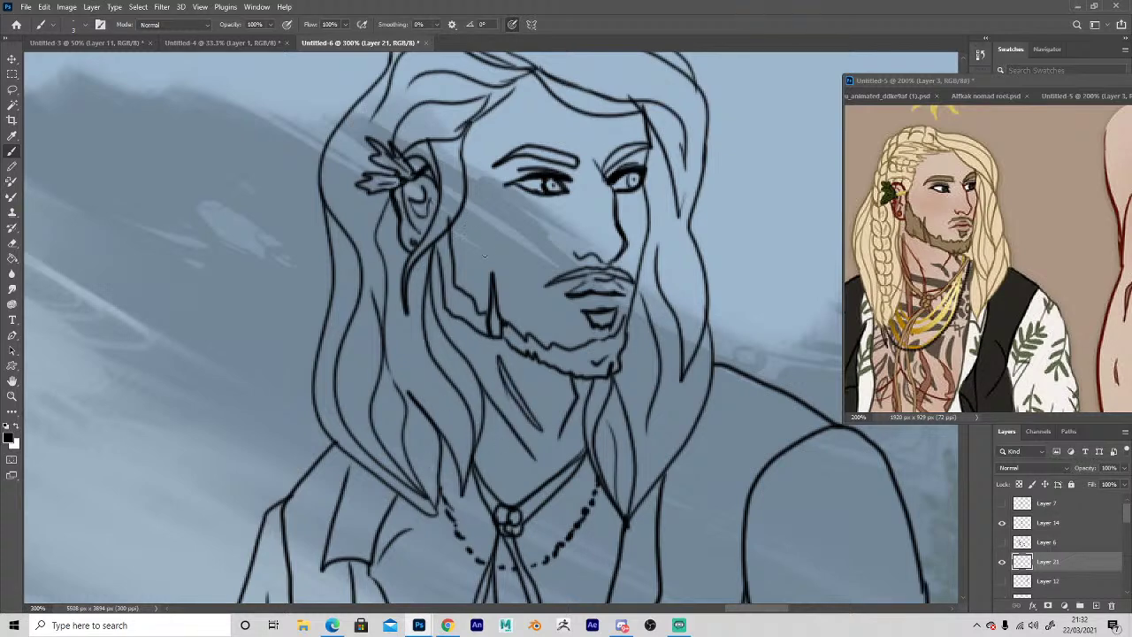
drag(493, 242, 493, 248)
key(z)
alt+click(451, 417)
alt+click(412, 453)
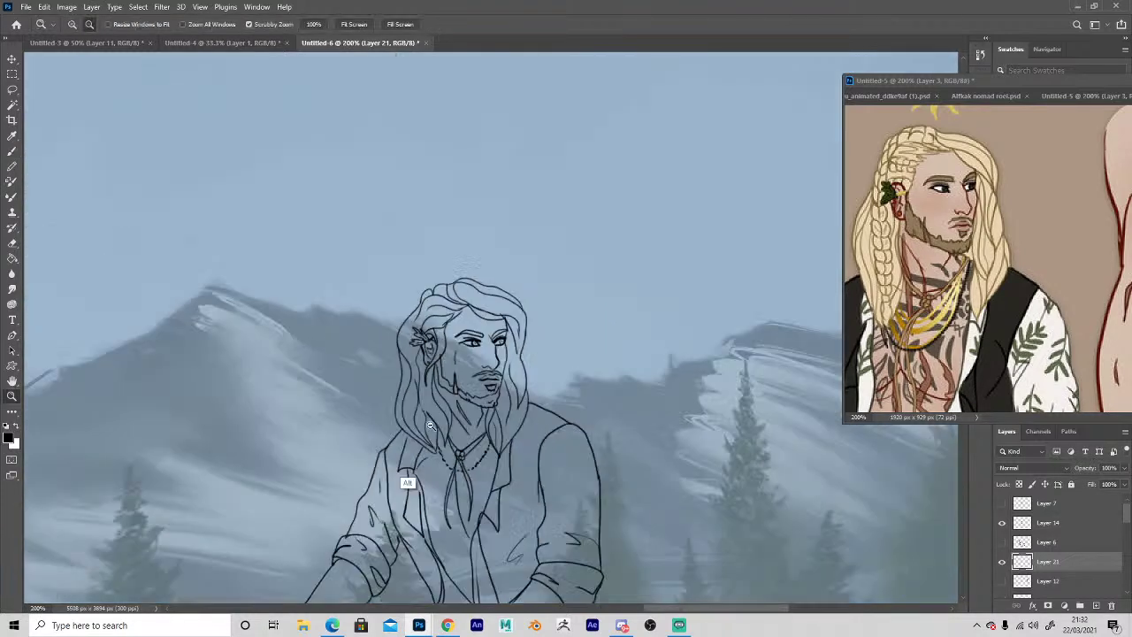
alt+click(405, 456)
alt+click(405, 454)
Select the rider's near eye with the Lasso tool and nudge it two steps left and one step down.
click(406, 446)
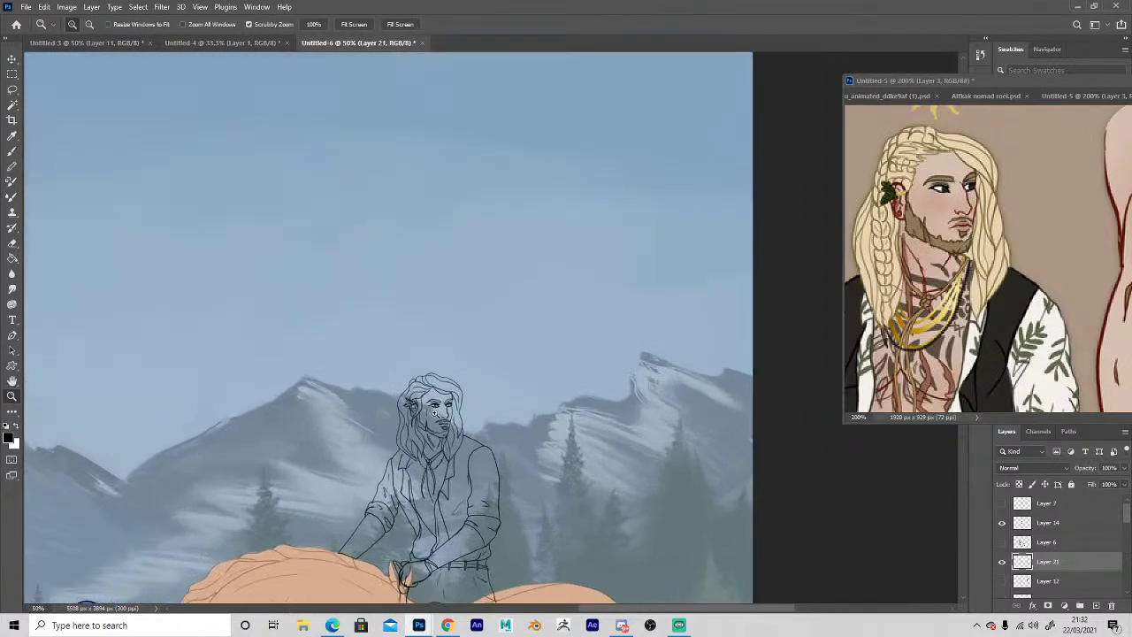
click(442, 379)
click(445, 375)
click(445, 375)
click(445, 375)
key(h)
drag(405, 507, 475, 328)
key(l)
mouse_move(390, 331)
mouse_down()
mouse_move(452, 358)
mouse_move(470, 332)
mouse_move(448, 317)
mouse_move(391, 329)
mouse_up()
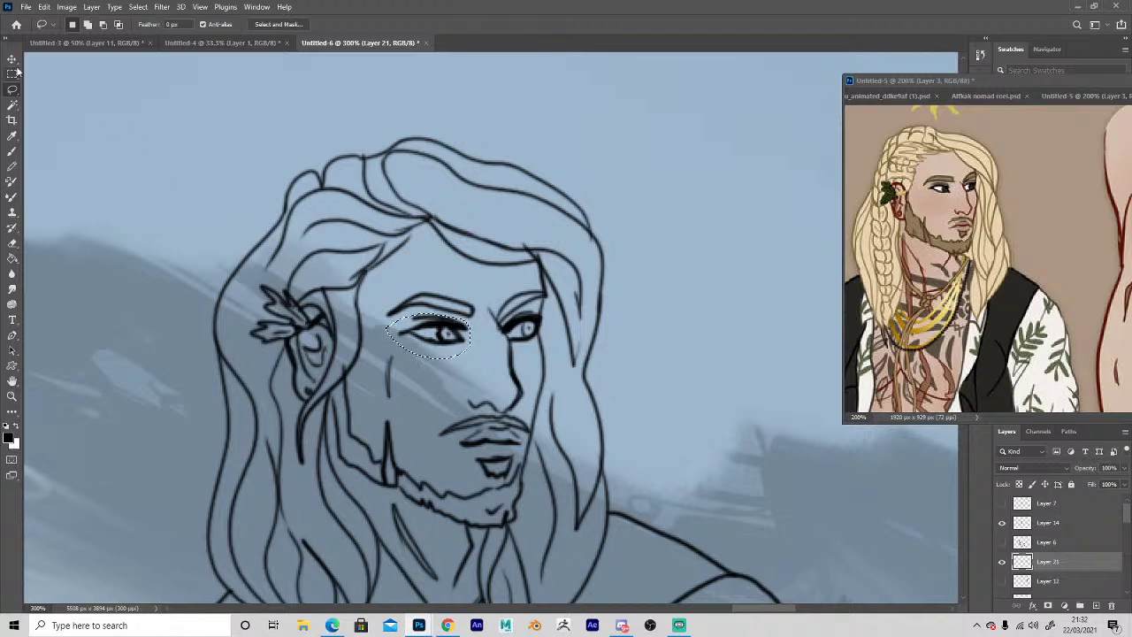
click(12, 58)
key(Left)
key(Left)
key(Down)
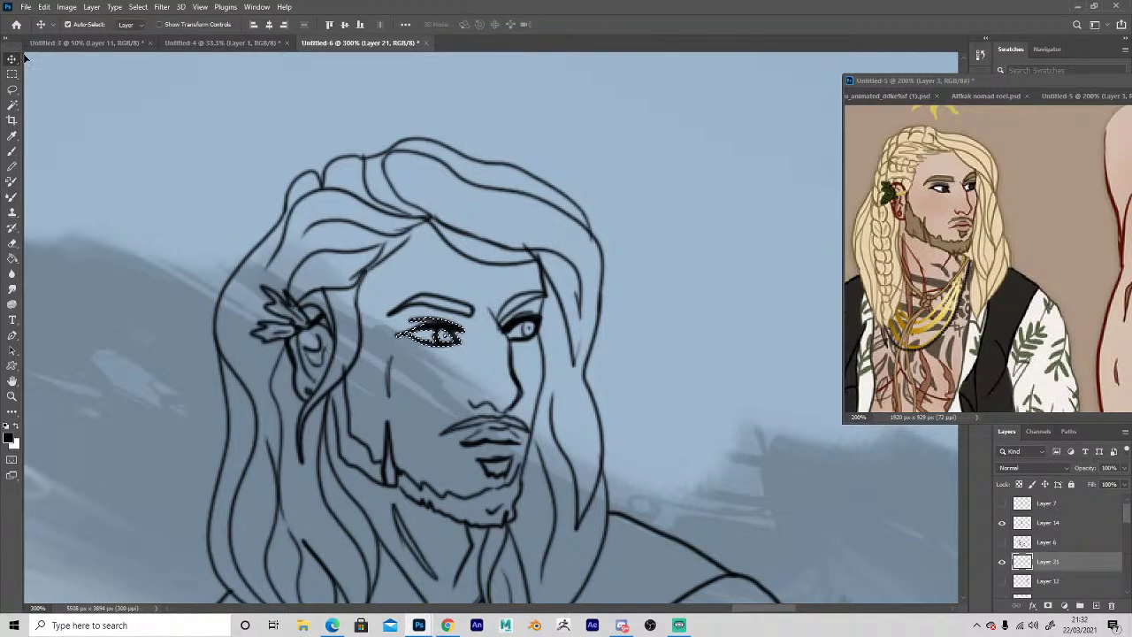
key(ctrl+d)
Examine the inked rider within the whole mirrored composition.
key(z)
alt+click(344, 453)
alt+click(332, 456)
alt+click(318, 470)
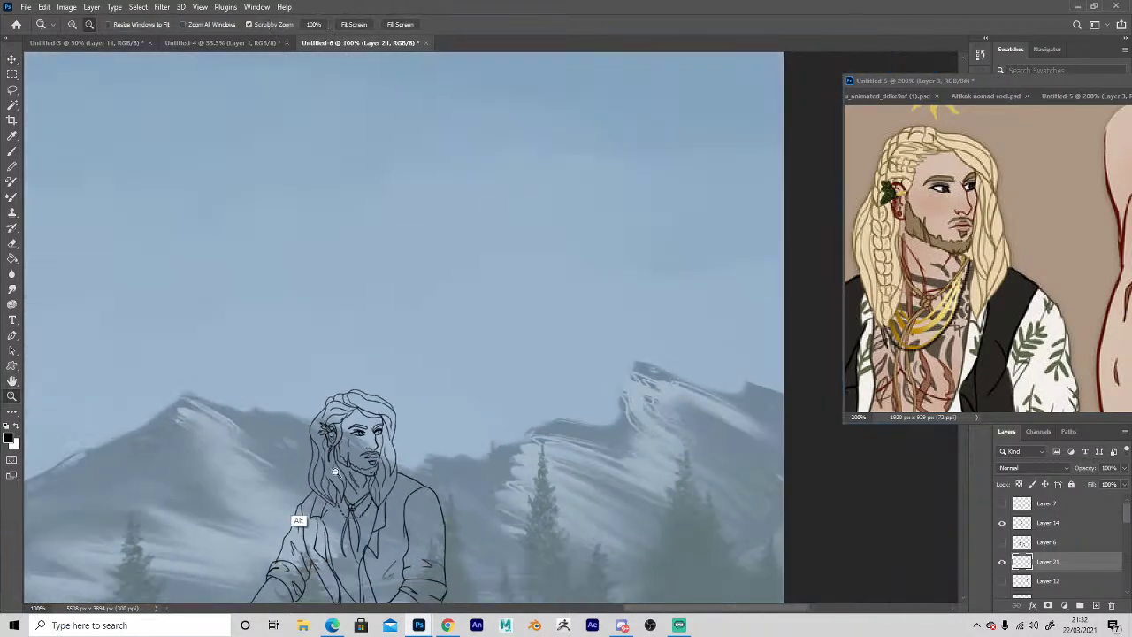
alt+click(302, 491)
alt+click(235, 522)
alt+click(222, 532)
alt+click(222, 533)
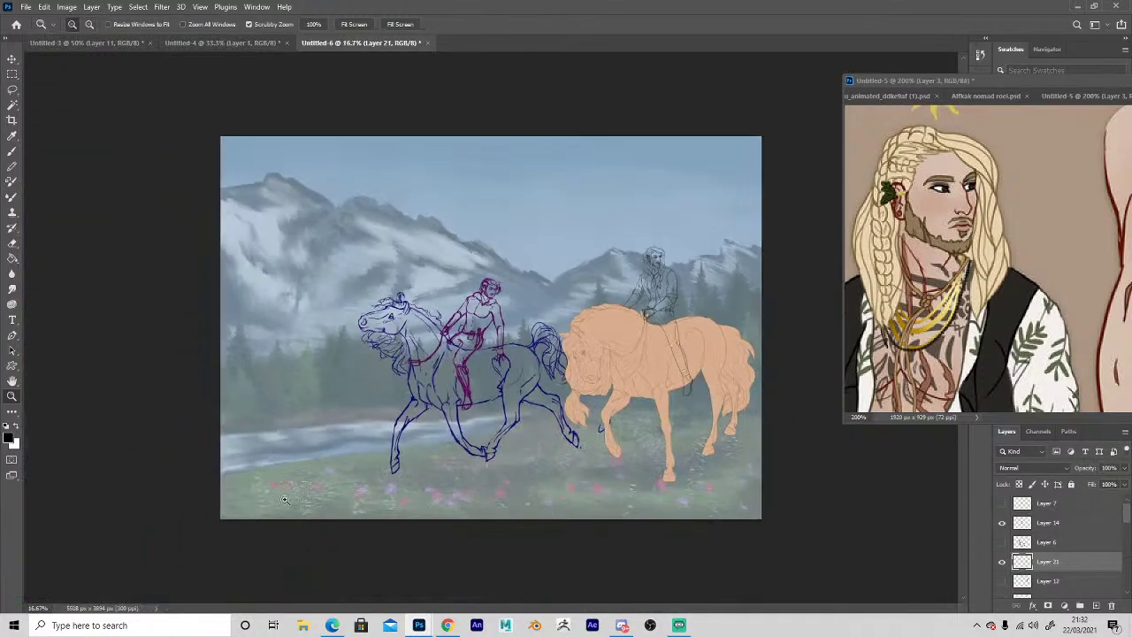
Examine the inked rider up close and against the horse and background for remaining line problems.
click(621, 328)
click(718, 330)
click(739, 328)
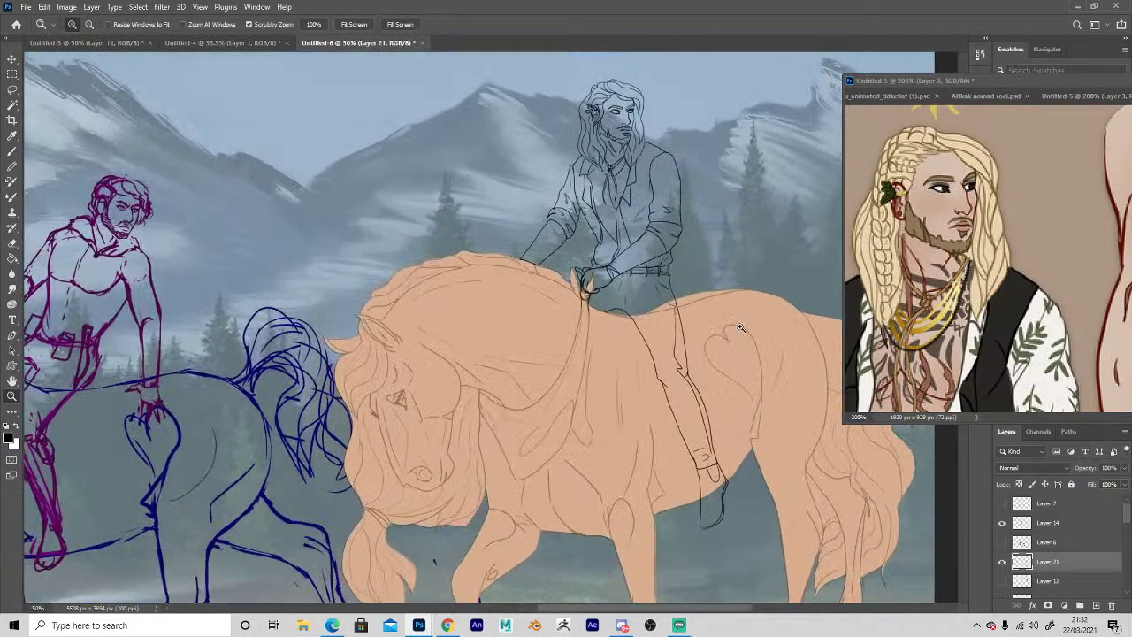
click(13, 59)
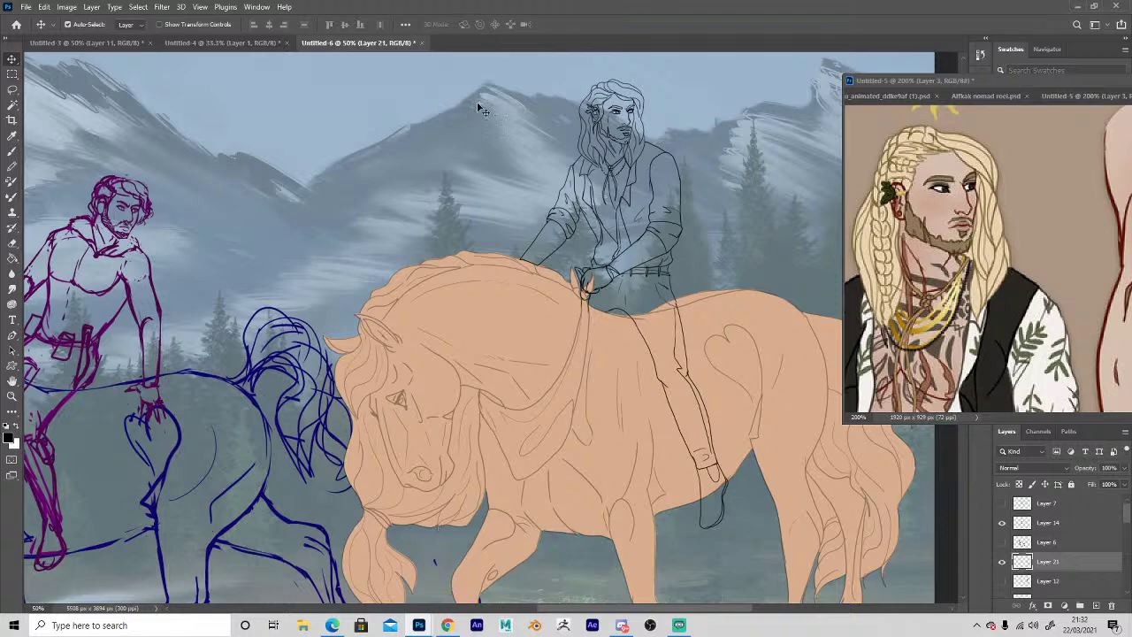
key(z)
click(613, 103)
click(613, 102)
key(b)
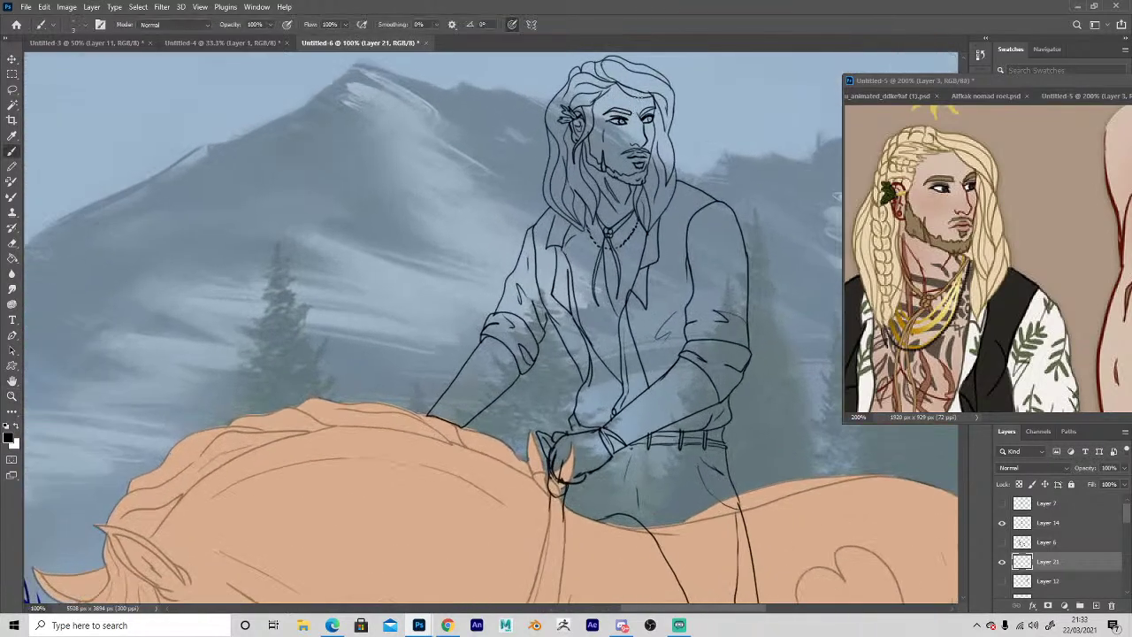
key(e)
key(z)
alt+click(482, 410)
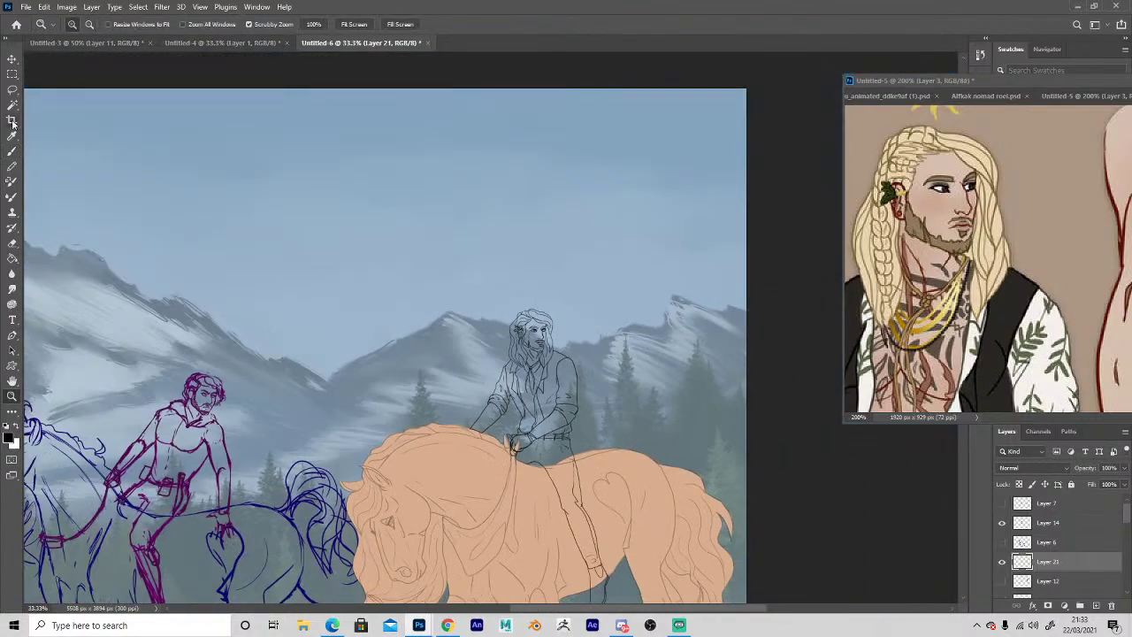
Test the rider's outline for gaps by selecting the area around it with the Magic Wand, and clear the selection.
key(w)
click(396, 243)
key(z)
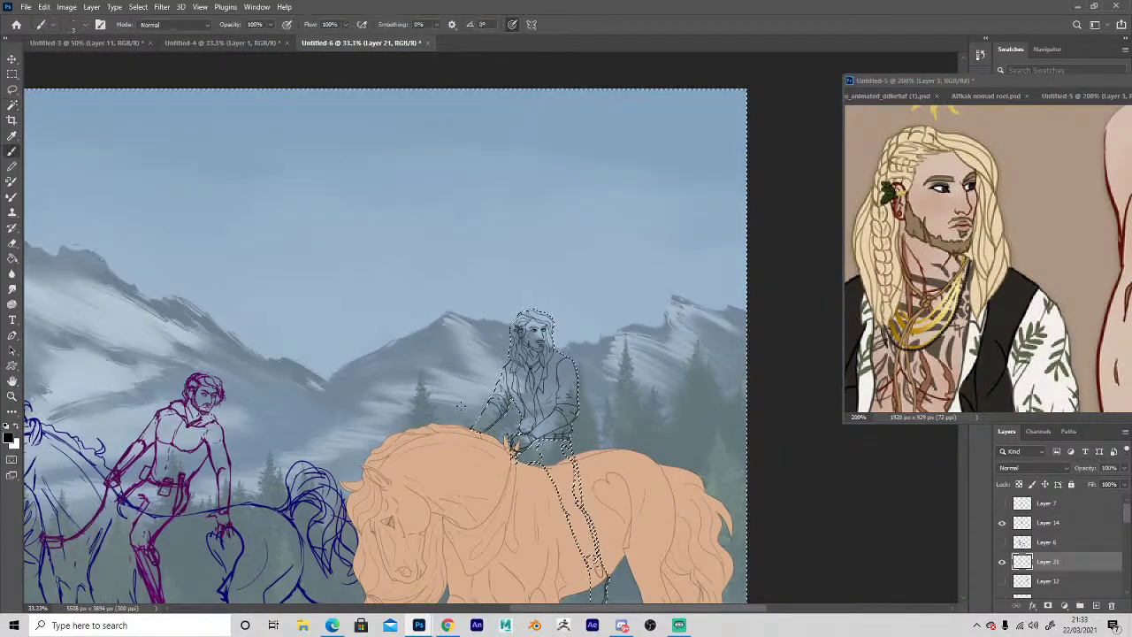
key(ctrl+d)
click(550, 524)
key(h)
drag(552, 520, 528, 214)
drag(546, 278, 567, 415)
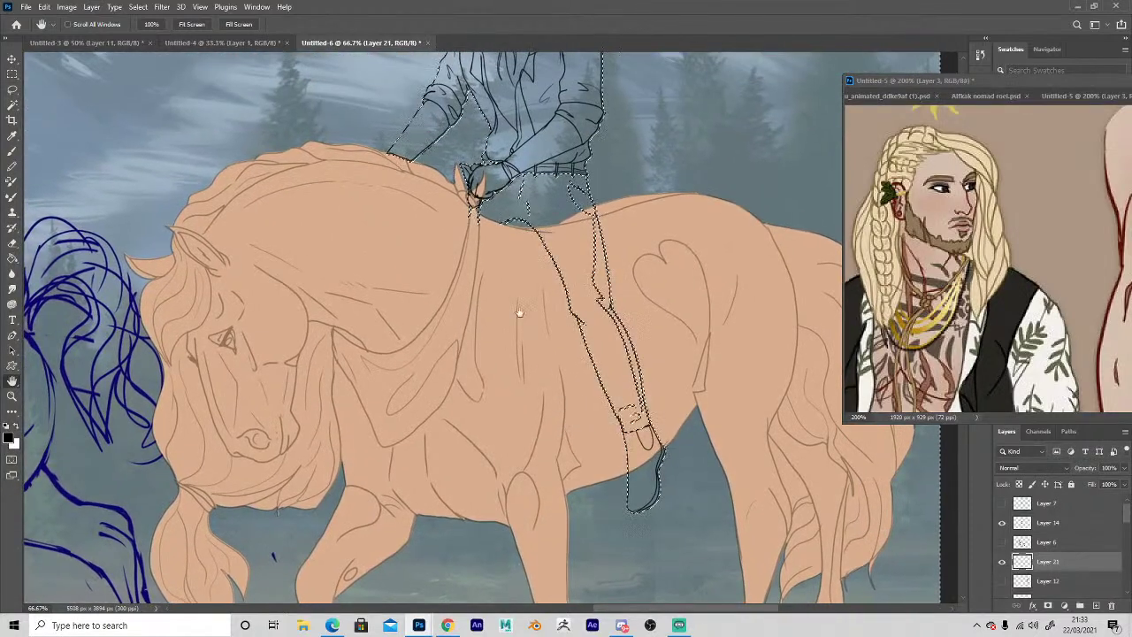
Close the gaps in the rider's outline along the upper thigh and between his hands and the horse's withers.
key(b)
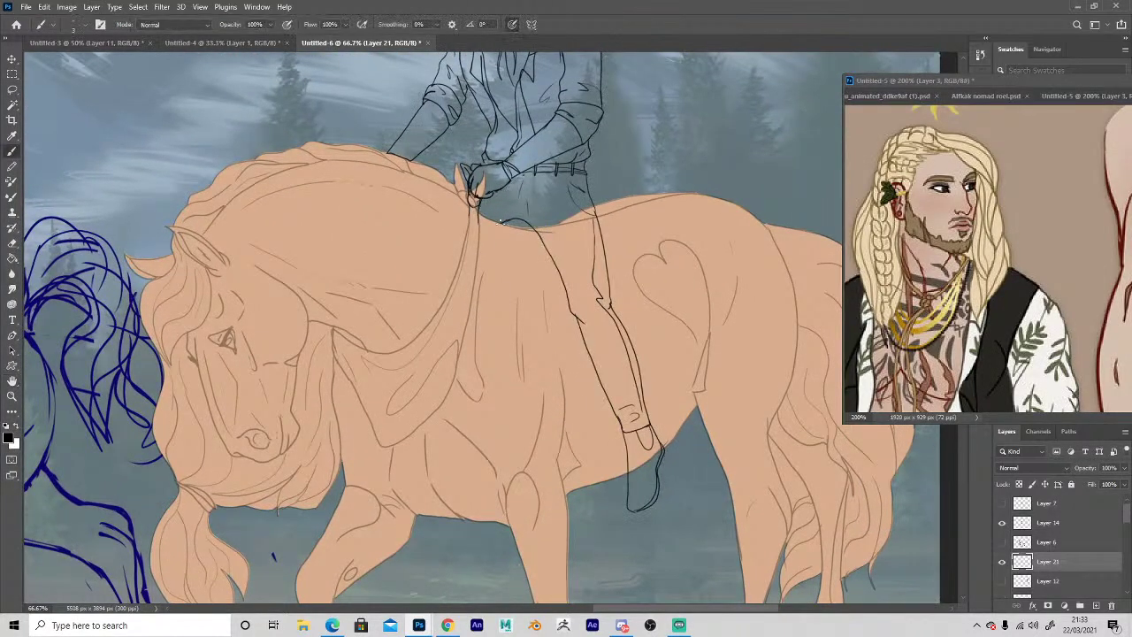
drag(516, 222, 536, 232)
key(e)
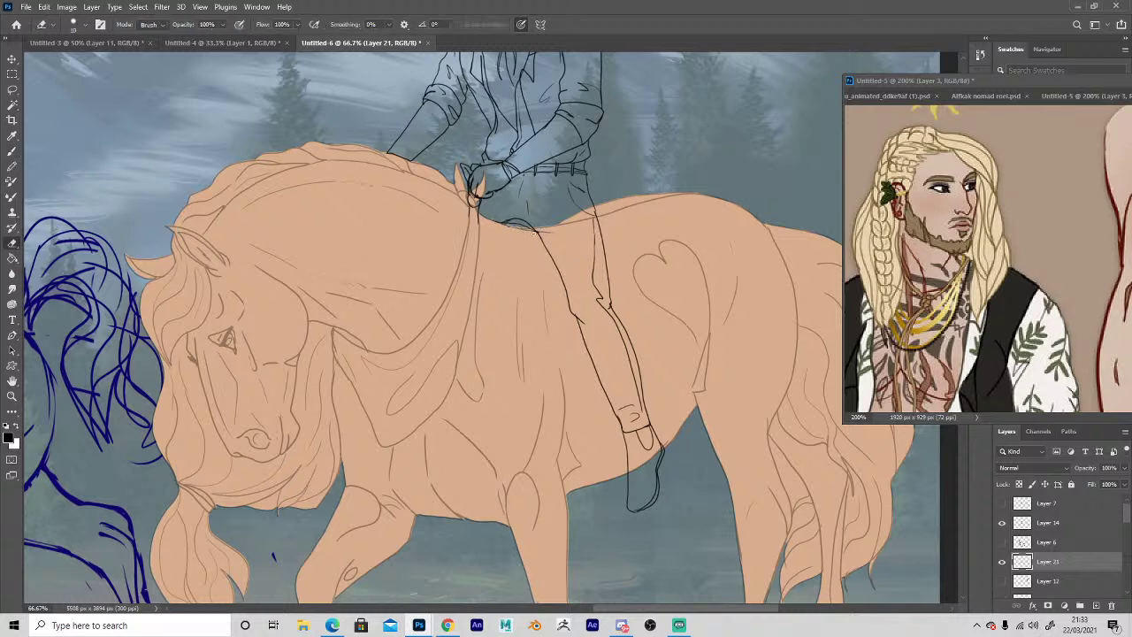
key(b)
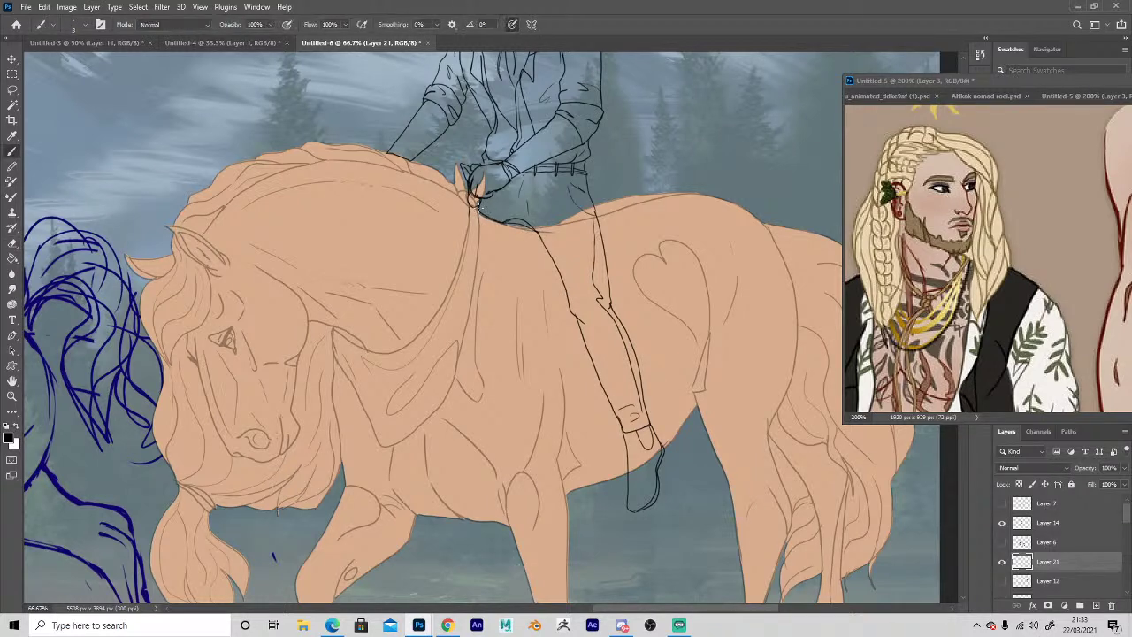
click(17, 59)
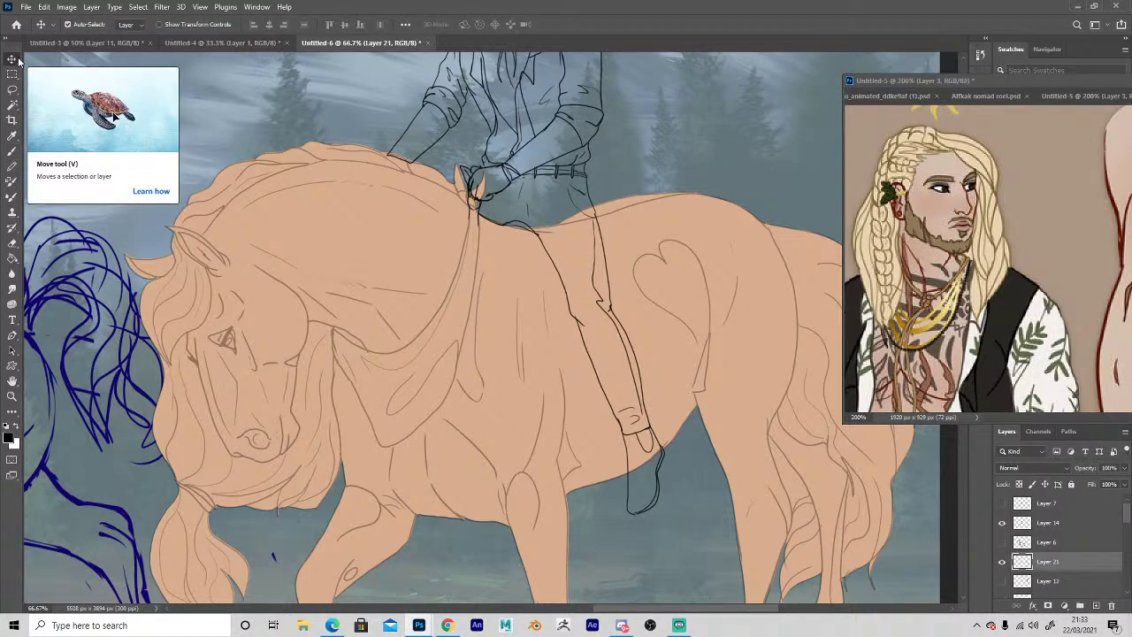
key(e)
key(b)
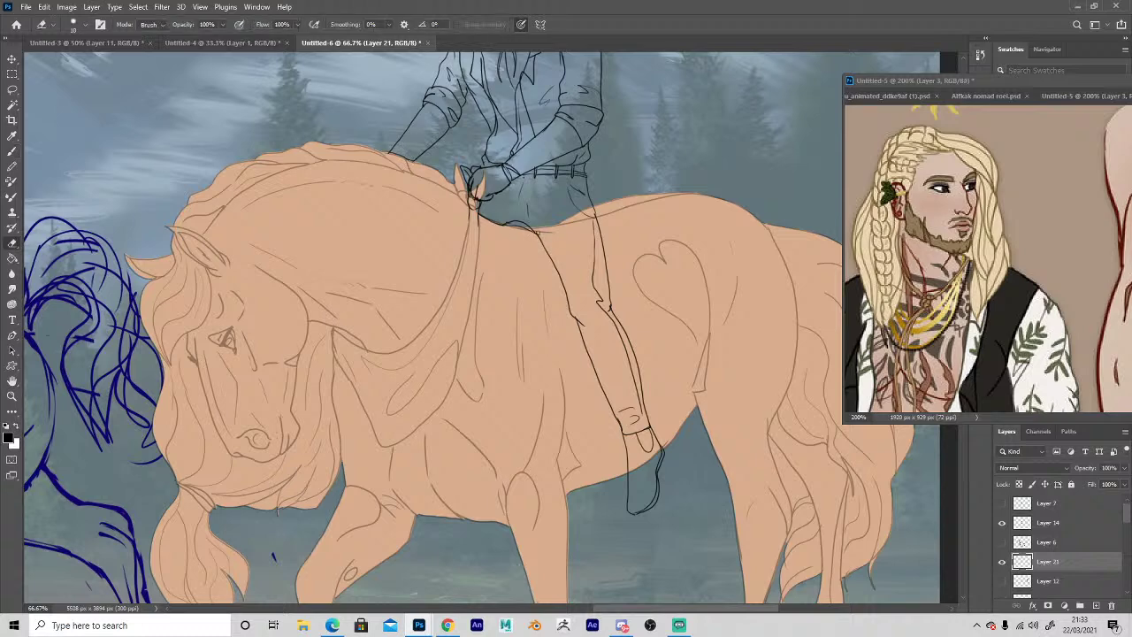
Select the area outside the rider's outline with the Magic Wand, expand the selection and invert it.
click(13, 104)
click(295, 134)
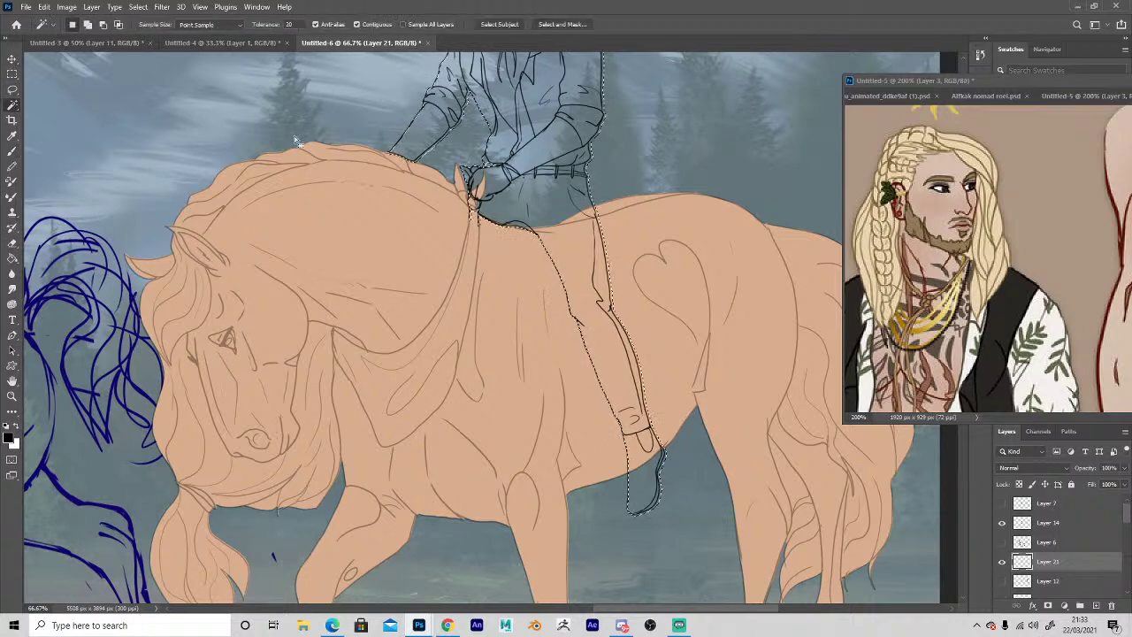
click(138, 6)
mouse_move(146, 185)
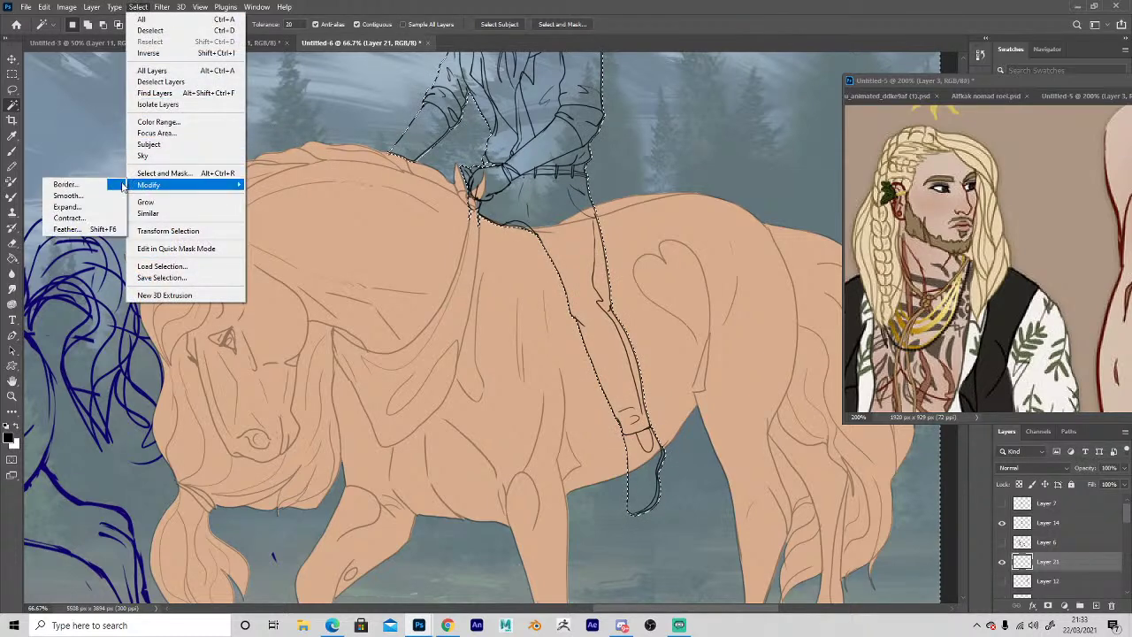
click(68, 207)
click(621, 195)
click(138, 7)
click(143, 54)
Fill the selected rider silhouette with the skin tone sampled from the reference, on a new layer beneath his line art.
click(1049, 582)
click(1095, 607)
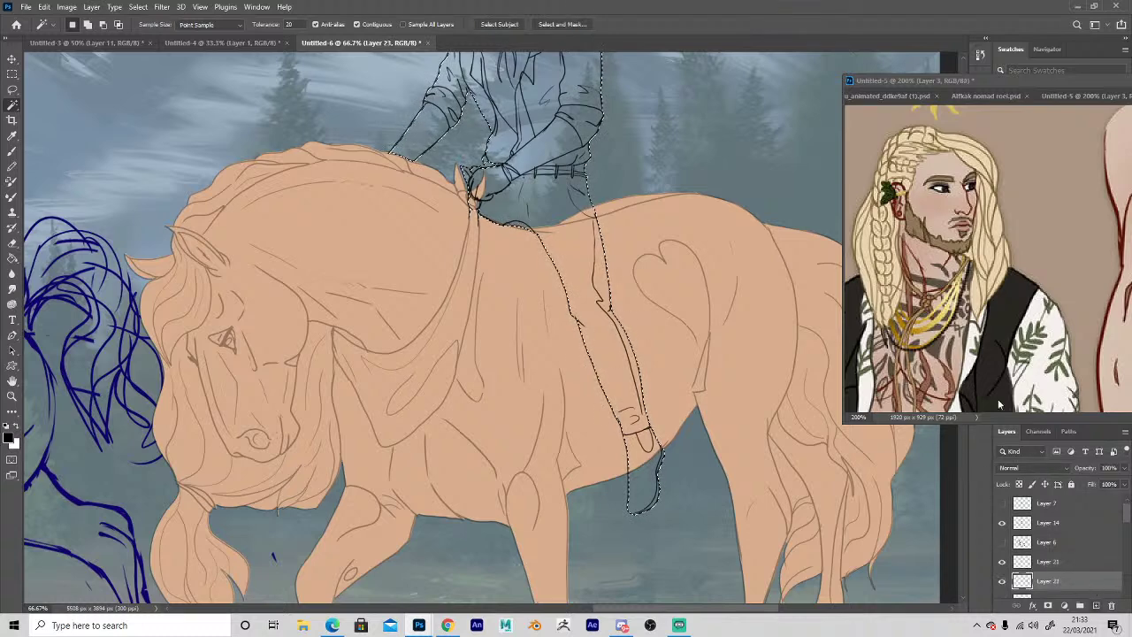
key(i)
click(962, 202)
key(g)
click(542, 154)
key(ctrl+d)
Set the horse's line art to full opacity and move its line and fill layers directly beneath the rider's fill layer.
scroll(1118, 587, down, 3)
drag(1019, 580, 1043, 543)
click(1124, 468)
click(1122, 483)
click(1127, 599)
click(1128, 599)
drag(1016, 566, 1020, 514)
Check the whole composition by flipping the canvas horizontally and flipping it back.
key(z)
alt+click(464, 399)
alt+click(460, 404)
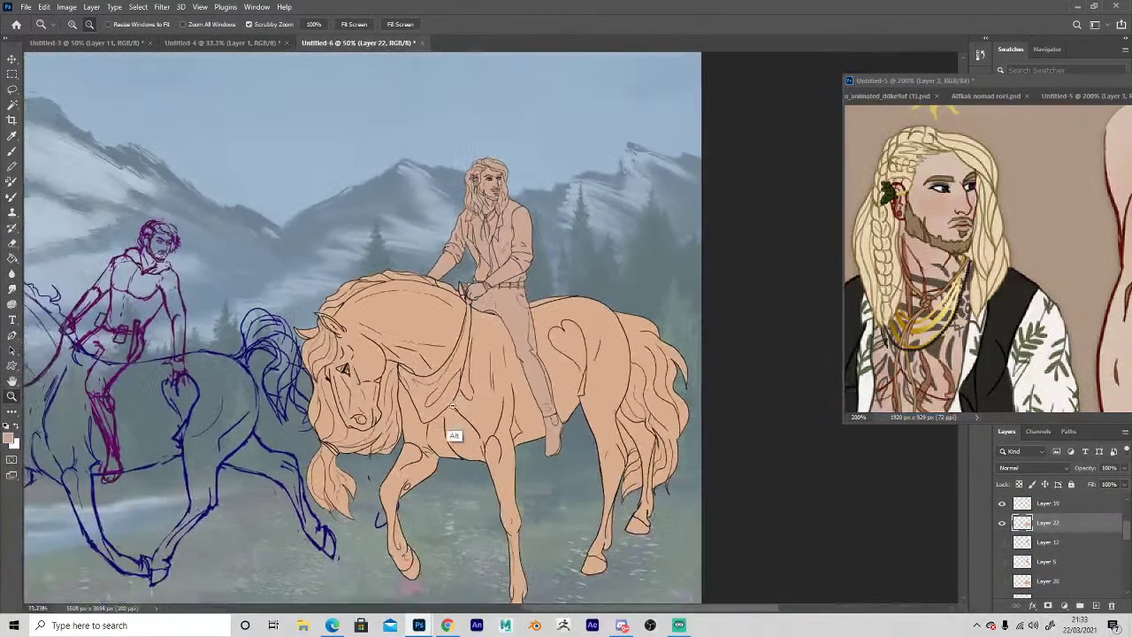
alt+click(455, 407)
alt+click(346, 443)
click(633, 438)
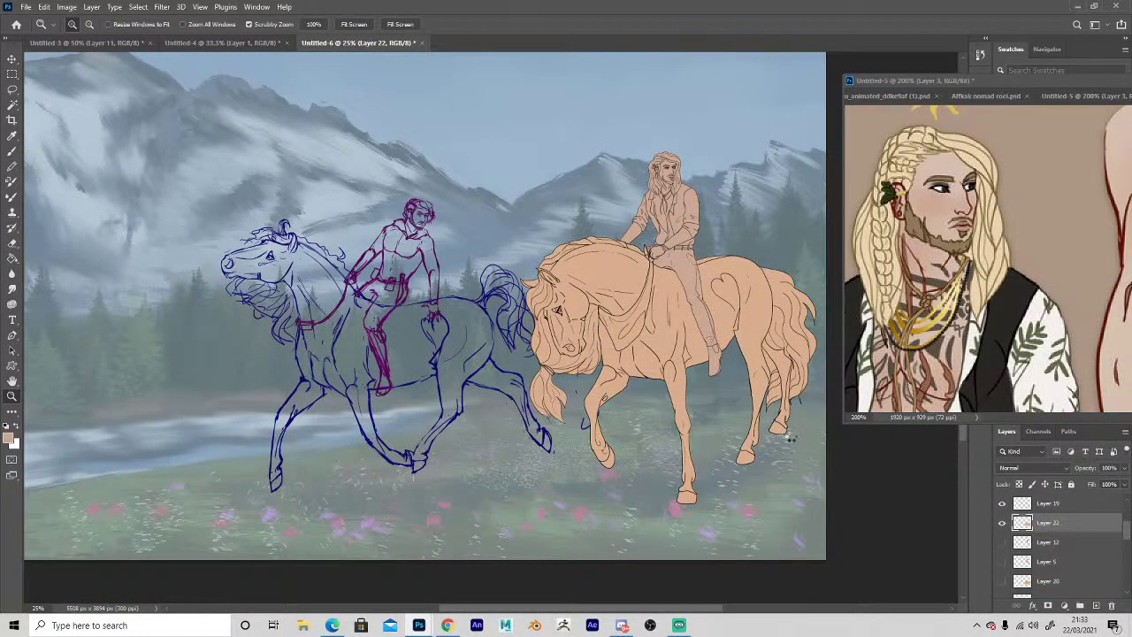
key(ctrl+shift+h)
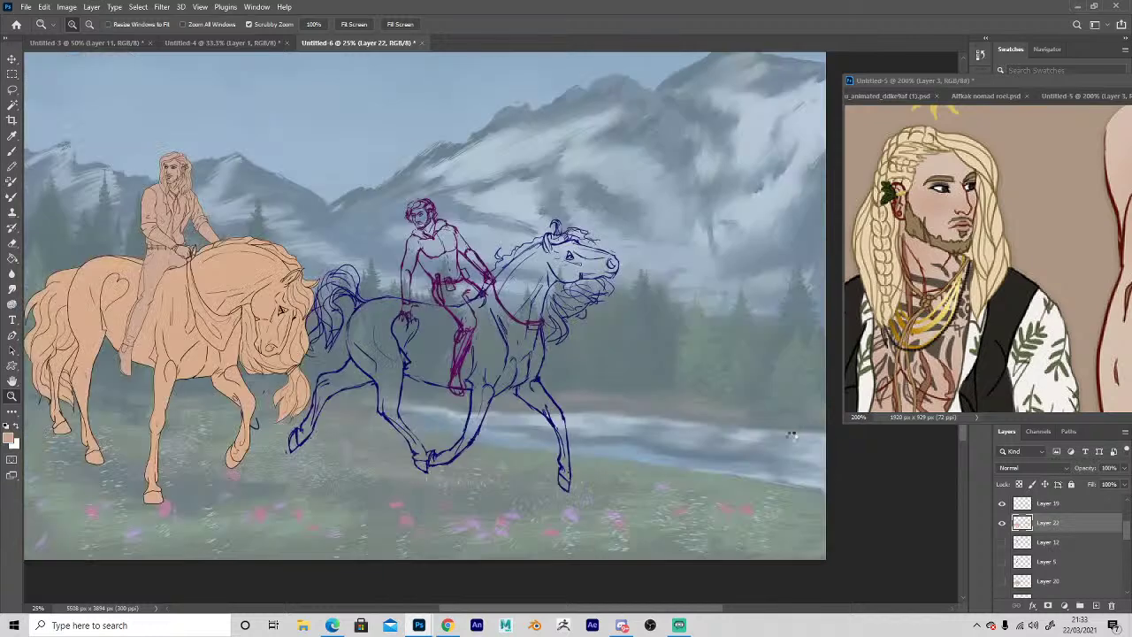
key(ctrl+shift+h)
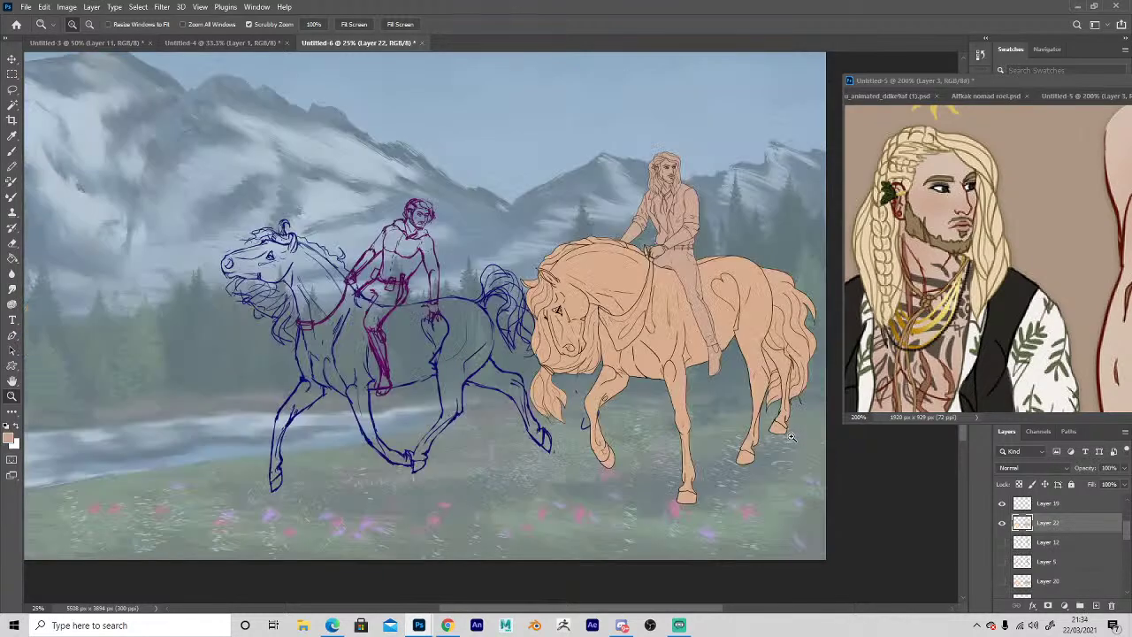
Liquify the standing horse's line art with a 500 px brush, pushing the underline between its forelegs upward.
key(v)
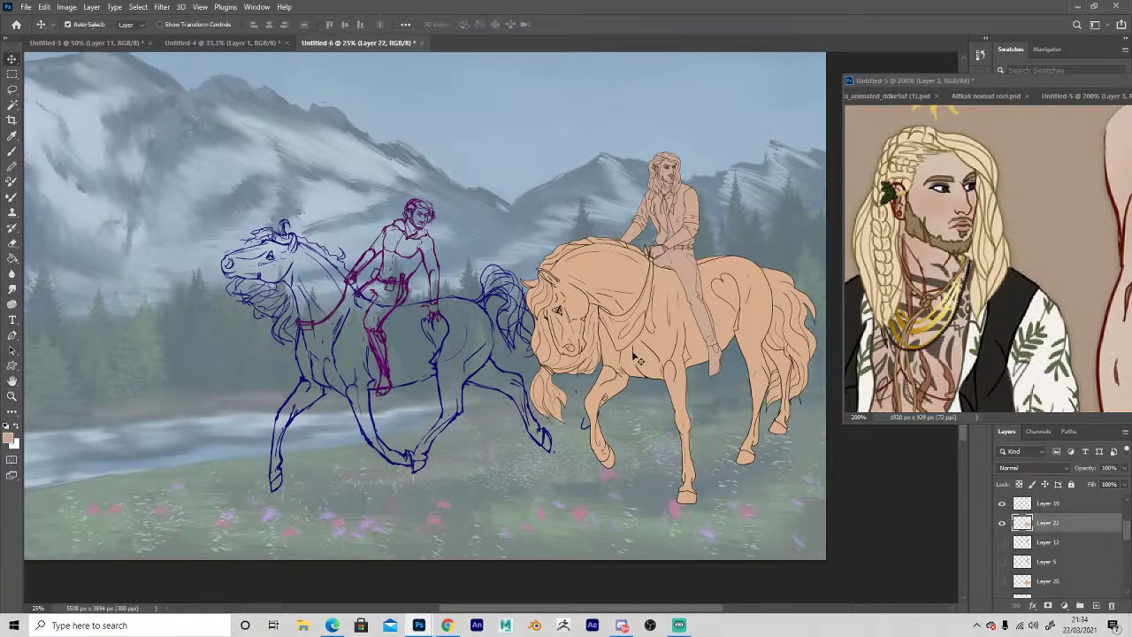
click(635, 356)
click(162, 7)
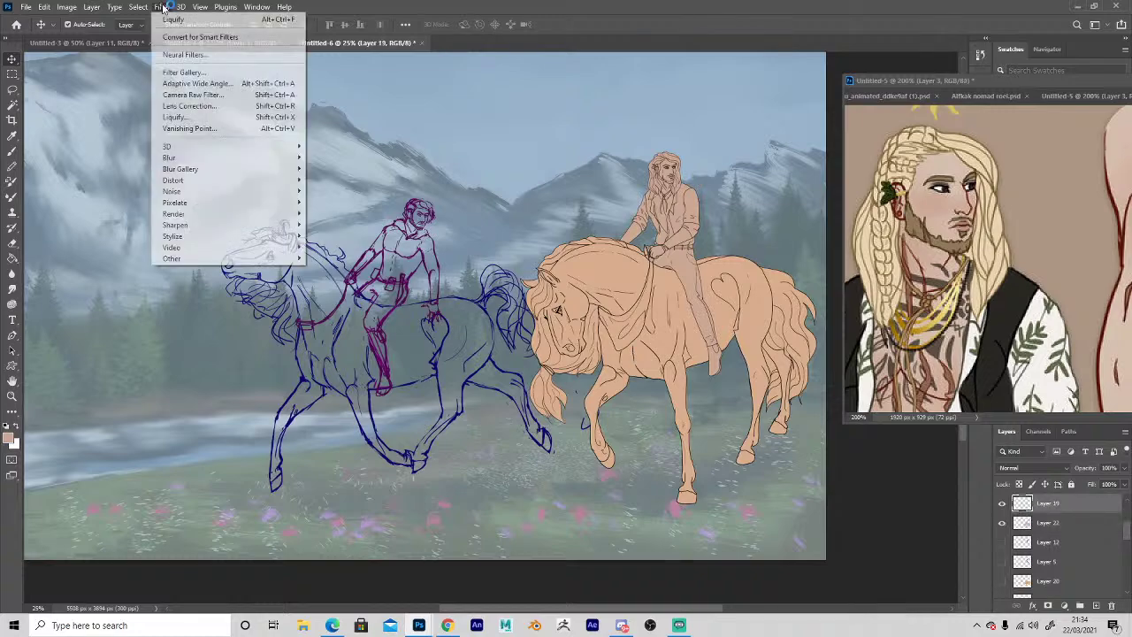
click(174, 117)
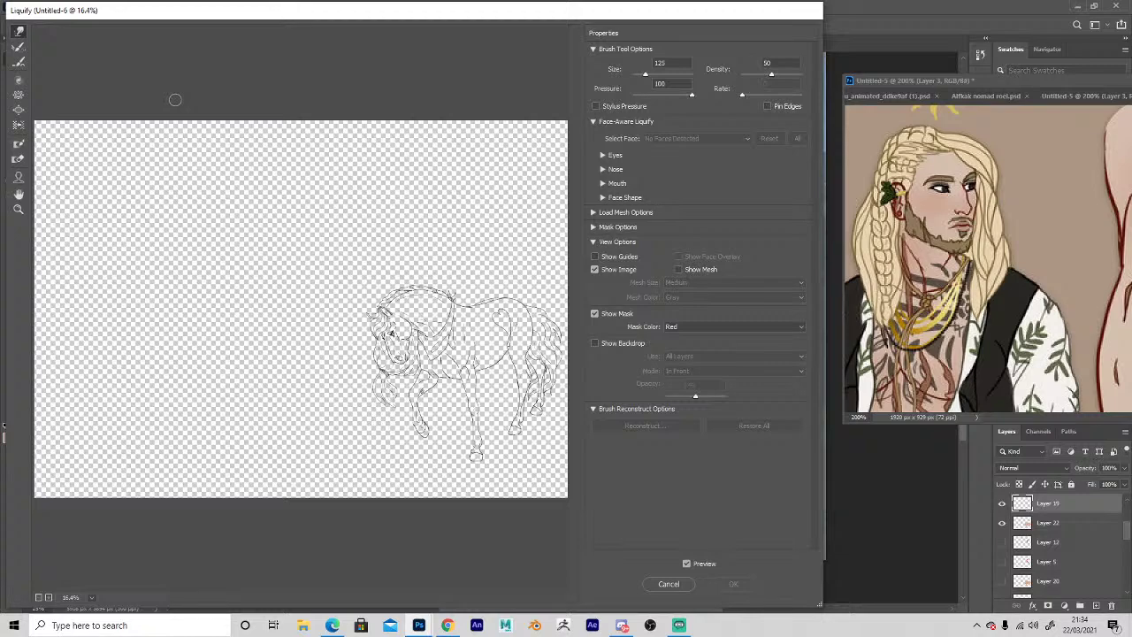
key(bracketright)
key(bracketright)
key(bracketright)
key(bracketright)
key(bracketright)
drag(442, 370, 447, 357)
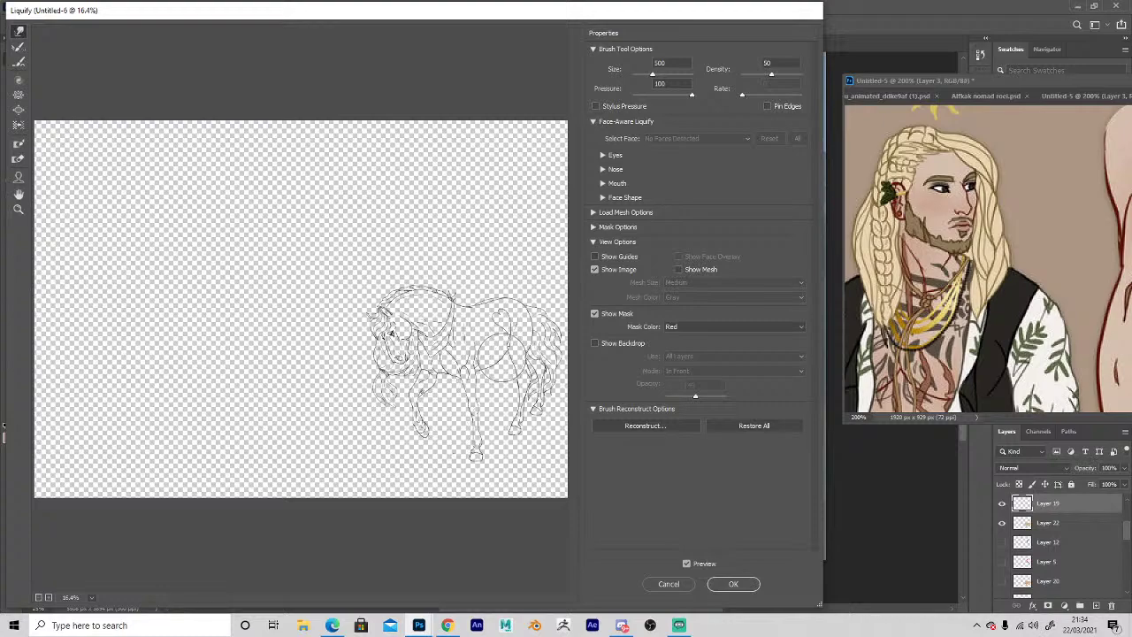
click(733, 584)
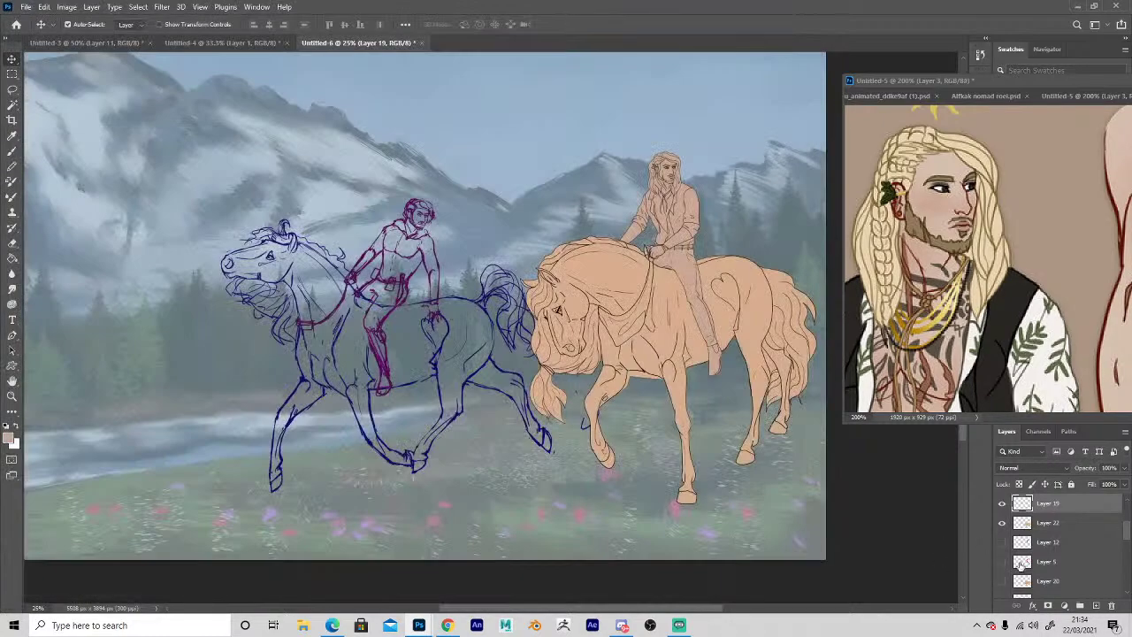
Apply the same Liquify distortion to the horse's base colour layer.
click(1048, 523)
click(162, 7)
click(168, 19)
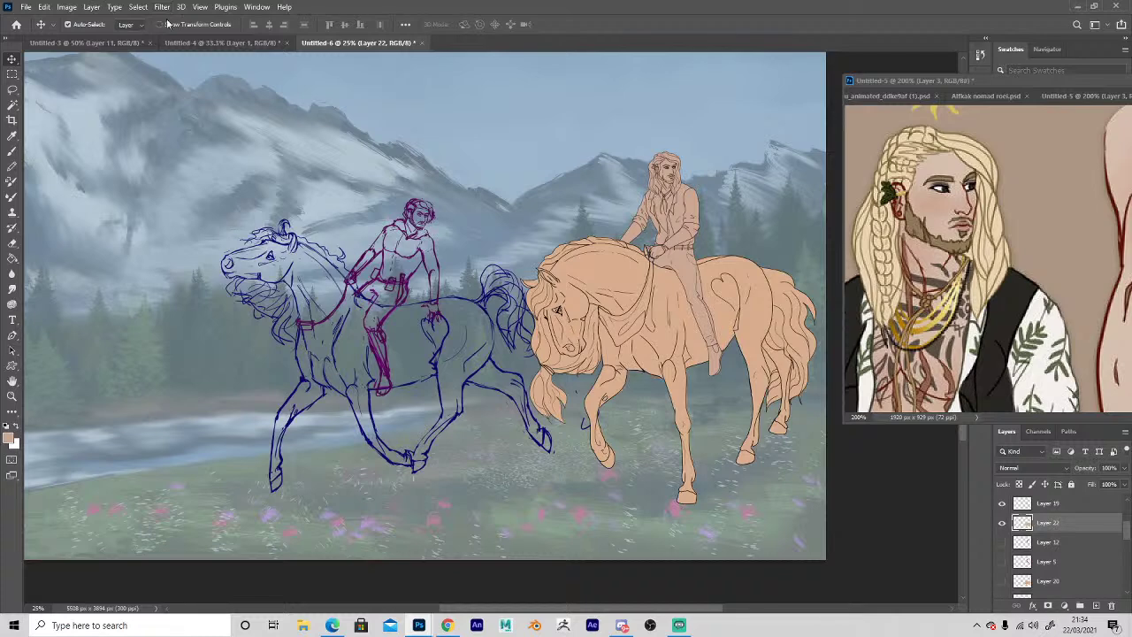
Bring the full horse into view on the reference sheet to study its coat colours and markings.
key(z)
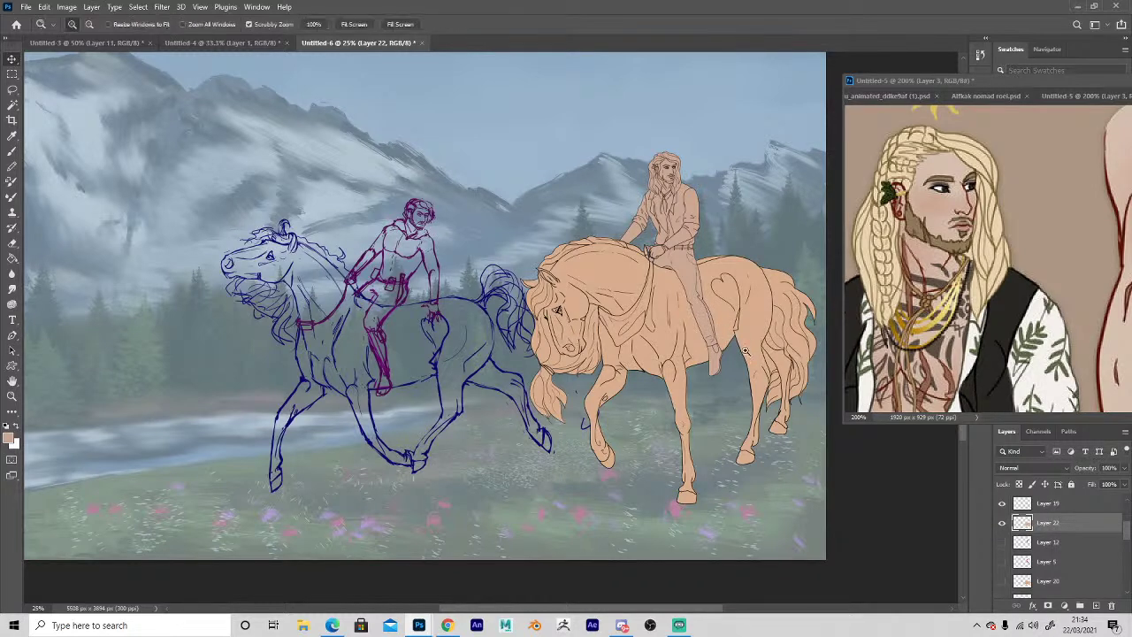
click(745, 355)
key(h)
drag(984, 310, 935, 408)
key(z)
alt+click(1031, 348)
alt+click(990, 319)
key(h)
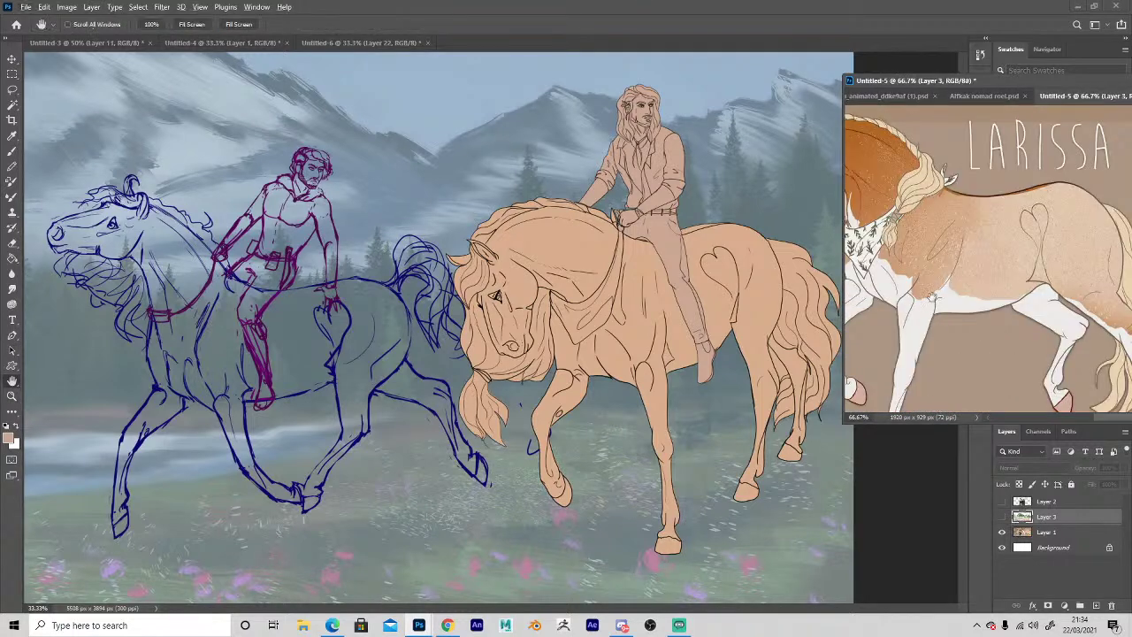
key(z)
alt+click(930, 297)
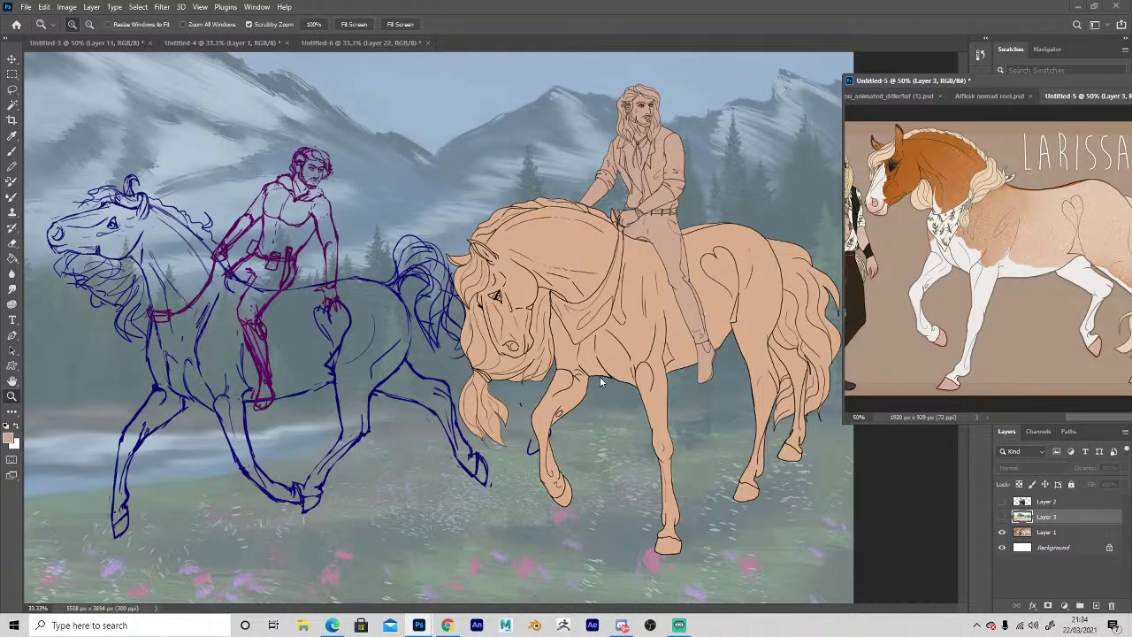
Sample the orange-brown of the reference horse's head and airbrush it over the horse's head and neck with DG_MainAIRBRUSH.
click(11, 59)
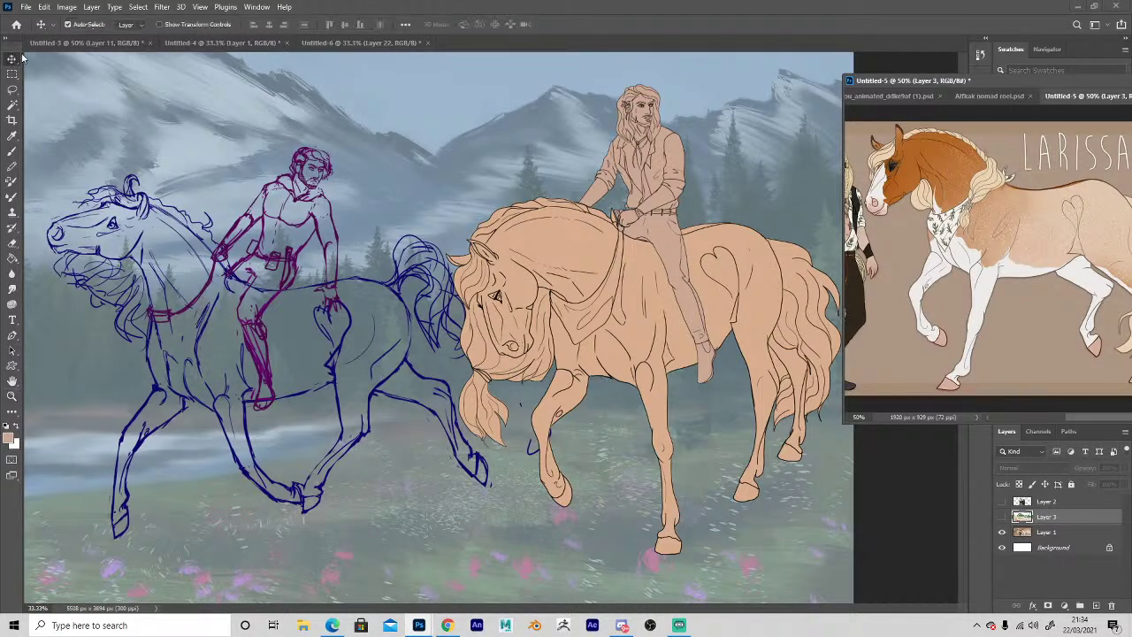
click(637, 281)
key(i)
click(903, 139)
key(b)
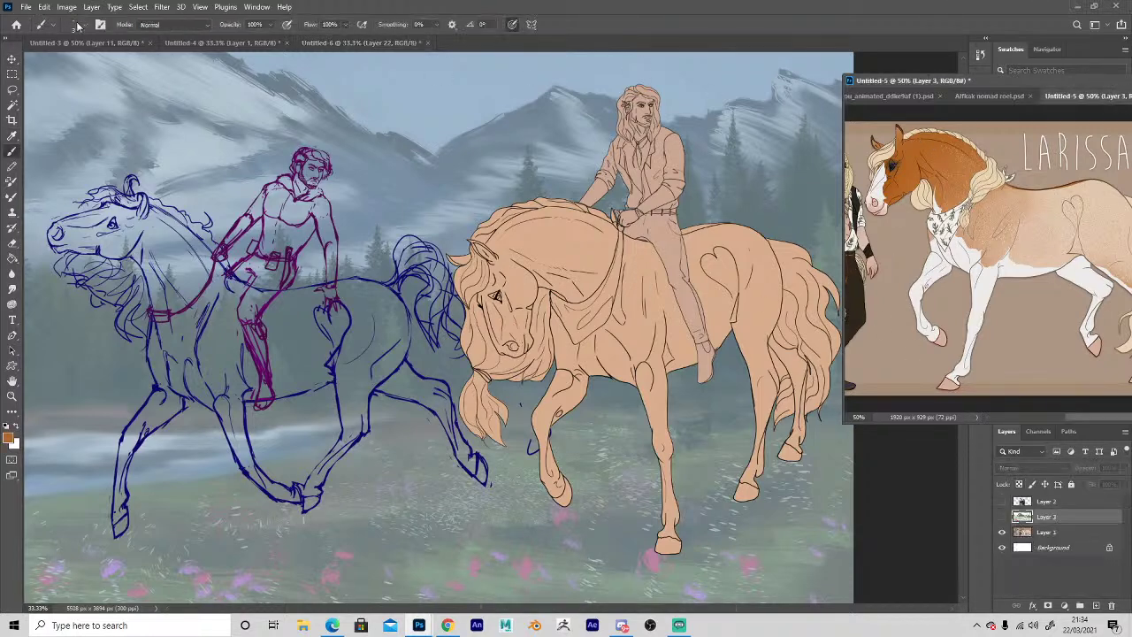
click(81, 26)
click(135, 265)
click(423, 498)
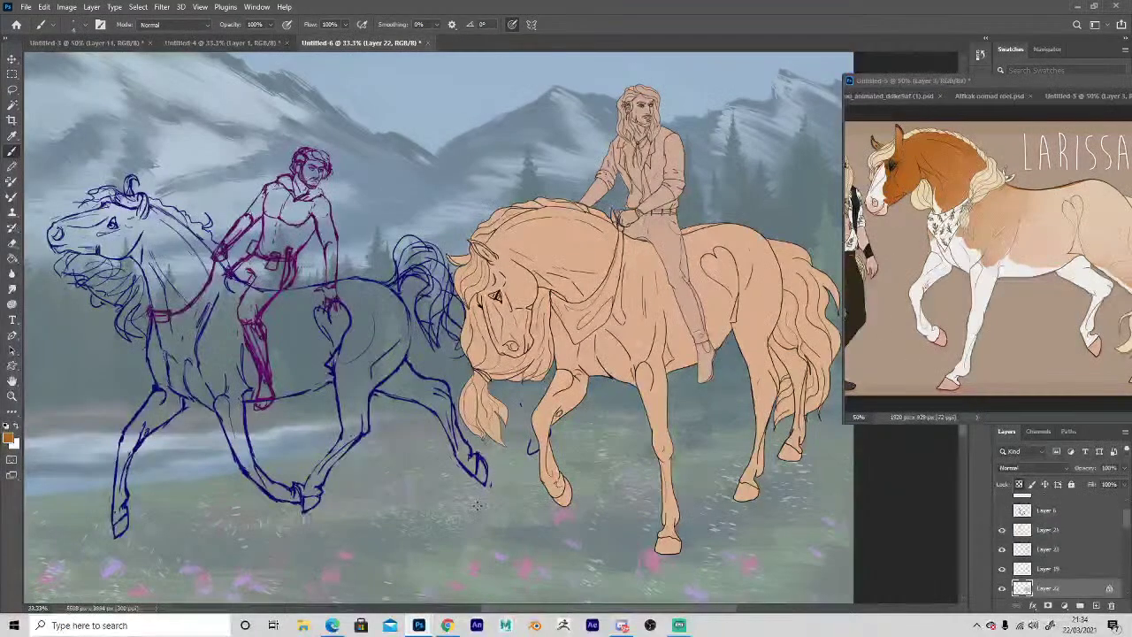
mouse_move(506, 348)
mouse_down()
mouse_move(513, 268)
mouse_move(503, 249)
mouse_move(568, 232)
mouse_up()
Resample the reference's orange-brown and extend it over the rest of the neck, the lower legs and the tail.
click(939, 162)
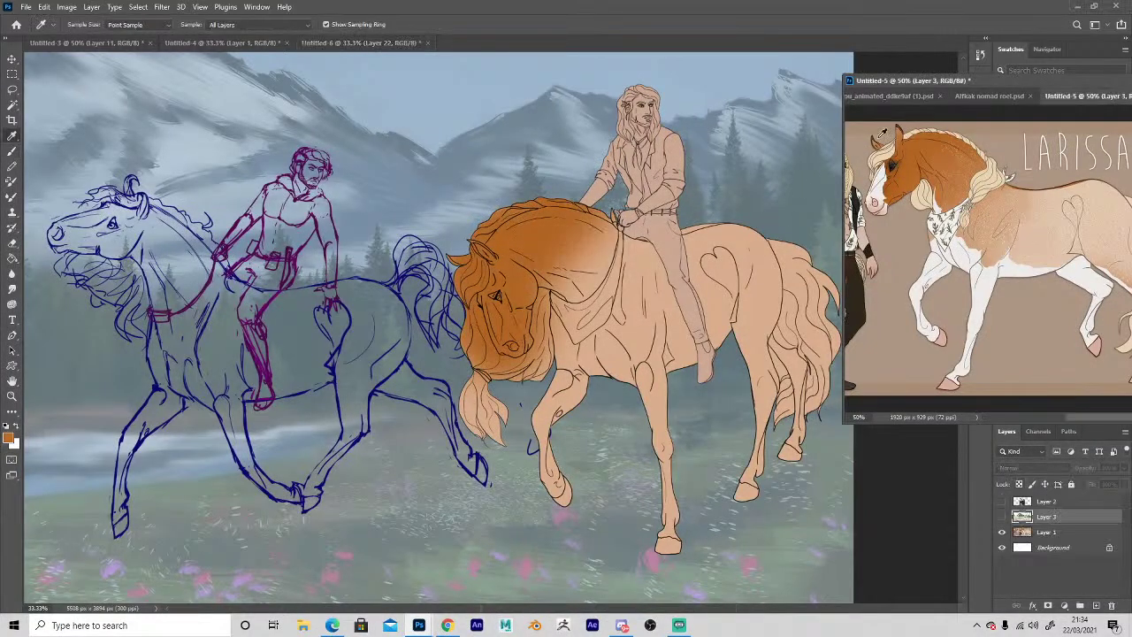
key(b)
click(589, 267)
drag(584, 272, 619, 229)
mouse_move(547, 502)
mouse_down()
mouse_move(675, 496)
mouse_move(779, 468)
mouse_move(807, 415)
mouse_up()
key(space)
Sample the reference horse's pale coat colour and paint speckled texture over the shoulder and barrel with the Fleabitten brush.
click(902, 295)
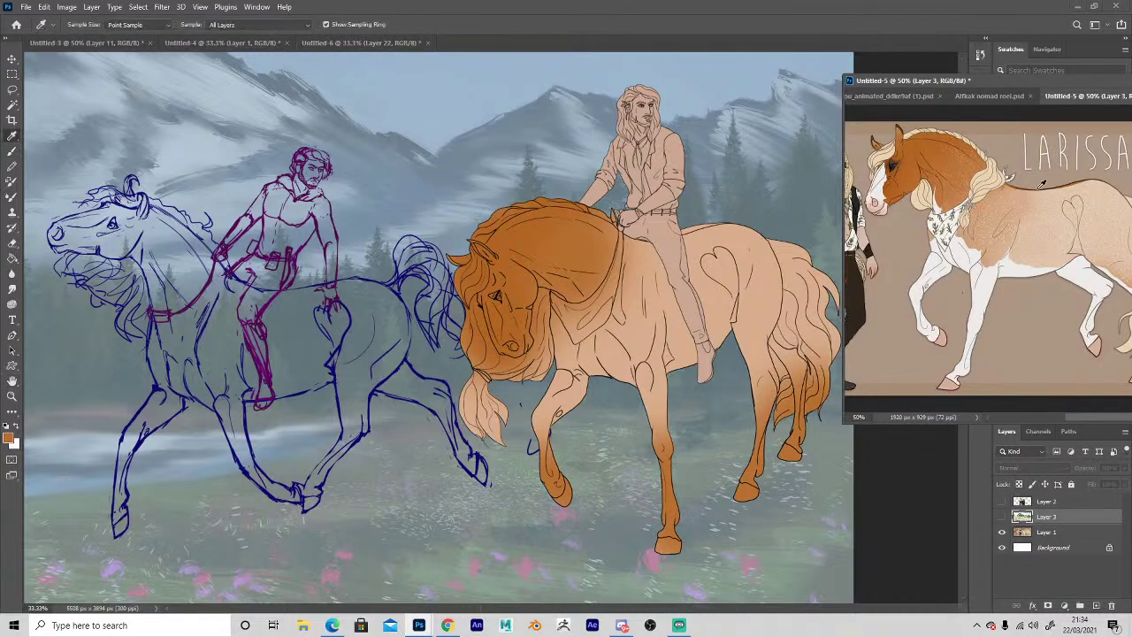
key(b)
click(74, 24)
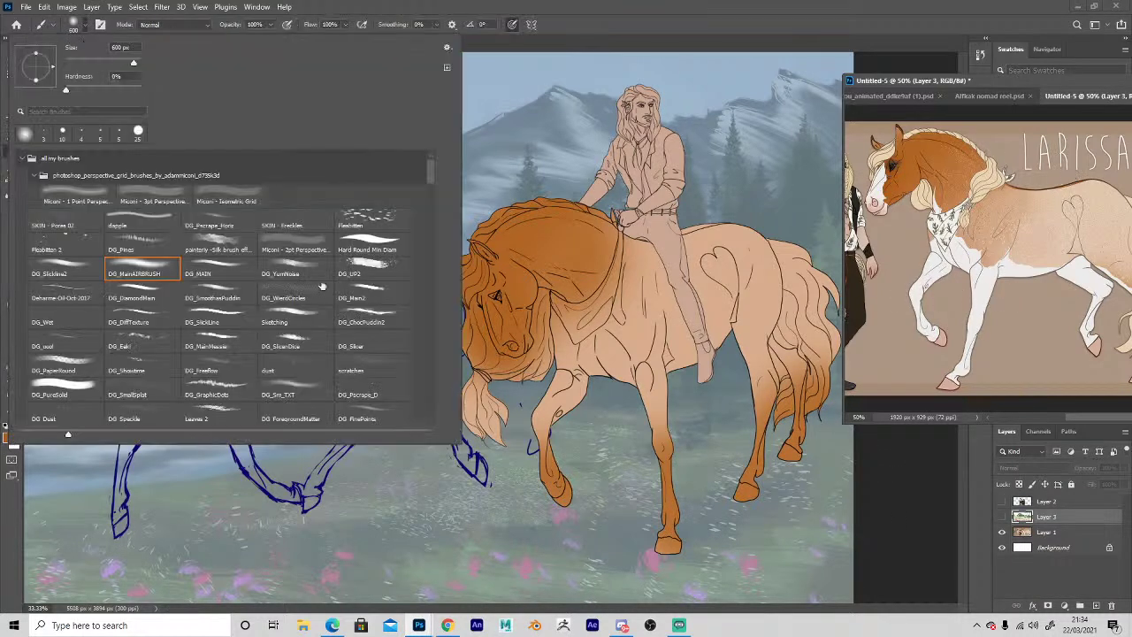
click(343, 221)
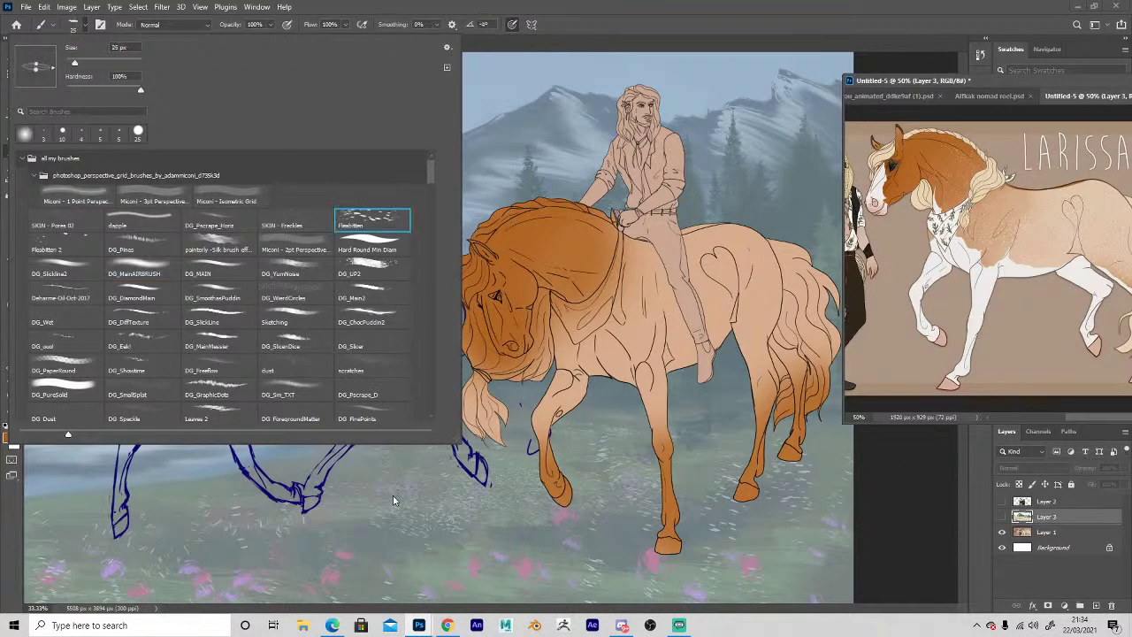
click(392, 495)
key(i)
click(1056, 236)
key(b)
mouse_move(592, 300)
mouse_down()
mouse_move(636, 296)
mouse_move(708, 328)
mouse_up()
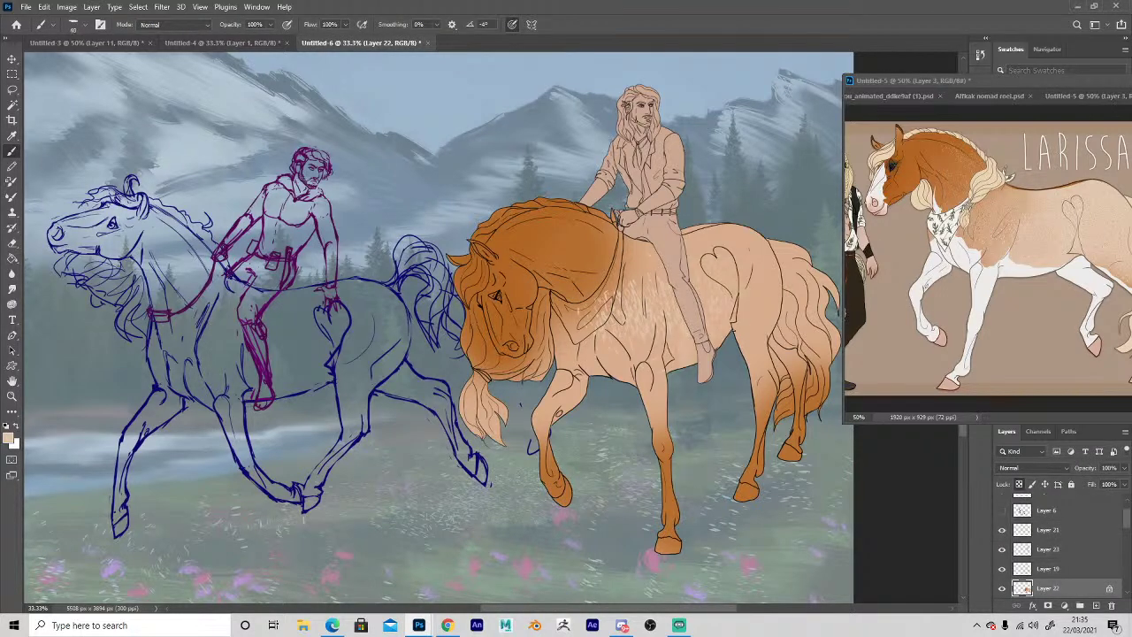
Brush pale speckles into the base of the neck and orange-brown speckles over the shoulder and chest to blend the two coat colours.
mouse_move(626, 255)
mouse_down()
mouse_move(635, 268)
mouse_move(605, 221)
mouse_up()
mouse_move(601, 281)
mouse_down()
mouse_move(591, 299)
mouse_move(601, 248)
mouse_up()
alt+click(586, 255)
drag(601, 305, 606, 345)
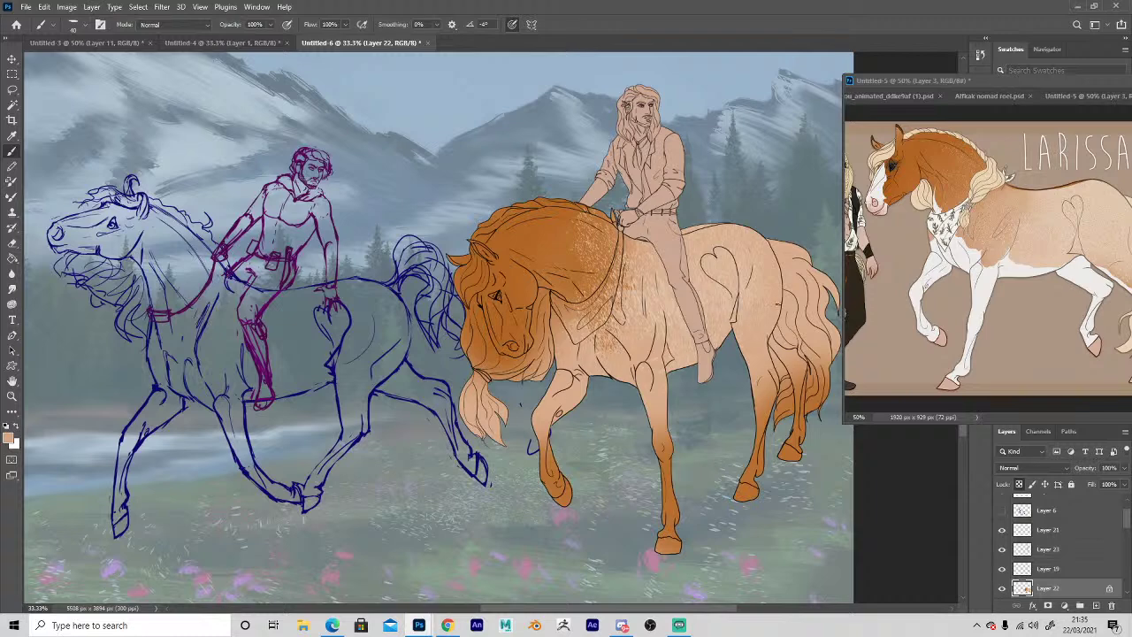
drag(556, 319, 542, 329)
Paint pale speckled texture over the flank and hindquarters, sampling the lighter coat colour and enlarging the brush.
click(8, 438)
drag(748, 337, 729, 334)
click(980, 318)
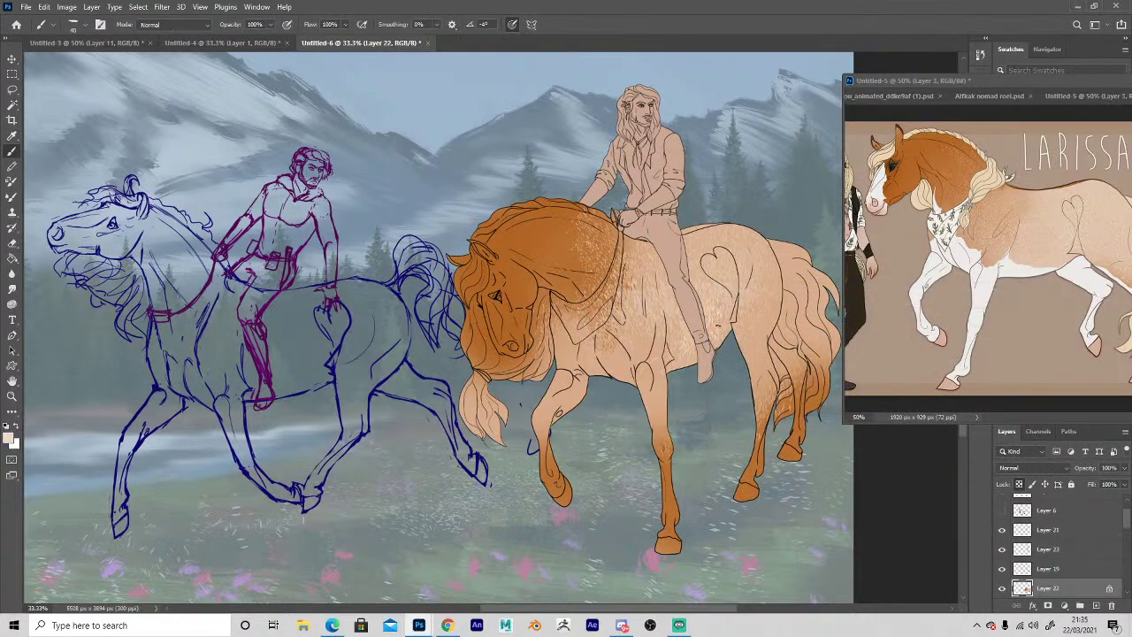
mouse_move(769, 265)
mouse_down()
mouse_move(758, 259)
mouse_move(755, 328)
mouse_up()
alt+click(567, 250)
key(bracketright)
key(bracketright)
alt+click(722, 314)
drag(767, 266, 757, 301)
Sample the coat's orange tones and speckle them over the hindquarters and the pale patch on the neck.
alt+click(597, 268)
alt+click(668, 429)
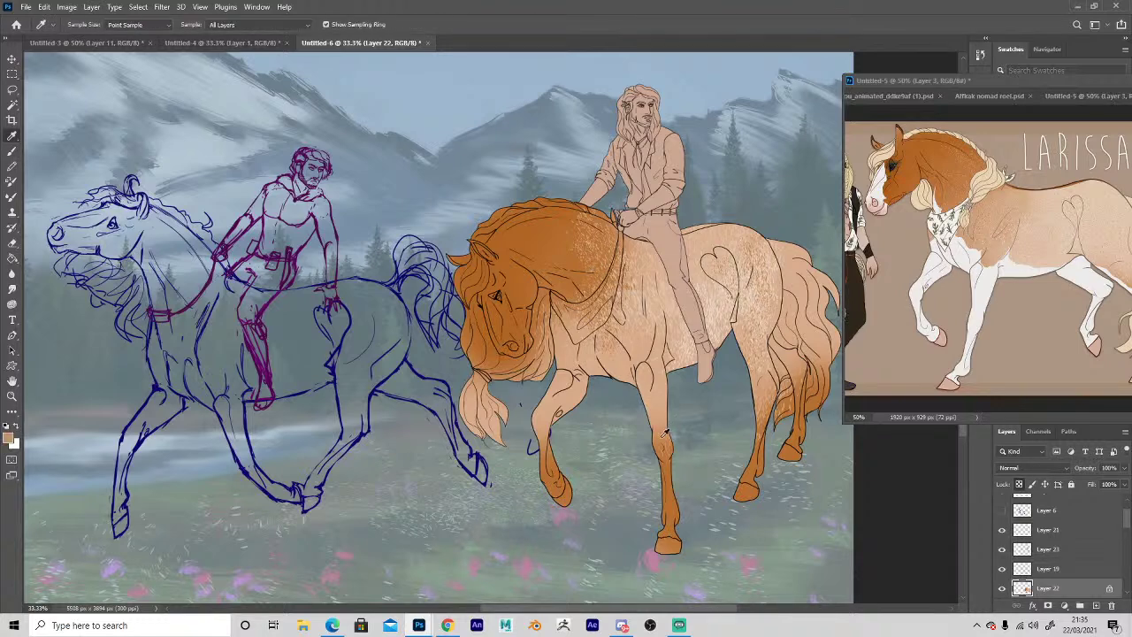
drag(745, 281, 767, 300)
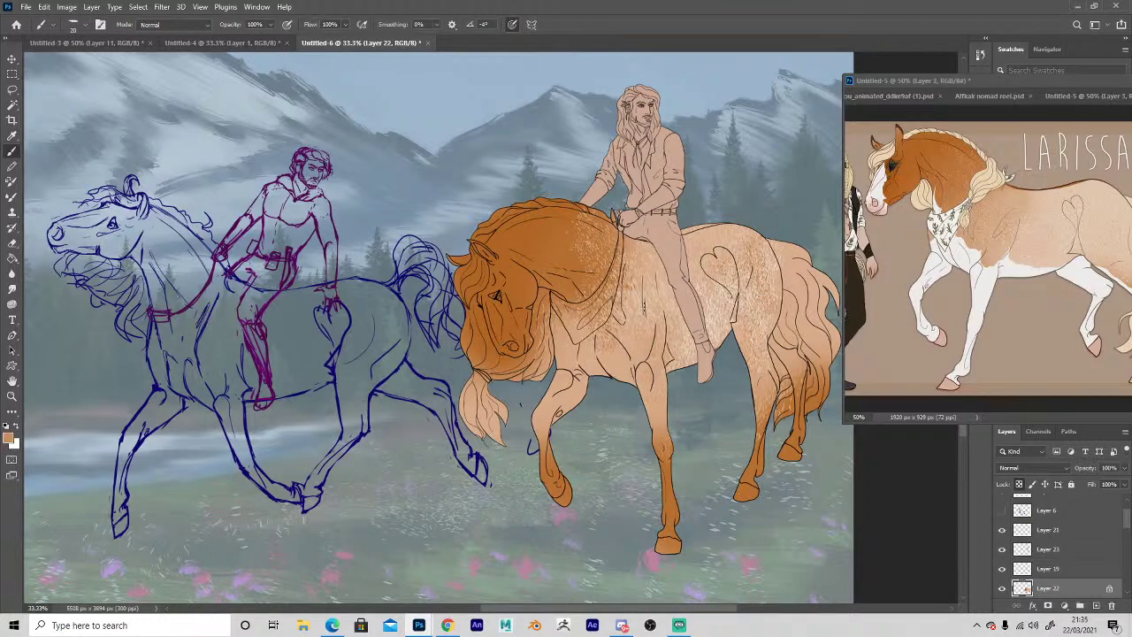
alt+click(712, 322)
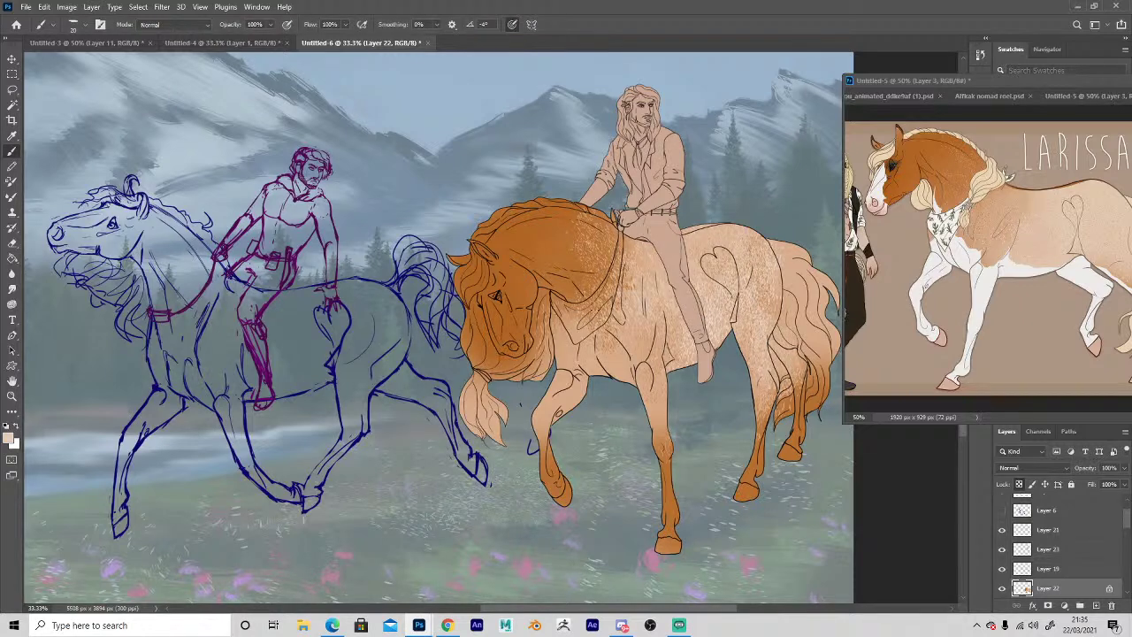
alt+click(559, 221)
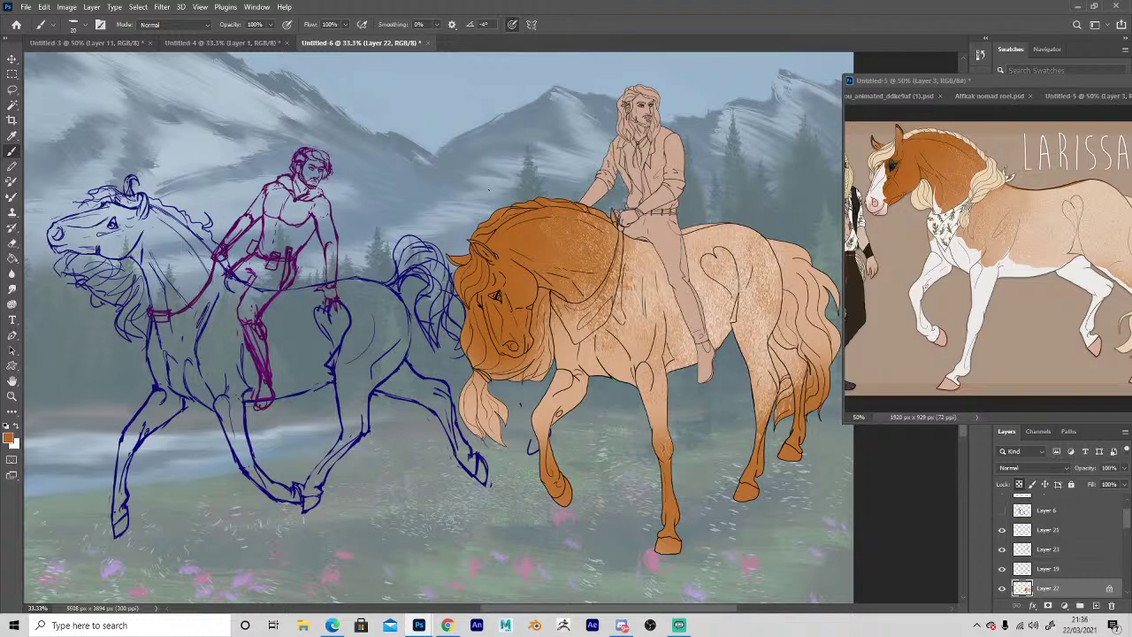
alt+click(626, 333)
Sample the orange-brown of the reference horse's back and paint a darker stripe along the topline with DG_Slickline2.
drag(533, 463, 439, 445)
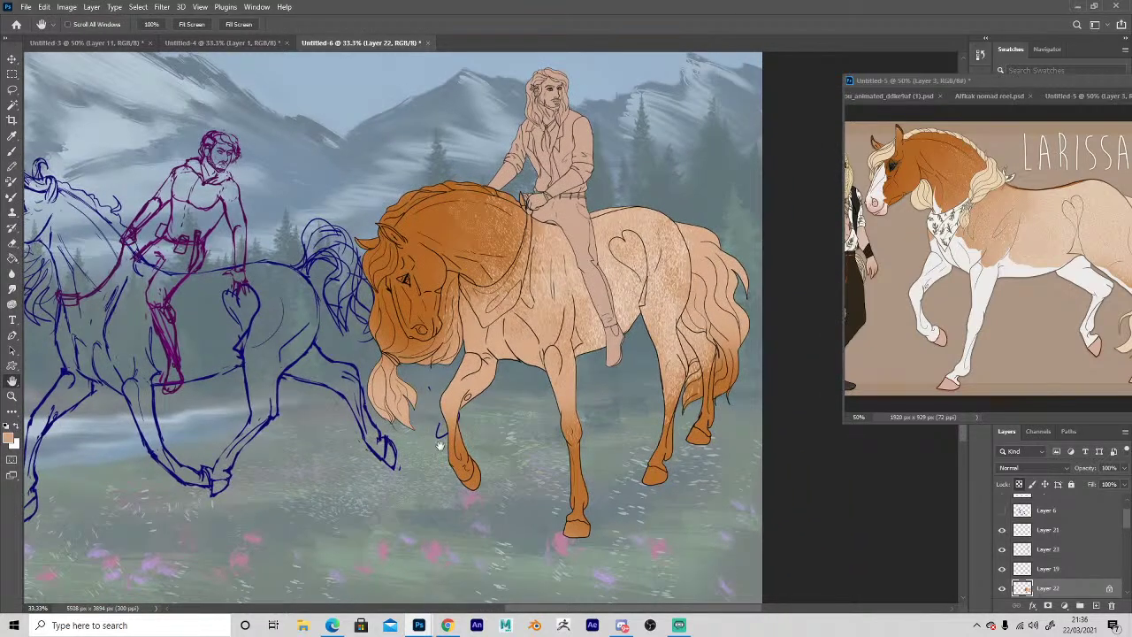
click(973, 339)
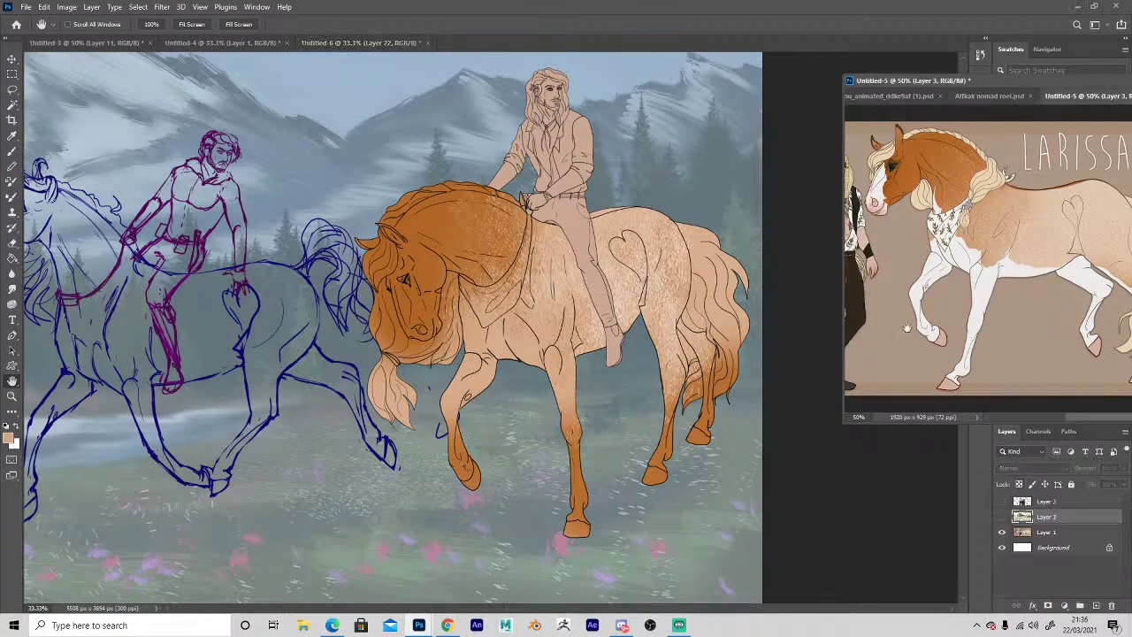
key(b)
click(73, 25)
click(69, 270)
click(585, 184)
key(i)
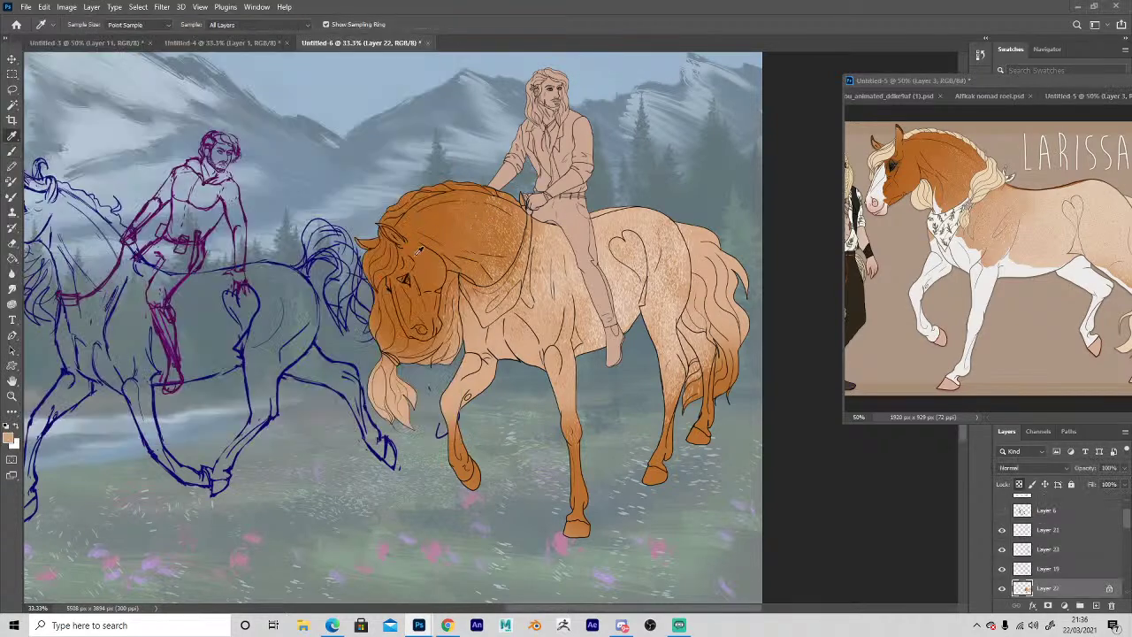
click(1077, 178)
key(b)
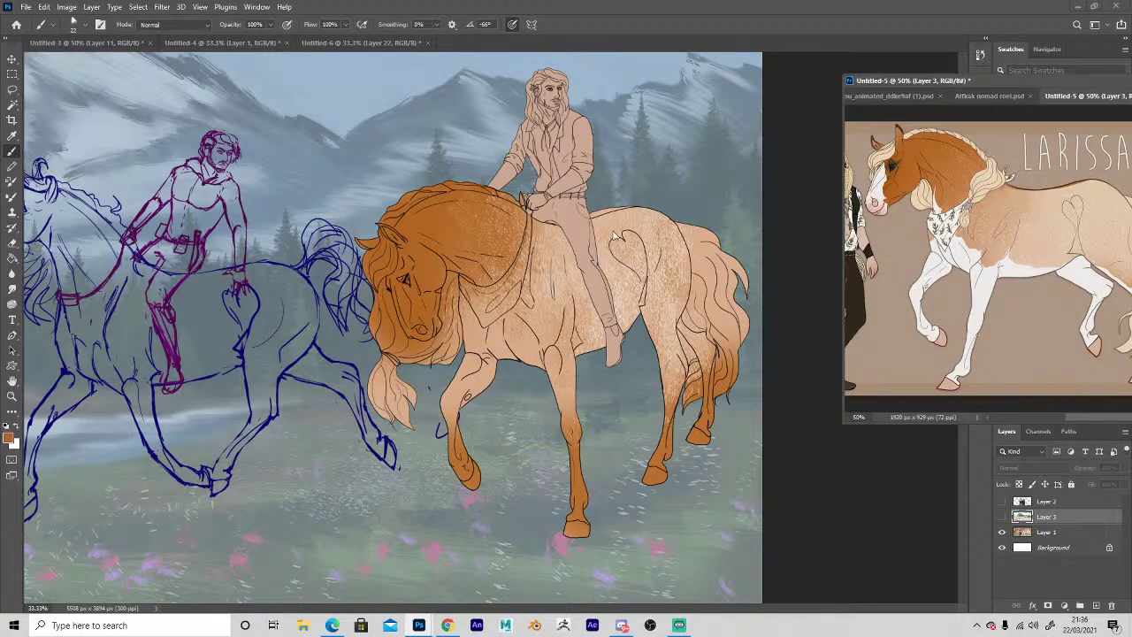
click(599, 213)
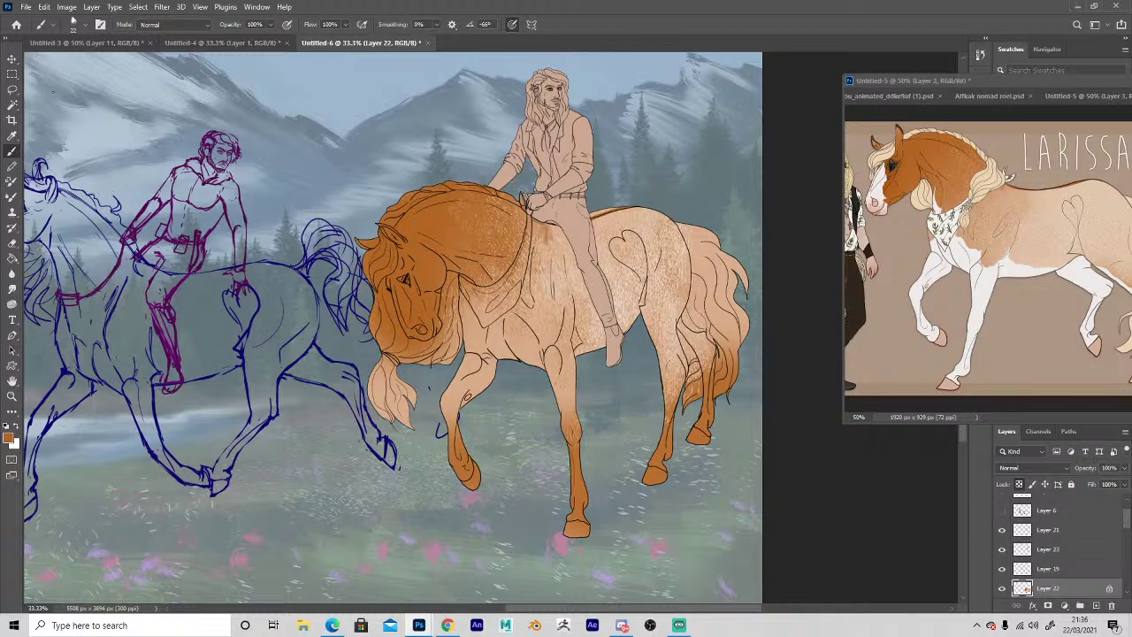
Bring the reference horse's hindquarters into view and paint an orange-brown patch on the near hind leg.
click(15, 61)
mouse_move(987, 264)
mouse_down()
mouse_move(909, 260)
mouse_move(920, 261)
mouse_up()
key(b)
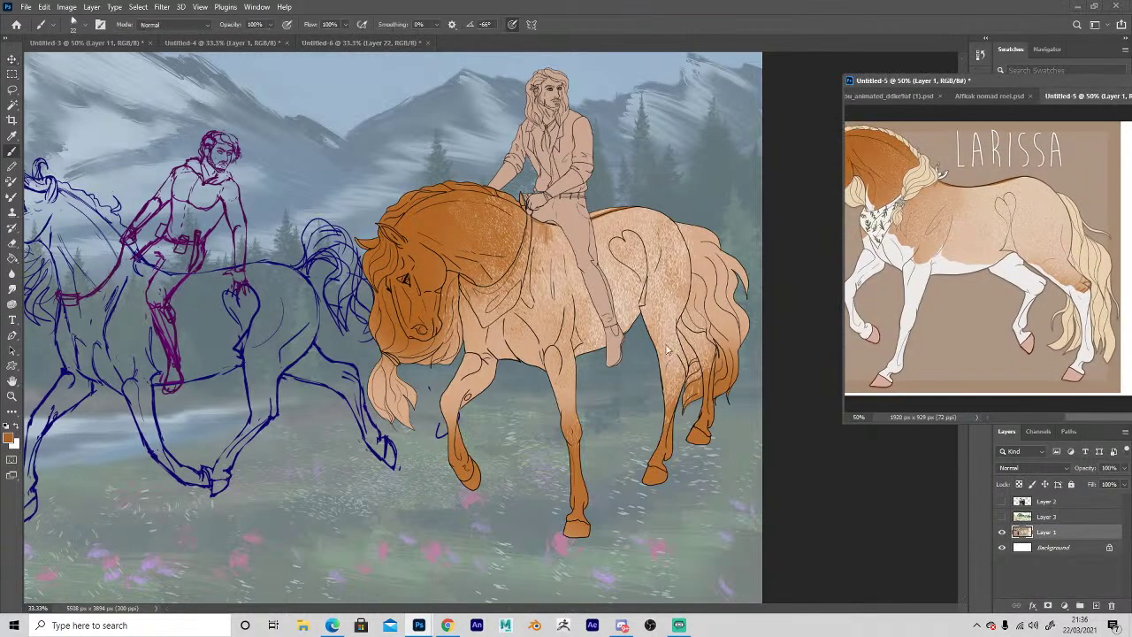
click(666, 363)
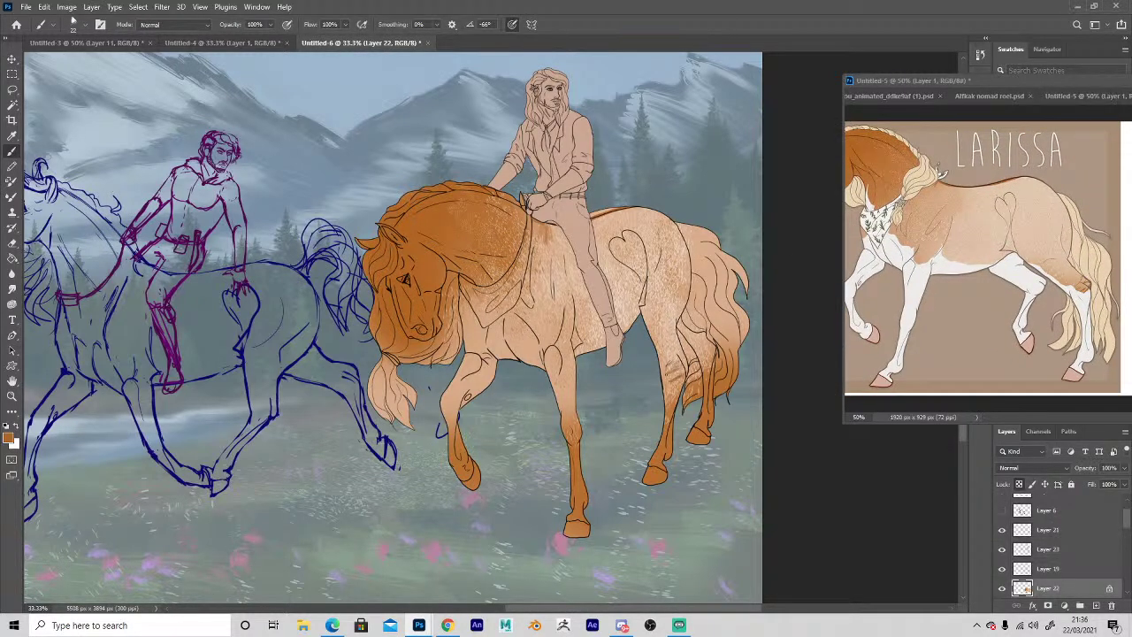
scroll(1126, 594, down, 1)
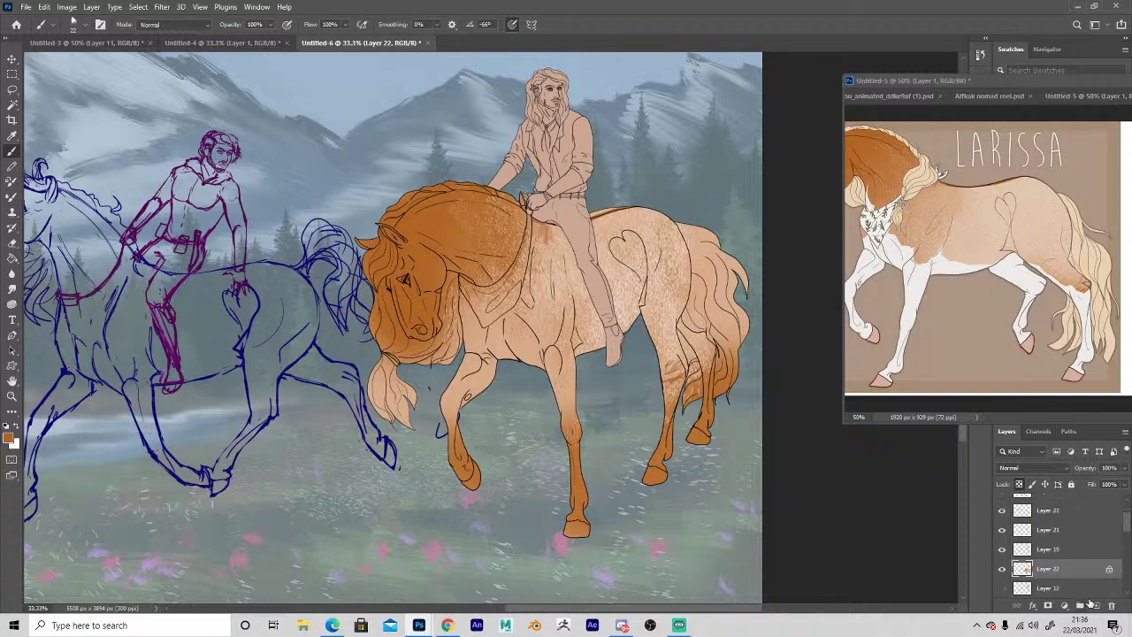
Add a clipped layer above Layer 22, sample the reference's white, and lasso and fill the near hind leg's white marking.
click(1096, 606)
key(ctrl+alt+g)
key(i)
click(897, 248)
key(l)
click(642, 335)
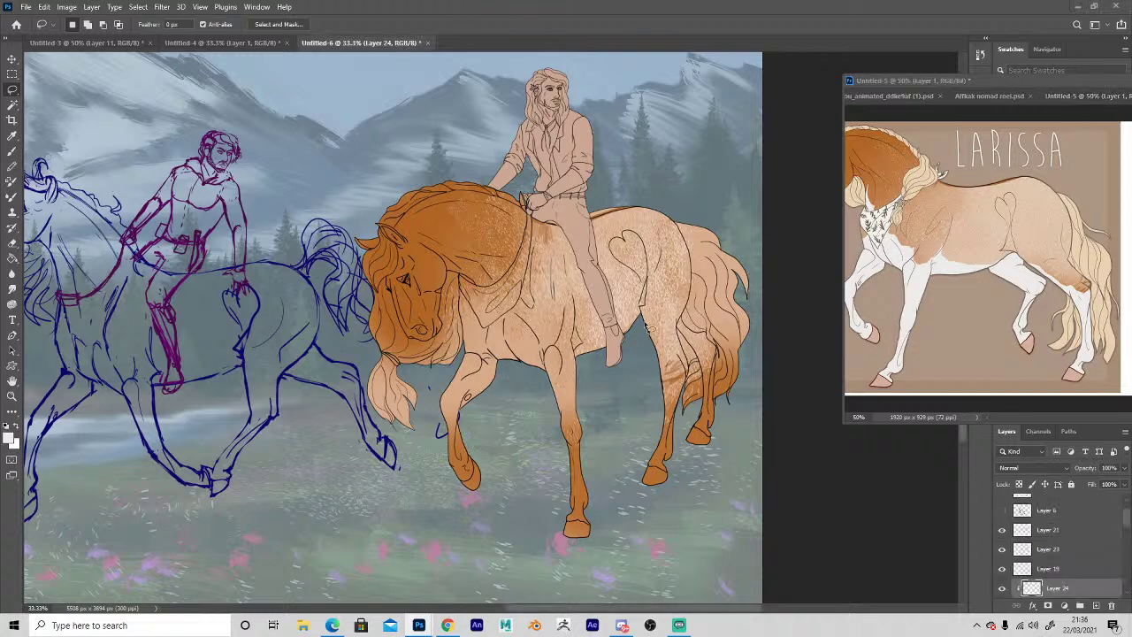
mouse_move(661, 340)
mouse_down()
mouse_move(670, 371)
mouse_move(698, 386)
mouse_move(669, 519)
mouse_move(635, 354)
mouse_move(655, 334)
mouse_up()
key(g)
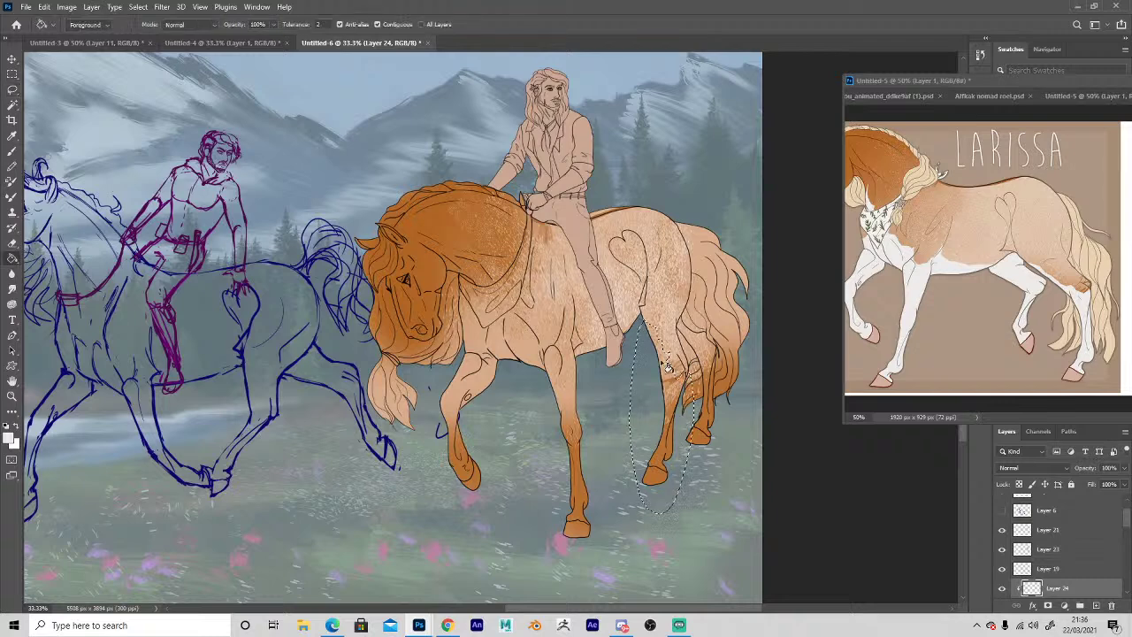
click(668, 367)
key(ctrl+d)
key(l)
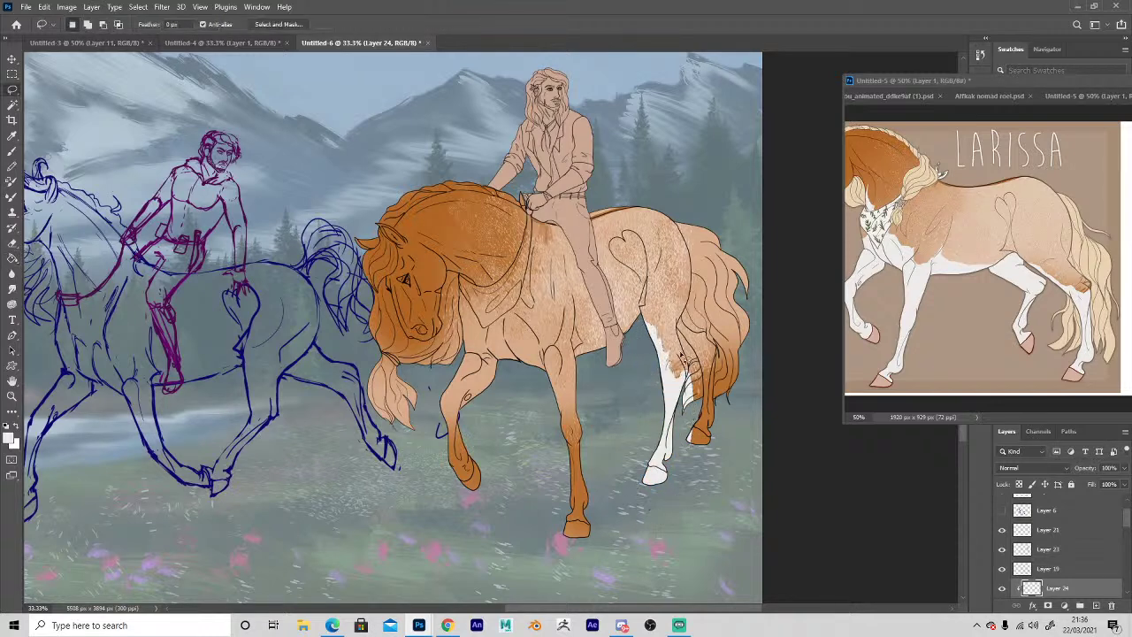
Lasso the far hind leg with the lower tail and fill it with the sampled white.
mouse_move(681, 320)
mouse_down()
mouse_move(743, 422)
mouse_move(686, 468)
mouse_move(694, 343)
mouse_up()
key(g)
click(677, 367)
key(ctrl+d)
key(l)
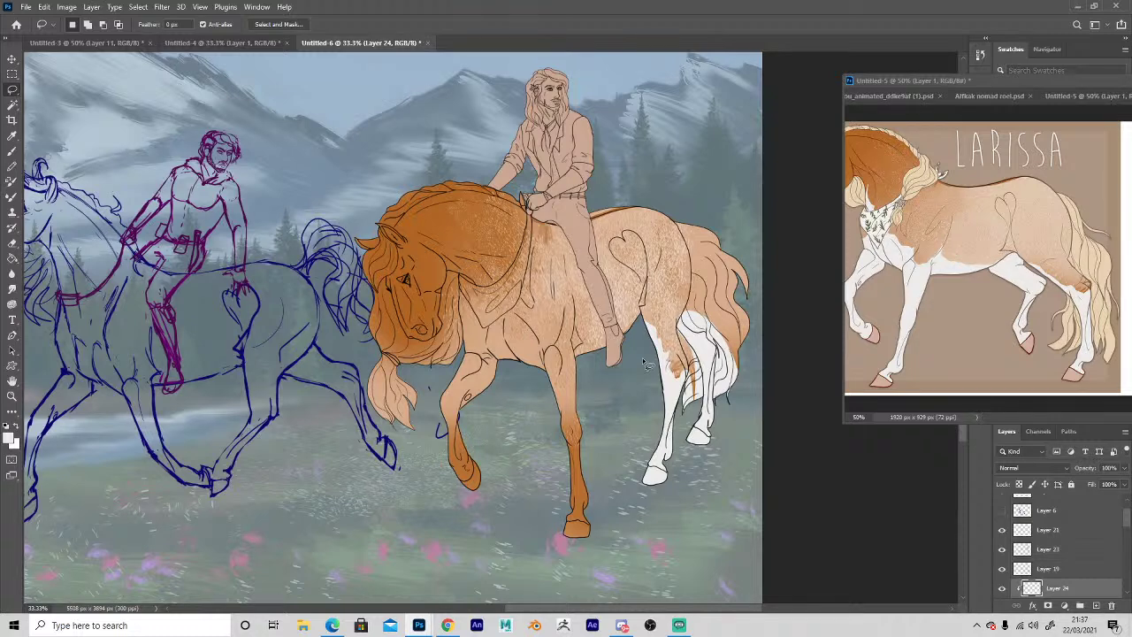
Lasso a jagged-edged area over the chest, belly and both forelegs and fill it with the white.
mouse_move(640, 345)
mouse_down()
mouse_move(594, 339)
mouse_move(577, 321)
mouse_move(563, 352)
mouse_move(552, 346)
mouse_move(444, 258)
mouse_move(482, 298)
mouse_move(484, 345)
mouse_move(458, 357)
mouse_move(417, 451)
mouse_move(461, 562)
mouse_move(623, 583)
mouse_move(603, 459)
mouse_move(633, 349)
mouse_up()
key(alt+BackSpace)
key(ctrl+d)
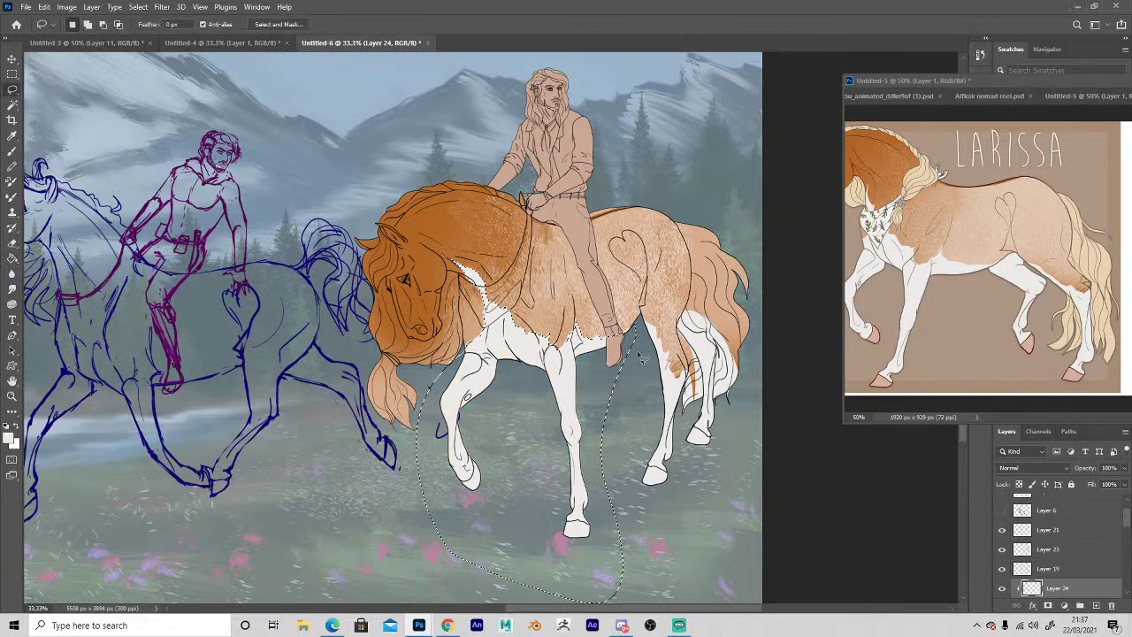
key(space)
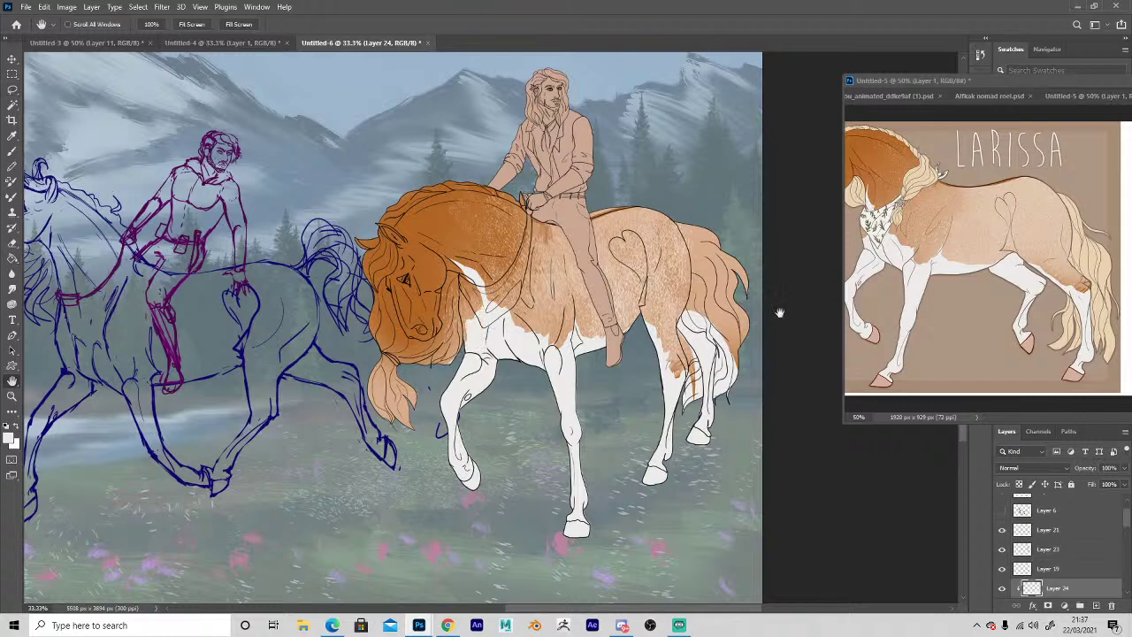
Bring the reference horse's face into view, then lasso the blaze and muzzle on the painted horse and fill them white.
click(879, 280)
drag(936, 276, 961, 275)
key(b)
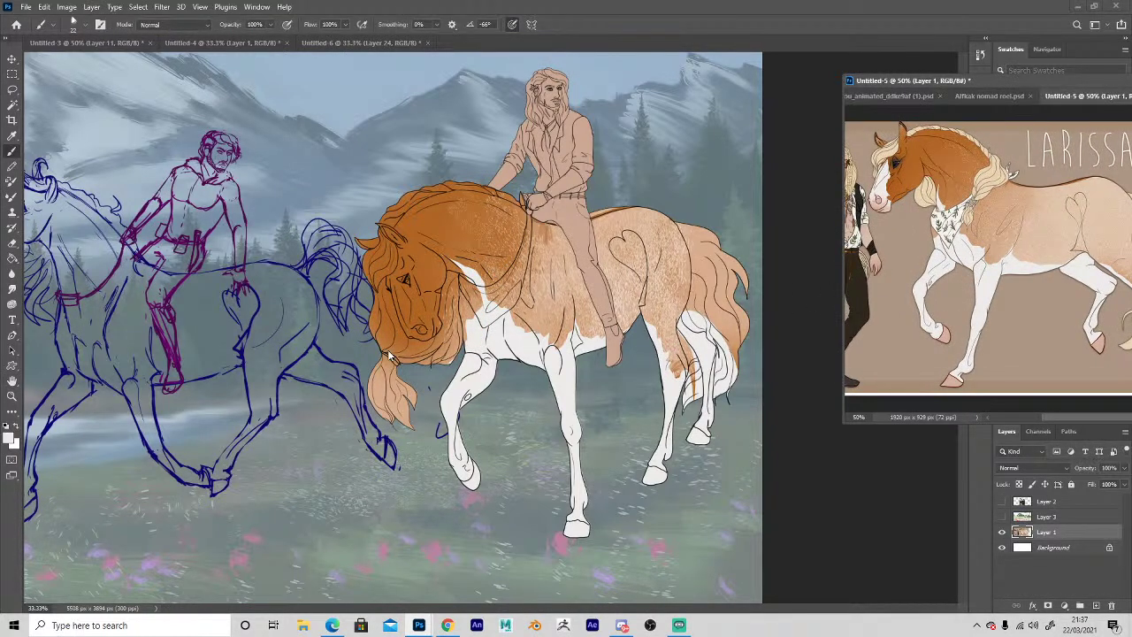
scroll(403, 237, up, 1)
key(l)
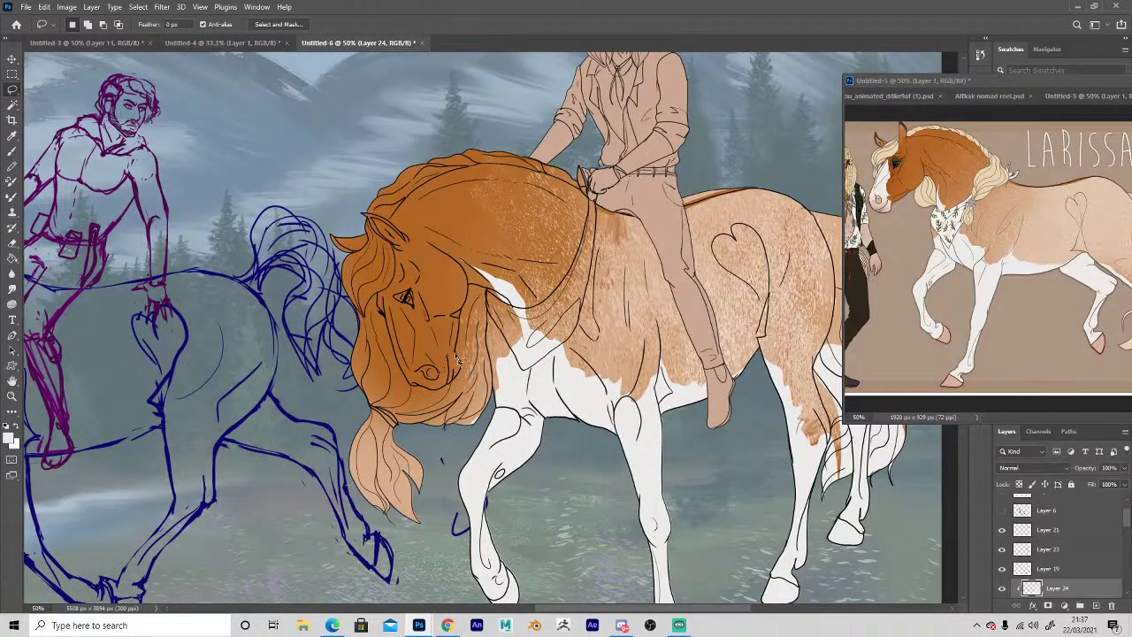
mouse_move(427, 342)
mouse_down()
mouse_move(386, 295)
mouse_move(415, 394)
mouse_move(449, 356)
mouse_move(453, 354)
mouse_up()
key(g)
click(442, 380)
key(ctrl+d)
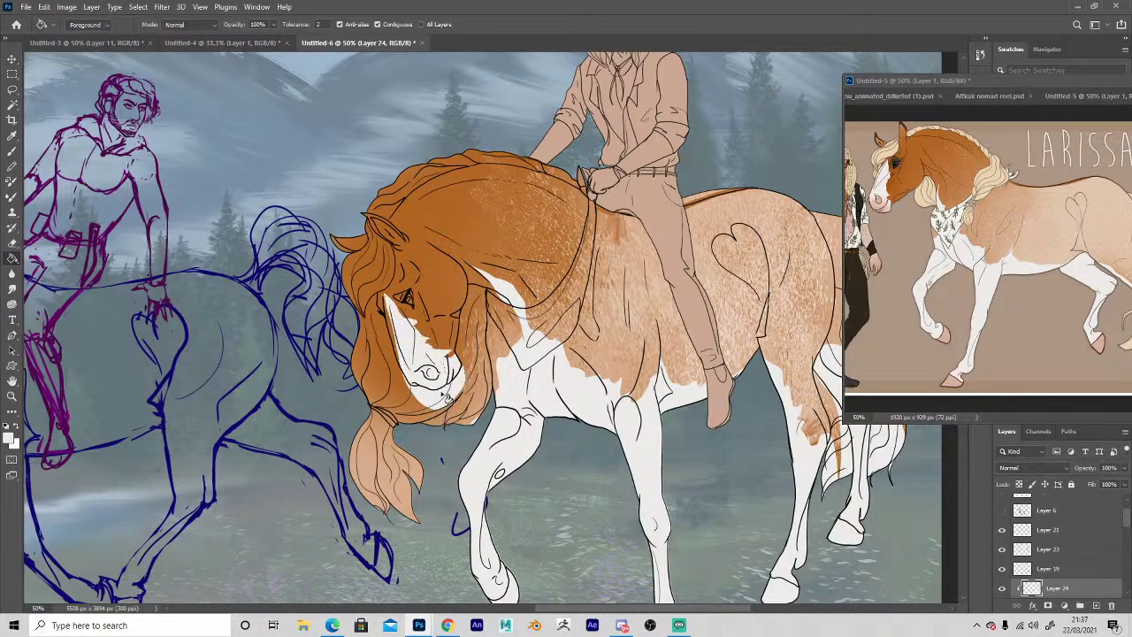
Lock the white markings layer's transparent pixels, sample the reference muzzle's pink and paint it around the nostril and lips.
click(1019, 484)
key(i)
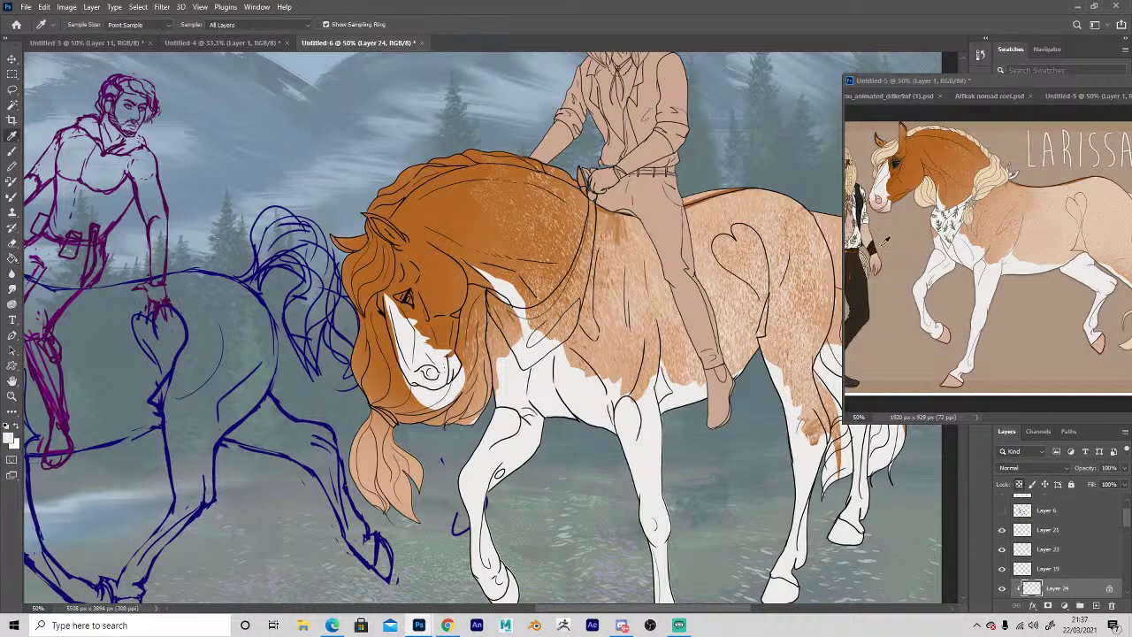
click(875, 203)
key(b)
click(82, 32)
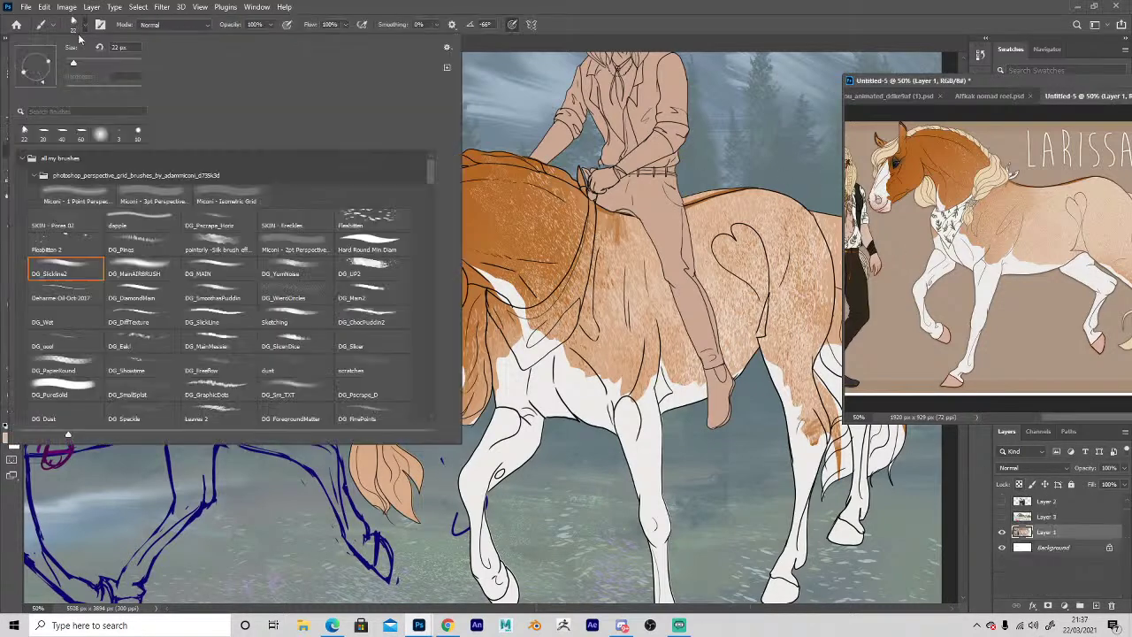
click(375, 509)
key(bracketright)
mouse_move(415, 385)
mouse_down()
mouse_move(426, 372)
mouse_move(446, 380)
mouse_move(453, 371)
mouse_move(433, 361)
mouse_move(417, 372)
mouse_move(454, 358)
mouse_move(417, 383)
mouse_move(443, 382)
mouse_up()
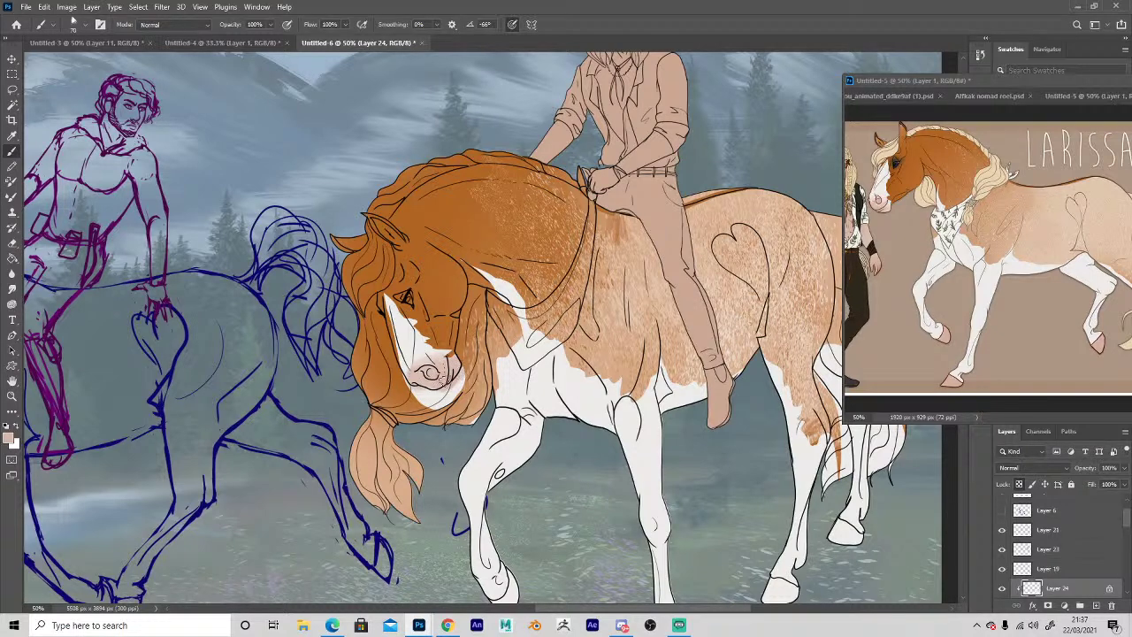
Select the enclosed area between the hind legs from the line art on Layer 19, expand the selection and make Layer 22 active.
key(space)
drag(611, 455, 484, 343)
click(1080, 569)
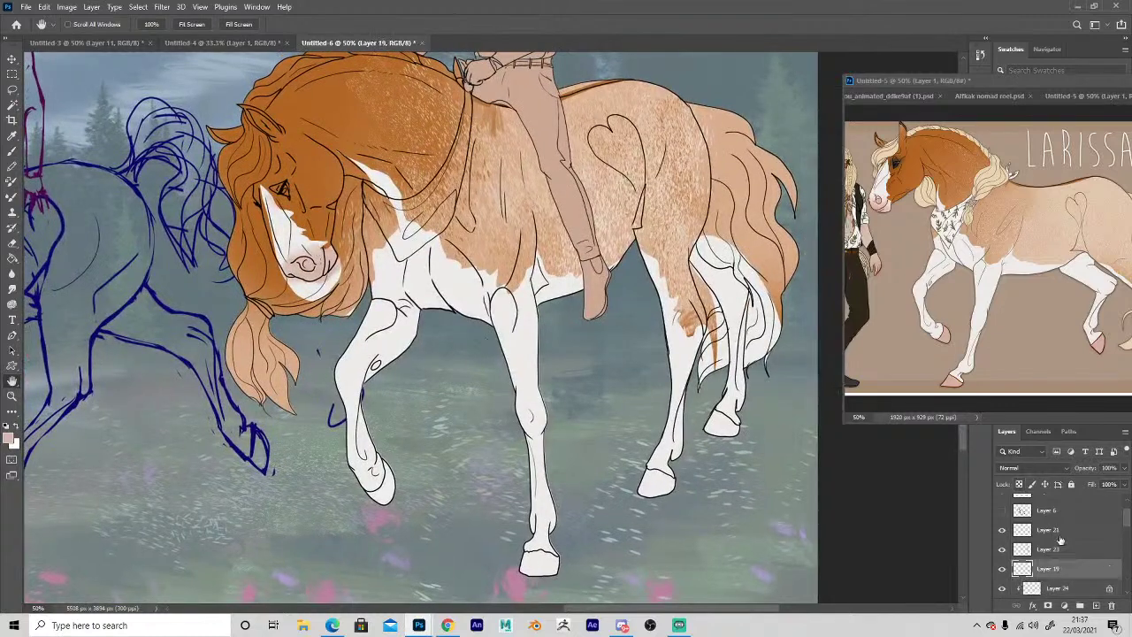
click(12, 106)
click(705, 299)
click(138, 7)
mouse_move(138, 185)
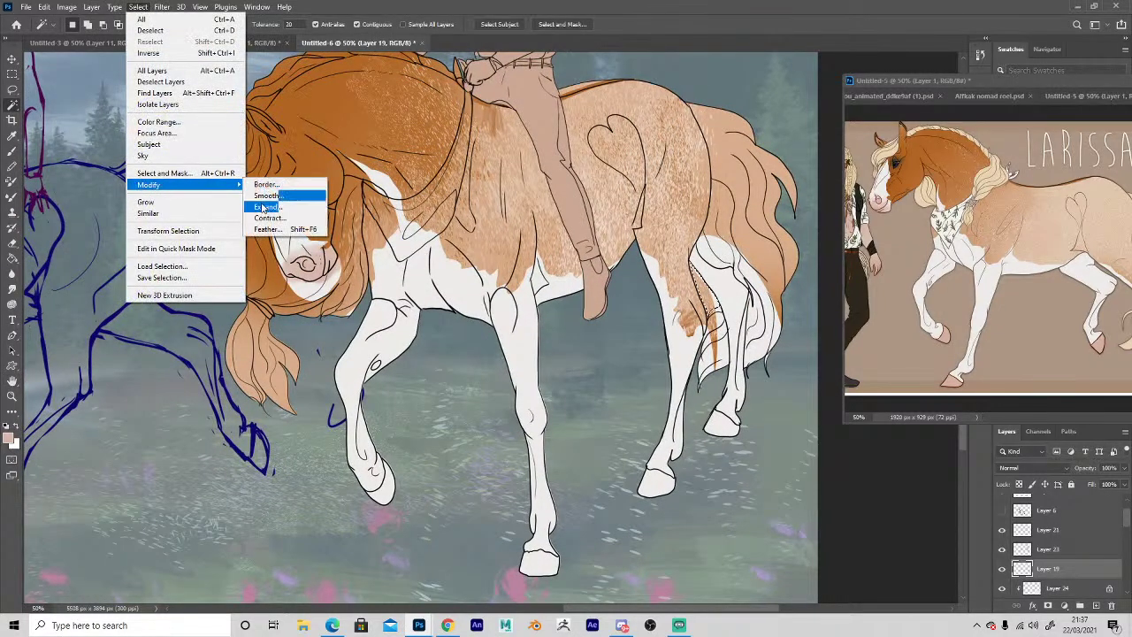
click(268, 206)
click(617, 193)
scroll(1041, 587, down, 1)
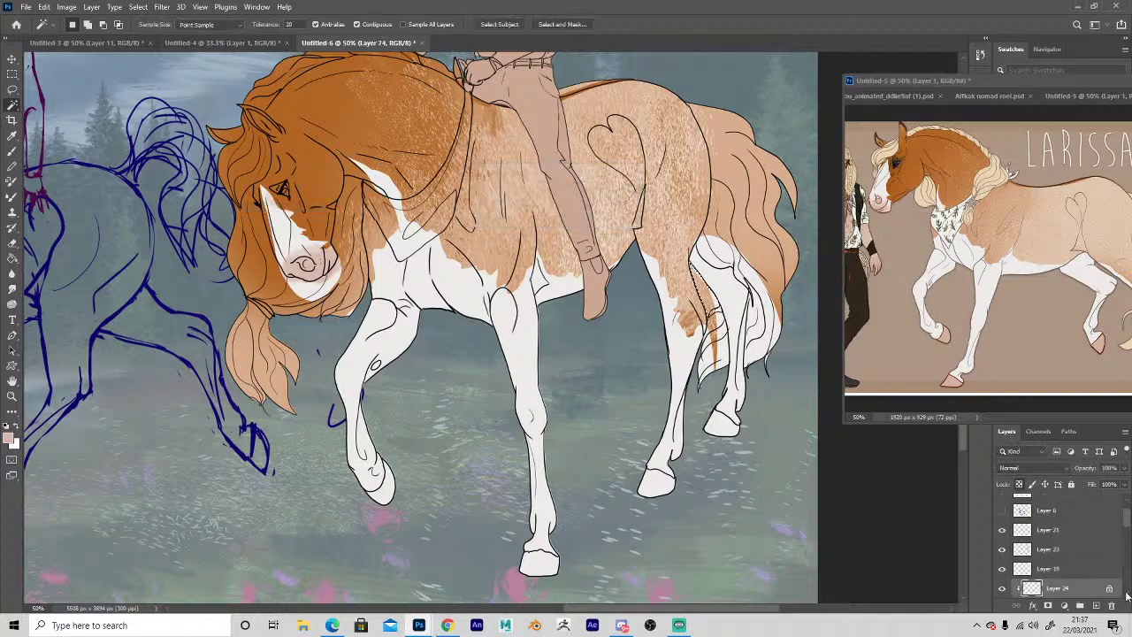
click(1046, 588)
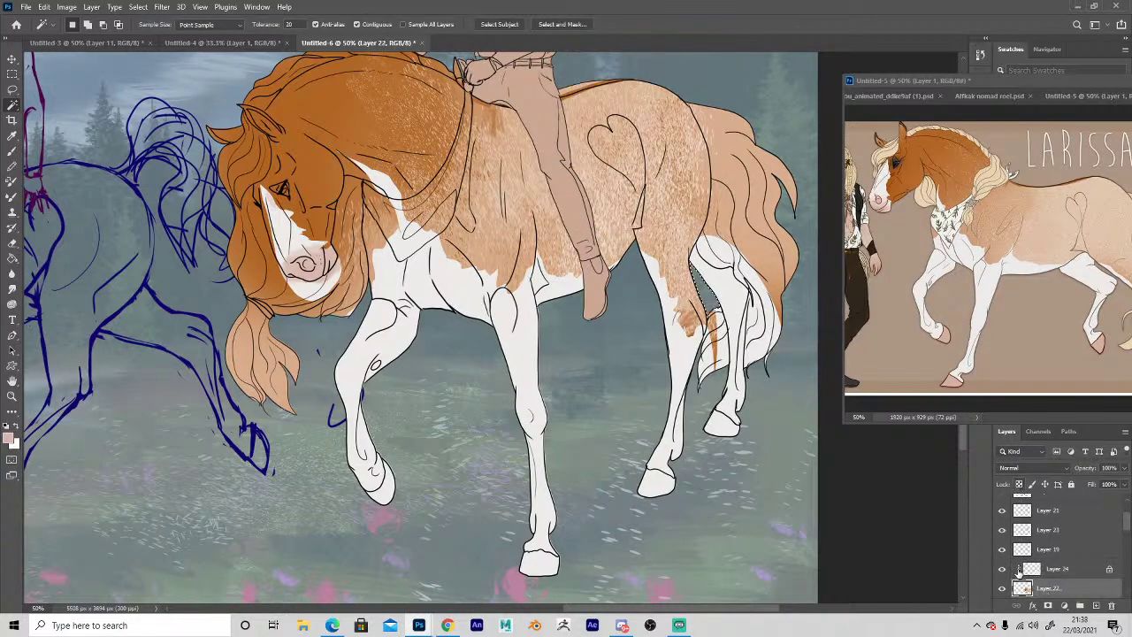
Add a new layer clipped above the white markings on Layer 24 and sample a colour from the reference horse.
click(1097, 606)
drag(1033, 588, 1033, 568)
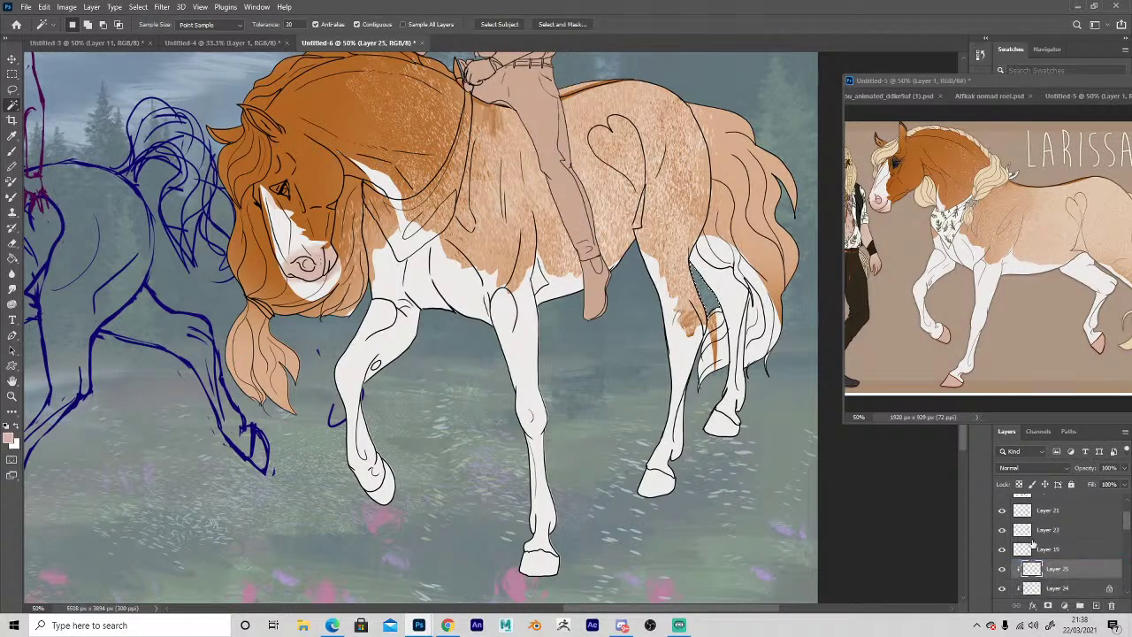
key(i)
alt+click(922, 196)
key(space)
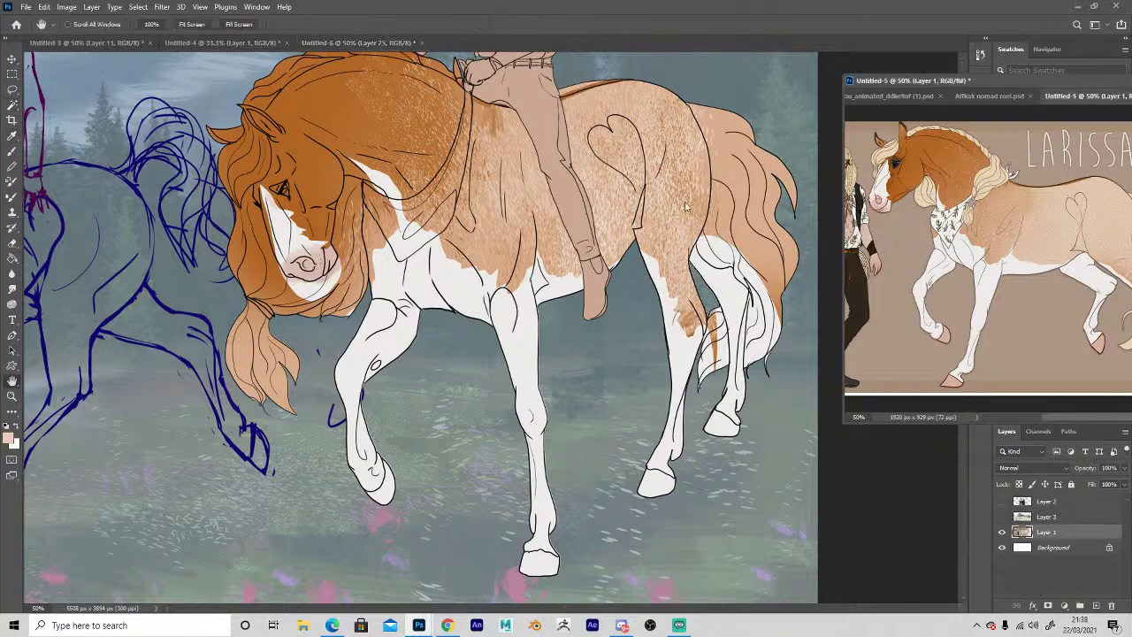
Paint the whole tail pale blonde with a hard round brush, covering the orange and white and following the hind leg edges.
drag(758, 174, 704, 204)
mouse_move(685, 161)
mouse_down()
mouse_move(729, 311)
mouse_move(738, 273)
mouse_up()
mouse_move(713, 186)
mouse_down()
mouse_move(737, 266)
mouse_move(740, 239)
mouse_up()
click(82, 23)
click(353, 241)
drag(679, 154, 717, 331)
mouse_move(675, 258)
mouse_down()
mouse_move(690, 350)
mouse_move(706, 302)
mouse_move(702, 405)
mouse_move(705, 271)
mouse_move(724, 302)
mouse_move(716, 328)
mouse_move(678, 210)
mouse_move(713, 266)
mouse_move(654, 129)
mouse_move(670, 237)
mouse_move(638, 134)
mouse_move(681, 226)
mouse_move(673, 257)
mouse_move(665, 251)
mouse_move(691, 306)
mouse_up()
mouse_move(647, 373)
mouse_down()
mouse_move(659, 381)
mouse_move(658, 367)
mouse_move(669, 389)
mouse_move(666, 358)
mouse_up()
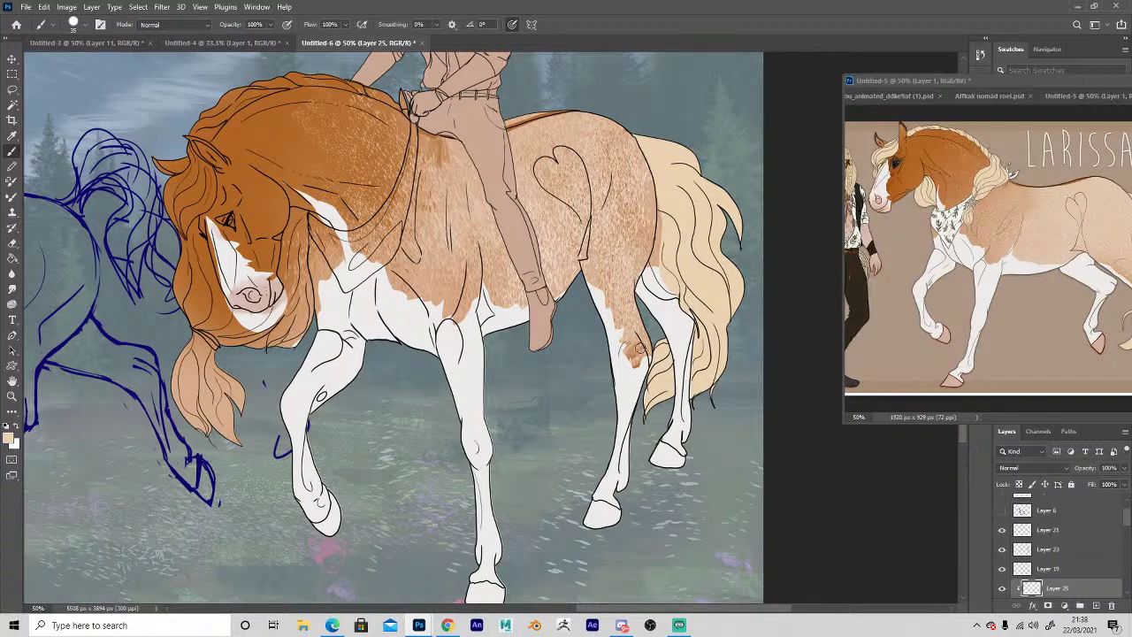
key(space)
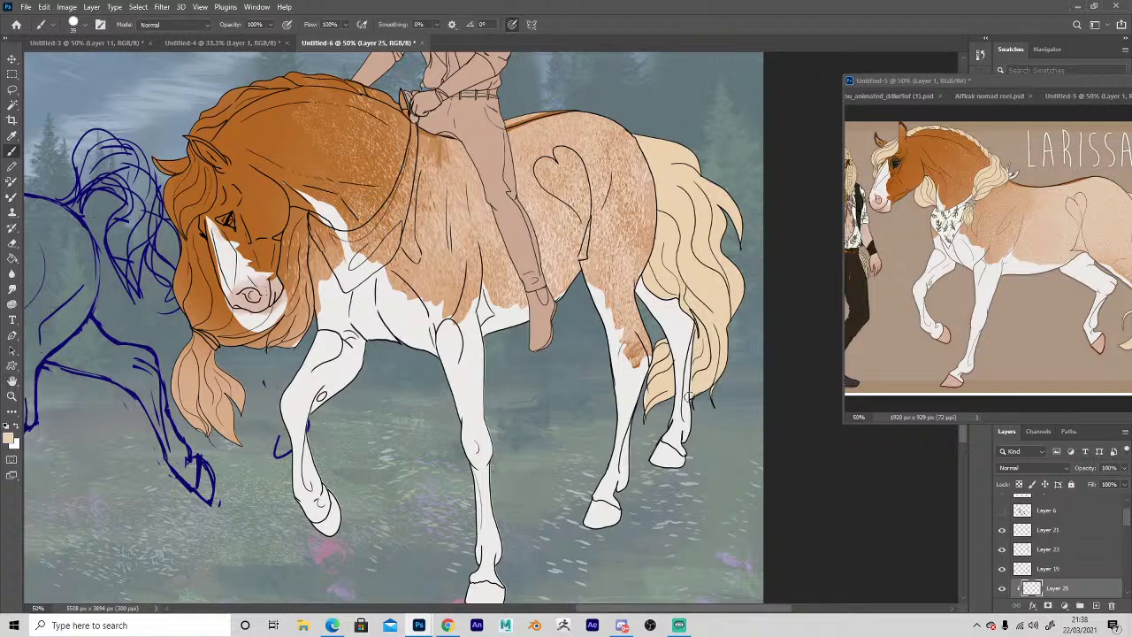
key(space)
drag(552, 429, 713, 512)
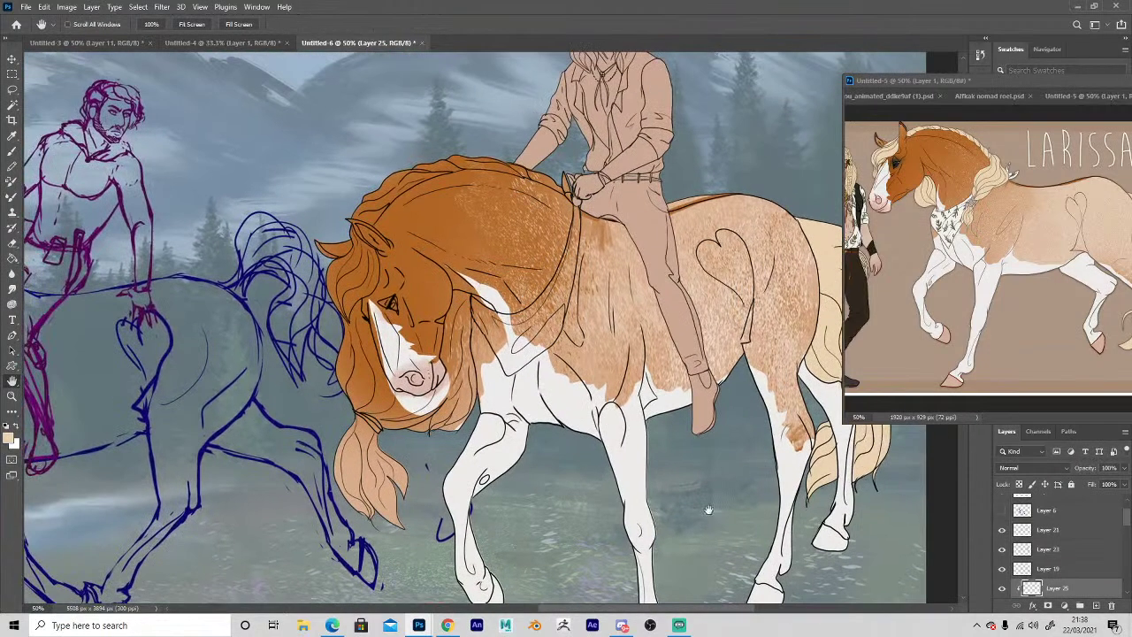
Paint the forelock, the mane hanging around the face and the tied end pale blonde, tidying edges at the cheek and ear.
mouse_move(357, 498)
mouse_down()
mouse_move(318, 472)
mouse_move(391, 522)
mouse_move(377, 465)
mouse_move(404, 467)
mouse_move(361, 396)
mouse_move(393, 432)
mouse_move(393, 408)
mouse_move(341, 452)
mouse_move(362, 361)
mouse_move(373, 373)
mouse_move(322, 244)
mouse_up()
mouse_move(440, 417)
mouse_down()
mouse_move(458, 390)
mouse_move(460, 327)
mouse_move(460, 398)
mouse_move(452, 365)
mouse_move(440, 388)
mouse_up()
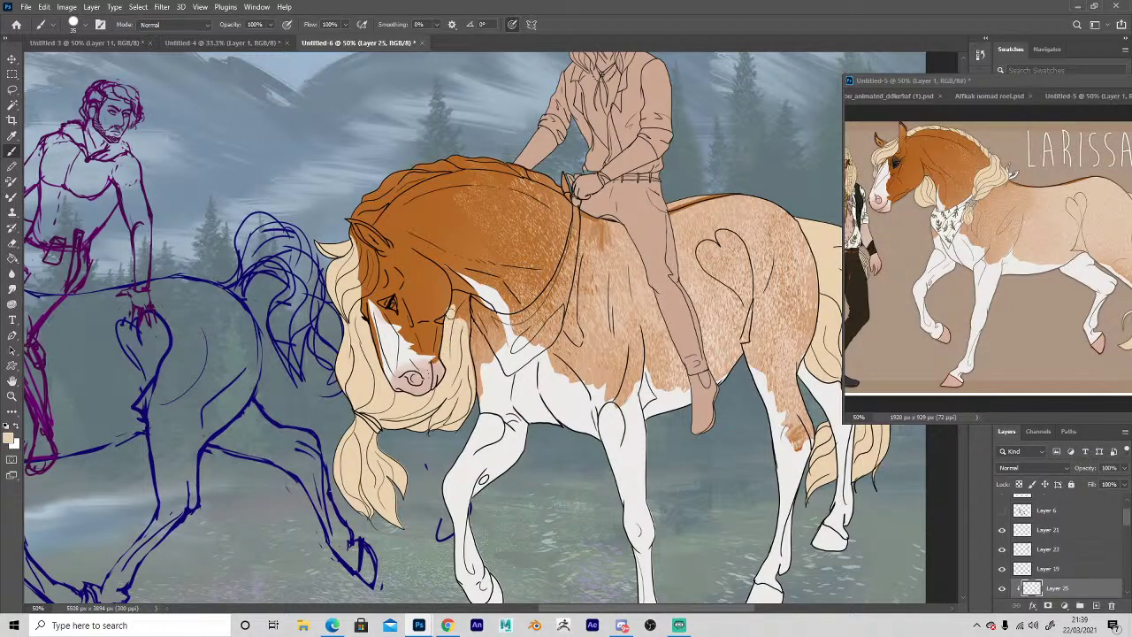
mouse_move(464, 310)
mouse_down()
mouse_move(466, 329)
mouse_move(457, 295)
mouse_up()
key(e)
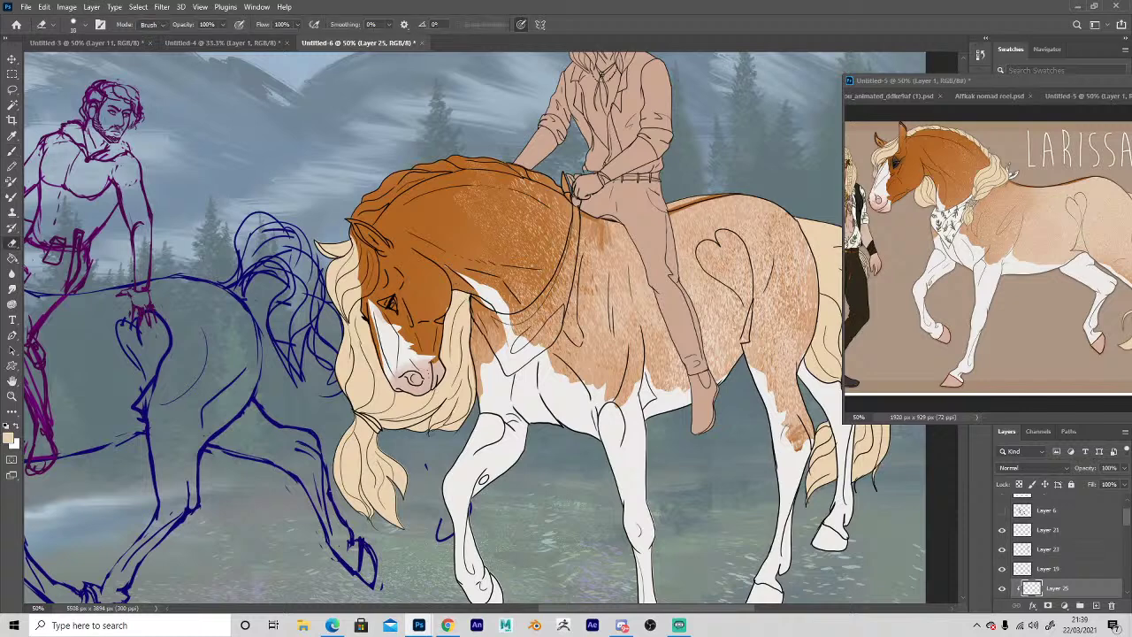
key(b)
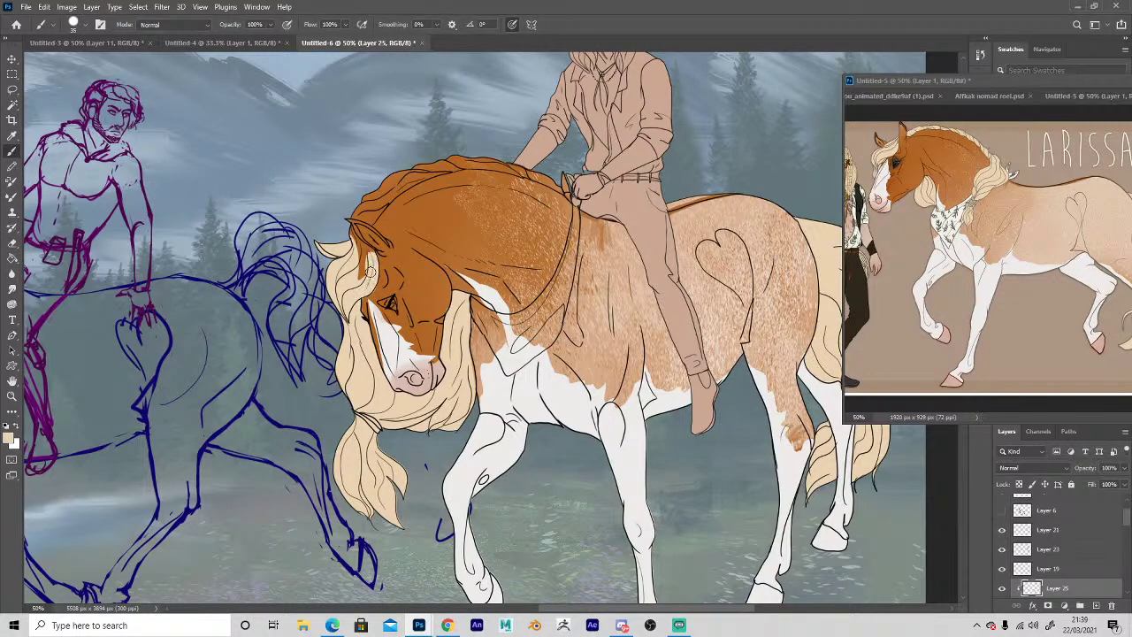
key(e)
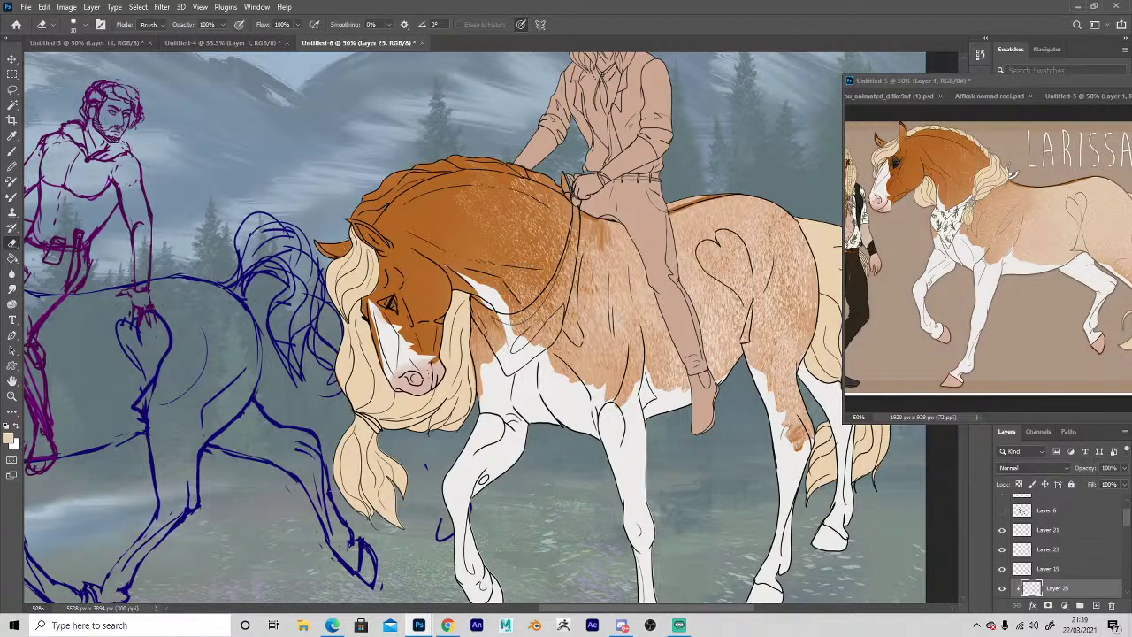
Paint the mane along the crest pale blonde from behind the ear to the rider's hand, cleaning up its edges.
key(b)
mouse_move(372, 226)
mouse_down()
mouse_move(407, 170)
mouse_move(371, 205)
mouse_move(348, 208)
mouse_move(382, 187)
mouse_move(389, 200)
mouse_move(426, 166)
mouse_move(470, 159)
mouse_move(452, 157)
mouse_move(524, 170)
mouse_move(456, 164)
mouse_up()
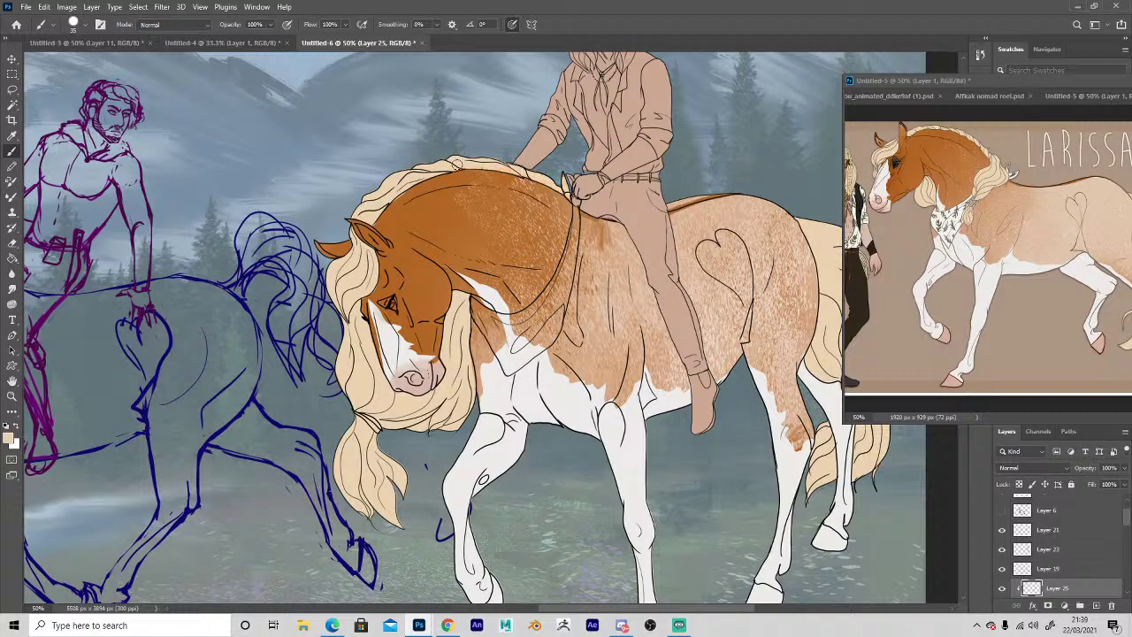
key(e)
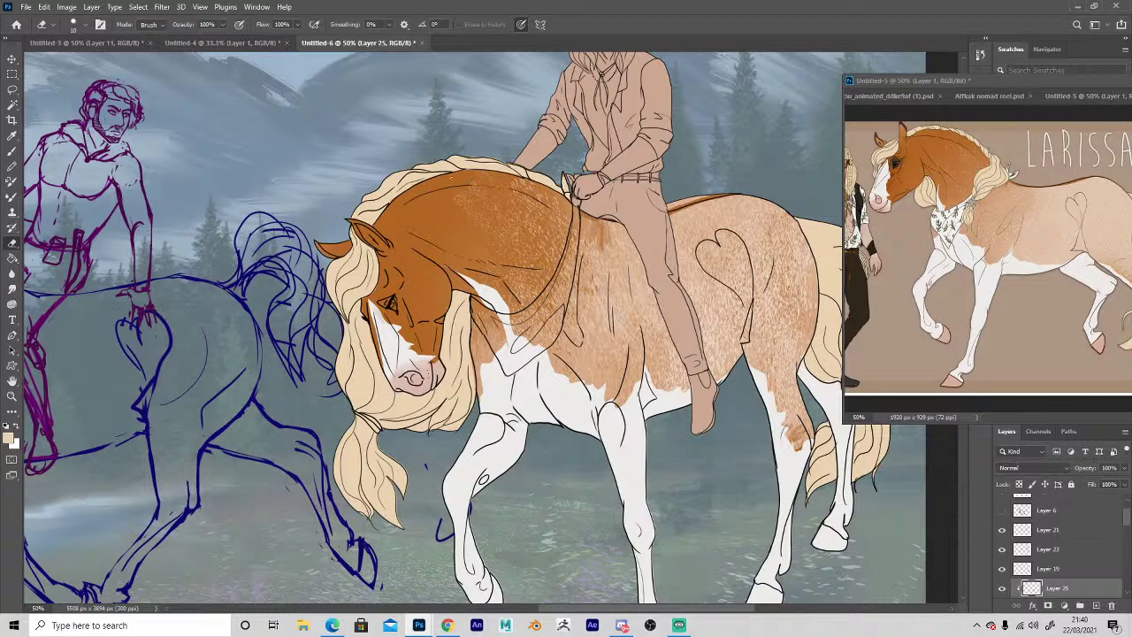
key(b)
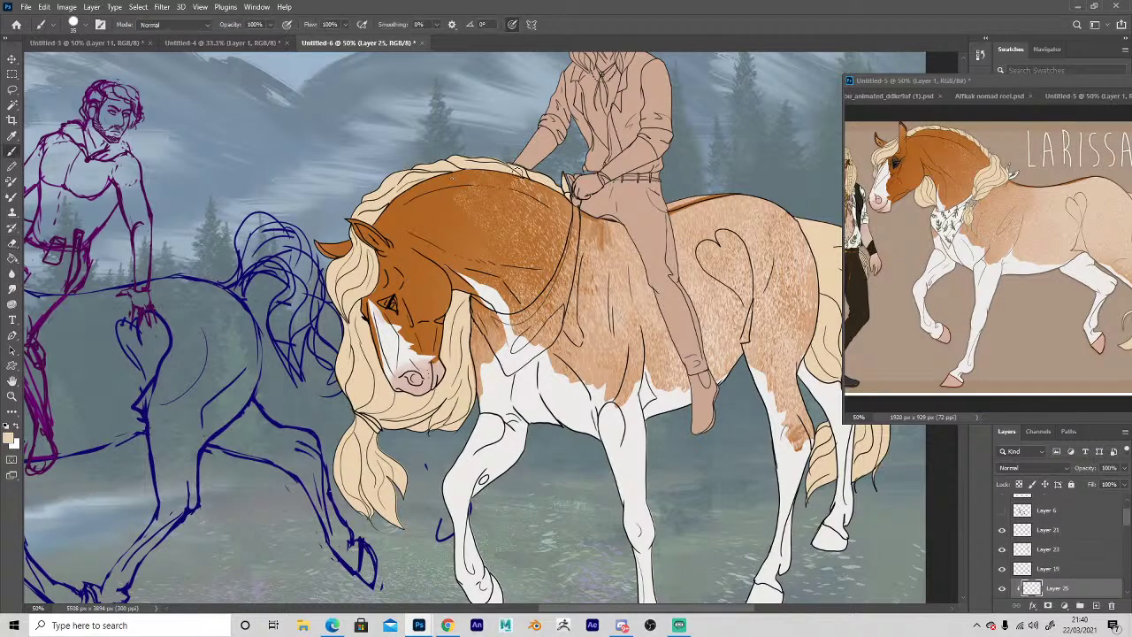
key(z)
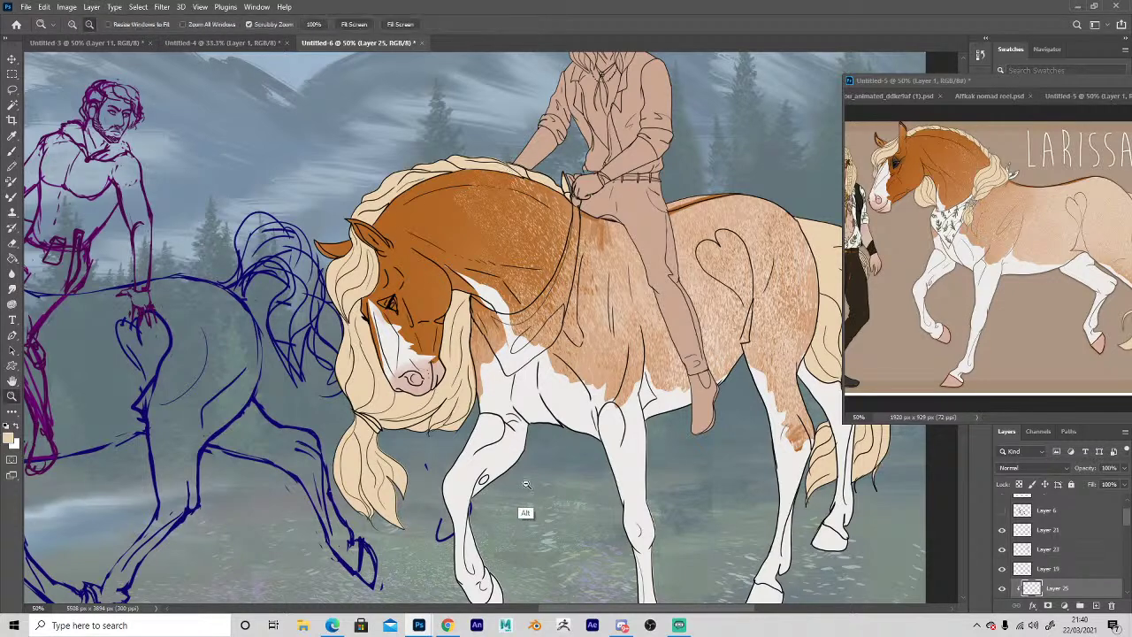
key(e)
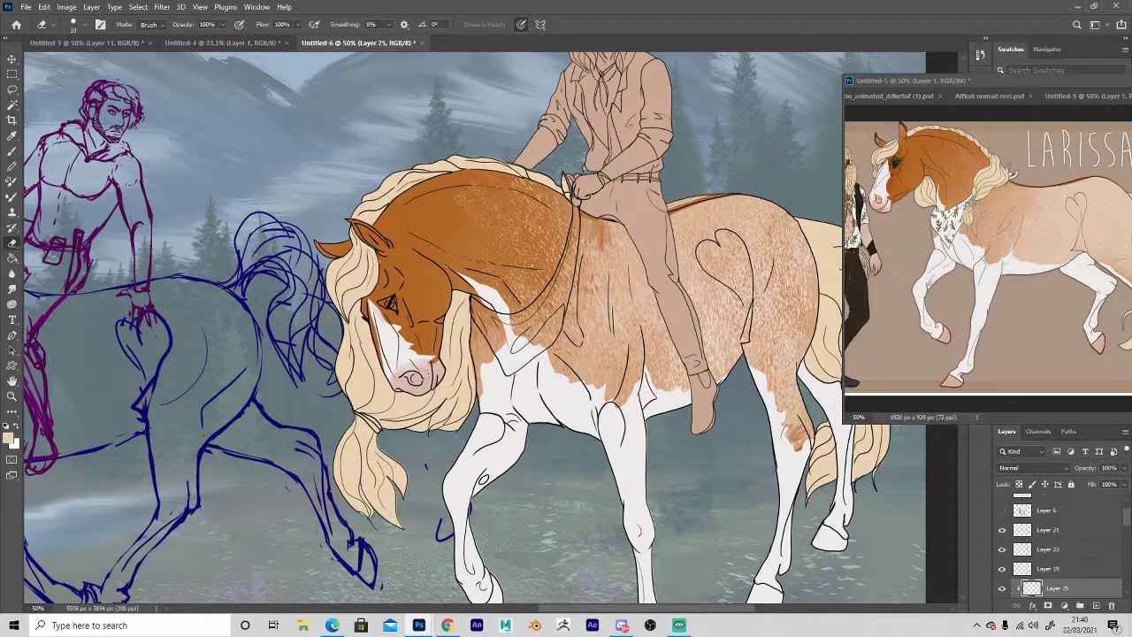
key(b)
Add a new clipped layer above the blonde mane layer and sample the leaf green from the reference horse's scarf.
key(space)
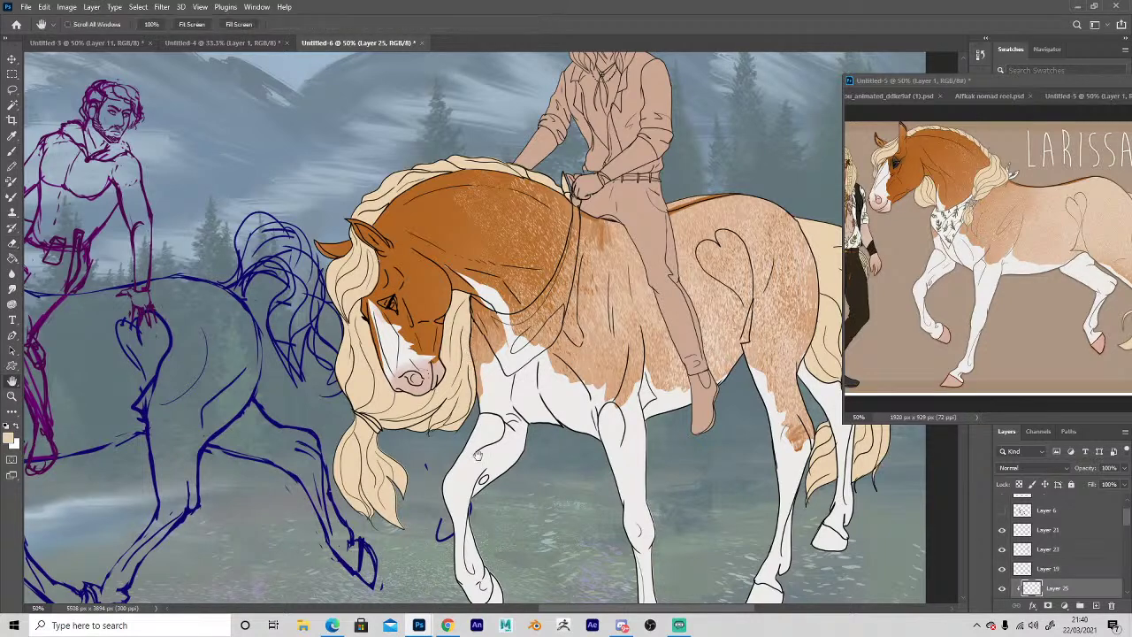
drag(521, 513, 440, 454)
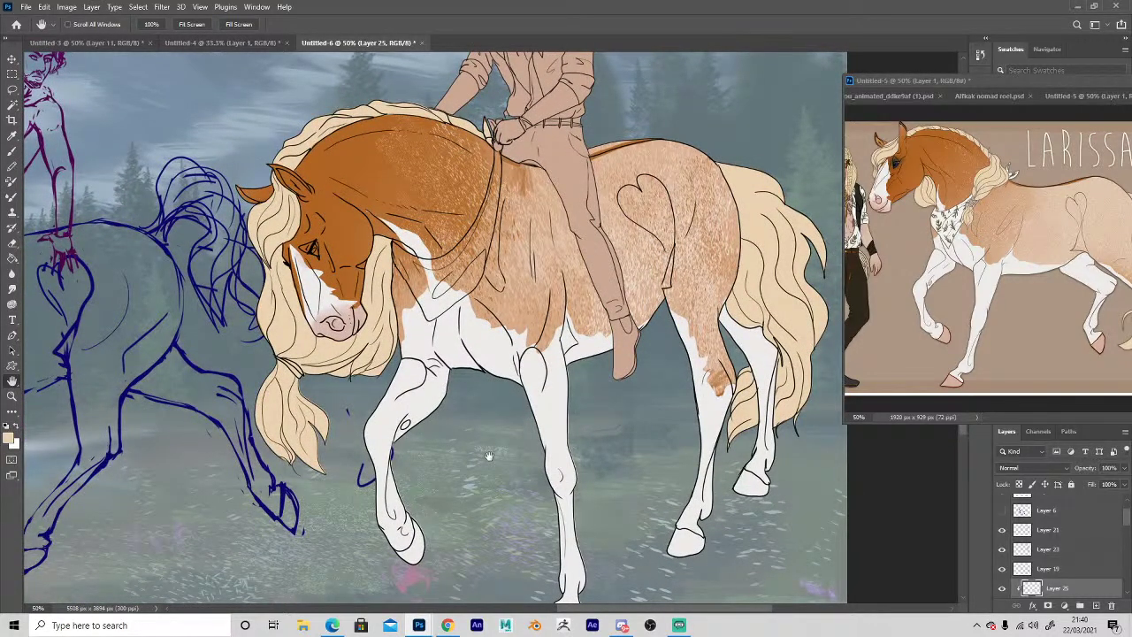
click(1127, 591)
click(1085, 589)
click(1096, 607)
drag(1104, 588, 1051, 566)
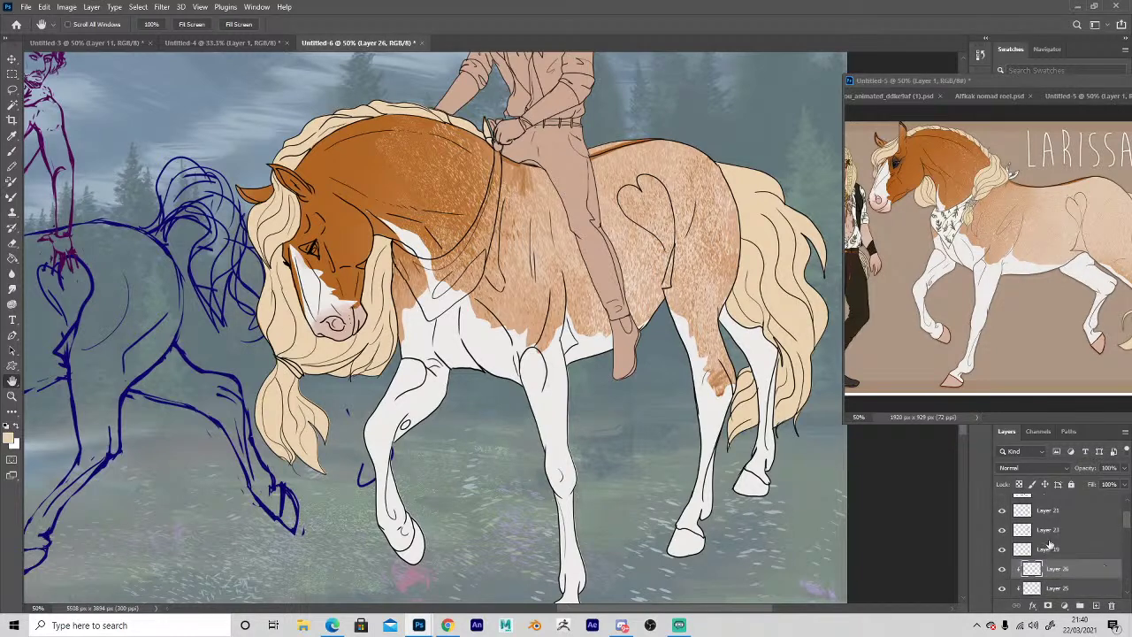
key(b)
alt+click(942, 217)
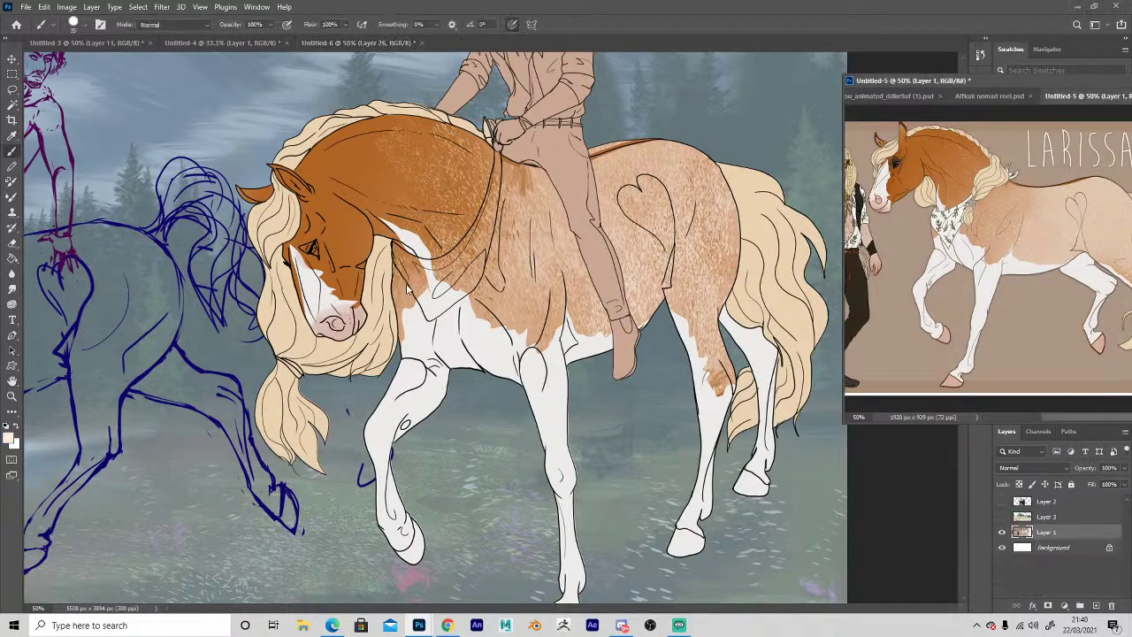
alt+click(957, 223)
click(446, 304)
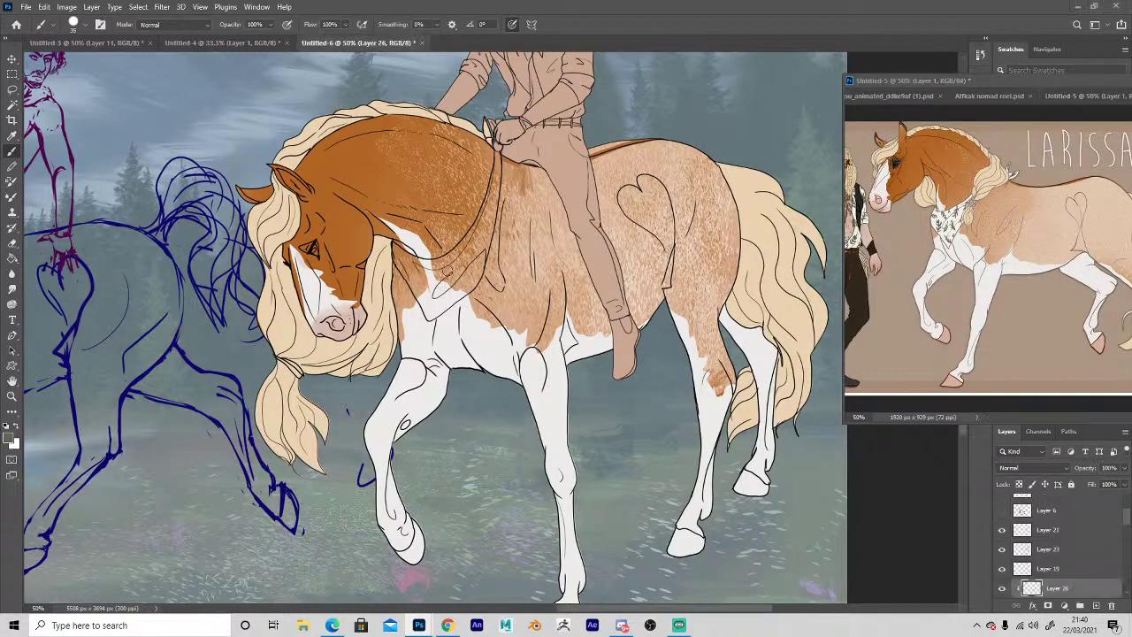
Block in the whole scarf around the horse's neck with the dark olive green, following the line art up to the rider's hand.
mouse_move(404, 273)
mouse_down()
mouse_move(430, 296)
mouse_move(396, 248)
mouse_move(430, 317)
mouse_move(482, 225)
mouse_up()
mouse_move(446, 297)
mouse_down()
mouse_move(473, 280)
mouse_move(484, 229)
mouse_move(497, 152)
mouse_move(480, 111)
mouse_move(497, 190)
mouse_up()
mouse_move(496, 146)
mouse_down()
mouse_move(489, 229)
mouse_move(466, 257)
mouse_move(483, 211)
mouse_move(482, 248)
mouse_move(492, 221)
mouse_move(445, 261)
mouse_move(443, 314)
mouse_move(433, 305)
mouse_move(453, 294)
mouse_move(427, 275)
mouse_move(445, 259)
mouse_move(394, 254)
mouse_move(410, 270)
mouse_up()
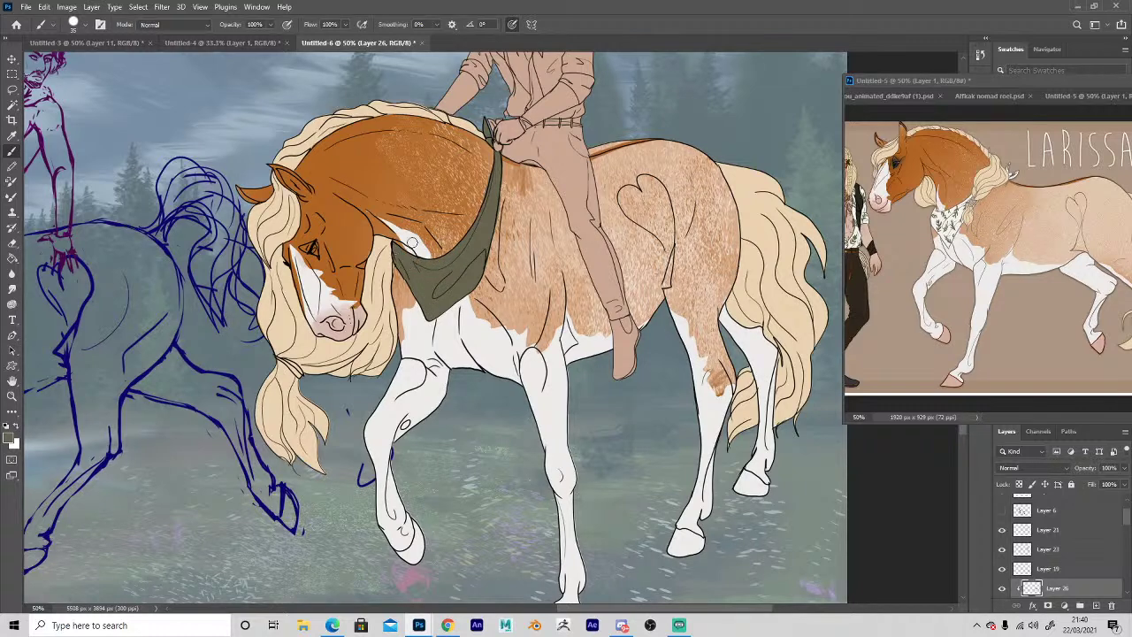
key(e)
key(b)
Lock the scarf layer's transparent pixels and fill the scarf with the off-white sampled from the reference scarf.
click(1019, 484)
key(i)
click(934, 217)
key(g)
click(451, 290)
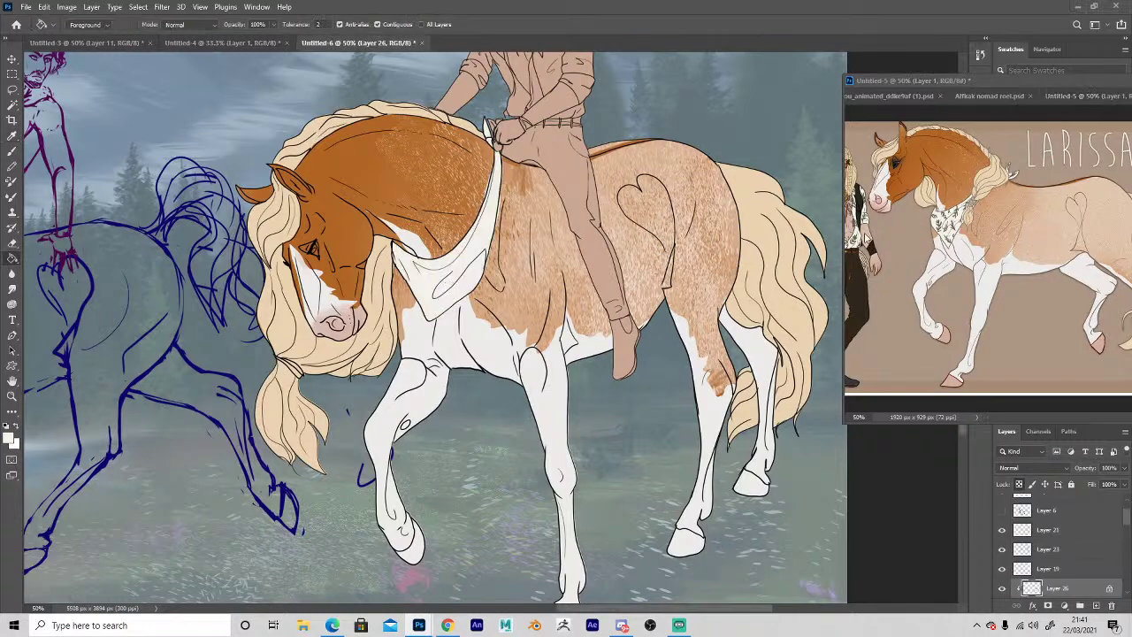
Sample the reference scarf's leaf green and paint small leaf sprigs on the scarf's lower point with a much smaller brush.
key(i)
click(942, 219)
click(403, 309)
key(b)
scroll(403, 310, up, 1)
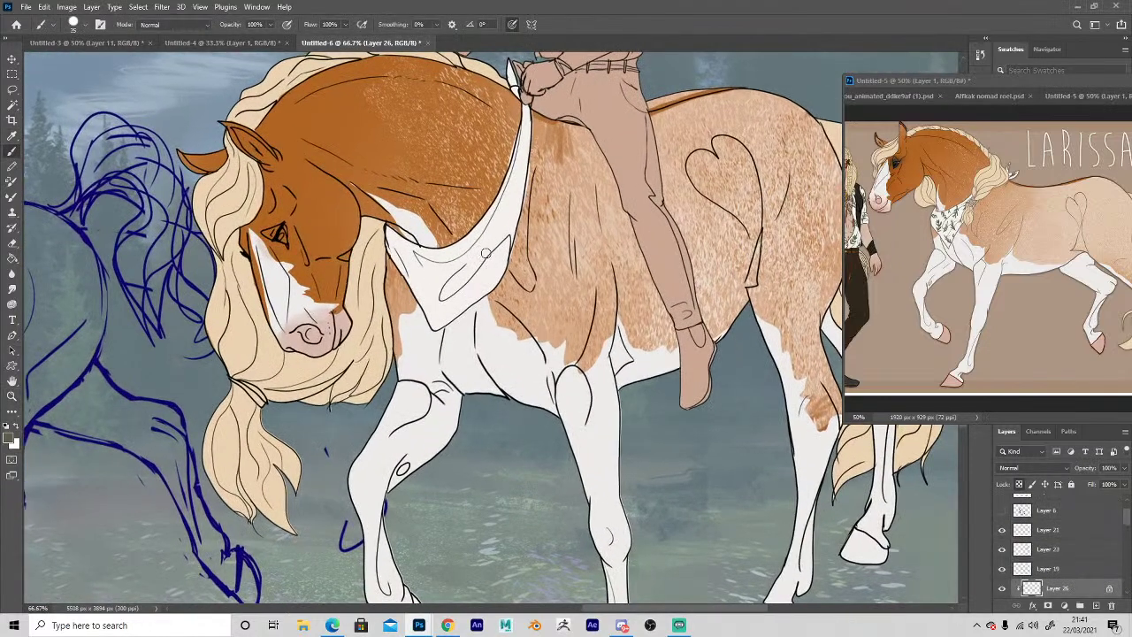
key(bracketleft)
key(bracketleft)
key(bracketleft)
key(bracketleft)
mouse_move(454, 314)
mouse_down()
mouse_move(444, 279)
mouse_move(423, 298)
mouse_move(426, 270)
mouse_move(412, 251)
mouse_up()
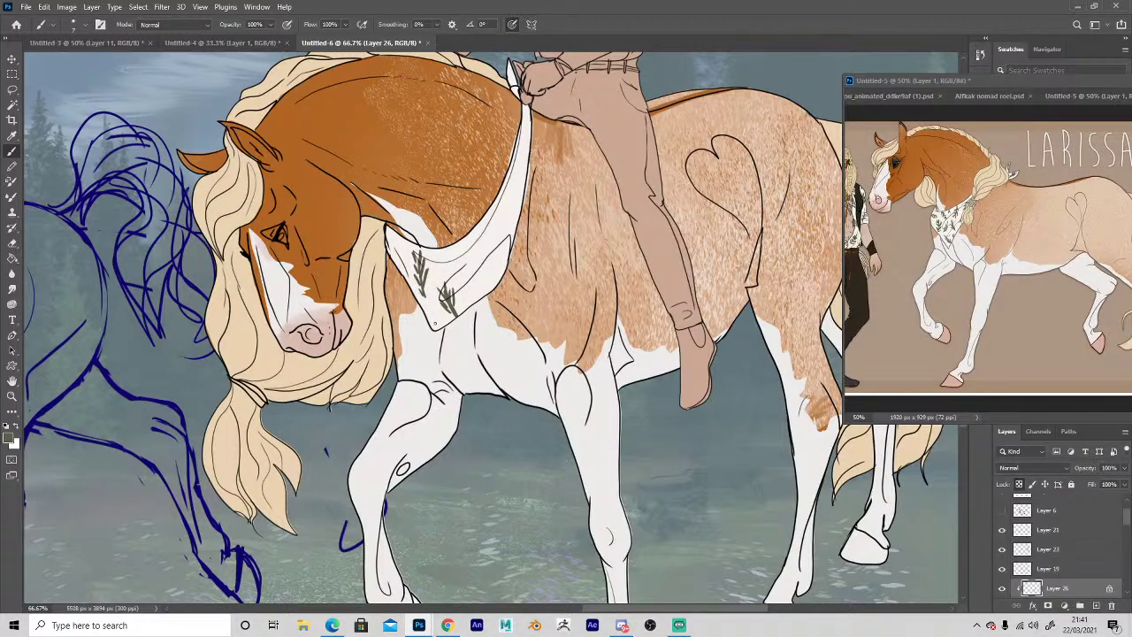
drag(434, 324, 418, 304)
mouse_move(474, 303)
mouse_down()
mouse_move(479, 261)
mouse_move(469, 277)
mouse_up()
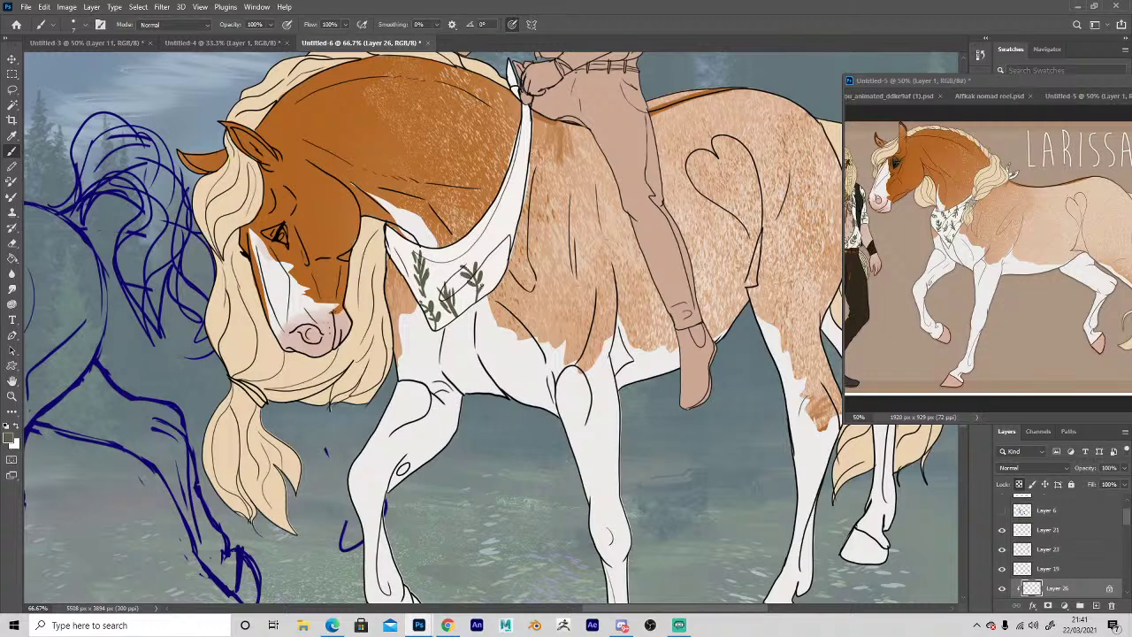
Sample the scarf's off-white and paint over the upper-left sprig and the central sprig.
alt+click(436, 280)
drag(442, 302, 455, 305)
mouse_move(420, 271)
mouse_down()
mouse_move(423, 292)
mouse_move(428, 251)
mouse_move(453, 304)
mouse_move(446, 271)
mouse_up()
Sample the leaf green again and cover the rest of the scarf with leaf sprigs, continuing up the strap towards the rider's hand.
alt+click(477, 280)
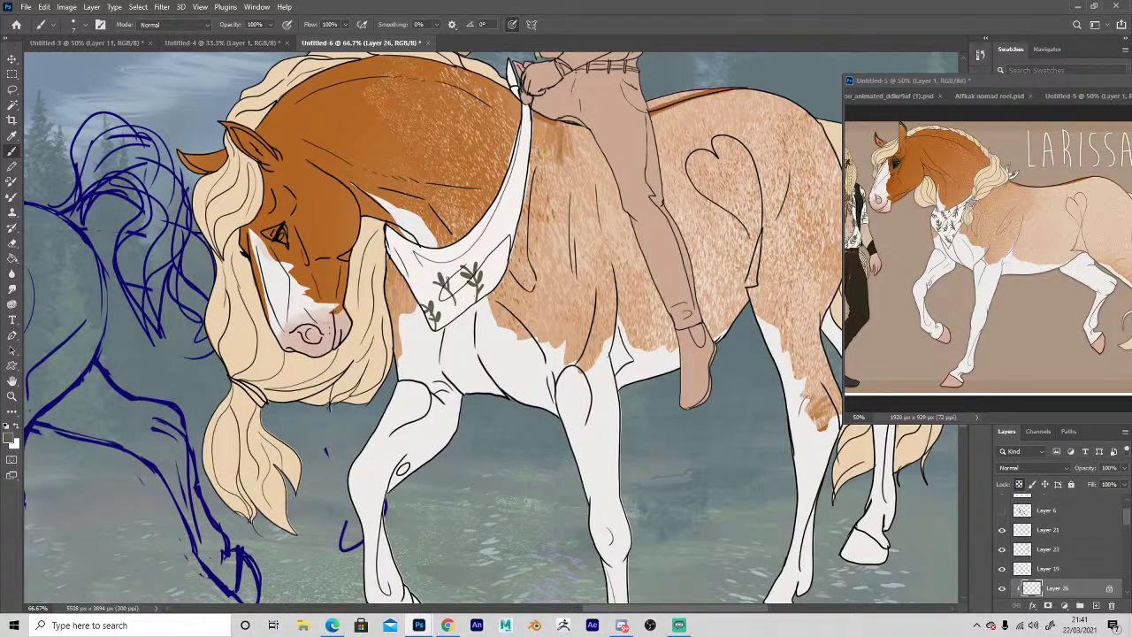
drag(420, 296, 419, 250)
mouse_move(395, 232)
mouse_down()
mouse_move(399, 258)
mouse_move(485, 248)
mouse_move(479, 239)
mouse_up()
mouse_move(461, 249)
mouse_down()
mouse_move(468, 242)
mouse_move(497, 272)
mouse_up()
drag(501, 231, 499, 251)
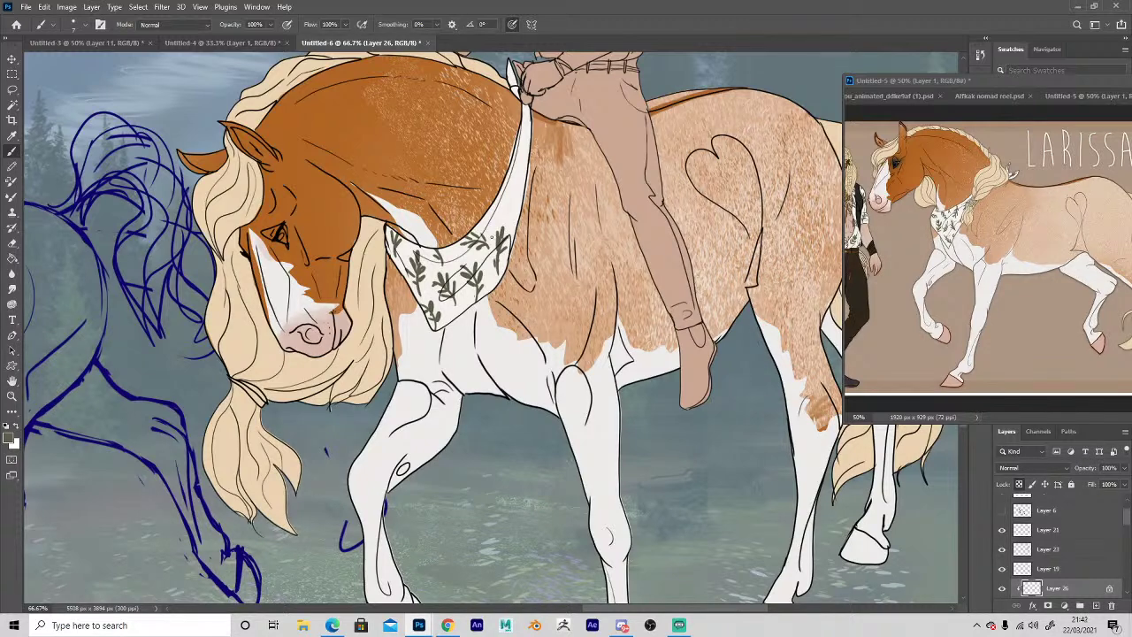
drag(497, 221, 505, 190)
drag(518, 192, 520, 115)
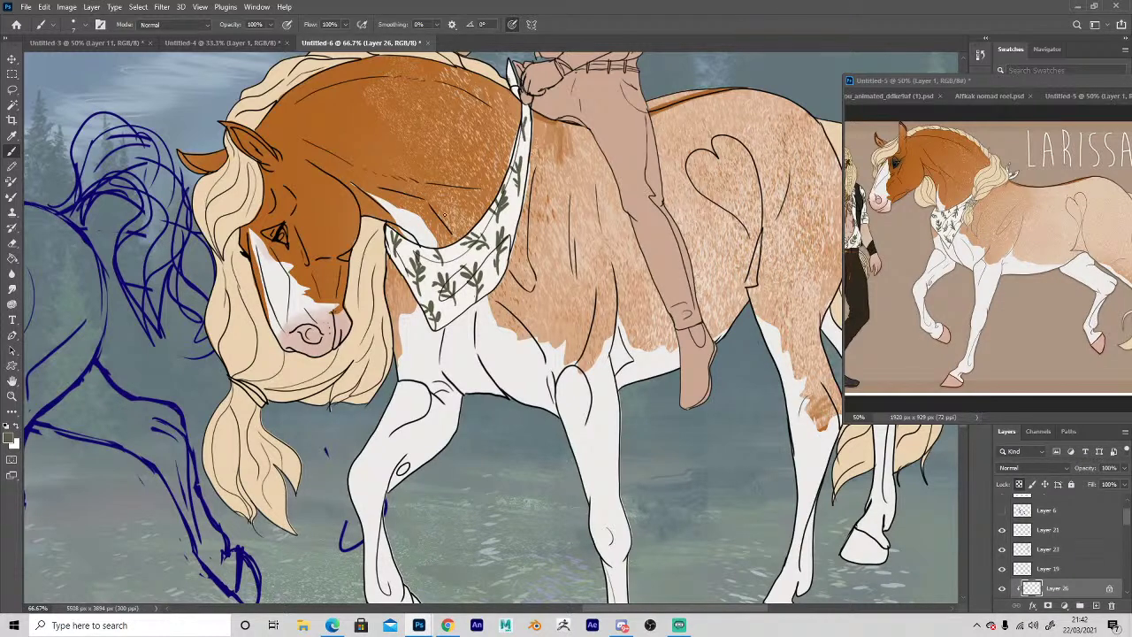
key(e)
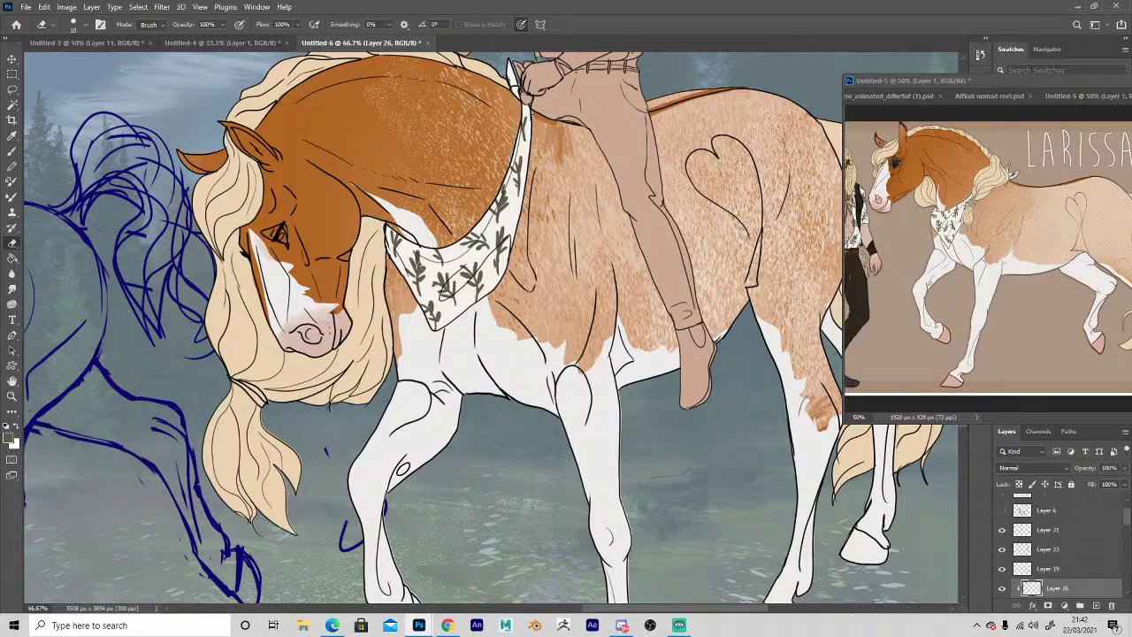
Add a clipped layer directly beneath the scarf layer and sample the pink of the reference horse's hoof.
key(z)
alt+click(459, 403)
alt+click(459, 403)
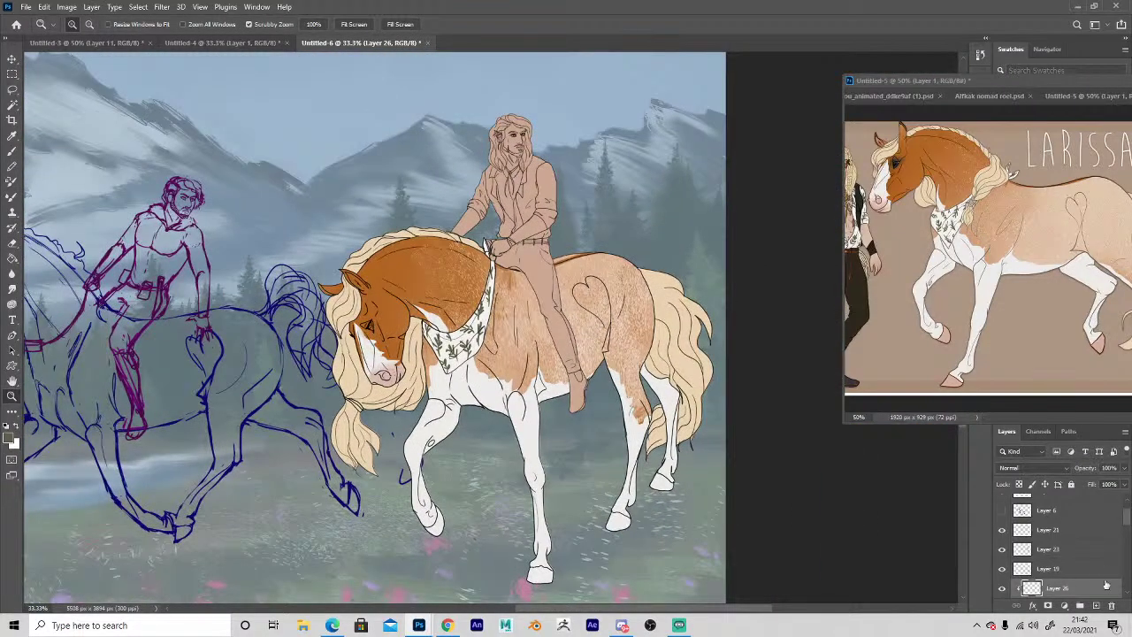
scroll(1116, 591, down, 2)
ctrl+click(1096, 606)
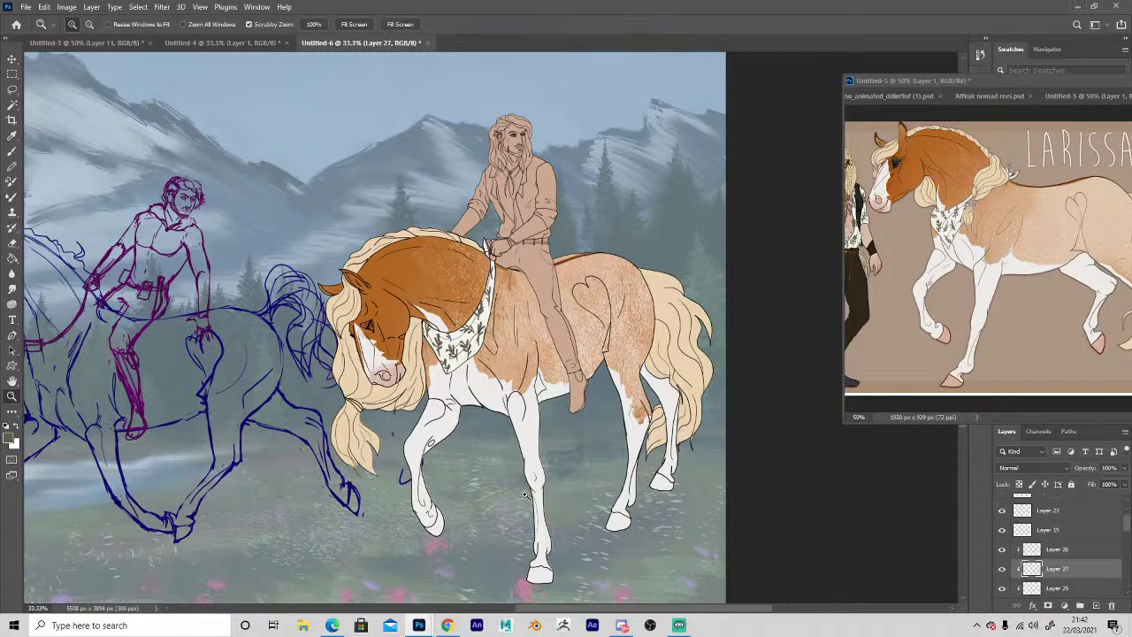
click(479, 524)
key(i)
scroll(498, 536, down, 2)
click(977, 195)
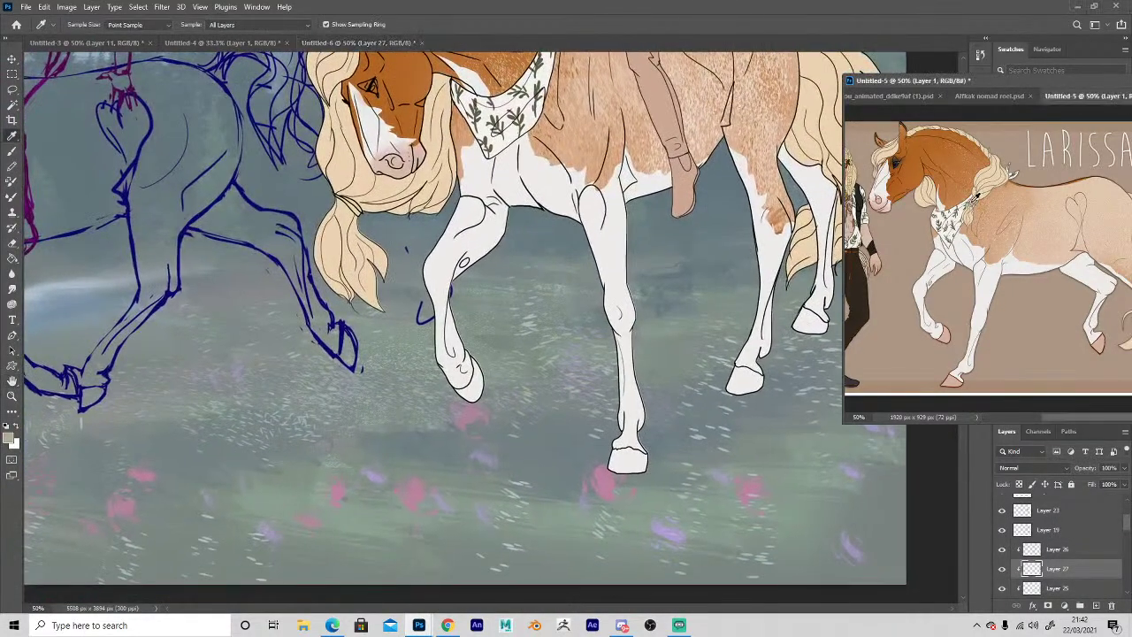
key(b)
click(354, 204)
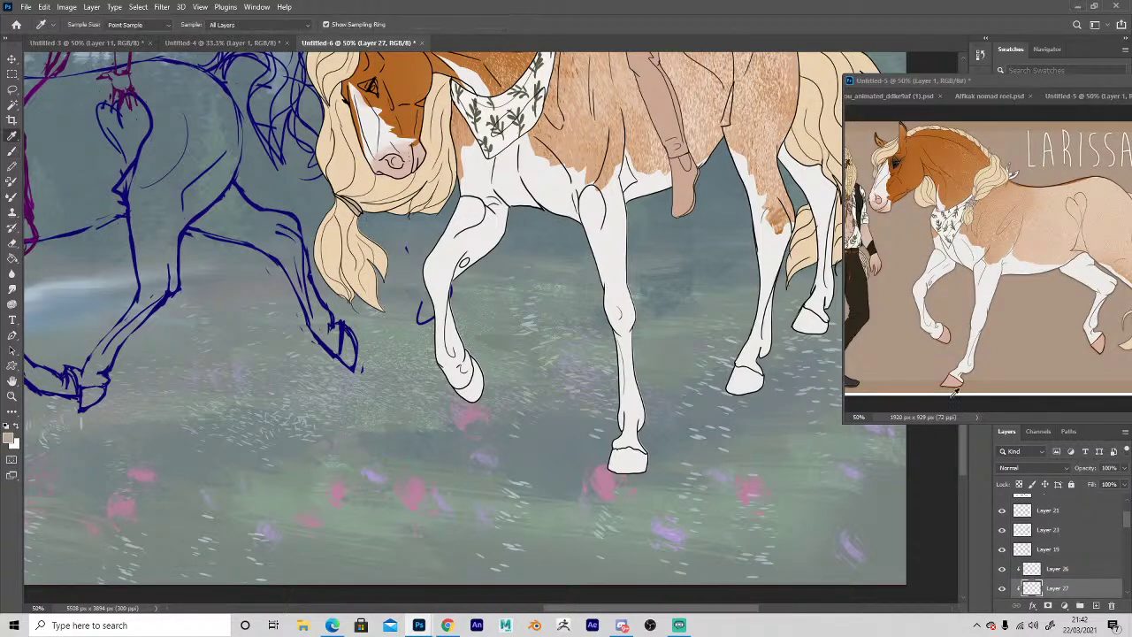
Enlarge the brush and paint both front hooves pink up to the line art.
key(bracketright)
key(bracketright)
key(bracketright)
key(bracketright)
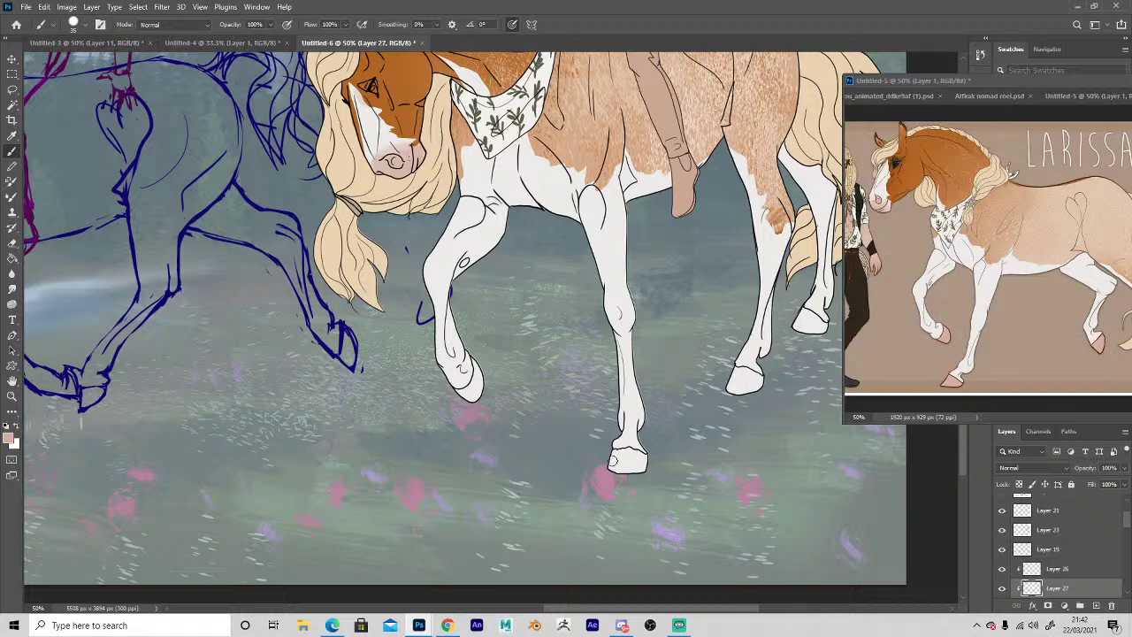
mouse_move(612, 460)
mouse_down()
mouse_move(637, 466)
mouse_move(614, 455)
mouse_move(632, 454)
mouse_move(643, 467)
mouse_up()
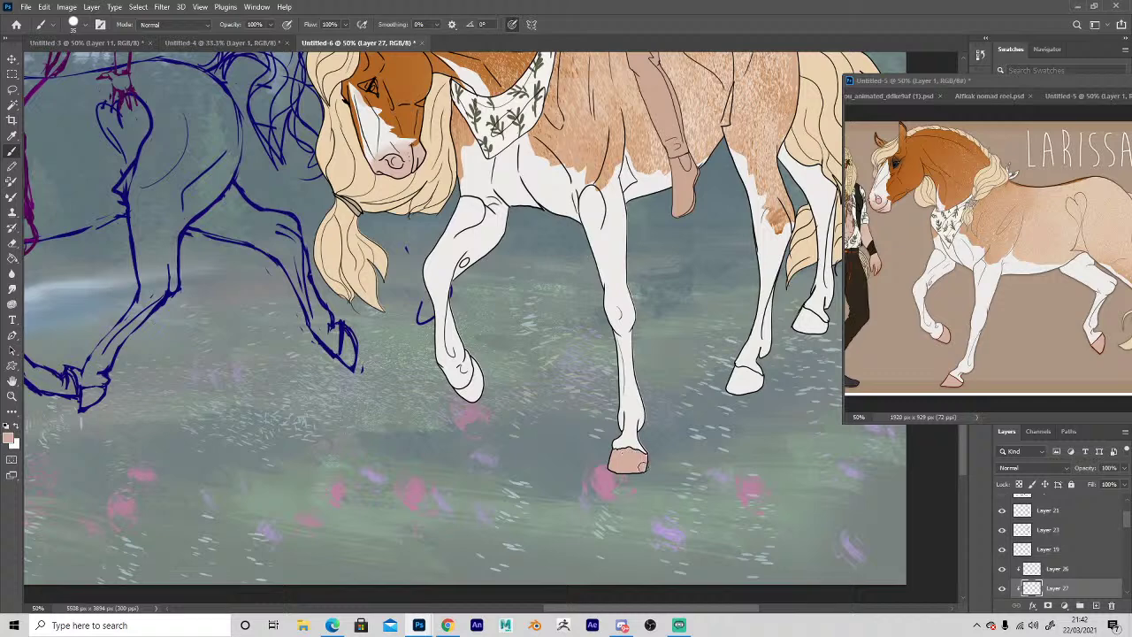
drag(455, 394, 480, 370)
drag(552, 417, 403, 506)
drag(449, 352, 474, 348)
click(474, 350)
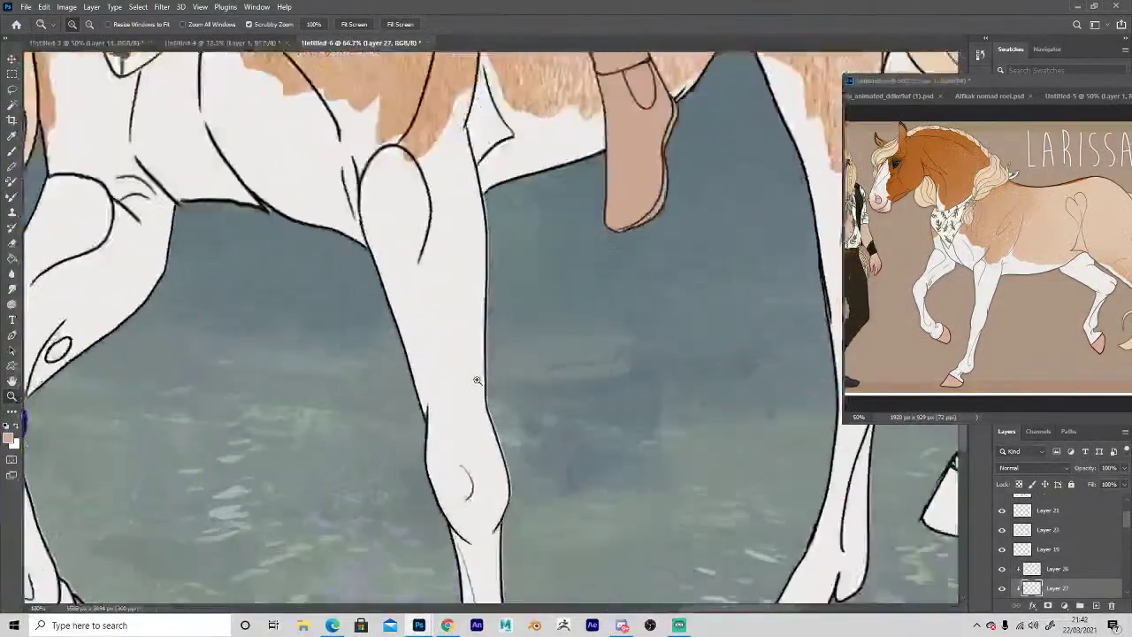
Paint both hind hooves with the same pink.
alt+click(525, 433)
alt+click(527, 433)
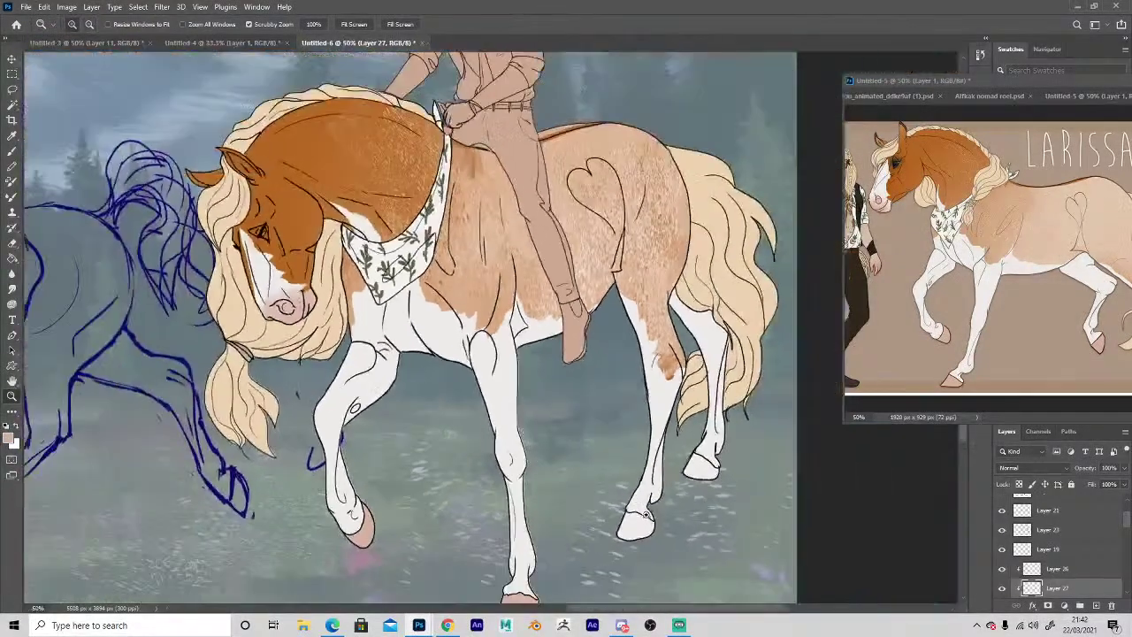
click(632, 530)
drag(563, 481, 491, 402)
mouse_move(546, 458)
mouse_down()
mouse_move(552, 434)
mouse_move(586, 453)
mouse_up()
mouse_move(630, 376)
mouse_down()
mouse_move(667, 386)
mouse_move(639, 355)
mouse_move(674, 377)
mouse_up()
Sample an off-white and paint the white of the horse's eye on the clipped hoof layer.
key(z)
alt+click(317, 383)
alt+click(317, 383)
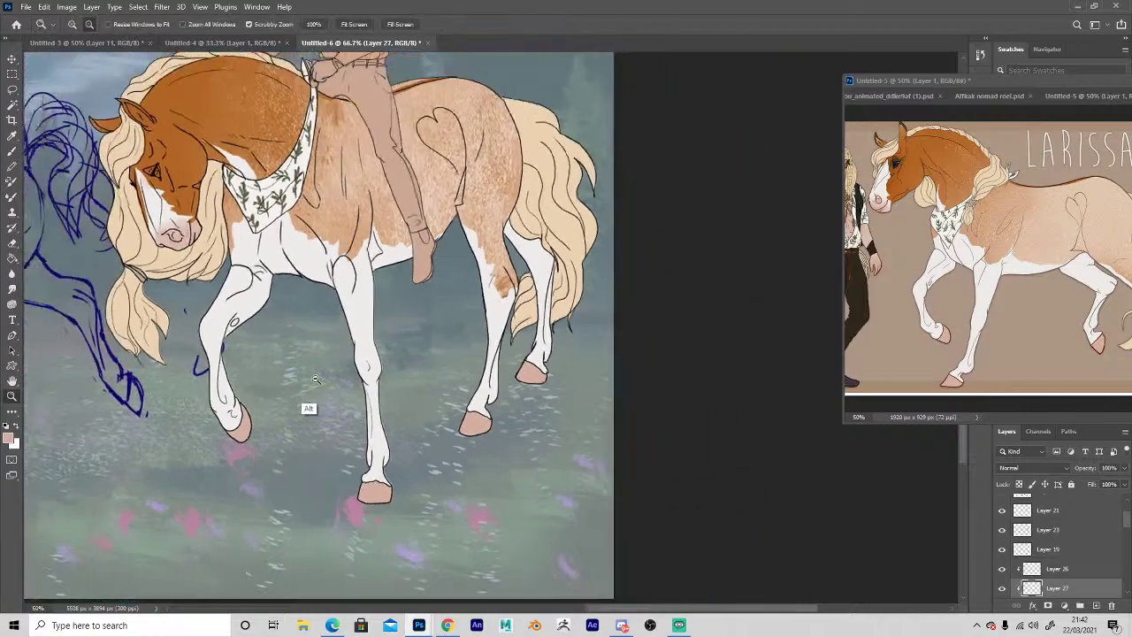
alt+click(316, 383)
click(150, 272)
click(151, 273)
click(186, 268)
click(186, 269)
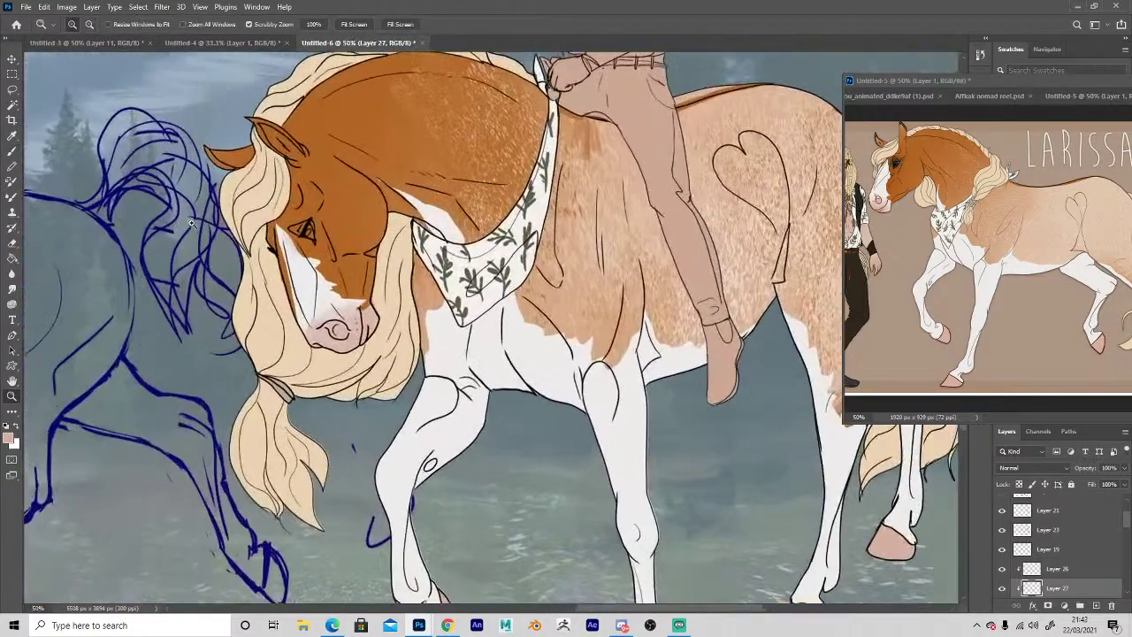
click(247, 202)
key(i)
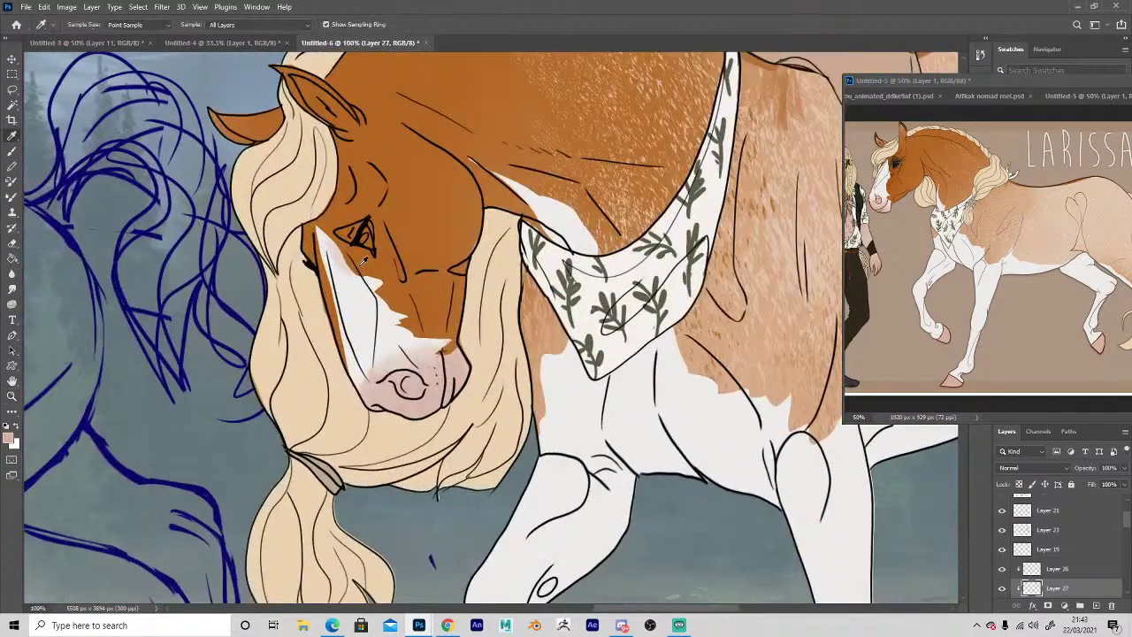
key(b)
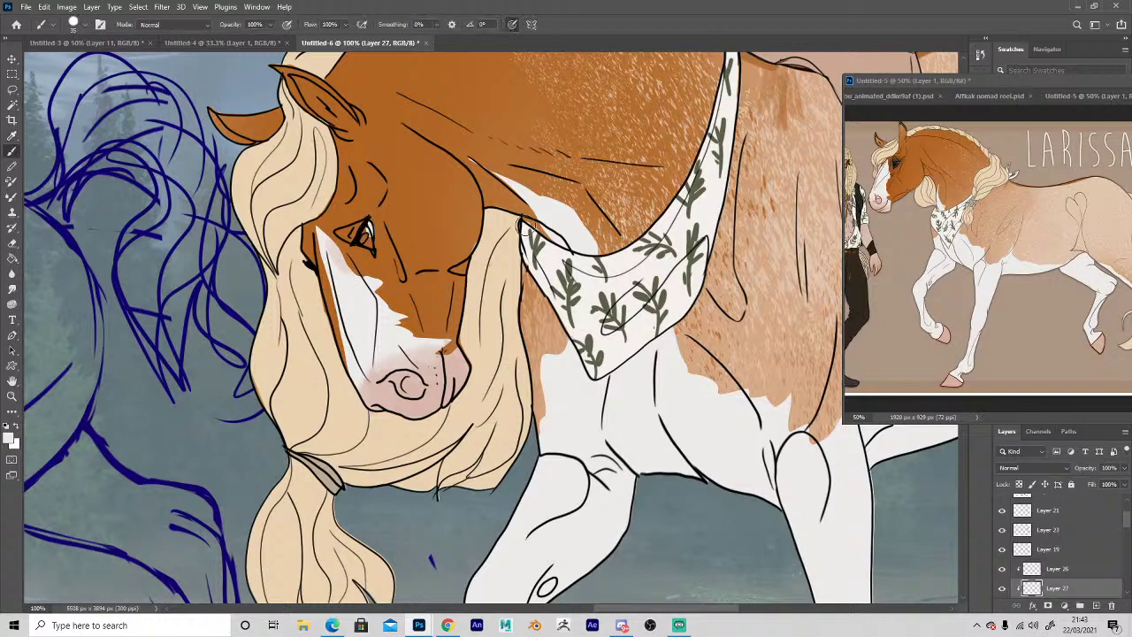
Sample the dark tone of the reference horse's eye and paint the iris and pupil with it.
key(i)
click(899, 159)
key(b)
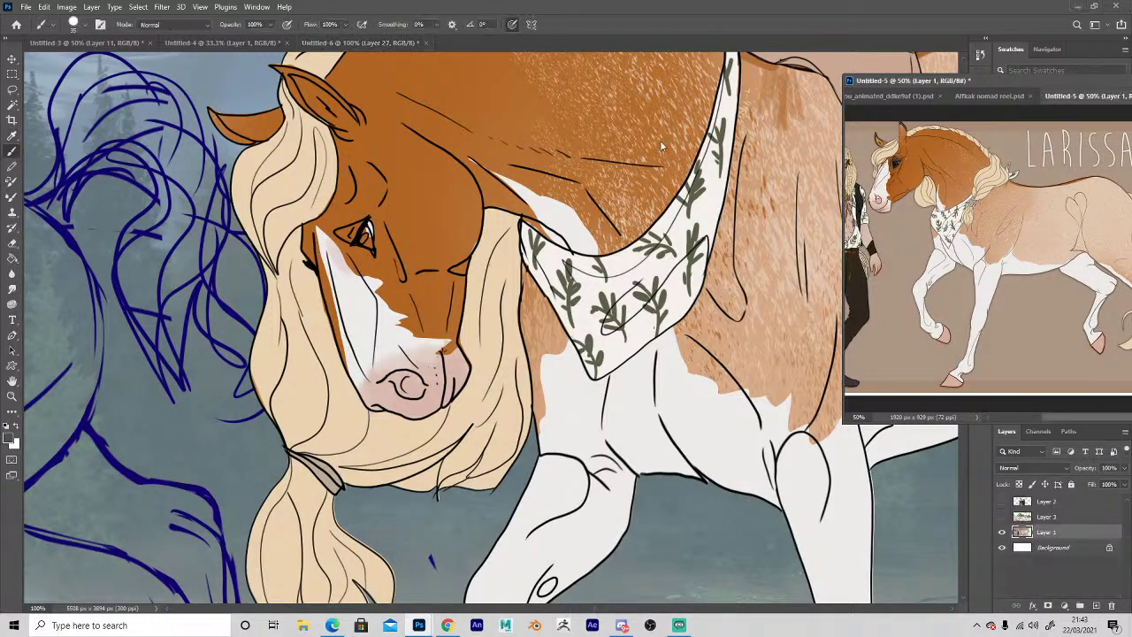
click(347, 242)
alt+click(365, 241)
drag(364, 242, 365, 233)
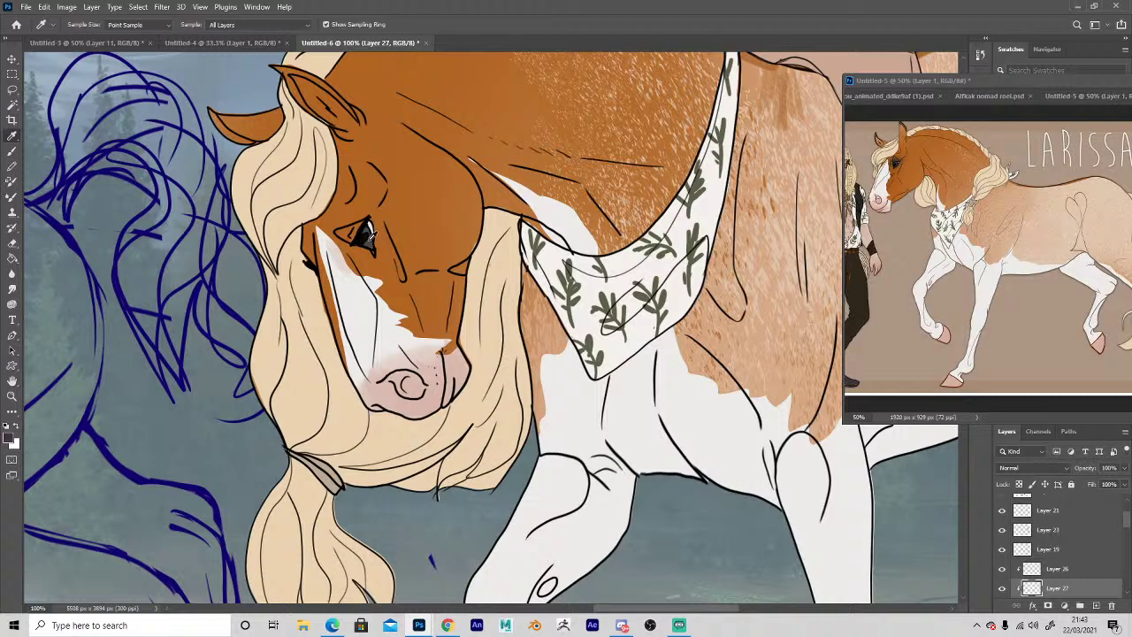
Select the horse's base coat layer, sample the dark brown around the reference eye, and choose the DG_MainAIRBRUSH brush.
click(13, 61)
click(406, 148)
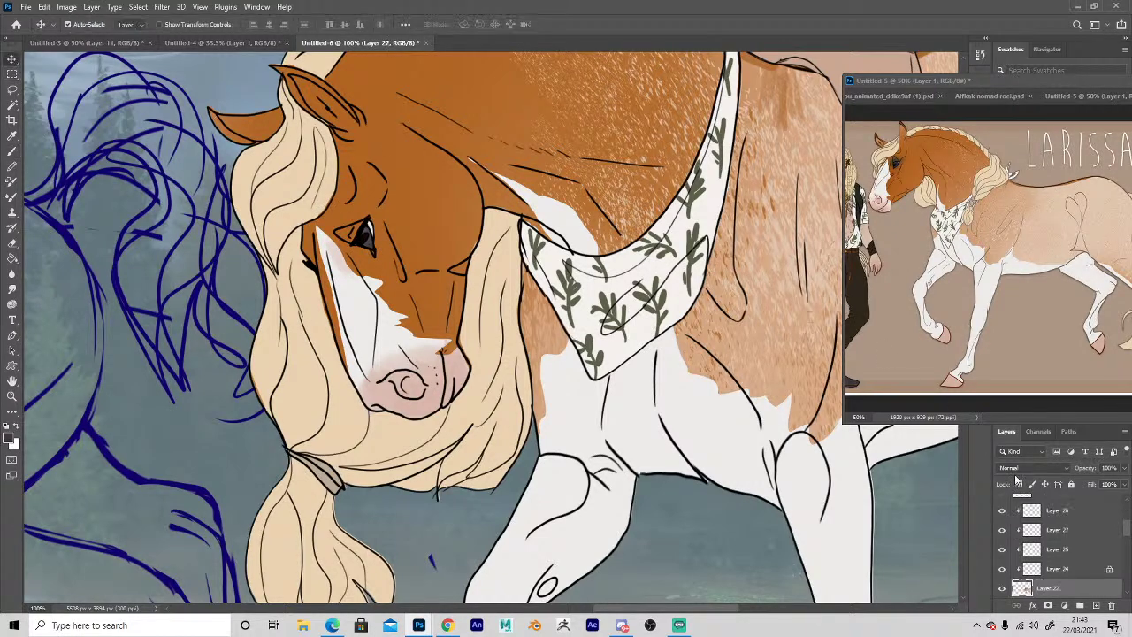
key(i)
click(895, 163)
key(b)
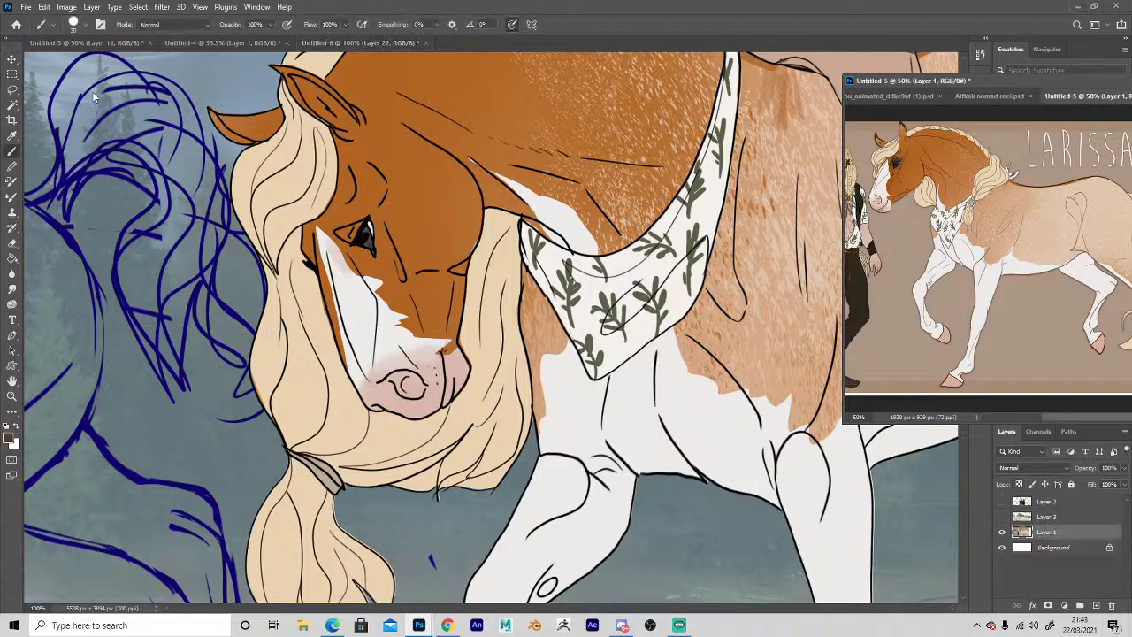
right_click(94, 94)
click(124, 268)
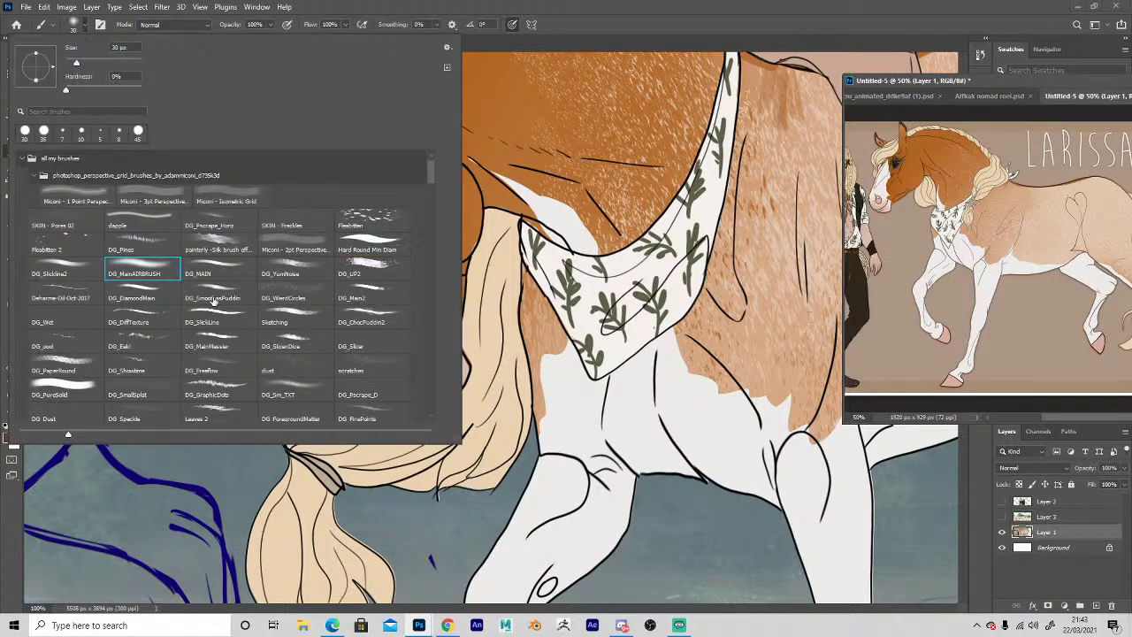
click(597, 428)
With the base coat layer's transparency locked, enlarge the airbrush and softly darken around the horse's eye and the ear tips.
key(z)
alt+click(607, 428)
alt+click(607, 424)
key(b)
key(])
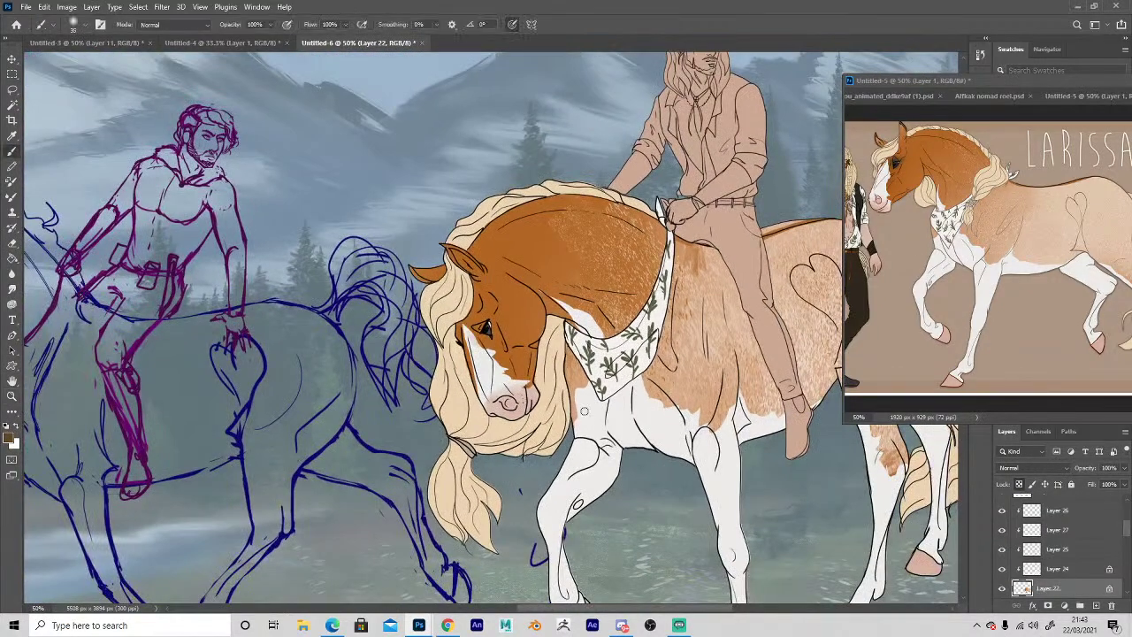
key(])
key(])
key(])
key(])
drag(492, 324, 462, 340)
Sample the orange-brown near the reference horse's ear and check the coat shading across the whole horse.
key(i)
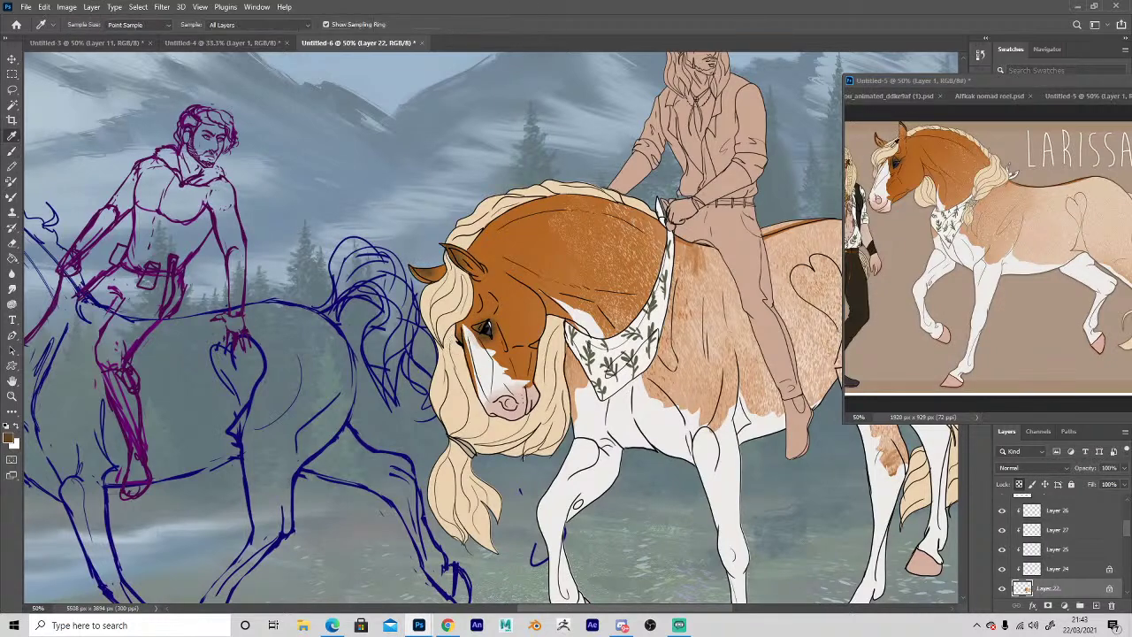
click(905, 122)
key(b)
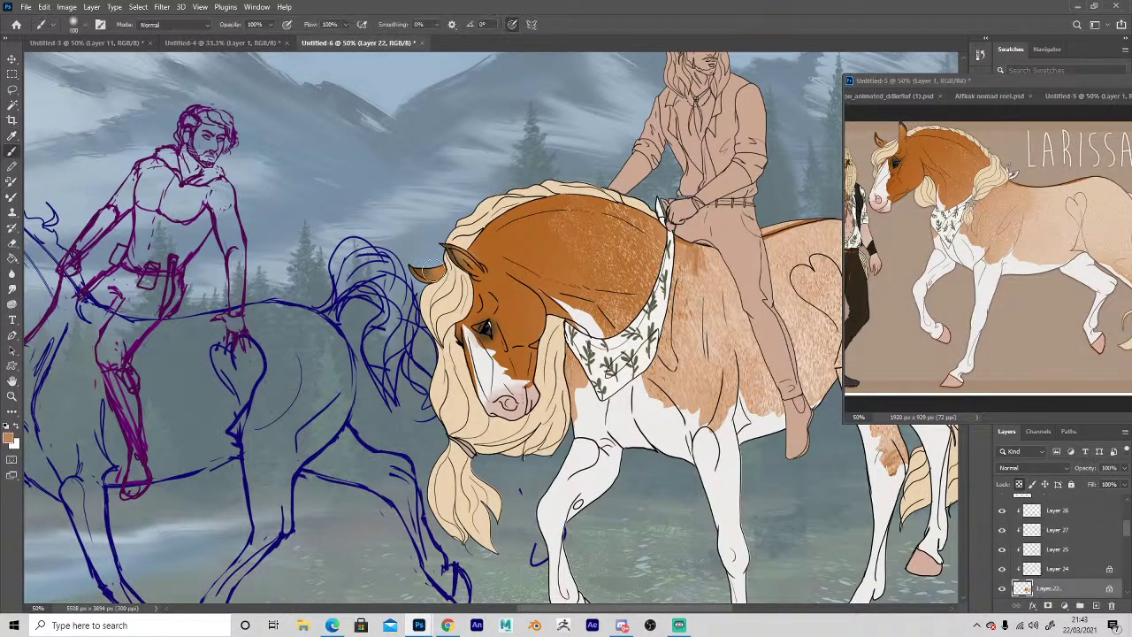
key(i)
key(space)
drag(365, 371, 306, 327)
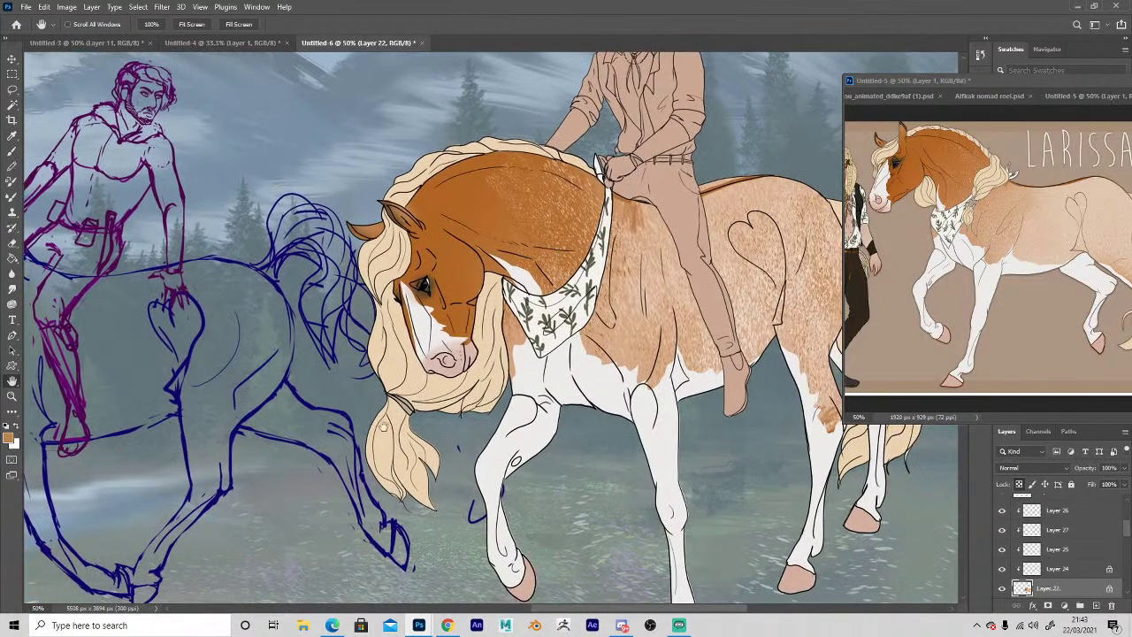
key(z)
alt+click(470, 522)
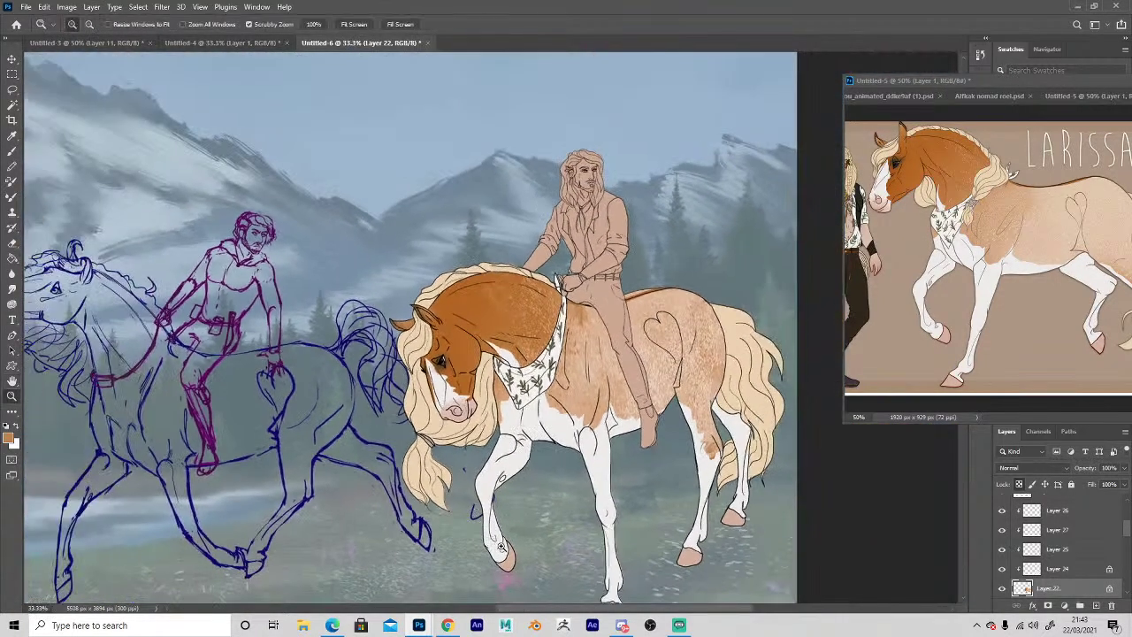
click(501, 548)
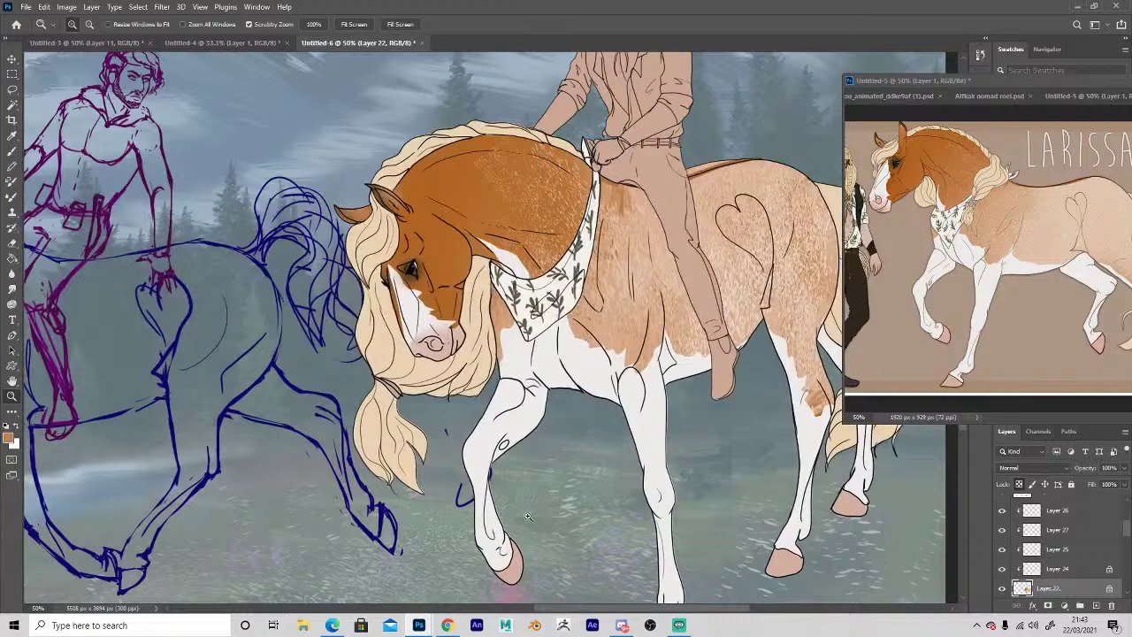
alt+click(552, 526)
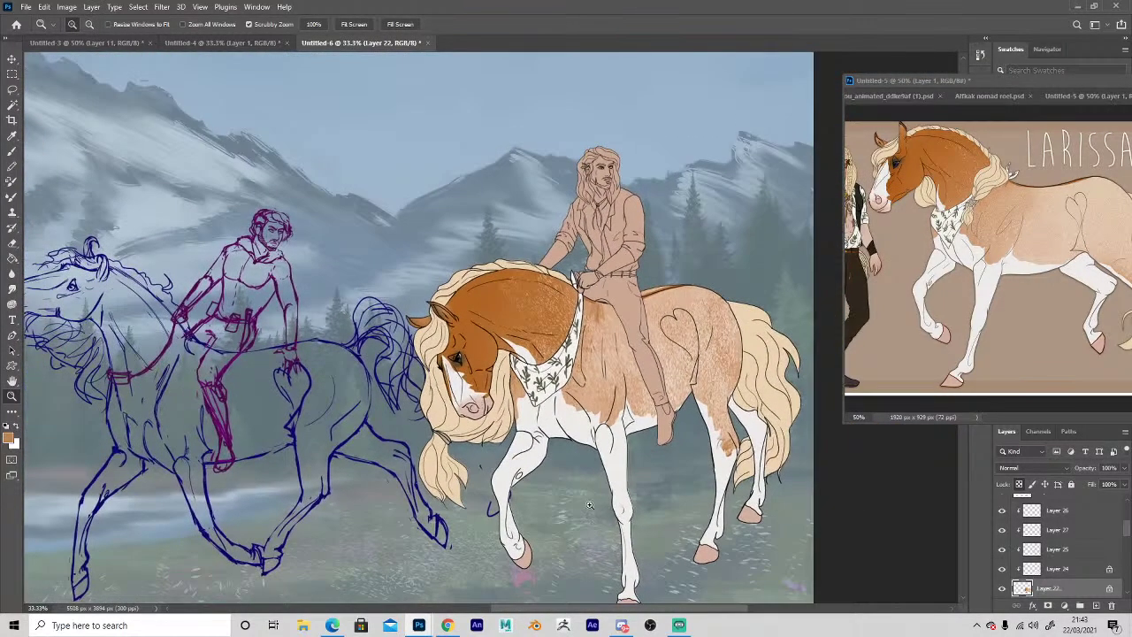
click(585, 535)
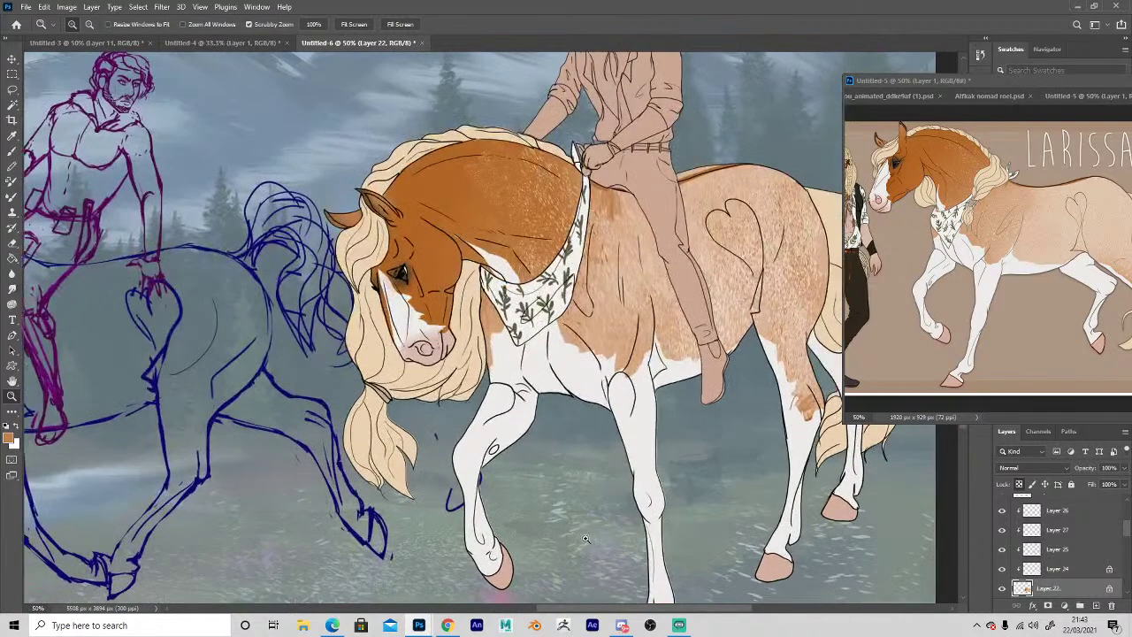
Select the white markings layer, shrink the brush, and paint the small oval chestnut on the raised front leg pink.
key(b)
key(alt+bracketright)
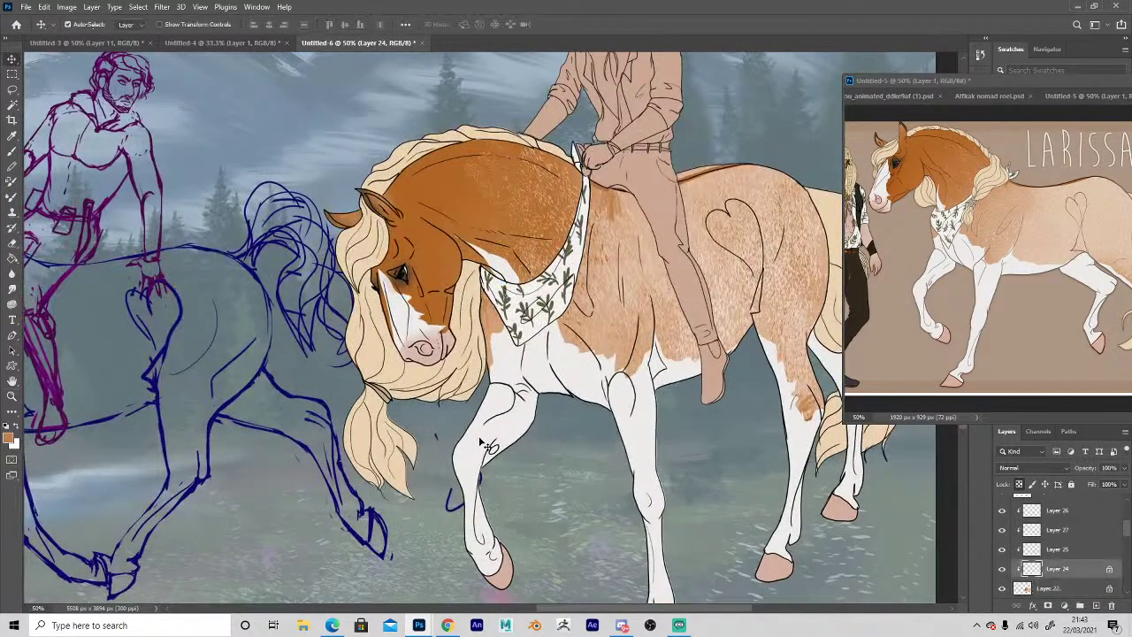
key(bracketleft)
key(bracketleft)
key(bracketleft)
key(bracketleft)
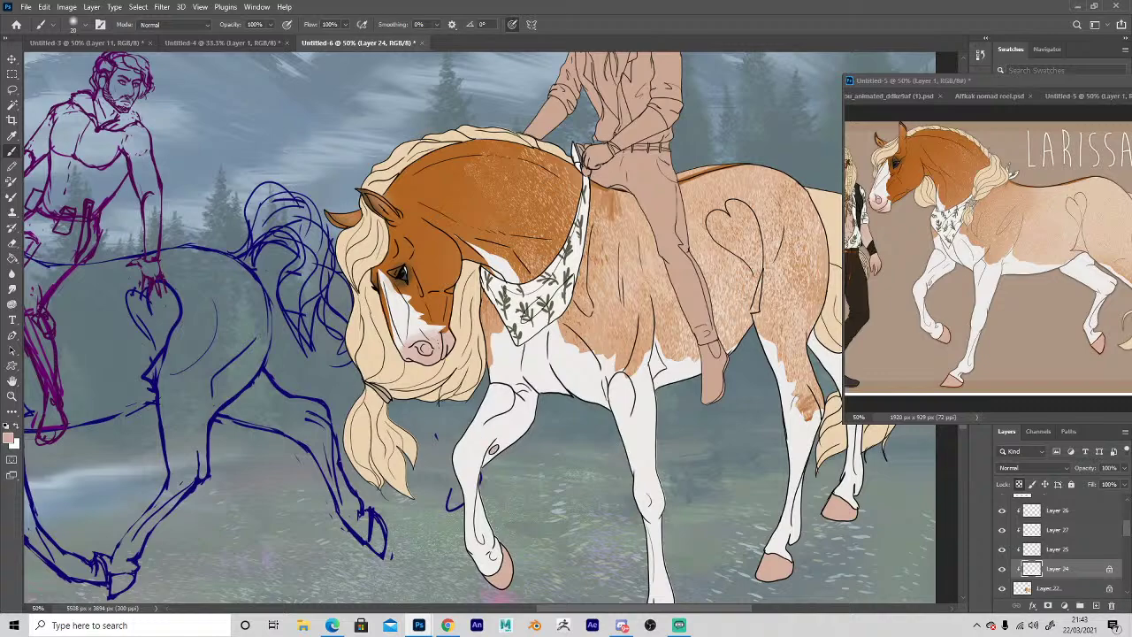
Hide the blue haze layer over the landscape and check the whole painting in full colour.
key(z)
alt+click(590, 530)
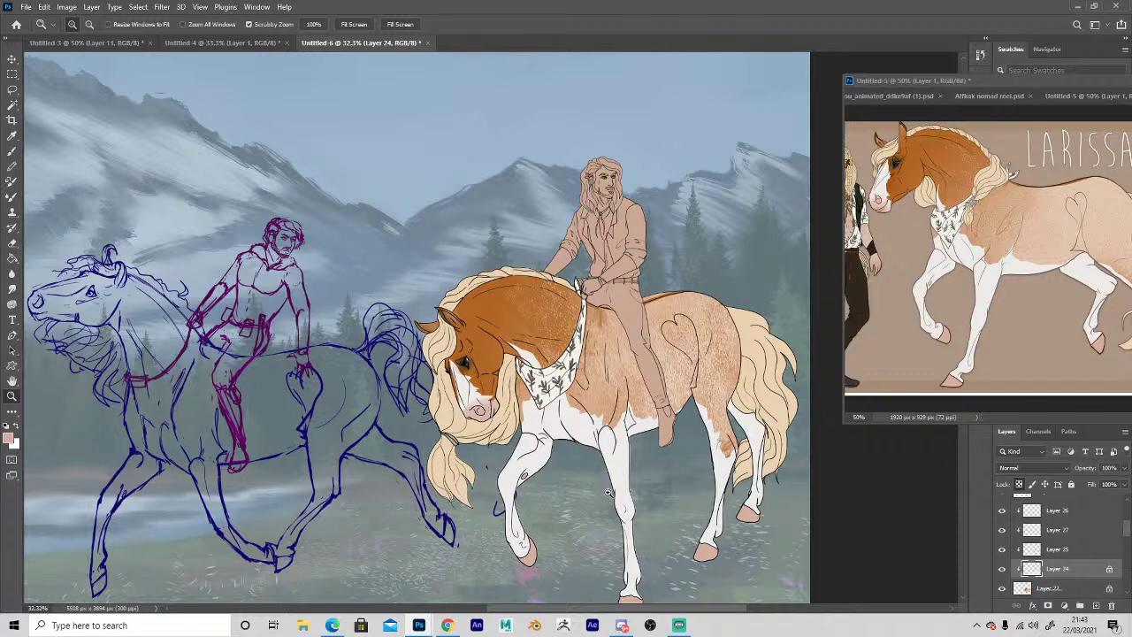
click(106, 426)
scroll(1057, 541, down, 2)
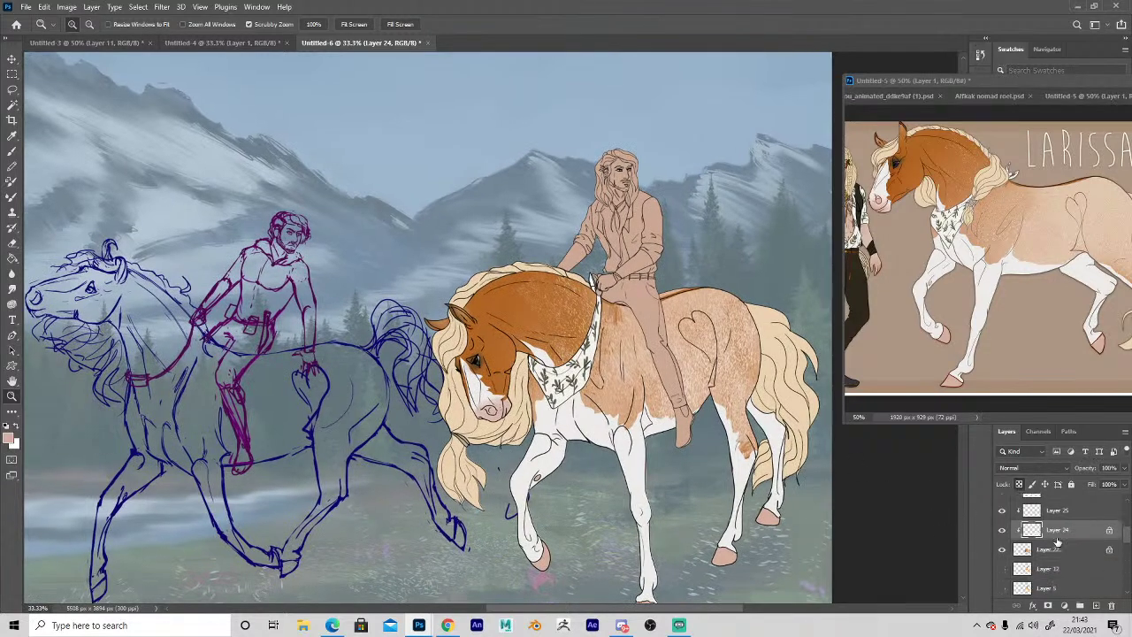
scroll(1058, 541, down, 3)
click(1001, 520)
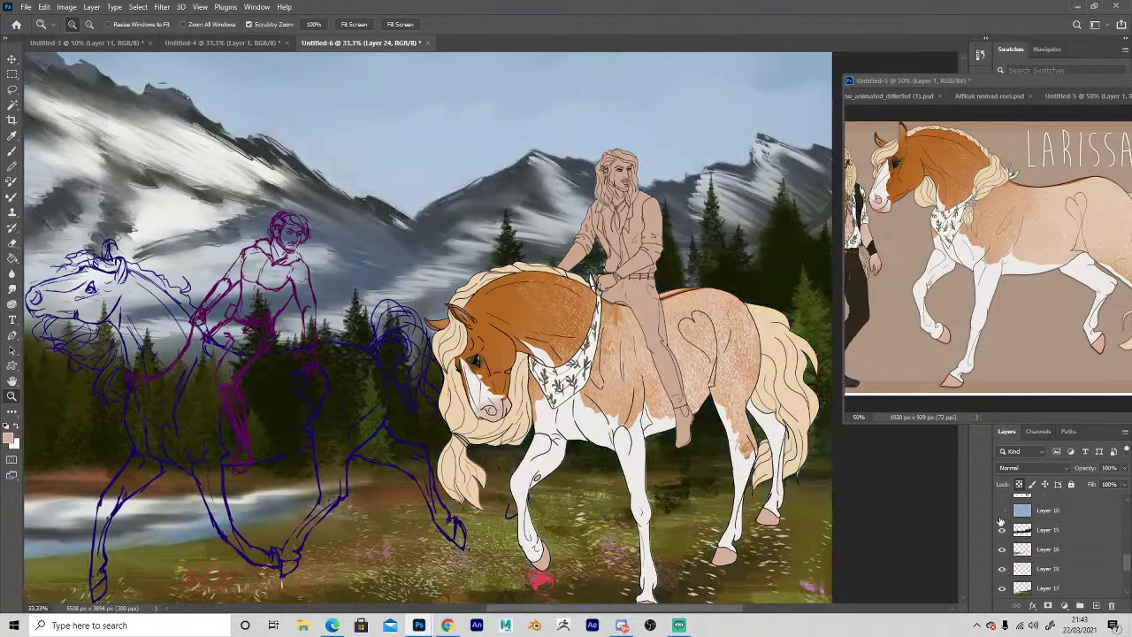
alt+click(504, 549)
alt+click(505, 549)
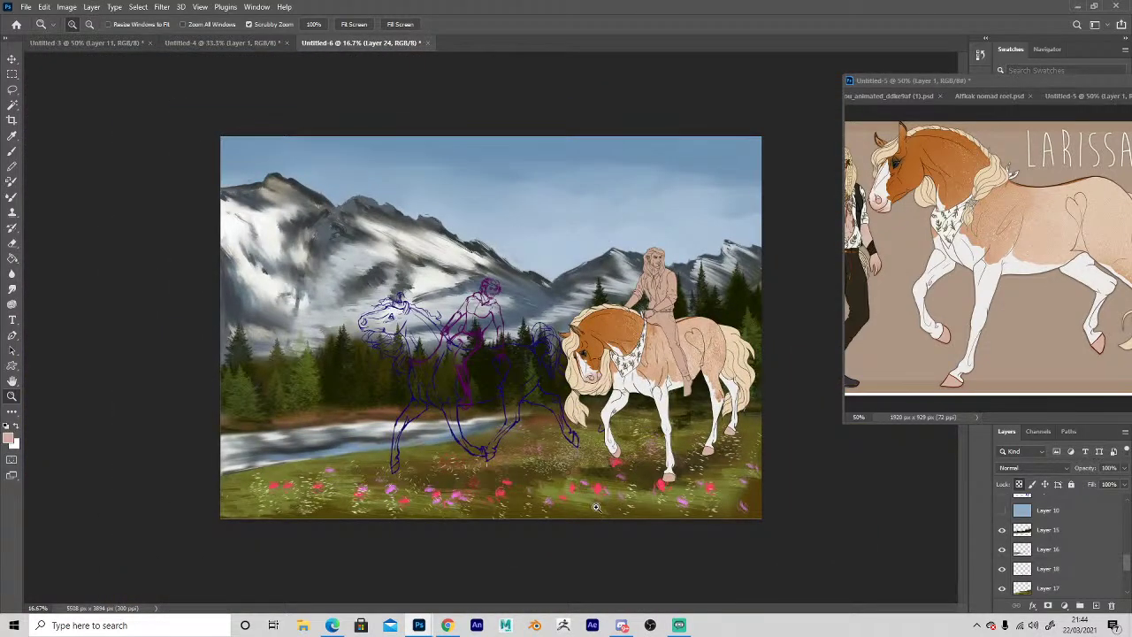
Enlarge the reference sheet on the rider's outfit and select the rider's base colour layer in the painting.
scroll(654, 318, up, 3)
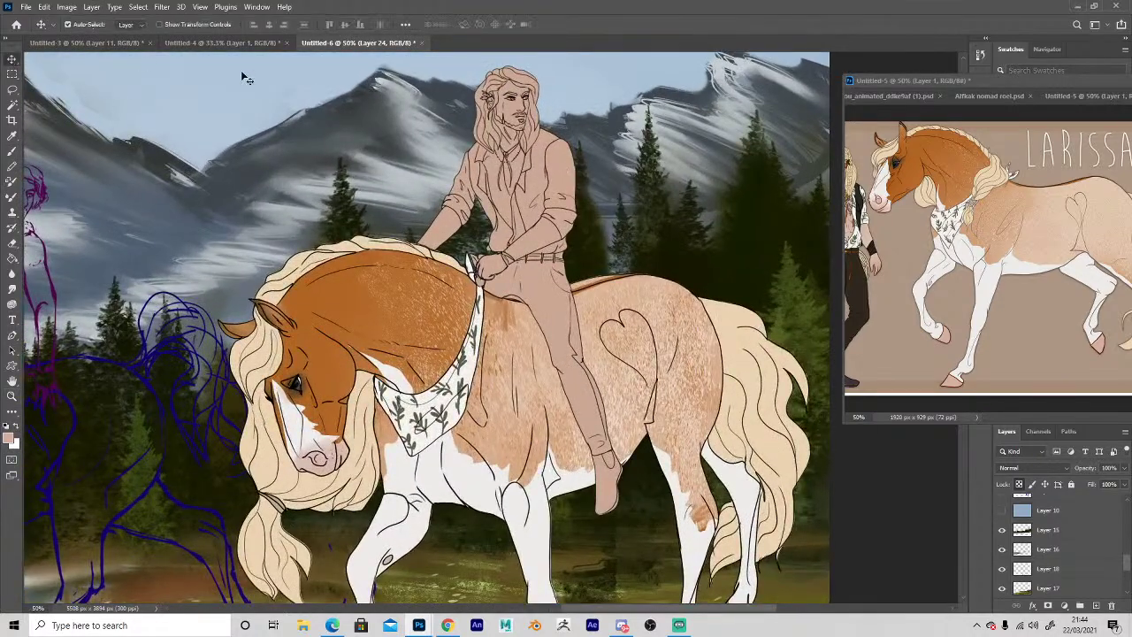
click(854, 228)
click(854, 227)
drag(858, 227, 963, 228)
click(876, 176)
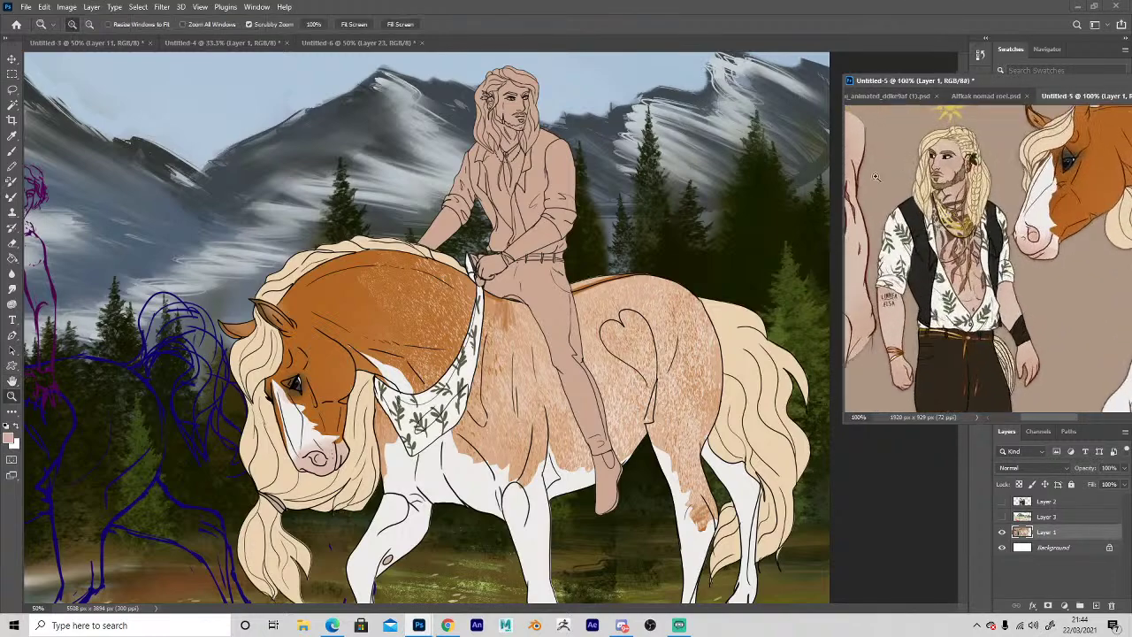
click(476, 132)
scroll(469, 128, up, 1)
key(v)
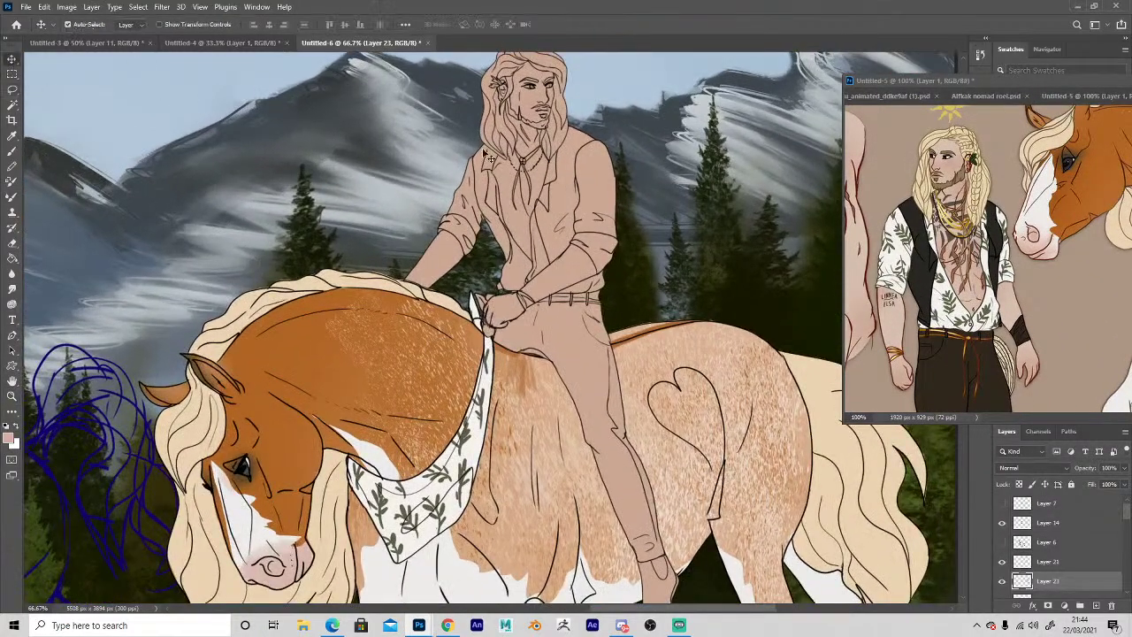
Add a clipped layer above the rider's base colour and sample the off-white of the reference shirt.
click(1097, 607)
alt+click(1042, 572)
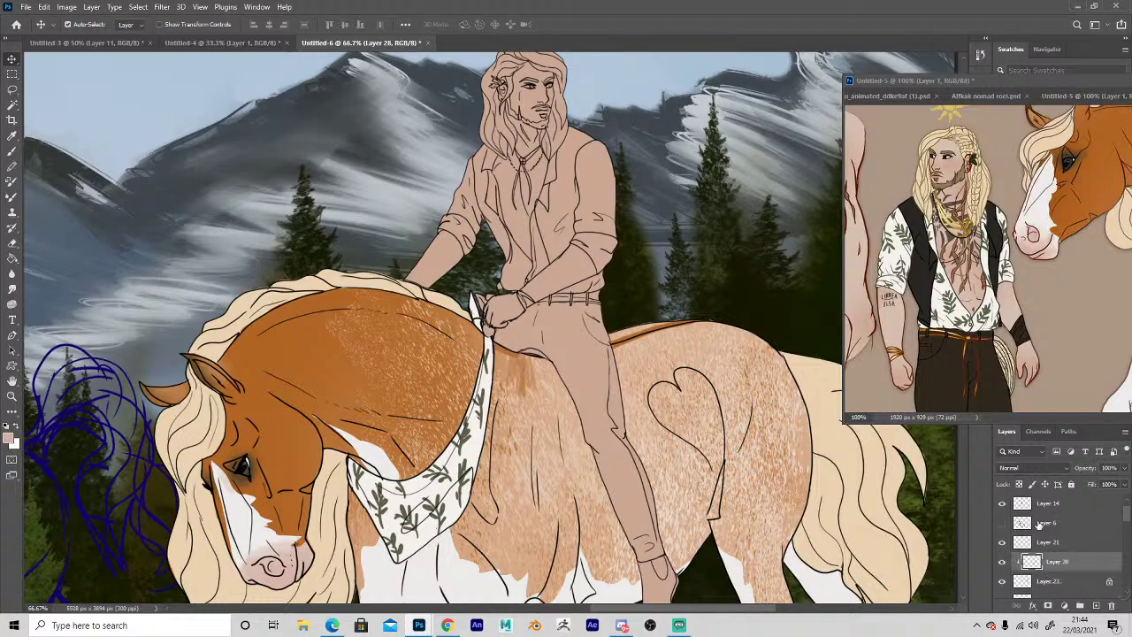
key(i)
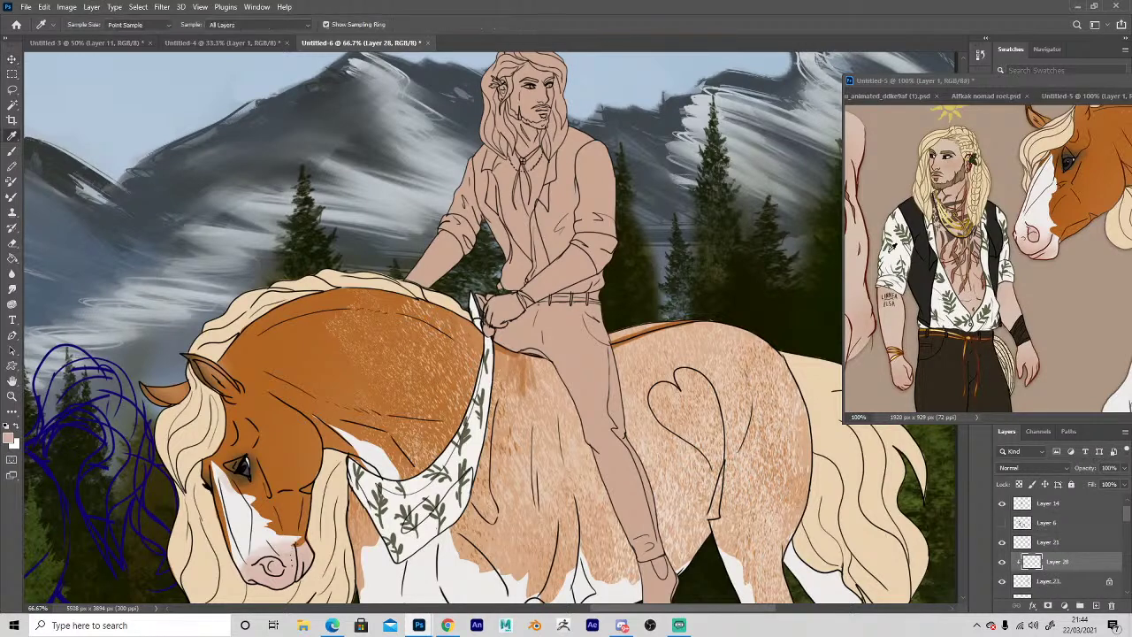
click(901, 256)
key(b)
click(557, 213)
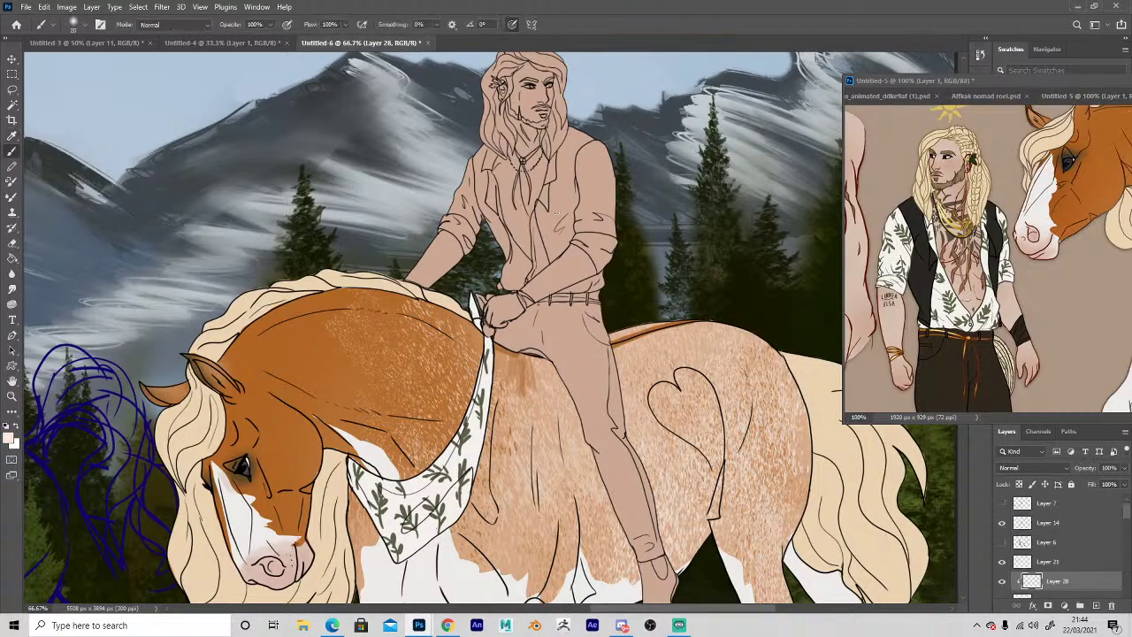
Choose the Hard Round Min Diam brush, paint the rider's near sleeve off-white down to the rolled cuff, and trim the edges.
click(77, 24)
click(371, 246)
click(584, 247)
mouse_move(574, 240)
mouse_down()
mouse_move(597, 270)
mouse_move(597, 256)
mouse_up()
mouse_move(575, 215)
mouse_down()
mouse_move(582, 200)
mouse_move(605, 265)
mouse_move(592, 205)
mouse_move(608, 190)
mouse_move(602, 159)
mouse_move(583, 201)
mouse_move(586, 150)
mouse_move(602, 146)
mouse_move(586, 165)
mouse_move(586, 147)
mouse_up()
key(e)
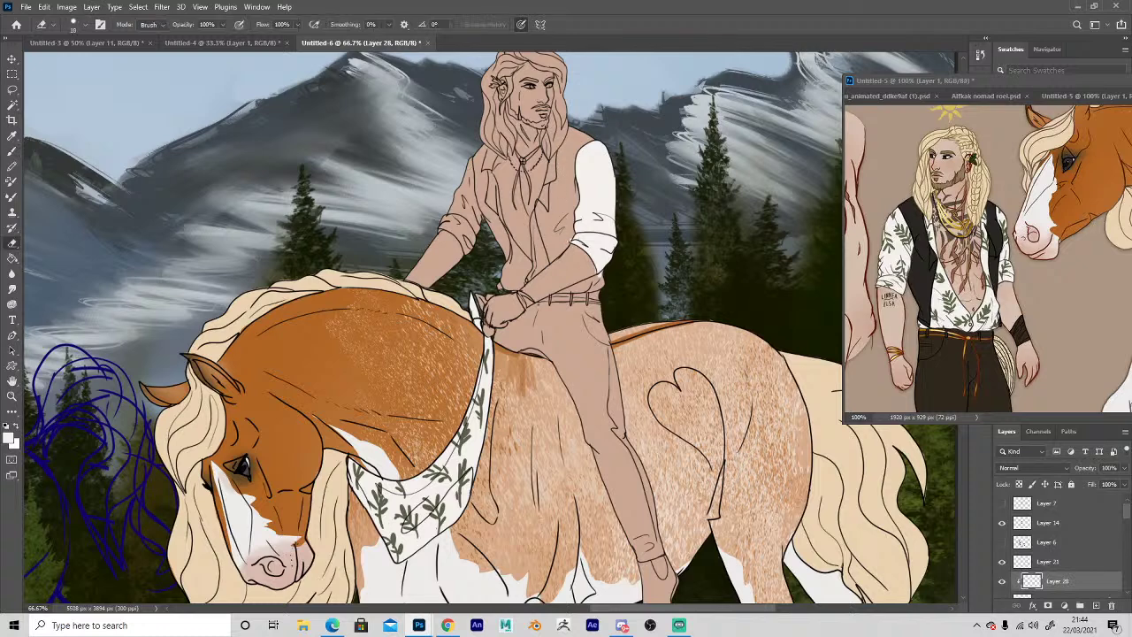
key(b)
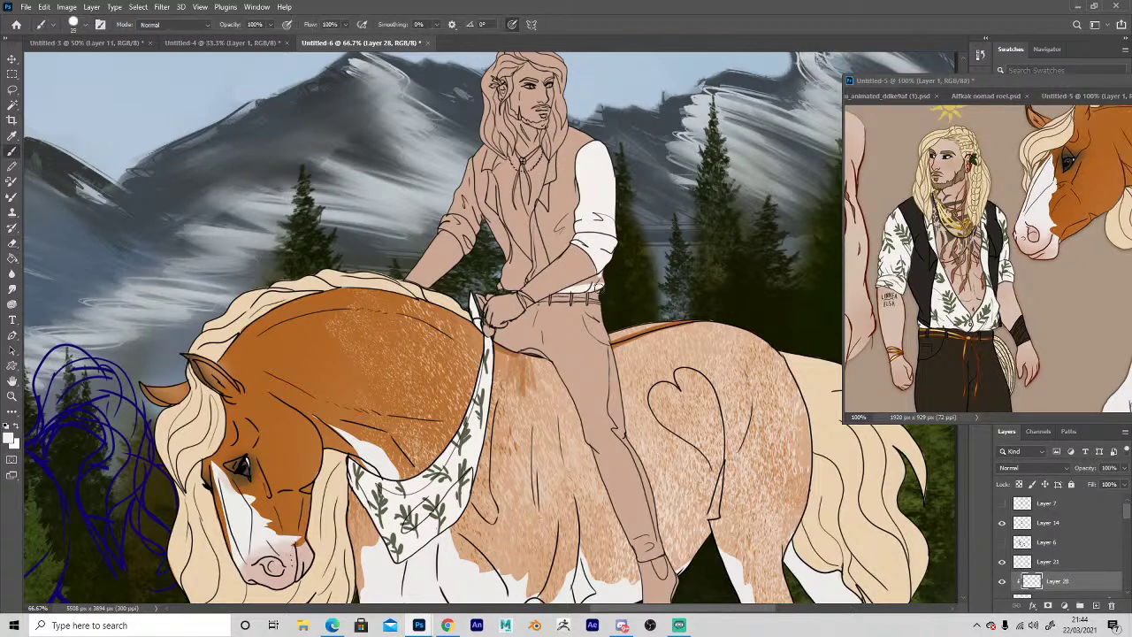
Paint the shirt strip along the rider's open vest front off-white and erase the overspill at its edges.
key(e)
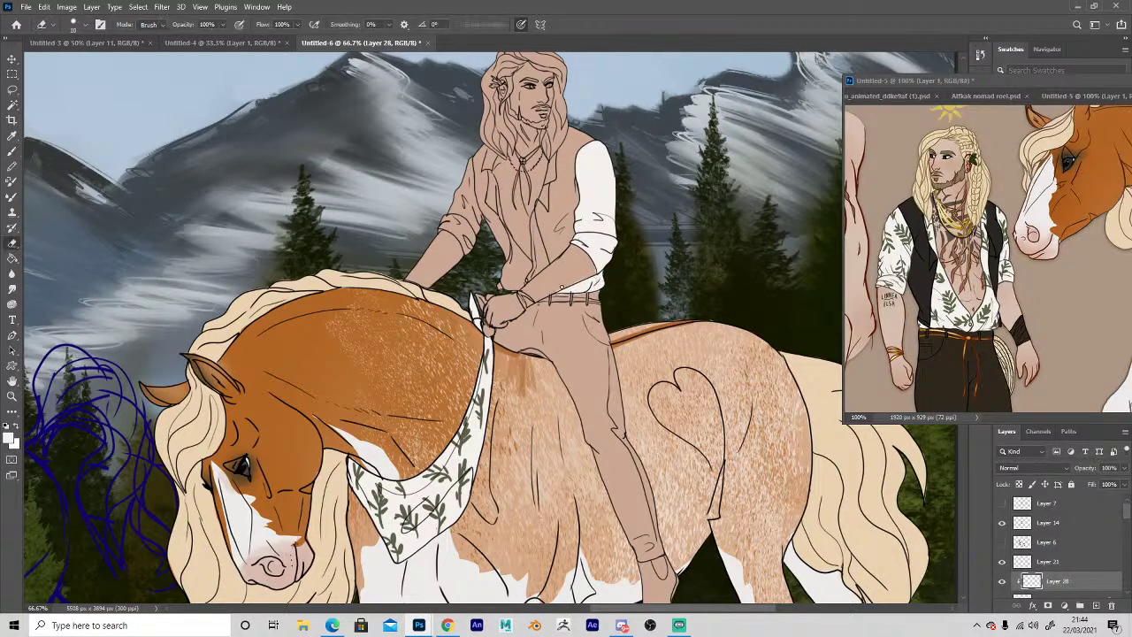
key(b)
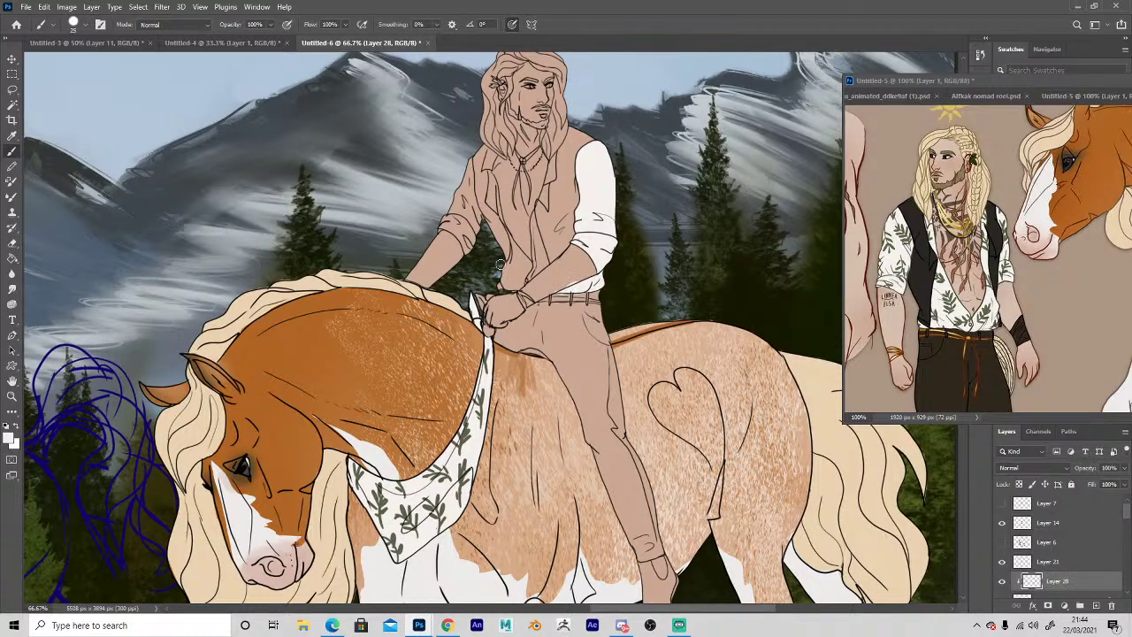
mouse_move(523, 274)
mouse_down()
mouse_move(536, 270)
mouse_move(533, 221)
mouse_up()
key(e)
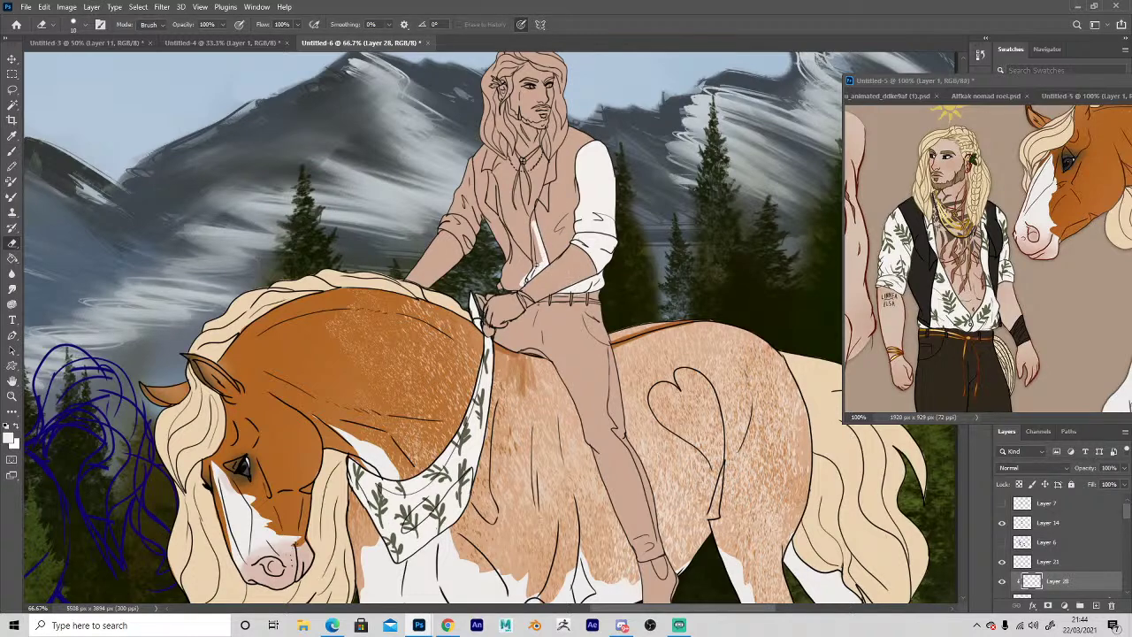
key(b)
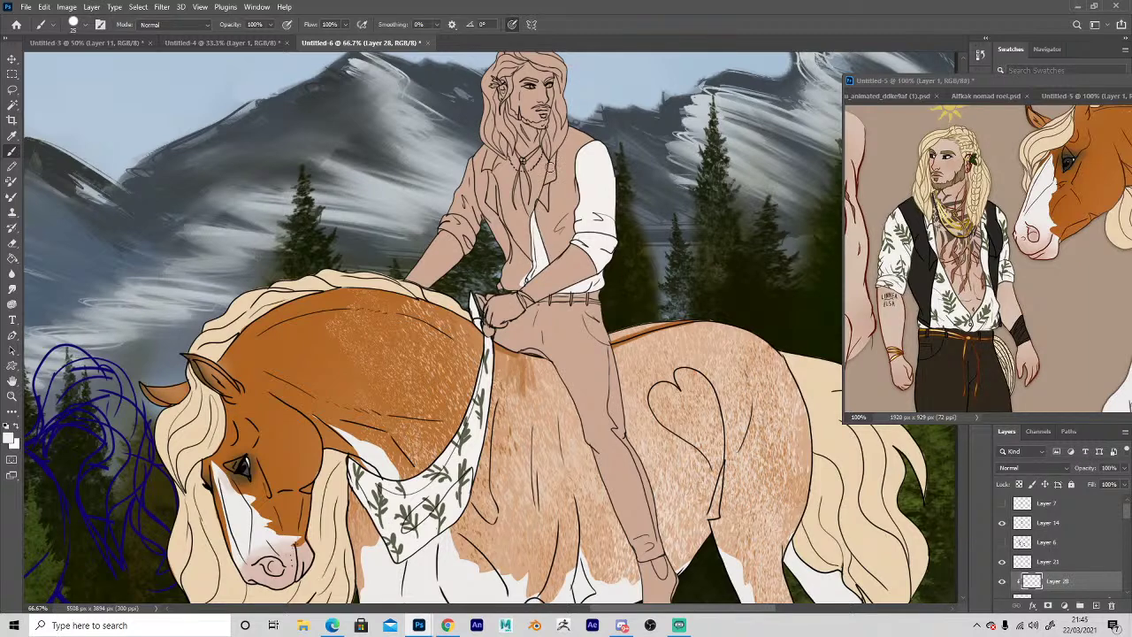
Paint both shirt collar flaps beside the rider's open neckline off-white and trim their edges.
drag(550, 177, 549, 180)
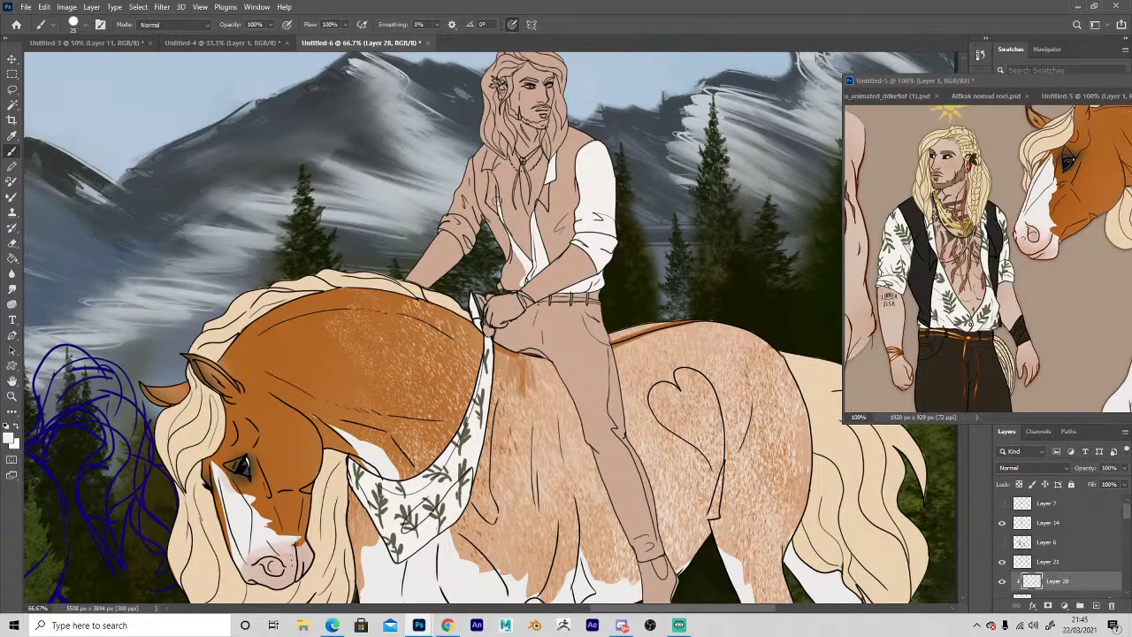
key(e)
key(b)
mouse_move(485, 165)
mouse_down()
mouse_move(489, 152)
mouse_move(487, 162)
mouse_up()
key(e)
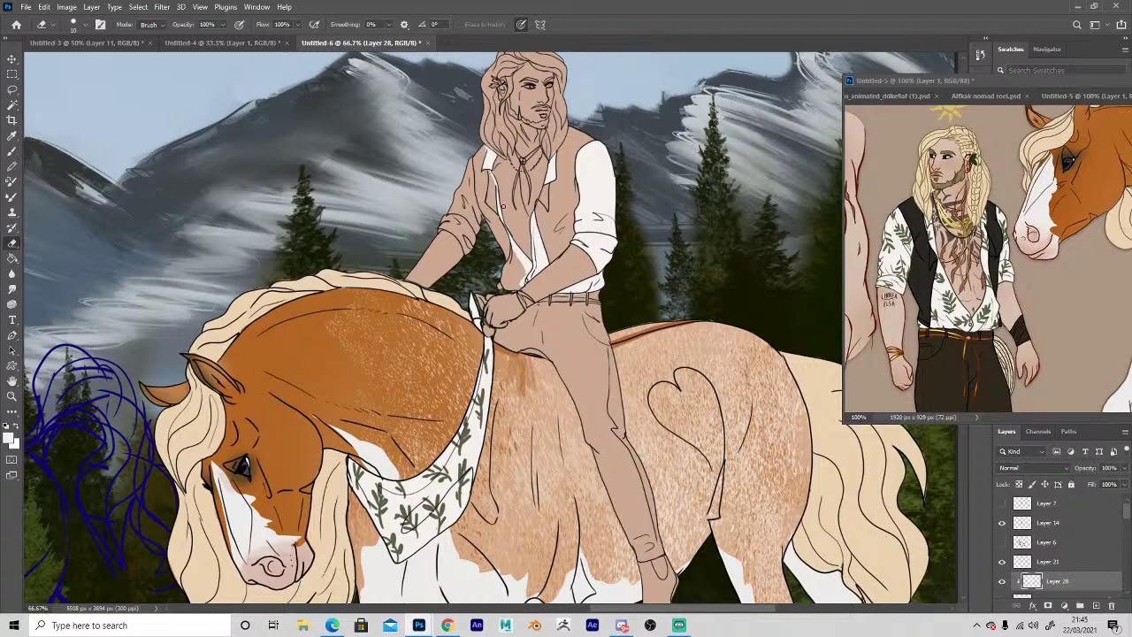
Paint the shirt's lower front above the rider's waistband off-white and erase the overspill.
key(b)
mouse_move(525, 258)
mouse_down()
mouse_move(514, 289)
mouse_move(511, 264)
mouse_up()
key(e)
key(b)
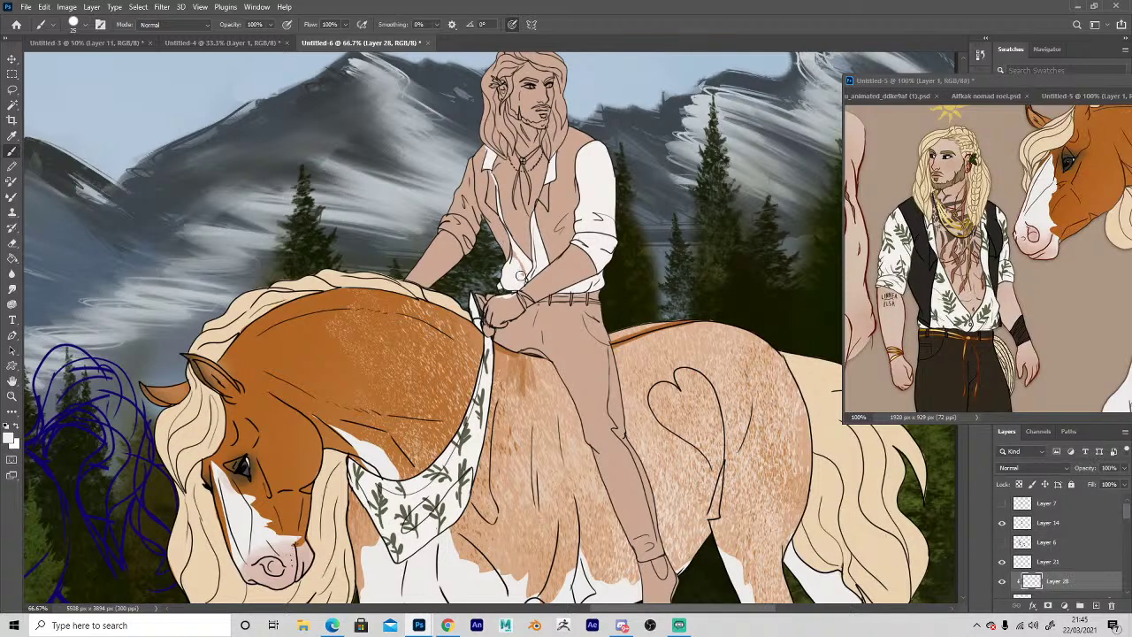
key(e)
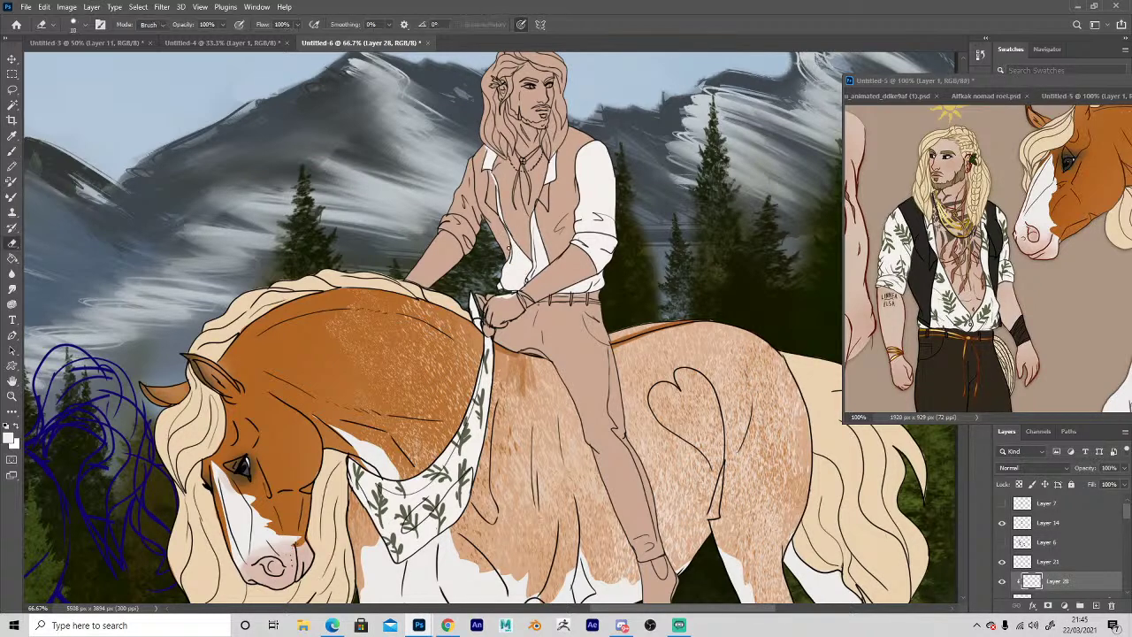
Paint the rider's far sleeve off-white from the shoulder to the rolled cuff and clean up its edges.
key(b)
mouse_move(438, 256)
mouse_down()
mouse_move(478, 209)
mouse_move(461, 176)
mouse_move(471, 195)
mouse_move(469, 157)
mouse_move(444, 222)
mouse_up()
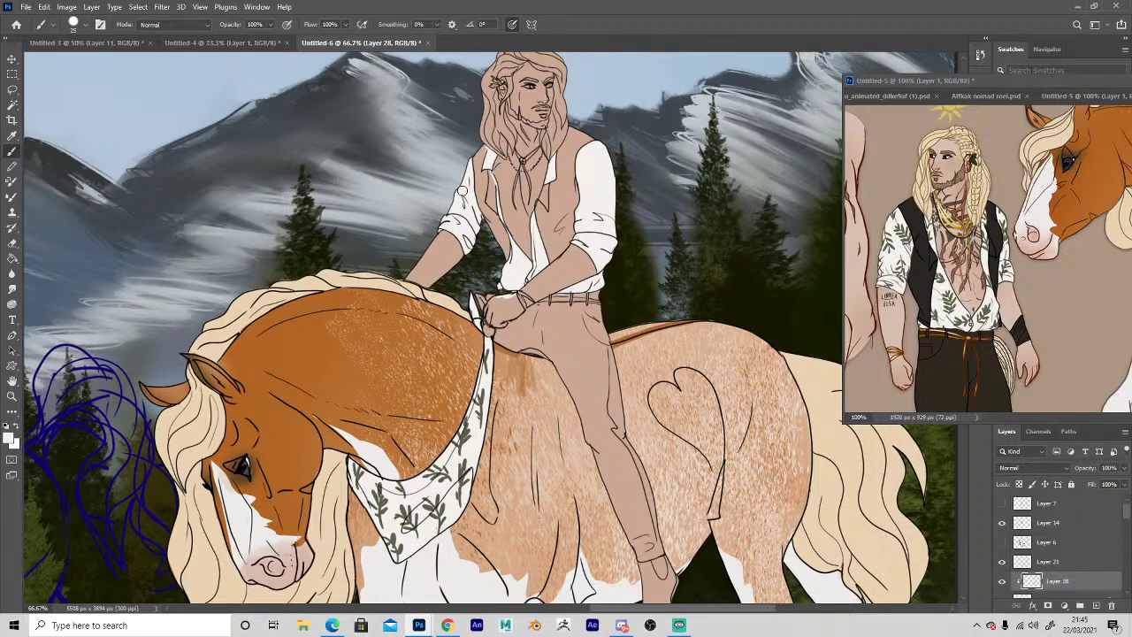
key(e)
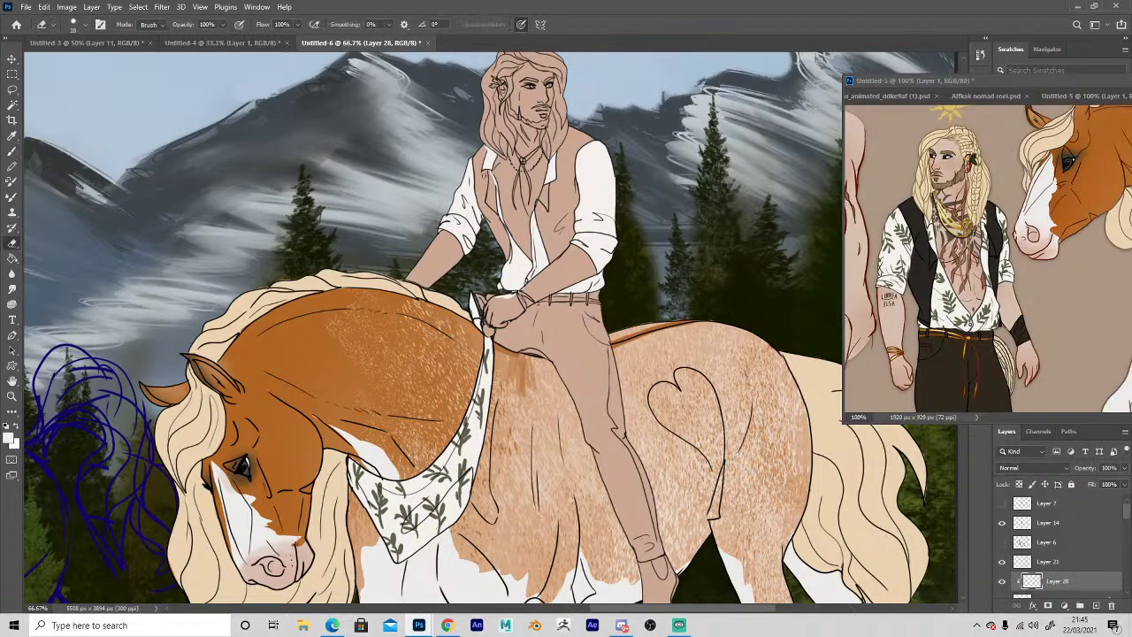
key(b)
drag(486, 174, 477, 165)
key(e)
key(b)
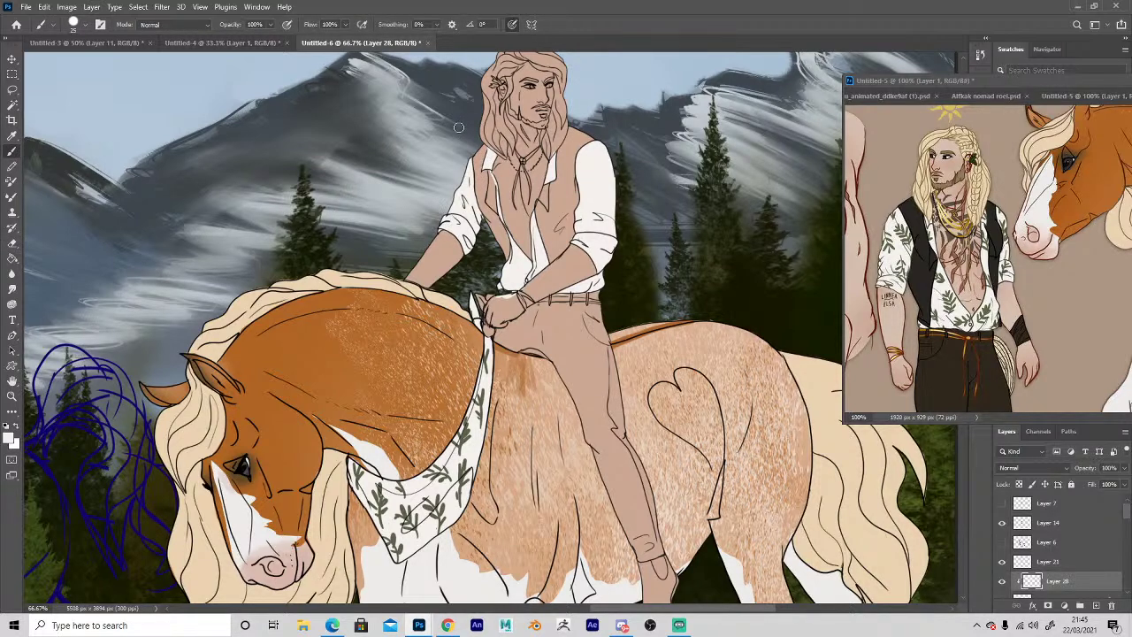
key(e)
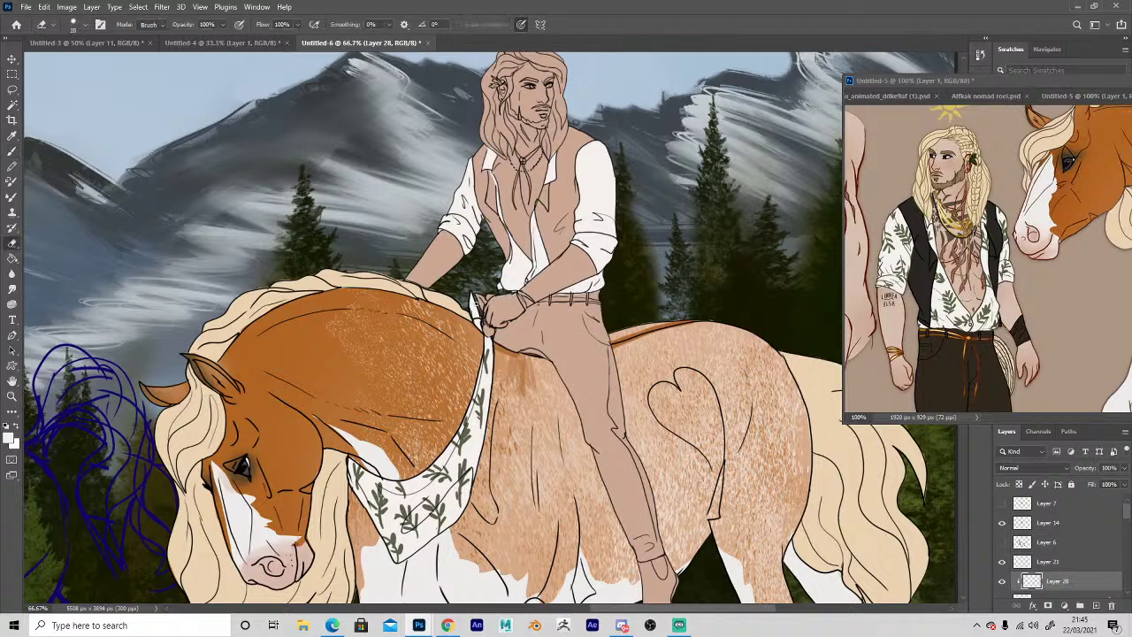
Add a clipped layer directly above the rider's base colour and sample the dark brown of the reference trousers.
click(1031, 600)
key(b)
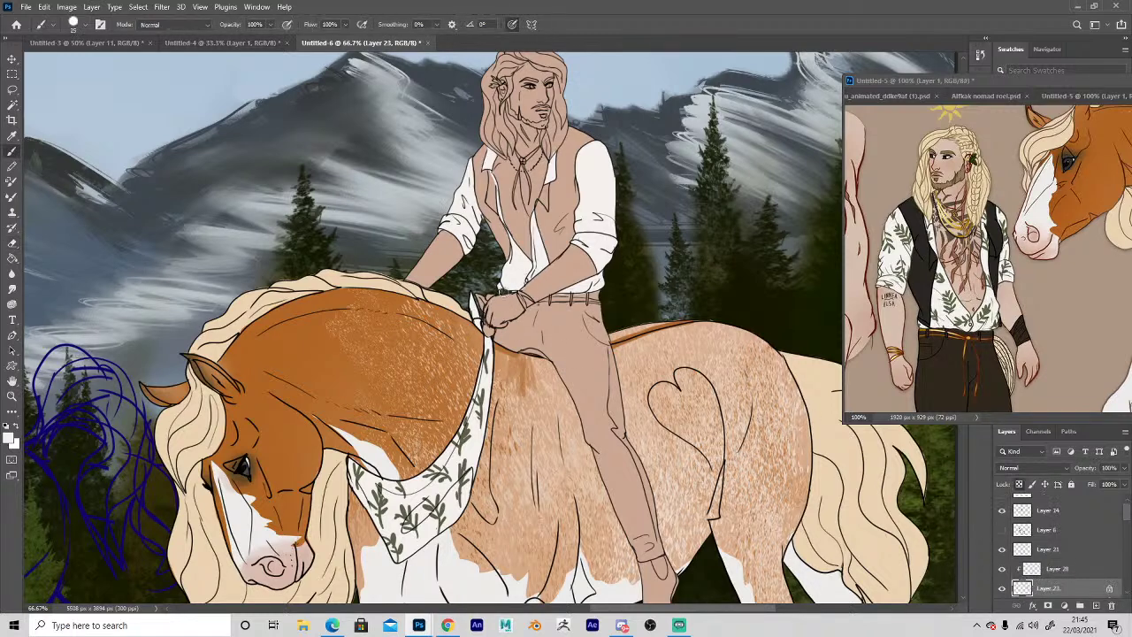
click(1020, 485)
key(i)
click(935, 358)
Paint dark brown borders at the rider's ankle and upper thigh, fill the leg between them, and paint the rest of the trousers.
key(space)
mouse_move(650, 538)
mouse_down()
mouse_move(620, 432)
mouse_move(625, 392)
mouse_up()
key(b)
mouse_move(625, 388)
mouse_down()
mouse_move(616, 396)
mouse_move(635, 402)
mouse_up()
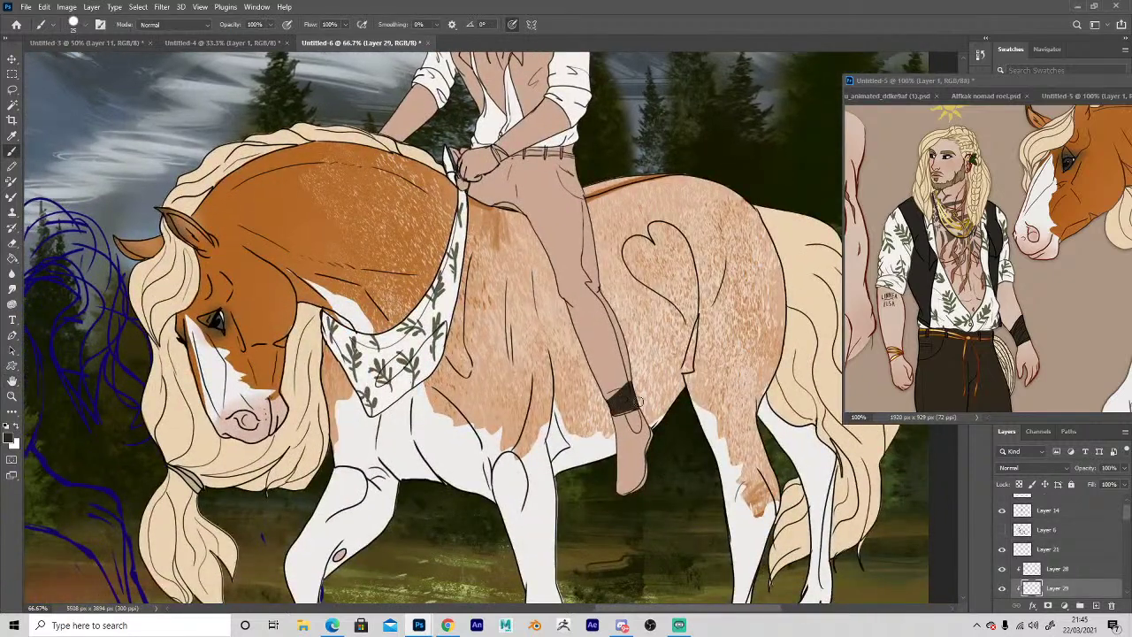
drag(482, 205, 586, 184)
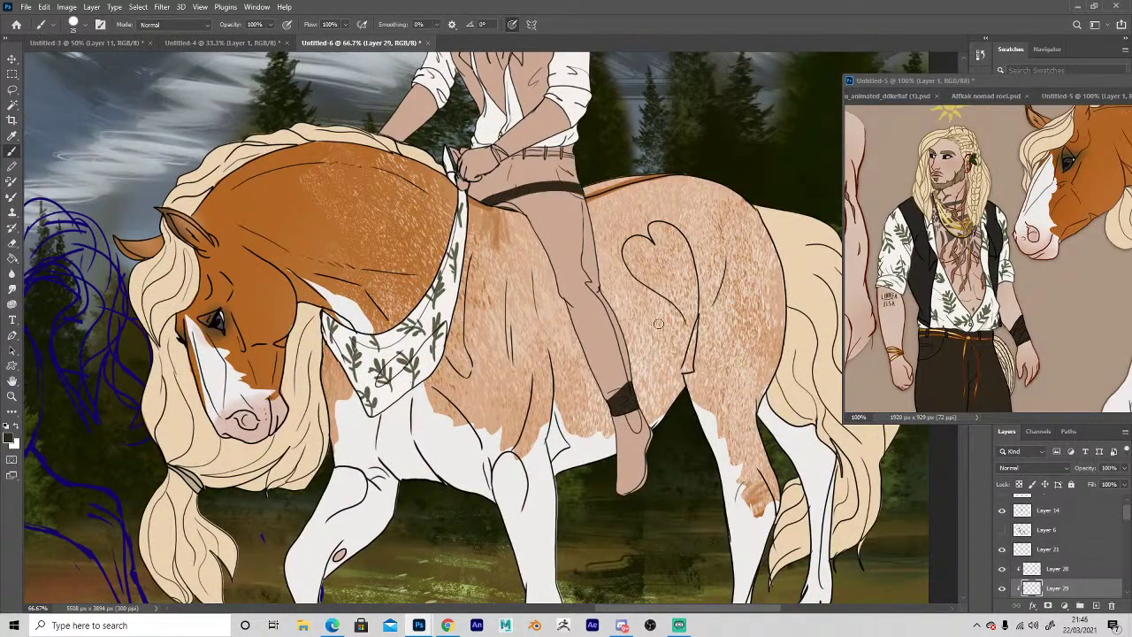
key(g)
click(606, 370)
key(b)
mouse_move(508, 196)
mouse_down()
mouse_move(577, 183)
mouse_move(531, 166)
mouse_move(575, 147)
mouse_move(519, 156)
mouse_move(488, 198)
mouse_move(474, 192)
mouse_move(483, 182)
mouse_move(484, 197)
mouse_move(520, 202)
mouse_move(558, 294)
mouse_move(569, 275)
mouse_up()
Touch up the dark brown trousers at the waist beside the rider's hand and erase the overspill.
key(space)
click(1056, 568)
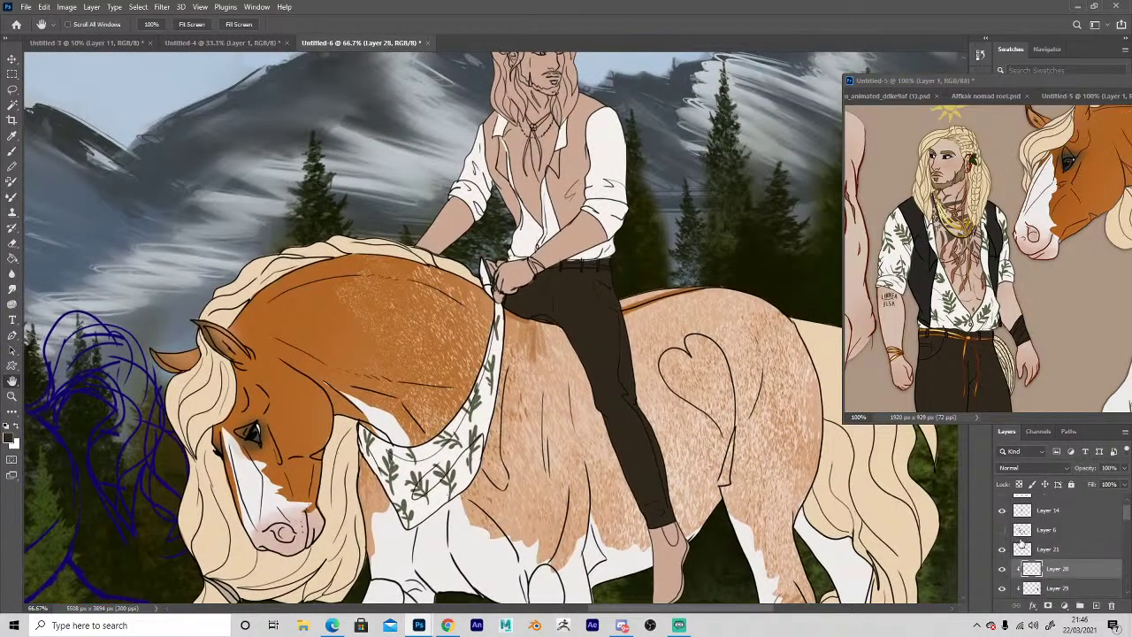
key(e)
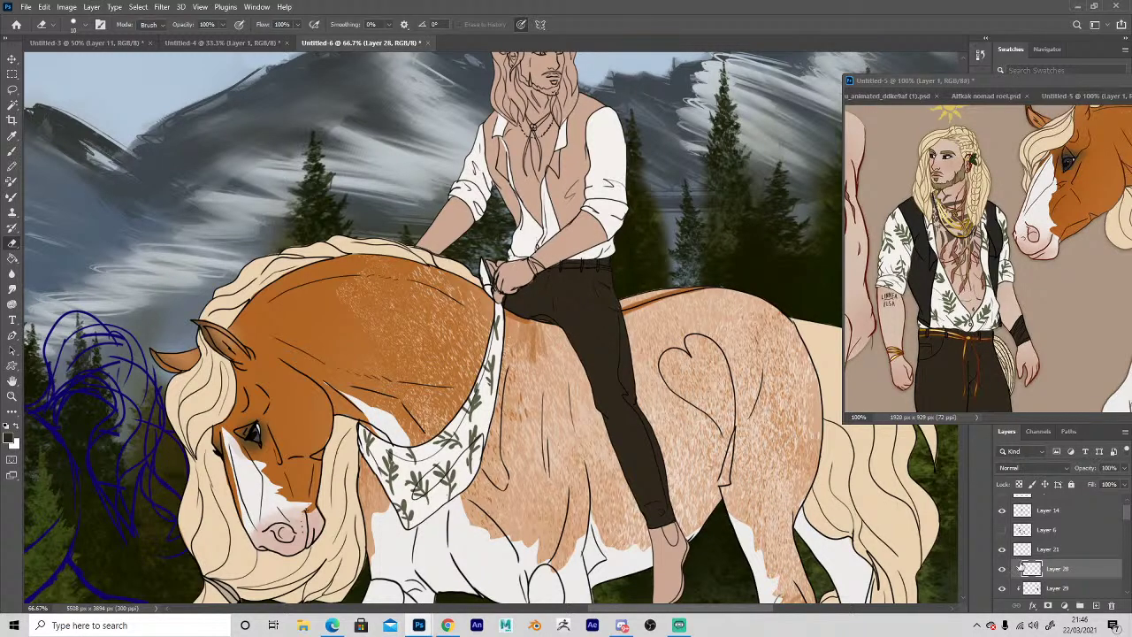
click(1032, 589)
key(b)
mouse_move(506, 259)
mouse_down()
mouse_move(521, 260)
mouse_move(508, 261)
mouse_up()
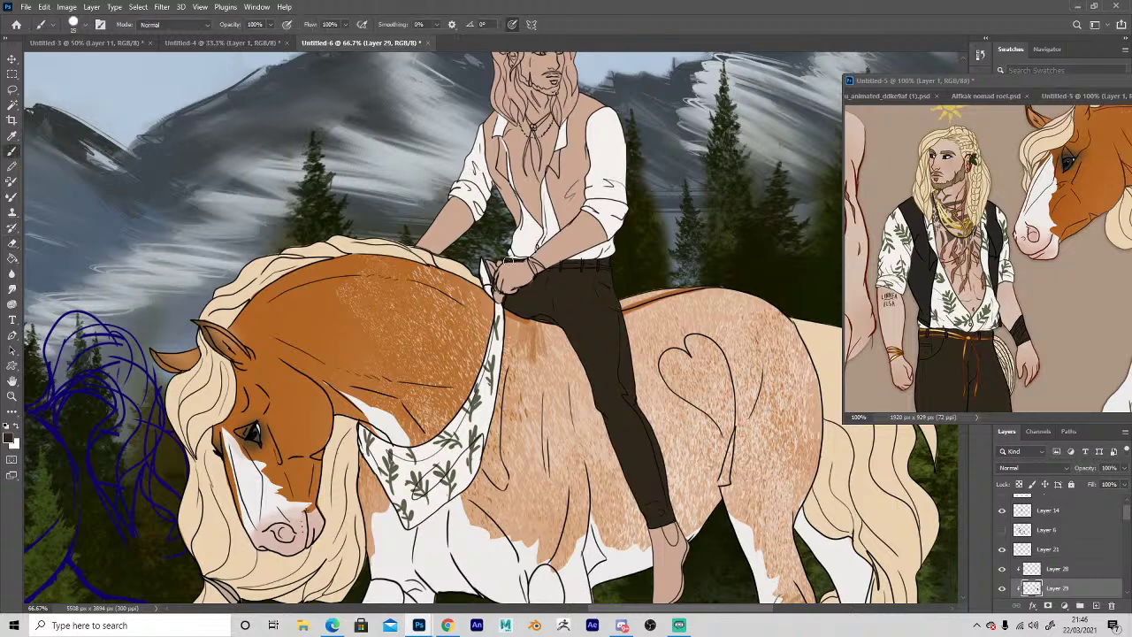
key(e)
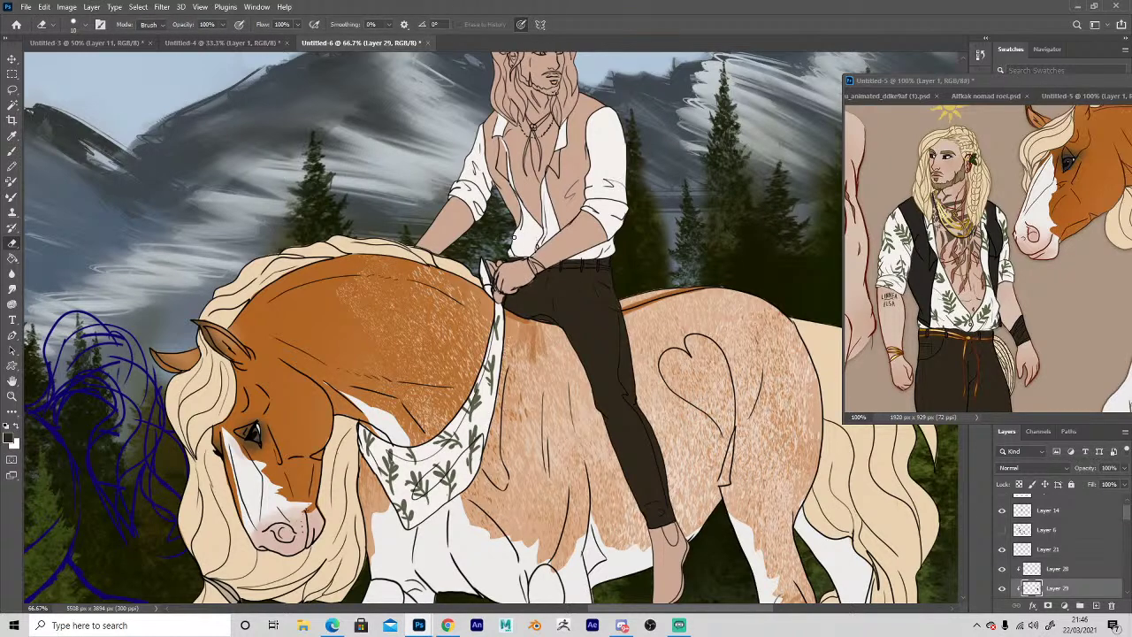
Add another clipped layer, sample the reference vest's black, and paint the near panel of the rider's vest up to the shoulder.
key(b)
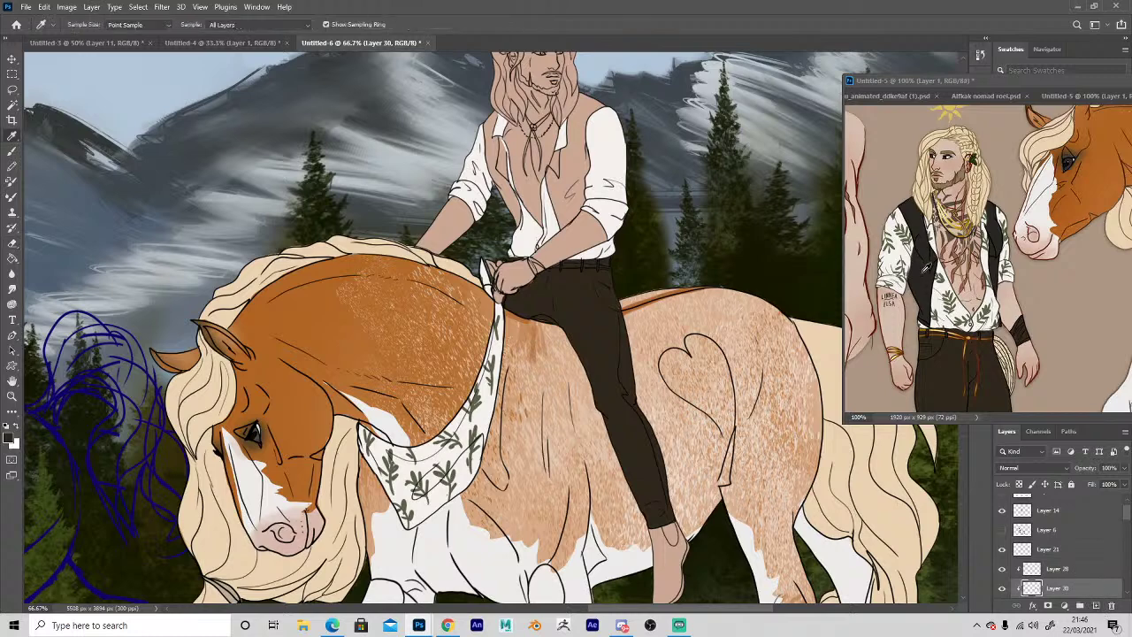
mouse_move(559, 216)
mouse_down()
mouse_move(566, 226)
mouse_move(581, 203)
mouse_up()
mouse_move(1027, 587)
mouse_down()
mouse_move(1027, 597)
mouse_move(1022, 574)
mouse_up()
mouse_move(573, 216)
mouse_down()
mouse_move(570, 165)
mouse_move(550, 197)
mouse_move(562, 151)
mouse_move(551, 174)
mouse_move(589, 143)
mouse_move(582, 166)
mouse_move(564, 134)
mouse_up()
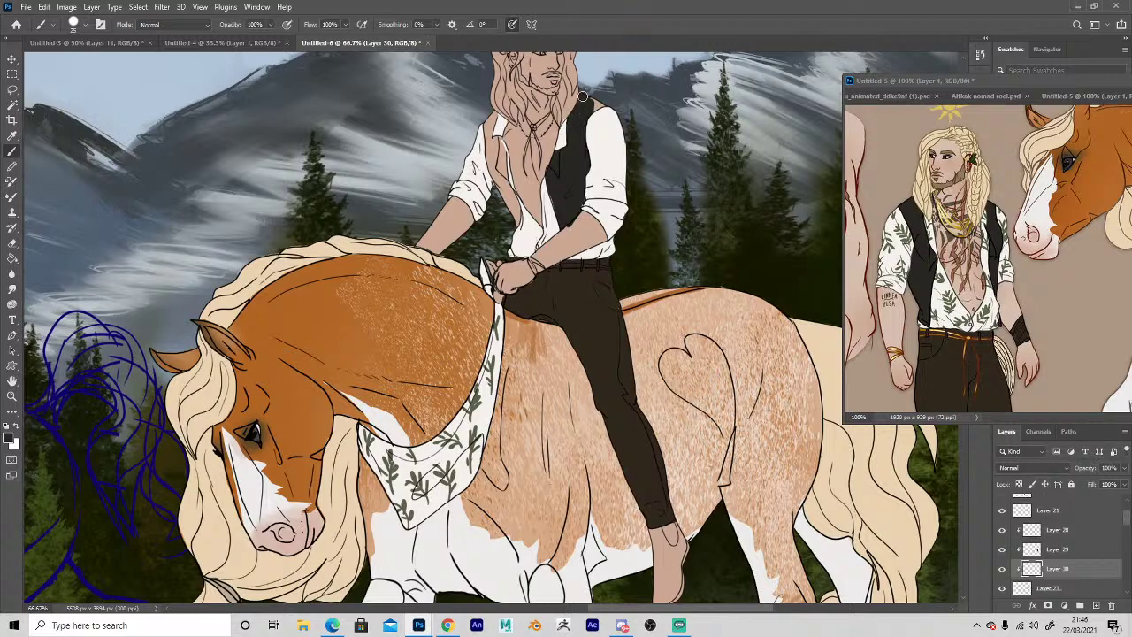
key(e)
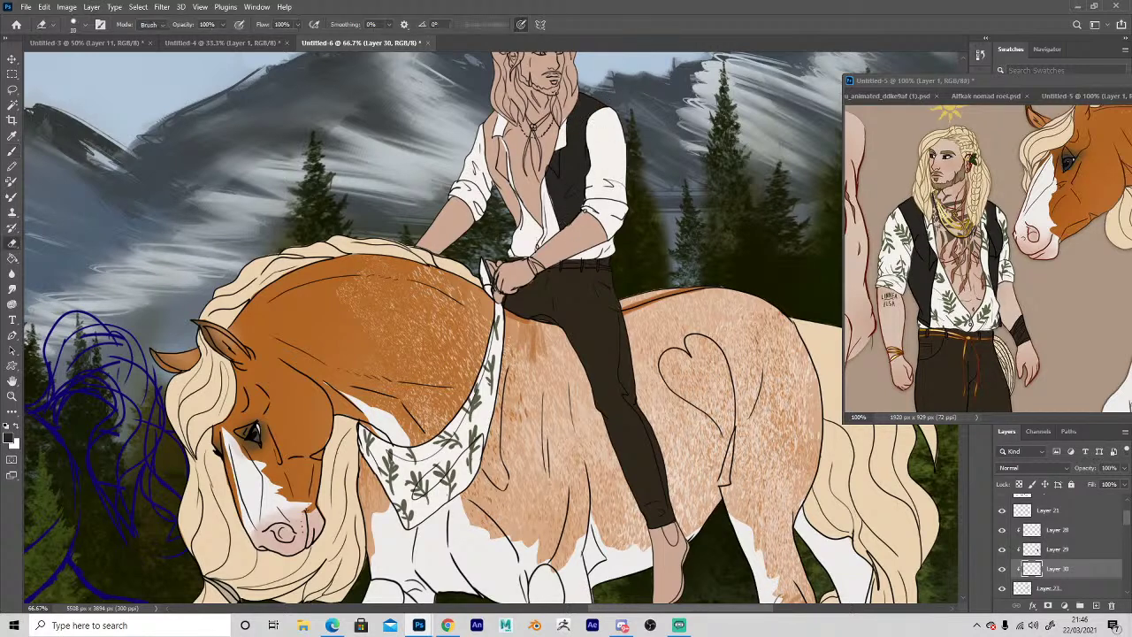
Paint the far panel of the rider's vest black and select the shirt layer for erasing.
key(b)
mouse_move(504, 178)
mouse_down()
mouse_move(487, 131)
mouse_move(503, 165)
mouse_move(486, 104)
mouse_up()
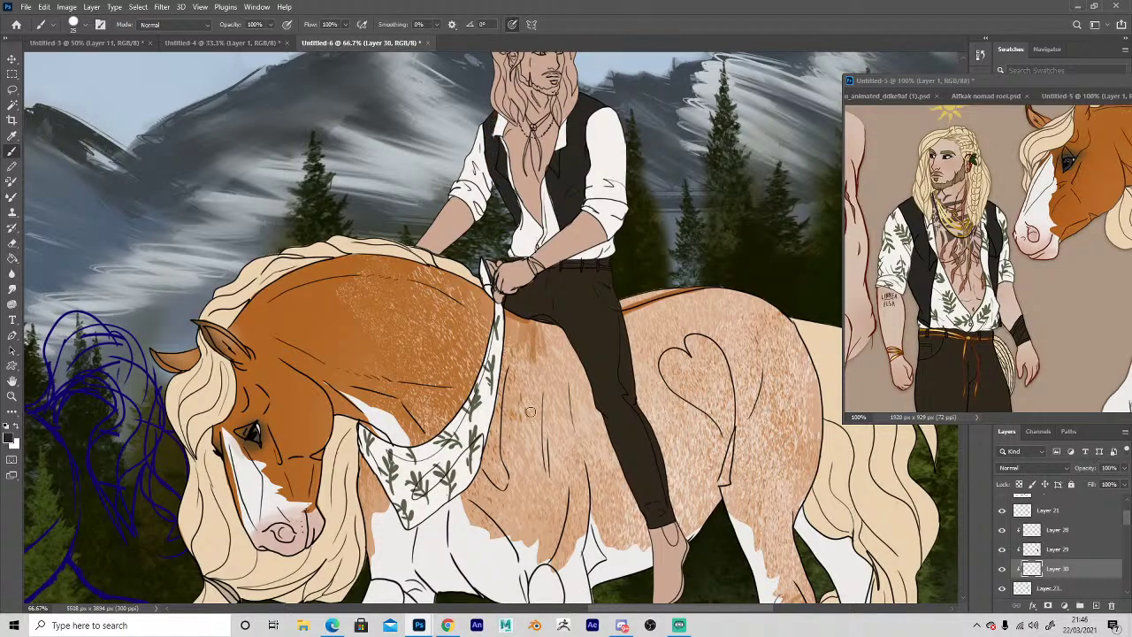
key(space)
drag(530, 411, 565, 526)
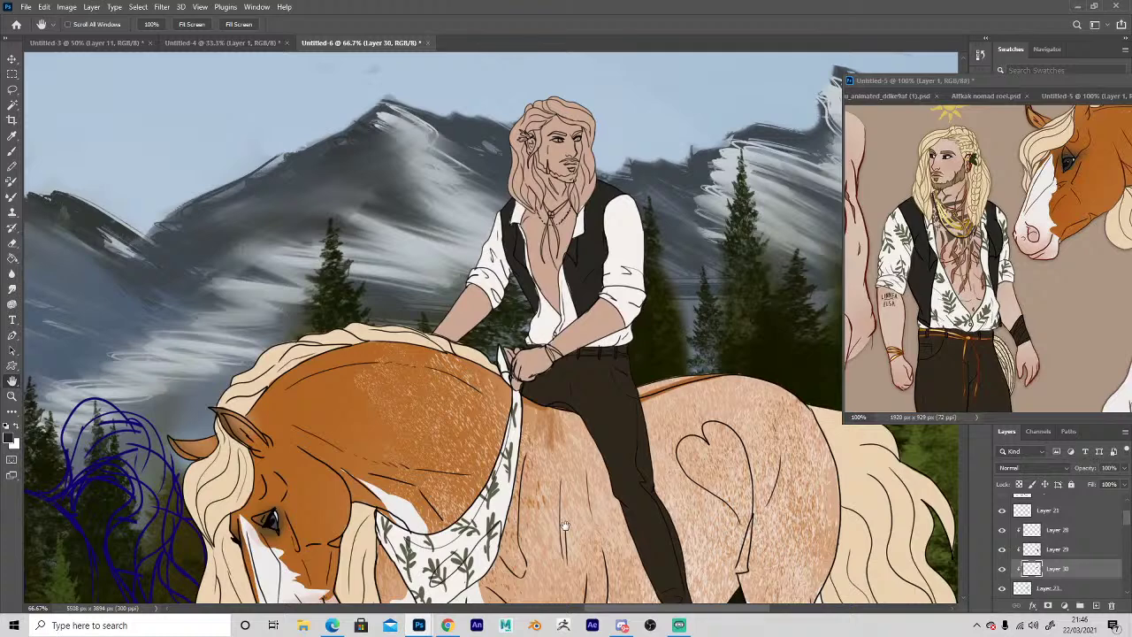
click(1031, 530)
key(e)
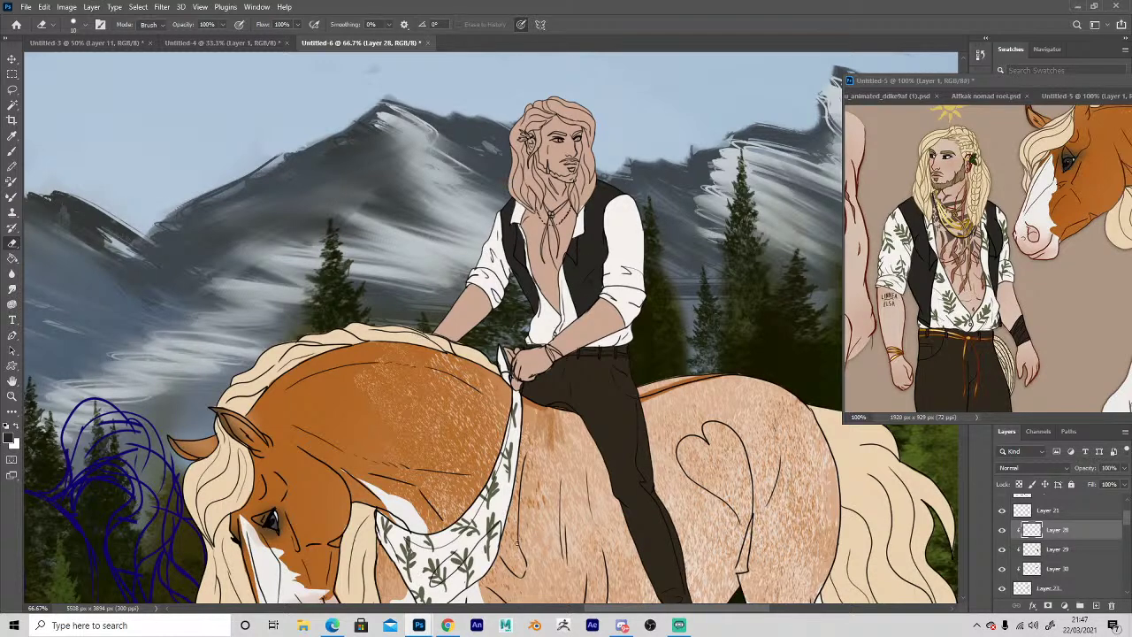
key(z)
alt+click(516, 548)
alt+click(514, 549)
alt+click(511, 549)
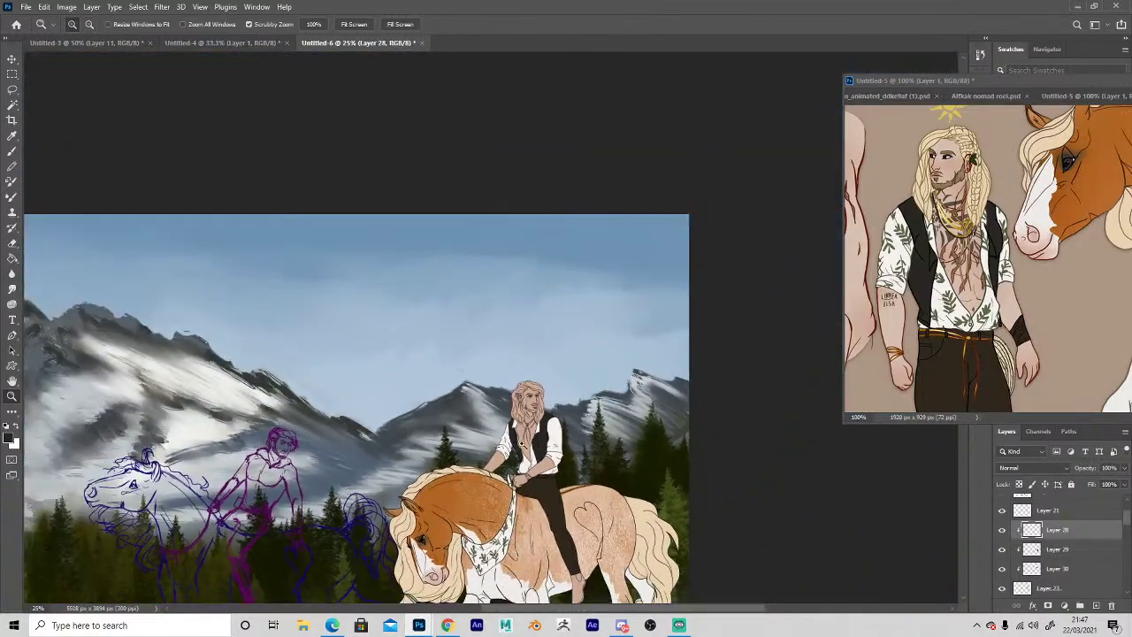
key(e)
key(g)
click(421, 436)
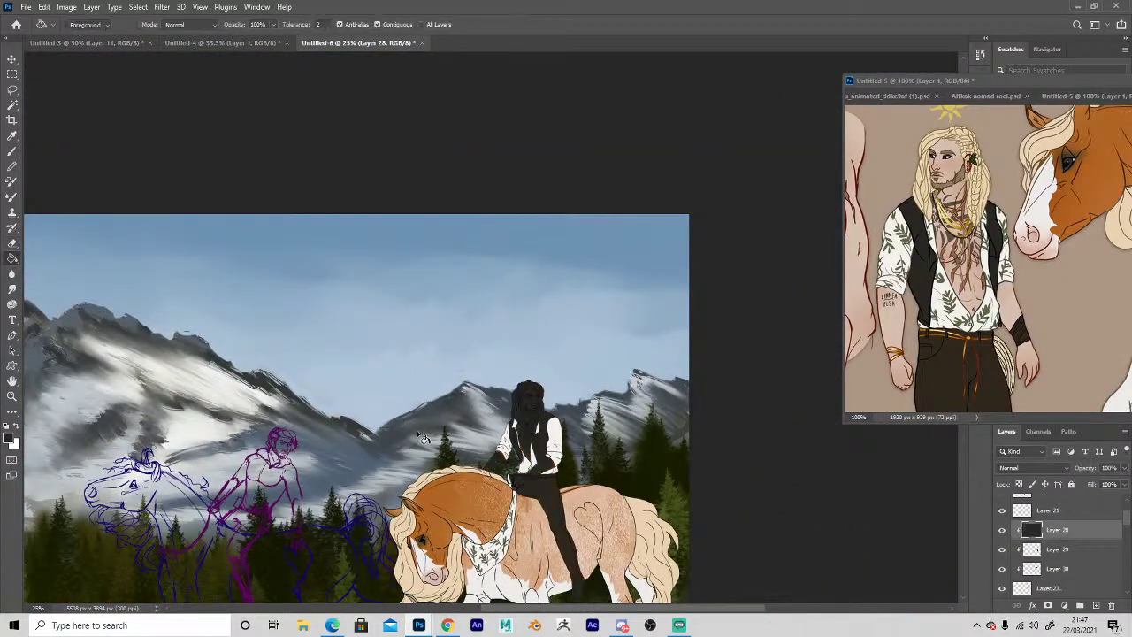
key(ctrl+z)
Select the rider's base colour layer and sample the black of the reference vest.
key(h)
drag(356, 488, 406, 276)
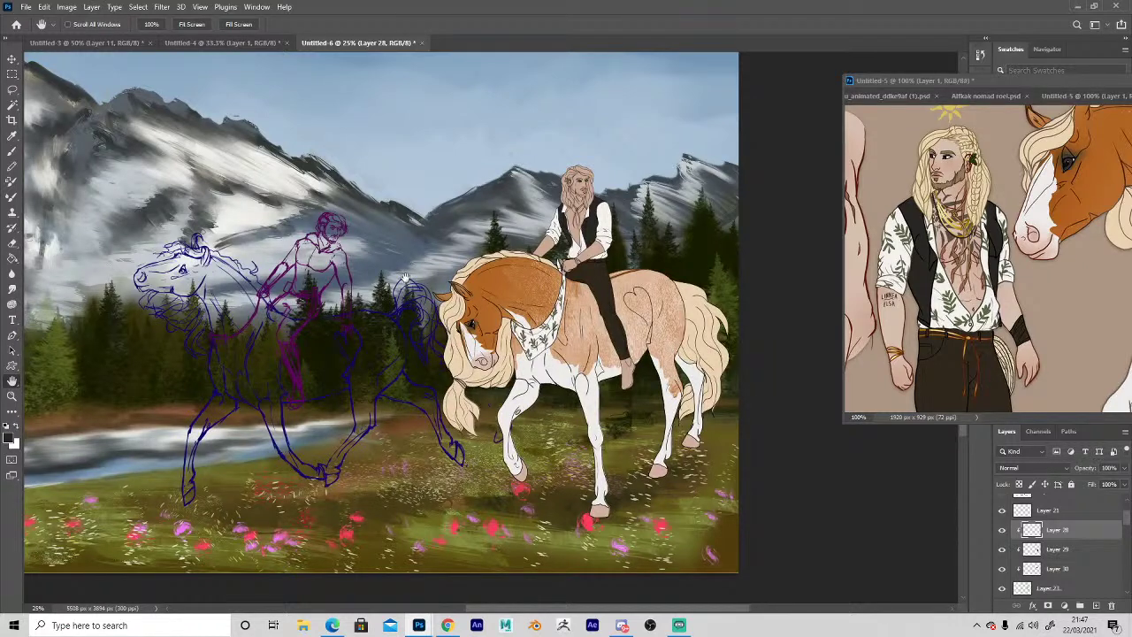
key(z)
click(669, 434)
click(670, 433)
click(1026, 588)
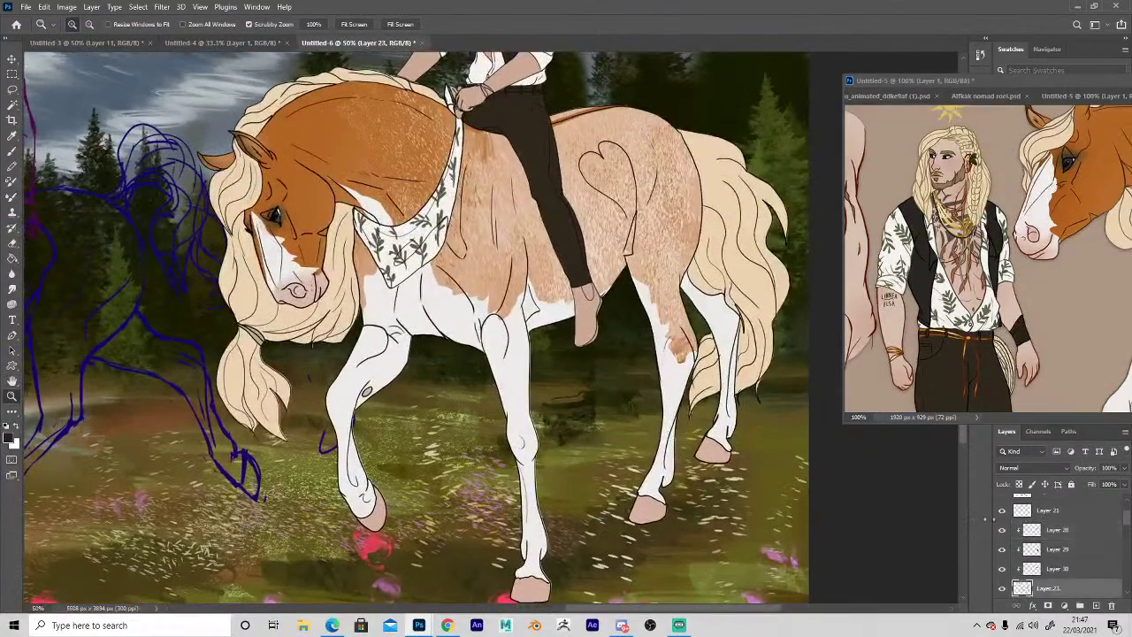
key(i)
click(921, 301)
Add a clipped layer above the rider's base colour and paint the rider's foot black as a boot.
key(b)
click(617, 375)
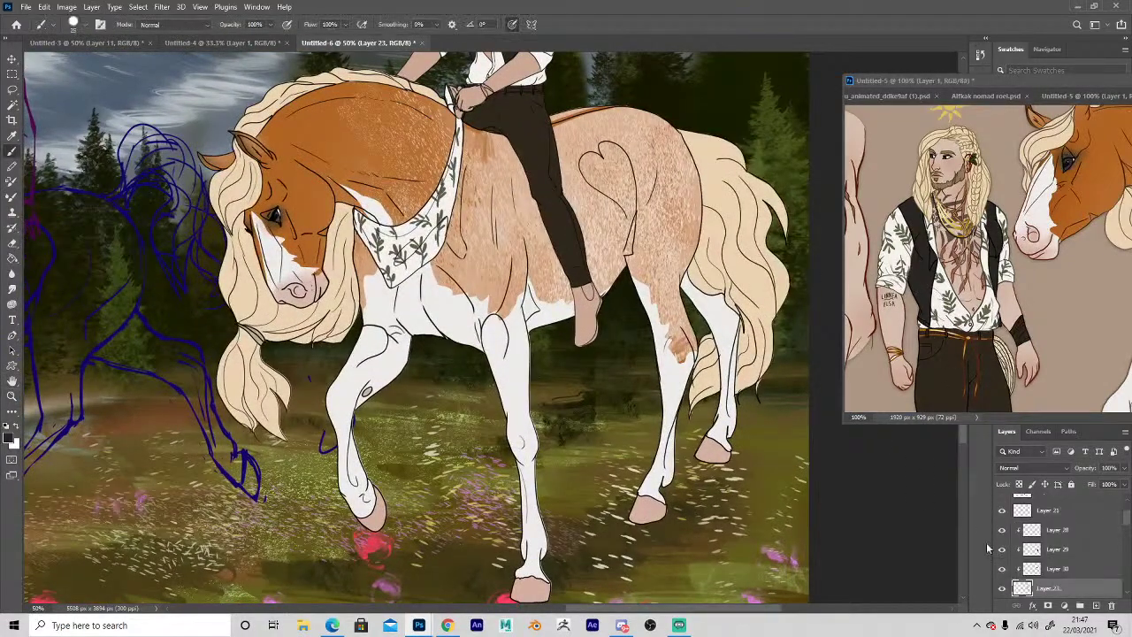
click(1094, 607)
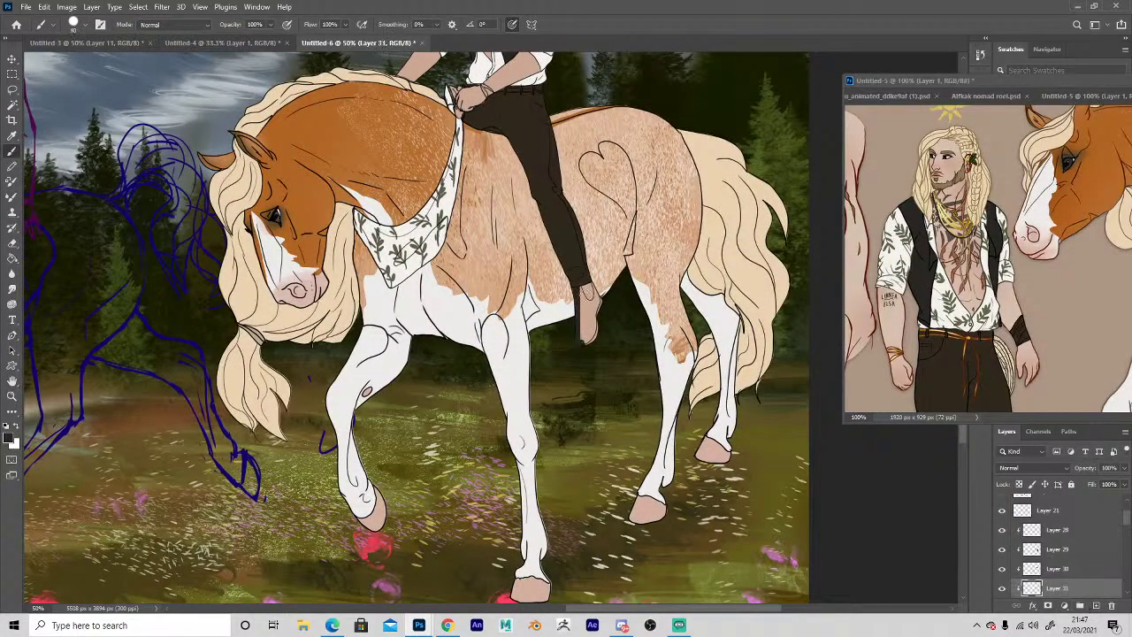
key(space)
drag(475, 277, 543, 492)
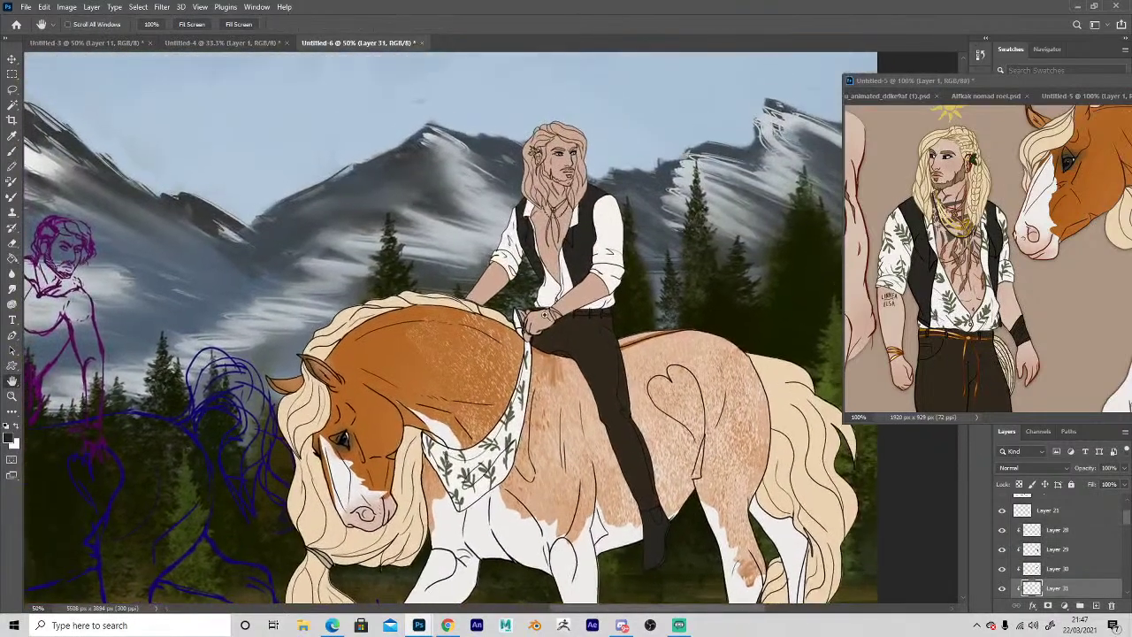
key(ctrl+space)
click(512, 228)
key(i)
click(533, 385)
key(b)
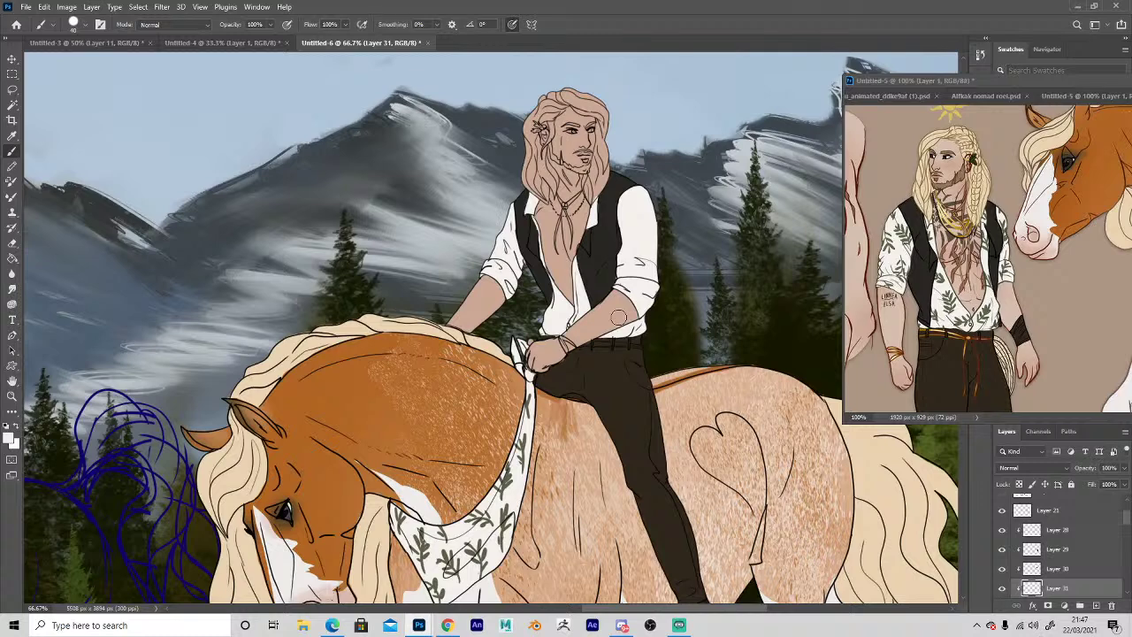
Add a clipped layer above the shirt layer, sample the reference hair's pale blond, and start painting the rider's outer locks.
click(1095, 607)
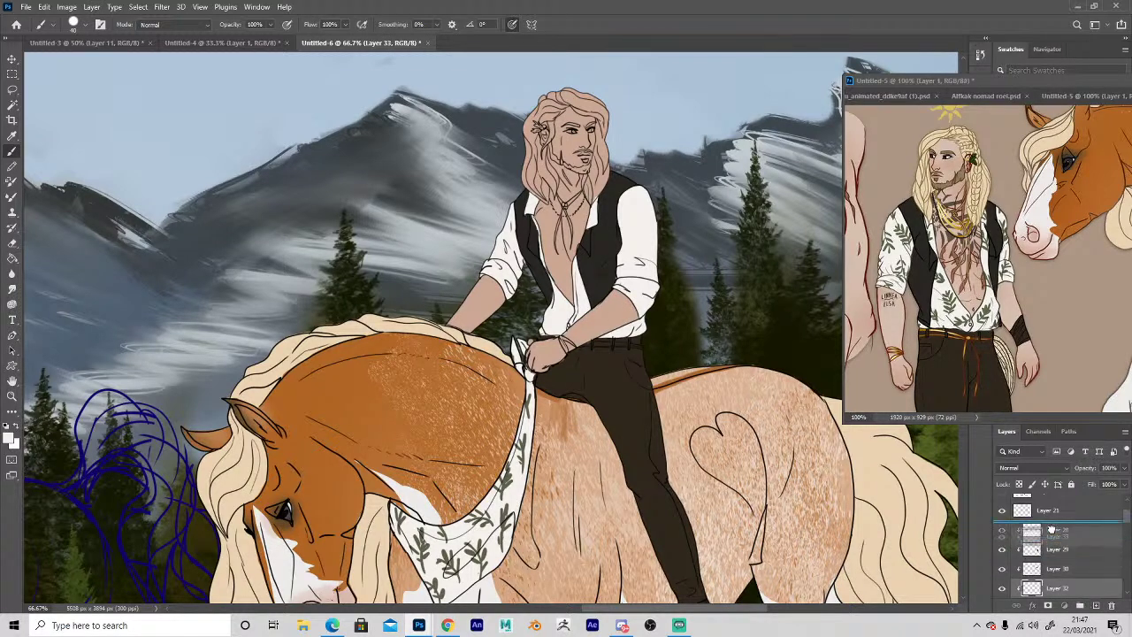
key(i)
click(987, 180)
key(b)
click(529, 141)
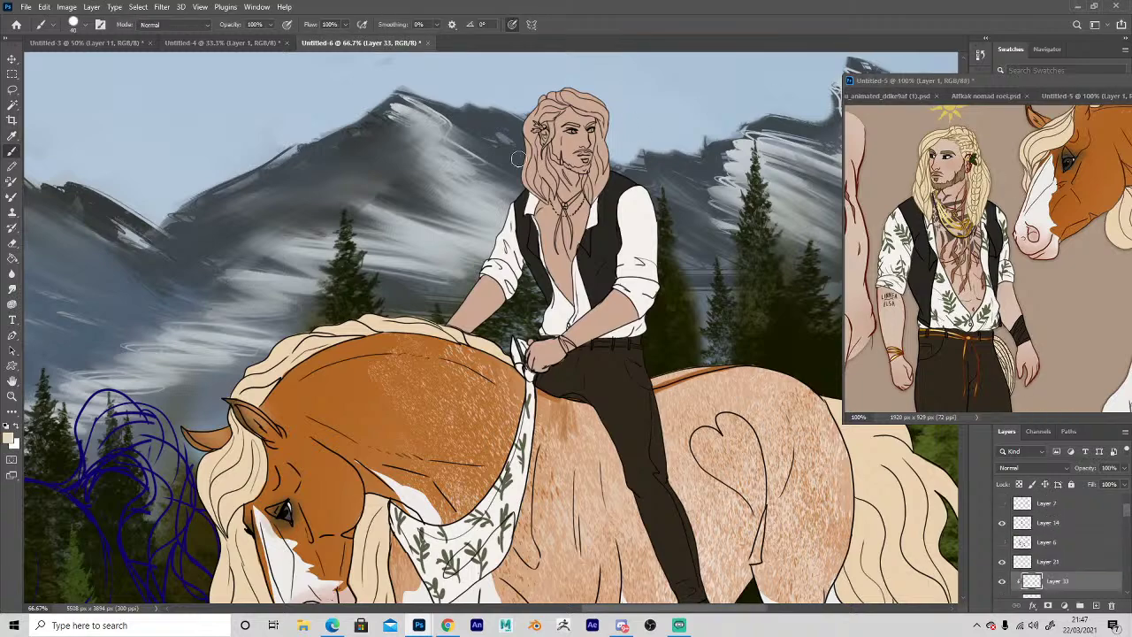
drag(529, 144, 535, 179)
Paint the crown of the rider's hair and the long locks on the ear side pale blond.
key(z)
click(521, 113)
click(521, 112)
key(b)
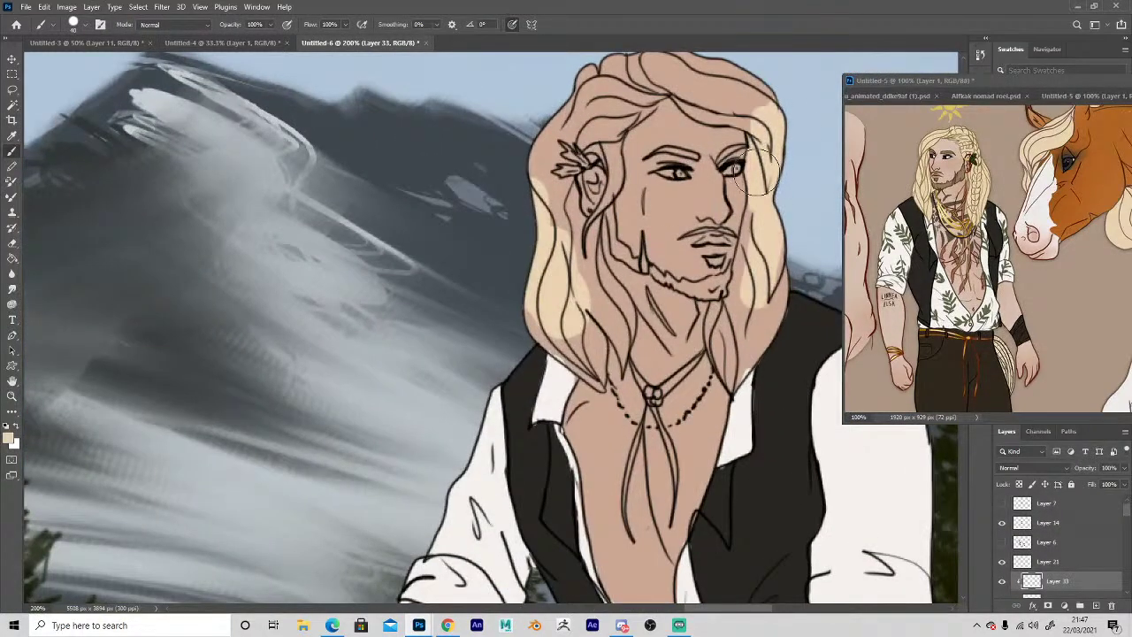
drag(438, 310, 357, 369)
mouse_move(575, 126)
mouse_down()
mouse_move(616, 170)
mouse_move(662, 177)
mouse_move(651, 162)
mouse_move(717, 177)
mouse_move(502, 87)
mouse_move(482, 138)
mouse_move(535, 129)
mouse_move(531, 168)
mouse_move(572, 132)
mouse_move(486, 147)
mouse_move(454, 216)
mouse_move(448, 332)
mouse_move(485, 347)
mouse_move(460, 351)
mouse_move(490, 406)
mouse_move(469, 396)
mouse_move(515, 444)
mouse_move(501, 348)
mouse_move(534, 361)
mouse_move(519, 437)
mouse_move(518, 372)
mouse_move(541, 423)
mouse_move(547, 391)
mouse_move(519, 334)
mouse_move(548, 374)
mouse_move(511, 319)
mouse_move(513, 282)
mouse_move(493, 274)
mouse_move(489, 245)
mouse_move(481, 290)
mouse_move(471, 262)
mouse_move(540, 370)
mouse_up()
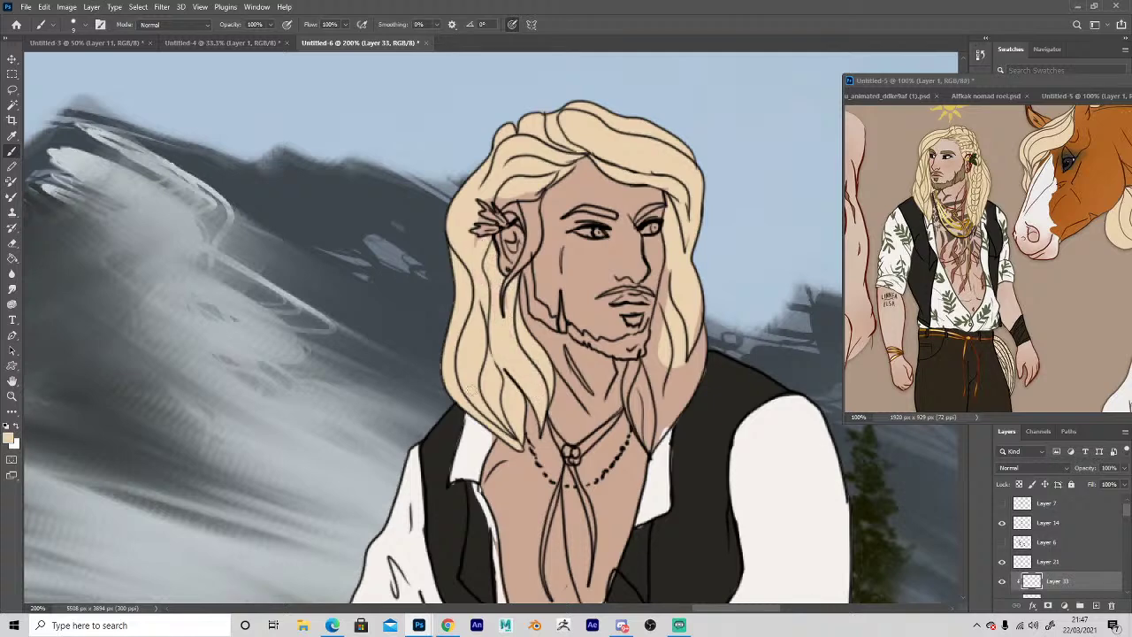
Paint the remaining locks on the far side of the rider's face and the strands around the ear pale blond.
mouse_move(668, 325)
mouse_down()
mouse_move(659, 375)
mouse_move(653, 349)
mouse_move(670, 250)
mouse_up()
mouse_move(656, 380)
mouse_down()
mouse_move(651, 444)
mouse_move(689, 382)
mouse_move(657, 431)
mouse_move(649, 410)
mouse_move(700, 332)
mouse_move(685, 365)
mouse_up()
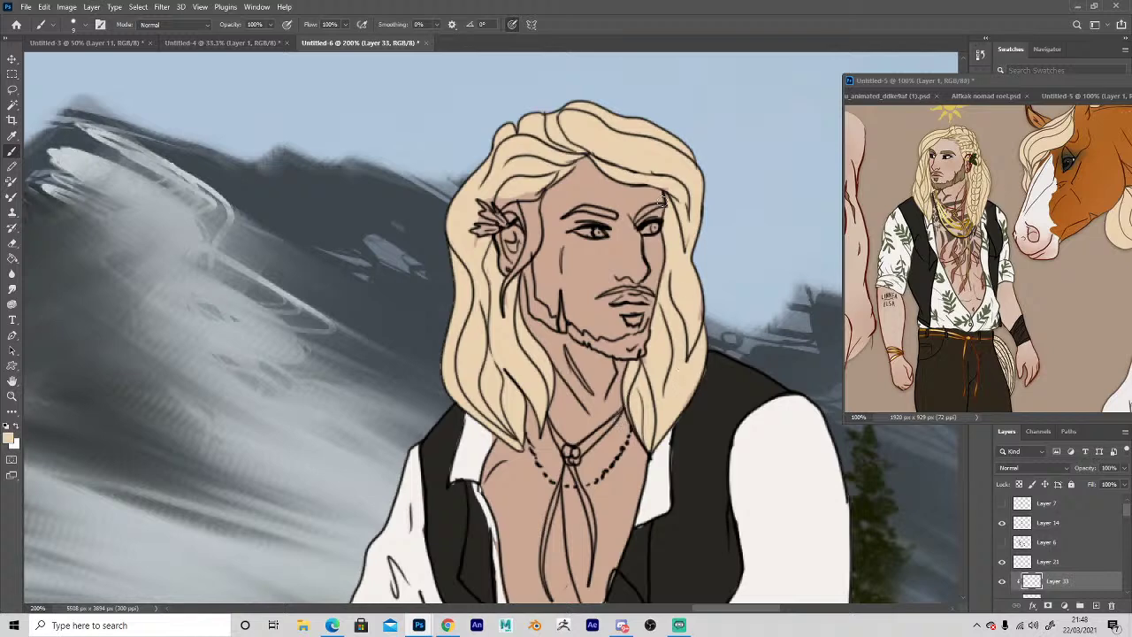
mouse_move(505, 204)
mouse_down()
mouse_move(532, 223)
mouse_move(517, 272)
mouse_move(537, 242)
mouse_move(542, 182)
mouse_move(510, 212)
mouse_up()
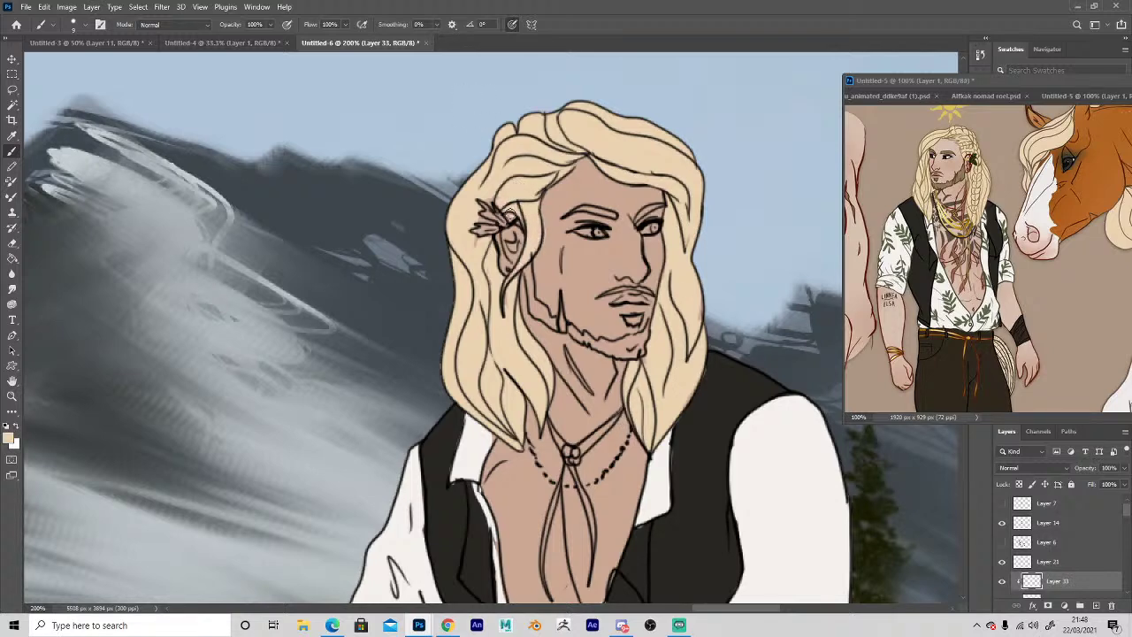
Touch up the hair around the leaf ornament at the rider's ear with pale blond.
key(e)
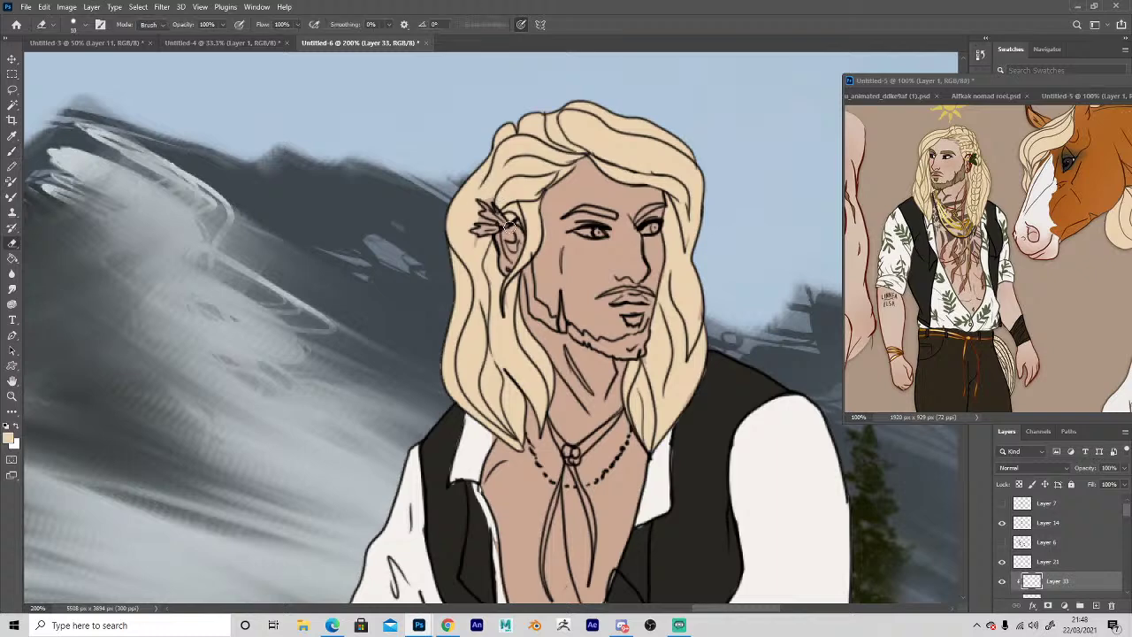
key(b)
key(e)
key(b)
drag(483, 201, 478, 238)
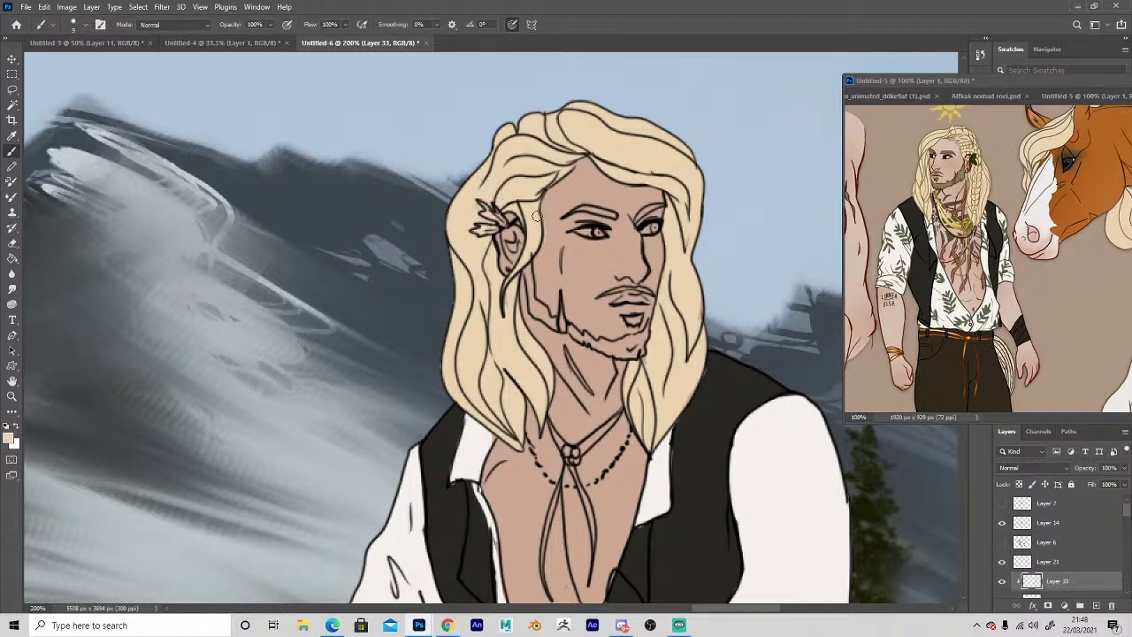
Sample the reference beard's brown and paint the rider's beard, moustache and eyebrows with it.
key(e)
key(i)
click(950, 180)
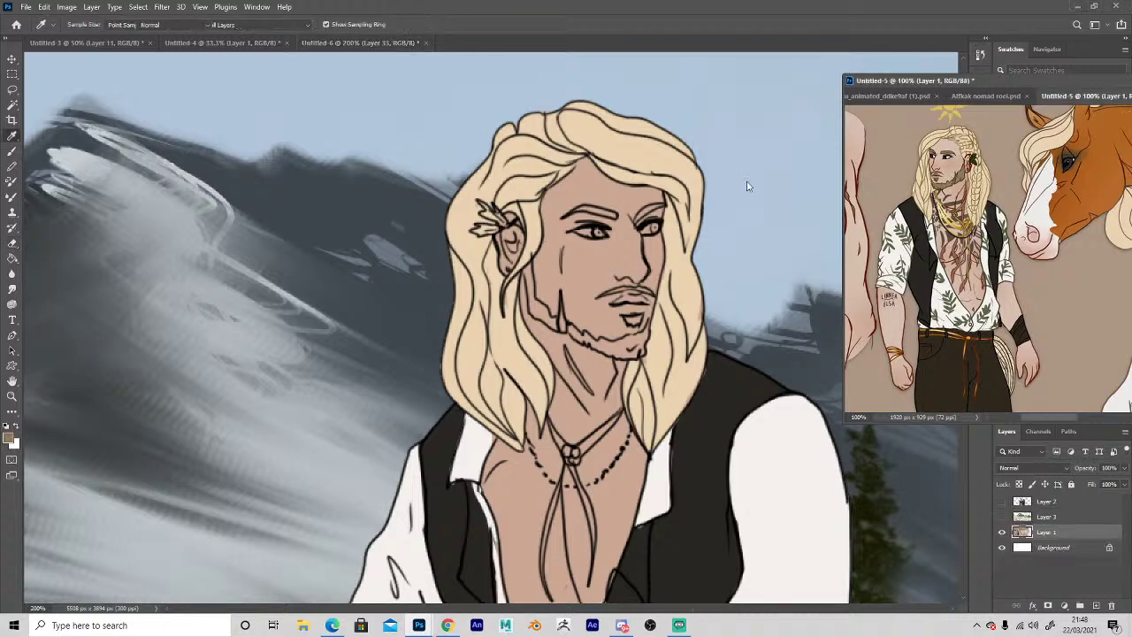
key(b)
mouse_move(579, 333)
mouse_down()
mouse_move(633, 352)
mouse_move(645, 333)
mouse_move(637, 321)
mouse_up()
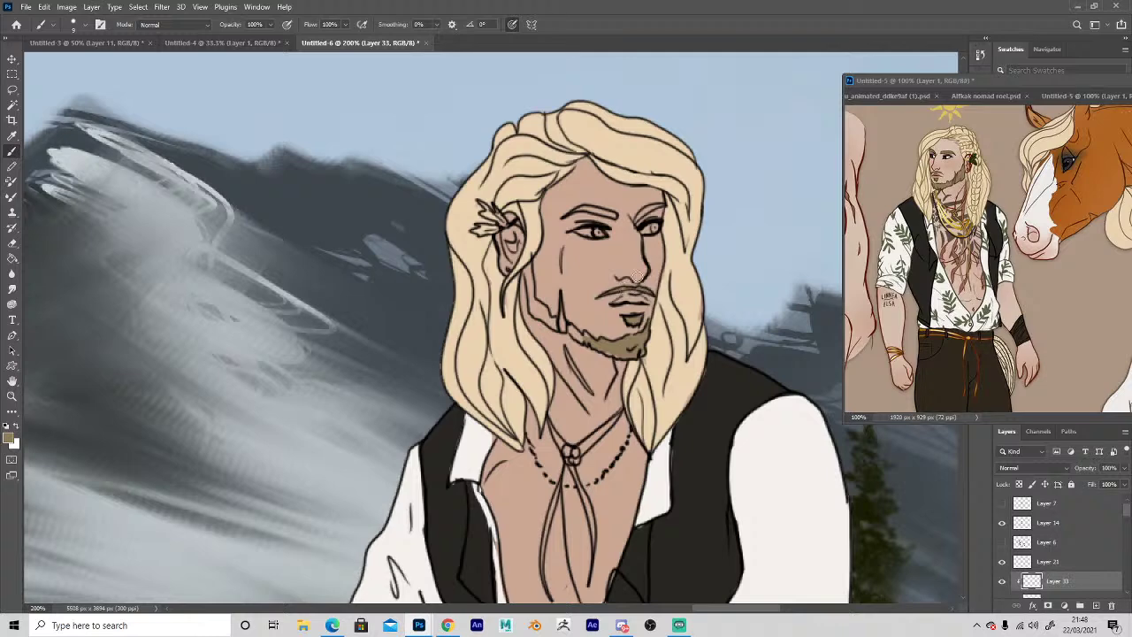
drag(610, 214, 585, 209)
mouse_move(569, 336)
mouse_down()
mouse_move(605, 348)
mouse_move(533, 309)
mouse_move(509, 235)
mouse_up()
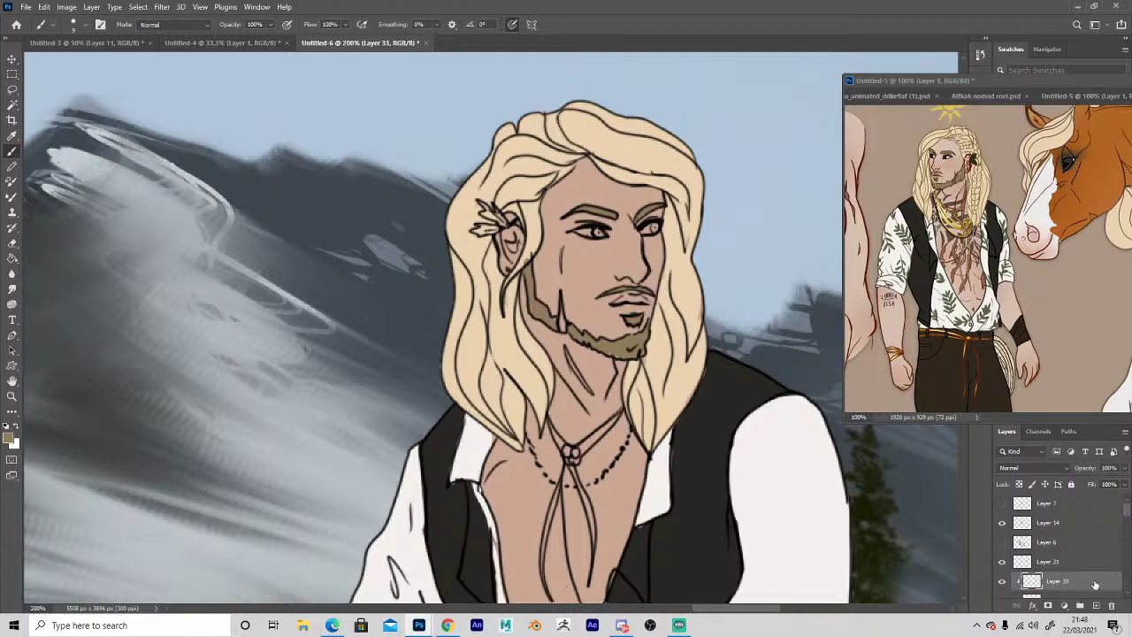
Add a clipped layer beneath the hair colour layer and paint the whites of both eyes with the colour sampled from the reference eye.
click(1126, 594)
click(1094, 569)
click(1096, 605)
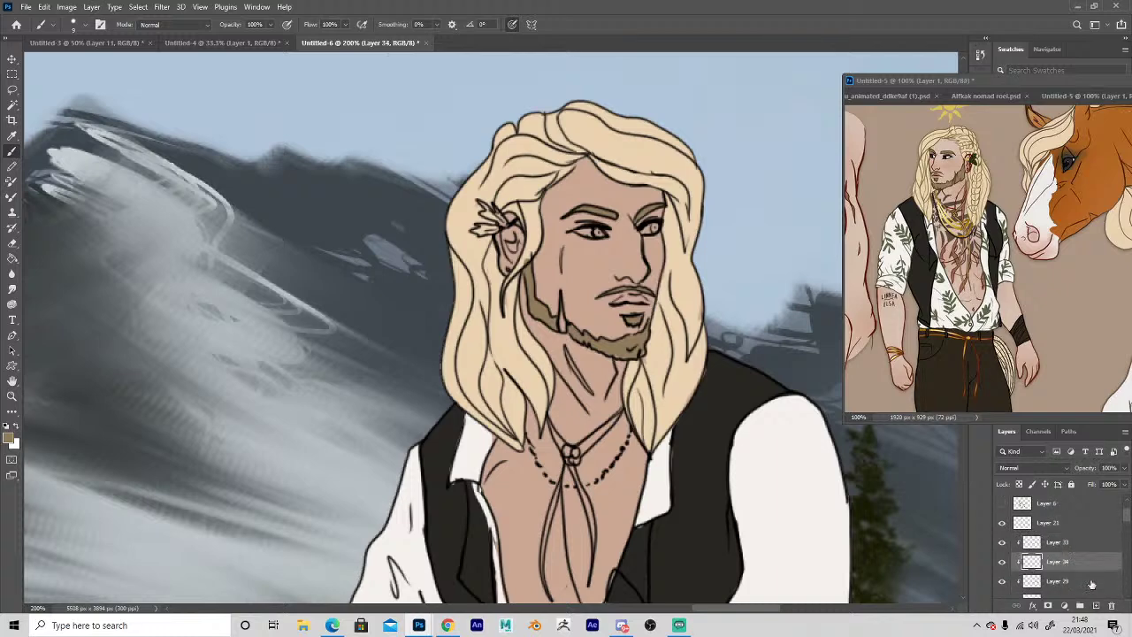
alt+click(947, 157)
click(590, 236)
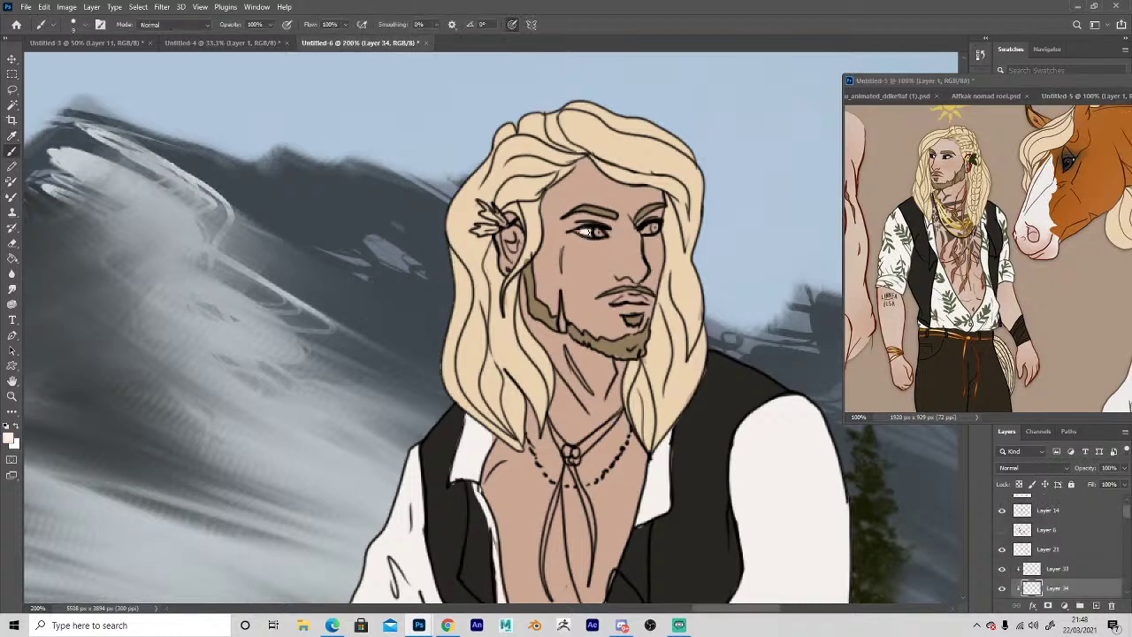
drag(647, 231, 654, 231)
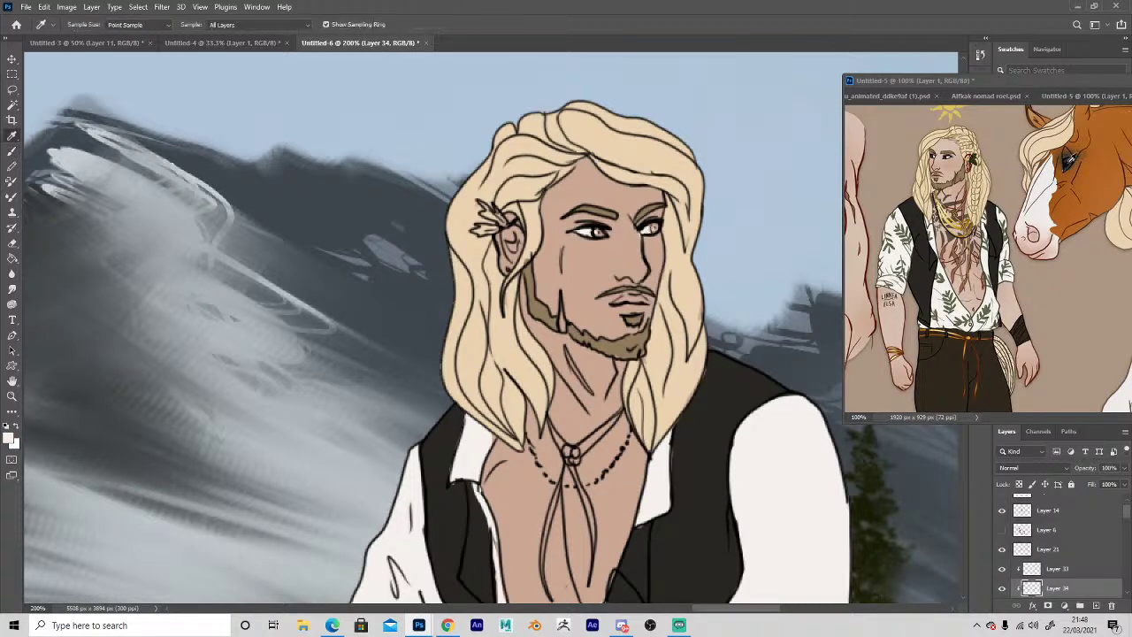
Paint the rider's irises with the dark colour sampled from the reference horse's eye and switch back to white.
alt+click(1067, 162)
click(597, 232)
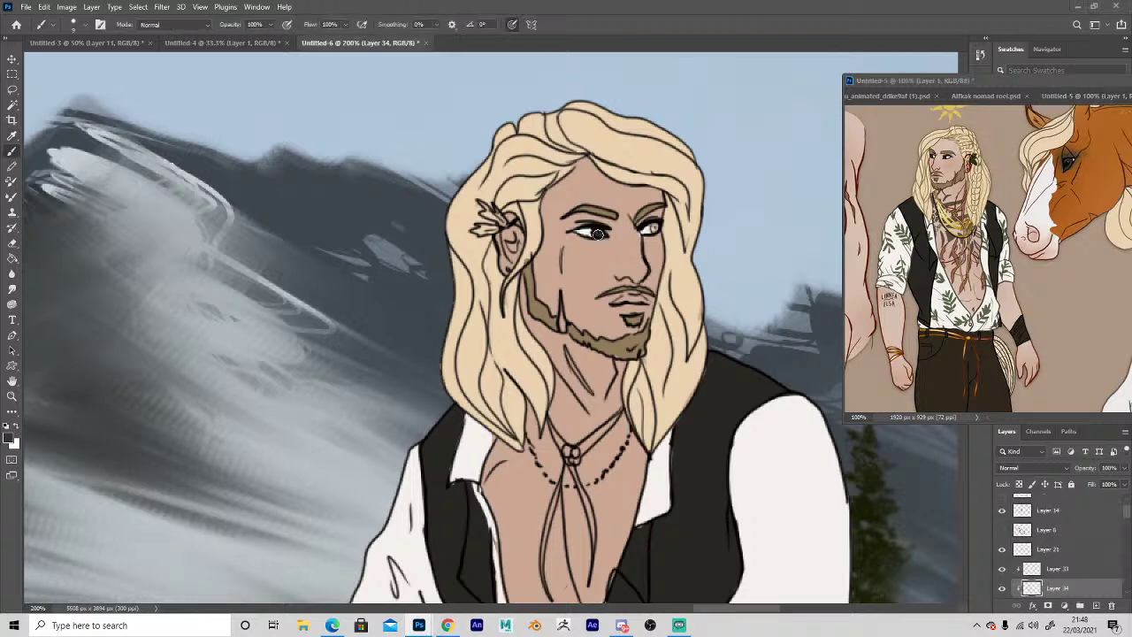
key(x)
key(space)
drag(367, 455, 347, 409)
click(12, 59)
key(b)
key(e)
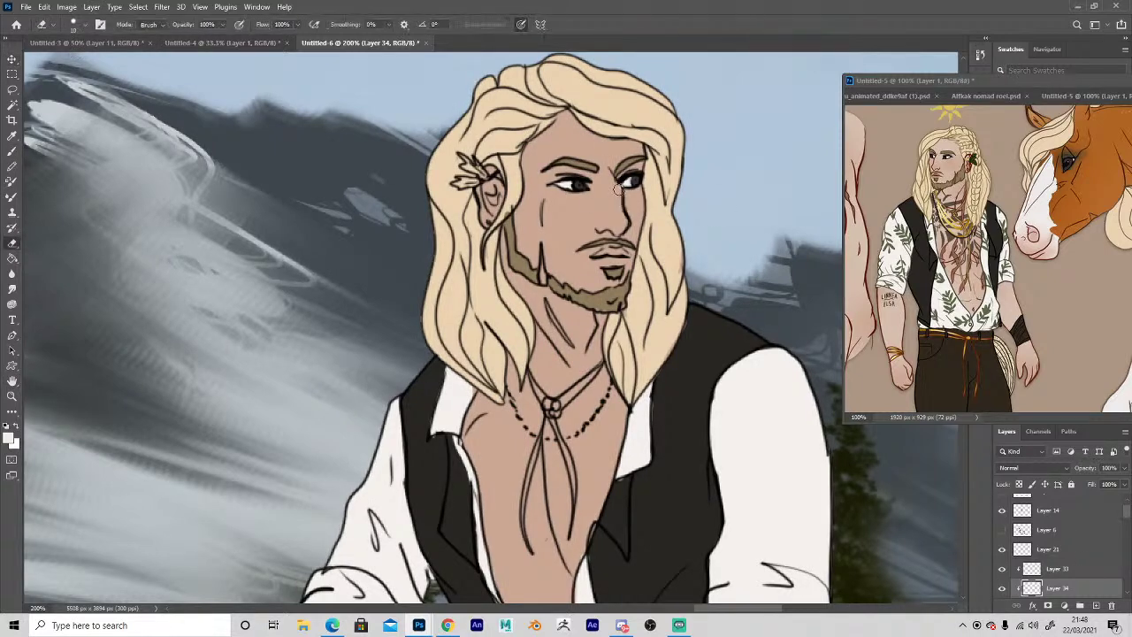
Select the rider's skin base layer, sample the reference forehead's skin tone and choose the DG_MainAIRBRUSH brush.
click(12, 59)
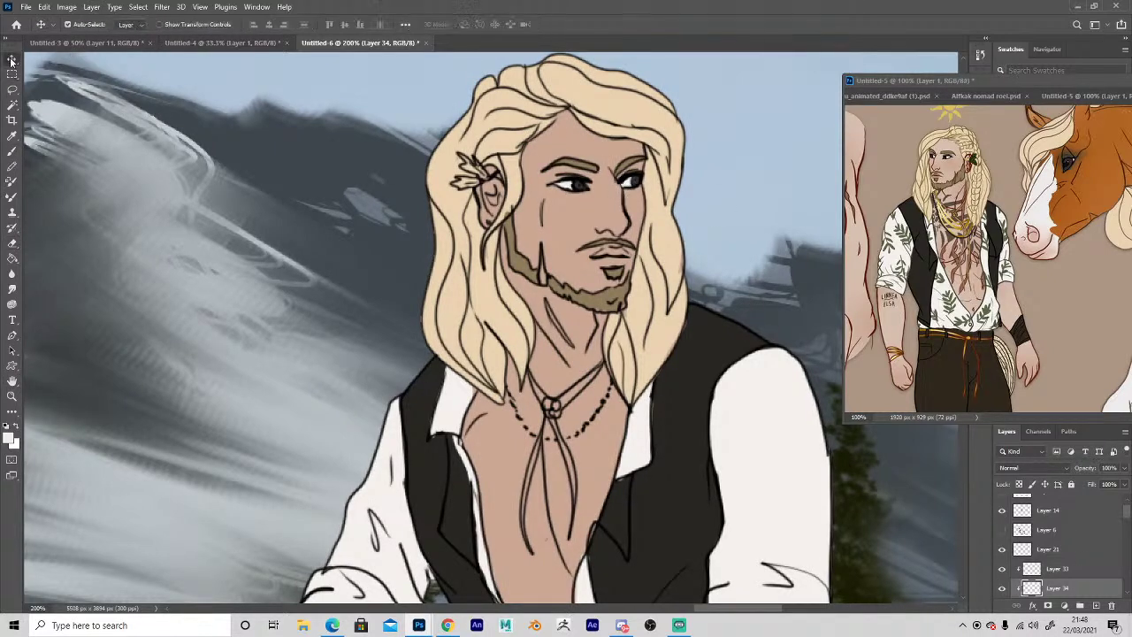
click(588, 212)
key(i)
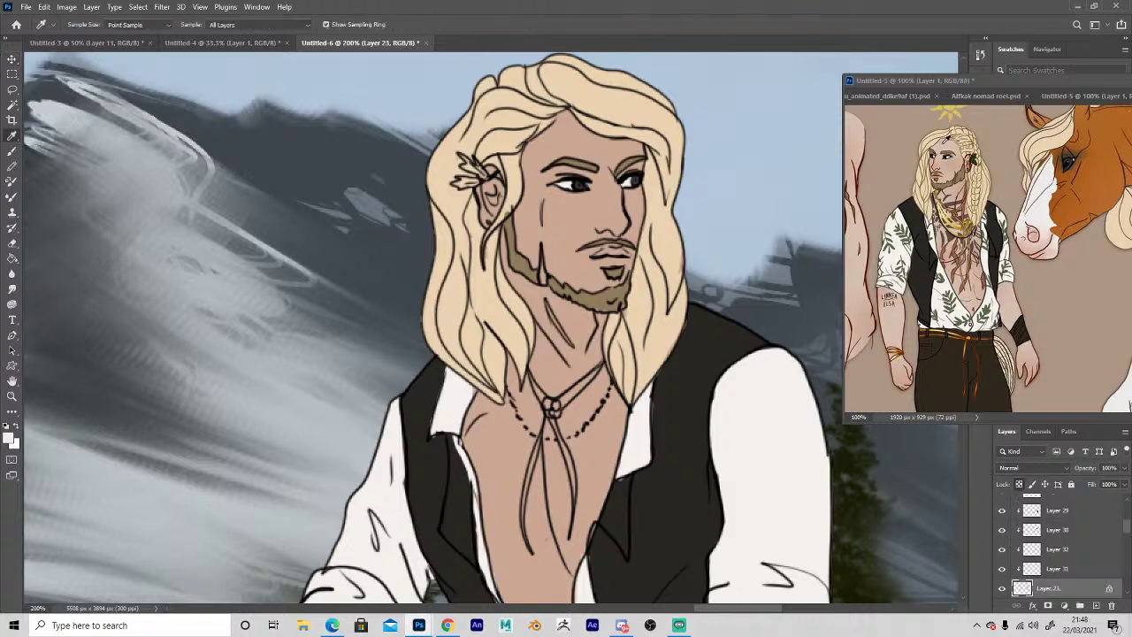
click(946, 139)
key(b)
click(76, 30)
click(142, 277)
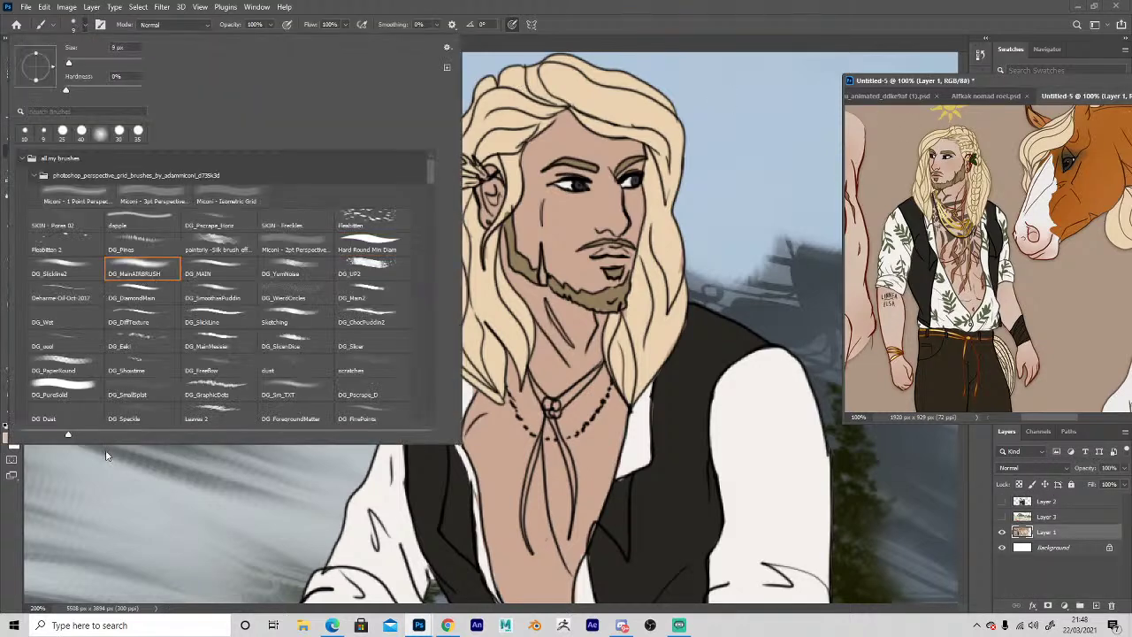
click(554, 397)
key(t)
click(598, 433)
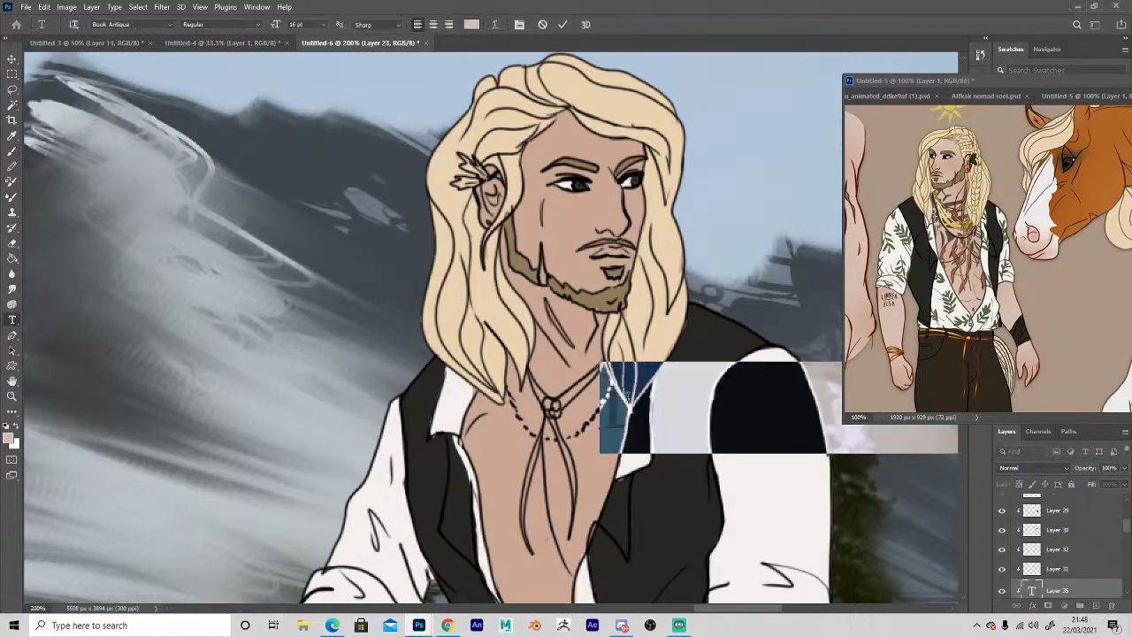
key(Escape)
key(v)
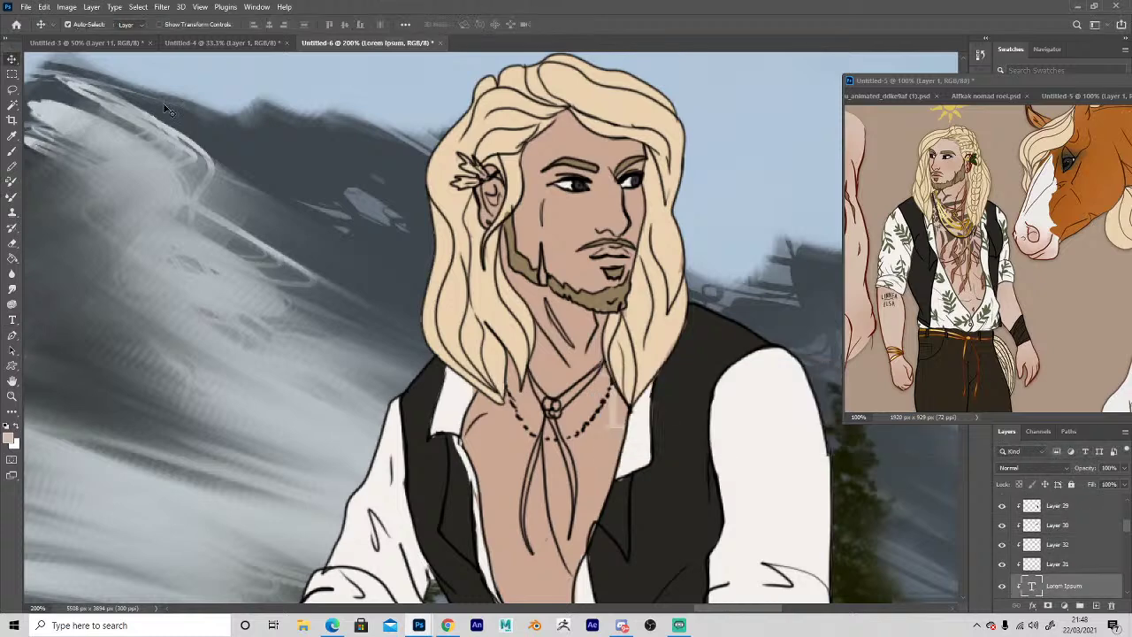
Fill the rider's skin with the tone sampled from the reference forehead.
key(g)
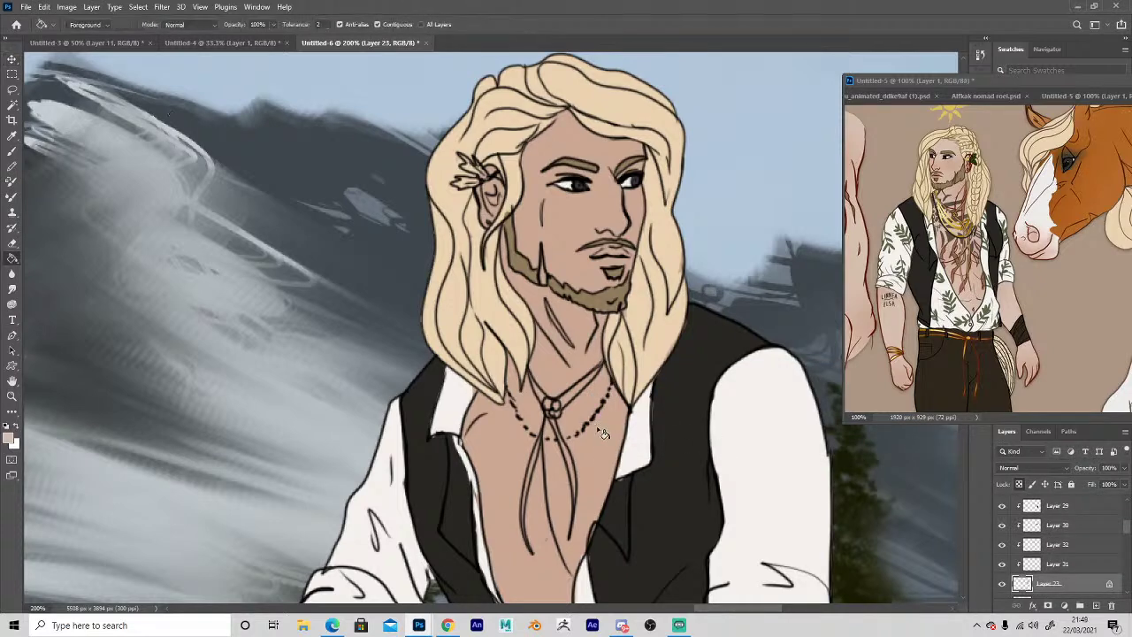
click(600, 432)
Sample the reference face's pinkish blush and brush it softly over the rider's cheeks and nose with an enlarged soft brush.
key(i)
click(949, 161)
key(b)
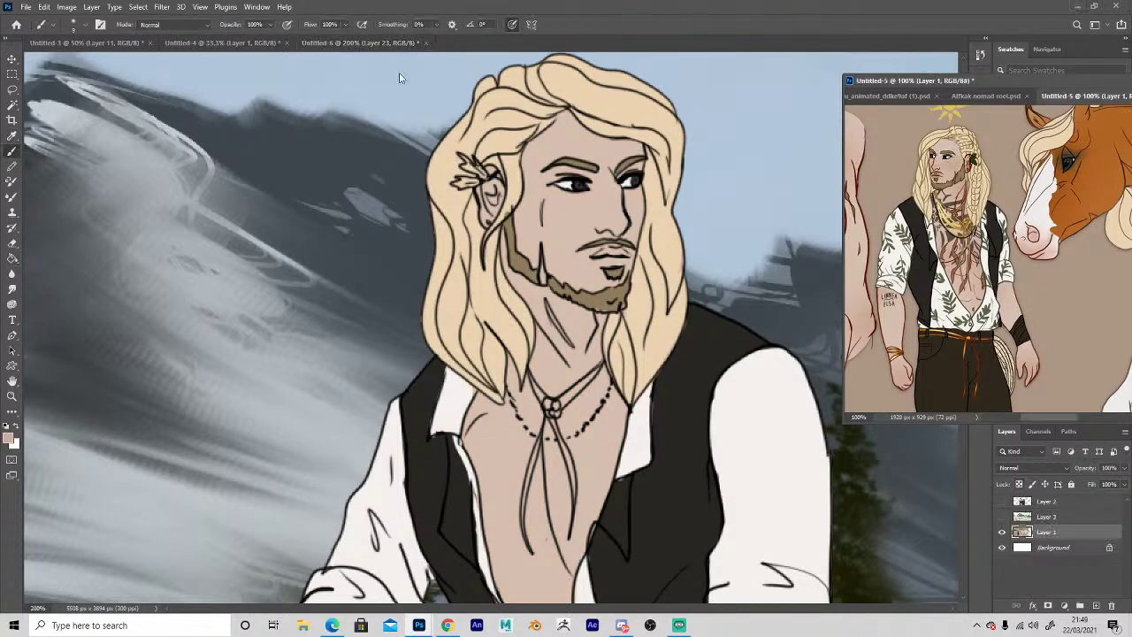
click(74, 26)
click(150, 482)
key(])
key(])
key(])
key(])
key(])
mouse_move(520, 216)
mouse_down()
mouse_move(558, 226)
mouse_move(615, 209)
mouse_move(654, 252)
mouse_move(528, 181)
mouse_move(571, 210)
mouse_move(524, 198)
mouse_up()
alt+click(595, 201)
mouse_move(604, 198)
mouse_down()
mouse_move(592, 228)
mouse_move(588, 206)
mouse_move(565, 189)
mouse_move(544, 211)
mouse_up()
alt+click(544, 209)
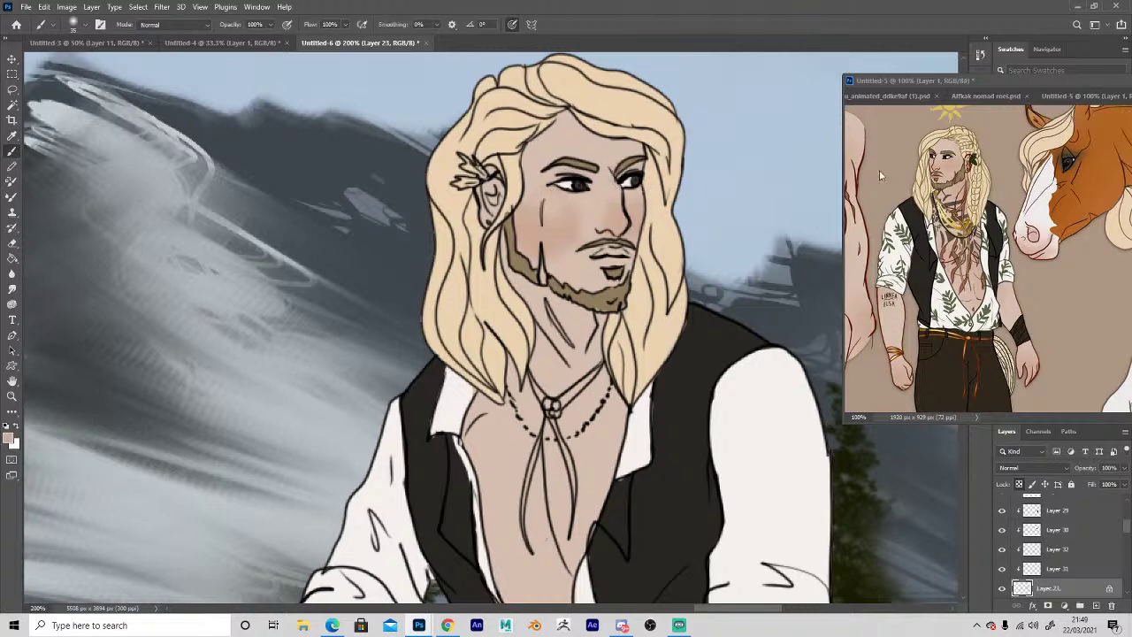
Sample the darker skin shade around the reference eyes and softly shade the rider's eye area.
alt+click(945, 155)
alt+click(937, 153)
click(576, 181)
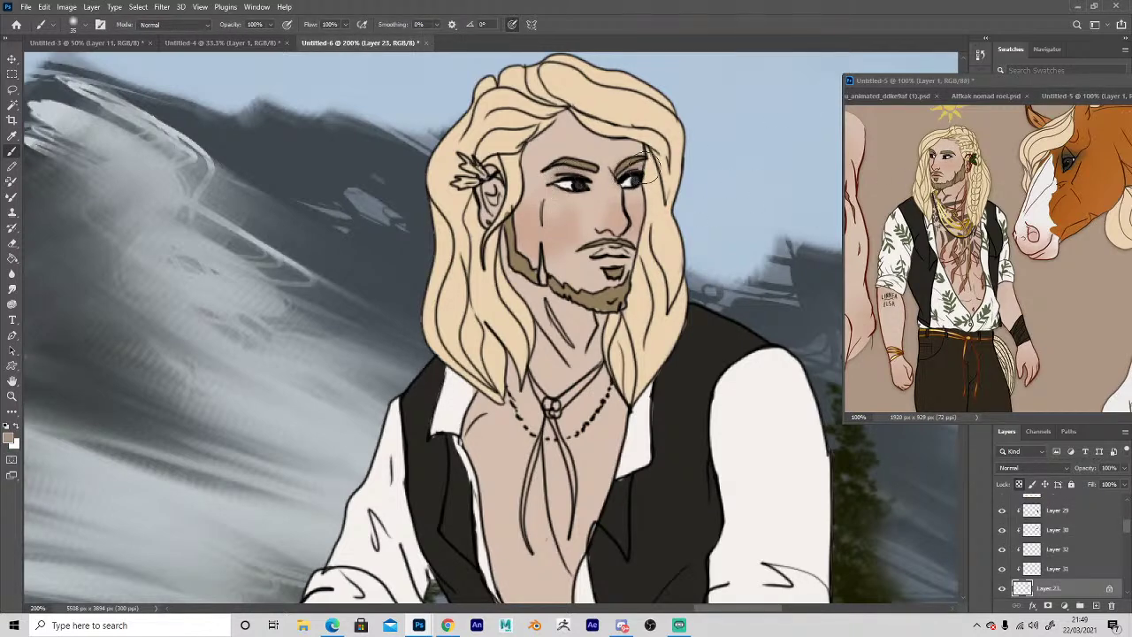
key(alt)
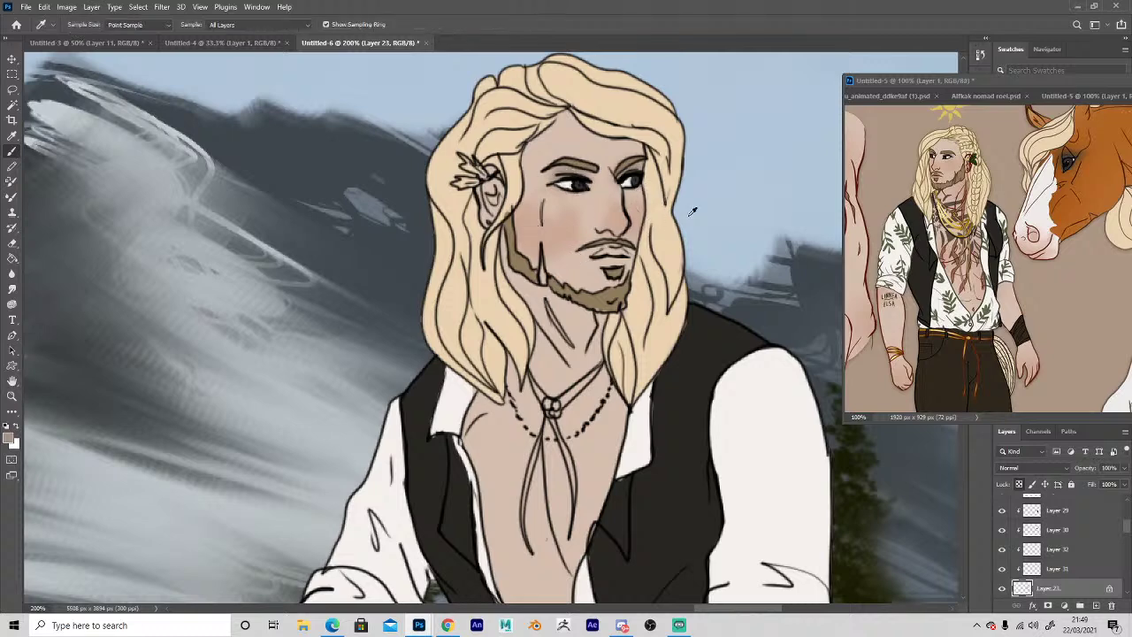
Try to paint the rider's lips with the dark red sampled from the reference mouth.
alt+click(938, 175)
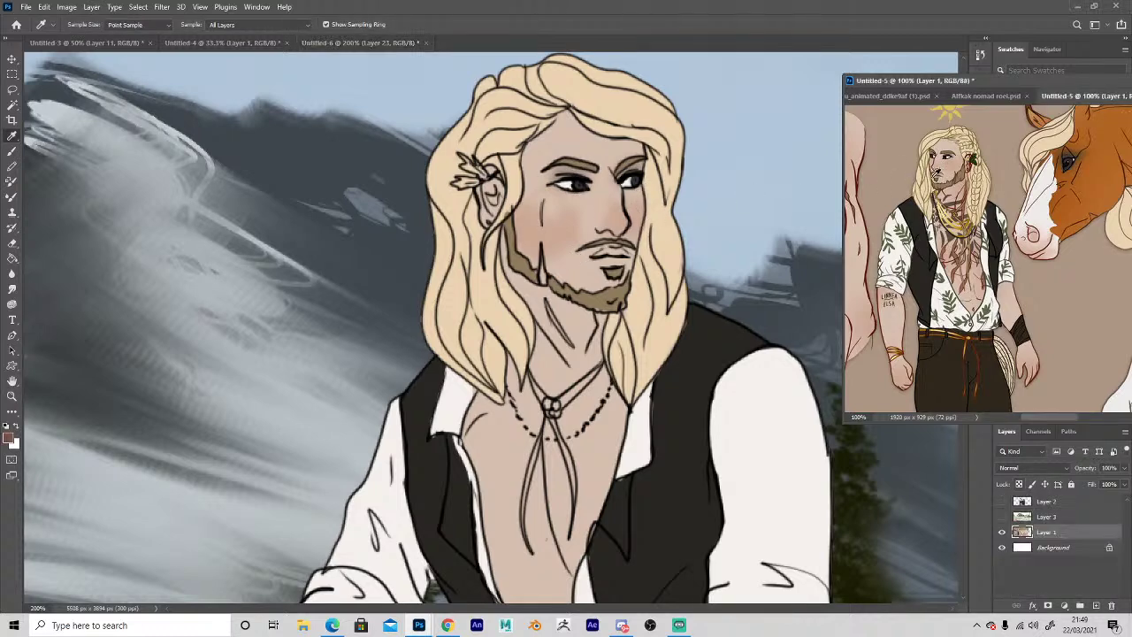
click(604, 262)
mouse_move(599, 261)
mouse_down()
mouse_move(617, 260)
mouse_move(602, 257)
mouse_up()
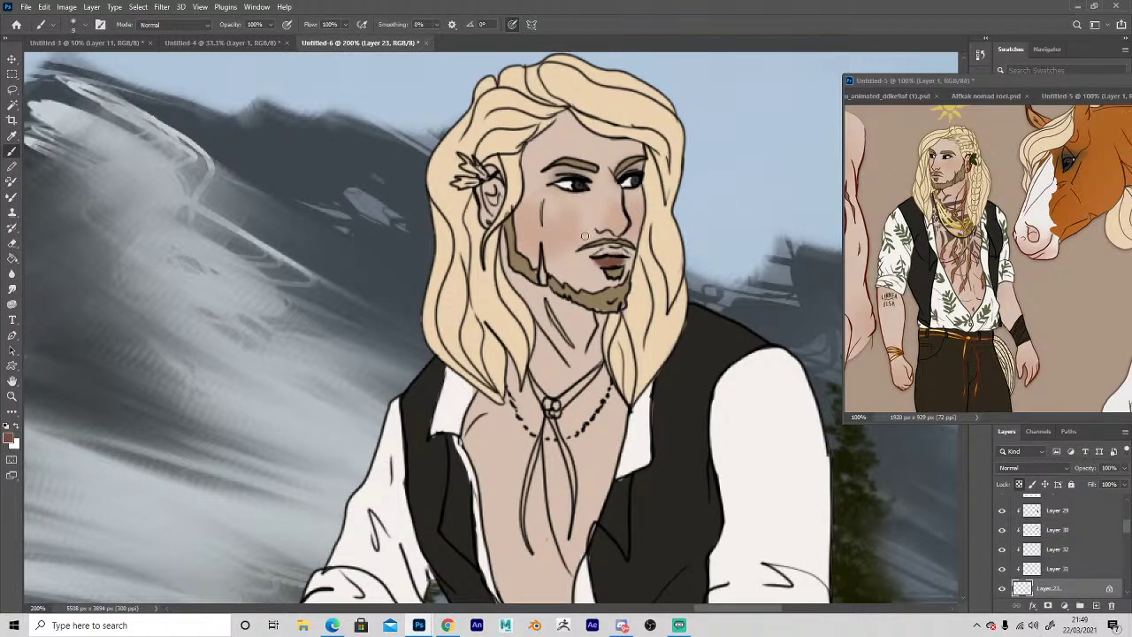
key(ctrl+z)
Sample a lighter lip colour from the enlarged reference face and paint the rider's lips with it.
key(ctrl+space)
click(926, 174)
click(926, 174)
click(926, 174)
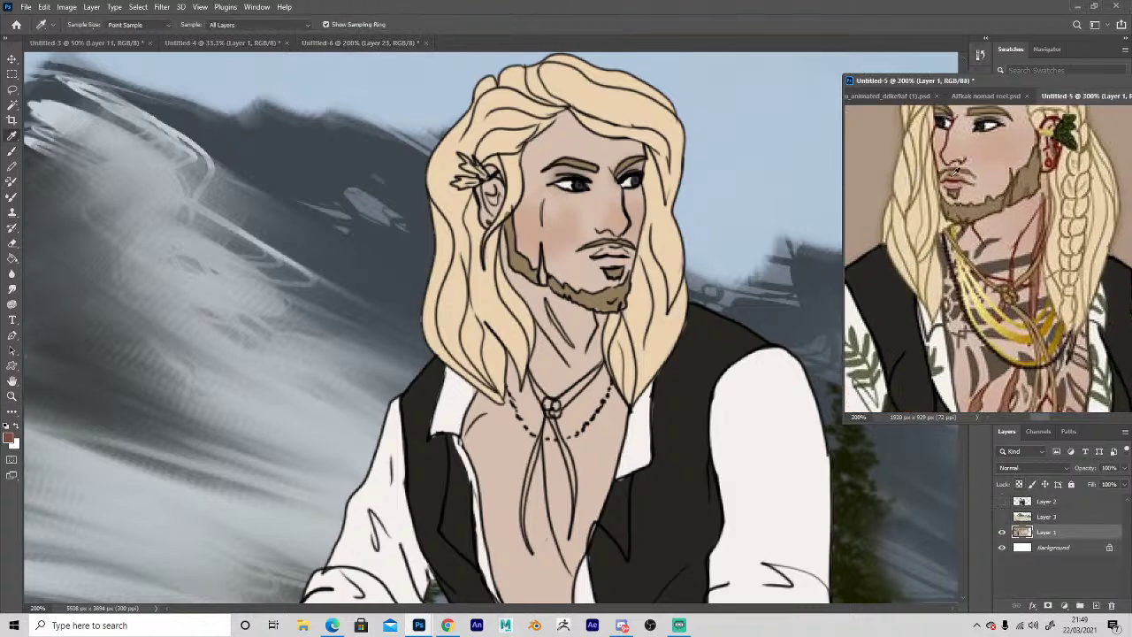
click(607, 254)
mouse_move(607, 253)
mouse_down()
mouse_move(616, 252)
mouse_move(598, 256)
mouse_up()
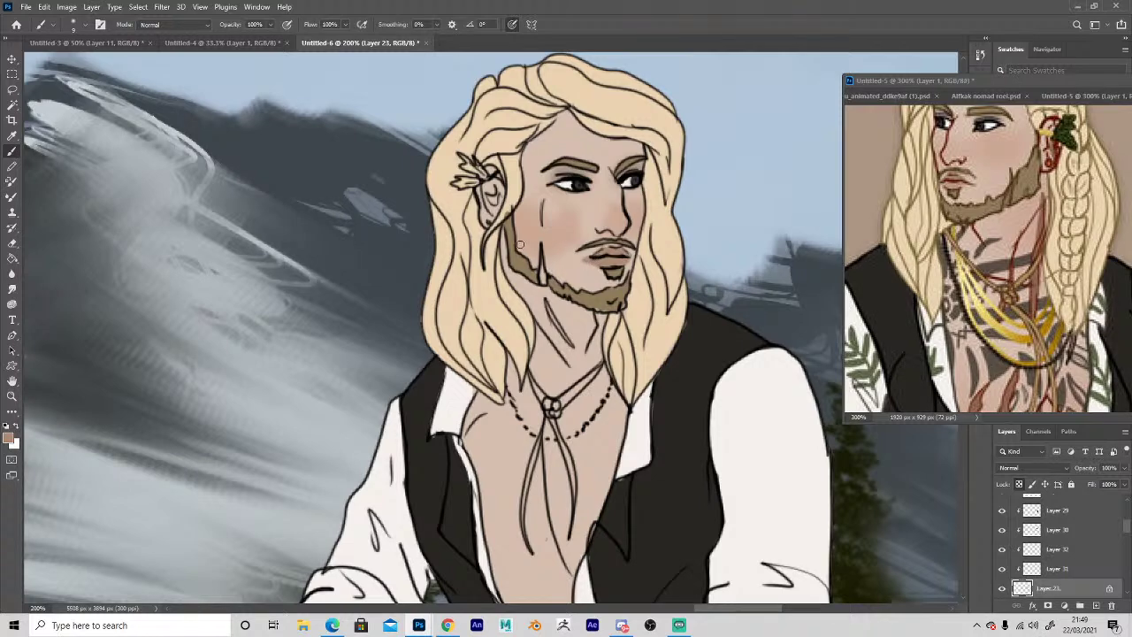
Resample the blush from the rider's cheek and tint the rider's ear with a larger soft brush.
alt+click(560, 232)
key(bracketright)
key(bracketright)
mouse_move(490, 196)
mouse_down()
mouse_move(488, 209)
mouse_move(492, 193)
mouse_up()
alt+click(533, 257)
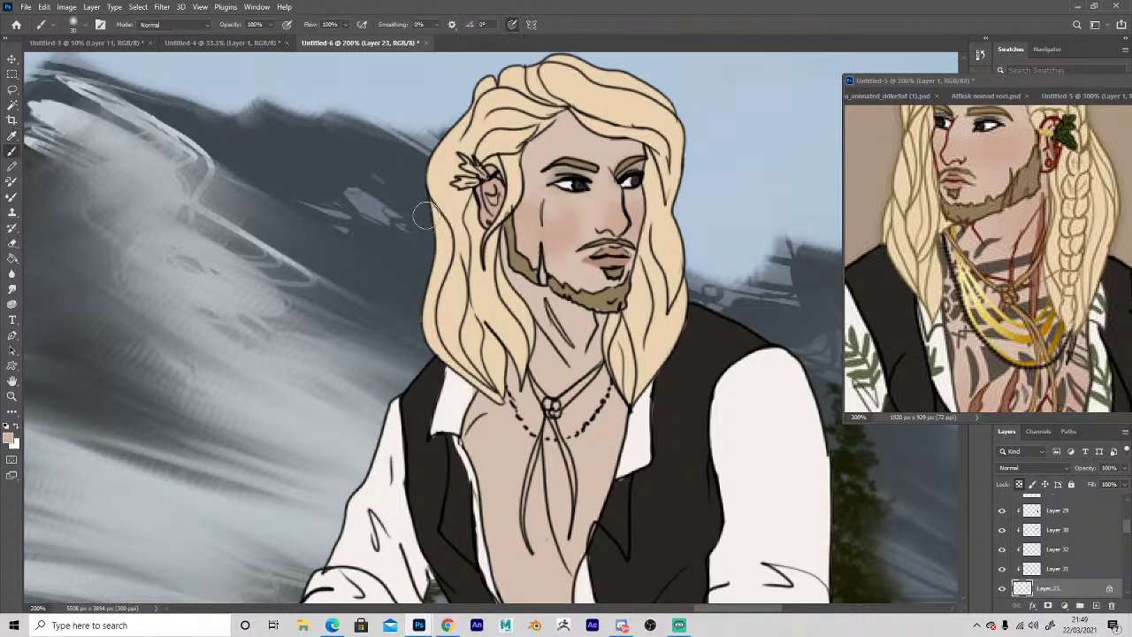
Brush a soft pink blush over the rider's bare chest.
key(z)
alt+click(522, 455)
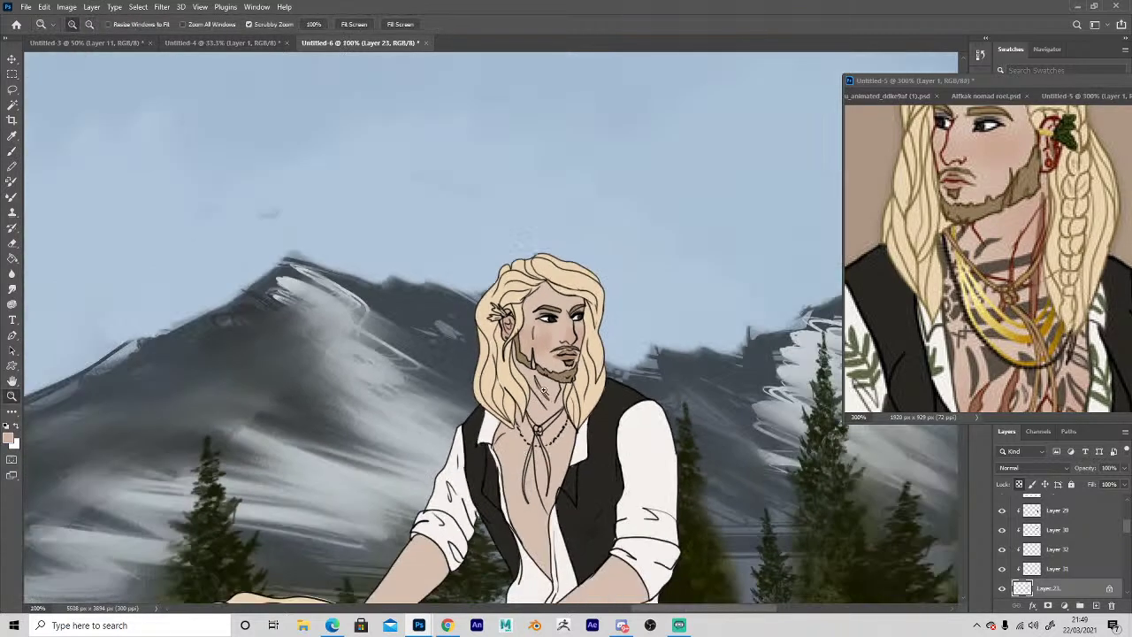
key(b)
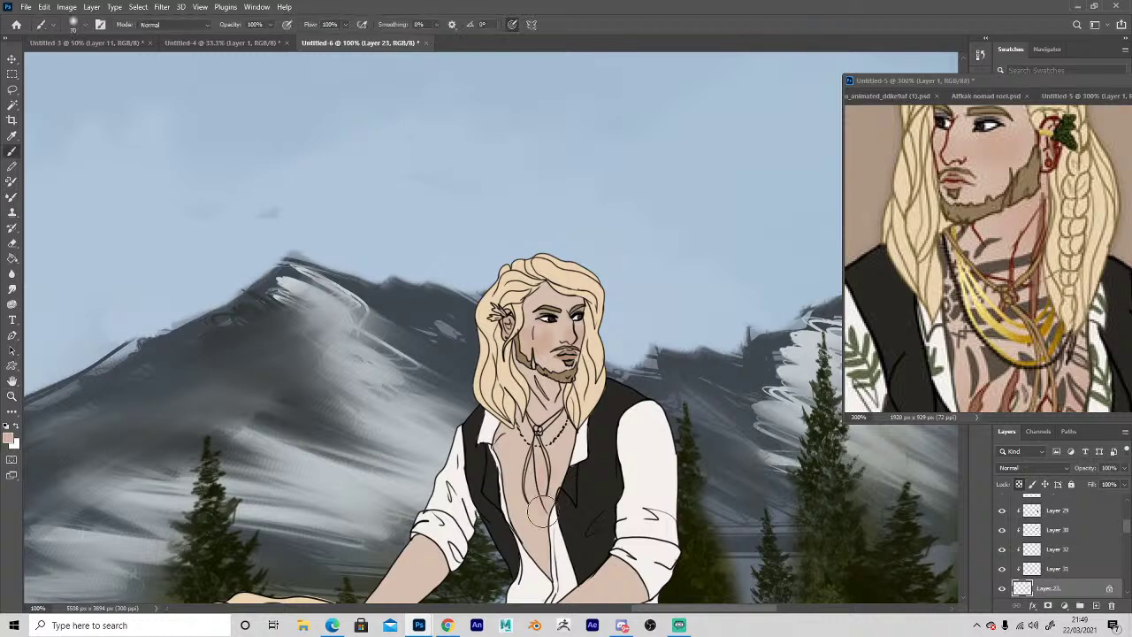
Sample the skin blush again and softly tint both of the rider's forearms.
key(z)
alt+click(436, 488)
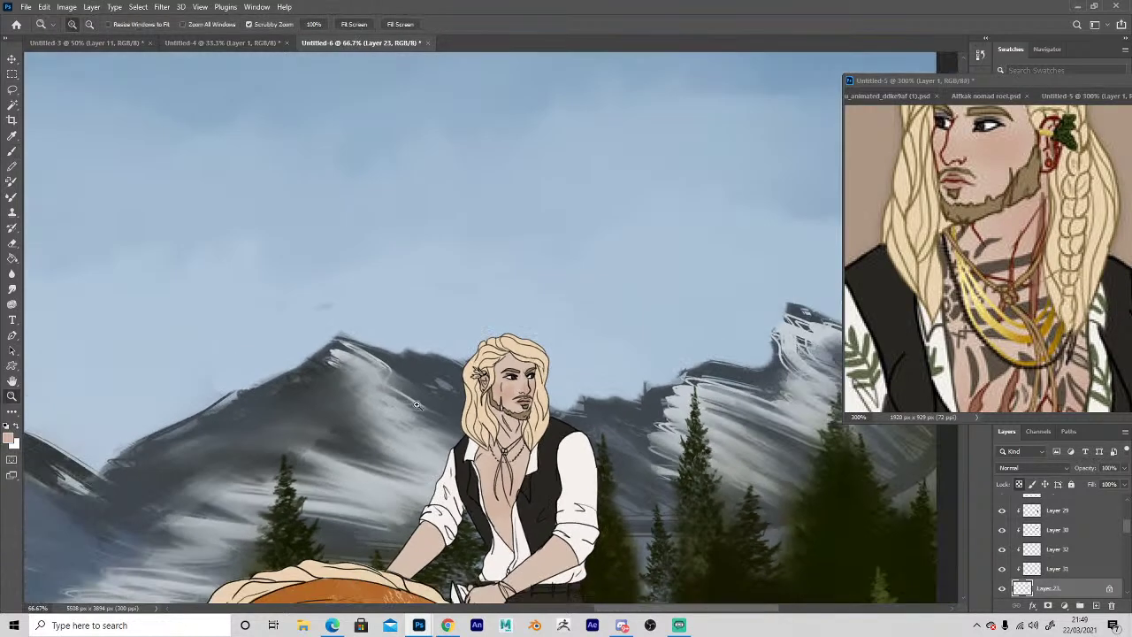
click(947, 283)
alt+click(906, 324)
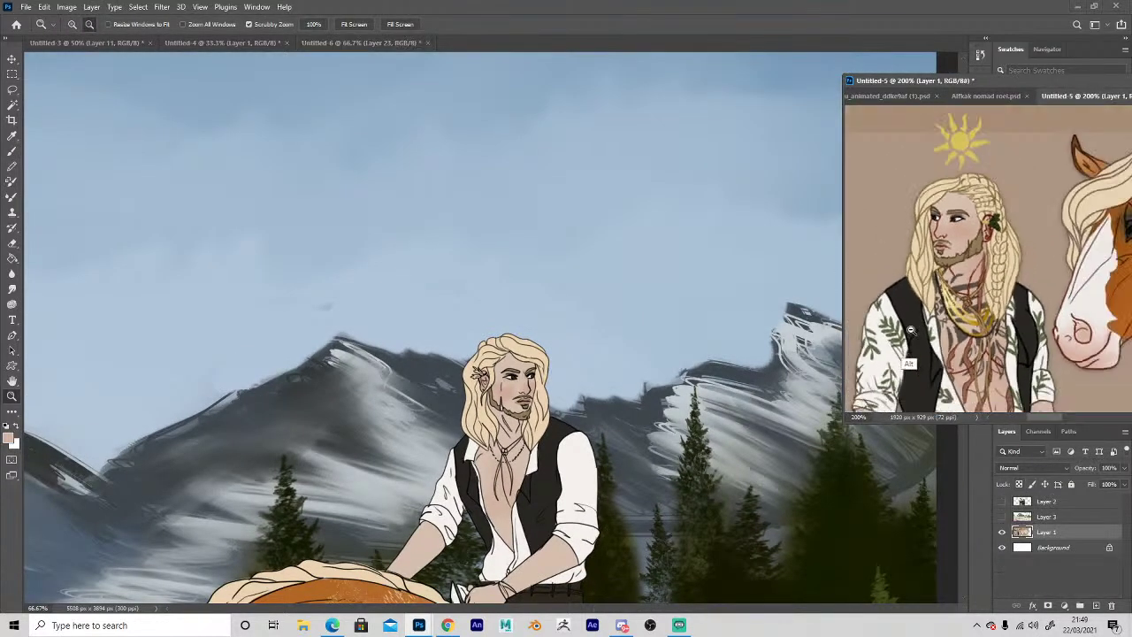
key(h)
drag(340, 476, 431, 235)
key(b)
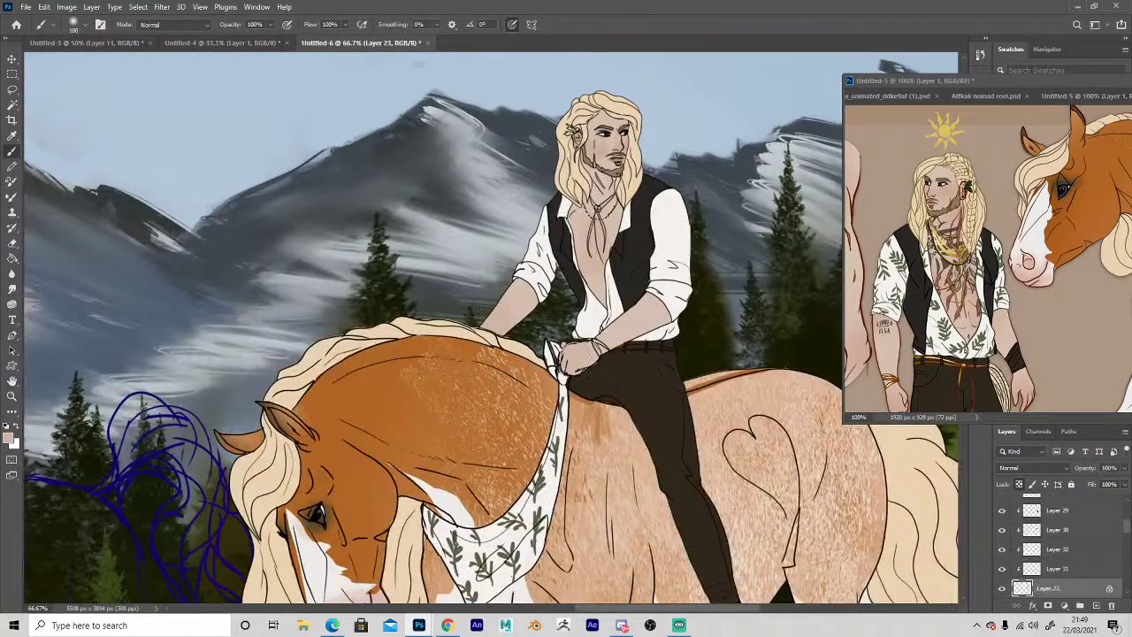
key(i)
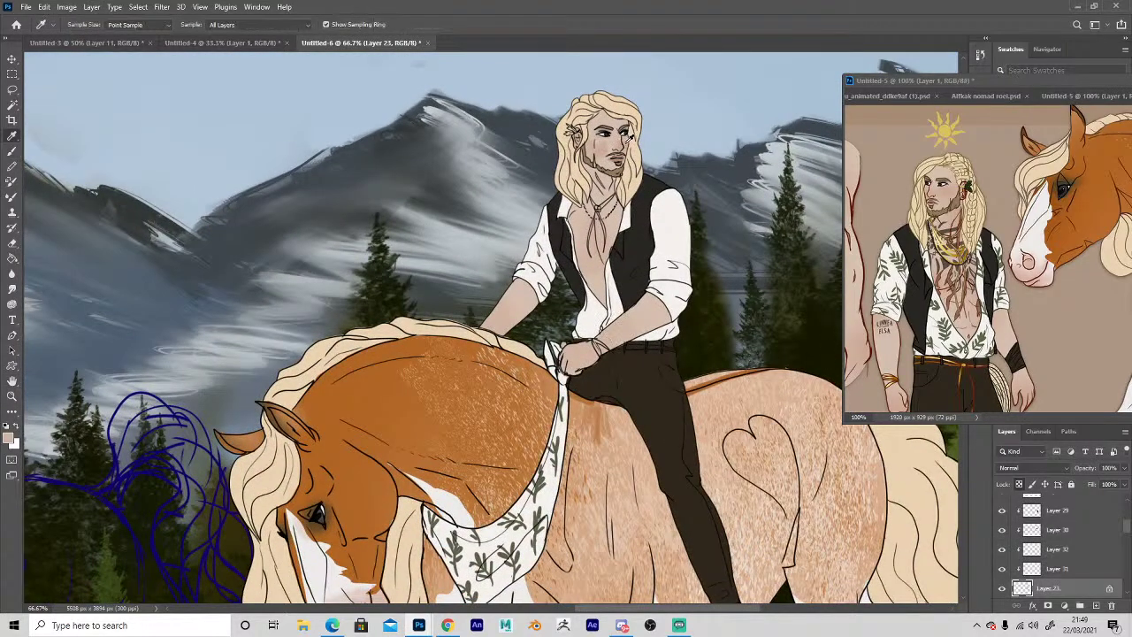
key(b)
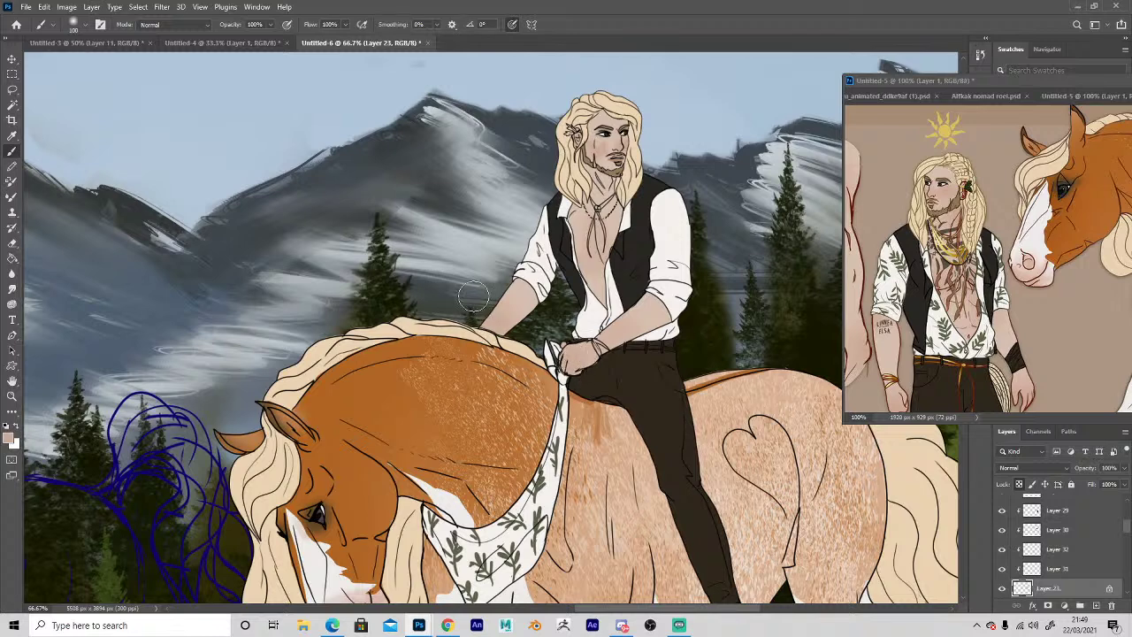
key(i)
click(925, 340)
key(b)
click(660, 303)
On the rider's line art layer, draw black pectoral, abdominal and collarbone lines on his bare chest with a small hard brush.
key(space)
click(14, 58)
click(602, 257)
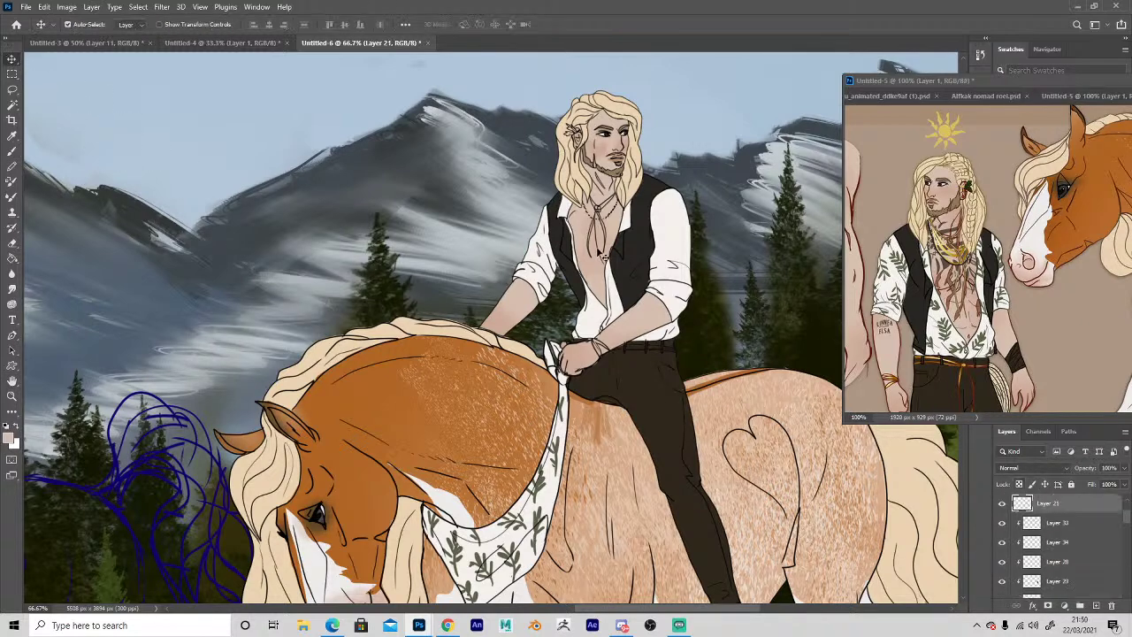
key(b)
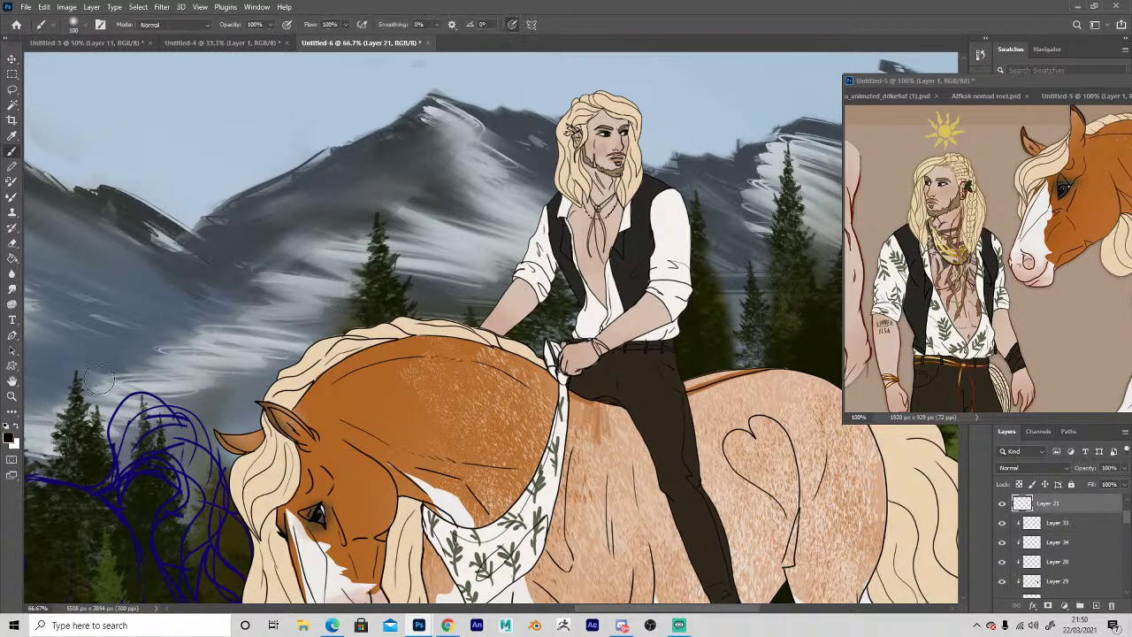
click(74, 23)
click(356, 245)
click(501, 192)
key(bracketleft)
key(bracketleft)
drag(586, 264, 581, 267)
scroll(584, 266, up, 5)
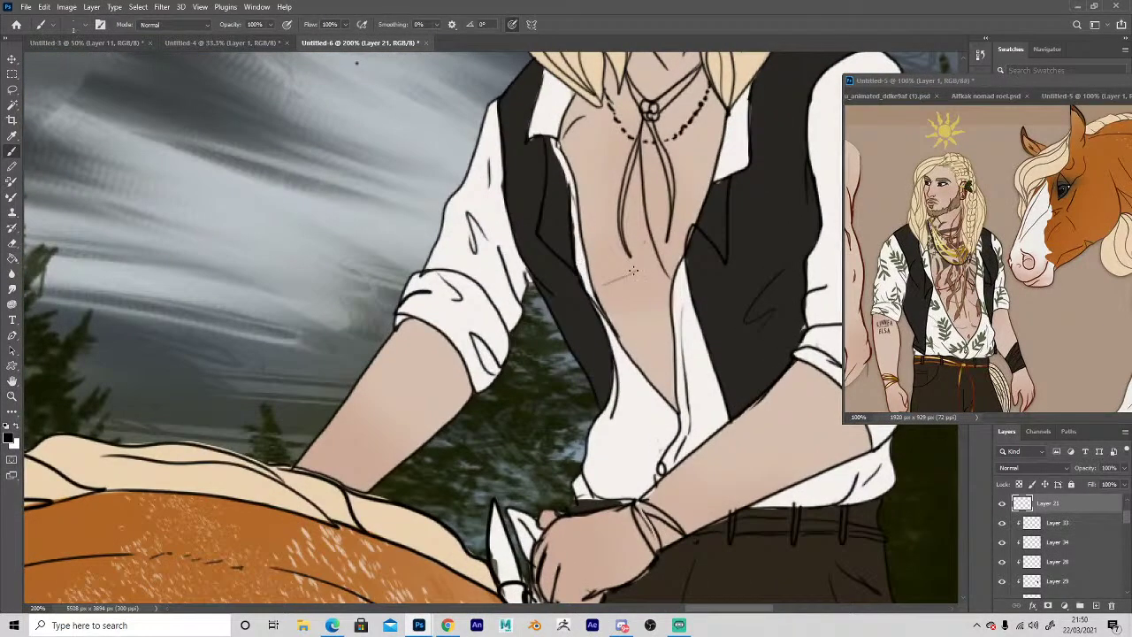
drag(639, 264, 597, 287)
drag(639, 276, 653, 370)
drag(619, 323, 637, 329)
drag(646, 240, 633, 267)
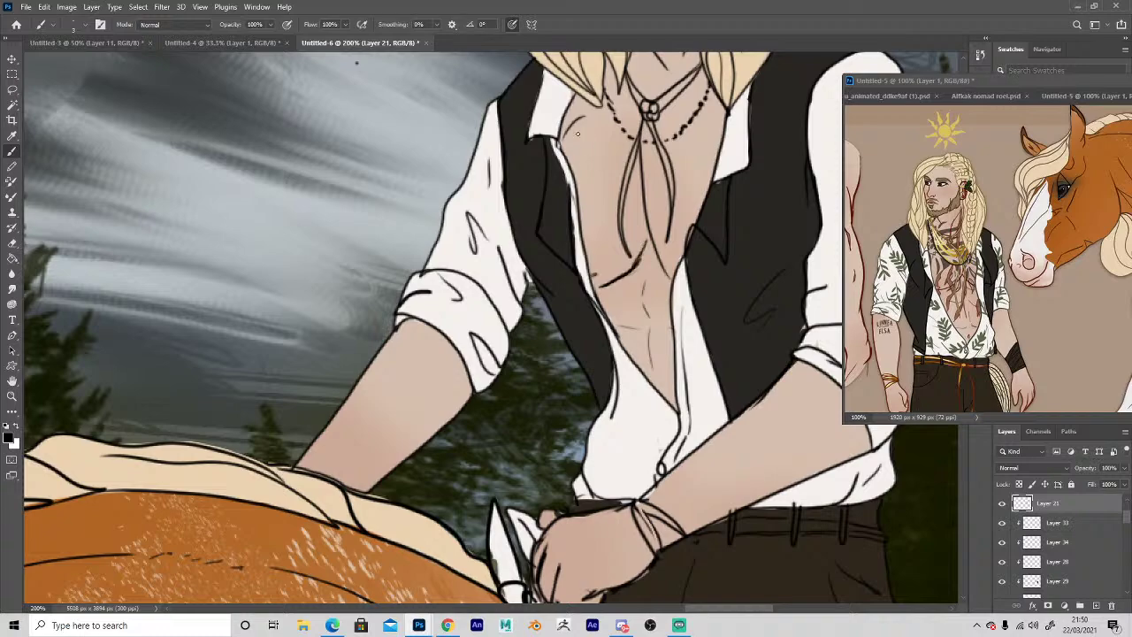
drag(589, 110, 635, 132)
drag(706, 105, 671, 127)
Add a new layer clipped directly above the rider's base layer, beneath his other clipped colour layers.
alt+click(531, 444)
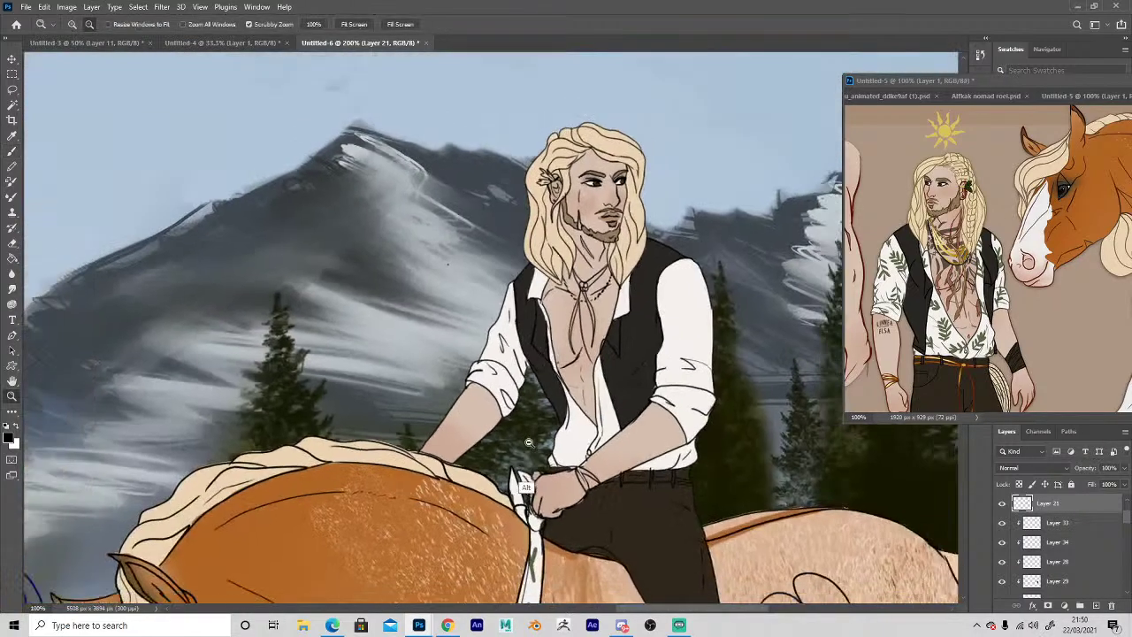
alt+click(530, 444)
alt+click(531, 444)
click(600, 522)
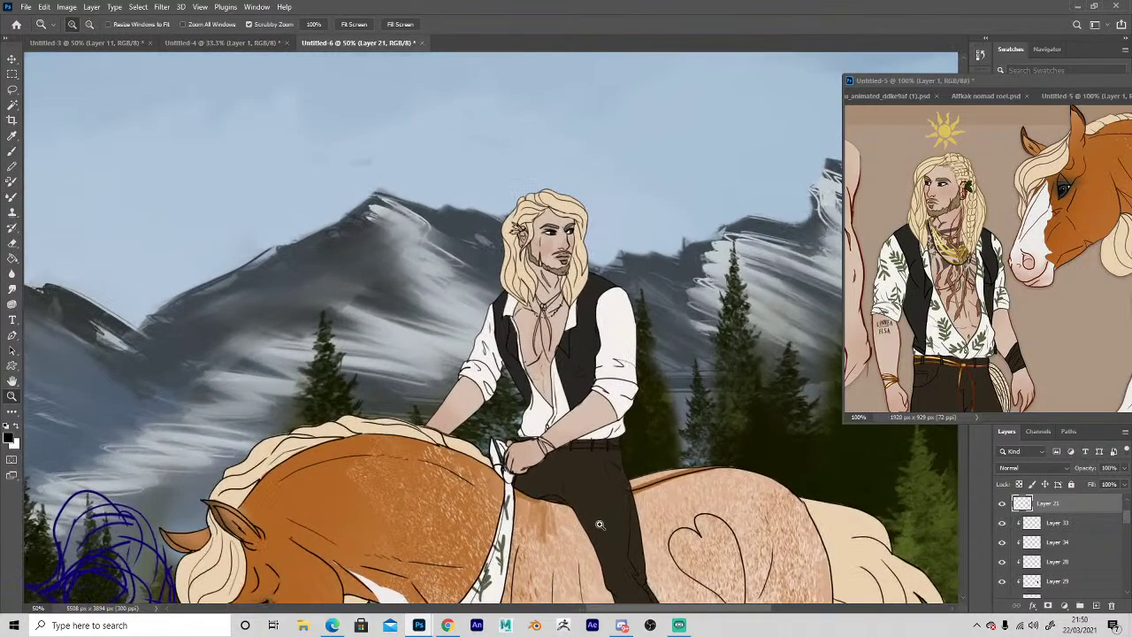
click(1057, 562)
click(1126, 594)
click(1125, 594)
click(1126, 594)
click(1125, 593)
click(1125, 593)
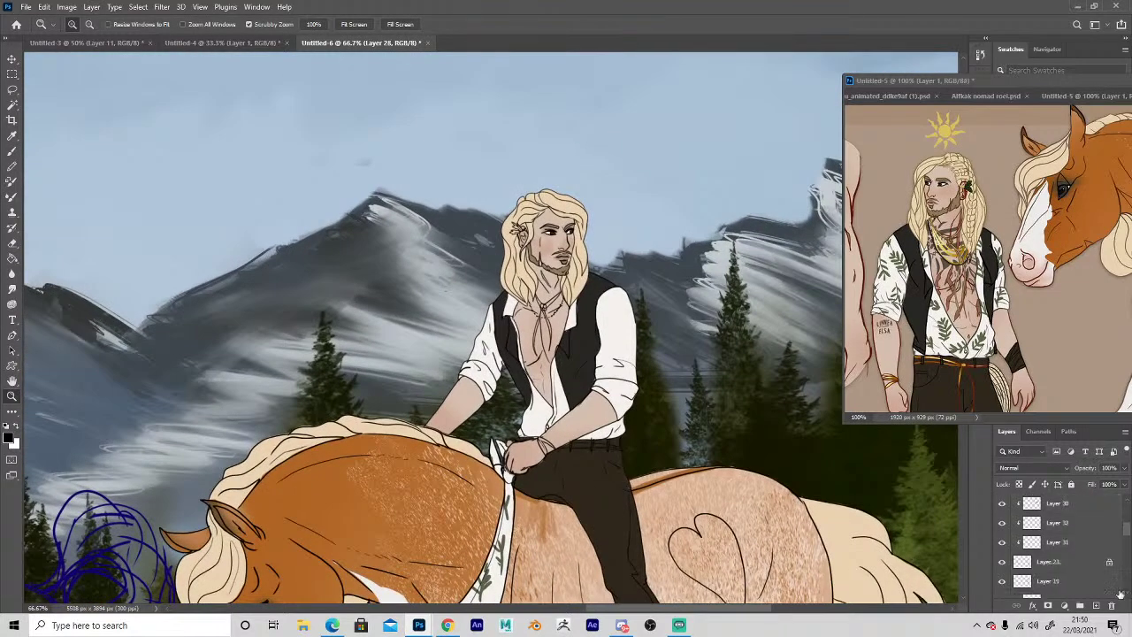
click(1070, 565)
click(1097, 607)
Sample the dark tattoo colour from the reference torso and paint the tribal tattoo across the rider's neck and chest.
key(i)
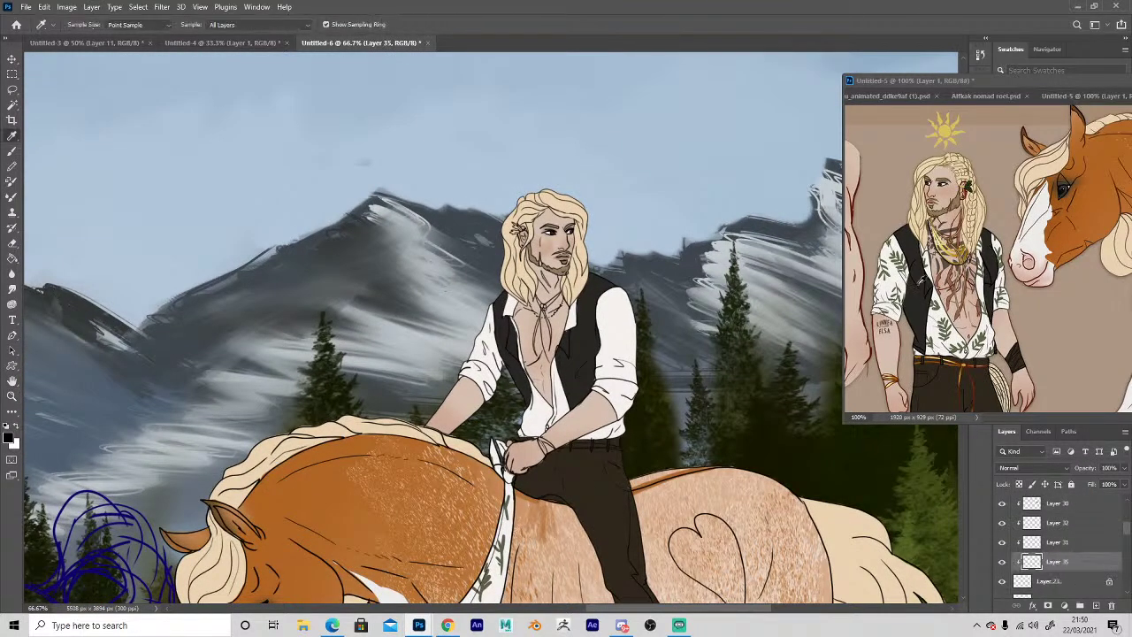
click(919, 267)
key(space)
drag(918, 266, 1107, 262)
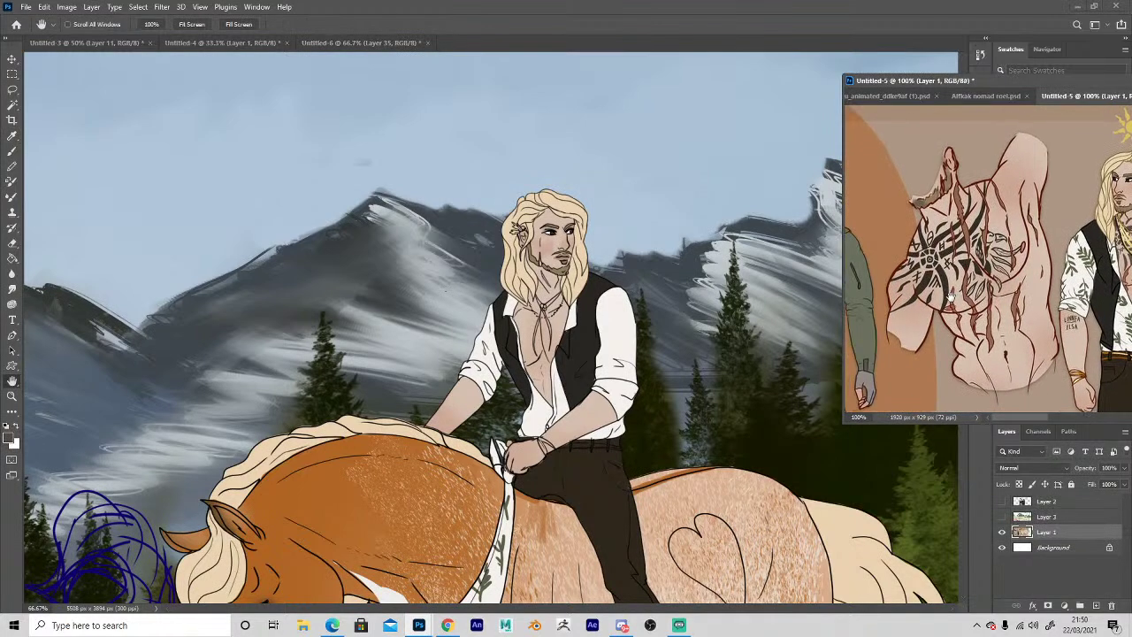
mouse_move(453, 448)
mouse_down()
mouse_move(542, 314)
mouse_move(565, 334)
mouse_up()
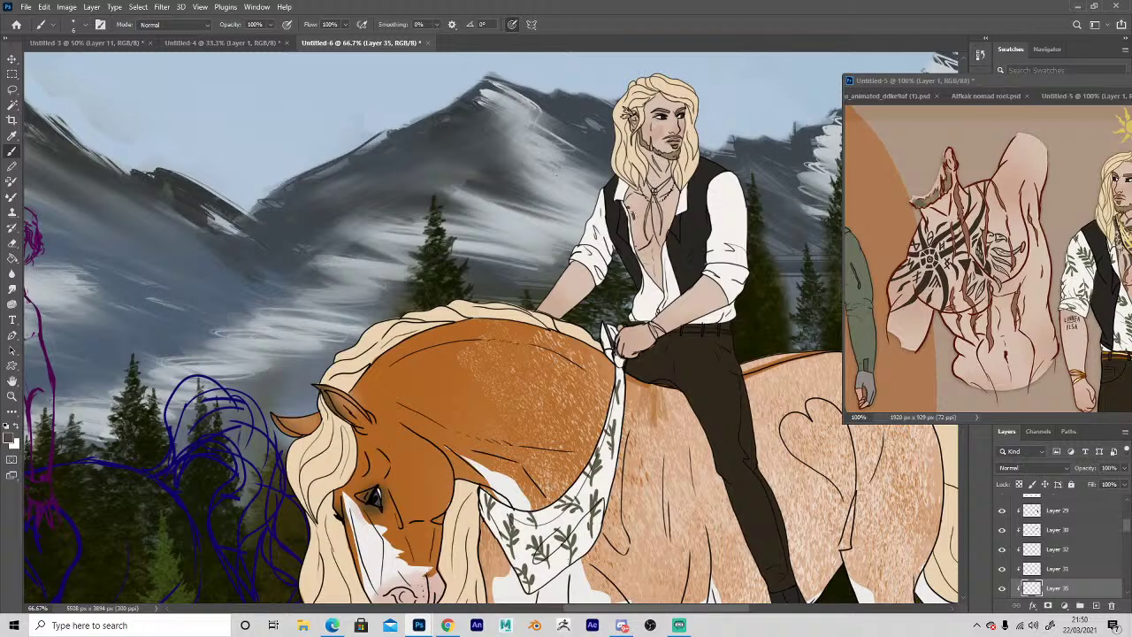
mouse_move(637, 211)
mouse_down()
mouse_move(689, 176)
mouse_move(655, 186)
mouse_move(675, 176)
mouse_up()
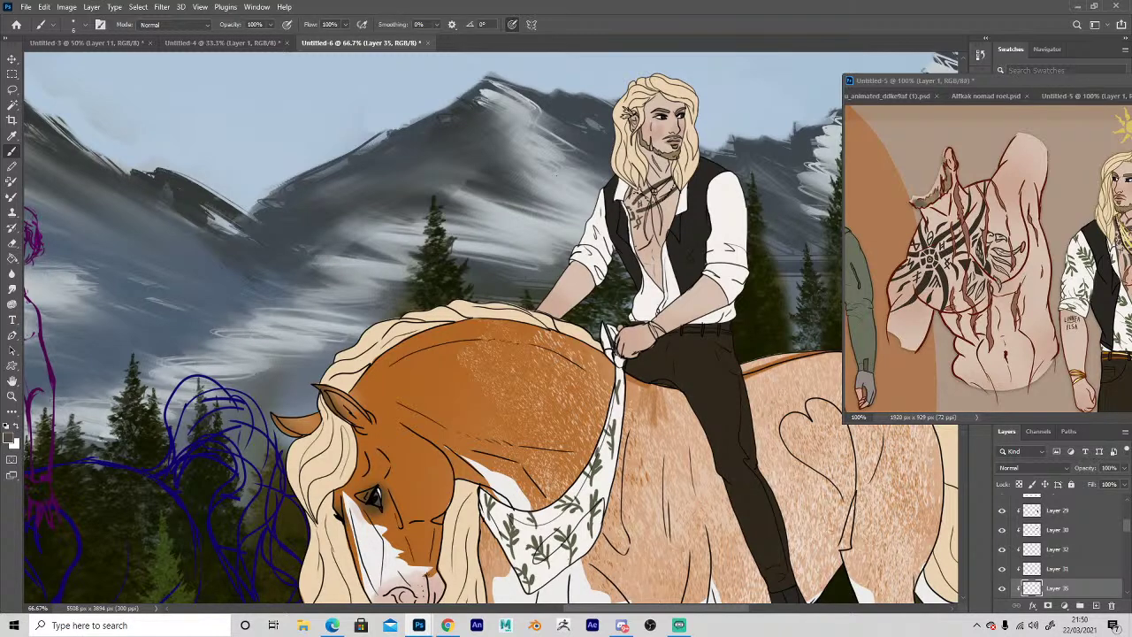
mouse_move(643, 227)
mouse_down()
mouse_move(646, 241)
mouse_move(674, 211)
mouse_move(650, 259)
mouse_move(662, 274)
mouse_move(647, 255)
mouse_up()
key(ctrl+z)
drag(653, 209, 655, 219)
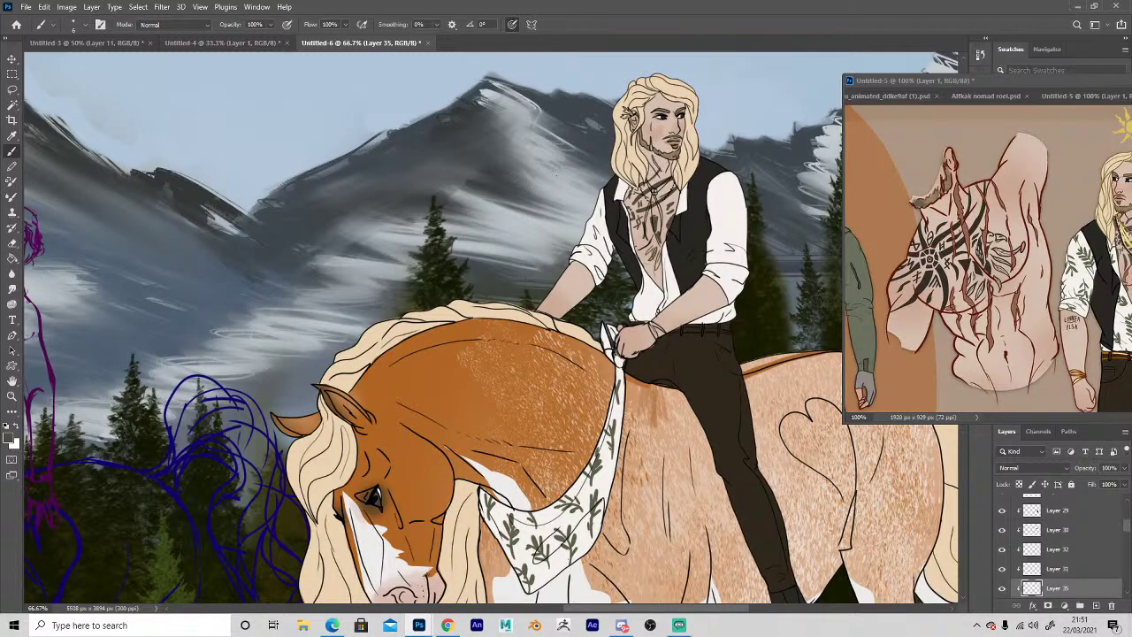
On another new clipped layer, paint the reddish-brown scars down the rider's chest with a colour sampled from the reference.
key(z)
alt+click(566, 426)
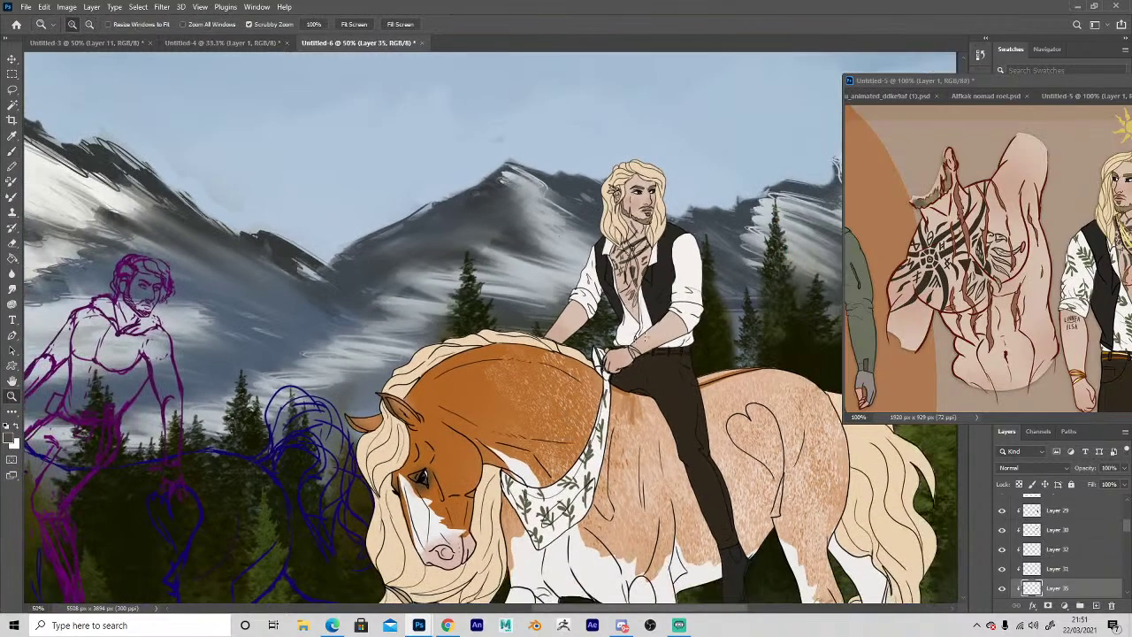
click(639, 322)
click(1097, 604)
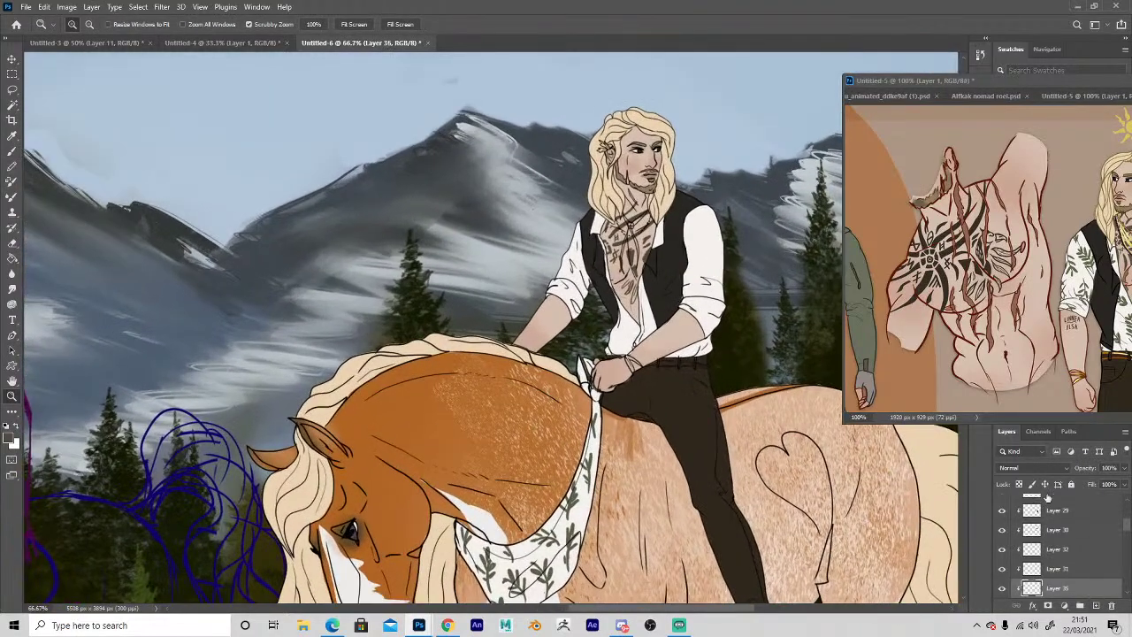
key(i)
click(957, 219)
key(b)
click(623, 225)
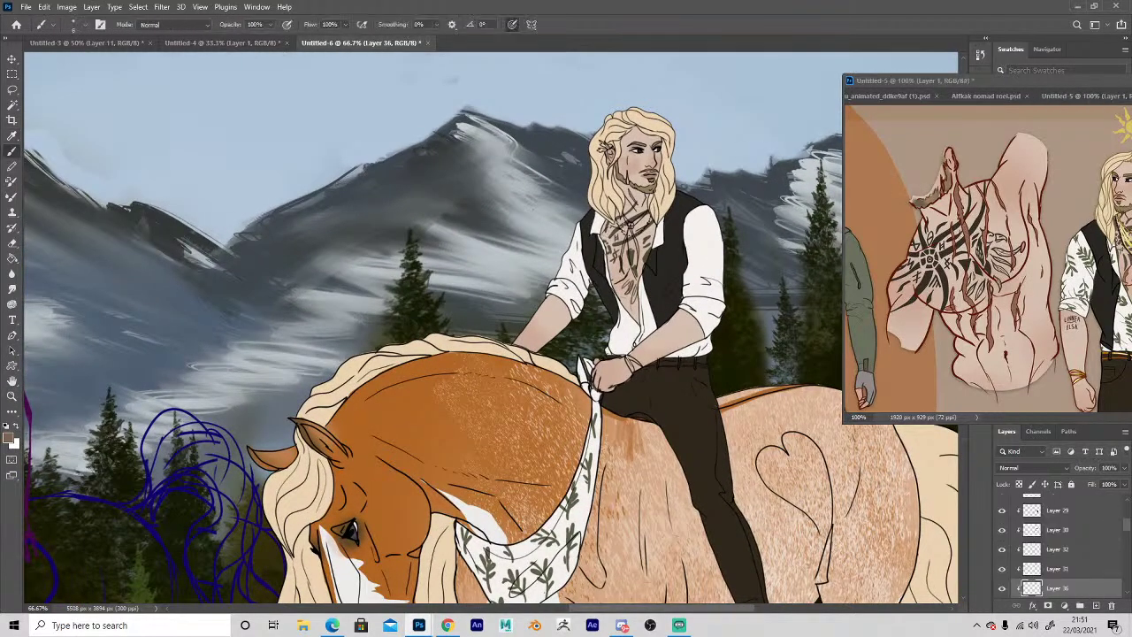
mouse_move(628, 229)
mouse_down()
mouse_move(616, 247)
mouse_move(626, 258)
mouse_up()
mouse_move(652, 217)
mouse_down()
mouse_move(621, 288)
mouse_move(610, 278)
mouse_move(626, 302)
mouse_up()
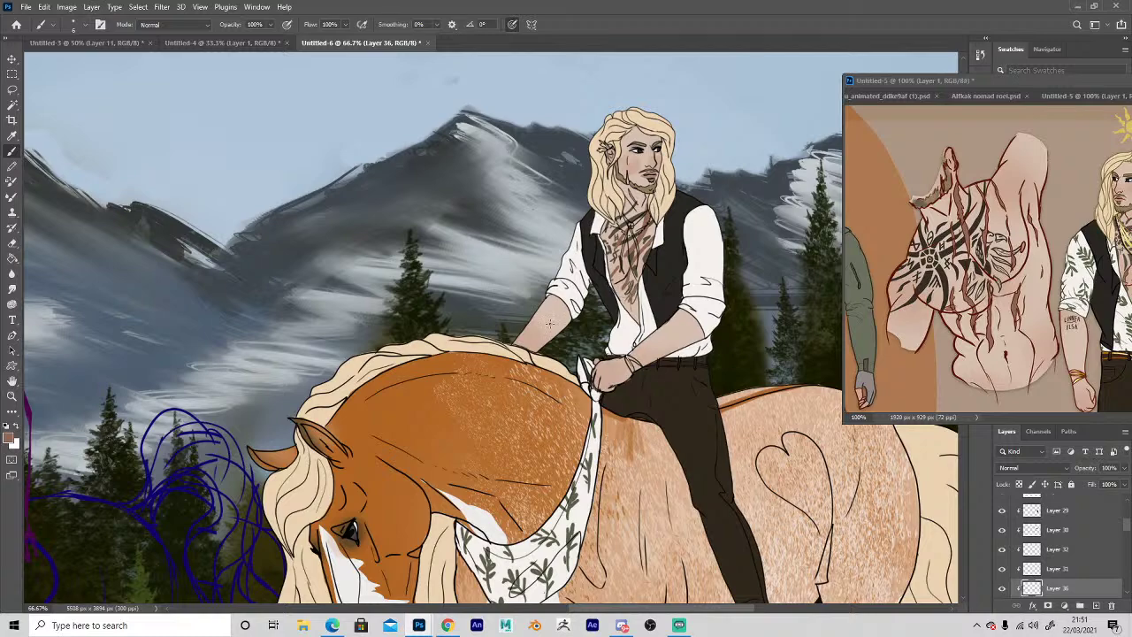
Examine the rider's chest tattoo and scars within the whole composition at several zoom levels.
key(z)
alt+click(519, 470)
alt+click(531, 451)
alt+click(531, 451)
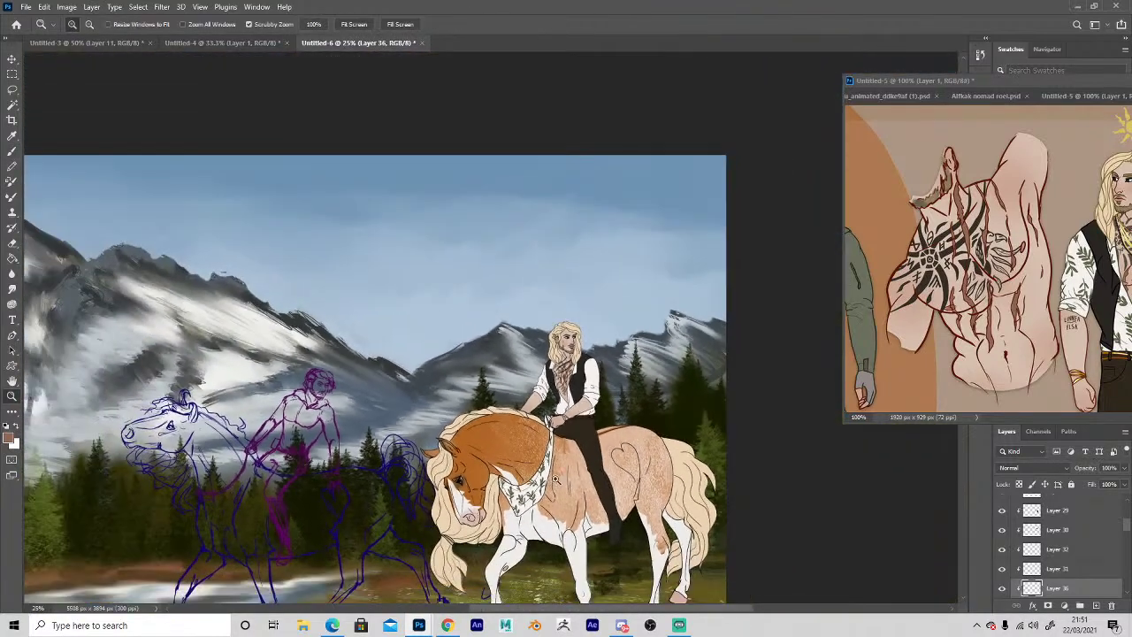
click(555, 480)
click(567, 416)
click(567, 416)
key(b)
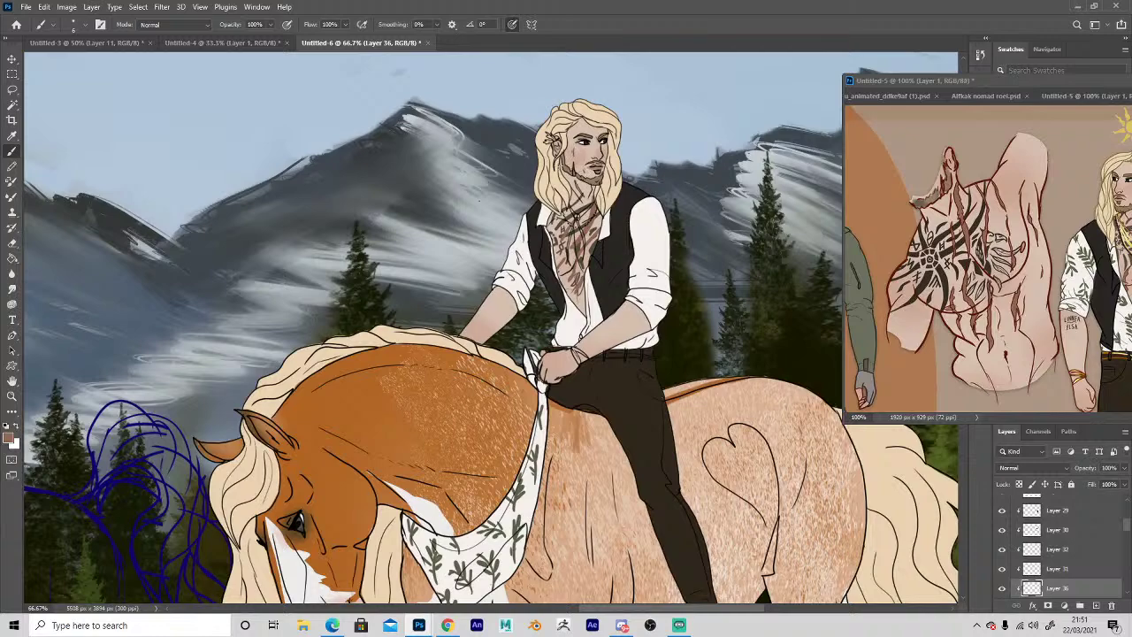
key(z)
alt+click(457, 467)
alt+click(457, 467)
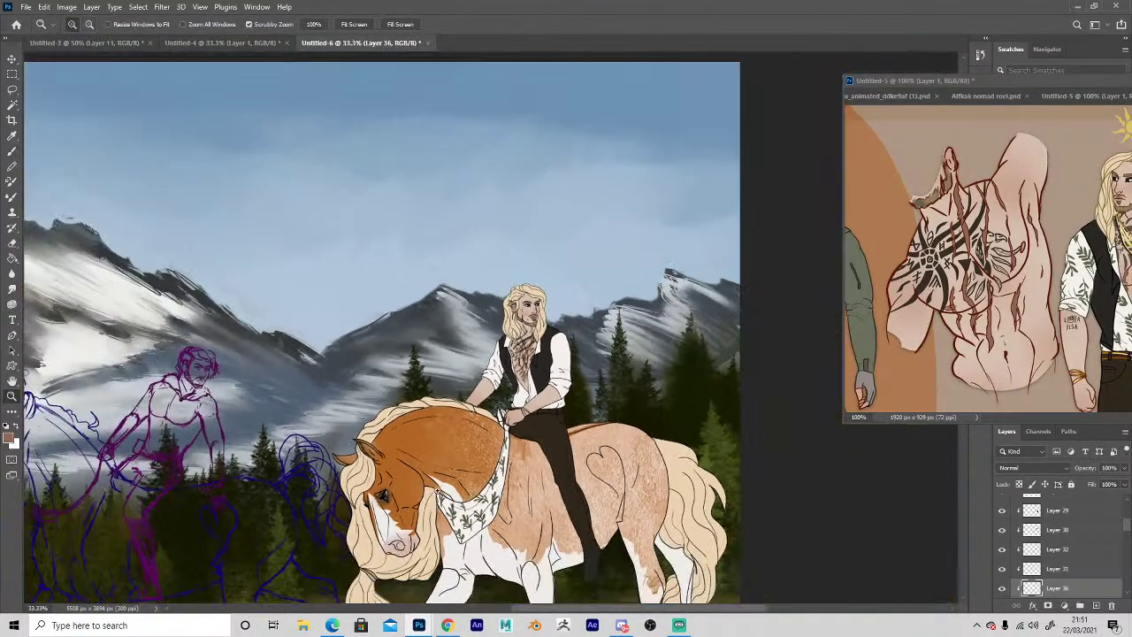
click(403, 517)
alt+click(404, 517)
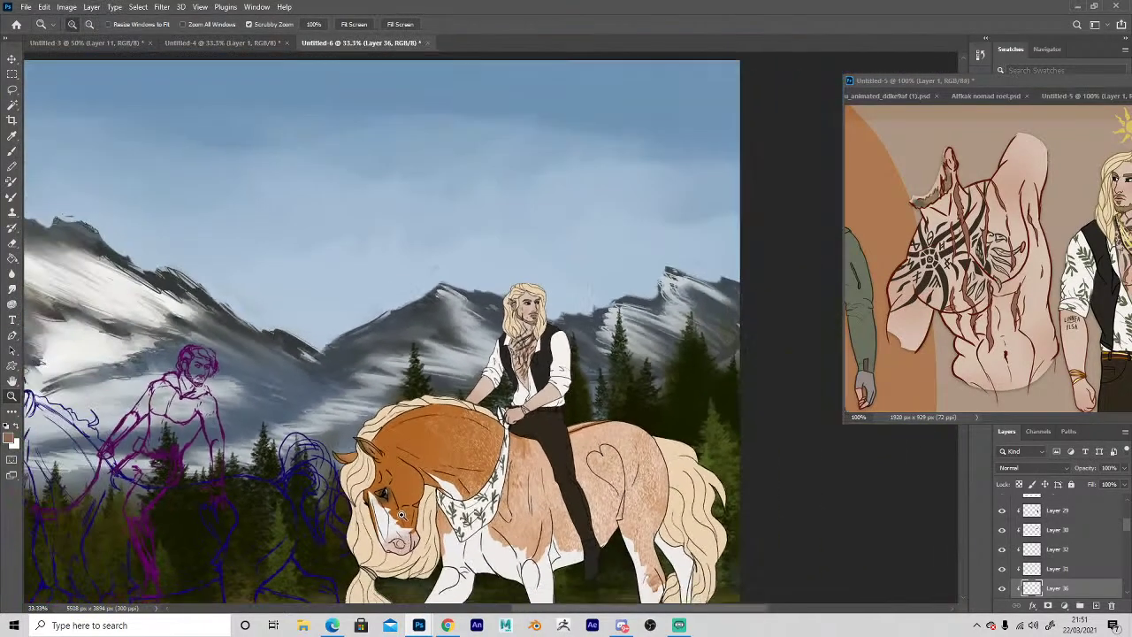
click(525, 469)
Bring the clothed figure into view on the reference sheet and draw the dark forearm tattoo on the rider's far arm.
key(h)
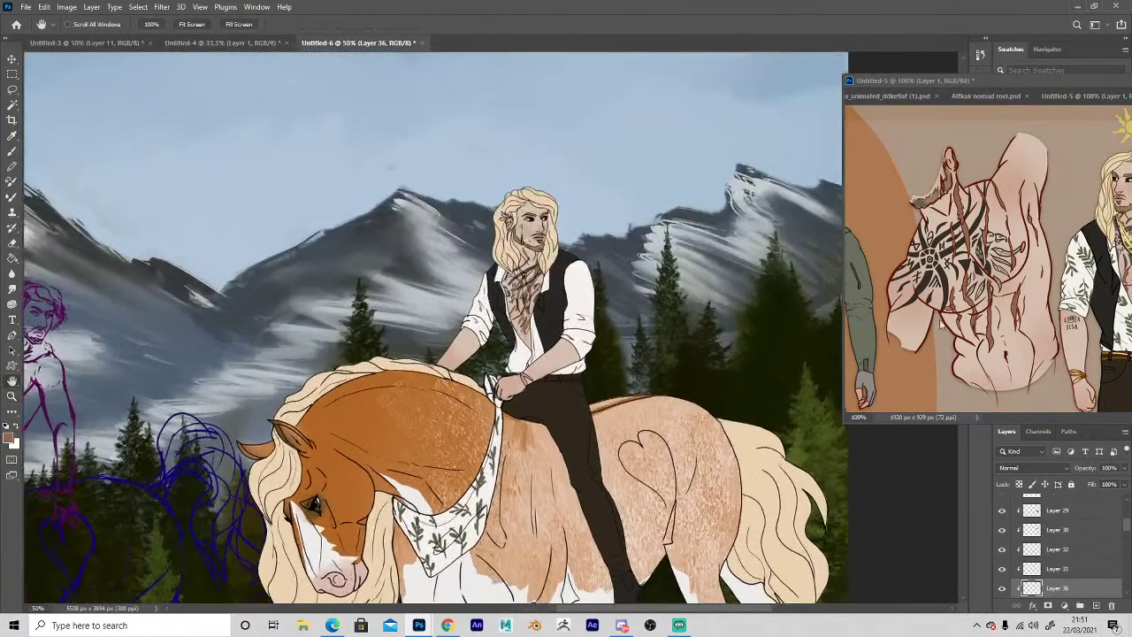
click(999, 345)
drag(992, 343, 831, 297)
drag(450, 337, 545, 229)
ctrl+click(551, 229)
alt+click(638, 179)
drag(550, 224, 546, 239)
Select the rider's shirt layer, lock its transparent pixels and paint dark green leaf sprigs along his near sleeve.
key(space)
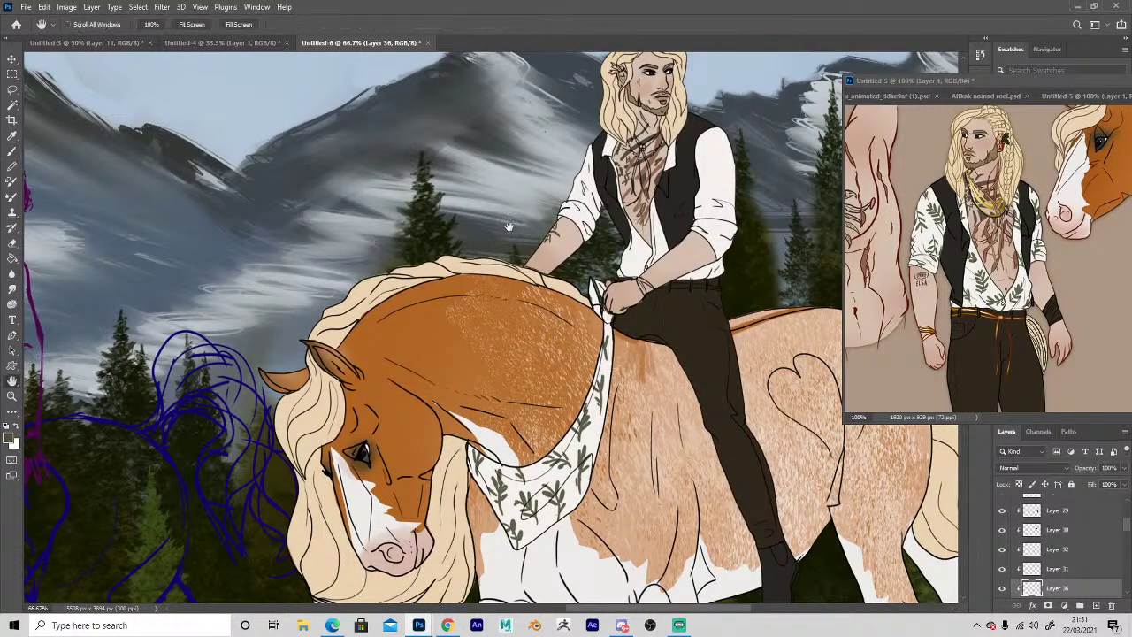
drag(509, 227, 457, 265)
click(11, 59)
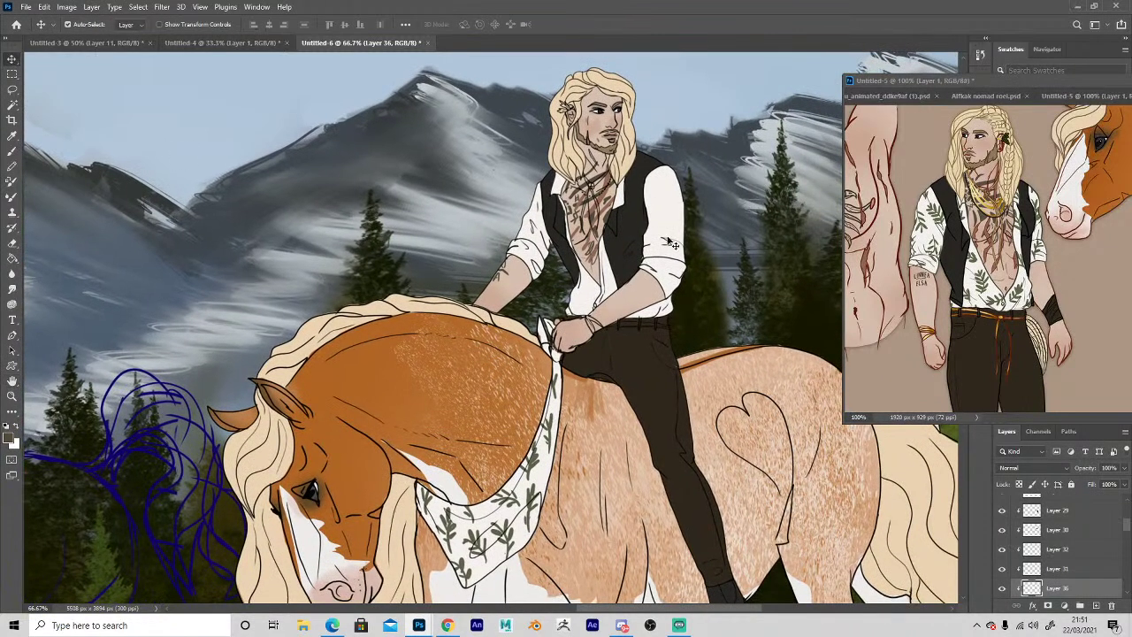
click(670, 244)
click(1020, 484)
key(b)
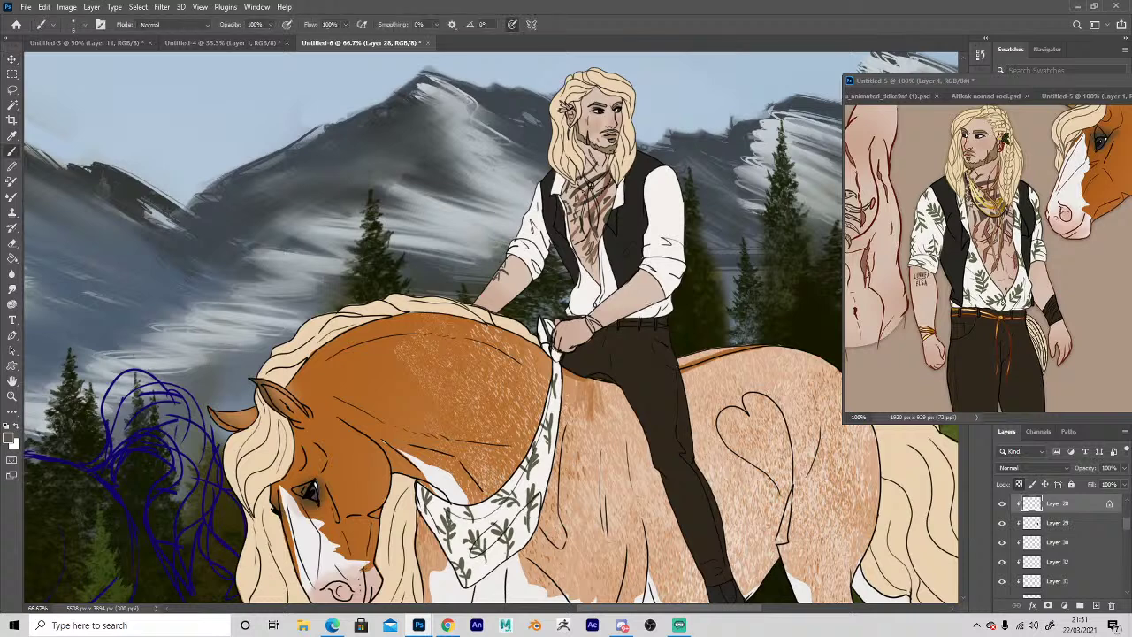
mouse_move(654, 280)
mouse_down()
mouse_move(672, 261)
mouse_move(656, 263)
mouse_move(672, 260)
mouse_move(656, 248)
mouse_move(669, 253)
mouse_move(653, 223)
mouse_move(656, 248)
mouse_move(655, 217)
mouse_move(679, 217)
mouse_move(654, 191)
mouse_move(664, 207)
mouse_move(651, 205)
mouse_move(660, 170)
mouse_move(669, 188)
mouse_move(653, 167)
mouse_up()
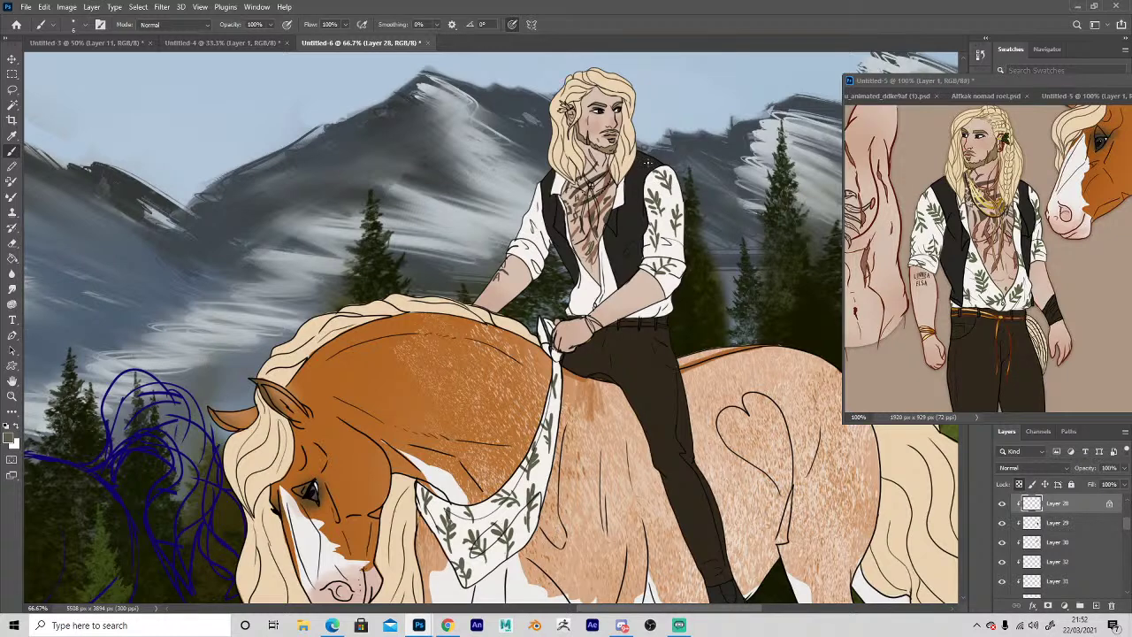
Extend the leaf pattern over the far sleeve and the shirt front, undoing stray strokes.
drag(679, 256, 680, 240)
key(ctrl+z)
key(ctrl+z)
key(ctrl+z)
key(ctrl+z)
key(ctrl+z)
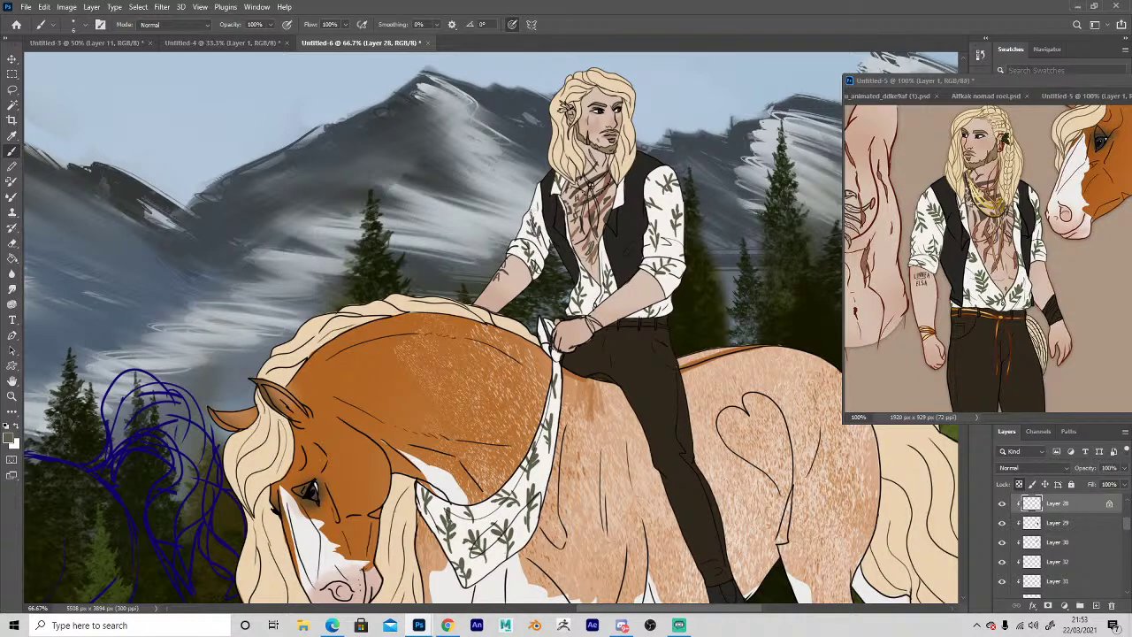
On the line art layer, sample black and draw the outlines of a wrapped wristband on the rider's near wrist.
key(z)
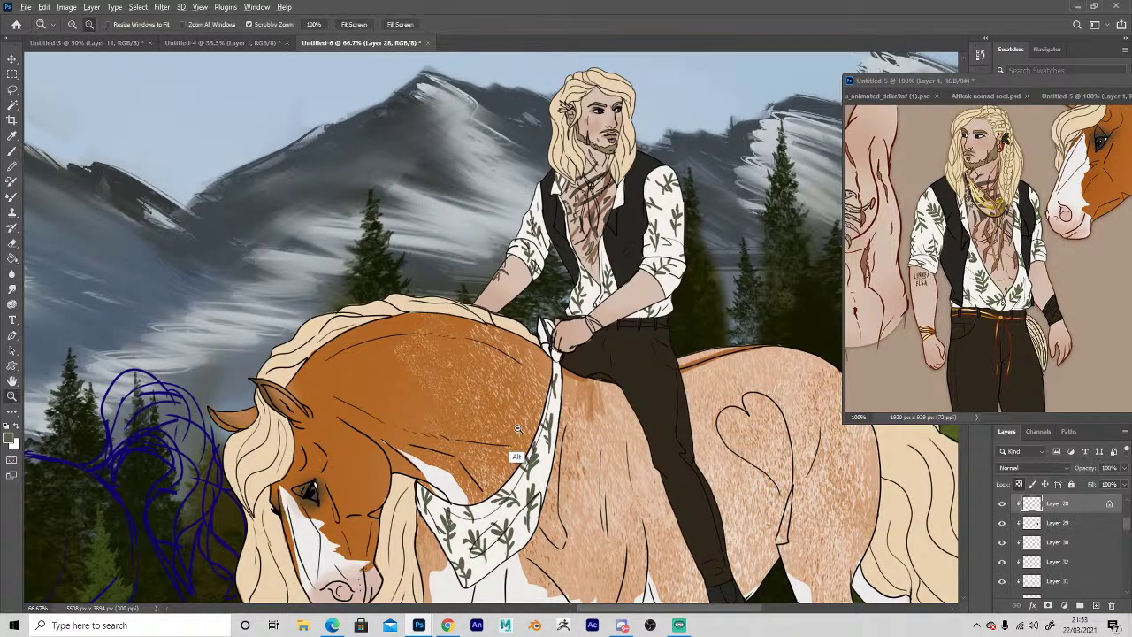
alt+click(525, 444)
alt+click(531, 442)
click(575, 502)
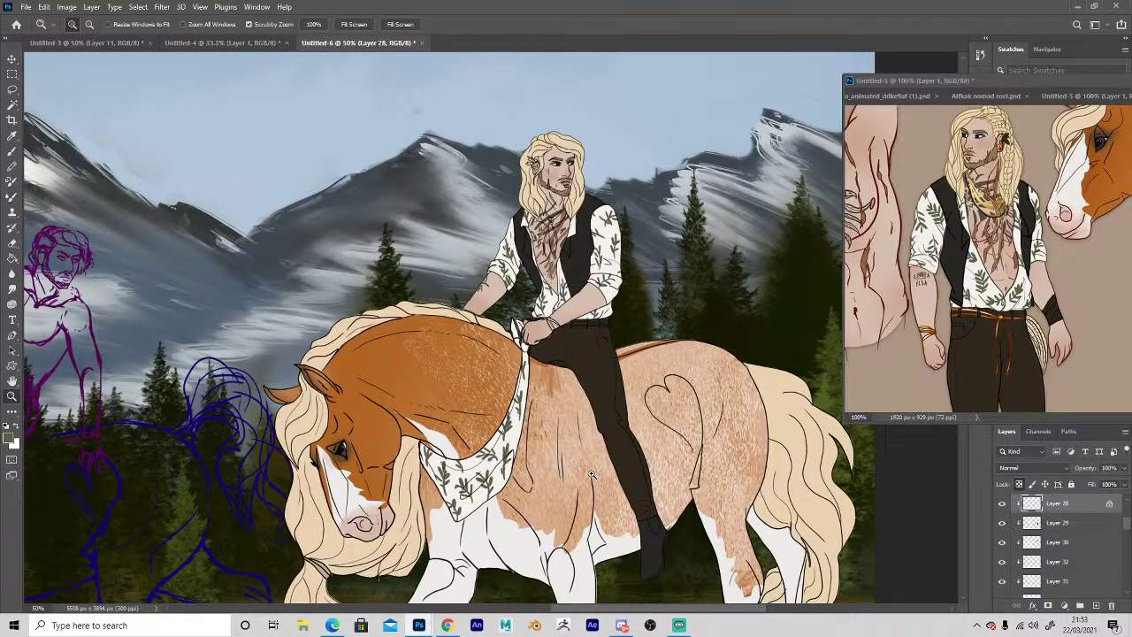
scroll(1119, 507, up, 2)
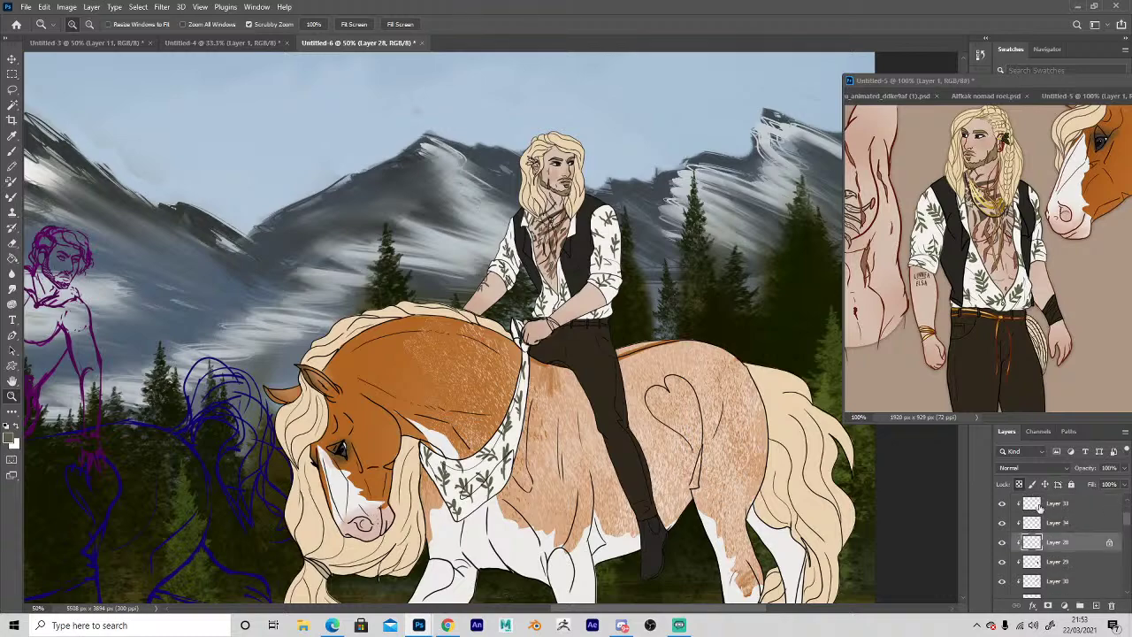
click(1128, 504)
click(1021, 543)
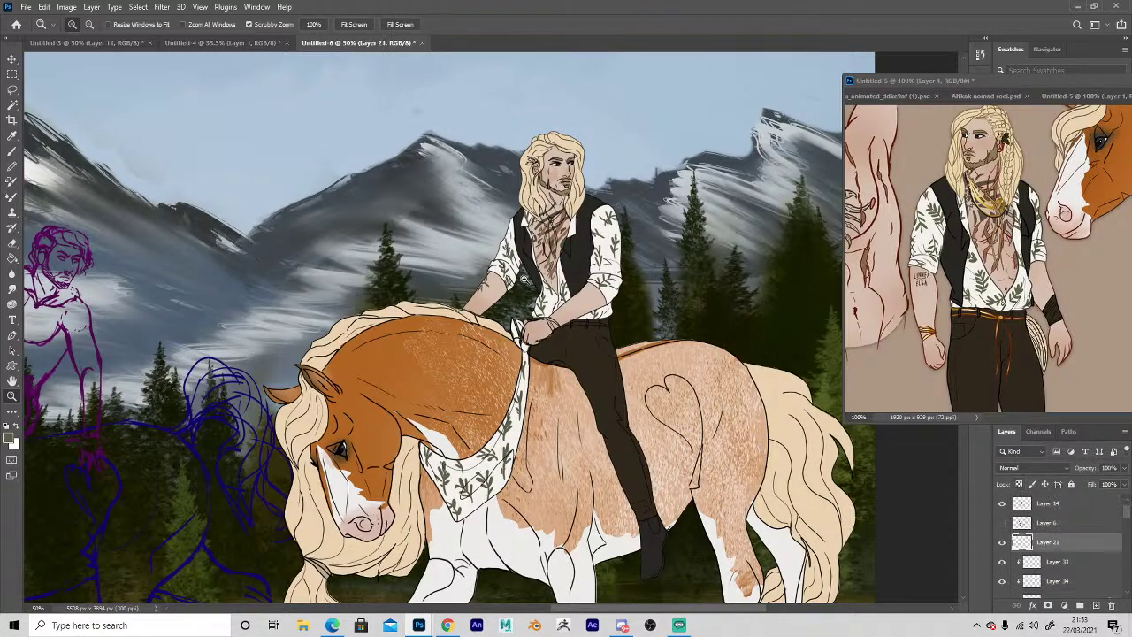
click(524, 276)
click(523, 276)
key(i)
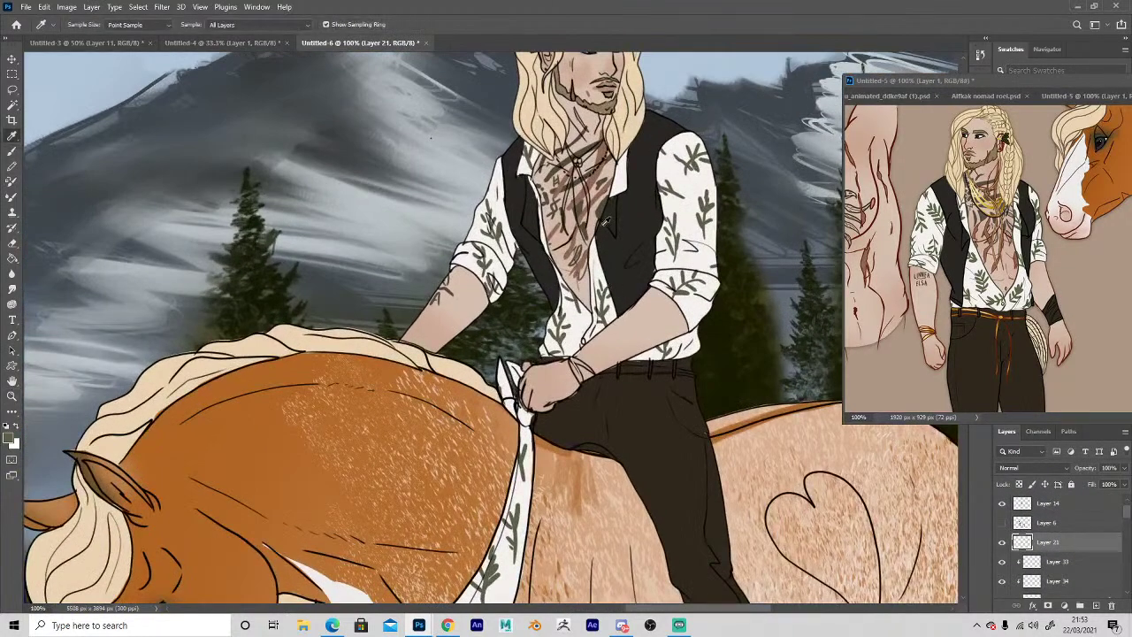
click(607, 215)
key(b)
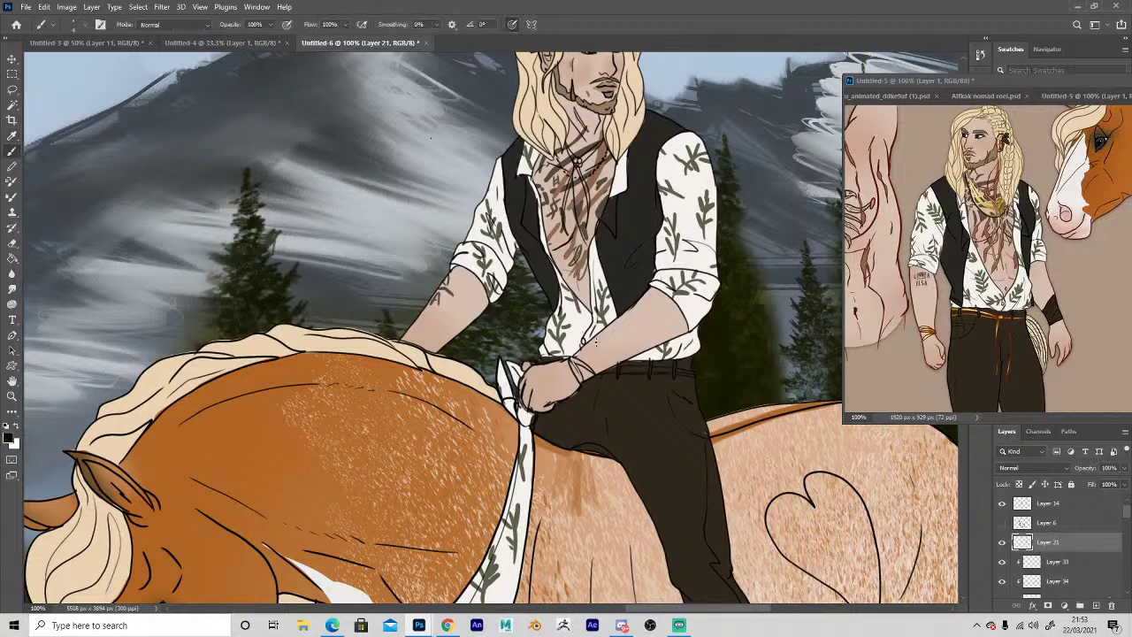
drag(603, 349, 598, 365)
mouse_move(578, 352)
mouse_down()
mouse_move(597, 370)
mouse_move(591, 344)
mouse_up()
Add a new clipped layer for the wristband and fill the wrap with the dark brown sampled from the reference.
click(1048, 584)
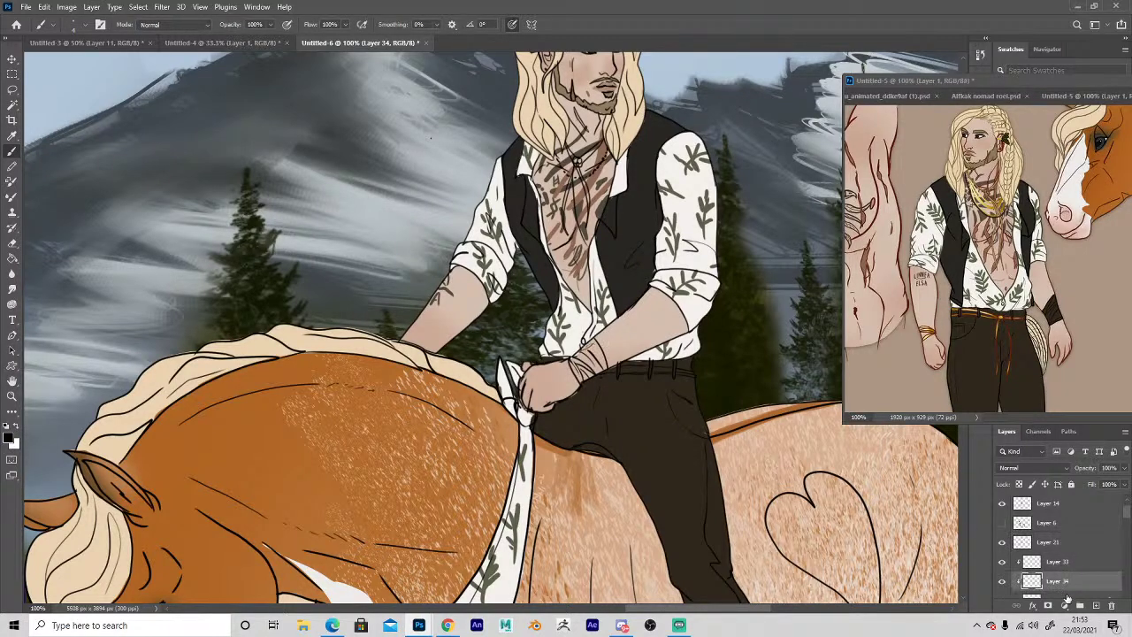
key(i)
click(1060, 311)
key(b)
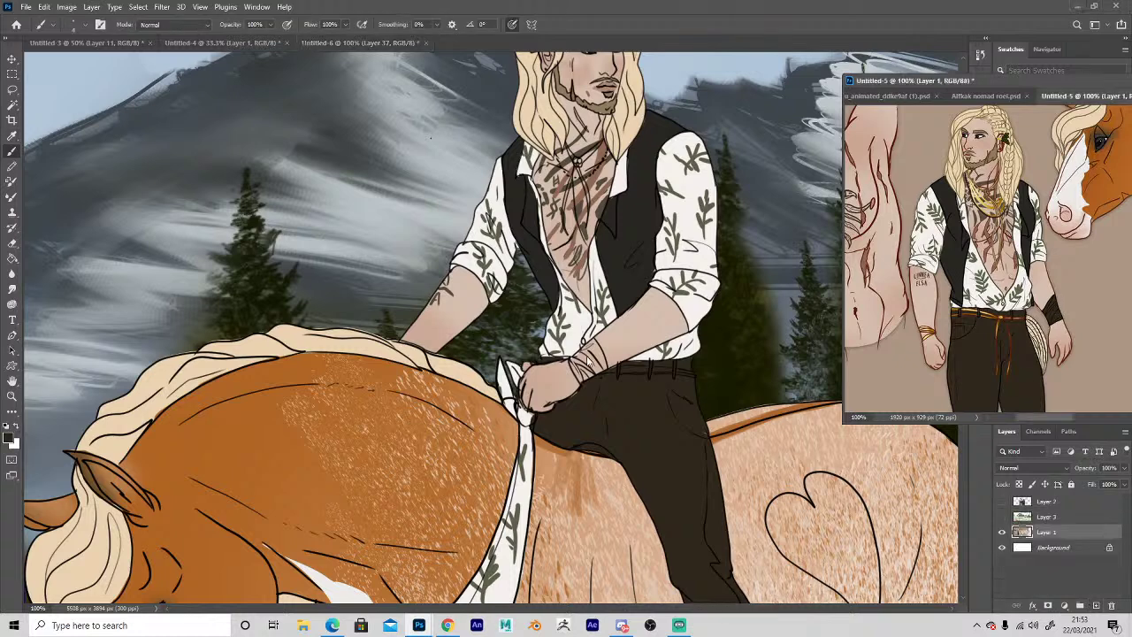
mouse_move(568, 362)
mouse_down()
mouse_move(582, 379)
mouse_move(605, 369)
mouse_move(601, 354)
mouse_move(579, 365)
mouse_move(594, 342)
mouse_move(573, 363)
mouse_up()
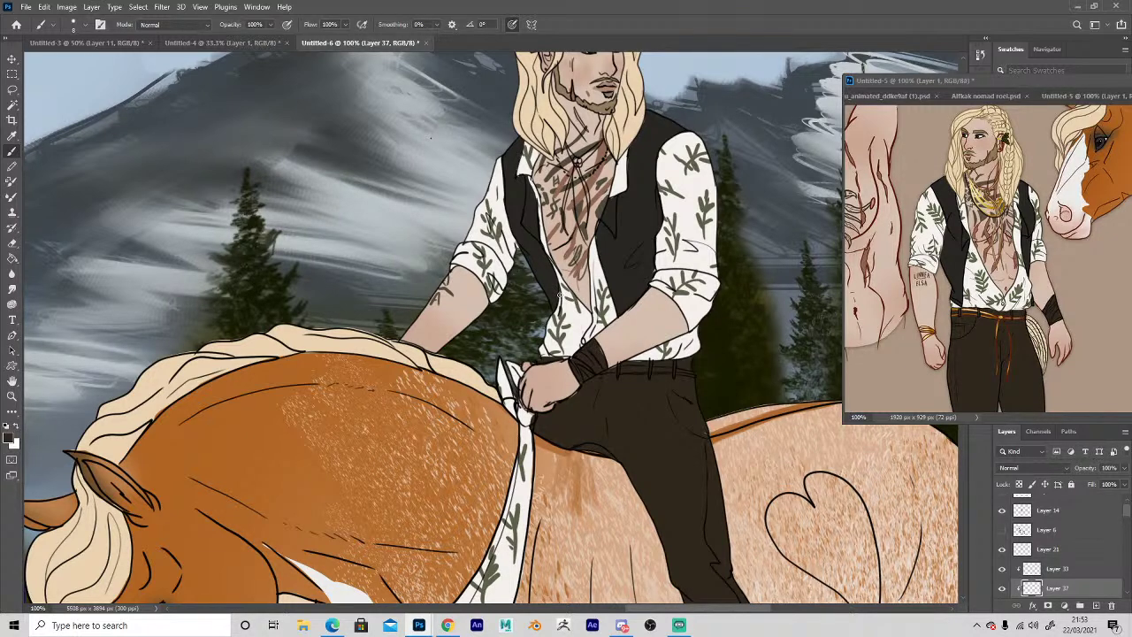
Add a new clipped layer and paint the rider's necklace strands and waist cord with its hanging ends in yellow sampled from the reference.
click(1096, 606)
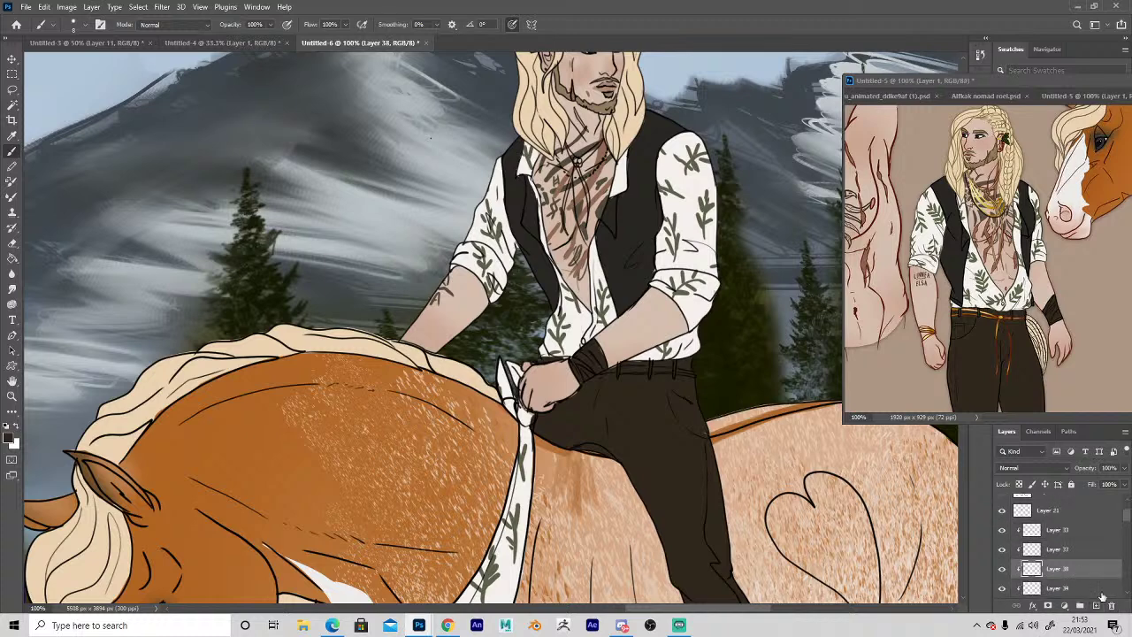
key(i)
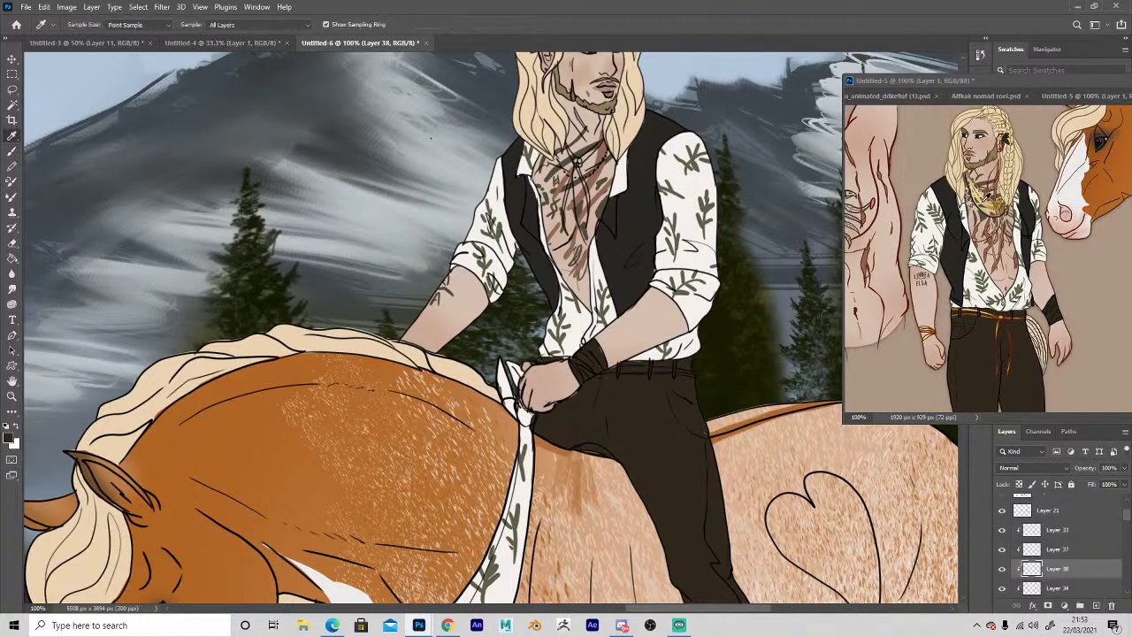
click(983, 196)
key(b)
click(554, 160)
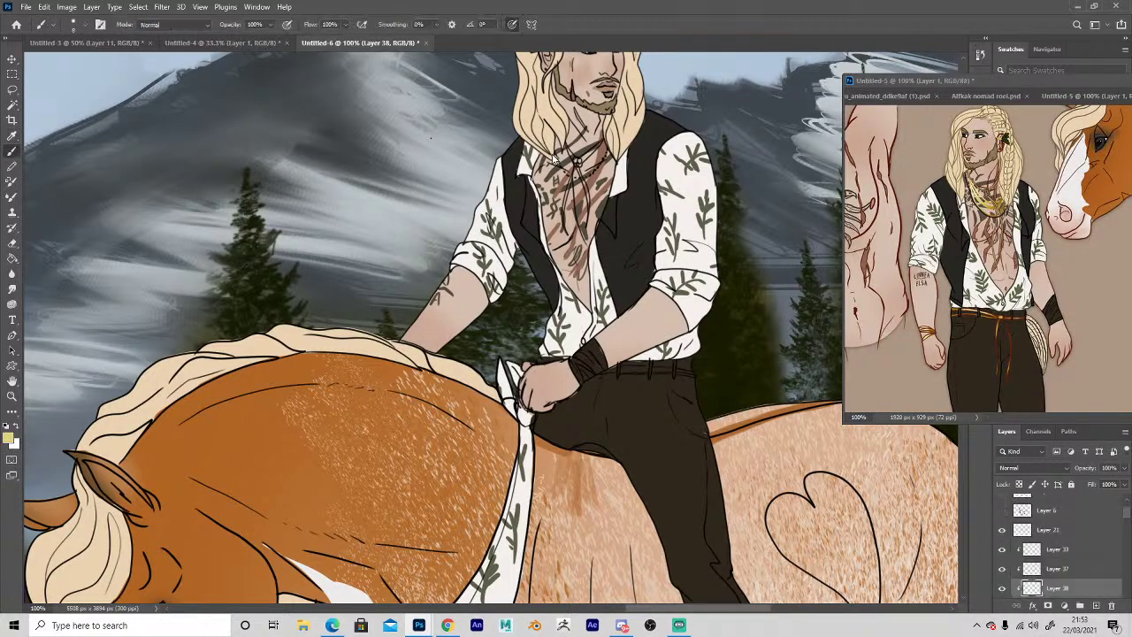
drag(554, 189, 604, 146)
mouse_move(626, 365)
mouse_down()
mouse_move(691, 367)
mouse_move(612, 372)
mouse_move(686, 372)
mouse_up()
mouse_move(598, 394)
mouse_down()
mouse_move(635, 458)
mouse_move(593, 428)
mouse_move(605, 451)
mouse_up()
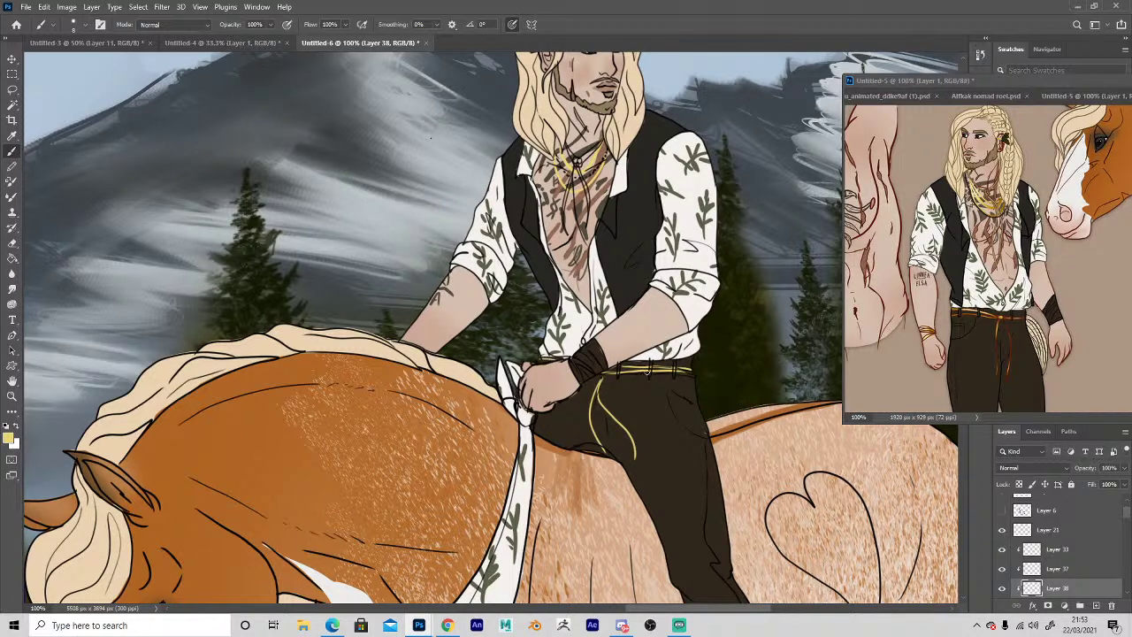
key(e)
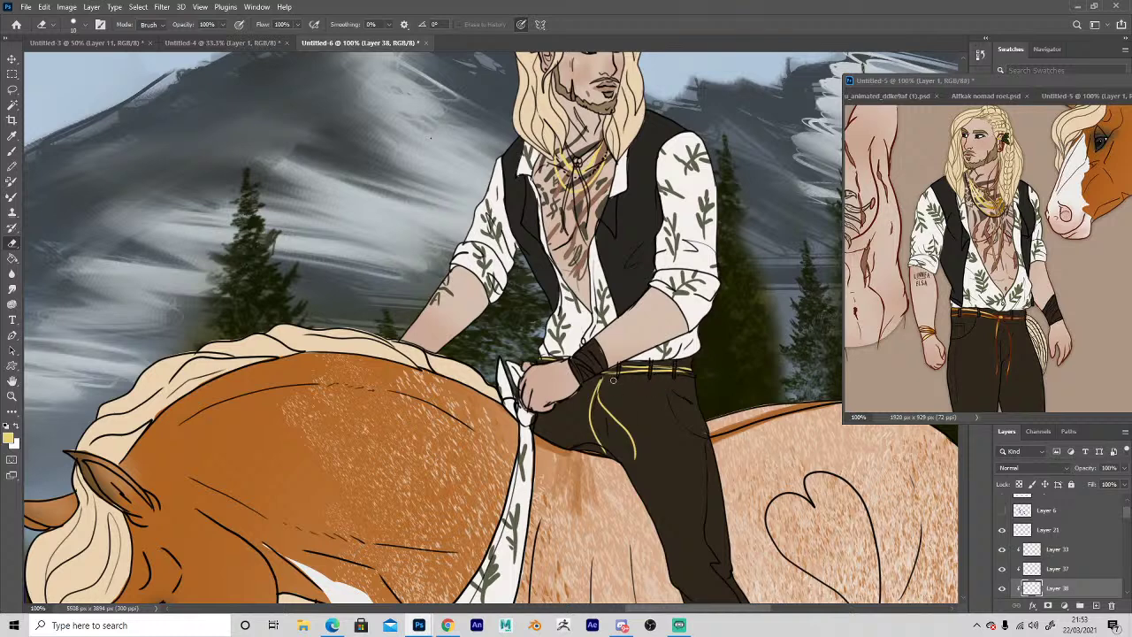
key(b)
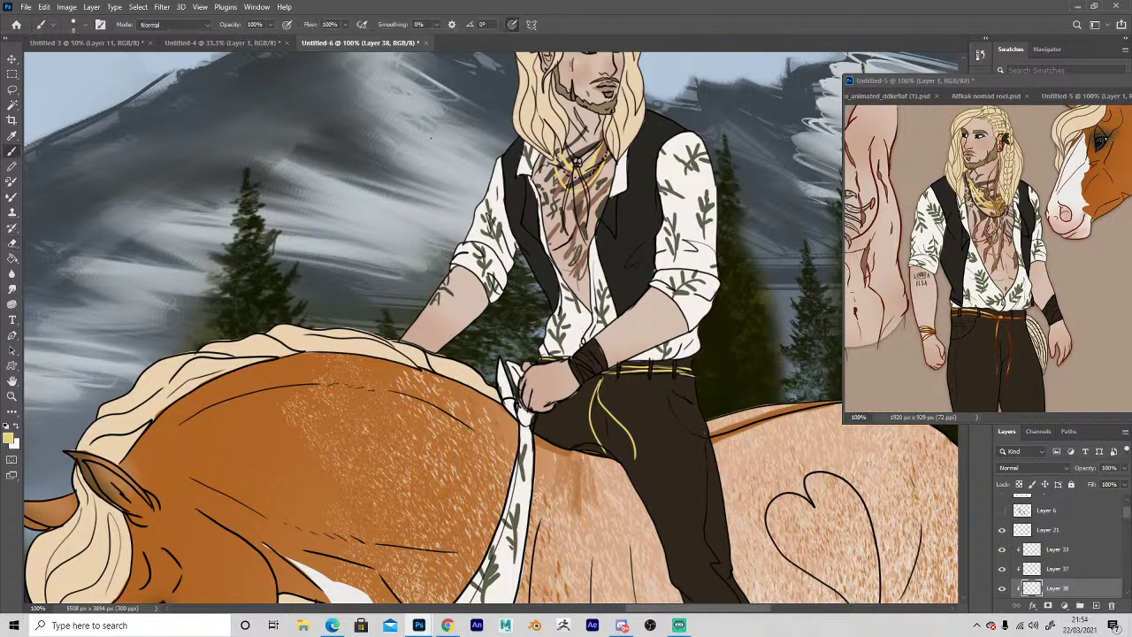
Lock the necklace and cord layer's transparent pixels, sample a deeper gold from the reference and choose the DG_MainAIRBRUSH brush.
key(i)
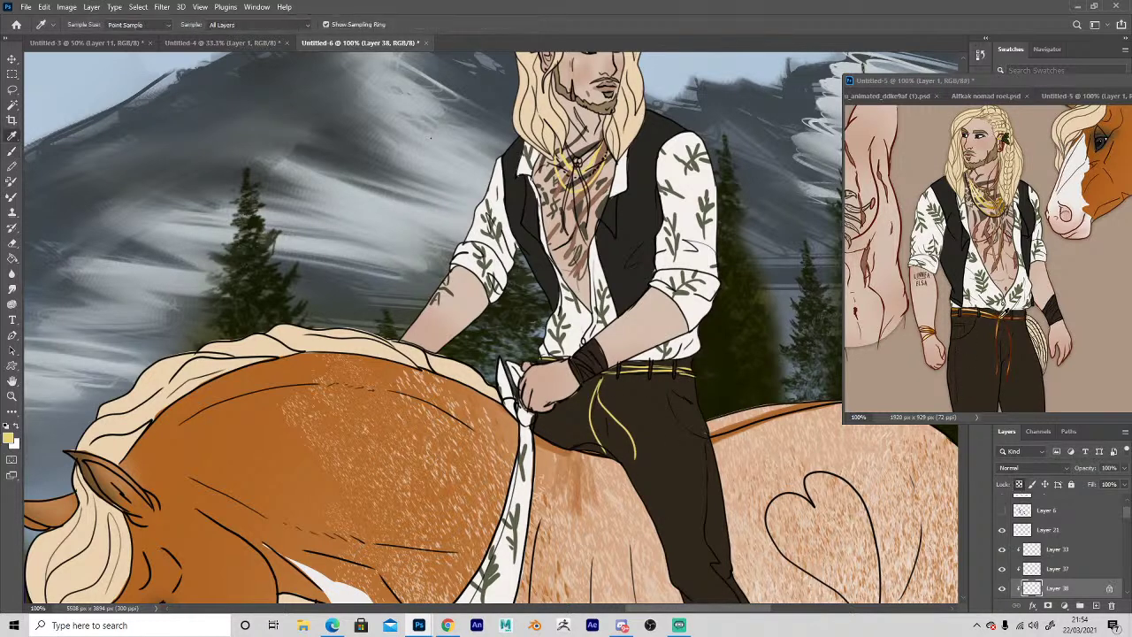
click(1002, 313)
key(b)
click(82, 25)
click(58, 272)
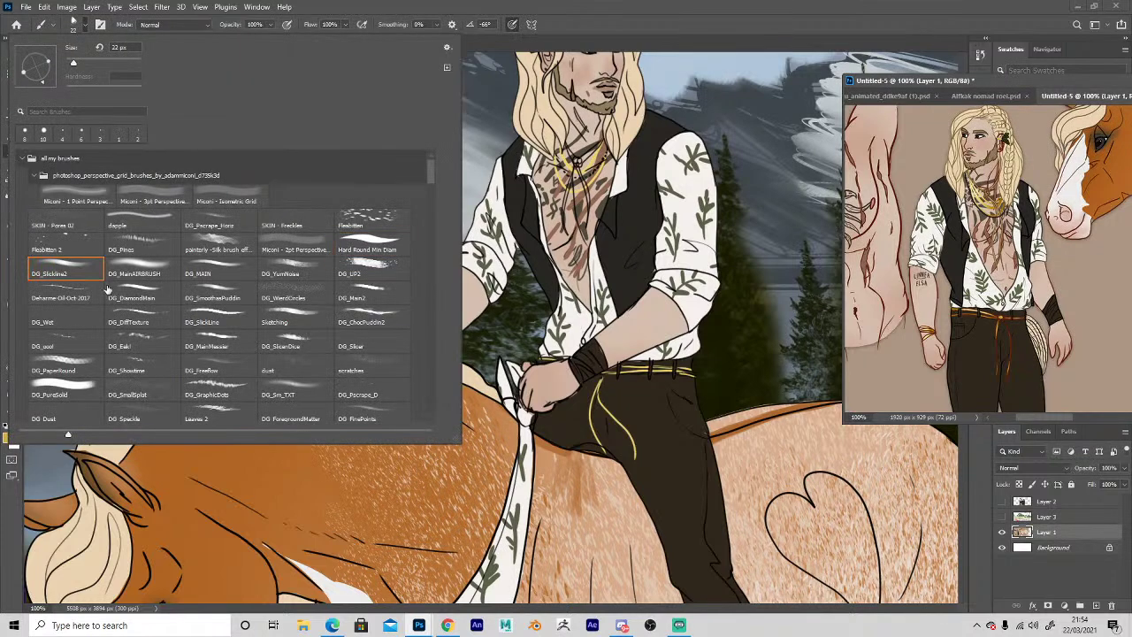
click(137, 272)
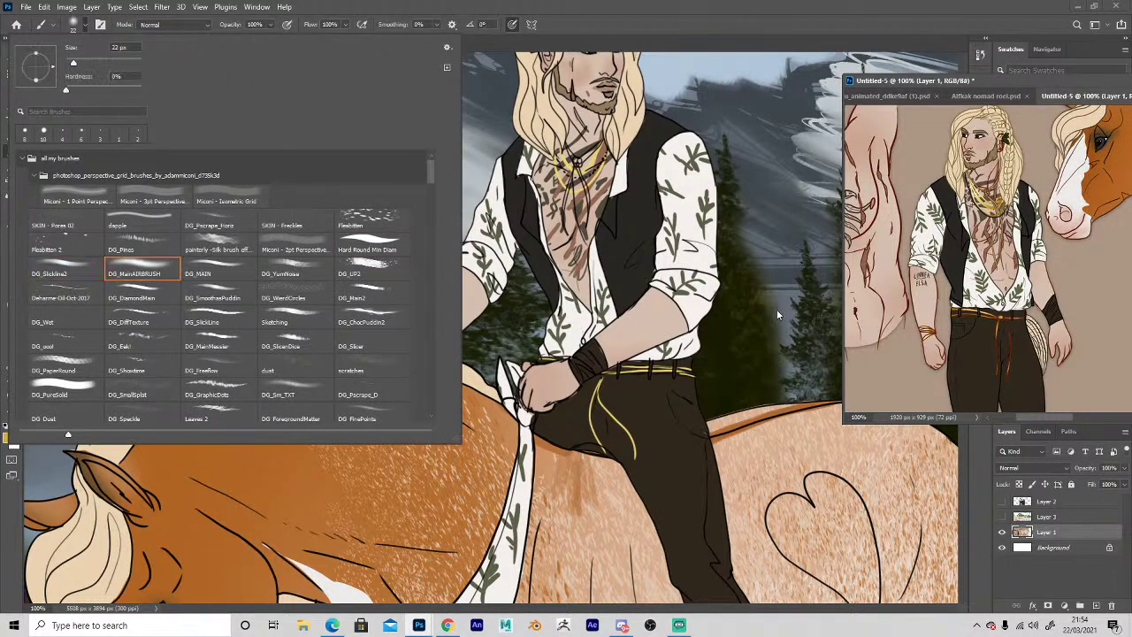
click(780, 310)
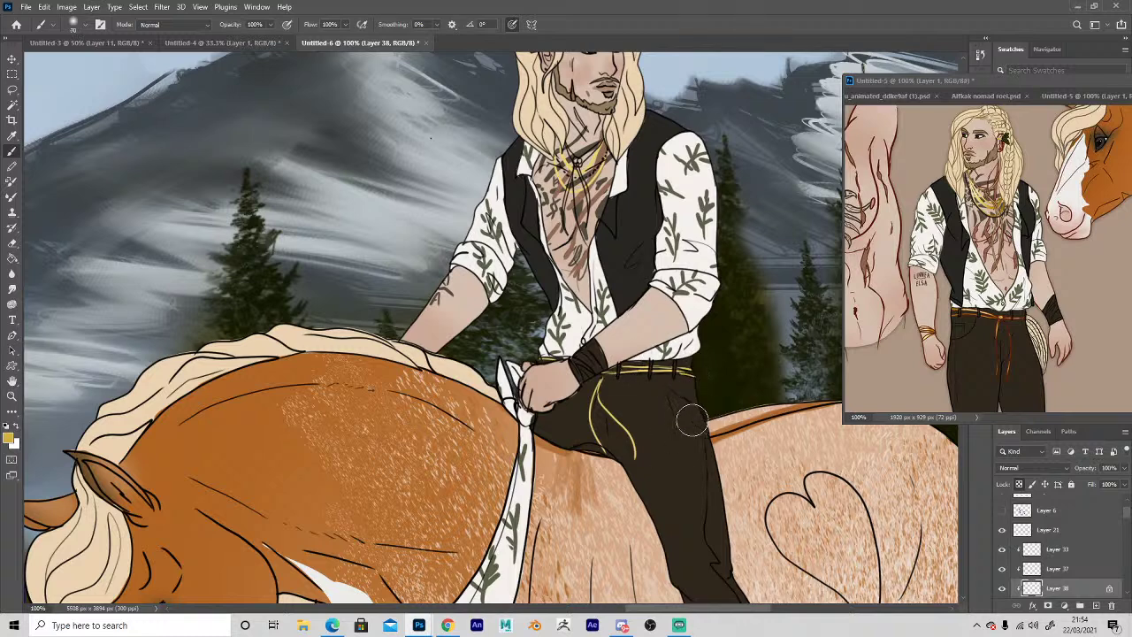
Shade the necklace and waist cord with darker and lighter golds sampled from the reference and the painted cord.
key(i)
click(1006, 192)
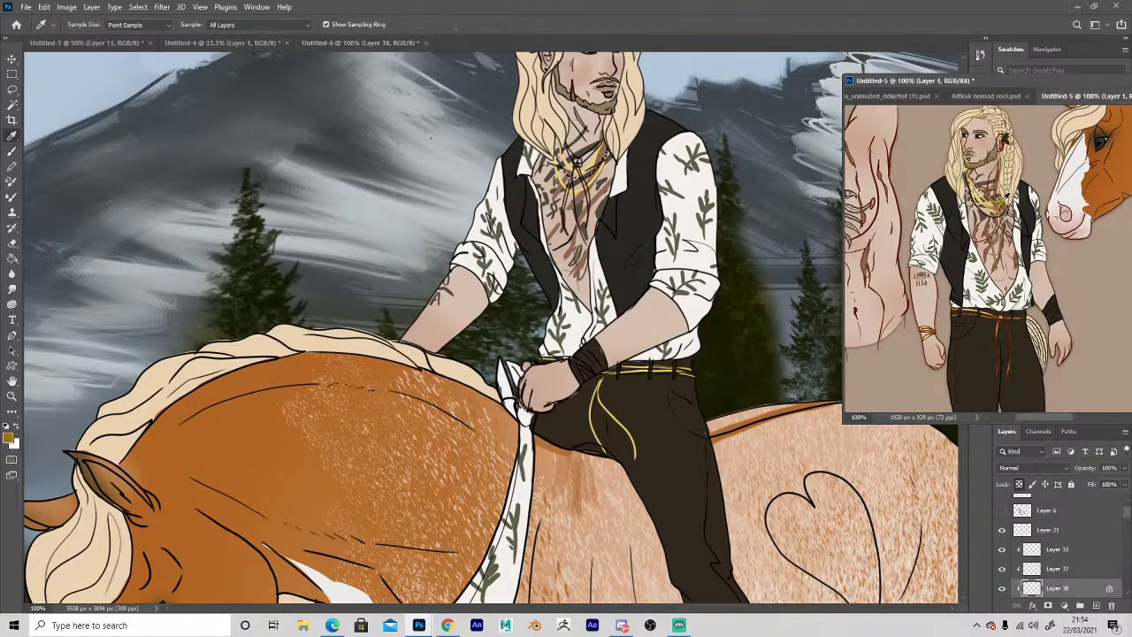
key(b)
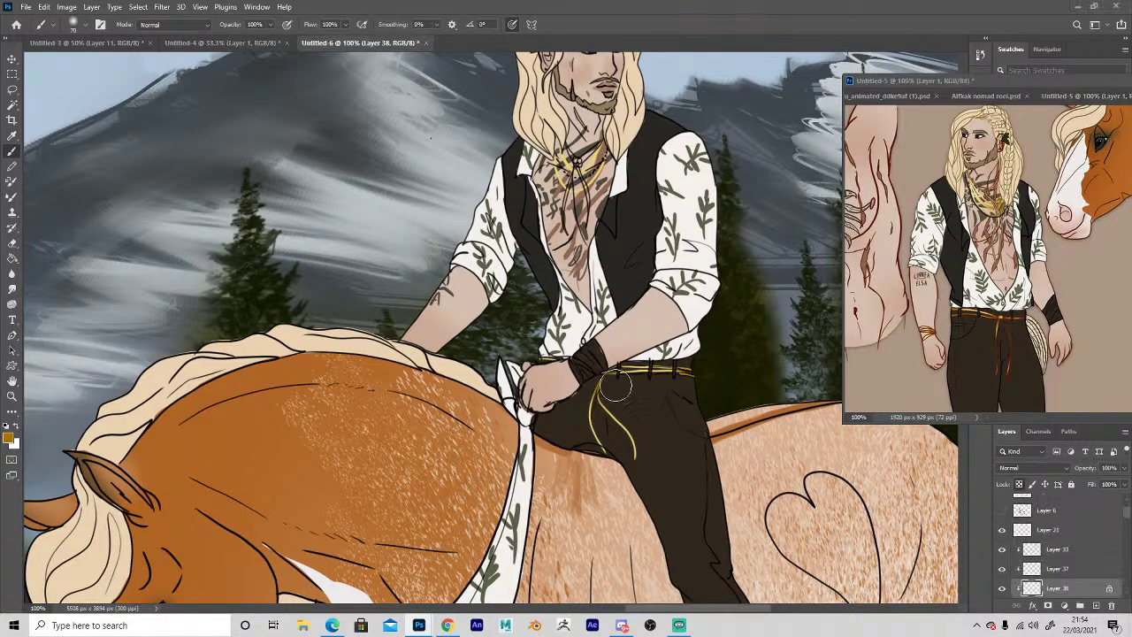
key(i)
click(982, 194)
key(b)
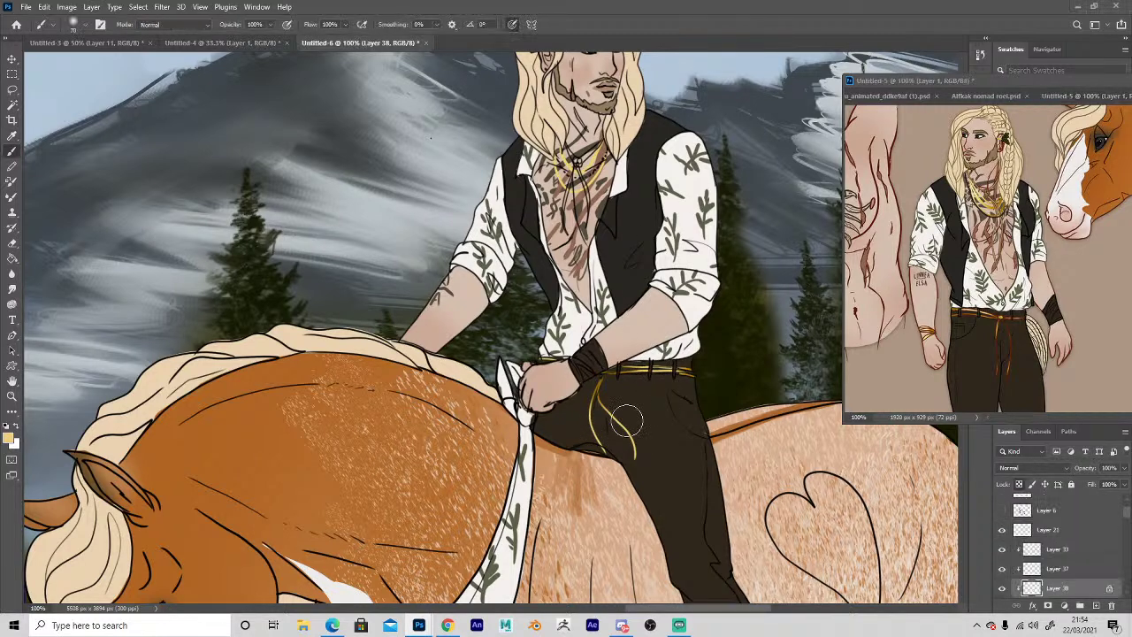
key(i)
click(694, 365)
key(b)
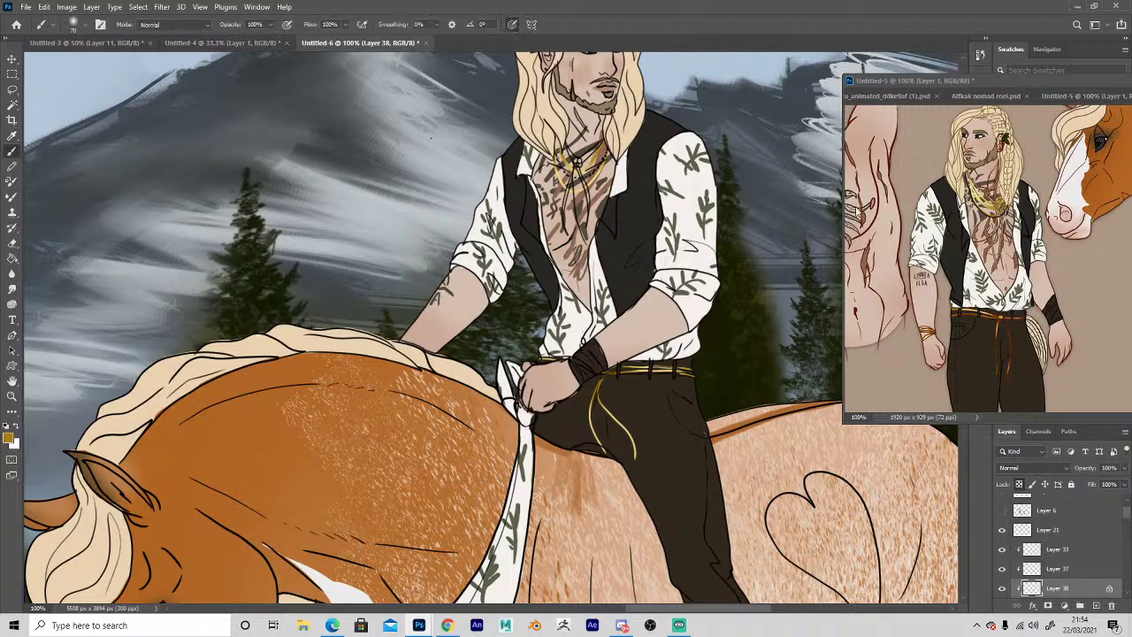
Add highlights to the necklace and waist cord with bright and pale yellows sampled from the reference necklace.
key(i)
click(989, 200)
key(b)
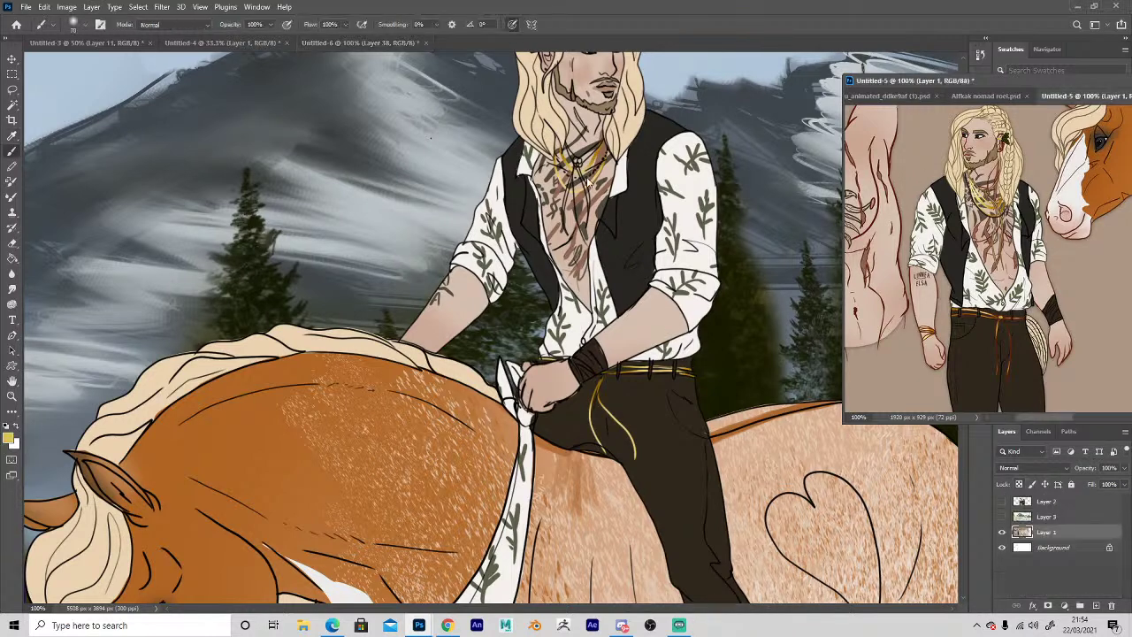
click(584, 161)
key(i)
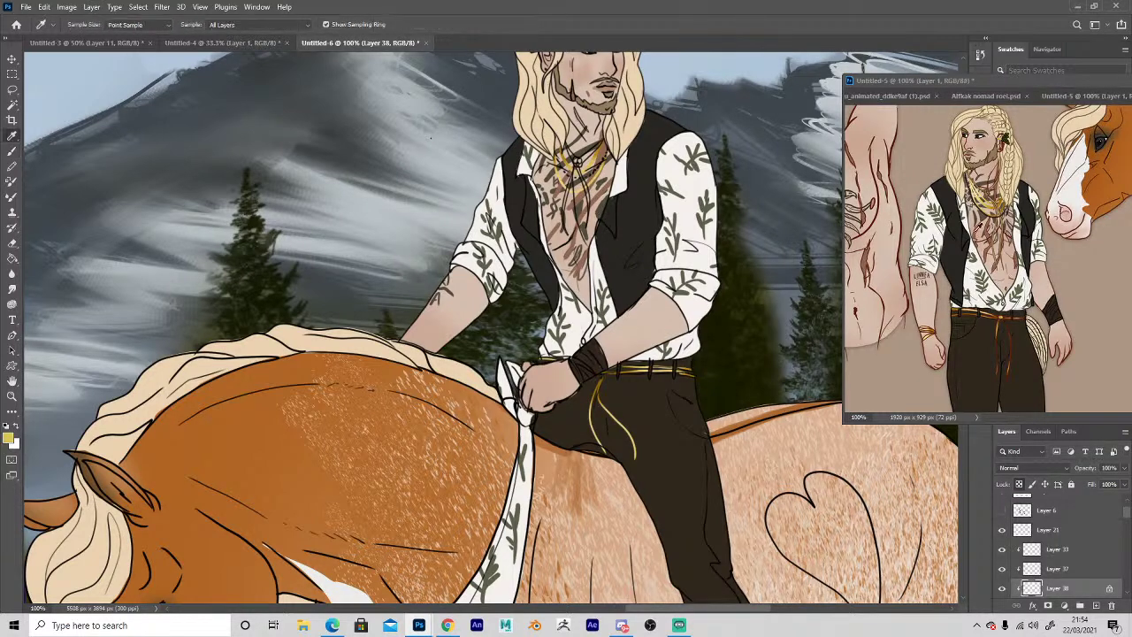
click(978, 188)
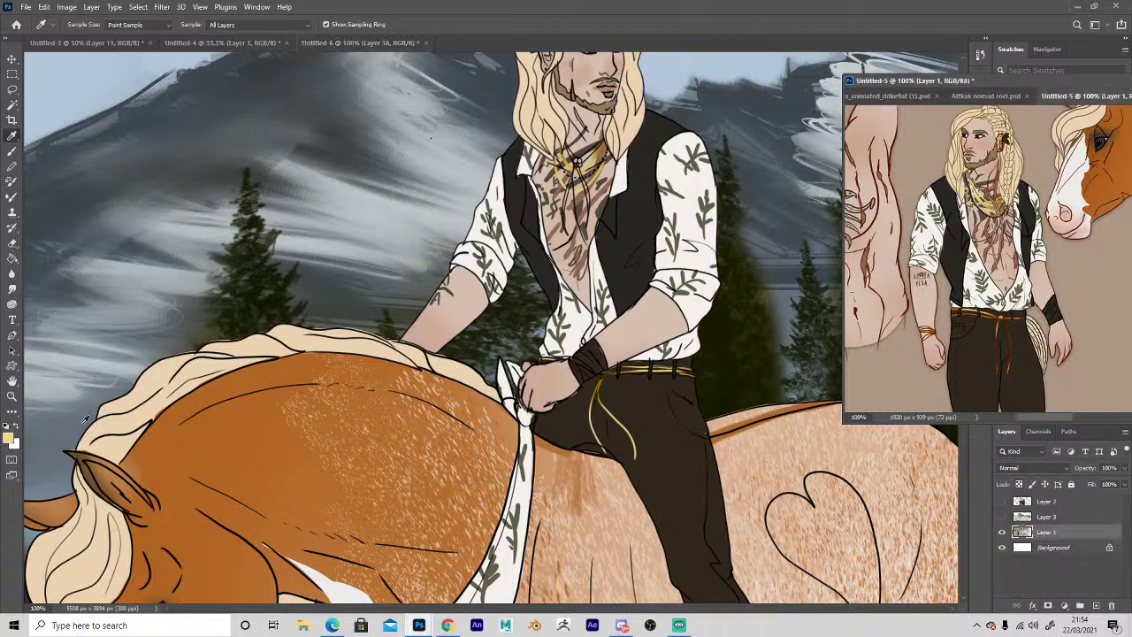
key(b)
key(ctrl+Tab)
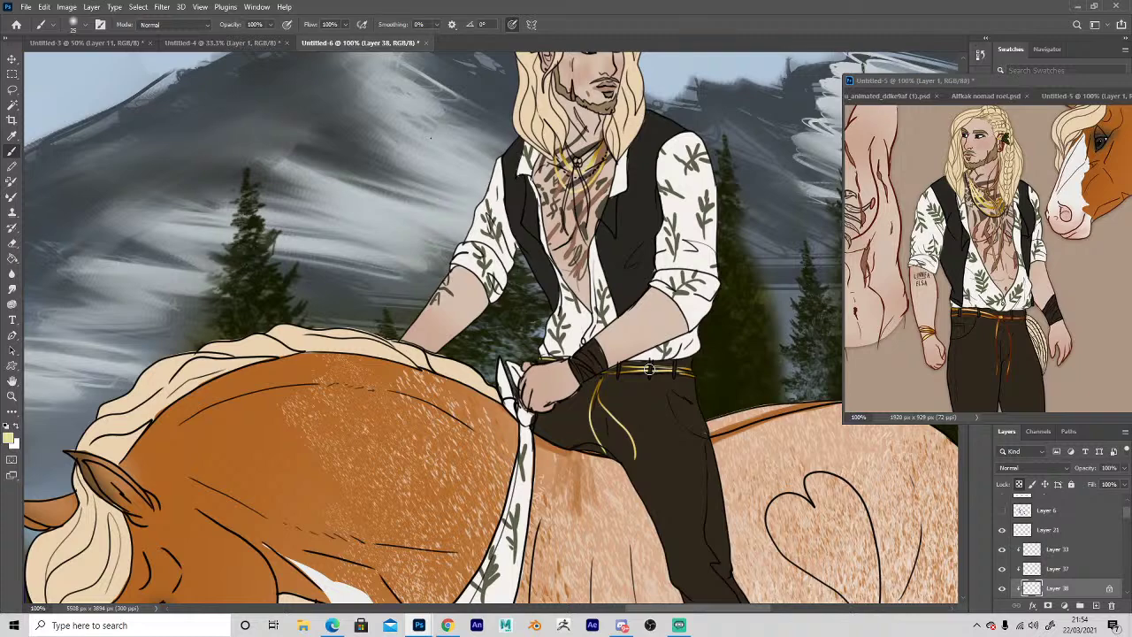
Examine the coloured horse and rider against the whole scene.
key(z)
alt+click(546, 471)
alt+click(548, 477)
alt+click(550, 502)
alt+click(551, 506)
click(554, 537)
key(space)
drag(576, 510, 649, 338)
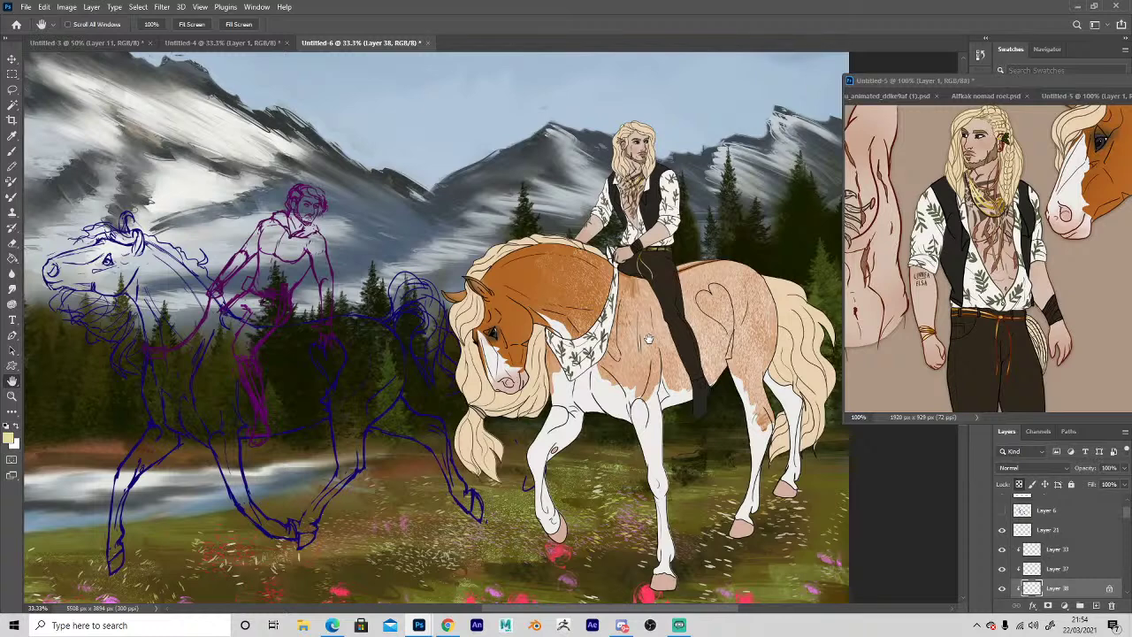
key(z)
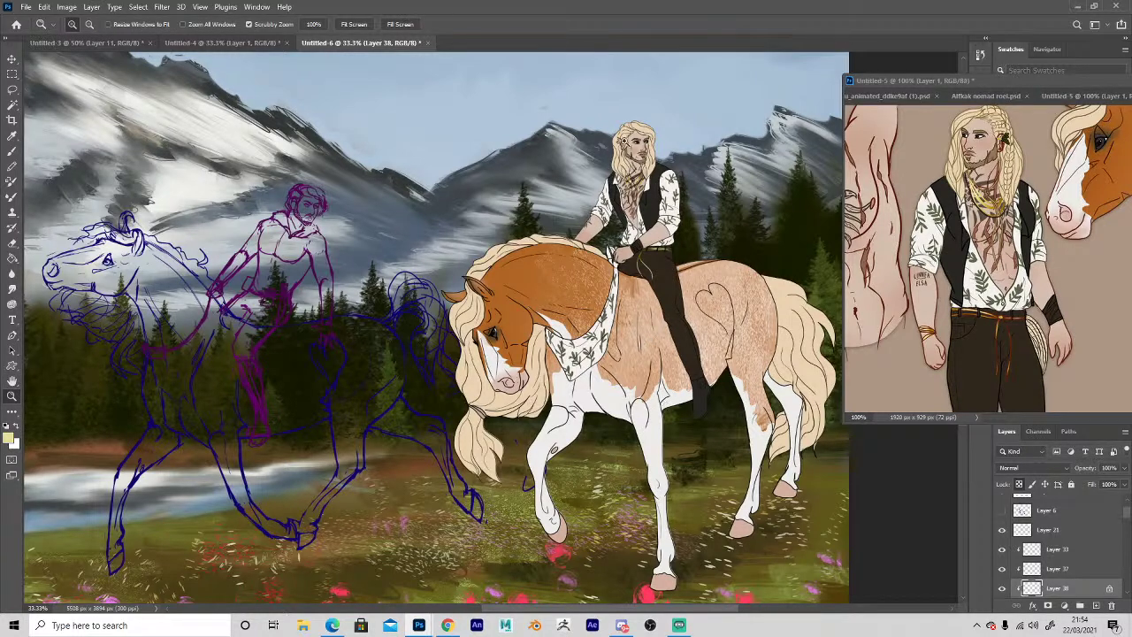
Add another clipped layer and paint the necklace's darker details on the rider's chest with a small brush in brown sampled from the reference.
click(627, 131)
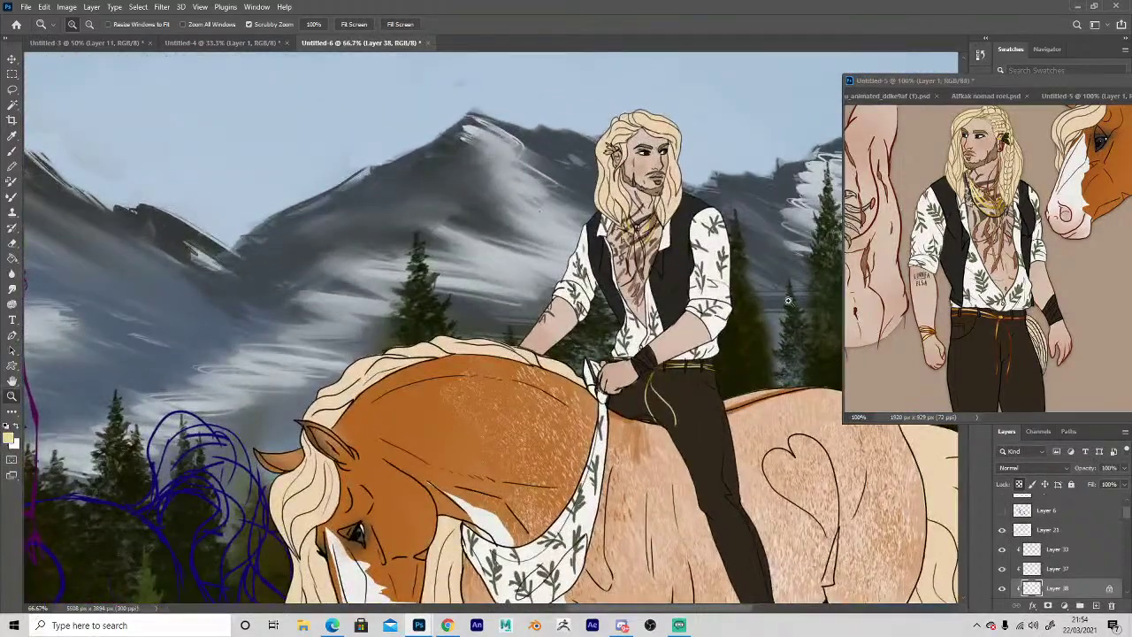
click(1097, 604)
click(595, 184)
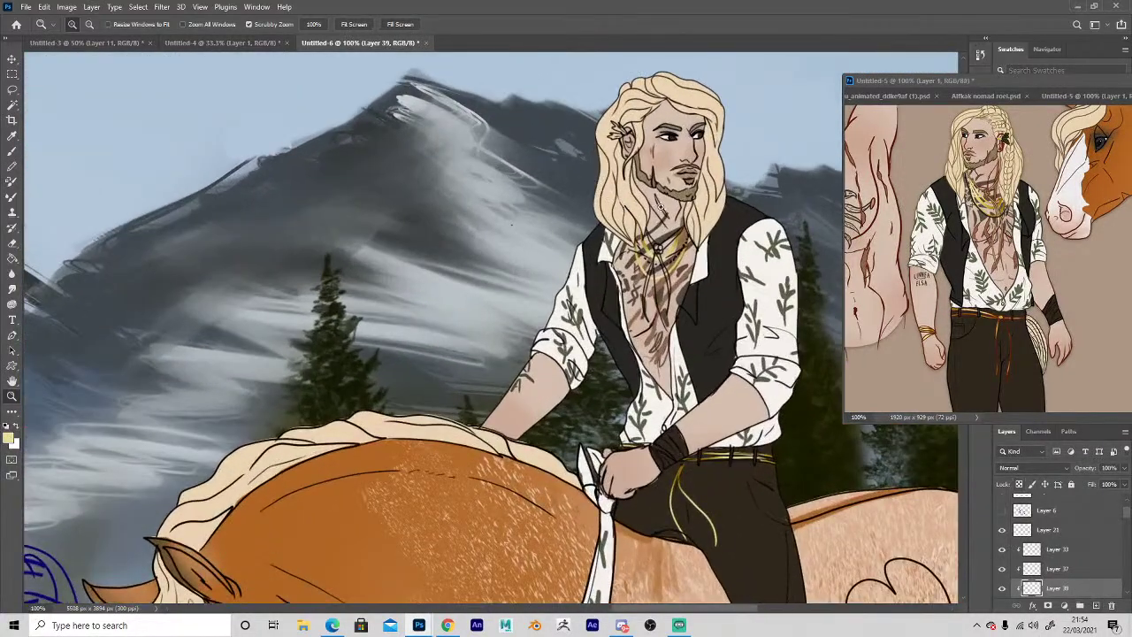
key(i)
click(991, 187)
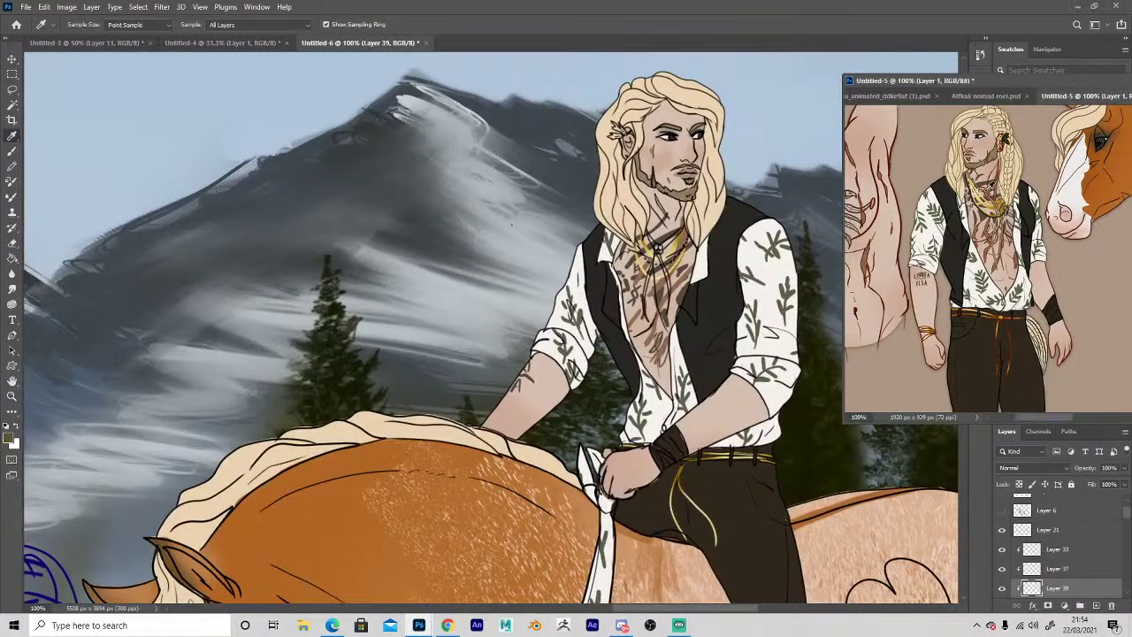
key(b)
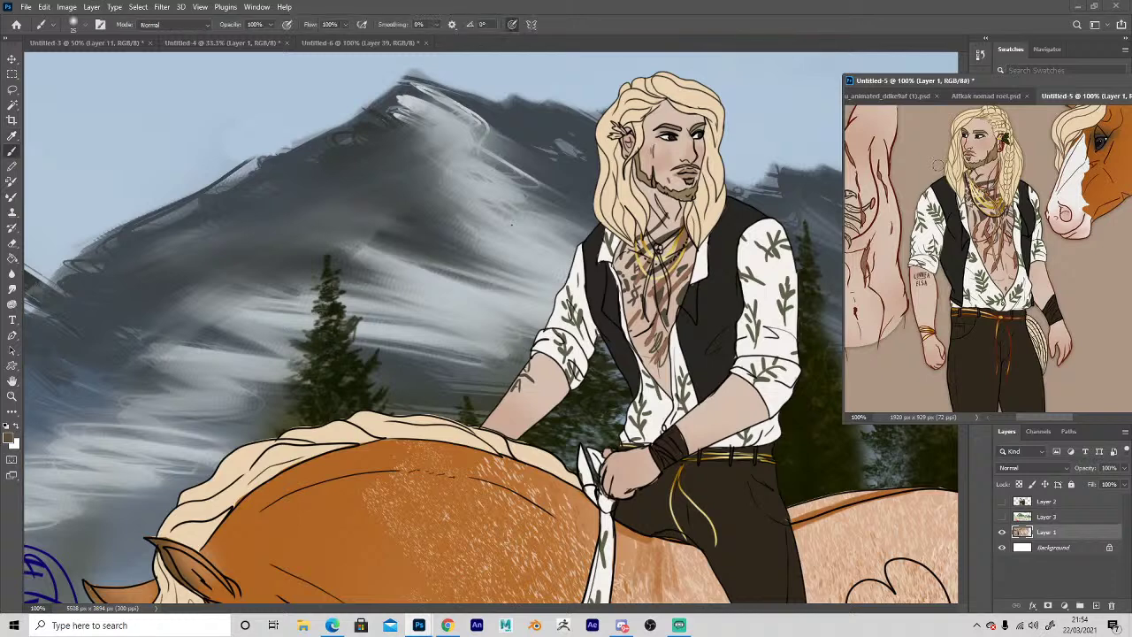
click(658, 255)
key(bracketleft)
key(bracketleft)
key(bracketleft)
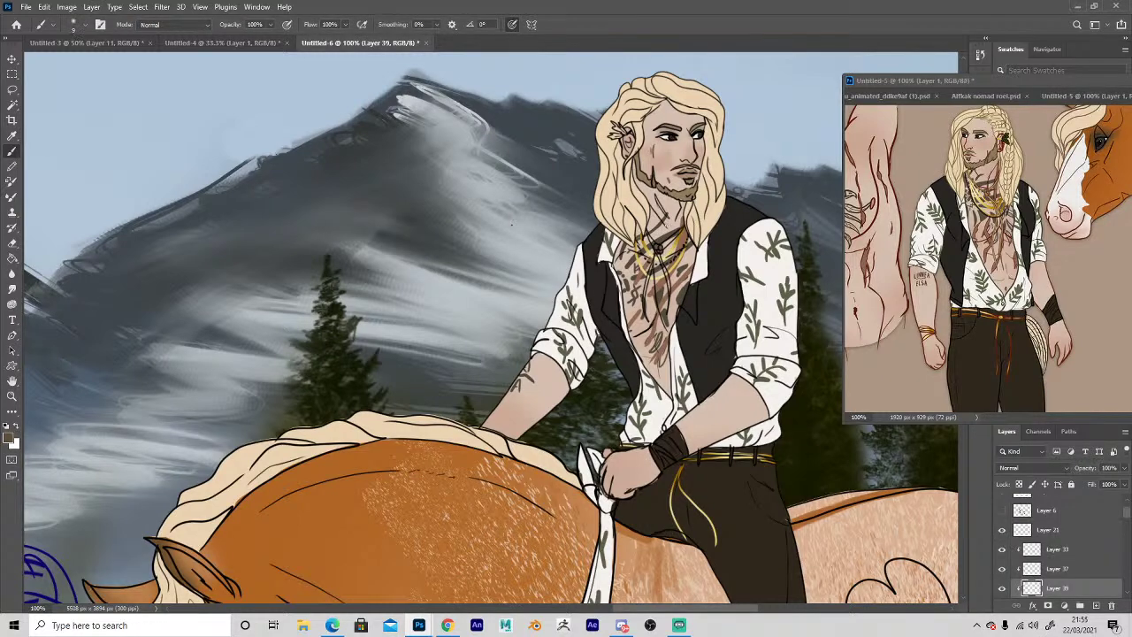
drag(674, 237, 665, 246)
key(bracketleft)
mouse_move(670, 287)
mouse_down()
mouse_move(666, 271)
mouse_move(650, 270)
mouse_move(643, 302)
mouse_up()
Sample the dark green of the reference's ear ornament, paint the rider's ear feathers and move that layer above the other clipped layers.
alt+click(672, 180)
alt+click(1004, 139)
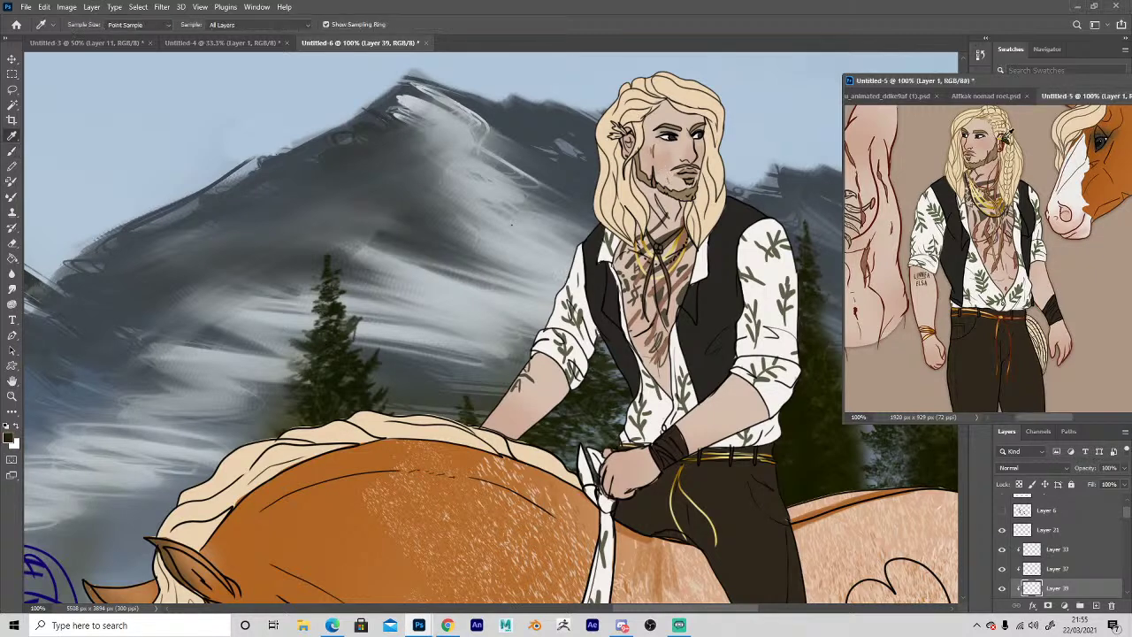
click(617, 134)
drag(620, 134, 610, 138)
drag(1033, 589, 1026, 554)
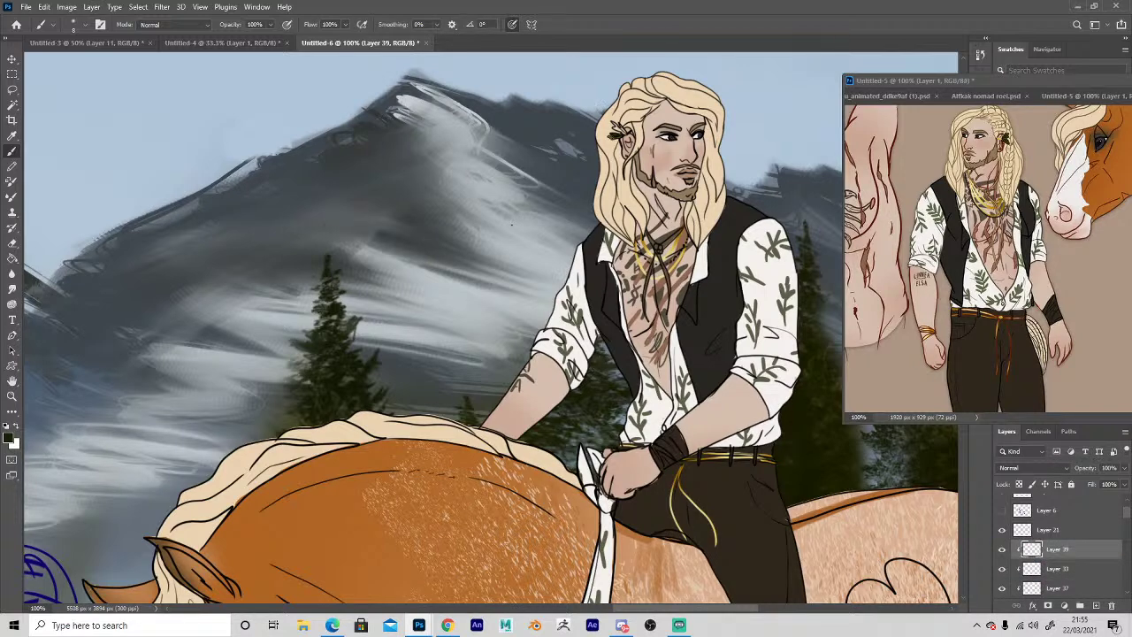
drag(619, 133, 621, 129)
Bring the whole painting into view and move the floating reference window clear of the canvas.
scroll(445, 313, down, 3)
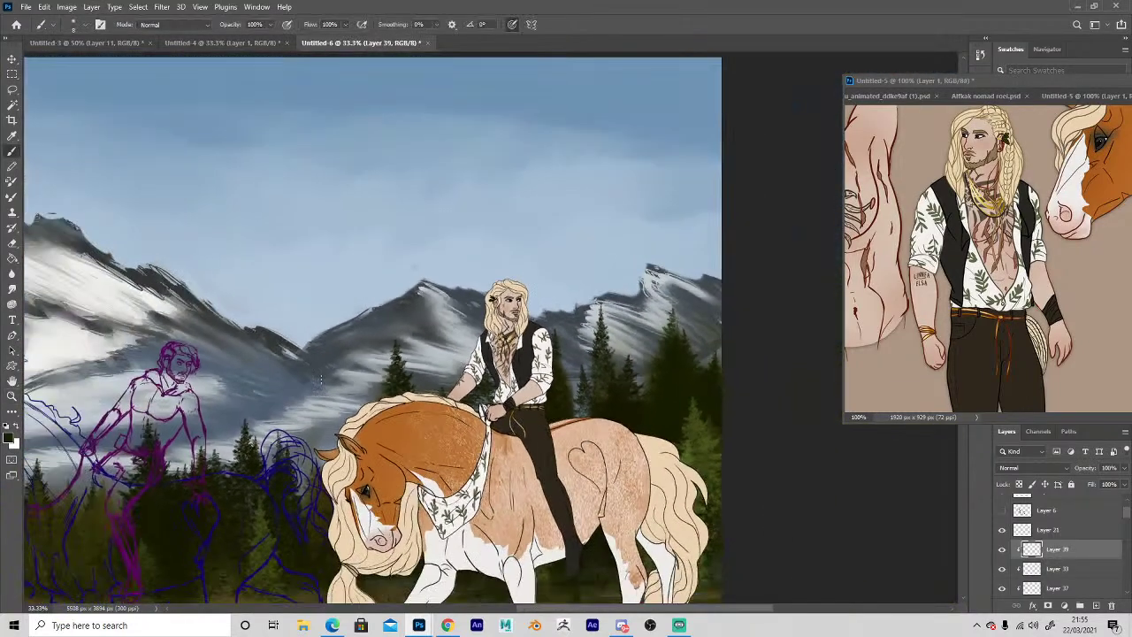
drag(260, 453, 423, 275)
alt+click(421, 280)
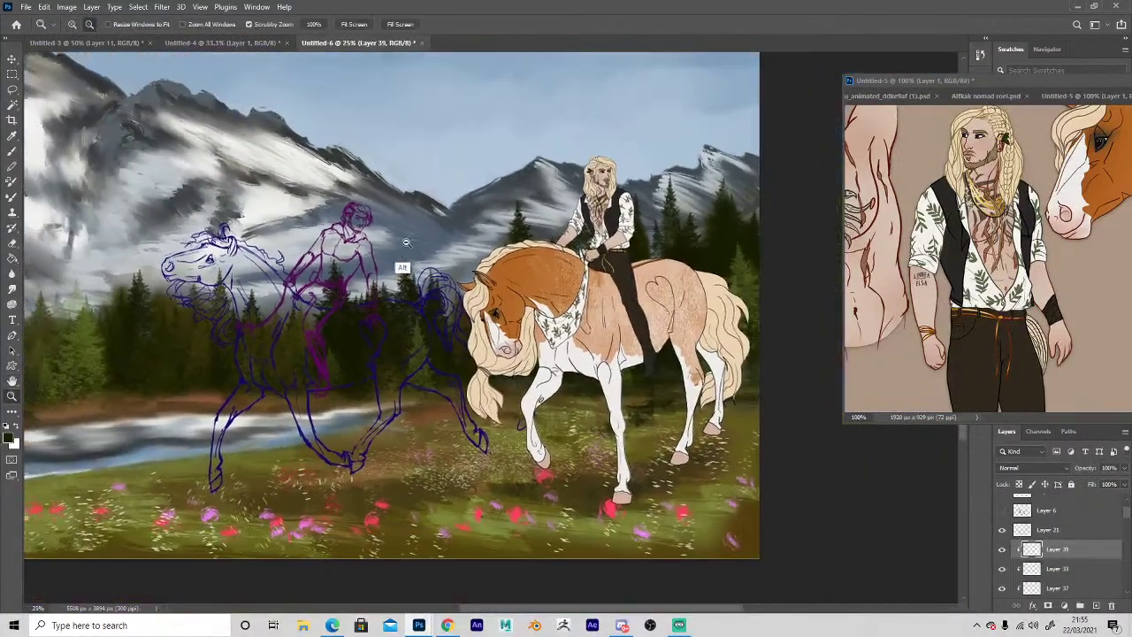
alt+click(407, 243)
ctrl+click(420, 354)
key(j)
drag(884, 80, 945, 76)
key(b)
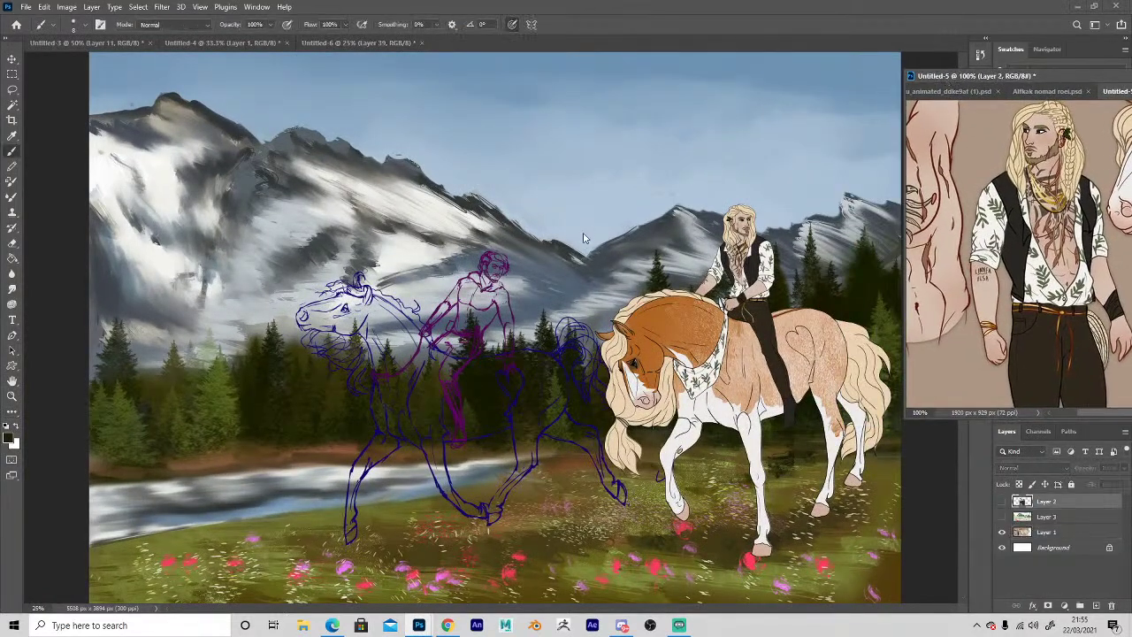
Add a new layer at the top of the painting's layer stack and set the foreground colour to bright magenta.
click(583, 238)
click(1063, 505)
click(1096, 606)
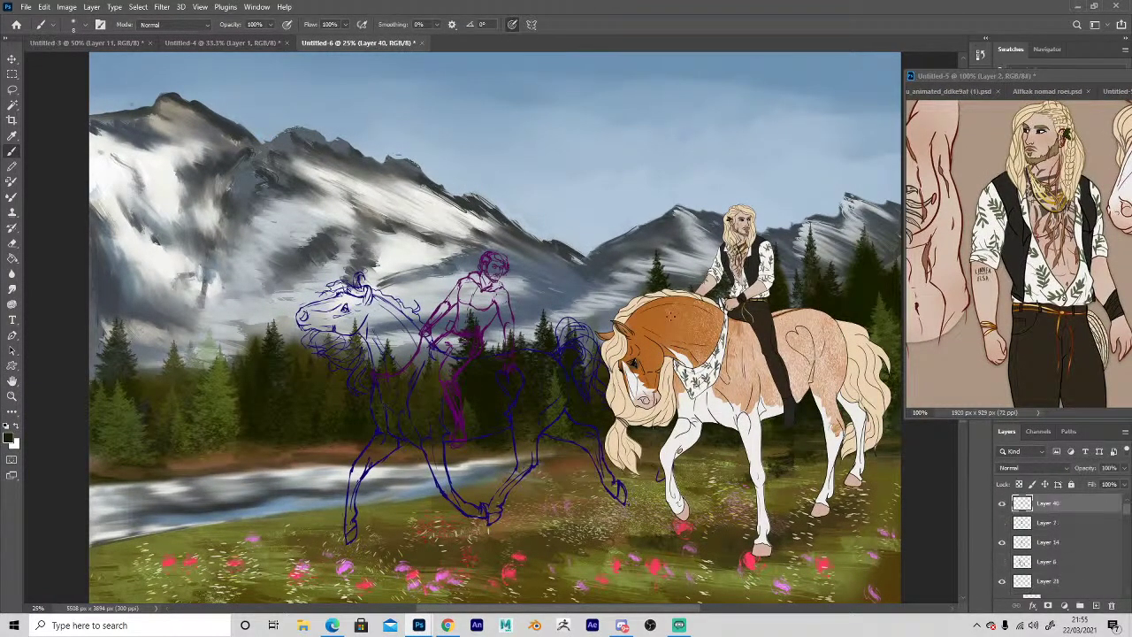
click(8, 437)
drag(743, 411, 860, 322)
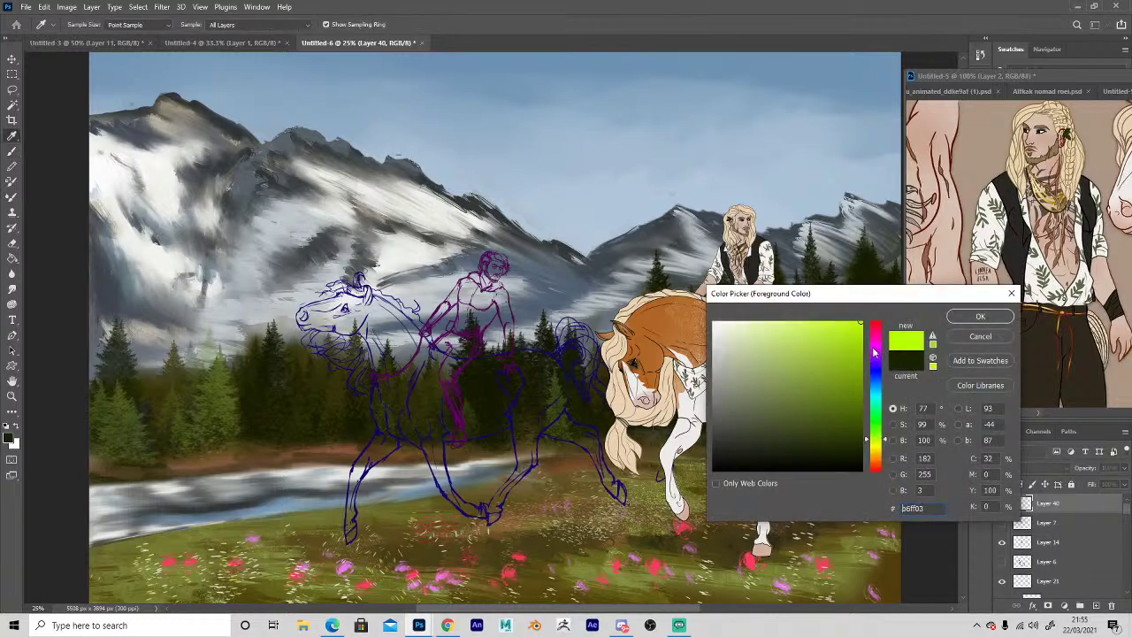
click(875, 348)
click(964, 322)
Write "END" in large magenta letters across the sky and mountains.
mouse_move(239, 149)
mouse_down()
mouse_move(375, 393)
mouse_move(318, 107)
mouse_up()
drag(305, 257, 389, 202)
mouse_move(352, 378)
mouse_down()
mouse_move(453, 303)
mouse_move(482, 183)
mouse_move(479, 79)
mouse_move(695, 274)
mouse_up()
mouse_move(549, 78)
mouse_down()
mouse_move(622, 69)
mouse_move(699, 270)
mouse_up()
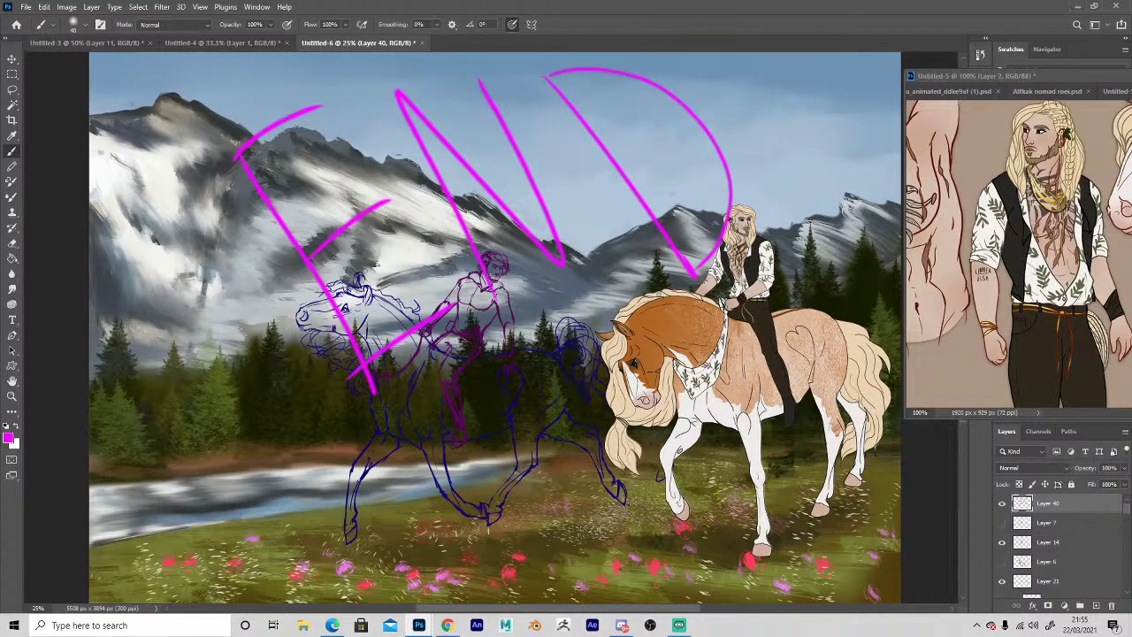
Write "Bye" in the sky above the rider and draw a smiley face over the snowy mountain.
mouse_move(770, 112)
mouse_down()
mouse_move(782, 163)
mouse_move(828, 135)
mouse_move(818, 175)
mouse_move(858, 145)
mouse_up()
drag(142, 244, 148, 258)
drag(154, 227, 159, 239)
drag(154, 281, 204, 256)
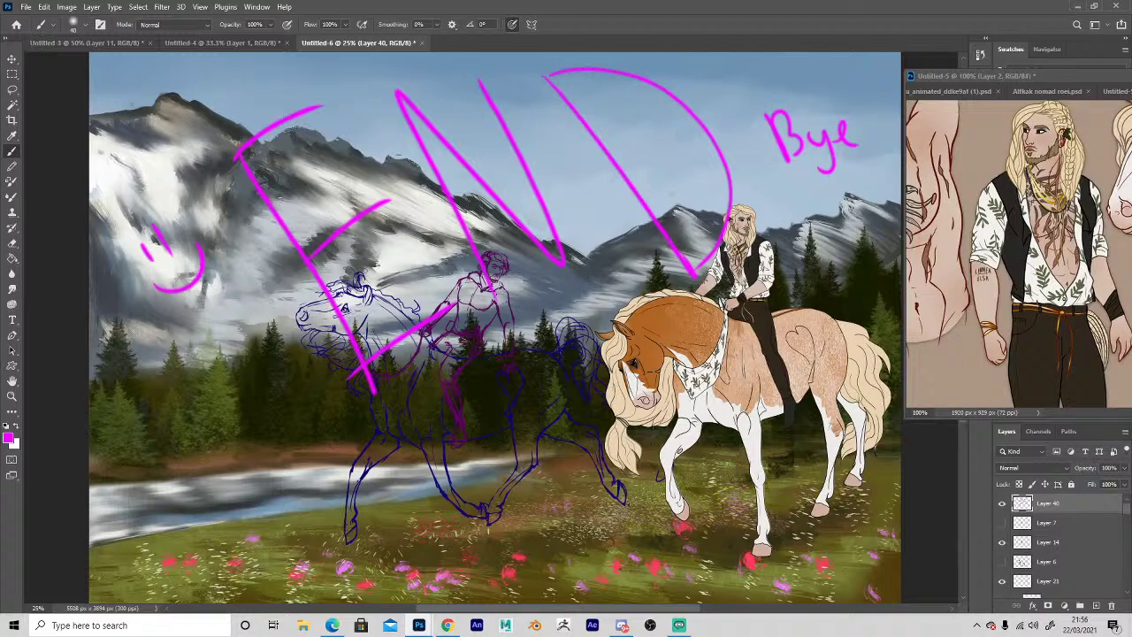
Switch to Streamlabs OBS.
click(678, 625)
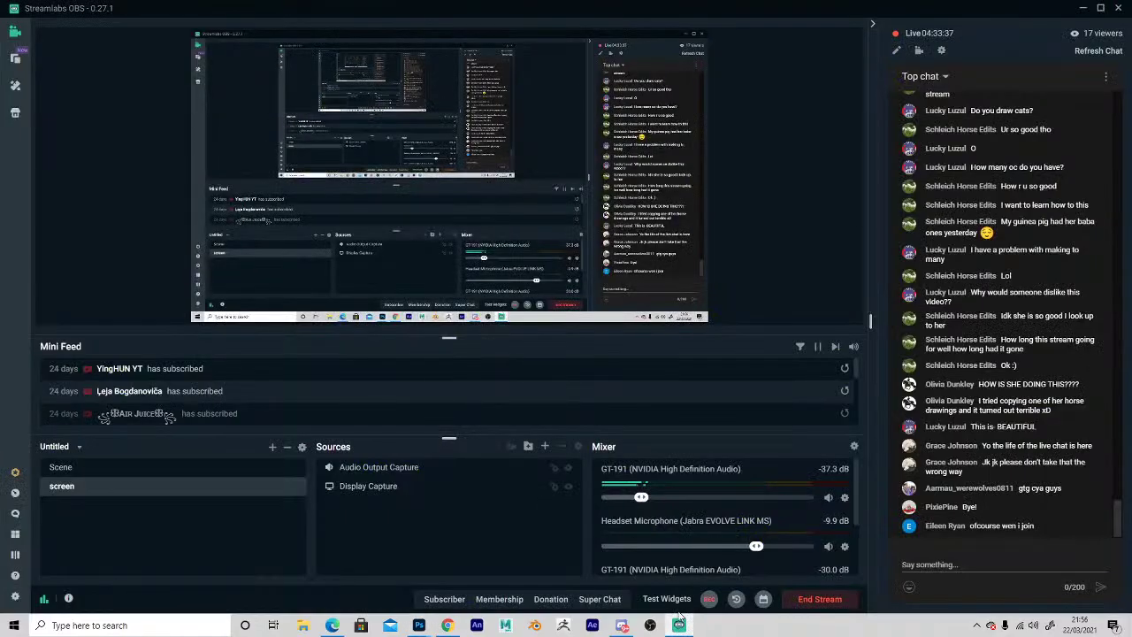